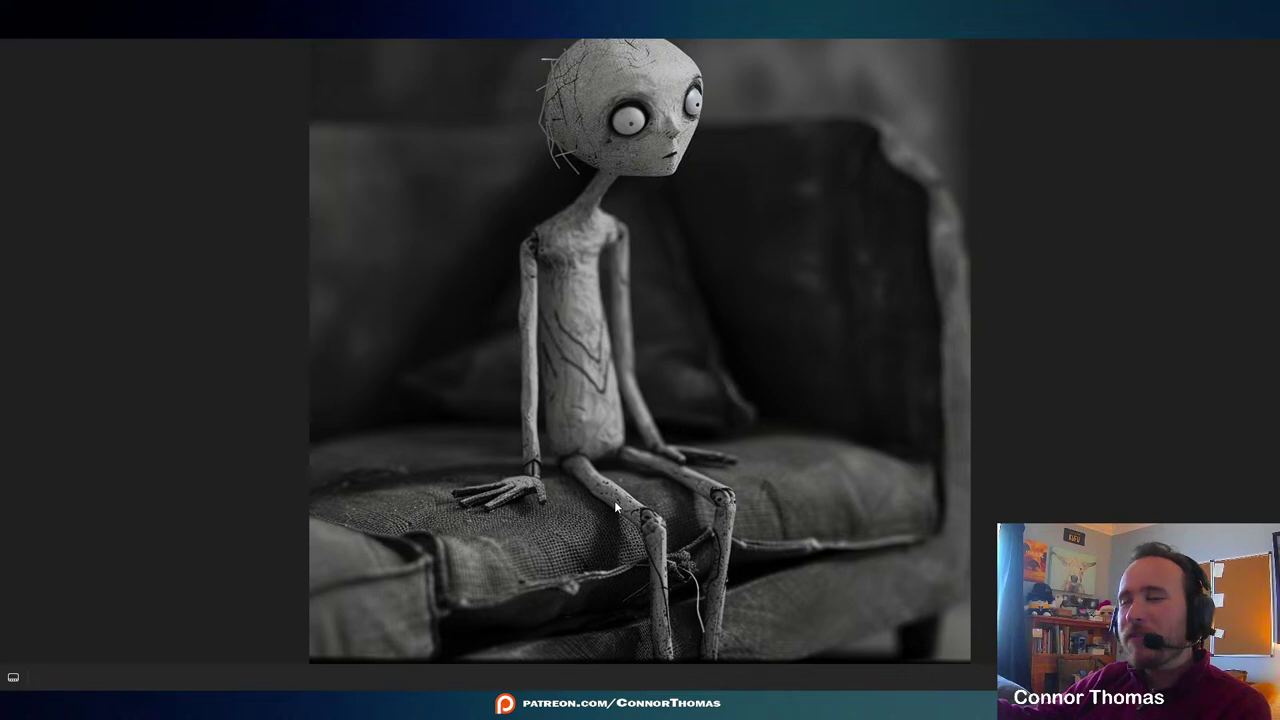
- Examine the puppet reference image up close, from the head and torso to the hands, legs and couch fabric
{"action": "scroll", "coordinate": [617, 508], "scroll_direction": "up", "scroll_amount": 5}
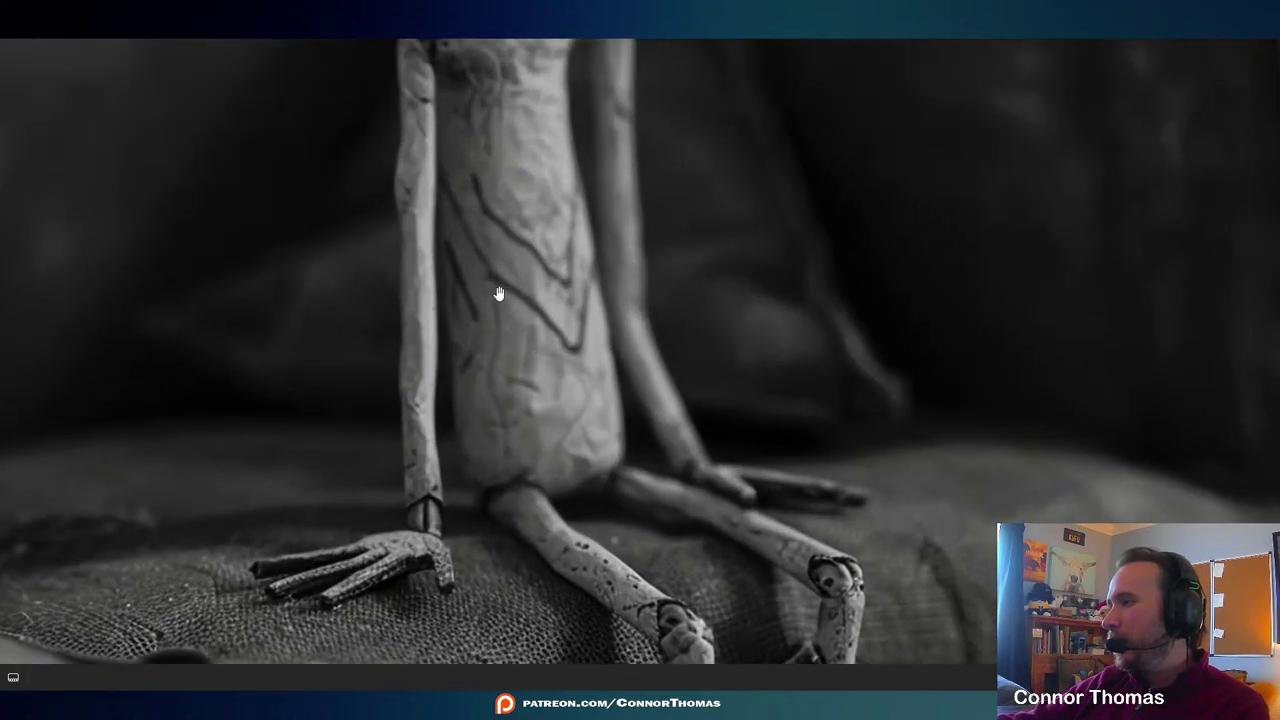
{"action": "scroll", "coordinate": [472, 427], "scroll_direction": "down", "scroll_amount": 5}
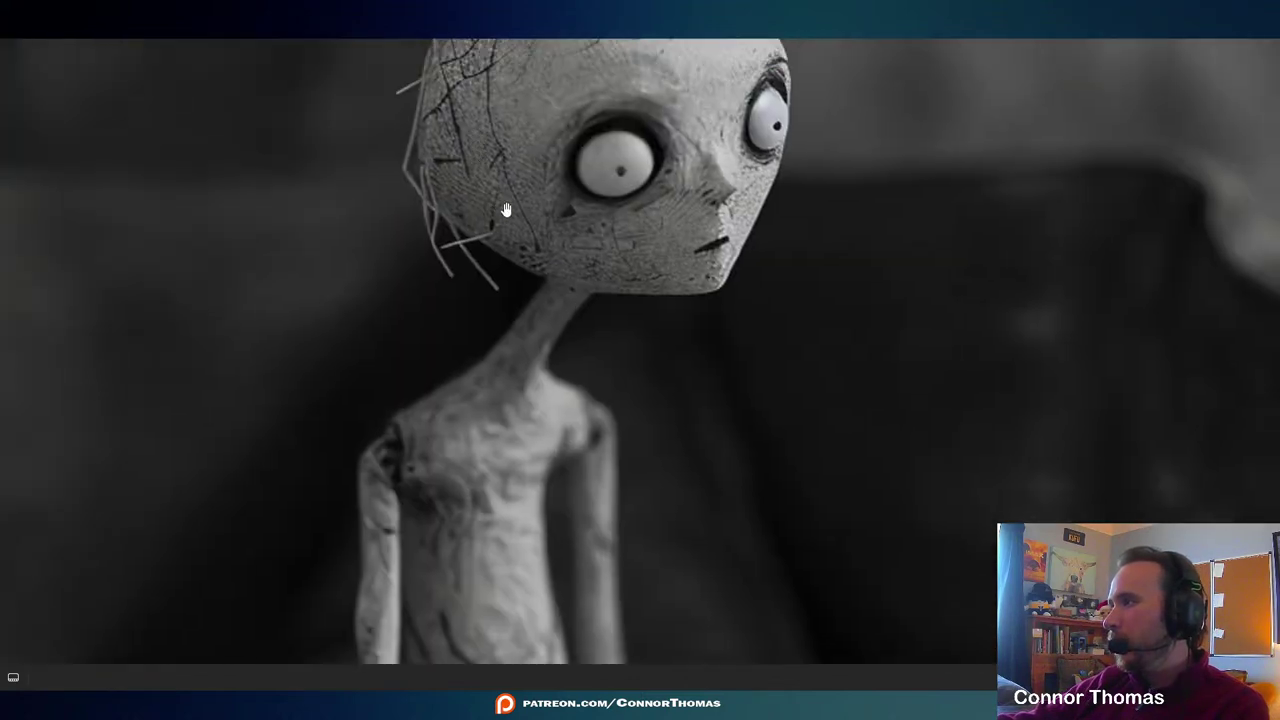
{"action": "left_click_drag", "start_coordinate": [650, 233], "coordinate": [641, 297]}
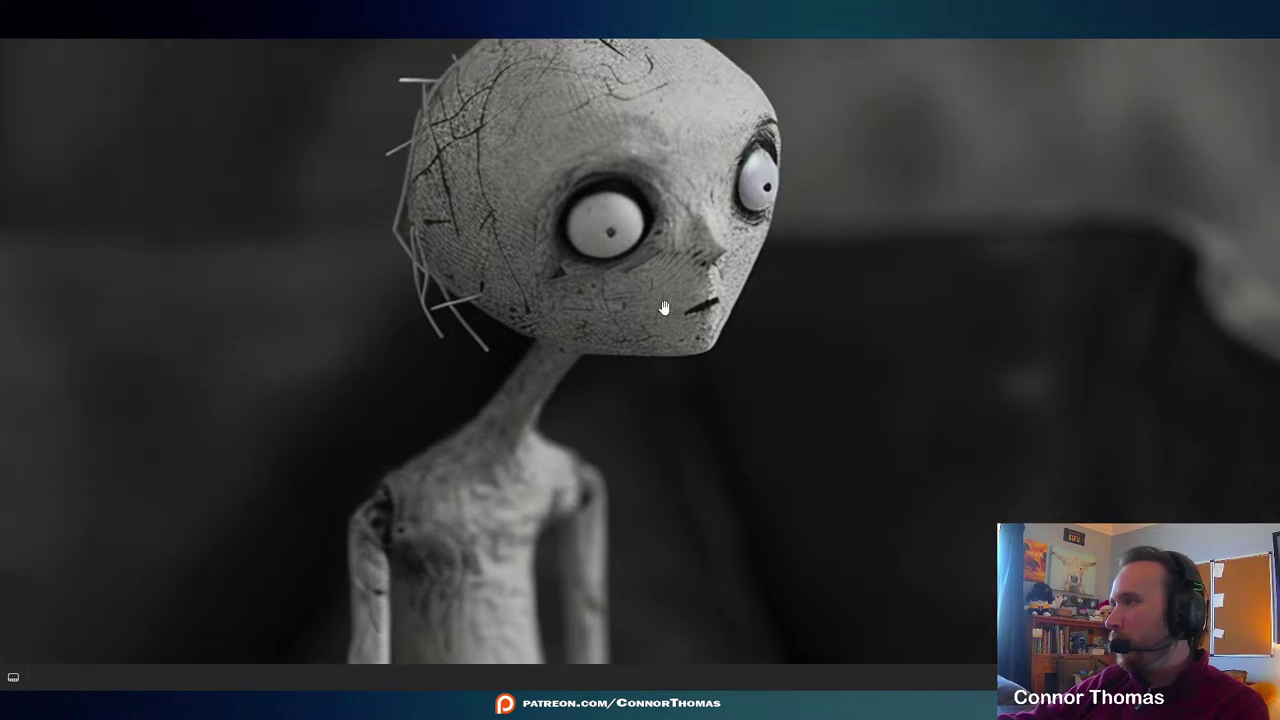
{"action": "left_click_drag", "start_coordinate": [657, 630], "coordinate": [700, 186]}
{"action": "left_click_drag", "start_coordinate": [737, 436], "coordinate": [774, 283]}
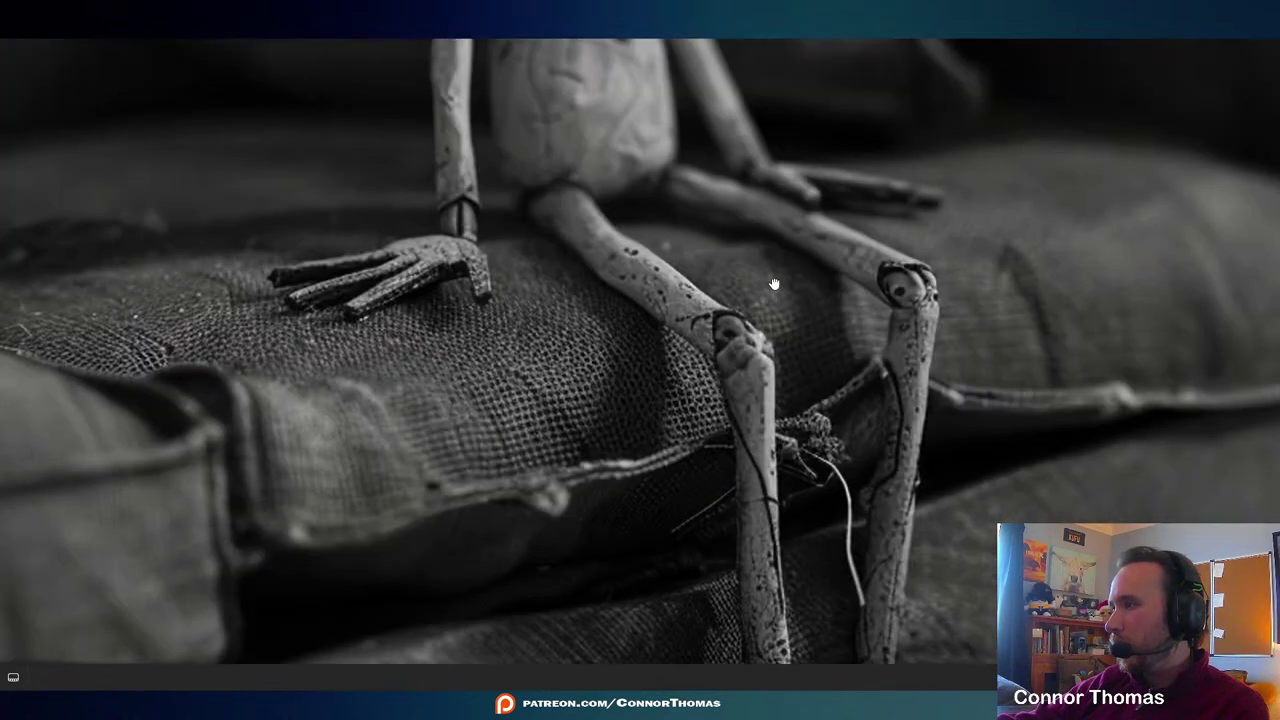
{"action": "left_click_drag", "start_coordinate": [673, 323], "coordinate": [671, 313]}
{"action": "scroll", "coordinate": [665, 318], "scroll_direction": "down", "scroll_amount": 5}
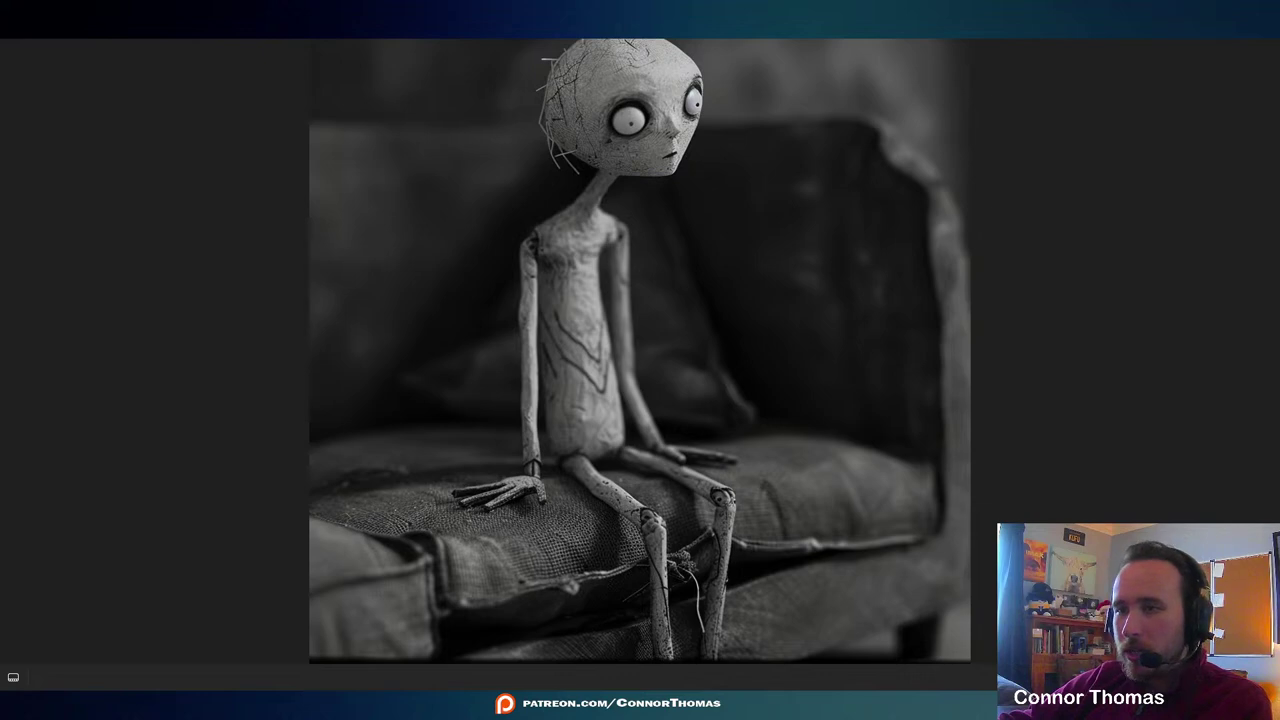
- Switch to the YouTube stream page, expand the video description to review its resource links, and return to the reference image
{"action": "left_click_drag", "start_coordinate": [1279, 22], "coordinate": [940, 4]}
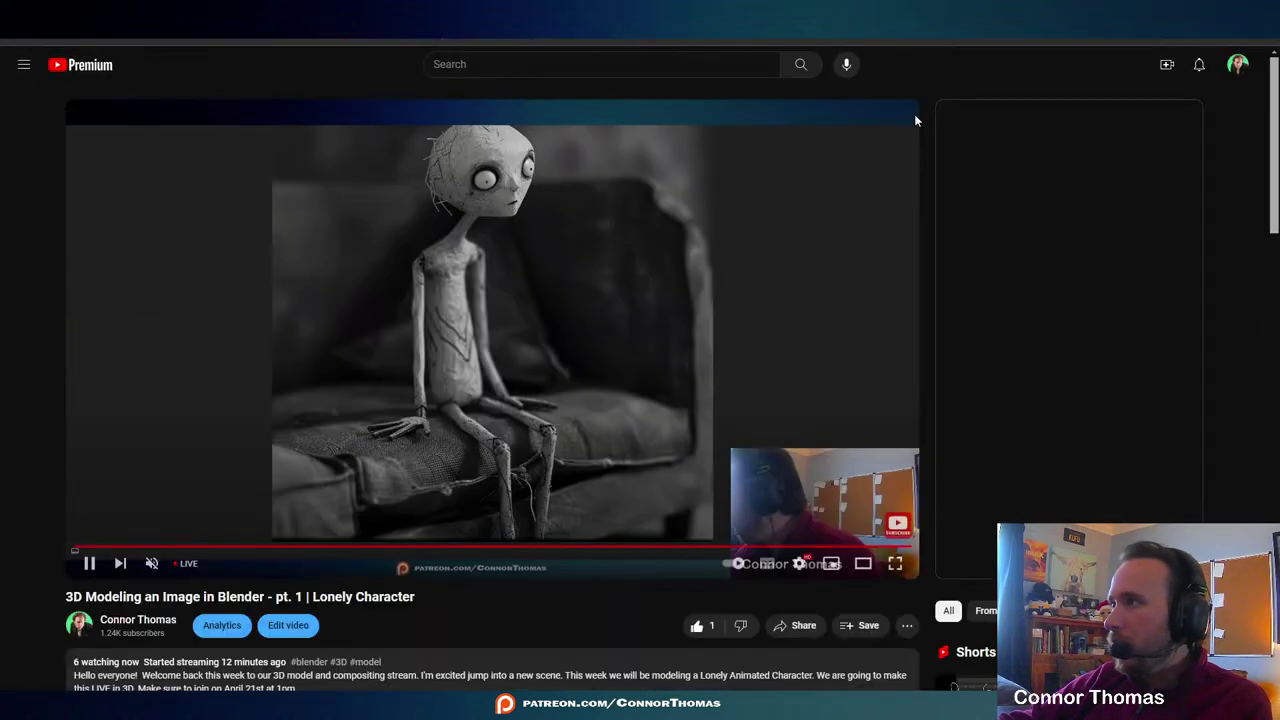
{"action": "scroll", "coordinate": [651, 423], "scroll_direction": "down", "scroll_amount": 8}
{"action": "left_click", "coordinate": [90, 169]}
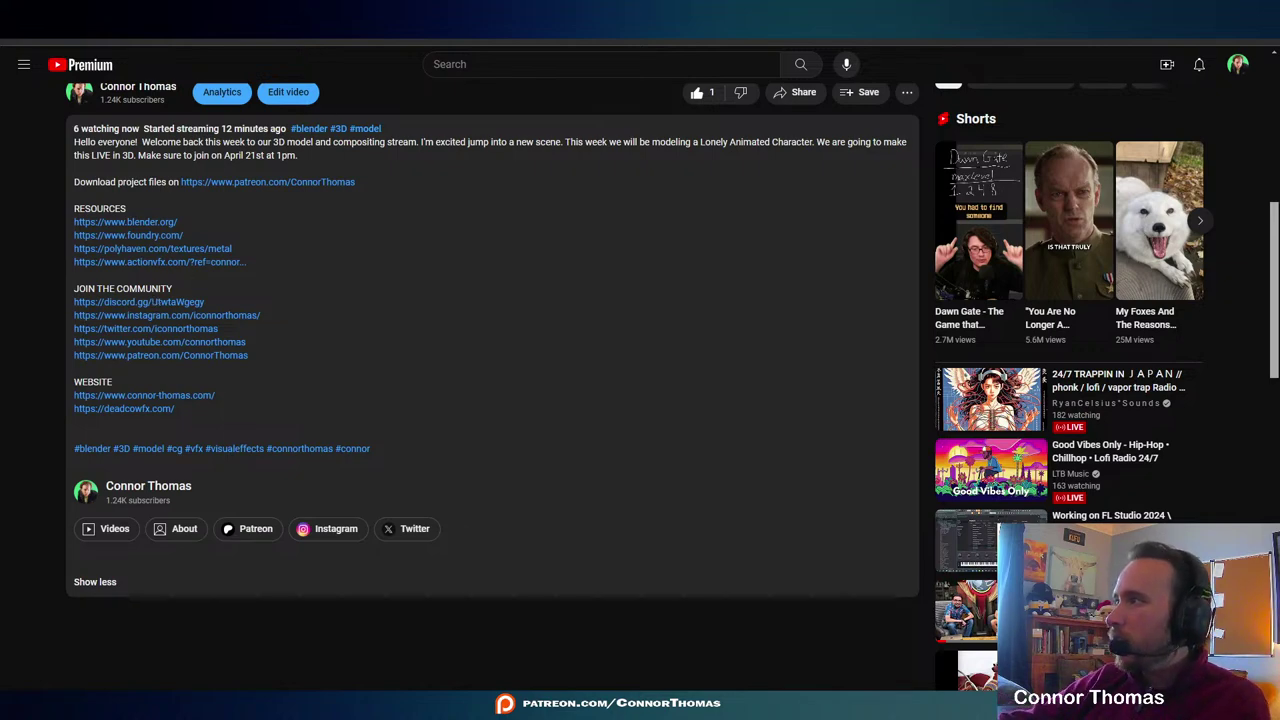
{"action": "key", "text": "alt+Tab"}
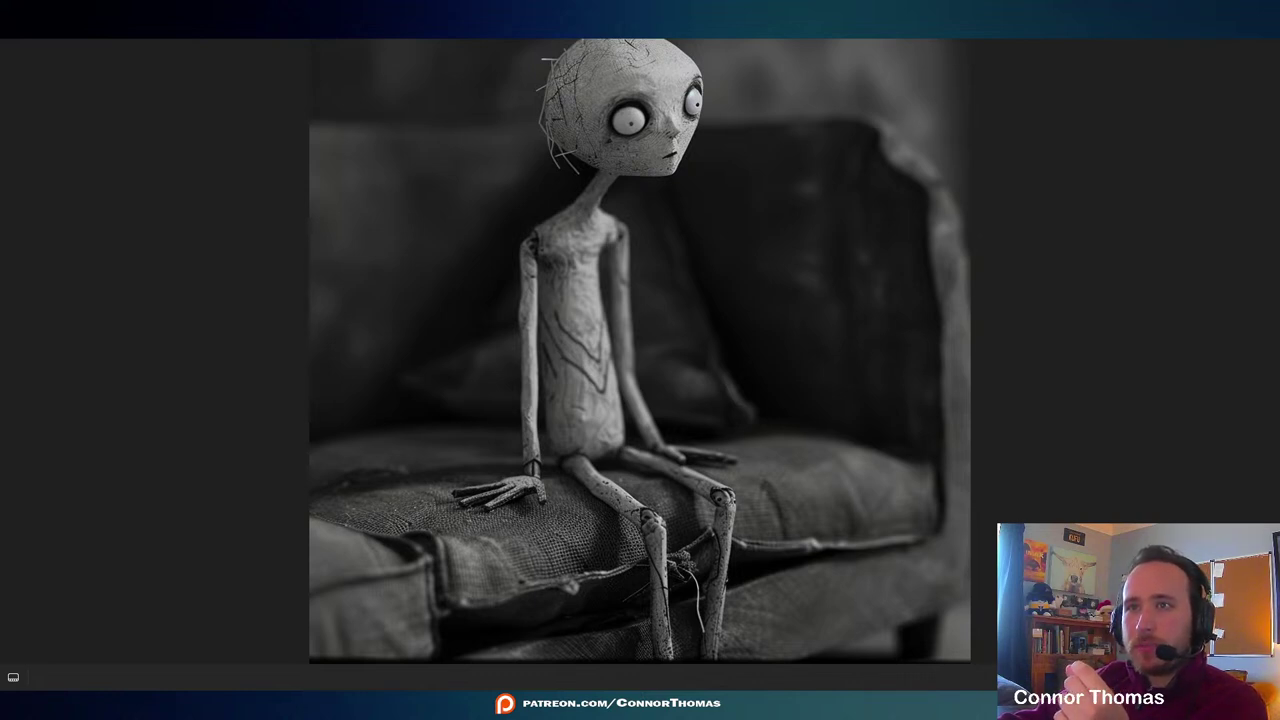
- Switch to the Blender-ACES-Config GitHub page and compare the README's showcase renders for Filmic, standard sRGB and ACES displays
{"action": "left_click_drag", "start_coordinate": [0, 310], "coordinate": [560, 42]}
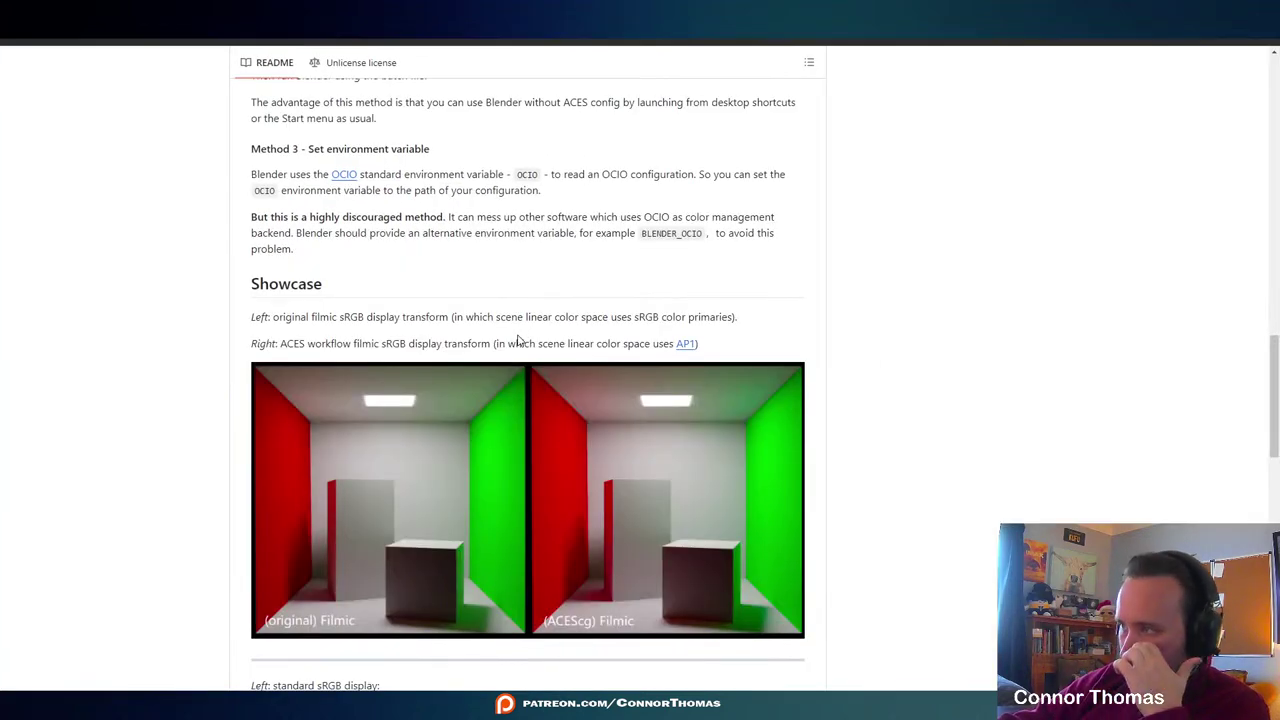
{"action": "scroll", "coordinate": [517, 337], "scroll_direction": "down", "scroll_amount": 2}
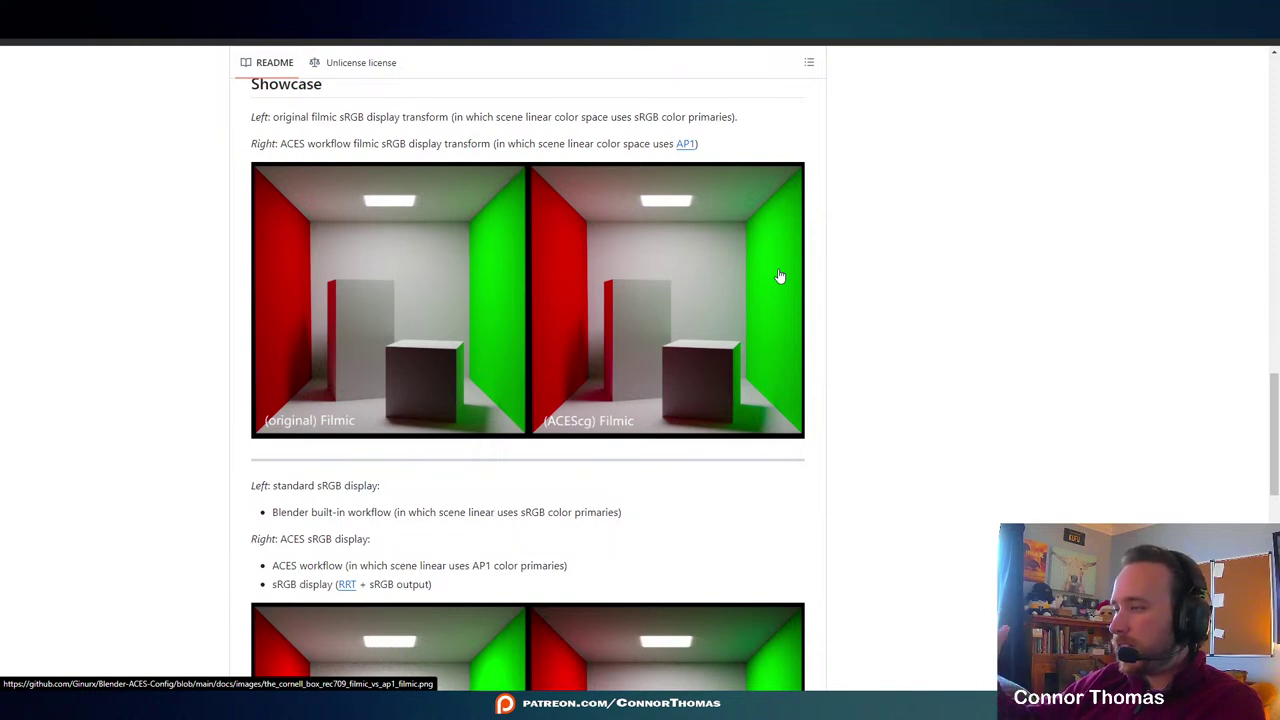
{"action": "scroll", "coordinate": [531, 306], "scroll_direction": "down", "scroll_amount": 3}
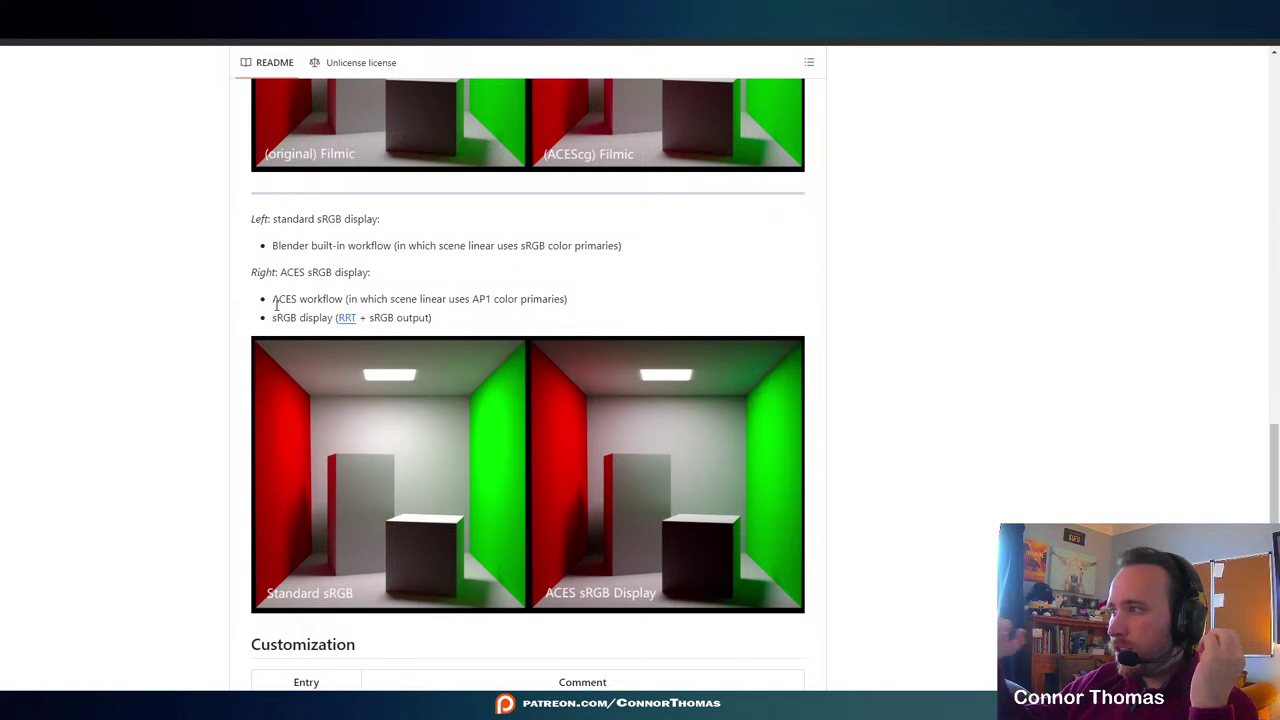
{"action": "scroll", "coordinate": [462, 338], "scroll_direction": "down", "scroll_amount": 2}
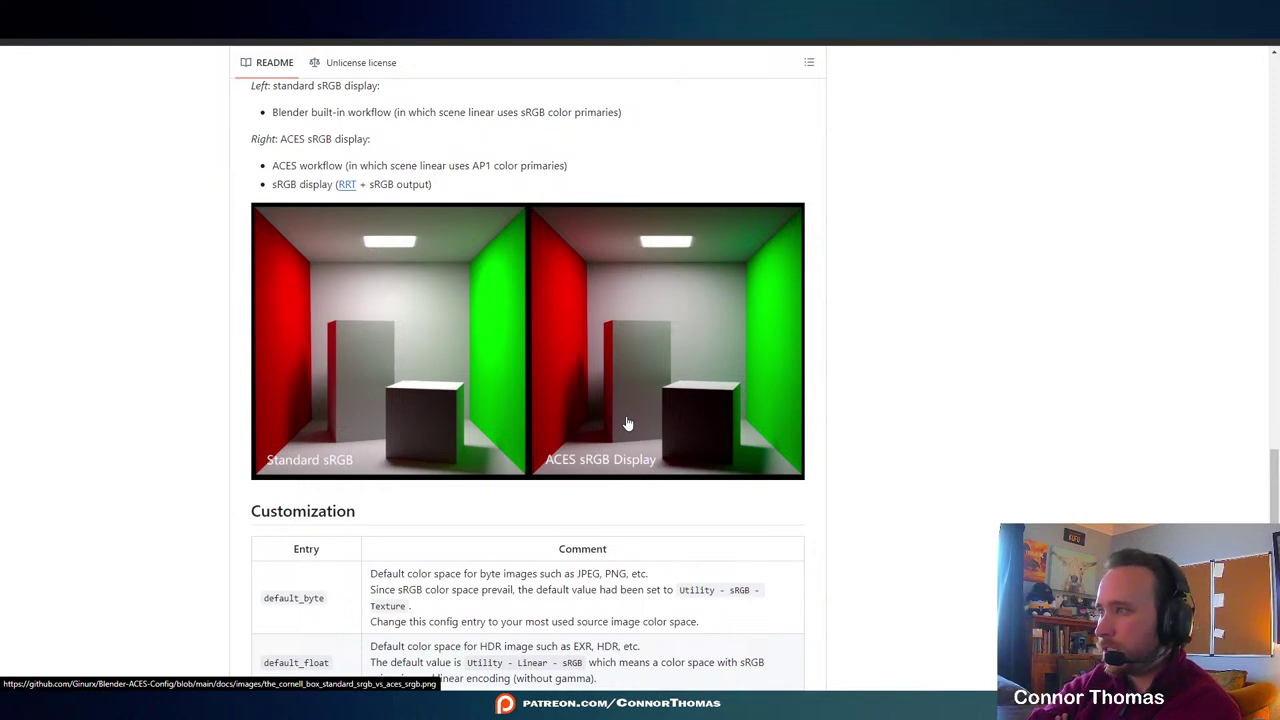
- Review the README's project overview and its three methods for setting up the ACES config in Blender
{"action": "scroll", "coordinate": [600, 420], "scroll_direction": "up", "scroll_amount": 8}
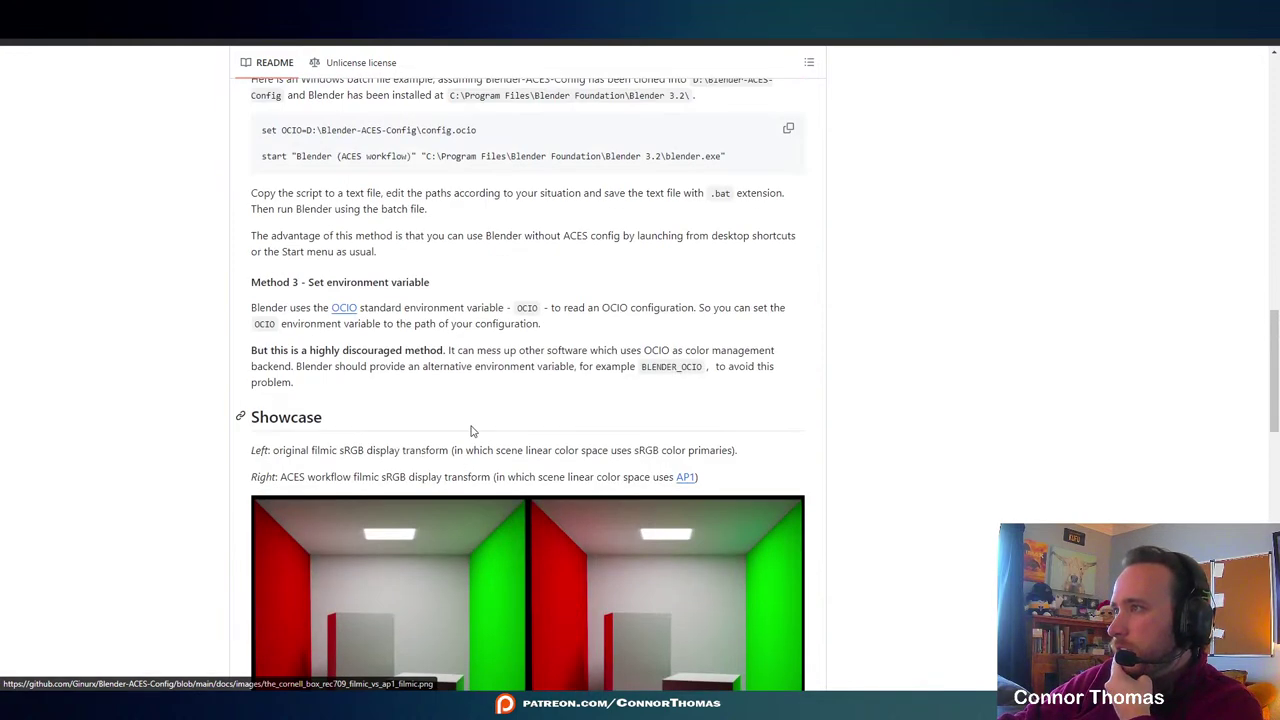
{"action": "scroll", "coordinate": [472, 431], "scroll_direction": "up", "scroll_amount": 1}
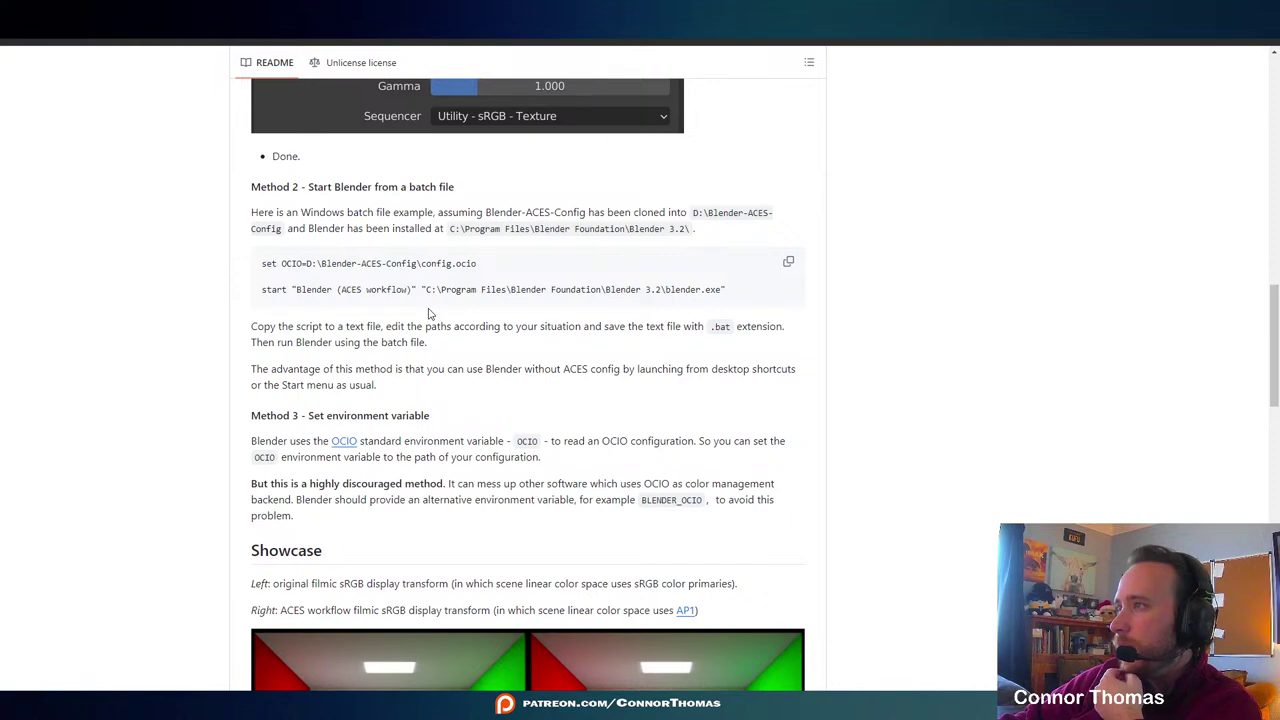
{"action": "scroll", "coordinate": [430, 313], "scroll_direction": "up", "scroll_amount": 3}
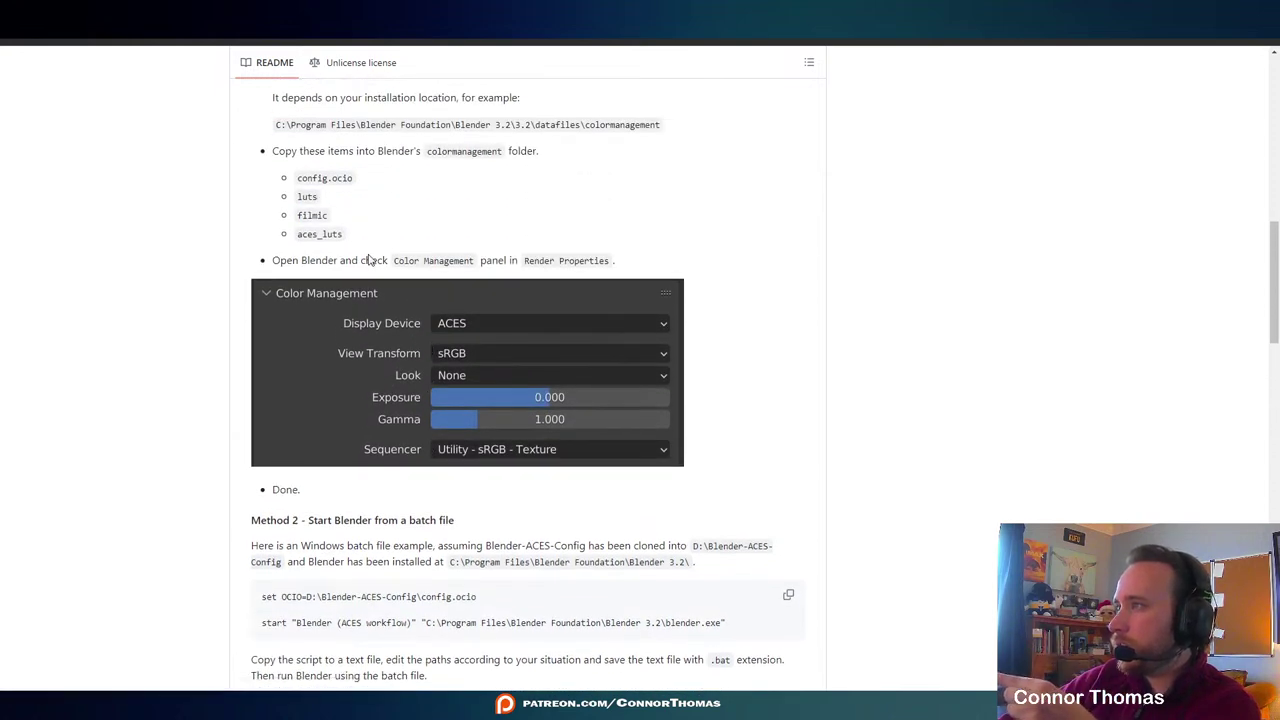
{"action": "scroll", "coordinate": [480, 400], "scroll_direction": "down", "scroll_amount": 1}
{"action": "scroll", "coordinate": [470, 395], "scroll_direction": "down", "scroll_amount": 1}
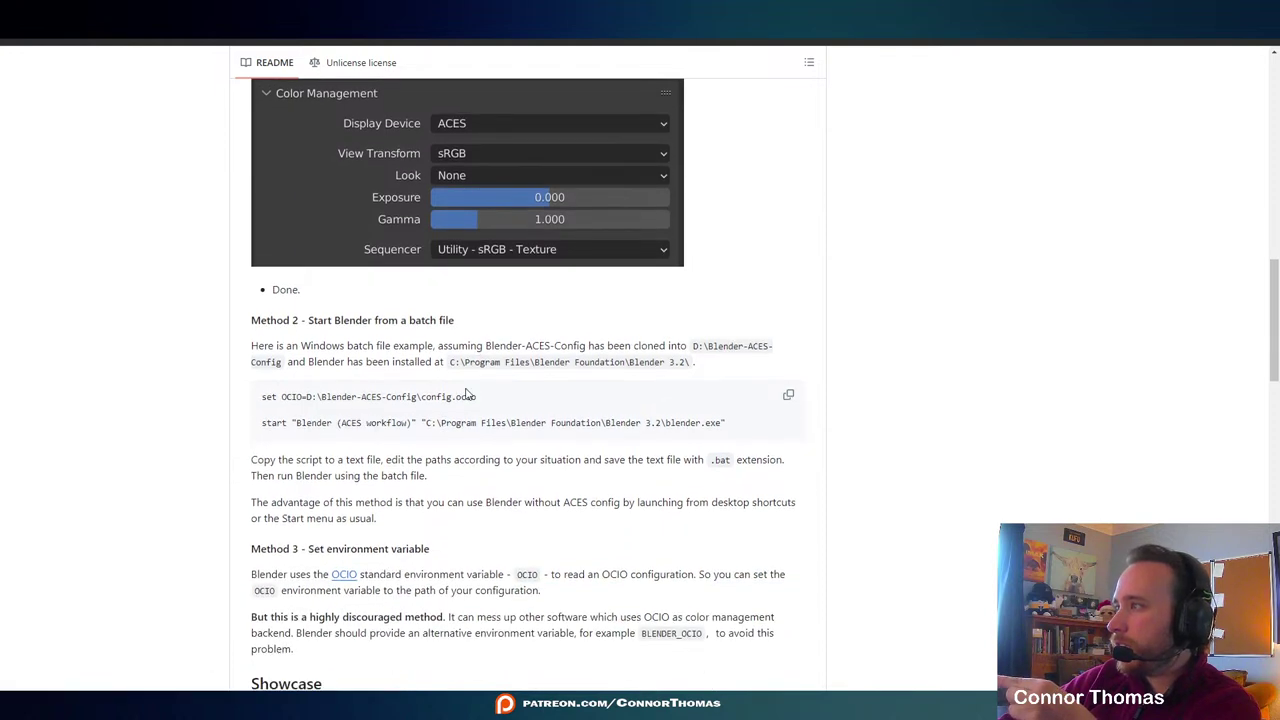
{"action": "scroll", "coordinate": [465, 390], "scroll_direction": "down", "scroll_amount": 1}
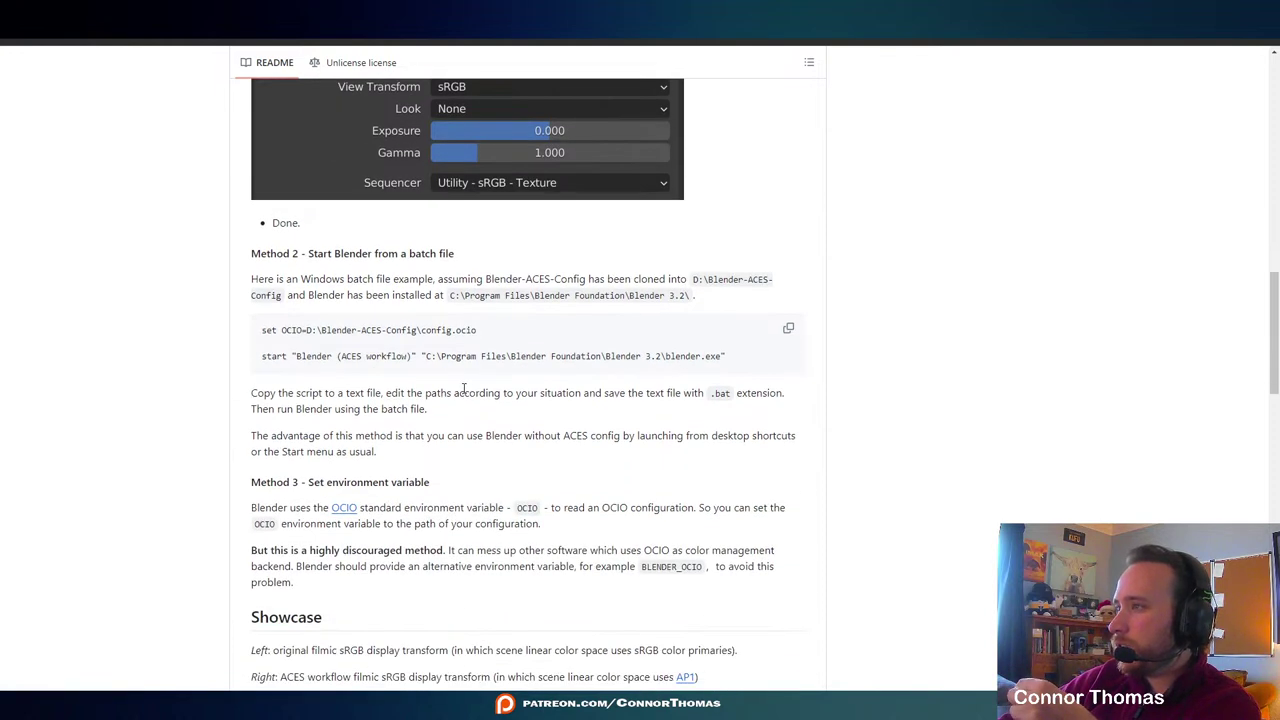
{"action": "scroll", "coordinate": [464, 388], "scroll_direction": "down", "scroll_amount": 1}
{"action": "left_click_drag", "start_coordinate": [279, 258], "coordinate": [722, 518]}
{"action": "left_click", "coordinate": [1005, 556]}
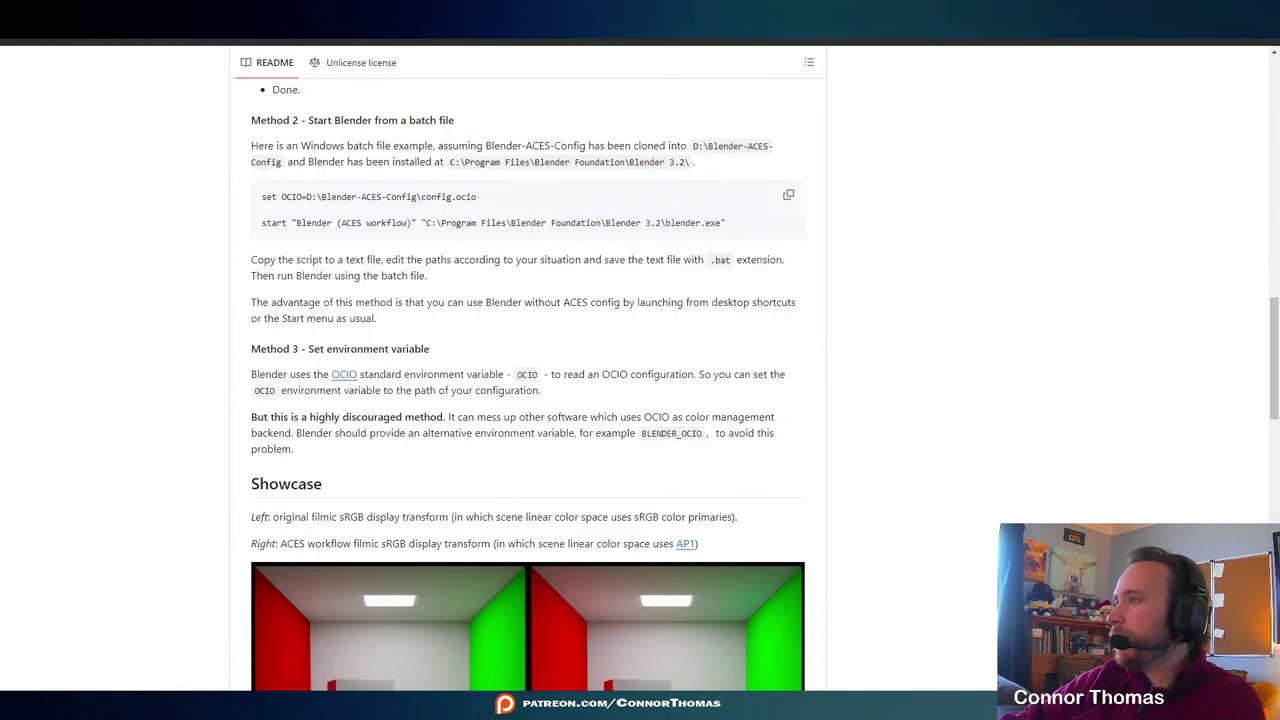
{"action": "scroll", "coordinate": [903, 517], "scroll_direction": "up", "scroll_amount": 10}
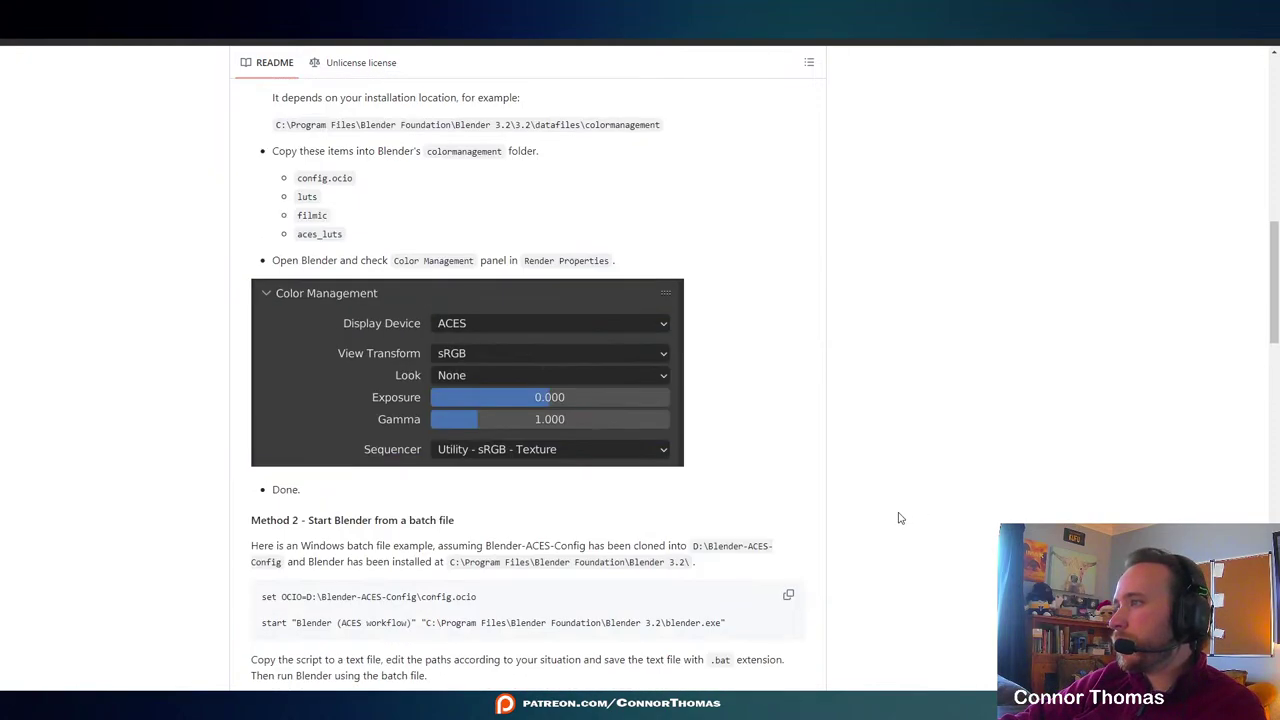
{"action": "scroll", "coordinate": [898, 518], "scroll_direction": "down", "scroll_amount": 5}
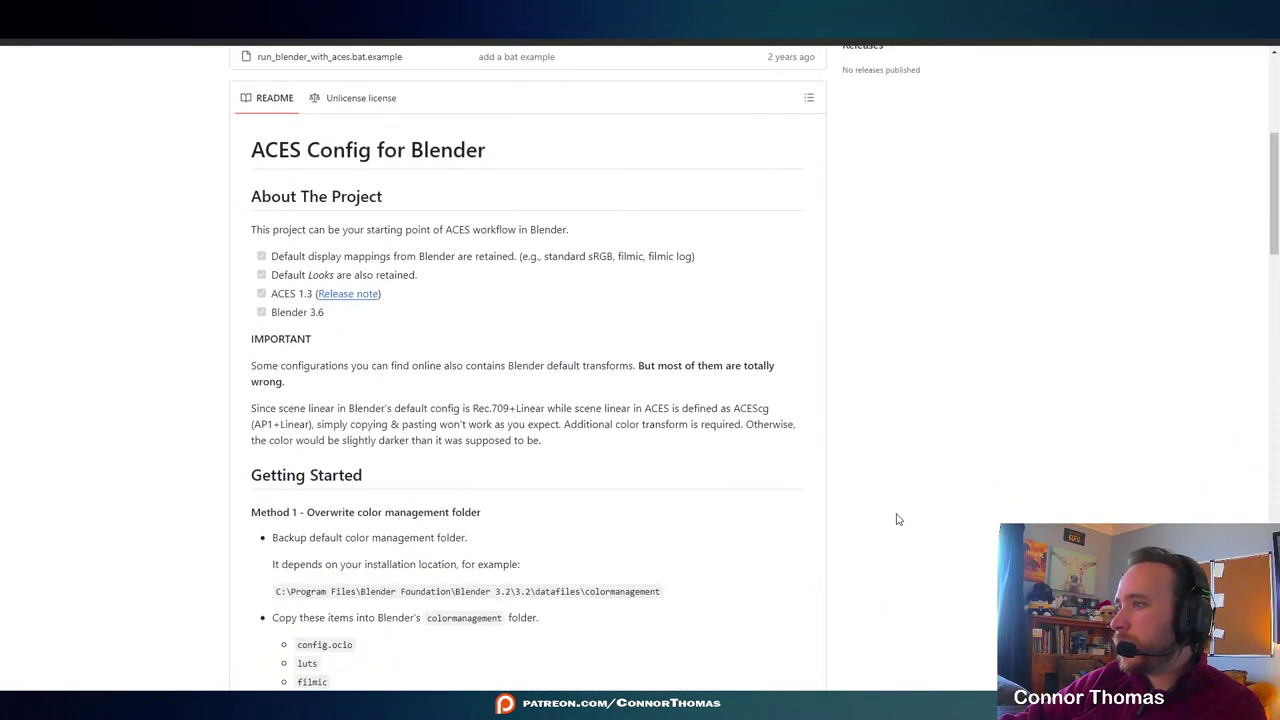
{"action": "scroll", "coordinate": [898, 519], "scroll_direction": "down", "scroll_amount": 2}
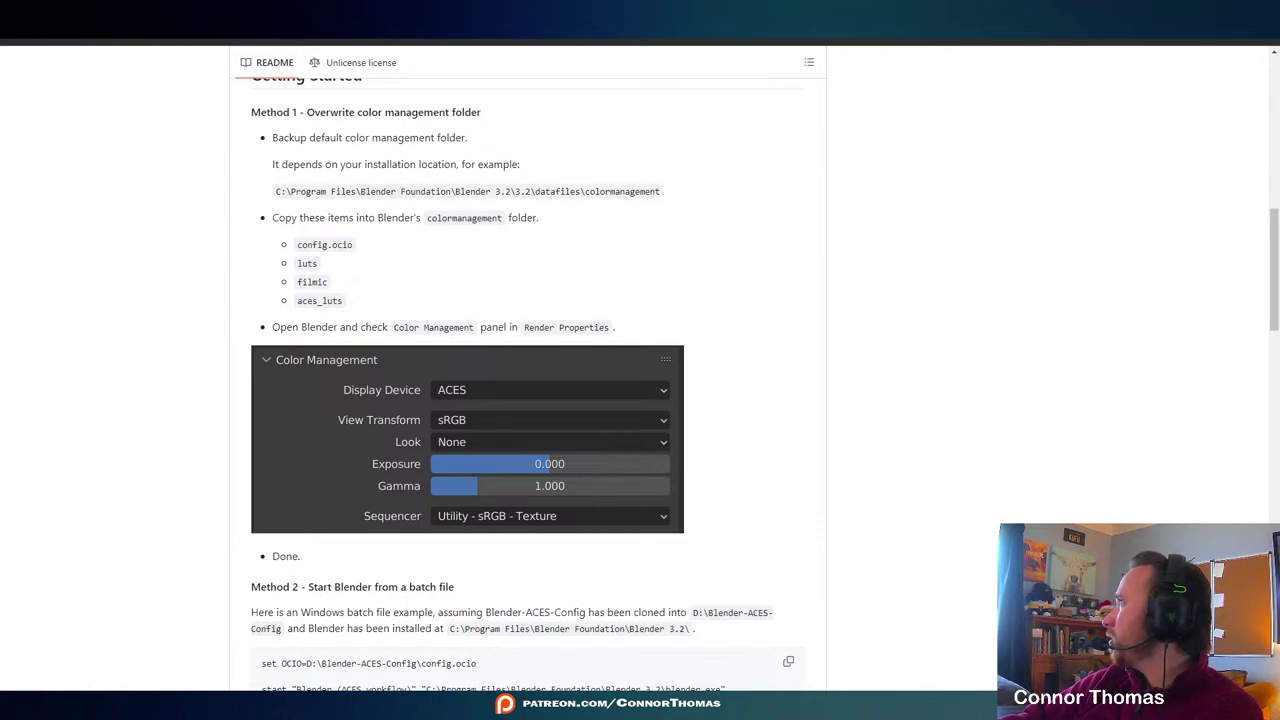
- Switch to Discord and compare the enlarged warehouse images posted in the wip-and-rnd channel
{"action": "left_click_drag", "start_coordinate": [535, 715], "coordinate": [549, 124]}
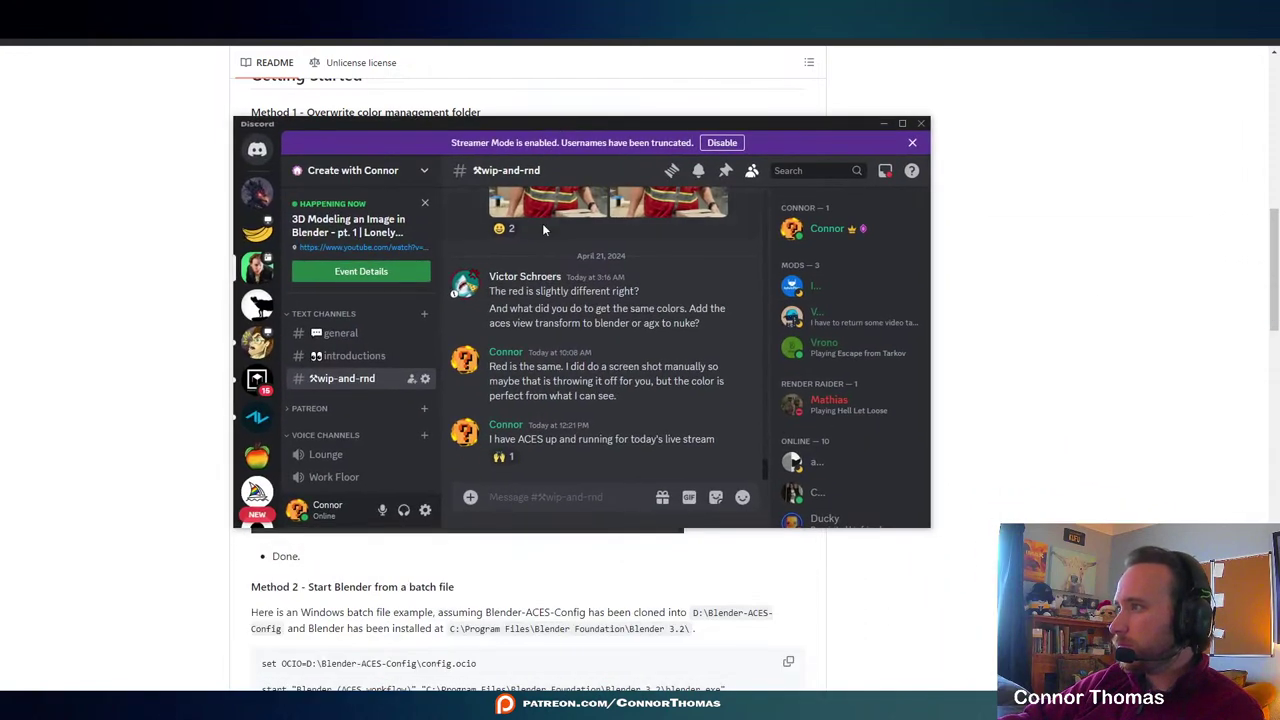
{"action": "left_click", "coordinate": [565, 212]}
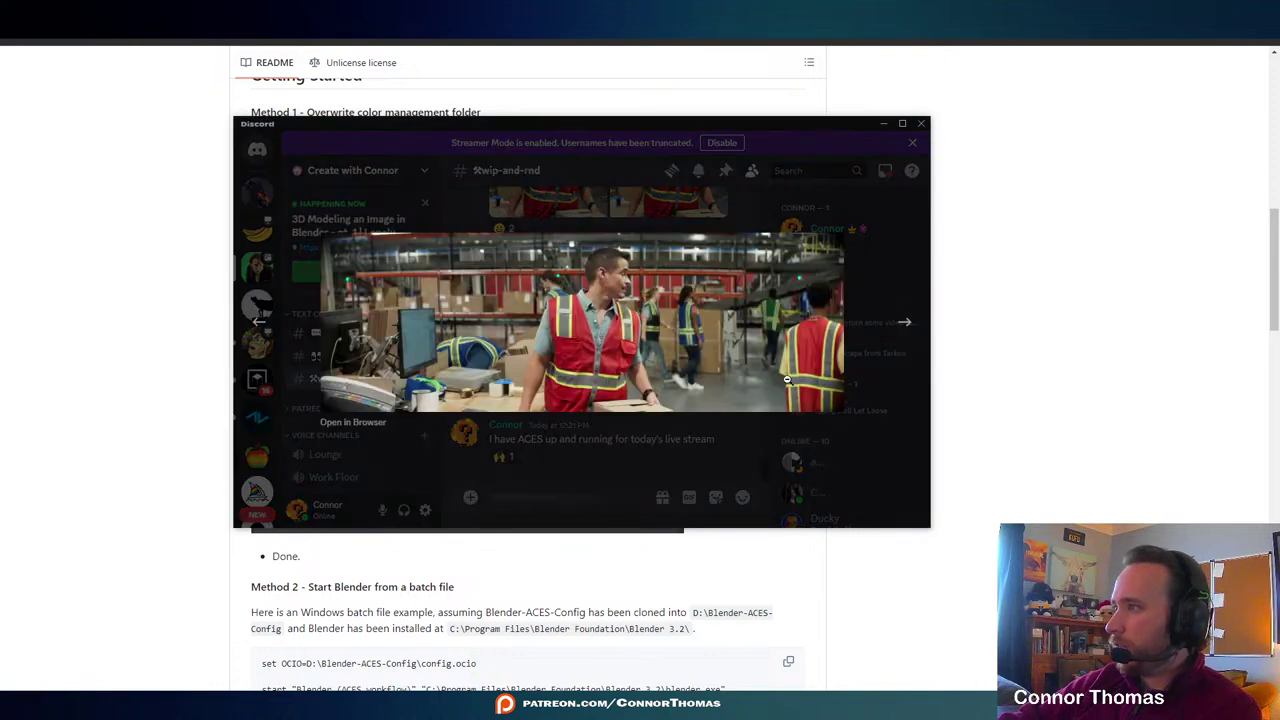
{"action": "key", "text": "Right"}
{"action": "key", "text": "Left"}
{"action": "key", "text": "Right"}
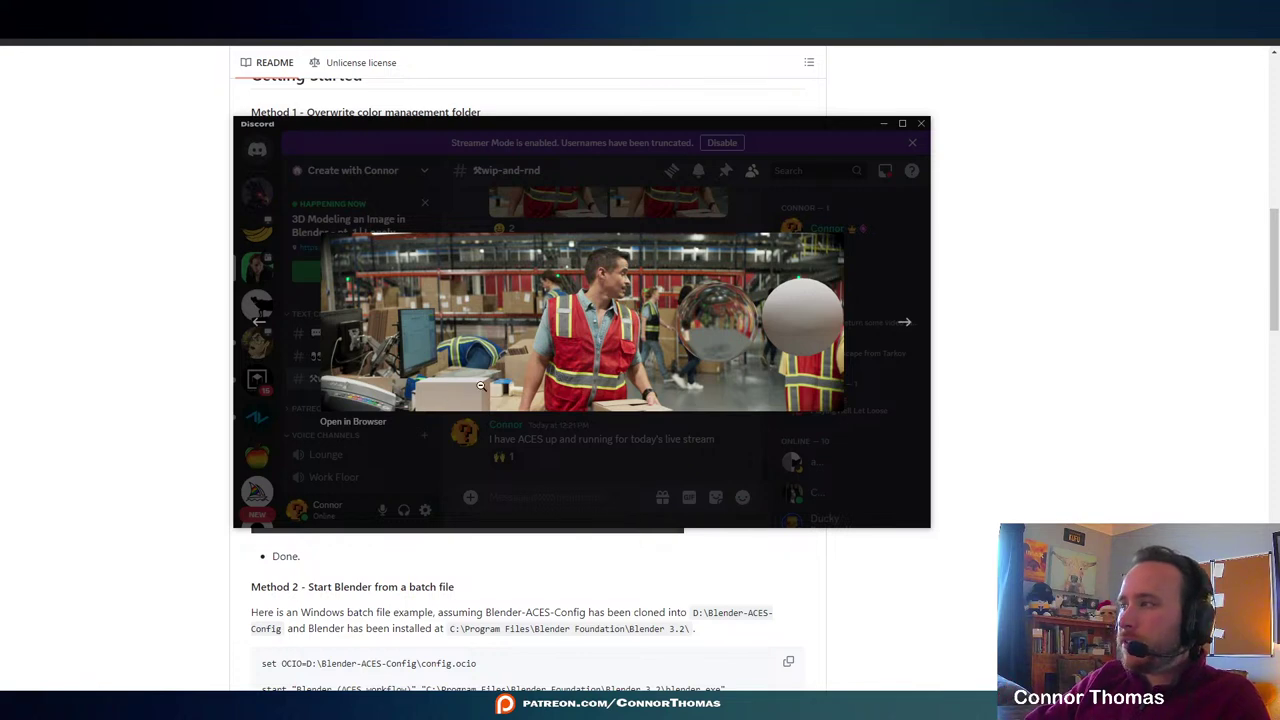
{"action": "left_click", "coordinate": [350, 422]}
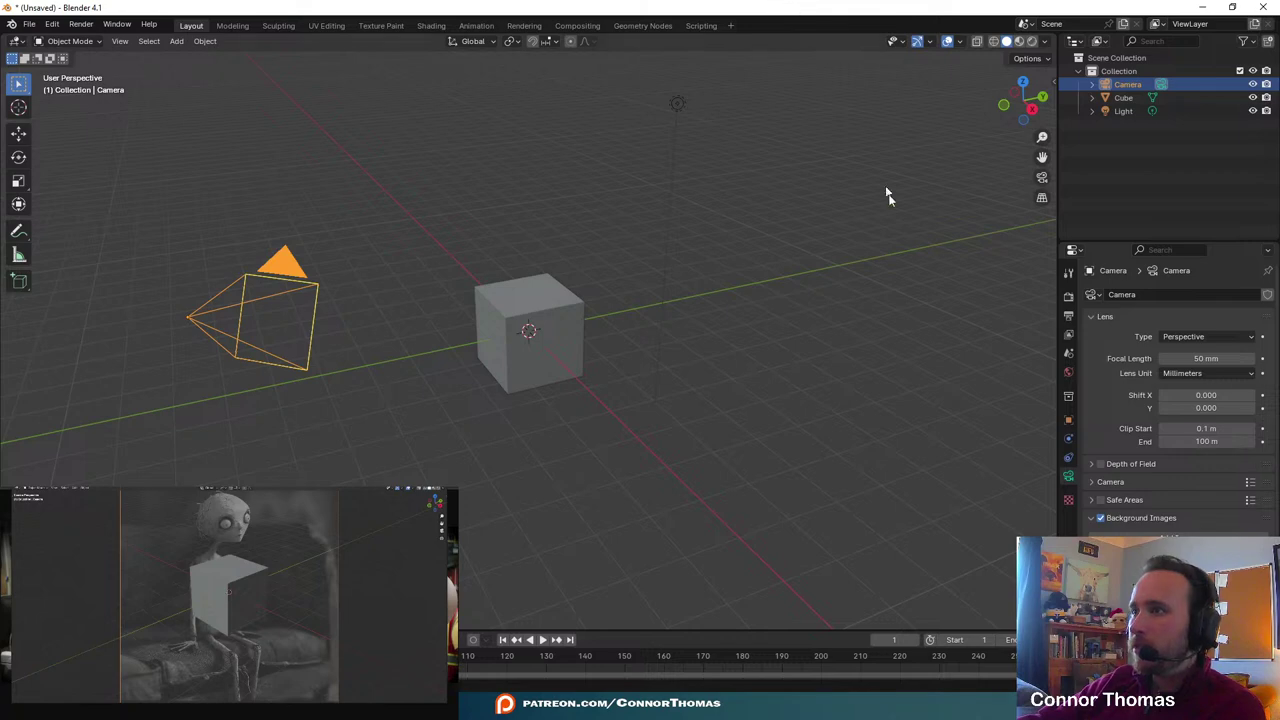
- Switch to Blender, collapse the camera's background image settings and bring up the scene's render color management settings
{"action": "left_click", "coordinate": [1180, 518]}
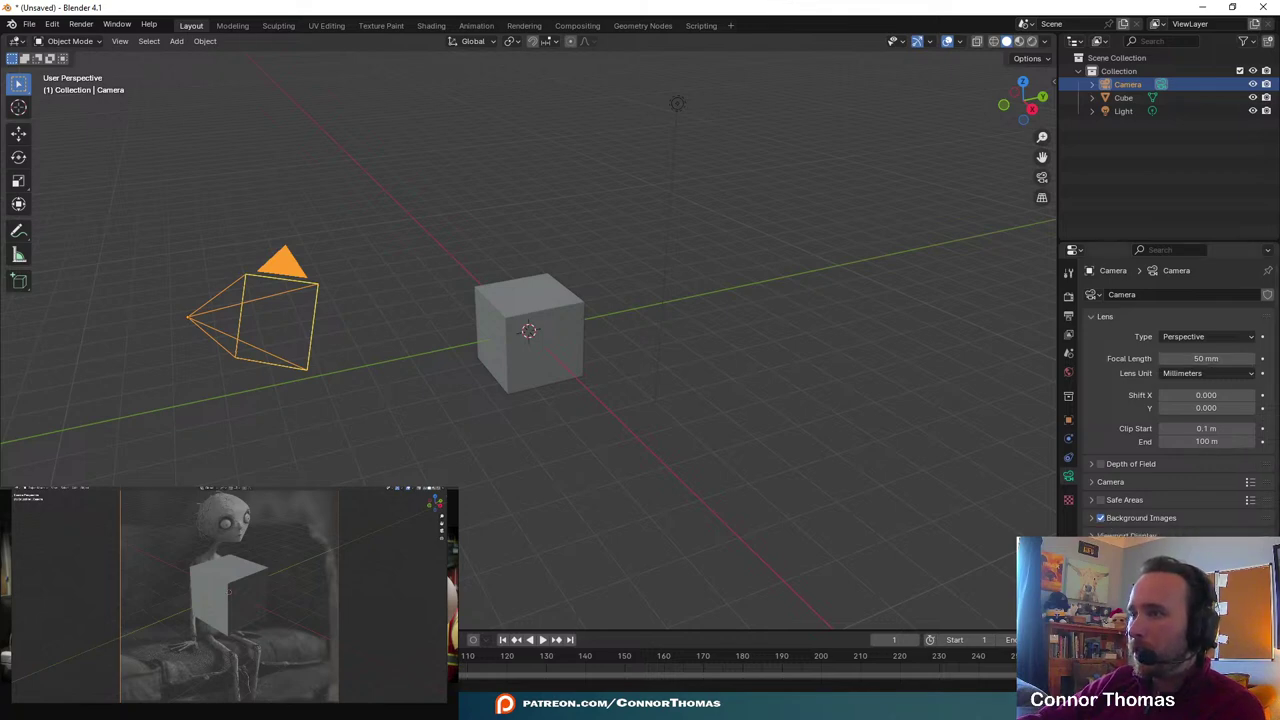
{"action": "left_click", "coordinate": [1068, 297]}
{"action": "scroll", "coordinate": [1174, 517], "scroll_direction": "down", "scroll_amount": 4}
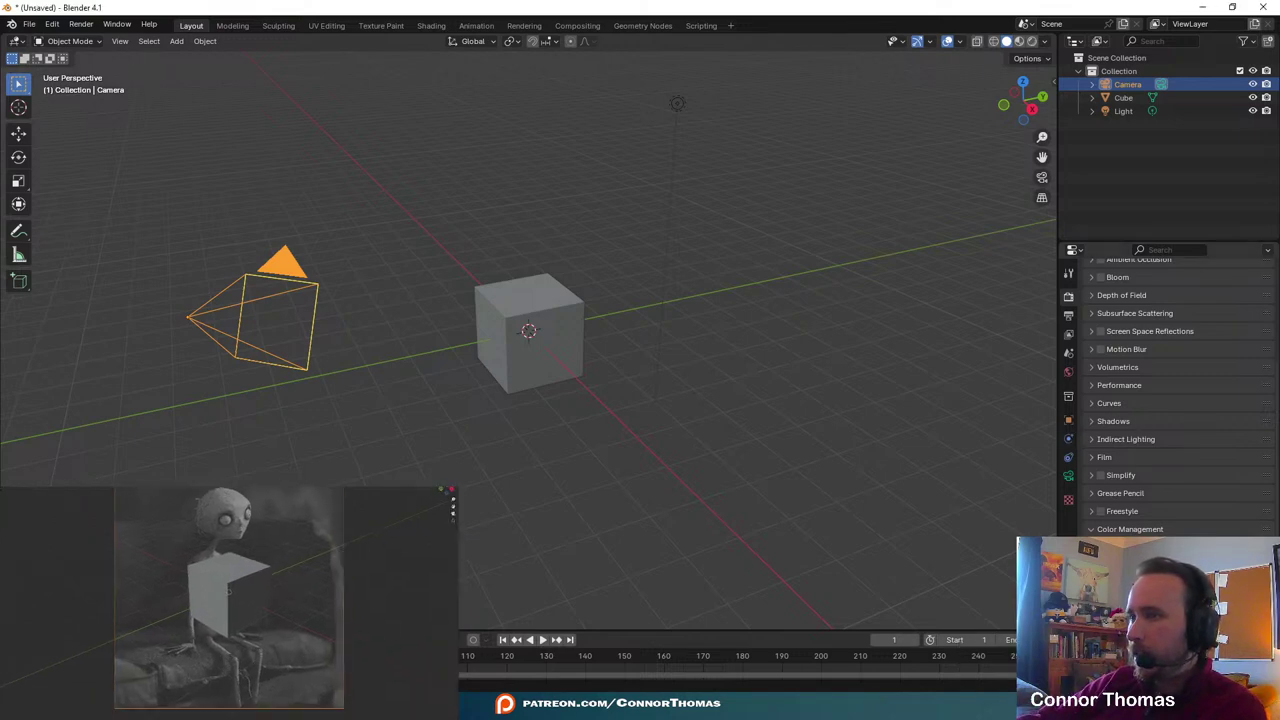
- Set the render output file format to OpenEXR MultiLayer
{"action": "left_click", "coordinate": [1068, 314]}
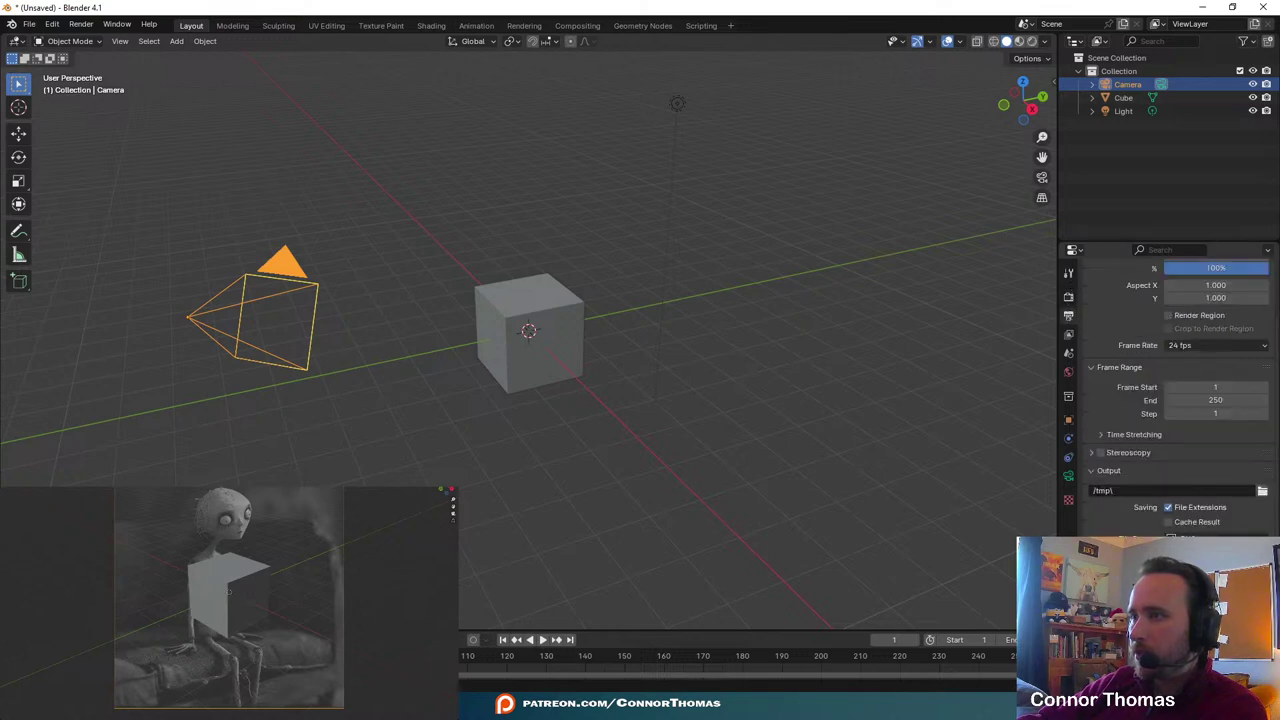
{"action": "scroll", "coordinate": [1180, 420], "scroll_direction": "down", "scroll_amount": 3}
{"action": "left_click", "coordinate": [1217, 419]}
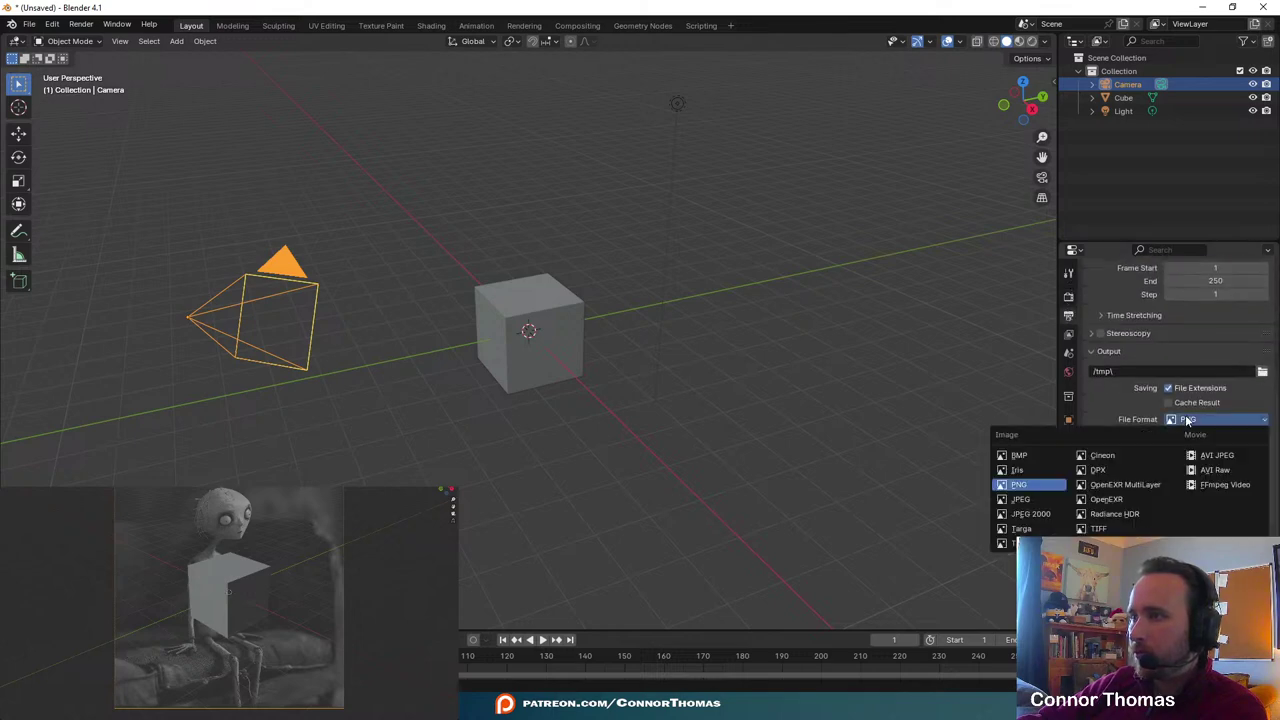
{"action": "left_click", "coordinate": [1126, 485]}
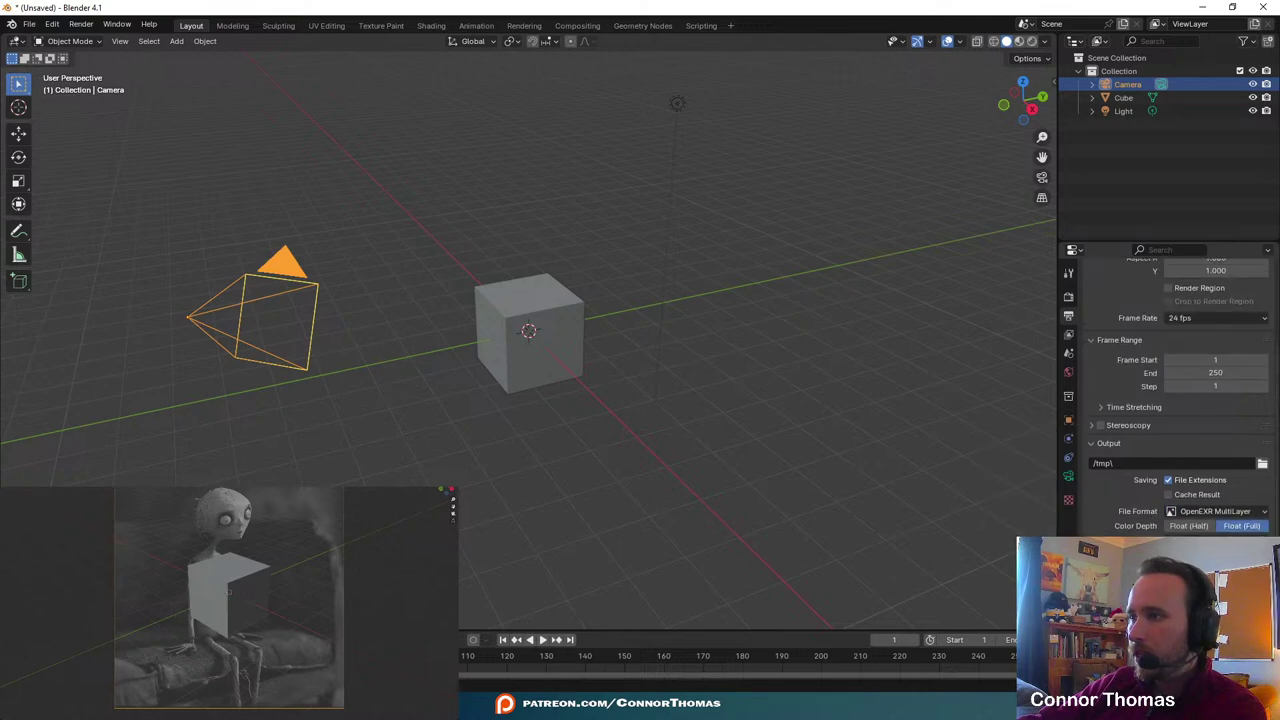
{"action": "scroll", "coordinate": [1180, 430], "scroll_direction": "down", "scroll_amount": 1}
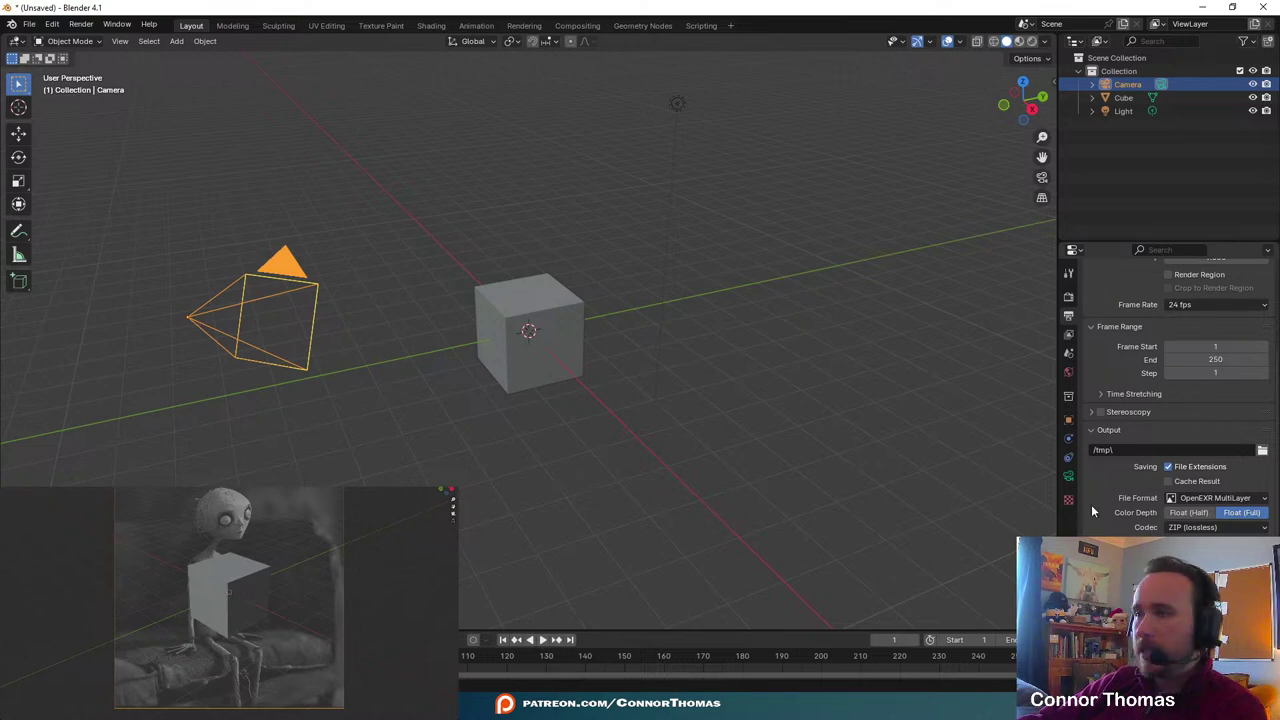
- Widen the properties editor, compare the scene's color management with the output color space, and narrow the editor again
{"action": "left_click_drag", "start_coordinate": [1058, 512], "coordinate": [347, 515]}
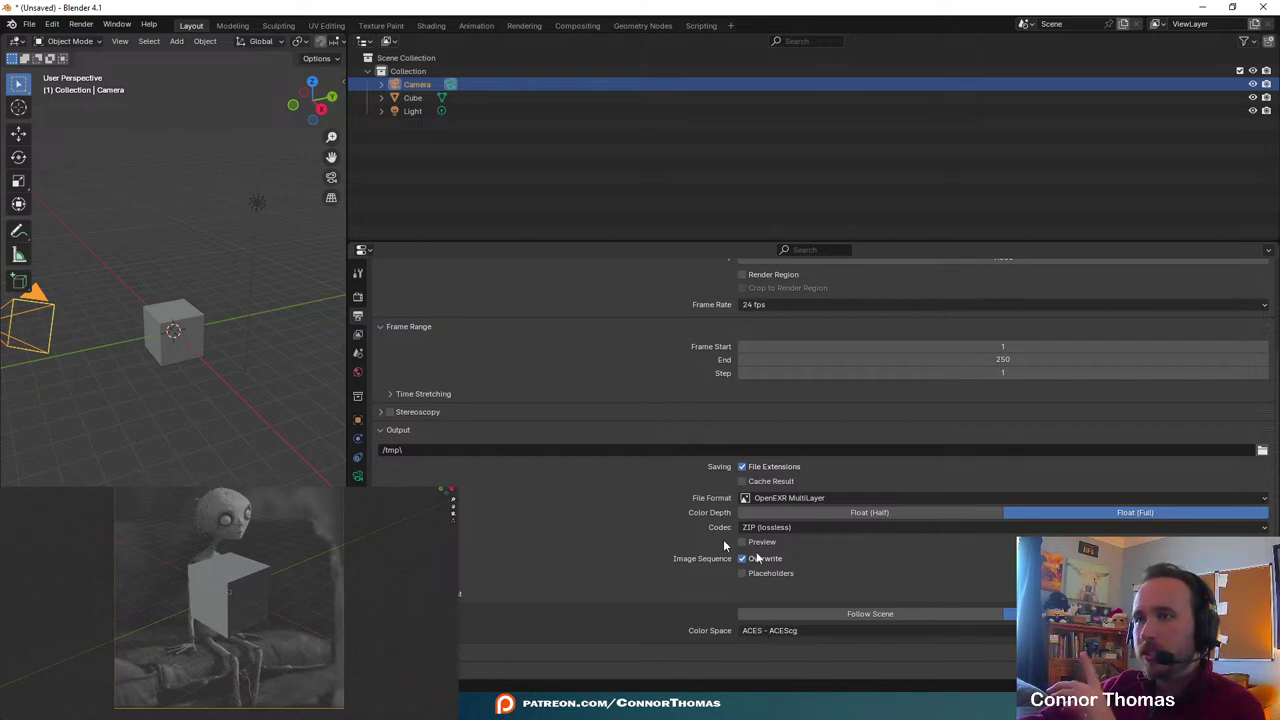
{"action": "left_click", "coordinate": [360, 298]}
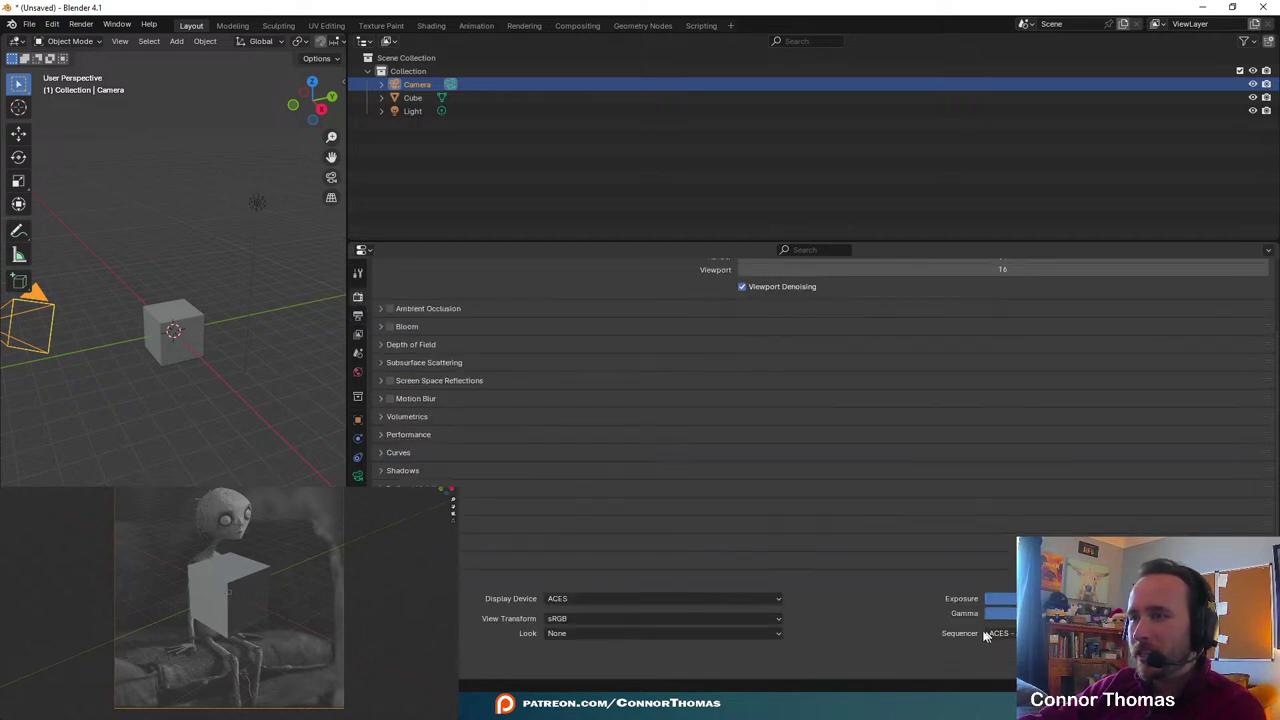
{"action": "left_click", "coordinate": [358, 316]}
{"action": "scroll", "coordinate": [684, 614], "scroll_direction": "down", "scroll_amount": 1}
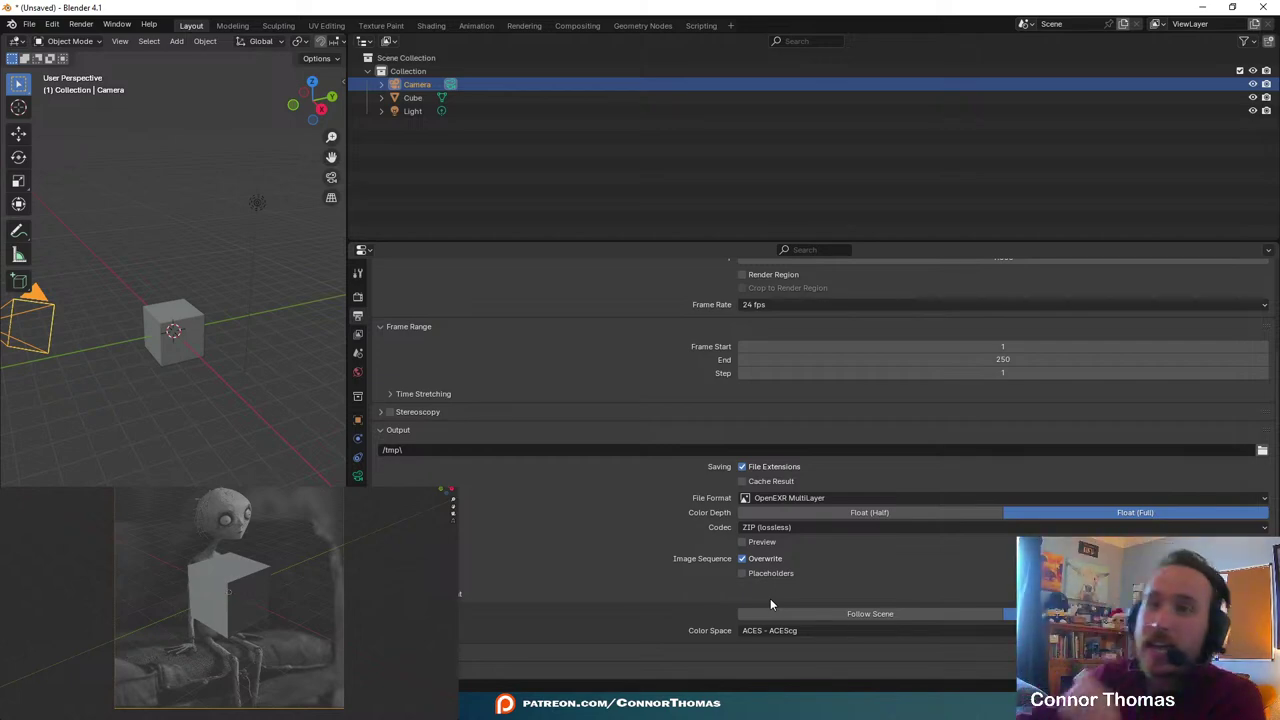
{"action": "left_click_drag", "start_coordinate": [348, 362], "coordinate": [968, 399]}
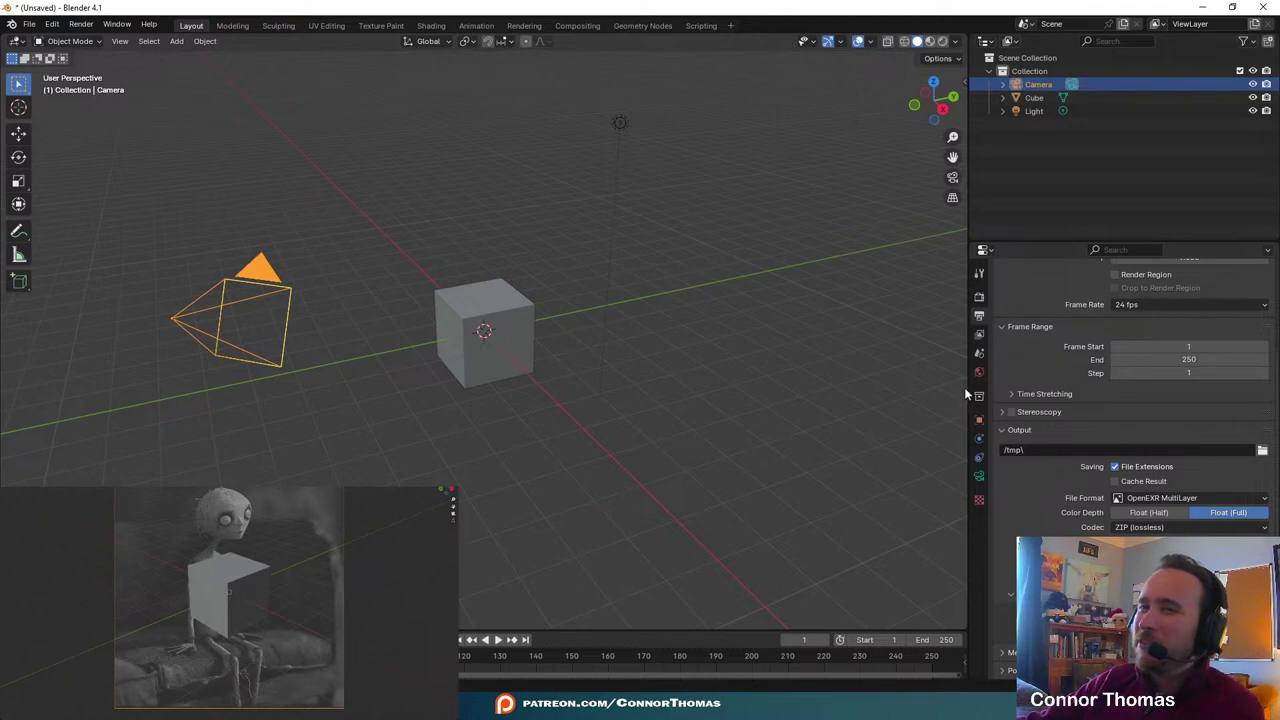
- Delete the default cube and add a plane mesh in its place
{"action": "left_click", "coordinate": [466, 312]}
{"action": "key", "text": "Delete"}
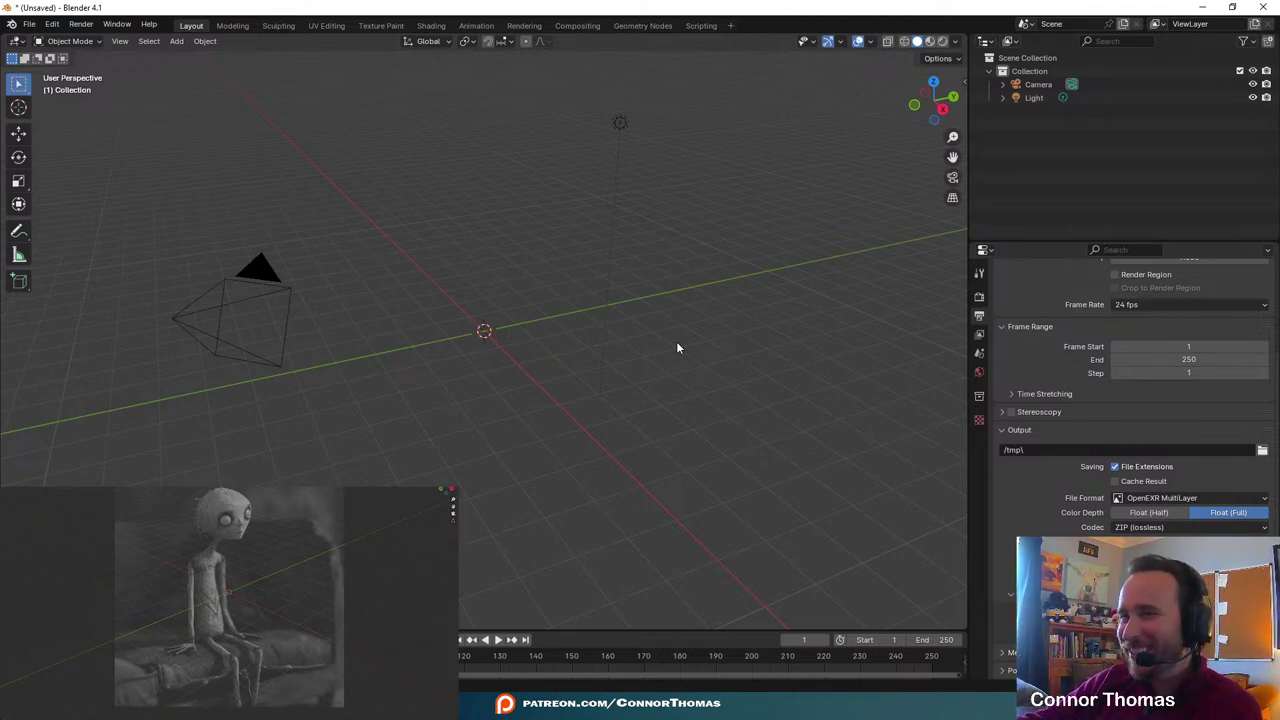
{"action": "key", "text": "shift+a"}
{"action": "mouse_move", "coordinate": [675, 372]}
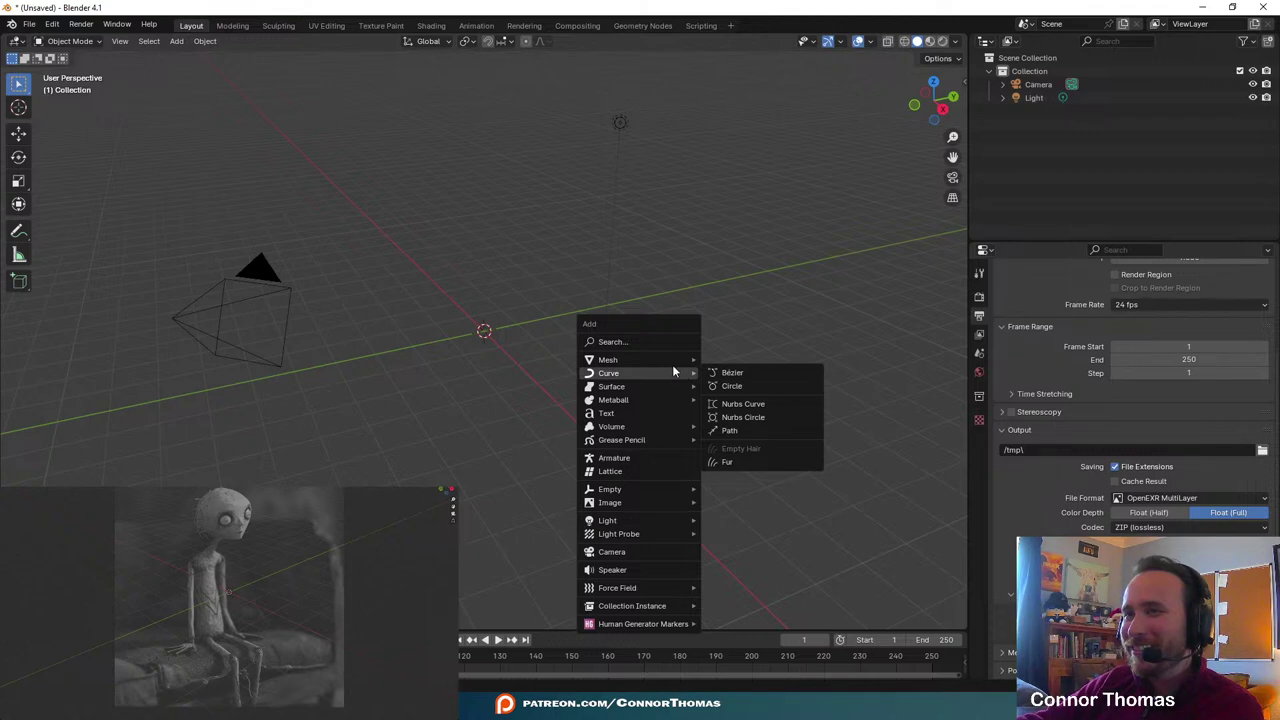
{"action": "left_click", "coordinate": [730, 360]}
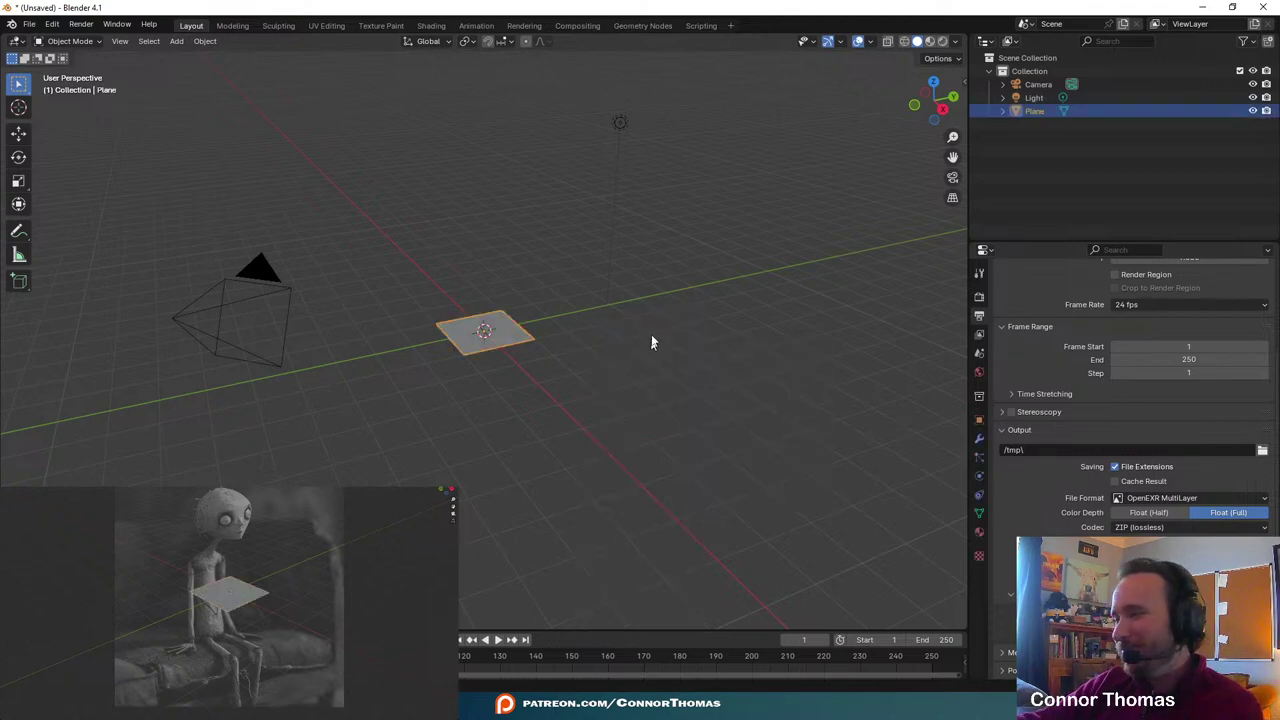
- Align the camera to a low view of the plane, select the camera and set the transform pivot point to the 3D cursor
{"action": "middle_click_drag", "start_coordinate": [491, 312], "coordinate": [590, 304]}
{"action": "scroll", "coordinate": [582, 288], "scroll_direction": "up", "scroll_amount": 6}
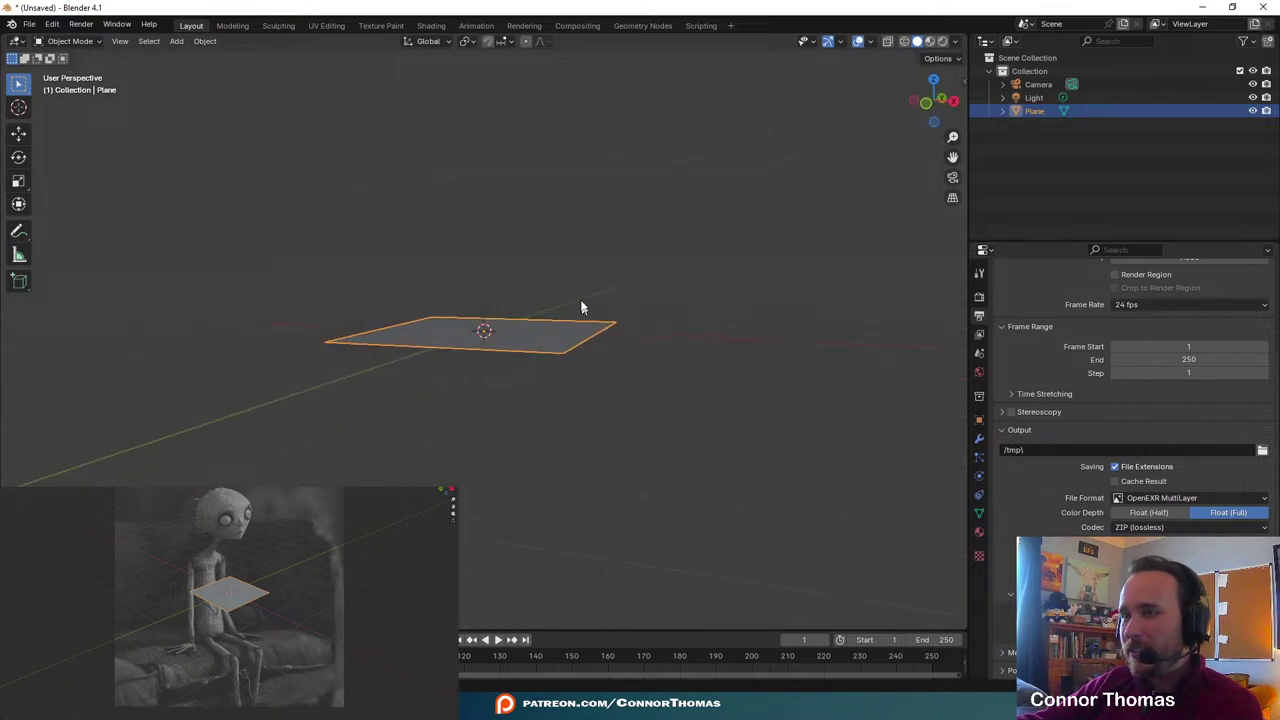
{"action": "key", "text": "ctrl+alt+KP_0"}
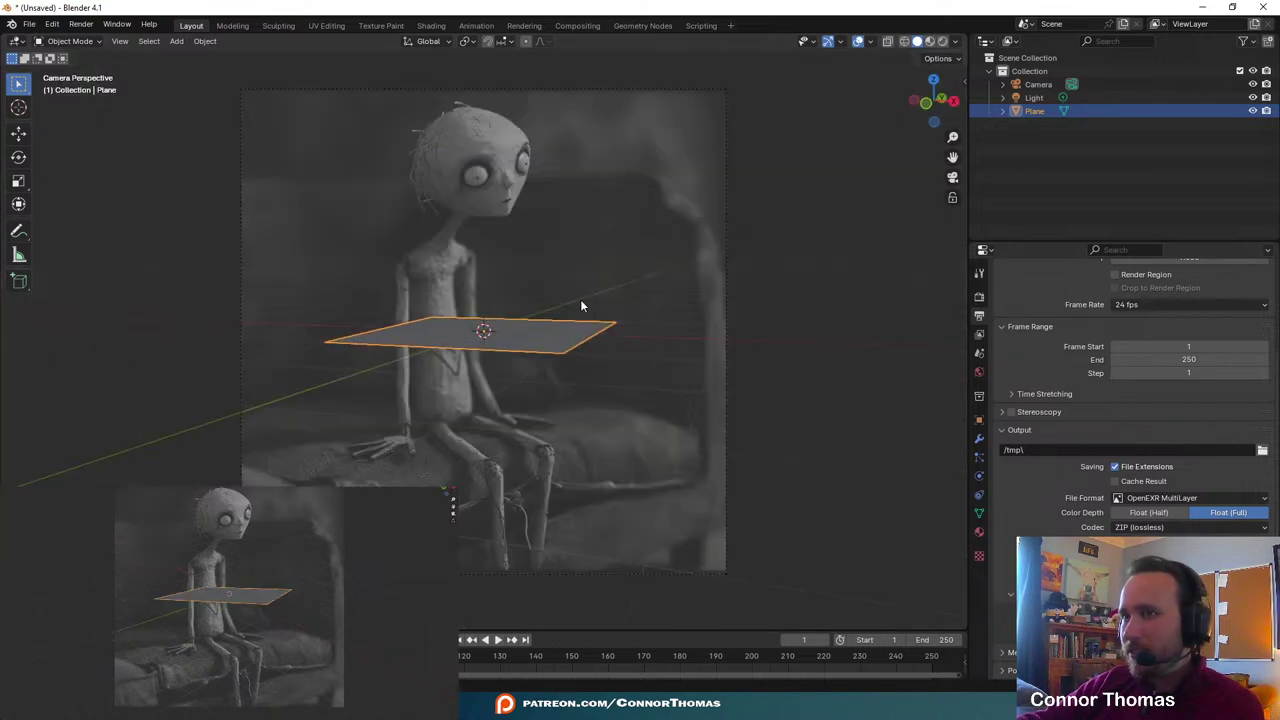
{"action": "left_click", "coordinate": [728, 192]}
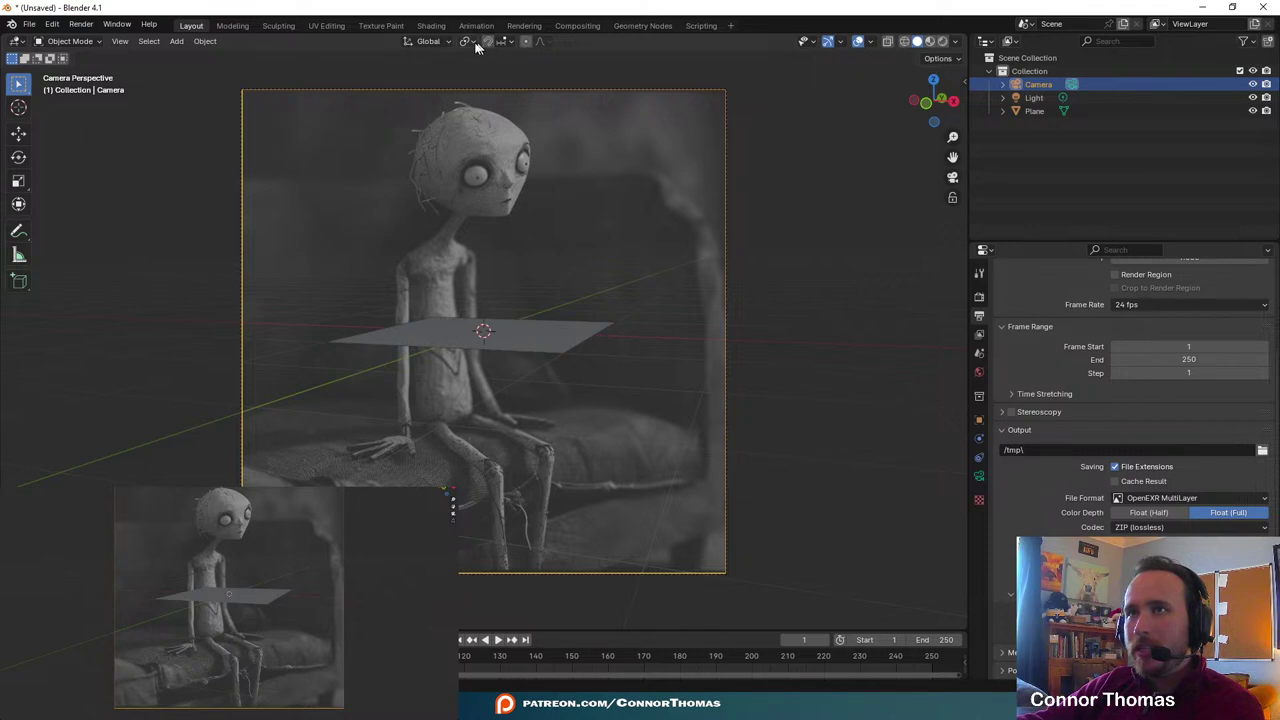
{"action": "left_click", "coordinate": [464, 40]}
{"action": "left_click", "coordinate": [516, 88]}
- Rotate and move the camera around the 3D cursor until the plane lines up with the puppet's seat in the reference image
{"action": "key", "text": "r"}
{"action": "key", "text": "r"}
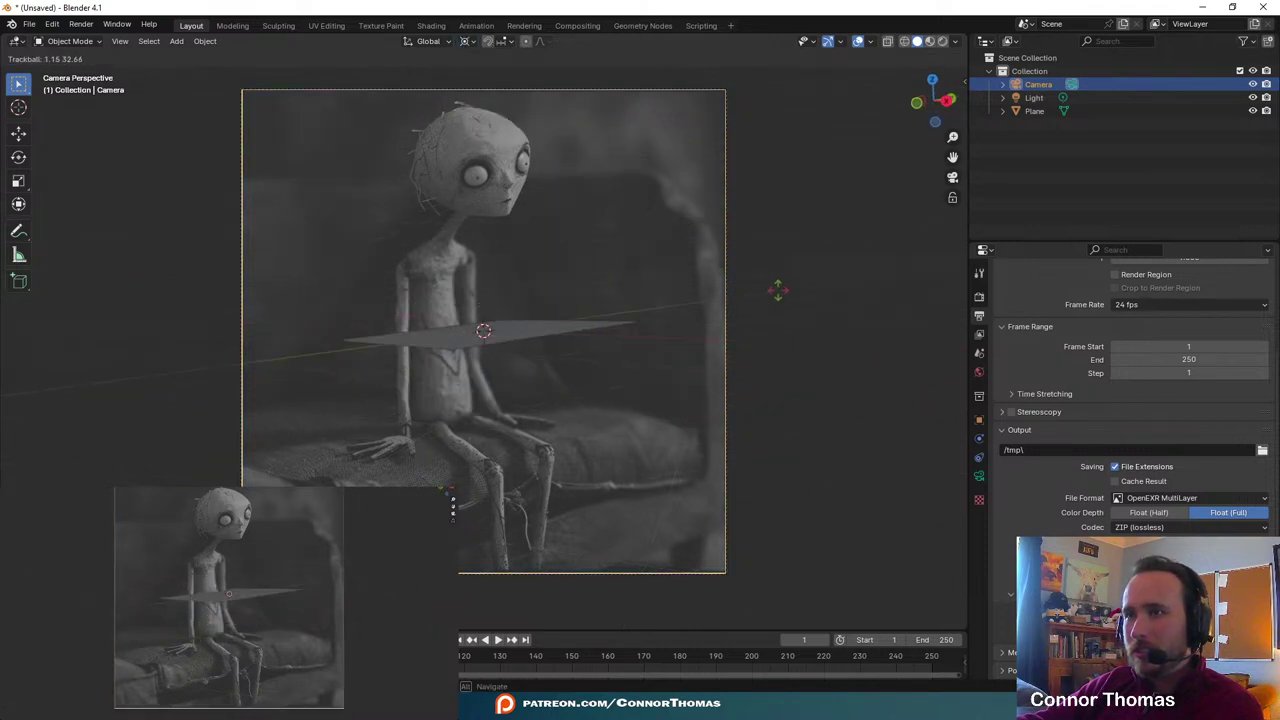
{"action": "left_click", "coordinate": [777, 289]}
{"action": "key", "text": "g"}
{"action": "left_click", "coordinate": [771, 263]}
{"action": "key", "text": "r"}
{"action": "key", "text": "r"}
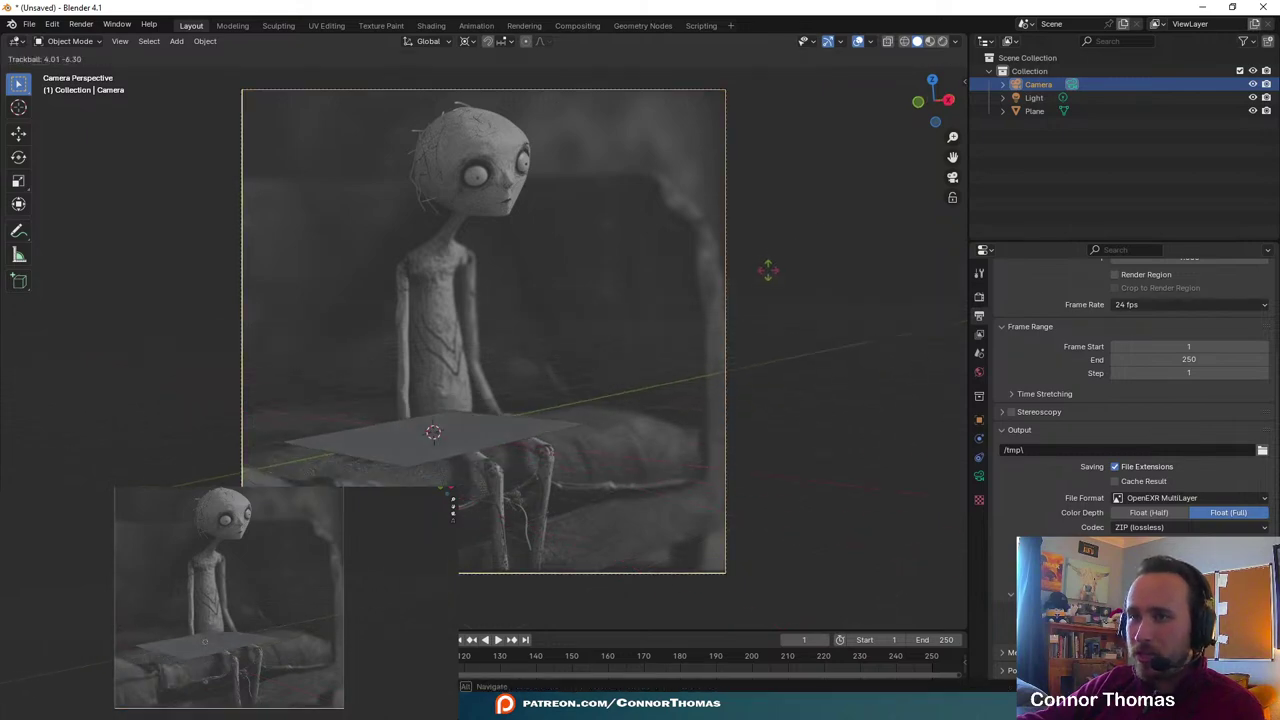
{"action": "left_click", "coordinate": [764, 275]}
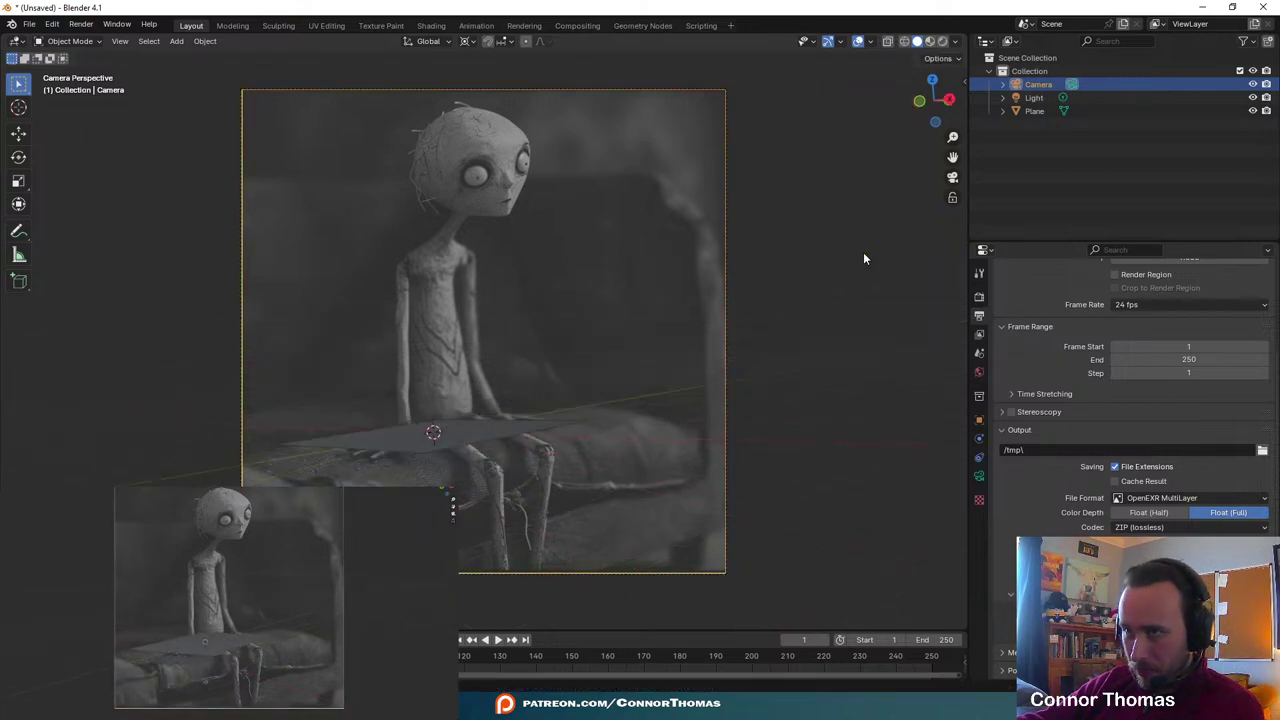
{"action": "key", "text": "r"}
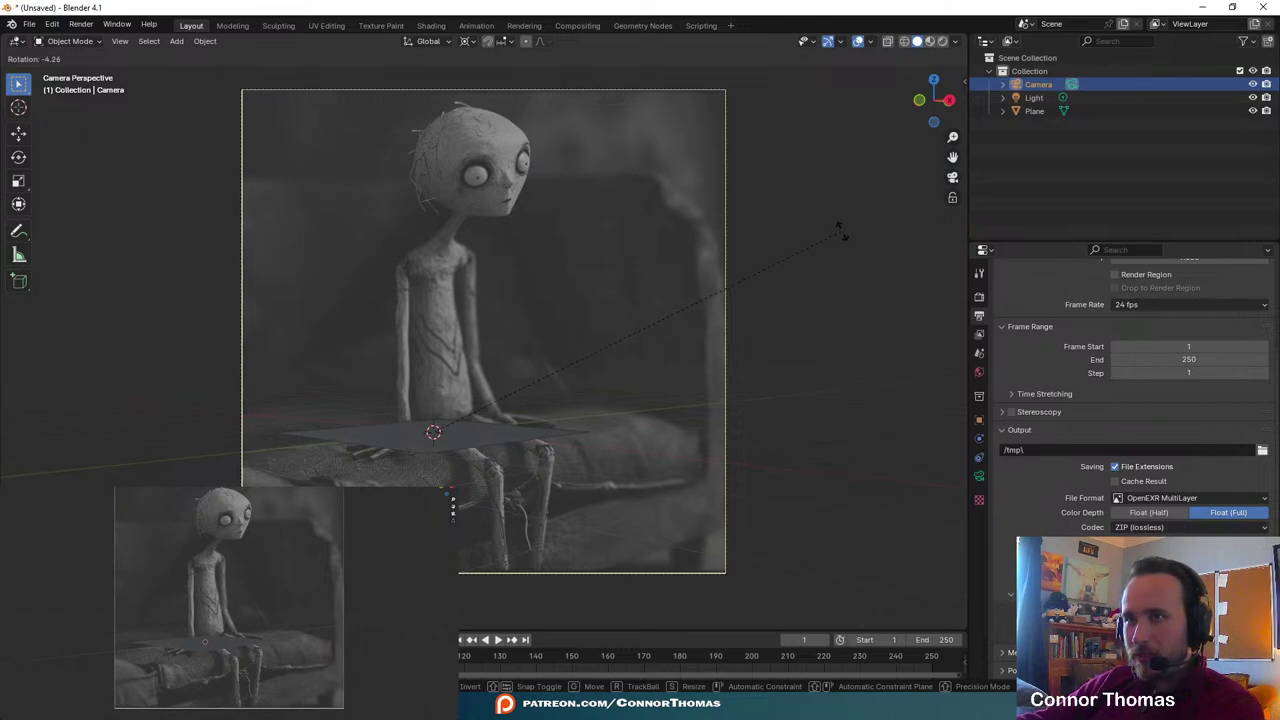
{"action": "left_click", "coordinate": [842, 231]}
{"action": "left_click", "coordinate": [522, 436]}
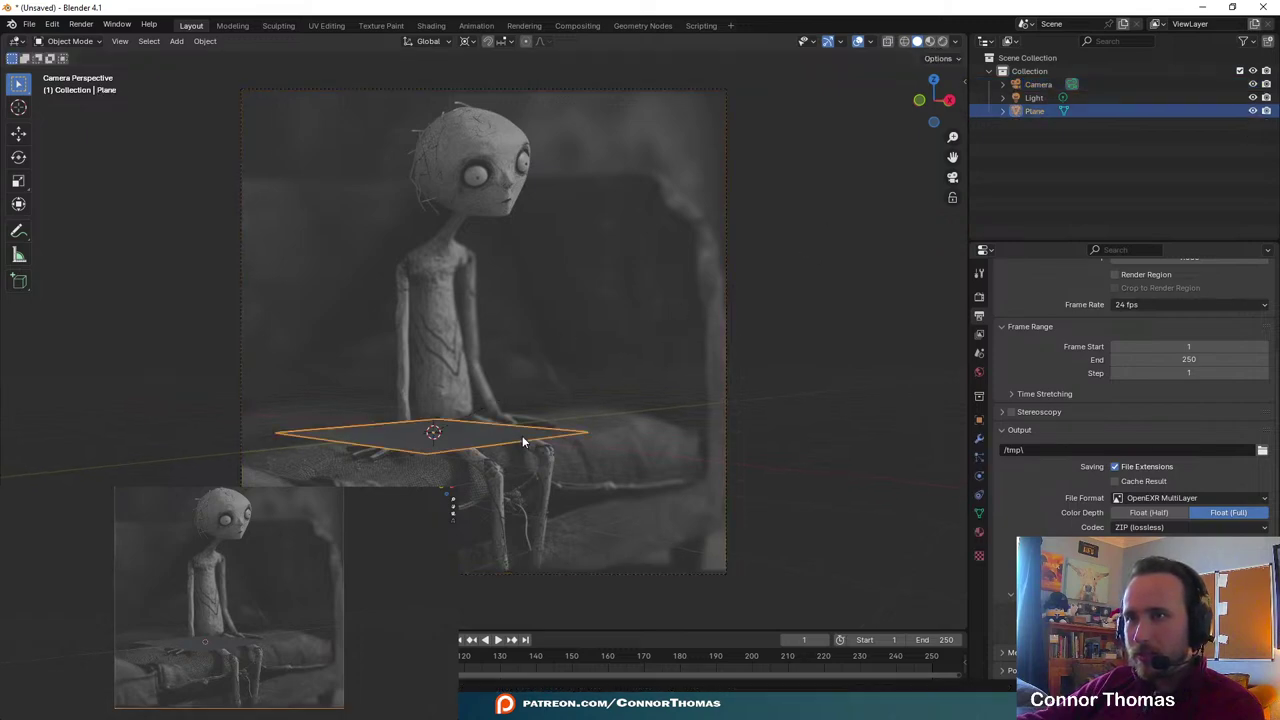
{"action": "middle_click_drag", "start_coordinate": [566, 466], "coordinate": [627, 401], "text": "shift"}
{"action": "left_click", "coordinate": [627, 401]}
{"action": "middle_click_drag", "start_coordinate": [674, 268], "coordinate": [648, 311], "text": "shift"}
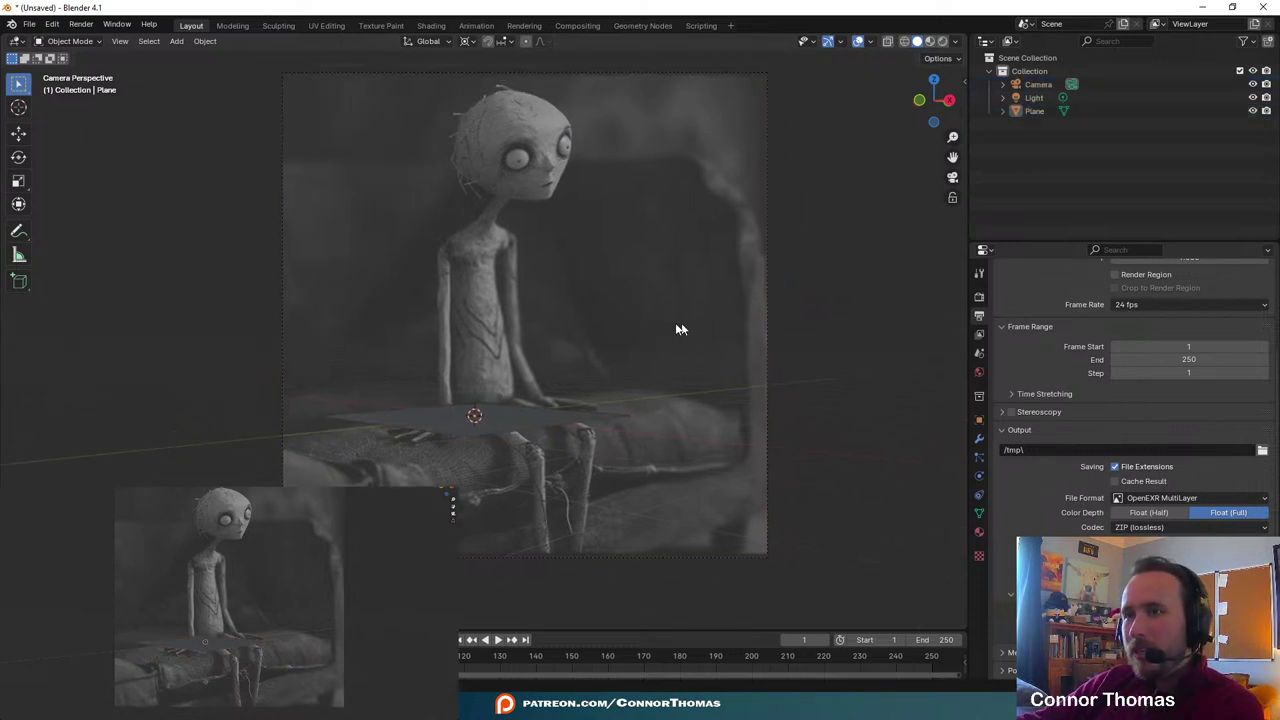
{"action": "middle_click_drag", "start_coordinate": [620, 330], "coordinate": [637, 306], "text": "shift"}
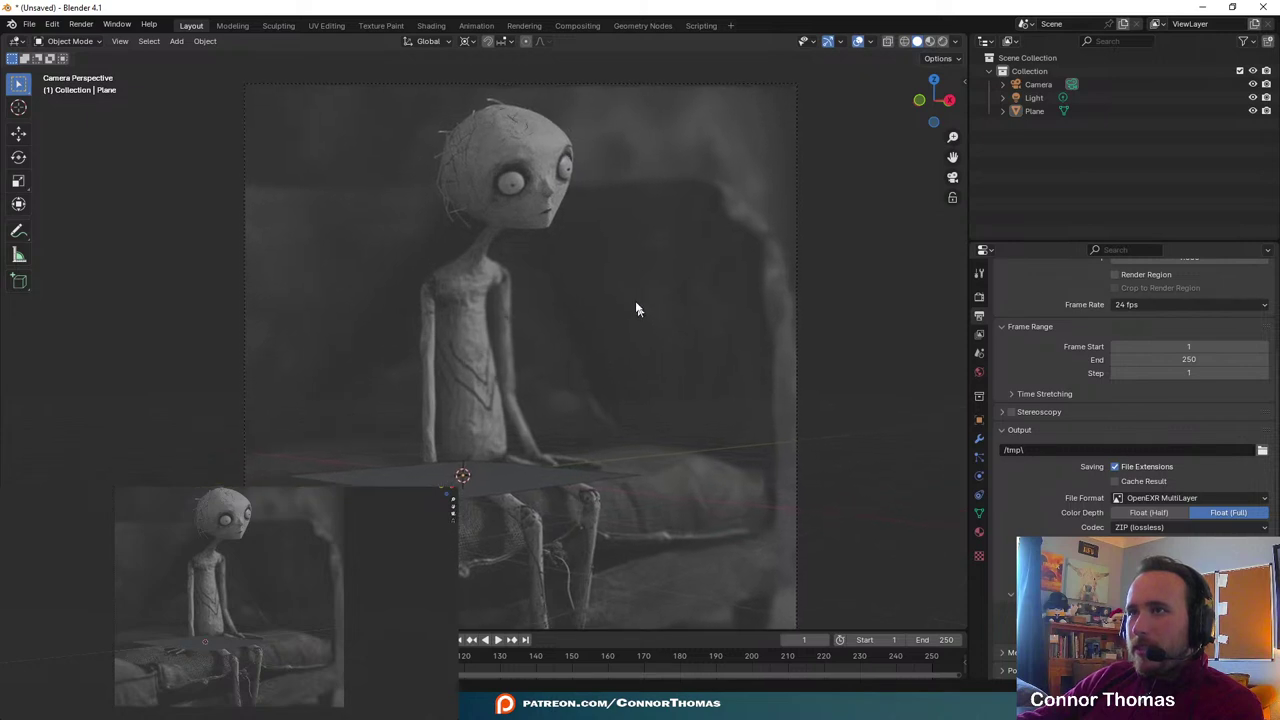
{"action": "left_click", "coordinate": [710, 84]}
{"action": "mouse_move", "coordinate": [756, 282]}
{"action": "middle_mouse_down", "text": "shift"}
{"action": "mouse_move", "coordinate": [744, 223]}
{"action": "mouse_move", "coordinate": [748, 273]}
{"action": "middle_mouse_up", "text": "shift"}
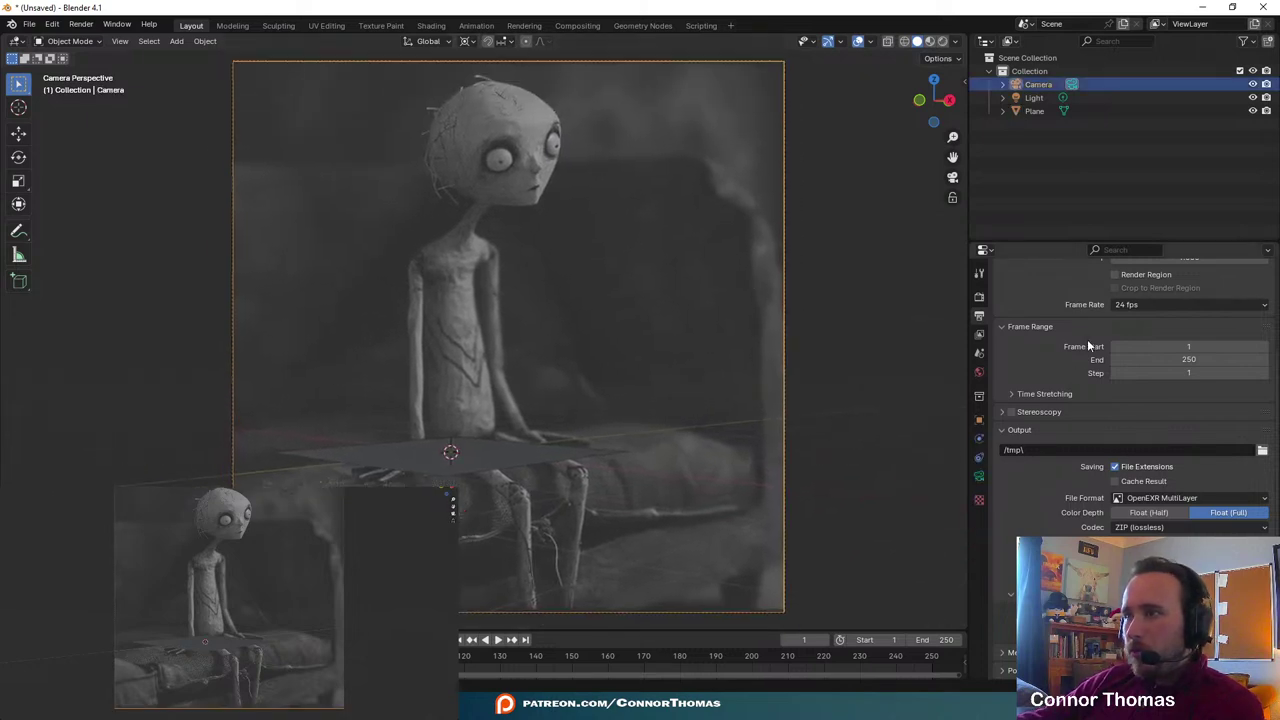
- Edit the plane in top view and move its negative-X edge outward to make the plane longer along X
{"action": "middle_click_drag", "start_coordinate": [940, 405], "coordinate": [611, 439]}
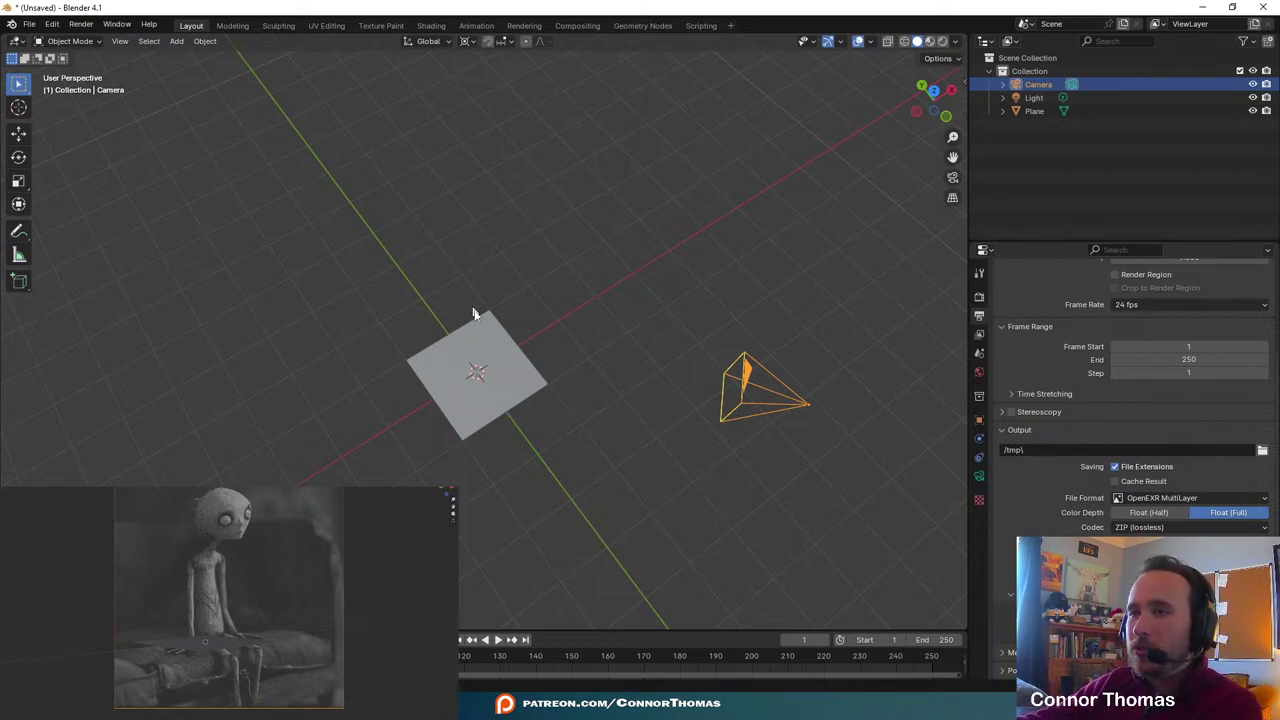
{"action": "left_click", "coordinate": [514, 386]}
{"action": "key", "text": "Tab"}
{"action": "middle_click_drag", "start_coordinate": [554, 314], "coordinate": [537, 330]}
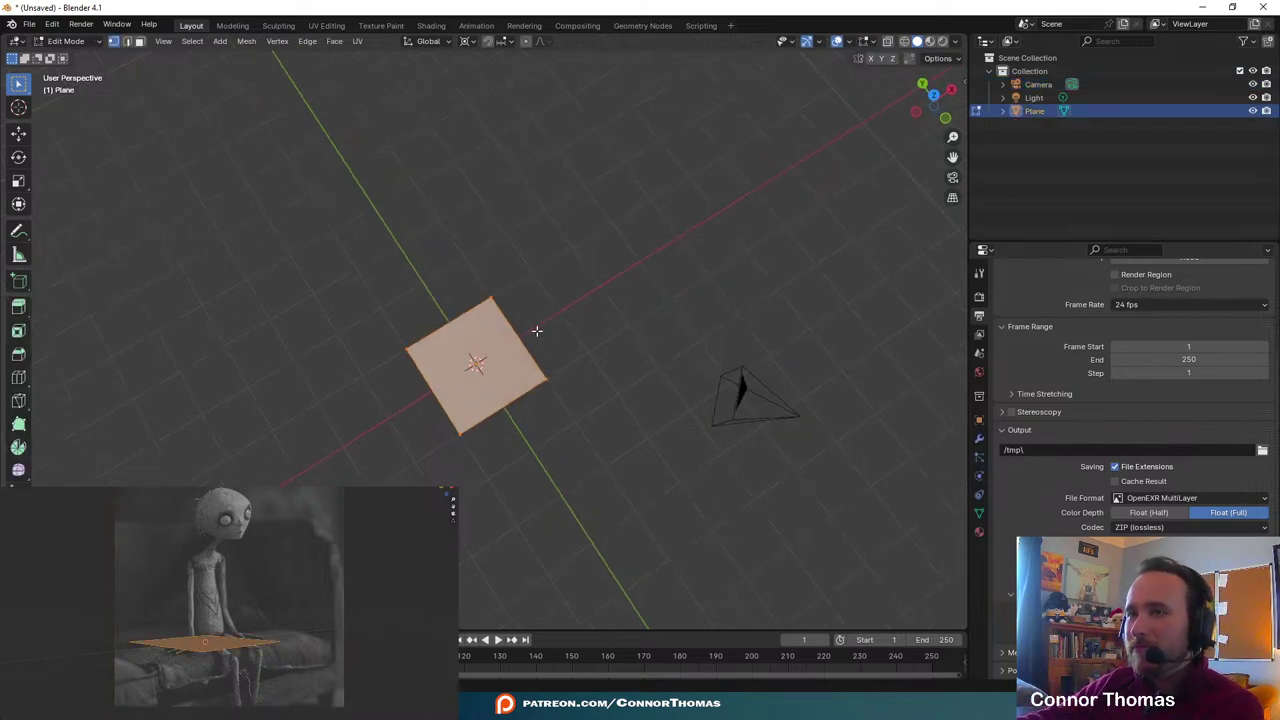
{"action": "key", "text": "2"}
{"action": "left_click", "coordinate": [700, 354]}
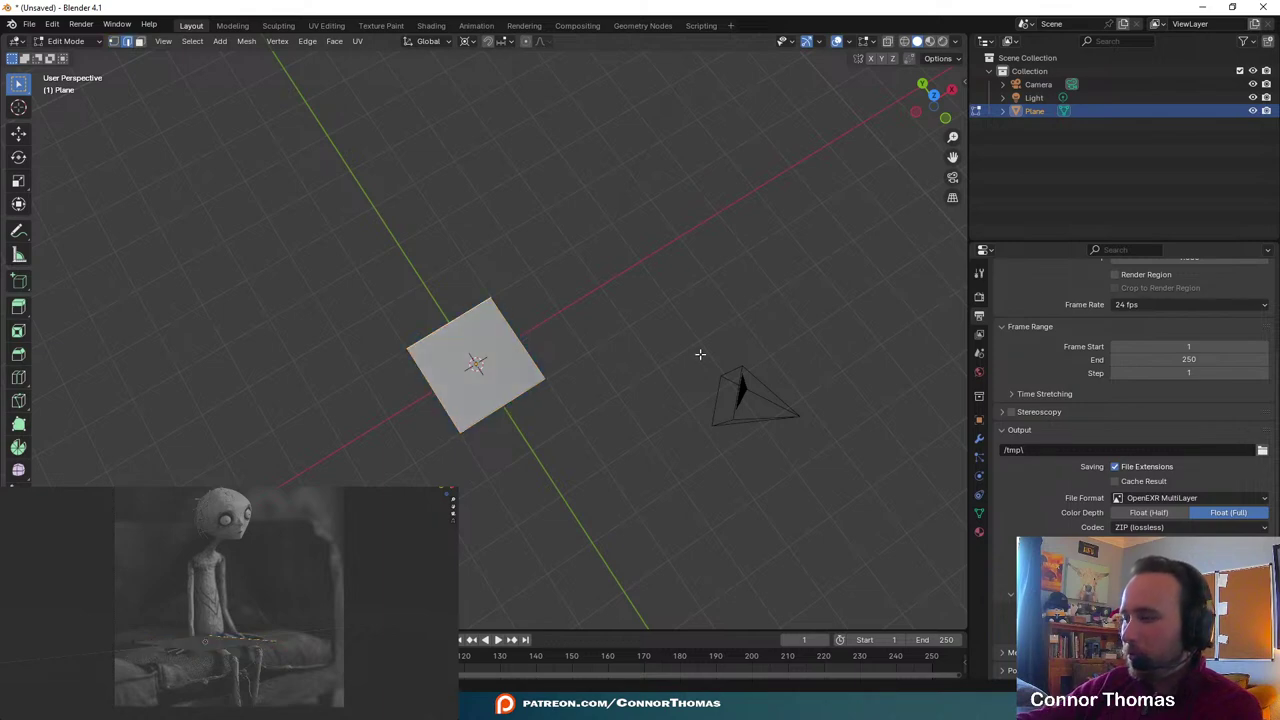
{"action": "key", "text": "KP_7"}
{"action": "middle_click_drag", "start_coordinate": [634, 291], "coordinate": [720, 423], "text": "shift"}
{"action": "left_click", "coordinate": [493, 500]}
{"action": "key", "text": "g"}
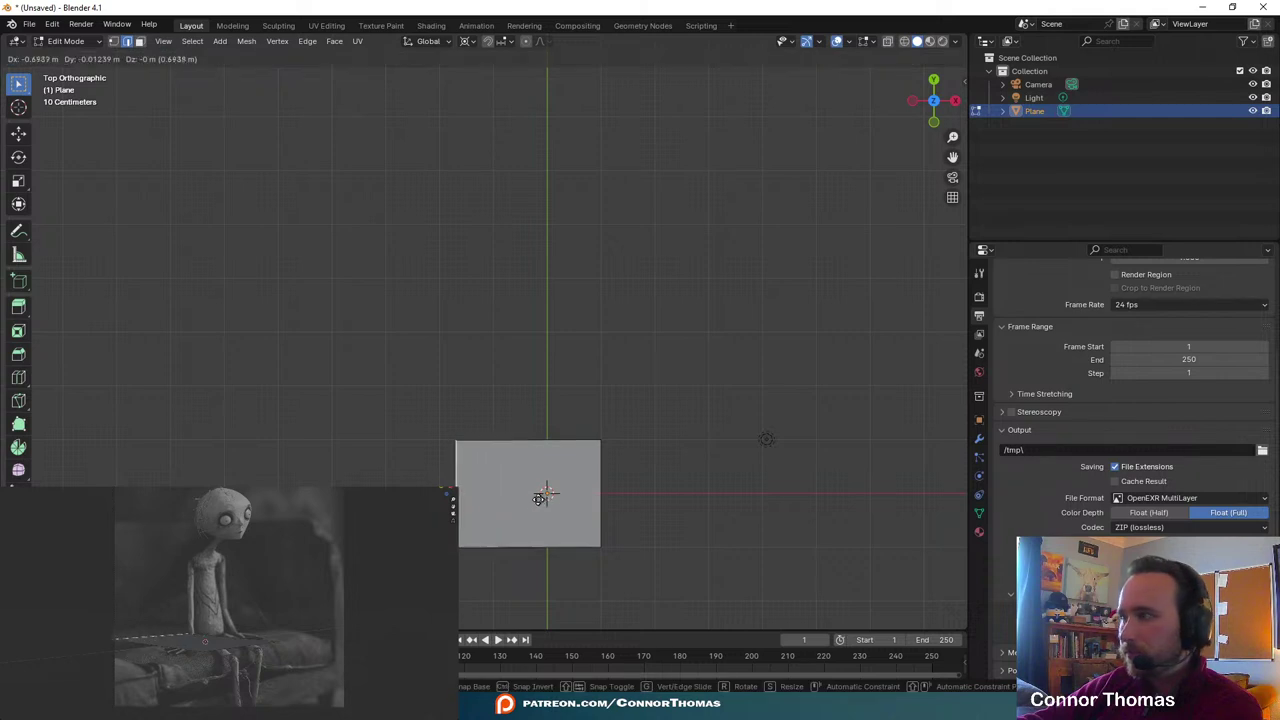
{"action": "left_click", "coordinate": [500, 494]}
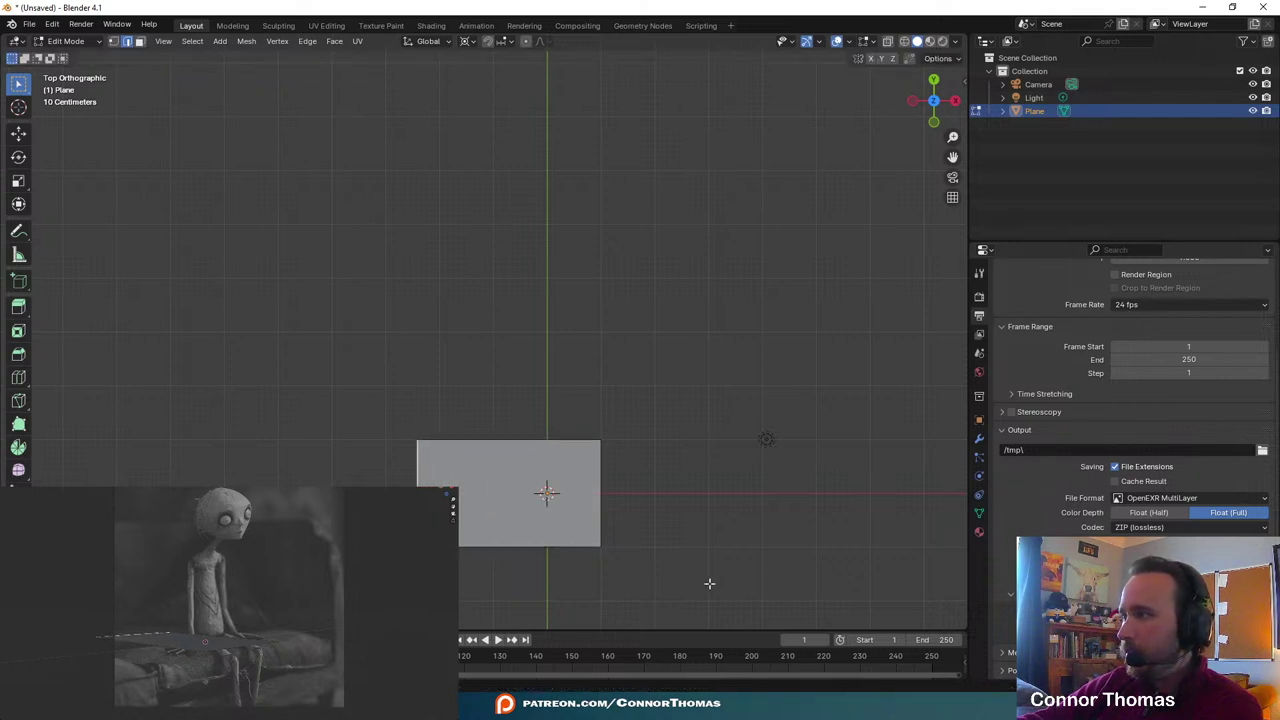
- Return to object mode, select the camera and tilt it around its local X axis to match the reference image
{"action": "key", "text": "Tab"}
{"action": "middle_click_drag", "start_coordinate": [674, 534], "coordinate": [567, 374]}
{"action": "left_click", "coordinate": [435, 272]}
{"action": "left_click", "coordinate": [456, 237]}
{"action": "middle_click_drag", "start_coordinate": [555, 241], "coordinate": [573, 262]}
{"action": "key", "text": "r"}
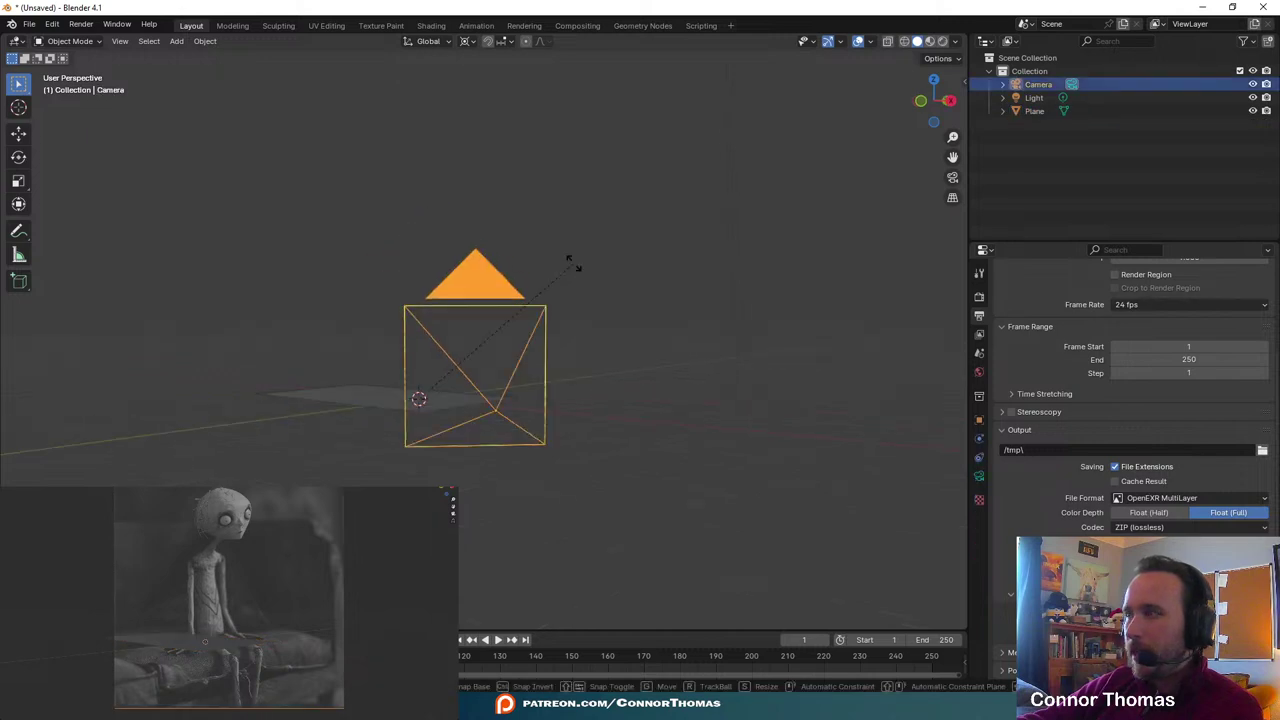
{"action": "key", "text": "x"}
{"action": "key", "text": "x"}
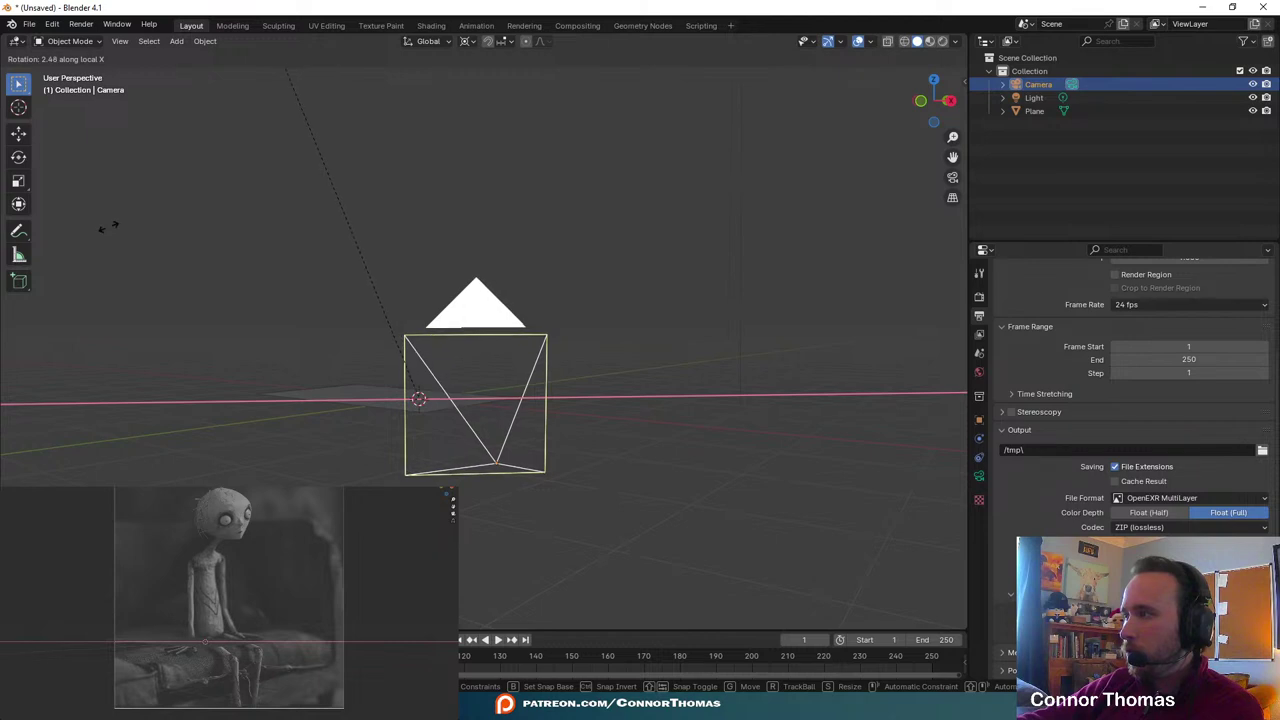
{"action": "left_click", "coordinate": [934, 224]}
- Edit the plane in top view and extrude its back edge twice away from the camera, the first time by about 1 m
{"action": "middle_click_drag", "start_coordinate": [591, 443], "coordinate": [646, 332]}
{"action": "left_click", "coordinate": [502, 519]}
{"action": "key", "text": "KP_7"}
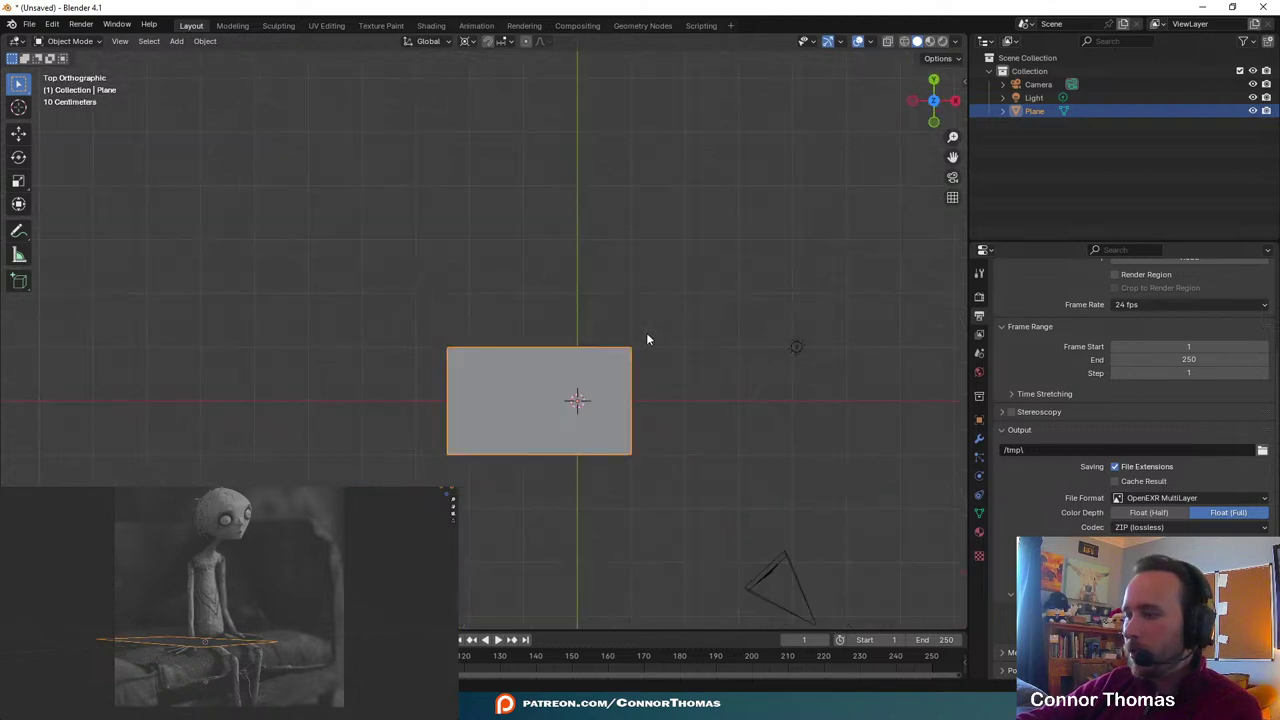
{"action": "key", "text": "Tab"}
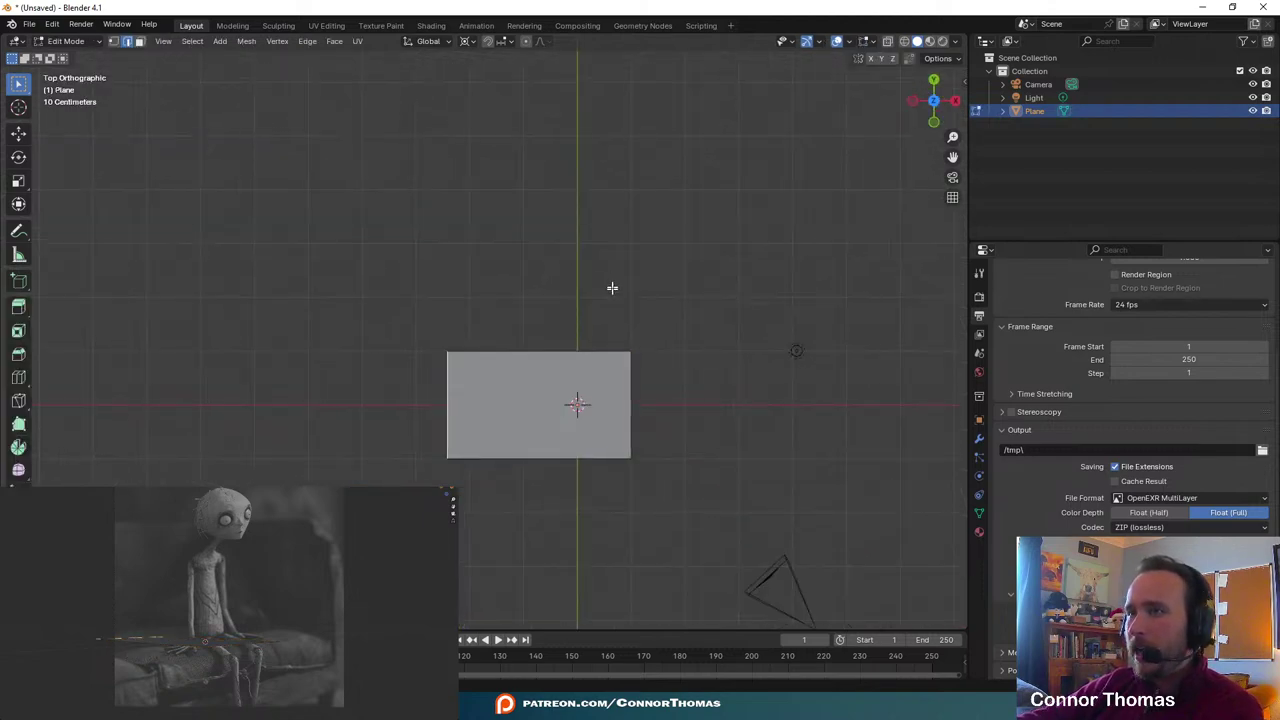
{"action": "middle_click_drag", "start_coordinate": [611, 286], "coordinate": [666, 371], "text": "shift"}
{"action": "left_click", "coordinate": [562, 379]}
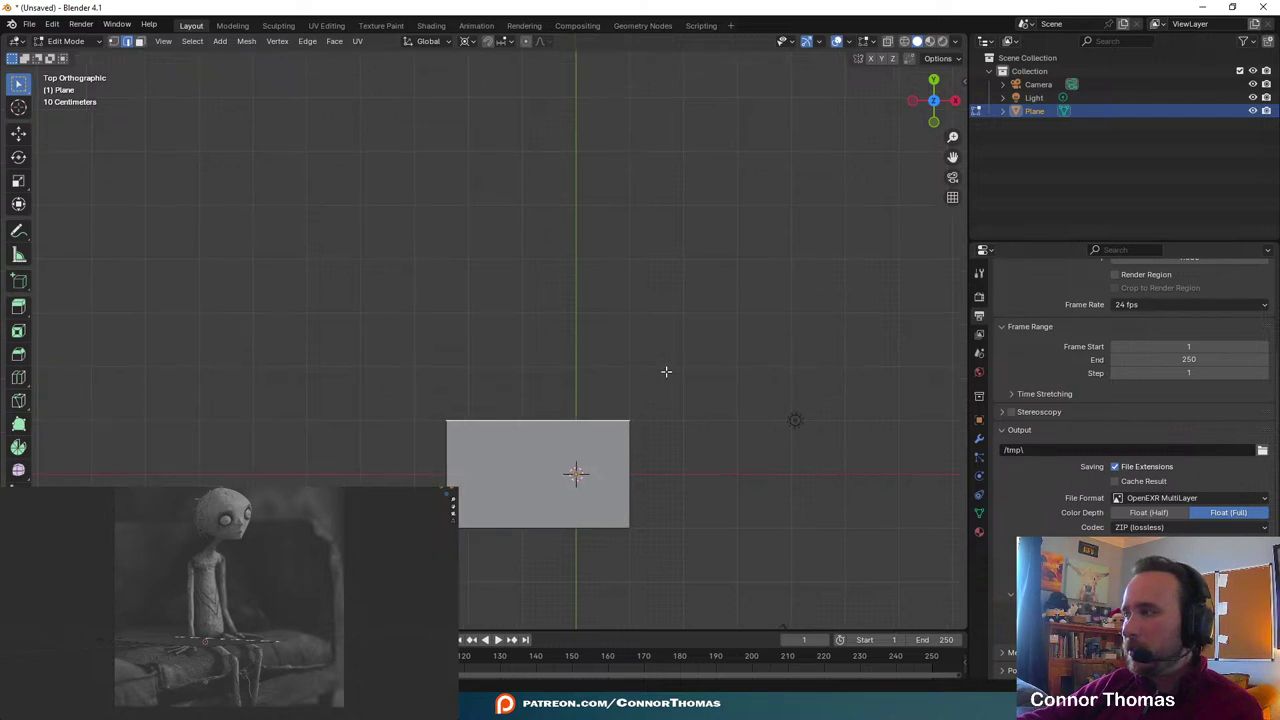
{"action": "key", "text": "e"}
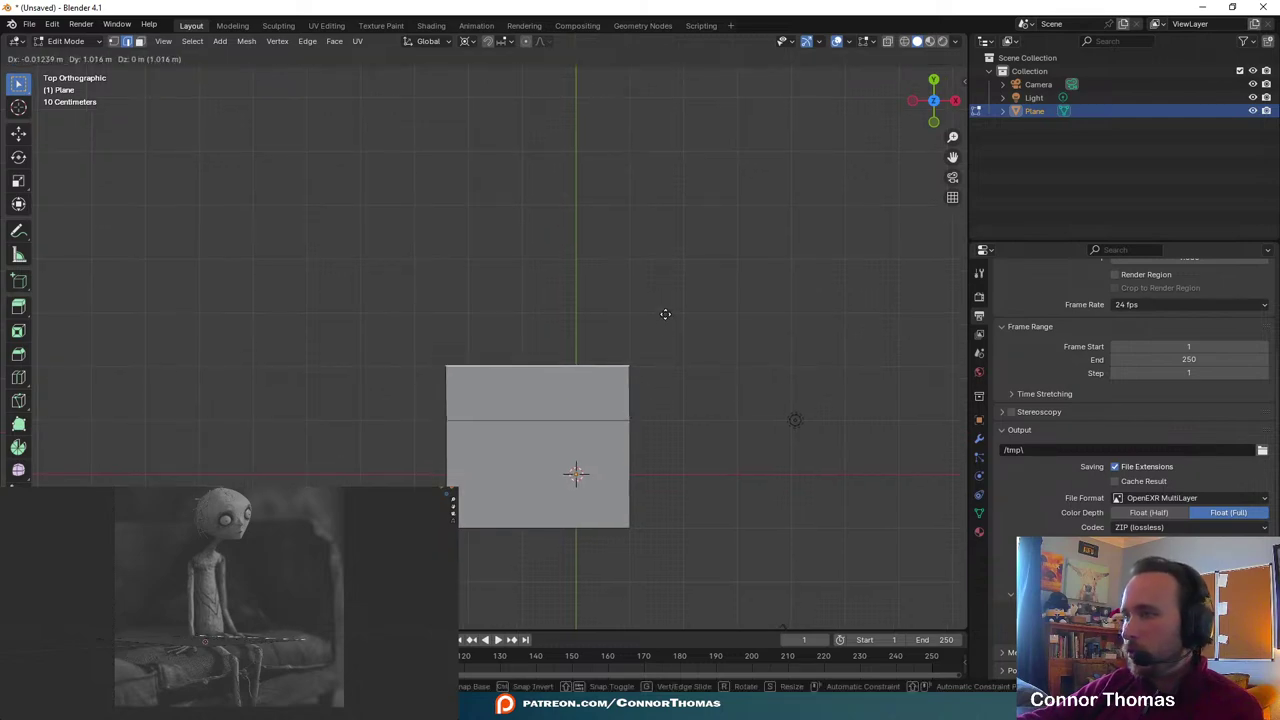
{"action": "left_click", "coordinate": [665, 314]}
{"action": "key", "text": "e"}
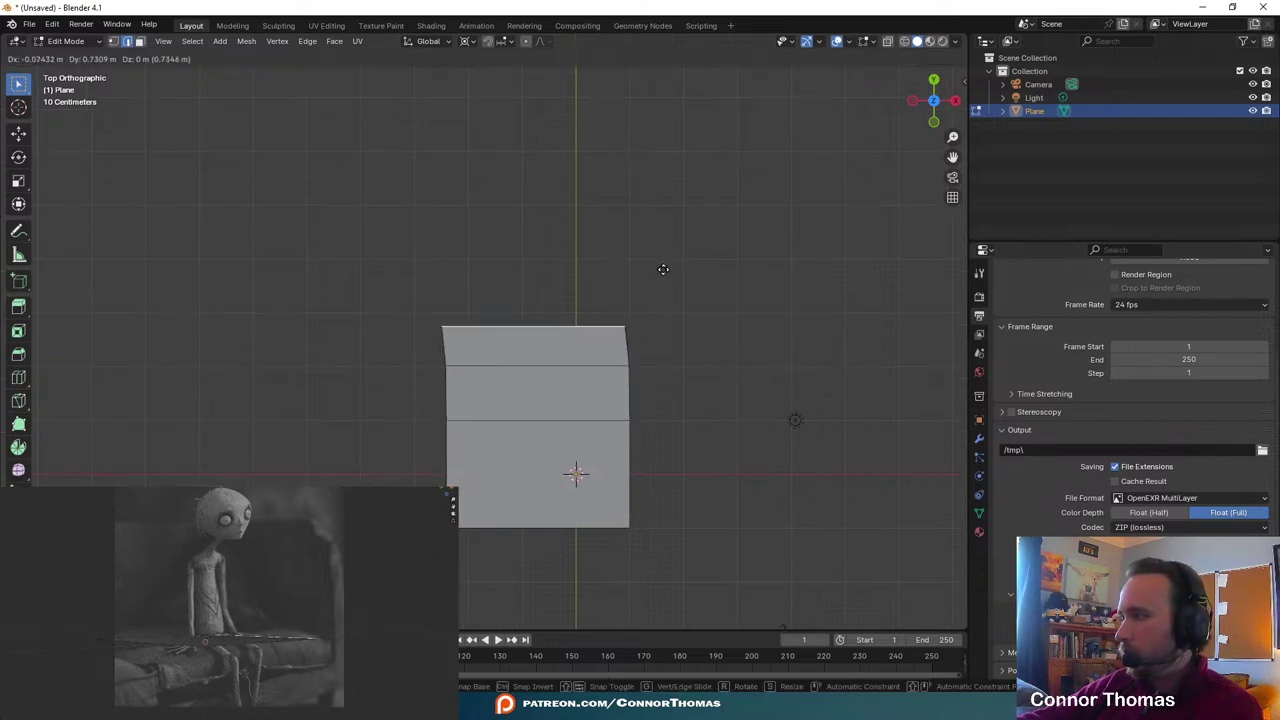
{"action": "left_click", "coordinate": [671, 264]}
- Extrude the plane's front edge toward the camera with a slight X offset and shift the edge behind it about 0.17 m along X
{"action": "middle_click_drag", "start_coordinate": [665, 482], "coordinate": [717, 238], "text": "shift"}
{"action": "left_click", "coordinate": [681, 279]}
{"action": "key", "text": "e"}
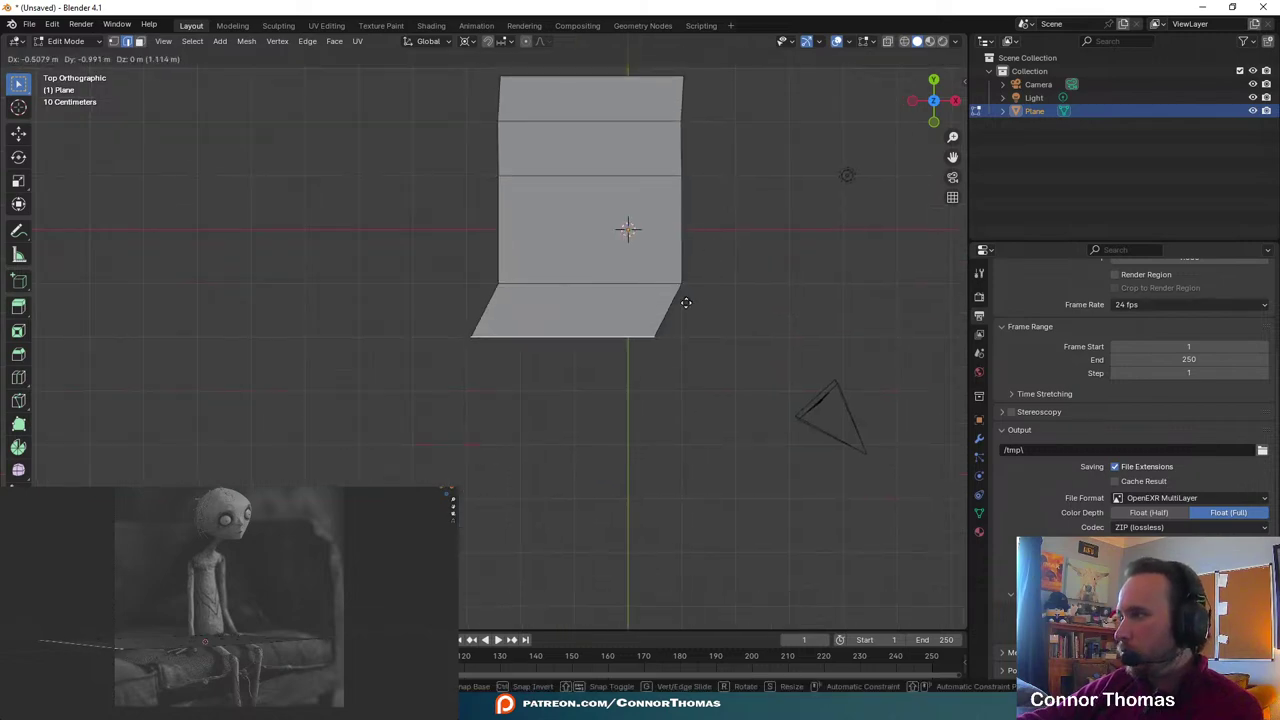
{"action": "left_click", "coordinate": [736, 360]}
{"action": "left_click", "coordinate": [655, 285]}
{"action": "key", "text": "g"}
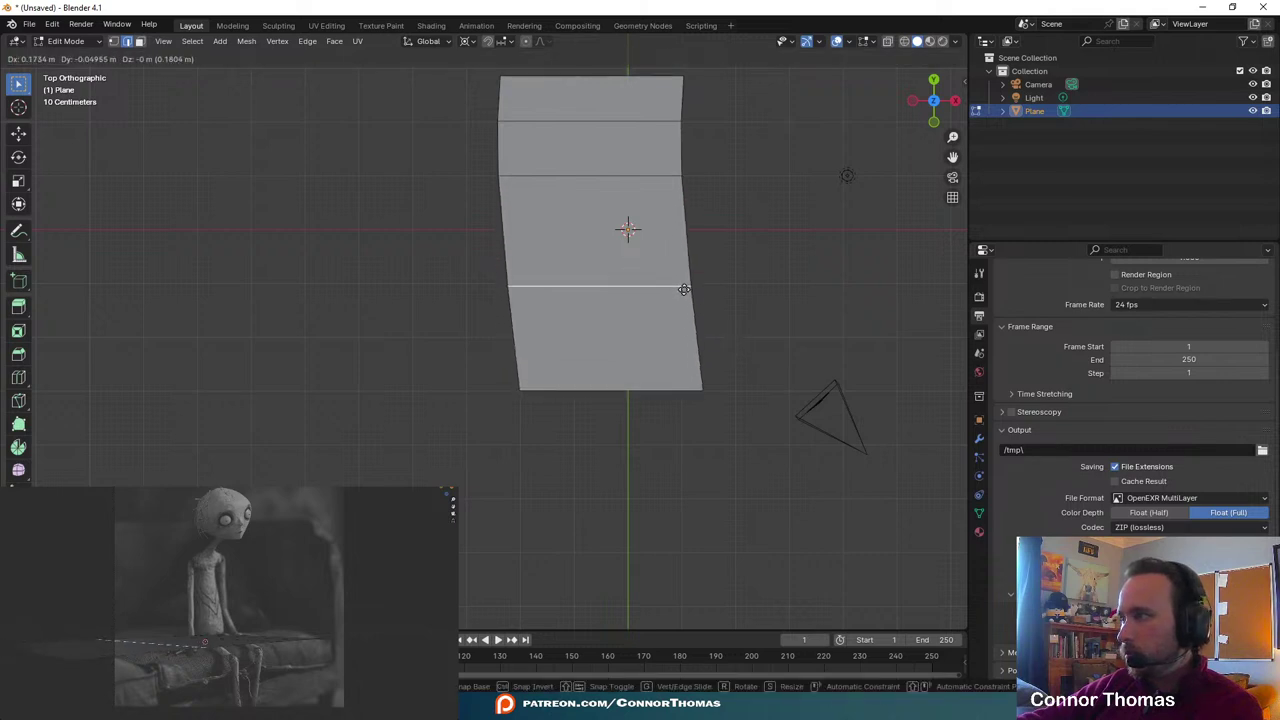
{"action": "left_click", "coordinate": [684, 291]}
- Extrude the plane's new front edge once more to add a narrow strip toward the camera
{"action": "middle_click_drag", "start_coordinate": [757, 408], "coordinate": [744, 375], "text": "shift"}
{"action": "left_click", "coordinate": [648, 357]}
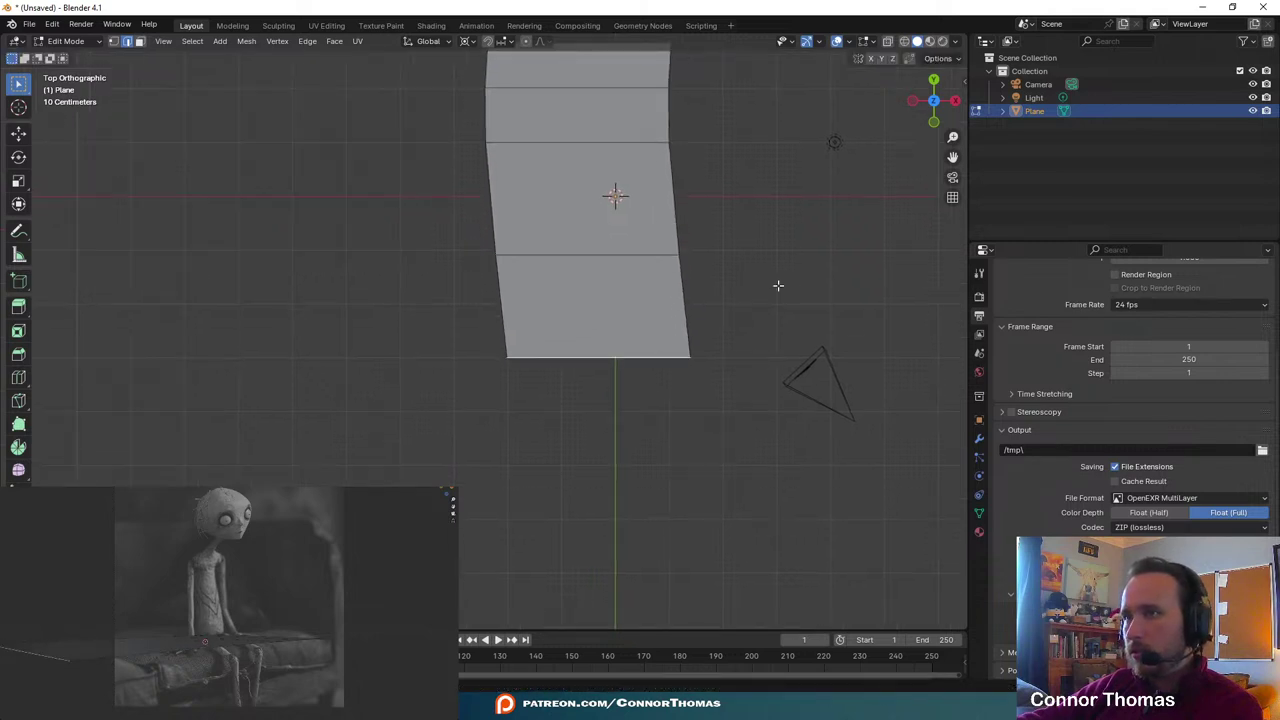
{"action": "key", "text": "e"}
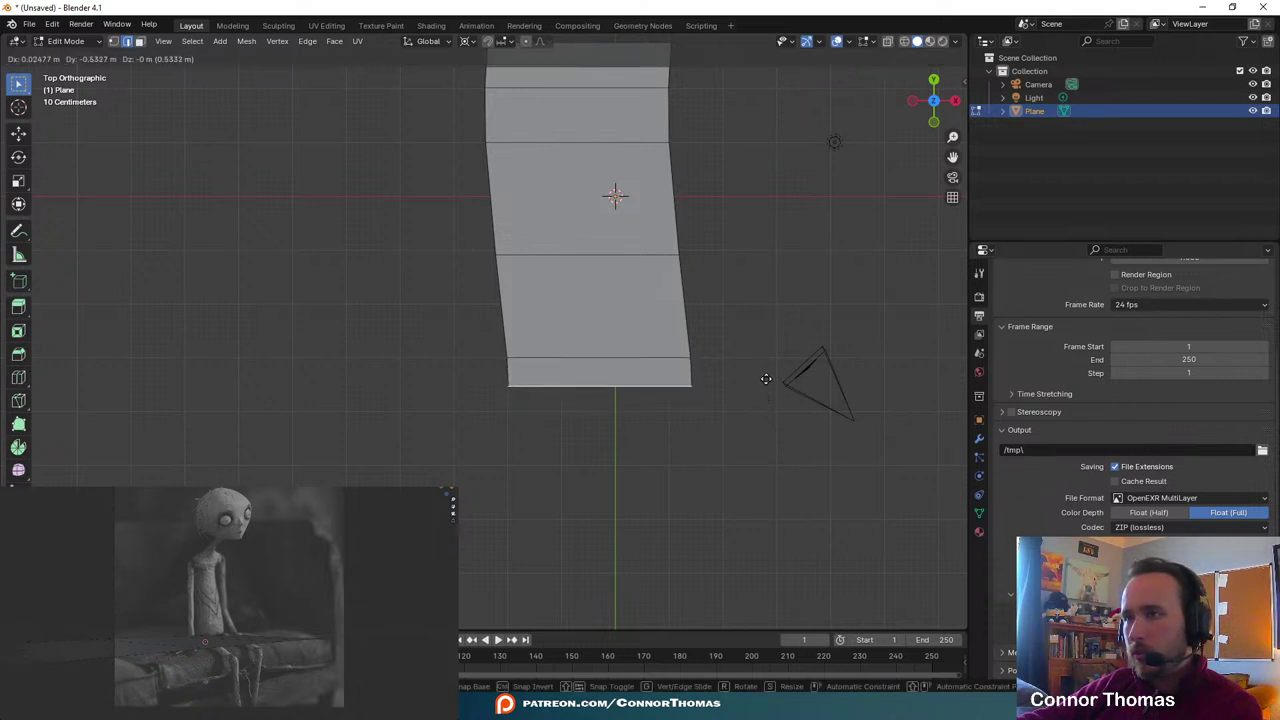
{"action": "left_click", "coordinate": [766, 367]}
{"action": "middle_click_drag", "start_coordinate": [777, 270], "coordinate": [833, 428], "text": "shift"}
{"action": "mouse_move", "coordinate": [818, 317]}
{"action": "middle_mouse_down", "text": "shift"}
{"action": "mouse_move", "coordinate": [766, 427]}
{"action": "mouse_move", "coordinate": [777, 317]}
{"action": "middle_mouse_up", "text": "shift"}
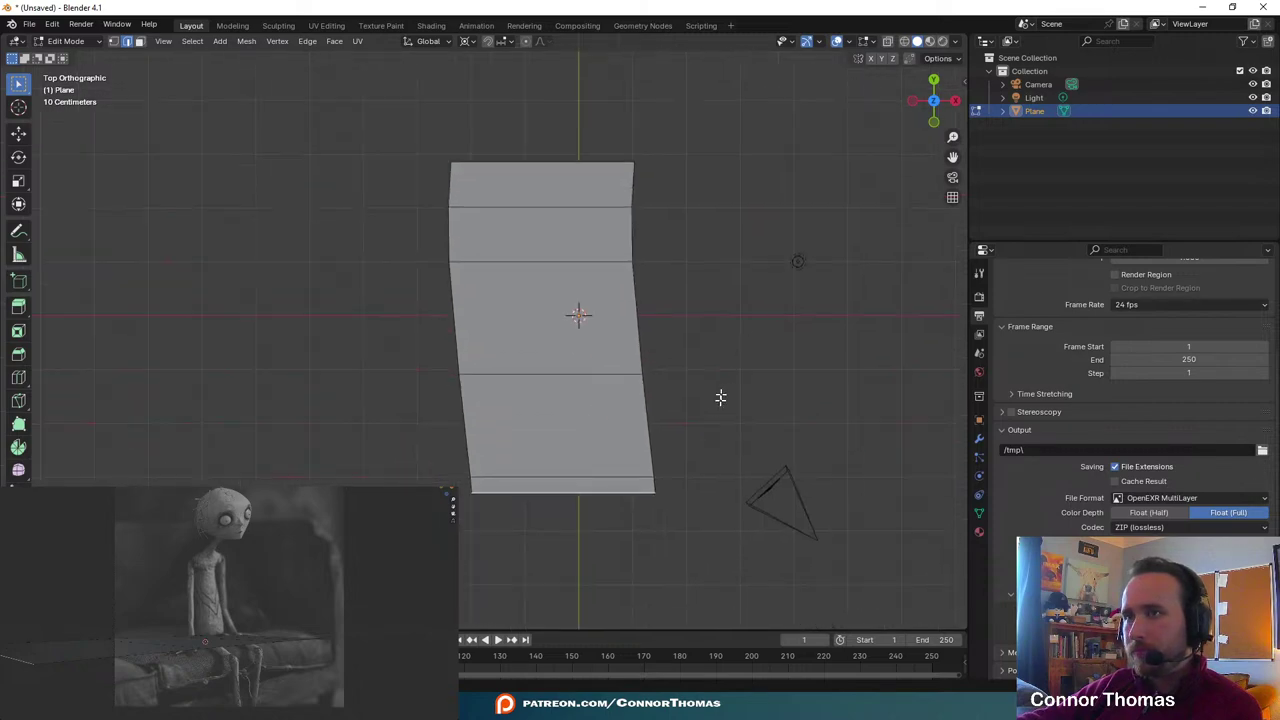
- Select the whole curved plane and extrude it downward into a thick seat slab
{"action": "middle_click_drag", "start_coordinate": [720, 397], "coordinate": [660, 270]}
{"action": "key", "text": "a"}
{"action": "key", "text": "e"}
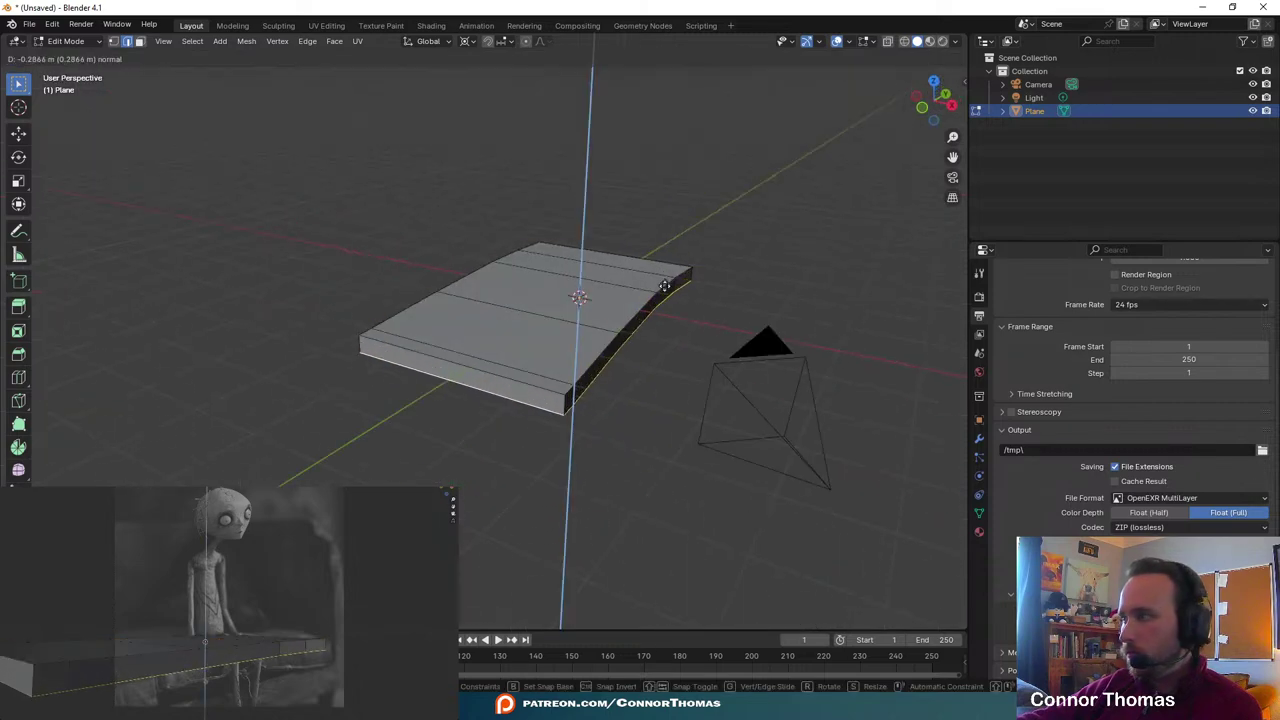
{"action": "left_click", "coordinate": [670, 302]}
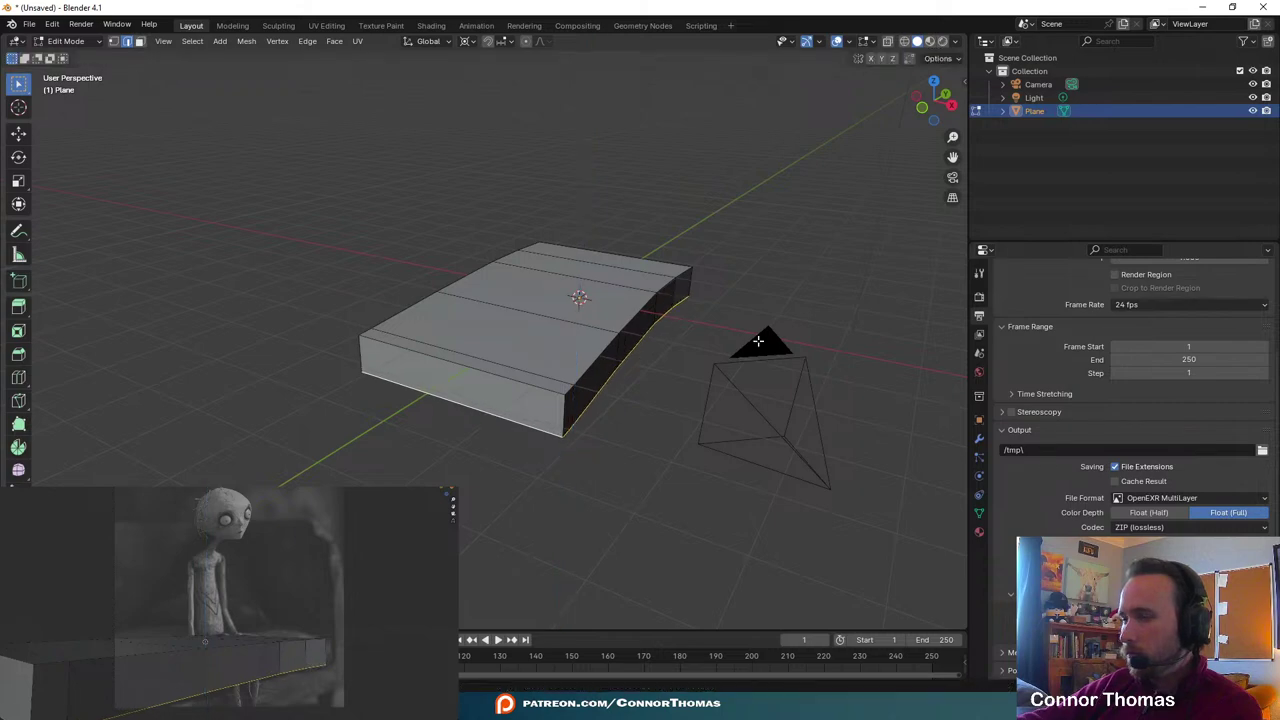
- Add one centered horizontal loop cut around the sides of the slab
{"action": "middle_click_drag", "start_coordinate": [712, 354], "coordinate": [731, 315]}
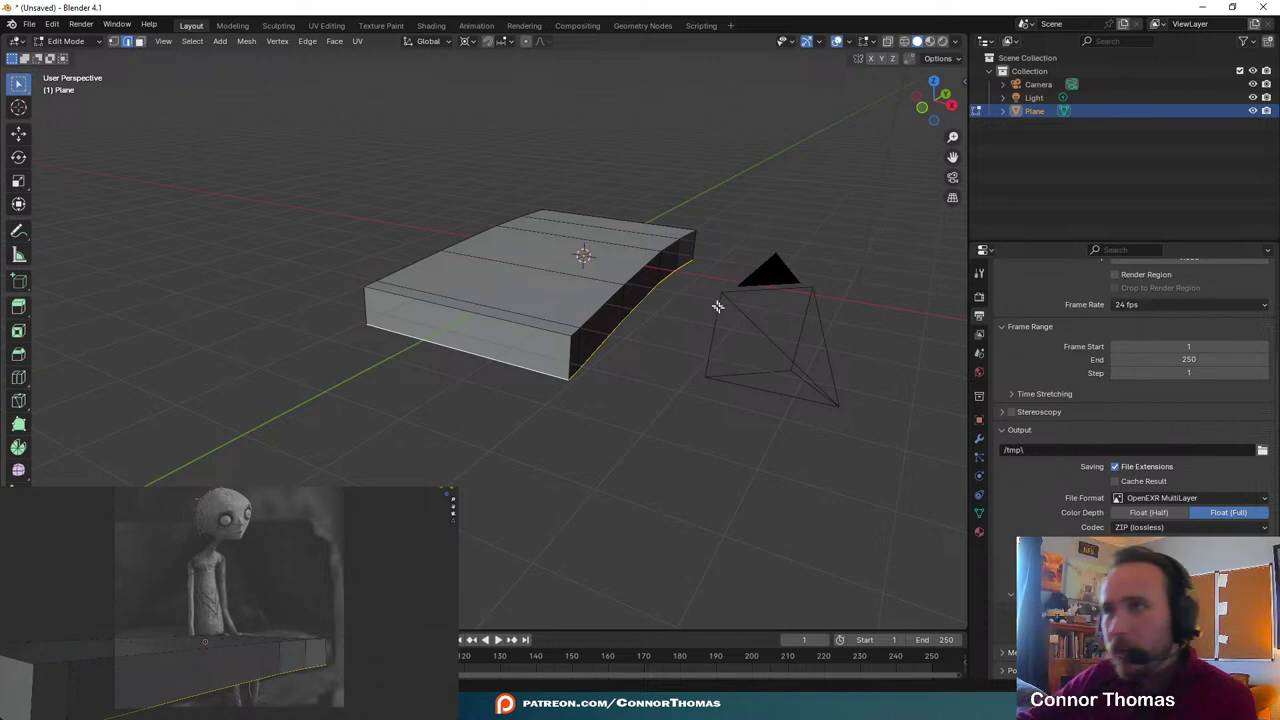
{"action": "key", "text": "ctrl+r"}
{"action": "left_click", "coordinate": [680, 261]}
{"action": "right_click", "coordinate": [686, 262]}
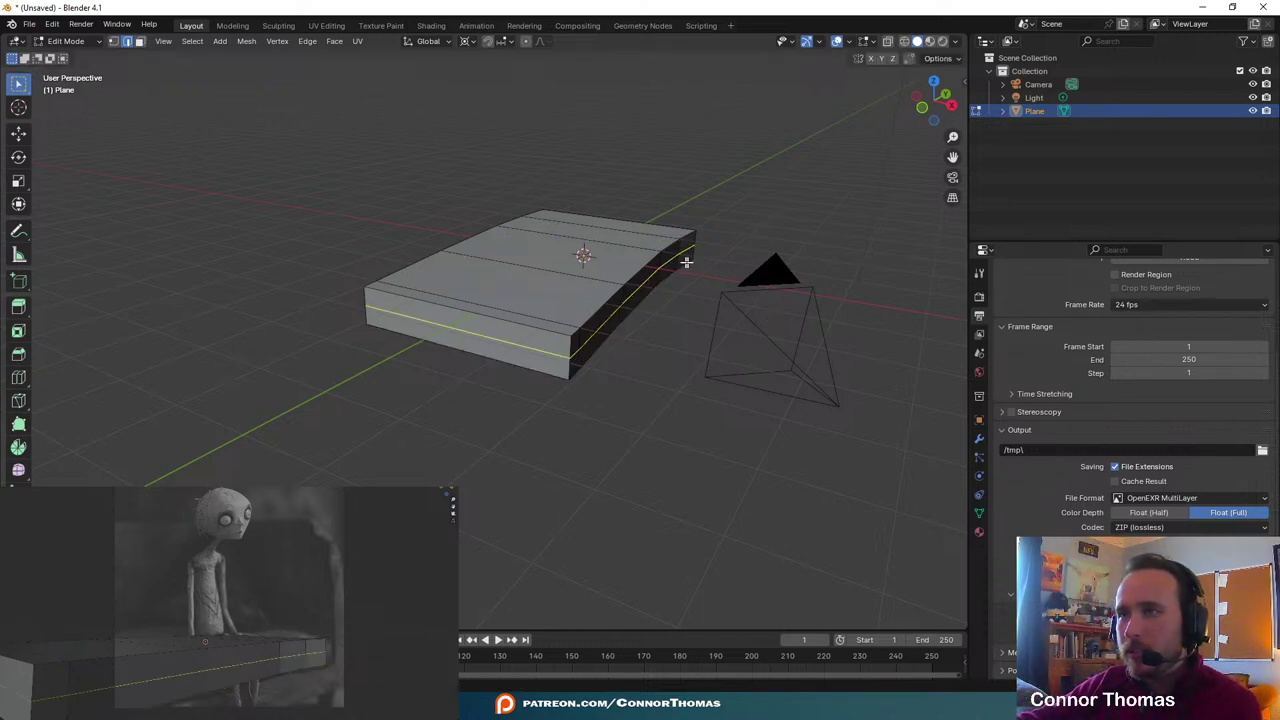
- Scale the horizontal middle loop around the seat slab outward so its sides bulge
{"action": "key", "text": "ctrl+b"}
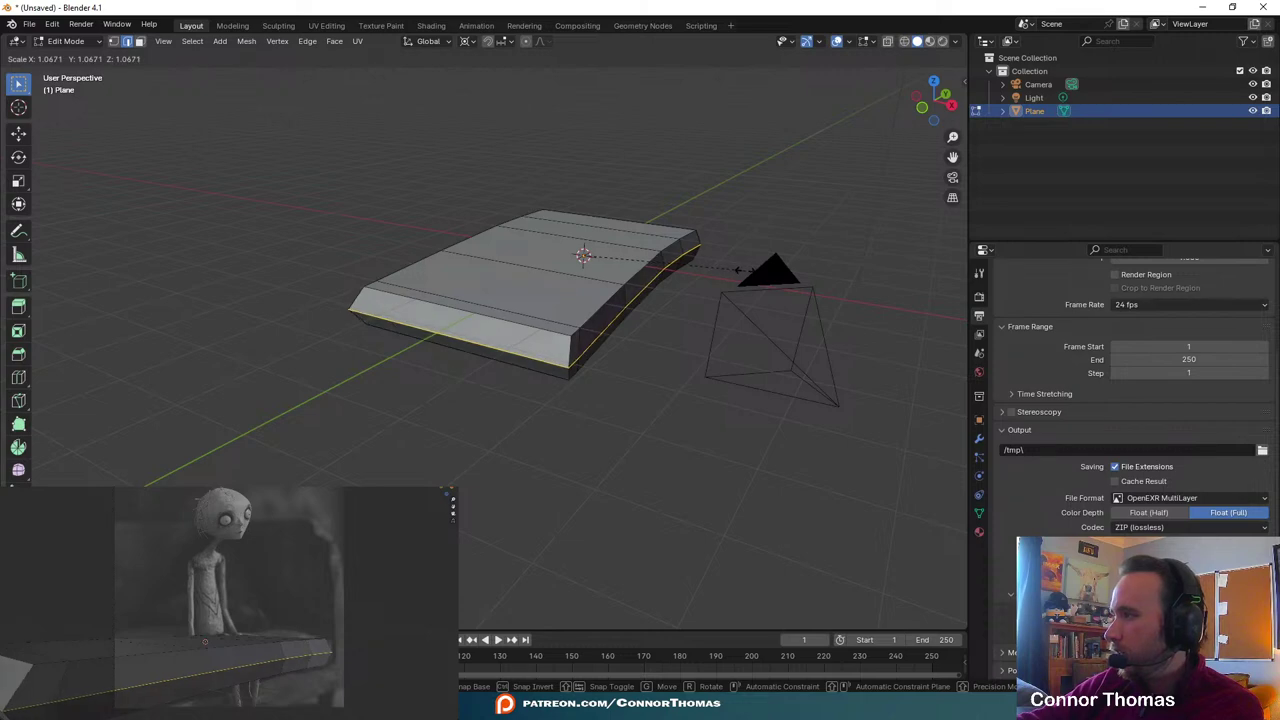
{"action": "left_click", "coordinate": [745, 270]}
{"action": "middle_click_drag", "start_coordinate": [745, 270], "coordinate": [724, 316]}
{"action": "left_click", "coordinate": [714, 271], "text": "alt"}
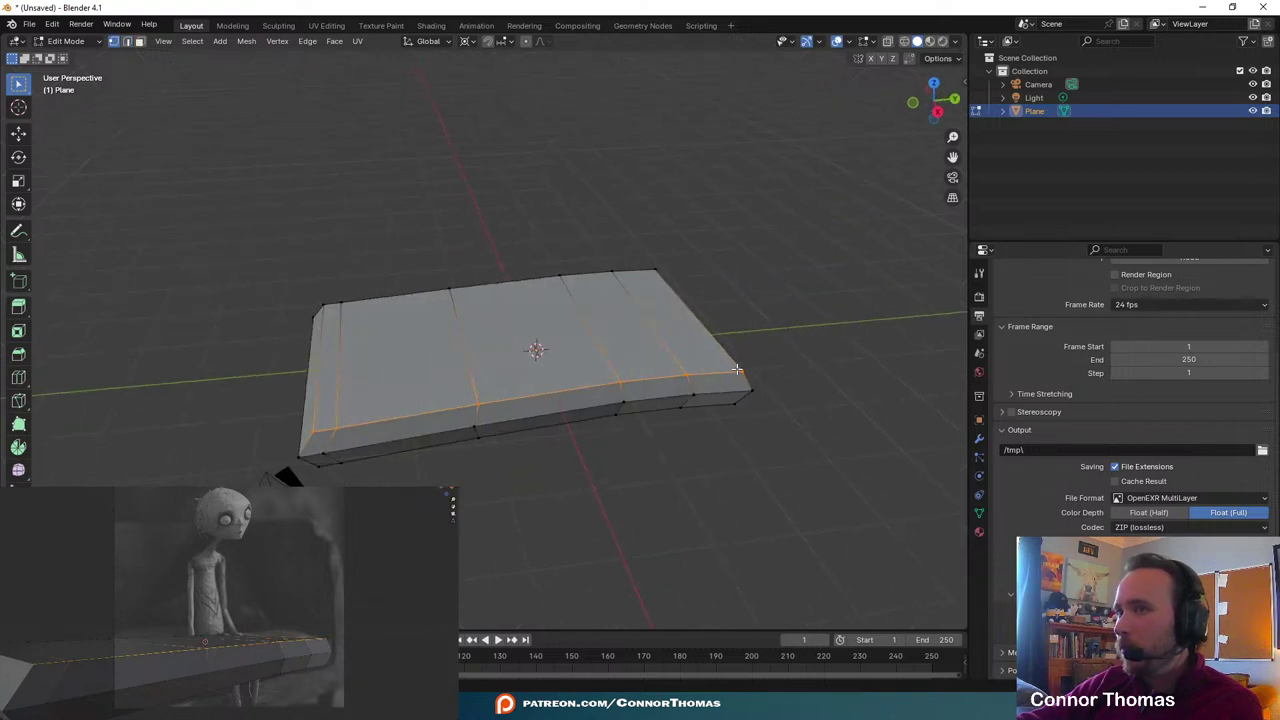
{"action": "middle_click_drag", "start_coordinate": [736, 370], "coordinate": [611, 363]}
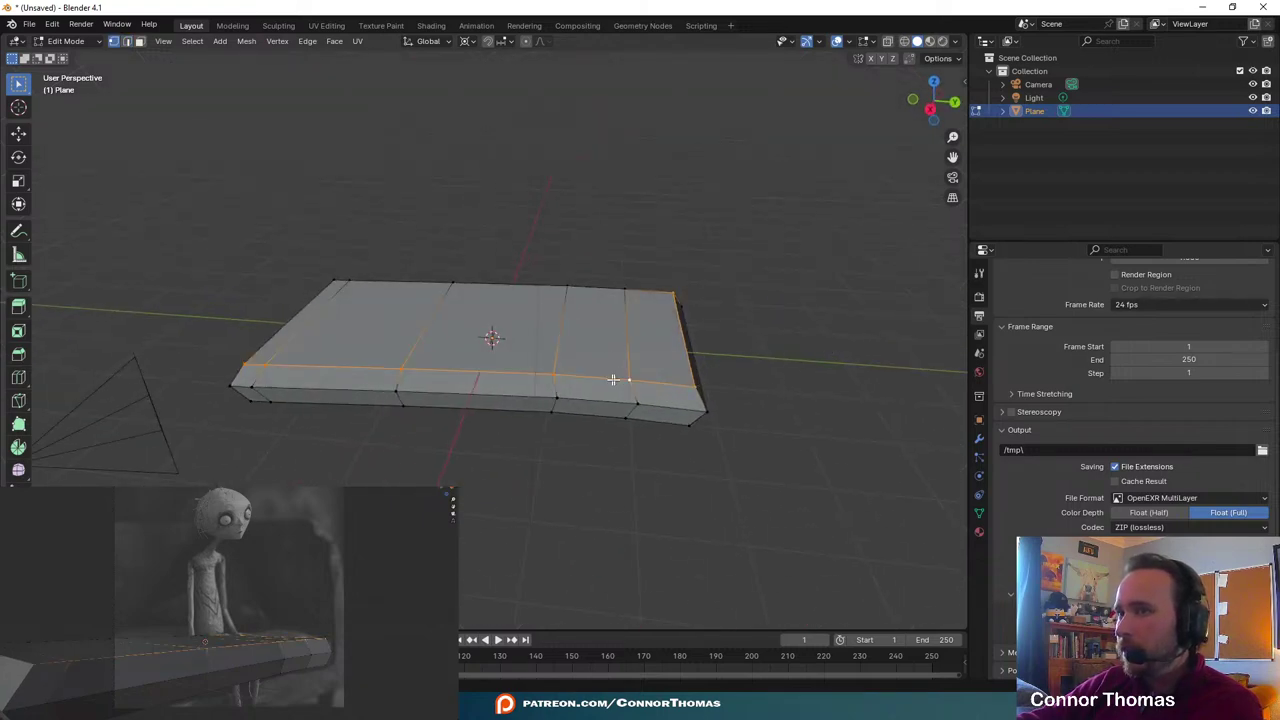
{"action": "middle_click_drag", "start_coordinate": [675, 320], "coordinate": [765, 366]}
{"action": "key", "text": "s"}
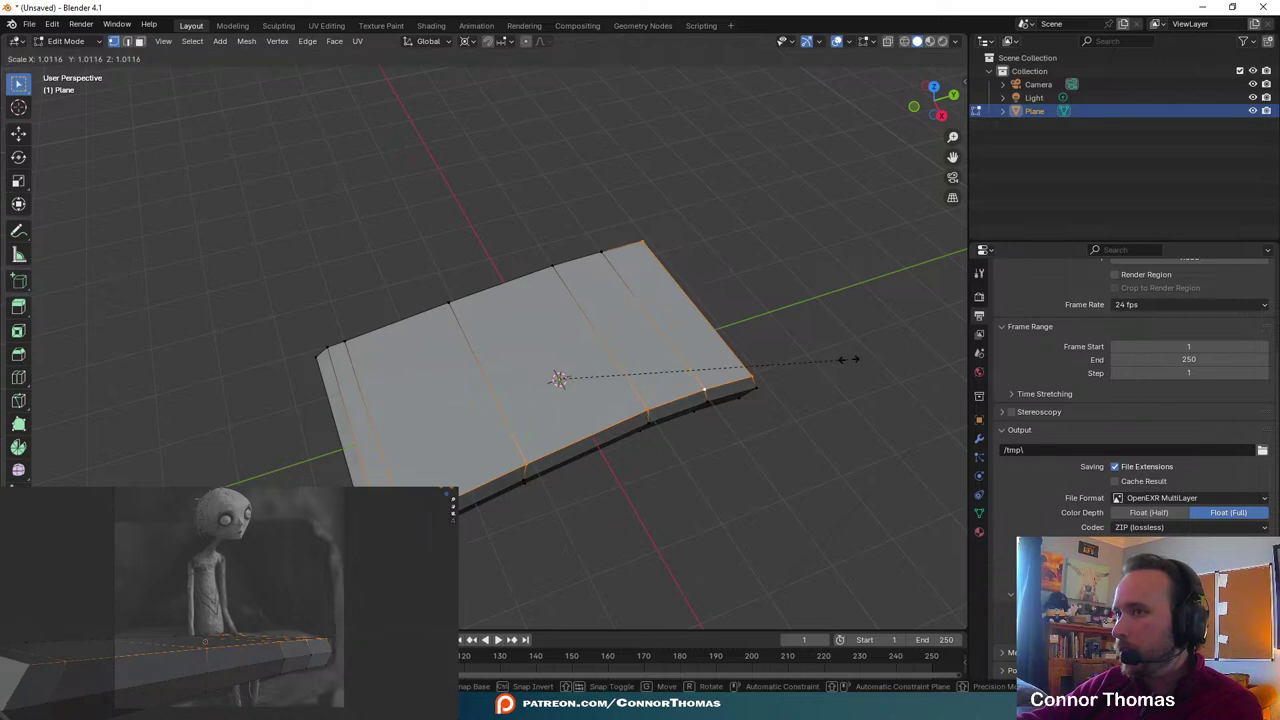
{"action": "right_click", "coordinate": [852, 360]}
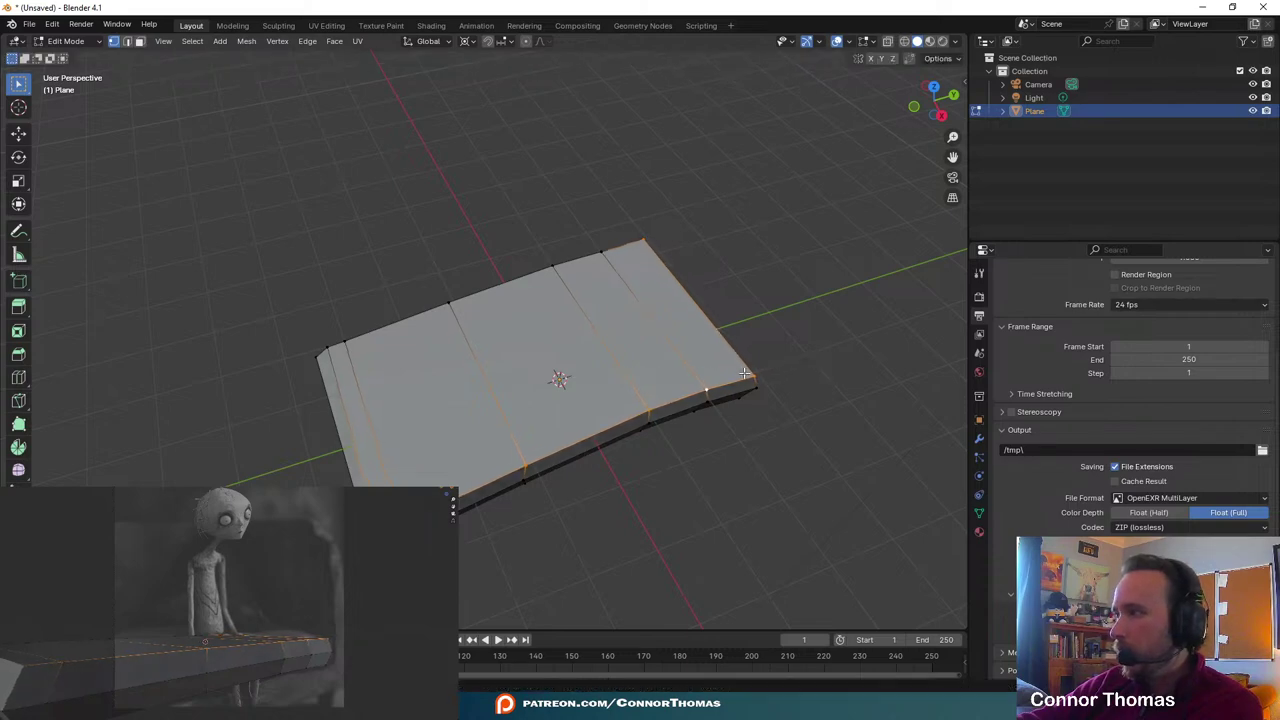
{"action": "middle_click_drag", "start_coordinate": [745, 374], "coordinate": [798, 295], "text": "shift"}
{"action": "key", "text": "a"}
{"action": "key", "text": "a"}
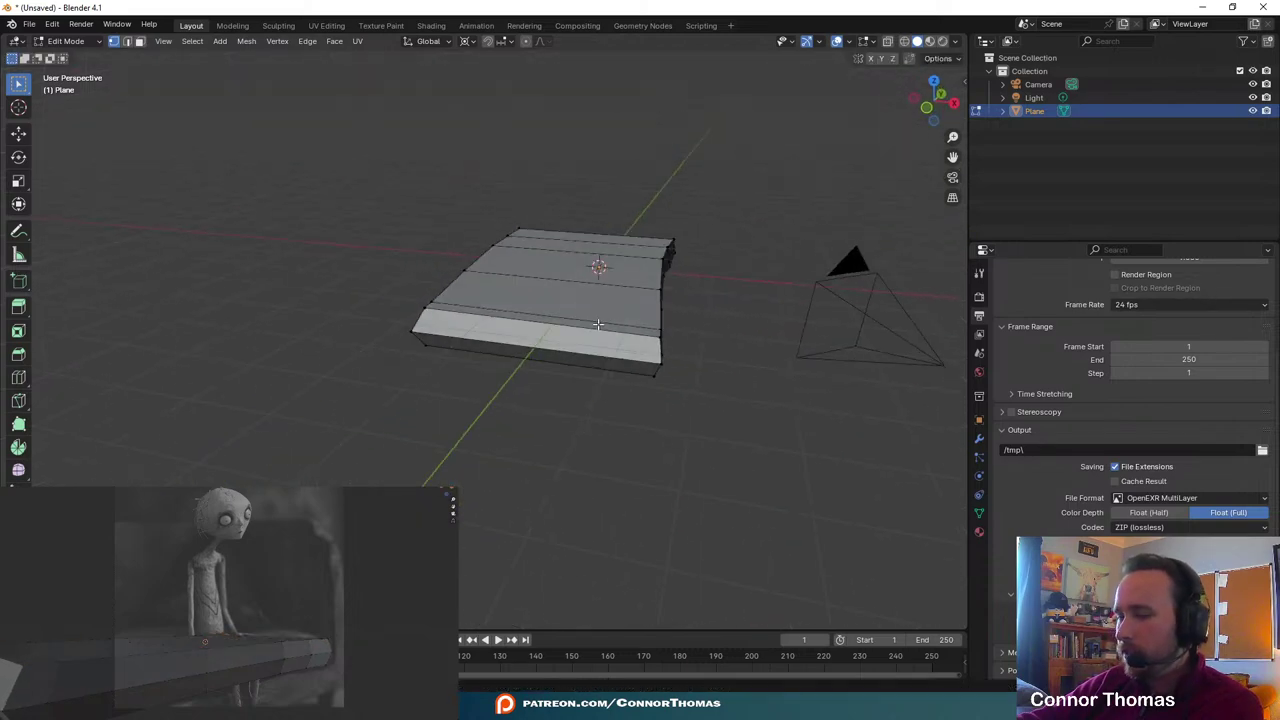
- Add one centered lengthwise loop cut along the slab and scale it up to about 1.06
{"action": "key", "text": "ctrl+r"}
{"action": "left_click", "coordinate": [573, 324]}
{"action": "right_click", "coordinate": [600, 324]}
{"action": "key", "text": "s"}
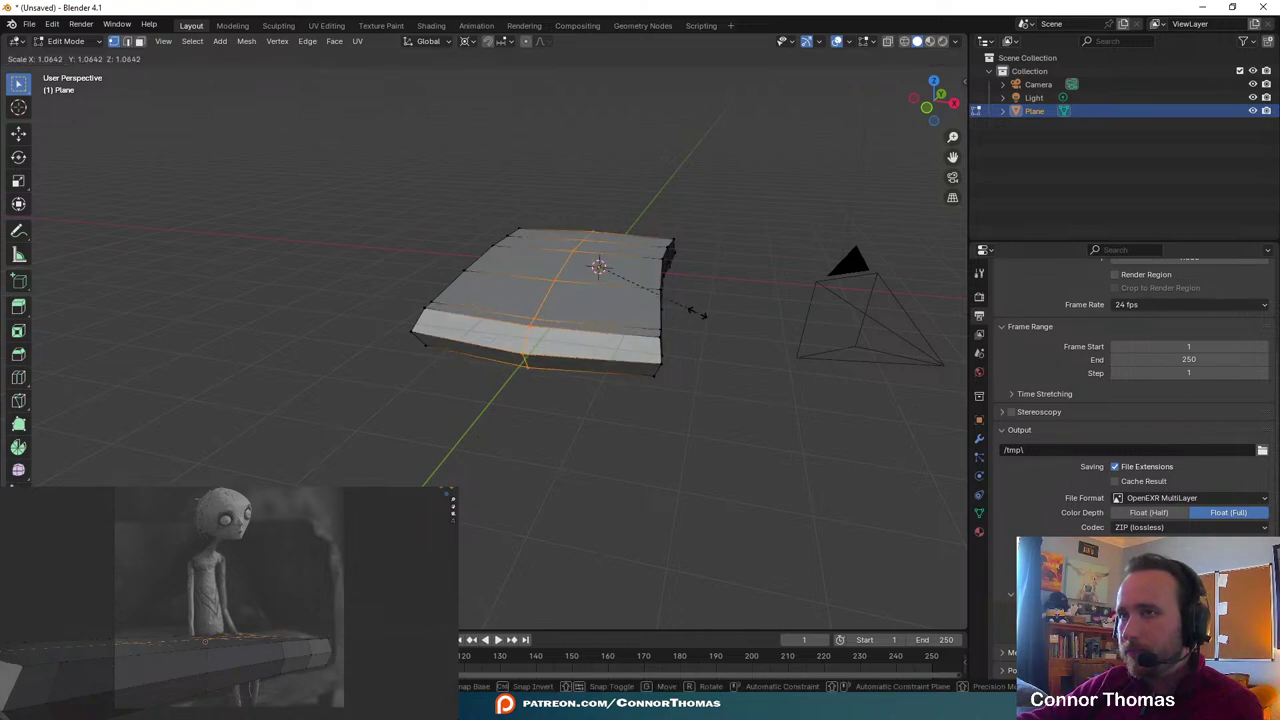
{"action": "left_click", "coordinate": [700, 312]}
- Scale the lengthwise center loop up along Z in two passes to thicken the slab's middle
{"action": "middle_click_drag", "start_coordinate": [700, 312], "coordinate": [746, 189]}
{"action": "key", "text": "s"}
{"action": "key", "text": "z"}
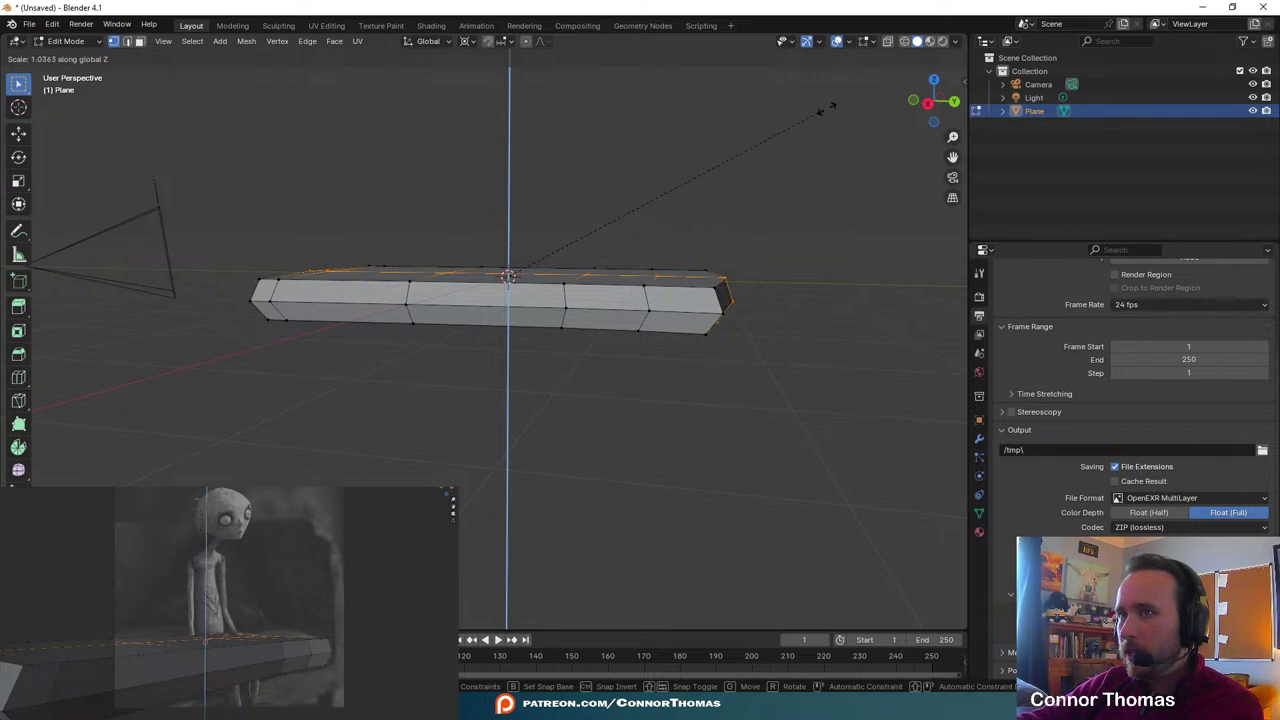
{"action": "left_click", "coordinate": [905, 66]}
{"action": "middle_click_drag", "start_coordinate": [688, 270], "coordinate": [823, 306]}
{"action": "key", "text": "s"}
{"action": "key", "text": "z"}
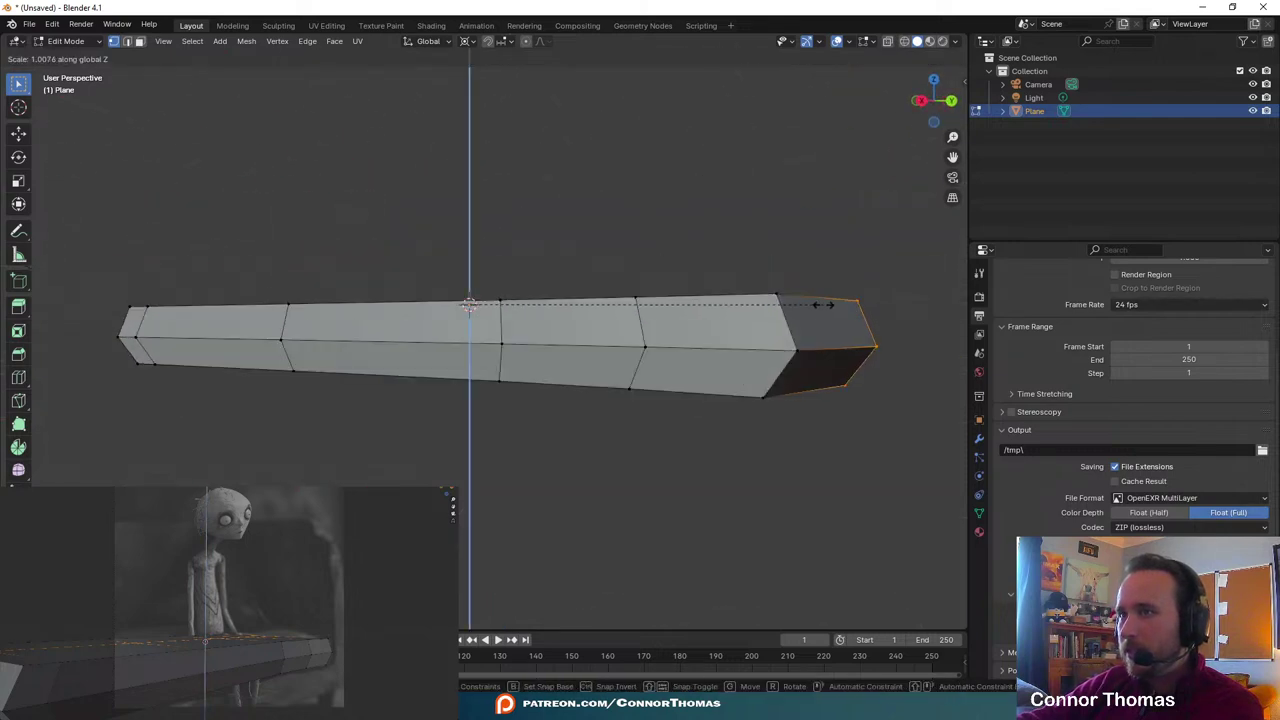
{"action": "left_click", "coordinate": [903, 268]}
- Adjust the height of the slab's lengthwise center loop along Z and return to Object Mode
{"action": "middle_click_drag", "start_coordinate": [900, 266], "coordinate": [711, 217]}
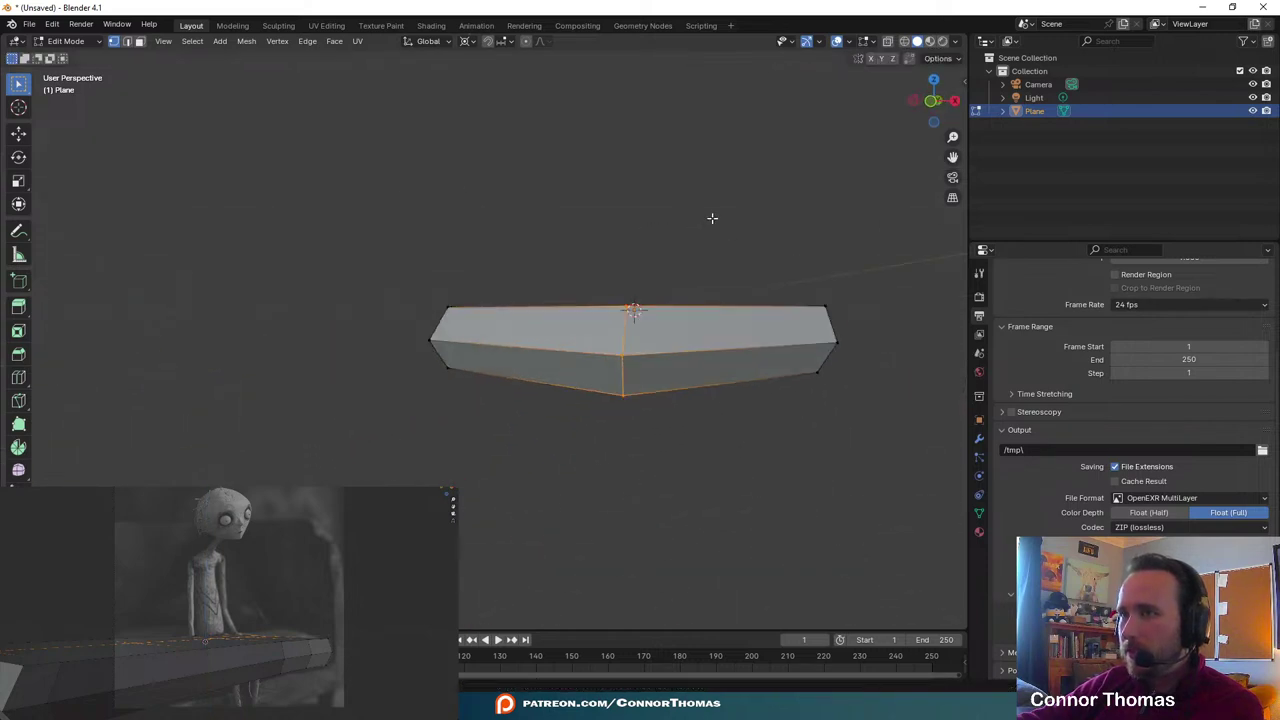
{"action": "key", "text": "s"}
{"action": "key", "text": "y"}
{"action": "key", "text": "s"}
{"action": "key", "text": "z"}
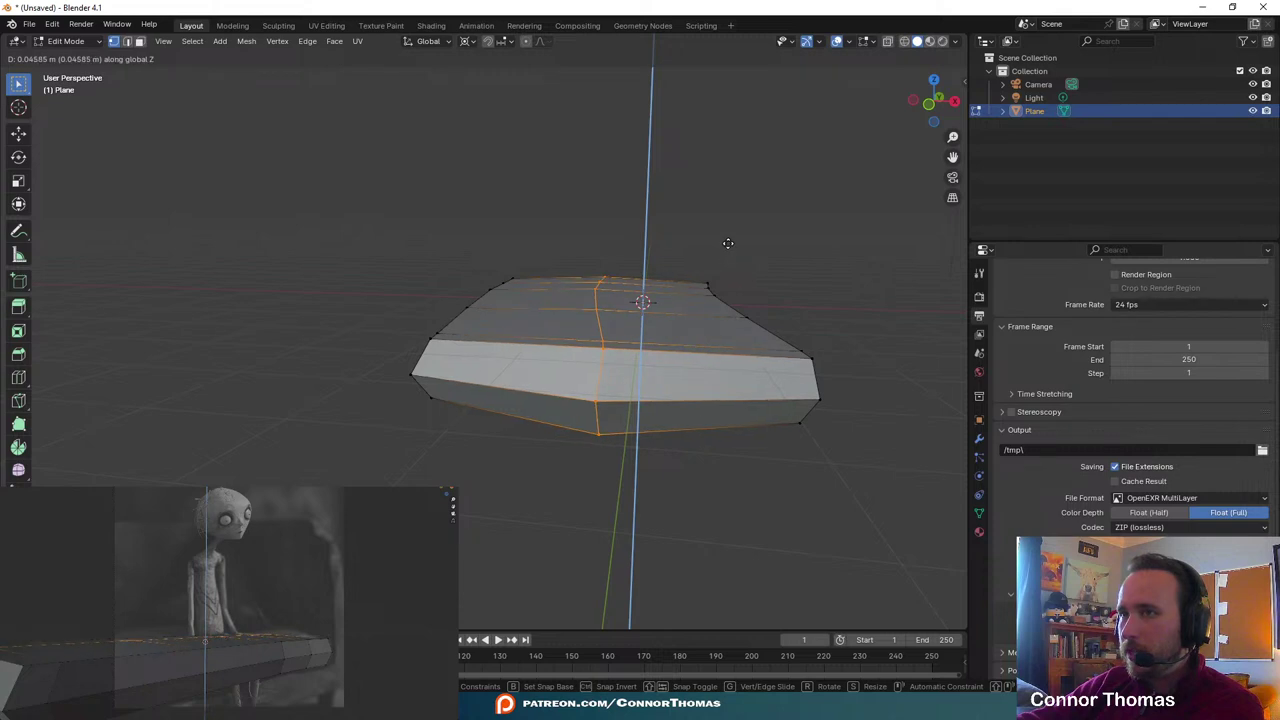
{"action": "left_click", "coordinate": [767, 283]}
{"action": "middle_click_drag", "start_coordinate": [767, 283], "coordinate": [696, 257]}
{"action": "key", "text": "Tab"}
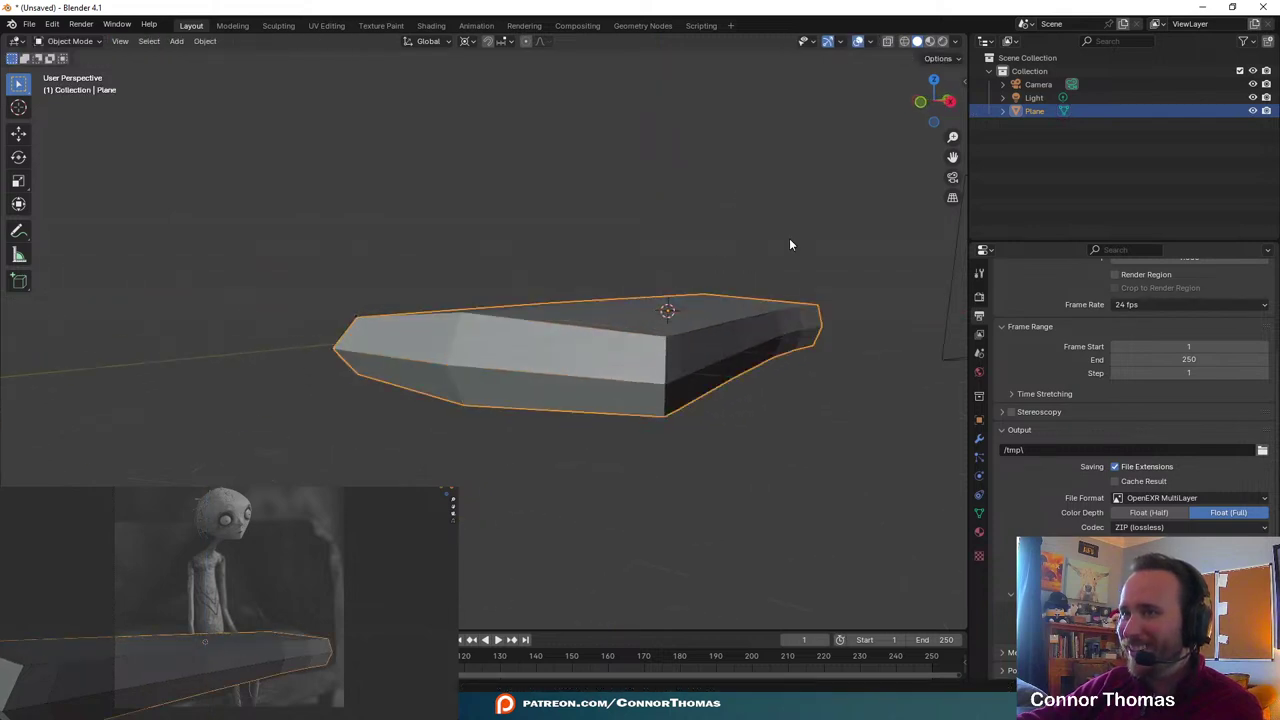
{"action": "middle_click_drag", "start_coordinate": [790, 242], "coordinate": [480, 243]}
{"action": "key", "text": "alt+a"}
{"action": "key", "text": "shift+a"}
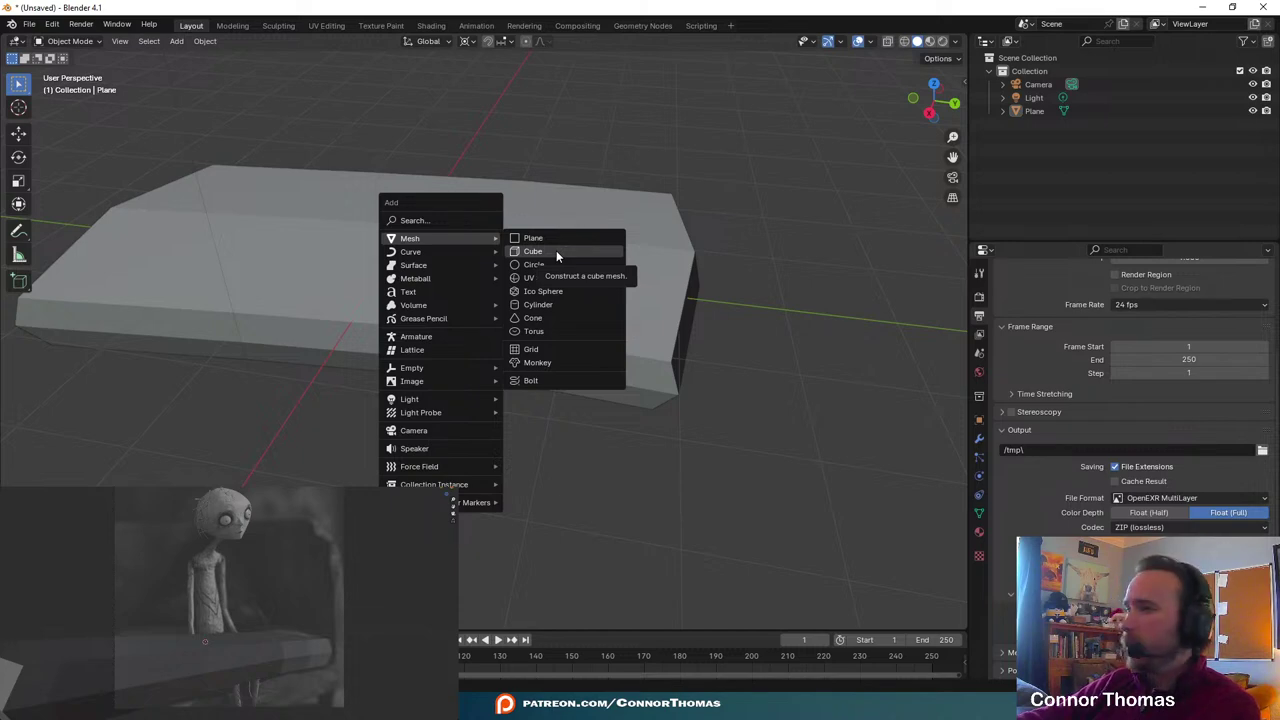
{"action": "key", "text": "Escape"}
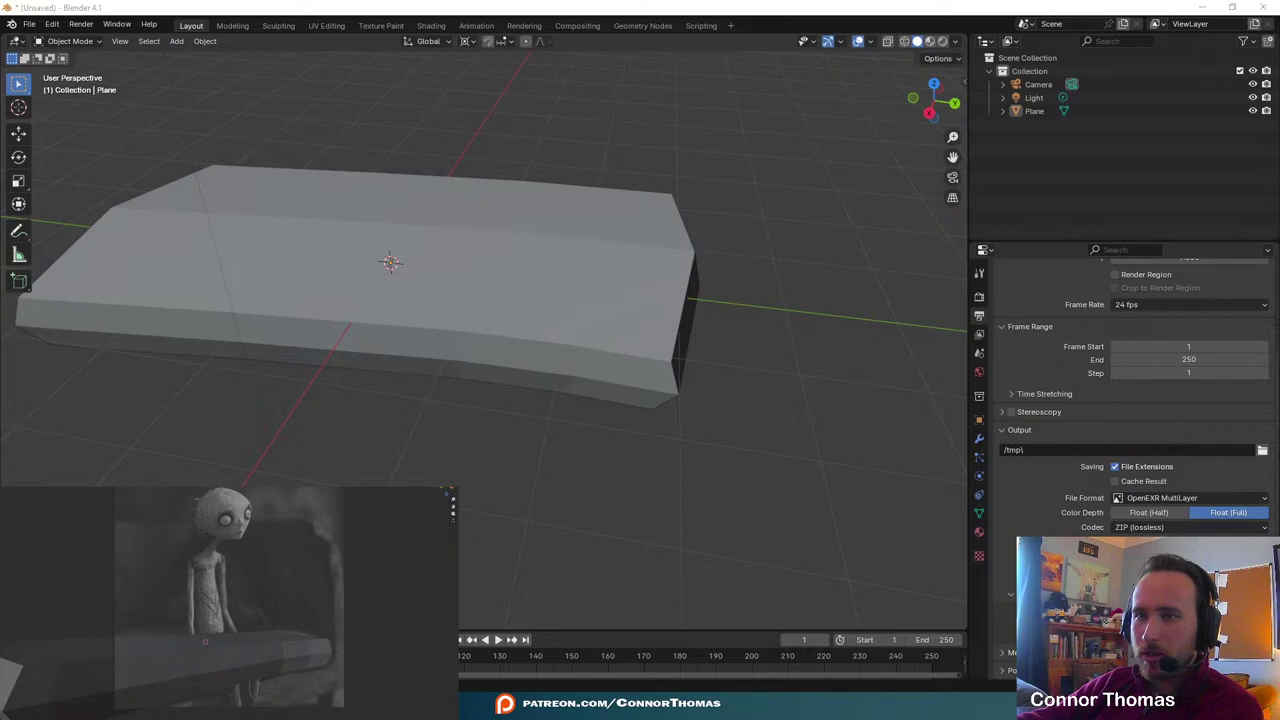
{"action": "key", "text": "super"}
{"action": "type", "text": "d"}
{"action": "left_click", "coordinate": [104, 345]}
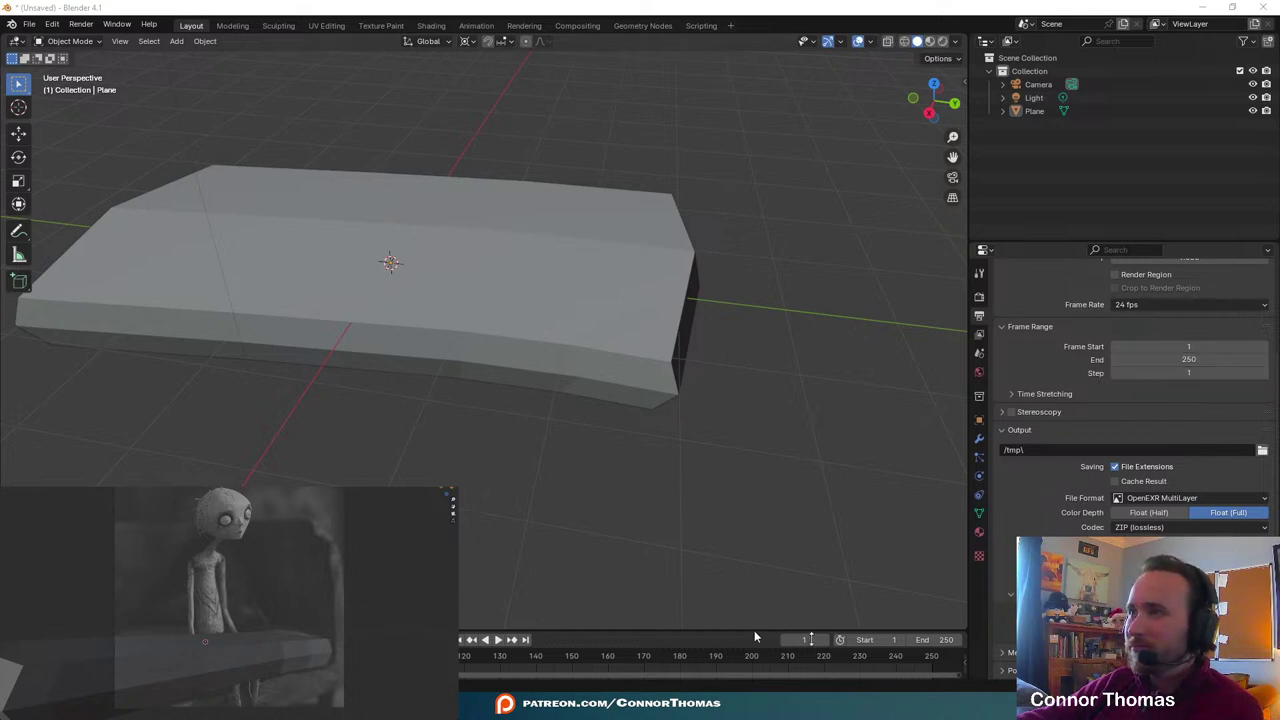
{"action": "middle_click_drag", "start_coordinate": [574, 406], "coordinate": [578, 343]}
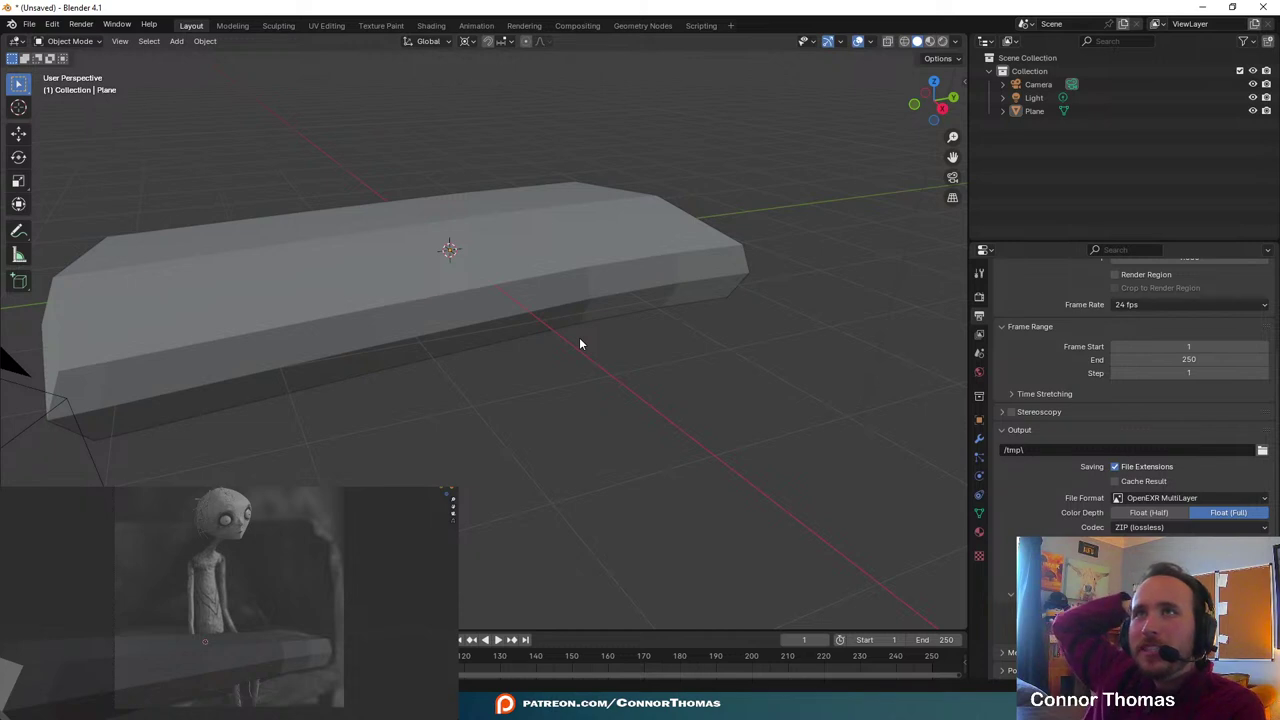
- Switch the transform pivot point from the 3D cursor to the object's own center
{"action": "middle_click_drag", "start_coordinate": [346, 163], "coordinate": [448, 84]}
{"action": "left_click", "coordinate": [471, 39]}
{"action": "left_click", "coordinate": [496, 105]}
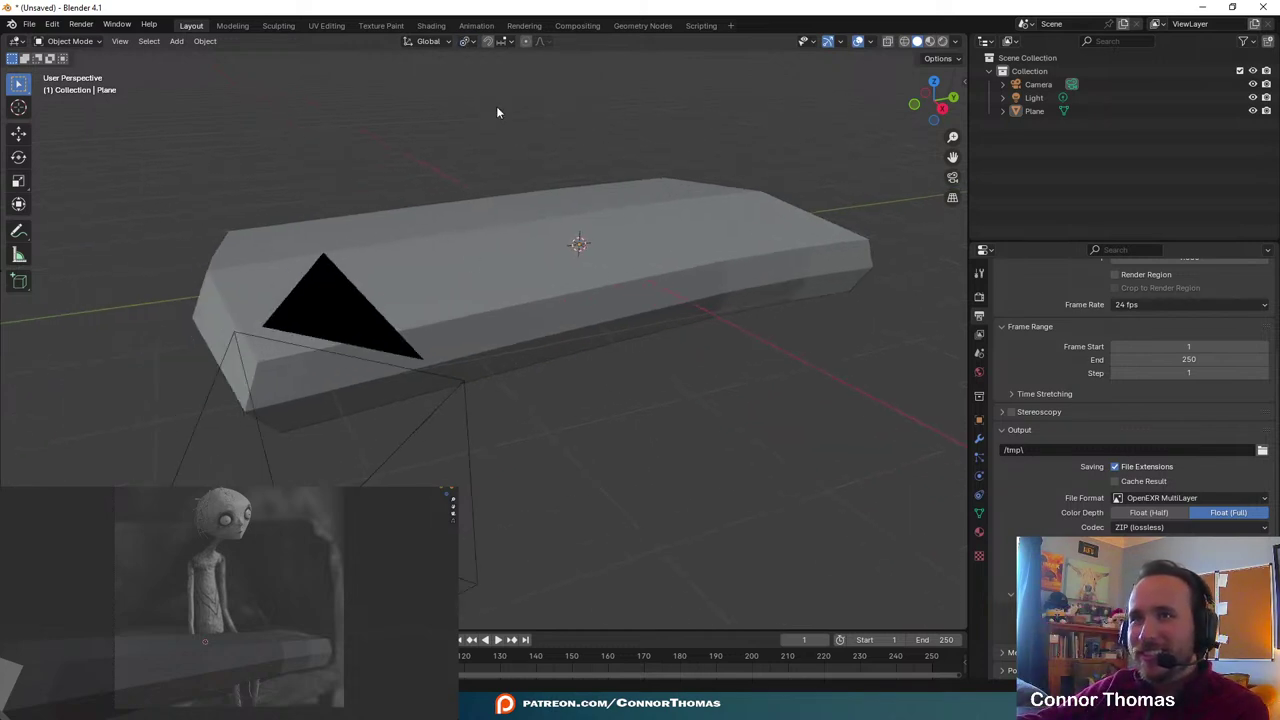
- Add a cube mesh and move it along positive Y beyond the slab's far end
{"action": "middle_click_drag", "start_coordinate": [494, 349], "coordinate": [580, 311]}
{"action": "key", "text": "shift+a"}
{"action": "mouse_move", "coordinate": [582, 314]}
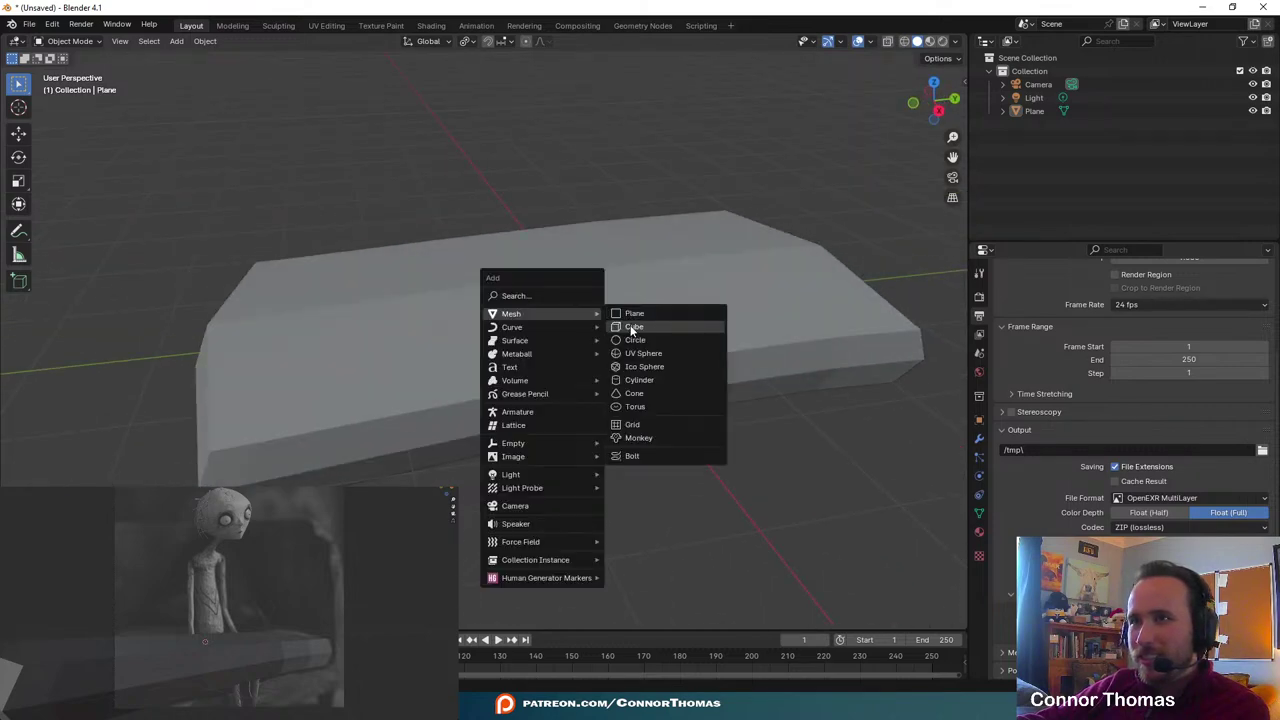
{"action": "left_click", "coordinate": [634, 330]}
{"action": "scroll", "coordinate": [700, 325], "scroll_direction": "down", "scroll_amount": 3}
{"action": "key", "text": "g"}
{"action": "key", "text": "y"}
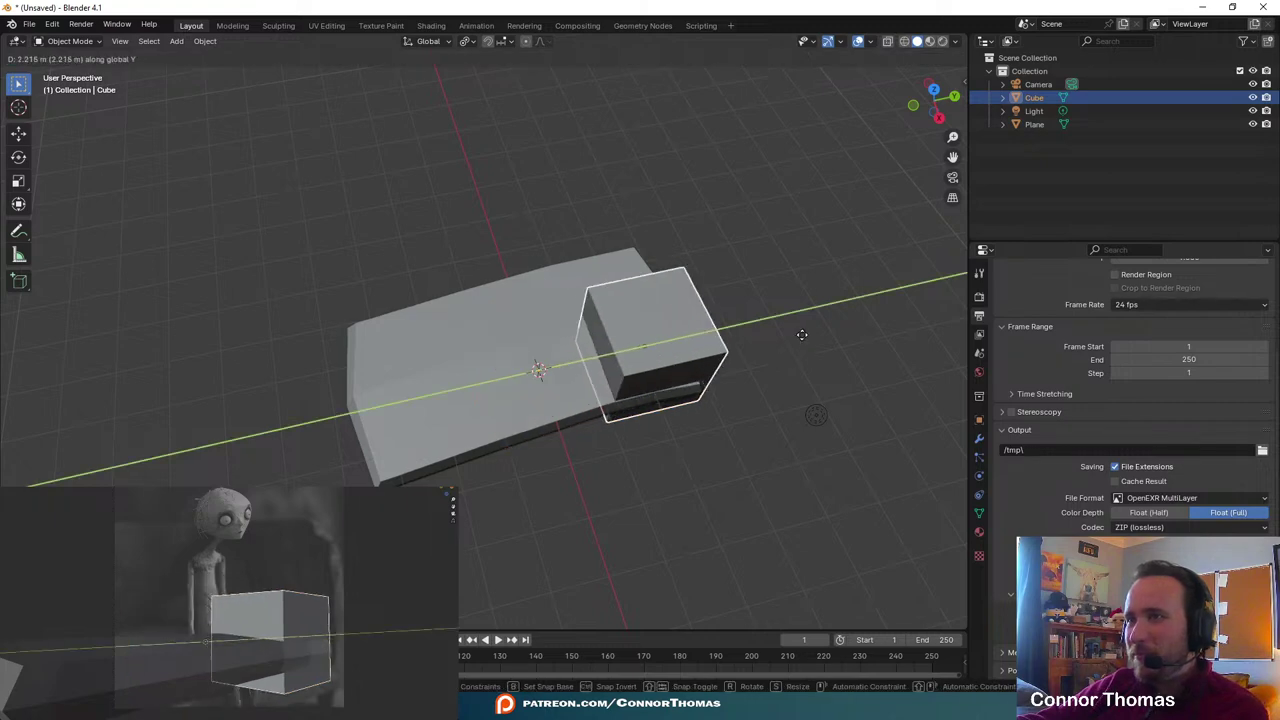
{"action": "left_click", "coordinate": [791, 277]}
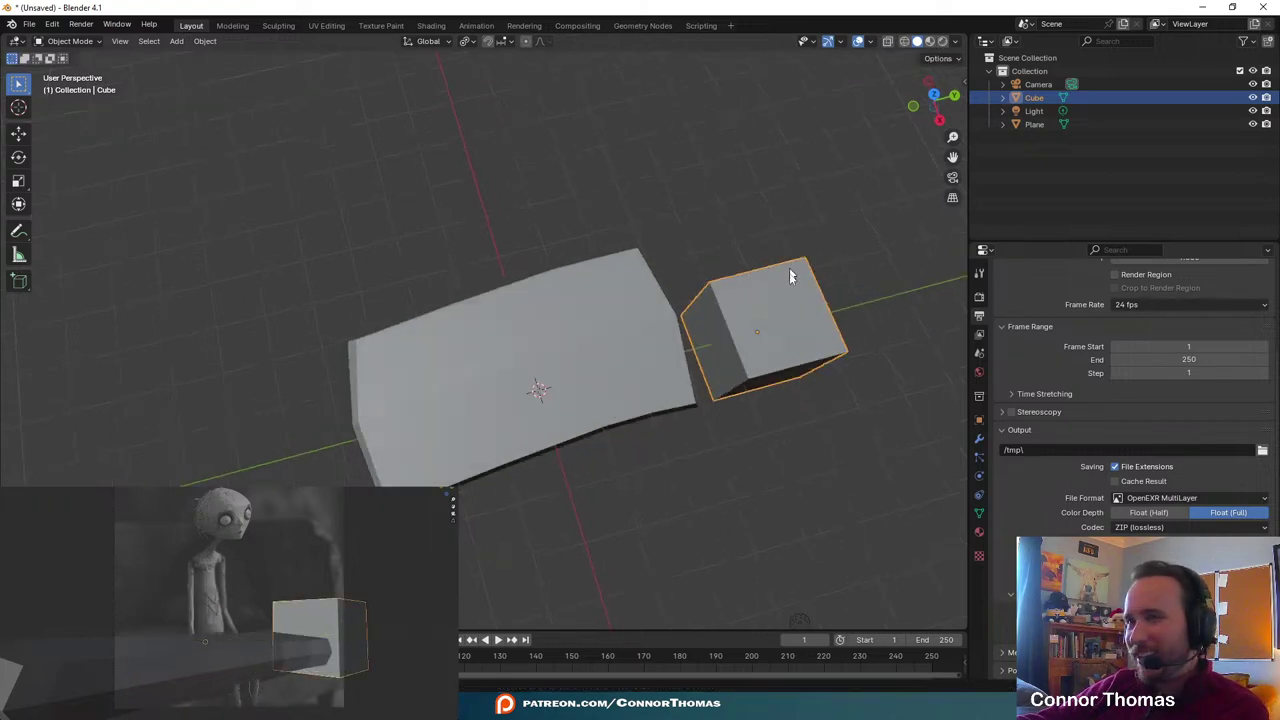
- From the top view, move the cube against the slab's far end and scale it down along Y into a thin panel
{"action": "key", "text": "KP_7"}
{"action": "middle_click_drag", "start_coordinate": [572, 220], "coordinate": [587, 418], "text": "shift"}
{"action": "key", "text": "g"}
{"action": "left_click", "coordinate": [610, 323]}
{"action": "key", "text": "s"}
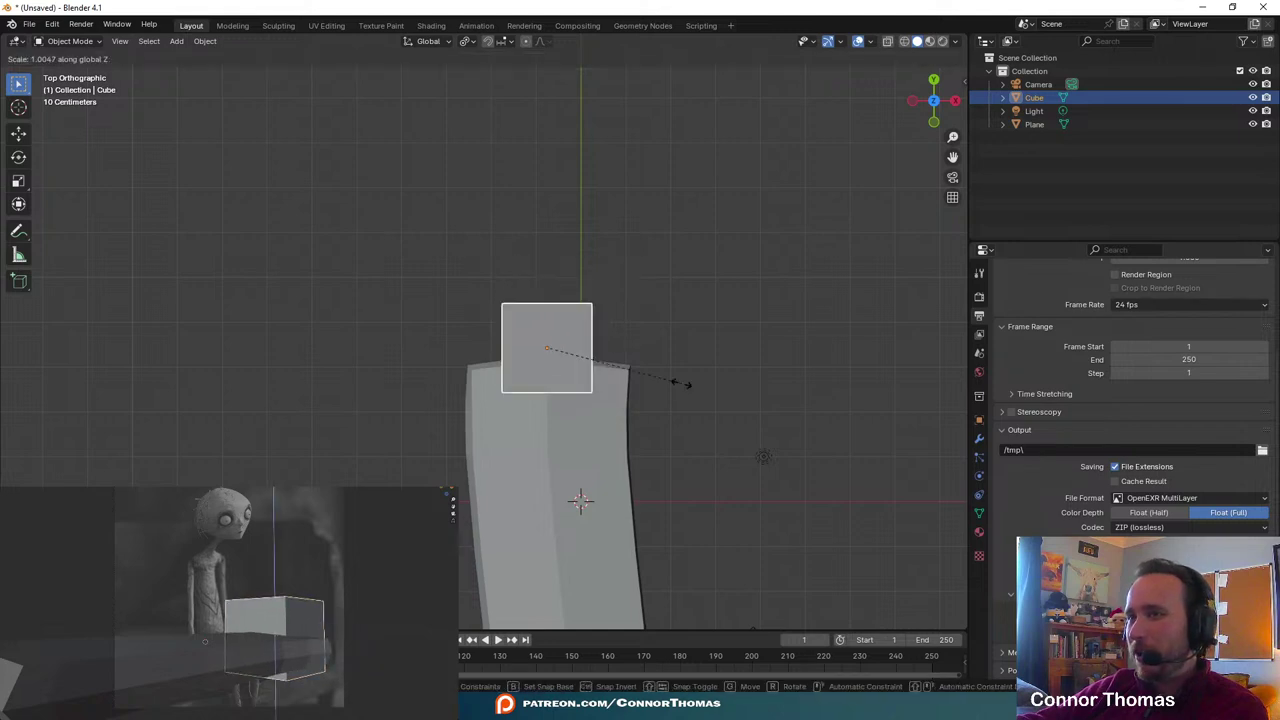
{"action": "key", "text": "y"}
{"action": "left_click", "coordinate": [592, 362]}
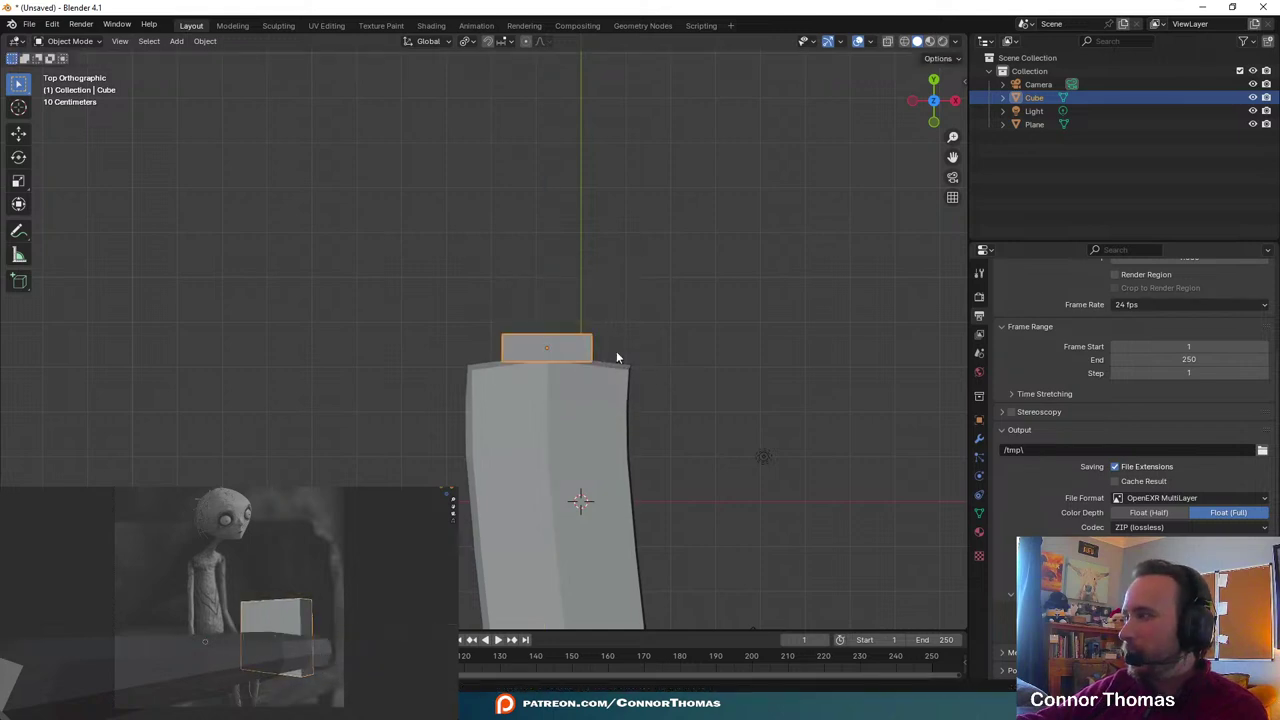
- In Edit Mode, move the panel's positive-X end face along X to adjust its width to the slab
{"action": "key", "text": "Tab"}
{"action": "middle_click_drag", "start_coordinate": [635, 361], "coordinate": [562, 305]}
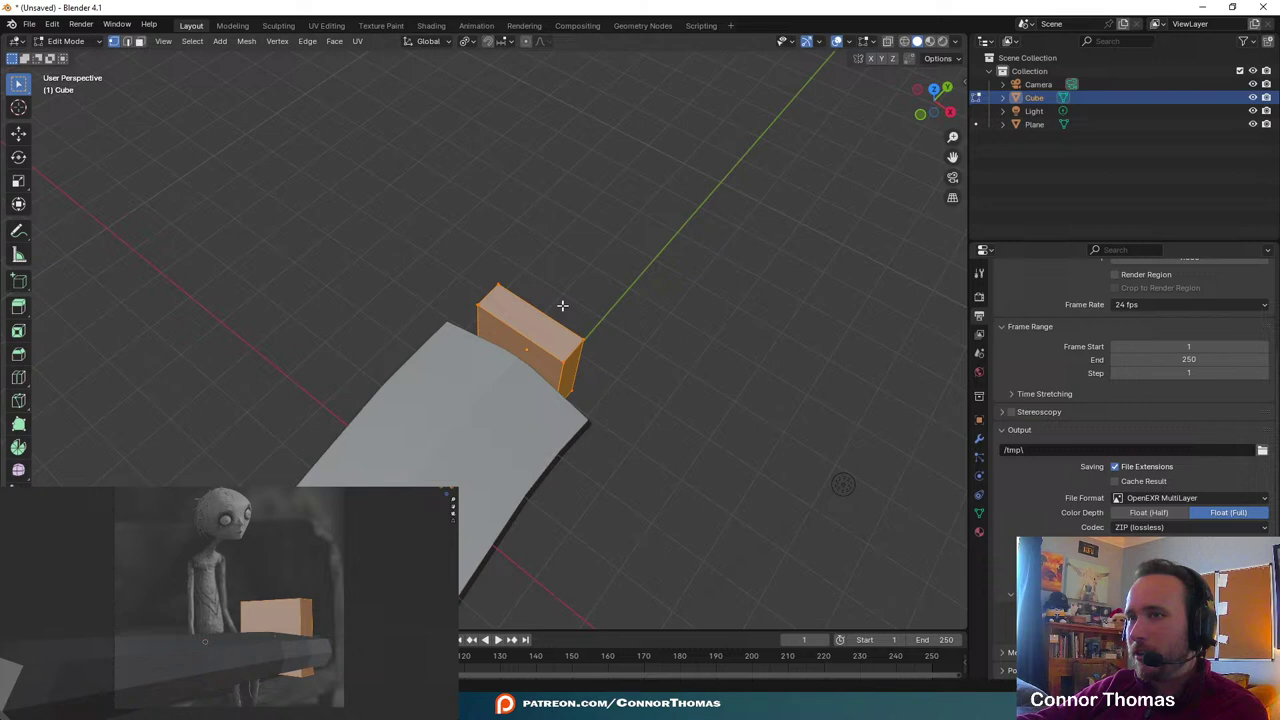
{"action": "left_click", "coordinate": [575, 383]}
{"action": "middle_click_drag", "start_coordinate": [565, 362], "coordinate": [572, 233]}
{"action": "key", "text": "g"}
{"action": "key", "text": "x"}
{"action": "left_click", "coordinate": [560, 283]}
- Try to extend the panel well past the slab by moving its negative-X end face along X
{"action": "middle_click_drag", "start_coordinate": [458, 255], "coordinate": [516, 247]}
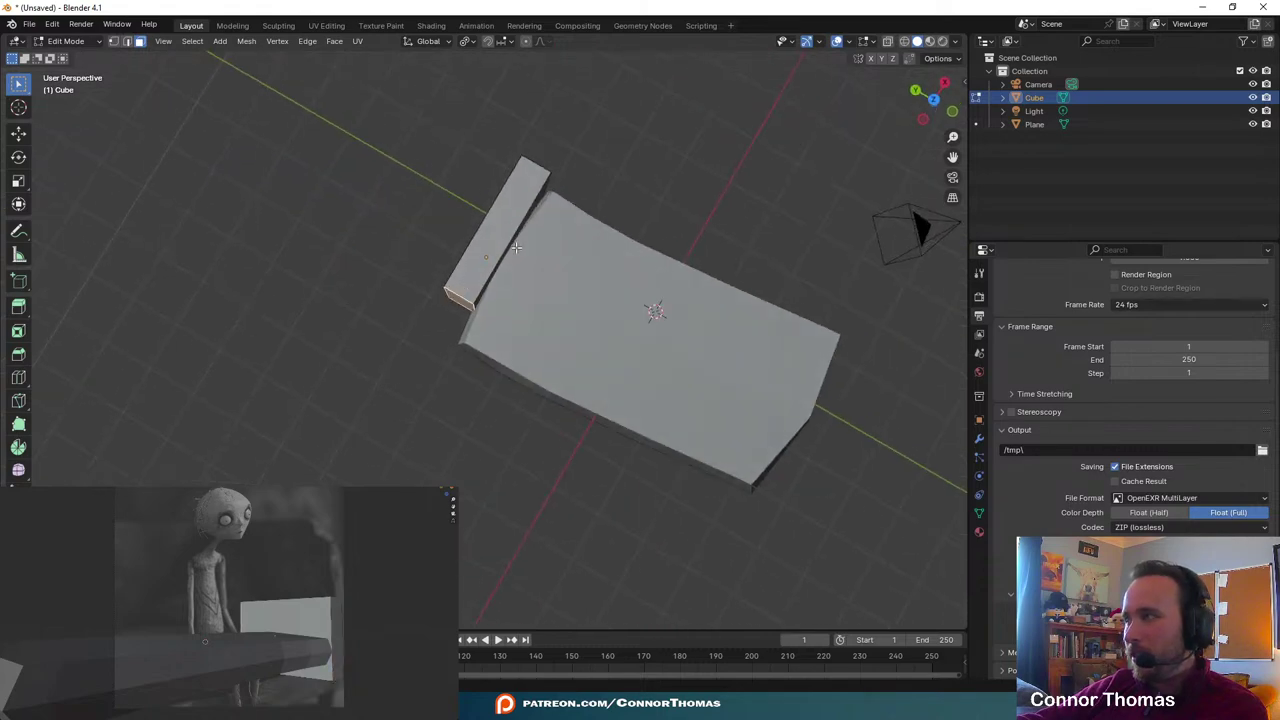
{"action": "key", "text": "g"}
{"action": "key", "text": "y"}
{"action": "key", "text": "x"}
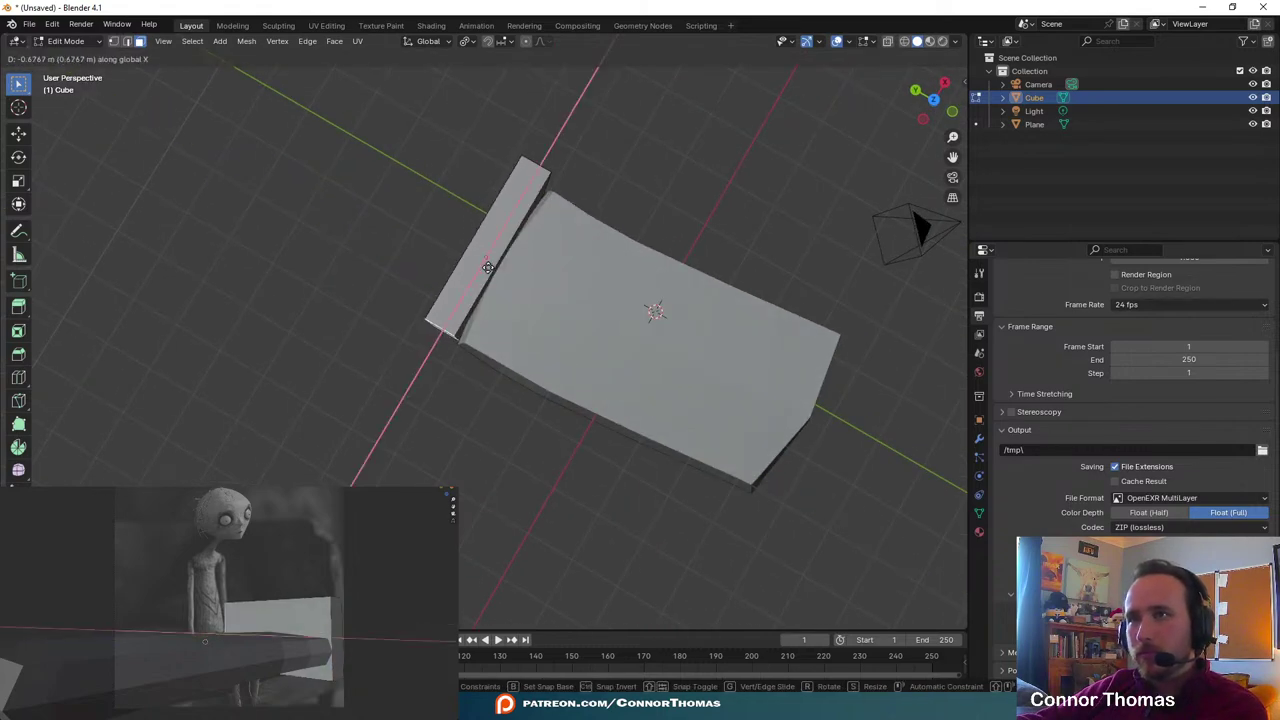
{"action": "left_click", "coordinate": [428, 368]}
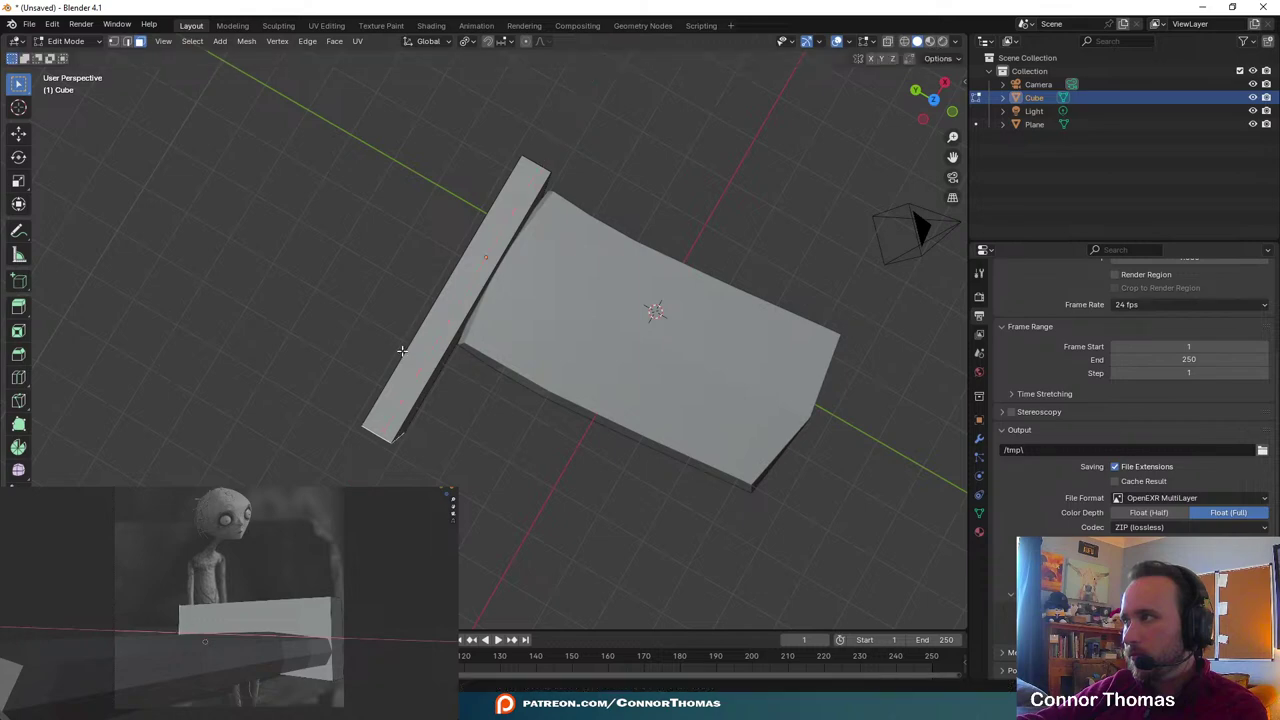
{"action": "middle_click_drag", "start_coordinate": [428, 368], "coordinate": [532, 223]}
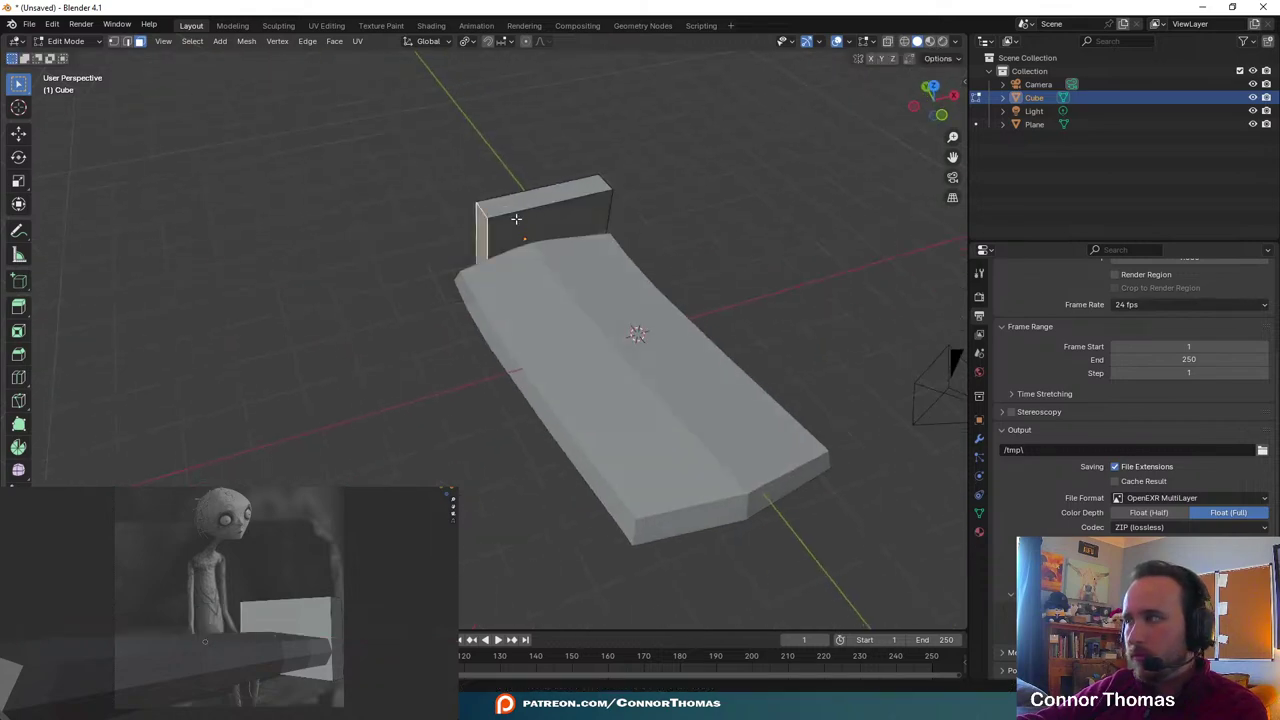
- Move the panel's negative-X end face about 1.07 m along negative X, just past the slab's corner
{"action": "key", "text": "g"}
{"action": "key", "text": "y"}
{"action": "key", "text": "x"}
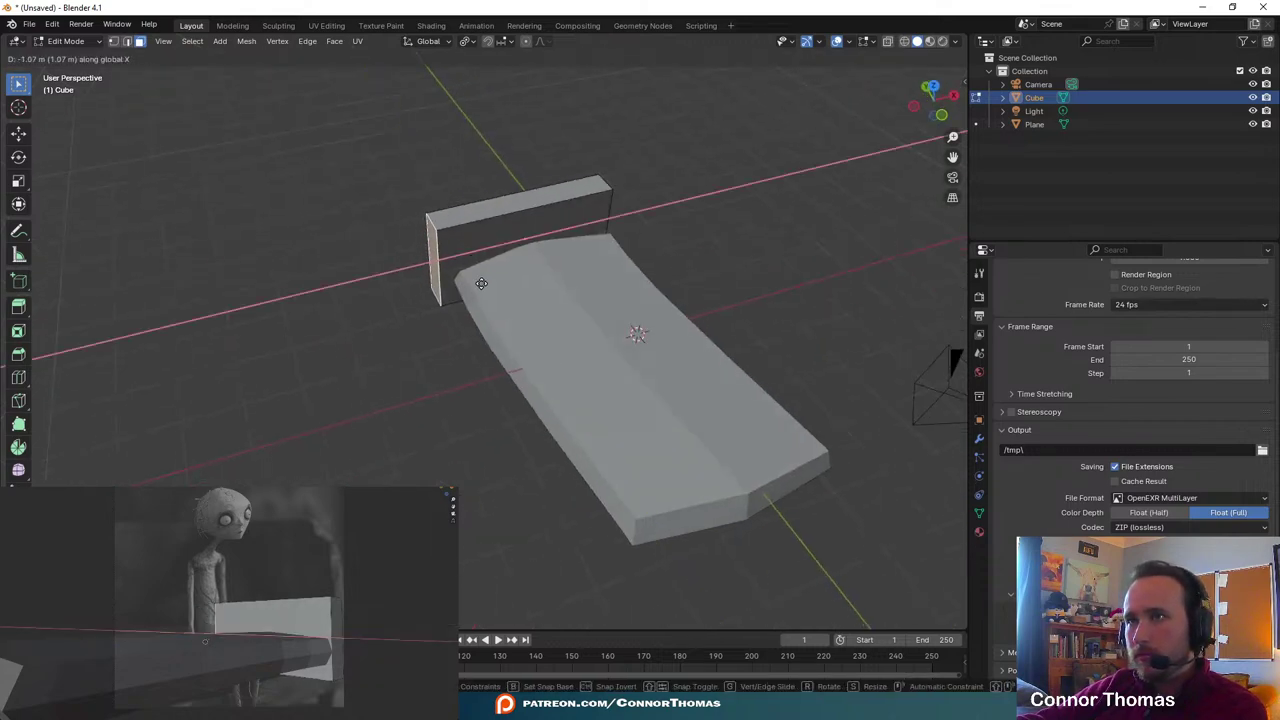
{"action": "left_click", "coordinate": [481, 283]}
{"action": "middle_click_drag", "start_coordinate": [481, 283], "coordinate": [576, 274]}
- Raise the panel's top face along Z to form a tall upright board behind the seat
{"action": "left_click", "coordinate": [598, 245]}
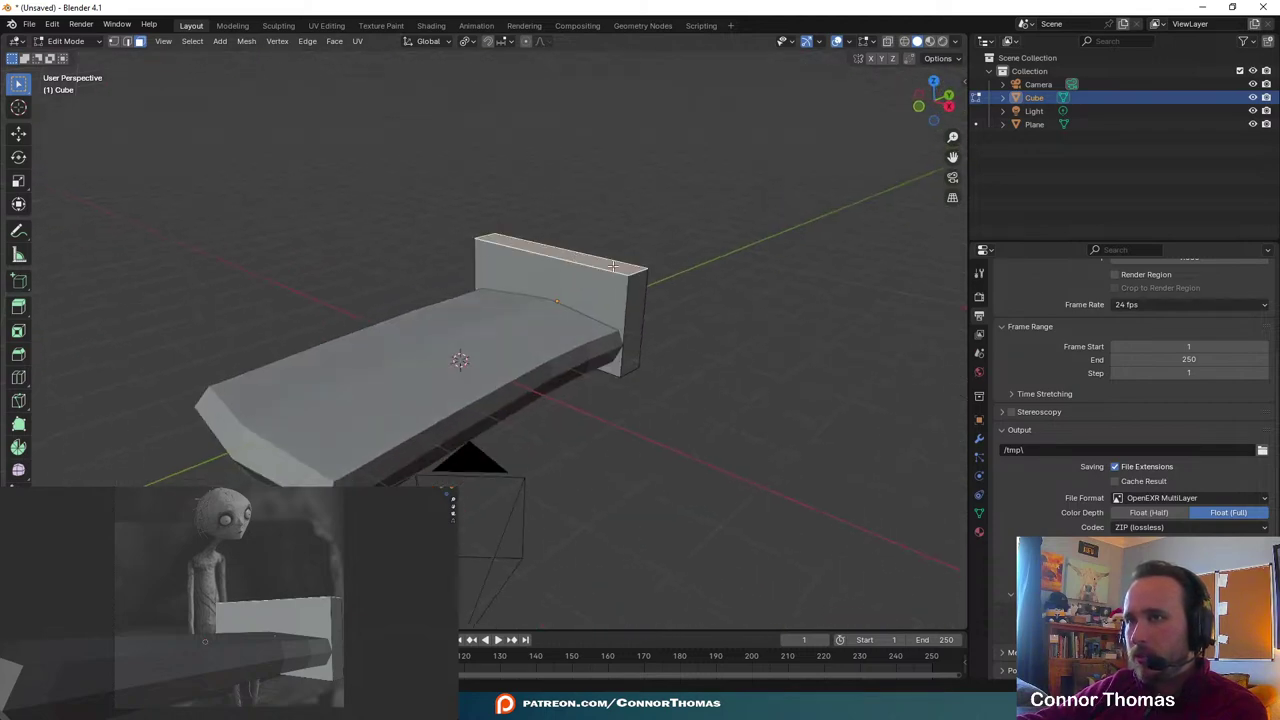
{"action": "key", "text": "g"}
{"action": "key", "text": "z"}
{"action": "left_click", "coordinate": [608, 125]}
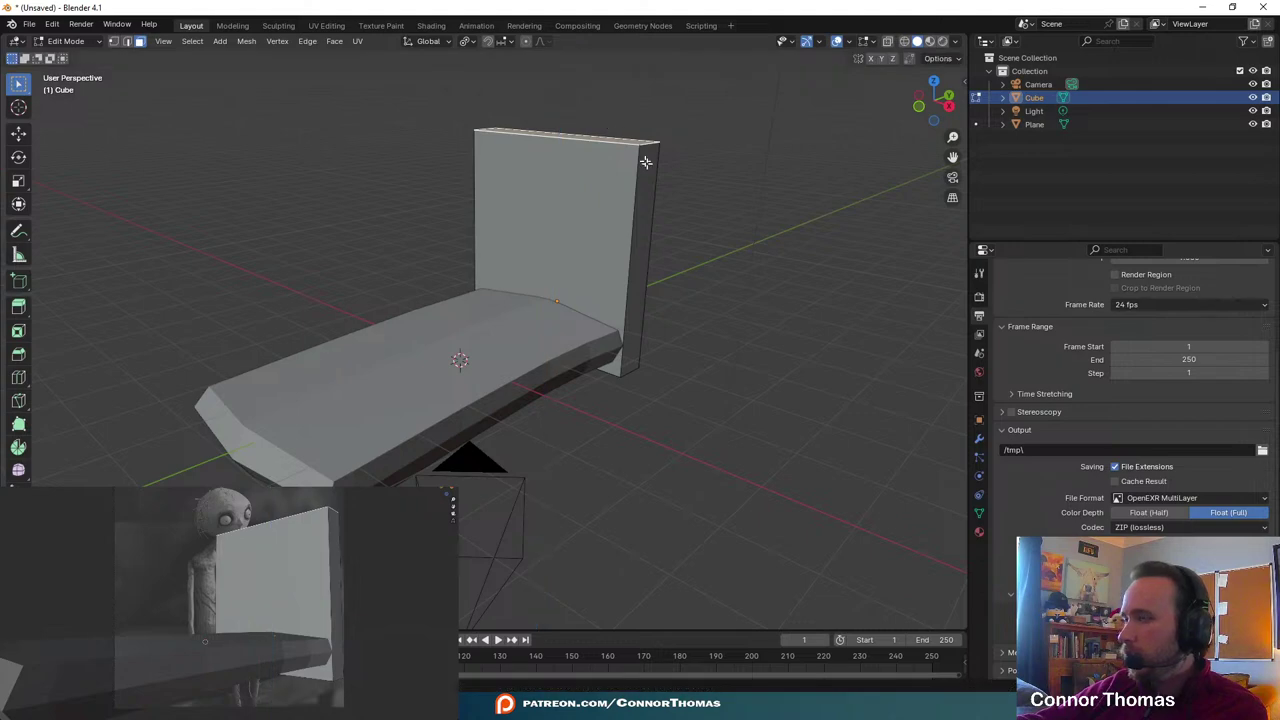
- Add three evenly spaced vertical loop cuts across the width of the upright board
{"action": "middle_click_drag", "start_coordinate": [646, 163], "coordinate": [704, 167]}
{"action": "key", "text": "ctrl+r"}
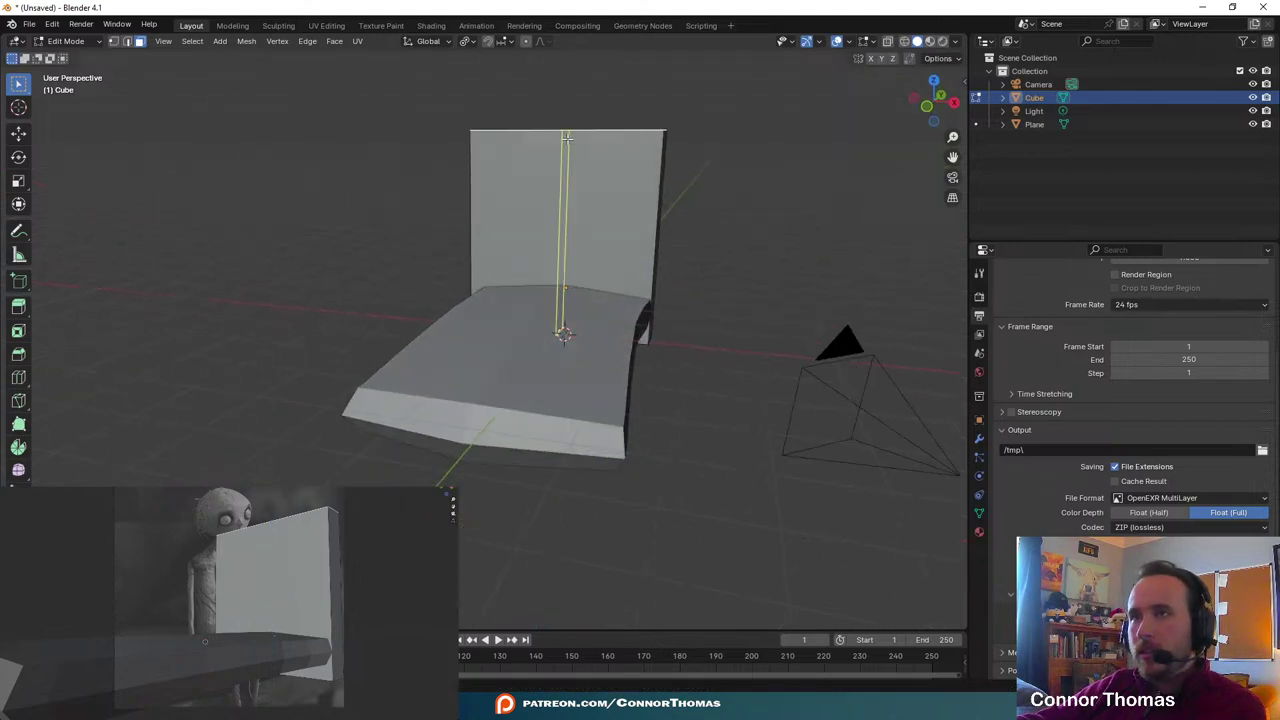
{"action": "scroll", "coordinate": [611, 155], "scroll_direction": "up", "scroll_amount": 2}
{"action": "left_click", "coordinate": [611, 155]}
{"action": "right_click", "coordinate": [611, 155]}
- Lower the top corner edge at the board's positive-X end along Z to make a sloped corner
{"action": "middle_click_drag", "start_coordinate": [700, 171], "coordinate": [680, 177]}
{"action": "key", "text": "3"}
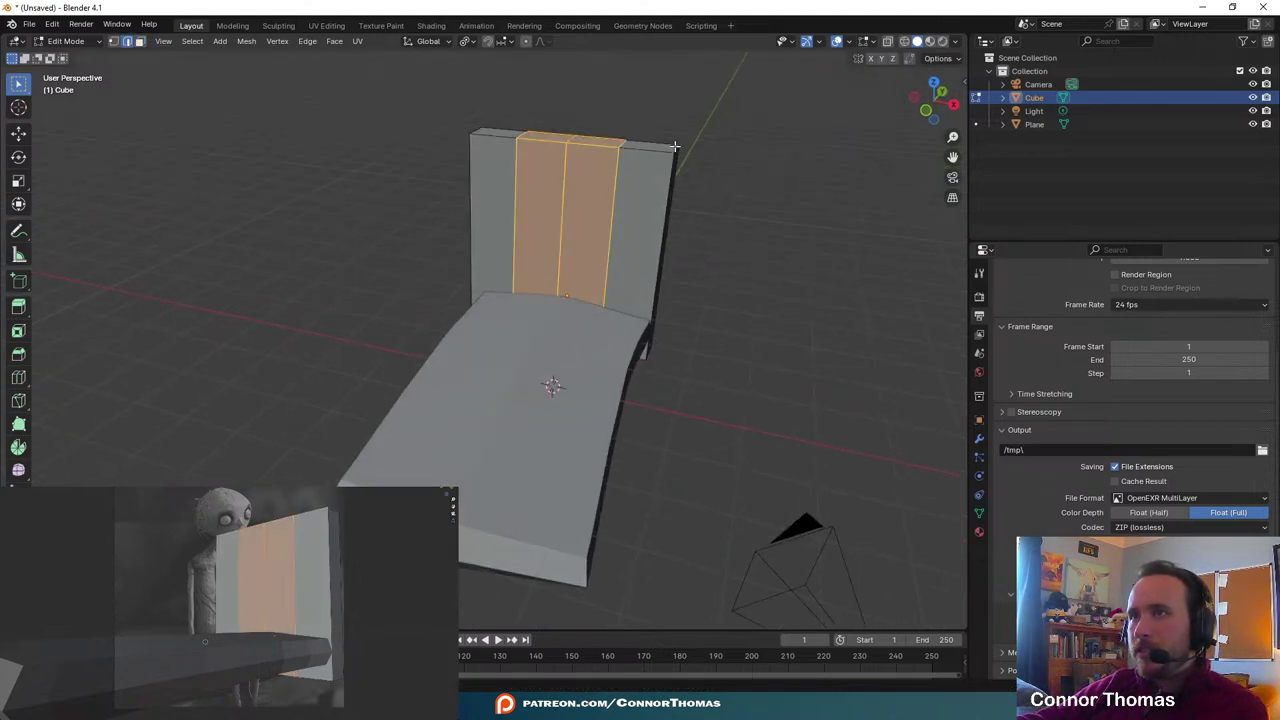
{"action": "left_click", "coordinate": [677, 155]}
{"action": "left_click", "coordinate": [680, 148]}
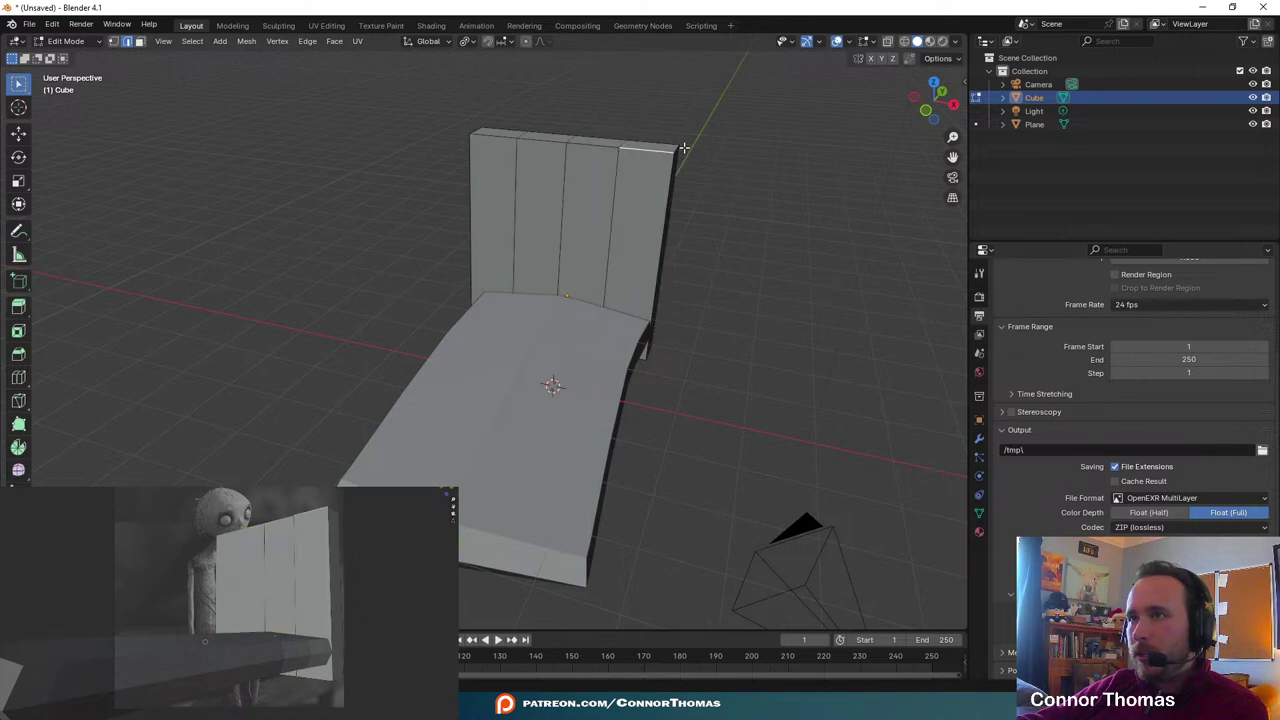
{"action": "key", "text": "g"}
{"action": "key", "text": "z"}
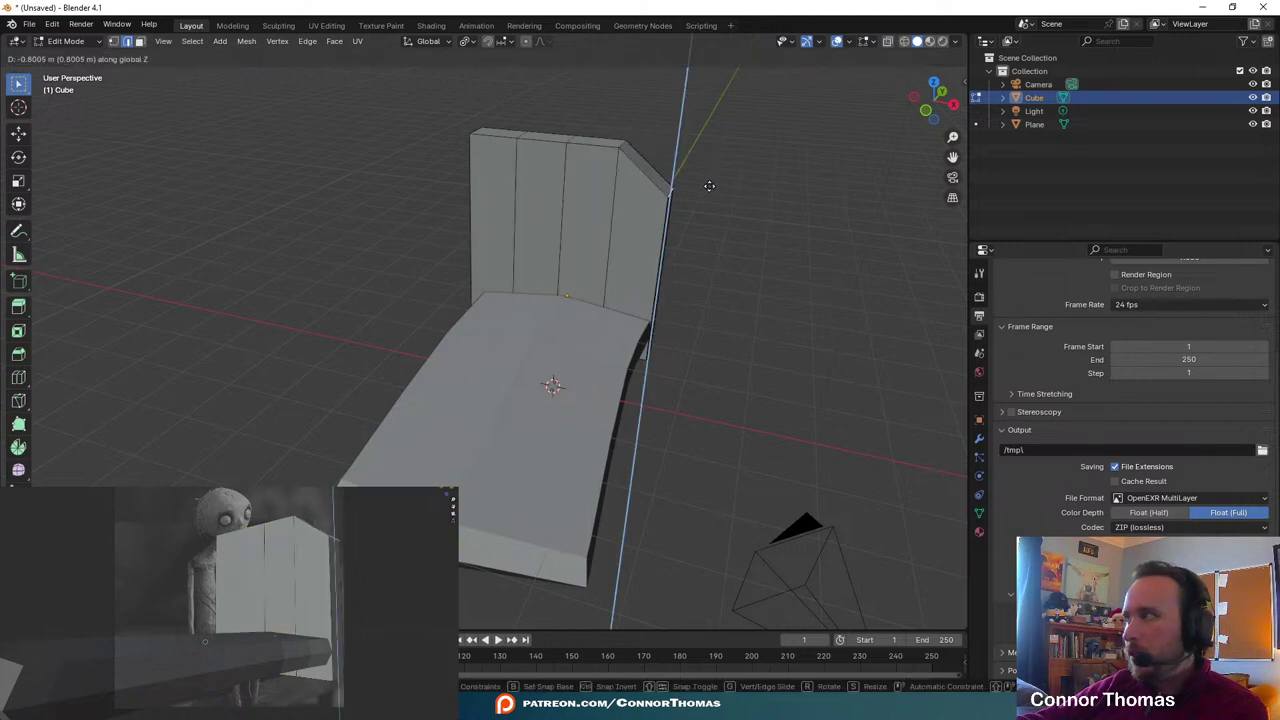
{"action": "left_click", "coordinate": [685, 206]}
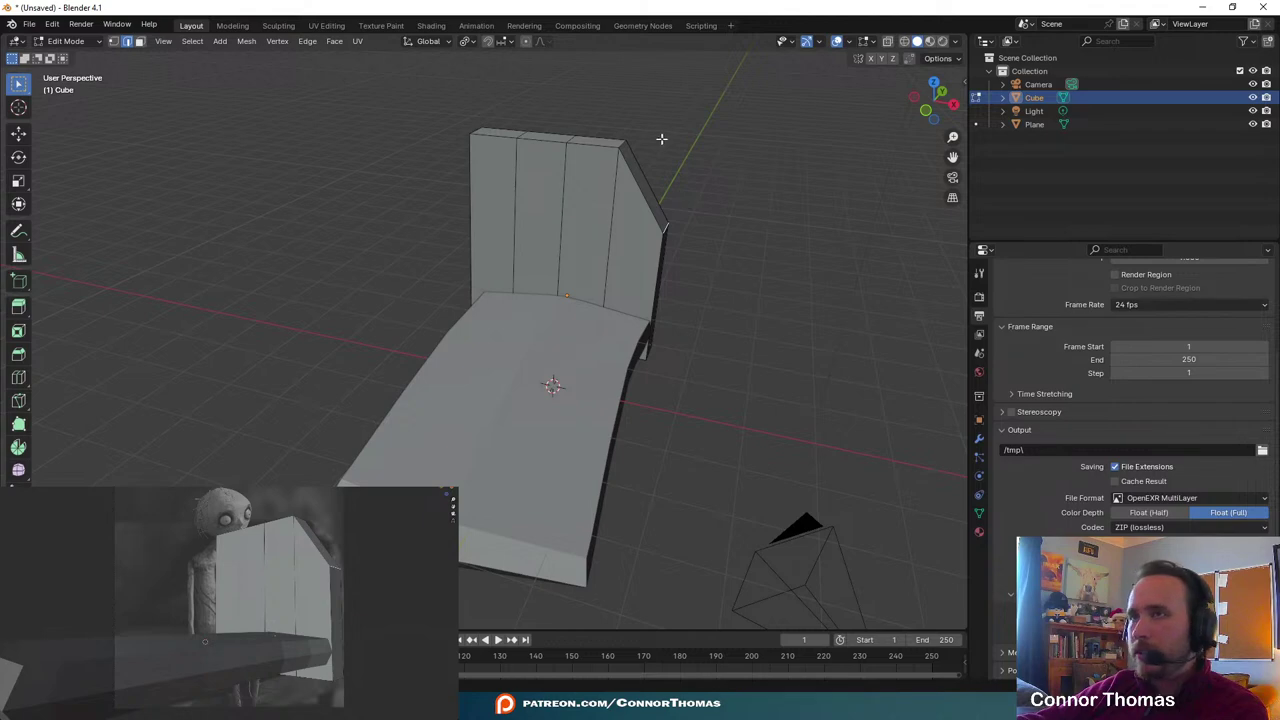
- Adjust the height of the board's top edge at the upper end of the positive-X slope along Z
{"action": "key", "text": "g"}
{"action": "key", "text": "z"}
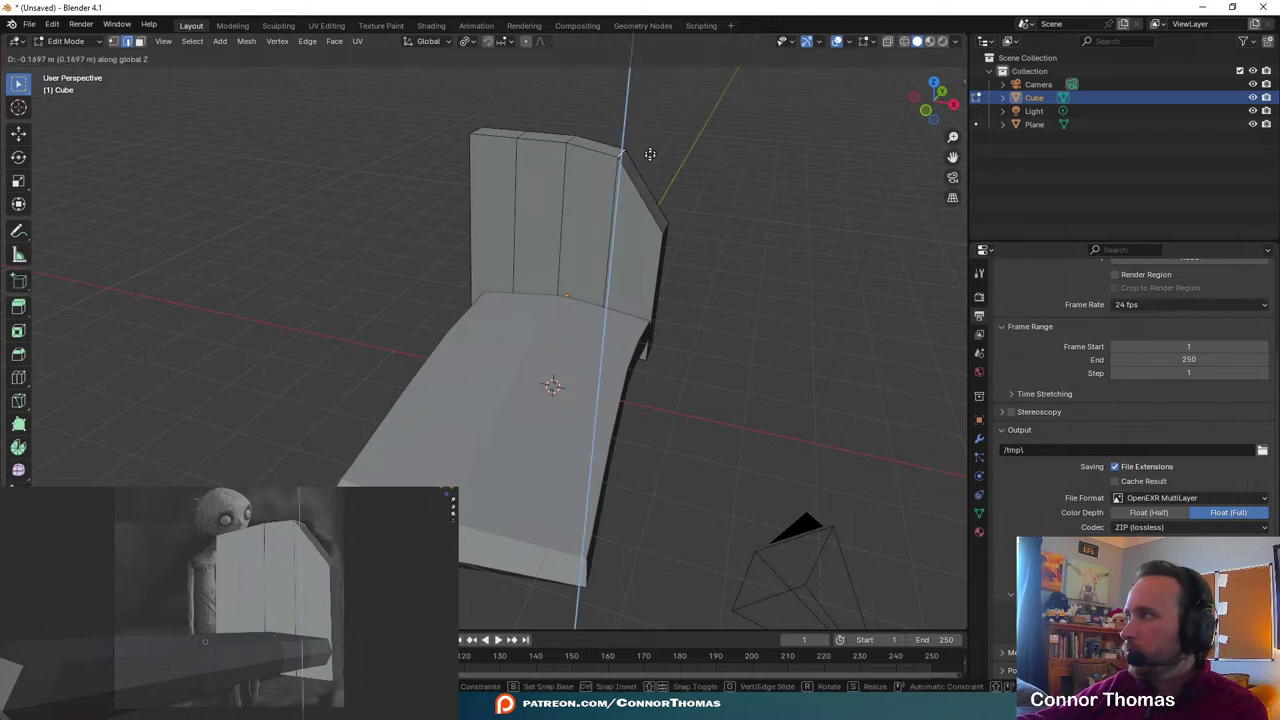
{"action": "left_click", "coordinate": [652, 142]}
- Add a loop cut through the sloped section and raise its top edge about 0.46 m along Z
{"action": "mouse_move", "coordinate": [629, 173]}
{"action": "middle_mouse_down"}
{"action": "mouse_move", "coordinate": [639, 166]}
{"action": "mouse_move", "coordinate": [626, 175]}
{"action": "middle_mouse_up"}
{"action": "key", "text": "ctrl+r"}
{"action": "left_click", "coordinate": [643, 185]}
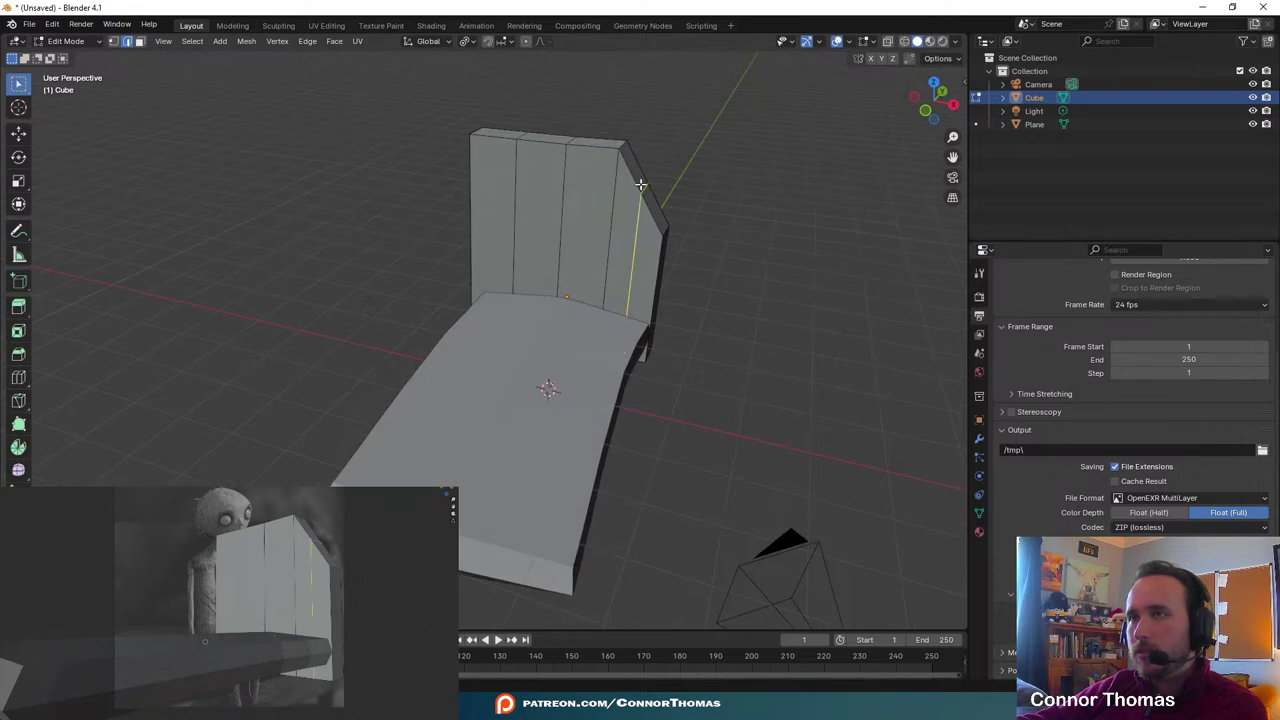
{"action": "left_click", "coordinate": [648, 185]}
{"action": "key", "text": "g"}
{"action": "key", "text": "z"}
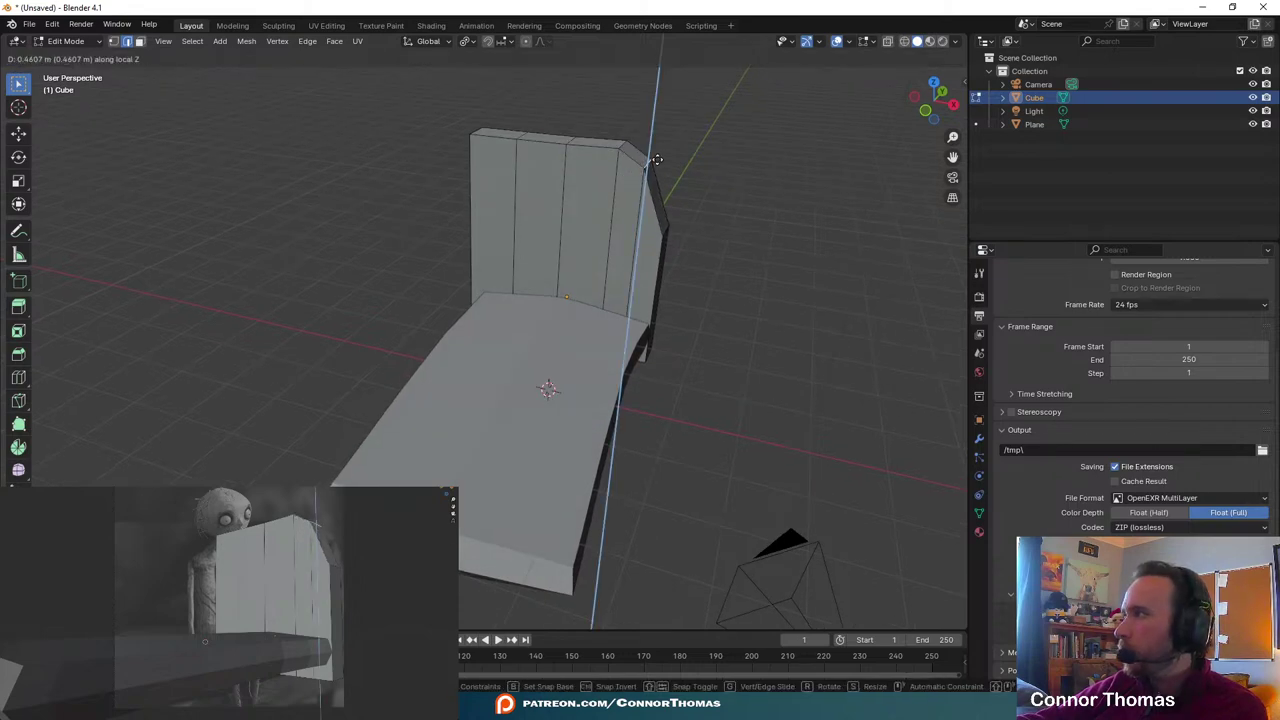
{"action": "left_click", "coordinate": [655, 160]}
- Add a second loop cut between the new cut and the board's positive-X end and raise its top edge along Z
{"action": "key", "text": "ctrl+r"}
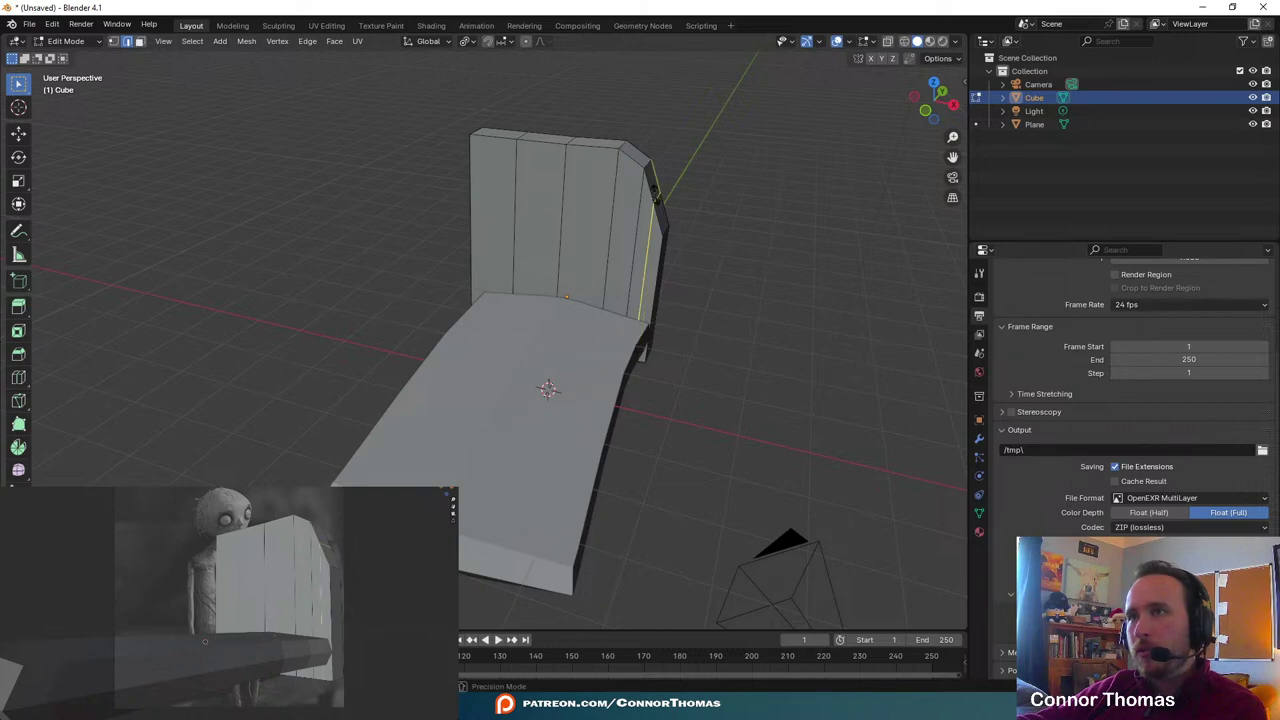
{"action": "left_click", "coordinate": [658, 196]}
{"action": "key", "text": "g"}
{"action": "key", "text": "z"}
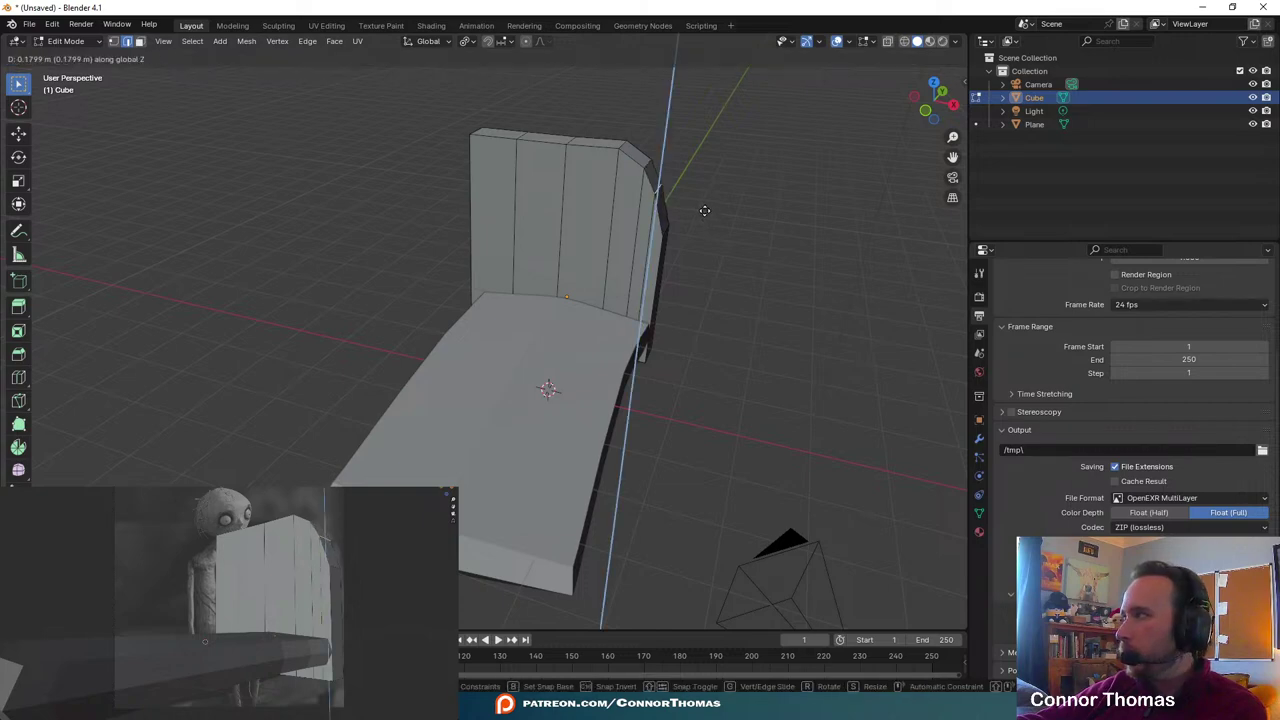
{"action": "left_click", "coordinate": [705, 204]}
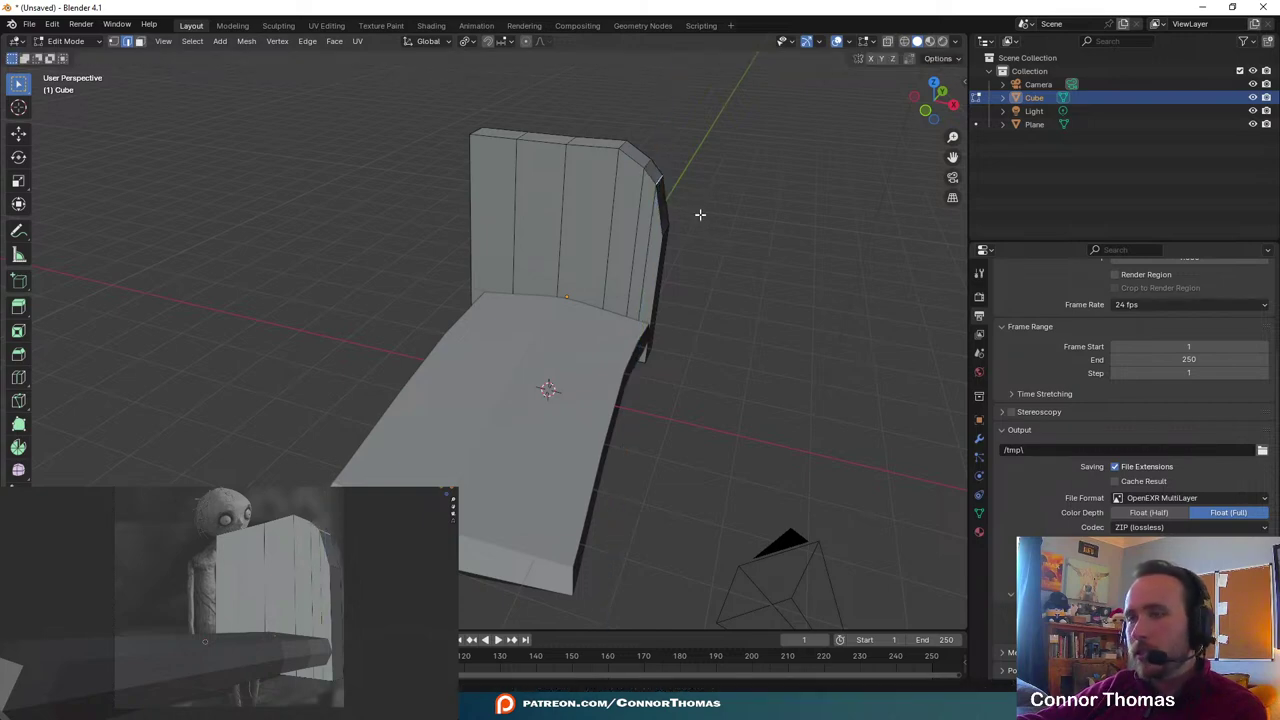
- Add a third loop cut in the outermost positive-X strip and raise its top edge to finish rounding the corner
{"action": "key", "text": "ctrl+r"}
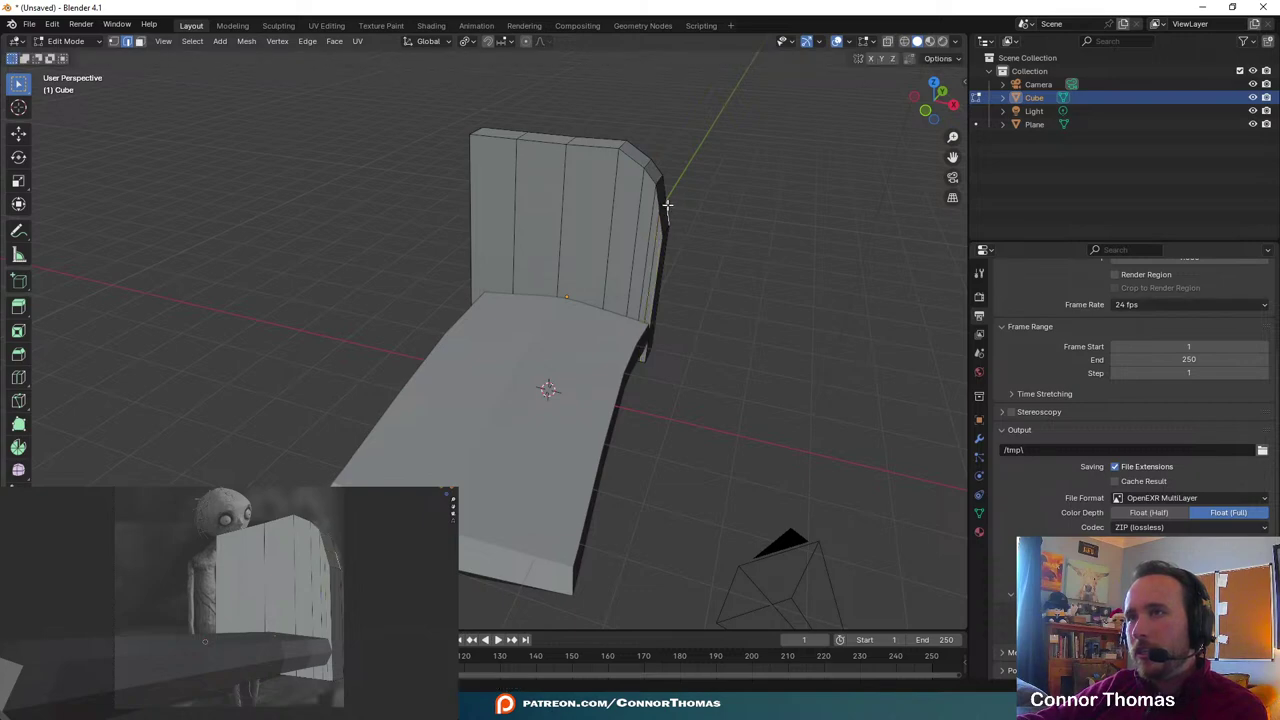
{"action": "left_click", "coordinate": [663, 206]}
{"action": "key", "text": "g"}
{"action": "key", "text": "z"}
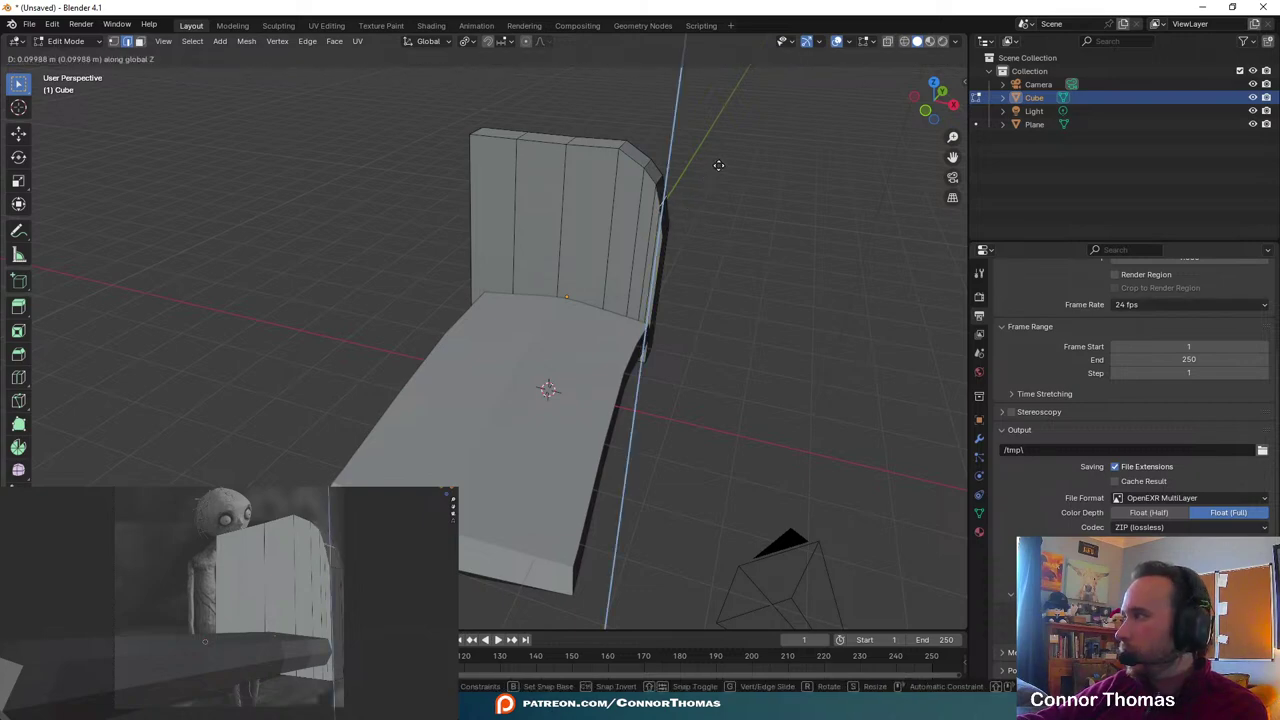
{"action": "left_click", "coordinate": [727, 153]}
{"action": "middle_click_drag", "start_coordinate": [716, 184], "coordinate": [708, 146]}
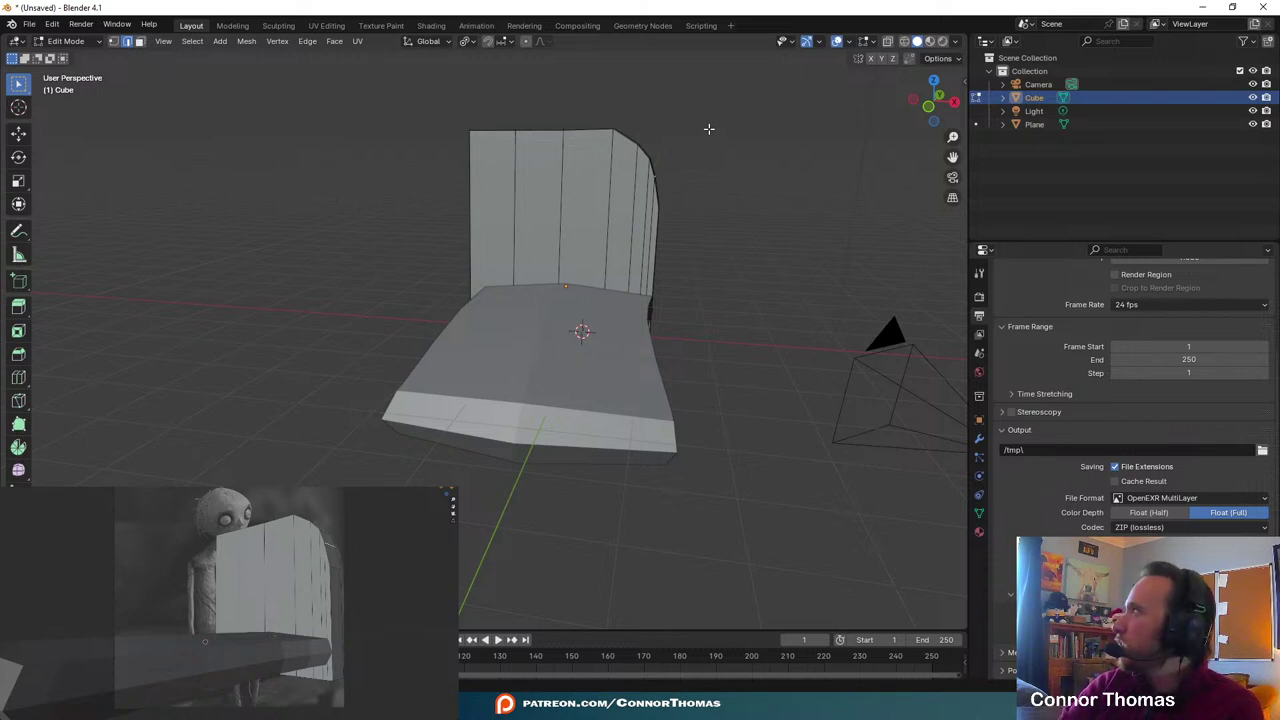
- Lower the top corner edge at the board's negative-X end along Z to slope that corner
{"action": "middle_click_drag", "start_coordinate": [658, 99], "coordinate": [591, 257]}
{"action": "key", "text": "g"}
{"action": "key", "text": "z"}
{"action": "left_click", "coordinate": [483, 136]}
- Add a loop cut through the negative-X sloped section and raise its top edge along Z to round the corner
{"action": "key", "text": "g"}
{"action": "key", "text": "g"}
{"action": "left_click", "coordinate": [497, 174]}
{"action": "scroll", "coordinate": [606, 309], "scroll_direction": "up", "scroll_amount": 2}
{"action": "key", "text": "g"}
{"action": "key", "text": "z"}
{"action": "left_click", "coordinate": [614, 231]}
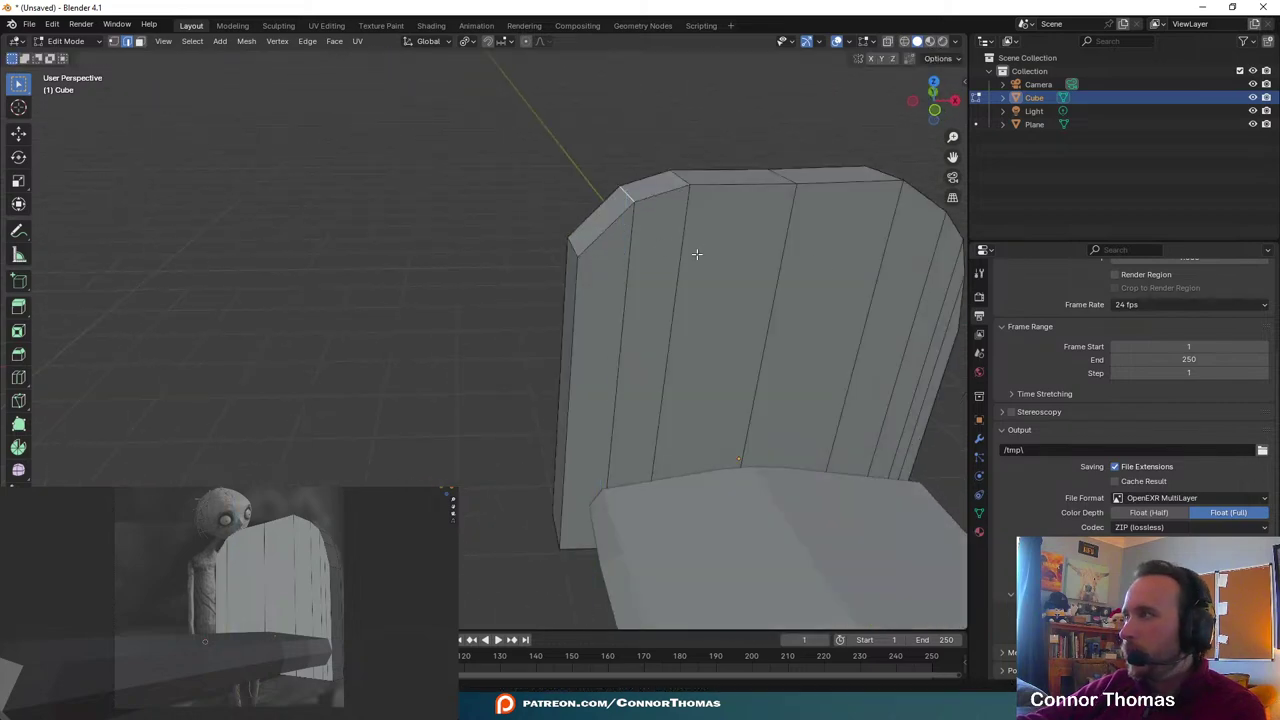
- Raise the middle top edge of the board slightly along Z so the top arches
{"action": "middle_click_drag", "start_coordinate": [716, 278], "coordinate": [671, 289]}
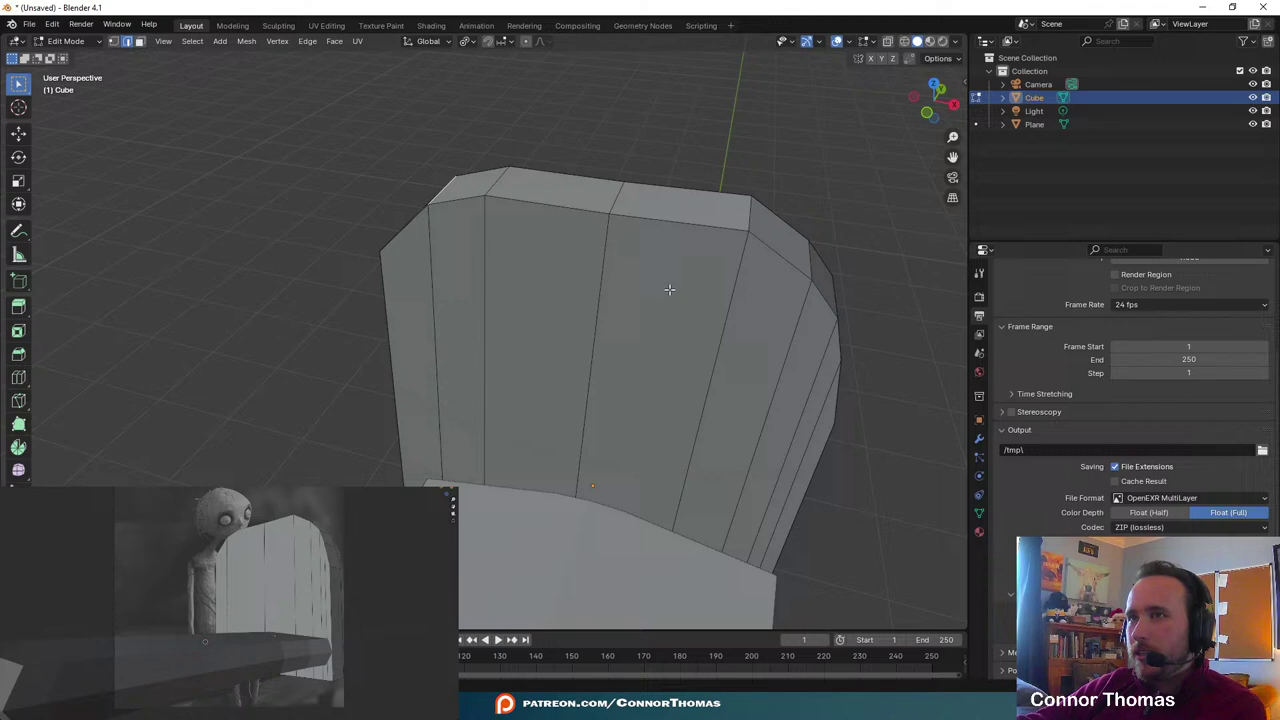
{"action": "mouse_move", "coordinate": [610, 184]}
{"action": "middle_mouse_down"}
{"action": "mouse_move", "coordinate": [601, 208]}
{"action": "mouse_move", "coordinate": [603, 197]}
{"action": "middle_mouse_up"}
{"action": "key", "text": "g"}
{"action": "key", "text": "z"}
{"action": "left_click", "coordinate": [605, 190]}
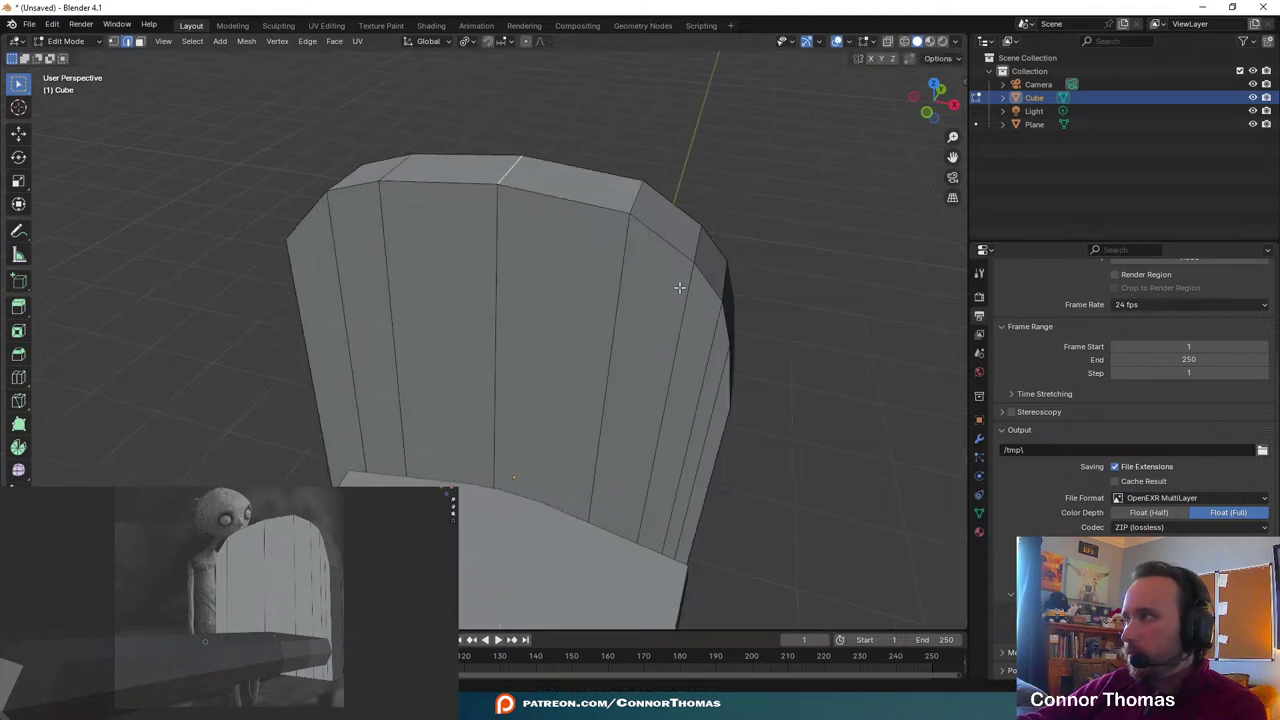
- Select the entire linked board mesh, widen it slightly along X and clear the selection
{"action": "scroll", "coordinate": [631, 245], "scroll_direction": "down", "scroll_amount": 4}
{"action": "middle_click_drag", "start_coordinate": [680, 287], "coordinate": [640, 277]}
{"action": "key", "text": "ctrl+l"}
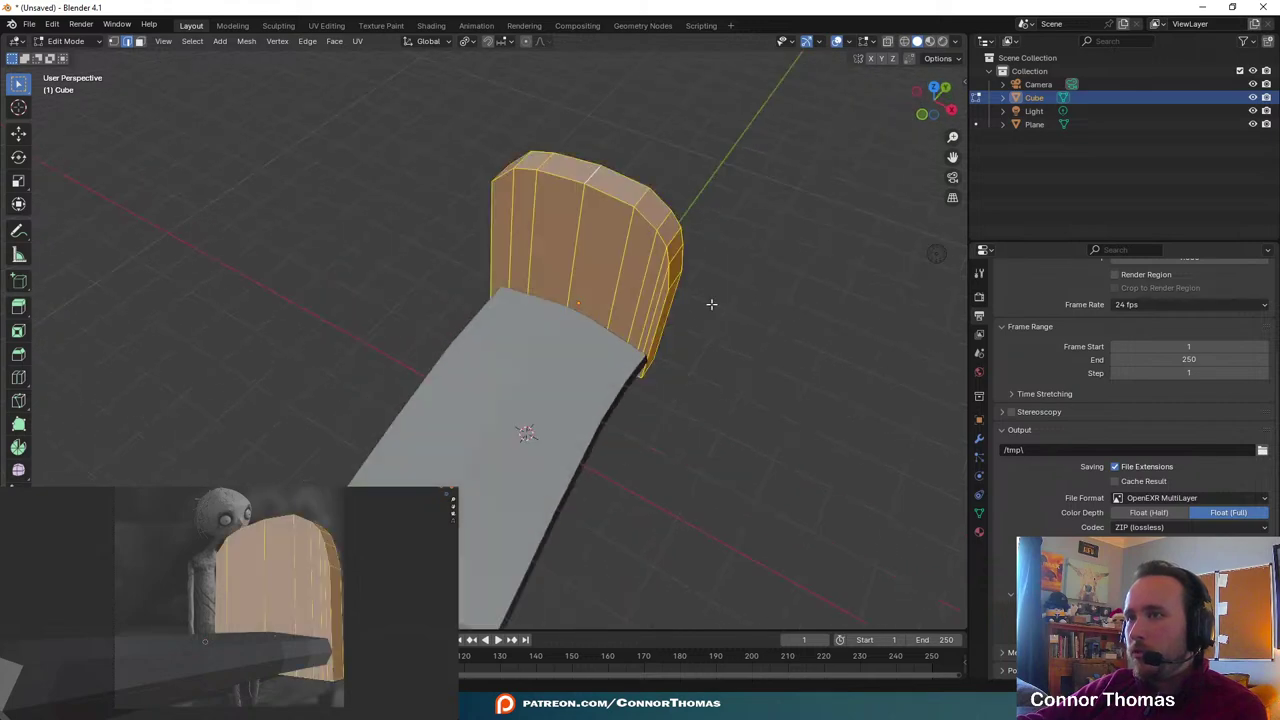
{"action": "key", "text": "s"}
{"action": "key", "text": "x"}
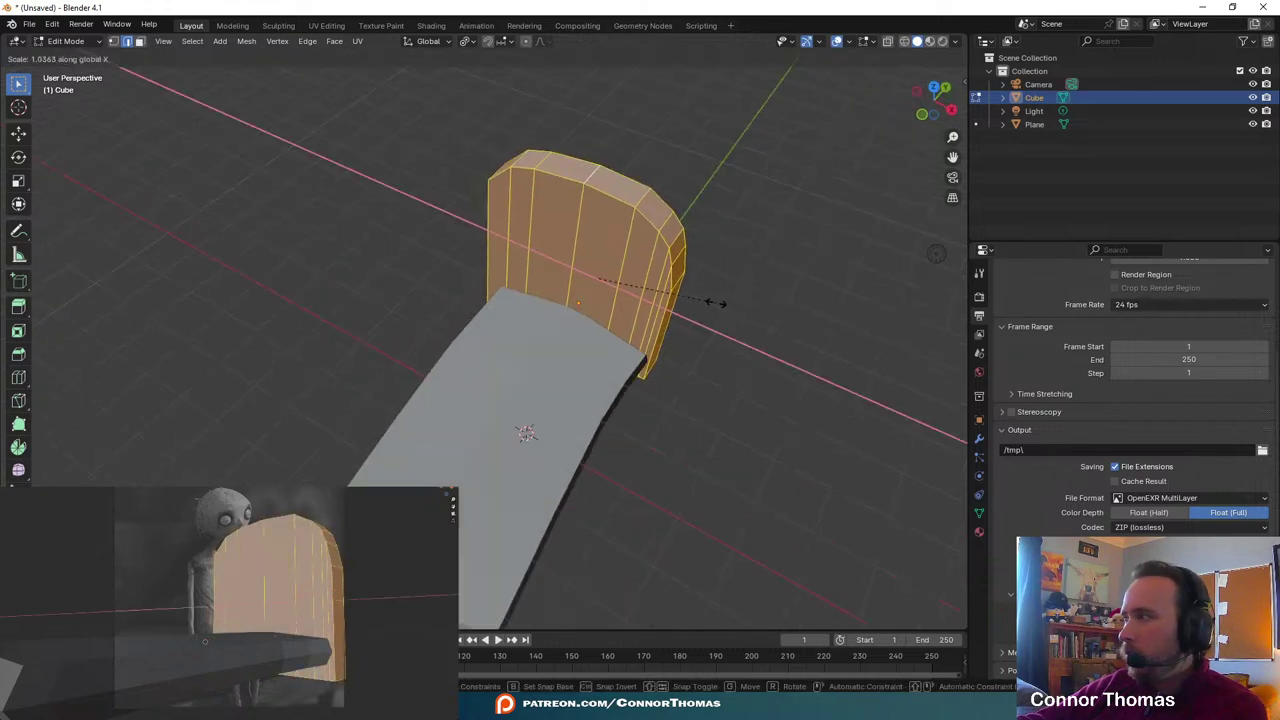
{"action": "left_click", "coordinate": [716, 303]}
{"action": "left_click", "coordinate": [729, 381]}
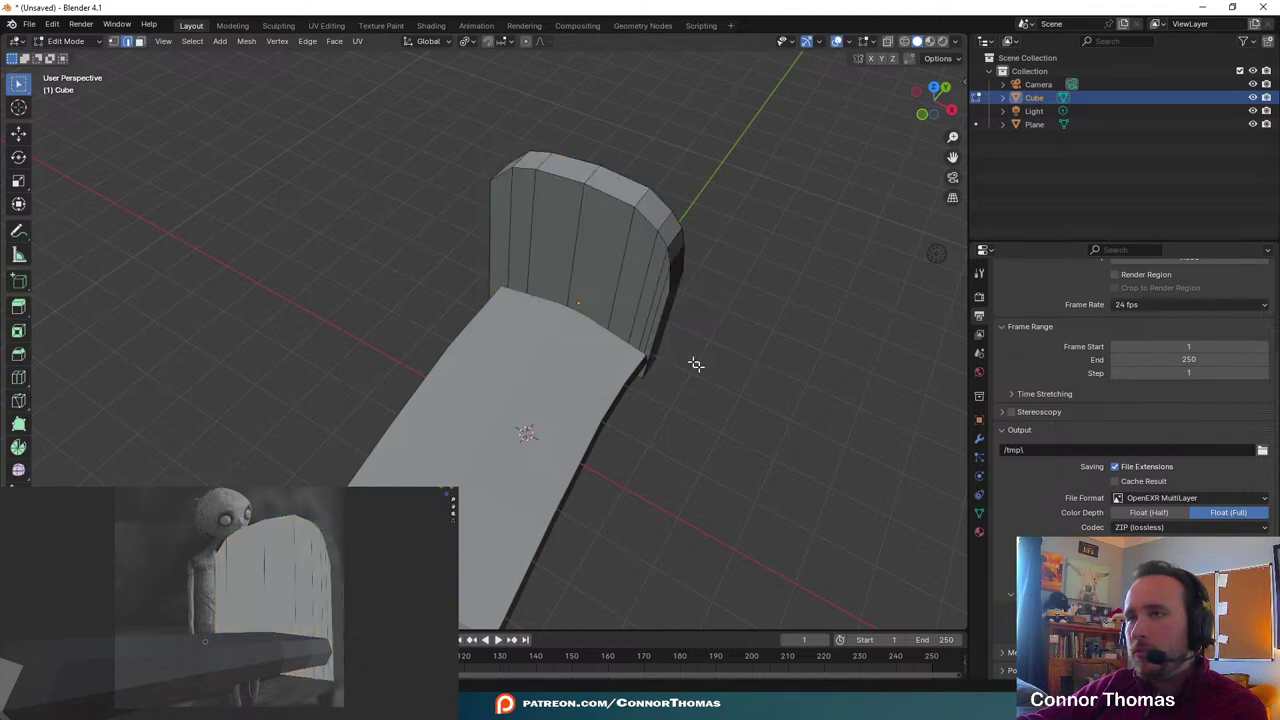
- Select the vertices around the outline of the board's front face in vertex mode
{"action": "middle_click_drag", "start_coordinate": [679, 325], "coordinate": [584, 202]}
{"action": "left_click", "coordinate": [530, 199], "text": "alt"}
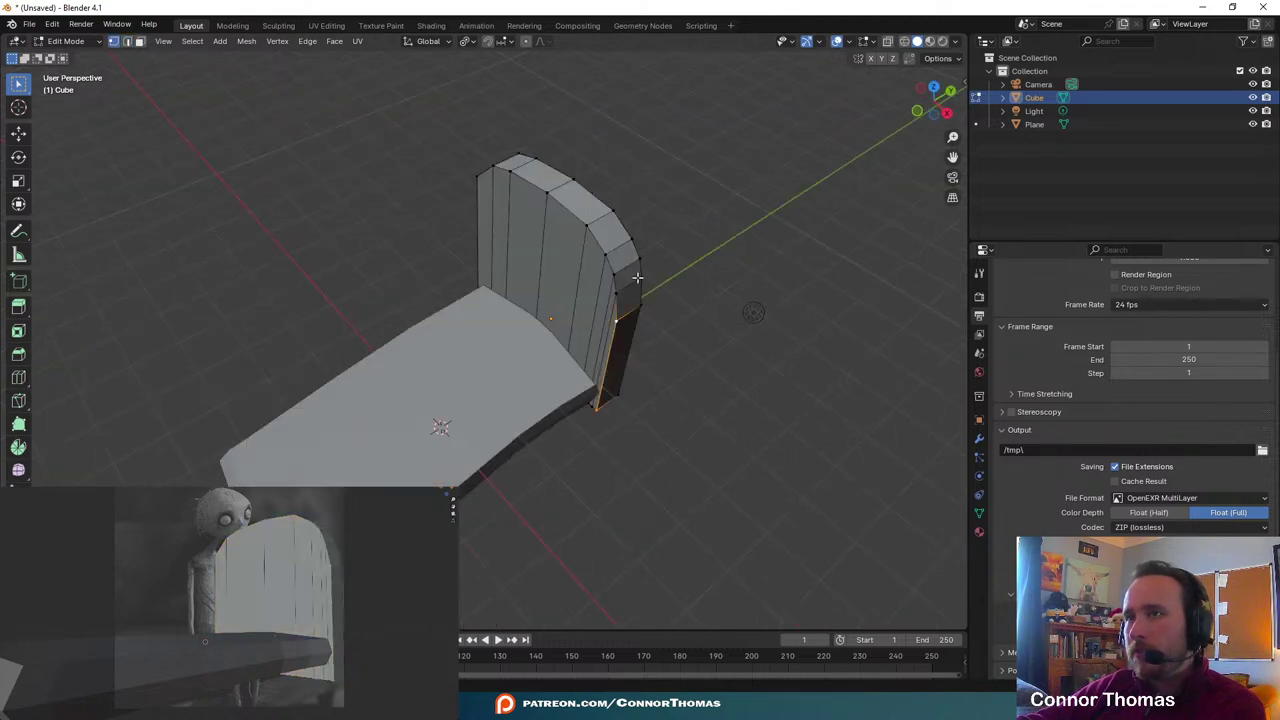
{"action": "left_click", "coordinate": [592, 245], "text": "alt+shift"}
{"action": "middle_click_drag", "start_coordinate": [654, 333], "coordinate": [607, 283]}
{"action": "key", "text": "c"}
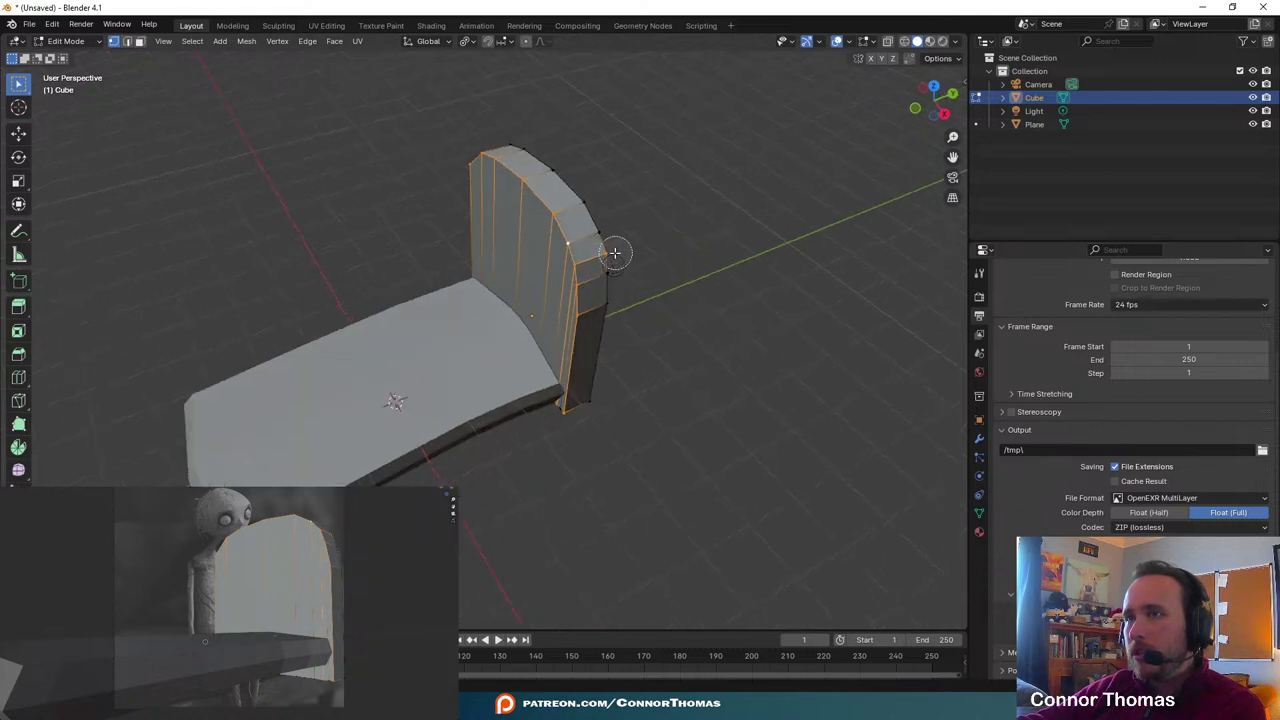
{"action": "middle_click_drag", "start_coordinate": [706, 293], "coordinate": [551, 249]}
{"action": "key", "text": "c"}
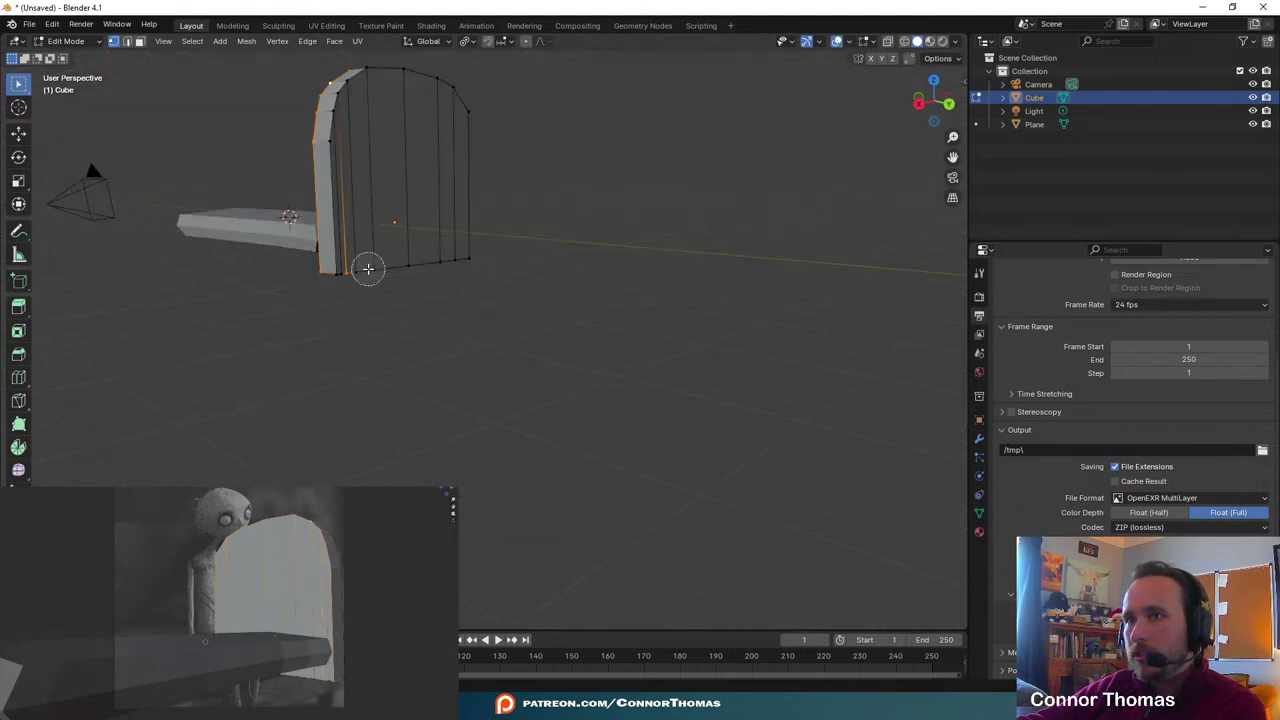
{"action": "middle_click", "coordinate": [362, 276]}
{"action": "key", "text": "Escape"}
{"action": "middle_click_drag", "start_coordinate": [362, 276], "coordinate": [481, 253]}
{"action": "middle_click_drag", "start_coordinate": [589, 236], "coordinate": [614, 256]}
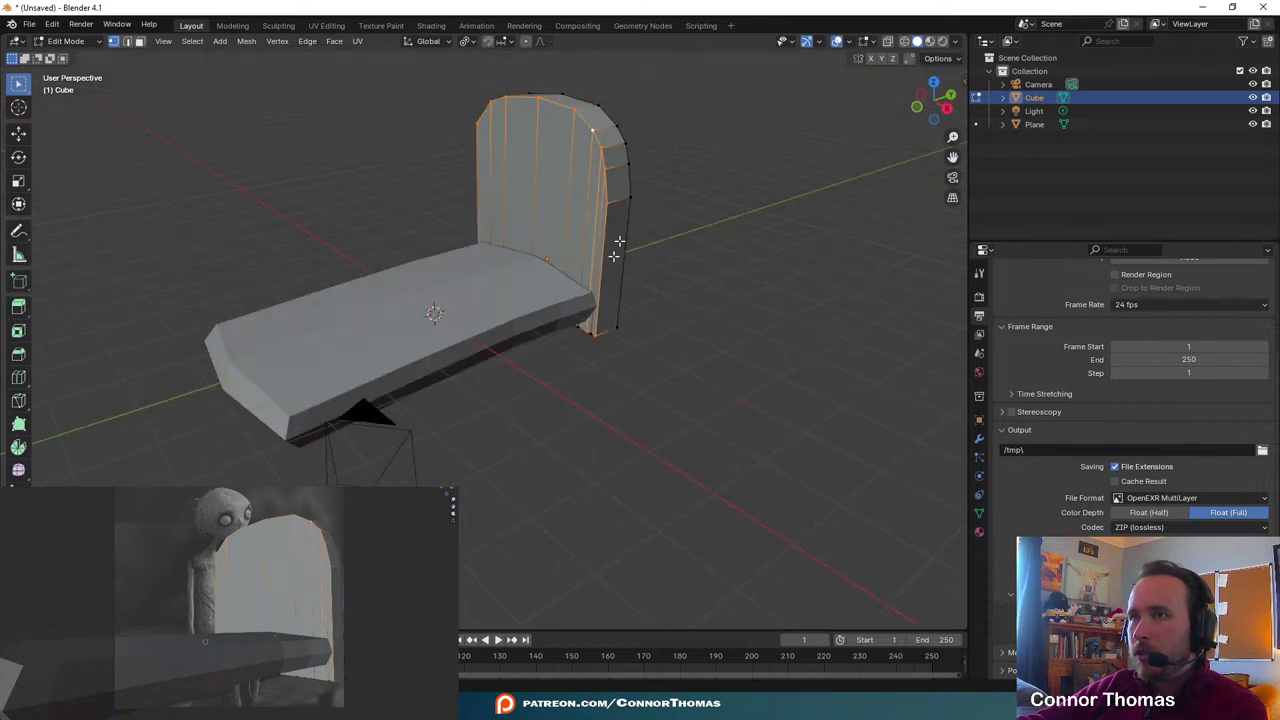
- Remove the bottom vertices from the board's front-outline selection
{"action": "left_click", "coordinate": [586, 333], "text": "shift"}
{"action": "left_click", "coordinate": [593, 332], "text": "shift"}
{"action": "left_click", "coordinate": [588, 330], "text": "shift"}
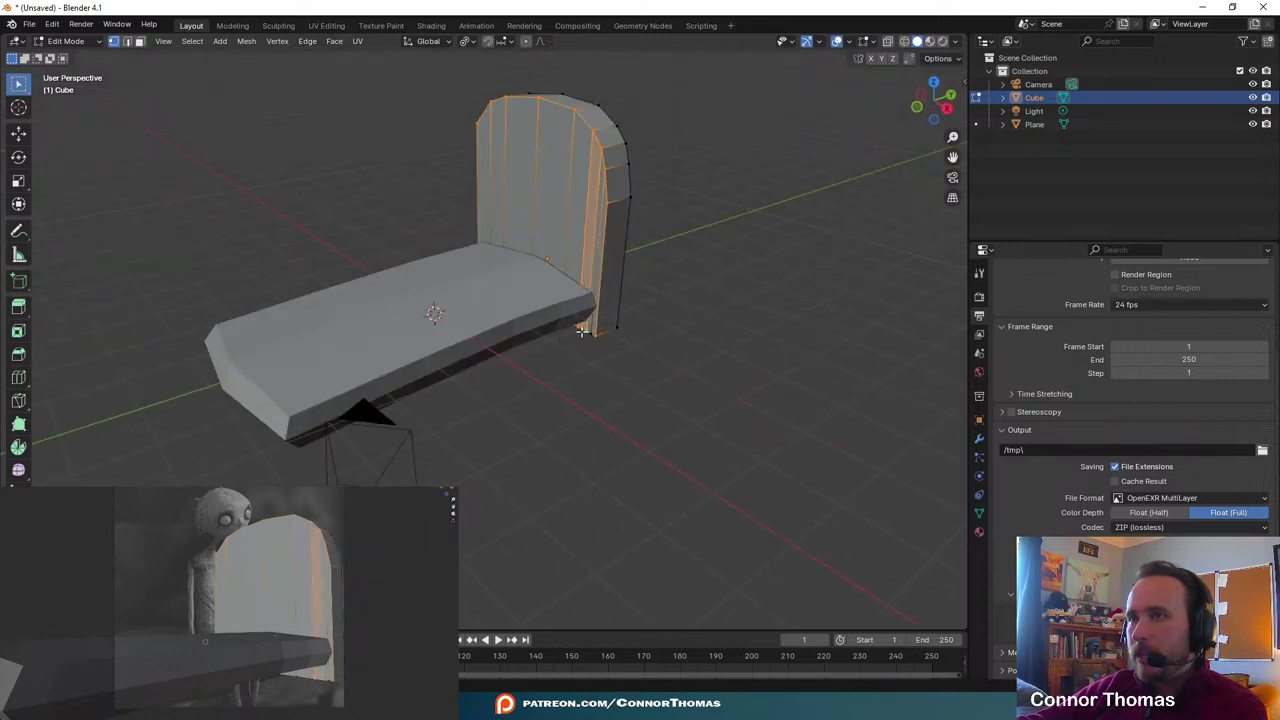
{"action": "left_click", "coordinate": [580, 324], "text": "shift"}
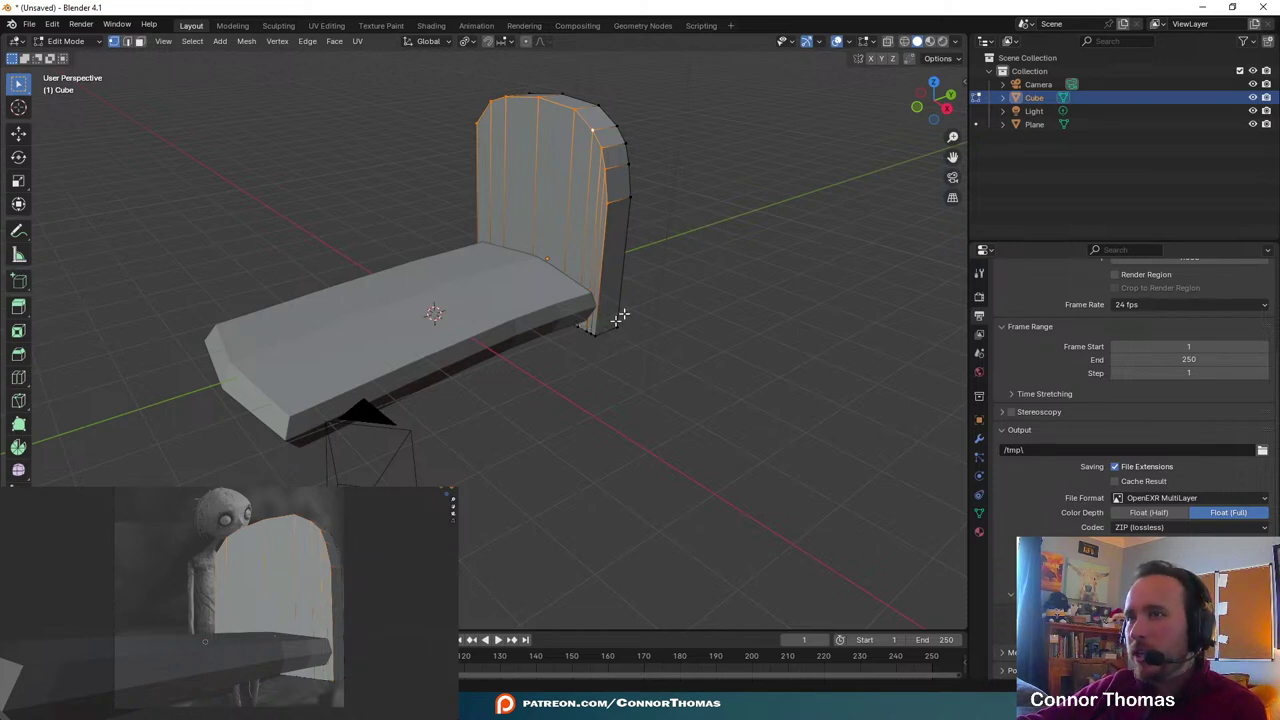
{"action": "middle_click_drag", "start_coordinate": [620, 316], "coordinate": [630, 377]}
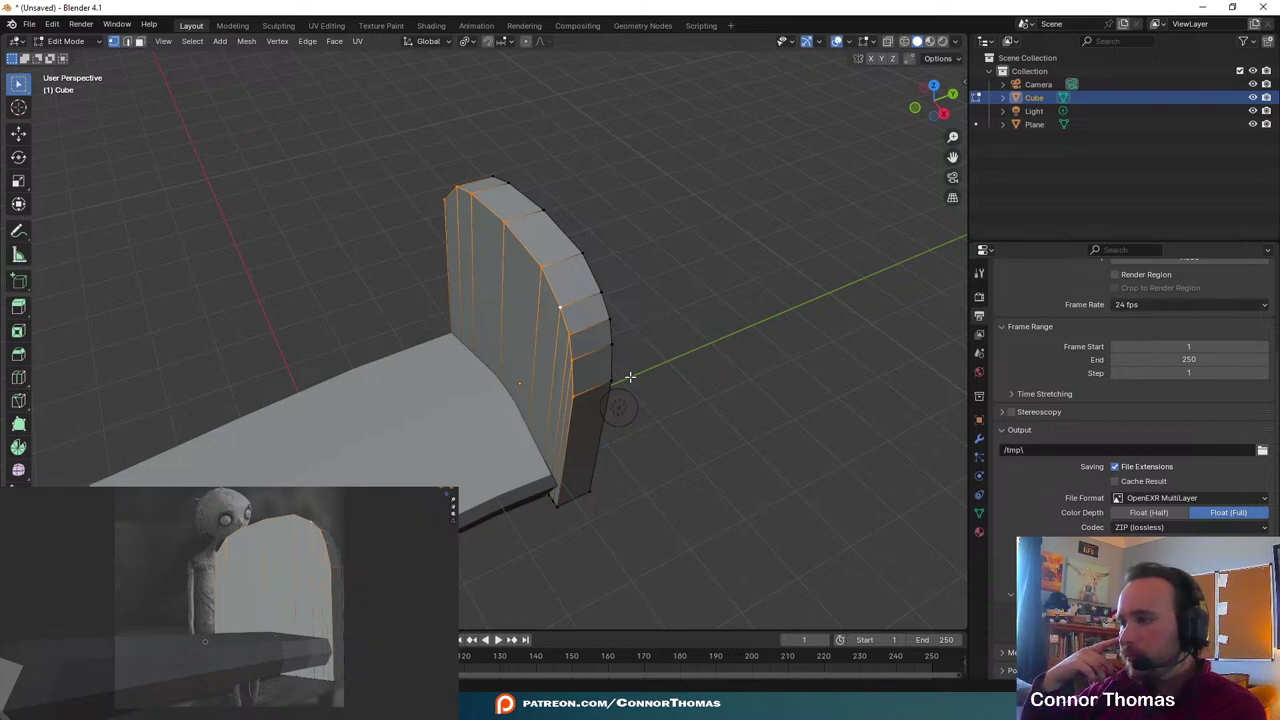
{"action": "left_click", "coordinate": [979, 532]}
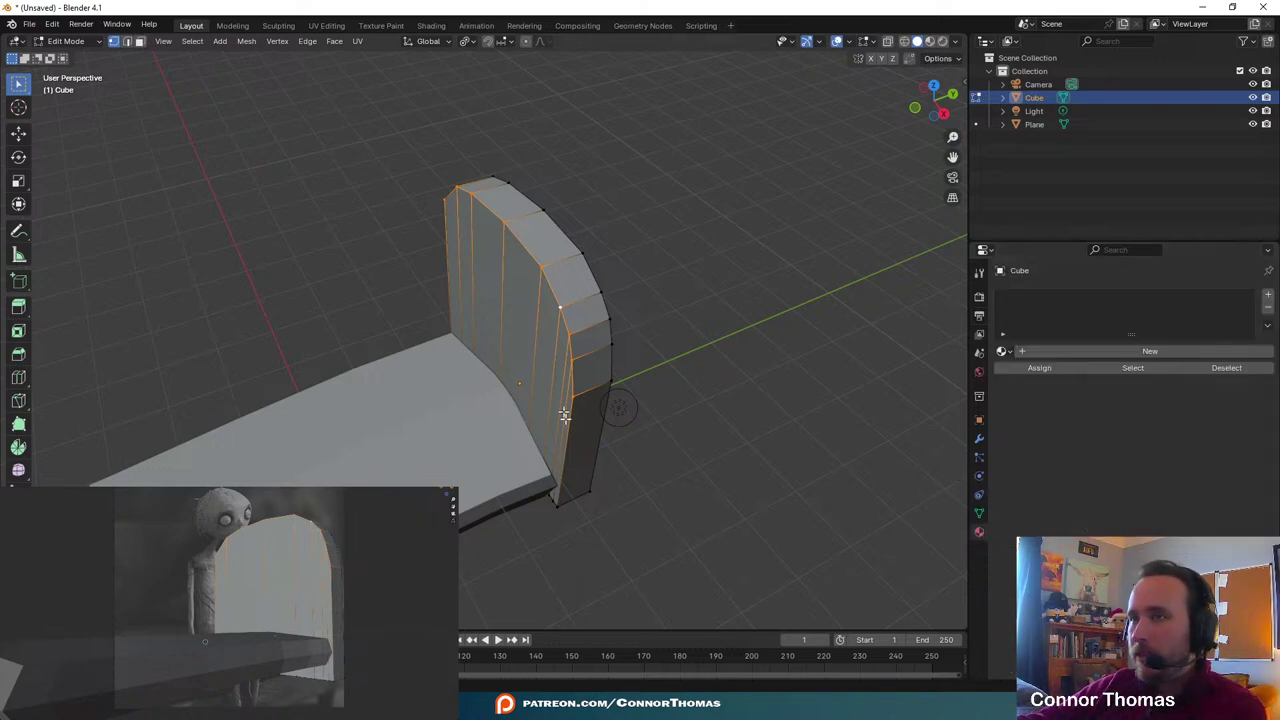
{"action": "middle_click_drag", "start_coordinate": [564, 415], "coordinate": [649, 267]}
{"action": "middle_click_drag", "start_coordinate": [631, 202], "coordinate": [625, 240]}
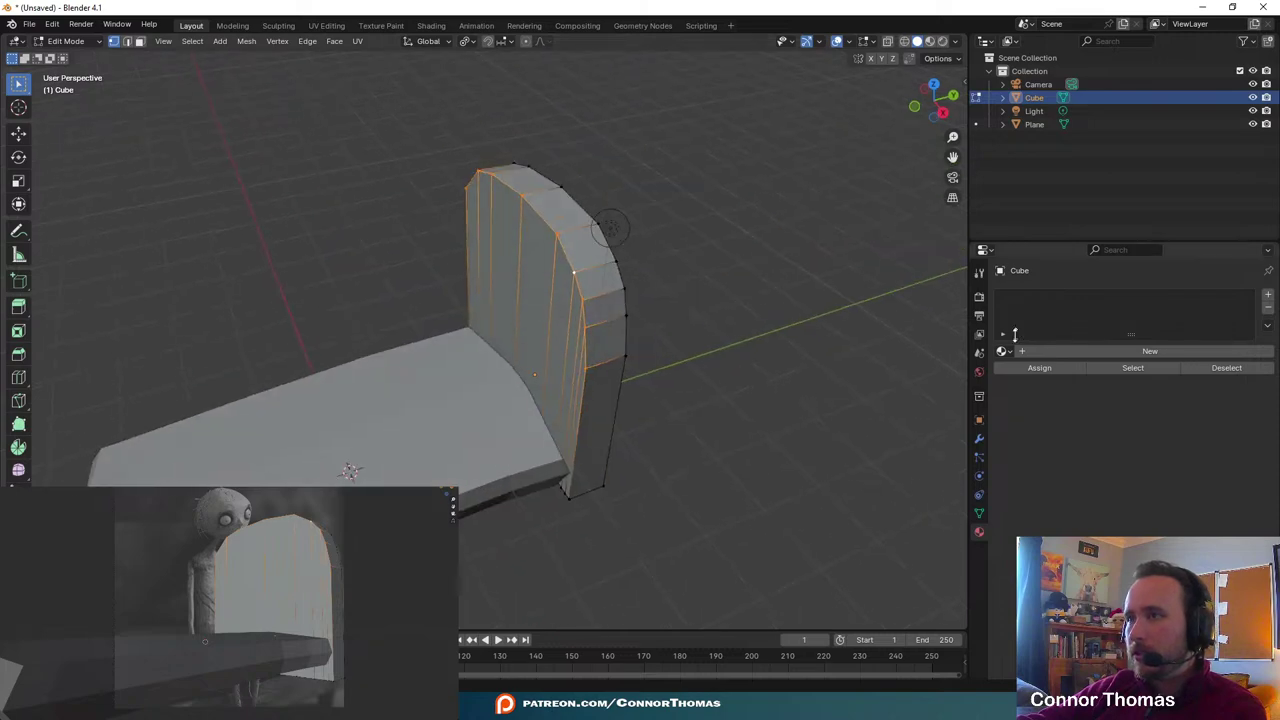
- Return to Object Mode and add a Bevel modifier to the board
{"action": "left_click", "coordinate": [980, 440]}
{"action": "key", "text": "Tab"}
{"action": "left_click", "coordinate": [1034, 295]}
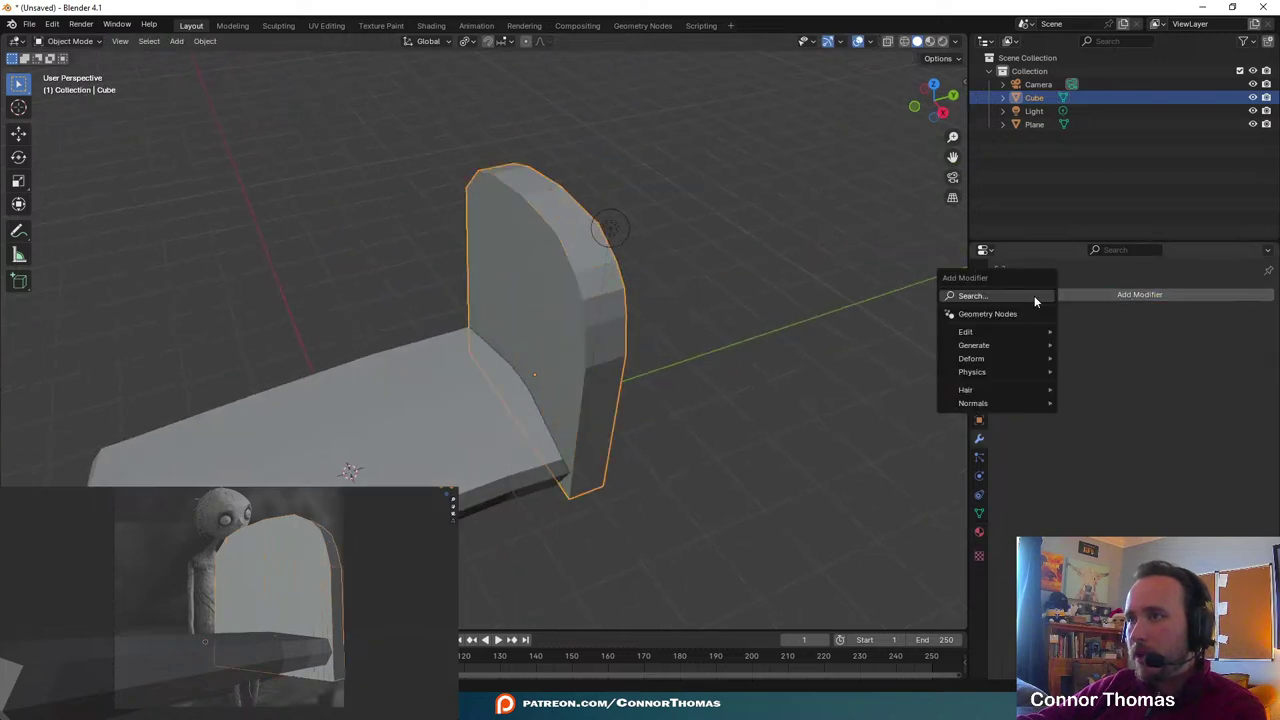
{"action": "type", "text": "bev"}
{"action": "key", "text": "Return"}
{"action": "scroll", "coordinate": [648, 260], "scroll_direction": "up", "scroll_amount": 5}
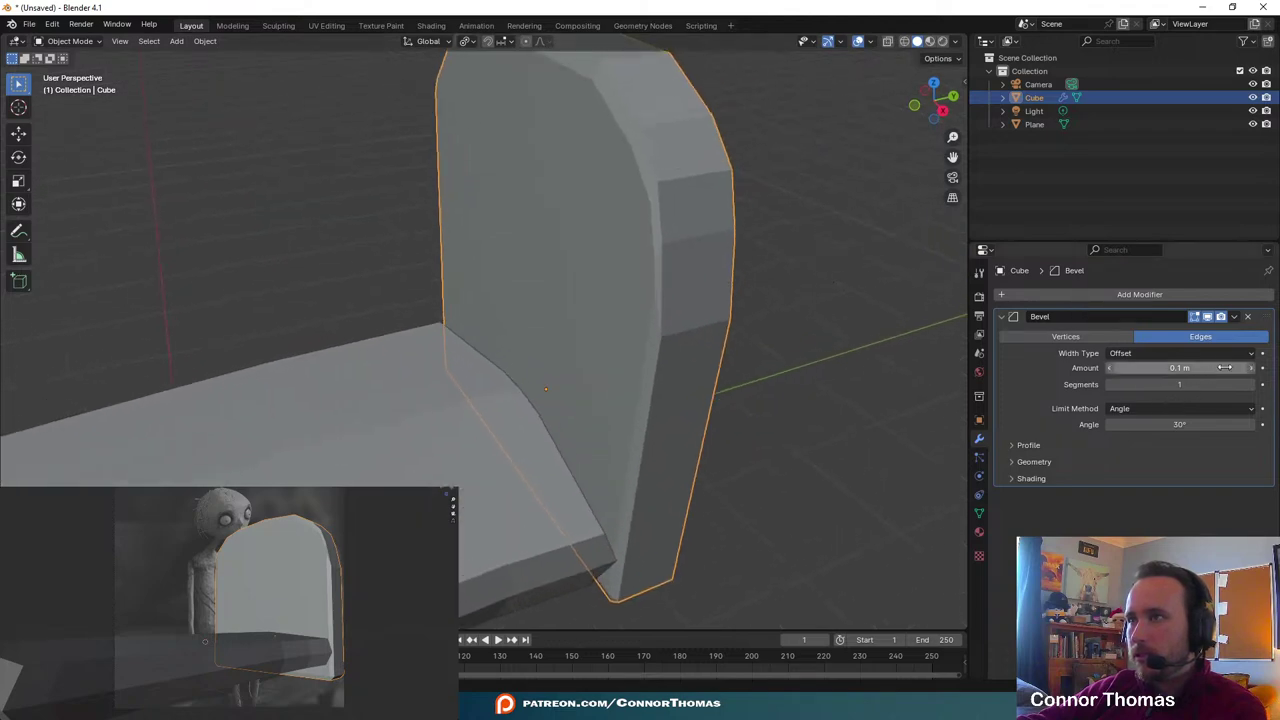
- Set the bevel amount to 0.09 m and its segments to 13
{"action": "mouse_move", "coordinate": [1180, 368]}
{"action": "left_mouse_down"}
{"action": "mouse_move", "coordinate": [1205, 368]}
{"action": "mouse_move", "coordinate": [1175, 368]}
{"action": "left_mouse_up"}
{"action": "middle_click_drag", "start_coordinate": [679, 166], "coordinate": [692, 197]}
{"action": "middle_click_drag", "start_coordinate": [753, 266], "coordinate": [758, 254]}
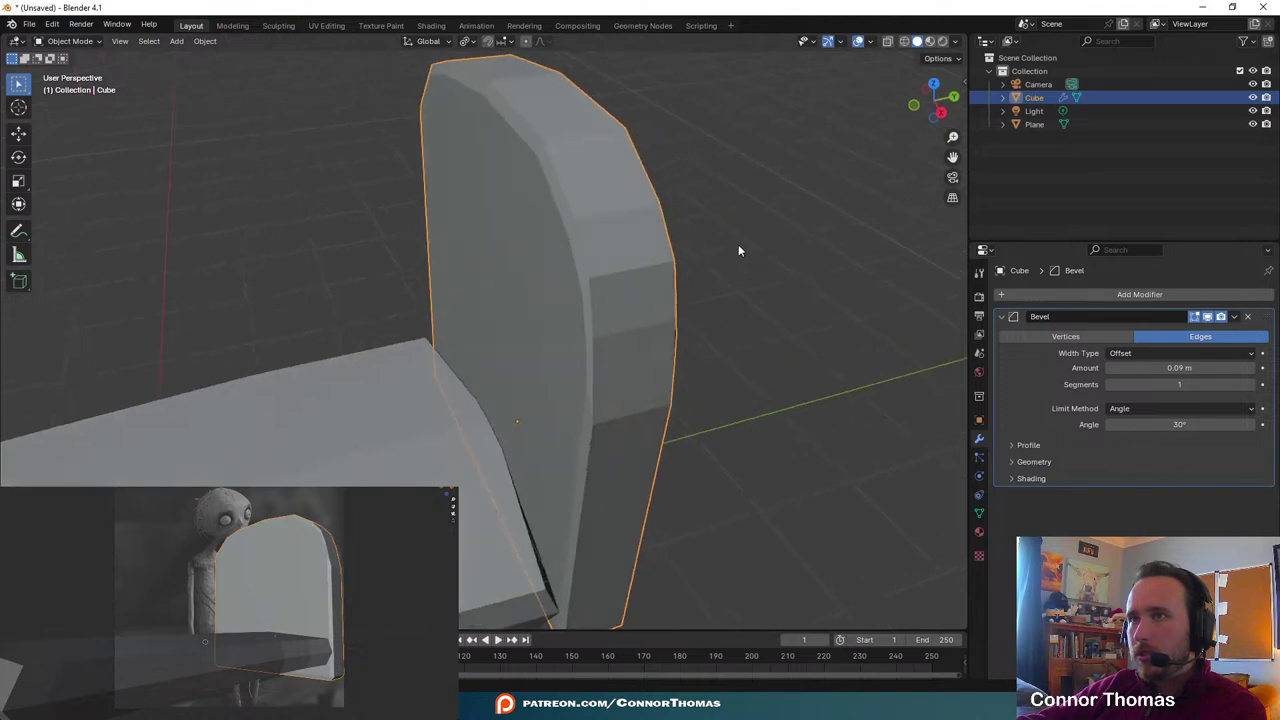
{"action": "mouse_move", "coordinate": [1179, 384]}
{"action": "left_mouse_down"}
{"action": "mouse_move", "coordinate": [1205, 384]}
{"action": "mouse_move", "coordinate": [1190, 384]}
{"action": "left_mouse_up"}
{"action": "middle_click_drag", "start_coordinate": [610, 287], "coordinate": [703, 295]}
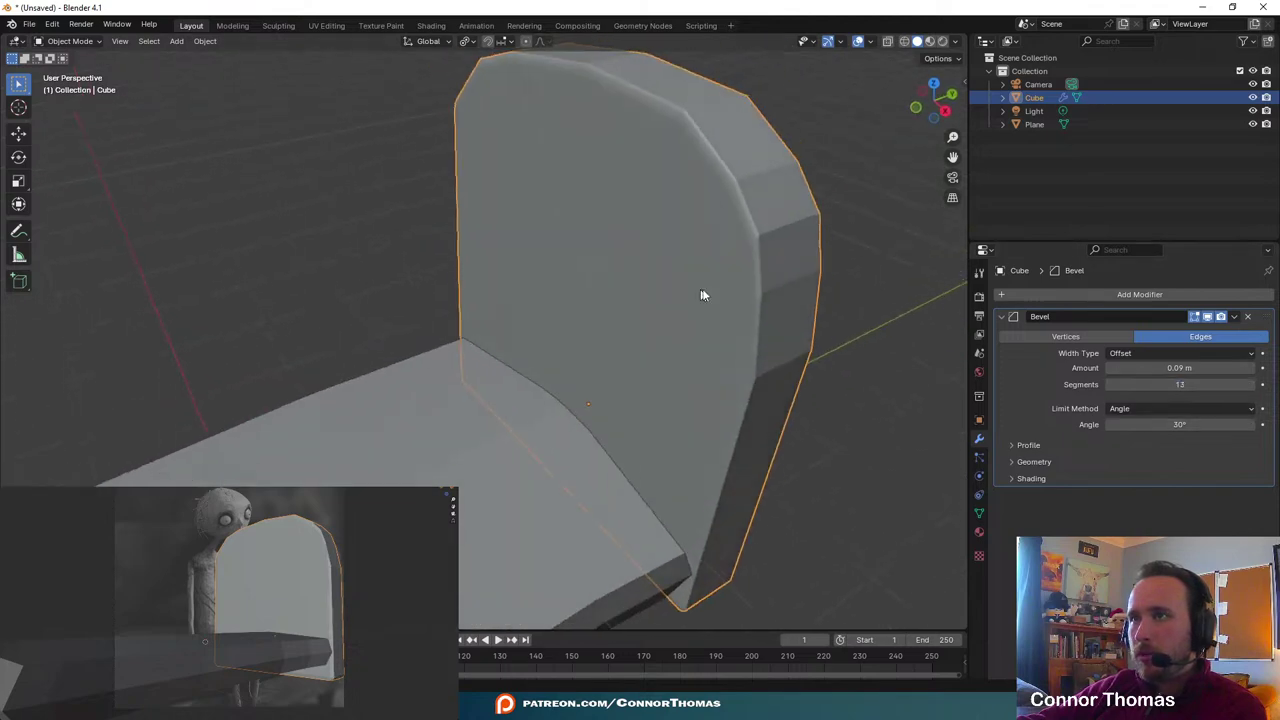
- Add a Subdivision Surface modifier to the board, shade it smooth and deselect it
{"action": "left_click", "coordinate": [1127, 294]}
{"action": "type", "text": "s"}
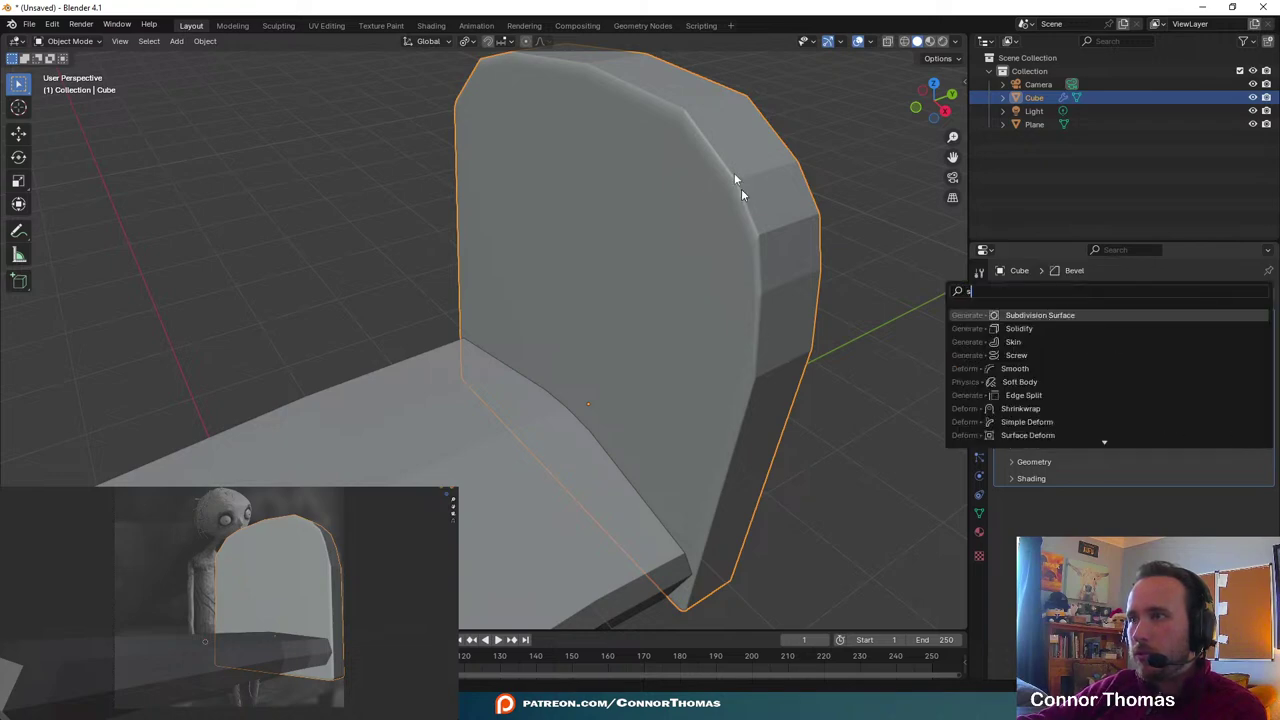
{"action": "key", "text": "Return"}
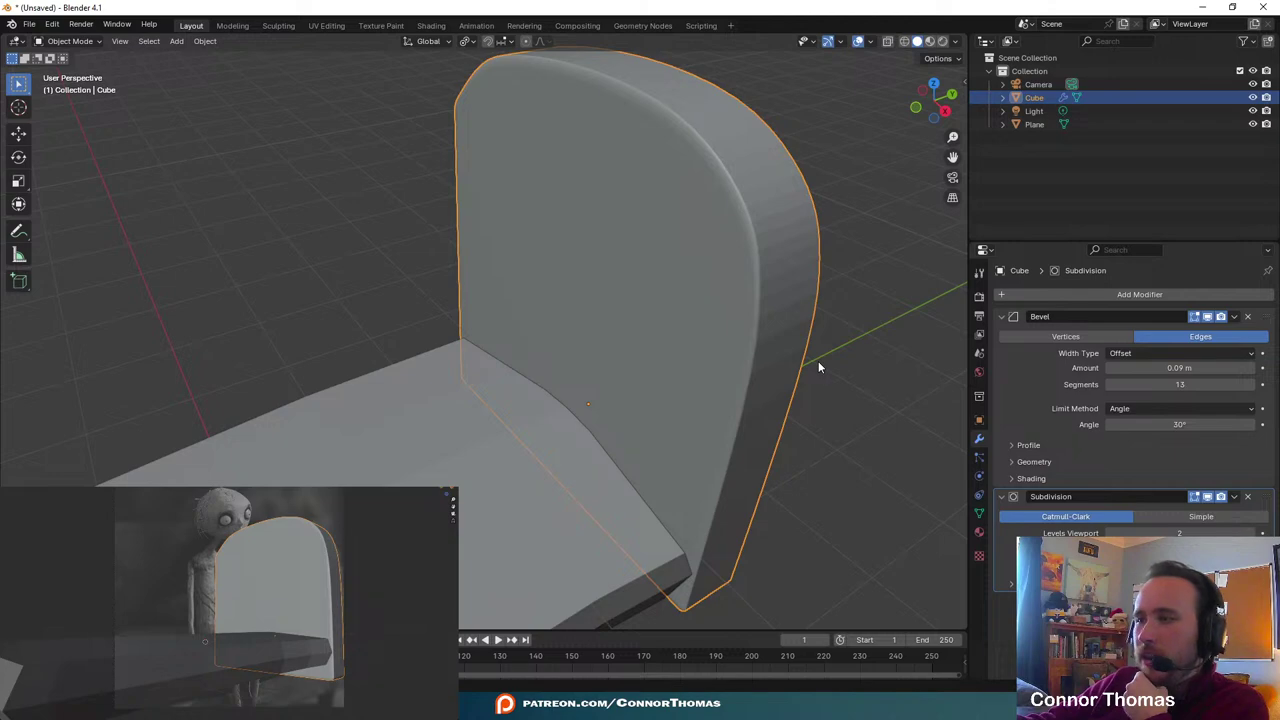
{"action": "right_click", "coordinate": [765, 298]}
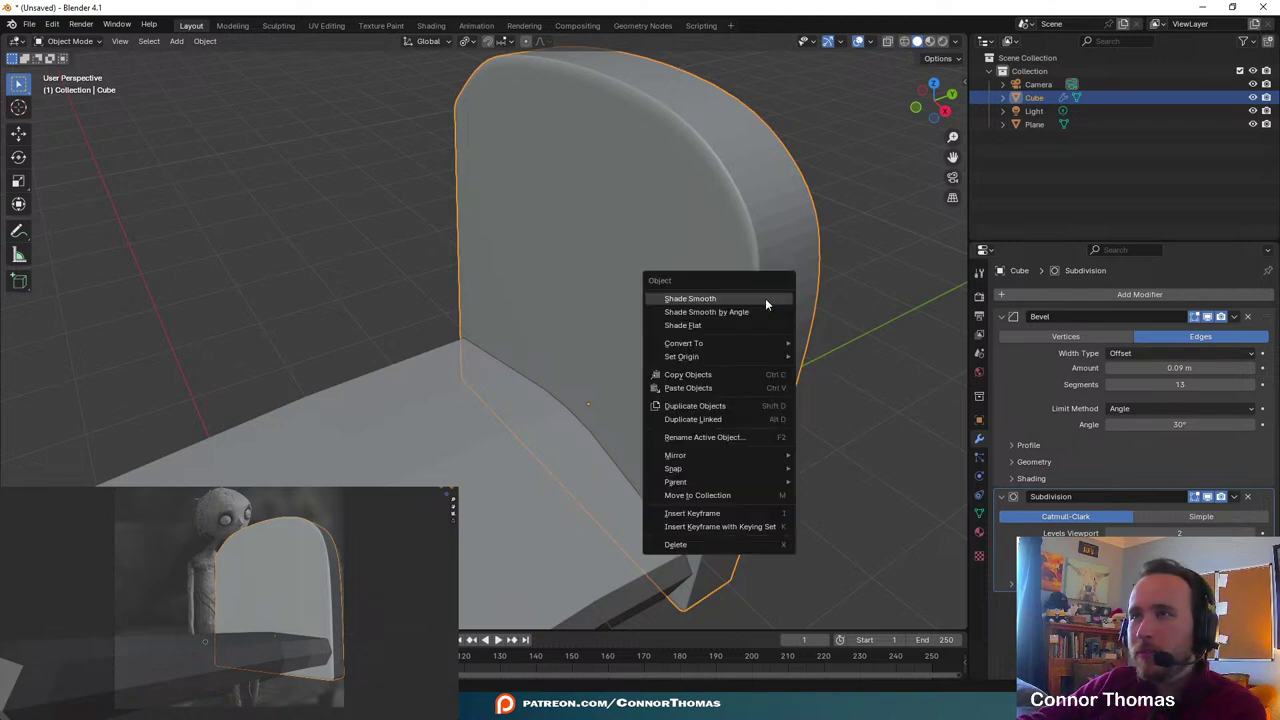
{"action": "left_click", "coordinate": [765, 298]}
{"action": "middle_click_drag", "start_coordinate": [772, 313], "coordinate": [586, 391]}
{"action": "key", "text": "alt+a"}
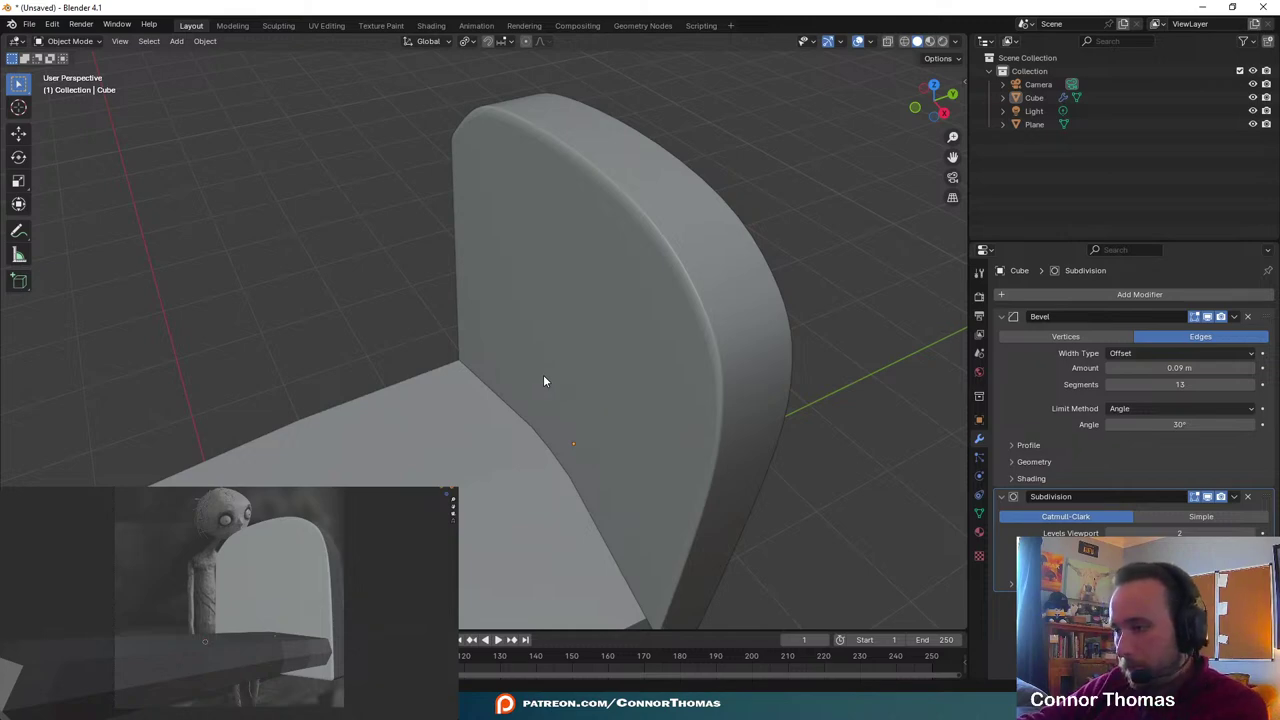
- Collapse the Bevel and Subdivision modifiers and add a Displace modifier below them
{"action": "middle_click_drag", "start_coordinate": [495, 408], "coordinate": [714, 221]}
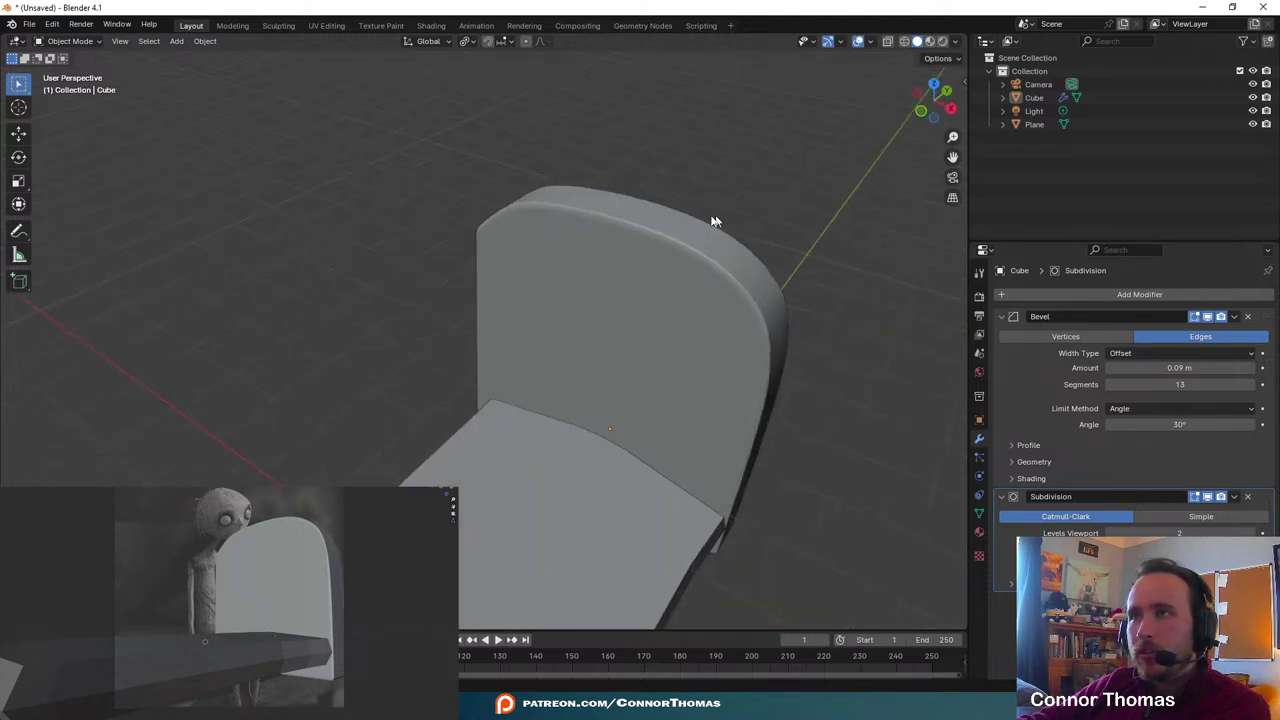
{"action": "left_click", "coordinate": [1001, 316]}
{"action": "left_click", "coordinate": [1001, 334]}
{"action": "left_click", "coordinate": [1032, 295]}
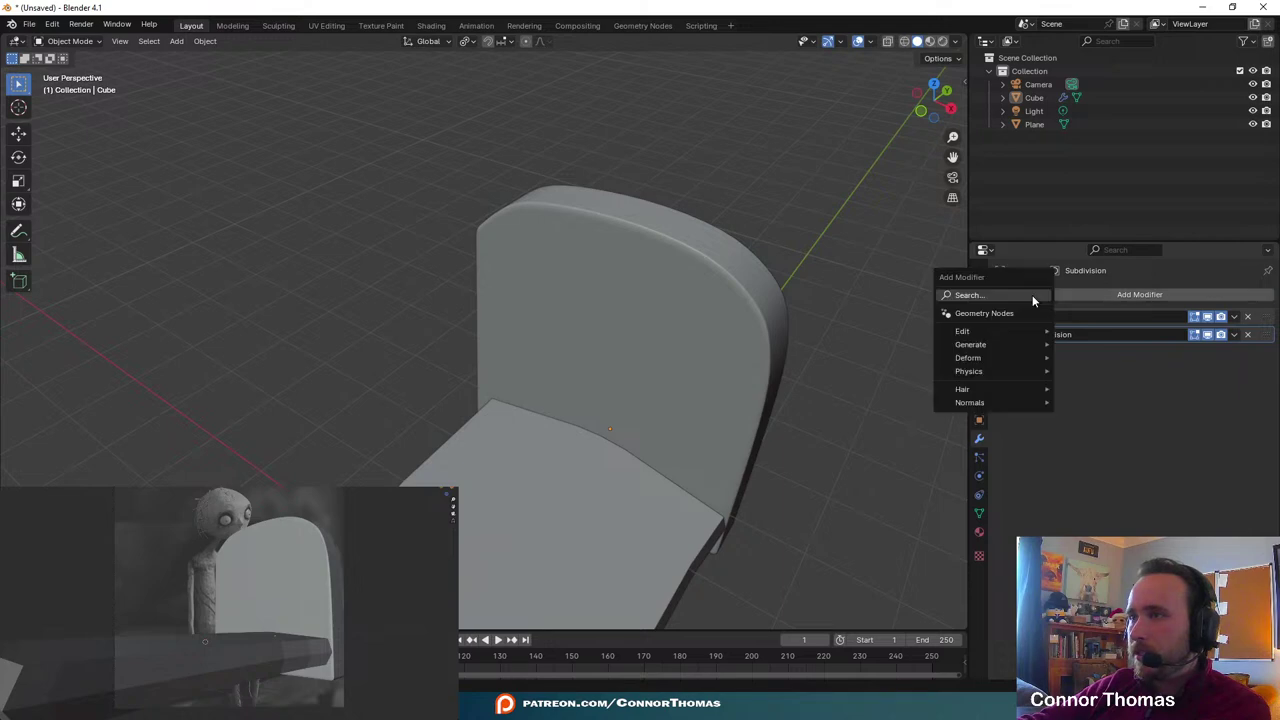
{"action": "type", "text": "d"}
{"action": "key", "text": "Return"}
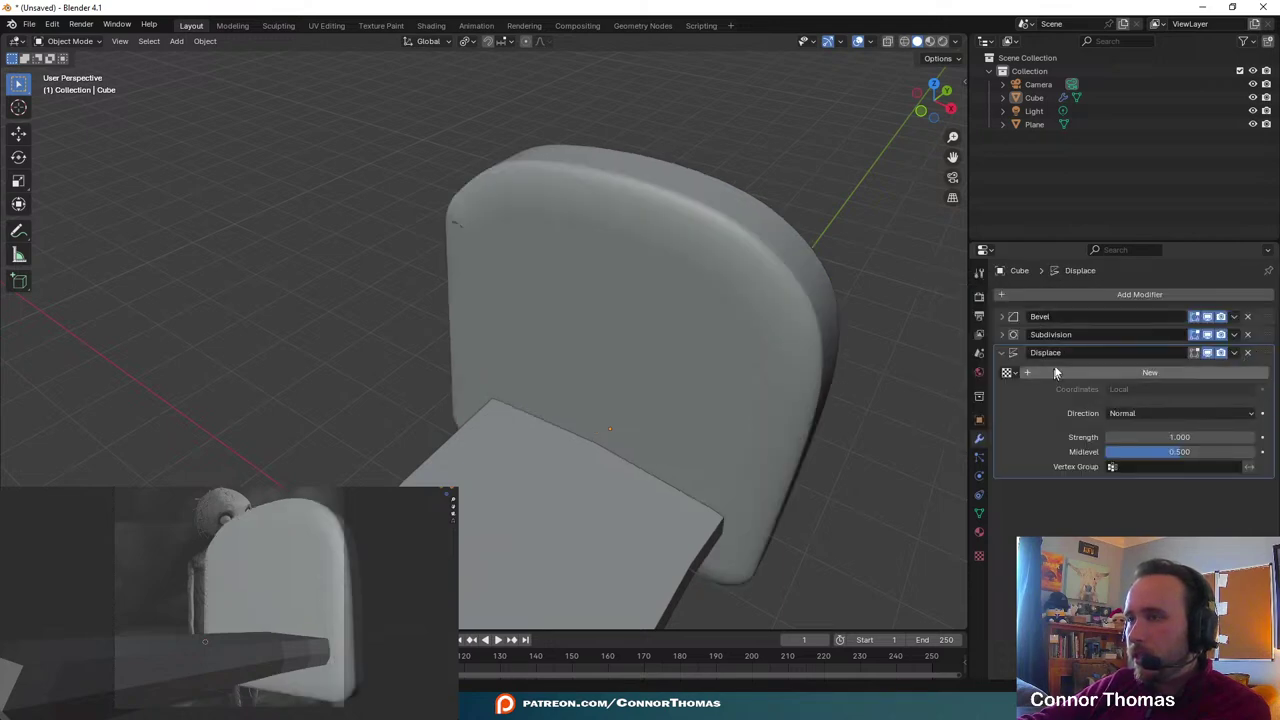
- Give the Displace modifier a new Clouds texture and increase the noise size
{"action": "left_click", "coordinate": [1100, 372]}
{"action": "left_click", "coordinate": [979, 556]}
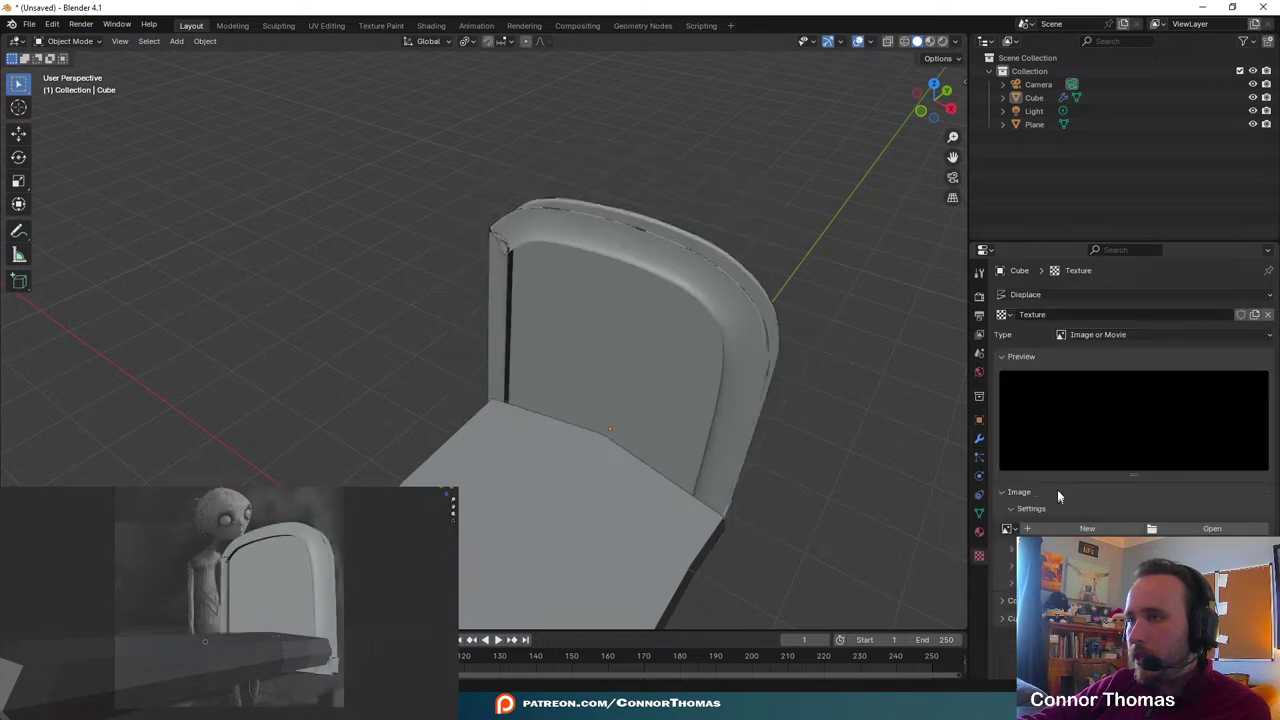
{"action": "left_click", "coordinate": [1212, 528]}
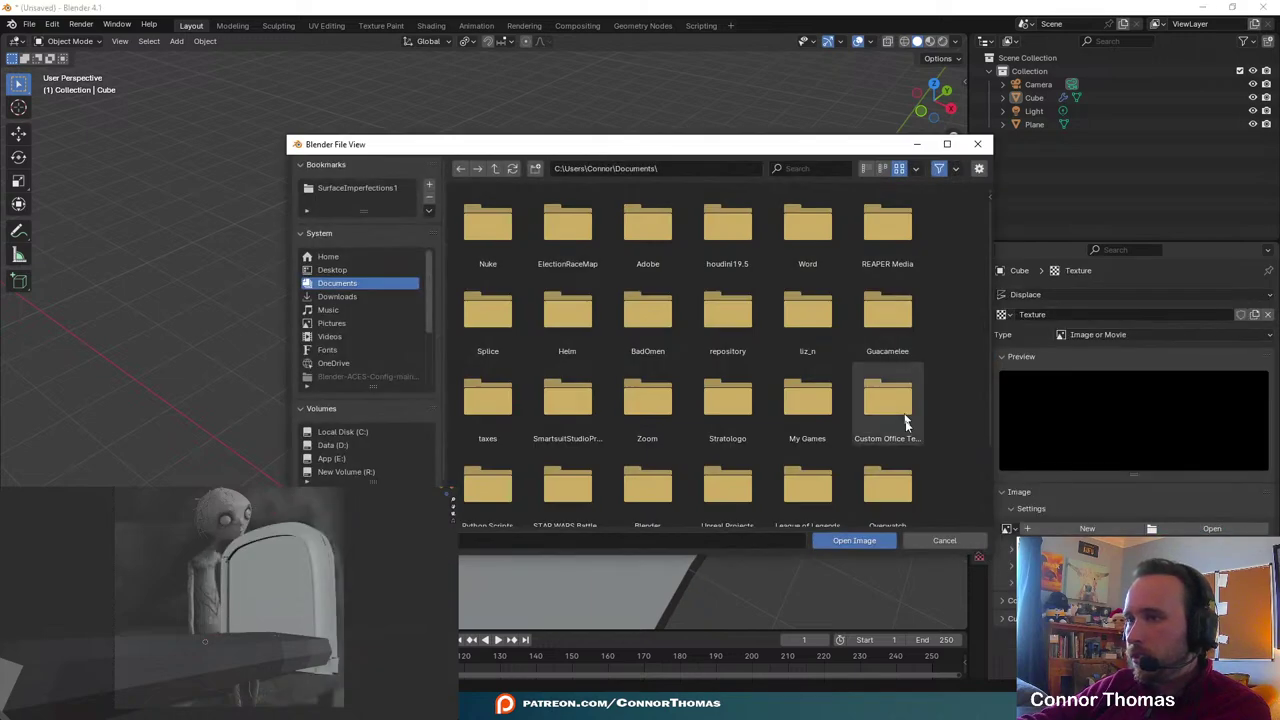
{"action": "left_click", "coordinate": [946, 542]}
{"action": "left_click", "coordinate": [1163, 334]}
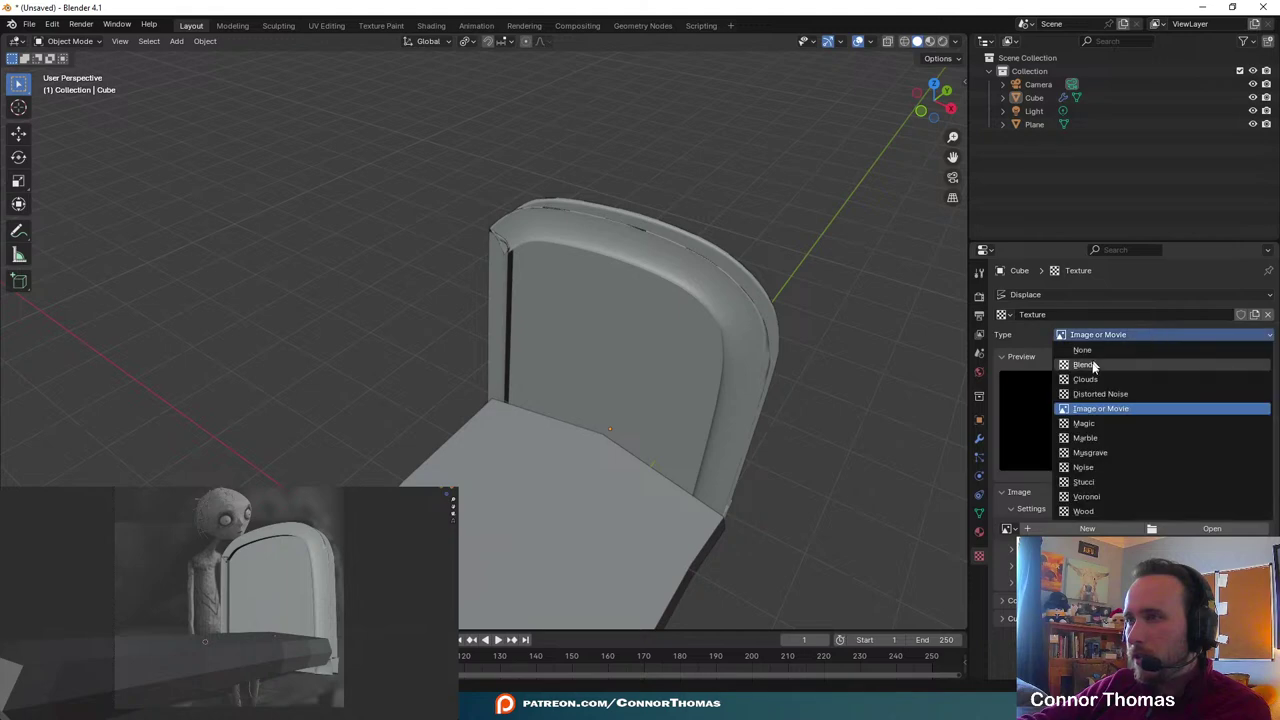
{"action": "left_click", "coordinate": [1100, 385]}
{"action": "middle_click_drag", "start_coordinate": [935, 357], "coordinate": [886, 343]}
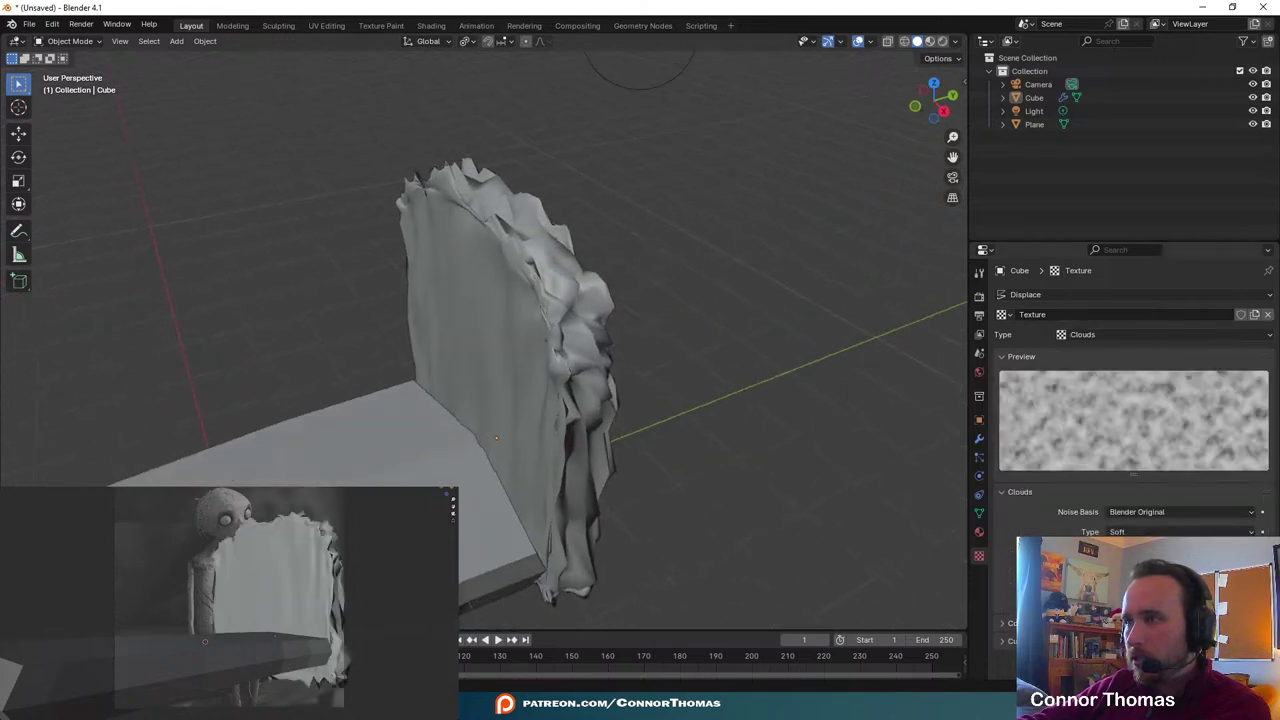
{"action": "mouse_move", "coordinate": [1180, 568]}
{"action": "left_mouse_down"}
{"action": "mouse_move", "coordinate": [1148, 568]}
{"action": "mouse_move", "coordinate": [1204, 568]}
{"action": "left_mouse_up"}
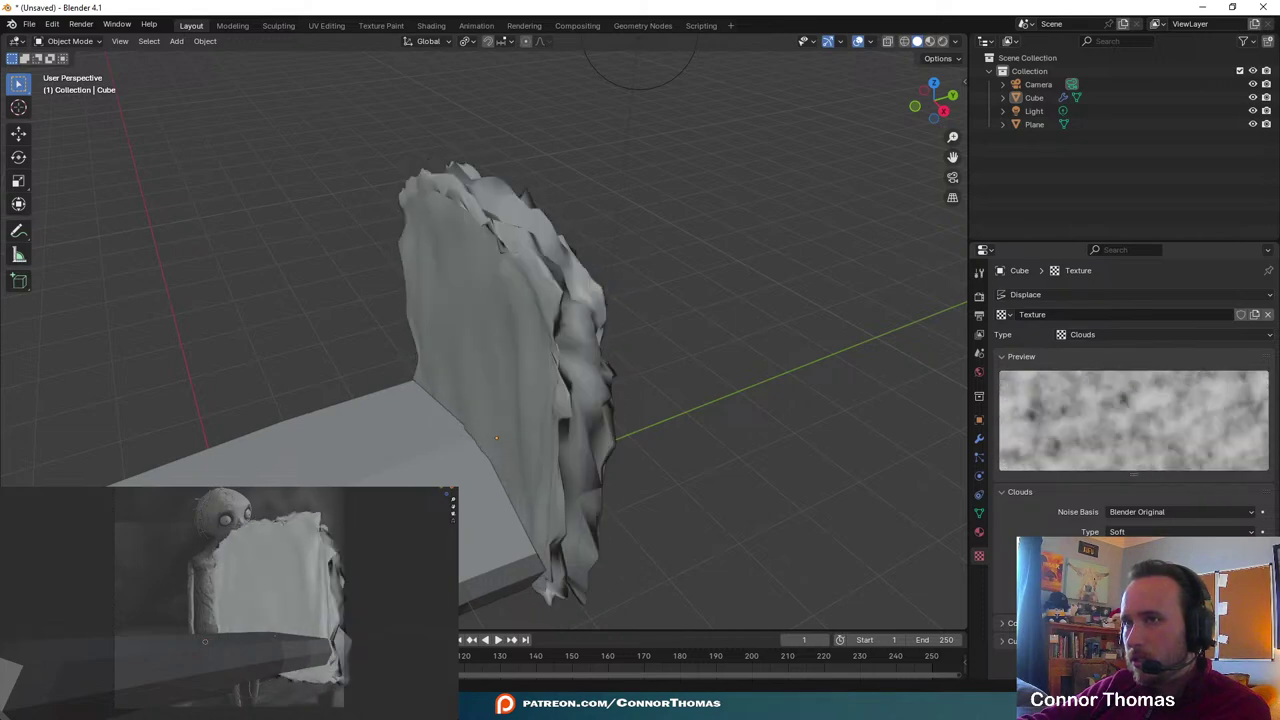
- Move the Displace modifier to the top of the board's modifier stack, above Bevel and Subdivision
{"action": "left_click", "coordinate": [979, 438]}
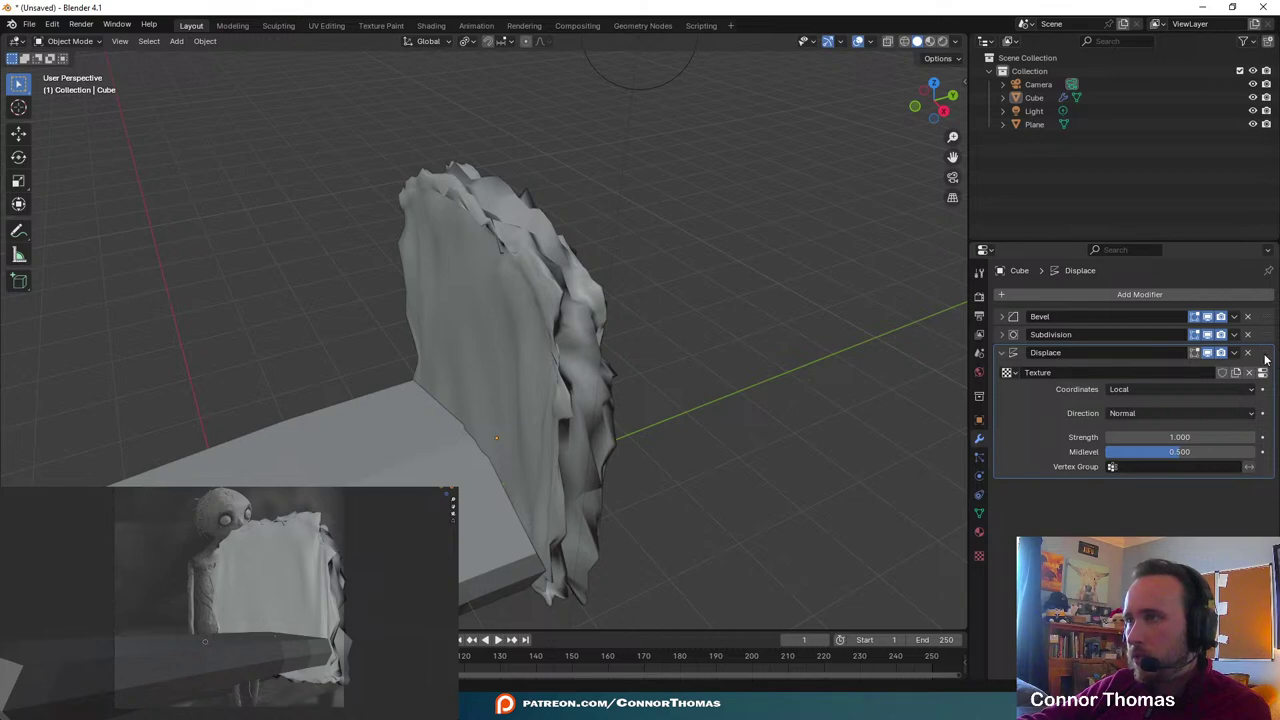
{"action": "left_click_drag", "start_coordinate": [1265, 353], "coordinate": [1265, 334]}
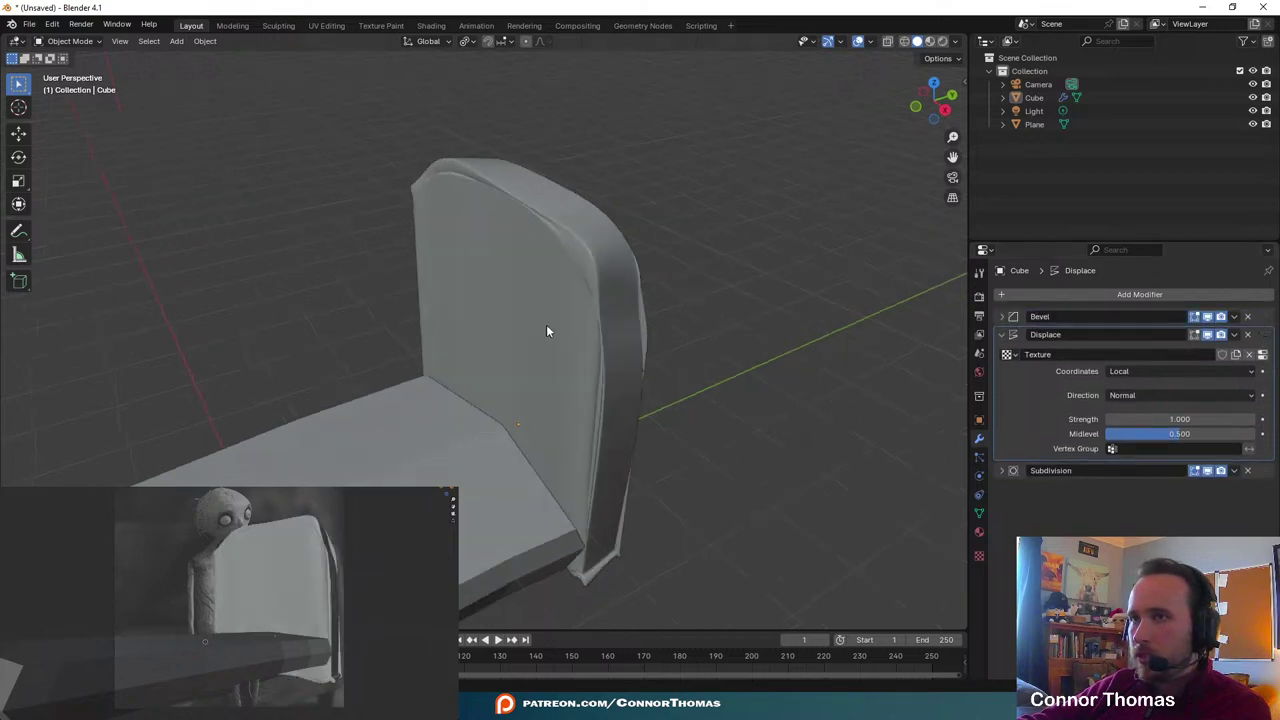
{"action": "middle_click_drag", "start_coordinate": [546, 331], "coordinate": [692, 280]}
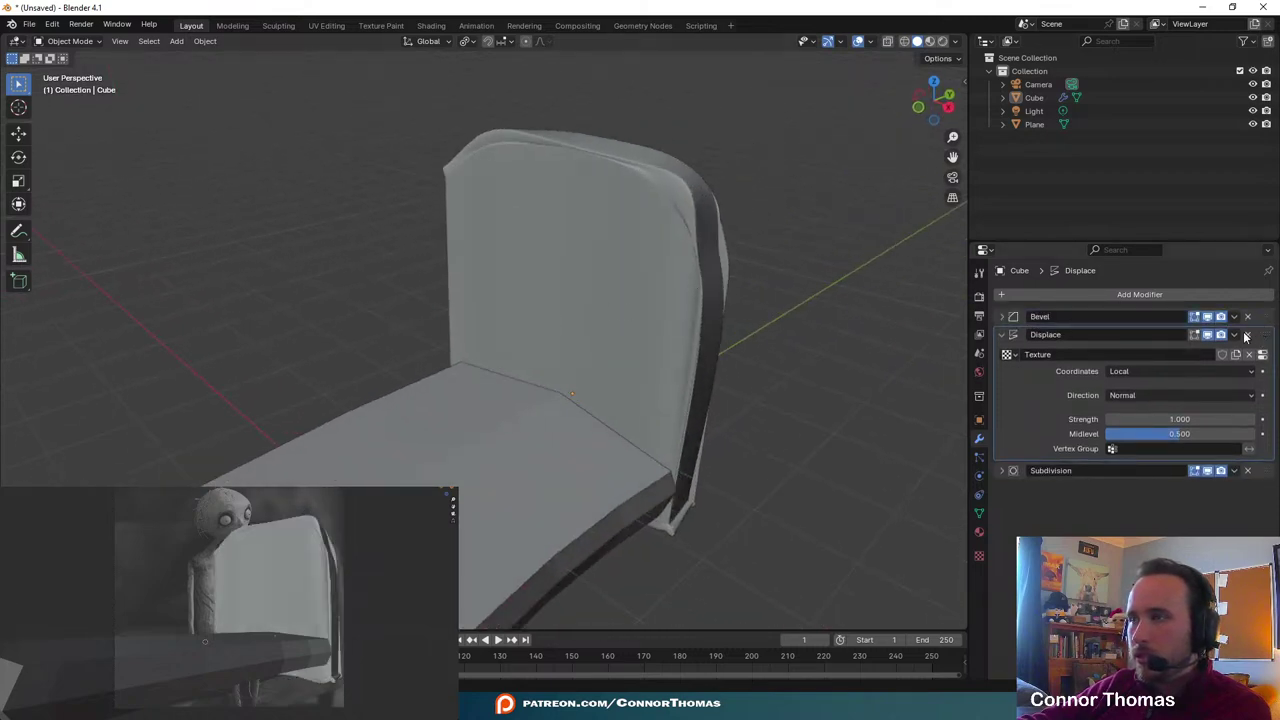
{"action": "left_click_drag", "start_coordinate": [1273, 345], "coordinate": [1078, 318]}
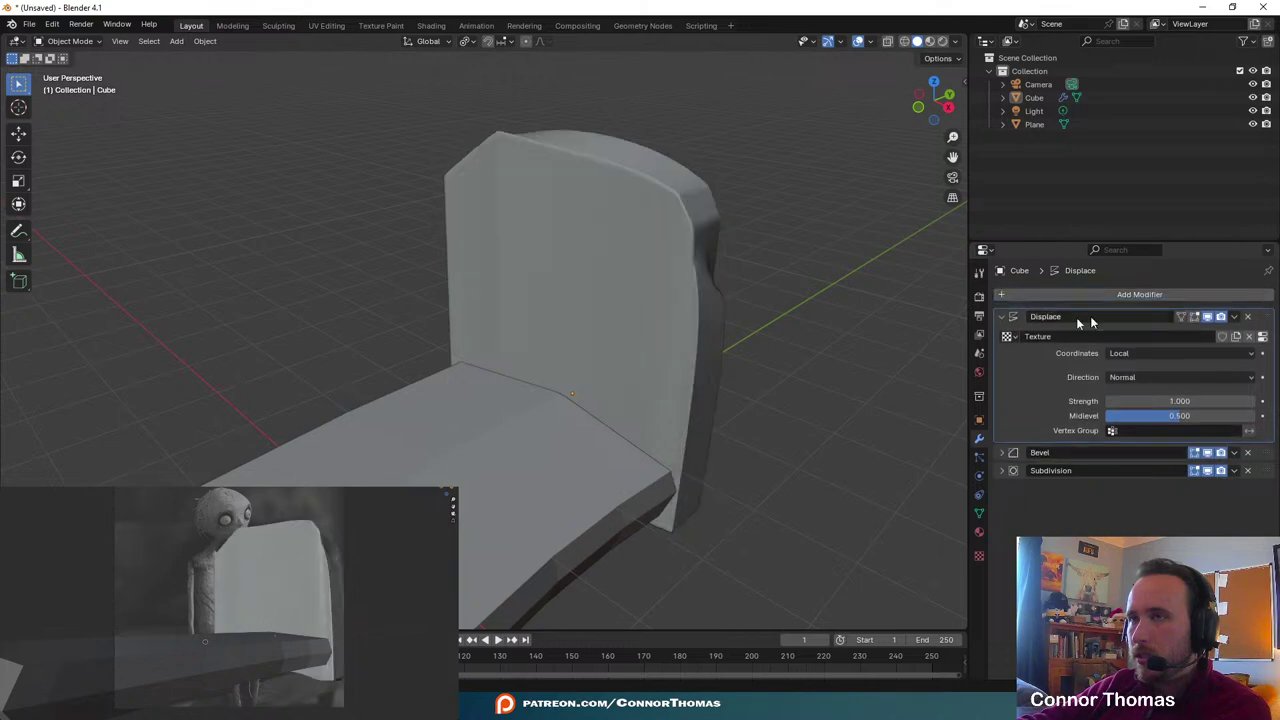
- Set the Displace strength to 0.1
{"action": "middle_click_drag", "start_coordinate": [744, 316], "coordinate": [818, 248]}
{"action": "left_click", "coordinate": [1172, 401]}
{"action": "key", "text": "BackSpace"}
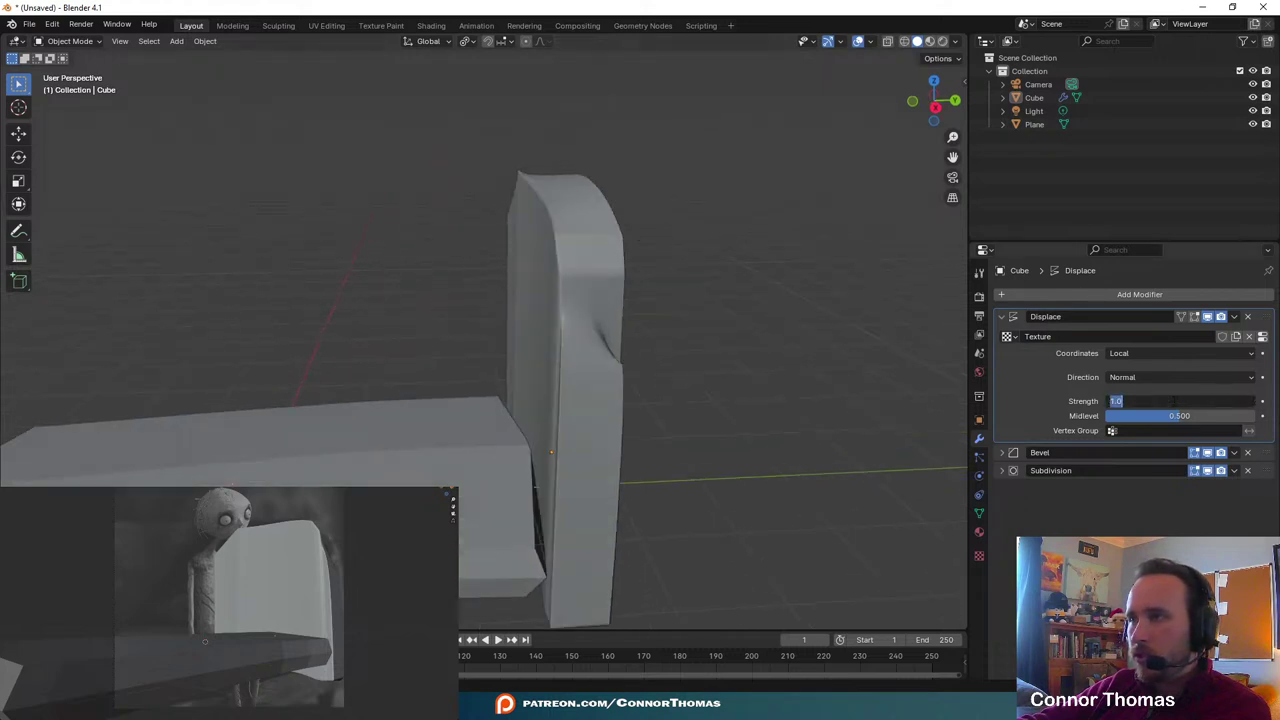
{"action": "type", "text": ".1"}
{"action": "key", "text": "Return"}
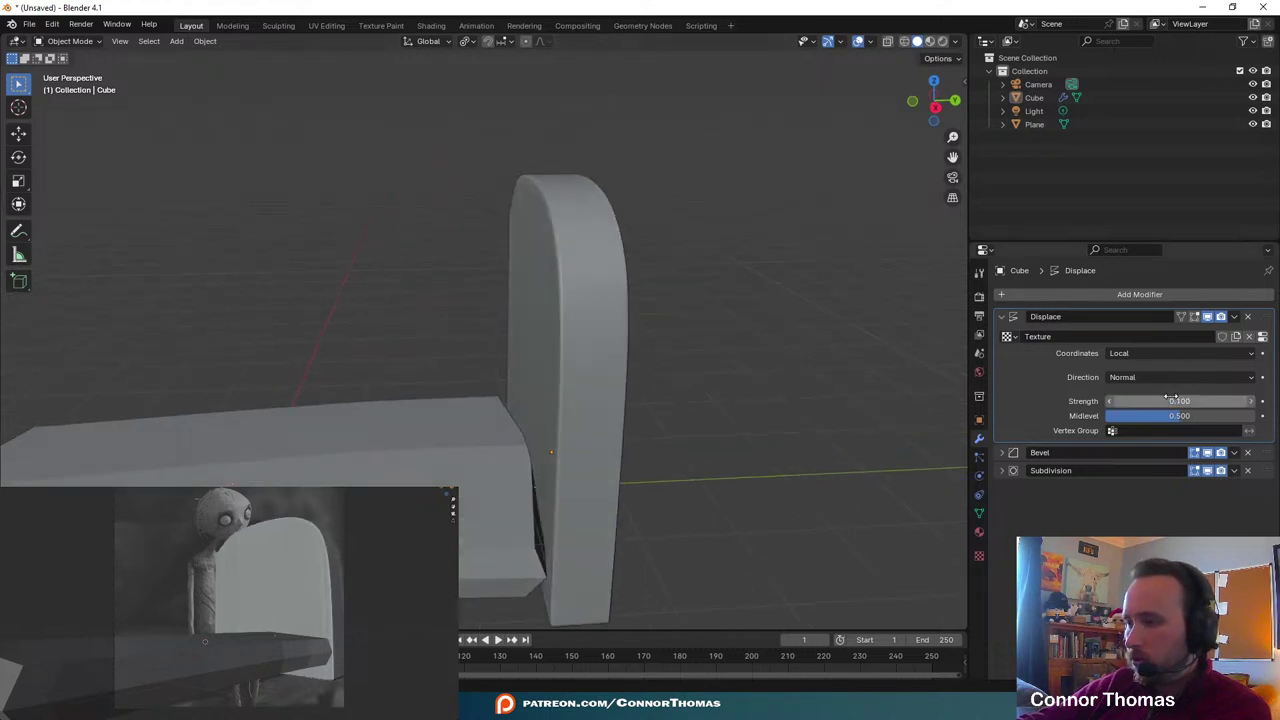
- Set the Displace strength to 0.5
{"action": "middle_click_drag", "start_coordinate": [503, 329], "coordinate": [528, 291]}
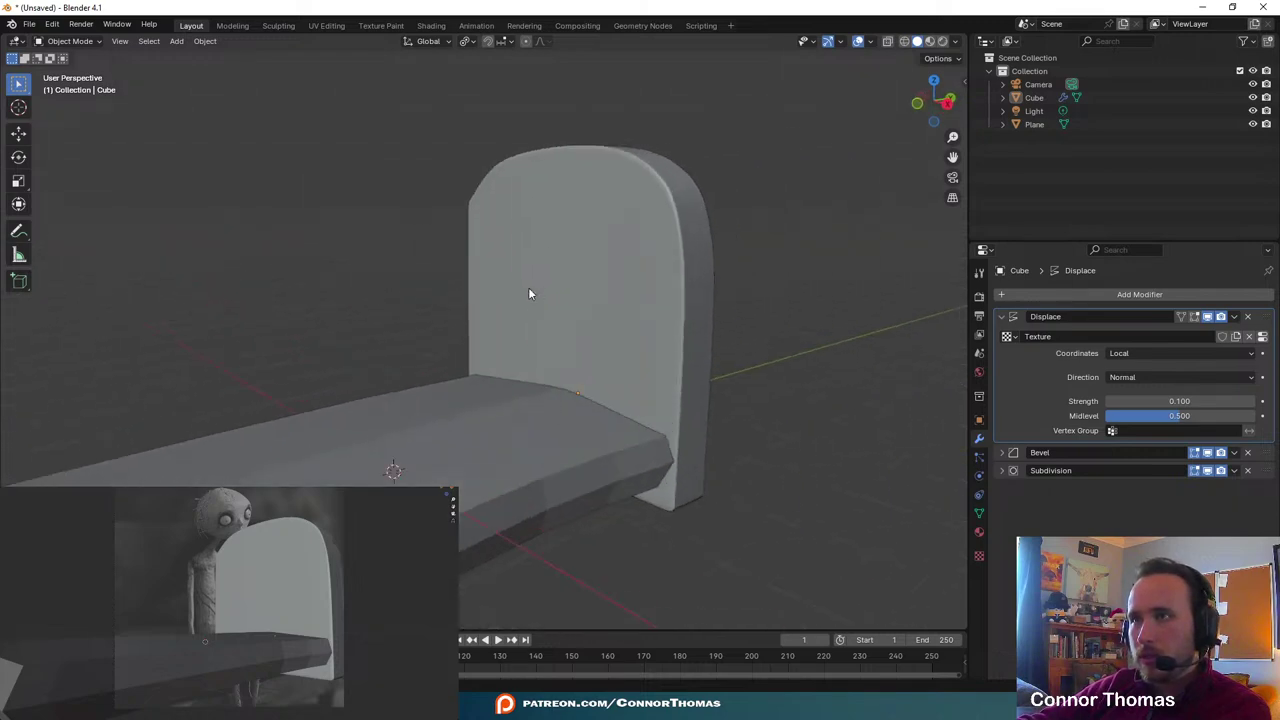
{"action": "left_click", "coordinate": [1150, 401]}
{"action": "type", "text": ".5"}
{"action": "key", "text": "Return"}
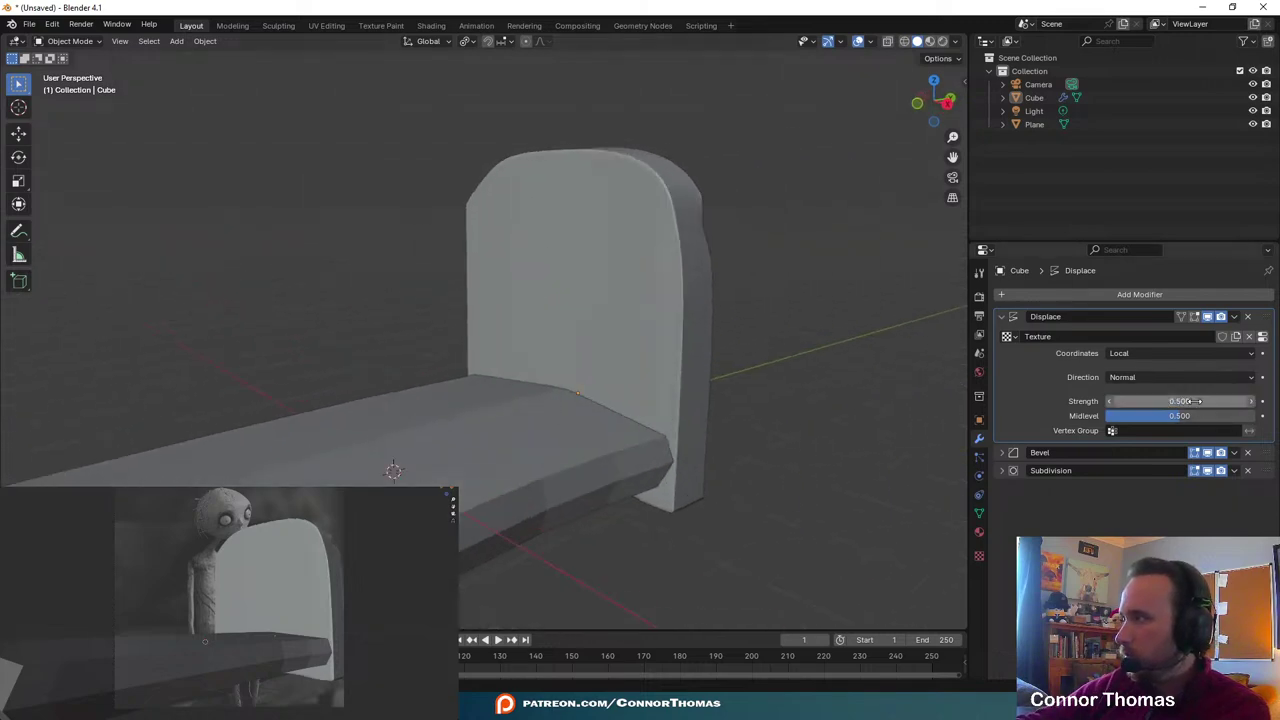
- Add a second Subdivision Surface modifier at the top of the board's stack, raise its viewport level and collapse it
{"action": "middle_click_drag", "start_coordinate": [900, 290], "coordinate": [740, 250]}
{"action": "left_click", "coordinate": [1068, 296]}
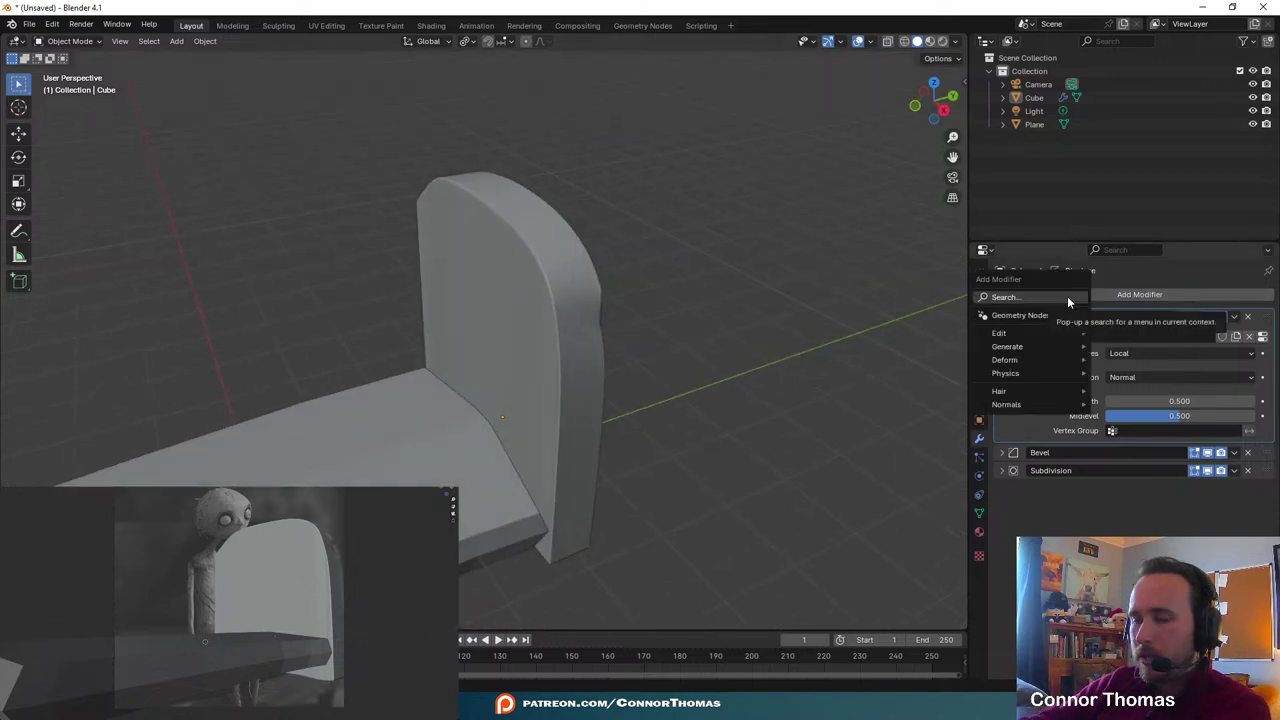
{"action": "type", "text": "sub"}
{"action": "key", "text": "Return"}
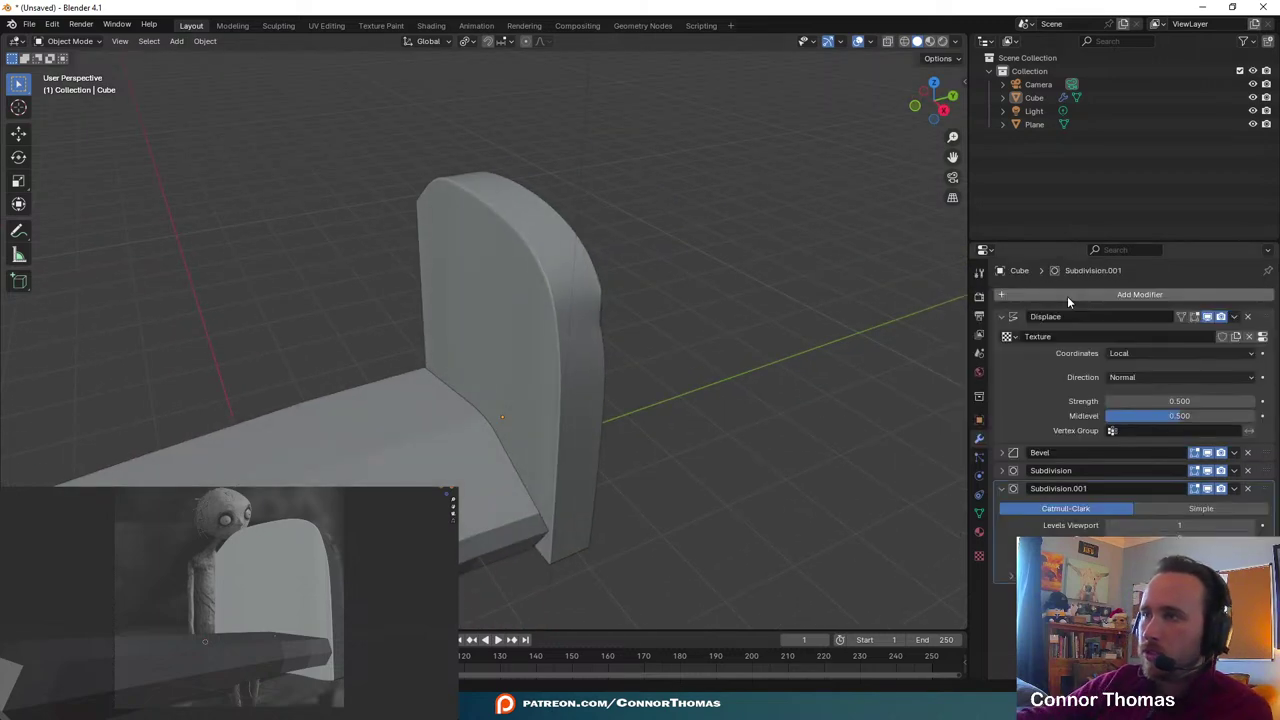
{"action": "left_click_drag", "start_coordinate": [1254, 492], "coordinate": [1162, 286]}
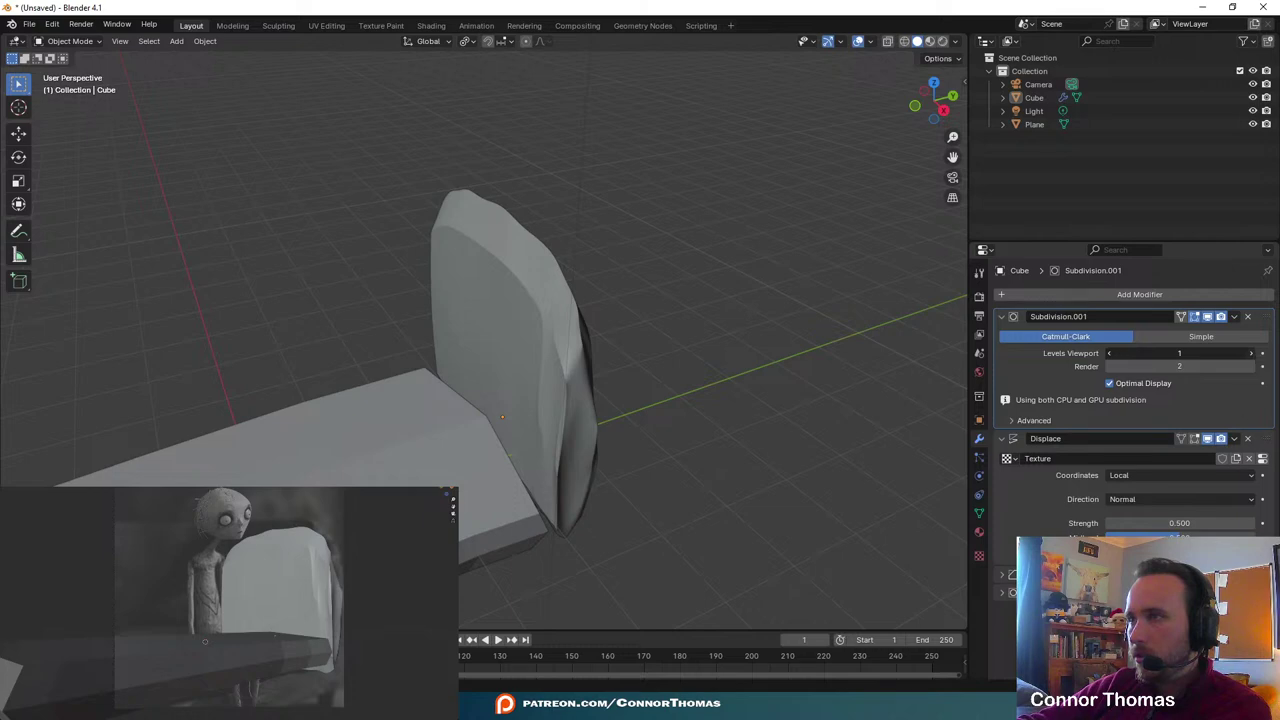
{"action": "left_click", "coordinate": [1250, 353]}
{"action": "left_click", "coordinate": [1004, 318]}
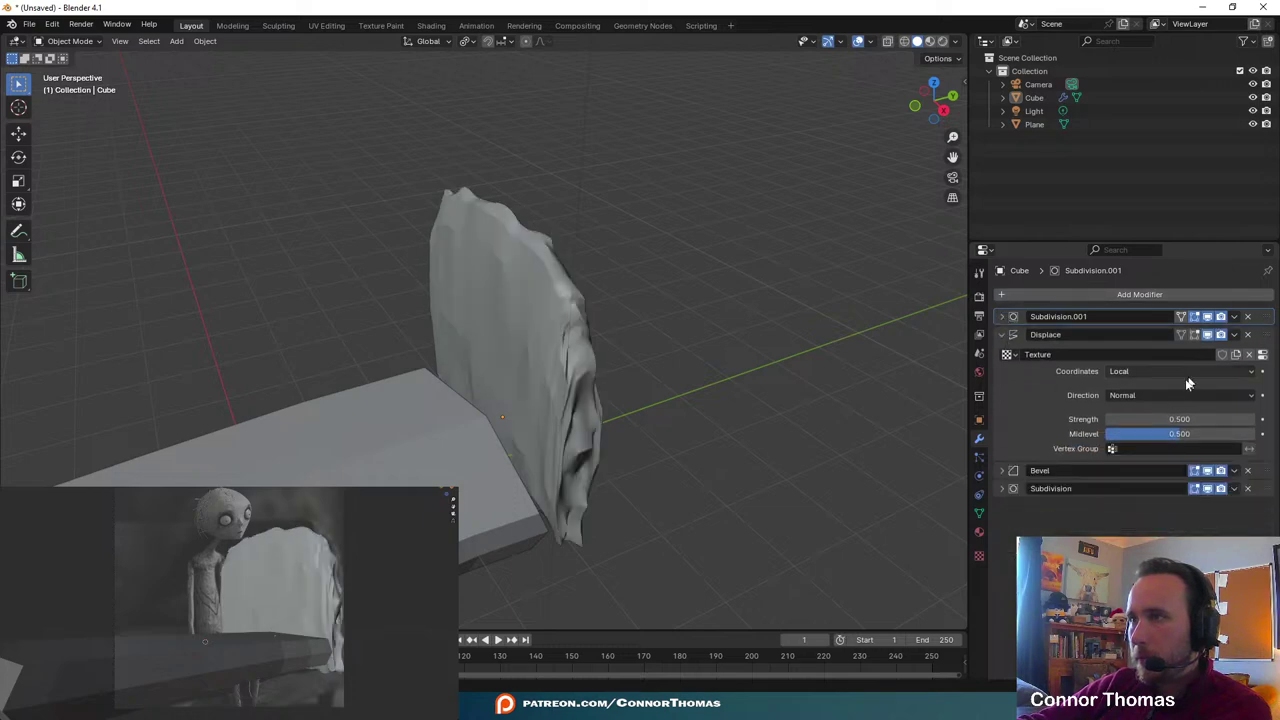
- Set the Displace strength to 0.2 to soften the board's surface relief
{"action": "middle_click_drag", "start_coordinate": [686, 391], "coordinate": [727, 363]}
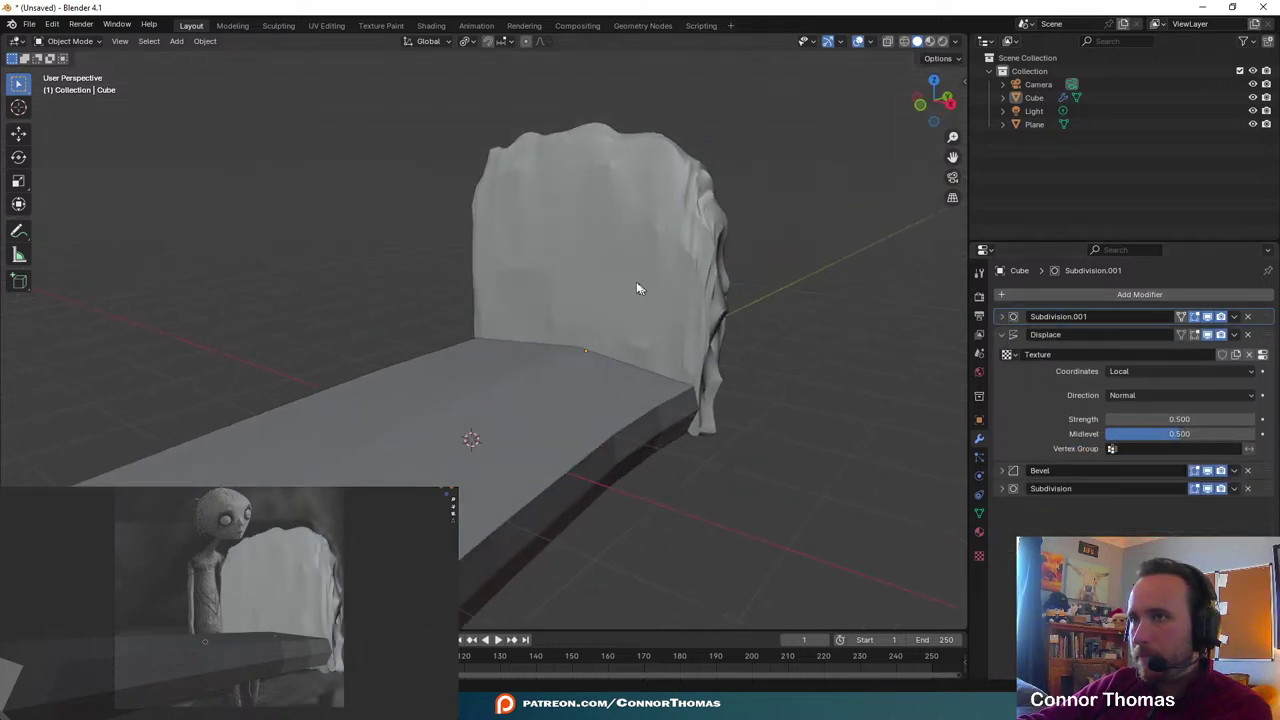
{"action": "middle_click_drag", "start_coordinate": [529, 209], "coordinate": [470, 216]}
{"action": "left_click", "coordinate": [1183, 419]}
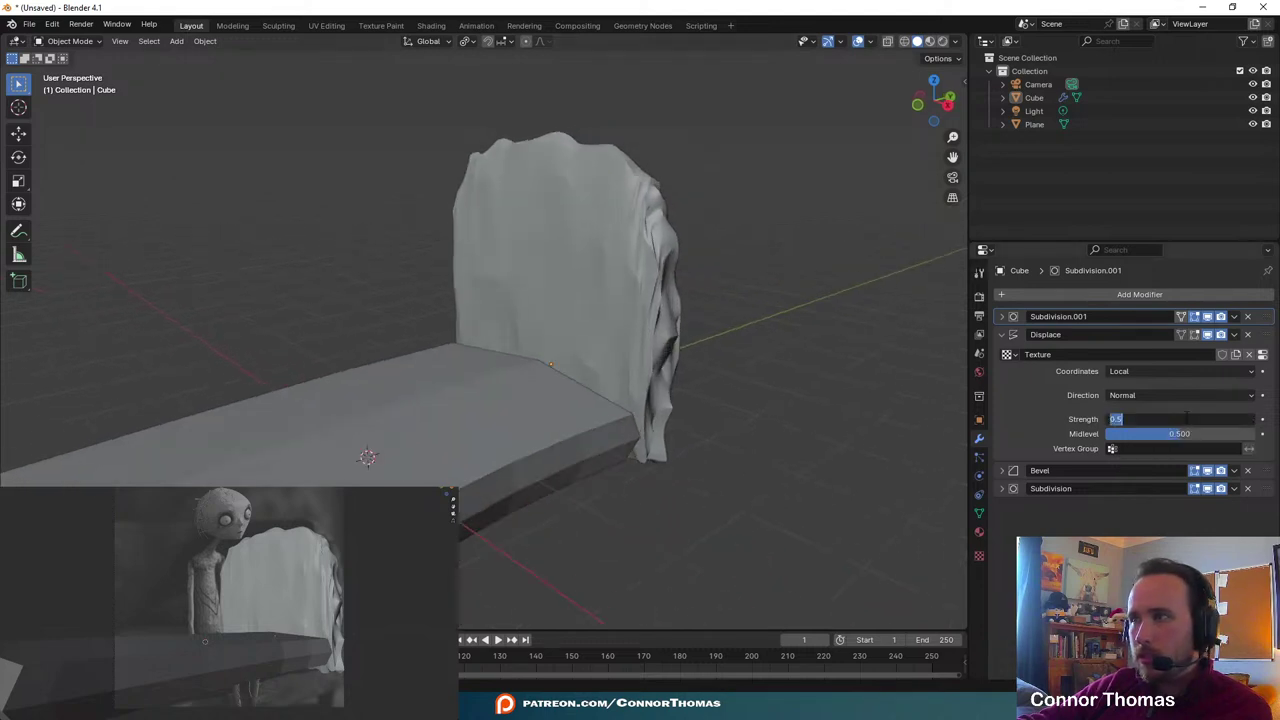
{"action": "type", "text": ".2"}
{"action": "key", "text": "Return"}
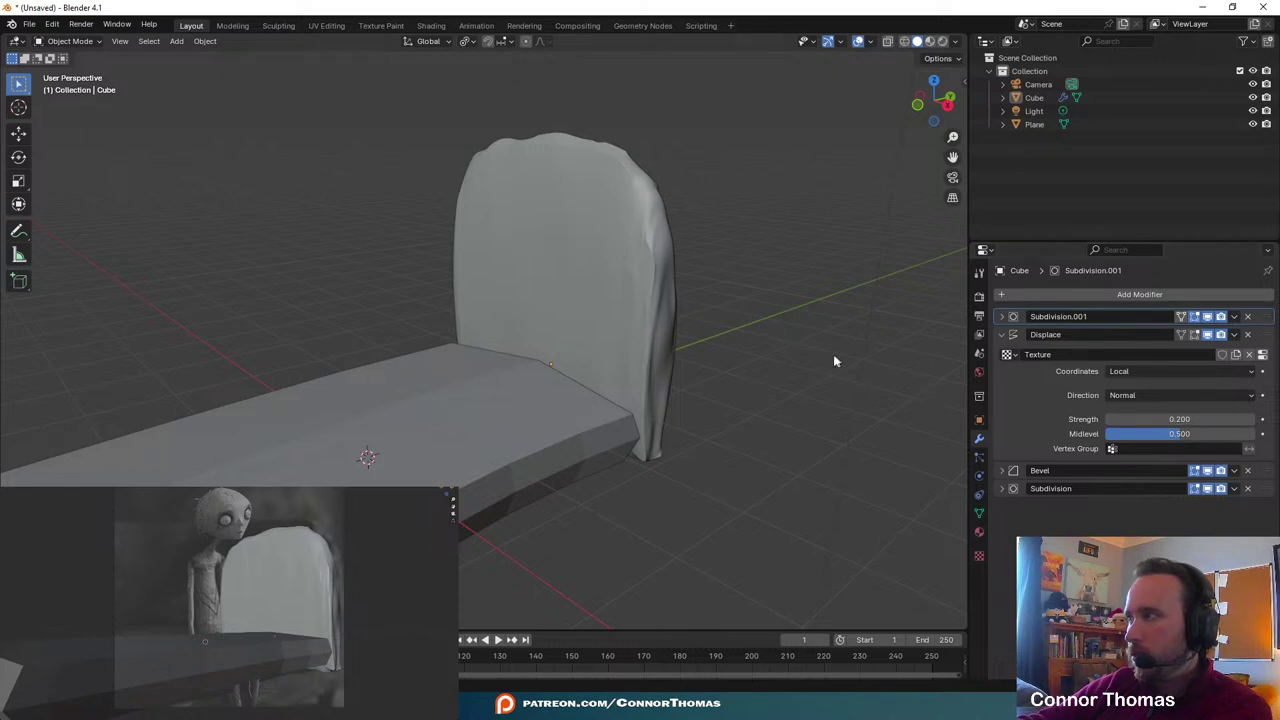
- Scale the board up uniformly by about 1.05
{"action": "middle_click_drag", "start_coordinate": [578, 211], "coordinate": [688, 284]}
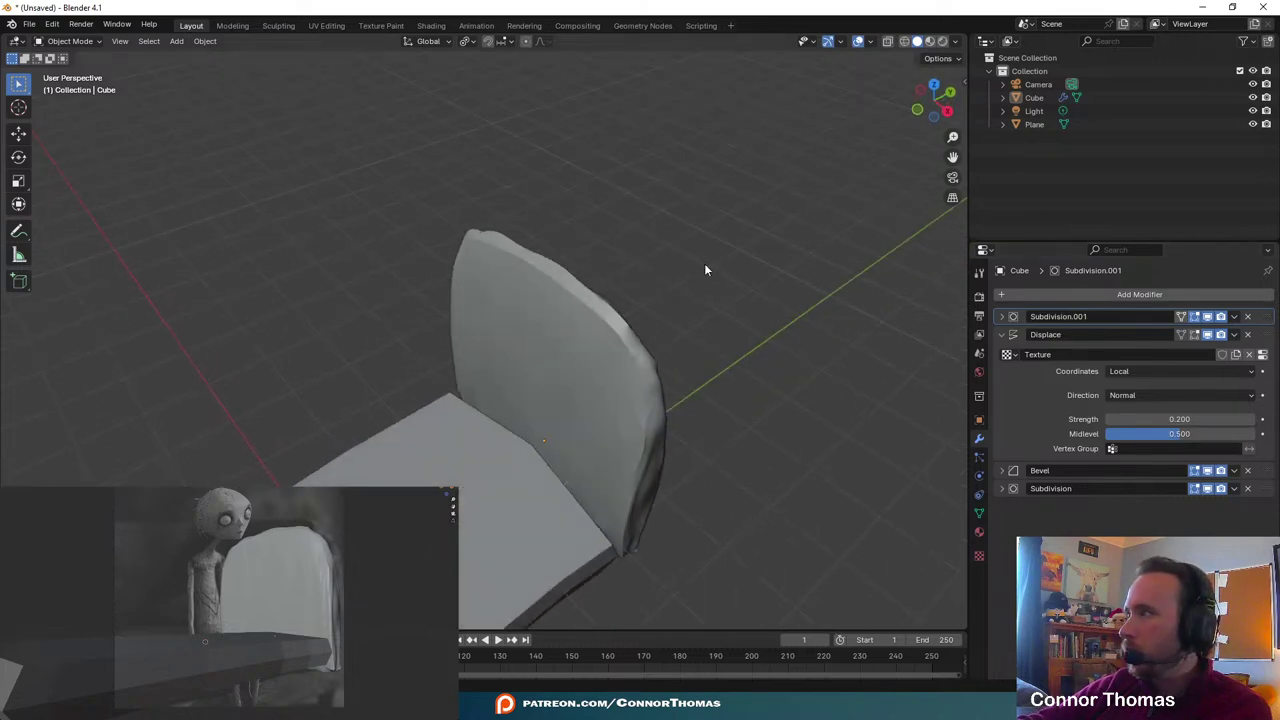
{"action": "left_click", "coordinate": [640, 389]}
{"action": "key", "text": "s"}
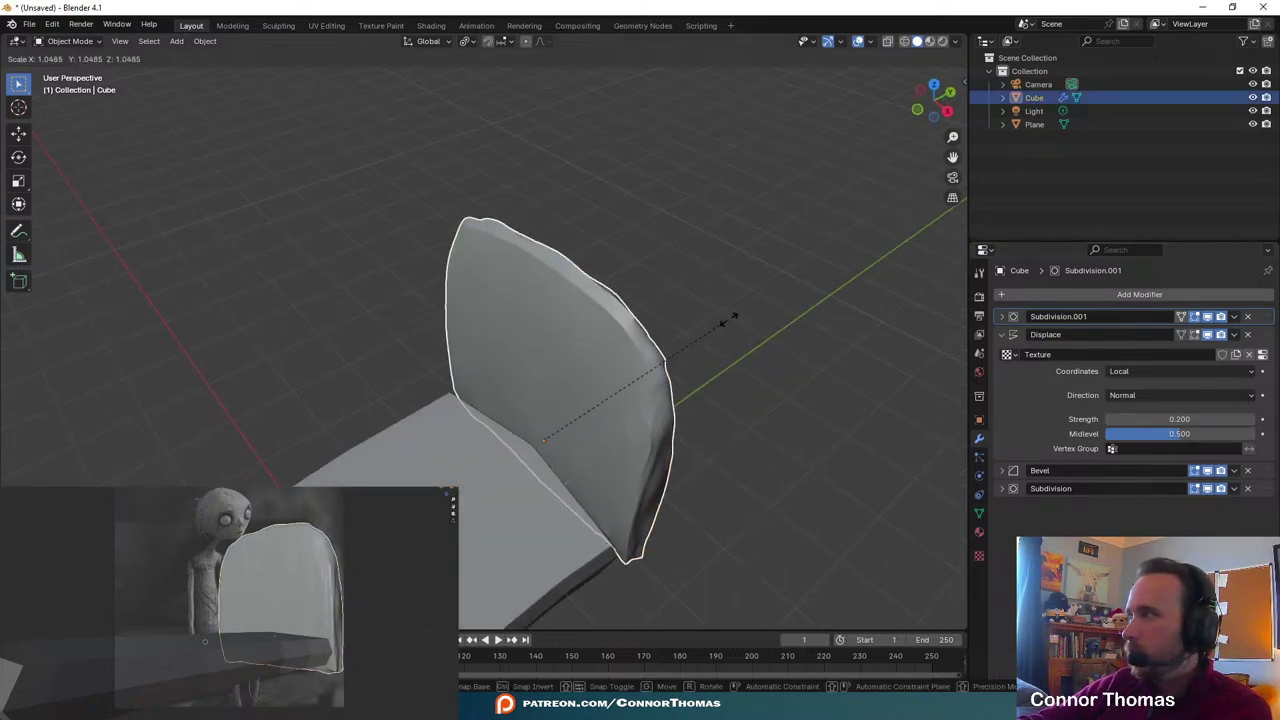
{"action": "left_click", "coordinate": [730, 317]}
- Move the board along Y closer against the end of the seat and deselect it
{"action": "left_click", "coordinate": [674, 386]}
{"action": "middle_click_drag", "start_coordinate": [674, 386], "coordinate": [625, 238]}
{"action": "left_click", "coordinate": [630, 185]}
{"action": "middle_click_drag", "start_coordinate": [630, 185], "coordinate": [637, 228]}
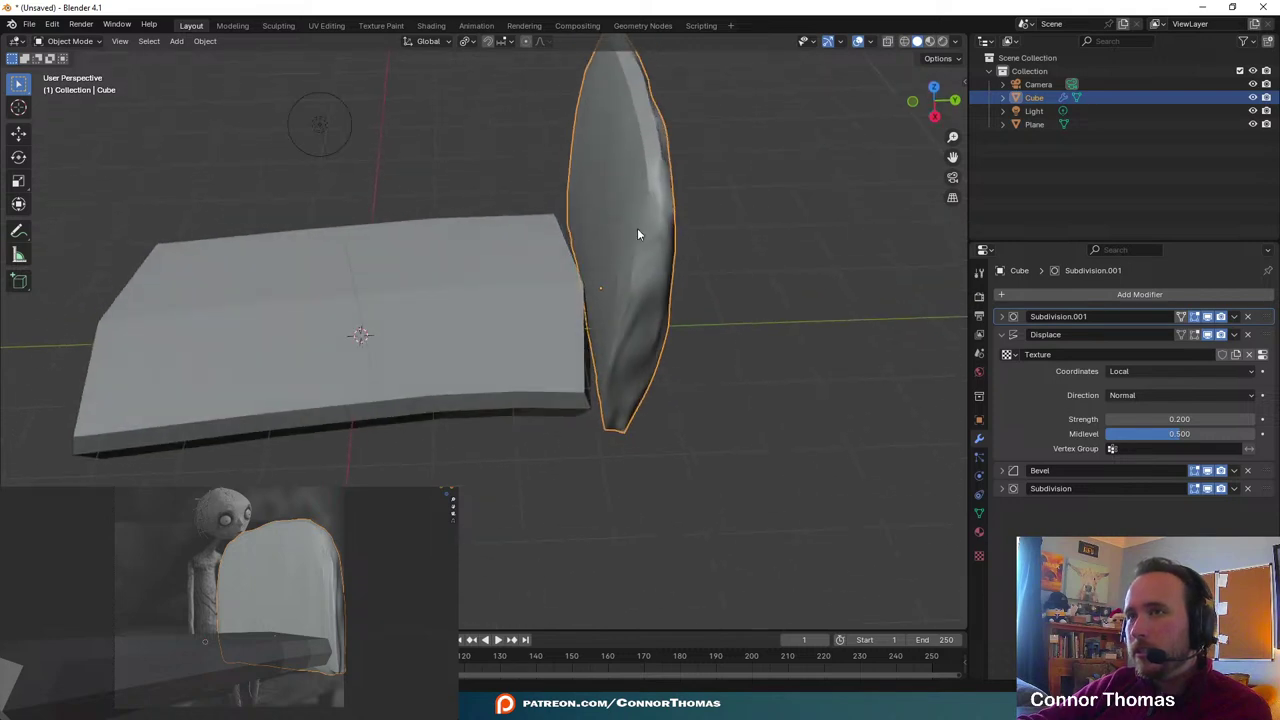
{"action": "key", "text": "g"}
{"action": "key", "text": "y"}
{"action": "left_click", "coordinate": [618, 239]}
{"action": "key", "text": "alt+a"}
{"action": "middle_click_drag", "start_coordinate": [566, 262], "coordinate": [660, 263]}
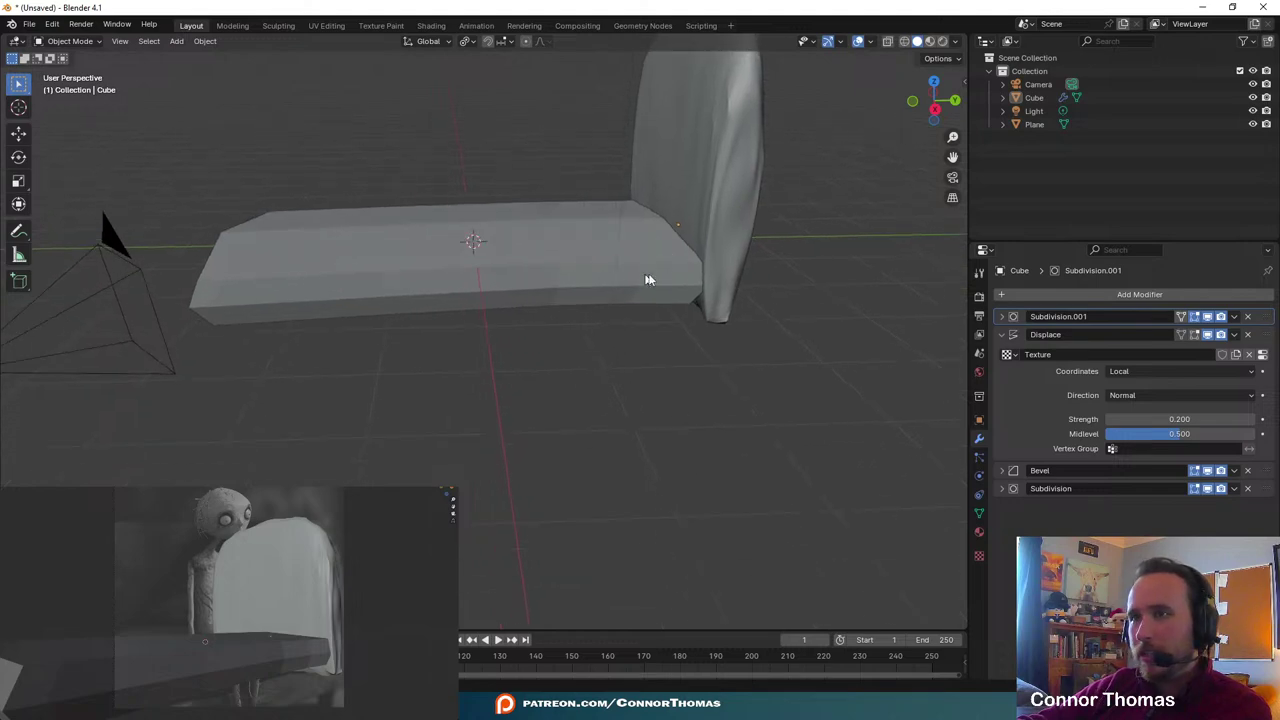
{"action": "left_click", "coordinate": [593, 262]}
{"action": "key", "text": "g"}
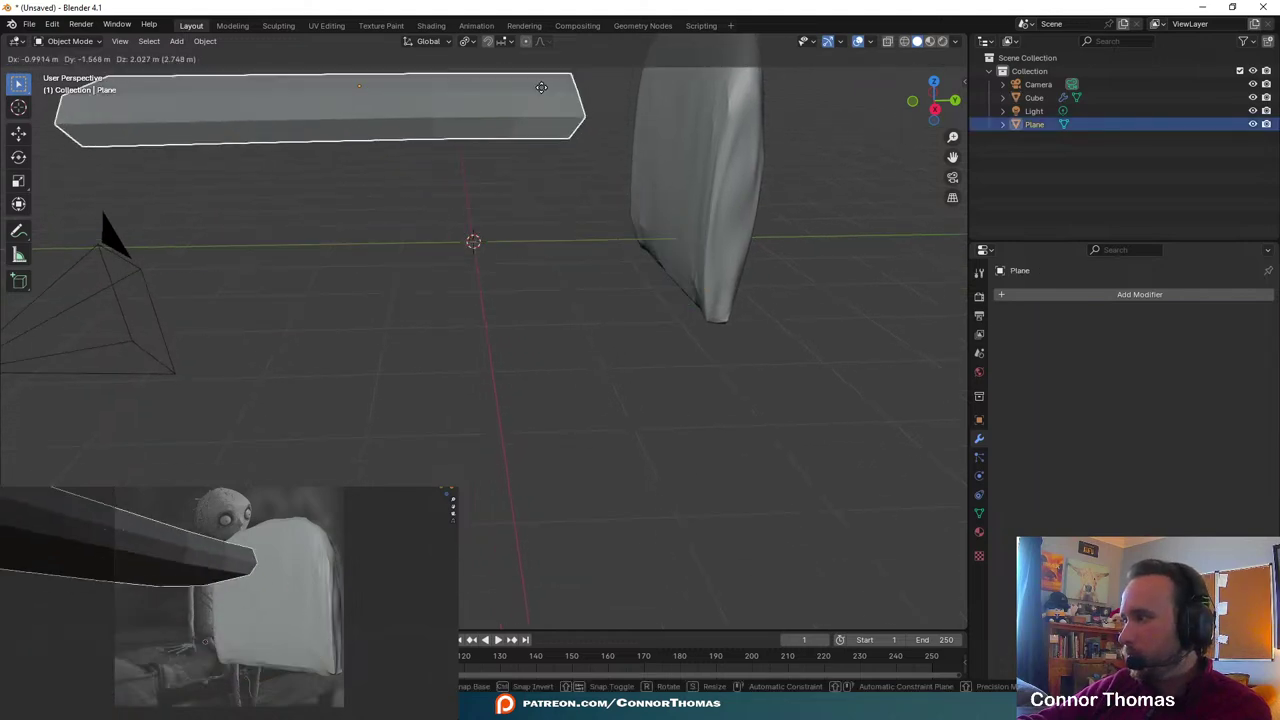
{"action": "key", "text": "Escape"}
- Add a cube and lower it along Z to just below the seat
{"action": "middle_click_drag", "start_coordinate": [574, 251], "coordinate": [640, 245]}
{"action": "key", "text": "shift+a"}
{"action": "mouse_move", "coordinate": [660, 243]}
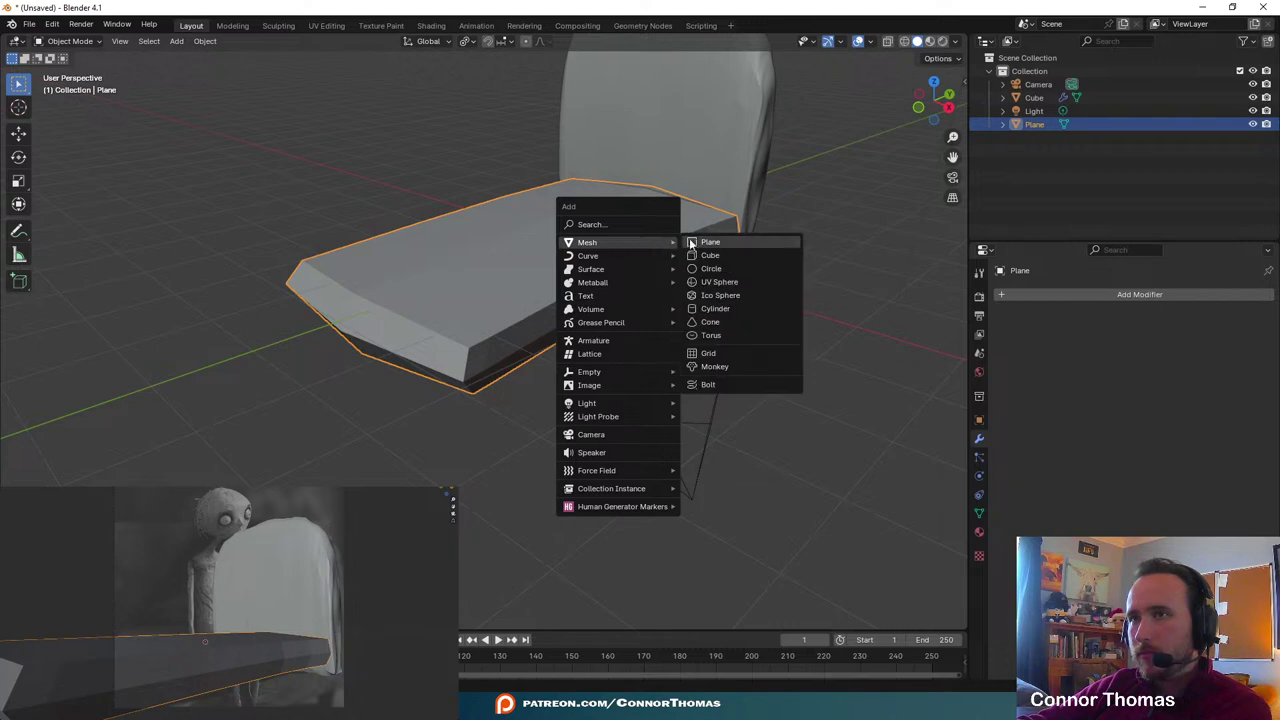
{"action": "left_click", "coordinate": [706, 255]}
{"action": "key", "text": "g"}
{"action": "key", "text": "z"}
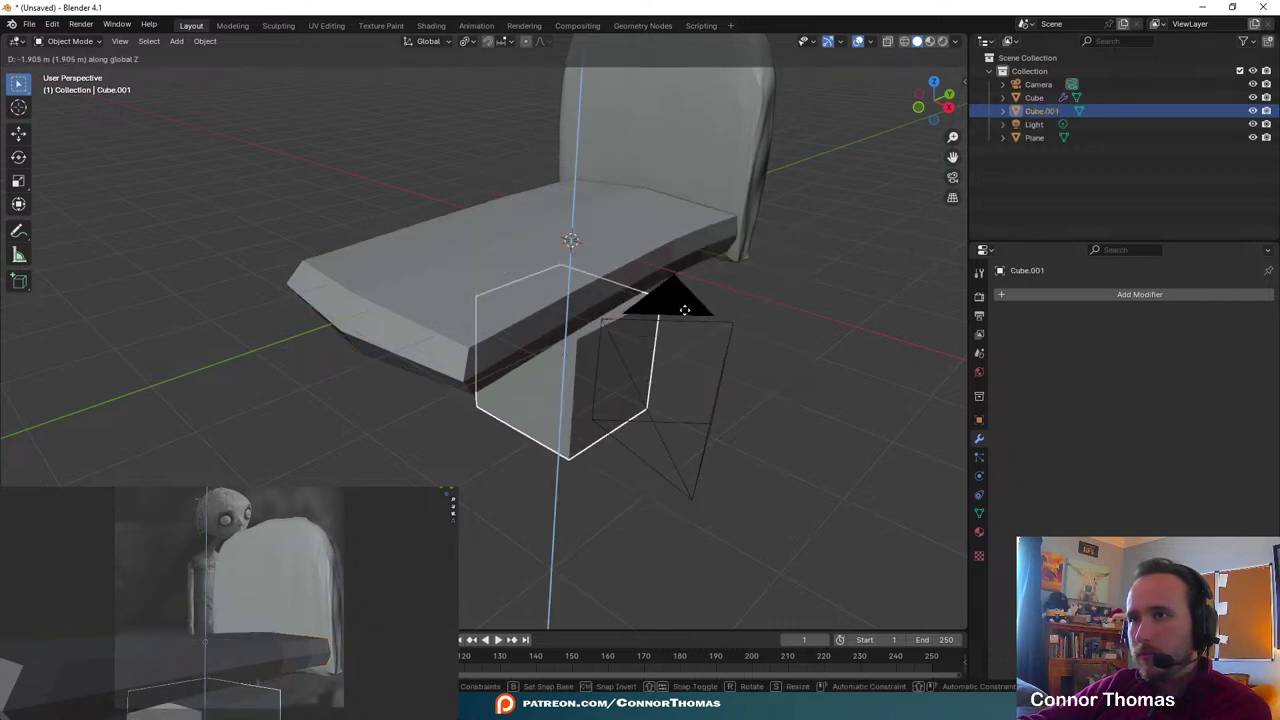
{"action": "left_click", "coordinate": [684, 298]}
- Flatten the cube along Z and raise it about 0.76 m against the underside of the seat
{"action": "middle_click_drag", "start_coordinate": [684, 298], "coordinate": [680, 234]}
{"action": "key", "text": "s"}
{"action": "key", "text": "z"}
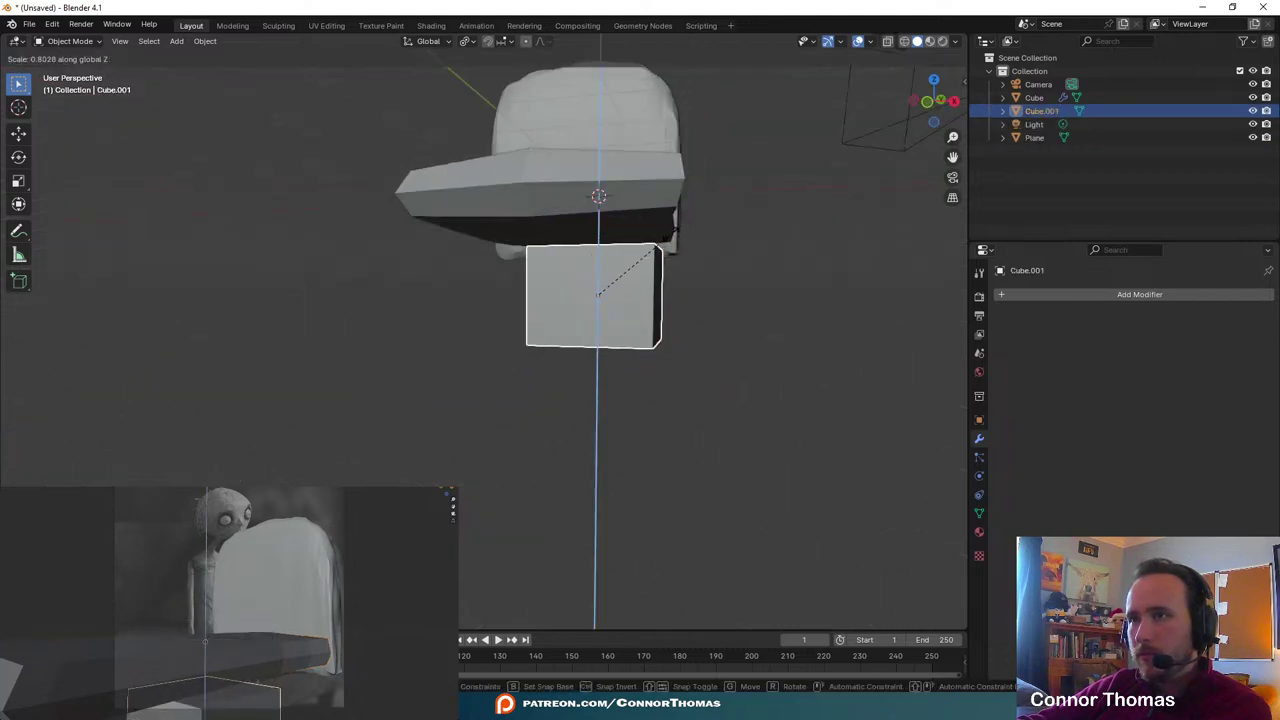
{"action": "left_click", "coordinate": [655, 255]}
{"action": "key", "text": "g"}
{"action": "key", "text": "y"}
{"action": "key", "text": "z"}
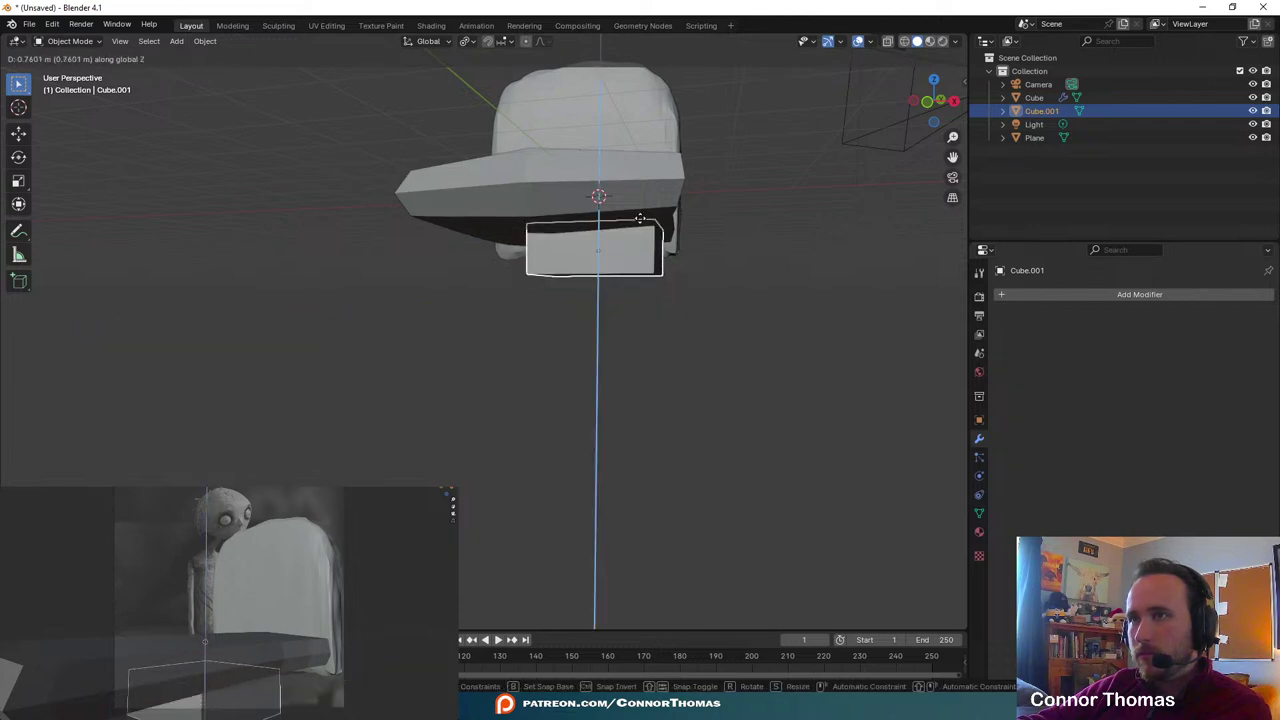
{"action": "left_click", "coordinate": [640, 218]}
- Widen the base block along X by a factor of about 1.3
{"action": "middle_click_drag", "start_coordinate": [640, 218], "coordinate": [629, 265]}
{"action": "key", "text": "s"}
{"action": "key", "text": "x"}
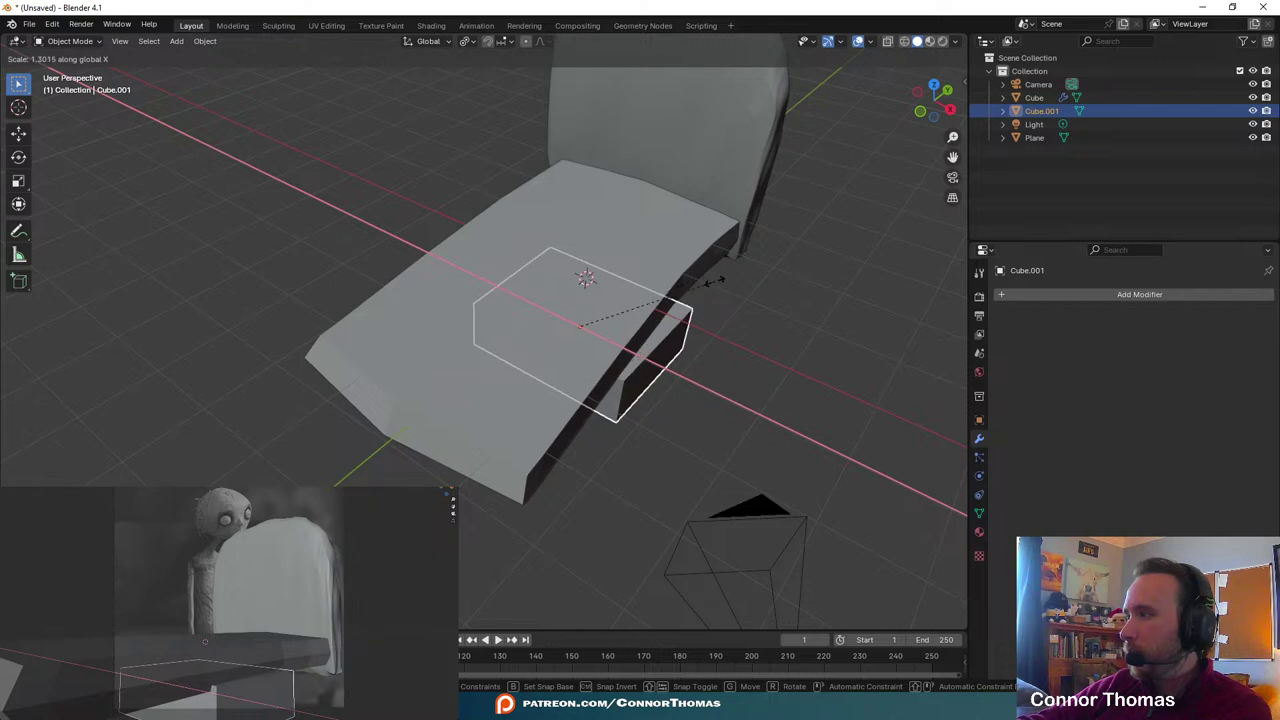
{"action": "left_click", "coordinate": [712, 277]}
- In Edit Mode, extend the base block's face away from the board about 2.7 m along negative Y, beneath the seat's free end
{"action": "key", "text": "Tab"}
{"action": "middle_click_drag", "start_coordinate": [755, 307], "coordinate": [545, 285]}
{"action": "key", "text": "3"}
{"action": "left_click", "coordinate": [553, 312]}
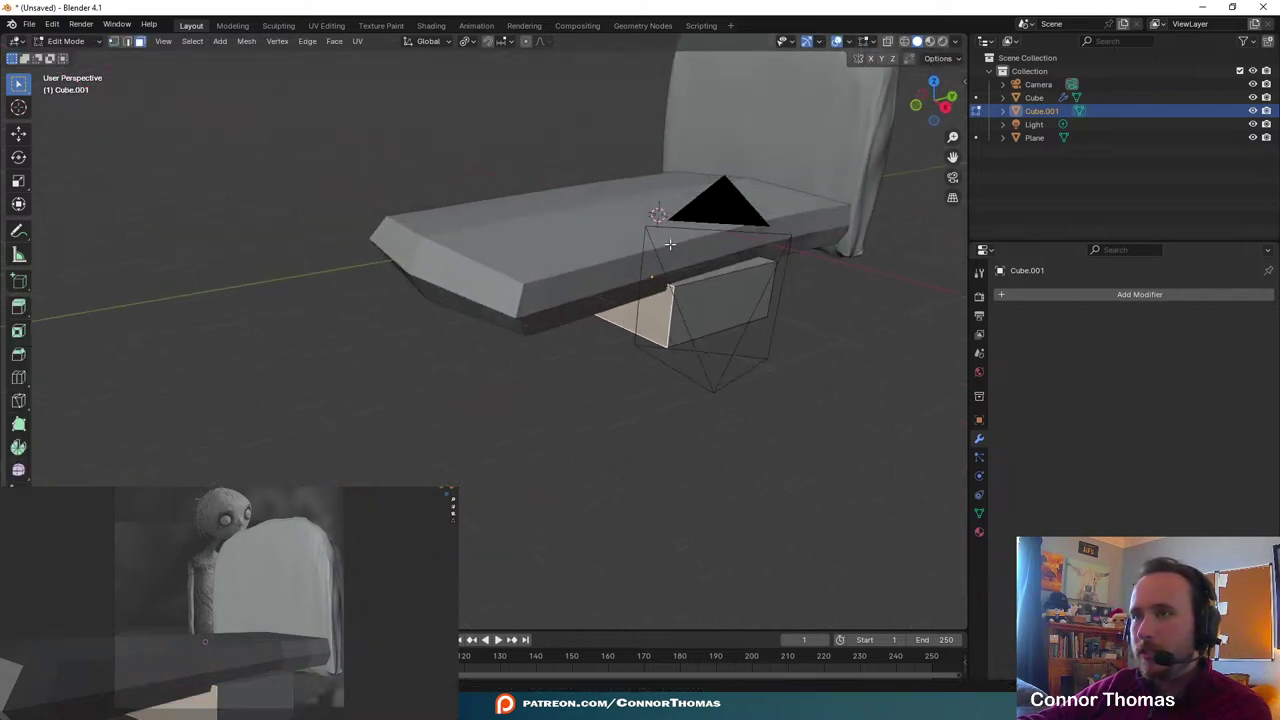
{"action": "key", "text": "g"}
{"action": "key", "text": "y"}
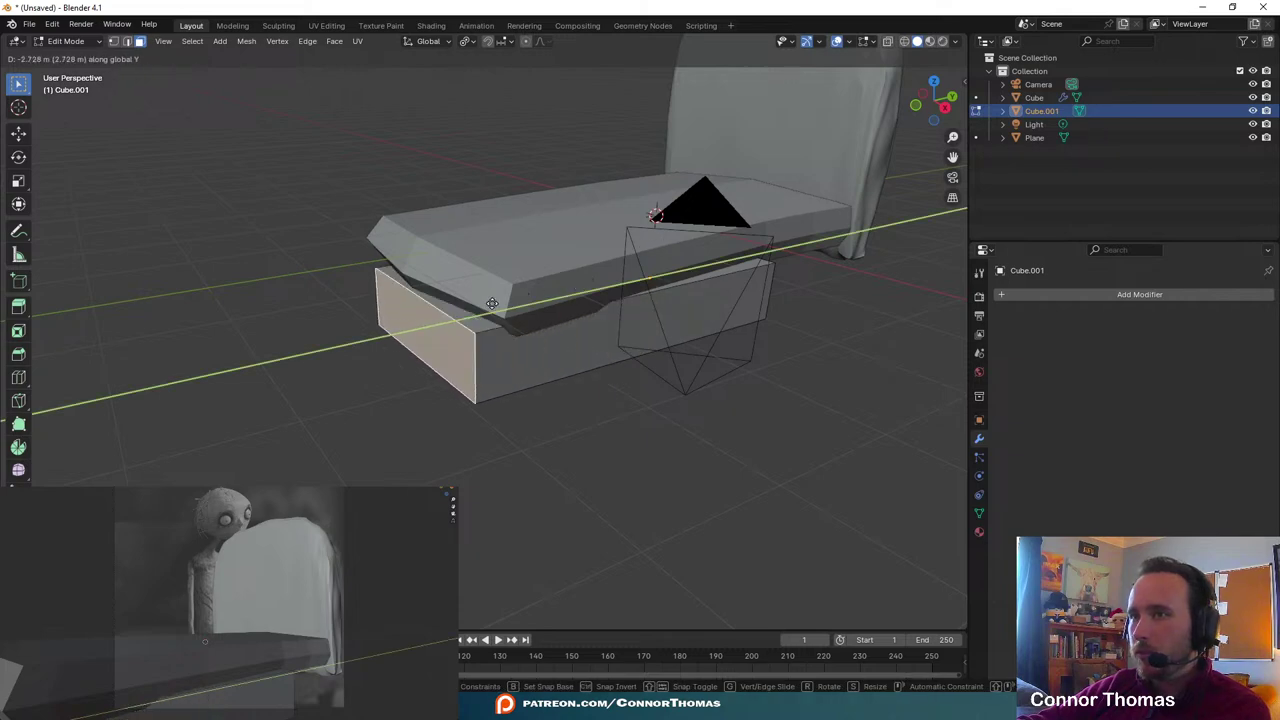
{"action": "left_click", "coordinate": [502, 301]}
- Move the base block's opposite end face about 2.4 m along Y, just past the underside of the upright board
{"action": "middle_click_drag", "start_coordinate": [502, 301], "coordinate": [530, 370]}
{"action": "left_click", "coordinate": [440, 386]}
{"action": "key", "text": "g"}
{"action": "key", "text": "y"}
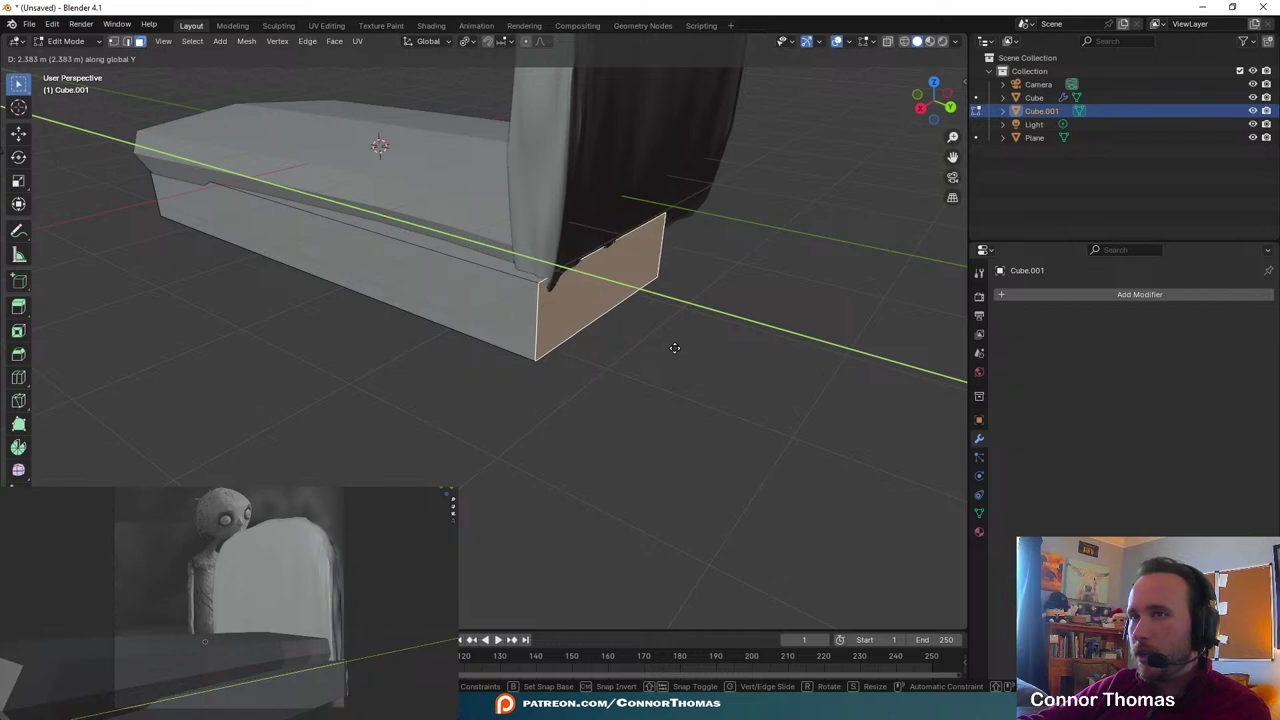
{"action": "left_click", "coordinate": [678, 344]}
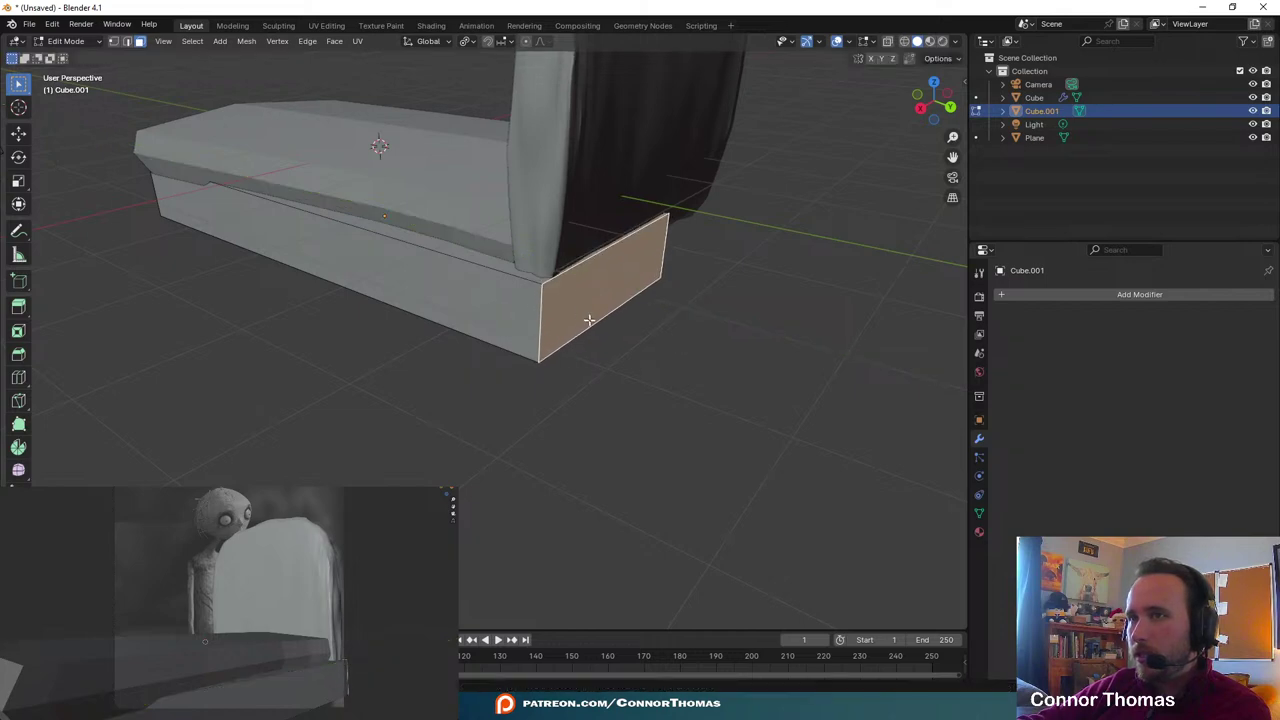
{"action": "middle_click_drag", "start_coordinate": [586, 314], "coordinate": [875, 265]}
{"action": "key", "text": "Tab"}
{"action": "key", "text": "Tab"}
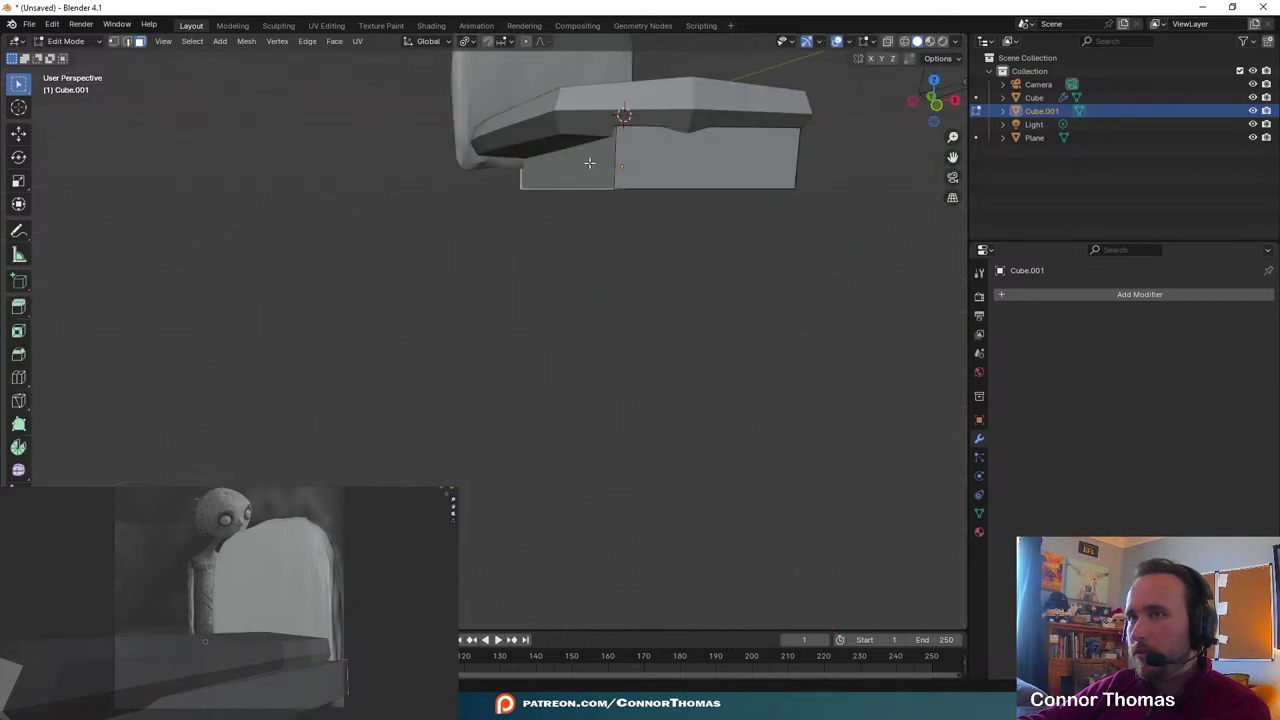
- Move the base block's long side face about 1 m along negative X to widen the block beneath the seat
{"action": "left_click", "coordinate": [590, 164]}
{"action": "key", "text": "g"}
{"action": "key", "text": "y"}
{"action": "key", "text": "x"}
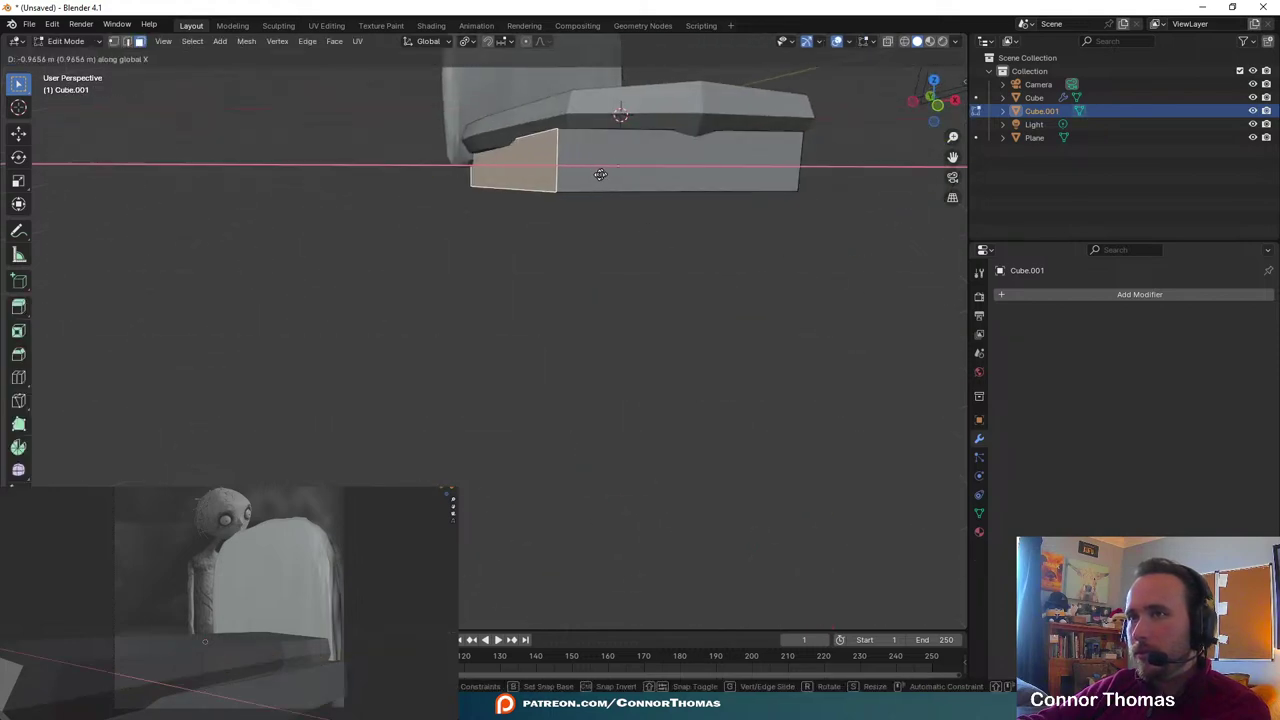
{"action": "left_click", "coordinate": [580, 174]}
{"action": "middle_click_drag", "start_coordinate": [580, 174], "coordinate": [588, 186]}
{"action": "middle_click_drag", "start_coordinate": [599, 215], "coordinate": [423, 204]}
{"action": "key", "text": "Tab"}
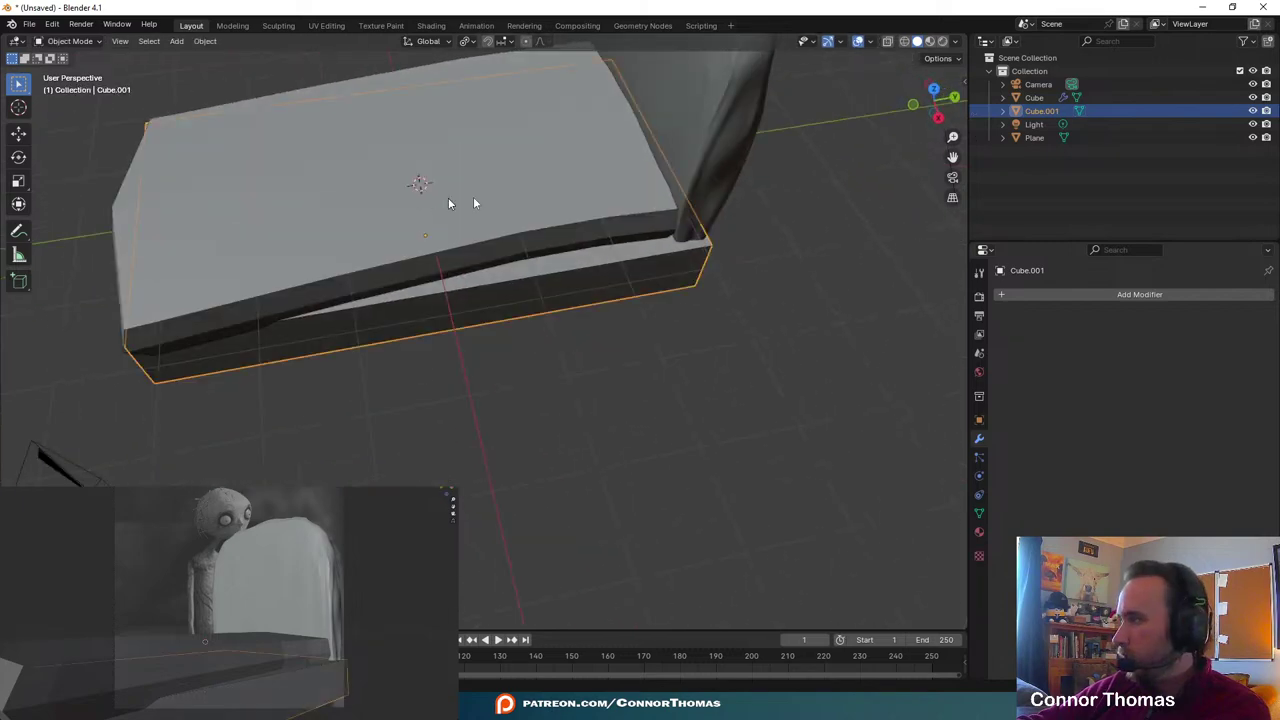
- In Edit Mode, scale up the base block's face at the seat's free end slightly and lower it about 0.05 m along Z
{"action": "middle_click_drag", "start_coordinate": [664, 180], "coordinate": [625, 160]}
{"action": "key", "text": "a"}
{"action": "key", "text": "a"}
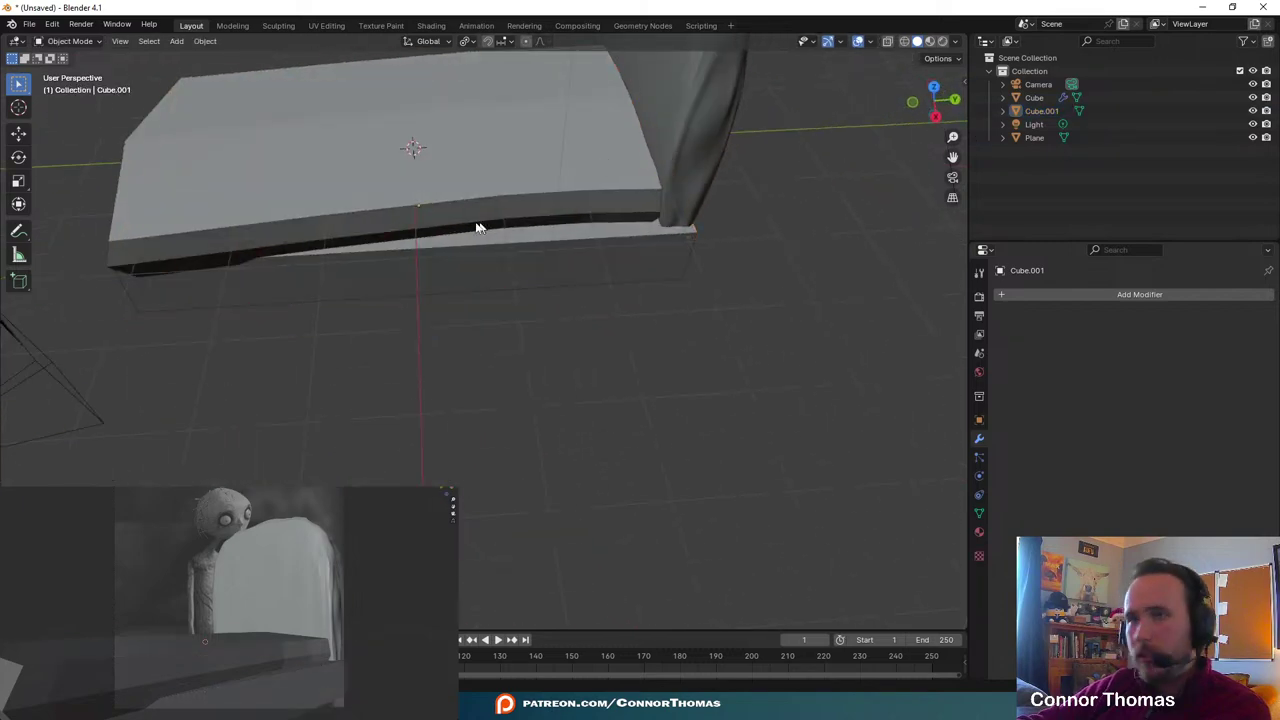
{"action": "middle_click_drag", "start_coordinate": [480, 228], "coordinate": [512, 180]}
{"action": "key", "text": "Tab"}
{"action": "left_click", "coordinate": [368, 259]}
{"action": "key", "text": "e"}
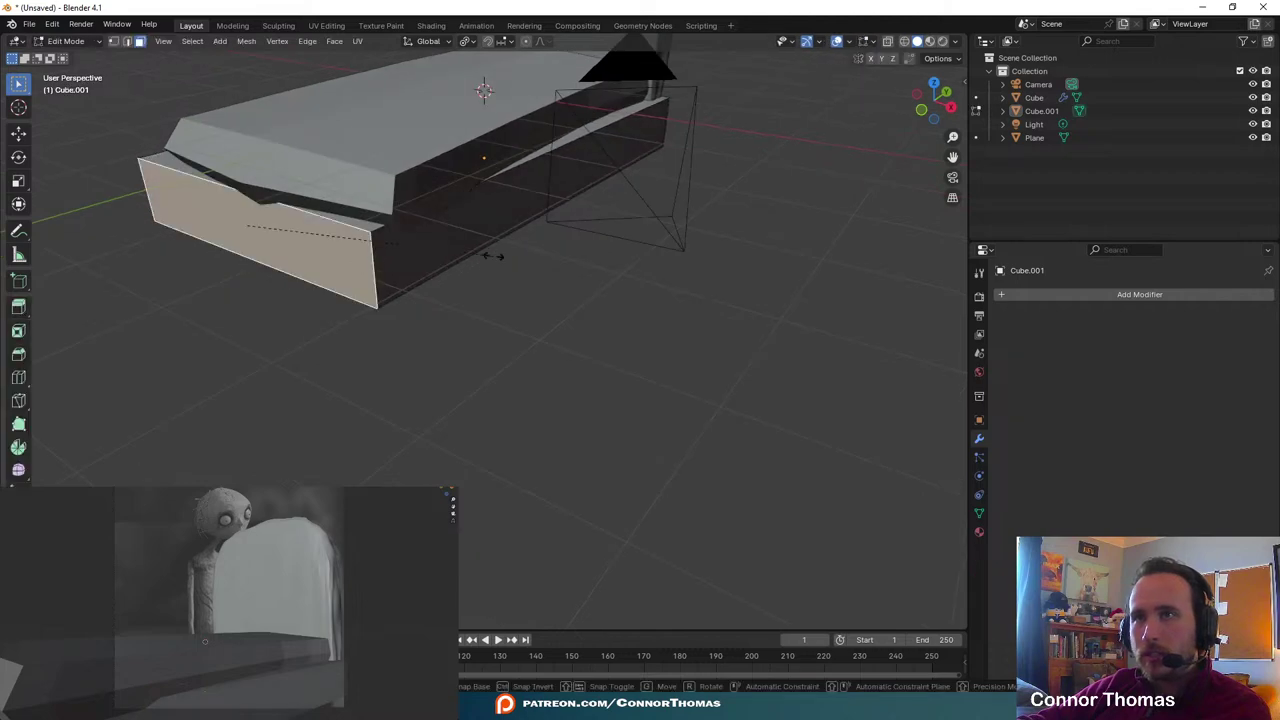
{"action": "key", "text": "z"}
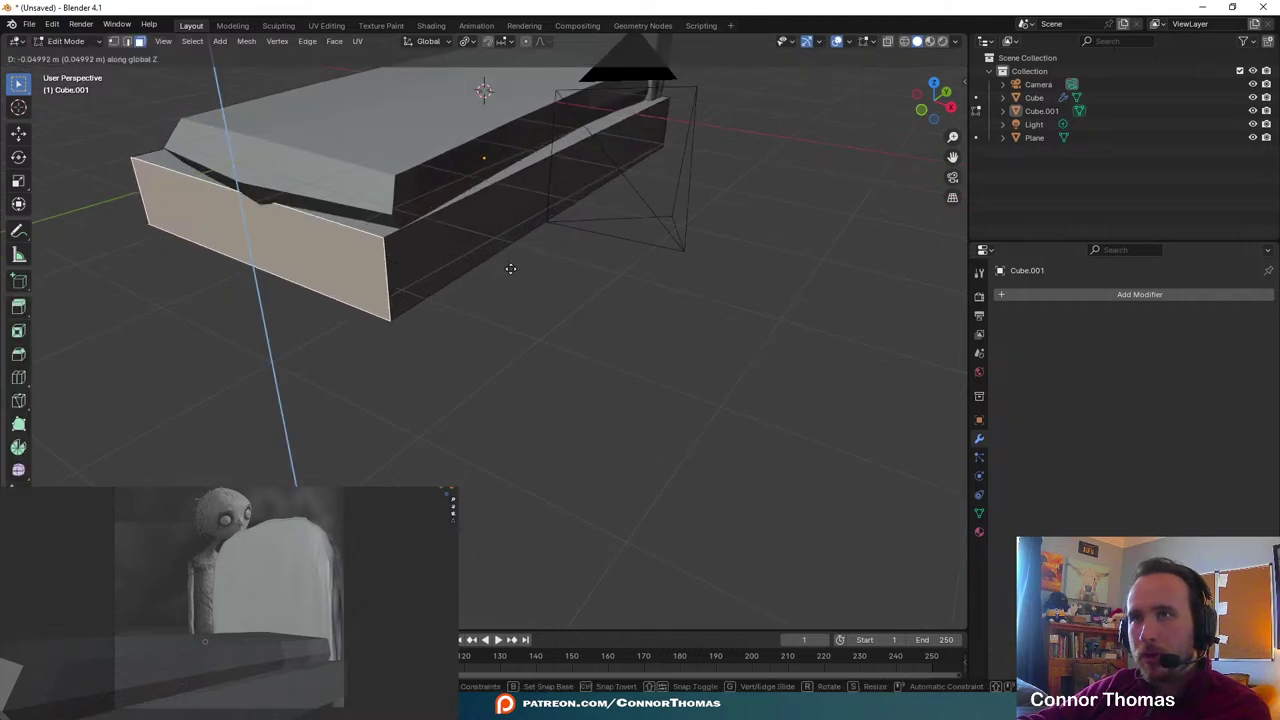
{"action": "left_click", "coordinate": [511, 268]}
{"action": "key", "text": "a"}
{"action": "key", "text": "a"}
{"action": "middle_click_drag", "start_coordinate": [580, 160], "coordinate": [643, 292]}
{"action": "key", "text": "Tab"}
- Add a Bevel modifier to the base block with an amount of 0.02 m and 6 segments
{"action": "left_click", "coordinate": [643, 292]}
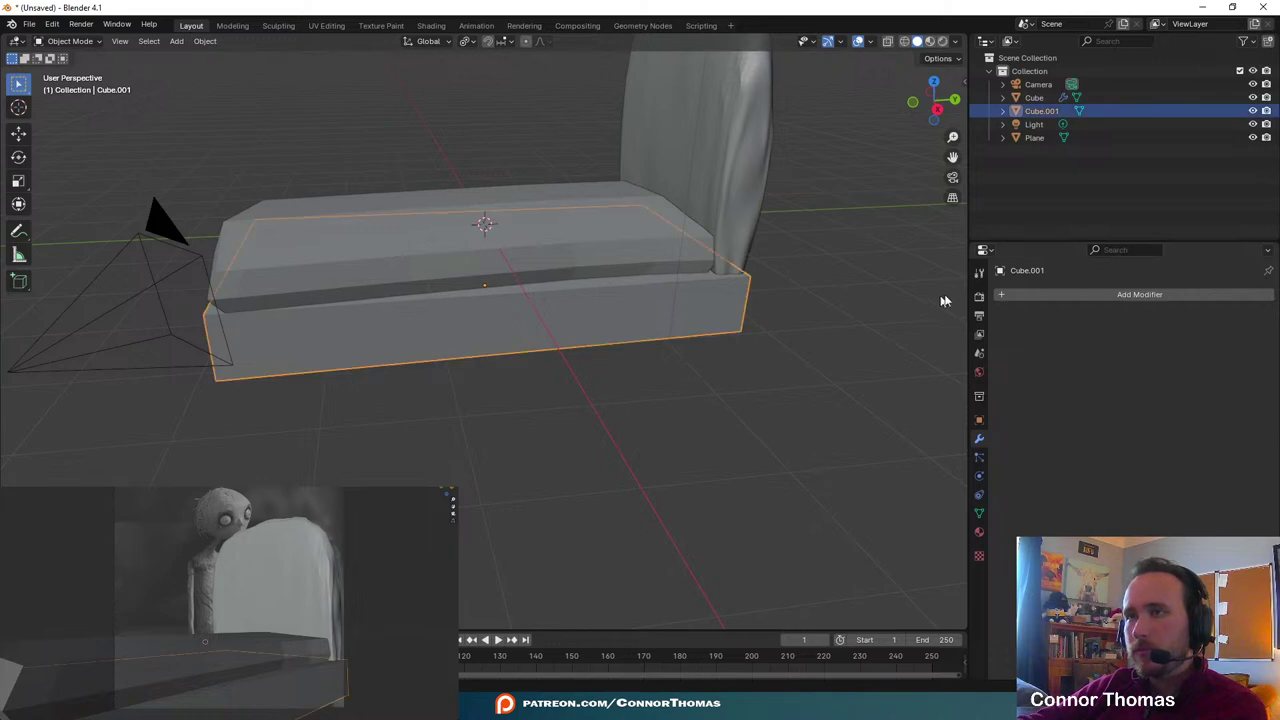
{"action": "left_click", "coordinate": [1054, 296]}
{"action": "type", "text": "be"}
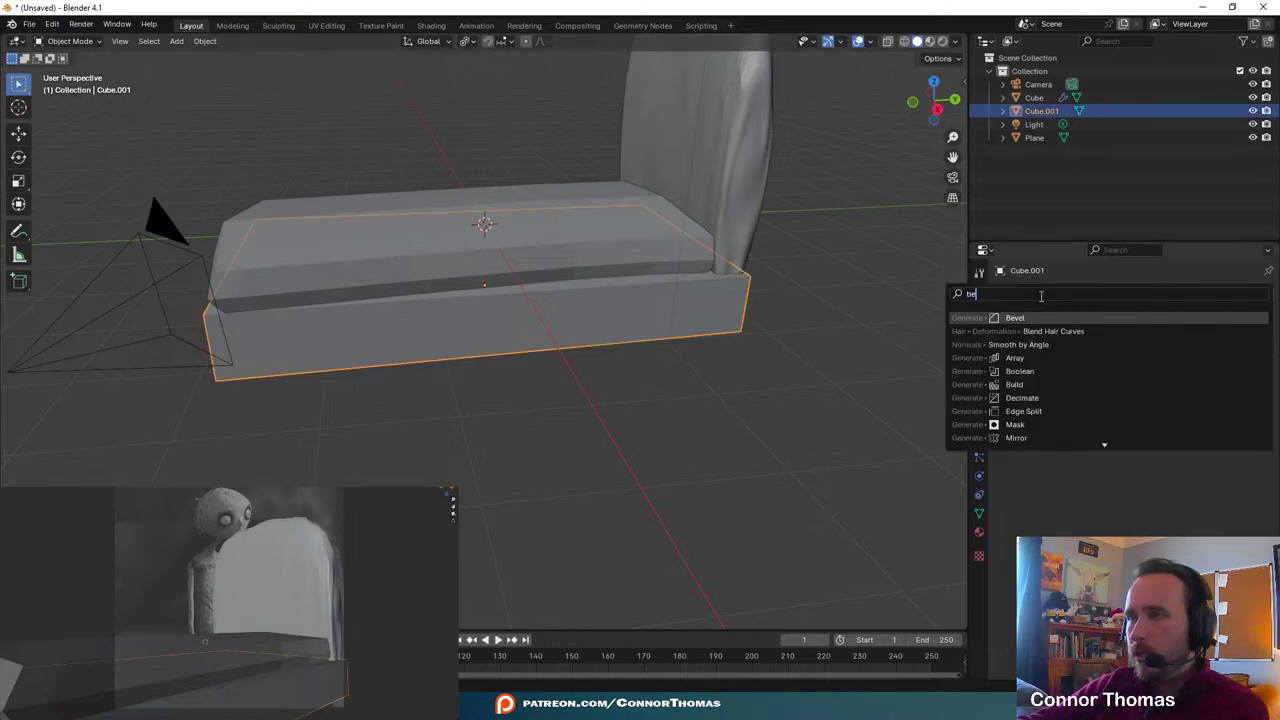
{"action": "key", "text": "Return"}
{"action": "middle_click_drag", "start_coordinate": [947, 306], "coordinate": [565, 278]}
{"action": "scroll", "coordinate": [734, 336], "scroll_direction": "up", "scroll_amount": 5}
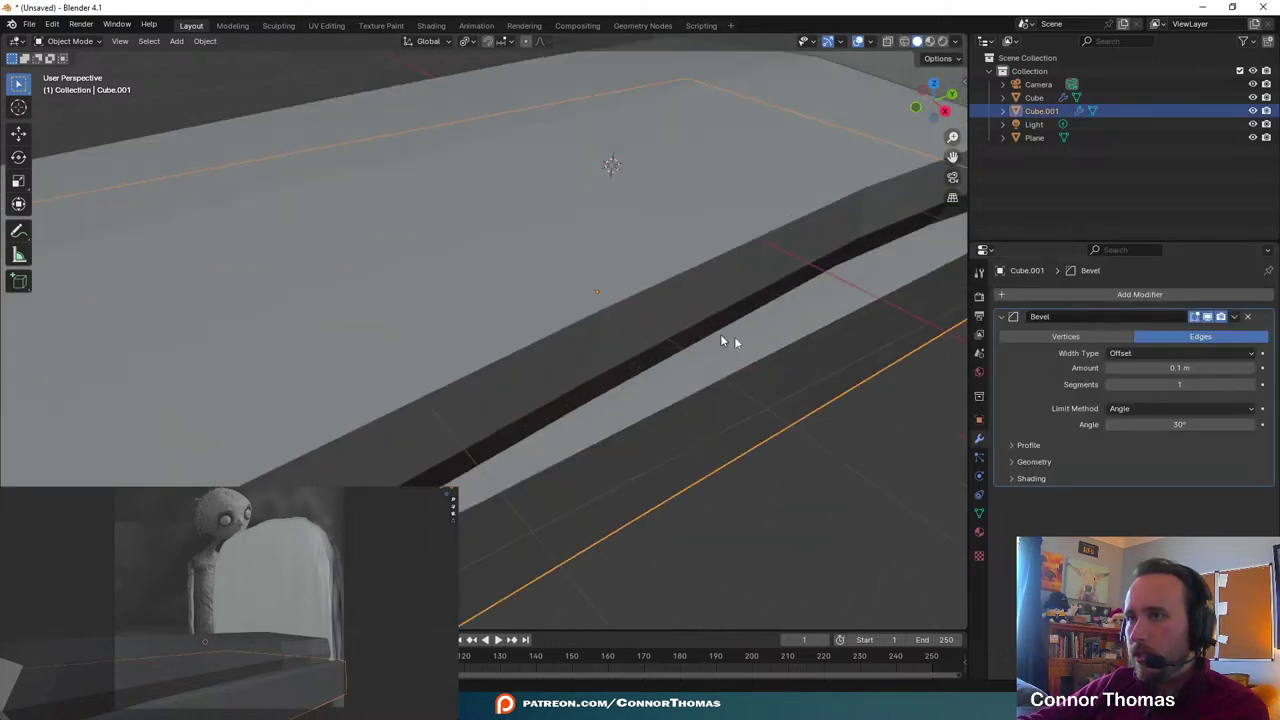
{"action": "middle_click_drag", "start_coordinate": [734, 336], "coordinate": [700, 316]}
{"action": "scroll", "coordinate": [683, 314], "scroll_direction": "down", "scroll_amount": 4}
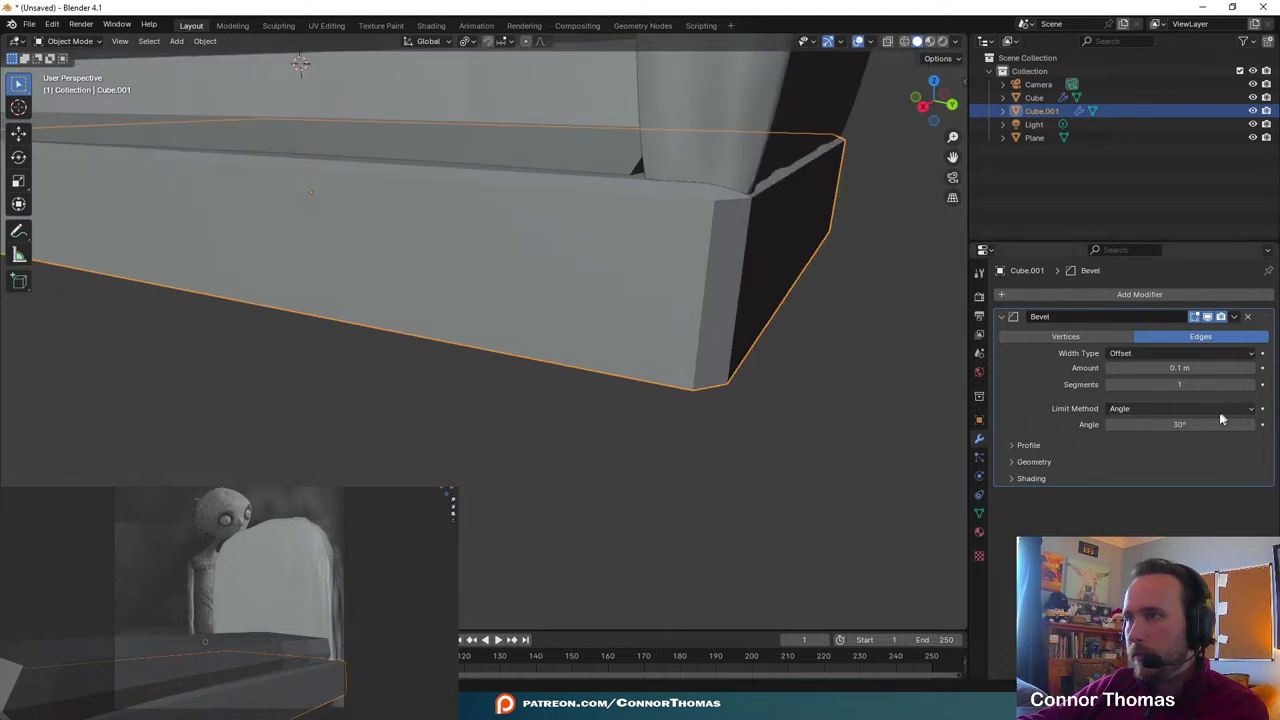
{"action": "left_click_drag", "start_coordinate": [1185, 368], "coordinate": [1105, 368]}
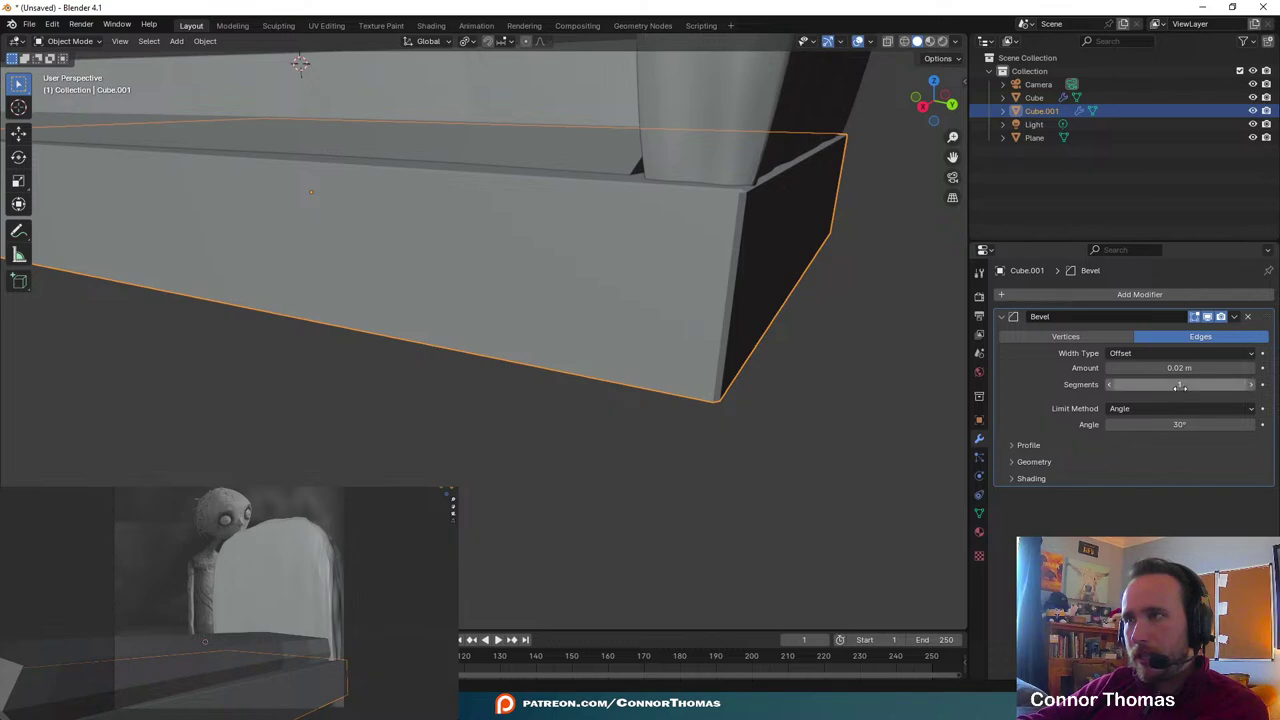
{"action": "mouse_move", "coordinate": [1181, 386]}
{"action": "left_mouse_down"}
{"action": "mouse_move", "coordinate": [1236, 386]}
{"action": "mouse_move", "coordinate": [1205, 385]}
{"action": "left_mouse_up"}
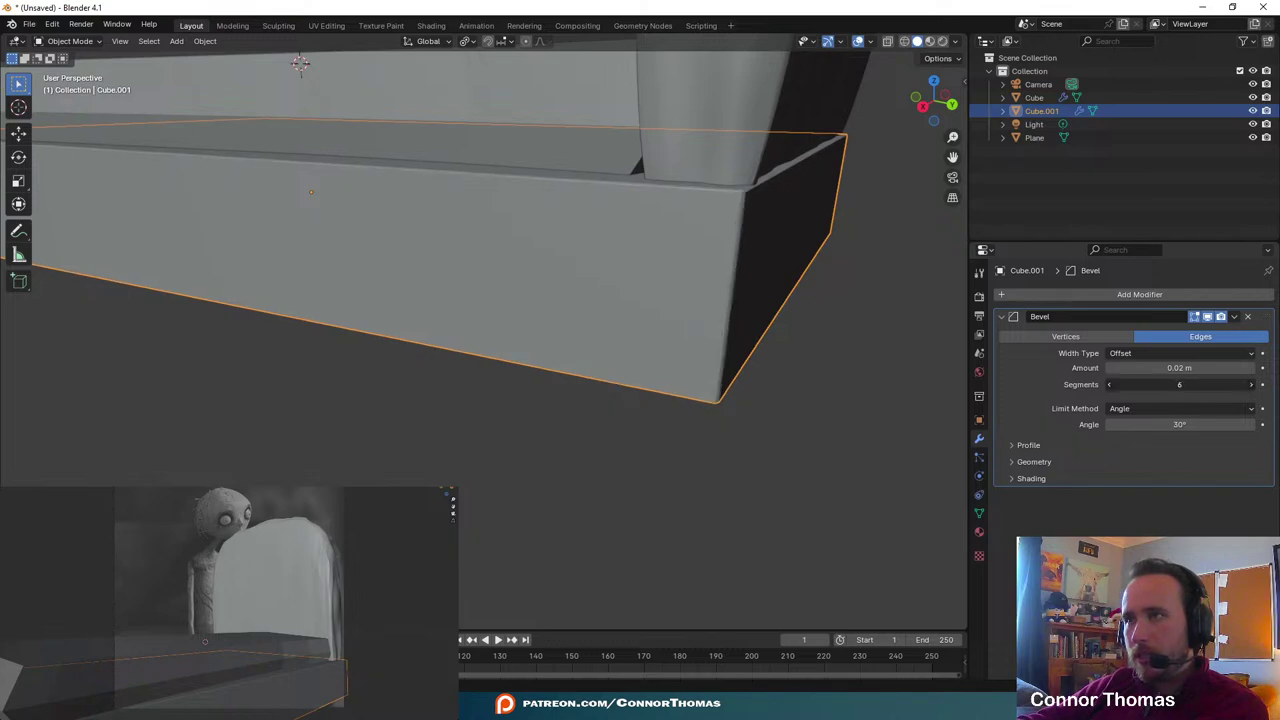
{"action": "middle_click_drag", "start_coordinate": [385, 267], "coordinate": [587, 260]}
{"action": "scroll", "coordinate": [578, 259], "scroll_direction": "down", "scroll_amount": 4}
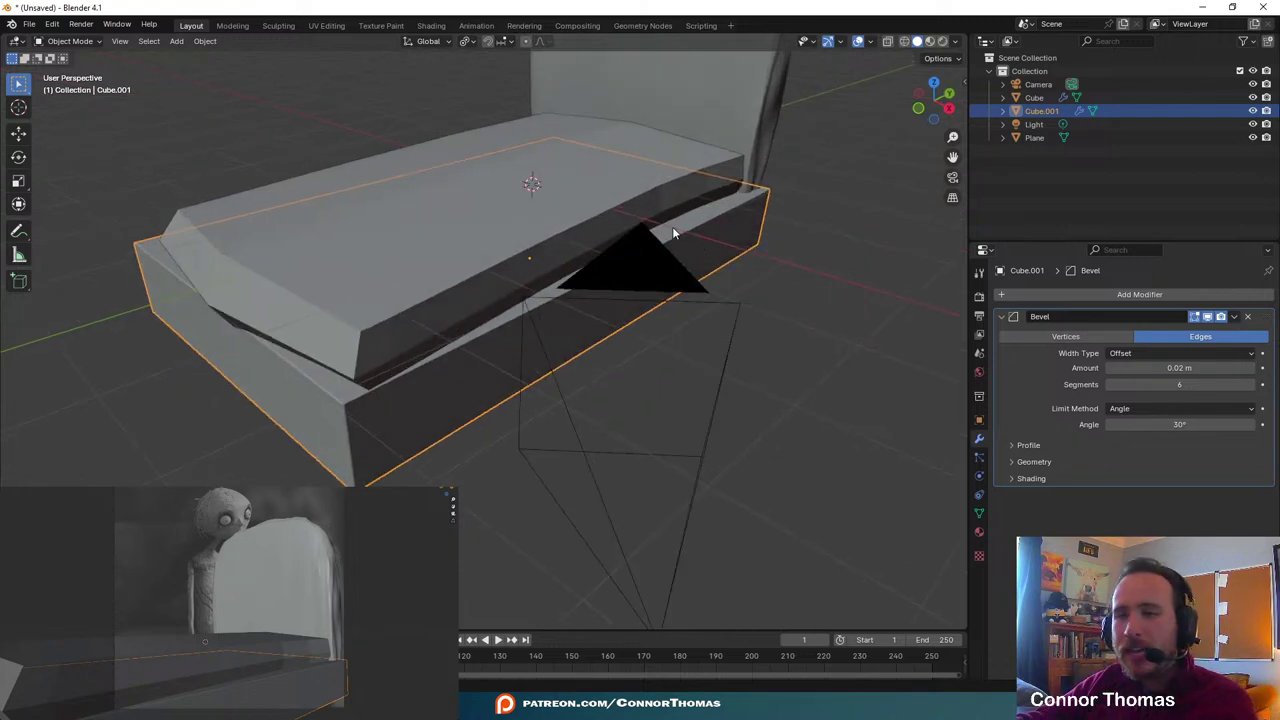
{"action": "key", "text": "o"}
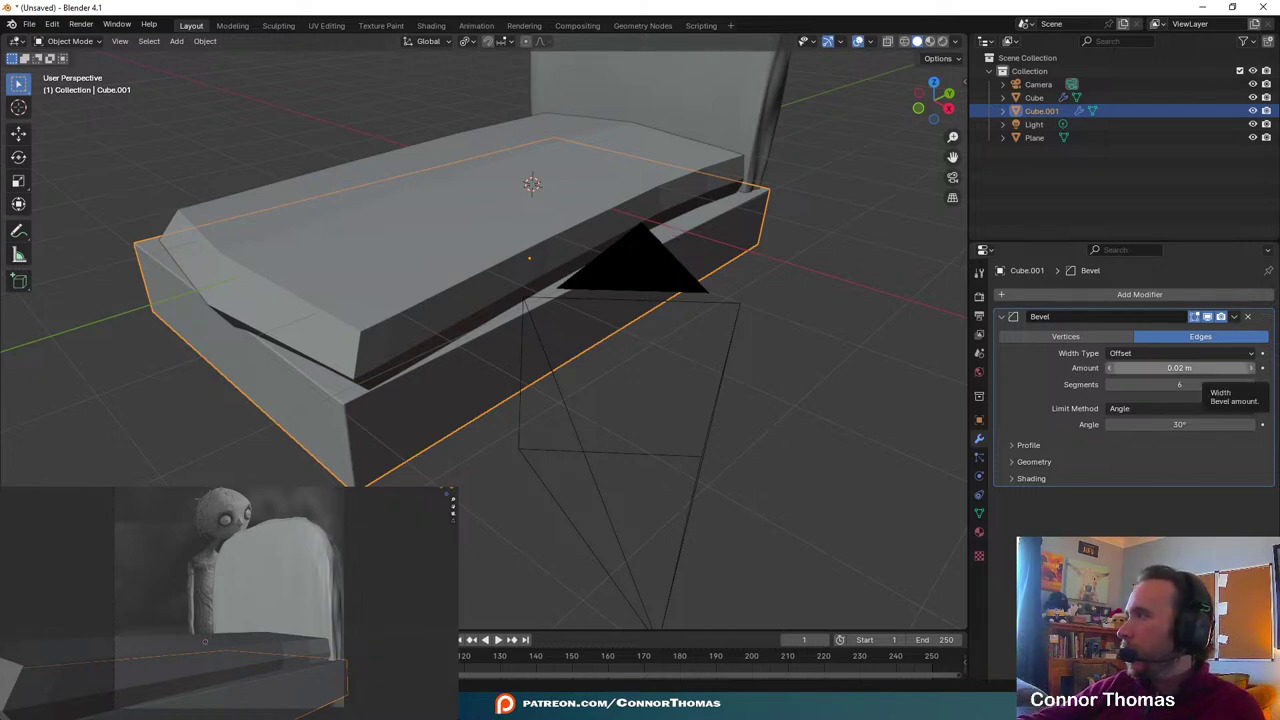
{"action": "key", "text": "shift+Tab"}
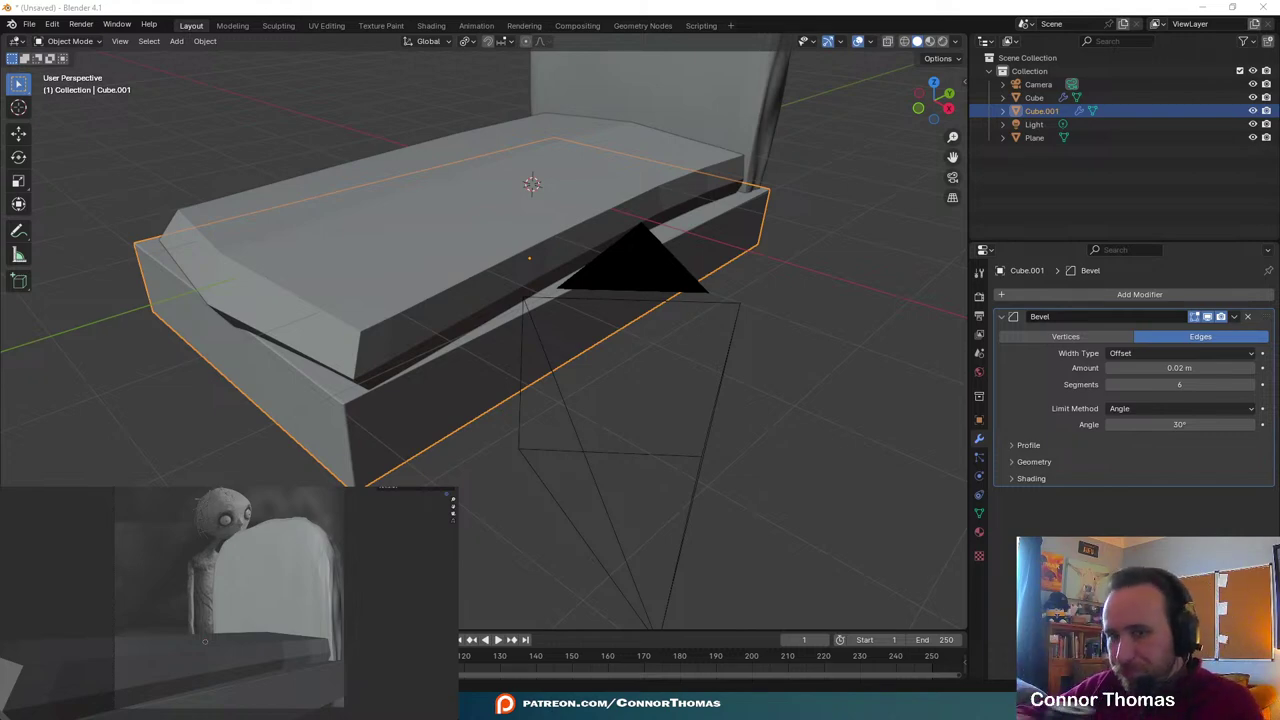
- Add a Subdivision modifier after the base block's Bevel, with viewport and render levels of 3
{"action": "left_click", "coordinate": [1000, 316]}
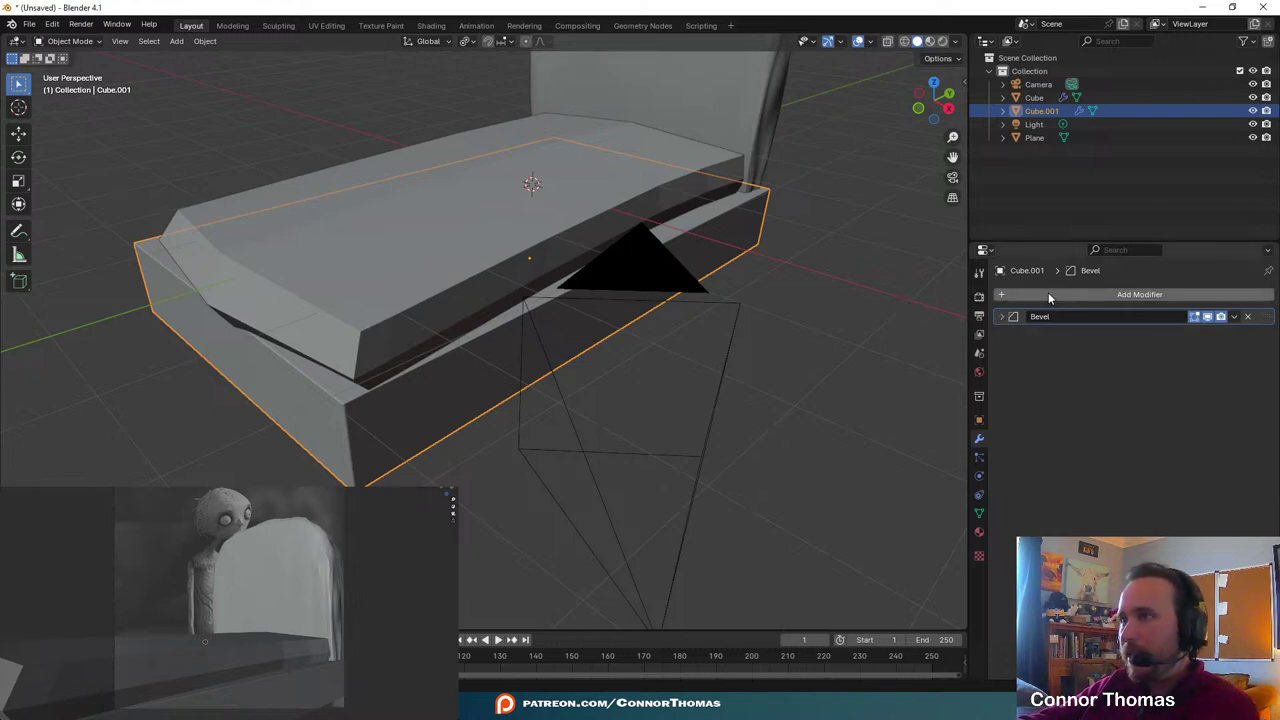
{"action": "left_click", "coordinate": [1098, 289]}
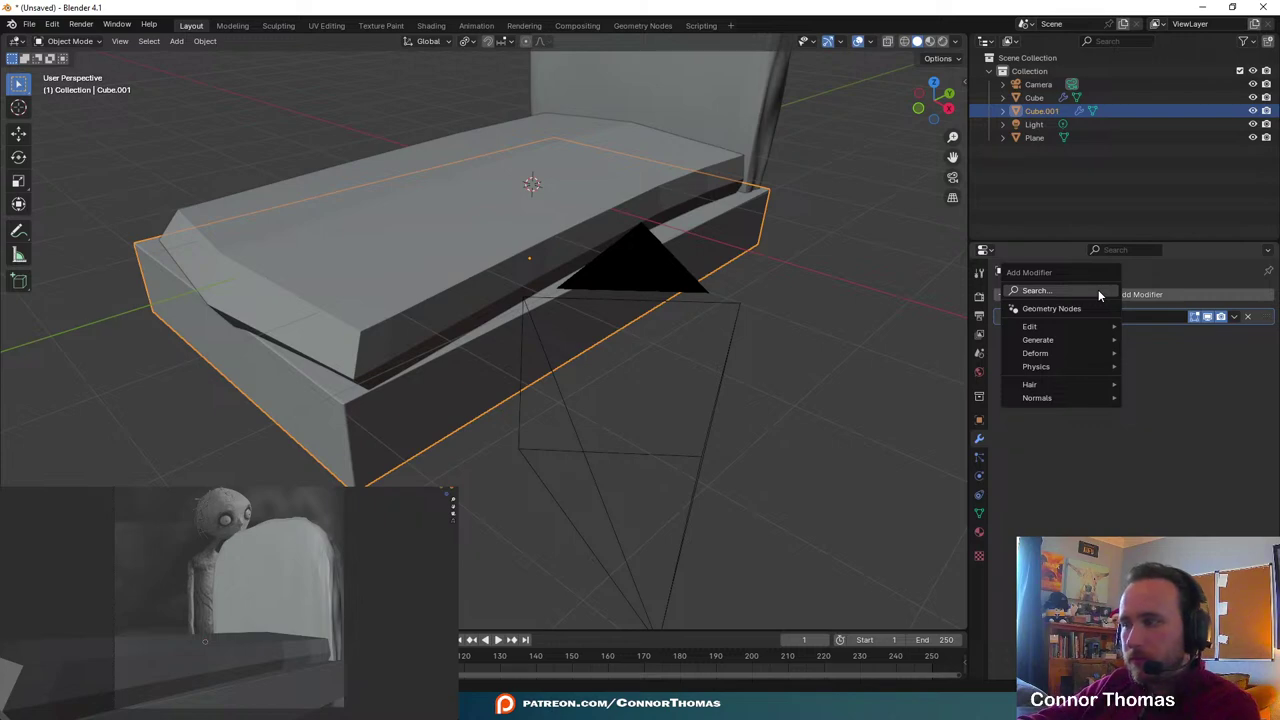
{"action": "type", "text": "s"}
{"action": "left_click", "coordinate": [1041, 314]}
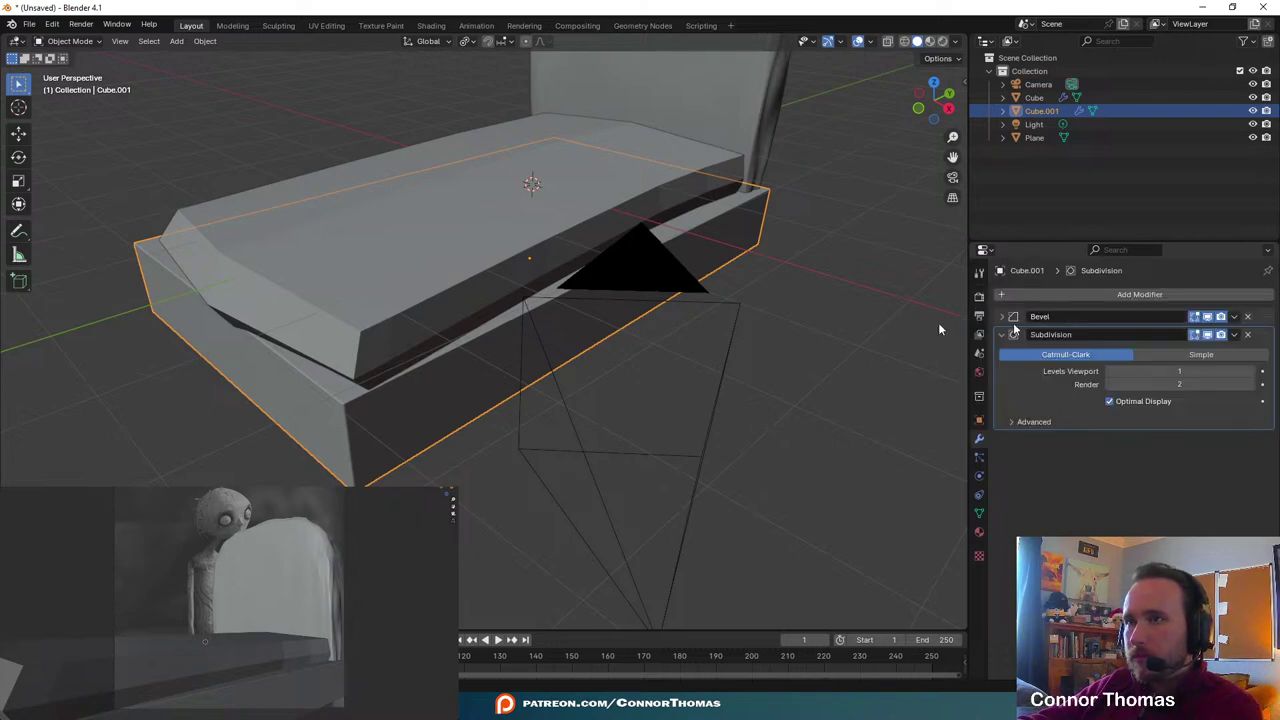
{"action": "middle_click_drag", "start_coordinate": [452, 388], "coordinate": [488, 371]}
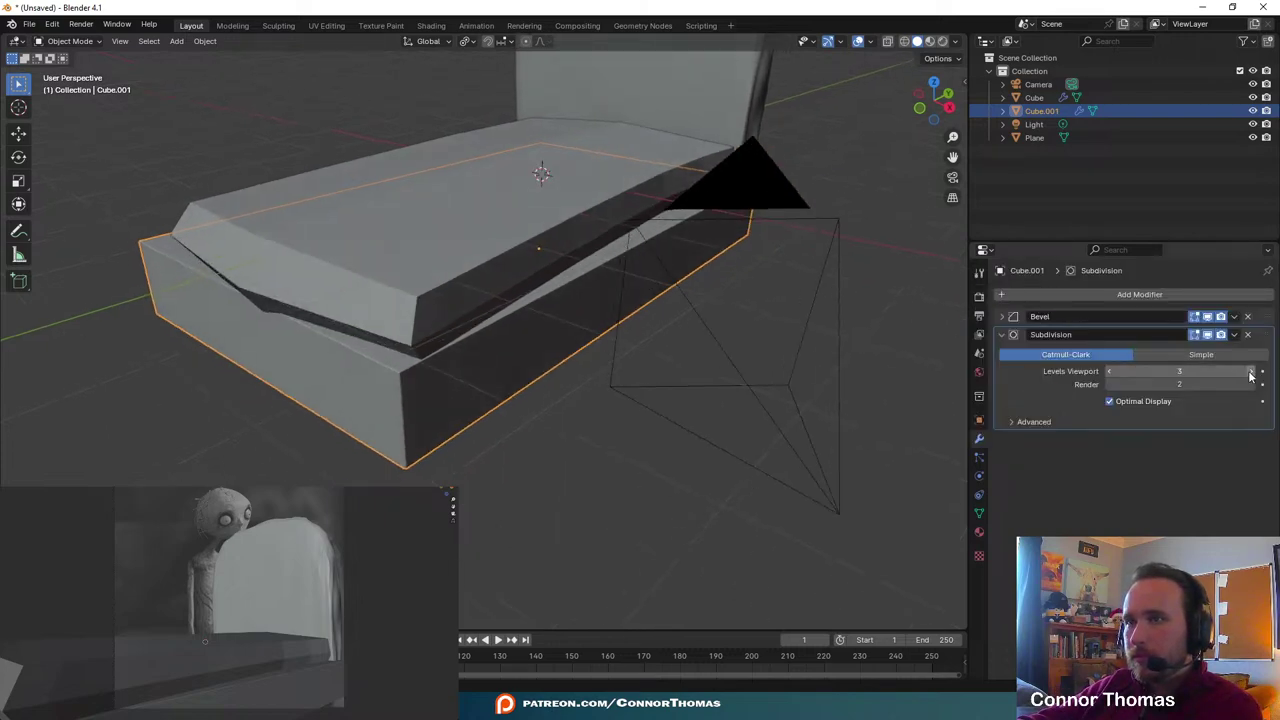
- Add a Displace modifier to the base block and create a new texture for it
{"action": "left_click", "coordinate": [1095, 299]}
{"action": "type", "text": "d"}
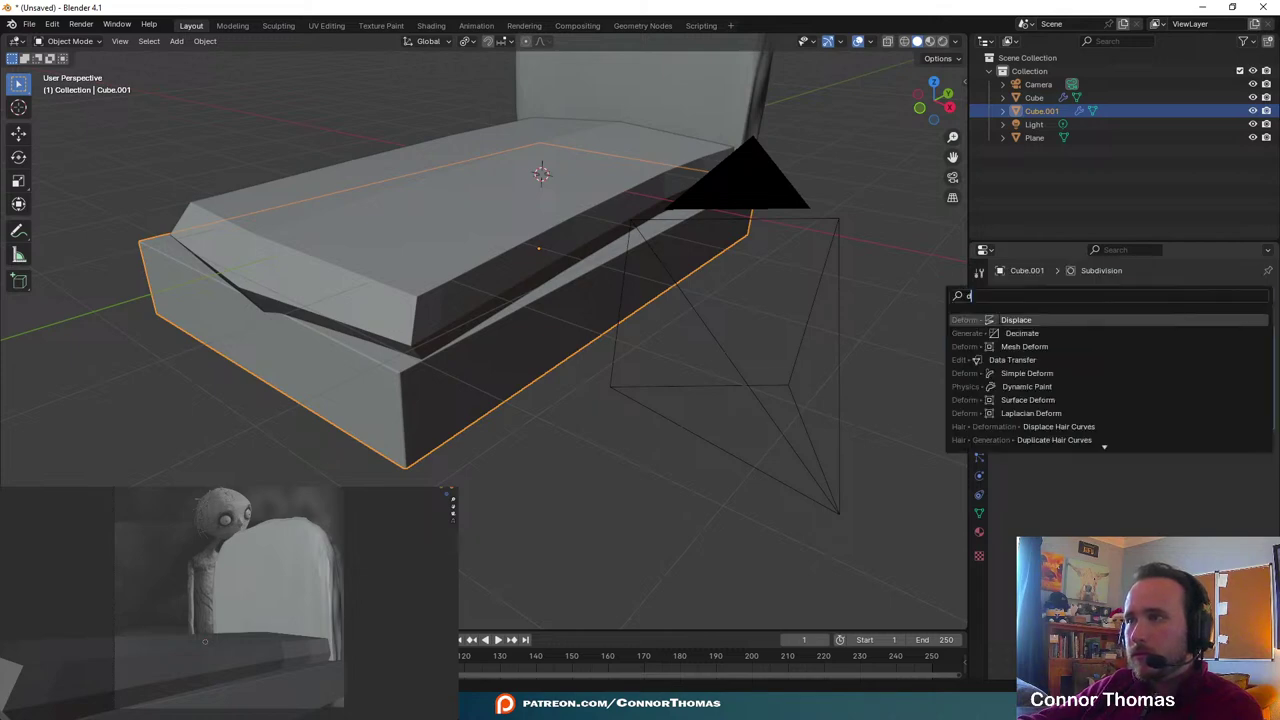
{"action": "left_click", "coordinate": [1000, 320]}
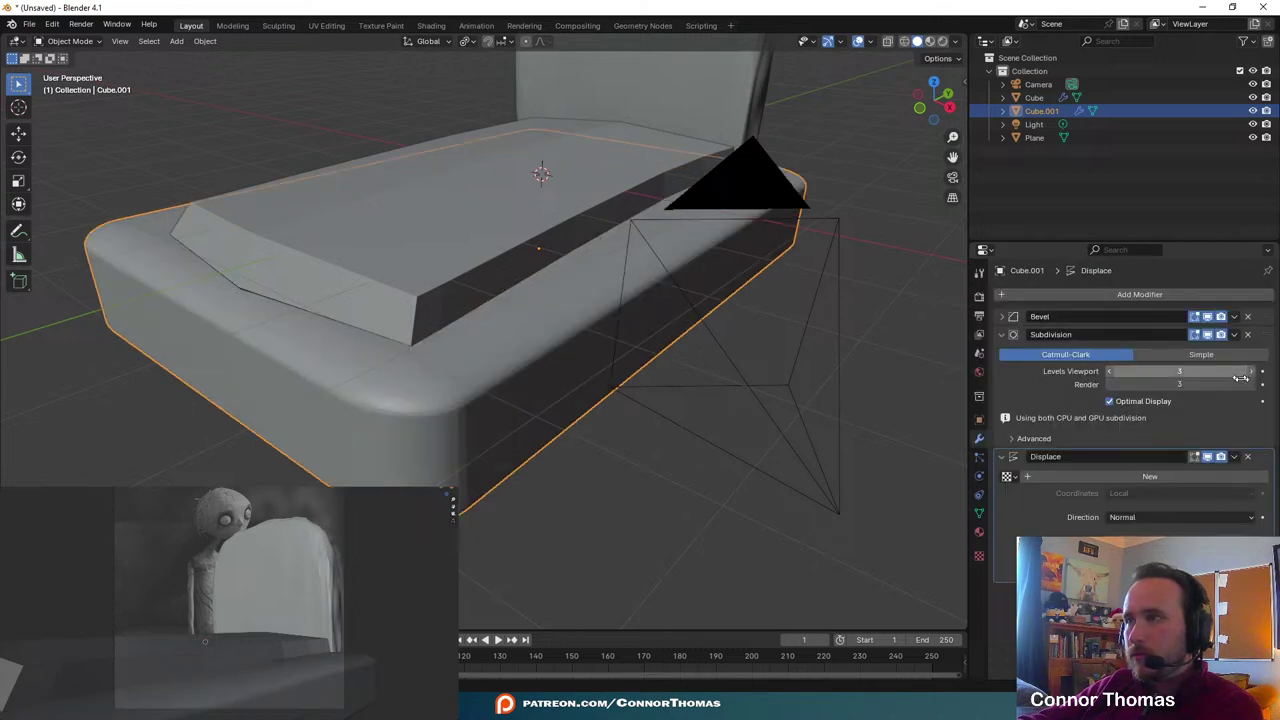
{"action": "left_click", "coordinate": [1001, 334]}
{"action": "middle_click_drag", "start_coordinate": [371, 257], "coordinate": [515, 343]}
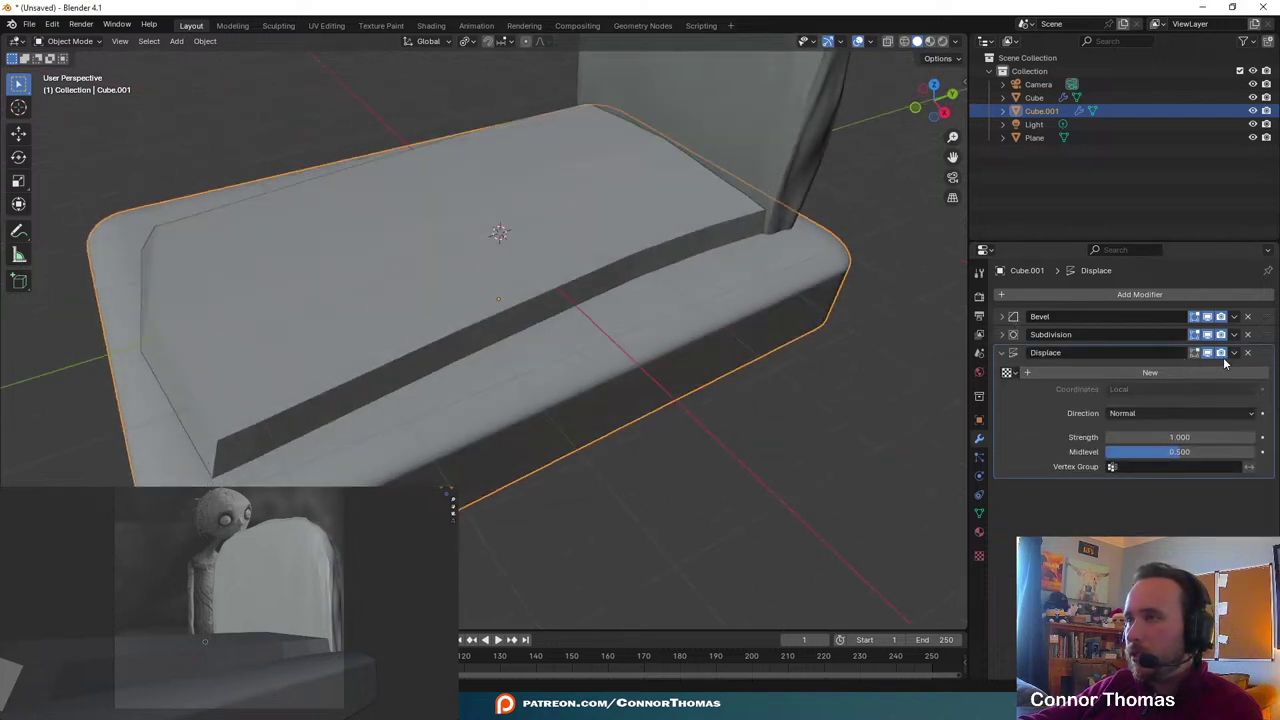
{"action": "left_click", "coordinate": [1200, 372]}
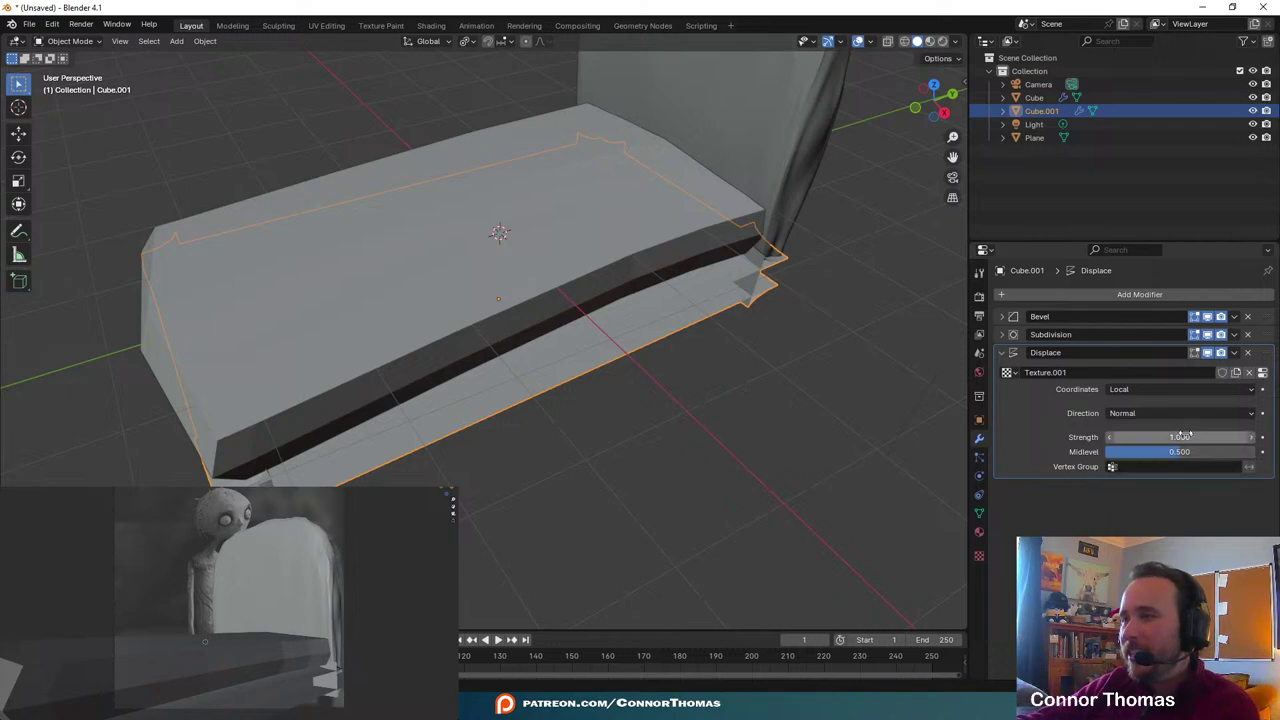
- Start opening an image for the Displace texture and go to the bookmarked SurfaceImperfections1 folder
{"action": "left_click", "coordinate": [980, 557]}
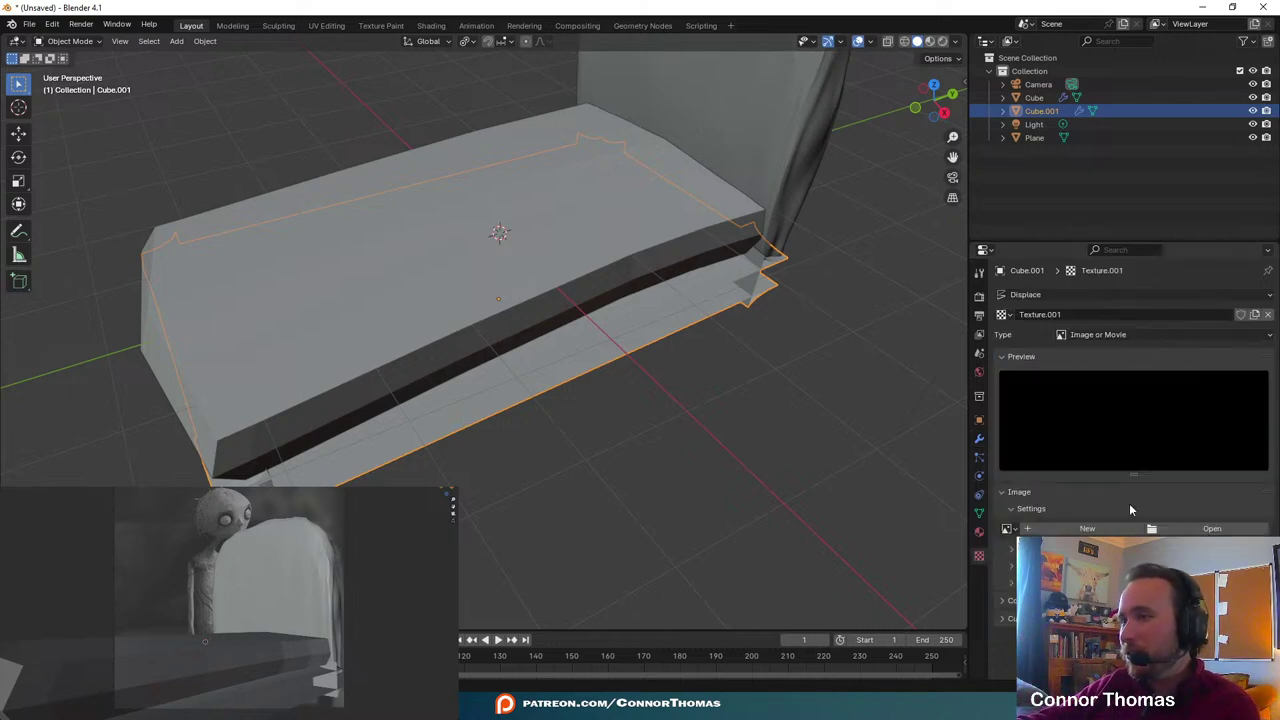
{"action": "left_click", "coordinate": [1208, 529]}
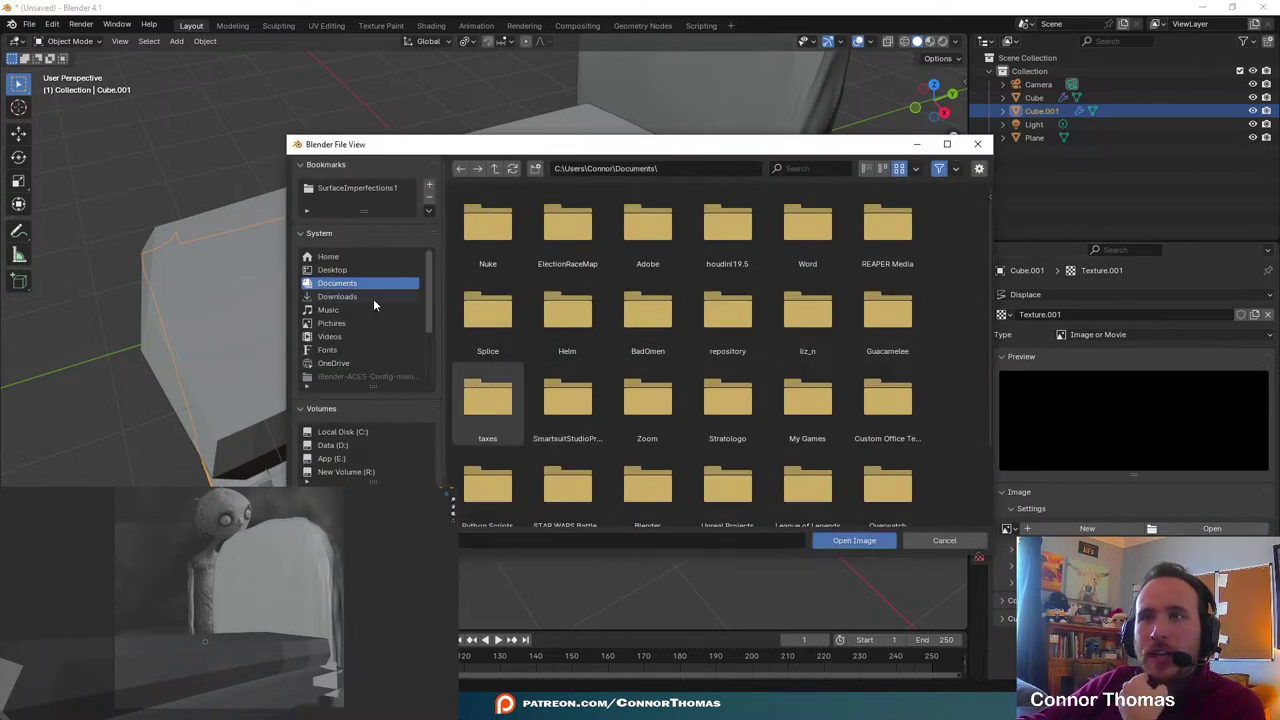
{"action": "left_click", "coordinate": [336, 189]}
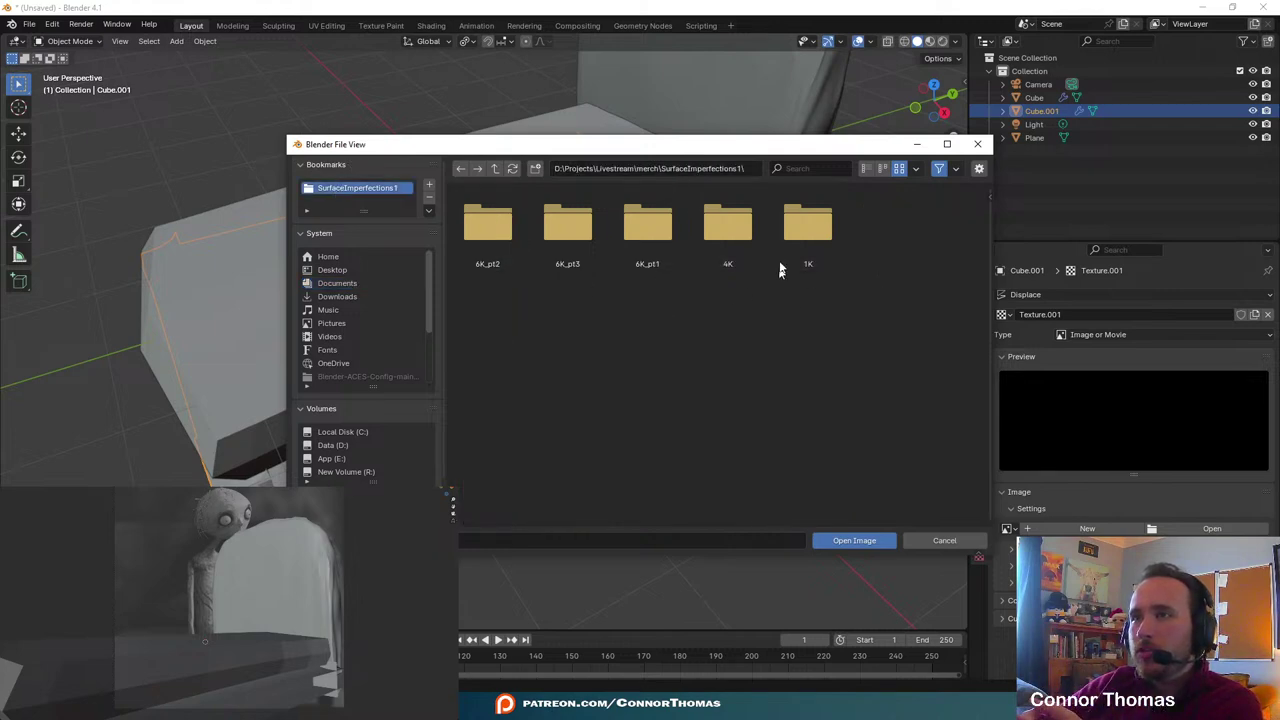
{"action": "double_click", "coordinate": [727, 225]}
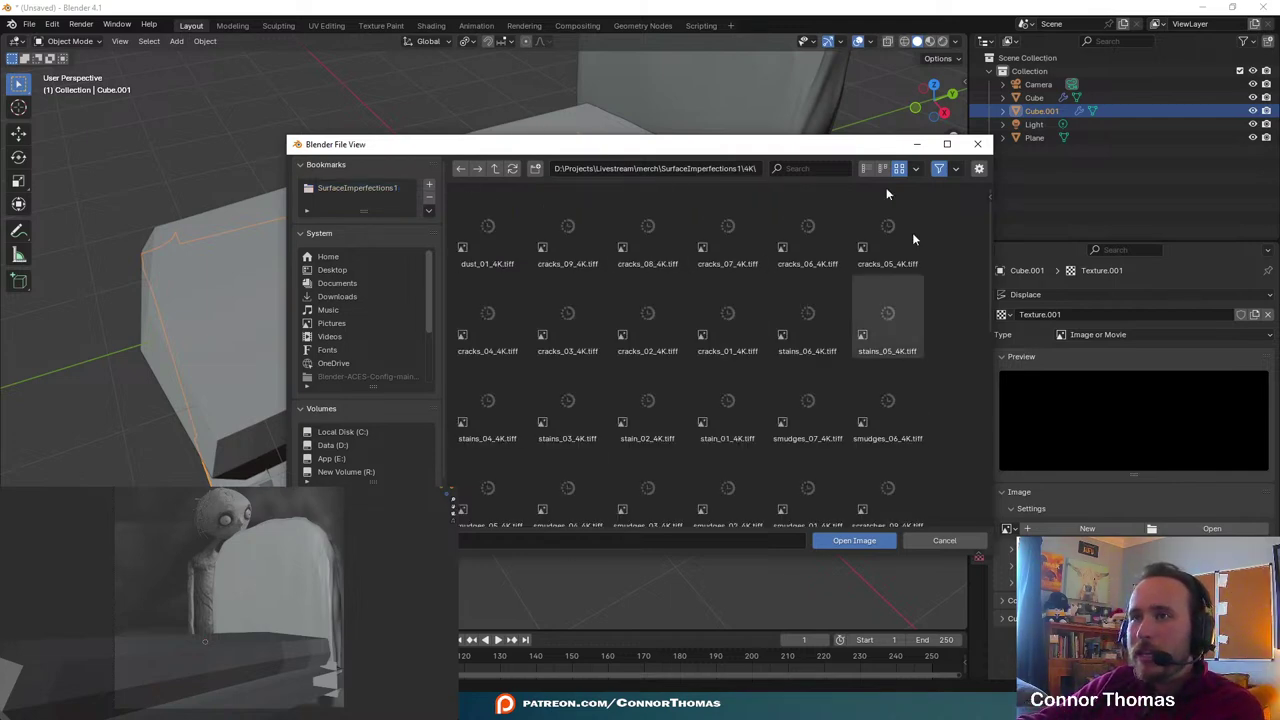
{"action": "mouse_move", "coordinate": [989, 204]}
{"action": "left_mouse_down"}
{"action": "mouse_move", "coordinate": [984, 226]}
{"action": "mouse_move", "coordinate": [978, 198]}
{"action": "left_mouse_up"}
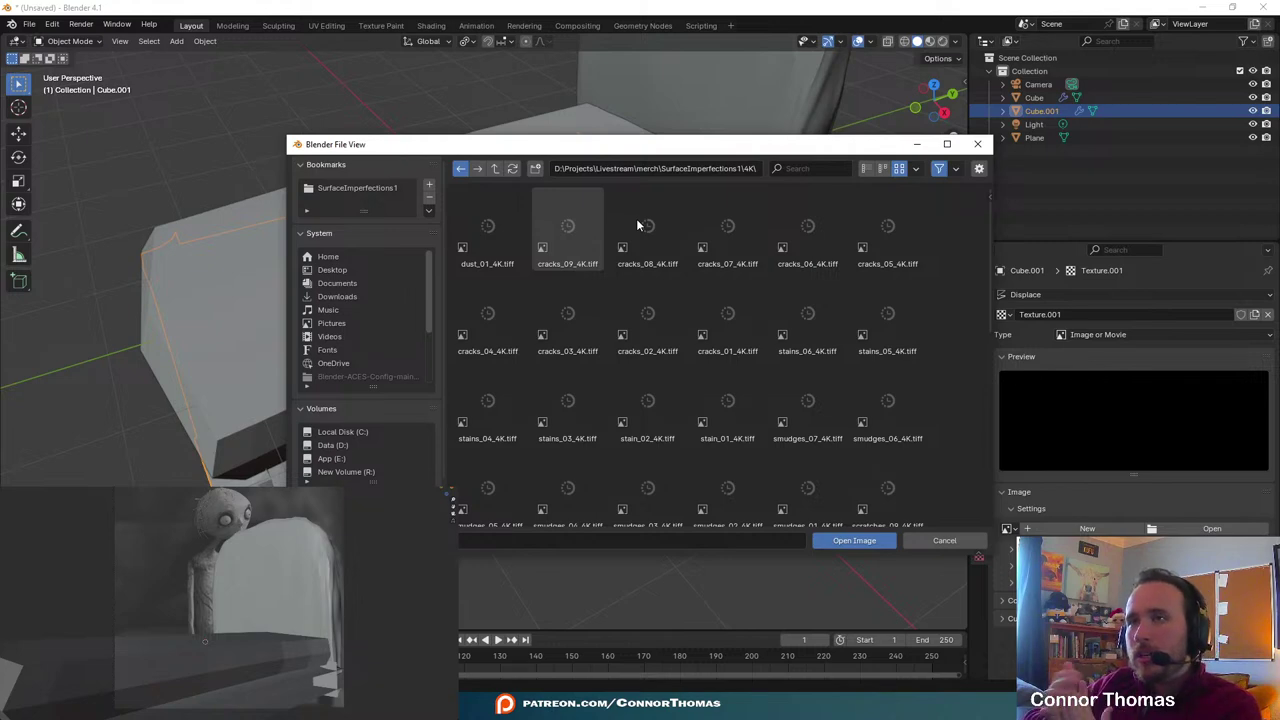
{"action": "key", "text": "BackSpace"}
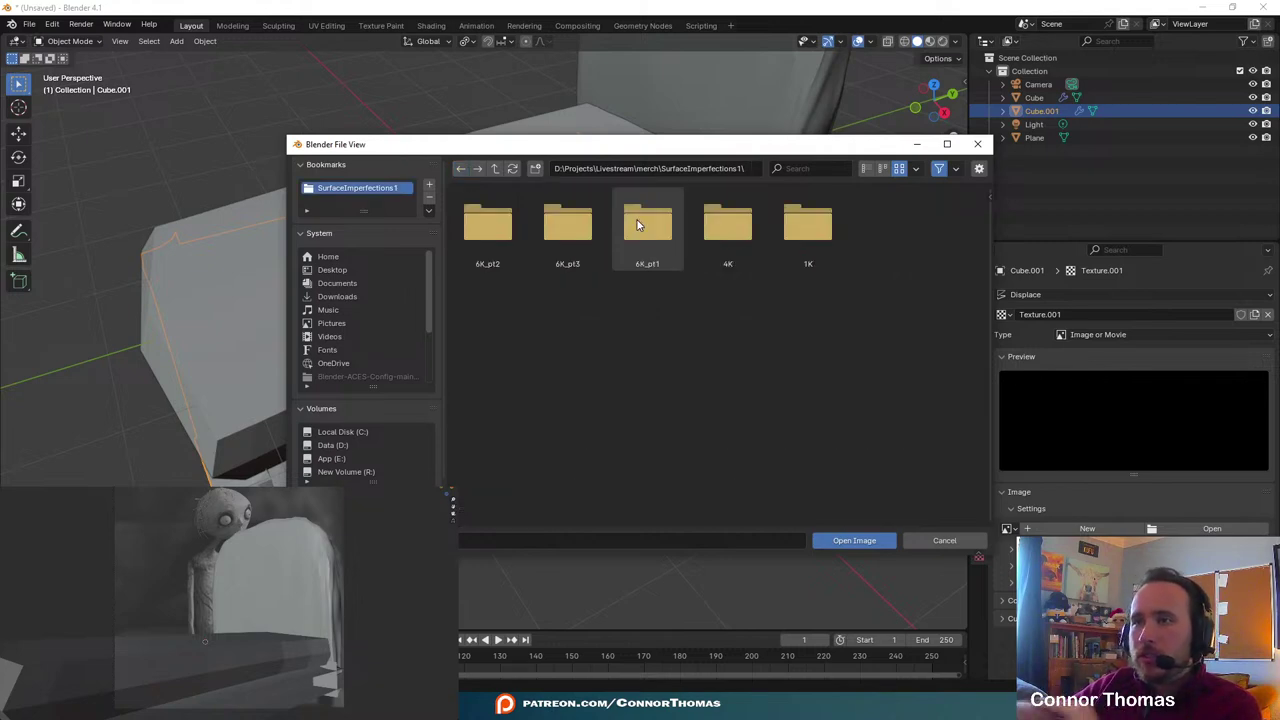
- Load dust_04.png from the 1K folder as the Displace texture's image
{"action": "double_click", "coordinate": [809, 256]}
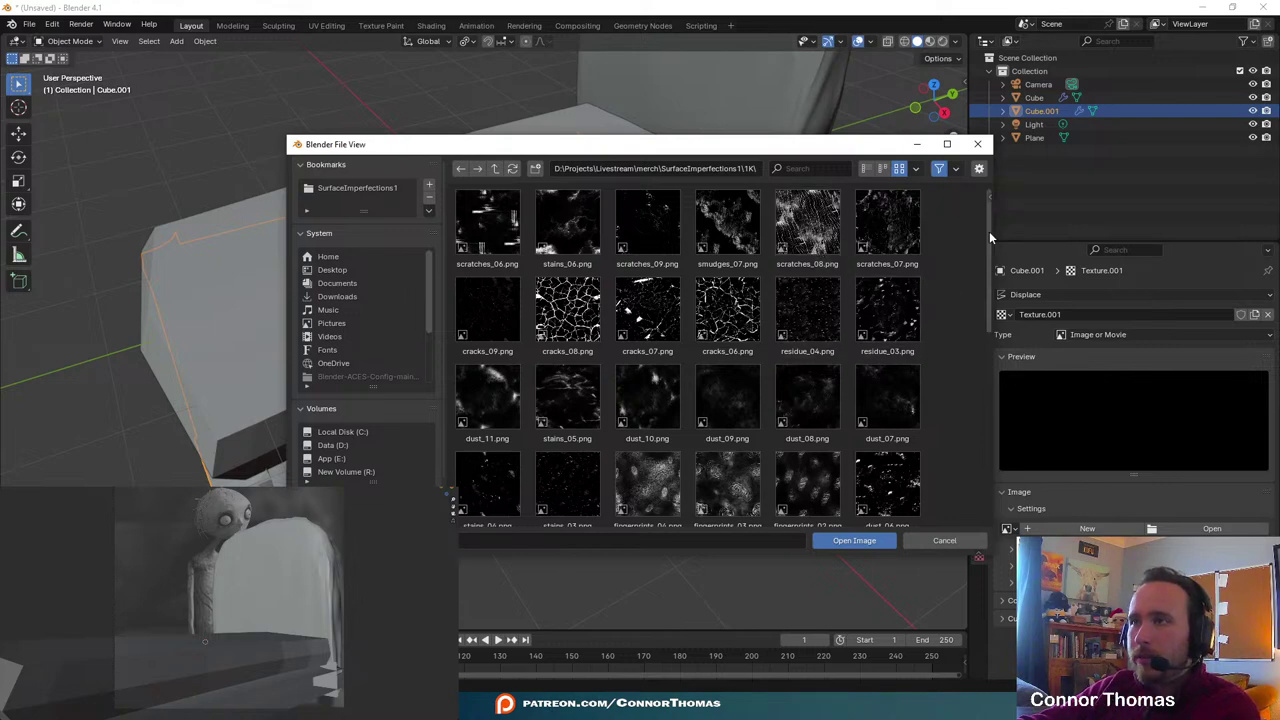
{"action": "left_click_drag", "start_coordinate": [990, 230], "coordinate": [986, 252]}
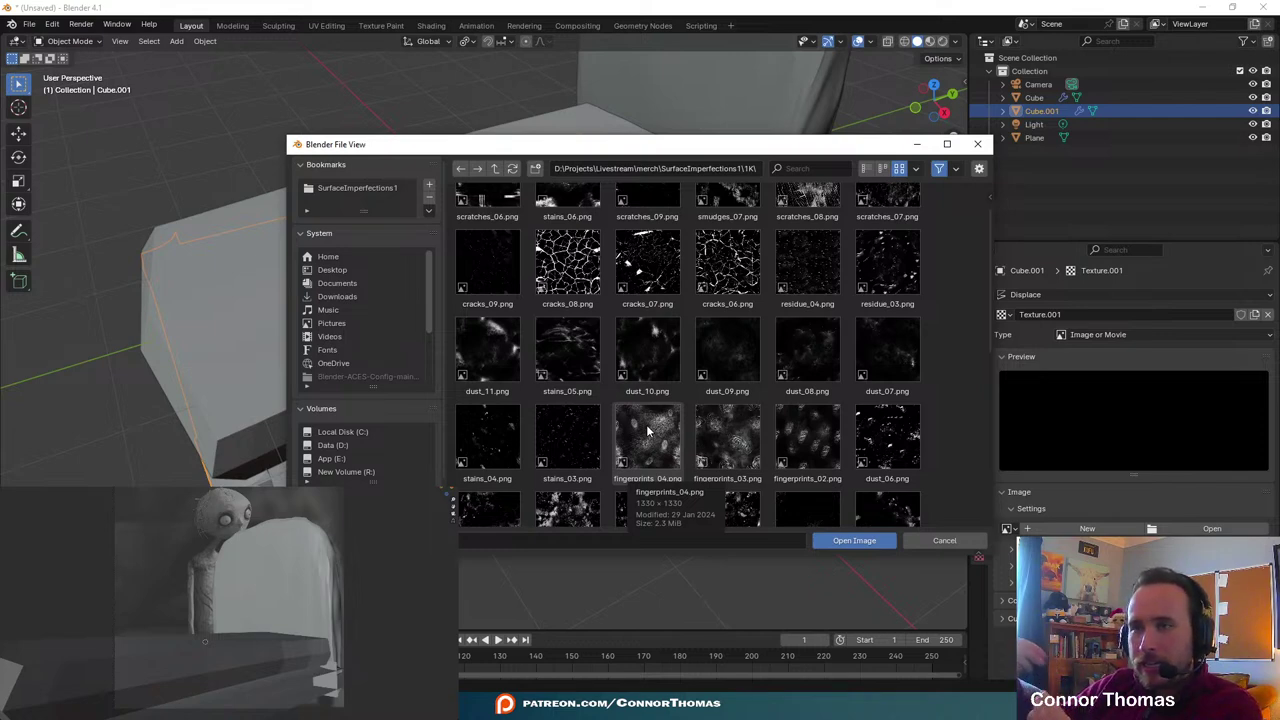
{"action": "scroll", "coordinate": [678, 416], "scroll_direction": "up", "scroll_amount": 1}
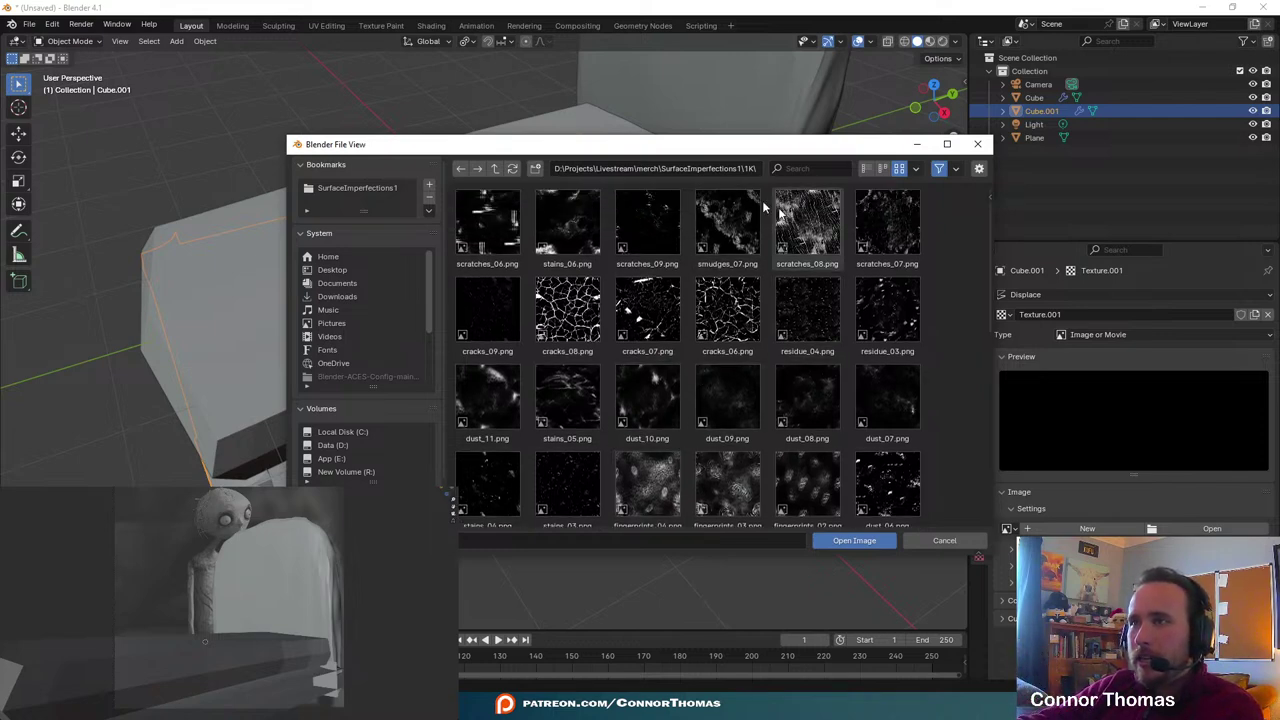
{"action": "left_click_drag", "start_coordinate": [584, 142], "coordinate": [805, 87]}
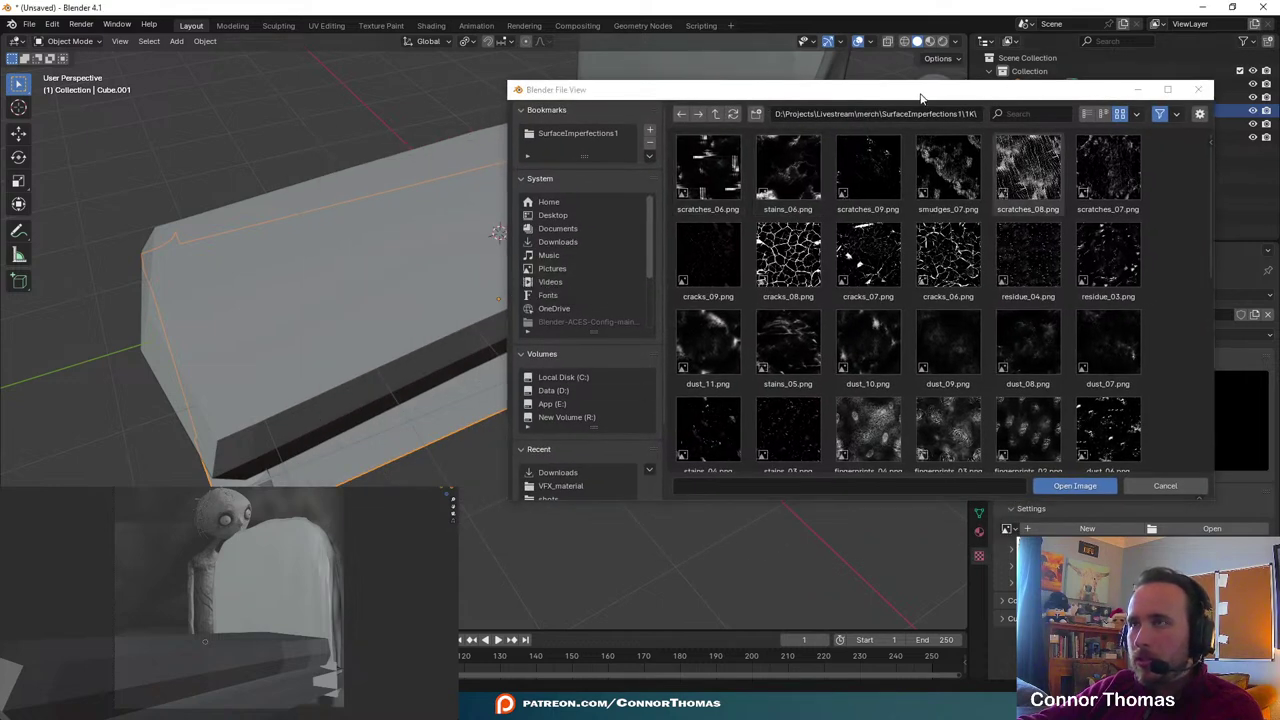
{"action": "left_click_drag", "start_coordinate": [920, 97], "coordinate": [693, 118]}
{"action": "scroll", "coordinate": [838, 385], "scroll_direction": "down", "scroll_amount": 2}
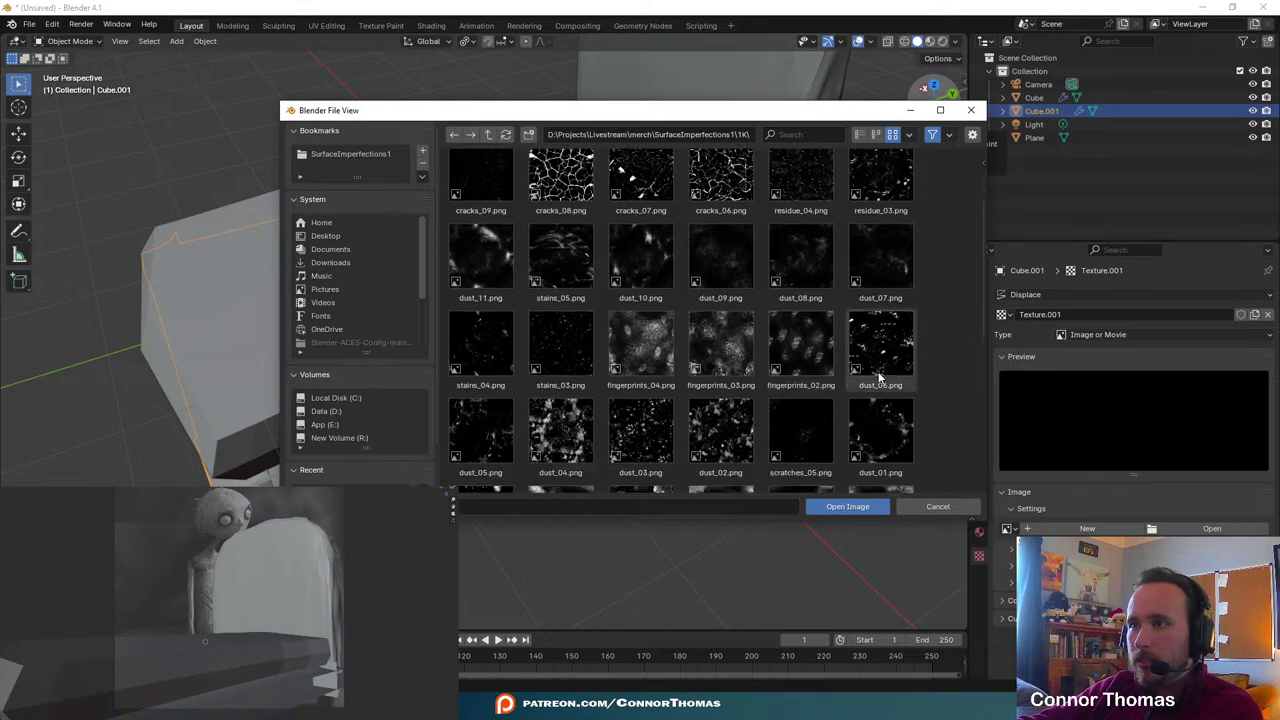
{"action": "scroll", "coordinate": [880, 378], "scroll_direction": "down", "scroll_amount": 1}
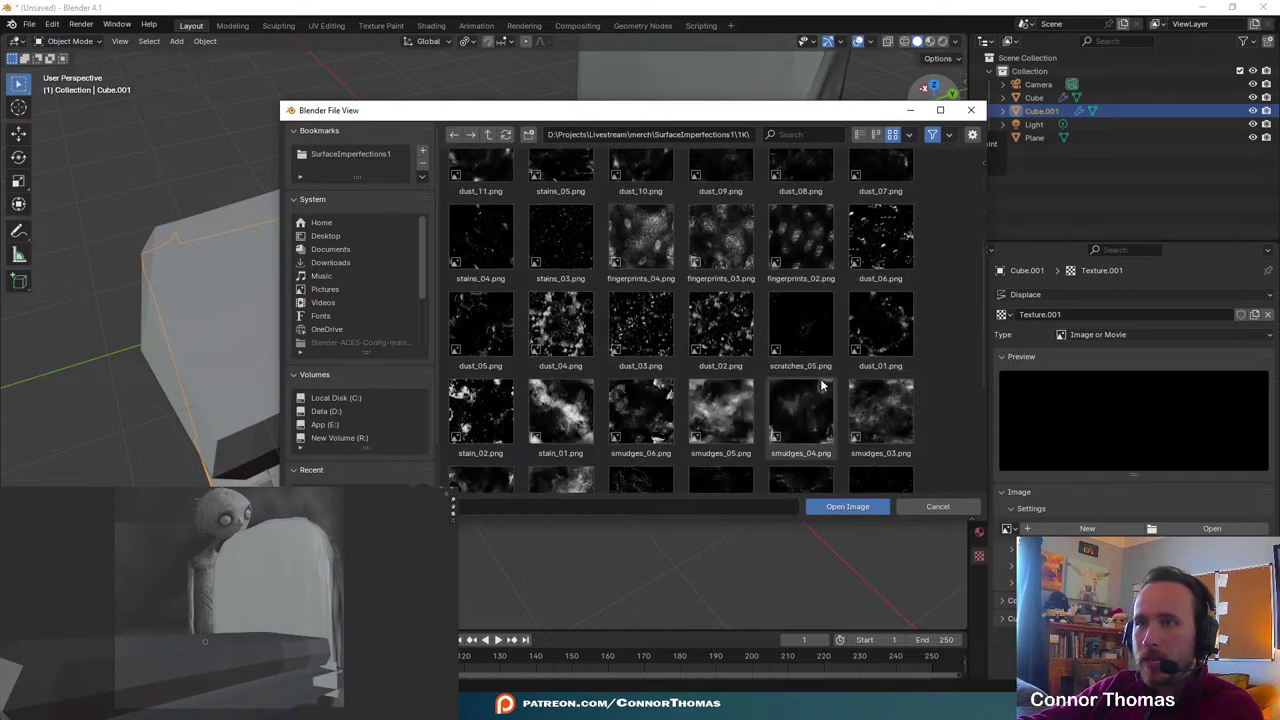
{"action": "scroll", "coordinate": [576, 366], "scroll_direction": "down", "scroll_amount": 1}
{"action": "left_click", "coordinate": [577, 311]}
{"action": "double_click", "coordinate": [577, 311]}
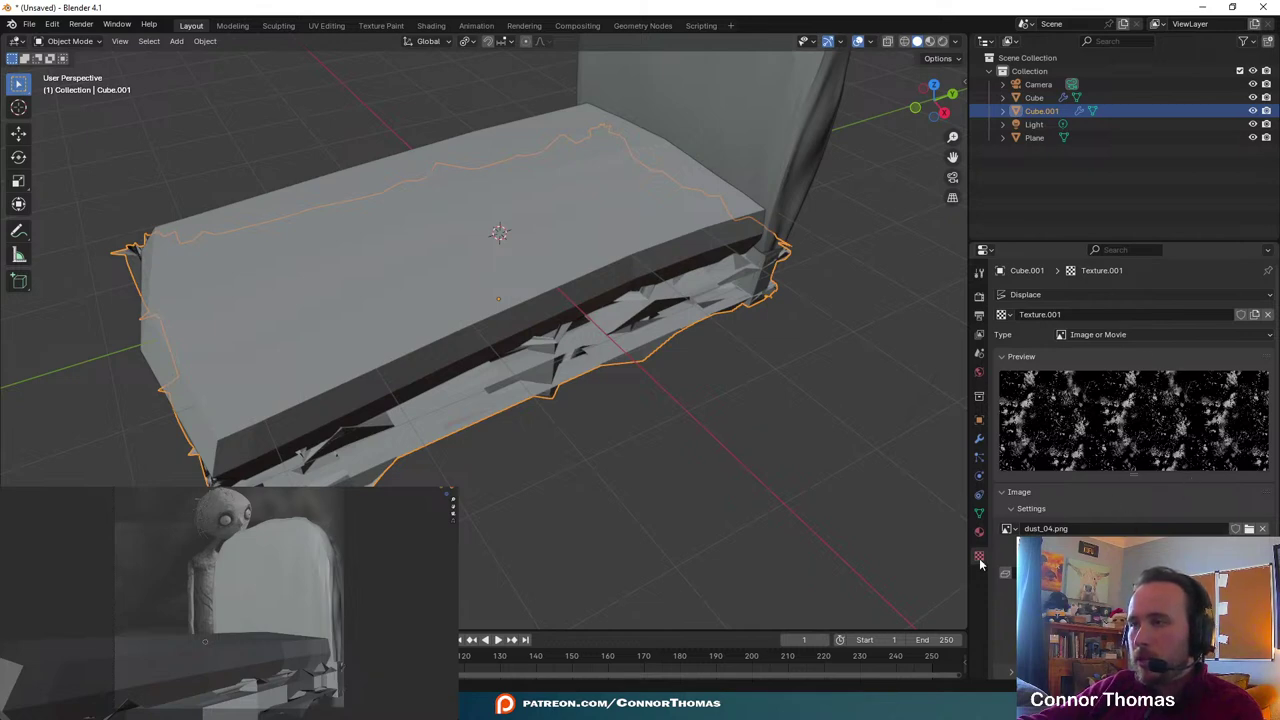
- Set the strength of the base block's Displace modifier to 0.01
{"action": "left_click", "coordinate": [979, 440]}
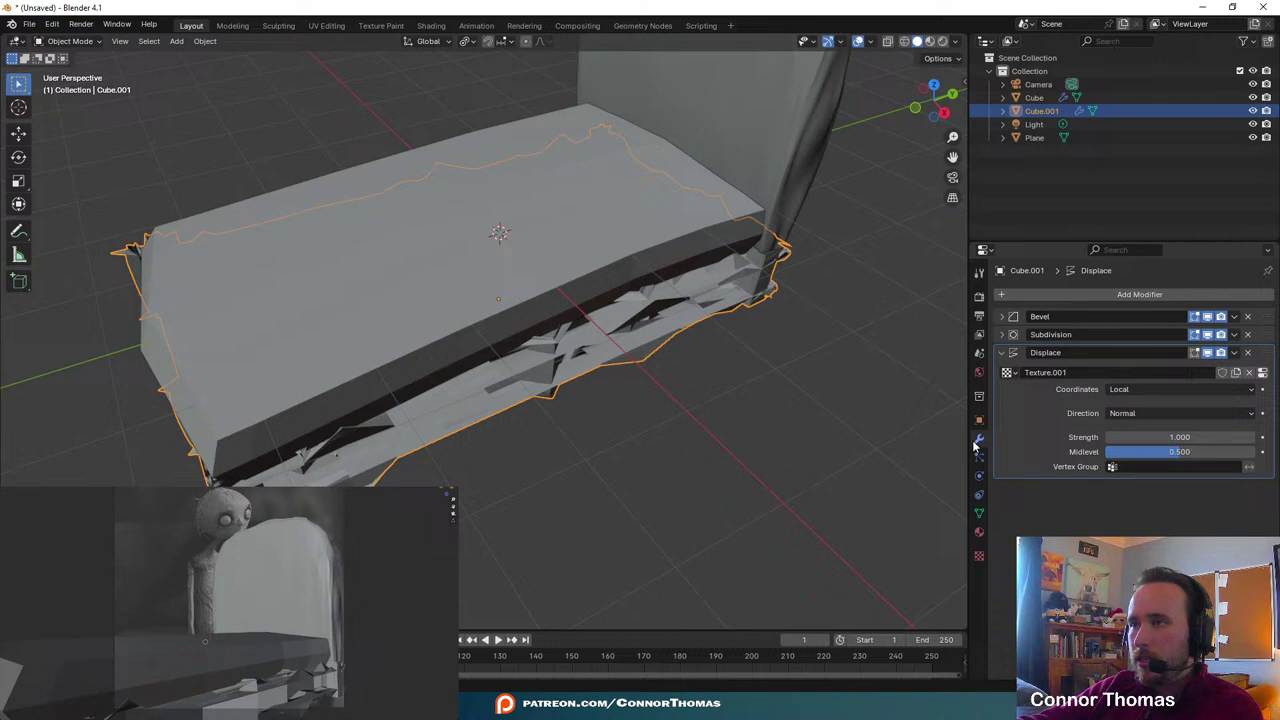
{"action": "left_click", "coordinate": [1196, 437]}
{"action": "type", "text": "0.01"}
{"action": "key", "text": "Return"}
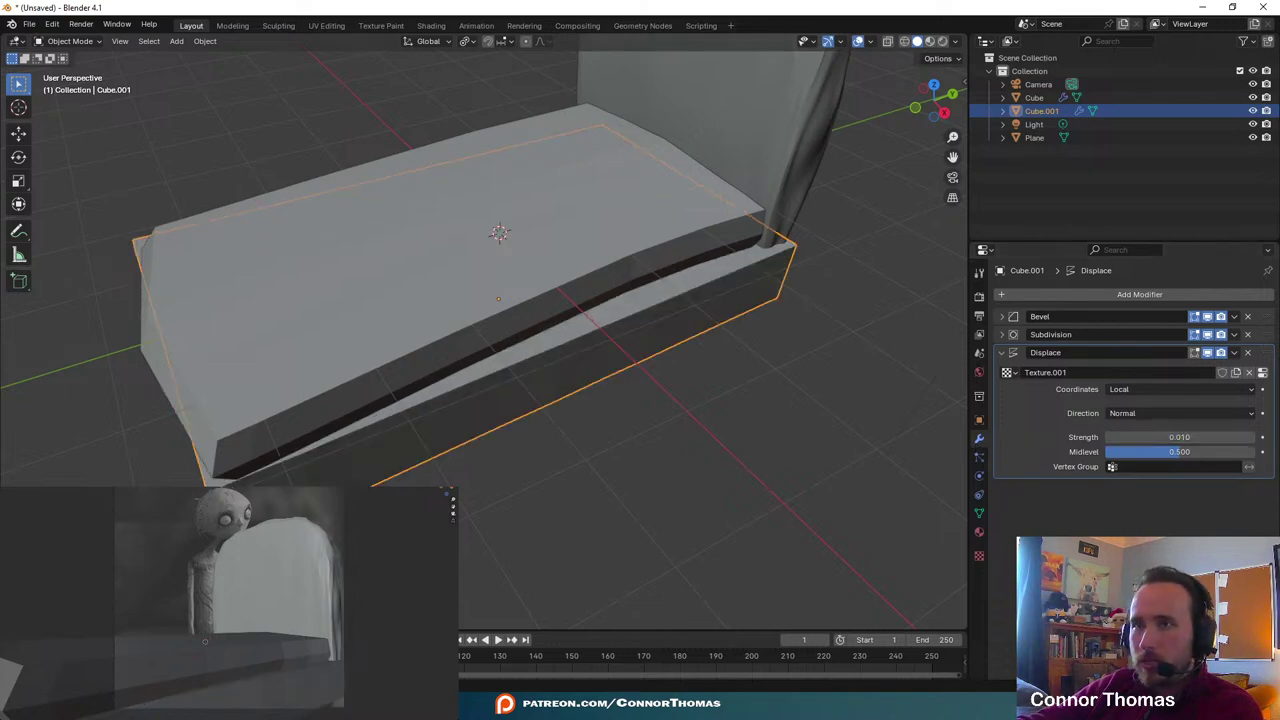
{"action": "middle_click_drag", "start_coordinate": [190, 440], "coordinate": [322, 375]}
{"action": "scroll", "coordinate": [366, 366], "scroll_direction": "up", "scroll_amount": 3}
{"action": "middle_click_drag", "start_coordinate": [434, 316], "coordinate": [482, 322], "text": "shift"}
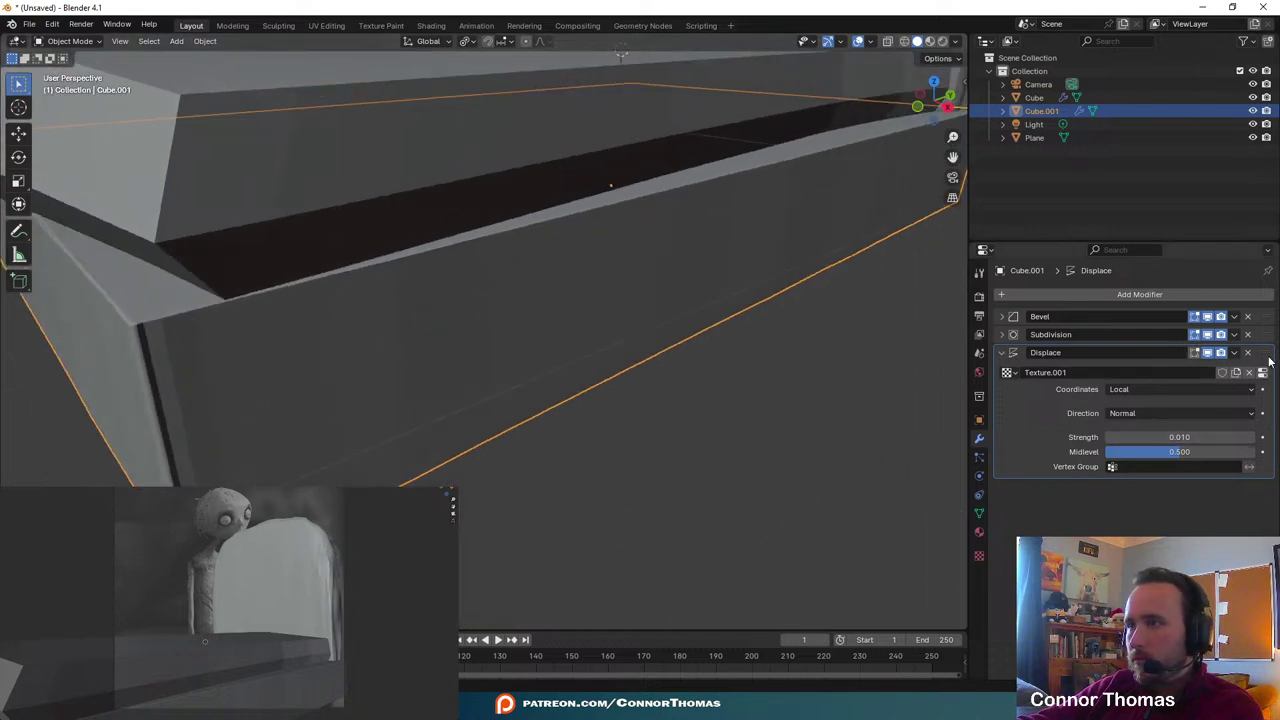
- Compare the base block's surface with the Displace modifier's viewport display off and on
{"action": "left_click", "coordinate": [1211, 353]}
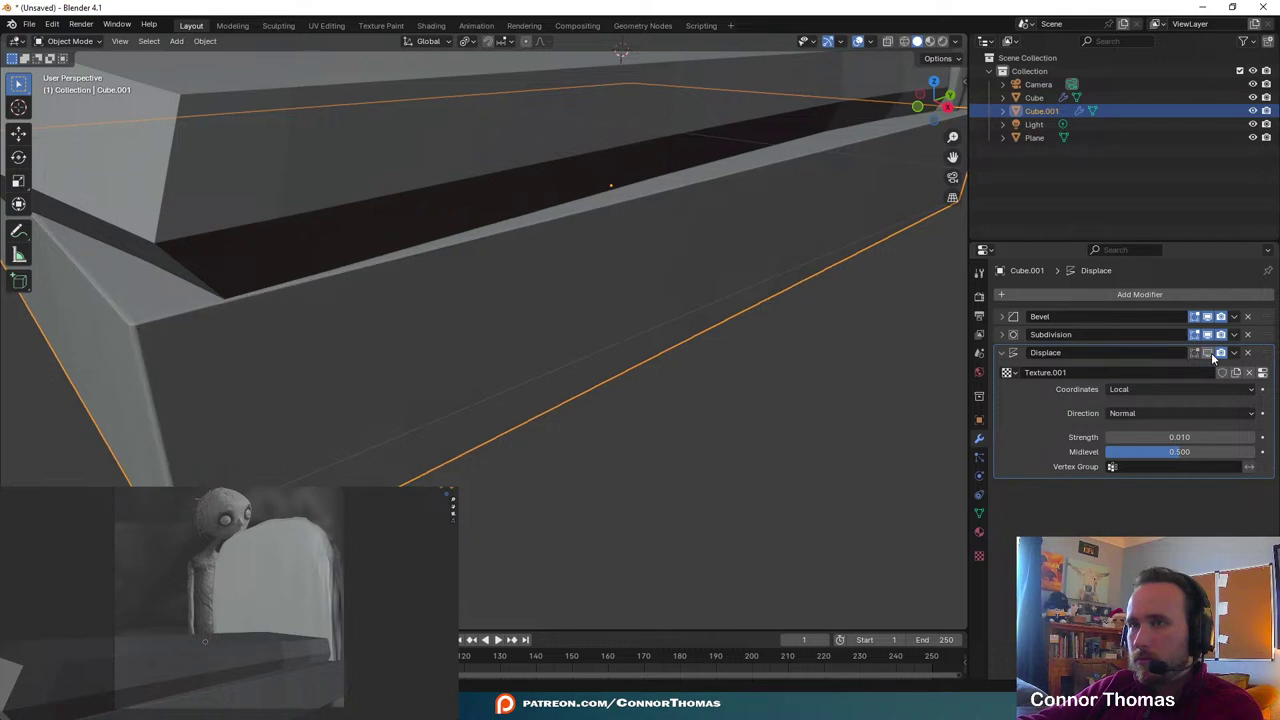
{"action": "left_click", "coordinate": [1211, 353]}
{"action": "left_click", "coordinate": [1211, 353]}
{"action": "left_click", "coordinate": [1211, 353]}
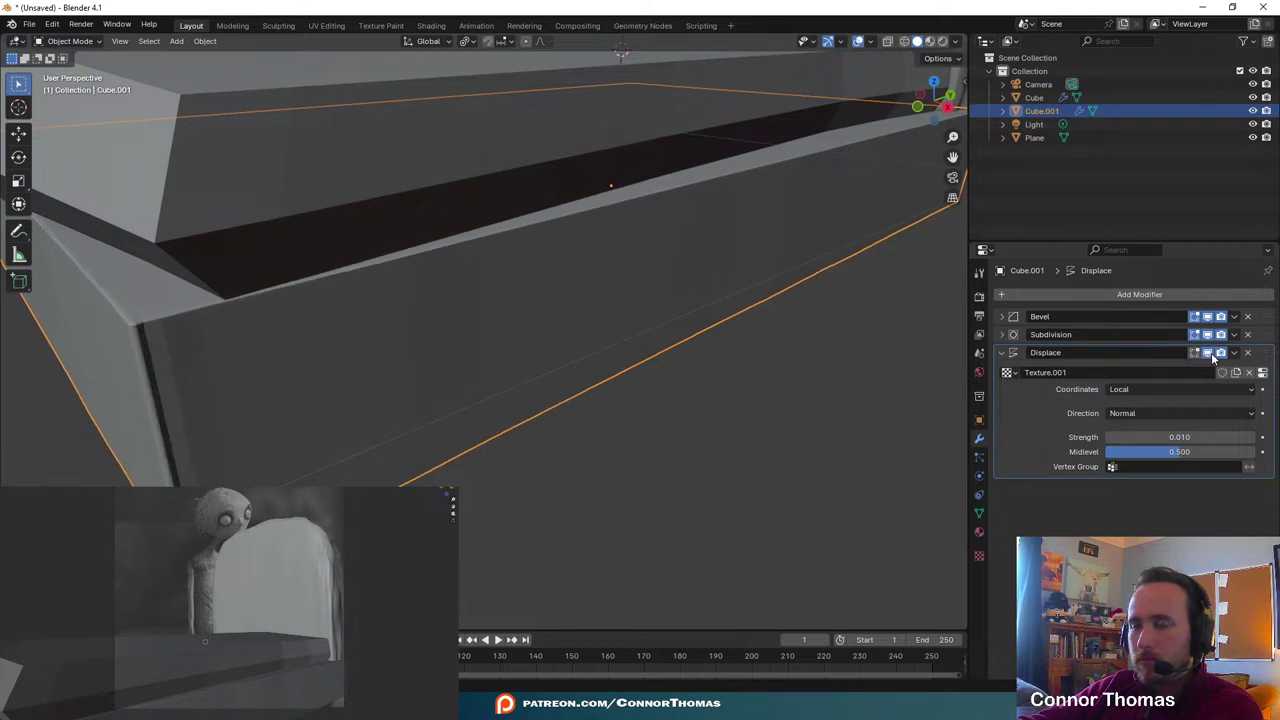
- Unwrap all faces of the base block with Cube Projection
{"action": "scroll", "coordinate": [443, 340], "scroll_direction": "down", "scroll_amount": 8}
{"action": "key", "text": "Tab"}
{"action": "middle_click_drag", "start_coordinate": [561, 318], "coordinate": [535, 312]}
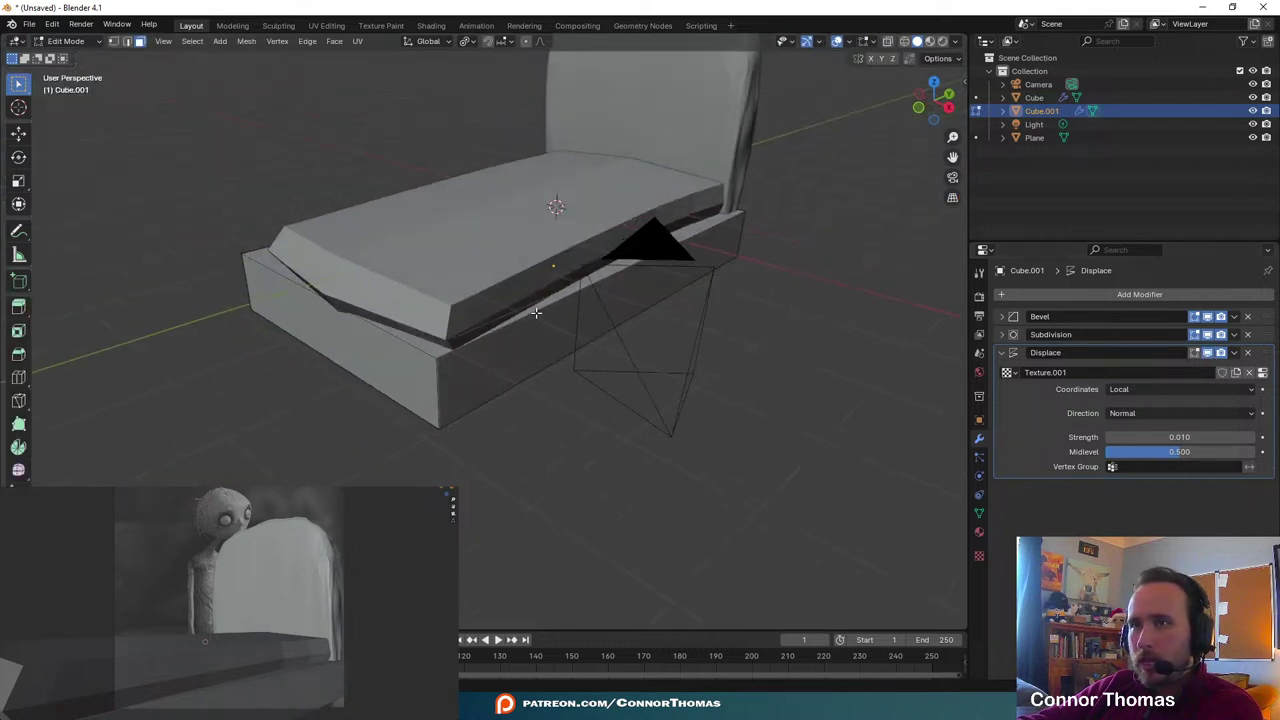
{"action": "key", "text": "a"}
{"action": "key", "text": "u"}
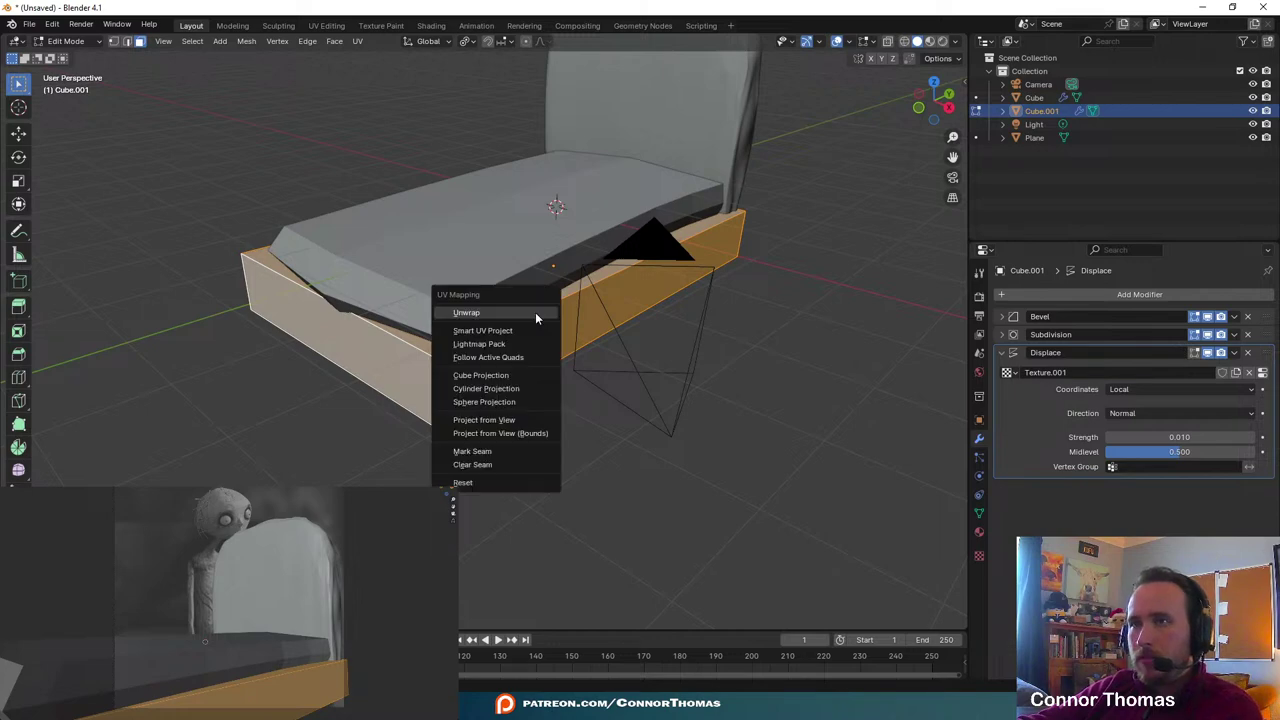
{"action": "left_click", "coordinate": [514, 375]}
{"action": "middle_click_drag", "start_coordinate": [509, 312], "coordinate": [534, 329]}
{"action": "key", "text": "Tab"}
- Change the strength of the base block's Displace modifier to -0.05
{"action": "scroll", "coordinate": [578, 385], "scroll_direction": "up", "scroll_amount": 4}
{"action": "middle_click_drag", "start_coordinate": [578, 387], "coordinate": [650, 345]}
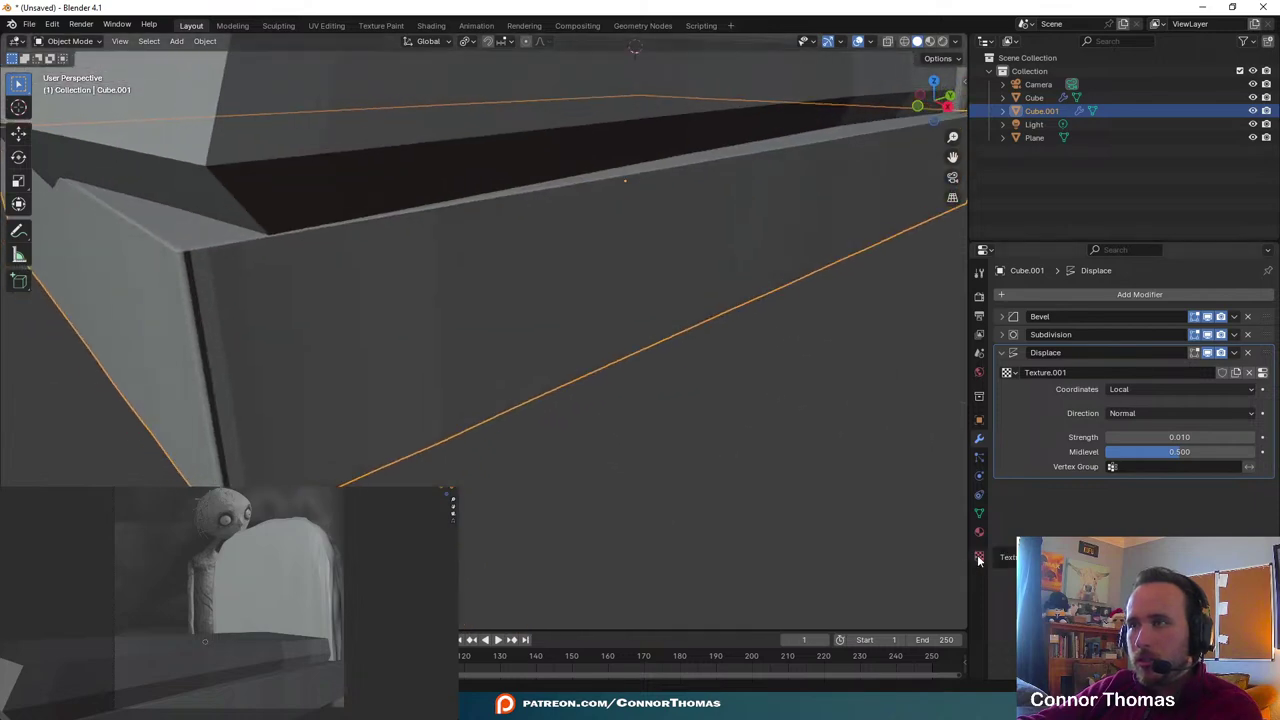
{"action": "mouse_move", "coordinate": [1180, 439]}
{"action": "left_mouse_down"}
{"action": "mouse_move", "coordinate": [1206, 439]}
{"action": "mouse_move", "coordinate": [1140, 437]}
{"action": "mouse_move", "coordinate": [1170, 437]}
{"action": "left_mouse_up"}
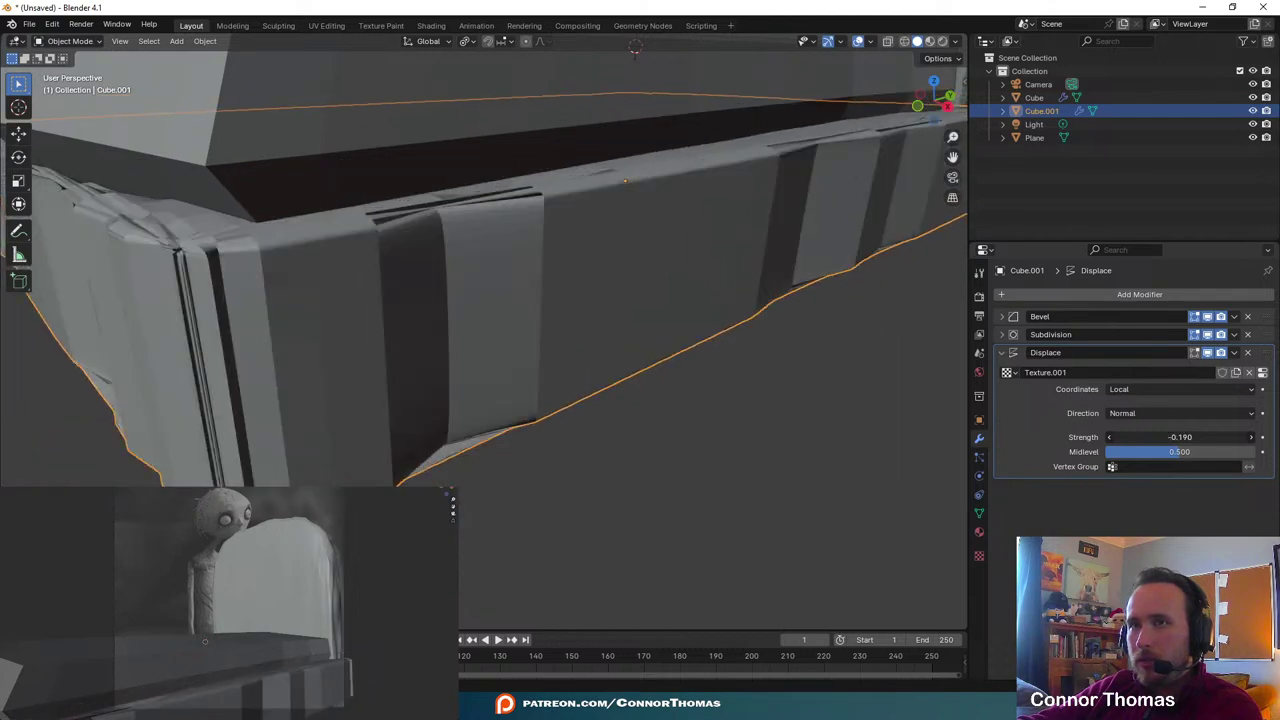
{"action": "left_click", "coordinate": [1180, 437]}
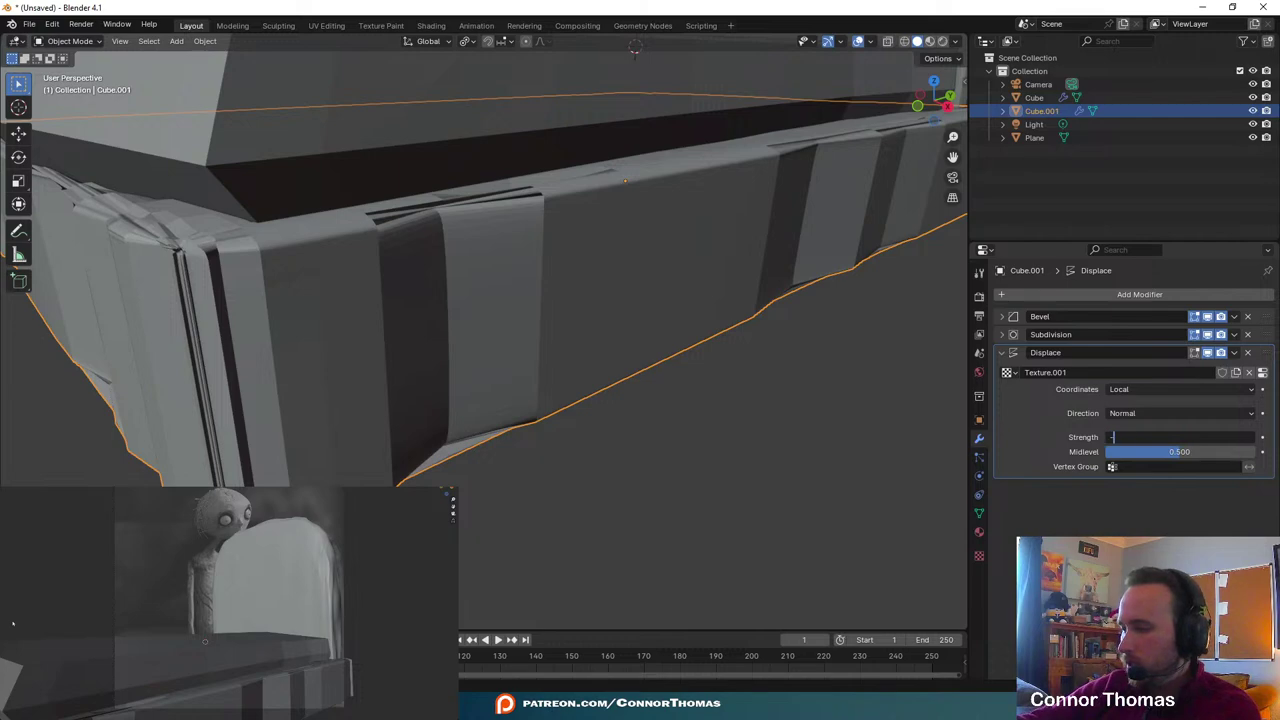
{"action": "type", "text": "5"}
{"action": "key", "text": "Return"}
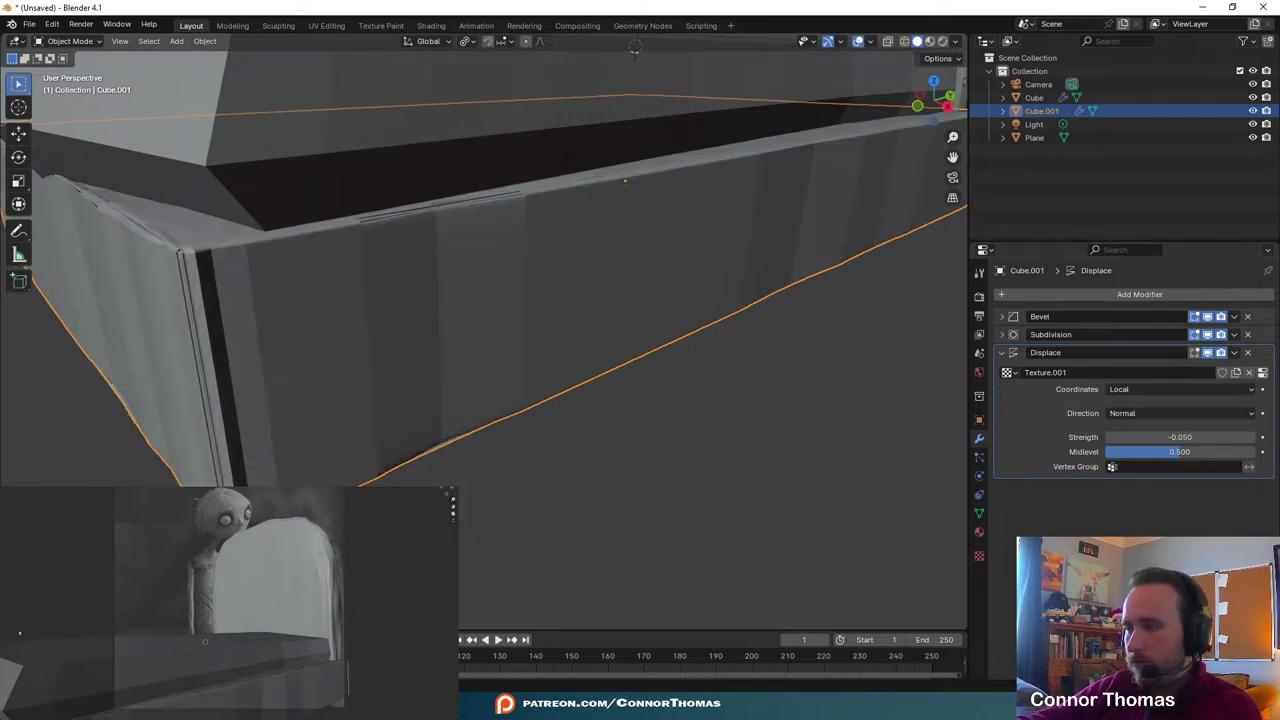
- Apply smooth shading to the base block
{"action": "middle_click_drag", "start_coordinate": [638, 380], "coordinate": [622, 378]}
{"action": "scroll", "coordinate": [618, 376], "scroll_direction": "down", "scroll_amount": 4}
{"action": "right_click", "coordinate": [532, 361]}
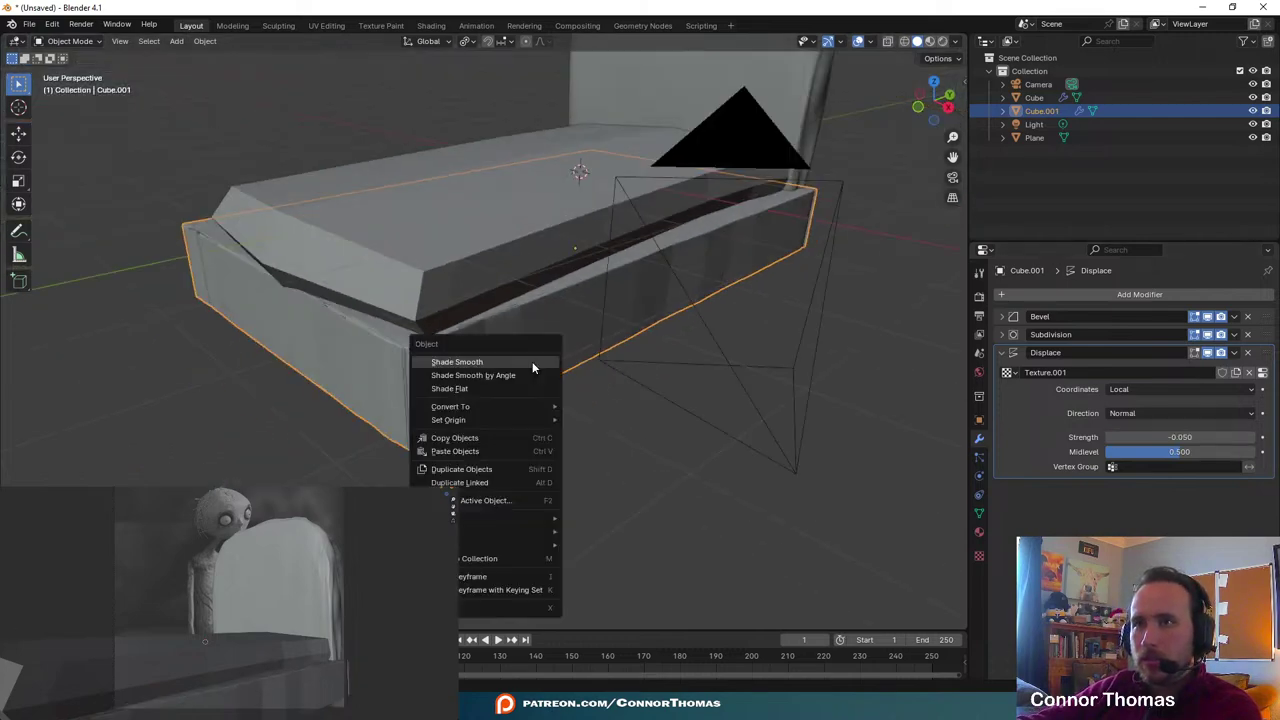
{"action": "left_click", "coordinate": [532, 361]}
{"action": "middle_click_drag", "start_coordinate": [590, 326], "coordinate": [689, 331]}
{"action": "key", "text": "alt+a"}
- Shade the cushion slab on top of the base block smooth and add a Multiresolution modifier to it
{"action": "scroll", "coordinate": [546, 291], "scroll_direction": "up", "scroll_amount": 5}
{"action": "scroll", "coordinate": [605, 318], "scroll_direction": "down", "scroll_amount": 5}
{"action": "scroll", "coordinate": [669, 320], "scroll_direction": "up", "scroll_amount": 3}
{"action": "middle_click_drag", "start_coordinate": [632, 260], "coordinate": [935, 284]}
{"action": "scroll", "coordinate": [638, 236], "scroll_direction": "down", "scroll_amount": 2}
{"action": "left_click", "coordinate": [642, 234]}
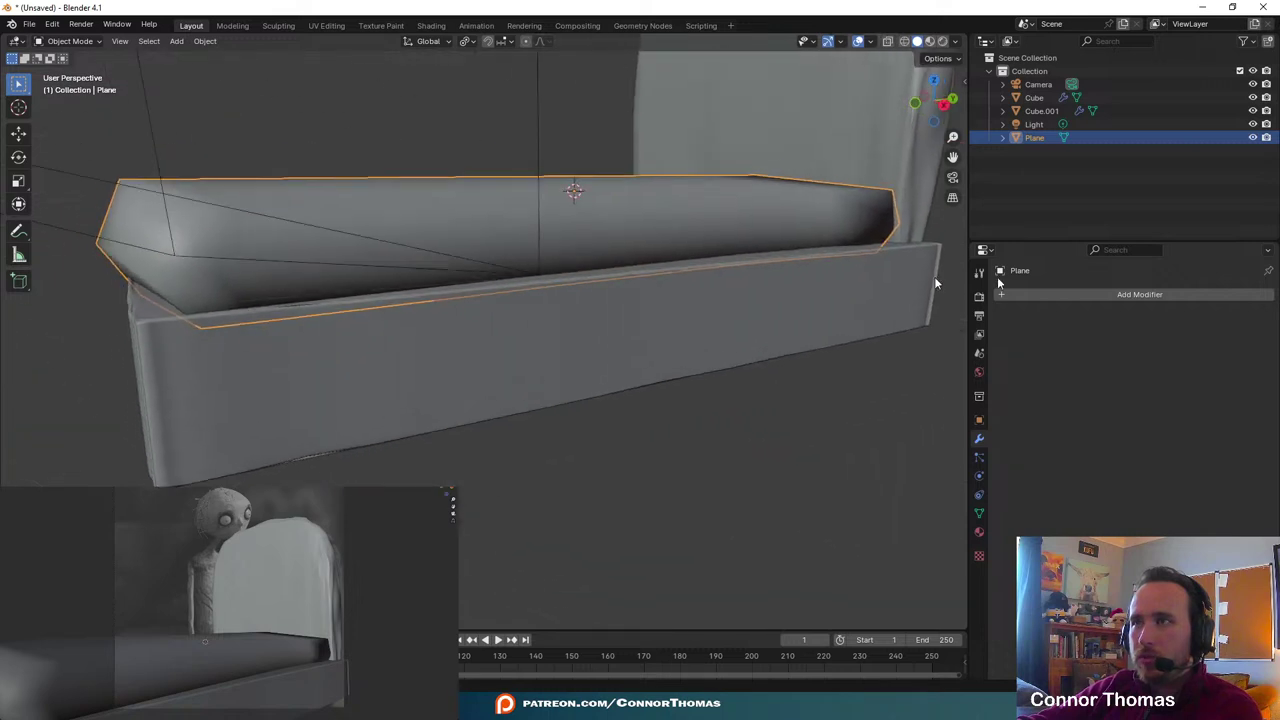
{"action": "left_click", "coordinate": [1080, 296]}
{"action": "type", "text": "s"}
{"action": "key", "text": "BackSpace"}
{"action": "type", "text": "mult"}
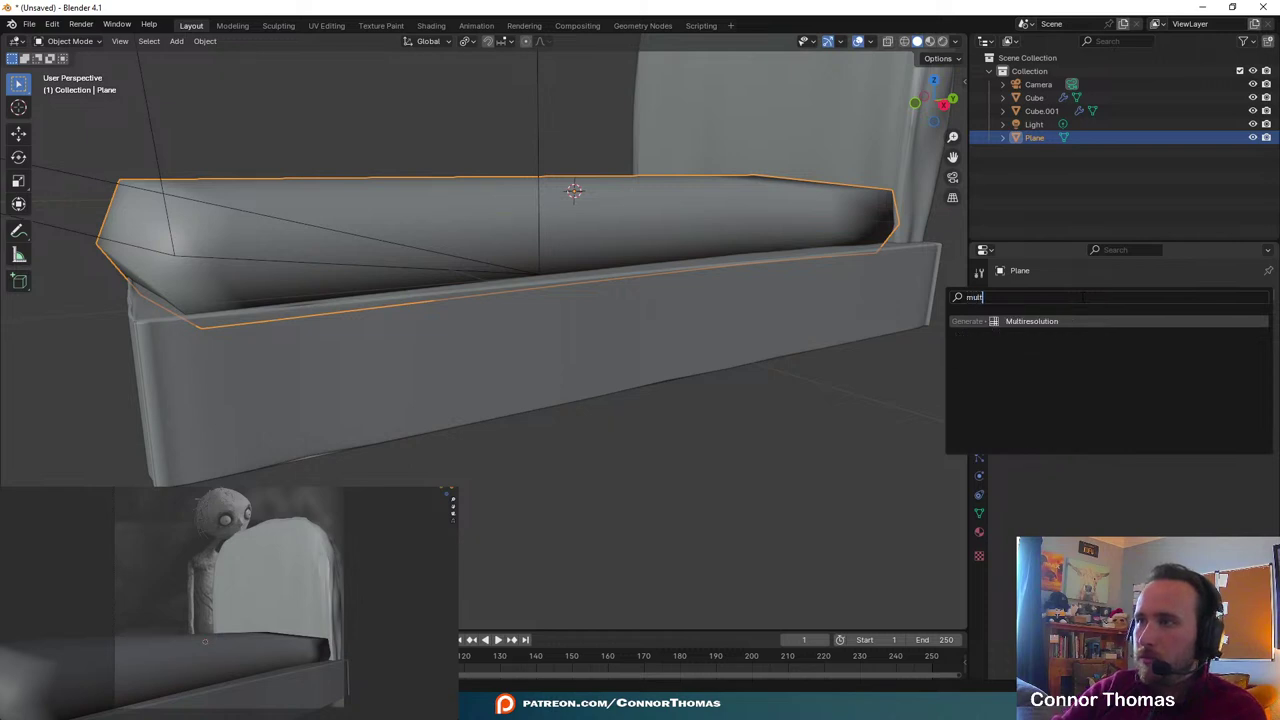
{"action": "key", "text": "Return"}
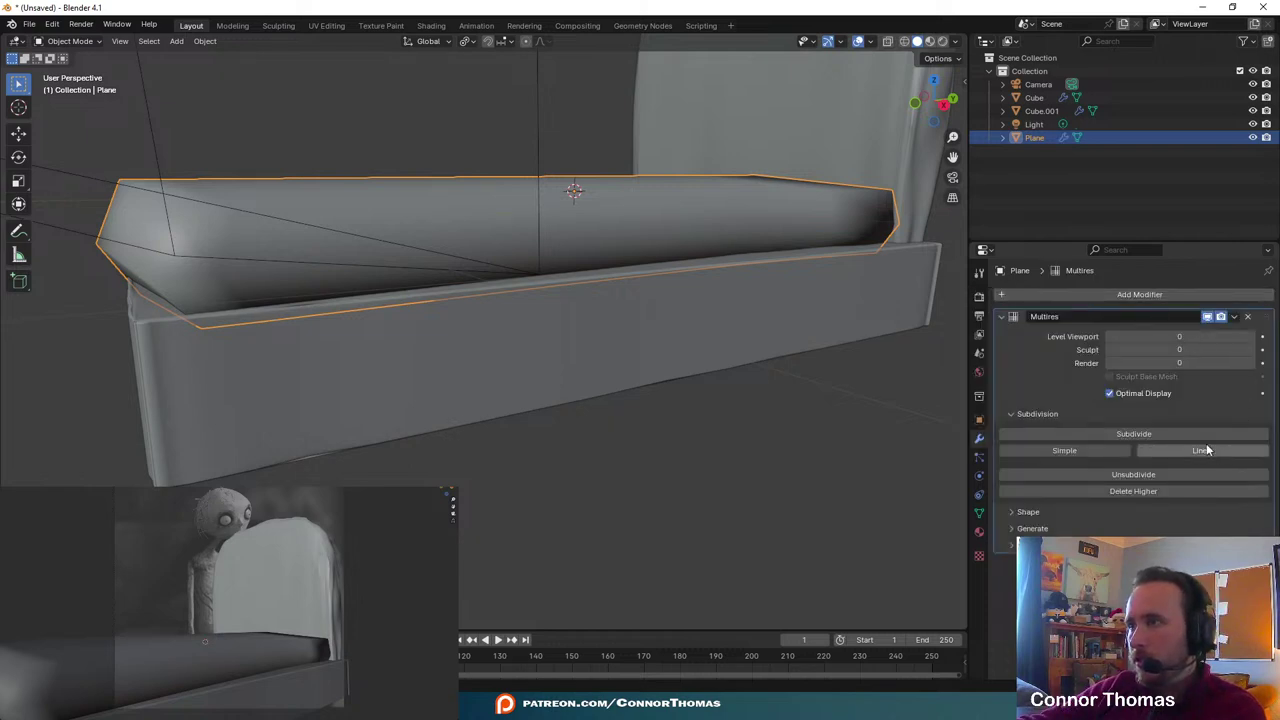
- Subdivide the cushion three times in its Multiresolution modifier
{"action": "left_click", "coordinate": [1178, 434]}
{"action": "left_click", "coordinate": [1178, 434]}
{"action": "left_click", "coordinate": [1177, 436]}
{"action": "middle_click_drag", "start_coordinate": [718, 215], "coordinate": [777, 249]}
{"action": "key", "text": "alt+a"}
- Scale up the rounded cushion so it covers more of the base block
{"action": "left_click", "coordinate": [766, 249]}
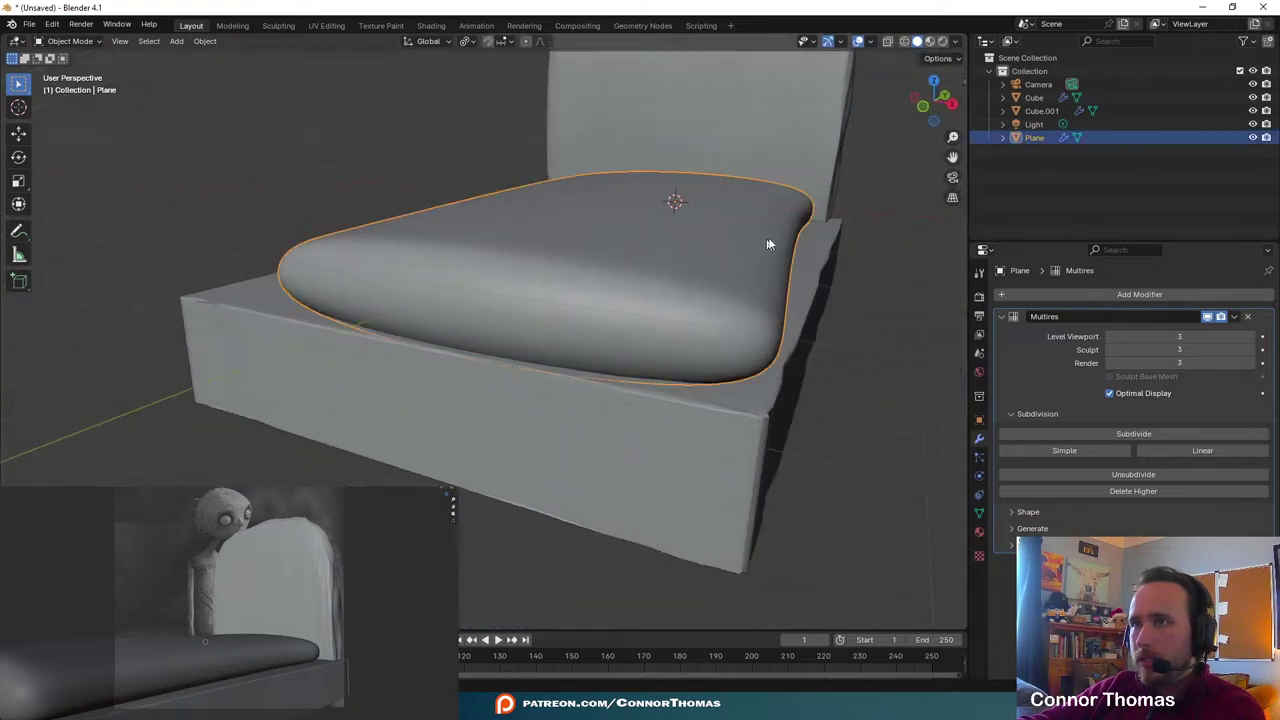
{"action": "key", "text": "s"}
{"action": "left_click", "coordinate": [832, 225]}
{"action": "middle_click_drag", "start_coordinate": [857, 247], "coordinate": [757, 246]}
{"action": "key", "text": "alt+a"}
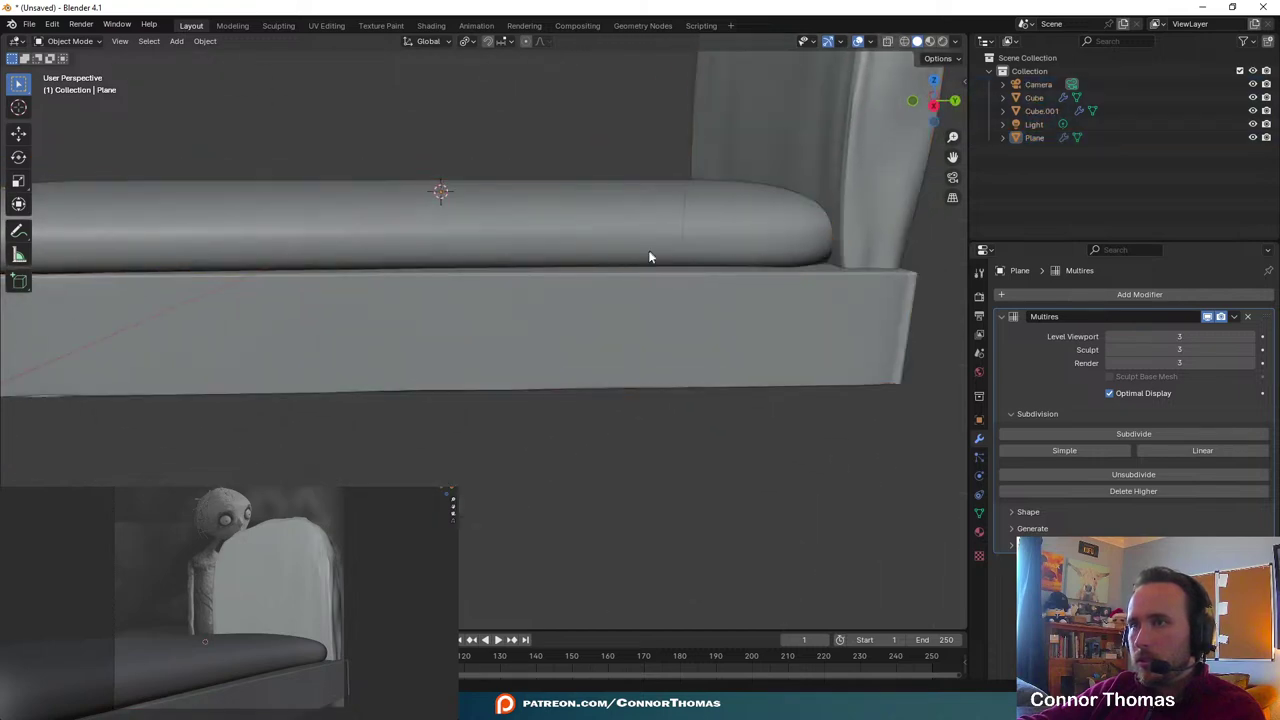
- Rotate the cushion and move it to line up with the base block and meet the upright board
{"action": "middle_click_drag", "start_coordinate": [650, 255], "coordinate": [591, 336]}
{"action": "left_click", "coordinate": [591, 336]}
{"action": "key", "text": "r"}
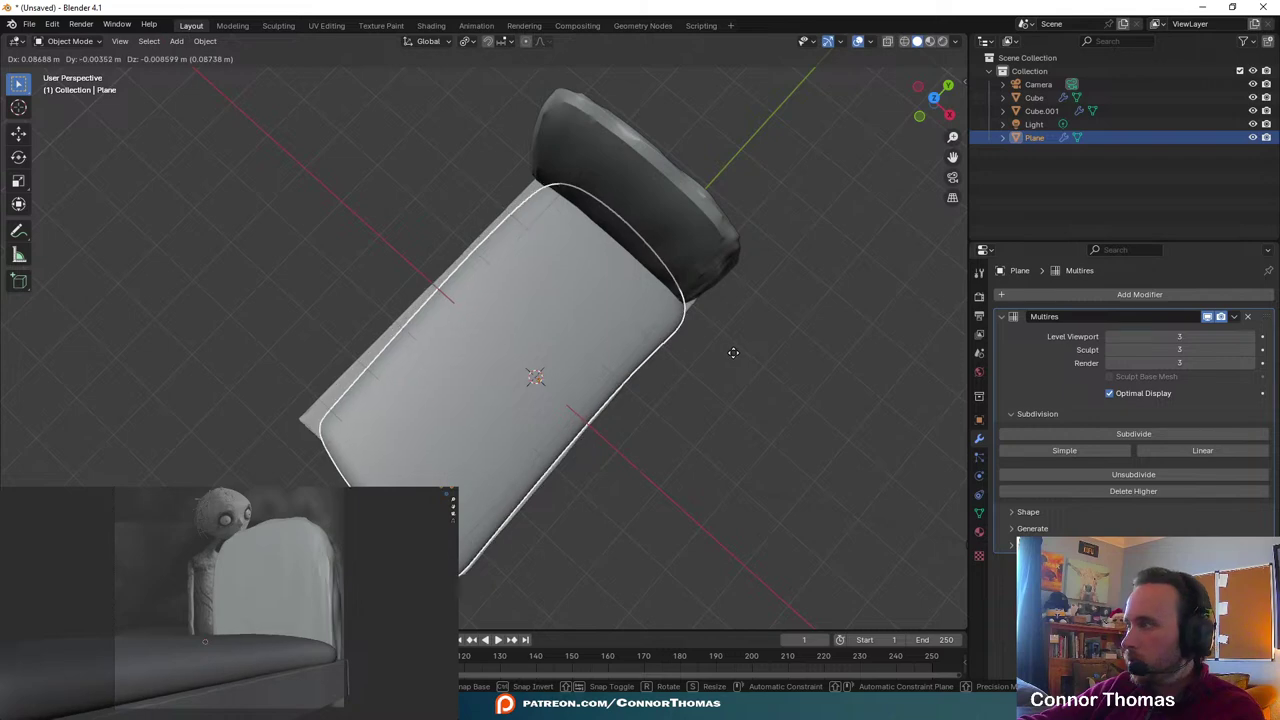
{"action": "left_click", "coordinate": [734, 358]}
{"action": "left_click", "coordinate": [728, 345]}
{"action": "middle_click_drag", "start_coordinate": [700, 343], "coordinate": [636, 213]}
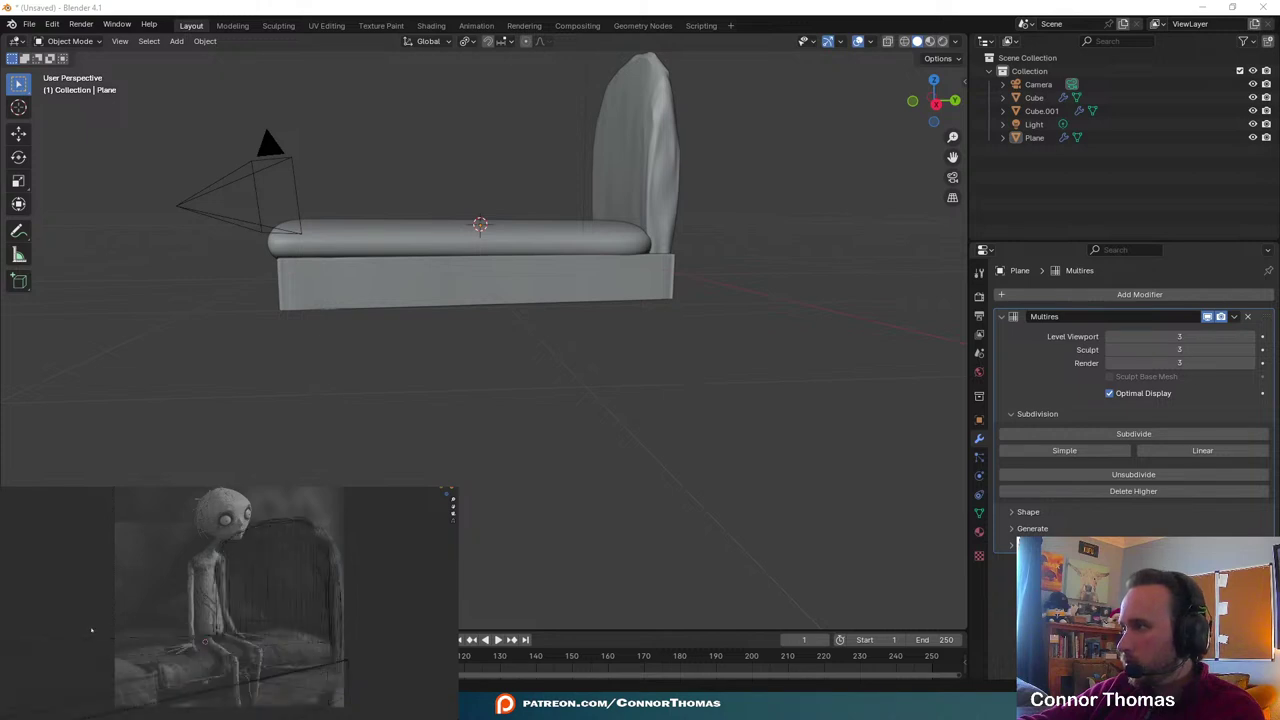
- Scale the cushion down along Z to make it slightly thinner
{"action": "left_click", "coordinate": [587, 240]}
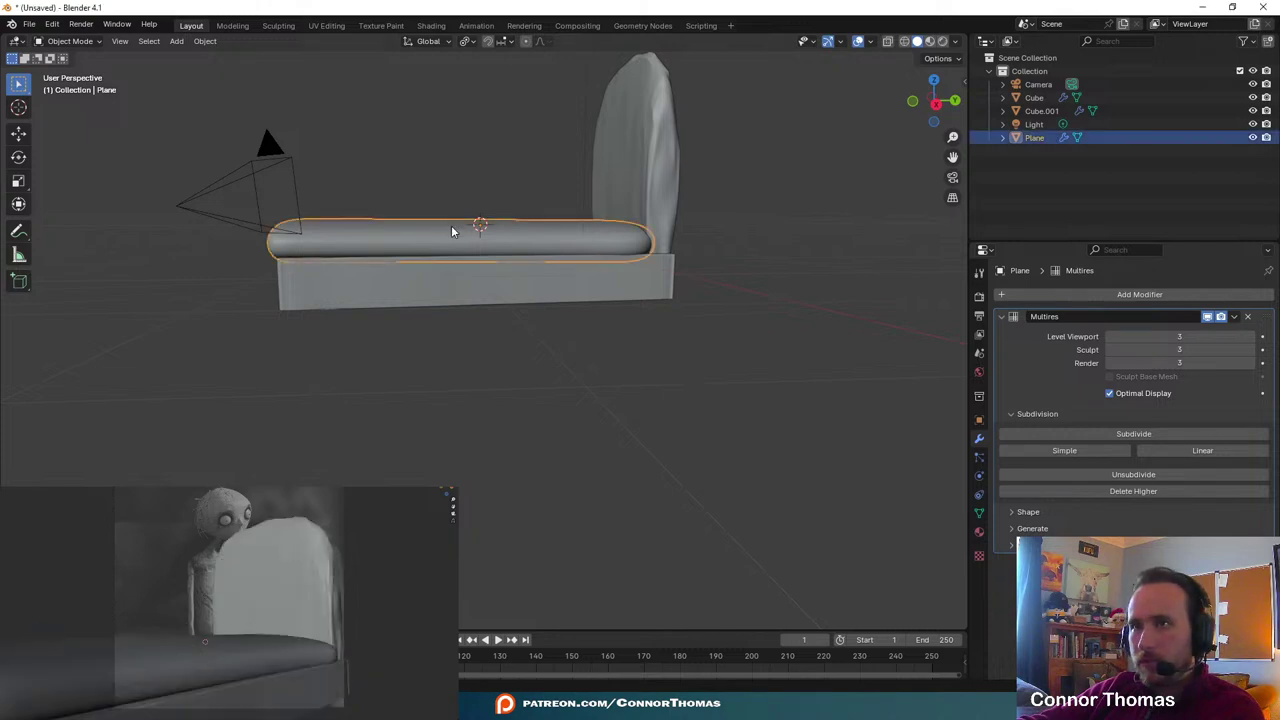
{"action": "middle_click_drag", "start_coordinate": [587, 240], "coordinate": [717, 234]}
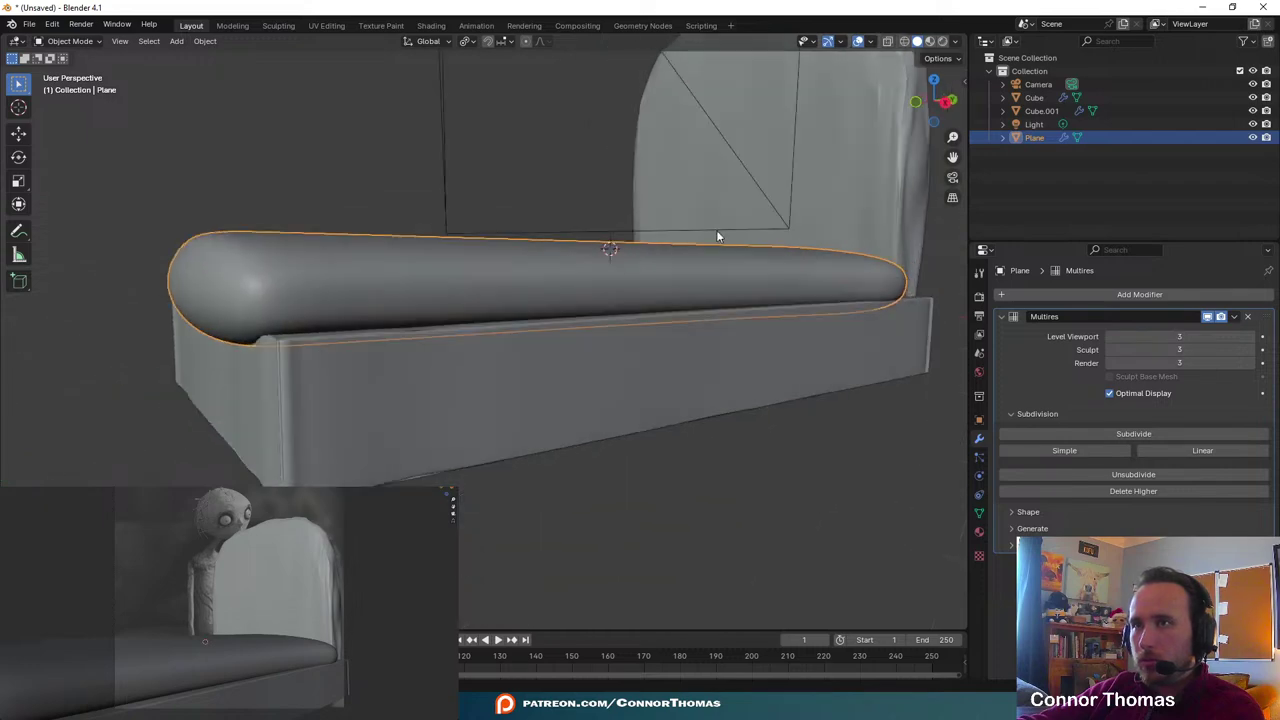
{"action": "key", "text": "s"}
{"action": "key", "text": "z"}
{"action": "left_click", "coordinate": [697, 232]}
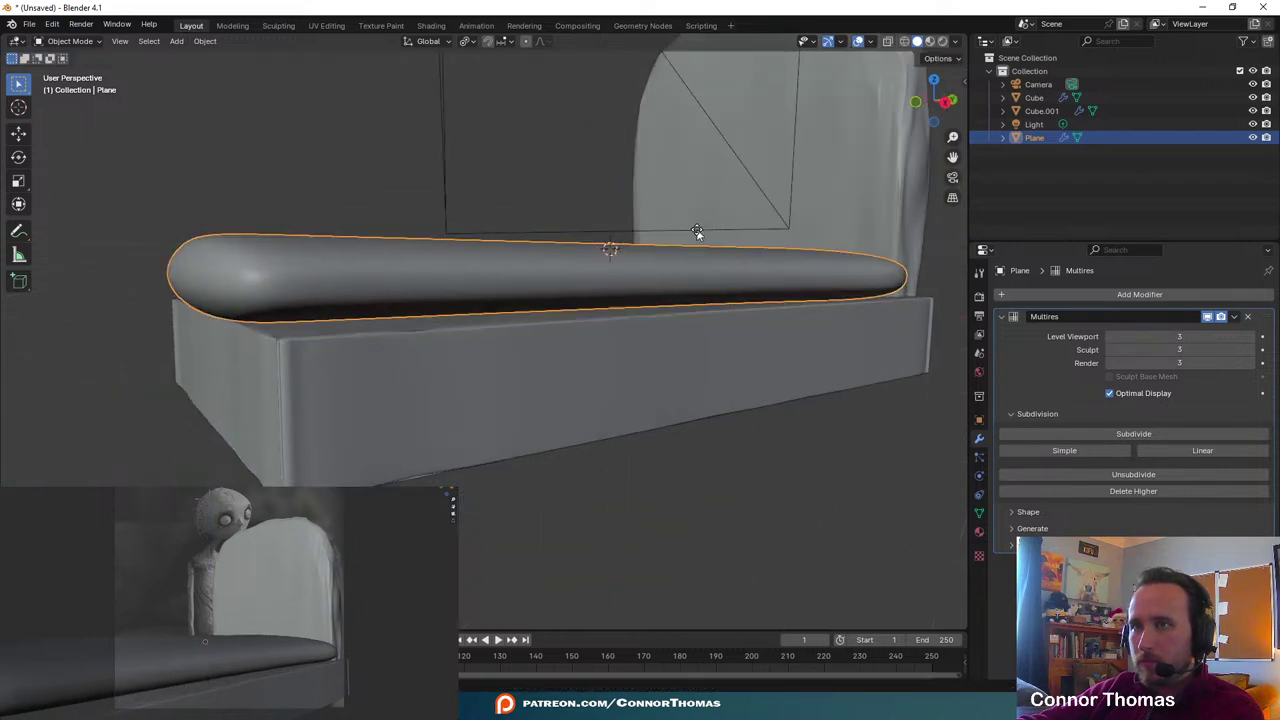
- Lower the cushion along Z so it rests on the base block
{"action": "key", "text": "g"}
{"action": "key", "text": "z"}
{"action": "left_click", "coordinate": [697, 244]}
{"action": "key", "text": "a"}
{"action": "key", "text": "alt+a"}
{"action": "middle_click_drag", "start_coordinate": [683, 260], "coordinate": [586, 251]}
{"action": "key", "text": "a"}
{"action": "key", "text": "alt+a"}
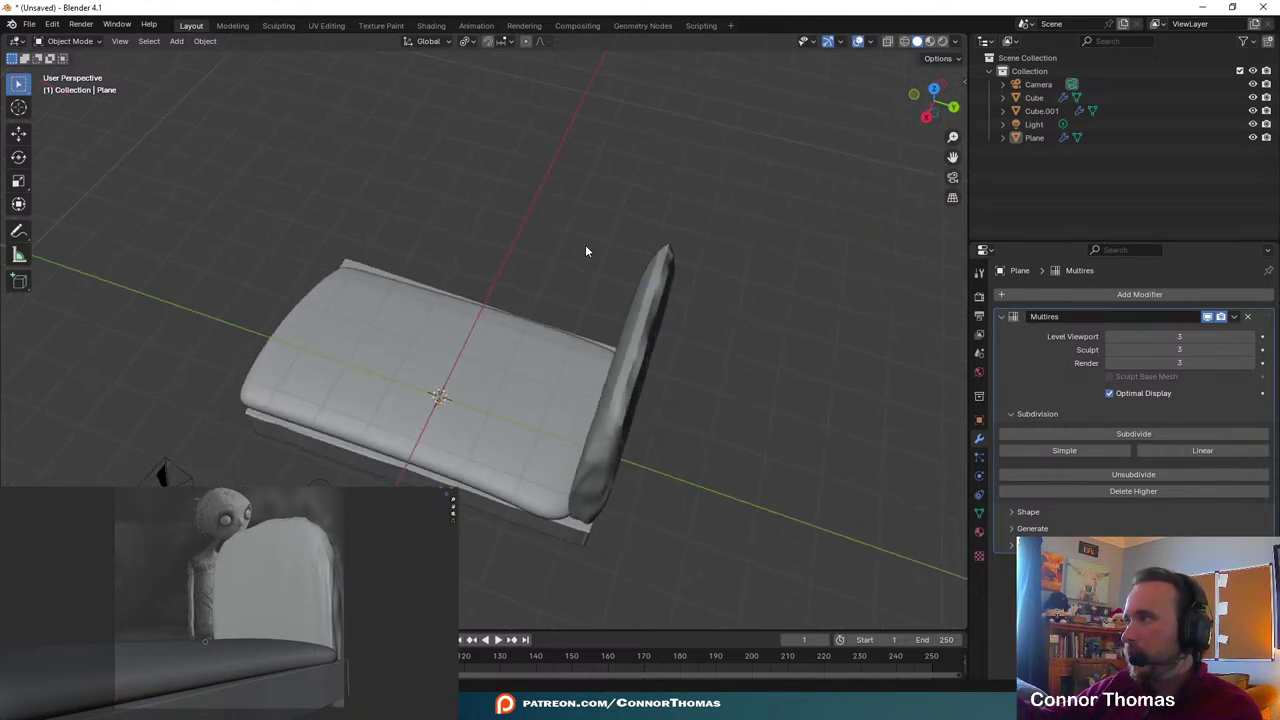
- Add a mesh plane and move it to the long side of the base block opposite the camera
{"action": "key", "text": "shift+a"}
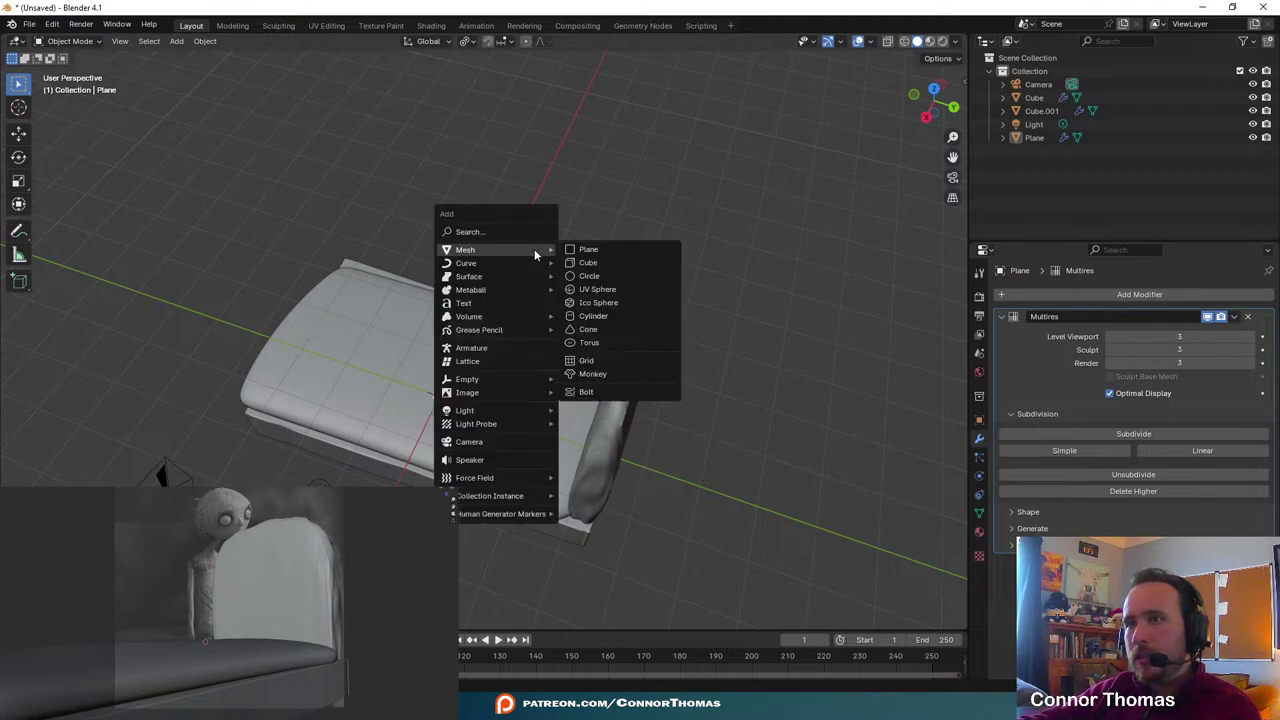
{"action": "left_click", "coordinate": [589, 252]}
{"action": "key", "text": "g"}
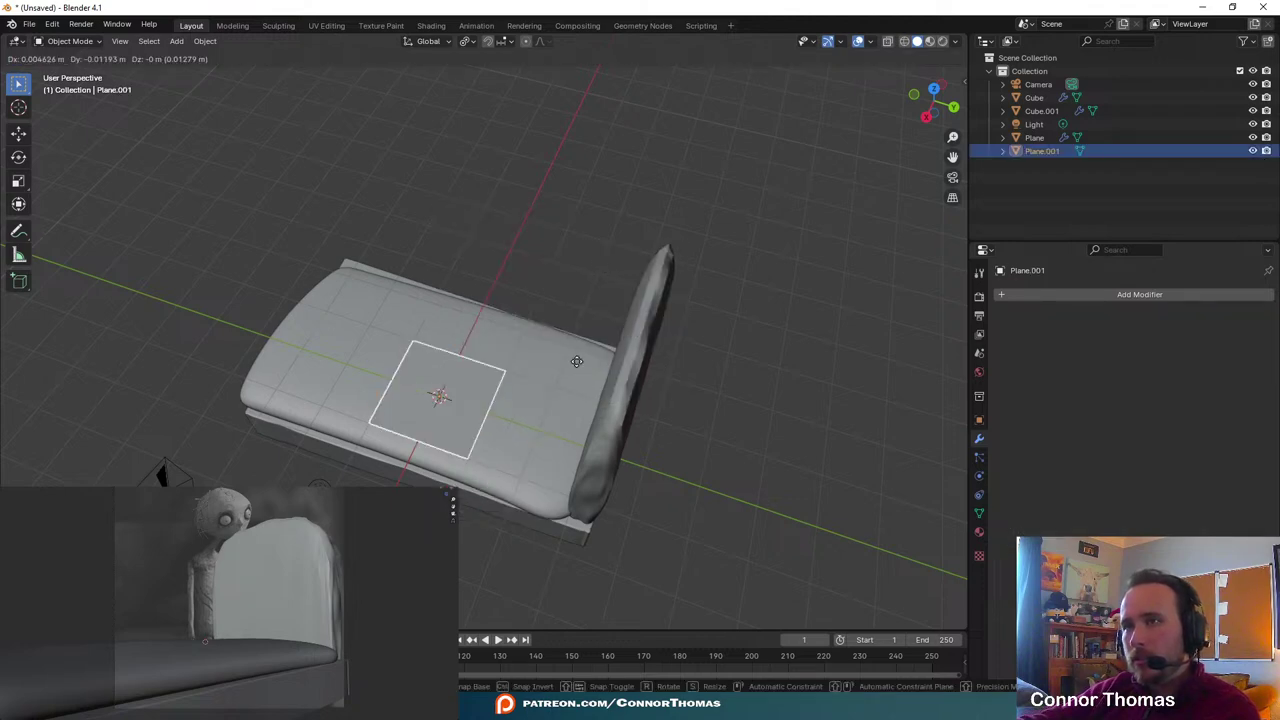
{"action": "left_click", "coordinate": [603, 263]}
- Rotate the new plane 90 degrees about the Y axis so it stands upright
{"action": "key", "text": "r"}
{"action": "key", "text": "z"}
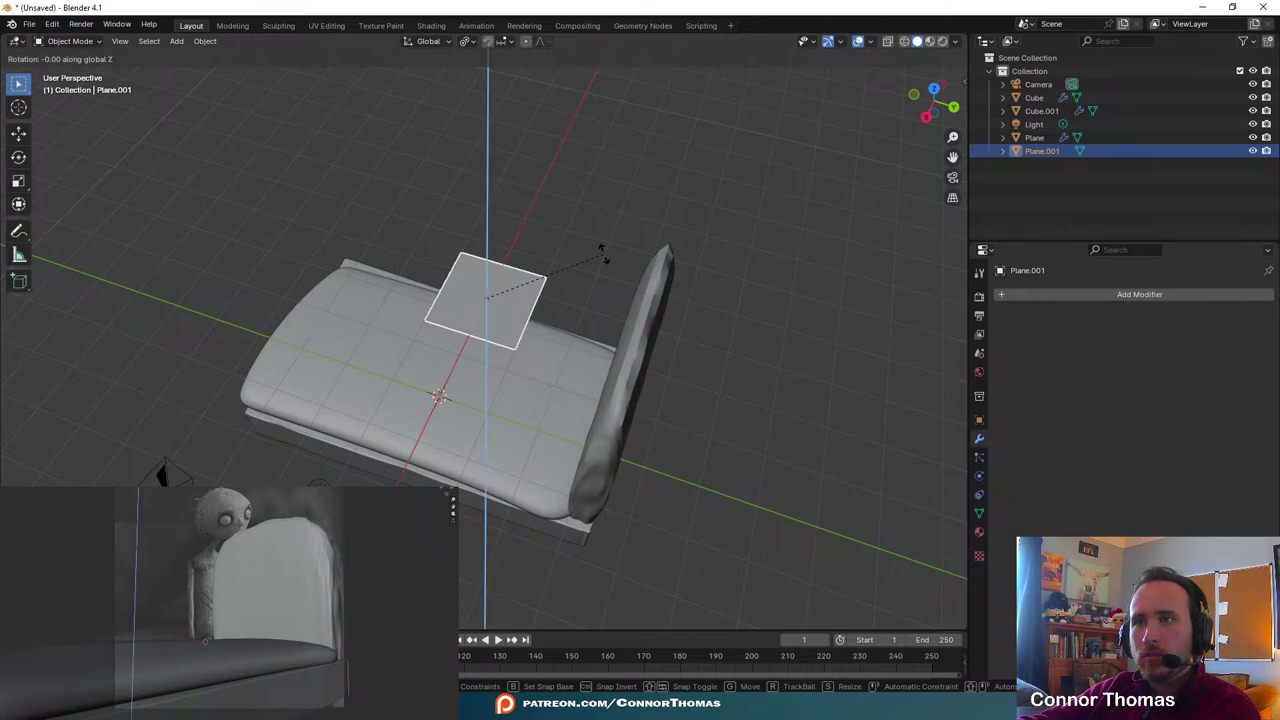
{"action": "type", "text": "x"}
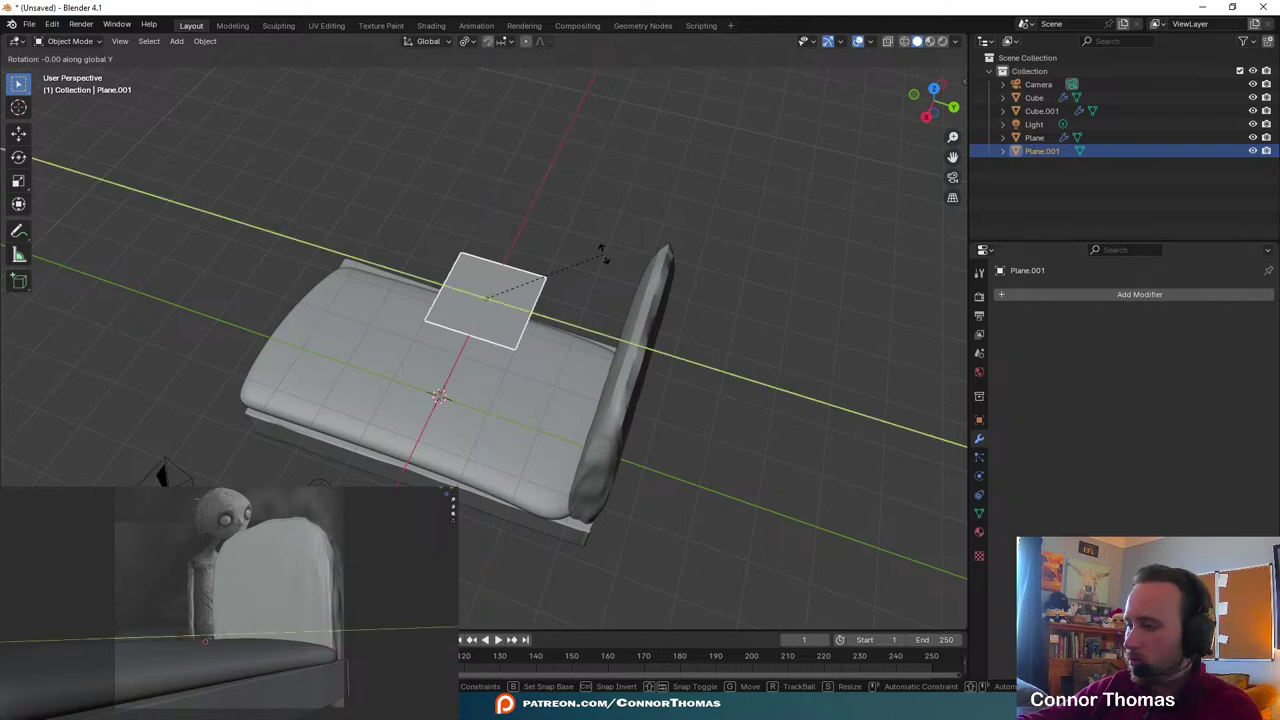
{"action": "type", "text": "90"}
{"action": "key", "text": "Return"}
- Scale up the upright plane and adjust its height along Z so it rises above the cushion
{"action": "middle_click_drag", "start_coordinate": [588, 266], "coordinate": [573, 207]}
{"action": "key", "text": "s"}
{"action": "left_click", "coordinate": [725, 190]}
{"action": "key", "text": "g"}
{"action": "key", "text": "z"}
{"action": "left_click", "coordinate": [574, 231]}
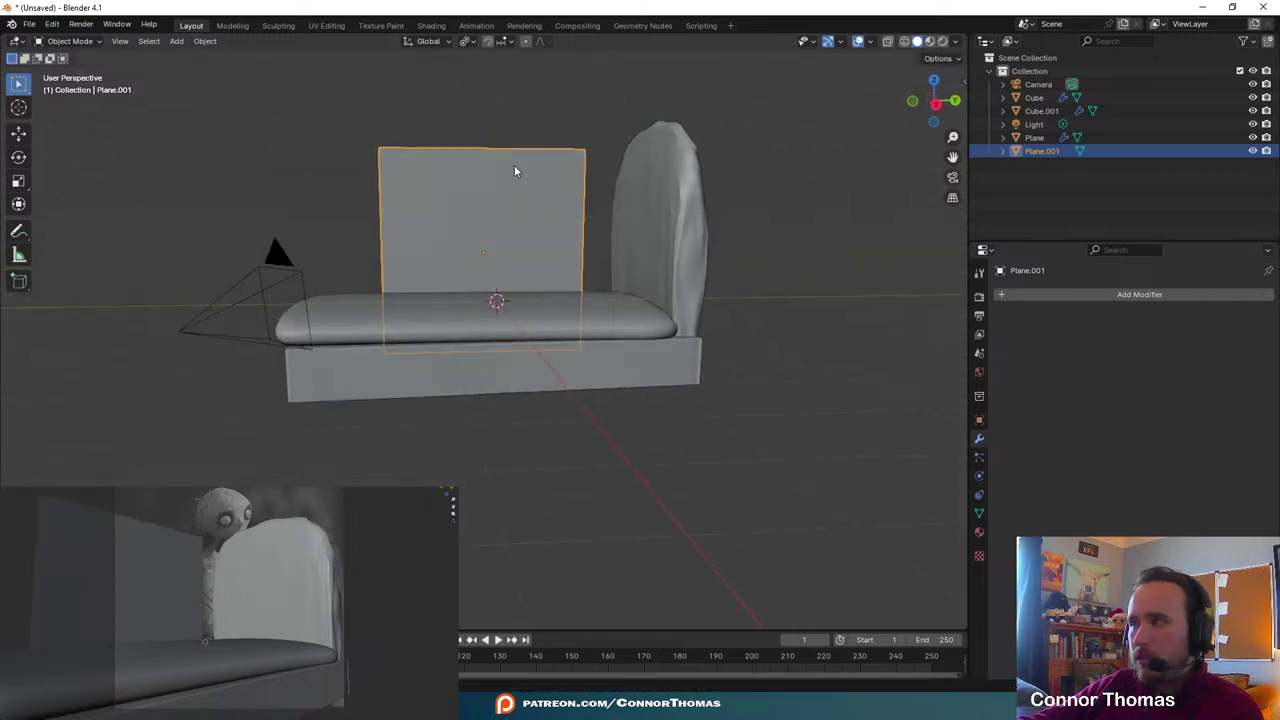
- Move the upright plane about -0.25 m along X to the outer side of the base block
{"action": "middle_click_drag", "start_coordinate": [514, 170], "coordinate": [673, 243]}
{"action": "key", "text": "g"}
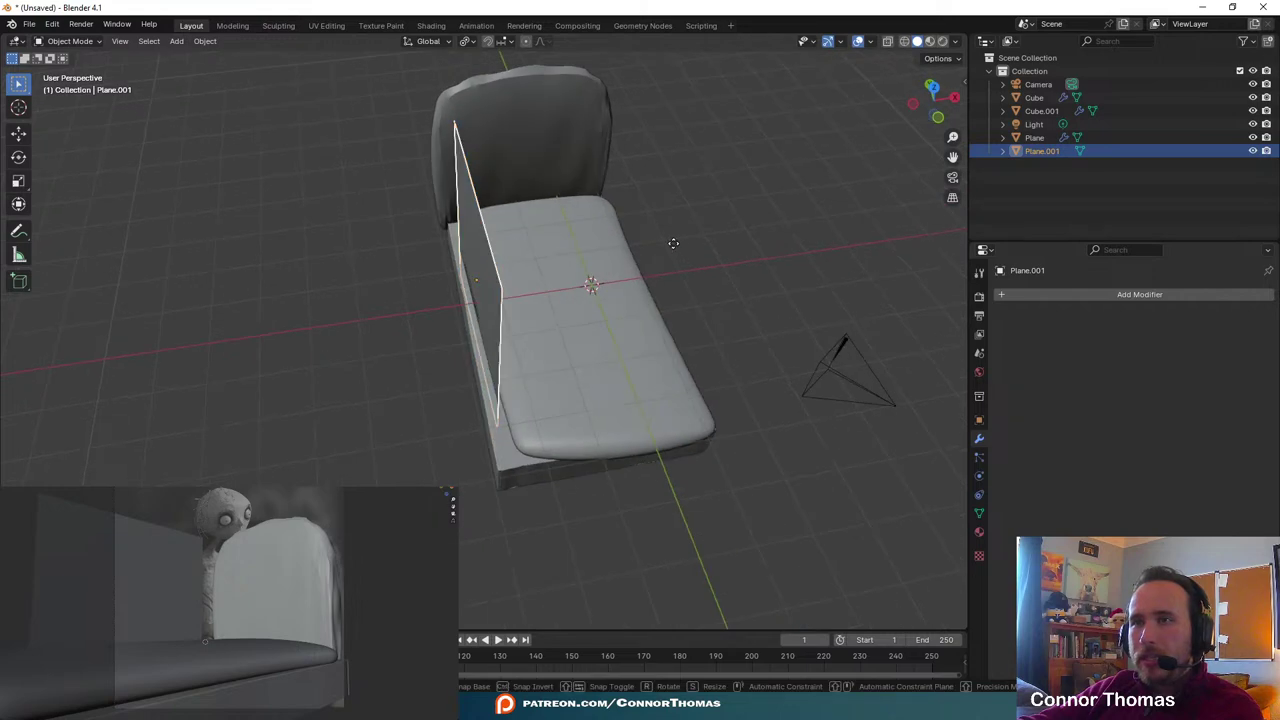
{"action": "key", "text": "x"}
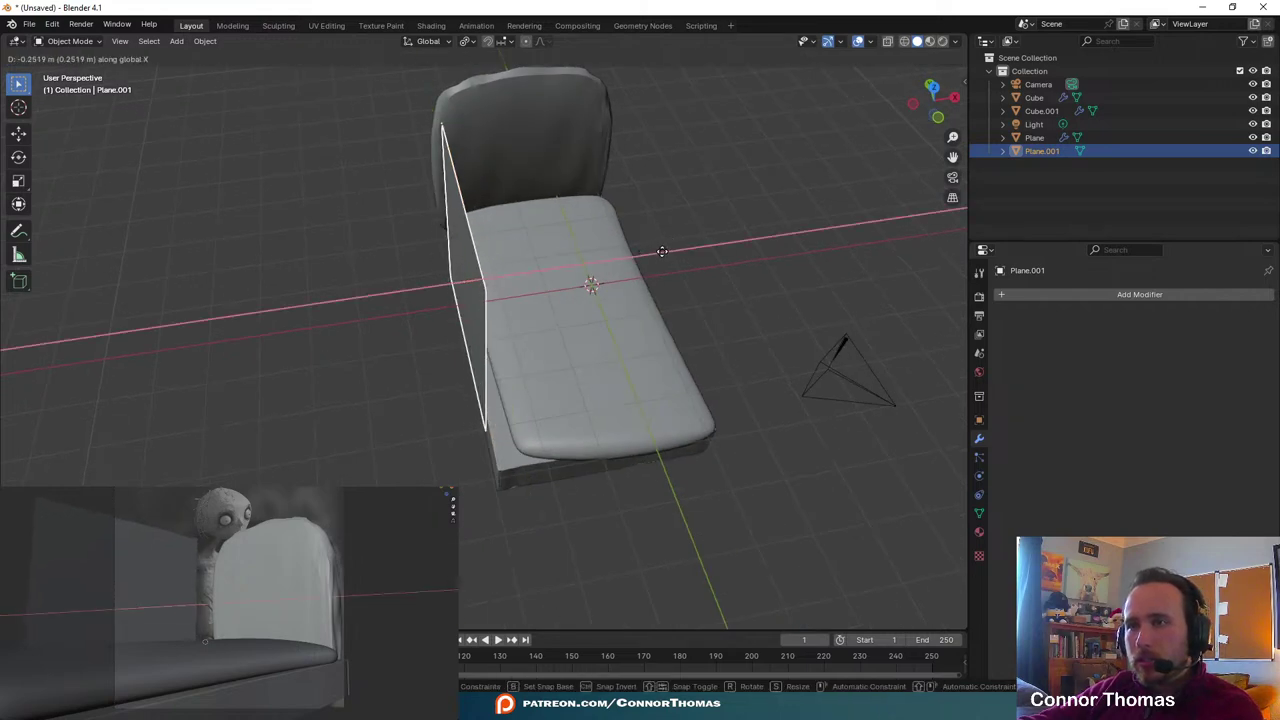
{"action": "left_click", "coordinate": [662, 251]}
- Extend the upright plane by moving its vertical edge farthest from the upright board along Y past the base block's end
{"action": "middle_click_drag", "start_coordinate": [551, 223], "coordinate": [438, 353]}
{"action": "key", "text": "Tab"}
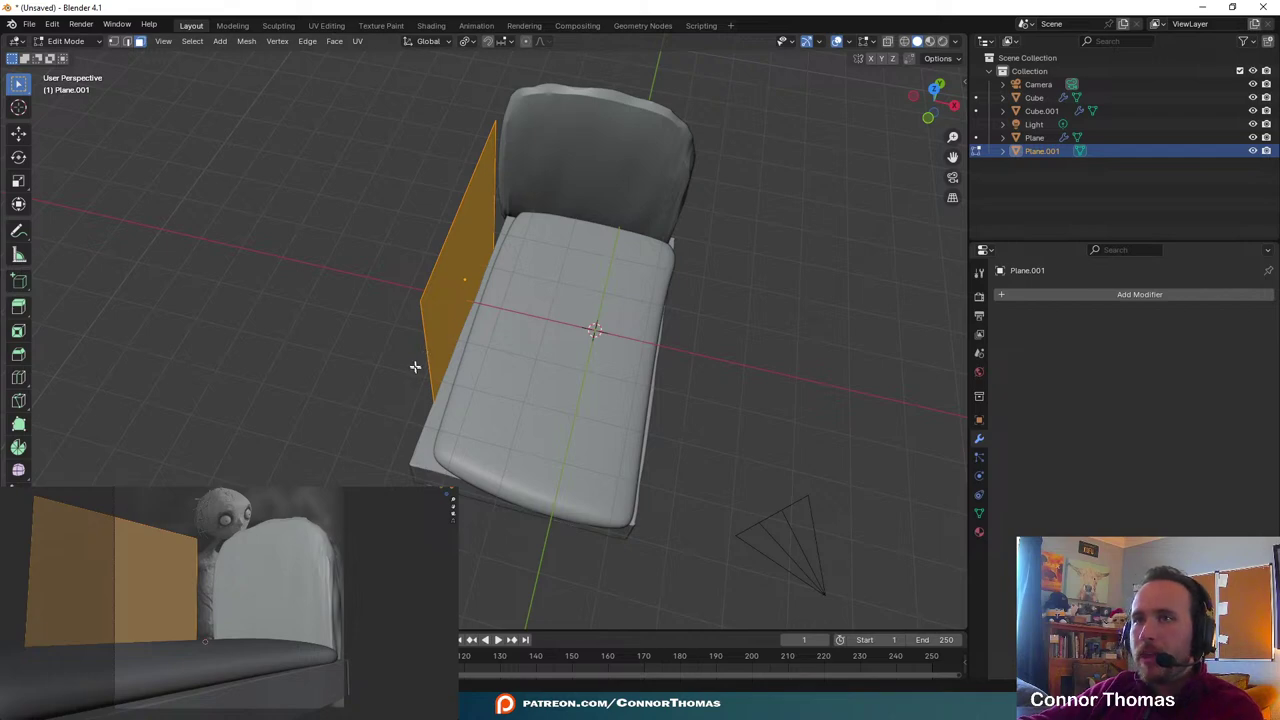
{"action": "left_click", "coordinate": [416, 366]}
{"action": "key", "text": "2"}
{"action": "left_click", "coordinate": [440, 340]}
{"action": "middle_click_drag", "start_coordinate": [510, 282], "coordinate": [499, 334]}
{"action": "key", "text": "g"}
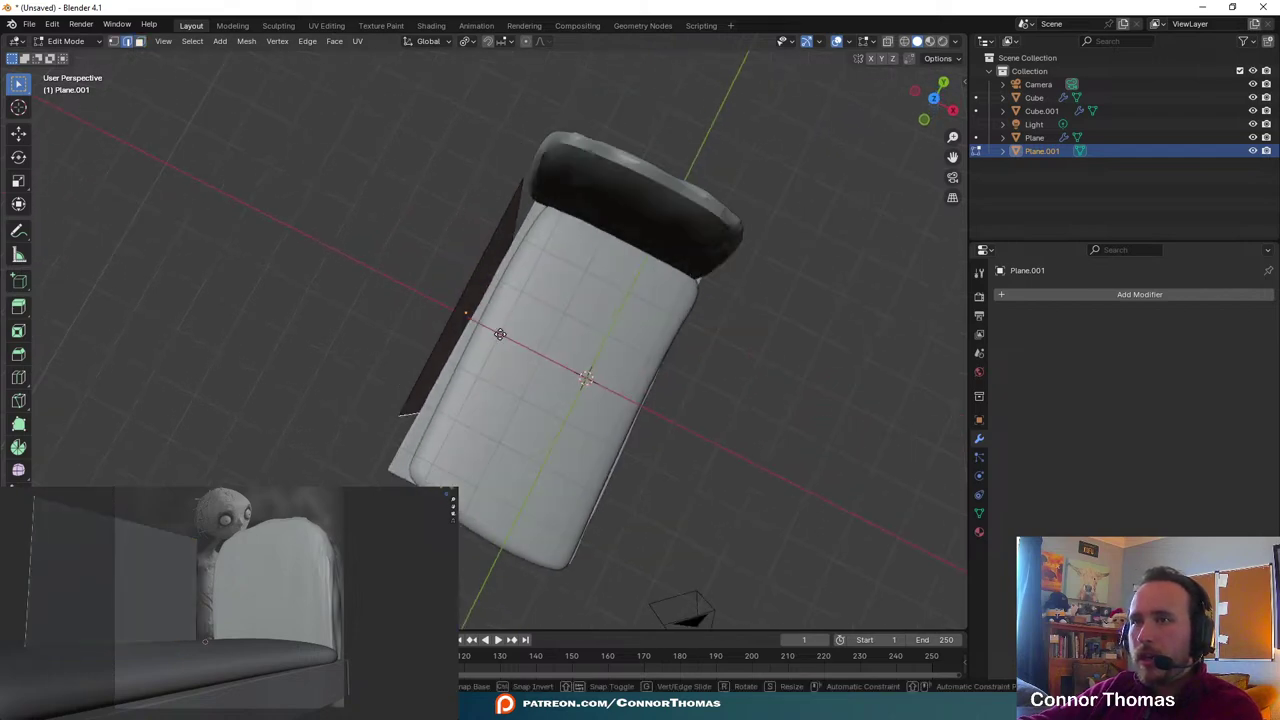
{"action": "key", "text": "y"}
{"action": "left_click", "coordinate": [481, 423]}
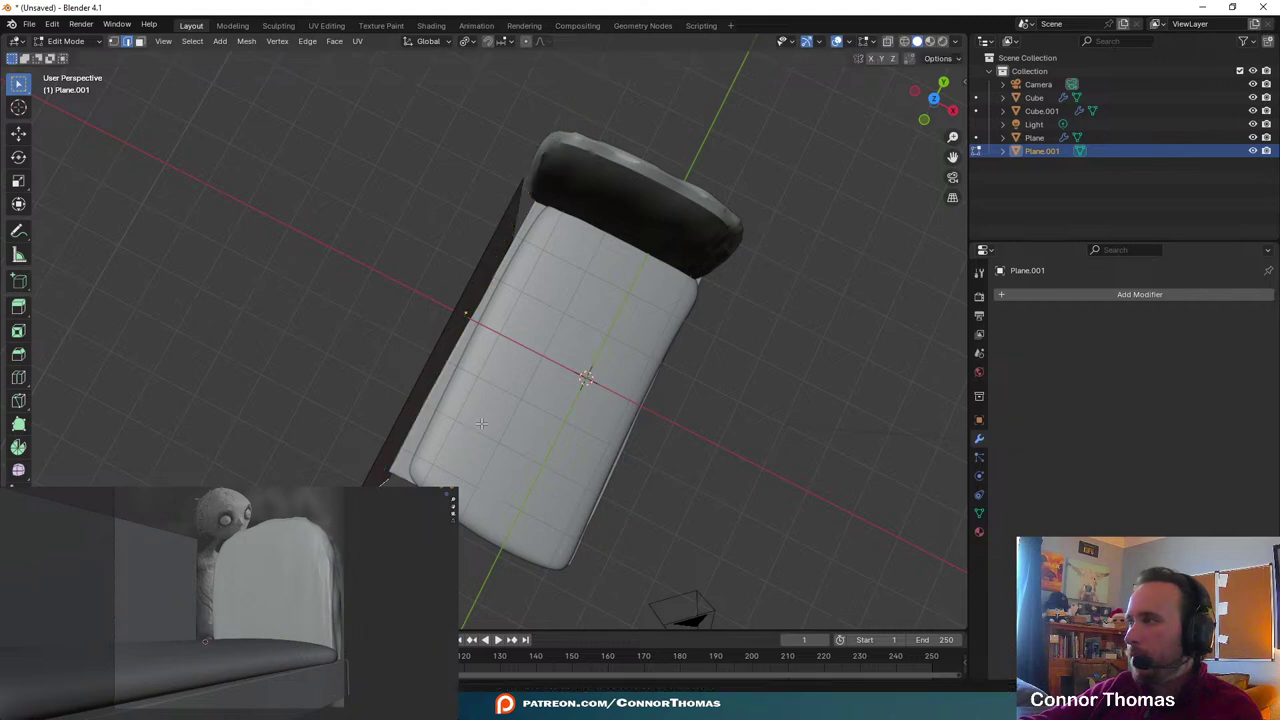
- Extend the side wall by moving its vertical edge near the upright board along Y to just behind the board
{"action": "middle_click_drag", "start_coordinate": [631, 216], "coordinate": [432, 195]}
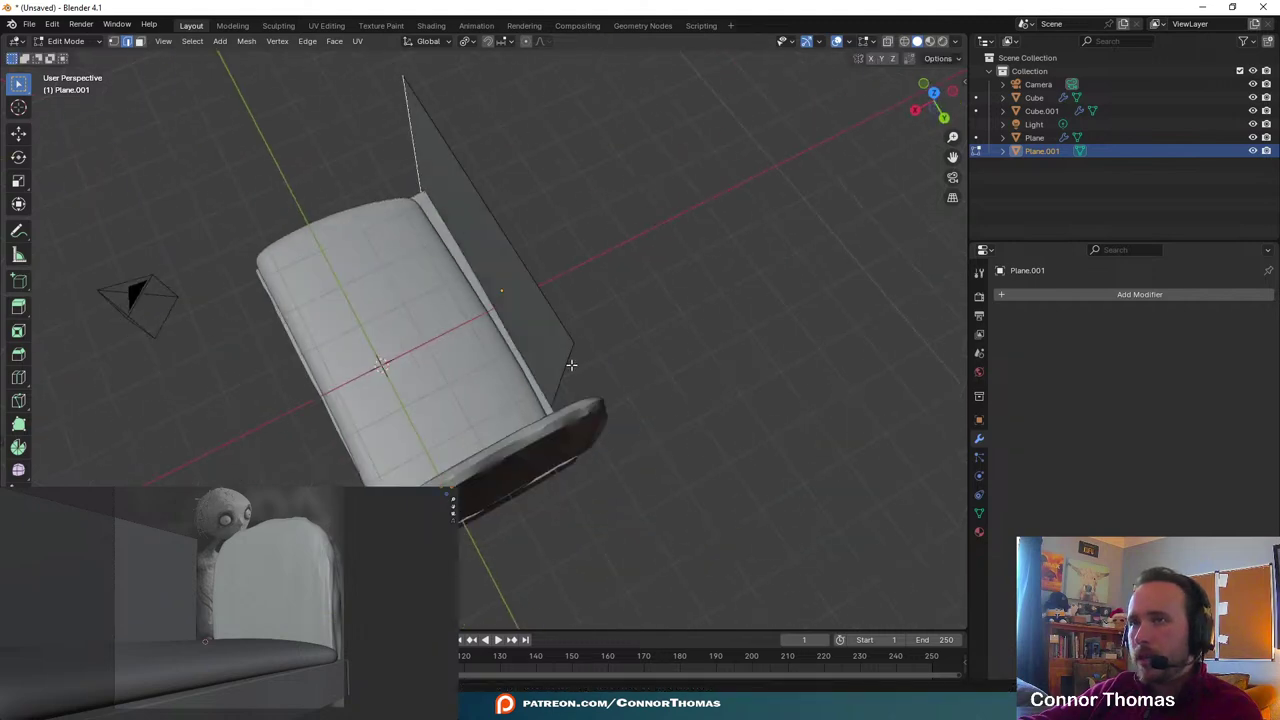
{"action": "middle_click_drag", "start_coordinate": [575, 364], "coordinate": [656, 308]}
{"action": "key", "text": "KP_7"}
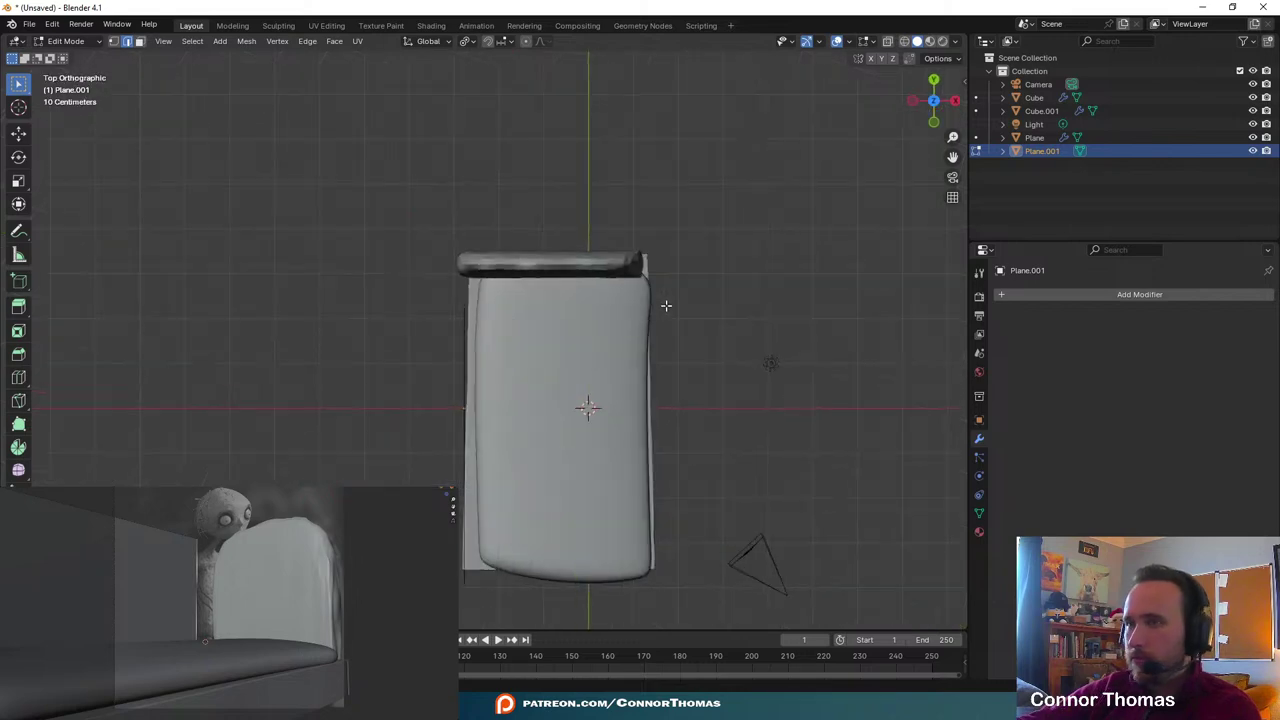
{"action": "key", "text": "g"}
{"action": "key", "text": "y"}
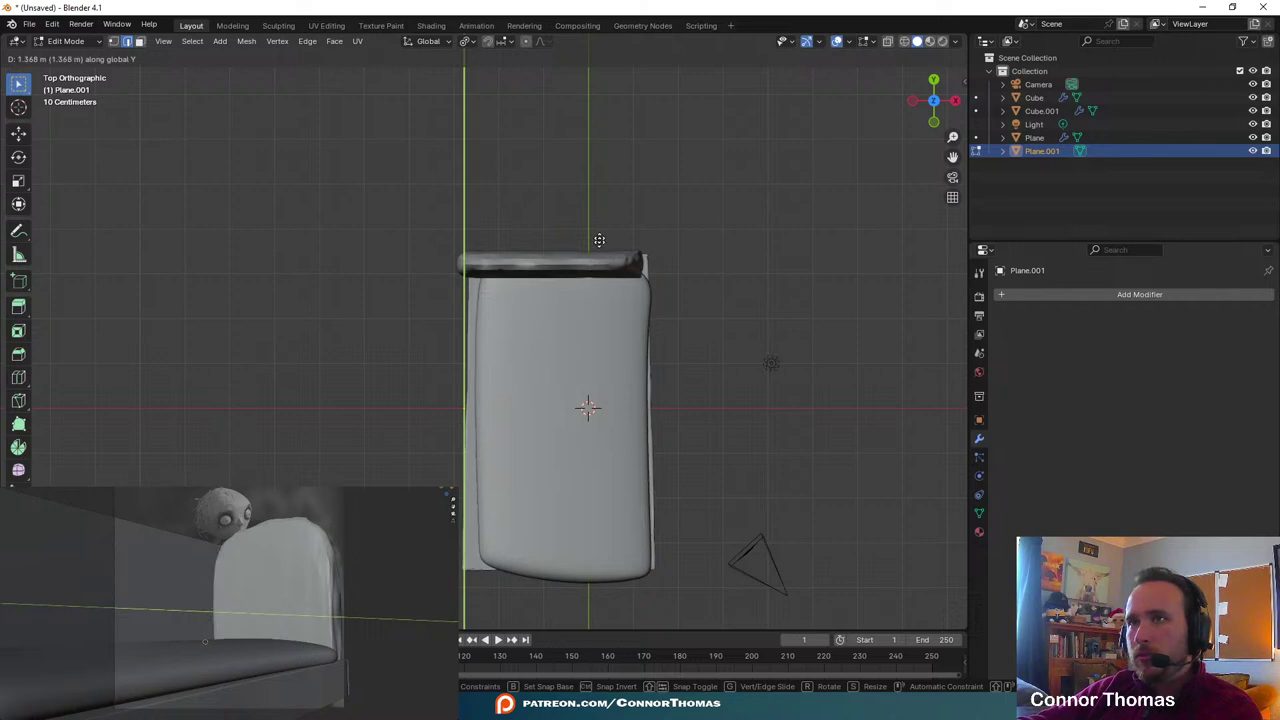
{"action": "left_click", "coordinate": [585, 265]}
{"action": "middle_click_drag", "start_coordinate": [588, 264], "coordinate": [600, 222]}
{"action": "key", "text": "g"}
{"action": "key", "text": "y"}
{"action": "left_click", "coordinate": [572, 228]}
- Extrude the side wall's vertical edge behind the upright board along X to form a back wall reaching past the base block
{"action": "key", "text": "g"}
{"action": "key", "text": "x"}
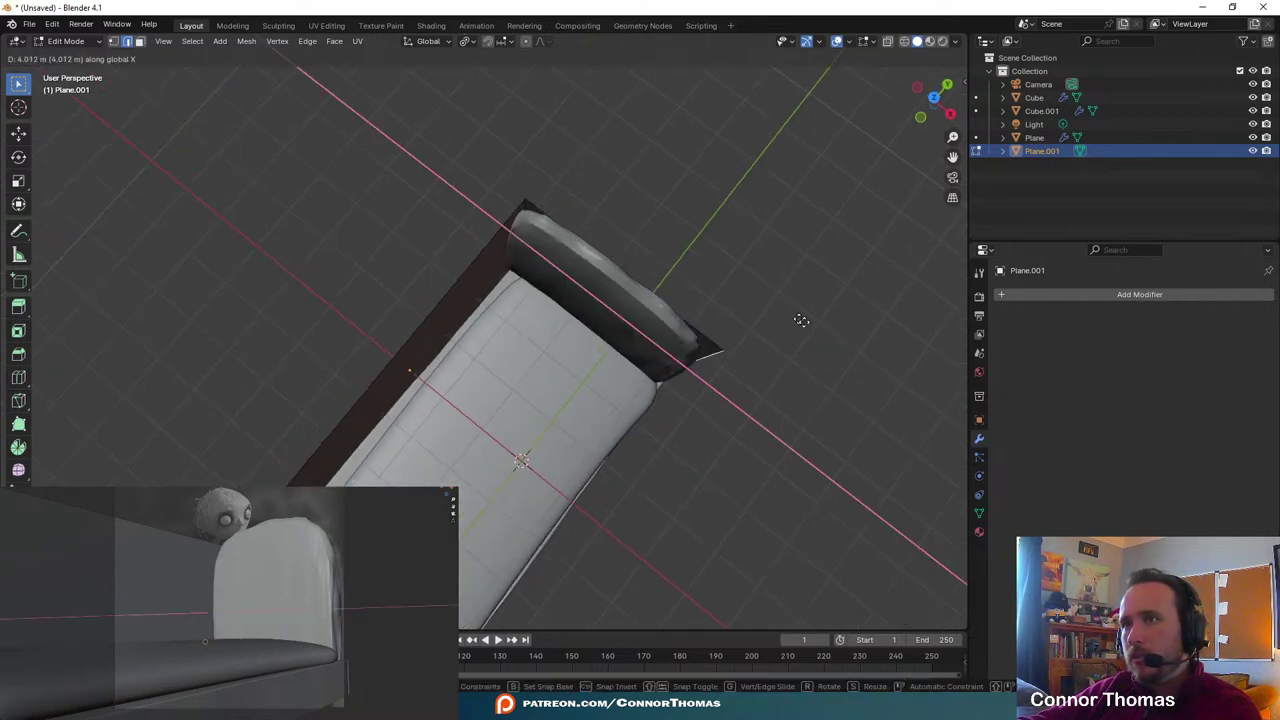
{"action": "left_click", "coordinate": [845, 413]}
{"action": "key", "text": "3"}
{"action": "left_click", "coordinate": [757, 390]}
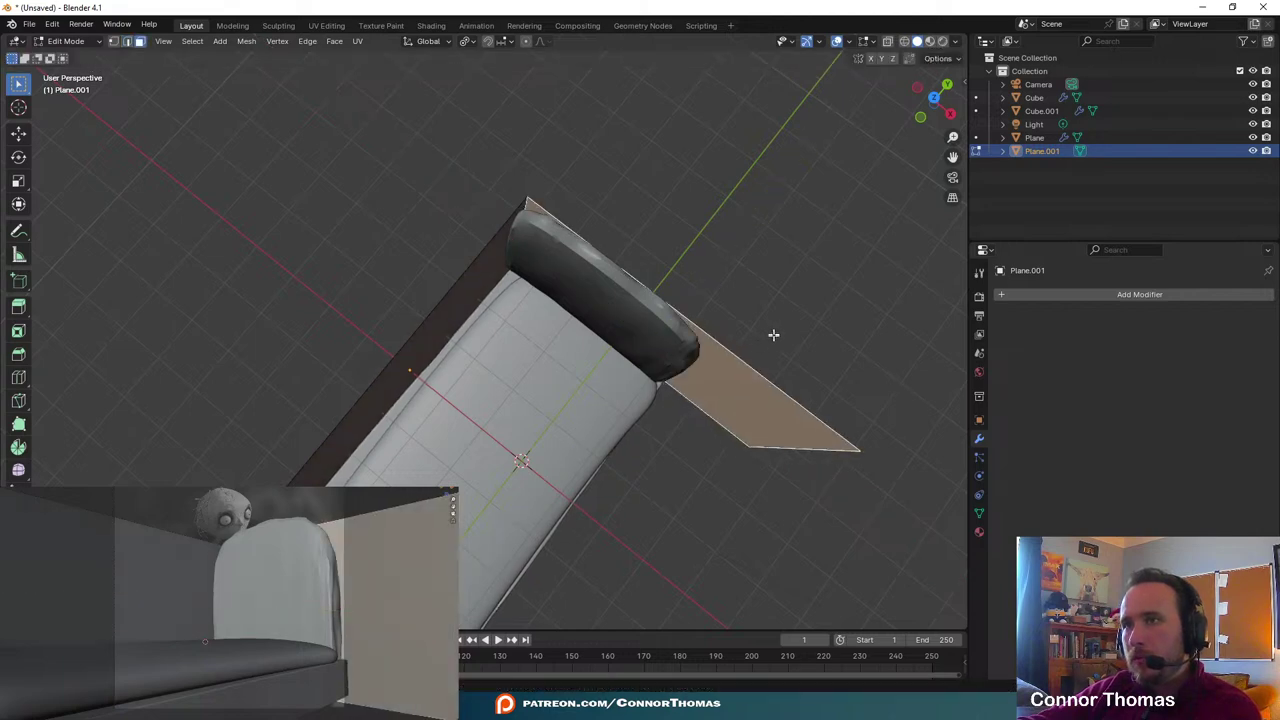
{"action": "middle_click_drag", "start_coordinate": [774, 334], "coordinate": [657, 329]}
{"action": "scroll", "coordinate": [682, 266], "scroll_direction": "up", "scroll_amount": 1}
{"action": "key", "text": "Tab"}
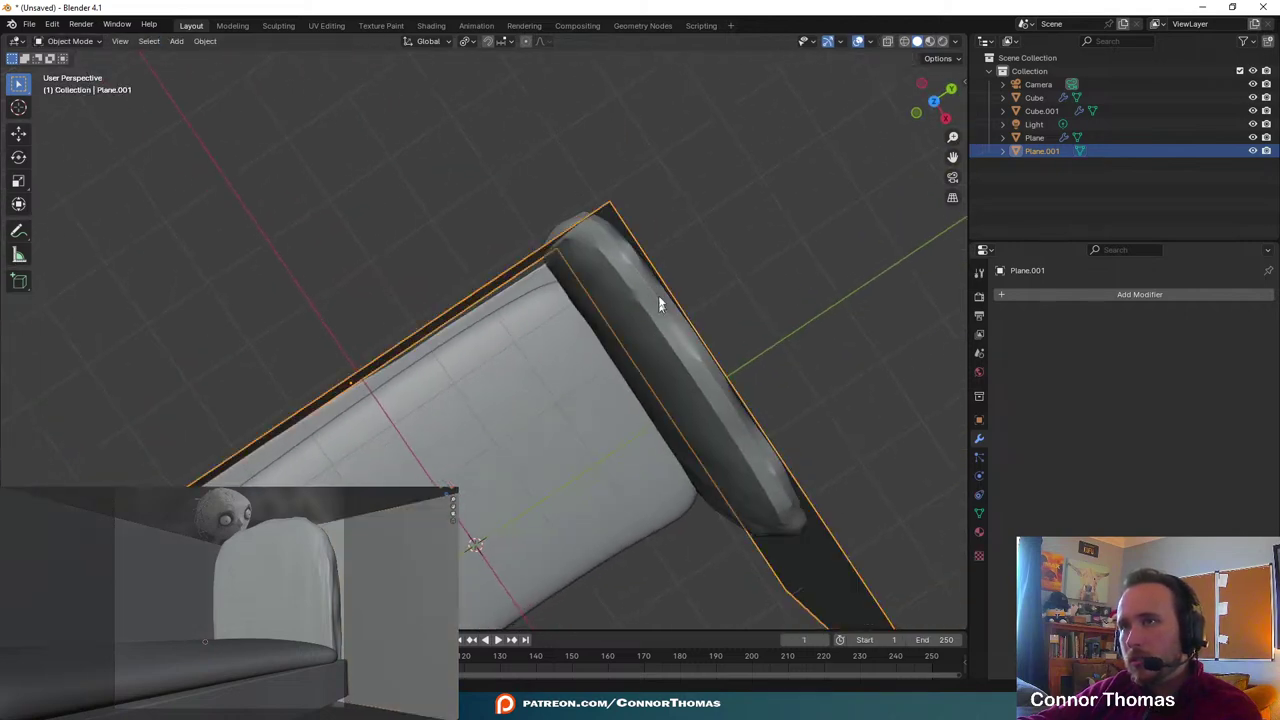
- Move the upright board about 0.14 m along X, away from the side wall
{"action": "left_click", "coordinate": [644, 278]}
{"action": "key", "text": "g"}
{"action": "key", "text": "x"}
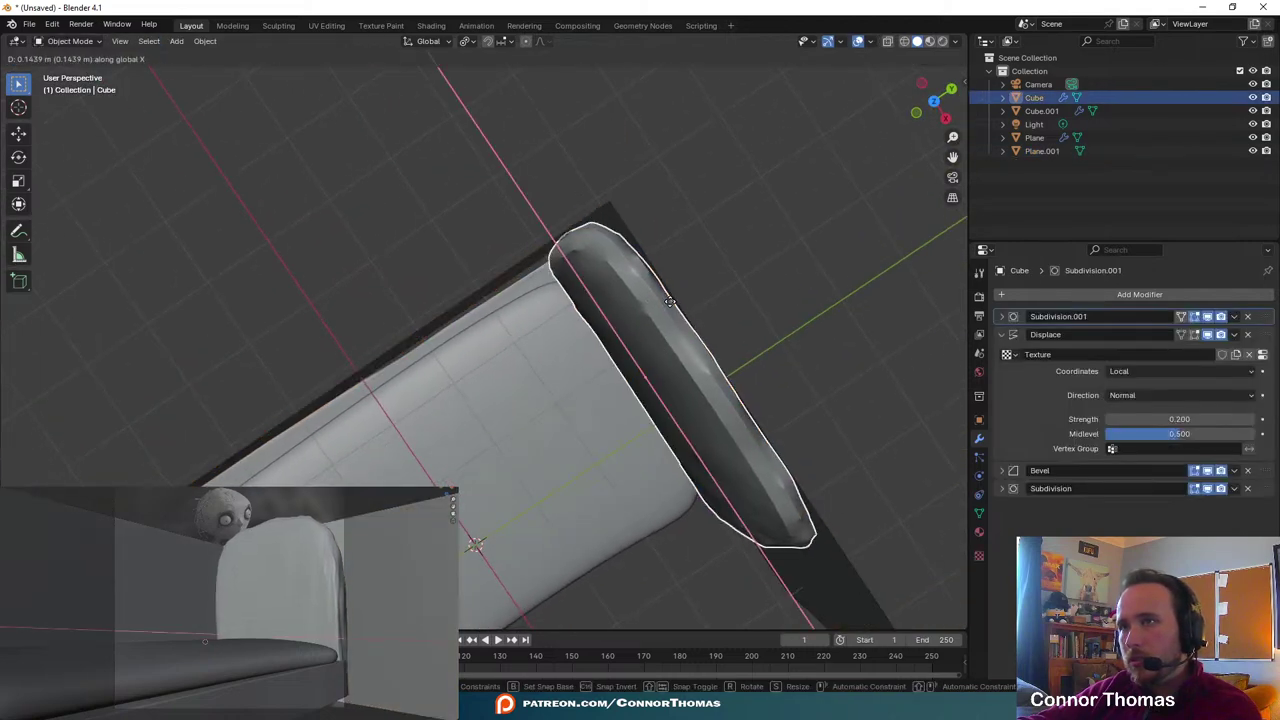
{"action": "left_click", "coordinate": [668, 300]}
{"action": "key", "text": "alt+a"}
- Raise the top edges of the side wall and back wall about 2.33 m along Z
{"action": "middle_click_drag", "start_coordinate": [668, 320], "coordinate": [782, 218]}
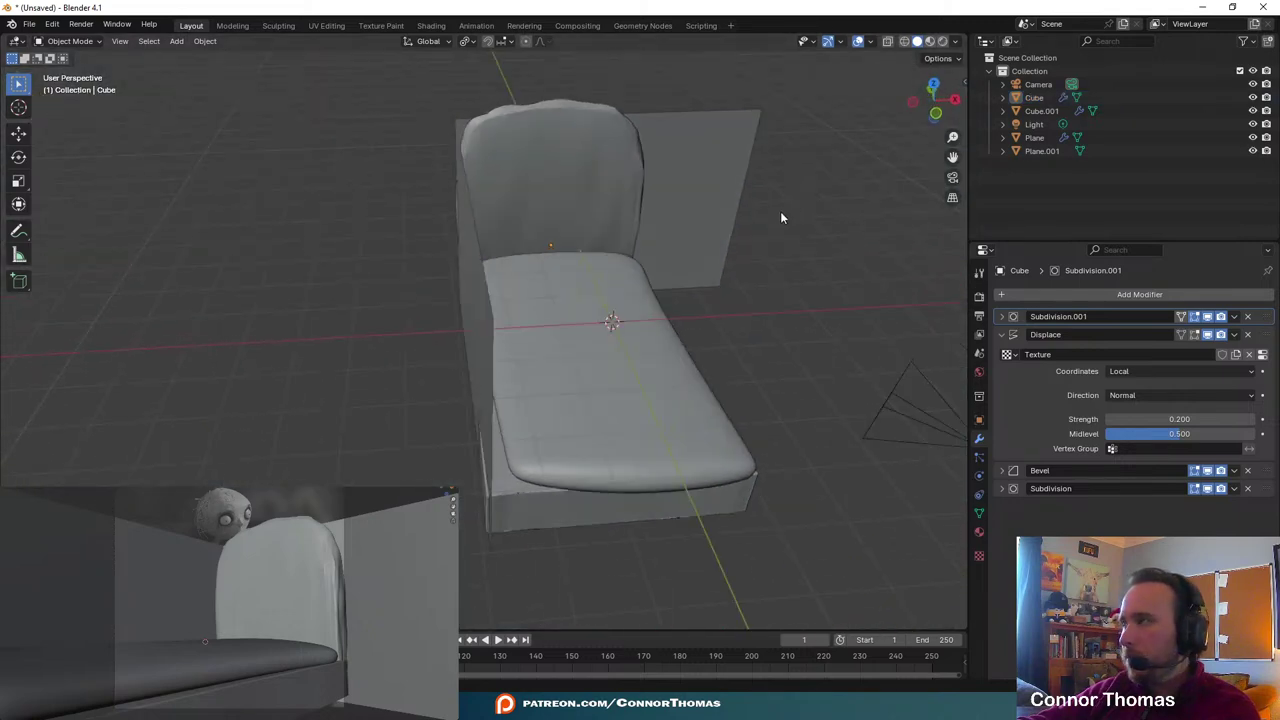
{"action": "middle_click_drag", "start_coordinate": [711, 157], "coordinate": [746, 194]}
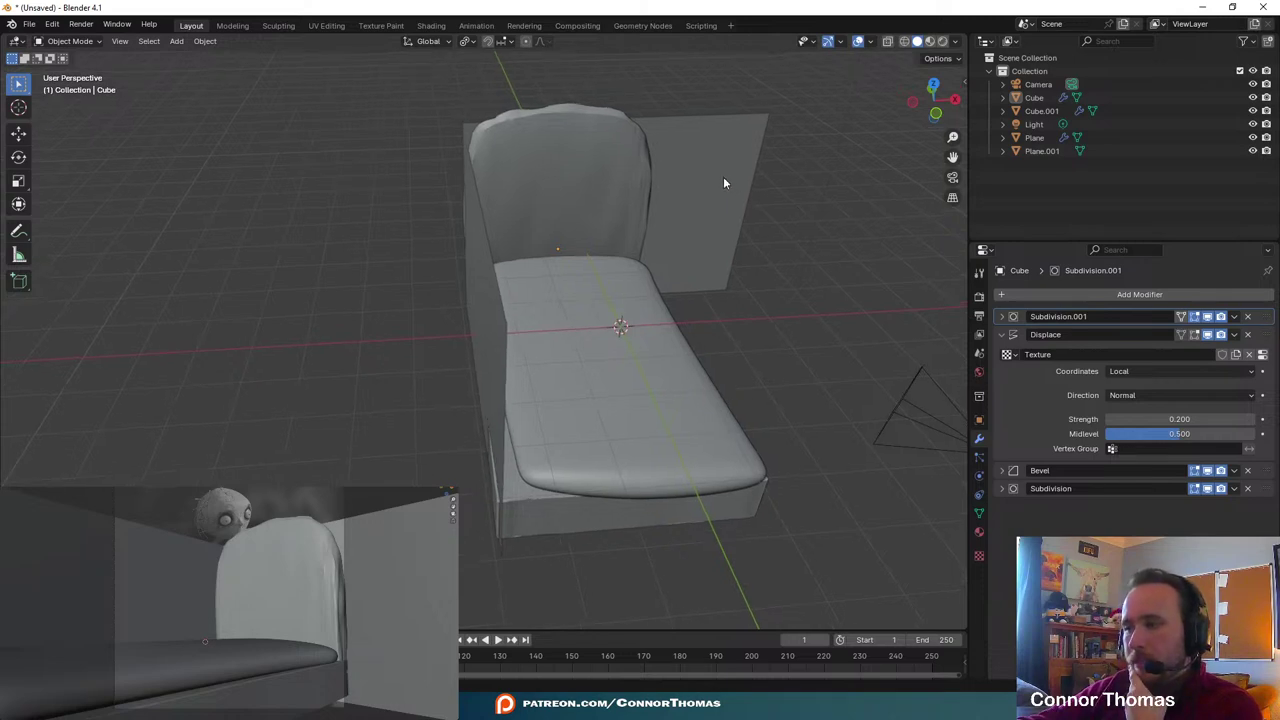
{"action": "middle_click_drag", "start_coordinate": [634, 235], "coordinate": [538, 206]}
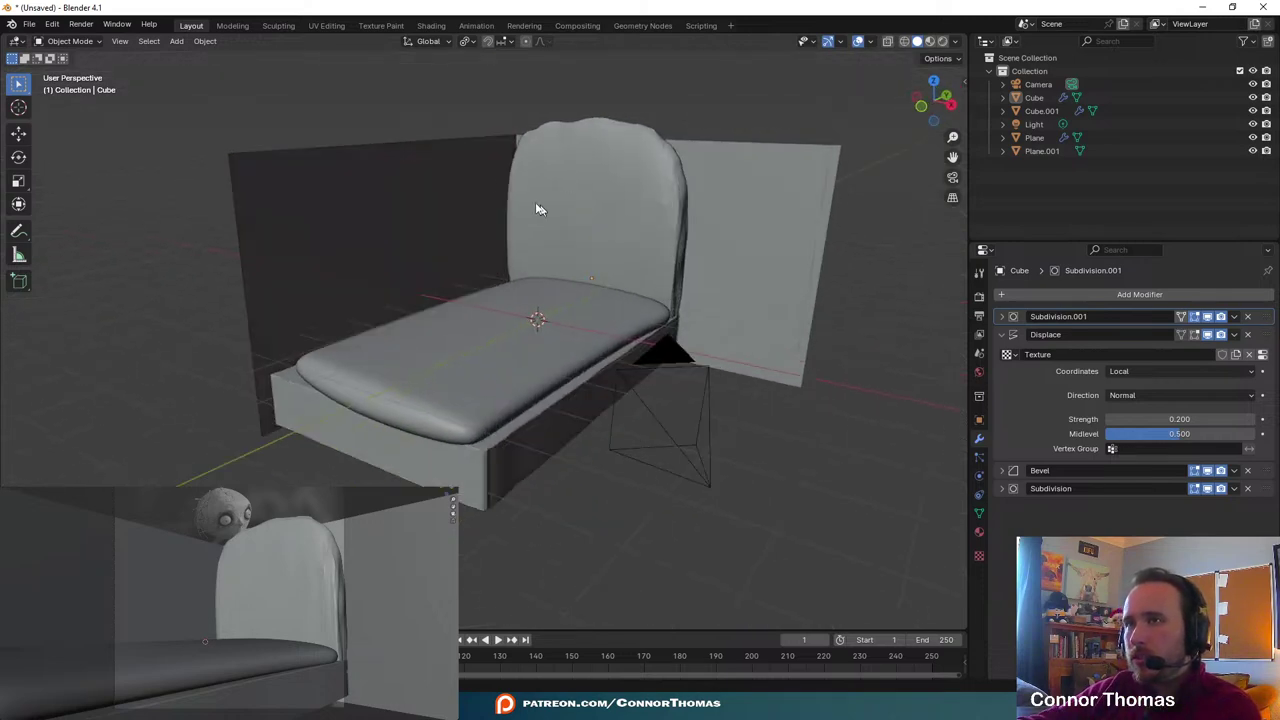
{"action": "left_click", "coordinate": [503, 172]}
{"action": "middle_click_drag", "start_coordinate": [538, 112], "coordinate": [571, 156]}
{"action": "key", "text": "Tab"}
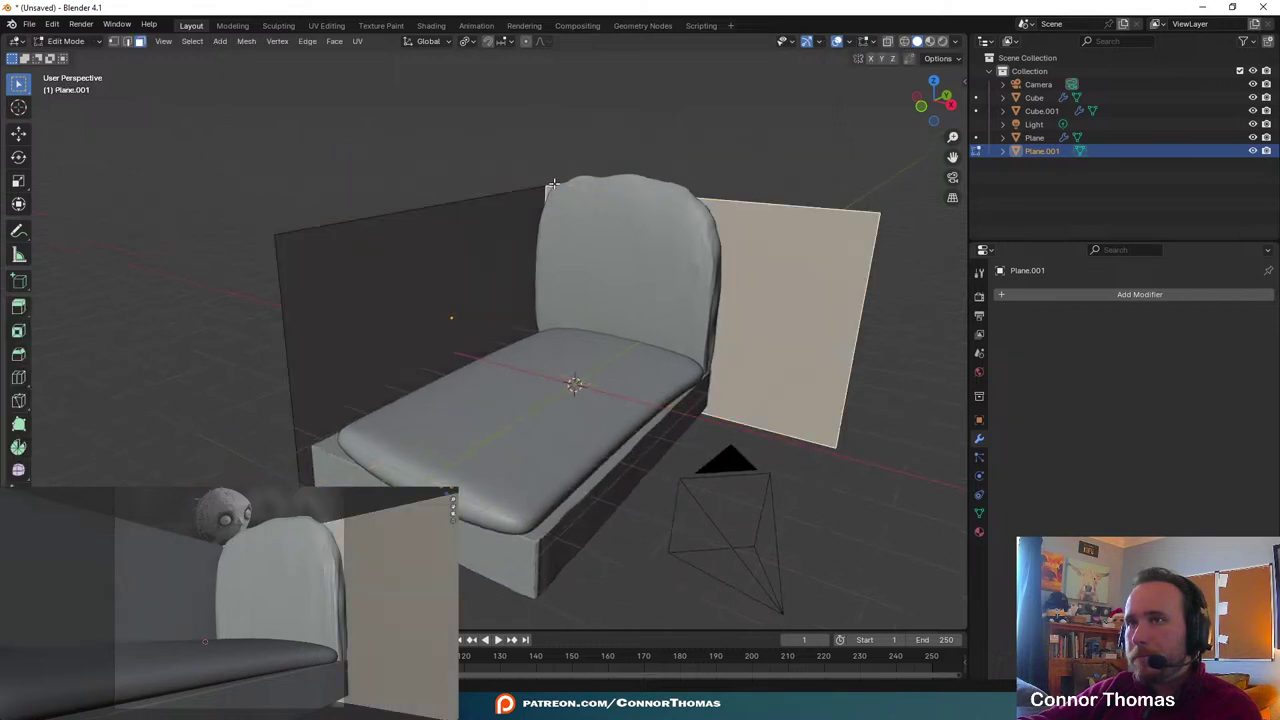
{"action": "key", "text": "2"}
{"action": "left_click", "coordinate": [536, 186]}
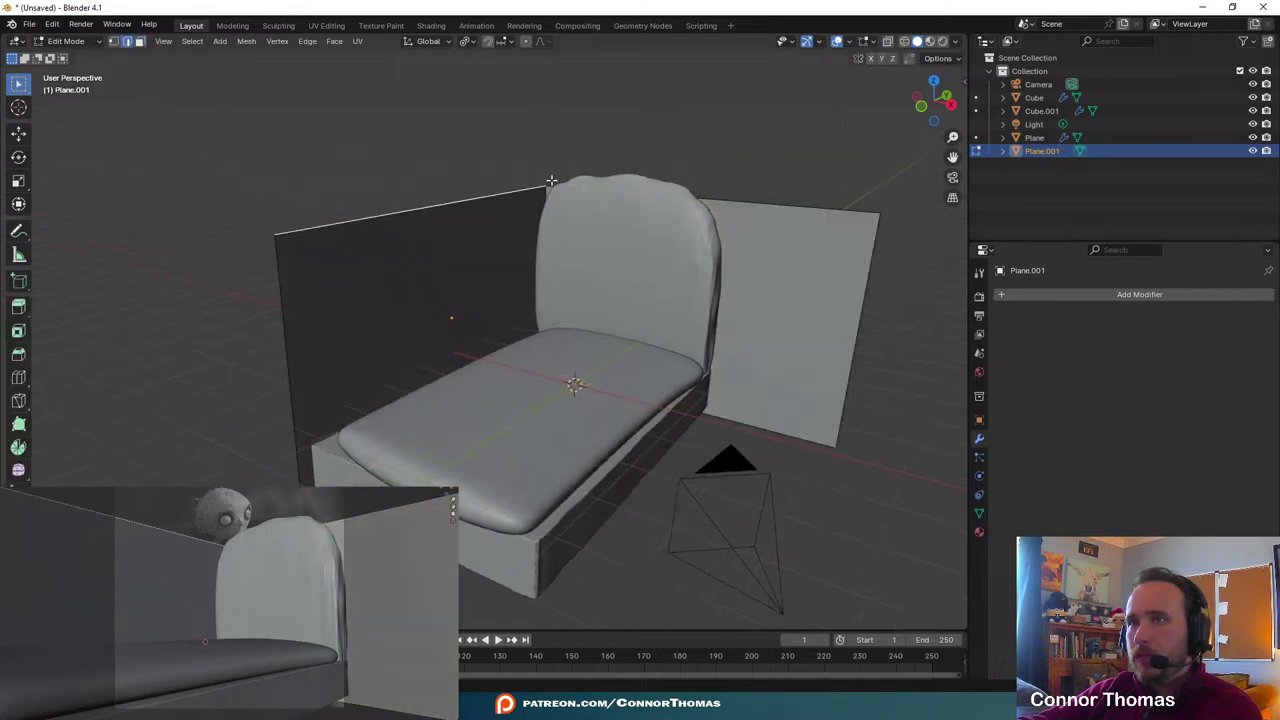
{"action": "key", "text": "g"}
{"action": "key", "text": "z"}
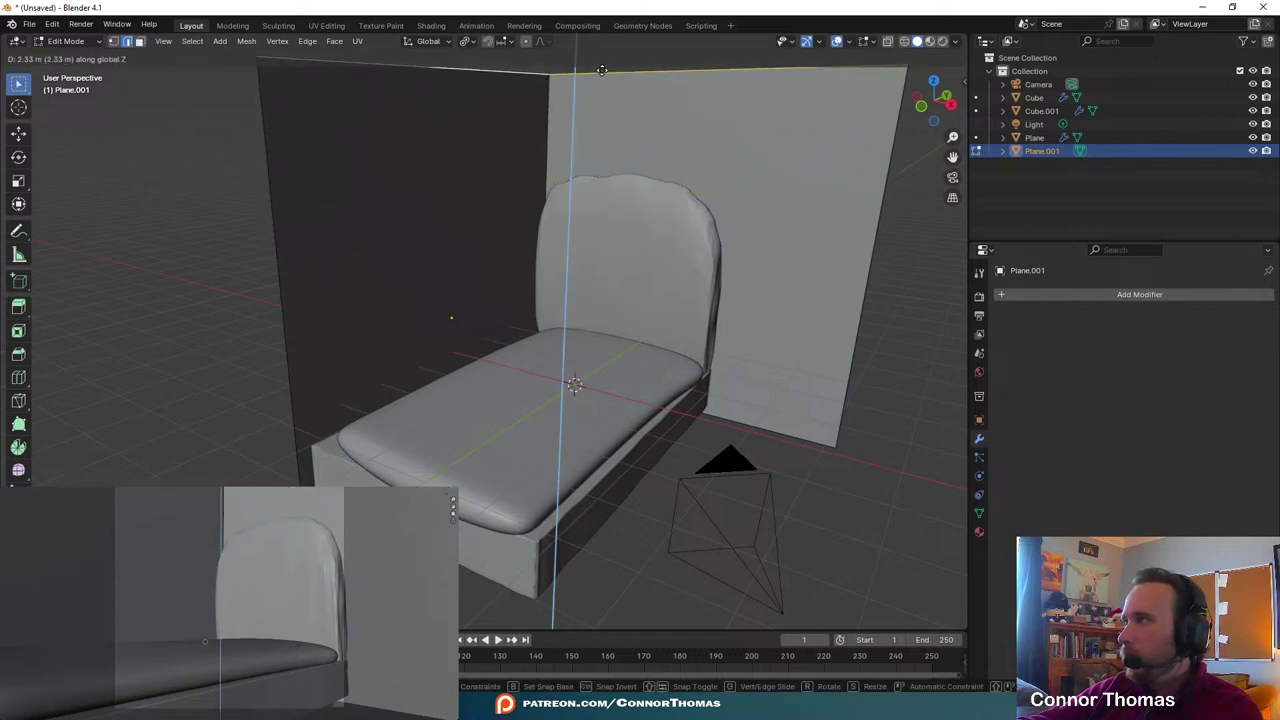
{"action": "left_click", "coordinate": [600, 67]}
{"action": "middle_click_drag", "start_coordinate": [580, 120], "coordinate": [597, 236]}
{"action": "key", "text": "shift+a"}
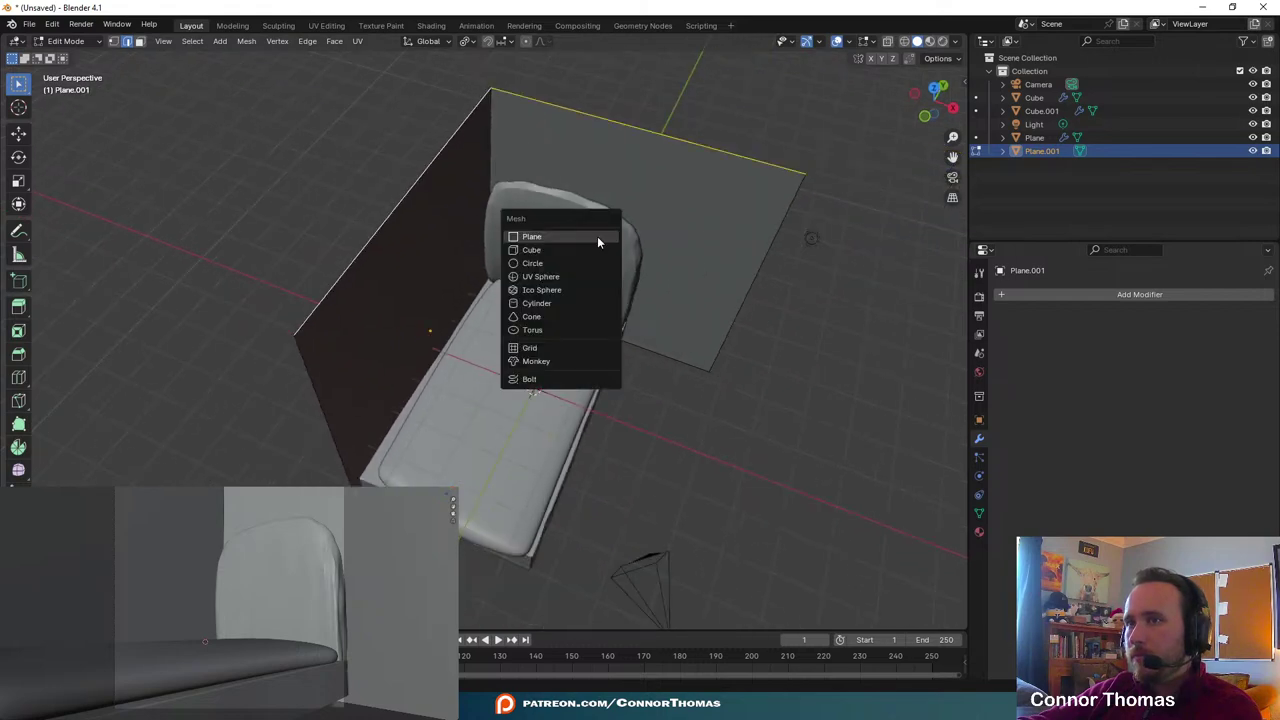
{"action": "left_click", "coordinate": [597, 241]}
{"action": "middle_click_drag", "start_coordinate": [648, 302], "coordinate": [644, 260]}
{"action": "key", "text": "g"}
{"action": "key", "text": "z"}
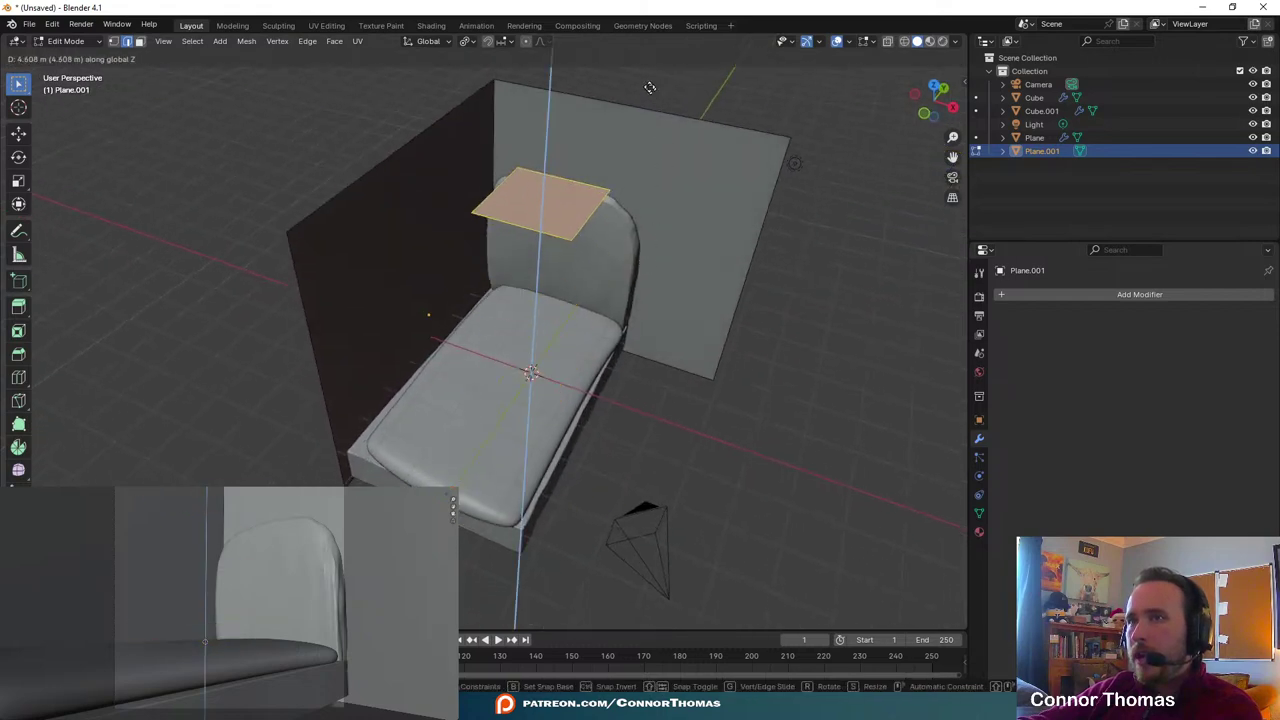
{"action": "left_click", "coordinate": [632, 608]}
{"action": "key", "text": "x"}
{"action": "left_click", "coordinate": [571, 343]}
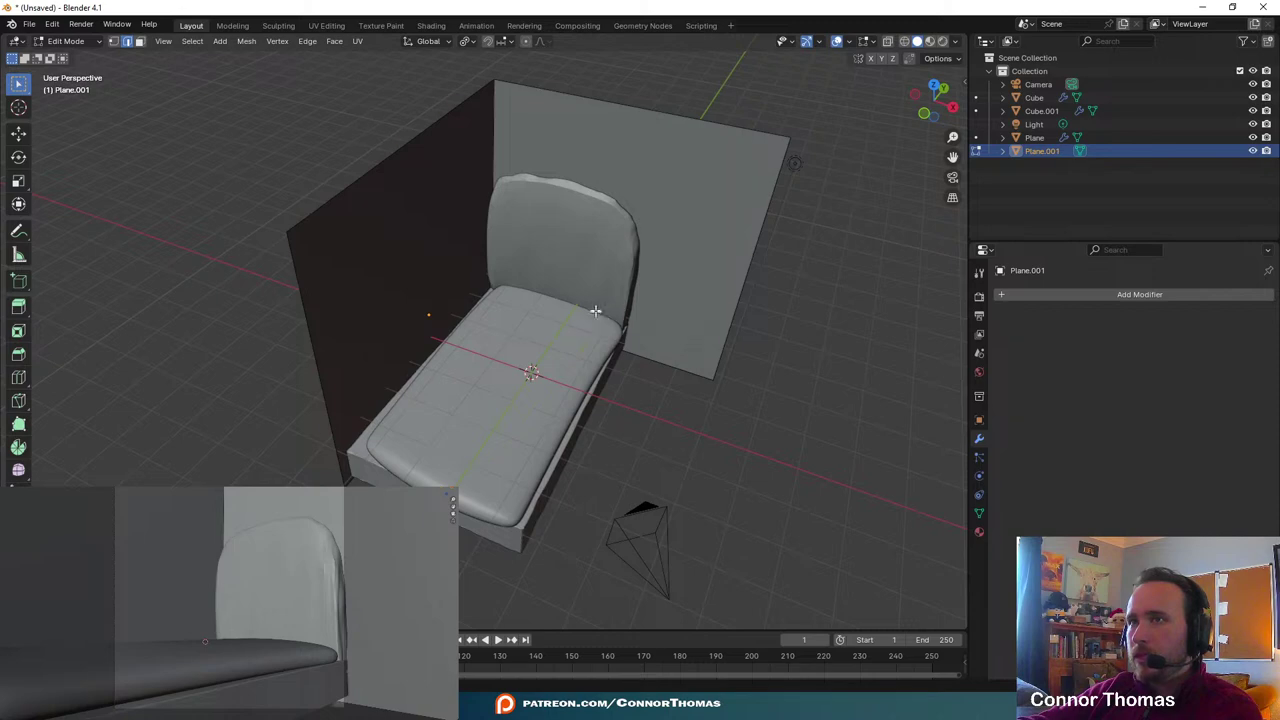
- Add a plane as a separate object and raise it along Z to the tops of the walls
{"action": "key", "text": "Tab"}
{"action": "key", "text": "shift+a"}
{"action": "left_click", "coordinate": [662, 301]}
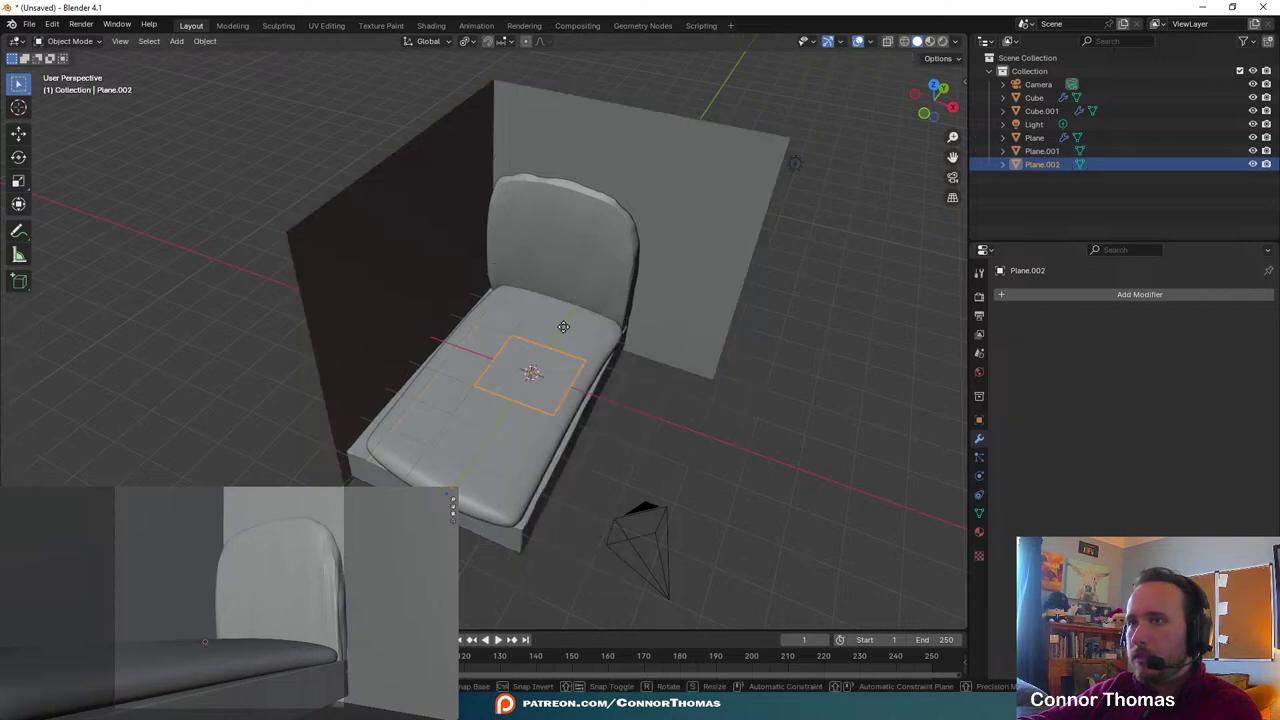
{"action": "left_click", "coordinate": [566, 79]}
{"action": "middle_click_drag", "start_coordinate": [566, 79], "coordinate": [613, 160]}
{"action": "key", "text": "g"}
{"action": "key", "text": "z"}
{"action": "left_click", "coordinate": [609, 205]}
- Scale up the raised plane and shift it along Y so it covers the area between the walls as a roof
{"action": "middle_click_drag", "start_coordinate": [609, 205], "coordinate": [602, 316]}
{"action": "scroll", "coordinate": [545, 223], "scroll_direction": "down", "scroll_amount": 1}
{"action": "scroll", "coordinate": [575, 260], "scroll_direction": "down", "scroll_amount": 1}
{"action": "key", "text": "s"}
{"action": "left_click", "coordinate": [702, 318]}
{"action": "key", "text": "g"}
{"action": "key", "text": "y"}
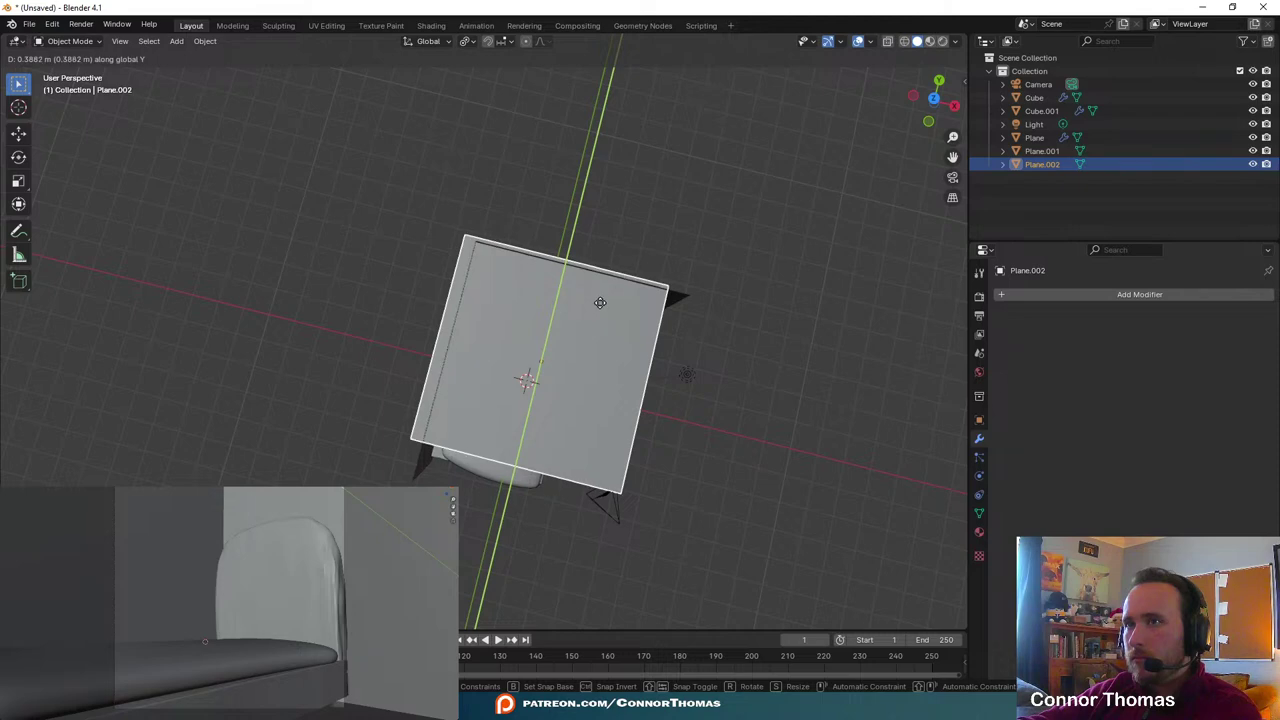
{"action": "left_click", "coordinate": [618, 317]}
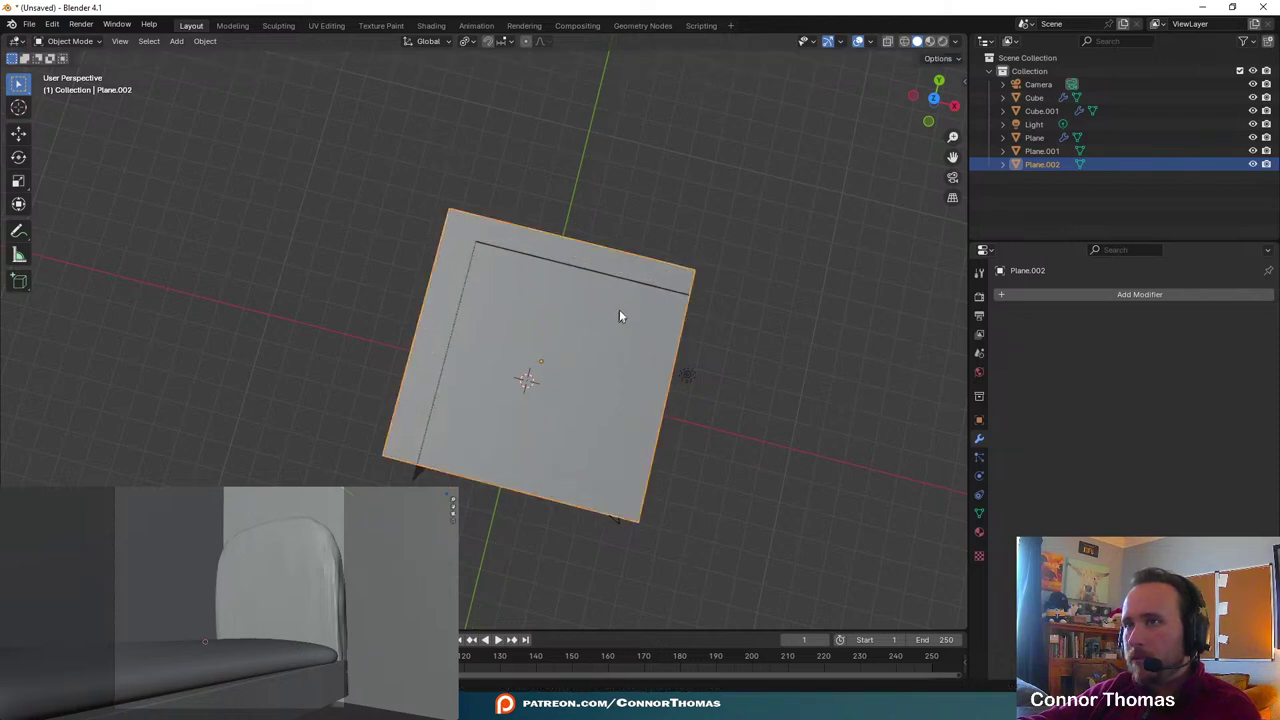
- Align the roof plane with the wall corner by moving it about 0.28 m along X and -0.19 m along Y
{"action": "key", "text": "KP_7"}
{"action": "scroll", "coordinate": [618, 315], "scroll_direction": "up", "scroll_amount": 3}
{"action": "key", "text": "shift+z"}
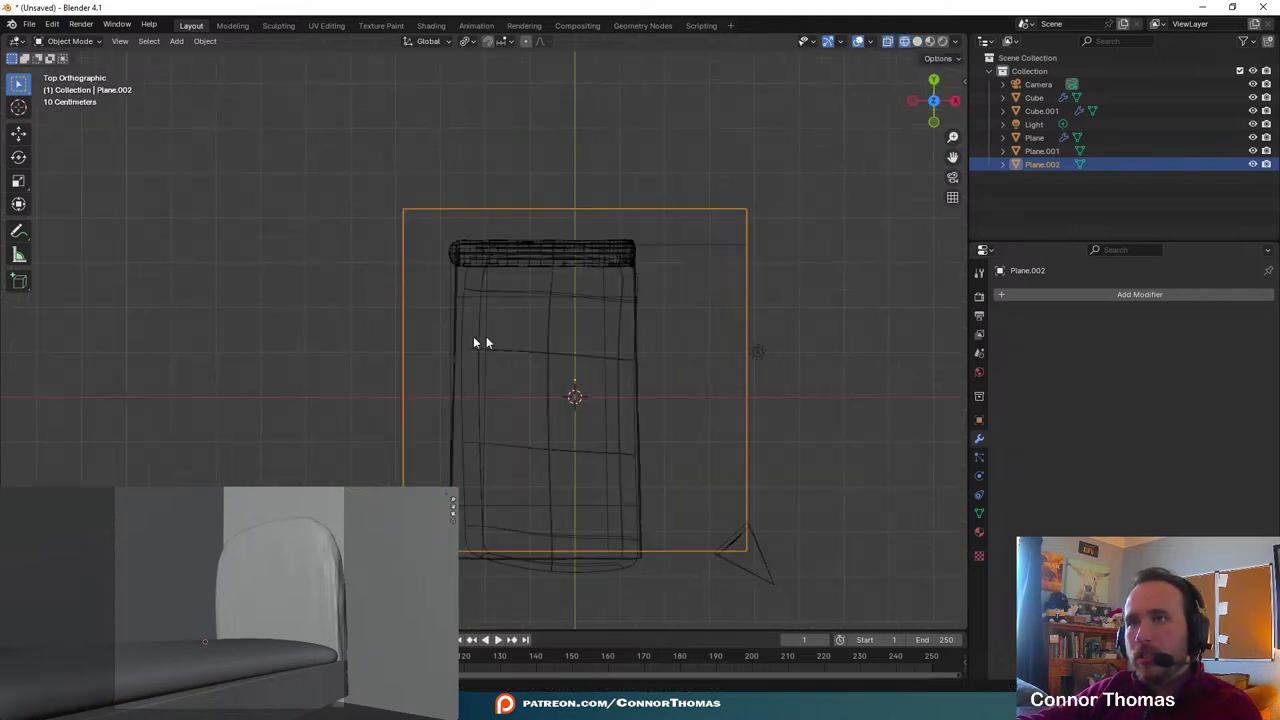
{"action": "middle_click_drag", "start_coordinate": [479, 327], "coordinate": [538, 206]}
{"action": "middle_click_drag", "start_coordinate": [538, 160], "coordinate": [530, 291], "text": "shift"}
{"action": "key", "text": "g"}
{"action": "key", "text": "x"}
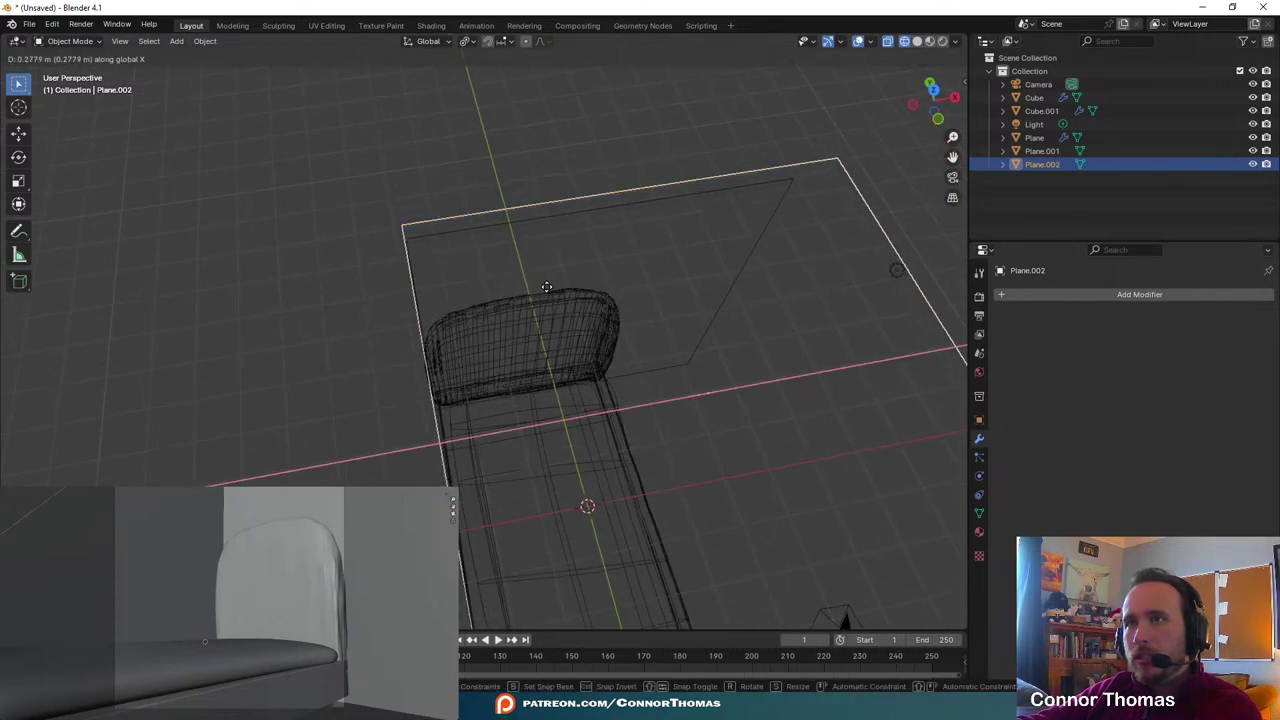
{"action": "left_click", "coordinate": [545, 289]}
{"action": "key", "text": "g"}
{"action": "key", "text": "y"}
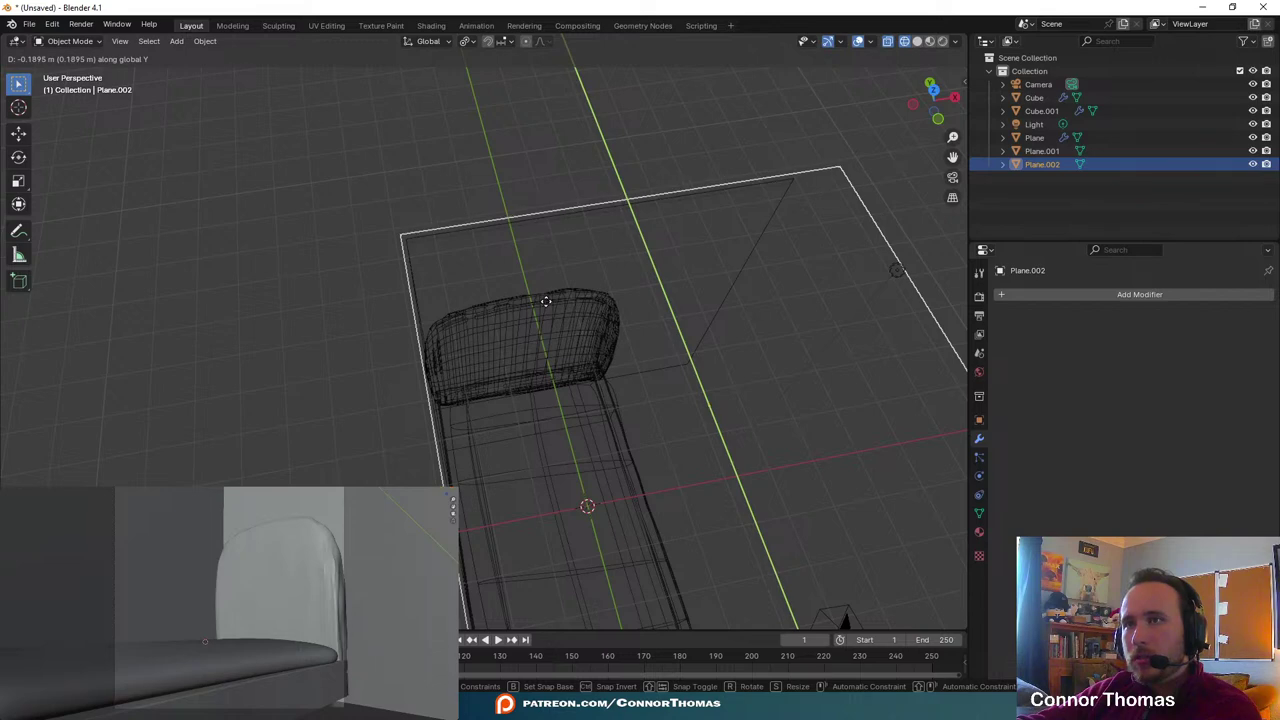
{"action": "left_click", "coordinate": [546, 300]}
{"action": "key", "text": "a"}
{"action": "key", "text": "a"}
{"action": "mouse_move", "coordinate": [639, 346]}
{"action": "middle_mouse_down"}
{"action": "mouse_move", "coordinate": [600, 342]}
{"action": "mouse_move", "coordinate": [516, 265]}
{"action": "mouse_move", "coordinate": [515, 330]}
{"action": "mouse_move", "coordinate": [549, 351]}
{"action": "mouse_move", "coordinate": [632, 316]}
{"action": "middle_mouse_up"}
{"action": "key", "text": "shift+z"}
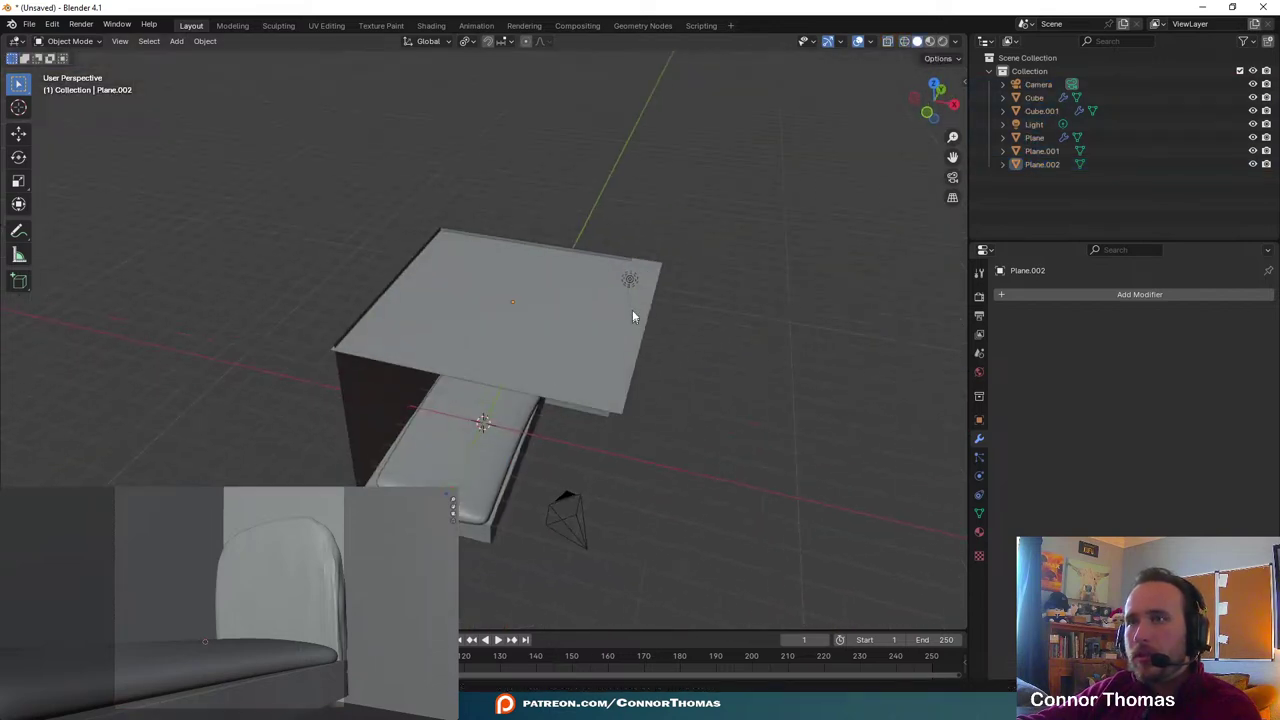
- Delete the existing light object from the scene
{"action": "left_click", "coordinate": [629, 279]}
{"action": "left_click", "coordinate": [602, 389]}
{"action": "middle_click_drag", "start_coordinate": [602, 389], "coordinate": [582, 309]}
- Rename the overhead plane as roof and create a new collection in the scene
{"action": "left_click", "coordinate": [500, 198]}
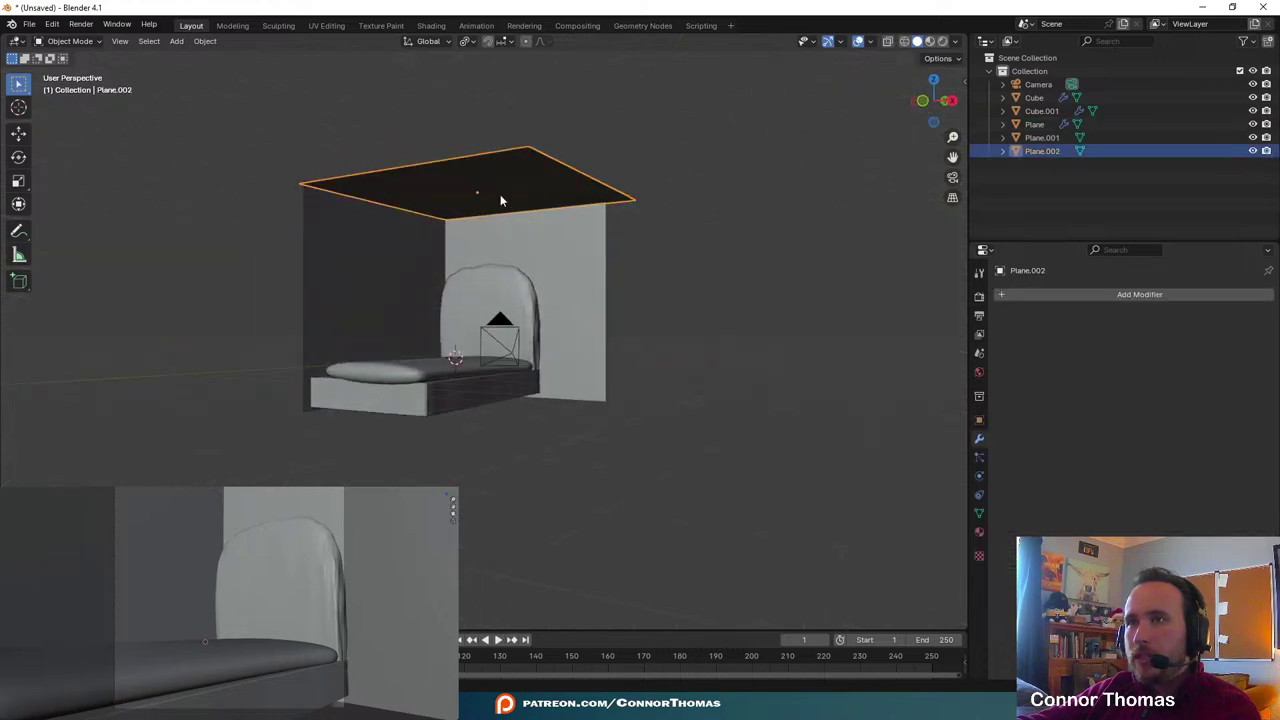
{"action": "double_click", "coordinate": [1041, 151]}
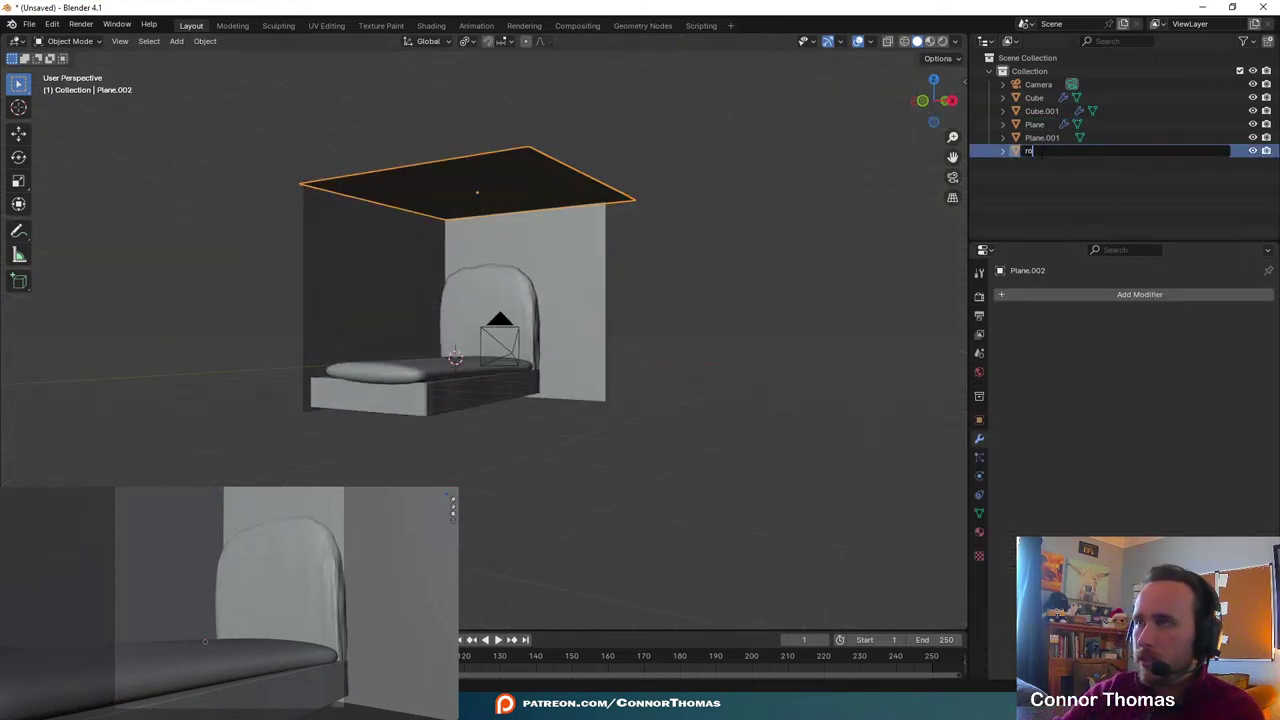
{"action": "key", "text": "c"}
{"action": "left_click", "coordinate": [1012, 178]}
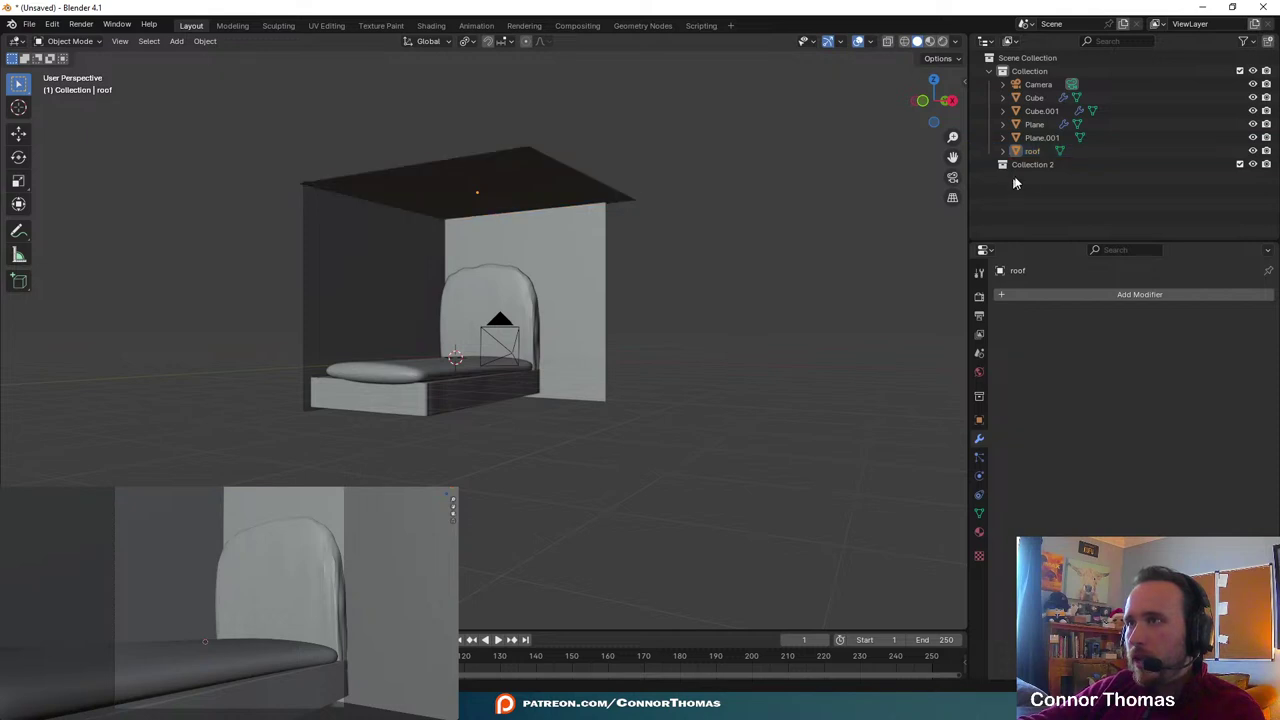
- Rename the new collection as Lighting
{"action": "double_click", "coordinate": [1036, 164]}
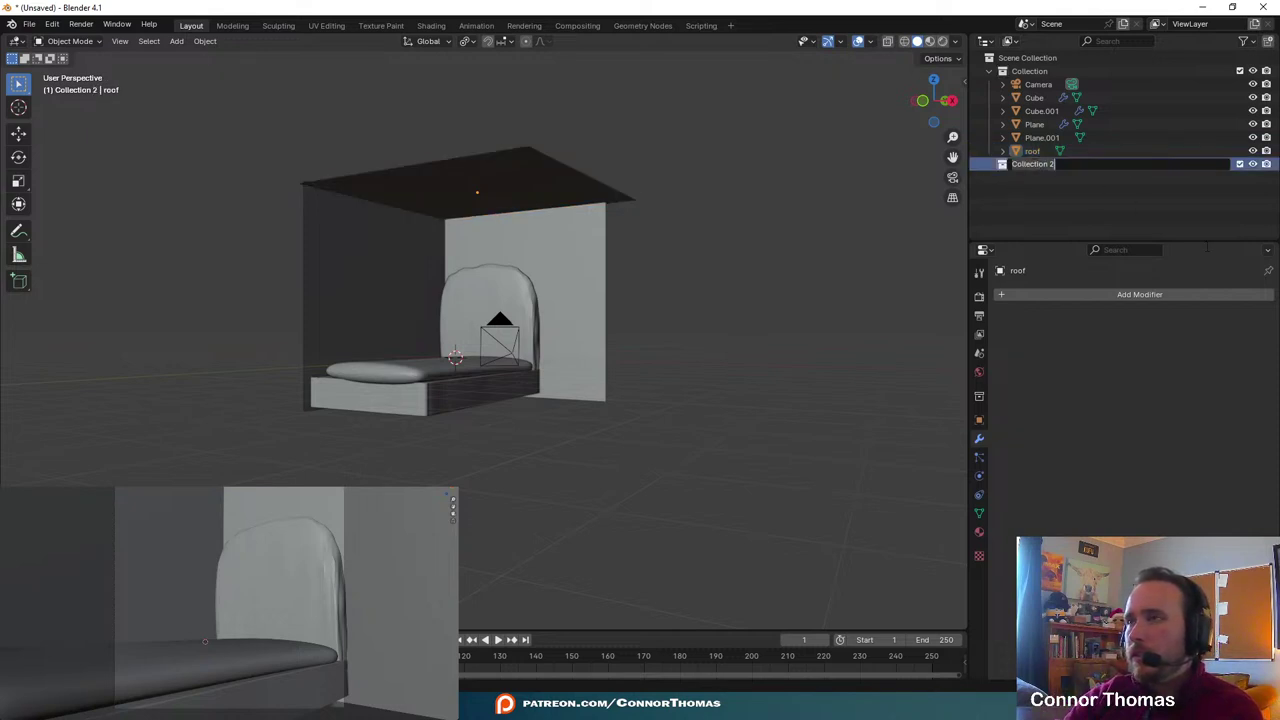
{"action": "type", "text": "Light"}
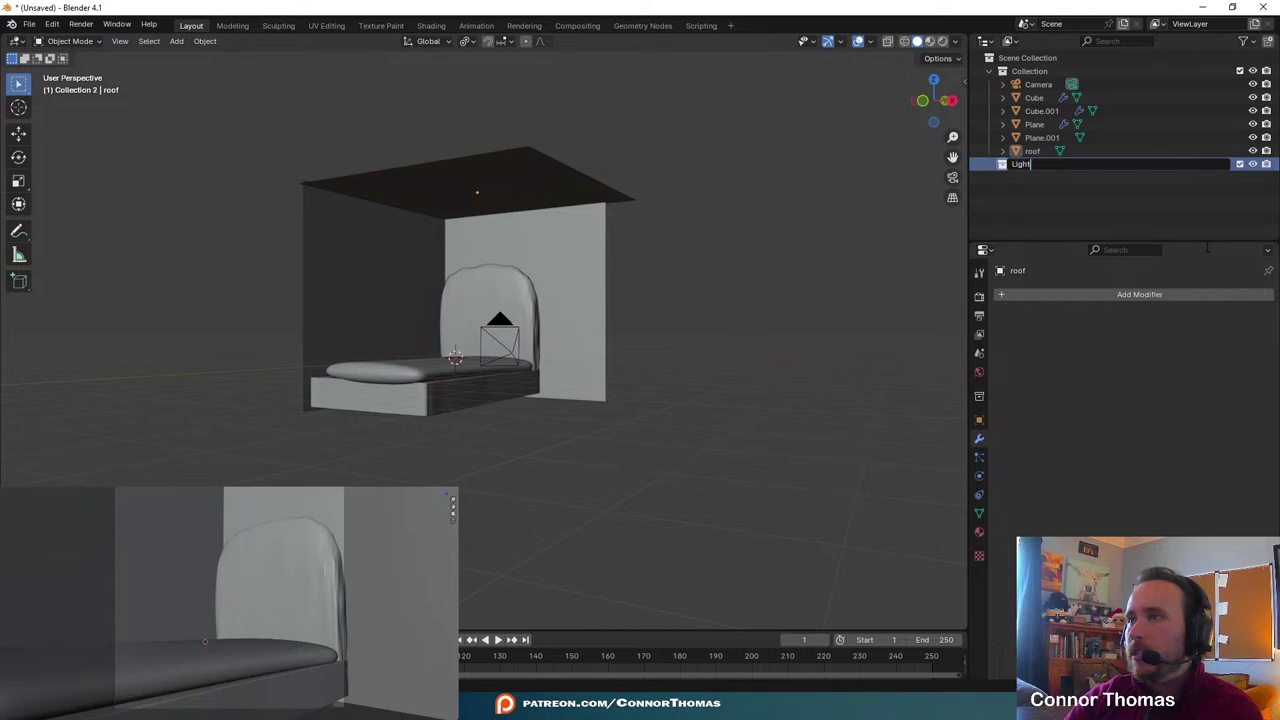
{"action": "type", "text": "ing"}
{"action": "key", "text": "Return"}
- Put the roof plane into the new collection and rename that collection as Flag
{"action": "left_click", "coordinate": [1040, 137]}
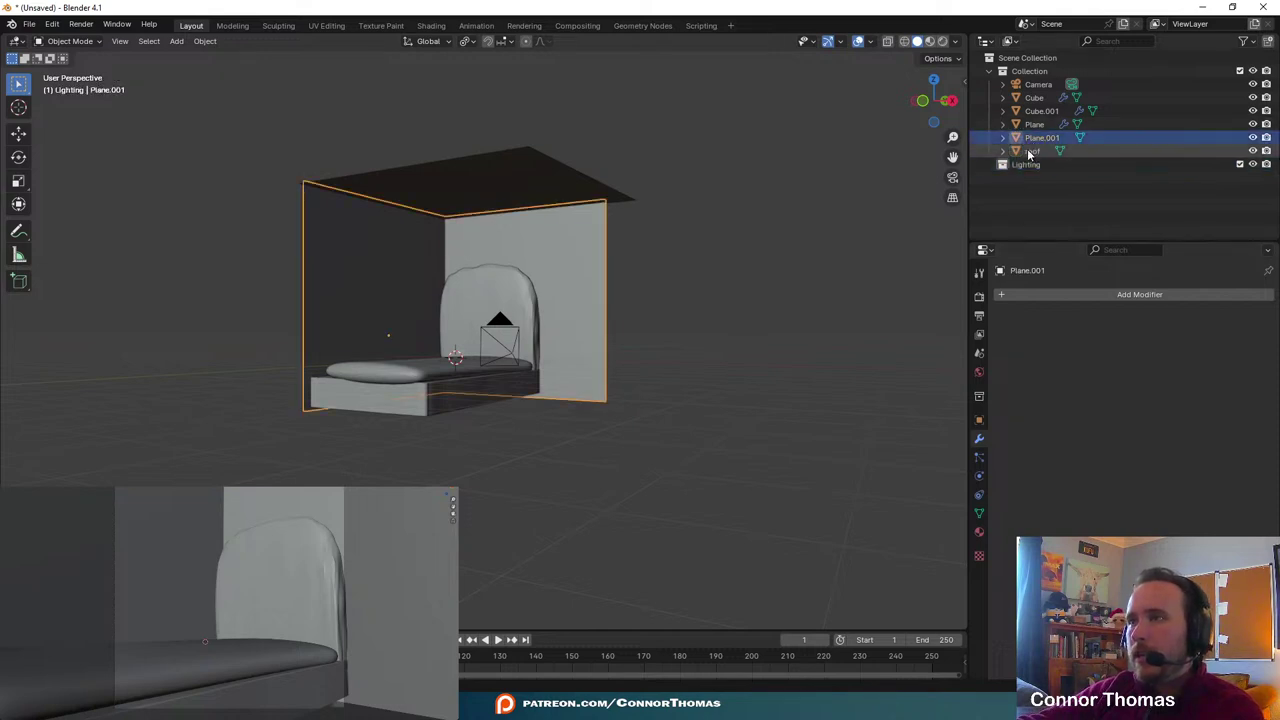
{"action": "left_click_drag", "start_coordinate": [1032, 150], "coordinate": [1030, 165]}
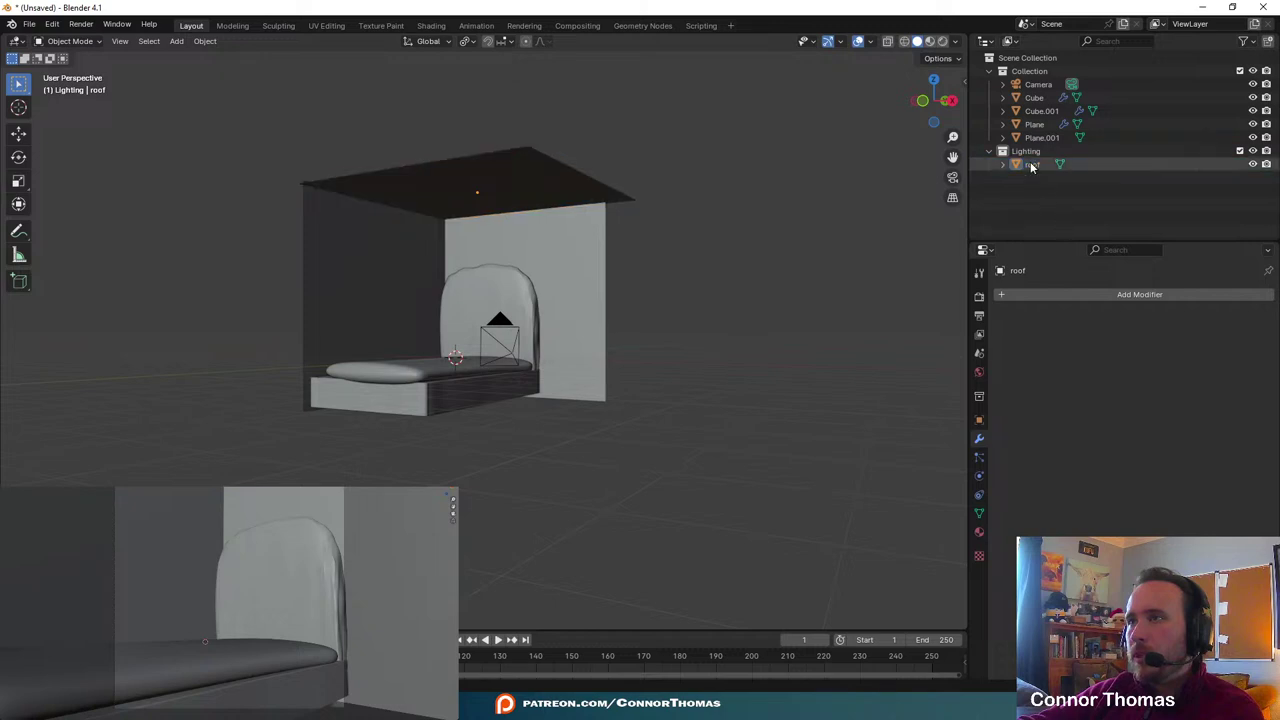
{"action": "double_click", "coordinate": [1026, 151]}
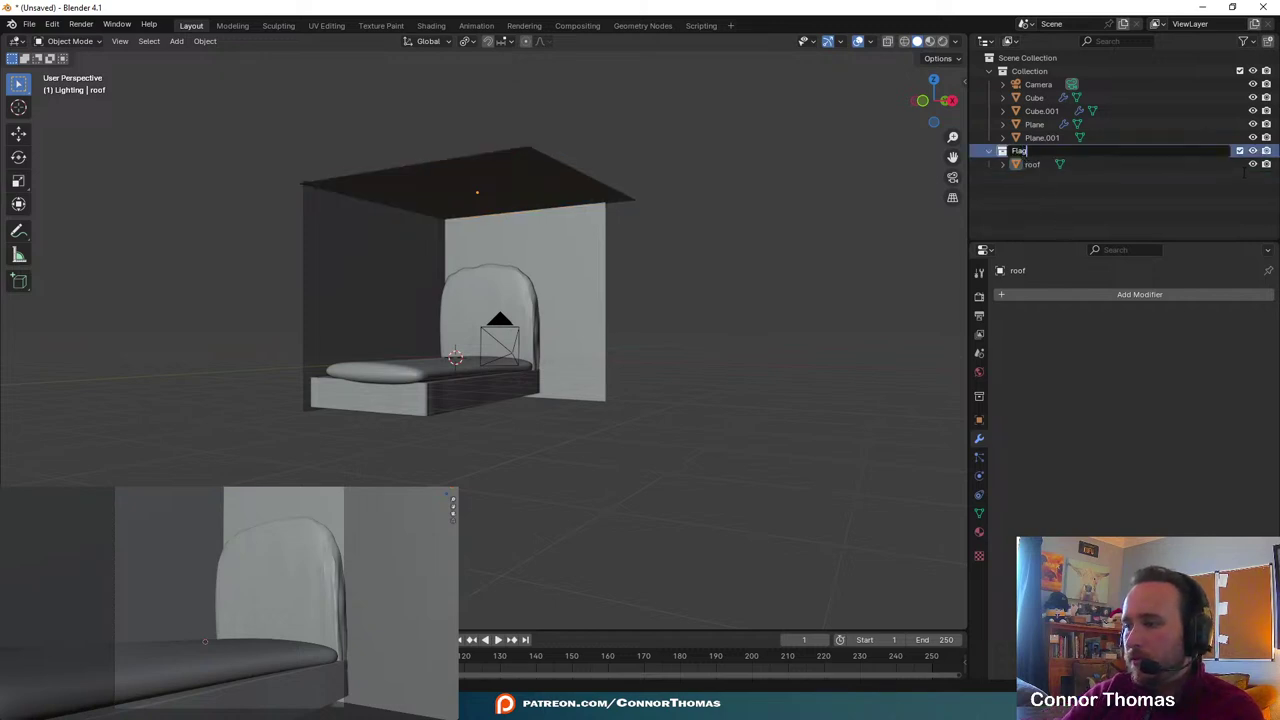
{"action": "type", "text": "Flag"}
{"action": "key", "text": "Return"}
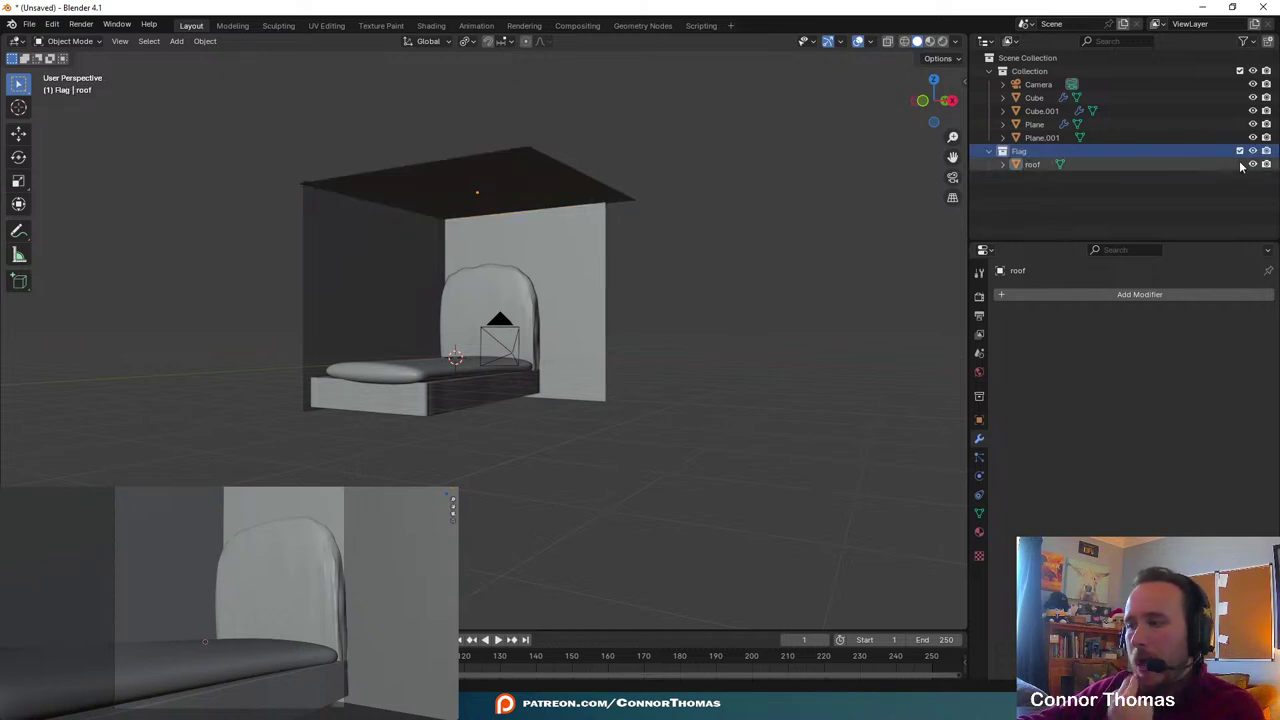
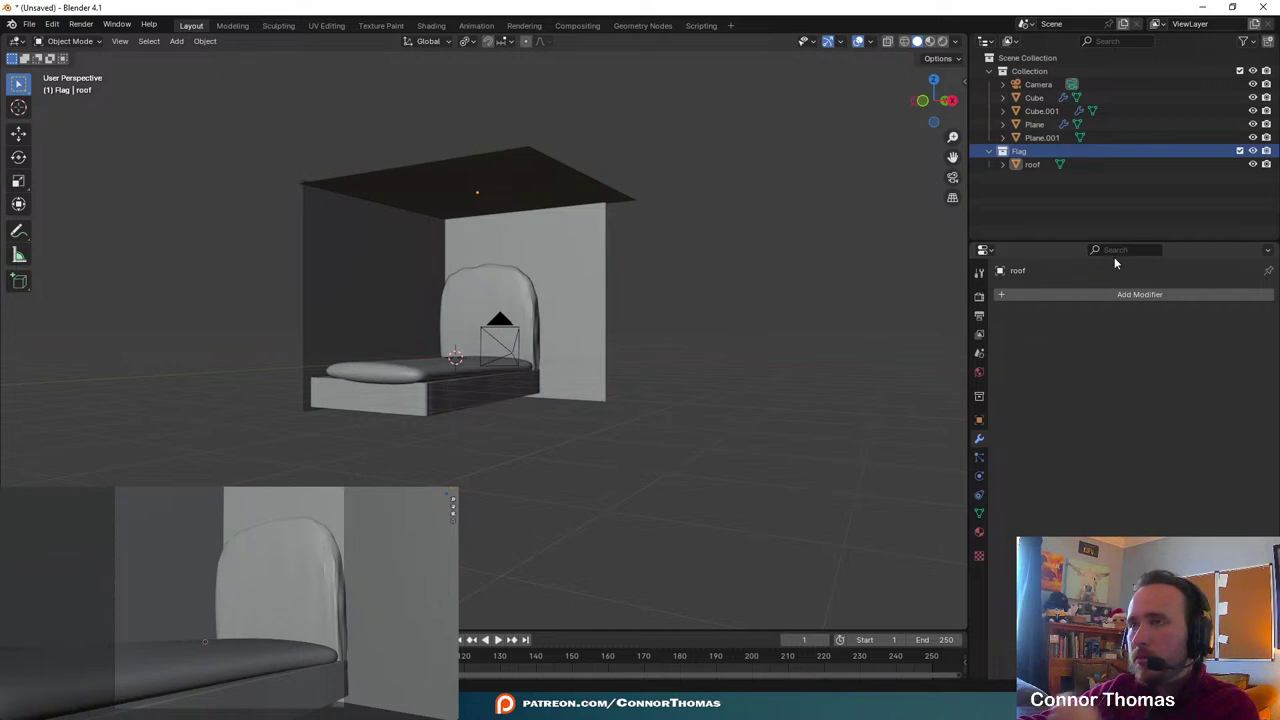
- Add a mesh plane to the scene and lower it along Z to below the seat base
{"action": "middle_click_drag", "start_coordinate": [496, 324], "coordinate": [452, 248]}
{"action": "key", "text": "shift+a"}
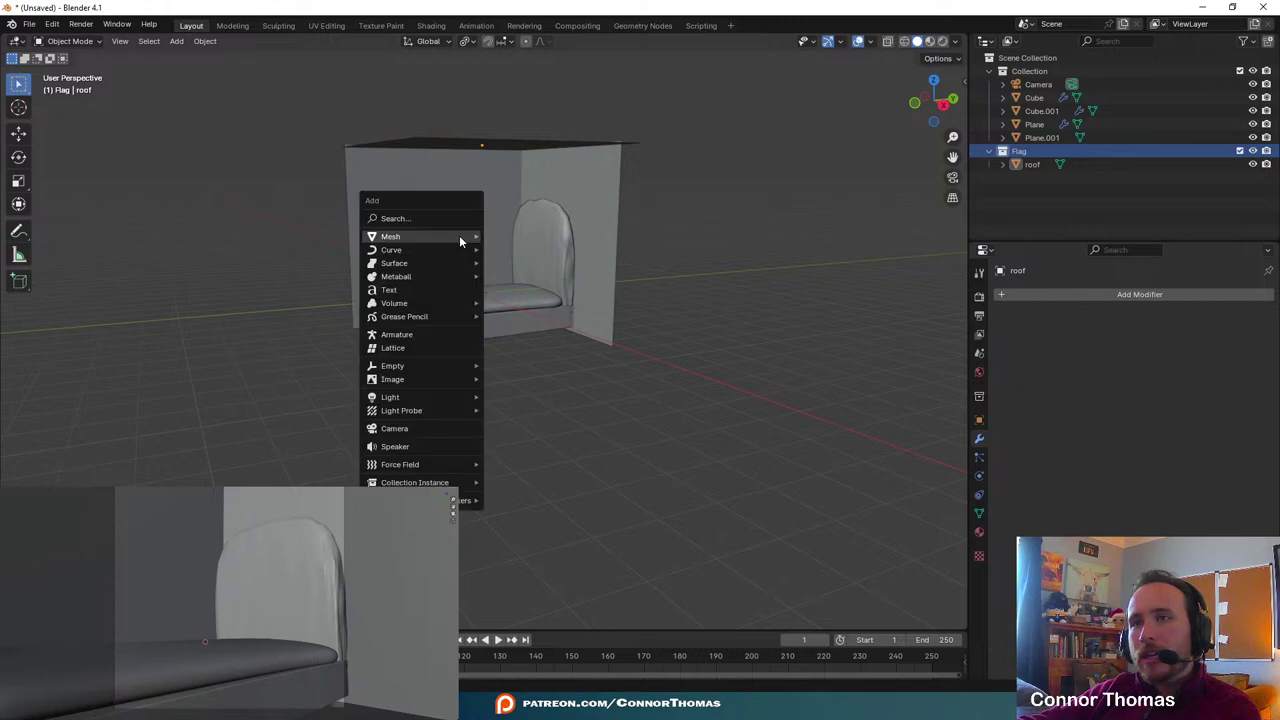
{"action": "mouse_move", "coordinate": [459, 235]}
{"action": "left_click", "coordinate": [505, 238]}
{"action": "middle_click_drag", "start_coordinate": [524, 220], "coordinate": [538, 270]}
{"action": "key", "text": "g"}
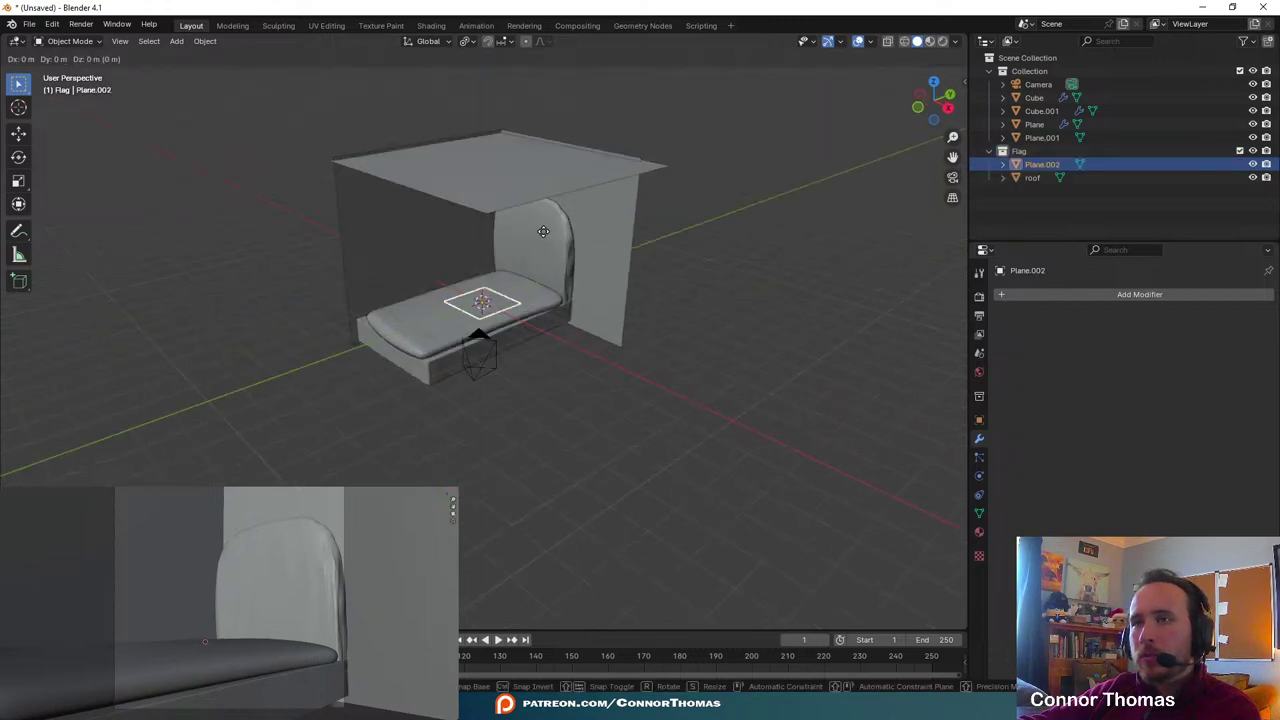
{"action": "key", "text": "z"}
{"action": "left_click", "coordinate": [538, 322]}
- Raise the new plane along Z to the underside of the seat base and scale it up into a floor
{"action": "scroll", "coordinate": [542, 300], "scroll_direction": "up", "scroll_amount": 4}
{"action": "middle_click_drag", "start_coordinate": [538, 345], "coordinate": [538, 308]}
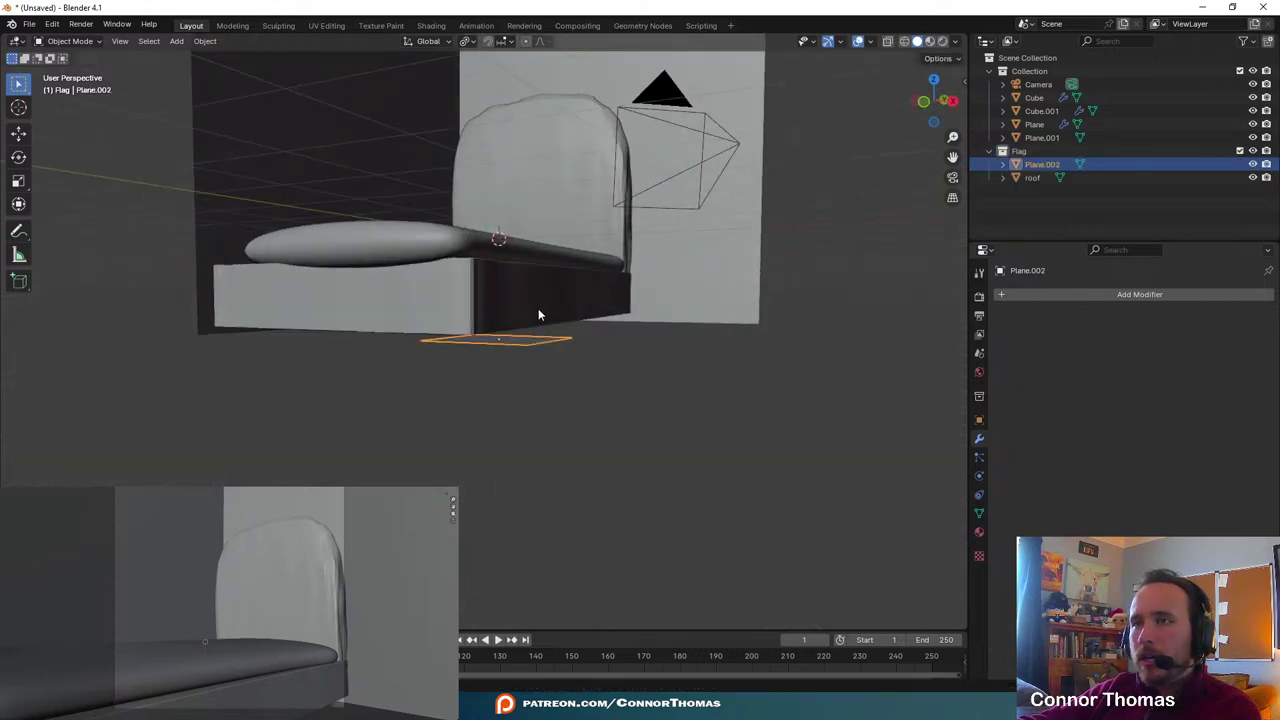
{"action": "key", "text": "g"}
{"action": "key", "text": "z"}
{"action": "left_click", "coordinate": [537, 287]}
{"action": "key", "text": "s"}
{"action": "left_click", "coordinate": [756, 308]}
- Move the floor plane about 2.1 m along X toward the open side of the seat
{"action": "middle_click_drag", "start_coordinate": [678, 300], "coordinate": [677, 391]}
{"action": "scroll", "coordinate": [686, 357], "scroll_direction": "down", "scroll_amount": 3}
{"action": "key", "text": "g"}
{"action": "key", "text": "x"}
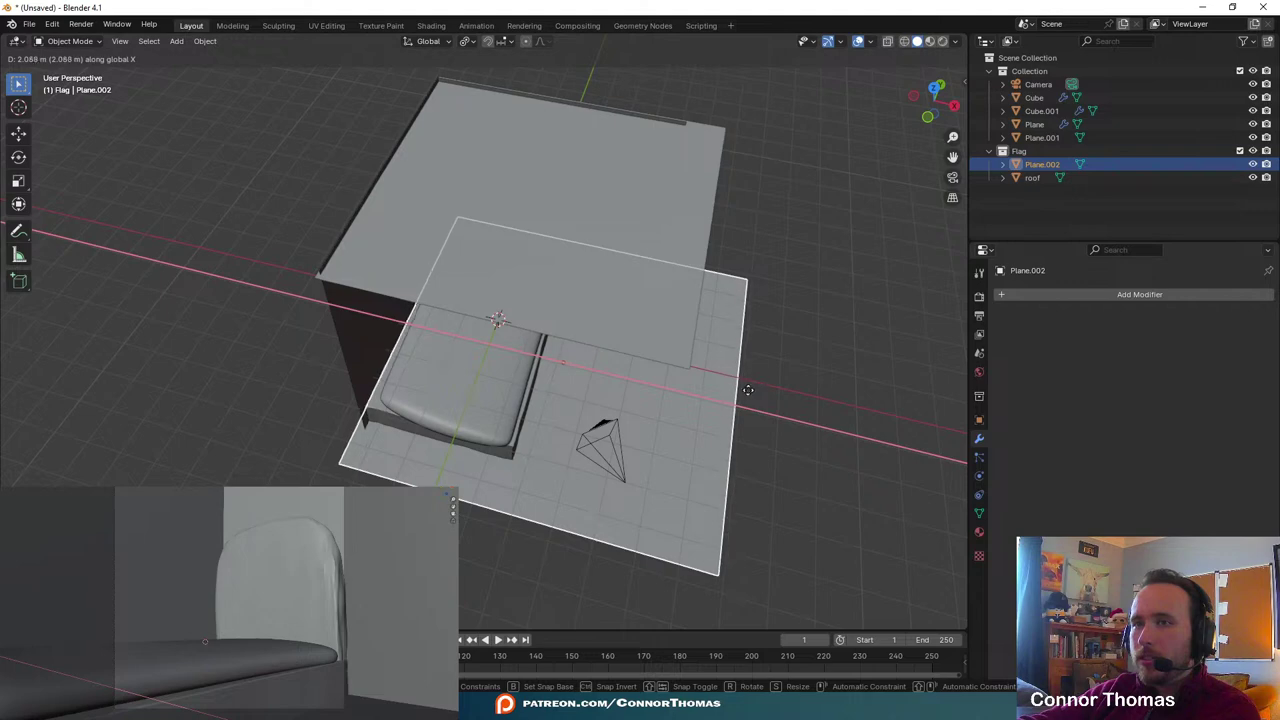
{"action": "left_click", "coordinate": [750, 388]}
- Move the floor plane along negative Y toward the camera end of the seat, and deselect everything
{"action": "middle_click_drag", "start_coordinate": [751, 391], "coordinate": [652, 329]}
{"action": "key", "text": "g"}
{"action": "key", "text": "y"}
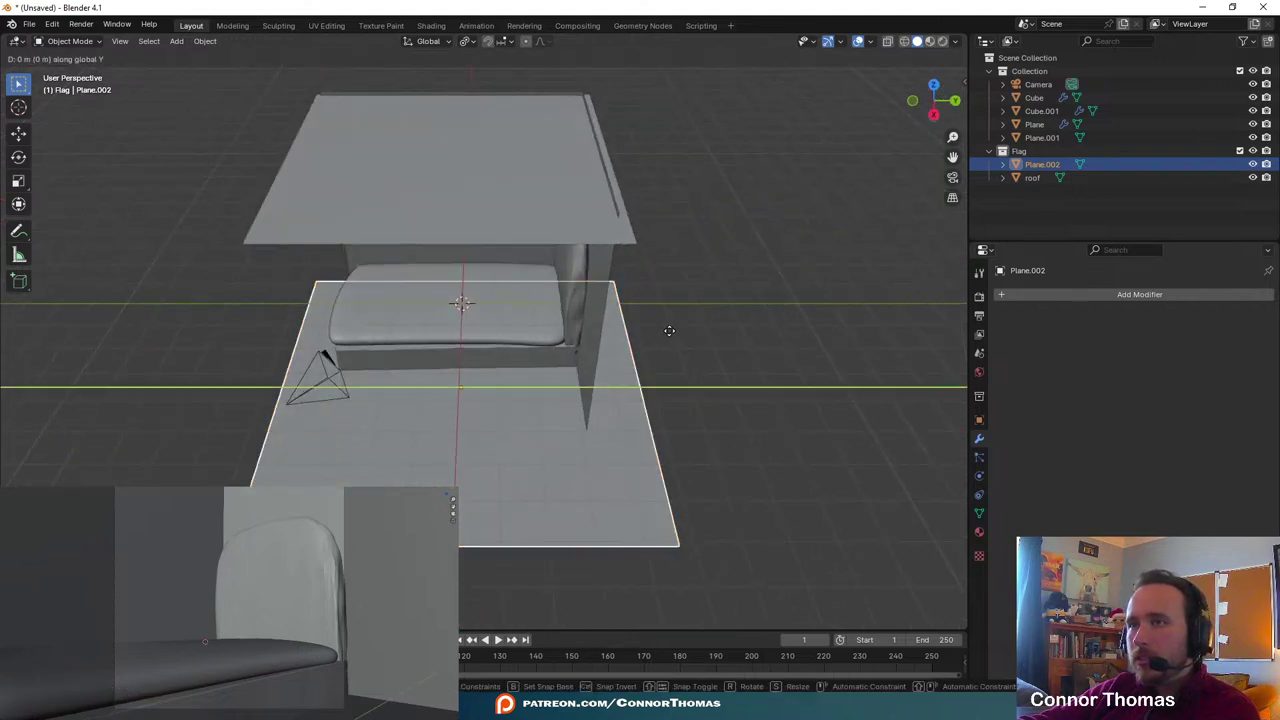
{"action": "left_click", "coordinate": [491, 328]}
{"action": "middle_click_drag", "start_coordinate": [491, 328], "coordinate": [520, 354]}
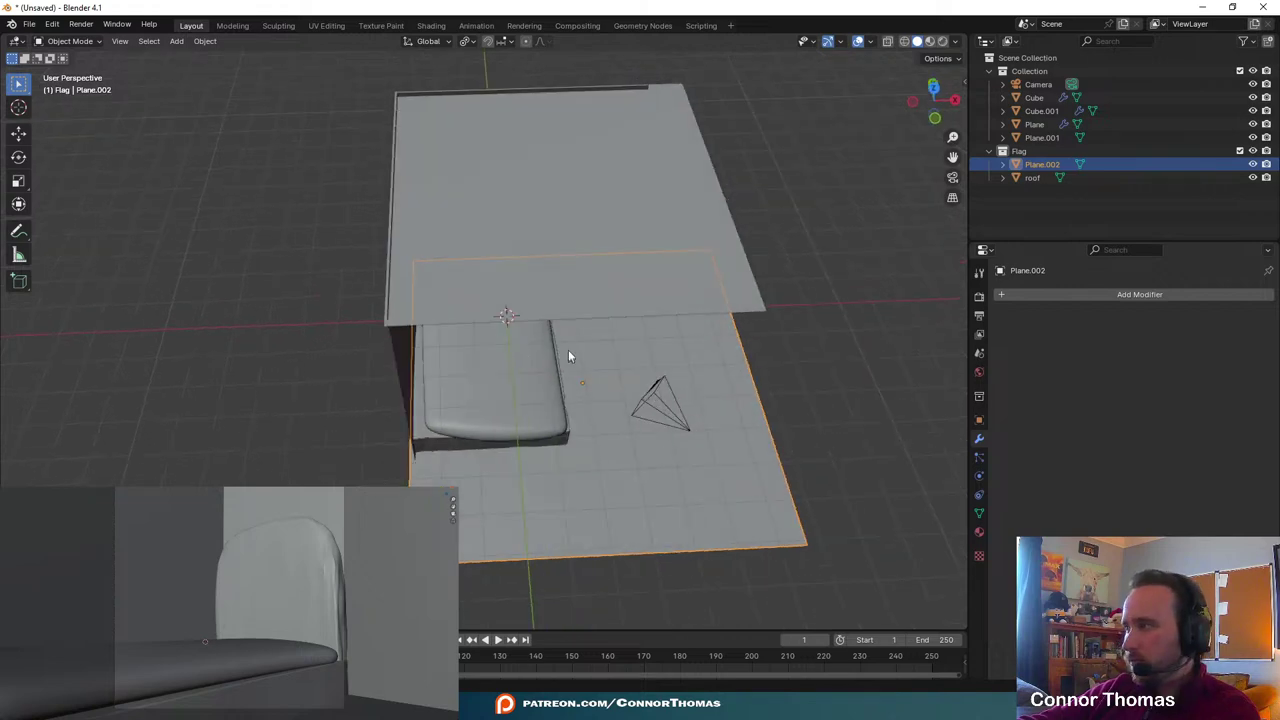
{"action": "key", "text": "a"}
{"action": "key", "text": "alt+a"}
{"action": "middle_click_drag", "start_coordinate": [677, 329], "coordinate": [686, 403]}
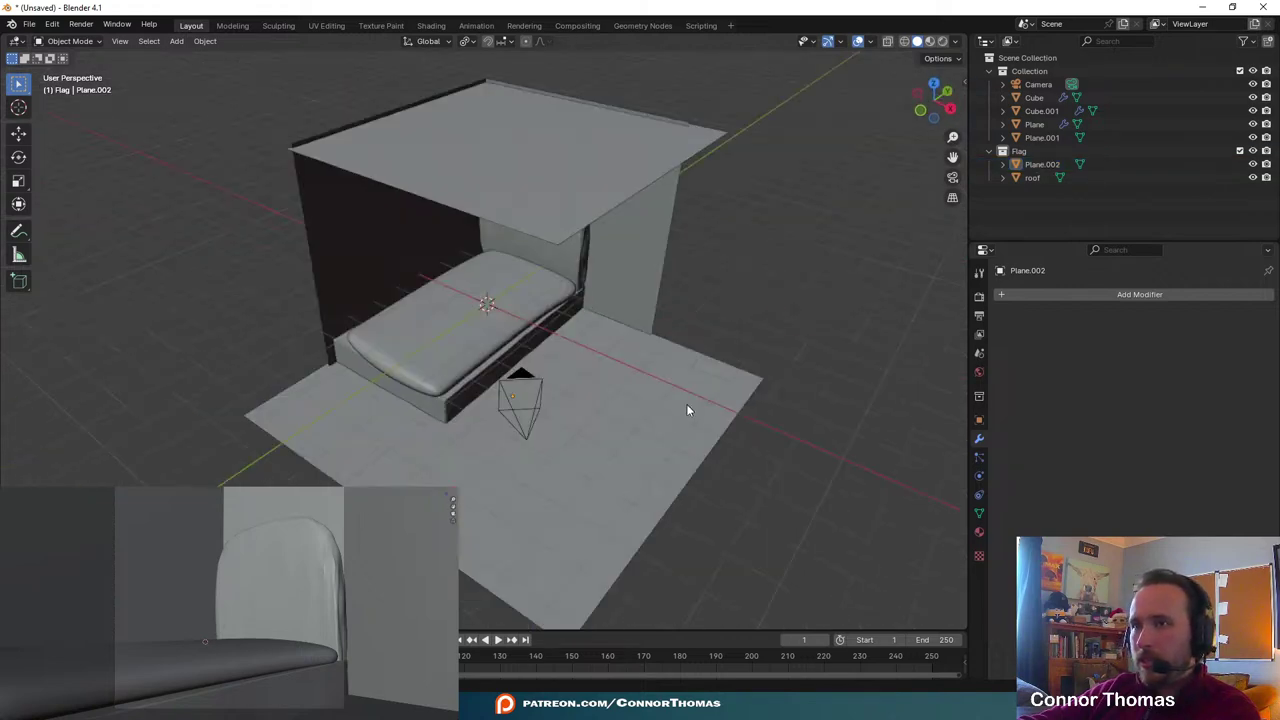
{"action": "left_click", "coordinate": [688, 402]}
- Move the floor plane Plane.002 out of Flag into the main collection and rename that collection as Layout
{"action": "left_click_drag", "start_coordinate": [1042, 164], "coordinate": [1058, 72]}
{"action": "double_click", "coordinate": [1150, 72]}
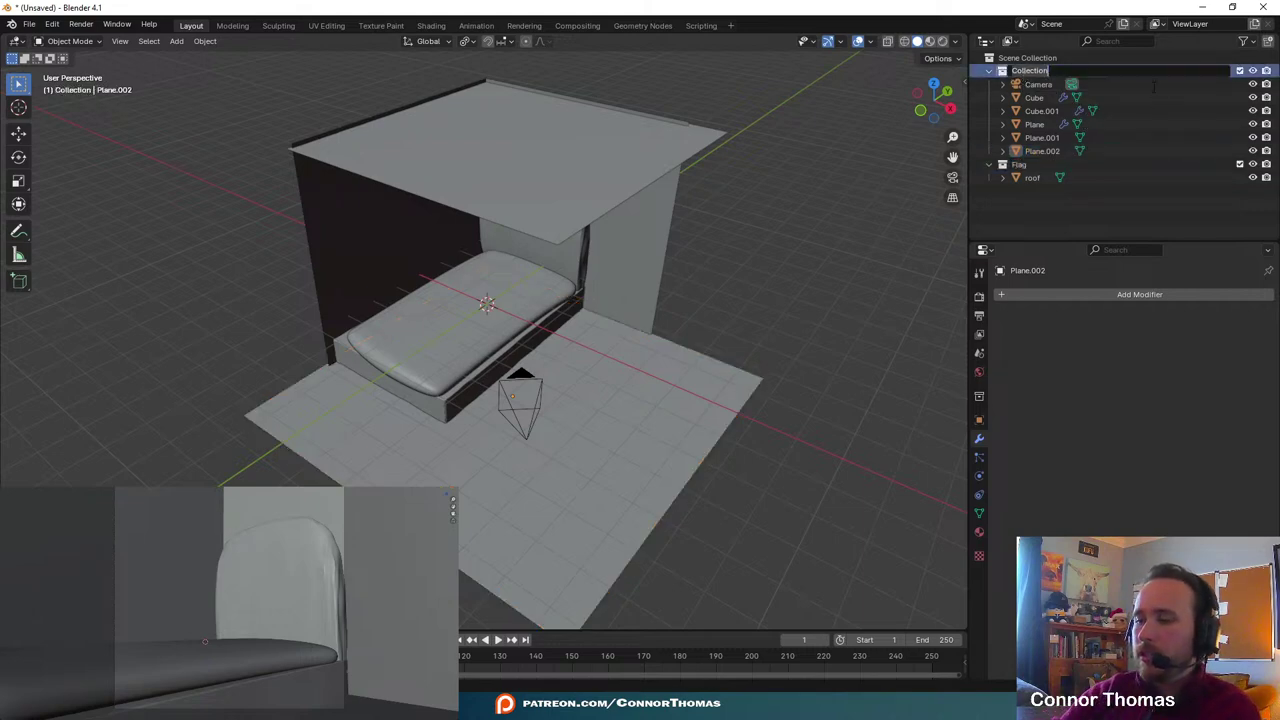
{"action": "type", "text": "Iayout"}
{"action": "key", "text": "Return"}
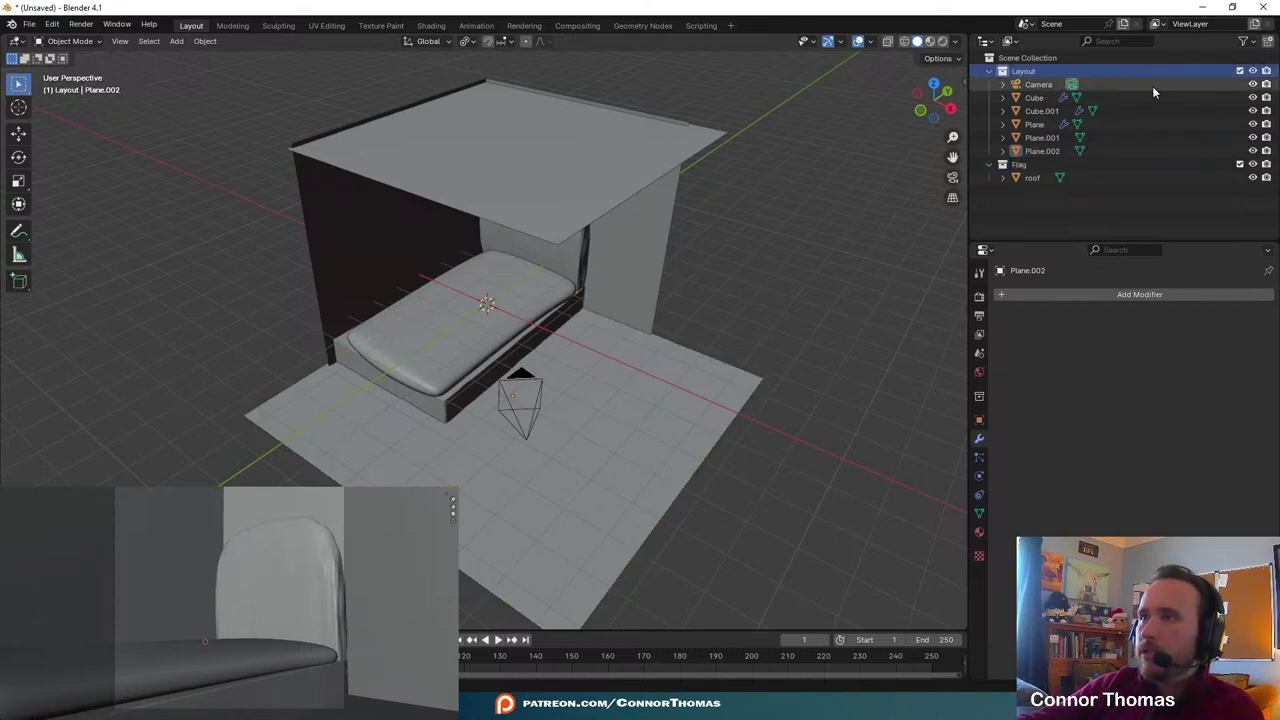
- Create a new collection in the scene and name it Camera
{"action": "right_click", "coordinate": [1027, 228]}
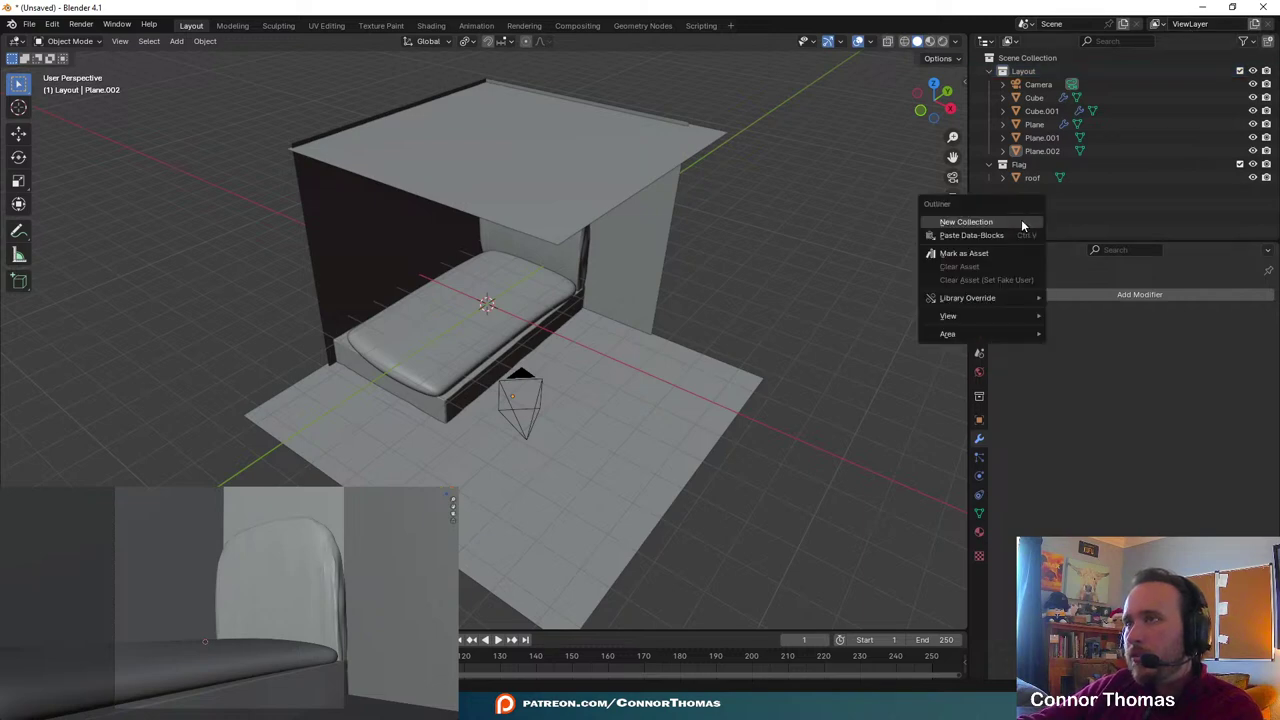
{"action": "left_click", "coordinate": [1021, 221]}
{"action": "double_click", "coordinate": [1034, 194]}
{"action": "type", "text": "Camer"}
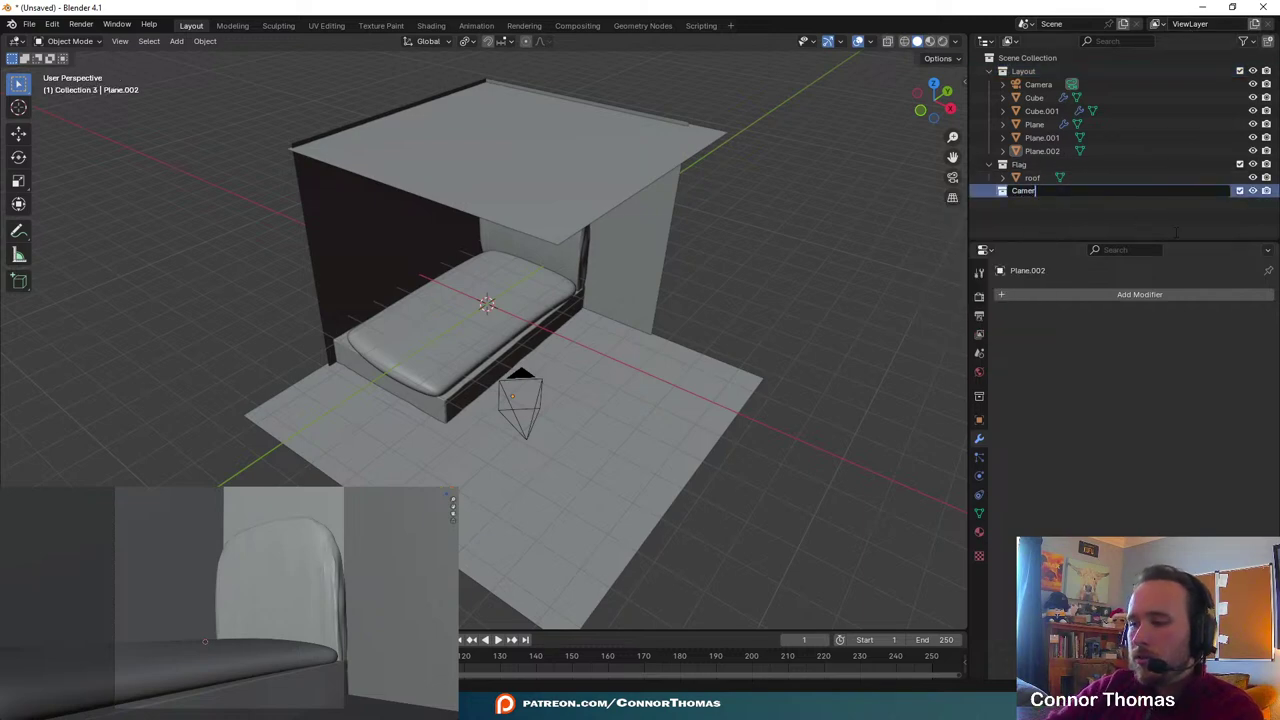
{"action": "type", "text": "a"}
{"action": "key", "text": "Return"}
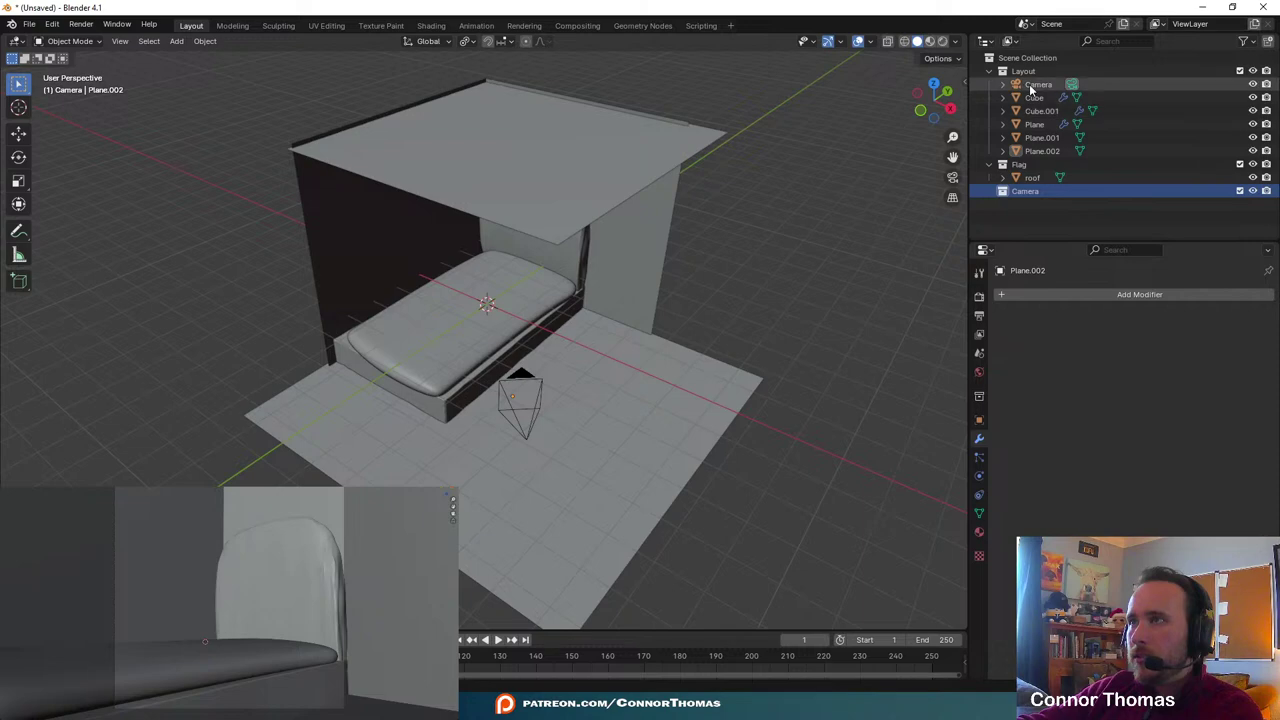
- Put the camera object into the Camera collection, order that collection above Layout, and collapse all collections
{"action": "left_click_drag", "start_coordinate": [1031, 89], "coordinate": [1025, 191]}
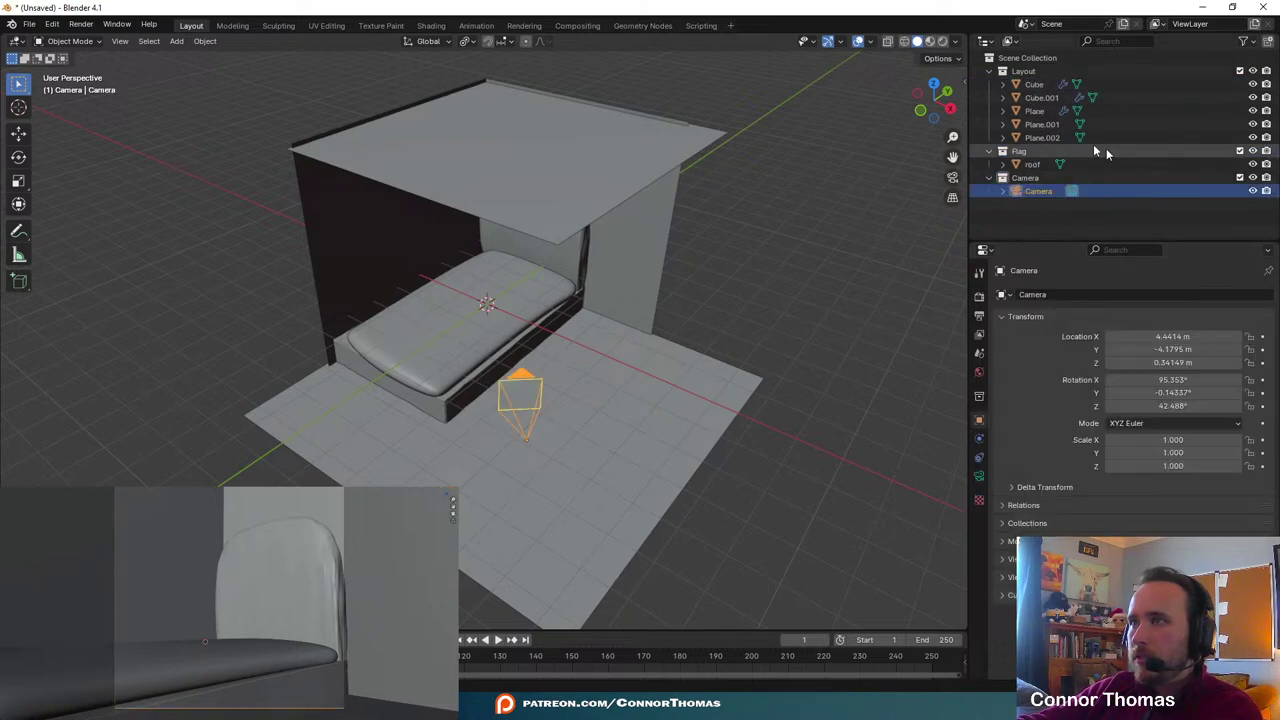
{"action": "left_click", "coordinate": [988, 71]}
{"action": "left_click", "coordinate": [989, 84]}
{"action": "left_click_drag", "start_coordinate": [1022, 97], "coordinate": [1046, 66]}
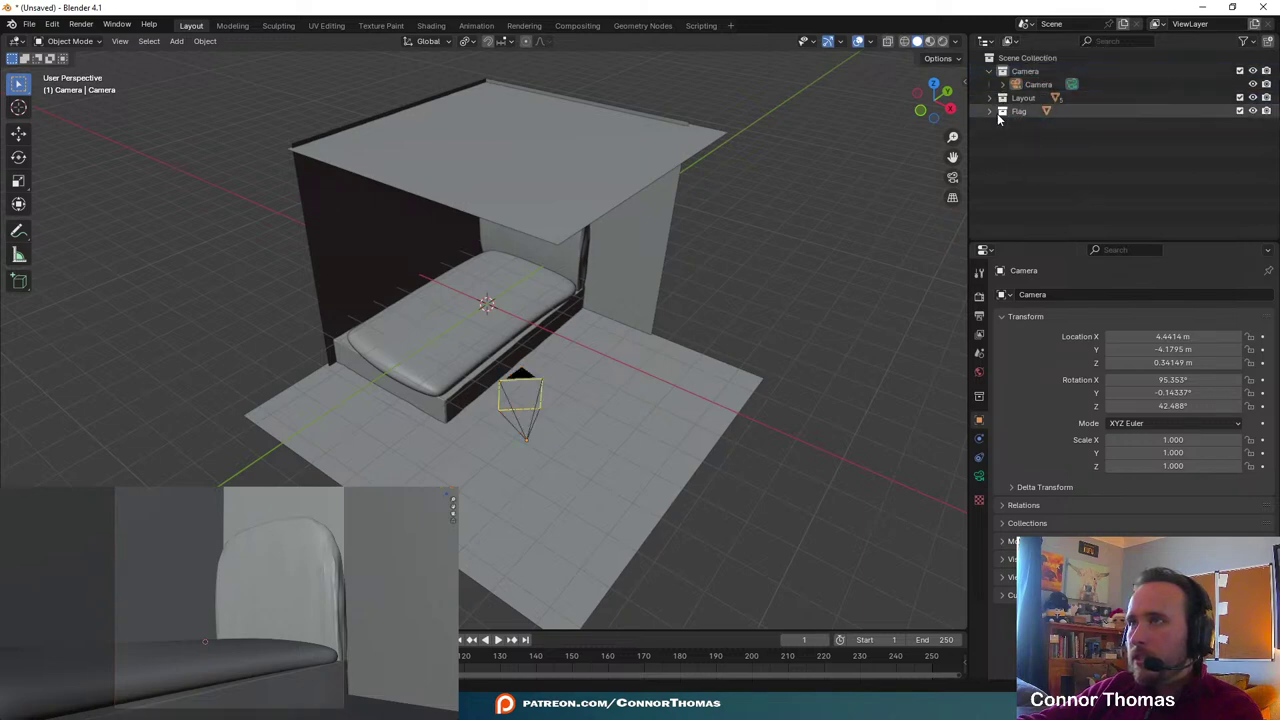
{"action": "left_click", "coordinate": [988, 71]}
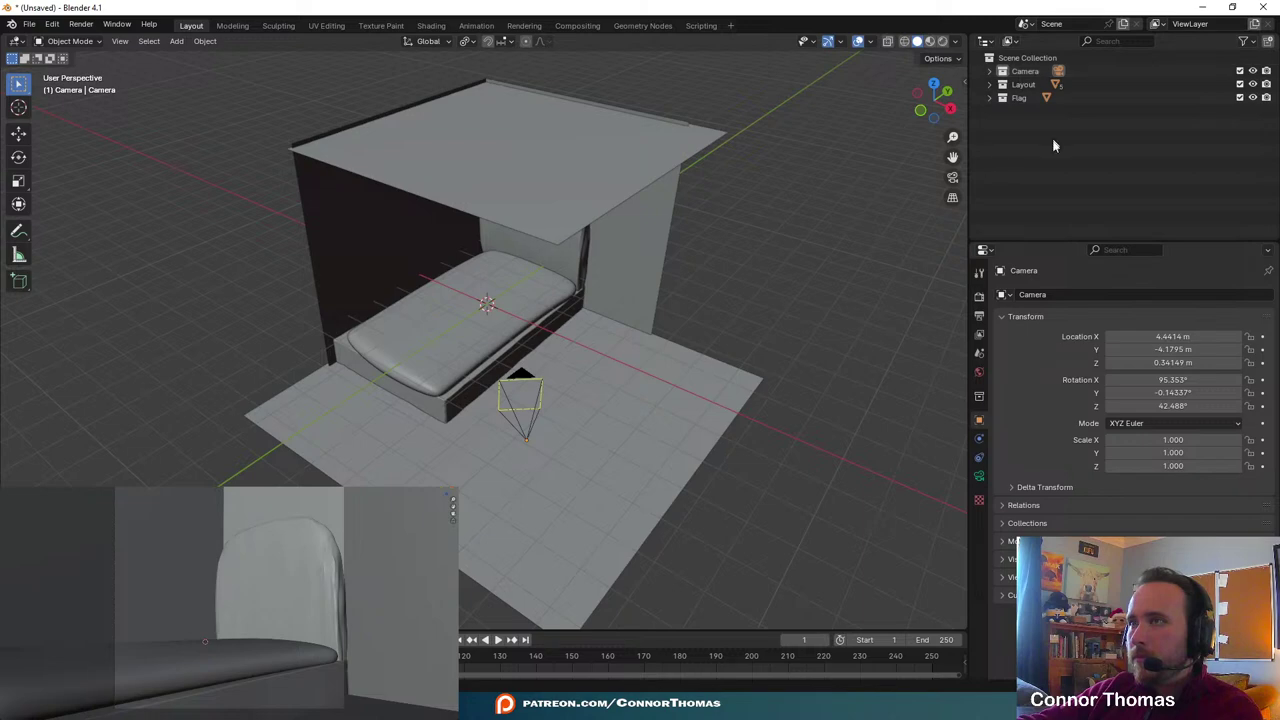
- Start saving the scene and browse to the D:\Projects\Livestream\streams folder
{"action": "middle_click_drag", "start_coordinate": [602, 394], "coordinate": [588, 322]}
{"action": "key", "text": "ctrl+s"}
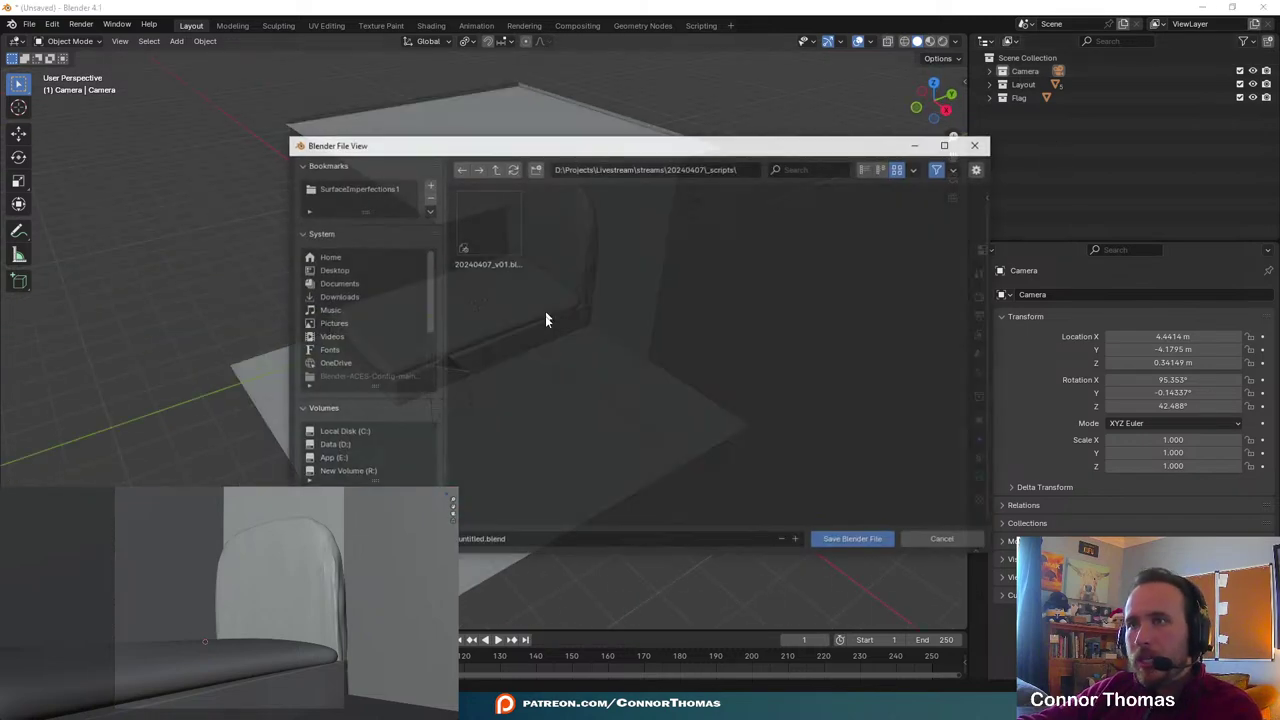
{"action": "left_click", "coordinate": [496, 168]}
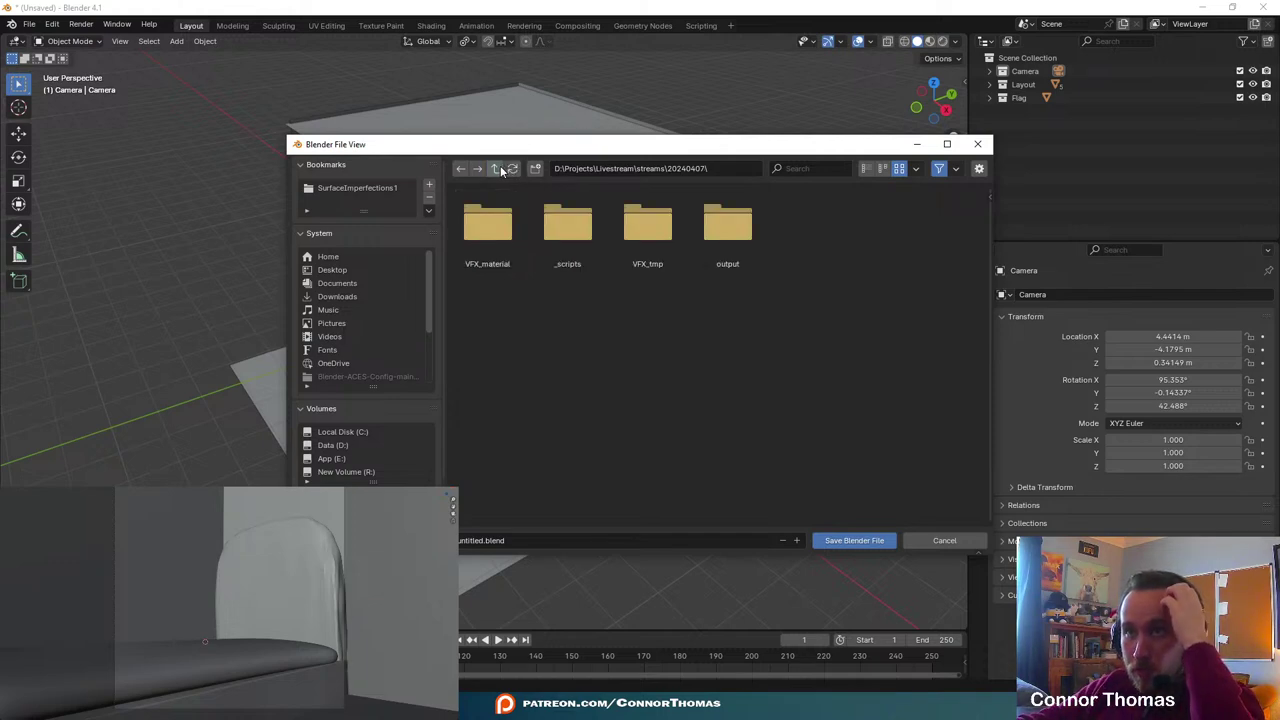
{"action": "left_click", "coordinate": [496, 168]}
{"action": "left_click", "coordinate": [496, 168]}
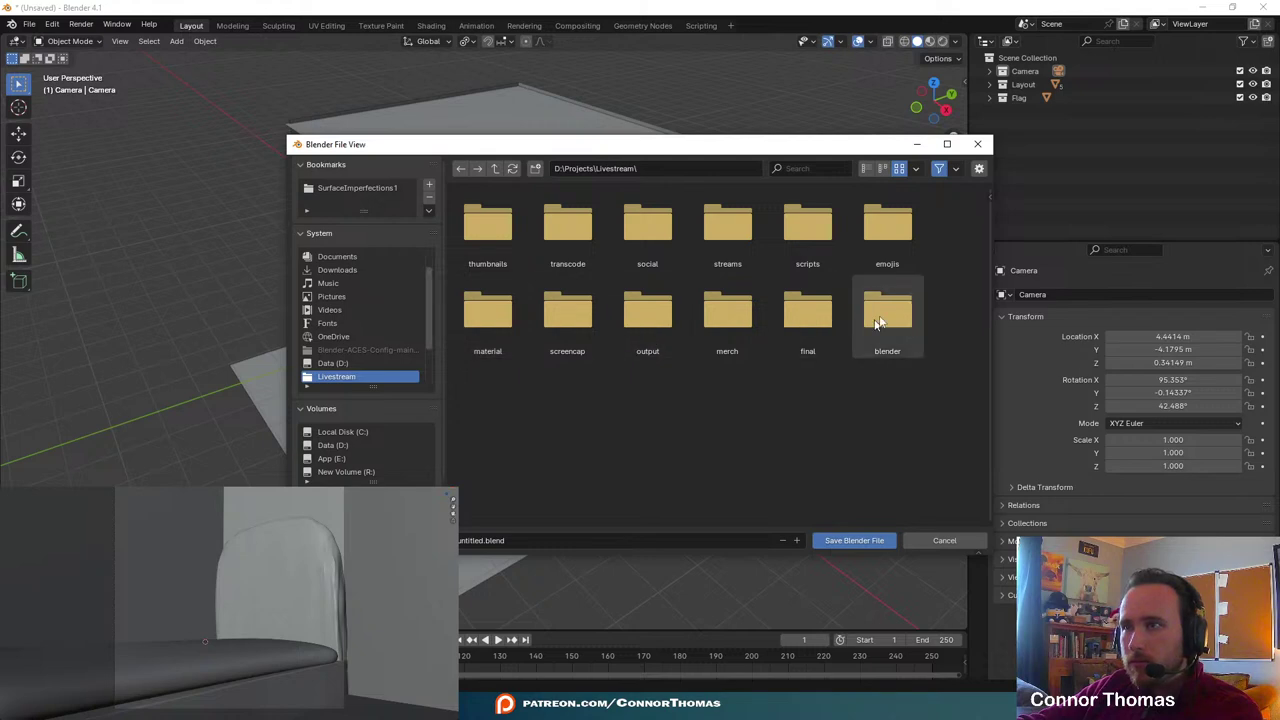
{"action": "double_click", "coordinate": [728, 224]}
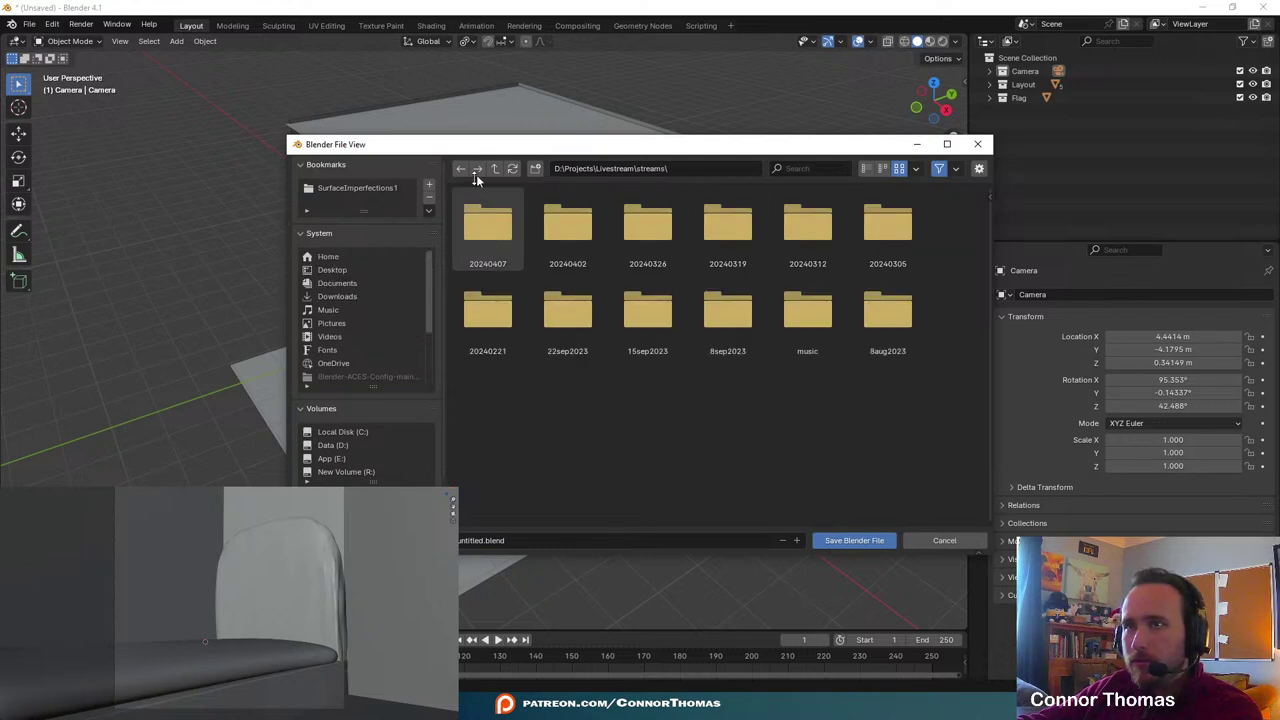
- Create a folder named 20240421 inside the streams folder and open it
{"action": "left_click", "coordinate": [535, 168]}
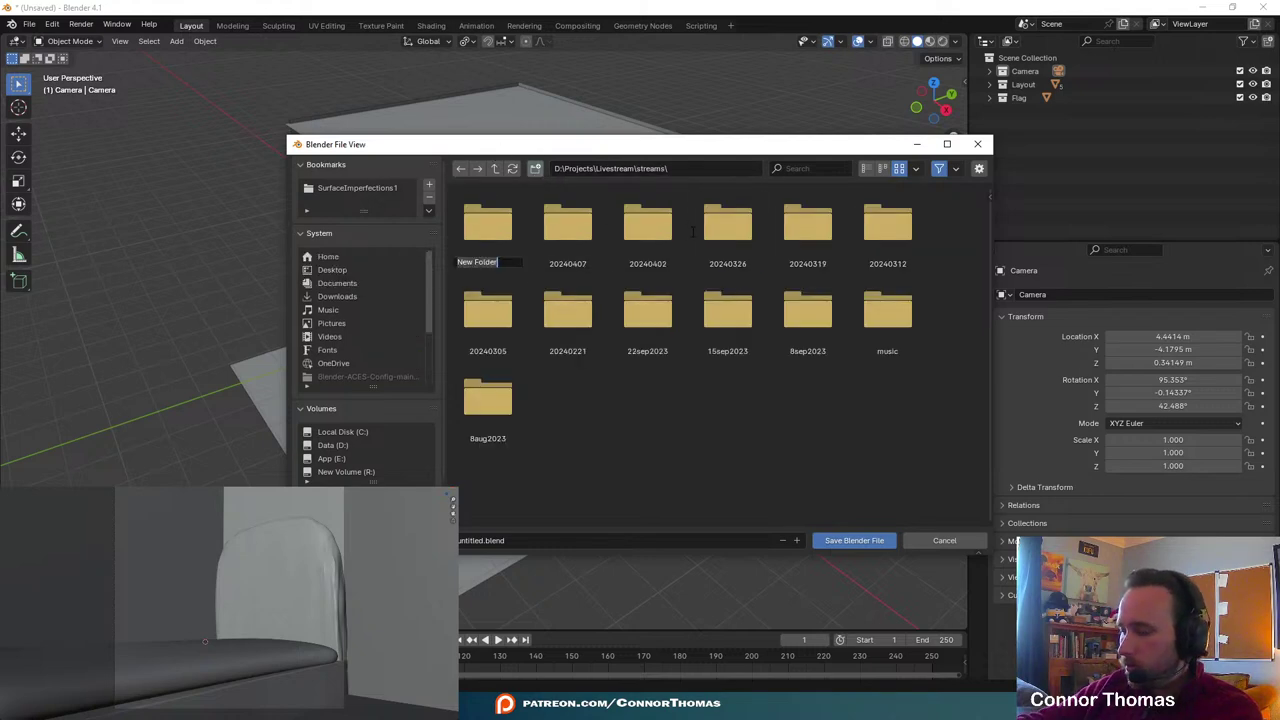
{"action": "type", "text": "202"}
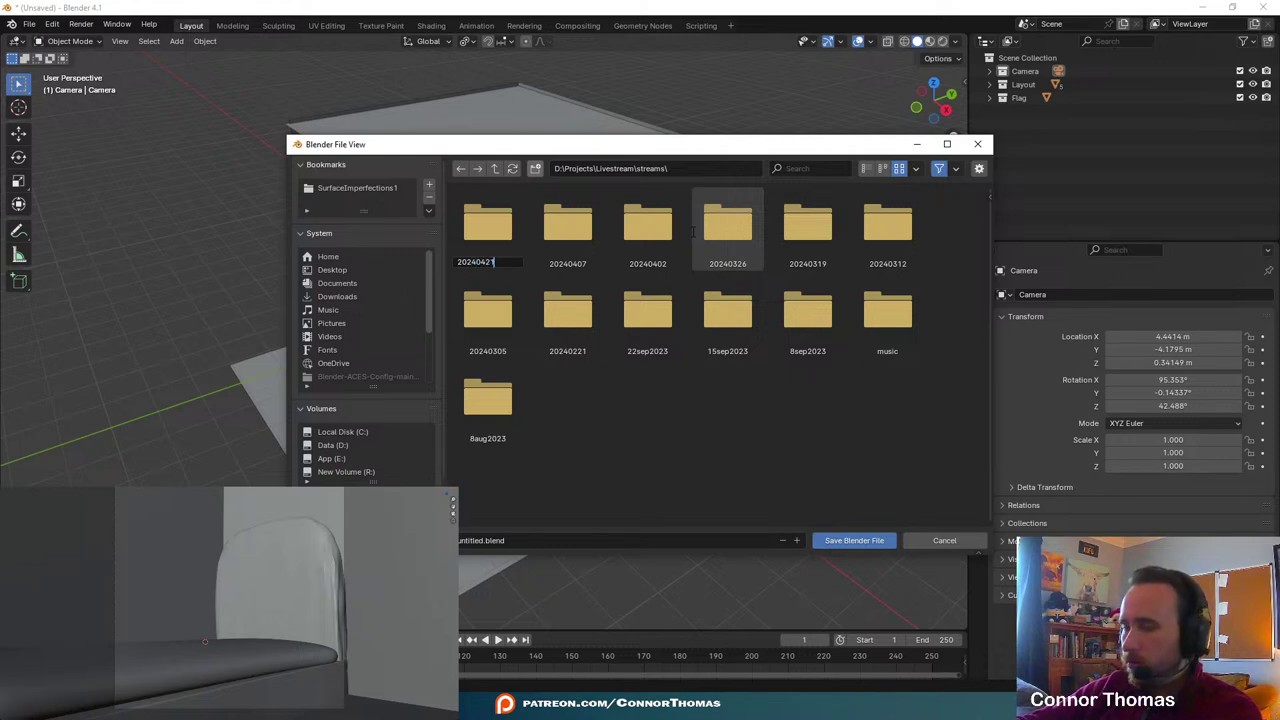
{"action": "type", "text": "40421"}
{"action": "key", "text": "Return"}
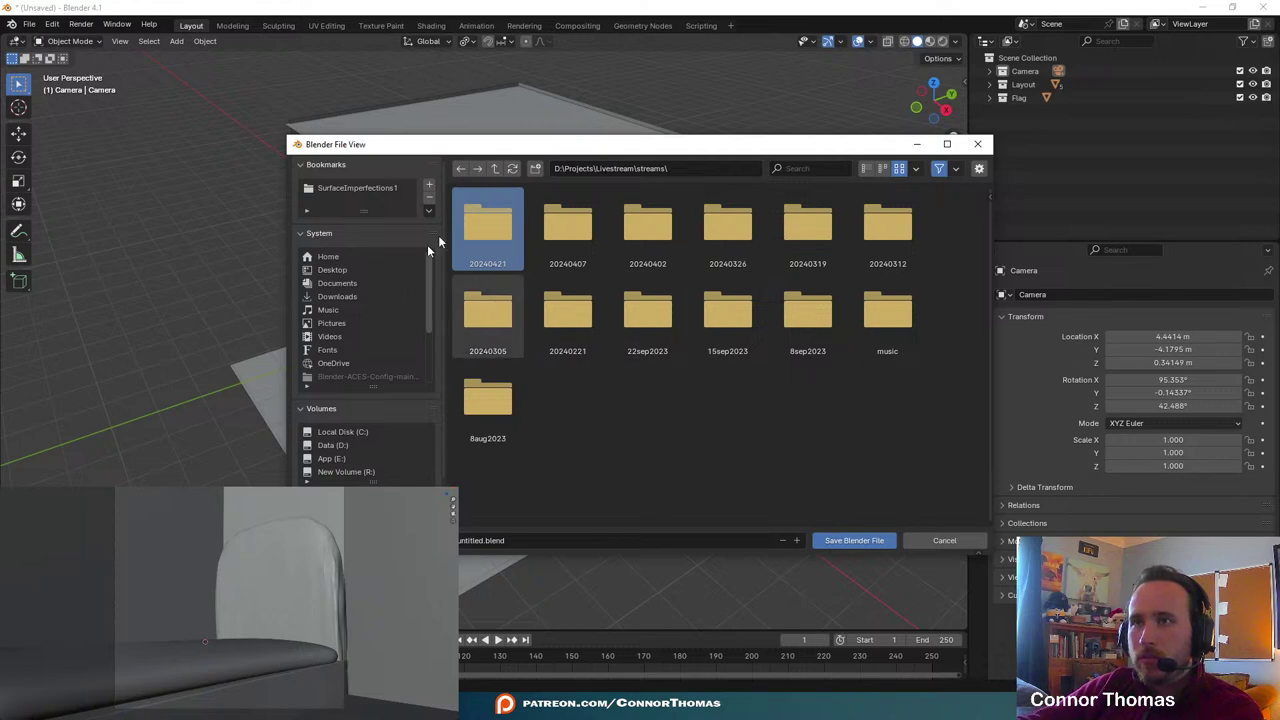
{"action": "double_click", "coordinate": [495, 222]}
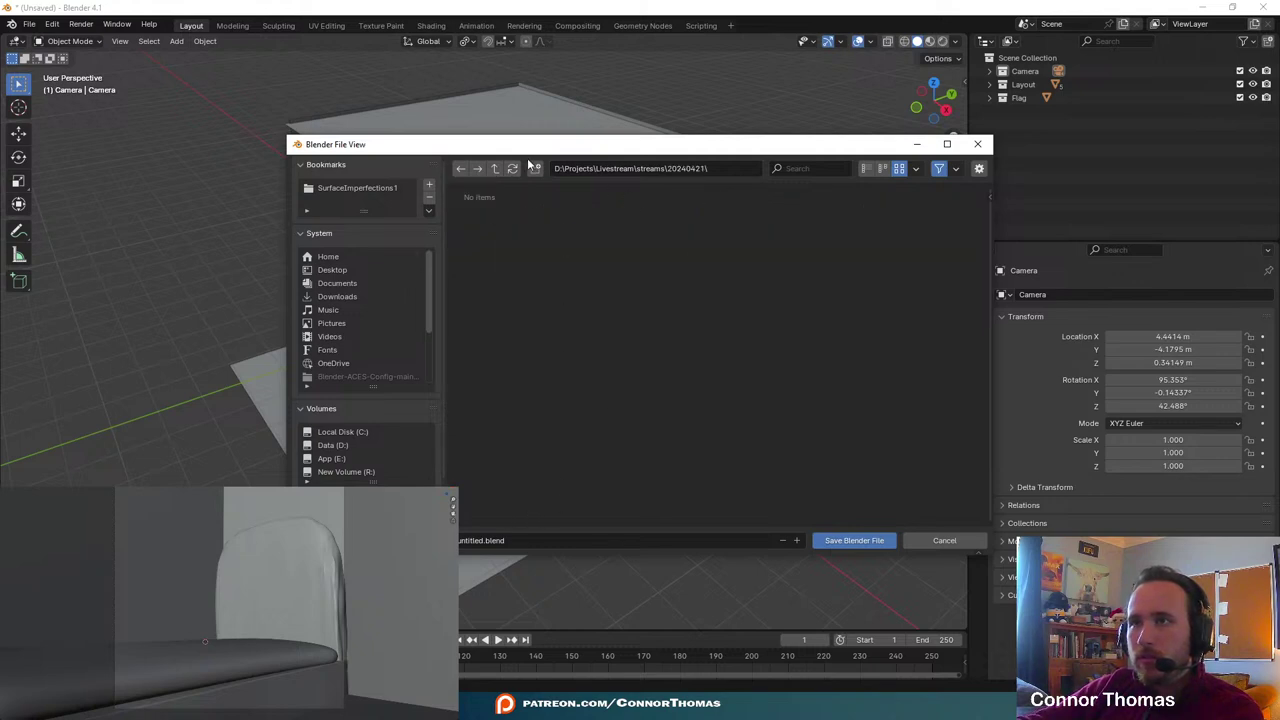
- Create a _scripts subfolder and save the scene in it as 20240421_v01.blend
{"action": "left_click", "coordinate": [535, 168]}
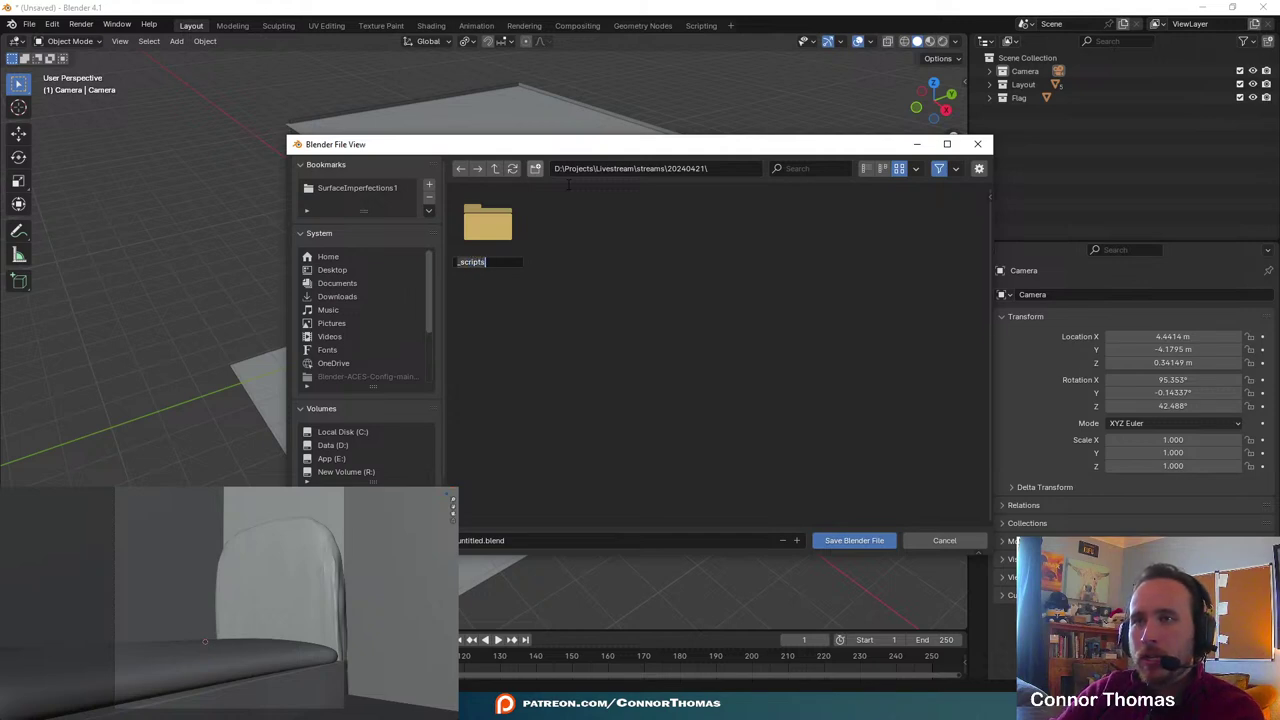
{"action": "type", "text": "_scripts"}
{"action": "key", "text": "Return"}
{"action": "double_click", "coordinate": [483, 226]}
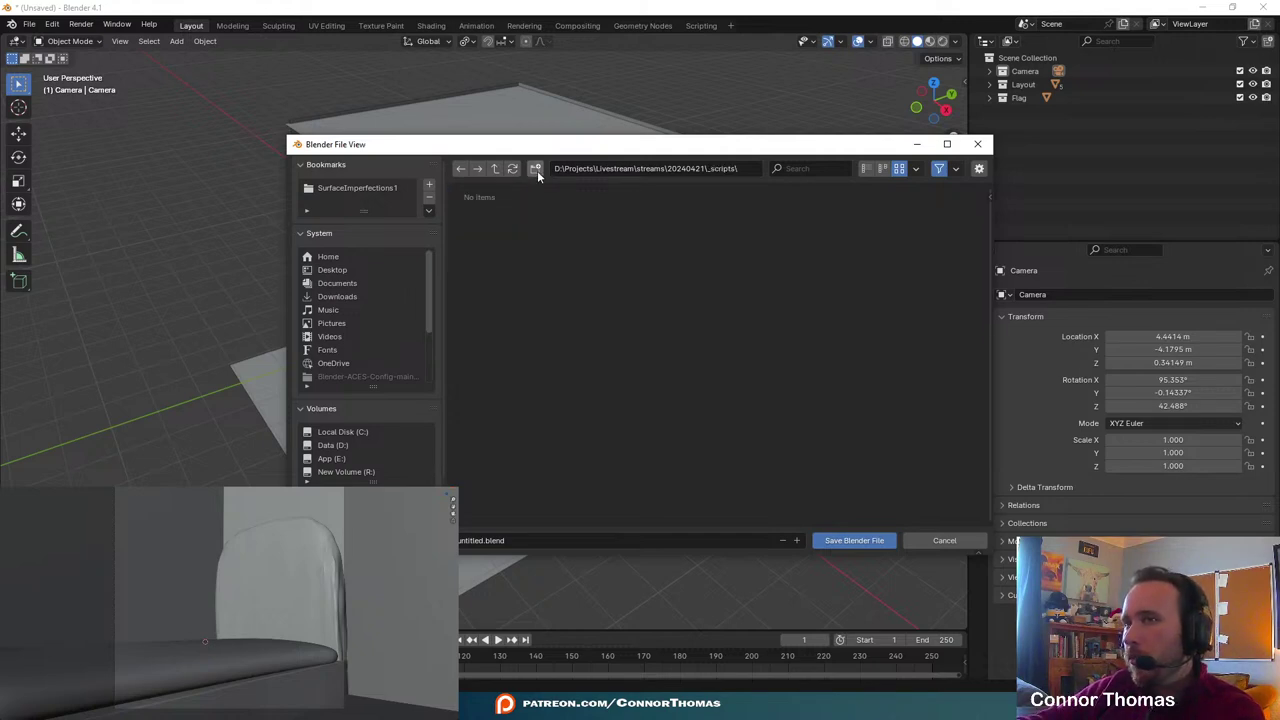
{"action": "left_click", "coordinate": [480, 540]}
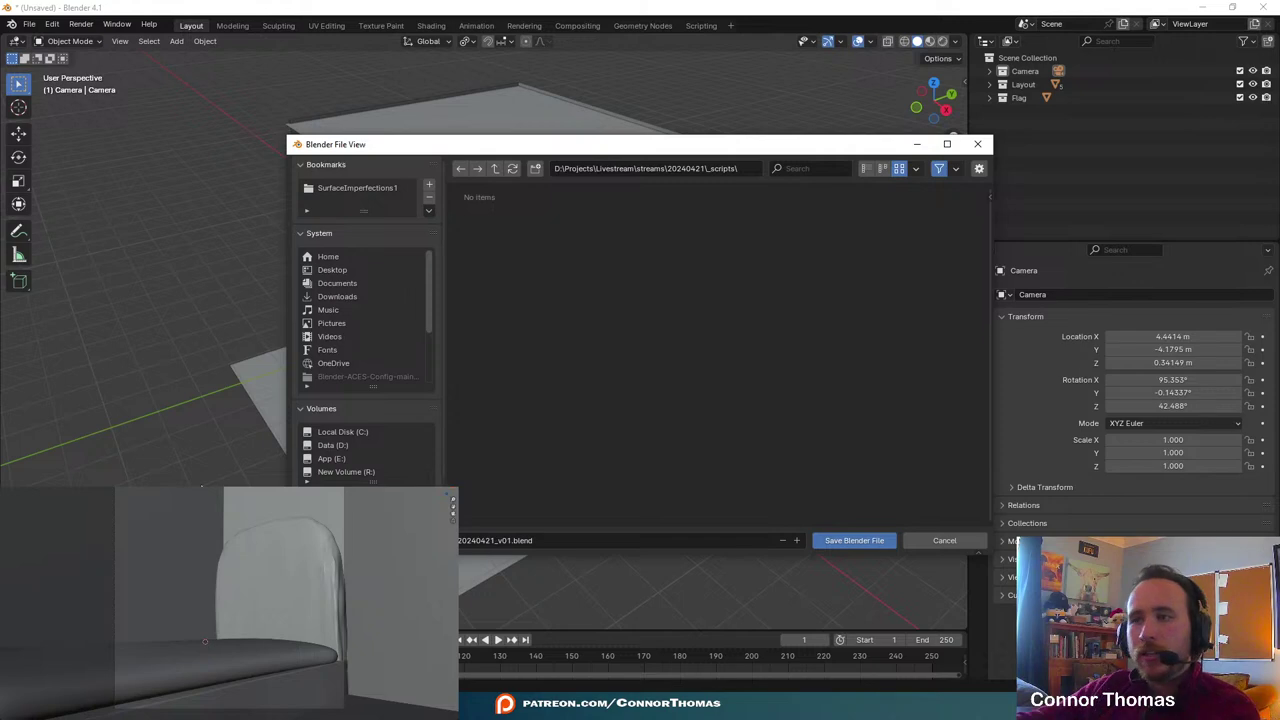
{"action": "left_click", "coordinate": [860, 541]}
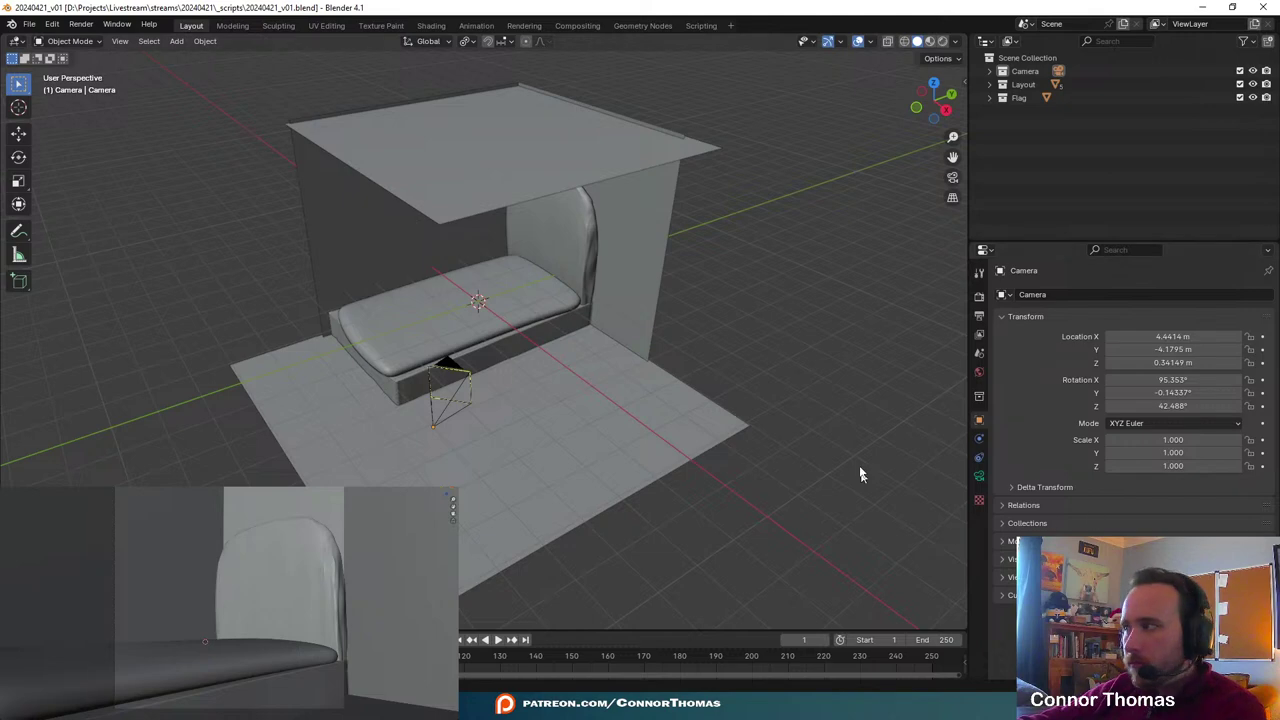
- Select the camera and raise its passepartout so everything outside the camera frame is fully black
{"action": "scroll", "coordinate": [283, 522], "scroll_direction": "down", "scroll_amount": 2}
{"action": "left_click", "coordinate": [283, 521]}
{"action": "left_click", "coordinate": [284, 500]}
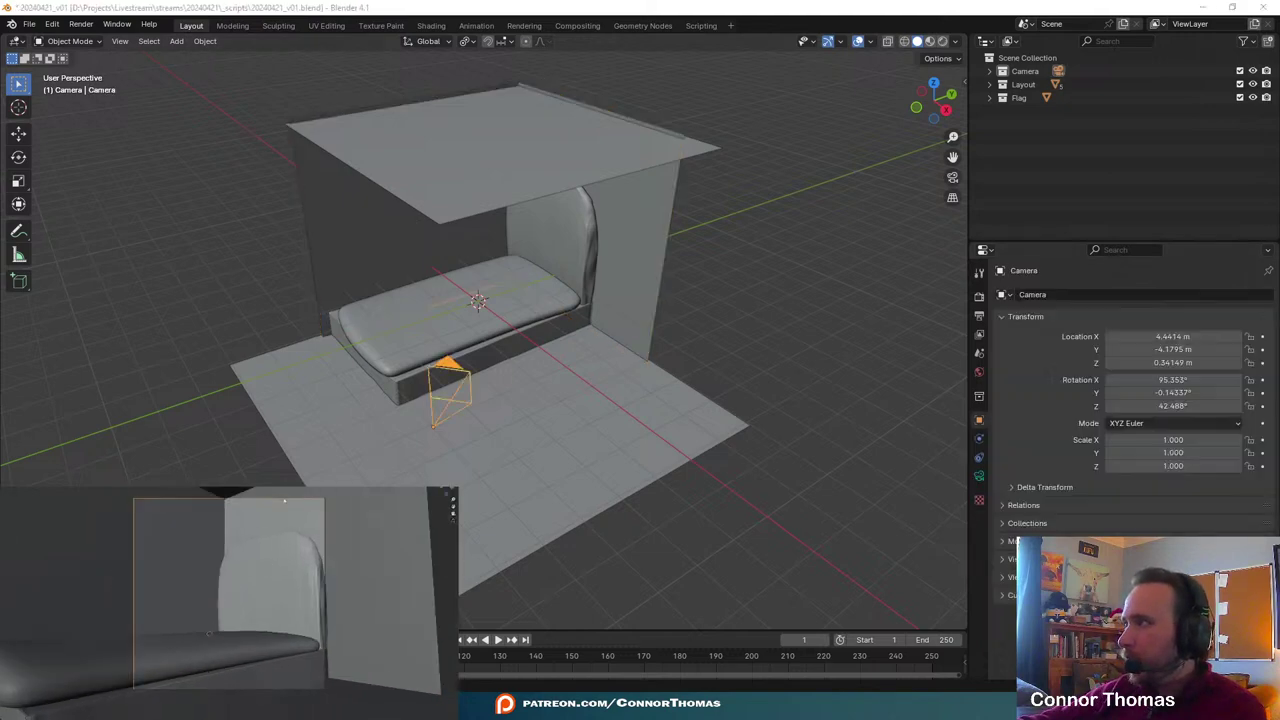
{"action": "left_click", "coordinate": [979, 477]}
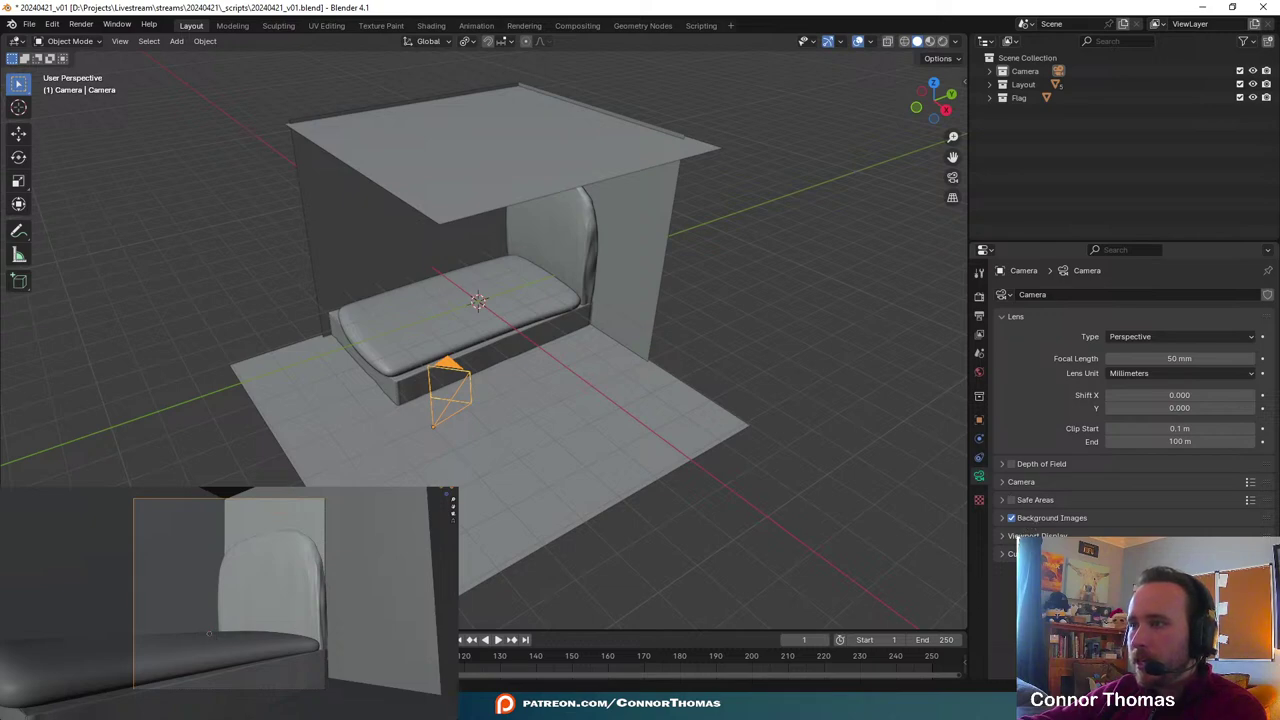
{"action": "left_click", "coordinate": [1040, 535]}
{"action": "left_click_drag", "start_coordinate": [1180, 632], "coordinate": [1252, 632]}
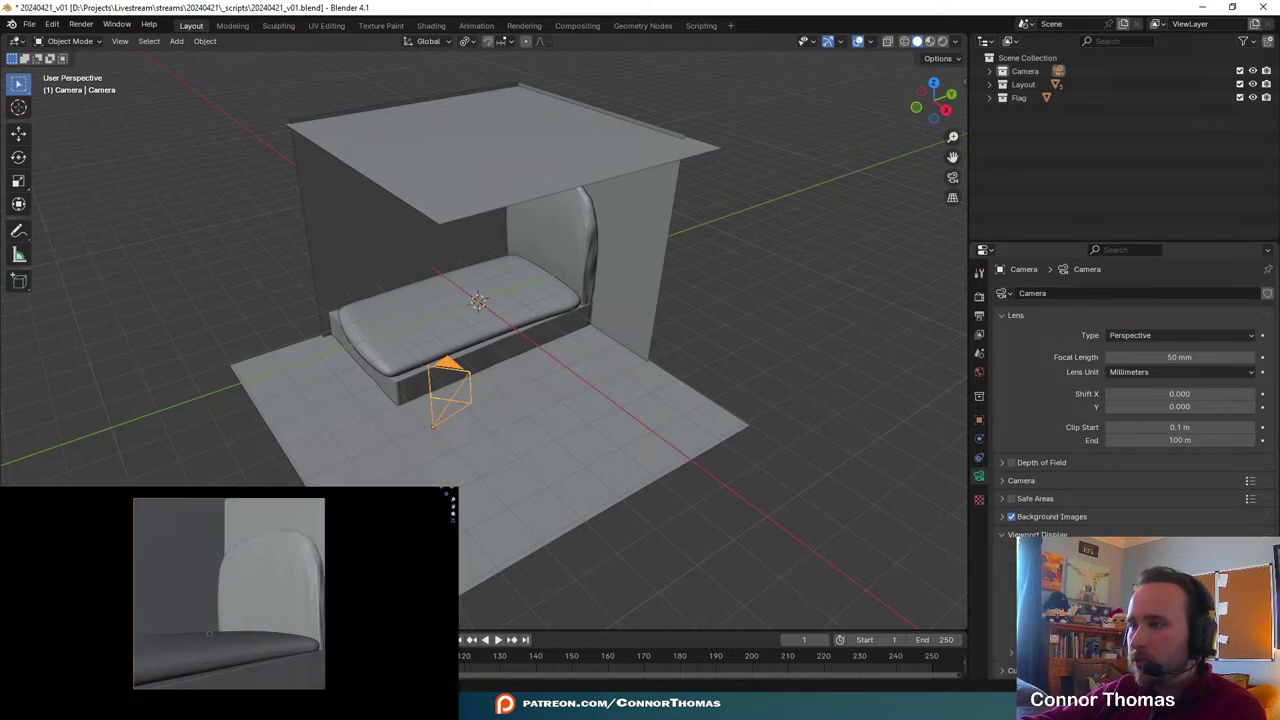
{"action": "left_click", "coordinate": [1040, 535]}
- Compare the framed camera view with the puppet reference image, and examine the seat and floor up close
{"action": "scroll", "coordinate": [229, 594], "scroll_direction": "up", "scroll_amount": 2}
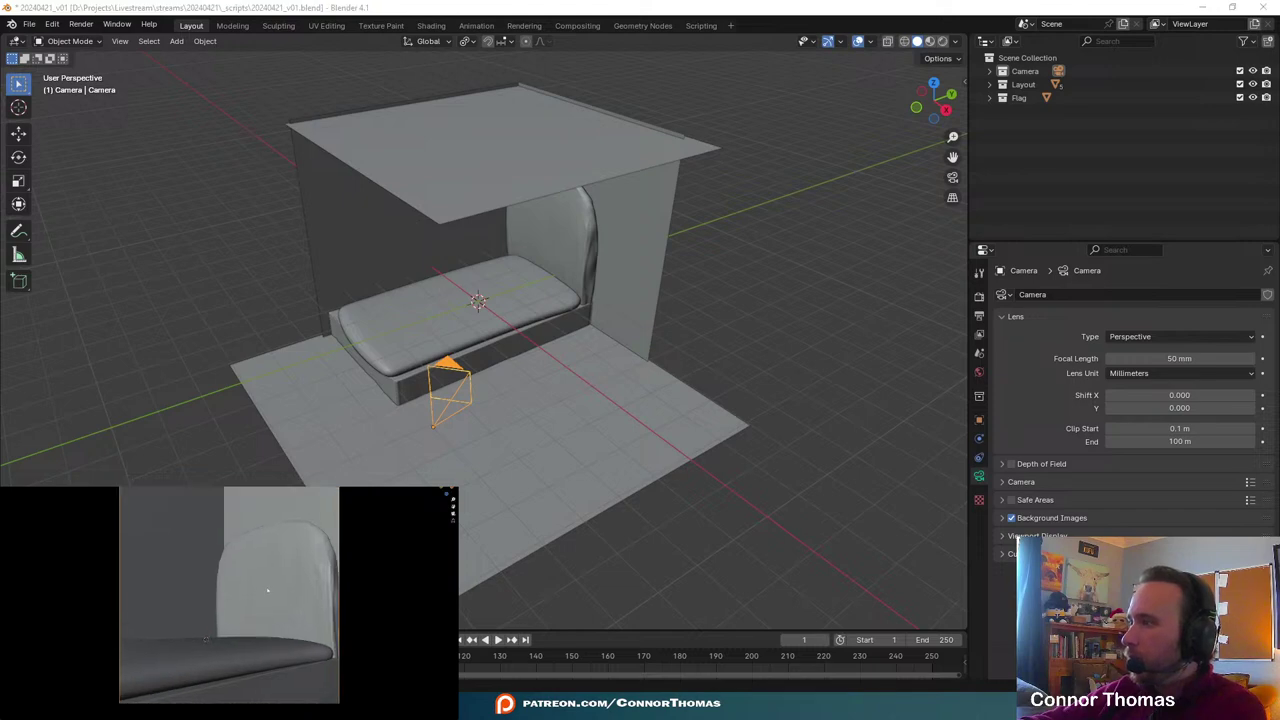
{"action": "scroll", "coordinate": [266, 584], "scroll_direction": "up", "scroll_amount": 1}
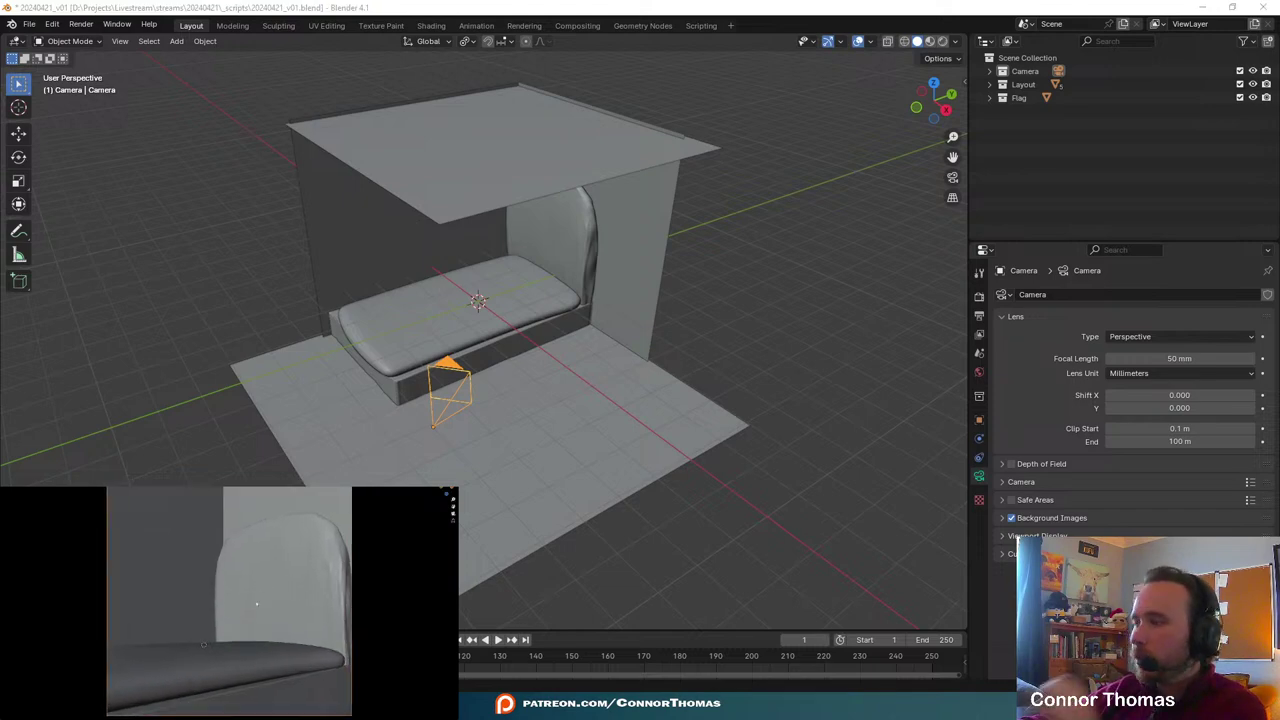
{"action": "key", "text": "alt+Tab"}
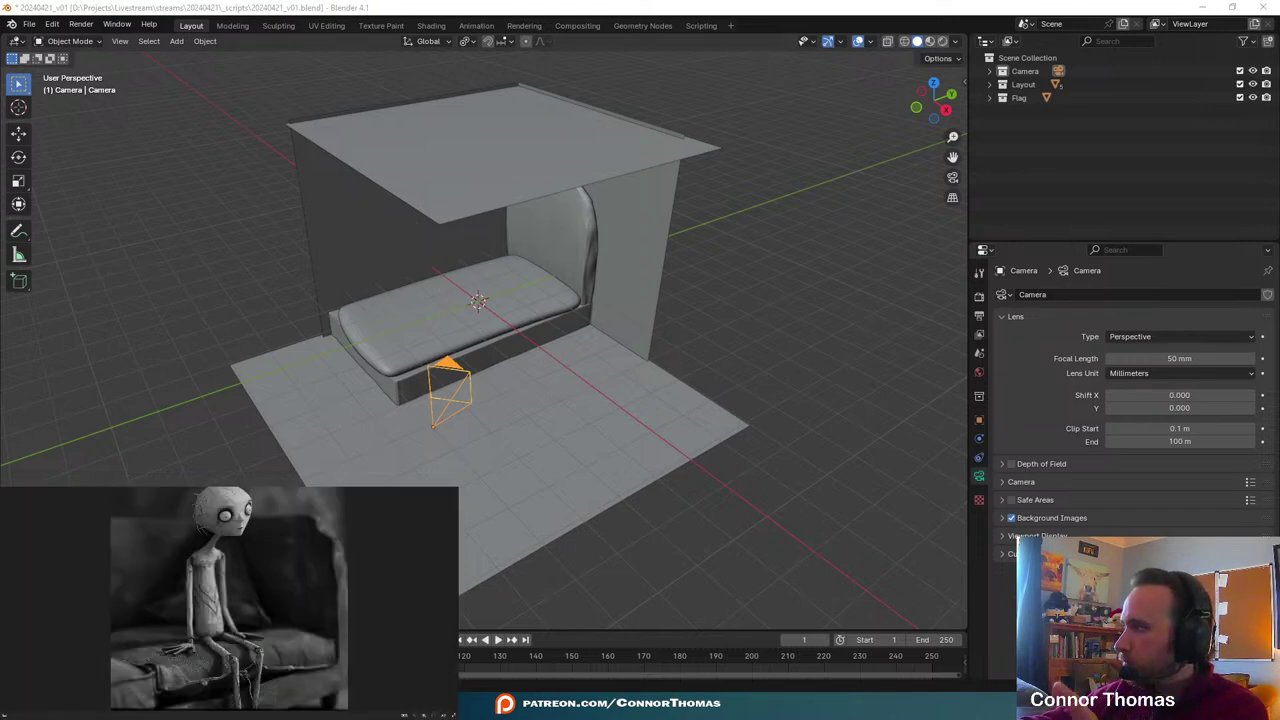
{"action": "key", "text": "Right"}
{"action": "key", "text": "alt+Tab"}
{"action": "key", "text": "alt+Tab"}
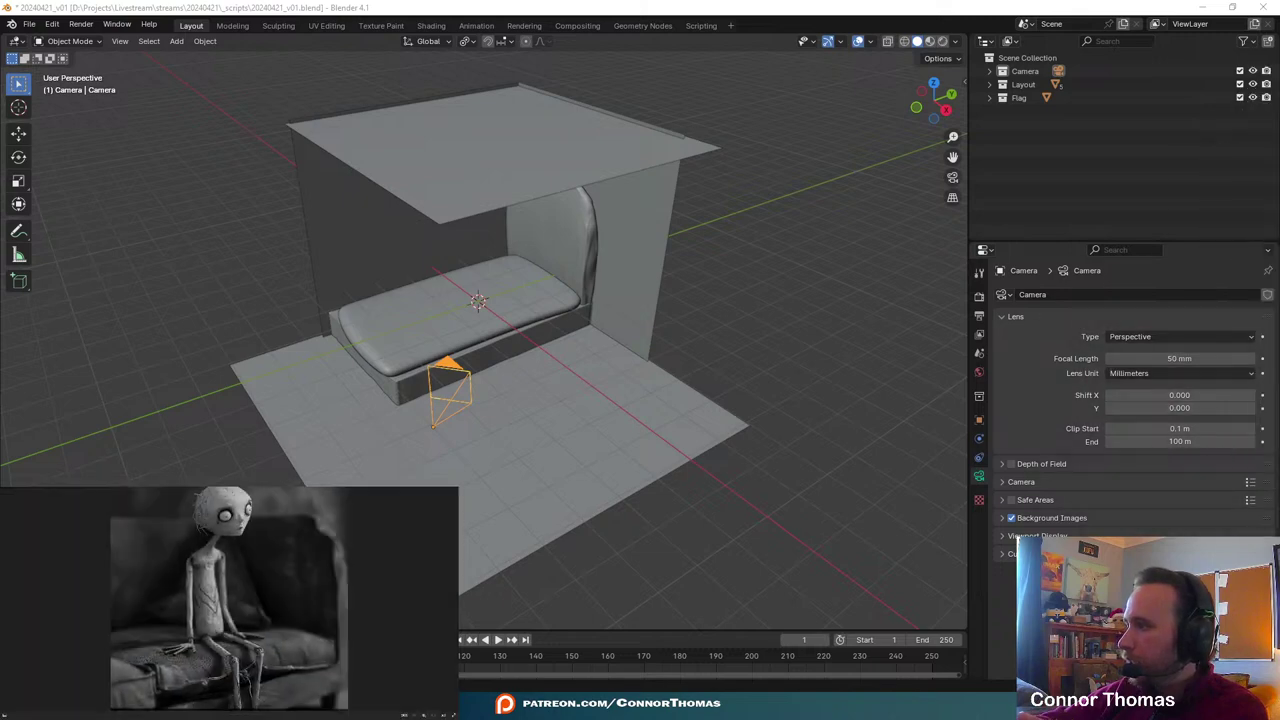
{"action": "key", "text": "alt+Tab"}
{"action": "middle_click_drag", "start_coordinate": [547, 362], "coordinate": [538, 315]}
{"action": "scroll", "coordinate": [538, 314], "scroll_direction": "up", "scroll_amount": 4}
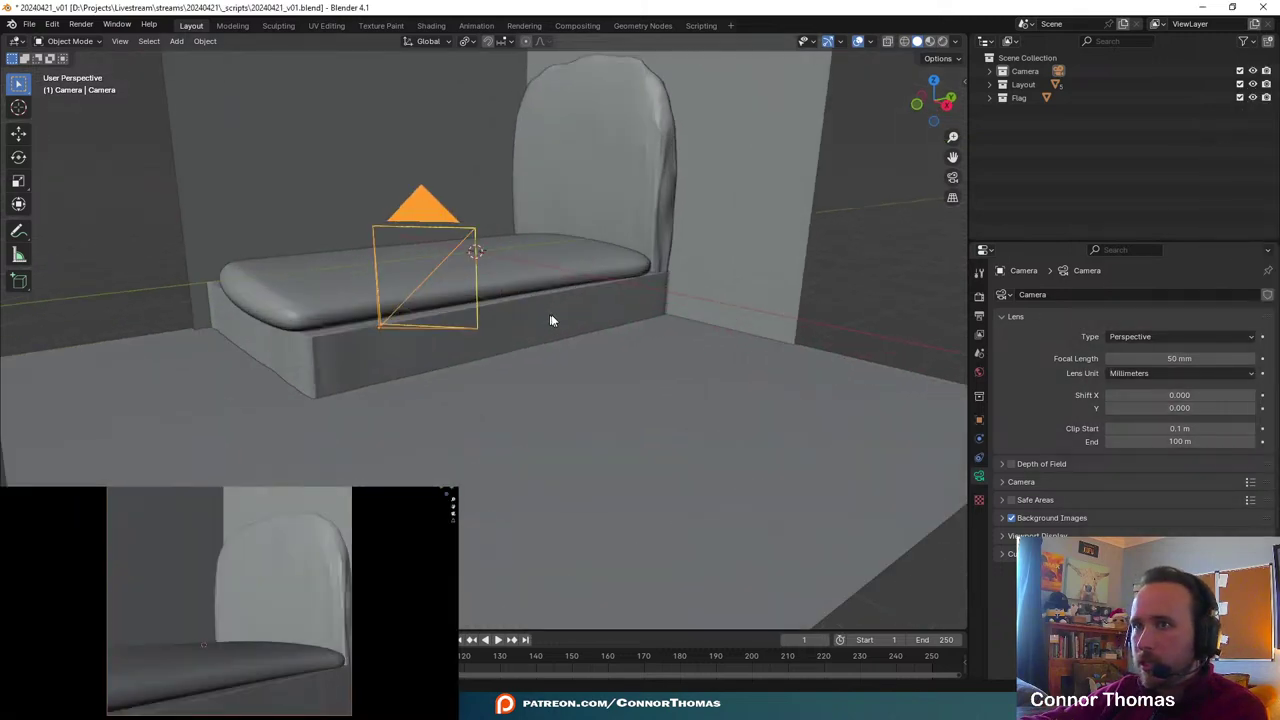
- Raise the bottom face of the seat base along Z to leave a gap between the base and the floor
{"action": "left_click", "coordinate": [552, 320]}
{"action": "key", "text": "Tab"}
{"action": "middle_click_drag", "start_coordinate": [679, 328], "coordinate": [598, 267]}
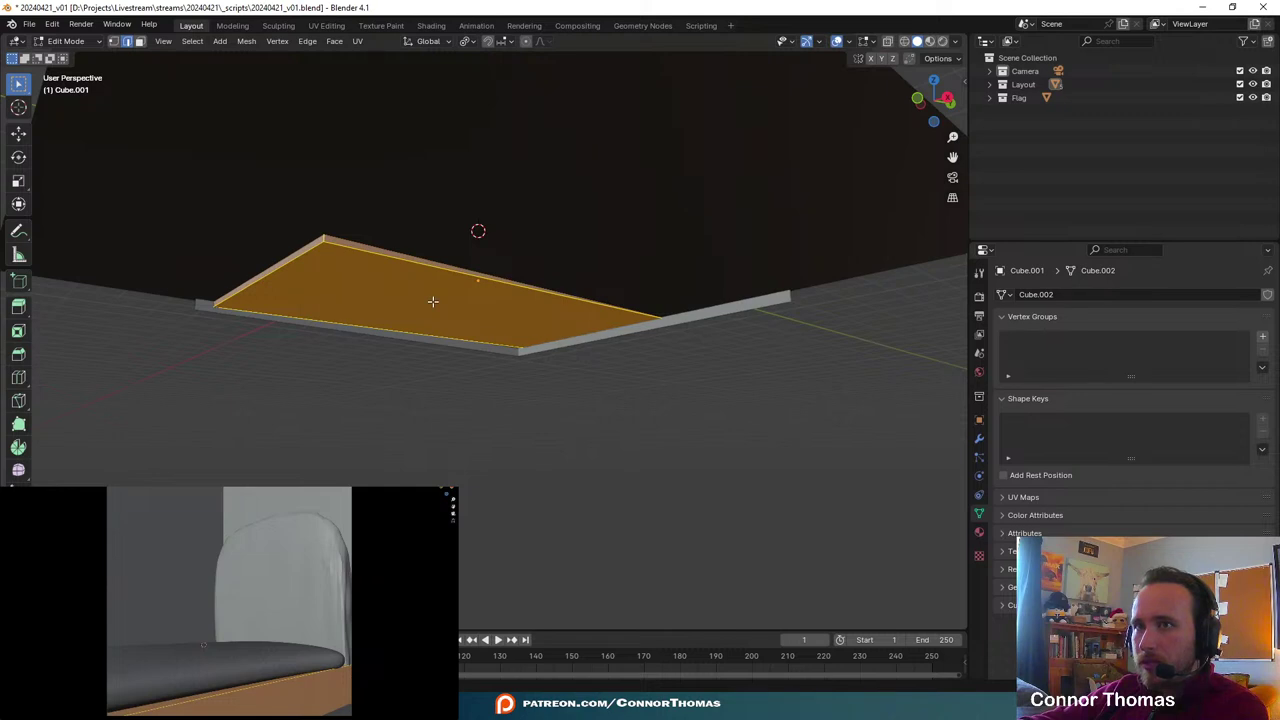
{"action": "middle_click_drag", "start_coordinate": [432, 301], "coordinate": [505, 277]}
{"action": "key", "text": "3"}
{"action": "left_click", "coordinate": [452, 329]}
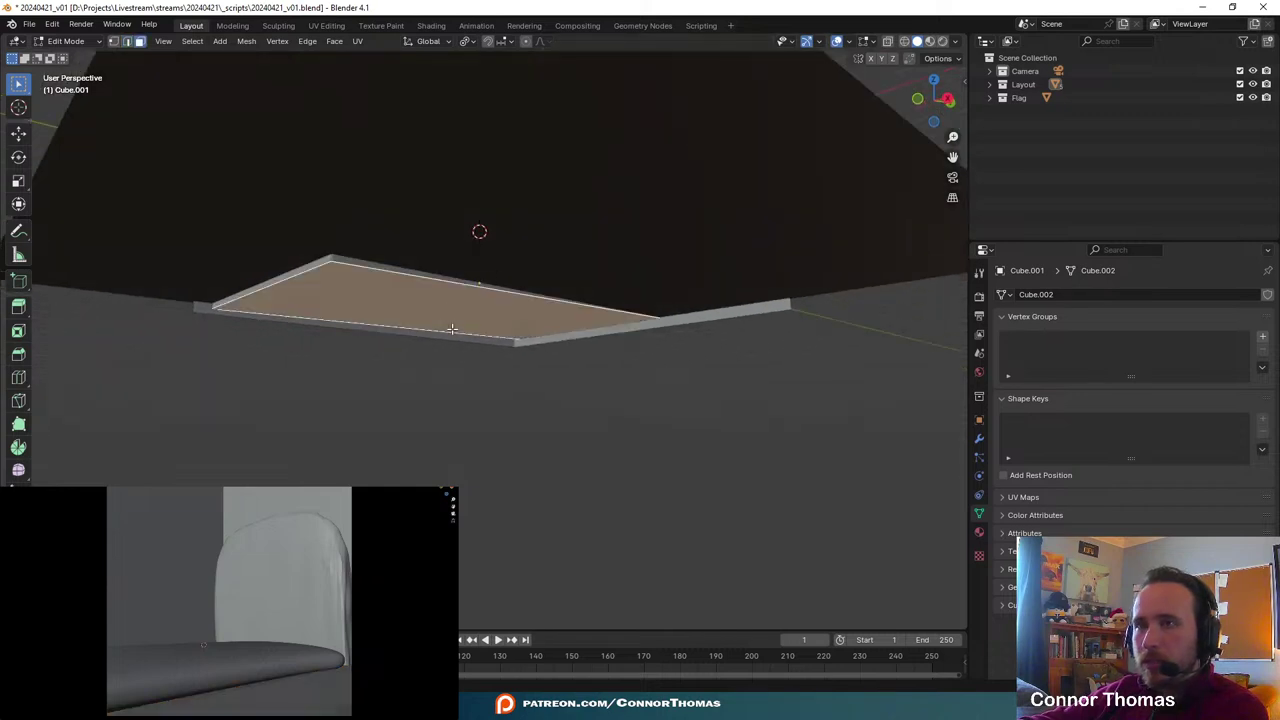
{"action": "middle_click_drag", "start_coordinate": [440, 302], "coordinate": [511, 300]}
{"action": "key", "text": "g"}
{"action": "key", "text": "z"}
{"action": "right_click", "coordinate": [467, 293]}
{"action": "key", "text": "g"}
{"action": "key", "text": "z"}
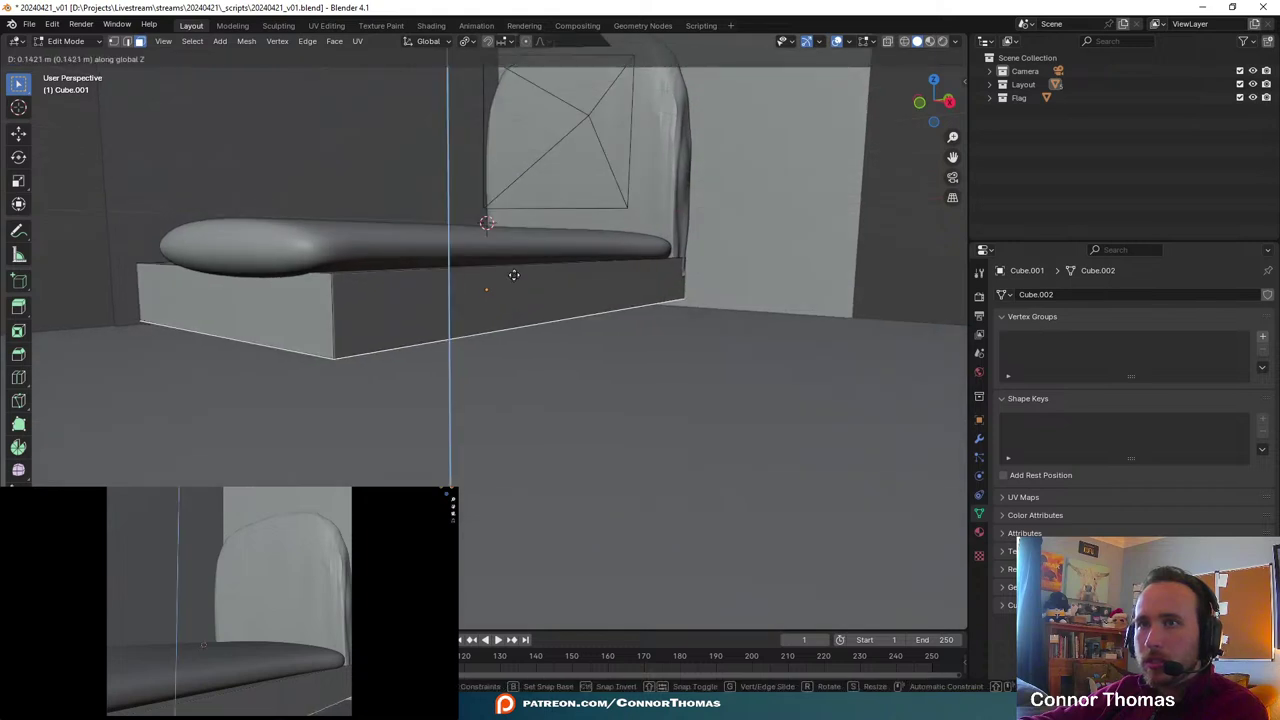
{"action": "left_click", "coordinate": [531, 177]}
{"action": "middle_click_drag", "start_coordinate": [715, 249], "coordinate": [639, 256]}
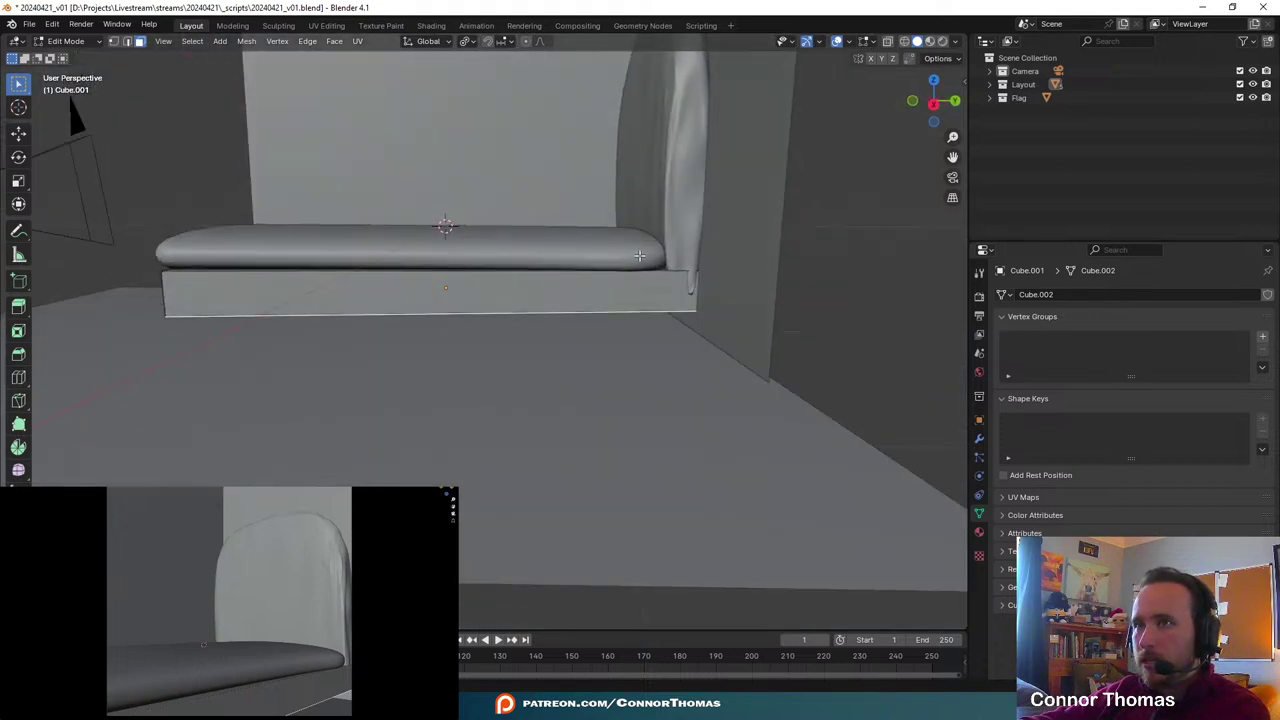
- Add a cube mesh at the seat and enlarge its top face so the sides taper inward toward the bottom
{"action": "key", "text": "Tab"}
{"action": "key", "text": "shift+a"}
{"action": "mouse_move", "coordinate": [585, 230]}
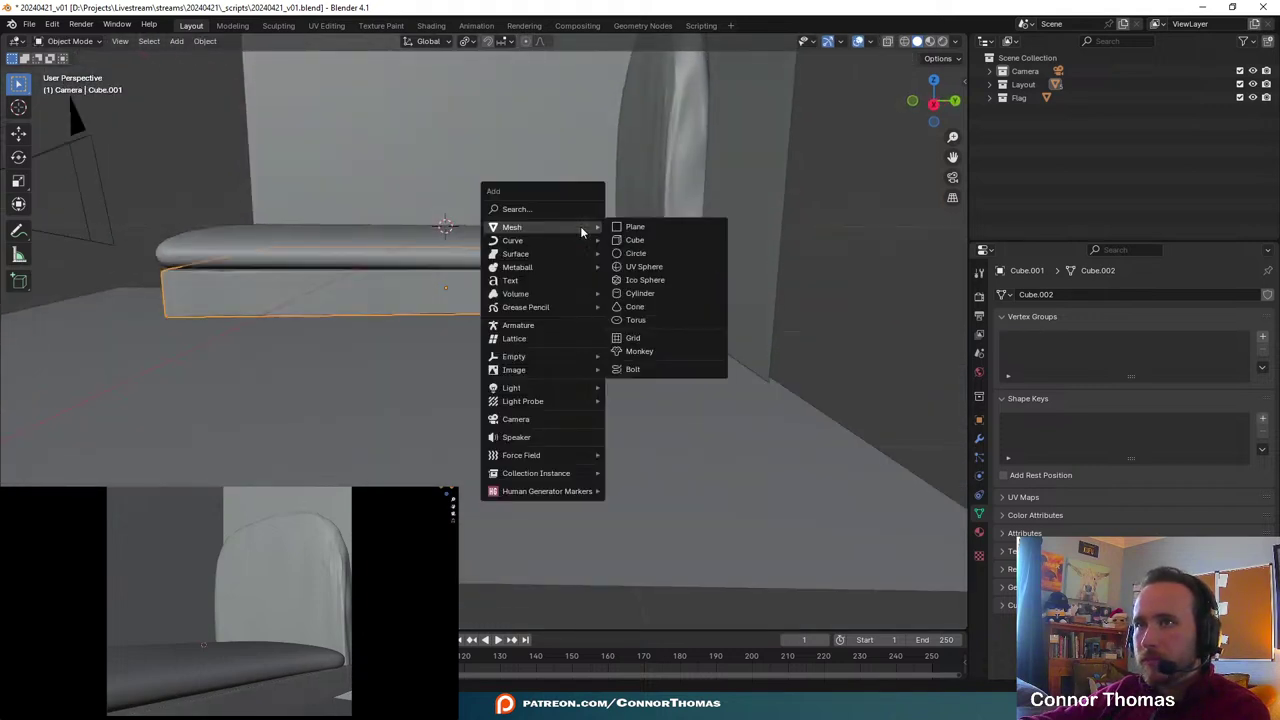
{"action": "left_click", "coordinate": [646, 244]}
{"action": "middle_click_drag", "start_coordinate": [583, 217], "coordinate": [557, 220]}
{"action": "key", "text": "Tab"}
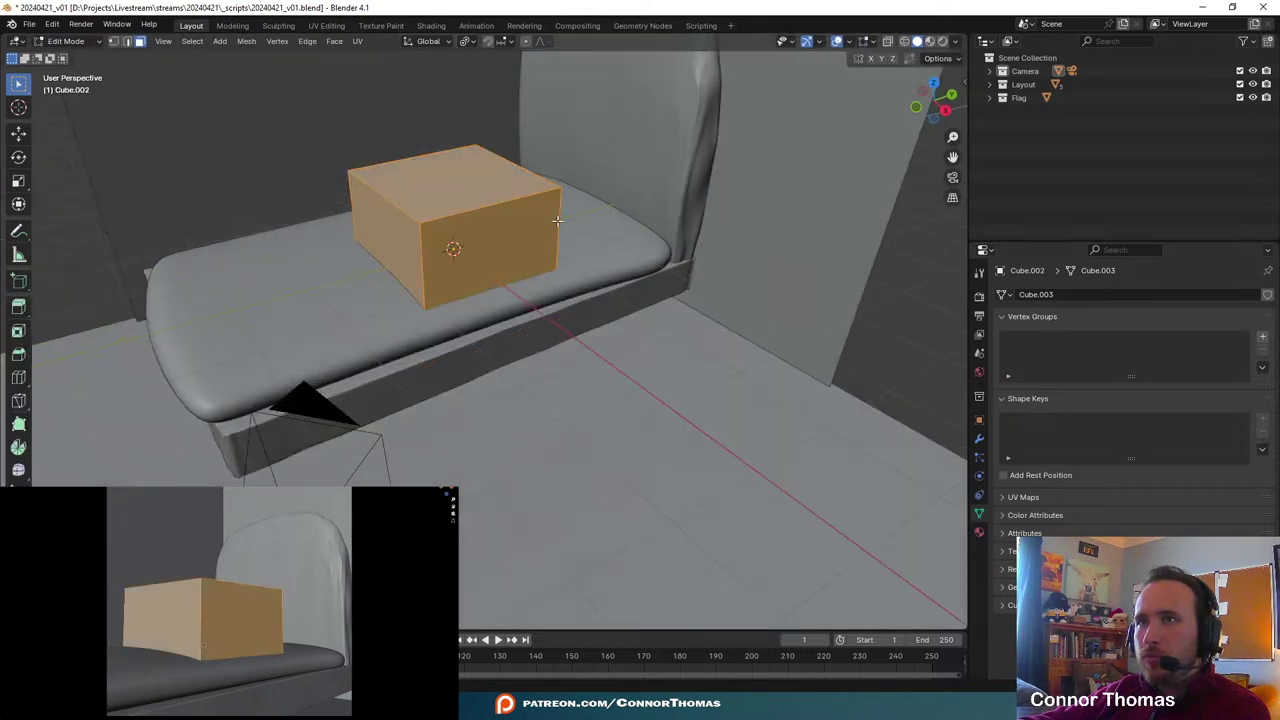
{"action": "left_click", "coordinate": [468, 182]}
{"action": "key", "text": "s"}
{"action": "left_click", "coordinate": [738, 186]}
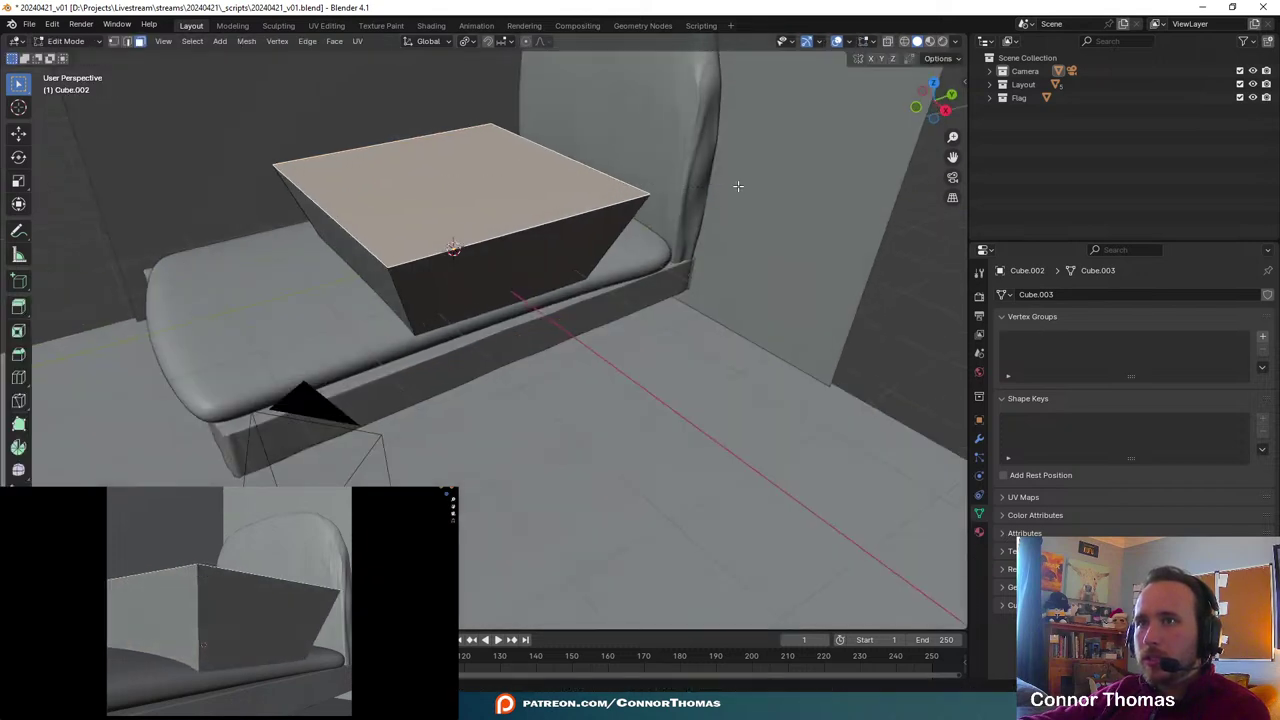
- Shrink the tapered cube to the size of a furniture foot and lower it along Z beneath the seat base
{"action": "key", "text": "Tab"}
{"action": "key", "text": "s"}
{"action": "left_click", "coordinate": [505, 222]}
{"action": "key", "text": "g"}
{"action": "key", "text": "z"}
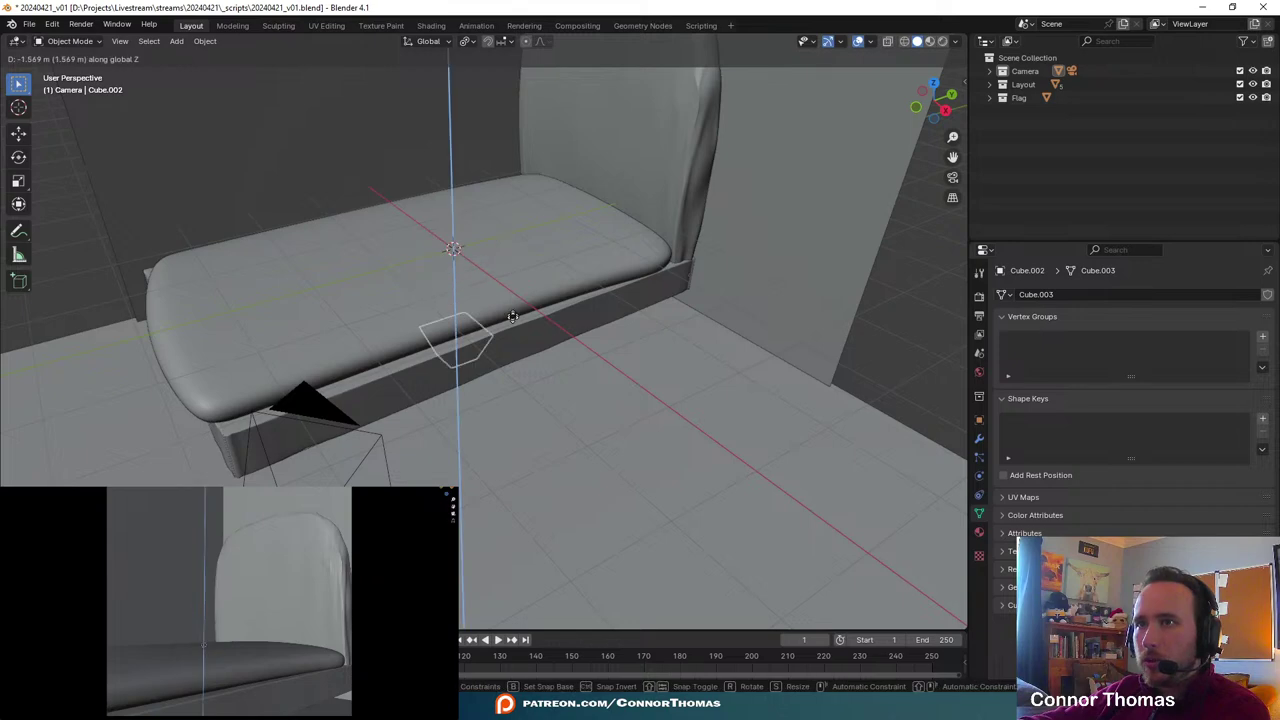
{"action": "middle_click_drag", "start_coordinate": [512, 316], "coordinate": [481, 235]}
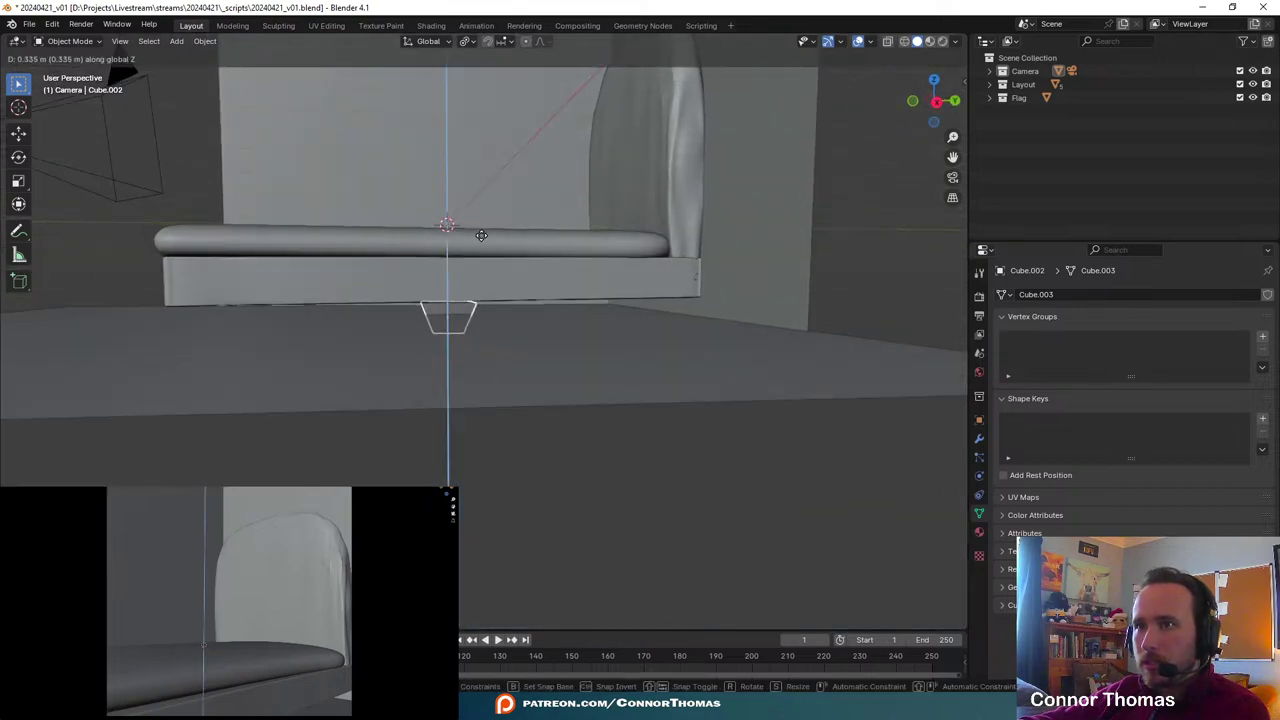
{"action": "left_click", "coordinate": [481, 235]}
- Move the foot along Y toward the headboard end, and along X toward the front edge of the base
{"action": "scroll", "coordinate": [483, 222], "scroll_direction": "up", "scroll_amount": 6}
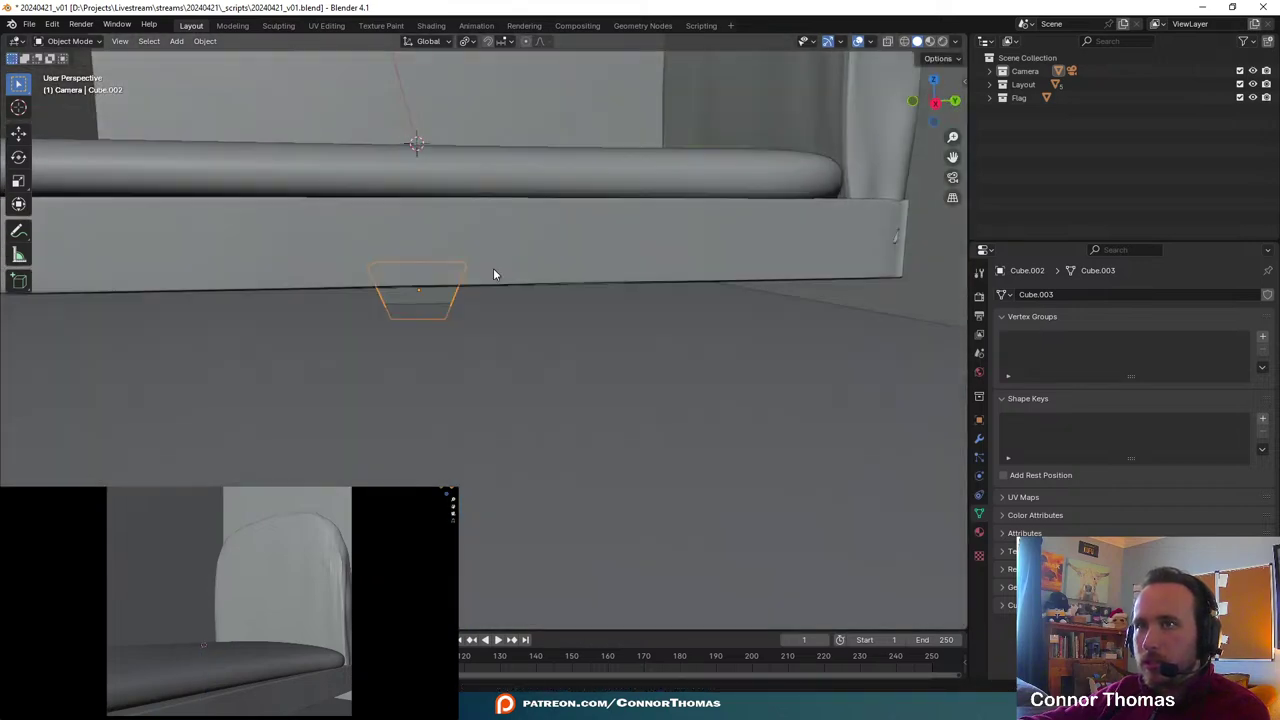
{"action": "key", "text": "g"}
{"action": "key", "text": "y"}
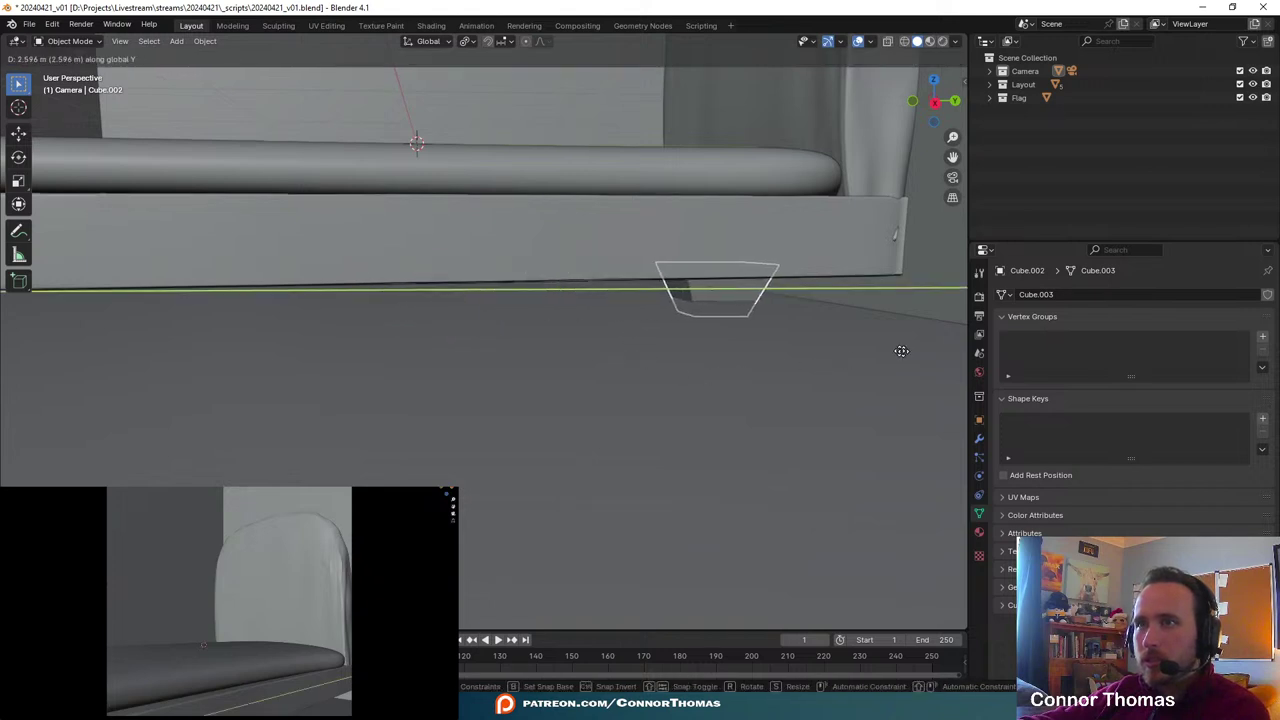
{"action": "left_click", "coordinate": [852, 338]}
{"action": "key", "text": "g"}
{"action": "key", "text": "x"}
{"action": "left_click", "coordinate": [909, 386]}
{"action": "middle_click_drag", "start_coordinate": [652, 337], "coordinate": [701, 340]}
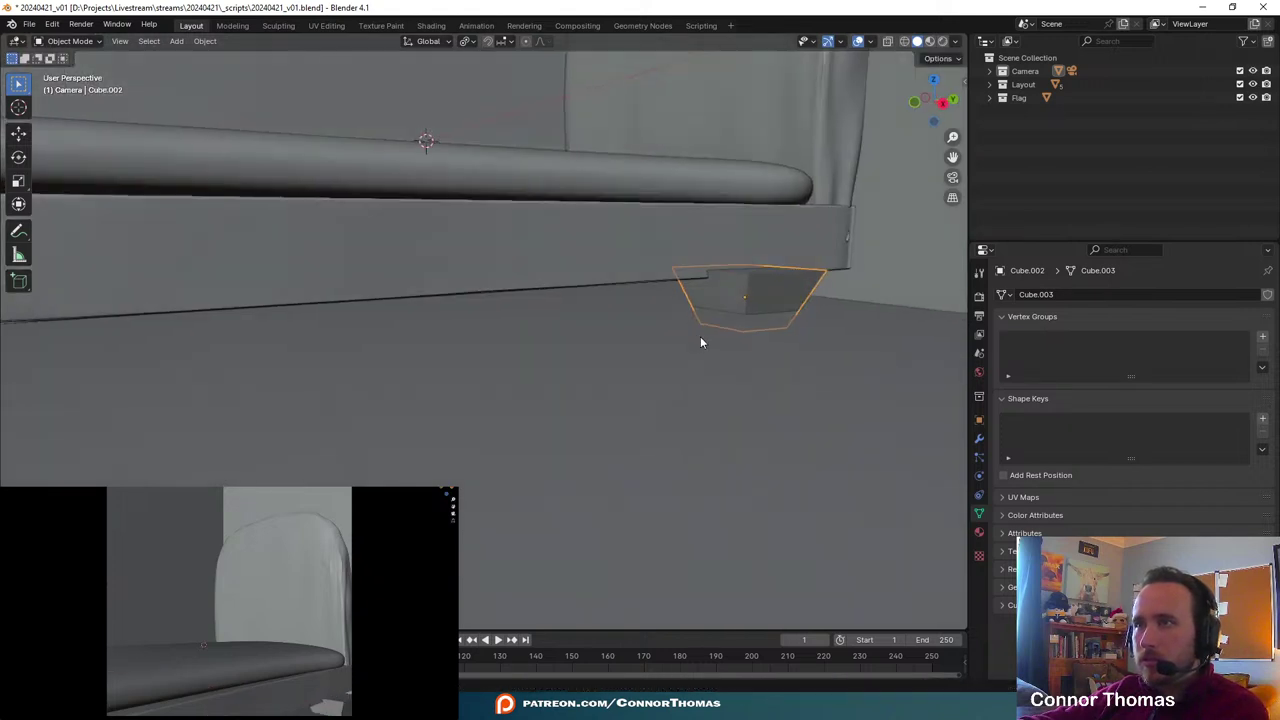
- Resize the foot and fine-tune its X and Y position beneath the front corner at the headboard end
{"action": "key", "text": "s"}
{"action": "left_click", "coordinate": [803, 315]}
{"action": "middle_click_drag", "start_coordinate": [803, 315], "coordinate": [677, 286]}
{"action": "key", "text": "g"}
{"action": "key", "text": "y"}
{"action": "key", "text": "x"}
{"action": "left_click", "coordinate": [820, 297]}
{"action": "key", "text": "g"}
{"action": "key", "text": "x"}
{"action": "key", "text": "y"}
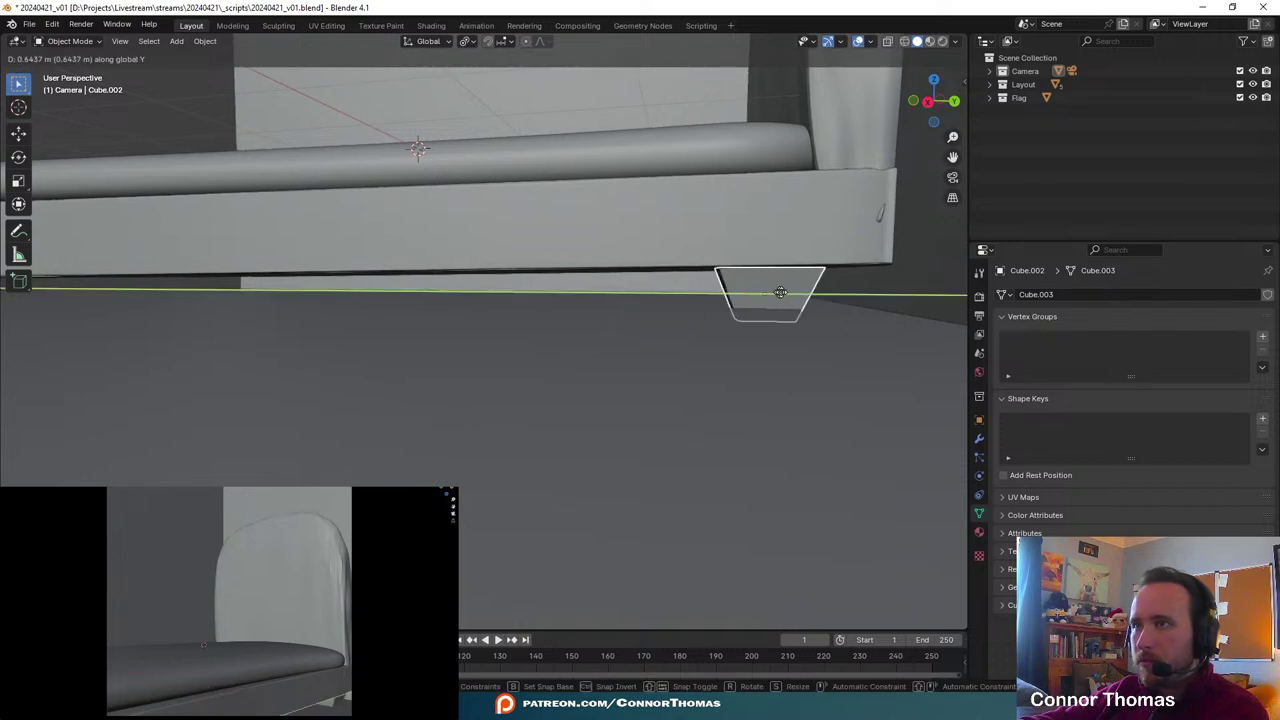
{"action": "left_click", "coordinate": [836, 292]}
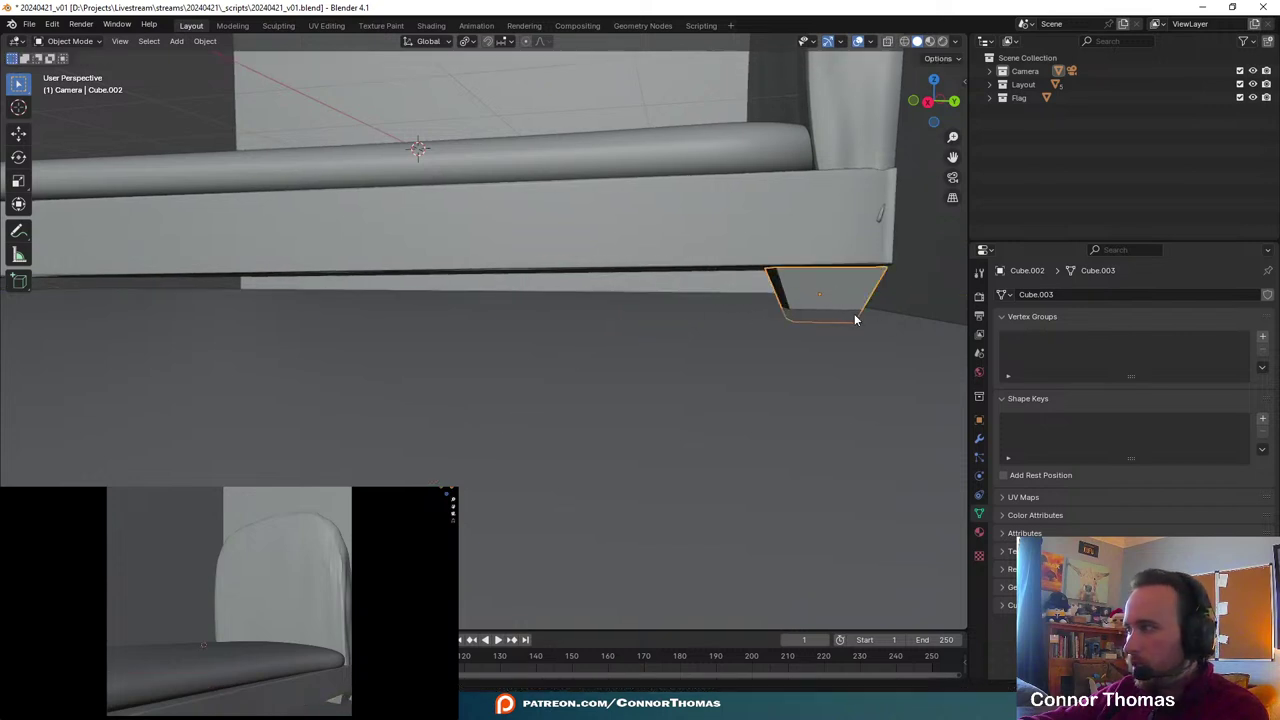
- Scale the foot overall and adjust its height along Z to fit between the base's underside and the floor
{"action": "key", "text": "KP_Decimal"}
{"action": "middle_click_drag", "start_coordinate": [726, 406], "coordinate": [754, 403]}
{"action": "key", "text": "s"}
{"action": "left_click", "coordinate": [706, 381]}
{"action": "key", "text": "s"}
{"action": "key", "text": "z"}
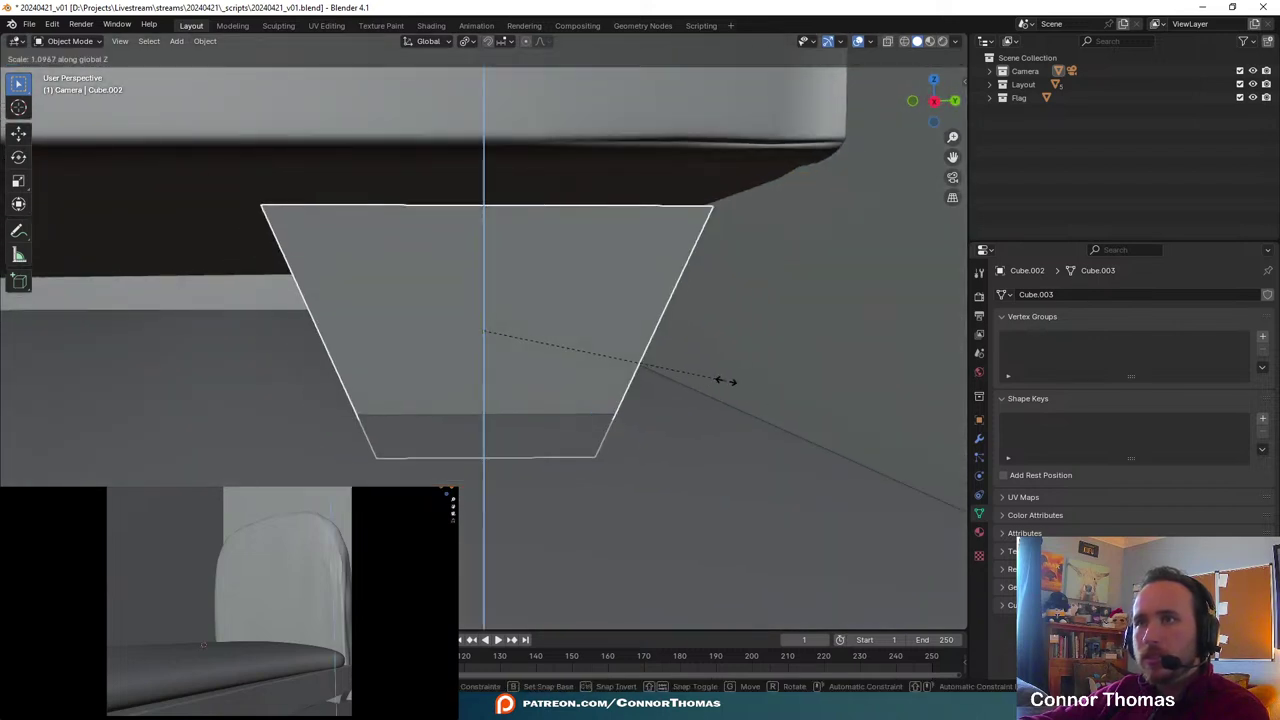
{"action": "left_click", "coordinate": [783, 409]}
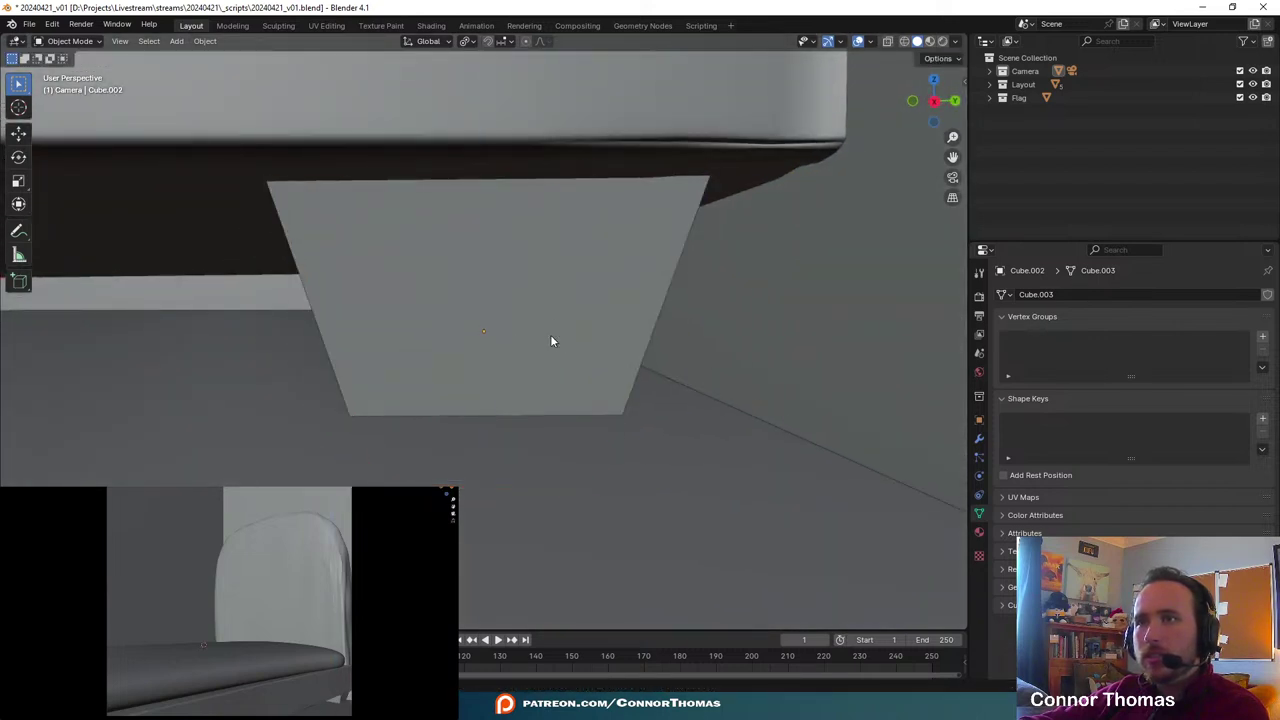
- Mirror the foot along Y and shift it along X beneath the headboard corner of the base
{"action": "mouse_move", "coordinate": [550, 341]}
{"action": "middle_mouse_down"}
{"action": "mouse_move", "coordinate": [651, 349]}
{"action": "mouse_move", "coordinate": [448, 352]}
{"action": "mouse_move", "coordinate": [492, 326]}
{"action": "mouse_move", "coordinate": [528, 331]}
{"action": "mouse_move", "coordinate": [497, 343]}
{"action": "mouse_move", "coordinate": [617, 337]}
{"action": "mouse_move", "coordinate": [655, 320]}
{"action": "mouse_move", "coordinate": [609, 323]}
{"action": "mouse_move", "coordinate": [609, 311]}
{"action": "mouse_move", "coordinate": [499, 350]}
{"action": "mouse_move", "coordinate": [696, 350]}
{"action": "mouse_move", "coordinate": [662, 308]}
{"action": "middle_mouse_up"}
{"action": "key", "text": "ctrl+m"}
{"action": "key", "text": "y"}
{"action": "left_click", "coordinate": [645, 320]}
{"action": "key", "text": "g"}
{"action": "key", "text": "x"}
{"action": "left_click", "coordinate": [639, 316]}
- Add a Bevel modifier to the foot and inspect its rounded edges up close
{"action": "scroll", "coordinate": [499, 350], "scroll_direction": "down", "scroll_amount": 6}
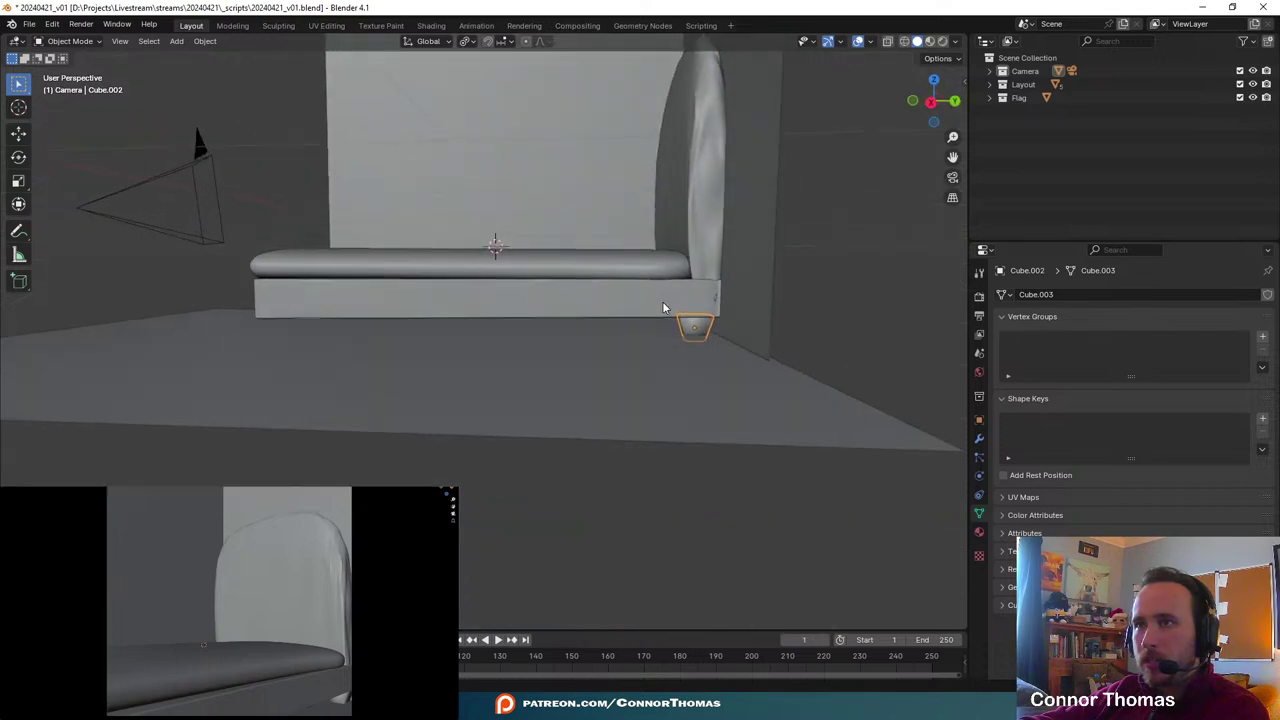
{"action": "left_click", "coordinate": [980, 439]}
{"action": "left_click", "coordinate": [1055, 292]}
{"action": "mouse_move", "coordinate": [1054, 292]}
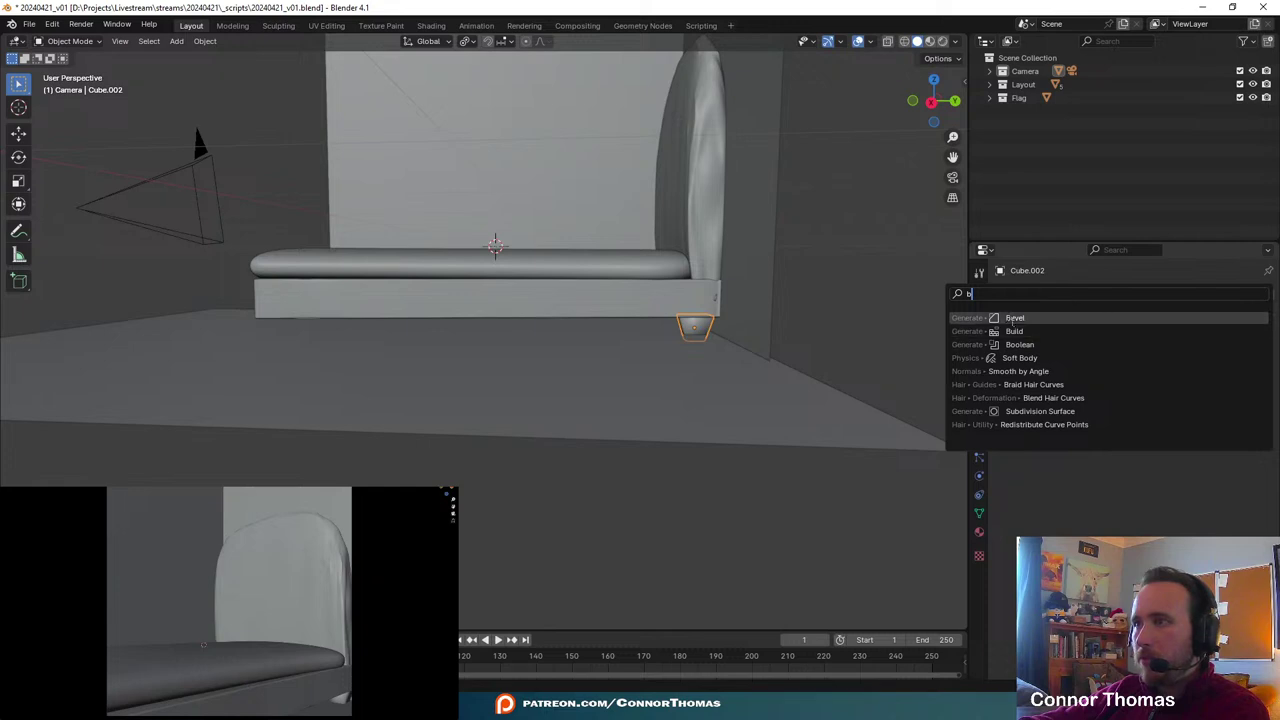
{"action": "left_click", "coordinate": [1105, 322]}
{"action": "scroll", "coordinate": [895, 317], "scroll_direction": "up", "scroll_amount": 6}
{"action": "key", "text": "KP_Decimal"}
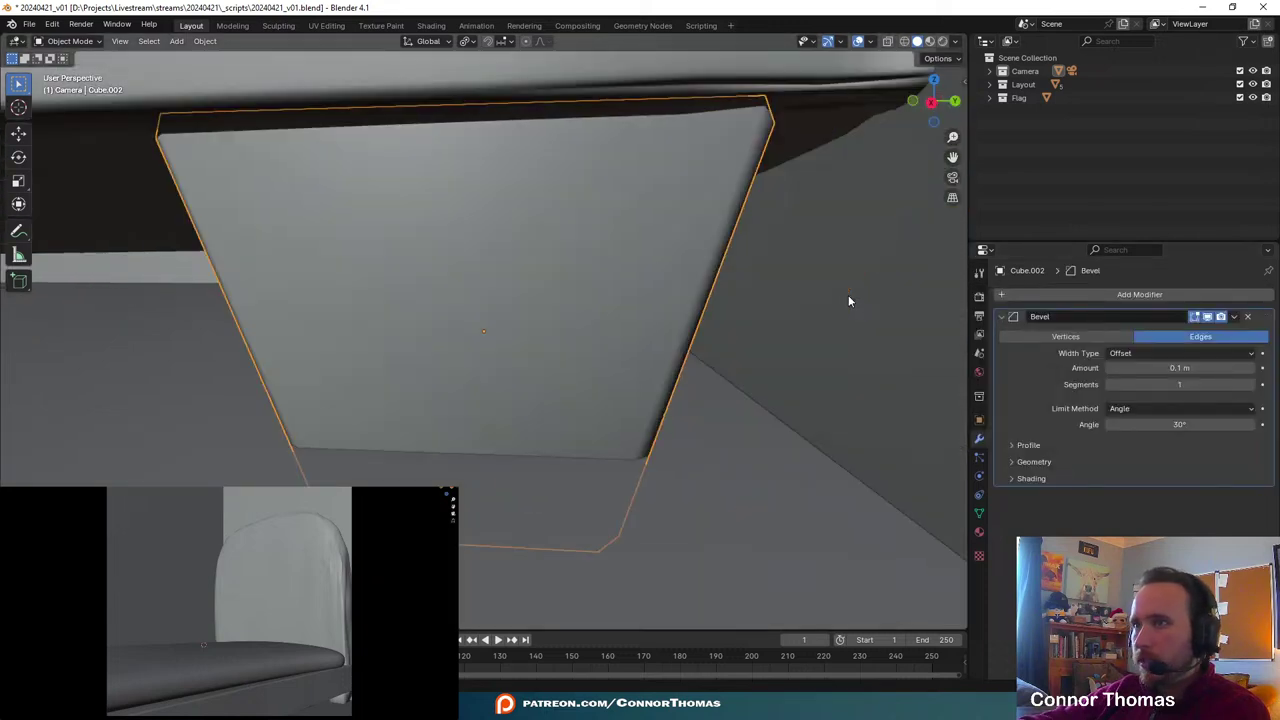
{"action": "middle_click_drag", "start_coordinate": [598, 290], "coordinate": [540, 380]}
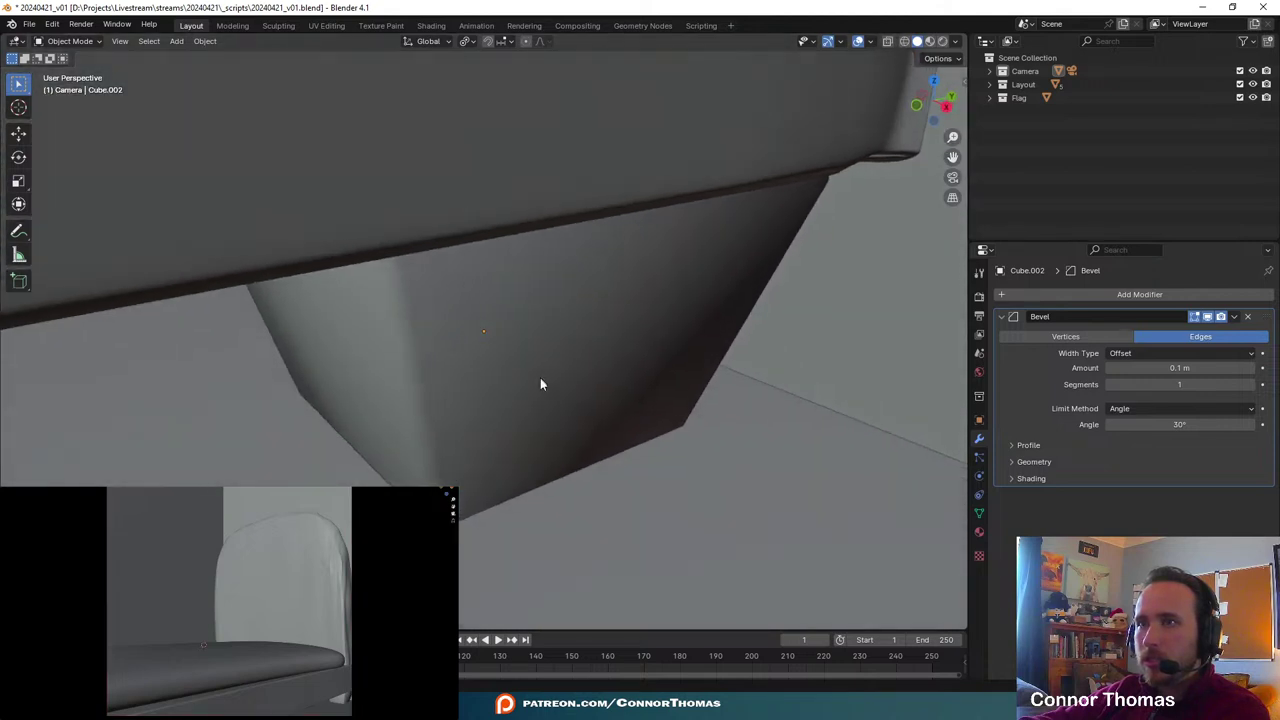
{"action": "left_click", "coordinate": [540, 380]}
- Try raising the foot's bevel segments to 100
{"action": "left_click", "coordinate": [1198, 384]}
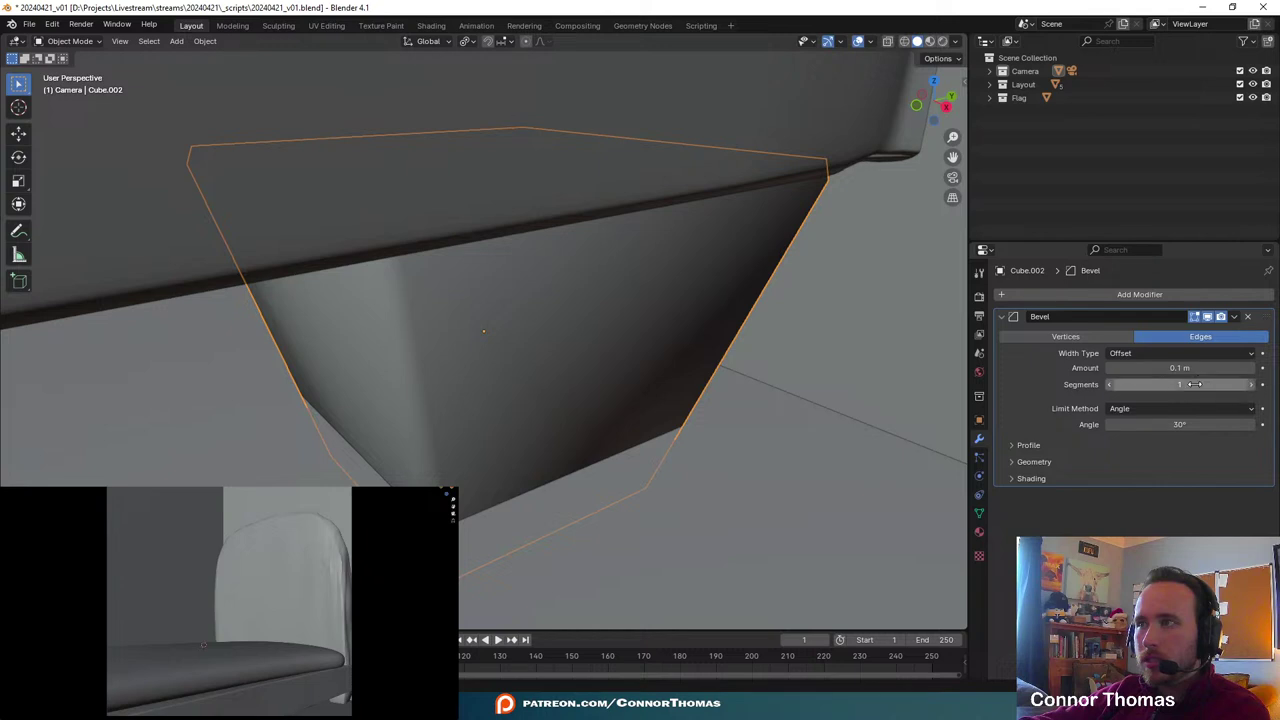
{"action": "type", "text": "8"}
{"action": "key", "text": "Return"}
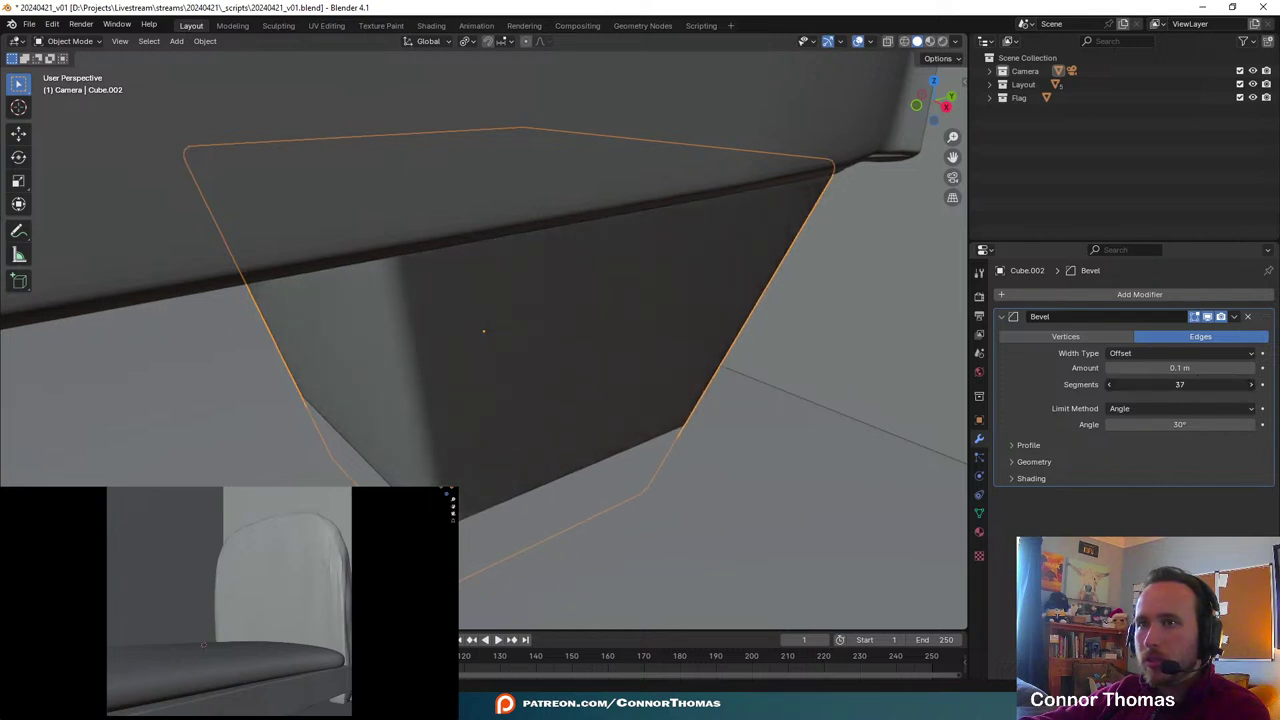
{"action": "left_click_drag", "start_coordinate": [1198, 384], "coordinate": [1233, 384]}
{"action": "scroll", "coordinate": [672, 396], "scroll_direction": "down", "scroll_amount": 10}
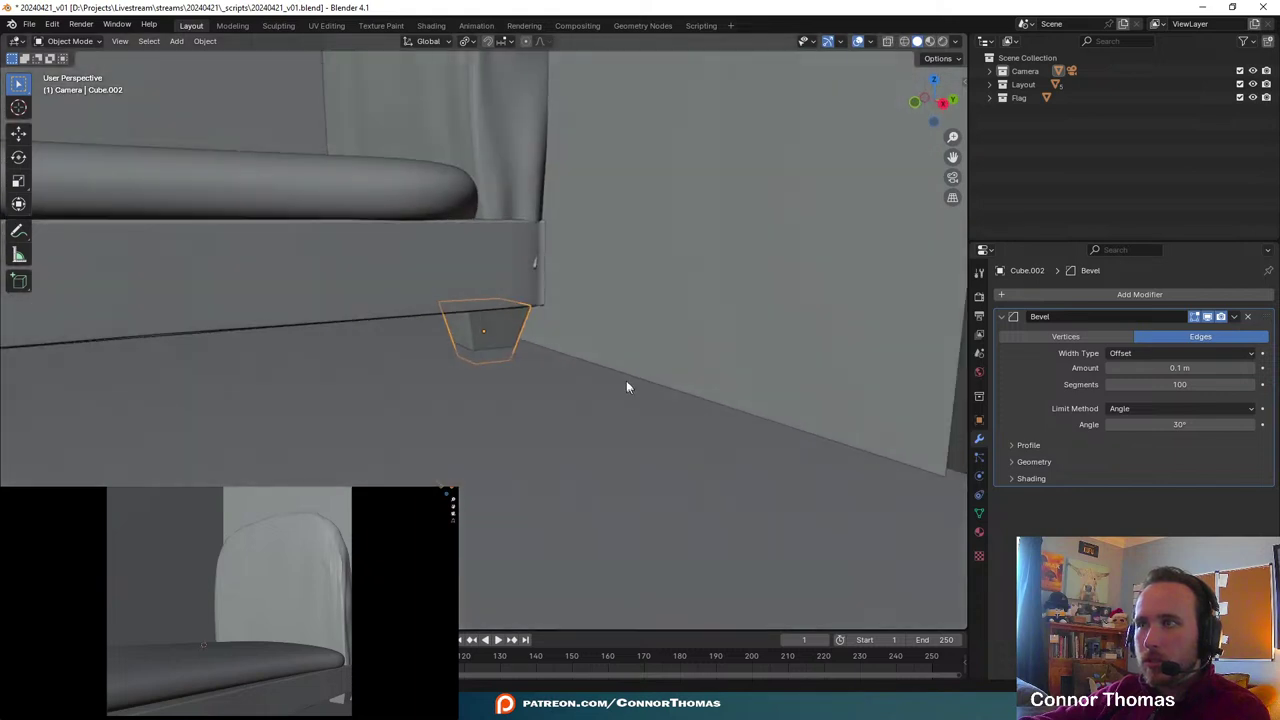
- Set the foot's bevel segments to 5
{"action": "left_click", "coordinate": [1190, 384]}
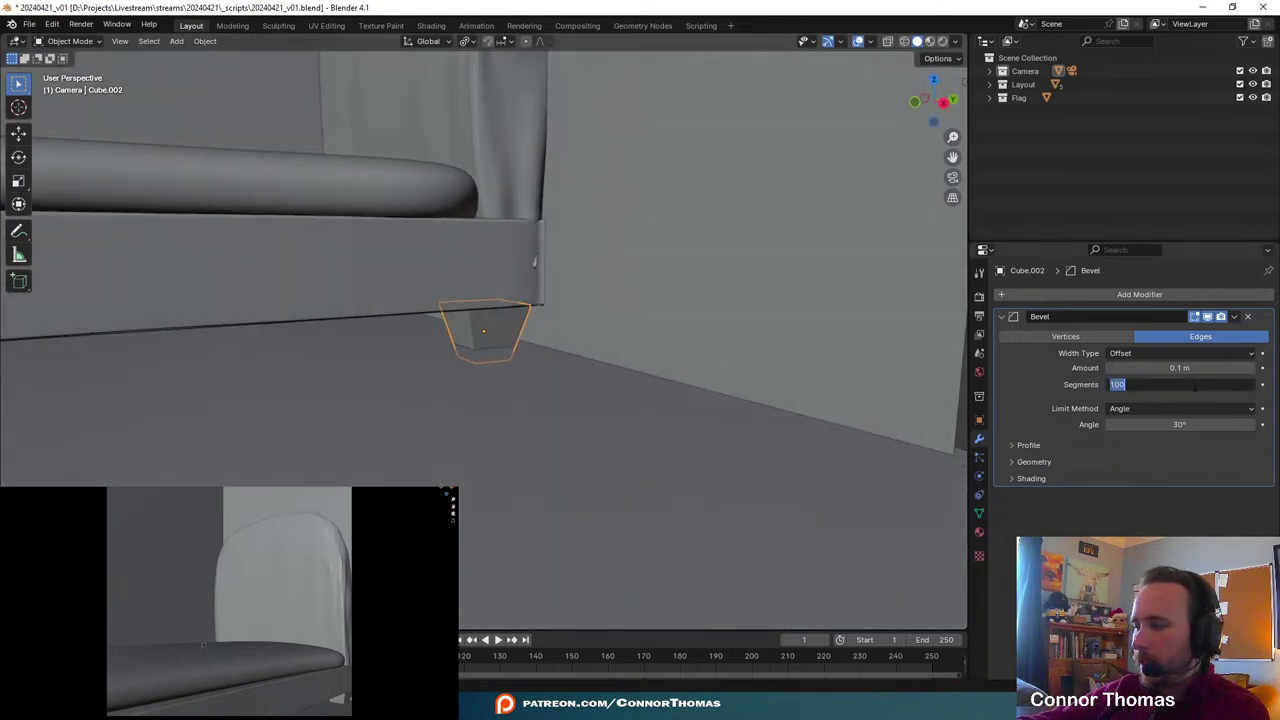
{"action": "type", "text": "5"}
{"action": "key", "text": "Return"}
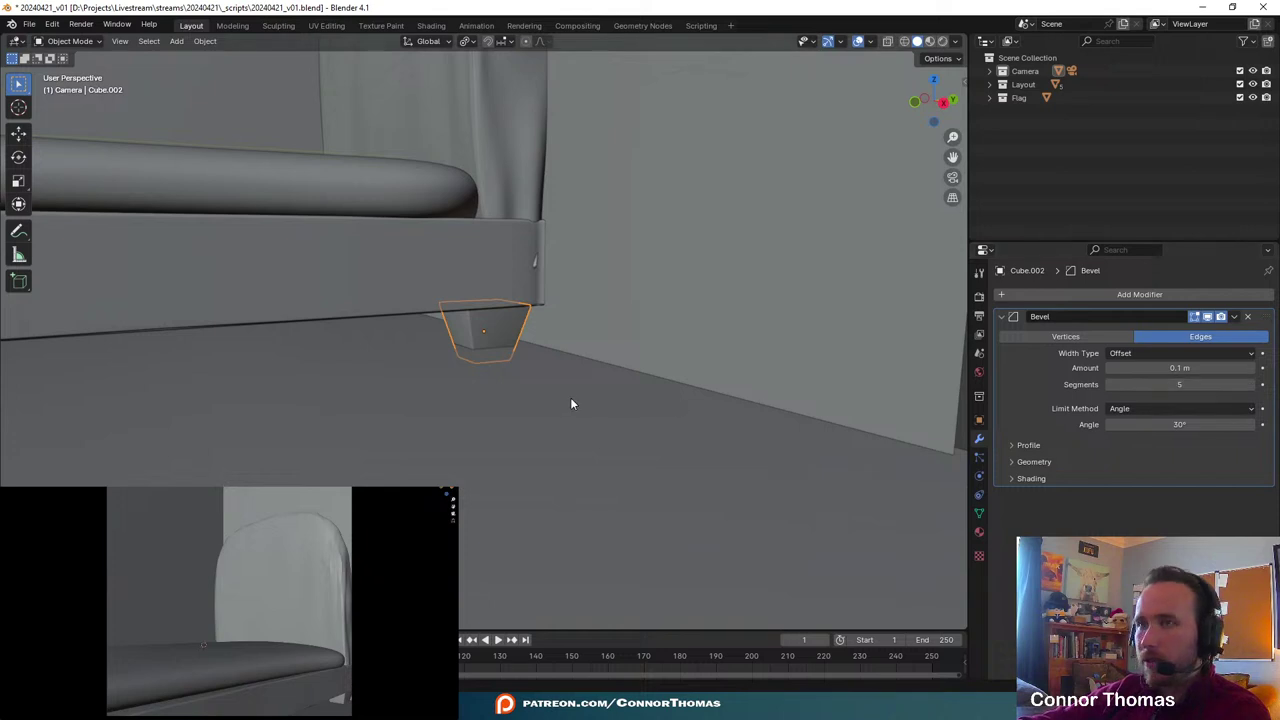
- Add an Array modifier with a count of 2 and offset the copied foot along Y to the opposite end of the seat base
{"action": "middle_click_drag", "start_coordinate": [571, 403], "coordinate": [561, 400]}
{"action": "left_click", "coordinate": [1124, 296]}
{"action": "type", "text": "a"}
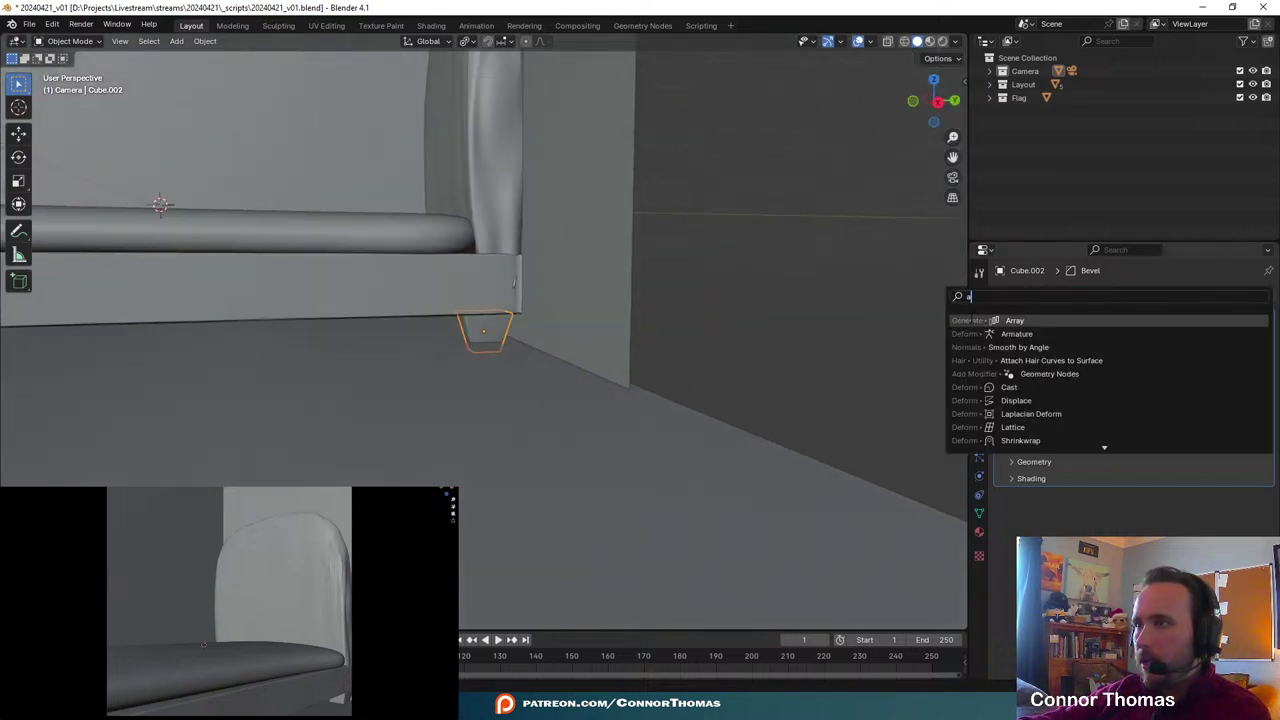
{"action": "left_click", "coordinate": [1140, 321]}
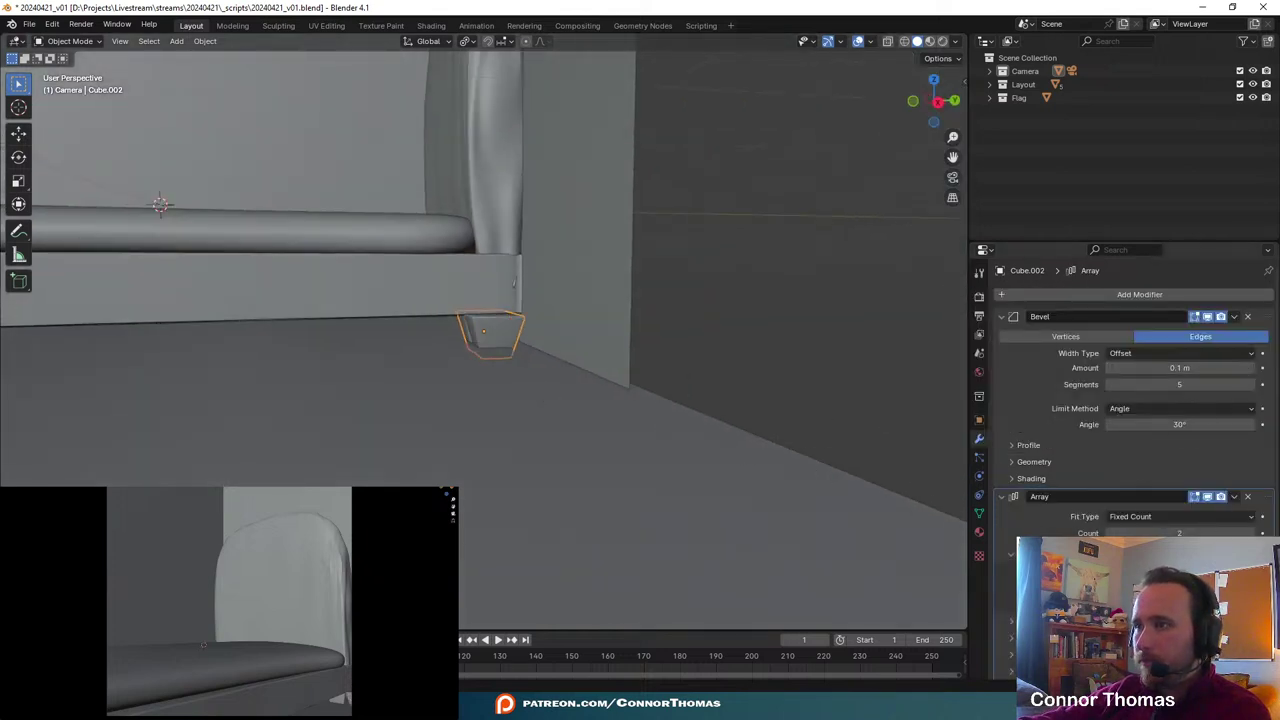
{"action": "key", "text": "Return"}
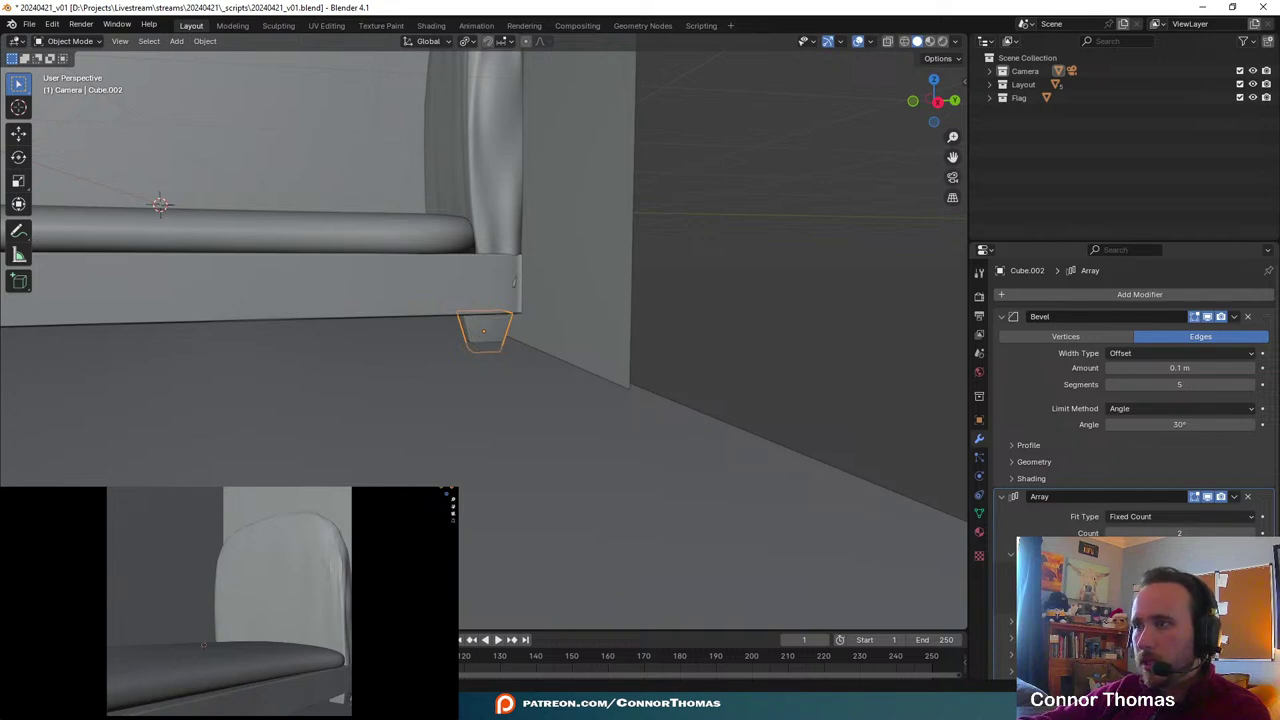
{"action": "middle_click_drag", "start_coordinate": [578, 461], "coordinate": [617, 428]}
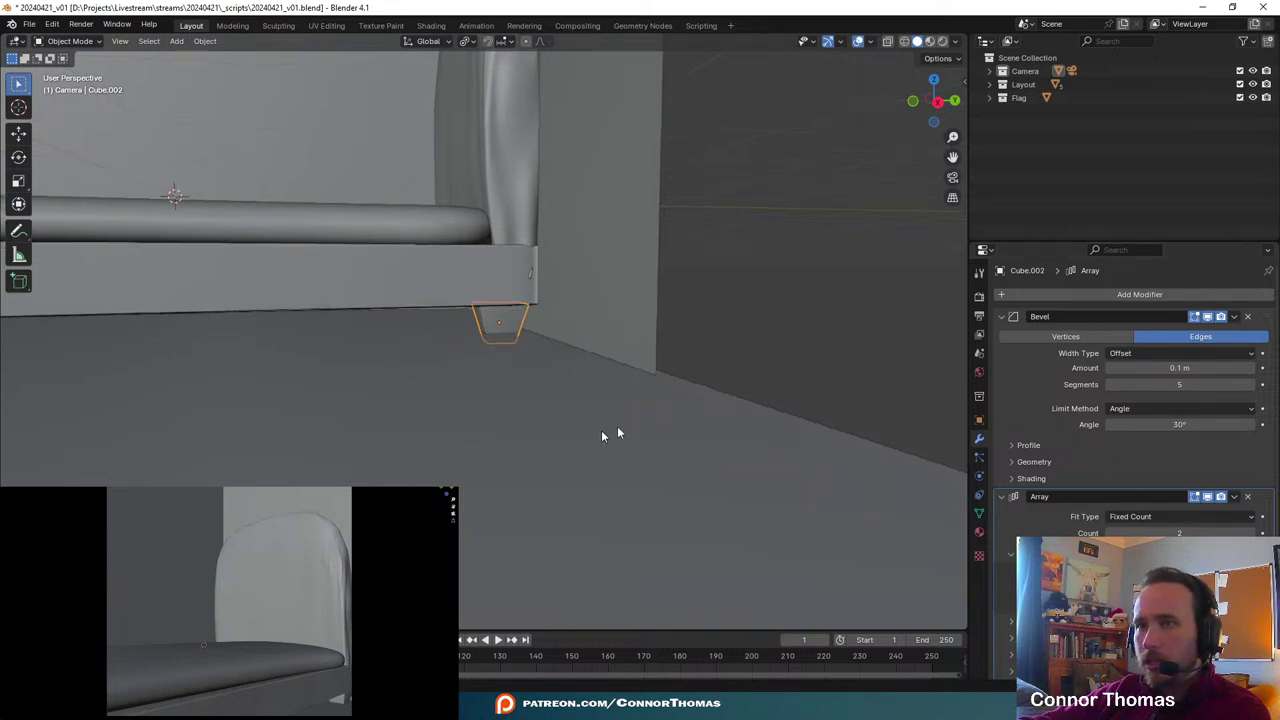
{"action": "scroll", "coordinate": [617, 426], "scroll_direction": "down", "scroll_amount": 2}
{"action": "middle_click_drag", "start_coordinate": [285, 394], "coordinate": [500, 372], "text": "shift"}
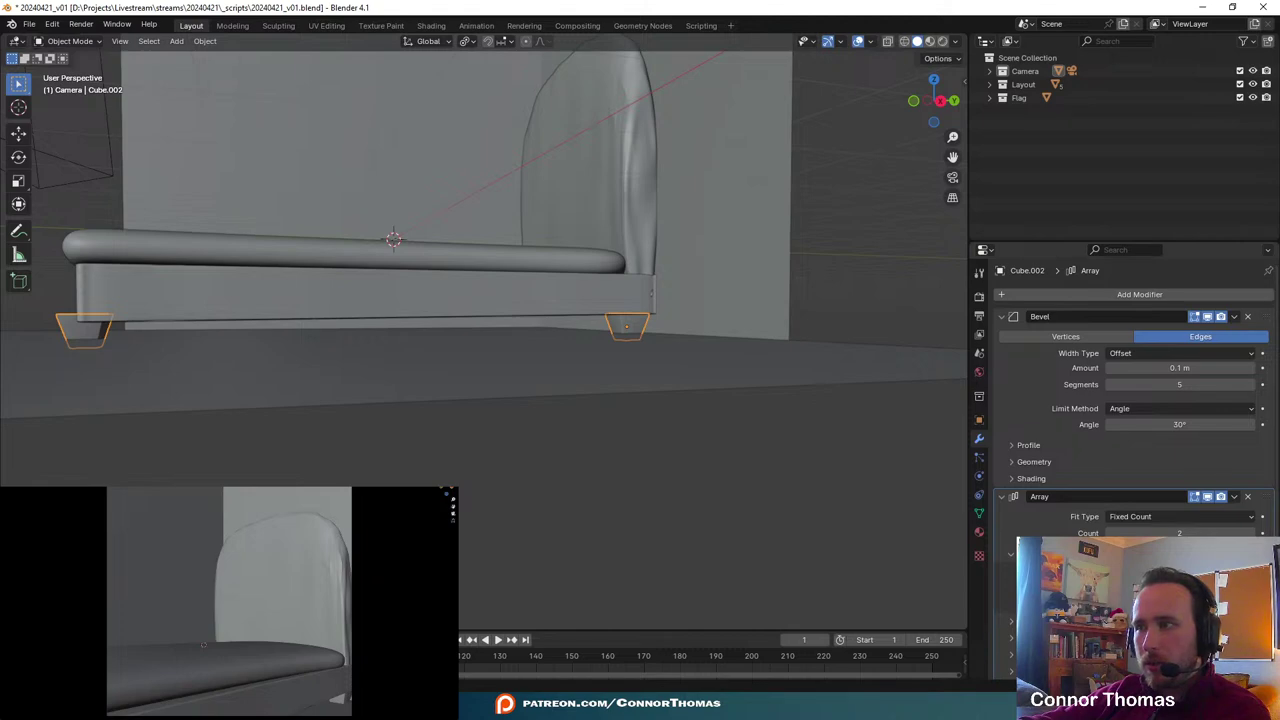
{"action": "left_click_drag", "start_coordinate": [1180, 586], "coordinate": [1206, 586]}
{"action": "mouse_move", "coordinate": [528, 432]}
{"action": "middle_mouse_down"}
{"action": "mouse_move", "coordinate": [603, 449]}
{"action": "mouse_move", "coordinate": [589, 431]}
{"action": "mouse_move", "coordinate": [651, 414]}
{"action": "mouse_move", "coordinate": [548, 419]}
{"action": "middle_mouse_up"}
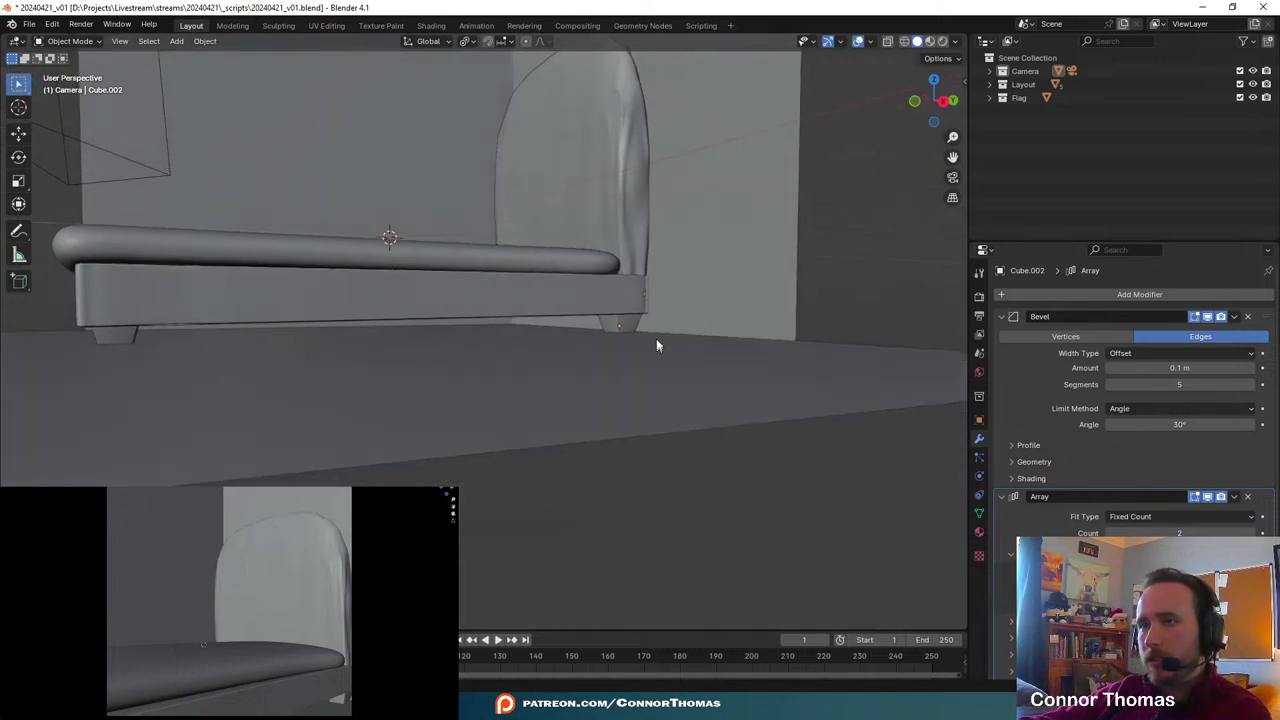
- Add a second Array modifier with a count of 2 and a relative X offset of -7.3 for the feet on the other side
{"action": "left_click", "coordinate": [625, 341]}
{"action": "left_click", "coordinate": [624, 331]}
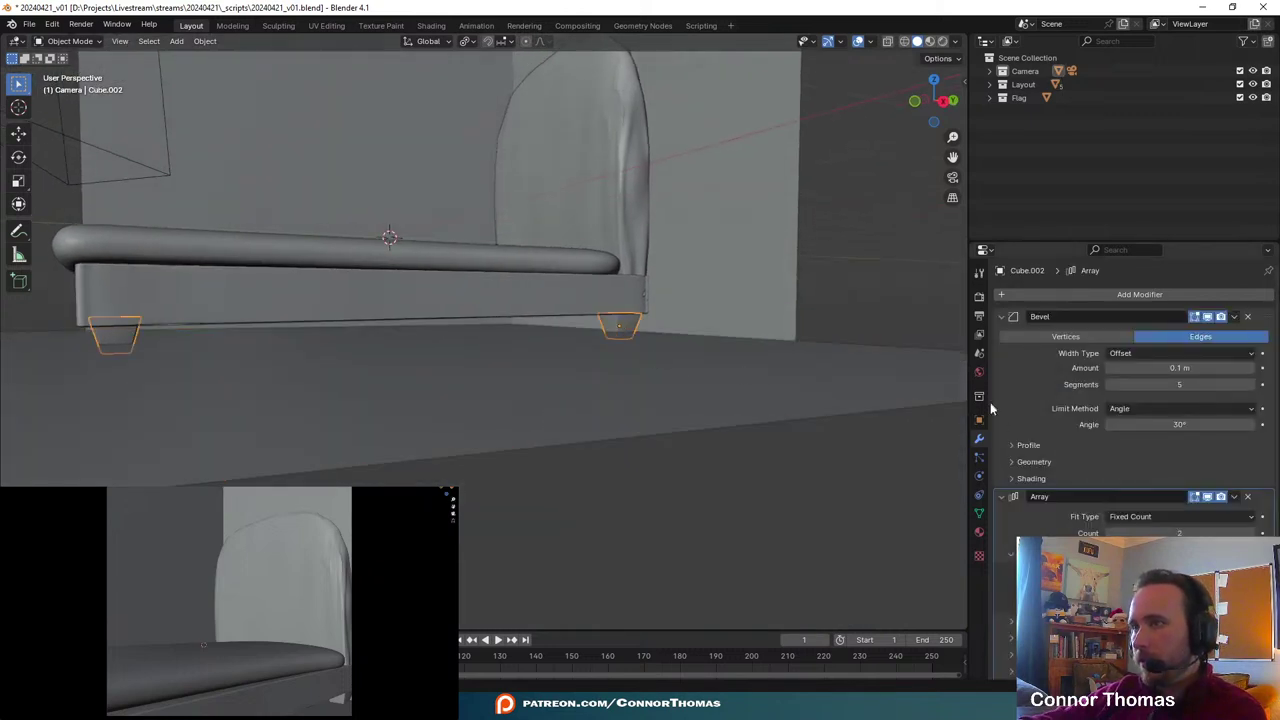
{"action": "left_click", "coordinate": [1001, 497]}
{"action": "left_click", "coordinate": [1002, 316]}
{"action": "left_click", "coordinate": [1006, 294]}
{"action": "type", "text": "a"}
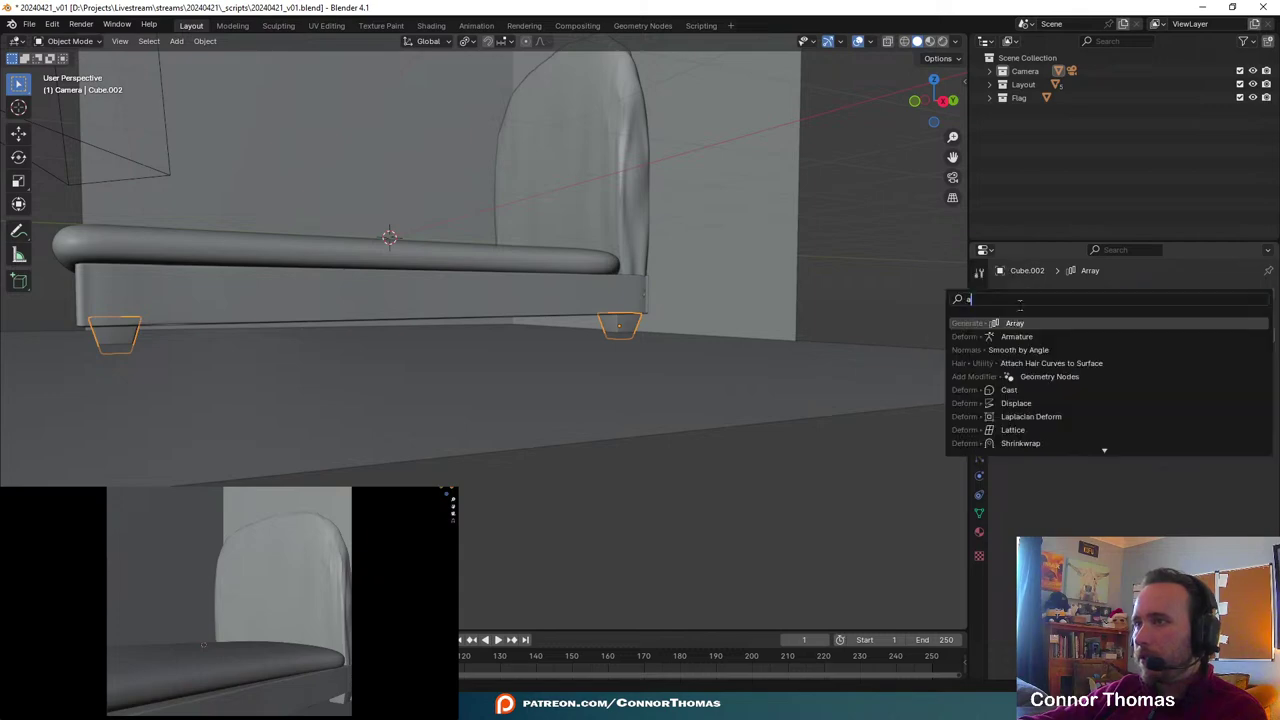
{"action": "key", "text": "Return"}
{"action": "middle_click_drag", "start_coordinate": [479, 399], "coordinate": [884, 429]}
{"action": "left_click_drag", "start_coordinate": [1166, 429], "coordinate": [1075, 429]}
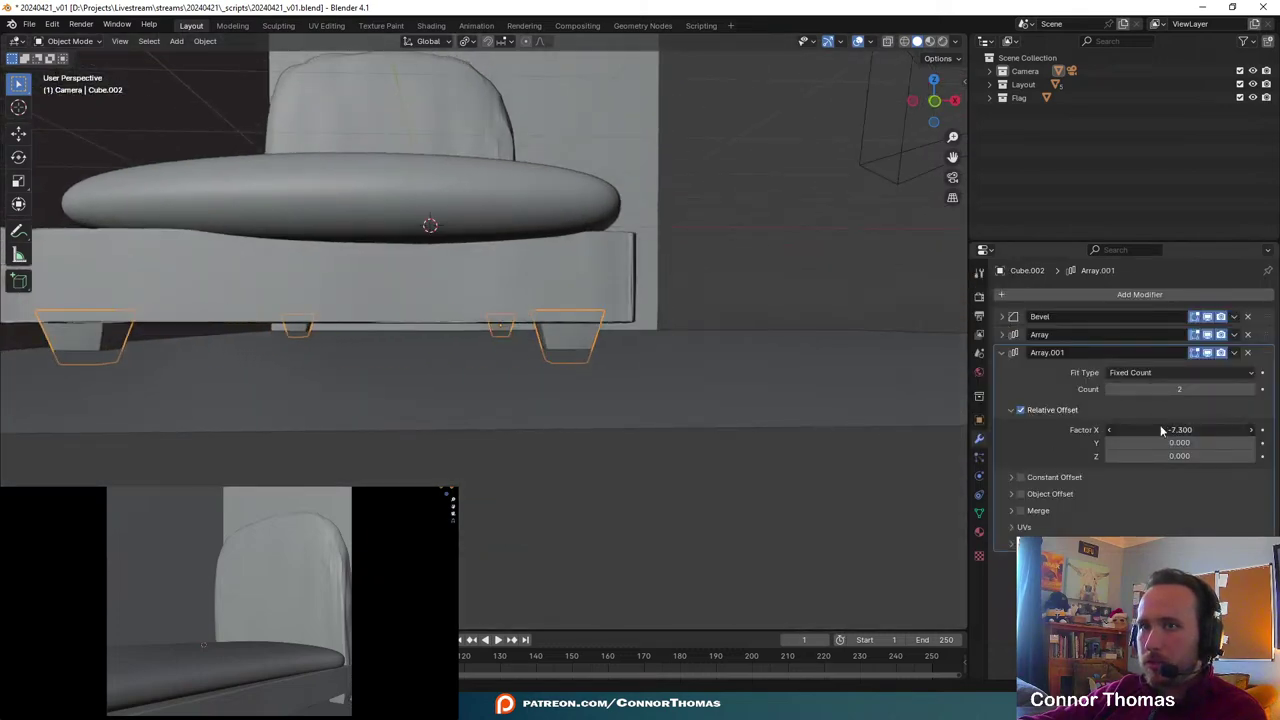
{"action": "middle_click_drag", "start_coordinate": [508, 384], "coordinate": [654, 387], "text": "shift"}
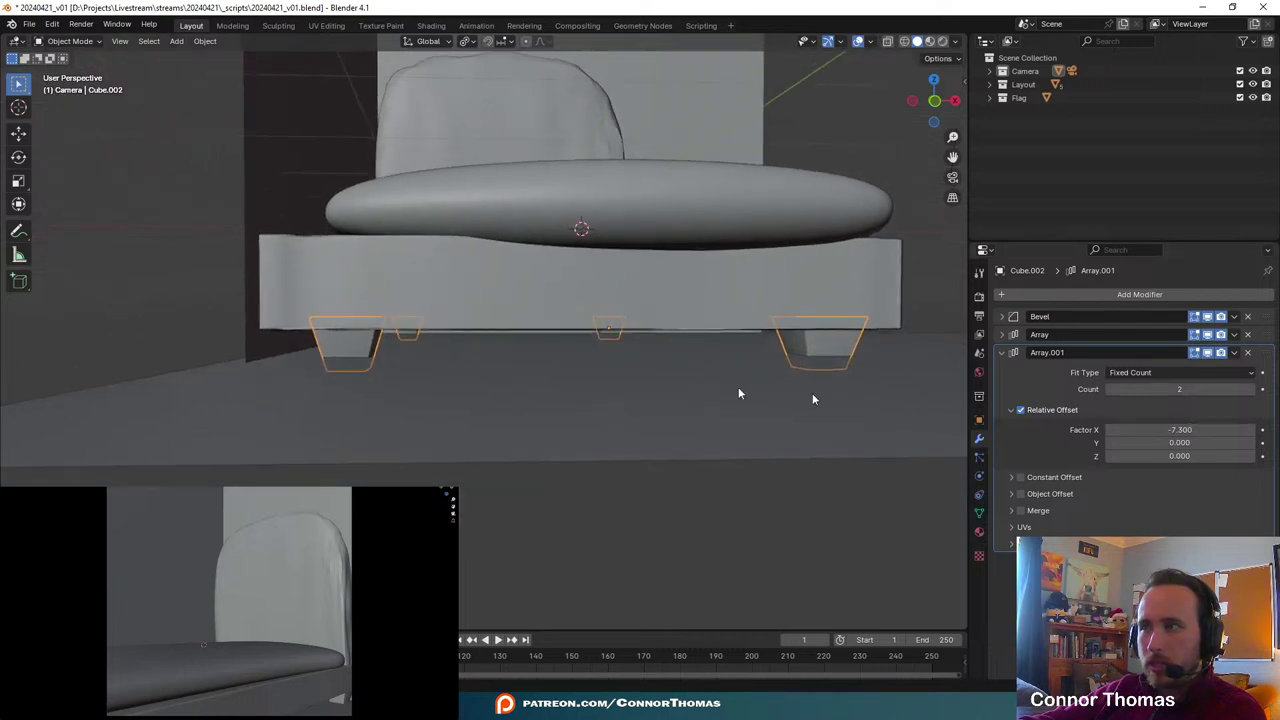
- Set the second Array modifier's relative X offset to -7.9 to shift the far-side feet outward
{"action": "middle_click_drag", "start_coordinate": [738, 393], "coordinate": [928, 408]}
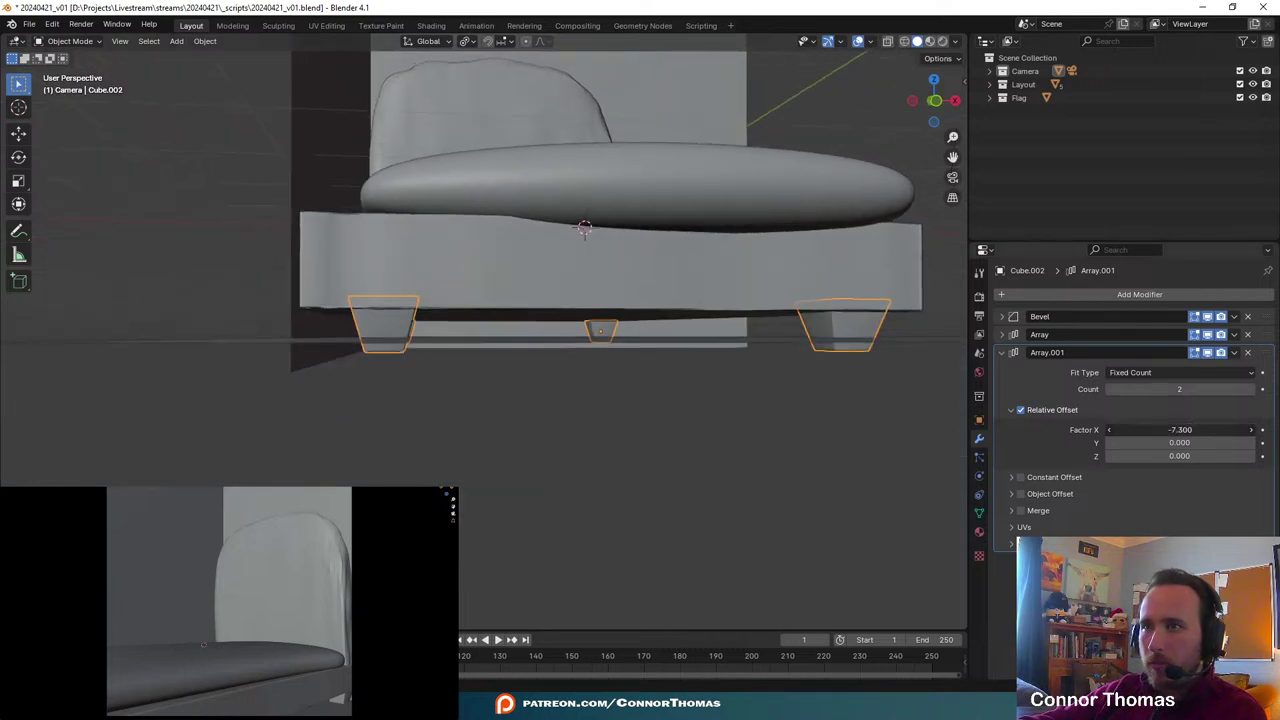
{"action": "left_click_drag", "start_coordinate": [1180, 430], "coordinate": [1140, 430]}
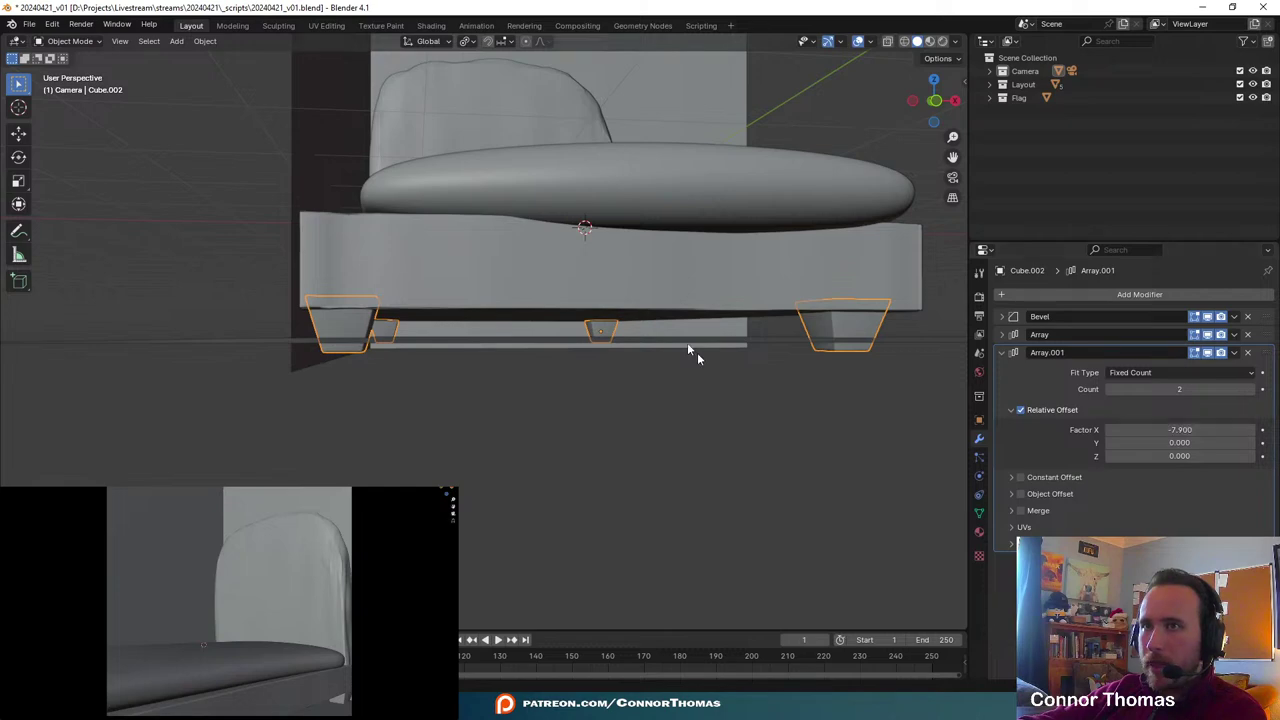
{"action": "middle_click_drag", "start_coordinate": [789, 296], "coordinate": [649, 308]}
{"action": "key", "text": "Tab"}
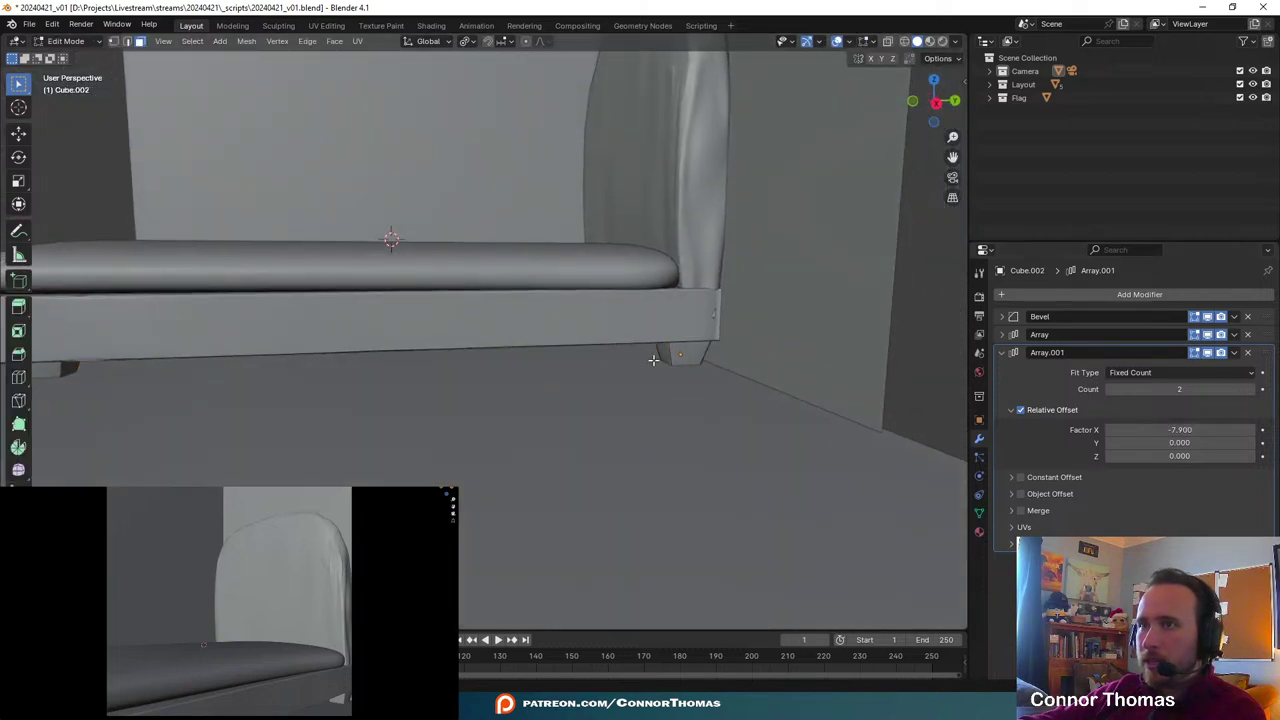
{"action": "middle_click_drag", "start_coordinate": [654, 360], "coordinate": [640, 325]}
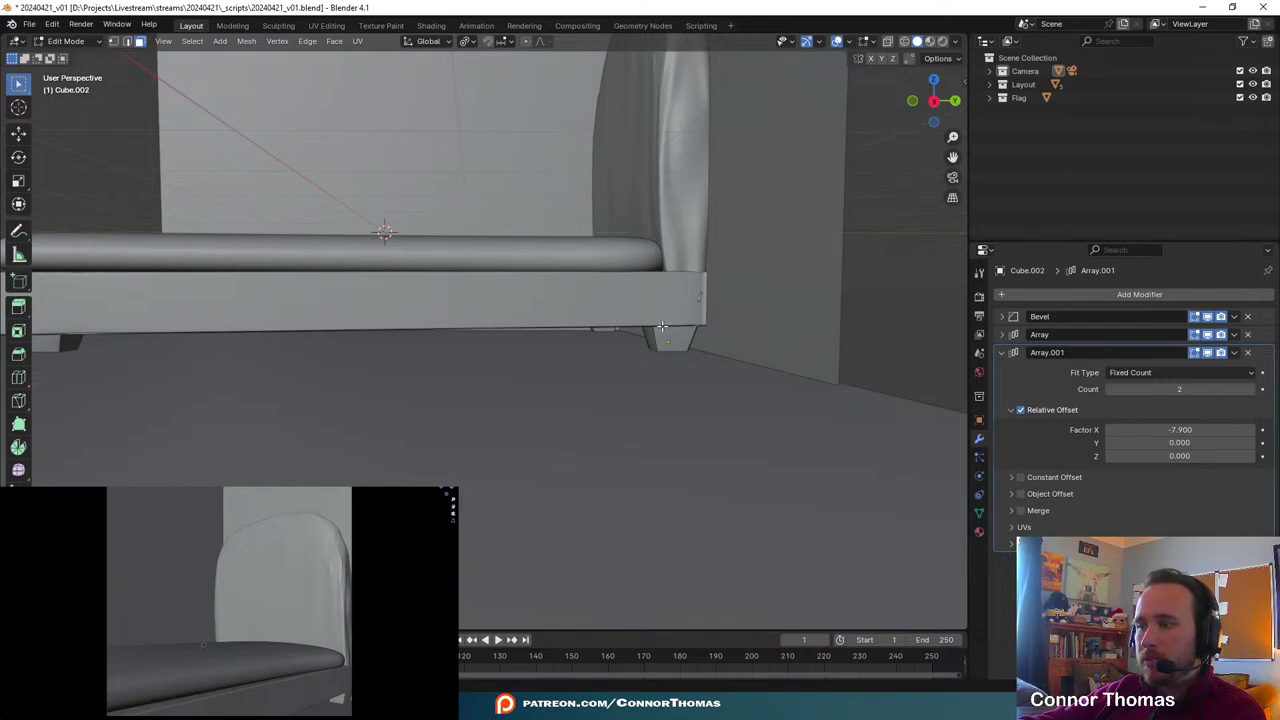
{"action": "key", "text": "Tab"}
{"action": "middle_click_drag", "start_coordinate": [556, 342], "coordinate": [810, 370], "text": "shift"}
{"action": "key", "text": "a"}
{"action": "key", "text": "a"}
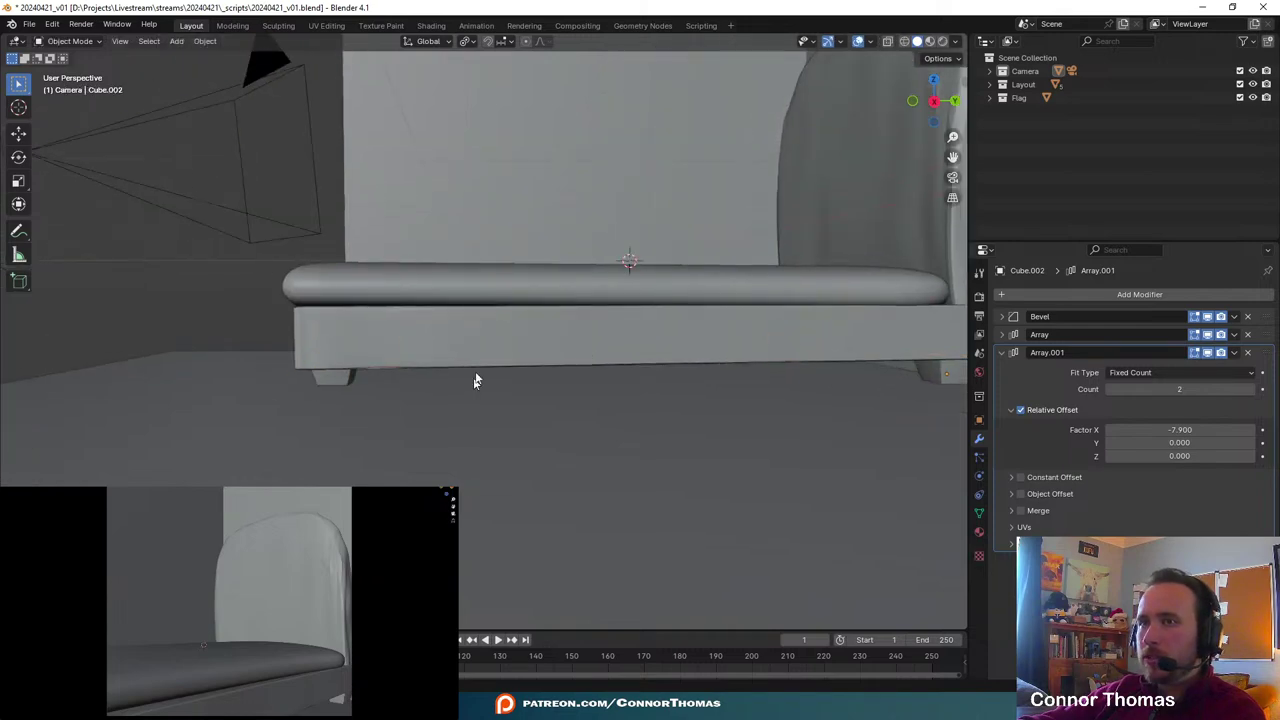
- Select every object in the scene and move them all vertically along Z so the floor sits at the world origin
{"action": "middle_click_drag", "start_coordinate": [475, 380], "coordinate": [560, 348]}
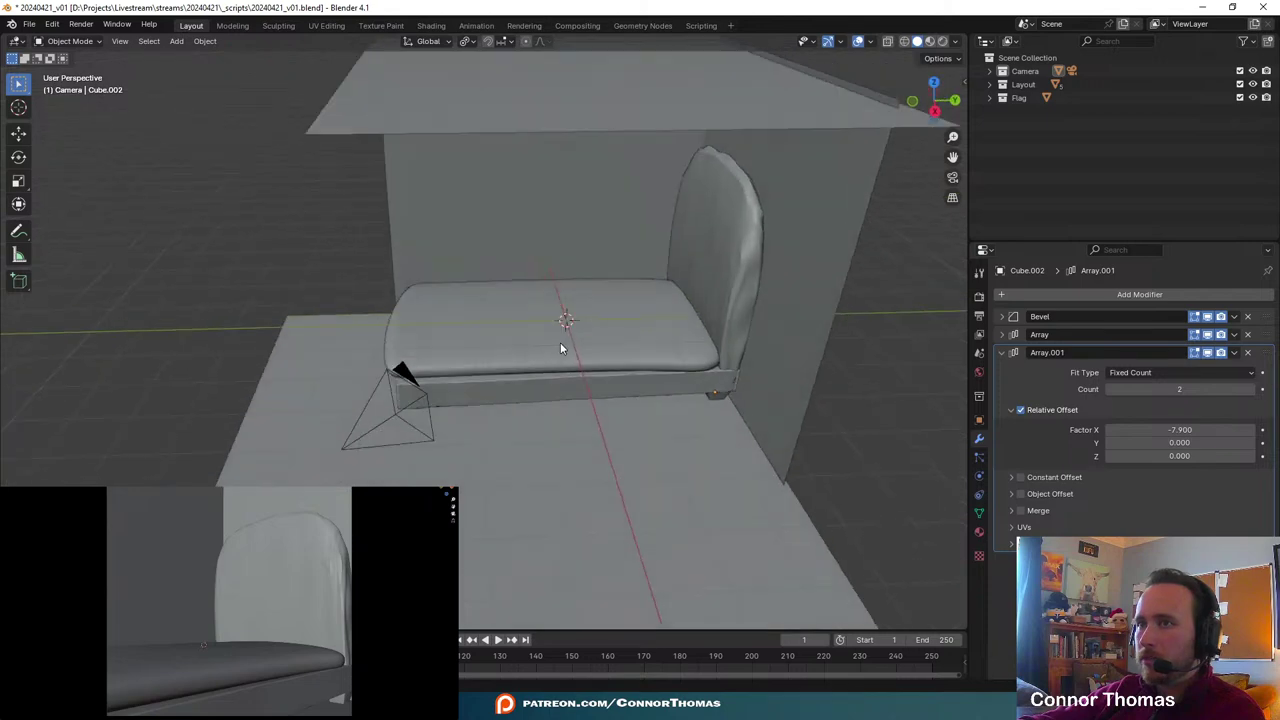
{"action": "key", "text": "a"}
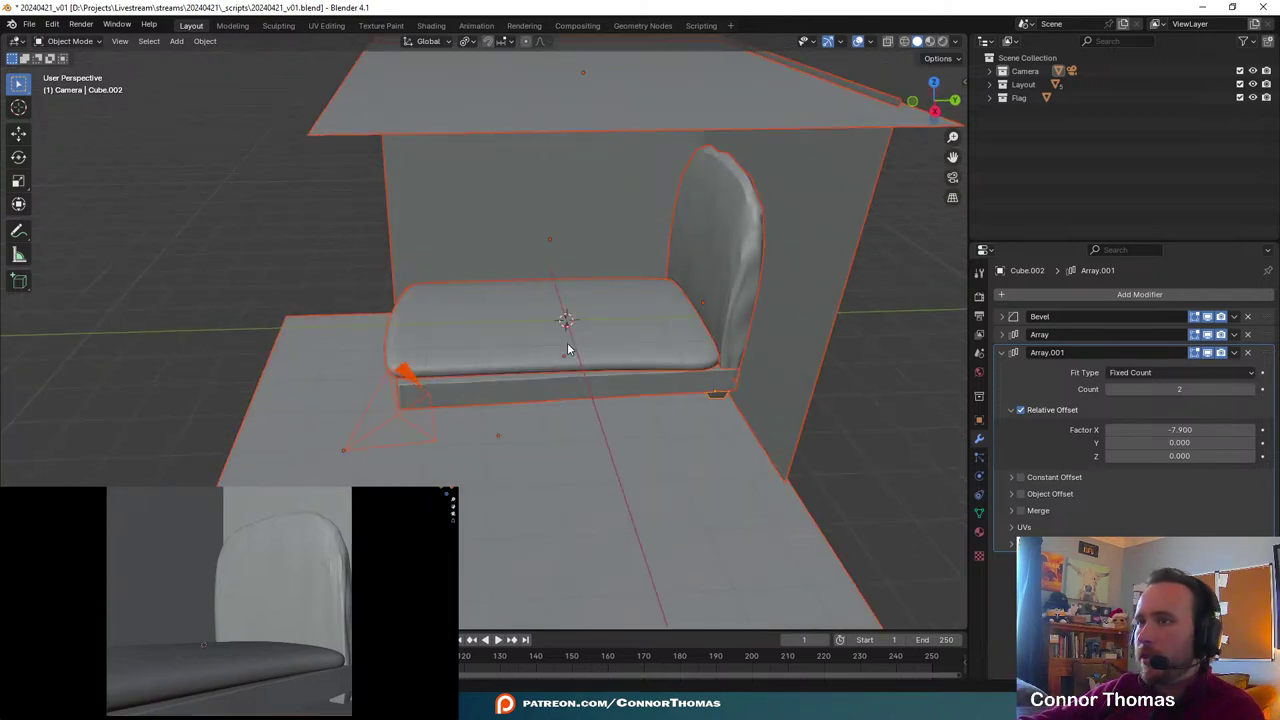
{"action": "key", "text": "x"}
{"action": "middle_click_drag", "start_coordinate": [577, 357], "coordinate": [623, 309]}
{"action": "key", "text": "z"}
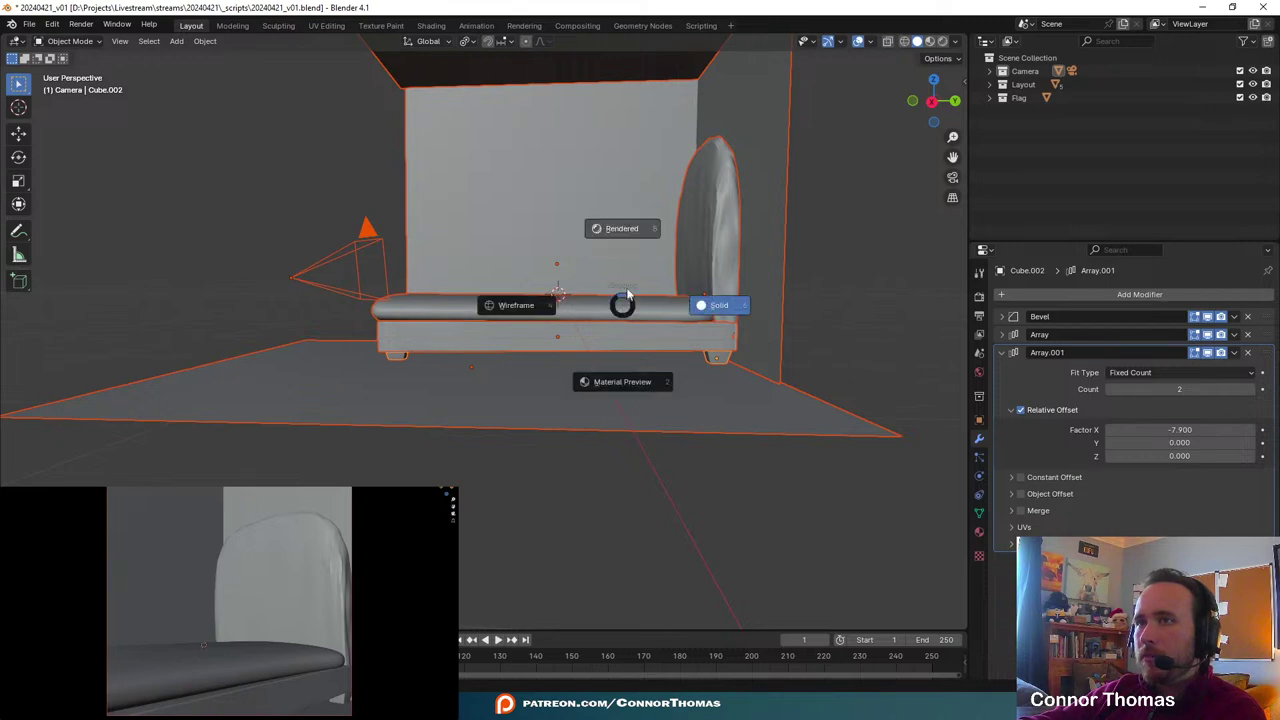
{"action": "left_click", "coordinate": [736, 341]}
{"action": "key", "text": "g"}
{"action": "key", "text": "z"}
{"action": "left_click", "coordinate": [694, 262]}
{"action": "mouse_move", "coordinate": [522, 244]}
{"action": "middle_mouse_down"}
{"action": "mouse_move", "coordinate": [551, 269]}
{"action": "mouse_move", "coordinate": [603, 250]}
{"action": "middle_mouse_up"}
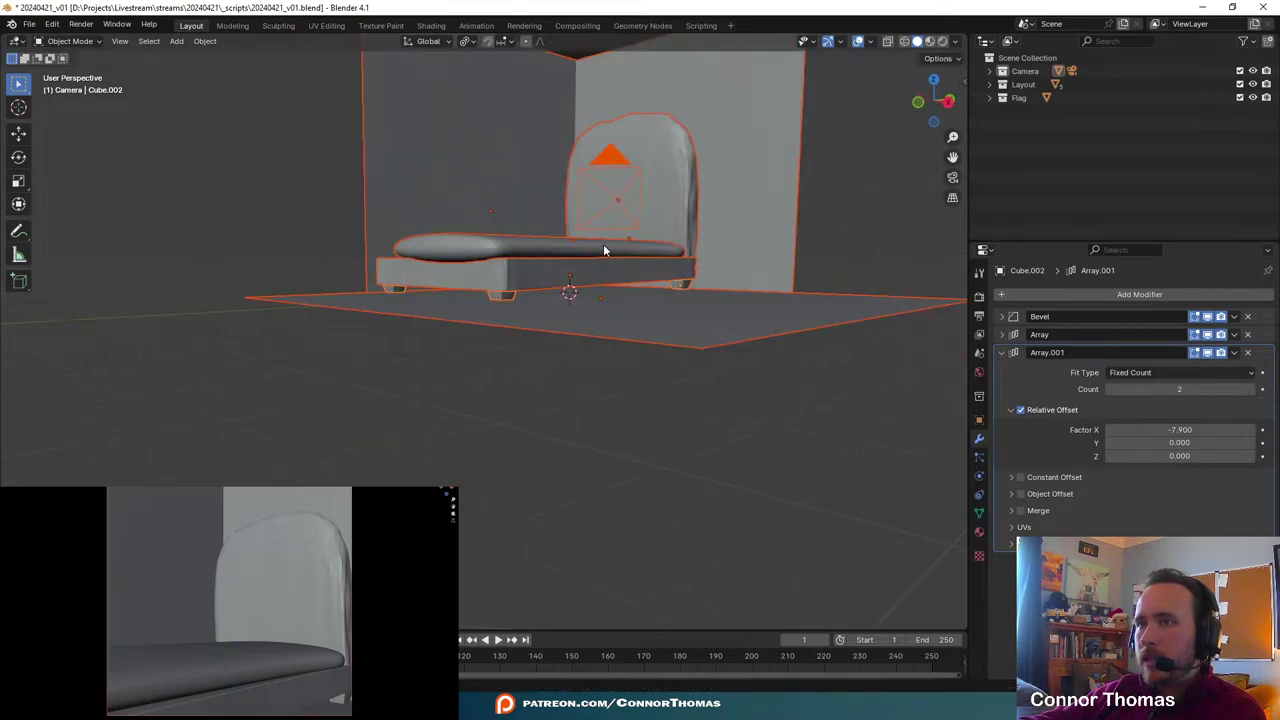
{"action": "key", "text": "KP_3"}
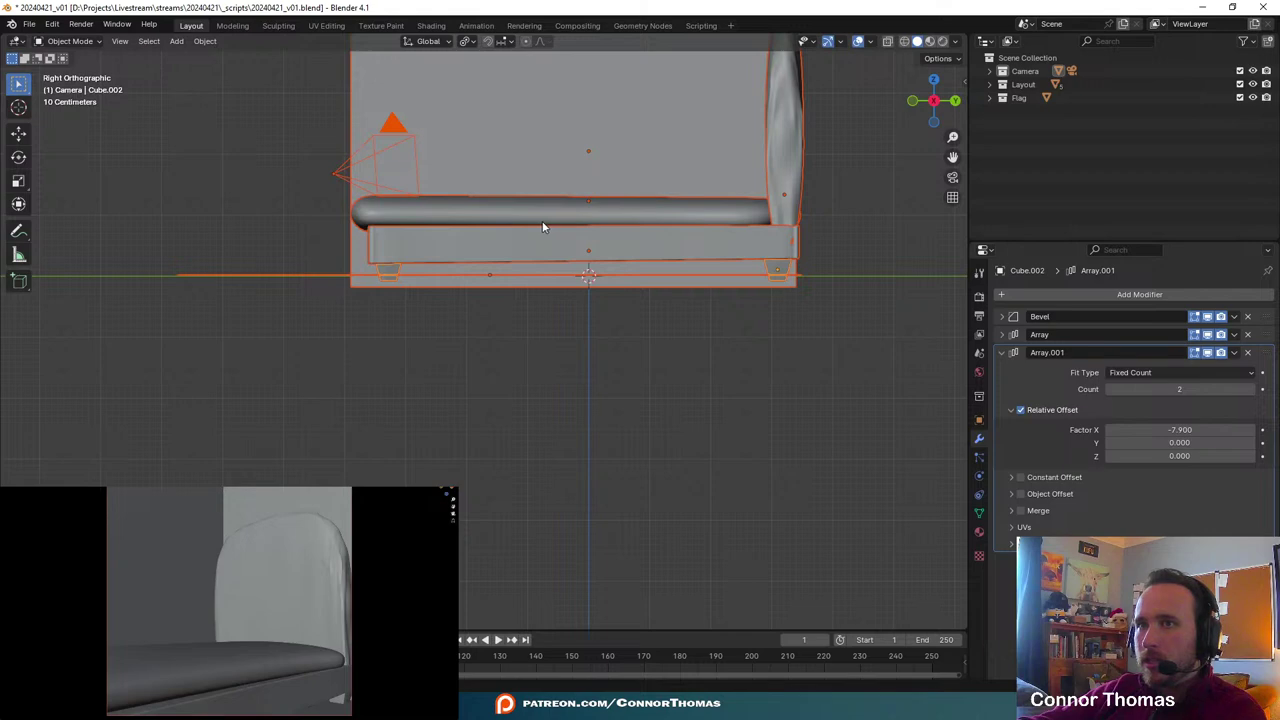
{"action": "middle_click_drag", "start_coordinate": [500, 227], "coordinate": [367, 326]}
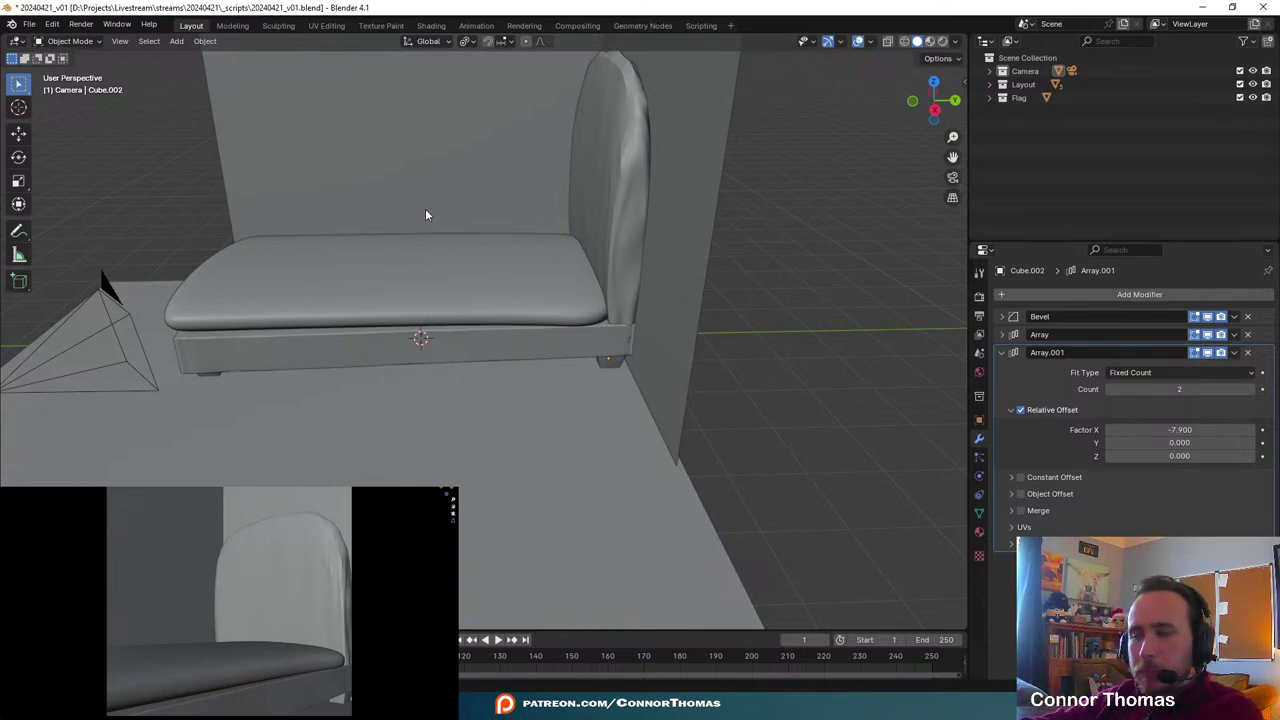
- Consult the puppet reference image and open the seat cushion's mesh for editing
{"action": "middle_click_drag", "start_coordinate": [429, 214], "coordinate": [534, 205]}
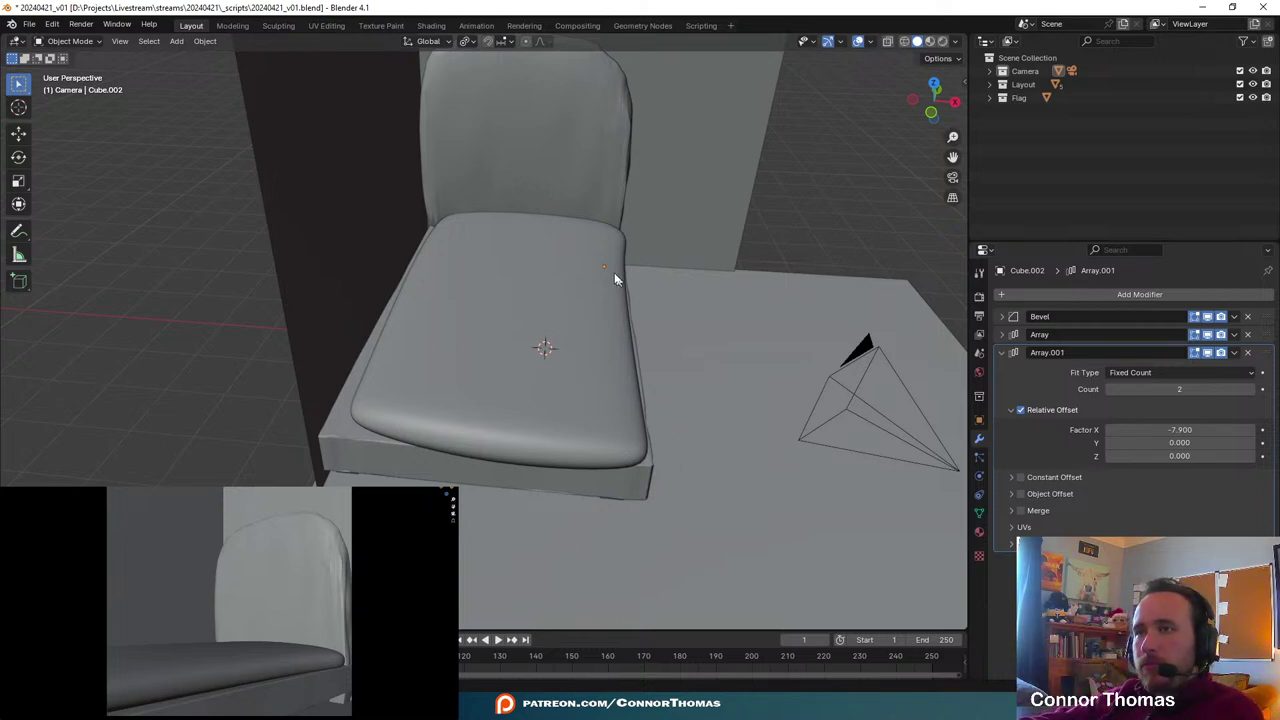
{"action": "left_click", "coordinate": [762, 707]}
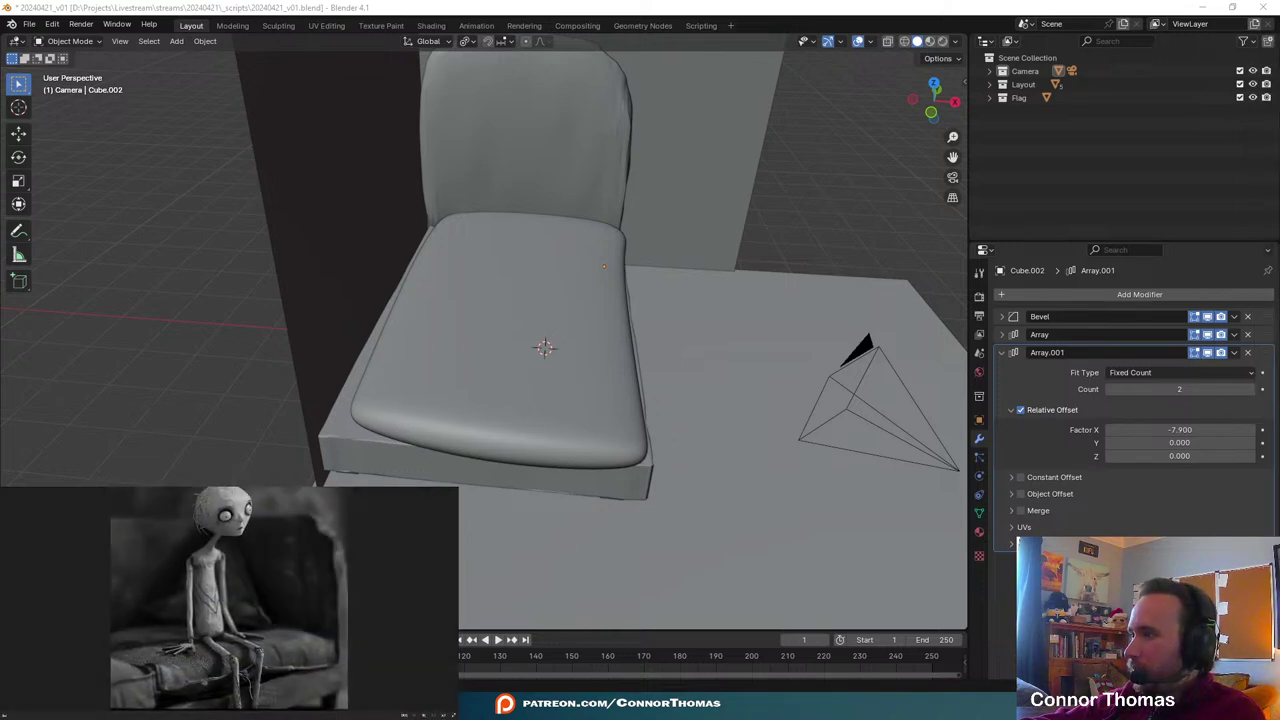
{"action": "middle_click_drag", "start_coordinate": [615, 483], "coordinate": [617, 252]}
{"action": "left_click", "coordinate": [521, 381]}
{"action": "key", "text": "Tab"}
{"action": "key", "text": "1"}
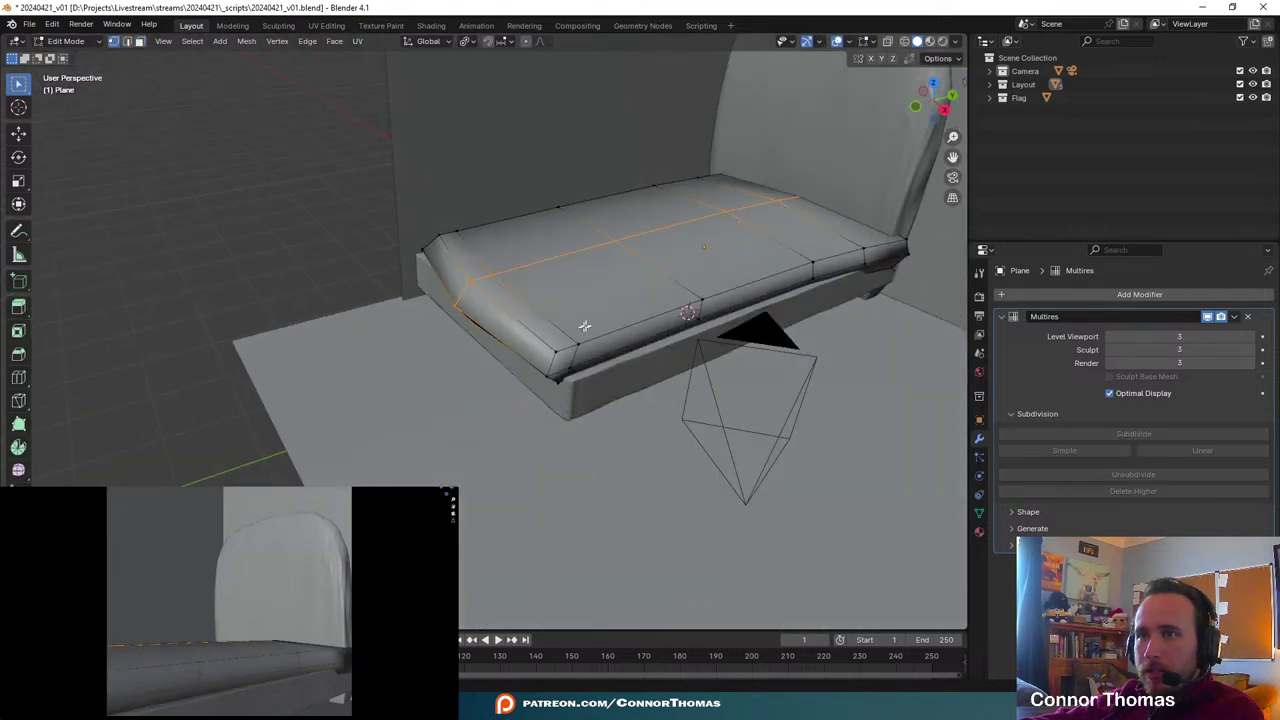
{"action": "middle_click_drag", "start_coordinate": [586, 323], "coordinate": [591, 315]}
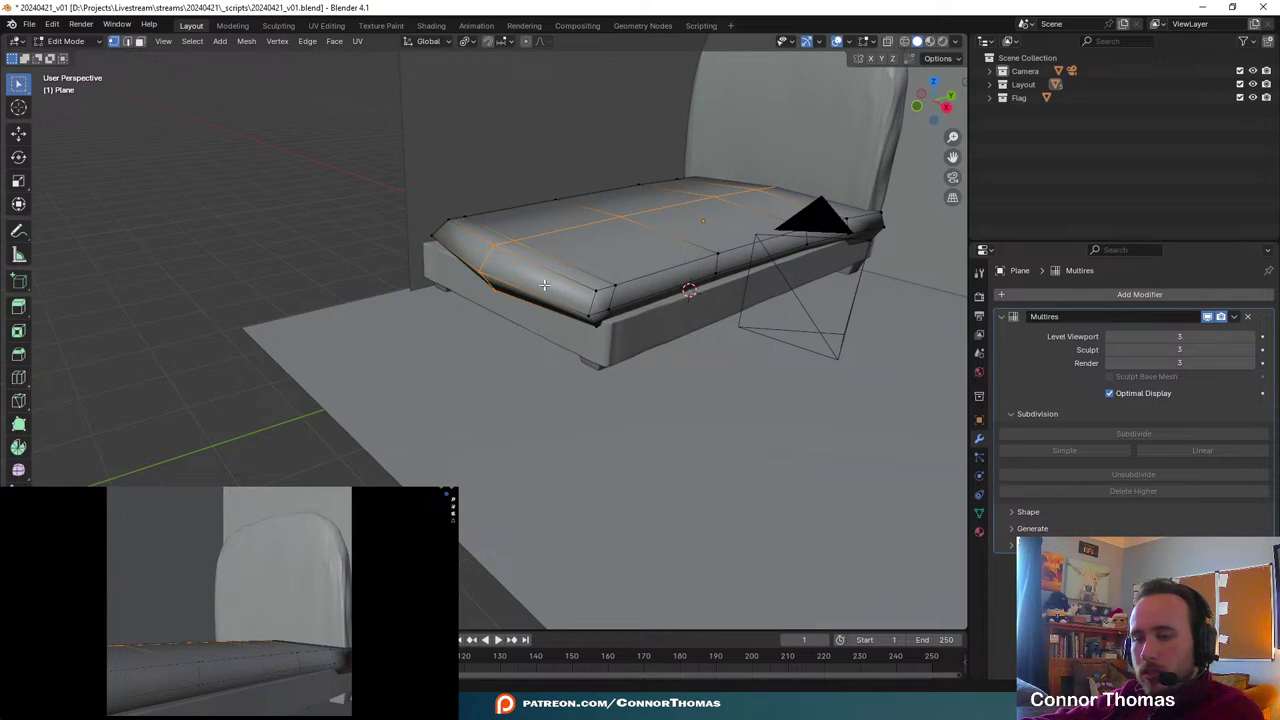
- Select the upper and lower end faces of the seat cushion on the side opposite the backrest
{"action": "key", "text": "3"}
{"action": "left_click", "coordinate": [488, 257], "text": "alt"}
{"action": "left_click", "coordinate": [480, 253]}
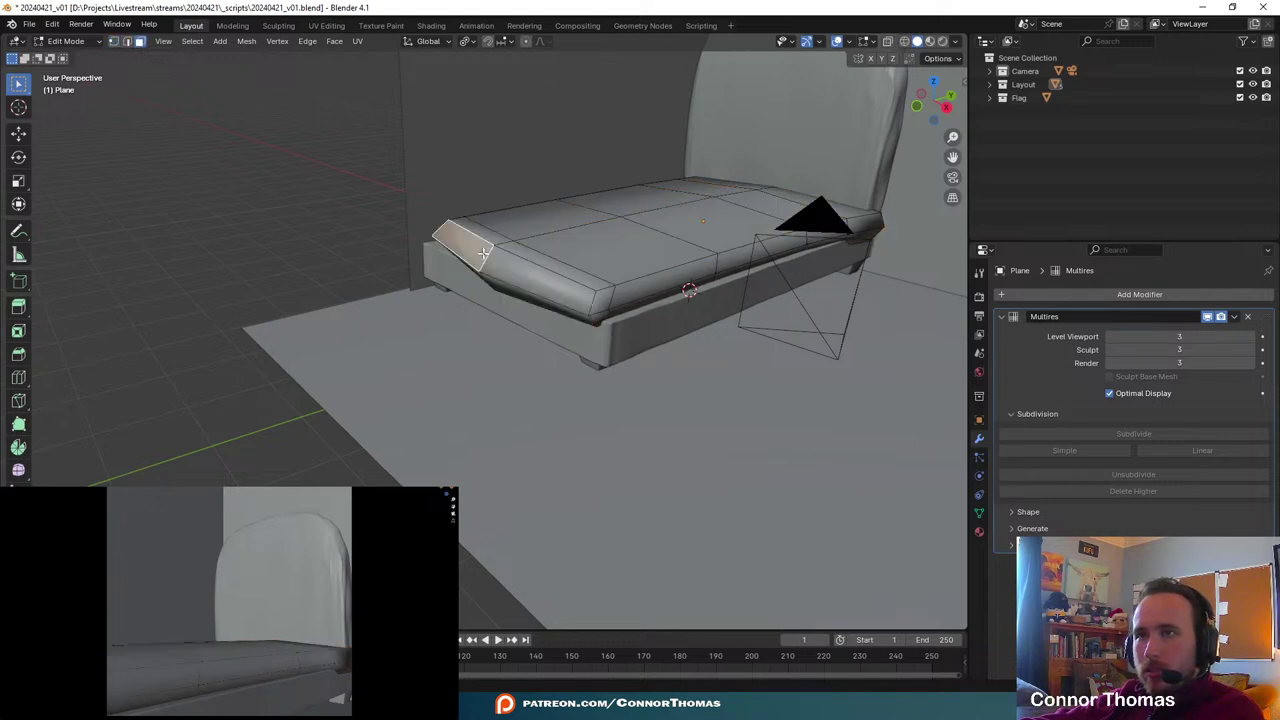
{"action": "left_click", "coordinate": [534, 281], "text": "shift"}
{"action": "middle_click_drag", "start_coordinate": [536, 282], "coordinate": [587, 263]}
{"action": "left_click", "coordinate": [570, 243], "text": "shift"}
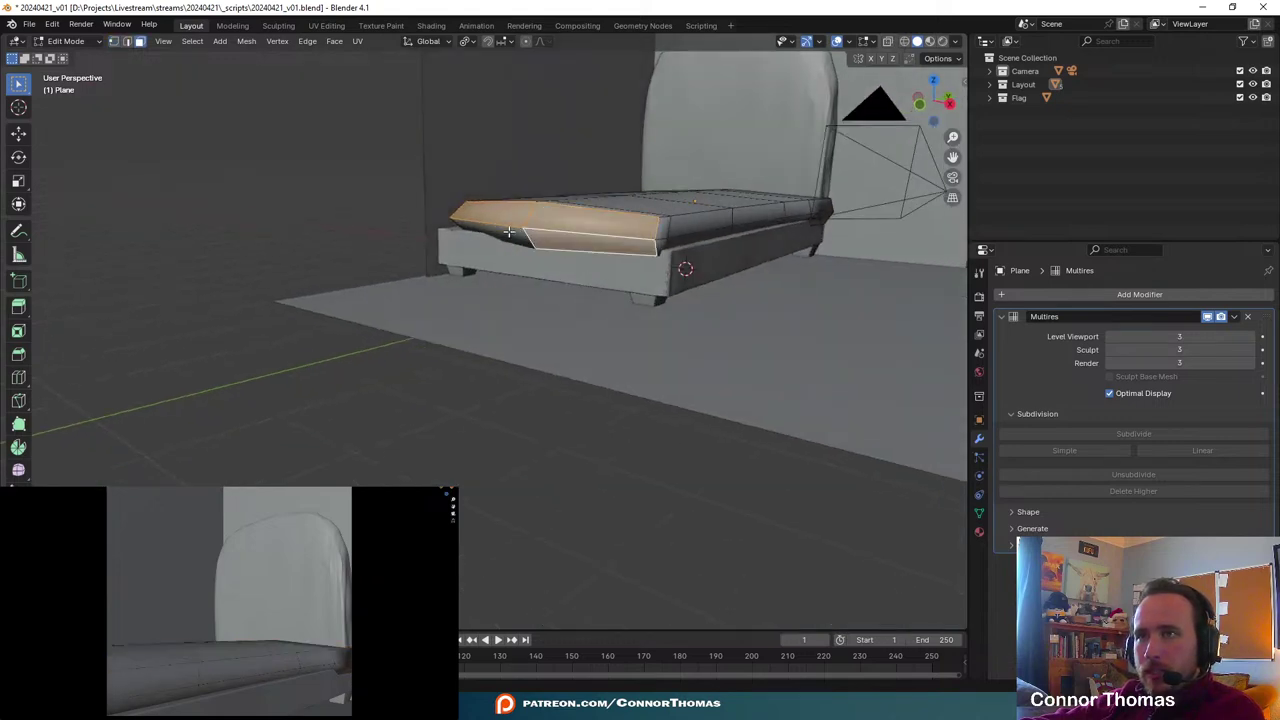
{"action": "left_click", "coordinate": [515, 234], "text": "shift"}
{"action": "middle_click_drag", "start_coordinate": [583, 188], "coordinate": [524, 199]}
{"action": "key", "text": "g"}
{"action": "key", "text": "y"}
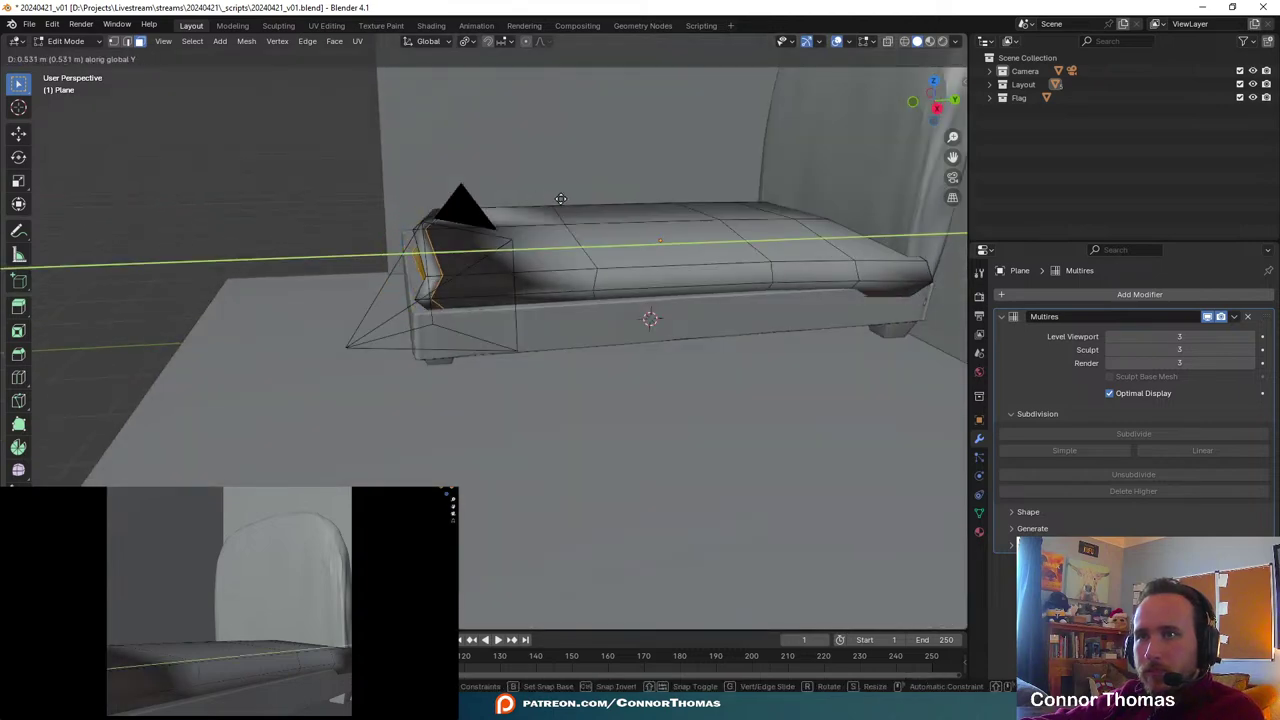
{"action": "right_click", "coordinate": [556, 197]}
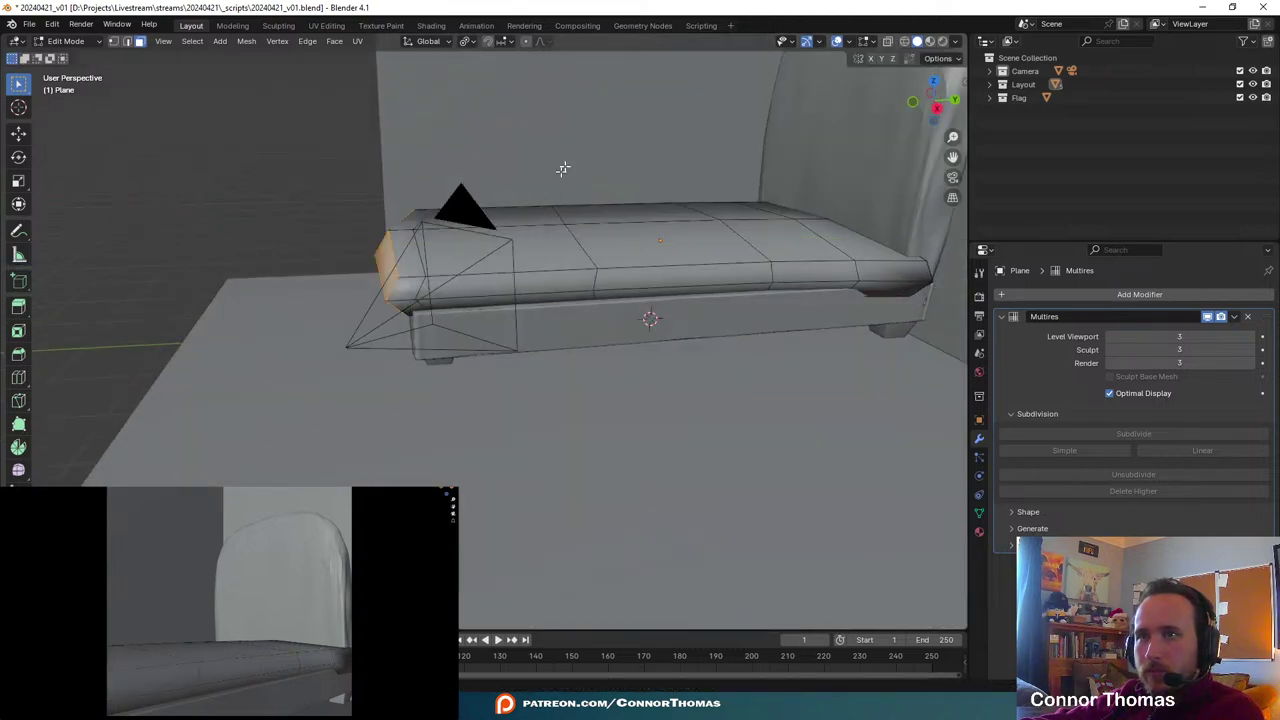
- Enable proportional editing and move the cushion's end faces about 1.86 m along Y toward the backrest with a 3.452 m falloff
{"action": "left_click", "coordinate": [524, 44]}
{"action": "middle_click_drag", "start_coordinate": [640, 74], "coordinate": [620, 191]}
{"action": "key", "text": "g"}
{"action": "key", "text": "x"}
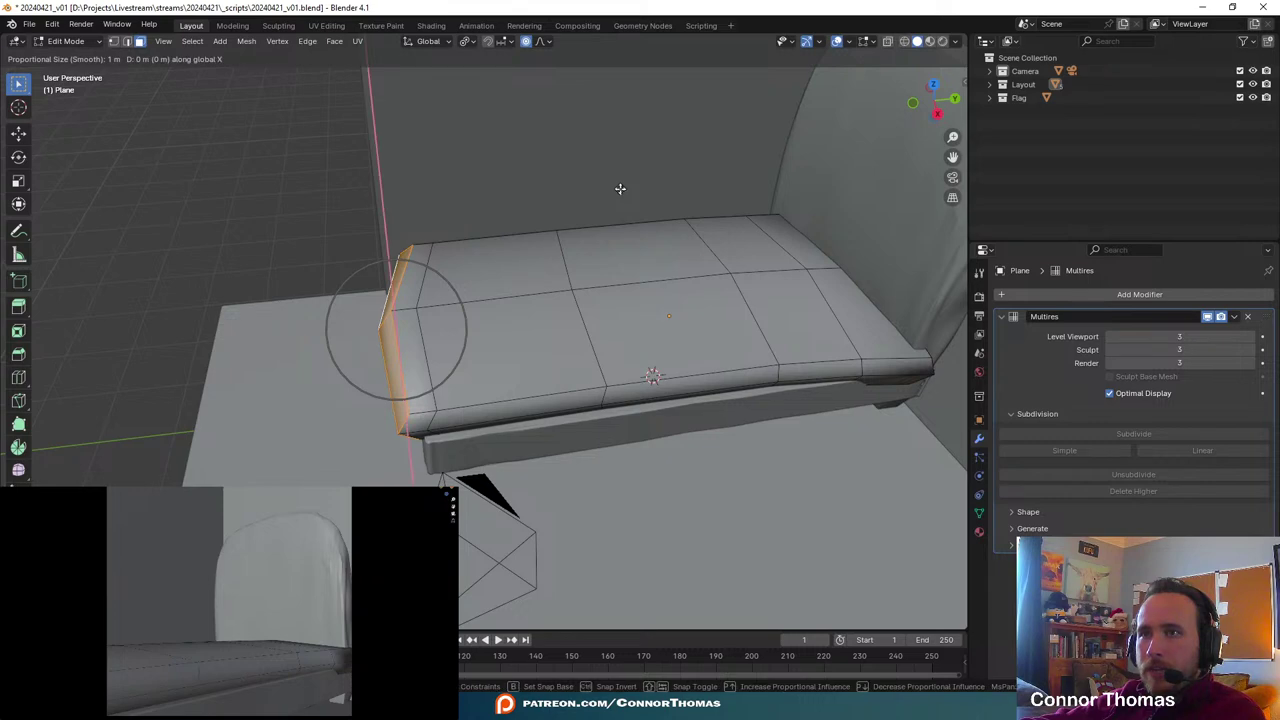
{"action": "key", "text": "y"}
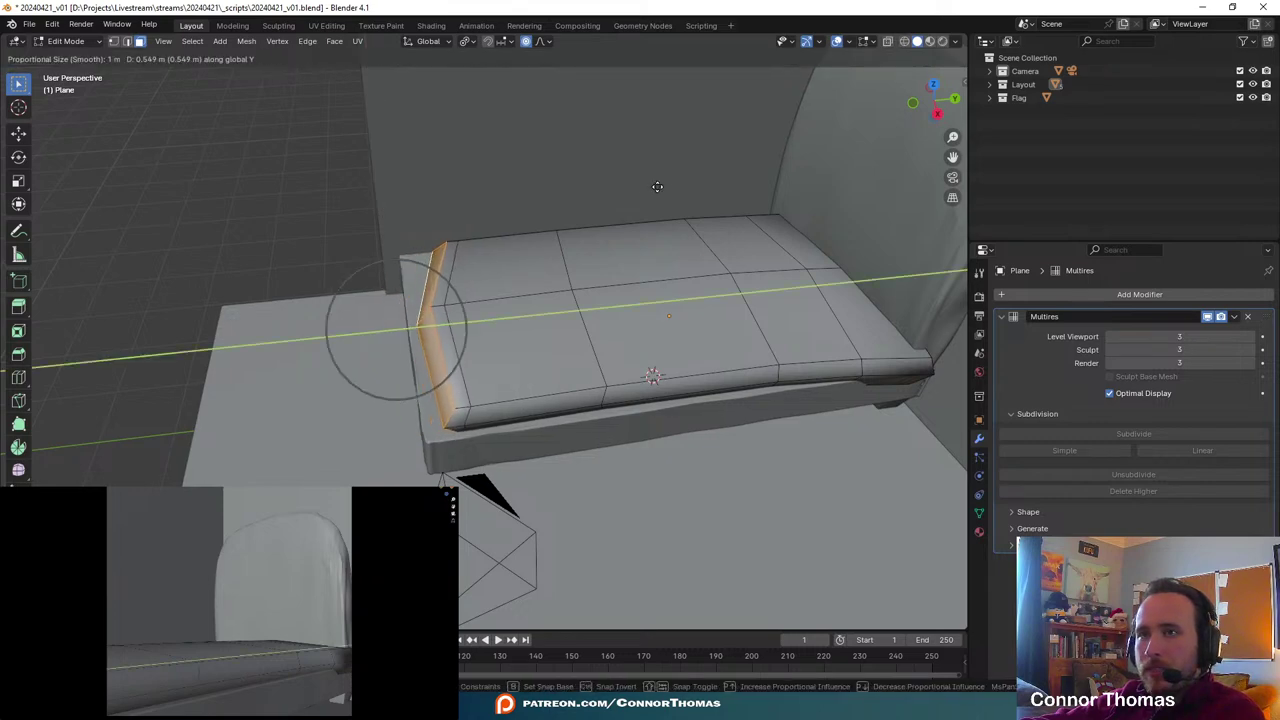
{"action": "scroll", "coordinate": [669, 187], "scroll_direction": "down", "scroll_amount": 9}
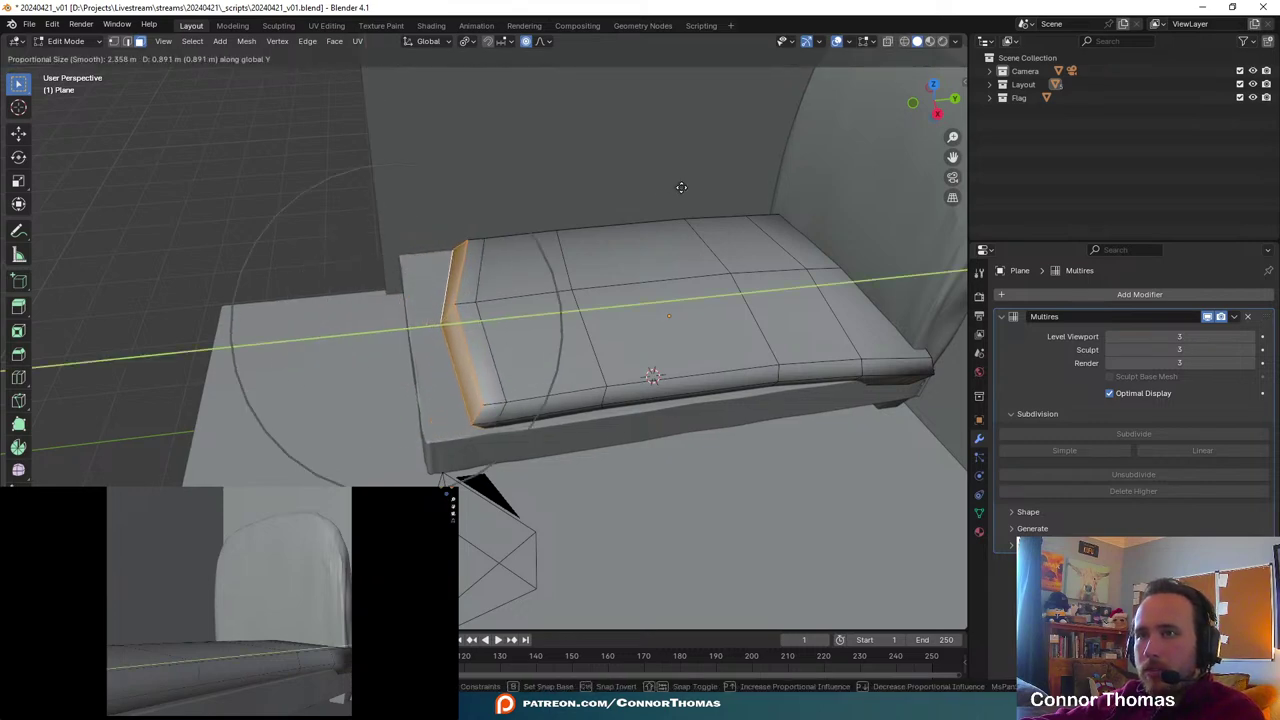
{"action": "scroll", "coordinate": [685, 190], "scroll_direction": "down", "scroll_amount": 4}
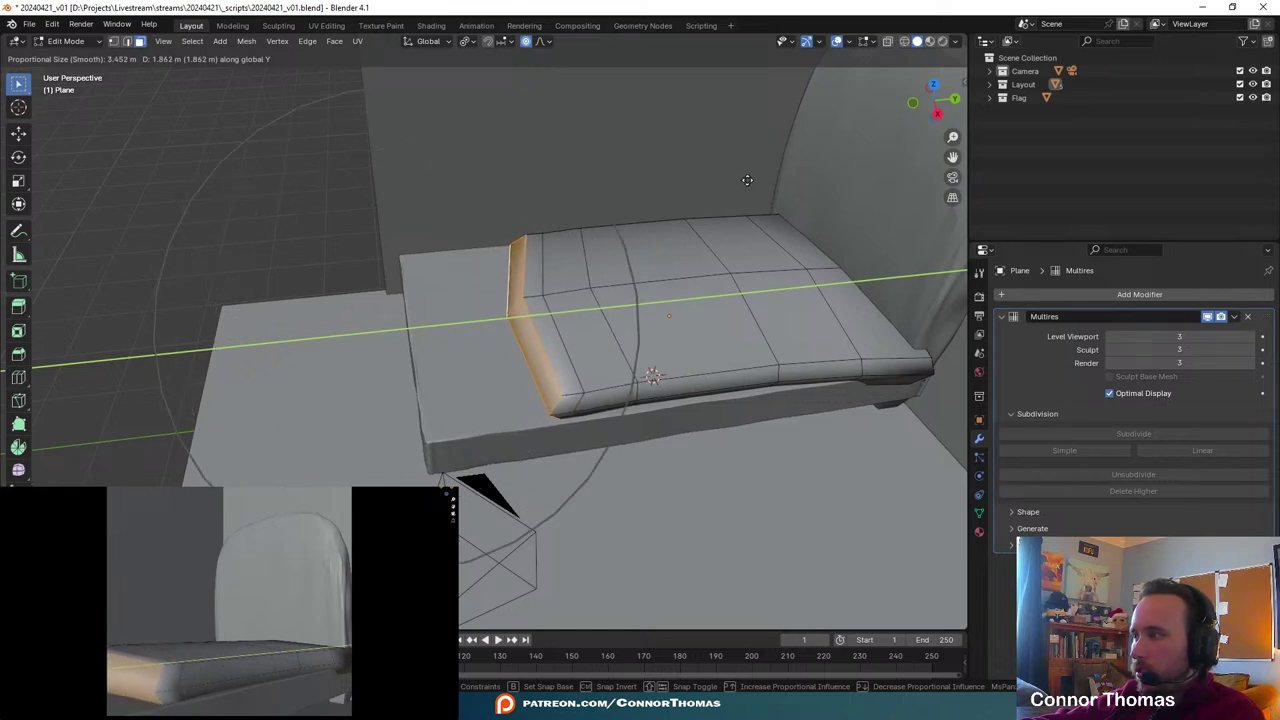
{"action": "left_click", "coordinate": [747, 180]}
- Nudge the end faces about 0.07 m back along Y and separate them from the cushion into their own object
{"action": "scroll", "coordinate": [654, 200], "scroll_direction": "up", "scroll_amount": 3}
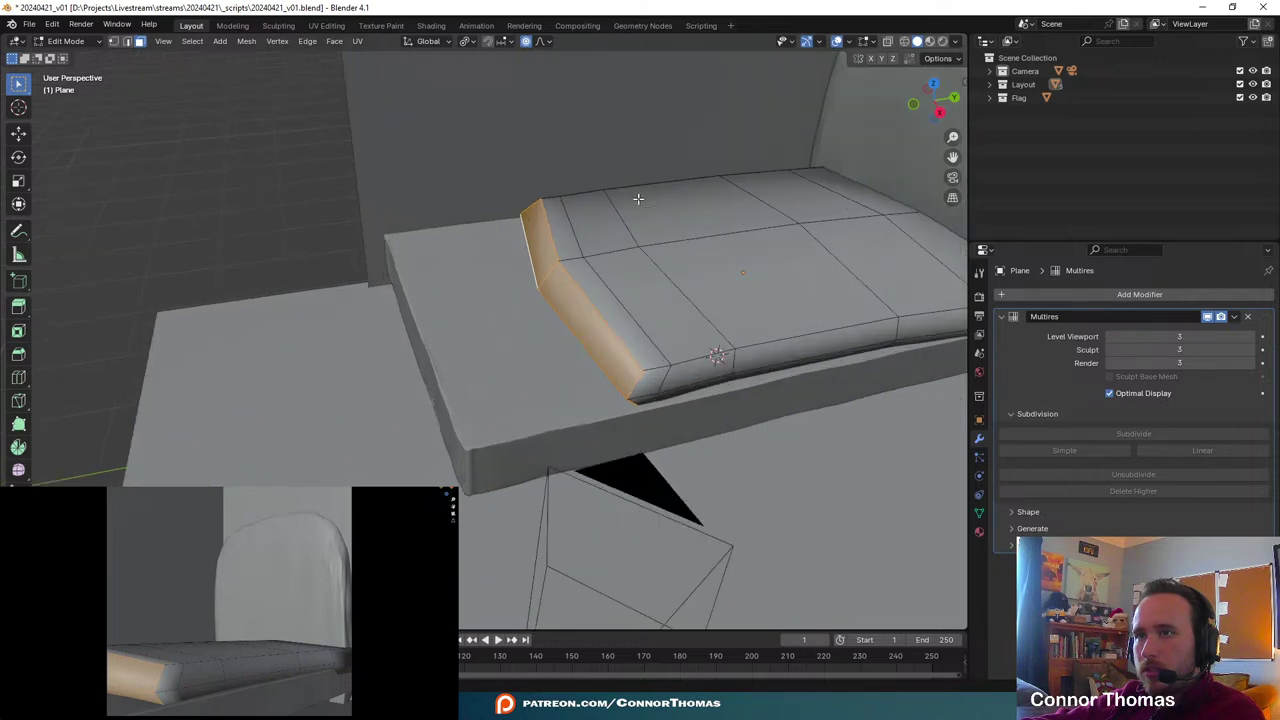
{"action": "key", "text": "g"}
{"action": "key", "text": "y"}
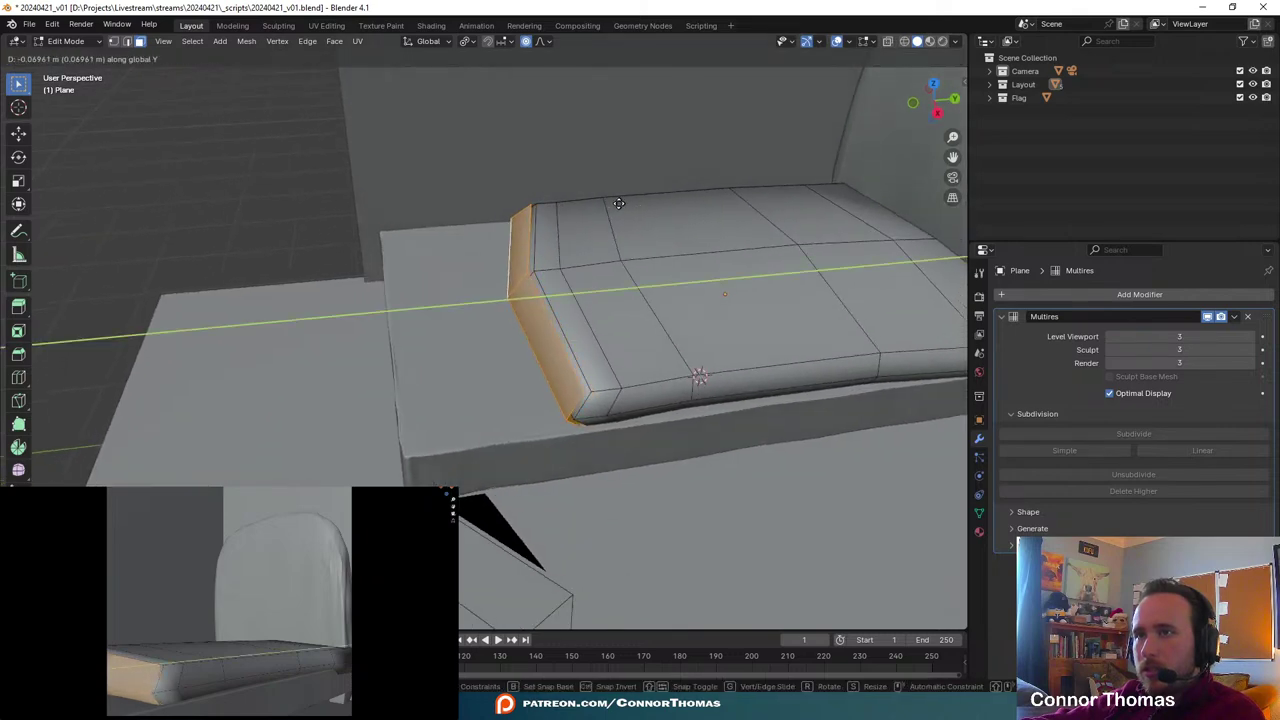
{"action": "left_click", "coordinate": [618, 204]}
{"action": "key", "text": "p"}
{"action": "left_click", "coordinate": [618, 203]}
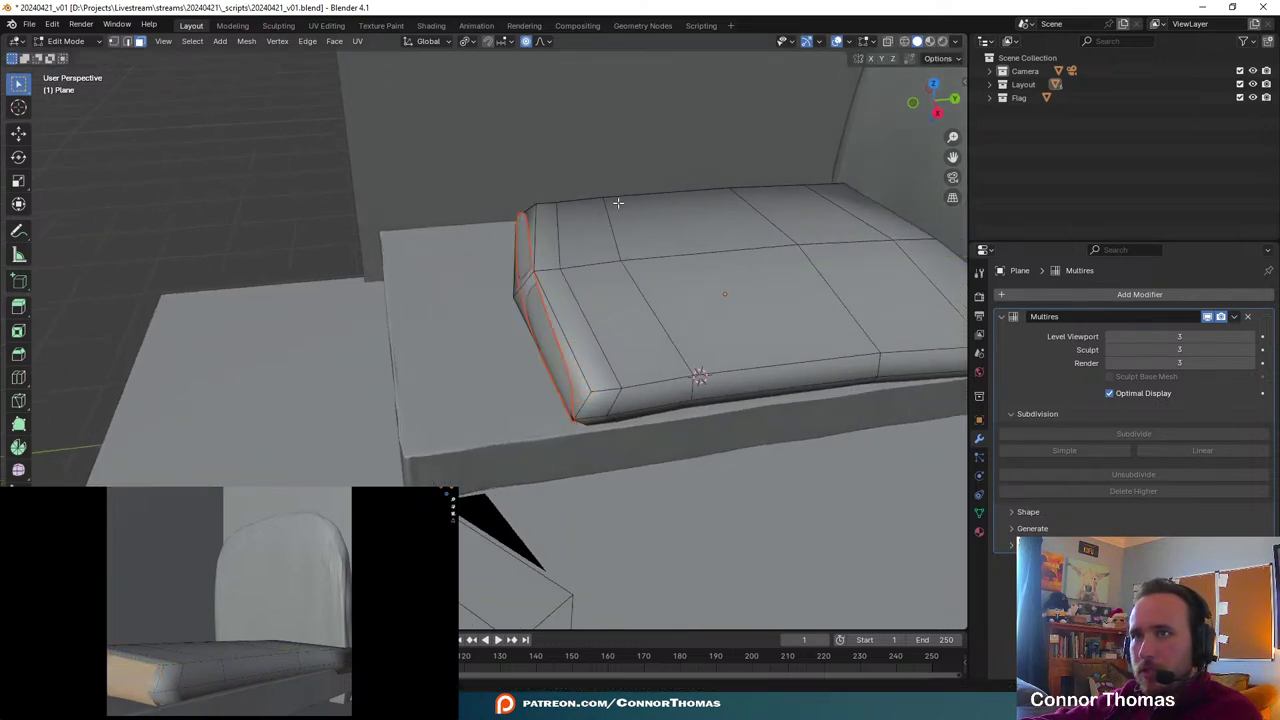
- Extrude all faces of the separated end piece toward the open end of the seat base to form a second cushion
{"action": "key", "text": "Tab"}
{"action": "left_click", "coordinate": [528, 311]}
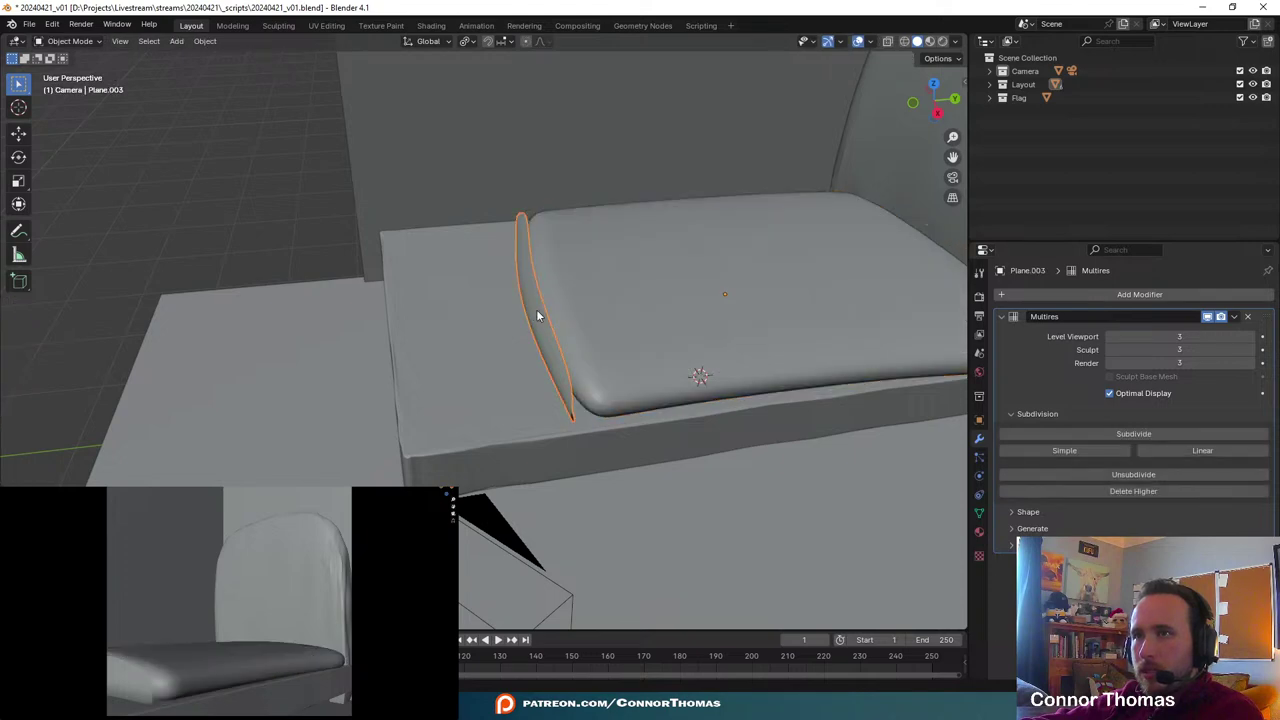
{"action": "key", "text": "Tab"}
{"action": "middle_click_drag", "start_coordinate": [524, 305], "coordinate": [580, 202]}
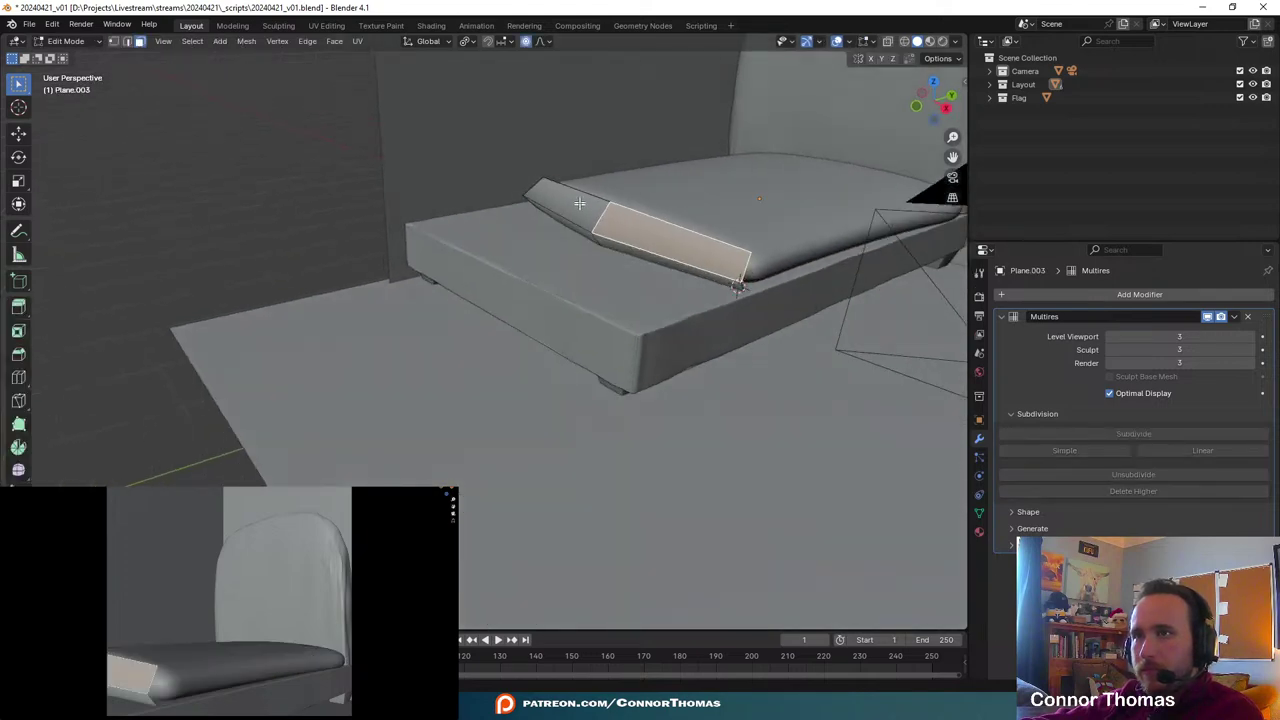
{"action": "left_click", "coordinate": [588, 236]}
{"action": "left_click", "coordinate": [580, 215], "text": "shift"}
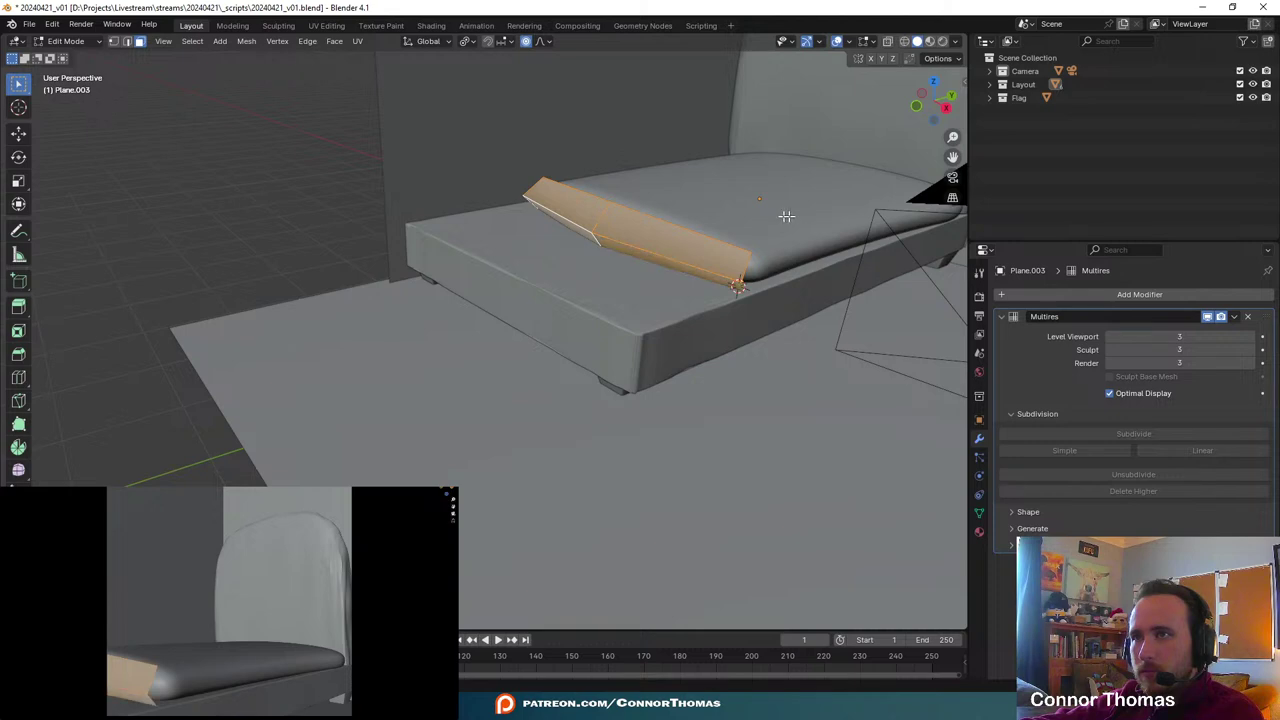
{"action": "middle_click_drag", "start_coordinate": [786, 217], "coordinate": [700, 250]}
{"action": "key", "text": "e"}
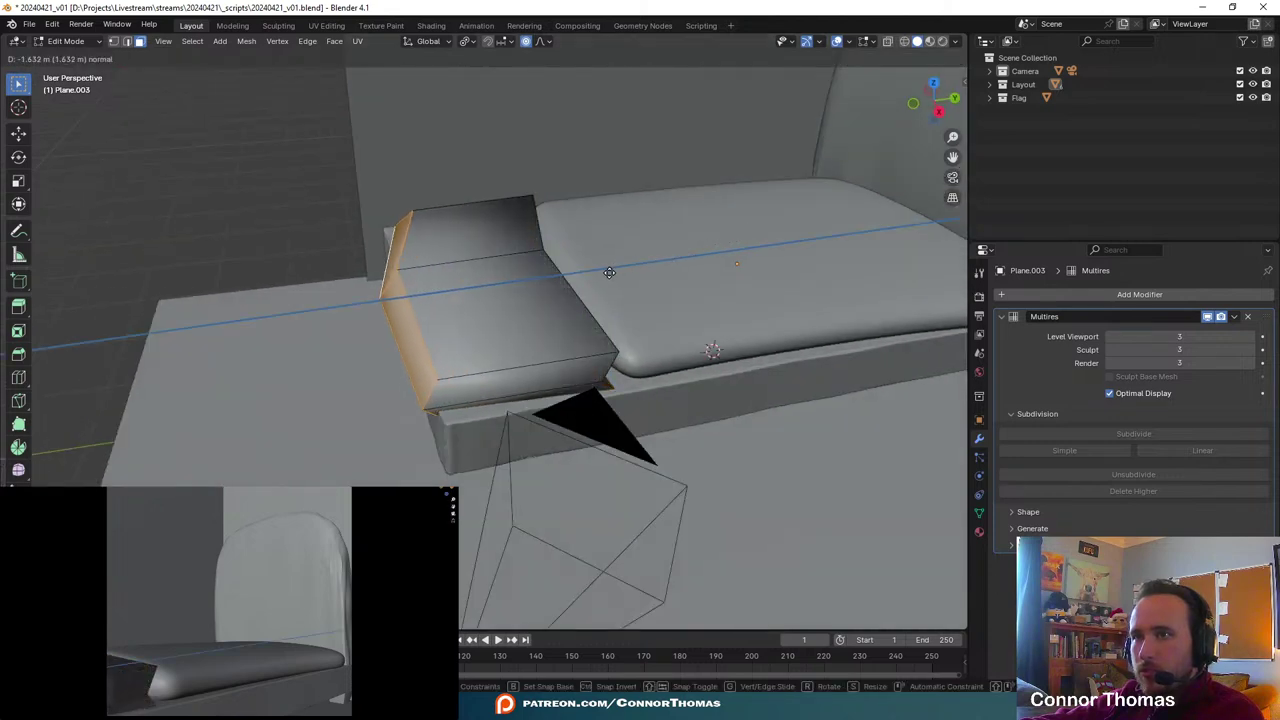
{"action": "left_click", "coordinate": [631, 268]}
- Move the second cushion as an object along Y toward the main seat cushion
{"action": "middle_click_drag", "start_coordinate": [631, 268], "coordinate": [589, 215]}
{"action": "key", "text": "Tab"}
{"action": "key", "text": "g"}
{"action": "key", "text": "y"}
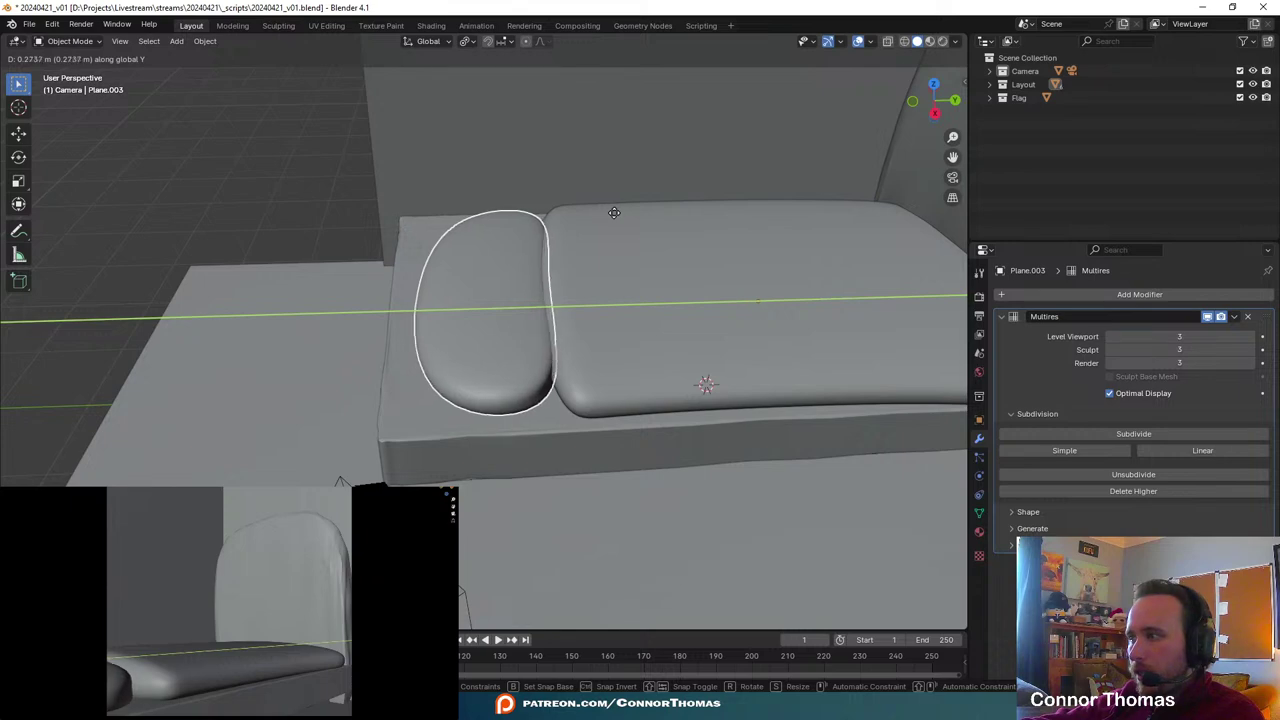
- Move the rounded cushion along the Y axis so it overlaps the near end of the mattress
{"action": "left_click", "coordinate": [655, 208]}
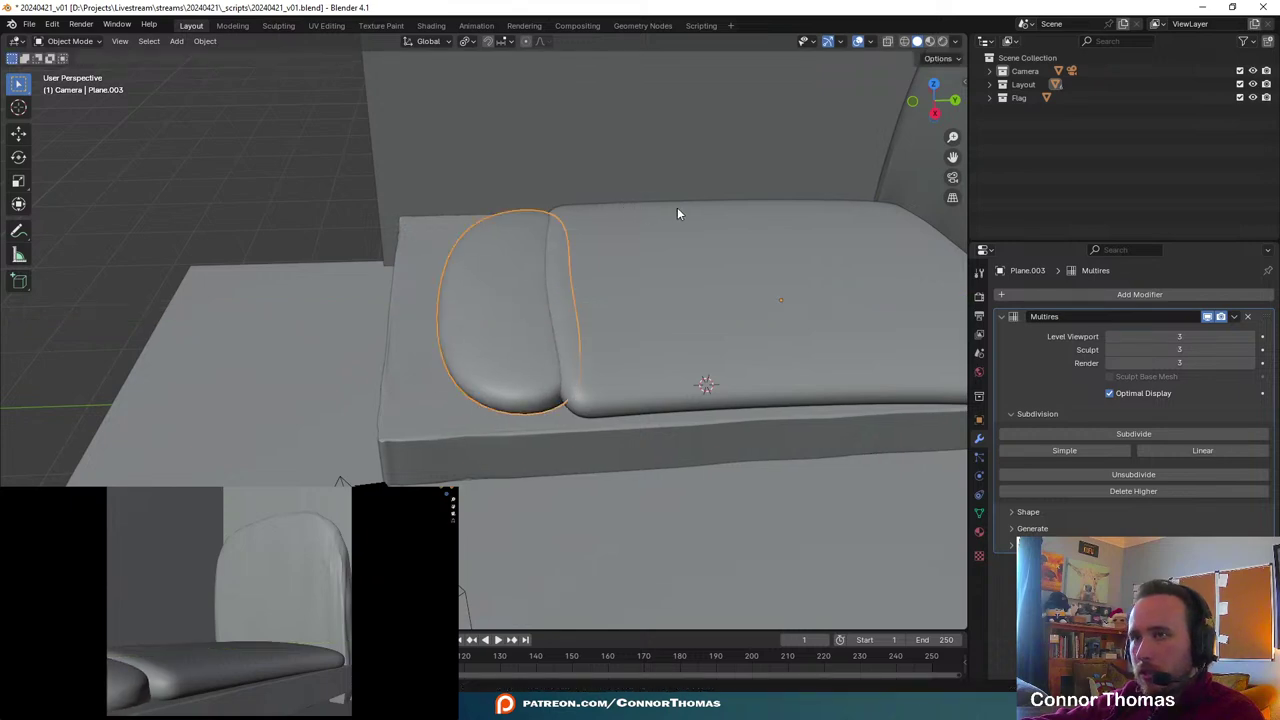
{"action": "key", "text": "s"}
{"action": "left_click", "coordinate": [677, 209]}
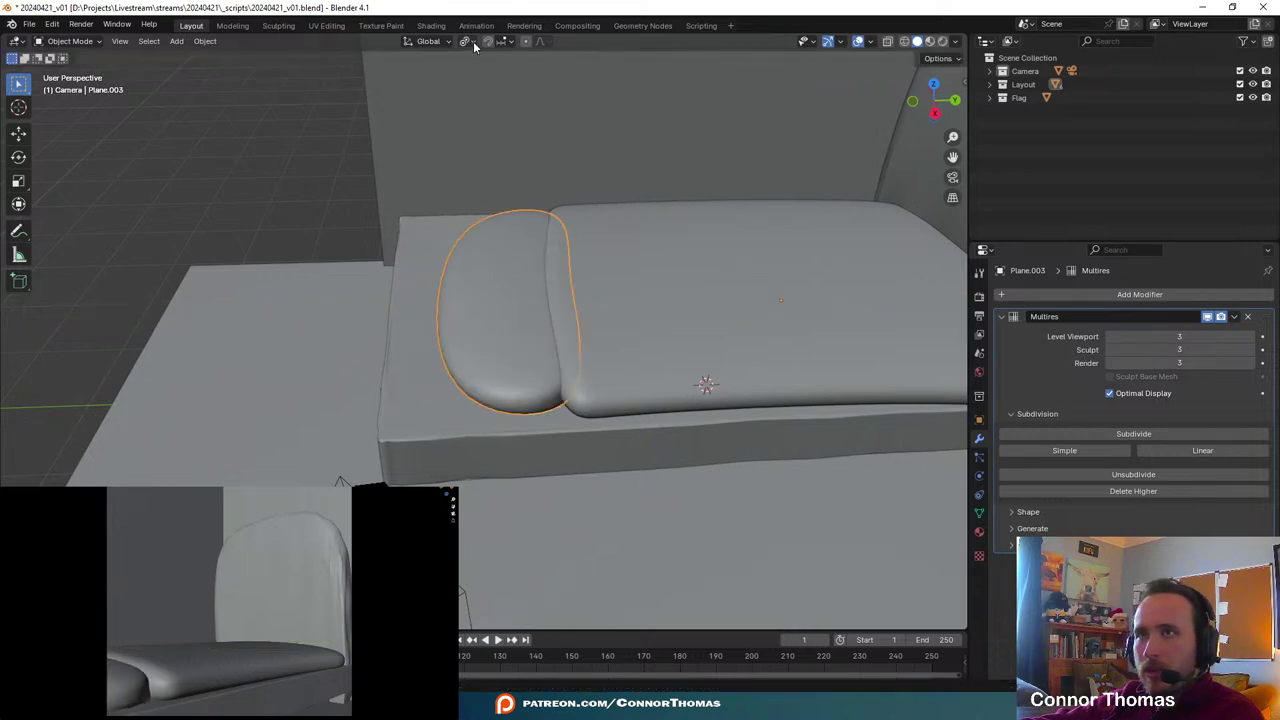
- Enlarge the cushion's entire mesh in Edit Mode so it covers more of the mattress end
{"action": "key", "text": "Tab"}
{"action": "key", "text": "a"}
{"action": "key", "text": "s"}
{"action": "left_click", "coordinate": [730, 232]}
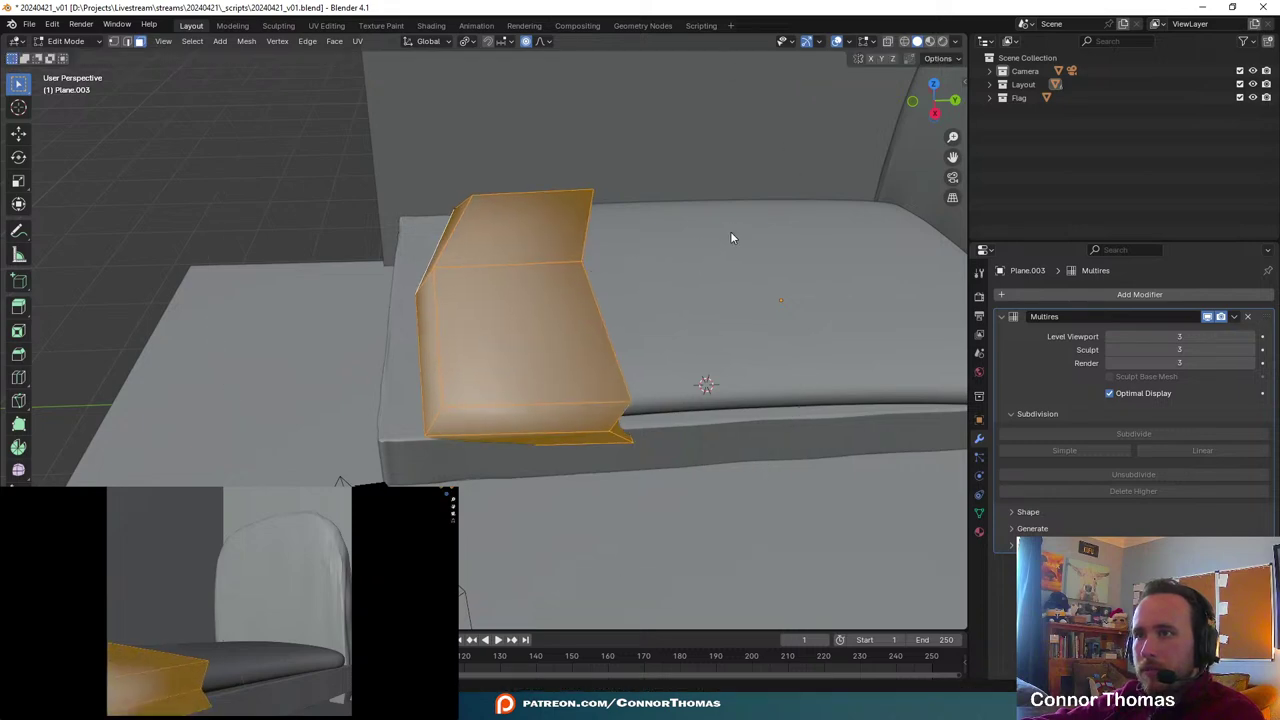
{"action": "key", "text": "Tab"}
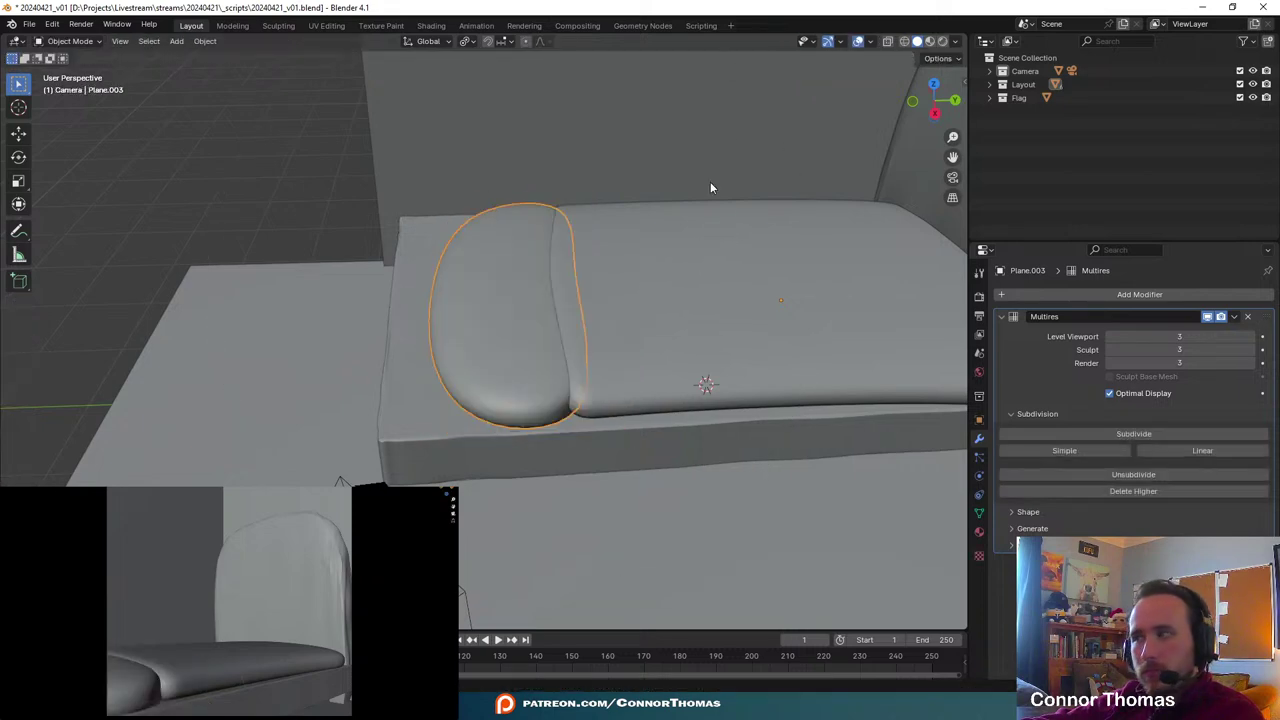
{"action": "key", "text": "Tab"}
{"action": "key", "text": "s"}
{"action": "left_click", "coordinate": [727, 151]}
{"action": "key", "text": "Tab"}
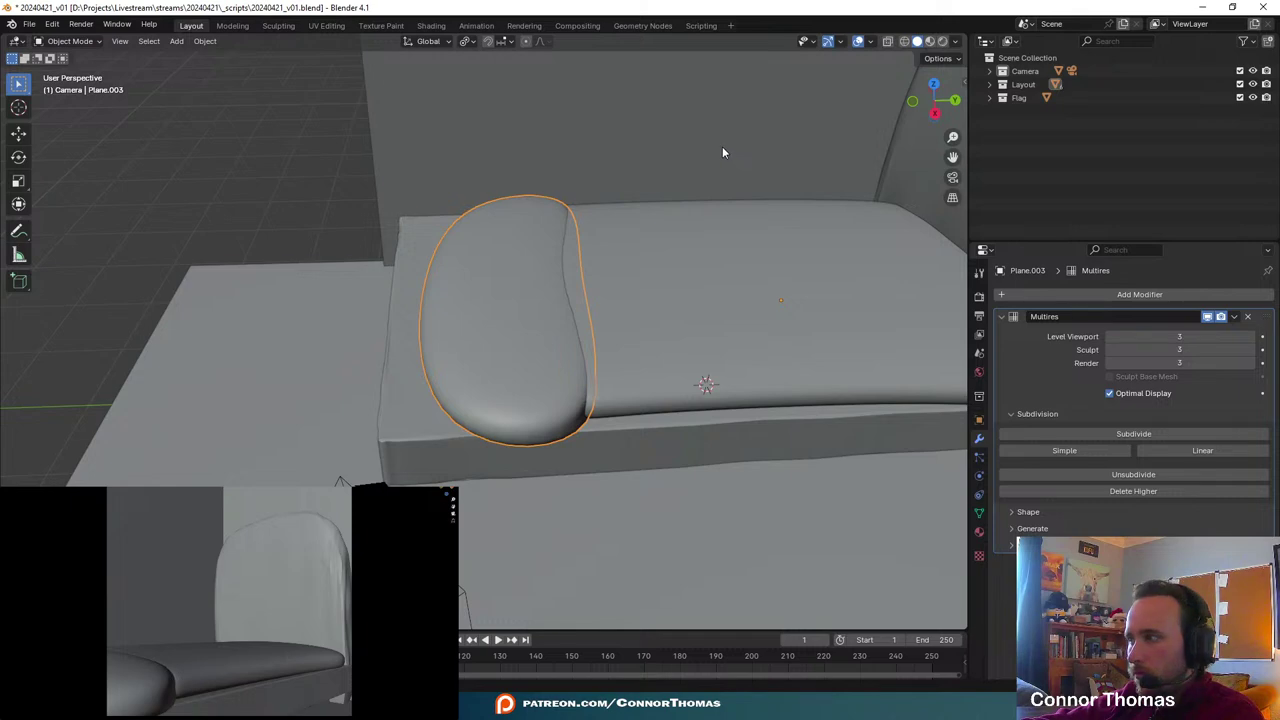
- Adjust the enlarged cushion's position along the Y axis at the end of the bed frame
{"action": "key", "text": "alt+a"}
{"action": "left_click", "coordinate": [537, 264]}
{"action": "middle_click_drag", "start_coordinate": [537, 262], "coordinate": [613, 262]}
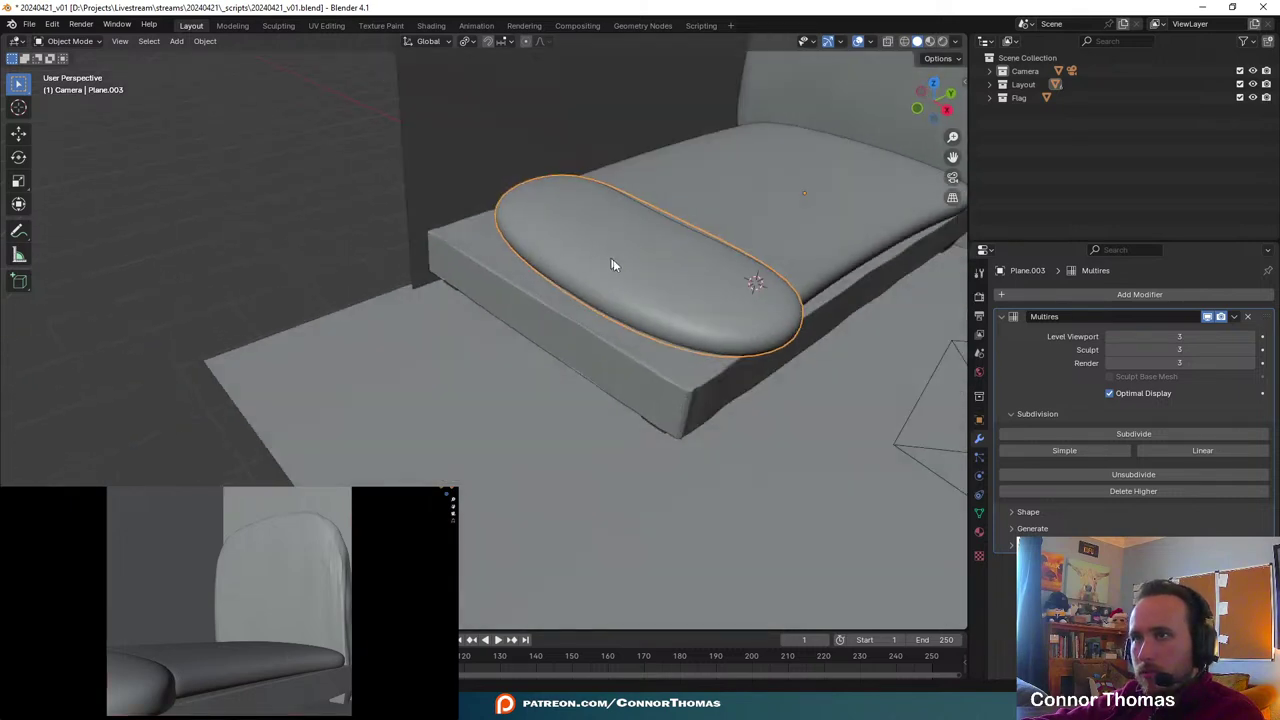
{"action": "key", "text": "g"}
{"action": "key", "text": "y"}
{"action": "left_click", "coordinate": [678, 276]}
{"action": "middle_click_drag", "start_coordinate": [690, 272], "coordinate": [714, 301]}
{"action": "key", "text": "s"}
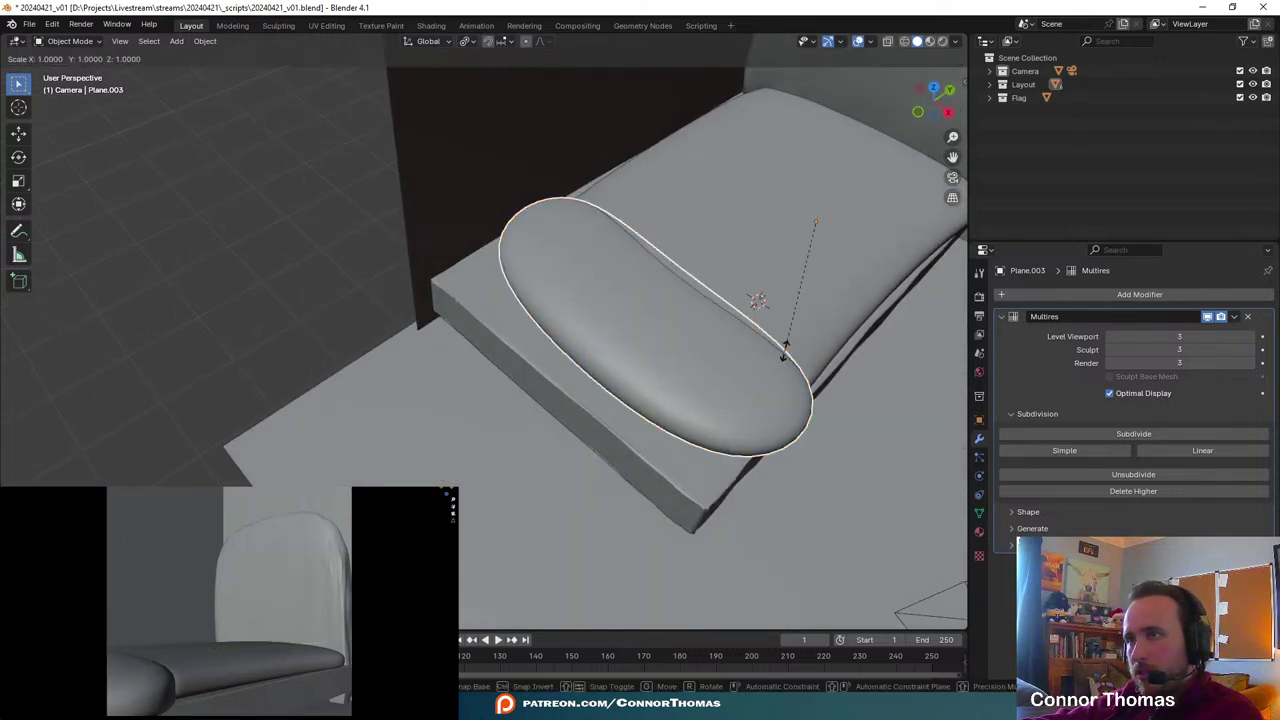
{"action": "key", "text": "Escape"}
{"action": "key", "text": "Tab"}
{"action": "middle_click_drag", "start_coordinate": [794, 371], "coordinate": [747, 343]}
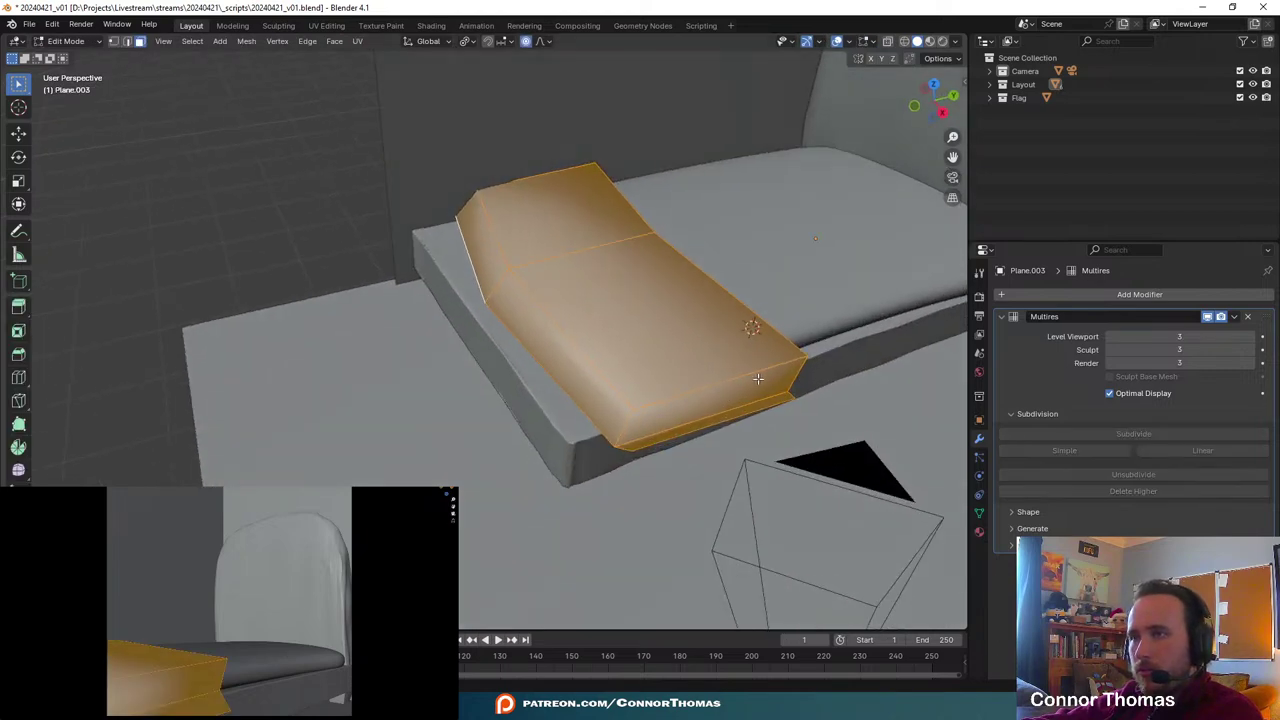
{"action": "key", "text": "Tab"}
{"action": "middle_click_drag", "start_coordinate": [752, 378], "coordinate": [831, 428]}
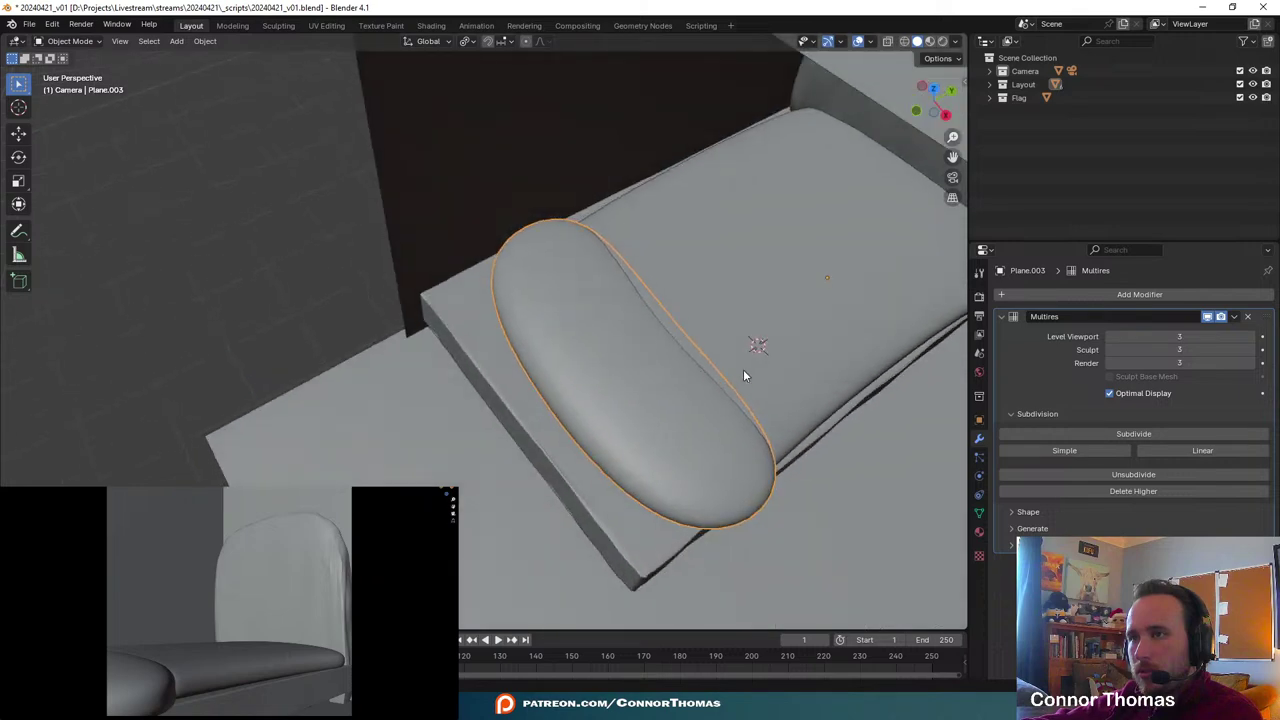
- Scale the cushion down along the X axis to fit the mattress width and deselect everything
{"action": "key", "text": "s"}
{"action": "key", "text": "x"}
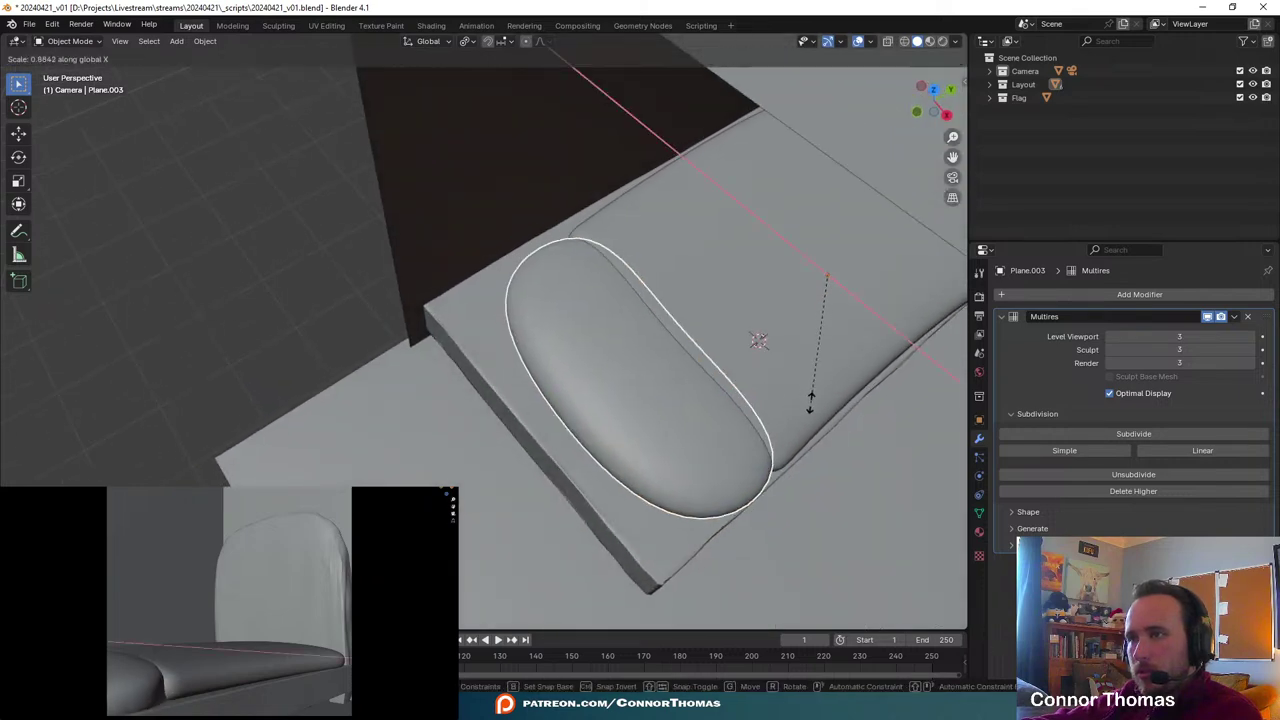
{"action": "left_click", "coordinate": [811, 402]}
{"action": "key", "text": "a"}
{"action": "key", "text": "a"}
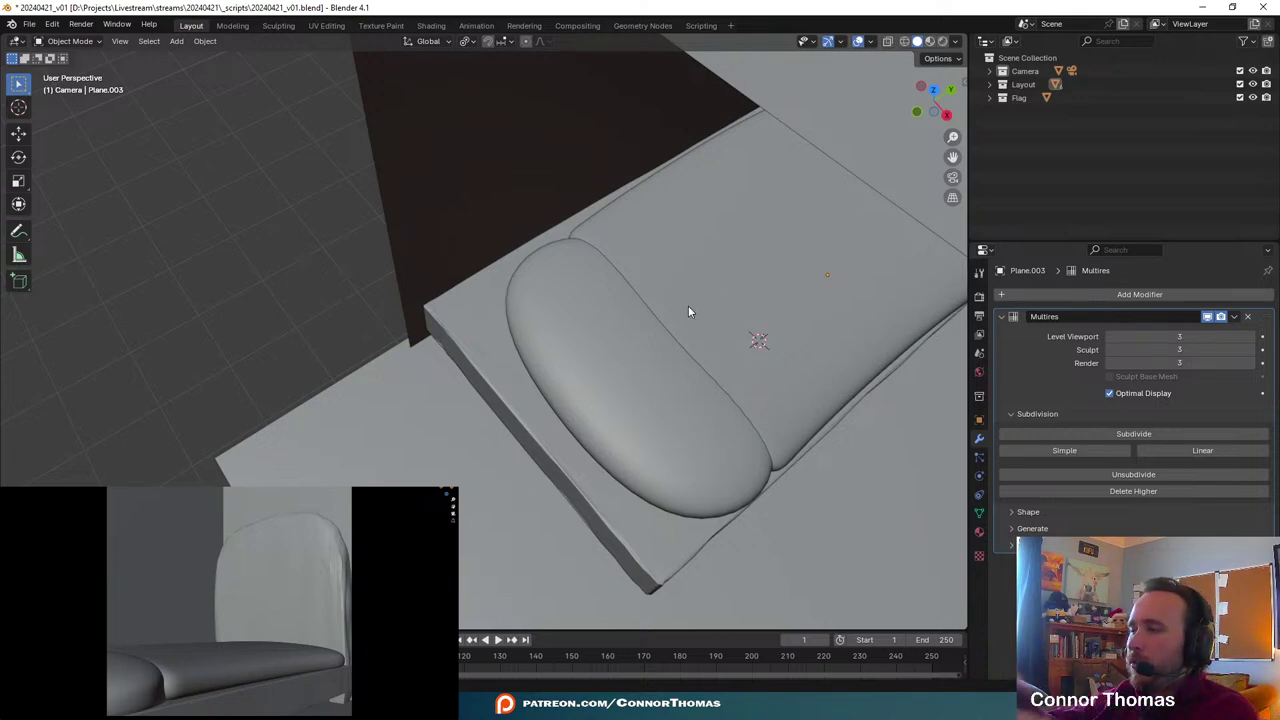
- Check the bed from the side and save the scene file
{"action": "mouse_move", "coordinate": [846, 320]}
{"action": "middle_mouse_down"}
{"action": "mouse_move", "coordinate": [857, 277]}
{"action": "mouse_move", "coordinate": [737, 289]}
{"action": "mouse_move", "coordinate": [608, 250]}
{"action": "mouse_move", "coordinate": [602, 208]}
{"action": "mouse_move", "coordinate": [650, 256]}
{"action": "mouse_move", "coordinate": [591, 247]}
{"action": "mouse_move", "coordinate": [631, 242]}
{"action": "middle_mouse_up"}
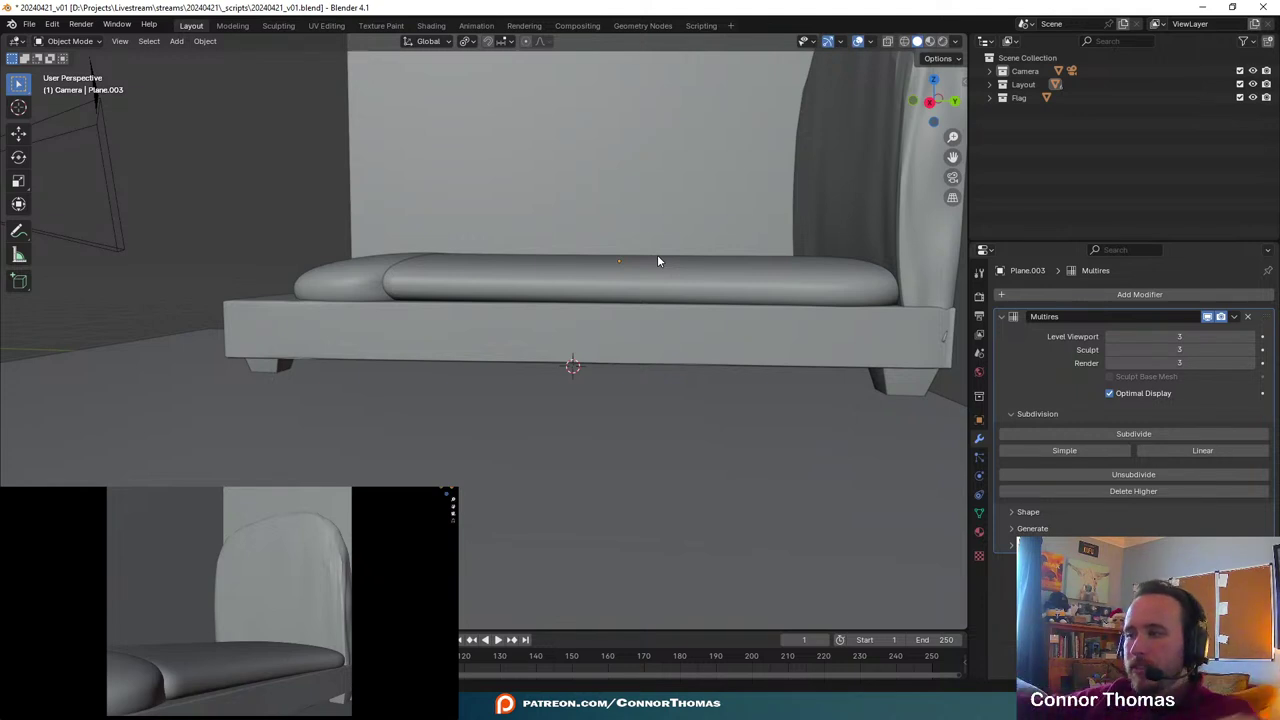
{"action": "middle_click_drag", "start_coordinate": [611, 223], "coordinate": [640, 197]}
{"action": "key", "text": "ctrl+s"}
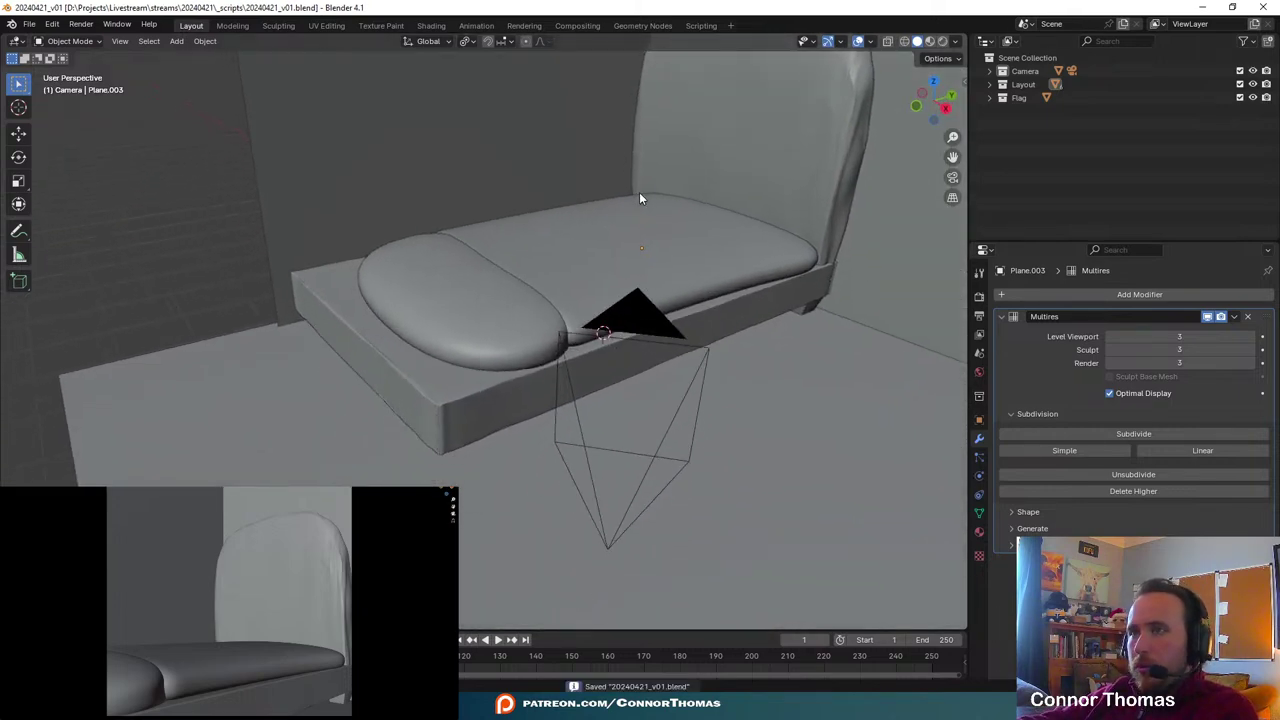
- Create a new collection in the Scene Collection and name it Character
{"action": "middle_click_drag", "start_coordinate": [731, 106], "coordinate": [766, 106]}
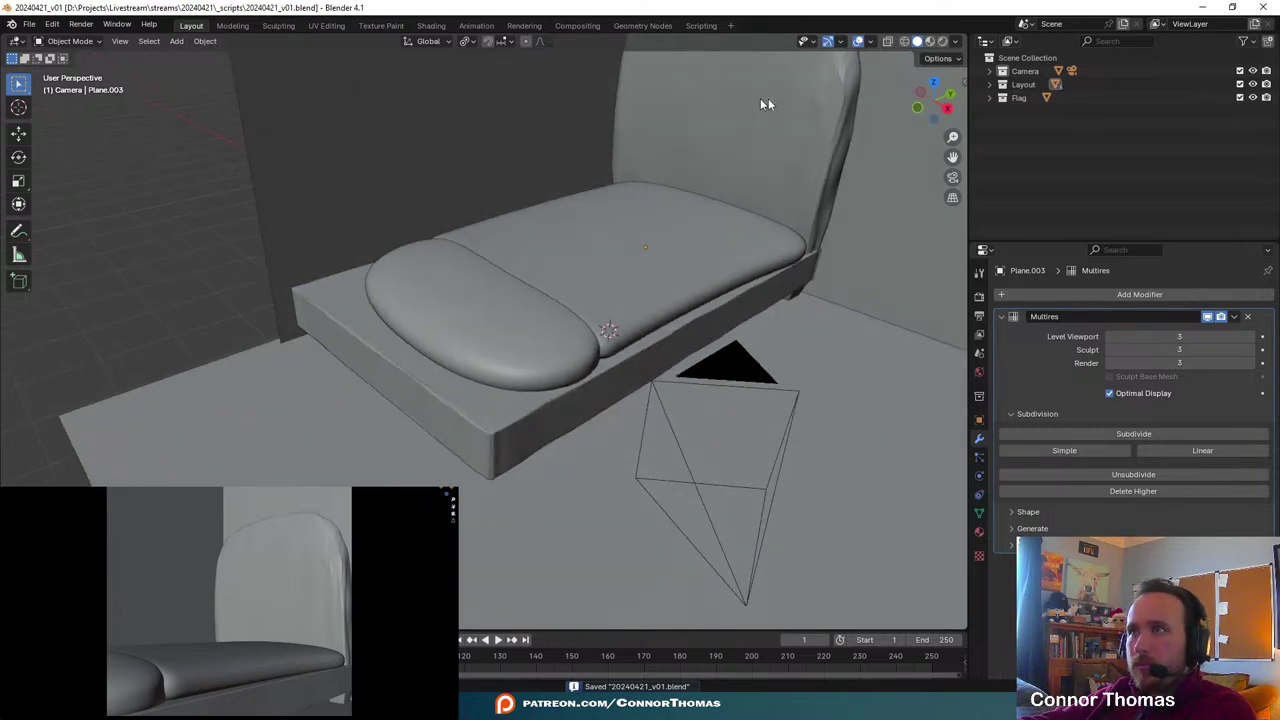
{"action": "right_click", "coordinate": [1073, 118]}
{"action": "left_click", "coordinate": [1073, 118]}
{"action": "double_click", "coordinate": [1050, 111]}
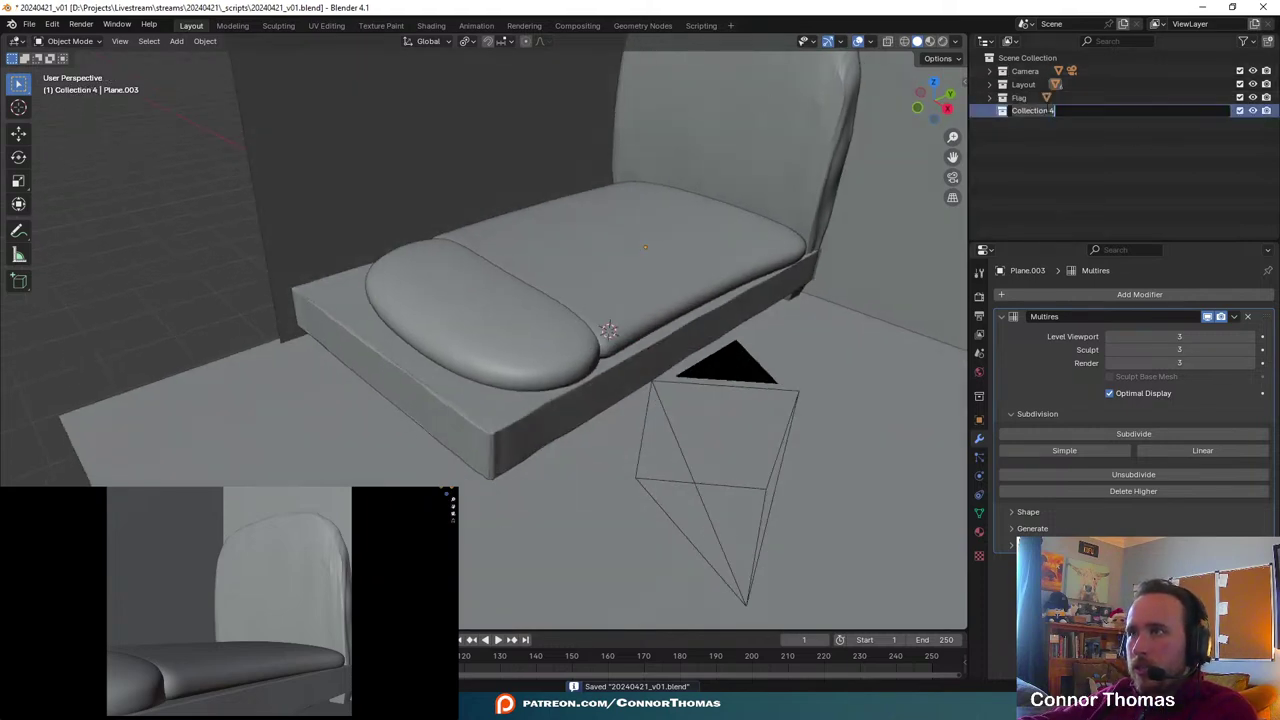
{"action": "type", "text": "Charact"}
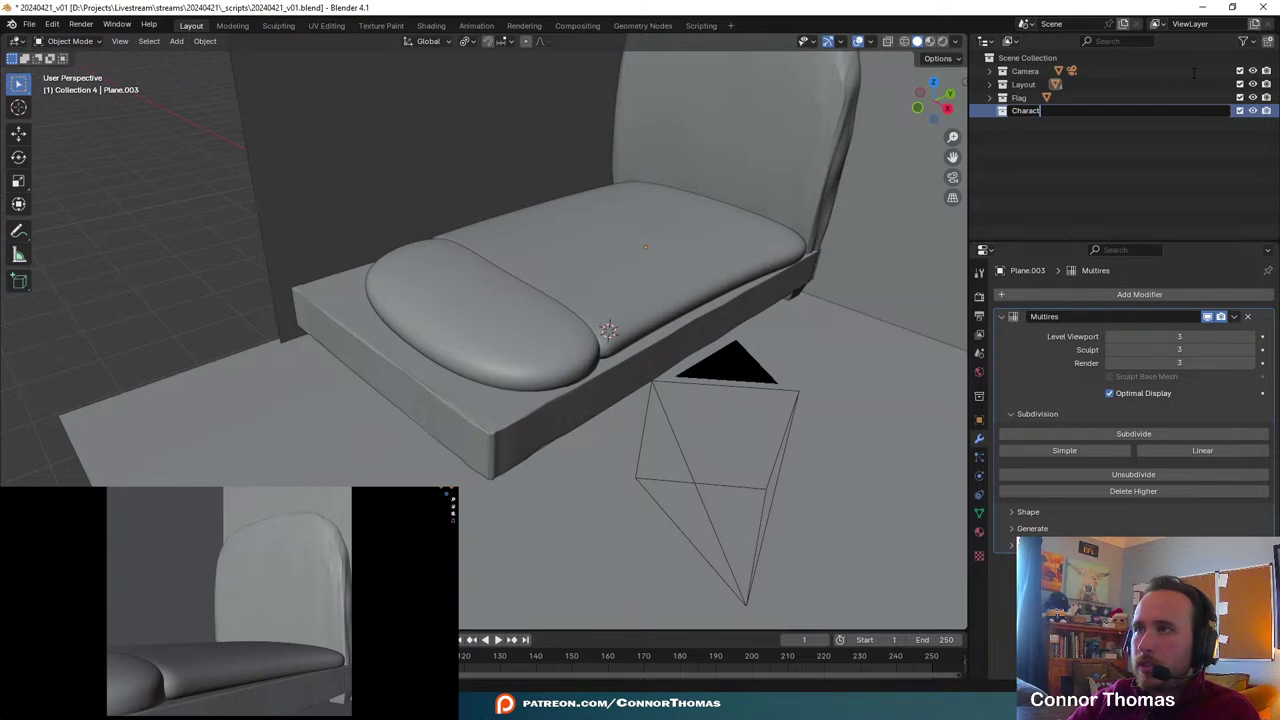
{"action": "type", "text": "er"}
{"action": "key", "text": "Return"}
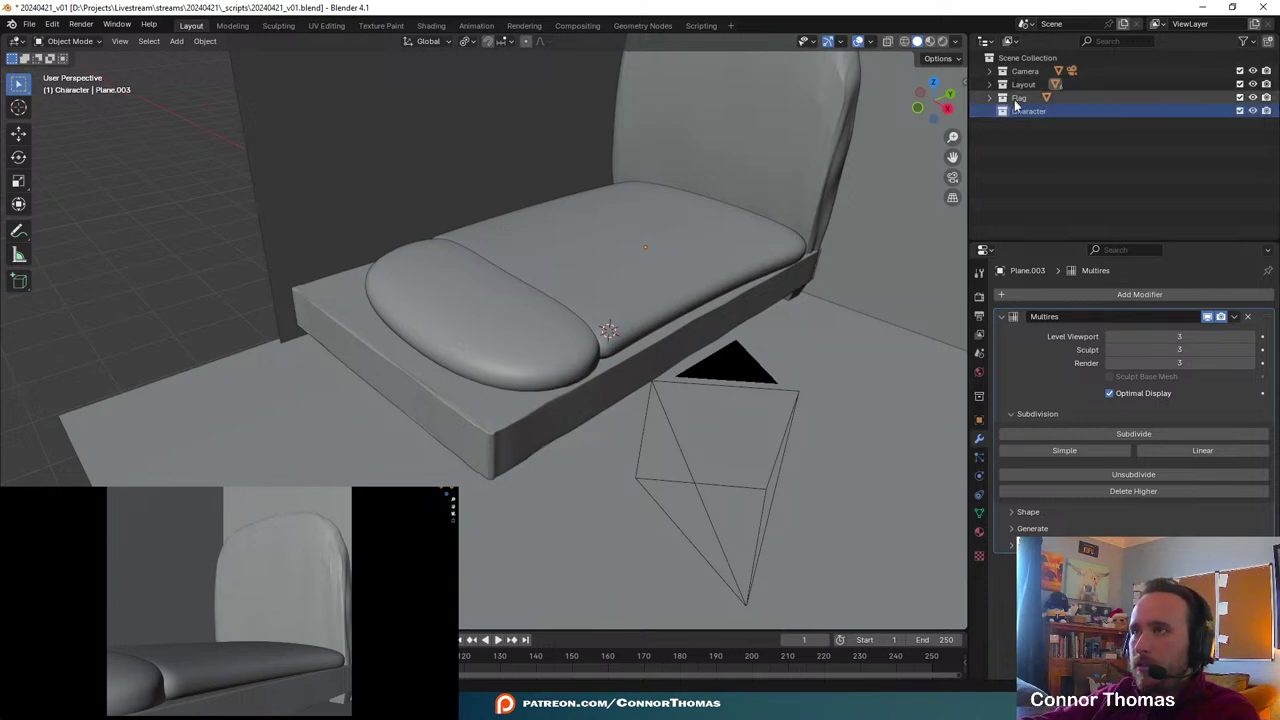
- Place the Flag collection above Layout and show the Disable in Viewports and Indirect Only toggles in the Outliner
{"action": "left_click_drag", "start_coordinate": [1016, 100], "coordinate": [1052, 80]}
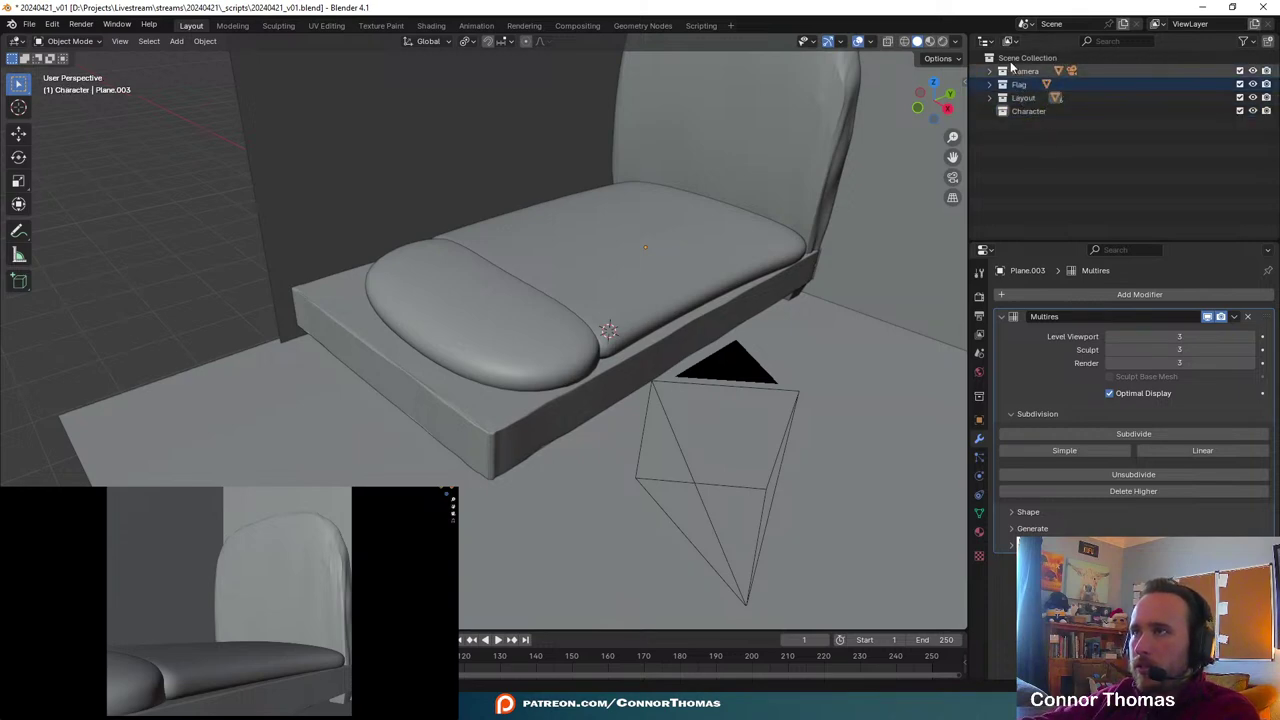
{"action": "left_click", "coordinate": [1244, 41]}
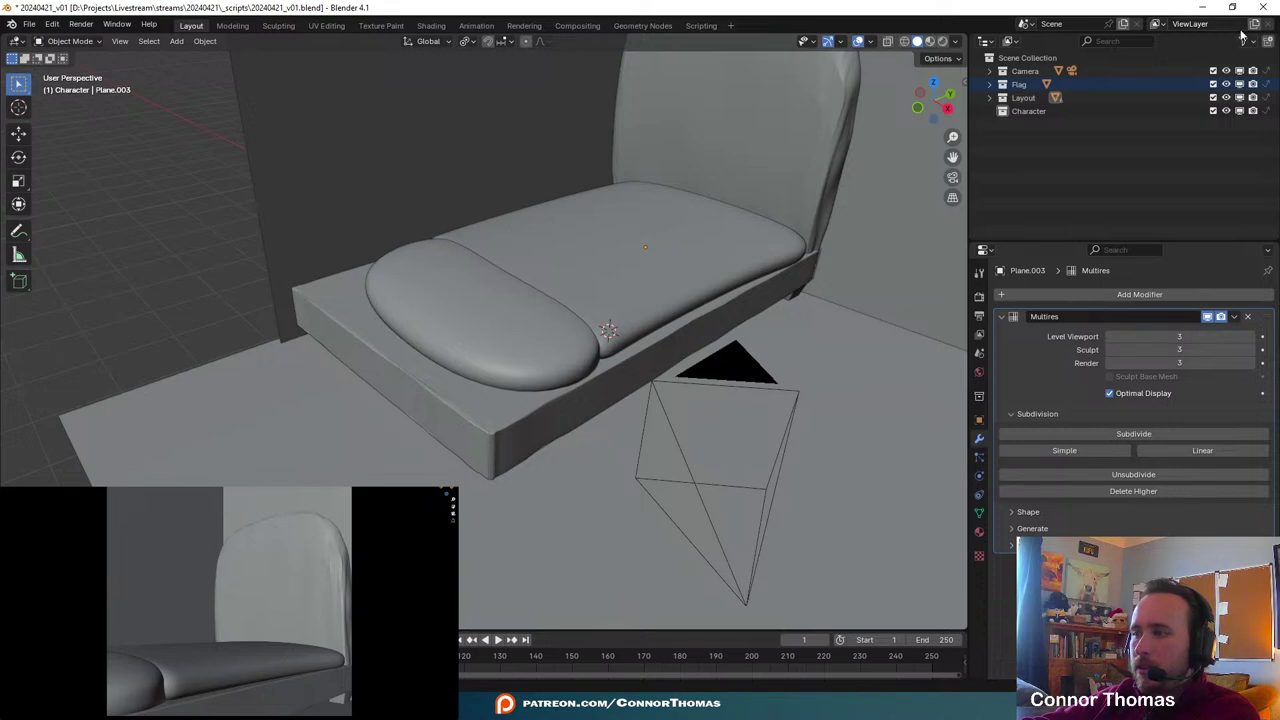
- Expand the Flag collection, frame the whole scene and select the roof plane above the bed
{"action": "left_click", "coordinate": [990, 84]}
{"action": "key", "text": "Home"}
{"action": "left_click", "coordinate": [555, 192]}
{"action": "mouse_move", "coordinate": [555, 192]}
{"action": "middle_mouse_down"}
{"action": "mouse_move", "coordinate": [634, 189]}
{"action": "mouse_move", "coordinate": [531, 134]}
{"action": "mouse_move", "coordinate": [566, 180]}
{"action": "middle_mouse_up"}
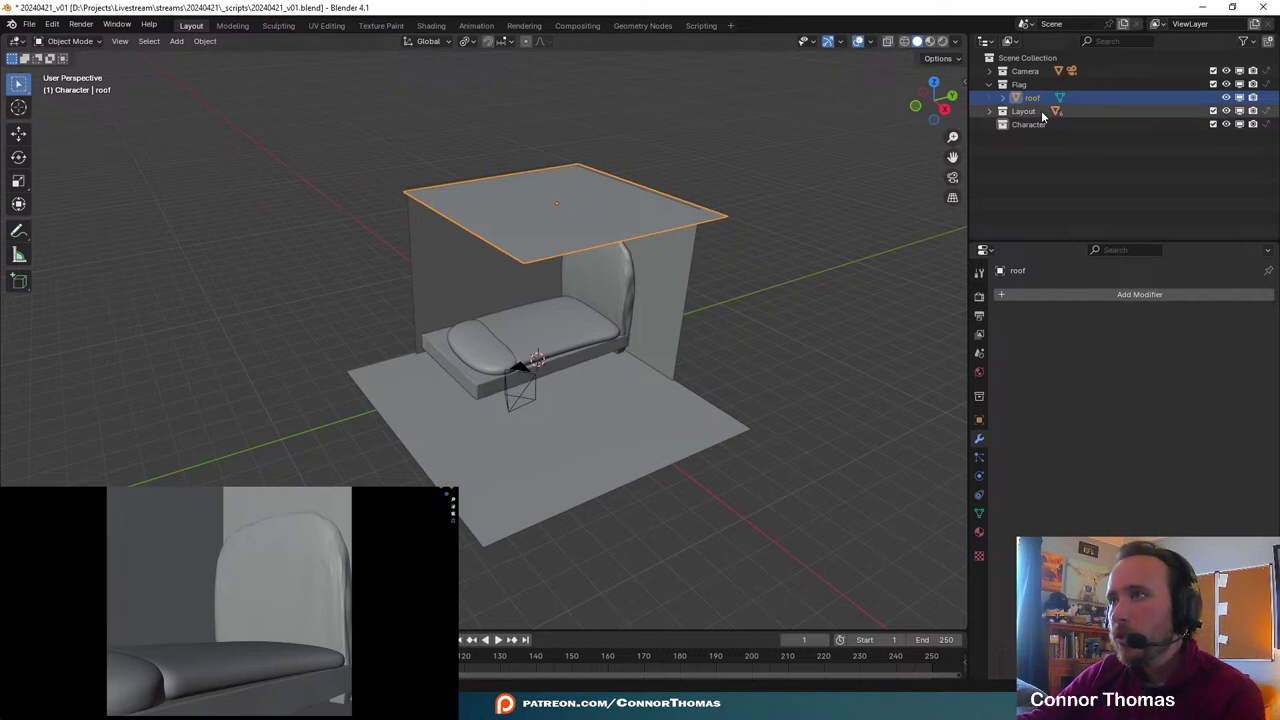
- Rename the Flag collection as Lighting and enable Indirect Only for it
{"action": "double_click", "coordinate": [1018, 84]}
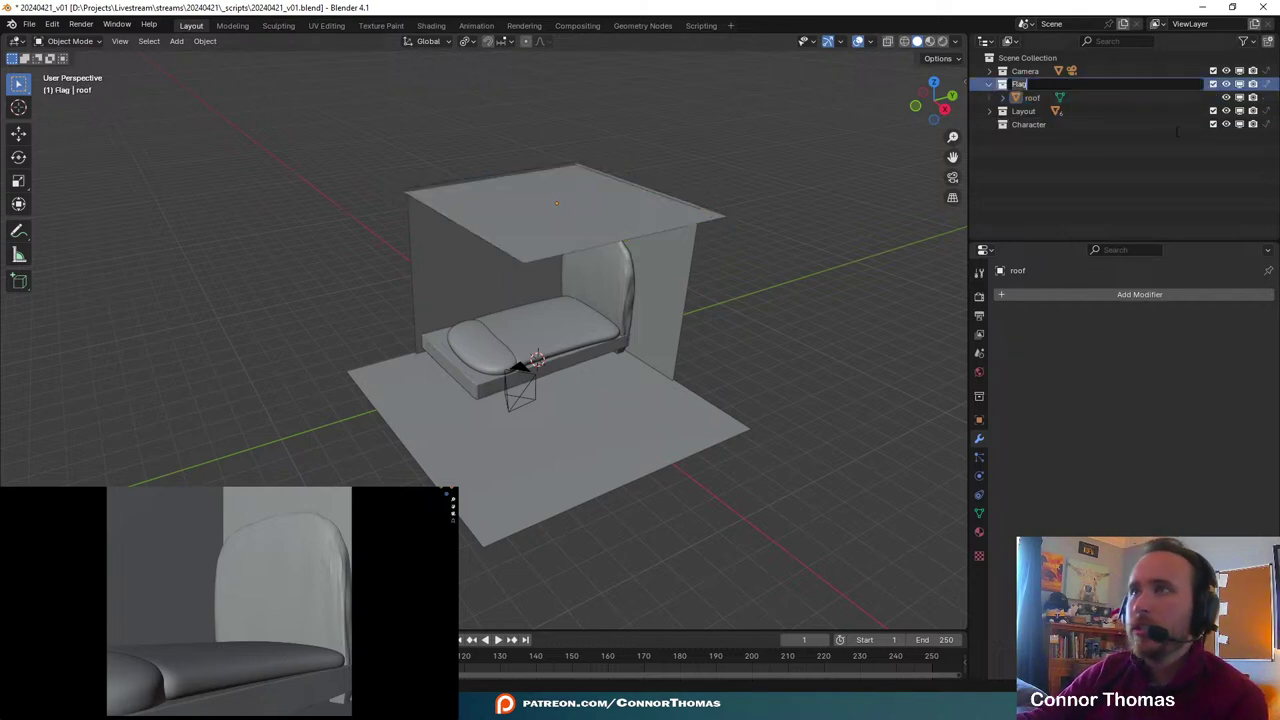
{"action": "type", "text": "Ligh"}
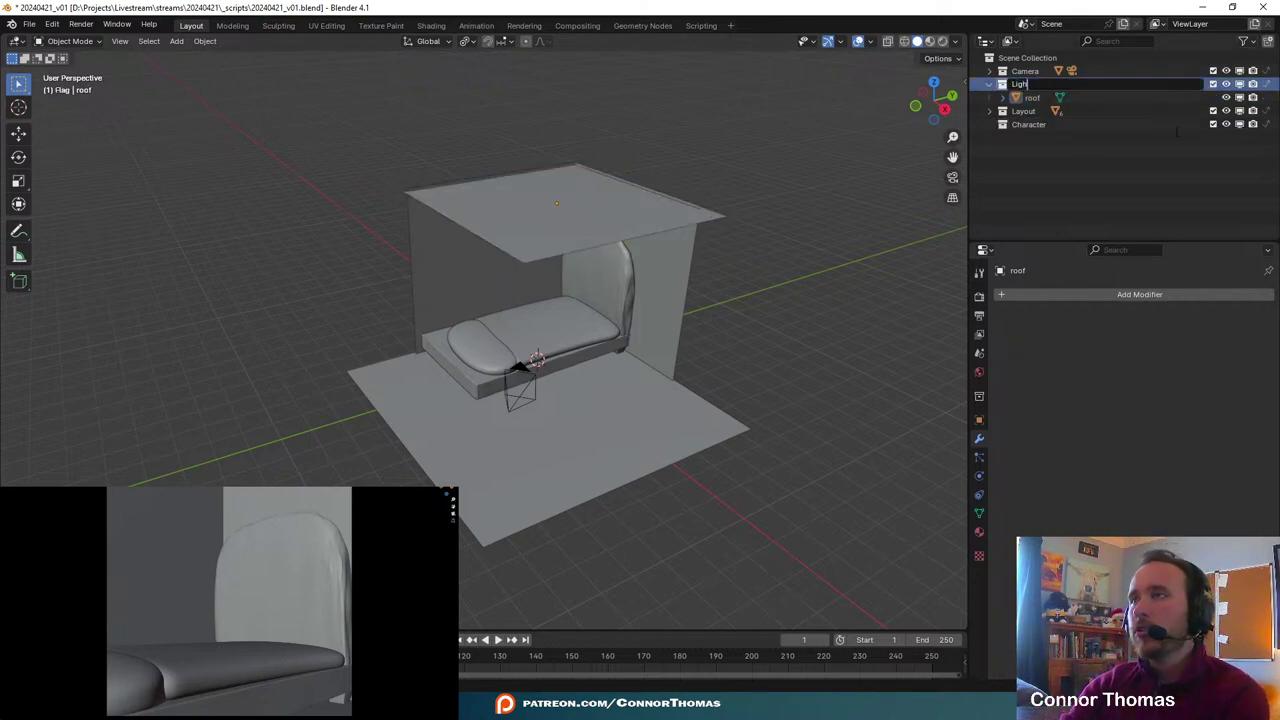
{"action": "type", "text": "ting"}
{"action": "key", "text": "Return"}
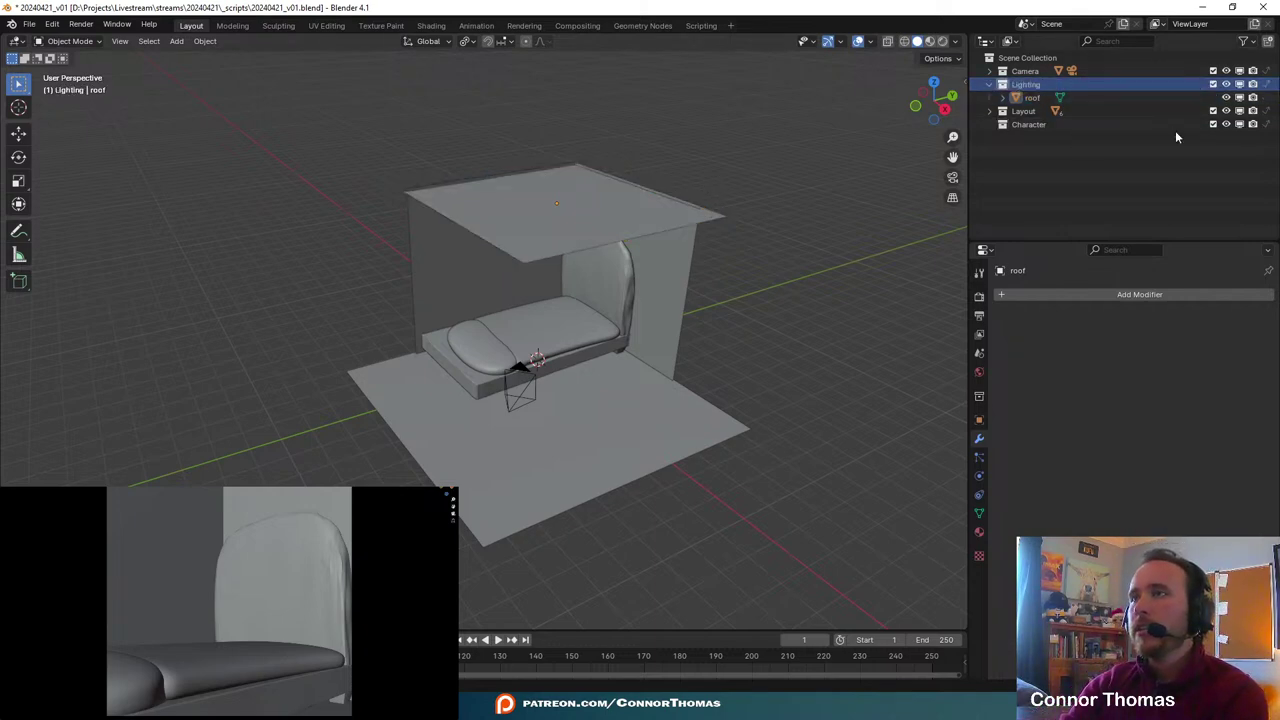
{"action": "left_click", "coordinate": [1268, 86]}
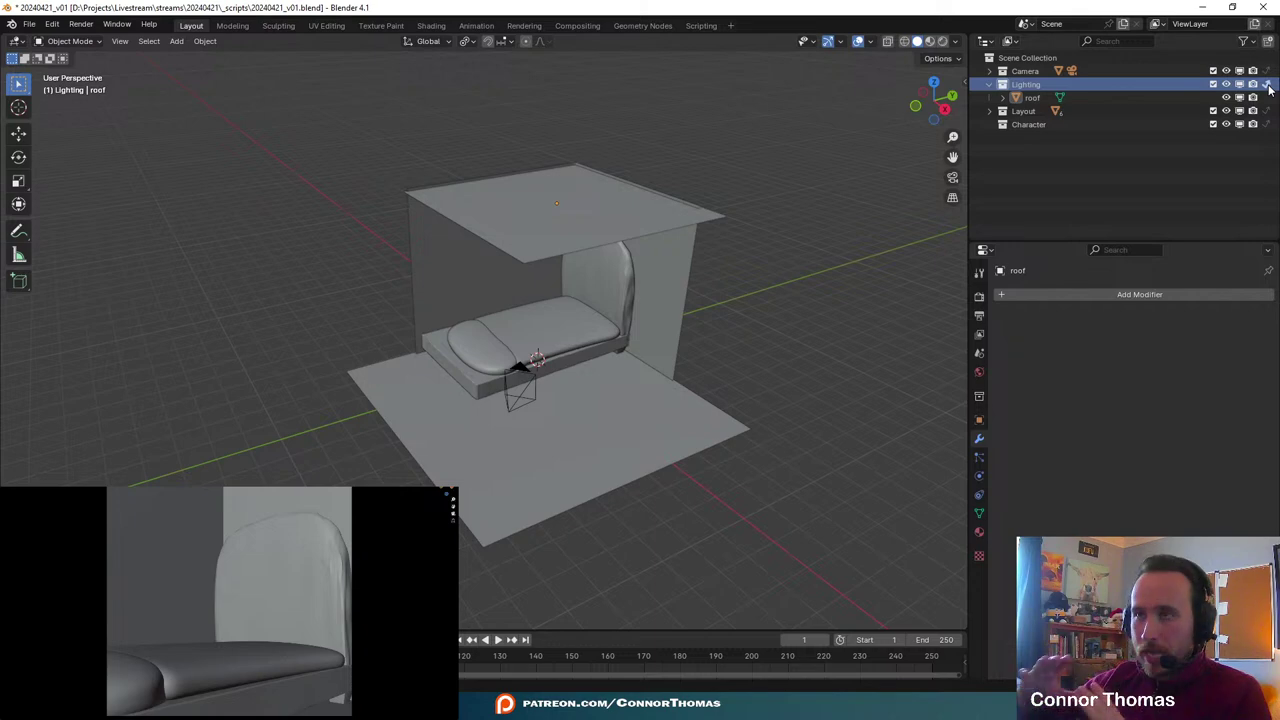
- Preview the room in Rendered shading and return to Solid shading
{"action": "key", "text": "z"}
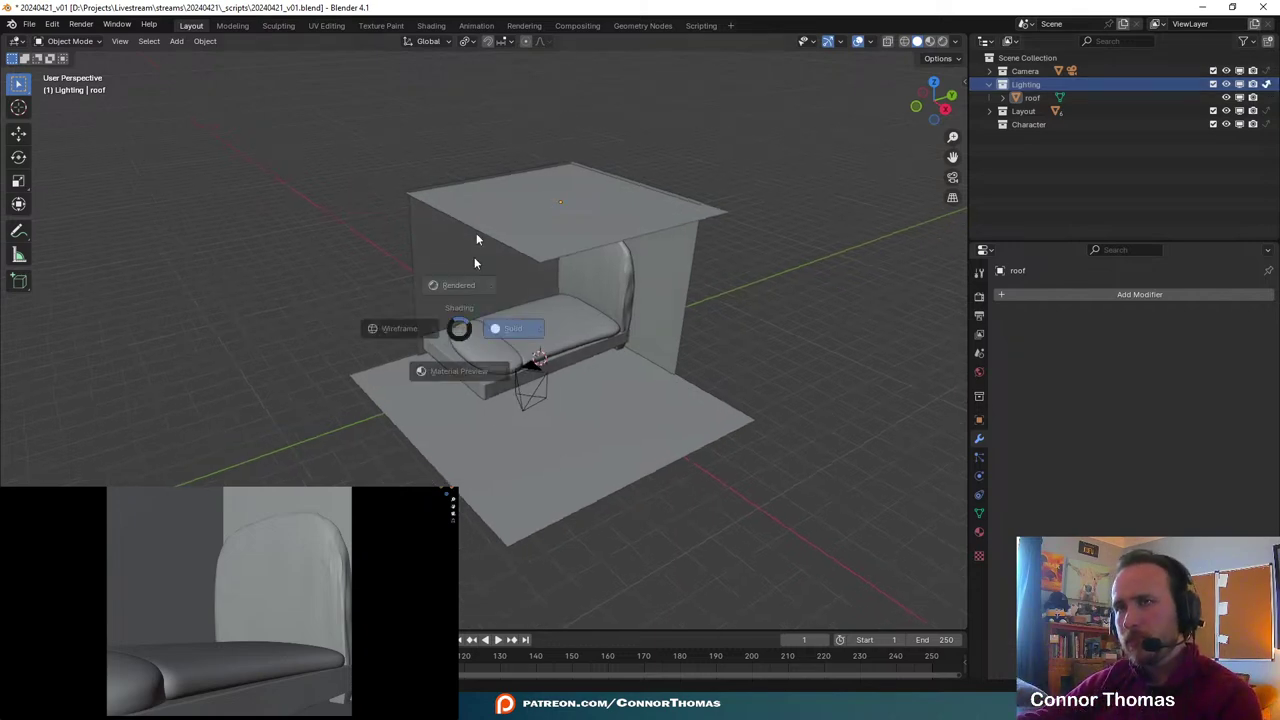
{"action": "left_click", "coordinate": [473, 222]}
{"action": "mouse_move", "coordinate": [471, 220]}
{"action": "middle_mouse_down"}
{"action": "mouse_move", "coordinate": [566, 277]}
{"action": "mouse_move", "coordinate": [597, 246]}
{"action": "mouse_move", "coordinate": [627, 274]}
{"action": "mouse_move", "coordinate": [608, 242]}
{"action": "middle_mouse_up"}
{"action": "key", "text": "z"}
{"action": "left_click", "coordinate": [706, 278]}
- Set the render engine to Cycles and the device to GPU Compute
{"action": "left_click", "coordinate": [980, 297]}
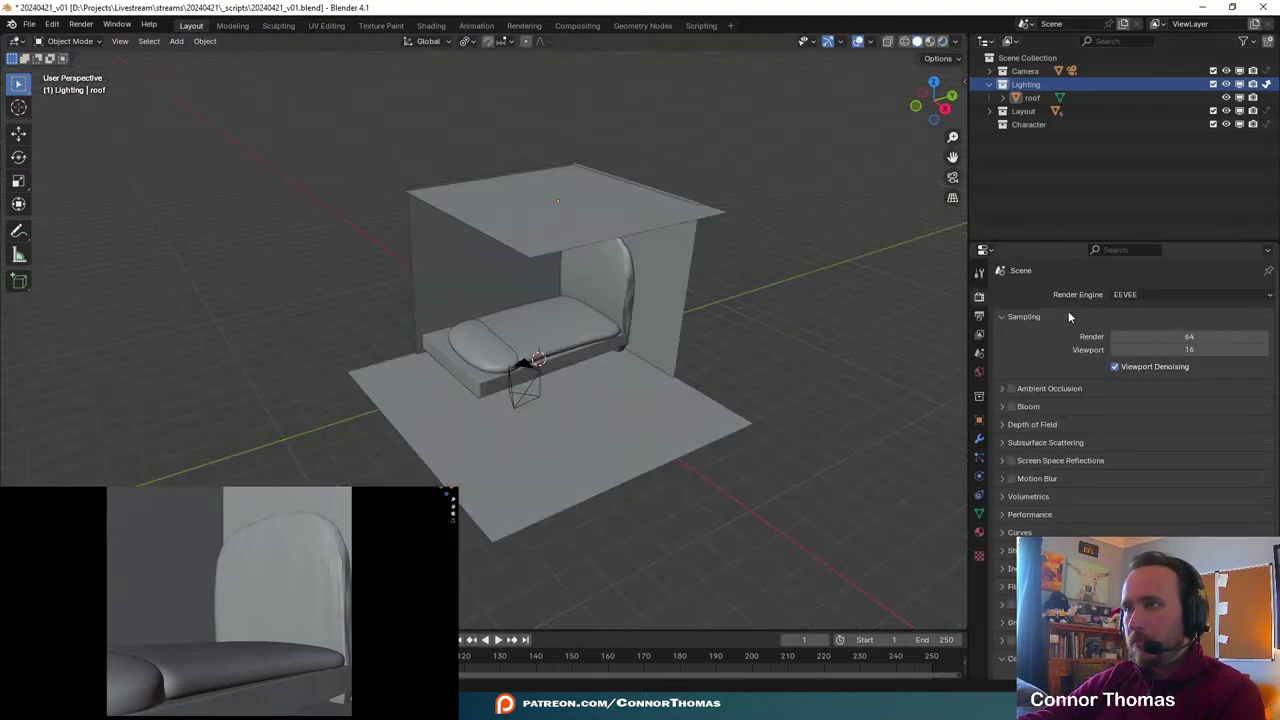
{"action": "left_click", "coordinate": [1143, 295]}
{"action": "left_click", "coordinate": [1136, 318]}
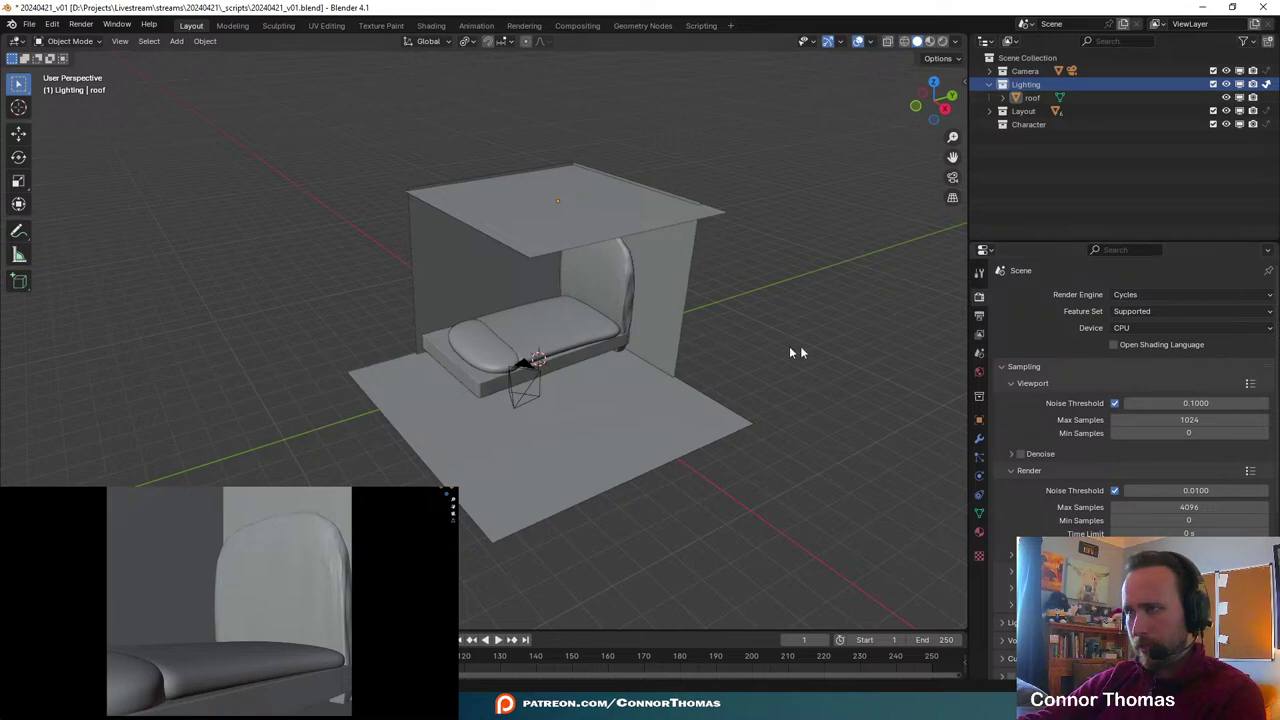
{"action": "left_click", "coordinate": [1137, 329]}
{"action": "left_click", "coordinate": [1141, 360]}
- Display the main 3D viewport in Rendered shading
{"action": "key", "text": "z"}
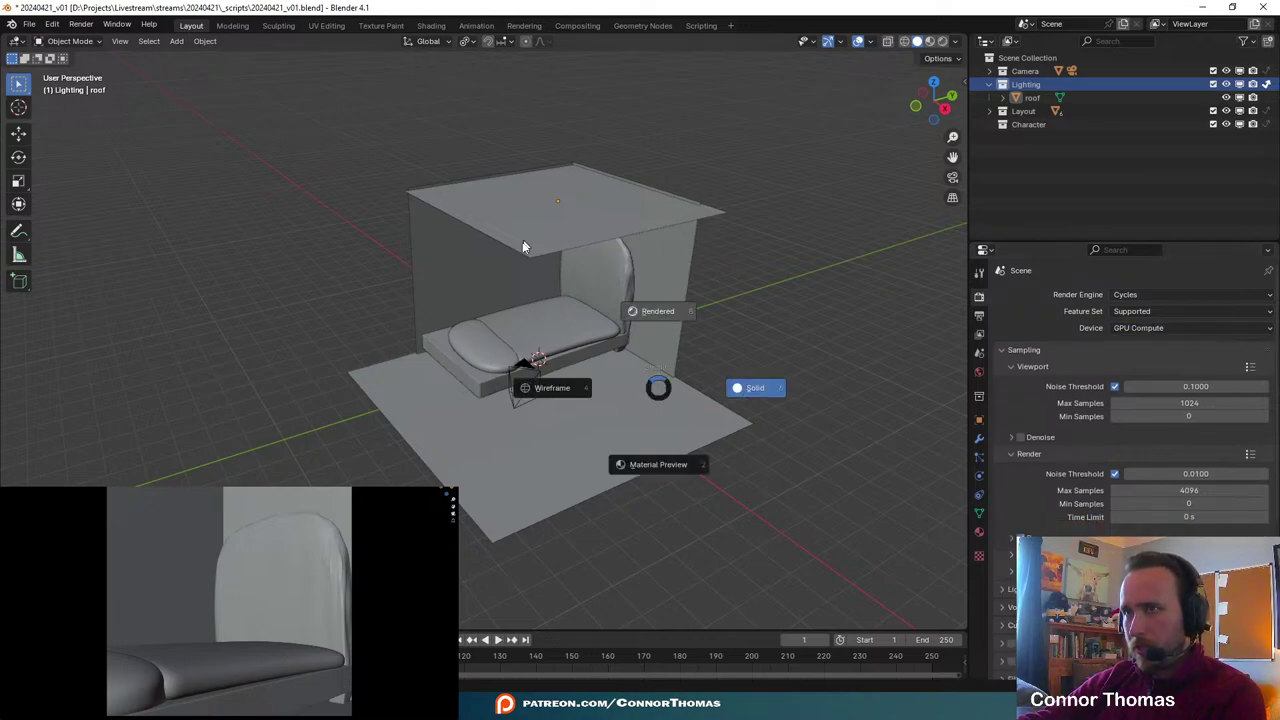
{"action": "left_click", "coordinate": [522, 246]}
{"action": "mouse_move", "coordinate": [594, 246]}
{"action": "middle_mouse_down"}
{"action": "mouse_move", "coordinate": [634, 309]}
{"action": "mouse_move", "coordinate": [609, 371]}
{"action": "mouse_move", "coordinate": [597, 309]}
{"action": "mouse_move", "coordinate": [564, 289]}
{"action": "mouse_move", "coordinate": [497, 294]}
{"action": "mouse_move", "coordinate": [563, 346]}
{"action": "mouse_move", "coordinate": [480, 291]}
{"action": "mouse_move", "coordinate": [600, 294]}
{"action": "mouse_move", "coordinate": [645, 217]}
{"action": "mouse_move", "coordinate": [646, 257]}
{"action": "mouse_move", "coordinate": [626, 263]}
{"action": "middle_mouse_up"}
- Try deleting the roof plane above the bed and undo the deletion
{"action": "left_click", "coordinate": [600, 236]}
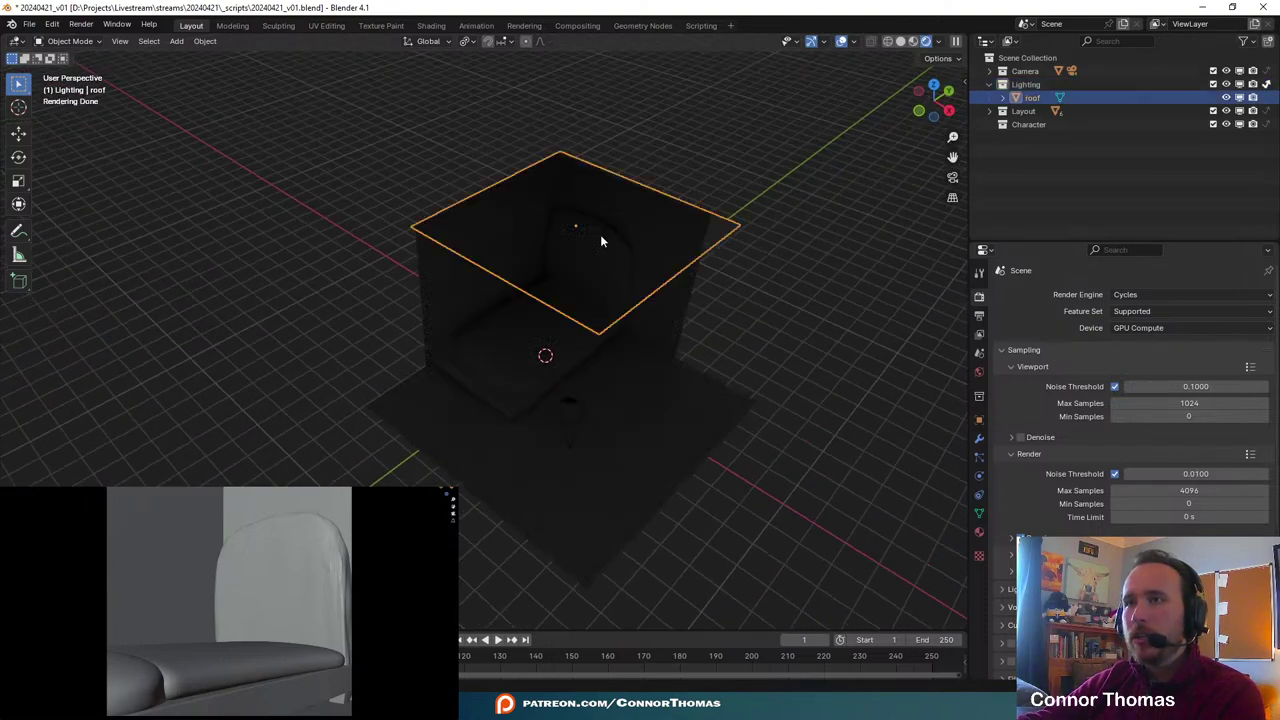
{"action": "key", "text": "x"}
{"action": "left_click", "coordinate": [600, 236]}
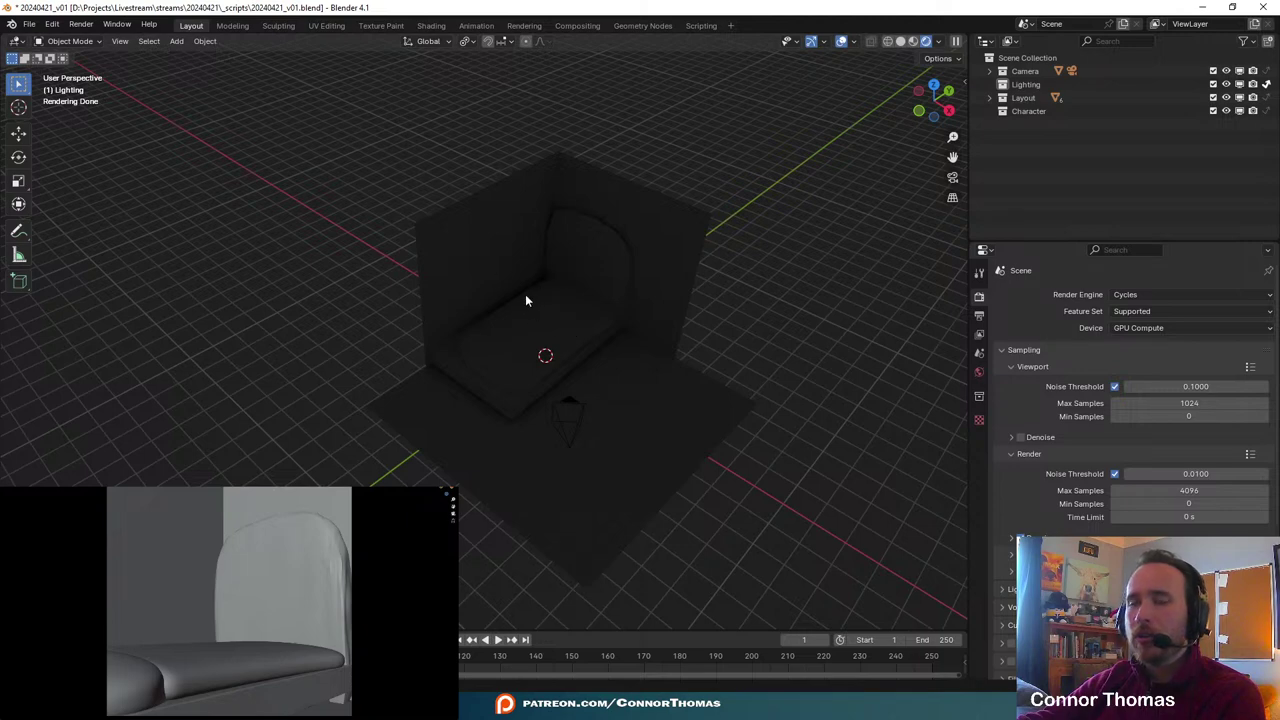
{"action": "key", "text": "ctrl+z"}
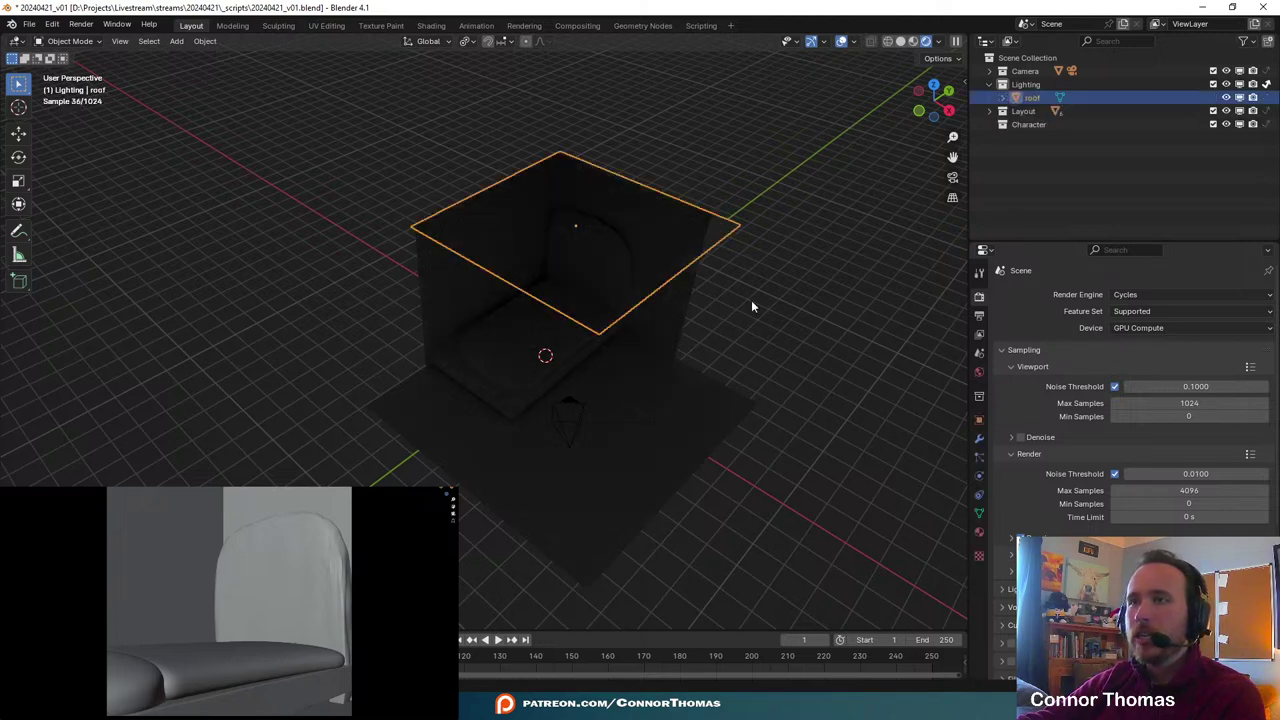
{"action": "key", "text": "h"}
{"action": "middle_click_drag", "start_coordinate": [662, 281], "coordinate": [907, 185]}
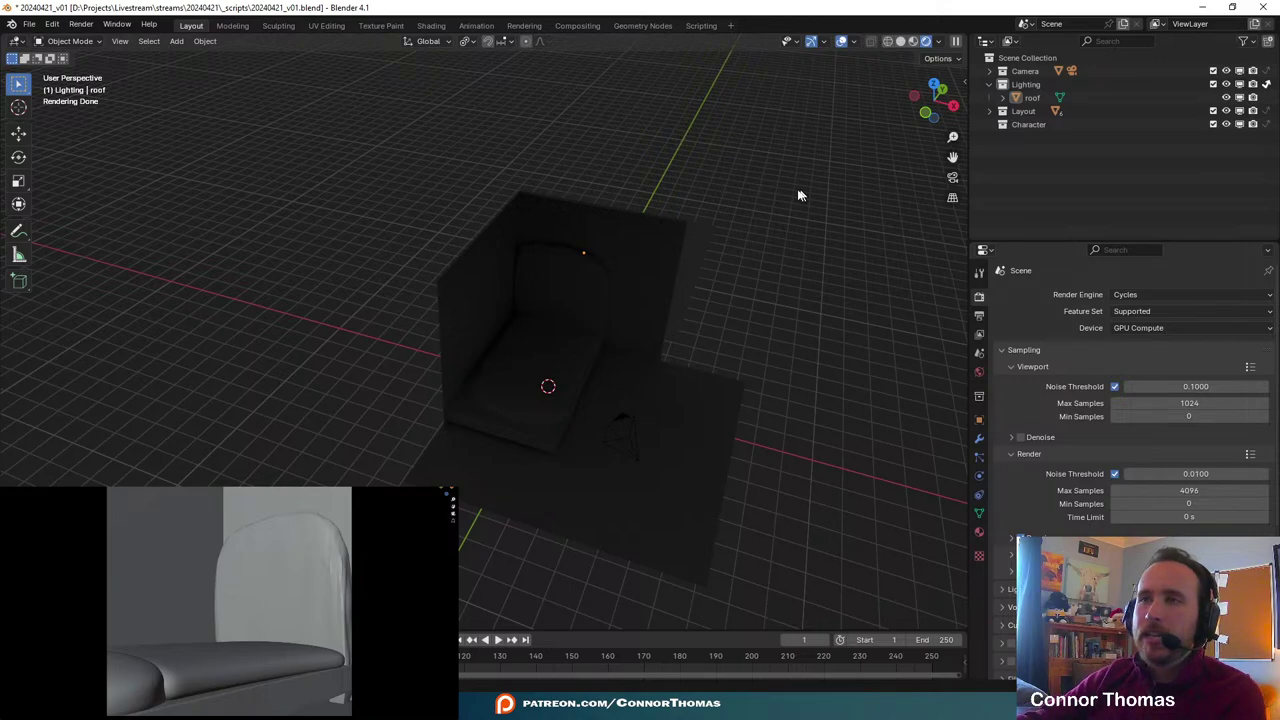
{"action": "middle_click_drag", "start_coordinate": [749, 166], "coordinate": [627, 390]}
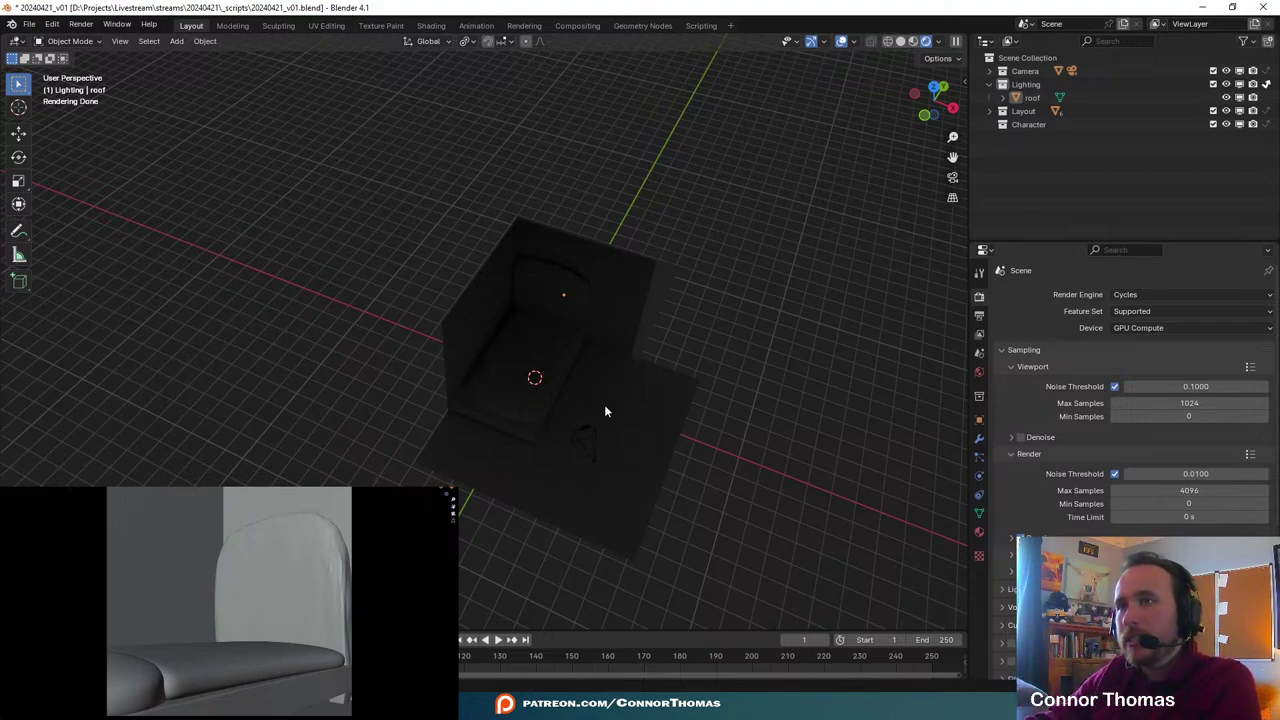
{"action": "middle_click_drag", "start_coordinate": [634, 414], "coordinate": [655, 57]}
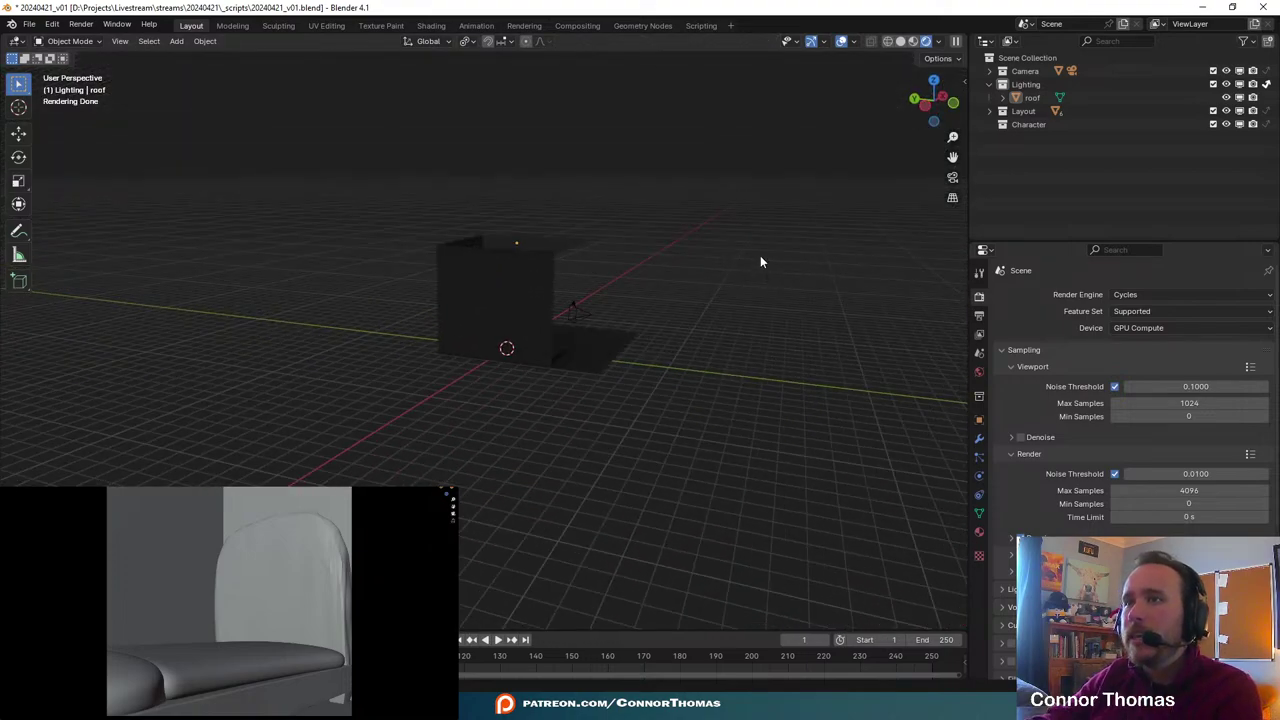
{"action": "scroll", "coordinate": [691, 278], "scroll_direction": "down", "scroll_amount": 5}
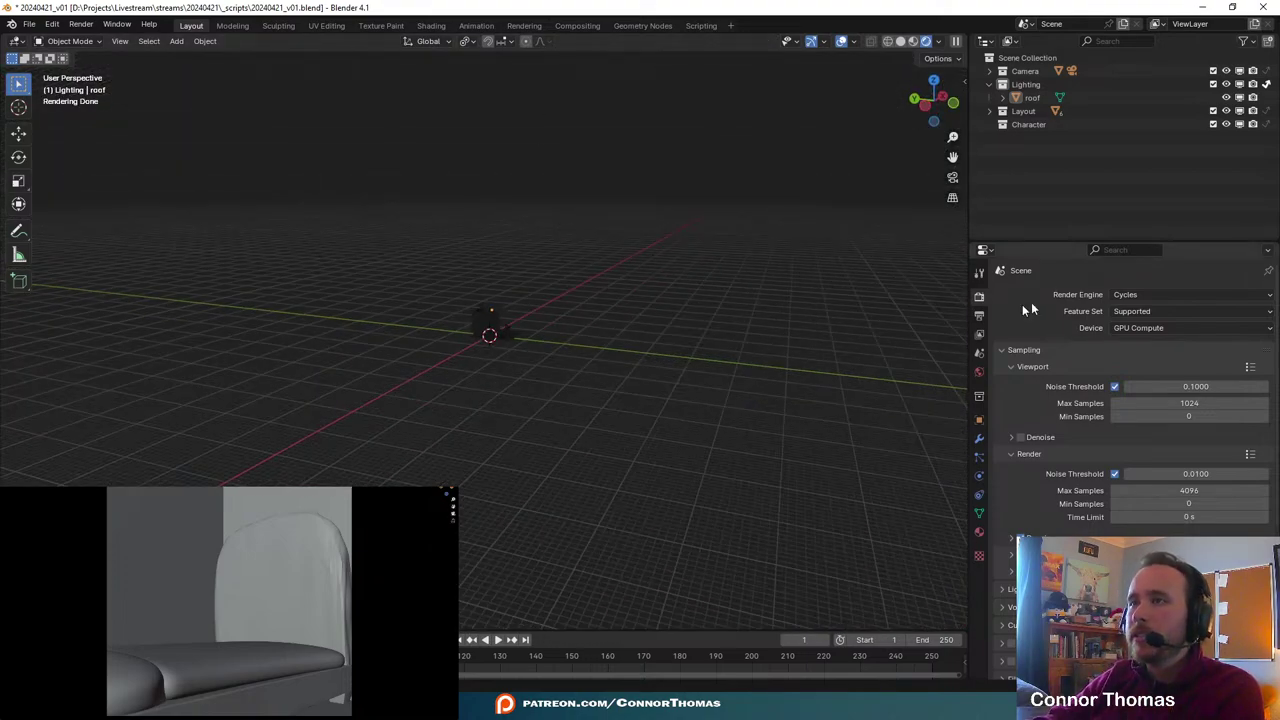
- Brighten the World background color to a near-white with a value of 0.937
{"action": "left_click", "coordinate": [980, 372]}
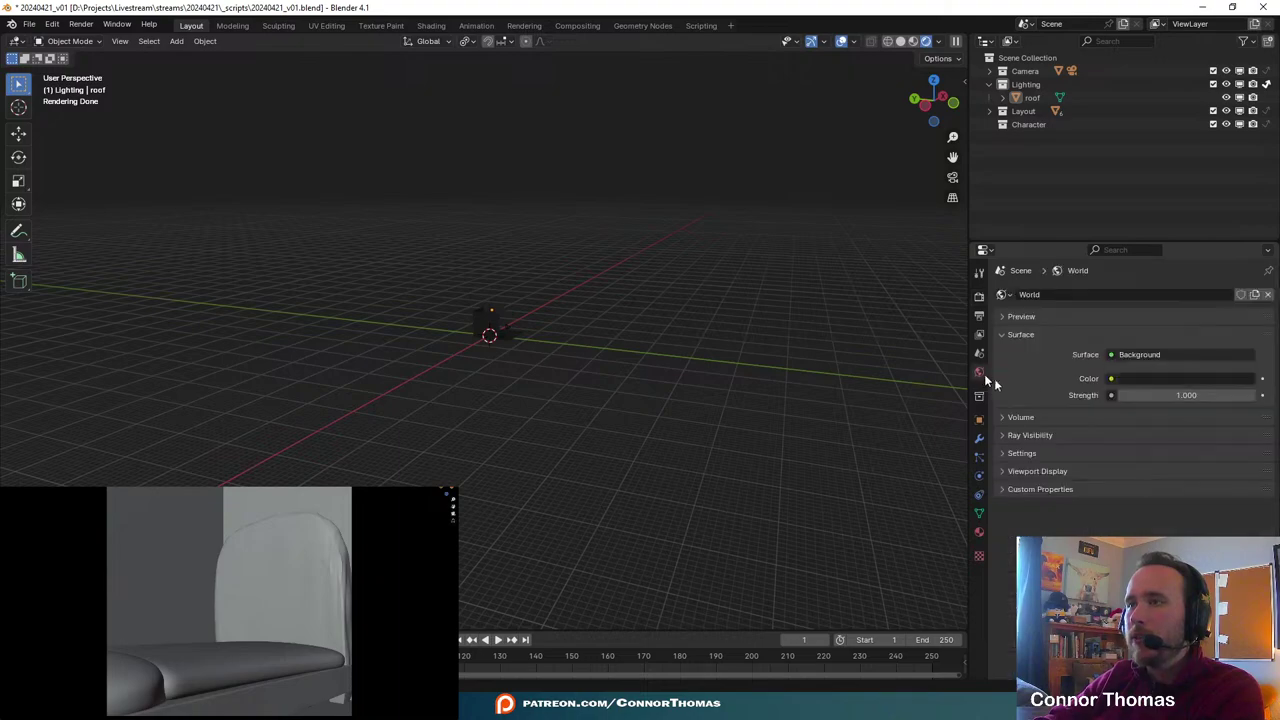
{"action": "left_click", "coordinate": [1140, 378]}
{"action": "left_click_drag", "start_coordinate": [1244, 256], "coordinate": [1244, 182]}
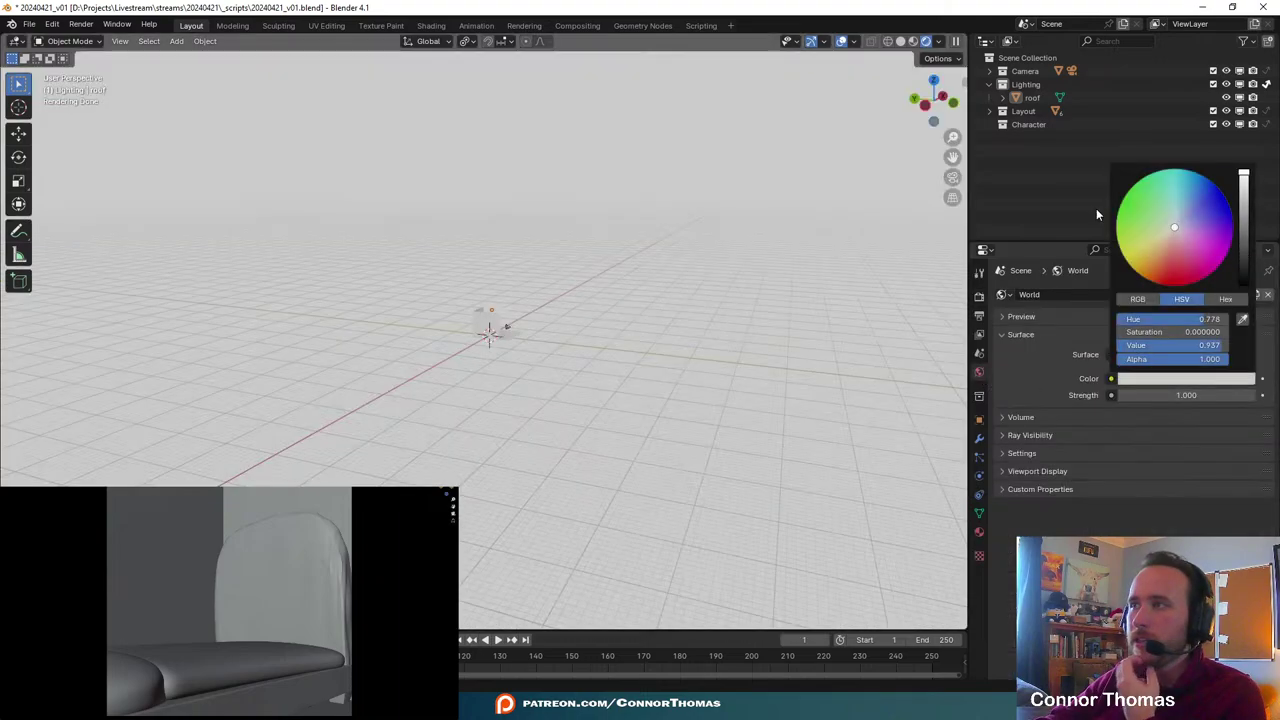
- Add a mesh plane to the Lighting collection and move it along X to just beyond the open side of the floor
{"action": "middle_click_drag", "start_coordinate": [463, 294], "coordinate": [349, 320]}
{"action": "scroll", "coordinate": [675, 360], "scroll_direction": "up", "scroll_amount": 9}
{"action": "middle_click_drag", "start_coordinate": [675, 360], "coordinate": [480, 330]}
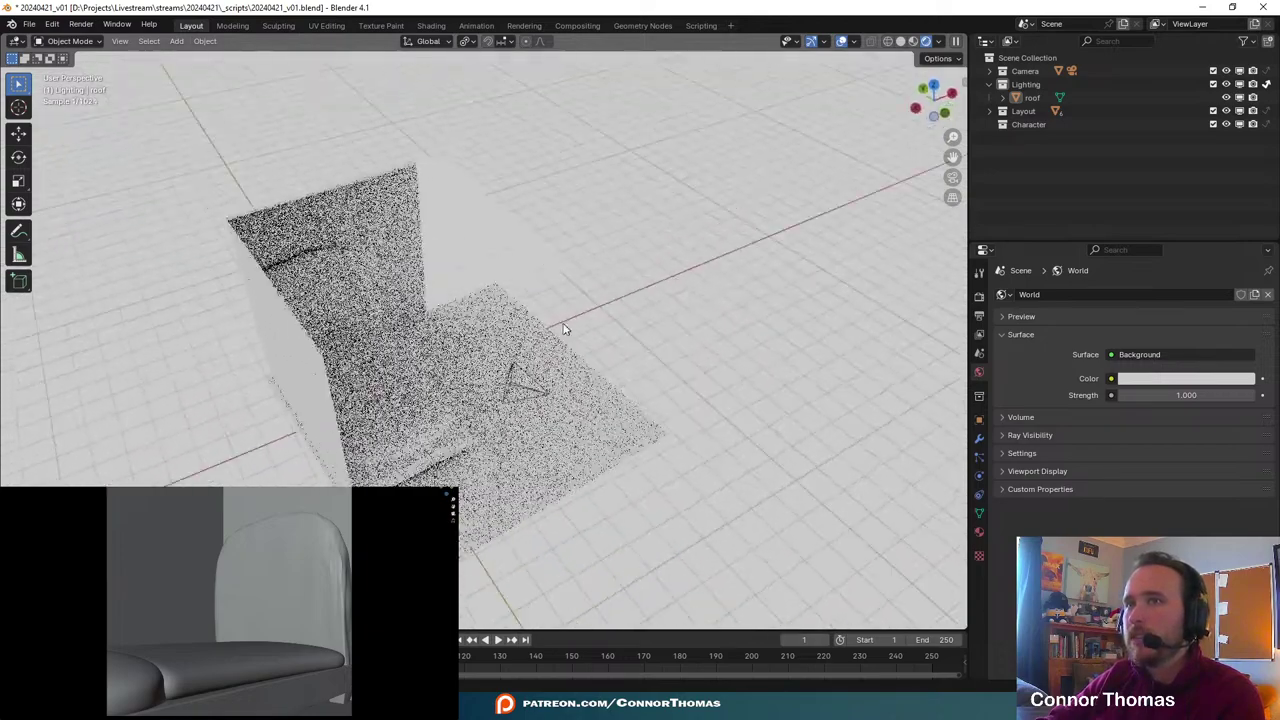
{"action": "key", "text": "shift+a"}
{"action": "mouse_move", "coordinate": [491, 333]}
{"action": "left_click", "coordinate": [531, 336]}
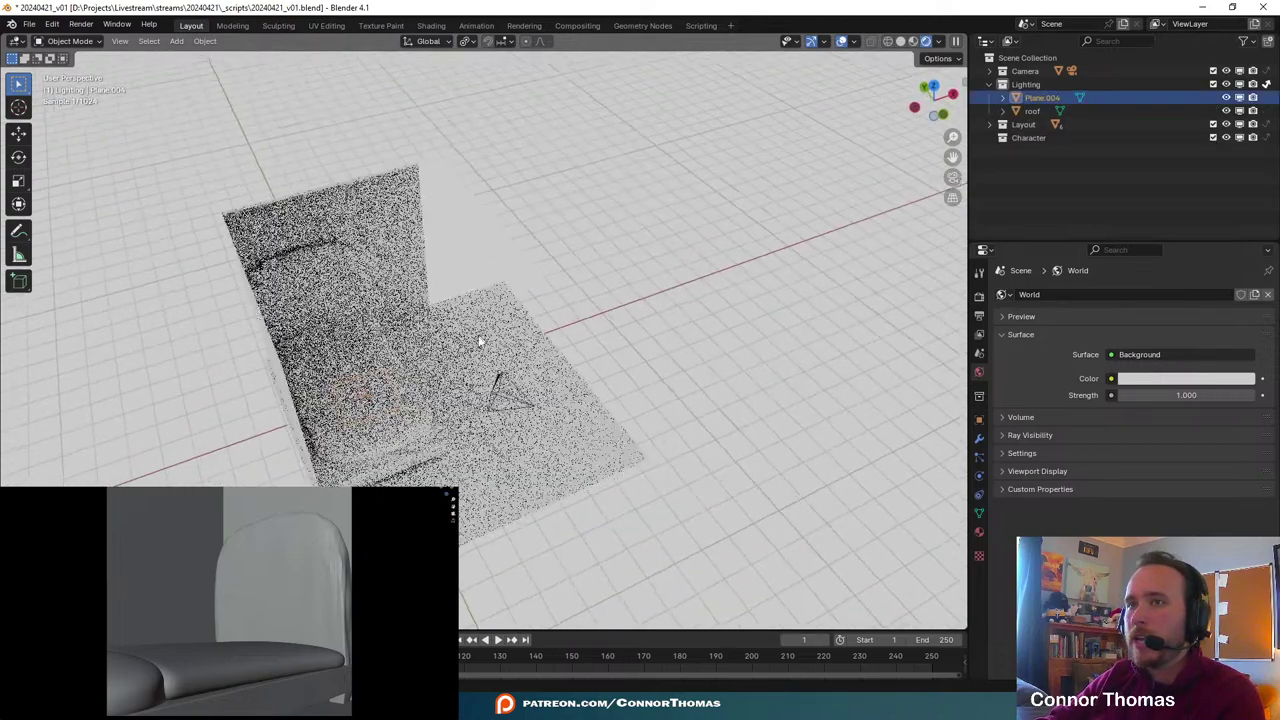
{"action": "key", "text": "g"}
{"action": "key", "text": "x"}
{"action": "left_click", "coordinate": [710, 293]}
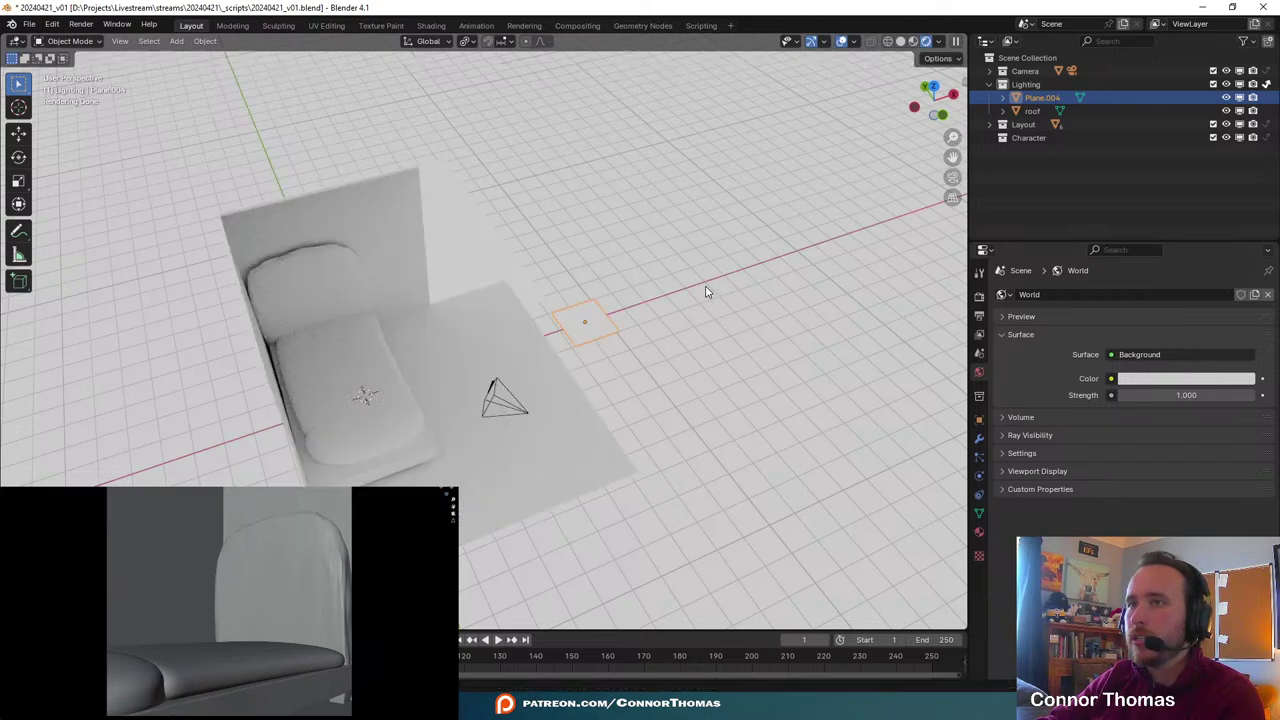
- Rotate the new plane 90 degrees about the Y axis and scale it up into a wall taller than the room
{"action": "type", "text": "rx90"}
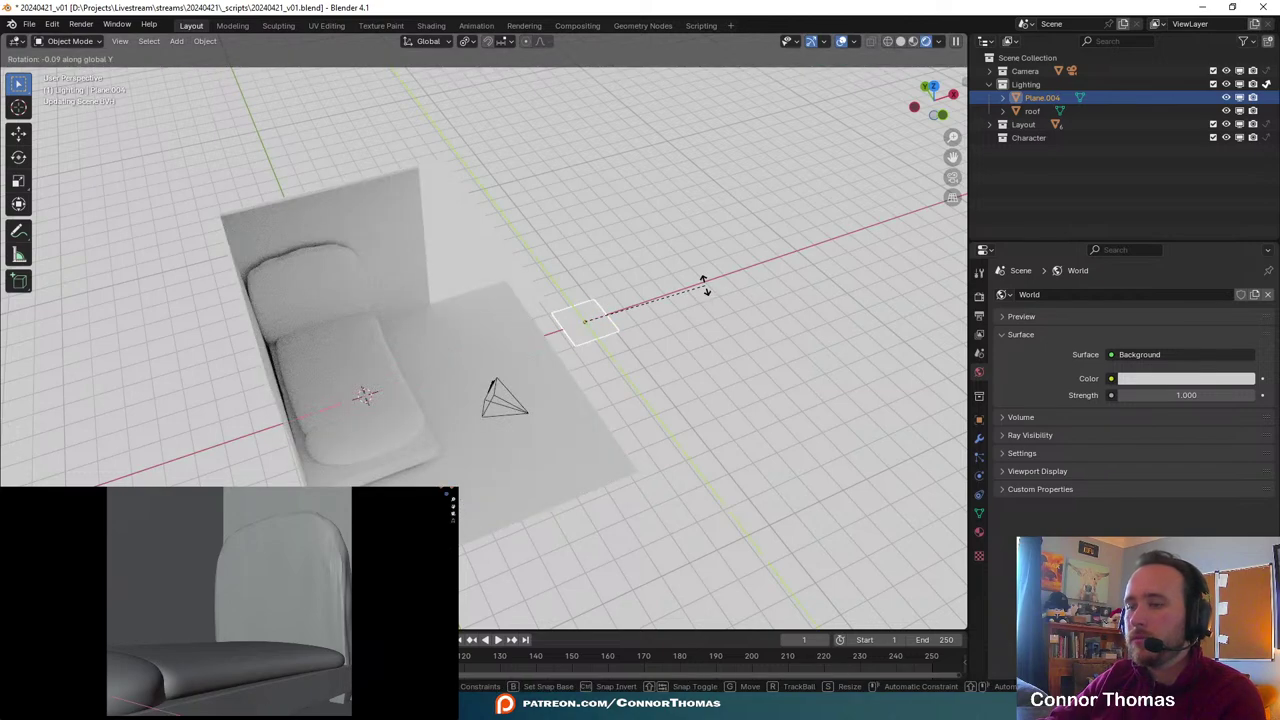
{"action": "key", "text": "Return"}
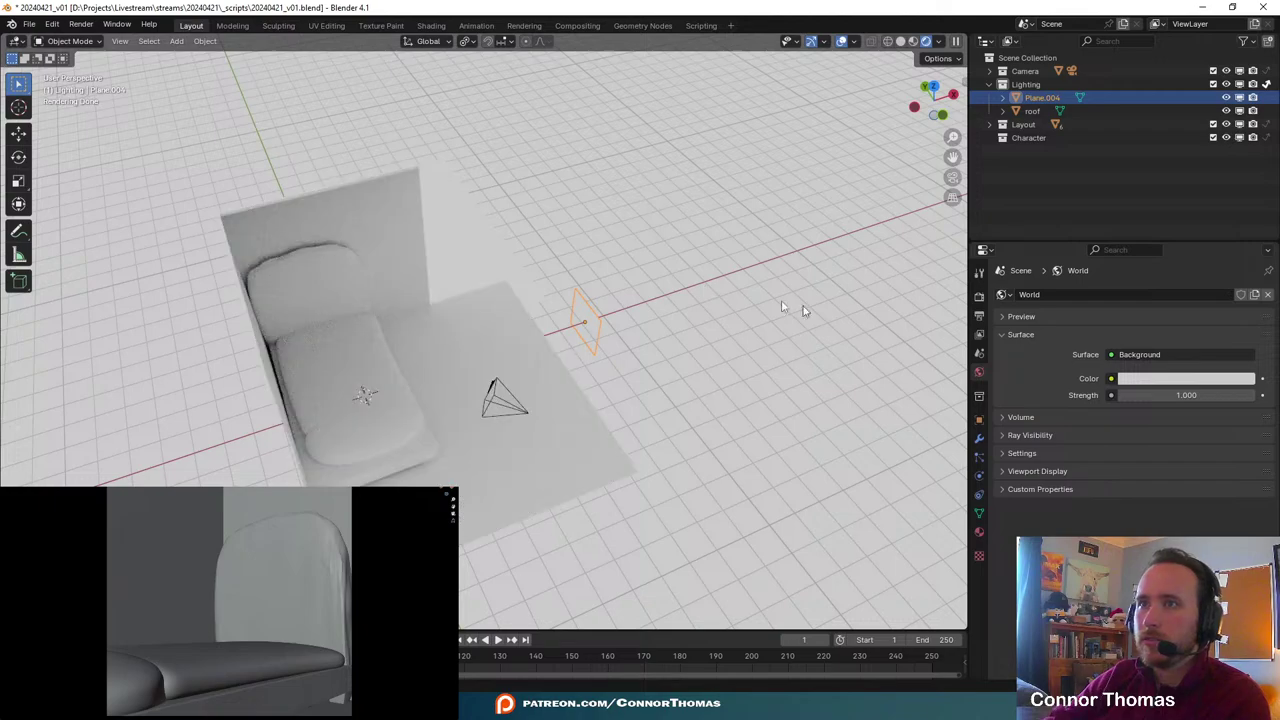
{"action": "scroll", "coordinate": [620, 329], "scroll_direction": "down", "scroll_amount": 3}
{"action": "key", "text": "s"}
{"action": "left_click", "coordinate": [660, 452]}
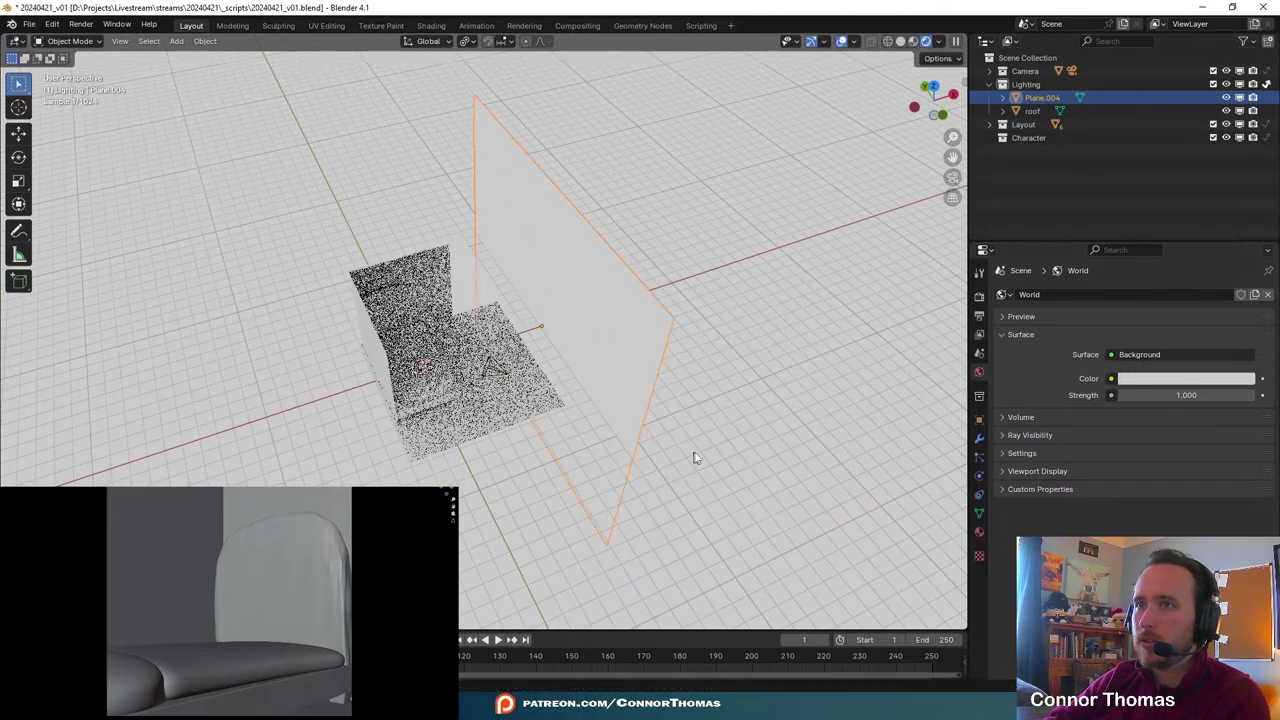
- Try extruding the large plane's face toward the room along X and undo the extrusion
{"action": "middle_click_drag", "start_coordinate": [694, 457], "coordinate": [669, 342]}
{"action": "key", "text": "Tab"}
{"action": "left_click", "coordinate": [656, 310]}
{"action": "key", "text": "g"}
{"action": "right_click", "coordinate": [668, 341]}
{"action": "key", "text": "e"}
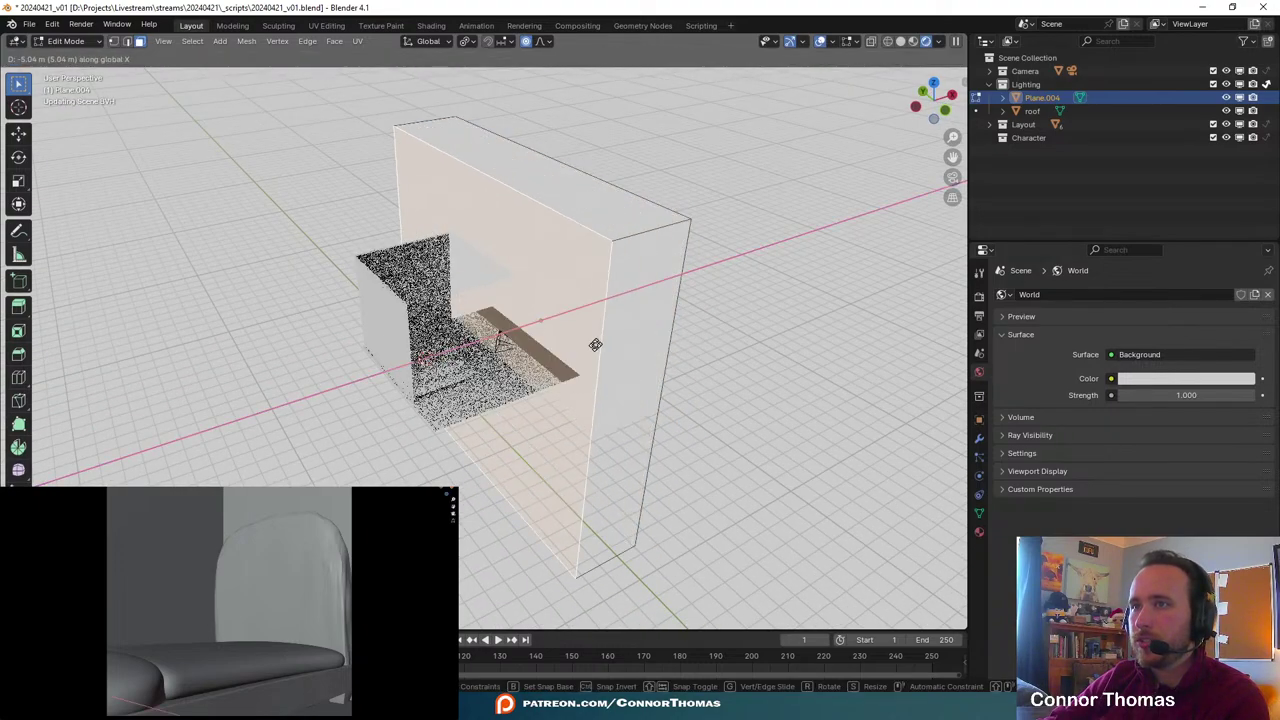
{"action": "left_click", "coordinate": [507, 347]}
{"action": "key", "text": "ctrl+z"}
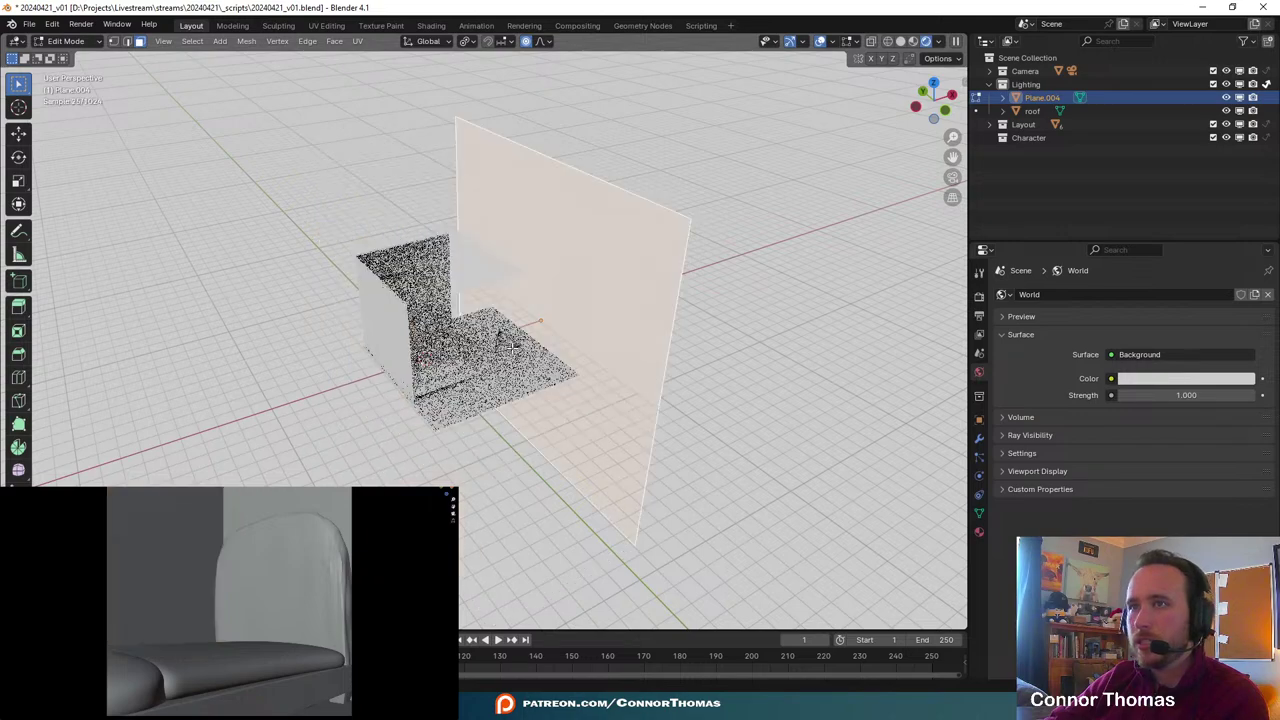
- Extrude the large plane's near vertical edge about 8 m along negative X to form an L-shaped wall behind the camera
{"action": "key", "text": "2"}
{"action": "key", "text": "a"}
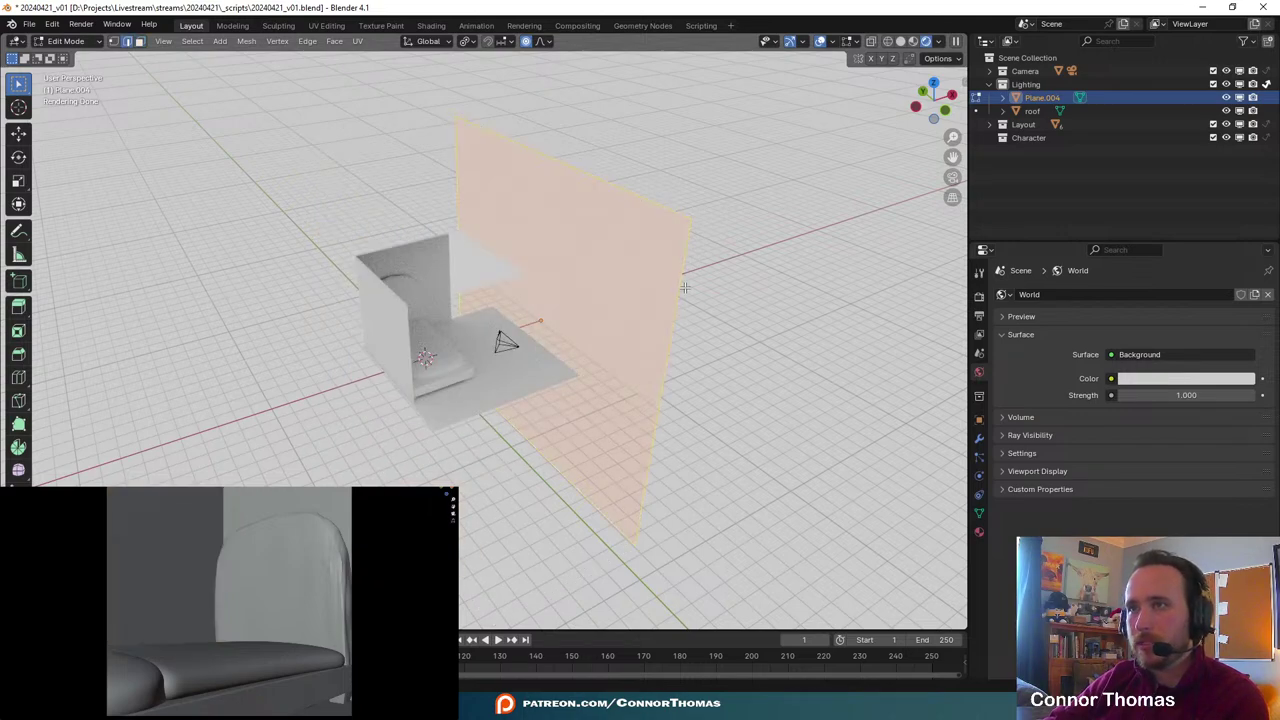
{"action": "key", "text": "e"}
{"action": "key", "text": "x"}
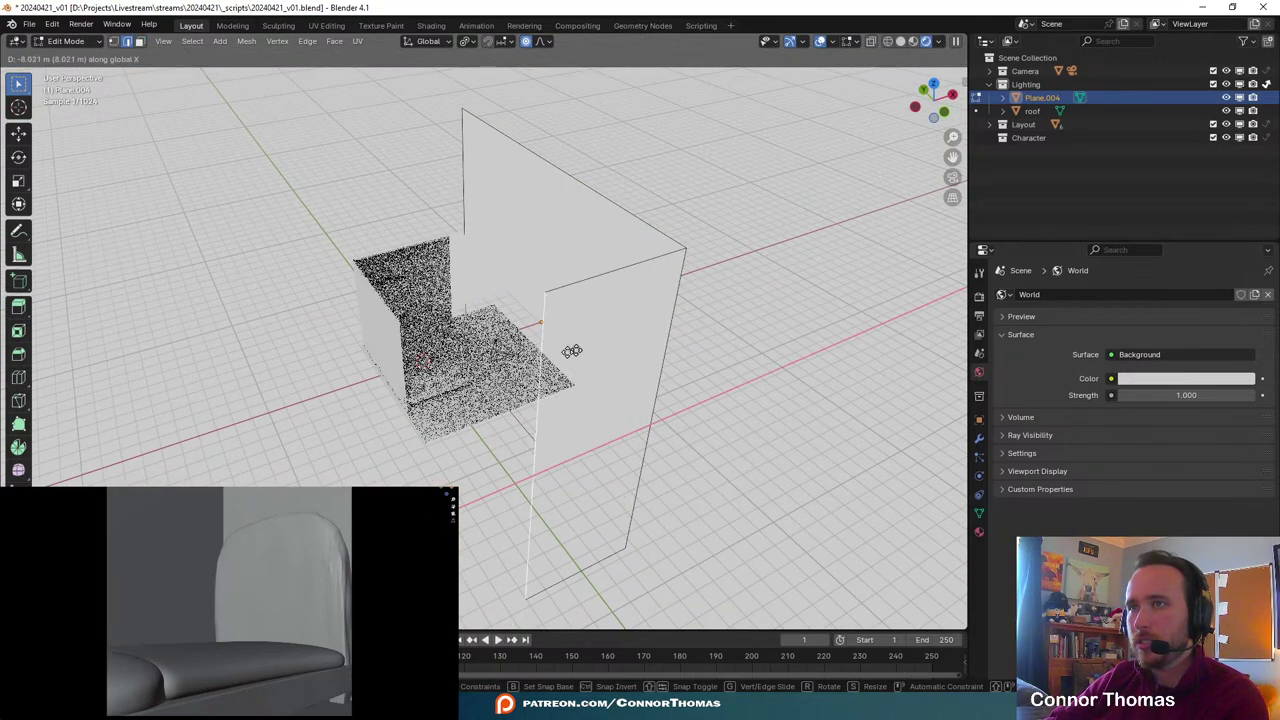
{"action": "left_click", "coordinate": [572, 350]}
{"action": "key", "text": "Tab"}
{"action": "middle_click_drag", "start_coordinate": [572, 350], "coordinate": [545, 330]}
{"action": "mouse_move", "coordinate": [1040, 98]}
{"action": "left_mouse_down"}
{"action": "mouse_move", "coordinate": [1055, 118]}
{"action": "mouse_move", "coordinate": [1120, 122]}
{"action": "mouse_move", "coordinate": [1030, 85]}
{"action": "left_mouse_up"}
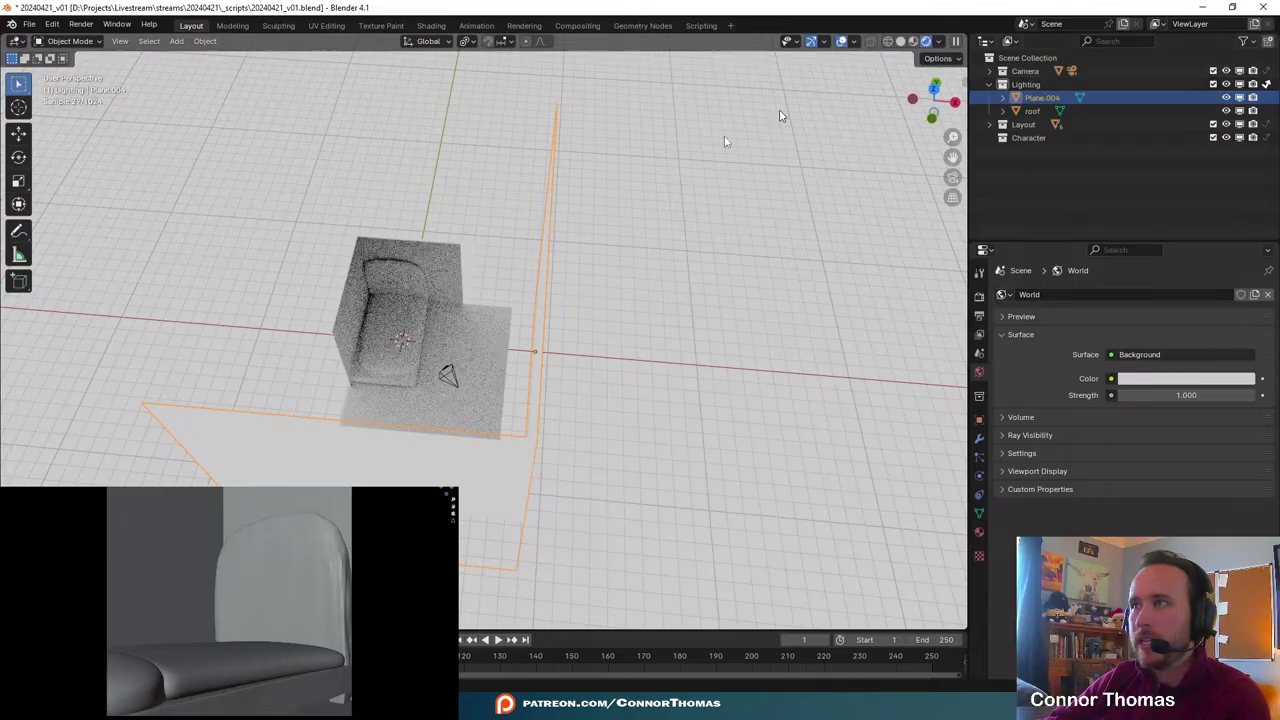
- Create a new material on the L-shaped wall and set its base color to black
{"action": "middle_click_drag", "start_coordinate": [497, 270], "coordinate": [545, 250]}
{"action": "left_click", "coordinate": [537, 264]}
{"action": "scroll", "coordinate": [483, 294], "scroll_direction": "up", "scroll_amount": 8}
{"action": "middle_click_drag", "start_coordinate": [480, 280], "coordinate": [545, 288], "text": "shift"}
{"action": "scroll", "coordinate": [545, 288], "scroll_direction": "down", "scroll_amount": 6}
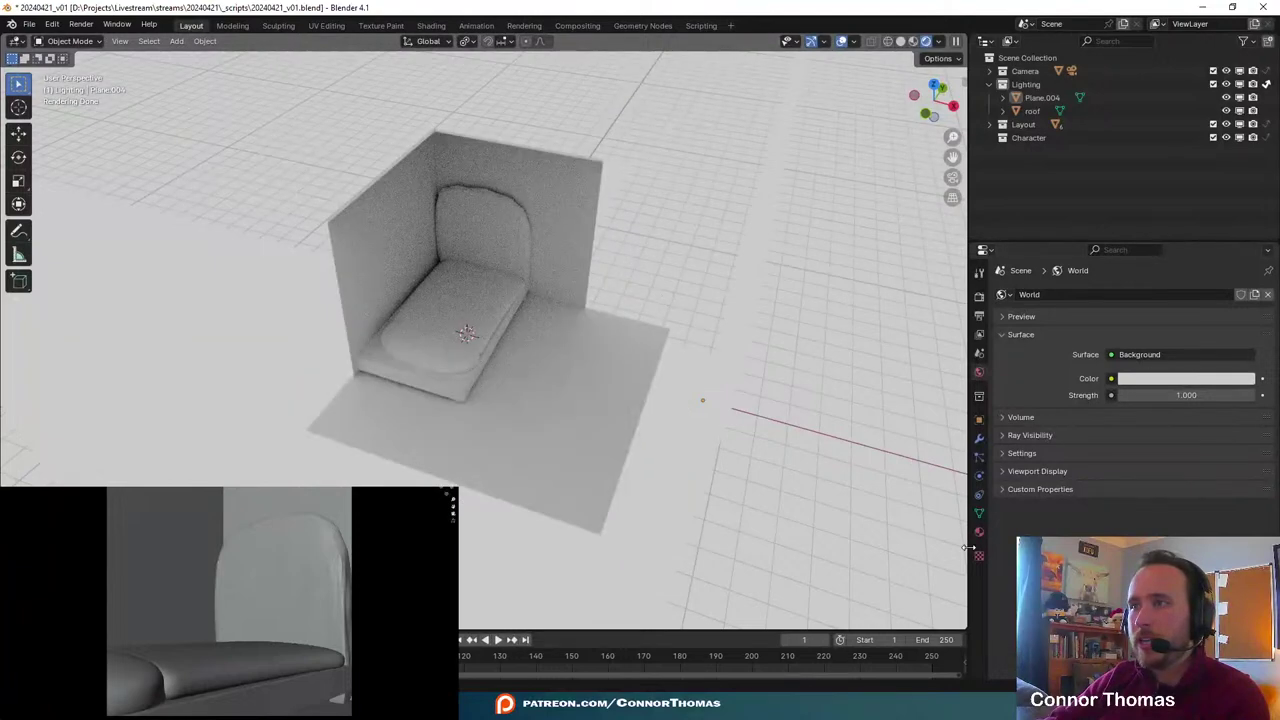
{"action": "left_click", "coordinate": [979, 535]}
{"action": "left_click", "coordinate": [1156, 348]}
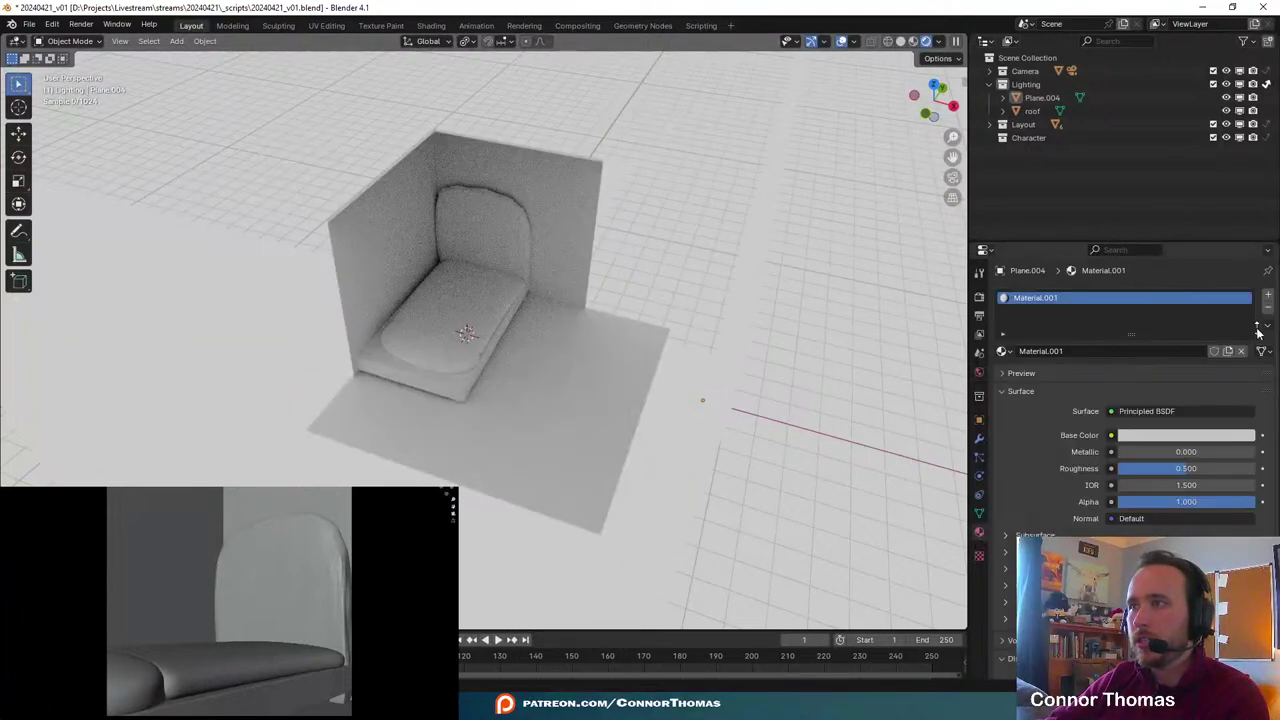
{"action": "left_click", "coordinate": [1202, 436]}
{"action": "left_click_drag", "start_coordinate": [1248, 318], "coordinate": [1246, 342]}
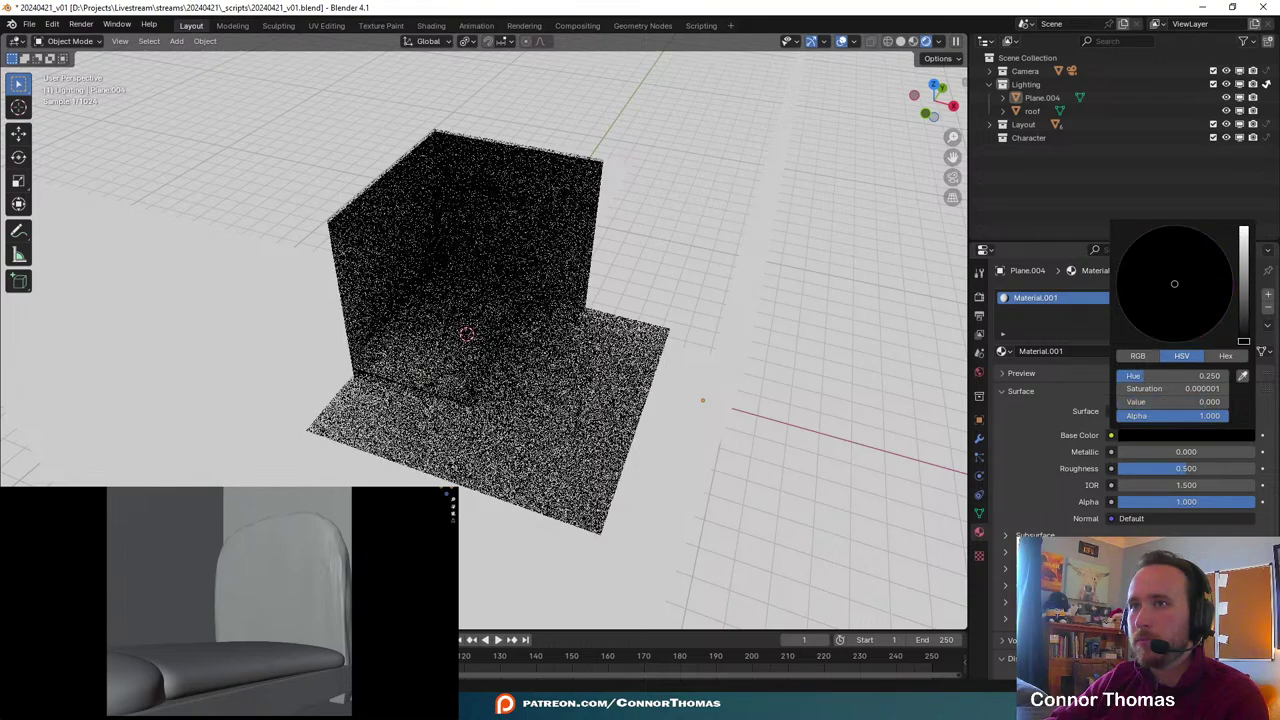
- Check how the black wall affects the room's lighting through the camera and from outside
{"action": "middle_click_drag", "start_coordinate": [605, 331], "coordinate": [511, 297]}
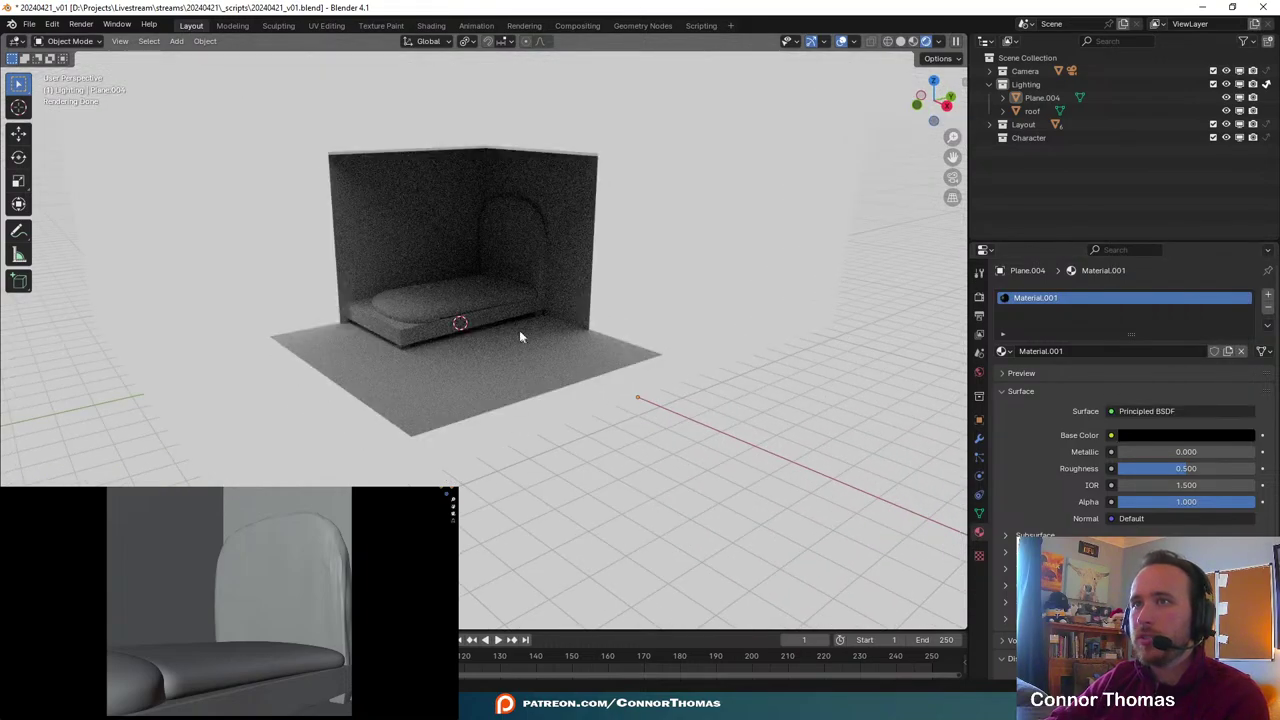
{"action": "key", "text": "KP_0"}
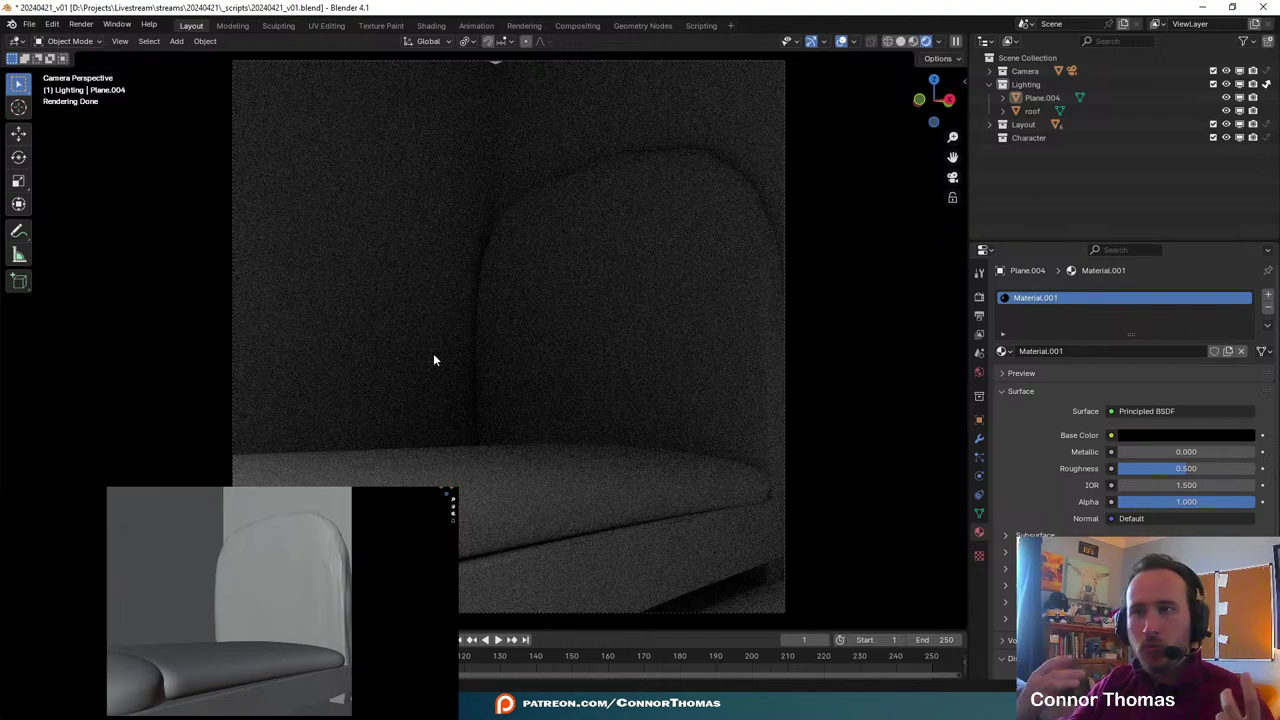
{"action": "middle_click_drag", "start_coordinate": [353, 388], "coordinate": [620, 371]}
{"action": "scroll", "coordinate": [431, 403], "scroll_direction": "down", "scroll_amount": 8}
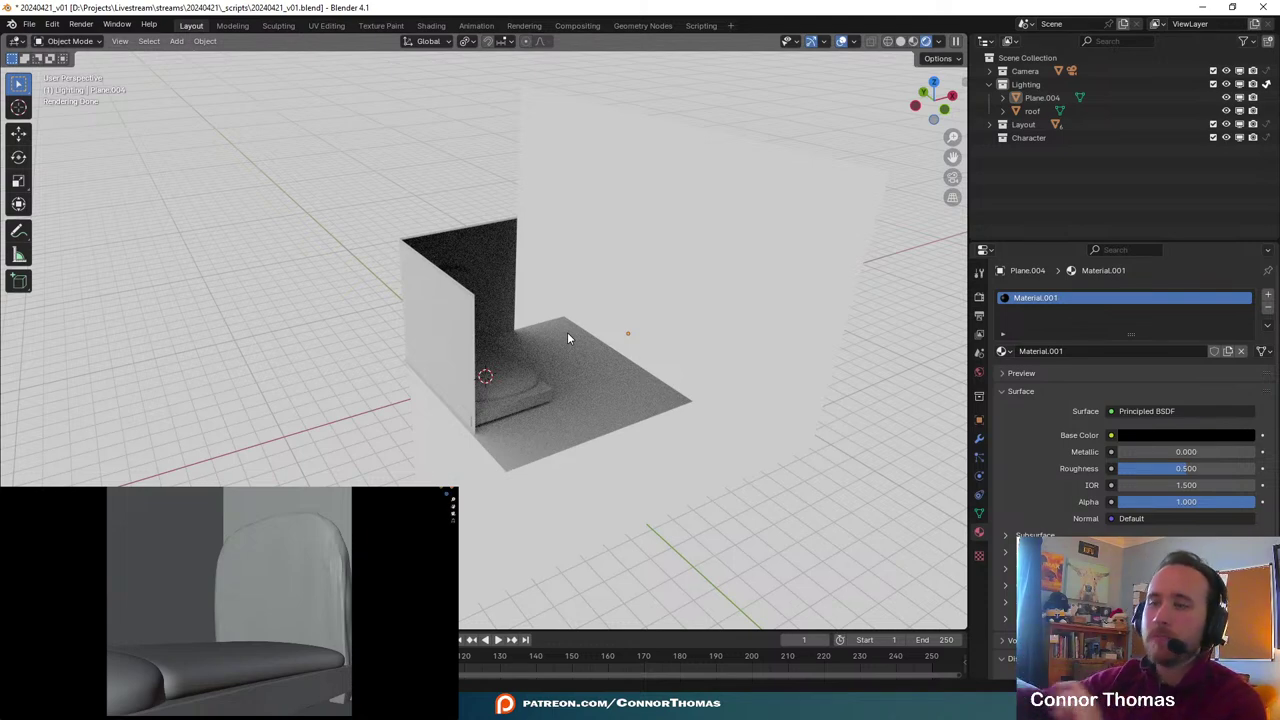
- Rename the L-shaped wall's material to "black flag"
{"action": "middle_click_drag", "start_coordinate": [800, 280], "coordinate": [1037, 330]}
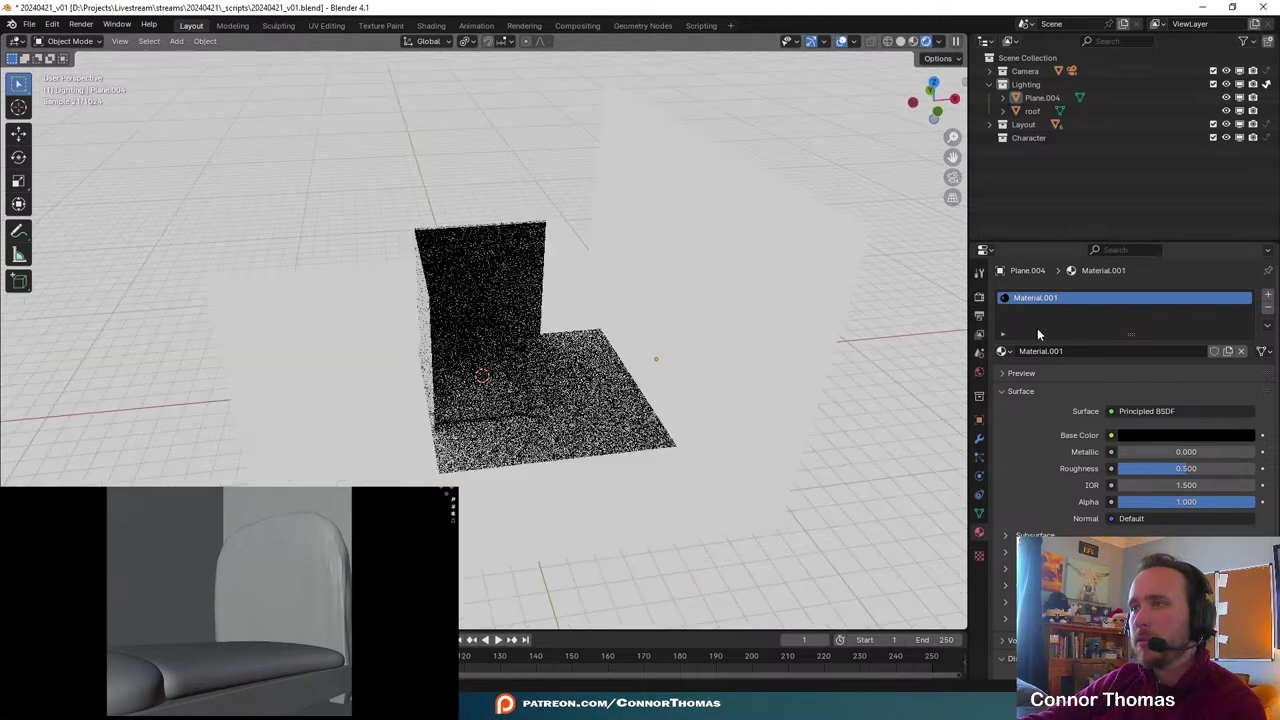
{"action": "left_click", "coordinate": [1055, 352]}
{"action": "type", "text": "black"}
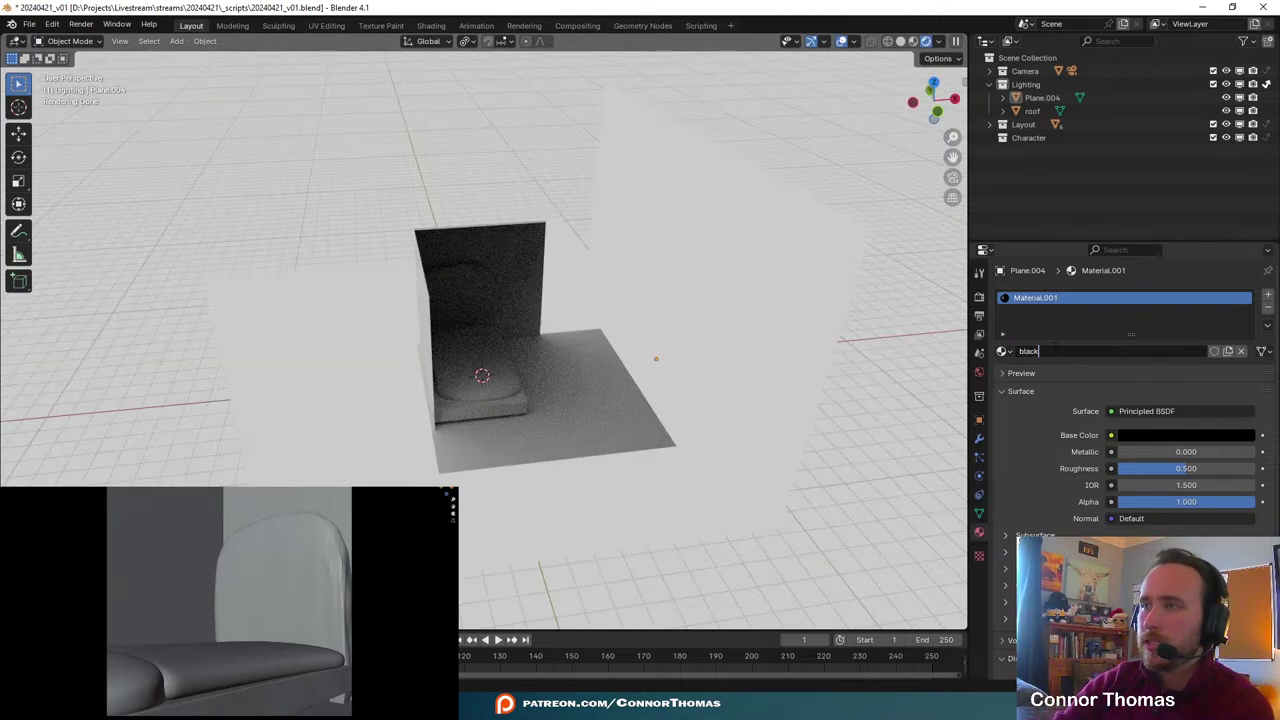
{"action": "type", "text": " flag"}
{"action": "key", "text": "Return"}
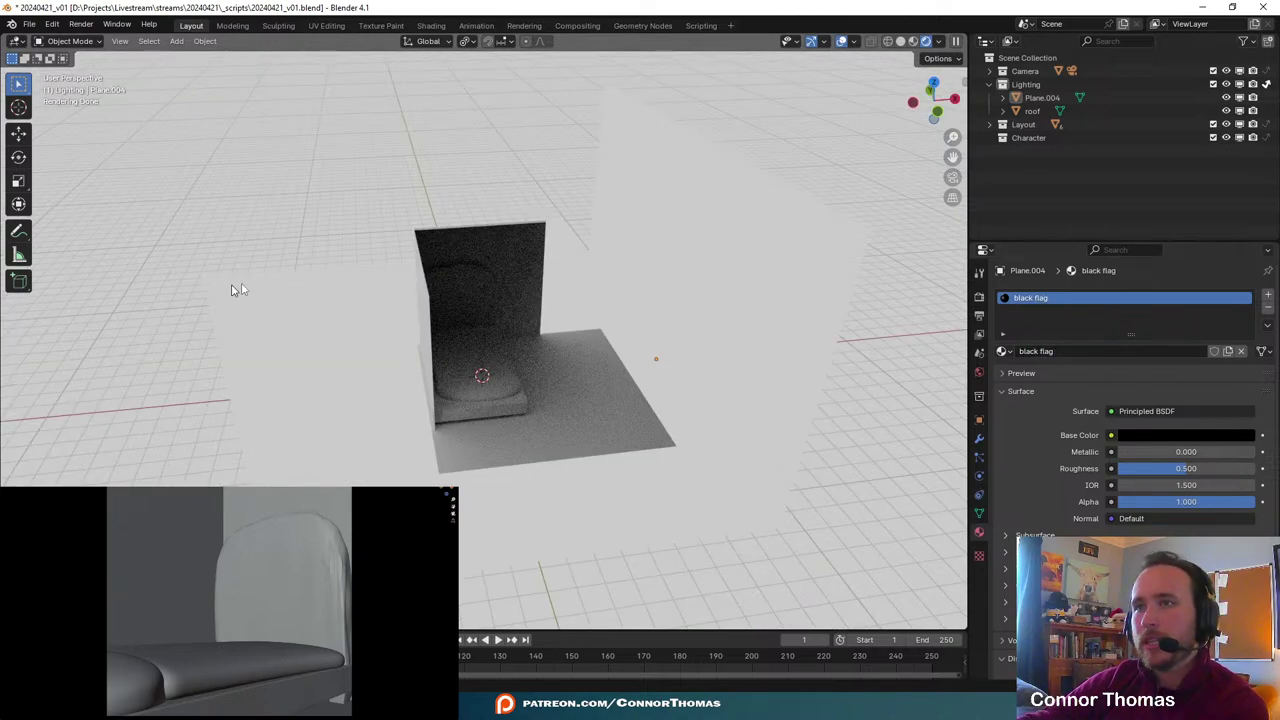
- Assign the existing black flag material to the roof plane
{"action": "middle_click_drag", "start_coordinate": [234, 286], "coordinate": [449, 229]}
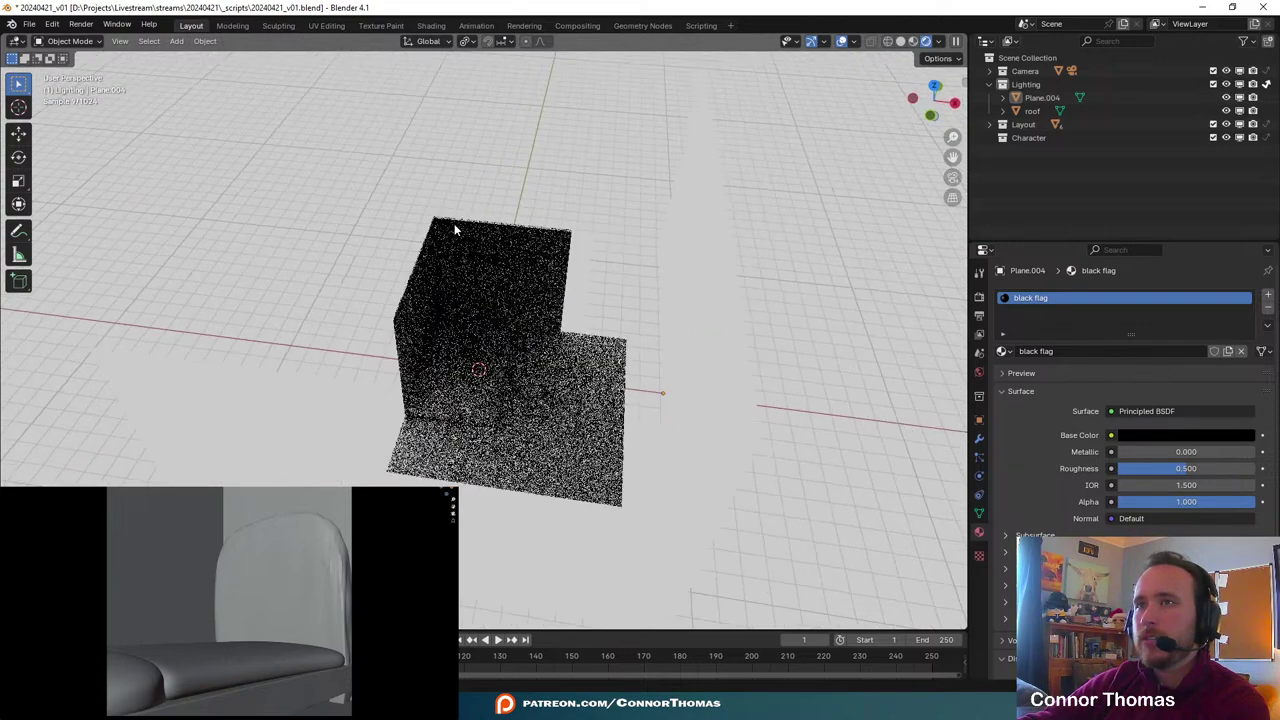
{"action": "left_click", "coordinate": [1040, 111]}
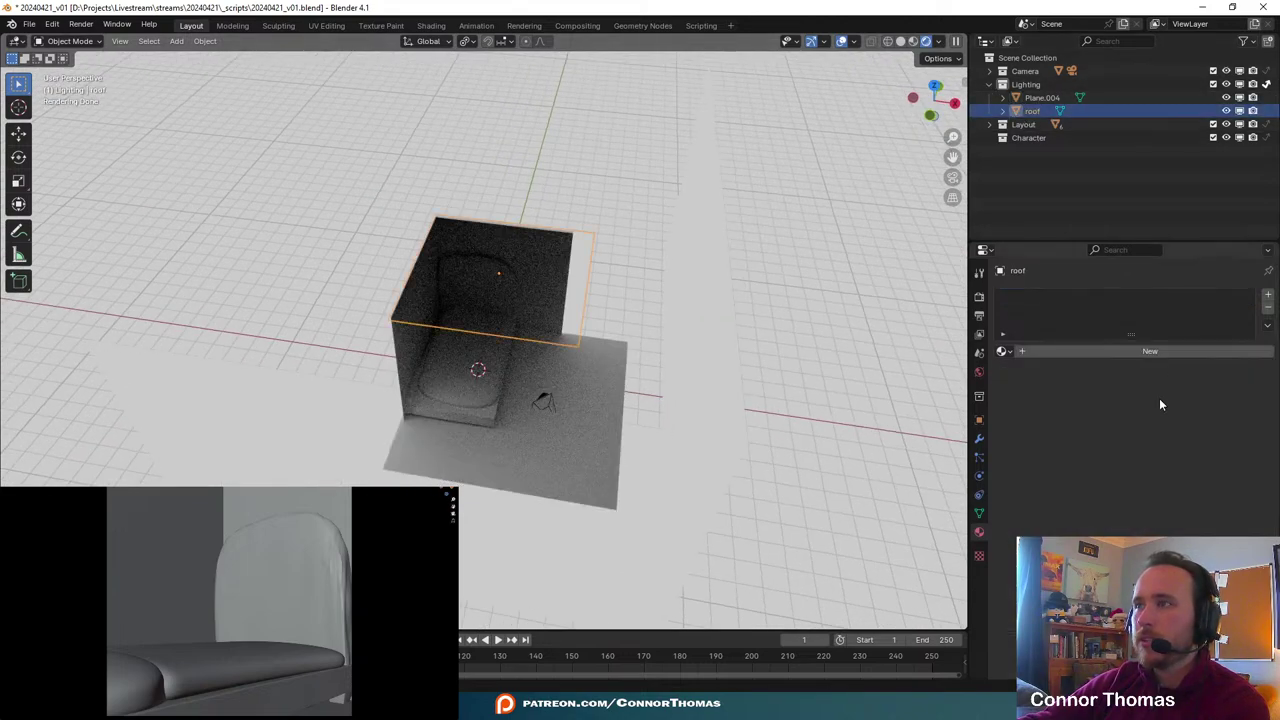
{"action": "left_click", "coordinate": [1001, 351]}
{"action": "left_click", "coordinate": [1034, 371]}
{"action": "middle_click_drag", "start_coordinate": [599, 334], "coordinate": [678, 355]}
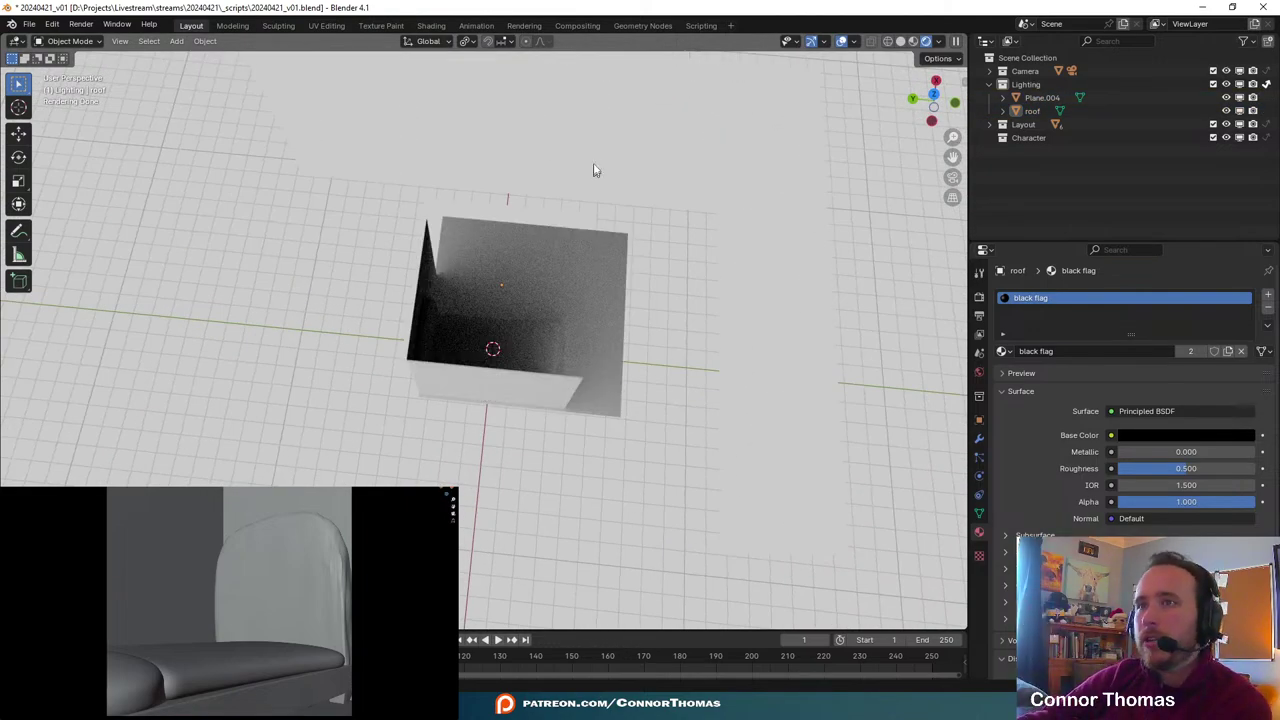
- Select the L-shaped wall and raise its black flag material's base color to near-white
{"action": "middle_click_drag", "start_coordinate": [594, 169], "coordinate": [529, 120]}
{"action": "left_click", "coordinate": [736, 211]}
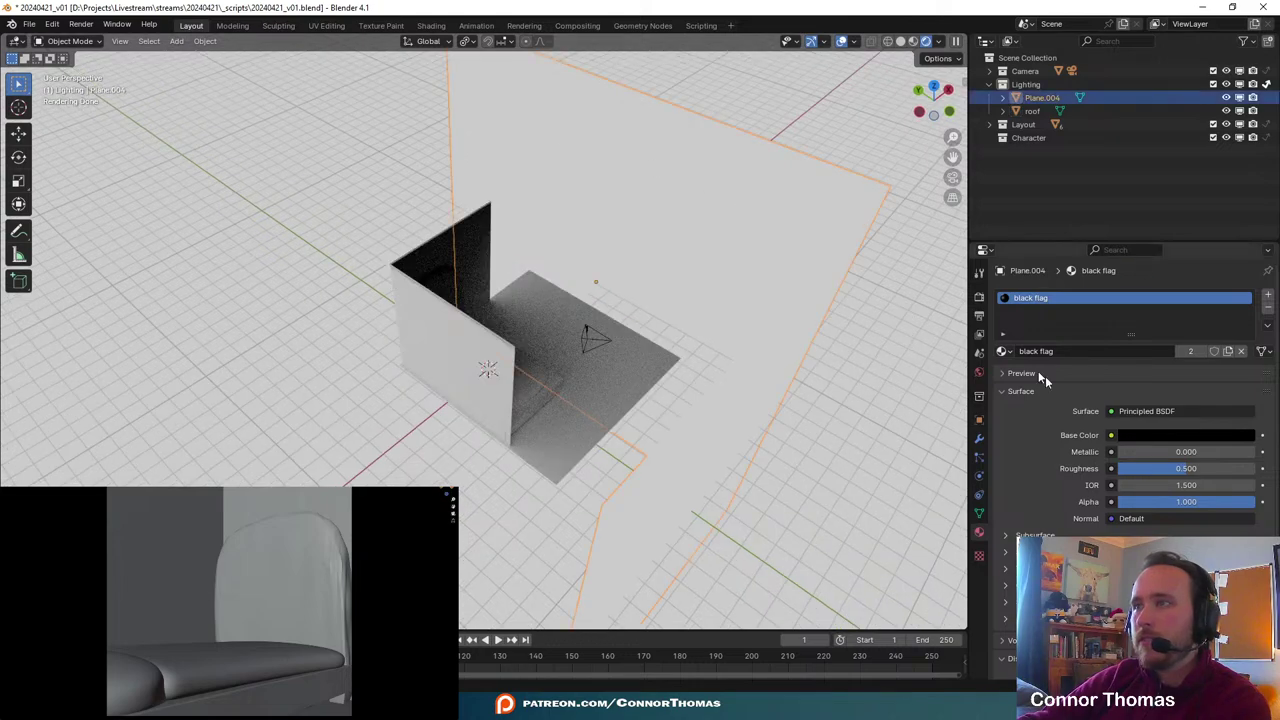
{"action": "left_click", "coordinate": [1190, 436]}
{"action": "left_click_drag", "start_coordinate": [1246, 297], "coordinate": [1244, 232]}
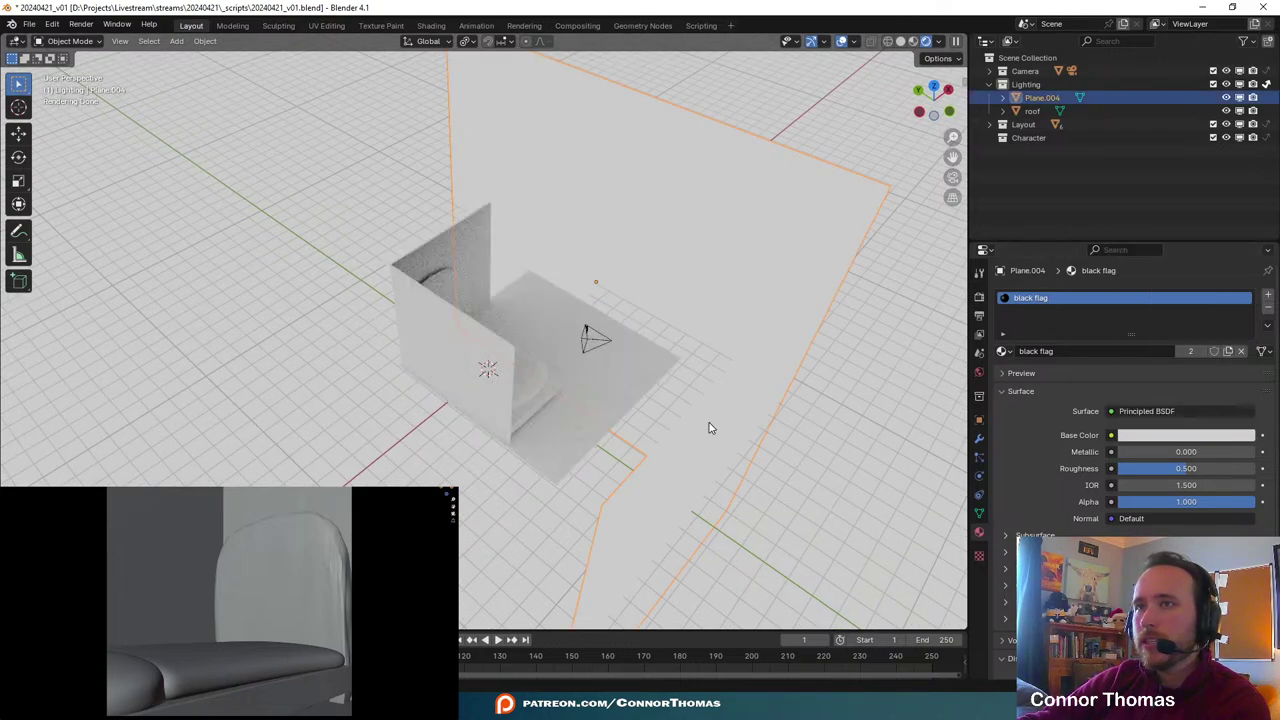
{"action": "middle_click_drag", "start_coordinate": [709, 429], "coordinate": [465, 395]}
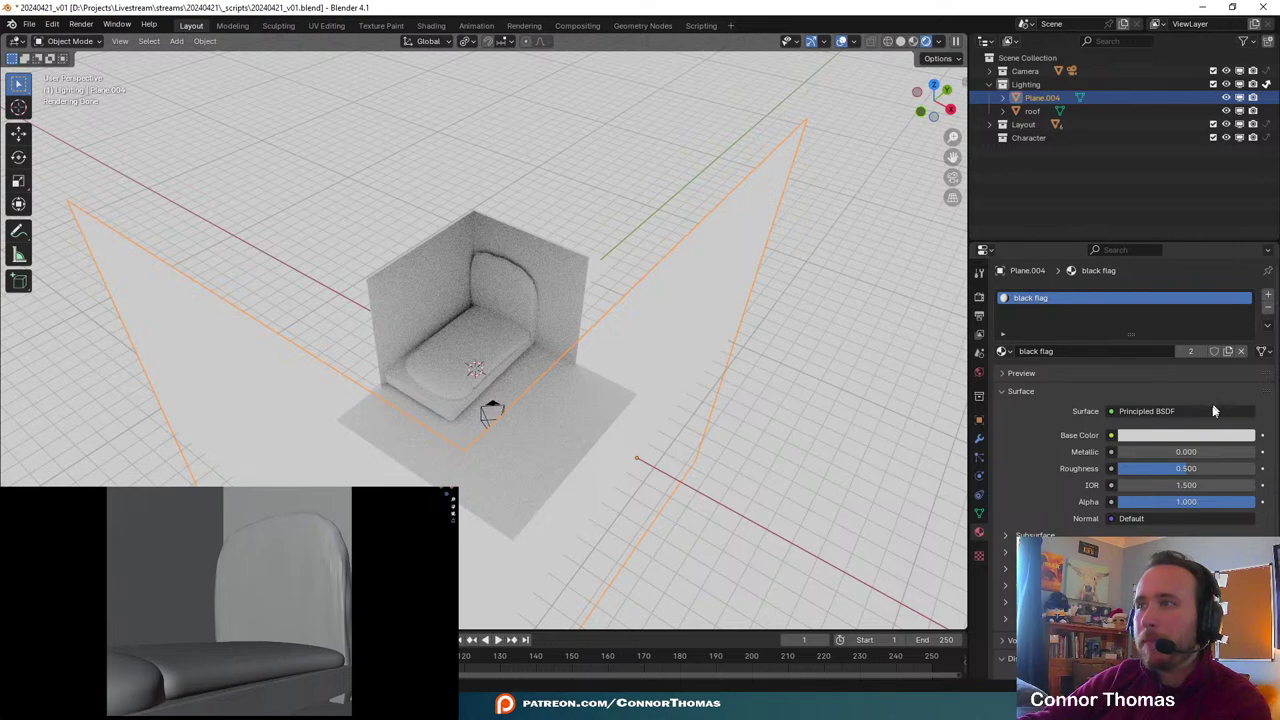
- Darken the black flag material's base color to black again for comparison
{"action": "left_click", "coordinate": [1199, 438]}
{"action": "mouse_move", "coordinate": [1246, 317]}
{"action": "left_mouse_down"}
{"action": "mouse_move", "coordinate": [1245, 341]}
{"action": "mouse_move", "coordinate": [1244, 227]}
{"action": "mouse_move", "coordinate": [1246, 339]}
{"action": "left_mouse_up"}
{"action": "middle_click_drag", "start_coordinate": [880, 420], "coordinate": [710, 300]}
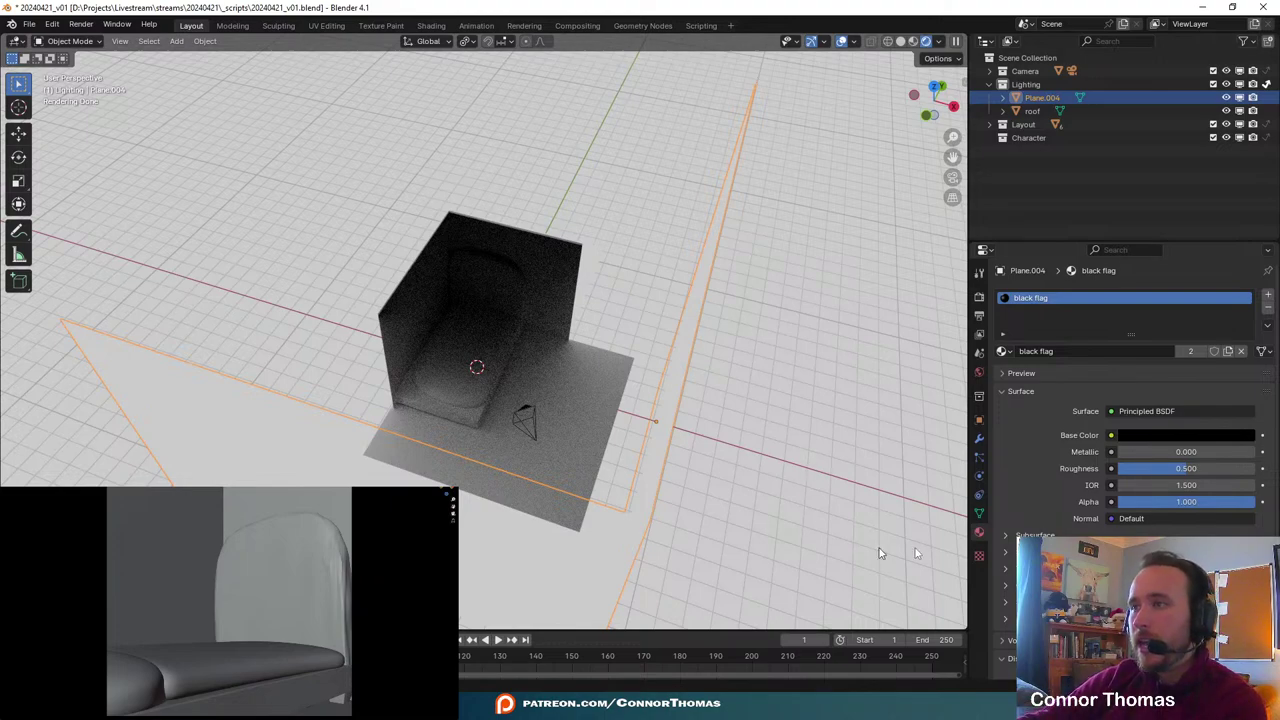
- Tint the black flag material's base color green, with hue 0.336, saturation 0.578 and value 0.925, and compare the bounced light
{"action": "left_click", "coordinate": [1166, 438]}
{"action": "left_click_drag", "start_coordinate": [1245, 338], "coordinate": [1244, 230]}
{"action": "left_click", "coordinate": [1150, 276]}
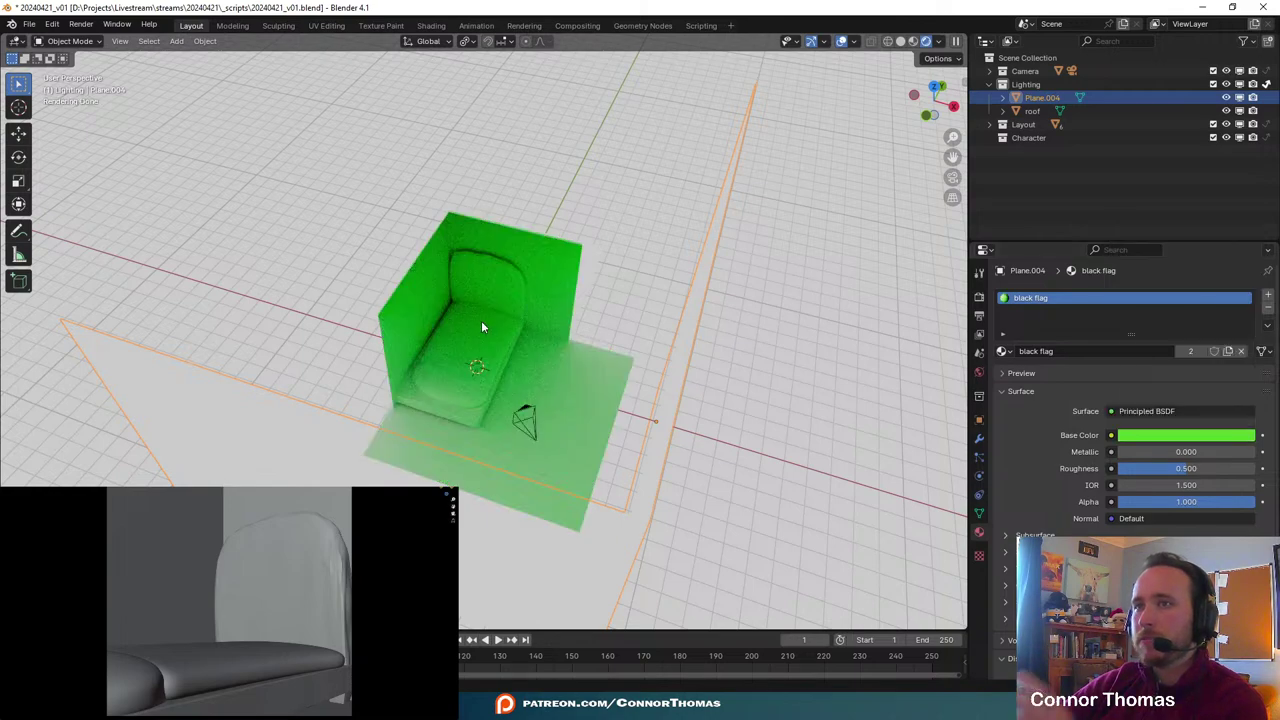
{"action": "left_click", "coordinate": [1185, 436]}
{"action": "left_click", "coordinate": [1200, 276]}
{"action": "mouse_move", "coordinate": [1165, 240]}
{"action": "left_mouse_down"}
{"action": "mouse_move", "coordinate": [1128, 250]}
{"action": "mouse_move", "coordinate": [1152, 247]}
{"action": "left_mouse_up"}
{"action": "middle_click_drag", "start_coordinate": [484, 402], "coordinate": [728, 145]}
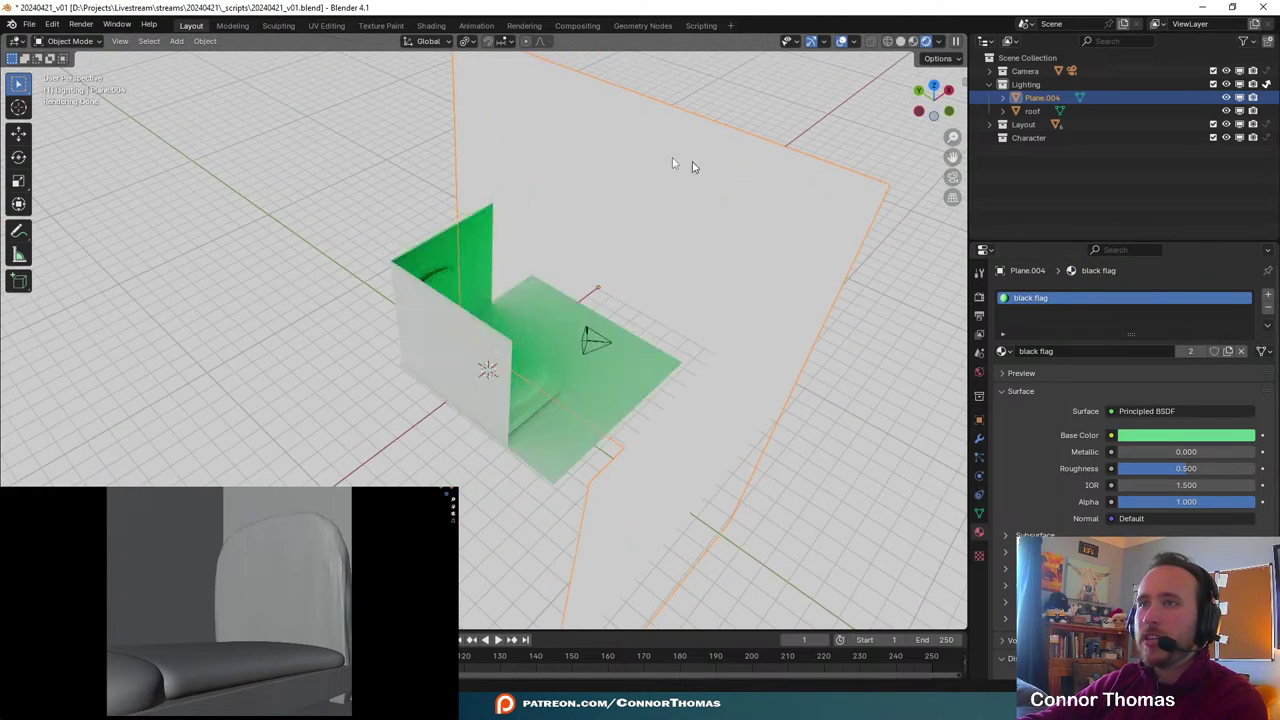
{"action": "middle_click_drag", "start_coordinate": [686, 209], "coordinate": [508, 268]}
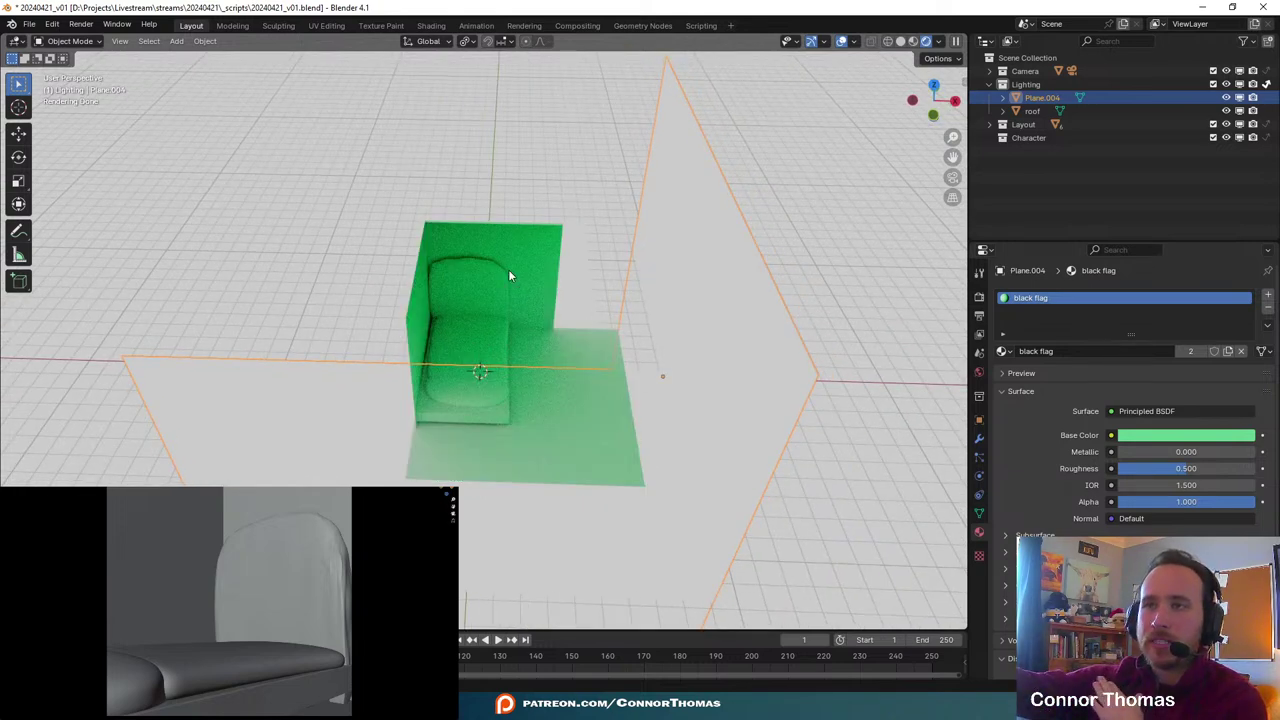
- Set the saturation of the black flag material's base color to 0
{"action": "left_click", "coordinate": [1192, 436]}
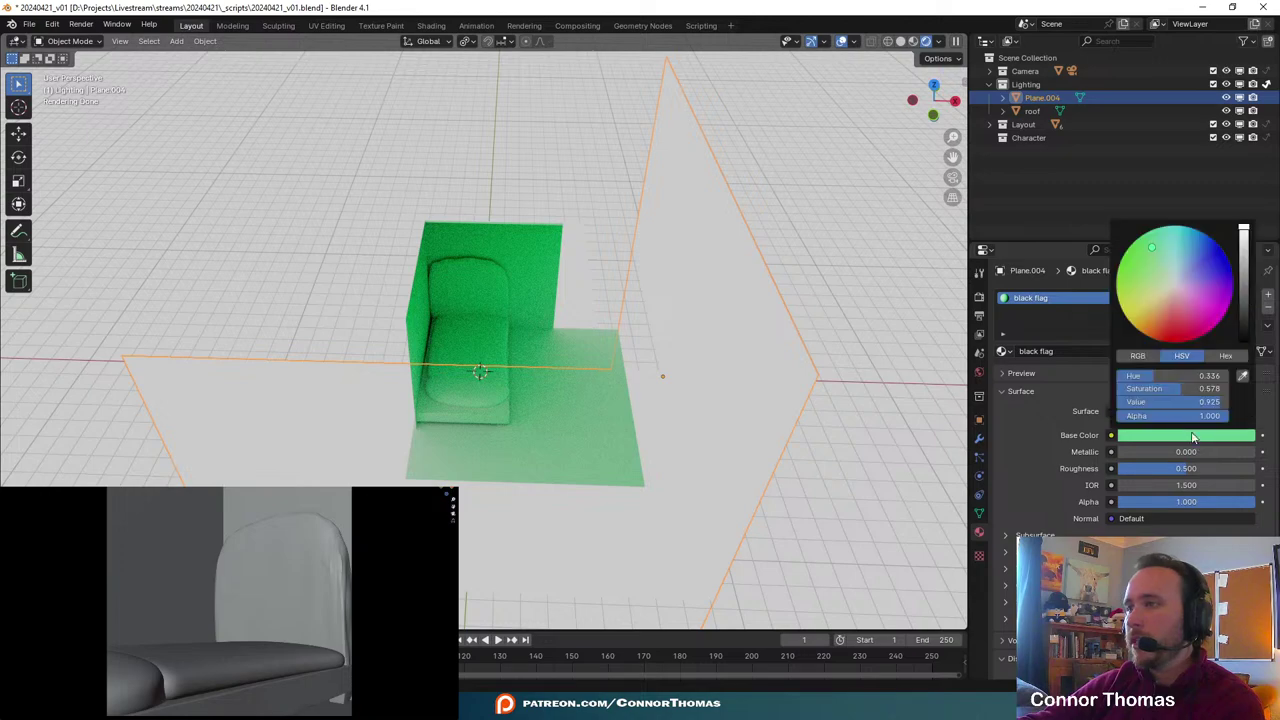
{"action": "left_click_drag", "start_coordinate": [1170, 390], "coordinate": [1110, 389]}
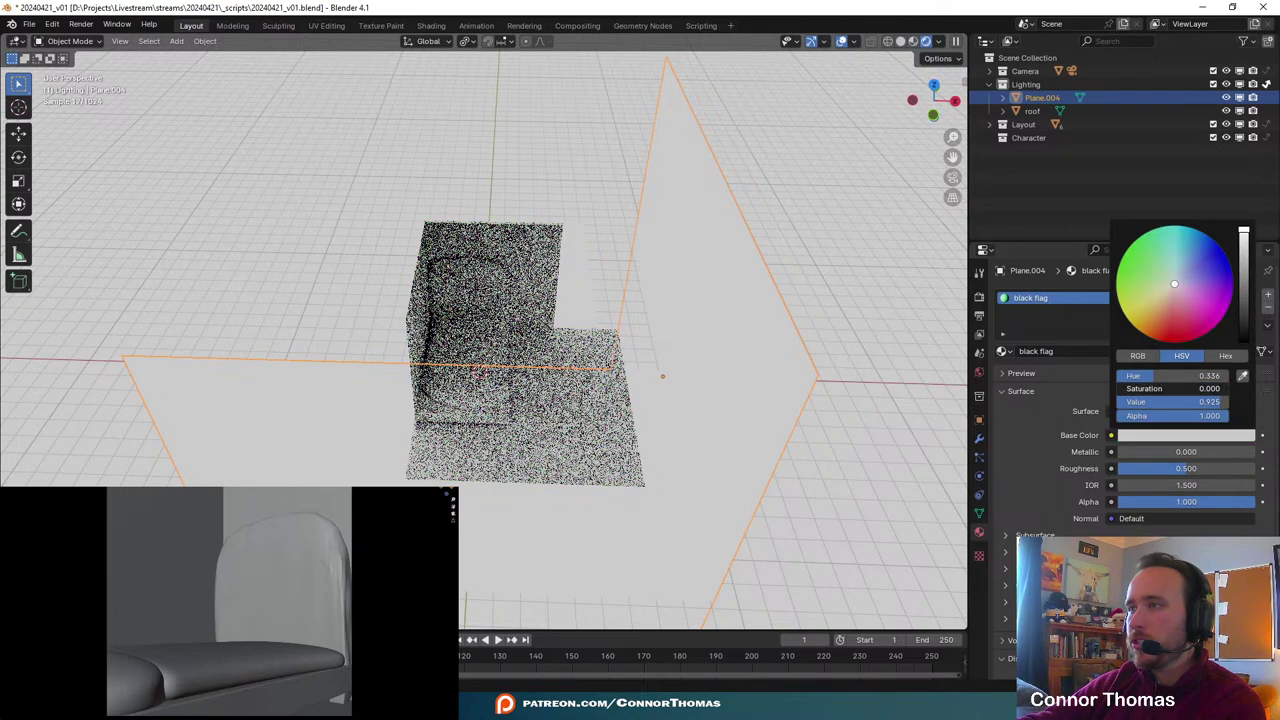
{"action": "middle_click_drag", "start_coordinate": [637, 264], "coordinate": [455, 289]}
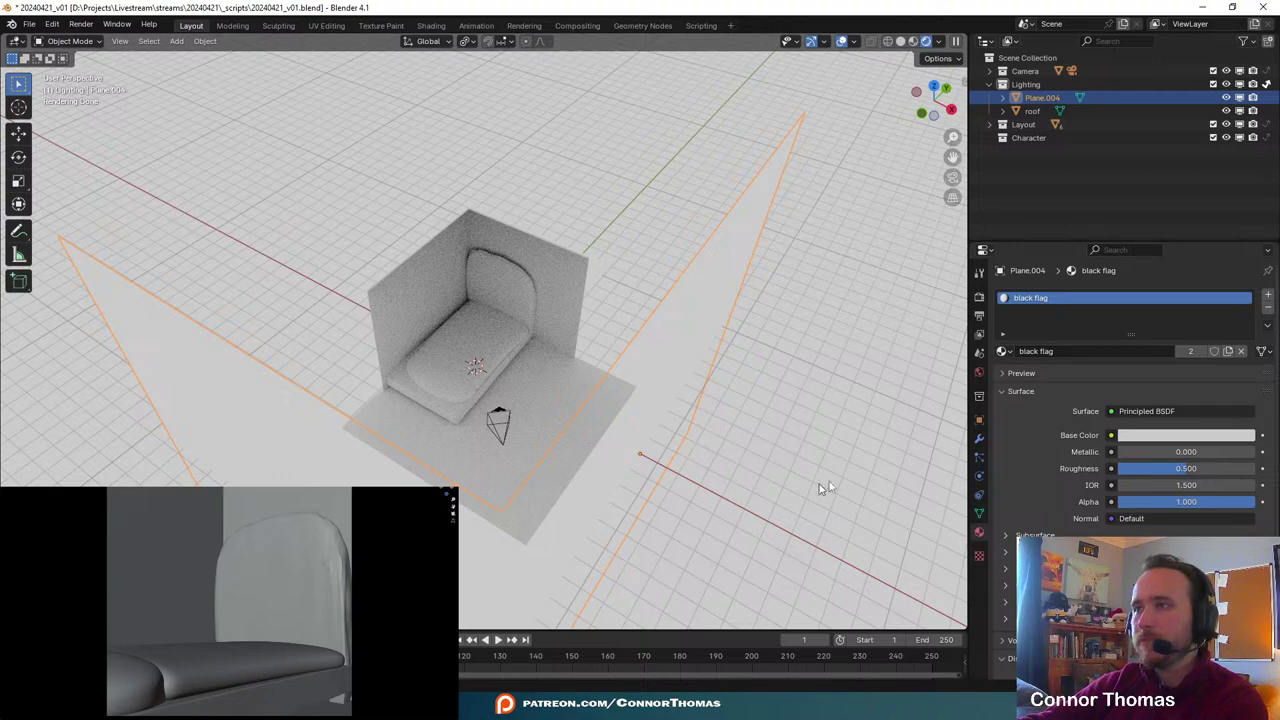
- Darken the black flag material's base color to a value of 0.023 and clear the object selection
{"action": "left_click", "coordinate": [1151, 437]}
{"action": "left_click_drag", "start_coordinate": [1247, 318], "coordinate": [1244, 323]}
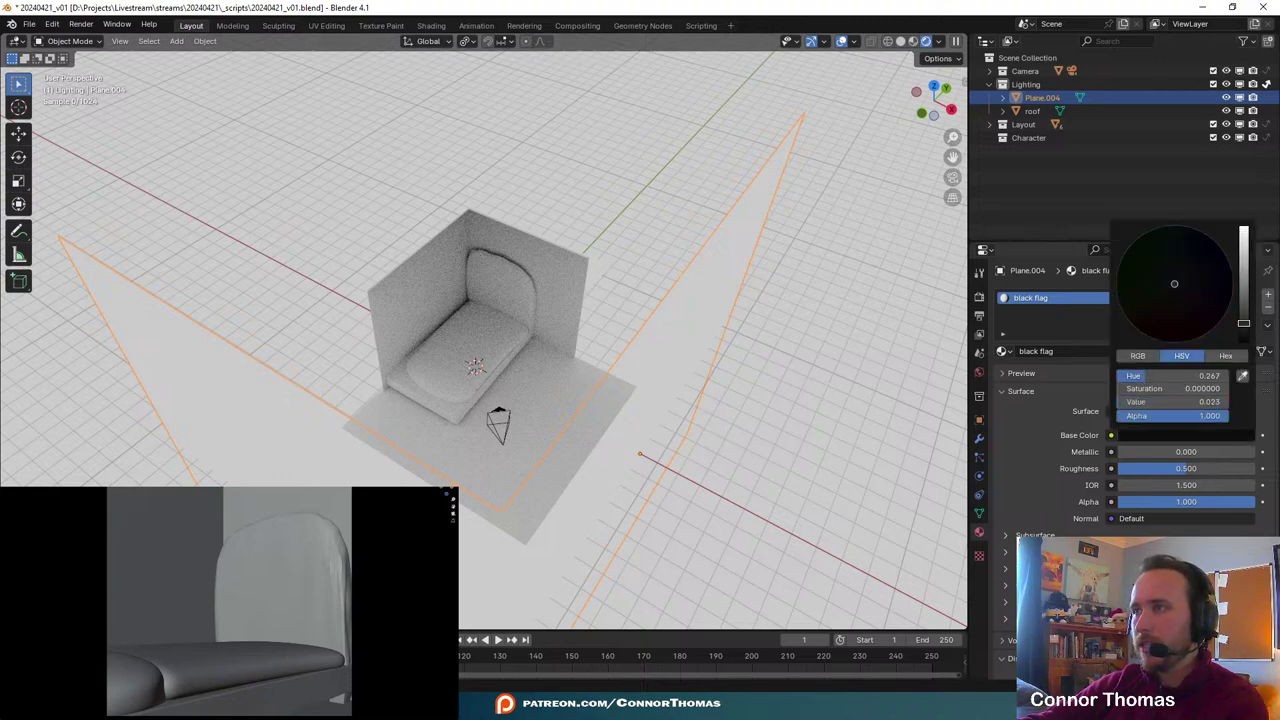
{"action": "key", "text": "a"}
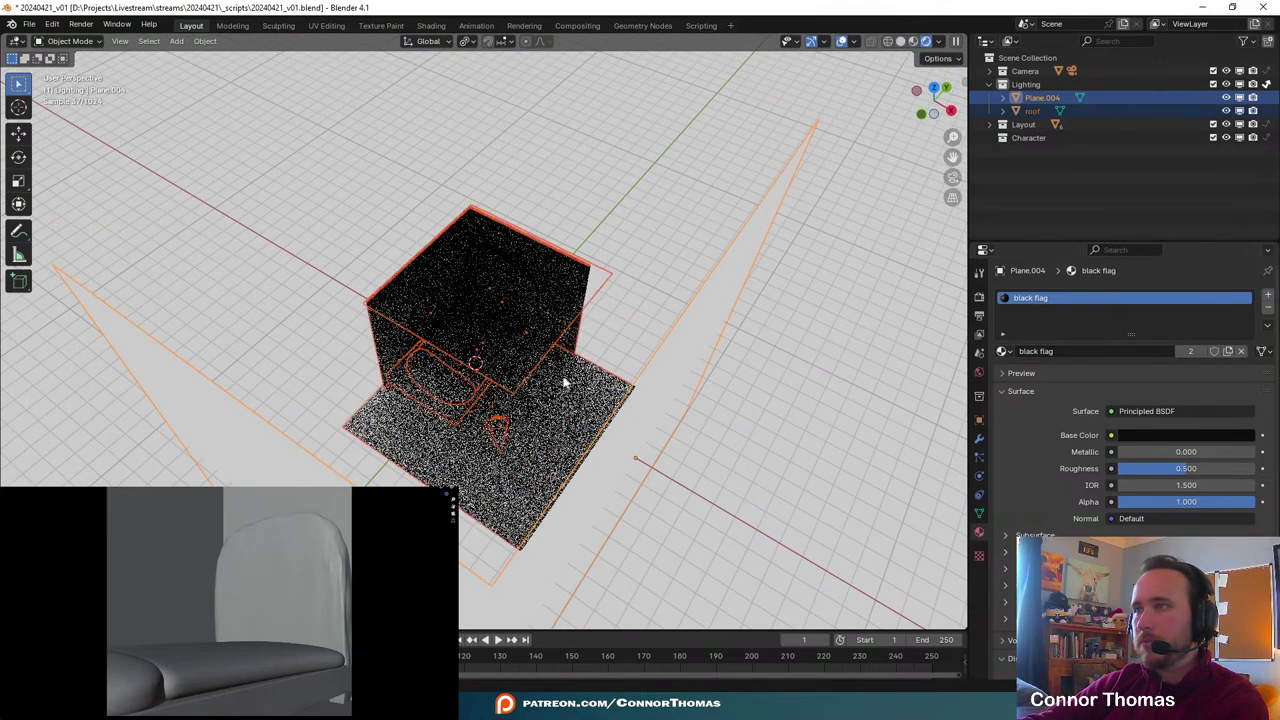
{"action": "key", "text": "a"}
- Switch the main viewport from rendered to solid shading
{"action": "mouse_move", "coordinate": [551, 346]}
{"action": "middle_mouse_down"}
{"action": "mouse_move", "coordinate": [462, 262]}
{"action": "mouse_move", "coordinate": [589, 397]}
{"action": "mouse_move", "coordinate": [511, 220]}
{"action": "middle_mouse_up"}
{"action": "scroll", "coordinate": [506, 314], "scroll_direction": "up", "scroll_amount": 4}
{"action": "key", "text": "z"}
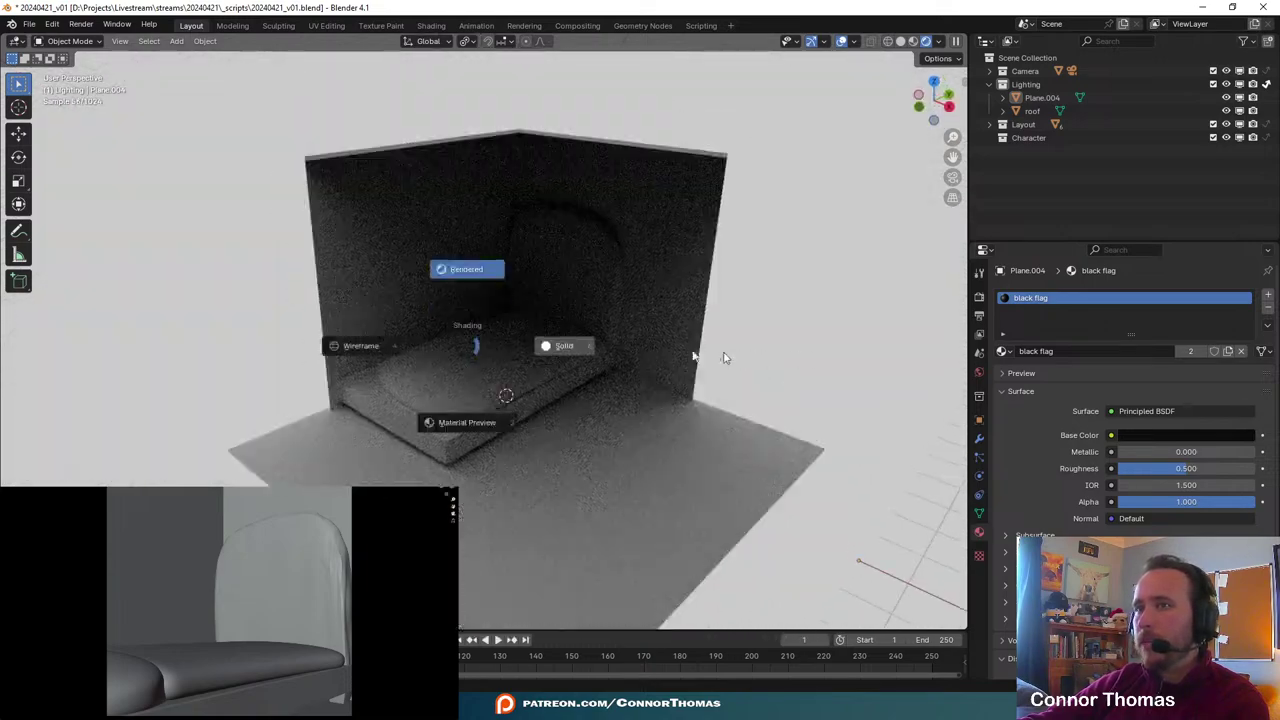
{"action": "left_click", "coordinate": [724, 357]}
{"action": "mouse_move", "coordinate": [671, 366]}
{"action": "middle_mouse_down"}
{"action": "mouse_move", "coordinate": [637, 357]}
{"action": "mouse_move", "coordinate": [671, 371]}
{"action": "mouse_move", "coordinate": [619, 378]}
{"action": "mouse_move", "coordinate": [574, 354]}
{"action": "mouse_move", "coordinate": [418, 371]}
{"action": "middle_mouse_up"}
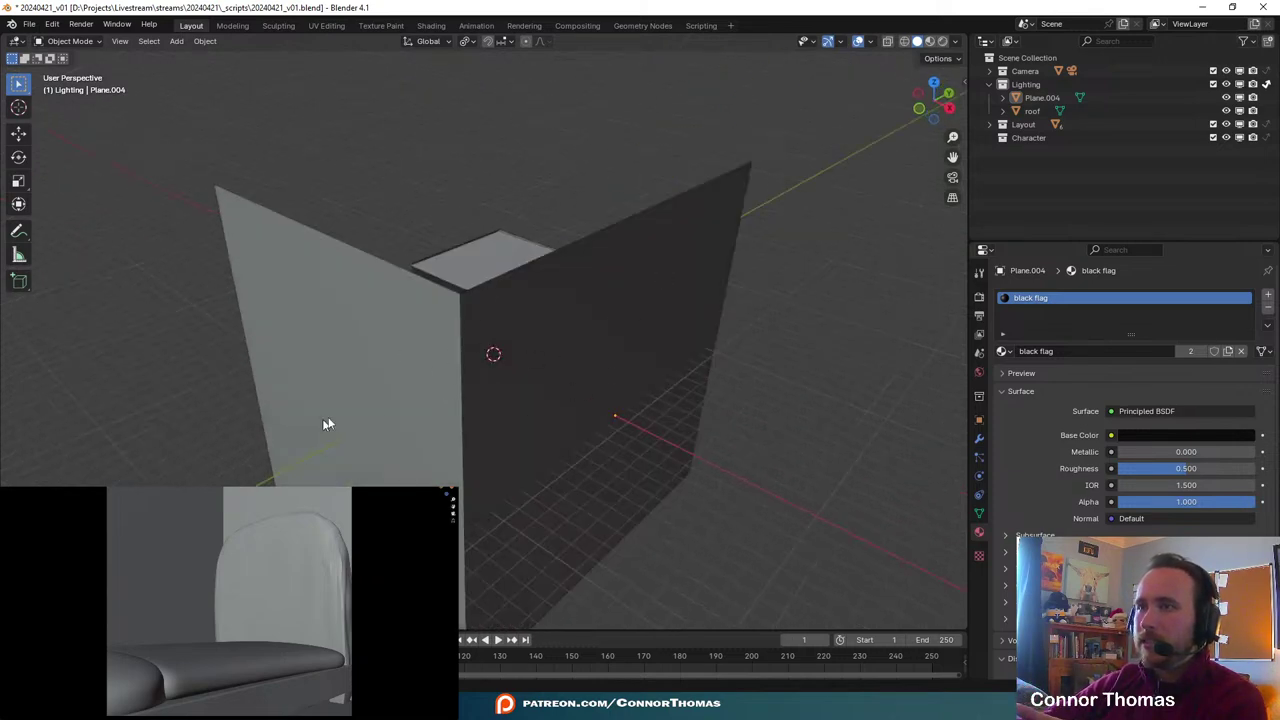
- Set the viewport display of the L-shaped flag wall, Plane.004, to wire
{"action": "left_click", "coordinate": [980, 421]}
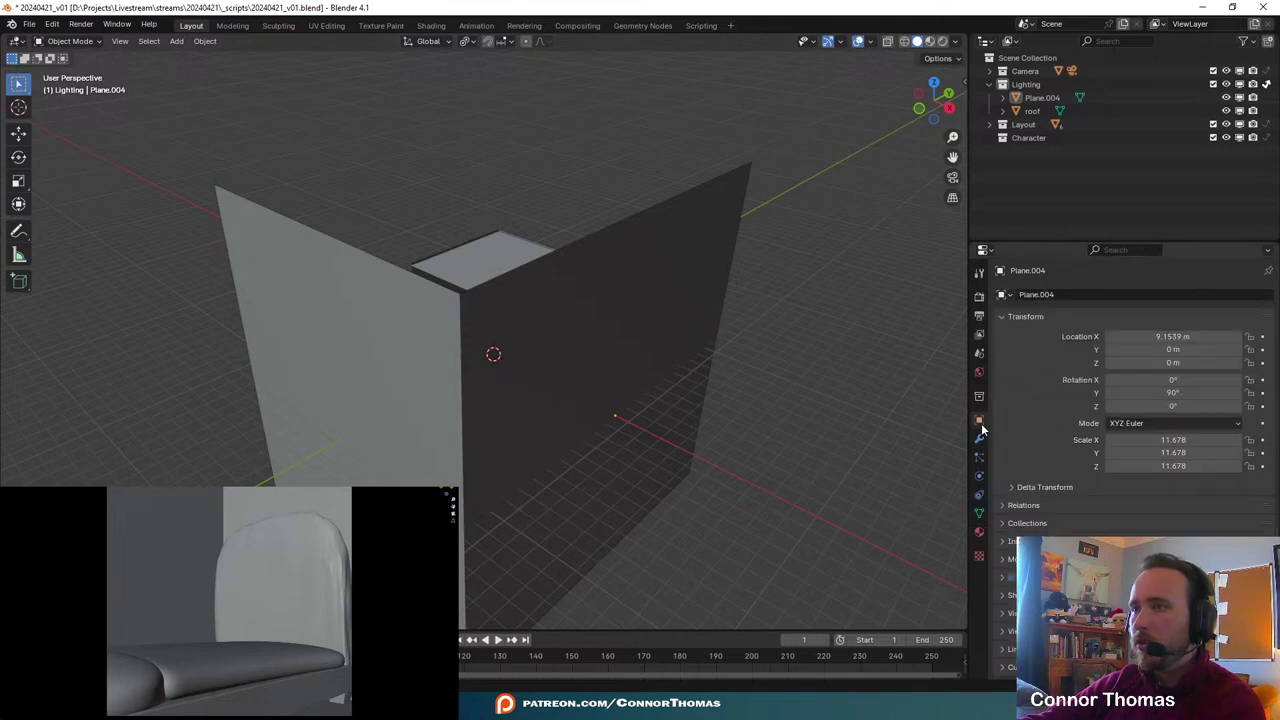
{"action": "left_click_drag", "start_coordinate": [1034, 243], "coordinate": [1045, 152]}
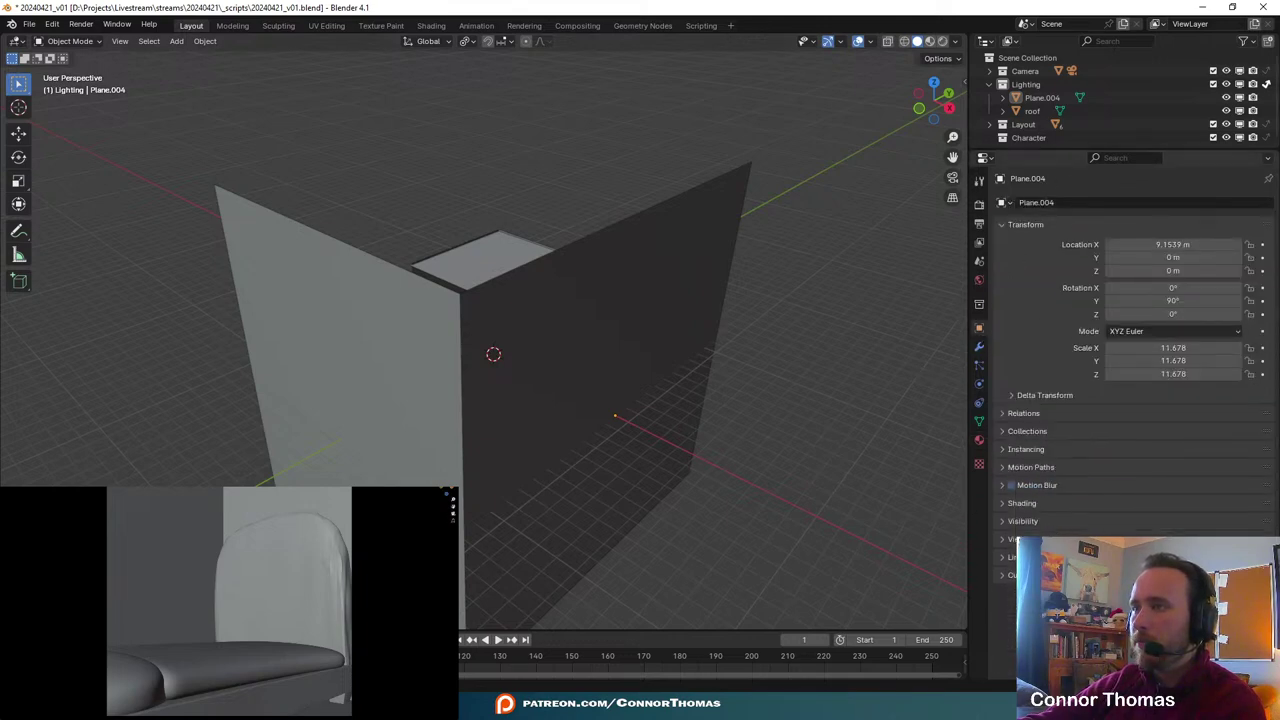
{"action": "scroll", "coordinate": [1032, 528], "scroll_direction": "down", "scroll_amount": 2}
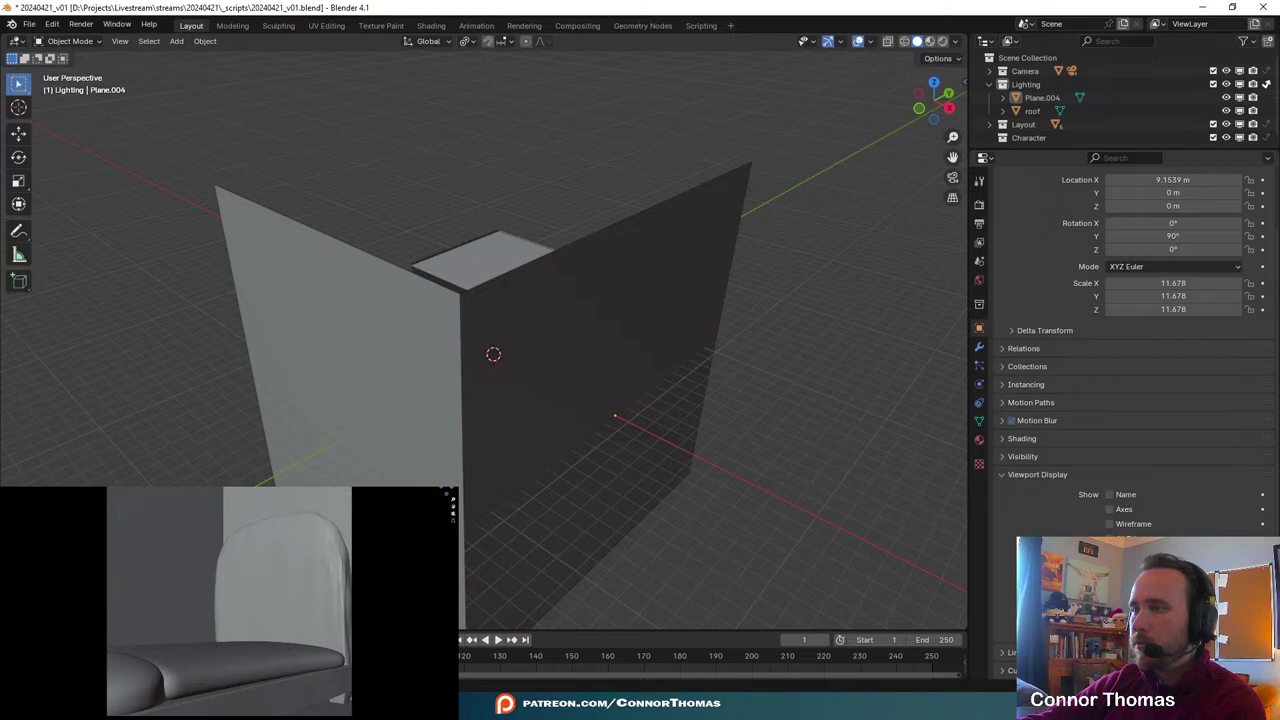
{"action": "left_click", "coordinate": [1150, 641]}
{"action": "middle_click_drag", "start_coordinate": [502, 468], "coordinate": [537, 432]}
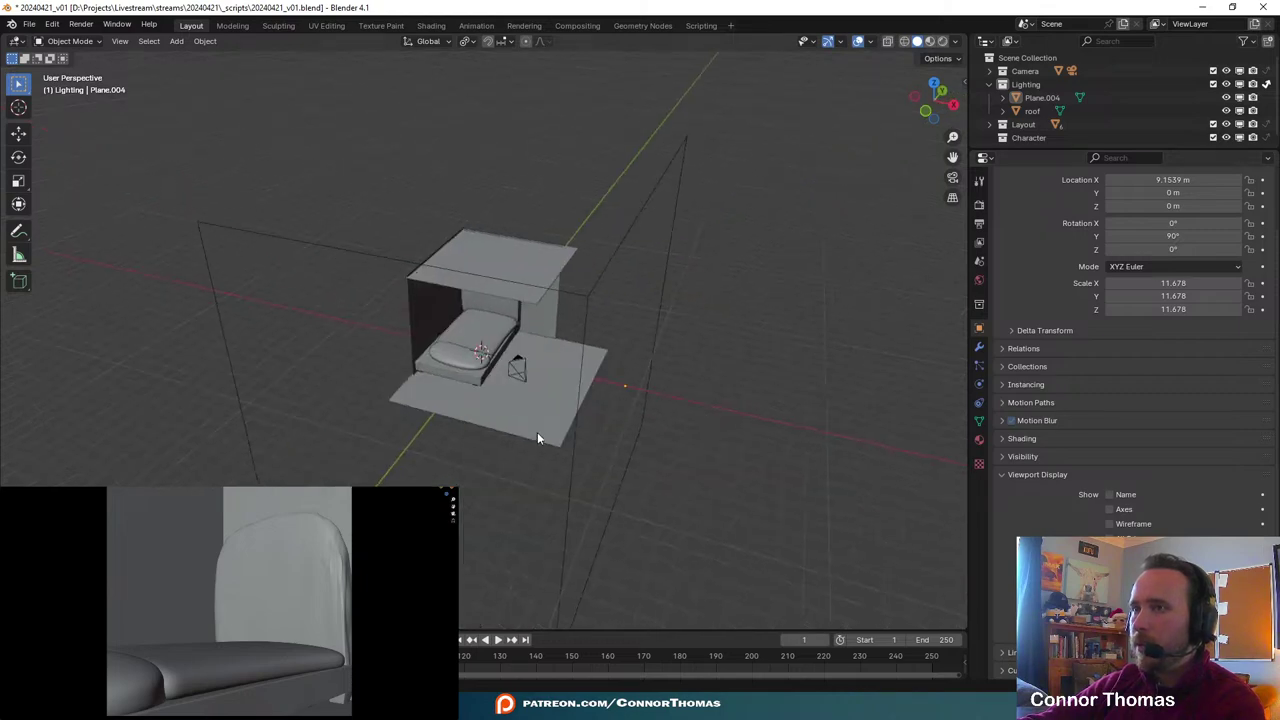
- Set the roof plane to display as wire too, and make the Lighting collection active
{"action": "left_click", "coordinate": [537, 432]}
{"action": "key", "text": "alt+a"}
{"action": "middle_click_drag", "start_coordinate": [526, 387], "coordinate": [546, 402]}
{"action": "left_click", "coordinate": [516, 258]}
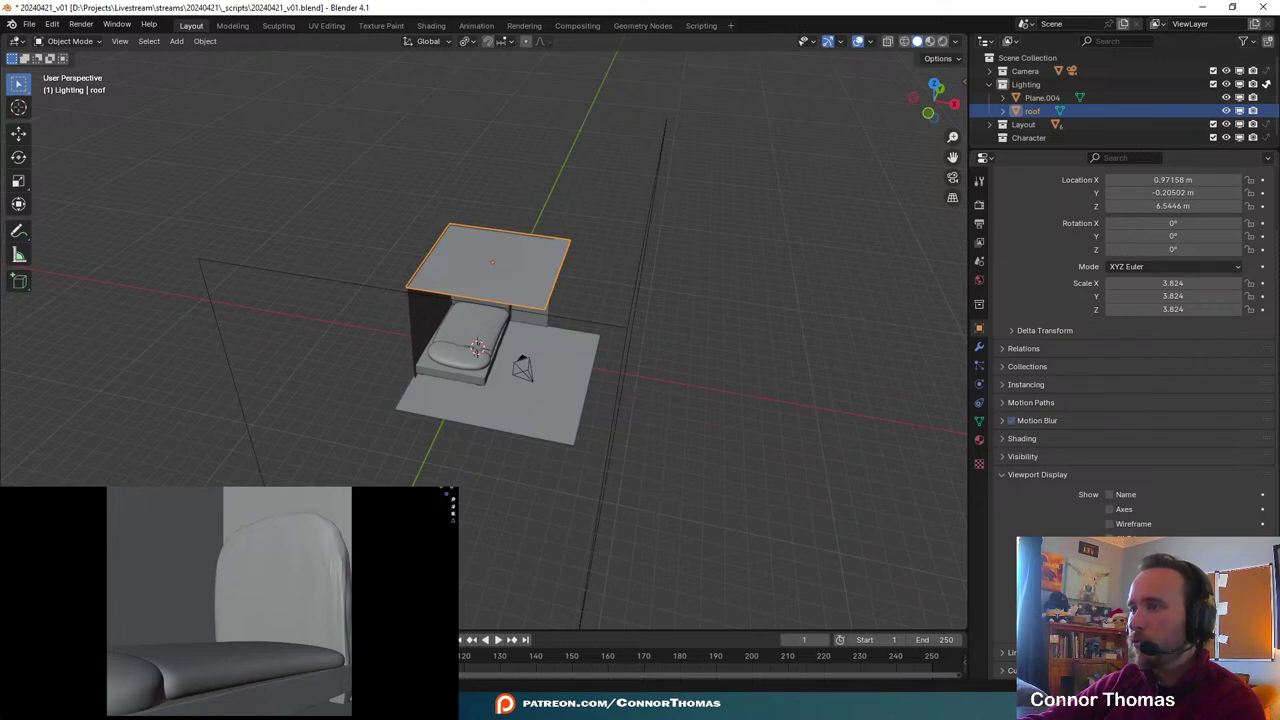
{"action": "key", "text": "h"}
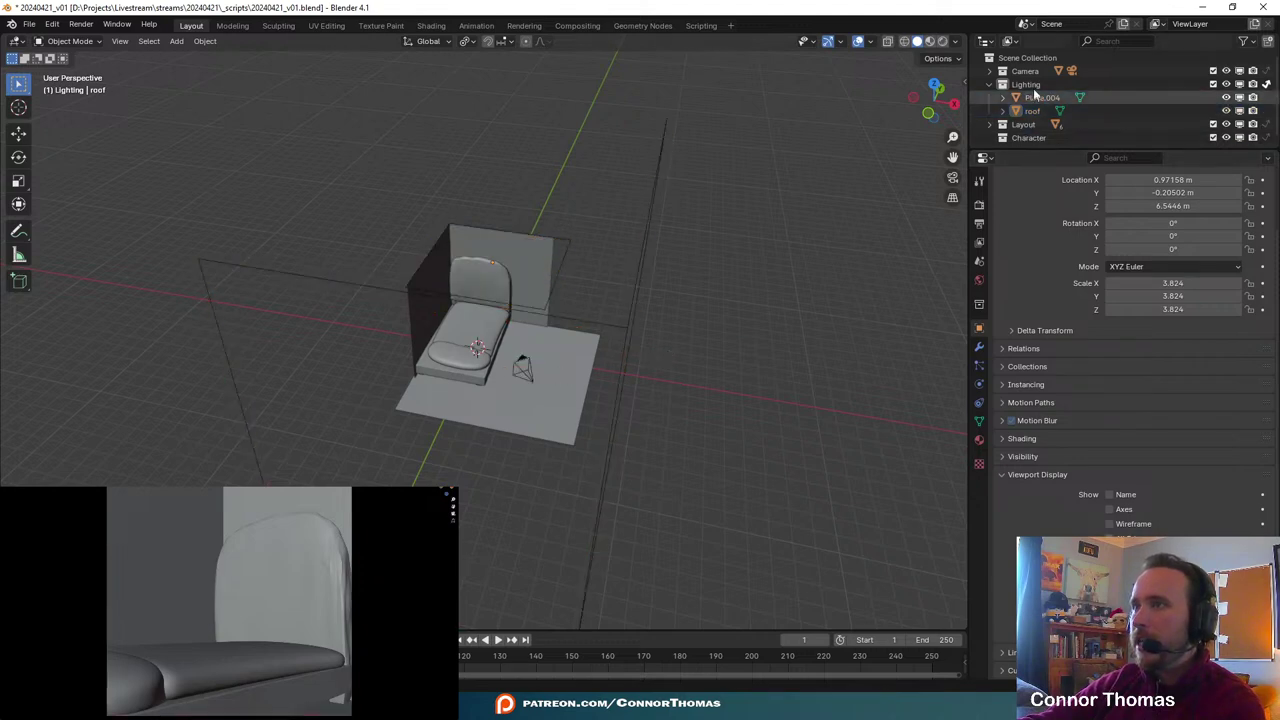
{"action": "left_click", "coordinate": [1028, 86]}
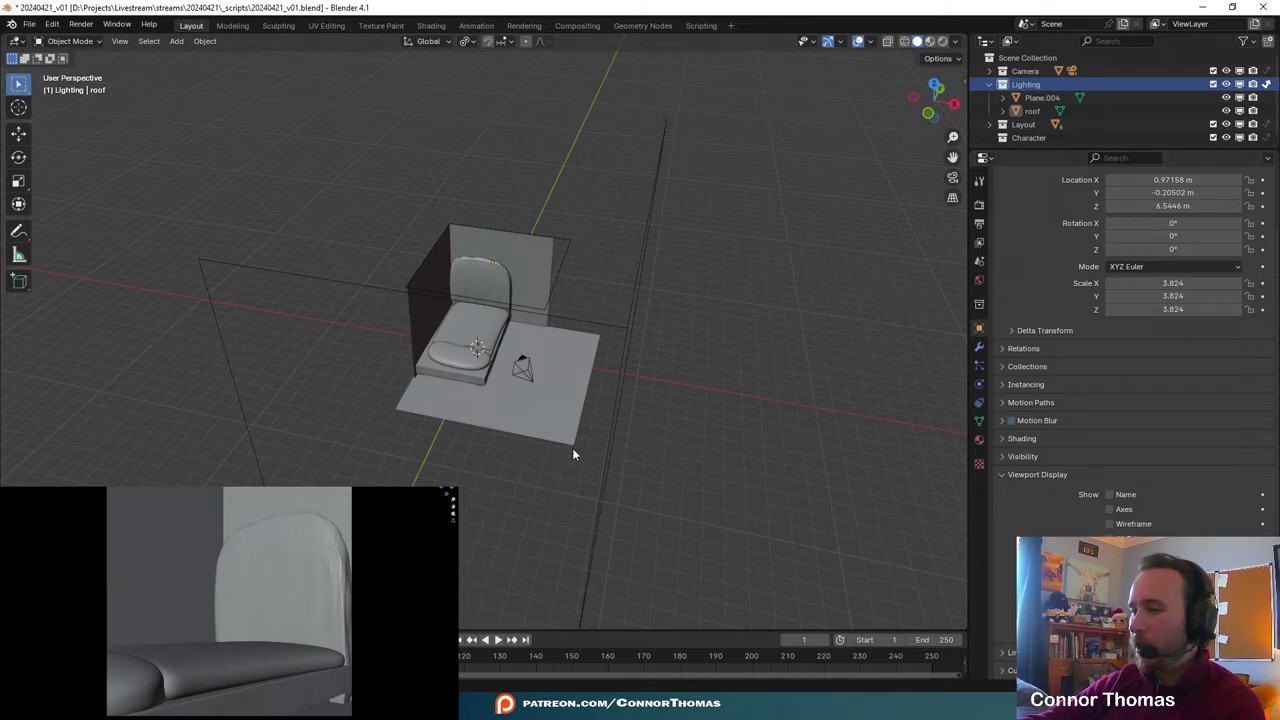
{"action": "middle_click_drag", "start_coordinate": [555, 346], "coordinate": [517, 283]}
{"action": "scroll", "coordinate": [470, 356], "scroll_direction": "up", "scroll_amount": 4}
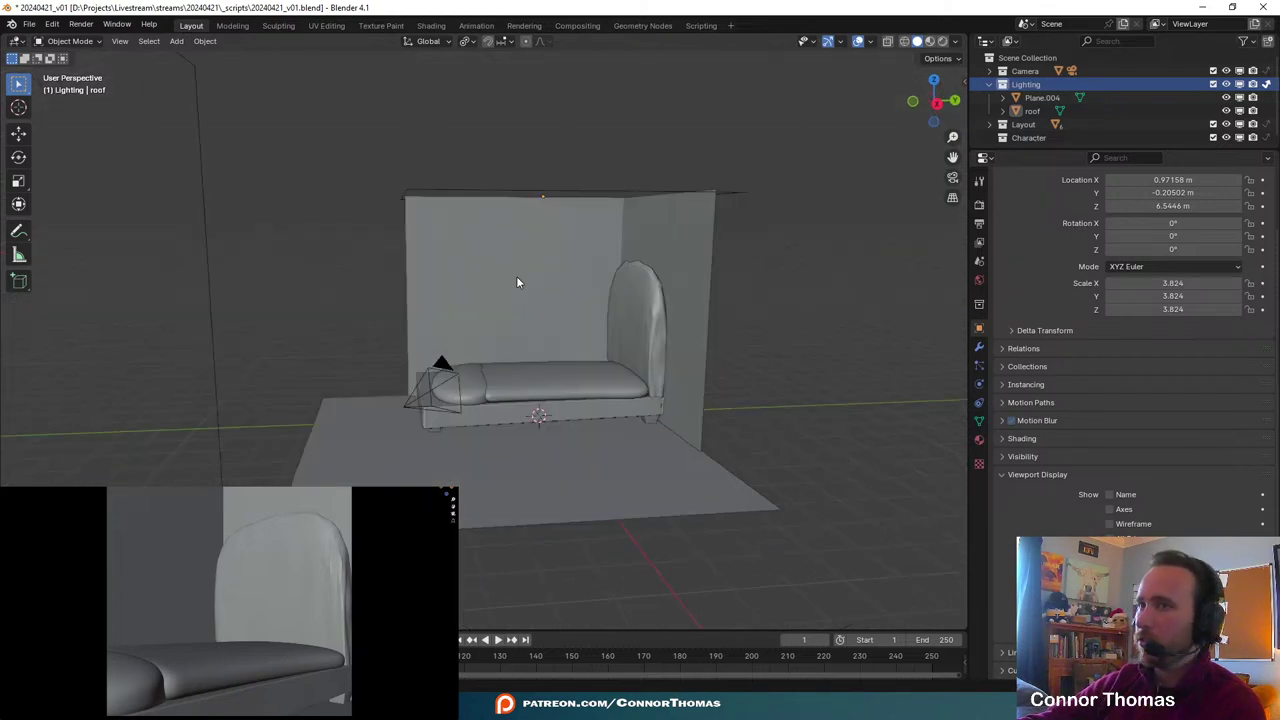
{"action": "middle_click_drag", "start_coordinate": [474, 351], "coordinate": [500, 386]}
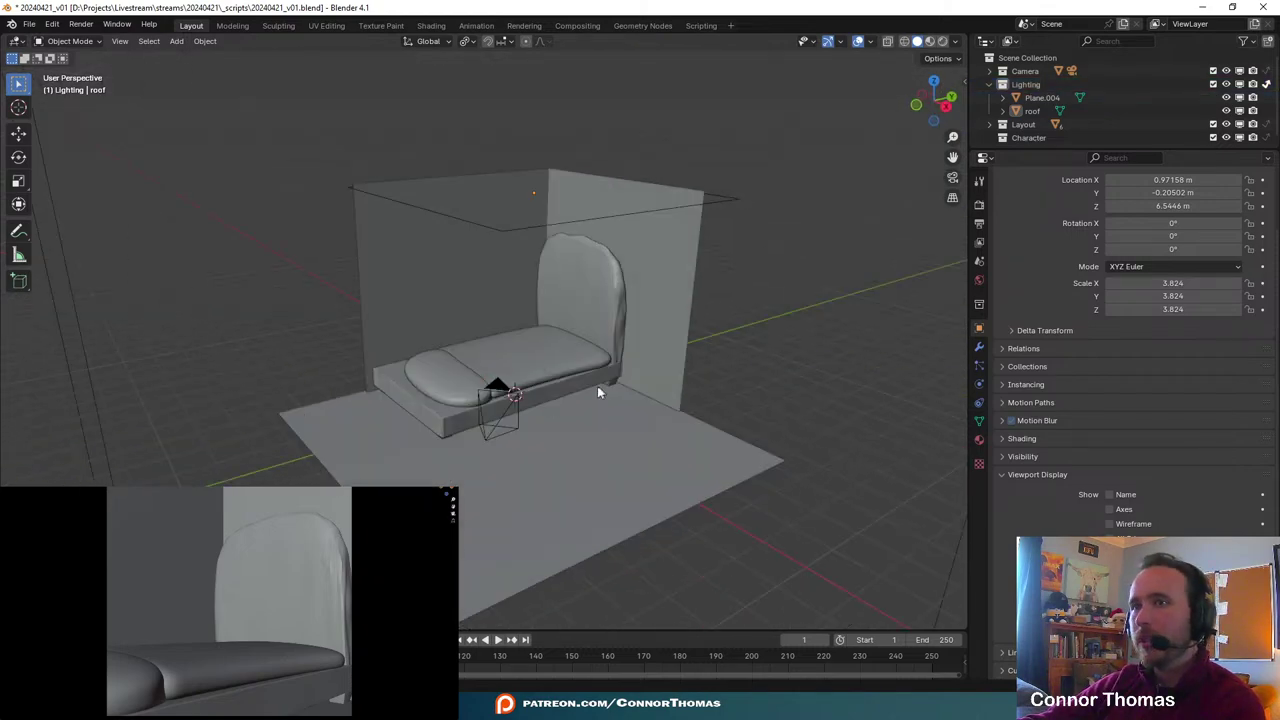
{"action": "middle_click_drag", "start_coordinate": [597, 386], "coordinate": [526, 297]}
{"action": "scroll", "coordinate": [524, 411], "scroll_direction": "up", "scroll_amount": 4}
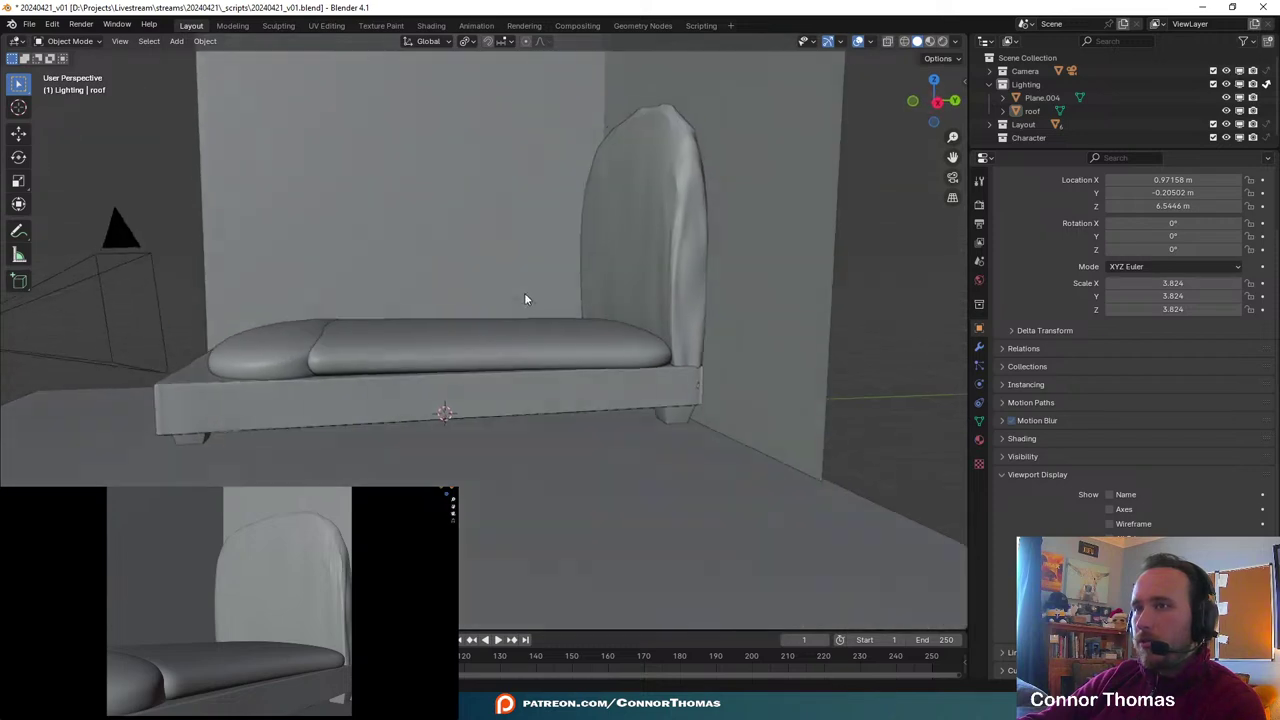
{"action": "key", "text": "alt+Tab"}
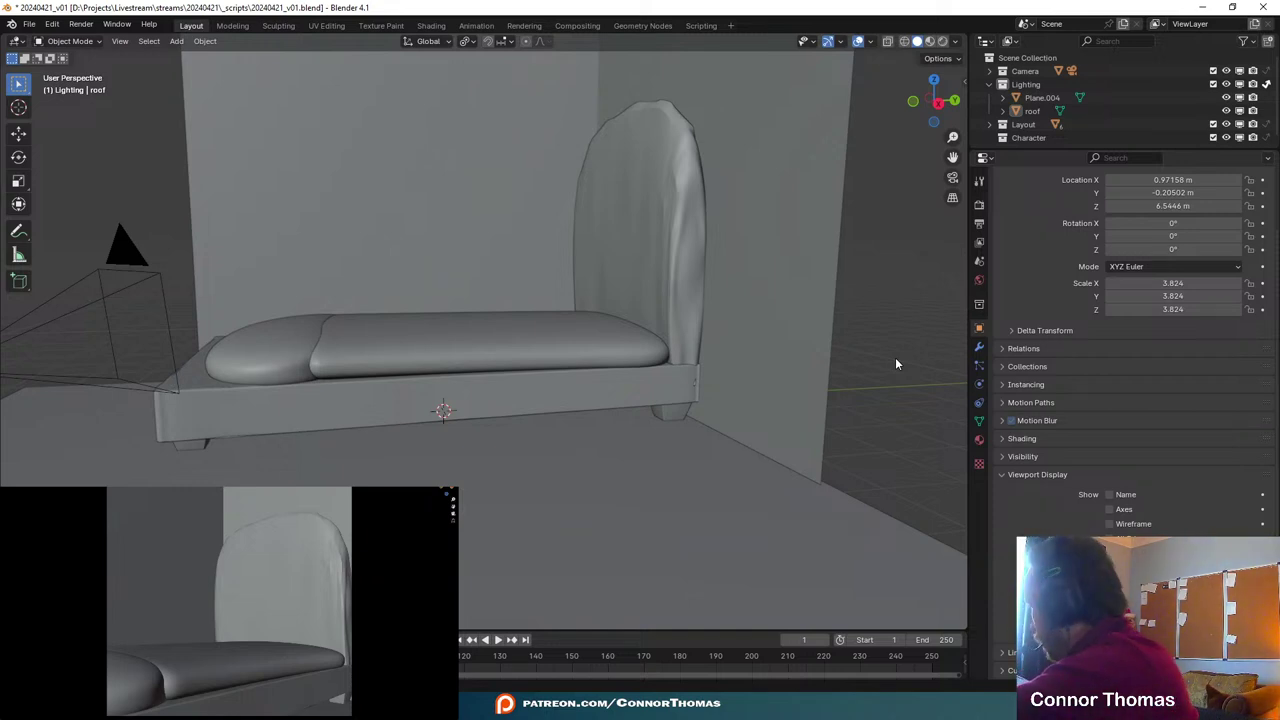
{"action": "left_click_drag", "start_coordinate": [149, 603], "coordinate": [157, 614]}
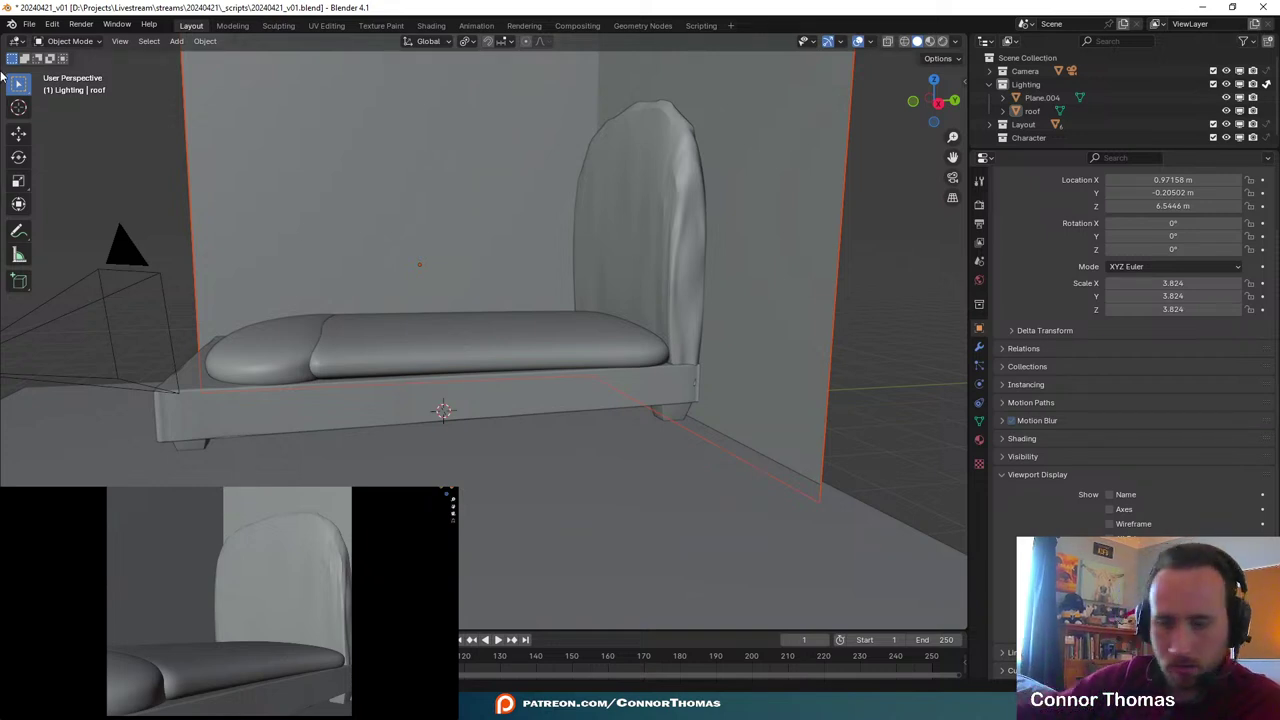
- Add a UV sphere and raise it about 2.25 m along Z so that it sits above the mattress
{"action": "mouse_move", "coordinate": [469, 341]}
{"action": "middle_mouse_down"}
{"action": "mouse_move", "coordinate": [440, 289]}
{"action": "mouse_move", "coordinate": [457, 269]}
{"action": "mouse_move", "coordinate": [474, 320]}
{"action": "middle_mouse_up"}
{"action": "key", "text": "shift+a"}
{"action": "mouse_move", "coordinate": [475, 320]}
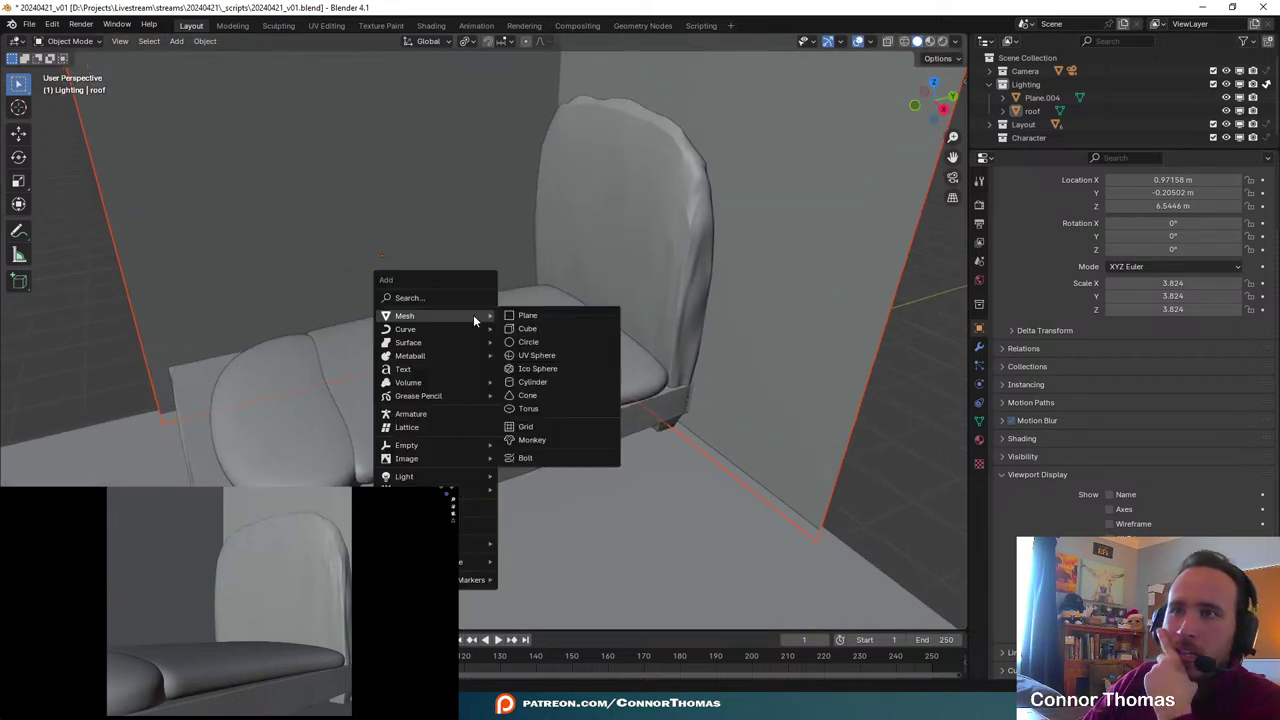
{"action": "left_click", "coordinate": [538, 355]}
{"action": "middle_click_drag", "start_coordinate": [556, 381], "coordinate": [531, 370]}
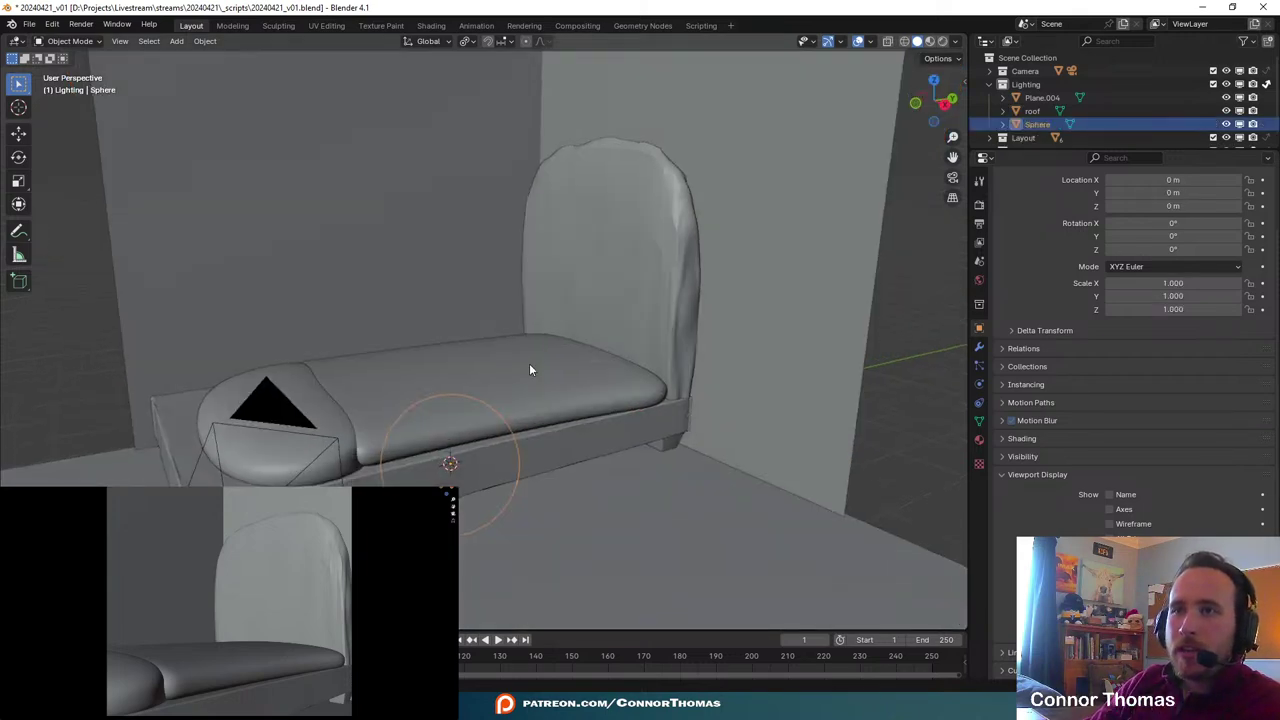
{"action": "key", "text": "g"}
{"action": "key", "text": "z"}
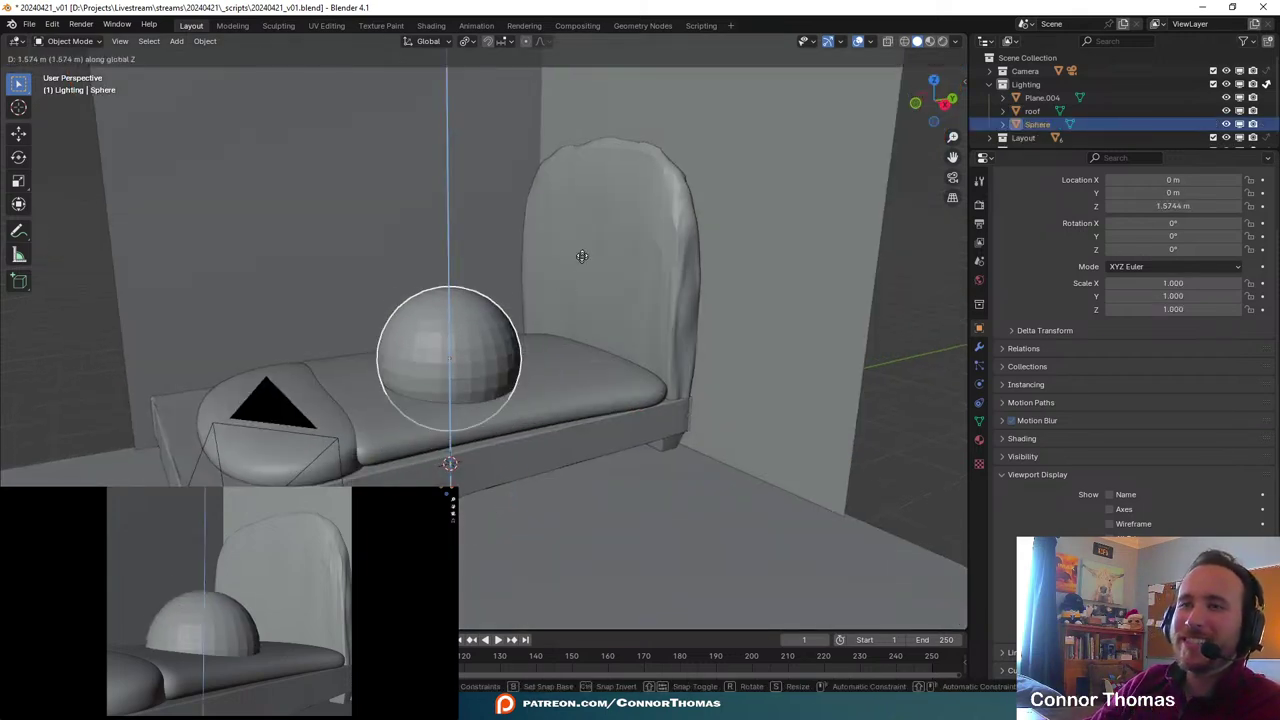
{"action": "left_click", "coordinate": [502, 240]}
- Shift the sphere over the bed to about X 0.53 m, Y 0.02 m and Z 2.23 m
{"action": "middle_click_drag", "start_coordinate": [502, 240], "coordinate": [606, 309]}
{"action": "key", "text": "g"}
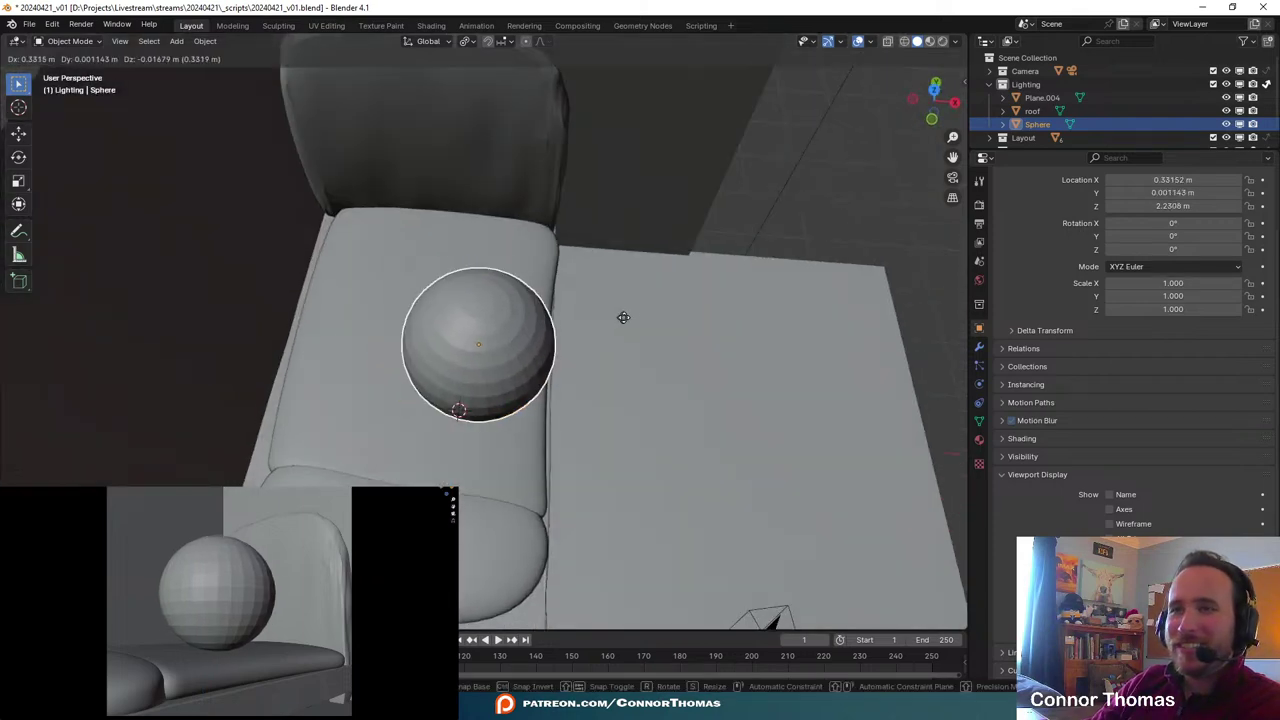
{"action": "left_click", "coordinate": [637, 347]}
{"action": "middle_click_drag", "start_coordinate": [637, 349], "coordinate": [587, 496]}
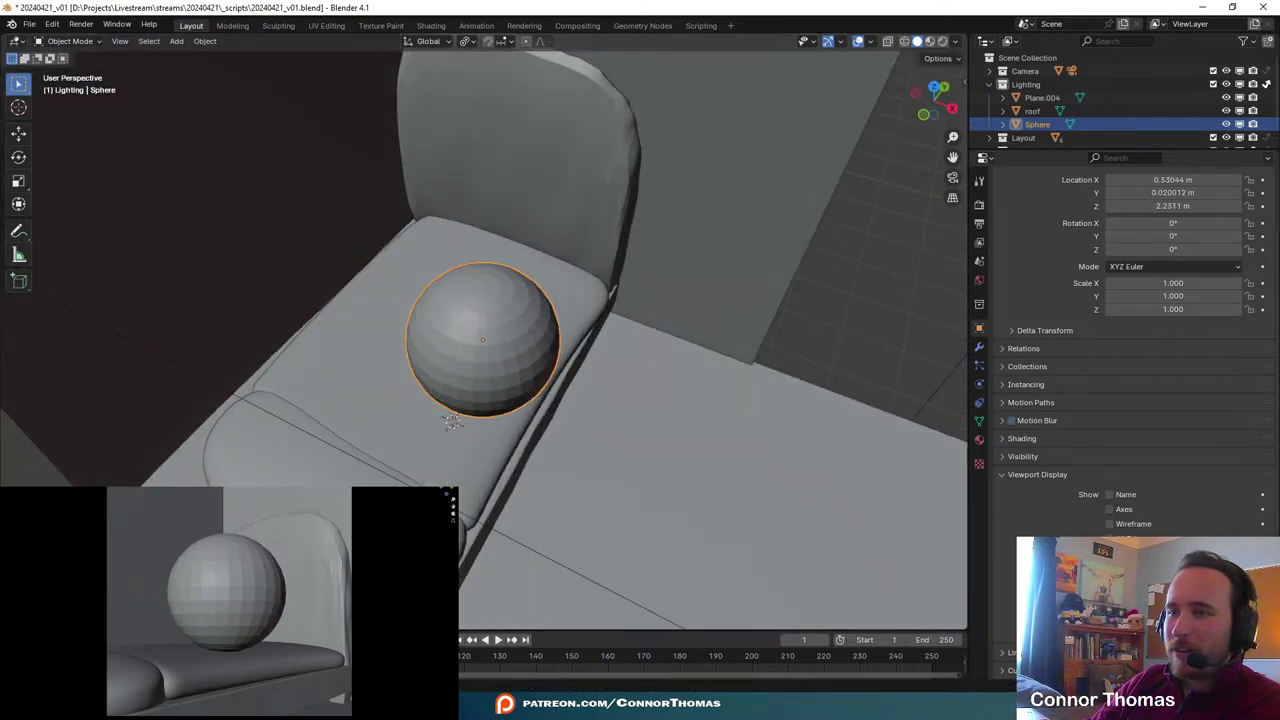
- Cycle through the open windows to show the reference image of the stitched puppet sitting on a sofa
{"action": "key", "text": "alt+Tab"}
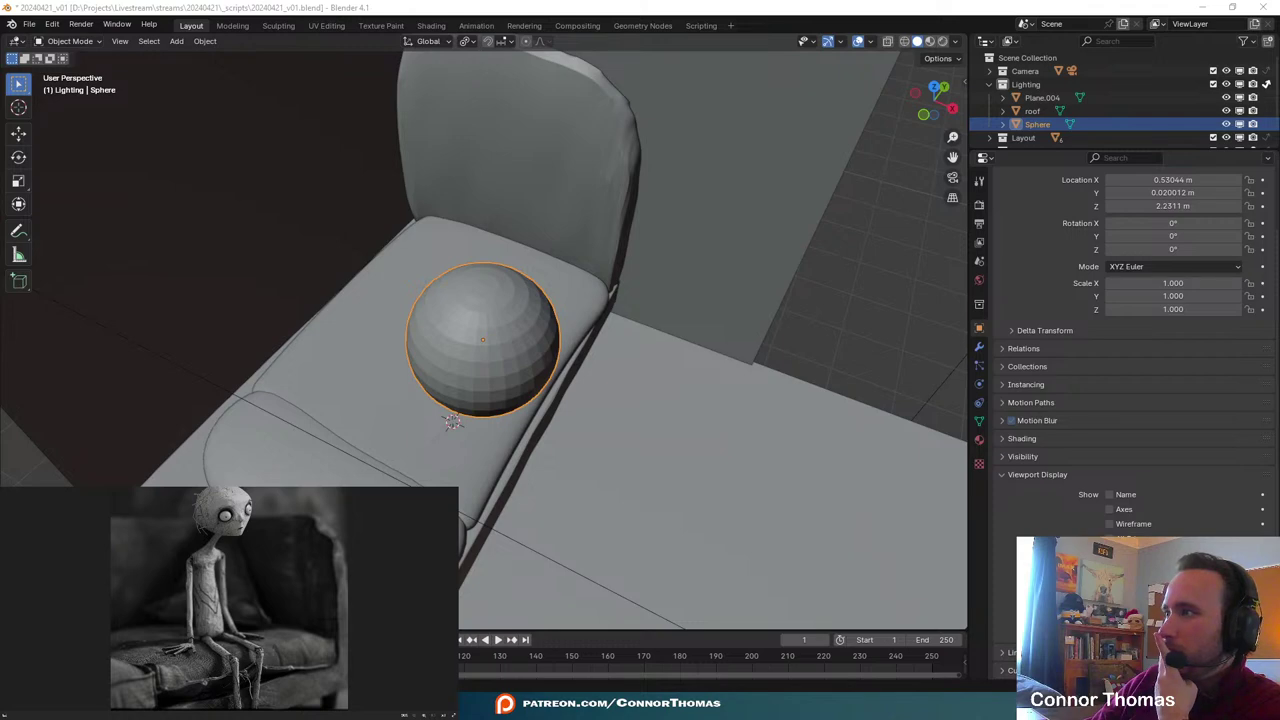
{"action": "key", "text": "alt+Tab"}
{"action": "key", "text": "alt+Tab"}
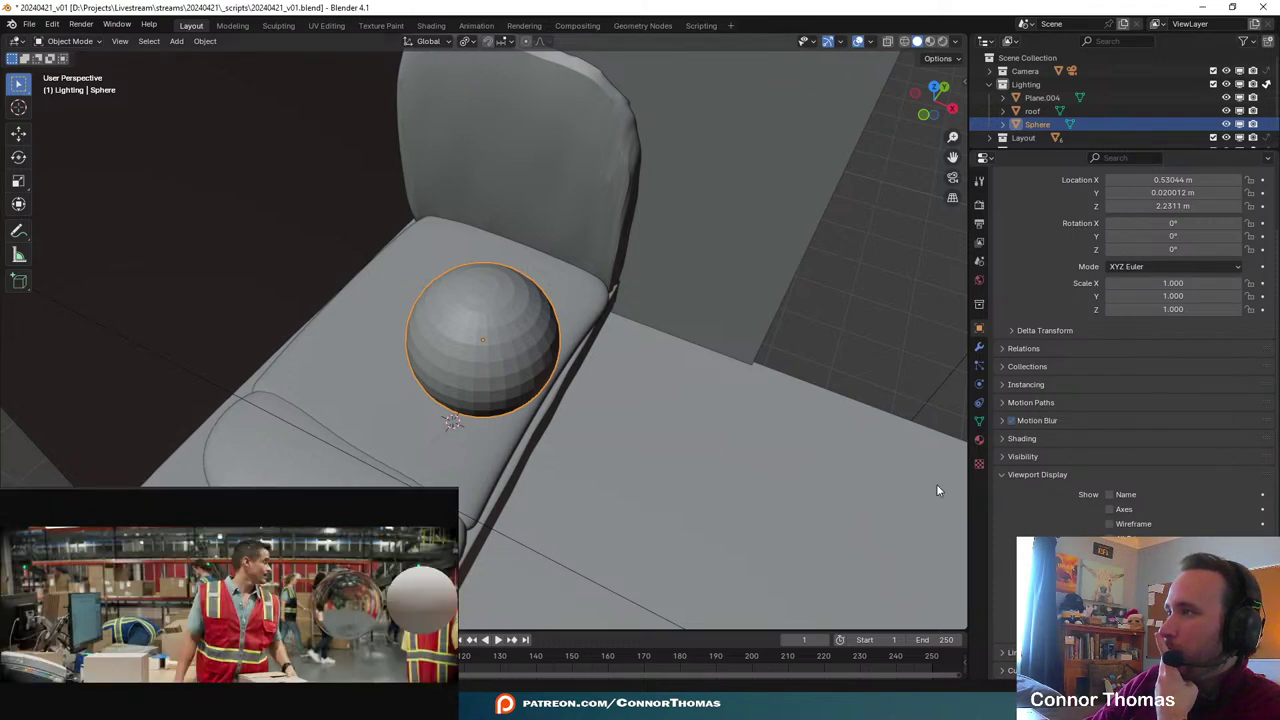
{"action": "key", "text": "alt+Tab"}
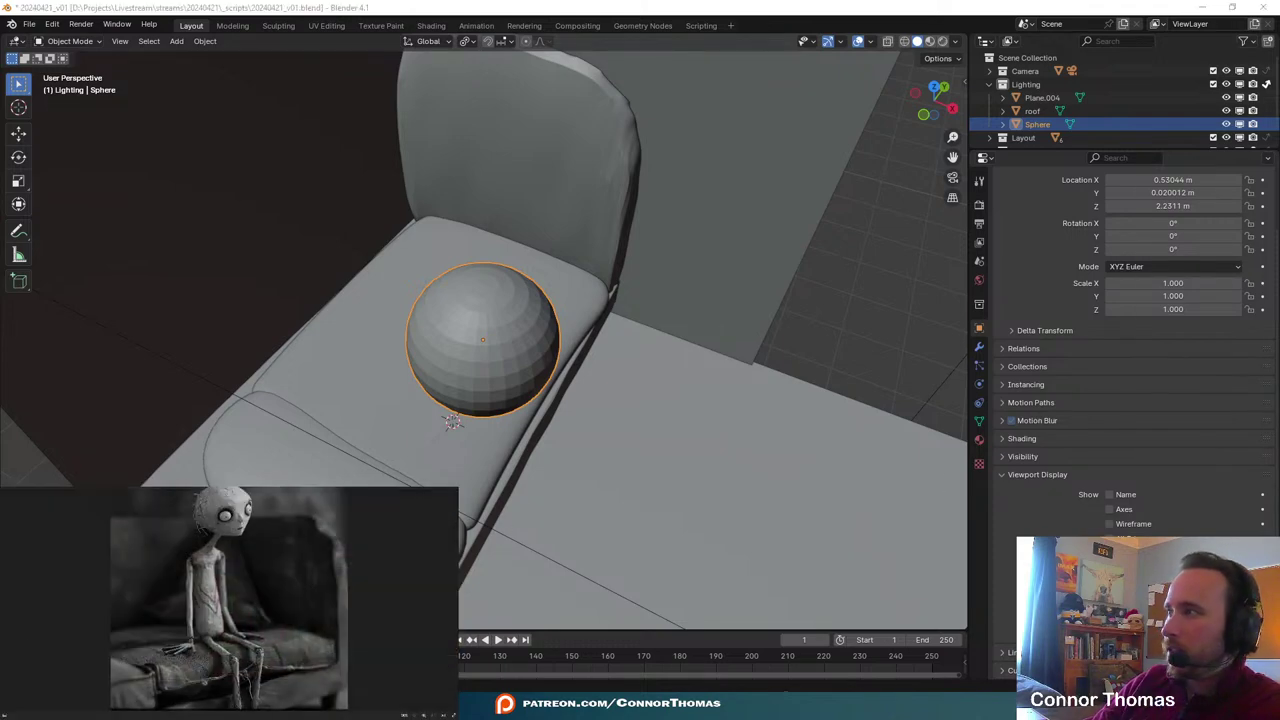
- Add a Multiresolution modifier to the sphere and subdivide it once
{"action": "middle_click_drag", "start_coordinate": [720, 437], "coordinate": [468, 266]}
{"action": "scroll", "coordinate": [507, 319], "scroll_direction": "up", "scroll_amount": 3}
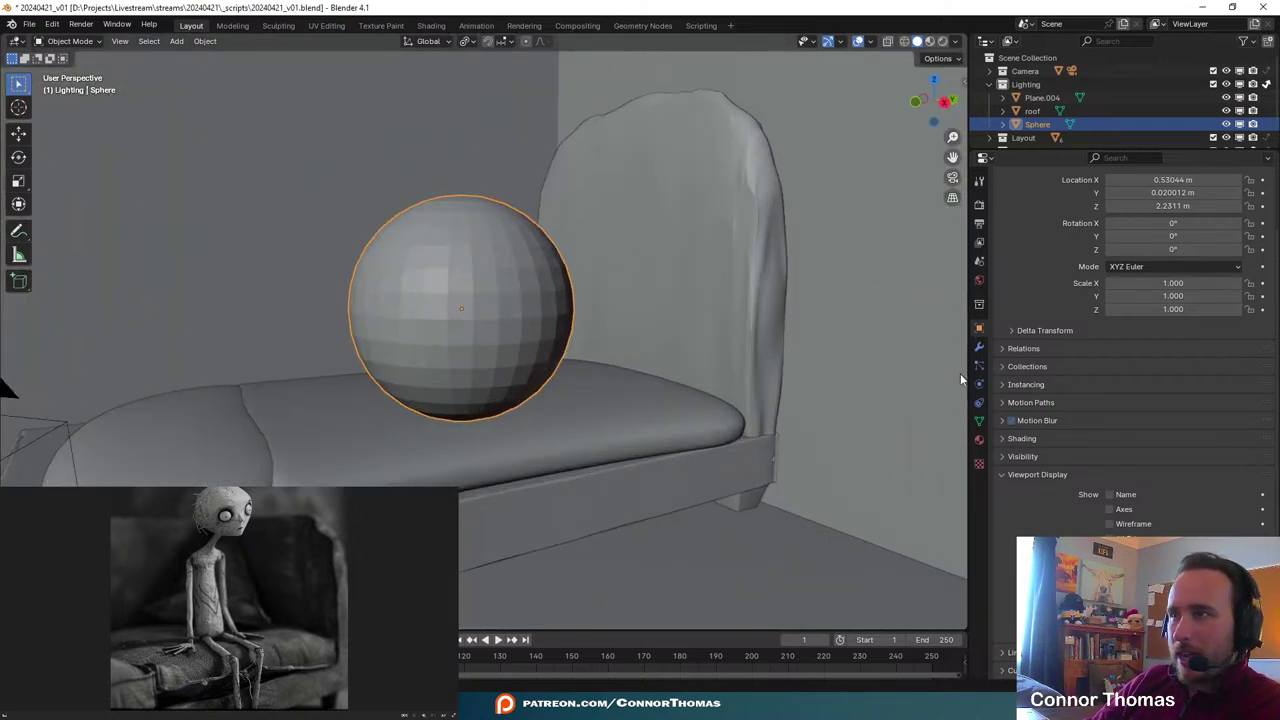
{"action": "left_click", "coordinate": [980, 347]}
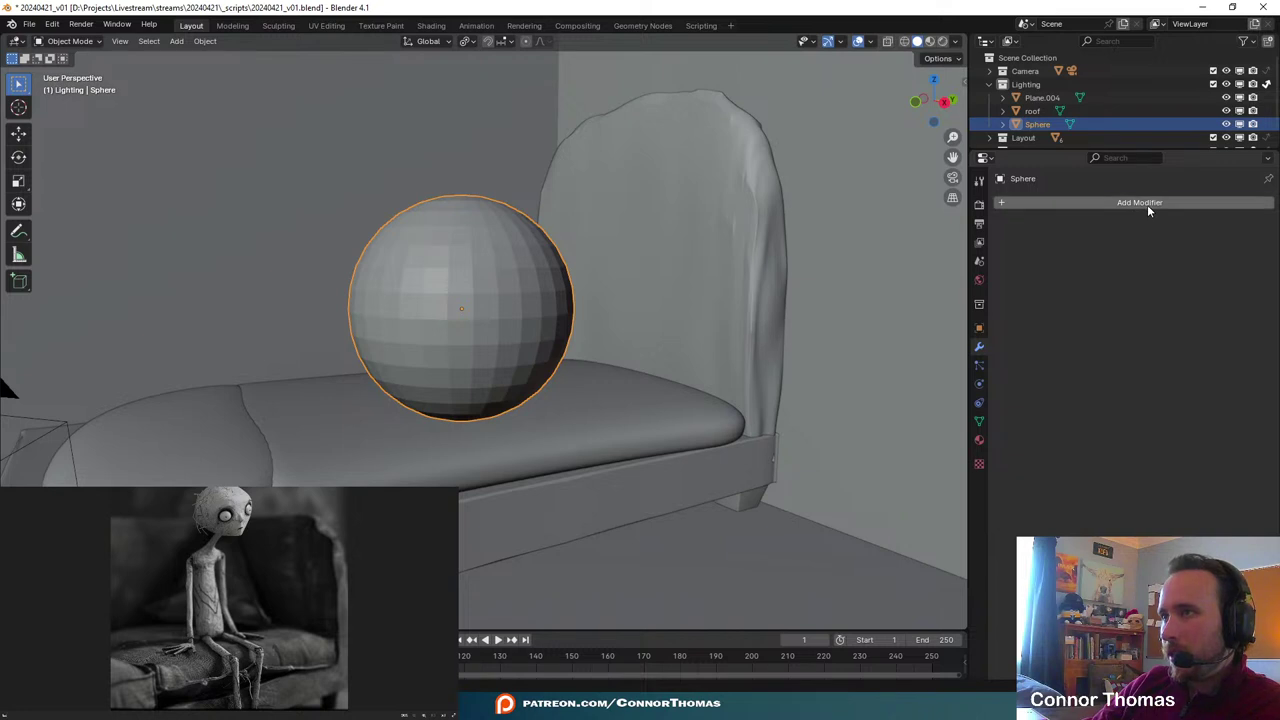
{"action": "left_click", "coordinate": [1148, 203]}
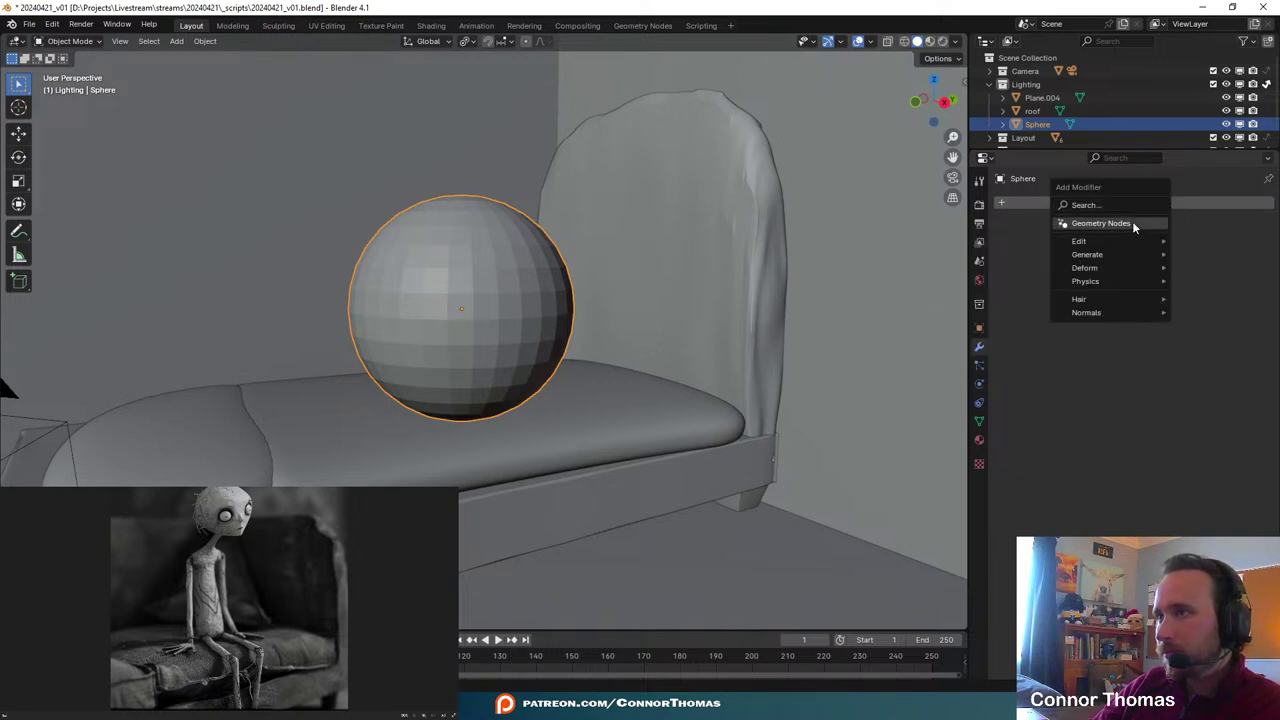
{"action": "type", "text": "mu"}
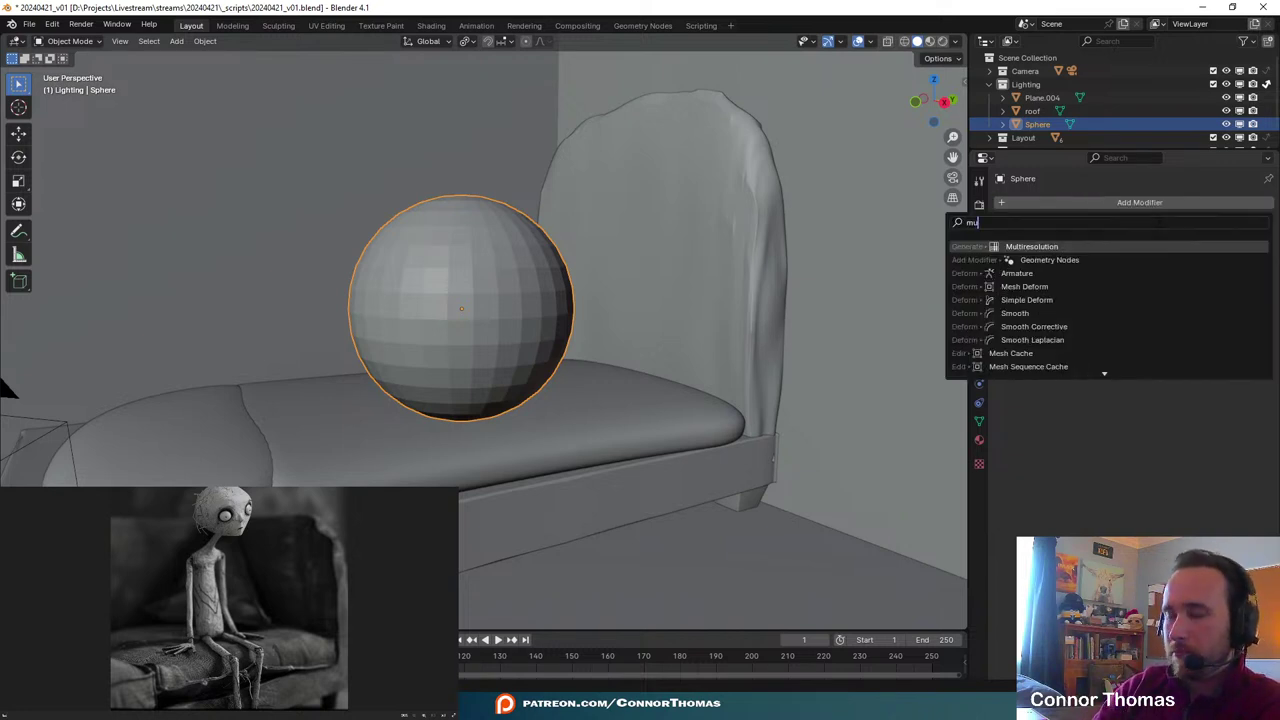
{"action": "key", "text": "Return"}
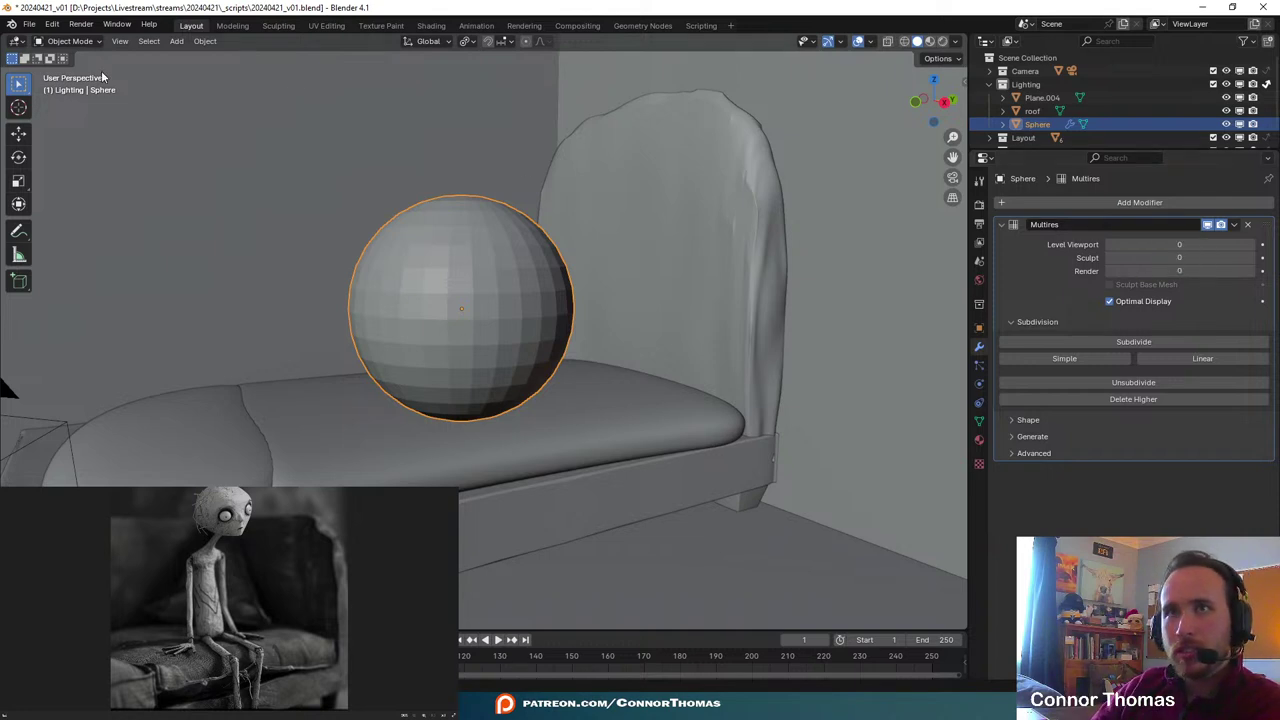
{"action": "left_click", "coordinate": [1137, 342]}
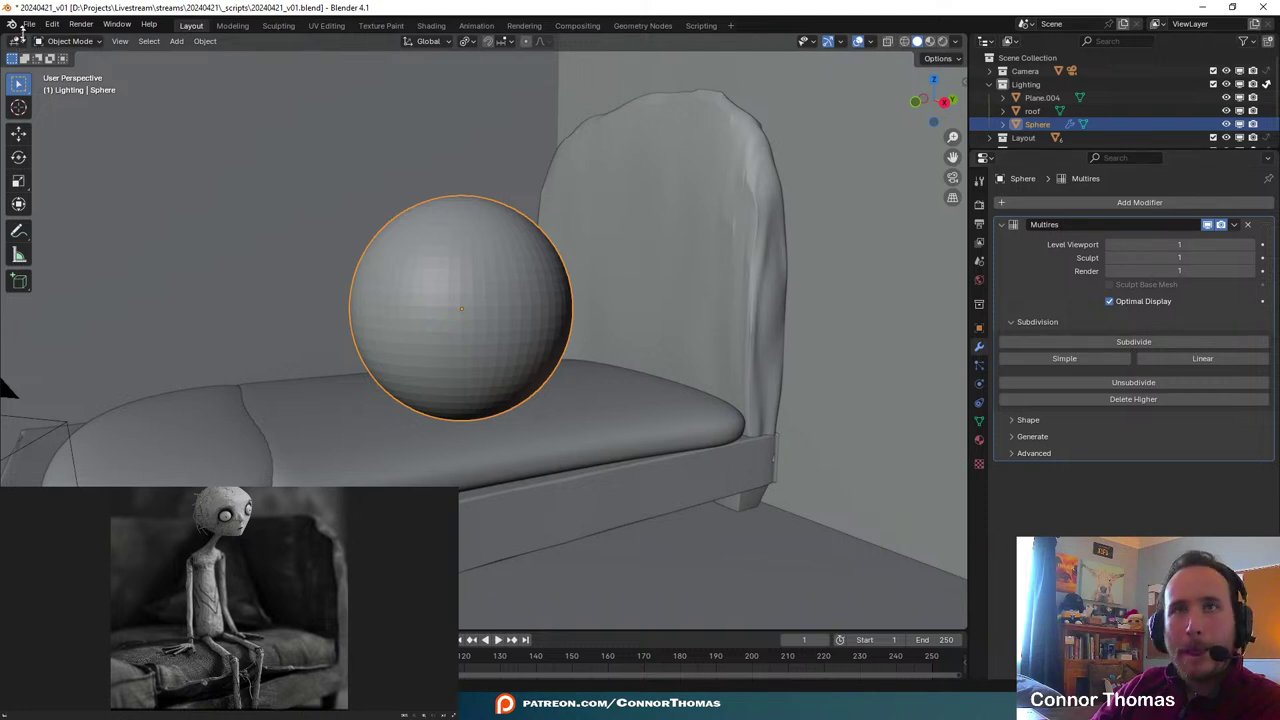
- Put the sphere into Sculpt Mode and maximize the 3D viewport
{"action": "left_click", "coordinate": [62, 41]}
{"action": "left_click", "coordinate": [70, 89]}
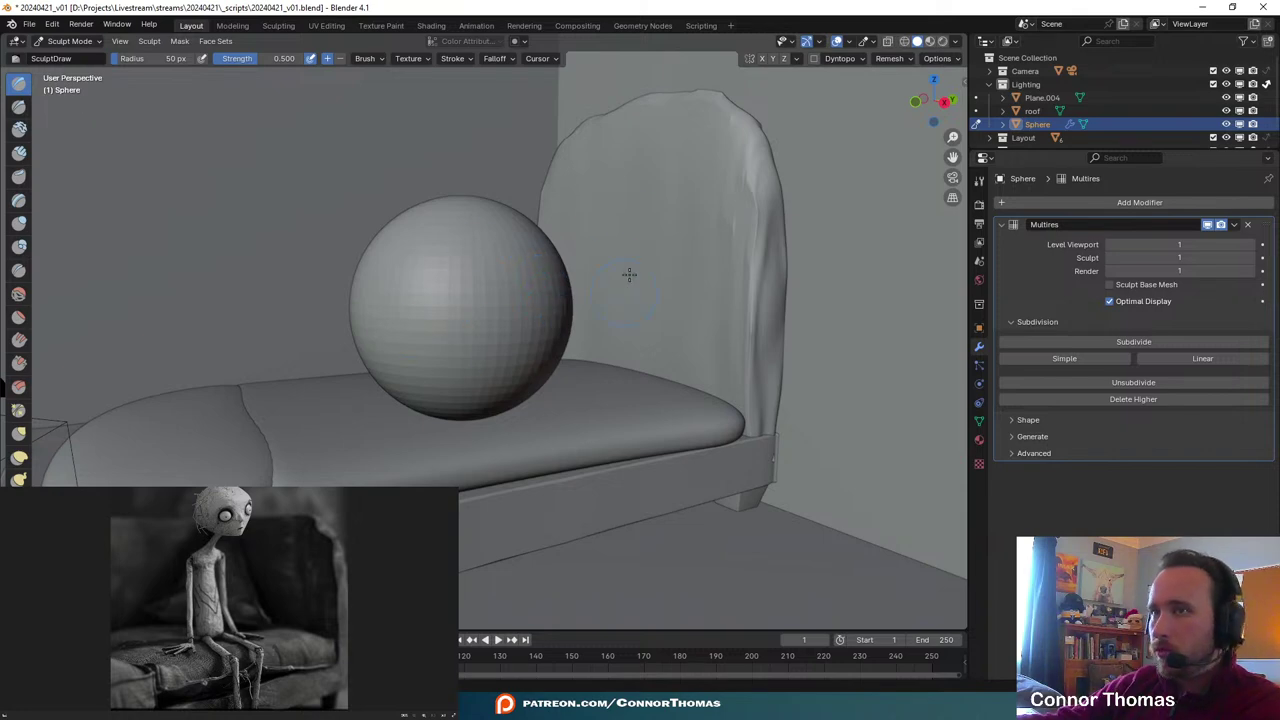
{"action": "key", "text": "ctrl+space"}
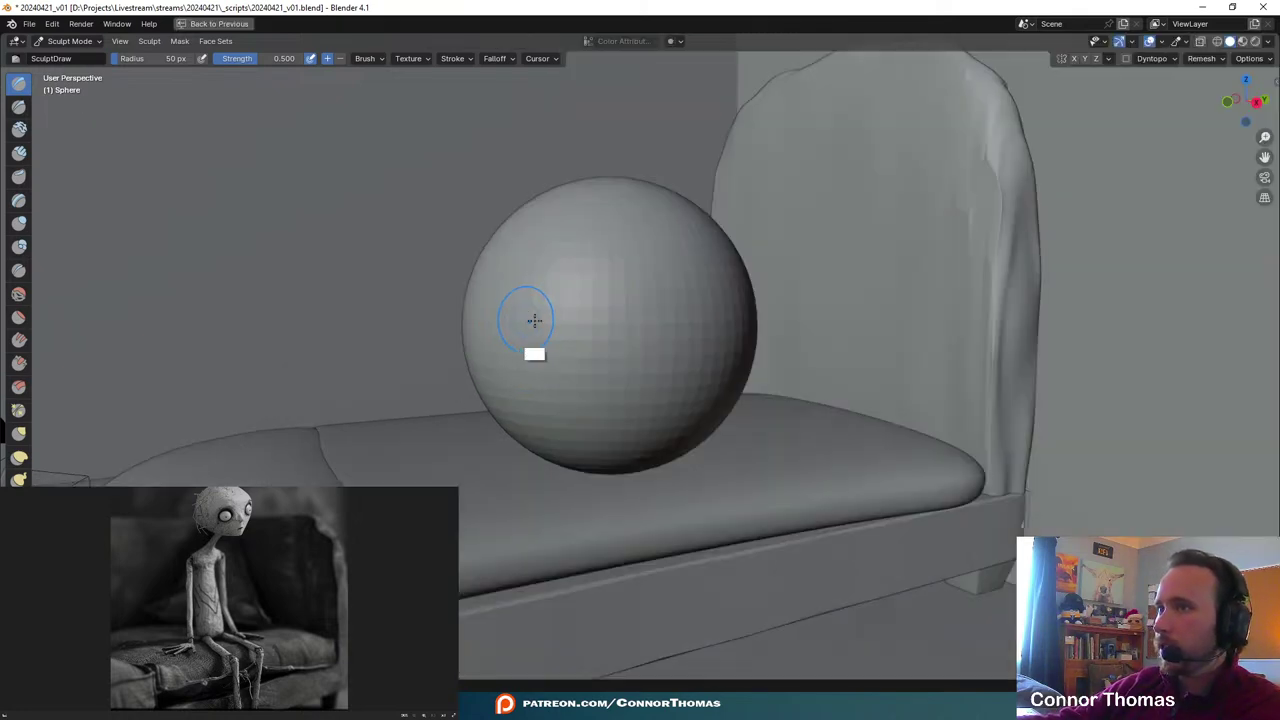
- Switch to the Grab sculpting brush for reshaping the sphere
{"action": "left_click", "coordinate": [20, 434]}
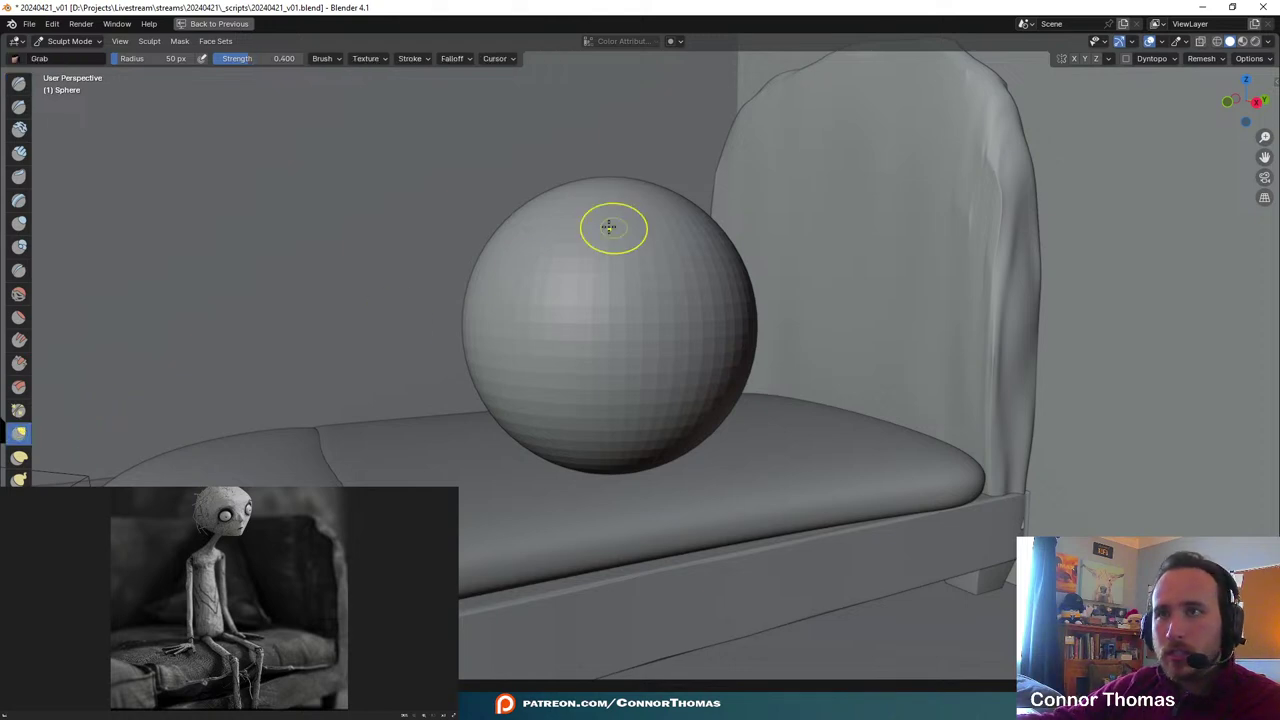
{"action": "right_click", "coordinate": [741, 160]}
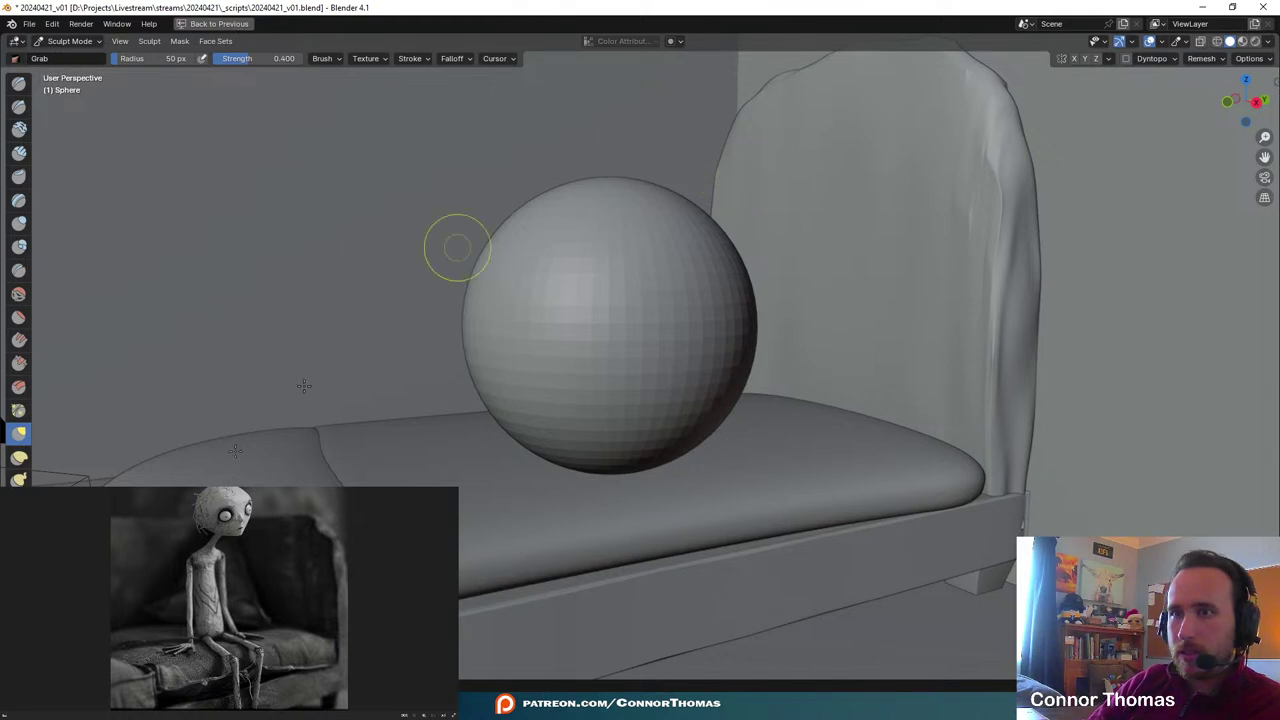
{"action": "key", "text": "super"}
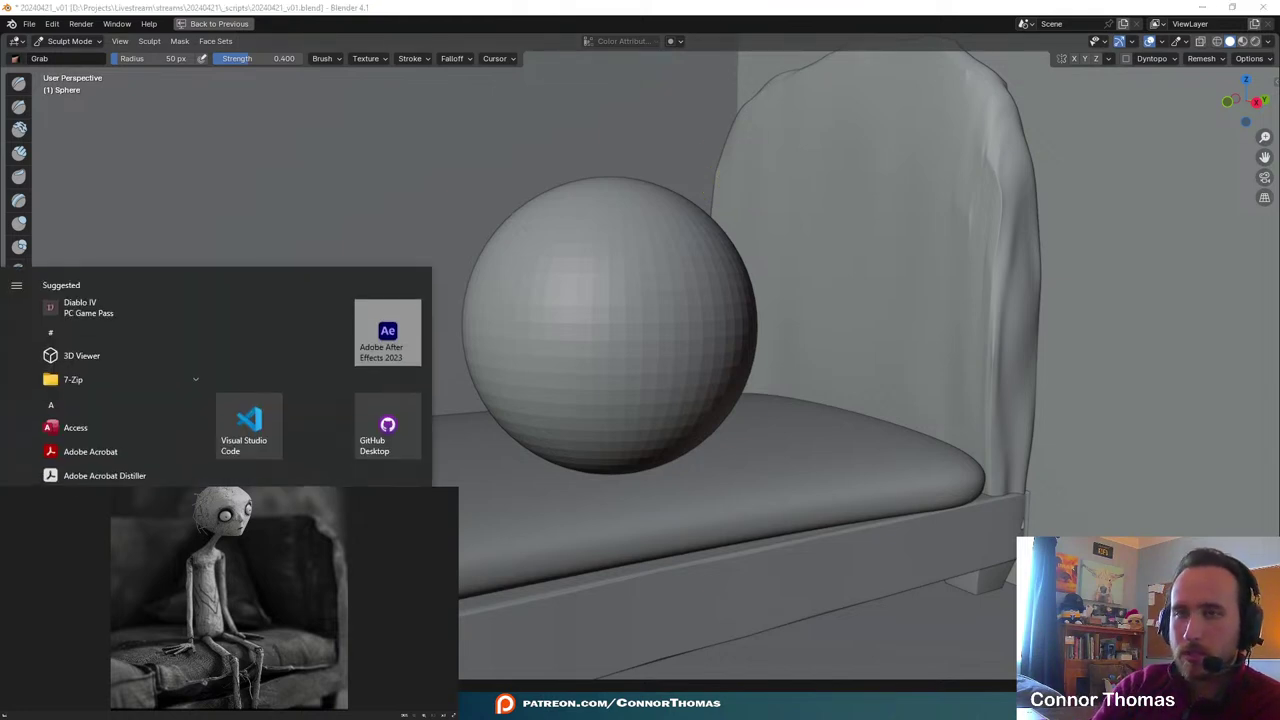
{"action": "type", "text": "xppen"}
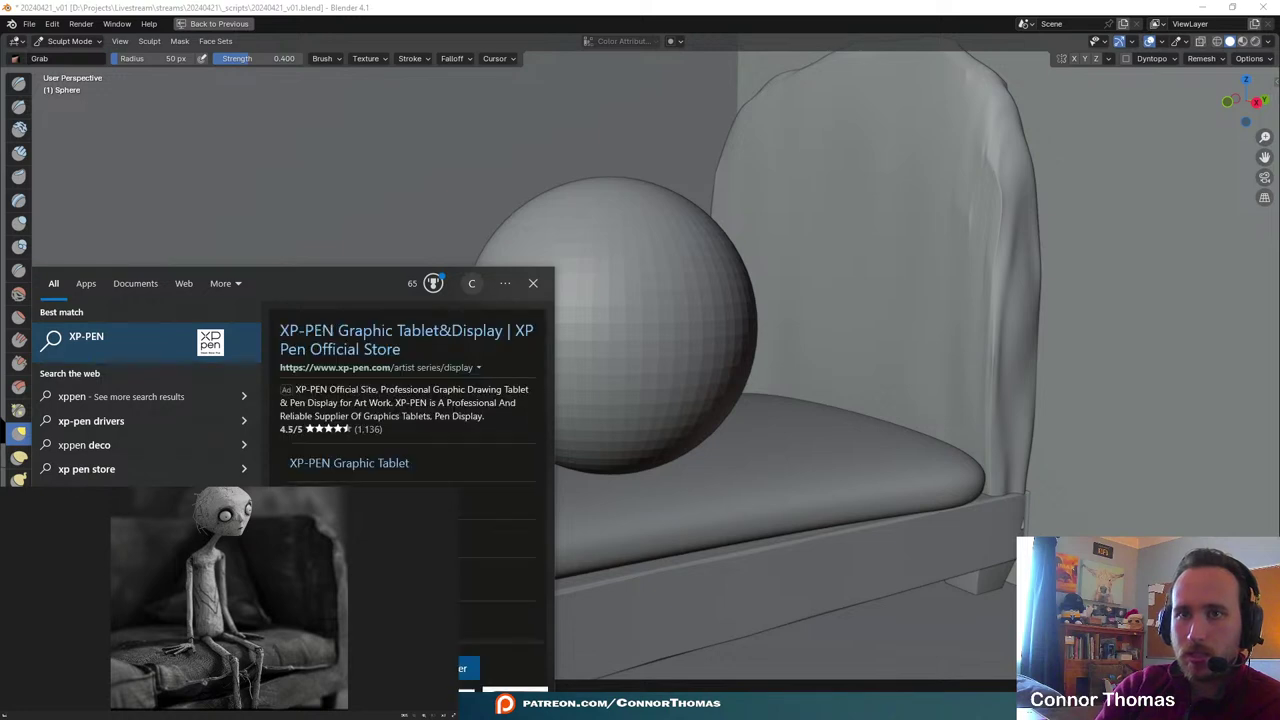
{"action": "key", "text": "Escape"}
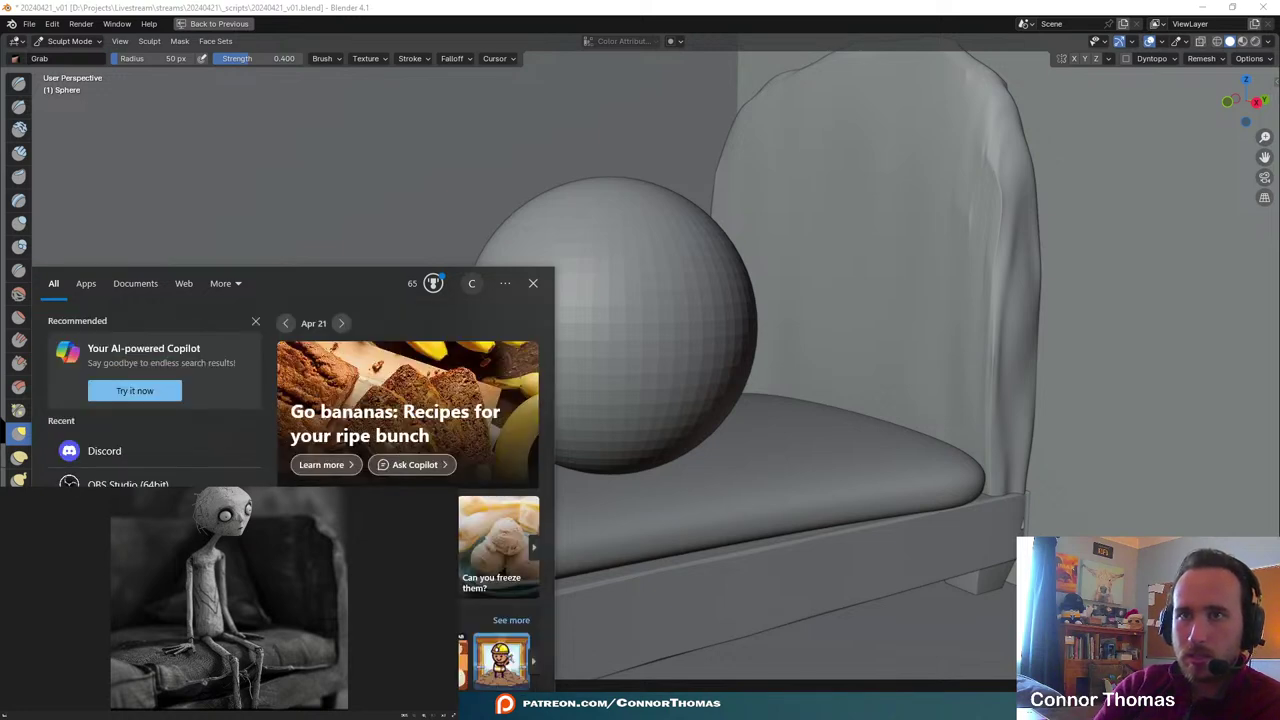
{"action": "left_click", "coordinate": [573, 6]}
- Set the Grab brush radius to 152 px and pull the sphere's crown upward into a rounded peak
{"action": "middle_click_drag", "start_coordinate": [577, 182], "coordinate": [607, 218]}
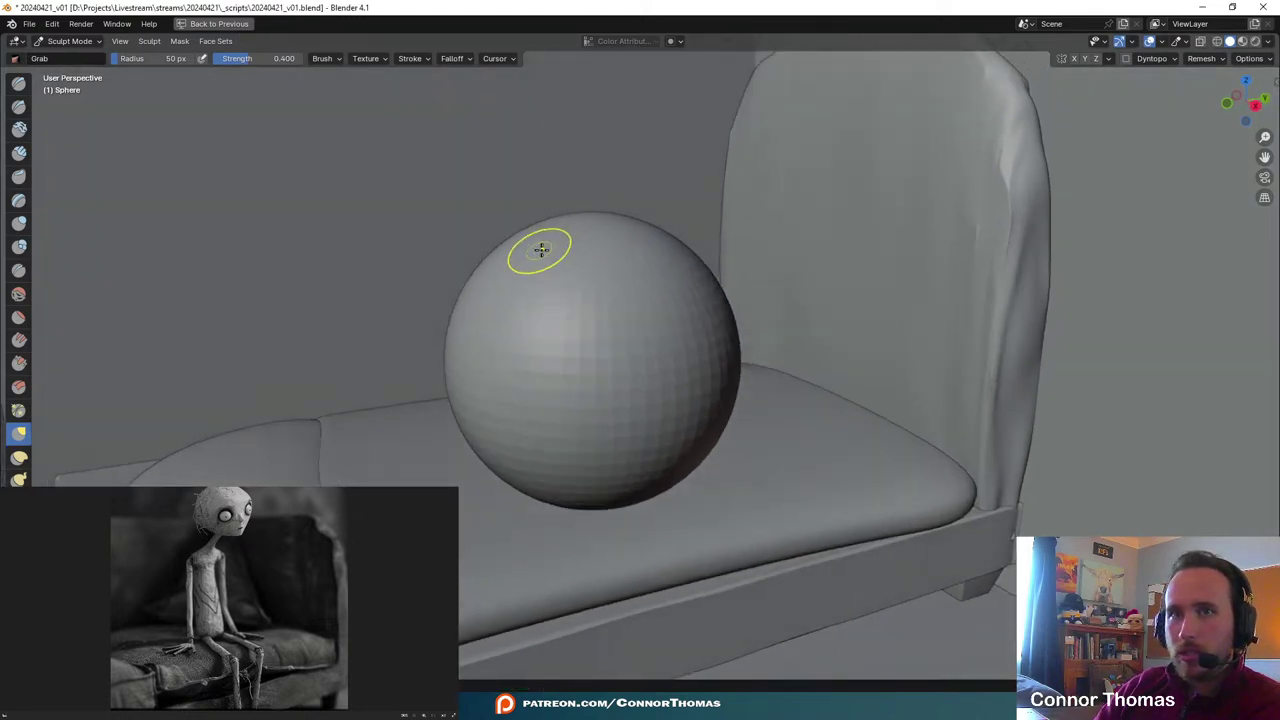
{"action": "key", "text": "f"}
{"action": "left_click", "coordinate": [718, 222]}
{"action": "mouse_move", "coordinate": [610, 218]}
{"action": "left_mouse_down"}
{"action": "mouse_move", "coordinate": [602, 177]}
{"action": "mouse_move", "coordinate": [585, 194]}
{"action": "left_mouse_up"}
{"action": "key", "text": "ctrl+z"}
{"action": "middle_click_drag", "start_coordinate": [552, 288], "coordinate": [663, 337]}
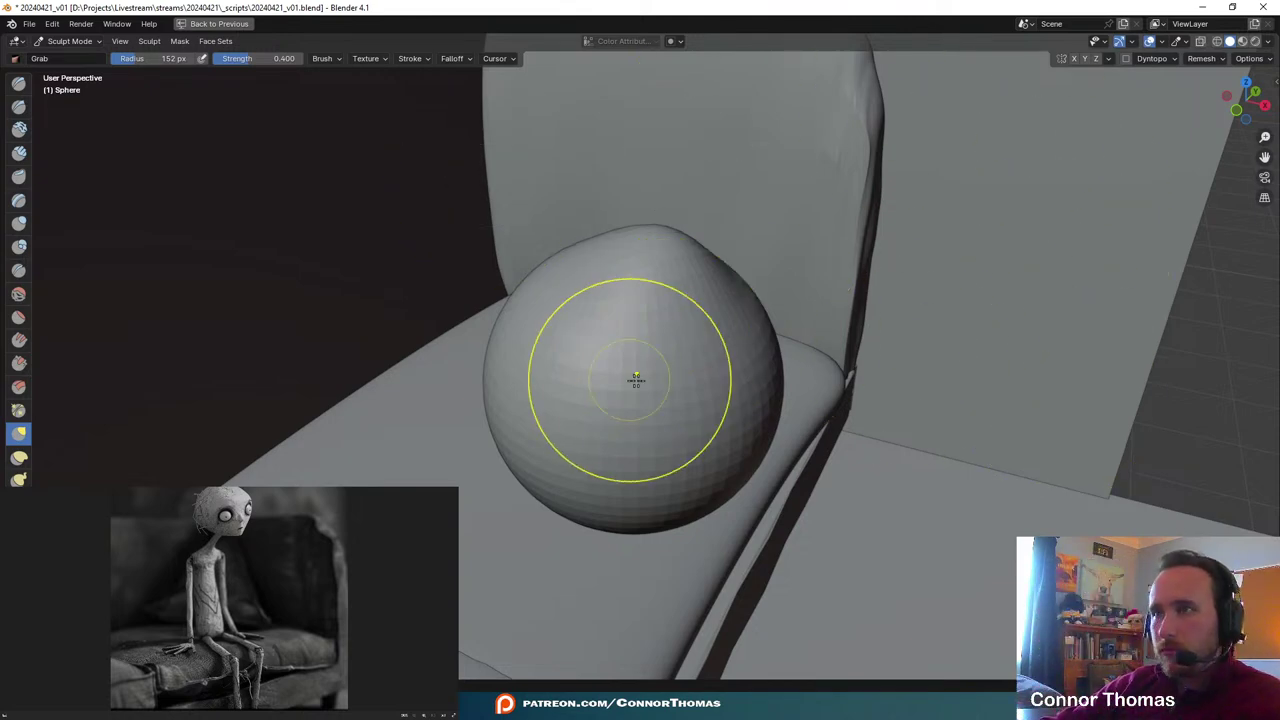
{"action": "middle_click_drag", "start_coordinate": [636, 378], "coordinate": [563, 280]}
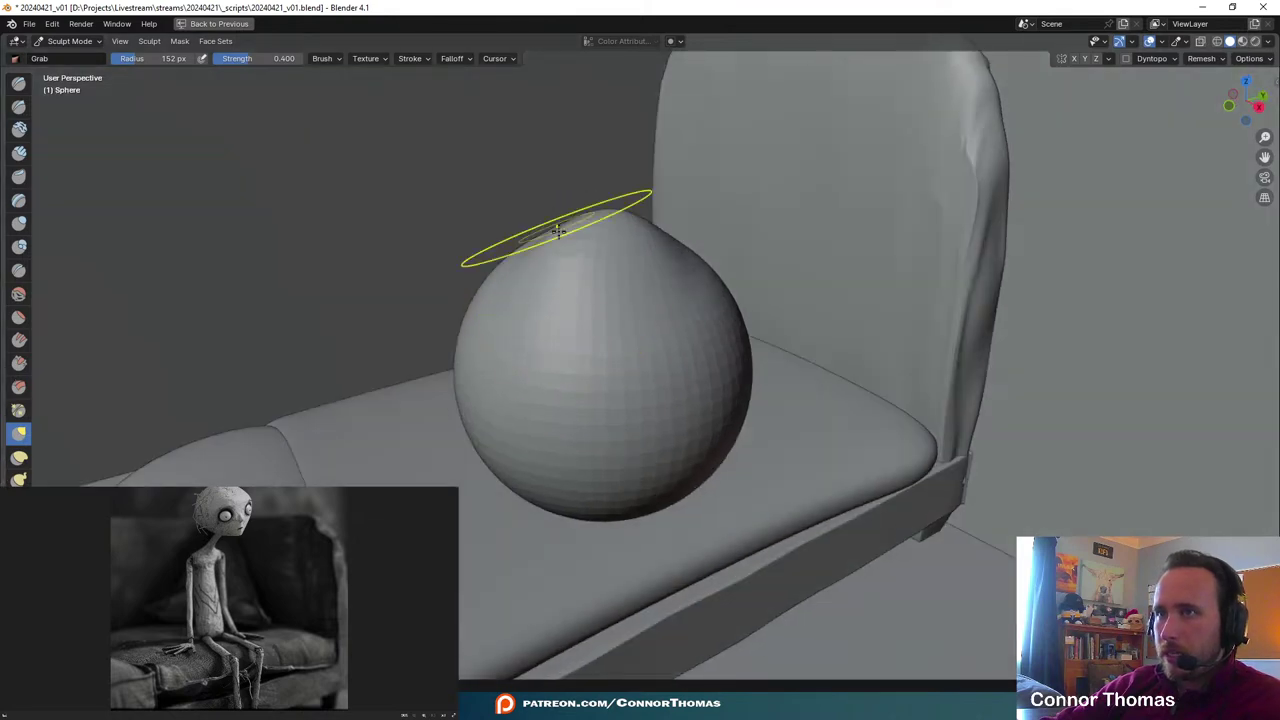
{"action": "mouse_move", "coordinate": [558, 230]}
{"action": "middle_mouse_down"}
{"action": "mouse_move", "coordinate": [591, 300]}
{"action": "mouse_move", "coordinate": [557, 257]}
{"action": "mouse_move", "coordinate": [500, 265]}
{"action": "middle_mouse_up"}
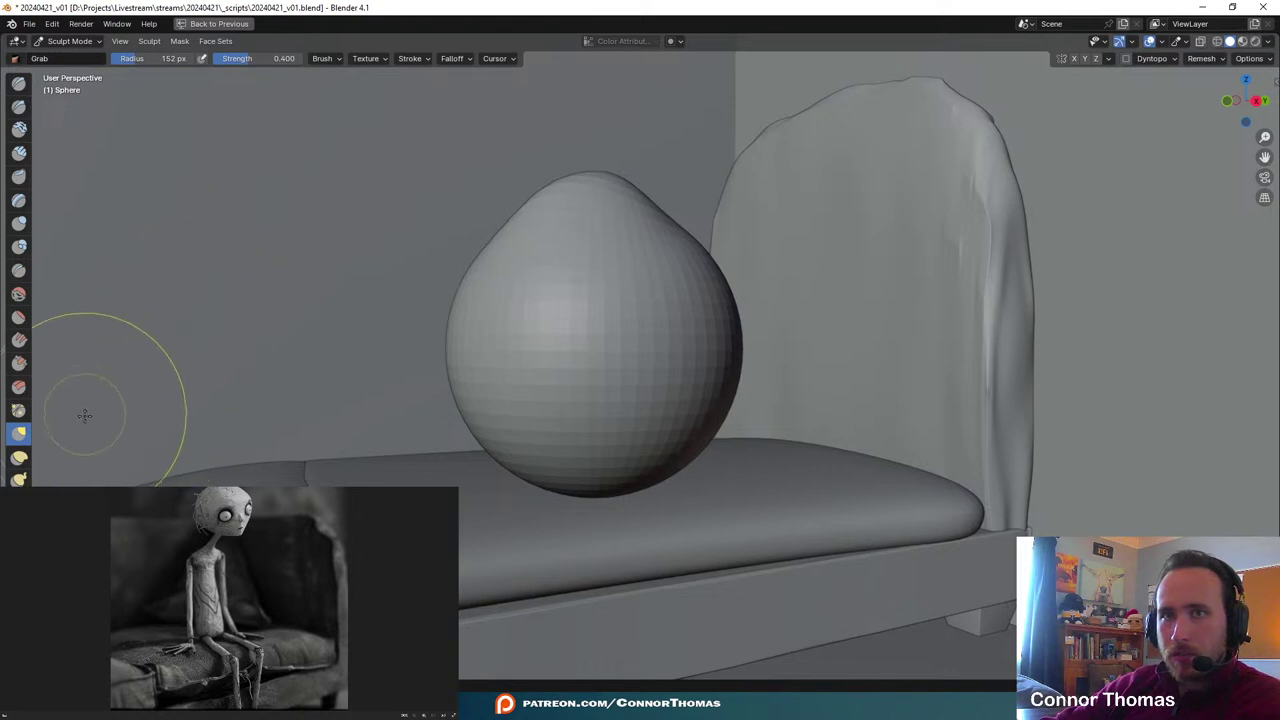
- Switch to the Blob brush with a 197 px radius and carve hollows into the sphere's sides in subtract mode
{"action": "left_click", "coordinate": [27, 245]}
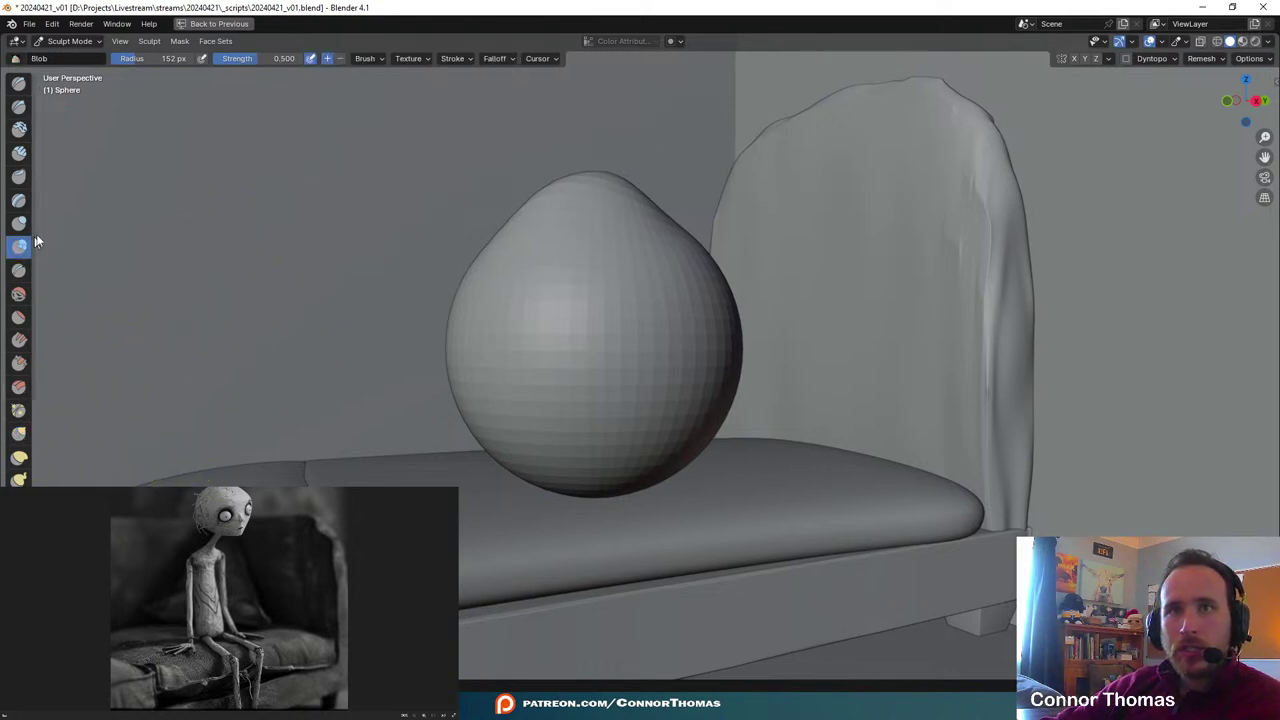
{"action": "mouse_move", "coordinate": [474, 289]}
{"action": "left_mouse_down"}
{"action": "mouse_move", "coordinate": [458, 359]}
{"action": "mouse_move", "coordinate": [438, 369]}
{"action": "mouse_move", "coordinate": [464, 427]}
{"action": "left_mouse_up"}
{"action": "key", "text": "f"}
{"action": "left_click", "coordinate": [466, 323]}
{"action": "mouse_move", "coordinate": [458, 364]}
{"action": "middle_mouse_down"}
{"action": "mouse_move", "coordinate": [494, 383]}
{"action": "mouse_move", "coordinate": [574, 374]}
{"action": "middle_mouse_up"}
{"action": "mouse_move", "coordinate": [588, 334]}
{"action": "left_mouse_down"}
{"action": "mouse_move", "coordinate": [495, 336]}
{"action": "mouse_move", "coordinate": [522, 325]}
{"action": "mouse_move", "coordinate": [563, 446]}
{"action": "left_mouse_up"}
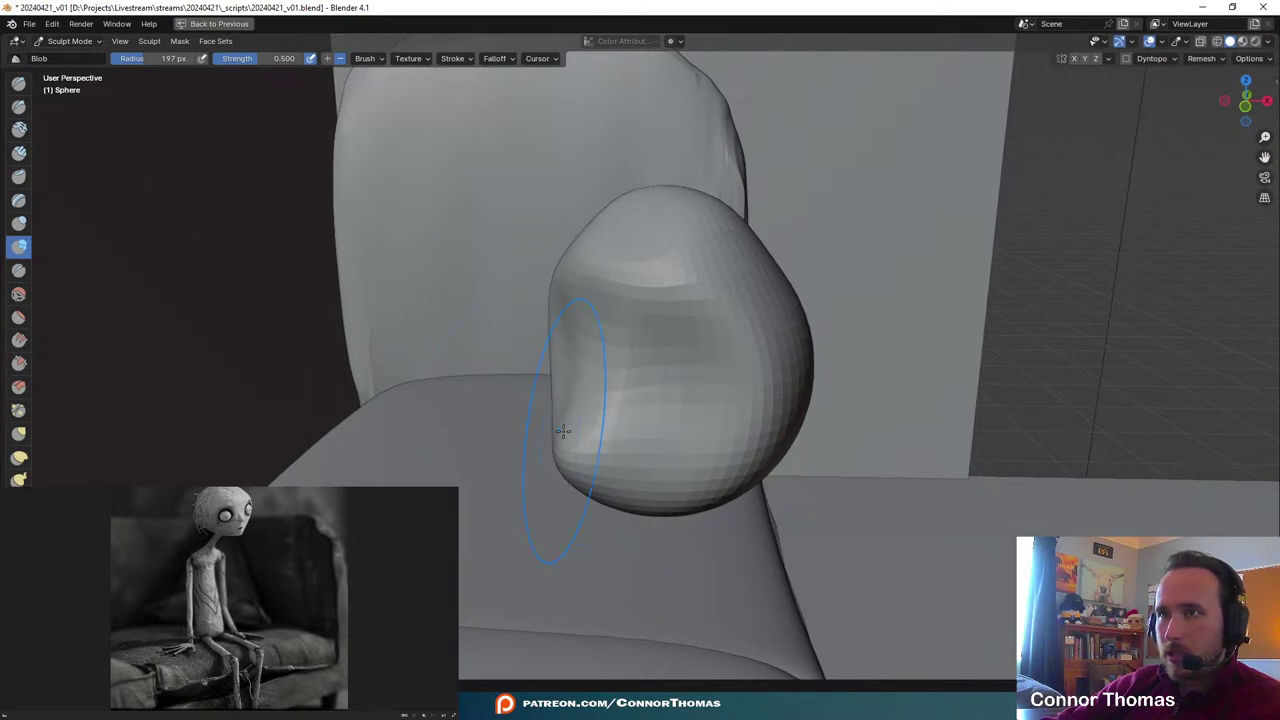
- Carve the remaining sides of the sphere inward with the Blob brush to form a waist below the rounded head
{"action": "mouse_move", "coordinate": [563, 446]}
{"action": "middle_mouse_down"}
{"action": "mouse_move", "coordinate": [649, 429]}
{"action": "mouse_move", "coordinate": [661, 384]}
{"action": "middle_mouse_up"}
{"action": "mouse_move", "coordinate": [706, 306]}
{"action": "left_mouse_down"}
{"action": "mouse_move", "coordinate": [728, 280]}
{"action": "mouse_move", "coordinate": [732, 306]}
{"action": "left_mouse_up"}
{"action": "mouse_move", "coordinate": [778, 153]}
{"action": "middle_mouse_down"}
{"action": "mouse_move", "coordinate": [857, 217]}
{"action": "mouse_move", "coordinate": [860, 420]}
{"action": "mouse_move", "coordinate": [811, 329]}
{"action": "mouse_move", "coordinate": [774, 297]}
{"action": "mouse_move", "coordinate": [646, 357]}
{"action": "mouse_move", "coordinate": [757, 409]}
{"action": "mouse_move", "coordinate": [680, 360]}
{"action": "middle_mouse_up"}
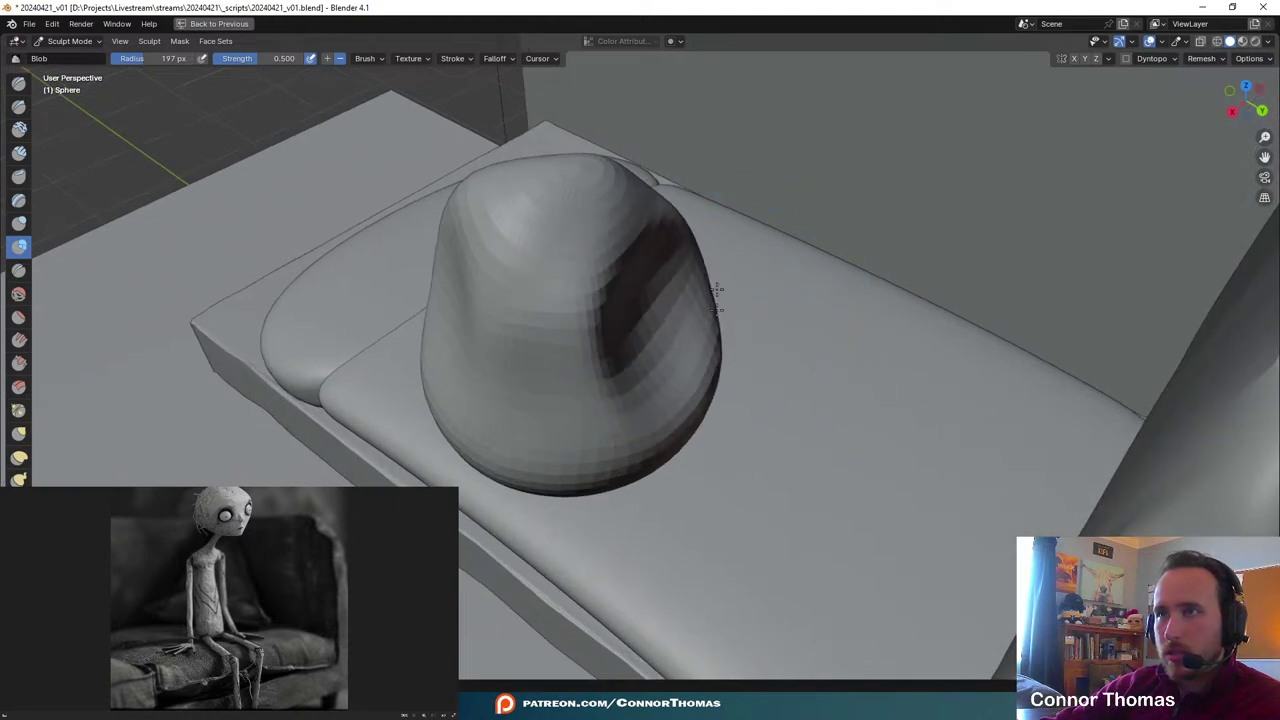
{"action": "middle_click_drag", "start_coordinate": [774, 359], "coordinate": [835, 312]}
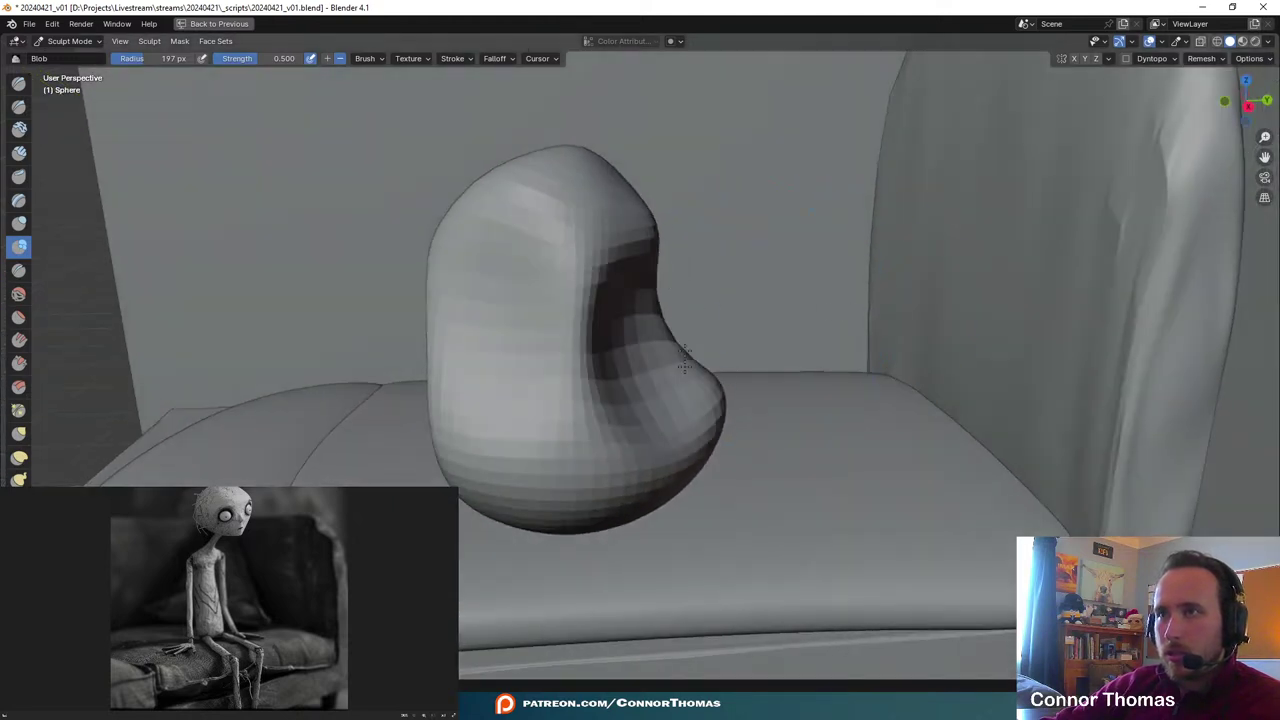
{"action": "mouse_move", "coordinate": [530, 319]}
{"action": "middle_mouse_down"}
{"action": "mouse_move", "coordinate": [809, 377]}
{"action": "mouse_move", "coordinate": [703, 368]}
{"action": "mouse_move", "coordinate": [720, 360]}
{"action": "mouse_move", "coordinate": [680, 272]}
{"action": "middle_mouse_up"}
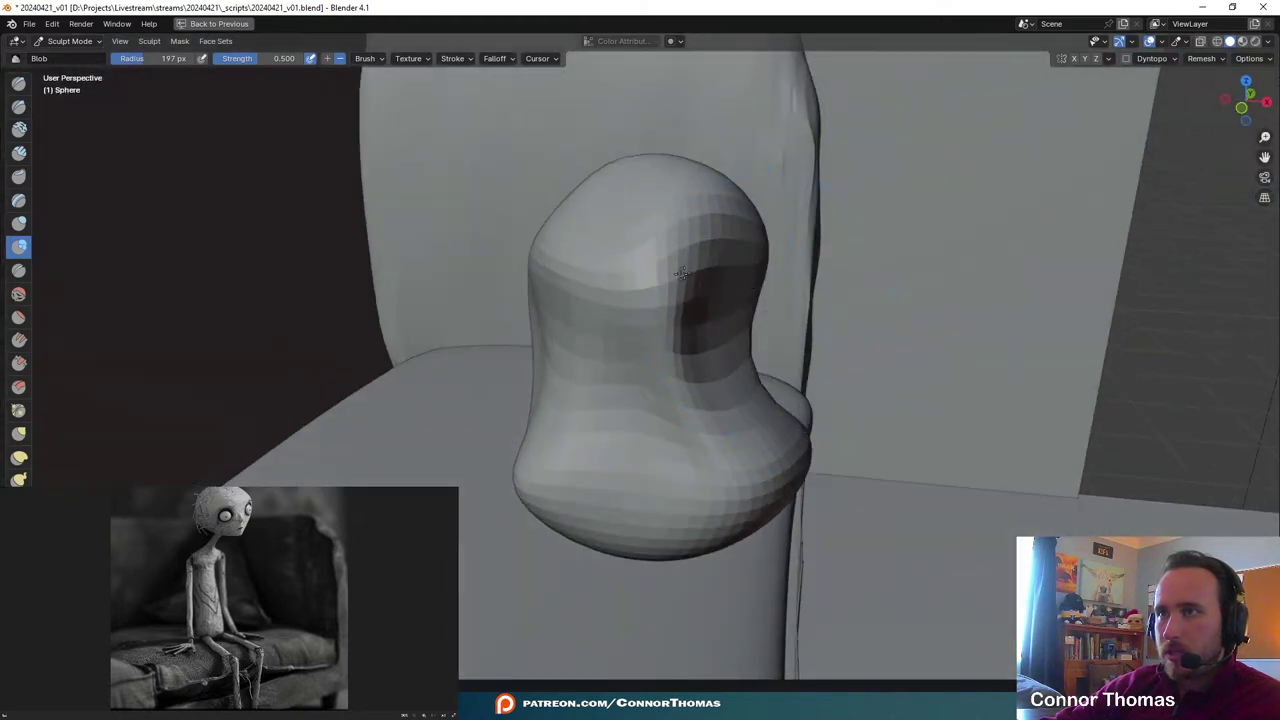
{"action": "middle_click_drag", "start_coordinate": [793, 268], "coordinate": [834, 303]}
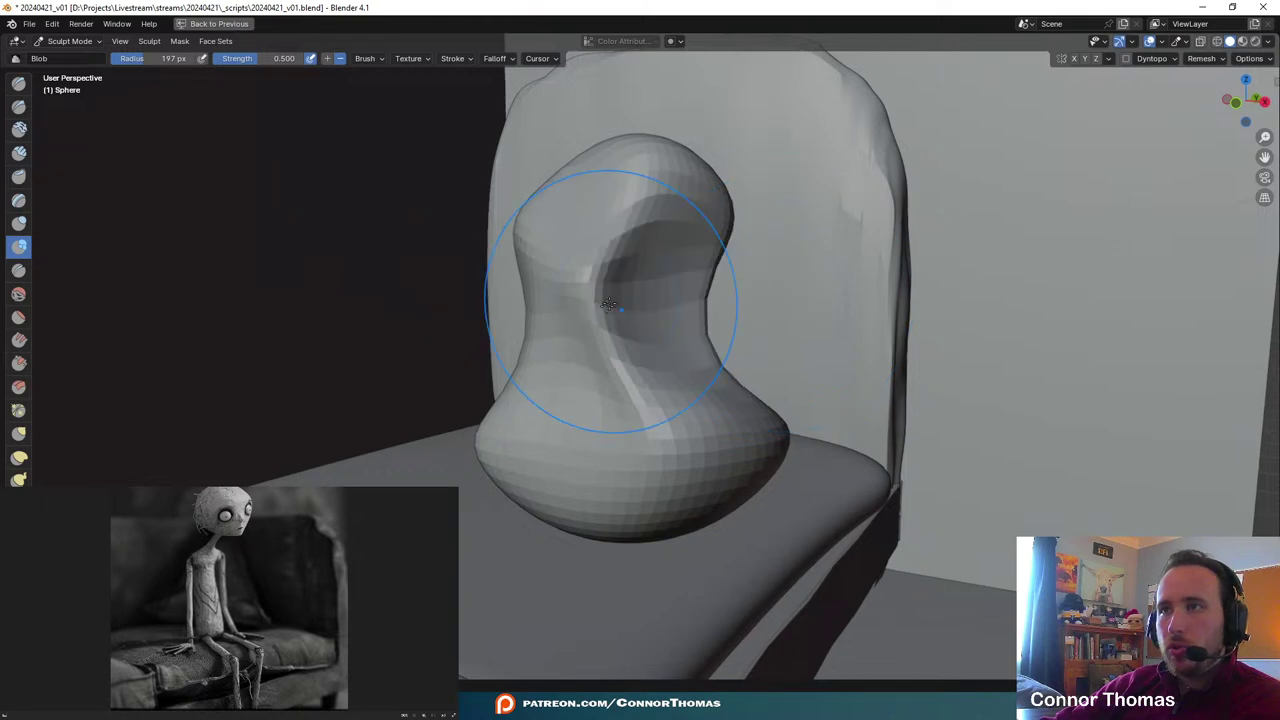
{"action": "mouse_move", "coordinate": [608, 256]}
{"action": "middle_mouse_down"}
{"action": "mouse_move", "coordinate": [737, 294]}
{"action": "mouse_move", "coordinate": [727, 425]}
{"action": "mouse_move", "coordinate": [763, 380]}
{"action": "mouse_move", "coordinate": [657, 400]}
{"action": "middle_mouse_up"}
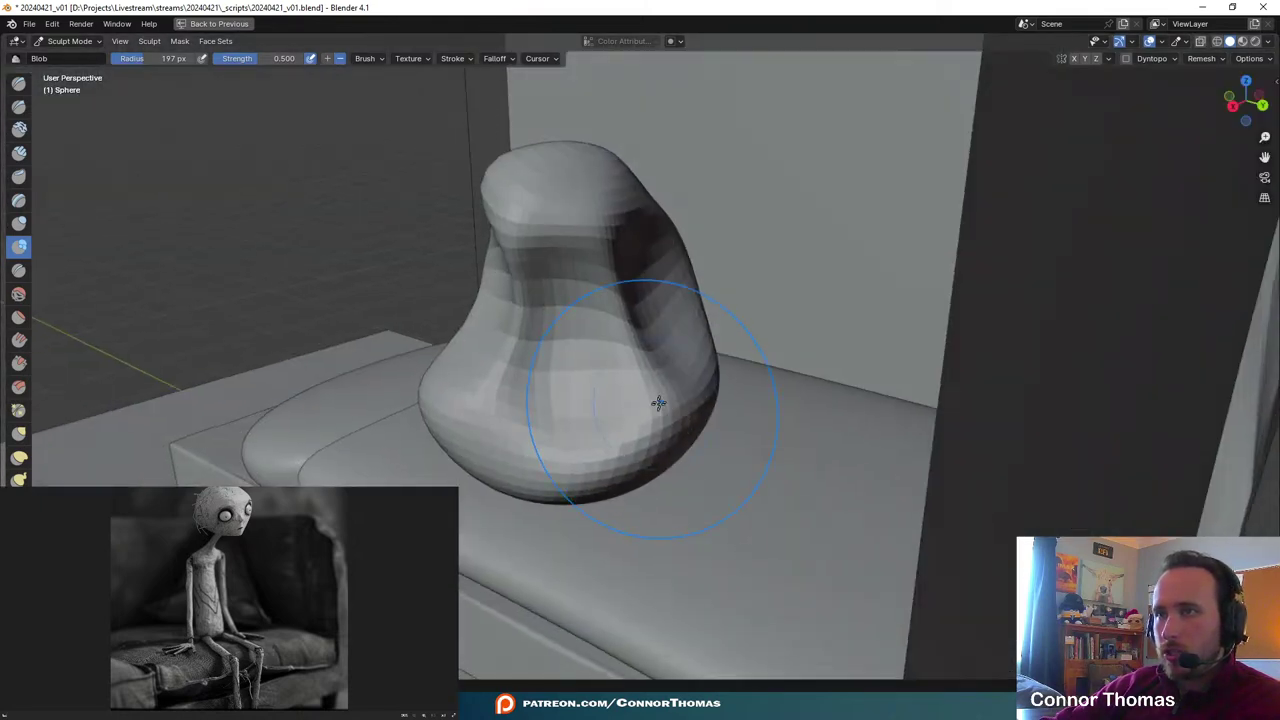
- Deepen the waist all around the sculpt with further subtracting Blob strokes, narrowing the middle and lower flanks
{"action": "mouse_move", "coordinate": [732, 405]}
{"action": "left_mouse_down"}
{"action": "mouse_move", "coordinate": [678, 388]}
{"action": "mouse_move", "coordinate": [668, 290]}
{"action": "left_mouse_up"}
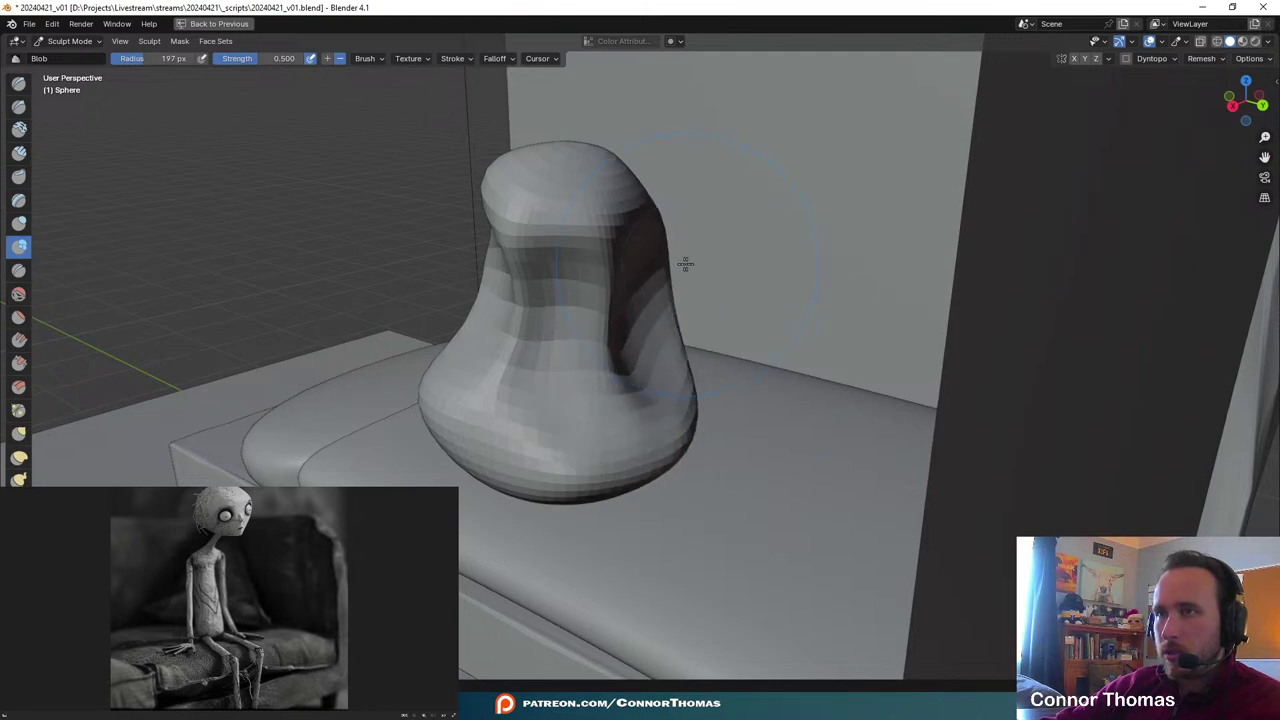
{"action": "middle_click_drag", "start_coordinate": [734, 310], "coordinate": [772, 306]}
{"action": "left_click_drag", "start_coordinate": [602, 290], "coordinate": [606, 378]}
{"action": "middle_click_drag", "start_coordinate": [723, 329], "coordinate": [806, 328]}
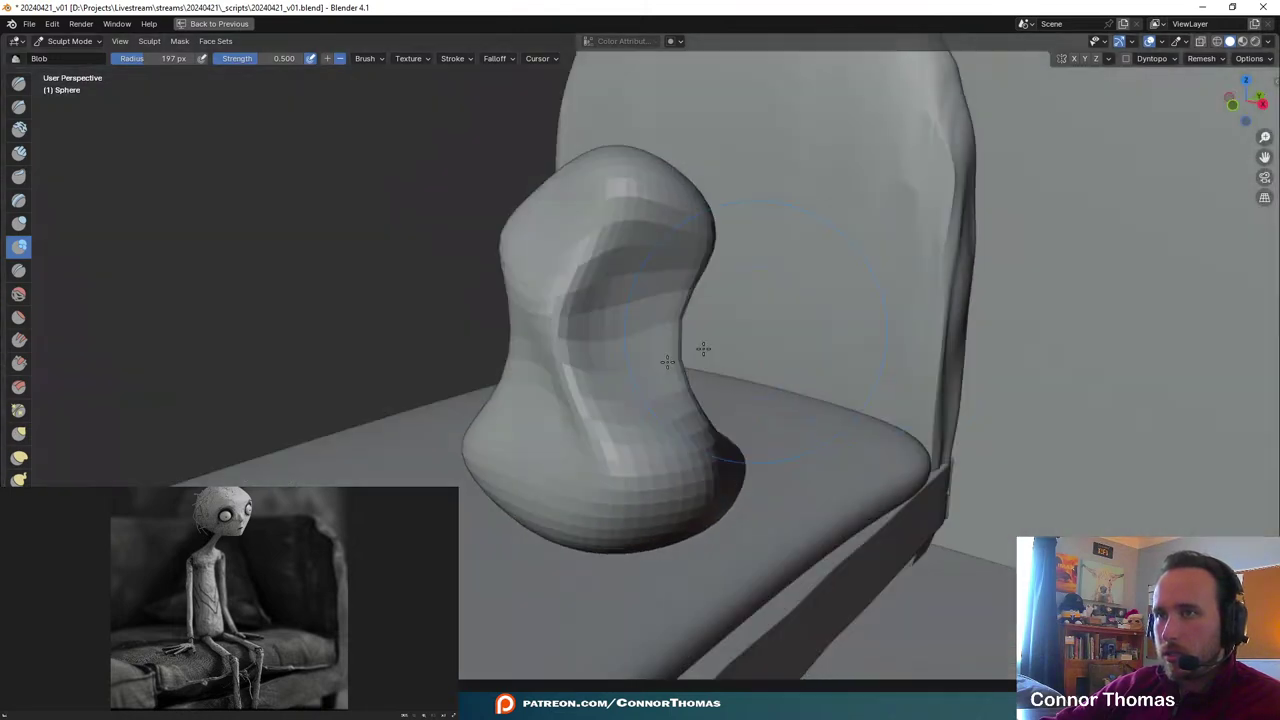
{"action": "mouse_move", "coordinate": [622, 416]}
{"action": "left_mouse_down"}
{"action": "mouse_move", "coordinate": [606, 374]}
{"action": "mouse_move", "coordinate": [540, 371]}
{"action": "mouse_move", "coordinate": [543, 343]}
{"action": "left_mouse_up"}
{"action": "mouse_move", "coordinate": [543, 343]}
{"action": "middle_mouse_down"}
{"action": "mouse_move", "coordinate": [640, 320]}
{"action": "mouse_move", "coordinate": [680, 348]}
{"action": "mouse_move", "coordinate": [660, 345]}
{"action": "middle_mouse_up"}
{"action": "mouse_move", "coordinate": [684, 394]}
{"action": "left_mouse_down"}
{"action": "mouse_move", "coordinate": [643, 406]}
{"action": "mouse_move", "coordinate": [627, 372]}
{"action": "left_mouse_up"}
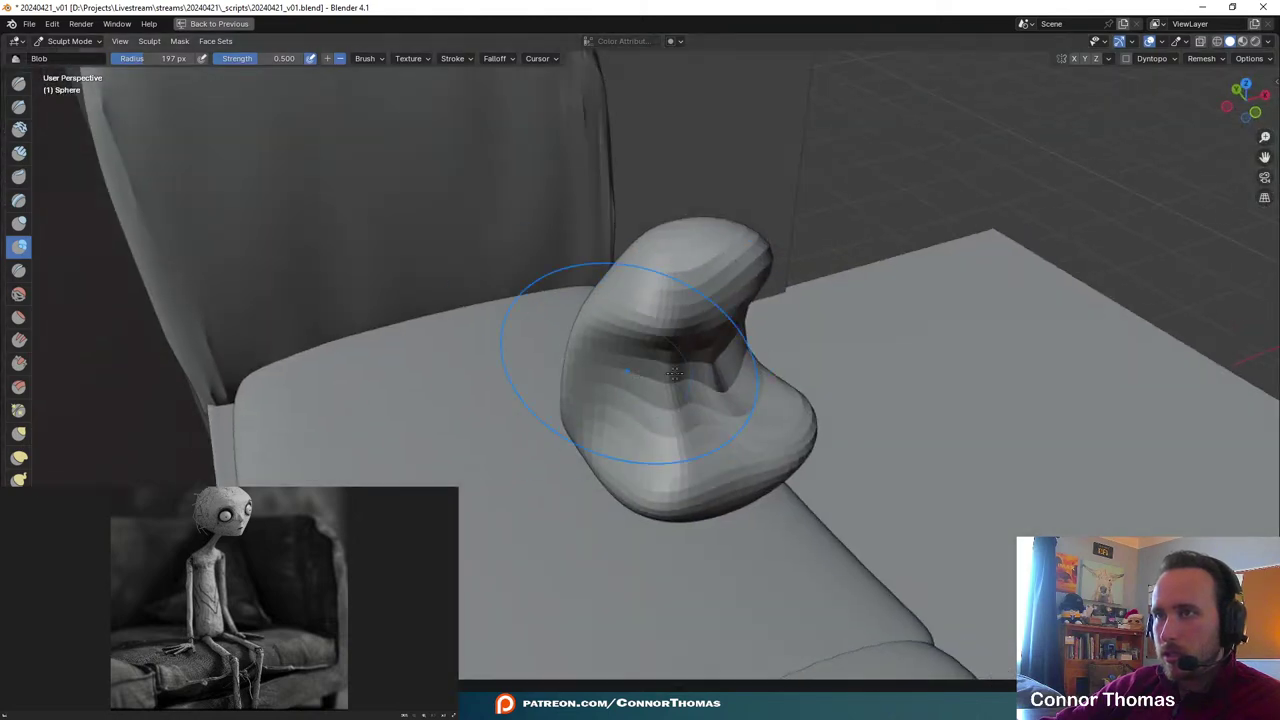
- Restore the full layout, move the sphere into the Character collection and disable the Layout collection in viewports
{"action": "key", "text": "ctrl+space"}
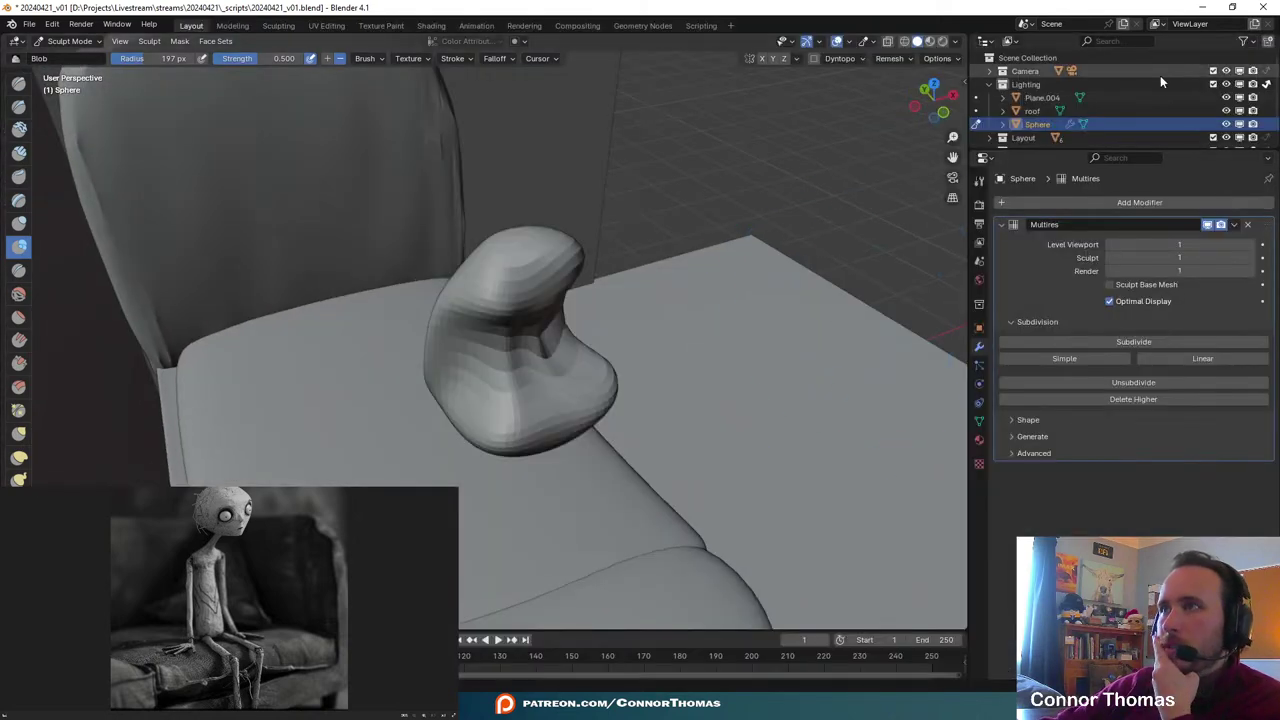
{"action": "left_click_drag", "start_coordinate": [1050, 155], "coordinate": [1050, 263]}
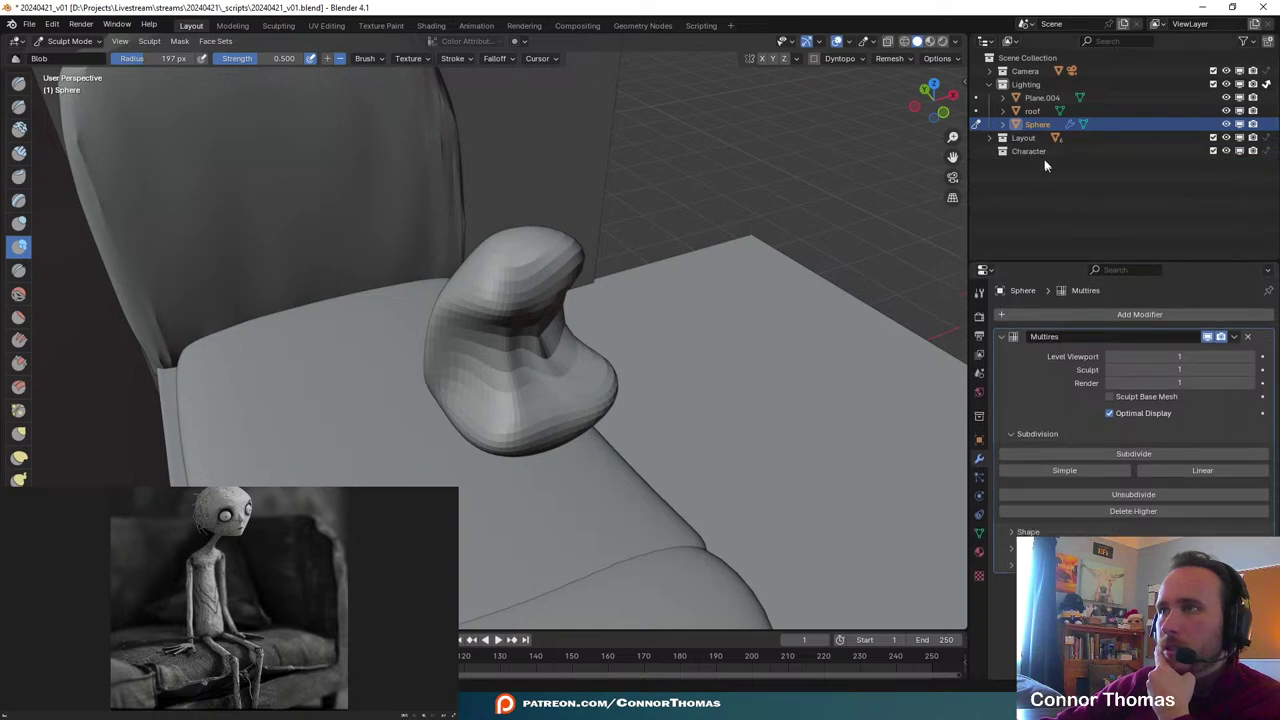
{"action": "left_click_drag", "start_coordinate": [1034, 128], "coordinate": [1030, 150]}
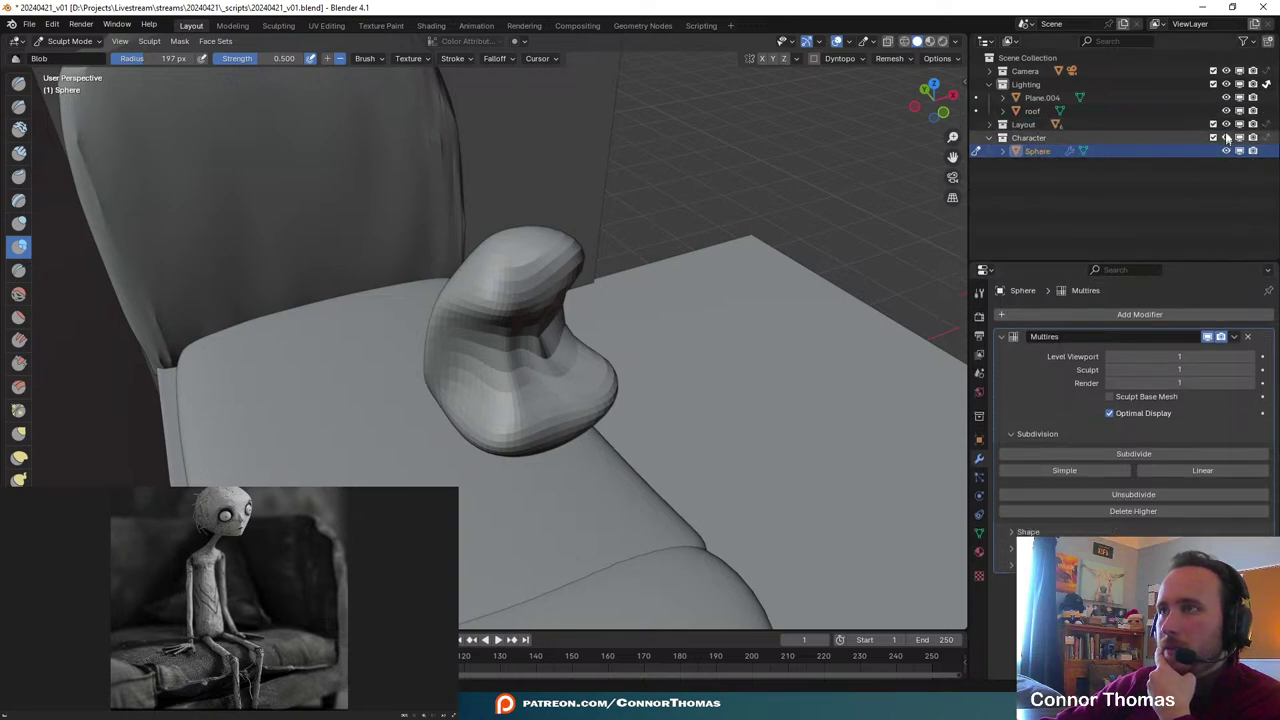
{"action": "left_click", "coordinate": [1240, 125]}
- Smooth the carved ridges on the first sides of the sculpt with the Smooth brush at strength 0.700
{"action": "mouse_move", "coordinate": [638, 251]}
{"action": "middle_mouse_down"}
{"action": "mouse_move", "coordinate": [623, 229]}
{"action": "mouse_move", "coordinate": [475, 235]}
{"action": "mouse_move", "coordinate": [520, 245]}
{"action": "middle_mouse_up"}
{"action": "mouse_move", "coordinate": [467, 308]}
{"action": "left_mouse_down"}
{"action": "mouse_move", "coordinate": [463, 331]}
{"action": "mouse_move", "coordinate": [442, 320]}
{"action": "left_mouse_up"}
{"action": "middle_click_drag", "start_coordinate": [442, 318], "coordinate": [540, 287]}
{"action": "left_click_drag", "start_coordinate": [505, 286], "coordinate": [527, 290]}
{"action": "mouse_move", "coordinate": [529, 290]}
{"action": "middle_mouse_down"}
{"action": "mouse_move", "coordinate": [440, 275]}
{"action": "mouse_move", "coordinate": [505, 301]}
{"action": "middle_mouse_up"}
{"action": "scroll", "coordinate": [509, 300], "scroll_direction": "up", "scroll_amount": 3}
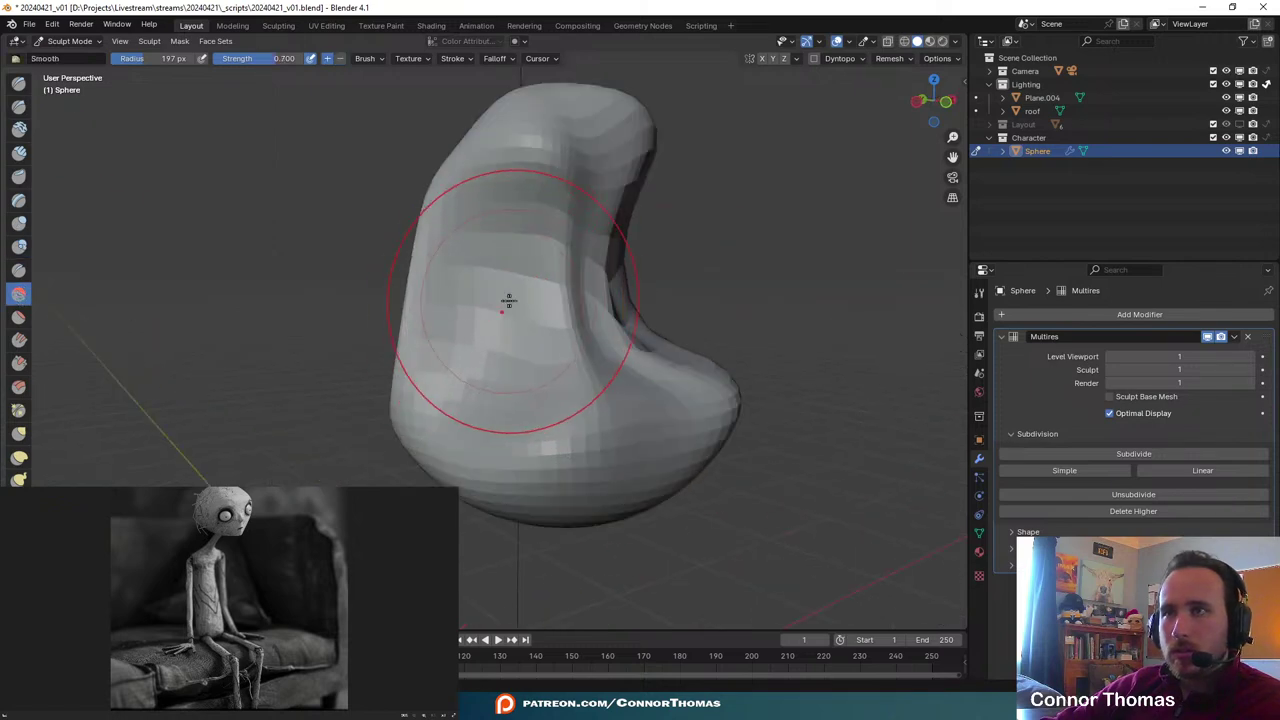
{"action": "left_click_drag", "start_coordinate": [509, 300], "coordinate": [520, 296]}
- Smooth the creases around the waist from several sides to even out the carved middle
{"action": "mouse_move", "coordinate": [606, 294]}
{"action": "middle_mouse_down"}
{"action": "mouse_move", "coordinate": [685, 299]}
{"action": "mouse_move", "coordinate": [434, 340]}
{"action": "mouse_move", "coordinate": [371, 243]}
{"action": "mouse_move", "coordinate": [338, 350]}
{"action": "mouse_move", "coordinate": [457, 286]}
{"action": "mouse_move", "coordinate": [522, 286]}
{"action": "middle_mouse_up"}
{"action": "left_click_drag", "start_coordinate": [530, 287], "coordinate": [595, 300]}
{"action": "middle_click_drag", "start_coordinate": [628, 298], "coordinate": [523, 294]}
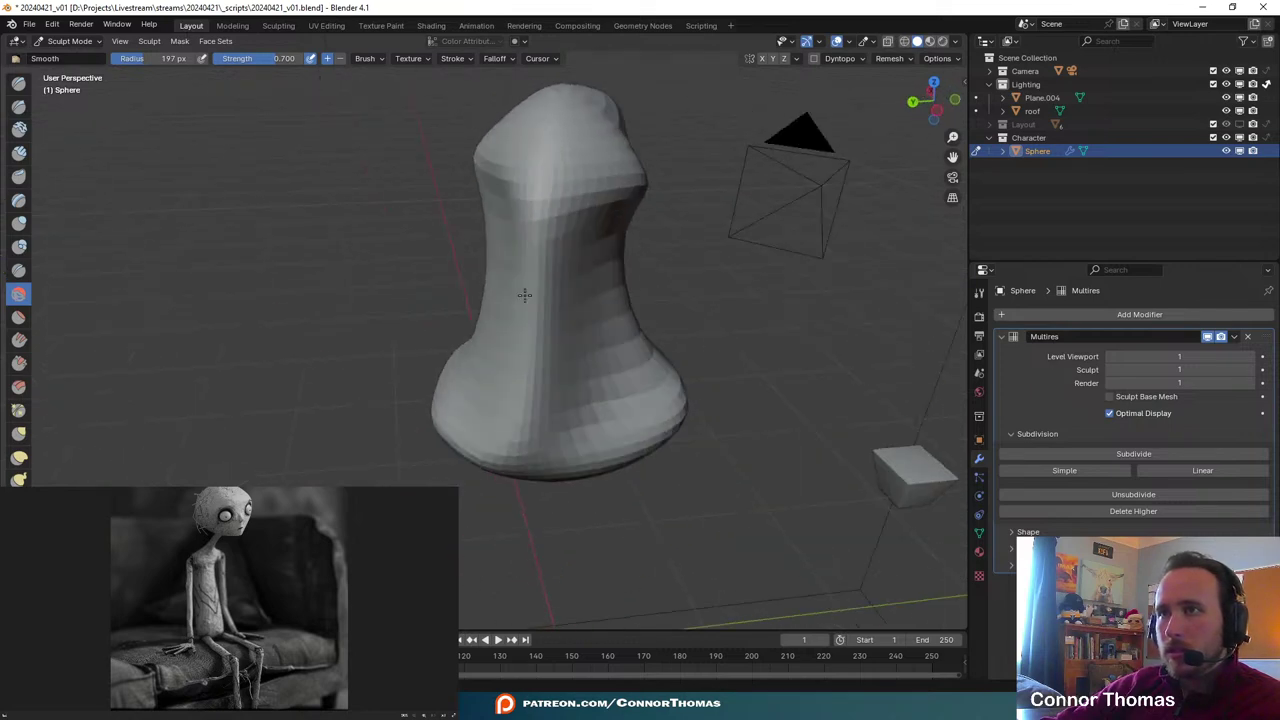
{"action": "mouse_move", "coordinate": [525, 295]}
{"action": "left_mouse_down"}
{"action": "mouse_move", "coordinate": [551, 343]}
{"action": "mouse_move", "coordinate": [610, 308]}
{"action": "left_mouse_up"}
{"action": "middle_click_drag", "start_coordinate": [673, 291], "coordinate": [601, 264]}
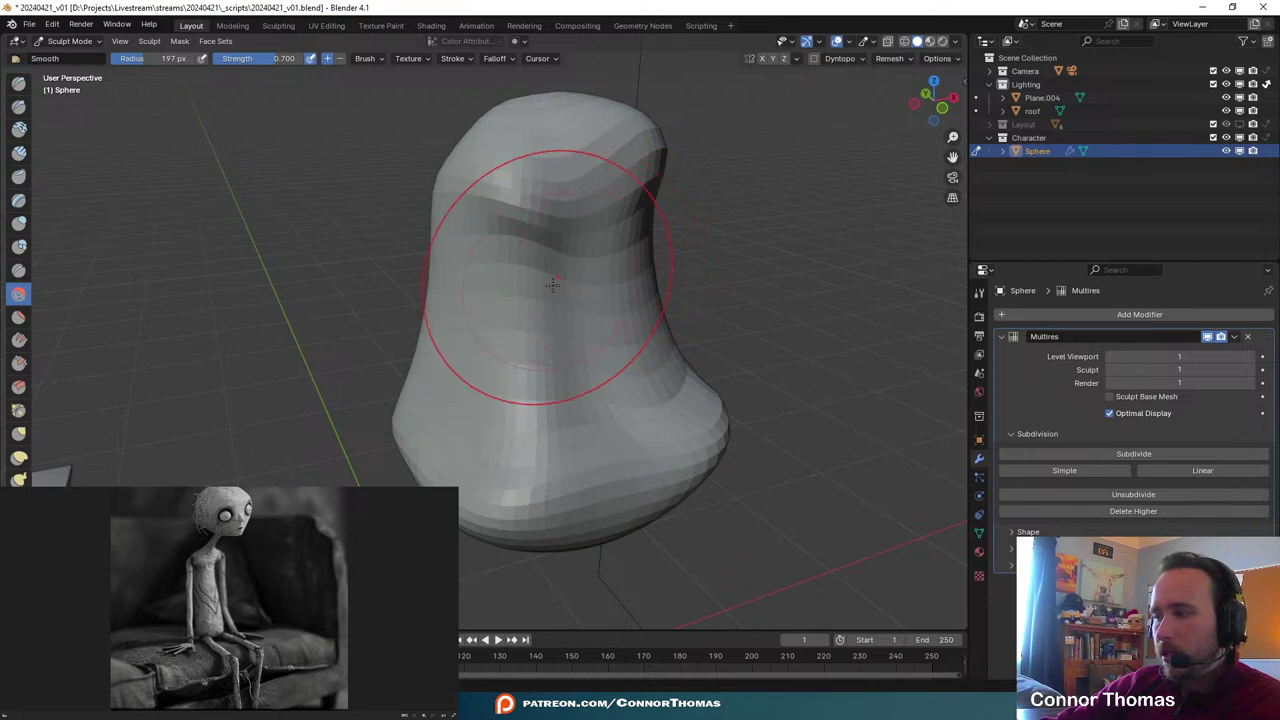
{"action": "left_click_drag", "start_coordinate": [547, 289], "coordinate": [507, 293]}
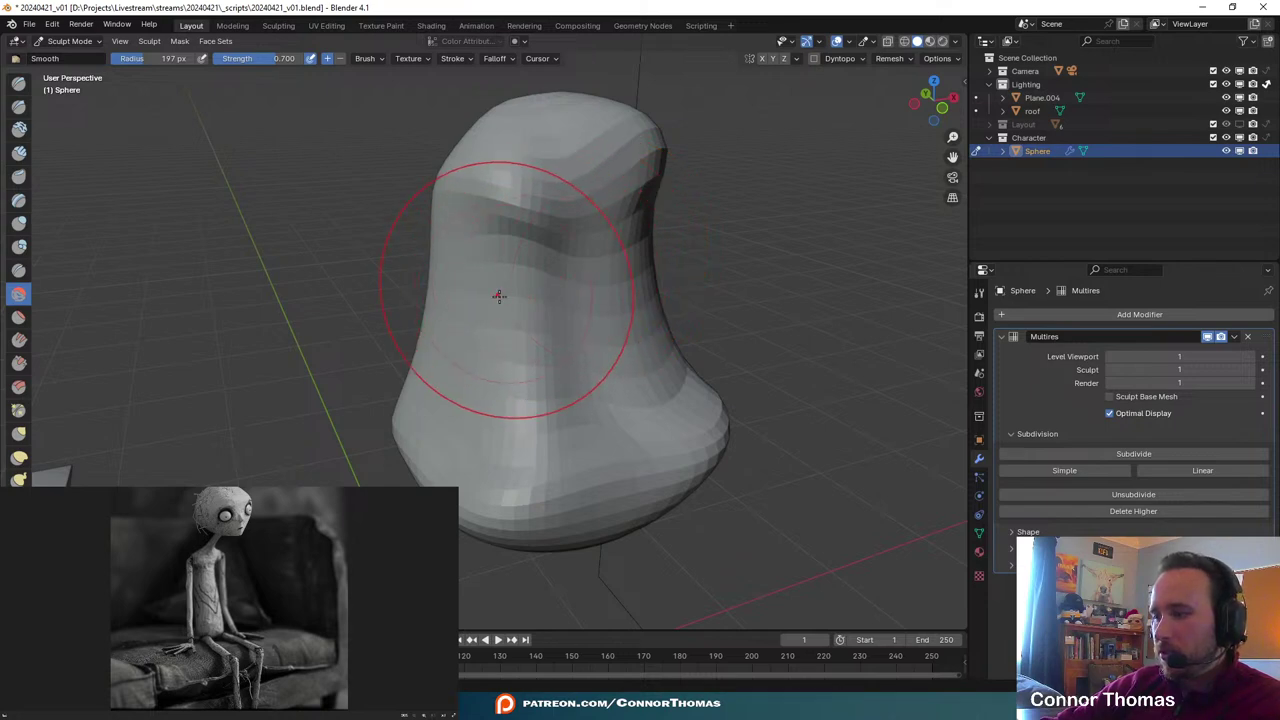
- Smooth the flared base and remaining dents to blend the sculpt into an even bell-like torso
{"action": "mouse_move", "coordinate": [568, 387]}
{"action": "middle_mouse_down"}
{"action": "mouse_move", "coordinate": [520, 366]}
{"action": "mouse_move", "coordinate": [497, 240]}
{"action": "mouse_move", "coordinate": [485, 297]}
{"action": "middle_mouse_up"}
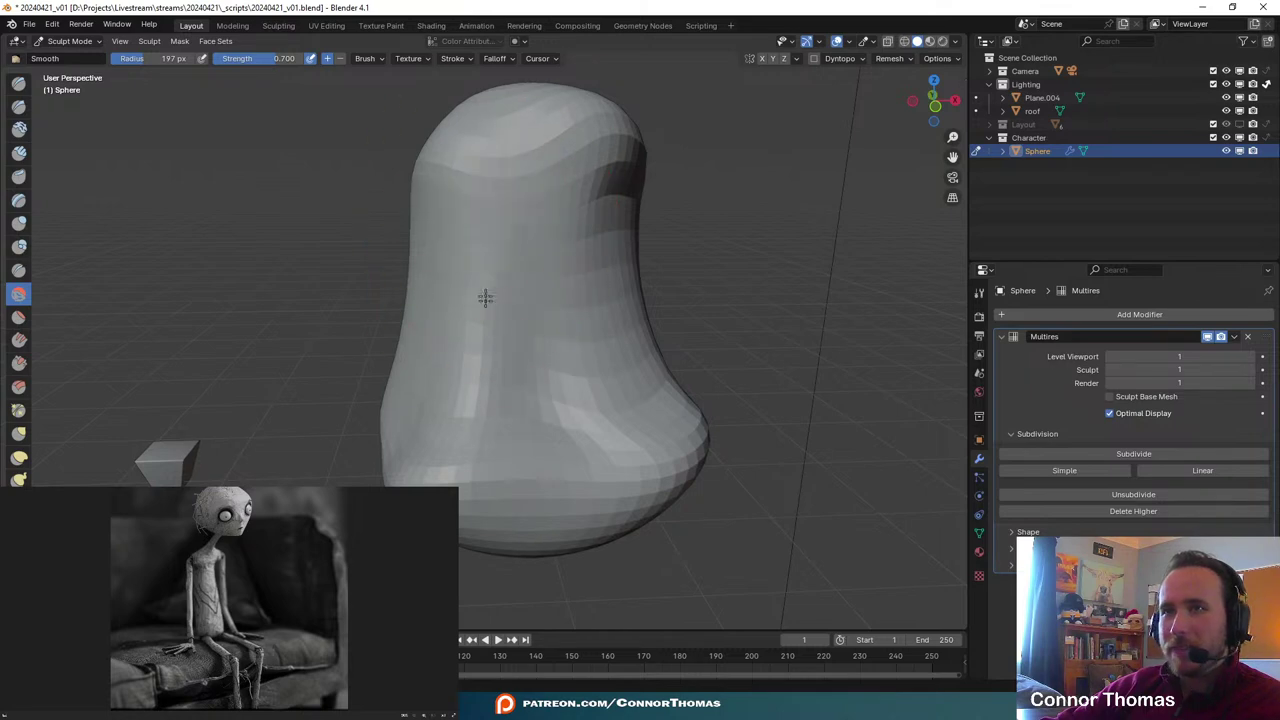
{"action": "middle_click_drag", "start_coordinate": [486, 363], "coordinate": [500, 389]}
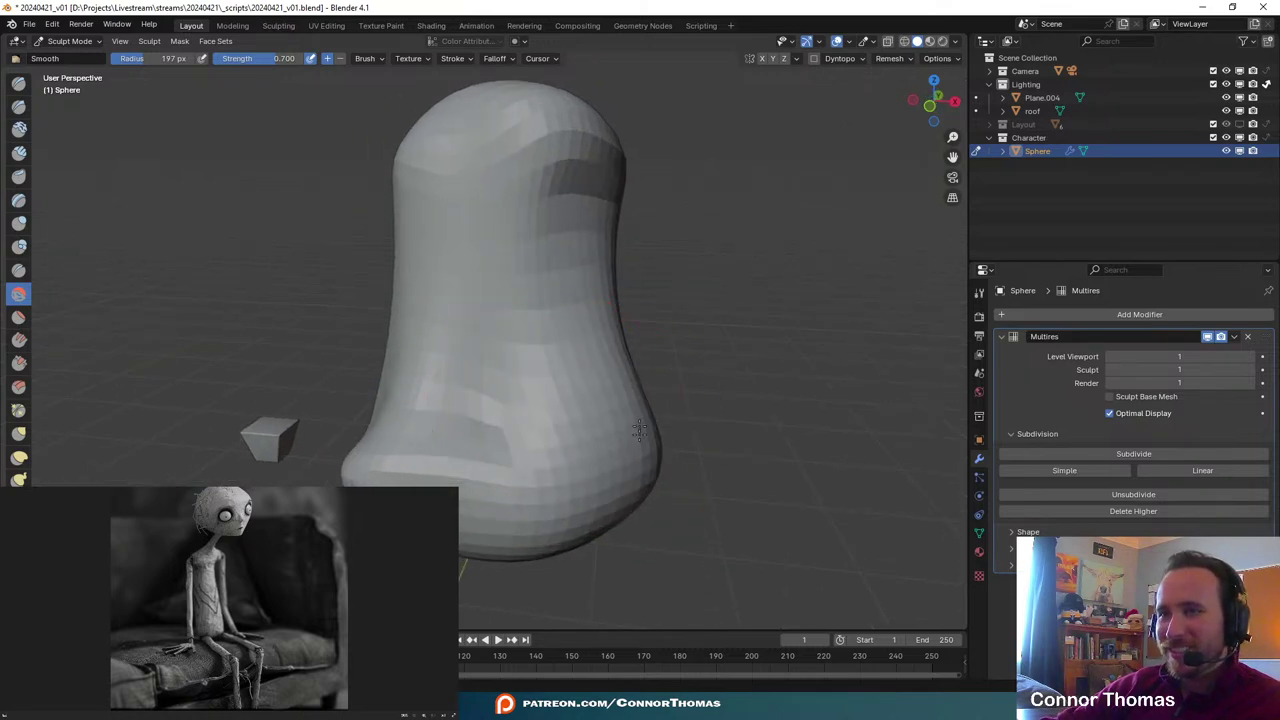
{"action": "middle_click_drag", "start_coordinate": [626, 497], "coordinate": [517, 420]}
{"action": "middle_click_drag", "start_coordinate": [429, 417], "coordinate": [568, 455]}
{"action": "mouse_move", "coordinate": [617, 410]}
{"action": "middle_mouse_down"}
{"action": "mouse_move", "coordinate": [480, 329]}
{"action": "mouse_move", "coordinate": [428, 258]}
{"action": "mouse_move", "coordinate": [460, 325]}
{"action": "middle_mouse_up"}
{"action": "middle_click_drag", "start_coordinate": [531, 418], "coordinate": [606, 388]}
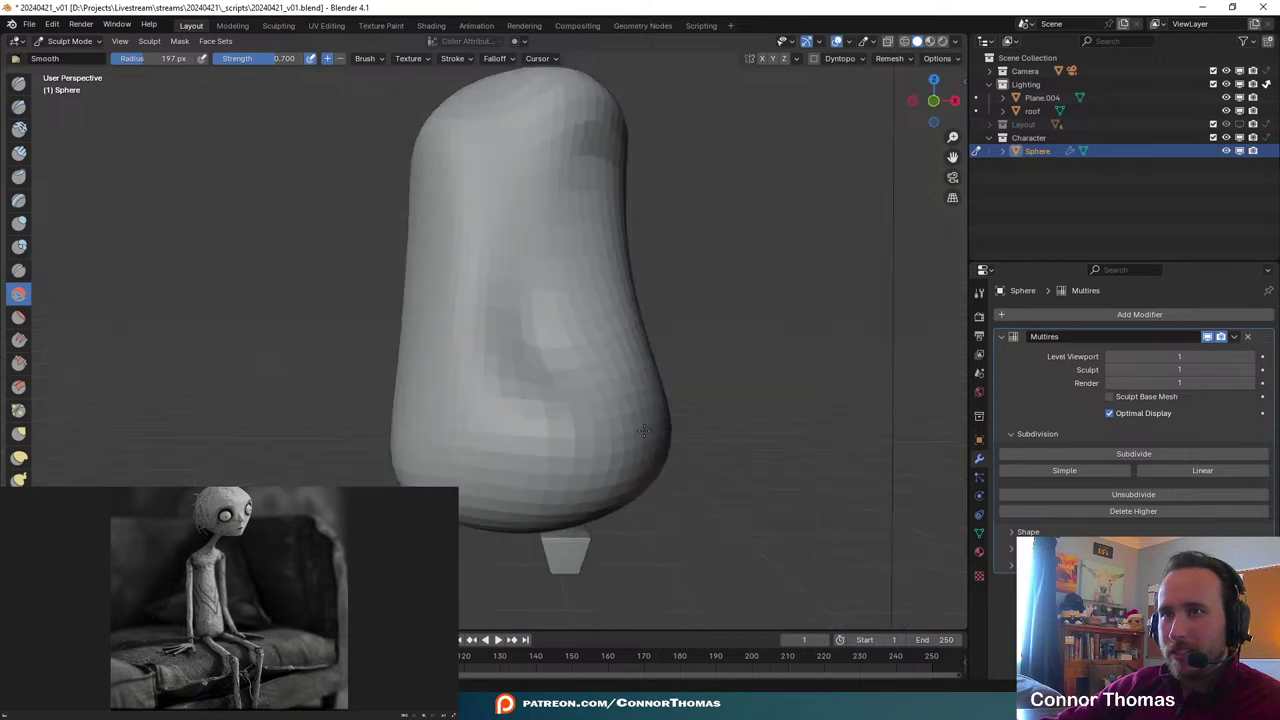
{"action": "mouse_move", "coordinate": [590, 400]}
{"action": "left_mouse_down"}
{"action": "mouse_move", "coordinate": [580, 365]}
{"action": "mouse_move", "coordinate": [600, 285]}
{"action": "left_mouse_up"}
{"action": "mouse_move", "coordinate": [605, 300]}
{"action": "middle_mouse_down"}
{"action": "mouse_move", "coordinate": [652, 337]}
{"action": "mouse_move", "coordinate": [615, 300]}
{"action": "mouse_move", "coordinate": [441, 215]}
{"action": "middle_mouse_up"}
{"action": "left_click_drag", "start_coordinate": [441, 215], "coordinate": [462, 391]}
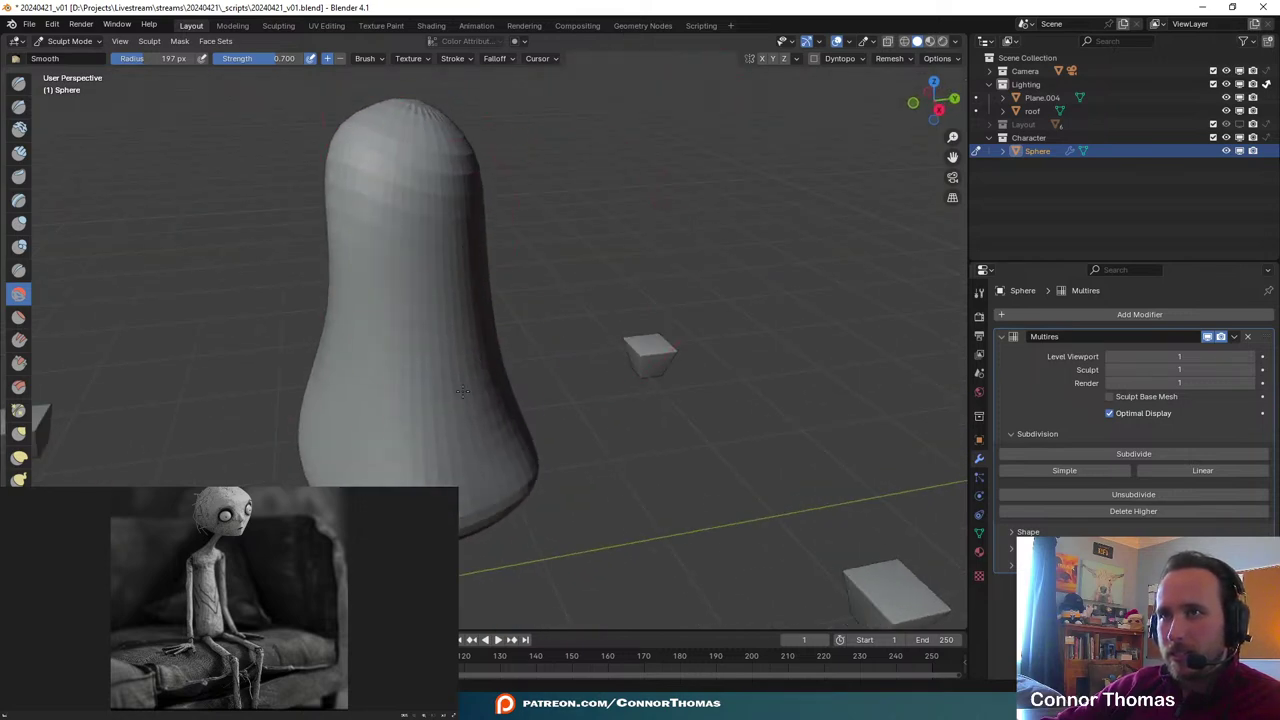
- View the sculpt through the camera against the puppet reference and smooth its top, sides and base into a narrower torso
{"action": "middle_click_drag", "start_coordinate": [514, 343], "coordinate": [620, 233]}
{"action": "mouse_move", "coordinate": [463, 246]}
{"action": "middle_mouse_down"}
{"action": "mouse_move", "coordinate": [428, 319]}
{"action": "mouse_move", "coordinate": [508, 271]}
{"action": "mouse_move", "coordinate": [590, 265]}
{"action": "mouse_move", "coordinate": [625, 220]}
{"action": "middle_mouse_up"}
{"action": "key", "text": "KP_0"}
{"action": "left_click_drag", "start_coordinate": [752, 303], "coordinate": [706, 277], "text": "ctrl"}
{"action": "mouse_move", "coordinate": [642, 285]}
{"action": "middle_mouse_down", "text": "shift"}
{"action": "mouse_move", "coordinate": [677, 337]}
{"action": "mouse_move", "coordinate": [634, 294]}
{"action": "mouse_move", "coordinate": [637, 258]}
{"action": "middle_mouse_up", "text": "shift"}
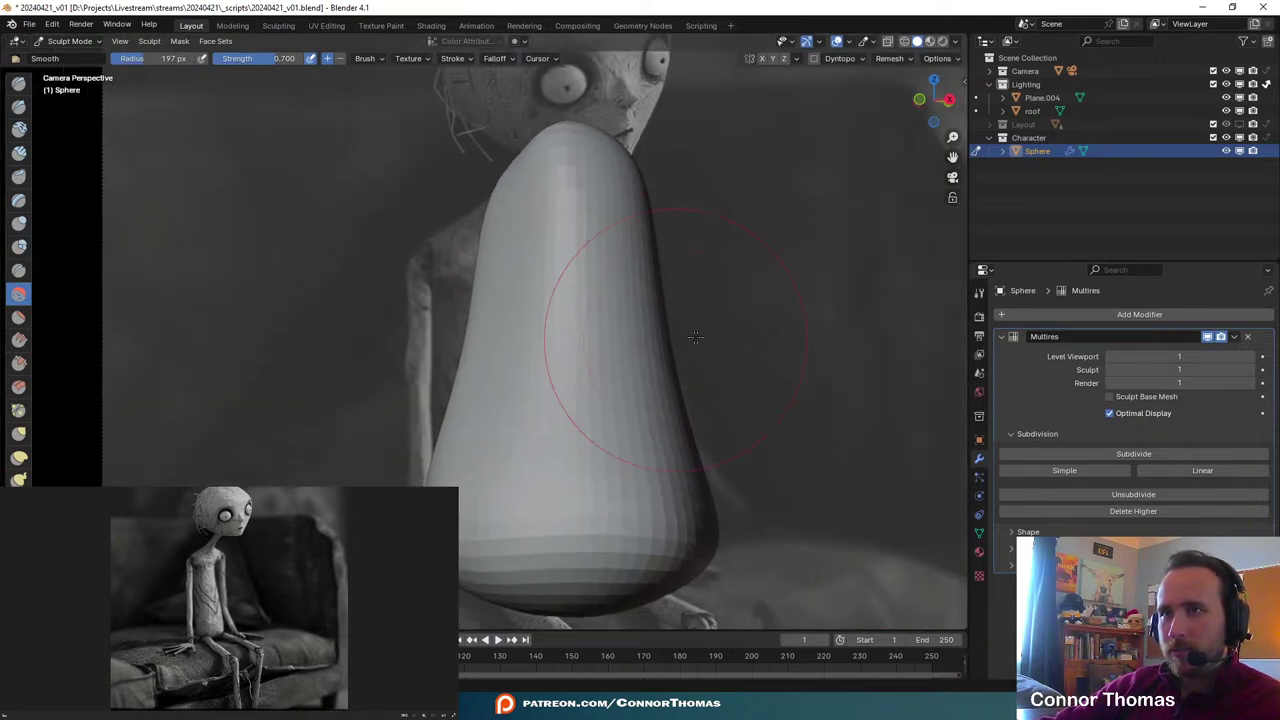
{"action": "mouse_move", "coordinate": [617, 194]}
{"action": "left_mouse_down"}
{"action": "mouse_move", "coordinate": [609, 491]}
{"action": "mouse_move", "coordinate": [477, 409]}
{"action": "mouse_move", "coordinate": [505, 550]}
{"action": "mouse_move", "coordinate": [474, 440]}
{"action": "mouse_move", "coordinate": [505, 500]}
{"action": "left_mouse_up"}
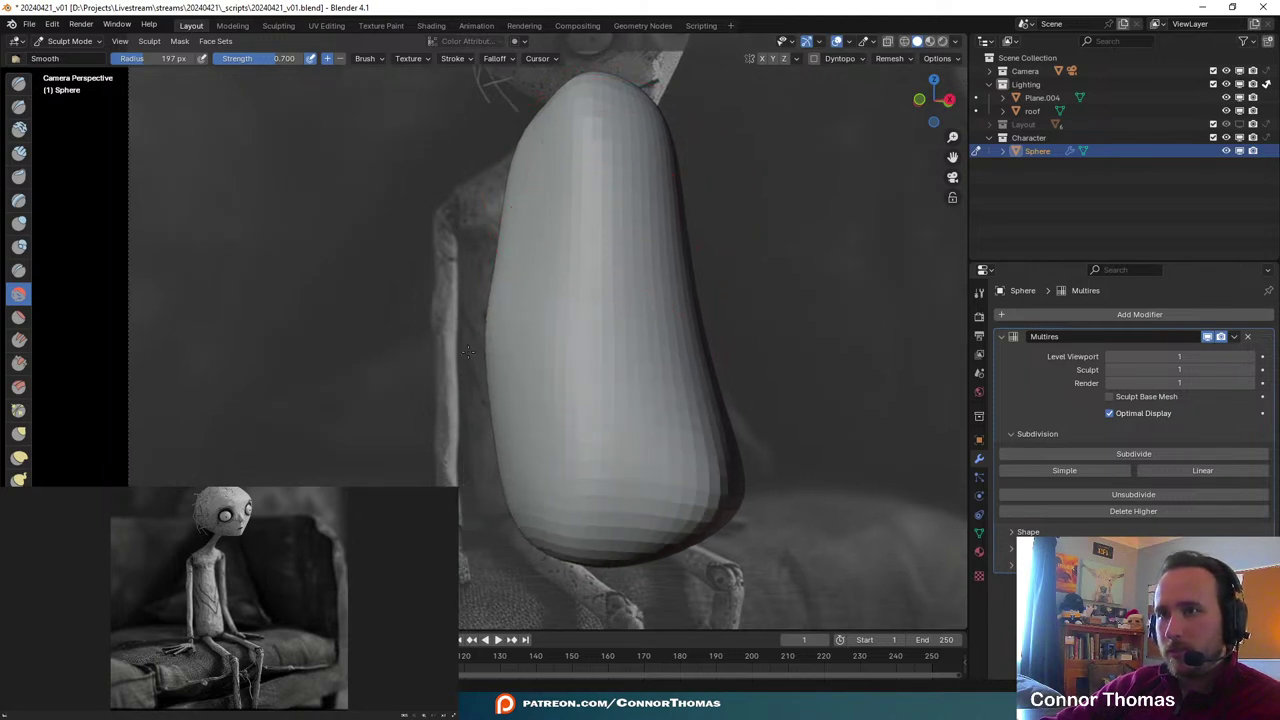
{"action": "mouse_move", "coordinate": [684, 453]}
{"action": "left_mouse_down"}
{"action": "mouse_move", "coordinate": [728, 470]}
{"action": "mouse_move", "coordinate": [660, 150]}
{"action": "mouse_move", "coordinate": [657, 490]}
{"action": "left_mouse_up"}
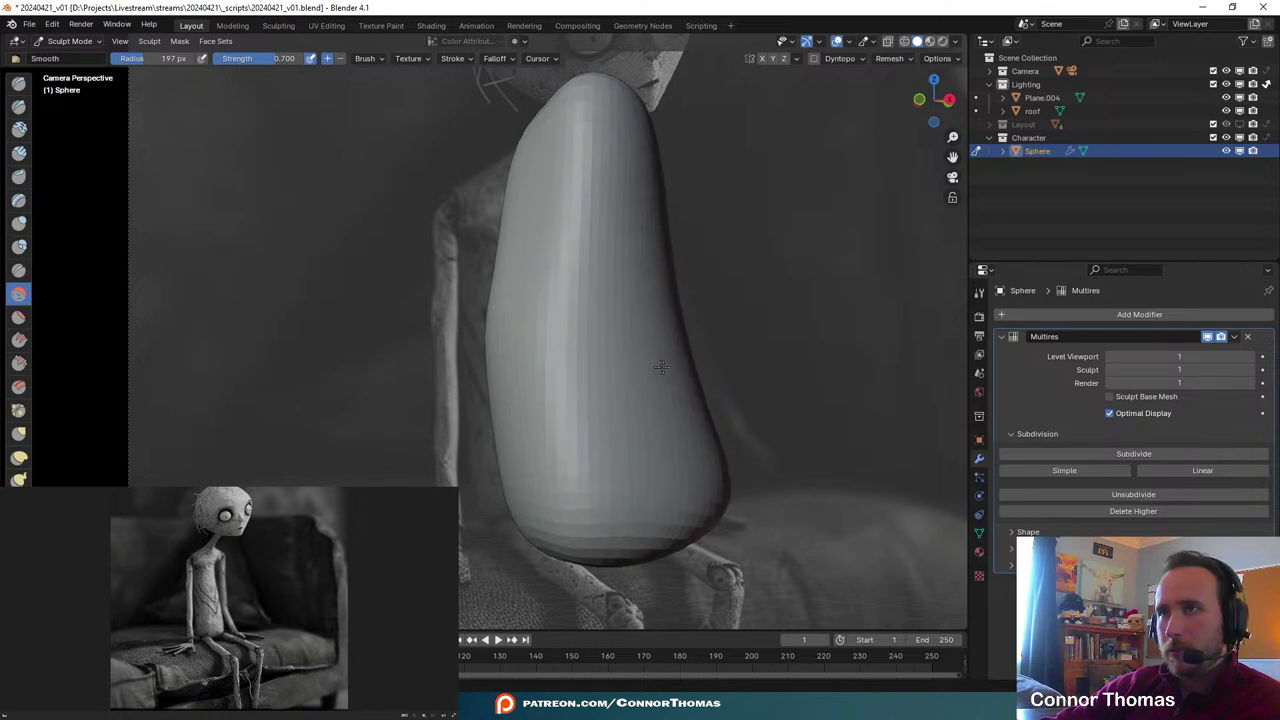
- Smooth the torso from the remaining angles until it is a slim, elongated capsule
{"action": "middle_click_drag", "start_coordinate": [708, 260], "coordinate": [740, 290]}
{"action": "scroll", "coordinate": [567, 478], "scroll_direction": "up", "scroll_amount": 3}
{"action": "middle_click_drag", "start_coordinate": [560, 470], "coordinate": [430, 480]}
{"action": "middle_click_drag", "start_coordinate": [520, 240], "coordinate": [495, 300]}
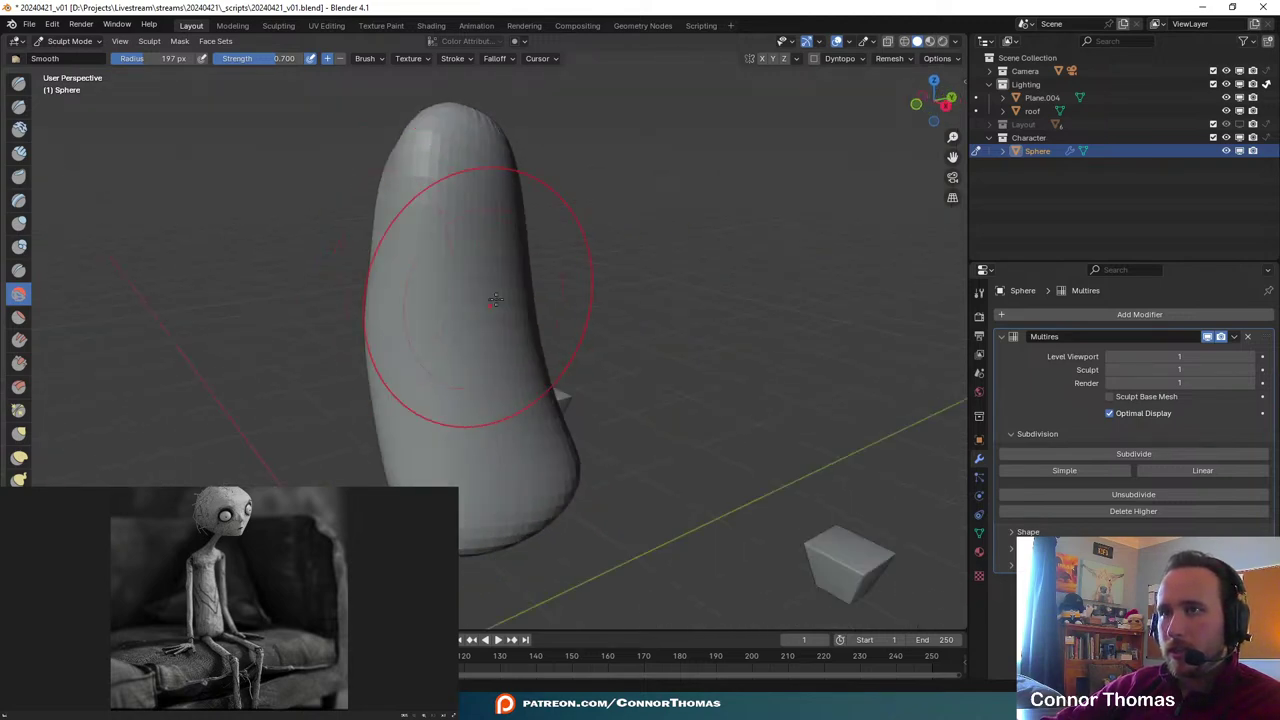
{"action": "mouse_move", "coordinate": [612, 349]}
{"action": "middle_mouse_down"}
{"action": "mouse_move", "coordinate": [650, 350]}
{"action": "mouse_move", "coordinate": [619, 352]}
{"action": "middle_mouse_up"}
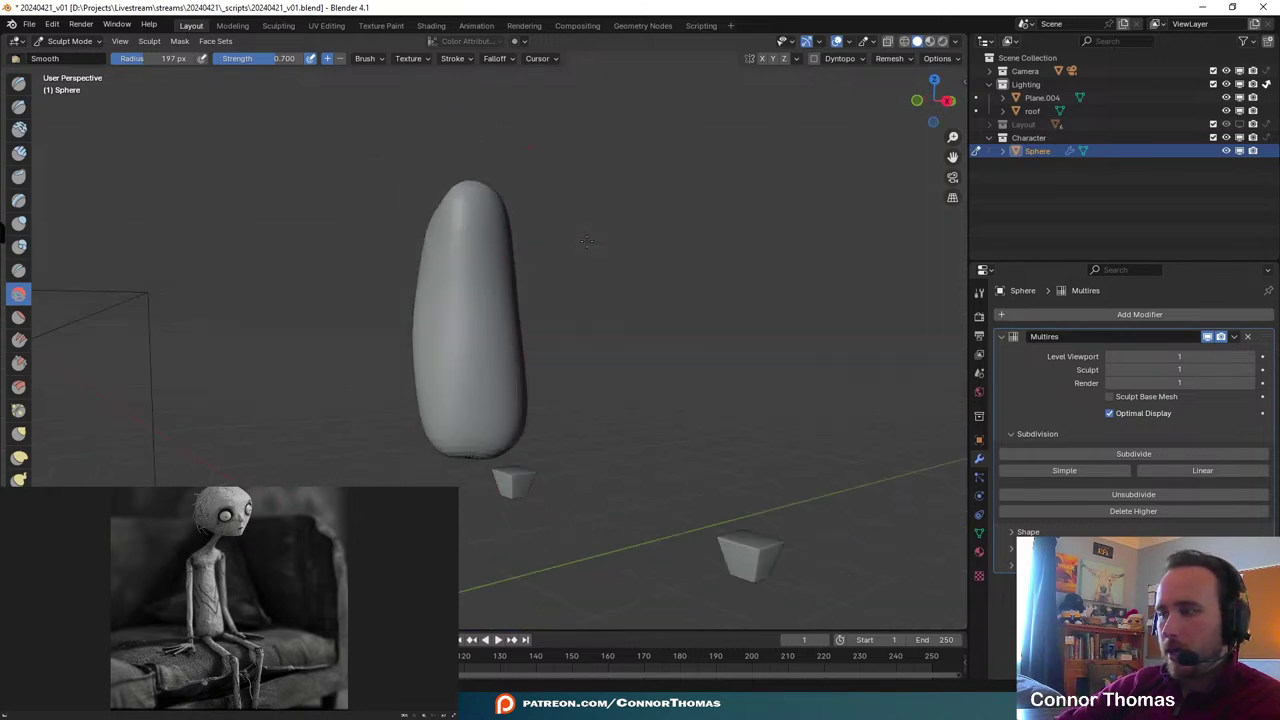
- Smooth the torso's front side and base through the camera view to slim it against the puppet reference
{"action": "key", "text": "KP_0"}
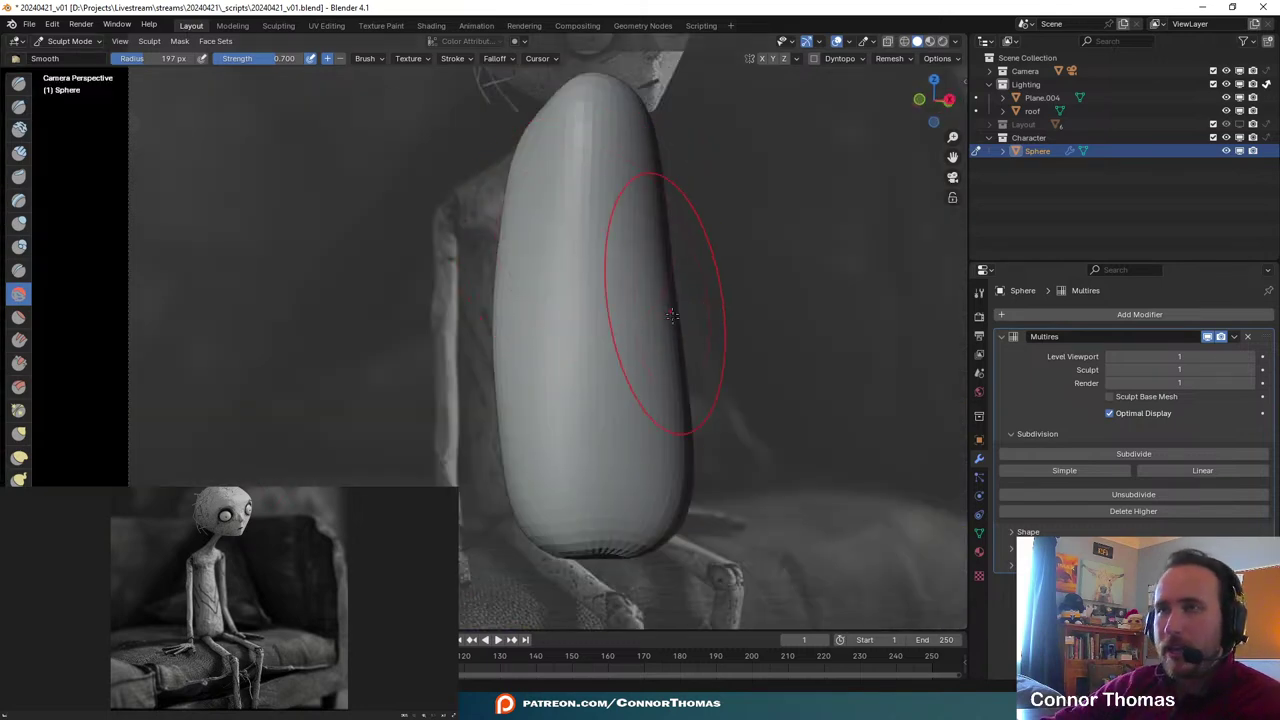
{"action": "left_click_drag", "start_coordinate": [716, 382], "coordinate": [662, 428]}
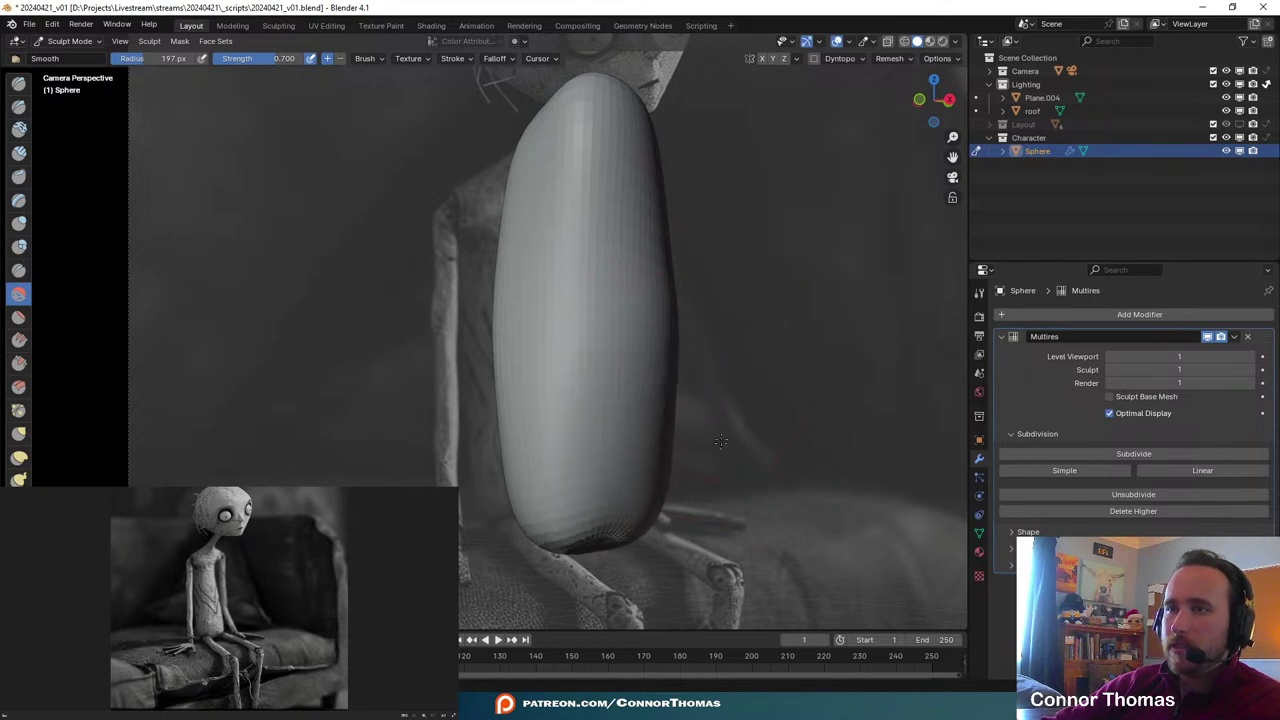
{"action": "left_click_drag", "start_coordinate": [668, 508], "coordinate": [547, 541]}
{"action": "left_click_drag", "start_coordinate": [503, 447], "coordinate": [524, 490]}
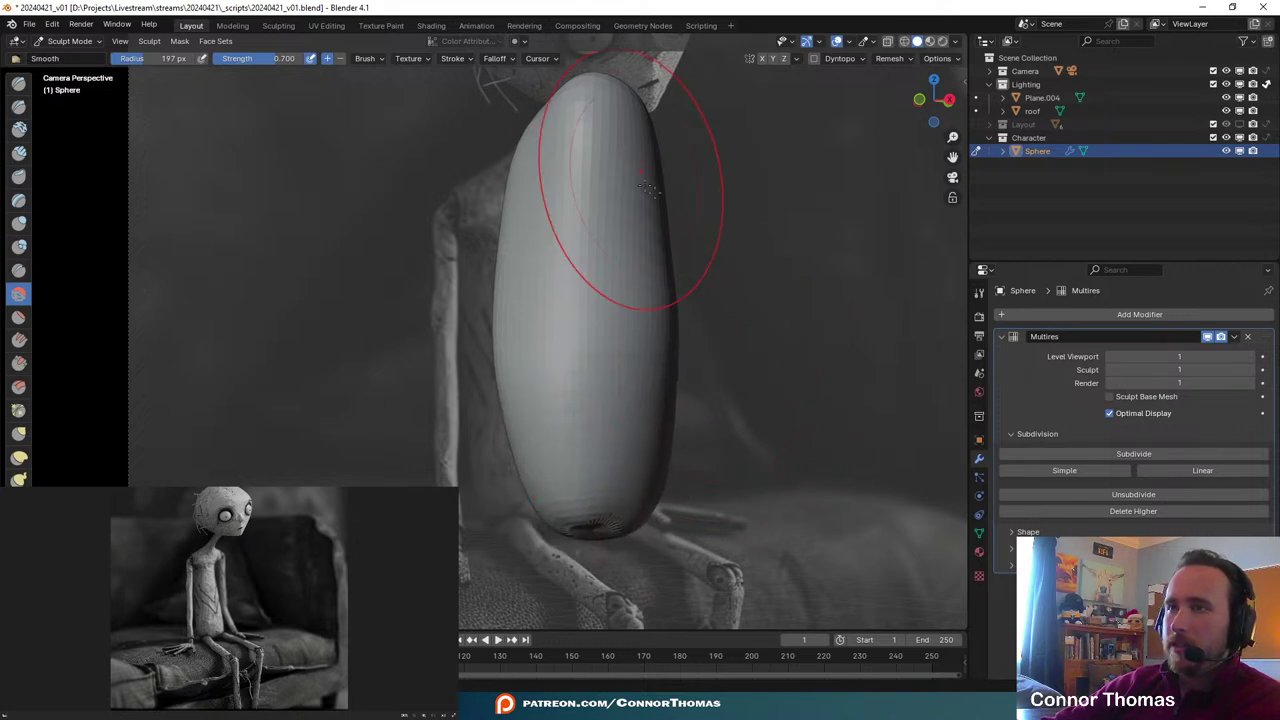
{"action": "left_click_drag", "start_coordinate": [648, 188], "coordinate": [668, 306]}
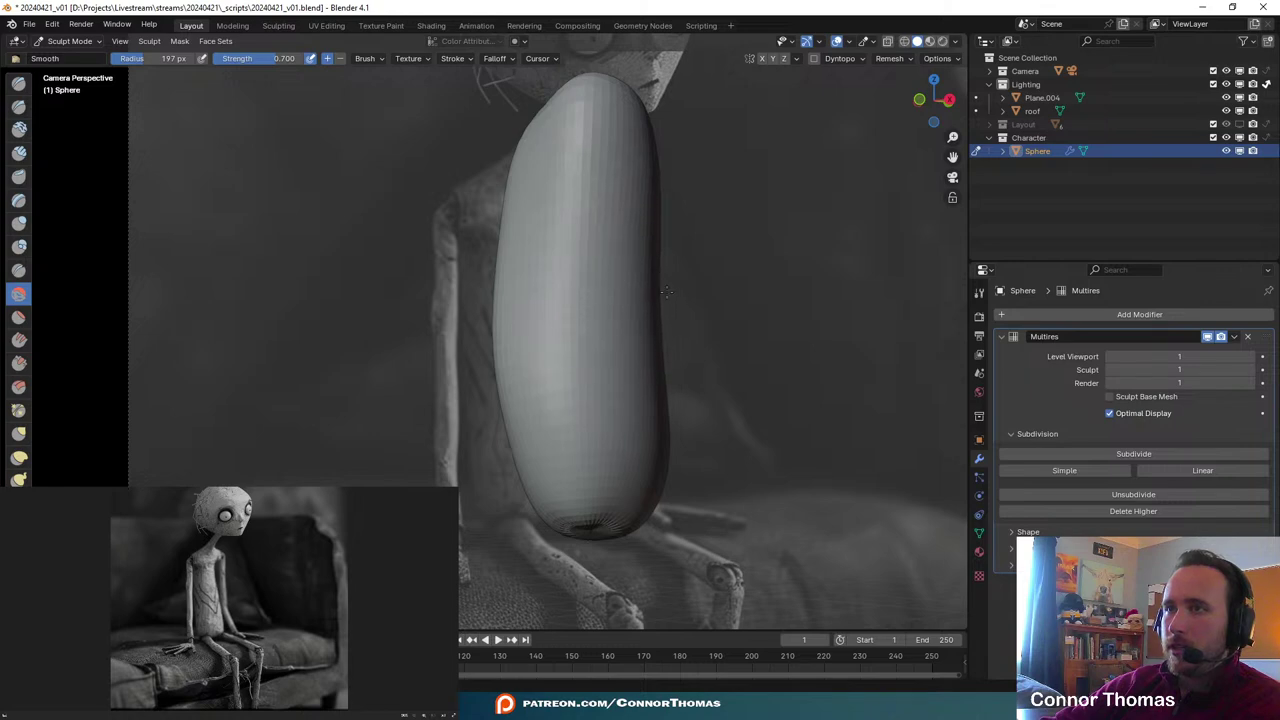
{"action": "middle_click_drag", "start_coordinate": [648, 300], "coordinate": [609, 330]}
- Smooth down the torso's upper front corner, then both of its sides, in camera view to narrow the capsule further
{"action": "key", "text": "KP_0"}
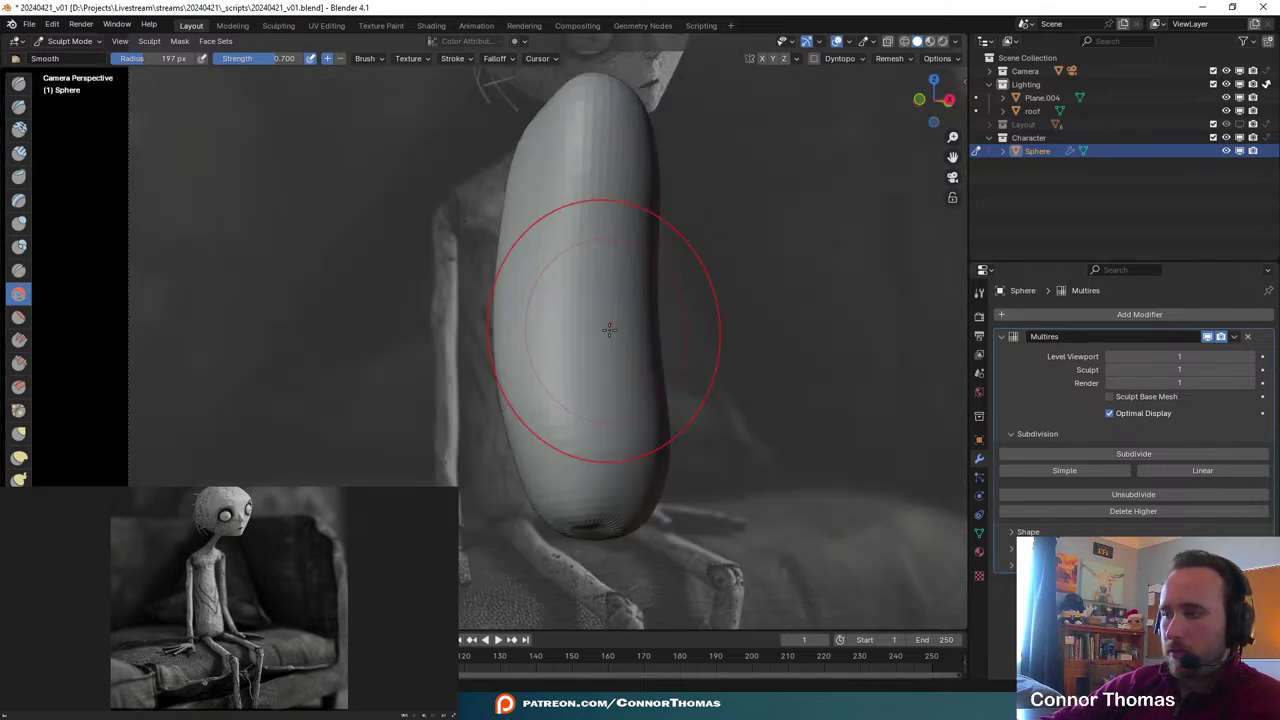
{"action": "left_click_drag", "start_coordinate": [625, 80], "coordinate": [664, 168]}
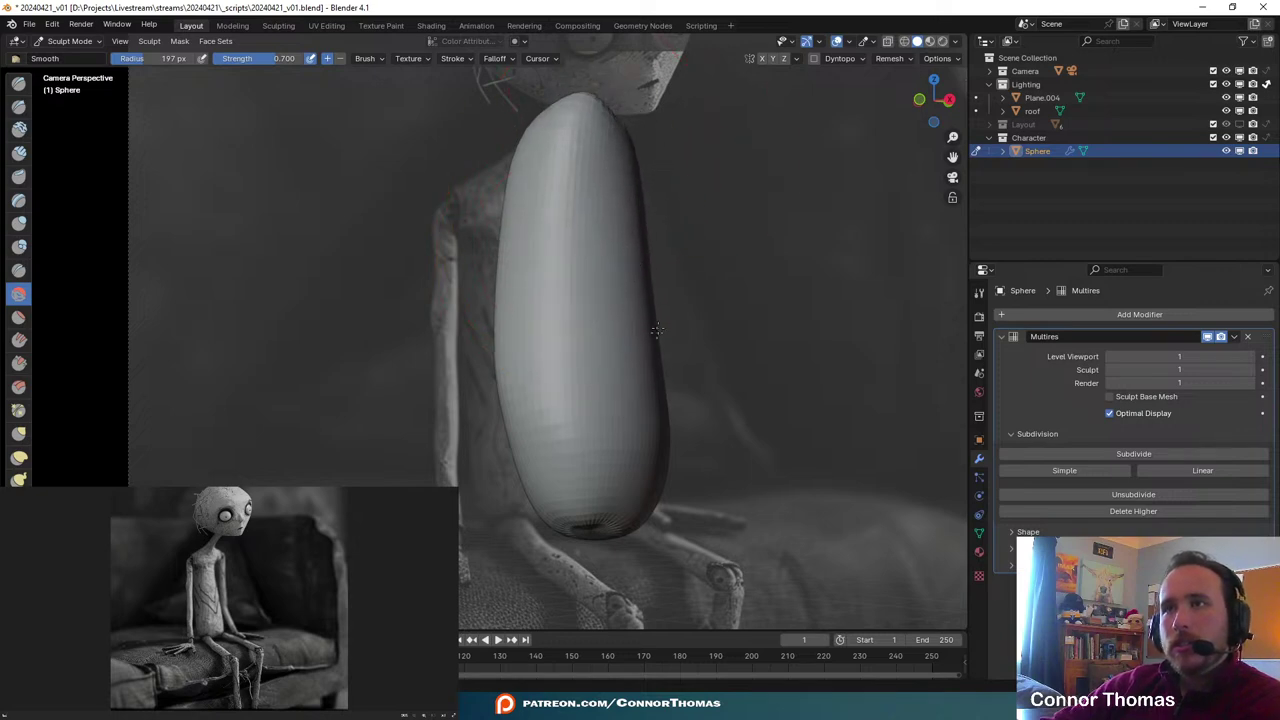
{"action": "left_click_drag", "start_coordinate": [656, 330], "coordinate": [613, 474]}
{"action": "mouse_move", "coordinate": [635, 376]}
{"action": "left_mouse_down"}
{"action": "mouse_move", "coordinate": [551, 246]}
{"action": "mouse_move", "coordinate": [503, 332]}
{"action": "left_mouse_up"}
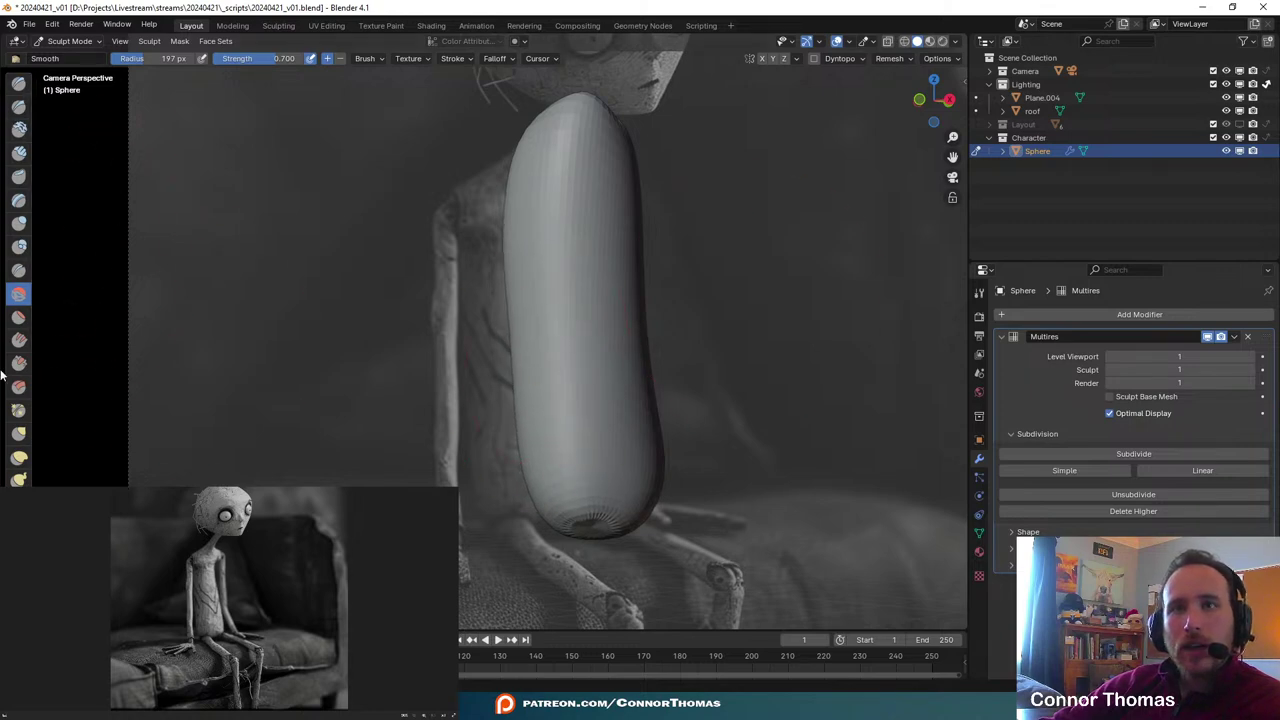
- Use Elastic Deform to pull the torso's base and middle toward the puppet's back, undoing the overly strong middle pull
{"action": "left_click", "coordinate": [19, 456]}
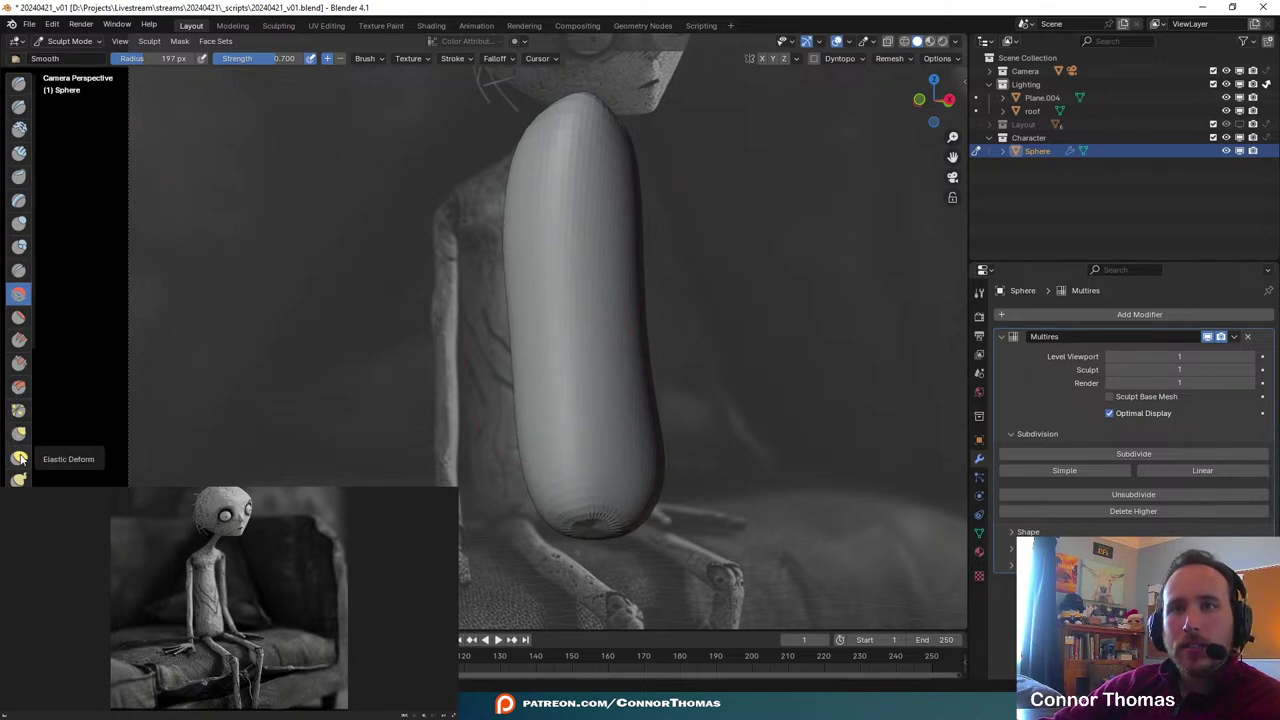
{"action": "left_click_drag", "start_coordinate": [557, 505], "coordinate": [530, 486]}
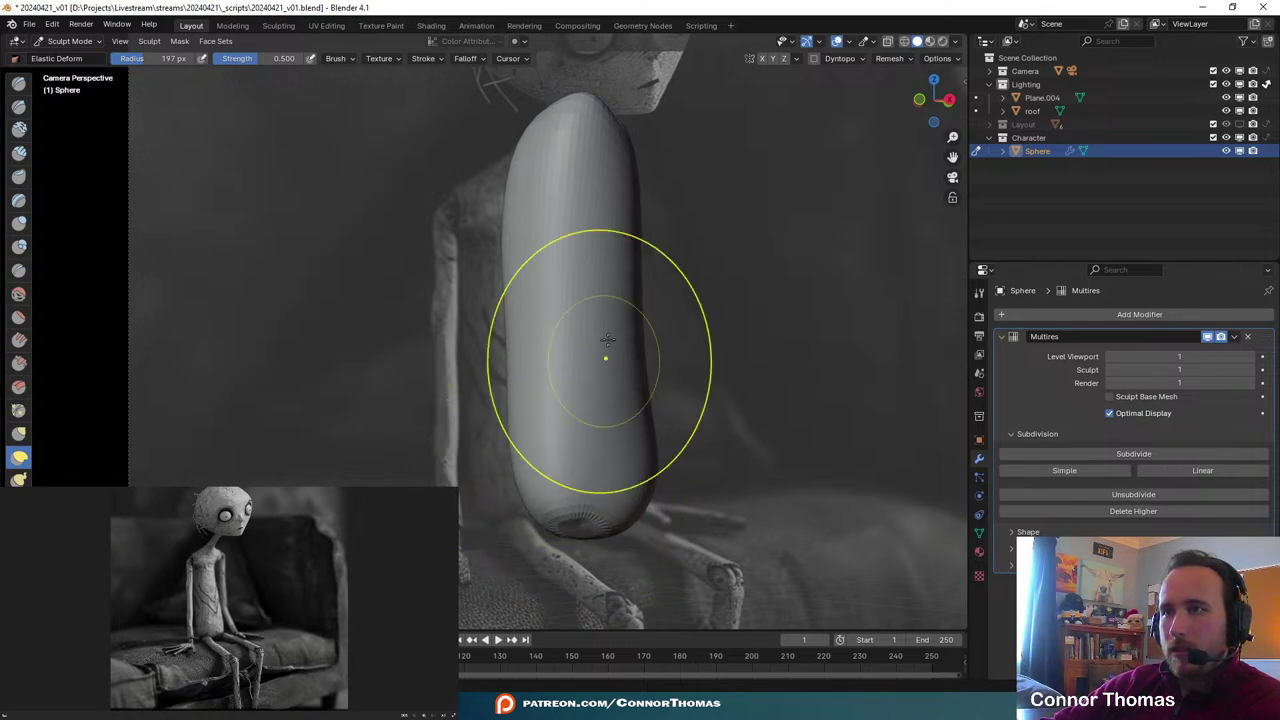
{"action": "mouse_move", "coordinate": [606, 354]}
{"action": "left_mouse_down"}
{"action": "mouse_move", "coordinate": [543, 326]}
{"action": "mouse_move", "coordinate": [351, 387]}
{"action": "left_mouse_up"}
{"action": "key", "text": "ctrl+z"}
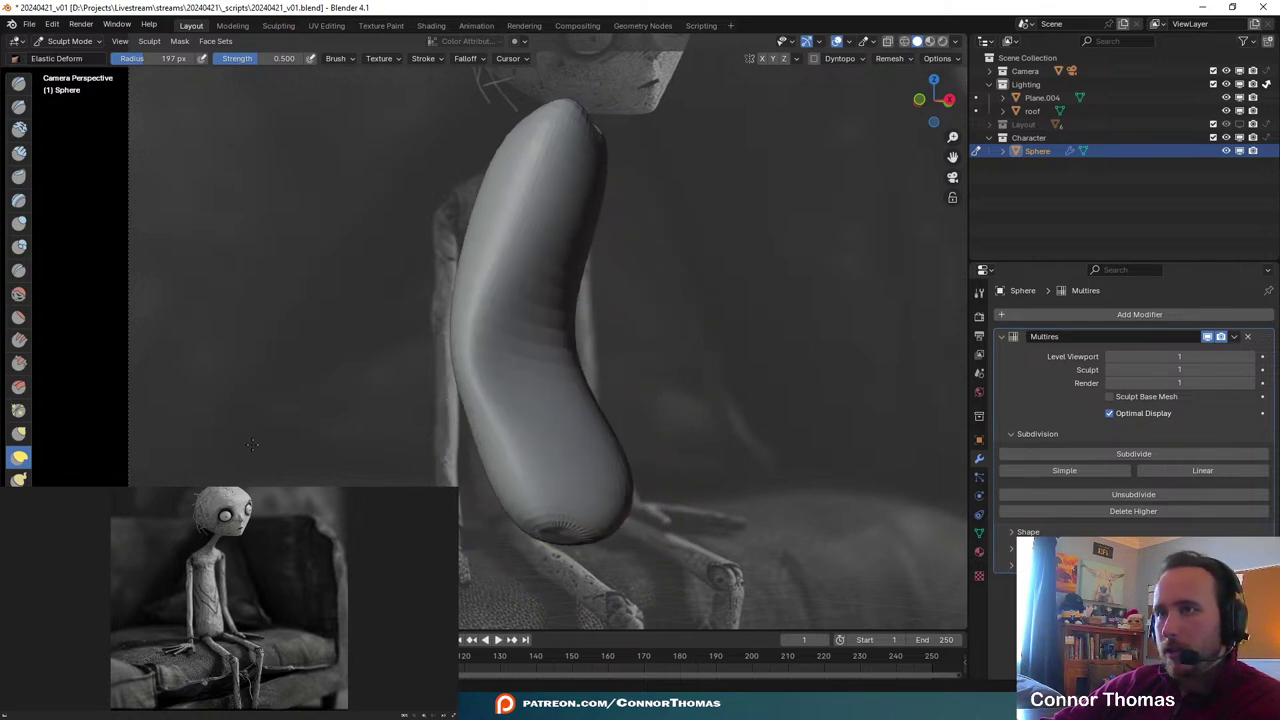
{"action": "left_click_drag", "start_coordinate": [583, 523], "coordinate": [548, 508]}
{"action": "mouse_move", "coordinate": [560, 332]}
{"action": "left_mouse_down"}
{"action": "mouse_move", "coordinate": [590, 345]}
{"action": "mouse_move", "coordinate": [578, 343]}
{"action": "left_mouse_up"}
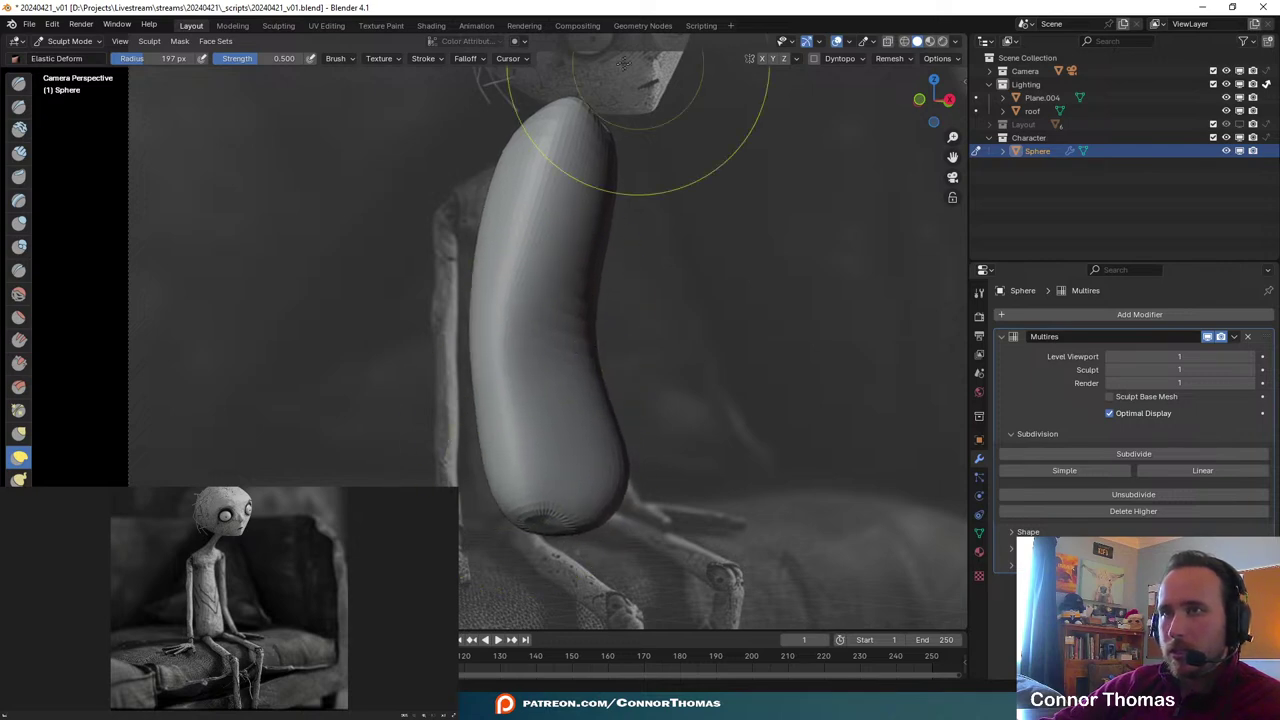
- Pull the torso's top down to the base of the puppet's neck and nudge its middle and base to fit the reference
{"action": "mouse_move", "coordinate": [551, 135]}
{"action": "left_mouse_down"}
{"action": "mouse_move", "coordinate": [486, 283]}
{"action": "mouse_move", "coordinate": [403, 284]}
{"action": "mouse_move", "coordinate": [389, 308]}
{"action": "left_mouse_up"}
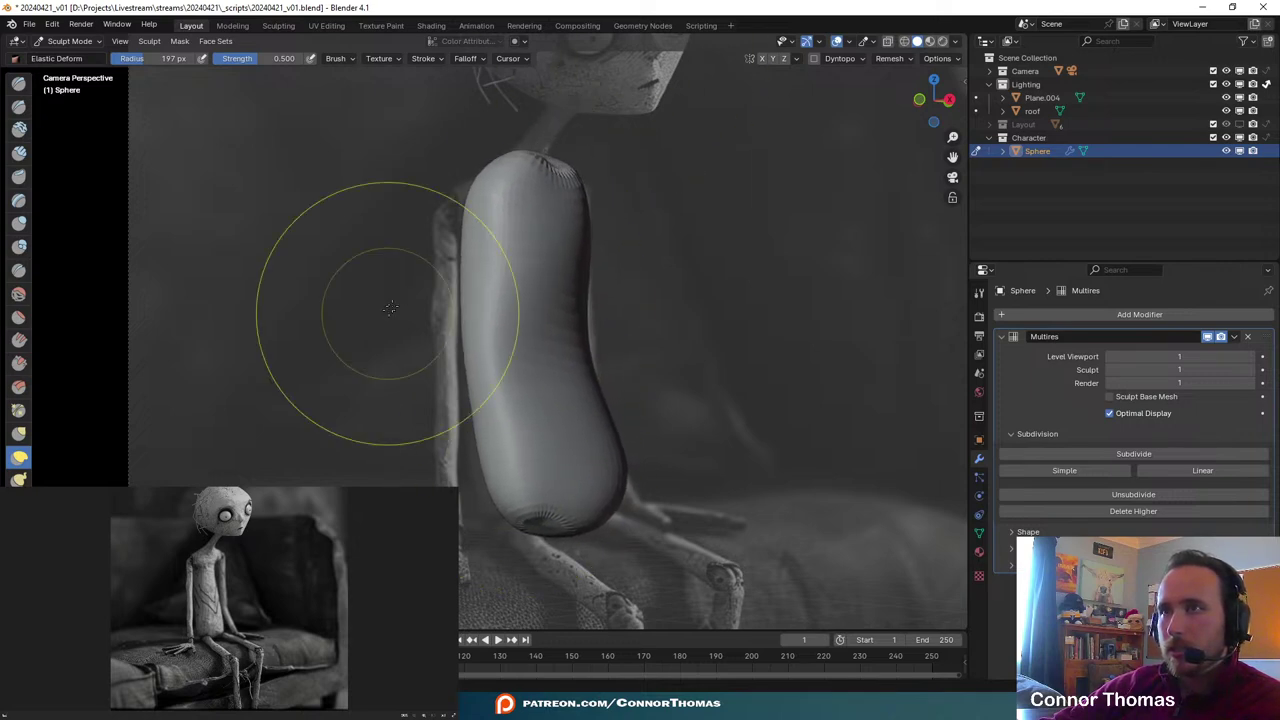
{"action": "left_click_drag", "start_coordinate": [495, 216], "coordinate": [515, 232]}
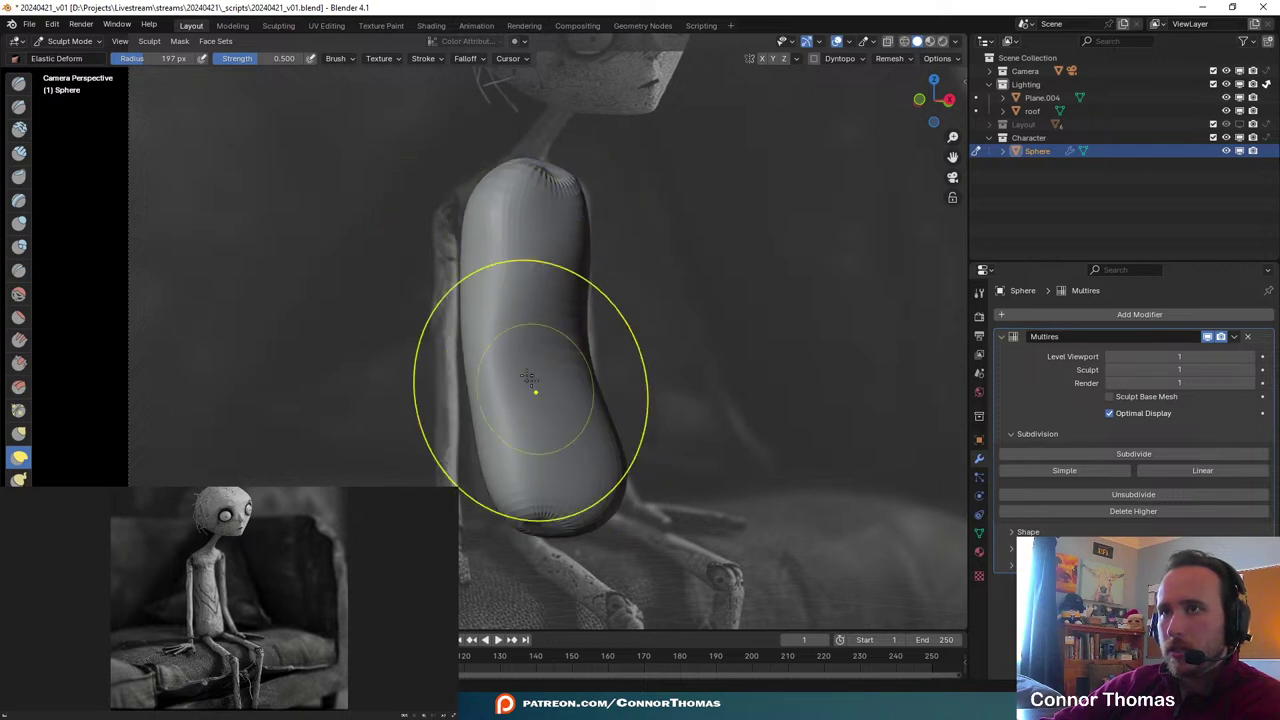
{"action": "left_click_drag", "start_coordinate": [525, 350], "coordinate": [552, 351]}
{"action": "left_click_drag", "start_coordinate": [549, 445], "coordinate": [543, 434]}
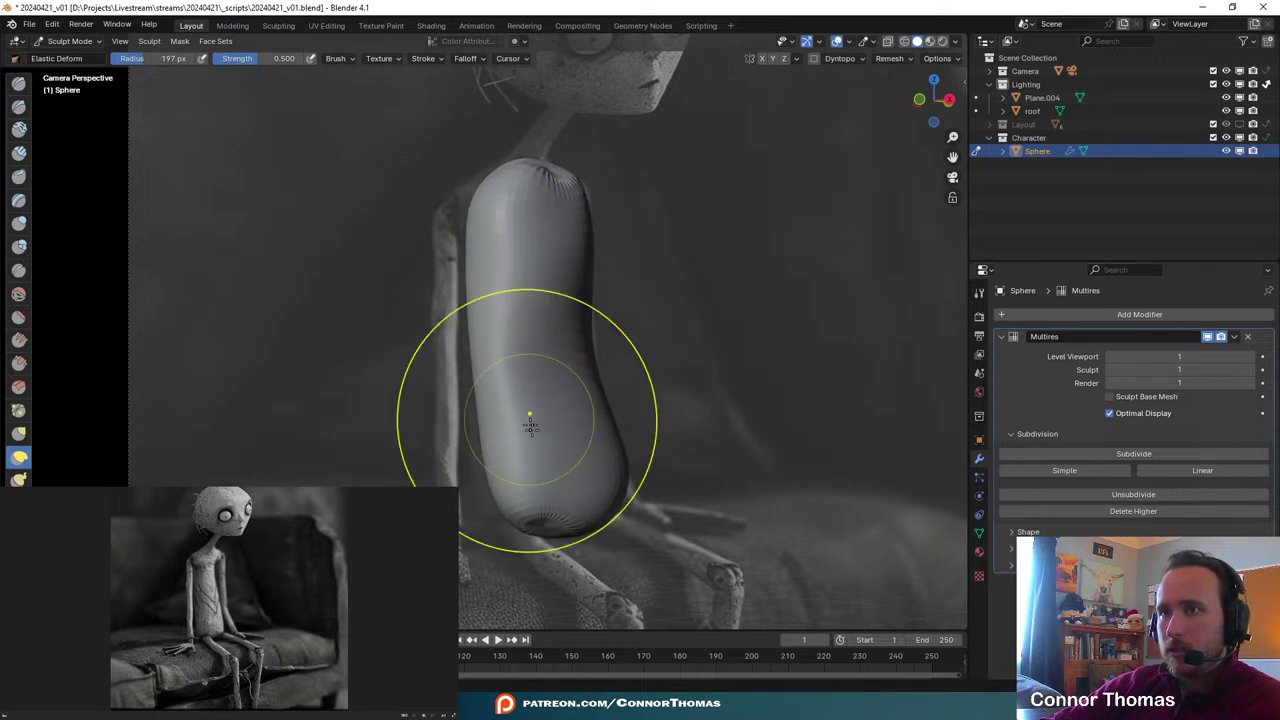
{"action": "left_click_drag", "start_coordinate": [531, 515], "coordinate": [541, 530]}
- Pull the torso's lower belly and waist back with Elastic Deform to follow the puppet's hips
{"action": "middle_click_drag", "start_coordinate": [505, 458], "coordinate": [634, 354]}
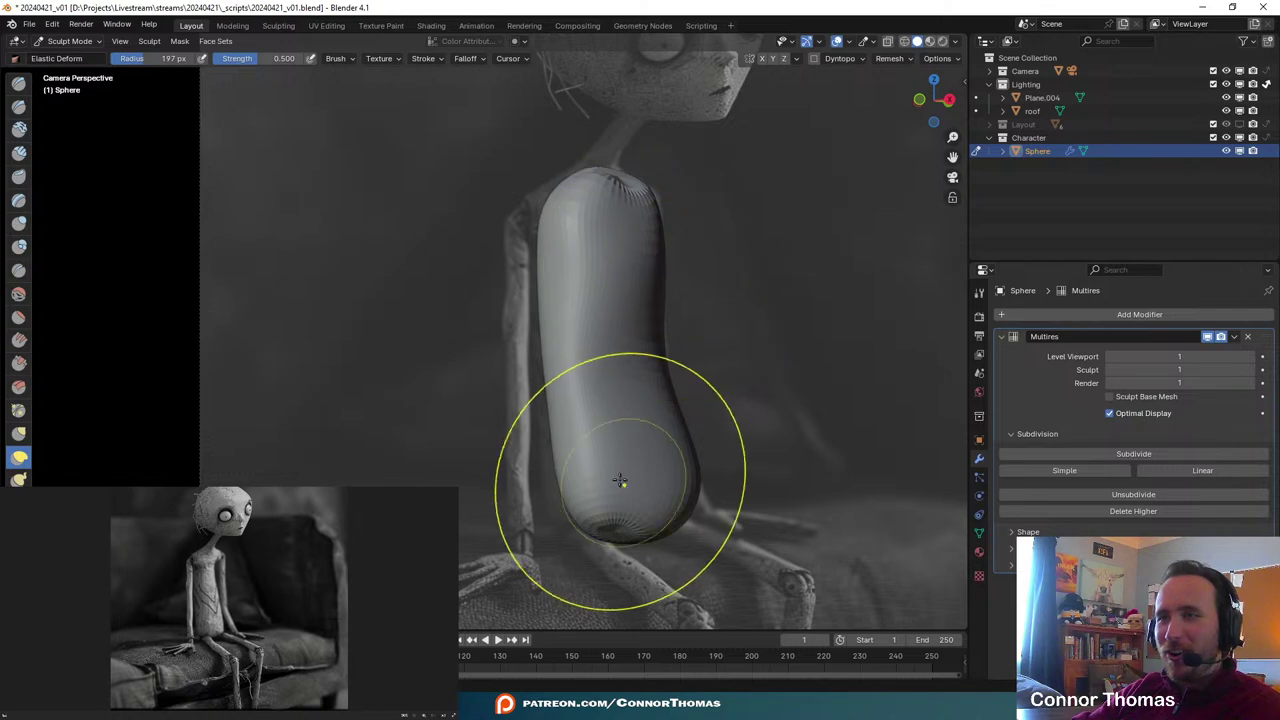
{"action": "mouse_move", "coordinate": [660, 497]}
{"action": "left_mouse_down"}
{"action": "mouse_move", "coordinate": [597, 415]}
{"action": "mouse_move", "coordinate": [580, 482]}
{"action": "left_mouse_up"}
{"action": "left_click_drag", "start_coordinate": [654, 338], "coordinate": [642, 342]}
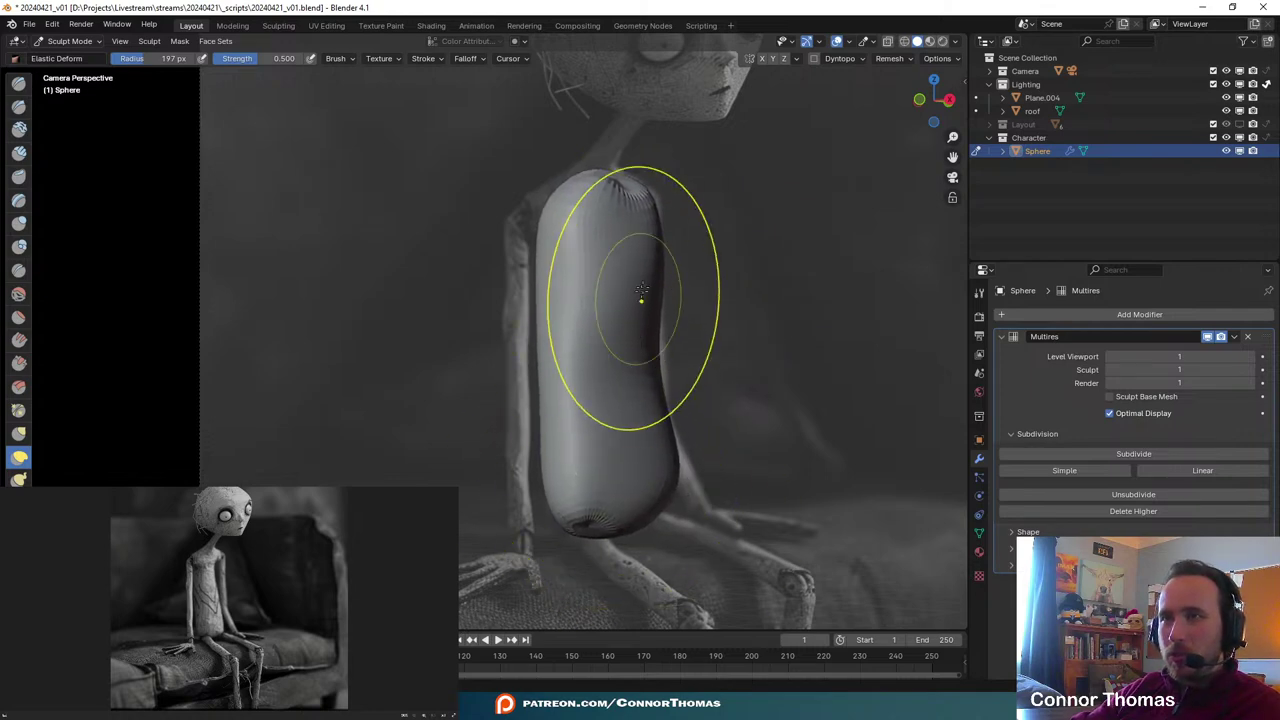
- Reduce the brush radius to 148 px and adjust the torso's base and waist from outside the camera view
{"action": "mouse_move", "coordinate": [643, 300]}
{"action": "middle_mouse_down"}
{"action": "mouse_move", "coordinate": [610, 306]}
{"action": "mouse_move", "coordinate": [671, 280]}
{"action": "mouse_move", "coordinate": [238, 393]}
{"action": "mouse_move", "coordinate": [600, 329]}
{"action": "mouse_move", "coordinate": [638, 336]}
{"action": "middle_mouse_up"}
{"action": "key", "text": "f"}
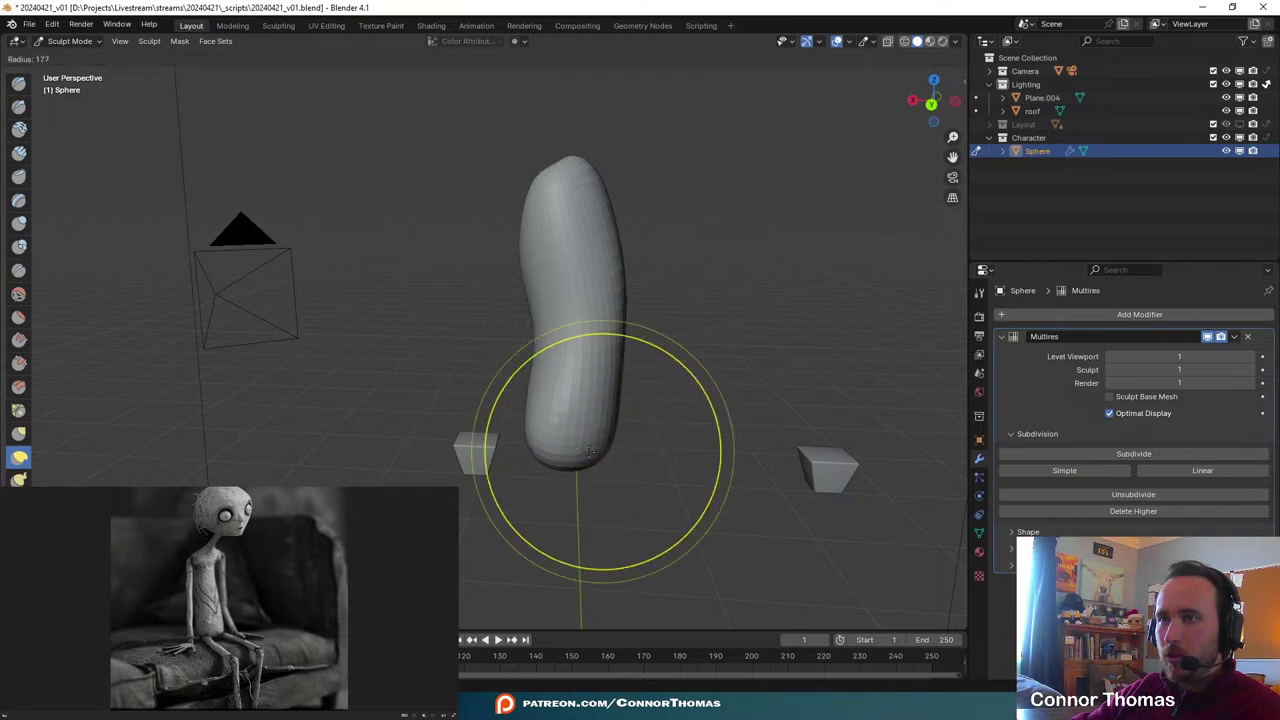
{"action": "left_click", "coordinate": [571, 454]}
{"action": "left_click_drag", "start_coordinate": [555, 456], "coordinate": [520, 455]}
{"action": "left_click_drag", "start_coordinate": [547, 331], "coordinate": [551, 320]}
- Nudge the side of the torso's waist slightly inward from a front angle
{"action": "mouse_move", "coordinate": [546, 320]}
{"action": "middle_mouse_down"}
{"action": "mouse_move", "coordinate": [743, 326]}
{"action": "mouse_move", "coordinate": [655, 275]}
{"action": "mouse_move", "coordinate": [625, 292]}
{"action": "middle_mouse_up"}
{"action": "scroll", "coordinate": [690, 308], "scroll_direction": "up", "scroll_amount": 3}
{"action": "middle_click_drag", "start_coordinate": [703, 296], "coordinate": [644, 290]}
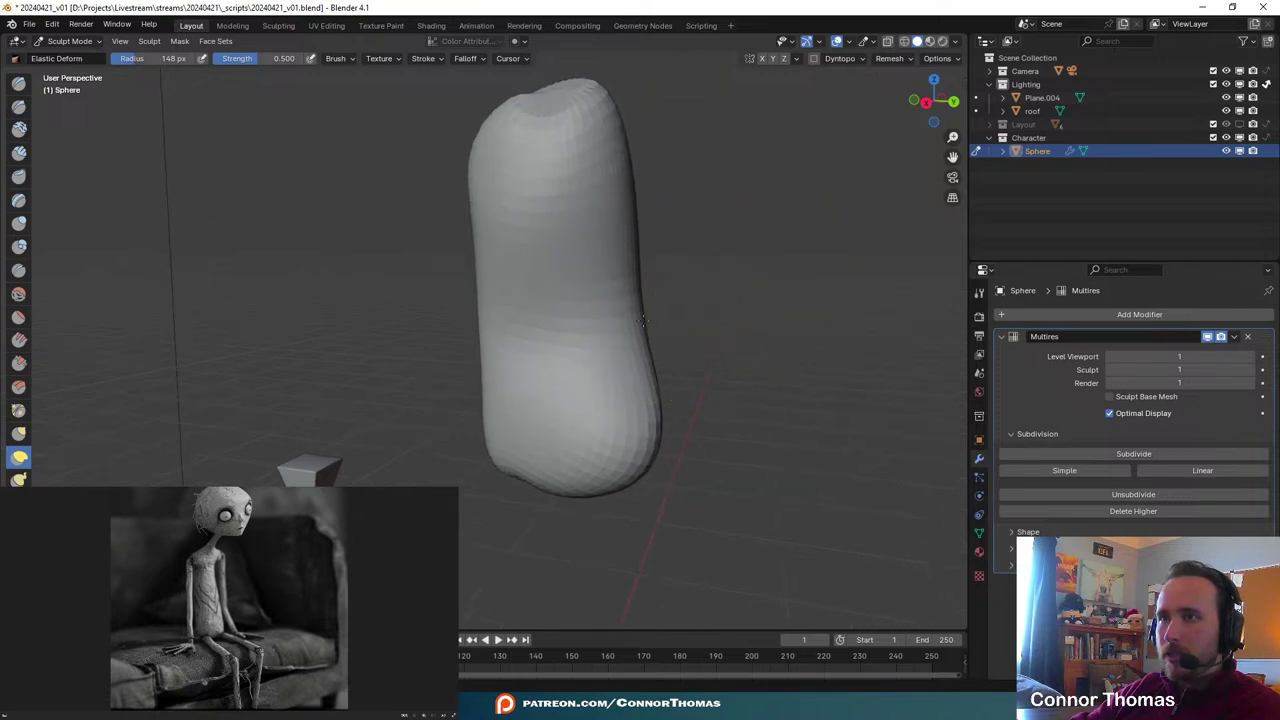
{"action": "left_click_drag", "start_coordinate": [489, 319], "coordinate": [491, 319]}
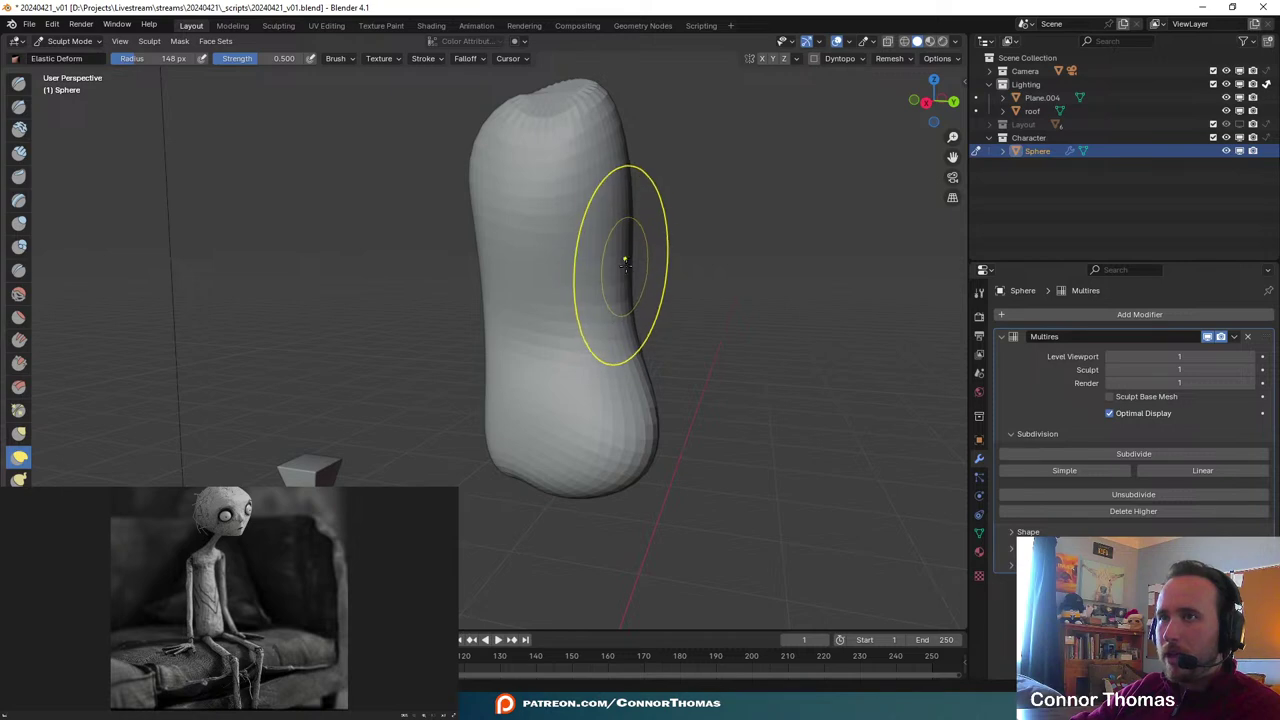
- Pull the waist in and the top of the torso slightly down in camera view to match the puppet
{"action": "middle_click_drag", "start_coordinate": [624, 262], "coordinate": [648, 190]}
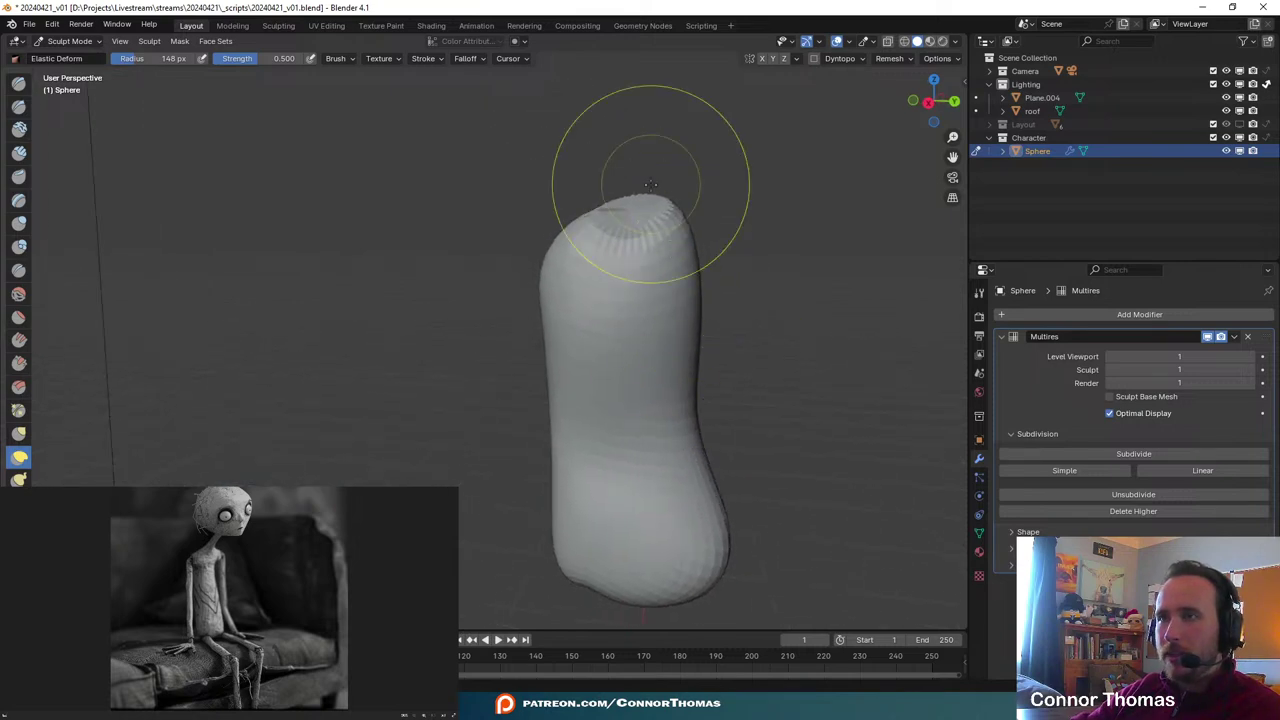
{"action": "key", "text": "KP_0"}
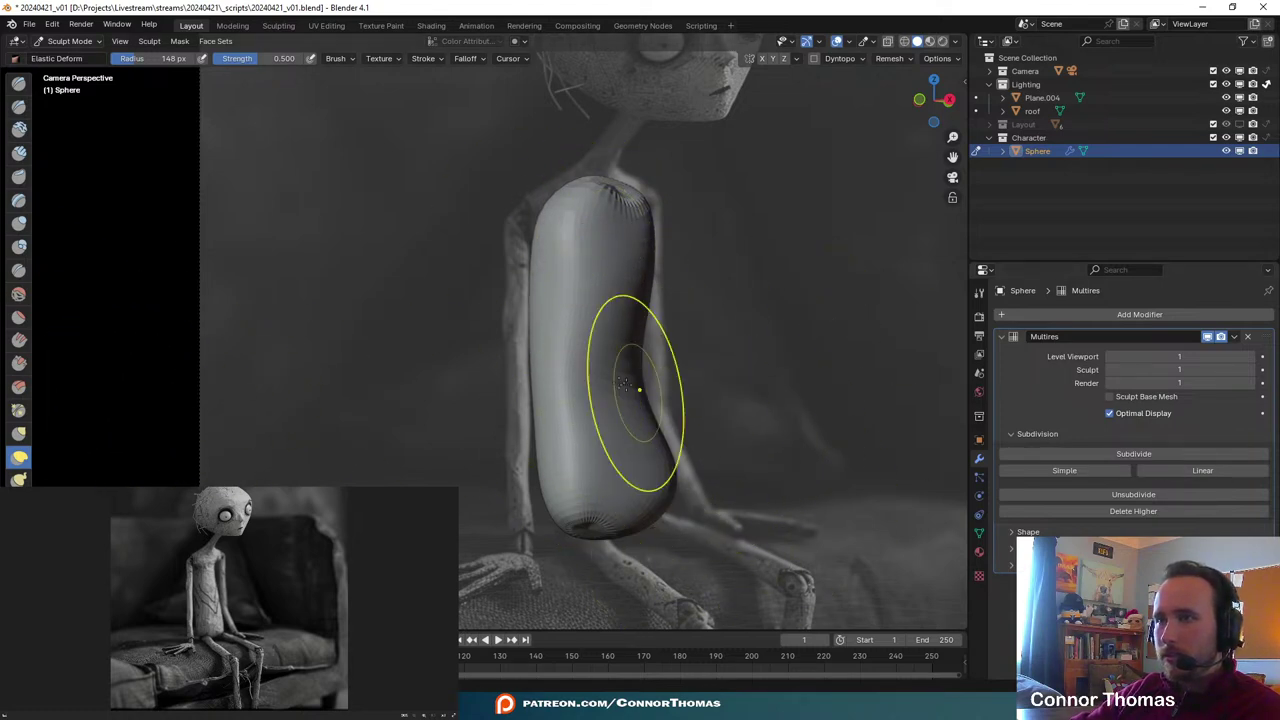
{"action": "left_click_drag", "start_coordinate": [596, 377], "coordinate": [590, 375]}
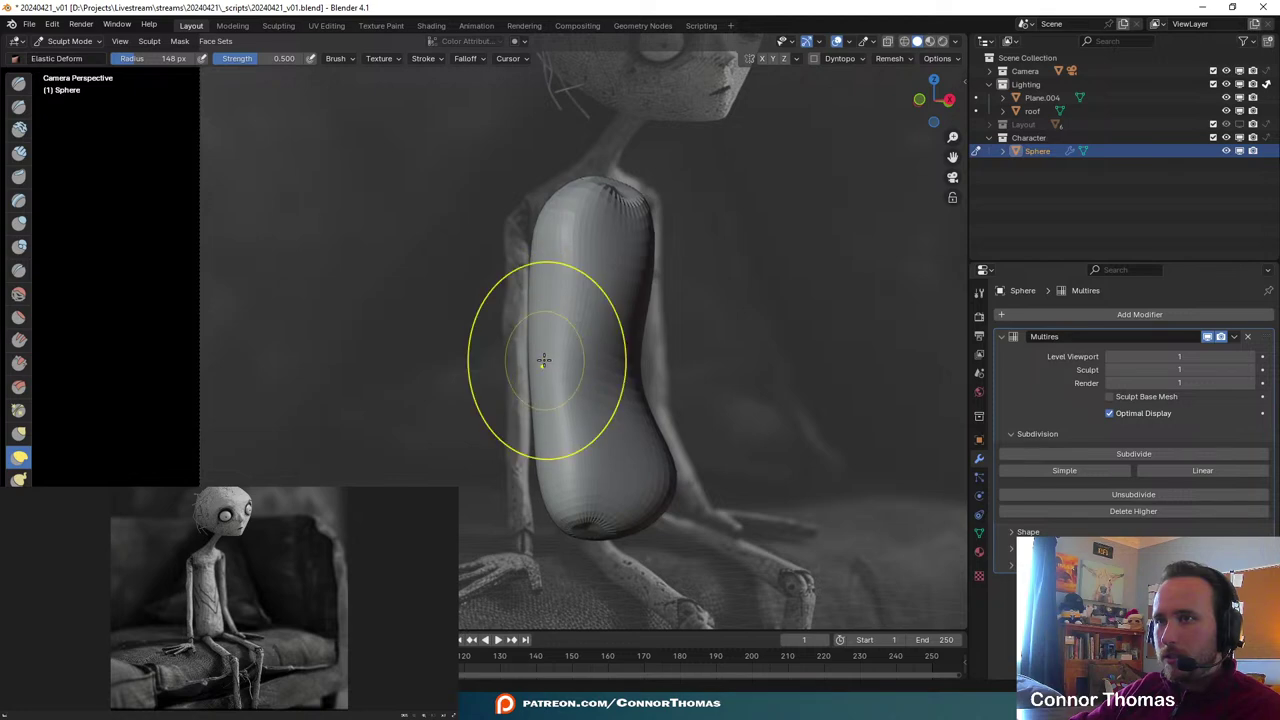
{"action": "left_click_drag", "start_coordinate": [593, 169], "coordinate": [610, 207]}
{"action": "mouse_move", "coordinate": [652, 306]}
{"action": "middle_mouse_down"}
{"action": "mouse_move", "coordinate": [625, 368]}
{"action": "mouse_move", "coordinate": [525, 415]}
{"action": "mouse_move", "coordinate": [441, 256]}
{"action": "mouse_move", "coordinate": [540, 320]}
{"action": "mouse_move", "coordinate": [586, 314]}
{"action": "mouse_move", "coordinate": [512, 212]}
{"action": "middle_mouse_up"}
{"action": "scroll", "coordinate": [625, 368], "scroll_direction": "up", "scroll_amount": 3}
{"action": "key", "text": "KP_0"}
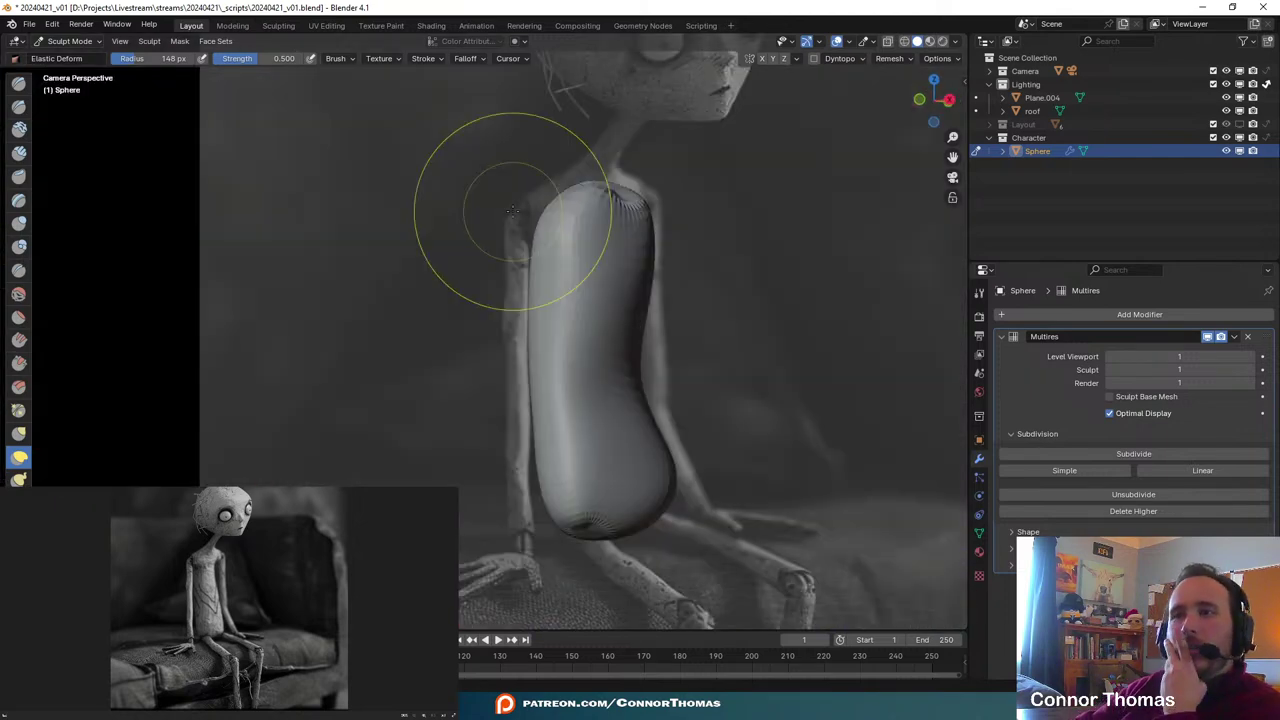
{"action": "mouse_move", "coordinate": [566, 471]}
{"action": "left_mouse_down"}
{"action": "mouse_move", "coordinate": [634, 414]}
{"action": "mouse_move", "coordinate": [673, 403]}
{"action": "left_mouse_up"}
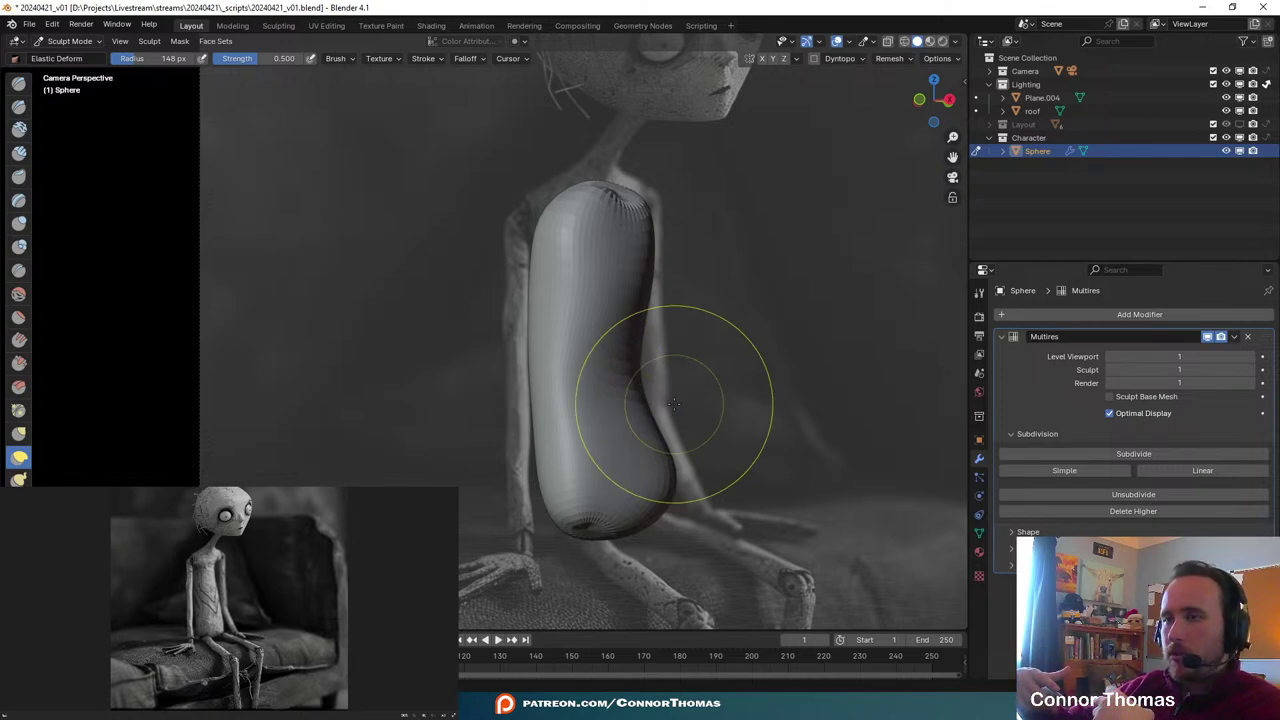
{"action": "key", "text": "ctrl+z"}
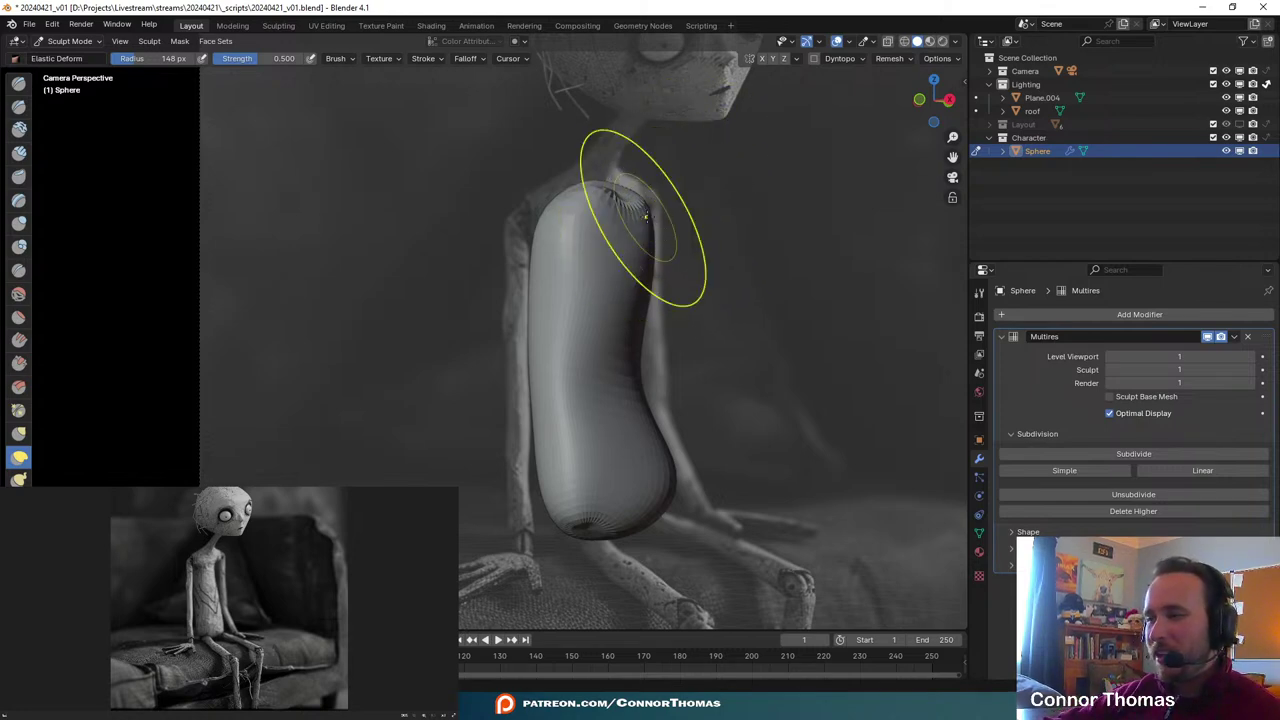
- Subdivide the Multires modifier to level 2 and smooth out the radial pinching at the torso's top with the Smooth brush
{"action": "left_click", "coordinate": [1181, 458]}
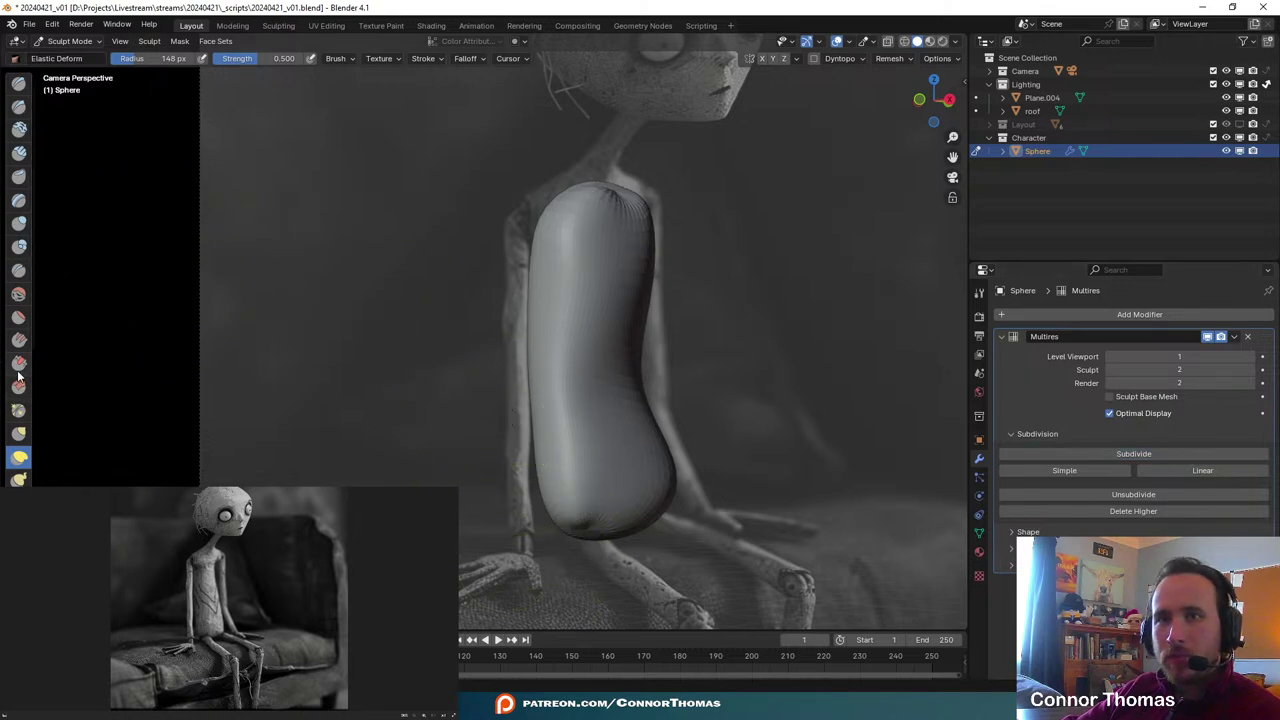
{"action": "left_click", "coordinate": [21, 294]}
{"action": "mouse_move", "coordinate": [330, 290]}
{"action": "middle_mouse_down"}
{"action": "mouse_move", "coordinate": [500, 260]}
{"action": "mouse_move", "coordinate": [525, 207]}
{"action": "middle_mouse_up"}
{"action": "scroll", "coordinate": [525, 207], "scroll_direction": "up", "scroll_amount": 4}
{"action": "middle_click_drag", "start_coordinate": [450, 180], "coordinate": [566, 349], "text": "shift"}
{"action": "scroll", "coordinate": [562, 349], "scroll_direction": "up", "scroll_amount": 4}
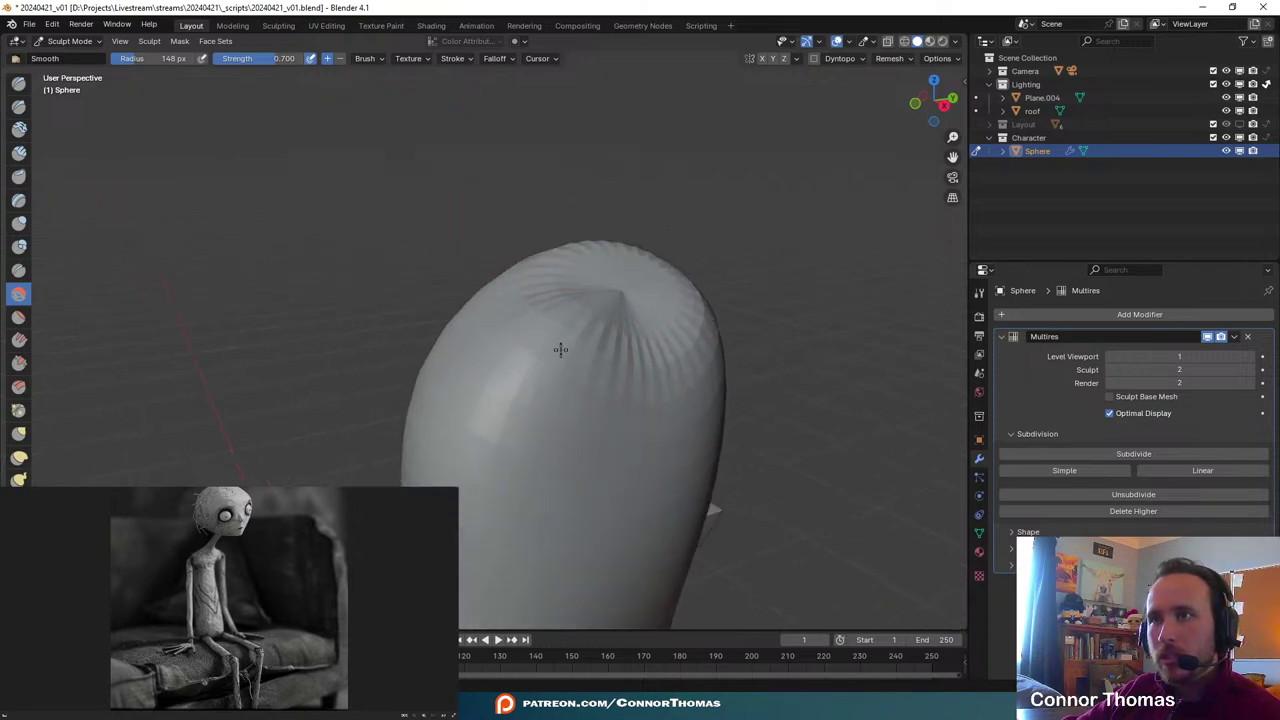
{"action": "mouse_move", "coordinate": [561, 349]}
{"action": "left_mouse_down"}
{"action": "mouse_move", "coordinate": [594, 334]}
{"action": "mouse_move", "coordinate": [612, 302]}
{"action": "mouse_move", "coordinate": [594, 323]}
{"action": "mouse_move", "coordinate": [650, 348]}
{"action": "left_mouse_up"}
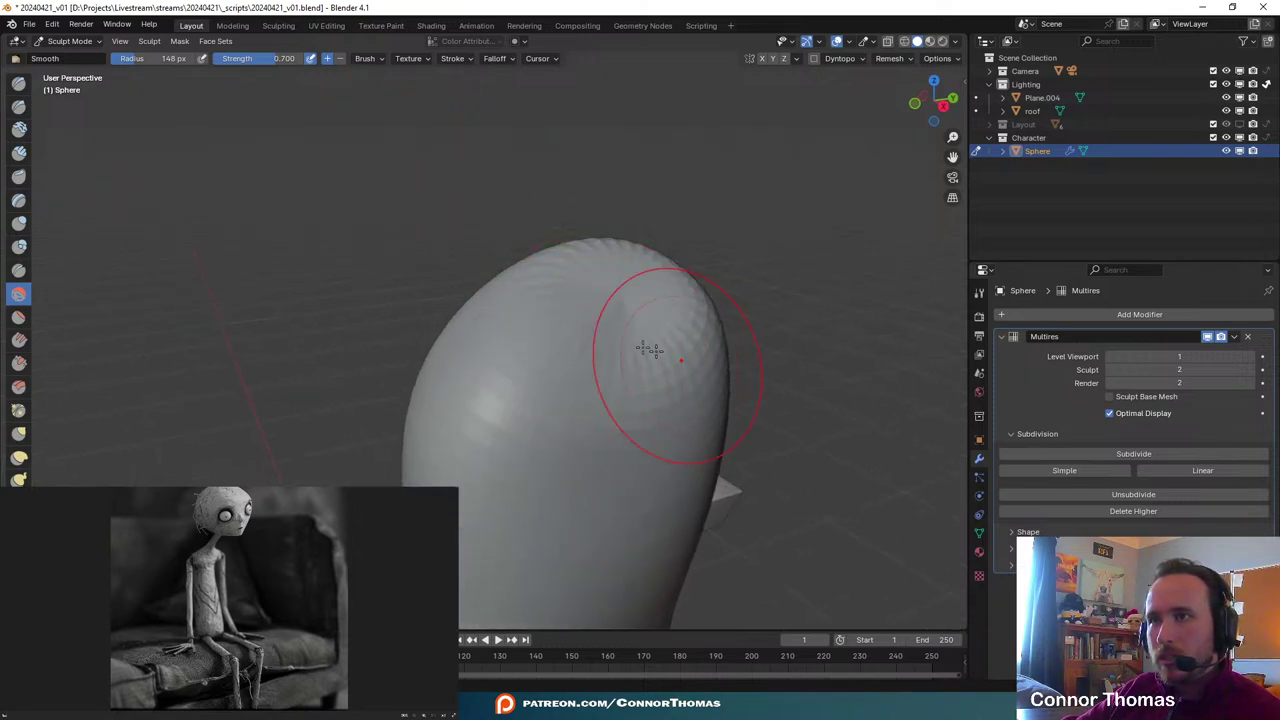
{"action": "mouse_move", "coordinate": [518, 397]}
{"action": "left_mouse_down"}
{"action": "mouse_move", "coordinate": [508, 394]}
{"action": "mouse_move", "coordinate": [547, 430]}
{"action": "mouse_move", "coordinate": [620, 380]}
{"action": "mouse_move", "coordinate": [598, 327]}
{"action": "left_mouse_up"}
{"action": "mouse_move", "coordinate": [561, 330]}
{"action": "middle_mouse_down"}
{"action": "mouse_move", "coordinate": [589, 331]}
{"action": "mouse_move", "coordinate": [574, 346]}
{"action": "mouse_move", "coordinate": [611, 346]}
{"action": "mouse_move", "coordinate": [590, 362]}
{"action": "mouse_move", "coordinate": [745, 267]}
{"action": "mouse_move", "coordinate": [557, 286]}
{"action": "mouse_move", "coordinate": [643, 200]}
{"action": "mouse_move", "coordinate": [766, 343]}
{"action": "mouse_move", "coordinate": [668, 295]}
{"action": "mouse_move", "coordinate": [737, 374]}
{"action": "mouse_move", "coordinate": [594, 223]}
{"action": "mouse_move", "coordinate": [580, 289]}
{"action": "mouse_move", "coordinate": [624, 246]}
{"action": "mouse_move", "coordinate": [259, 447]}
{"action": "middle_mouse_up"}
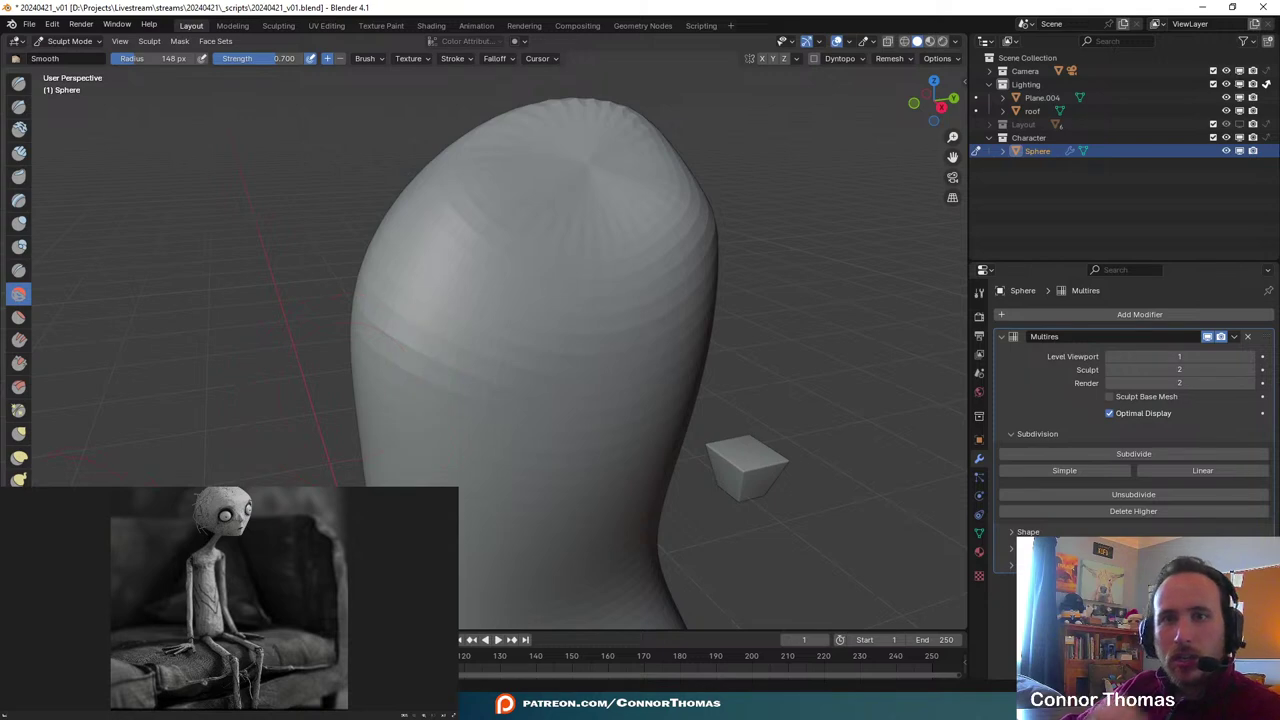
- Enable Dyntopo for the torso sculpt in the active tool settings, accepting the attribute and modifier warning
{"action": "scroll", "coordinate": [19, 277], "scroll_direction": "down", "scroll_amount": 5}
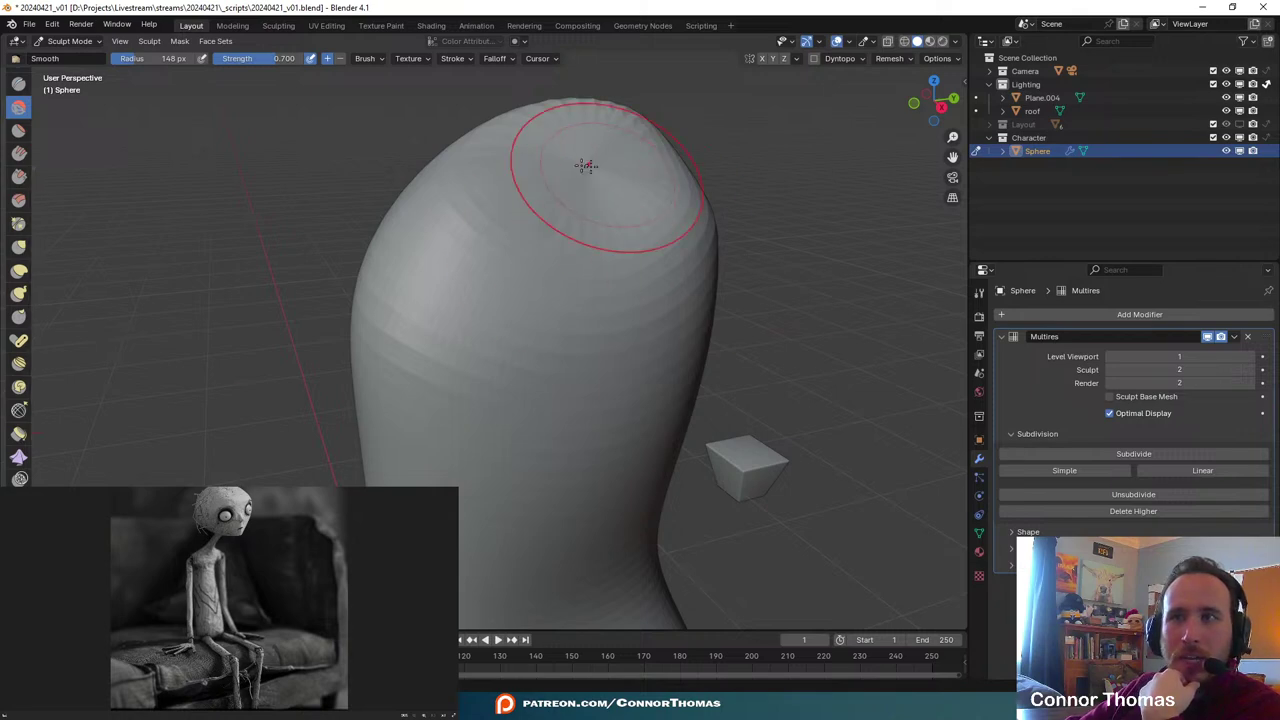
{"action": "scroll", "coordinate": [19, 290], "scroll_direction": "down", "scroll_amount": 2}
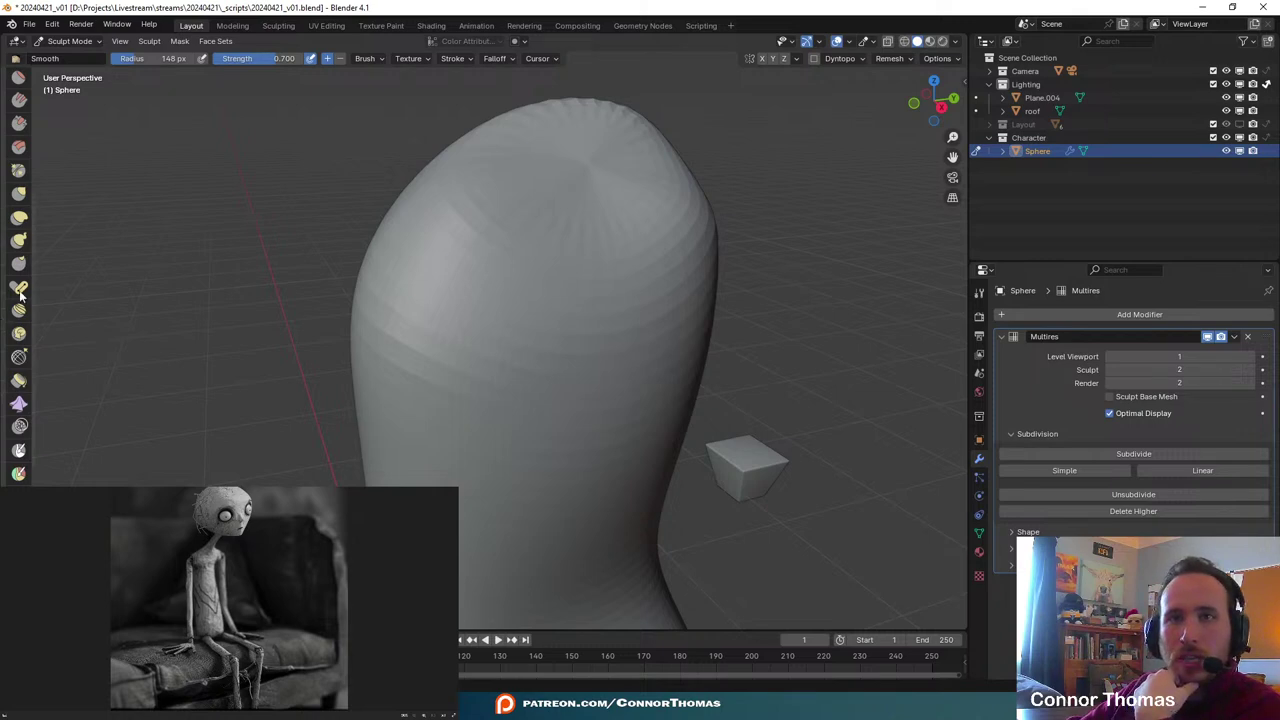
{"action": "left_click", "coordinate": [979, 293]}
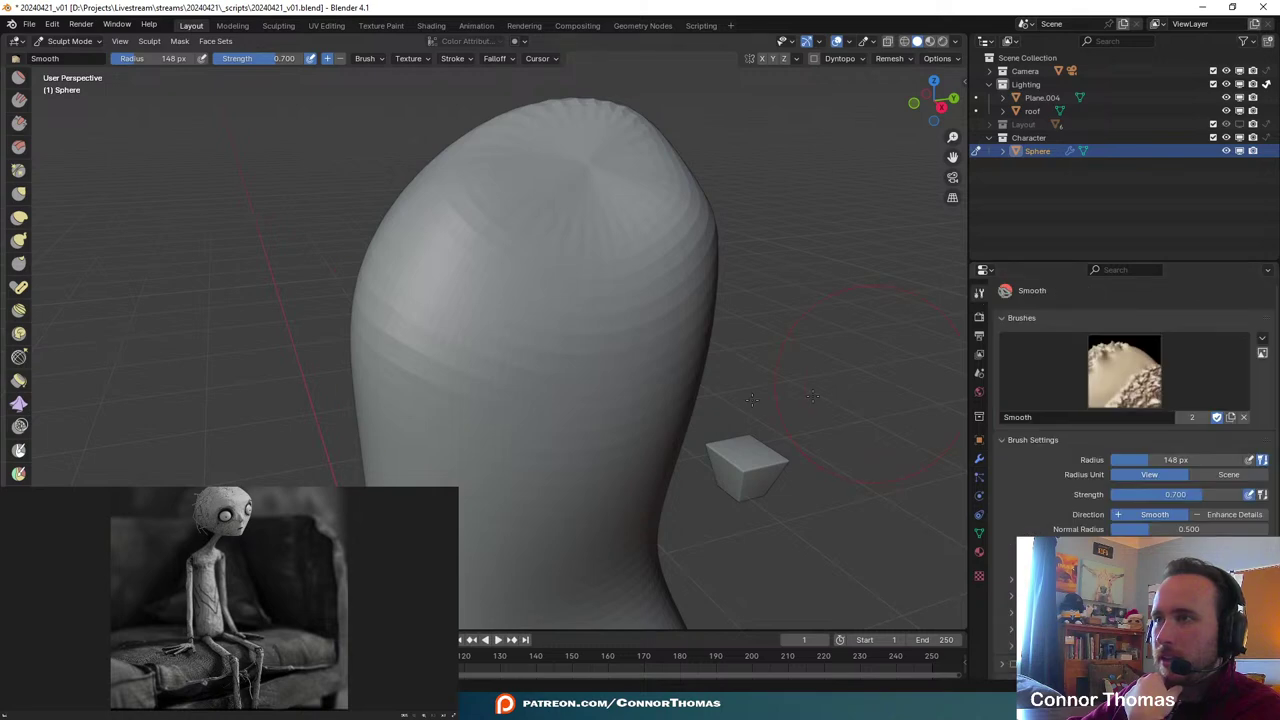
{"action": "scroll", "coordinate": [1125, 420], "scroll_direction": "down", "scroll_amount": 2}
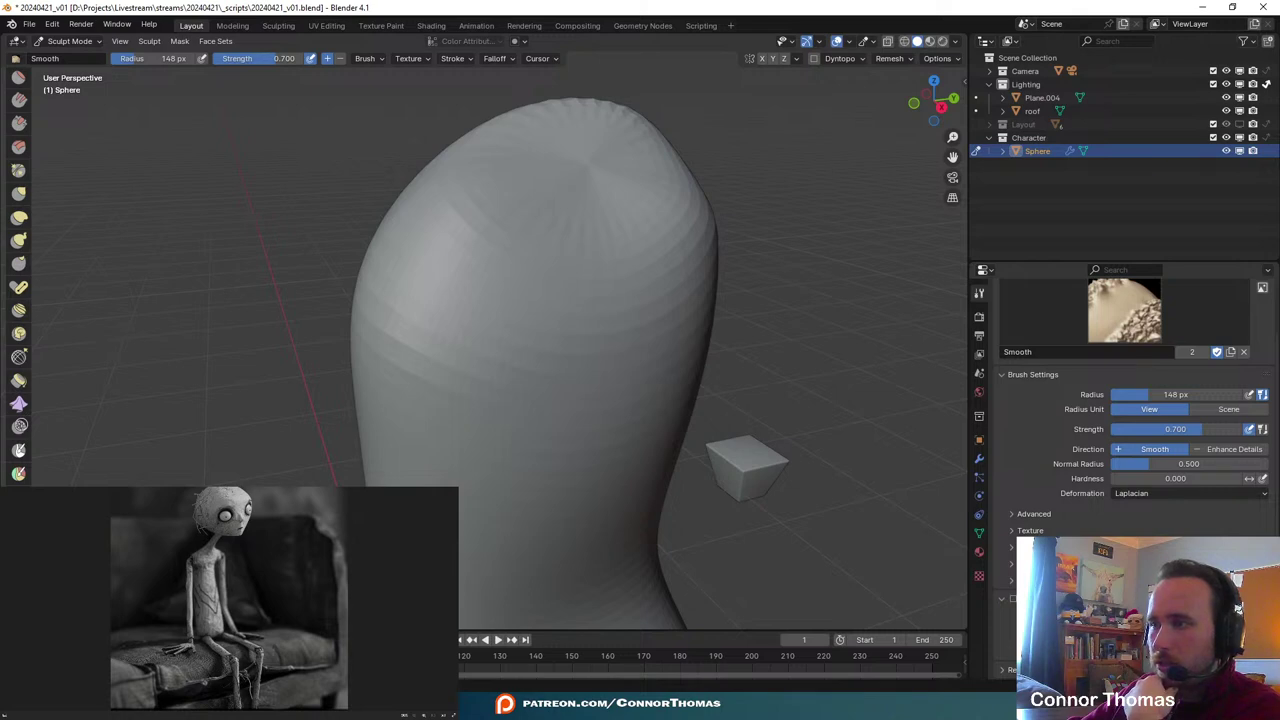
{"action": "left_click", "coordinate": [1012, 600]}
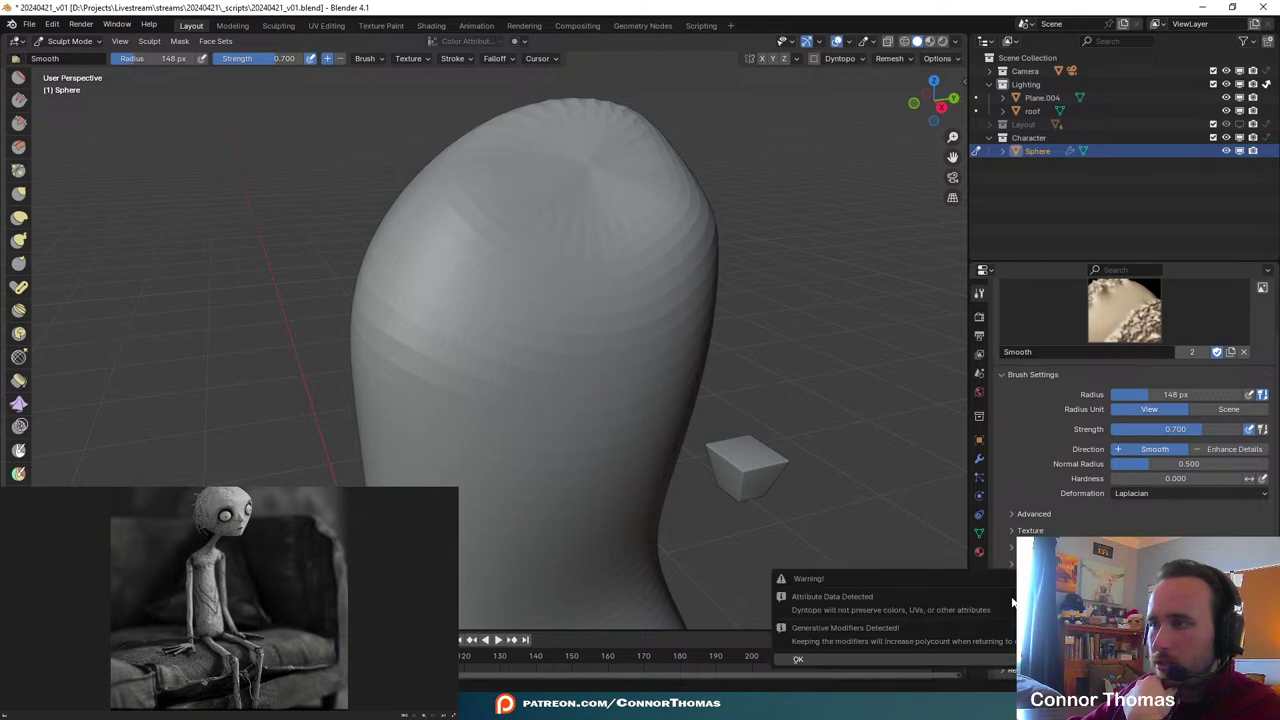
{"action": "left_click", "coordinate": [866, 661]}
{"action": "scroll", "coordinate": [1130, 400], "scroll_direction": "down", "scroll_amount": 2}
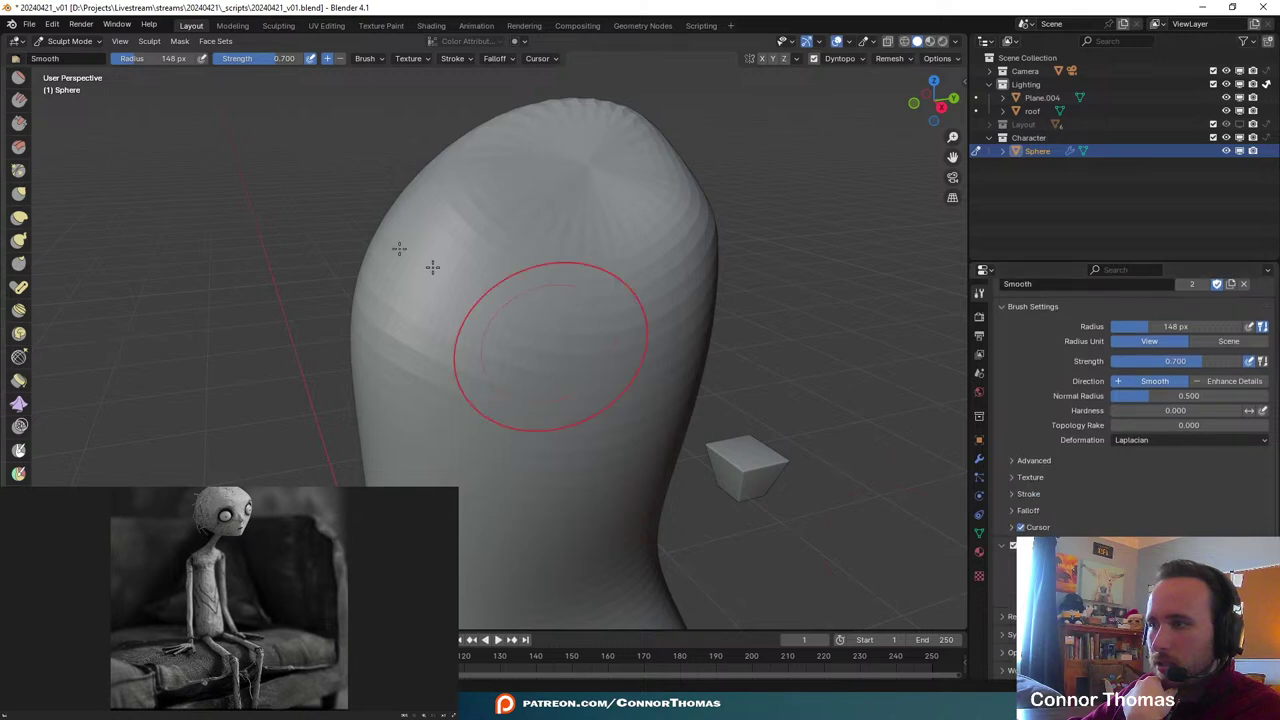
- Turn off Dyntopo for the torso sculpt and undo the most recent sculpting changes
{"action": "left_click", "coordinate": [1010, 546]}
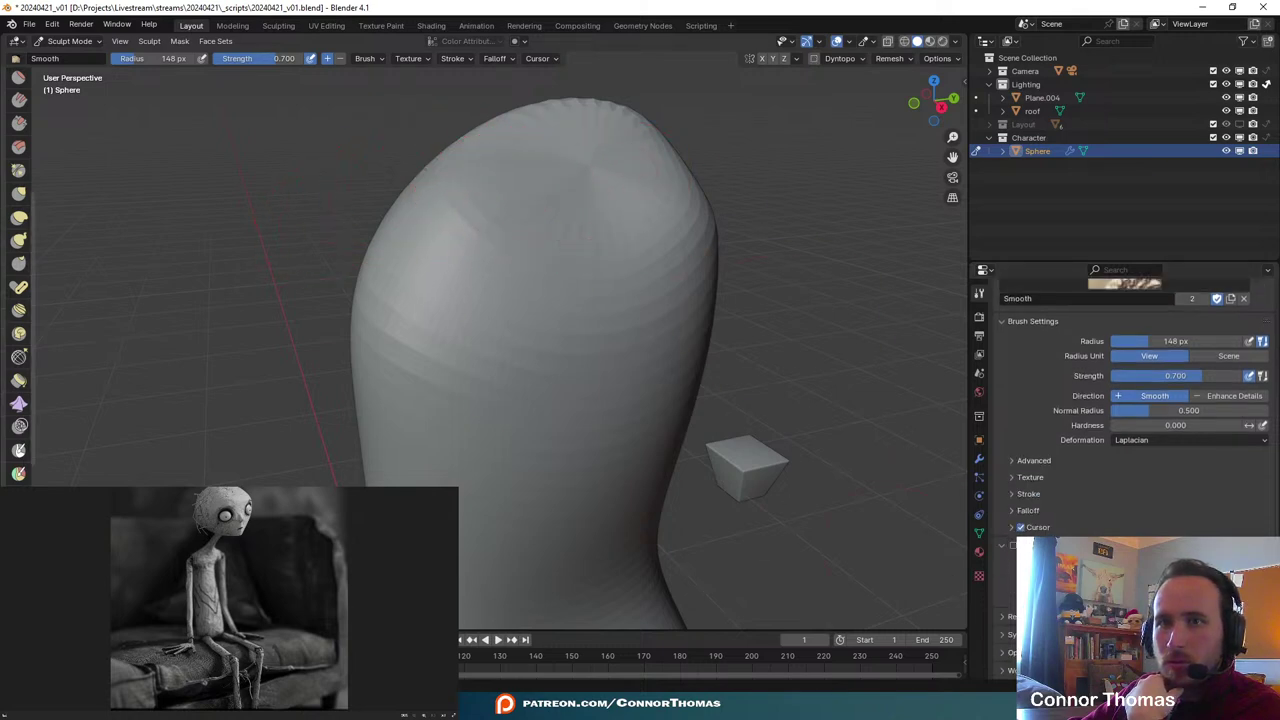
{"action": "scroll", "coordinate": [19, 270], "scroll_direction": "up", "scroll_amount": 2}
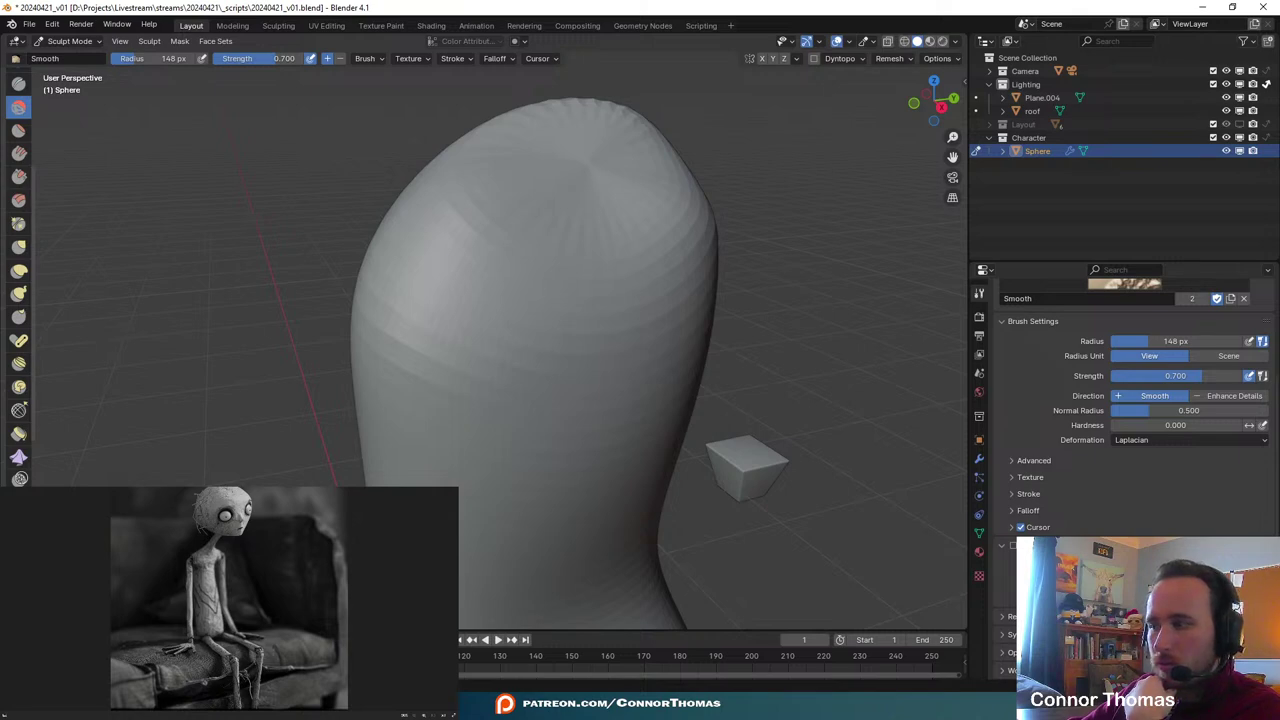
{"action": "scroll", "coordinate": [18, 280], "scroll_direction": "up", "scroll_amount": 4}
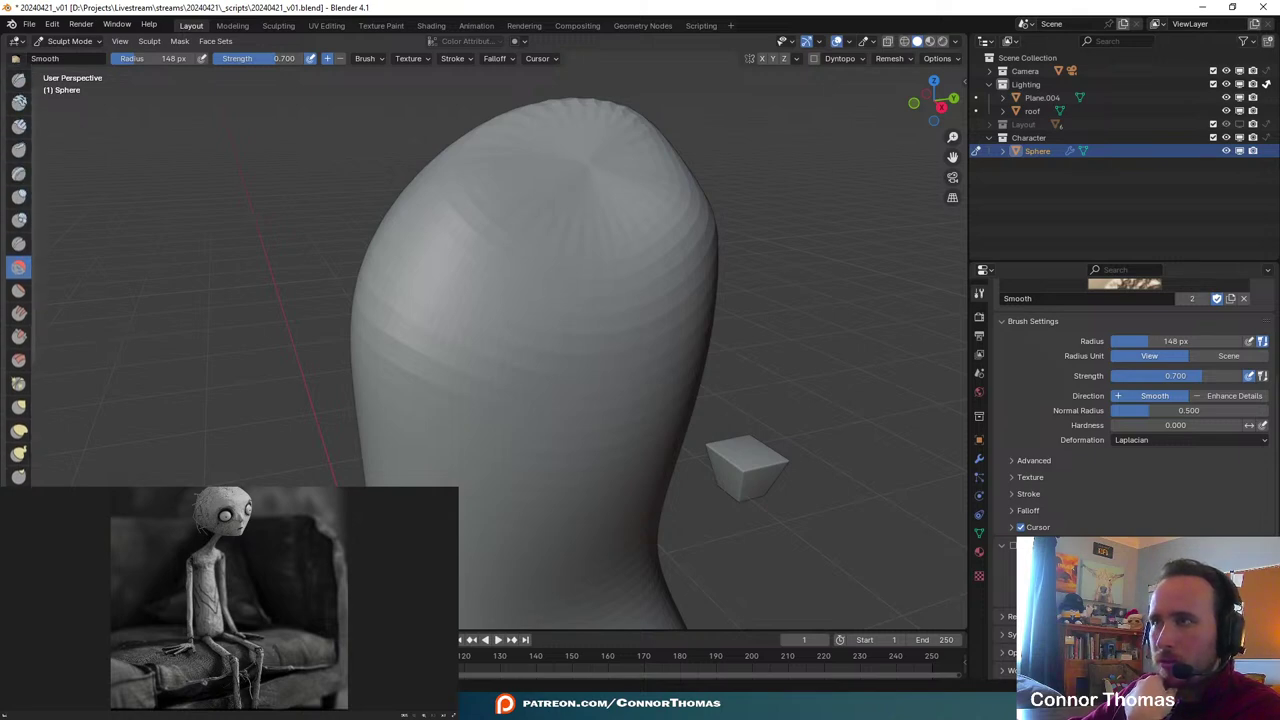
{"action": "scroll", "coordinate": [18, 280], "scroll_direction": "up", "scroll_amount": 1}
{"action": "key", "text": "ctrl+z"}
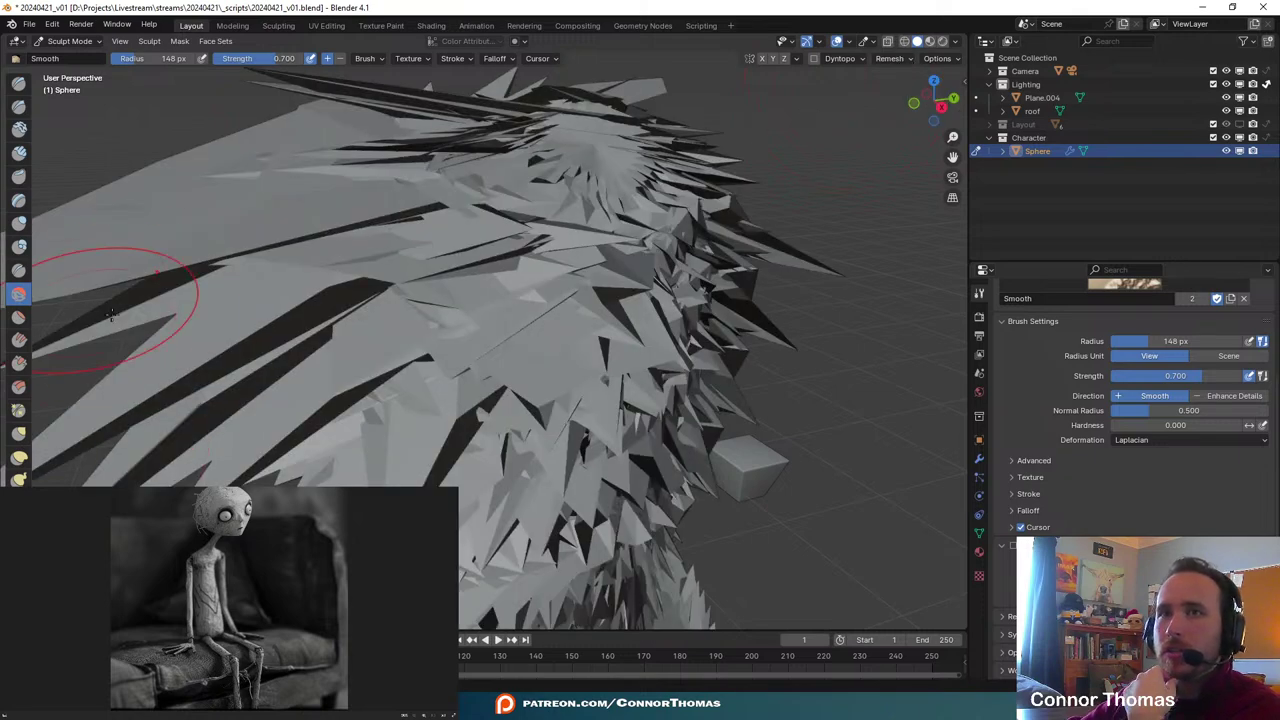
{"action": "key", "text": "ctrl+z"}
- Show the torso's Multires settings and toggle Dyntopo on and back off
{"action": "middle_click_drag", "start_coordinate": [742, 264], "coordinate": [641, 297]}
{"action": "scroll", "coordinate": [755, 271], "scroll_direction": "down", "scroll_amount": 3}
{"action": "scroll", "coordinate": [641, 297], "scroll_direction": "down", "scroll_amount": 2}
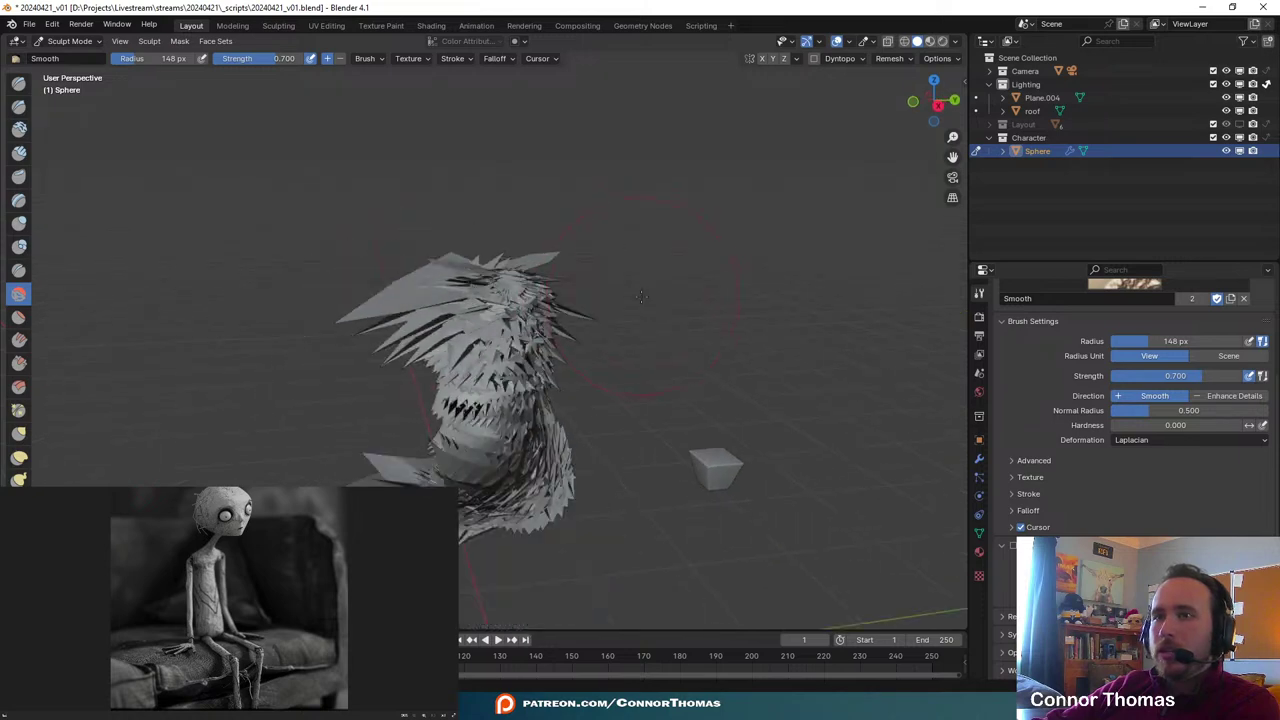
{"action": "left_click", "coordinate": [978, 458]}
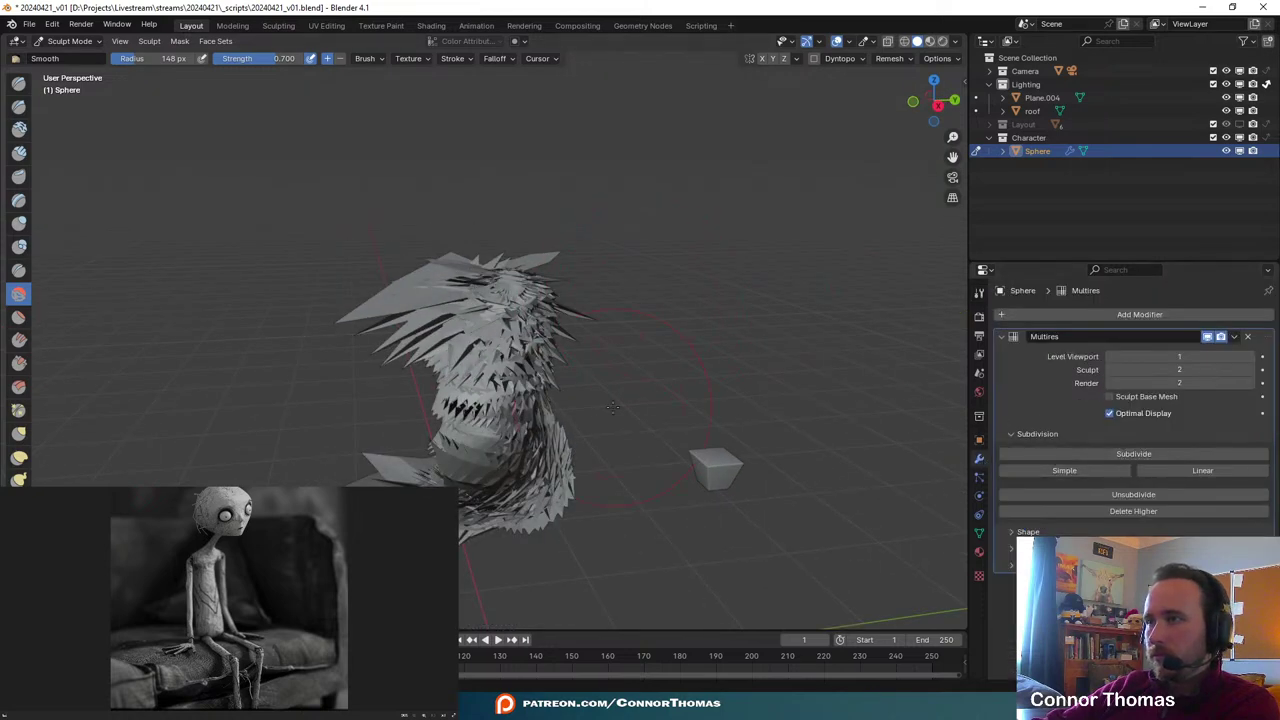
{"action": "key", "text": "ctrl+d"}
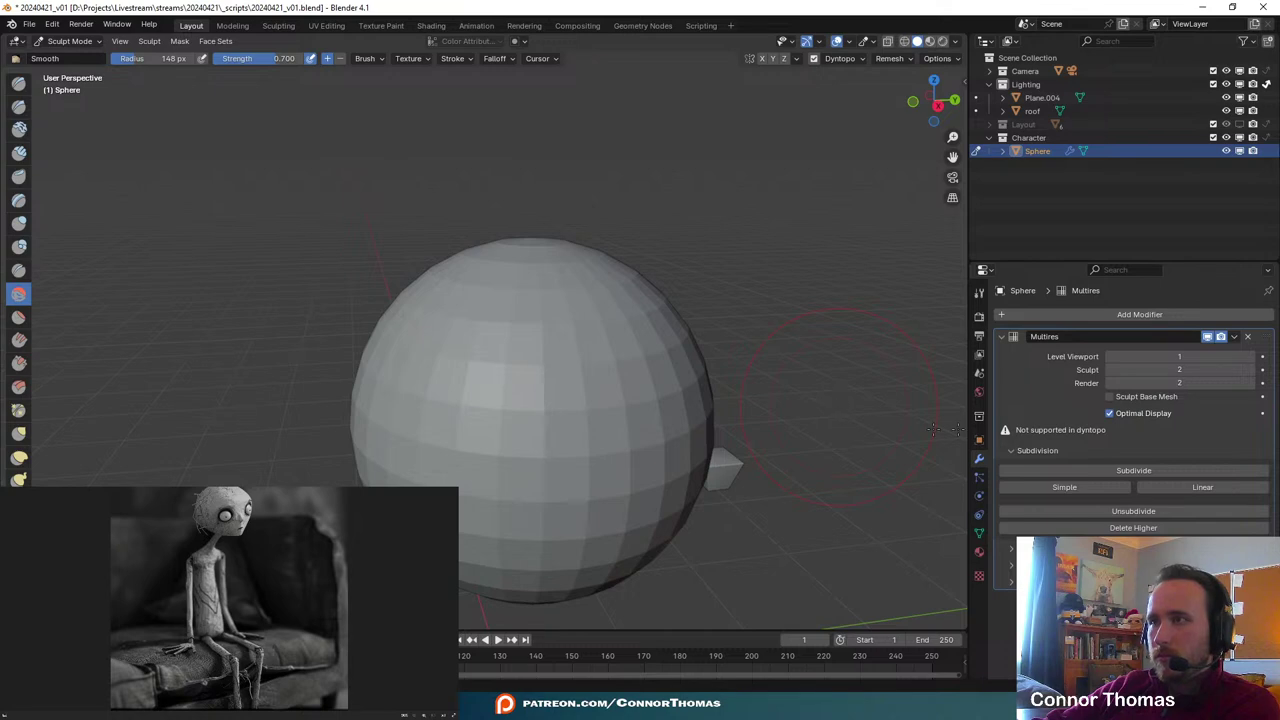
{"action": "key", "text": "ctrl+d"}
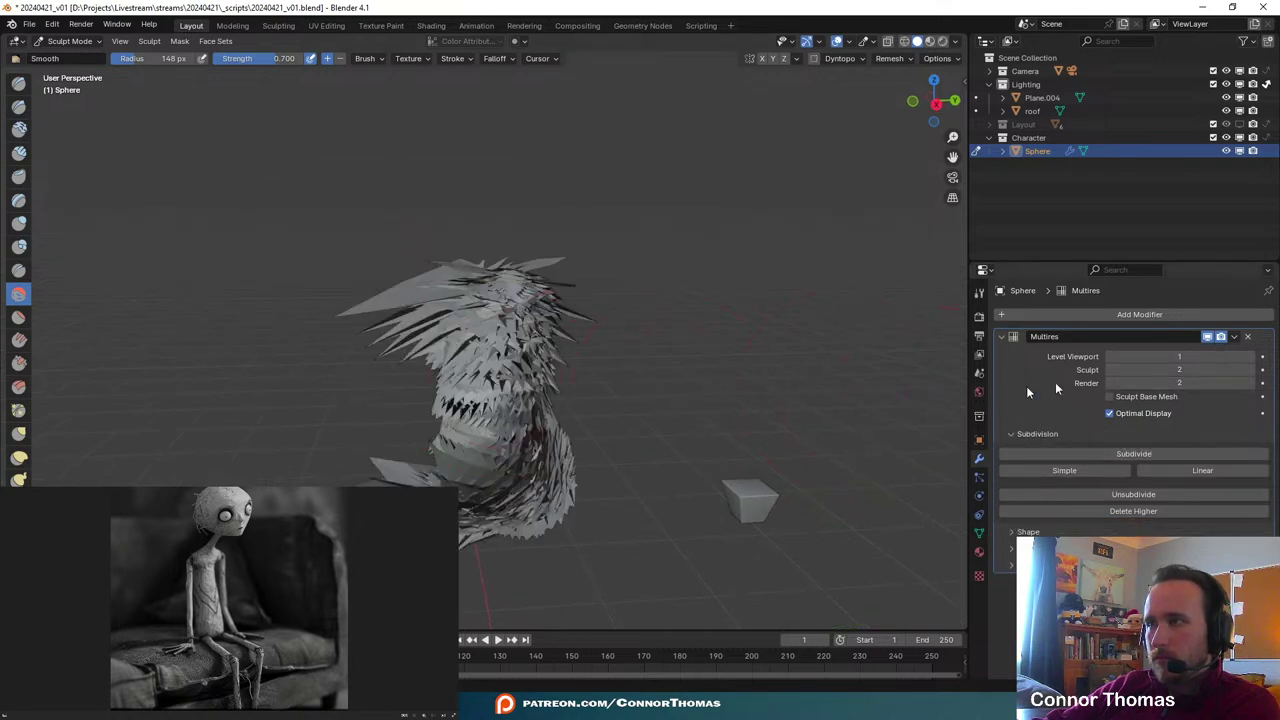
- Set the Multires sculpt level to 1 and smooth the spikes over the torso's top and sides with the Smooth brush
{"action": "left_click", "coordinate": [1105, 369]}
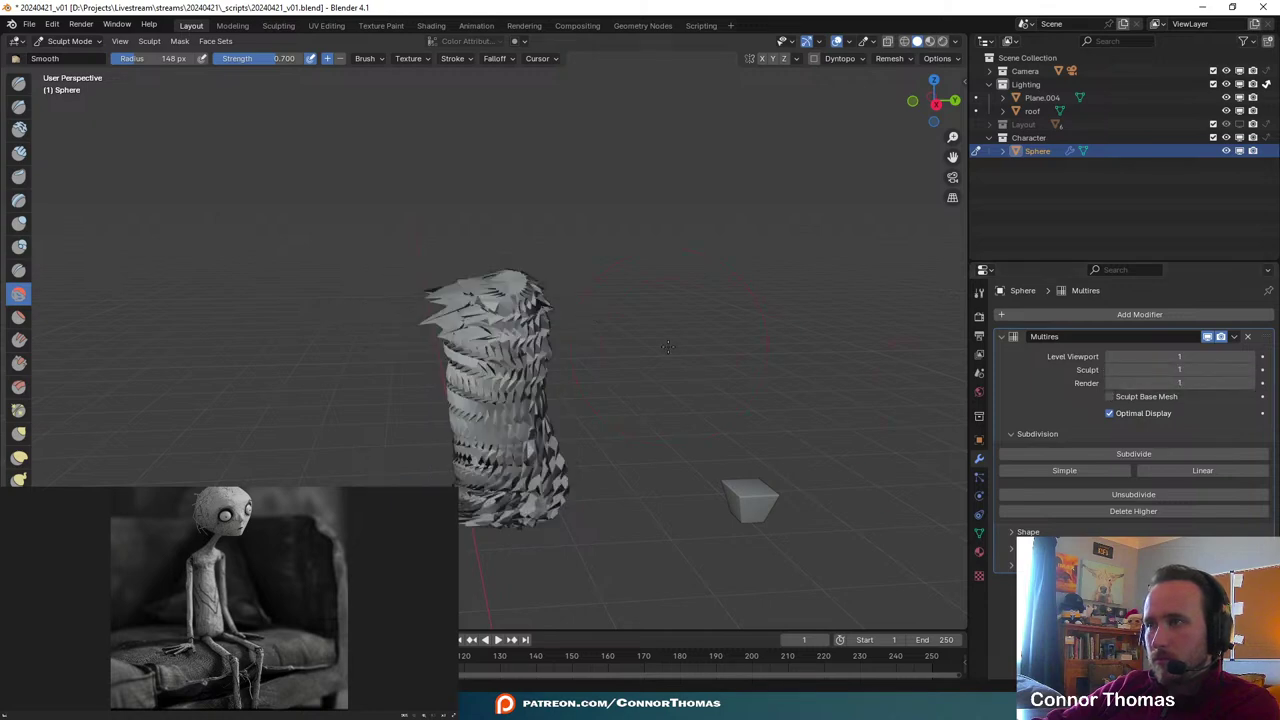
{"action": "scroll", "coordinate": [668, 347], "scroll_direction": "up", "scroll_amount": 3}
{"action": "mouse_move", "coordinate": [668, 347]}
{"action": "middle_mouse_down"}
{"action": "mouse_move", "coordinate": [543, 428]}
{"action": "mouse_move", "coordinate": [520, 310]}
{"action": "middle_mouse_up"}
{"action": "mouse_move", "coordinate": [520, 300]}
{"action": "left_mouse_down"}
{"action": "mouse_move", "coordinate": [522, 315]}
{"action": "mouse_move", "coordinate": [500, 292]}
{"action": "left_mouse_up"}
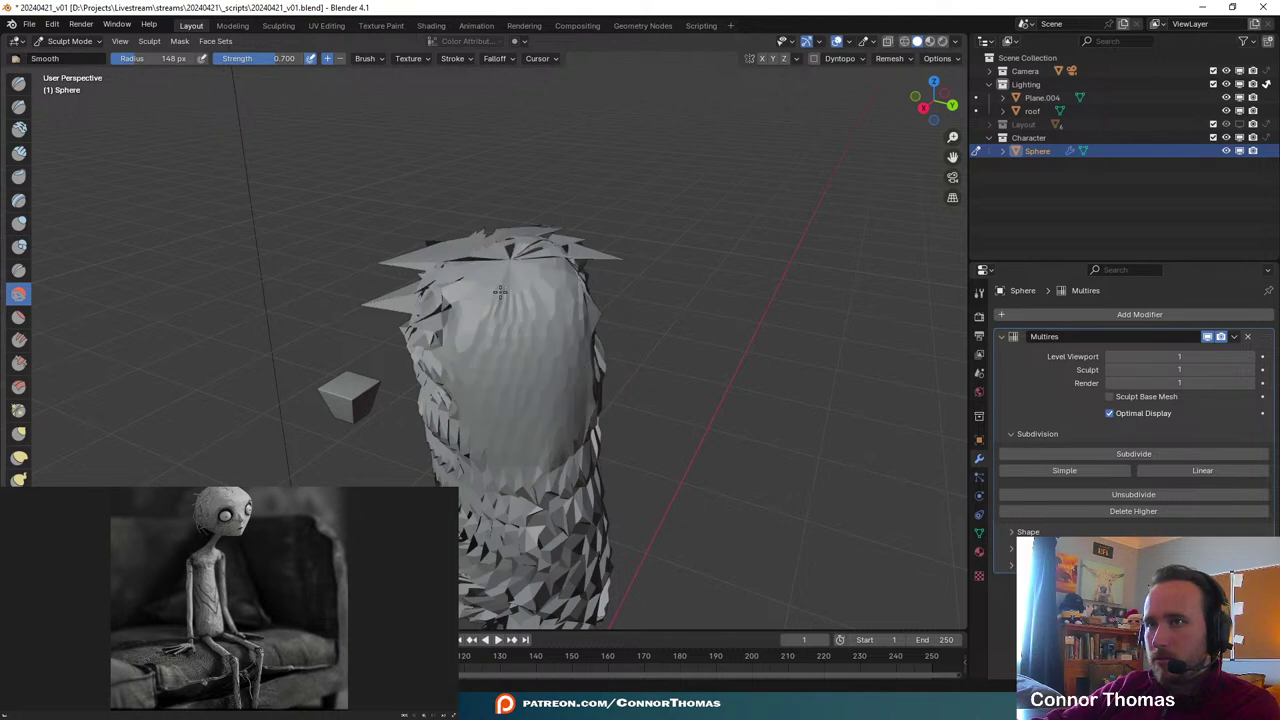
{"action": "mouse_move", "coordinate": [500, 291]}
{"action": "middle_mouse_down"}
{"action": "mouse_move", "coordinate": [525, 303]}
{"action": "mouse_move", "coordinate": [494, 445]}
{"action": "mouse_move", "coordinate": [514, 371]}
{"action": "mouse_move", "coordinate": [514, 186]}
{"action": "mouse_move", "coordinate": [549, 190]}
{"action": "mouse_move", "coordinate": [510, 250]}
{"action": "mouse_move", "coordinate": [405, 325]}
{"action": "mouse_move", "coordinate": [388, 312]}
{"action": "mouse_move", "coordinate": [486, 406]}
{"action": "mouse_move", "coordinate": [628, 366]}
{"action": "mouse_move", "coordinate": [570, 340]}
{"action": "mouse_move", "coordinate": [462, 348]}
{"action": "mouse_move", "coordinate": [414, 332]}
{"action": "mouse_move", "coordinate": [491, 397]}
{"action": "mouse_move", "coordinate": [668, 392]}
{"action": "mouse_move", "coordinate": [538, 310]}
{"action": "mouse_move", "coordinate": [393, 190]}
{"action": "mouse_move", "coordinate": [540, 430]}
{"action": "mouse_move", "coordinate": [588, 472]}
{"action": "middle_mouse_up"}
{"action": "mouse_move", "coordinate": [588, 472]}
{"action": "left_mouse_down"}
{"action": "mouse_move", "coordinate": [431, 456]}
{"action": "mouse_move", "coordinate": [512, 462]}
{"action": "left_mouse_up"}
{"action": "middle_click_drag", "start_coordinate": [512, 462], "coordinate": [514, 337]}
{"action": "mouse_move", "coordinate": [514, 337]}
{"action": "left_mouse_down"}
{"action": "mouse_move", "coordinate": [577, 421]}
{"action": "mouse_move", "coordinate": [674, 386]}
{"action": "left_mouse_up"}
- Smooth the remaining jagged faces along the torso's side and lower end
{"action": "middle_click_drag", "start_coordinate": [674, 386], "coordinate": [395, 364]}
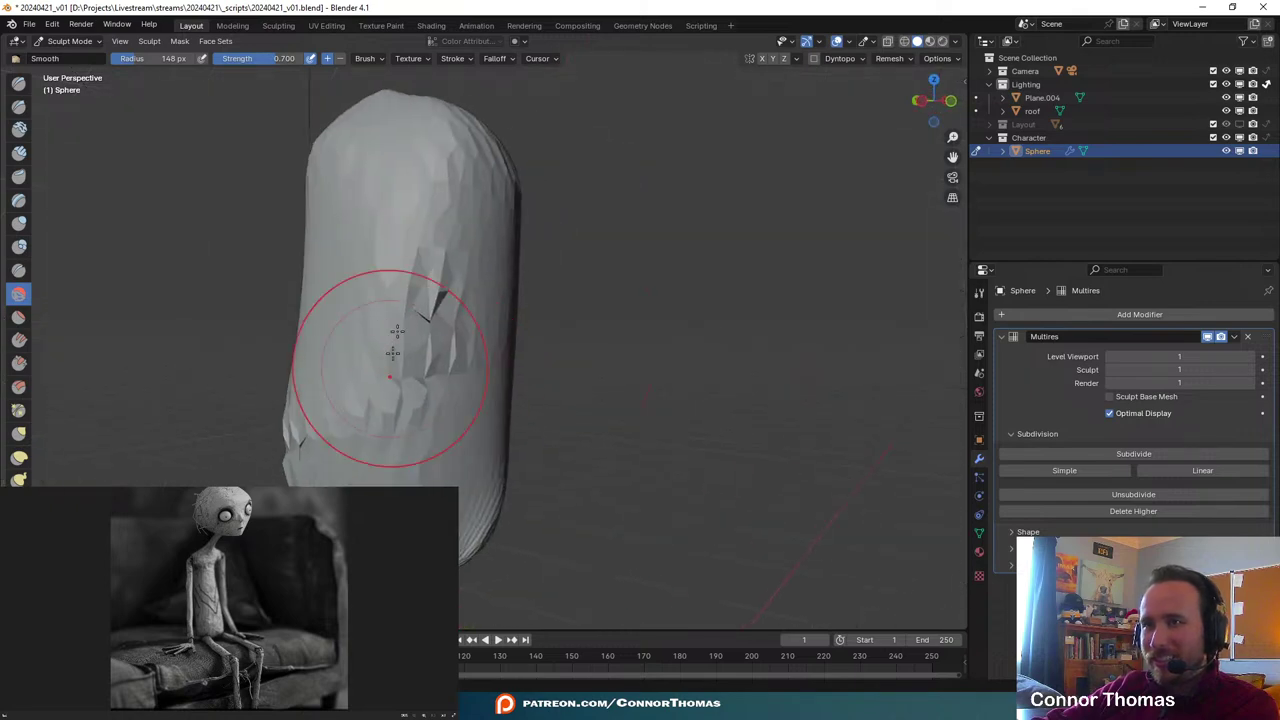
{"action": "left_click_drag", "start_coordinate": [395, 364], "coordinate": [399, 447]}
{"action": "mouse_move", "coordinate": [262, 476]}
{"action": "middle_mouse_down"}
{"action": "mouse_move", "coordinate": [586, 437]}
{"action": "mouse_move", "coordinate": [670, 450]}
{"action": "mouse_move", "coordinate": [796, 328]}
{"action": "mouse_move", "coordinate": [716, 262]}
{"action": "mouse_move", "coordinate": [672, 250]}
{"action": "middle_mouse_up"}
{"action": "mouse_move", "coordinate": [596, 448]}
{"action": "left_mouse_down"}
{"action": "mouse_move", "coordinate": [634, 486]}
{"action": "mouse_move", "coordinate": [640, 462]}
{"action": "left_mouse_up"}
{"action": "mouse_move", "coordinate": [734, 449]}
{"action": "middle_mouse_down"}
{"action": "mouse_move", "coordinate": [628, 430]}
{"action": "mouse_move", "coordinate": [514, 386]}
{"action": "mouse_move", "coordinate": [605, 422]}
{"action": "mouse_move", "coordinate": [400, 294]}
{"action": "mouse_move", "coordinate": [444, 307]}
{"action": "middle_mouse_up"}
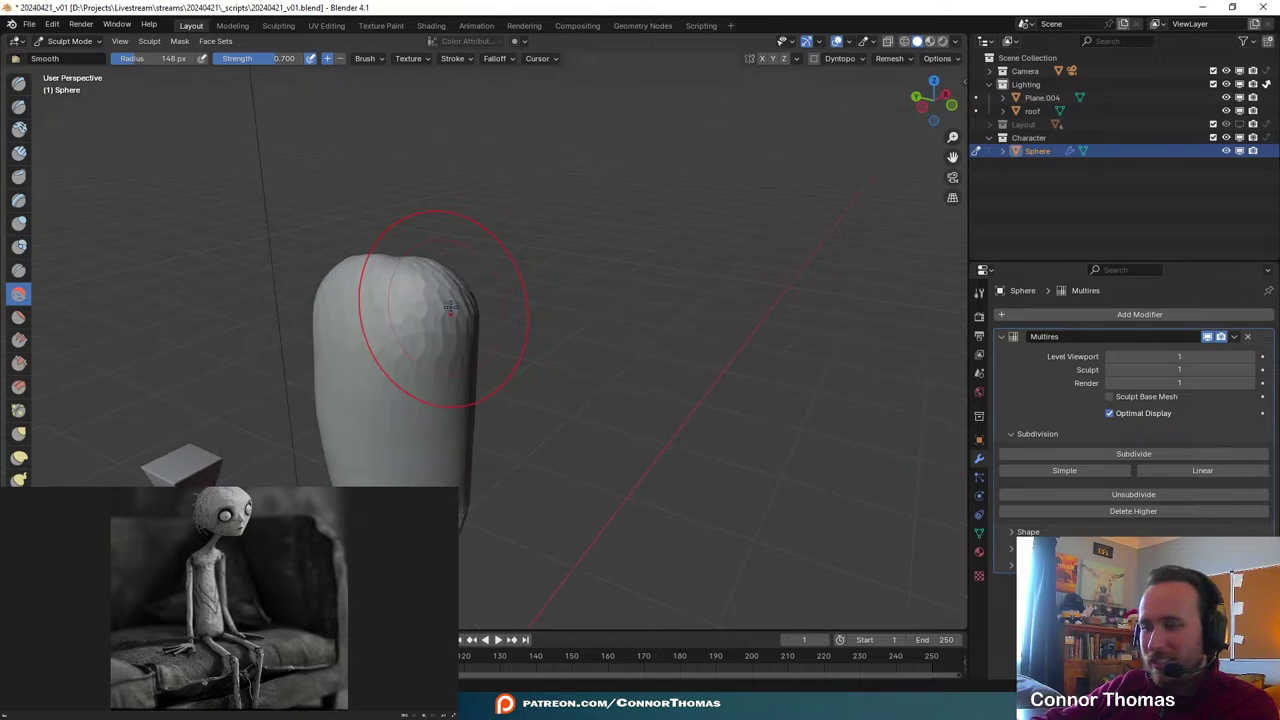
- Stretch the top of the torso up to the puppet's shoulder height in camera view with the Elastic Deform brush
{"action": "key", "text": "KP_0"}
{"action": "scroll", "coordinate": [404, 162], "scroll_direction": "up", "scroll_amount": 3}
{"action": "scroll", "coordinate": [360, 200], "scroll_direction": "down", "scroll_amount": 3}
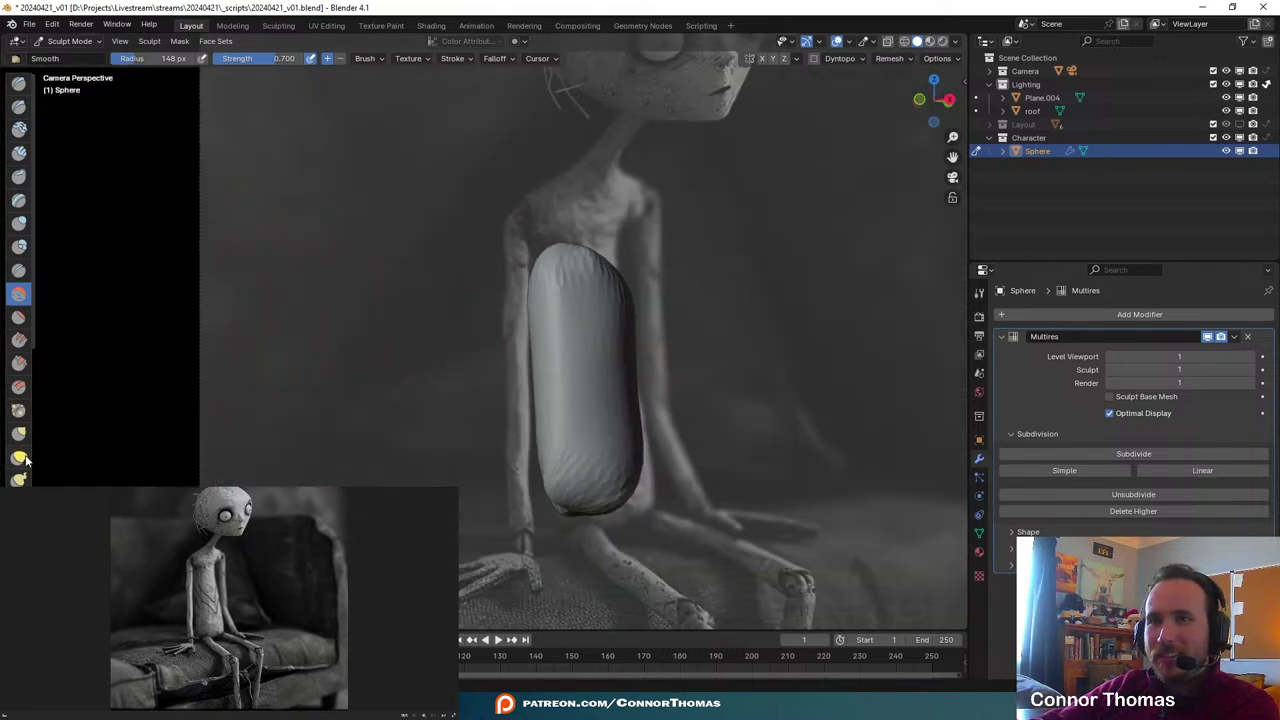
{"action": "left_click", "coordinate": [26, 460]}
{"action": "middle_click_drag", "start_coordinate": [681, 248], "coordinate": [668, 260], "text": "shift"}
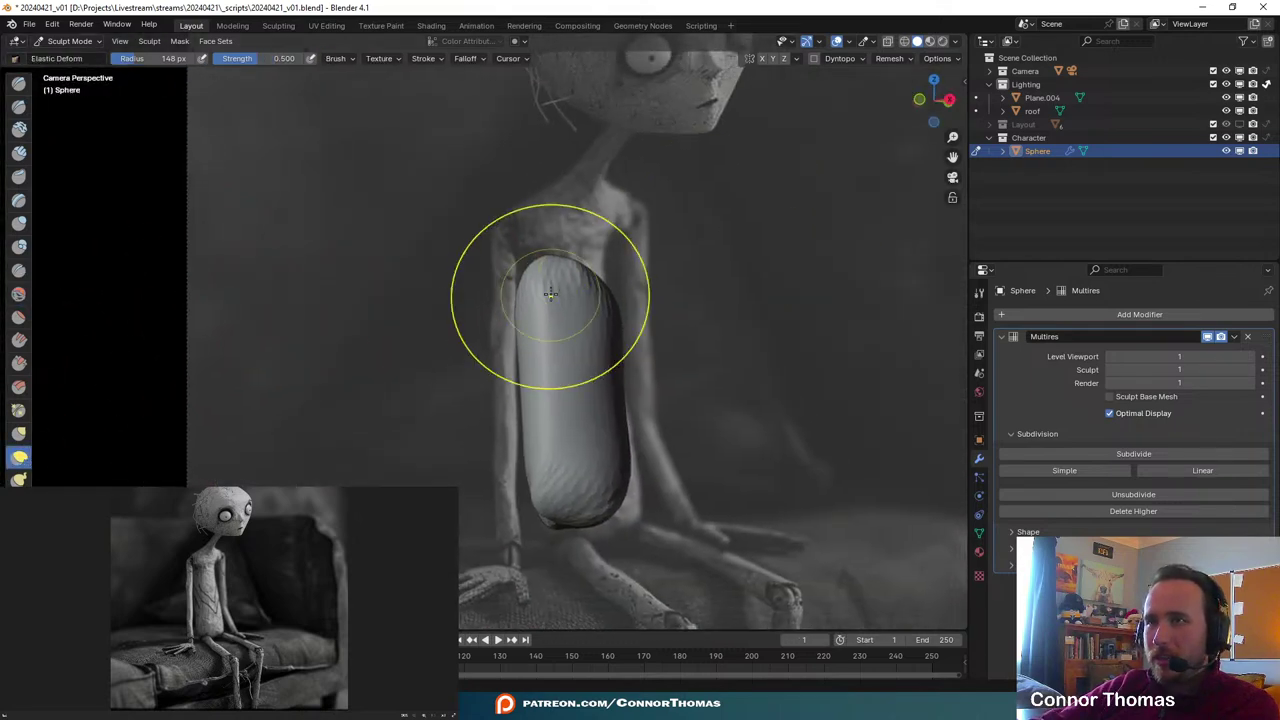
{"action": "left_click_drag", "start_coordinate": [552, 294], "coordinate": [572, 145]}
{"action": "left_click_drag", "start_coordinate": [581, 230], "coordinate": [586, 136]}
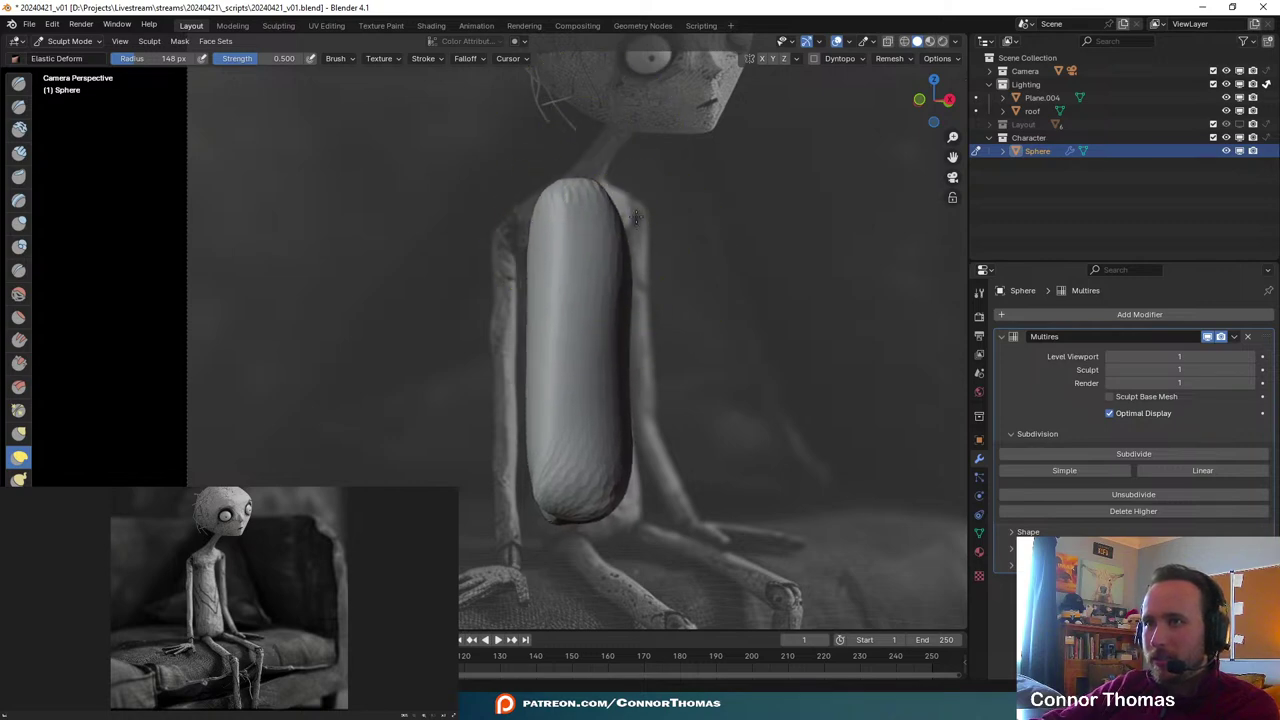
- Pull the torso's lower end down toward the puppet's hips and bend its middle to follow the reference
{"action": "left_click_drag", "start_coordinate": [597, 530], "coordinate": [636, 584]}
{"action": "mouse_move", "coordinate": [560, 390]}
{"action": "left_mouse_down"}
{"action": "mouse_move", "coordinate": [575, 433]}
{"action": "mouse_move", "coordinate": [516, 466]}
{"action": "left_mouse_up"}
{"action": "left_click_drag", "start_coordinate": [633, 398], "coordinate": [644, 418]}
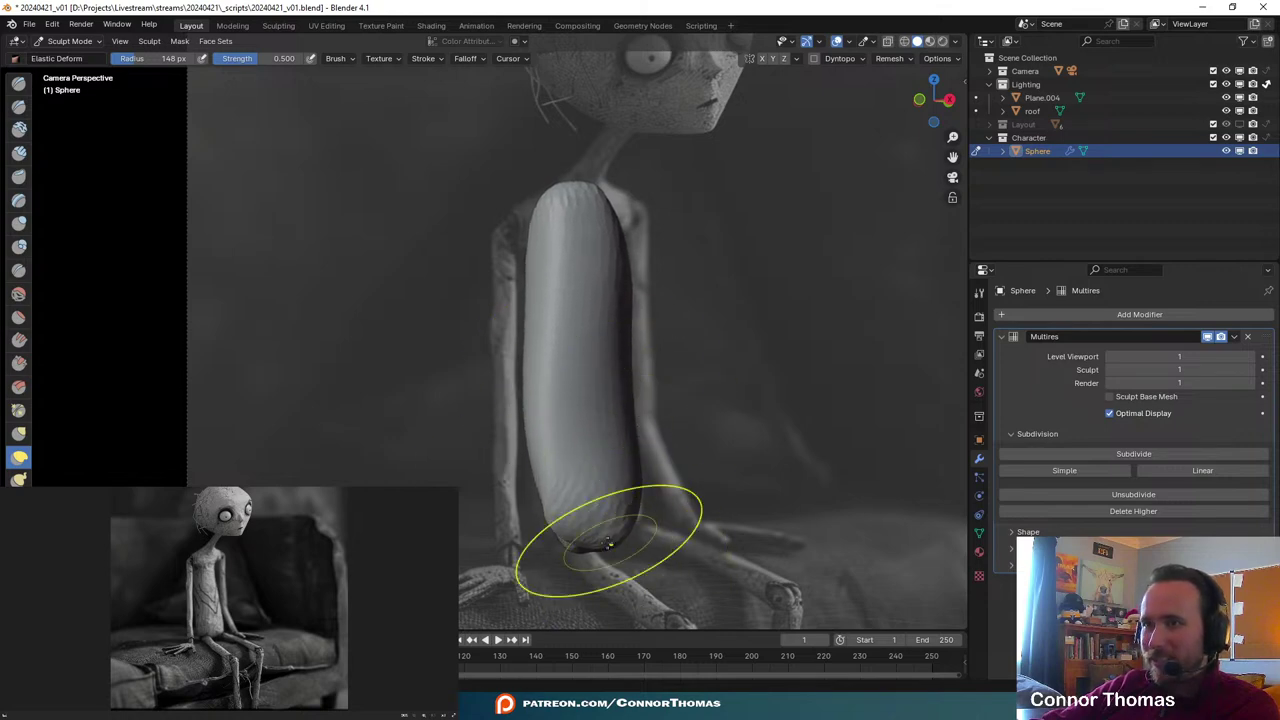
{"action": "mouse_move", "coordinate": [609, 542]}
{"action": "left_mouse_down"}
{"action": "mouse_move", "coordinate": [652, 543]}
{"action": "mouse_move", "coordinate": [602, 543]}
{"action": "left_mouse_up"}
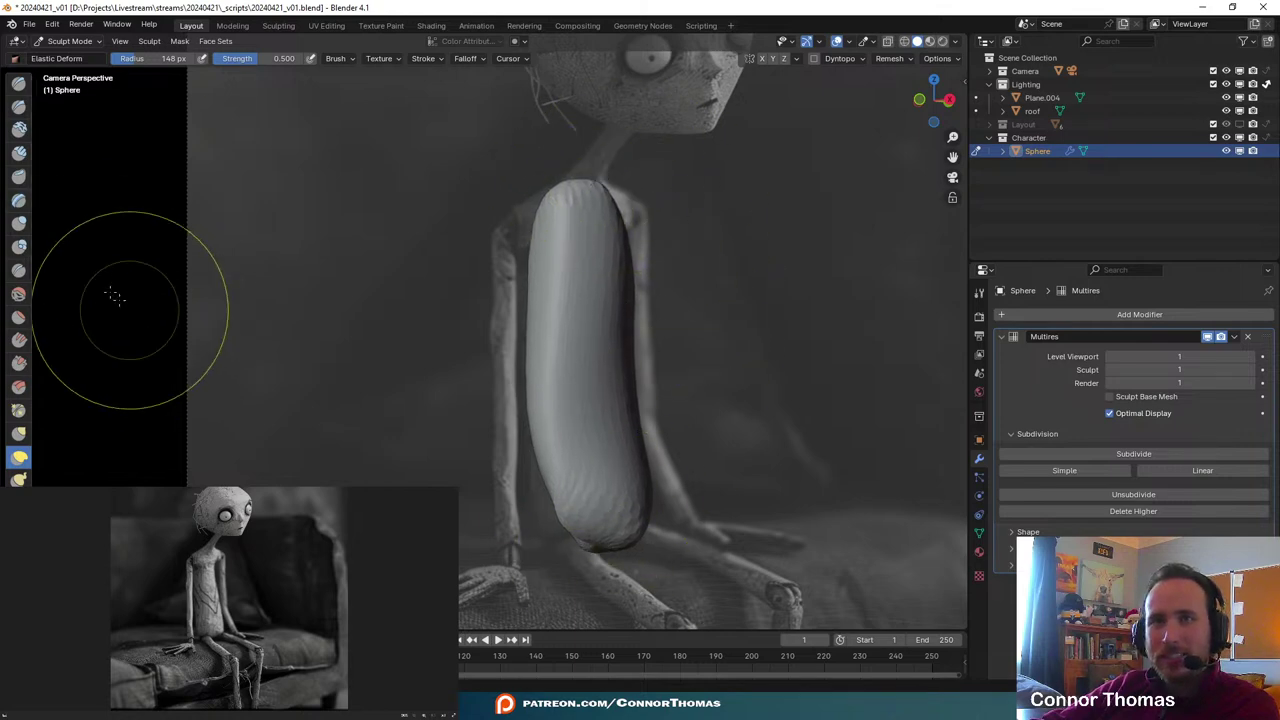
- Add volume to the torso's chest and lower end with the Blob brush
{"action": "left_click", "coordinate": [18, 248]}
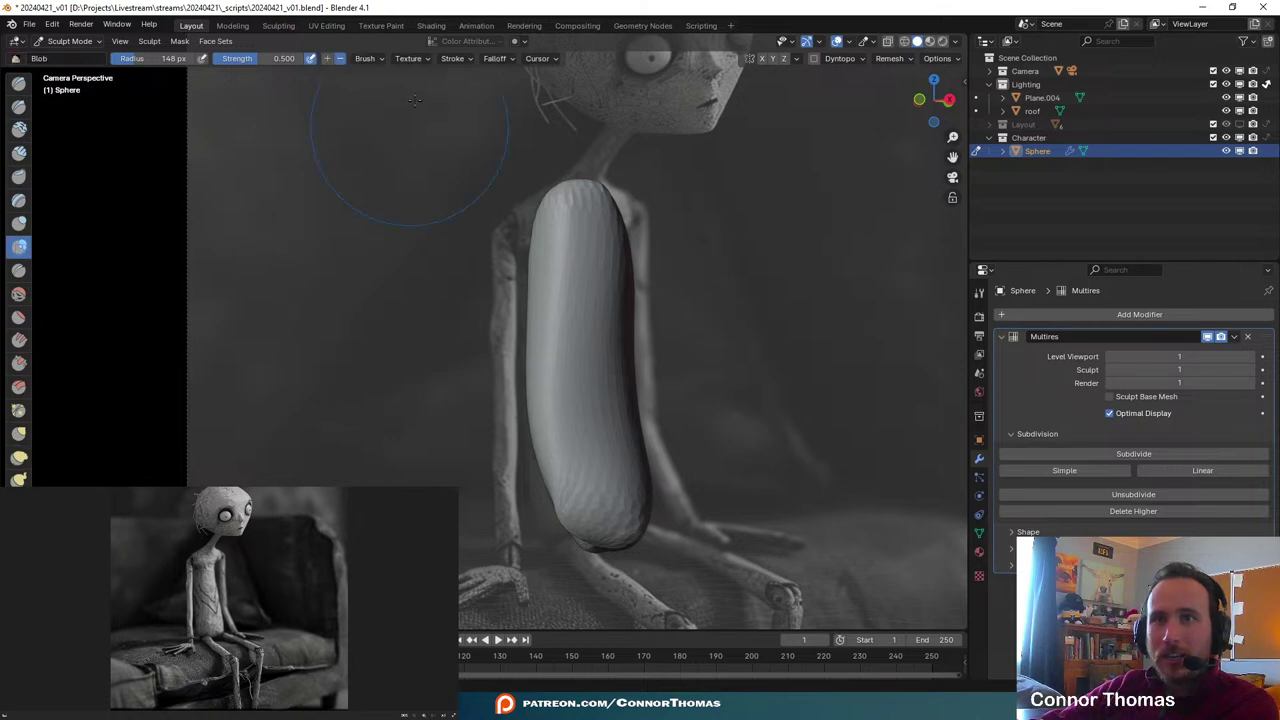
{"action": "mouse_move", "coordinate": [560, 217]}
{"action": "left_mouse_down"}
{"action": "mouse_move", "coordinate": [650, 256]}
{"action": "mouse_move", "coordinate": [662, 282]}
{"action": "left_mouse_up"}
{"action": "left_click_drag", "start_coordinate": [600, 248], "coordinate": [675, 312]}
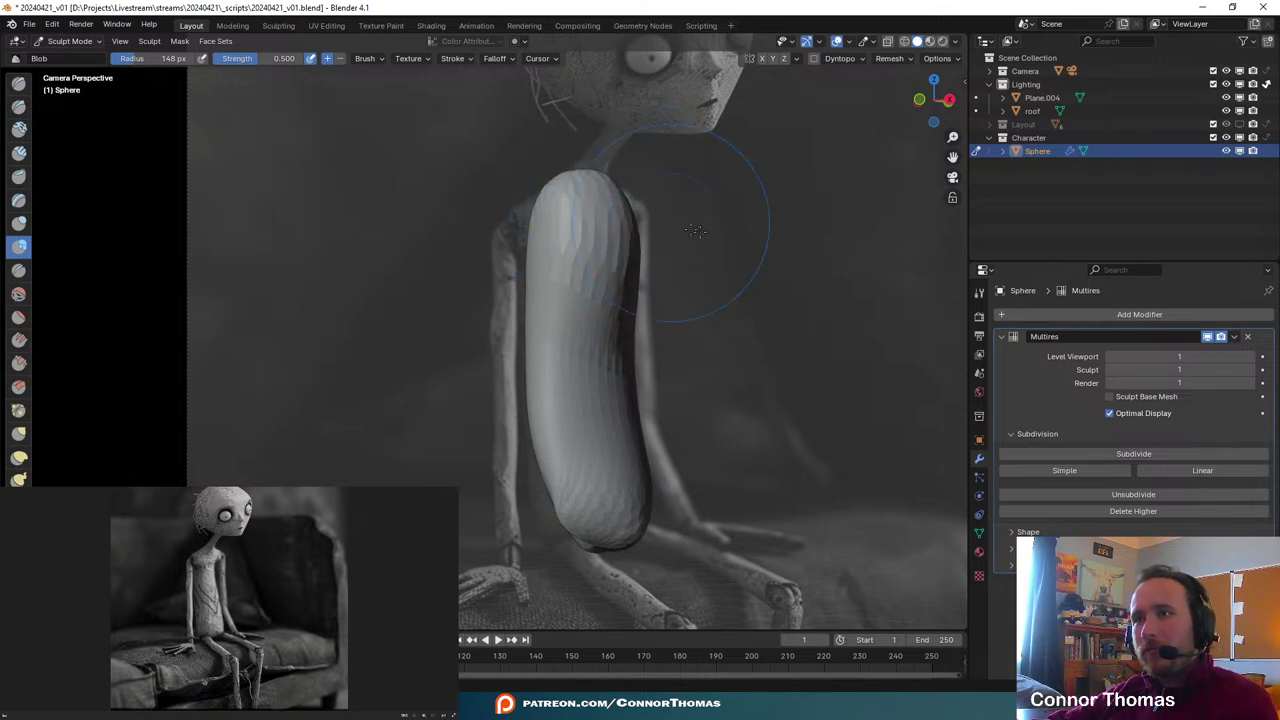
{"action": "mouse_move", "coordinate": [538, 496]}
{"action": "middle_mouse_down"}
{"action": "mouse_move", "coordinate": [523, 268]}
{"action": "mouse_move", "coordinate": [455, 292]}
{"action": "middle_mouse_up"}
{"action": "scroll", "coordinate": [523, 268], "scroll_direction": "up", "scroll_amount": 3}
{"action": "left_click_drag", "start_coordinate": [455, 258], "coordinate": [478, 290]}
{"action": "middle_click_drag", "start_coordinate": [577, 285], "coordinate": [479, 333]}
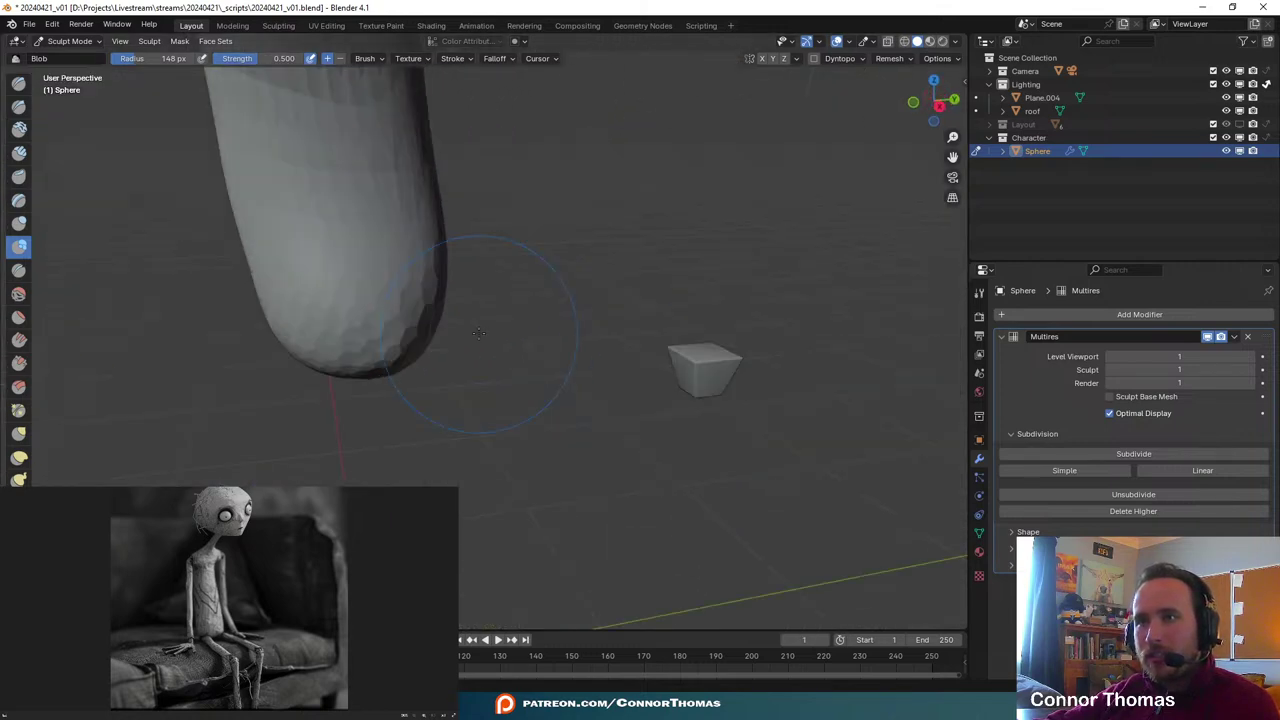
- Compare the torso with the reference in camera view and examine its Remesh options and overall shape
{"action": "key", "text": "KP_0"}
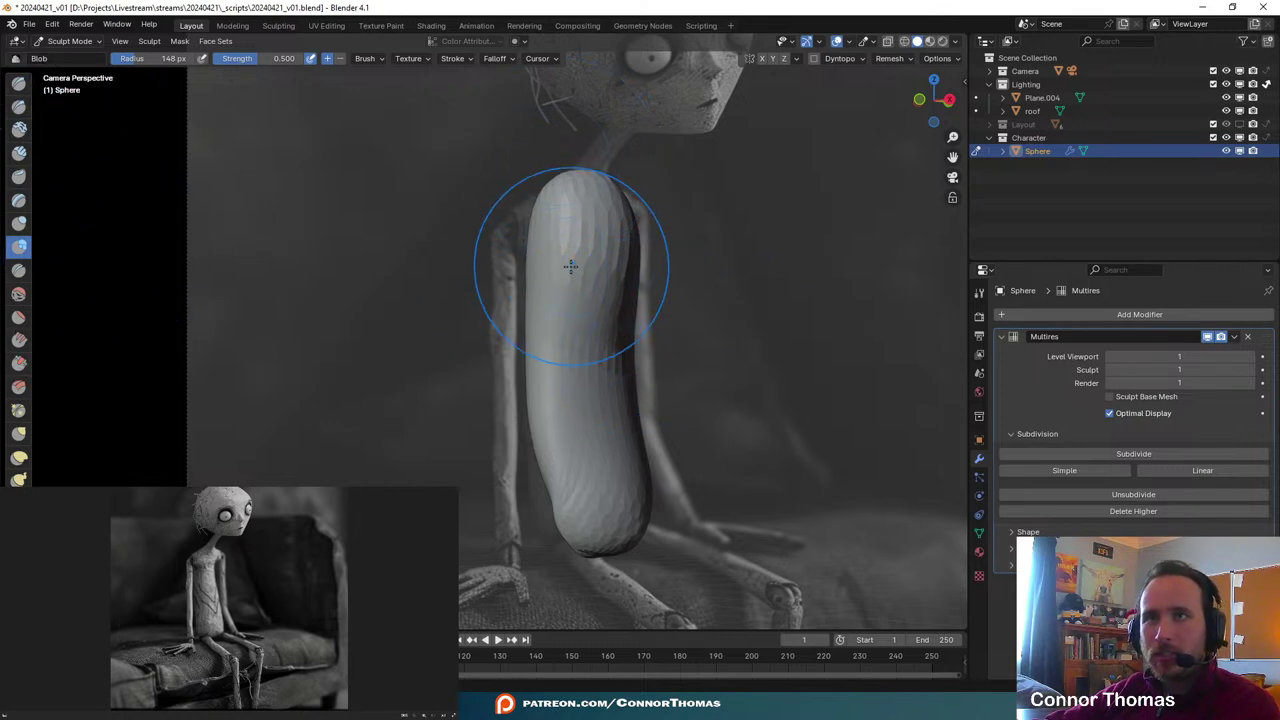
{"action": "left_click", "coordinate": [888, 58]}
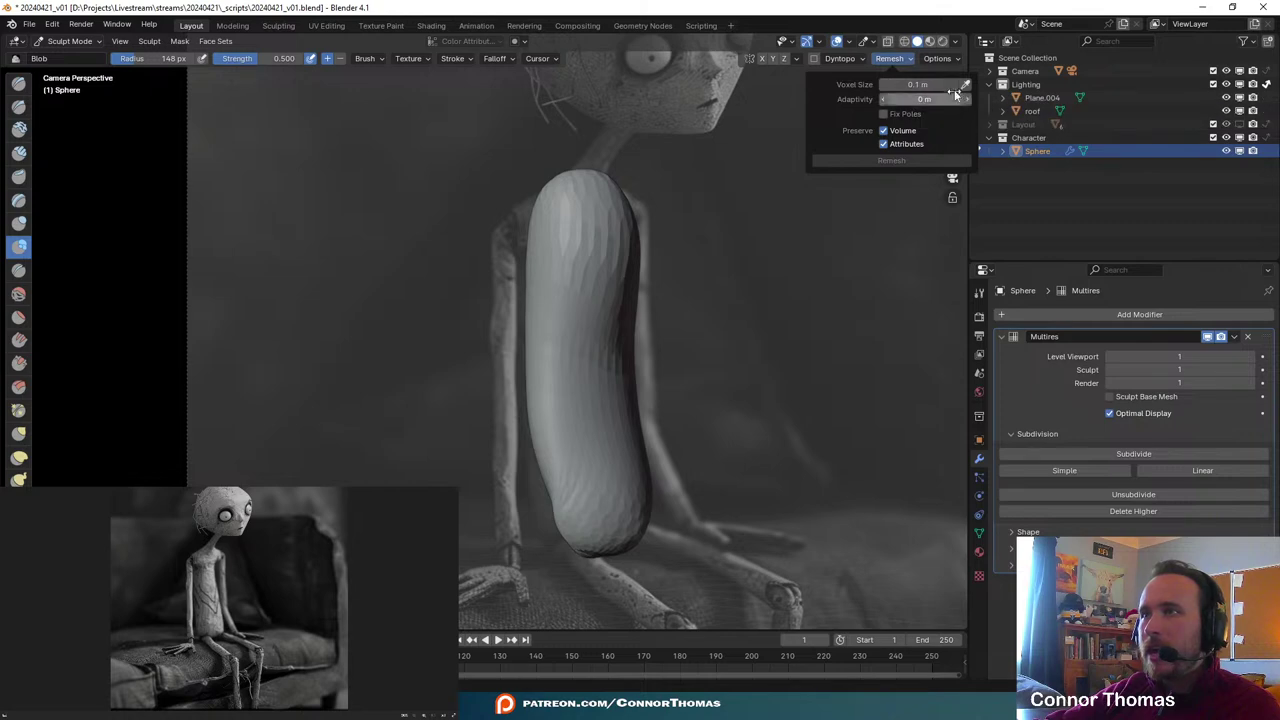
{"action": "middle_click_drag", "start_coordinate": [675, 287], "coordinate": [637, 371]}
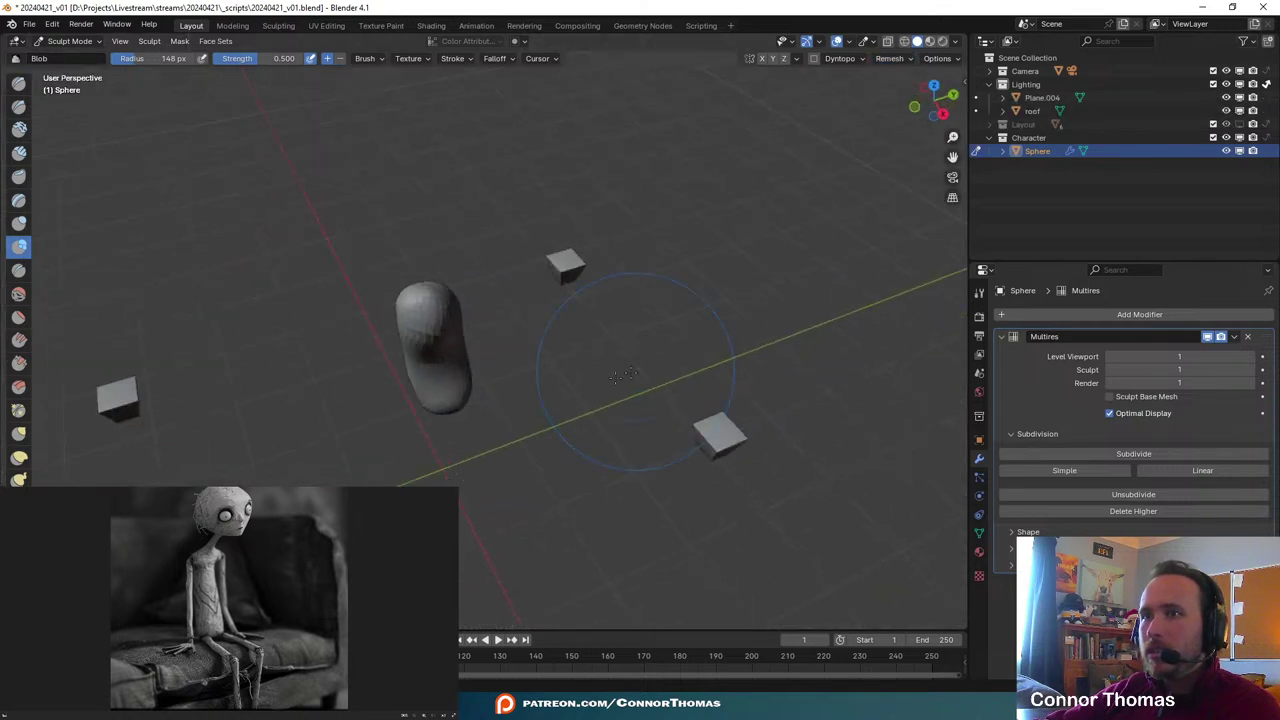
{"action": "scroll", "coordinate": [406, 323], "scroll_direction": "up", "scroll_amount": 2}
{"action": "scroll", "coordinate": [634, 343], "scroll_direction": "up", "scroll_amount": 4}
{"action": "mouse_move", "coordinate": [406, 323]}
{"action": "middle_mouse_down", "text": "shift"}
{"action": "mouse_move", "coordinate": [634, 343]}
{"action": "mouse_move", "coordinate": [569, 315]}
{"action": "mouse_move", "coordinate": [685, 368]}
{"action": "mouse_move", "coordinate": [700, 308]}
{"action": "mouse_move", "coordinate": [634, 274]}
{"action": "middle_mouse_up", "text": "shift"}
{"action": "scroll", "coordinate": [634, 274], "scroll_direction": "down", "scroll_amount": 3}
{"action": "left_click", "coordinate": [890, 59]}
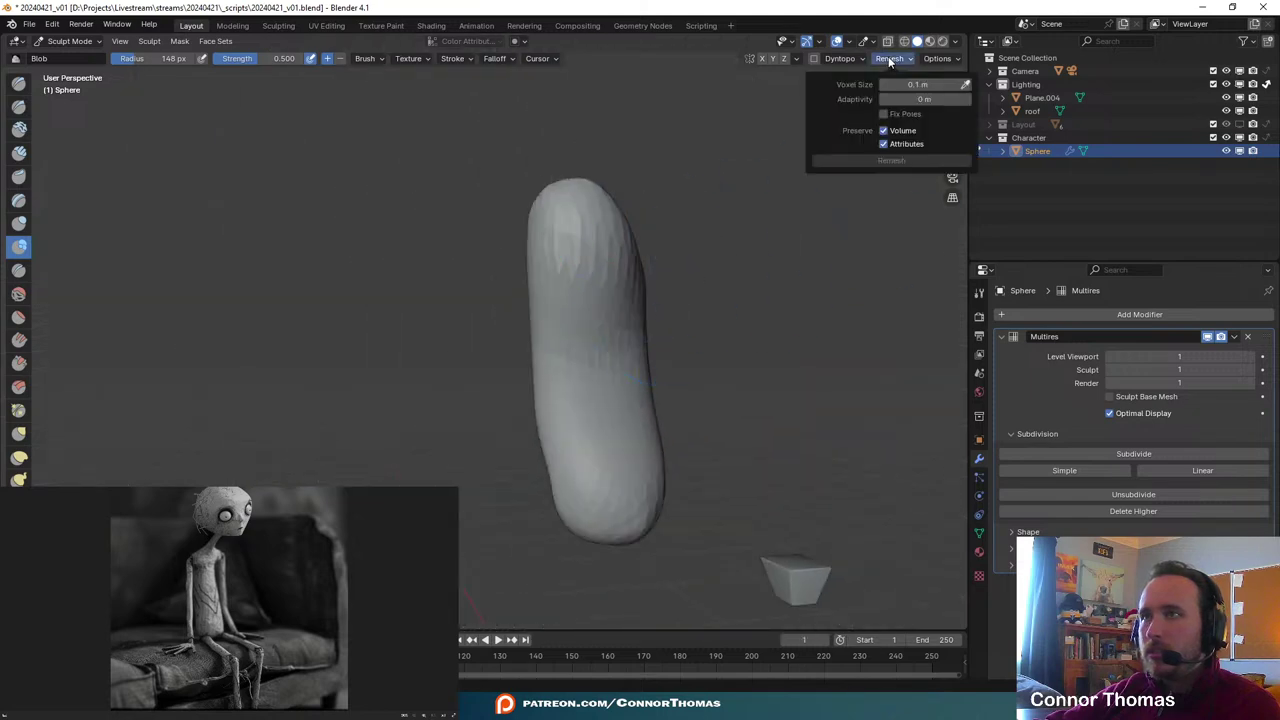
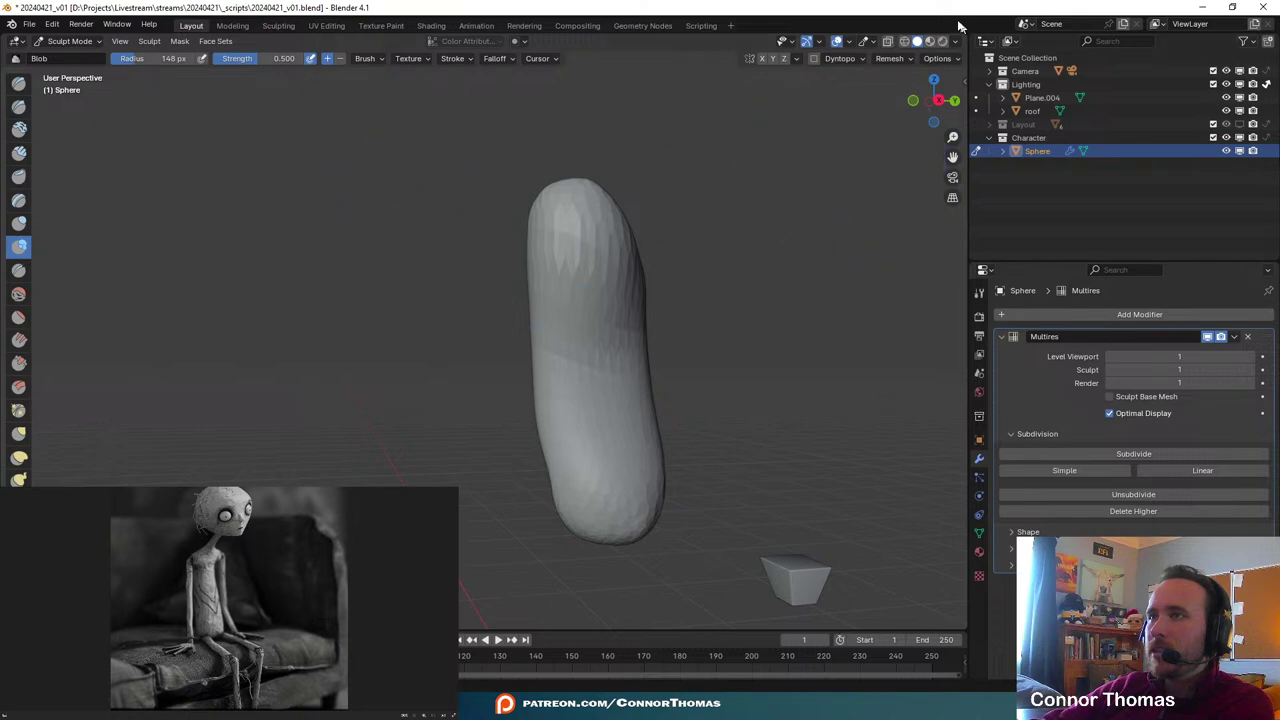
{"action": "left_click", "coordinate": [893, 59]}
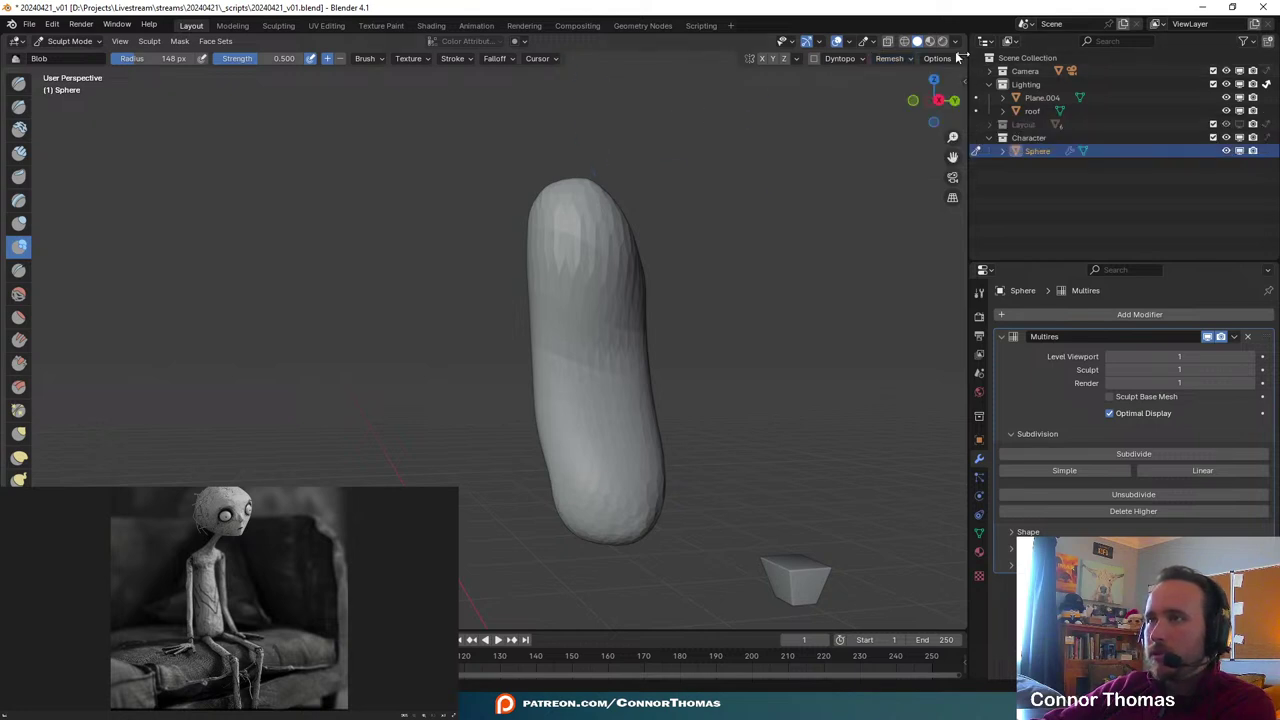
{"action": "left_click", "coordinate": [909, 62]}
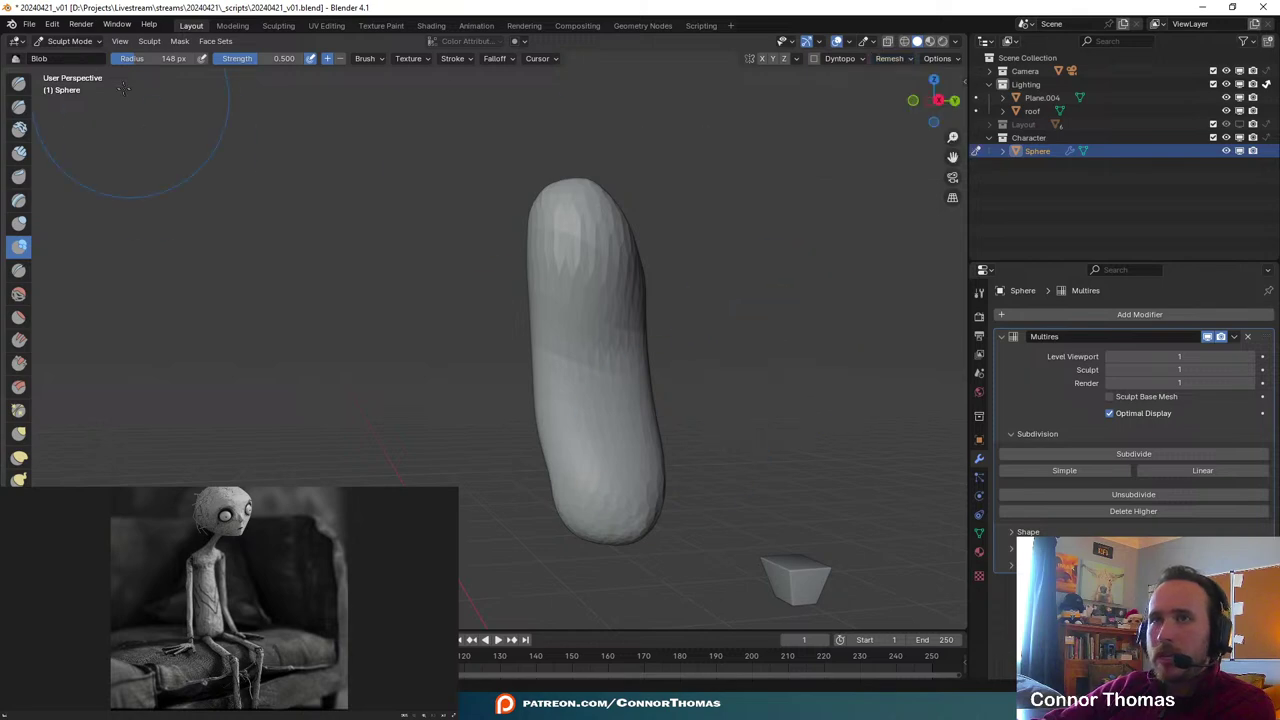
- Switch the torso to Object Mode and examine its mesh and Multires modifier from several angles
{"action": "left_click", "coordinate": [62, 42]}
{"action": "left_click", "coordinate": [1012, 151]}
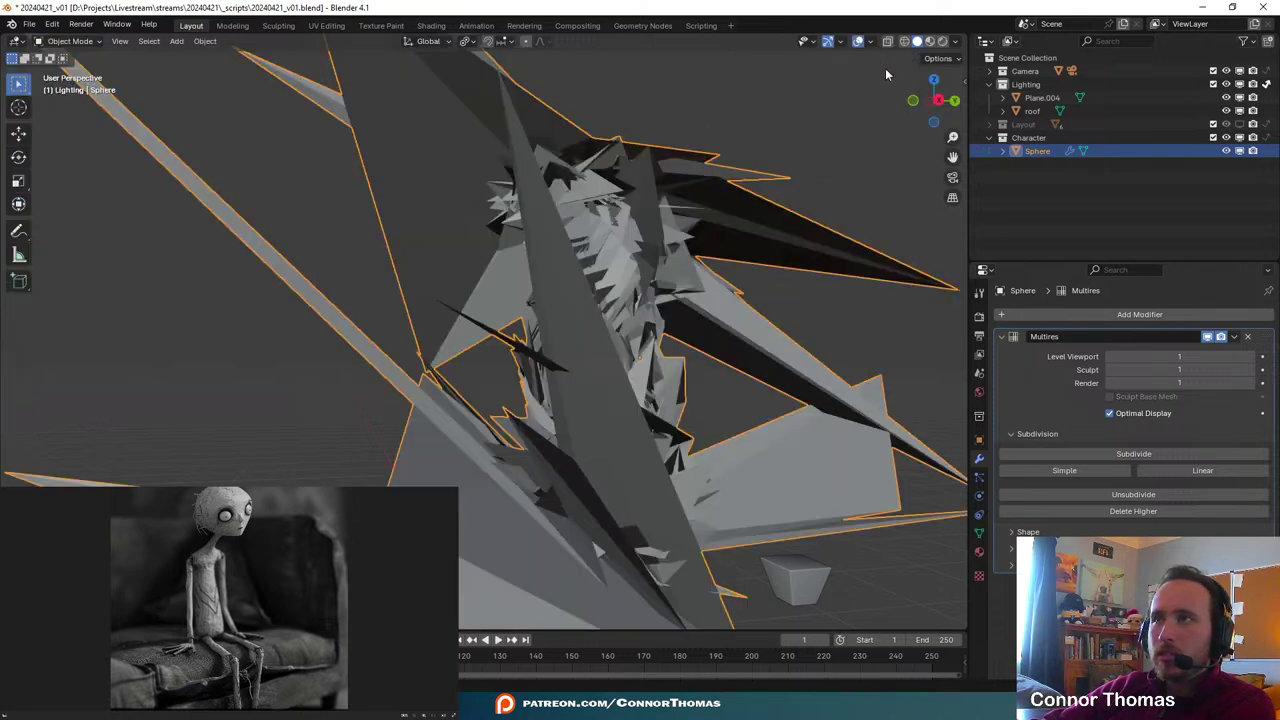
{"action": "middle_click_drag", "start_coordinate": [770, 221], "coordinate": [645, 320]}
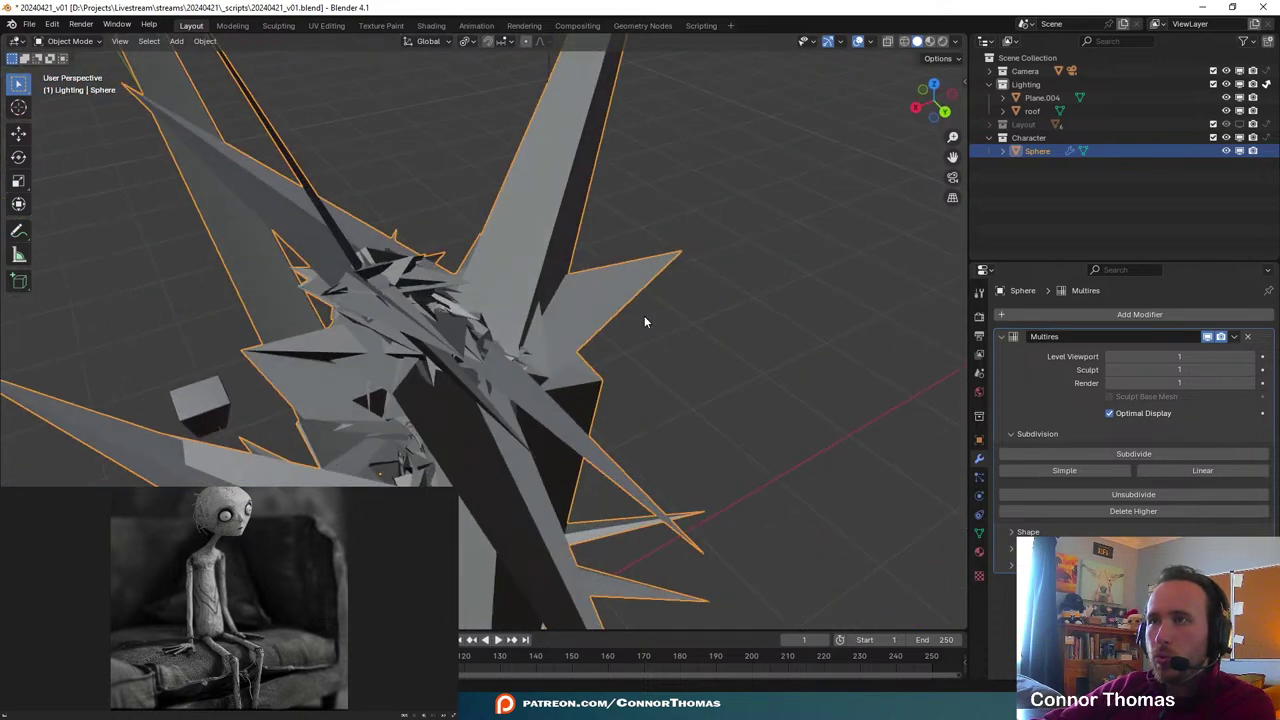
{"action": "scroll", "coordinate": [645, 320], "scroll_direction": "down", "scroll_amount": 4}
{"action": "left_click", "coordinate": [1001, 337]}
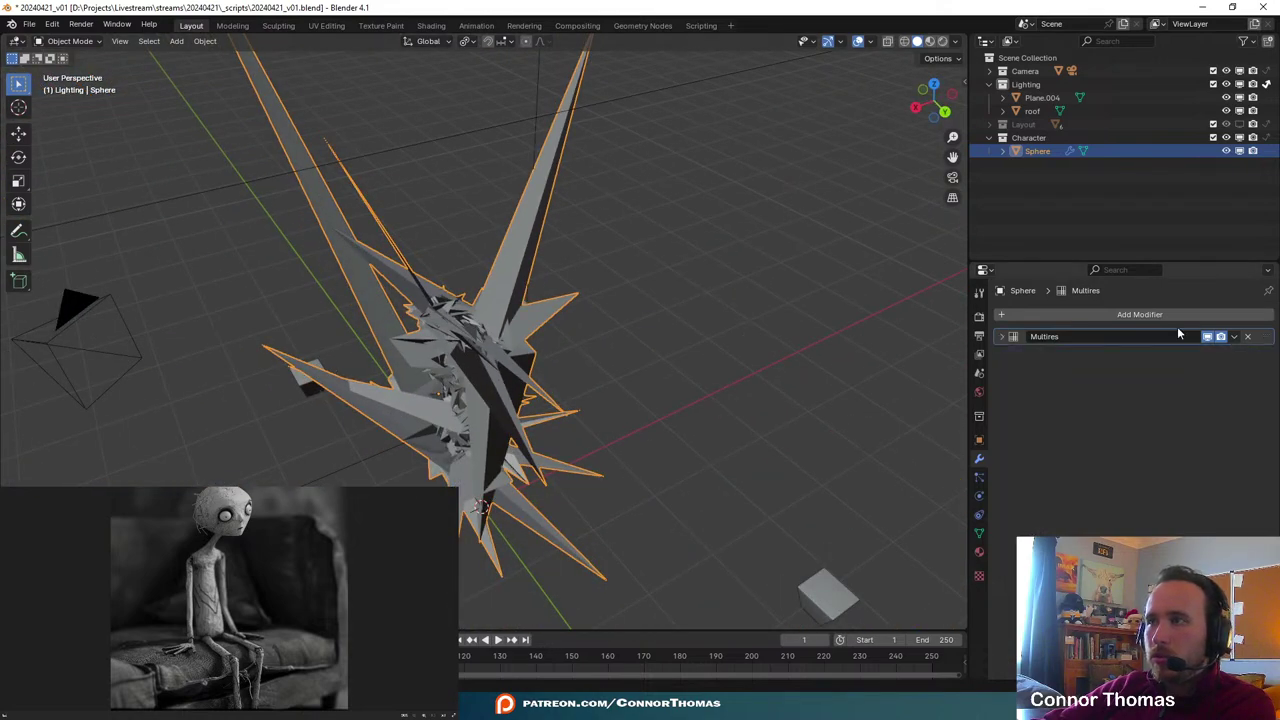
{"action": "left_click", "coordinate": [1001, 337]}
{"action": "middle_click_drag", "start_coordinate": [586, 354], "coordinate": [203, 82]}
- Return the torso to Sculpt Mode and bring up the Dyntopo and Remesh sections of the active tool settings
{"action": "left_click", "coordinate": [70, 41]}
{"action": "left_click", "coordinate": [68, 88]}
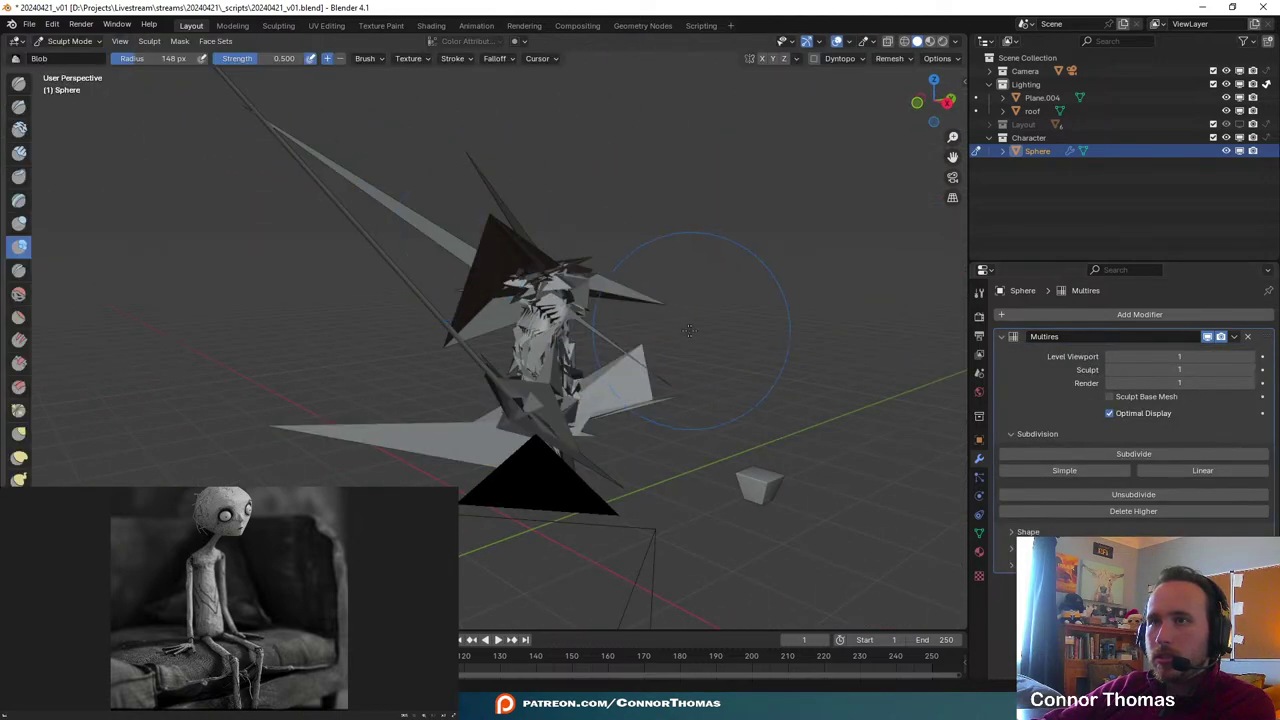
{"action": "middle_click_drag", "start_coordinate": [420, 260], "coordinate": [497, 308]}
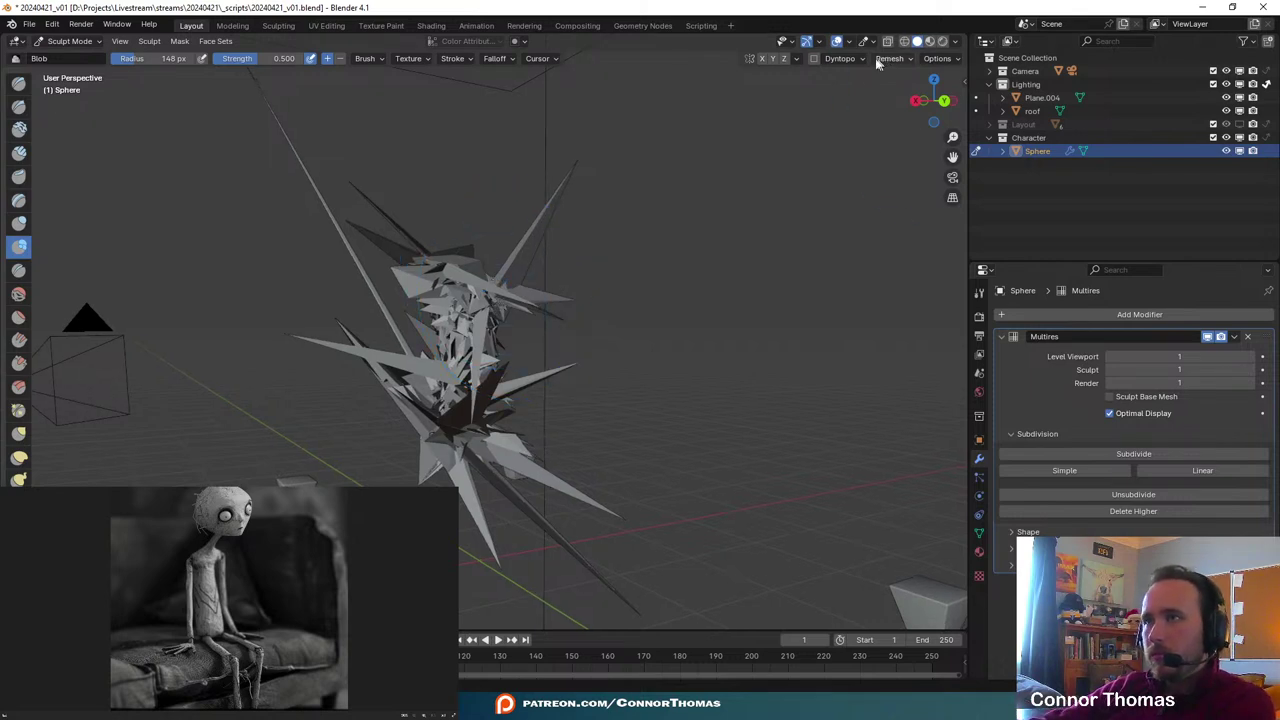
{"action": "left_click", "coordinate": [840, 59]}
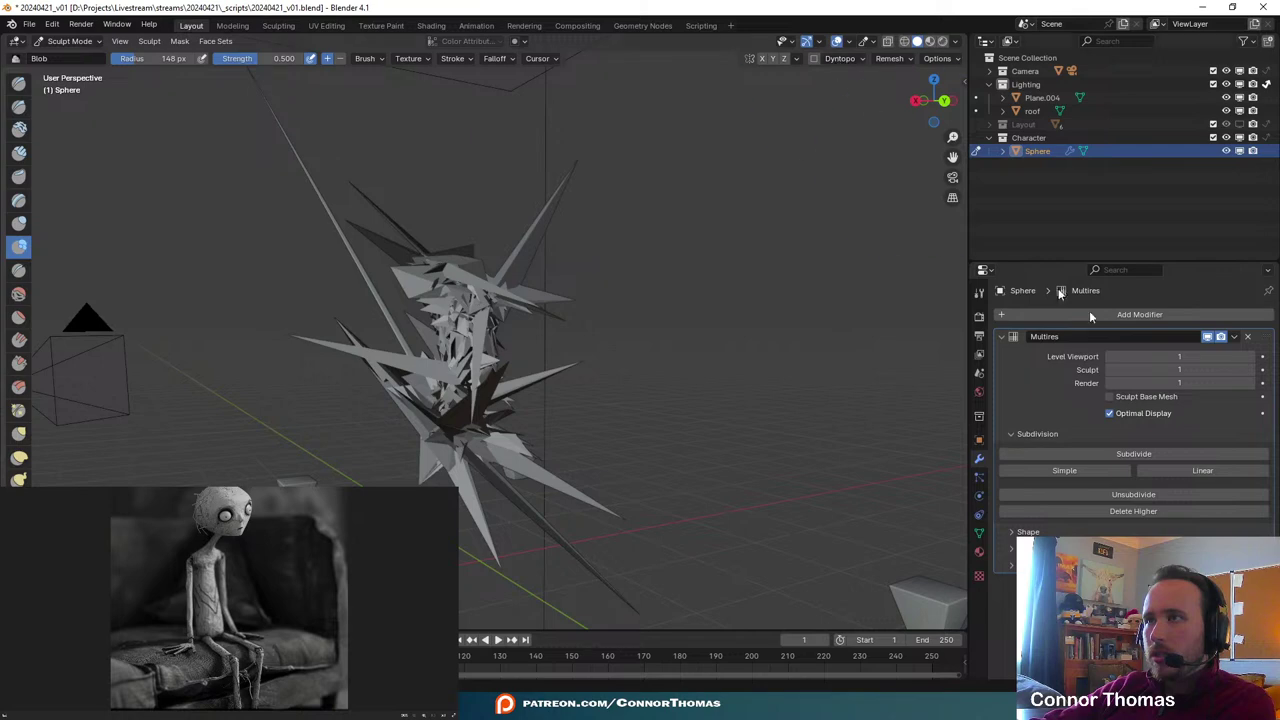
{"action": "left_click", "coordinate": [979, 292]}
{"action": "scroll", "coordinate": [1130, 400], "scroll_direction": "down", "scroll_amount": 4}
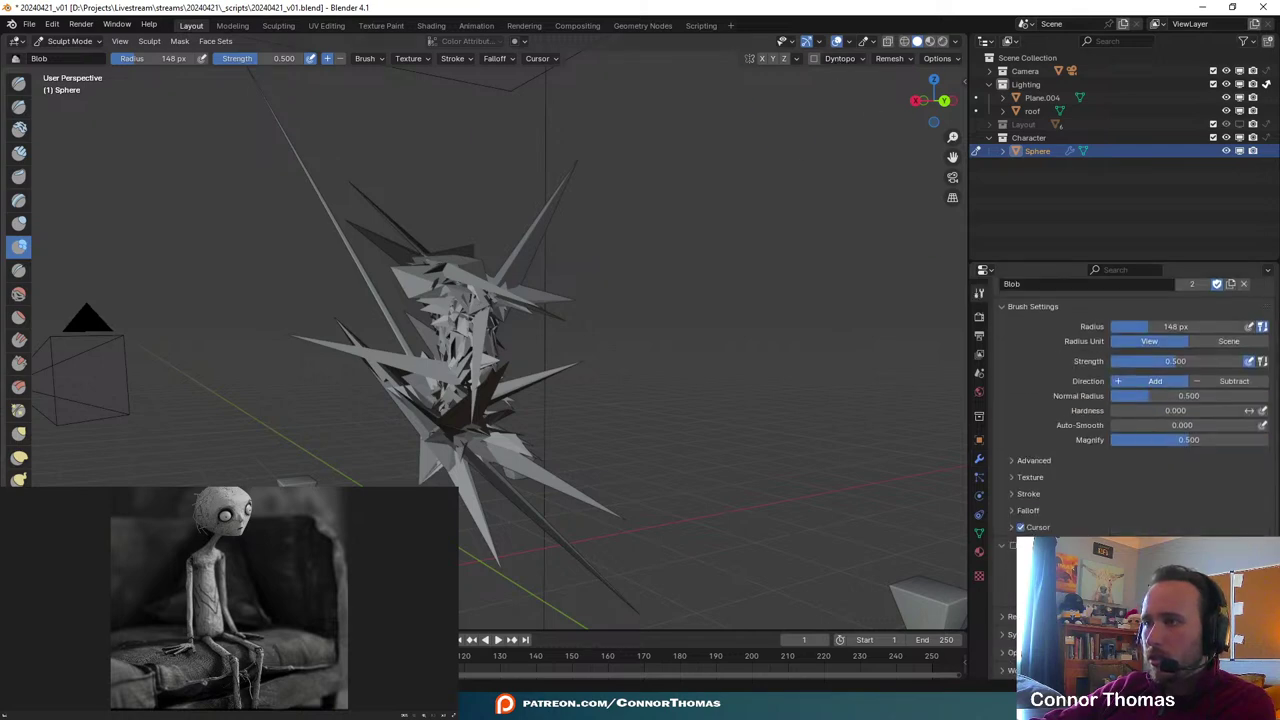
{"action": "scroll", "coordinate": [1130, 400], "scroll_direction": "down", "scroll_amount": 3}
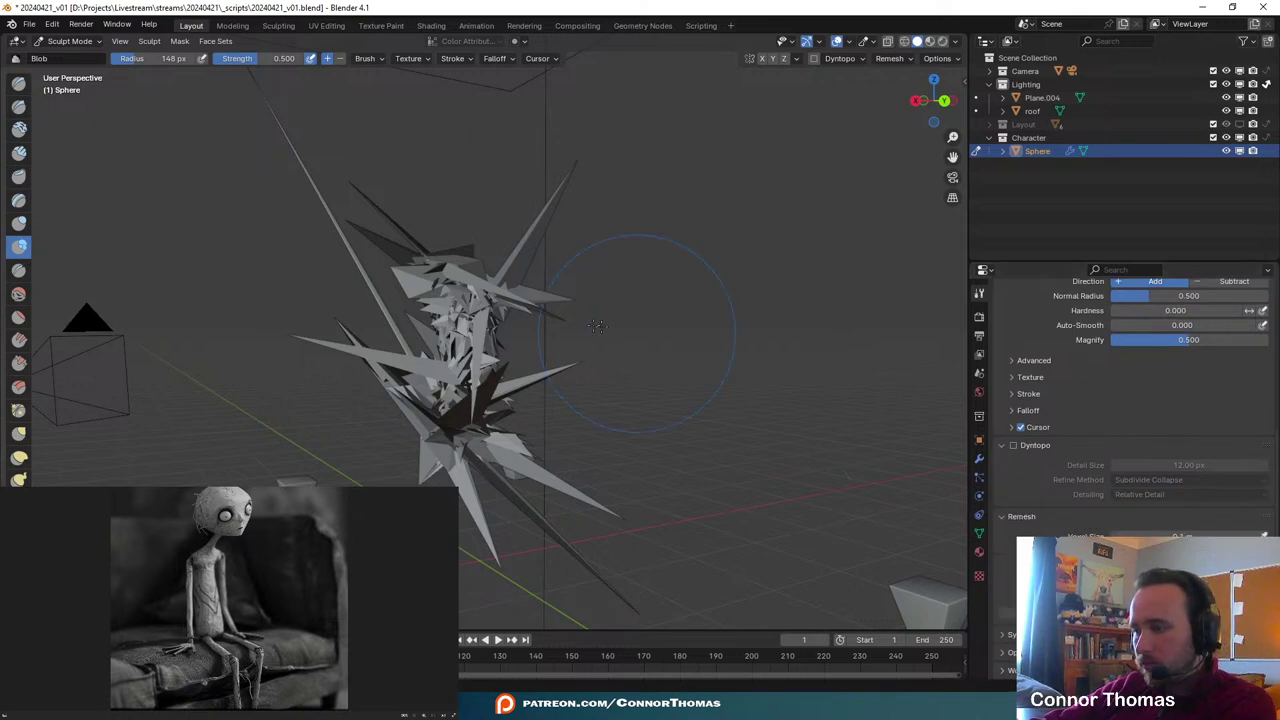
- Switch the broken, spiky torso mesh to Object Mode and delete it from the scene
{"action": "middle_click_drag", "start_coordinate": [611, 320], "coordinate": [548, 360]}
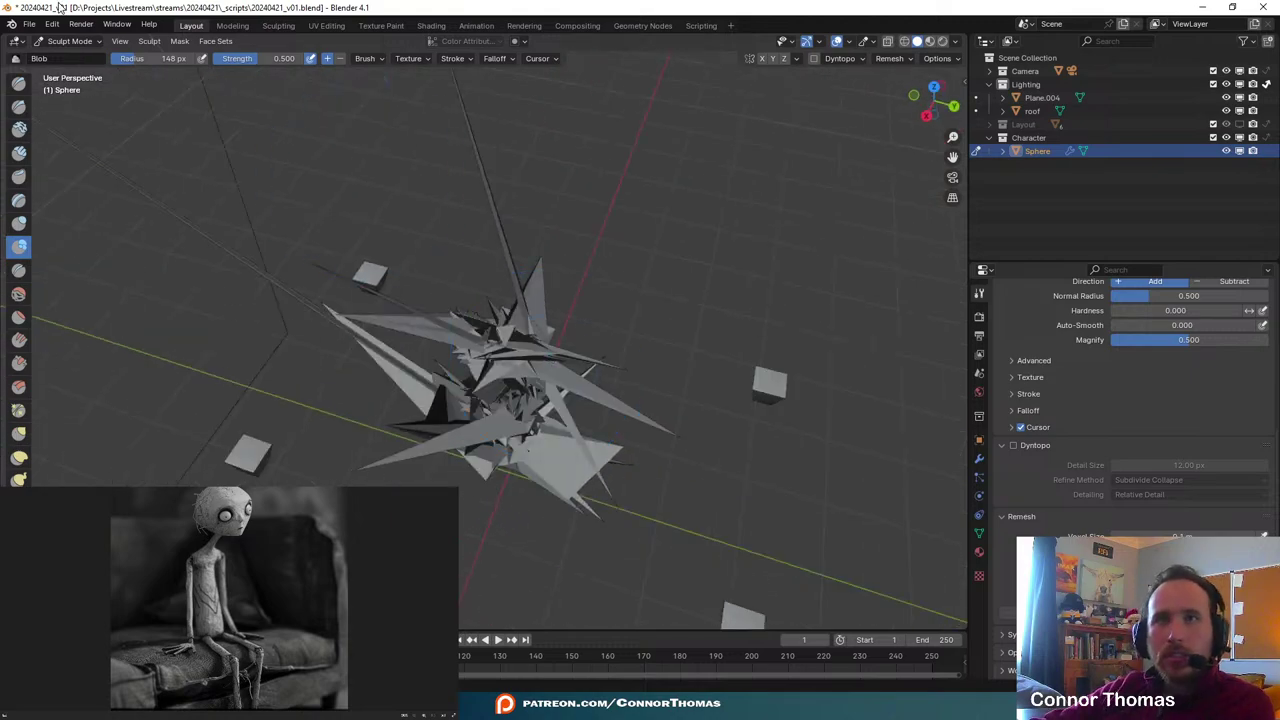
{"action": "left_click", "coordinate": [68, 41]}
{"action": "left_click", "coordinate": [75, 57]}
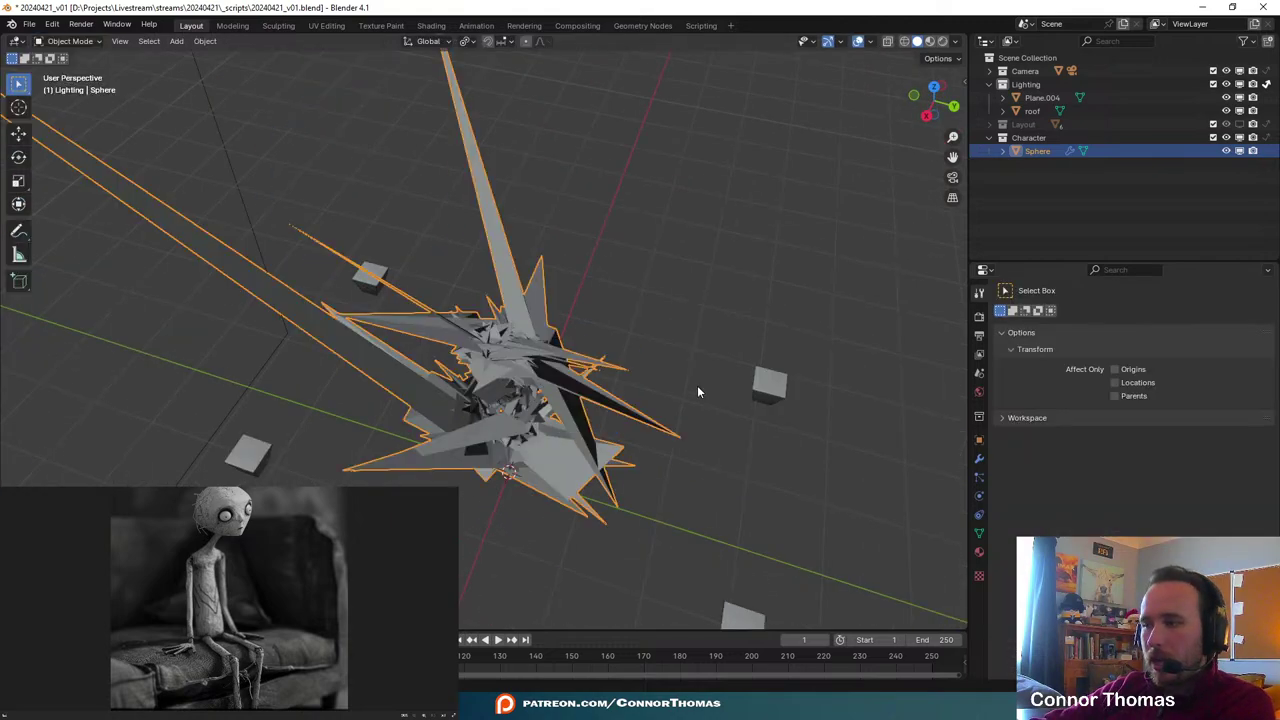
{"action": "middle_click_drag", "start_coordinate": [698, 392], "coordinate": [634, 300]}
{"action": "key", "text": "x"}
{"action": "left_click", "coordinate": [558, 298]}
- Add a new UV sphere and raise it along the Z axis above the floor grid
{"action": "middle_click_drag", "start_coordinate": [512, 307], "coordinate": [653, 340]}
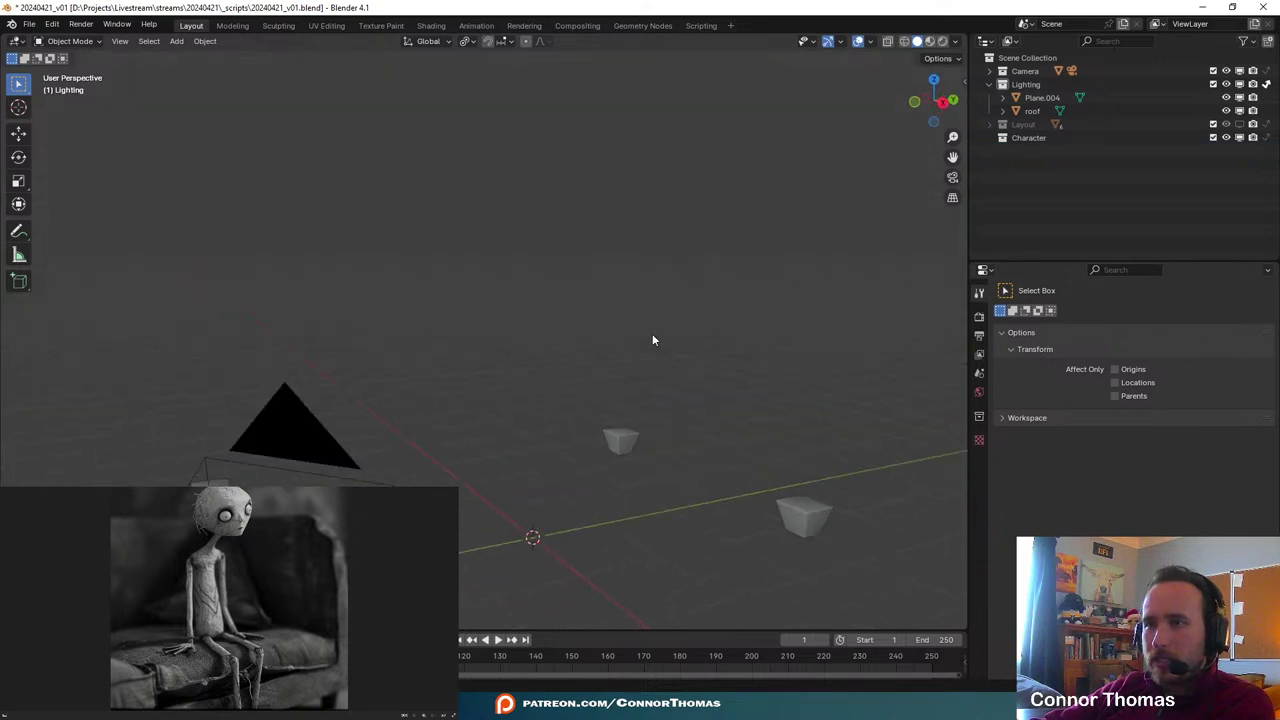
{"action": "key", "text": "shift+a"}
{"action": "mouse_move", "coordinate": [652, 335]}
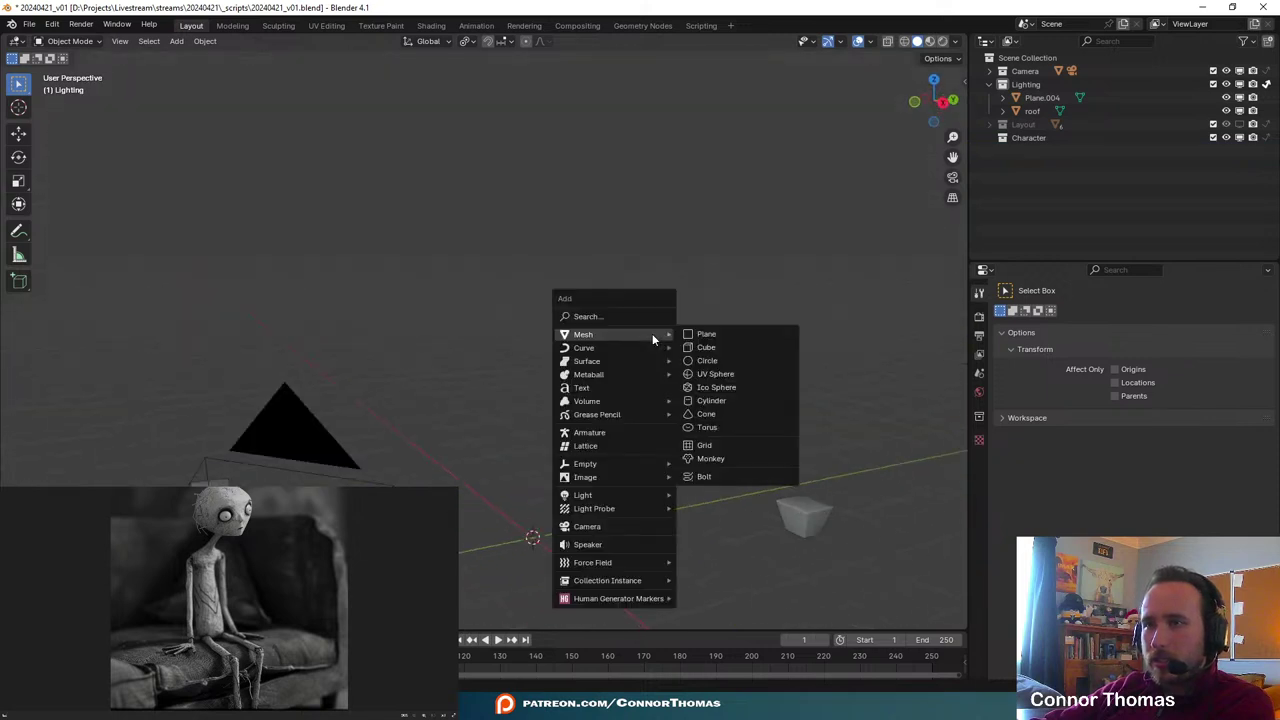
{"action": "left_click", "coordinate": [728, 377]}
{"action": "key", "text": "g"}
{"action": "key", "text": "z"}
{"action": "left_click", "coordinate": [651, 383]}
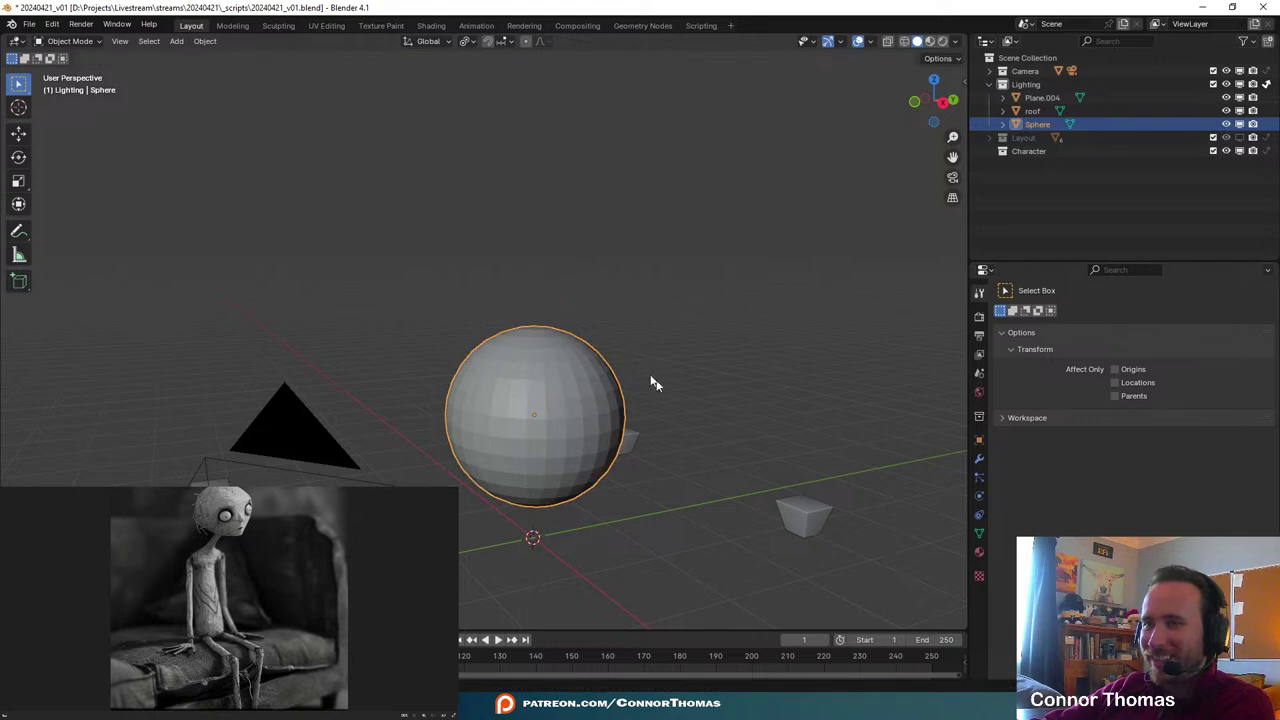
- Add a Multiresolution modifier to the new sphere and subdivide it once
{"action": "left_click", "coordinate": [979, 458]}
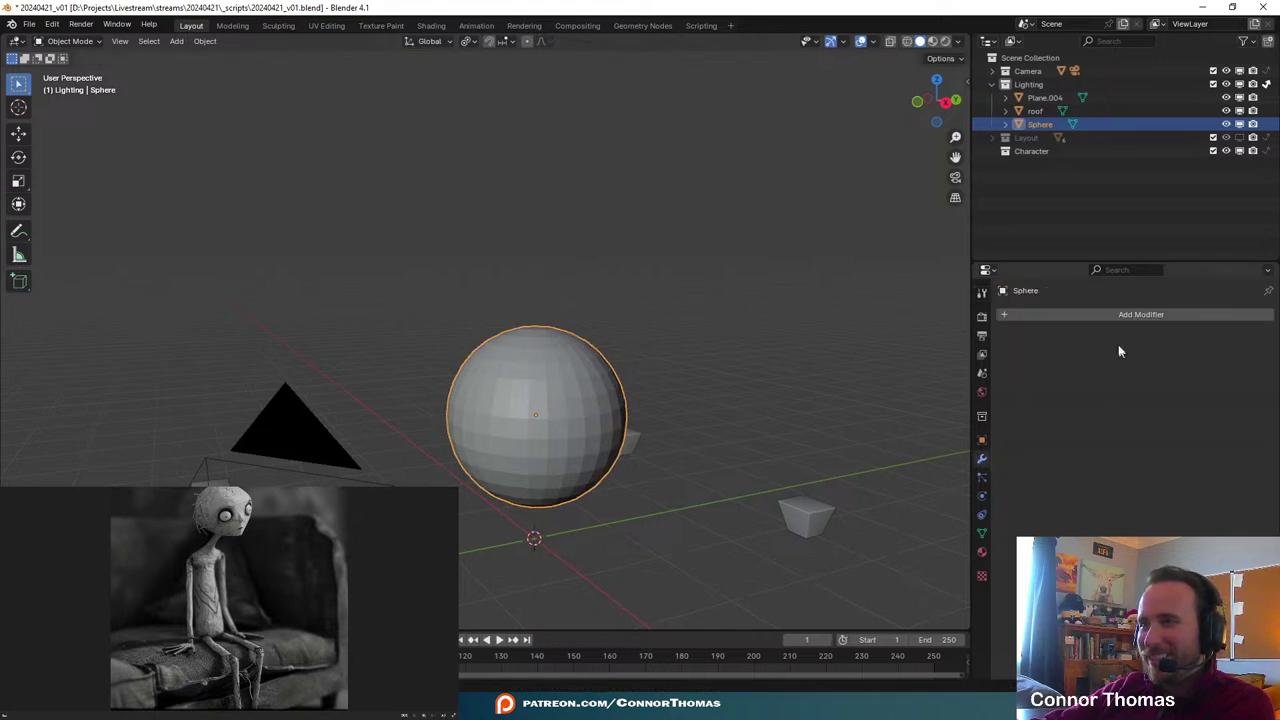
{"action": "left_click", "coordinate": [1104, 314]}
{"action": "type", "text": "m"}
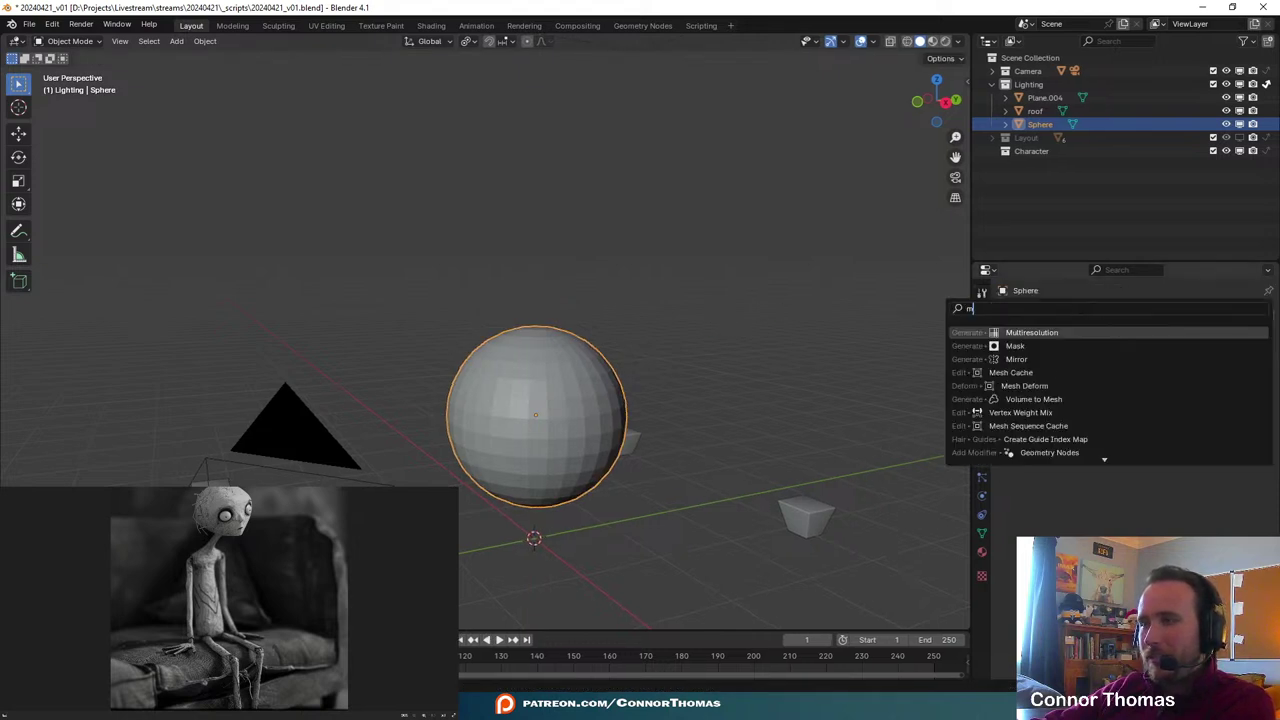
{"action": "left_click", "coordinate": [1040, 329]}
{"action": "left_click", "coordinate": [1135, 453]}
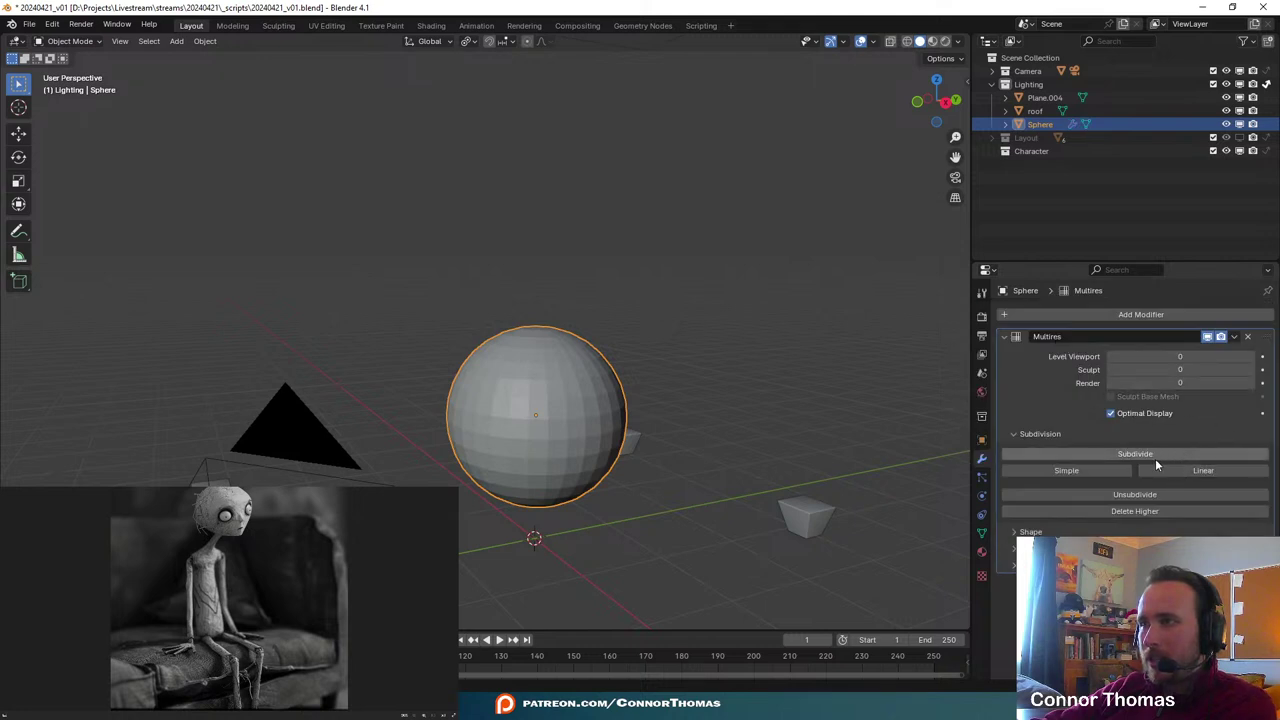
- Put the sphere in Sculpt Mode and stretch it into an upright egg shape with the Elastic Deform brush
{"action": "middle_click_drag", "start_coordinate": [700, 402], "coordinate": [636, 363]}
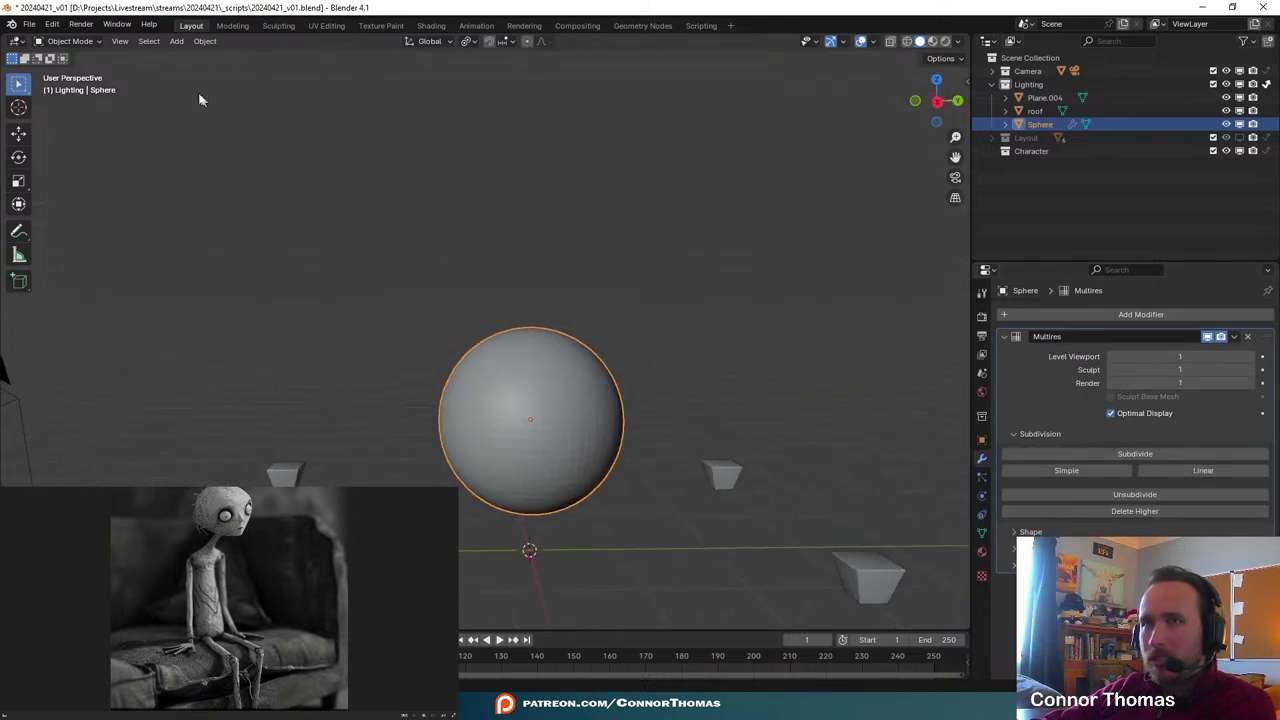
{"action": "left_click", "coordinate": [95, 40]}
{"action": "left_click", "coordinate": [75, 86]}
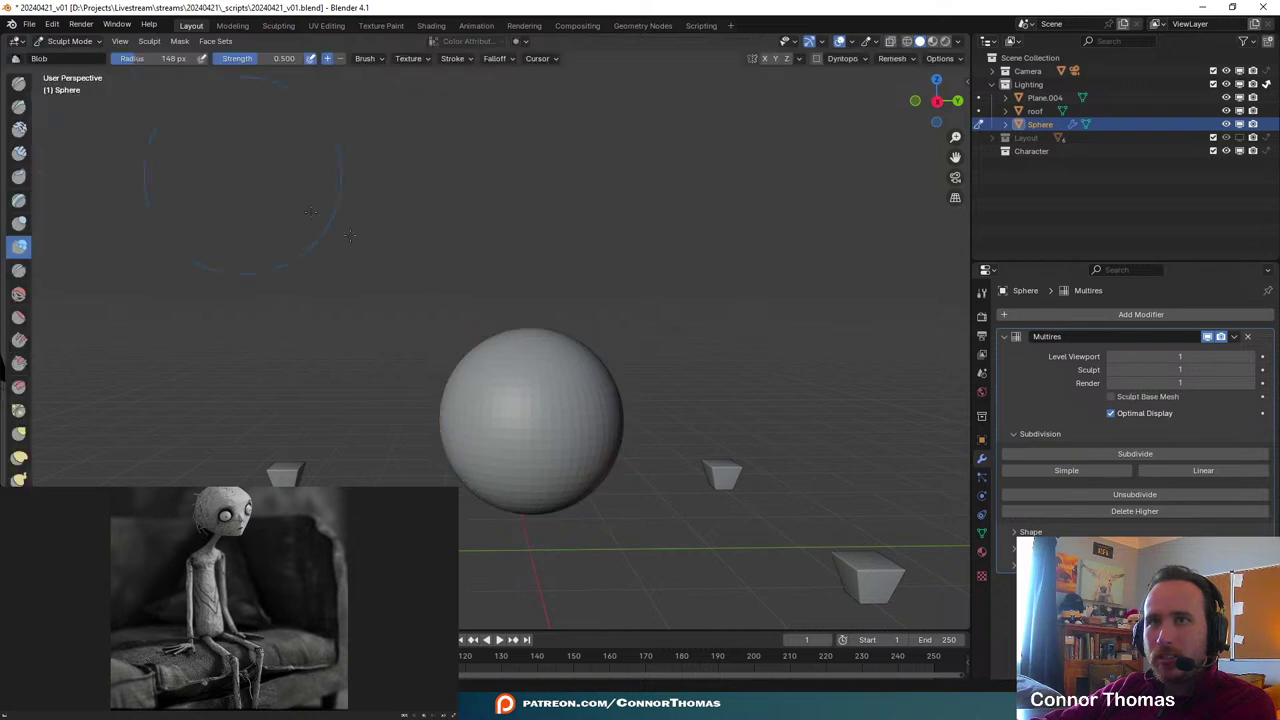
{"action": "mouse_move", "coordinate": [490, 270]}
{"action": "middle_mouse_down"}
{"action": "mouse_move", "coordinate": [475, 247]}
{"action": "mouse_move", "coordinate": [455, 278]}
{"action": "middle_mouse_up"}
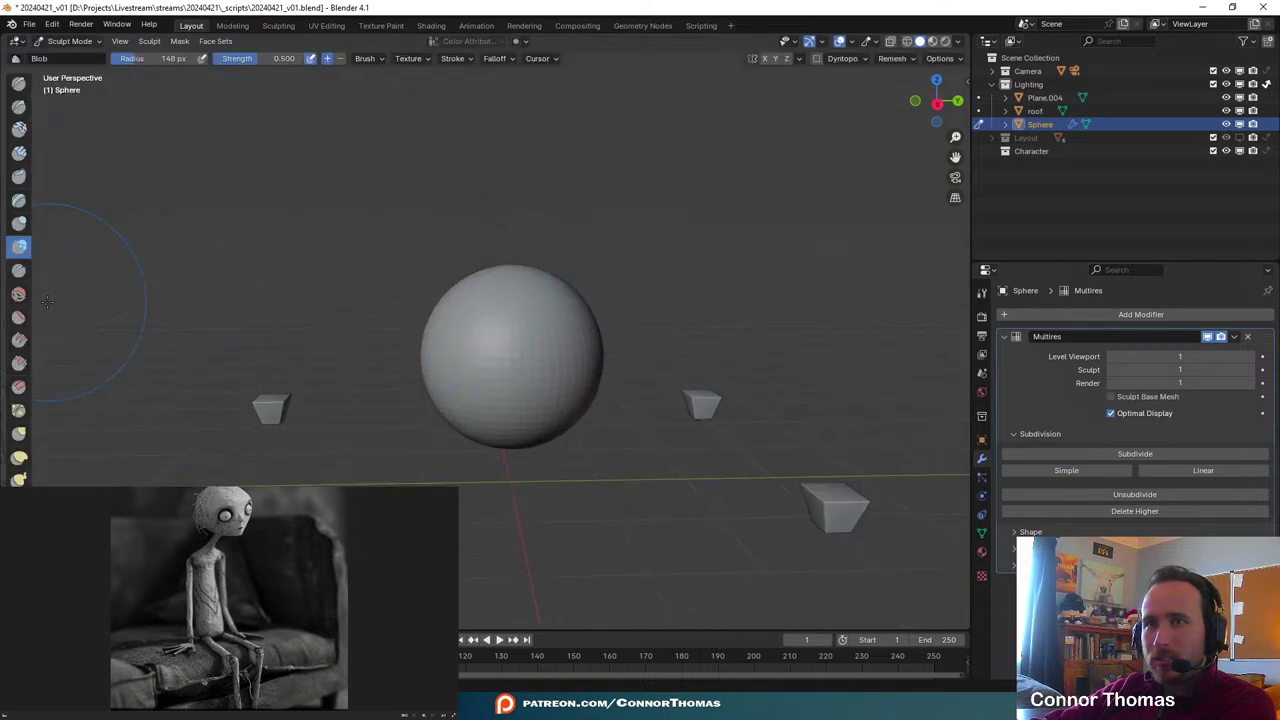
{"action": "left_click", "coordinate": [19, 457]}
{"action": "mouse_move", "coordinate": [43, 429]}
{"action": "middle_mouse_down"}
{"action": "mouse_move", "coordinate": [509, 349]}
{"action": "mouse_move", "coordinate": [498, 218]}
{"action": "middle_mouse_up"}
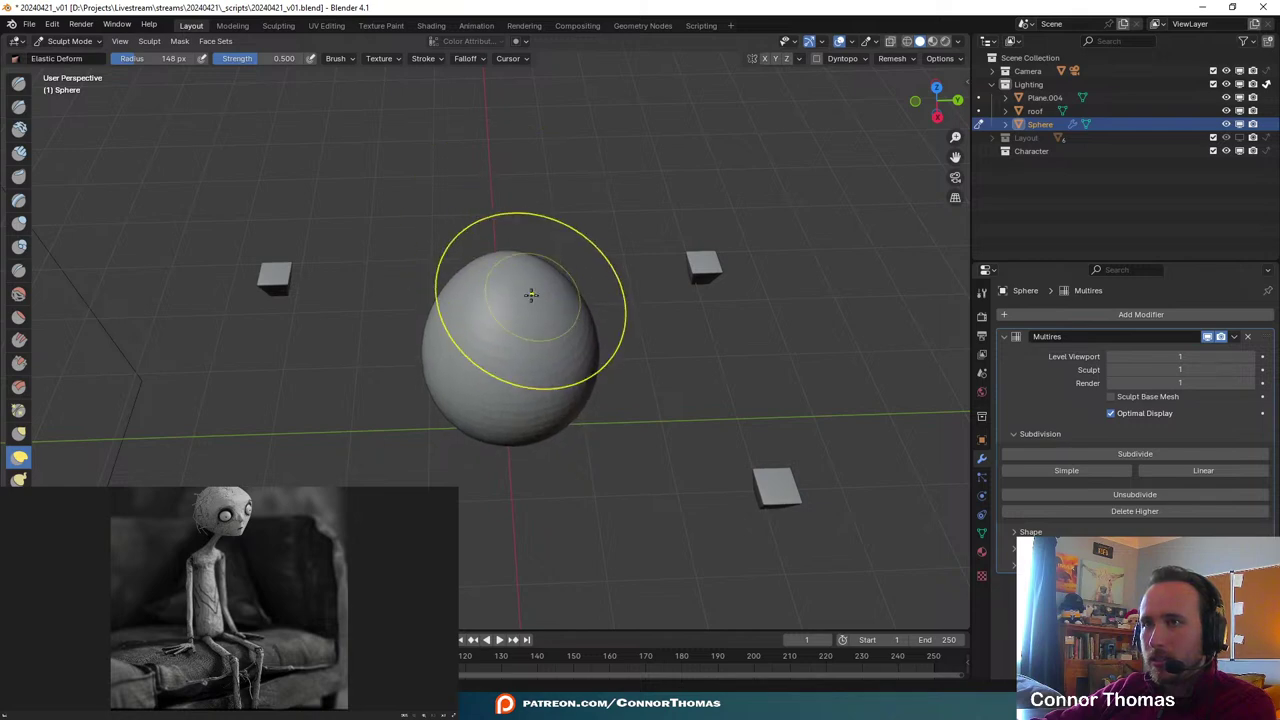
{"action": "mouse_move", "coordinate": [529, 294]}
{"action": "left_mouse_down"}
{"action": "mouse_move", "coordinate": [586, 366]}
{"action": "mouse_move", "coordinate": [547, 336]}
{"action": "left_mouse_up"}
{"action": "mouse_move", "coordinate": [547, 336]}
{"action": "middle_mouse_down"}
{"action": "mouse_move", "coordinate": [537, 274]}
{"action": "mouse_move", "coordinate": [523, 309]}
{"action": "mouse_move", "coordinate": [529, 343]}
{"action": "mouse_move", "coordinate": [544, 233]}
{"action": "mouse_move", "coordinate": [533, 216]}
{"action": "middle_mouse_up"}
{"action": "left_click_drag", "start_coordinate": [529, 331], "coordinate": [503, 365]}
{"action": "left_click_drag", "start_coordinate": [503, 359], "coordinate": [512, 370]}
{"action": "middle_click_drag", "start_coordinate": [513, 370], "coordinate": [493, 425]}
- In camera view, switch the egg shape to Object Mode and move it over the reference puppet's torso
{"action": "key", "text": "KP_0"}
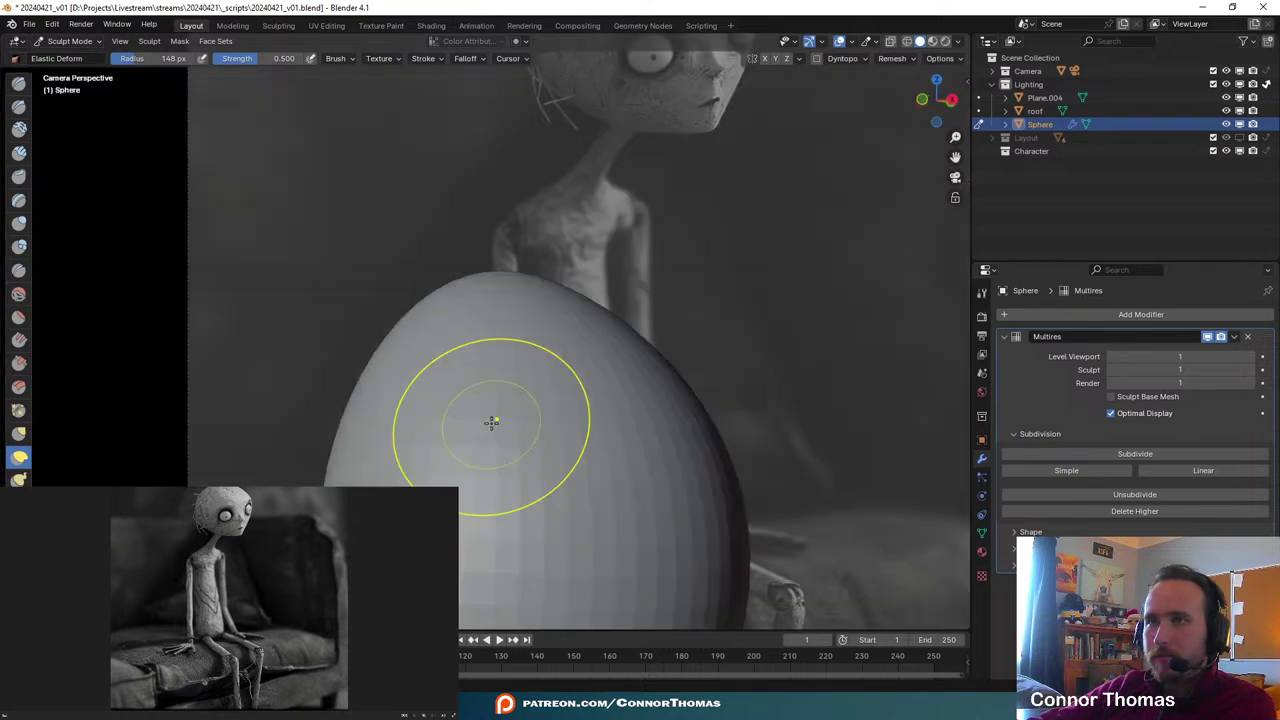
{"action": "scroll", "coordinate": [535, 234], "scroll_direction": "down", "scroll_amount": 2}
{"action": "scroll", "coordinate": [535, 234], "scroll_direction": "down", "scroll_amount": 3}
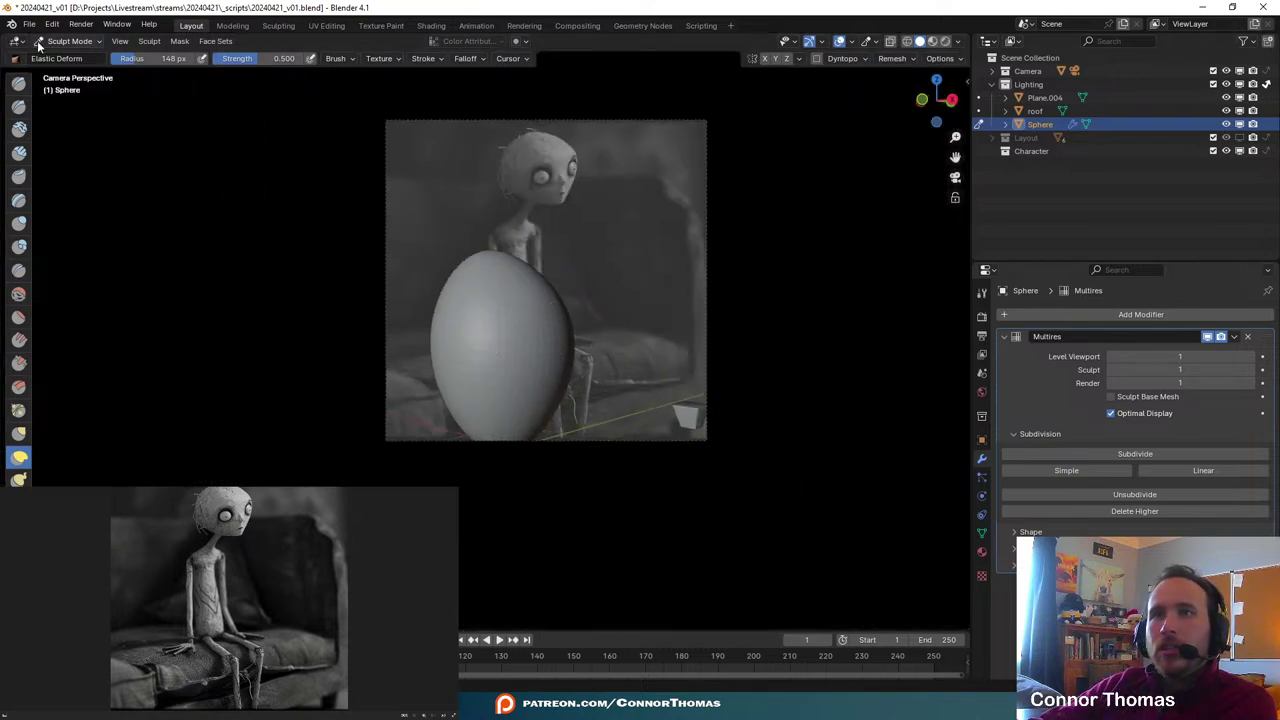
{"action": "left_click", "coordinate": [66, 41]}
{"action": "left_click", "coordinate": [62, 63]}
{"action": "key", "text": "g"}
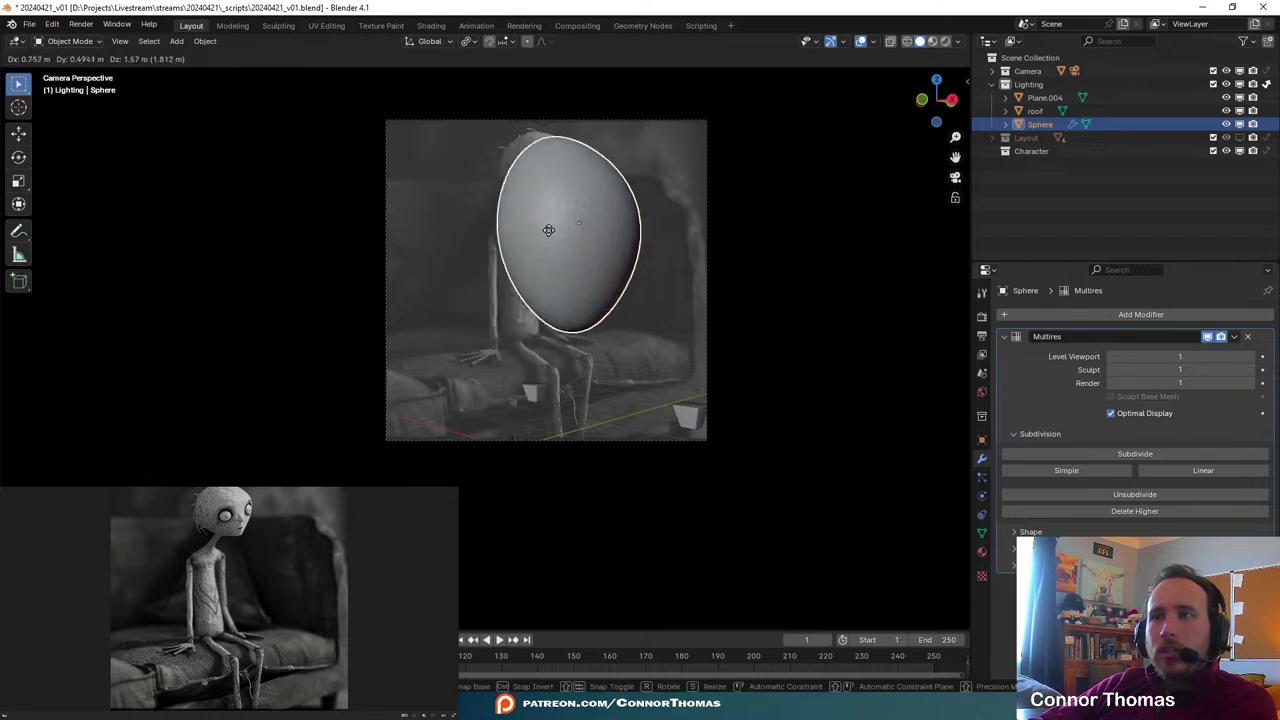
{"action": "left_click", "coordinate": [496, 249]}
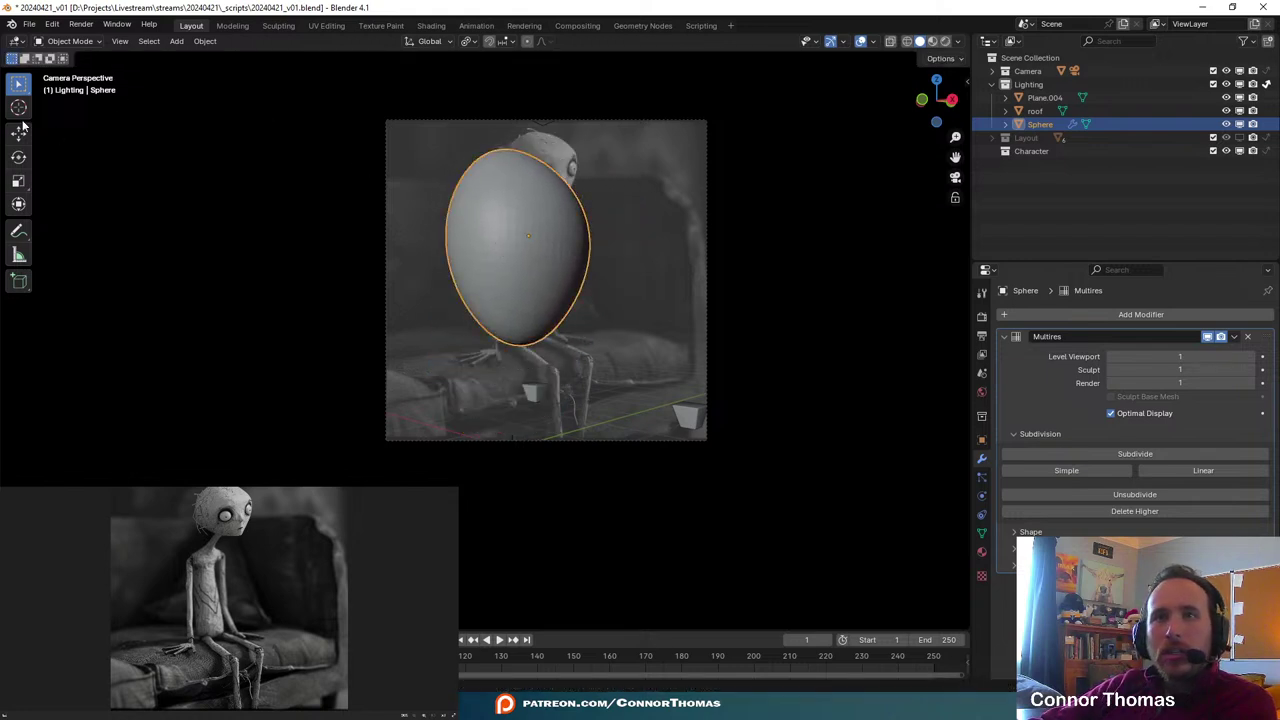
- Return the egg shape to Sculpt Mode and narrow its sides into an elongated torso form
{"action": "left_click", "coordinate": [68, 41]}
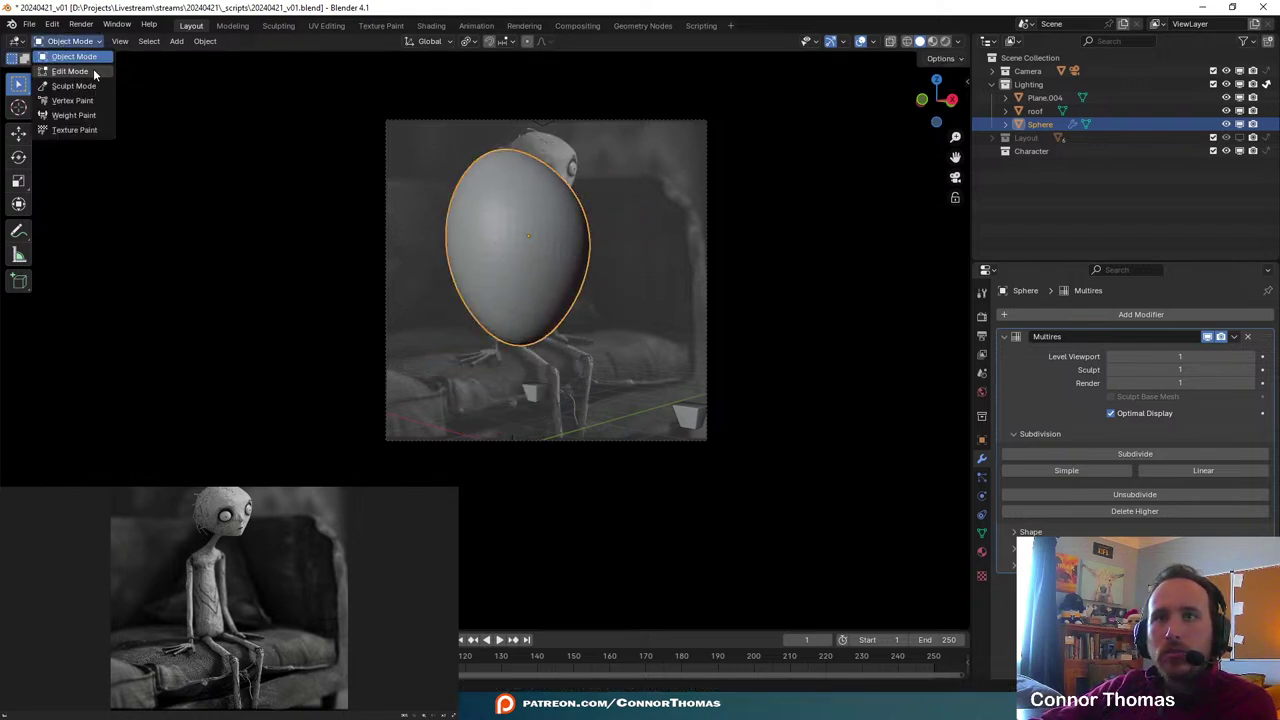
{"action": "left_click", "coordinate": [75, 86]}
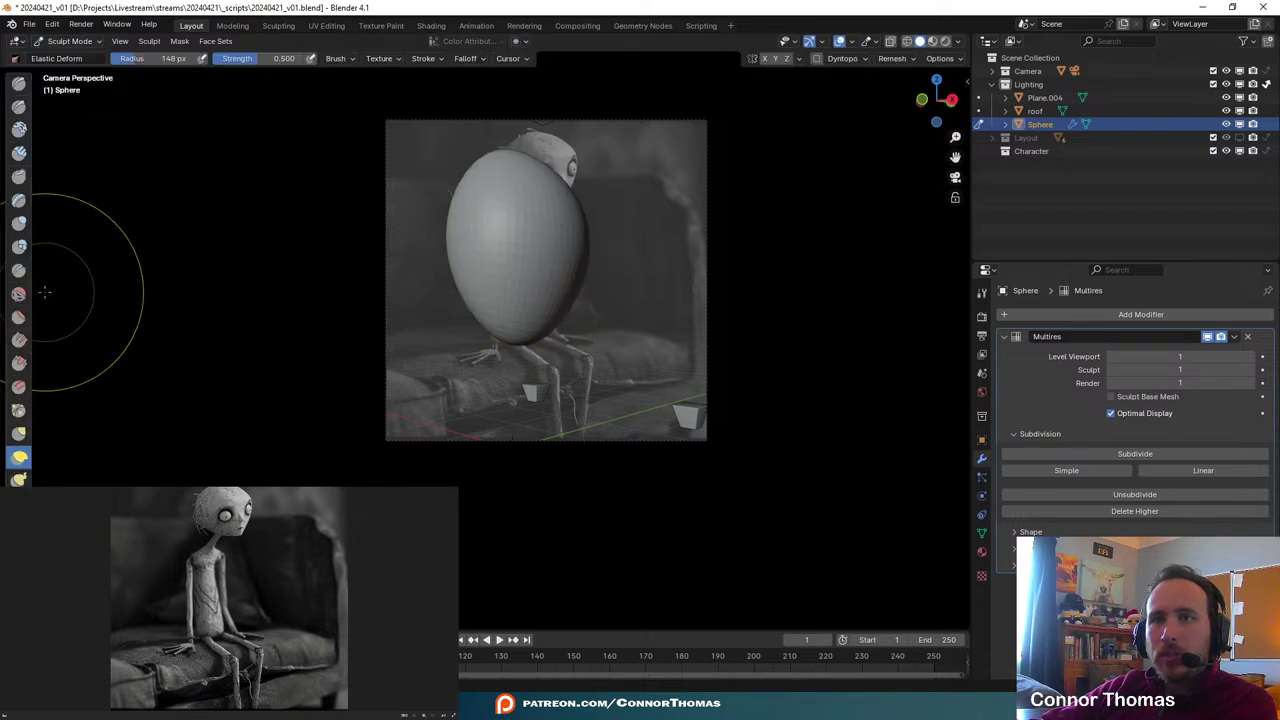
{"action": "mouse_move", "coordinate": [568, 212]}
{"action": "left_mouse_down"}
{"action": "mouse_move", "coordinate": [592, 208]}
{"action": "mouse_move", "coordinate": [515, 233]}
{"action": "mouse_move", "coordinate": [567, 229]}
{"action": "mouse_move", "coordinate": [556, 212]}
{"action": "left_mouse_up"}
{"action": "mouse_move", "coordinate": [503, 291]}
{"action": "left_mouse_down"}
{"action": "mouse_move", "coordinate": [466, 240]}
{"action": "mouse_move", "coordinate": [482, 265]}
{"action": "left_mouse_up"}
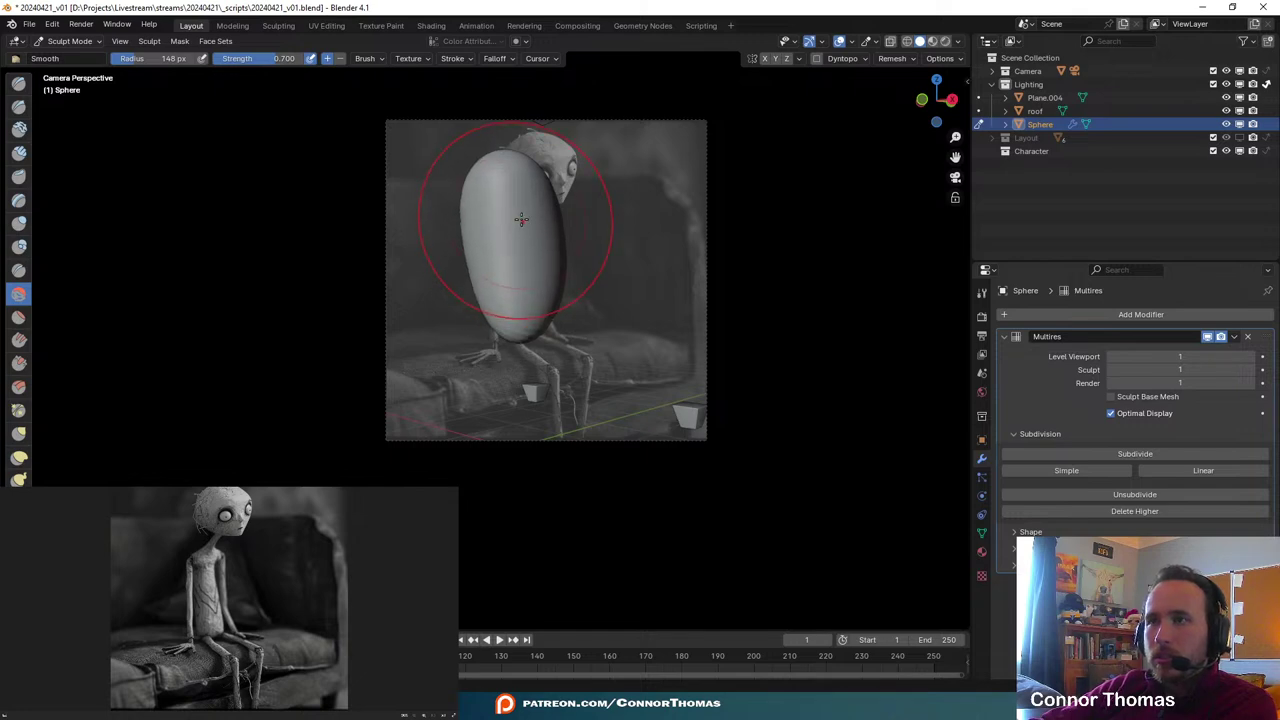
- Even out the torso's bulging sides from several angles with the Smooth brush at strength 0.700
{"action": "mouse_move", "coordinate": [521, 219]}
{"action": "middle_mouse_down"}
{"action": "mouse_move", "coordinate": [540, 215]}
{"action": "mouse_move", "coordinate": [426, 231]}
{"action": "mouse_move", "coordinate": [499, 223]}
{"action": "middle_mouse_up"}
{"action": "mouse_move", "coordinate": [468, 348]}
{"action": "left_mouse_down"}
{"action": "mouse_move", "coordinate": [485, 290]}
{"action": "mouse_move", "coordinate": [460, 400]}
{"action": "mouse_move", "coordinate": [436, 380]}
{"action": "left_mouse_up"}
{"action": "middle_click_drag", "start_coordinate": [379, 343], "coordinate": [580, 200]}
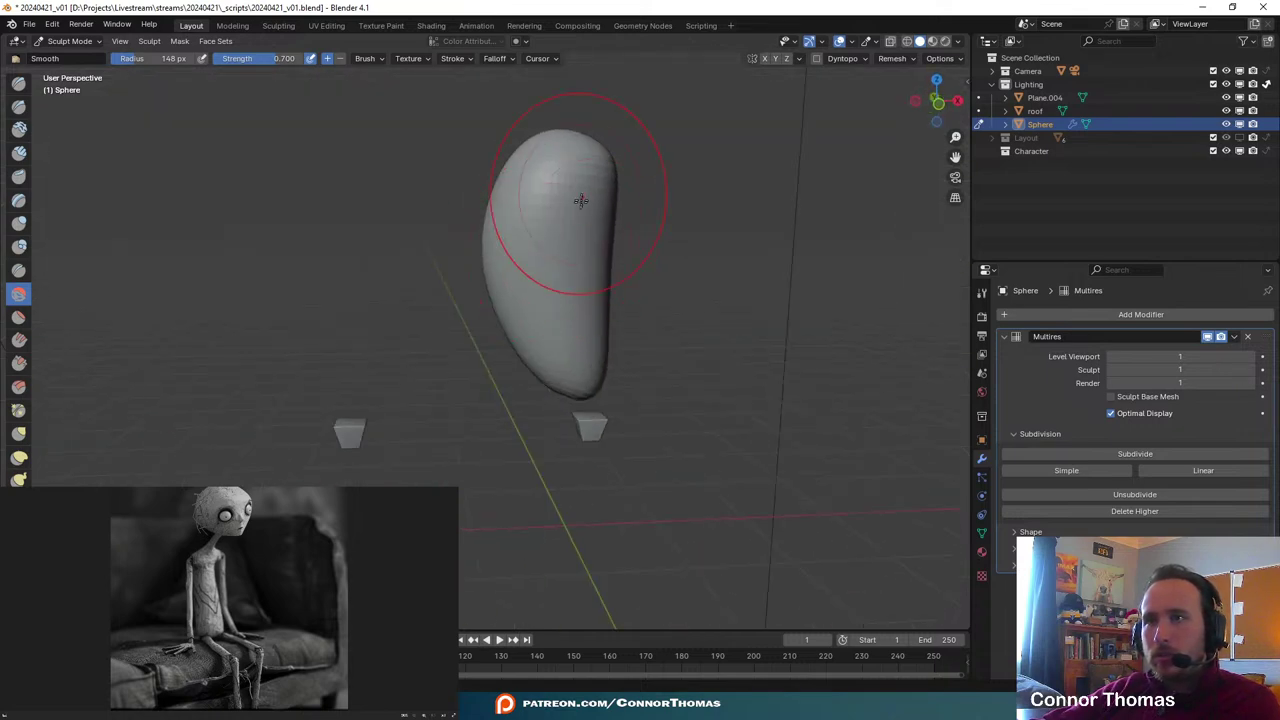
{"action": "left_click_drag", "start_coordinate": [506, 286], "coordinate": [515, 316]}
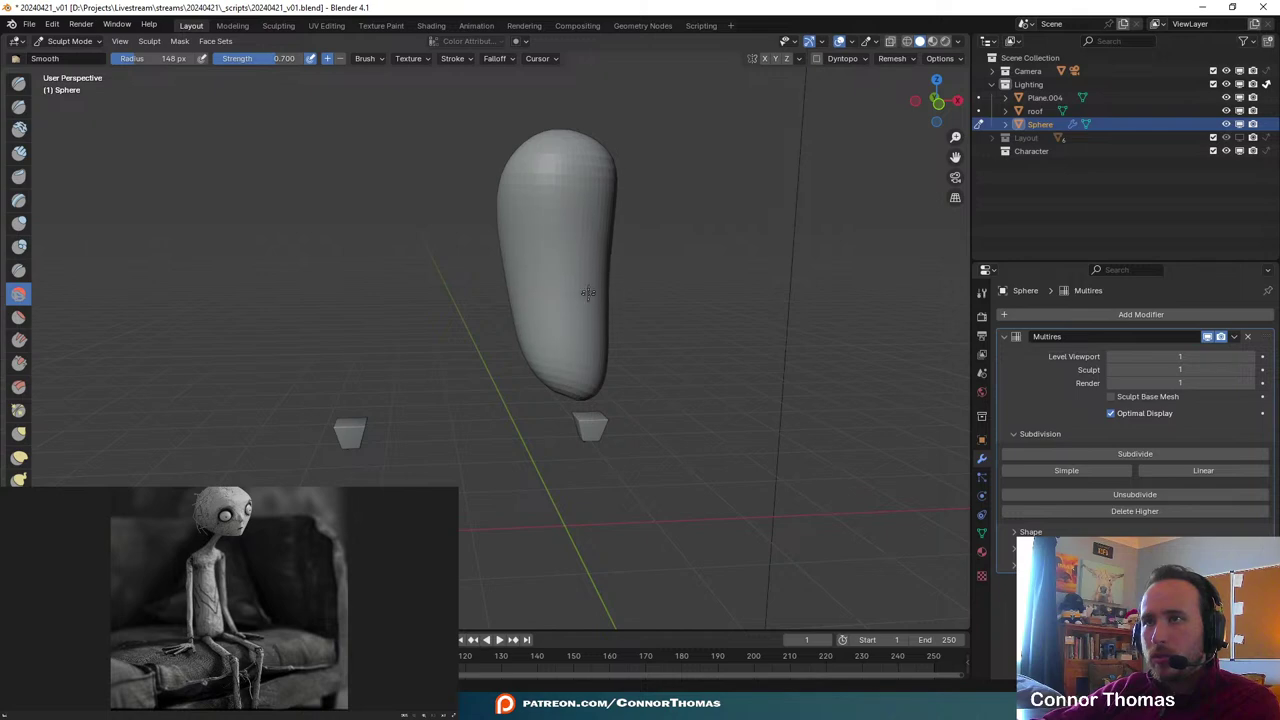
{"action": "left_click_drag", "start_coordinate": [588, 293], "coordinate": [598, 255]}
{"action": "middle_click_drag", "start_coordinate": [606, 245], "coordinate": [466, 243]}
{"action": "mouse_move", "coordinate": [466, 243]}
{"action": "left_mouse_down"}
{"action": "mouse_move", "coordinate": [464, 310]}
{"action": "mouse_move", "coordinate": [437, 316]}
{"action": "mouse_move", "coordinate": [418, 235]}
{"action": "left_mouse_up"}
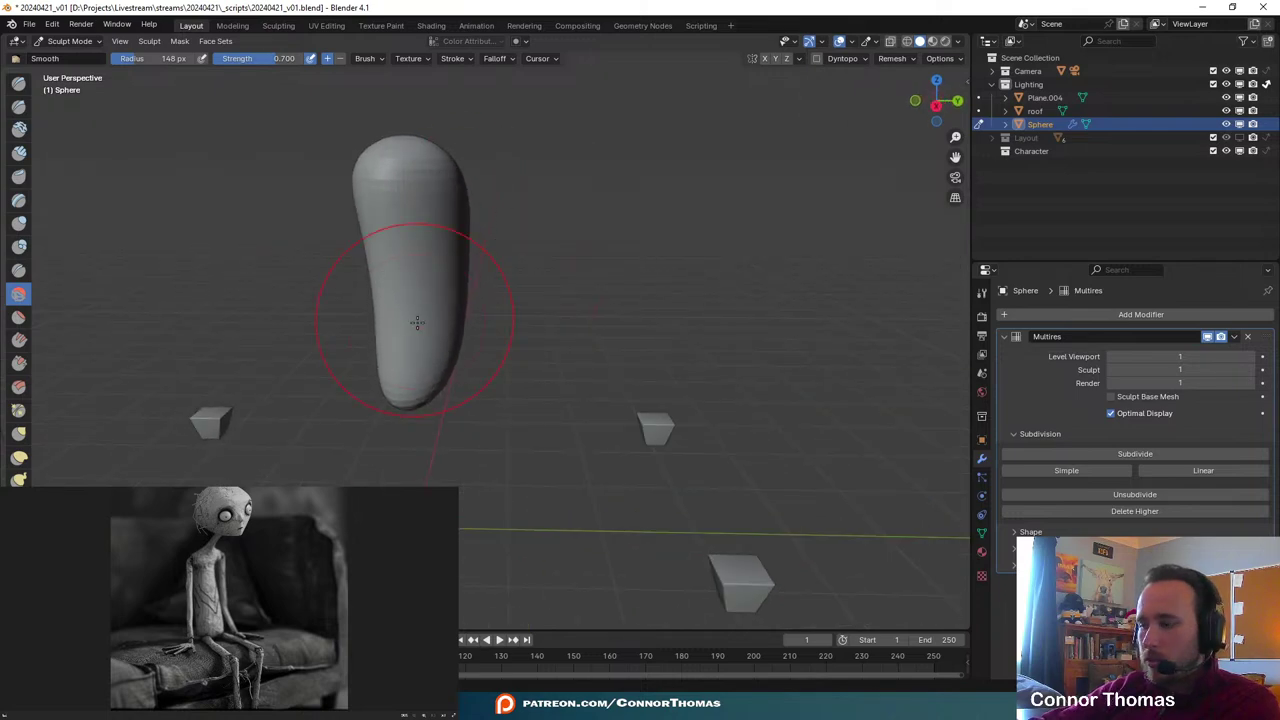
- Slim the torso against the reference in camera view by smoothing along its length and upper end
{"action": "key", "text": "KP_0"}
{"action": "scroll", "coordinate": [503, 300], "scroll_direction": "up", "scroll_amount": 4}
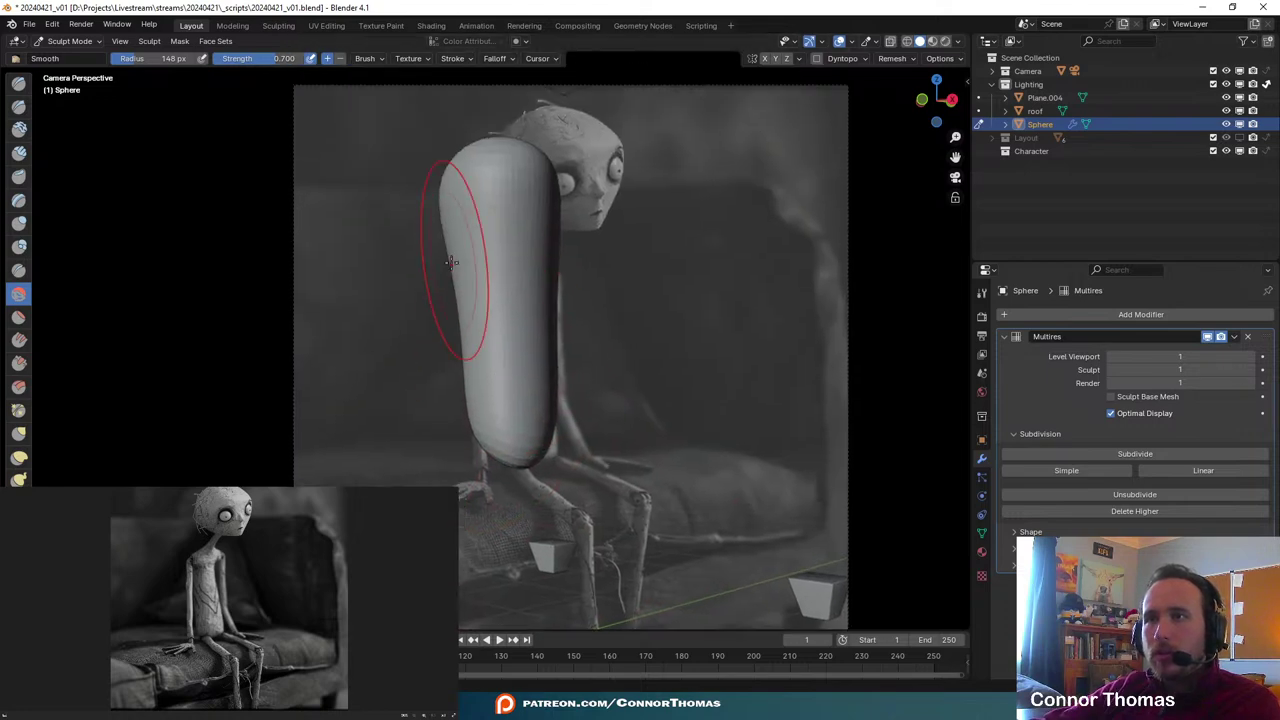
{"action": "mouse_move", "coordinate": [451, 262]}
{"action": "left_mouse_down"}
{"action": "mouse_move", "coordinate": [506, 171]}
{"action": "mouse_move", "coordinate": [542, 155]}
{"action": "mouse_move", "coordinate": [510, 160]}
{"action": "mouse_move", "coordinate": [555, 124]}
{"action": "mouse_move", "coordinate": [483, 223]}
{"action": "mouse_move", "coordinate": [510, 382]}
{"action": "mouse_move", "coordinate": [474, 296]}
{"action": "mouse_move", "coordinate": [490, 420]}
{"action": "mouse_move", "coordinate": [510, 440]}
{"action": "mouse_move", "coordinate": [452, 435]}
{"action": "left_mouse_up"}
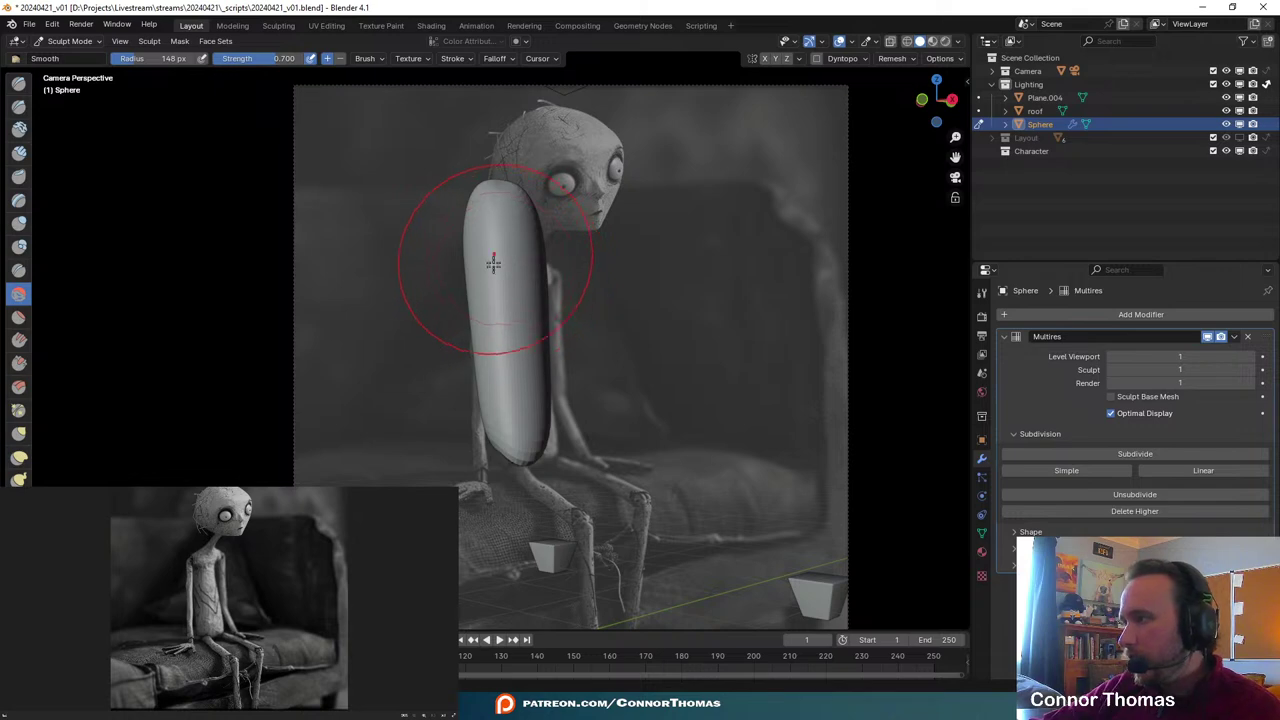
{"action": "mouse_move", "coordinate": [493, 262]}
{"action": "left_mouse_down"}
{"action": "mouse_move", "coordinate": [489, 391]}
{"action": "mouse_move", "coordinate": [505, 330]}
{"action": "mouse_move", "coordinate": [497, 260]}
{"action": "mouse_move", "coordinate": [490, 282]}
{"action": "mouse_move", "coordinate": [500, 250]}
{"action": "mouse_move", "coordinate": [516, 276]}
{"action": "mouse_move", "coordinate": [502, 282]}
{"action": "mouse_move", "coordinate": [485, 260]}
{"action": "left_mouse_up"}
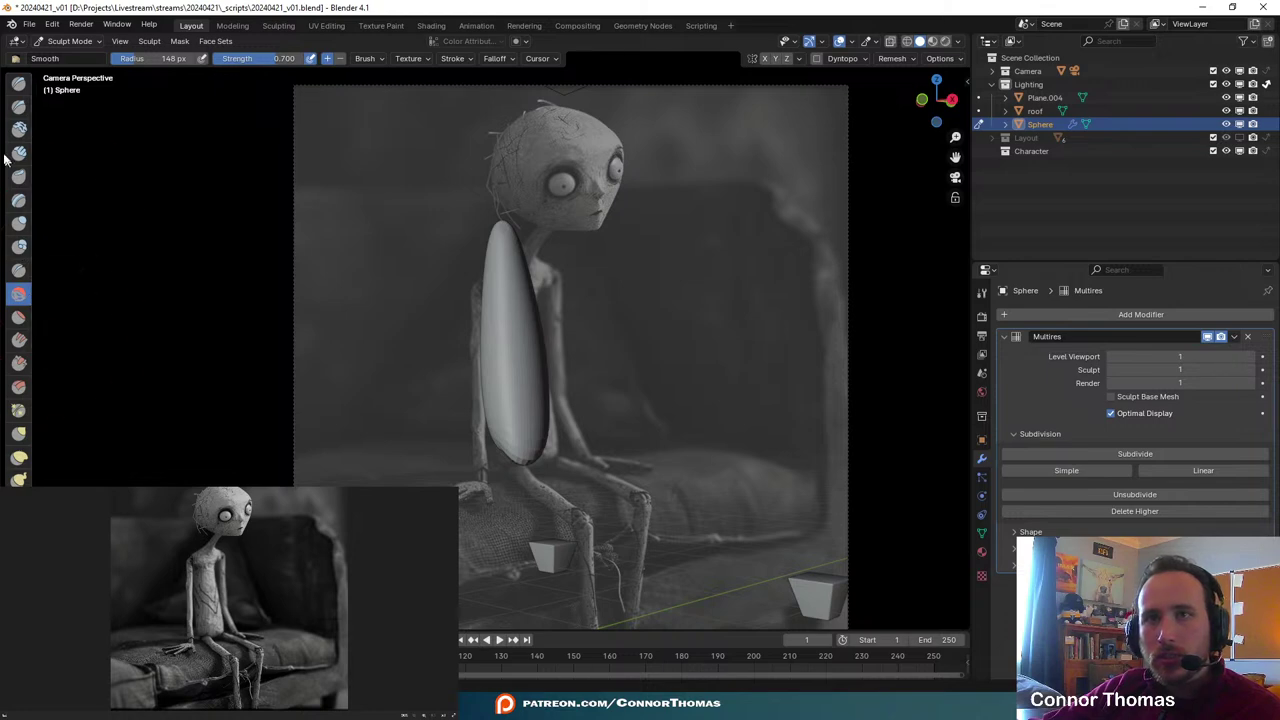
- Thicken the torso's upper end with the Inflate/Deflate brush at strength 0.500
{"action": "left_click", "coordinate": [19, 223]}
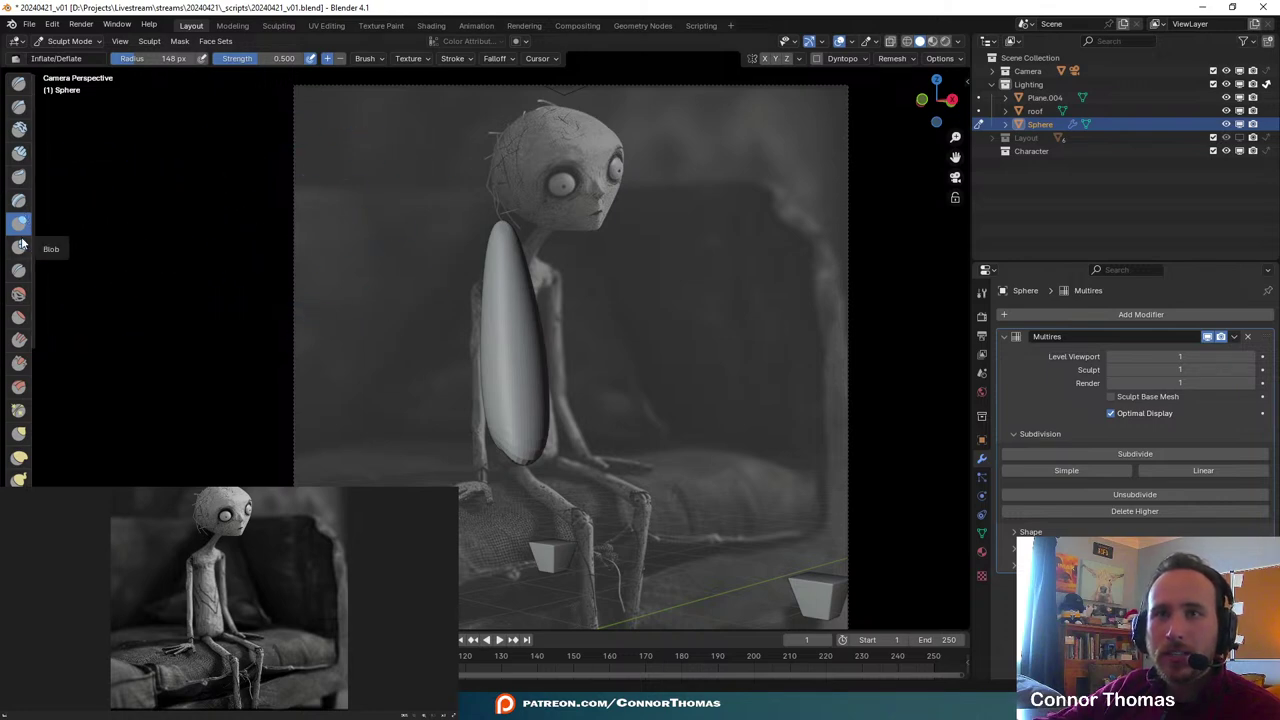
{"action": "scroll", "coordinate": [504, 230], "scroll_direction": "up", "scroll_amount": 3}
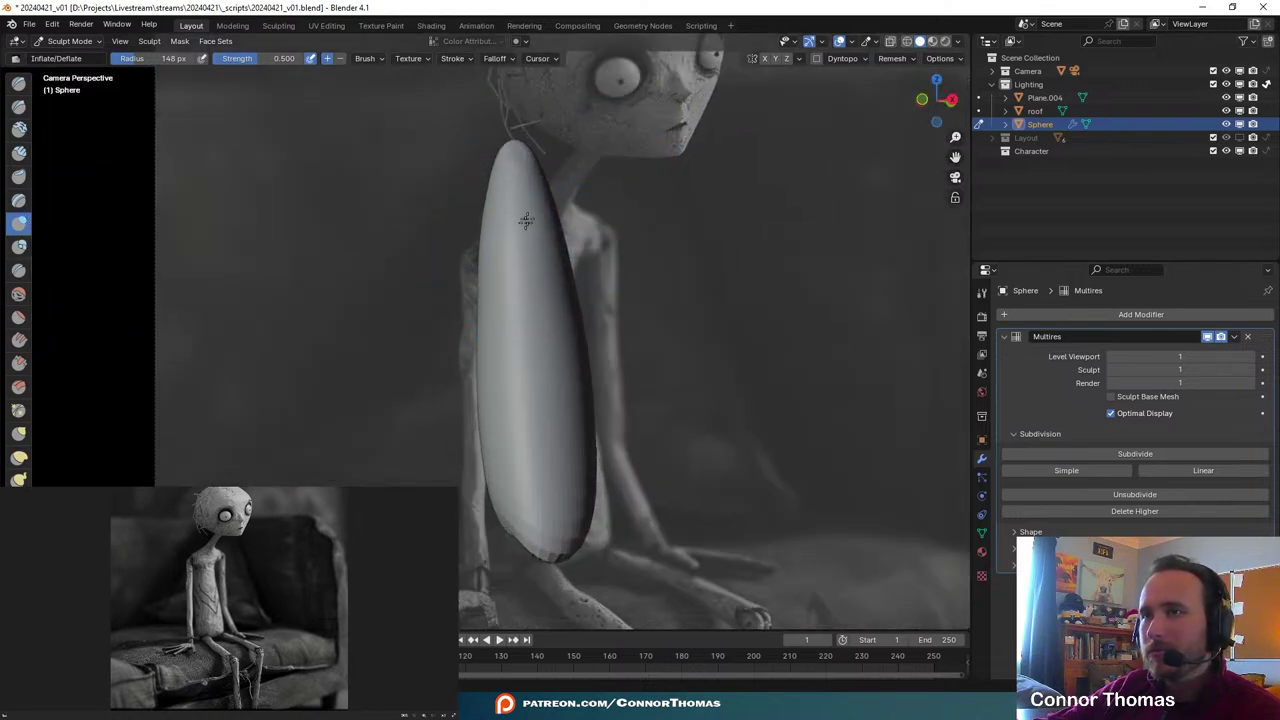
{"action": "mouse_move", "coordinate": [526, 220]}
{"action": "left_mouse_down"}
{"action": "mouse_move", "coordinate": [514, 192]}
{"action": "mouse_move", "coordinate": [524, 166]}
{"action": "mouse_move", "coordinate": [510, 256]}
{"action": "left_mouse_up"}
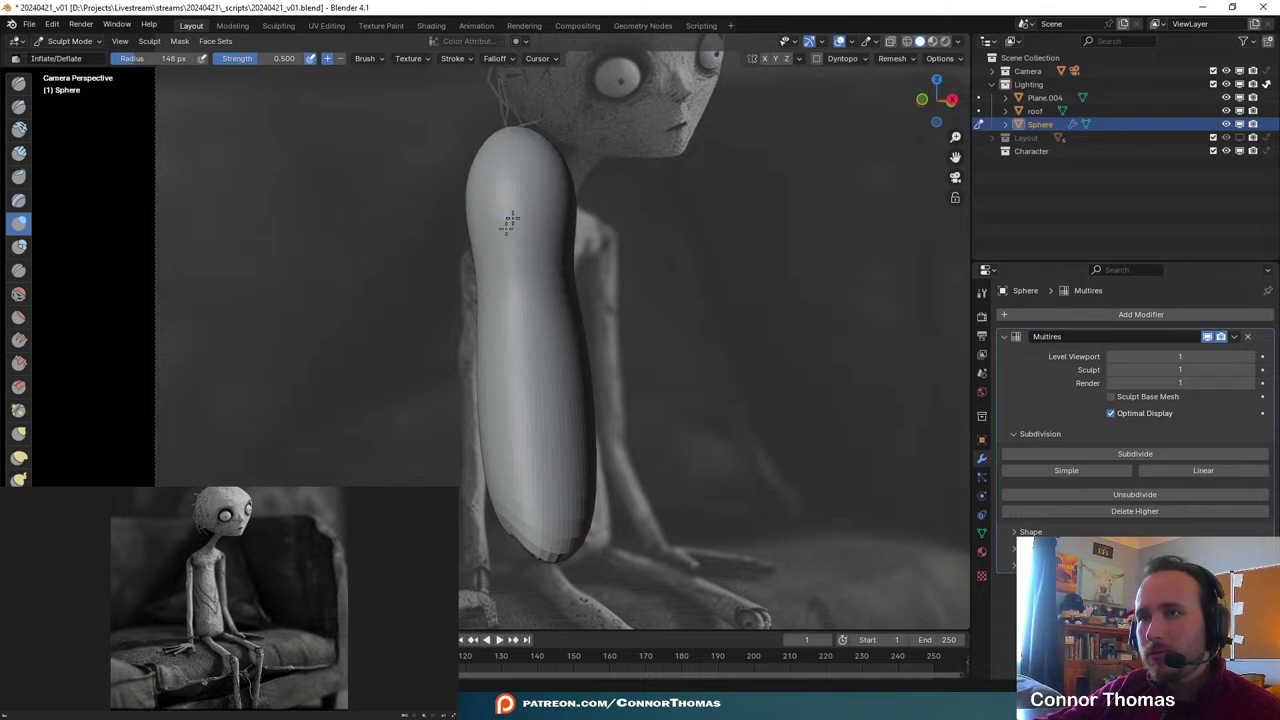
- Push the torso's upper end down to the reference's shoulder line with Elastic Deform and smooth the torso
{"action": "left_click", "coordinate": [19, 458]}
{"action": "left_click_drag", "start_coordinate": [505, 135], "coordinate": [525, 160]}
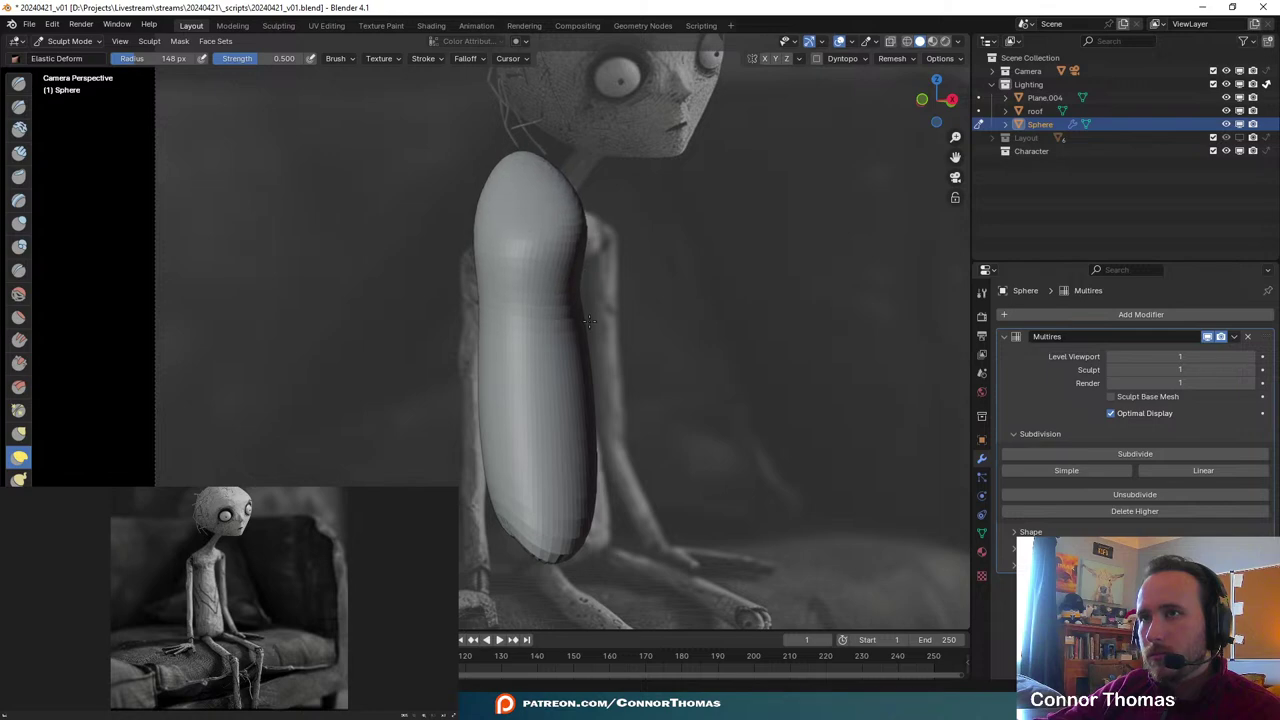
{"action": "left_click_drag", "start_coordinate": [589, 321], "coordinate": [593, 337]}
{"action": "left_click_drag", "start_coordinate": [520, 229], "coordinate": [545, 242]}
{"action": "mouse_move", "coordinate": [543, 197]}
{"action": "left_mouse_down"}
{"action": "mouse_move", "coordinate": [551, 286]}
{"action": "mouse_move", "coordinate": [549, 262]}
{"action": "left_mouse_up"}
{"action": "left_click_drag", "start_coordinate": [541, 315], "coordinate": [526, 278]}
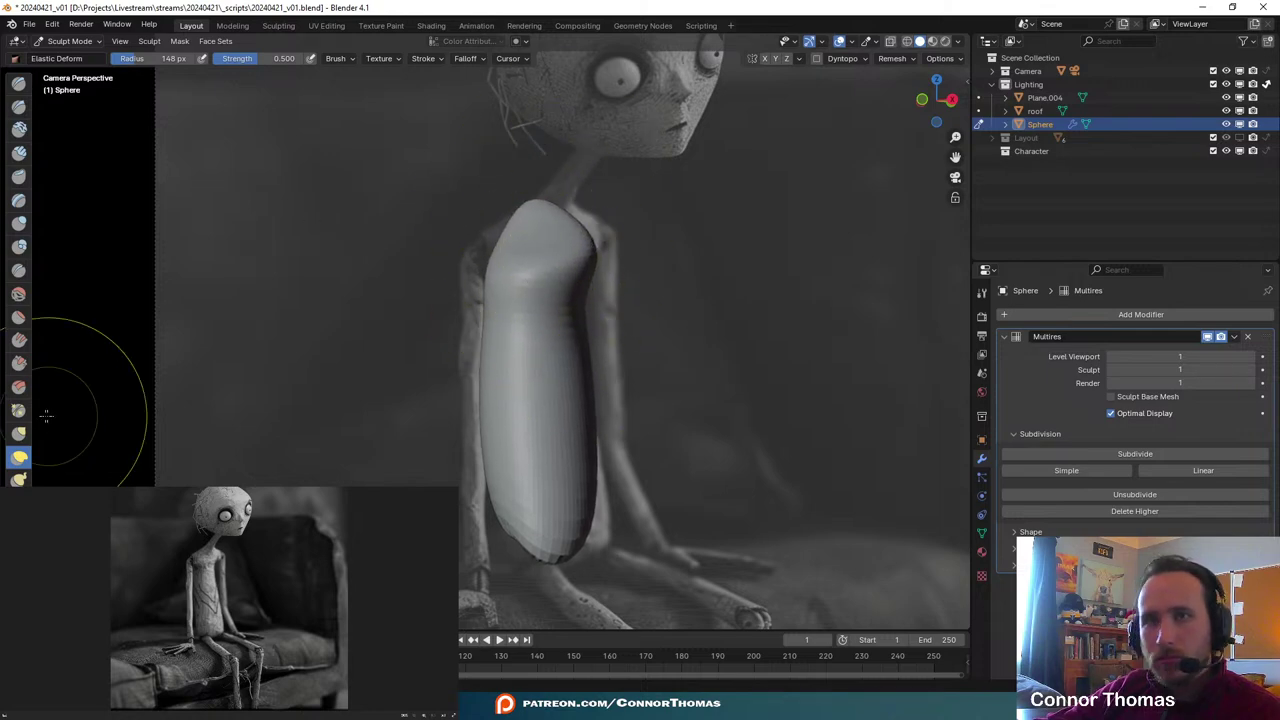
{"action": "left_click", "coordinate": [19, 293]}
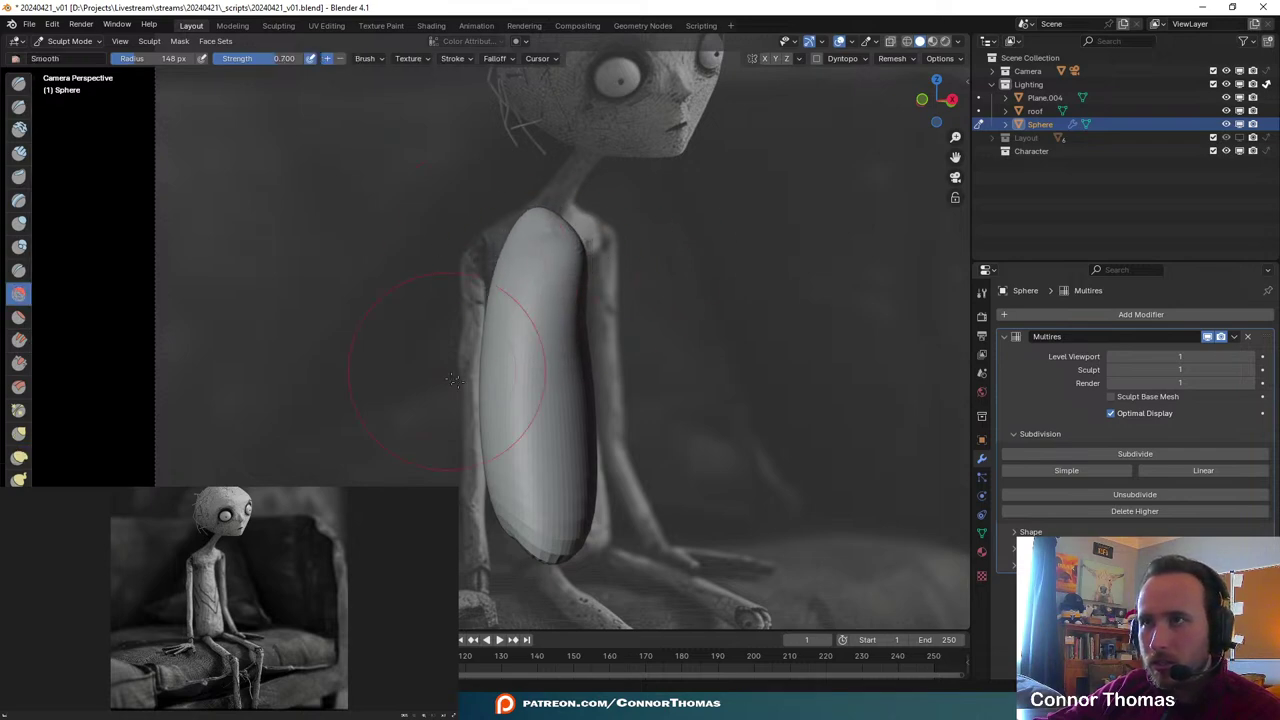
{"action": "mouse_move", "coordinate": [550, 461]}
{"action": "left_mouse_down"}
{"action": "mouse_move", "coordinate": [503, 503]}
{"action": "mouse_move", "coordinate": [587, 567]}
{"action": "mouse_move", "coordinate": [642, 652]}
{"action": "left_mouse_up"}
- Adjust the torso's shoulder end and lower front side to the reference outline with the Elastic Deform brush
{"action": "left_click", "coordinate": [19, 456]}
{"action": "middle_click_drag", "start_coordinate": [586, 414], "coordinate": [470, 355]}
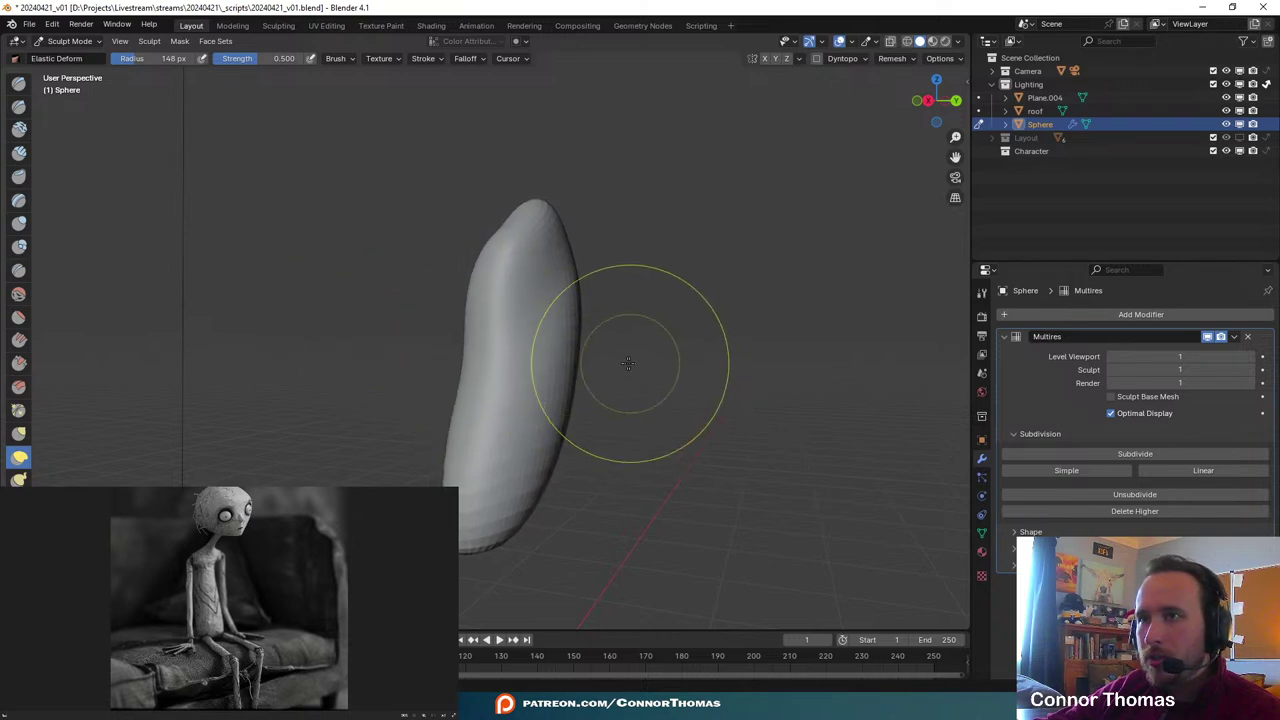
{"action": "key", "text": "KP_0"}
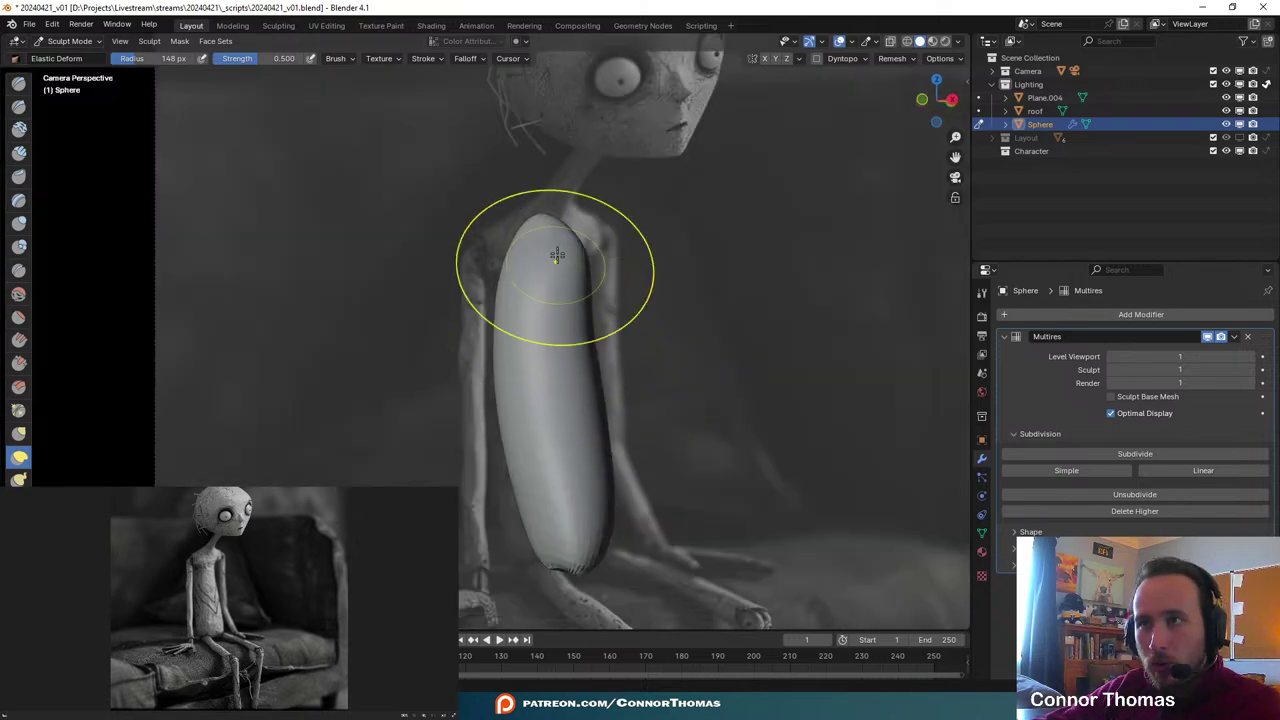
{"action": "mouse_move", "coordinate": [553, 254]}
{"action": "left_mouse_down"}
{"action": "mouse_move", "coordinate": [579, 261]}
{"action": "mouse_move", "coordinate": [587, 232]}
{"action": "left_mouse_up"}
{"action": "mouse_move", "coordinate": [573, 272]}
{"action": "left_mouse_down"}
{"action": "mouse_move", "coordinate": [575, 243]}
{"action": "mouse_move", "coordinate": [546, 213]}
{"action": "mouse_move", "coordinate": [560, 180]}
{"action": "mouse_move", "coordinate": [537, 181]}
{"action": "mouse_move", "coordinate": [523, 248]}
{"action": "mouse_move", "coordinate": [573, 252]}
{"action": "left_mouse_up"}
{"action": "left_click_drag", "start_coordinate": [573, 252], "coordinate": [560, 224]}
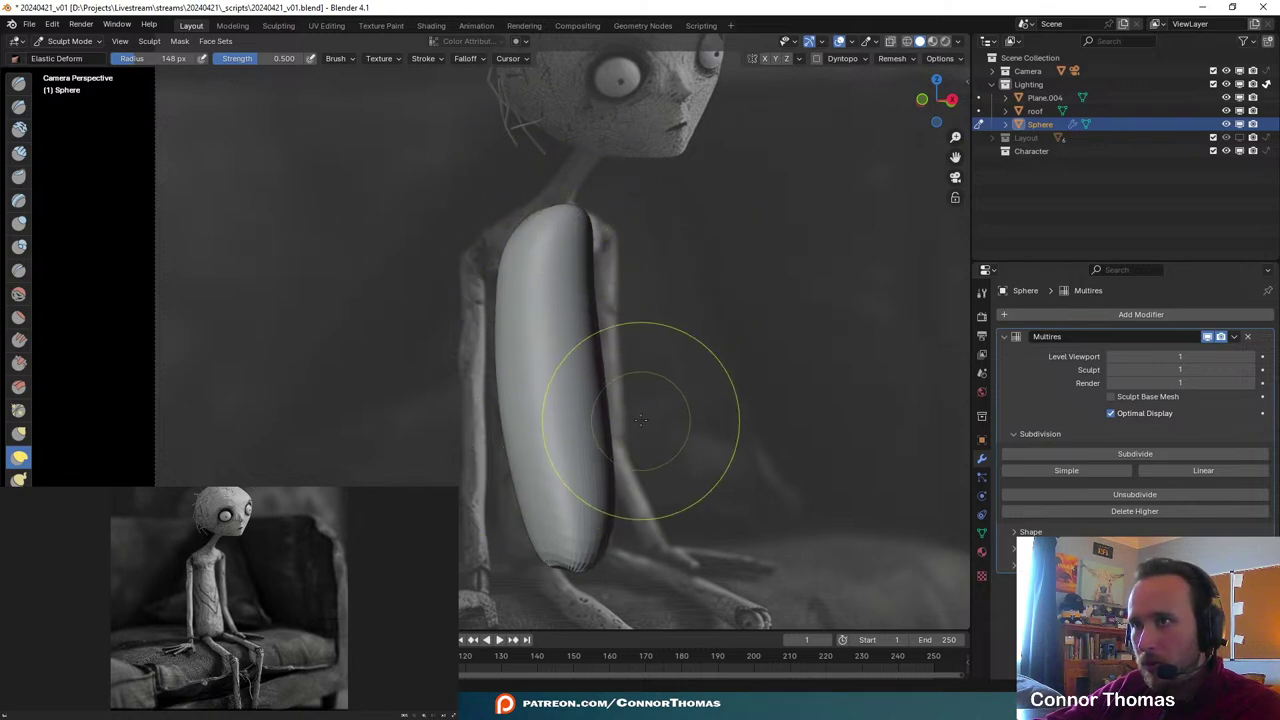
{"action": "mouse_move", "coordinate": [604, 416]}
{"action": "left_mouse_down"}
{"action": "mouse_move", "coordinate": [531, 432]}
{"action": "mouse_move", "coordinate": [560, 428]}
{"action": "left_mouse_up"}
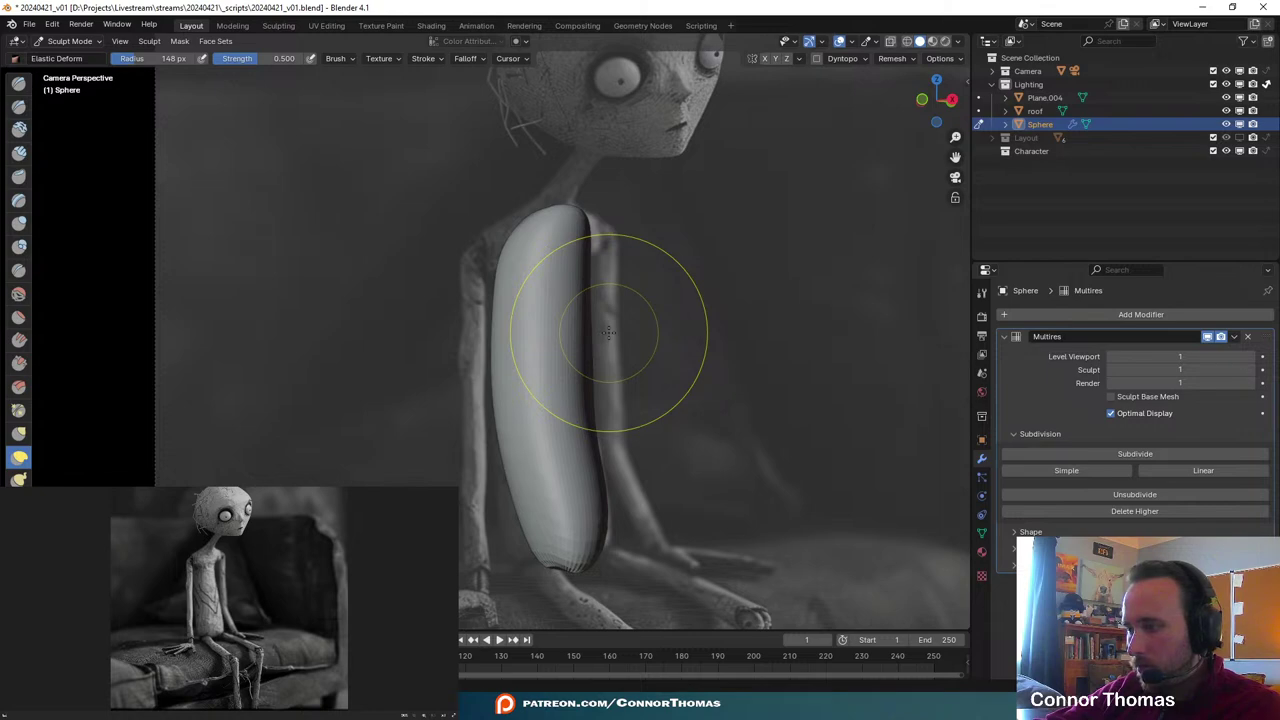
- Reshape the torso's lower end to the reference outline with the Elastic Deform brush
{"action": "left_click_drag", "start_coordinate": [545, 548], "coordinate": [583, 527]}
{"action": "left_click_drag", "start_coordinate": [549, 457], "coordinate": [536, 501]}
{"action": "mouse_move", "coordinate": [530, 471]}
{"action": "left_mouse_down"}
{"action": "mouse_move", "coordinate": [478, 466]}
{"action": "mouse_move", "coordinate": [490, 453]}
{"action": "left_mouse_up"}
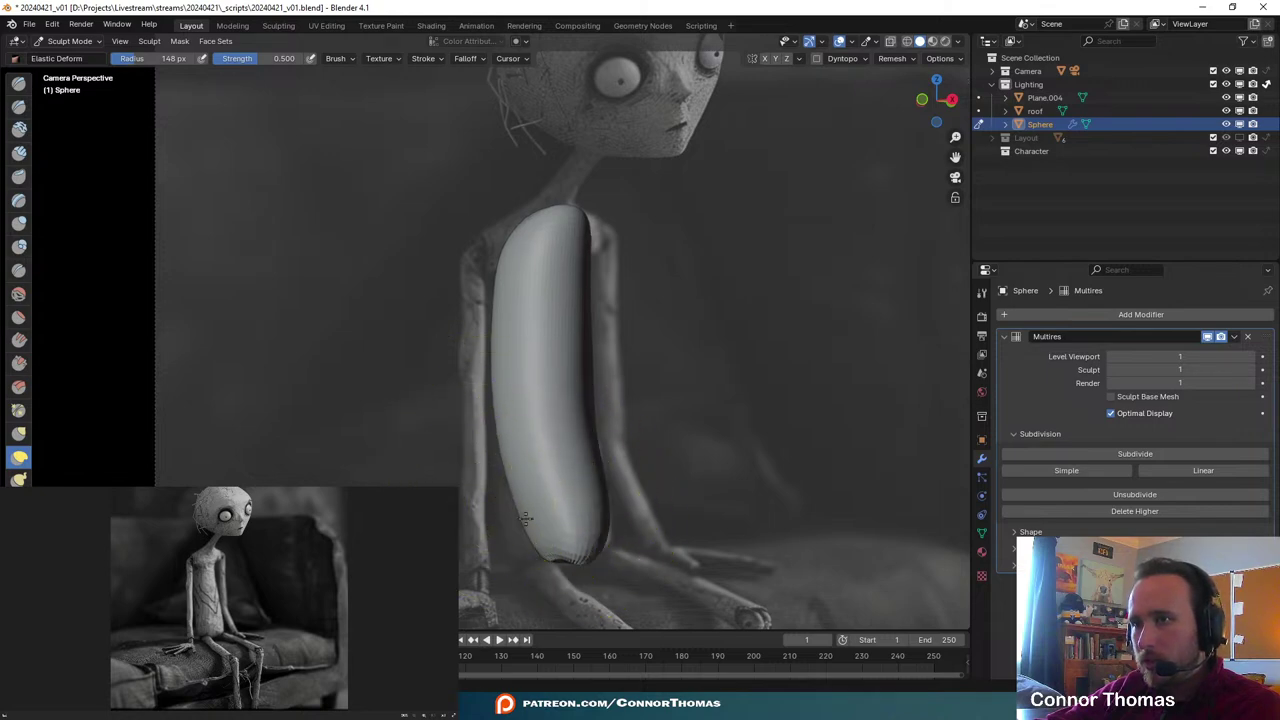
{"action": "left_click_drag", "start_coordinate": [500, 505], "coordinate": [493, 520]}
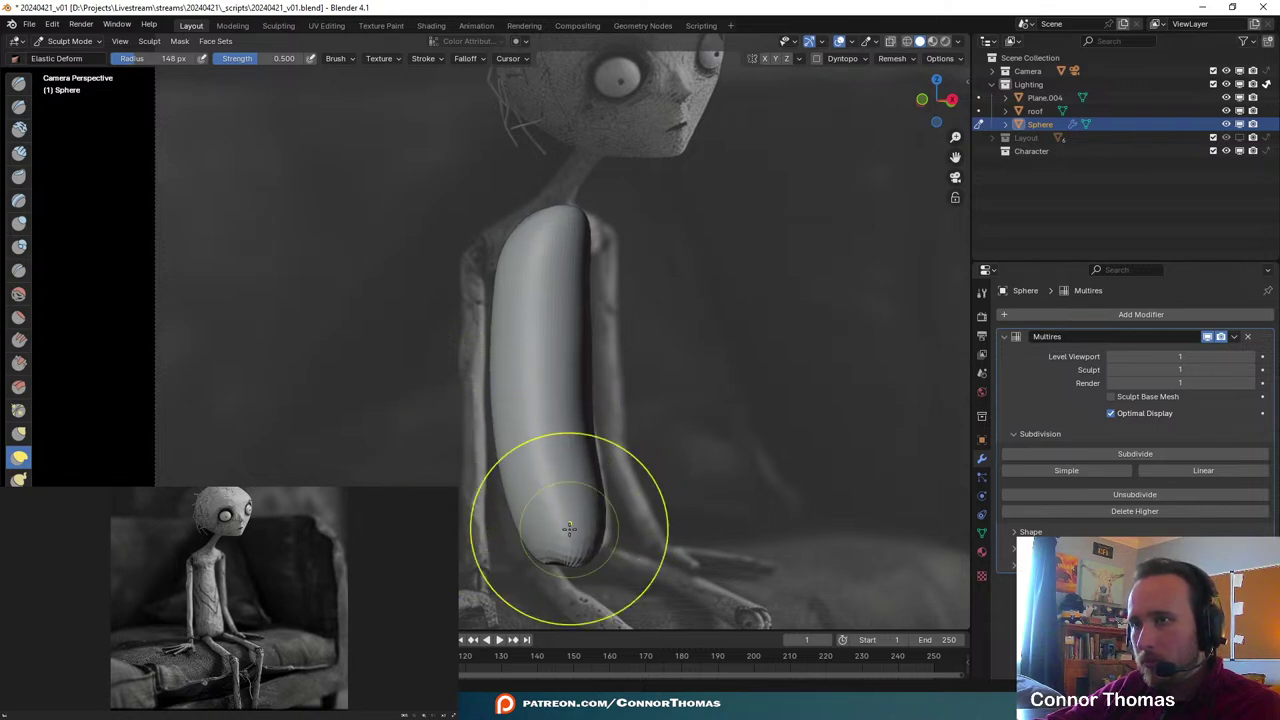
- Fill out the torso's lower end with the Inflate/Deflate brush, smooth it, and fit it to the reference hips with Elastic Deform
{"action": "left_click", "coordinate": [18, 222]}
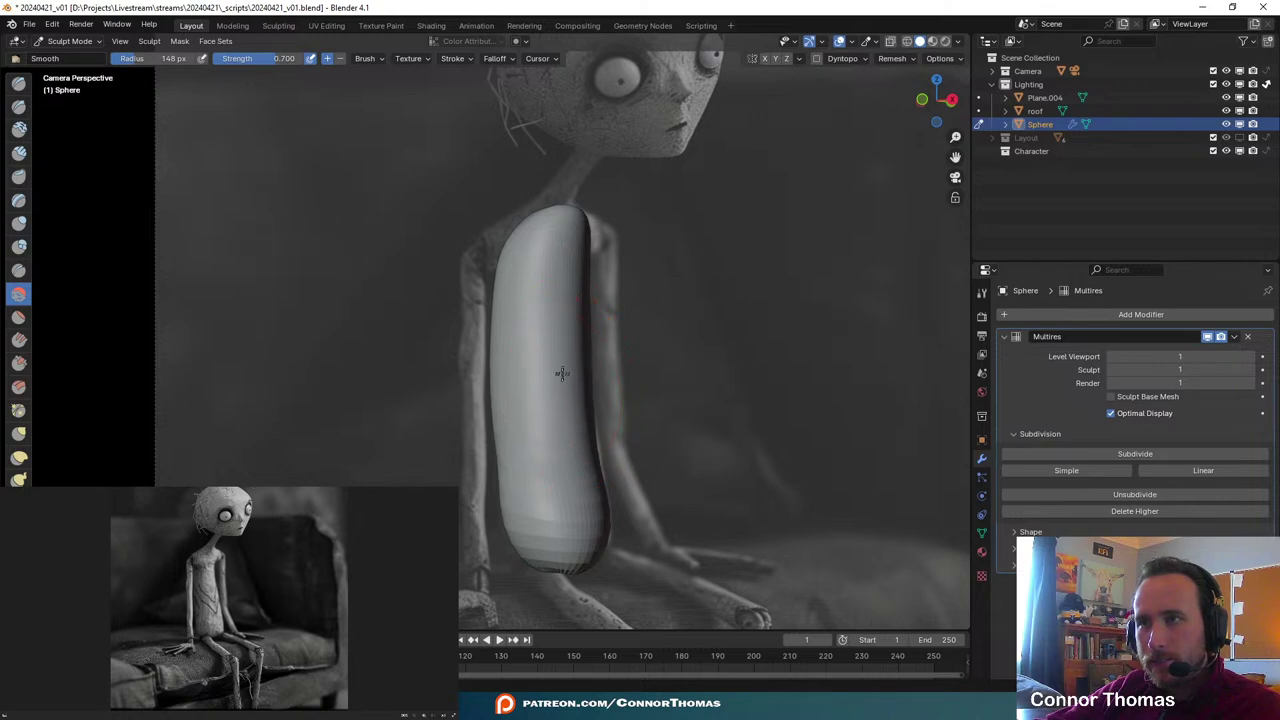
{"action": "mouse_move", "coordinate": [562, 585]}
{"action": "left_mouse_down"}
{"action": "mouse_move", "coordinate": [565, 510]}
{"action": "mouse_move", "coordinate": [597, 550]}
{"action": "left_mouse_up"}
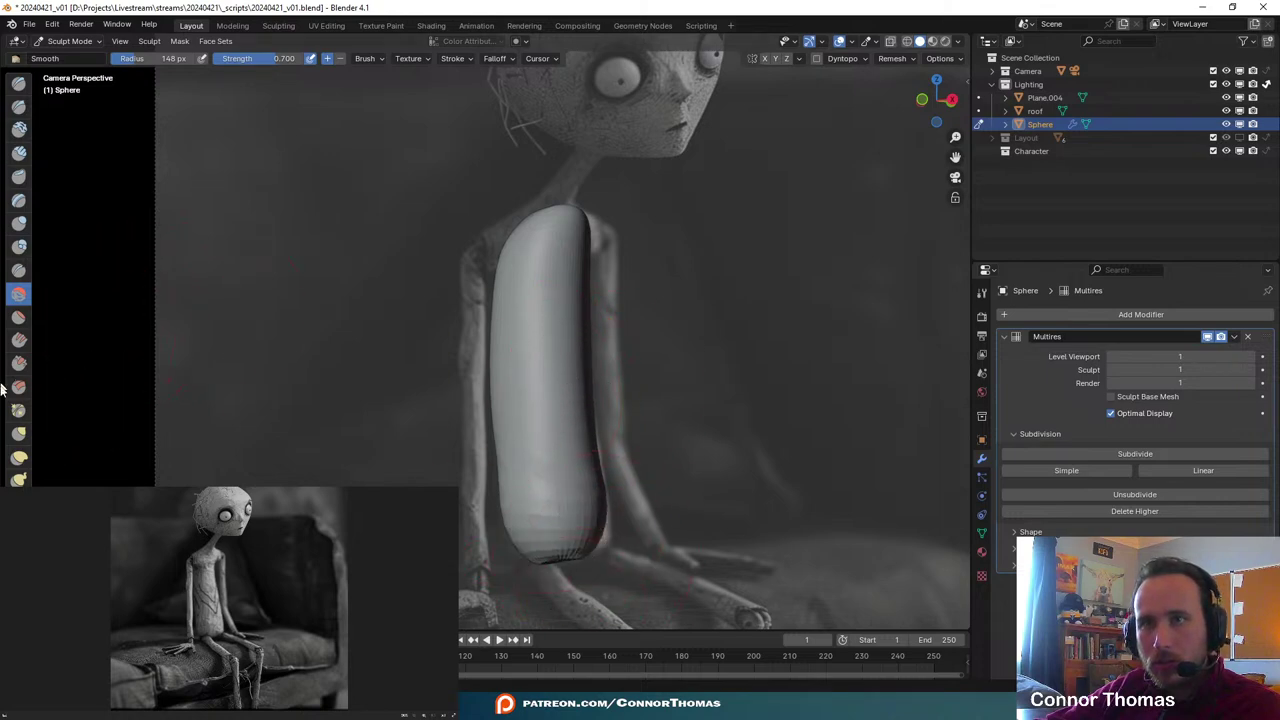
{"action": "left_click", "coordinate": [19, 457]}
{"action": "left_click_drag", "start_coordinate": [557, 537], "coordinate": [575, 577]}
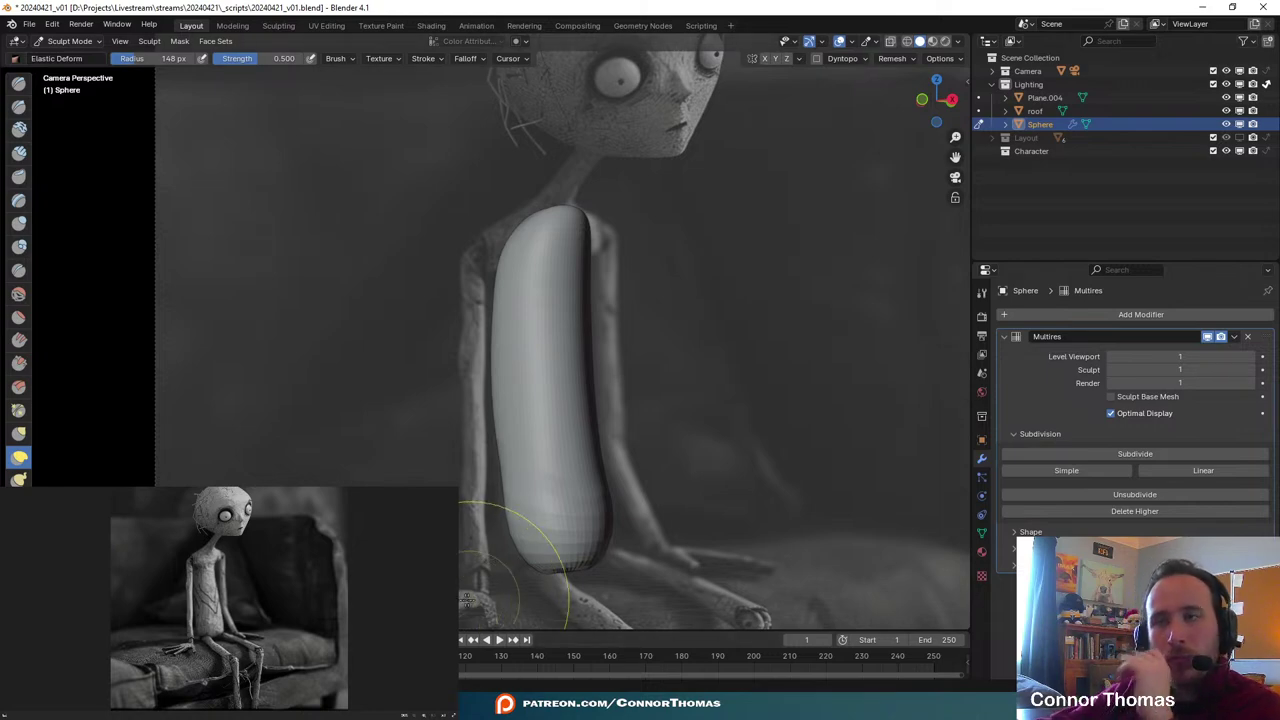
- Push the torso's side profile inward outside camera view, using Elastic Deform with an 89 px radius
{"action": "mouse_move", "coordinate": [457, 443]}
{"action": "middle_mouse_down"}
{"action": "mouse_move", "coordinate": [571, 509]}
{"action": "mouse_move", "coordinate": [451, 424]}
{"action": "mouse_move", "coordinate": [543, 257]}
{"action": "middle_mouse_up"}
{"action": "left_click_drag", "start_coordinate": [588, 252], "coordinate": [558, 266]}
{"action": "key", "text": "f"}
{"action": "left_click", "coordinate": [628, 321]}
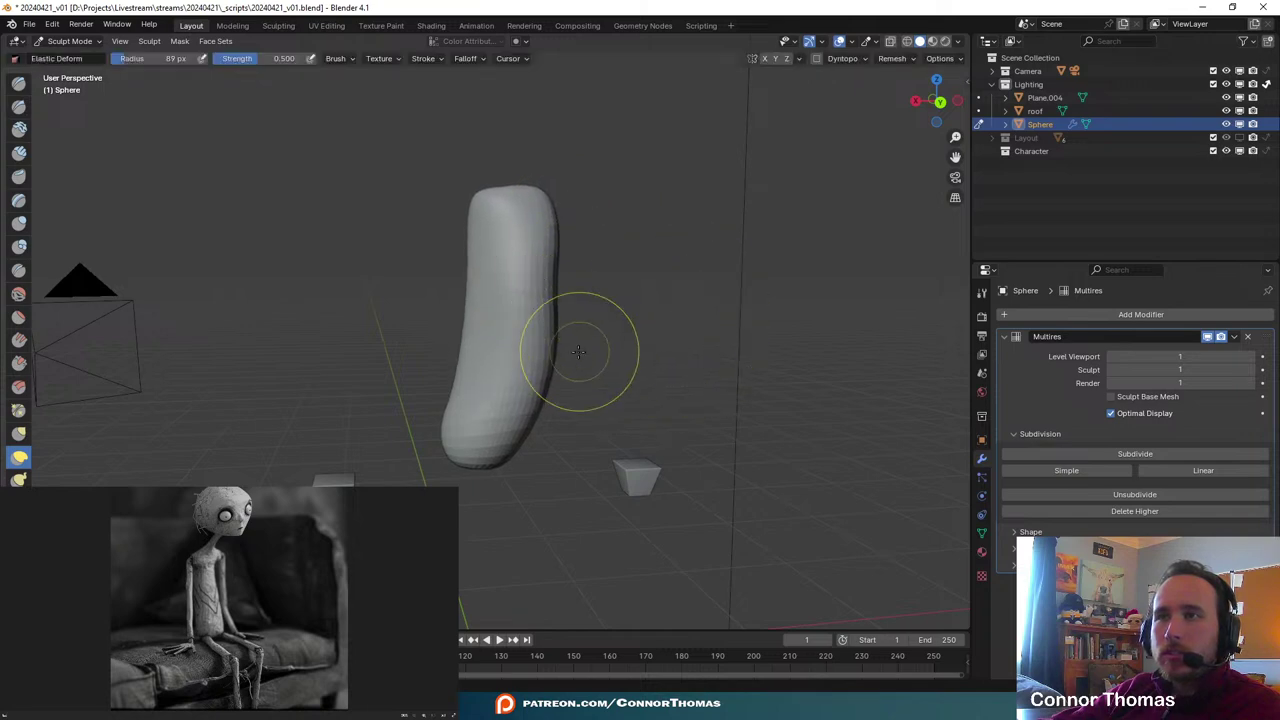
{"action": "left_click_drag", "start_coordinate": [575, 362], "coordinate": [549, 372]}
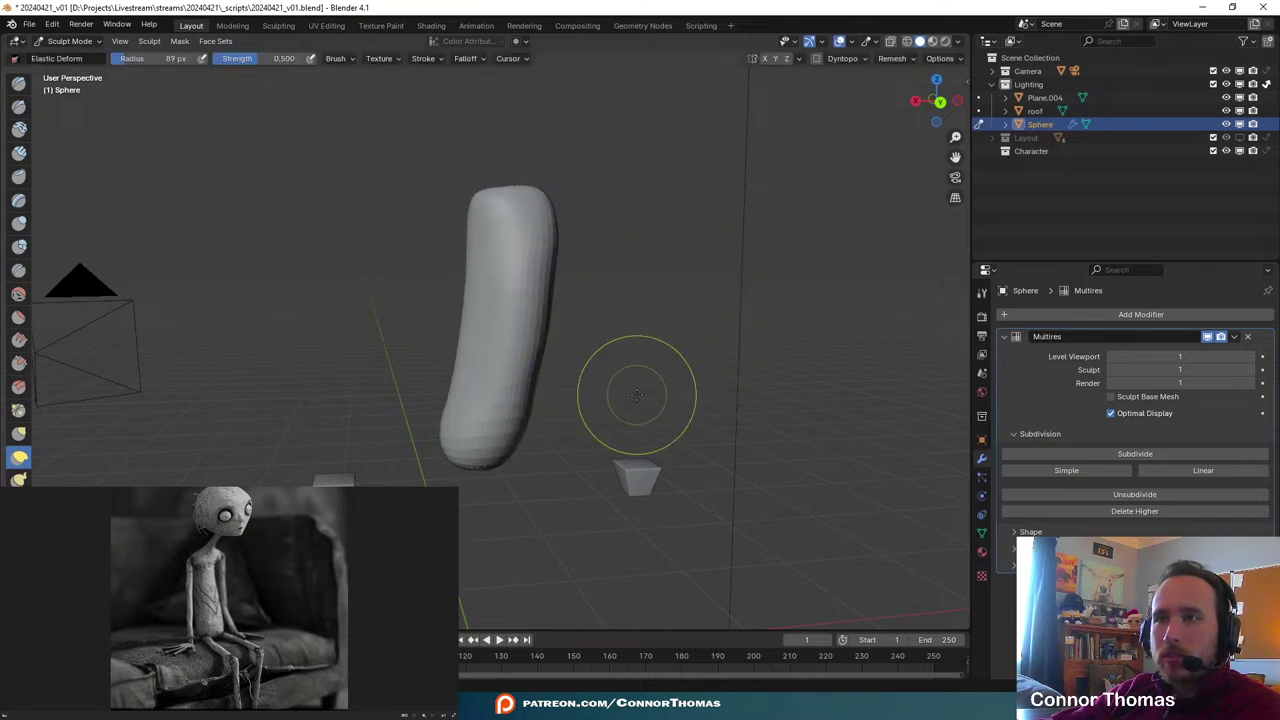
- Widen the torso's upper end in camera view, pulling both shoulders out to the reference with Elastic Deform
{"action": "key", "text": "KP_0"}
{"action": "scroll", "coordinate": [510, 330], "scroll_direction": "up", "scroll_amount": 3}
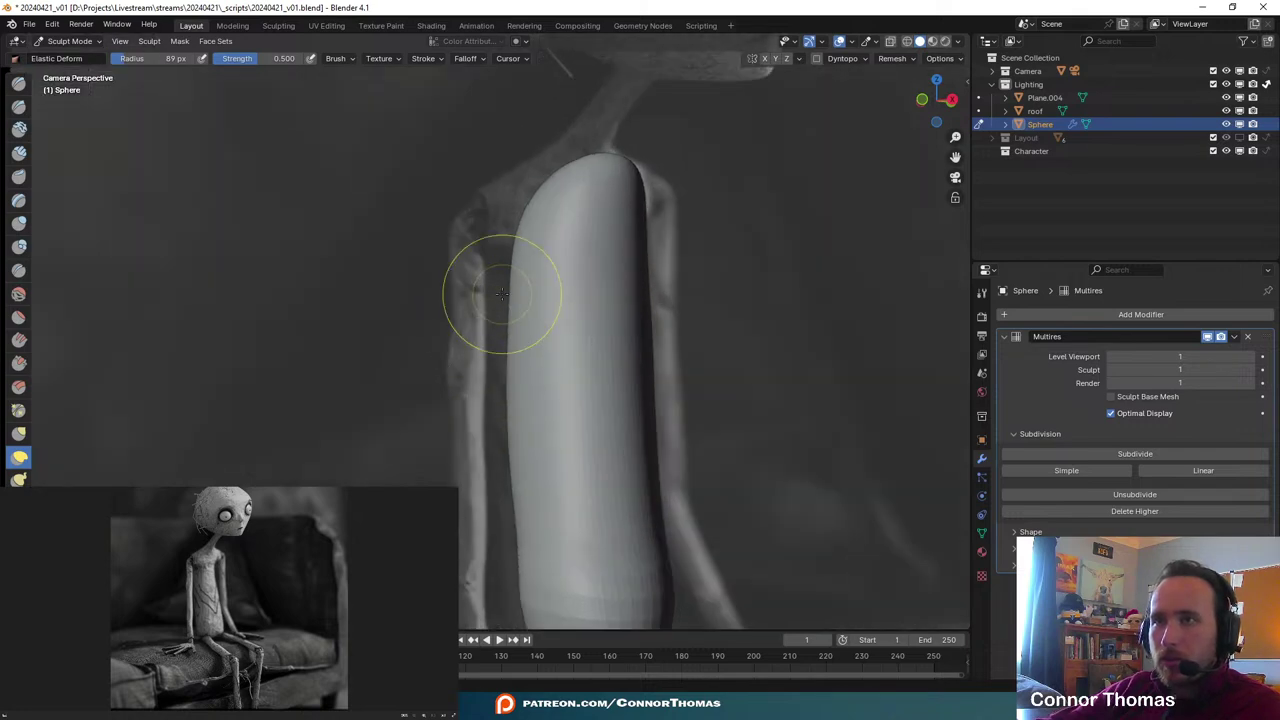
{"action": "mouse_move", "coordinate": [533, 258]}
{"action": "left_mouse_down"}
{"action": "mouse_move", "coordinate": [506, 184]}
{"action": "mouse_move", "coordinate": [559, 167]}
{"action": "left_mouse_up"}
{"action": "mouse_move", "coordinate": [643, 233]}
{"action": "left_mouse_down"}
{"action": "mouse_move", "coordinate": [663, 207]}
{"action": "mouse_move", "coordinate": [646, 214]}
{"action": "mouse_move", "coordinate": [630, 172]}
{"action": "left_mouse_up"}
{"action": "left_click_drag", "start_coordinate": [649, 275], "coordinate": [660, 265]}
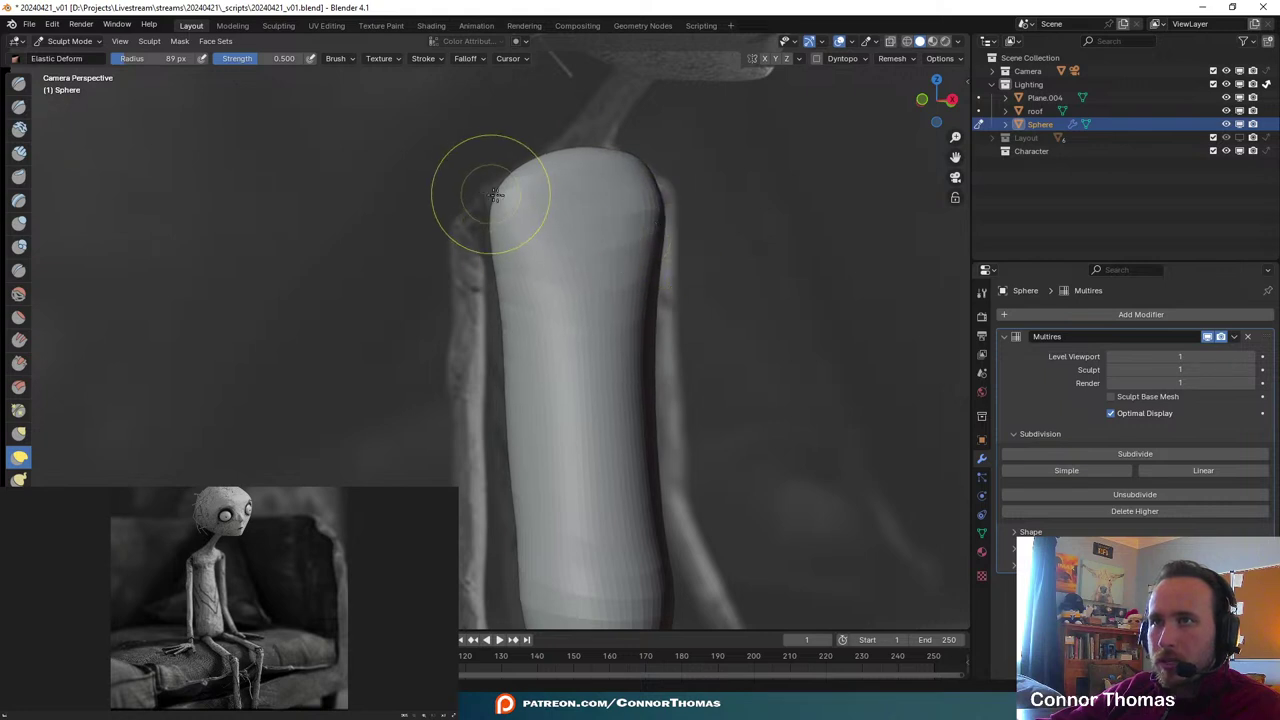
{"action": "mouse_move", "coordinate": [498, 206]}
{"action": "left_mouse_down"}
{"action": "mouse_move", "coordinate": [488, 196]}
{"action": "mouse_move", "coordinate": [542, 173]}
{"action": "left_mouse_up"}
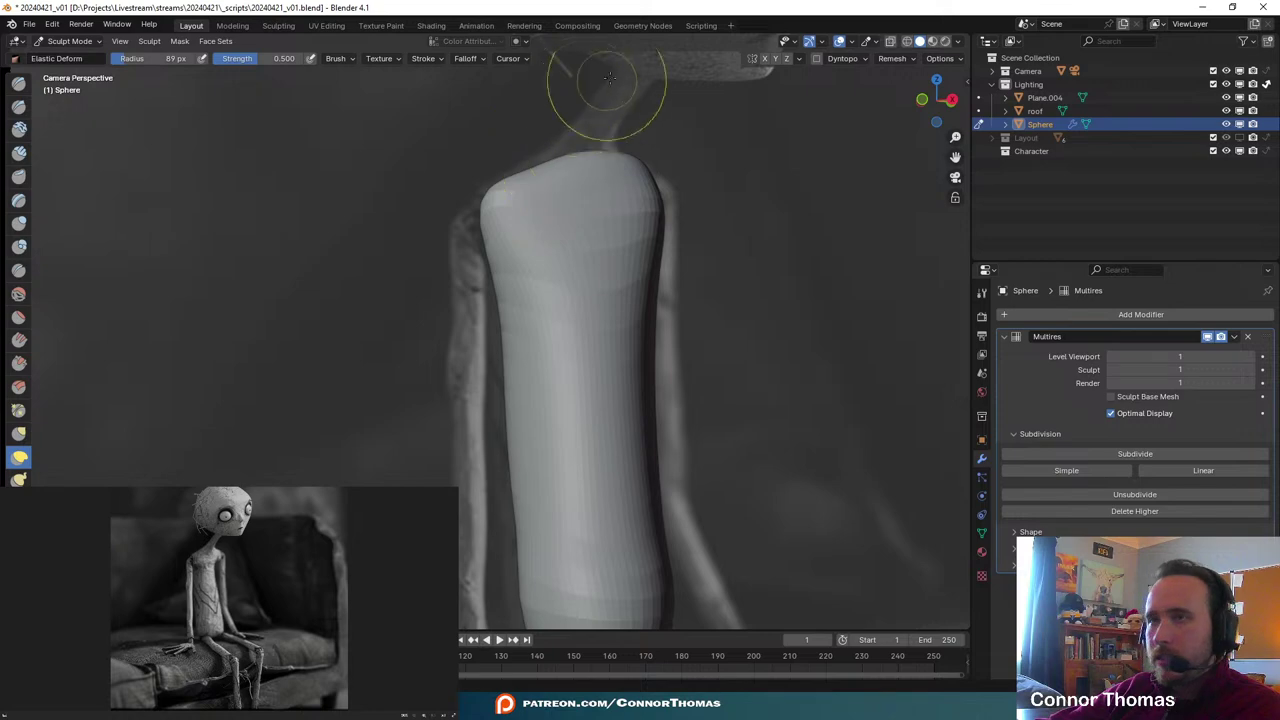
- Push down the slope between the torso's top and the pulled-out shoulder with Elastic Deform
{"action": "middle_click_drag", "start_coordinate": [589, 96], "coordinate": [556, 200]}
{"action": "scroll", "coordinate": [423, 352], "scroll_direction": "up", "scroll_amount": 3}
{"action": "mouse_move", "coordinate": [598, 272]}
{"action": "middle_mouse_down"}
{"action": "mouse_move", "coordinate": [566, 236]}
{"action": "mouse_move", "coordinate": [526, 222]}
{"action": "mouse_move", "coordinate": [552, 228]}
{"action": "middle_mouse_up"}
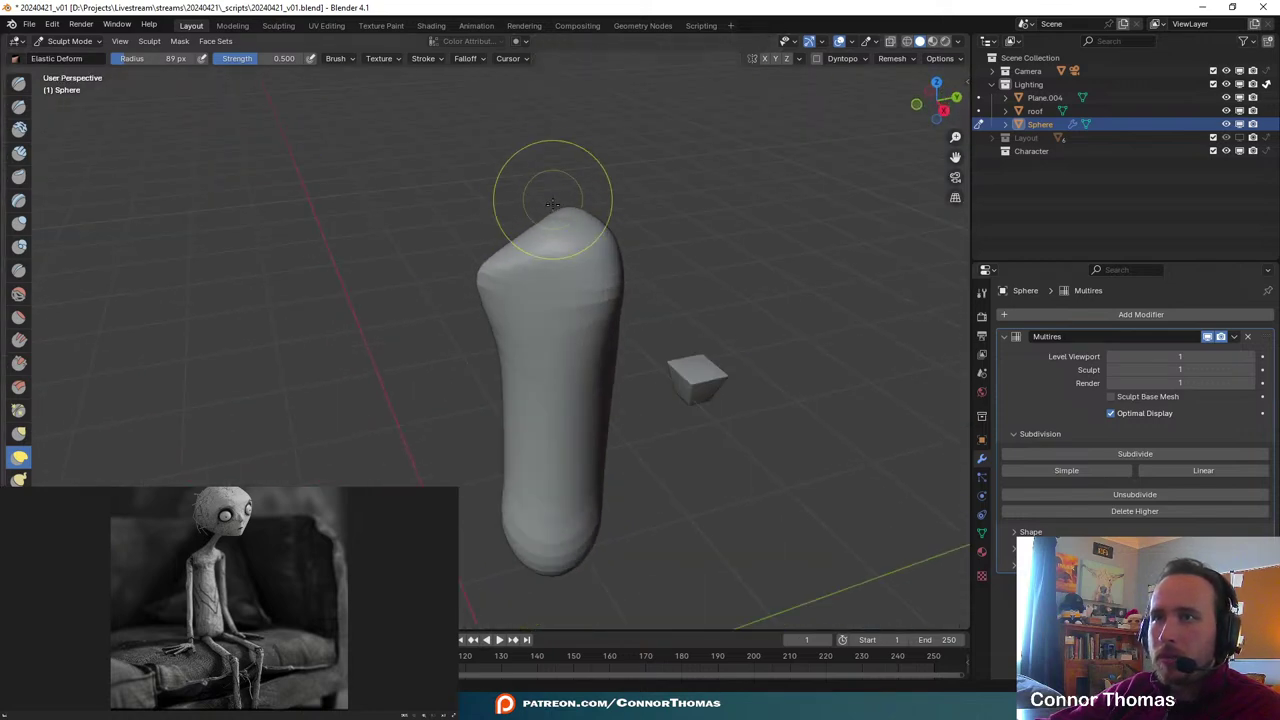
{"action": "mouse_move", "coordinate": [567, 235]}
{"action": "left_mouse_down"}
{"action": "mouse_move", "coordinate": [563, 254]}
{"action": "mouse_move", "coordinate": [537, 257]}
{"action": "left_mouse_up"}
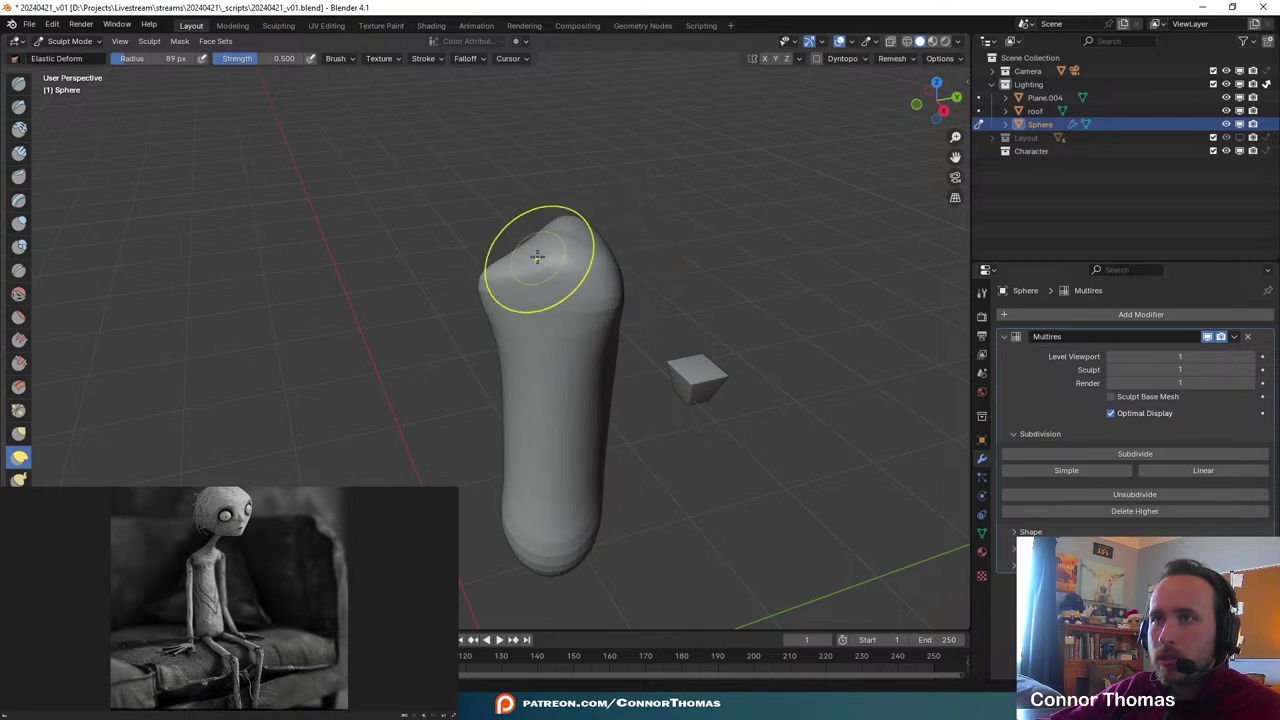
{"action": "middle_click_drag", "start_coordinate": [588, 245], "coordinate": [592, 190]}
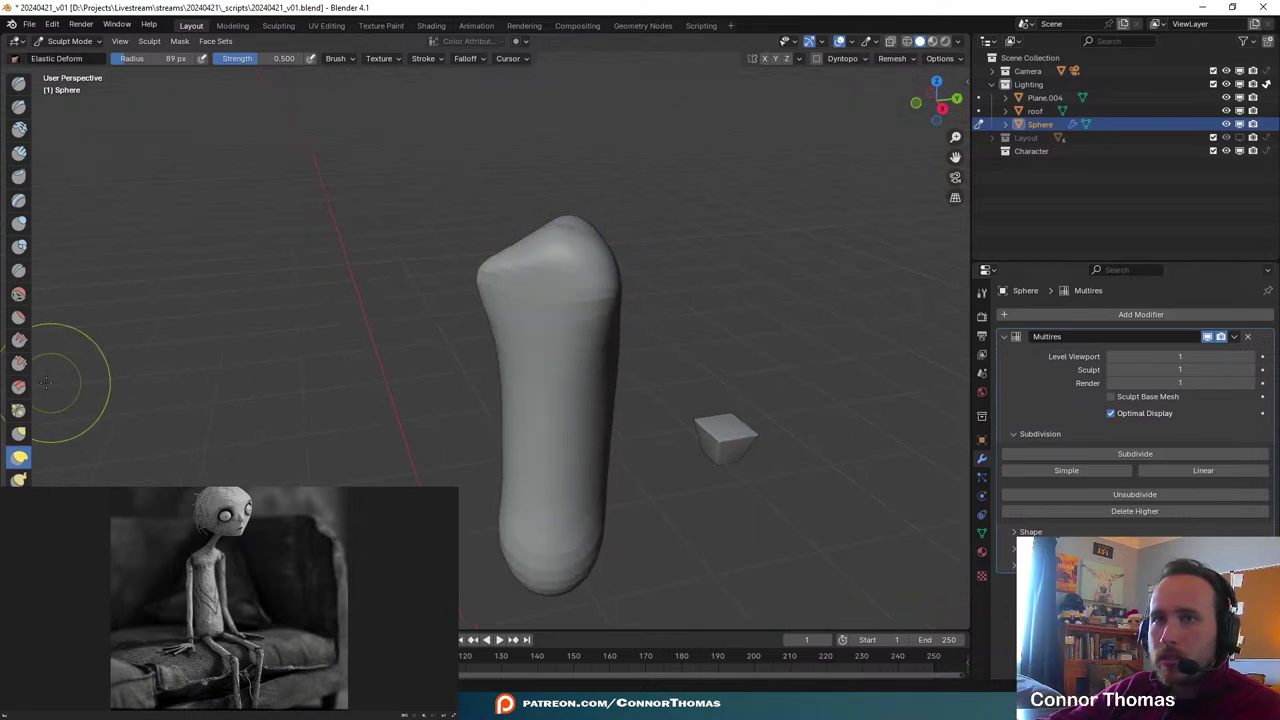
- Build up a neck stump on top of the torso with the Draw brush at strength 0.500
{"action": "left_click", "coordinate": [19, 83]}
{"action": "middle_click_drag", "start_coordinate": [320, 190], "coordinate": [581, 235]}
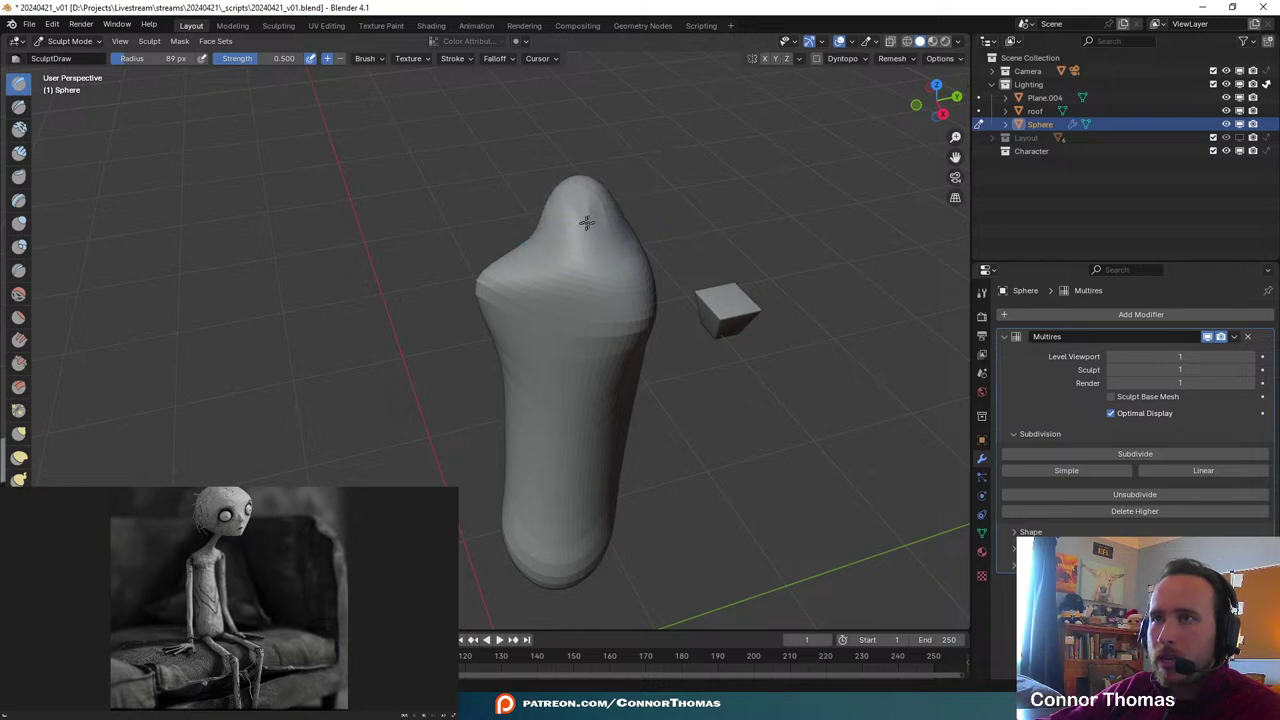
{"action": "left_click_drag", "start_coordinate": [586, 222], "coordinate": [597, 190]}
{"action": "middle_click_drag", "start_coordinate": [664, 150], "coordinate": [612, 205]}
{"action": "key", "text": "KP_0"}
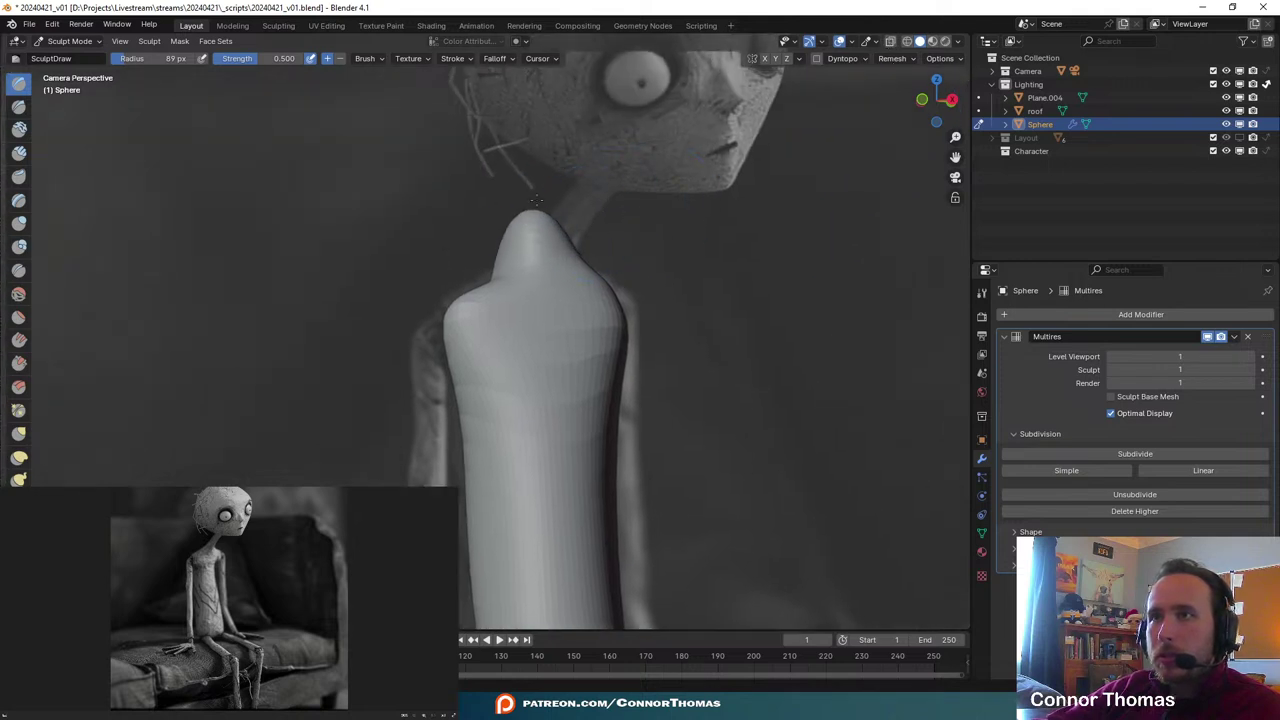
{"action": "left_click_drag", "start_coordinate": [537, 260], "coordinate": [551, 216]}
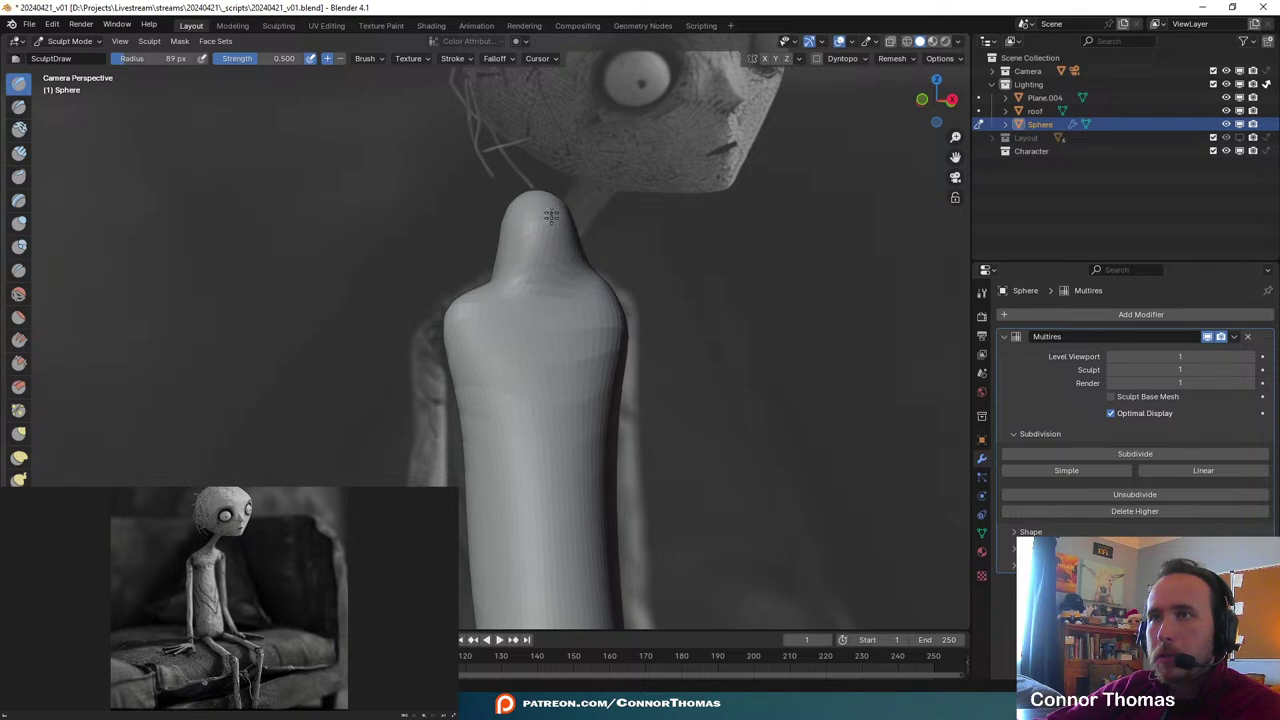
- Smooth the neck stump and bend it towards the reference's chin with the Elastic Deform brush
{"action": "left_click", "coordinate": [19, 299]}
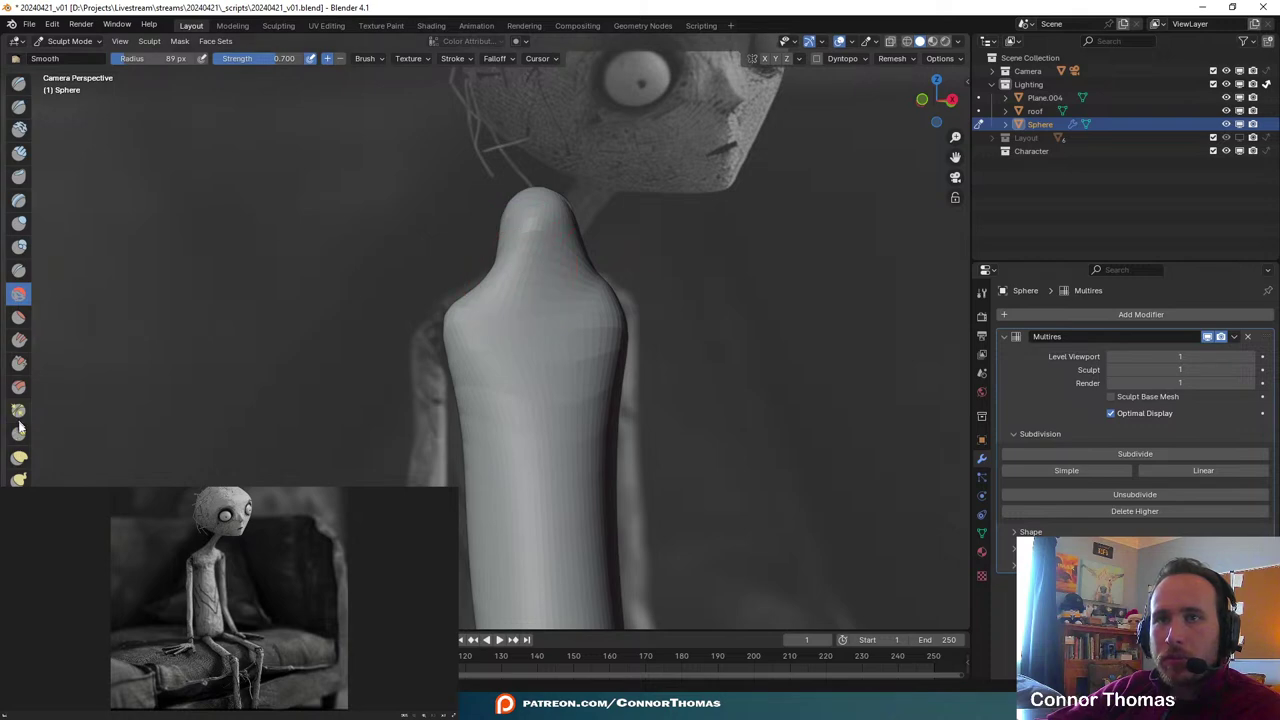
{"action": "left_click", "coordinate": [19, 457]}
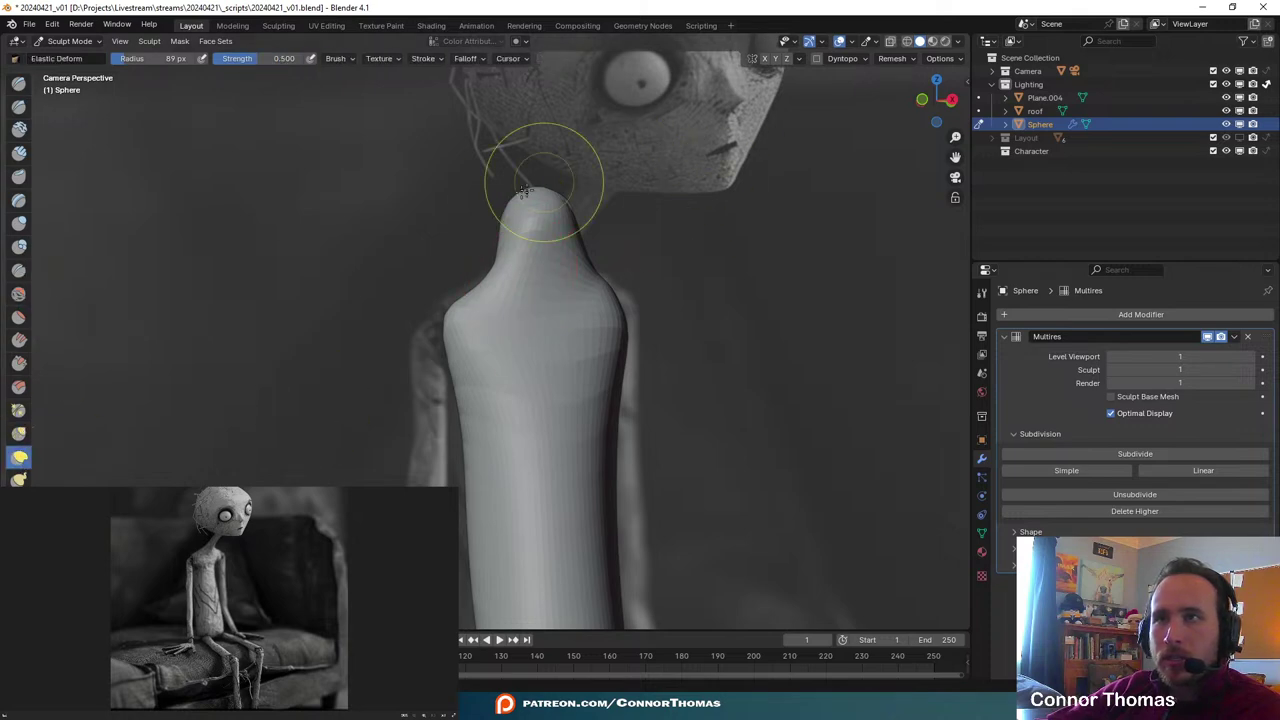
{"action": "left_click_drag", "start_coordinate": [568, 193], "coordinate": [622, 182]}
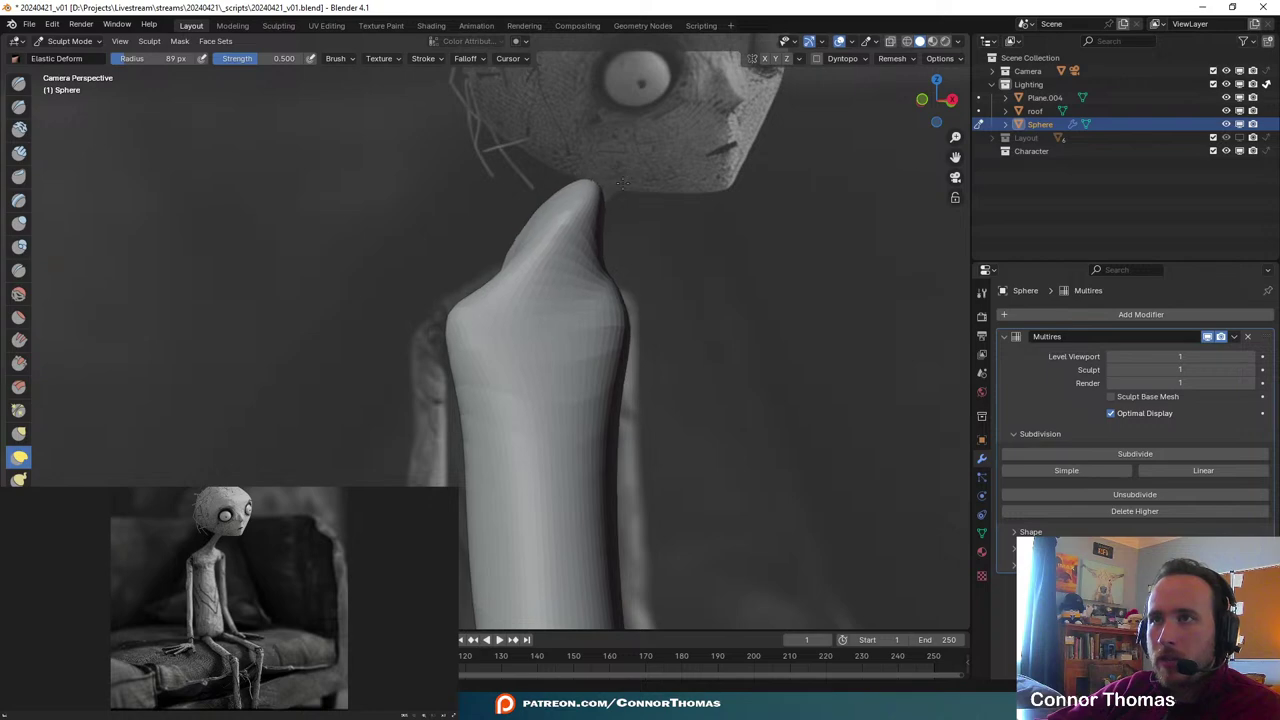
{"action": "left_click_drag", "start_coordinate": [593, 238], "coordinate": [573, 297]}
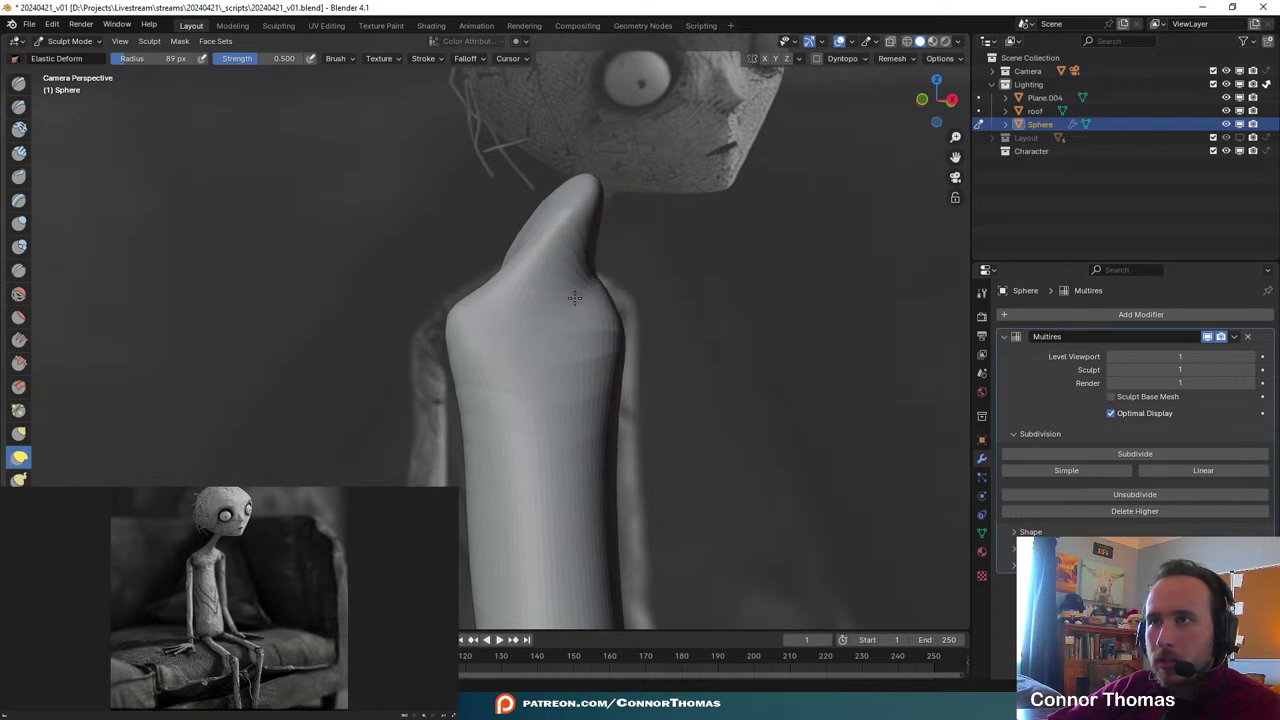
- Push the neck's outline inward above the shoulder with Elastic Deform to narrow the neck
{"action": "middle_click_drag", "start_coordinate": [600, 312], "coordinate": [480, 309]}
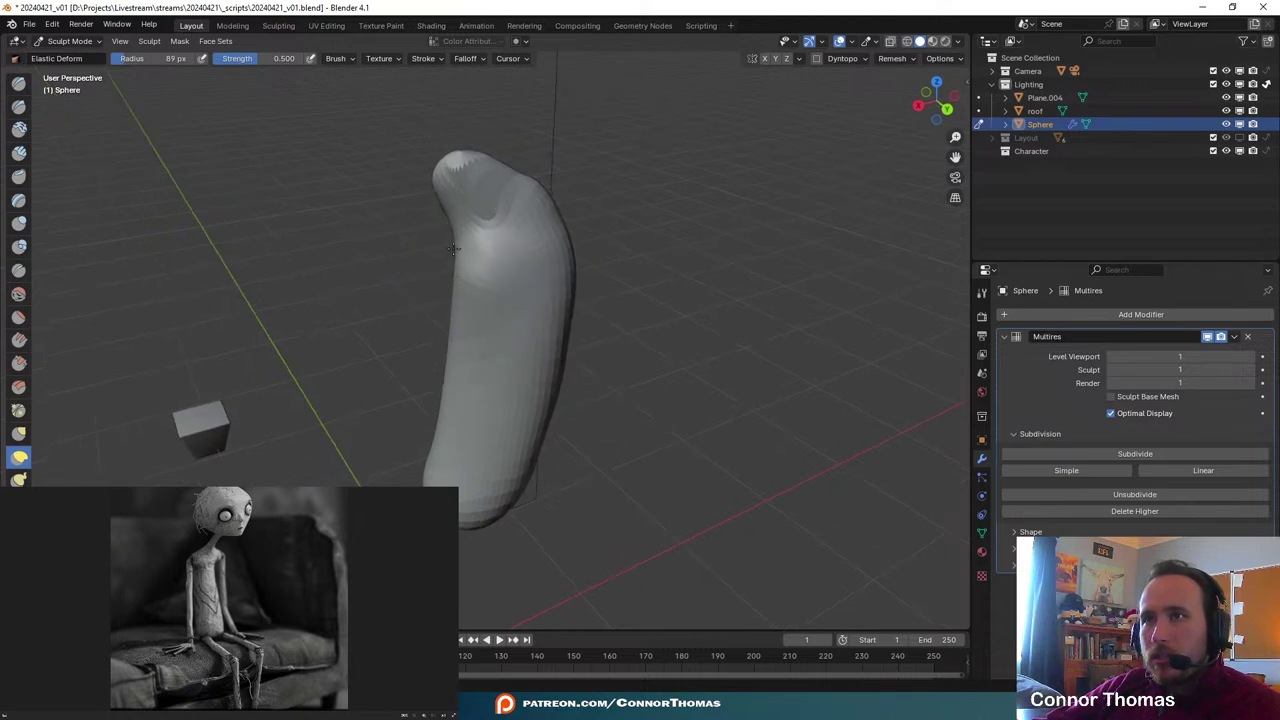
{"action": "mouse_move", "coordinate": [452, 248]}
{"action": "middle_mouse_down"}
{"action": "mouse_move", "coordinate": [500, 229]}
{"action": "mouse_move", "coordinate": [709, 206]}
{"action": "middle_mouse_up"}
{"action": "scroll", "coordinate": [469, 234], "scroll_direction": "up", "scroll_amount": 5}
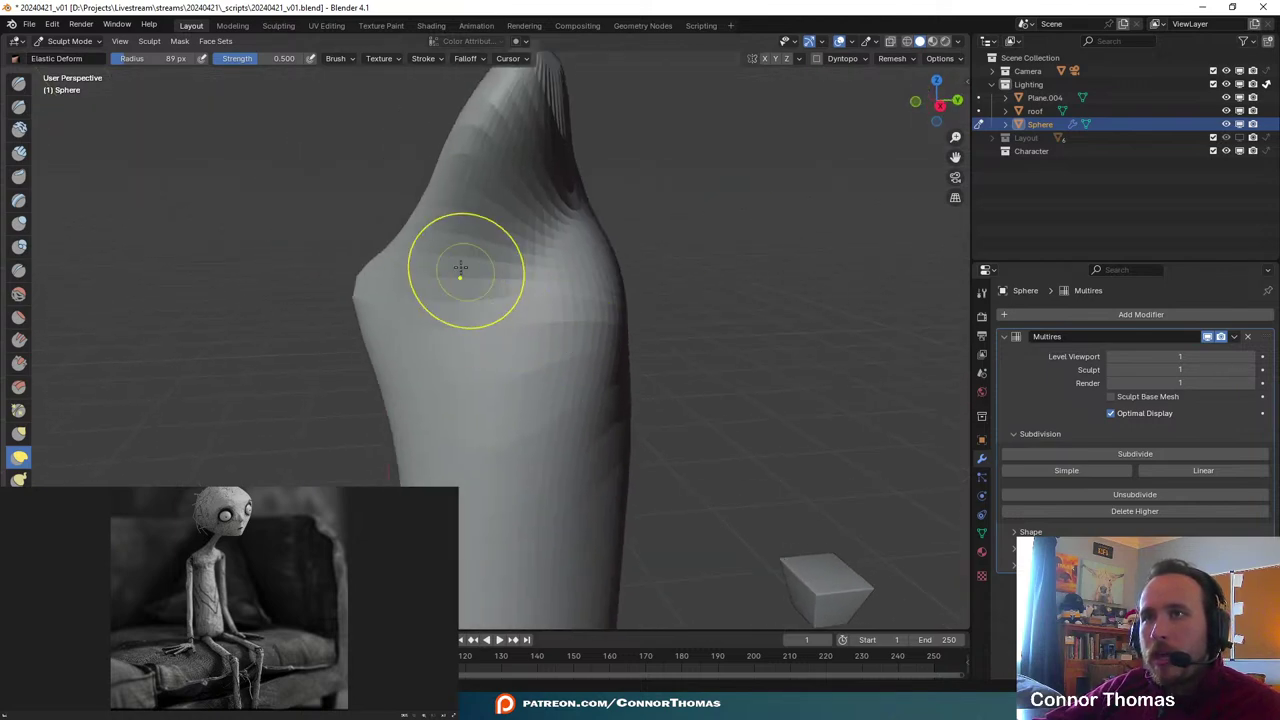
{"action": "left_click_drag", "start_coordinate": [409, 234], "coordinate": [474, 251]}
{"action": "mouse_move", "coordinate": [474, 251]}
{"action": "middle_mouse_down"}
{"action": "mouse_move", "coordinate": [604, 236]}
{"action": "mouse_move", "coordinate": [477, 217]}
{"action": "mouse_move", "coordinate": [397, 165]}
{"action": "middle_mouse_up"}
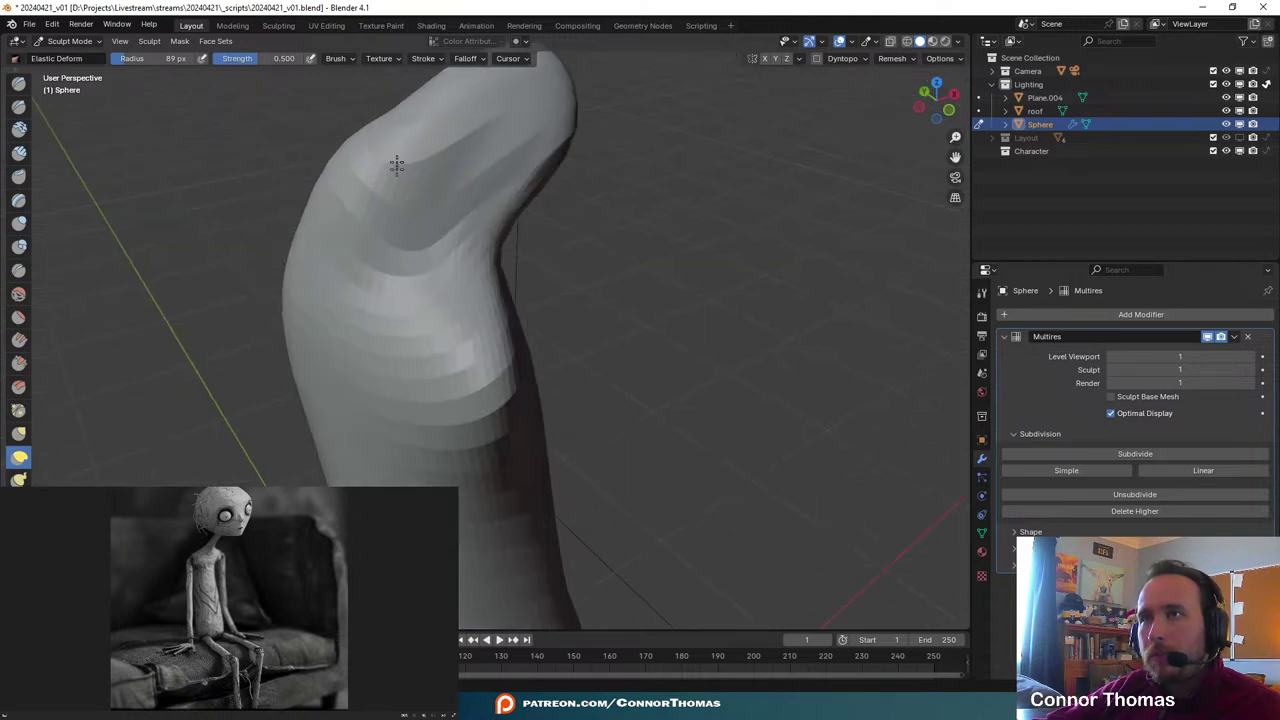
- Set the Elastic Deform radius to 230 px and reshape the upper back, neck base and shoulders
{"action": "key", "text": "f"}
{"action": "left_click", "coordinate": [460, 178]}
{"action": "left_click_drag", "start_coordinate": [371, 157], "coordinate": [346, 166]}
{"action": "mouse_move", "coordinate": [455, 228]}
{"action": "middle_mouse_down"}
{"action": "mouse_move", "coordinate": [414, 181]}
{"action": "mouse_move", "coordinate": [440, 225]}
{"action": "middle_mouse_up"}
{"action": "left_click_drag", "start_coordinate": [470, 251], "coordinate": [486, 245]}
{"action": "mouse_move", "coordinate": [486, 246]}
{"action": "middle_mouse_down"}
{"action": "mouse_move", "coordinate": [477, 299]}
{"action": "mouse_move", "coordinate": [428, 297]}
{"action": "middle_mouse_up"}
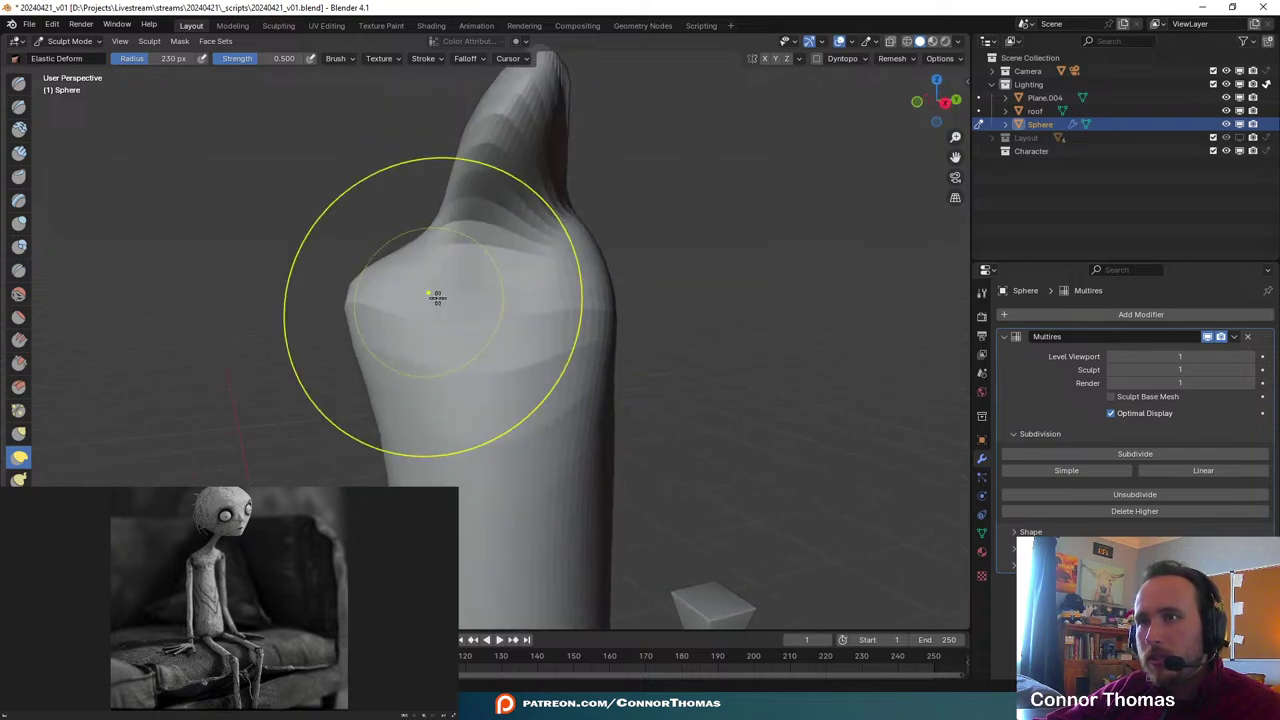
{"action": "left_click_drag", "start_coordinate": [437, 296], "coordinate": [586, 229]}
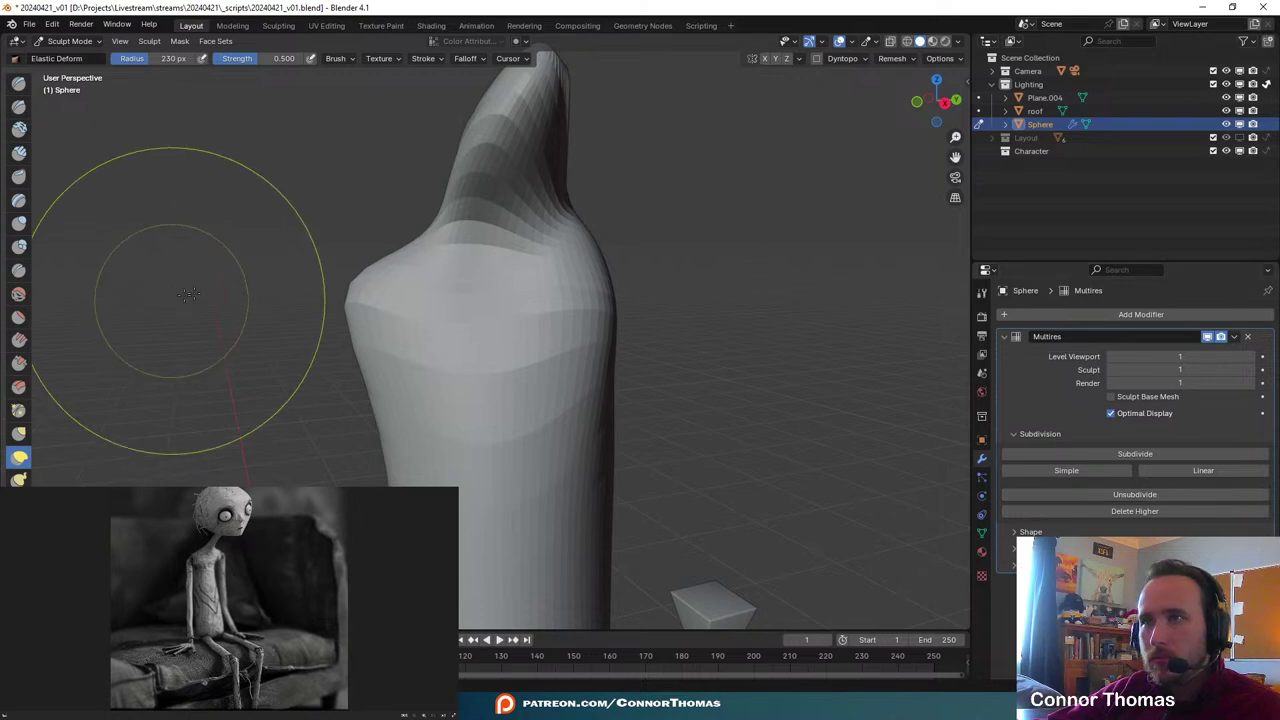
- Smooth the side of the neck and shoulder with the Smooth brush at strength 0.700
{"action": "mouse_move", "coordinate": [186, 286]}
{"action": "middle_mouse_down"}
{"action": "mouse_move", "coordinate": [436, 310]}
{"action": "mouse_move", "coordinate": [429, 323]}
{"action": "mouse_move", "coordinate": [143, 157]}
{"action": "middle_mouse_up"}
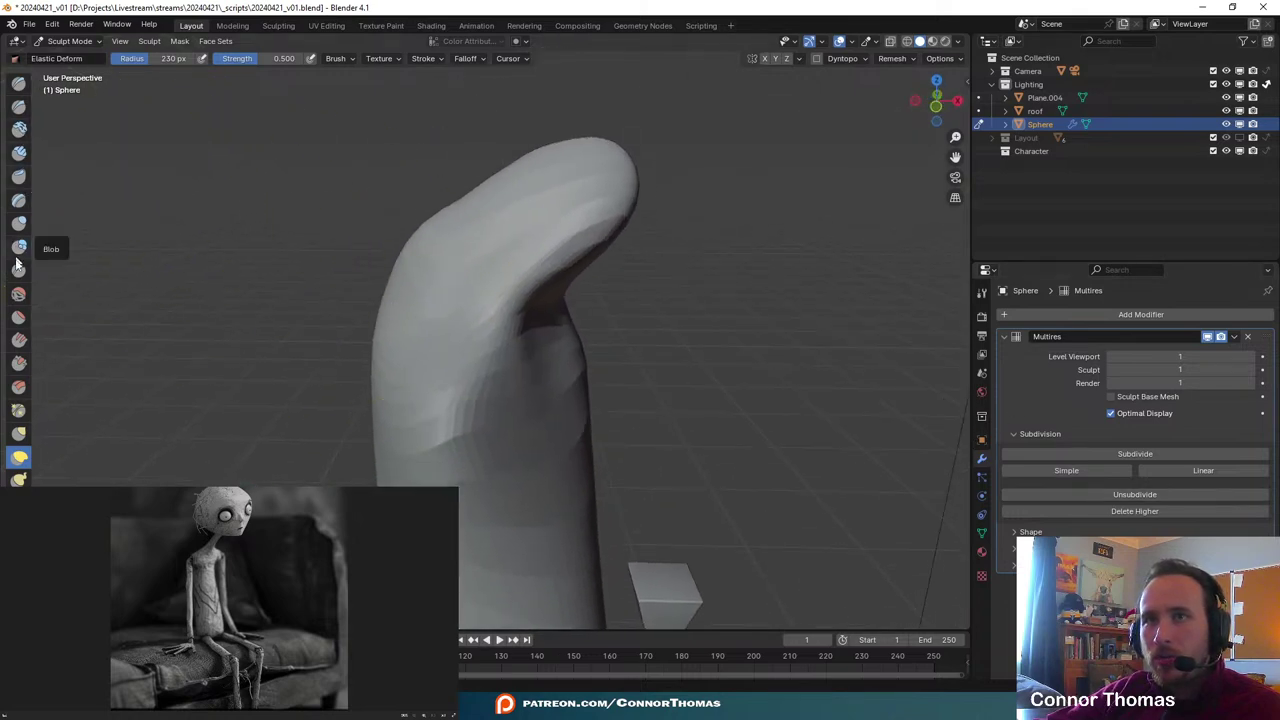
{"action": "left_click", "coordinate": [19, 294]}
{"action": "left_click_drag", "start_coordinate": [543, 286], "coordinate": [503, 286]}
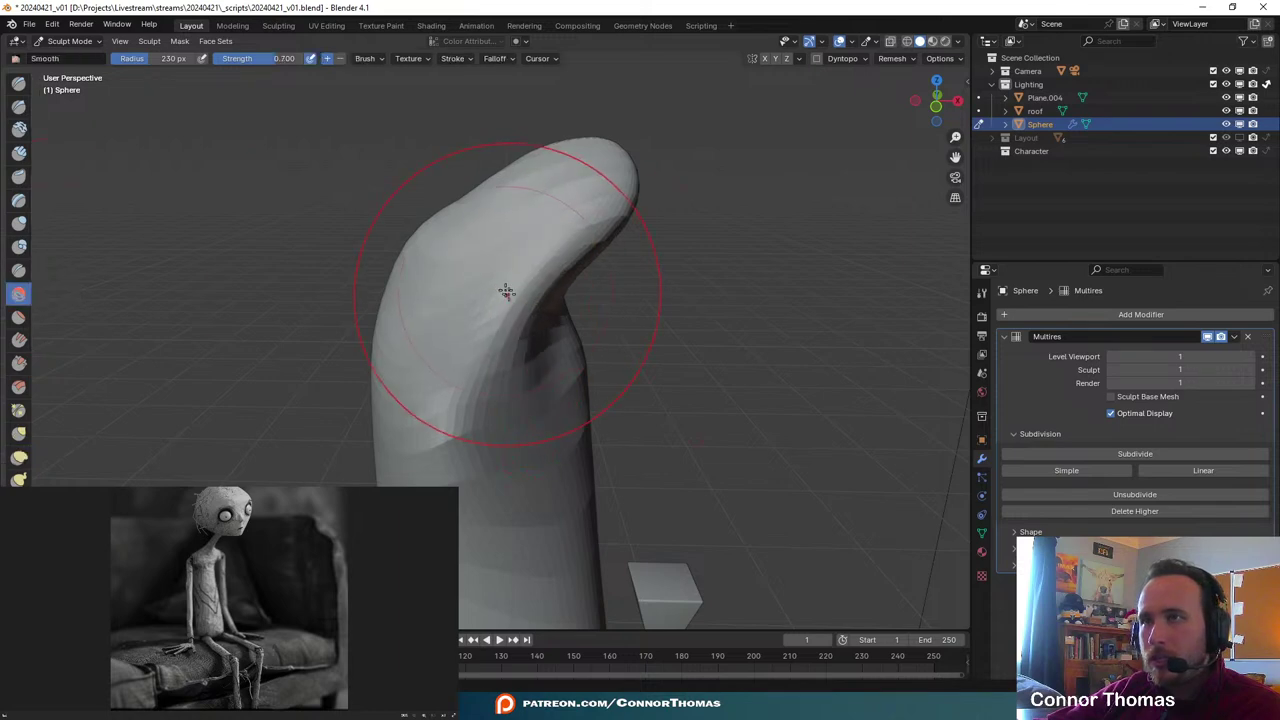
{"action": "middle_click_drag", "start_coordinate": [503, 286], "coordinate": [590, 310]}
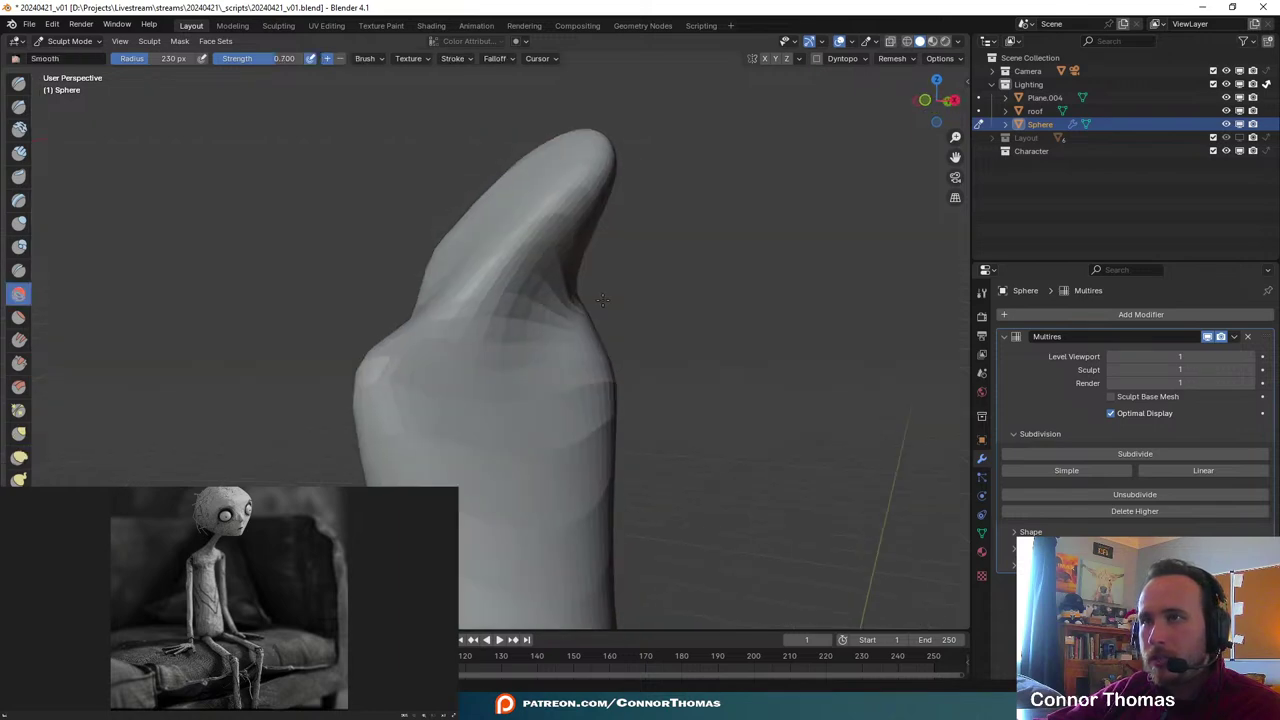
- Switch the Smooth brush to its subtract direction, stroke over the side of the neck and neck base, and undo the last stroke
{"action": "left_click", "coordinate": [341, 60]}
{"action": "middle_click_drag", "start_coordinate": [464, 260], "coordinate": [526, 290]}
{"action": "mouse_move", "coordinate": [526, 290]}
{"action": "left_mouse_down"}
{"action": "mouse_move", "coordinate": [523, 300]}
{"action": "mouse_move", "coordinate": [477, 273]}
{"action": "left_mouse_up"}
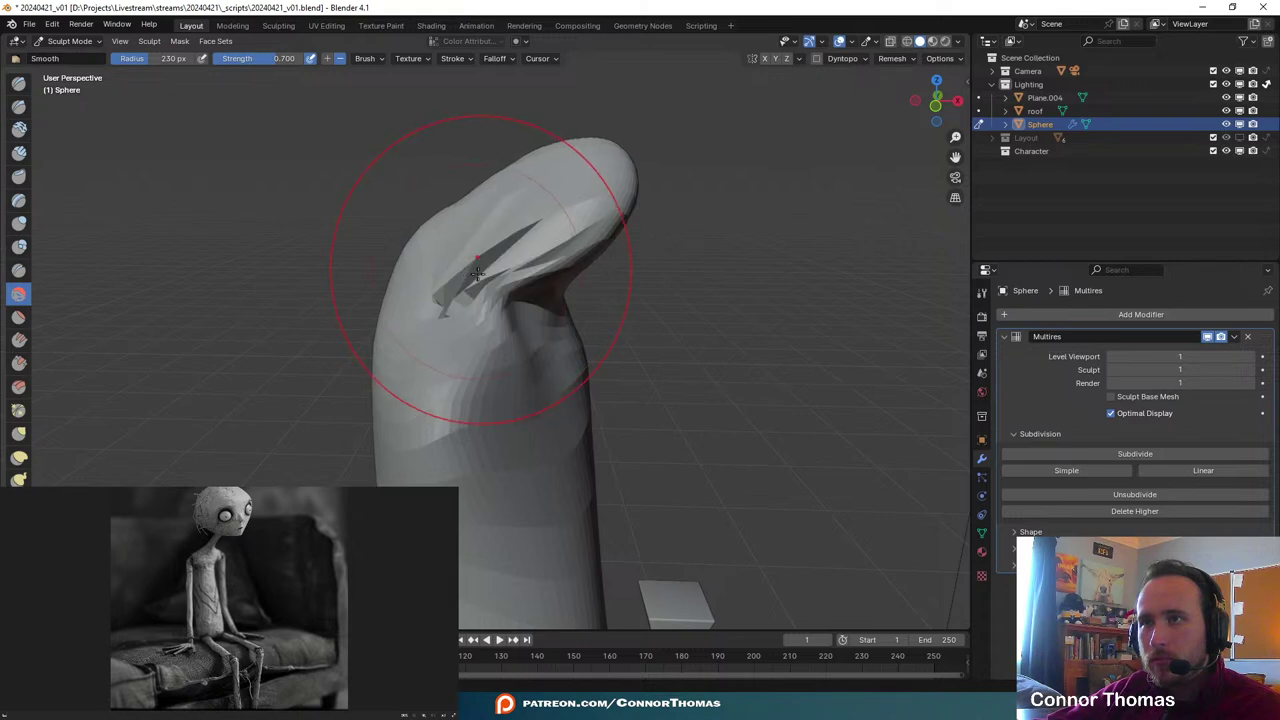
{"action": "middle_click_drag", "start_coordinate": [477, 273], "coordinate": [328, 203]}
{"action": "mouse_move", "coordinate": [542, 235]}
{"action": "middle_mouse_down"}
{"action": "mouse_move", "coordinate": [450, 170]}
{"action": "mouse_move", "coordinate": [563, 320]}
{"action": "mouse_move", "coordinate": [593, 297]}
{"action": "middle_mouse_up"}
{"action": "mouse_move", "coordinate": [588, 287]}
{"action": "left_mouse_down"}
{"action": "mouse_move", "coordinate": [566, 312]}
{"action": "mouse_move", "coordinate": [580, 304]}
{"action": "left_mouse_up"}
{"action": "mouse_move", "coordinate": [600, 304]}
{"action": "middle_mouse_down"}
{"action": "mouse_move", "coordinate": [797, 332]}
{"action": "mouse_move", "coordinate": [597, 340]}
{"action": "mouse_move", "coordinate": [714, 355]}
{"action": "mouse_move", "coordinate": [62, 361]}
{"action": "middle_mouse_up"}
{"action": "key", "text": "ctrl+z"}
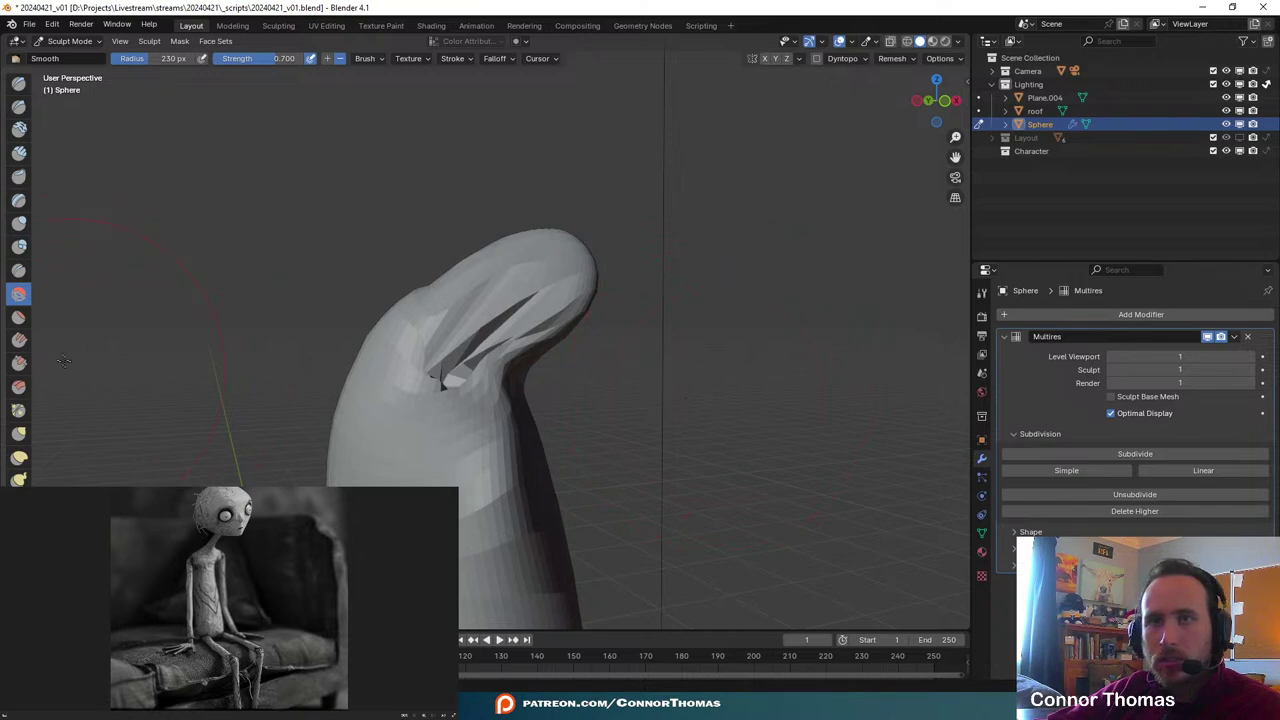
- Add volume from the shoulder up the side of the neck with the Clay brush at strength 0.500
{"action": "left_click", "coordinate": [19, 128]}
{"action": "middle_click_drag", "start_coordinate": [120, 200], "coordinate": [232, 247]}
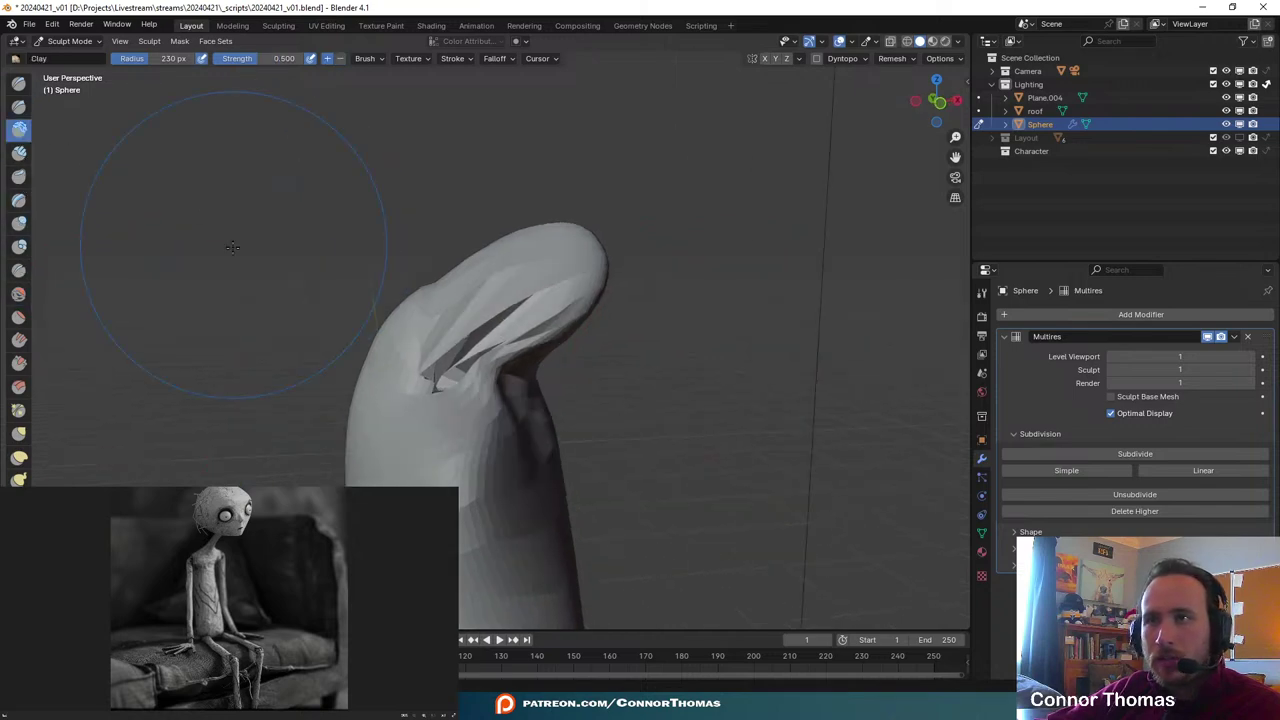
{"action": "middle_click_drag", "start_coordinate": [680, 382], "coordinate": [525, 392]}
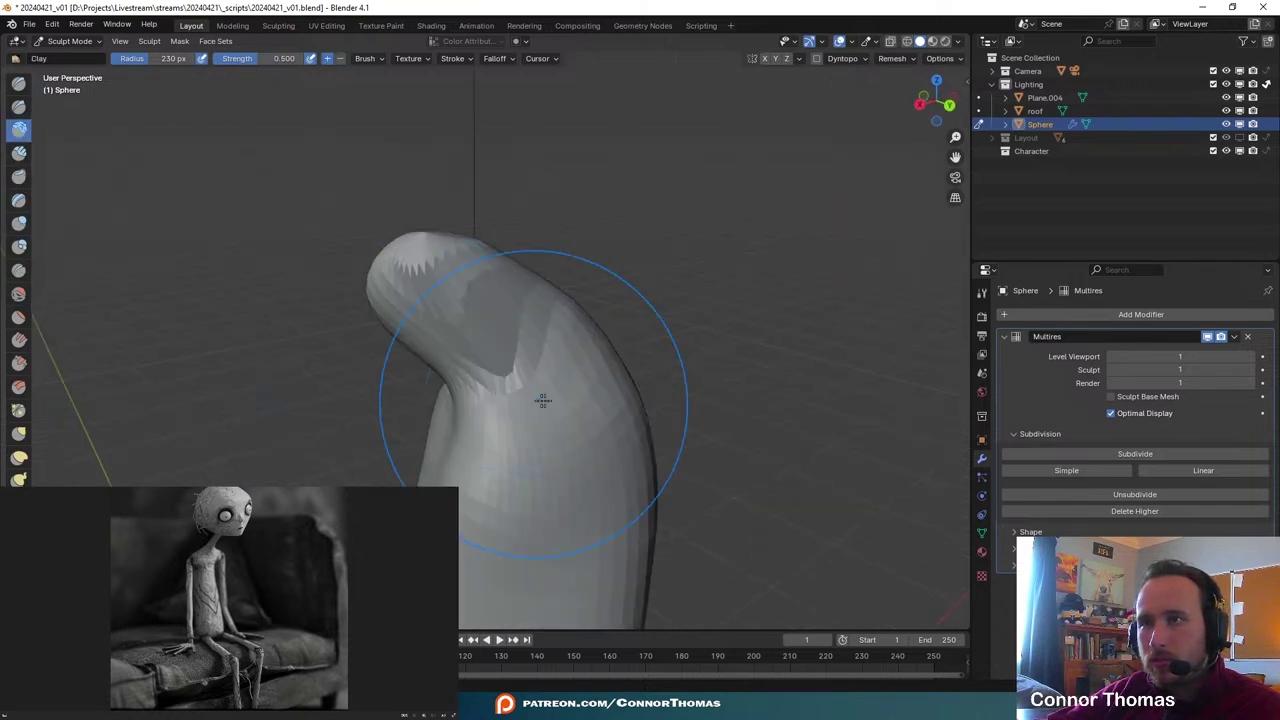
{"action": "left_click_drag", "start_coordinate": [540, 400], "coordinate": [531, 323]}
{"action": "mouse_move", "coordinate": [497, 268]}
{"action": "middle_mouse_down"}
{"action": "mouse_move", "coordinate": [520, 349]}
{"action": "mouse_move", "coordinate": [613, 313]}
{"action": "middle_mouse_up"}
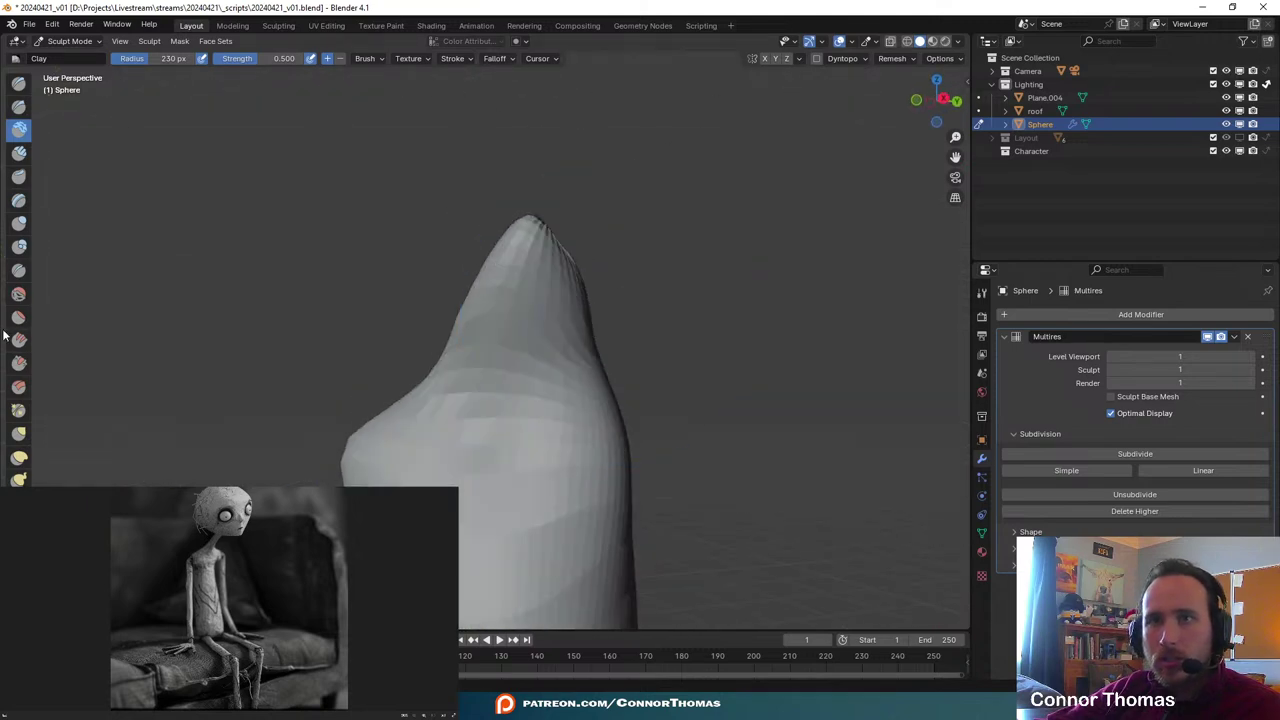
- Carve a crease around the base of the neck with the Crease brush at radius 140 px and strength 0.250 in subtract direction
{"action": "left_click", "coordinate": [18, 296]}
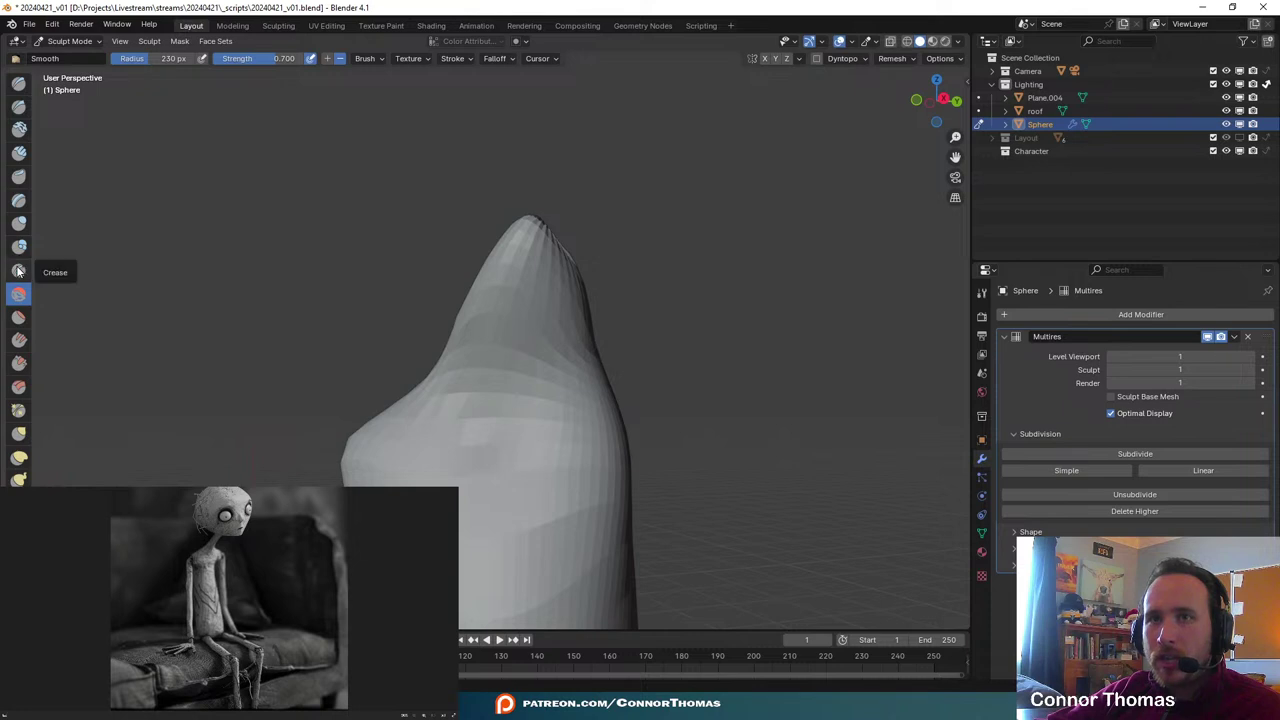
{"action": "left_click", "coordinate": [18, 271]}
{"action": "middle_click_drag", "start_coordinate": [470, 380], "coordinate": [505, 388]}
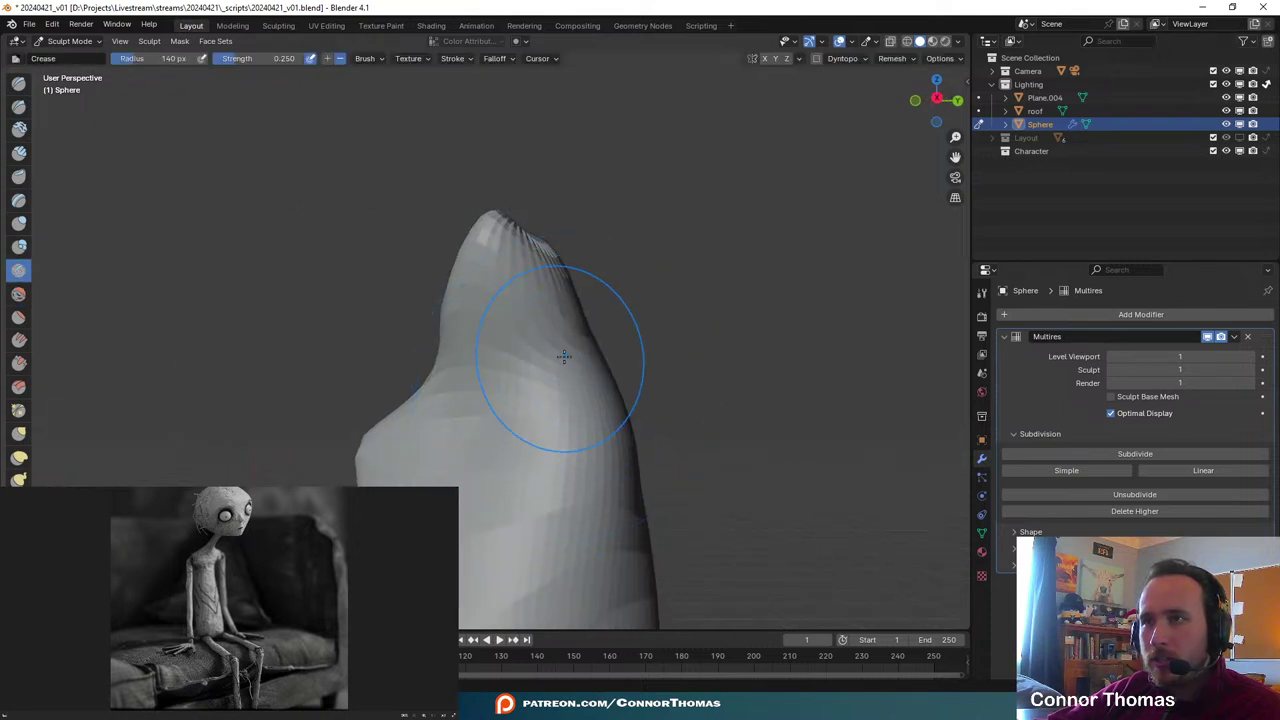
{"action": "middle_click_drag", "start_coordinate": [645, 323], "coordinate": [502, 373]}
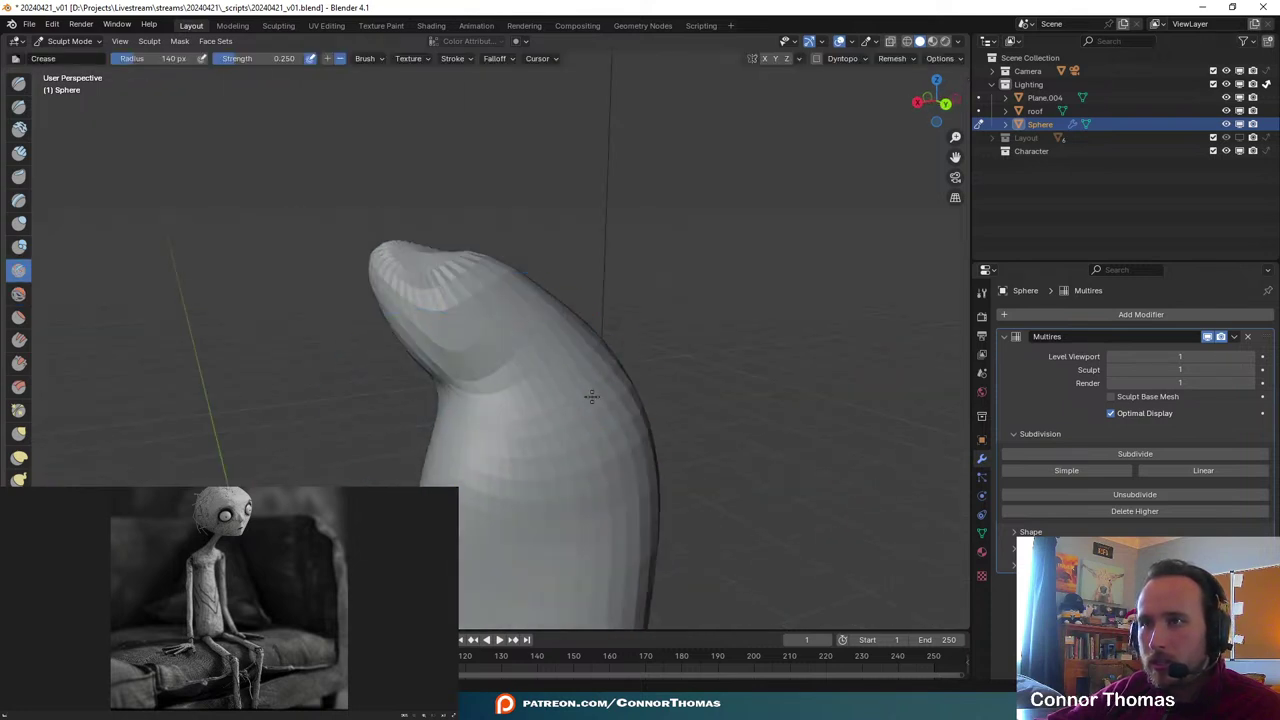
{"action": "middle_click_drag", "start_coordinate": [668, 380], "coordinate": [540, 395]}
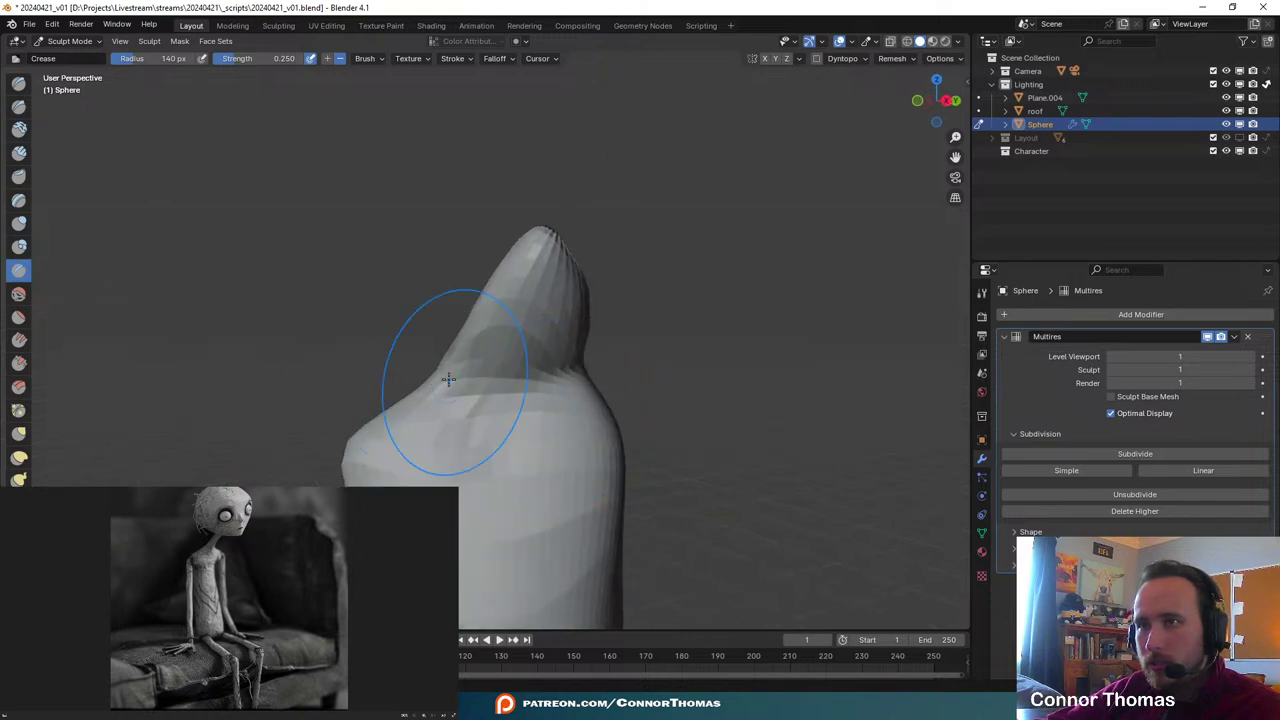
{"action": "middle_click_drag", "start_coordinate": [408, 360], "coordinate": [533, 380]}
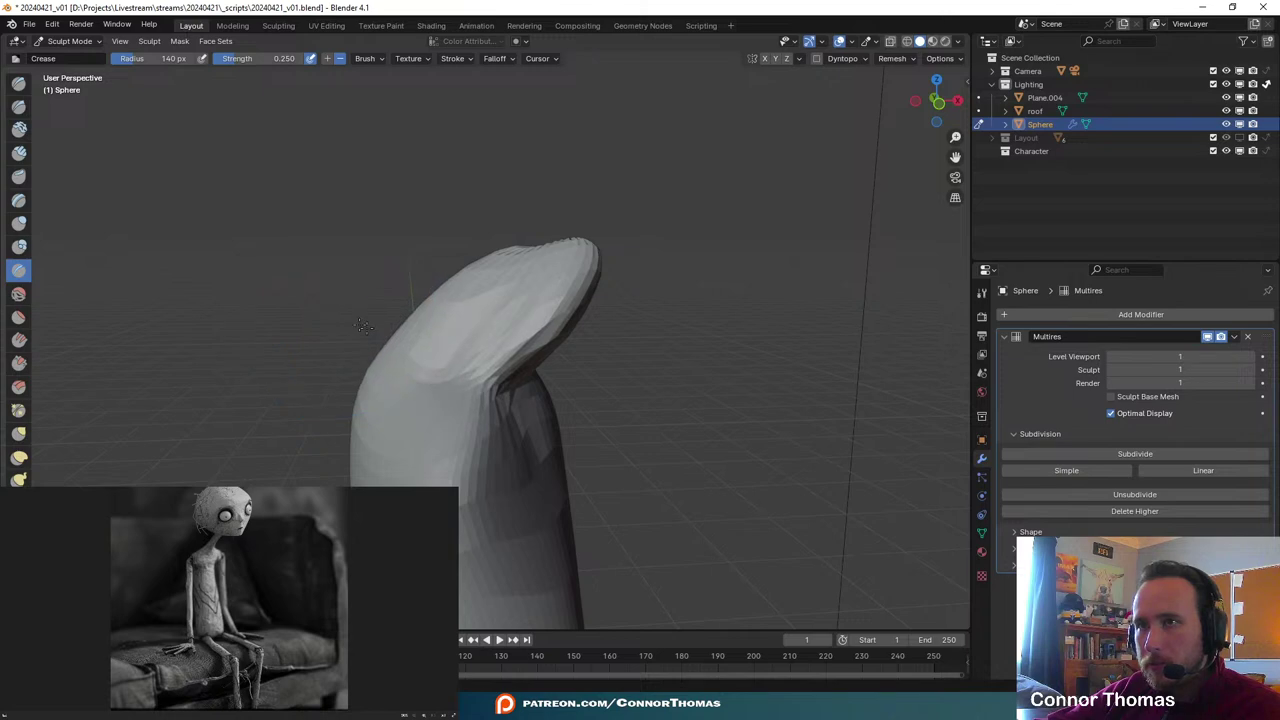
{"action": "middle_click_drag", "start_coordinate": [502, 382], "coordinate": [255, 358]}
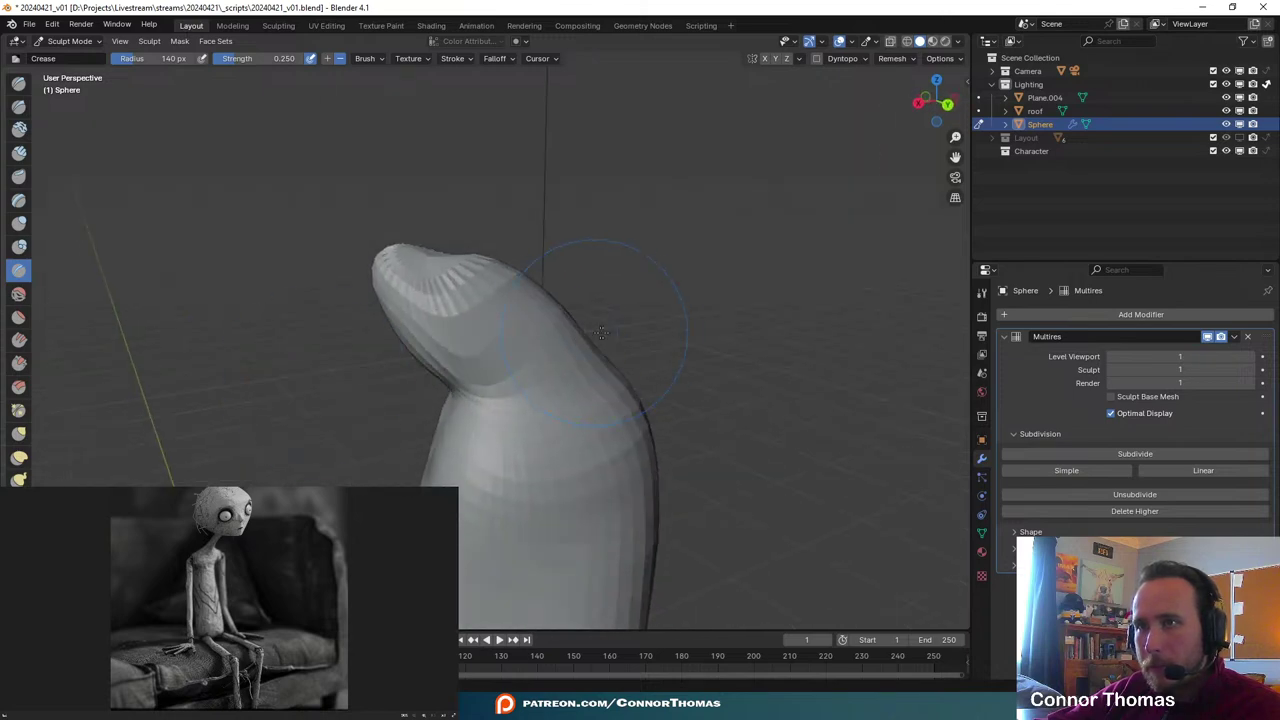
{"action": "mouse_move", "coordinate": [505, 378]}
{"action": "middle_mouse_down"}
{"action": "mouse_move", "coordinate": [480, 385]}
{"action": "mouse_move", "coordinate": [486, 429]}
{"action": "mouse_move", "coordinate": [694, 363]}
{"action": "mouse_move", "coordinate": [670, 348]}
{"action": "middle_mouse_up"}
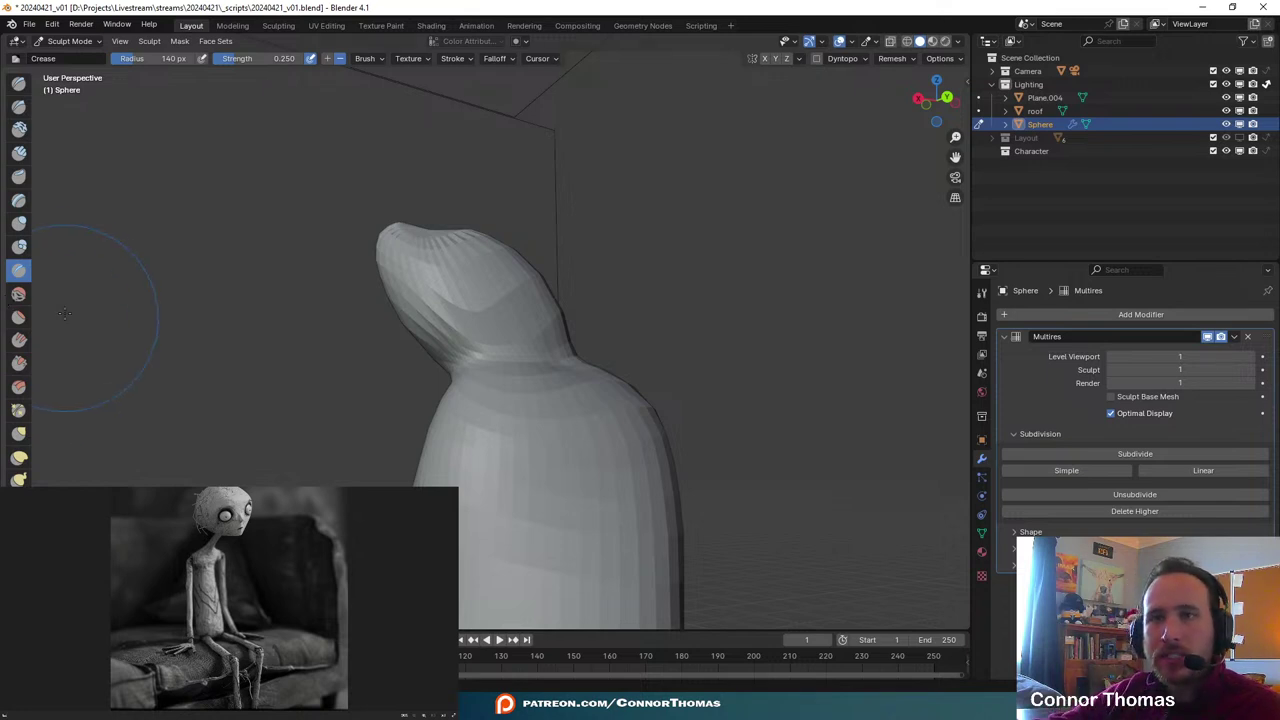
- Stroke over the side and upper end of the neck with the Smooth brush at radius 140 px and strength 0.700
{"action": "left_click", "coordinate": [19, 294]}
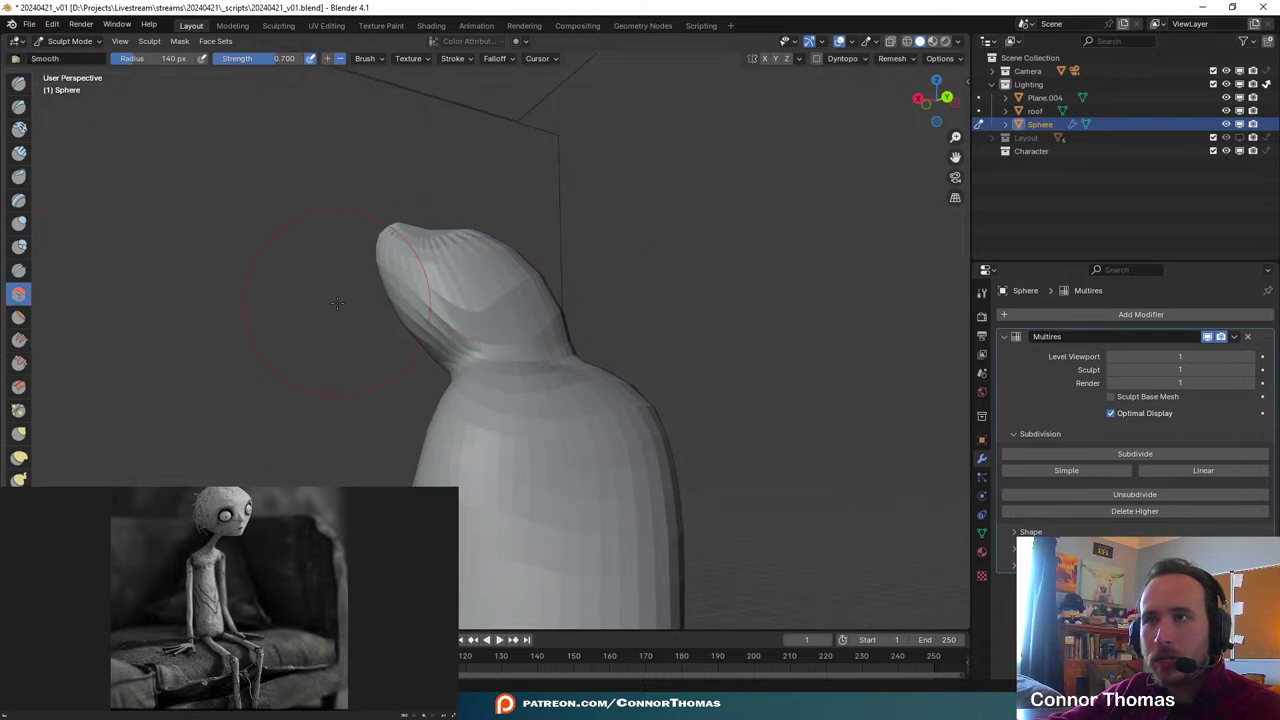
{"action": "left_click_drag", "start_coordinate": [372, 283], "coordinate": [412, 245]}
{"action": "mouse_move", "coordinate": [412, 245]}
{"action": "middle_mouse_down"}
{"action": "mouse_move", "coordinate": [651, 240]}
{"action": "mouse_move", "coordinate": [604, 245]}
{"action": "mouse_move", "coordinate": [630, 246]}
{"action": "middle_mouse_up"}
- Bend and slim the neck with Elastic Deform at radius 140 px and strength 0.500, matching the reference in camera view
{"action": "left_click", "coordinate": [19, 457]}
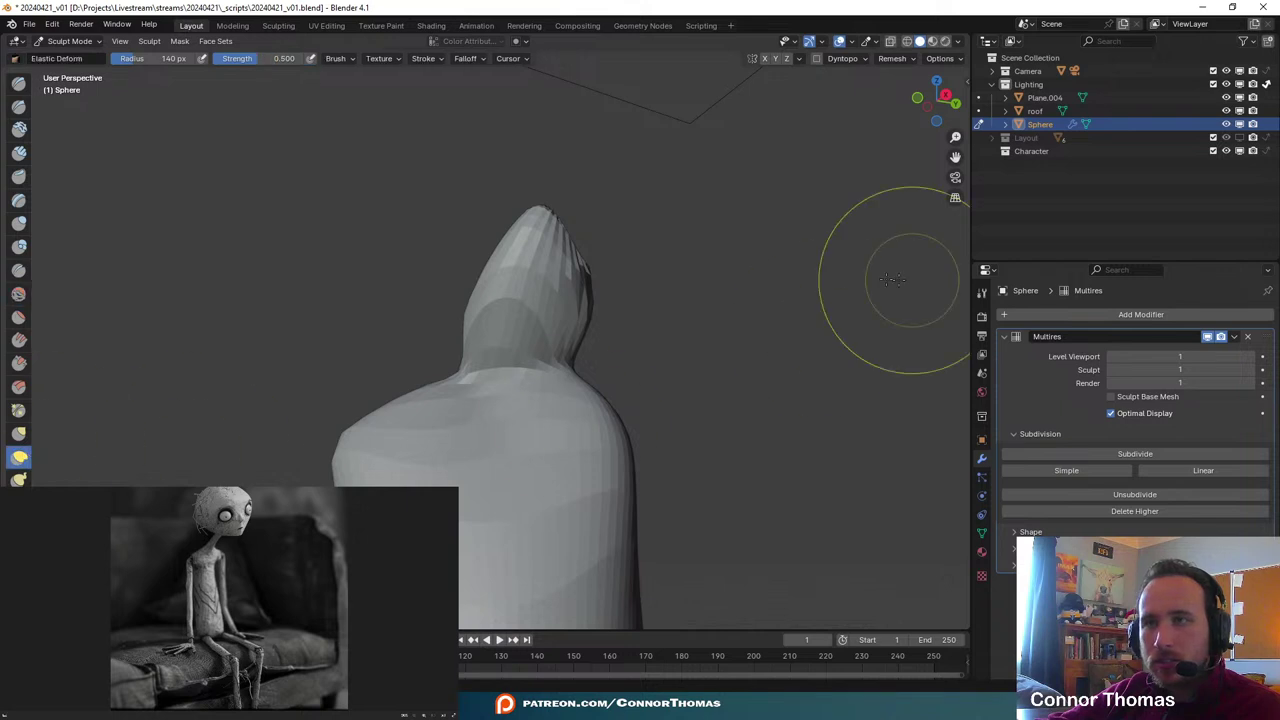
{"action": "mouse_move", "coordinate": [649, 280]}
{"action": "left_mouse_down"}
{"action": "mouse_move", "coordinate": [585, 268]}
{"action": "mouse_move", "coordinate": [569, 278]}
{"action": "mouse_move", "coordinate": [524, 258]}
{"action": "left_mouse_up"}
{"action": "key", "text": "KP_0"}
{"action": "scroll", "coordinate": [535, 250], "scroll_direction": "up", "scroll_amount": 4}
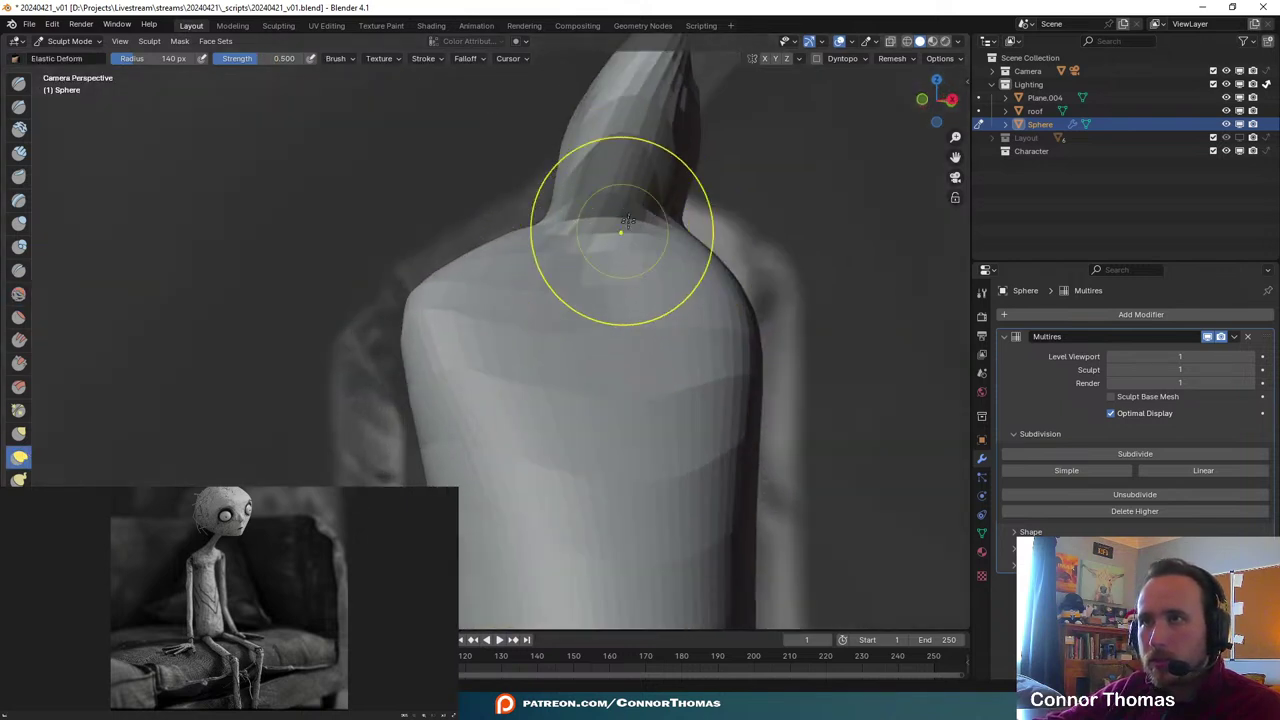
{"action": "middle_click_drag", "start_coordinate": [620, 232], "coordinate": [557, 317], "text": "shift"}
{"action": "mouse_move", "coordinate": [622, 221]}
{"action": "left_mouse_down"}
{"action": "mouse_move", "coordinate": [660, 145]}
{"action": "mouse_move", "coordinate": [683, 163]}
{"action": "mouse_move", "coordinate": [668, 162]}
{"action": "left_mouse_up"}
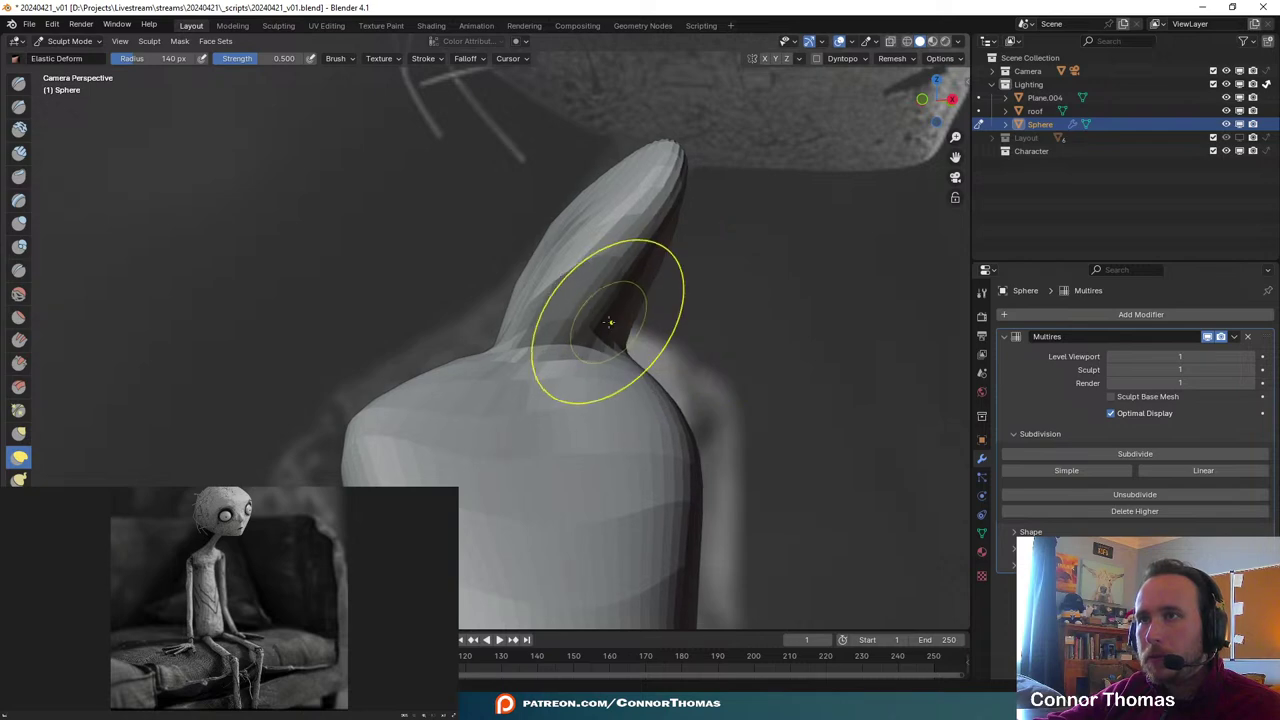
{"action": "left_click_drag", "start_coordinate": [606, 323], "coordinate": [553, 268]}
{"action": "left_click_drag", "start_coordinate": [557, 321], "coordinate": [545, 319]}
- Refine the neck's profile from several angles and pull up the shoulder slope beside its base with Elastic Deform
{"action": "middle_click_drag", "start_coordinate": [545, 319], "coordinate": [691, 360]}
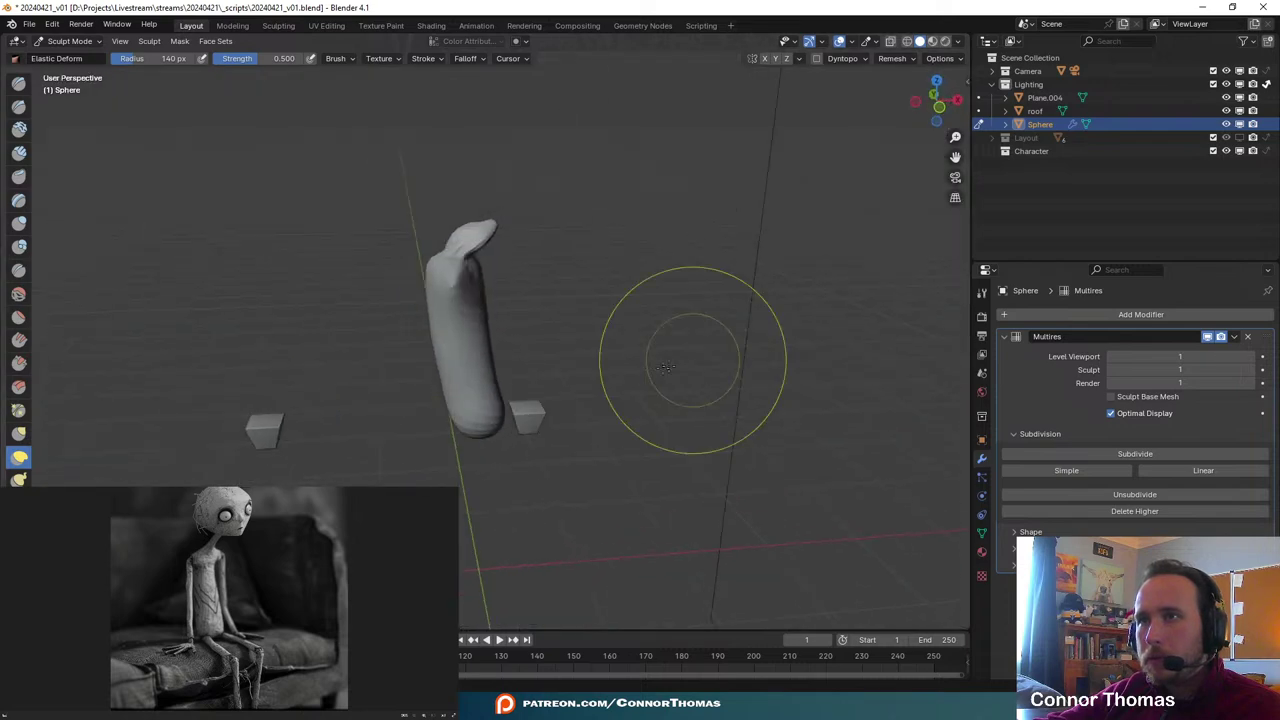
{"action": "scroll", "coordinate": [680, 350], "scroll_direction": "up", "scroll_amount": 3}
{"action": "middle_click_drag", "start_coordinate": [510, 233], "coordinate": [615, 438], "text": "shift"}
{"action": "scroll", "coordinate": [615, 438], "scroll_direction": "up", "scroll_amount": 3}
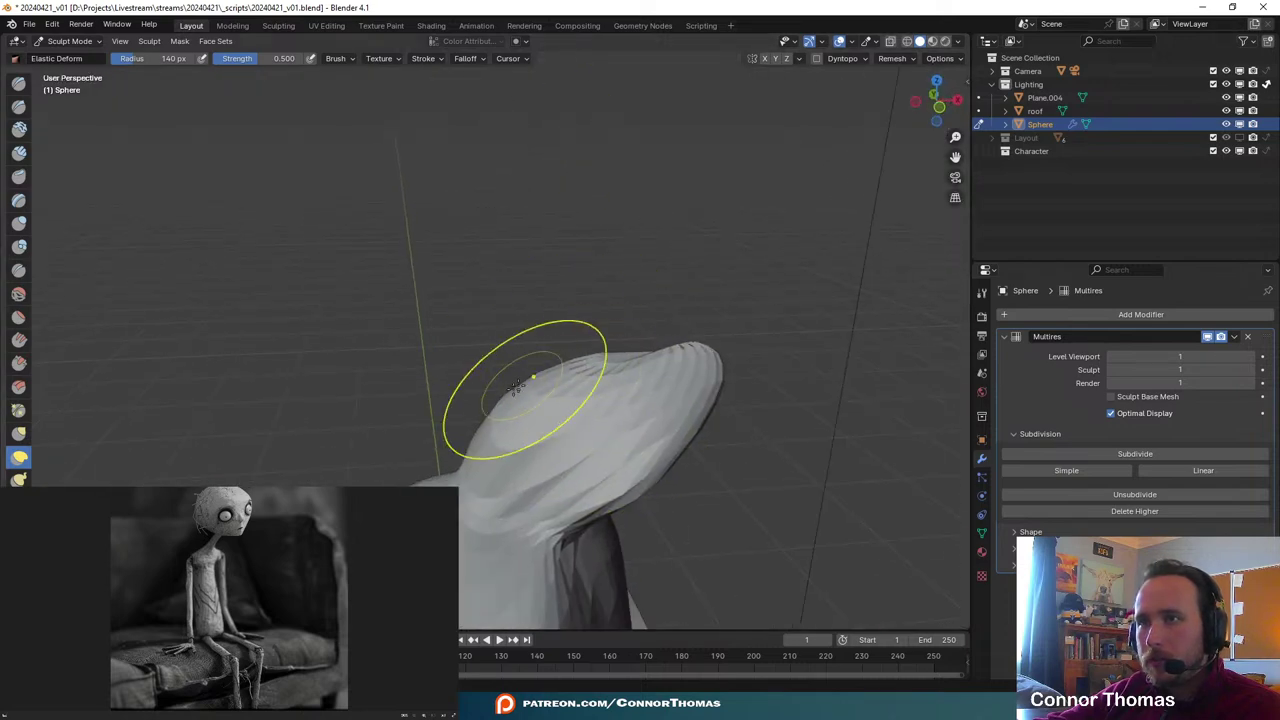
{"action": "middle_click_drag", "start_coordinate": [530, 385], "coordinate": [587, 325]}
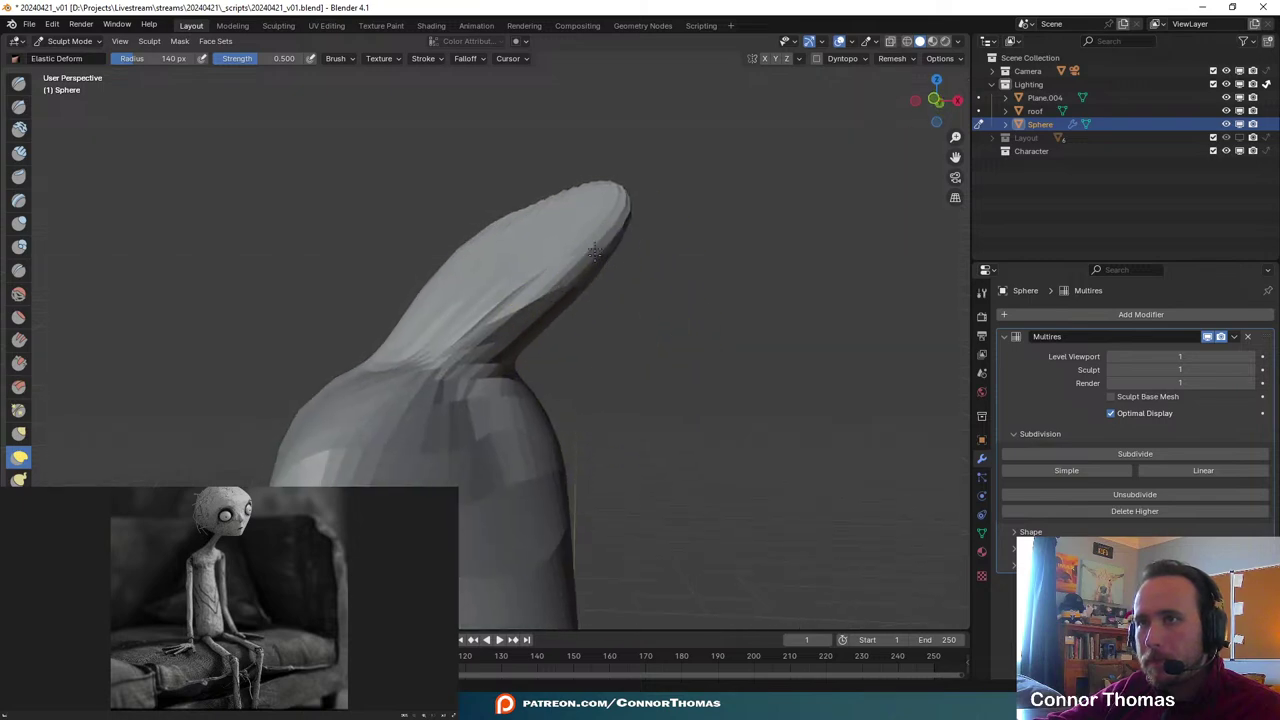
{"action": "mouse_move", "coordinate": [577, 250]}
{"action": "middle_mouse_down"}
{"action": "mouse_move", "coordinate": [740, 291]}
{"action": "mouse_move", "coordinate": [643, 300]}
{"action": "mouse_move", "coordinate": [660, 344]}
{"action": "mouse_move", "coordinate": [563, 350]}
{"action": "mouse_move", "coordinate": [340, 245]}
{"action": "mouse_move", "coordinate": [306, 214]}
{"action": "middle_mouse_up"}
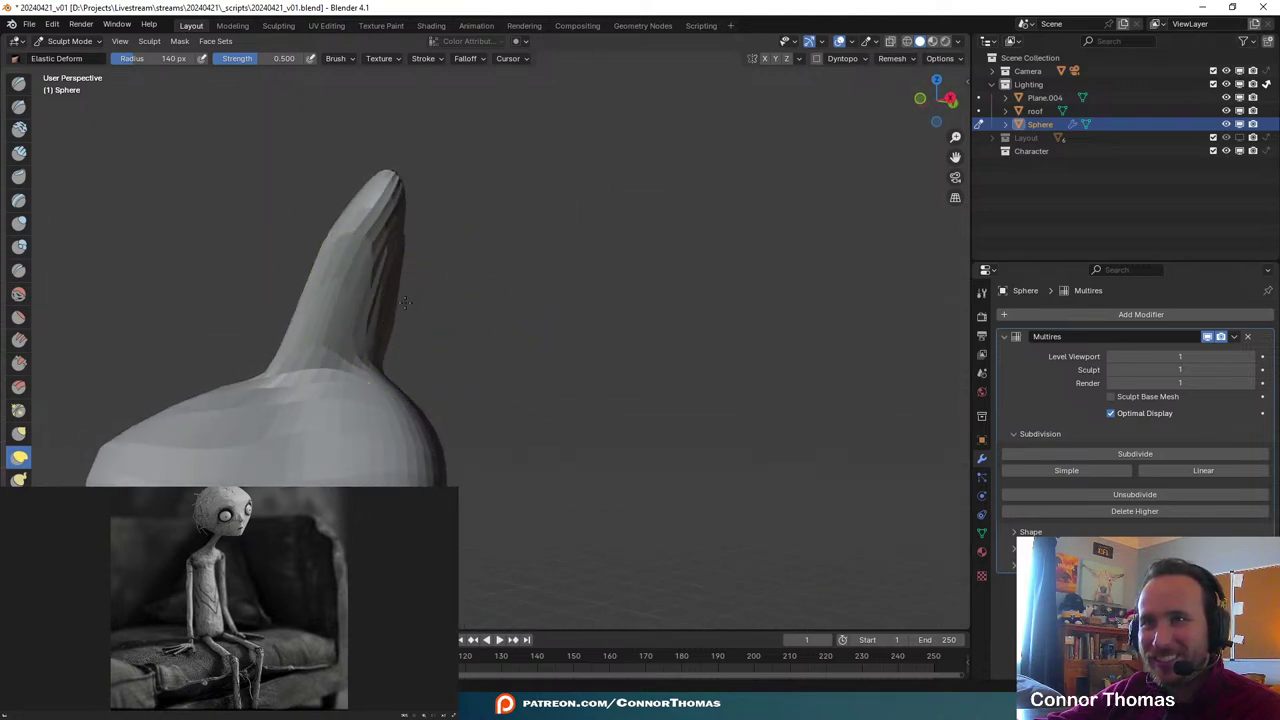
{"action": "key", "text": "KP_0"}
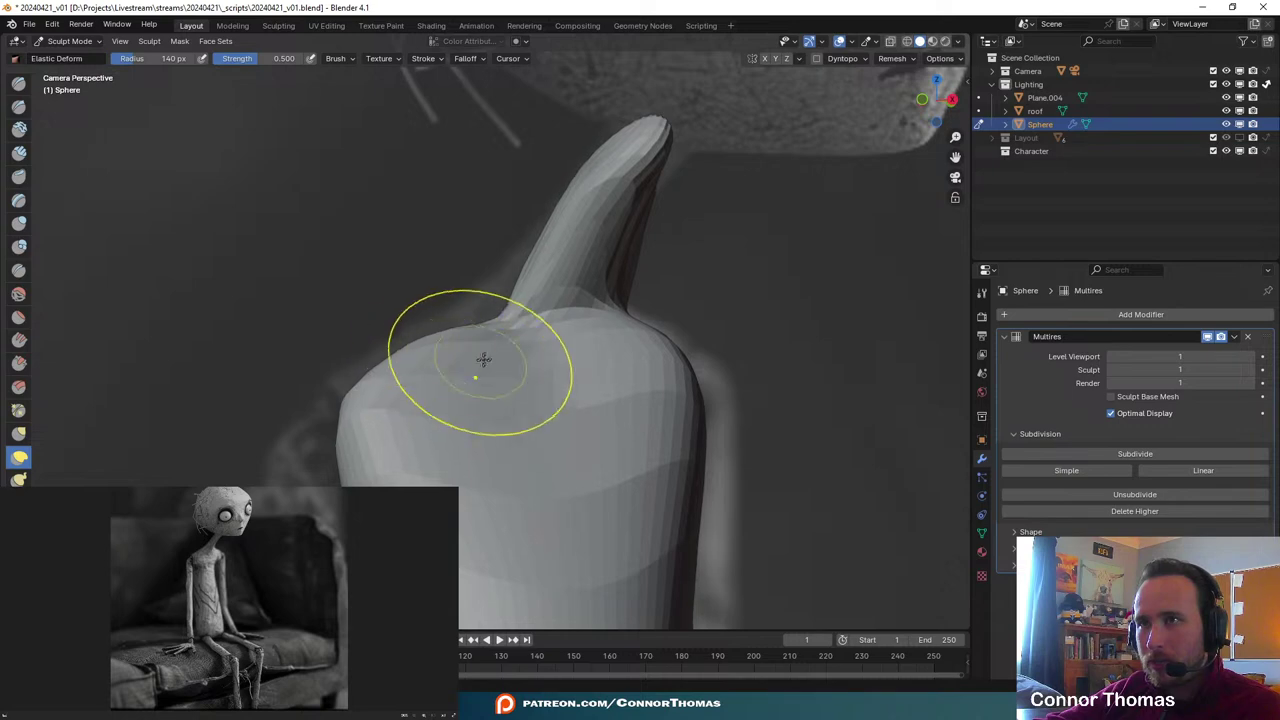
{"action": "left_click_drag", "start_coordinate": [483, 359], "coordinate": [500, 314]}
- Set the Elastic Deform radius to 176 px and reshape the shoulders and upper chest against the camera reference
{"action": "middle_click_drag", "start_coordinate": [555, 327], "coordinate": [537, 425]}
{"action": "key", "text": "f"}
{"action": "left_click", "coordinate": [446, 404]}
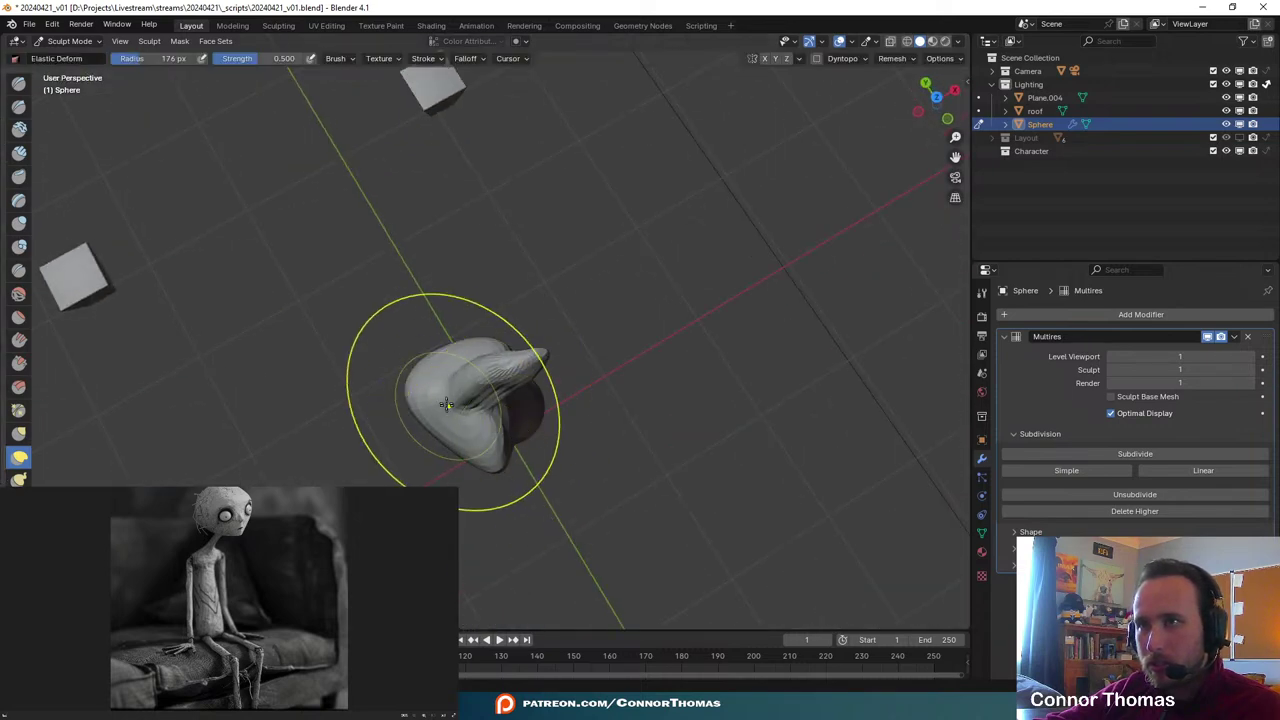
{"action": "key", "text": "KP_0"}
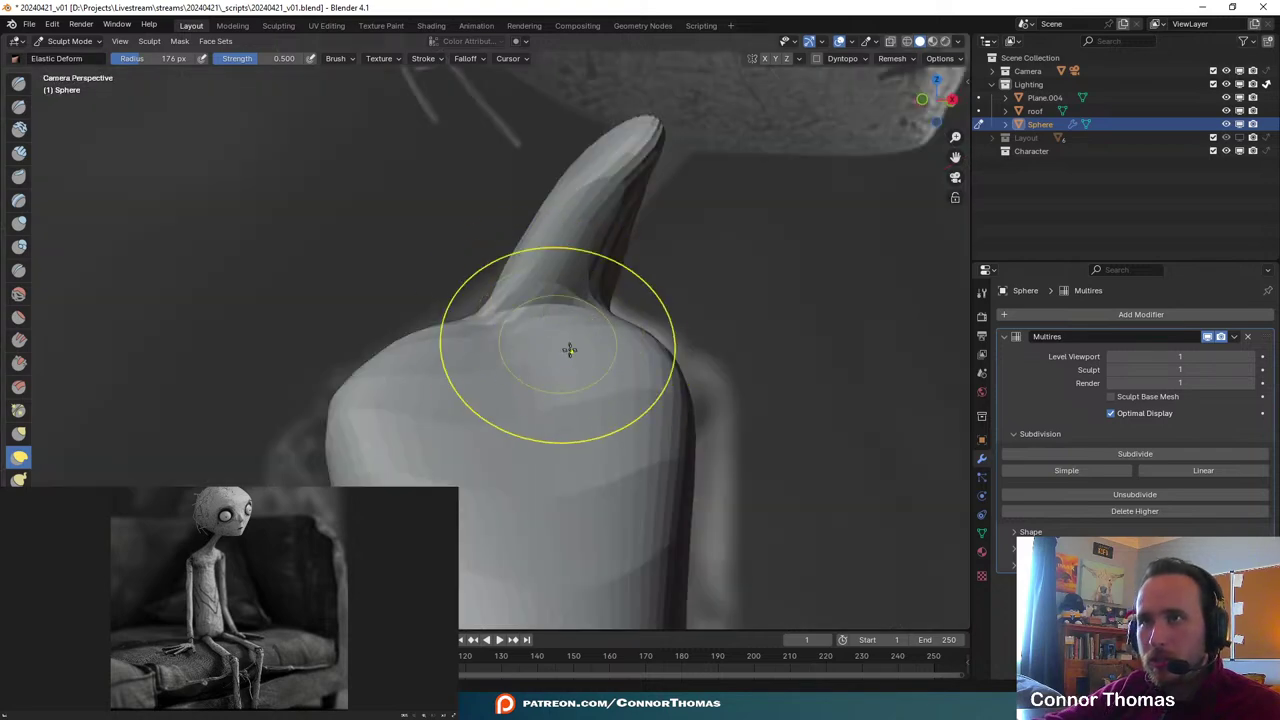
{"action": "left_click_drag", "start_coordinate": [506, 367], "coordinate": [490, 360]}
{"action": "left_click_drag", "start_coordinate": [584, 382], "coordinate": [593, 374]}
{"action": "left_click_drag", "start_coordinate": [630, 383], "coordinate": [648, 382]}
- Set the Smooth brush to radius 110 px in its add direction and smooth the top of the shoulders behind the neck
{"action": "middle_click_drag", "start_coordinate": [500, 364], "coordinate": [508, 257], "text": "shift"}
{"action": "scroll", "coordinate": [695, 315], "scroll_direction": "up", "scroll_amount": 2}
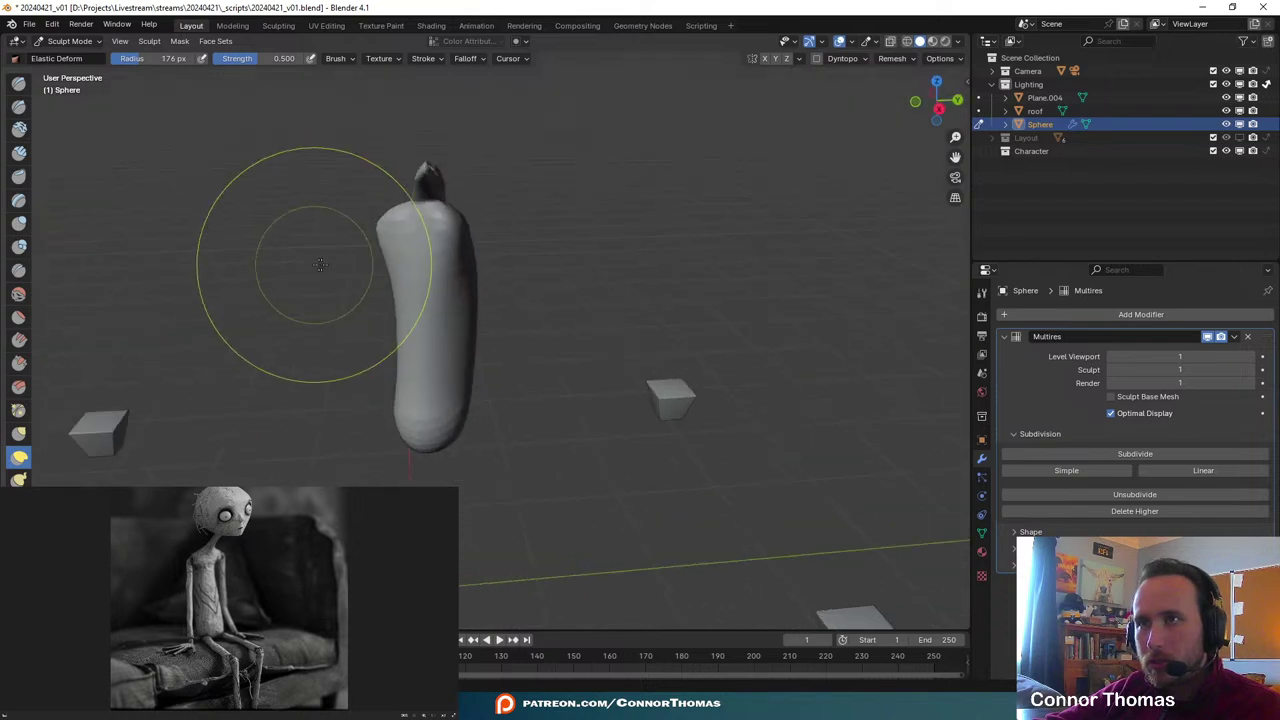
{"action": "scroll", "coordinate": [508, 257], "scroll_direction": "up", "scroll_amount": 3}
{"action": "scroll", "coordinate": [391, 303], "scroll_direction": "up", "scroll_amount": 1}
{"action": "mouse_move", "coordinate": [600, 183]}
{"action": "middle_mouse_down", "text": "shift"}
{"action": "mouse_move", "coordinate": [391, 303]}
{"action": "mouse_move", "coordinate": [621, 278]}
{"action": "mouse_move", "coordinate": [411, 349]}
{"action": "mouse_move", "coordinate": [485, 430]}
{"action": "mouse_move", "coordinate": [491, 457]}
{"action": "middle_mouse_up", "text": "shift"}
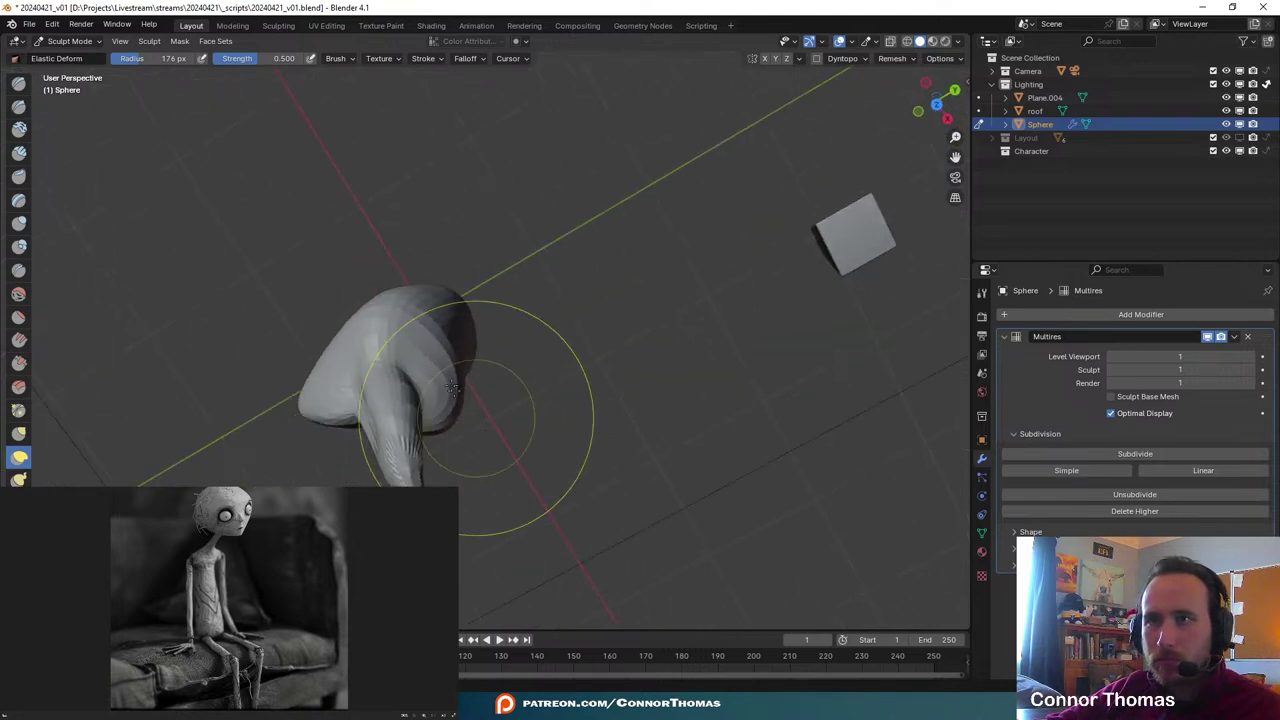
{"action": "left_click", "coordinate": [18, 294]}
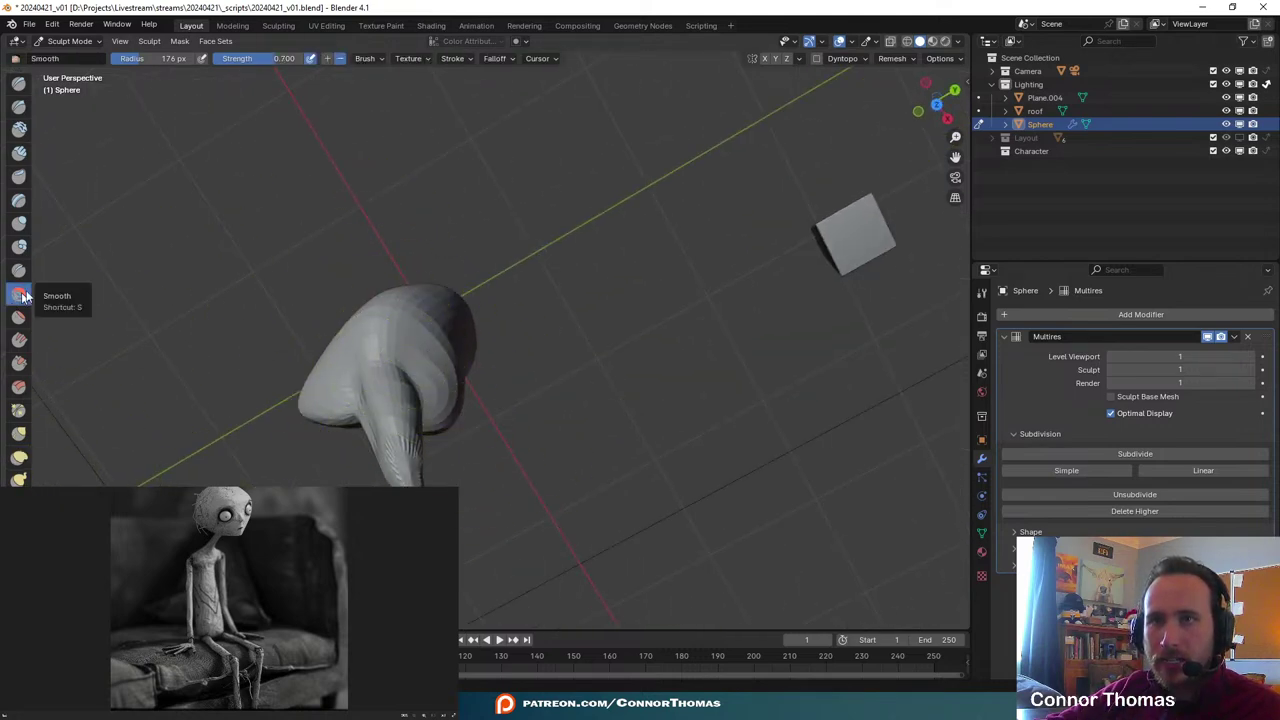
{"action": "key", "text": "f"}
{"action": "left_click", "coordinate": [333, 312]}
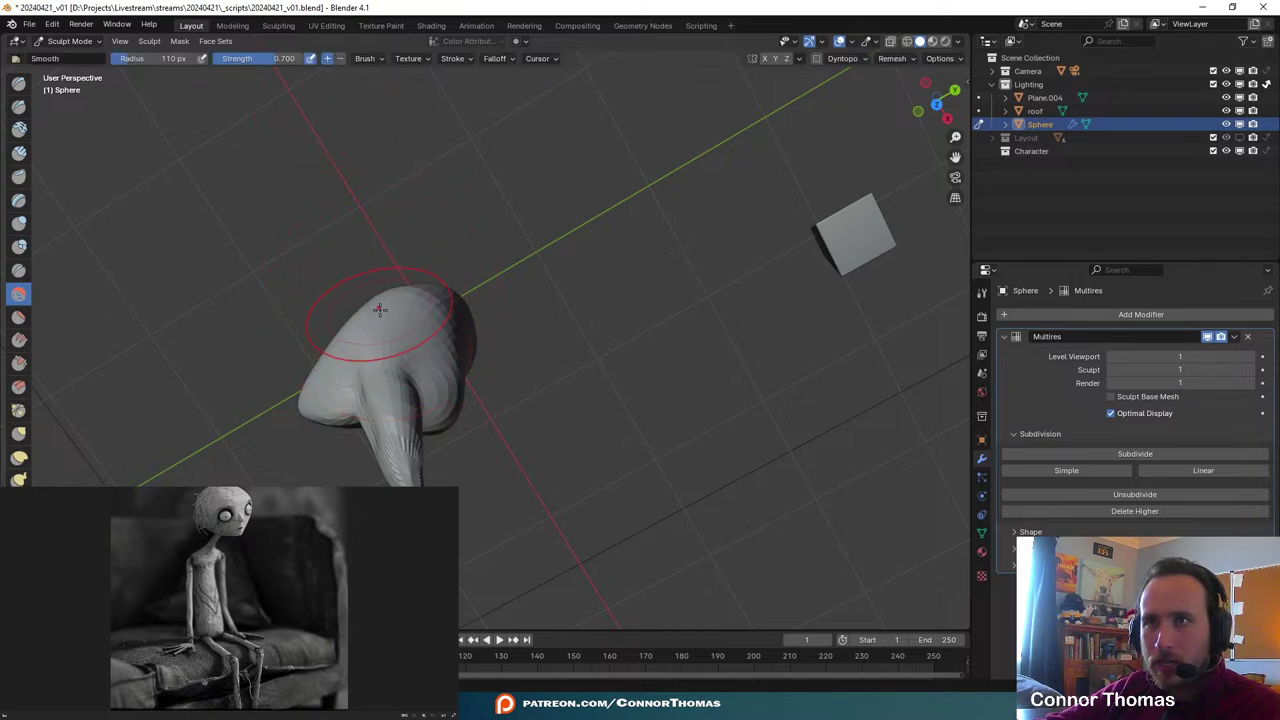
{"action": "middle_click_drag", "start_coordinate": [435, 313], "coordinate": [530, 330]}
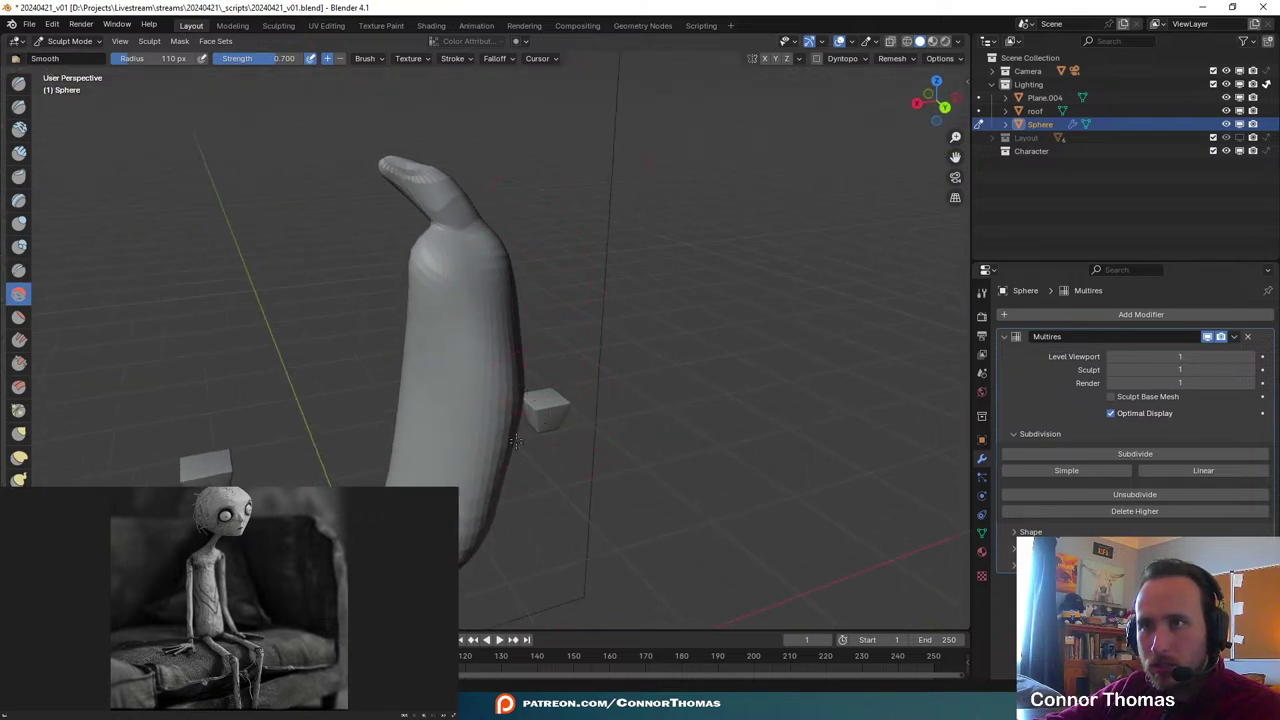
- Smooth the upper back, the front of the shoulders and the neck base at strength 0.700
{"action": "middle_click_drag", "start_coordinate": [519, 412], "coordinate": [471, 371]}
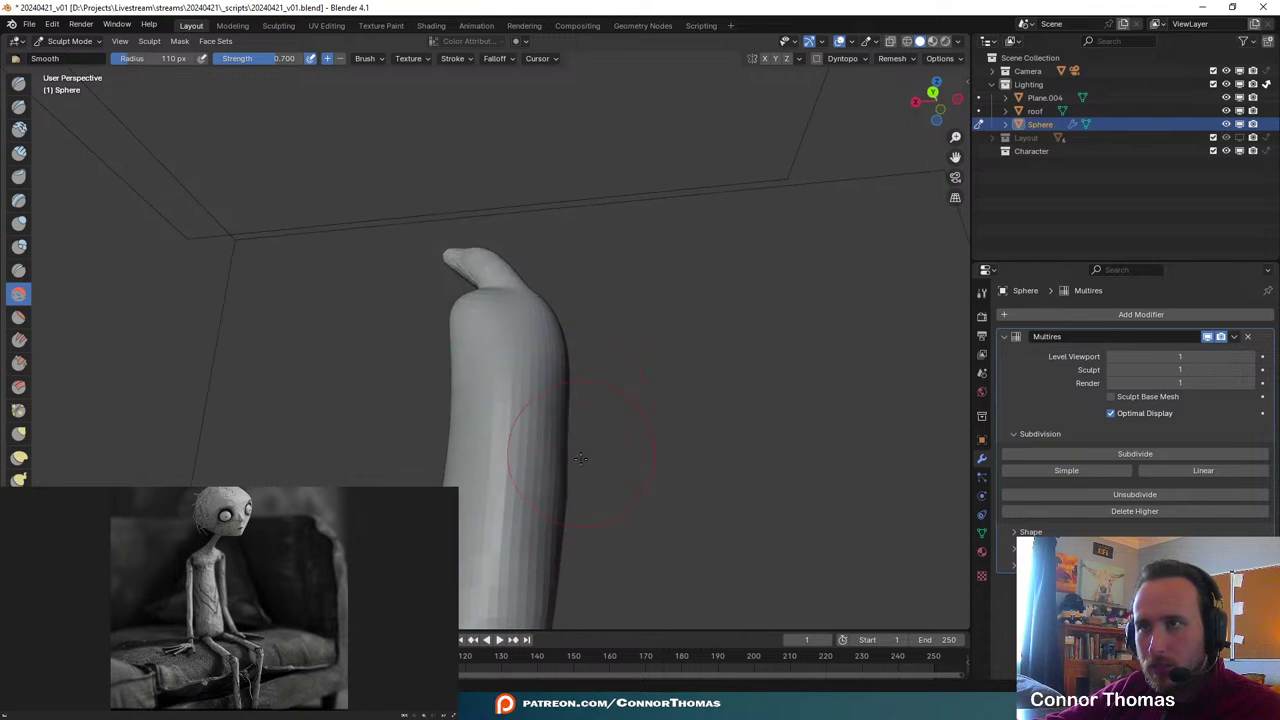
{"action": "mouse_move", "coordinate": [575, 430]}
{"action": "middle_mouse_down"}
{"action": "mouse_move", "coordinate": [517, 449]}
{"action": "mouse_move", "coordinate": [534, 423]}
{"action": "mouse_move", "coordinate": [442, 369]}
{"action": "mouse_move", "coordinate": [427, 330]}
{"action": "mouse_move", "coordinate": [455, 355]}
{"action": "middle_mouse_up"}
{"action": "mouse_move", "coordinate": [597, 420]}
{"action": "middle_mouse_down"}
{"action": "mouse_move", "coordinate": [429, 286]}
{"action": "mouse_move", "coordinate": [463, 146]}
{"action": "mouse_move", "coordinate": [500, 243]}
{"action": "mouse_move", "coordinate": [491, 271]}
{"action": "middle_mouse_up"}
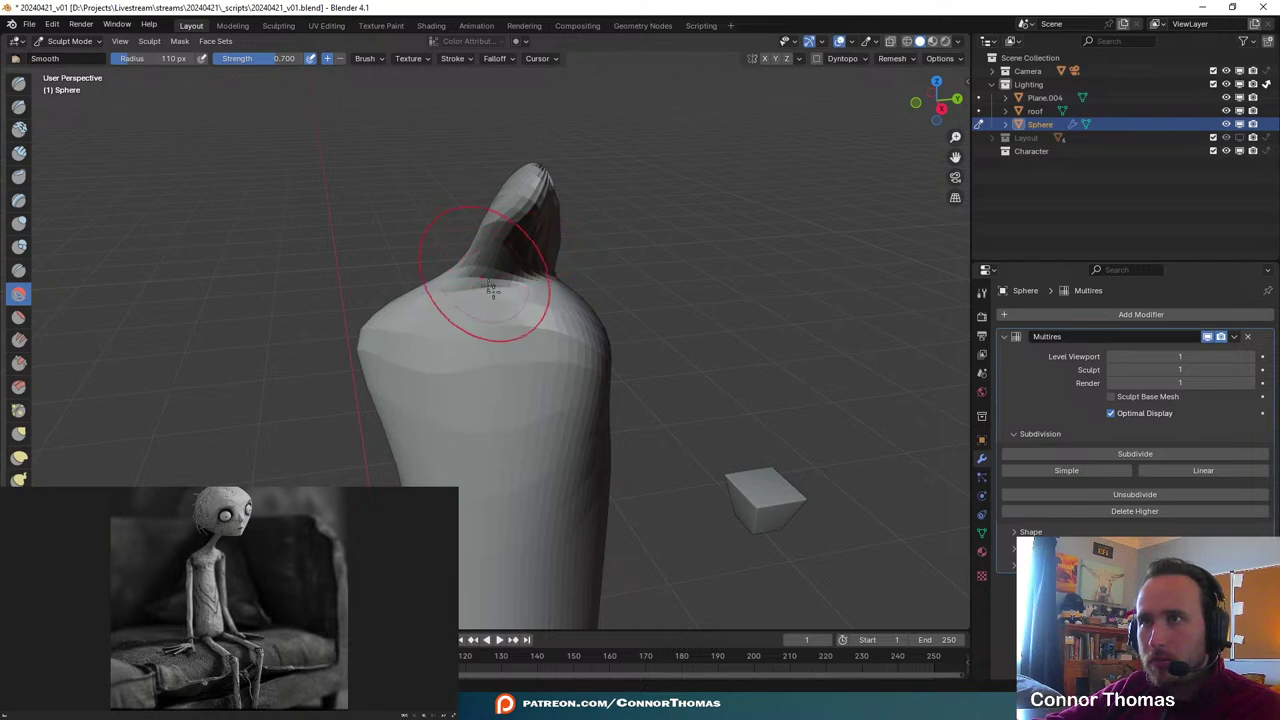
{"action": "mouse_move", "coordinate": [429, 366]}
{"action": "middle_mouse_down"}
{"action": "mouse_move", "coordinate": [616, 272]}
{"action": "mouse_move", "coordinate": [468, 251]}
{"action": "mouse_move", "coordinate": [452, 286]}
{"action": "mouse_move", "coordinate": [429, 194]}
{"action": "mouse_move", "coordinate": [460, 237]}
{"action": "middle_mouse_up"}
{"action": "scroll", "coordinate": [460, 237], "scroll_direction": "down", "scroll_amount": 5}
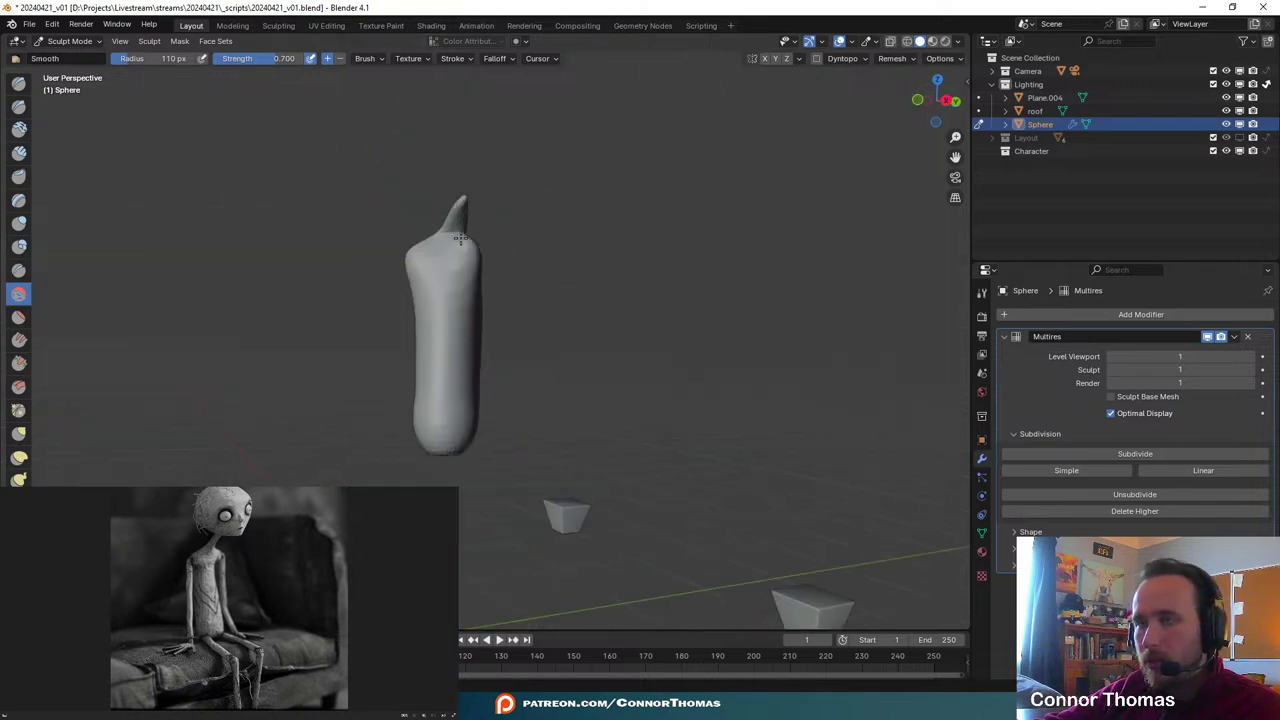
{"action": "scroll", "coordinate": [440, 290], "scroll_direction": "up", "scroll_amount": 5}
- Compare the torso and neck with the reference through the camera, activate Elastic Deform, and inspect the whole shape from the front
{"action": "key", "text": "KP_0"}
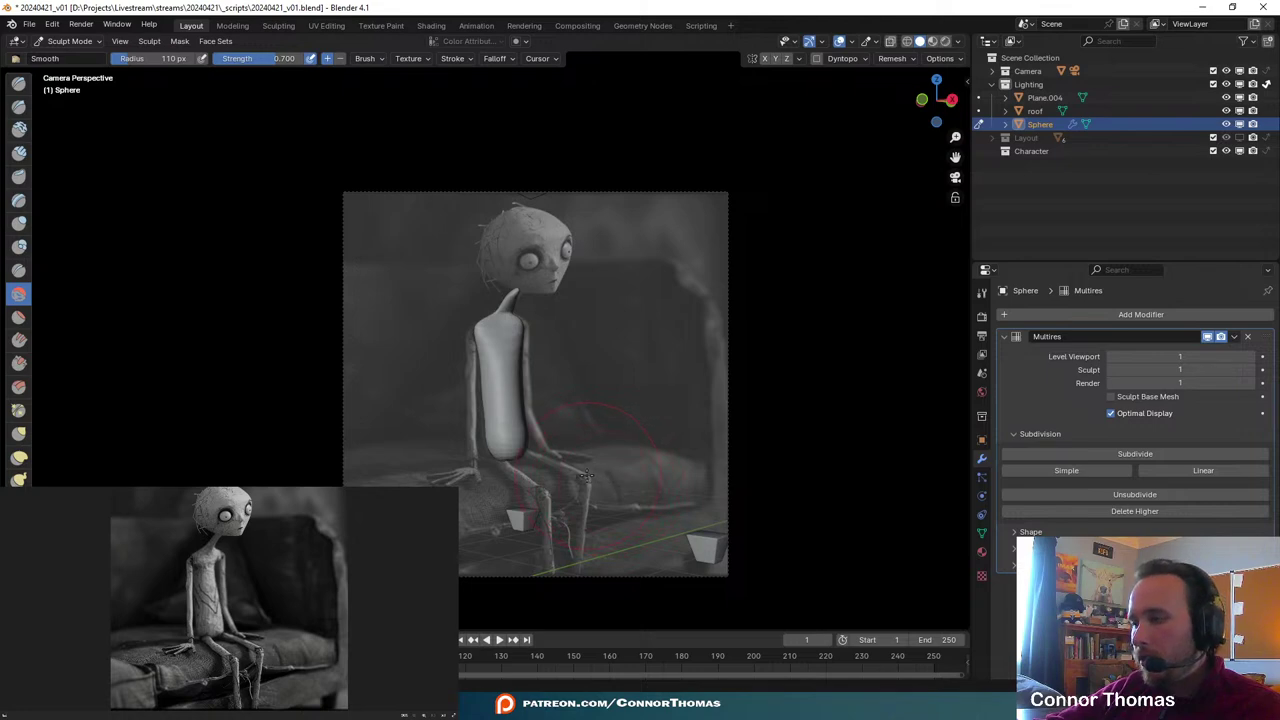
{"action": "scroll", "coordinate": [587, 473], "scroll_direction": "up", "scroll_amount": 8}
{"action": "middle_click_drag", "start_coordinate": [600, 366], "coordinate": [566, 390], "text": "shift"}
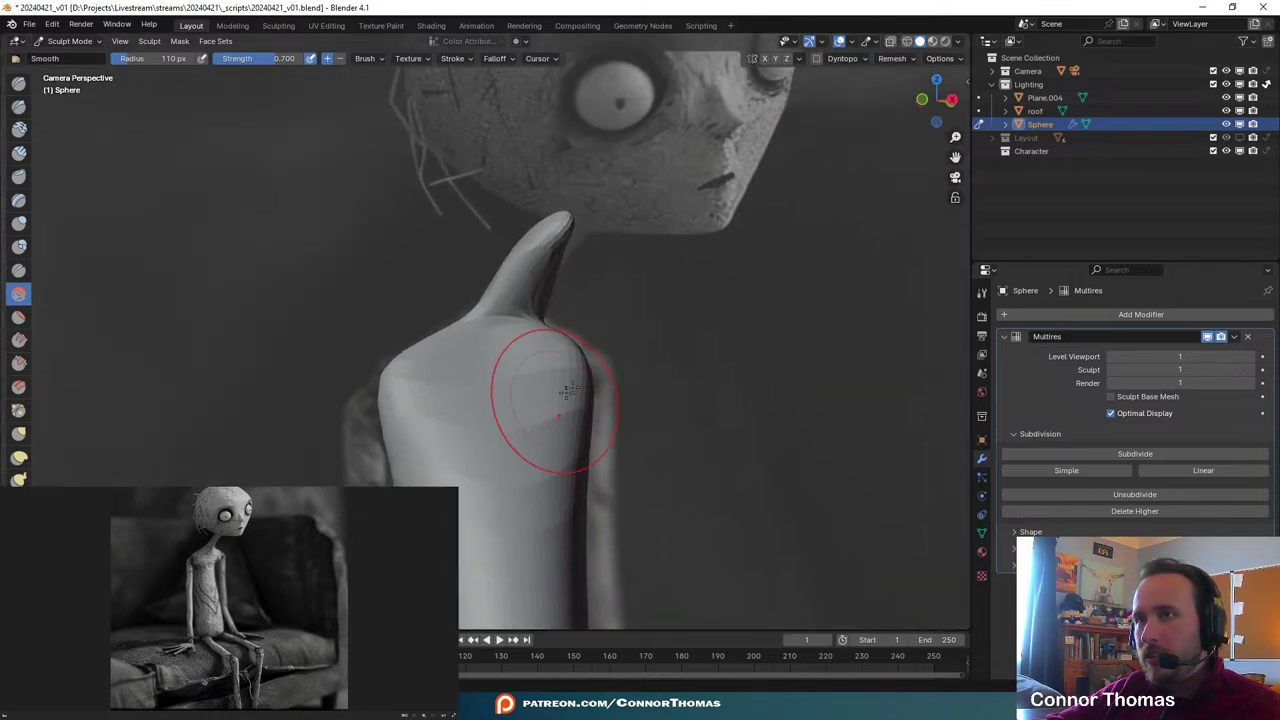
{"action": "left_click", "coordinate": [18, 458]}
{"action": "mouse_move", "coordinate": [600, 320]}
{"action": "middle_mouse_down"}
{"action": "mouse_move", "coordinate": [625, 350]}
{"action": "mouse_move", "coordinate": [630, 395]}
{"action": "mouse_move", "coordinate": [607, 432]}
{"action": "mouse_move", "coordinate": [585, 300]}
{"action": "mouse_move", "coordinate": [606, 257]}
{"action": "mouse_move", "coordinate": [468, 140]}
{"action": "mouse_move", "coordinate": [471, 106]}
{"action": "middle_mouse_up"}
{"action": "scroll", "coordinate": [607, 432], "scroll_direction": "up", "scroll_amount": 4}
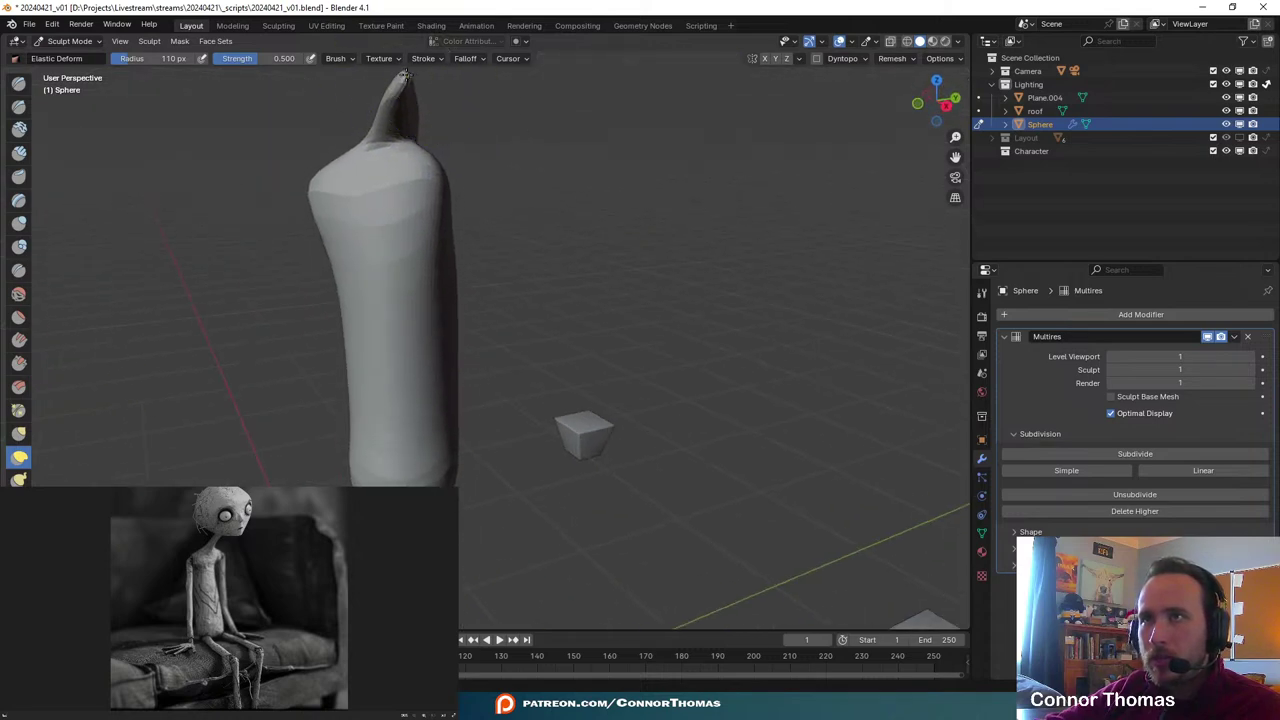
{"action": "scroll", "coordinate": [680, 380], "scroll_direction": "down", "scroll_amount": 4}
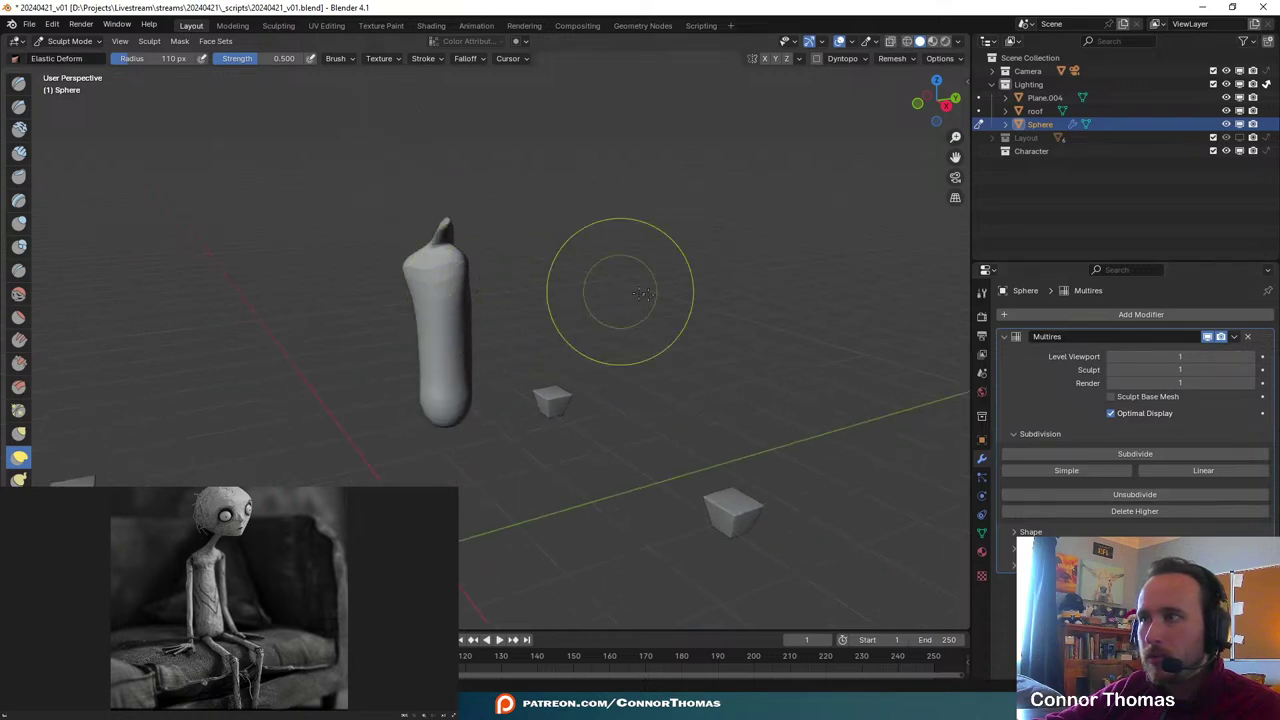
- Switch the torso from Sculpt Mode to Object Mode
{"action": "left_click", "coordinate": [76, 42]}
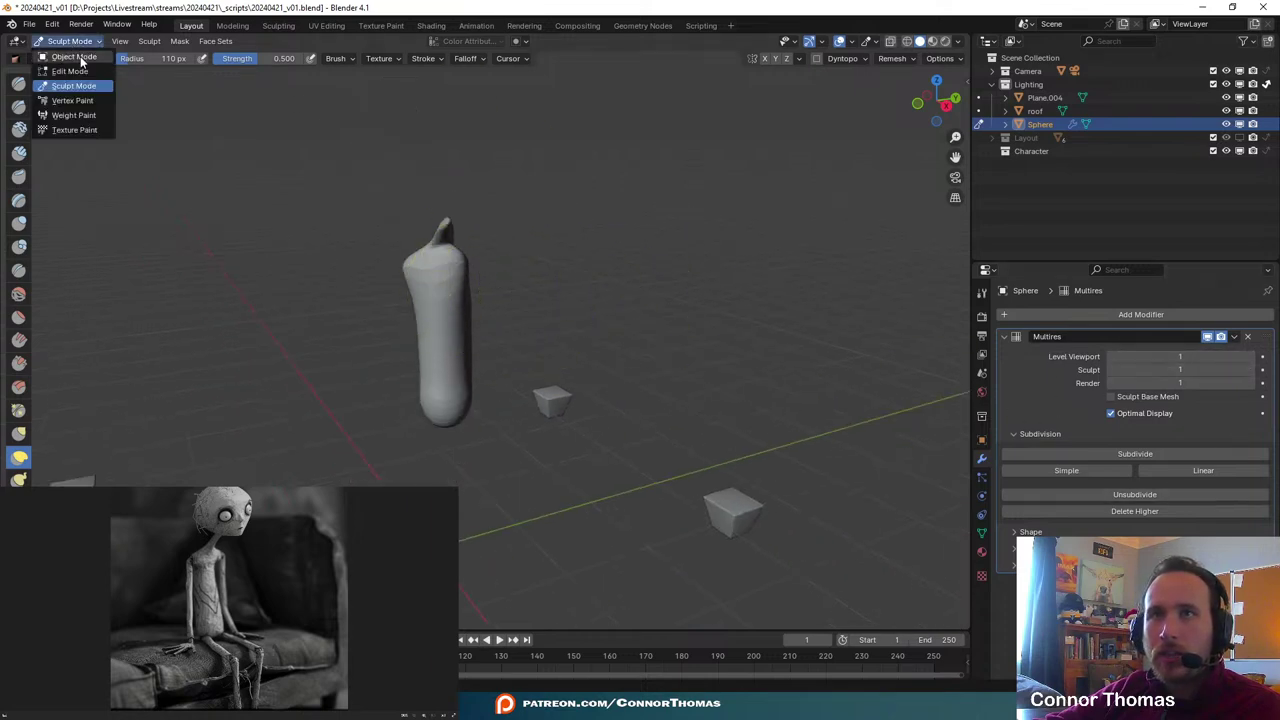
{"action": "left_click", "coordinate": [78, 63]}
{"action": "mouse_move", "coordinate": [474, 267]}
{"action": "middle_mouse_down"}
{"action": "mouse_move", "coordinate": [606, 277]}
{"action": "mouse_move", "coordinate": [480, 263]}
{"action": "middle_mouse_up"}
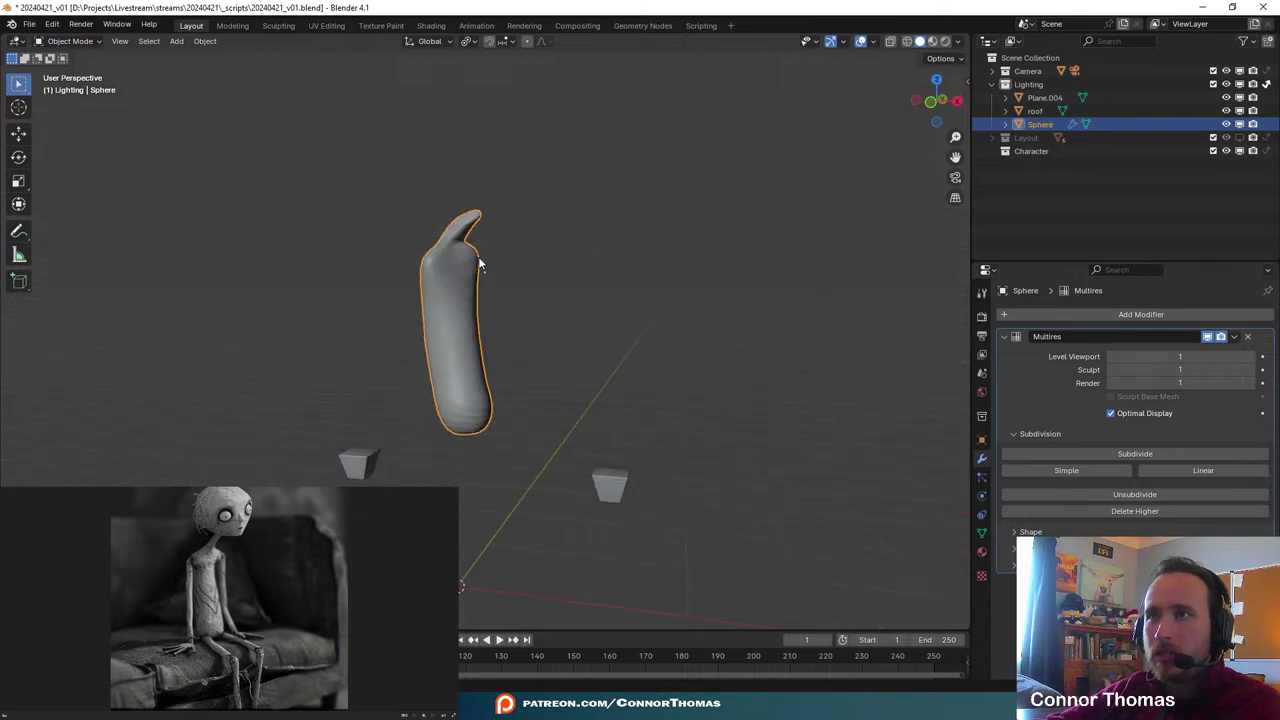
- Set the torso's Multires viewport level to 0 to inspect the base mesh, and return it to 1
{"action": "scroll", "coordinate": [480, 263], "scroll_direction": "up", "scroll_amount": 5}
{"action": "left_click", "coordinate": [1112, 357]}
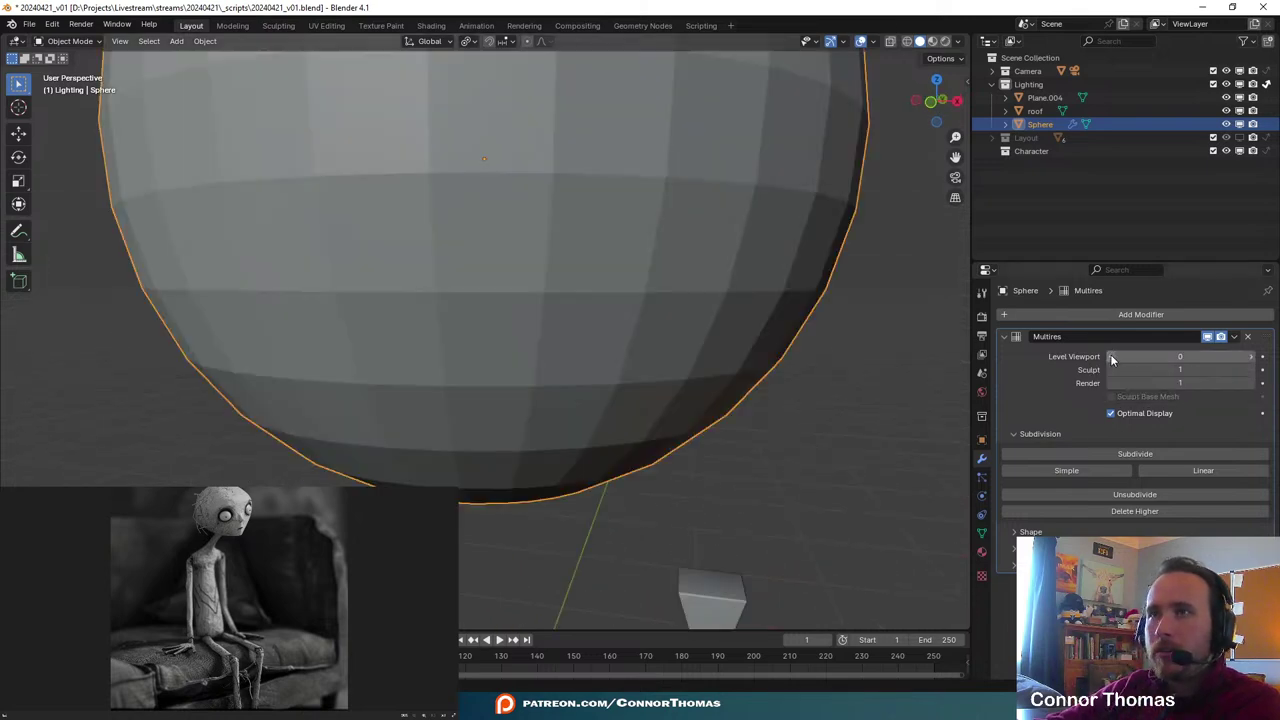
{"action": "scroll", "coordinate": [605, 220], "scroll_direction": "down", "scroll_amount": 6}
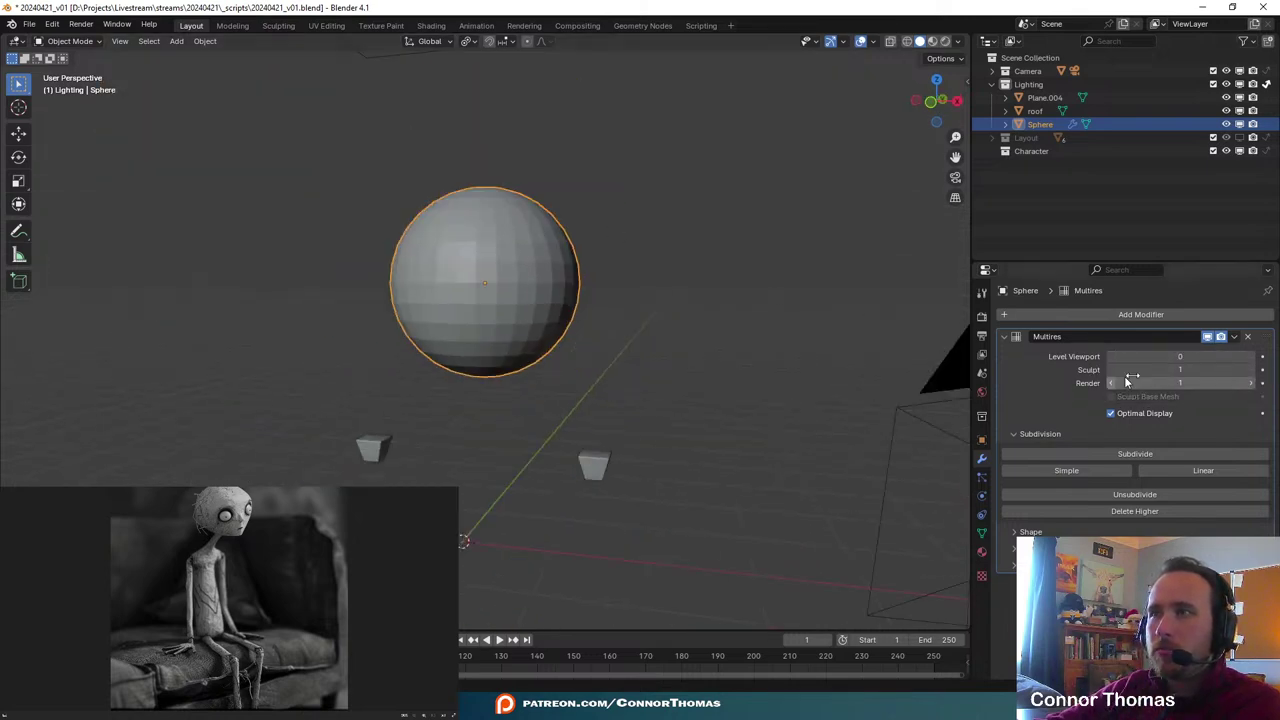
{"action": "left_click", "coordinate": [1253, 357]}
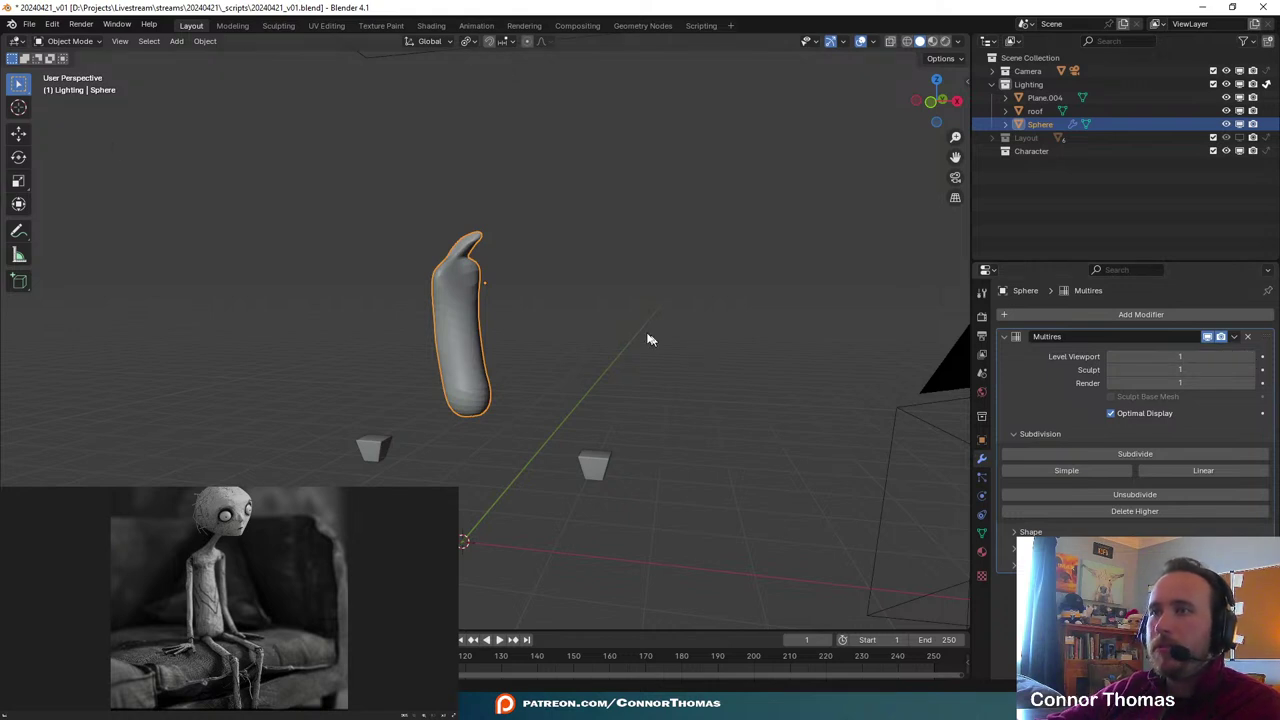
- Return the torso to Sculpt Mode and compare its shoulders, waist and base with the reference through the camera
{"action": "middle_click_drag", "start_coordinate": [390, 221], "coordinate": [256, 254]}
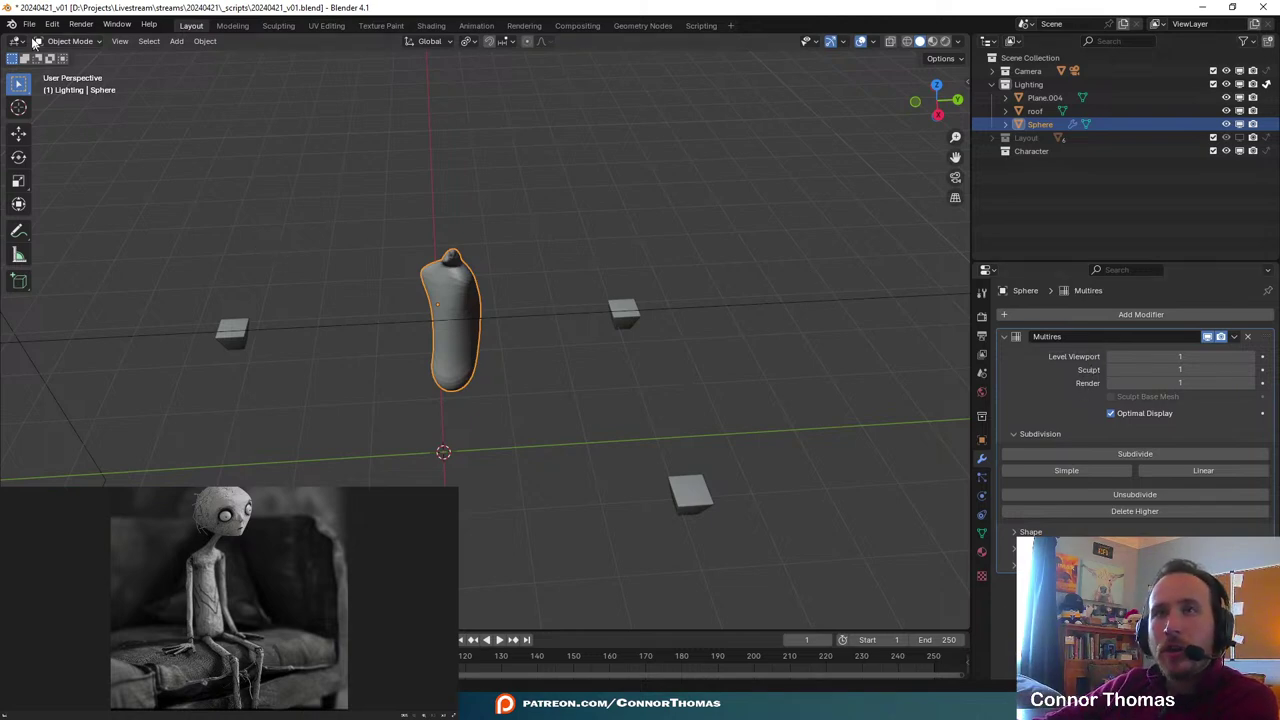
{"action": "left_click", "coordinate": [70, 41]}
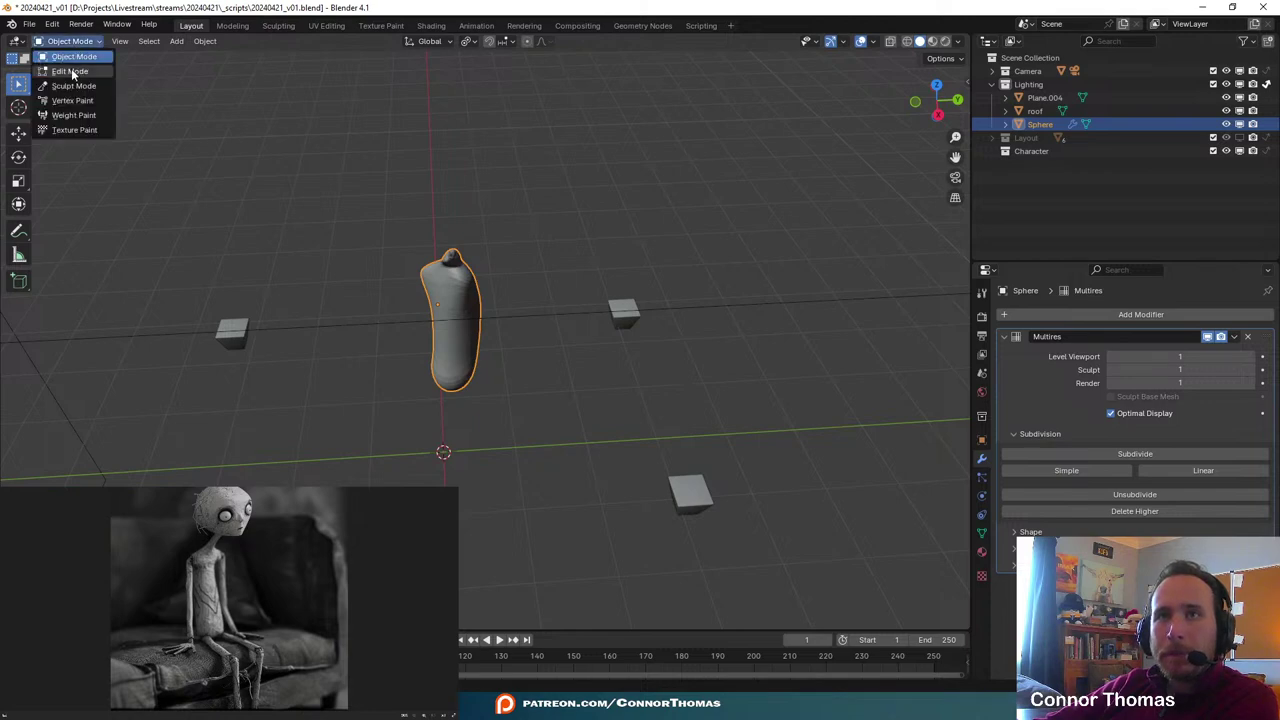
{"action": "left_click", "coordinate": [73, 86]}
{"action": "scroll", "coordinate": [470, 320], "scroll_direction": "up", "scroll_amount": 6}
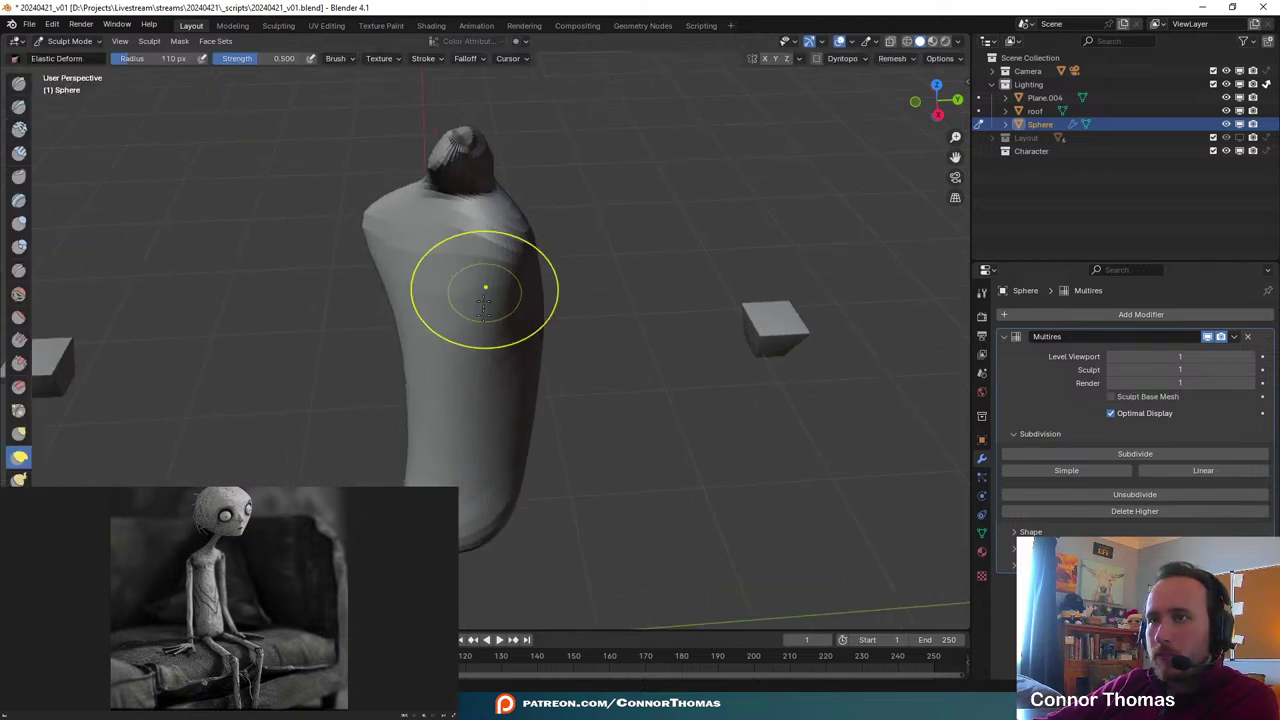
{"action": "key", "text": "KP_0"}
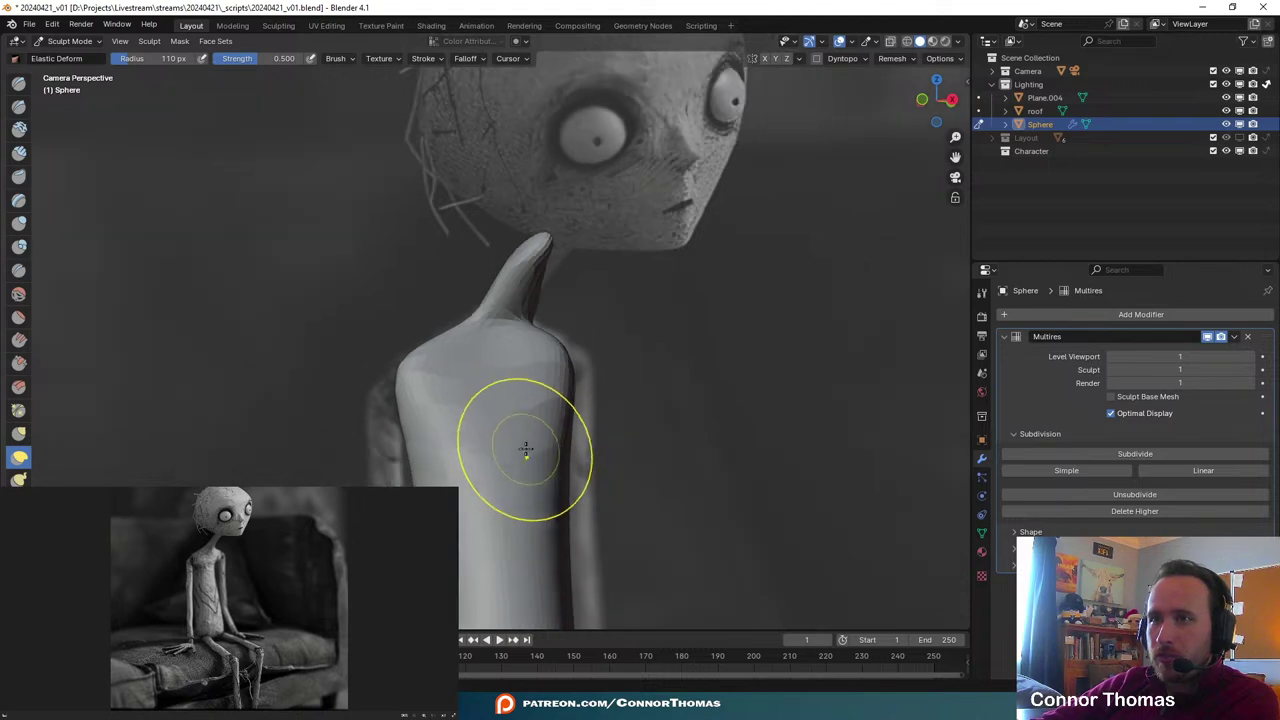
{"action": "middle_click_drag", "start_coordinate": [526, 450], "coordinate": [563, 209], "text": "shift"}
{"action": "middle_click_drag", "start_coordinate": [577, 306], "coordinate": [542, 222], "text": "shift"}
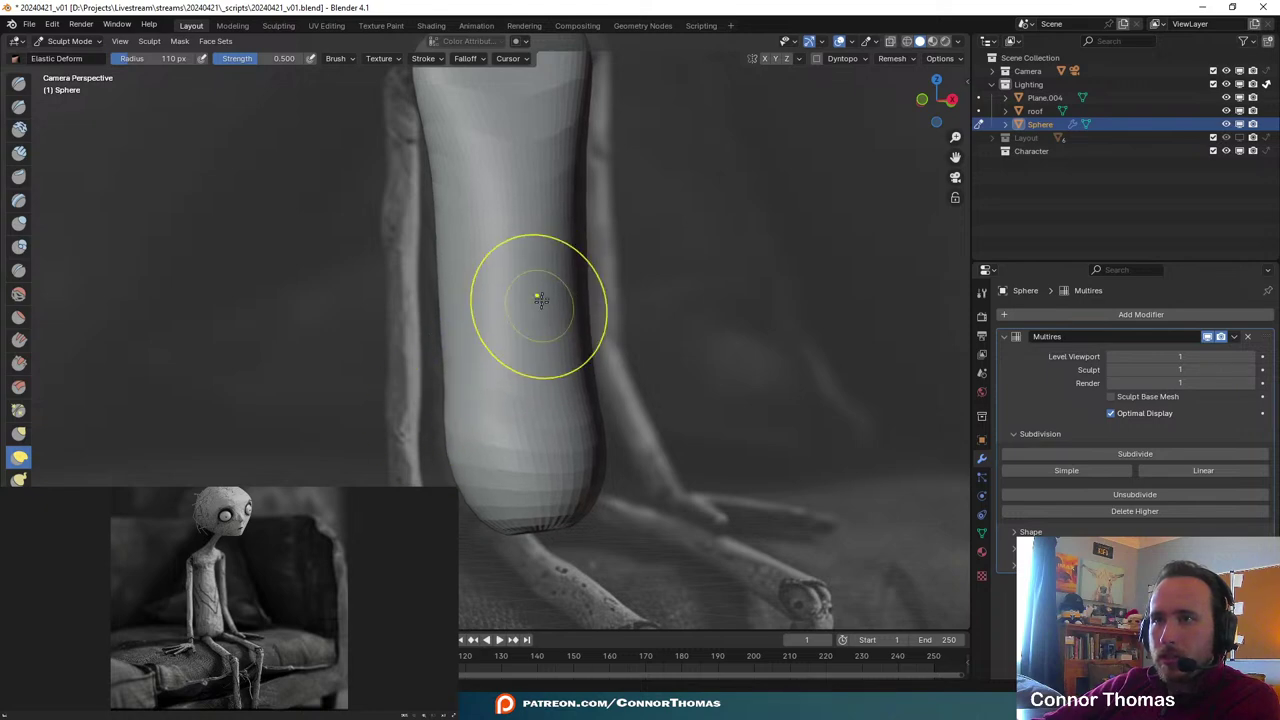
{"action": "mouse_move", "coordinate": [543, 294]}
{"action": "middle_mouse_down"}
{"action": "mouse_move", "coordinate": [491, 240]}
{"action": "mouse_move", "coordinate": [498, 268]}
{"action": "middle_mouse_up"}
{"action": "middle_click_drag", "start_coordinate": [534, 486], "coordinate": [543, 514]}
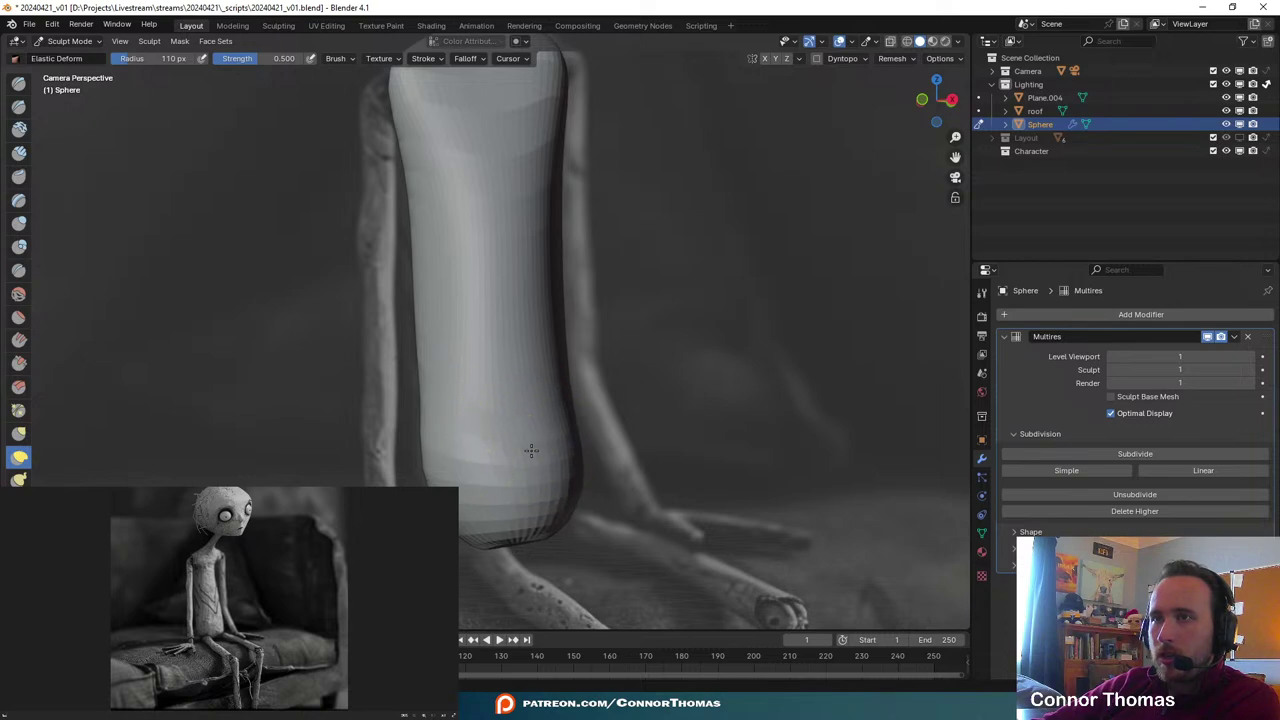
- Push in the middle of the torso's front and adjust the waist's side with Elastic Deform, checking against the camera reference
{"action": "key", "text": "KP_0"}
{"action": "scroll", "coordinate": [680, 408], "scroll_direction": "up", "scroll_amount": 4}
{"action": "mouse_move", "coordinate": [568, 474]}
{"action": "middle_mouse_down"}
{"action": "mouse_move", "coordinate": [680, 408]}
{"action": "mouse_move", "coordinate": [586, 409]}
{"action": "middle_mouse_up"}
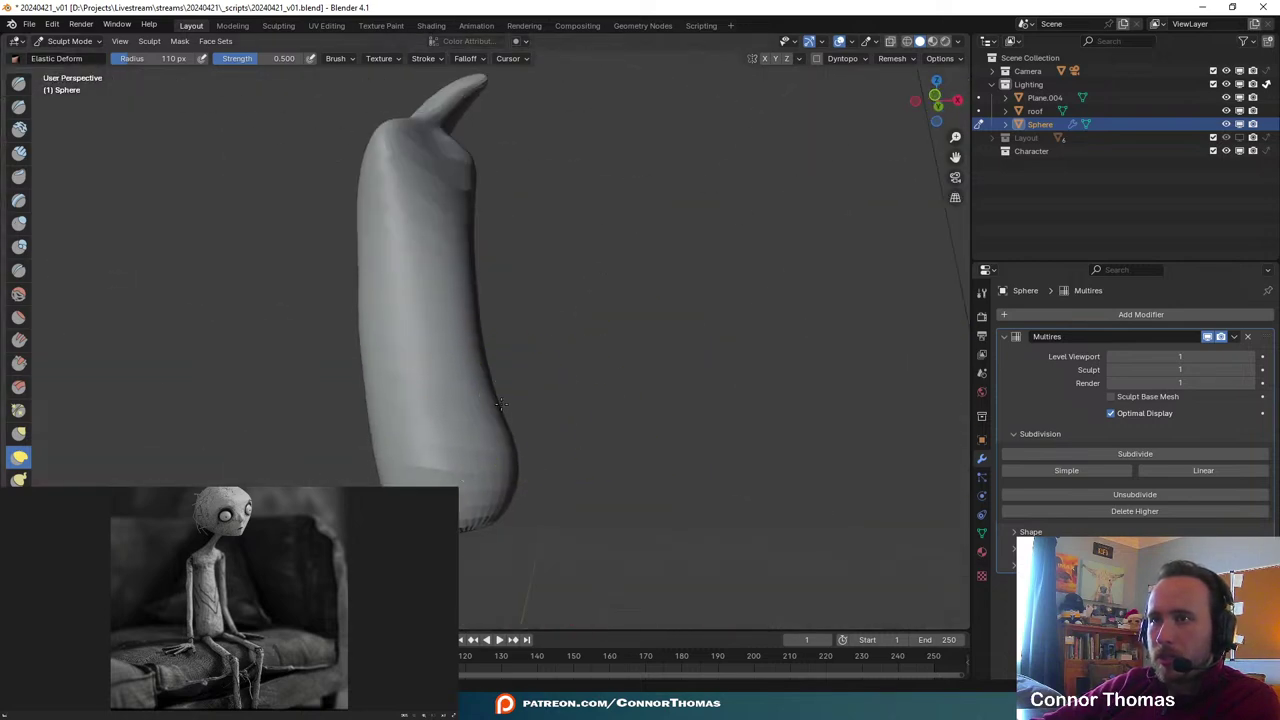
{"action": "middle_click_drag", "start_coordinate": [478, 362], "coordinate": [518, 398]}
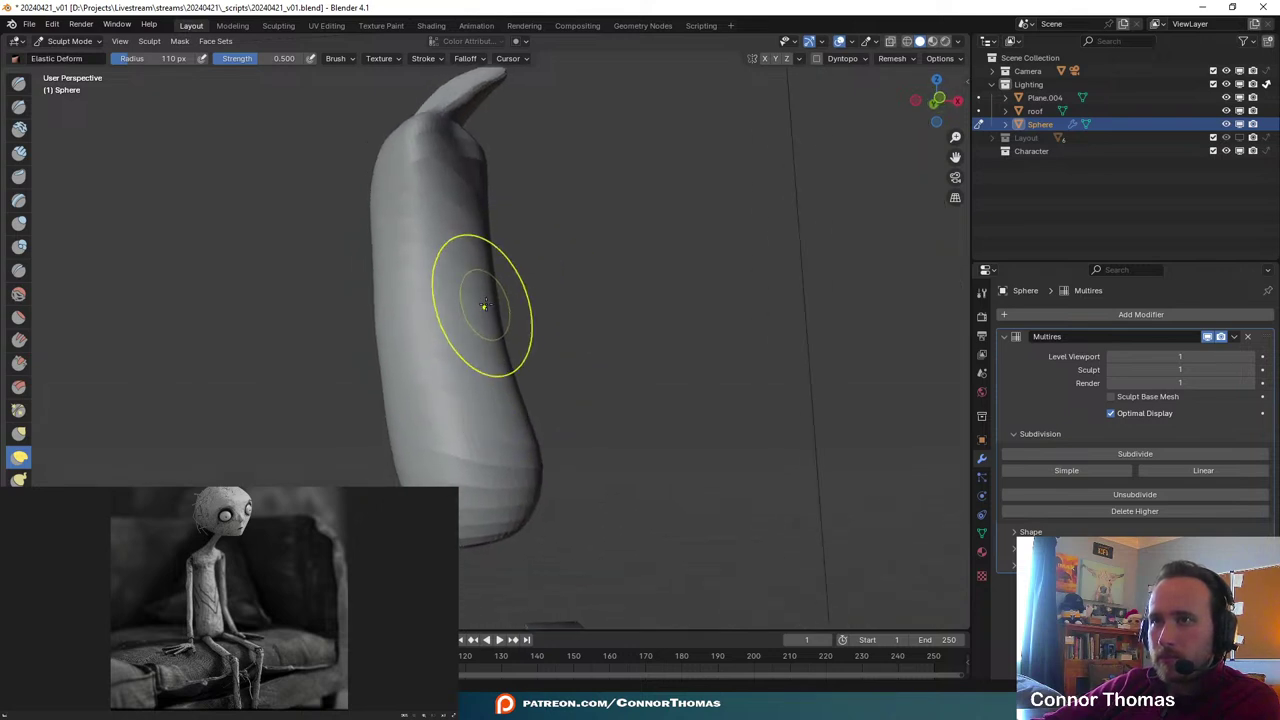
{"action": "left_click_drag", "start_coordinate": [483, 308], "coordinate": [464, 309]}
{"action": "left_click_drag", "start_coordinate": [478, 310], "coordinate": [465, 311]}
{"action": "left_click_drag", "start_coordinate": [476, 316], "coordinate": [469, 312]}
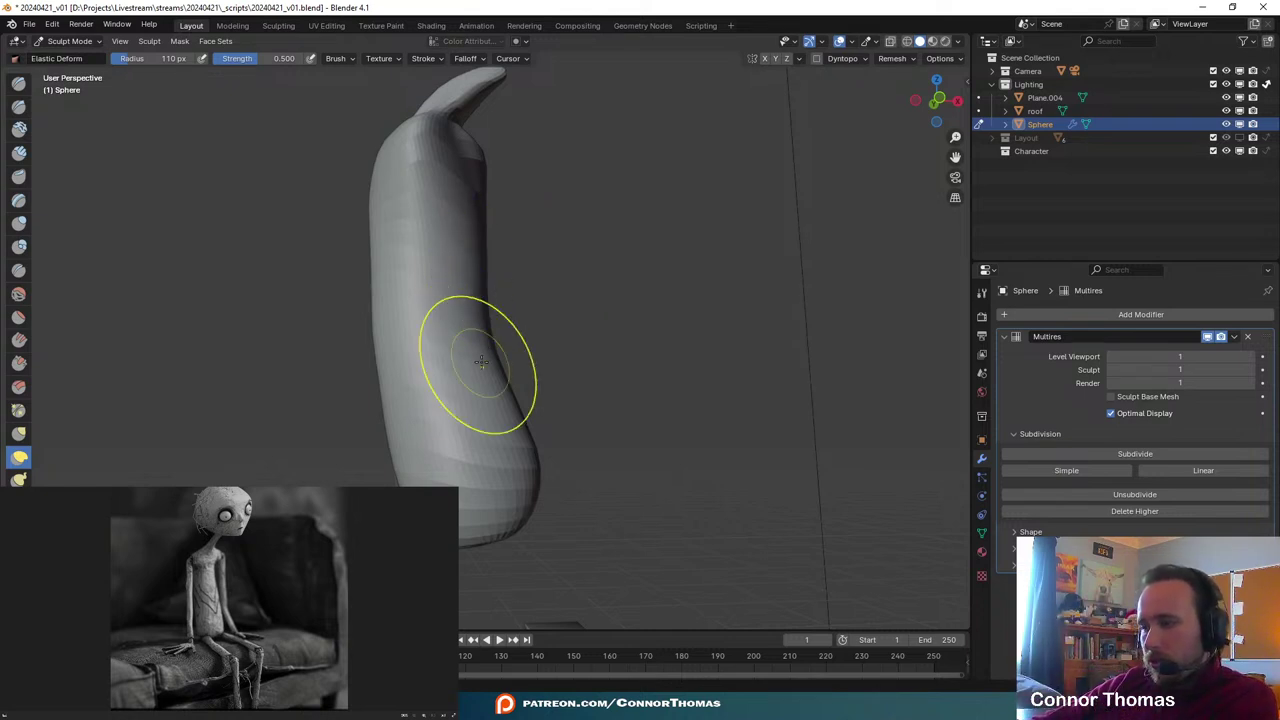
{"action": "middle_click_drag", "start_coordinate": [214, 320], "coordinate": [537, 287]}
{"action": "left_click_drag", "start_coordinate": [531, 293], "coordinate": [554, 287]}
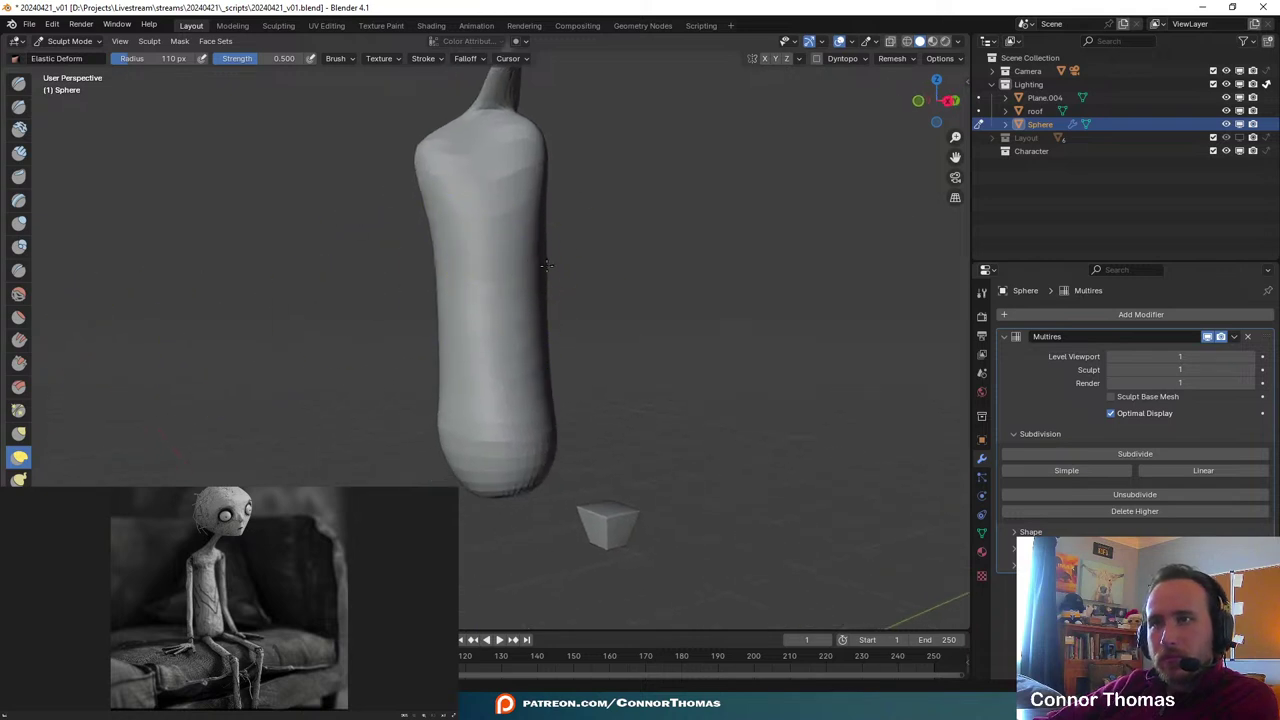
{"action": "key", "text": "KP_0"}
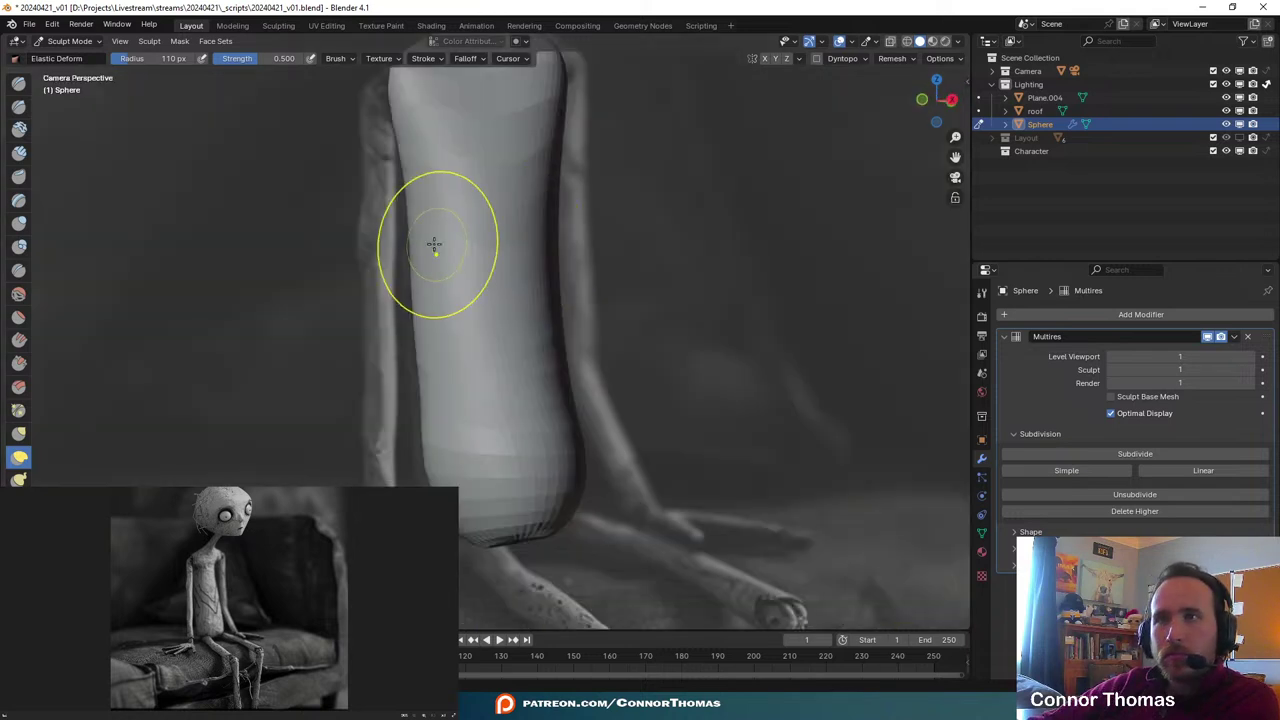
{"action": "middle_click_drag", "start_coordinate": [446, 189], "coordinate": [478, 344], "text": "shift"}
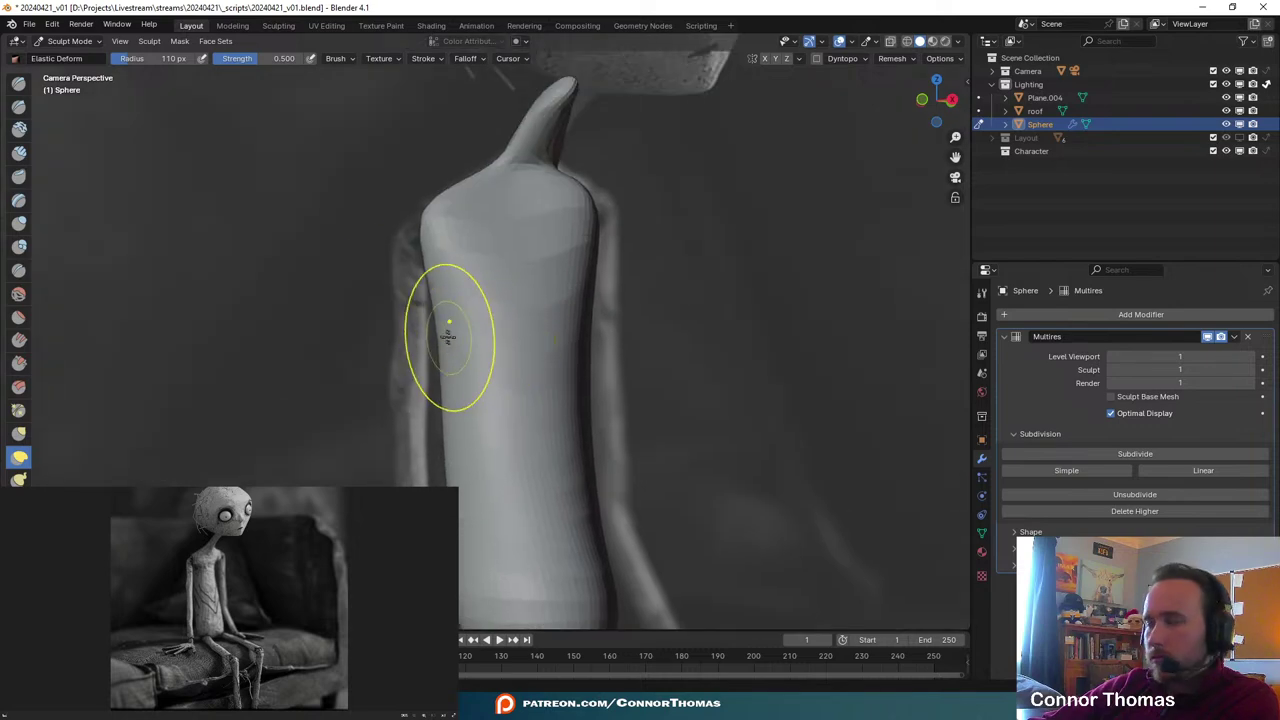
- Subdivide the torso's Multires modifier to level 2 in Object Mode and return to Sculpt Mode
{"action": "mouse_move", "coordinate": [399, 290]}
{"action": "middle_mouse_down"}
{"action": "mouse_move", "coordinate": [563, 311]}
{"action": "mouse_move", "coordinate": [552, 320]}
{"action": "mouse_move", "coordinate": [571, 341]}
{"action": "mouse_move", "coordinate": [470, 322]}
{"action": "middle_mouse_up"}
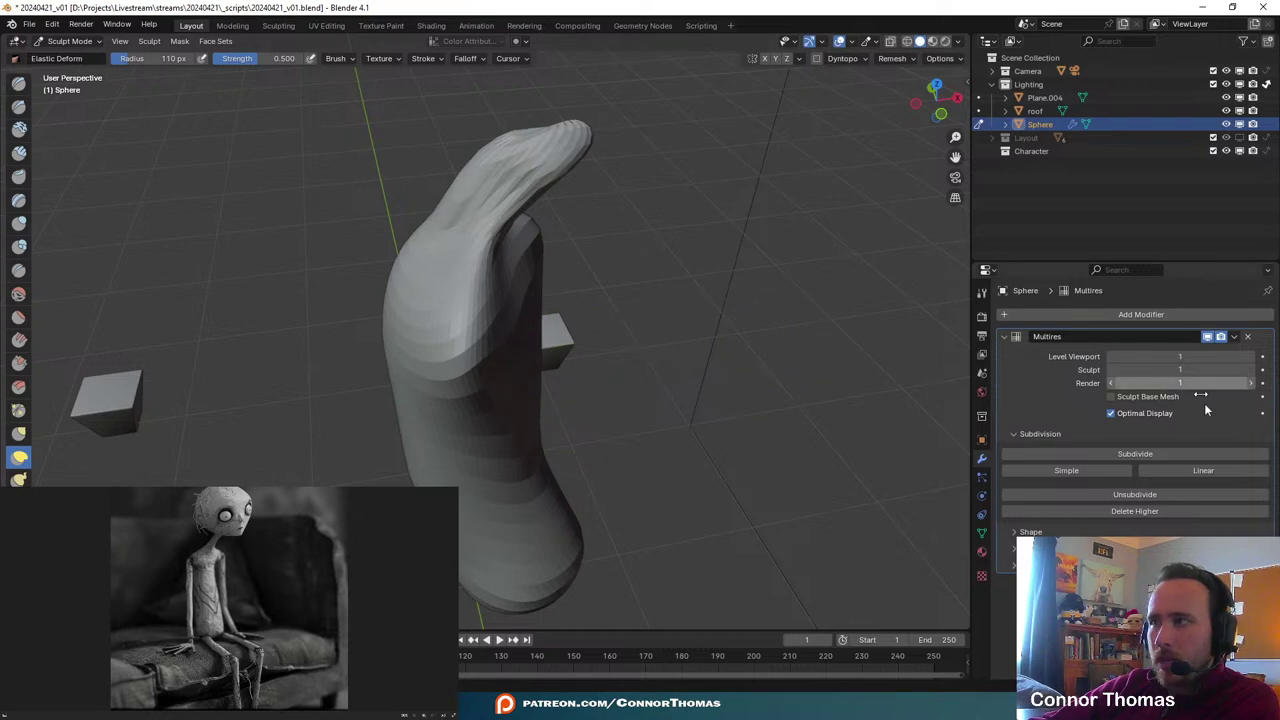
{"action": "left_click", "coordinate": [68, 44]}
{"action": "left_click", "coordinate": [66, 57]}
{"action": "left_click", "coordinate": [1108, 455]}
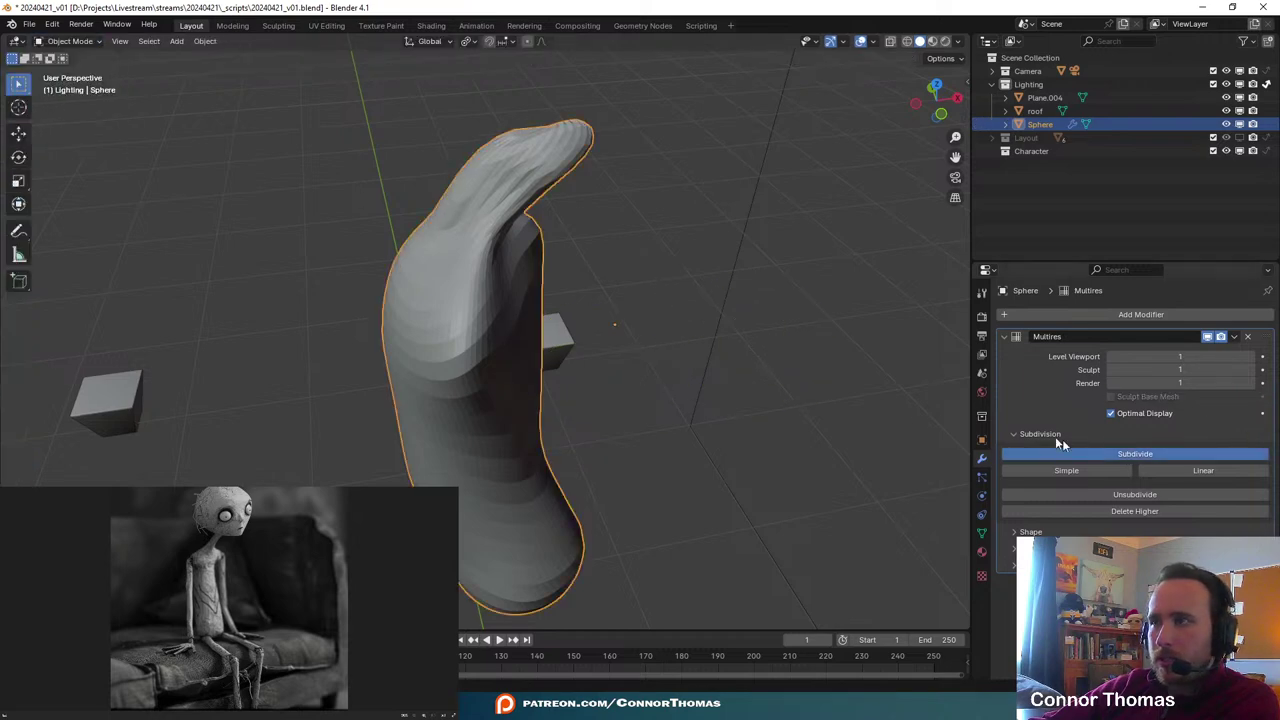
{"action": "middle_click_drag", "start_coordinate": [736, 326], "coordinate": [654, 295]}
{"action": "left_click", "coordinate": [68, 41]}
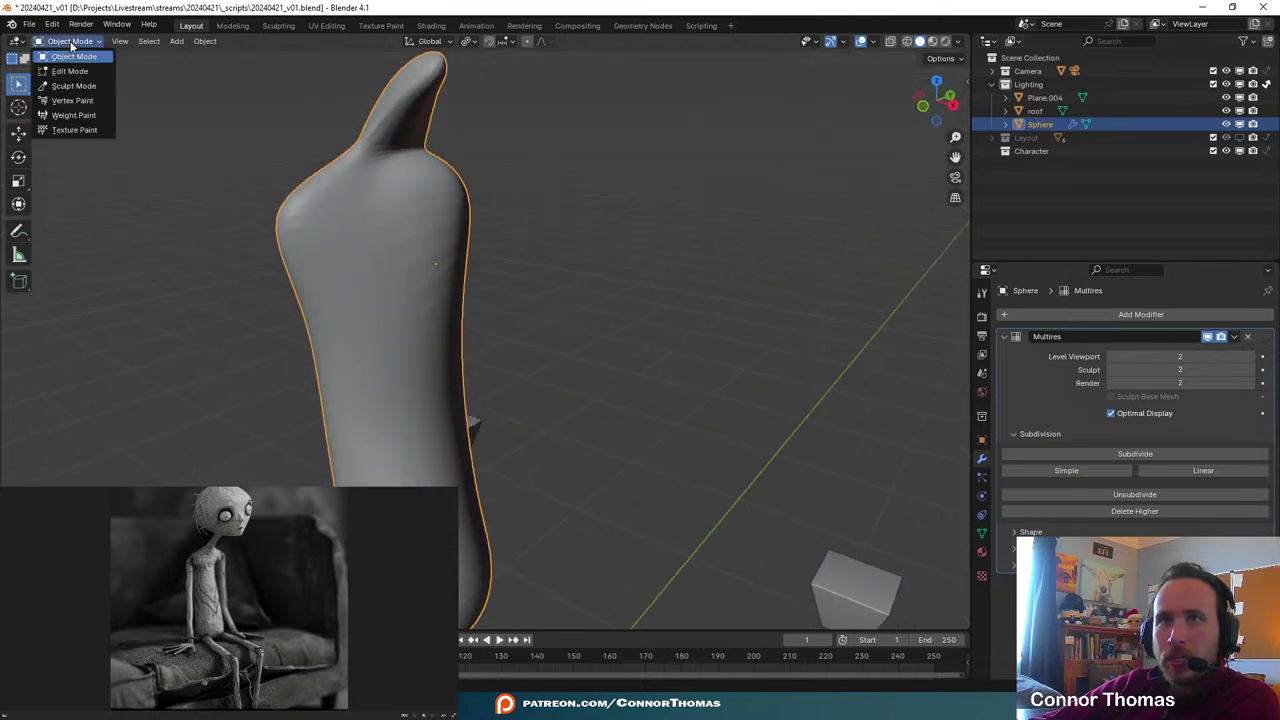
{"action": "left_click", "coordinate": [75, 88]}
- Try a Draw Sharp stroke with a 51 px radius across the side of the shoulder and undo it
{"action": "mouse_move", "coordinate": [434, 298]}
{"action": "middle_mouse_down"}
{"action": "mouse_move", "coordinate": [571, 294]}
{"action": "mouse_move", "coordinate": [360, 355]}
{"action": "middle_mouse_up"}
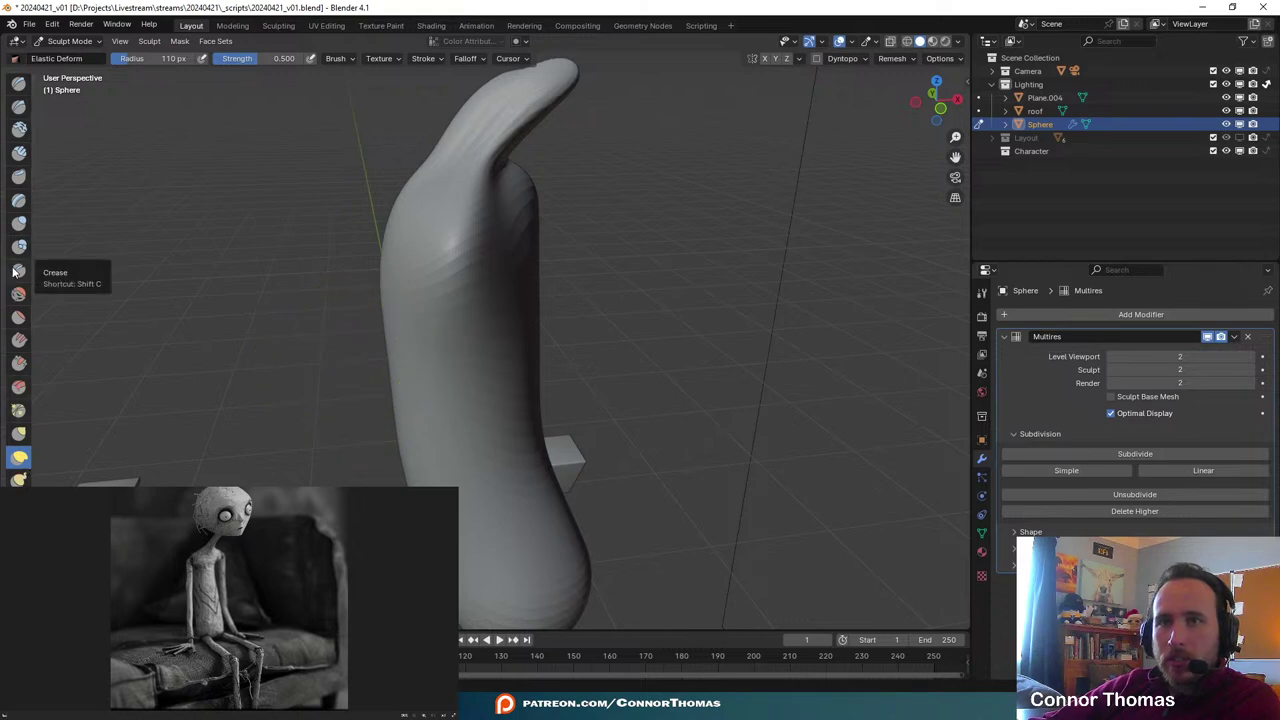
{"action": "left_click", "coordinate": [20, 108]}
{"action": "scroll", "coordinate": [428, 286], "scroll_direction": "up", "scroll_amount": 2}
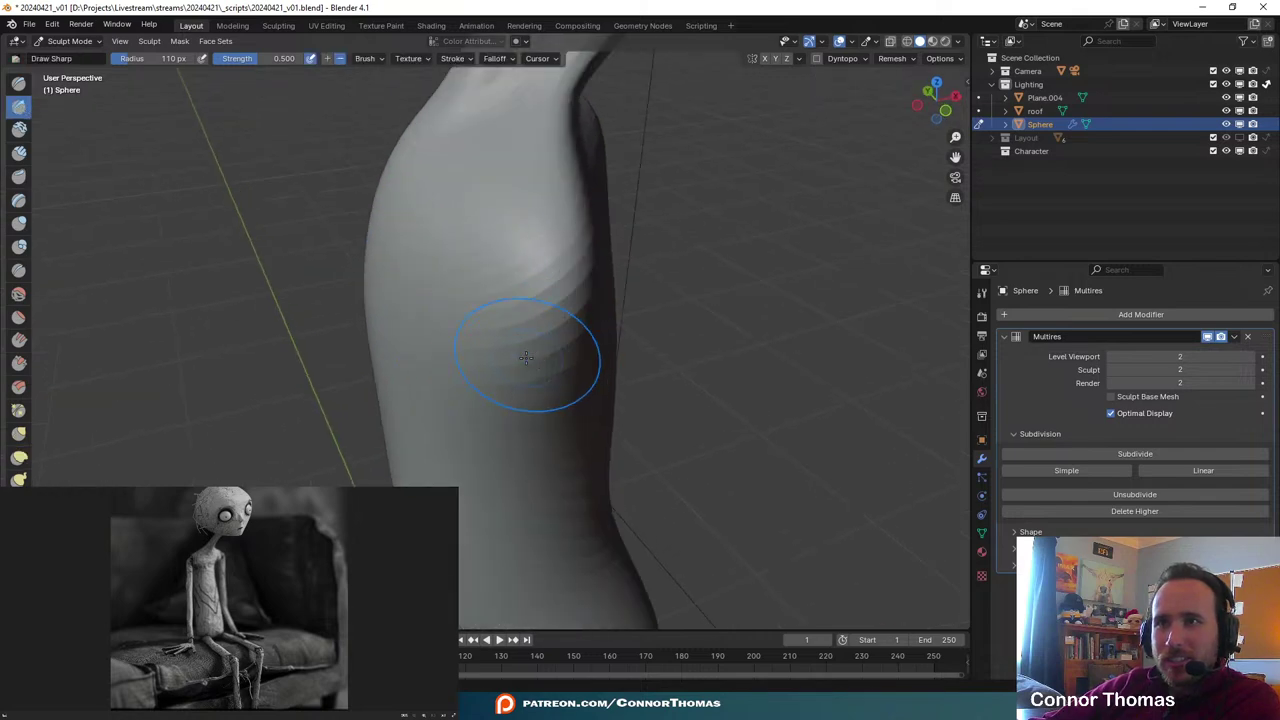
{"action": "middle_click_drag", "start_coordinate": [528, 357], "coordinate": [574, 386]}
{"action": "key", "text": "f"}
{"action": "left_click", "coordinate": [450, 315]}
{"action": "left_click_drag", "start_coordinate": [474, 275], "coordinate": [414, 281]}
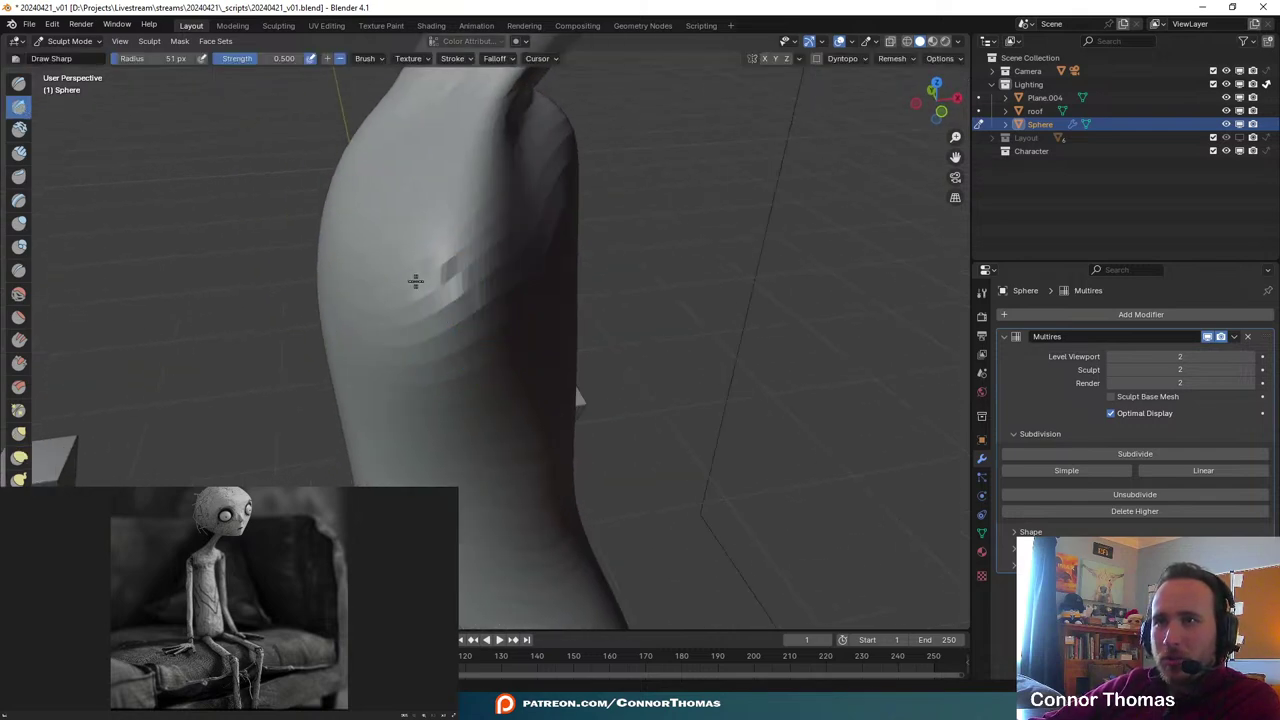
{"action": "key", "text": "ctrl+z"}
- Build up a raised arm stub on the side of the shoulder with the Draw brush at 51 px radius and 0.500 strength
{"action": "left_click", "coordinate": [33, 84]}
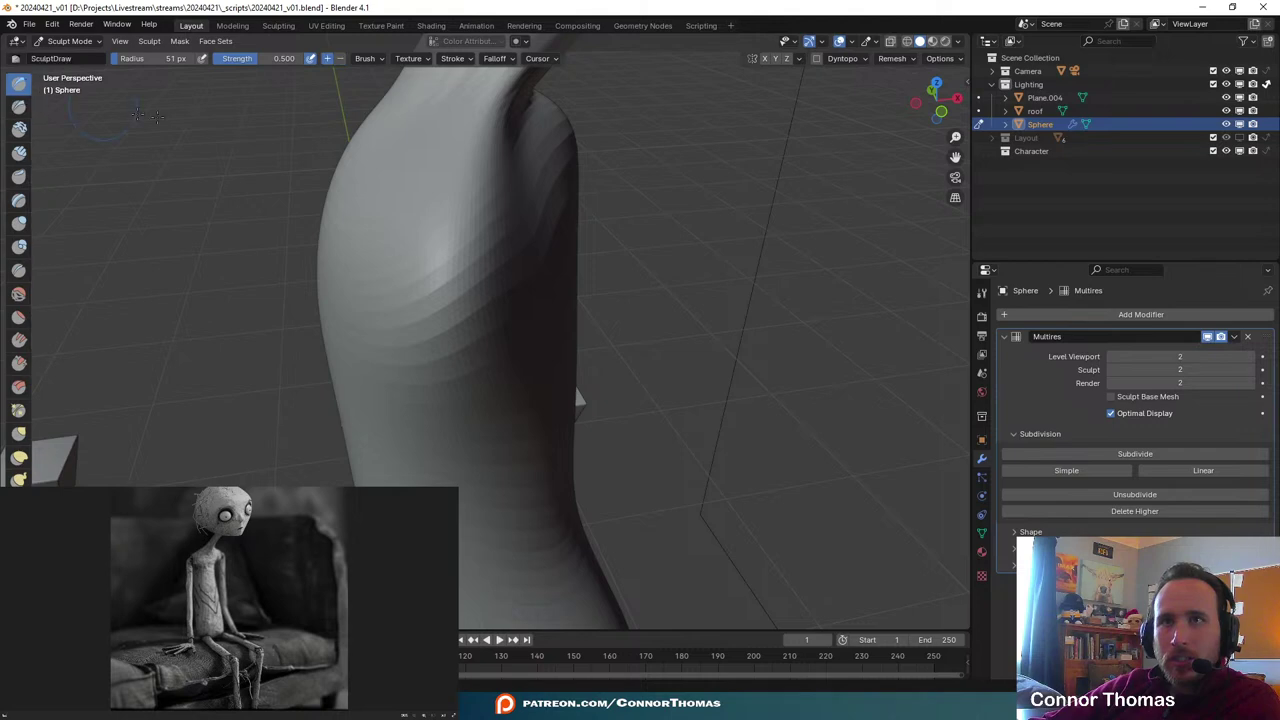
{"action": "mouse_move", "coordinate": [466, 251]}
{"action": "left_mouse_down"}
{"action": "mouse_move", "coordinate": [420, 271]}
{"action": "mouse_move", "coordinate": [389, 313]}
{"action": "mouse_move", "coordinate": [403, 329]}
{"action": "mouse_move", "coordinate": [480, 283]}
{"action": "mouse_move", "coordinate": [473, 302]}
{"action": "left_mouse_up"}
{"action": "key", "text": "KP_0"}
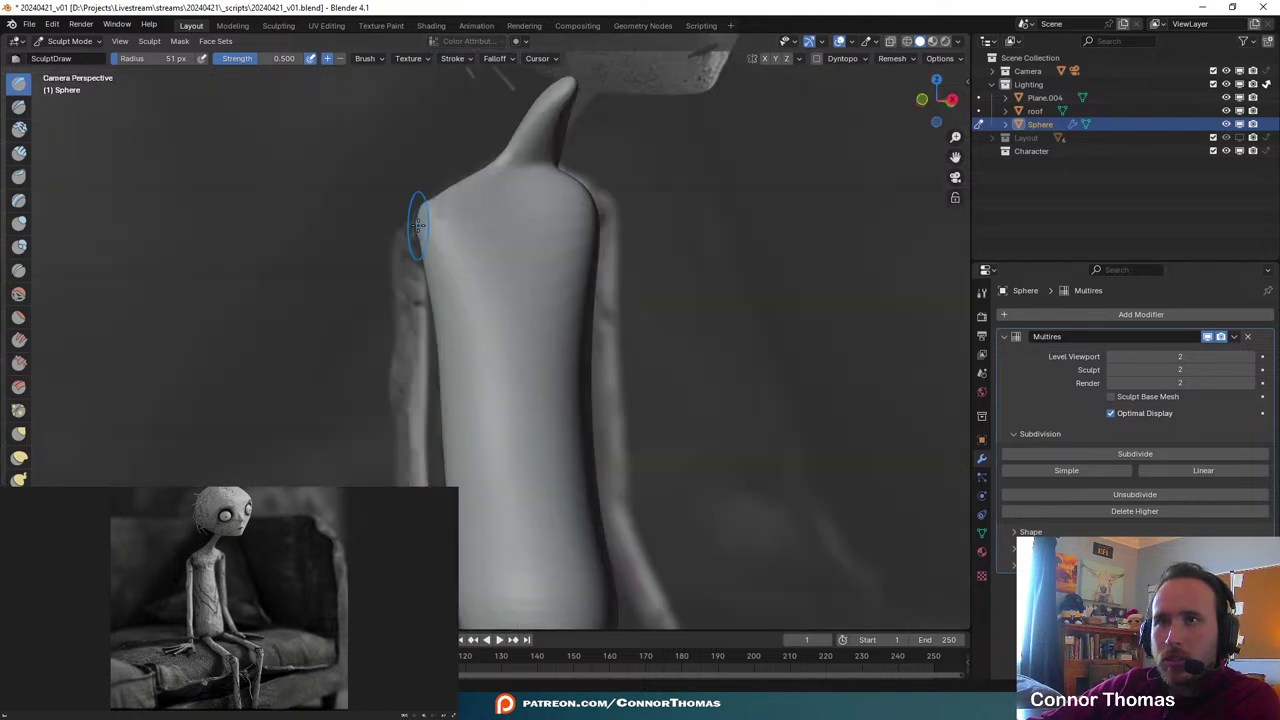
{"action": "middle_click_drag", "start_coordinate": [414, 214], "coordinate": [585, 262]}
{"action": "scroll", "coordinate": [426, 297], "scroll_direction": "up", "scroll_amount": 5}
{"action": "middle_click_drag", "start_coordinate": [428, 285], "coordinate": [626, 280], "text": "shift"}
{"action": "scroll", "coordinate": [640, 285], "scroll_direction": "up", "scroll_amount": 4}
{"action": "mouse_move", "coordinate": [720, 320]}
{"action": "middle_mouse_down", "text": "shift"}
{"action": "mouse_move", "coordinate": [929, 323]}
{"action": "mouse_move", "coordinate": [623, 266]}
{"action": "middle_mouse_up", "text": "shift"}
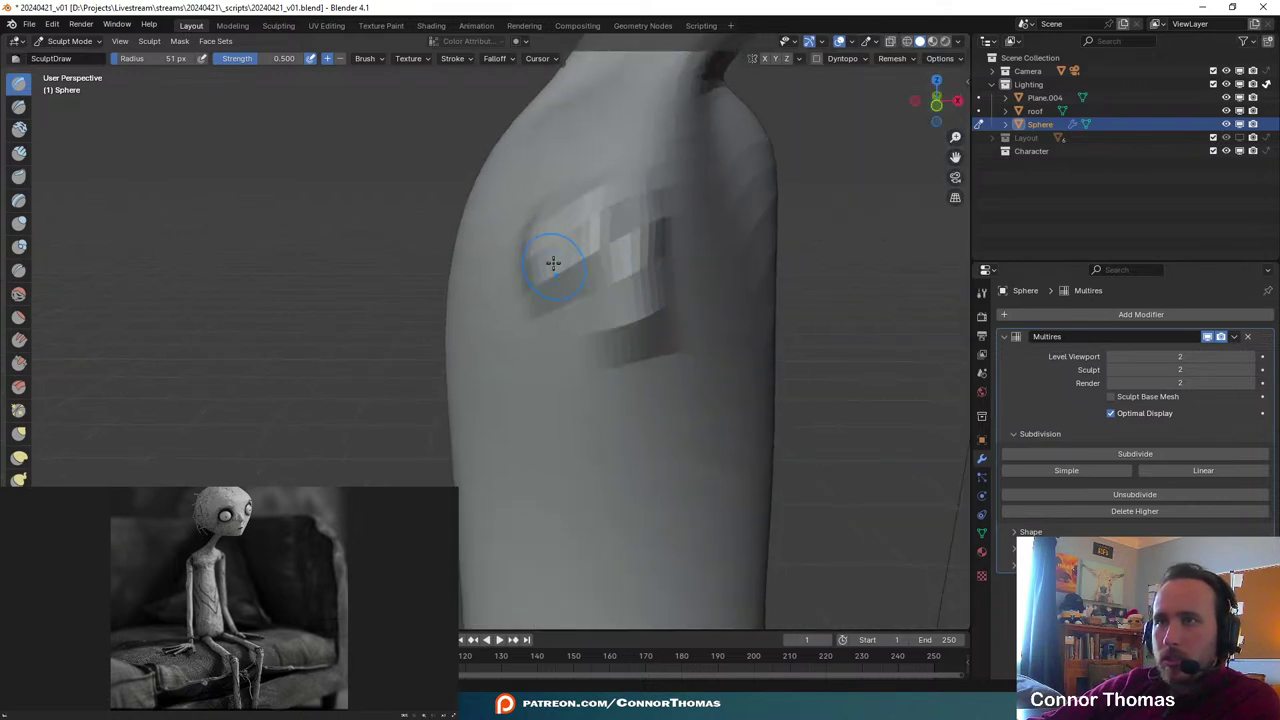
{"action": "mouse_move", "coordinate": [539, 343]}
{"action": "left_mouse_down"}
{"action": "mouse_move", "coordinate": [675, 352]}
{"action": "mouse_move", "coordinate": [640, 209]}
{"action": "mouse_move", "coordinate": [604, 204]}
{"action": "left_mouse_up"}
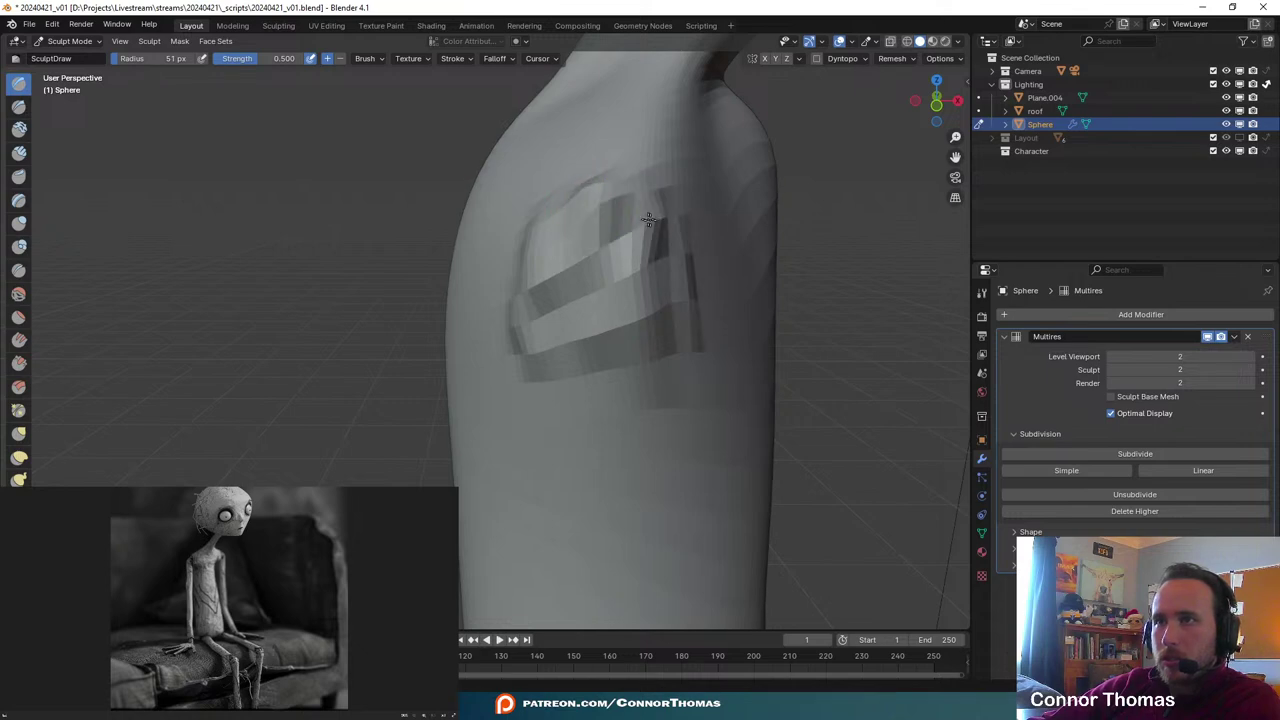
{"action": "mouse_move", "coordinate": [663, 250]}
{"action": "left_mouse_down"}
{"action": "mouse_move", "coordinate": [656, 265]}
{"action": "mouse_move", "coordinate": [622, 236]}
{"action": "left_mouse_up"}
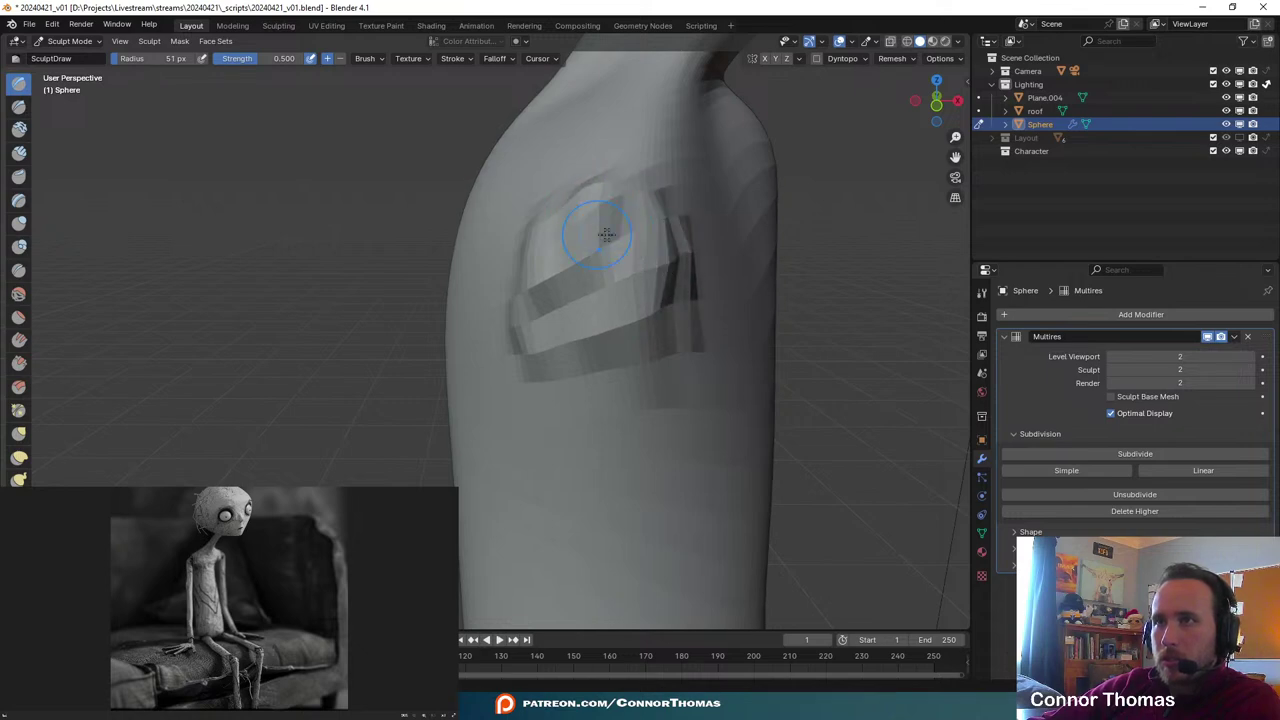
- Smooth the raised shoulder area with an 89 px radius at strength 0.700
{"action": "left_click", "coordinate": [19, 295]}
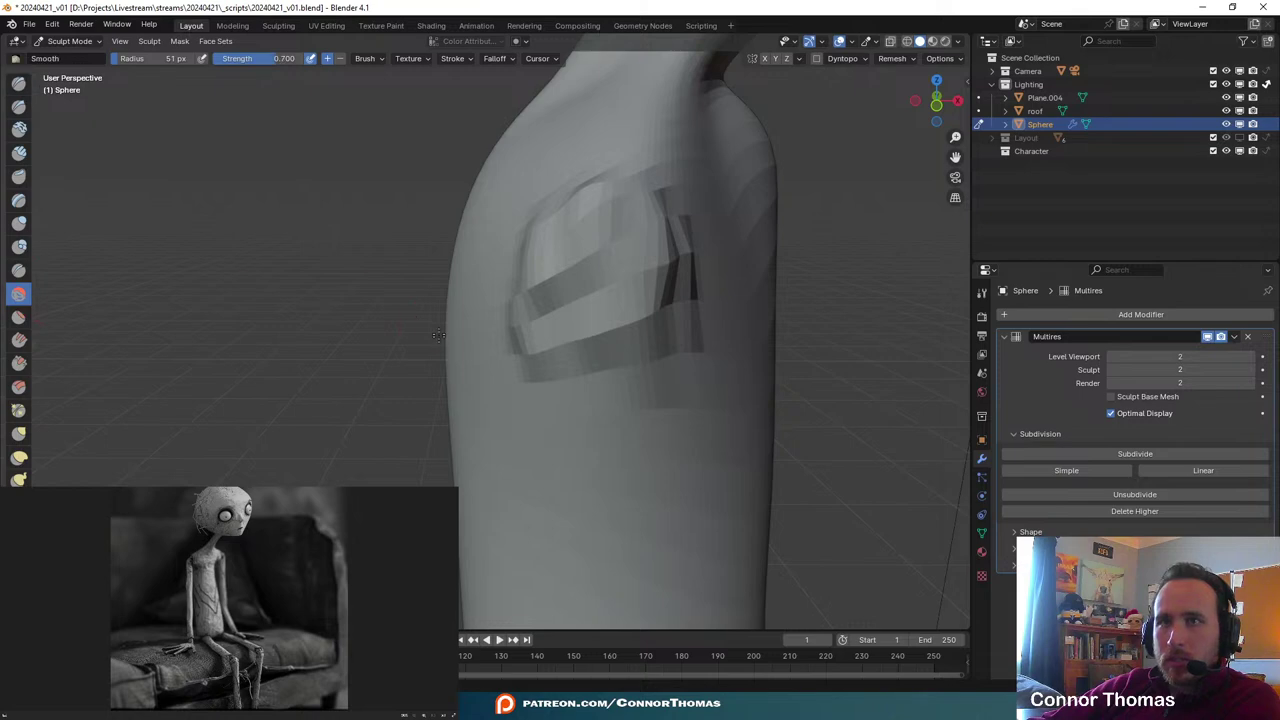
{"action": "mouse_move", "coordinate": [560, 275]}
{"action": "middle_mouse_down"}
{"action": "mouse_move", "coordinate": [564, 361]}
{"action": "mouse_move", "coordinate": [521, 252]}
{"action": "middle_mouse_up"}
{"action": "middle_click_drag", "start_coordinate": [541, 370], "coordinate": [564, 259], "text": "shift"}
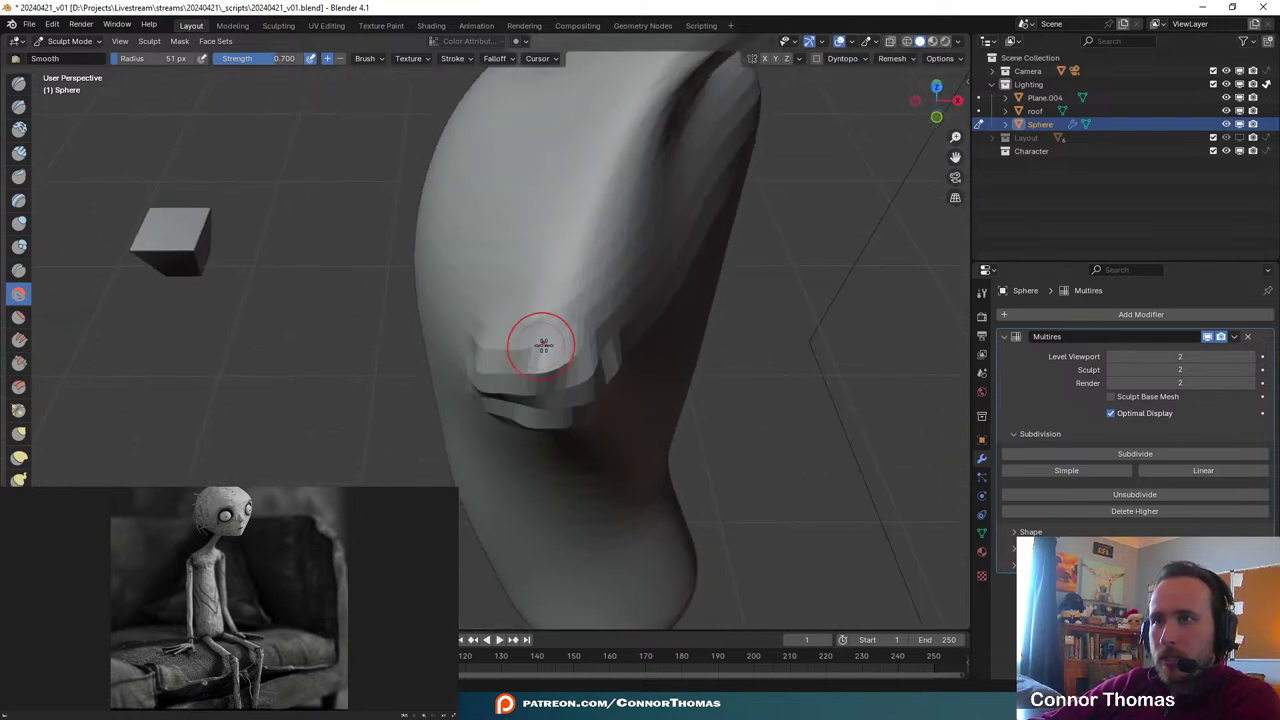
{"action": "key", "text": "f"}
{"action": "left_click", "coordinate": [576, 352]}
{"action": "mouse_move", "coordinate": [563, 368]}
{"action": "left_mouse_down"}
{"action": "mouse_move", "coordinate": [500, 368]}
{"action": "mouse_move", "coordinate": [540, 393]}
{"action": "left_mouse_up"}
{"action": "mouse_move", "coordinate": [534, 406]}
{"action": "middle_mouse_down"}
{"action": "mouse_move", "coordinate": [371, 300]}
{"action": "mouse_move", "coordinate": [512, 315]}
{"action": "middle_mouse_up"}
{"action": "mouse_move", "coordinate": [512, 315]}
{"action": "left_mouse_down"}
{"action": "mouse_move", "coordinate": [578, 313]}
{"action": "mouse_move", "coordinate": [566, 332]}
{"action": "mouse_move", "coordinate": [583, 313]}
{"action": "left_mouse_up"}
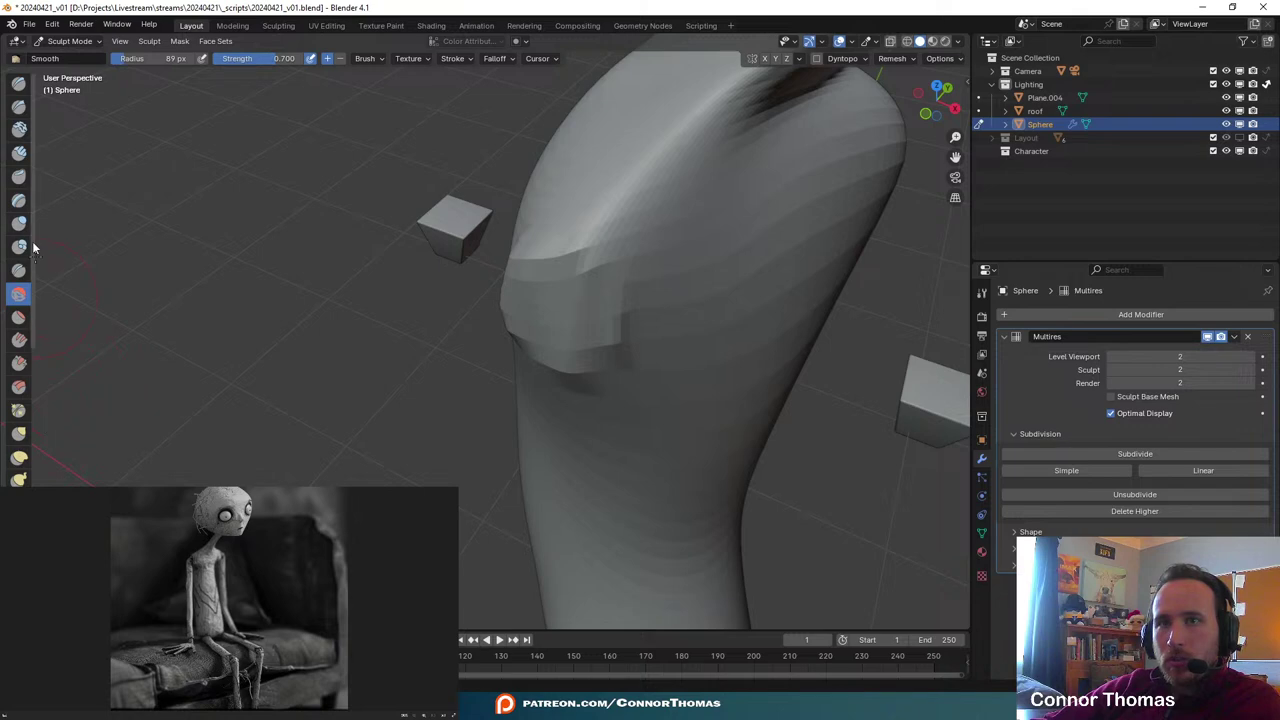
- Tighten the upper and front edges of the shoulder bump with Pinch/Magnify at strength 0.500
{"action": "left_click", "coordinate": [18, 409]}
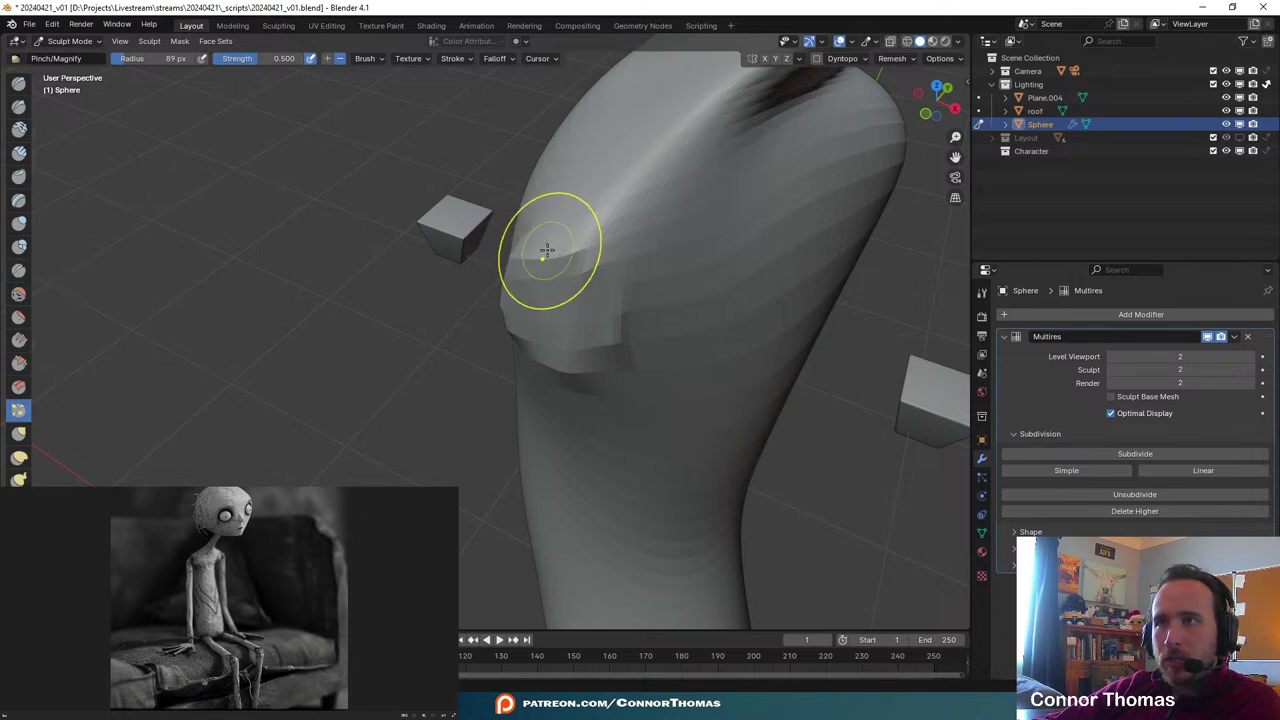
{"action": "left_click_drag", "start_coordinate": [580, 251], "coordinate": [582, 258]}
{"action": "mouse_move", "coordinate": [618, 305]}
{"action": "left_mouse_down"}
{"action": "mouse_move", "coordinate": [546, 240]}
{"action": "mouse_move", "coordinate": [500, 243]}
{"action": "left_mouse_up"}
{"action": "left_click_drag", "start_coordinate": [574, 270], "coordinate": [505, 257]}
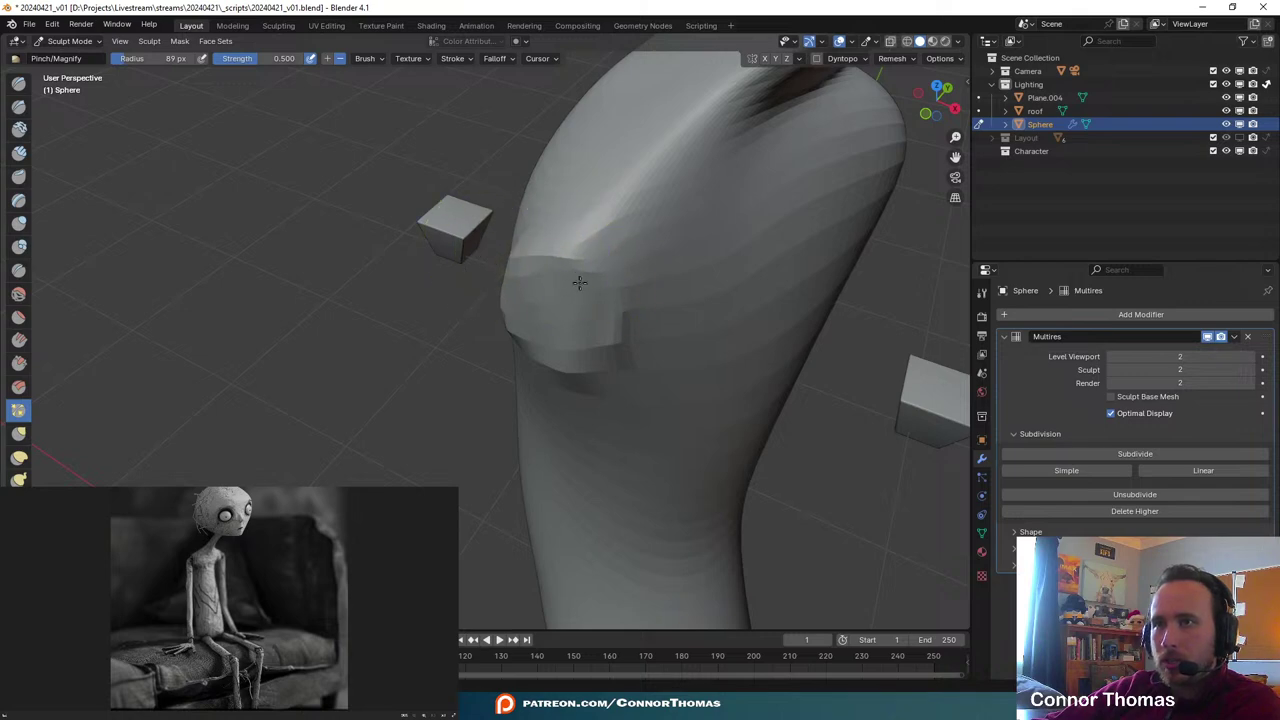
{"action": "left_click_drag", "start_coordinate": [580, 283], "coordinate": [590, 289]}
{"action": "left_click_drag", "start_coordinate": [602, 298], "coordinate": [601, 292]}
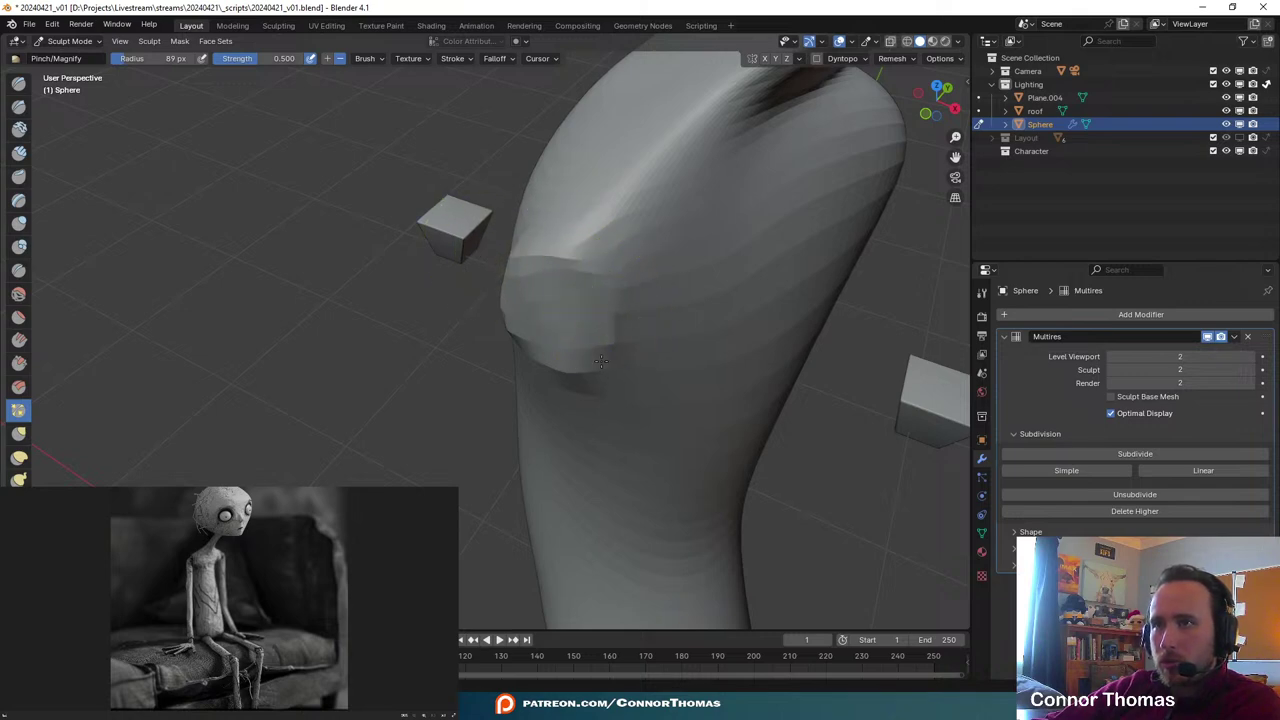
{"action": "mouse_move", "coordinate": [601, 361]}
{"action": "left_mouse_down"}
{"action": "mouse_move", "coordinate": [587, 296]}
{"action": "mouse_move", "coordinate": [593, 354]}
{"action": "mouse_move", "coordinate": [596, 320]}
{"action": "left_mouse_up"}
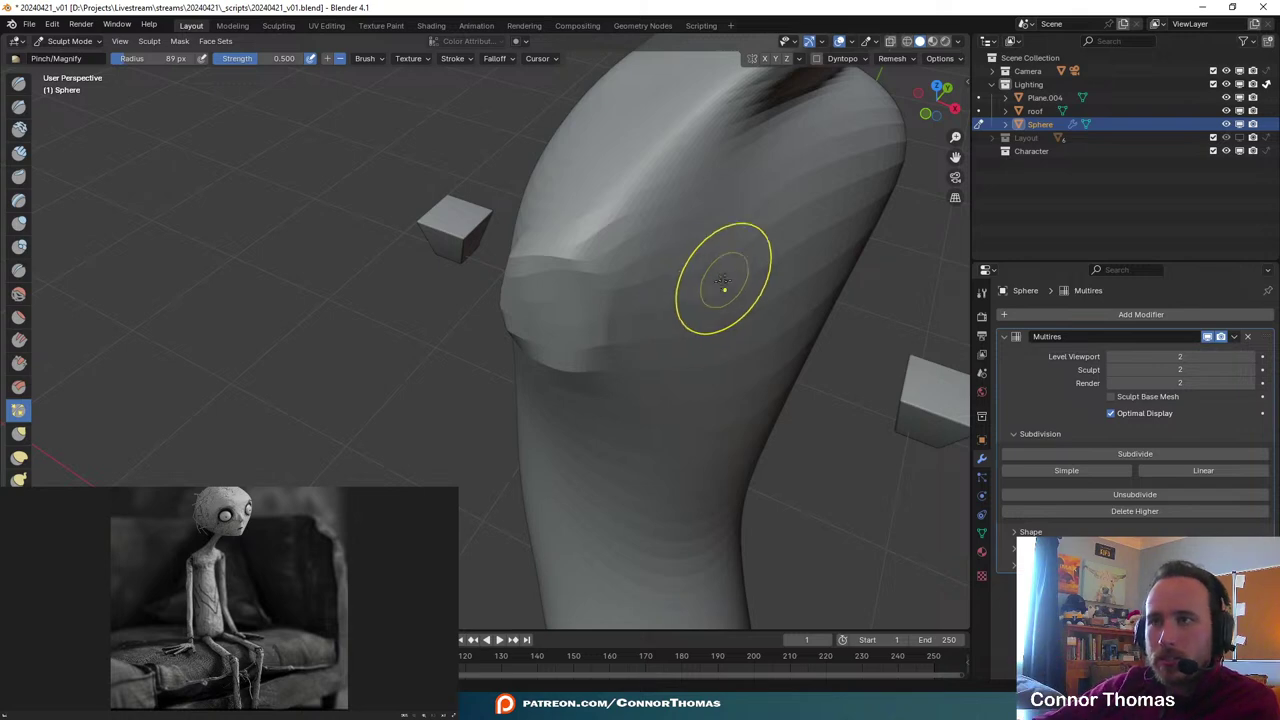
- Pinch the upper rim and rear corner of the shoulder bump, working from above
{"action": "mouse_move", "coordinate": [724, 285]}
{"action": "middle_mouse_down"}
{"action": "mouse_move", "coordinate": [780, 380]}
{"action": "mouse_move", "coordinate": [829, 286]}
{"action": "middle_mouse_up"}
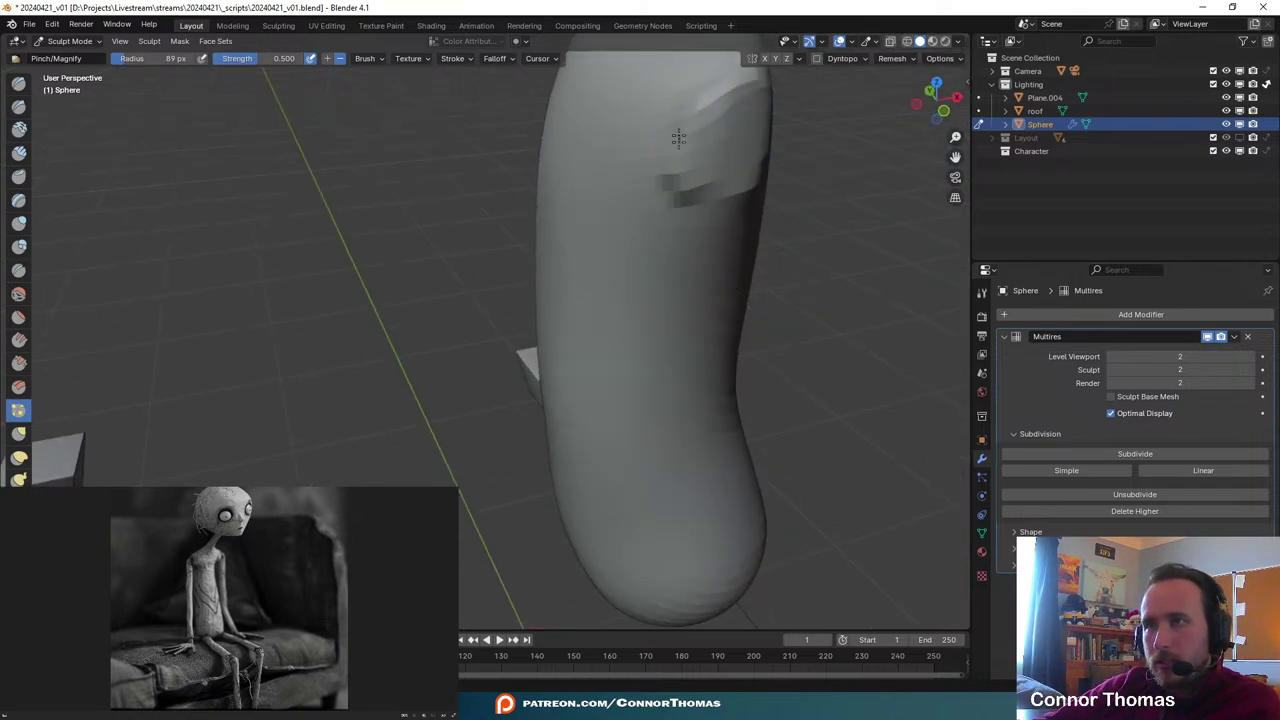
{"action": "middle_click_drag", "start_coordinate": [726, 126], "coordinate": [760, 281]}
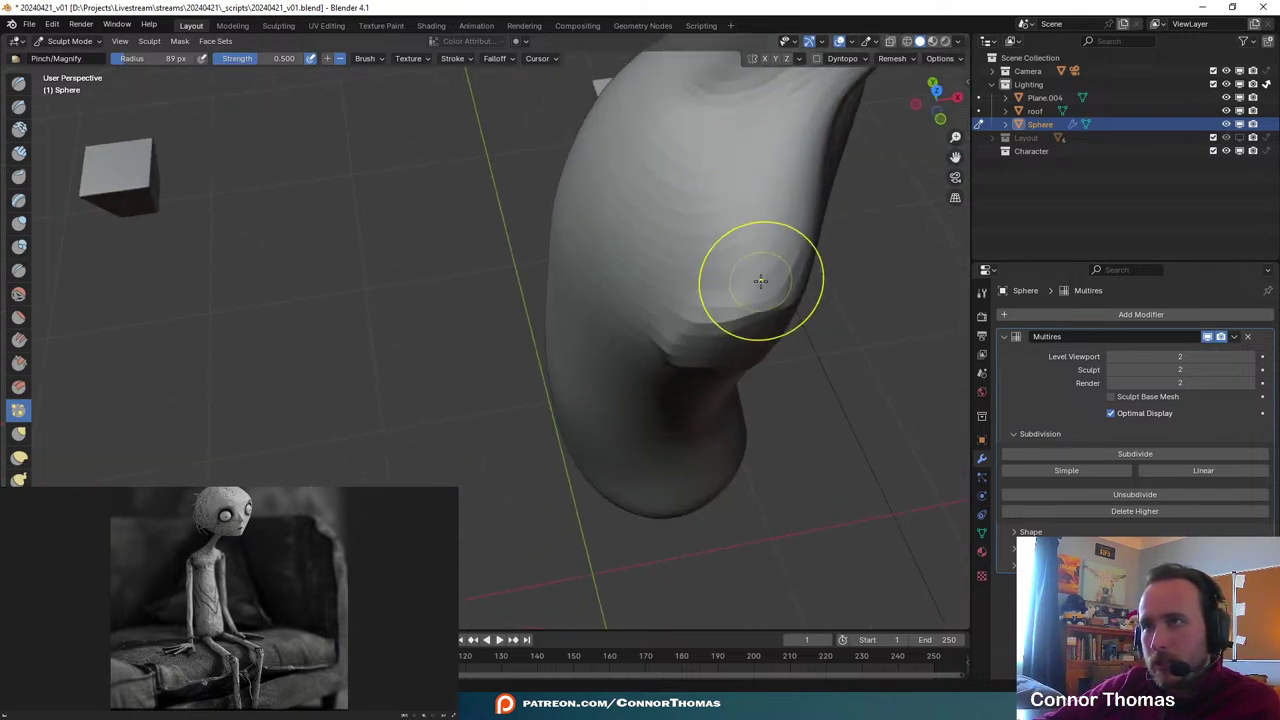
{"action": "mouse_move", "coordinate": [760, 281]}
{"action": "left_mouse_down"}
{"action": "mouse_move", "coordinate": [806, 320]}
{"action": "mouse_move", "coordinate": [666, 337]}
{"action": "left_mouse_up"}
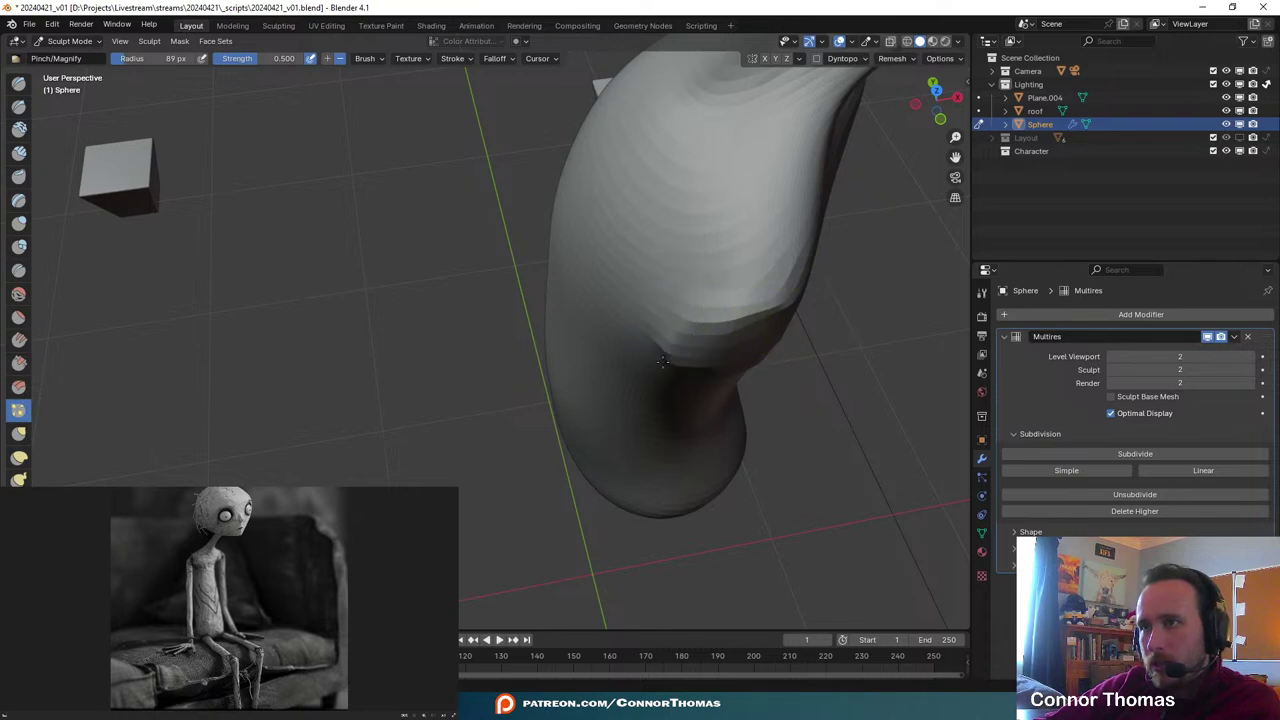
{"action": "mouse_move", "coordinate": [666, 376]}
{"action": "middle_mouse_down"}
{"action": "mouse_move", "coordinate": [674, 320]}
{"action": "mouse_move", "coordinate": [634, 280]}
{"action": "mouse_move", "coordinate": [629, 300]}
{"action": "middle_mouse_up"}
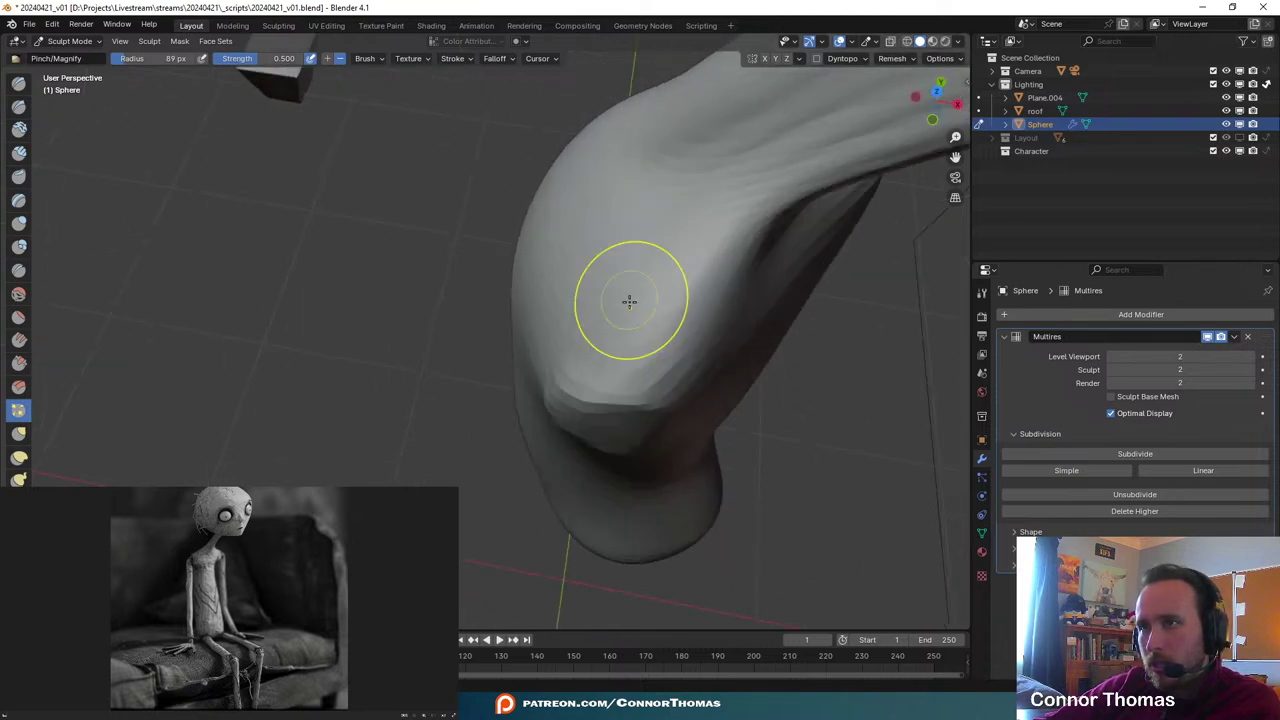
{"action": "mouse_move", "coordinate": [568, 394]}
{"action": "left_mouse_down"}
{"action": "mouse_move", "coordinate": [620, 394]}
{"action": "mouse_move", "coordinate": [563, 380]}
{"action": "mouse_move", "coordinate": [571, 393]}
{"action": "left_mouse_up"}
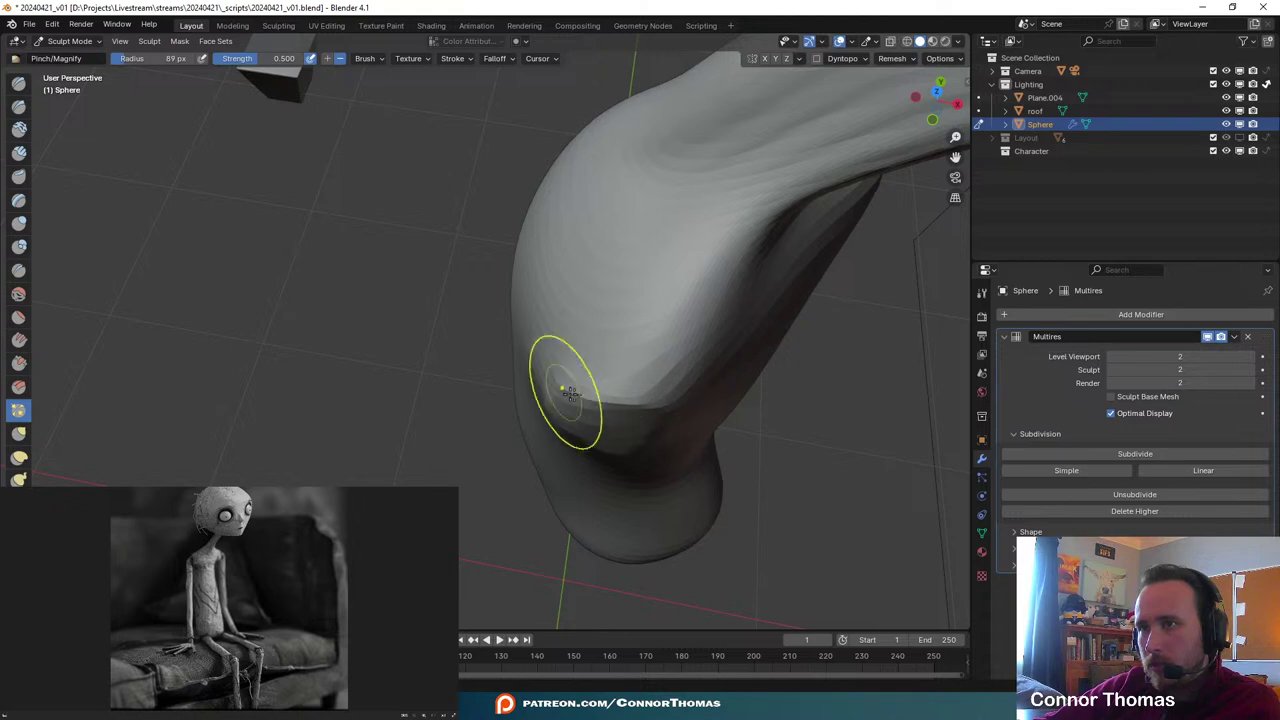
- Examine the shoulder bump from the front, side and below, and check its outline against the reference in camera view
{"action": "mouse_move", "coordinate": [646, 357]}
{"action": "middle_mouse_down"}
{"action": "mouse_move", "coordinate": [594, 349]}
{"action": "mouse_move", "coordinate": [600, 243]}
{"action": "mouse_move", "coordinate": [560, 263]}
{"action": "mouse_move", "coordinate": [585, 291]}
{"action": "middle_mouse_up"}
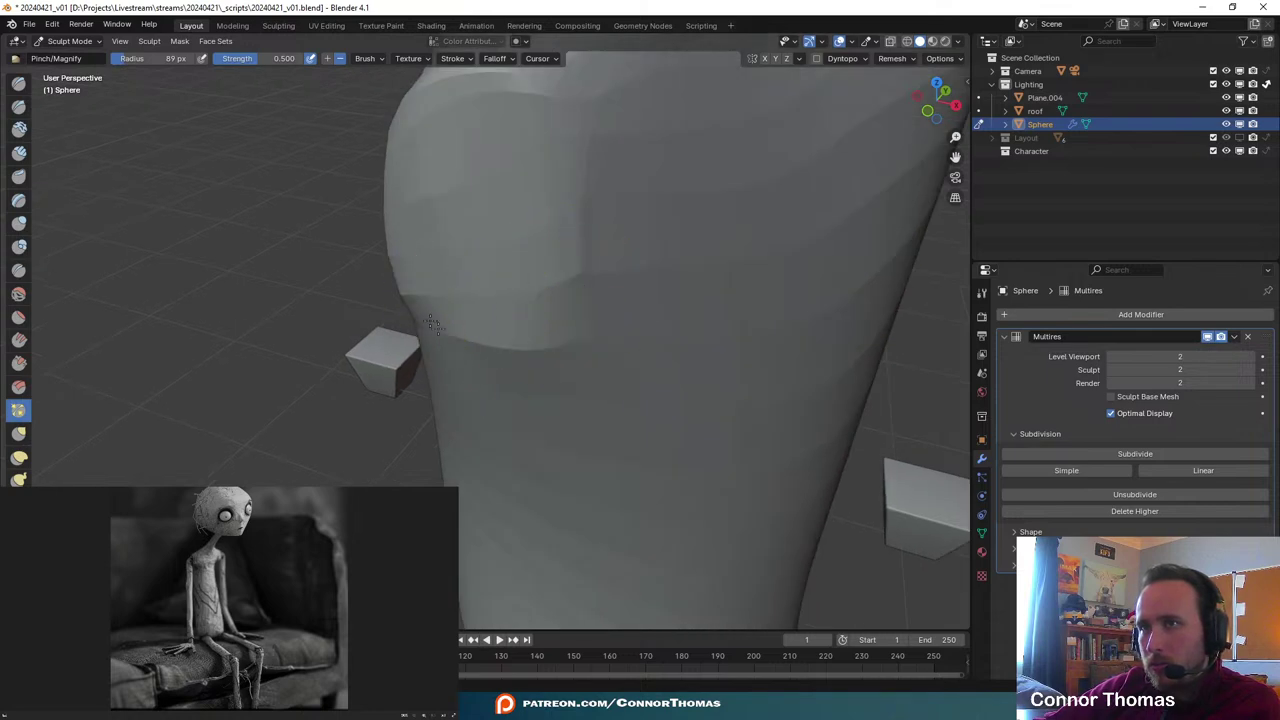
{"action": "mouse_move", "coordinate": [543, 300]}
{"action": "middle_mouse_down"}
{"action": "mouse_move", "coordinate": [509, 271]}
{"action": "mouse_move", "coordinate": [528, 313]}
{"action": "mouse_move", "coordinate": [493, 311]}
{"action": "middle_mouse_up"}
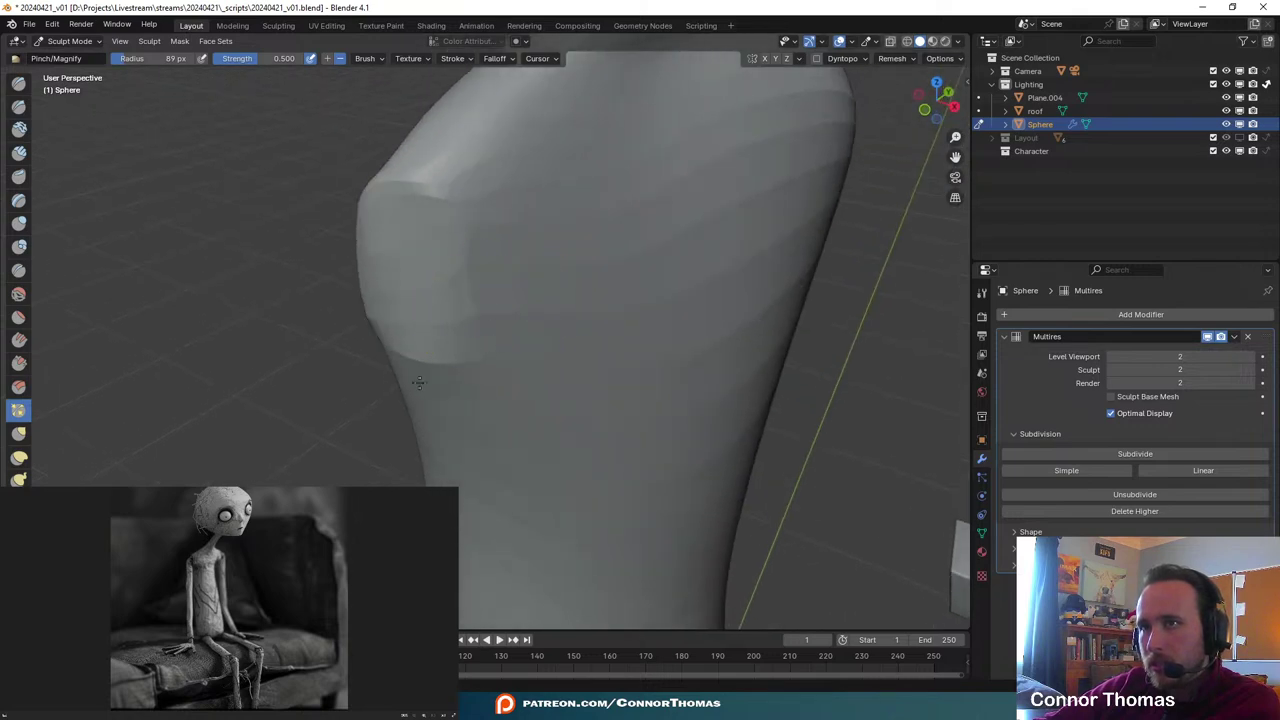
{"action": "mouse_move", "coordinate": [418, 383]}
{"action": "middle_mouse_down"}
{"action": "mouse_move", "coordinate": [483, 231]}
{"action": "mouse_move", "coordinate": [411, 177]}
{"action": "middle_mouse_up"}
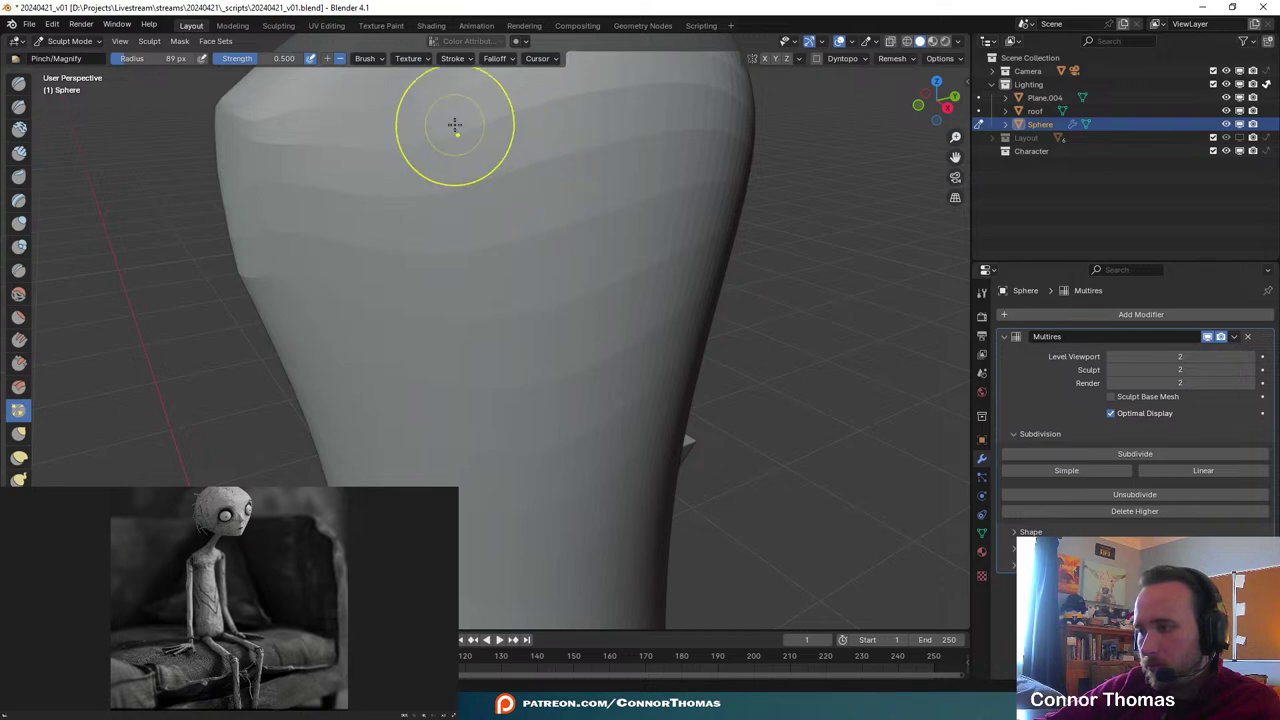
{"action": "mouse_move", "coordinate": [426, 166]}
{"action": "middle_mouse_down"}
{"action": "mouse_move", "coordinate": [403, 217]}
{"action": "mouse_move", "coordinate": [428, 198]}
{"action": "mouse_move", "coordinate": [543, 300]}
{"action": "middle_mouse_up"}
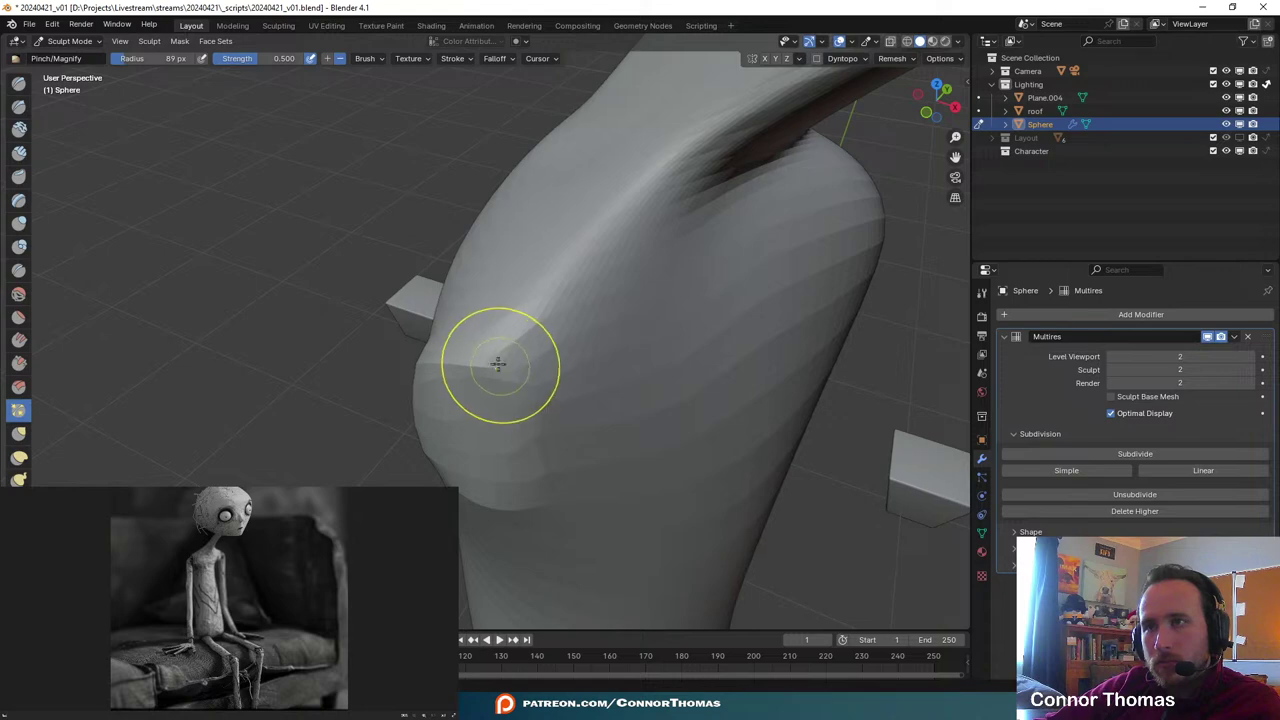
{"action": "middle_click_drag", "start_coordinate": [417, 362], "coordinate": [634, 337]}
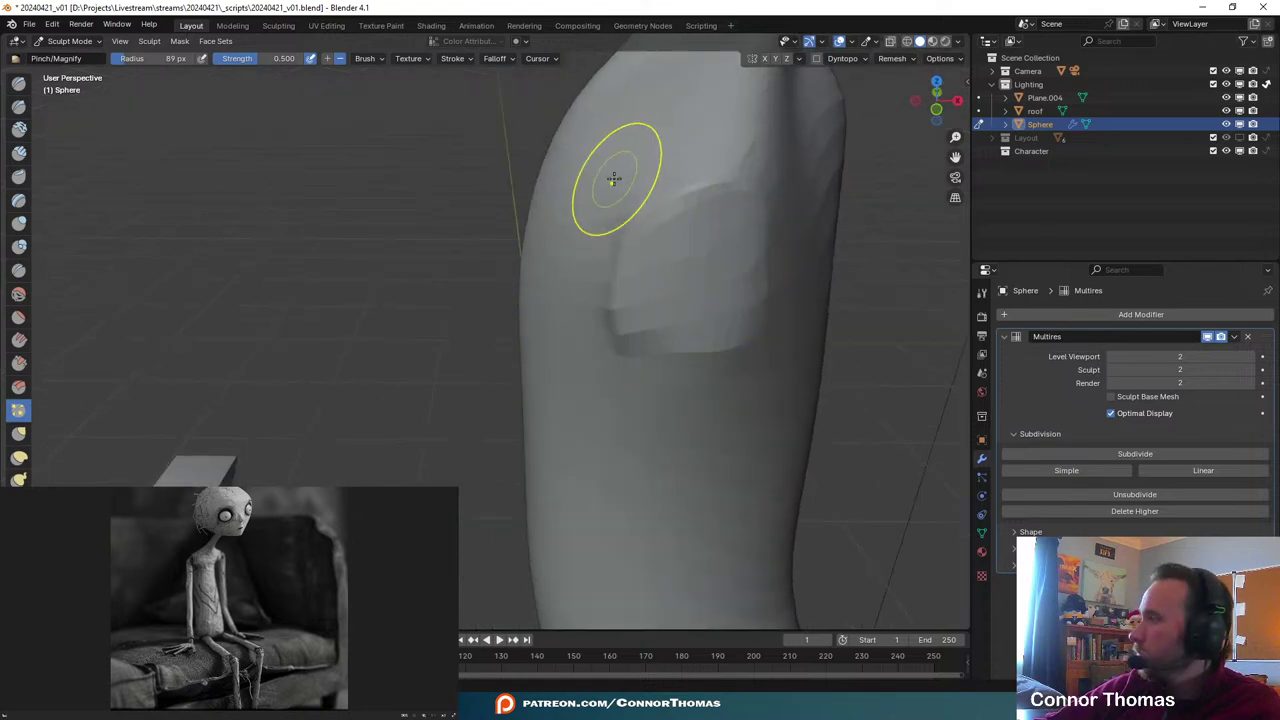
{"action": "key", "text": "KP_0"}
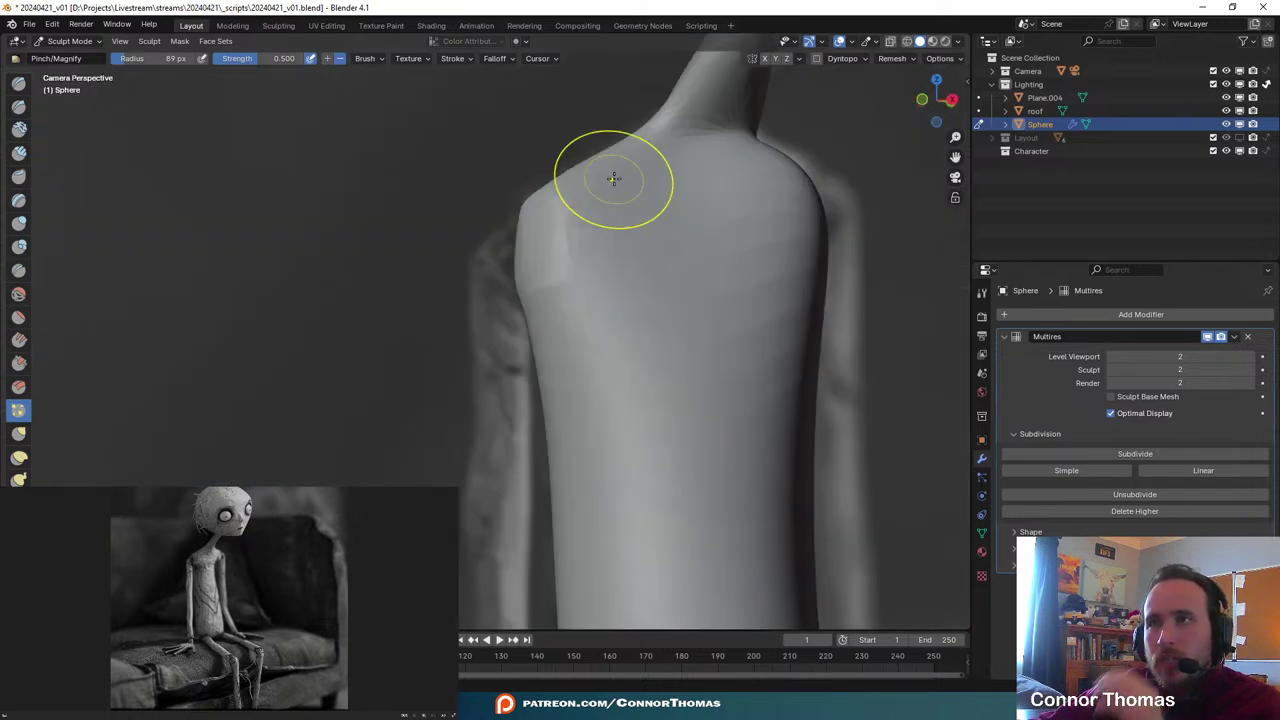
{"action": "key", "text": "KP_0"}
- Pull the shoulder's outer corner slightly outward and adjust the slope toward the neck with Elastic Deform at 168 px radius and 0.500 strength
{"action": "mouse_move", "coordinate": [697, 249]}
{"action": "middle_mouse_down"}
{"action": "mouse_move", "coordinate": [723, 334]}
{"action": "mouse_move", "coordinate": [631, 263]}
{"action": "mouse_move", "coordinate": [654, 246]}
{"action": "mouse_move", "coordinate": [560, 200]}
{"action": "mouse_move", "coordinate": [383, 152]}
{"action": "mouse_move", "coordinate": [486, 214]}
{"action": "mouse_move", "coordinate": [426, 186]}
{"action": "mouse_move", "coordinate": [485, 183]}
{"action": "mouse_move", "coordinate": [505, 212]}
{"action": "mouse_move", "coordinate": [495, 215]}
{"action": "middle_mouse_up"}
{"action": "left_click", "coordinate": [19, 457]}
{"action": "middle_click_drag", "start_coordinate": [470, 278], "coordinate": [455, 288]}
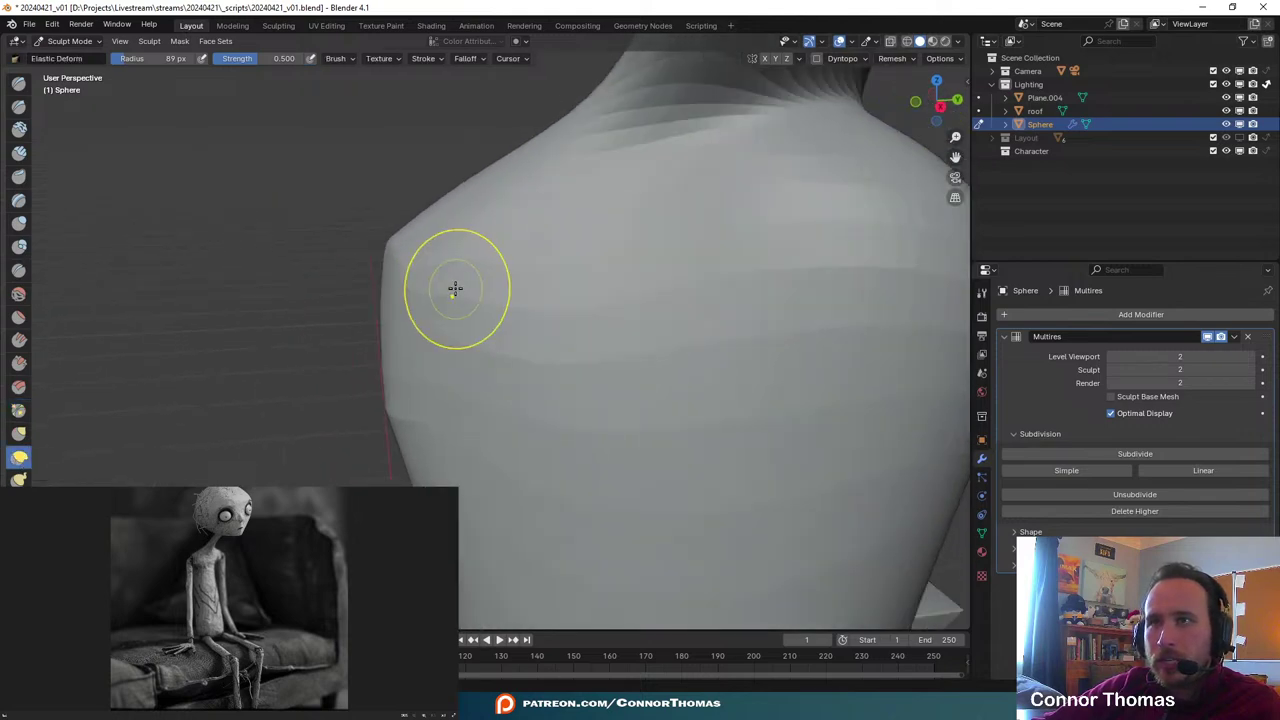
{"action": "key", "text": "f"}
{"action": "left_click", "coordinate": [507, 288]}
{"action": "left_click_drag", "start_coordinate": [405, 248], "coordinate": [398, 243]}
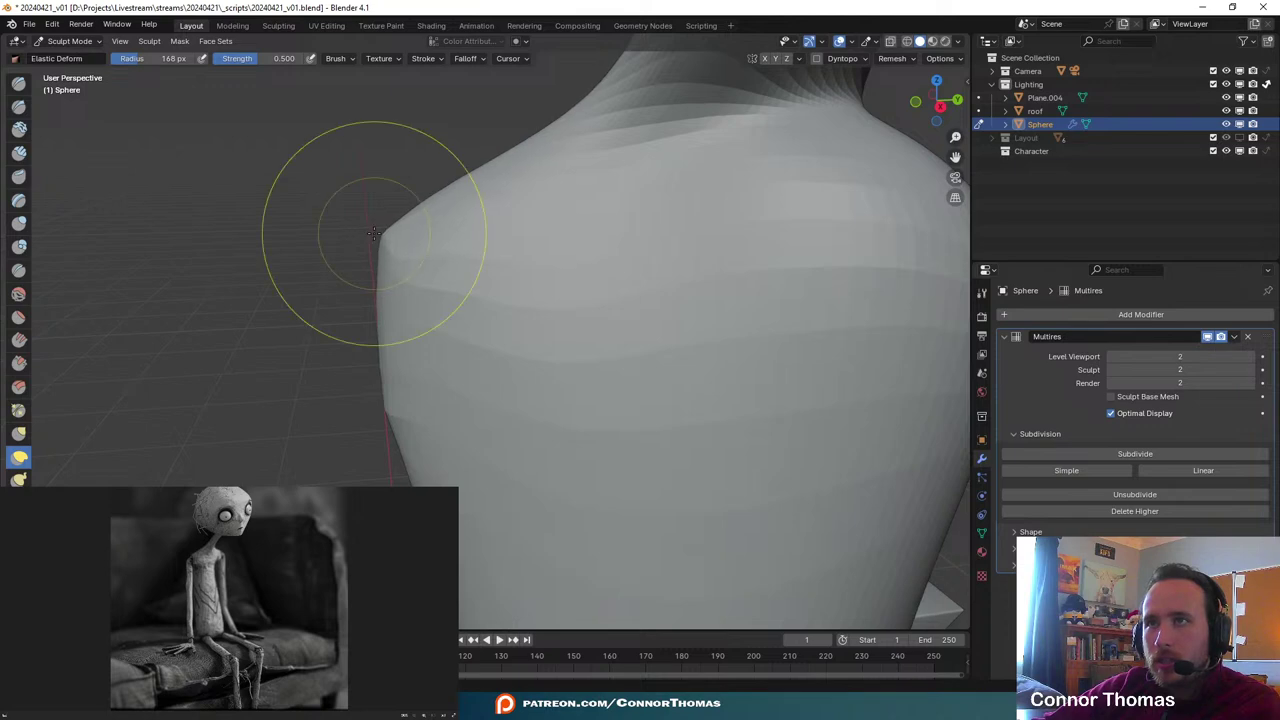
{"action": "left_click", "coordinate": [374, 233]}
{"action": "left_click_drag", "start_coordinate": [522, 148], "coordinate": [538, 160]}
- Compare the shoulder and neck silhouette with the puppet reference in camera view
{"action": "scroll", "coordinate": [605, 203], "scroll_direction": "down", "scroll_amount": 6}
{"action": "scroll", "coordinate": [598, 255], "scroll_direction": "up", "scroll_amount": 3}
{"action": "key", "text": "KP_0"}
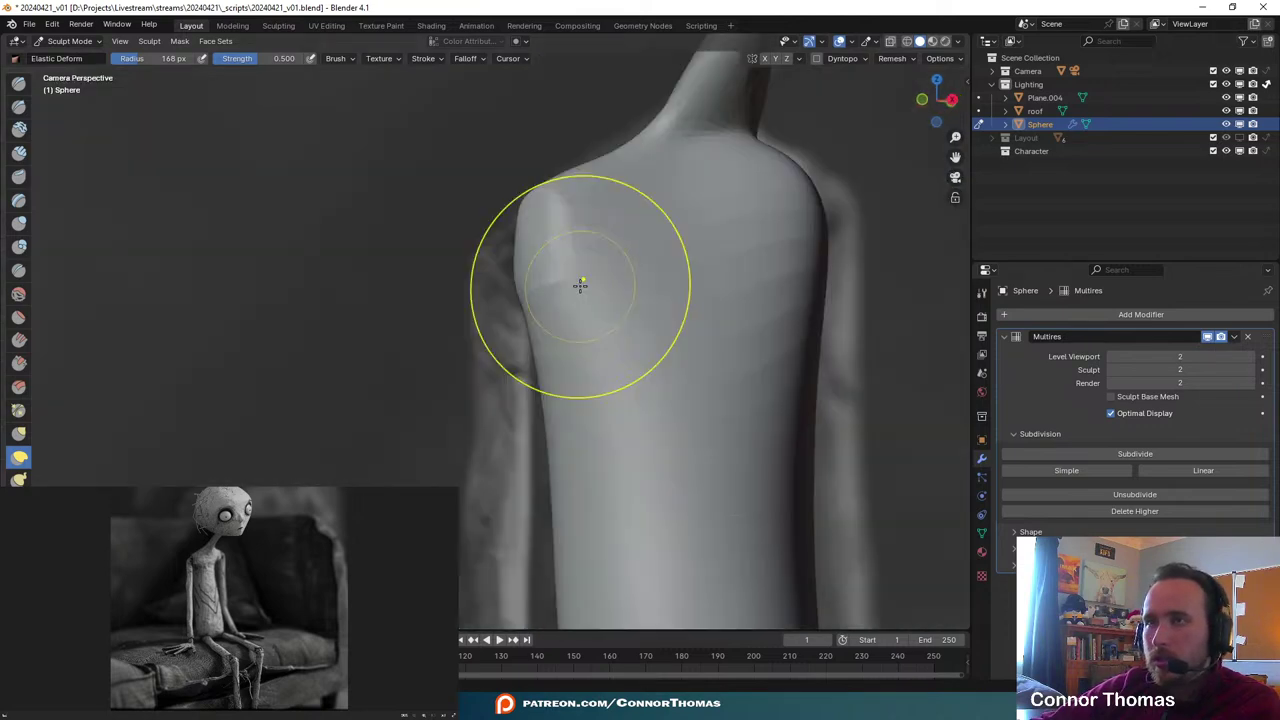
{"action": "scroll", "coordinate": [580, 287], "scroll_direction": "up", "scroll_amount": 1}
{"action": "middle_click_drag", "start_coordinate": [773, 330], "coordinate": [663, 531], "text": "shift"}
{"action": "scroll", "coordinate": [663, 526], "scroll_direction": "down", "scroll_amount": 1}
{"action": "scroll", "coordinate": [663, 522], "scroll_direction": "down", "scroll_amount": 2}
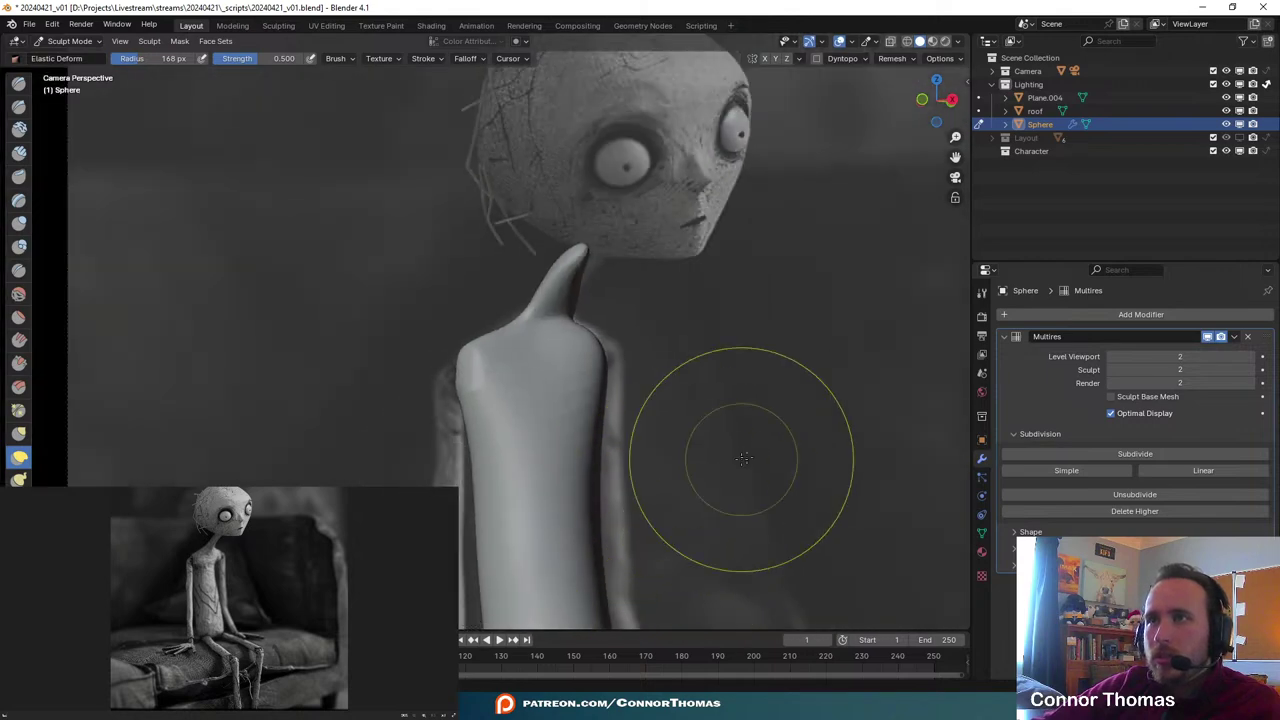
{"action": "key", "text": "KP_0"}
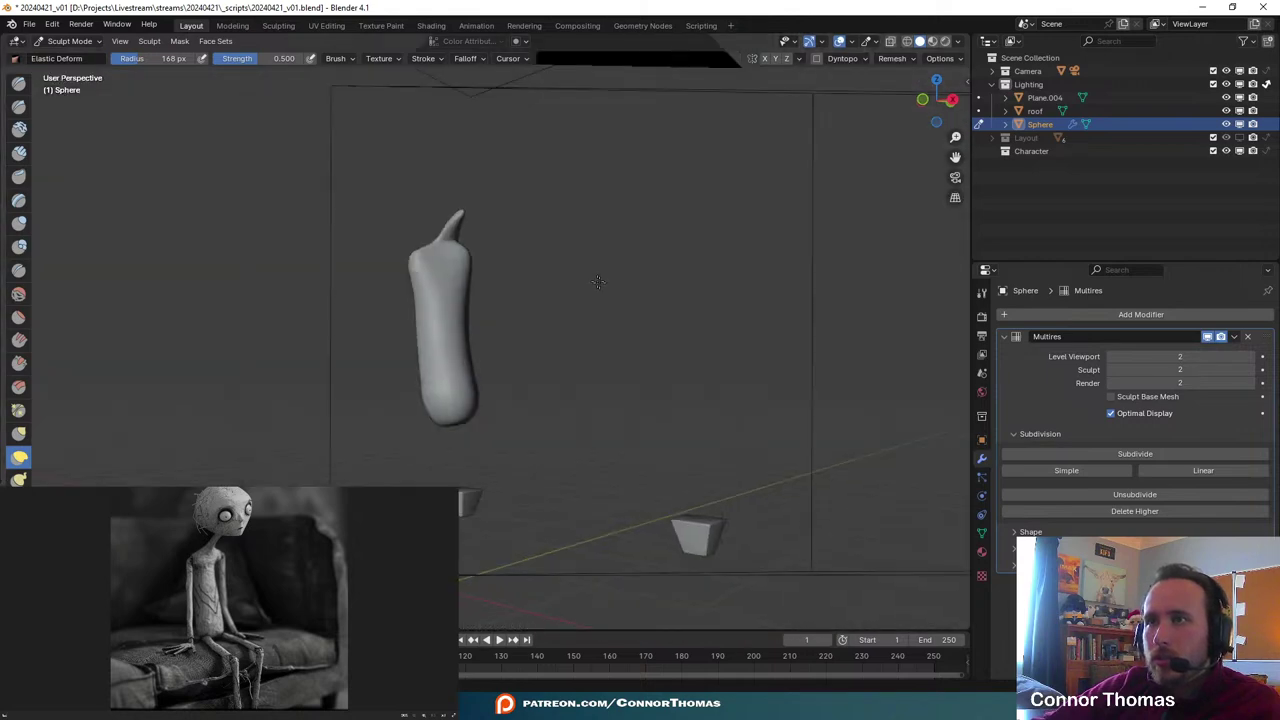
- Shift the neck tip and the neck base from above with Elastic Deform at 168 px radius
{"action": "mouse_move", "coordinate": [597, 282]}
{"action": "middle_mouse_down"}
{"action": "mouse_move", "coordinate": [806, 366]}
{"action": "mouse_move", "coordinate": [629, 357]}
{"action": "mouse_move", "coordinate": [656, 381]}
{"action": "mouse_move", "coordinate": [574, 289]}
{"action": "middle_mouse_up"}
{"action": "scroll", "coordinate": [656, 381], "scroll_direction": "up", "scroll_amount": 2}
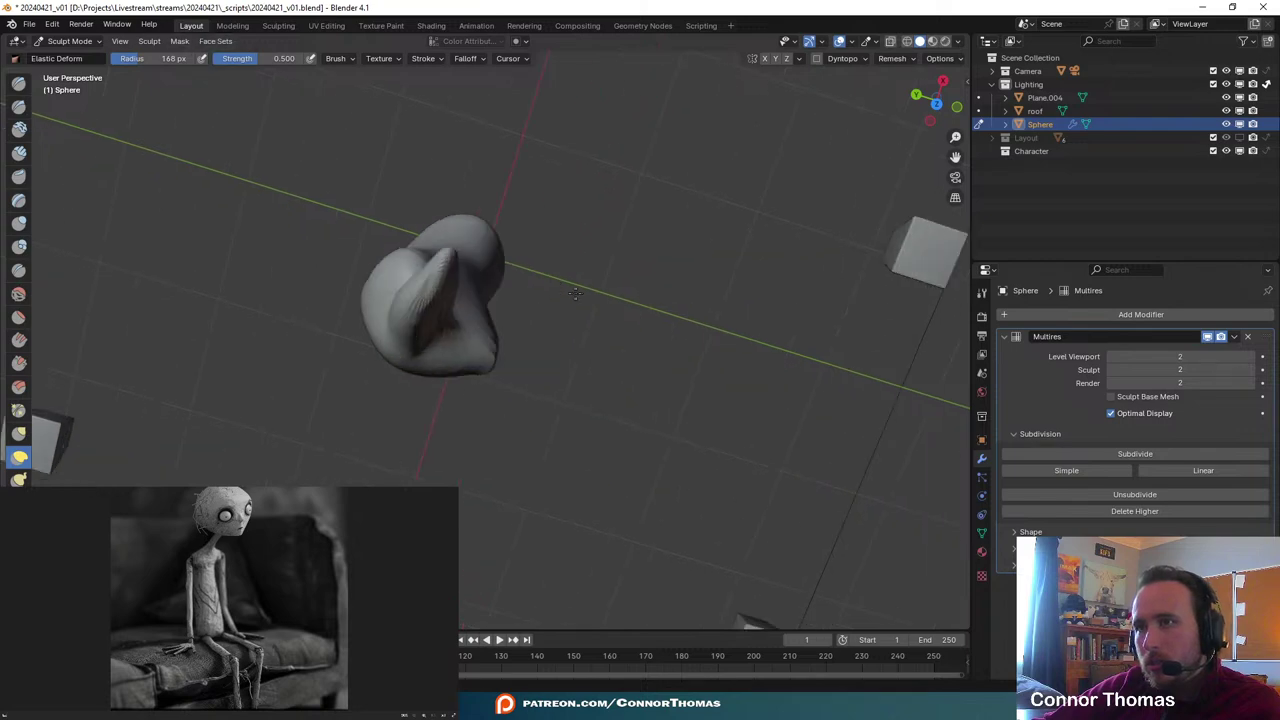
{"action": "scroll", "coordinate": [560, 283], "scroll_direction": "up", "scroll_amount": 2}
{"action": "left_click_drag", "start_coordinate": [433, 221], "coordinate": [445, 200]}
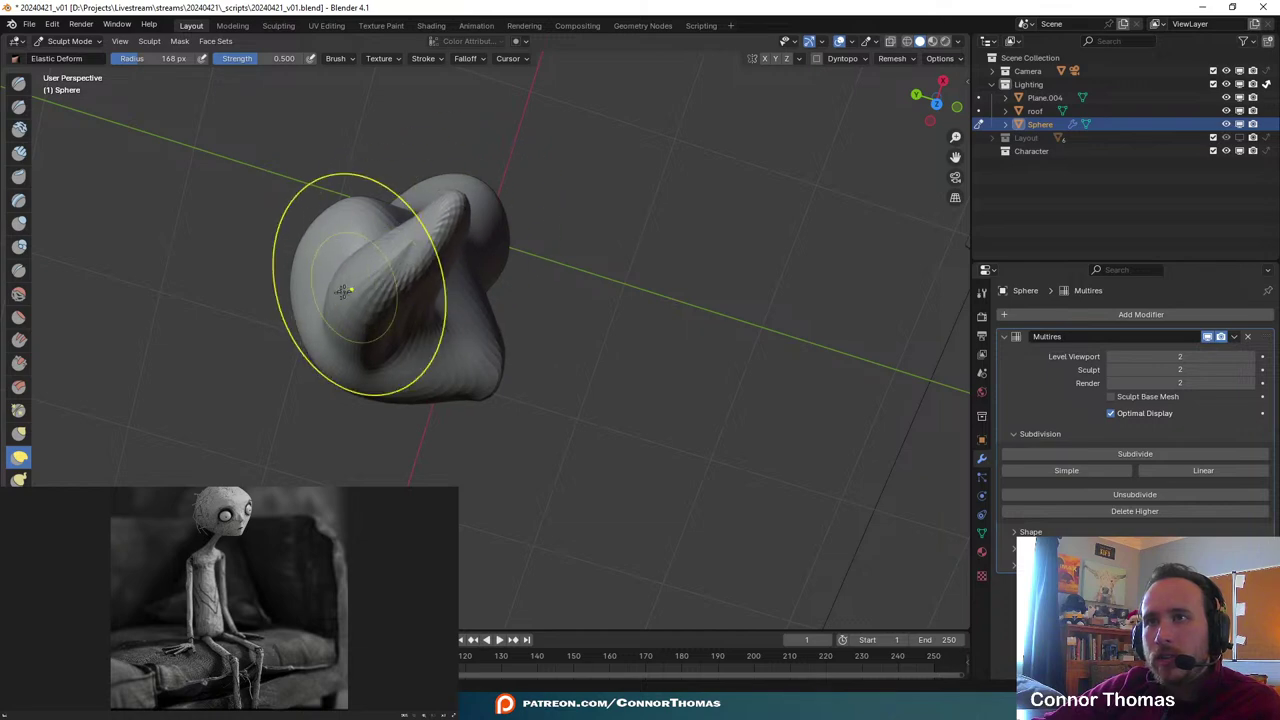
{"action": "left_click_drag", "start_coordinate": [346, 289], "coordinate": [362, 296]}
{"action": "mouse_move", "coordinate": [482, 190]}
{"action": "middle_mouse_down"}
{"action": "mouse_move", "coordinate": [759, 157]}
{"action": "mouse_move", "coordinate": [757, 129]}
{"action": "mouse_move", "coordinate": [554, 235]}
{"action": "mouse_move", "coordinate": [612, 206]}
{"action": "middle_mouse_up"}
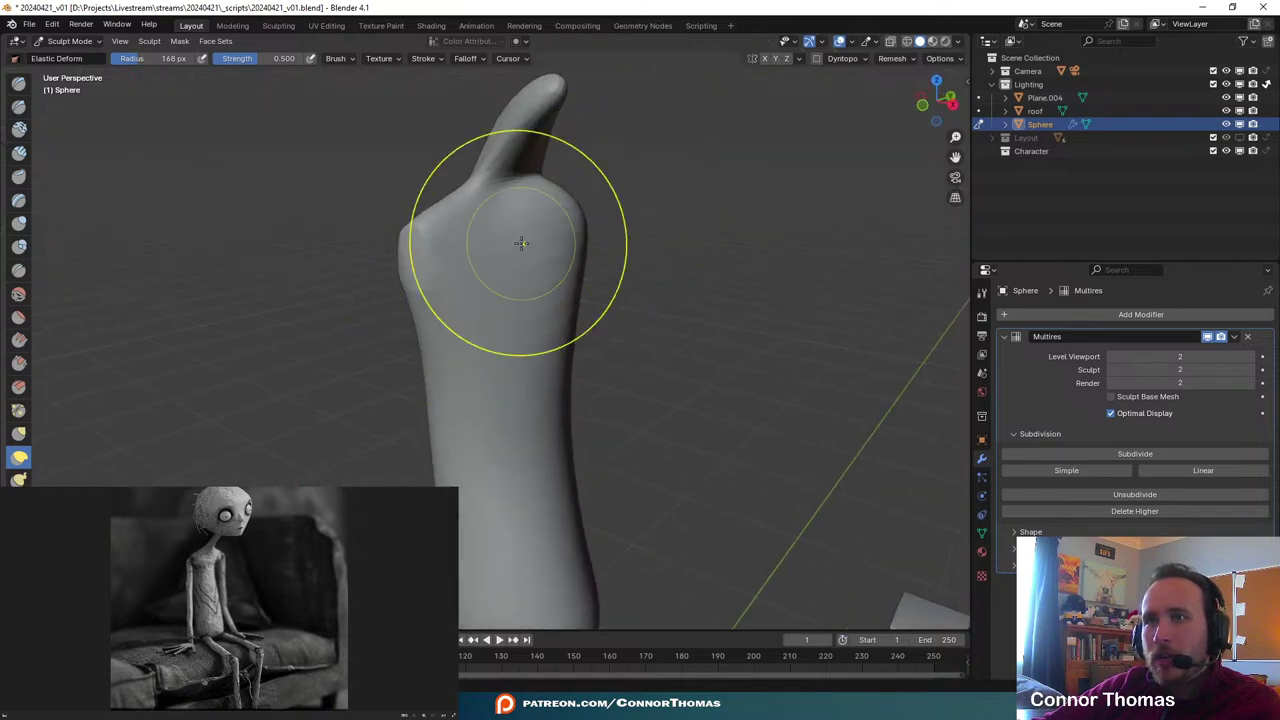
{"action": "mouse_move", "coordinate": [520, 243]}
{"action": "middle_mouse_down"}
{"action": "mouse_move", "coordinate": [434, 286]}
{"action": "mouse_move", "coordinate": [351, 283]}
{"action": "mouse_move", "coordinate": [514, 246]}
{"action": "mouse_move", "coordinate": [400, 210]}
{"action": "middle_mouse_up"}
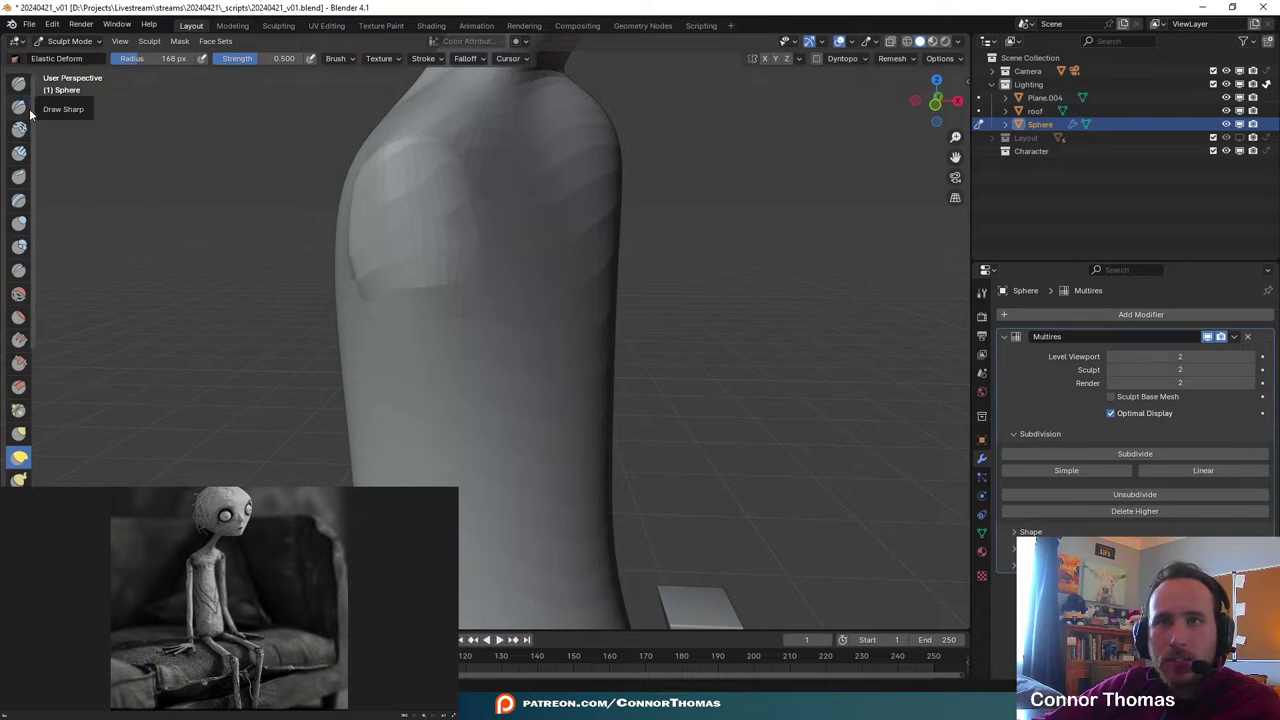
- Press a shallow recess into the side of the shoulder bump with Inflate/Deflate set to subtract at 79 px radius and 0.500 strength
{"action": "left_click", "coordinate": [19, 223]}
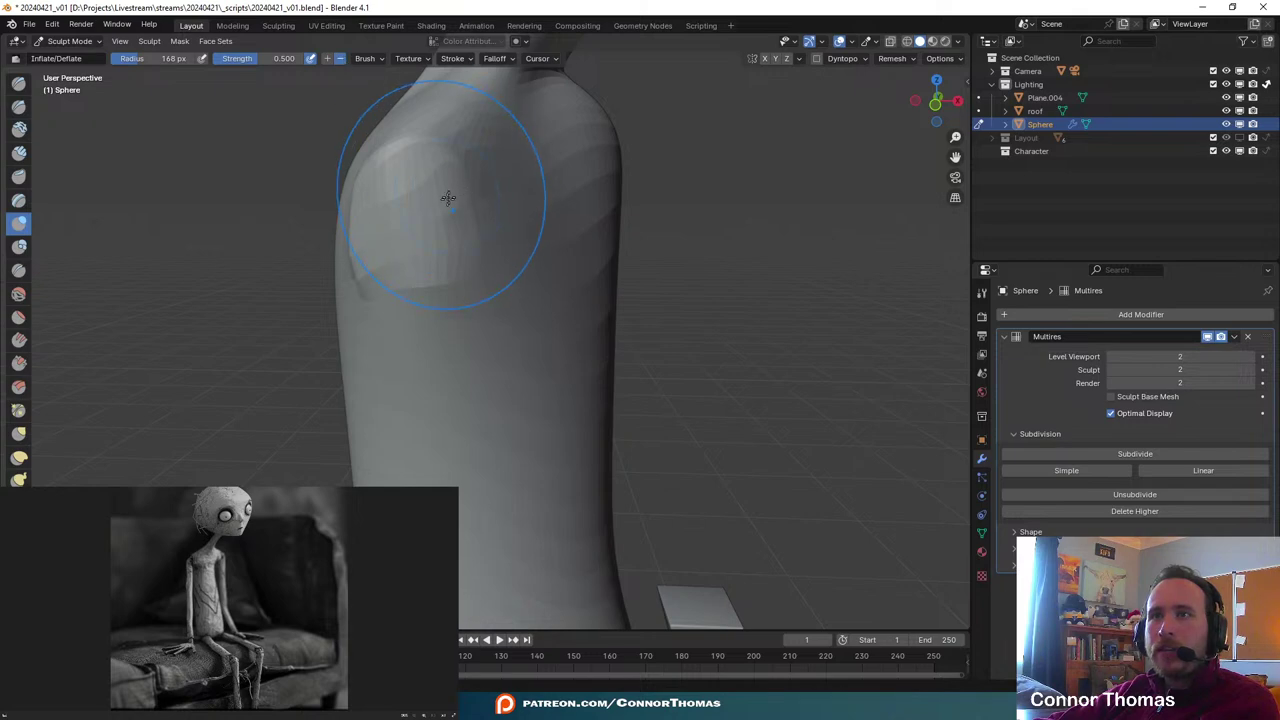
{"action": "mouse_move", "coordinate": [443, 194]}
{"action": "middle_mouse_down"}
{"action": "mouse_move", "coordinate": [423, 286]}
{"action": "mouse_move", "coordinate": [374, 274]}
{"action": "middle_mouse_up"}
{"action": "key", "text": "f"}
{"action": "left_click", "coordinate": [351, 298]}
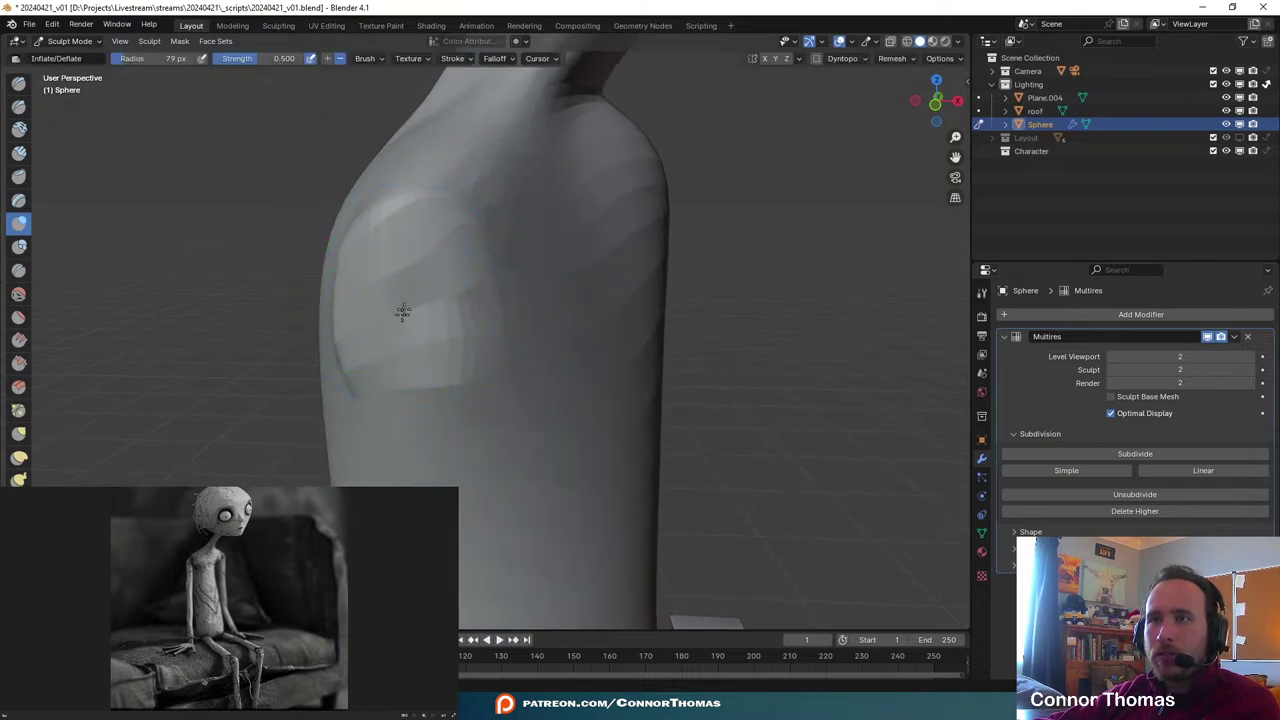
{"action": "mouse_move", "coordinate": [487, 288]}
{"action": "middle_mouse_down"}
{"action": "mouse_move", "coordinate": [531, 251]}
{"action": "mouse_move", "coordinate": [508, 234]}
{"action": "middle_mouse_up"}
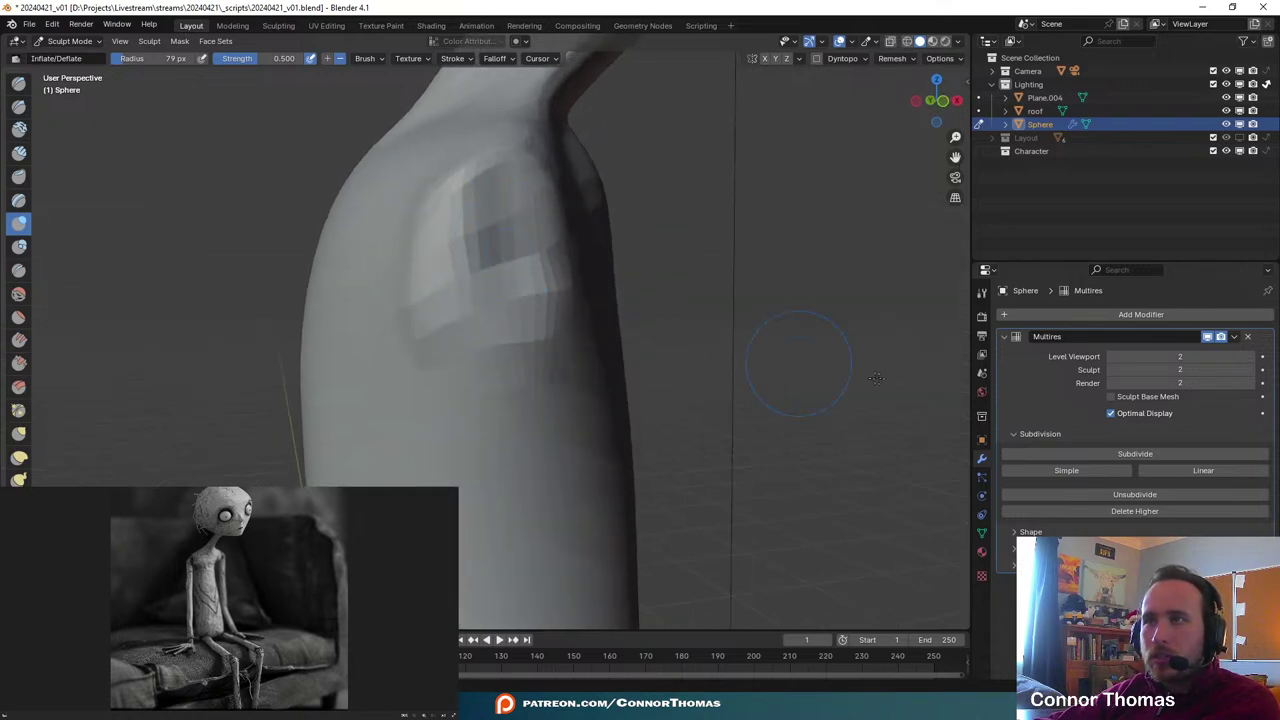
- Subdivide the Multires modifier to sculpt level 3 and deflate the shoulder recess into a rounder arm socket
{"action": "left_click", "coordinate": [1163, 453]}
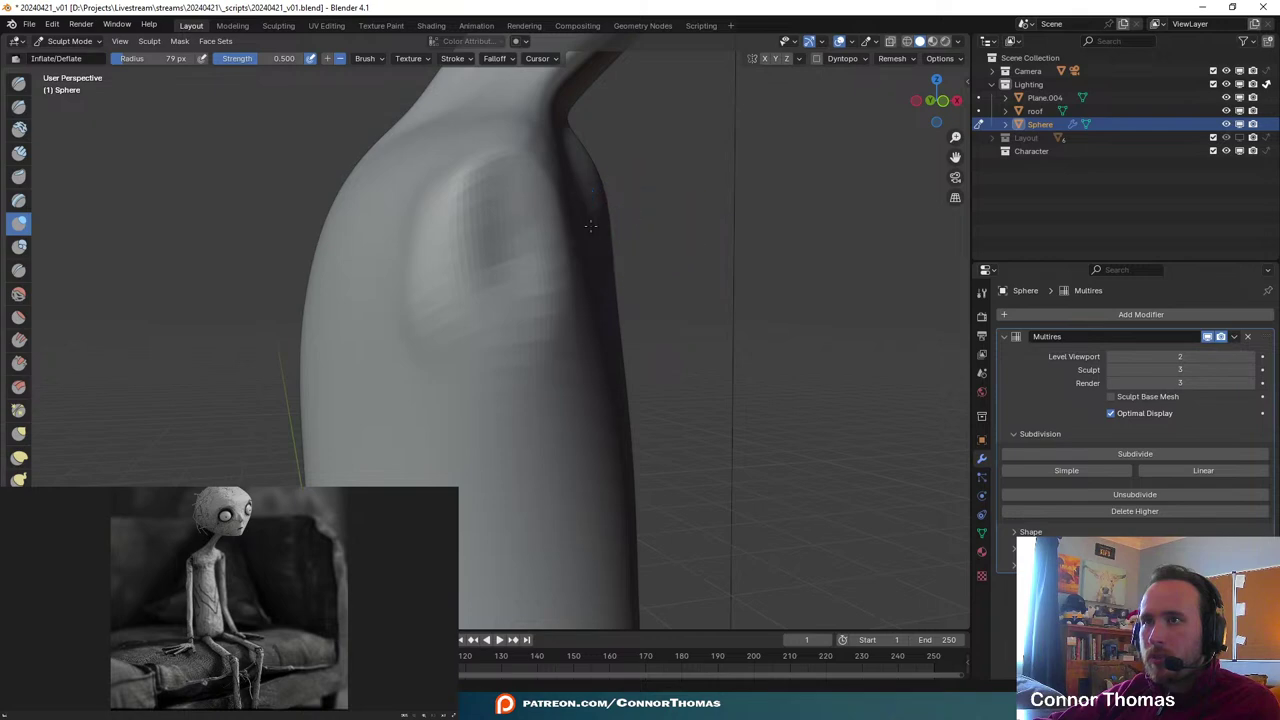
{"action": "middle_click_drag", "start_coordinate": [590, 226], "coordinate": [448, 263]}
{"action": "left_click_drag", "start_coordinate": [409, 307], "coordinate": [414, 294]}
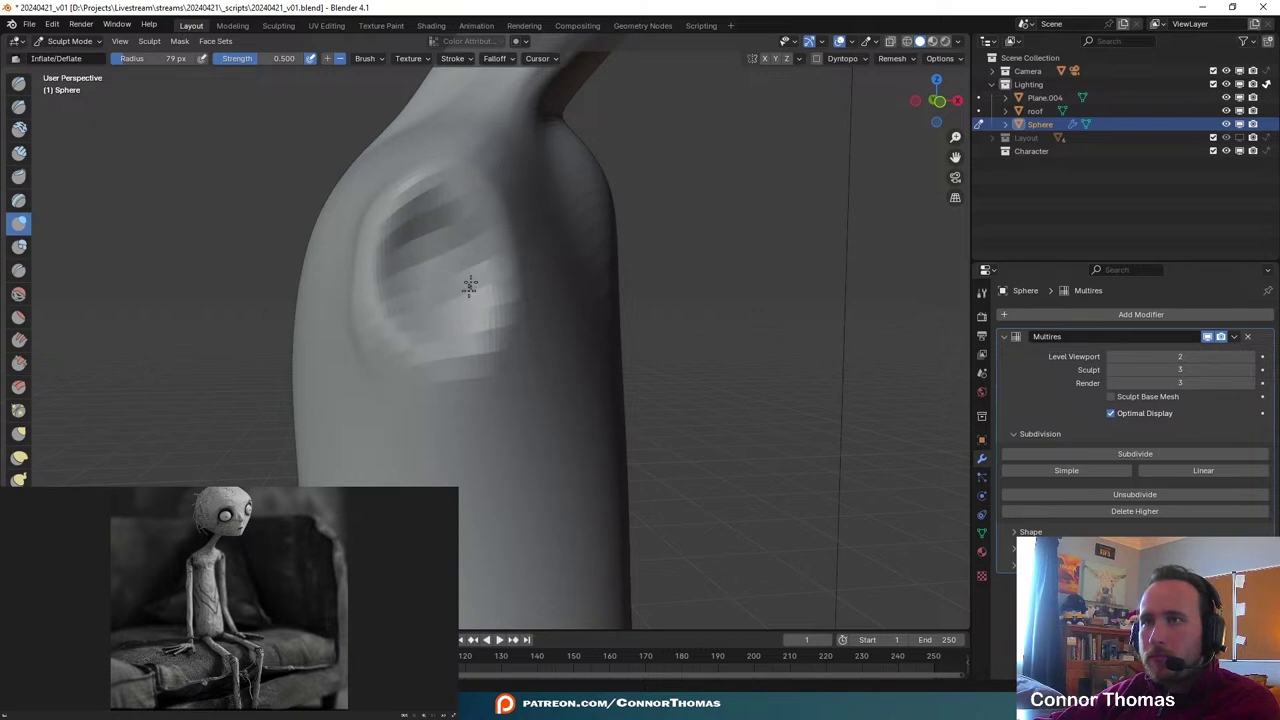
- Hollow out the arm socket deeper with Inflate/Deflate in subtract mode, setting the brush radius to 133 px
{"action": "mouse_move", "coordinate": [418, 250]}
{"action": "middle_mouse_down"}
{"action": "mouse_move", "coordinate": [374, 317]}
{"action": "mouse_move", "coordinate": [556, 287]}
{"action": "mouse_move", "coordinate": [411, 266]}
{"action": "mouse_move", "coordinate": [434, 286]}
{"action": "mouse_move", "coordinate": [563, 291]}
{"action": "mouse_move", "coordinate": [631, 331]}
{"action": "mouse_move", "coordinate": [543, 357]}
{"action": "middle_mouse_up"}
{"action": "scroll", "coordinate": [626, 368], "scroll_direction": "up", "scroll_amount": 3}
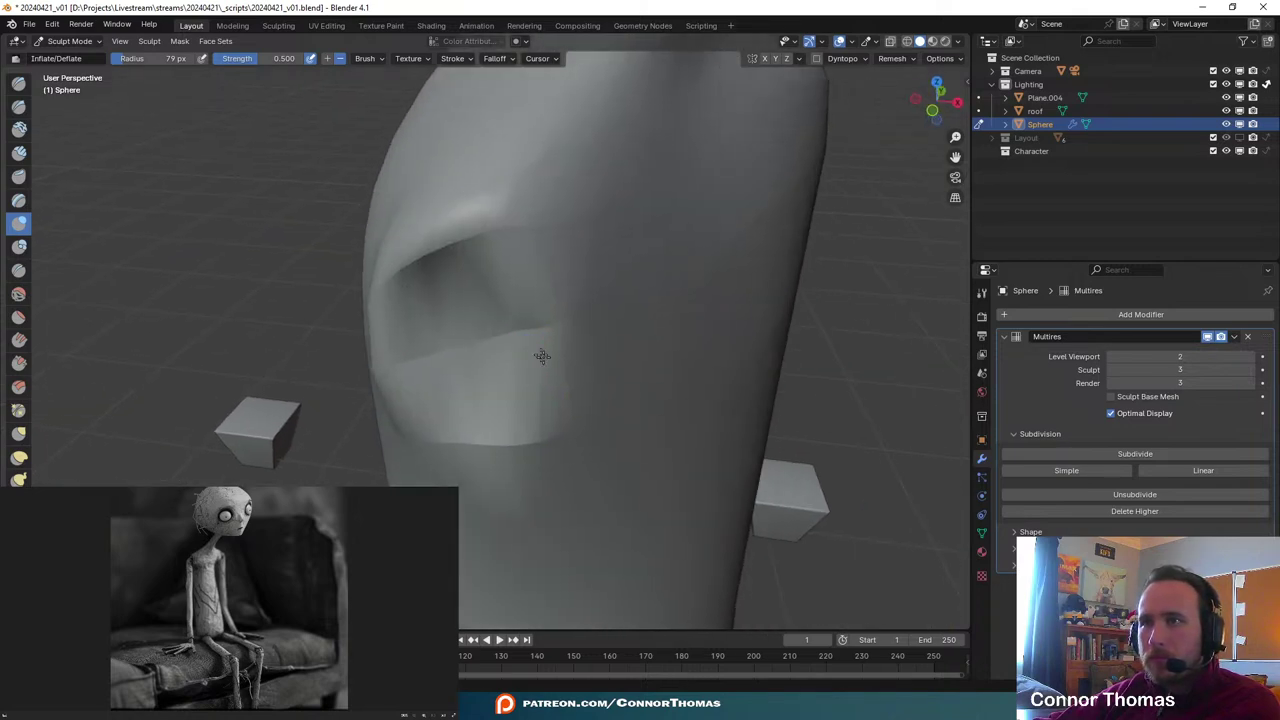
{"action": "key", "text": "f"}
{"action": "left_click", "coordinate": [606, 351]}
{"action": "left_click_drag", "start_coordinate": [470, 325], "coordinate": [474, 327]}
{"action": "key", "text": "f"}
{"action": "left_click", "coordinate": [437, 334]}
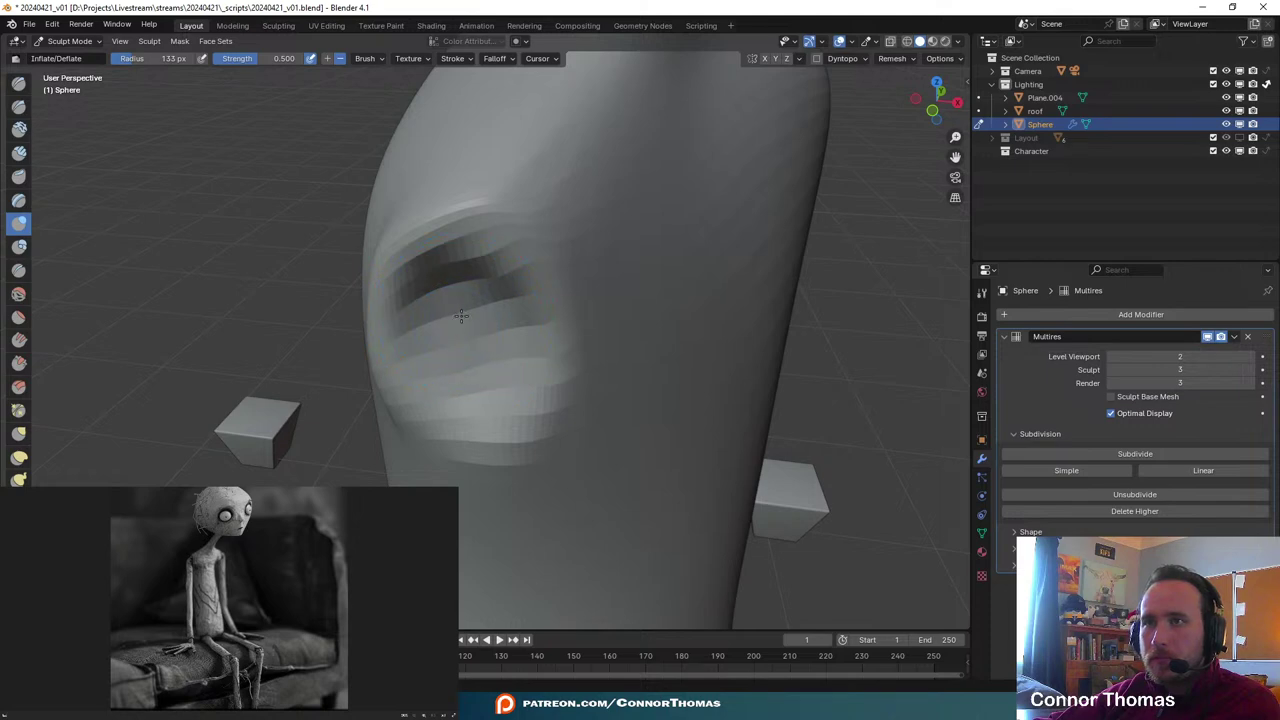
{"action": "mouse_move", "coordinate": [473, 335]}
{"action": "middle_mouse_down"}
{"action": "mouse_move", "coordinate": [603, 269]}
{"action": "mouse_move", "coordinate": [614, 165]}
{"action": "middle_mouse_up"}
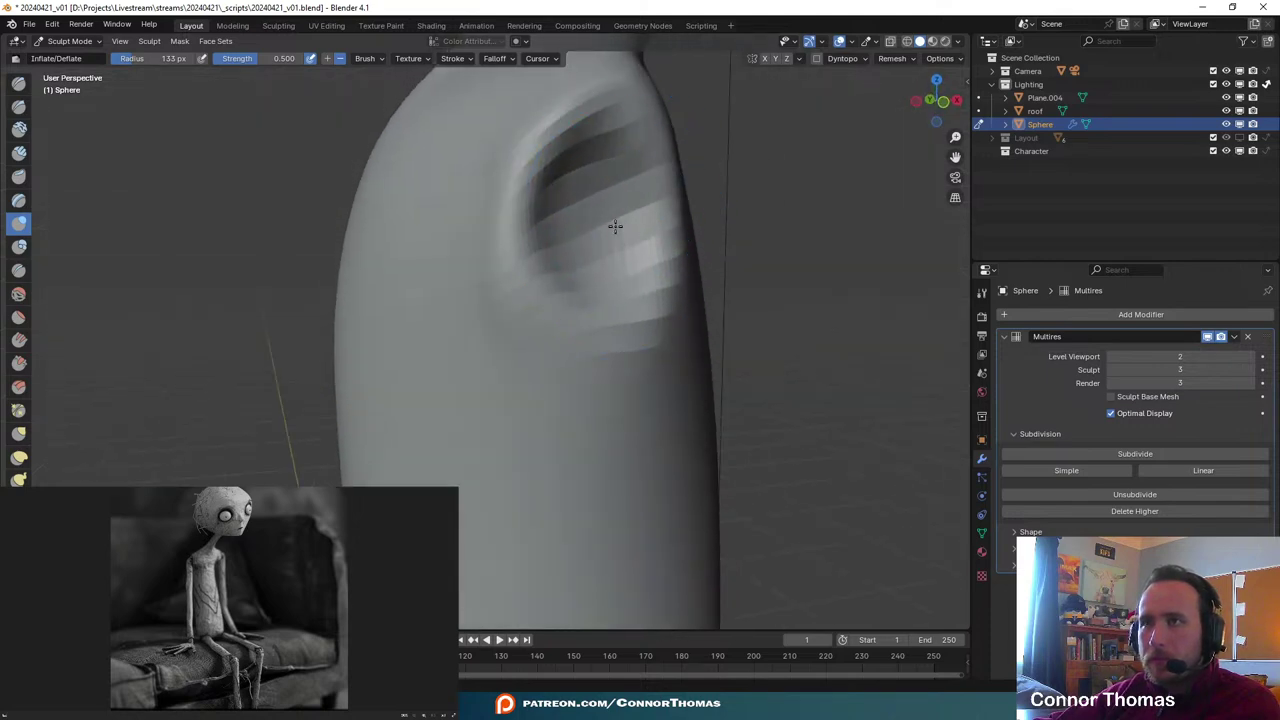
{"action": "middle_click_drag", "start_coordinate": [615, 226], "coordinate": [637, 285]}
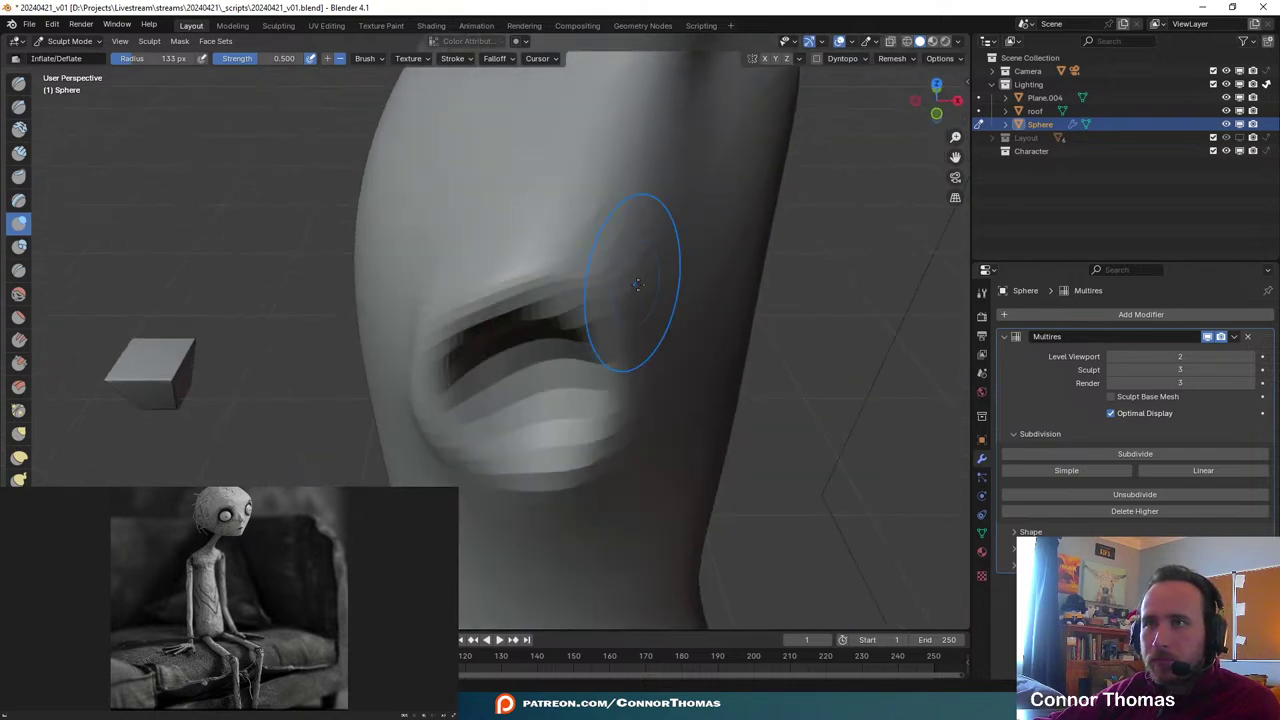
- Inspect the hollowed arm socket from several sides and compare it with the reference in camera view
{"action": "mouse_move", "coordinate": [690, 320]}
{"action": "middle_mouse_down"}
{"action": "mouse_move", "coordinate": [594, 257]}
{"action": "mouse_move", "coordinate": [577, 260]}
{"action": "mouse_move", "coordinate": [642, 234]}
{"action": "middle_mouse_up"}
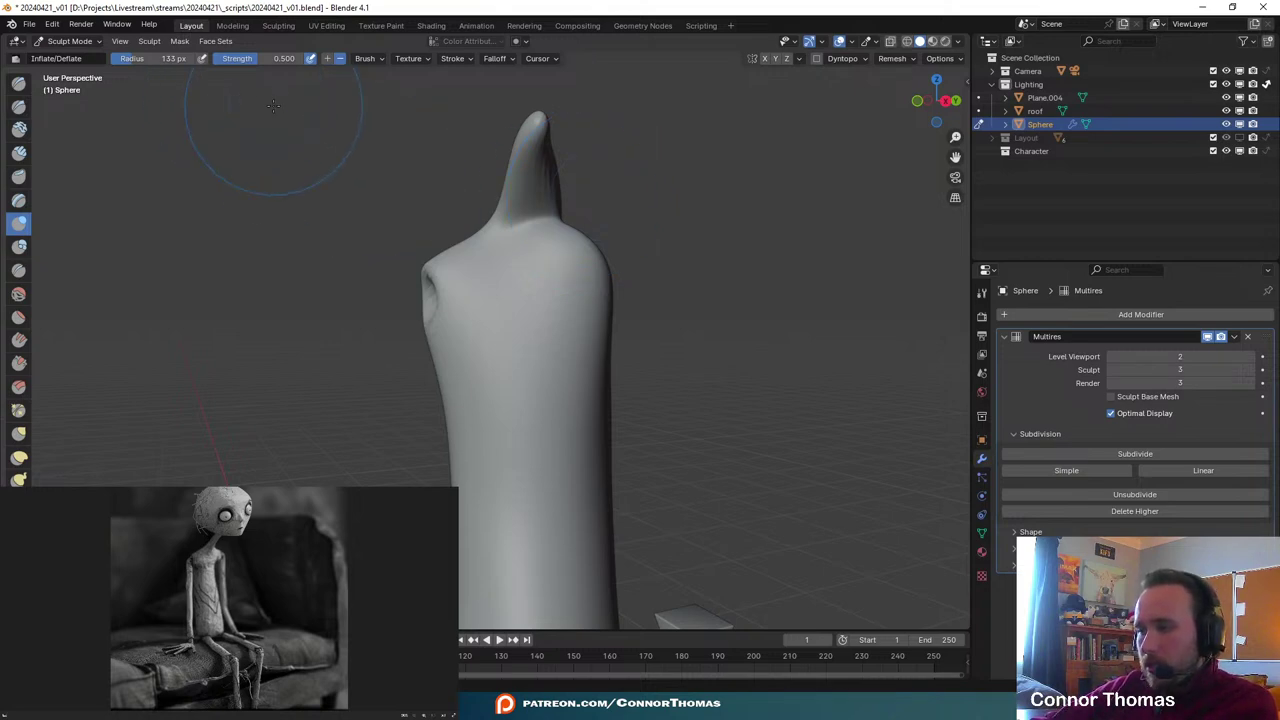
{"action": "middle_click_drag", "start_coordinate": [240, 103], "coordinate": [325, 125]}
{"action": "scroll", "coordinate": [486, 246], "scroll_direction": "up", "scroll_amount": 3}
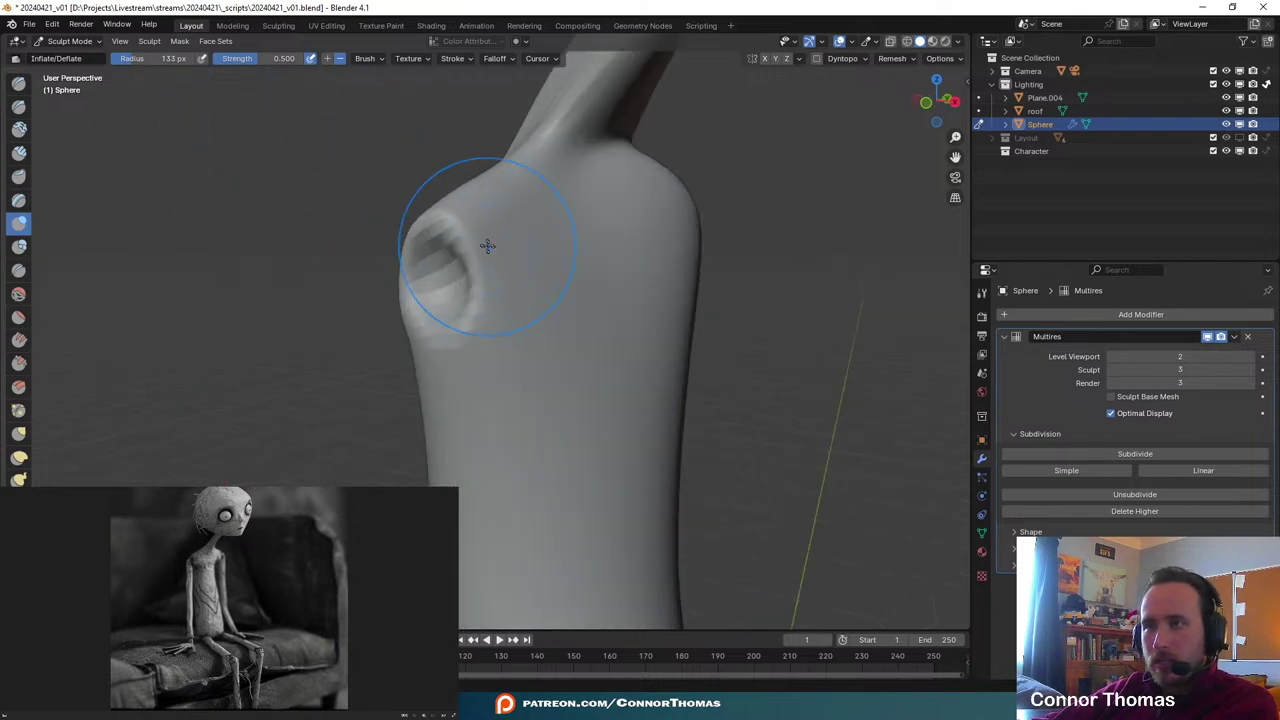
{"action": "middle_click_drag", "start_coordinate": [486, 246], "coordinate": [487, 297]}
{"action": "mouse_move", "coordinate": [366, 276]}
{"action": "middle_mouse_down"}
{"action": "mouse_move", "coordinate": [500, 257]}
{"action": "mouse_move", "coordinate": [523, 306]}
{"action": "mouse_move", "coordinate": [466, 257]}
{"action": "mouse_move", "coordinate": [537, 240]}
{"action": "middle_mouse_up"}
{"action": "scroll", "coordinate": [542, 257], "scroll_direction": "down", "scroll_amount": 4}
{"action": "key", "text": "KP_0"}
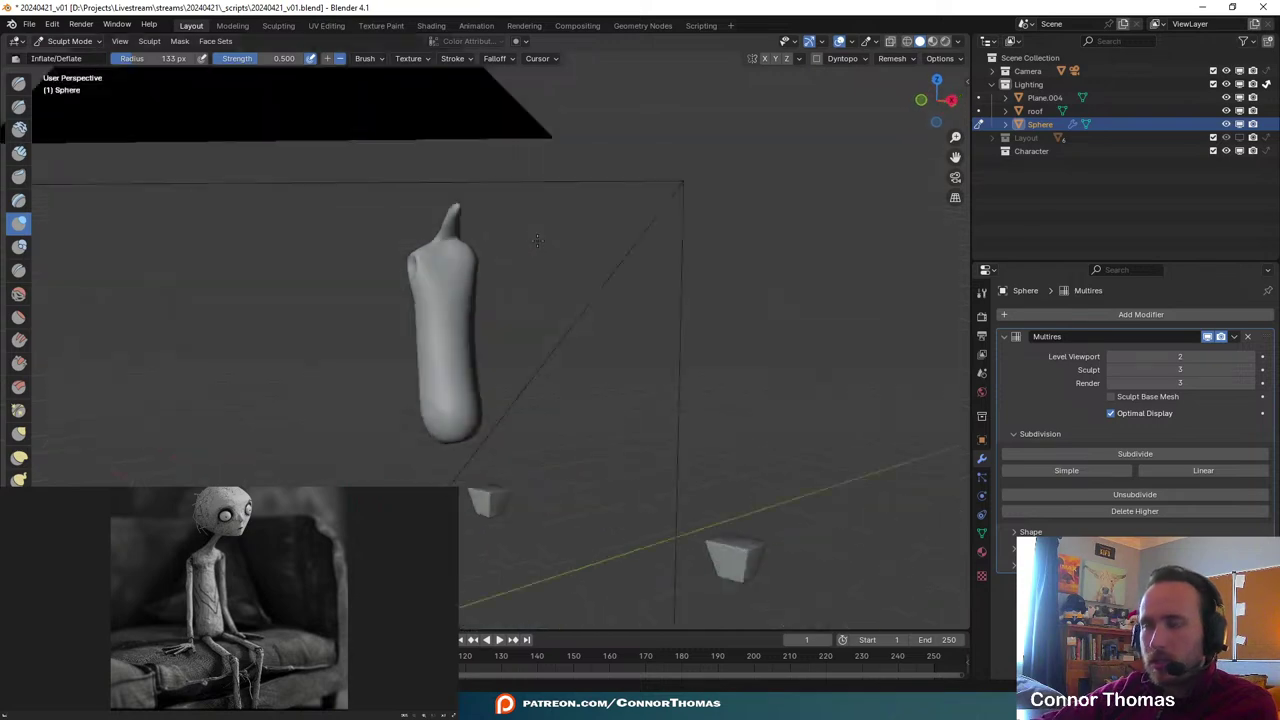
{"action": "scroll", "coordinate": [578, 221], "scroll_direction": "up", "scroll_amount": 3}
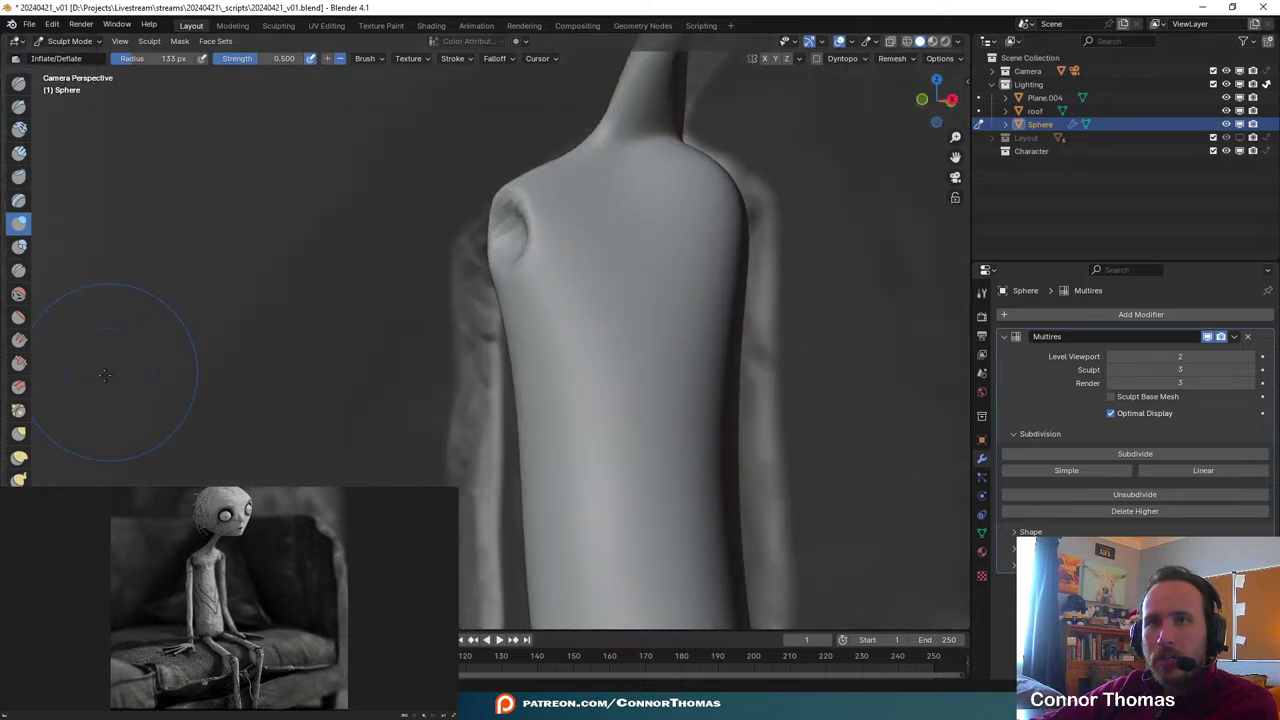
- Reshape the arm socket and armpit against the camera reference with Elastic Deform at 133 px radius, undoing the unwanted strokes
{"action": "left_click", "coordinate": [24, 459]}
{"action": "mouse_move", "coordinate": [521, 208]}
{"action": "left_mouse_down"}
{"action": "mouse_move", "coordinate": [502, 264]}
{"action": "mouse_move", "coordinate": [482, 243]}
{"action": "left_mouse_up"}
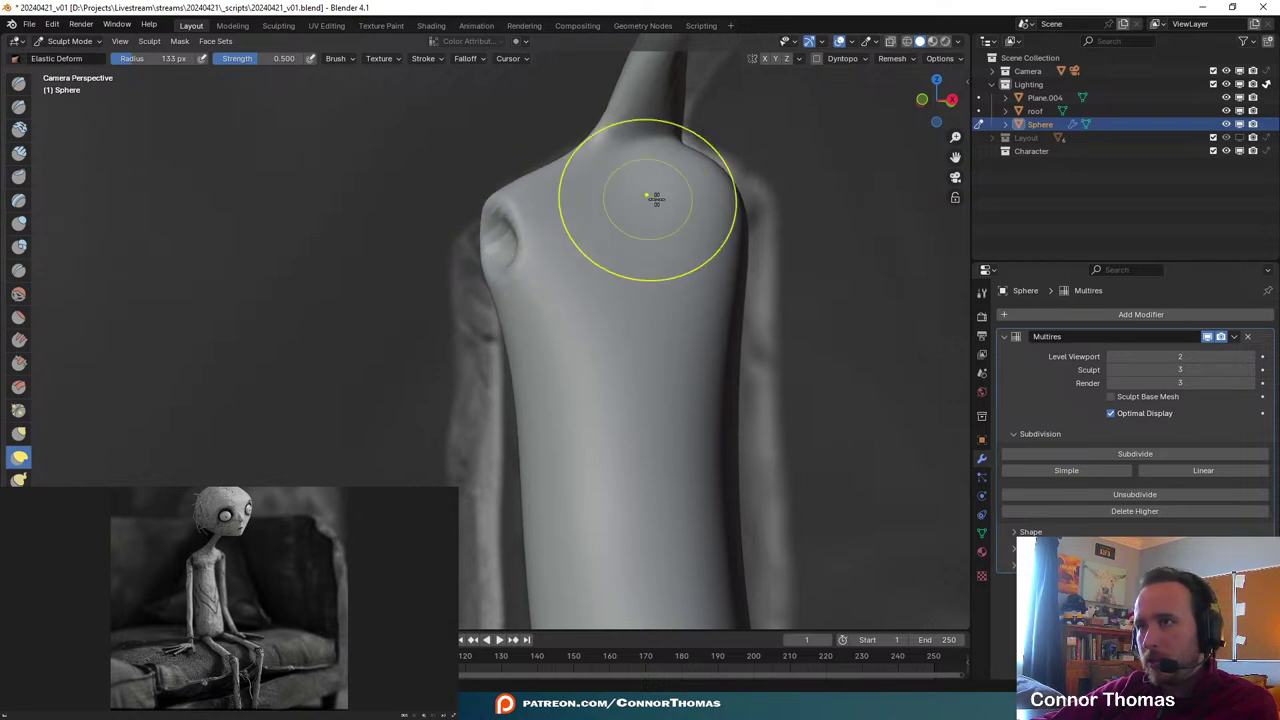
{"action": "mouse_move", "coordinate": [497, 315]}
{"action": "left_mouse_down"}
{"action": "mouse_move", "coordinate": [545, 321]}
{"action": "mouse_move", "coordinate": [563, 354]}
{"action": "mouse_move", "coordinate": [600, 362]}
{"action": "mouse_move", "coordinate": [580, 389]}
{"action": "mouse_move", "coordinate": [618, 425]}
{"action": "left_mouse_up"}
{"action": "key", "text": "ctrl+z"}
{"action": "key", "text": "ctrl+z"}
{"action": "key", "text": "ctrl+z"}
{"action": "key", "text": "ctrl+z"}
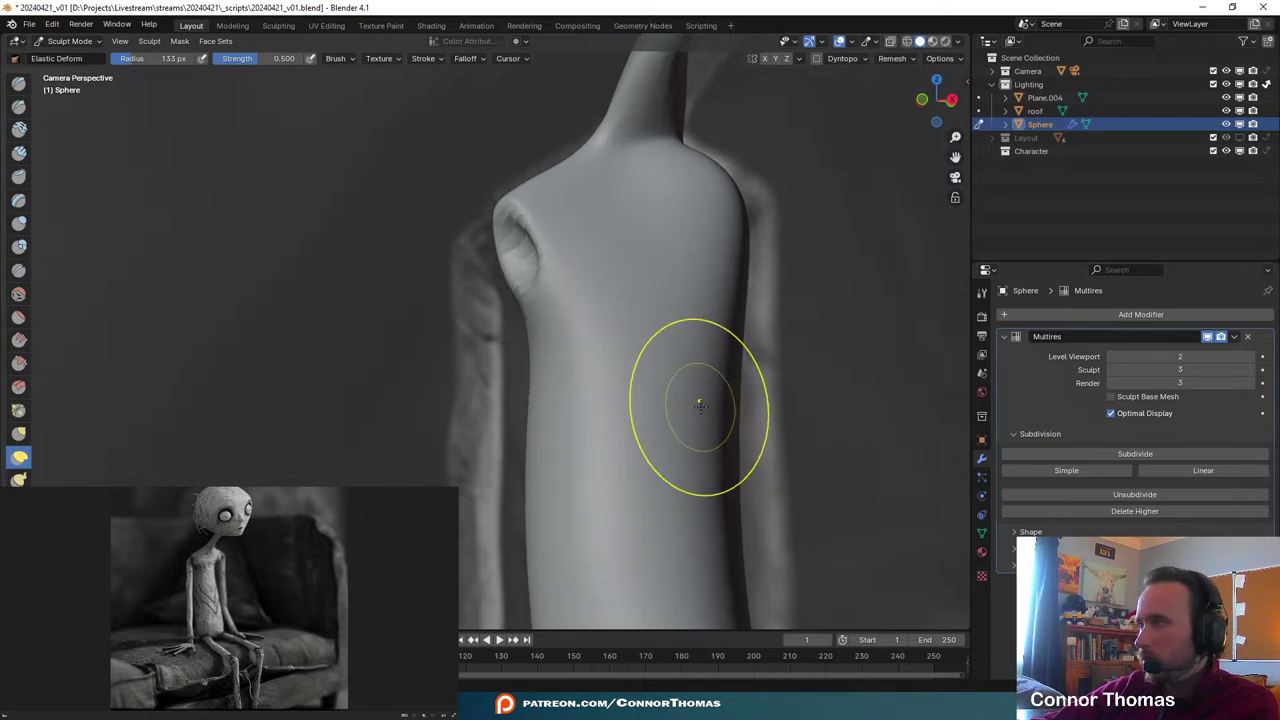
- Pull the torso's side below the armpit outward and nudge the chest beside the socket up toward the neck with Elastic Deform
{"action": "left_click_drag", "start_coordinate": [527, 371], "coordinate": [502, 374]}
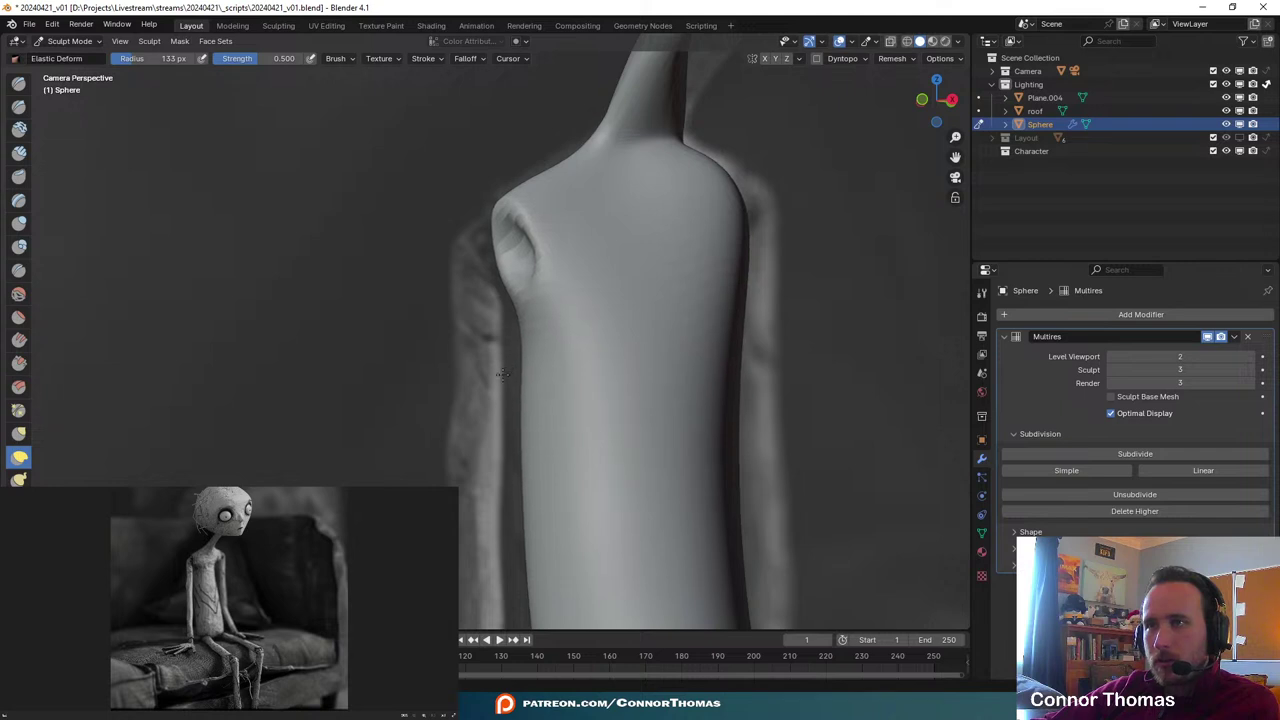
{"action": "left_click_drag", "start_coordinate": [561, 206], "coordinate": [578, 191]}
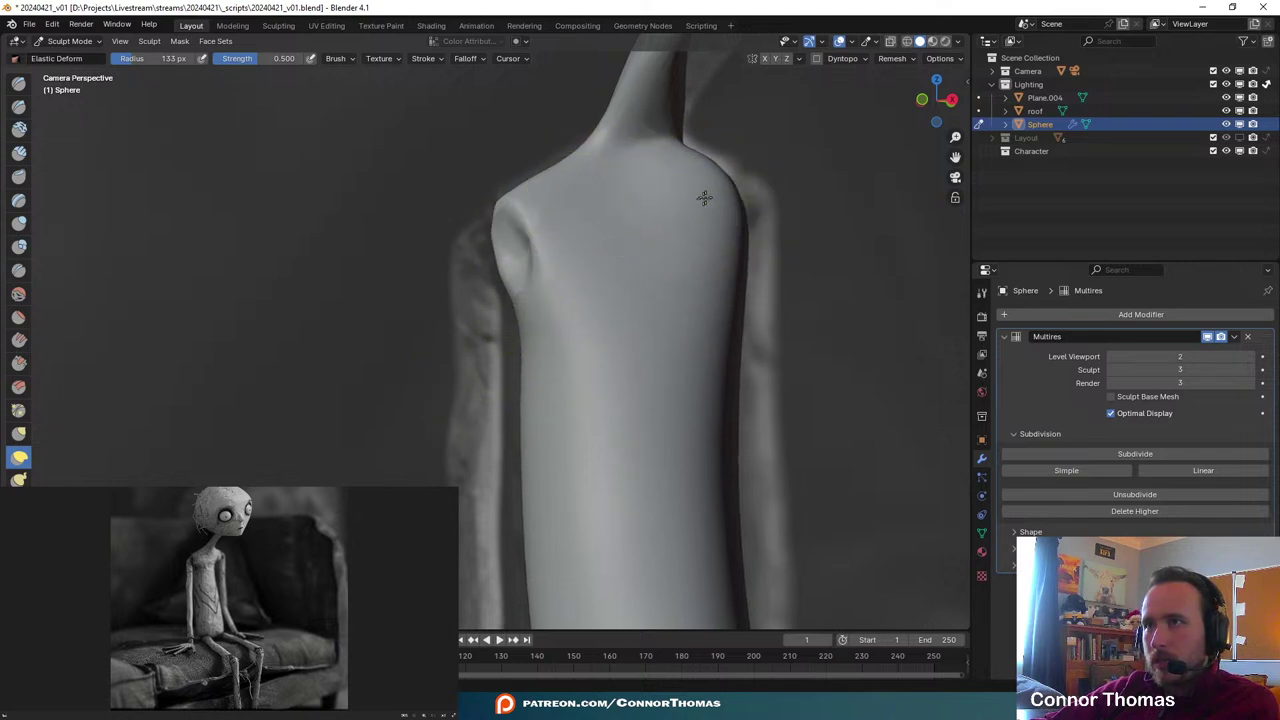
{"action": "middle_click_drag", "start_coordinate": [706, 197], "coordinate": [664, 235], "text": "shift"}
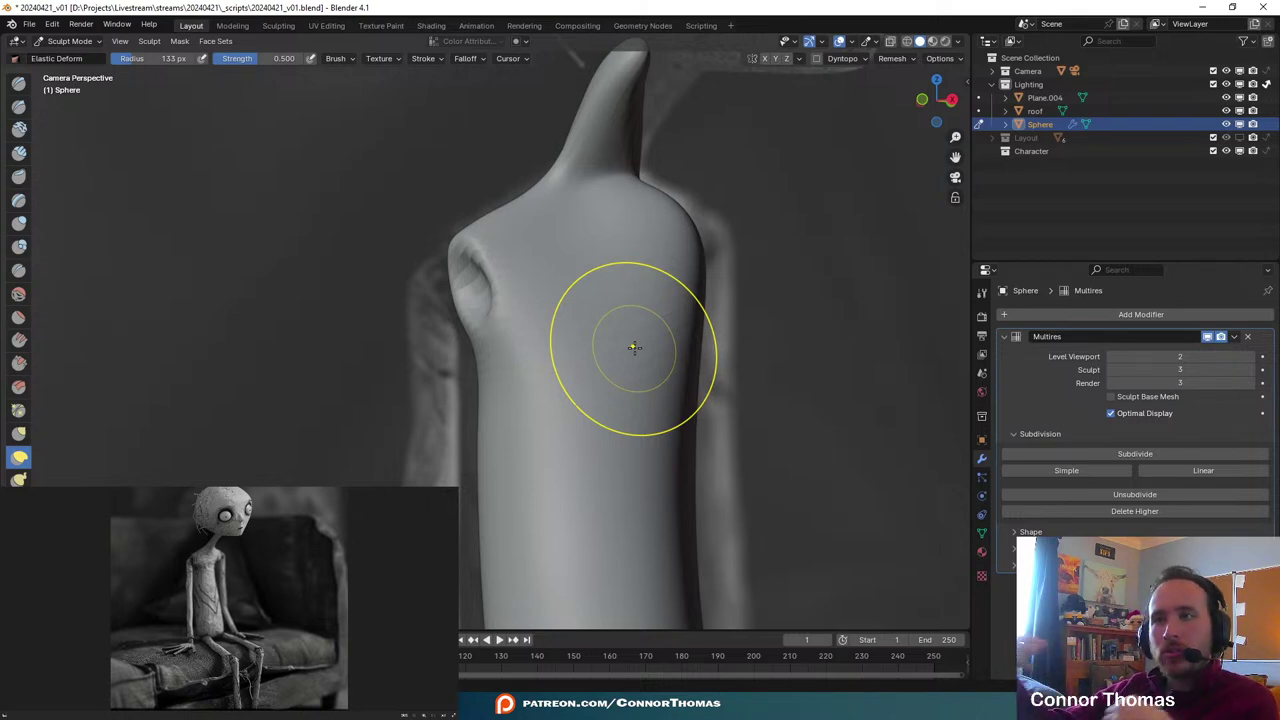
- Pull the torso's unfinished shoulder outward with Elastic Deform to follow the reference silhouette in the camera view
{"action": "scroll", "coordinate": [680, 428], "scroll_direction": "down", "scroll_amount": 6}
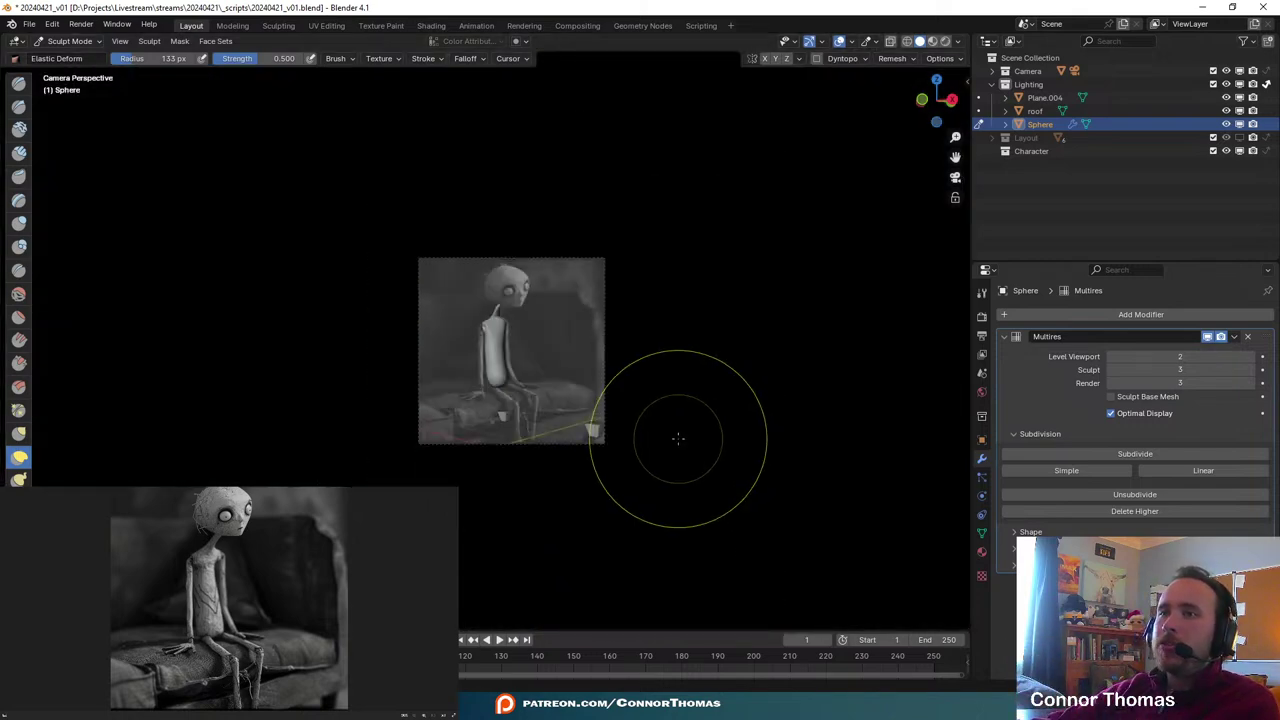
{"action": "scroll", "coordinate": [680, 428], "scroll_direction": "up", "scroll_amount": 7}
{"action": "scroll", "coordinate": [670, 438], "scroll_direction": "up", "scroll_amount": 4}
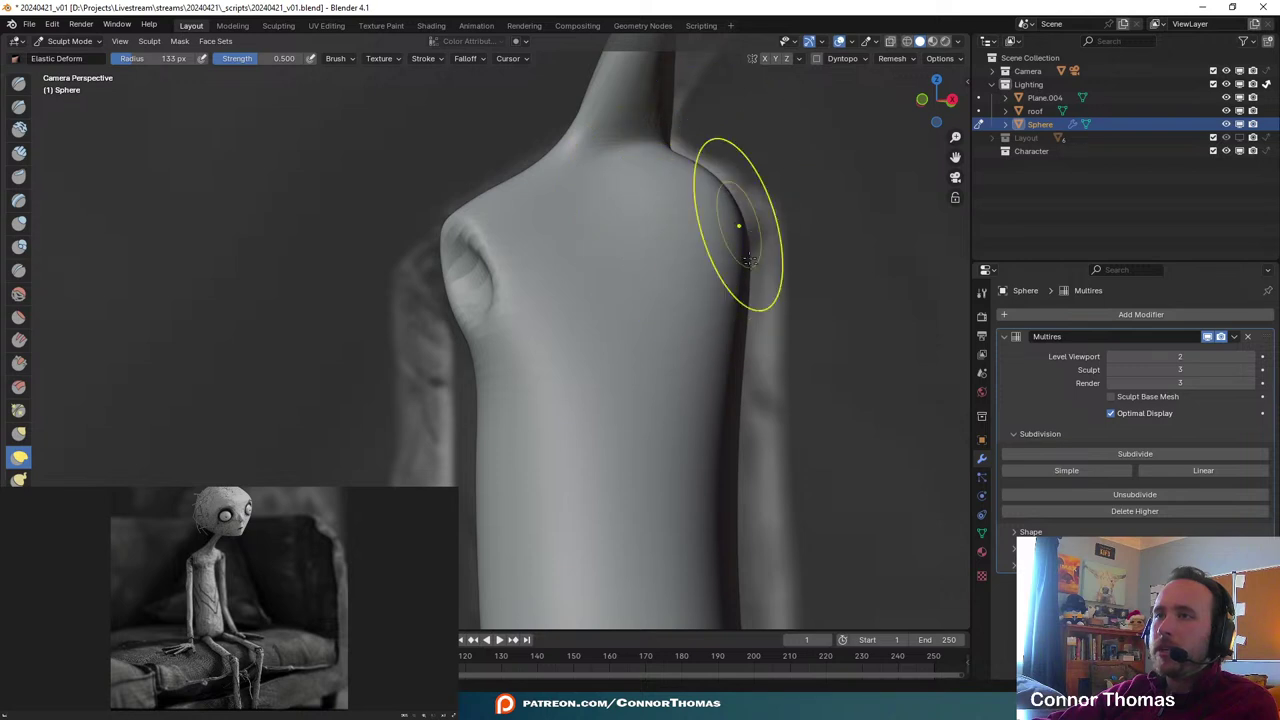
{"action": "middle_click_drag", "start_coordinate": [708, 288], "coordinate": [631, 334]}
{"action": "mouse_move", "coordinate": [611, 258]}
{"action": "middle_mouse_down"}
{"action": "mouse_move", "coordinate": [474, 293]}
{"action": "mouse_move", "coordinate": [507, 333]}
{"action": "middle_mouse_up"}
{"action": "scroll", "coordinate": [474, 292], "scroll_direction": "up", "scroll_amount": 3}
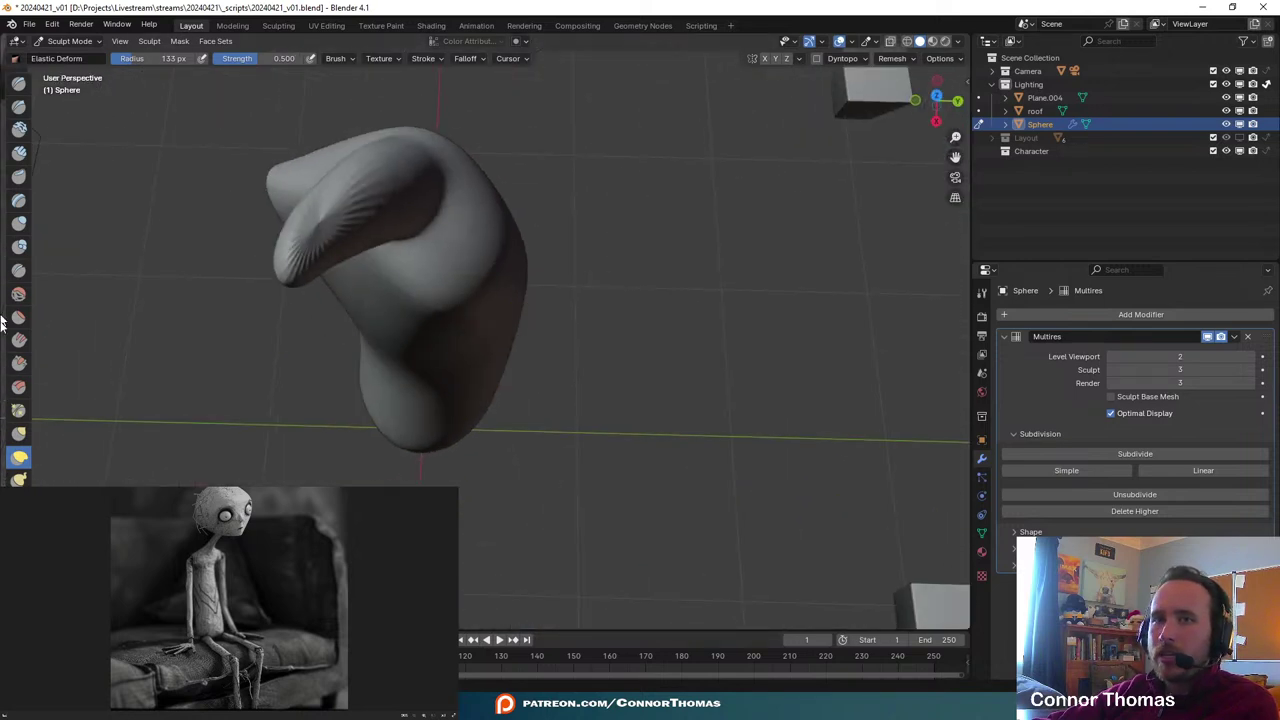
- Reshape the unfinished shoulder from above, the front and the side using Elastic Deform with a 128 px radius
{"action": "middle_click_drag", "start_coordinate": [410, 335], "coordinate": [352, 378]}
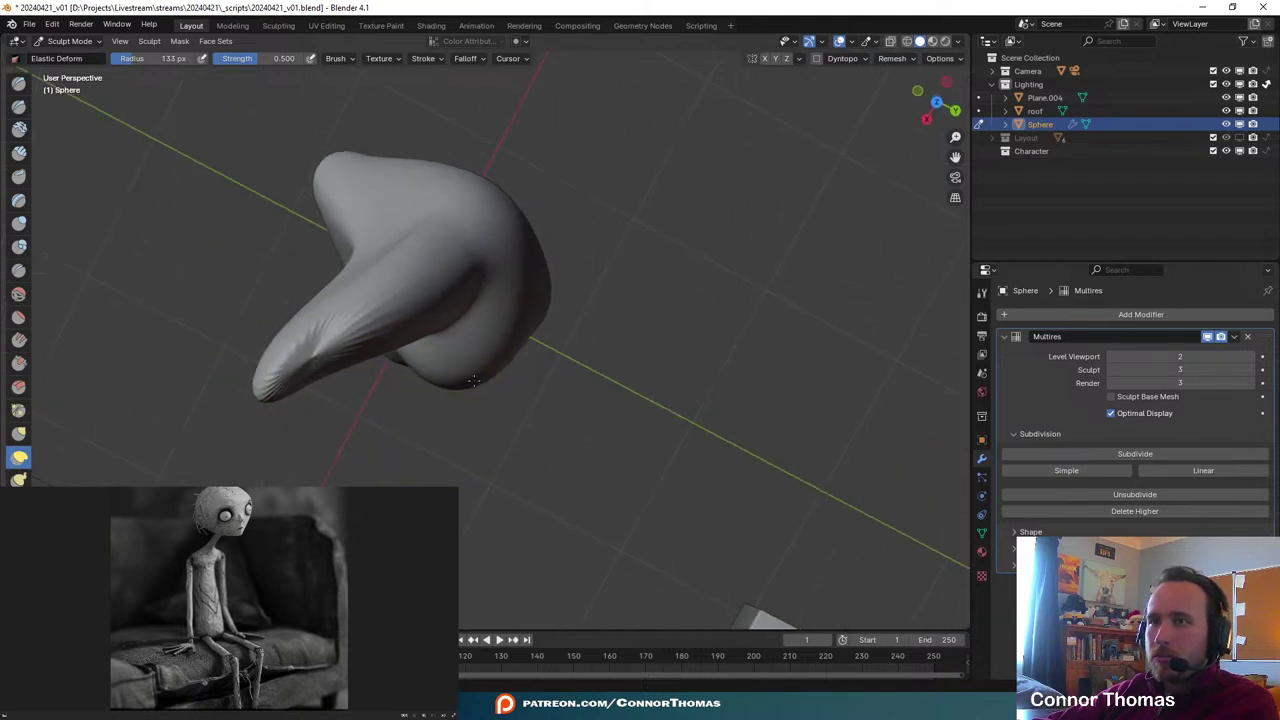
{"action": "mouse_move", "coordinate": [590, 405]}
{"action": "middle_mouse_down"}
{"action": "mouse_move", "coordinate": [571, 335]}
{"action": "mouse_move", "coordinate": [550, 325]}
{"action": "mouse_move", "coordinate": [578, 357]}
{"action": "middle_mouse_up"}
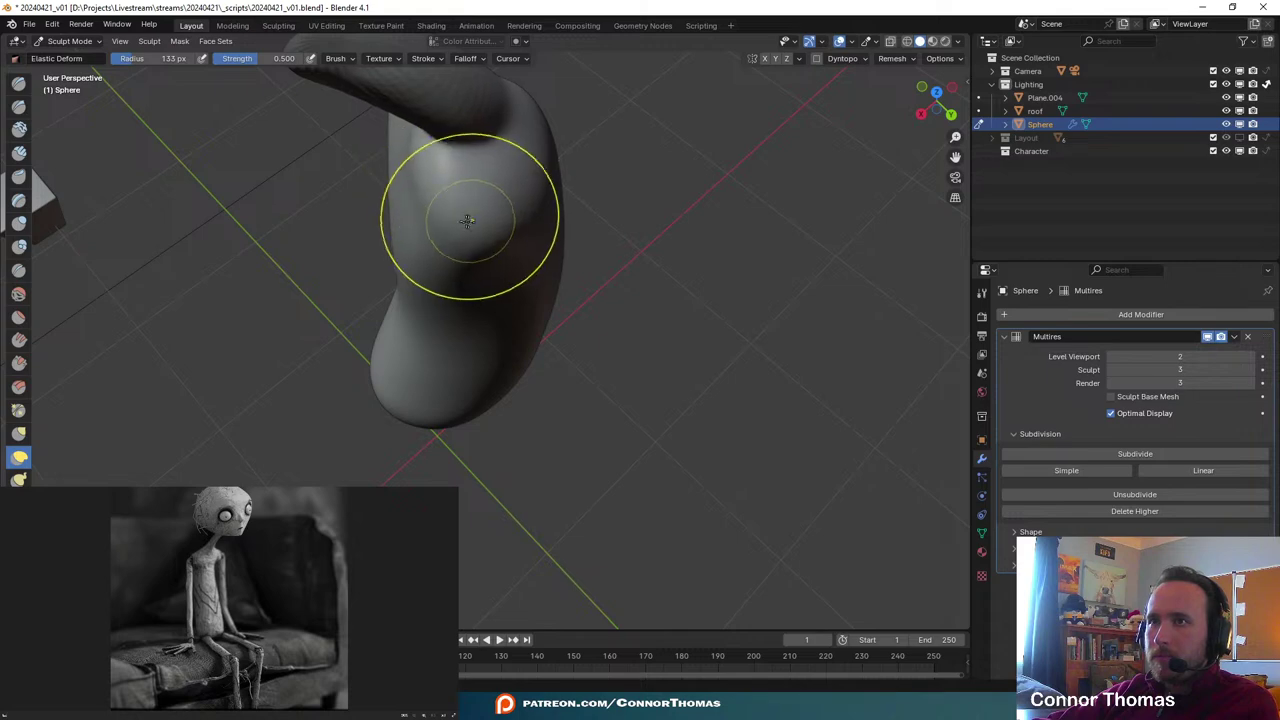
{"action": "mouse_move", "coordinate": [462, 230]}
{"action": "middle_mouse_down"}
{"action": "mouse_move", "coordinate": [660, 340]}
{"action": "mouse_move", "coordinate": [650, 368]}
{"action": "middle_mouse_up"}
{"action": "scroll", "coordinate": [660, 340], "scroll_direction": "up", "scroll_amount": 3}
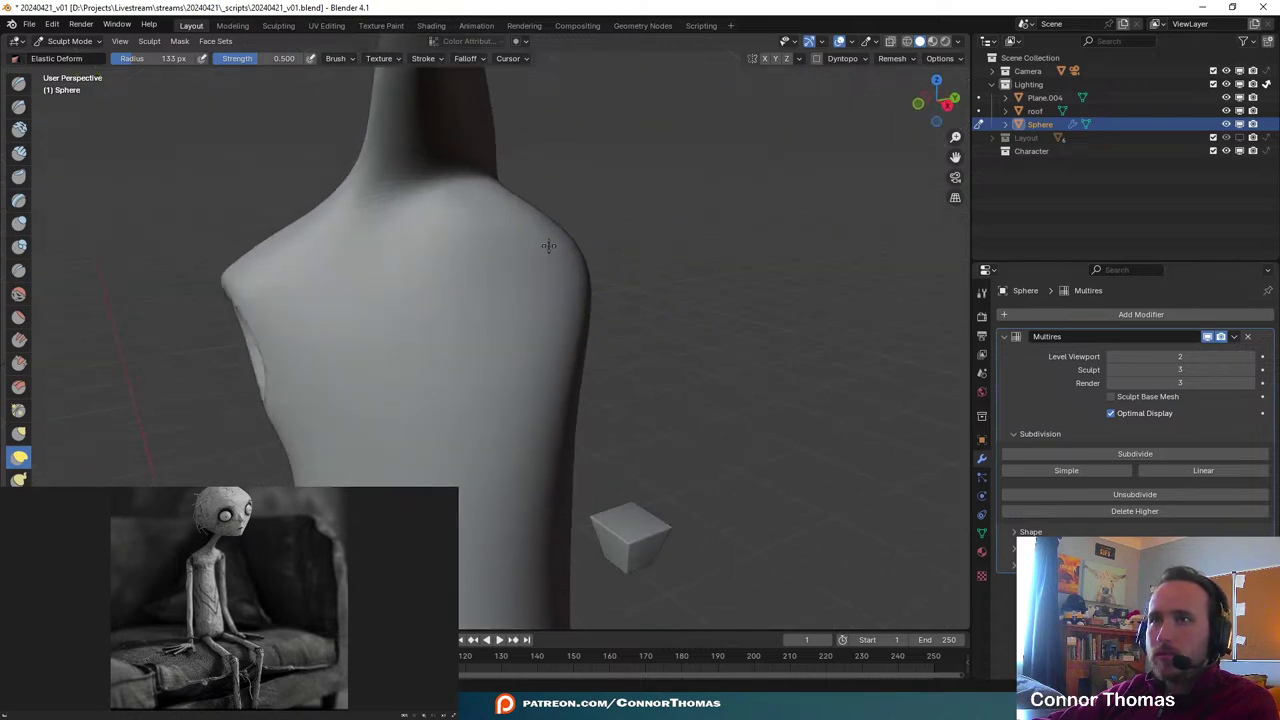
{"action": "mouse_move", "coordinate": [584, 178]}
{"action": "middle_mouse_down"}
{"action": "mouse_move", "coordinate": [608, 170]}
{"action": "mouse_move", "coordinate": [571, 186]}
{"action": "middle_mouse_up"}
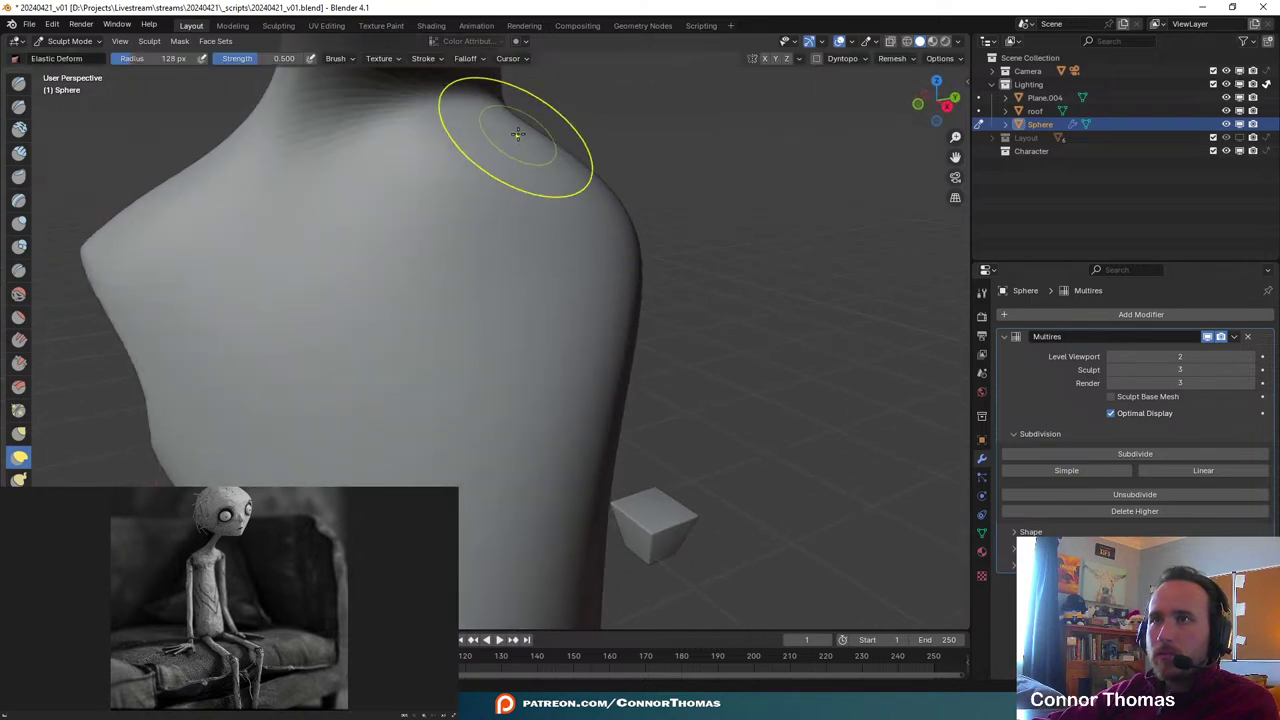
{"action": "mouse_move", "coordinate": [528, 257]}
{"action": "middle_mouse_down"}
{"action": "mouse_move", "coordinate": [614, 263]}
{"action": "mouse_move", "coordinate": [528, 229]}
{"action": "middle_mouse_up"}
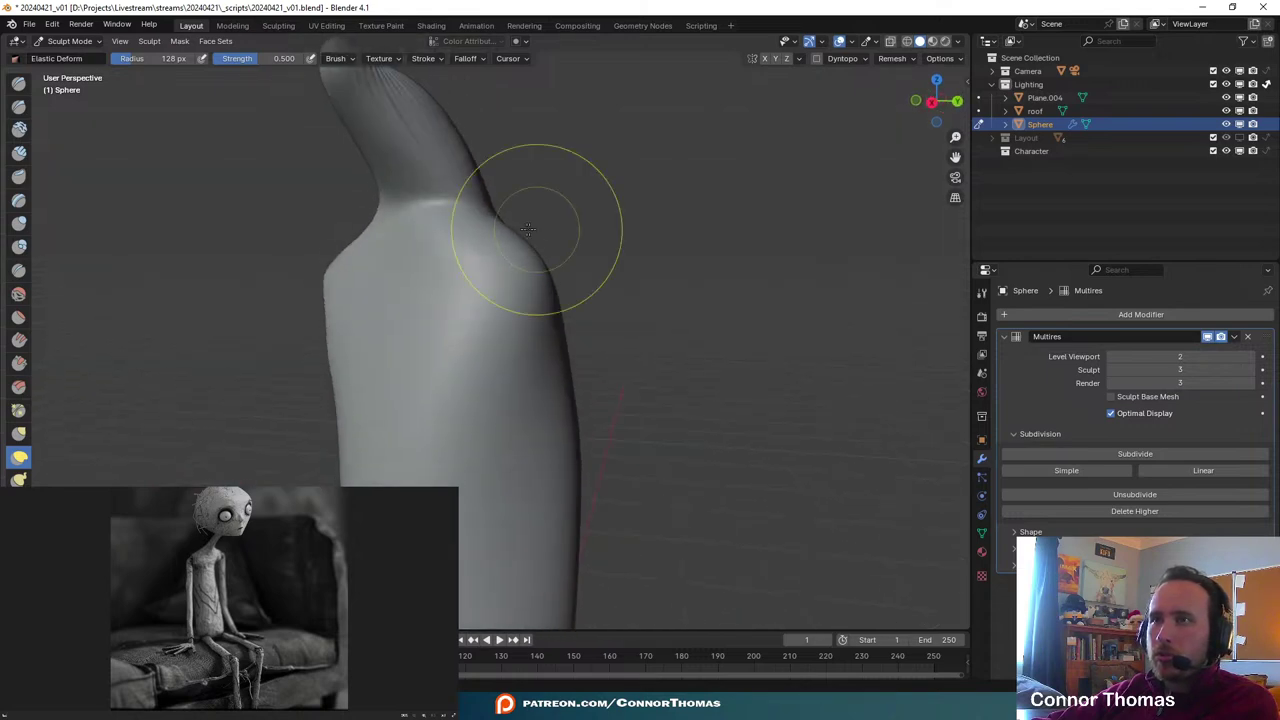
{"action": "middle_click_drag", "start_coordinate": [625, 340], "coordinate": [637, 333]}
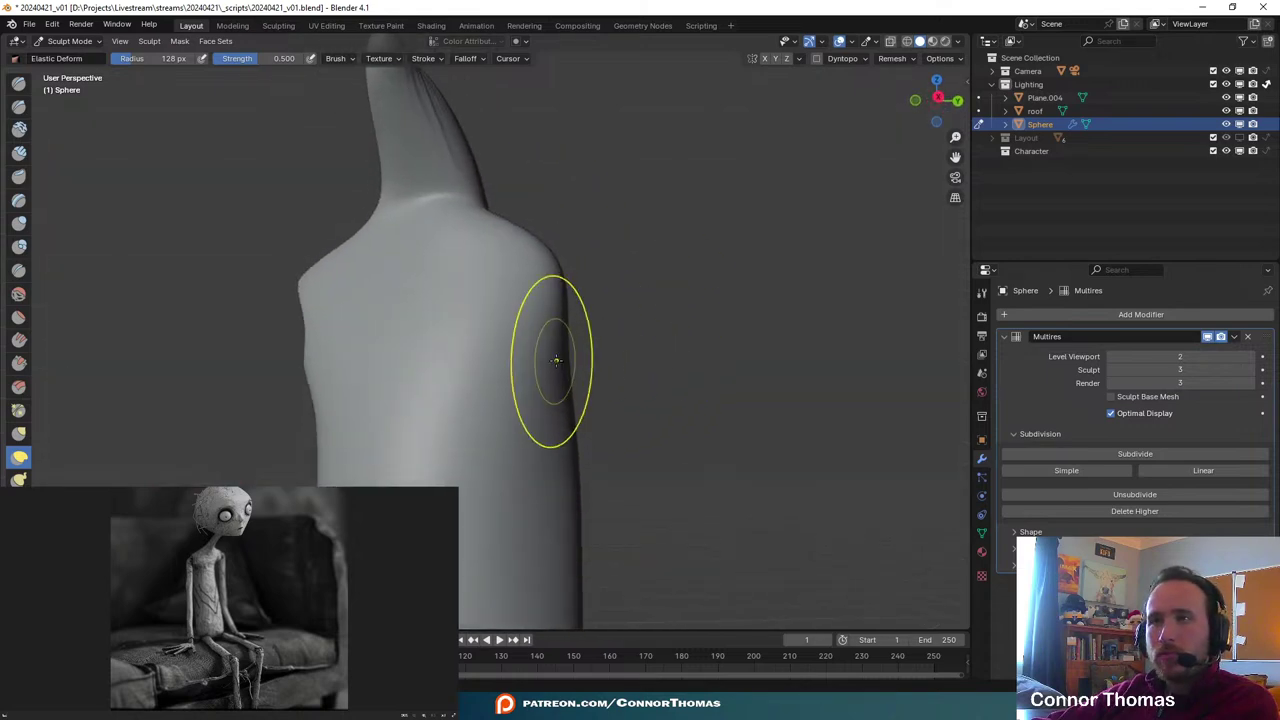
{"action": "scroll", "coordinate": [654, 400], "scroll_direction": "down", "scroll_amount": 4}
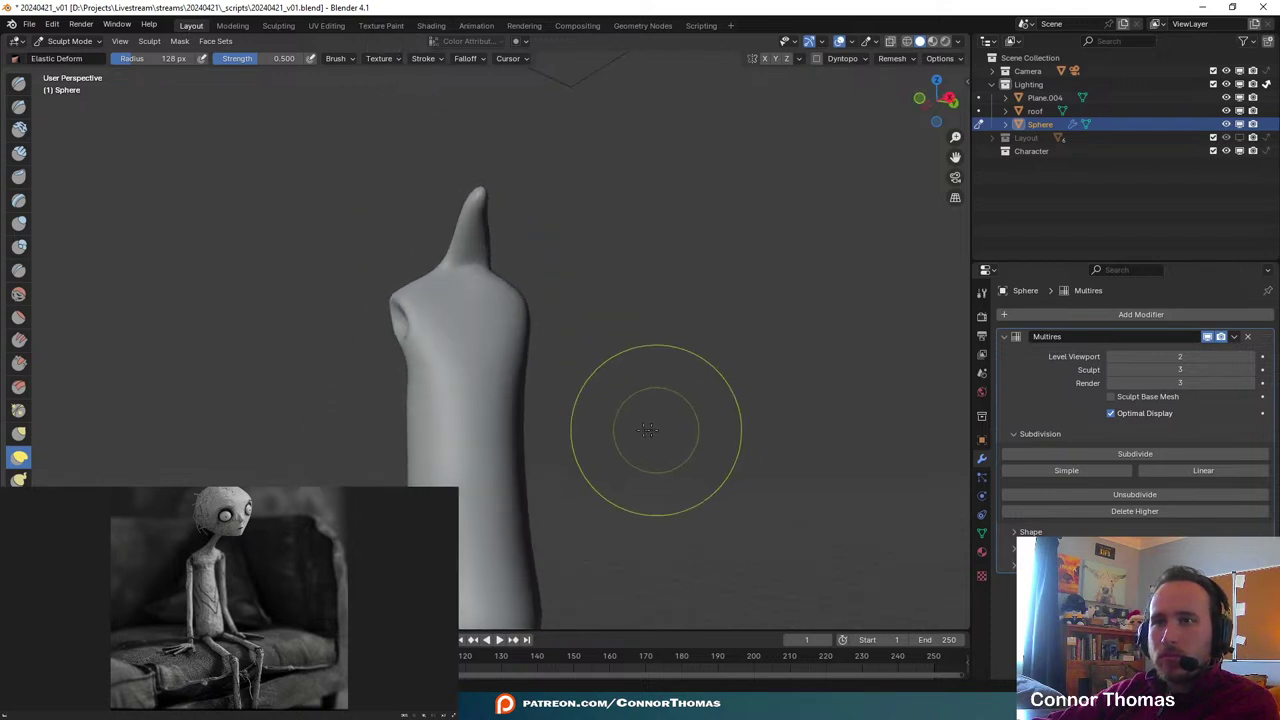
- Refine the shoulder's slope using Elastic Deform with a 163 px radius, saving the file along the way
{"action": "key", "text": "f"}
{"action": "left_click", "coordinate": [589, 436]}
{"action": "mouse_move", "coordinate": [530, 424]}
{"action": "middle_mouse_down"}
{"action": "mouse_move", "coordinate": [557, 334]}
{"action": "mouse_move", "coordinate": [450, 375]}
{"action": "mouse_move", "coordinate": [456, 397]}
{"action": "mouse_move", "coordinate": [545, 314]}
{"action": "middle_mouse_up"}
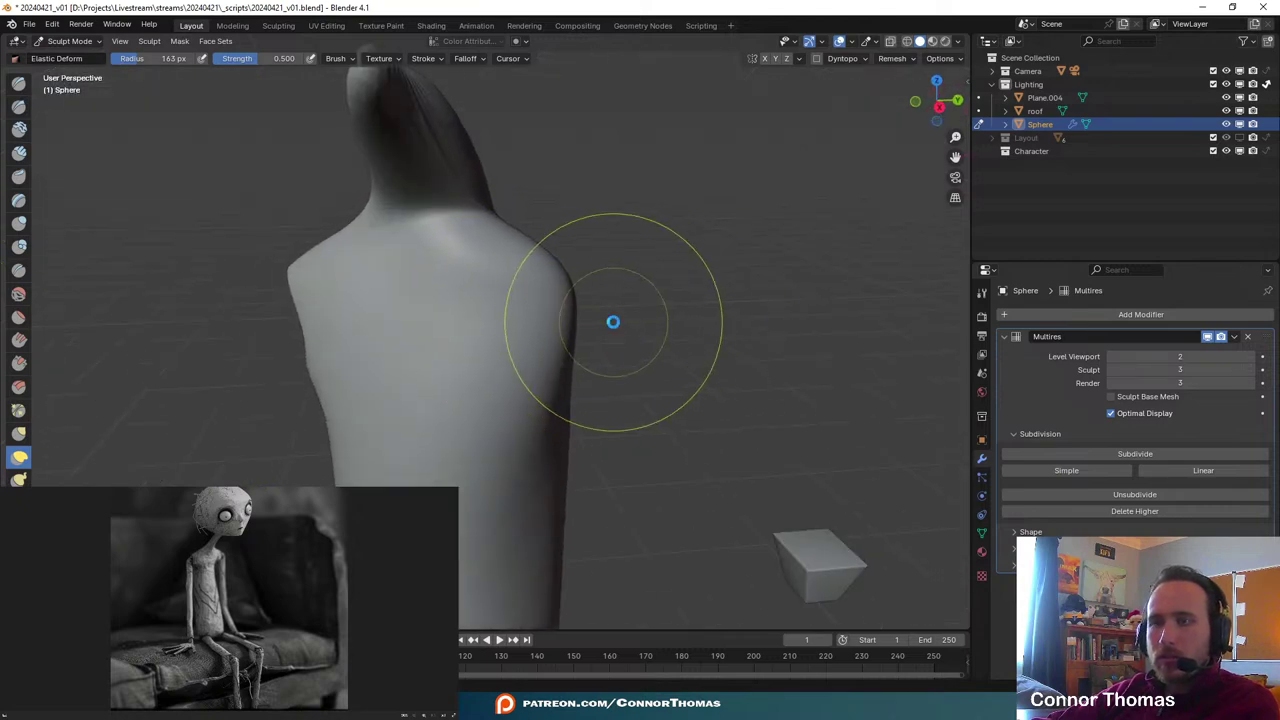
{"action": "key", "text": "ctrl+s"}
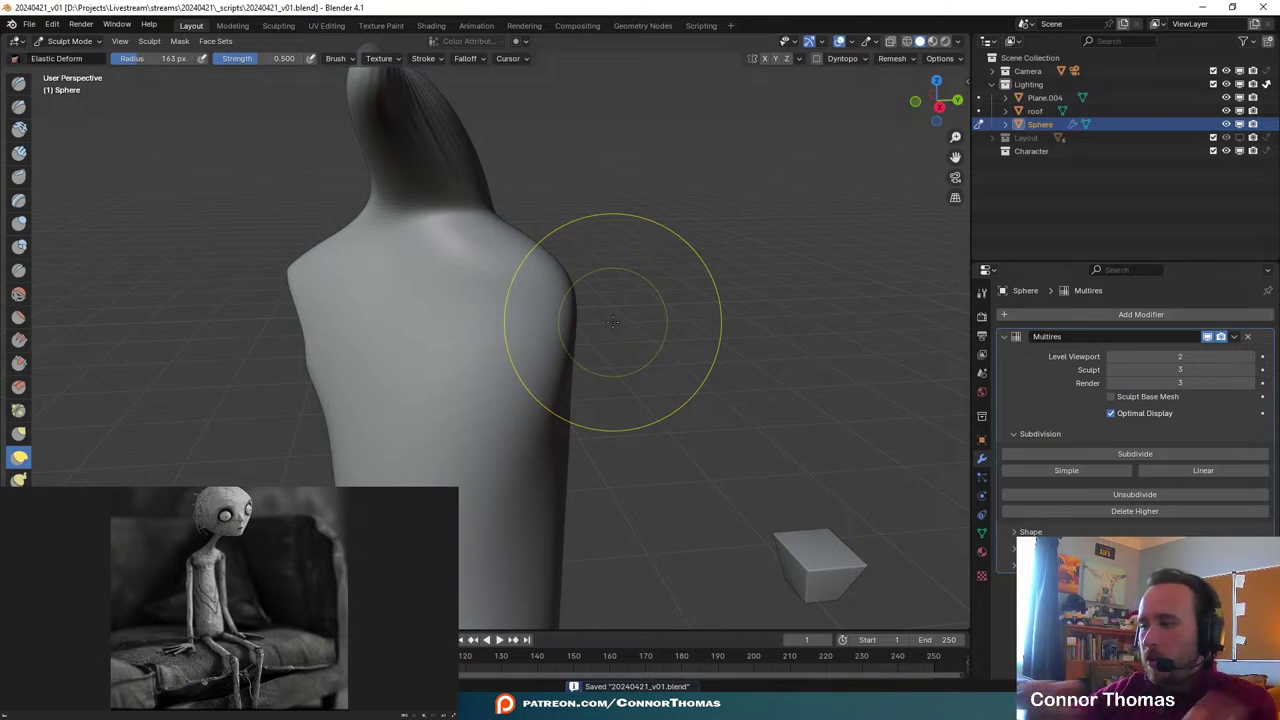
{"action": "mouse_move", "coordinate": [506, 329]}
{"action": "middle_mouse_down"}
{"action": "mouse_move", "coordinate": [475, 311]}
{"action": "mouse_move", "coordinate": [740, 218]}
{"action": "mouse_move", "coordinate": [714, 176]}
{"action": "mouse_move", "coordinate": [671, 209]}
{"action": "mouse_move", "coordinate": [657, 249]}
{"action": "mouse_move", "coordinate": [594, 231]}
{"action": "middle_mouse_up"}
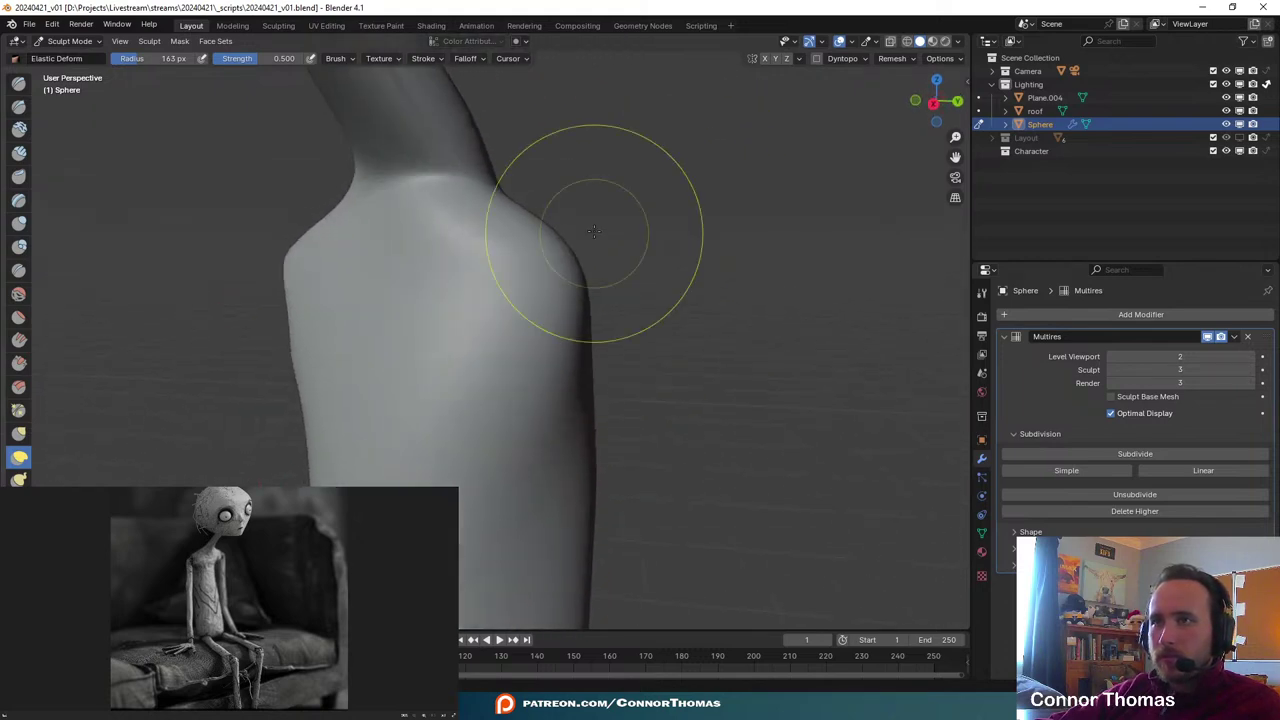
{"action": "left_click_drag", "start_coordinate": [551, 245], "coordinate": [556, 255]}
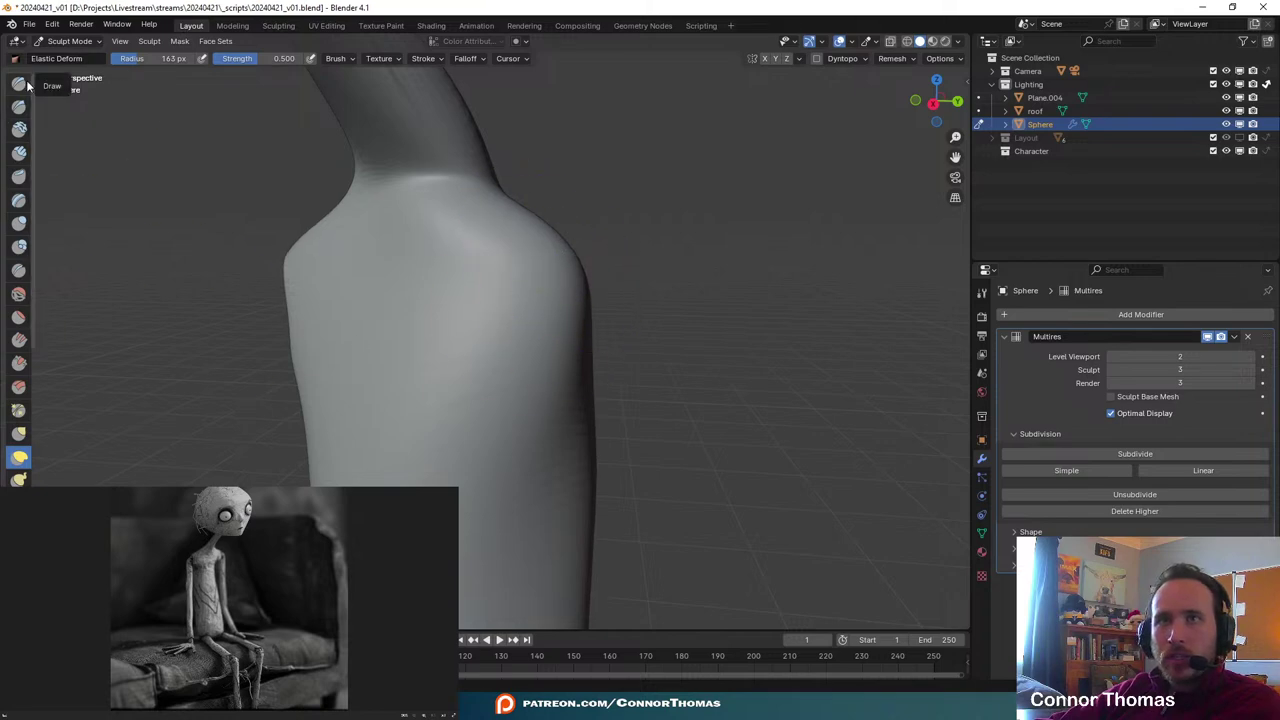
{"action": "left_click", "coordinate": [19, 84]}
{"action": "middle_click_drag", "start_coordinate": [430, 262], "coordinate": [452, 247]}
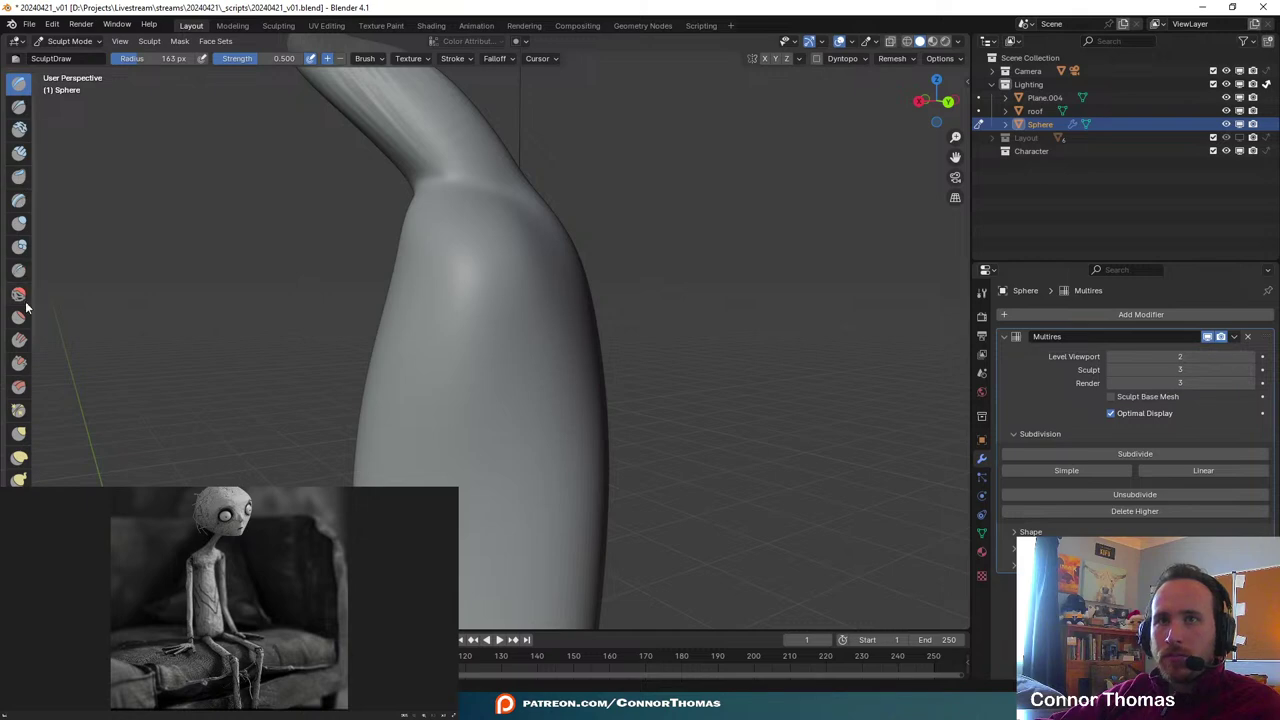
{"action": "left_click", "coordinate": [17, 270]}
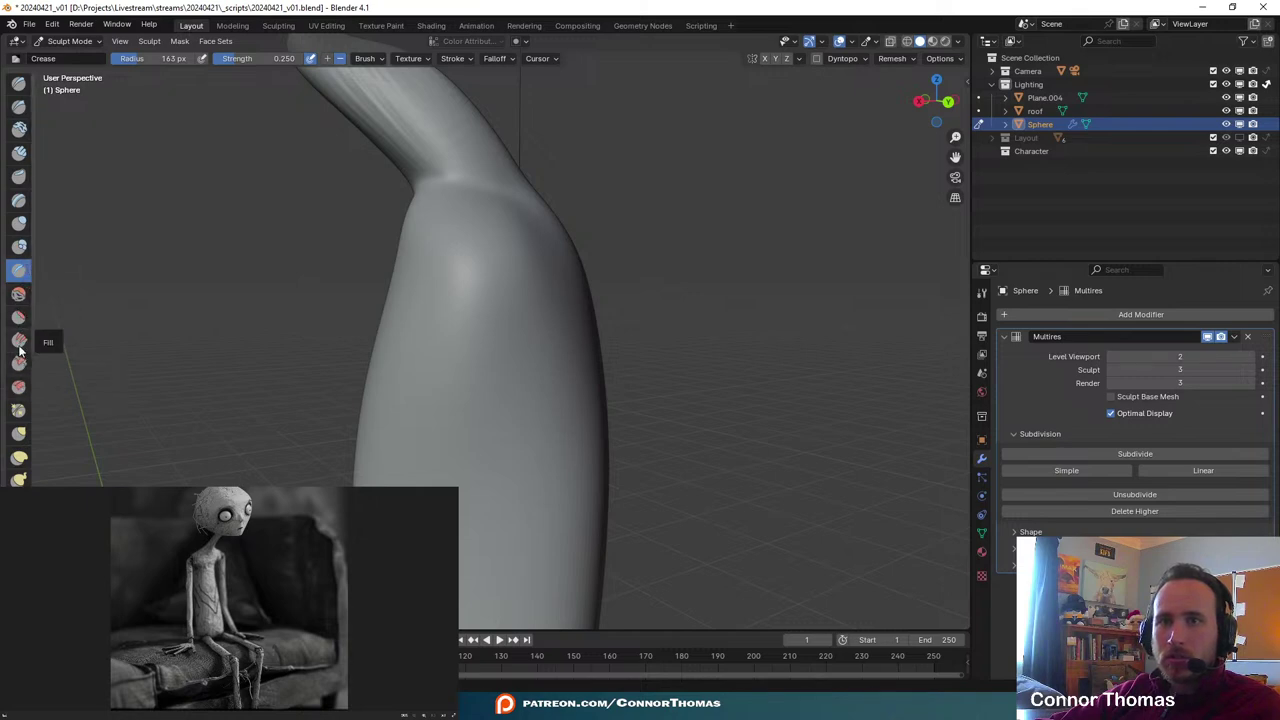
- Choose the Pinch/Magnify brush and set its radius to 141 px for work on the side of the shoulder
{"action": "scroll", "coordinate": [18, 300], "scroll_direction": "down", "scroll_amount": 3}
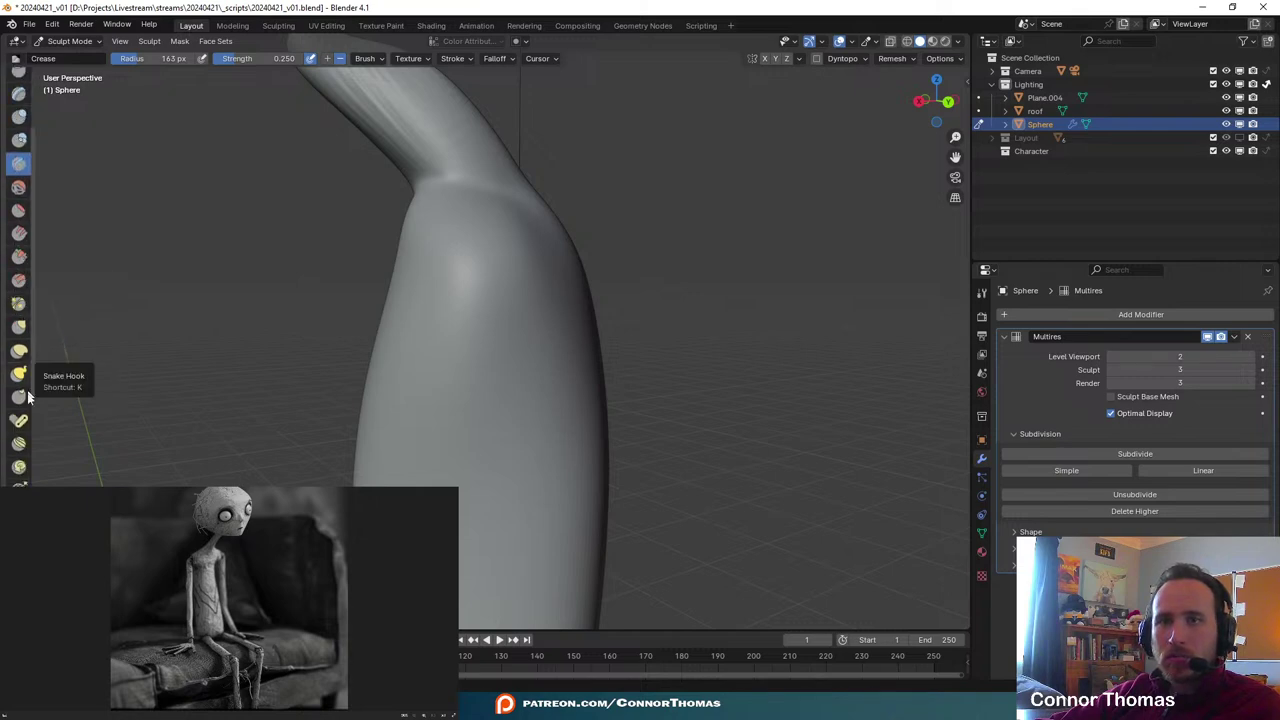
{"action": "left_click", "coordinate": [18, 303]}
{"action": "mouse_move", "coordinate": [600, 300]}
{"action": "middle_mouse_down"}
{"action": "mouse_move", "coordinate": [686, 296]}
{"action": "mouse_move", "coordinate": [620, 283]}
{"action": "middle_mouse_up"}
{"action": "key", "text": "f"}
{"action": "left_click", "coordinate": [480, 272]}
{"action": "middle_click_drag", "start_coordinate": [523, 252], "coordinate": [456, 275]}
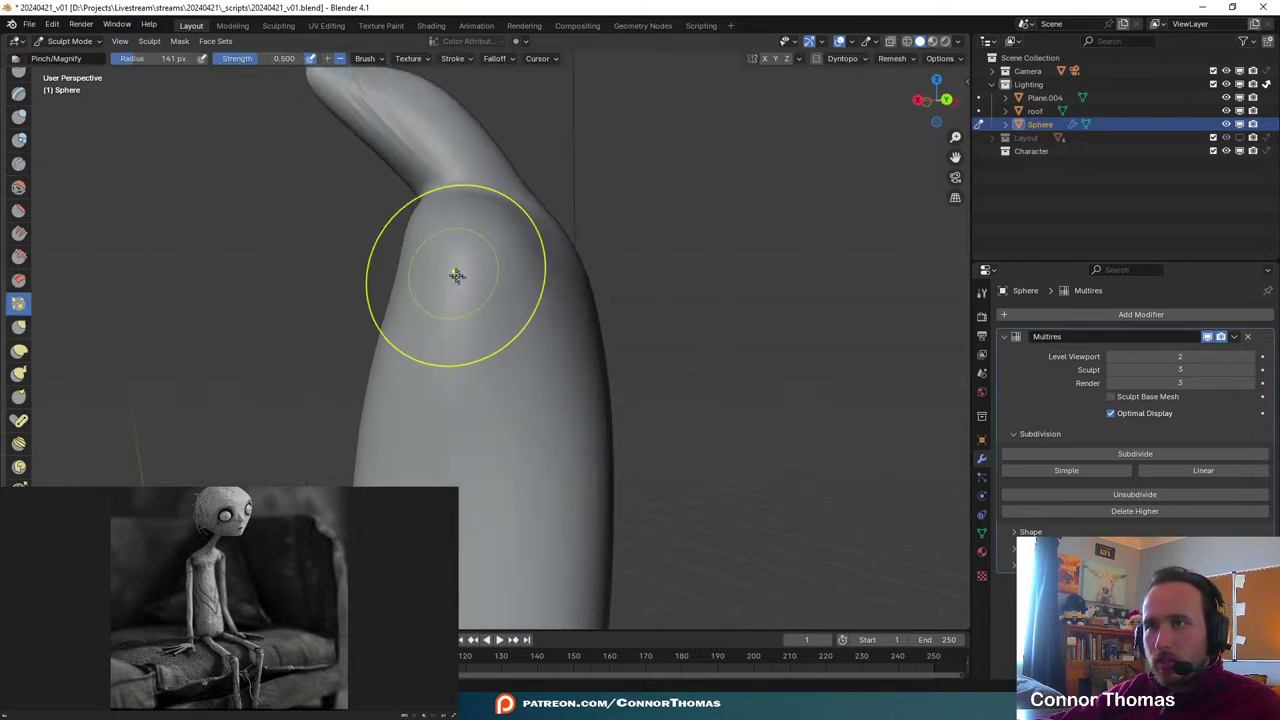
- Pinch the side of the shoulder into a curved ridge where the arm socket begins
{"action": "scroll", "coordinate": [455, 275], "scroll_direction": "up", "scroll_amount": 3}
{"action": "mouse_move", "coordinate": [412, 221]}
{"action": "middle_mouse_down"}
{"action": "mouse_move", "coordinate": [497, 177]}
{"action": "mouse_move", "coordinate": [418, 252]}
{"action": "middle_mouse_up"}
{"action": "middle_click_drag", "start_coordinate": [500, 191], "coordinate": [575, 228]}
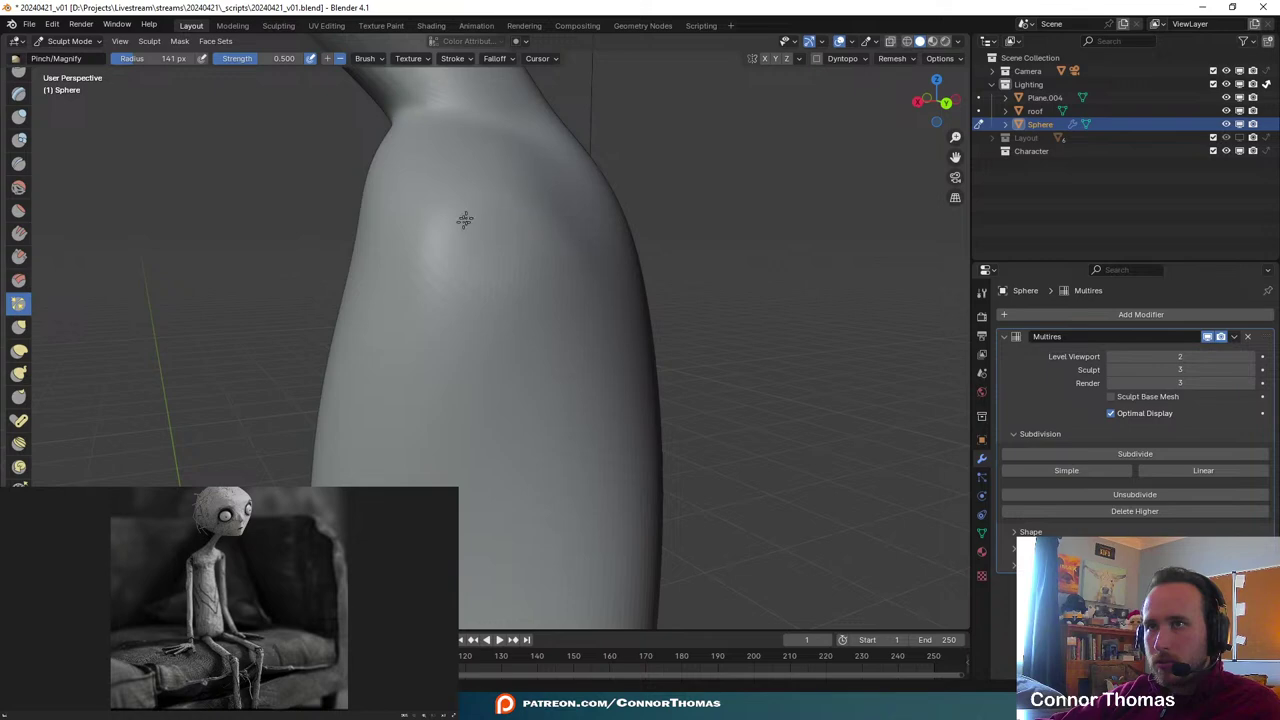
{"action": "mouse_move", "coordinate": [586, 314]}
{"action": "middle_mouse_down"}
{"action": "mouse_move", "coordinate": [688, 337]}
{"action": "mouse_move", "coordinate": [490, 227]}
{"action": "middle_mouse_up"}
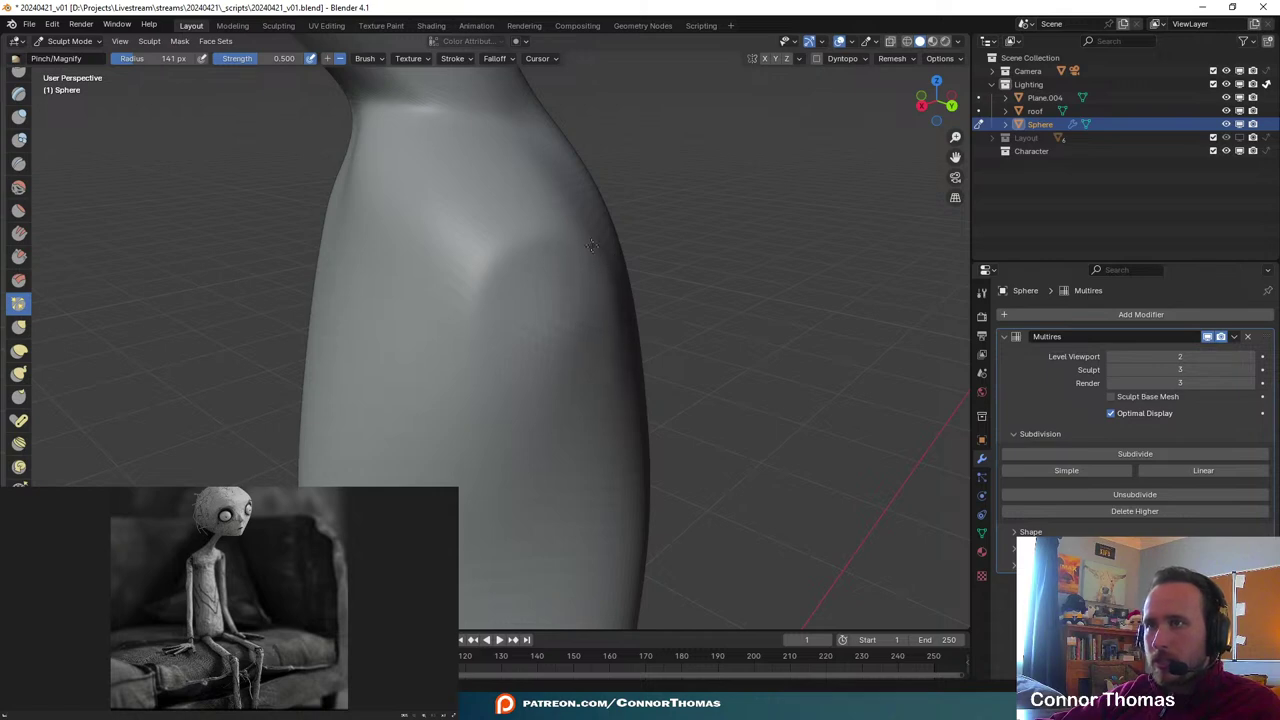
{"action": "middle_click_drag", "start_coordinate": [540, 245], "coordinate": [474, 240]}
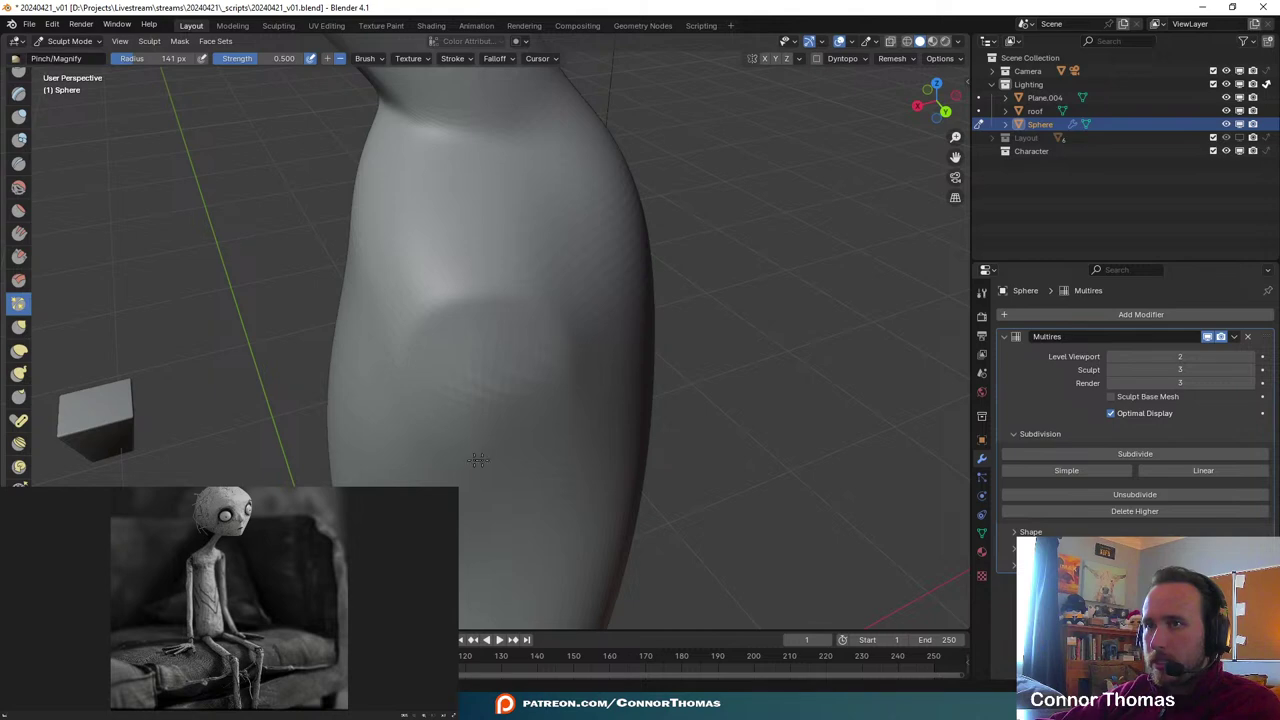
{"action": "middle_click_drag", "start_coordinate": [543, 386], "coordinate": [602, 358]}
- Compare the shoulder with the reference through the camera and pinch the arm socket's ridge further
{"action": "key", "text": "KP_0"}
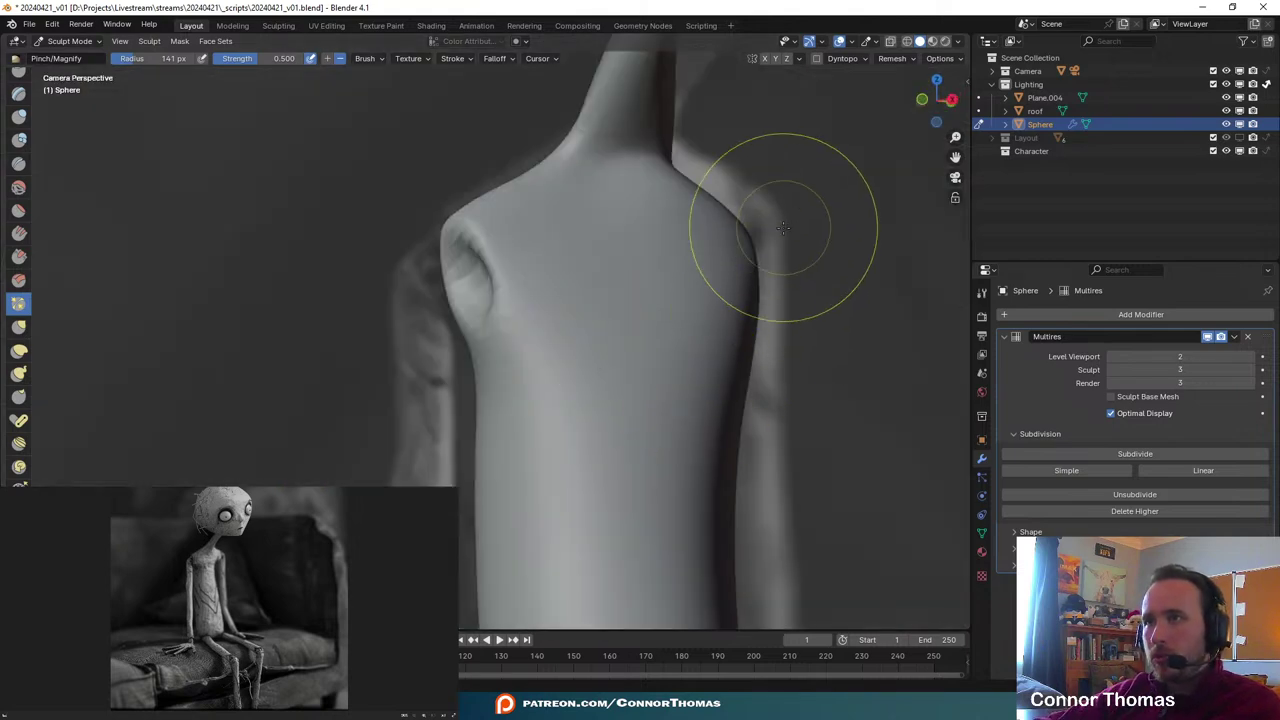
{"action": "middle_click_drag", "start_coordinate": [771, 229], "coordinate": [766, 223]}
{"action": "middle_click_drag", "start_coordinate": [541, 246], "coordinate": [425, 375]}
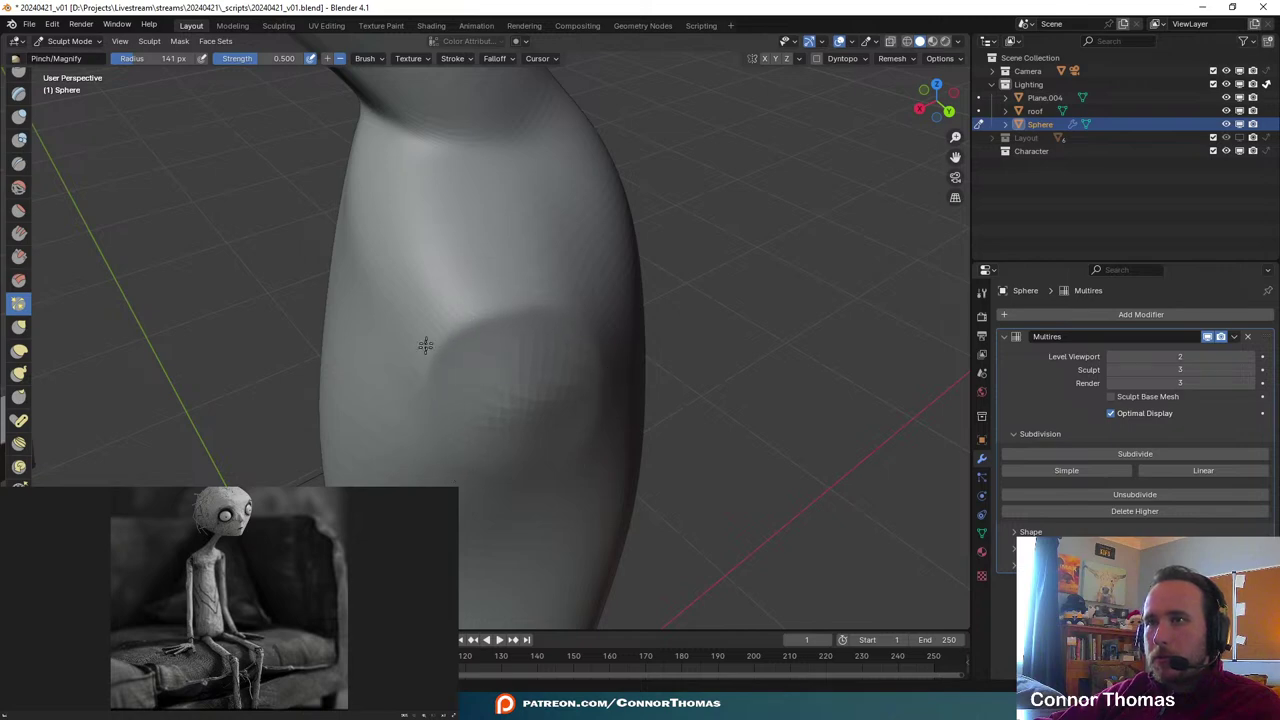
{"action": "mouse_move", "coordinate": [585, 430]}
{"action": "middle_mouse_down"}
{"action": "mouse_move", "coordinate": [766, 360]}
{"action": "mouse_move", "coordinate": [860, 362]}
{"action": "mouse_move", "coordinate": [803, 334]}
{"action": "mouse_move", "coordinate": [757, 364]}
{"action": "mouse_move", "coordinate": [643, 329]}
{"action": "middle_mouse_up"}
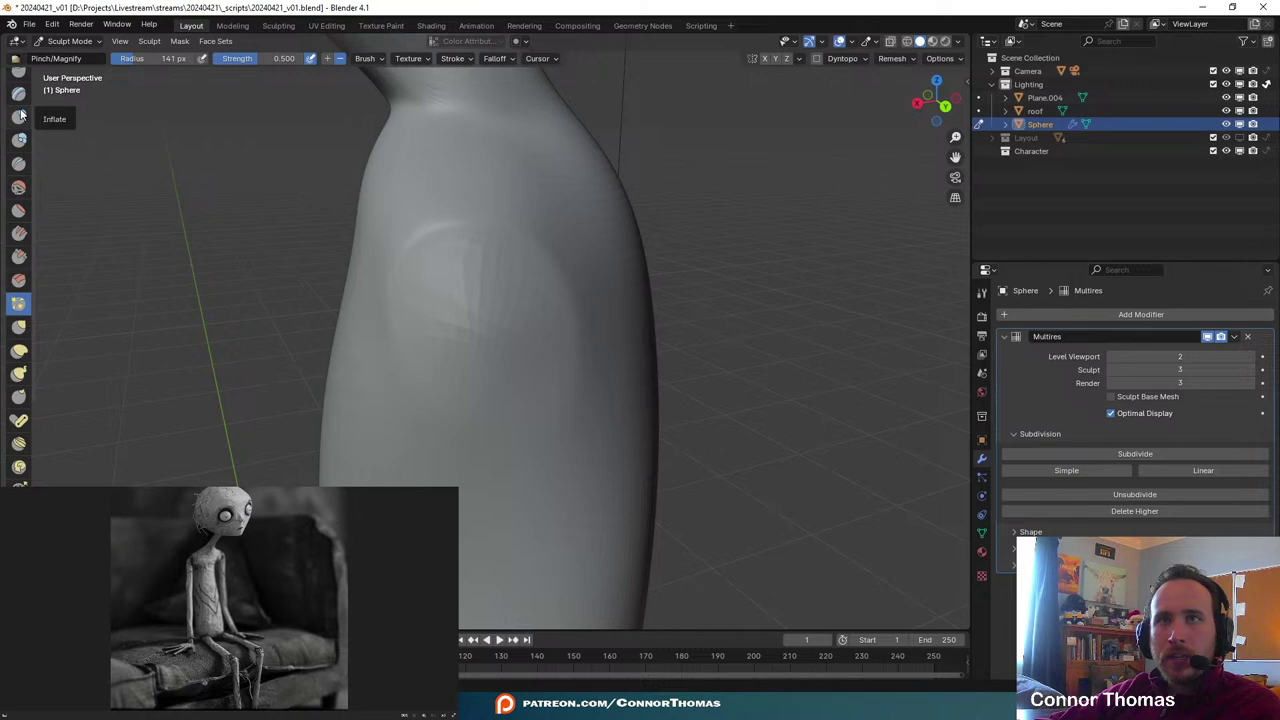
- Push in a shallow arm socket on the side of the shoulder using Inflate/Deflate with a 90 px radius
{"action": "key", "text": "f"}
{"action": "left_click", "coordinate": [478, 343]}
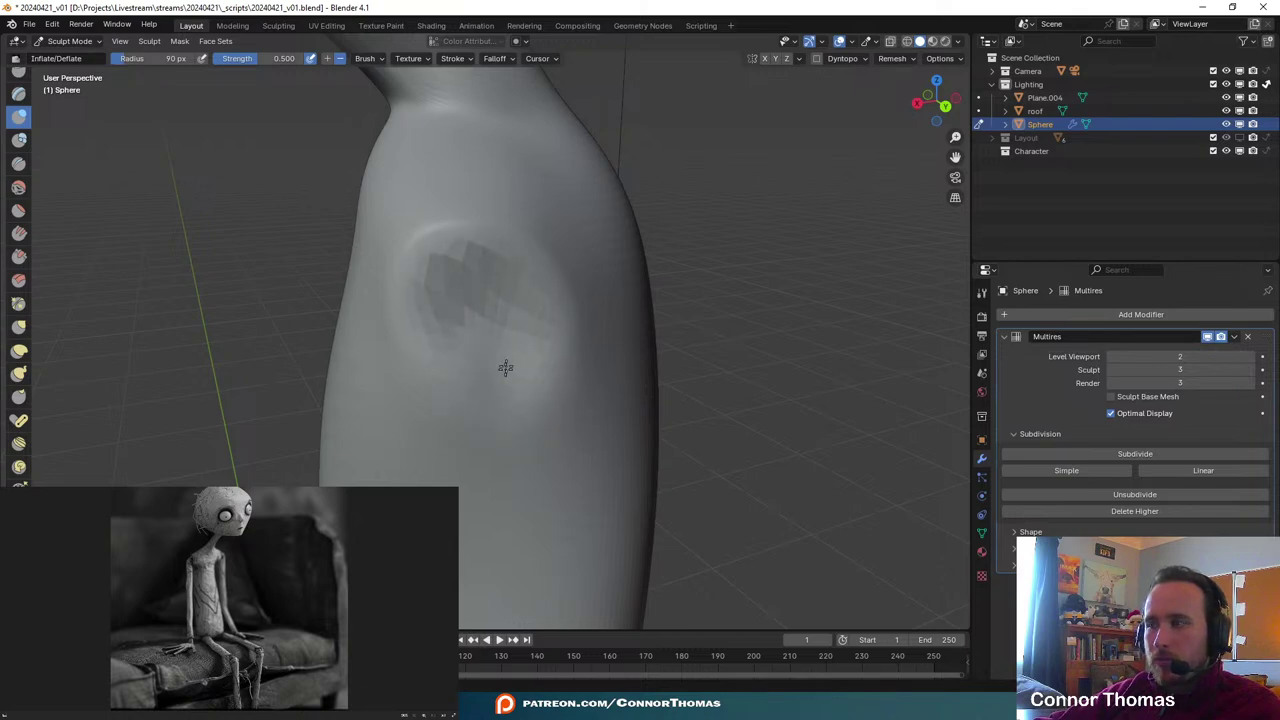
{"action": "middle_click_drag", "start_coordinate": [545, 345], "coordinate": [537, 386], "text": "shift"}
{"action": "scroll", "coordinate": [545, 386], "scroll_direction": "up", "scroll_amount": 1}
{"action": "middle_click_drag", "start_coordinate": [585, 434], "coordinate": [595, 401]}
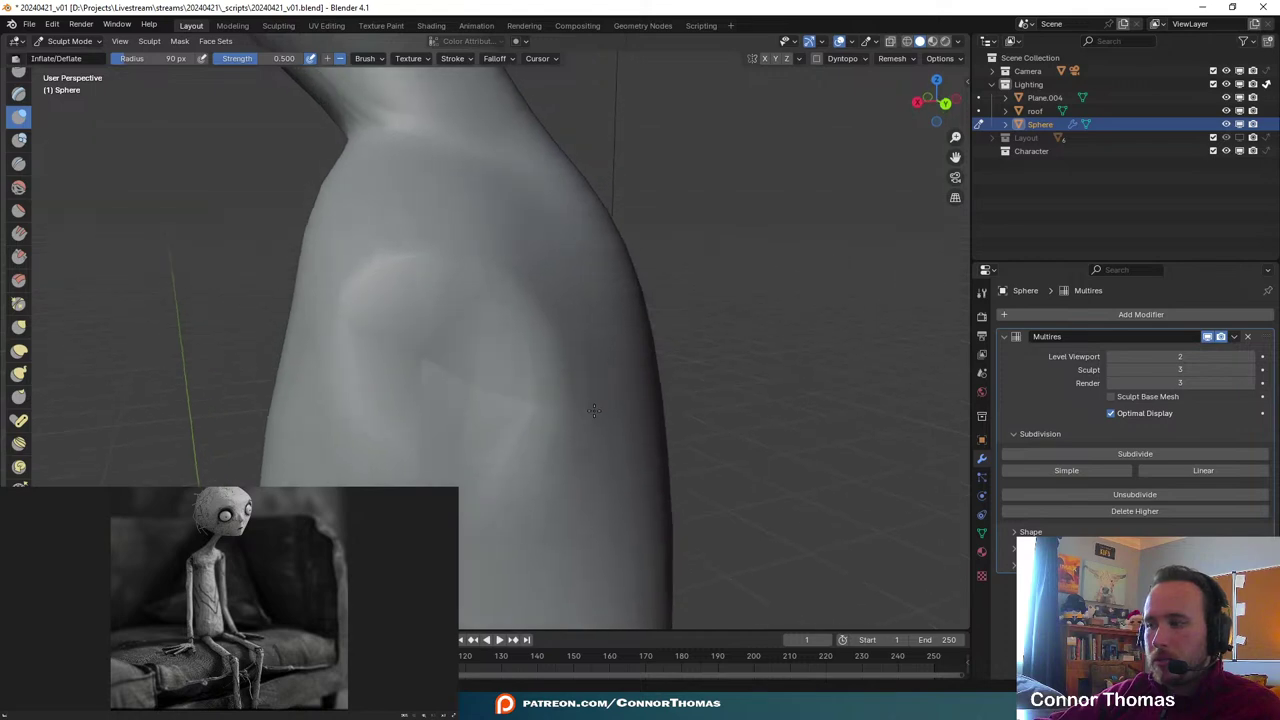
{"action": "middle_click_drag", "start_coordinate": [628, 462], "coordinate": [566, 366], "text": "shift"}
- Deepen and widen the arm socket using Inflate/Deflate with a 126 px radius
{"action": "key", "text": "f"}
{"action": "left_click", "coordinate": [459, 260]}
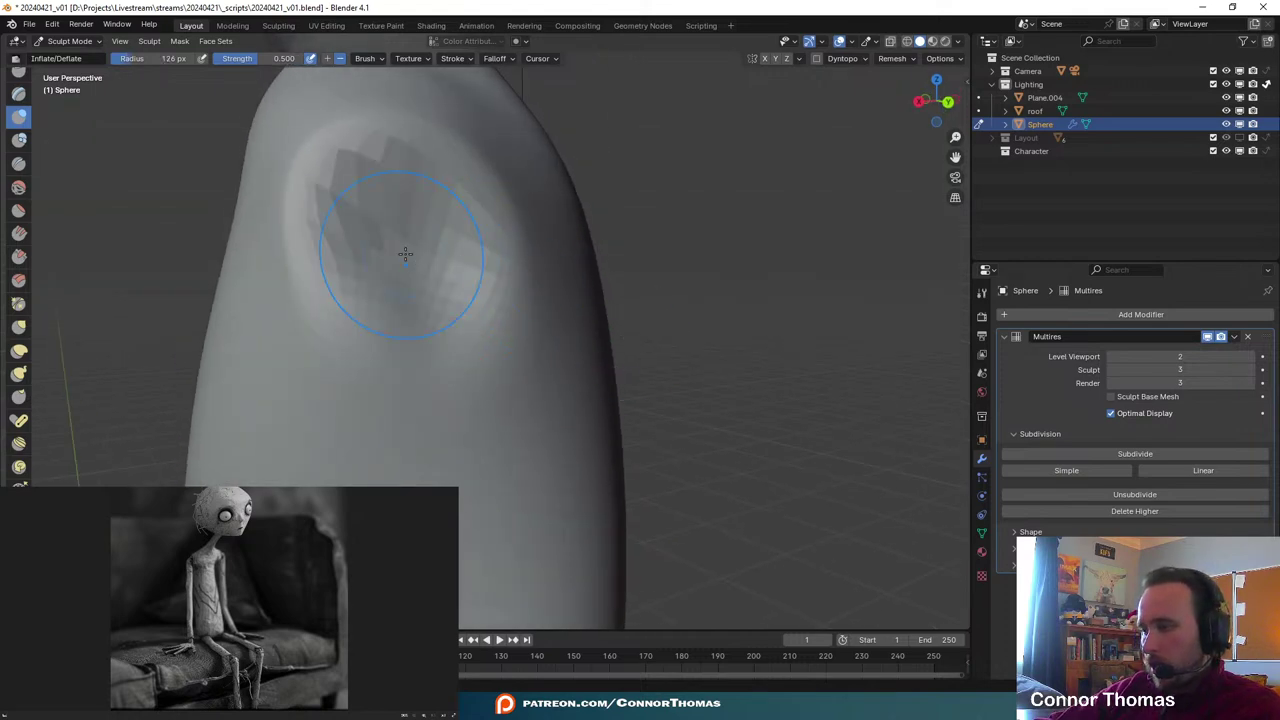
{"action": "mouse_move", "coordinate": [401, 252]}
{"action": "middle_mouse_down"}
{"action": "mouse_move", "coordinate": [494, 306]}
{"action": "mouse_move", "coordinate": [543, 309]}
{"action": "mouse_move", "coordinate": [537, 359]}
{"action": "middle_mouse_up"}
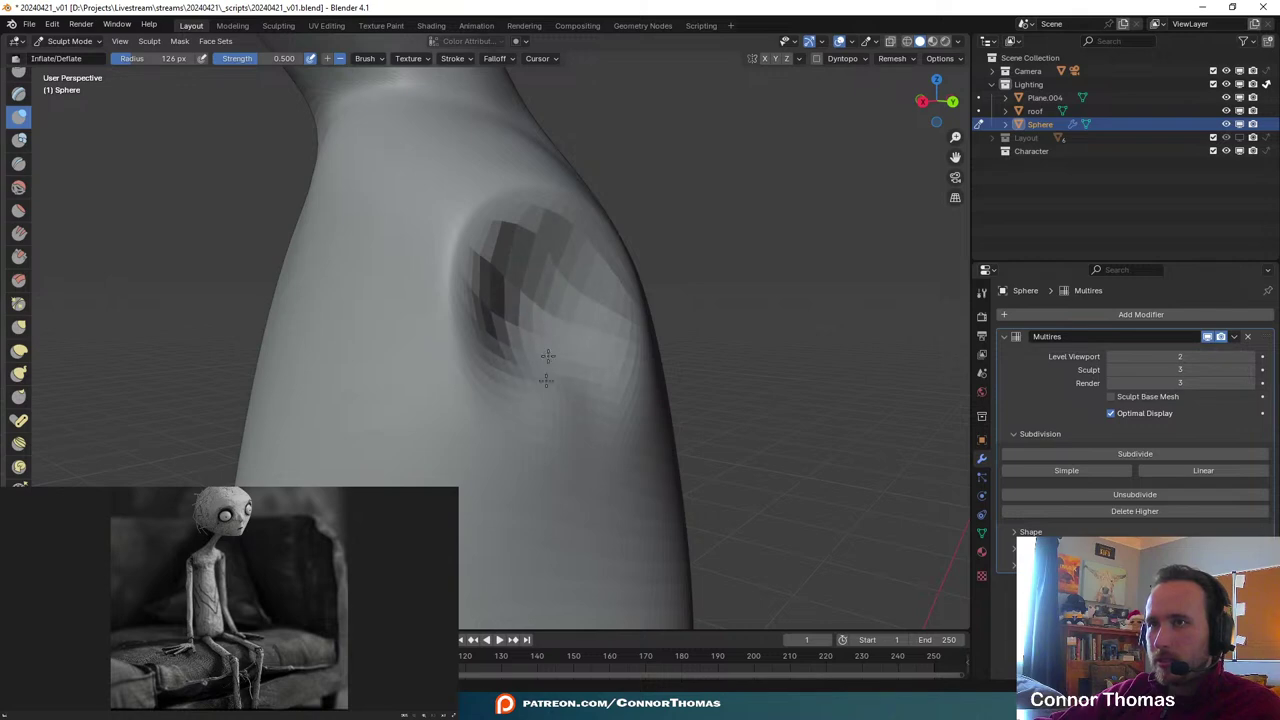
{"action": "middle_click_drag", "start_coordinate": [564, 396], "coordinate": [545, 334]}
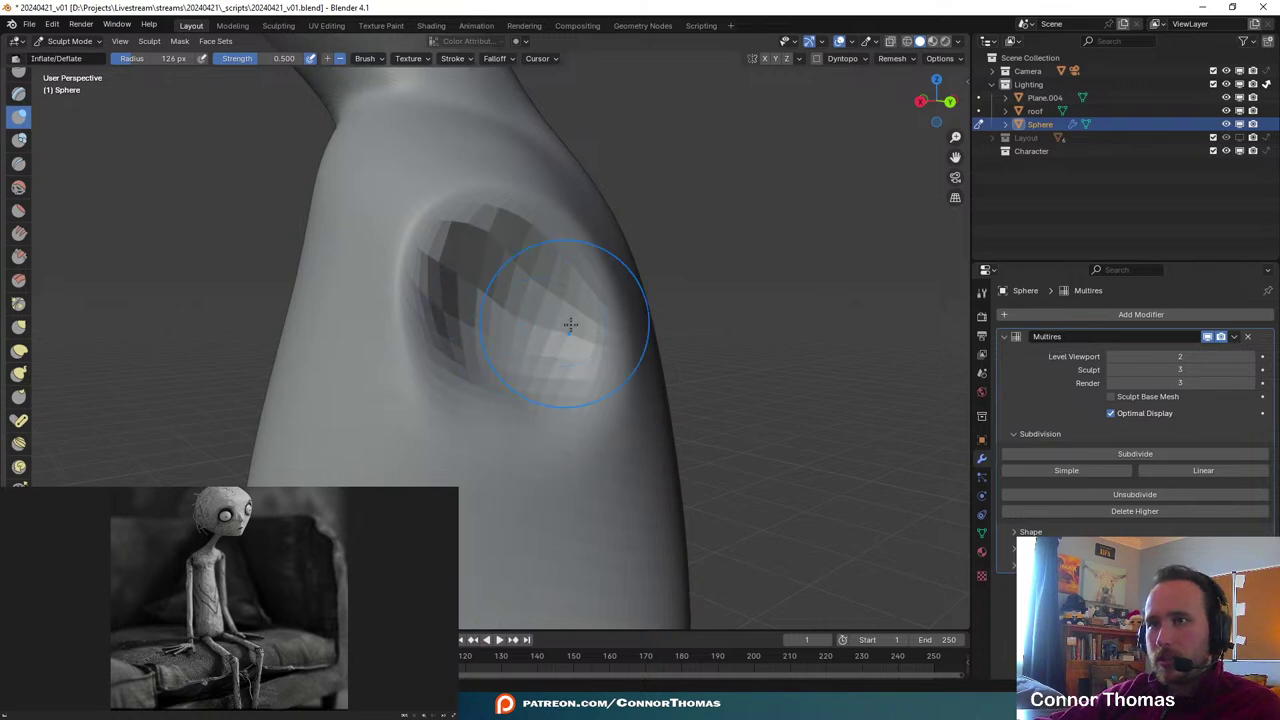
{"action": "mouse_move", "coordinate": [570, 323]}
{"action": "middle_mouse_down"}
{"action": "mouse_move", "coordinate": [786, 400]}
{"action": "mouse_move", "coordinate": [467, 289]}
{"action": "middle_mouse_up"}
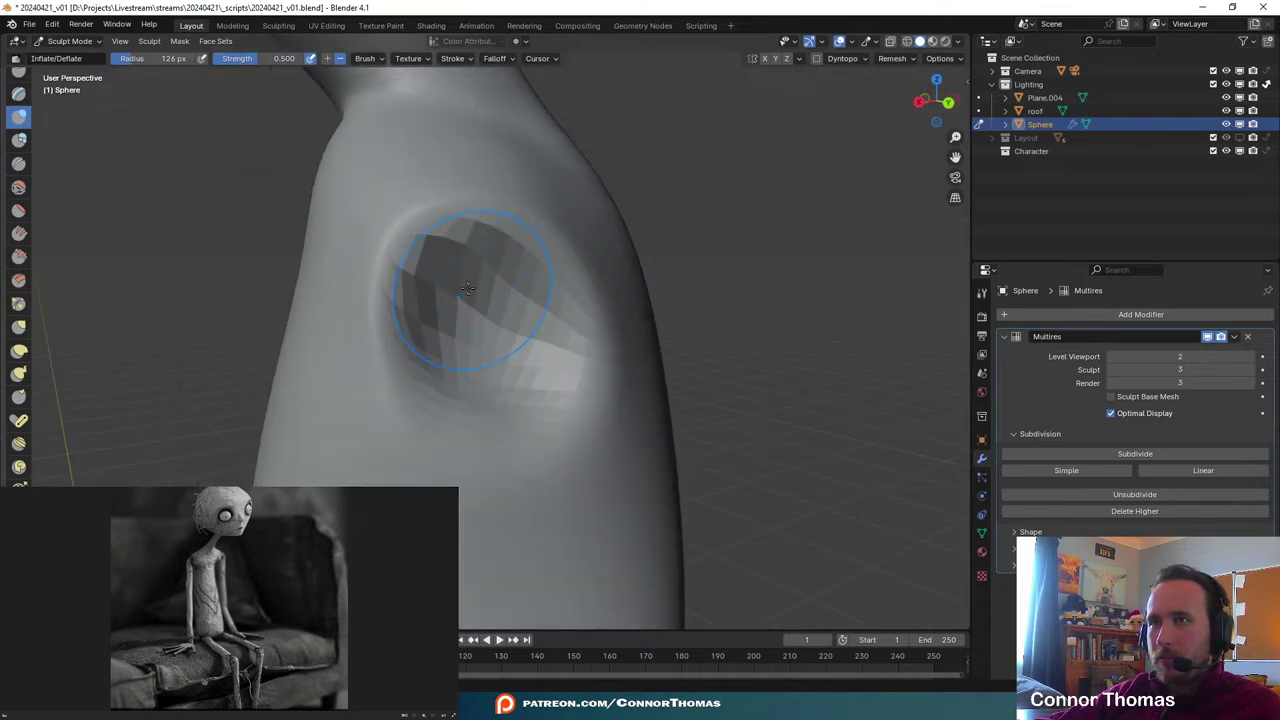
{"action": "mouse_move", "coordinate": [565, 386]}
{"action": "middle_mouse_down"}
{"action": "mouse_move", "coordinate": [750, 357]}
{"action": "mouse_move", "coordinate": [720, 394]}
{"action": "mouse_move", "coordinate": [700, 380]}
{"action": "mouse_move", "coordinate": [725, 372]}
{"action": "mouse_move", "coordinate": [557, 429]}
{"action": "mouse_move", "coordinate": [464, 350]}
{"action": "mouse_move", "coordinate": [662, 430]}
{"action": "middle_mouse_up"}
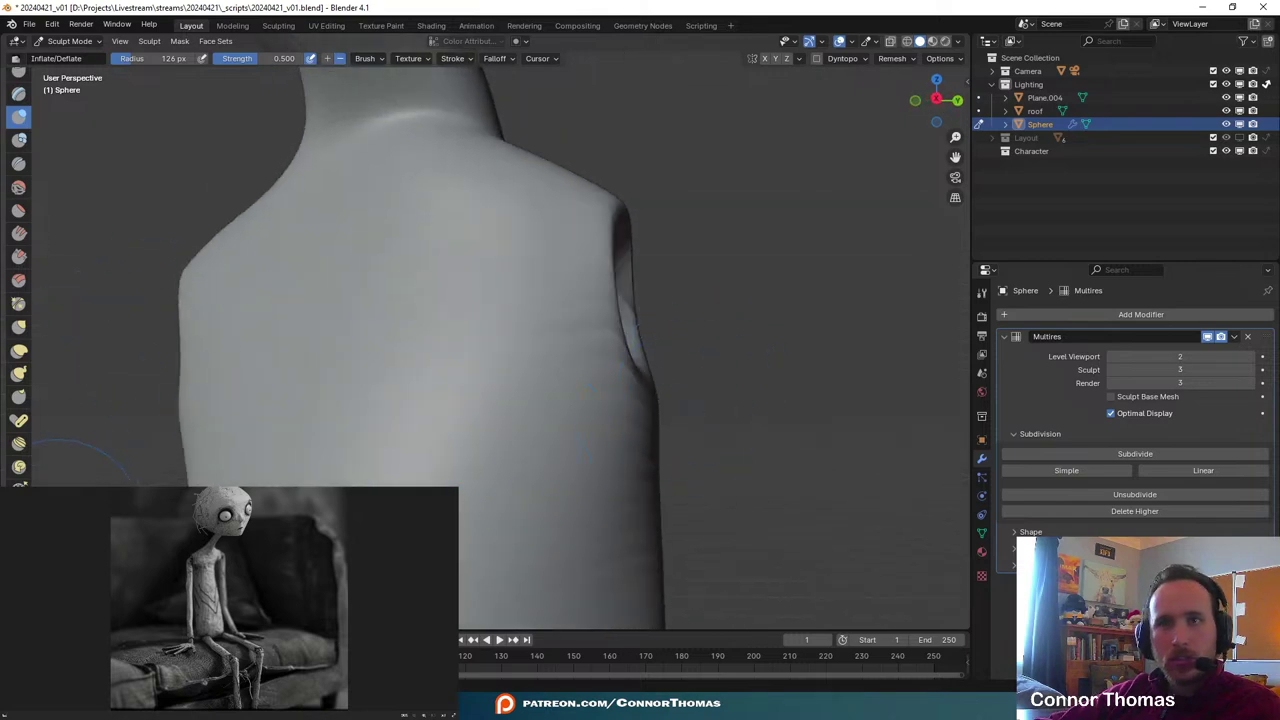
- Reshape the shoulder's outer edge around the new arm socket with Elastic Deform and check the whole torso
{"action": "left_click", "coordinate": [18, 352]}
{"action": "mouse_move", "coordinate": [423, 400]}
{"action": "middle_mouse_down"}
{"action": "mouse_move", "coordinate": [585, 342]}
{"action": "mouse_move", "coordinate": [551, 349]}
{"action": "mouse_move", "coordinate": [603, 294]}
{"action": "middle_mouse_up"}
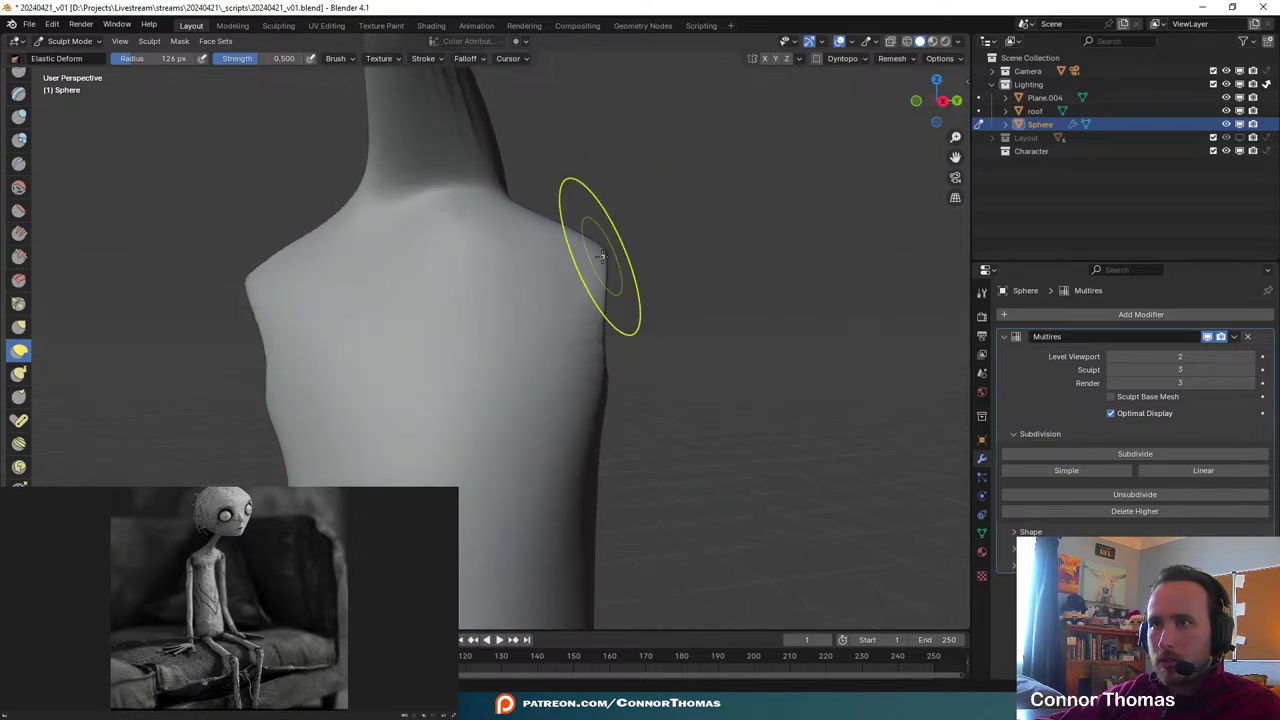
{"action": "mouse_move", "coordinate": [601, 257]}
{"action": "middle_mouse_down"}
{"action": "mouse_move", "coordinate": [540, 281]}
{"action": "mouse_move", "coordinate": [580, 265]}
{"action": "mouse_move", "coordinate": [610, 280]}
{"action": "middle_mouse_up"}
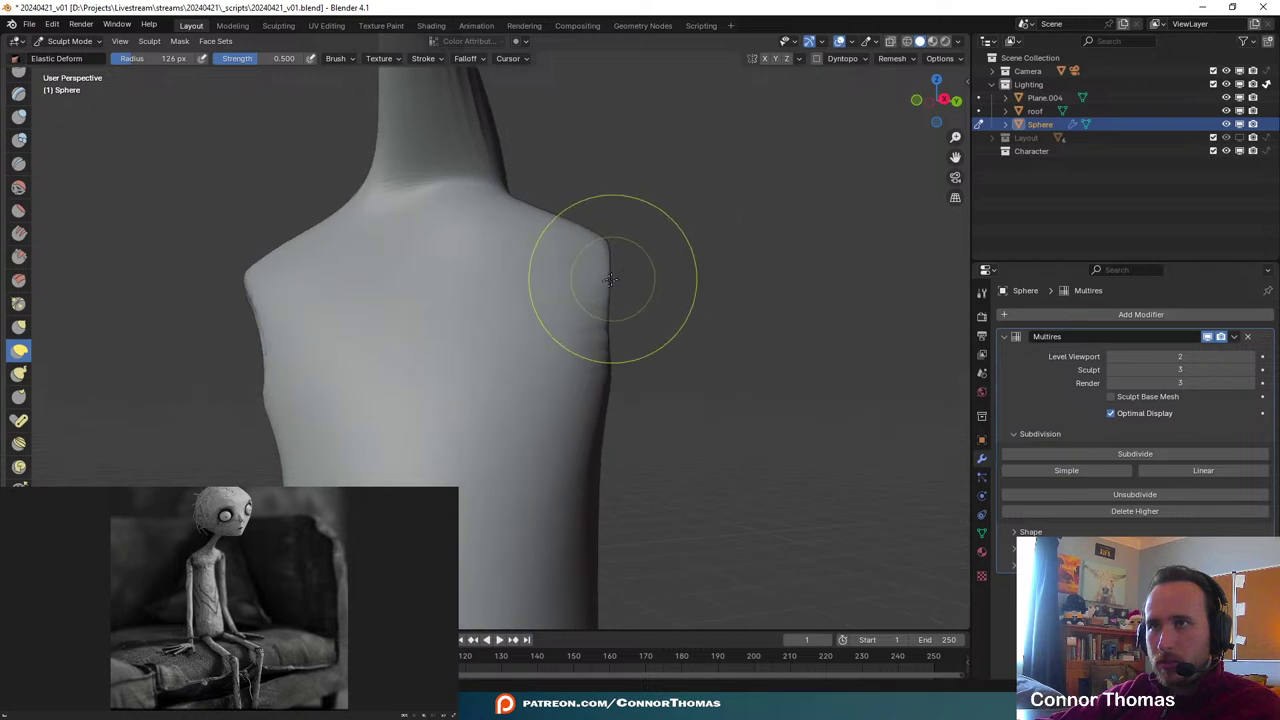
{"action": "middle_click_drag", "start_coordinate": [638, 400], "coordinate": [517, 409]}
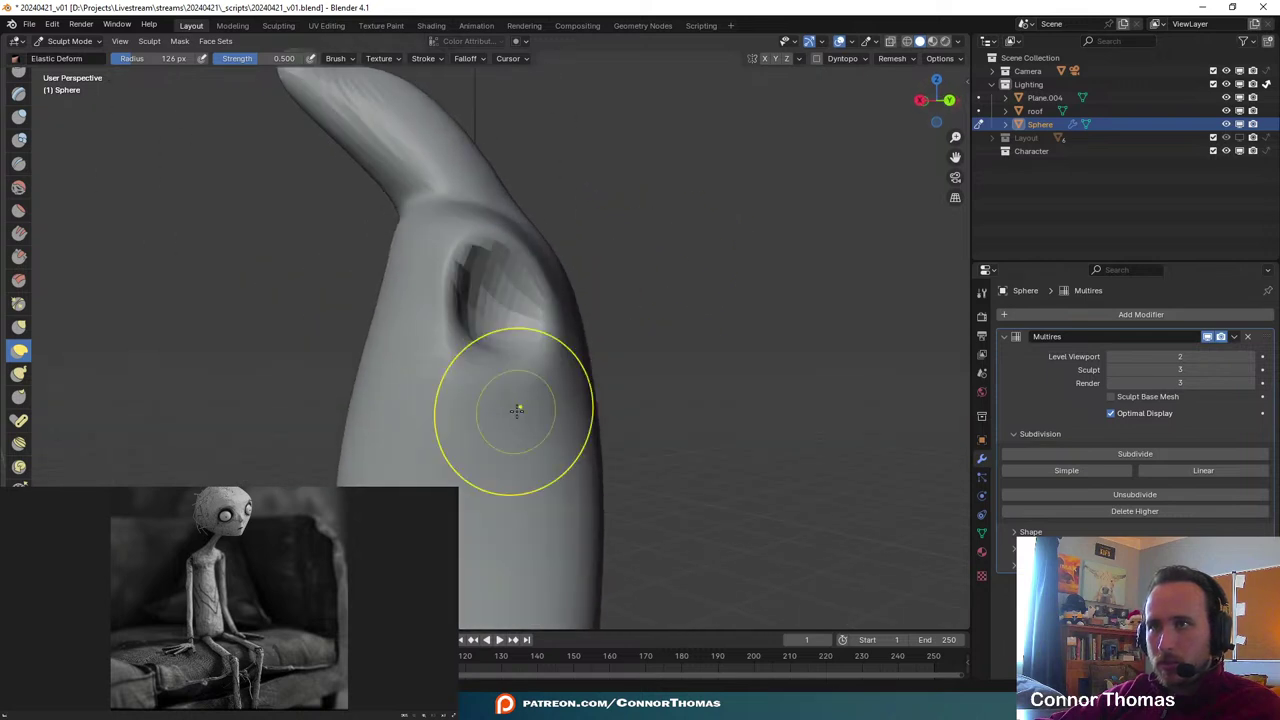
{"action": "middle_click_drag", "start_coordinate": [540, 322], "coordinate": [589, 437]}
{"action": "scroll", "coordinate": [722, 371], "scroll_direction": "down", "scroll_amount": 5}
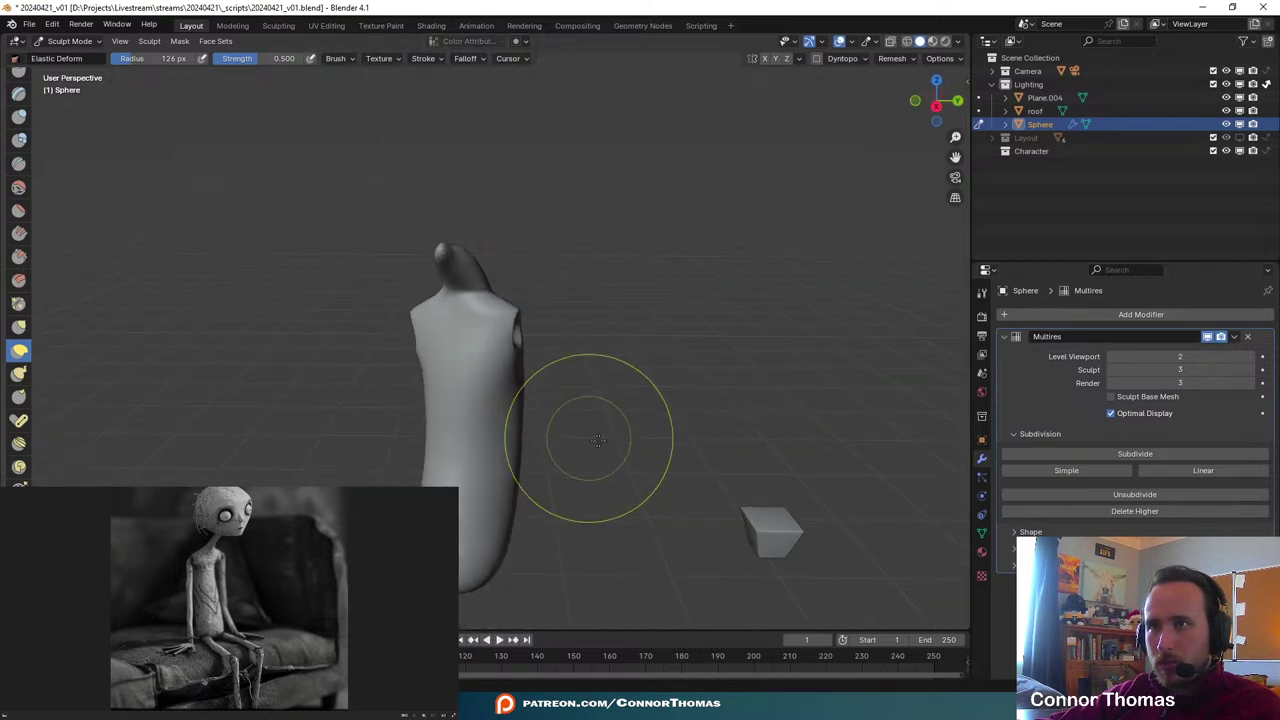
- Save the file and adjust the shoulder's outer edge beside the arm socket against the reference with Elastic Deform
{"action": "key", "text": "ctrl+s"}
{"action": "key", "text": "ctrl+s"}
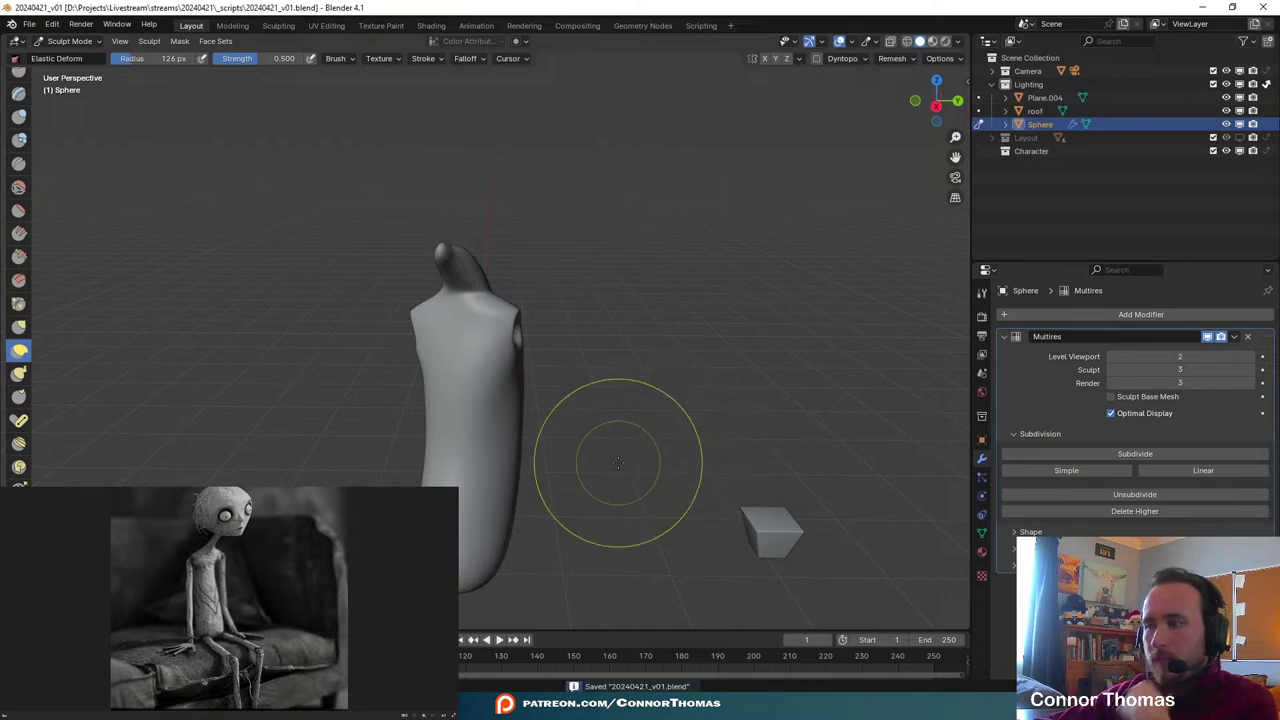
{"action": "scroll", "coordinate": [588, 431], "scroll_direction": "up", "scroll_amount": 3}
{"action": "scroll", "coordinate": [642, 348], "scroll_direction": "up", "scroll_amount": 4}
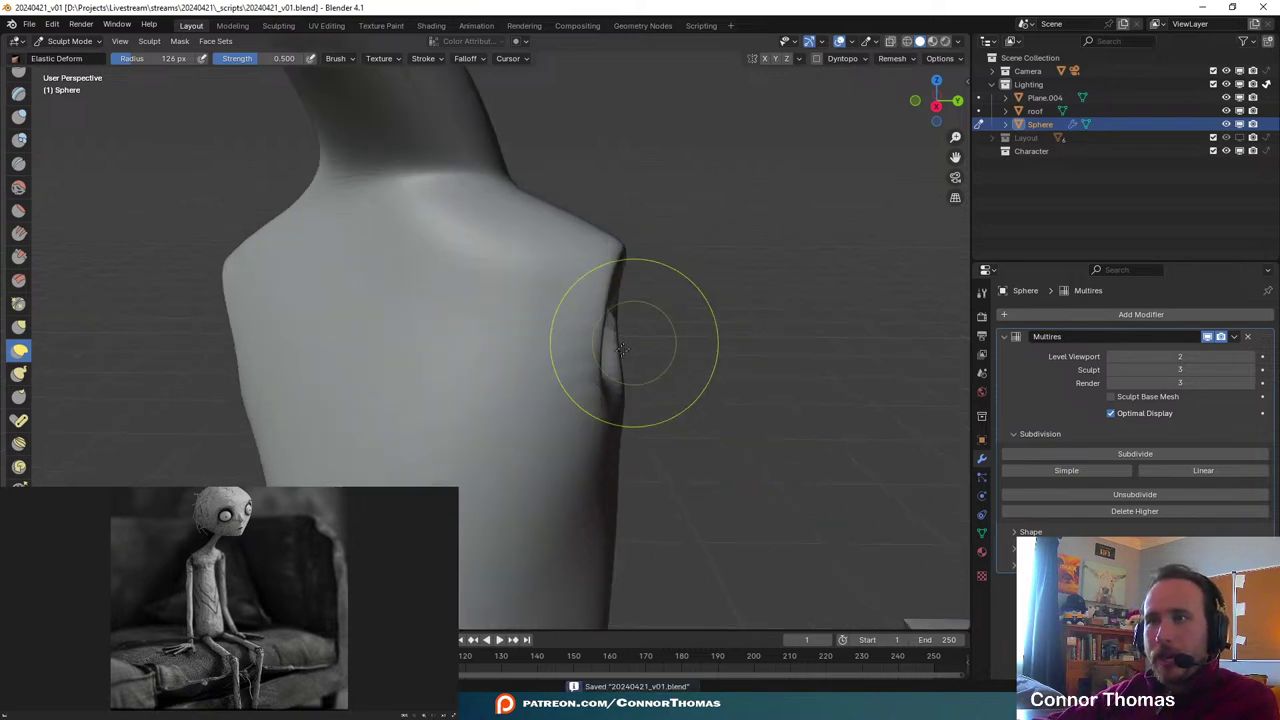
{"action": "middle_click_drag", "start_coordinate": [632, 342], "coordinate": [672, 412]}
{"action": "scroll", "coordinate": [674, 417], "scroll_direction": "down", "scroll_amount": 6}
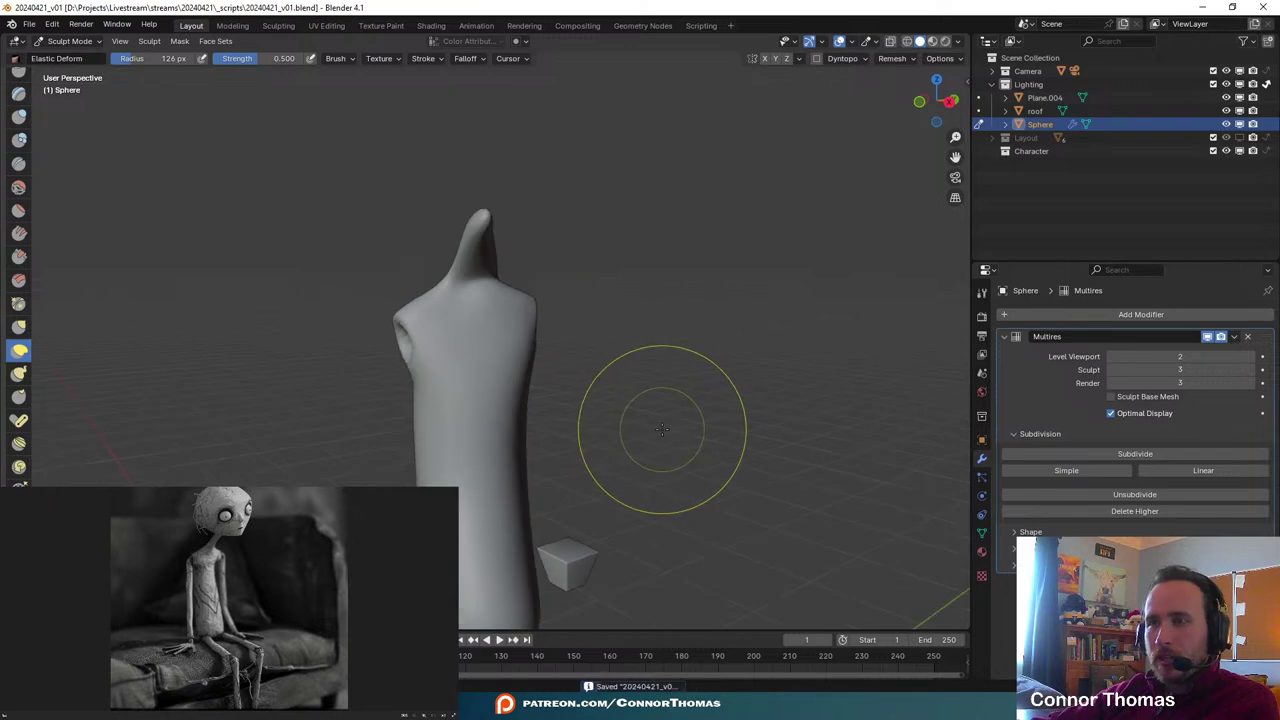
{"action": "key", "text": "KP_0"}
{"action": "mouse_move", "coordinate": [738, 230]}
{"action": "left_mouse_down"}
{"action": "mouse_move", "coordinate": [722, 176]}
{"action": "mouse_move", "coordinate": [675, 168]}
{"action": "mouse_move", "coordinate": [500, 200]}
{"action": "mouse_move", "coordinate": [469, 226]}
{"action": "mouse_move", "coordinate": [472, 210]}
{"action": "mouse_move", "coordinate": [460, 262]}
{"action": "left_mouse_up"}
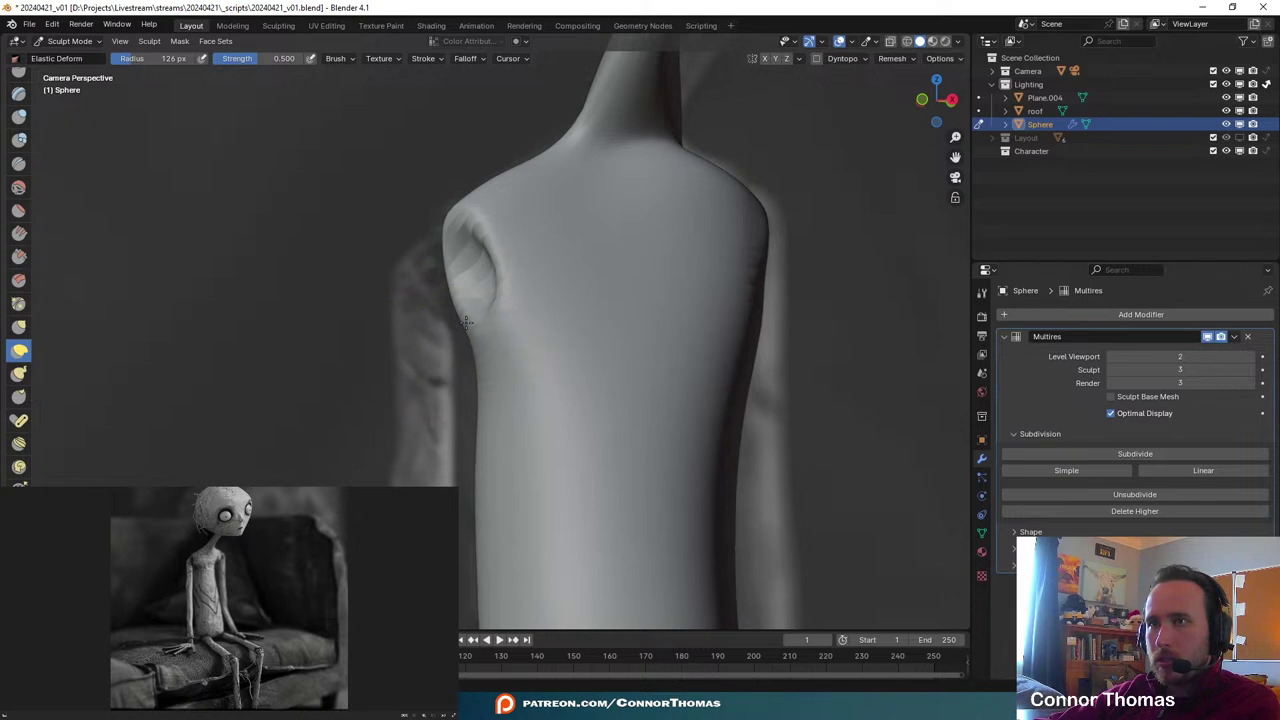
- Inspect the arm socket from the side, save the file and compare the whole torso with the reference through the camera
{"action": "mouse_move", "coordinate": [829, 411]}
{"action": "middle_mouse_down"}
{"action": "mouse_move", "coordinate": [601, 289]}
{"action": "mouse_move", "coordinate": [629, 443]}
{"action": "mouse_move", "coordinate": [585, 418]}
{"action": "middle_mouse_up"}
{"action": "scroll", "coordinate": [590, 283], "scroll_direction": "up", "scroll_amount": 8}
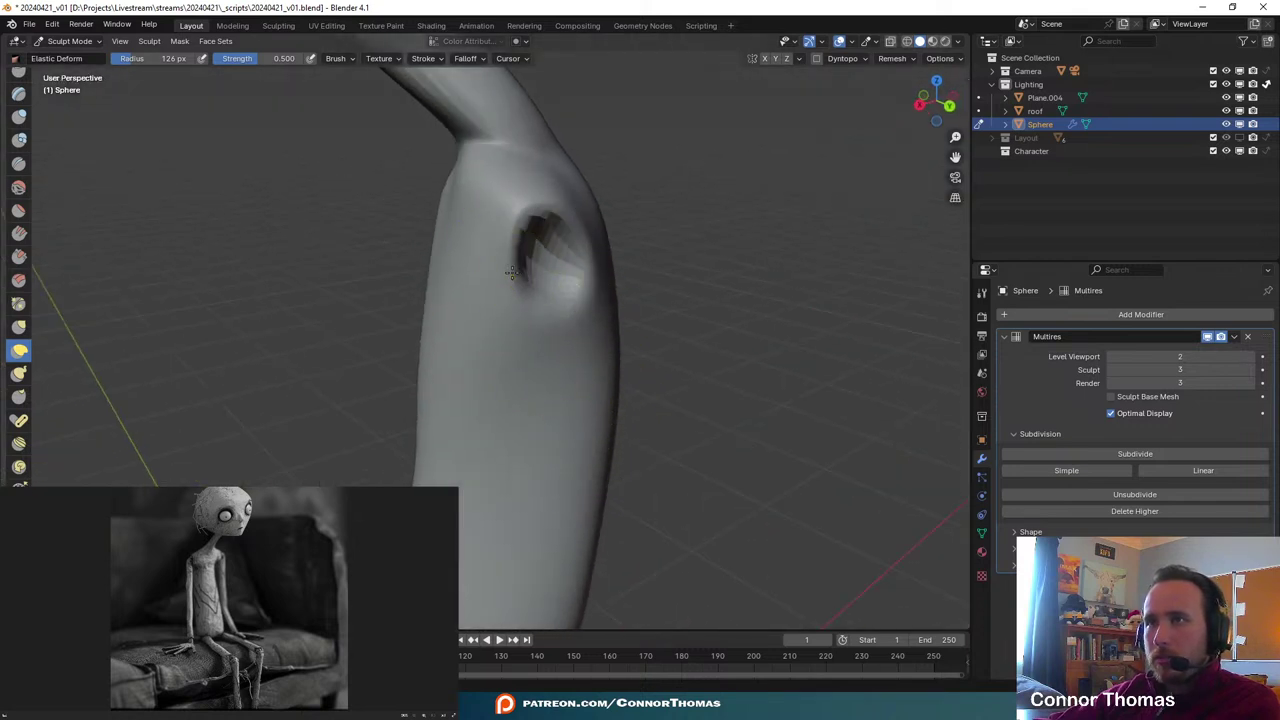
{"action": "middle_click_drag", "start_coordinate": [540, 281], "coordinate": [488, 266]}
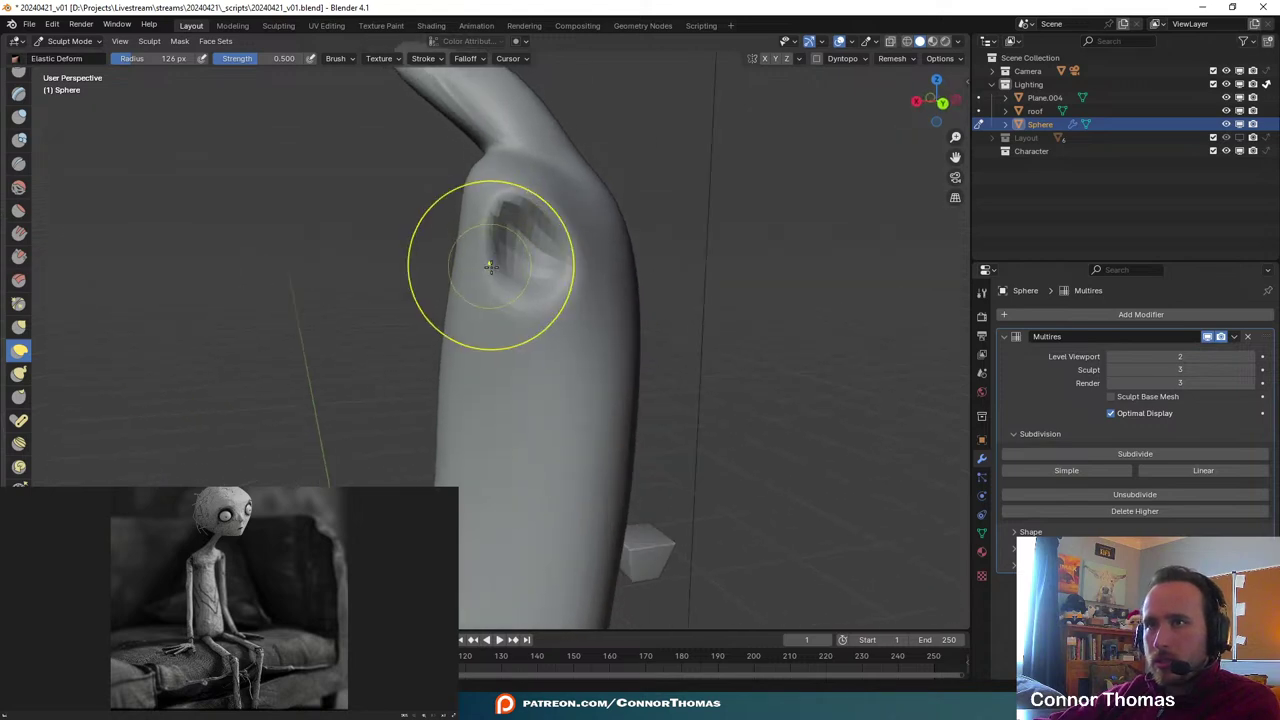
{"action": "middle_click_drag", "start_coordinate": [523, 306], "coordinate": [591, 328]}
{"action": "key", "text": "ctrl+s"}
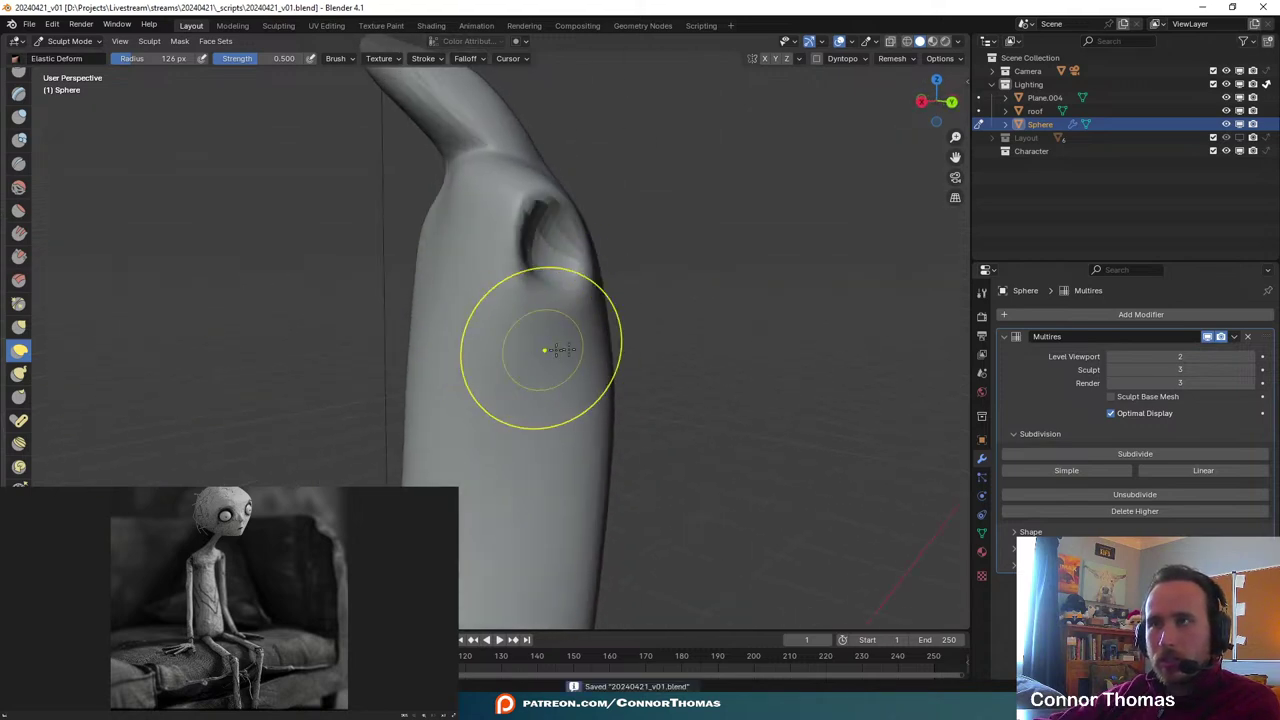
{"action": "scroll", "coordinate": [760, 366], "scroll_direction": "down", "scroll_amount": 7}
{"action": "middle_click_drag", "start_coordinate": [494, 417], "coordinate": [642, 371]}
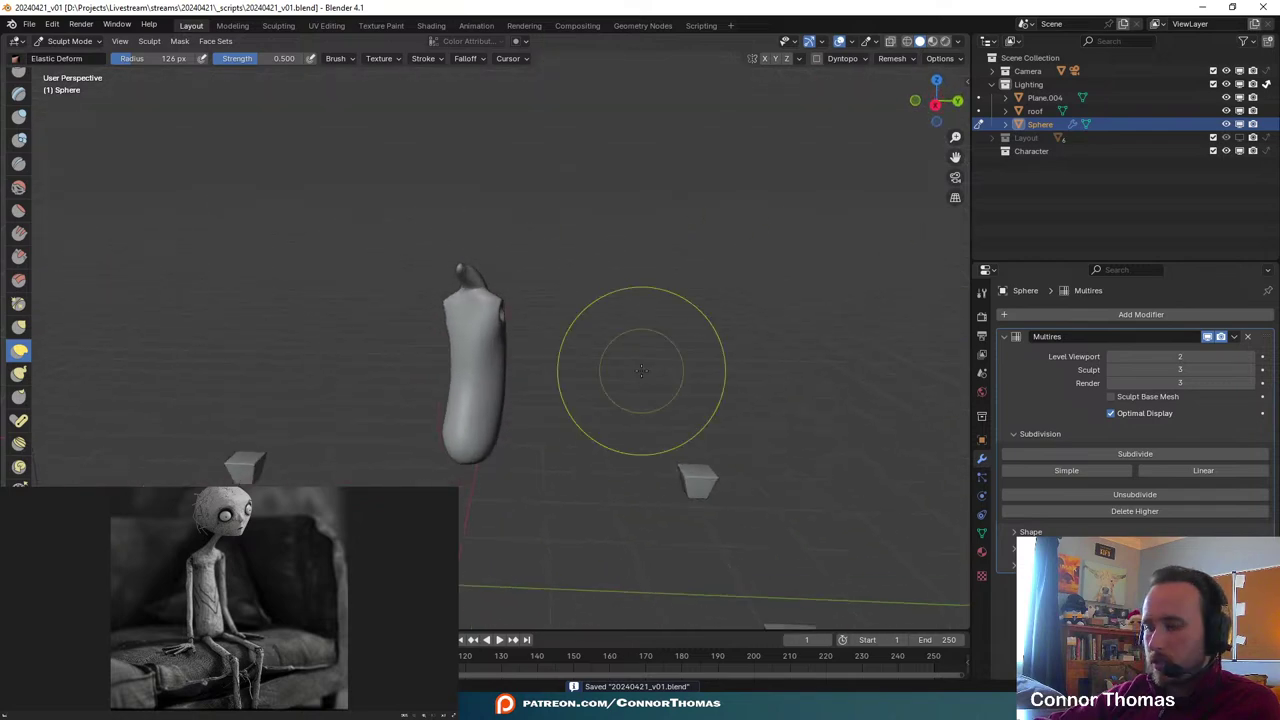
{"action": "key", "text": "KP_0"}
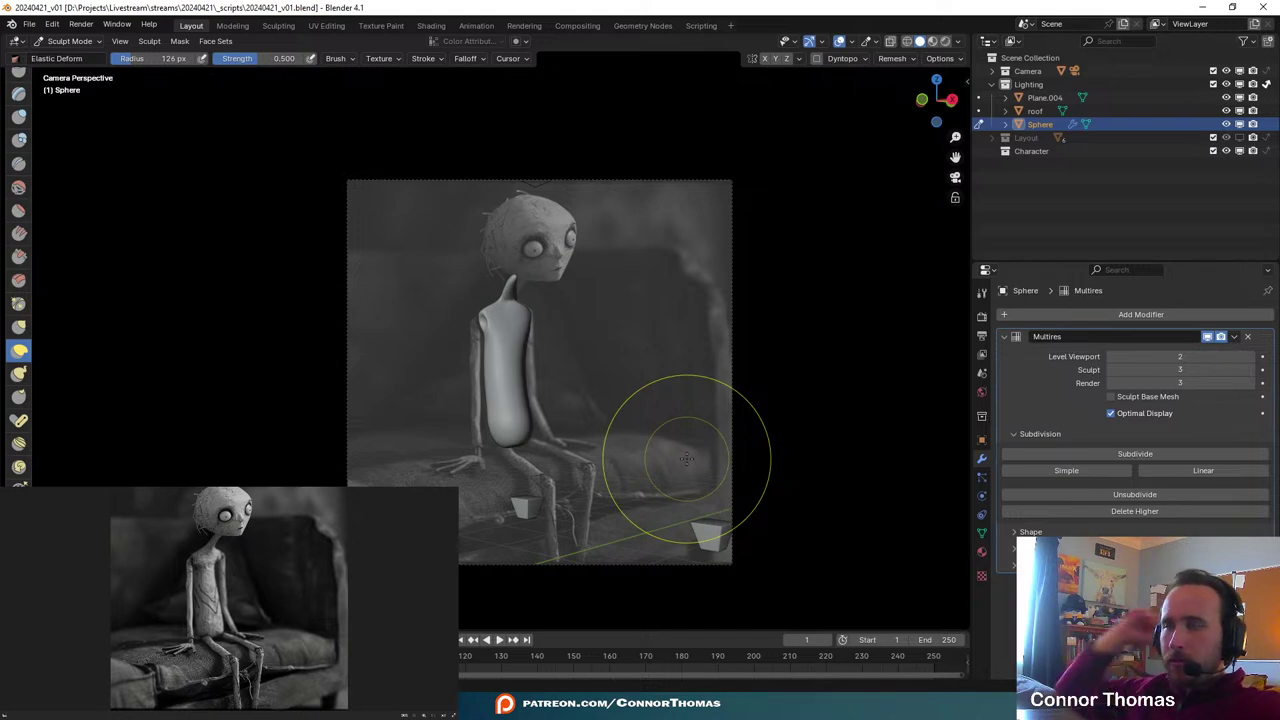
- Move Cube.002 from the Camera collection into the Layout collection and collapse the Camera, Lighting and Layout collections
{"action": "left_click", "coordinate": [1039, 97]}
{"action": "left_click_drag", "start_coordinate": [1039, 97], "coordinate": [1028, 125]}
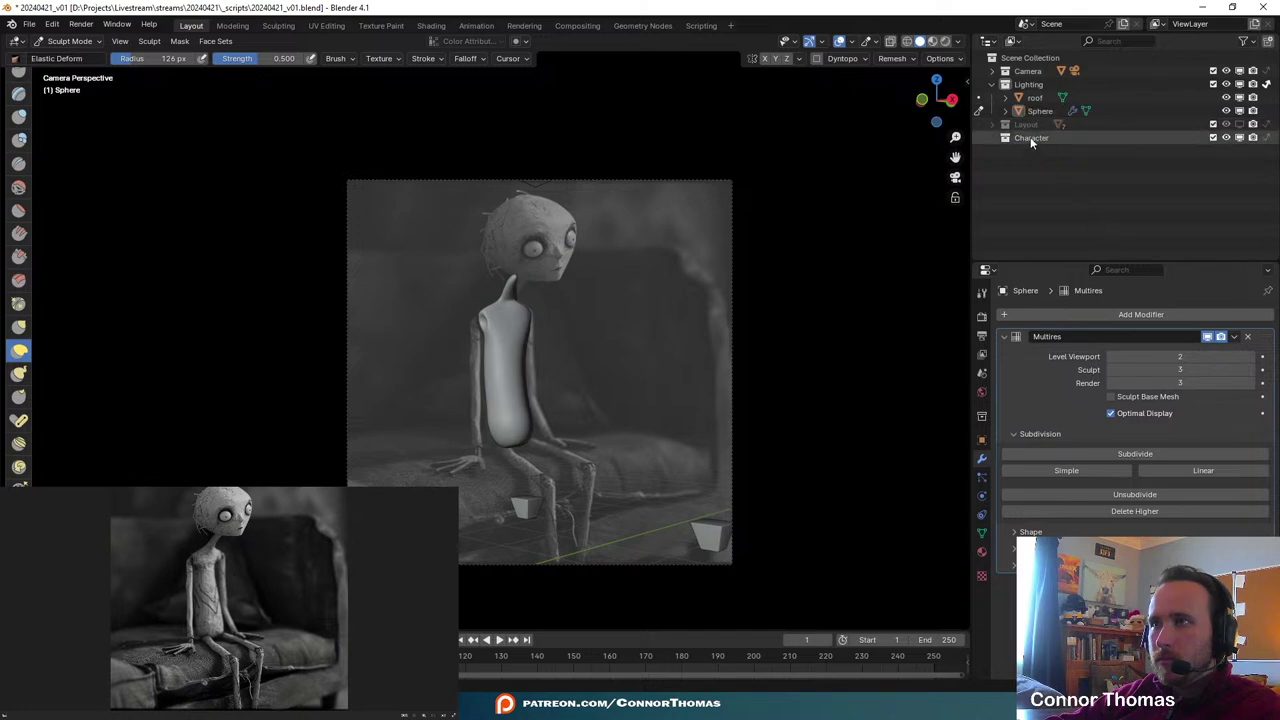
{"action": "left_click", "coordinate": [1004, 124]}
{"action": "left_click_drag", "start_coordinate": [1028, 215], "coordinate": [1030, 164]}
{"action": "left_click", "coordinate": [990, 70]}
{"action": "left_click", "coordinate": [990, 70]}
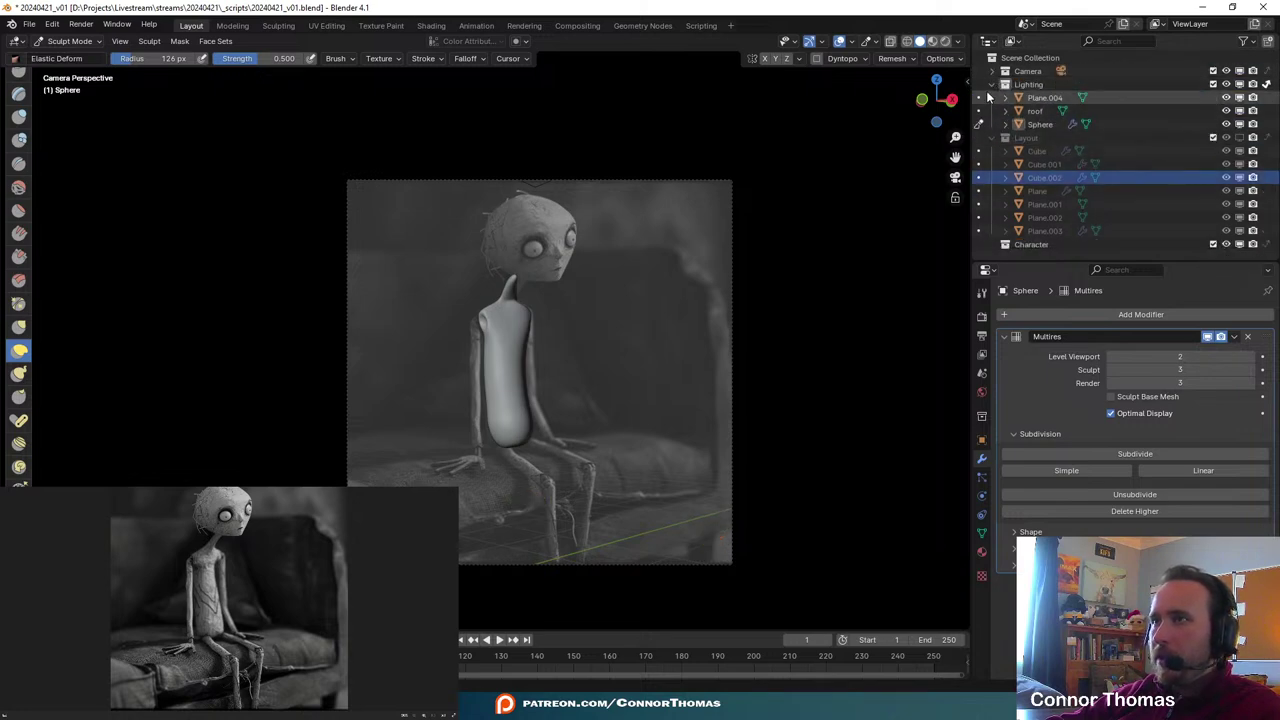
{"action": "left_click", "coordinate": [992, 84]}
{"action": "left_click", "coordinate": [992, 97]}
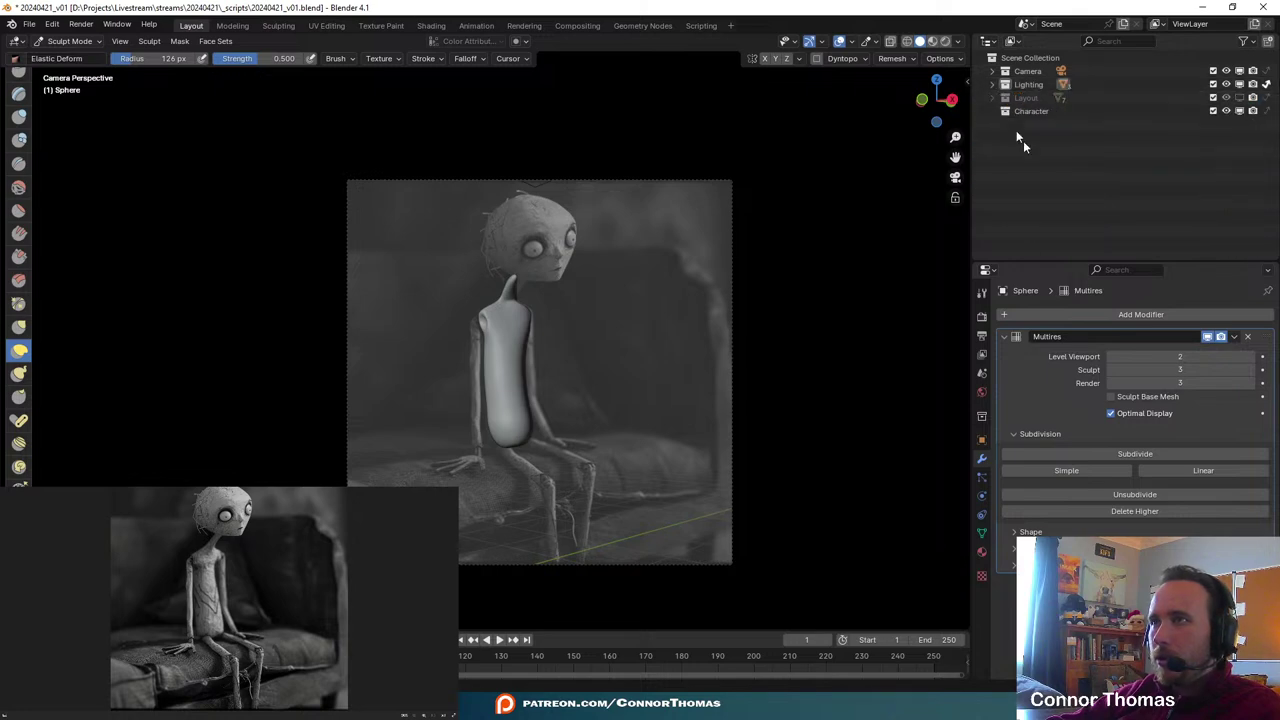
- Check the shoulder and arm socket from several angles and save the file
{"action": "middle_click_drag", "start_coordinate": [623, 271], "coordinate": [643, 280]}
{"action": "scroll", "coordinate": [617, 329], "scroll_direction": "up", "scroll_amount": 5}
{"action": "mouse_move", "coordinate": [586, 314]}
{"action": "middle_mouse_down"}
{"action": "mouse_move", "coordinate": [466, 337]}
{"action": "mouse_move", "coordinate": [440, 262]}
{"action": "mouse_move", "coordinate": [378, 244]}
{"action": "mouse_move", "coordinate": [509, 251]}
{"action": "mouse_move", "coordinate": [503, 240]}
{"action": "mouse_move", "coordinate": [450, 255]}
{"action": "middle_mouse_up"}
{"action": "scroll", "coordinate": [509, 251], "scroll_direction": "down", "scroll_amount": 3}
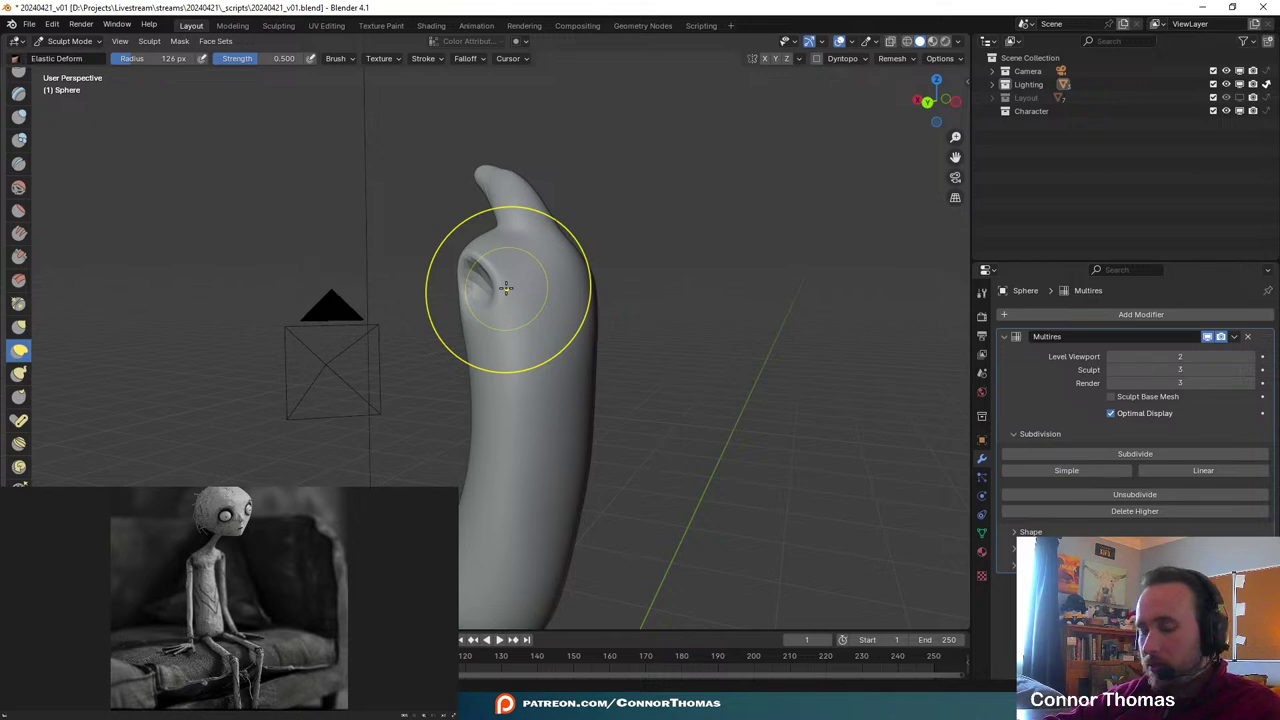
{"action": "key", "text": "ctrl+s"}
- Refine the lower torso's side profile with Elastic Deform, pulling the lower back, waist and belly inward
{"action": "mouse_move", "coordinate": [494, 394]}
{"action": "middle_mouse_down"}
{"action": "mouse_move", "coordinate": [415, 378]}
{"action": "mouse_move", "coordinate": [528, 357]}
{"action": "mouse_move", "coordinate": [300, 343]}
{"action": "mouse_move", "coordinate": [733, 357]}
{"action": "mouse_move", "coordinate": [709, 414]}
{"action": "mouse_move", "coordinate": [694, 320]}
{"action": "mouse_move", "coordinate": [543, 306]}
{"action": "mouse_move", "coordinate": [580, 297]}
{"action": "mouse_move", "coordinate": [322, 304]}
{"action": "middle_mouse_up"}
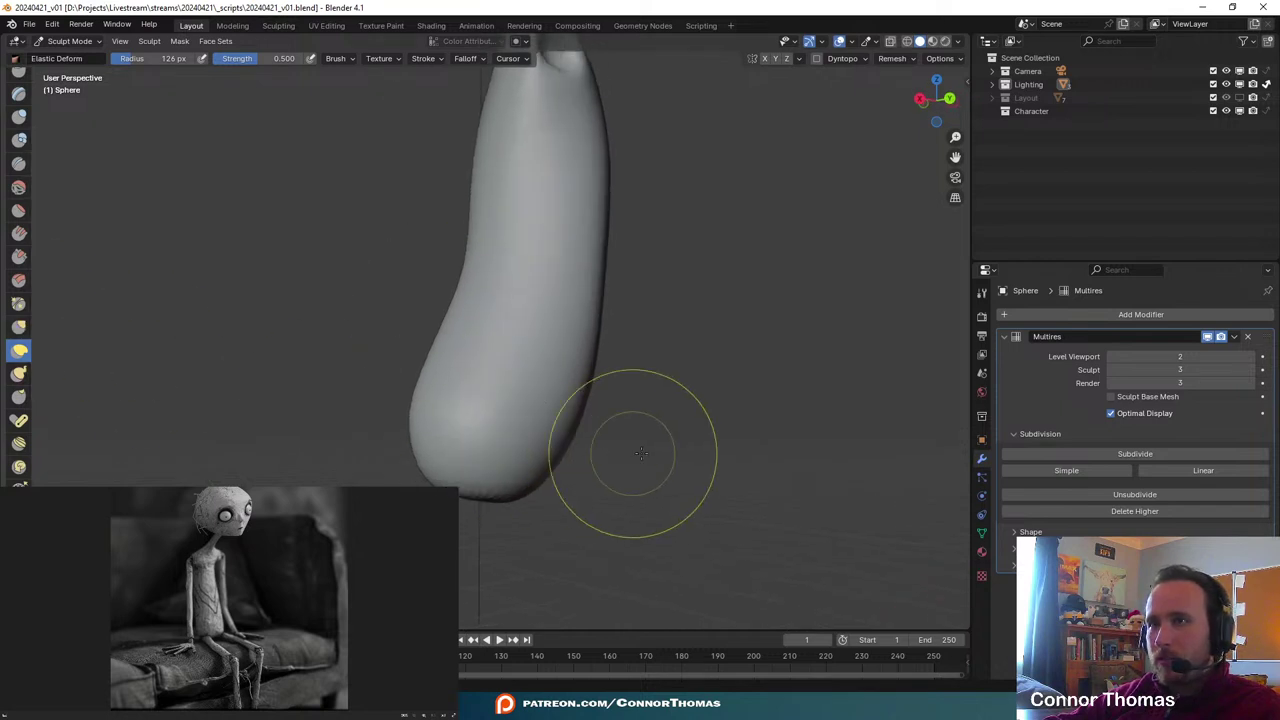
{"action": "left_click_drag", "start_coordinate": [582, 395], "coordinate": [530, 457]}
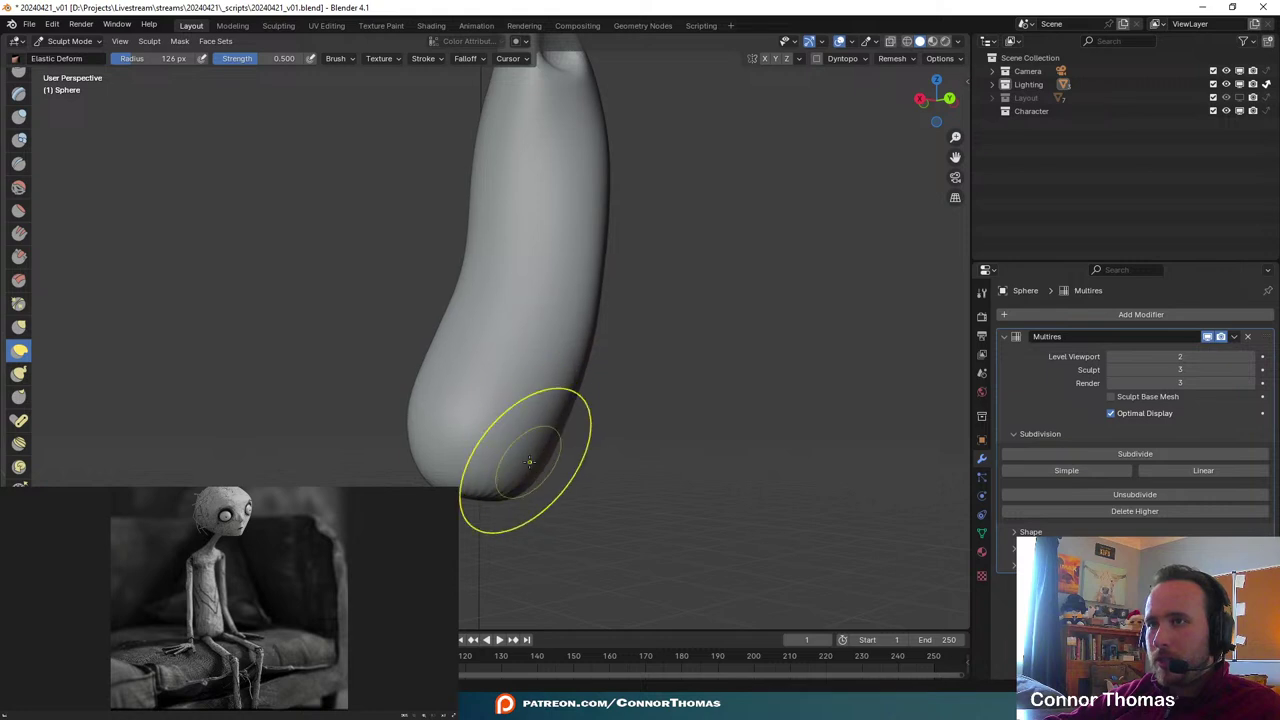
{"action": "left_click_drag", "start_coordinate": [571, 341], "coordinate": [555, 335]}
{"action": "left_click_drag", "start_coordinate": [429, 332], "coordinate": [449, 317]}
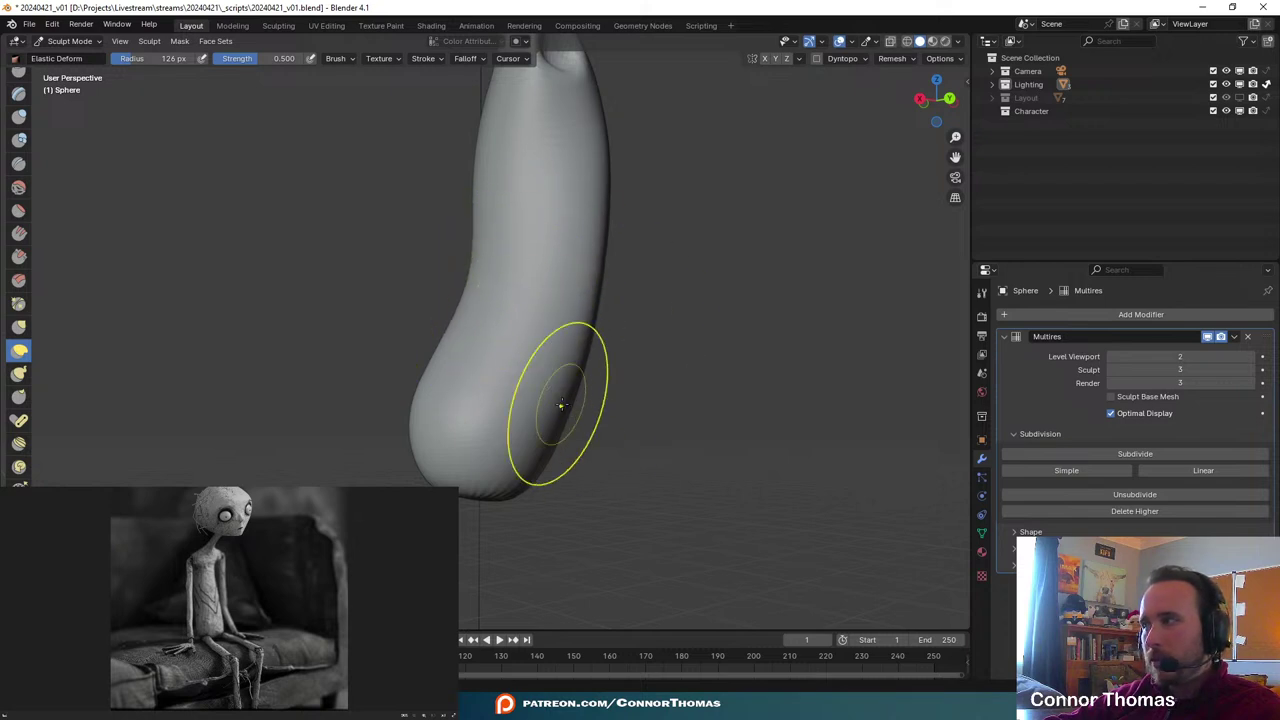
{"action": "mouse_move", "coordinate": [561, 404]}
{"action": "middle_mouse_down"}
{"action": "mouse_move", "coordinate": [657, 320]}
{"action": "mouse_move", "coordinate": [625, 399]}
{"action": "mouse_move", "coordinate": [641, 481]}
{"action": "mouse_move", "coordinate": [657, 471]}
{"action": "mouse_move", "coordinate": [636, 402]}
{"action": "middle_mouse_up"}
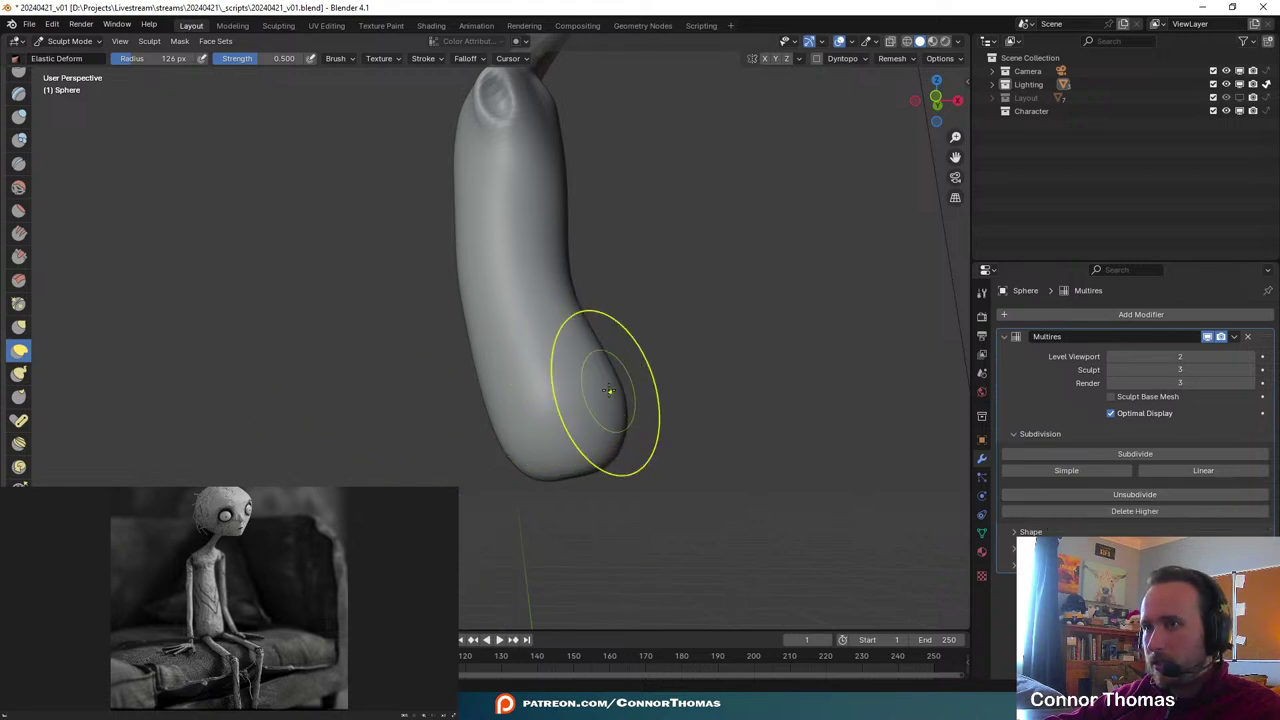
{"action": "left_click_drag", "start_coordinate": [607, 392], "coordinate": [543, 357]}
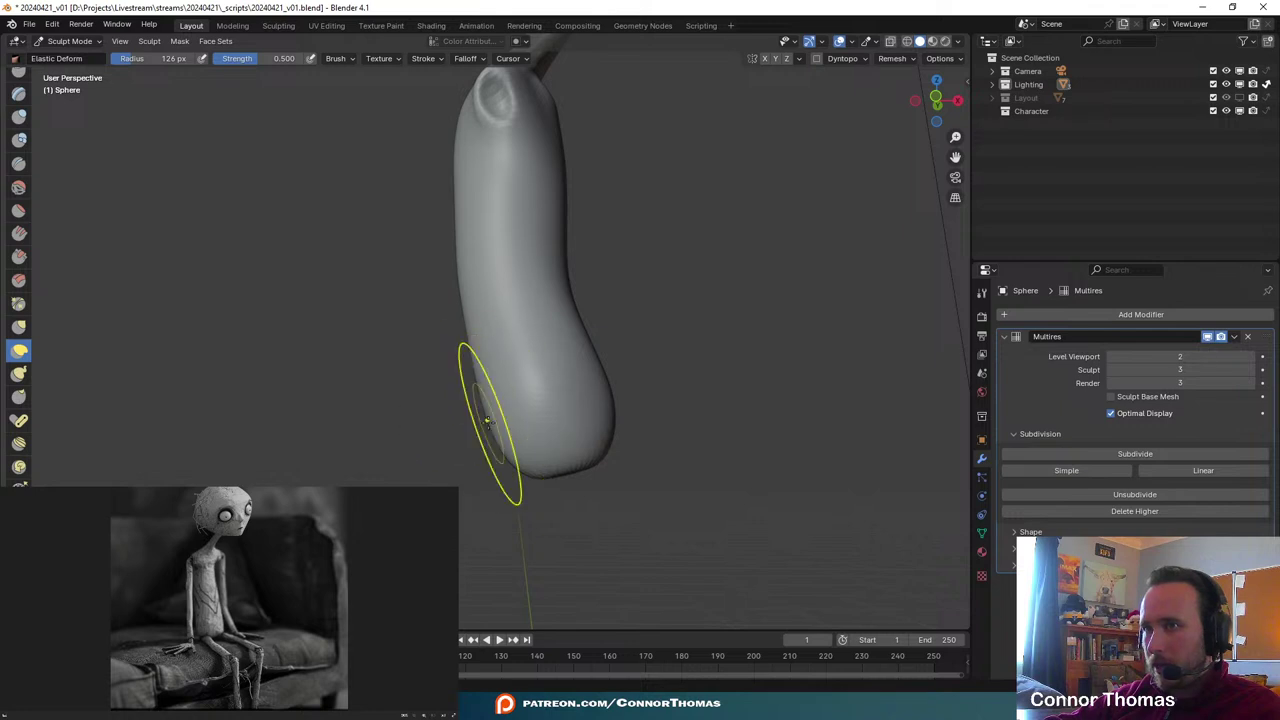
{"action": "left_click_drag", "start_coordinate": [520, 466], "coordinate": [525, 480]}
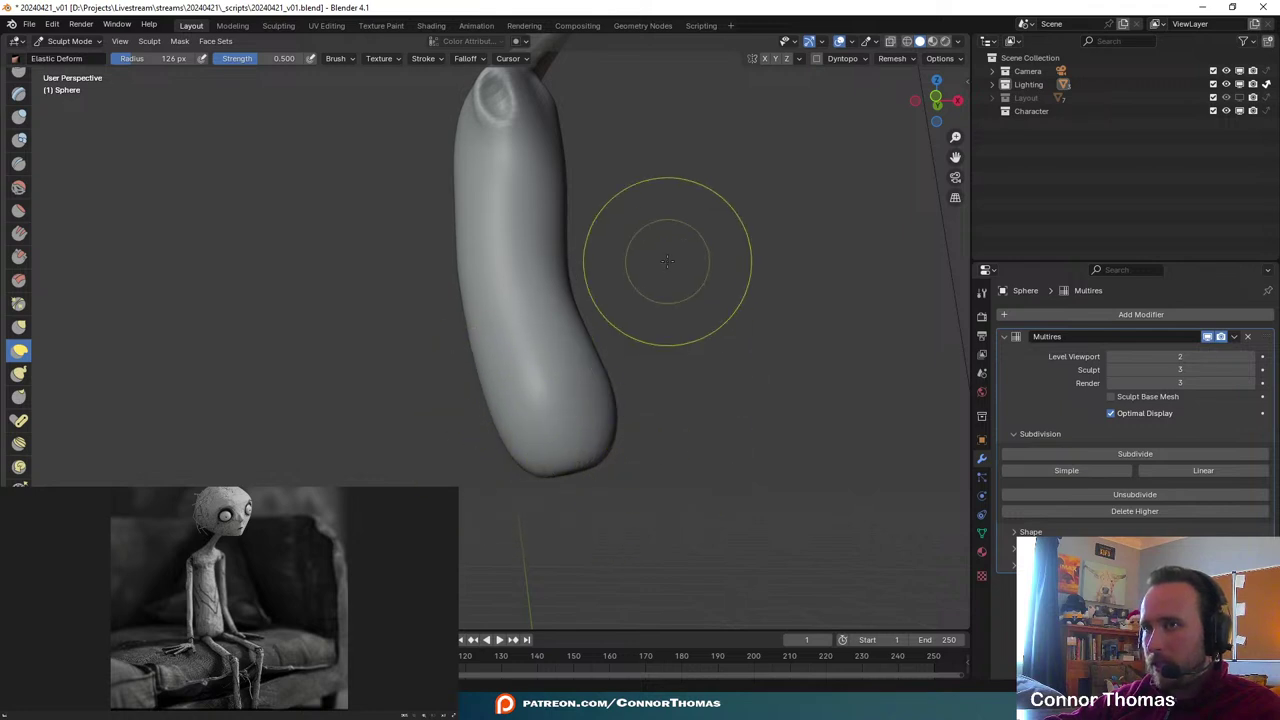
- Reshape the rounded bottom of the torso from the front with Elastic Deform
{"action": "middle_click_drag", "start_coordinate": [667, 261], "coordinate": [526, 312]}
{"action": "mouse_move", "coordinate": [684, 260]}
{"action": "middle_mouse_down"}
{"action": "mouse_move", "coordinate": [763, 371]}
{"action": "mouse_move", "coordinate": [745, 365]}
{"action": "mouse_move", "coordinate": [760, 363]}
{"action": "middle_mouse_up"}
{"action": "left_click_drag", "start_coordinate": [579, 585], "coordinate": [622, 575]}
{"action": "mouse_move", "coordinate": [684, 542]}
{"action": "middle_mouse_down", "text": "shift"}
{"action": "mouse_move", "coordinate": [697, 403]}
{"action": "mouse_move", "coordinate": [683, 468]}
{"action": "middle_mouse_up", "text": "shift"}
{"action": "left_click_drag", "start_coordinate": [644, 488], "coordinate": [671, 455]}
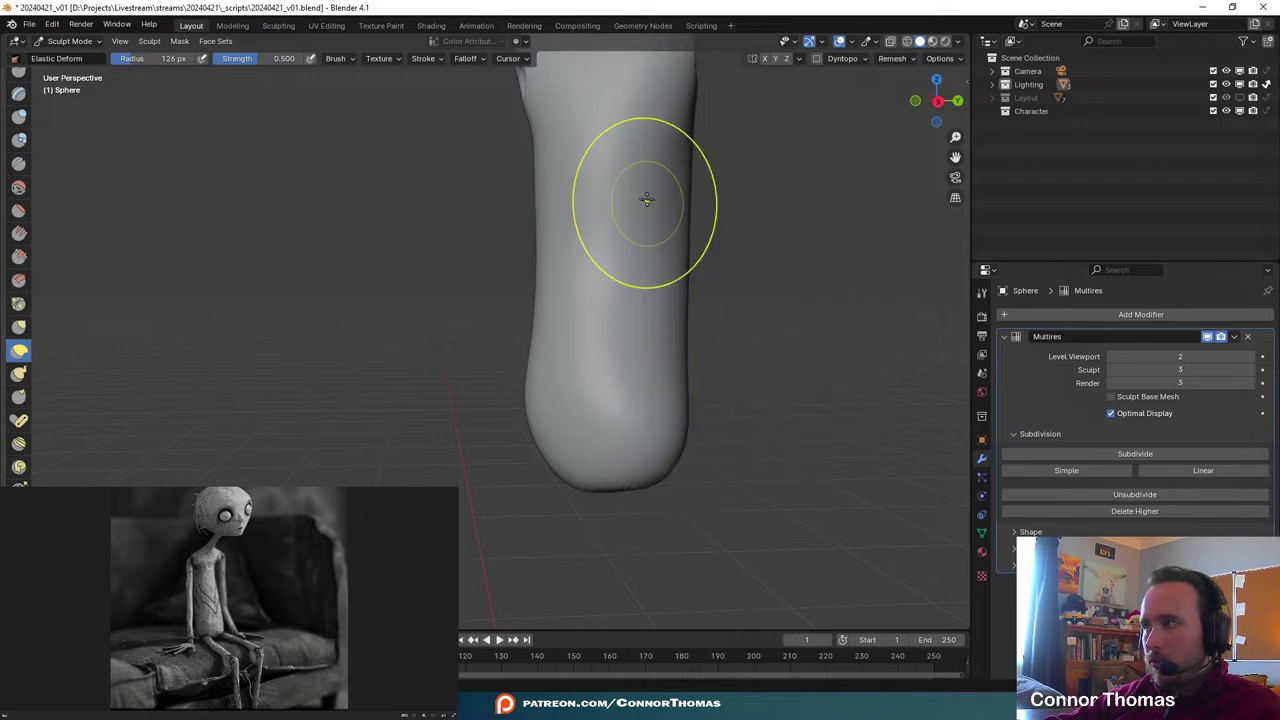
- Narrow the neck from both sides in a front-on view with Elastic Deform
{"action": "middle_click_drag", "start_coordinate": [646, 158], "coordinate": [644, 249], "text": "shift"}
{"action": "middle_click_drag", "start_coordinate": [624, 184], "coordinate": [617, 326], "text": "shift"}
{"action": "mouse_move", "coordinate": [621, 232]}
{"action": "middle_mouse_down", "text": "shift"}
{"action": "mouse_move", "coordinate": [609, 326]}
{"action": "mouse_move", "coordinate": [645, 303]}
{"action": "mouse_move", "coordinate": [663, 320]}
{"action": "middle_mouse_up", "text": "shift"}
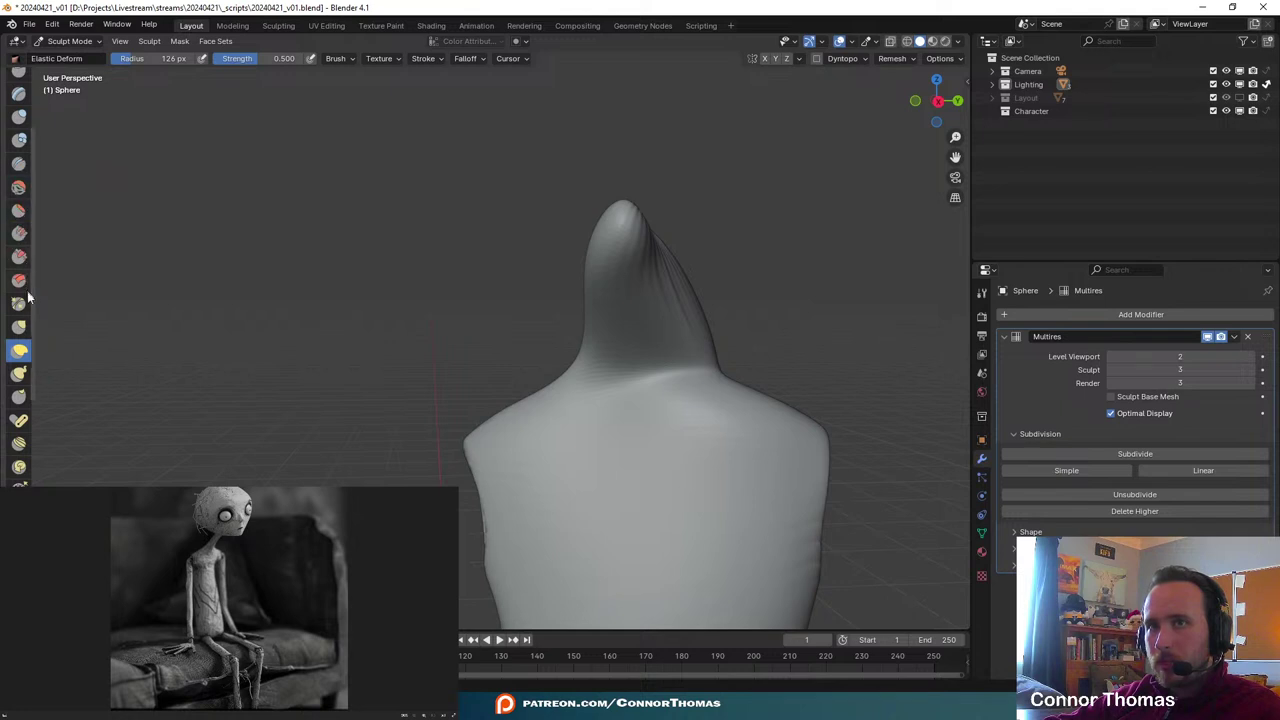
{"action": "left_click_drag", "start_coordinate": [722, 338], "coordinate": [658, 346]}
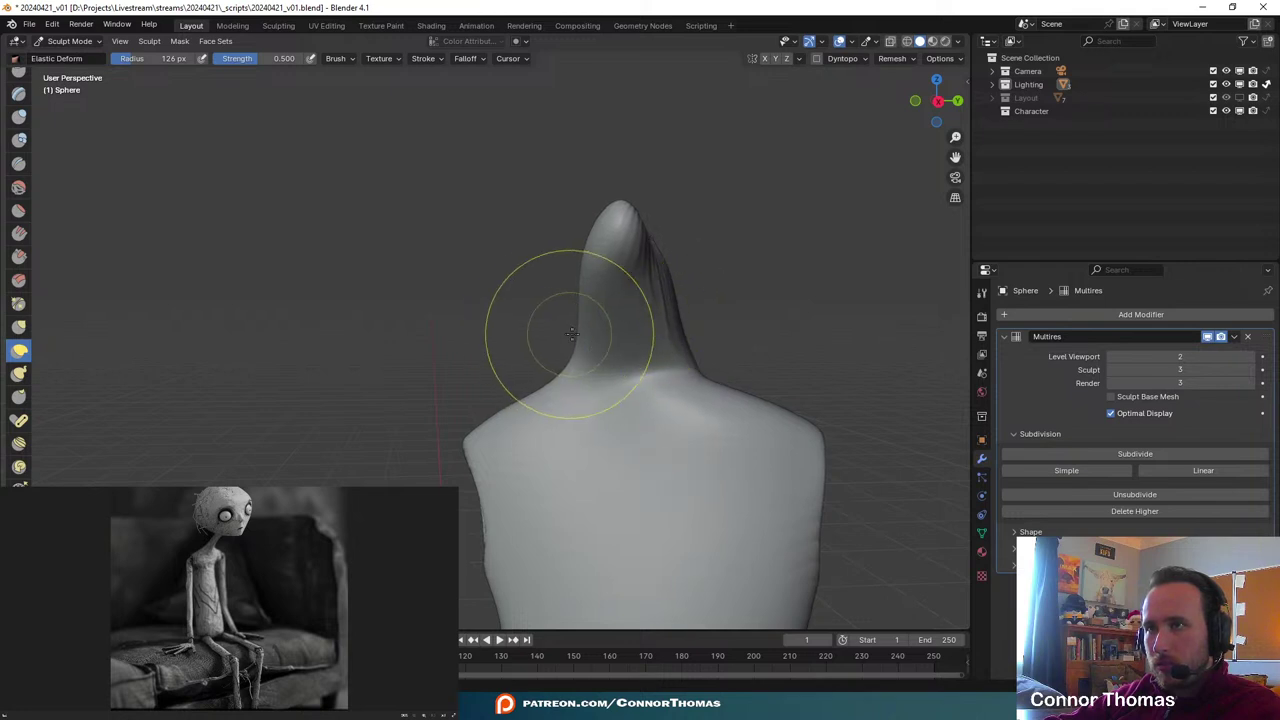
{"action": "mouse_move", "coordinate": [582, 363]}
{"action": "left_mouse_down"}
{"action": "mouse_move", "coordinate": [606, 368]}
{"action": "mouse_move", "coordinate": [635, 285]}
{"action": "mouse_move", "coordinate": [672, 266]}
{"action": "left_mouse_up"}
{"action": "mouse_move", "coordinate": [588, 241]}
{"action": "left_mouse_down"}
{"action": "mouse_move", "coordinate": [604, 249]}
{"action": "mouse_move", "coordinate": [629, 216]}
{"action": "left_mouse_up"}
- Bend the neck's tip toward the reference's head in the camera view with Elastic Deform
{"action": "middle_click_drag", "start_coordinate": [706, 212], "coordinate": [706, 212]}
{"action": "scroll", "coordinate": [706, 212], "scroll_direction": "down", "scroll_amount": 8}
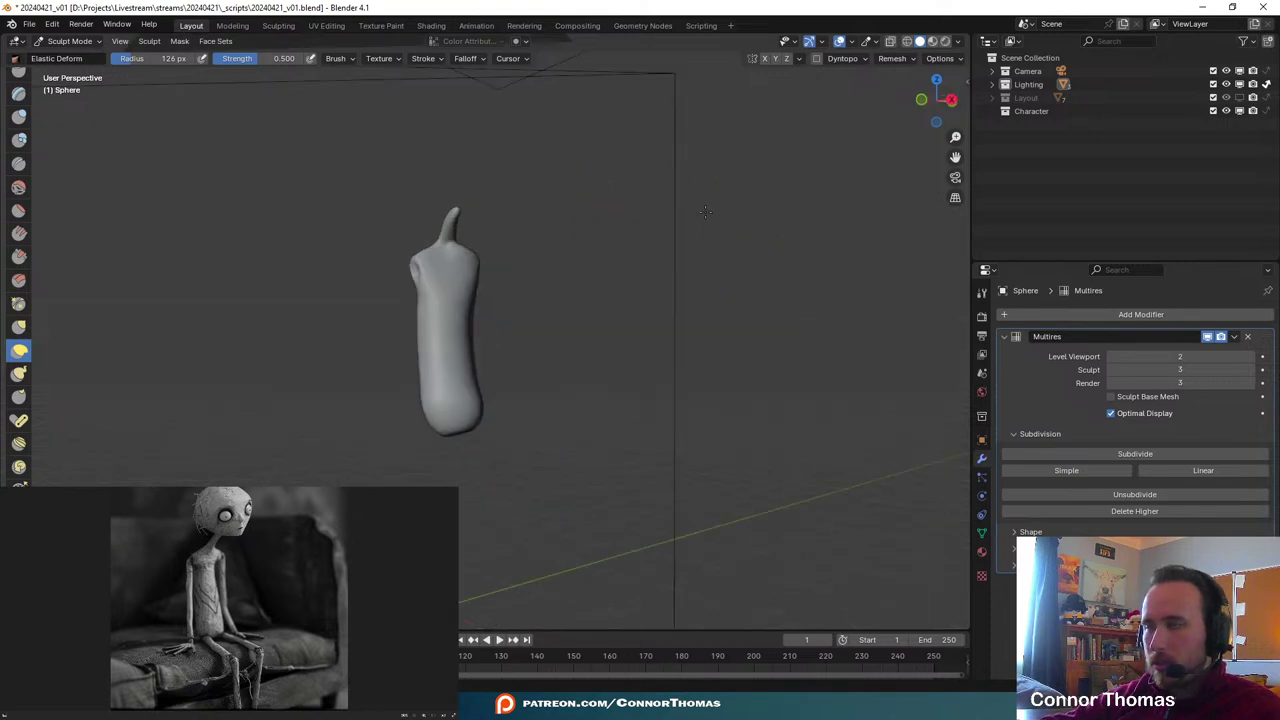
{"action": "key", "text": "KP_0"}
{"action": "scroll", "coordinate": [686, 243], "scroll_direction": "up", "scroll_amount": 6}
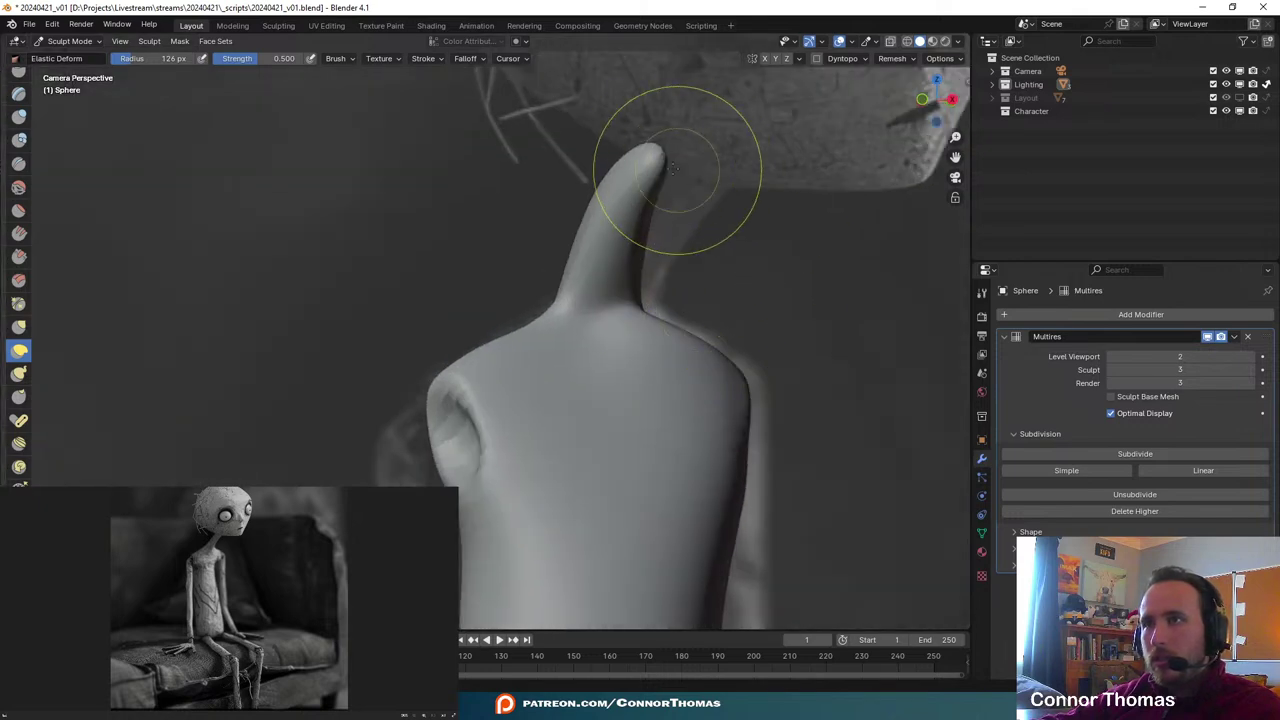
{"action": "left_click_drag", "start_coordinate": [652, 167], "coordinate": [720, 175]}
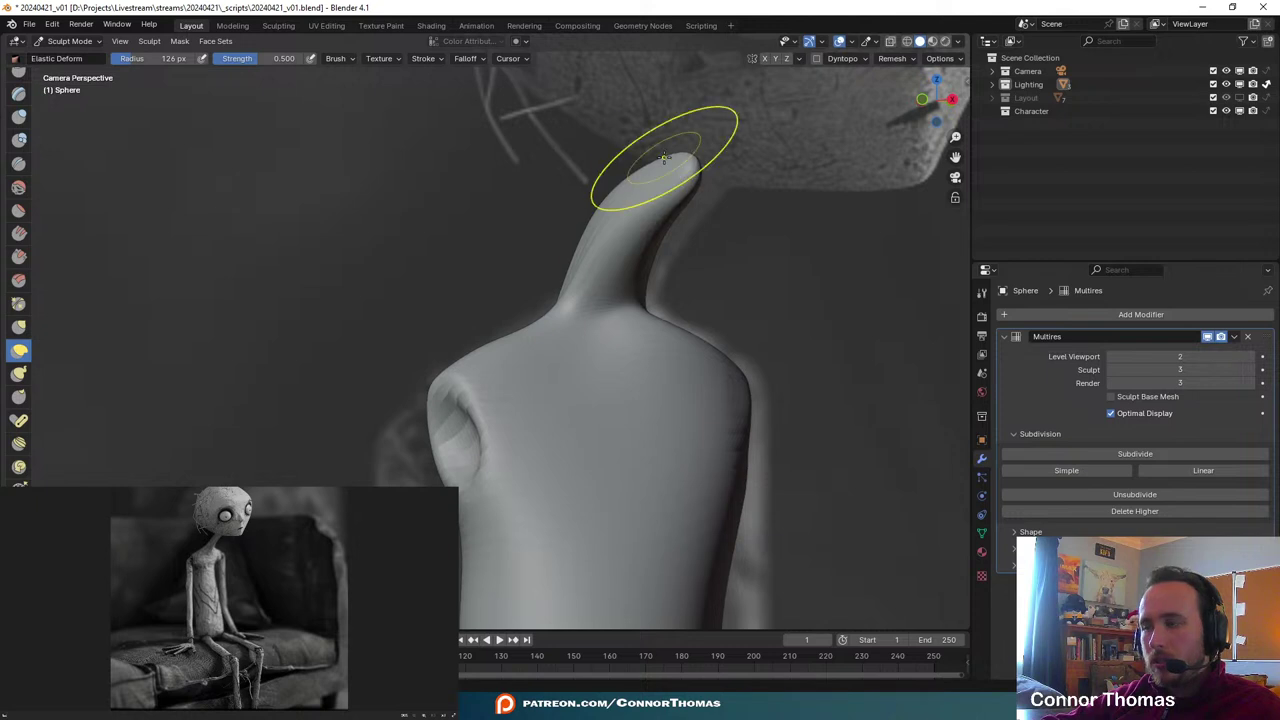
- Stretch the neck's tip forward in side view and pull the back of the neck inward with Elastic Deform
{"action": "middle_click_drag", "start_coordinate": [665, 158], "coordinate": [657, 157]}
{"action": "mouse_move", "coordinate": [737, 320]}
{"action": "middle_mouse_down"}
{"action": "mouse_move", "coordinate": [459, 284]}
{"action": "mouse_move", "coordinate": [528, 278]}
{"action": "middle_mouse_up"}
{"action": "mouse_move", "coordinate": [534, 270]}
{"action": "left_mouse_down"}
{"action": "mouse_move", "coordinate": [512, 285]}
{"action": "mouse_move", "coordinate": [476, 265]}
{"action": "left_mouse_up"}
{"action": "mouse_move", "coordinate": [400, 258]}
{"action": "left_mouse_down"}
{"action": "mouse_move", "coordinate": [385, 252]}
{"action": "mouse_move", "coordinate": [351, 277]}
{"action": "left_mouse_up"}
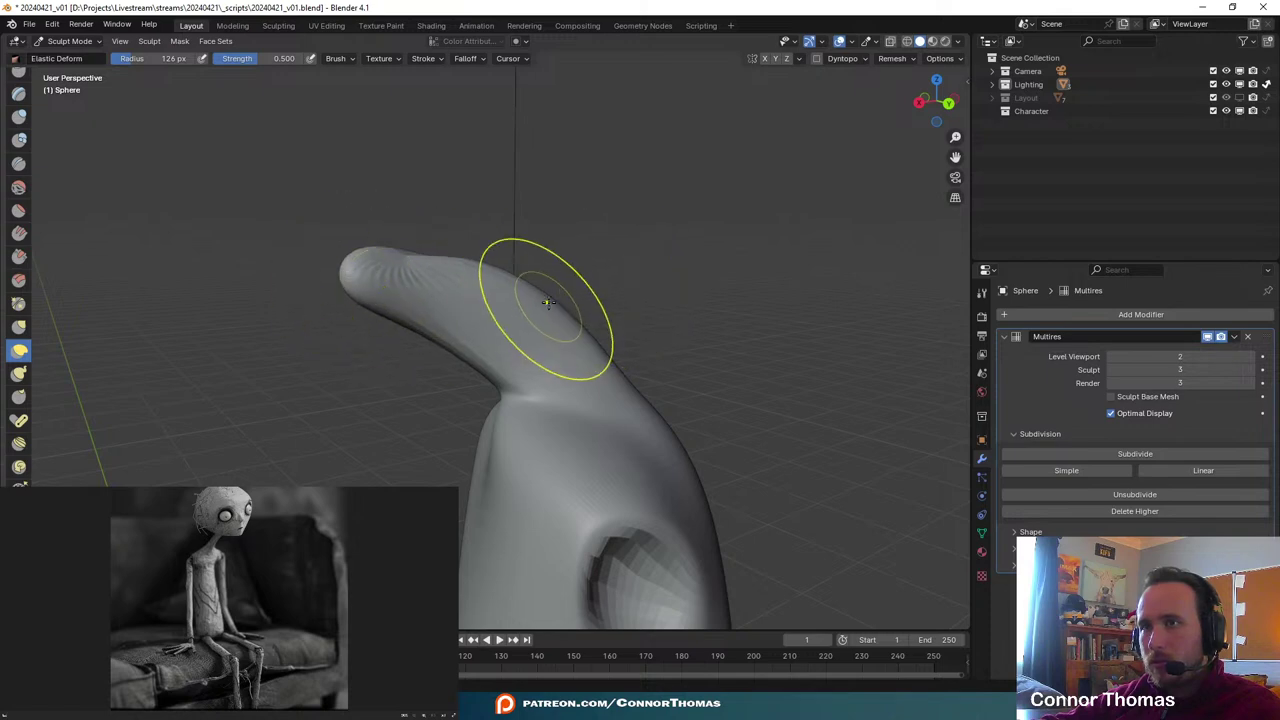
{"action": "mouse_move", "coordinate": [550, 295]}
{"action": "left_mouse_down"}
{"action": "mouse_move", "coordinate": [554, 325]}
{"action": "mouse_move", "coordinate": [521, 304]}
{"action": "mouse_move", "coordinate": [489, 306]}
{"action": "left_mouse_up"}
- Nudge the neck's upper end to fit the reference through the camera with Elastic Deform
{"action": "middle_click_drag", "start_coordinate": [731, 283], "coordinate": [731, 283]}
{"action": "key", "text": "KP_0"}
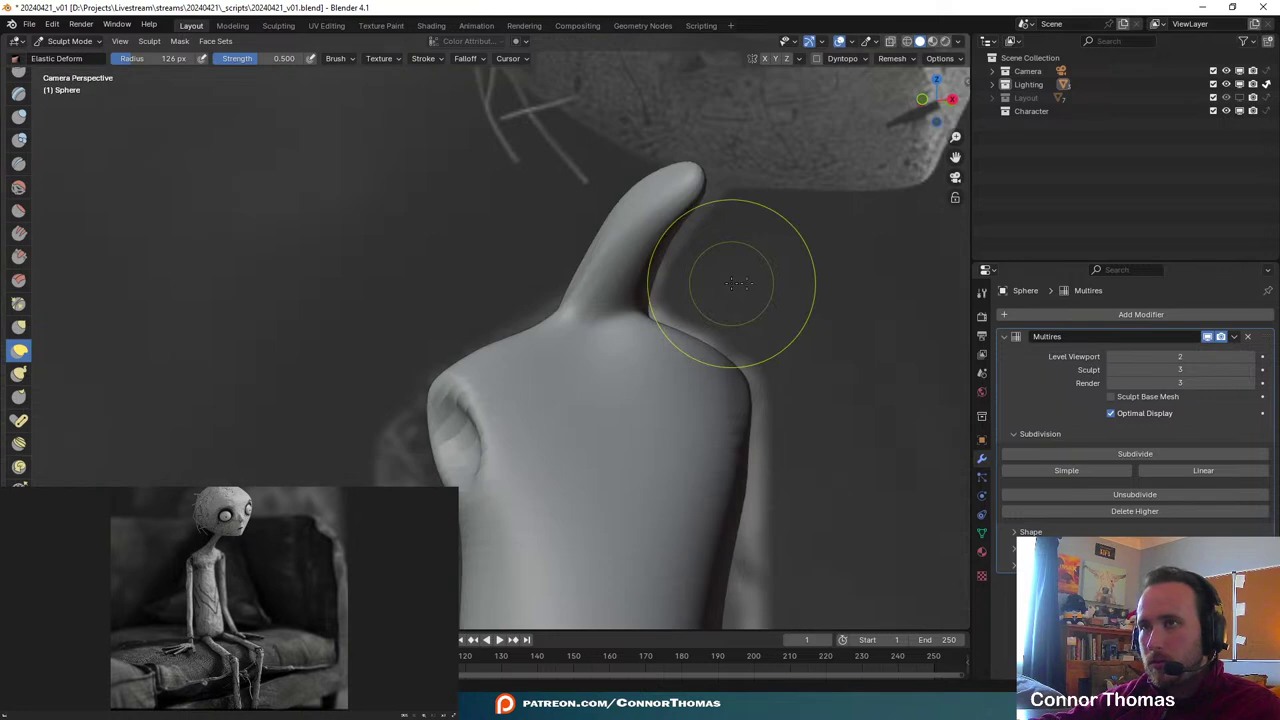
{"action": "mouse_move", "coordinate": [786, 271]}
{"action": "left_mouse_down"}
{"action": "mouse_move", "coordinate": [679, 222]}
{"action": "mouse_move", "coordinate": [686, 202]}
{"action": "left_mouse_up"}
- Smooth out the ridges along the side and back of the neck with the Smooth brush
{"action": "middle_click_drag", "start_coordinate": [773, 325], "coordinate": [915, 350]}
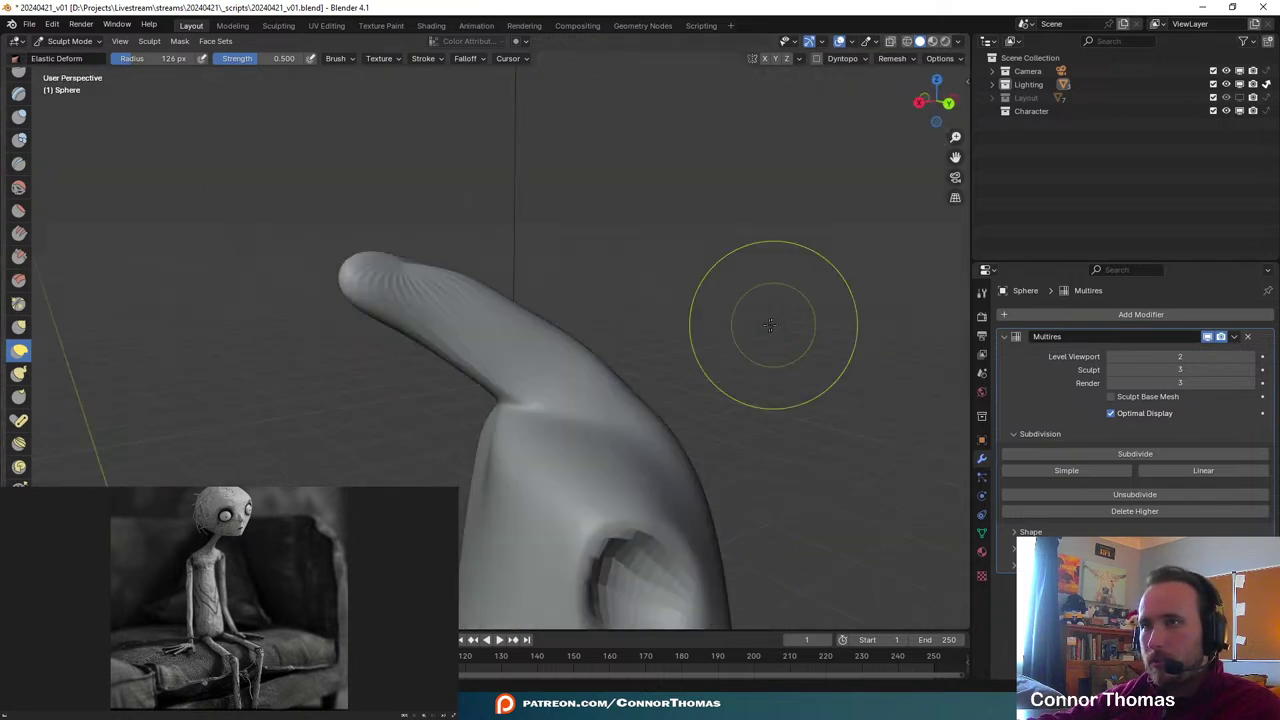
{"action": "mouse_move", "coordinate": [787, 405]}
{"action": "middle_mouse_down"}
{"action": "mouse_move", "coordinate": [778, 482]}
{"action": "mouse_move", "coordinate": [650, 464]}
{"action": "mouse_move", "coordinate": [603, 414]}
{"action": "middle_mouse_up"}
{"action": "mouse_move", "coordinate": [470, 286]}
{"action": "middle_mouse_down", "text": "shift"}
{"action": "mouse_move", "coordinate": [643, 237]}
{"action": "mouse_move", "coordinate": [611, 314]}
{"action": "middle_mouse_up", "text": "shift"}
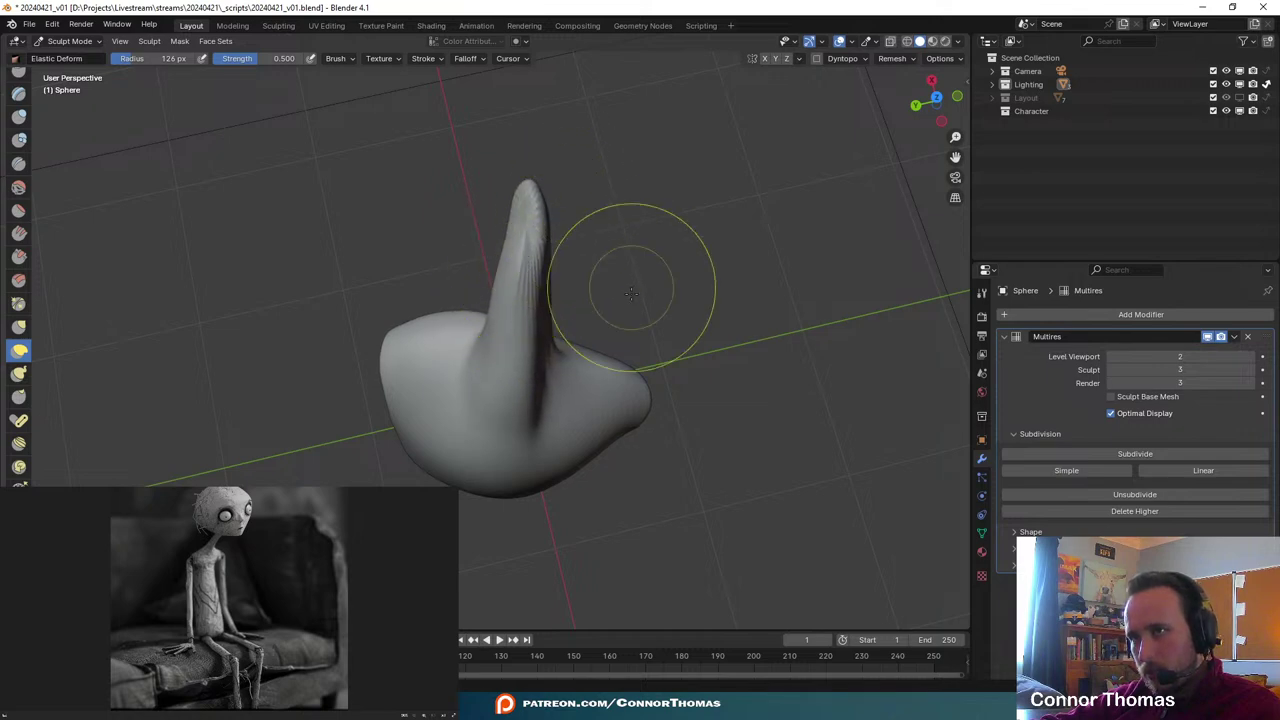
{"action": "middle_click_drag", "start_coordinate": [614, 286], "coordinate": [592, 271]}
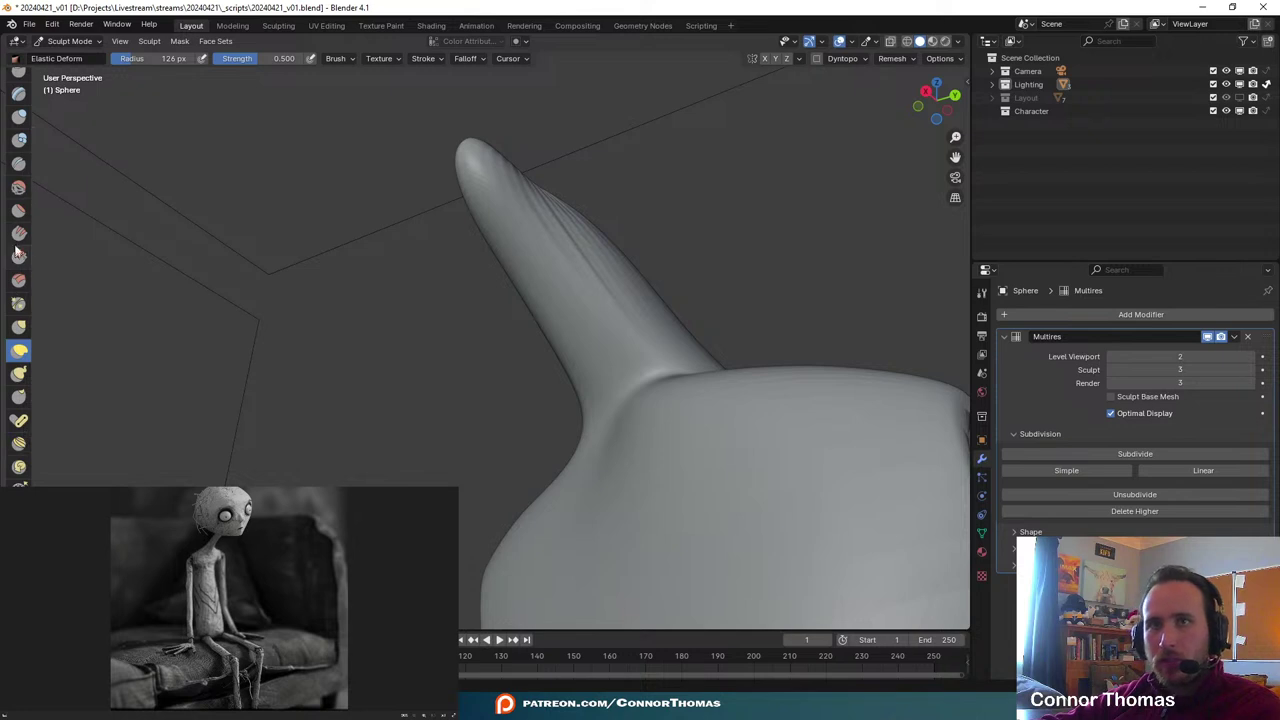
{"action": "left_click", "coordinate": [16, 187]}
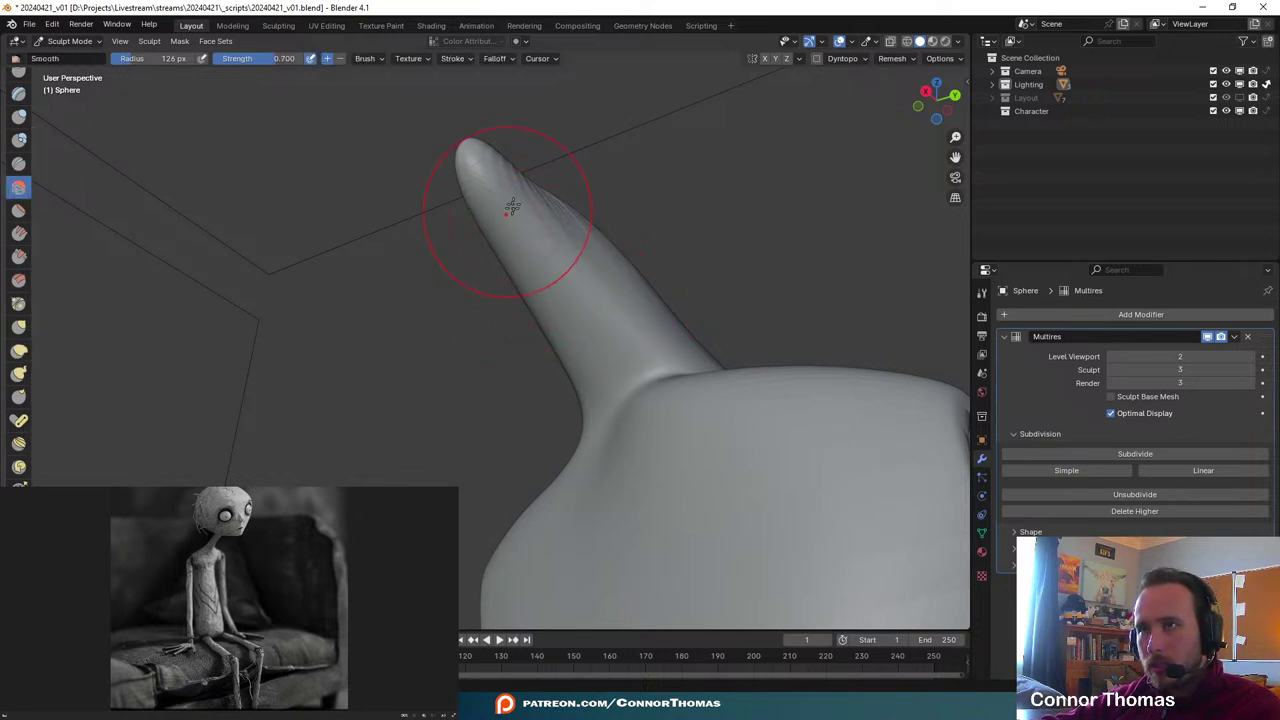
{"action": "middle_click_drag", "start_coordinate": [536, 197], "coordinate": [870, 383]}
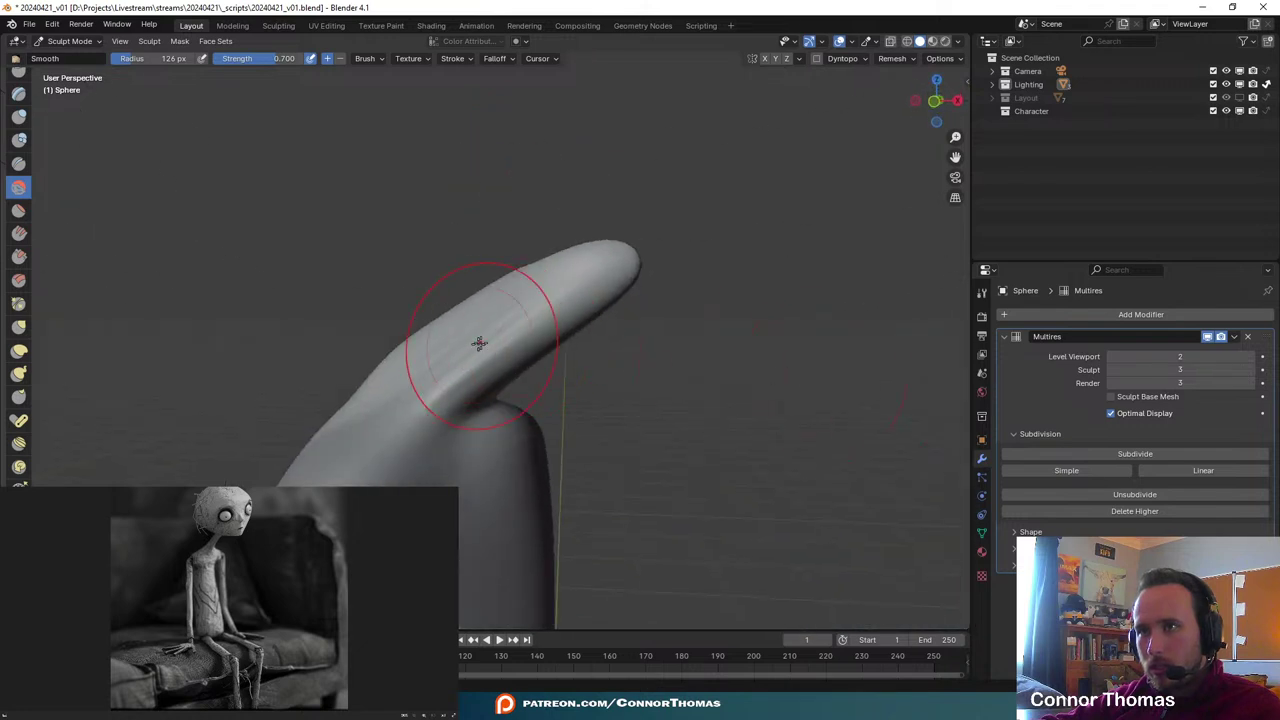
- Smooth the base of the neck, the upper chest and the lower torso with the Smooth brush
{"action": "middle_click_drag", "start_coordinate": [434, 381], "coordinate": [560, 437]}
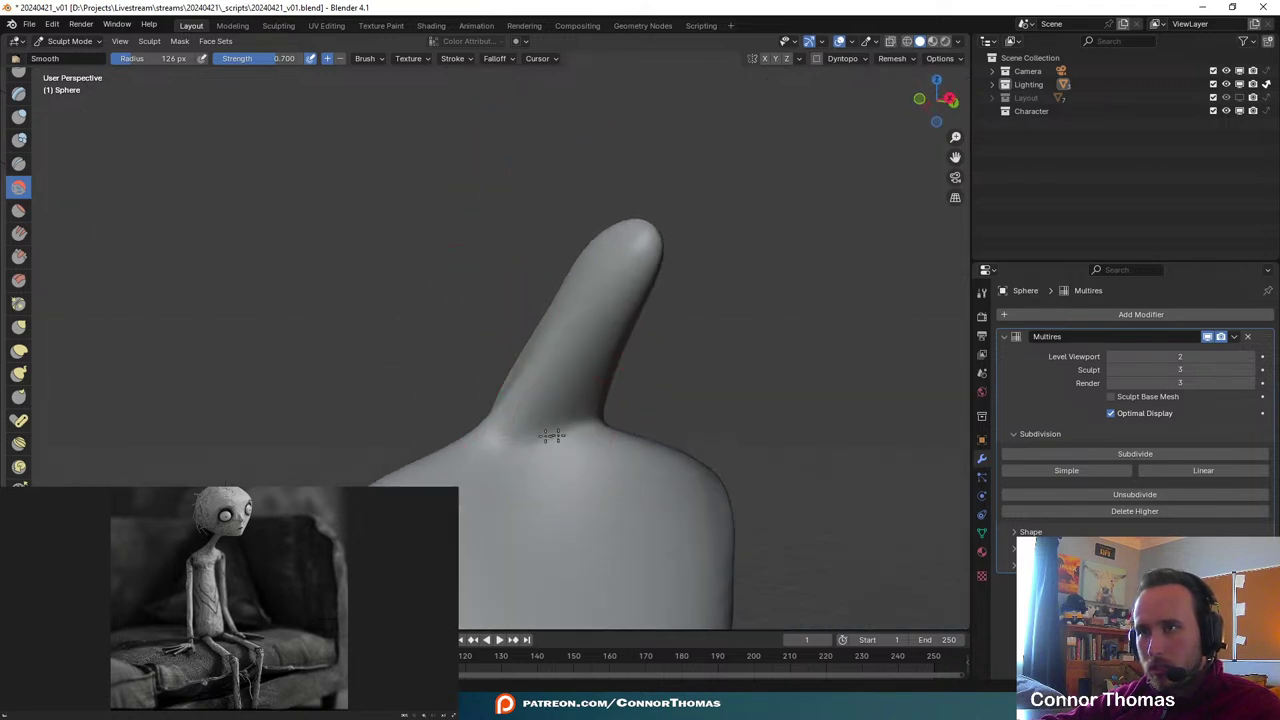
{"action": "mouse_move", "coordinate": [584, 531]}
{"action": "middle_mouse_down"}
{"action": "mouse_move", "coordinate": [629, 471]}
{"action": "mouse_move", "coordinate": [677, 531]}
{"action": "mouse_move", "coordinate": [641, 349]}
{"action": "mouse_move", "coordinate": [694, 429]}
{"action": "mouse_move", "coordinate": [651, 506]}
{"action": "mouse_move", "coordinate": [684, 510]}
{"action": "mouse_move", "coordinate": [671, 400]}
{"action": "mouse_move", "coordinate": [606, 431]}
{"action": "middle_mouse_up"}
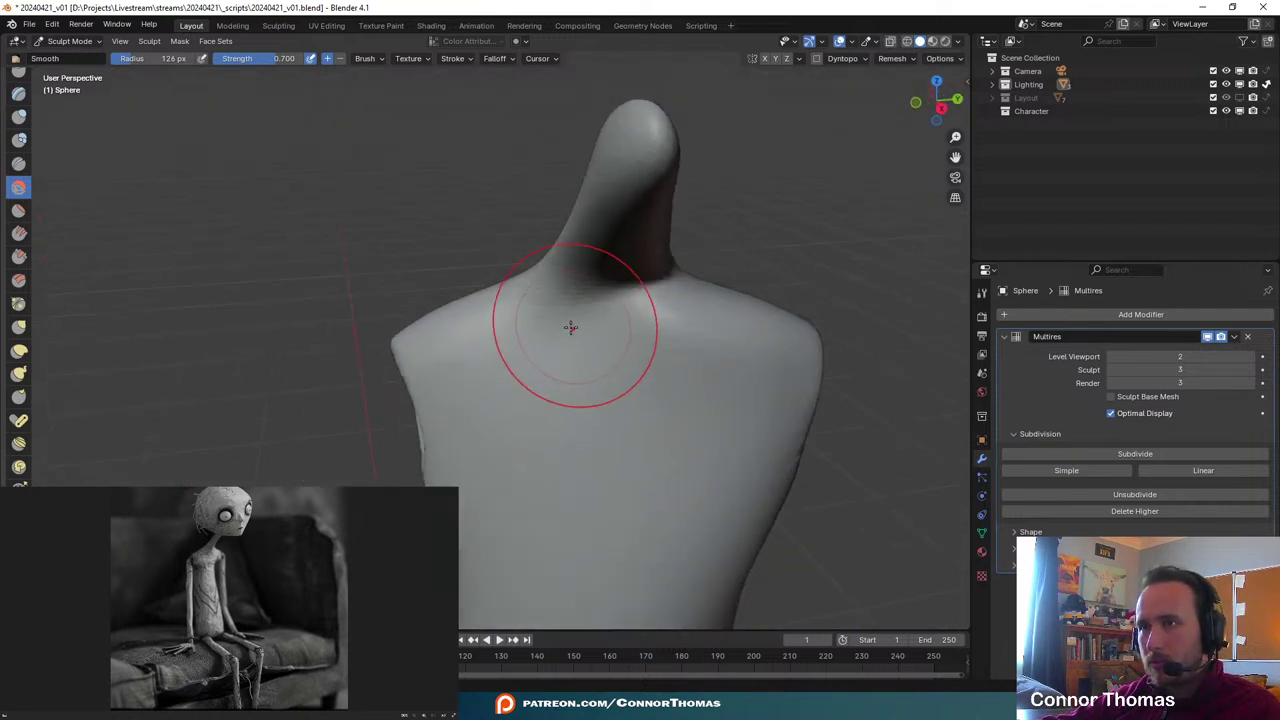
{"action": "mouse_move", "coordinate": [681, 590]}
{"action": "middle_mouse_down"}
{"action": "mouse_move", "coordinate": [640, 543]}
{"action": "mouse_move", "coordinate": [700, 471]}
{"action": "mouse_move", "coordinate": [669, 386]}
{"action": "mouse_move", "coordinate": [685, 368]}
{"action": "mouse_move", "coordinate": [594, 337]}
{"action": "mouse_move", "coordinate": [577, 357]}
{"action": "mouse_move", "coordinate": [580, 380]}
{"action": "mouse_move", "coordinate": [652, 418]}
{"action": "mouse_move", "coordinate": [571, 343]}
{"action": "mouse_move", "coordinate": [615, 413]}
{"action": "mouse_move", "coordinate": [590, 360]}
{"action": "mouse_move", "coordinate": [560, 400]}
{"action": "mouse_move", "coordinate": [517, 423]}
{"action": "mouse_move", "coordinate": [512, 262]}
{"action": "middle_mouse_up"}
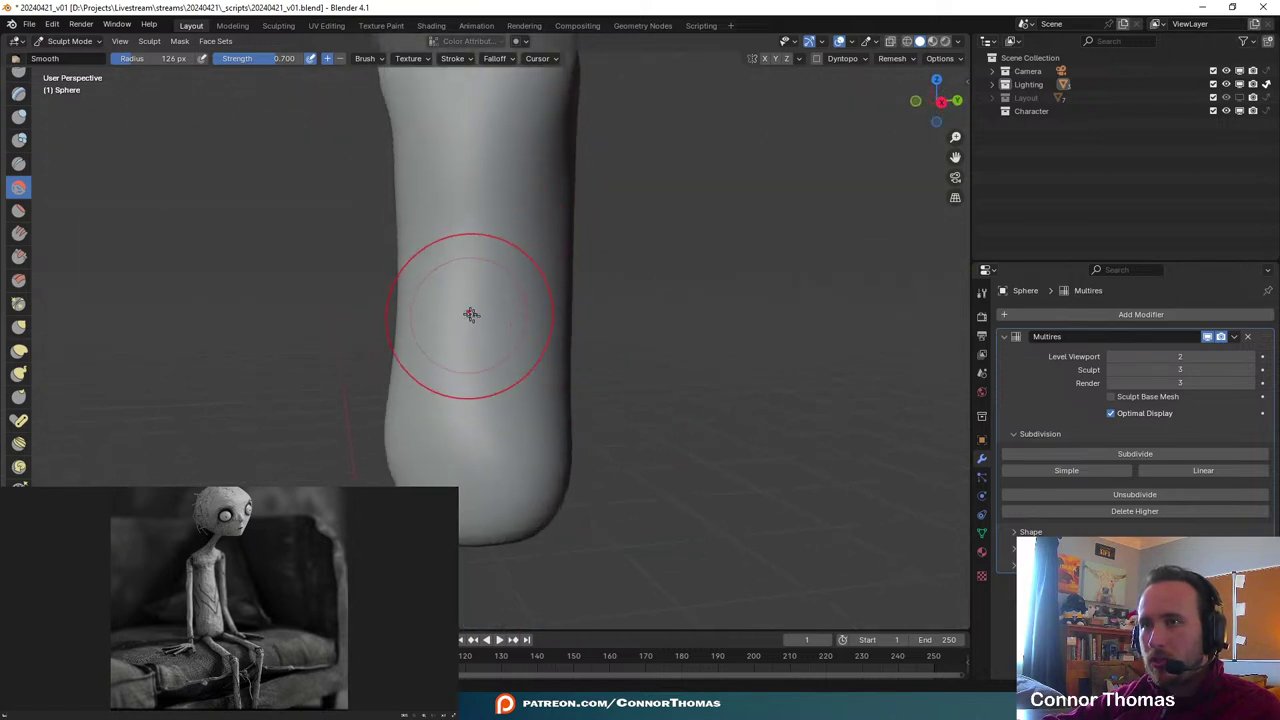
- Save the file with the smoothed torso
{"action": "mouse_move", "coordinate": [470, 315]}
{"action": "middle_mouse_down"}
{"action": "mouse_move", "coordinate": [371, 312]}
{"action": "mouse_move", "coordinate": [384, 280]}
{"action": "mouse_move", "coordinate": [689, 411]}
{"action": "mouse_move", "coordinate": [627, 403]}
{"action": "middle_mouse_up"}
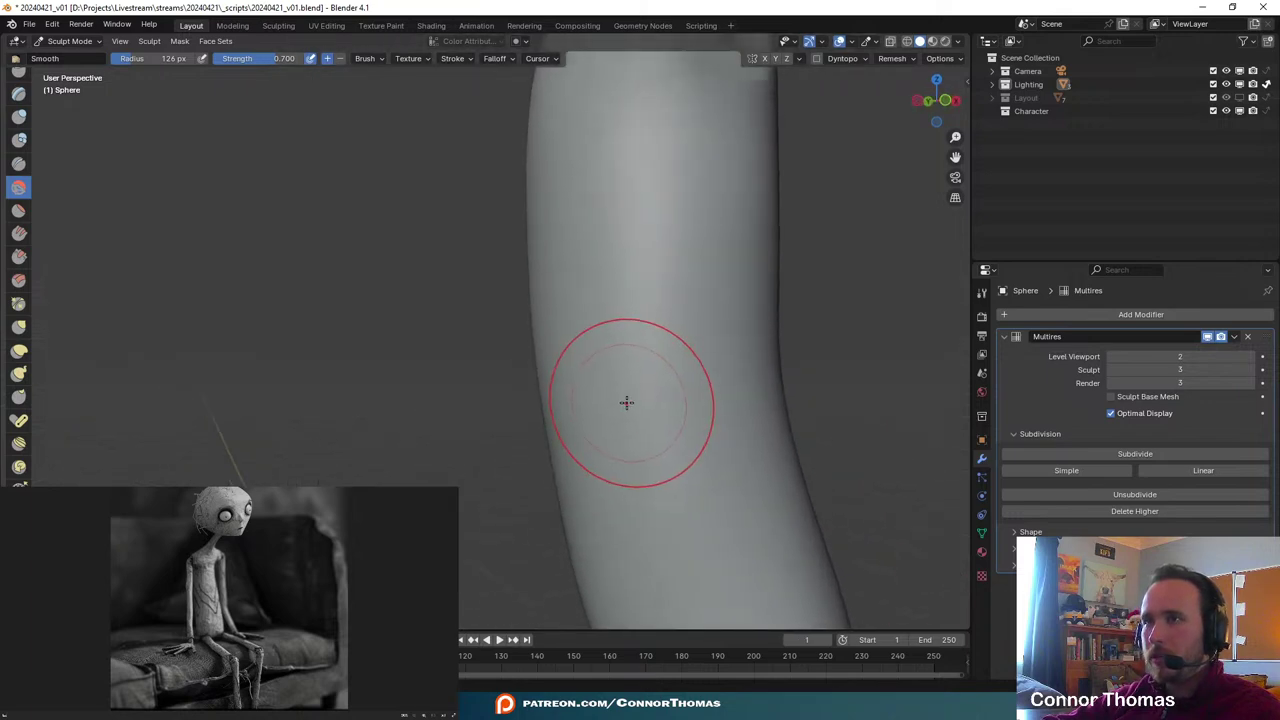
{"action": "scroll", "coordinate": [628, 408], "scroll_direction": "down", "scroll_amount": 5}
{"action": "key", "text": "ctrl+s"}
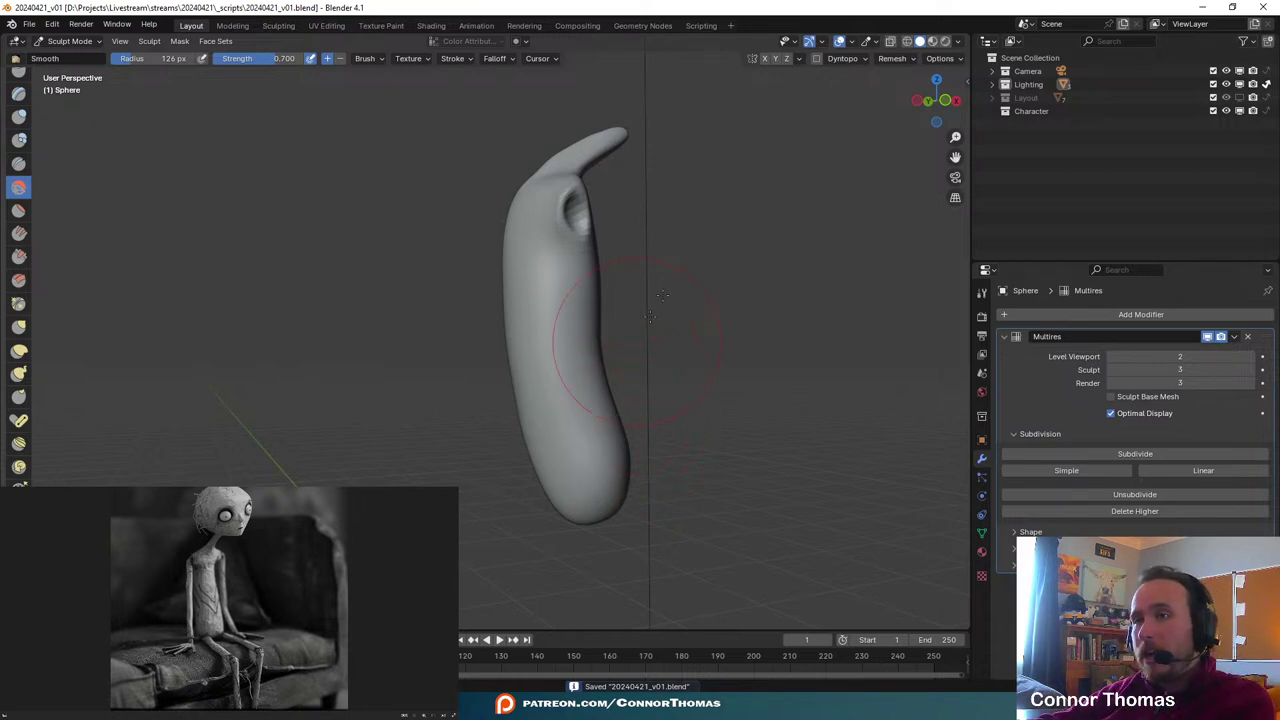
- Switch the torso to Object Mode and unhide the Layout collection to show the sofa around it
{"action": "middle_click_drag", "start_coordinate": [662, 296], "coordinate": [586, 239]}
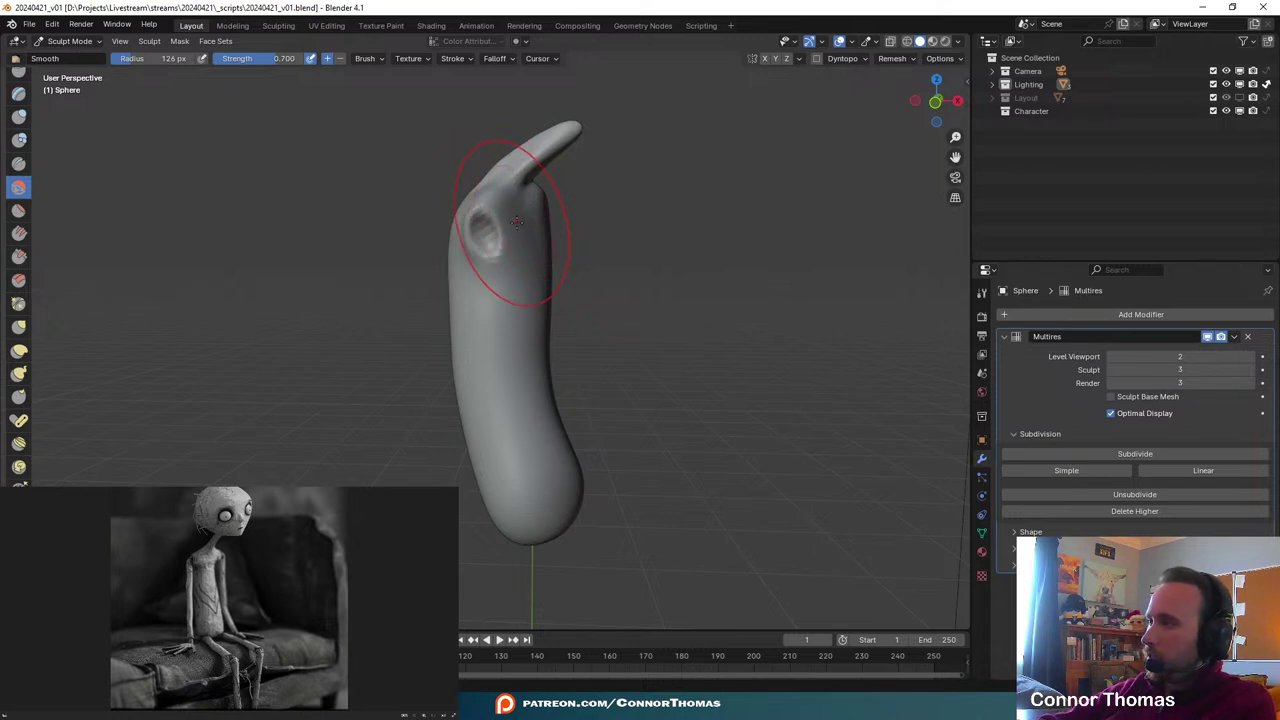
{"action": "middle_click_drag", "start_coordinate": [517, 221], "coordinate": [462, 276]}
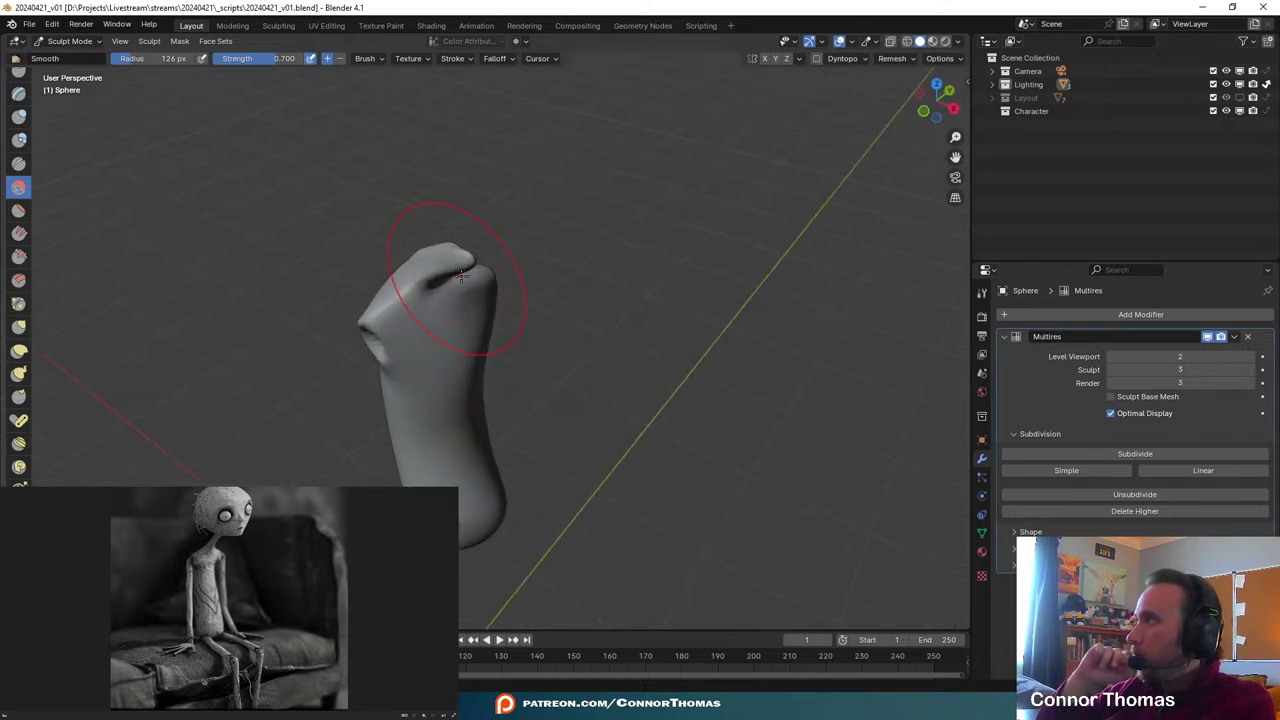
{"action": "mouse_move", "coordinate": [462, 311]}
{"action": "middle_mouse_down"}
{"action": "mouse_move", "coordinate": [371, 237]}
{"action": "mouse_move", "coordinate": [423, 266]}
{"action": "mouse_move", "coordinate": [302, 274]}
{"action": "mouse_move", "coordinate": [495, 252]}
{"action": "middle_mouse_up"}
{"action": "left_click", "coordinate": [66, 41]}
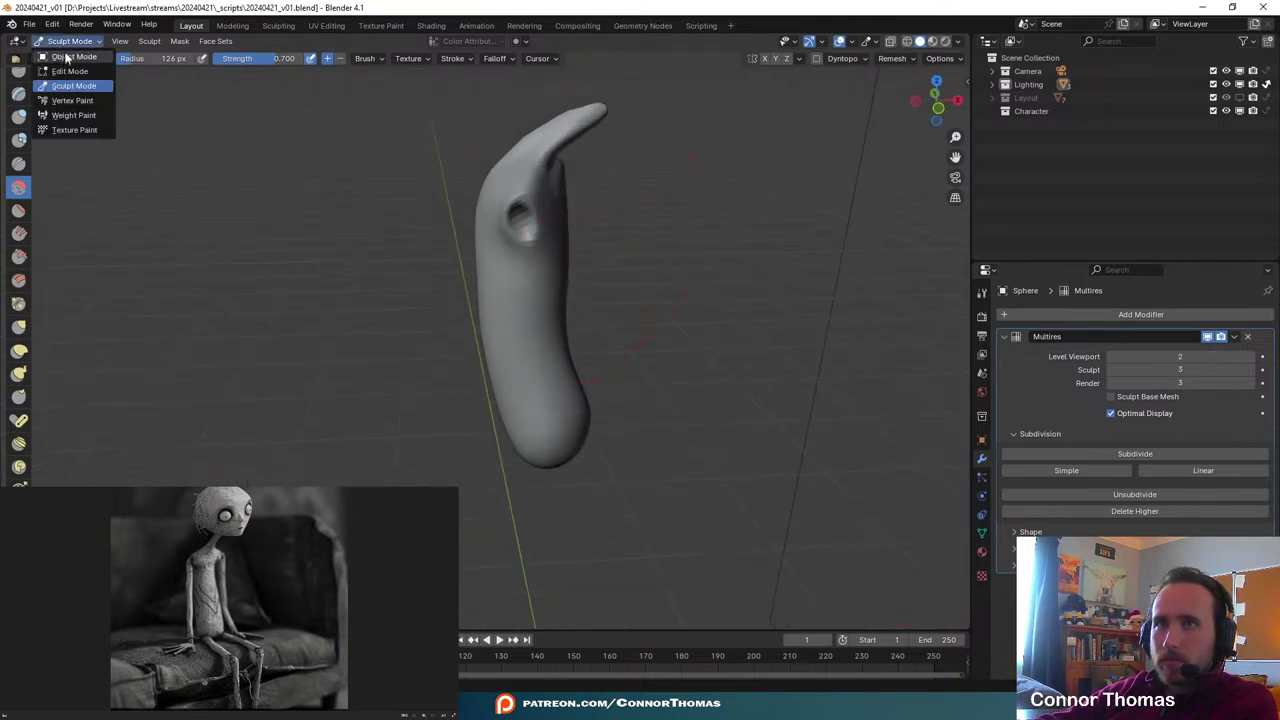
{"action": "left_click", "coordinate": [68, 57]}
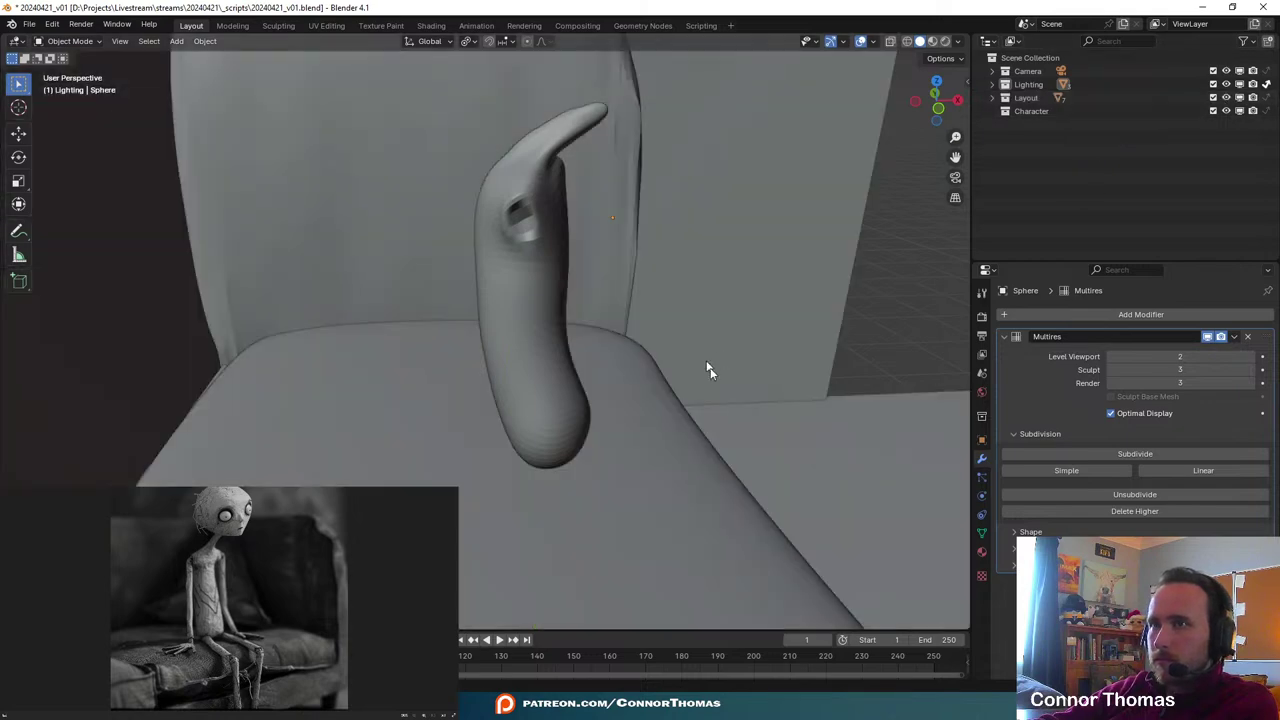
{"action": "scroll", "coordinate": [705, 368], "scroll_direction": "down", "scroll_amount": 3}
{"action": "mouse_move", "coordinate": [692, 365]}
{"action": "middle_mouse_down"}
{"action": "mouse_move", "coordinate": [602, 293]}
{"action": "mouse_move", "coordinate": [544, 311]}
{"action": "mouse_move", "coordinate": [539, 343]}
{"action": "mouse_move", "coordinate": [481, 330]}
{"action": "mouse_move", "coordinate": [640, 355]}
{"action": "mouse_move", "coordinate": [586, 366]}
{"action": "mouse_move", "coordinate": [634, 320]}
{"action": "mouse_move", "coordinate": [558, 378]}
{"action": "middle_mouse_up"}
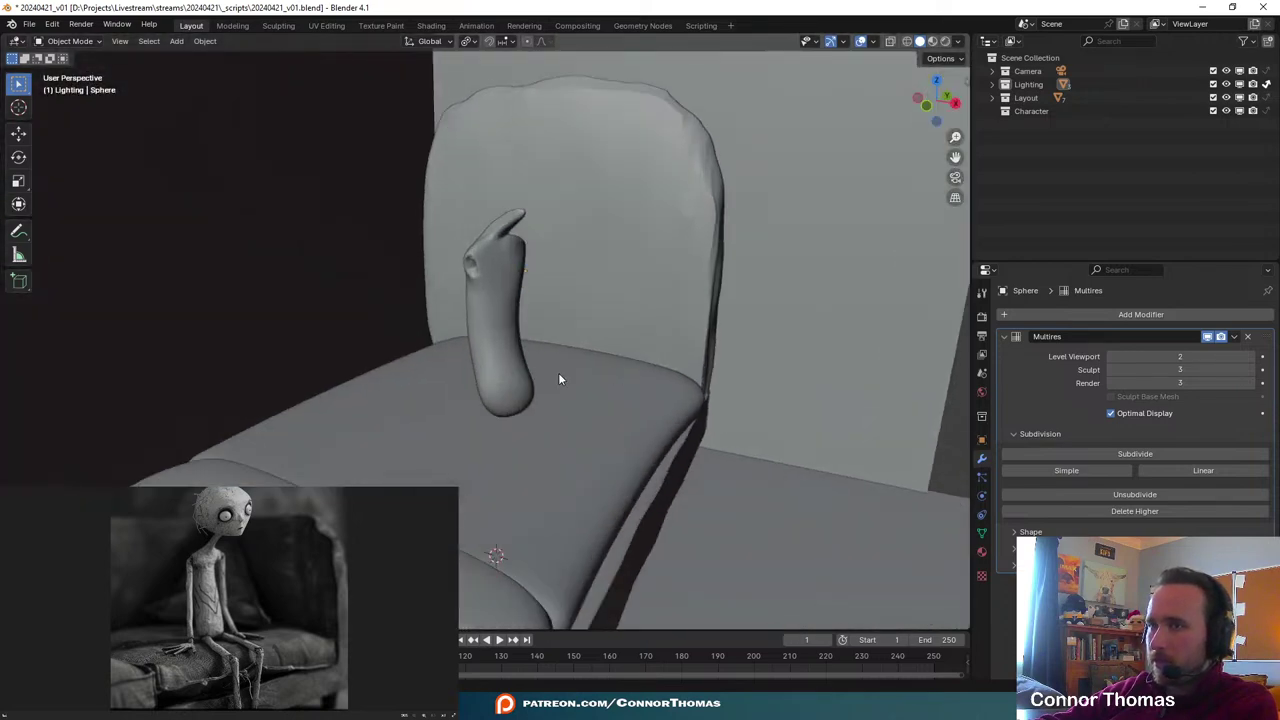
- Return the torso to Sculpt Mode and reshape its bottom end with the Elastic Deform brush at a 194 px radius
{"action": "left_click", "coordinate": [78, 42]}
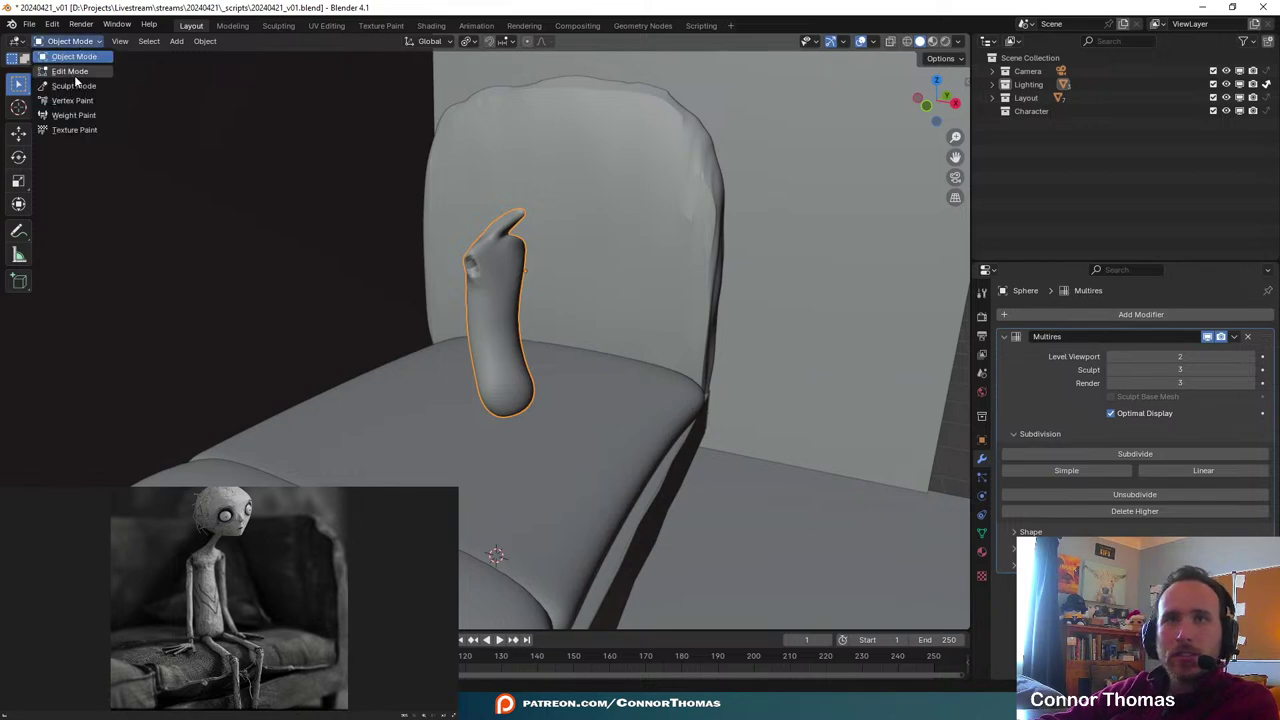
{"action": "left_click", "coordinate": [87, 88]}
{"action": "mouse_move", "coordinate": [530, 392]}
{"action": "middle_mouse_down"}
{"action": "mouse_move", "coordinate": [557, 357]}
{"action": "mouse_move", "coordinate": [540, 318]}
{"action": "mouse_move", "coordinate": [515, 305]}
{"action": "middle_mouse_up"}
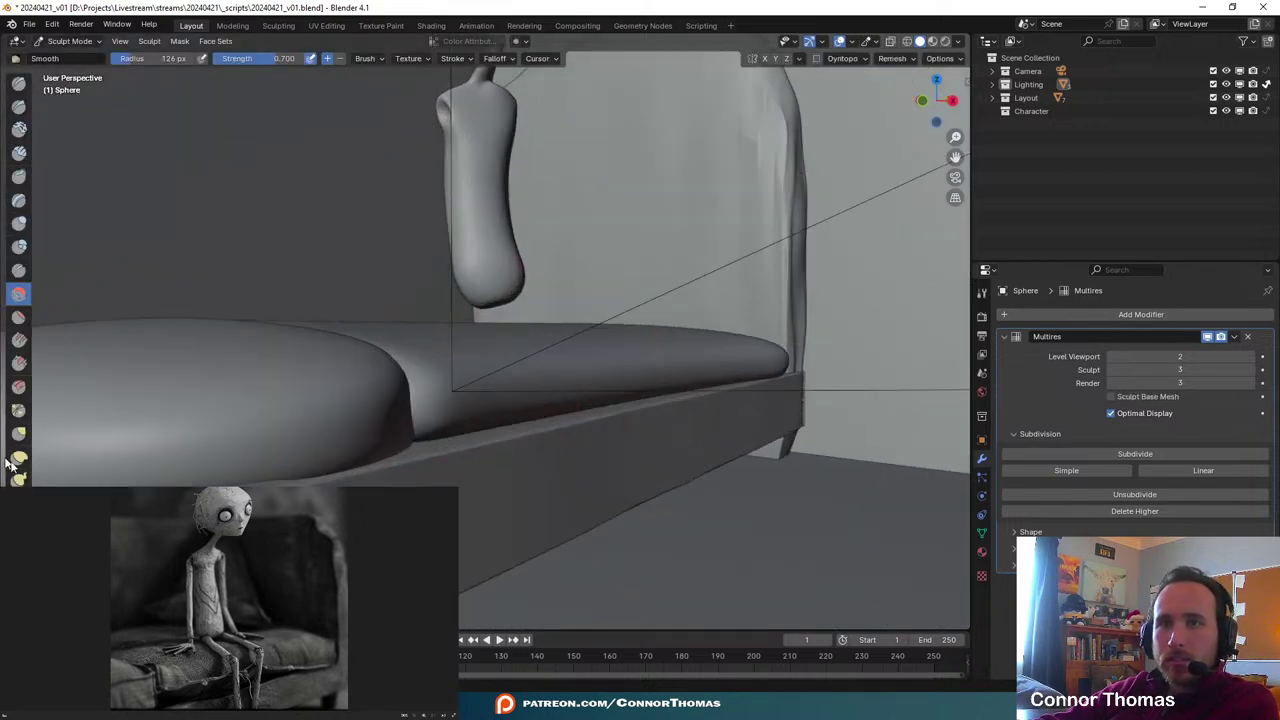
{"action": "left_click", "coordinate": [20, 457]}
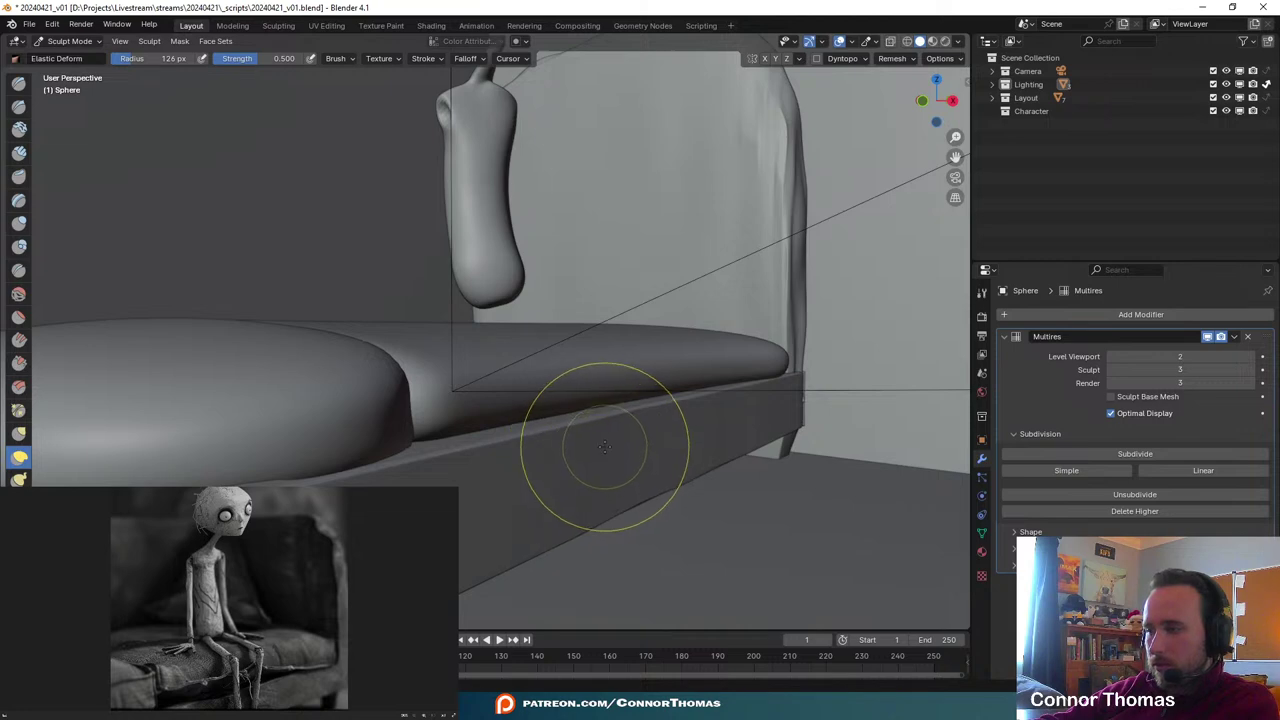
{"action": "scroll", "coordinate": [643, 394], "scroll_direction": "up", "scroll_amount": 6}
{"action": "mouse_move", "coordinate": [503, 306]}
{"action": "middle_mouse_down", "text": "shift"}
{"action": "mouse_move", "coordinate": [510, 400]}
{"action": "mouse_move", "coordinate": [533, 330]}
{"action": "mouse_move", "coordinate": [518, 332]}
{"action": "middle_mouse_up", "text": "shift"}
{"action": "key", "text": "f"}
{"action": "left_click", "coordinate": [660, 330]}
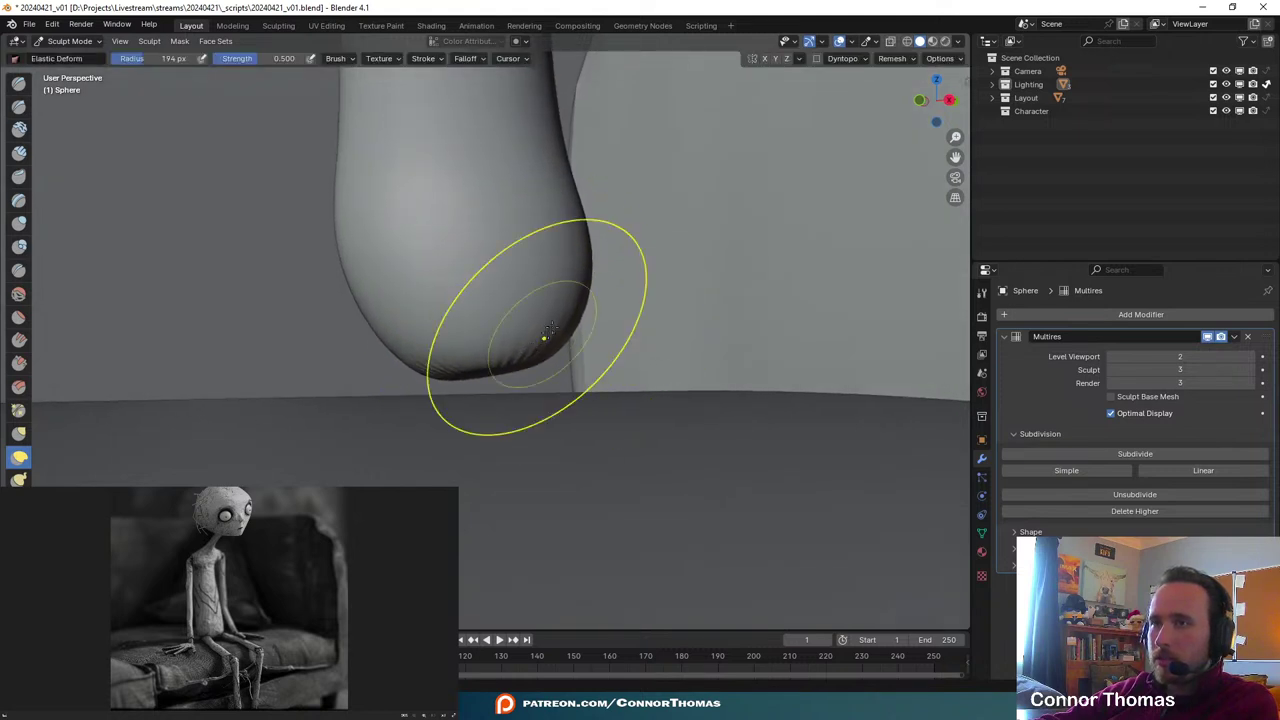
- Even out the rounded underside of the torso from several angles with Elastic Deform
{"action": "mouse_move", "coordinate": [586, 371]}
{"action": "middle_mouse_down"}
{"action": "mouse_move", "coordinate": [594, 320]}
{"action": "mouse_move", "coordinate": [624, 276]}
{"action": "mouse_move", "coordinate": [600, 268]}
{"action": "middle_mouse_up"}
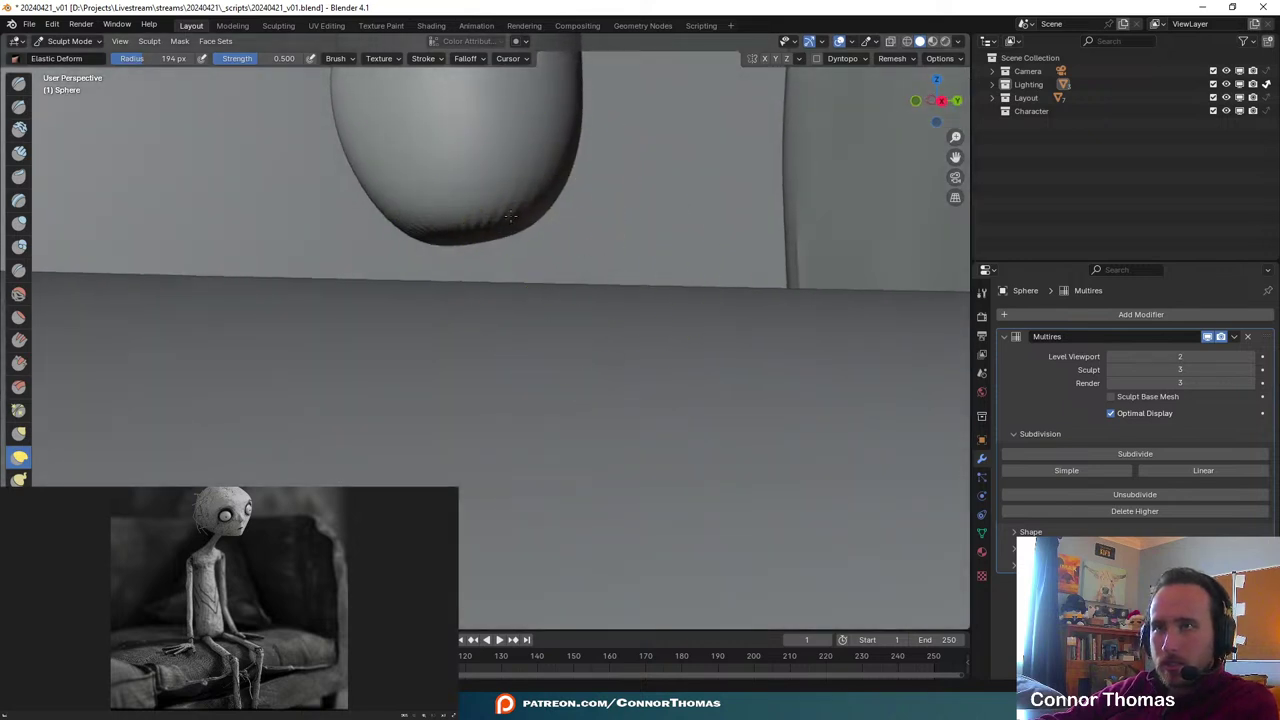
{"action": "mouse_move", "coordinate": [500, 243]}
{"action": "middle_mouse_down"}
{"action": "mouse_move", "coordinate": [591, 229]}
{"action": "mouse_move", "coordinate": [562, 214]}
{"action": "middle_mouse_up"}
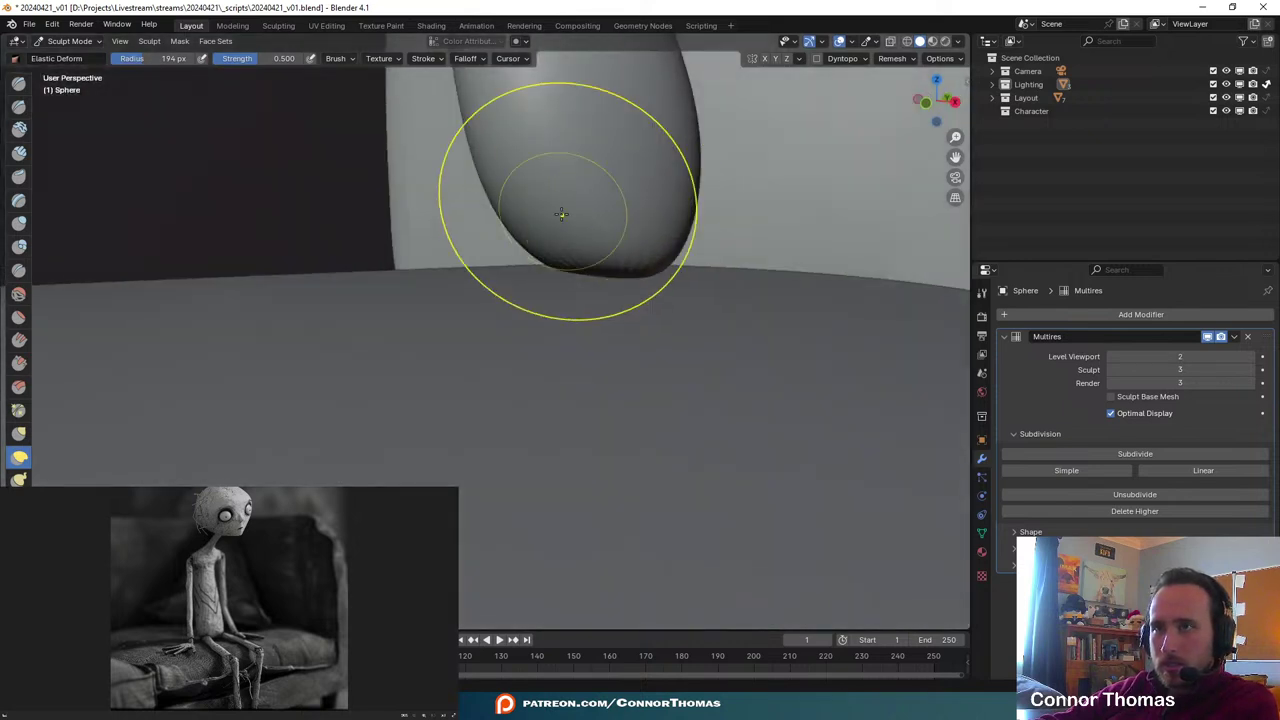
{"action": "middle_click_drag", "start_coordinate": [570, 260], "coordinate": [602, 266]}
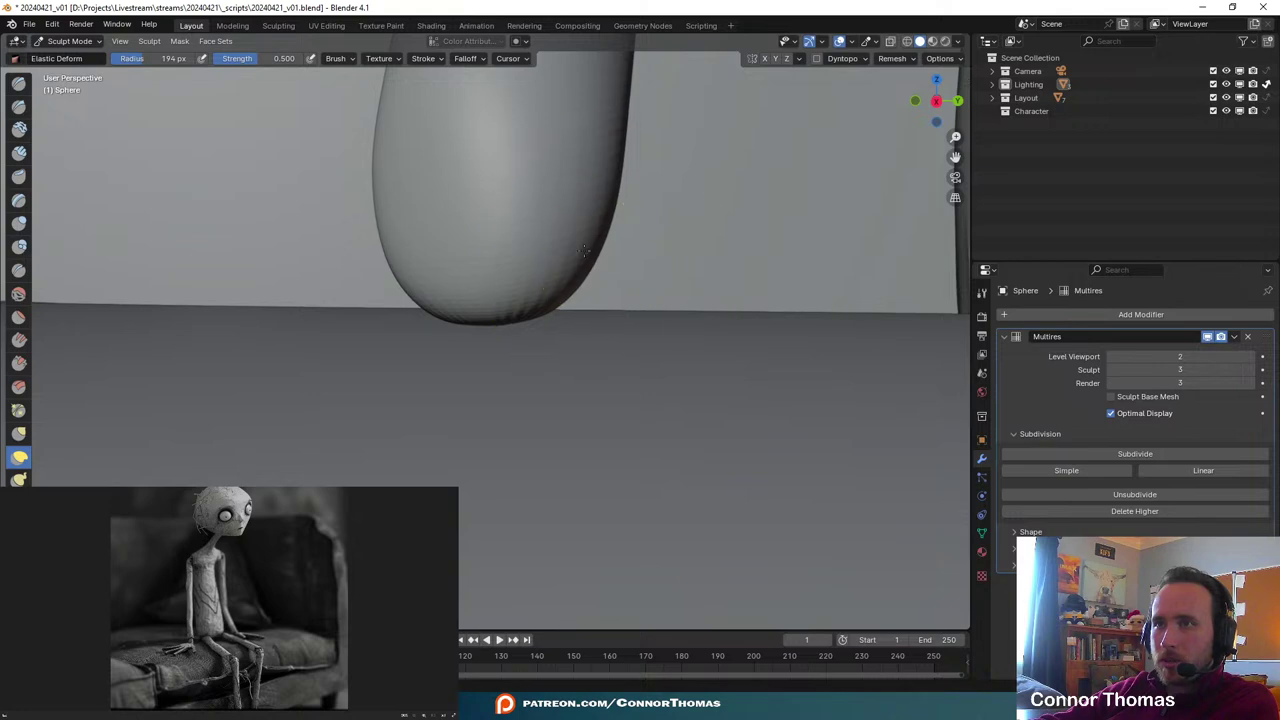
{"action": "scroll", "coordinate": [605, 255], "scroll_direction": "down", "scroll_amount": 8}
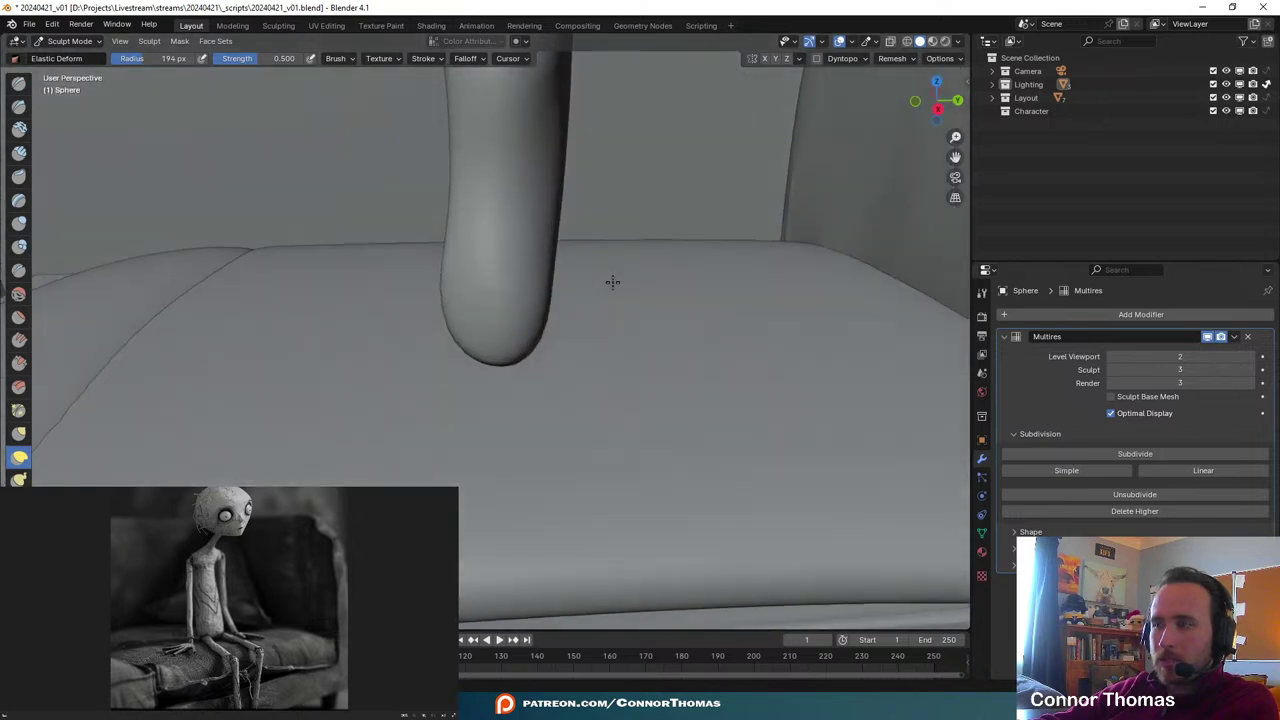
{"action": "scroll", "coordinate": [577, 363], "scroll_direction": "up", "scroll_amount": 9}
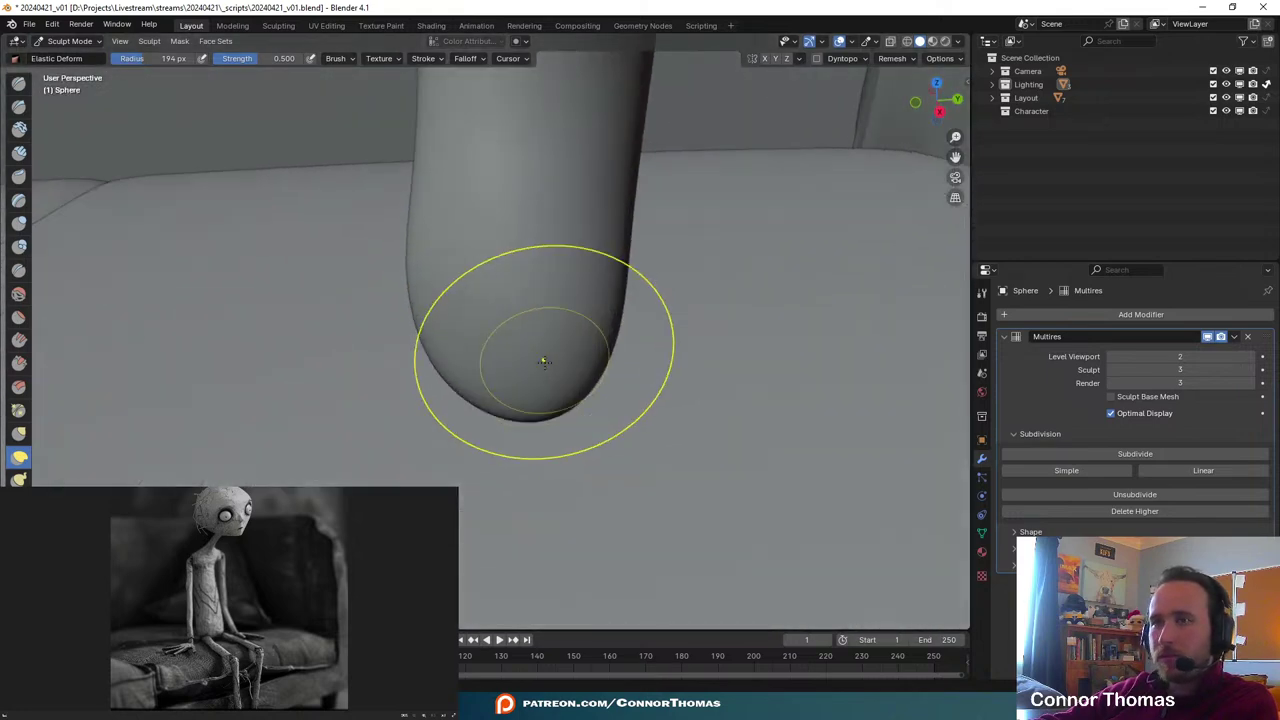
{"action": "scroll", "coordinate": [541, 362], "scroll_direction": "down", "scroll_amount": 4}
{"action": "middle_click_drag", "start_coordinate": [522, 380], "coordinate": [545, 363]}
- Slim the side and bottom of the lower torso through the camera with the Inflate/Deflate brush set to subtract
{"action": "key", "text": "KP_0"}
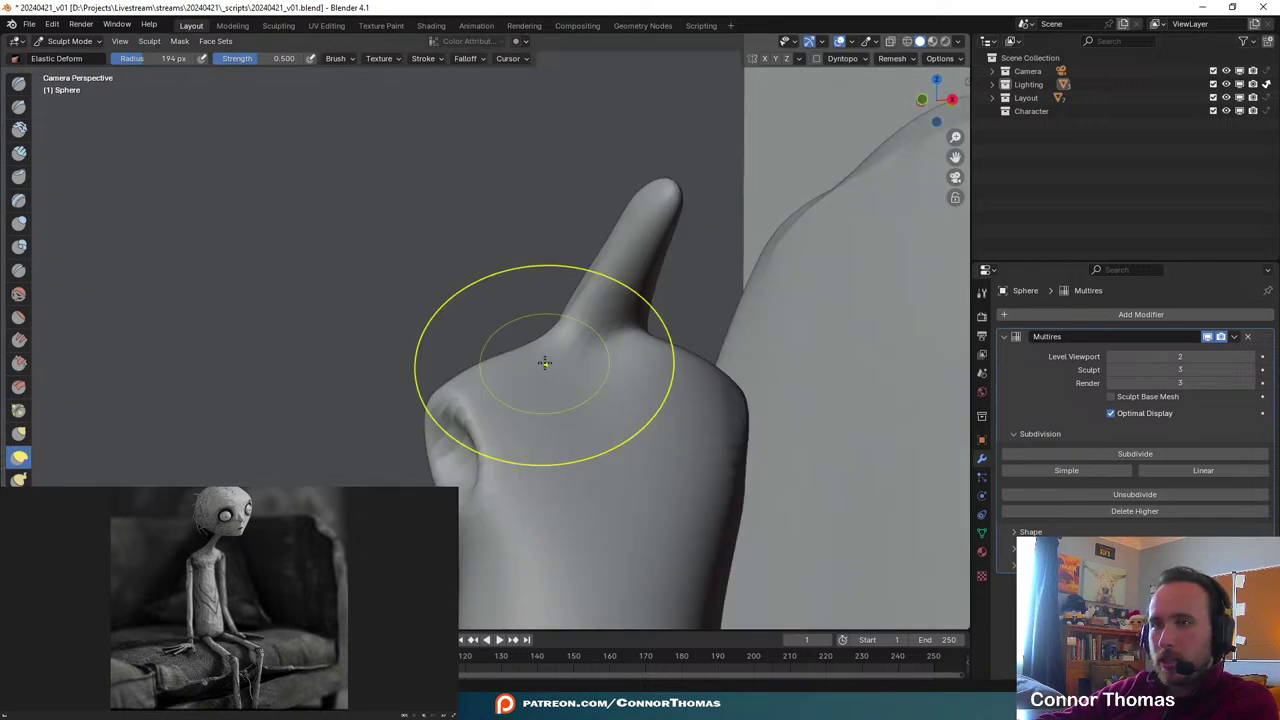
{"action": "scroll", "coordinate": [687, 475], "scroll_direction": "down", "scroll_amount": 5}
{"action": "mouse_move", "coordinate": [664, 520]}
{"action": "middle_mouse_down", "text": "shift"}
{"action": "mouse_move", "coordinate": [638, 229]}
{"action": "mouse_move", "coordinate": [646, 358]}
{"action": "middle_mouse_up", "text": "shift"}
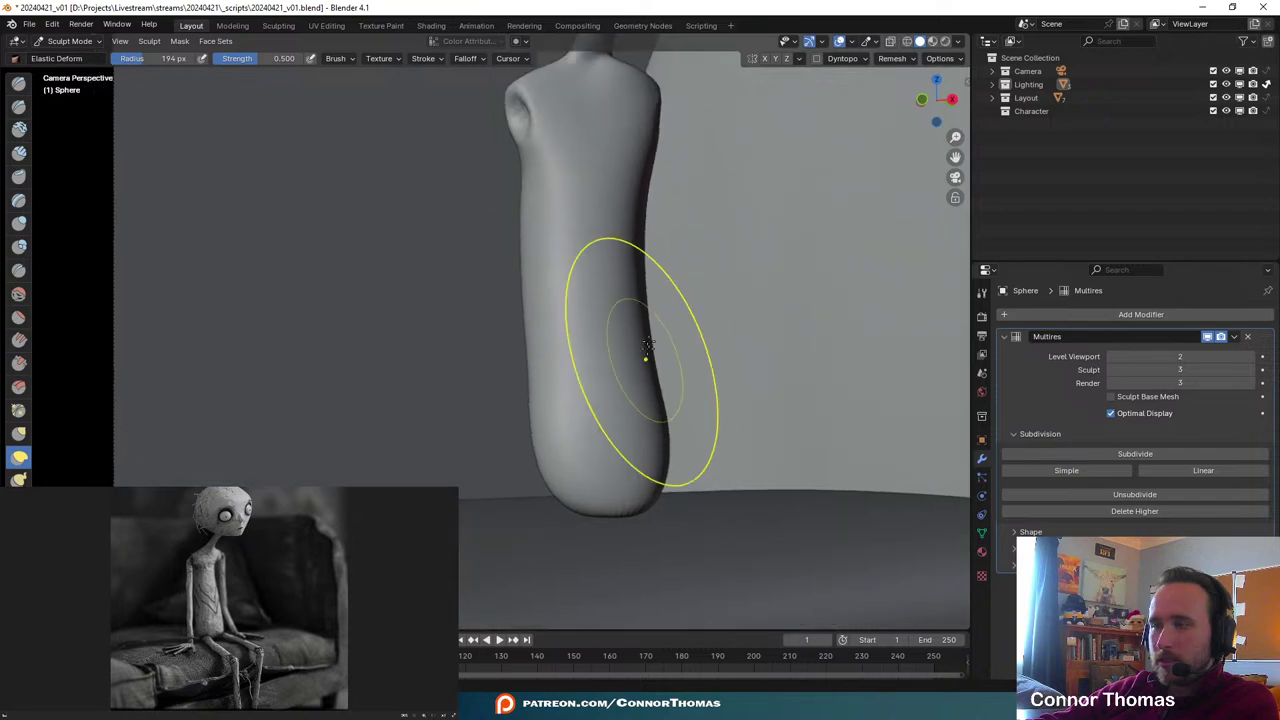
{"action": "scroll", "coordinate": [646, 345], "scroll_direction": "down", "scroll_amount": 4}
{"action": "scroll", "coordinate": [640, 340], "scroll_direction": "up", "scroll_amount": 6}
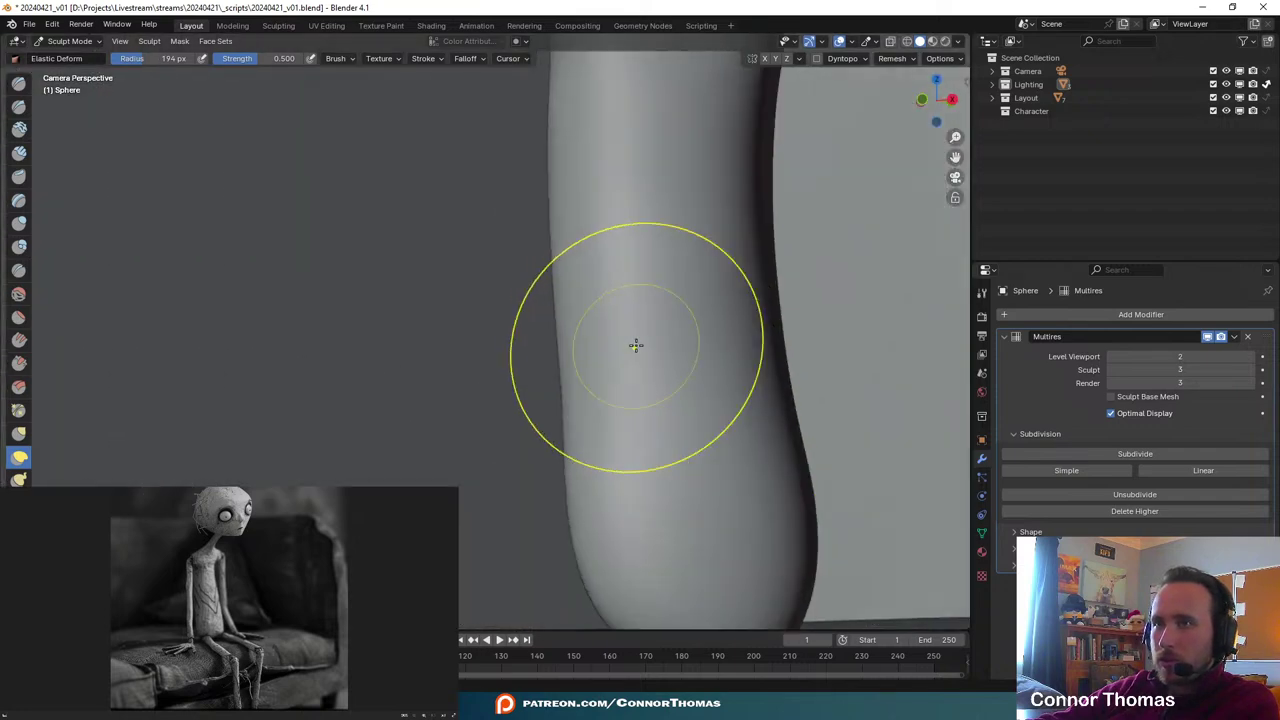
{"action": "scroll", "coordinate": [636, 345], "scroll_direction": "down", "scroll_amount": 5}
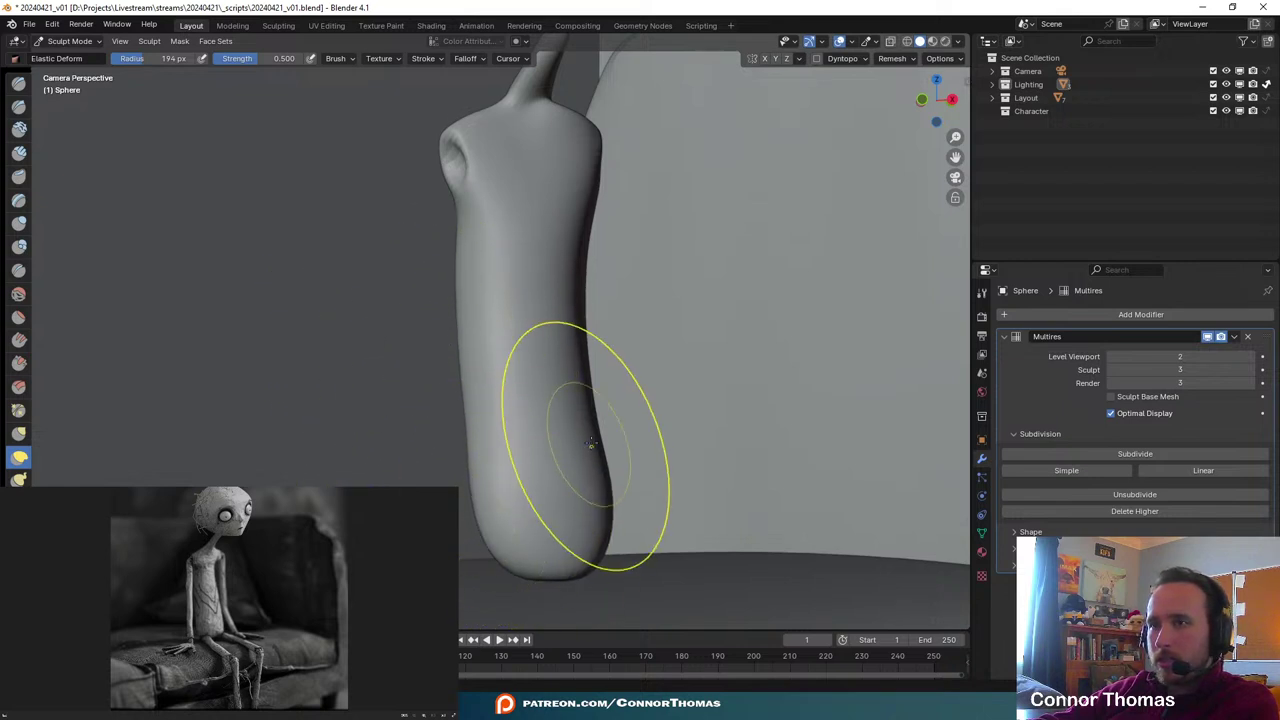
{"action": "left_click", "coordinate": [19, 223]}
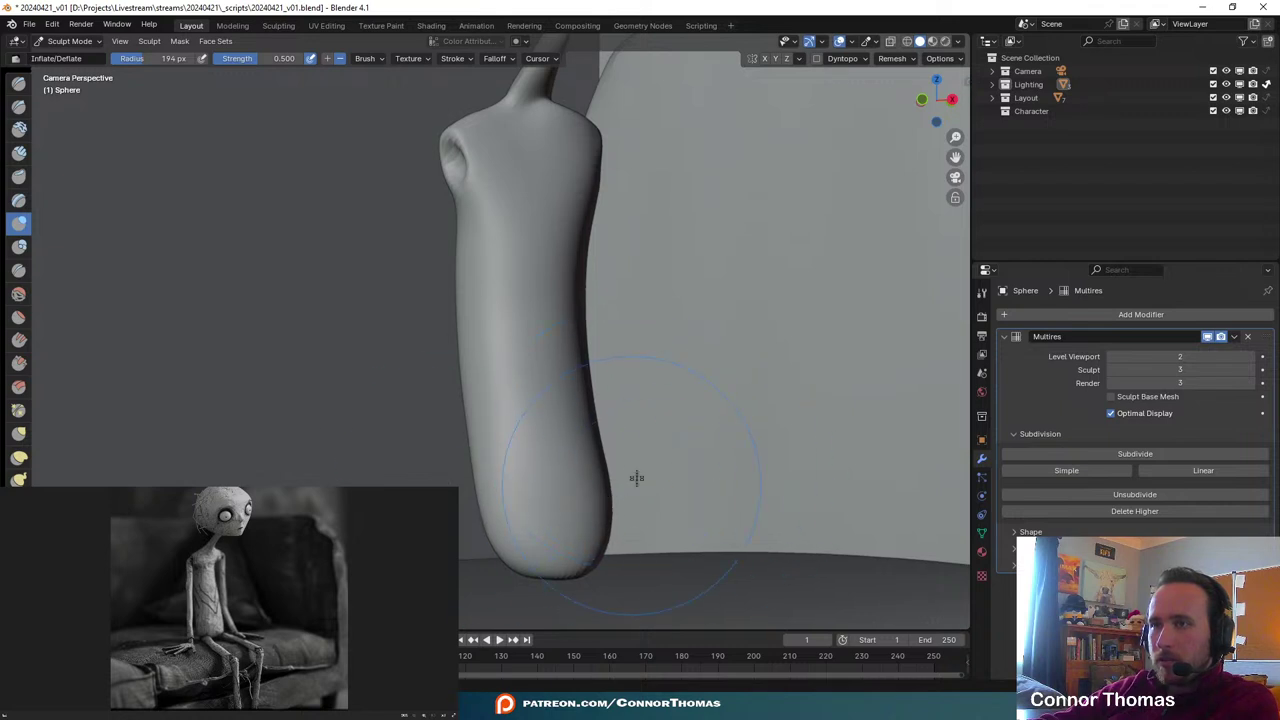
{"action": "left_click_drag", "start_coordinate": [615, 467], "coordinate": [573, 574]}
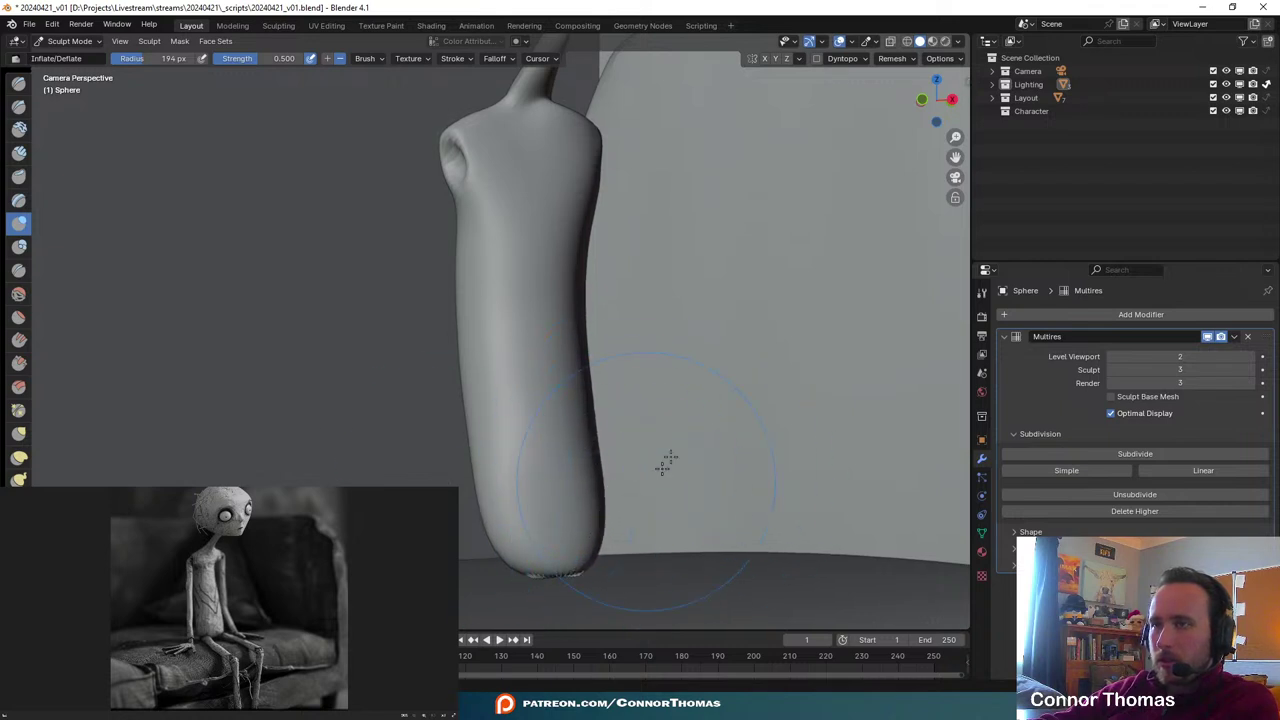
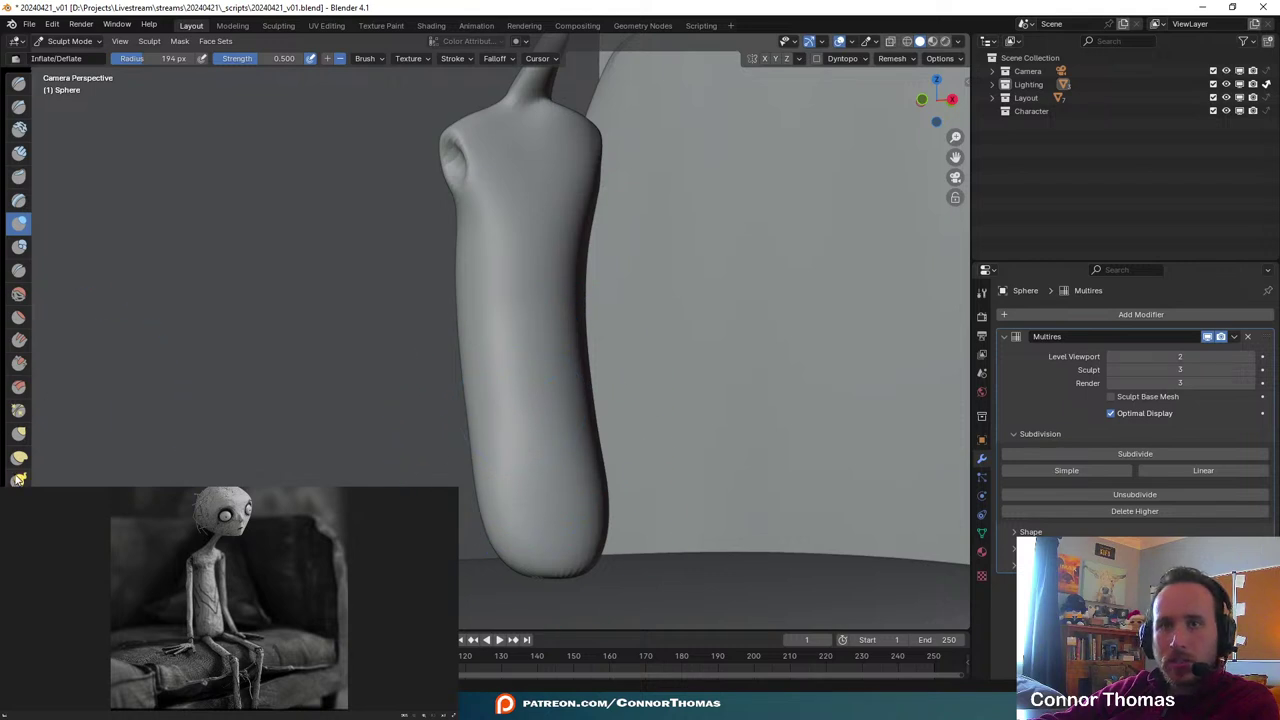
- Fit the lower torso to the reference image through the camera in wireframe display with Elastic Deform
{"action": "left_click", "coordinate": [19, 457]}
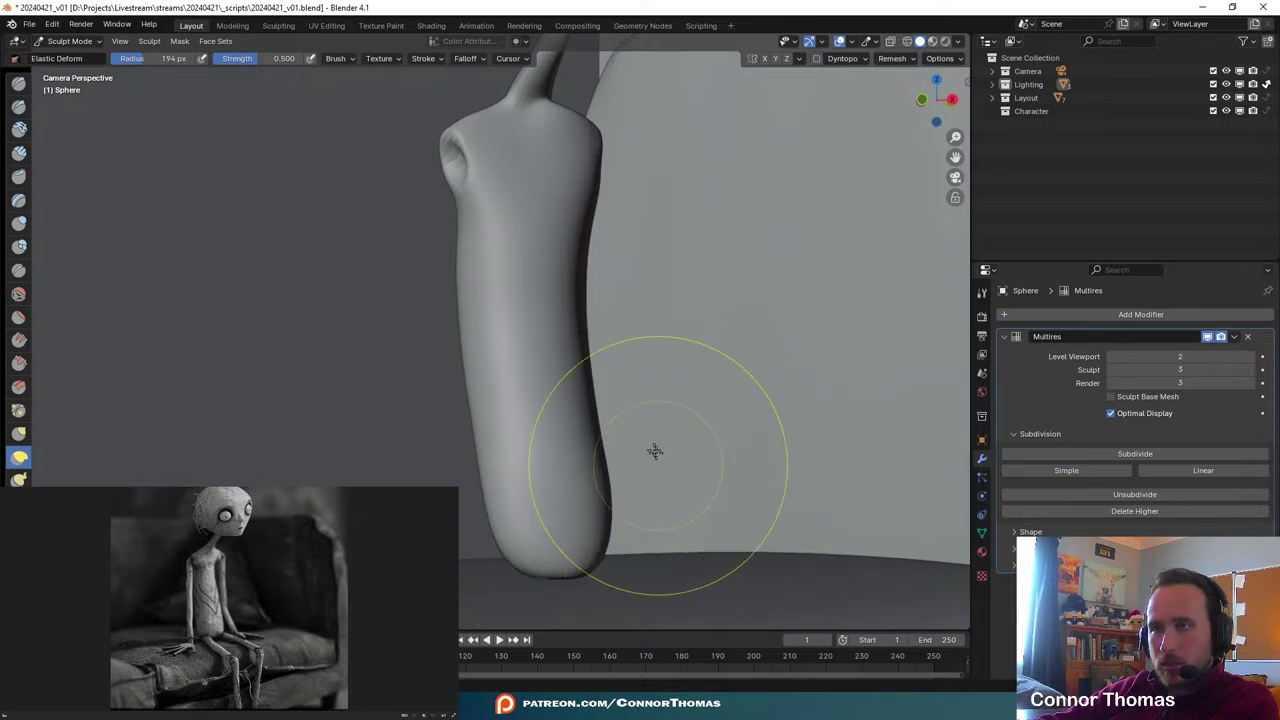
{"action": "scroll", "coordinate": [757, 470], "scroll_direction": "down", "scroll_amount": 5}
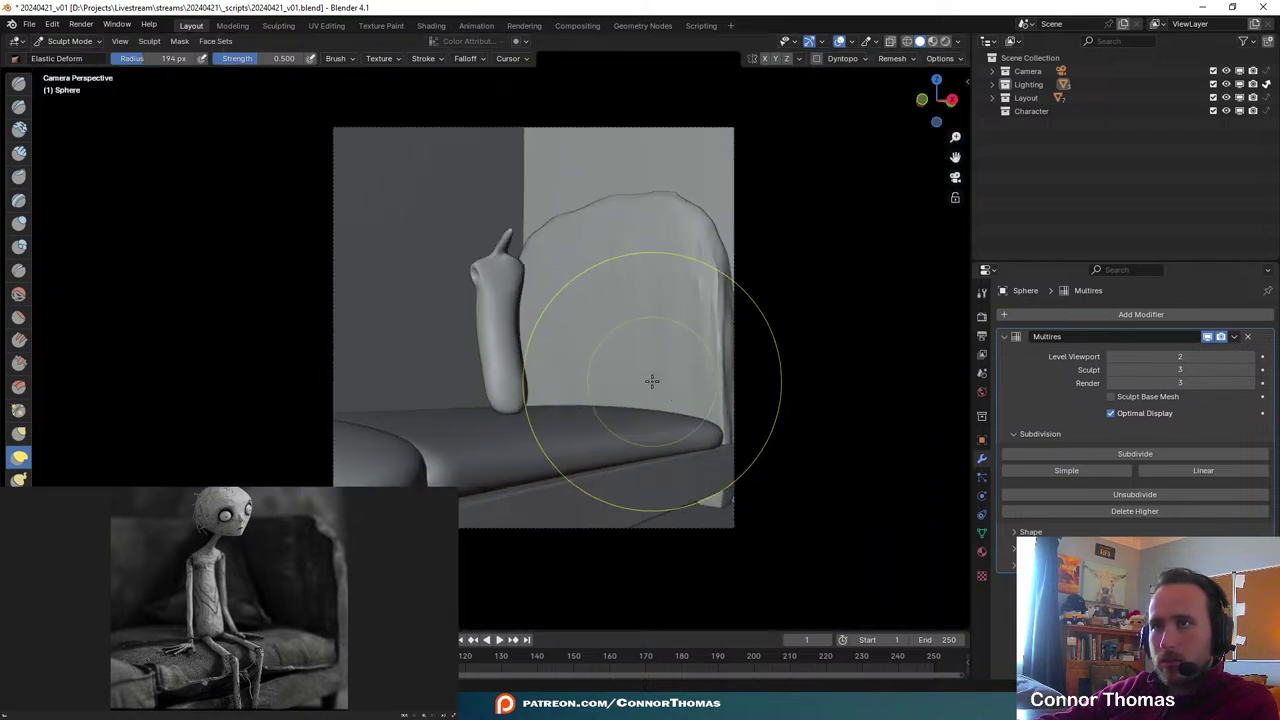
{"action": "scroll", "coordinate": [651, 380], "scroll_direction": "up", "scroll_amount": 3}
{"action": "scroll", "coordinate": [651, 380], "scroll_direction": "down", "scroll_amount": 5}
{"action": "key", "text": "z"}
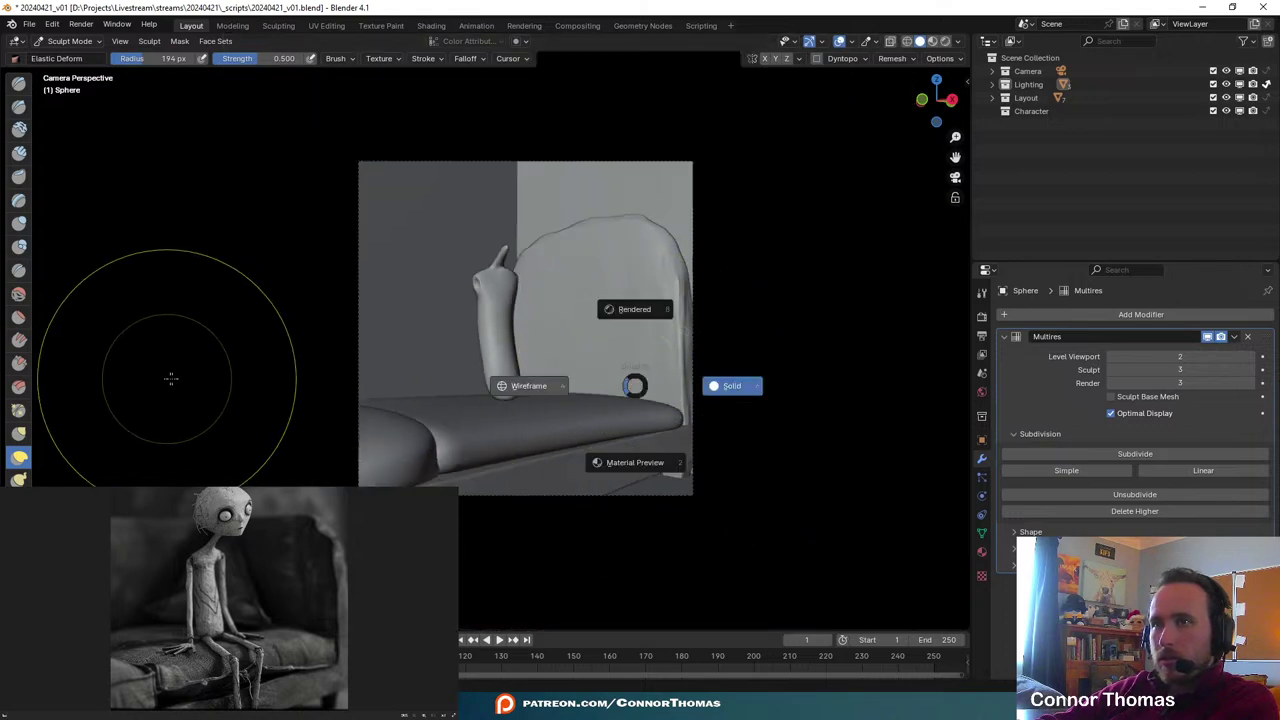
{"action": "left_click", "coordinate": [528, 385]}
{"action": "scroll", "coordinate": [634, 434], "scroll_direction": "up", "scroll_amount": 4}
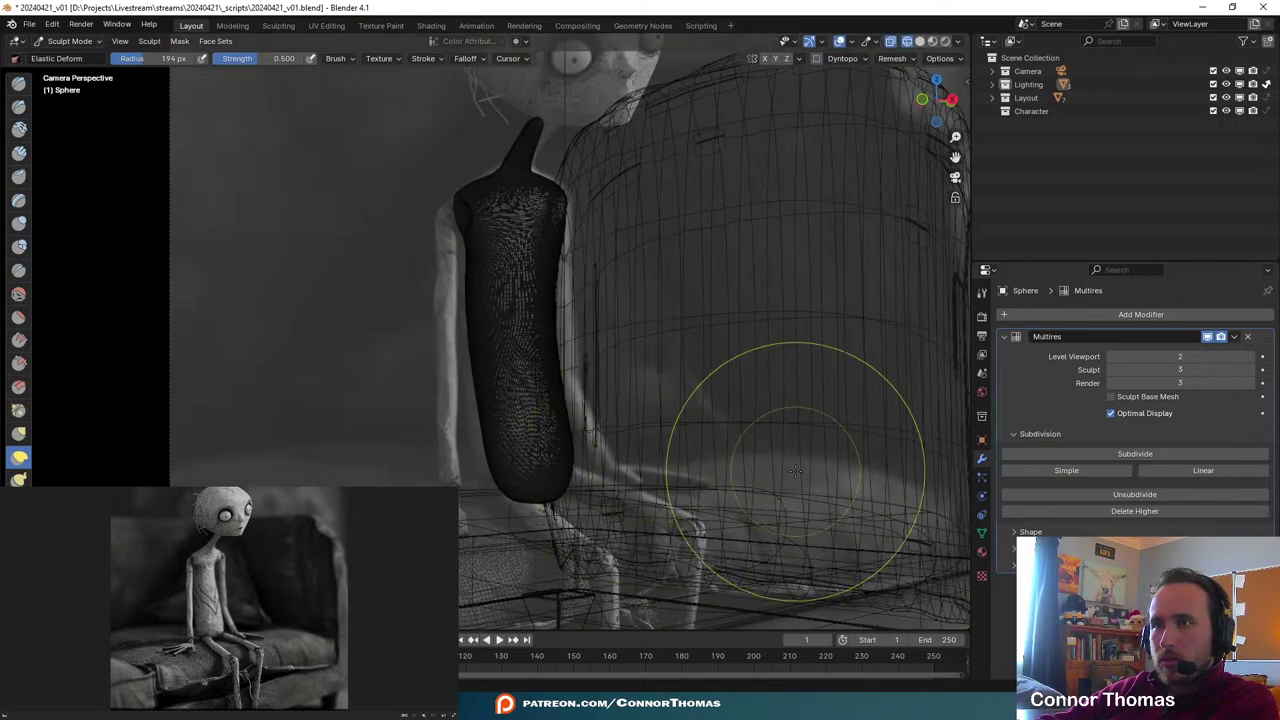
{"action": "scroll", "coordinate": [795, 471], "scroll_direction": "up", "scroll_amount": 2}
{"action": "scroll", "coordinate": [629, 533], "scroll_direction": "down", "scroll_amount": 1}
{"action": "scroll", "coordinate": [566, 563], "scroll_direction": "up", "scroll_amount": 3}
{"action": "middle_click_drag", "start_coordinate": [566, 563], "coordinate": [582, 349], "text": "shift"}
{"action": "left_click_drag", "start_coordinate": [589, 462], "coordinate": [535, 412]}
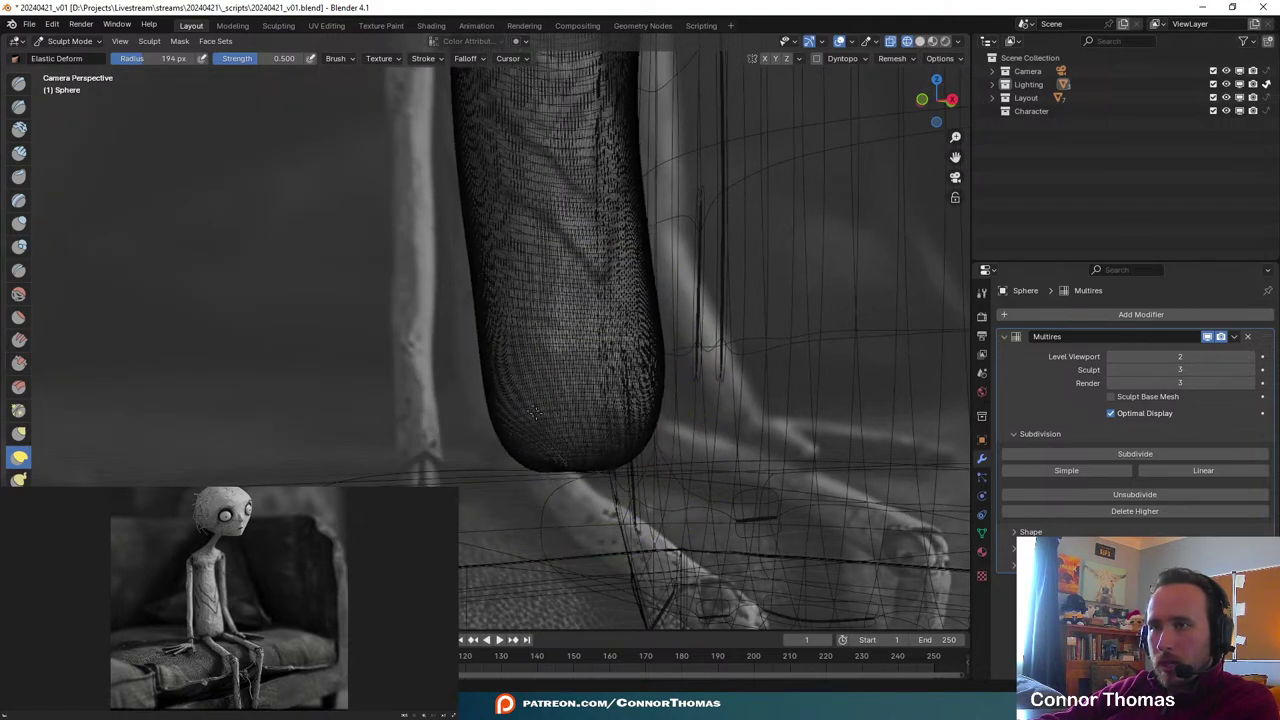
- Smooth out the ridges on the torso's underside in solid display with the Smooth brush
{"action": "mouse_move", "coordinate": [596, 436]}
{"action": "middle_mouse_down"}
{"action": "mouse_move", "coordinate": [676, 432]}
{"action": "mouse_move", "coordinate": [686, 394]}
{"action": "mouse_move", "coordinate": [686, 426]}
{"action": "mouse_move", "coordinate": [487, 385]}
{"action": "mouse_move", "coordinate": [574, 414]}
{"action": "mouse_move", "coordinate": [634, 380]}
{"action": "mouse_move", "coordinate": [677, 391]}
{"action": "mouse_move", "coordinate": [620, 408]}
{"action": "middle_mouse_up"}
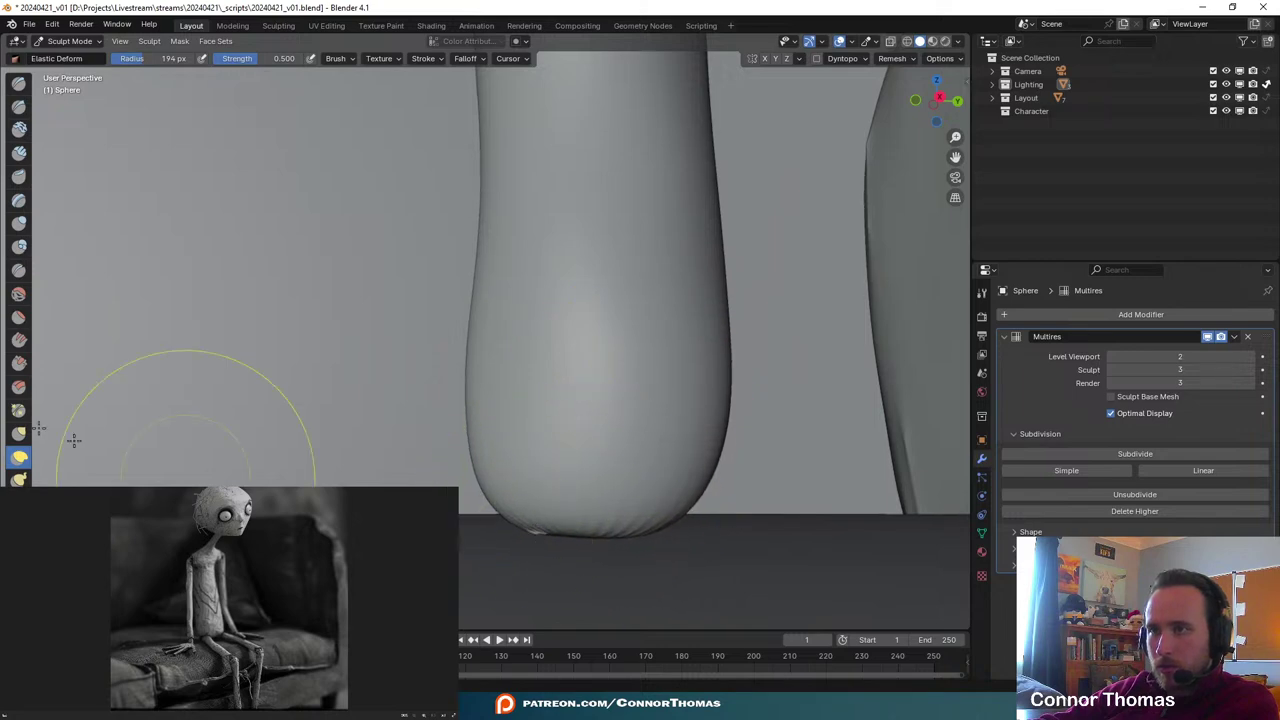
{"action": "left_click", "coordinate": [18, 293]}
{"action": "mouse_move", "coordinate": [63, 334]}
{"action": "middle_mouse_down"}
{"action": "mouse_move", "coordinate": [443, 443]}
{"action": "mouse_move", "coordinate": [540, 507]}
{"action": "middle_mouse_up"}
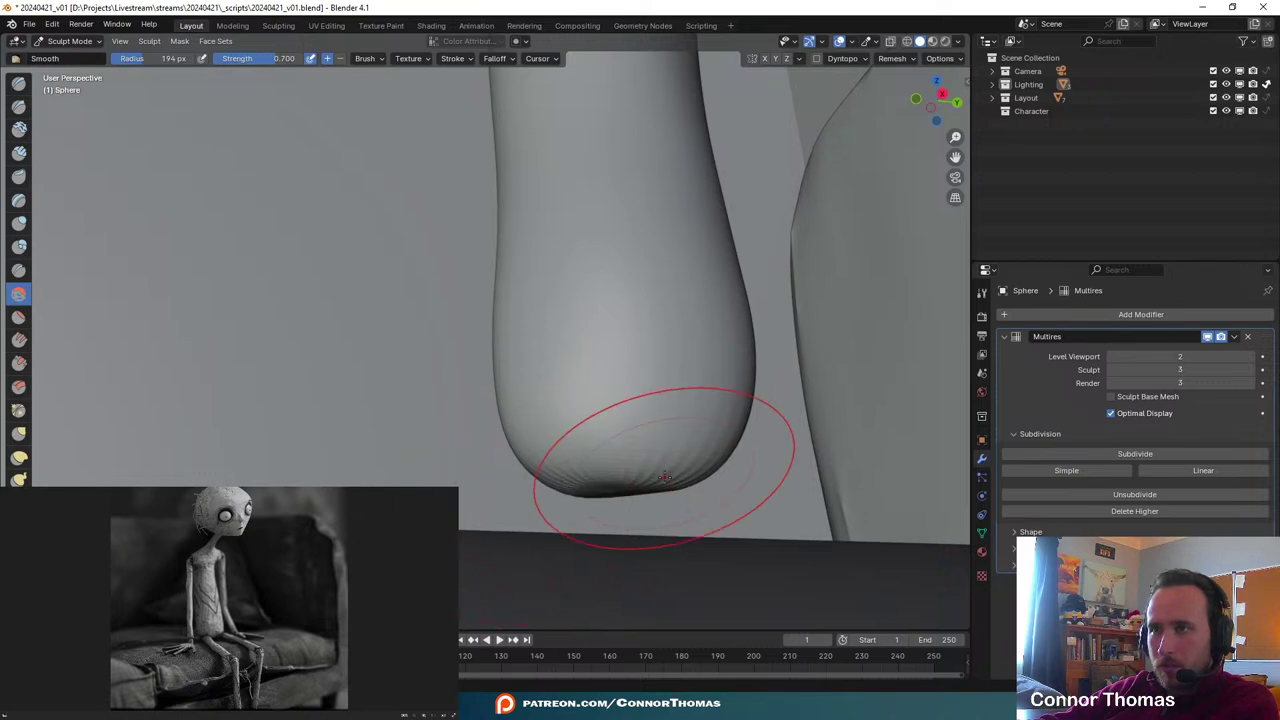
{"action": "mouse_move", "coordinate": [736, 498]}
{"action": "middle_mouse_down"}
{"action": "mouse_move", "coordinate": [740, 440]}
{"action": "mouse_move", "coordinate": [789, 351]}
{"action": "mouse_move", "coordinate": [626, 363]}
{"action": "mouse_move", "coordinate": [523, 309]}
{"action": "mouse_move", "coordinate": [745, 350]}
{"action": "middle_mouse_up"}
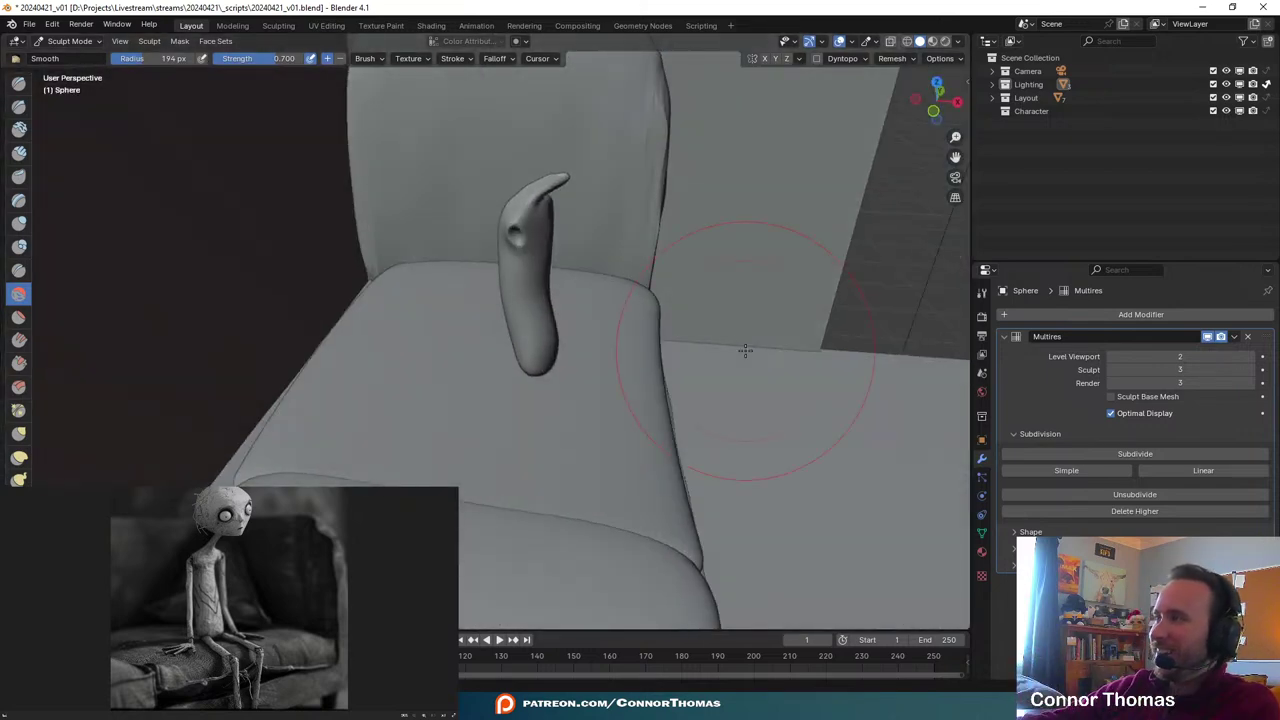
- Check the torso from front to neck and save the file
{"action": "middle_click_drag", "start_coordinate": [772, 345], "coordinate": [455, 165]}
{"action": "scroll", "coordinate": [648, 340], "scroll_direction": "up", "scroll_amount": 5}
{"action": "middle_click_drag", "start_coordinate": [637, 348], "coordinate": [626, 400]}
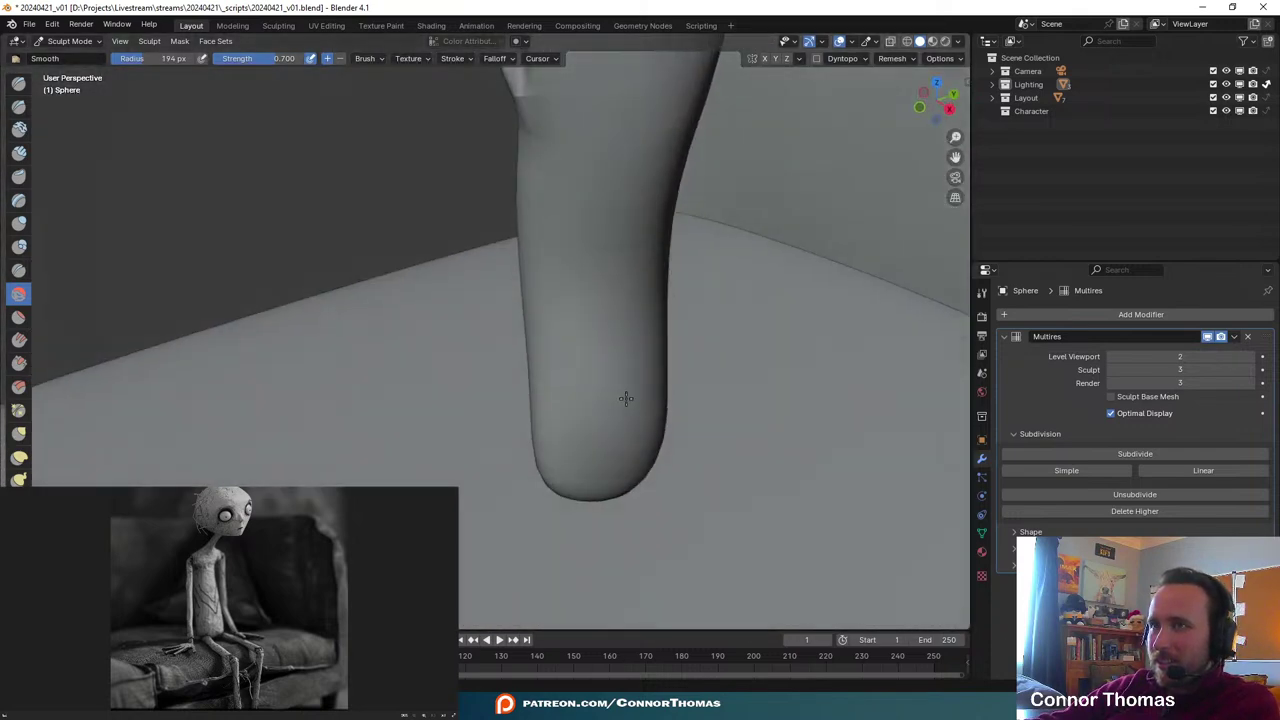
{"action": "middle_click_drag", "start_coordinate": [612, 200], "coordinate": [572, 336], "text": "shift"}
{"action": "key", "text": "ctrl+s"}
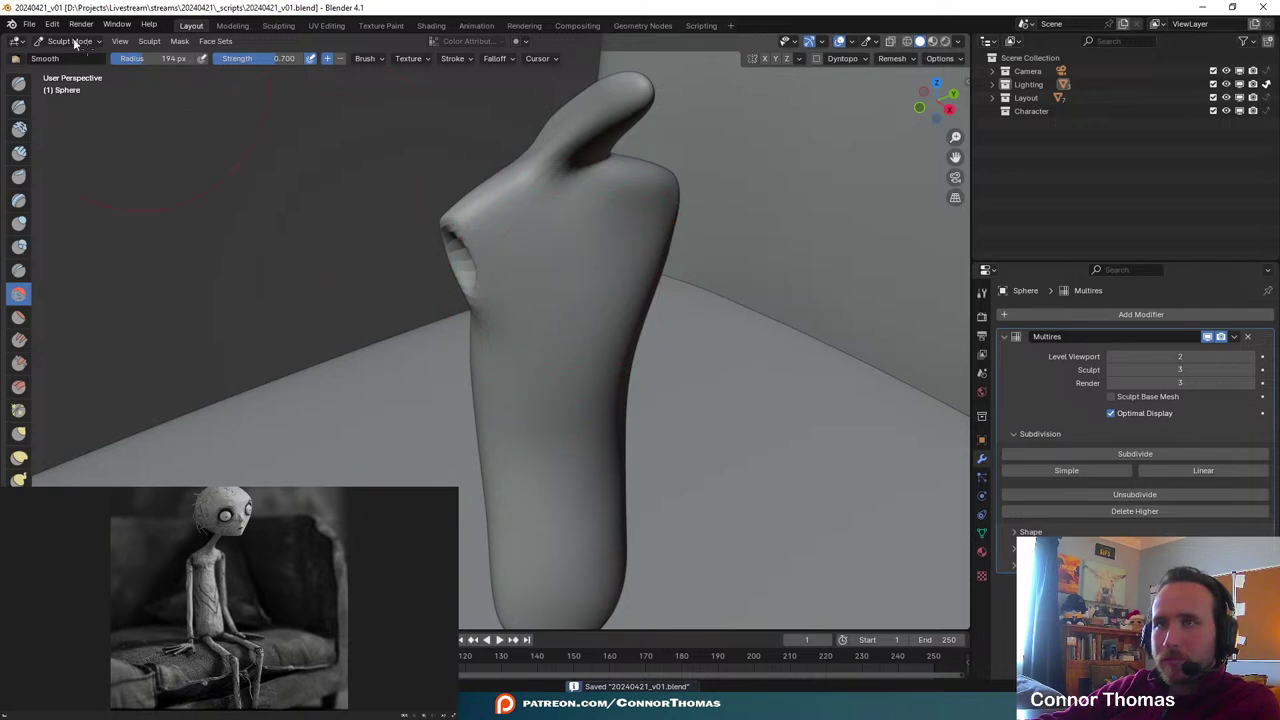
- Set the torso's Multires viewport level to 3 in Object Mode and deselect everything
{"action": "left_click", "coordinate": [70, 41]}
{"action": "left_click", "coordinate": [65, 55]}
{"action": "middle_click_drag", "start_coordinate": [487, 332], "coordinate": [603, 257]}
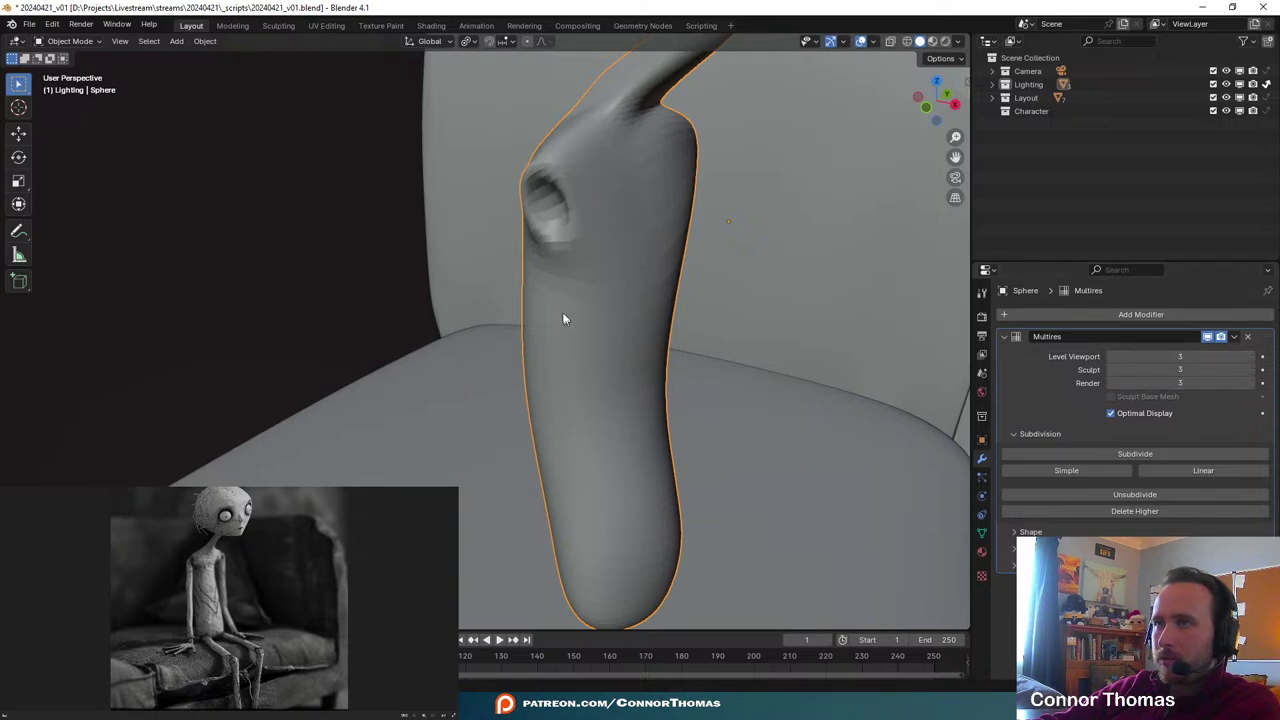
{"action": "key", "text": "alt+a"}
{"action": "mouse_move", "coordinate": [644, 298]}
{"action": "middle_mouse_down"}
{"action": "mouse_move", "coordinate": [578, 321]}
{"action": "mouse_move", "coordinate": [752, 343]}
{"action": "mouse_move", "coordinate": [484, 283]}
{"action": "mouse_move", "coordinate": [531, 299]}
{"action": "mouse_move", "coordinate": [703, 285]}
{"action": "mouse_move", "coordinate": [566, 234]}
{"action": "mouse_move", "coordinate": [534, 269]}
{"action": "mouse_move", "coordinate": [608, 248]}
{"action": "mouse_move", "coordinate": [688, 298]}
{"action": "mouse_move", "coordinate": [623, 277]}
{"action": "mouse_move", "coordinate": [374, 380]}
{"action": "mouse_move", "coordinate": [363, 350]}
{"action": "mouse_move", "coordinate": [534, 322]}
{"action": "mouse_move", "coordinate": [557, 293]}
{"action": "mouse_move", "coordinate": [477, 300]}
{"action": "middle_mouse_up"}
{"action": "scroll", "coordinate": [636, 310], "scroll_direction": "down", "scroll_amount": 6}
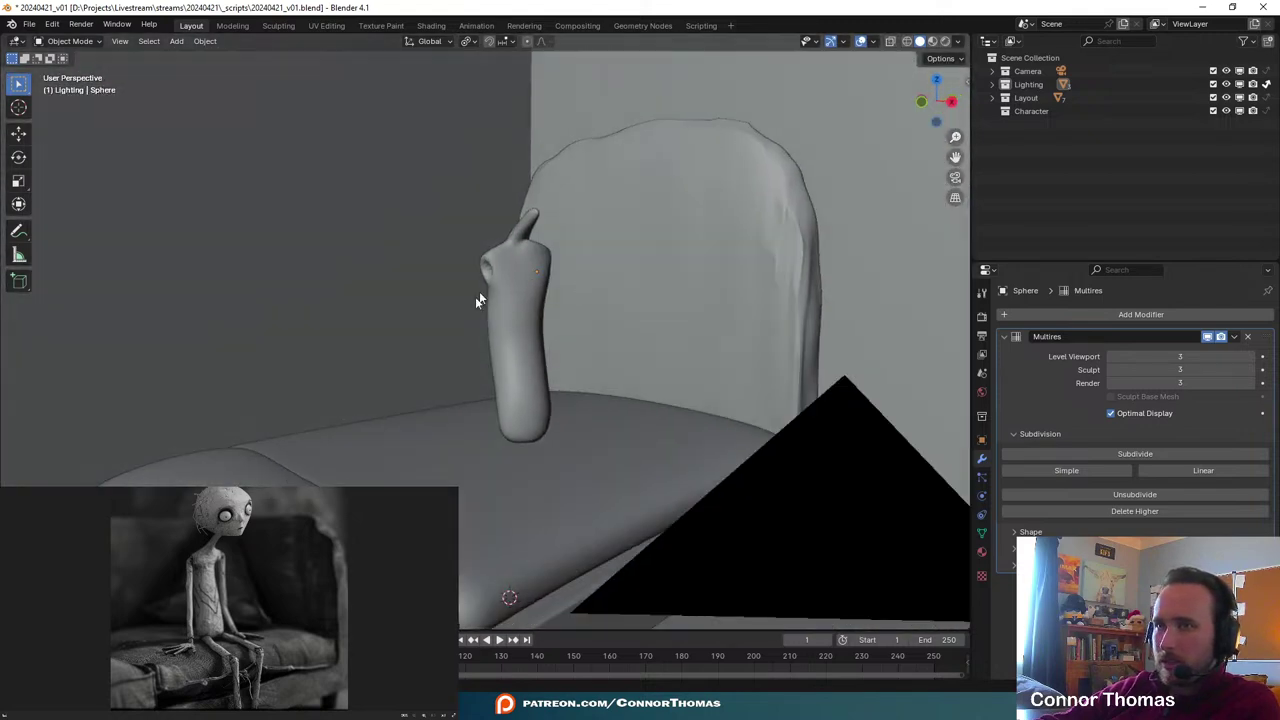
- Place the 3D cursor in the torso's hollow shoulder socket and add a cube mesh there
{"action": "left_click", "coordinate": [24, 108]}
{"action": "scroll", "coordinate": [499, 243], "scroll_direction": "up", "scroll_amount": 5}
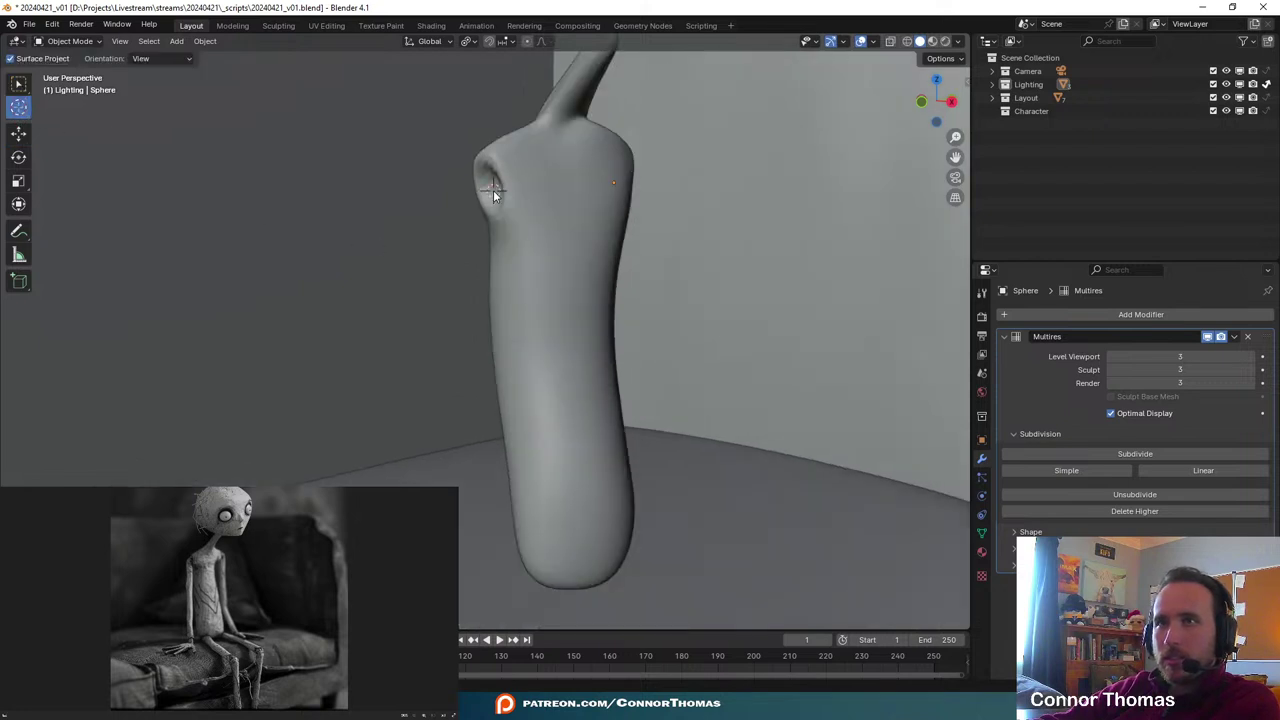
{"action": "left_click", "coordinate": [18, 85]}
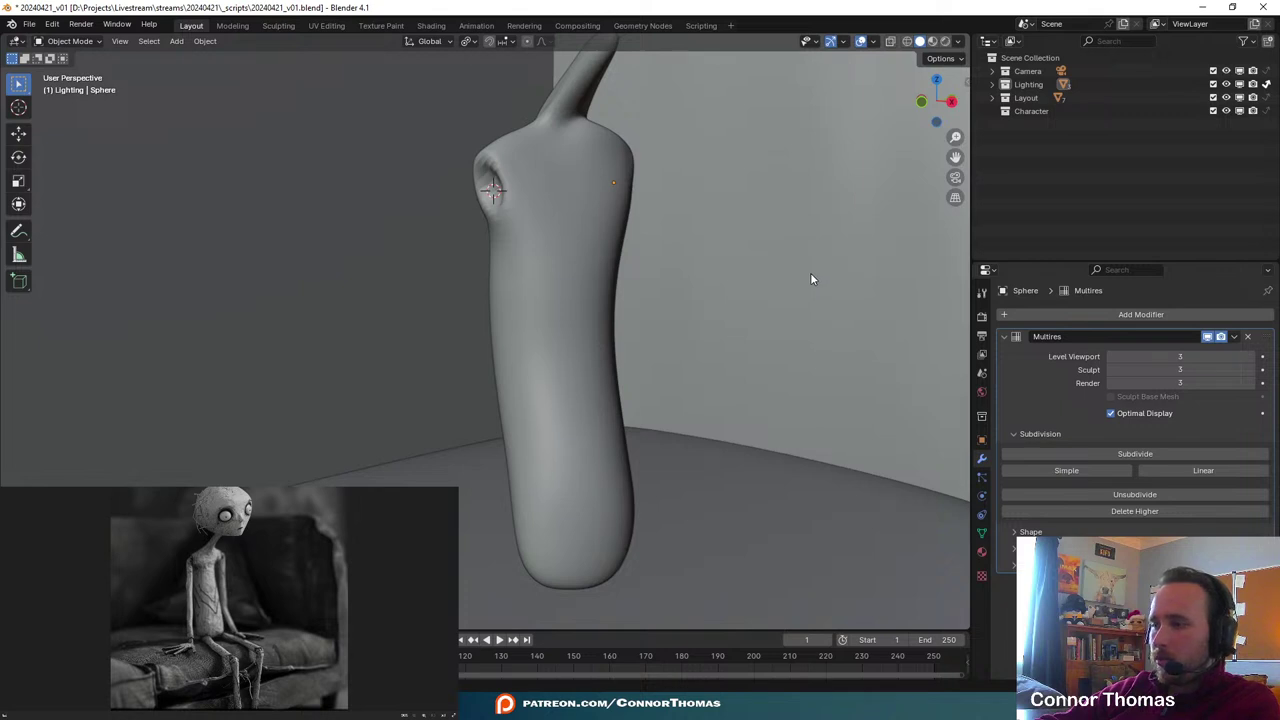
{"action": "key", "text": "shift+a"}
{"action": "mouse_move", "coordinate": [802, 265]}
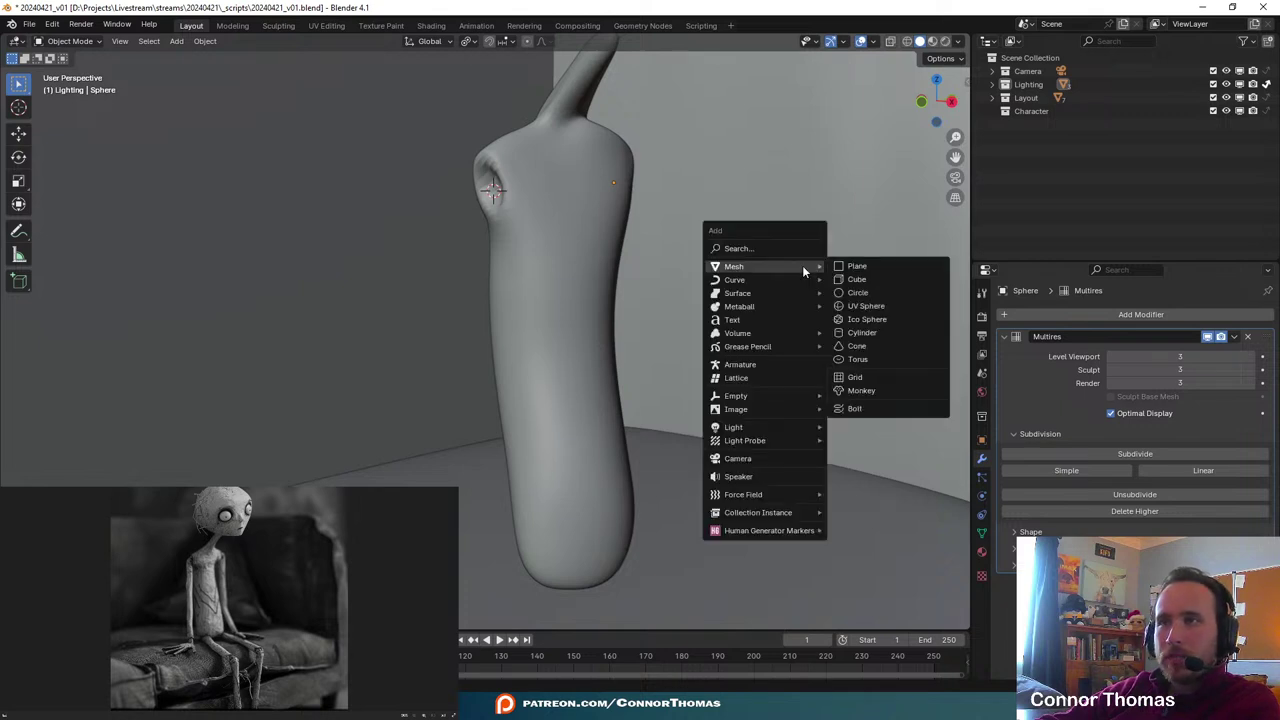
{"action": "left_click", "coordinate": [857, 284]}
- Add a Multiresolution modifier to the new cube and subdivide it to level 7
{"action": "middle_click_drag", "start_coordinate": [586, 236], "coordinate": [602, 286]}
{"action": "left_click", "coordinate": [1103, 315]}
{"action": "type", "text": "mul"}
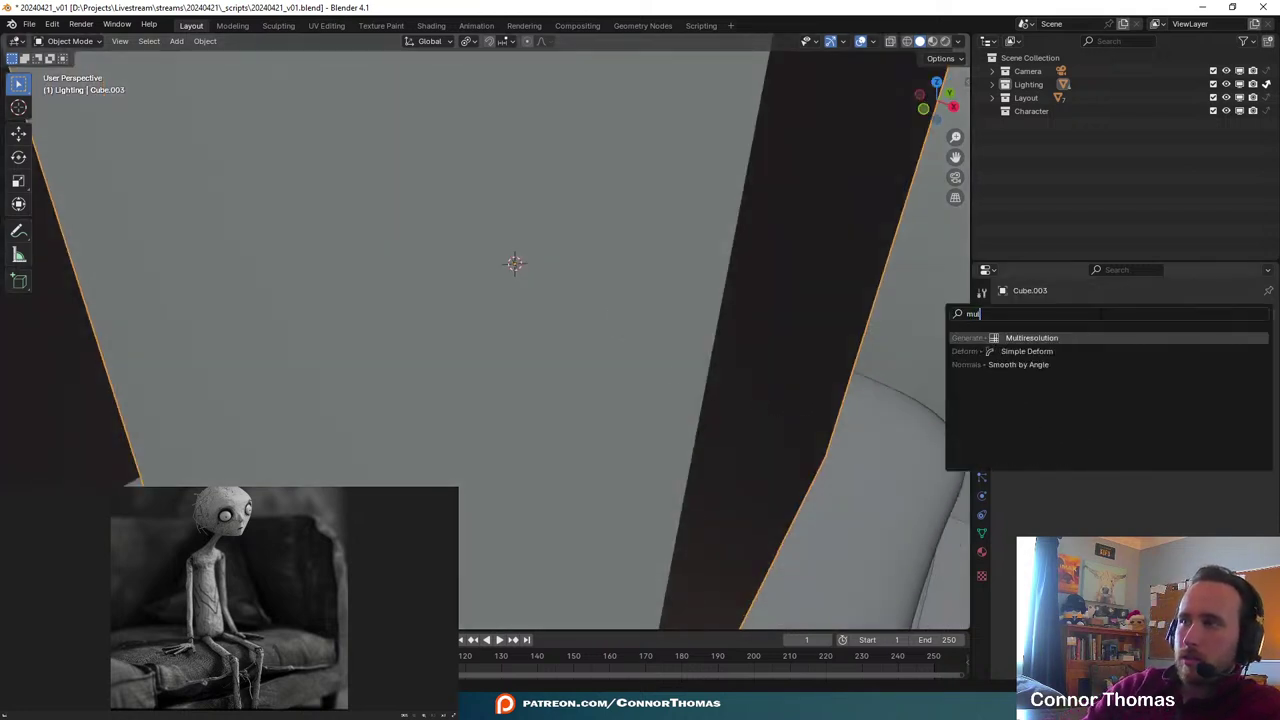
{"action": "key", "text": "Return"}
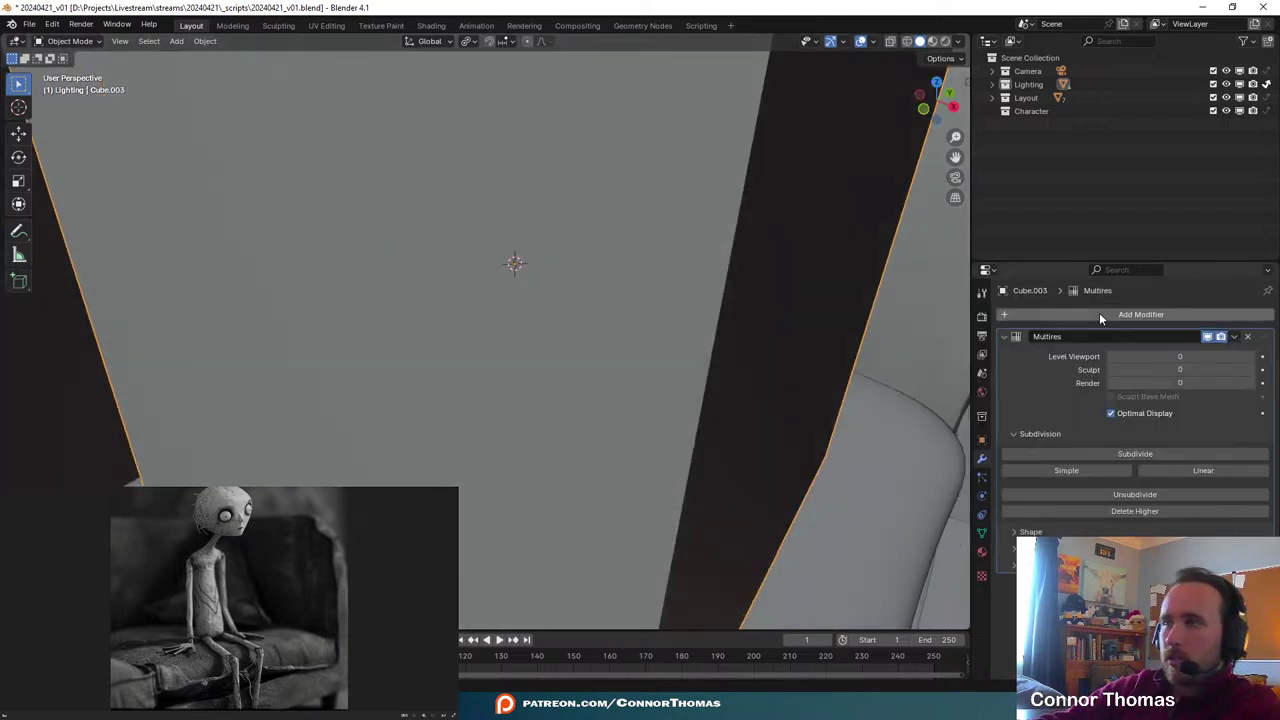
{"action": "left_click", "coordinate": [1147, 456]}
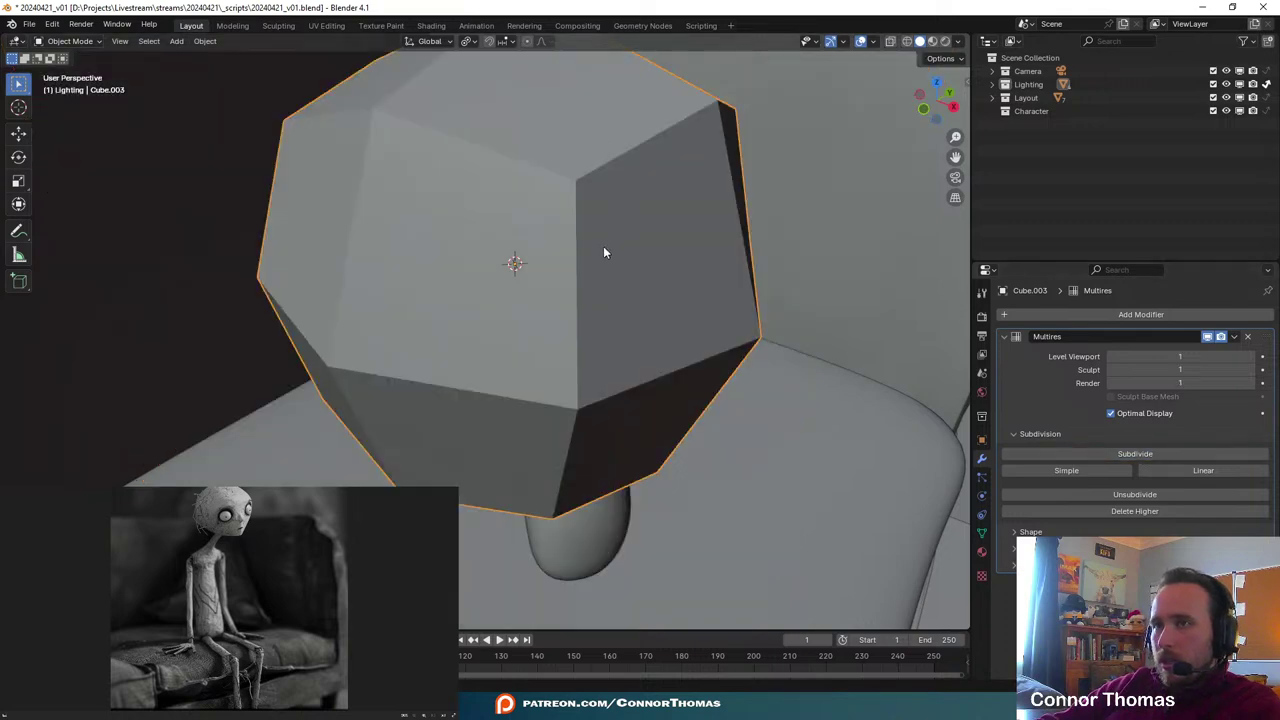
{"action": "mouse_move", "coordinate": [603, 253]}
{"action": "middle_mouse_down"}
{"action": "mouse_move", "coordinate": [580, 263]}
{"action": "mouse_move", "coordinate": [600, 270]}
{"action": "middle_mouse_up"}
{"action": "left_click", "coordinate": [1160, 453]}
{"action": "left_click", "coordinate": [1160, 453]}
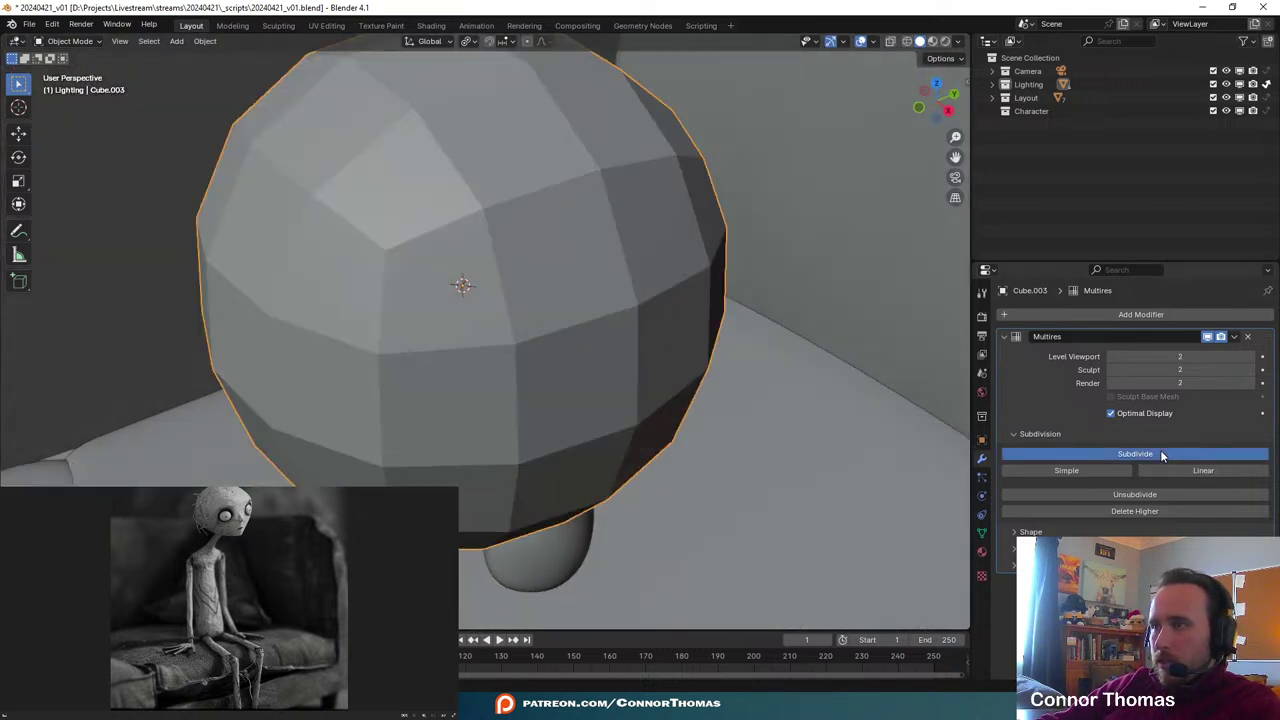
{"action": "left_click", "coordinate": [1160, 453]}
{"action": "left_click", "coordinate": [1160, 453]}
{"action": "left_click", "coordinate": [1160, 453]}
{"action": "left_click", "coordinate": [1160, 453]}
- Scale the subdivided cube down to a small ball that fits the torso's shoulder socket
{"action": "middle_click_drag", "start_coordinate": [912, 398], "coordinate": [746, 403]}
{"action": "key", "text": "s"}
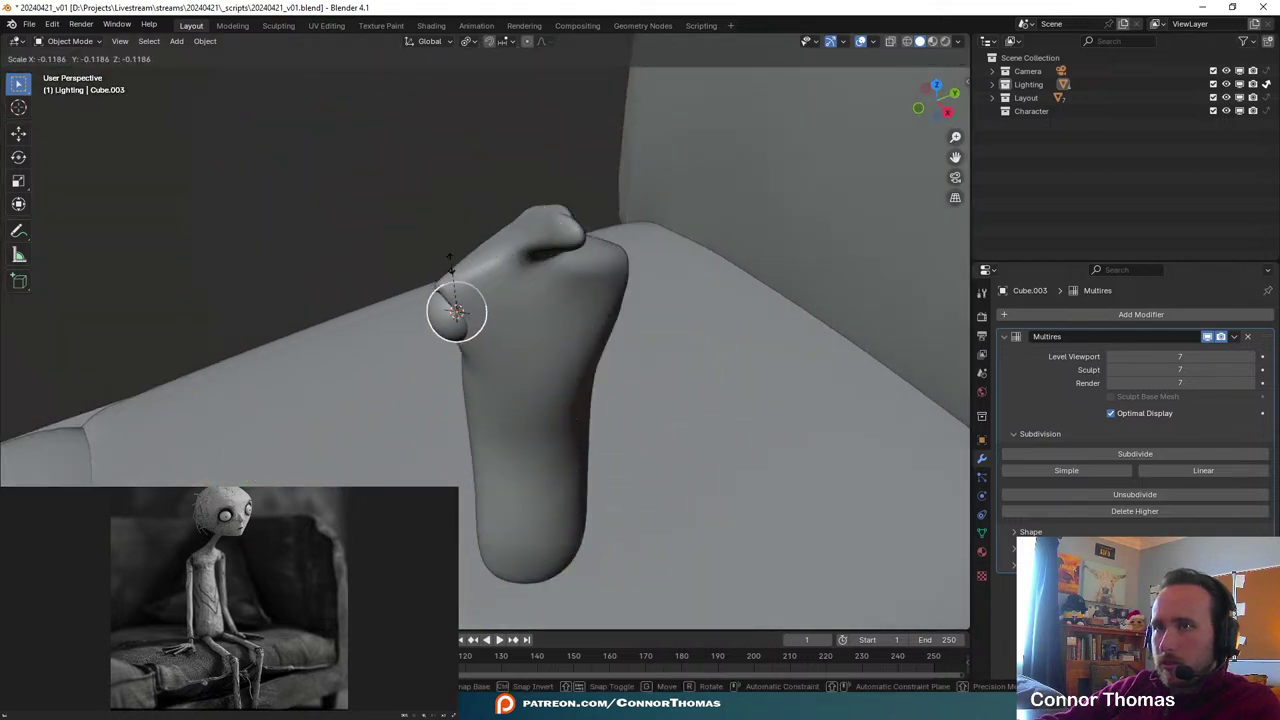
{"action": "left_click", "coordinate": [450, 268]}
{"action": "middle_click_drag", "start_coordinate": [531, 325], "coordinate": [563, 266]}
{"action": "key", "text": "s"}
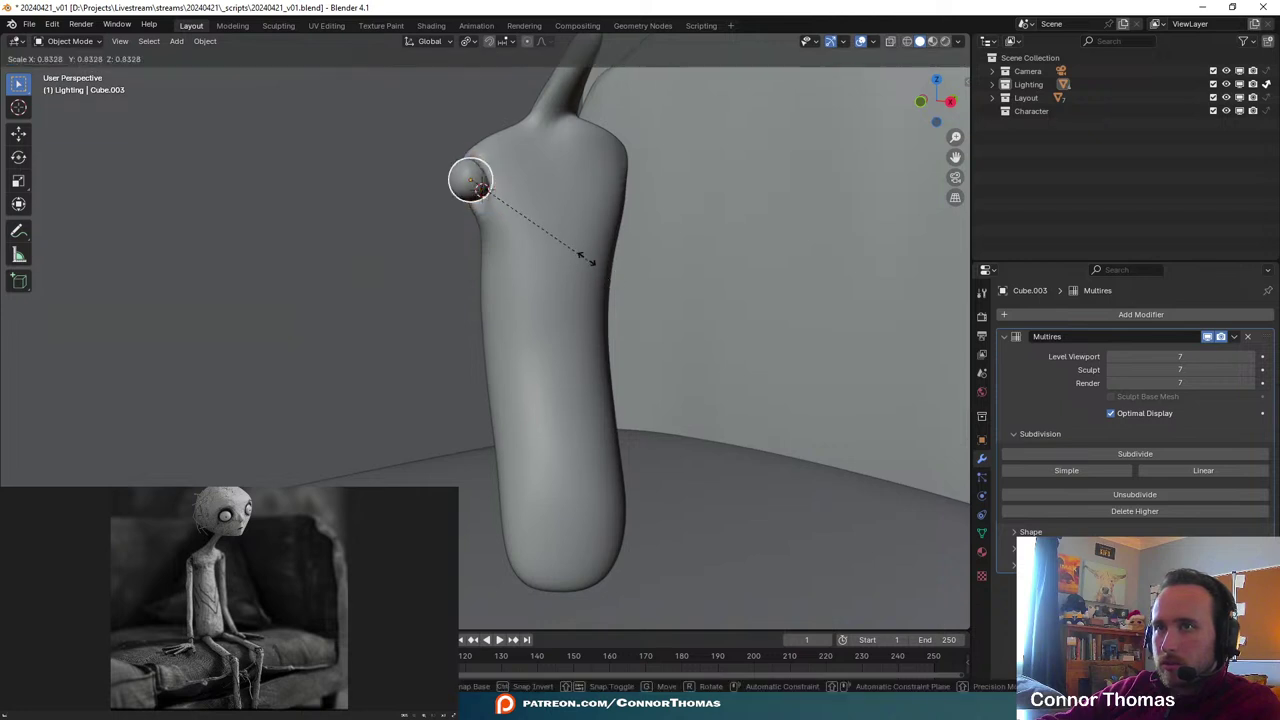
{"action": "left_click", "coordinate": [572, 253]}
{"action": "key", "text": "s"}
{"action": "left_click", "coordinate": [630, 238]}
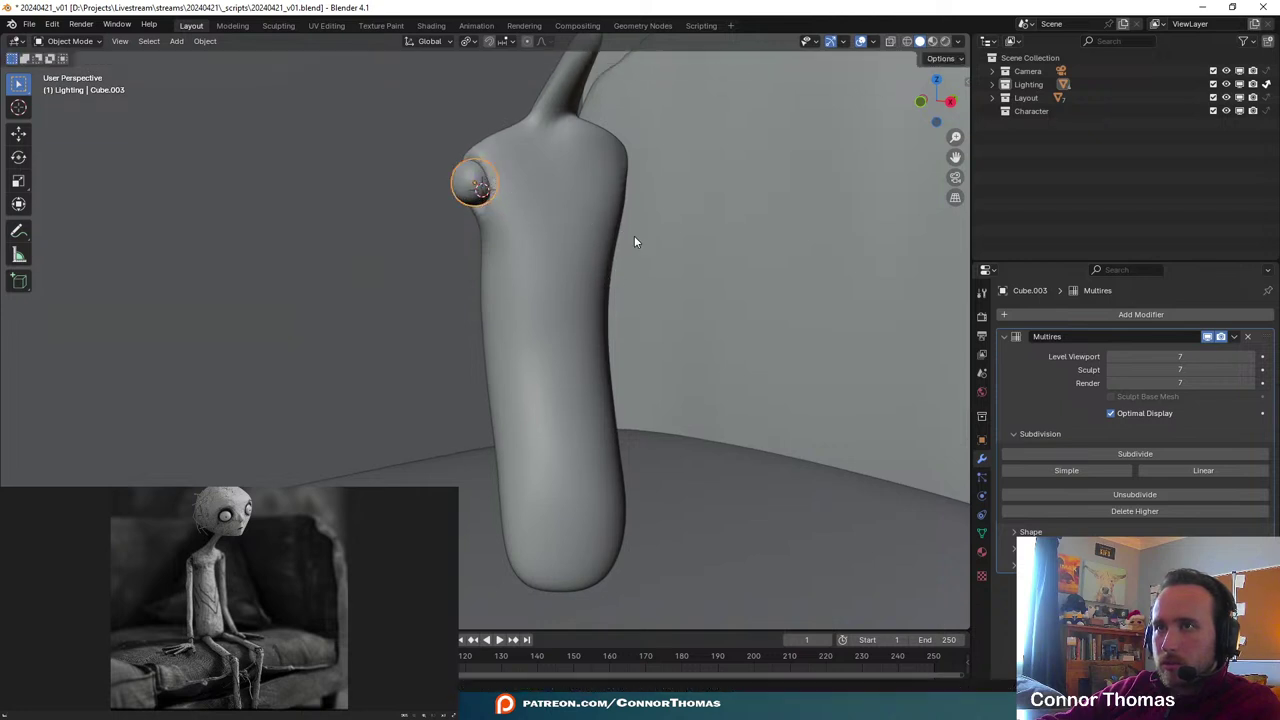
{"action": "key", "text": "s"}
{"action": "left_click", "coordinate": [628, 242]}
{"action": "key", "text": "s"}
{"action": "left_click", "coordinate": [692, 243]}
{"action": "middle_click_drag", "start_coordinate": [695, 243], "coordinate": [669, 323]}
{"action": "scroll", "coordinate": [804, 334], "scroll_direction": "up", "scroll_amount": 3}
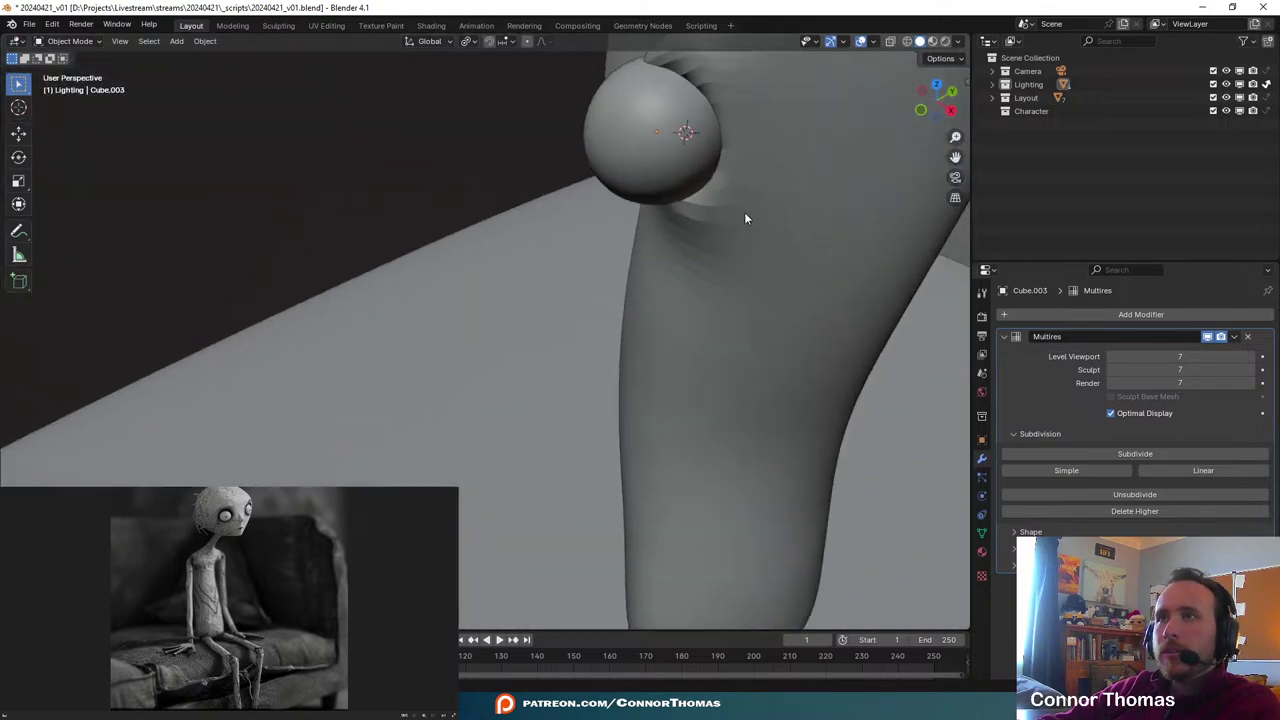
- Adjust the ball's size and move it slightly outward so it sits in the shoulder socket
{"action": "middle_click_drag", "start_coordinate": [745, 218], "coordinate": [514, 244]}
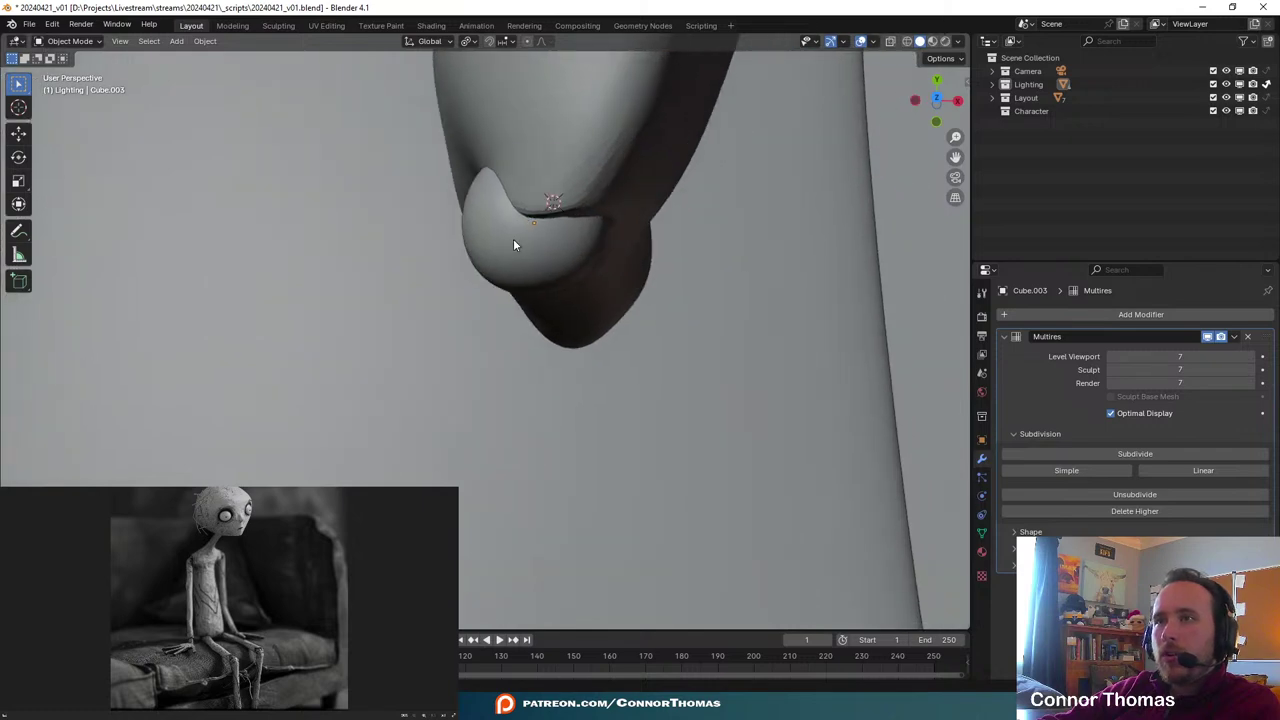
{"action": "key", "text": "s"}
{"action": "left_click", "coordinate": [637, 274]}
{"action": "key", "text": "g"}
{"action": "left_click", "coordinate": [668, 295]}
{"action": "middle_click_drag", "start_coordinate": [668, 303], "coordinate": [571, 251]}
{"action": "key", "text": "g"}
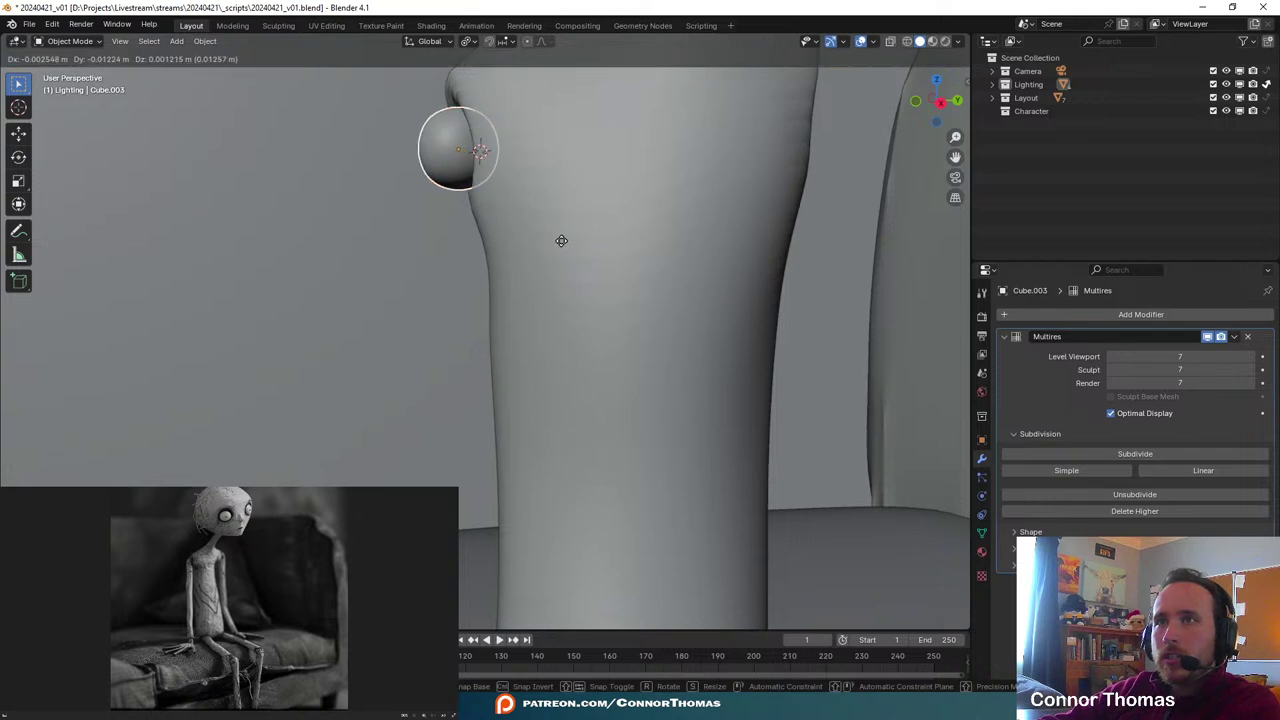
{"action": "left_click", "coordinate": [562, 234]}
{"action": "key", "text": "s"}
{"action": "left_click", "coordinate": [598, 228]}
{"action": "key", "text": "g"}
{"action": "left_click", "coordinate": [593, 229]}
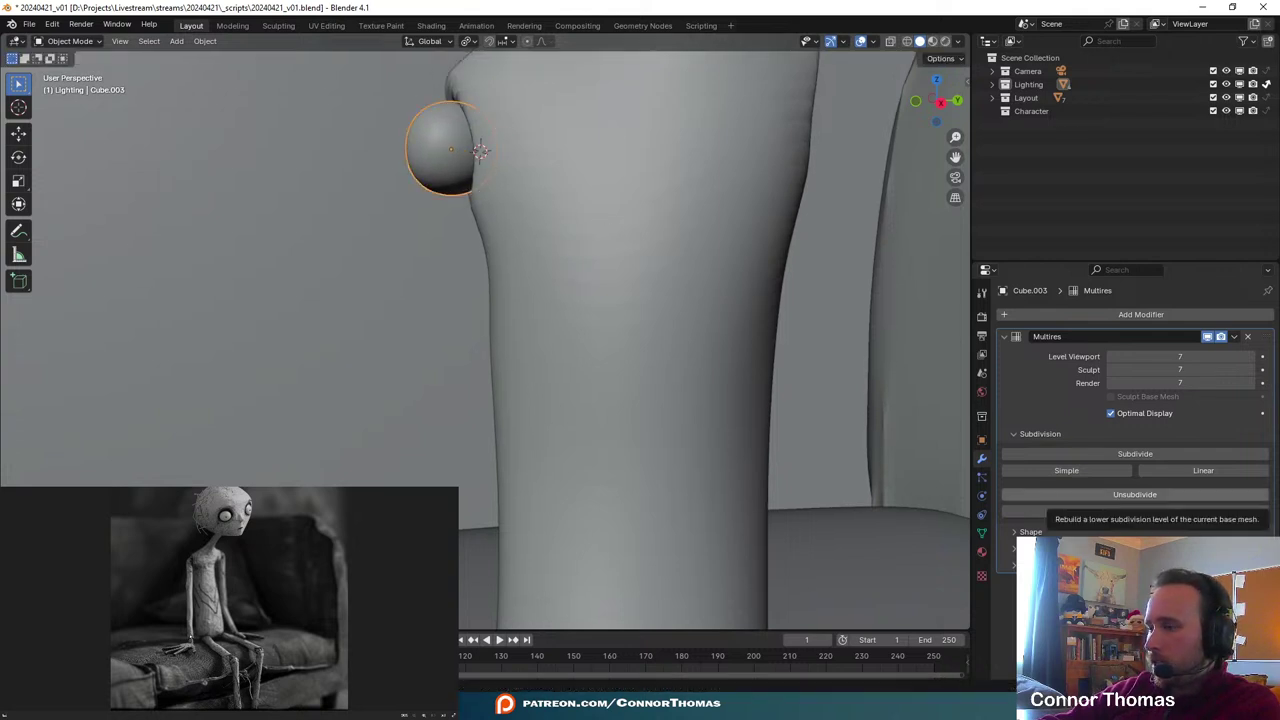
- Check the shoulder ball through the camera and place the 3D cursor on the seat cushion in front of the torso
{"action": "scroll", "coordinate": [643, 437], "scroll_direction": "down", "scroll_amount": 10}
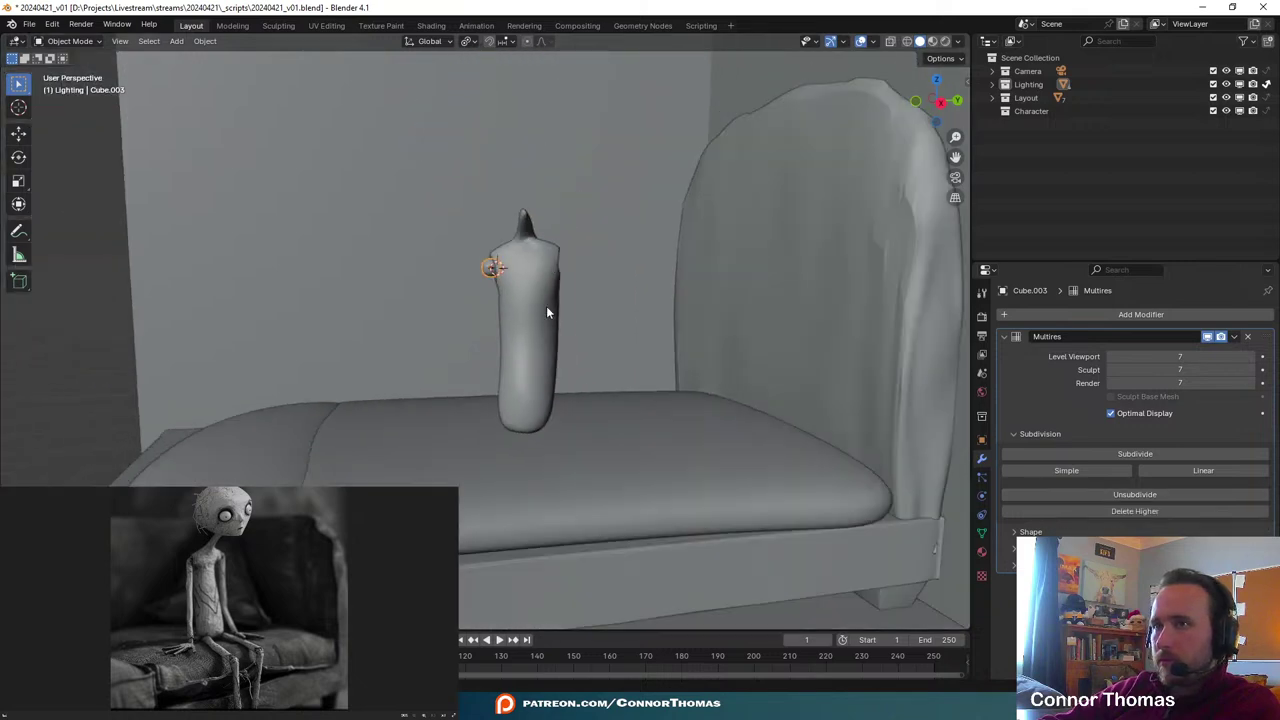
{"action": "middle_click_drag", "start_coordinate": [547, 313], "coordinate": [632, 431]}
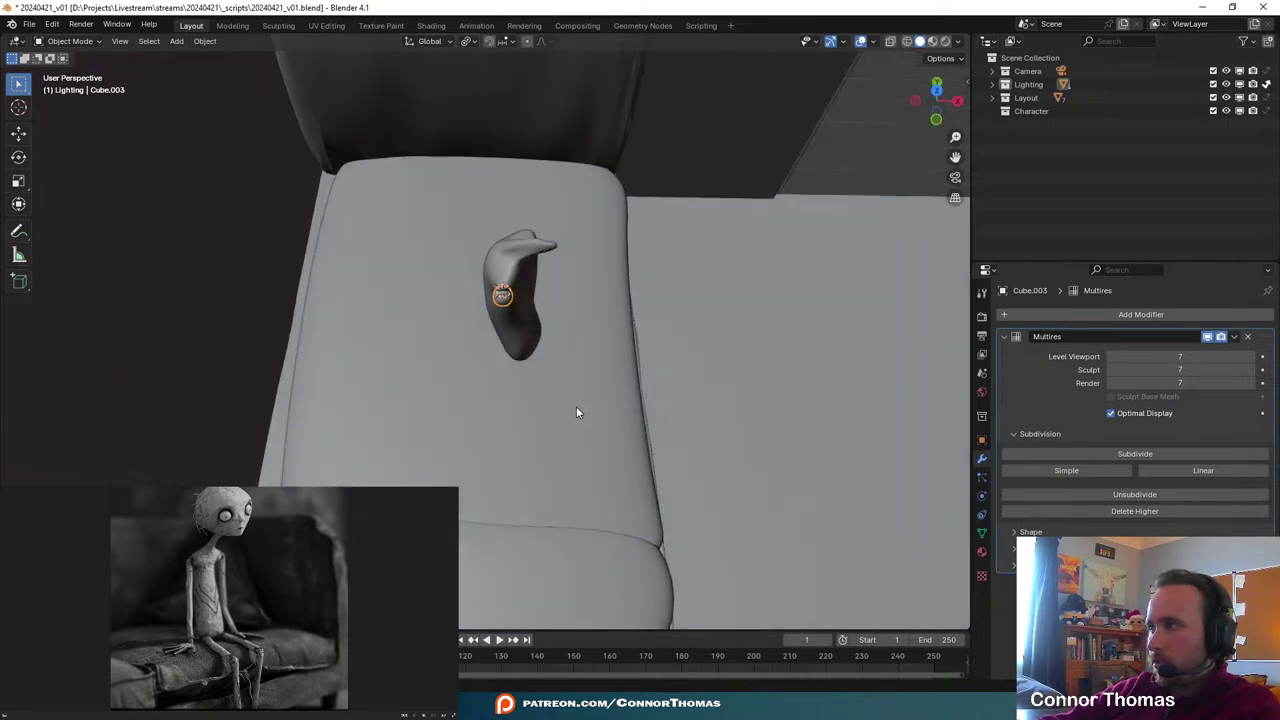
{"action": "middle_click_drag", "start_coordinate": [574, 417], "coordinate": [418, 273]}
{"action": "key", "text": "KP_0"}
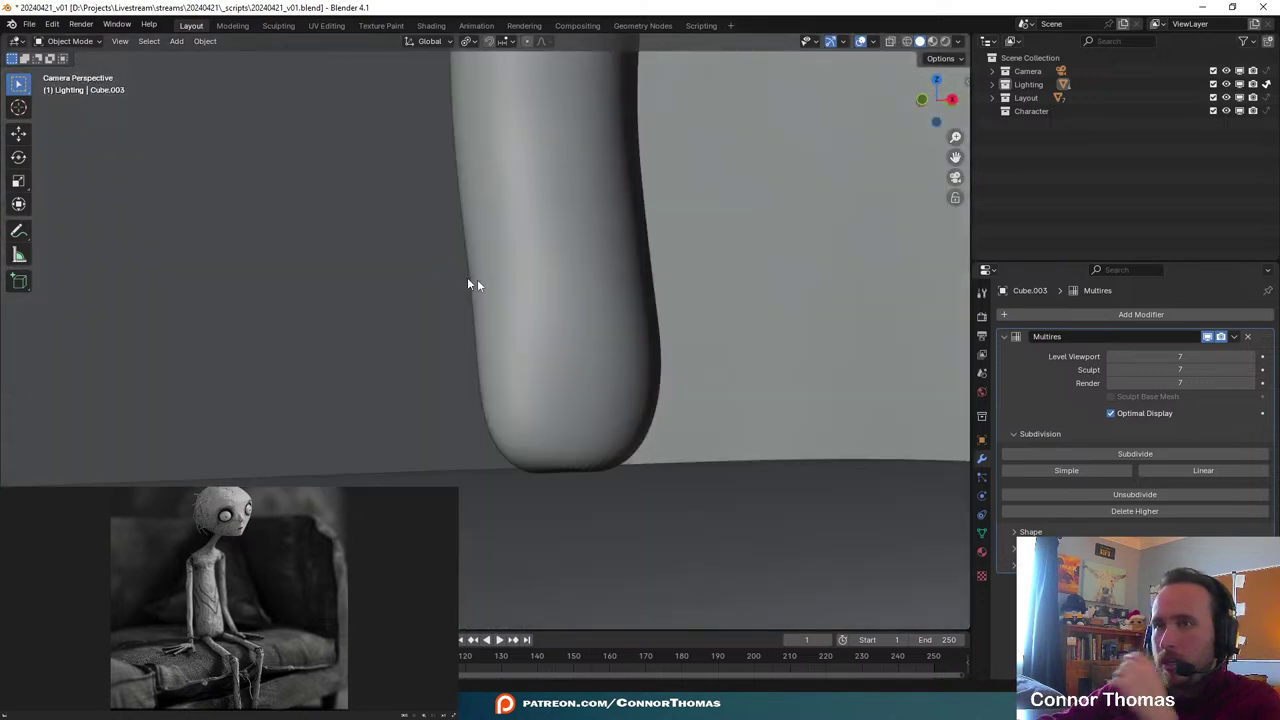
{"action": "scroll", "coordinate": [450, 290], "scroll_direction": "up", "scroll_amount": 1}
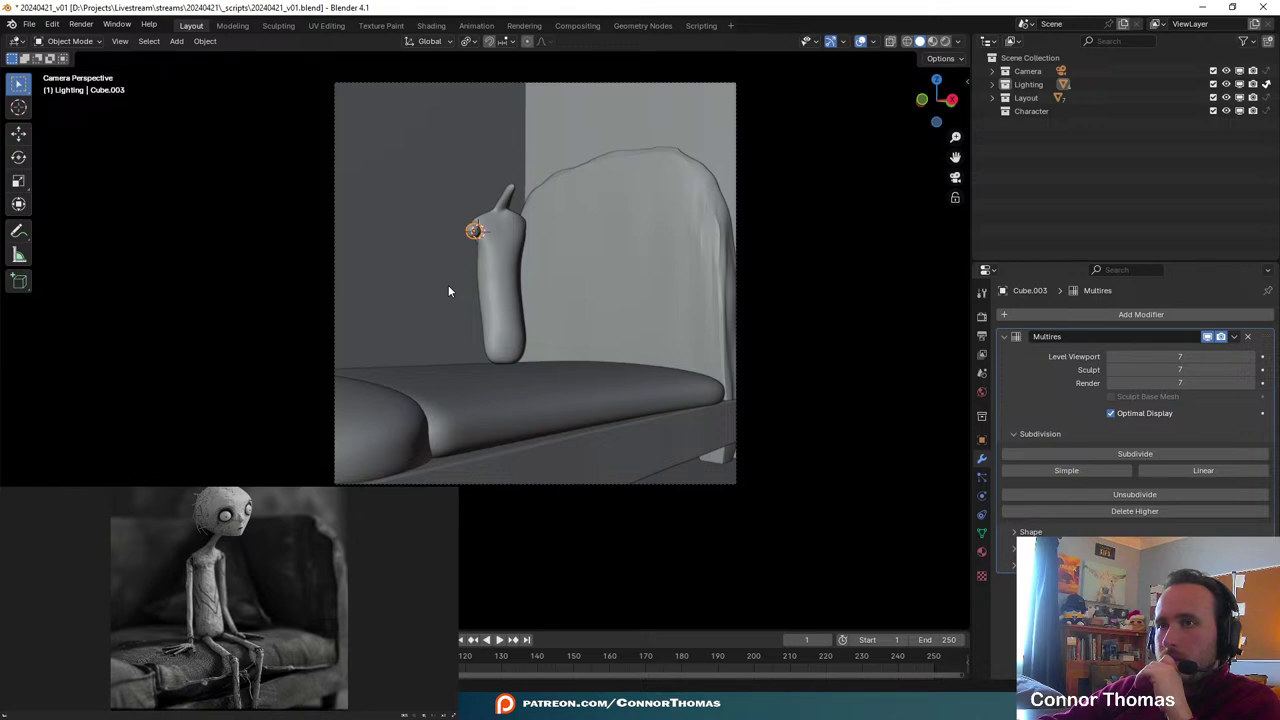
{"action": "middle_click_drag", "start_coordinate": [463, 376], "coordinate": [494, 471]}
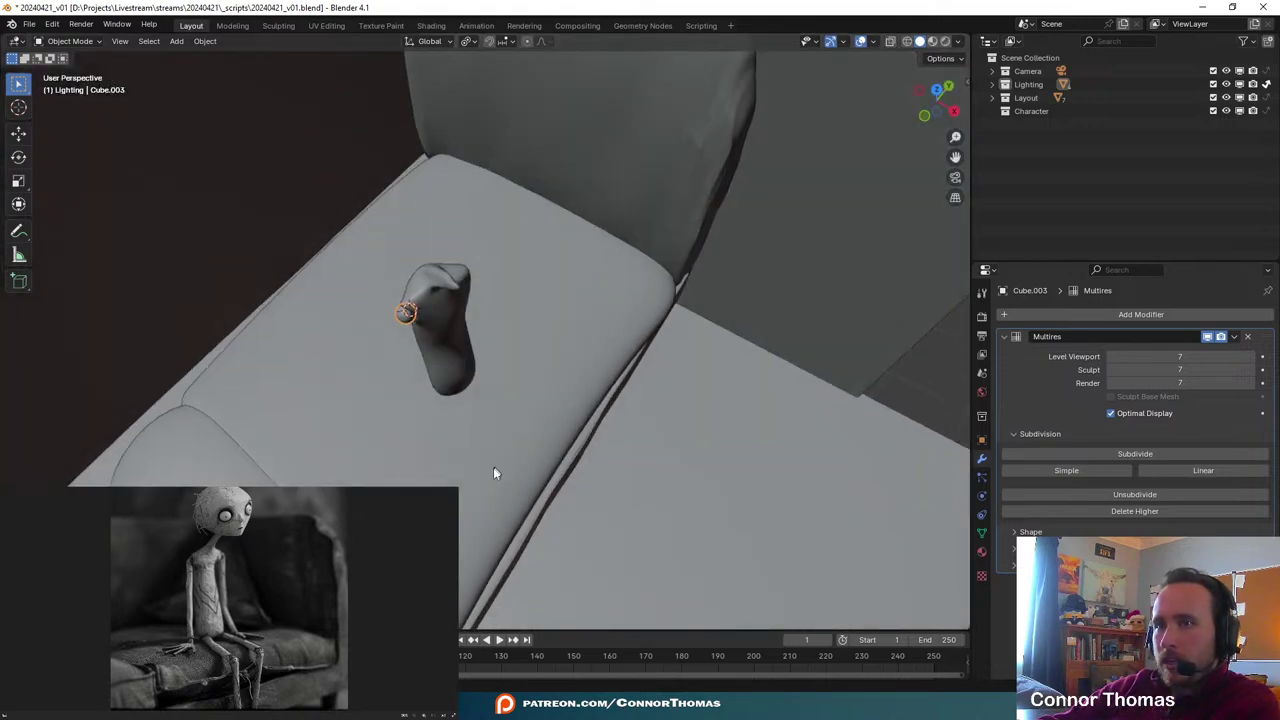
{"action": "left_click", "coordinate": [22, 107]}
{"action": "middle_click_drag", "start_coordinate": [464, 339], "coordinate": [535, 432]}
{"action": "left_click", "coordinate": [450, 430]}
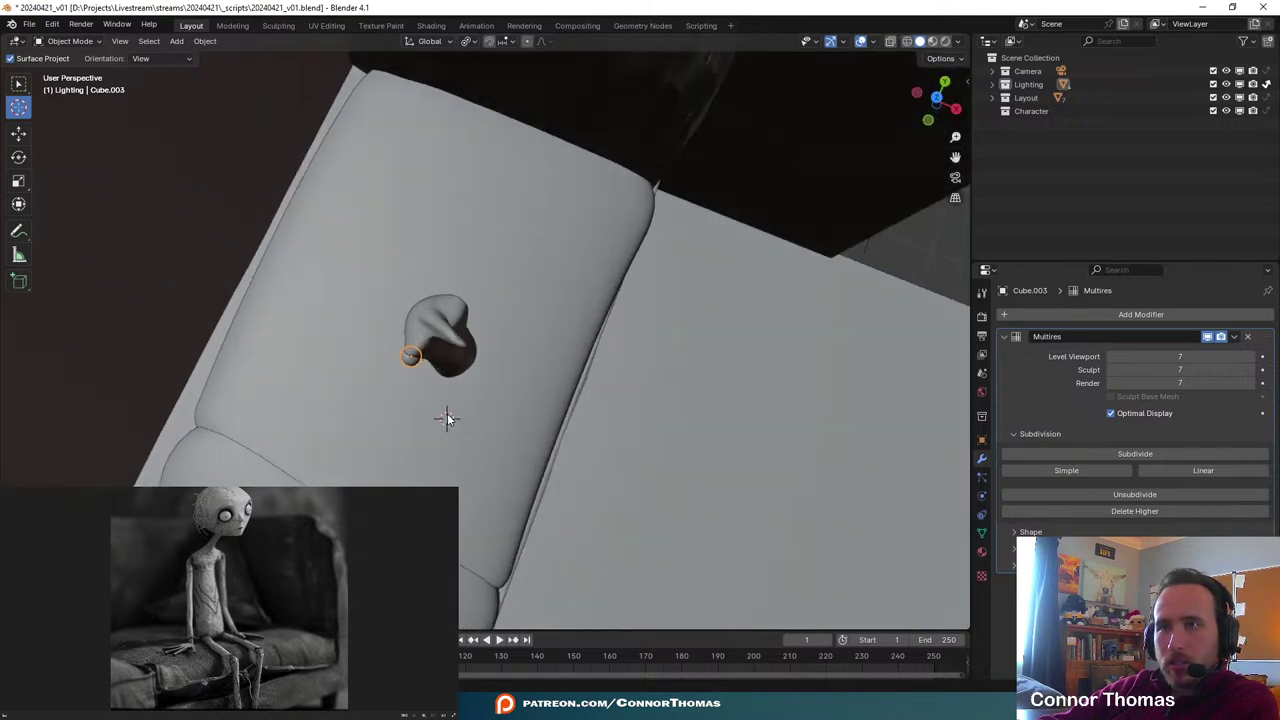
{"action": "left_click", "coordinate": [20, 86]}
- Switch the shoulder ball to Sculpt Mode and set up the Draw brush with a 77 px radius in the Subtract direction
{"action": "middle_click_drag", "start_coordinate": [490, 306], "coordinate": [438, 214]}
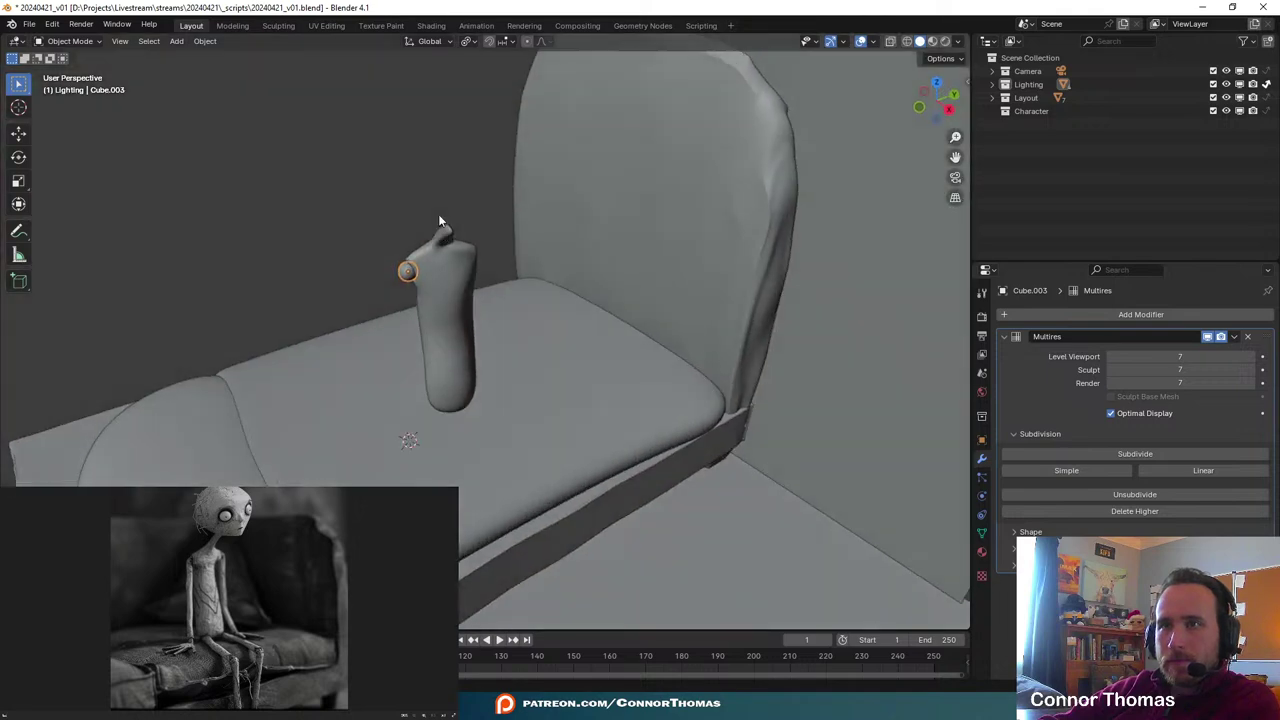
{"action": "scroll", "coordinate": [438, 214], "scroll_direction": "up", "scroll_amount": 2}
{"action": "left_click", "coordinate": [62, 41]}
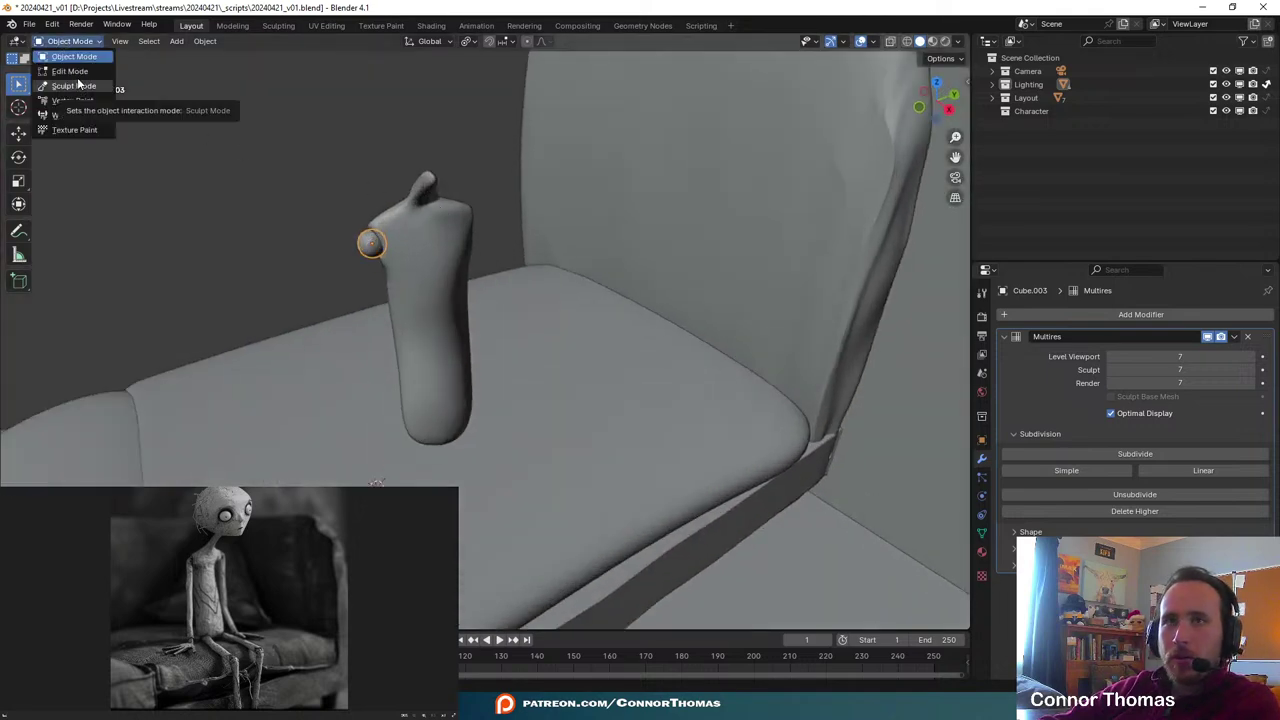
{"action": "left_click", "coordinate": [73, 85]}
{"action": "mouse_move", "coordinate": [338, 220]}
{"action": "middle_mouse_down"}
{"action": "mouse_move", "coordinate": [445, 177]}
{"action": "mouse_move", "coordinate": [400, 270]}
{"action": "mouse_move", "coordinate": [150, 203]}
{"action": "middle_mouse_up"}
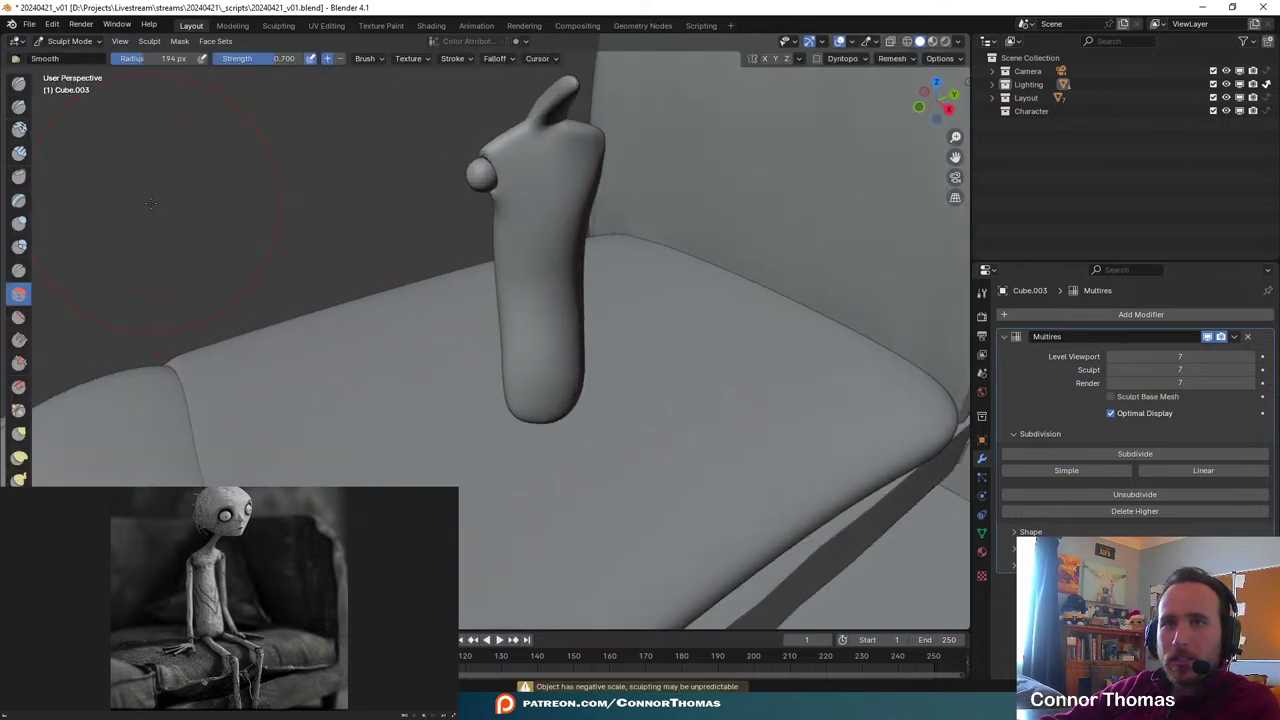
{"action": "left_click", "coordinate": [18, 85]}
{"action": "scroll", "coordinate": [536, 222], "scroll_direction": "up", "scroll_amount": 2}
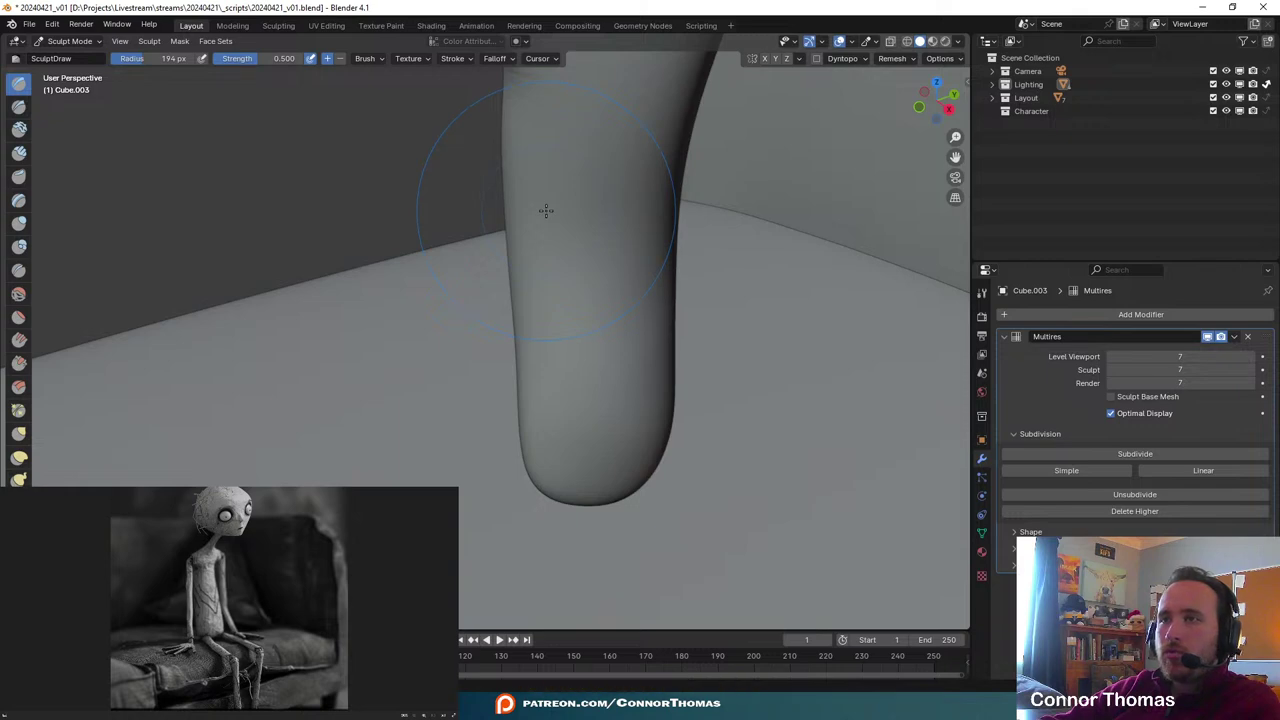
{"action": "mouse_move", "coordinate": [529, 151]}
{"action": "middle_mouse_down", "text": "shift"}
{"action": "mouse_move", "coordinate": [511, 260]}
{"action": "mouse_move", "coordinate": [500, 188]}
{"action": "middle_mouse_up", "text": "shift"}
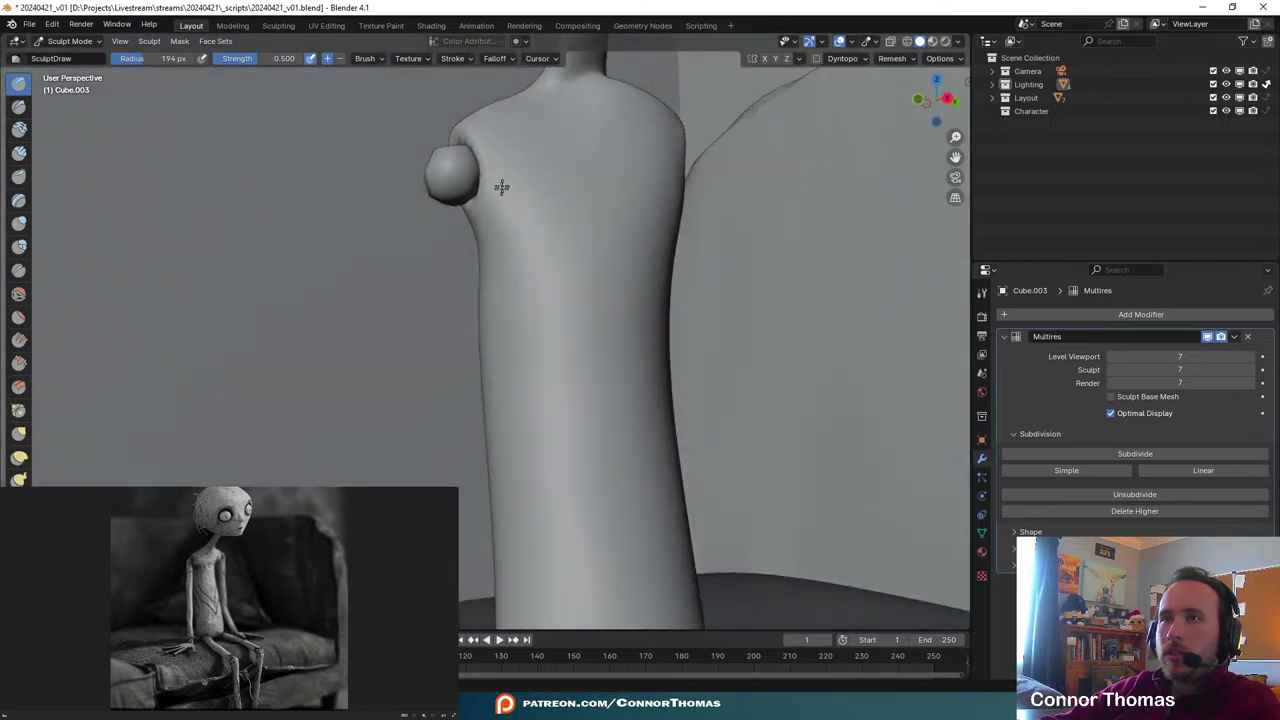
{"action": "scroll", "coordinate": [490, 185], "scroll_direction": "up", "scroll_amount": 3}
{"action": "mouse_move", "coordinate": [402, 163]}
{"action": "middle_mouse_down", "text": "shift"}
{"action": "mouse_move", "coordinate": [484, 322]}
{"action": "mouse_move", "coordinate": [496, 280]}
{"action": "middle_mouse_up", "text": "shift"}
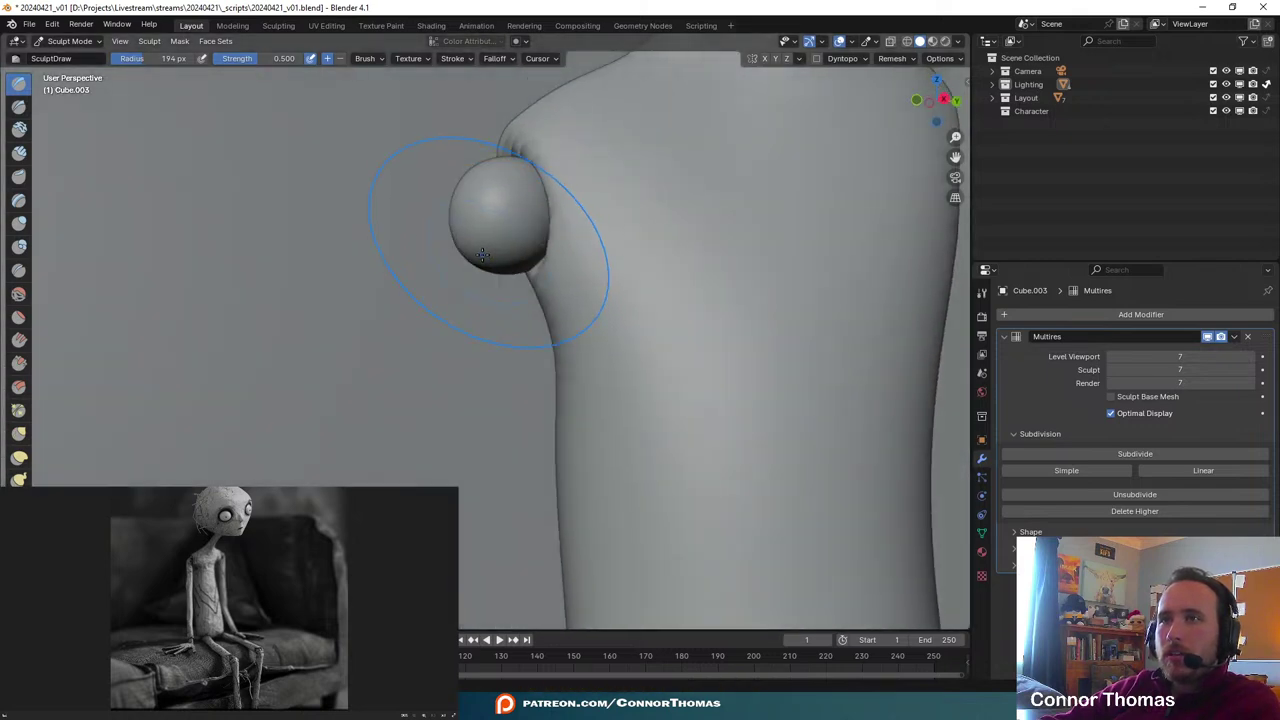
{"action": "key", "text": "f"}
{"action": "left_click", "coordinate": [435, 246]}
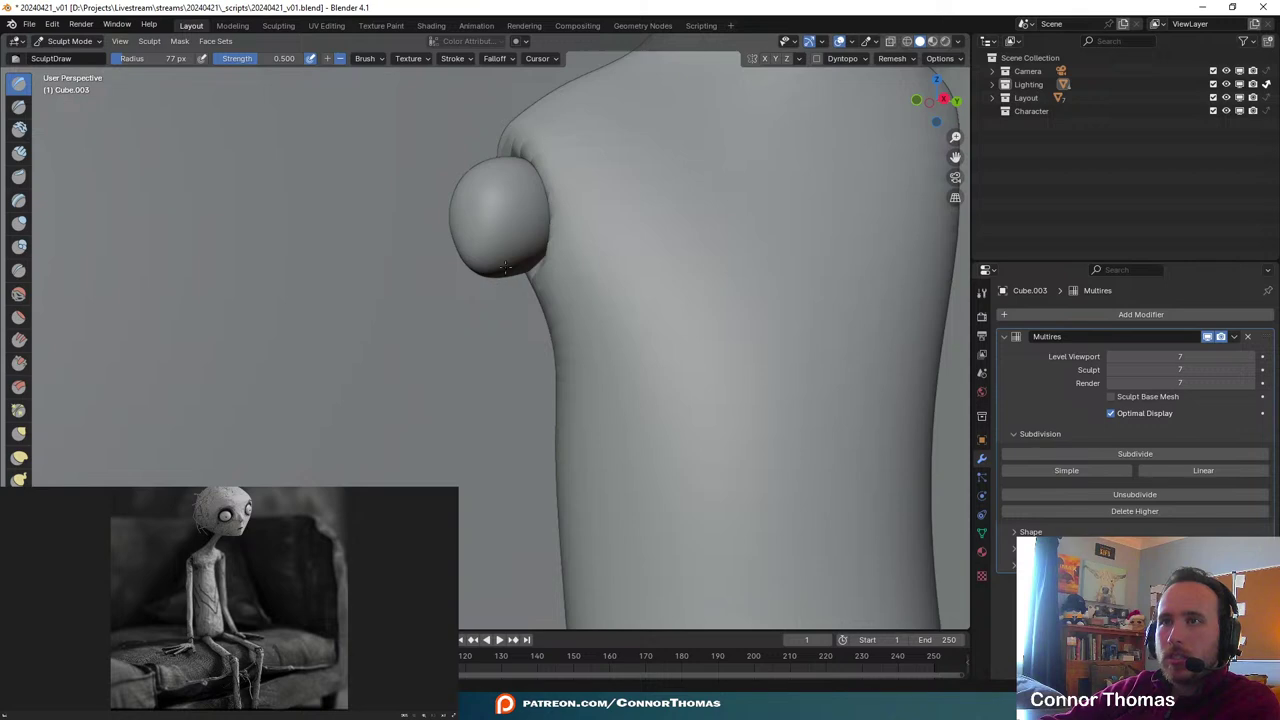
- Draw the upper arm out of the shoulder ball, undoing an unwanted stroke and enlarging the brush radius to 112 px
{"action": "middle_click_drag", "start_coordinate": [484, 292], "coordinate": [542, 263]}
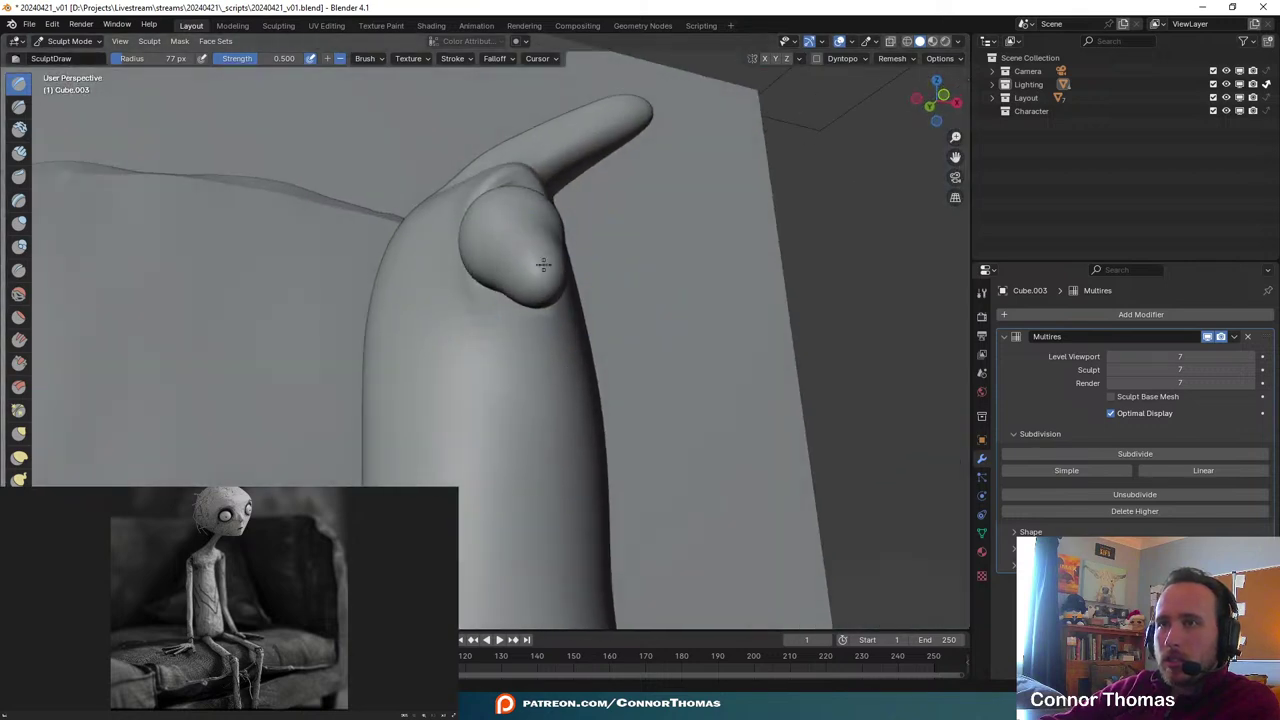
{"action": "mouse_move", "coordinate": [548, 282]}
{"action": "middle_mouse_down"}
{"action": "mouse_move", "coordinate": [523, 322]}
{"action": "mouse_move", "coordinate": [458, 306]}
{"action": "mouse_move", "coordinate": [611, 294]}
{"action": "mouse_move", "coordinate": [513, 257]}
{"action": "middle_mouse_up"}
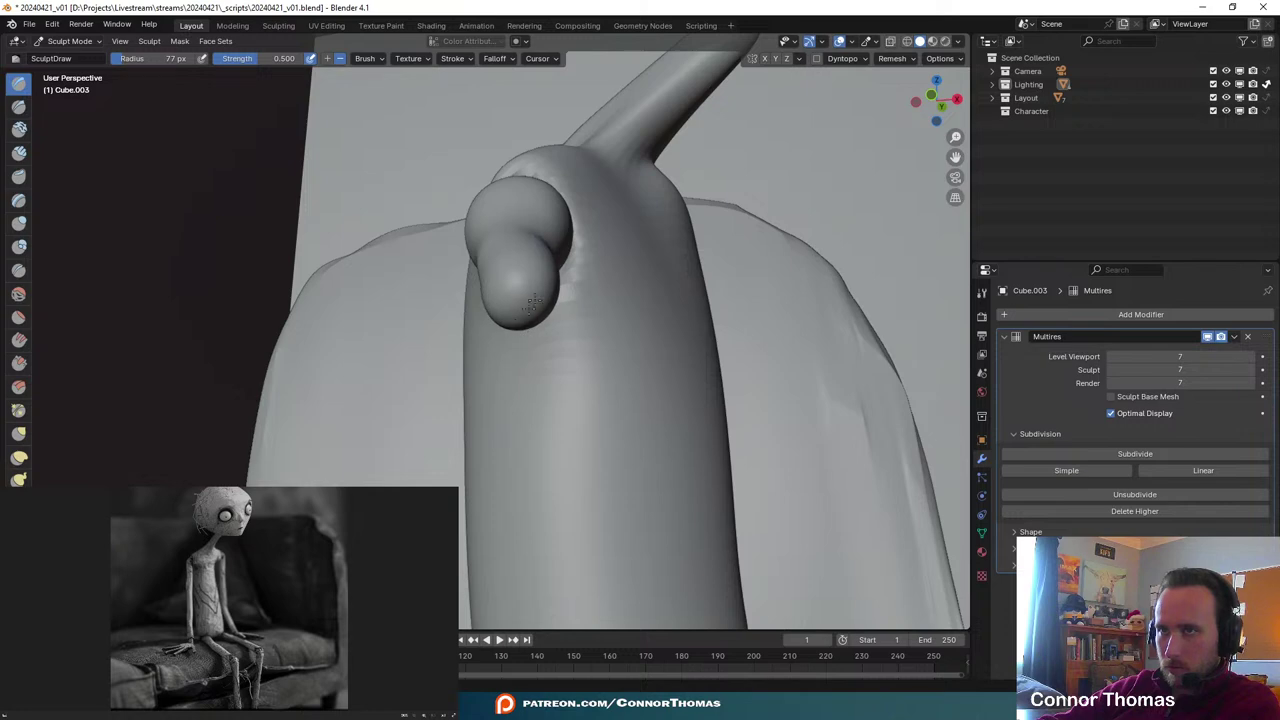
{"action": "key", "text": "ctrl+z"}
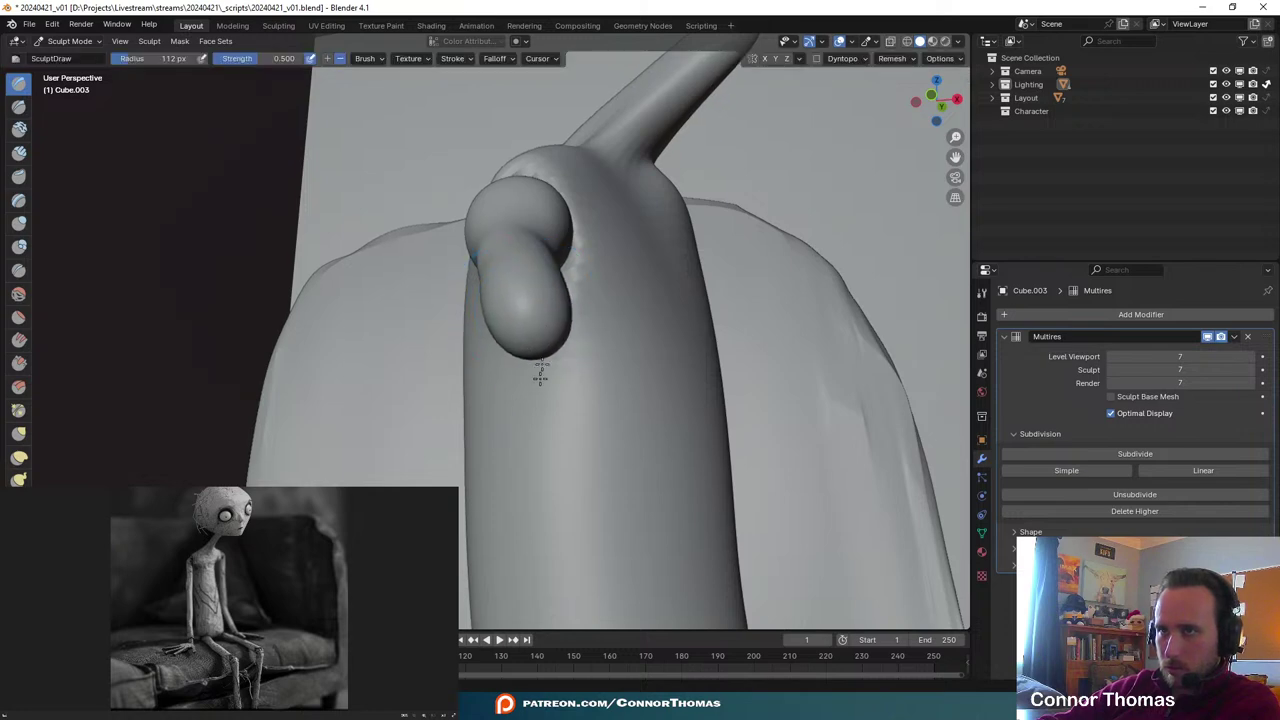
{"action": "middle_click_drag", "start_coordinate": [540, 350], "coordinate": [697, 308]}
{"action": "scroll", "coordinate": [695, 315], "scroll_direction": "down", "scroll_amount": 4}
{"action": "middle_click_drag", "start_coordinate": [648, 260], "coordinate": [640, 195]}
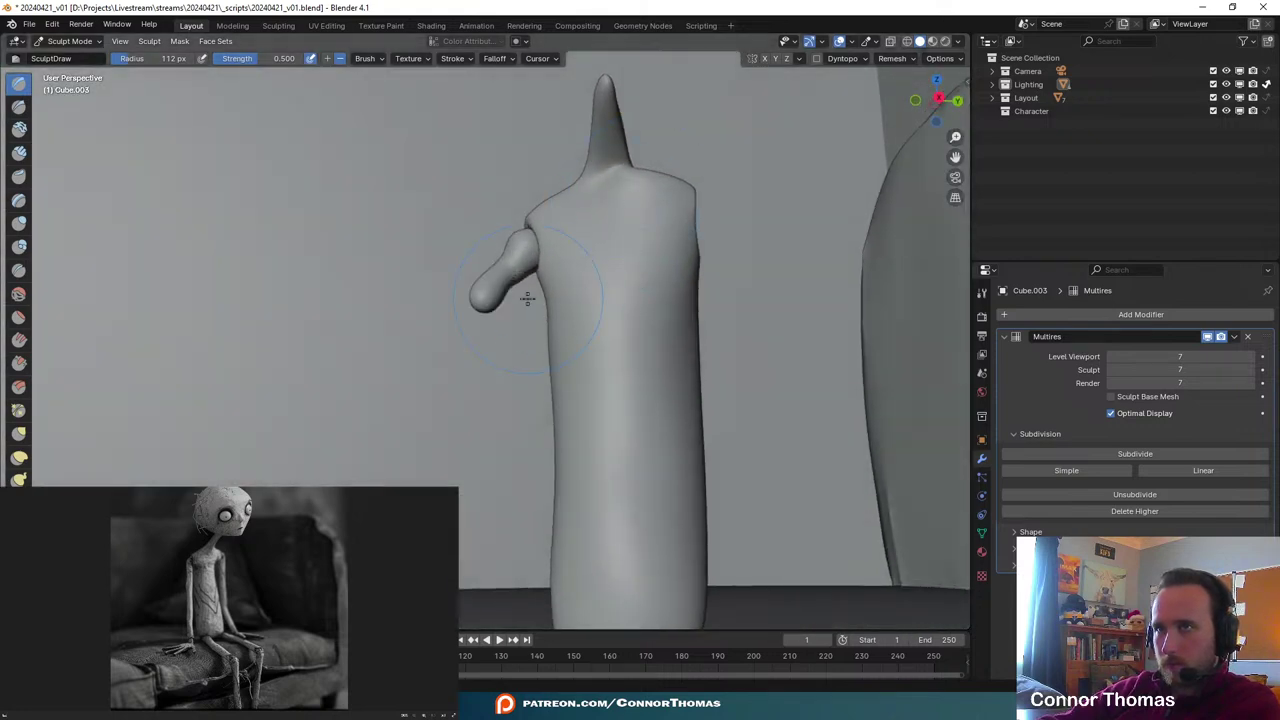
- Extend the upper arm further down from the shoulder with the Draw brush and smooth its surface with the Smooth brush
{"action": "scroll", "coordinate": [528, 297], "scroll_direction": "up", "scroll_amount": 4}
{"action": "middle_click_drag", "start_coordinate": [545, 297], "coordinate": [628, 287]}
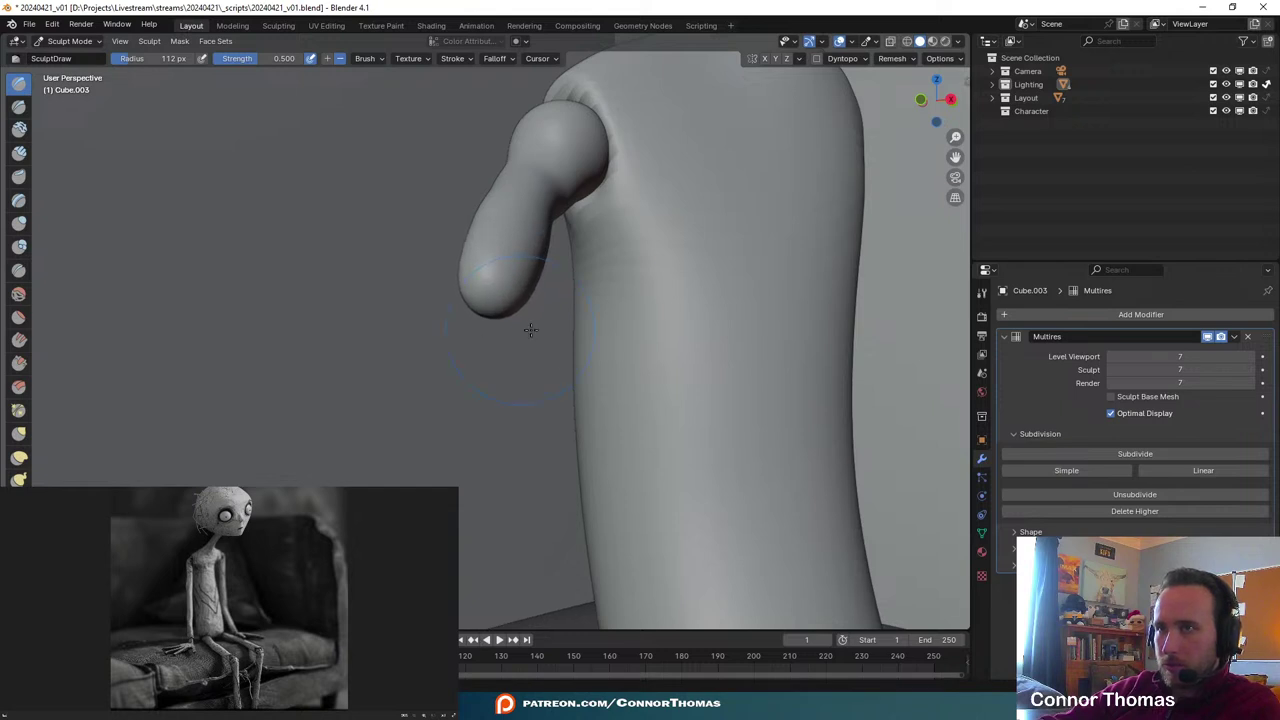
{"action": "middle_click_drag", "start_coordinate": [530, 330], "coordinate": [566, 273]}
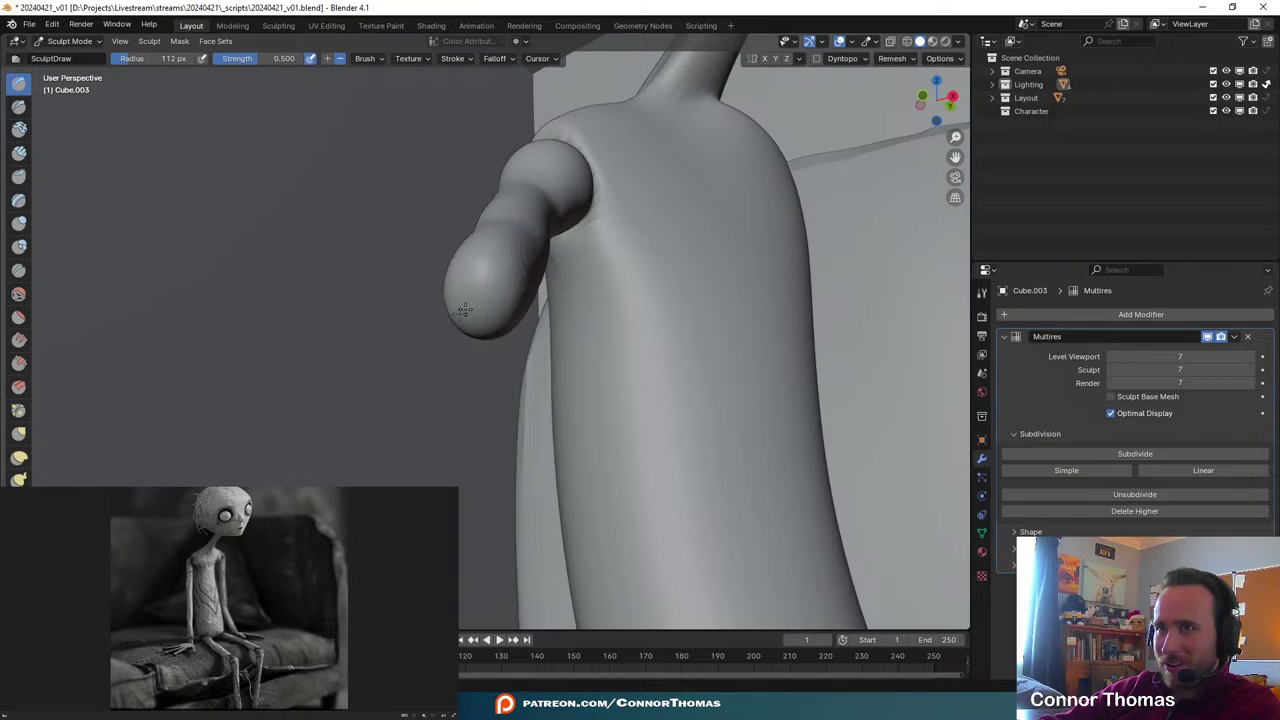
{"action": "middle_click_drag", "start_coordinate": [570, 353], "coordinate": [501, 295]}
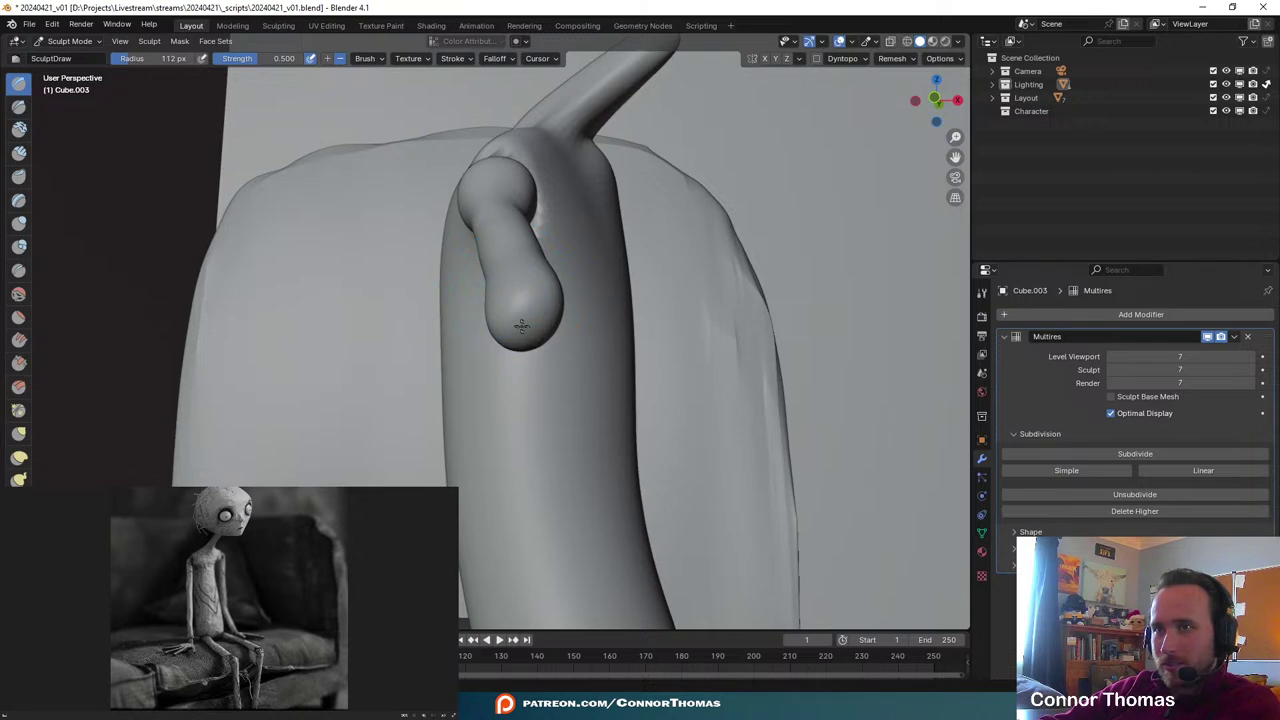
{"action": "left_click_drag", "start_coordinate": [521, 326], "coordinate": [512, 367]}
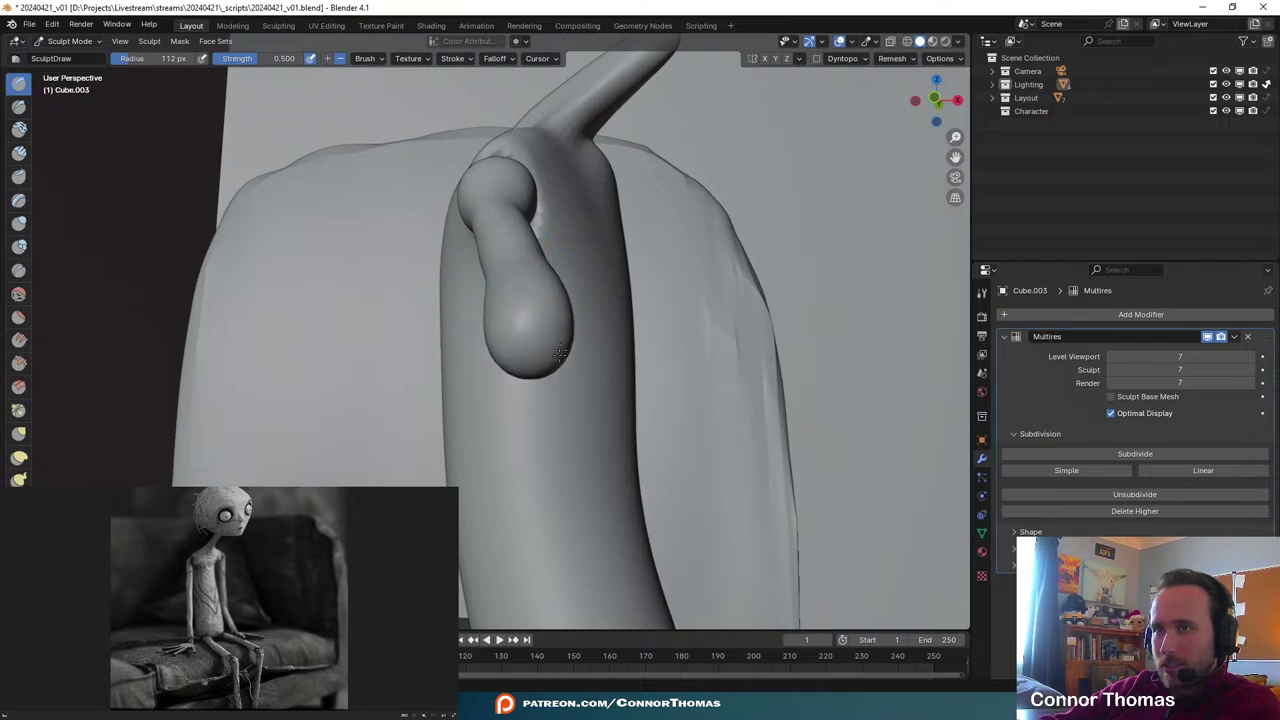
{"action": "middle_click_drag", "start_coordinate": [560, 352], "coordinate": [438, 297]}
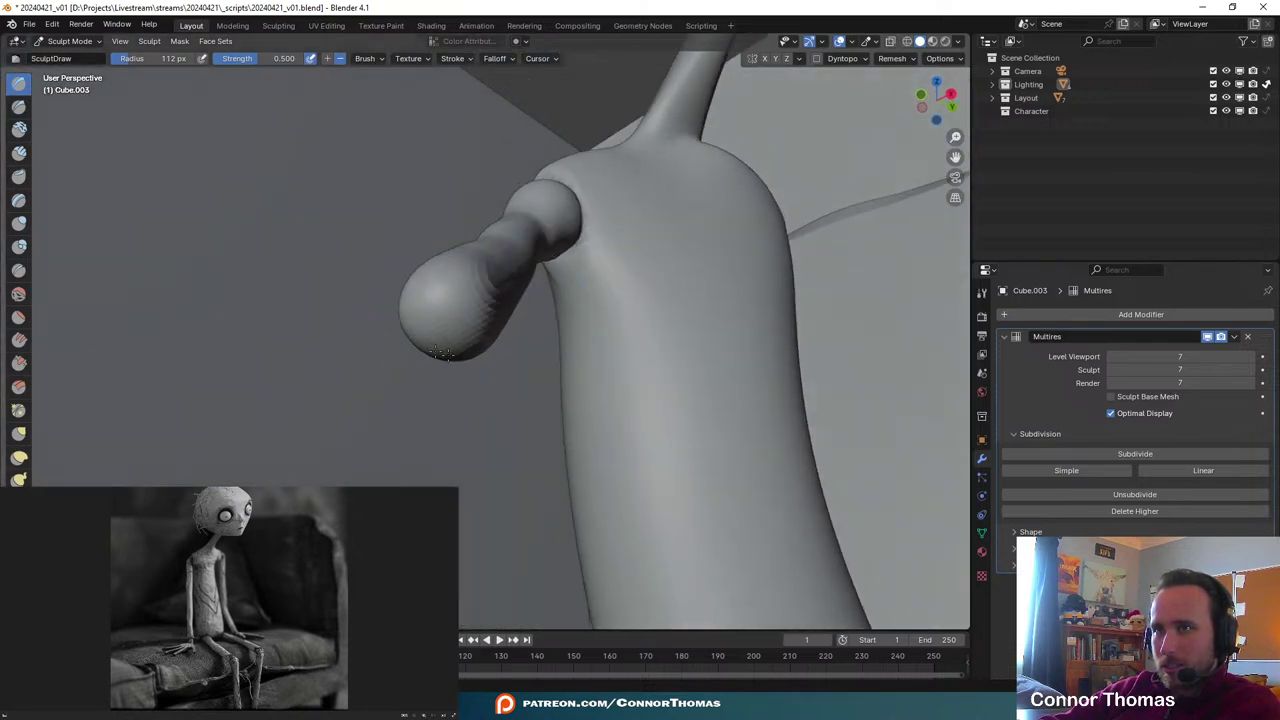
{"action": "middle_click_drag", "start_coordinate": [427, 351], "coordinate": [666, 363]}
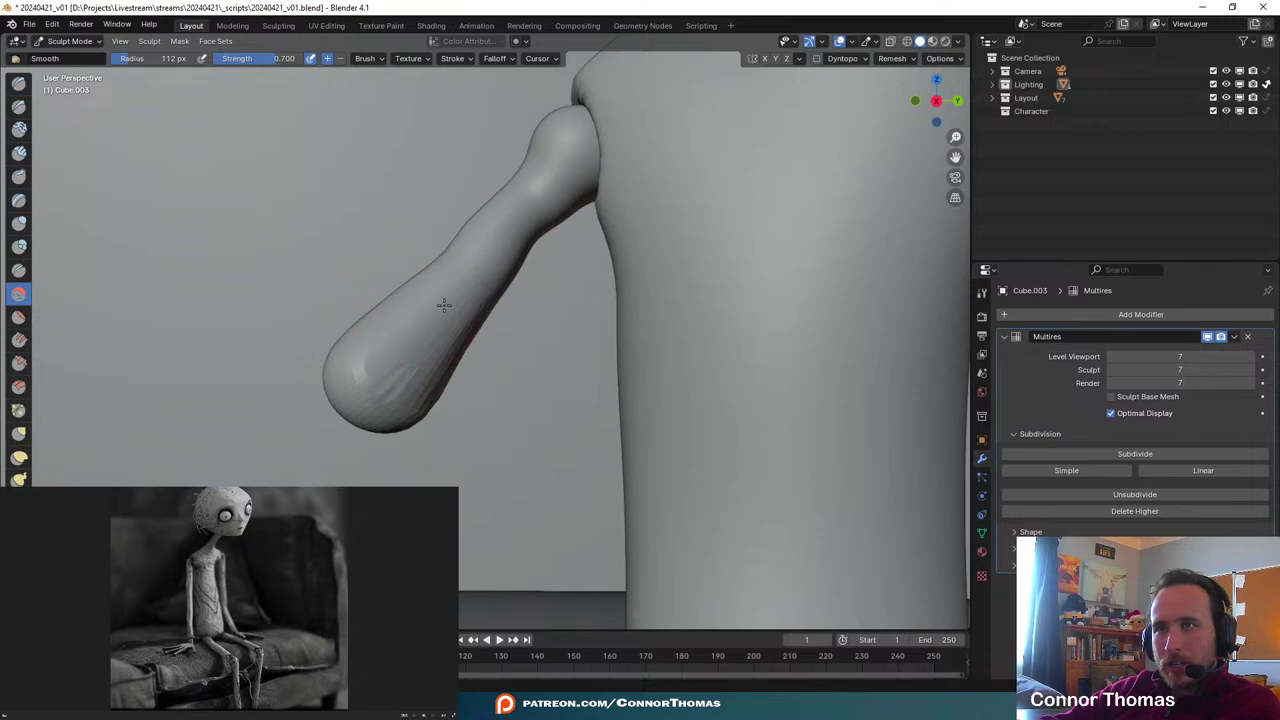
{"action": "middle_click_drag", "start_coordinate": [521, 281], "coordinate": [573, 357]}
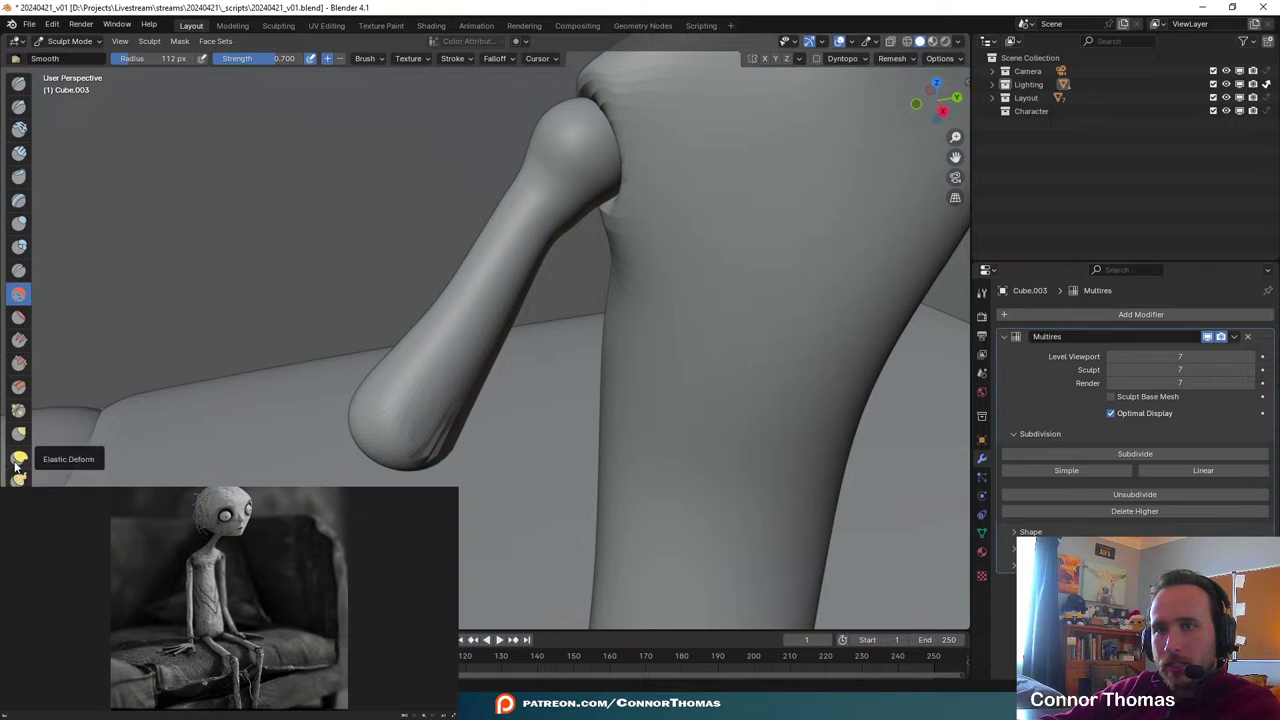
- Pull the end of the arm downward alongside the torso with the Elastic Deform brush to lengthen it
{"action": "left_click", "coordinate": [19, 457]}
{"action": "mouse_move", "coordinate": [407, 466]}
{"action": "middle_mouse_down", "text": "shift"}
{"action": "mouse_move", "coordinate": [511, 320]}
{"action": "mouse_move", "coordinate": [537, 257]}
{"action": "middle_mouse_up", "text": "shift"}
{"action": "left_click_drag", "start_coordinate": [532, 260], "coordinate": [475, 298]}
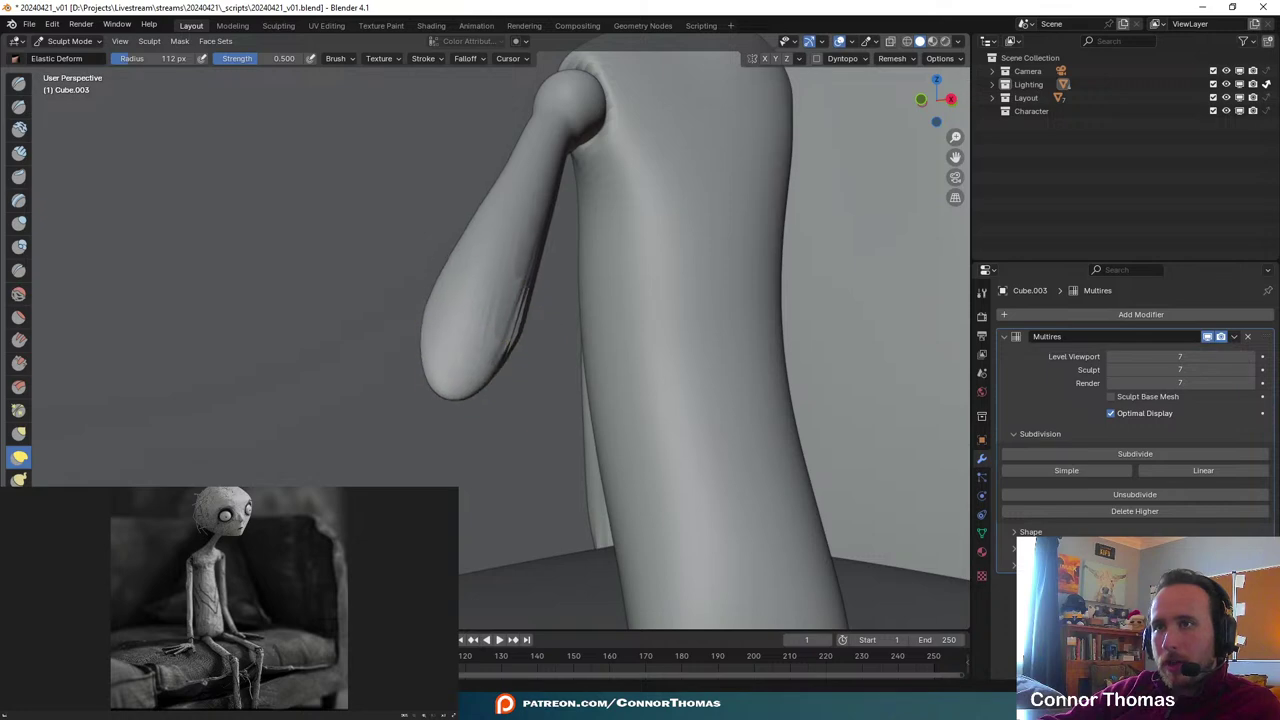
{"action": "left_click_drag", "start_coordinate": [482, 337], "coordinate": [423, 440]}
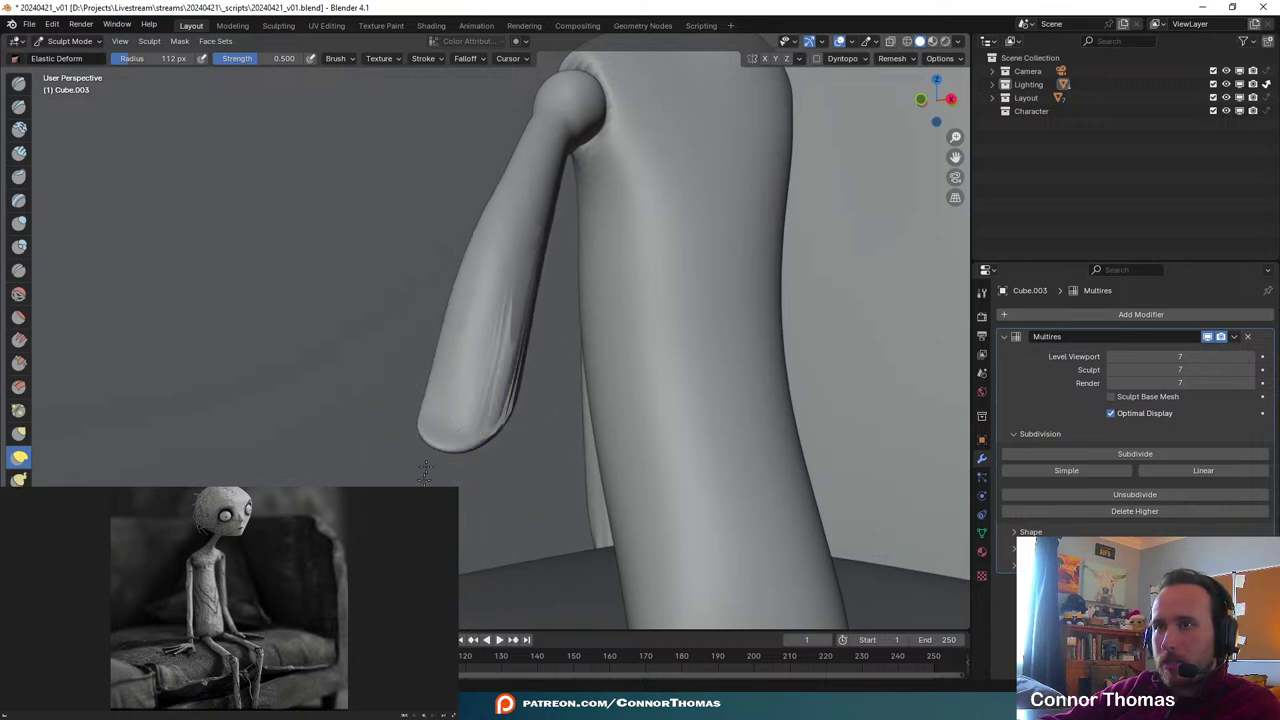
{"action": "mouse_move", "coordinate": [491, 554]}
{"action": "middle_mouse_down"}
{"action": "mouse_move", "coordinate": [566, 449]}
{"action": "mouse_move", "coordinate": [443, 482]}
{"action": "middle_mouse_up"}
{"action": "scroll", "coordinate": [445, 480], "scroll_direction": "down", "scroll_amount": 9}
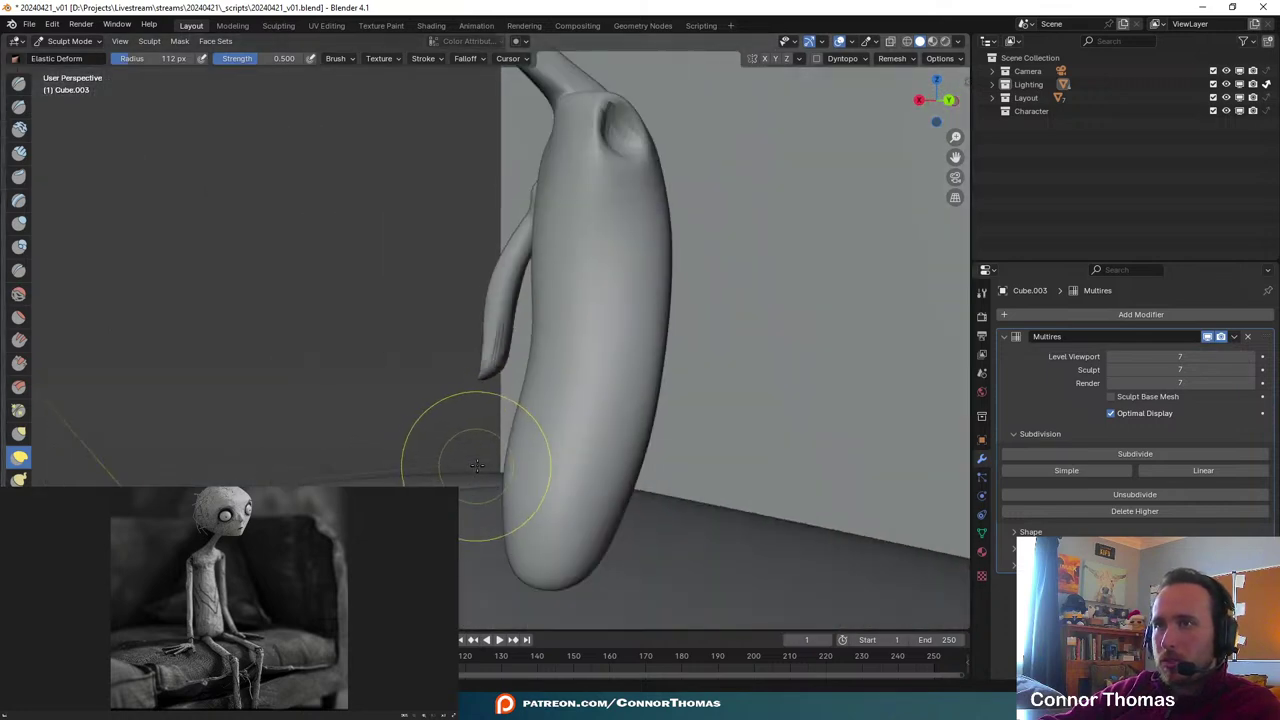
- Lengthen the arm further and refine its hanging angle beside the torso in the camera view with Elastic Deform
{"action": "key", "text": "KP_0"}
{"action": "scroll", "coordinate": [529, 467], "scroll_direction": "up", "scroll_amount": 4}
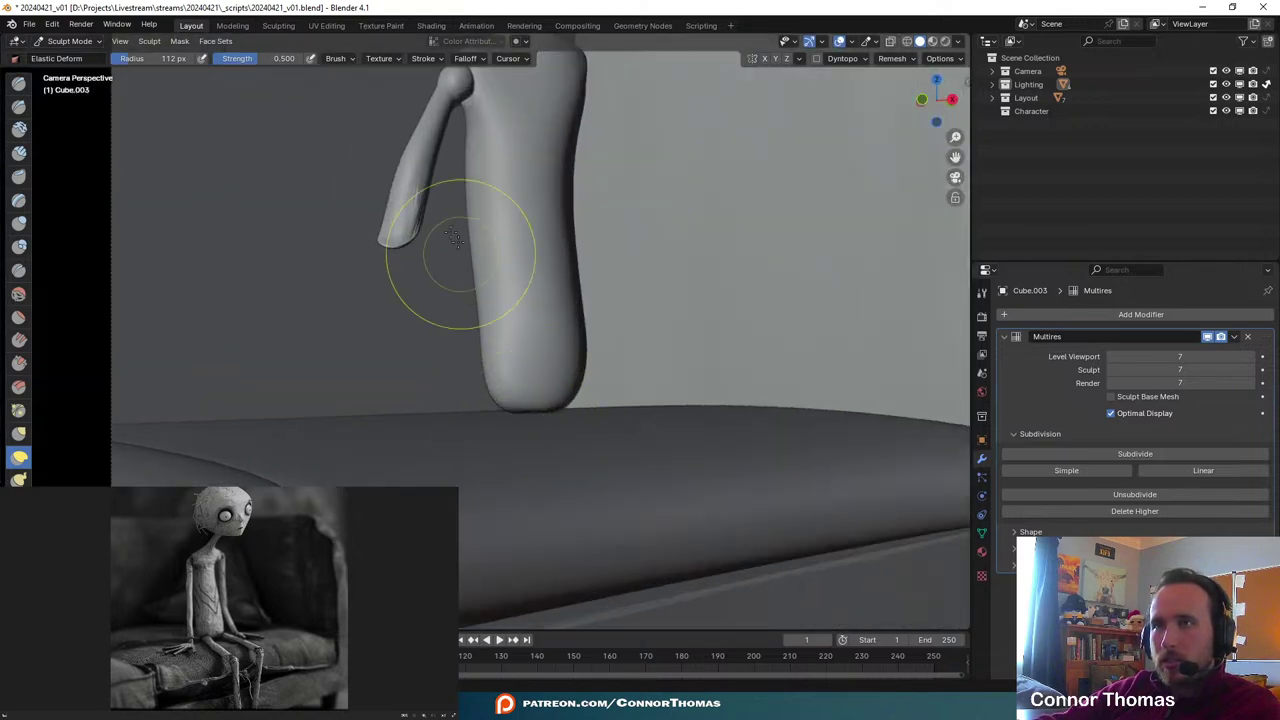
{"action": "mouse_move", "coordinate": [409, 218]}
{"action": "left_mouse_down"}
{"action": "mouse_move", "coordinate": [416, 262]}
{"action": "mouse_move", "coordinate": [418, 242]}
{"action": "left_mouse_up"}
{"action": "left_click_drag", "start_coordinate": [420, 186], "coordinate": [415, 217]}
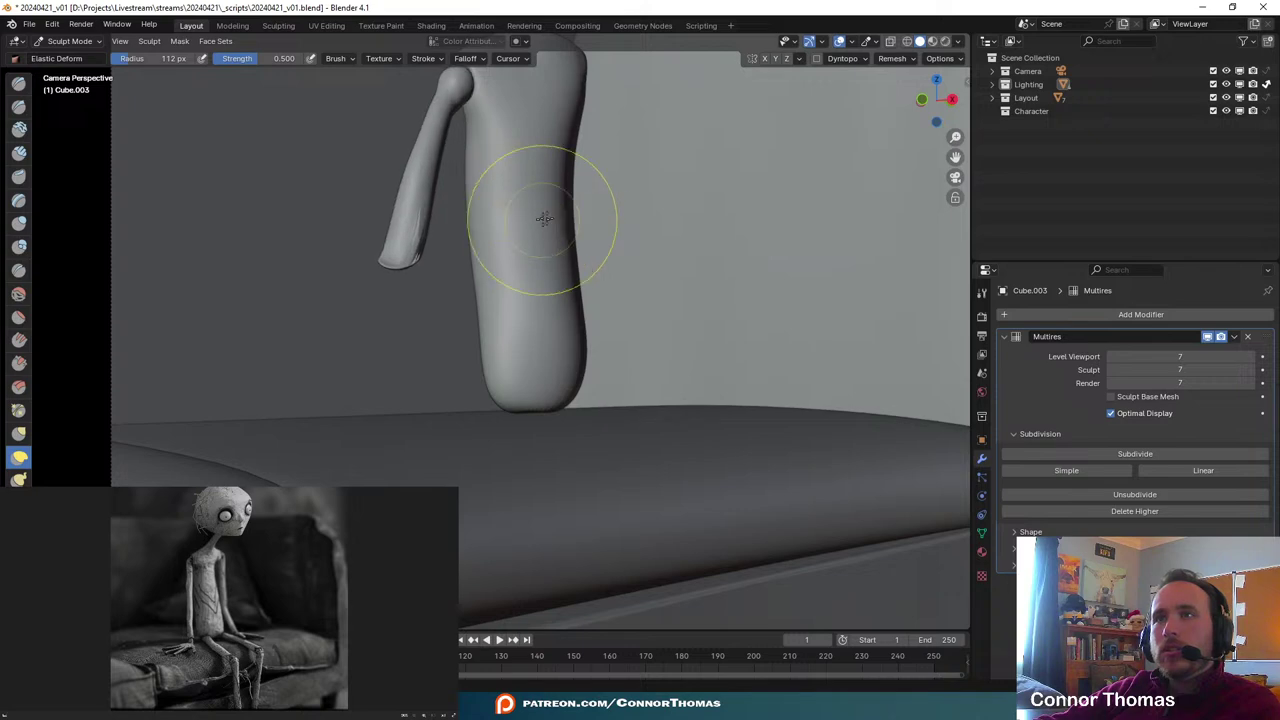
{"action": "middle_click_drag", "start_coordinate": [543, 229], "coordinate": [489, 256]}
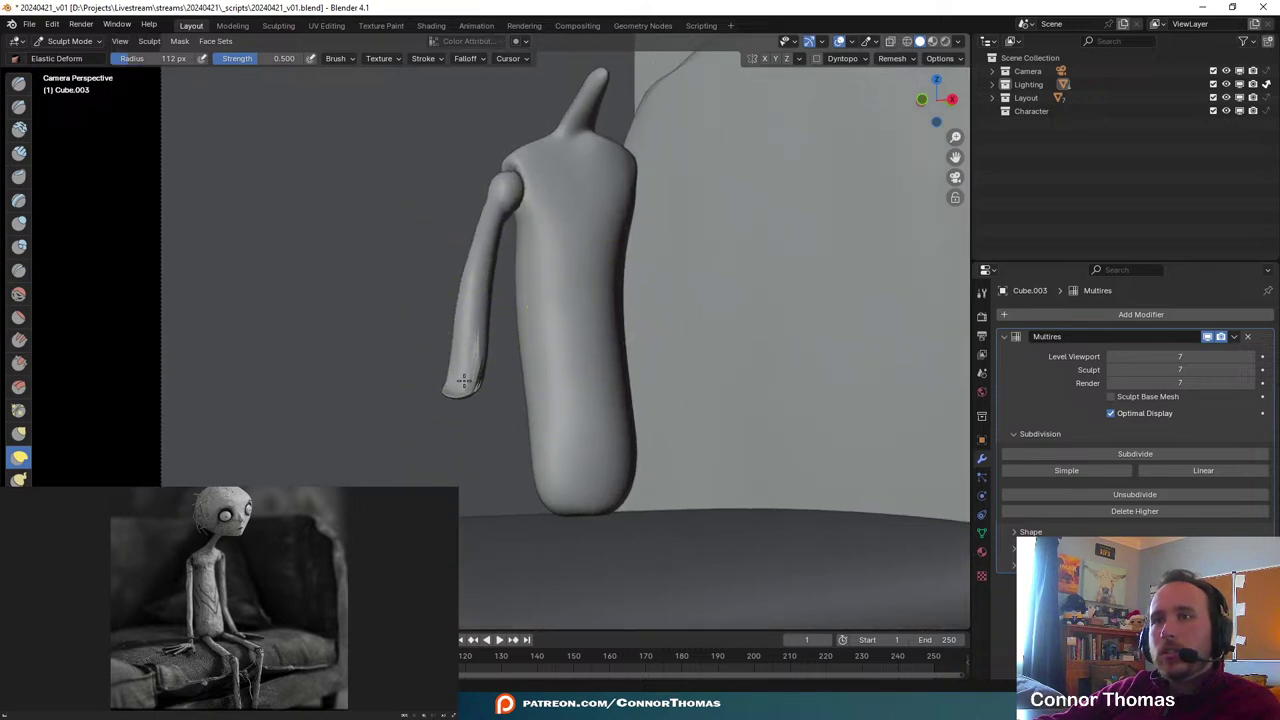
{"action": "scroll", "coordinate": [490, 312], "scroll_direction": "up", "scroll_amount": 3}
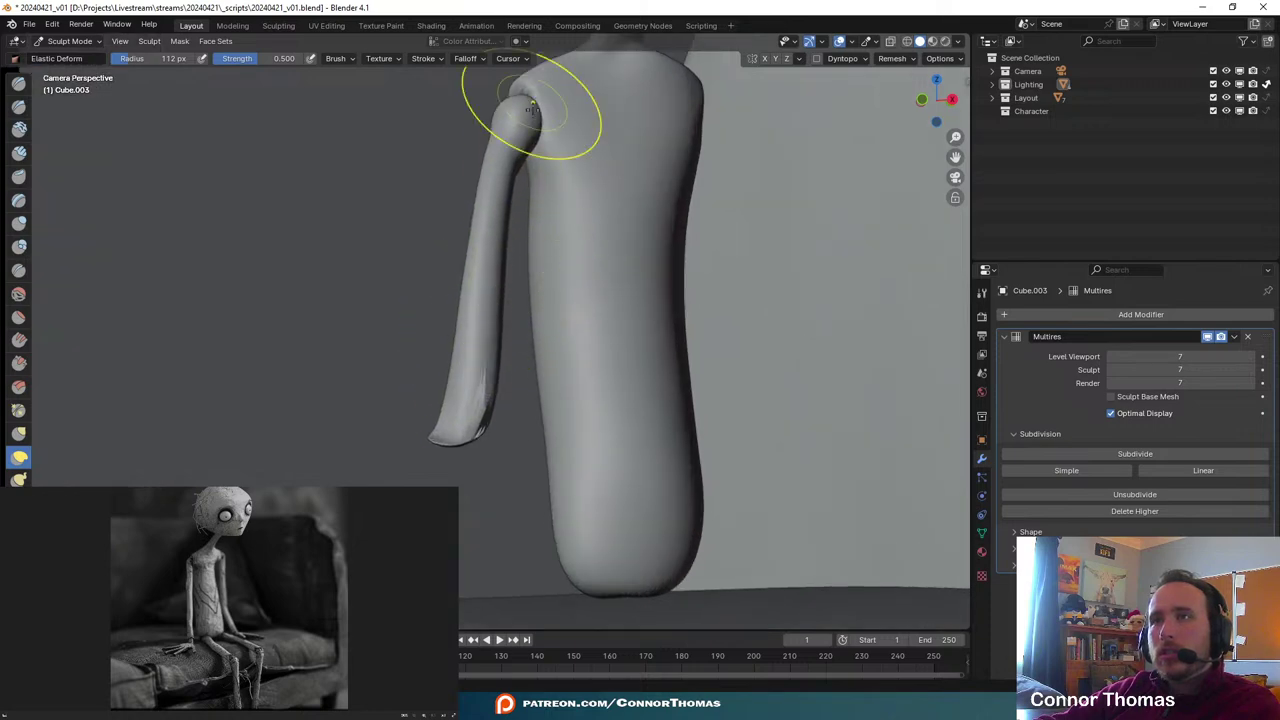
- Enlarge the Elastic Deform radius to 294 px and reshape the arm's ball end to fit the shoulder socket
{"action": "key", "text": "KP_0"}
{"action": "scroll", "coordinate": [510, 146], "scroll_direction": "up", "scroll_amount": 5}
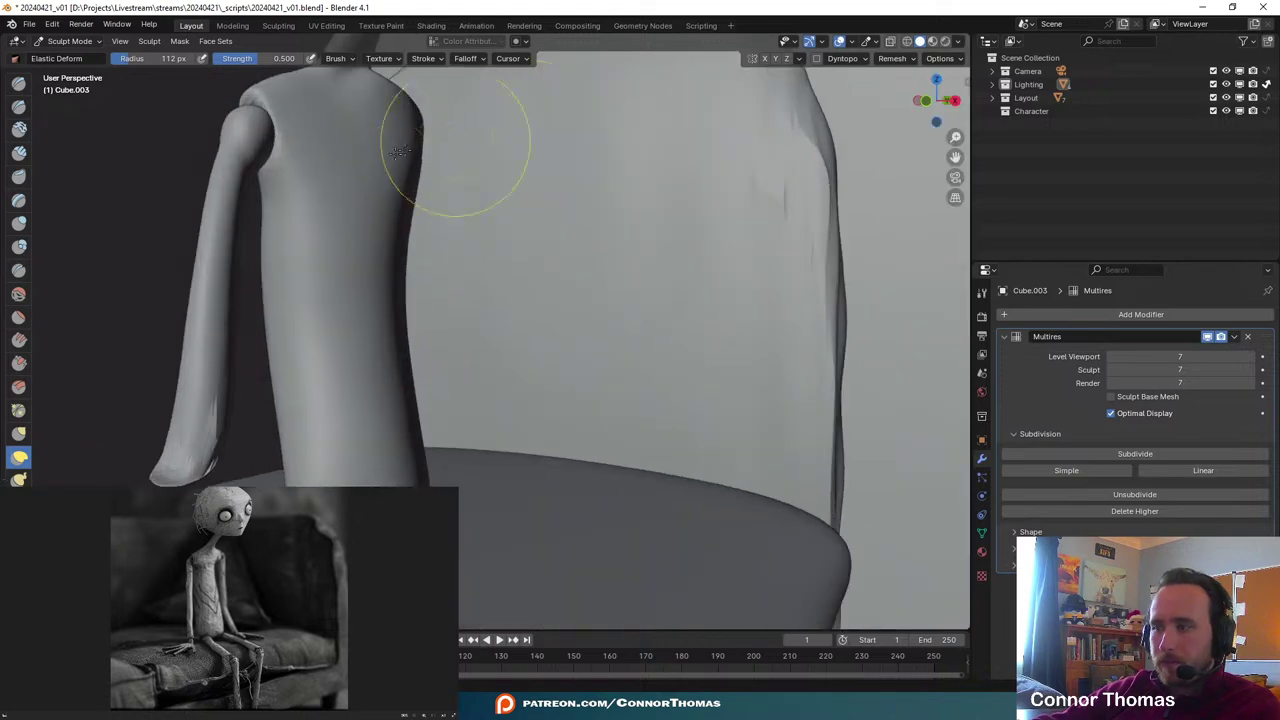
{"action": "middle_click_drag", "start_coordinate": [350, 220], "coordinate": [449, 391], "text": "shift"}
{"action": "scroll", "coordinate": [440, 402], "scroll_direction": "up", "scroll_amount": 4}
{"action": "scroll", "coordinate": [437, 404], "scroll_direction": "up", "scroll_amount": 1}
{"action": "middle_click_drag", "start_coordinate": [334, 283], "coordinate": [544, 453], "text": "shift"}
{"action": "mouse_move", "coordinate": [355, 336]}
{"action": "middle_mouse_down", "text": "shift"}
{"action": "mouse_move", "coordinate": [548, 460]}
{"action": "mouse_move", "coordinate": [386, 406]}
{"action": "middle_mouse_up", "text": "shift"}
{"action": "key", "text": "f"}
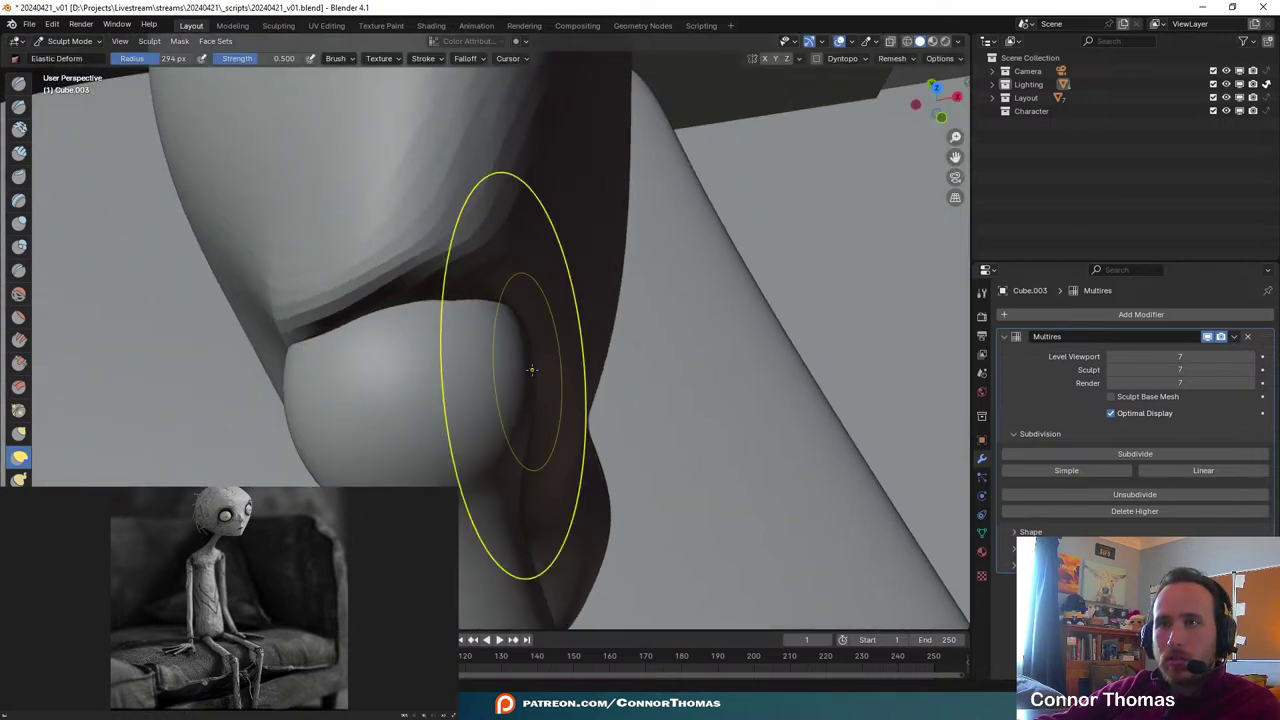
{"action": "left_click", "coordinate": [530, 370]}
{"action": "mouse_move", "coordinate": [450, 350]}
{"action": "middle_mouse_down"}
{"action": "mouse_move", "coordinate": [423, 323]}
{"action": "mouse_move", "coordinate": [430, 305]}
{"action": "mouse_move", "coordinate": [443, 329]}
{"action": "middle_mouse_up"}
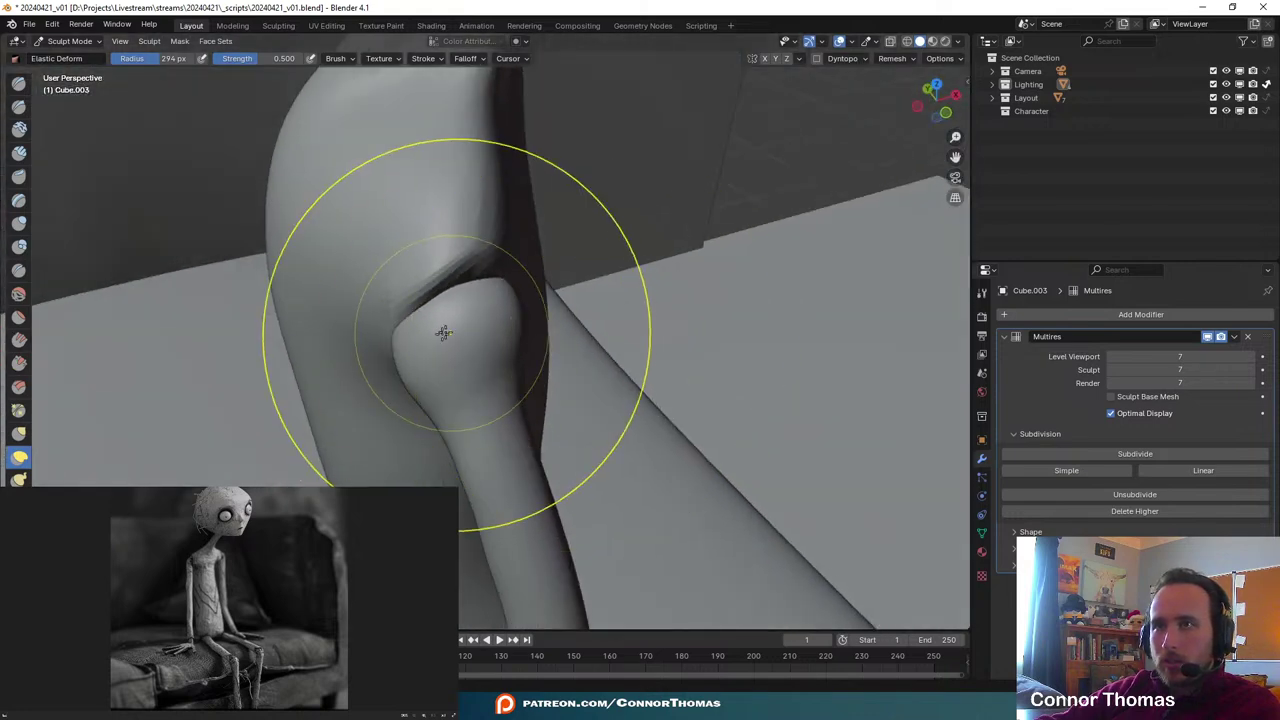
{"action": "left_click_drag", "start_coordinate": [405, 344], "coordinate": [421, 341]}
{"action": "left_click_drag", "start_coordinate": [504, 337], "coordinate": [490, 315]}
{"action": "middle_click_drag", "start_coordinate": [550, 385], "coordinate": [440, 328]}
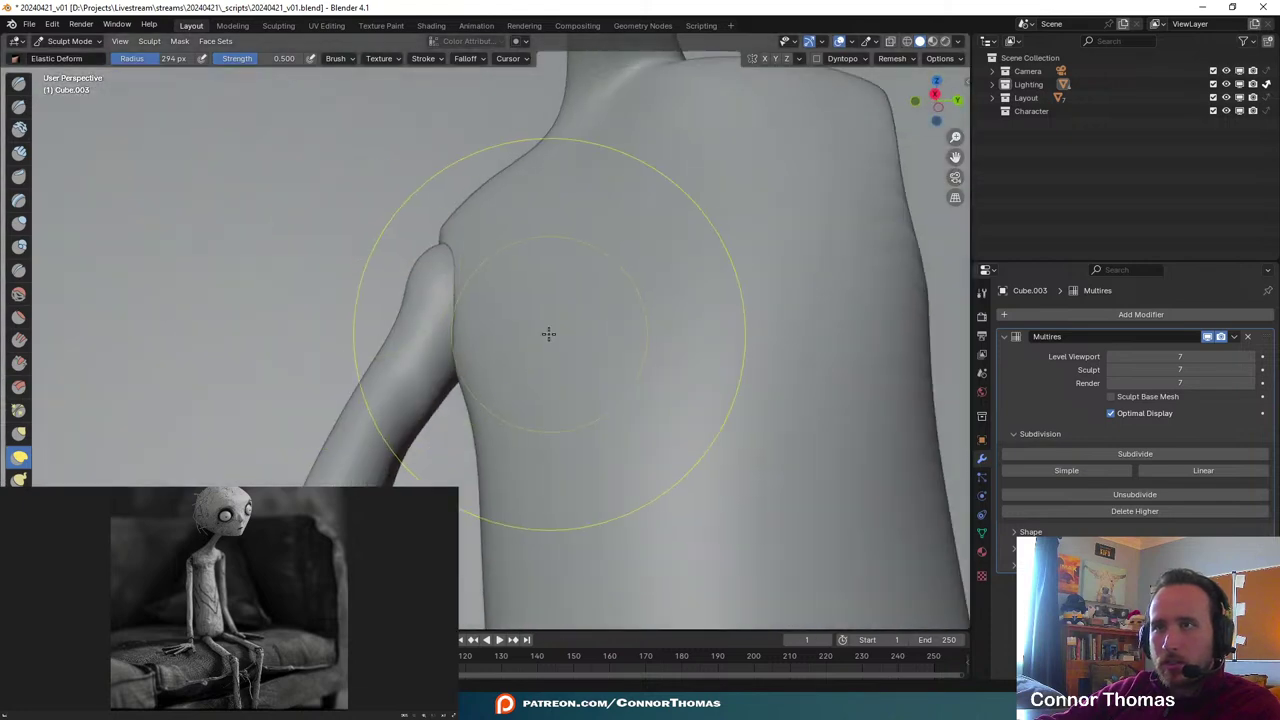
- Nudge the lower end of the arm toward the torso and check its pose from the side and through the camera
{"action": "middle_click_drag", "start_coordinate": [579, 335], "coordinate": [661, 357]}
{"action": "middle_click_drag", "start_coordinate": [676, 437], "coordinate": [416, 385]}
{"action": "mouse_move", "coordinate": [405, 440]}
{"action": "left_mouse_down"}
{"action": "mouse_move", "coordinate": [423, 452]}
{"action": "mouse_move", "coordinate": [416, 464]}
{"action": "mouse_move", "coordinate": [428, 460]}
{"action": "left_mouse_up"}
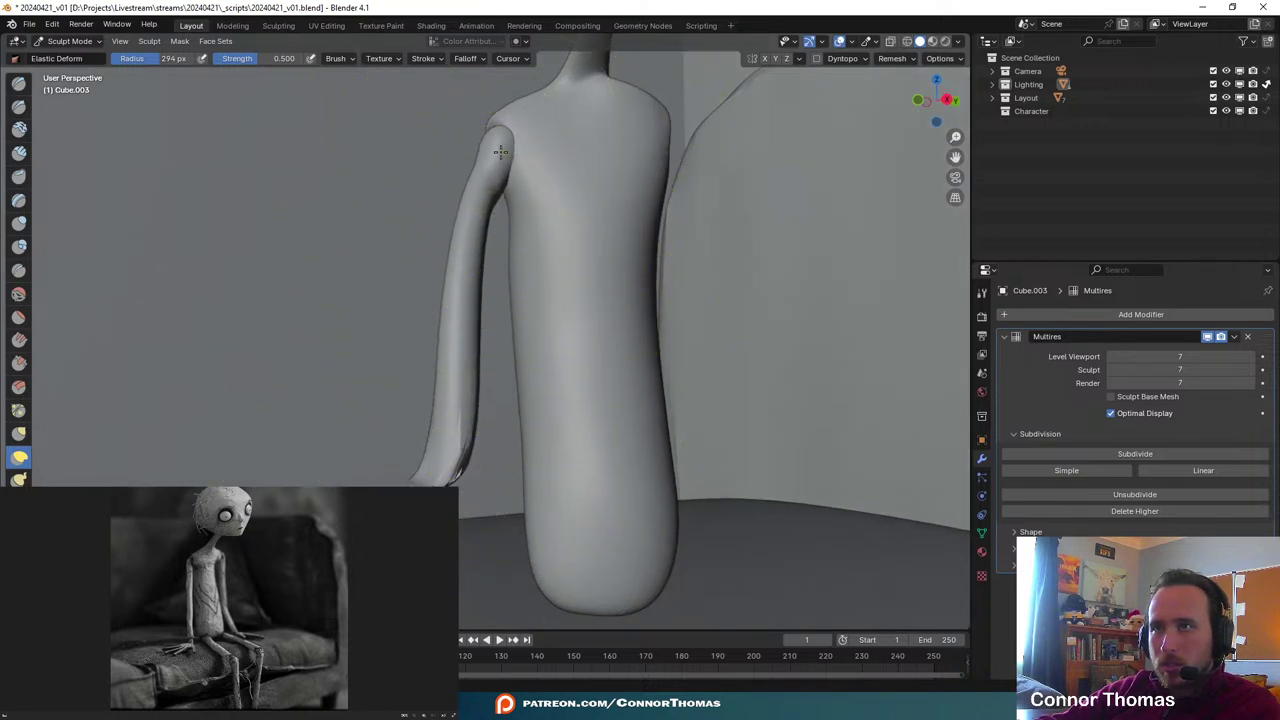
{"action": "mouse_move", "coordinate": [492, 146]}
{"action": "middle_mouse_down"}
{"action": "mouse_move", "coordinate": [649, 280]}
{"action": "mouse_move", "coordinate": [609, 189]}
{"action": "middle_mouse_up"}
{"action": "scroll", "coordinate": [603, 182], "scroll_direction": "up", "scroll_amount": 1}
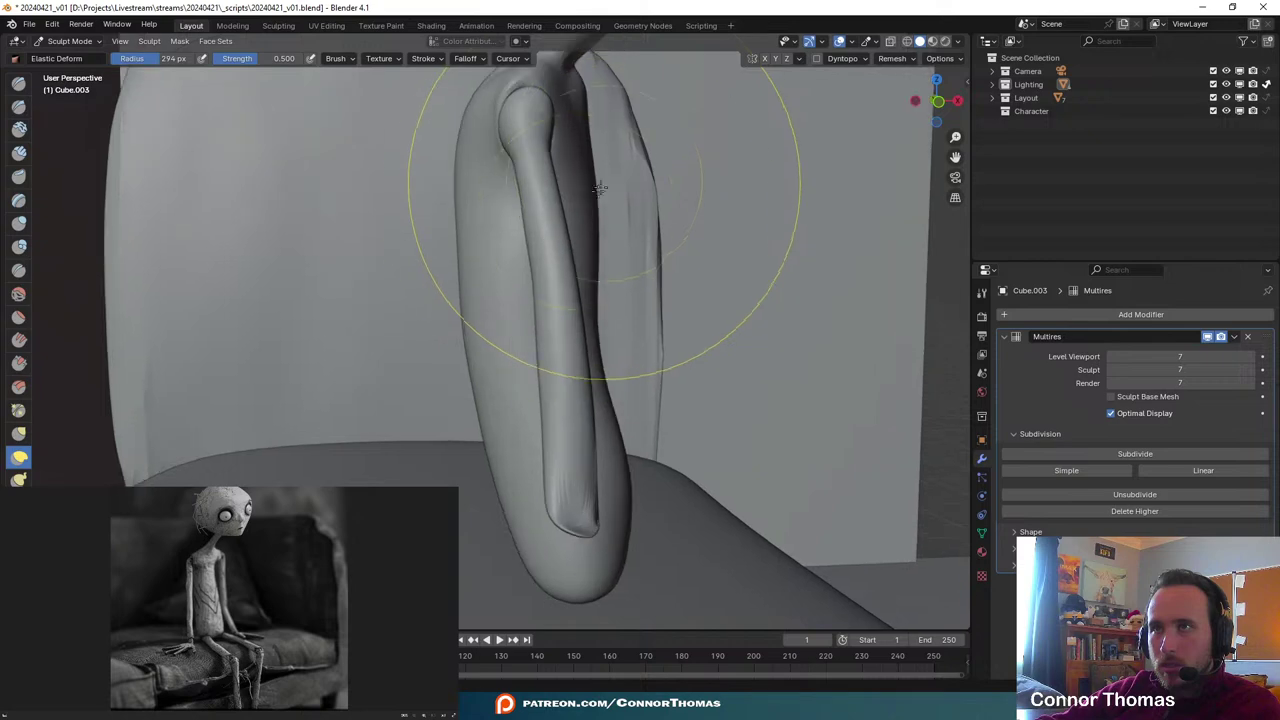
{"action": "mouse_move", "coordinate": [645, 450]}
{"action": "middle_mouse_down"}
{"action": "mouse_move", "coordinate": [543, 431]}
{"action": "mouse_move", "coordinate": [496, 449]}
{"action": "mouse_move", "coordinate": [477, 537]}
{"action": "middle_mouse_up"}
{"action": "scroll", "coordinate": [514, 444], "scroll_direction": "down", "scroll_amount": 7}
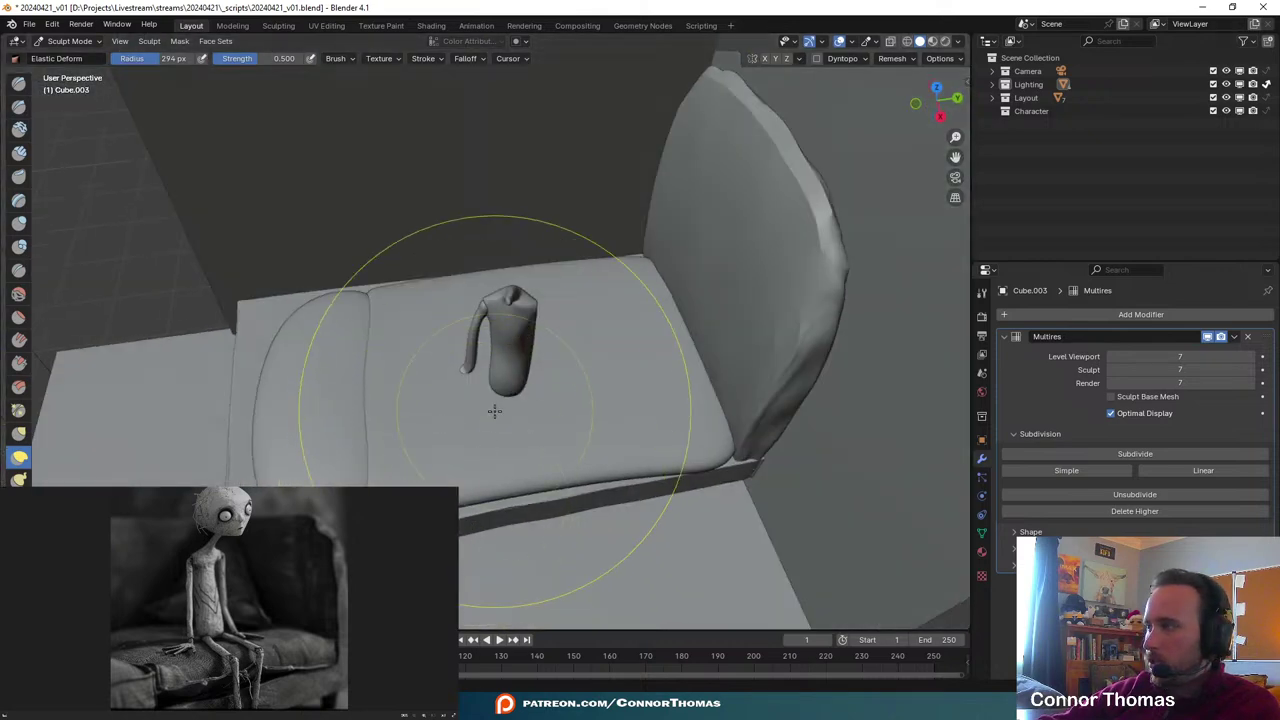
{"action": "key", "text": "KP_0"}
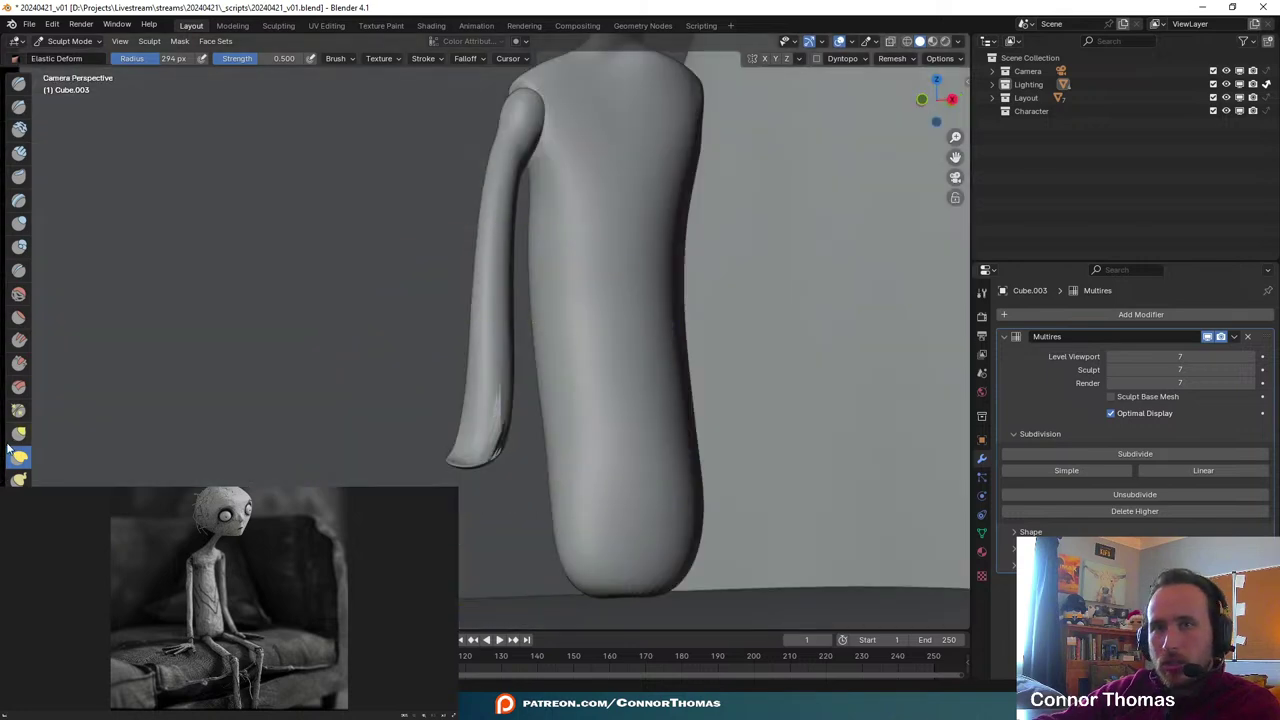
- Smooth the arm with the 294 px Smooth brush, thinning it and removing the creases at its lower end
{"action": "left_click", "coordinate": [18, 293]}
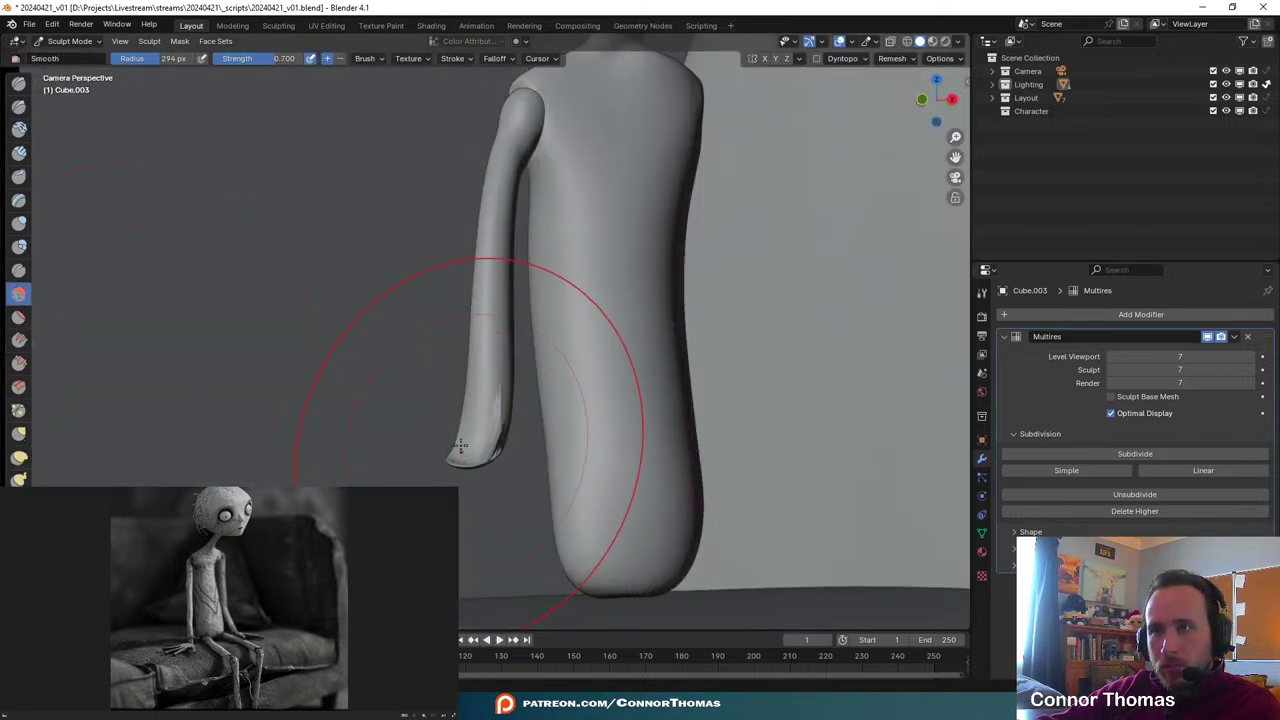
{"action": "mouse_move", "coordinate": [461, 447]}
{"action": "left_mouse_down"}
{"action": "mouse_move", "coordinate": [454, 455]}
{"action": "mouse_move", "coordinate": [471, 447]}
{"action": "left_mouse_up"}
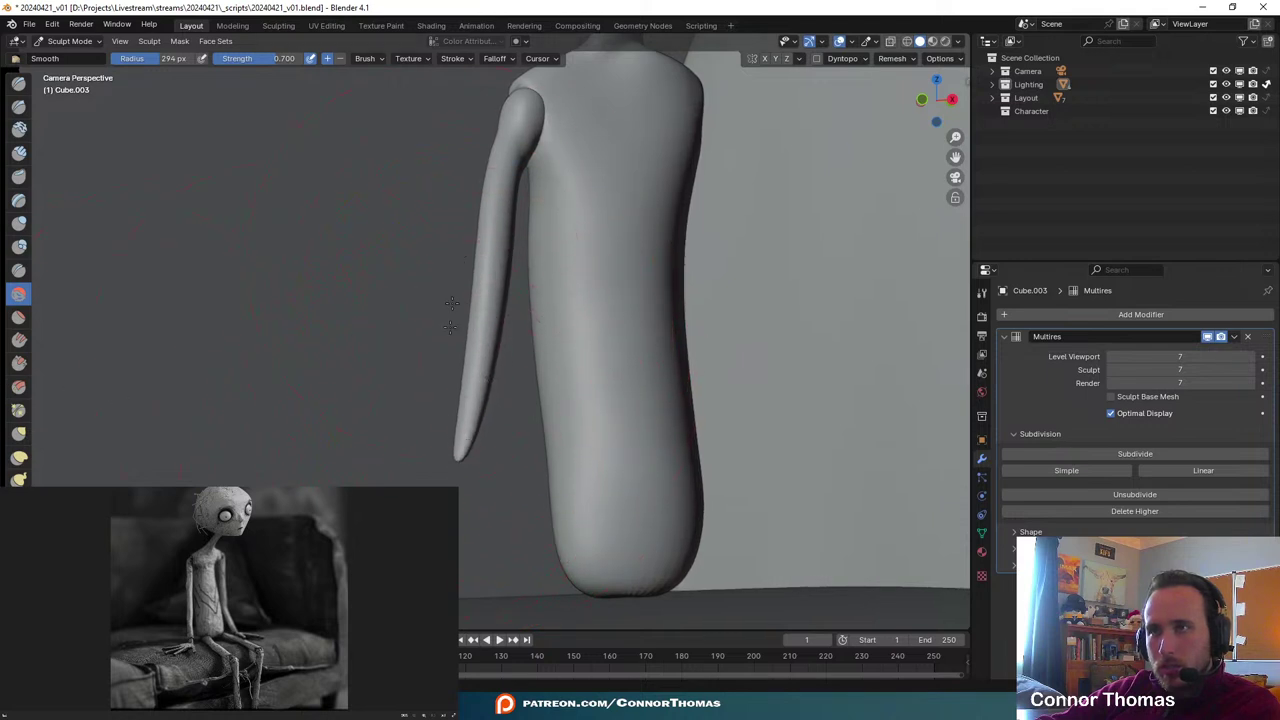
{"action": "left_click_drag", "start_coordinate": [494, 262], "coordinate": [478, 343]}
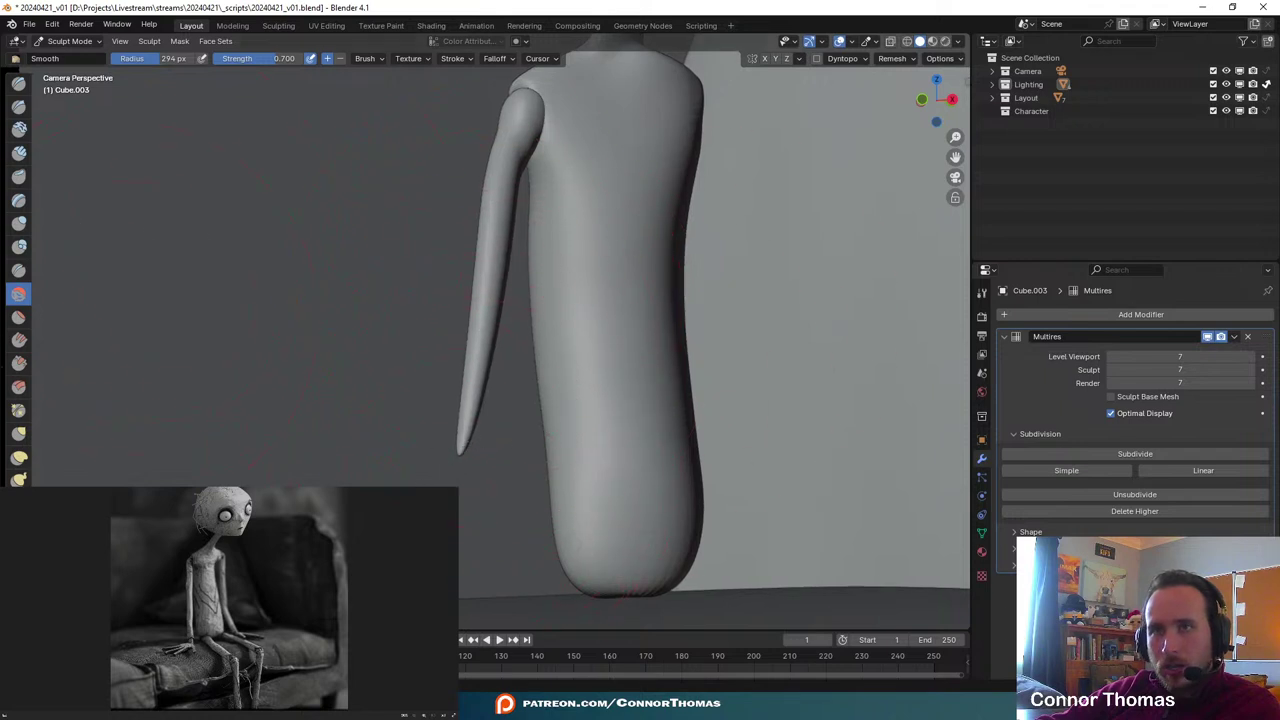
- Stretch the thinned arm down toward the torso's base with Elastic Deform and pull its top back into the shoulder socket
{"action": "left_click", "coordinate": [19, 457]}
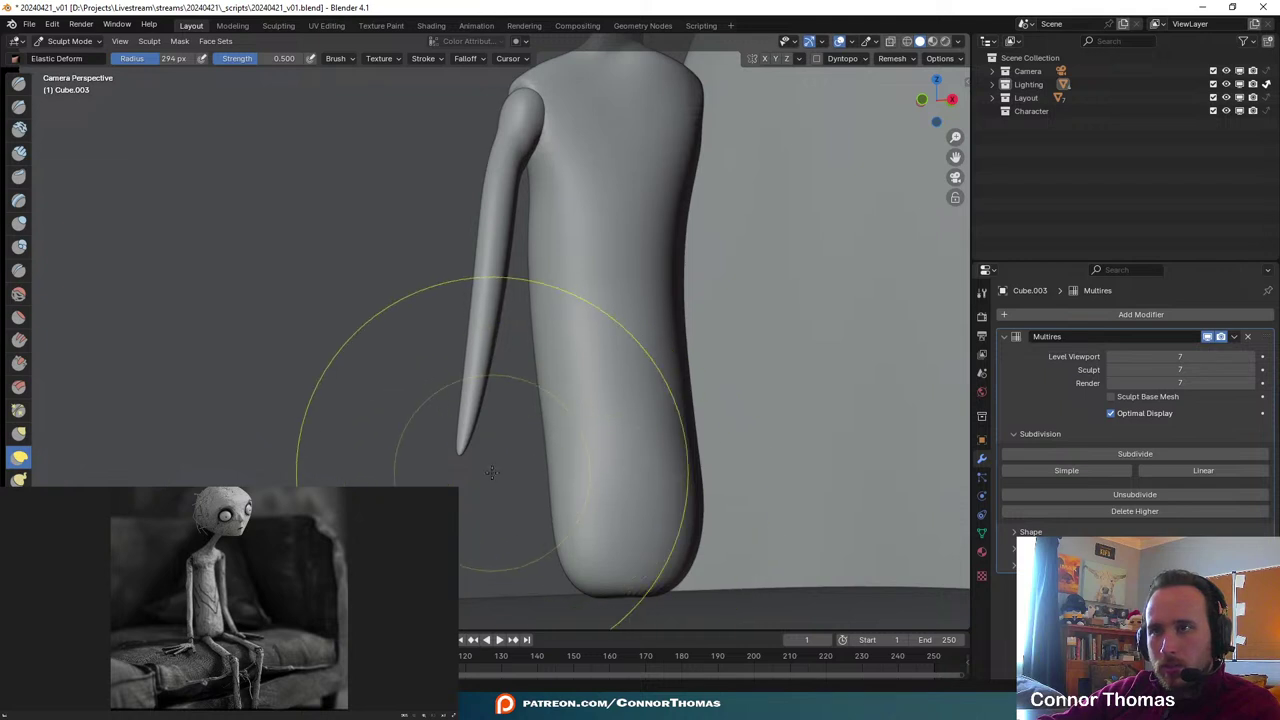
{"action": "left_click_drag", "start_coordinate": [468, 452], "coordinate": [480, 468]}
{"action": "left_click_drag", "start_coordinate": [509, 519], "coordinate": [480, 568]}
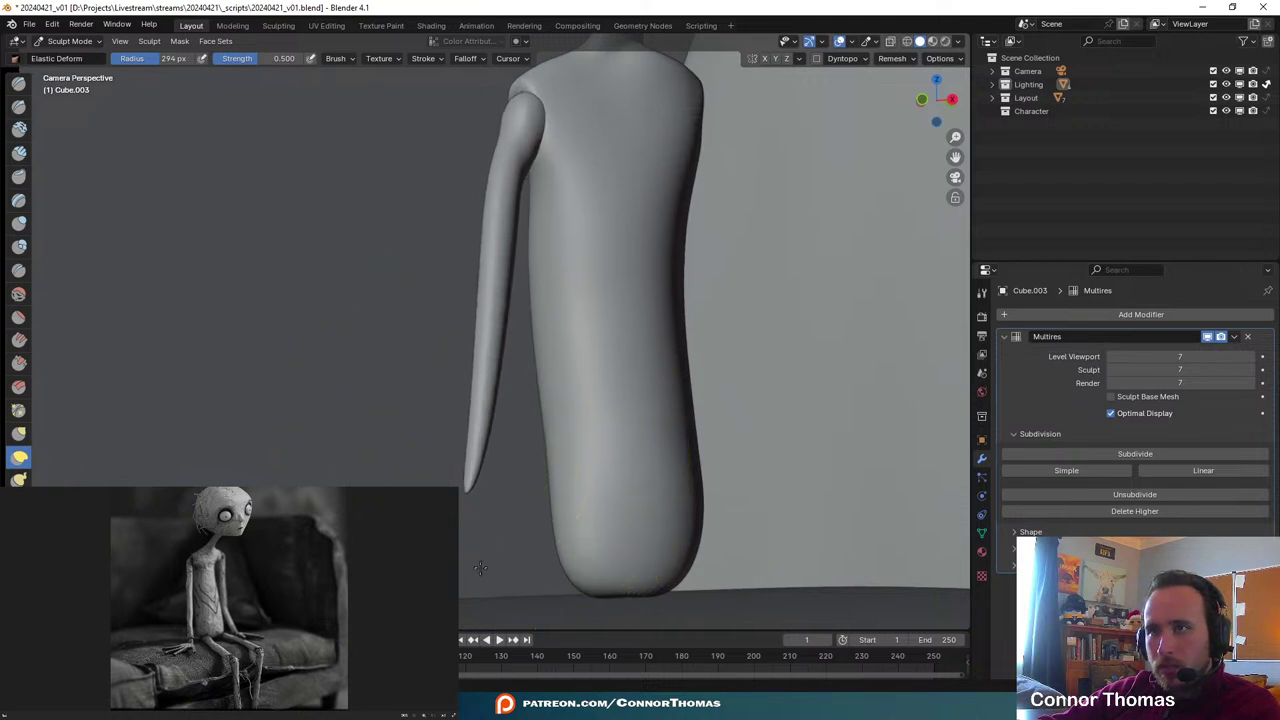
{"action": "left_click_drag", "start_coordinate": [487, 347], "coordinate": [490, 406]}
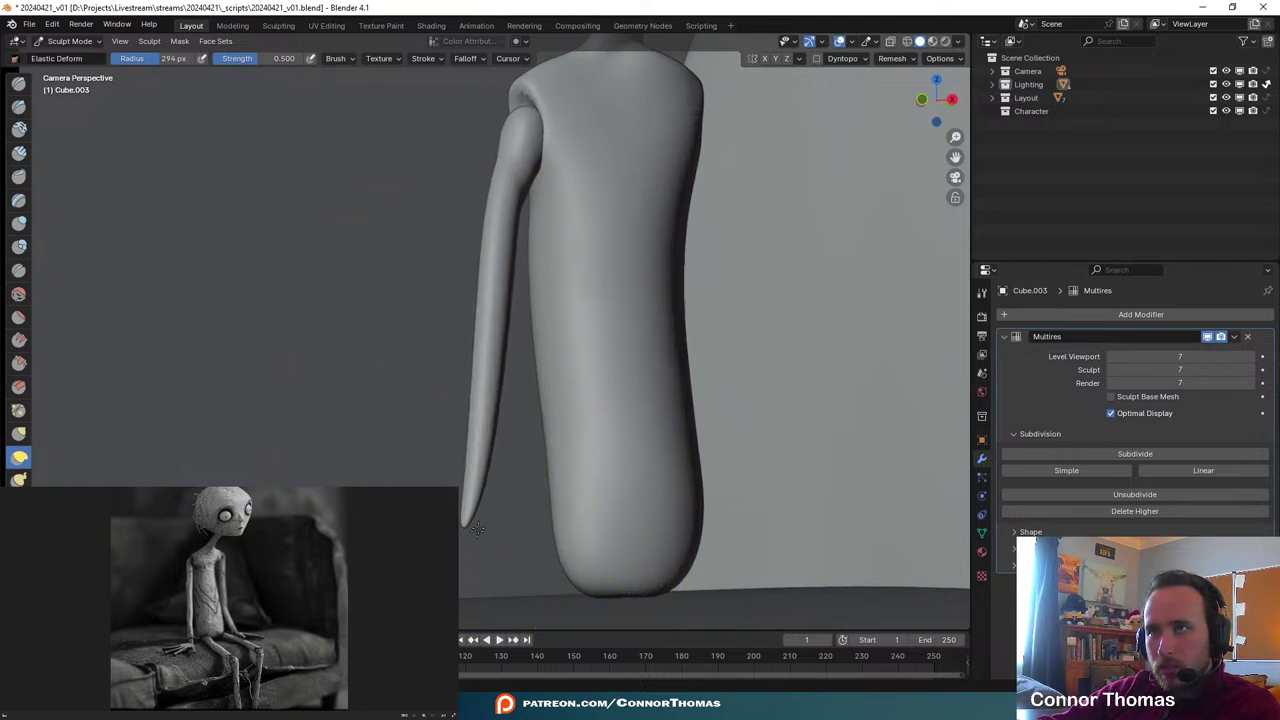
{"action": "left_click_drag", "start_coordinate": [494, 322], "coordinate": [464, 452]}
{"action": "mouse_move", "coordinate": [537, 163]}
{"action": "left_mouse_down"}
{"action": "mouse_move", "coordinate": [509, 106]}
{"action": "mouse_move", "coordinate": [520, 86]}
{"action": "left_mouse_up"}
{"action": "left_click_drag", "start_coordinate": [474, 461], "coordinate": [468, 482]}
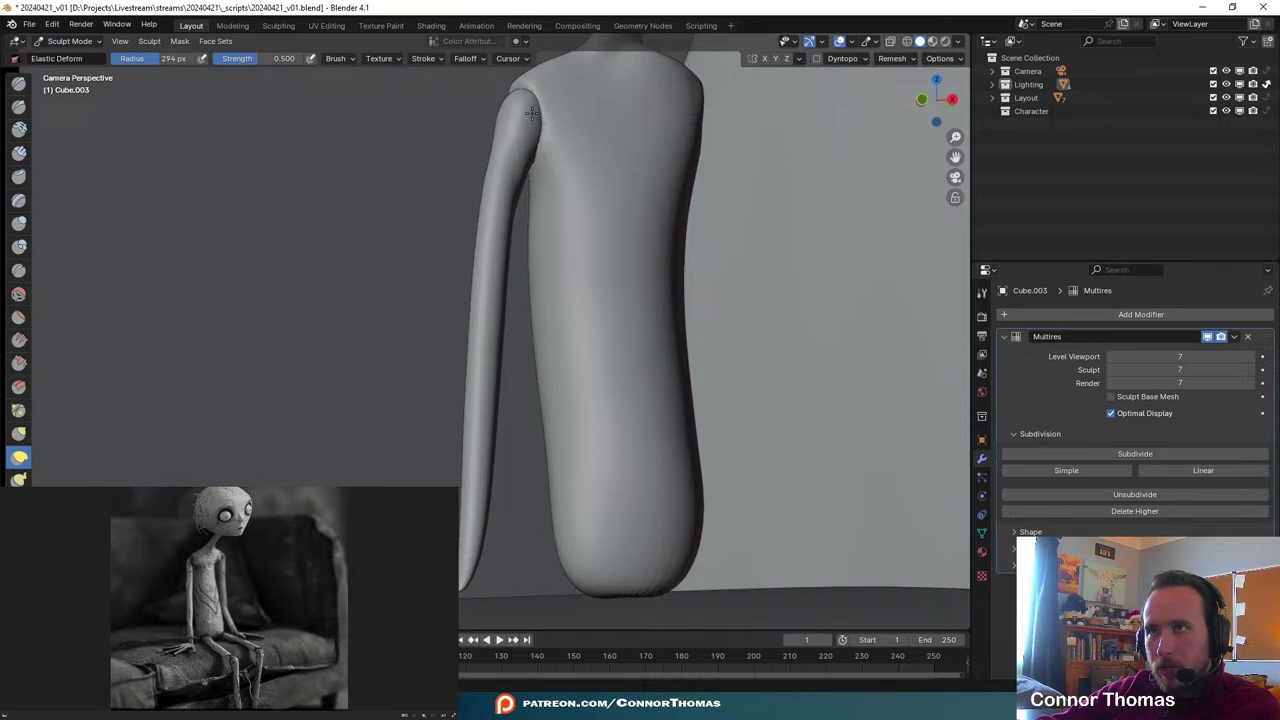
- Examine the arm's length, taper and position beside the torso from several angles and through the camera
{"action": "middle_click_drag", "start_coordinate": [580, 157], "coordinate": [429, 277]}
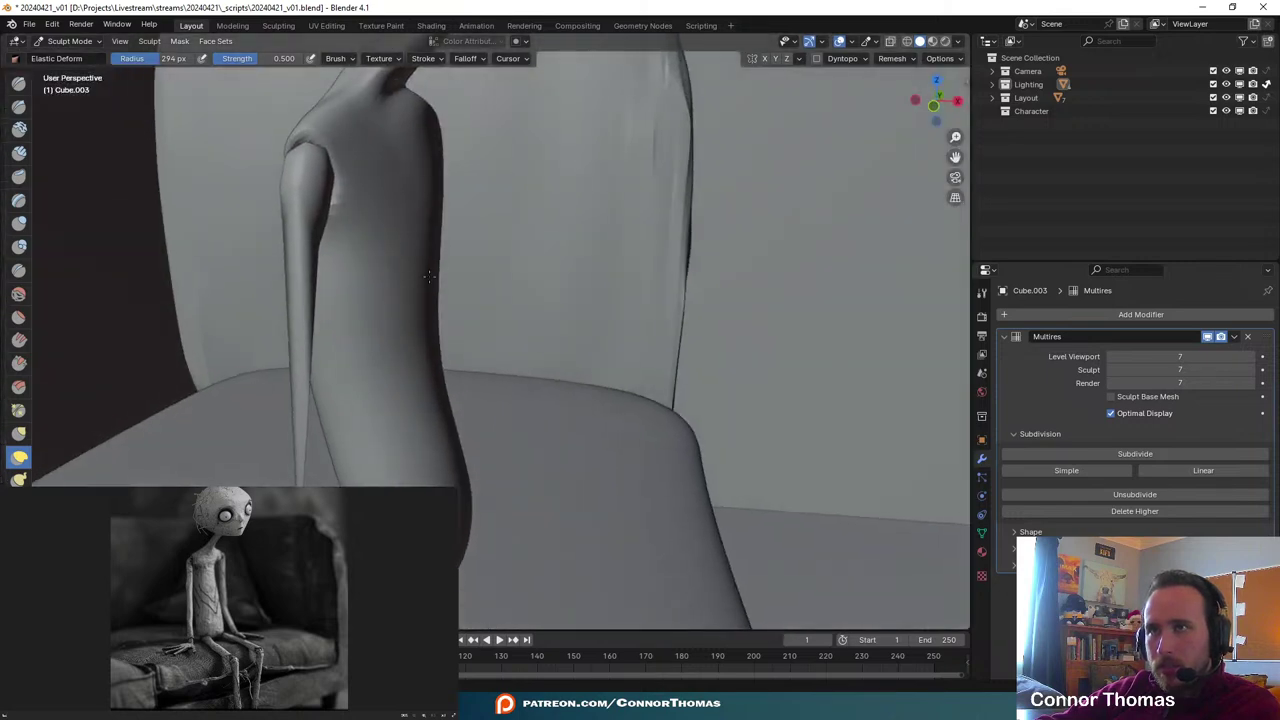
{"action": "mouse_move", "coordinate": [371, 314]}
{"action": "middle_mouse_down"}
{"action": "mouse_move", "coordinate": [286, 293]}
{"action": "mouse_move", "coordinate": [453, 332]}
{"action": "mouse_move", "coordinate": [562, 275]}
{"action": "middle_mouse_up"}
{"action": "mouse_move", "coordinate": [451, 457]}
{"action": "middle_mouse_down", "text": "ctrl"}
{"action": "mouse_move", "coordinate": [489, 394]}
{"action": "mouse_move", "coordinate": [559, 335]}
{"action": "middle_mouse_up", "text": "ctrl"}
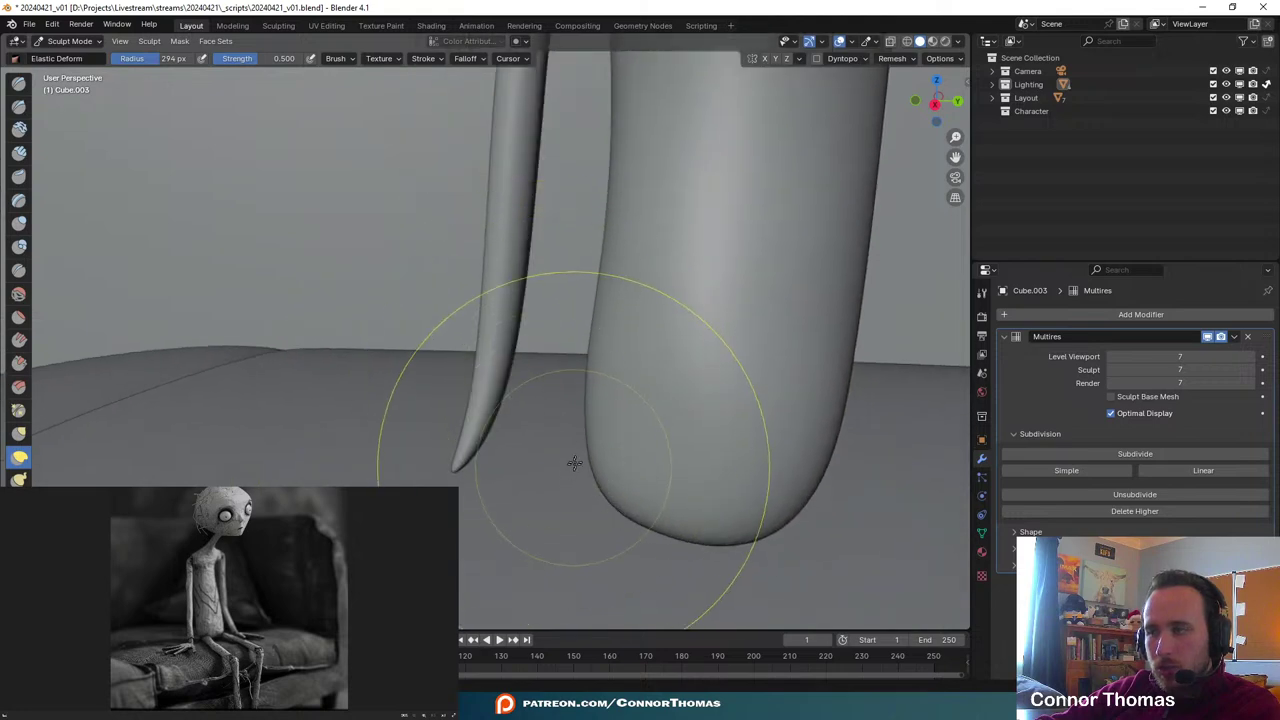
{"action": "mouse_move", "coordinate": [574, 463]}
{"action": "middle_mouse_down"}
{"action": "mouse_move", "coordinate": [610, 340]}
{"action": "mouse_move", "coordinate": [766, 303]}
{"action": "mouse_move", "coordinate": [680, 345]}
{"action": "middle_mouse_up"}
{"action": "middle_click_drag", "start_coordinate": [765, 420], "coordinate": [603, 353], "text": "ctrl"}
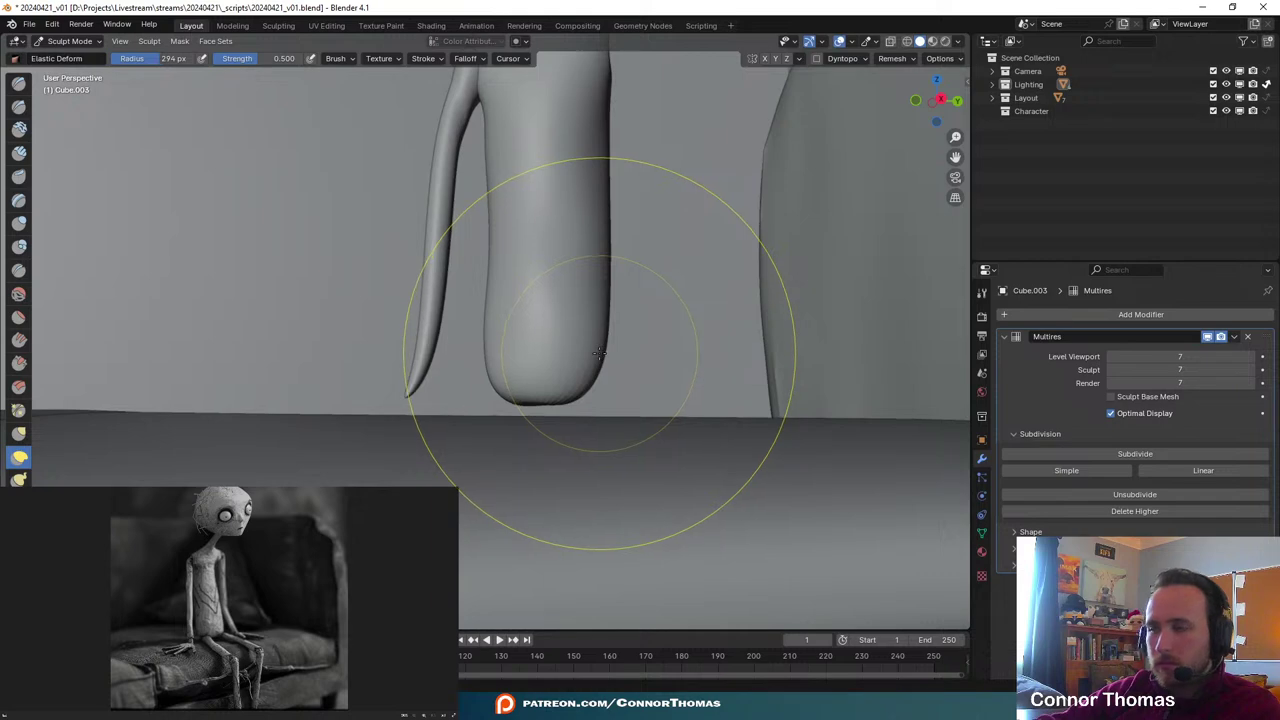
{"action": "key", "text": "KP_0"}
{"action": "key", "text": "KP_0"}
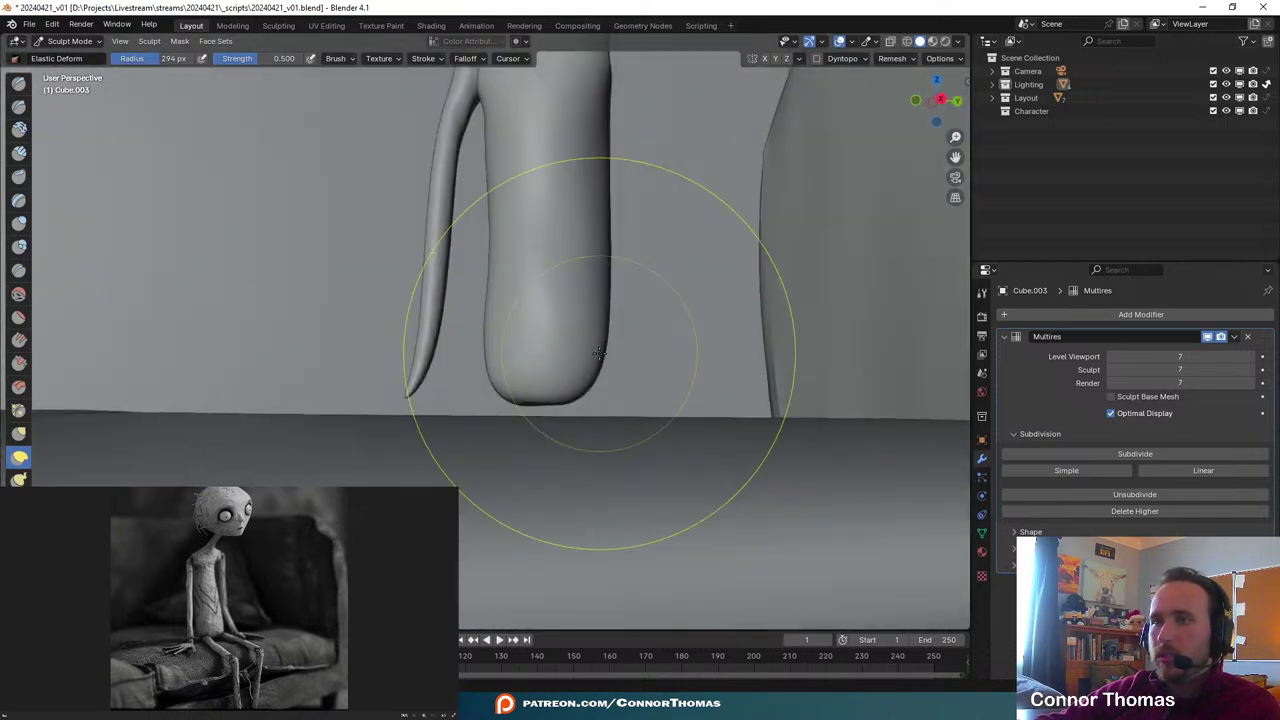
{"action": "scroll", "coordinate": [606, 353], "scroll_direction": "down", "scroll_amount": 2}
{"action": "middle_click_drag", "start_coordinate": [628, 350], "coordinate": [587, 352]}
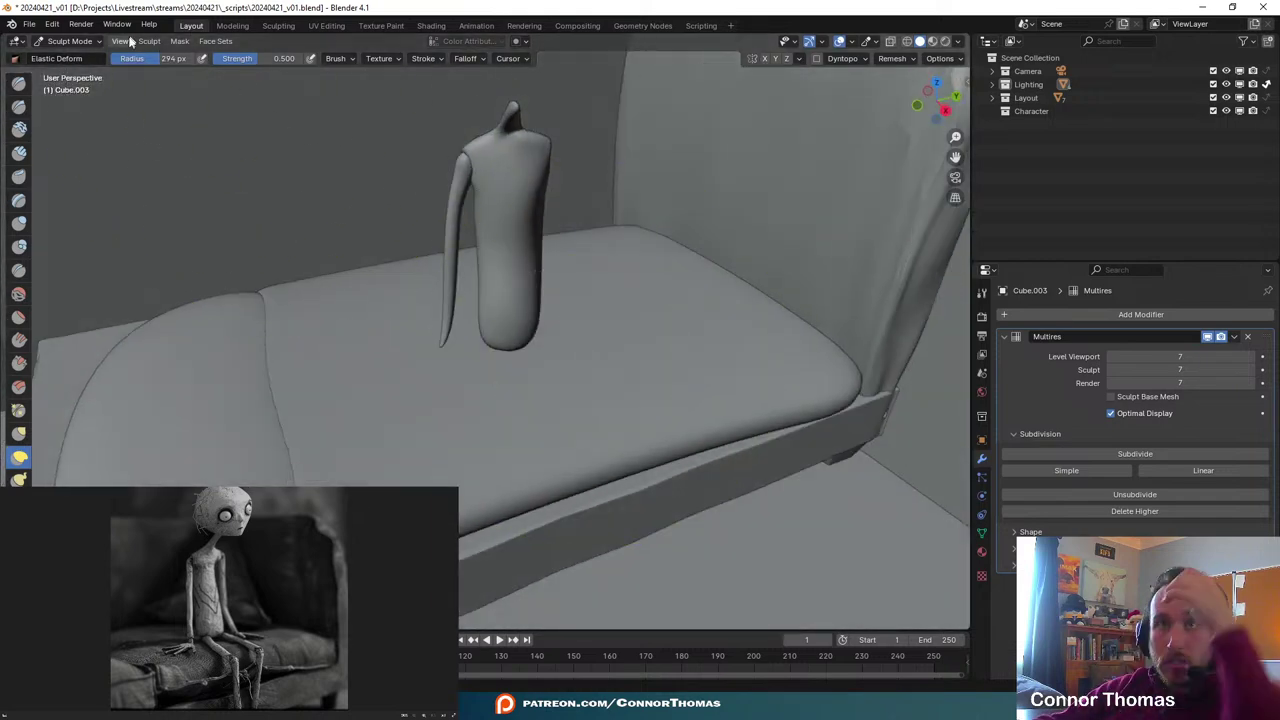
- In Object Mode, add a mesh circle, scale it down to a small ring and lower it onto the cushion below the arm
{"action": "left_click", "coordinate": [68, 41]}
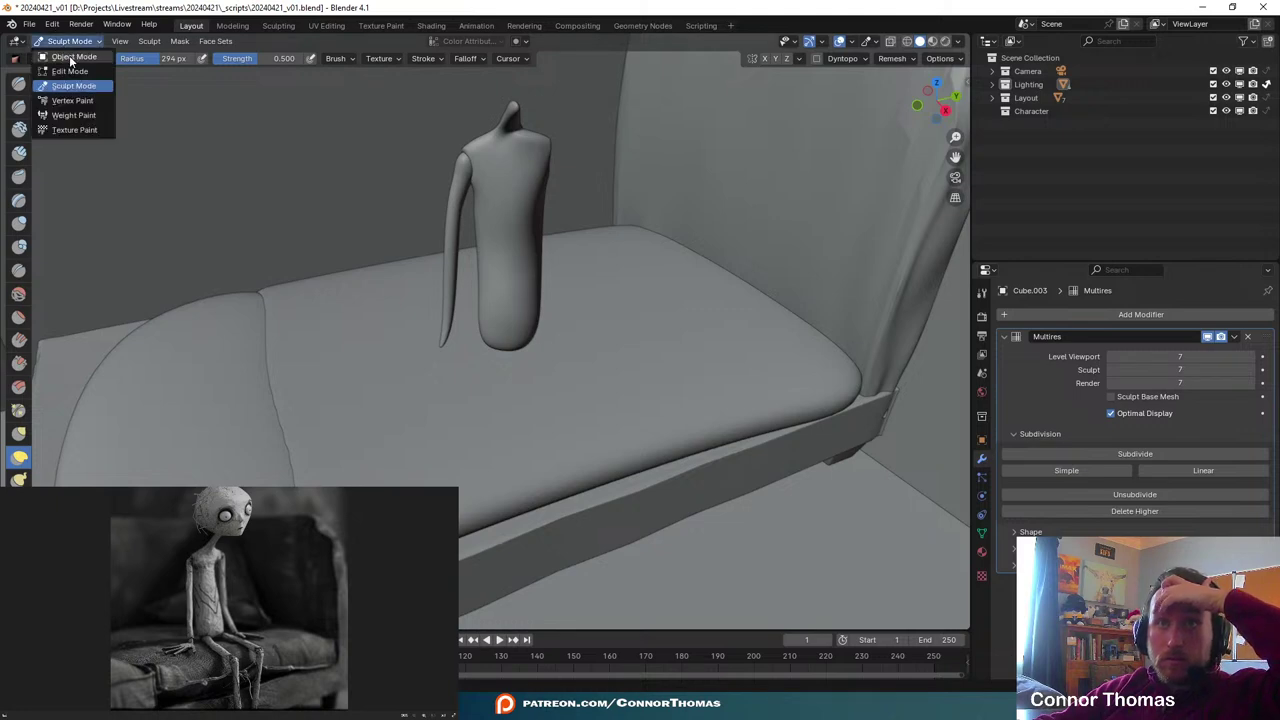
{"action": "left_click", "coordinate": [70, 57]}
{"action": "middle_click_drag", "start_coordinate": [455, 282], "coordinate": [540, 335]}
{"action": "key", "text": "shift+a"}
{"action": "mouse_move", "coordinate": [540, 335]}
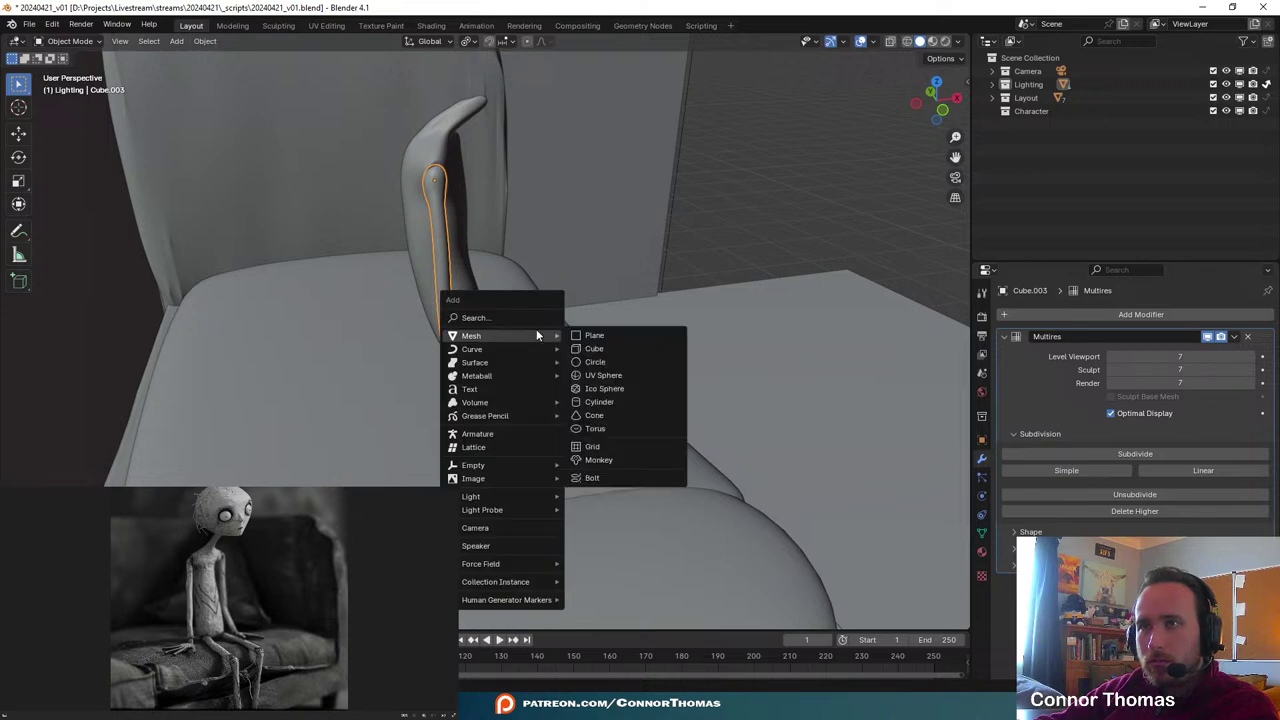
{"action": "left_click", "coordinate": [602, 361]}
{"action": "key", "text": "s"}
{"action": "left_click", "coordinate": [513, 398]}
{"action": "key", "text": "g"}
{"action": "key", "text": "z"}
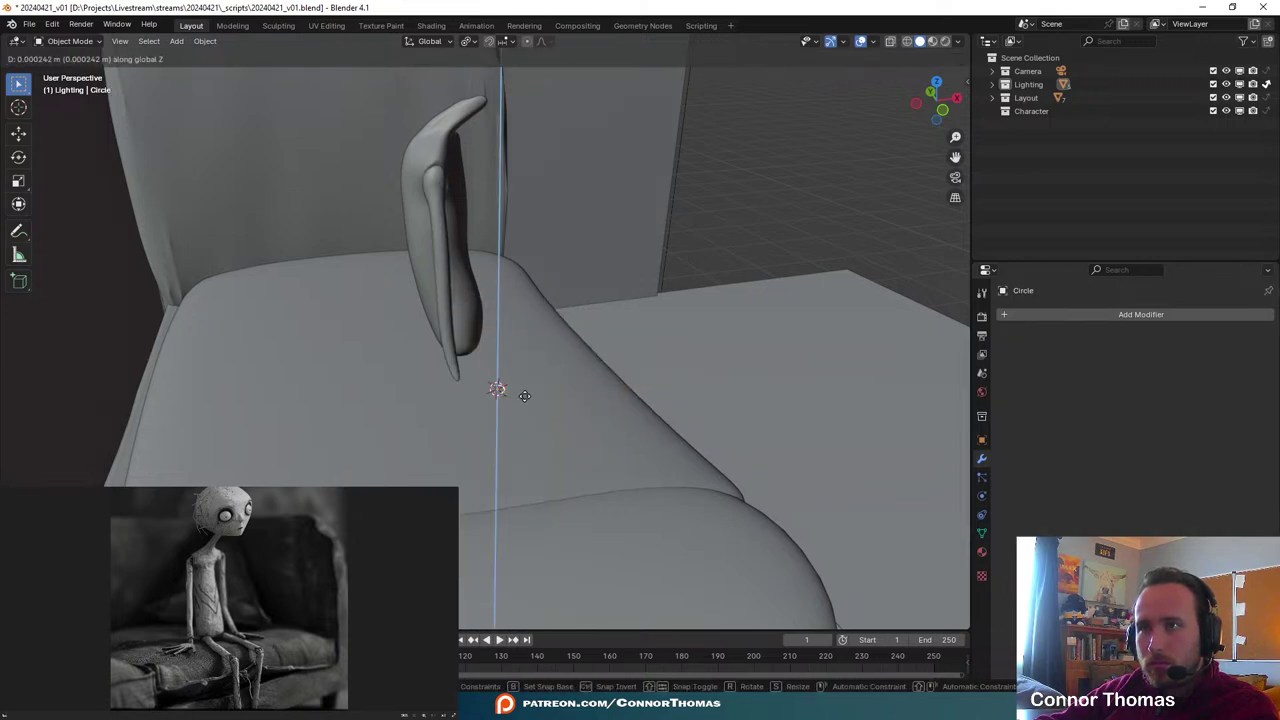
{"action": "left_click", "coordinate": [519, 392]}
{"action": "key", "text": "a"}
{"action": "key", "text": "a"}
- Return the arm to Sculpt Mode and bend its lower end forward toward the small circle with the 294 px Elastic Deform brush
{"action": "middle_click_drag", "start_coordinate": [606, 379], "coordinate": [446, 412]}
{"action": "scroll", "coordinate": [446, 412], "scroll_direction": "up", "scroll_amount": 5}
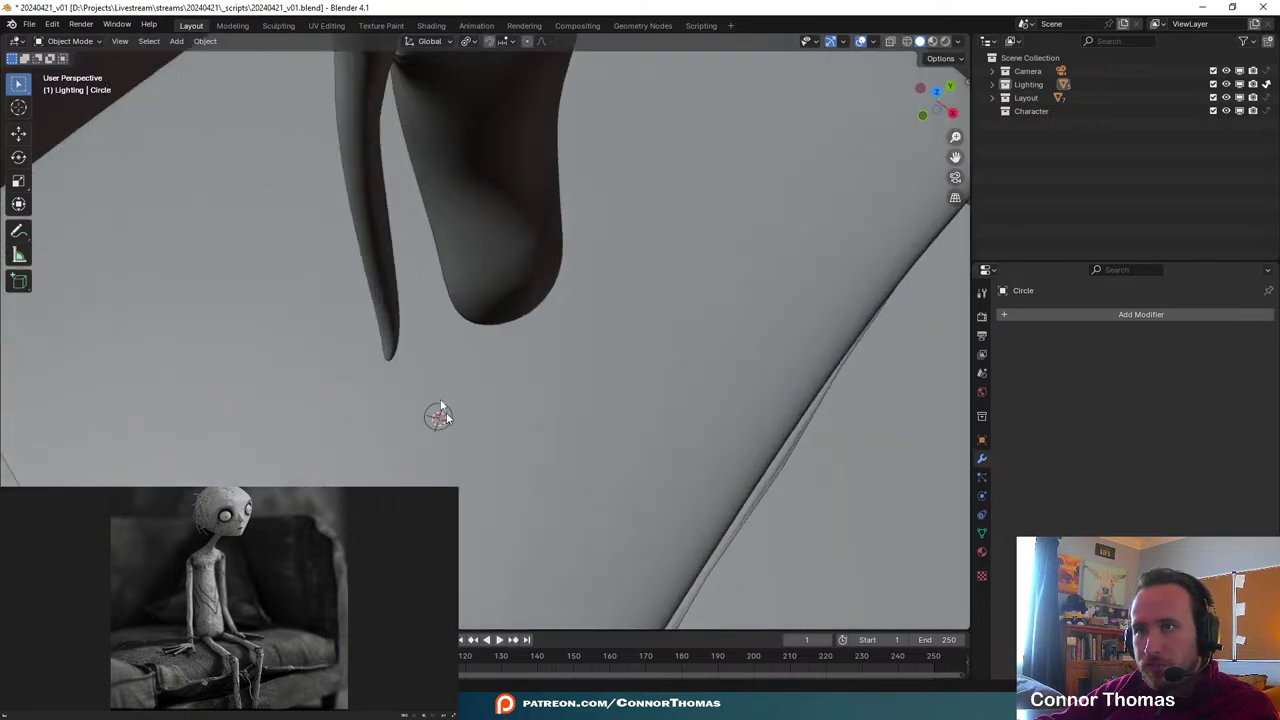
{"action": "left_click", "coordinate": [386, 300]}
{"action": "left_click", "coordinate": [66, 41]}
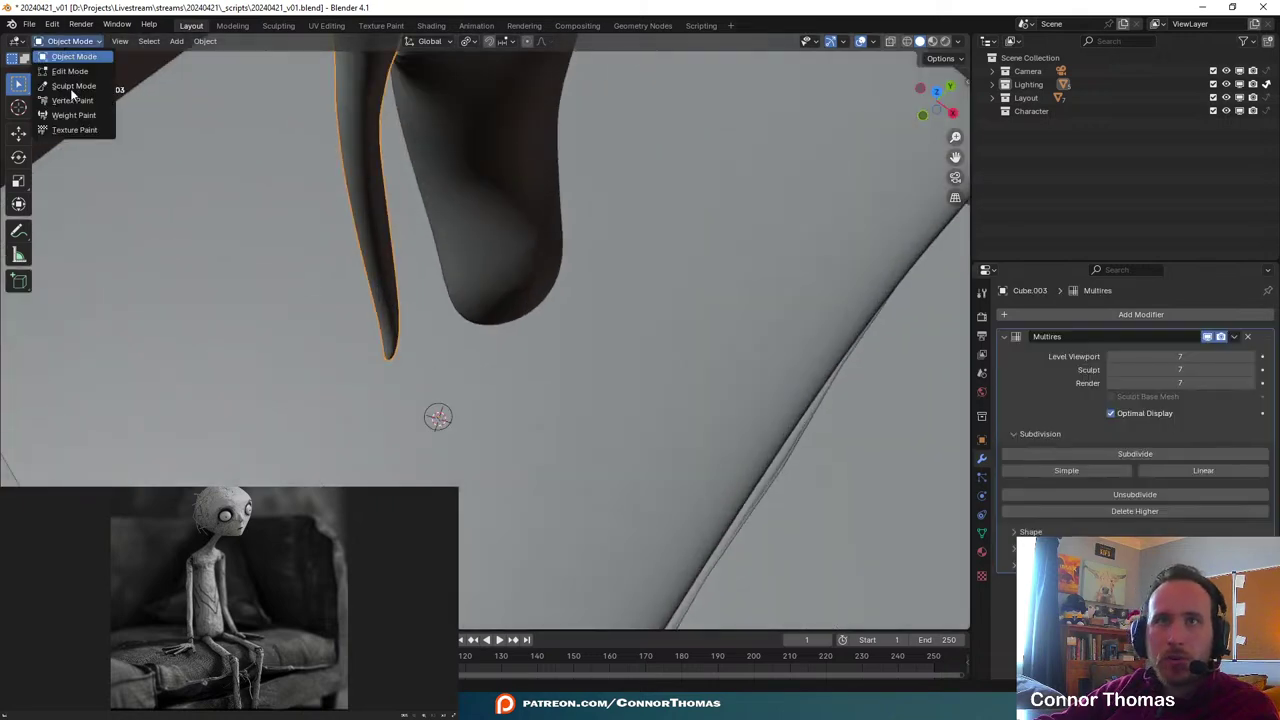
{"action": "left_click", "coordinate": [73, 86]}
{"action": "mouse_move", "coordinate": [443, 243]}
{"action": "middle_mouse_down"}
{"action": "mouse_move", "coordinate": [486, 271]}
{"action": "mouse_move", "coordinate": [371, 300]}
{"action": "mouse_move", "coordinate": [444, 297]}
{"action": "mouse_move", "coordinate": [397, 289]}
{"action": "mouse_move", "coordinate": [460, 394]}
{"action": "mouse_move", "coordinate": [409, 271]}
{"action": "mouse_move", "coordinate": [343, 369]}
{"action": "mouse_move", "coordinate": [368, 462]}
{"action": "mouse_move", "coordinate": [415, 470]}
{"action": "middle_mouse_up"}
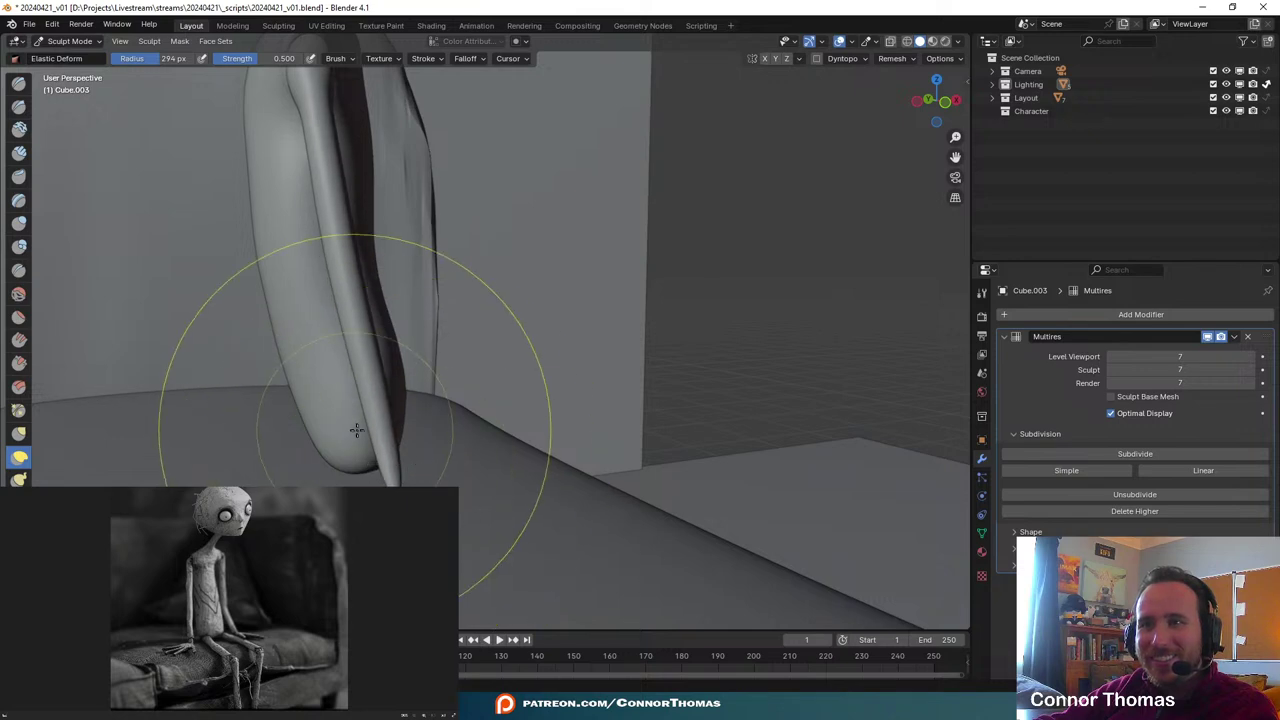
{"action": "mouse_move", "coordinate": [355, 431]}
{"action": "middle_mouse_down"}
{"action": "mouse_move", "coordinate": [450, 435]}
{"action": "mouse_move", "coordinate": [515, 512]}
{"action": "middle_mouse_up"}
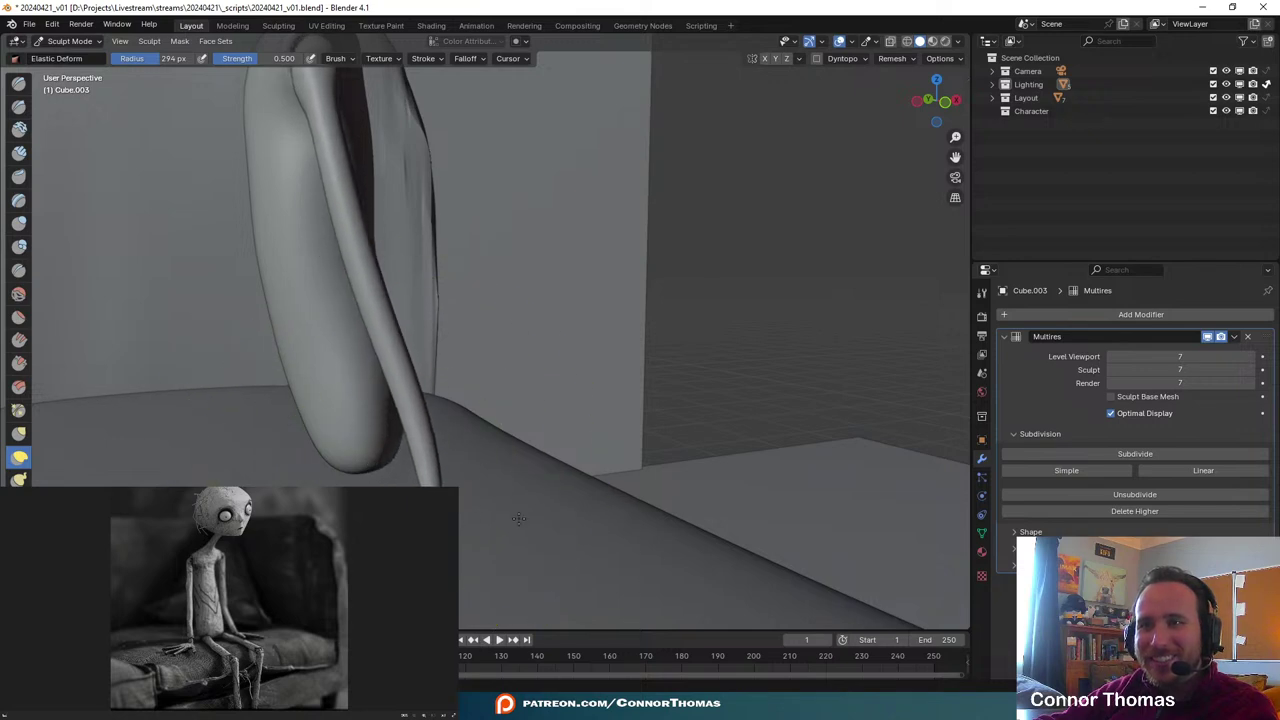
{"action": "mouse_move", "coordinate": [417, 330]}
{"action": "middle_mouse_down"}
{"action": "mouse_move", "coordinate": [351, 266]}
{"action": "mouse_move", "coordinate": [475, 215]}
{"action": "middle_mouse_up"}
- Nudge the top of the arm into the shoulder socket with Elastic Deform, checking the joint from above, the front and the side
{"action": "middle_click_drag", "start_coordinate": [440, 110], "coordinate": [517, 257]}
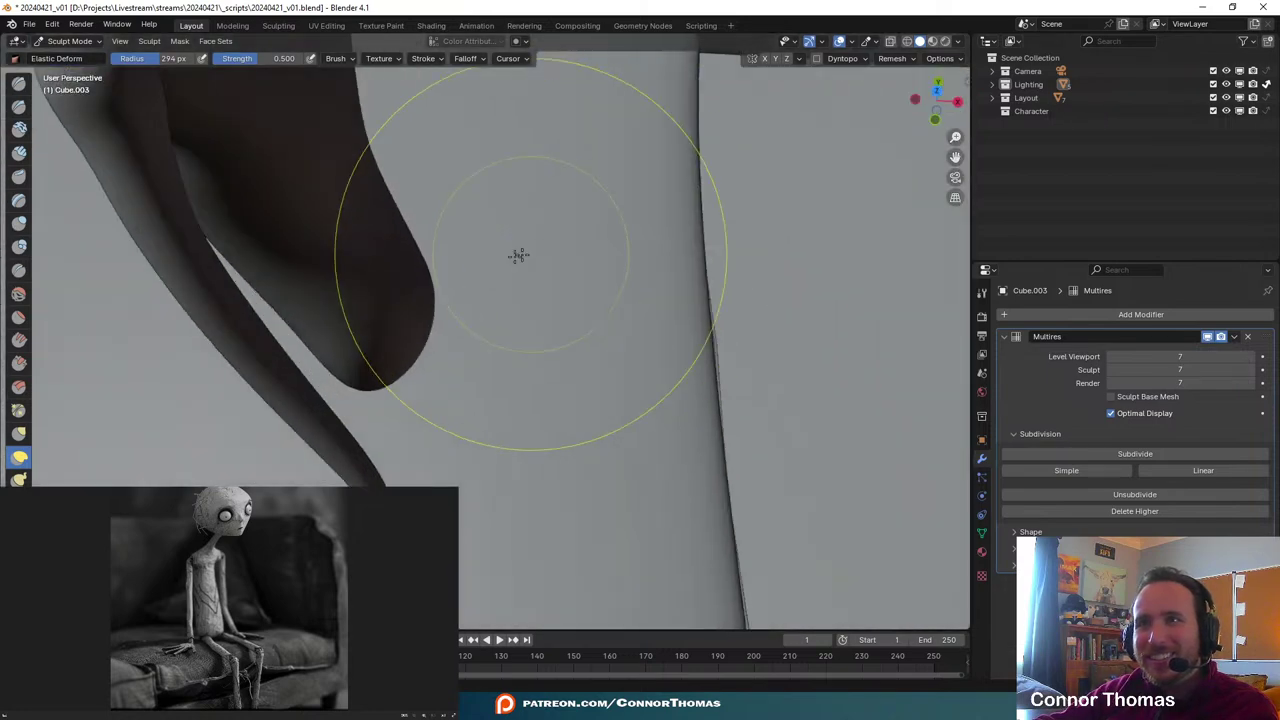
{"action": "mouse_move", "coordinate": [400, 250]}
{"action": "middle_mouse_down"}
{"action": "mouse_move", "coordinate": [637, 422]}
{"action": "mouse_move", "coordinate": [630, 430]}
{"action": "middle_mouse_up"}
{"action": "left_click_drag", "start_coordinate": [478, 350], "coordinate": [457, 344]}
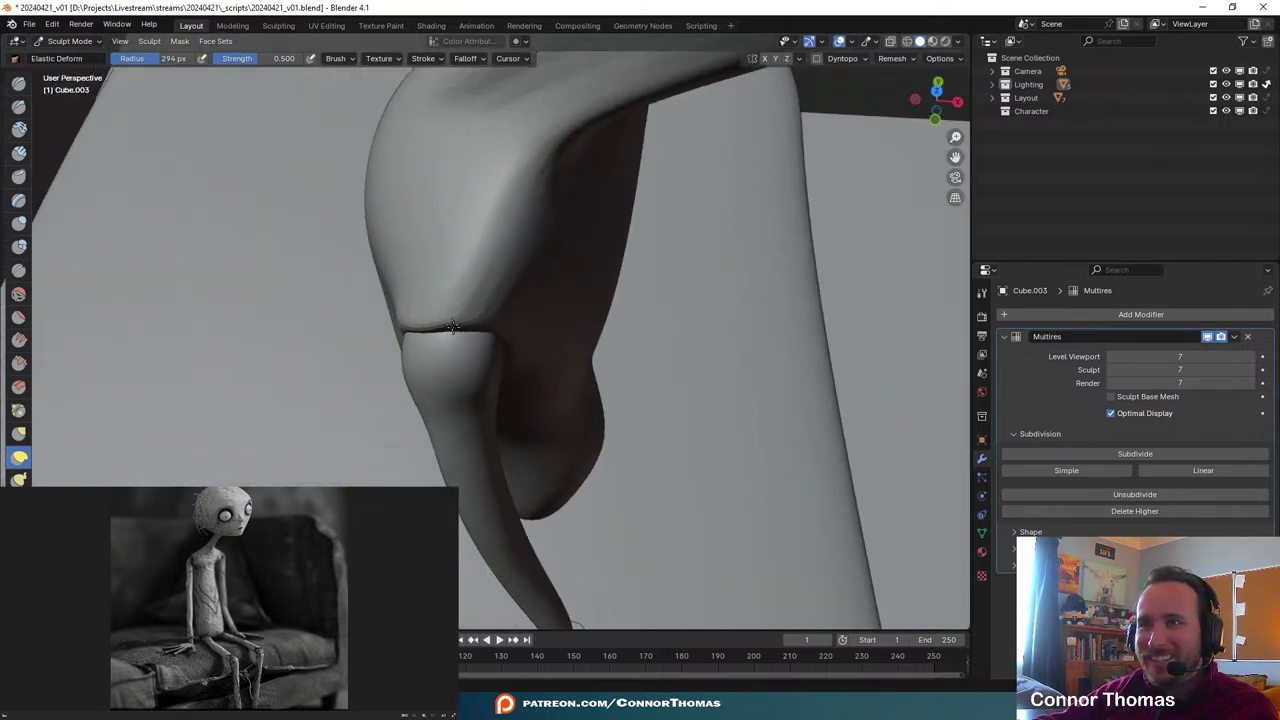
{"action": "middle_click_drag", "start_coordinate": [452, 326], "coordinate": [457, 214]}
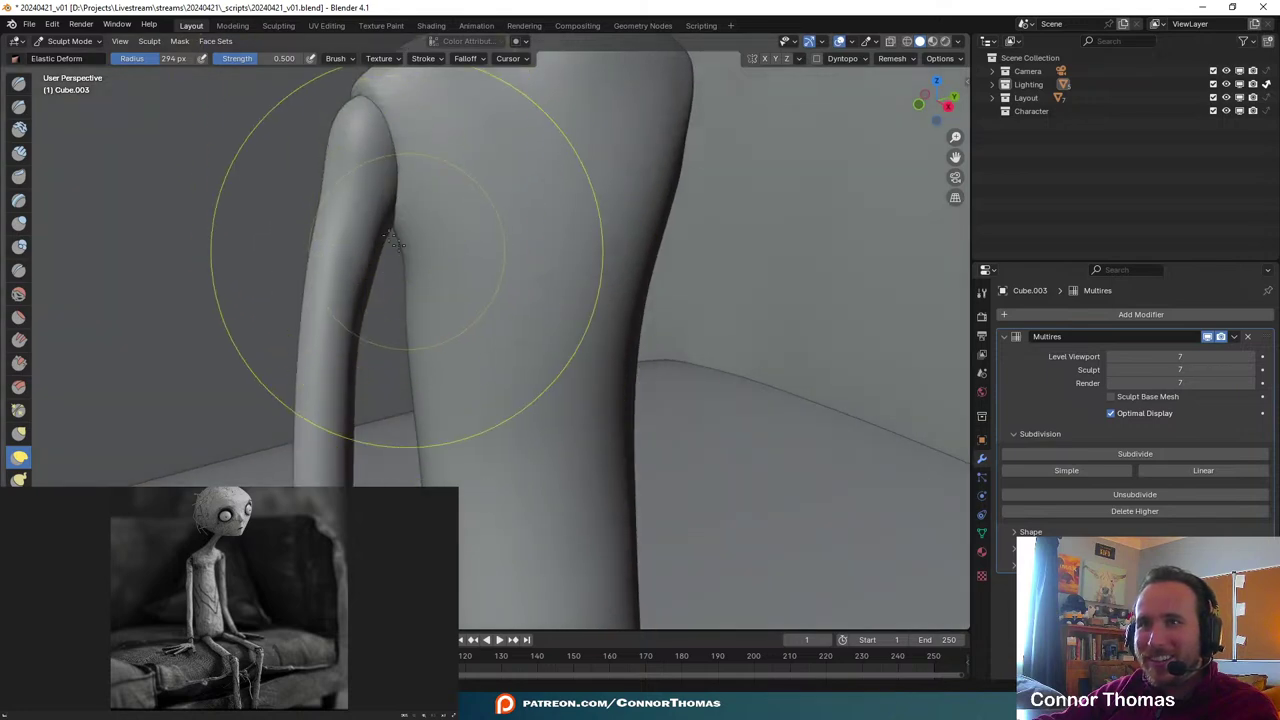
{"action": "mouse_move", "coordinate": [395, 243]}
{"action": "middle_mouse_down"}
{"action": "mouse_move", "coordinate": [523, 329]}
{"action": "mouse_move", "coordinate": [563, 374]}
{"action": "middle_mouse_up"}
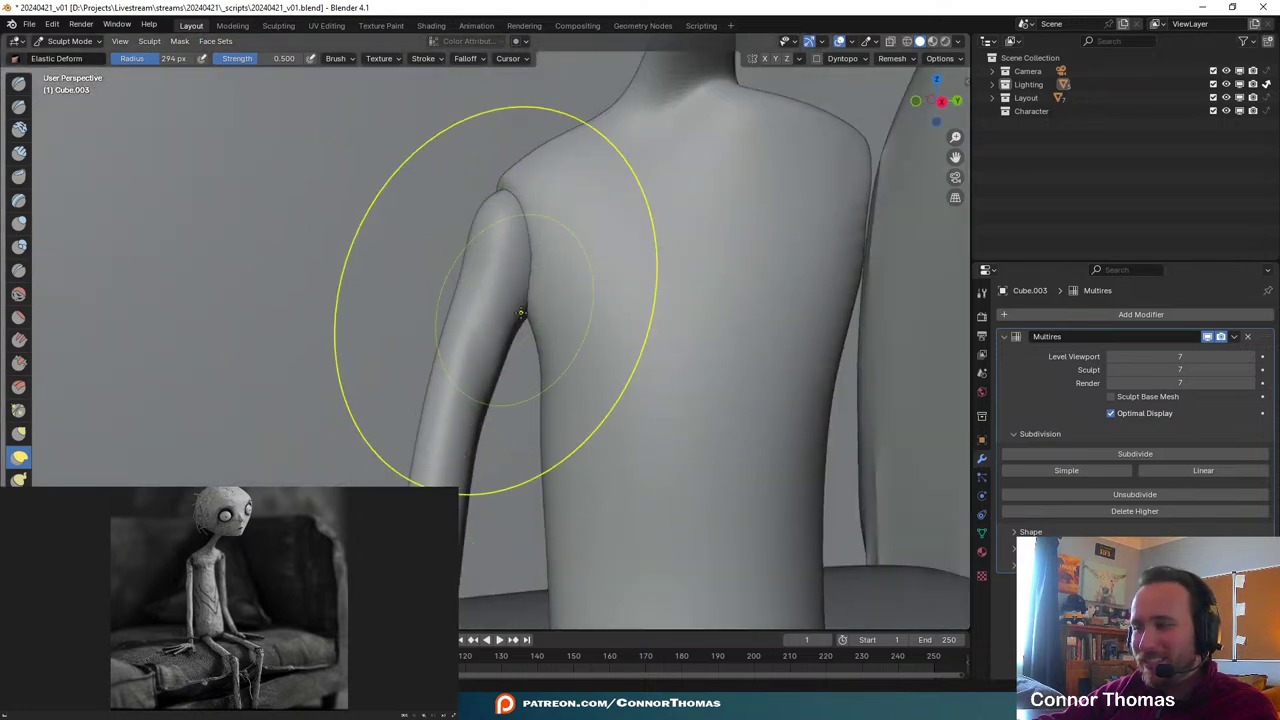
{"action": "mouse_move", "coordinate": [520, 313]}
{"action": "middle_mouse_down"}
{"action": "mouse_move", "coordinate": [600, 290]}
{"action": "mouse_move", "coordinate": [609, 334]}
{"action": "mouse_move", "coordinate": [487, 376]}
{"action": "mouse_move", "coordinate": [554, 434]}
{"action": "mouse_move", "coordinate": [734, 446]}
{"action": "mouse_move", "coordinate": [663, 320]}
{"action": "mouse_move", "coordinate": [593, 302]}
{"action": "middle_mouse_up"}
{"action": "scroll", "coordinate": [609, 334], "scroll_direction": "down", "scroll_amount": 5}
{"action": "scroll", "coordinate": [480, 375], "scroll_direction": "up", "scroll_amount": 4}
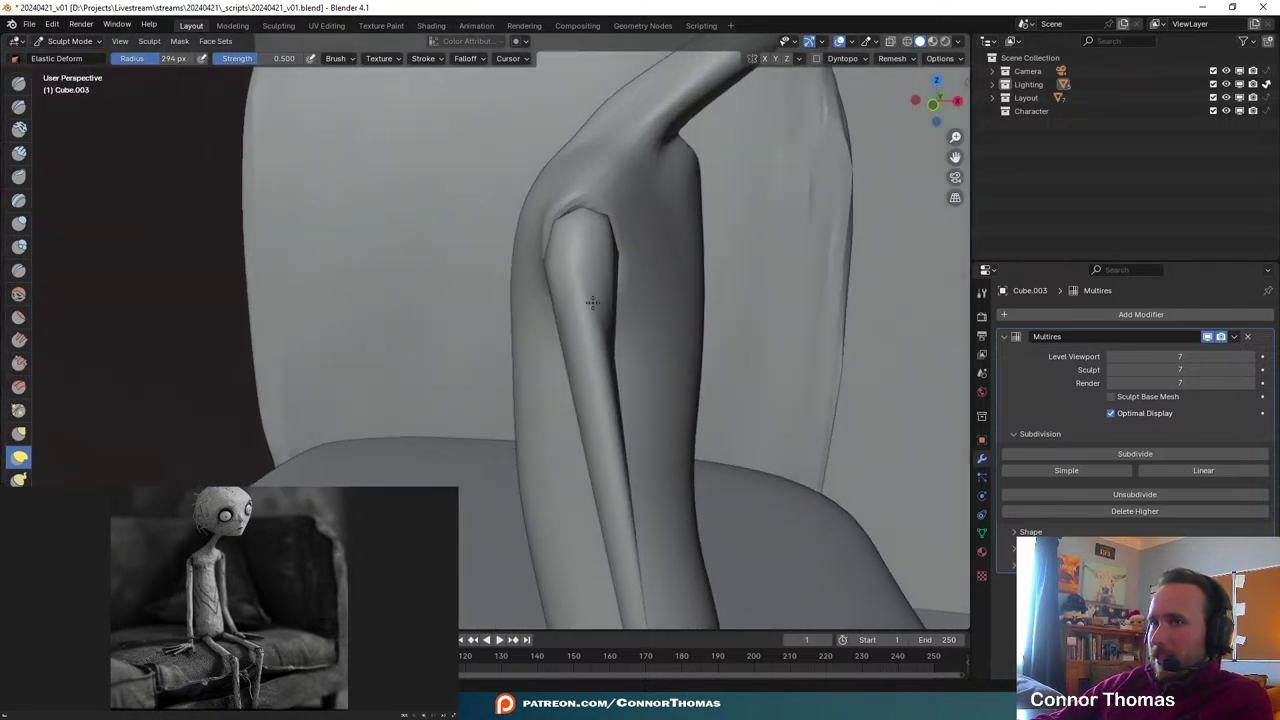
{"action": "left_click_drag", "start_coordinate": [593, 302], "coordinate": [585, 216]}
{"action": "mouse_move", "coordinate": [583, 213]}
{"action": "middle_mouse_down"}
{"action": "mouse_move", "coordinate": [569, 266]}
{"action": "mouse_move", "coordinate": [683, 389]}
{"action": "mouse_move", "coordinate": [595, 317]}
{"action": "middle_mouse_up"}
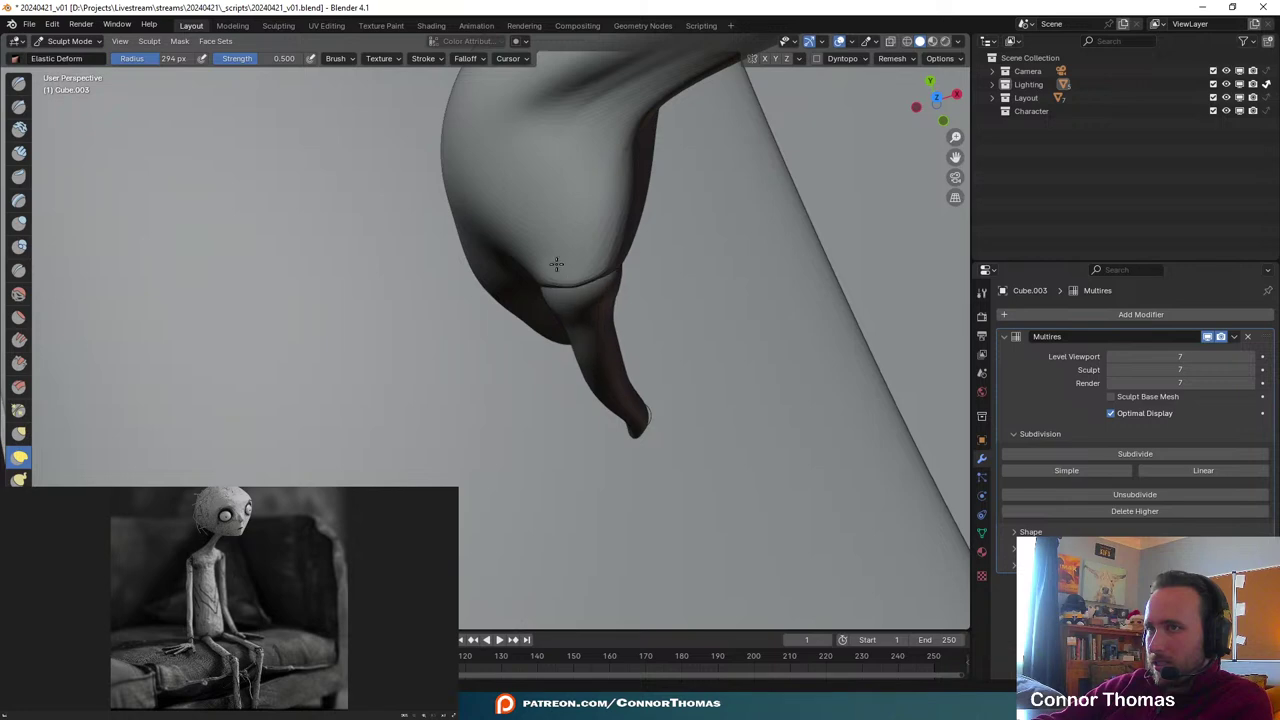
{"action": "middle_click_drag", "start_coordinate": [555, 249], "coordinate": [543, 271]}
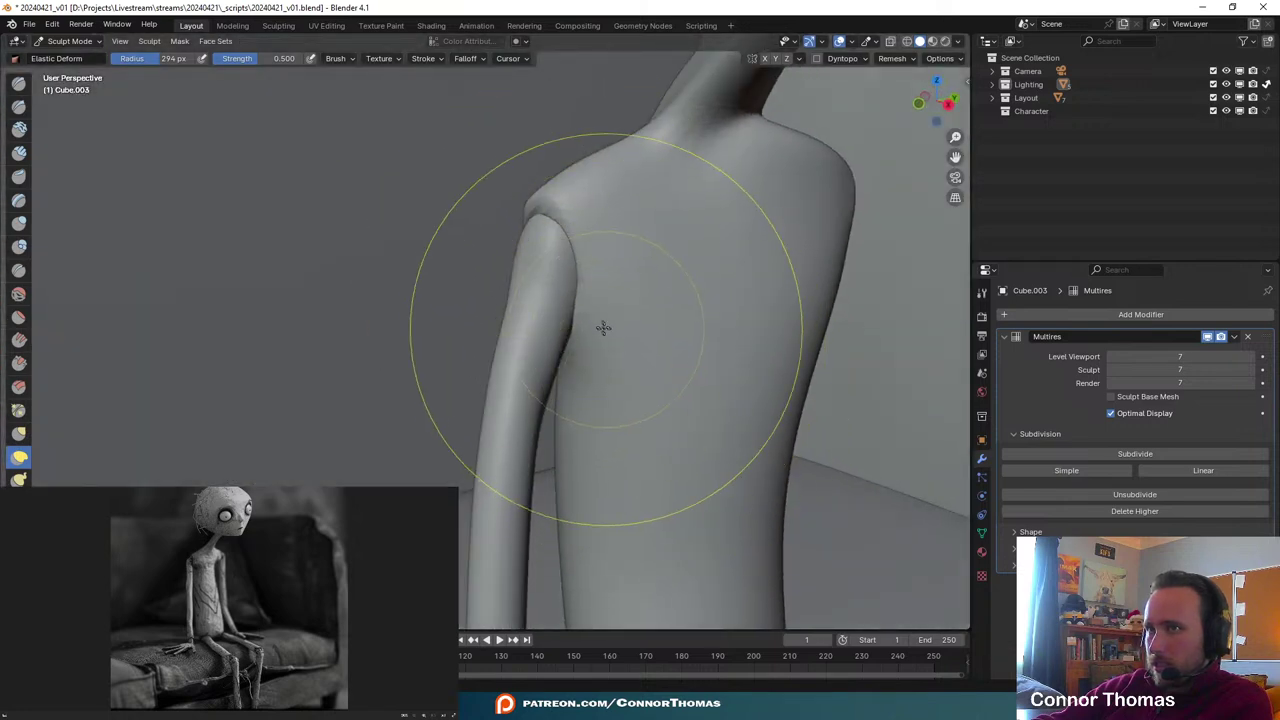
- In the camera view, pull the arm's lower end and middle in toward the torso and nudge its top at the shoulder
{"action": "middle_click_drag", "start_coordinate": [600, 329], "coordinate": [558, 390]}
{"action": "middle_click_drag", "start_coordinate": [556, 462], "coordinate": [632, 130], "text": "shift"}
{"action": "middle_click_drag", "start_coordinate": [648, 430], "coordinate": [671, 206], "text": "shift"}
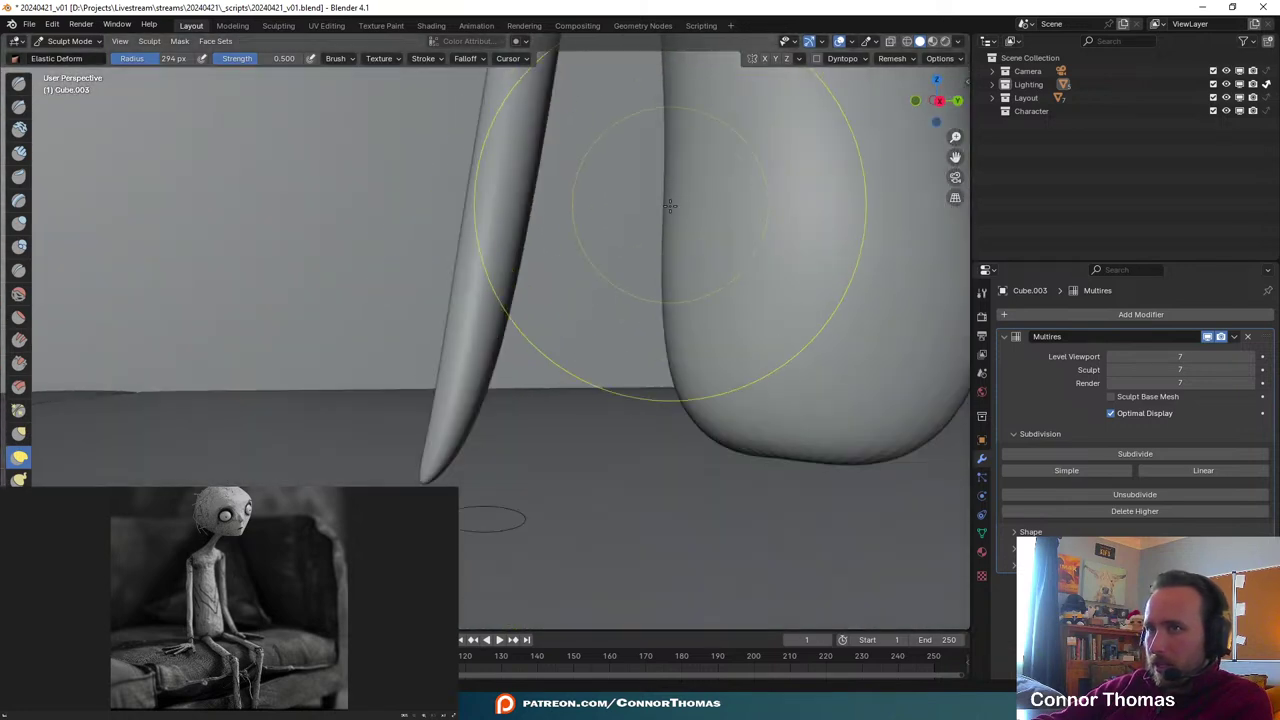
{"action": "scroll", "coordinate": [598, 290], "scroll_direction": "down", "scroll_amount": 4}
{"action": "scroll", "coordinate": [753, 287], "scroll_direction": "down", "scroll_amount": 5}
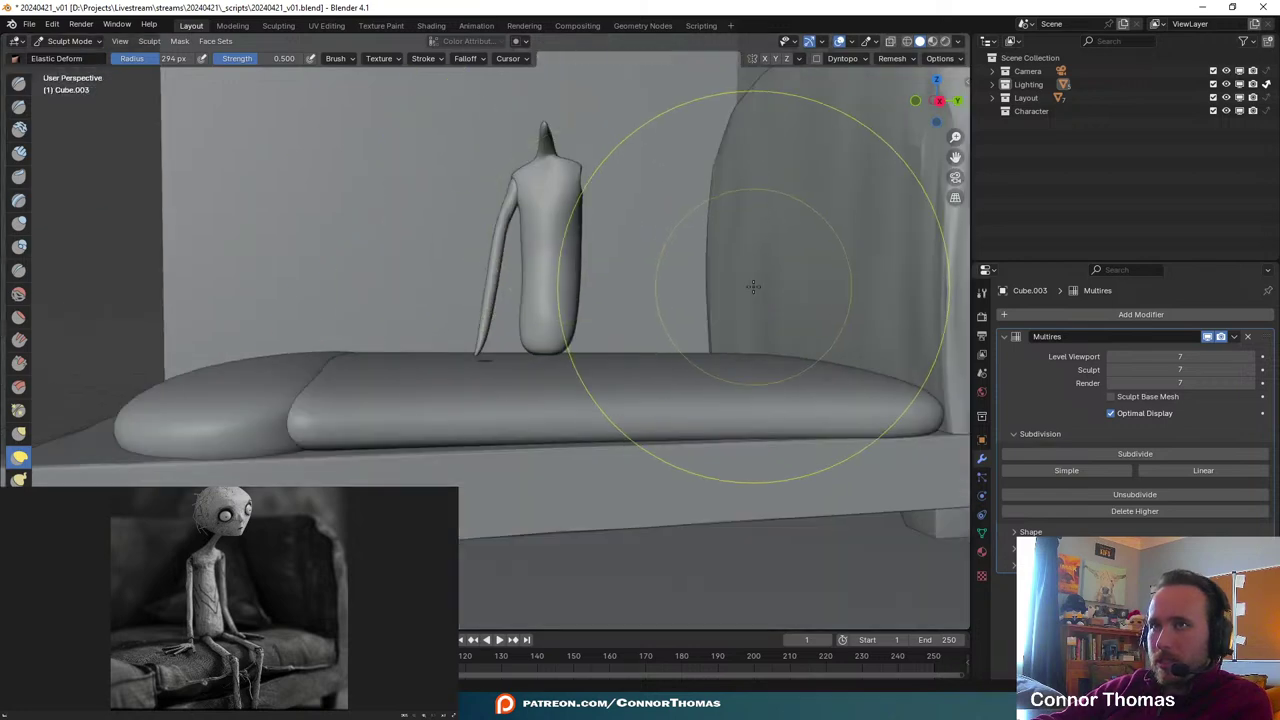
{"action": "key", "text": "KP_0"}
{"action": "scroll", "coordinate": [754, 287], "scroll_direction": "down", "scroll_amount": 2}
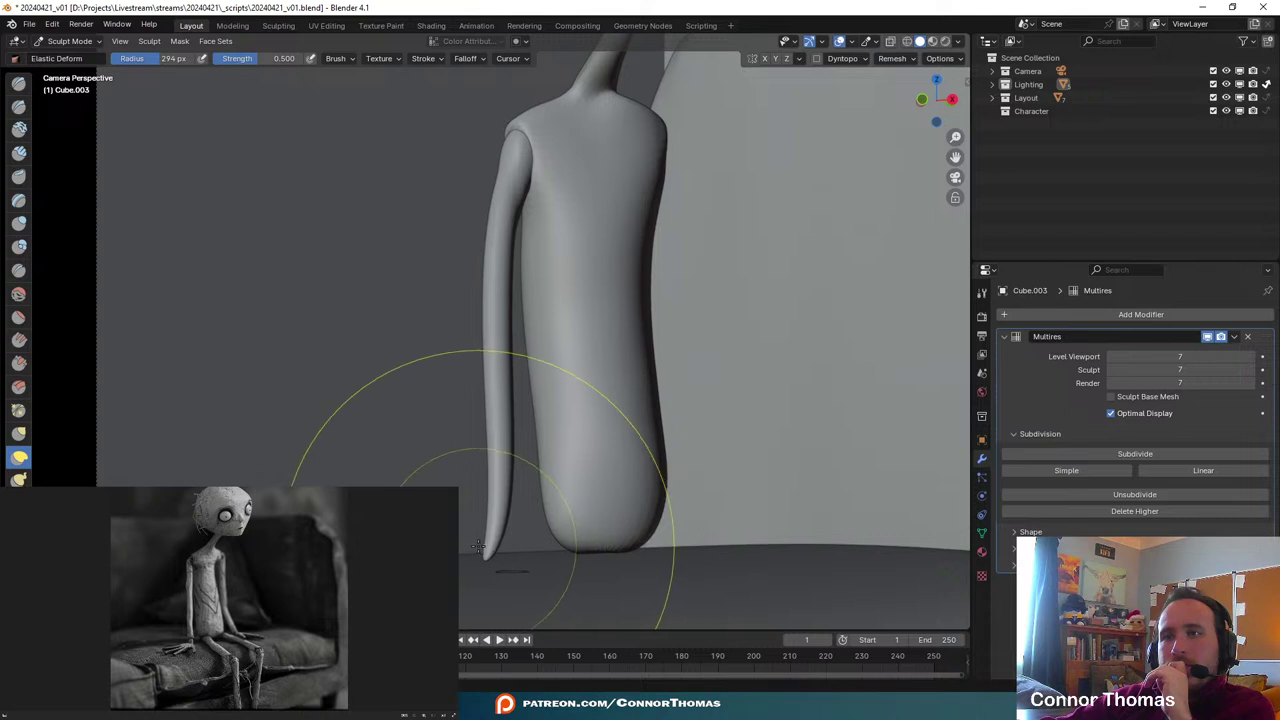
{"action": "left_click_drag", "start_coordinate": [509, 563], "coordinate": [527, 561]}
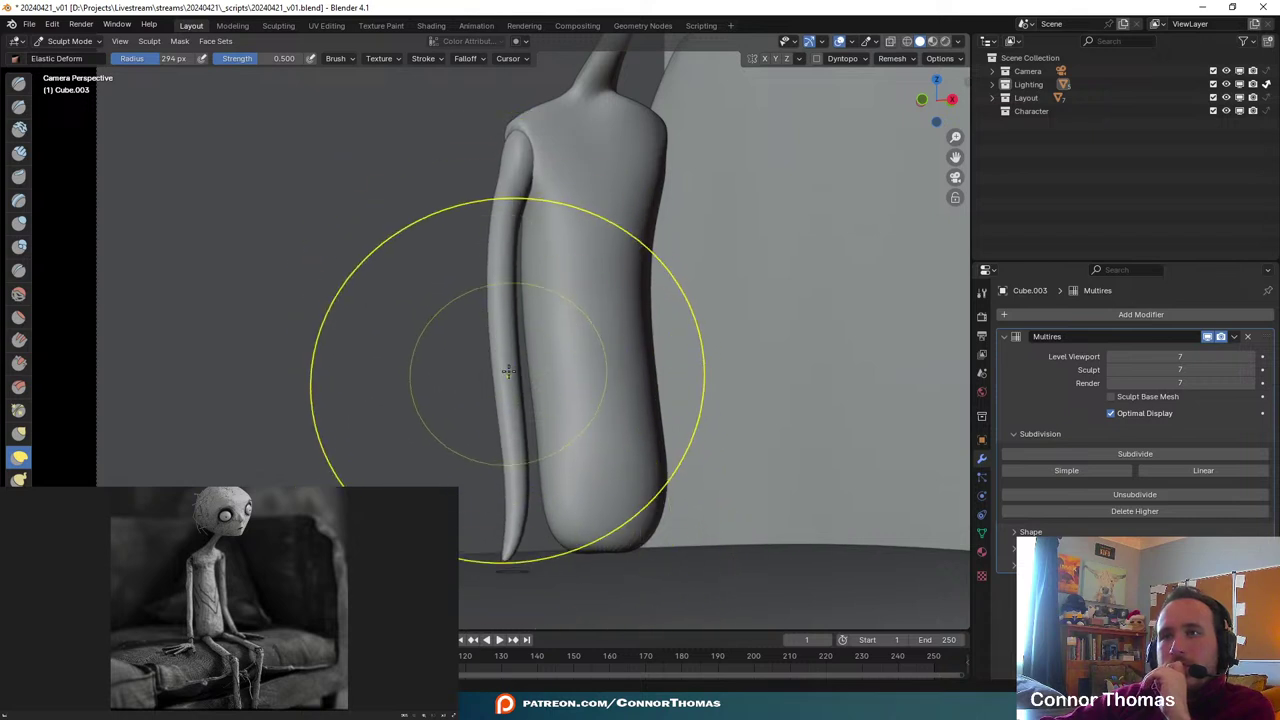
{"action": "left_click_drag", "start_coordinate": [485, 307], "coordinate": [498, 302]}
{"action": "left_click_drag", "start_coordinate": [528, 140], "coordinate": [517, 133]}
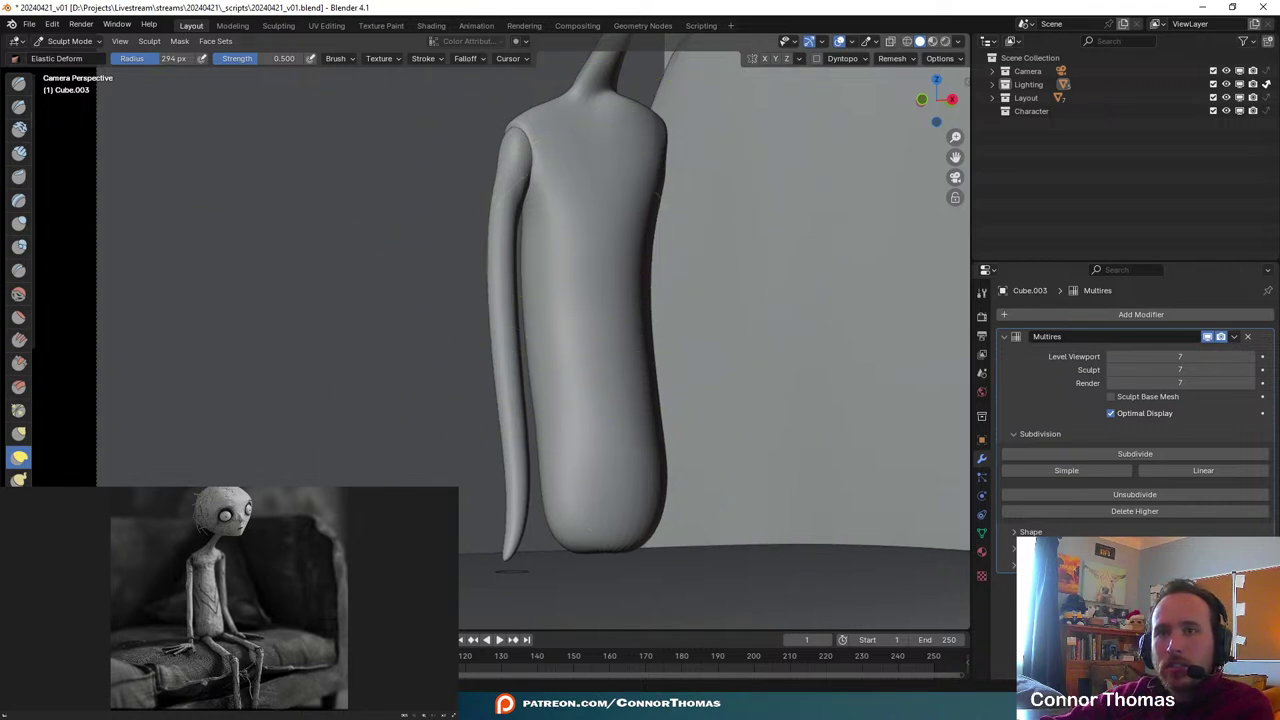
- Swing the upper arm across the shoulder with the Pose brush, and rotate its top partly back at a 151 px radius
{"action": "left_click", "coordinate": [22, 478]}
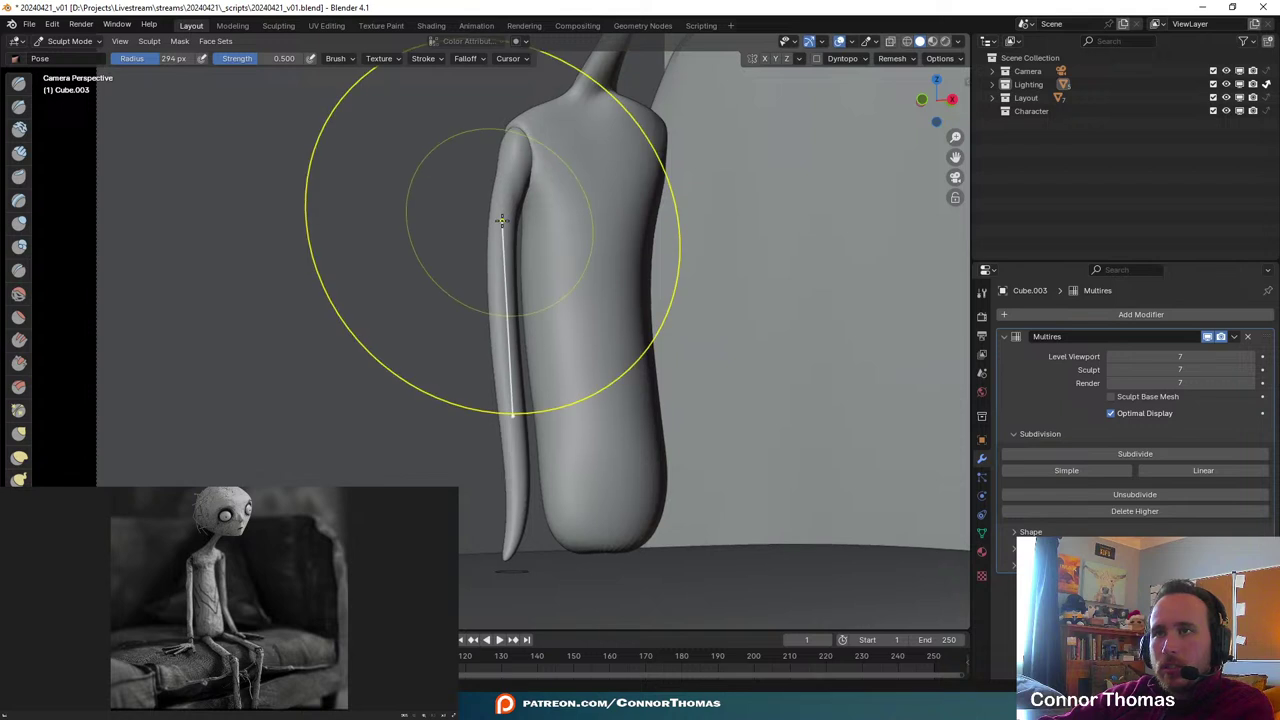
{"action": "mouse_move", "coordinate": [503, 219]}
{"action": "left_mouse_down"}
{"action": "mouse_move", "coordinate": [533, 227]}
{"action": "mouse_move", "coordinate": [523, 219]}
{"action": "left_mouse_up"}
{"action": "key", "text": "f"}
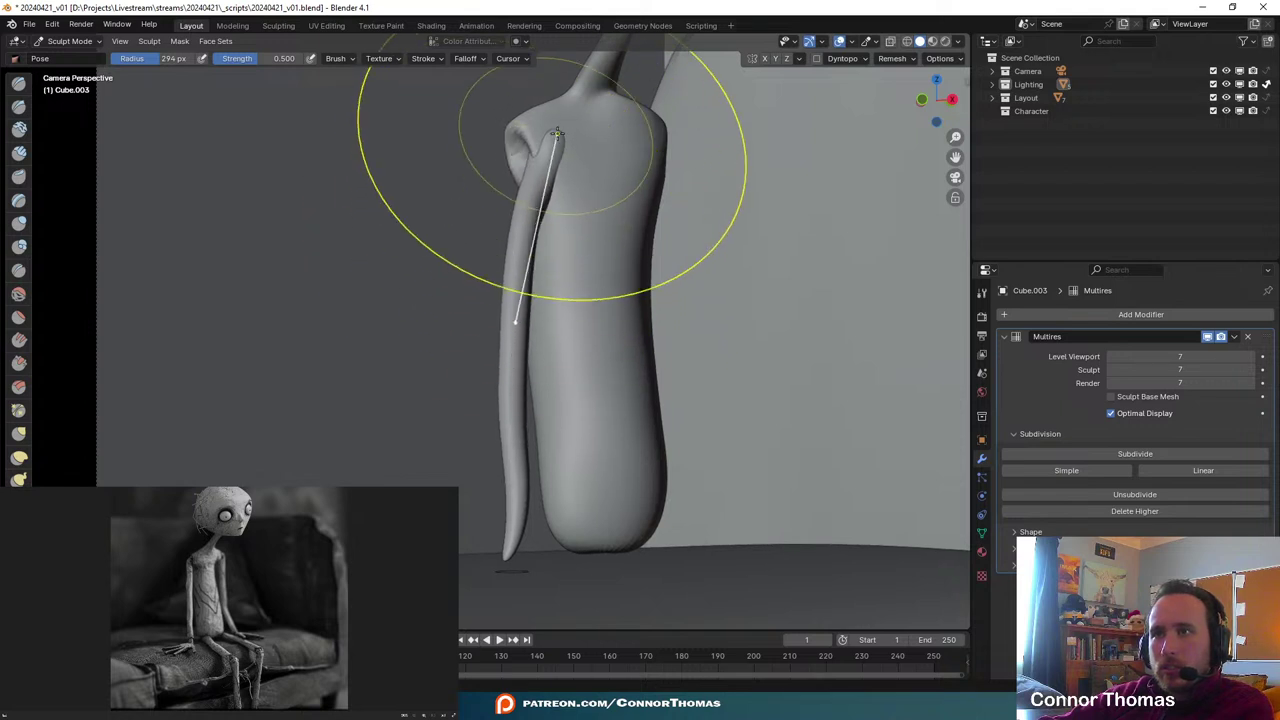
{"action": "left_click", "coordinate": [490, 192]}
{"action": "key", "text": "f"}
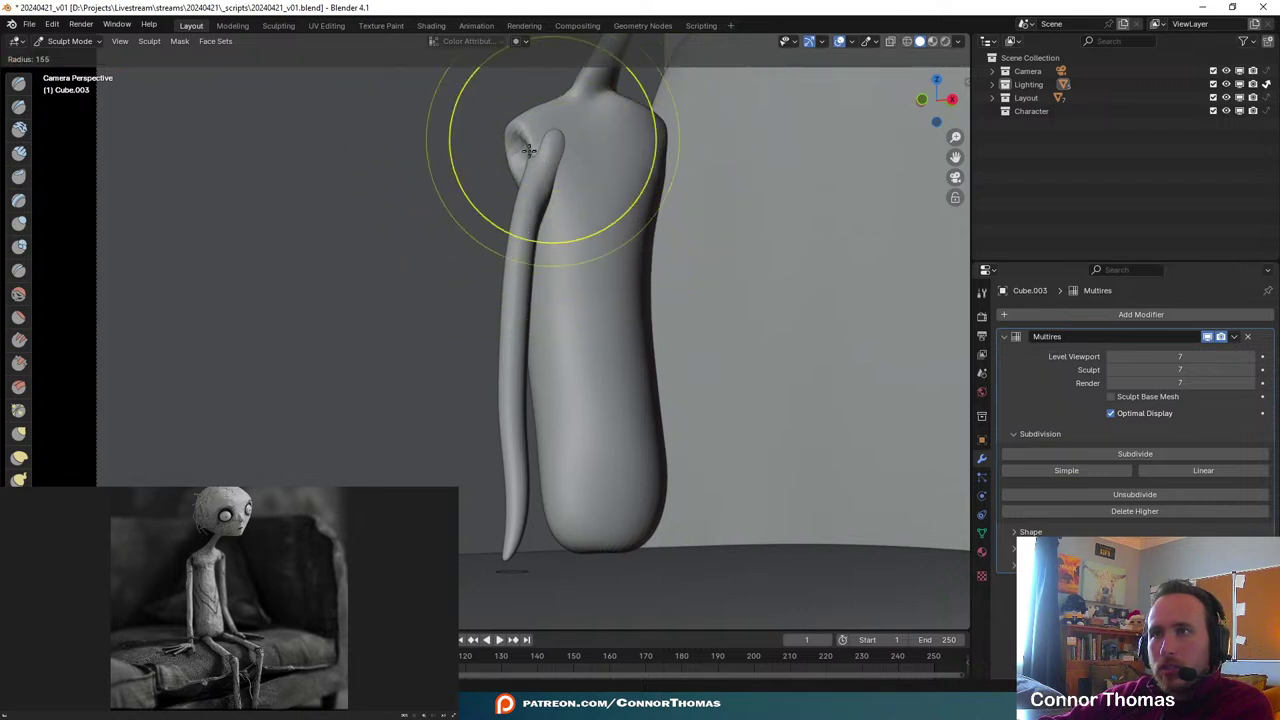
{"action": "left_click", "coordinate": [526, 153]}
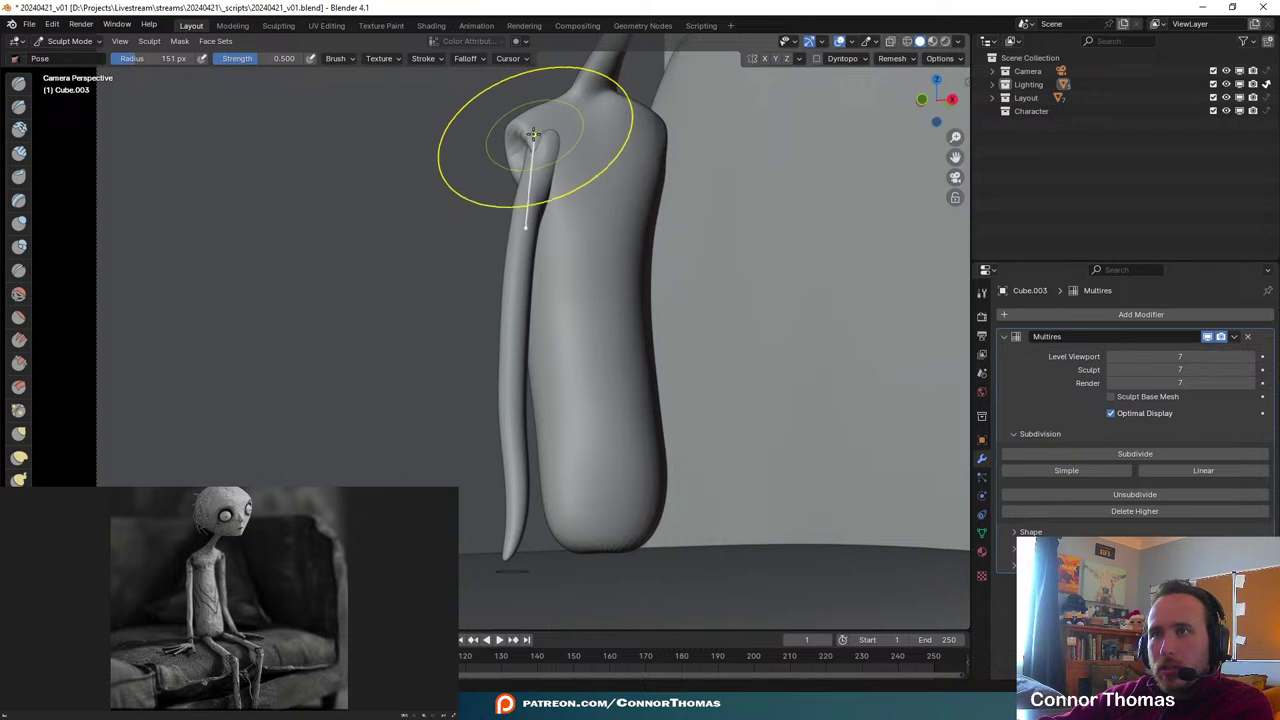
{"action": "left_click_drag", "start_coordinate": [545, 139], "coordinate": [532, 135]}
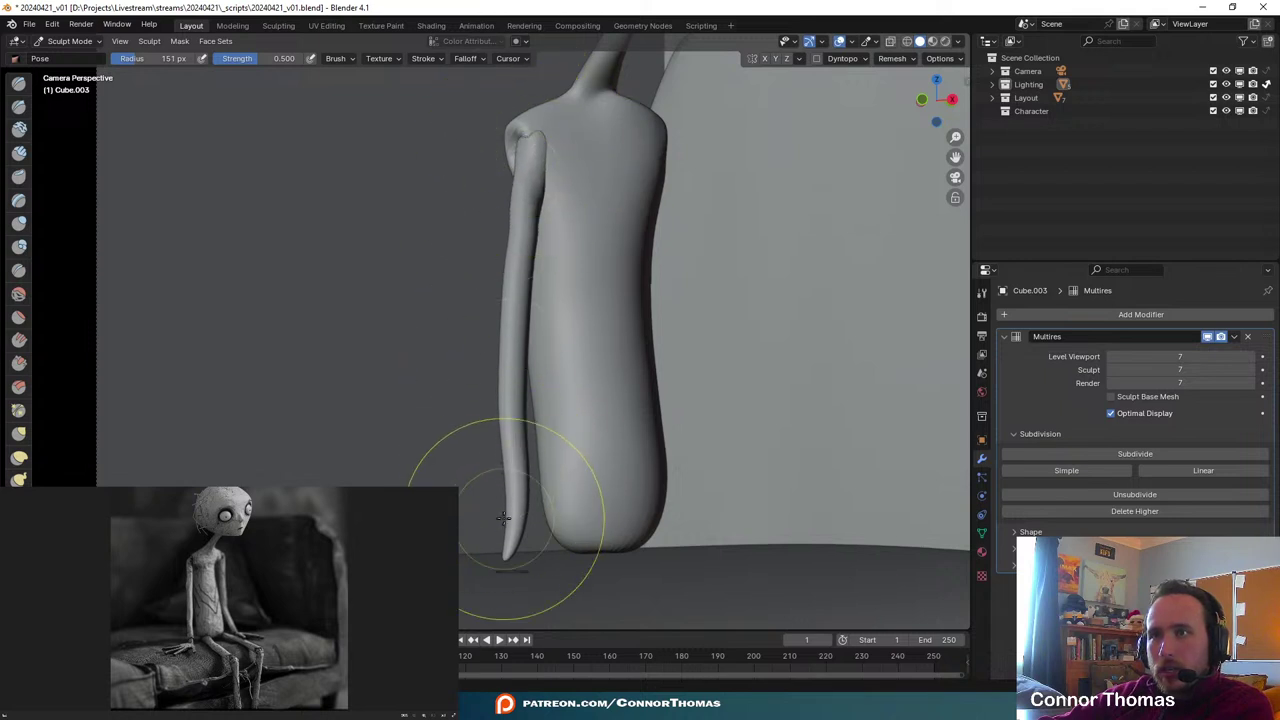
- Pose the lower end of the arm outward, and straighten its tip with the Pose brush at 99 px and 58 px radius
{"action": "left_click_drag", "start_coordinate": [511, 530], "coordinate": [490, 557]}
{"action": "key", "text": "f"}
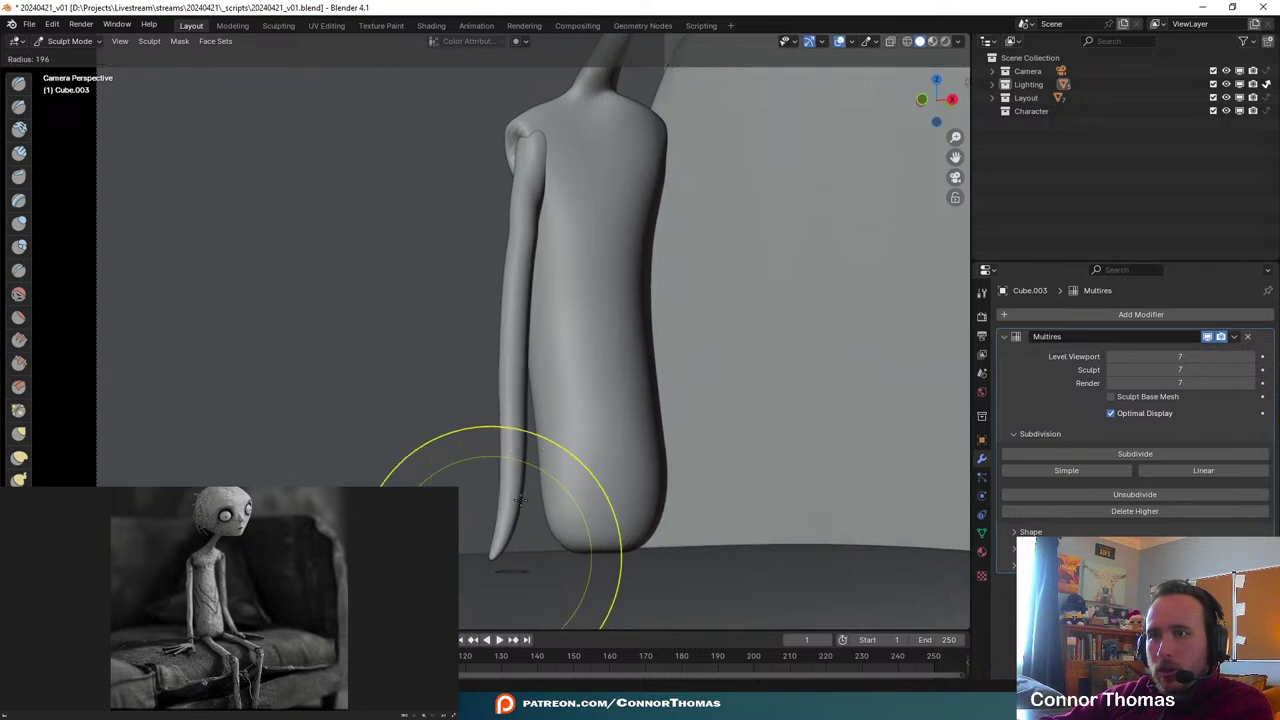
{"action": "left_click", "coordinate": [556, 557]}
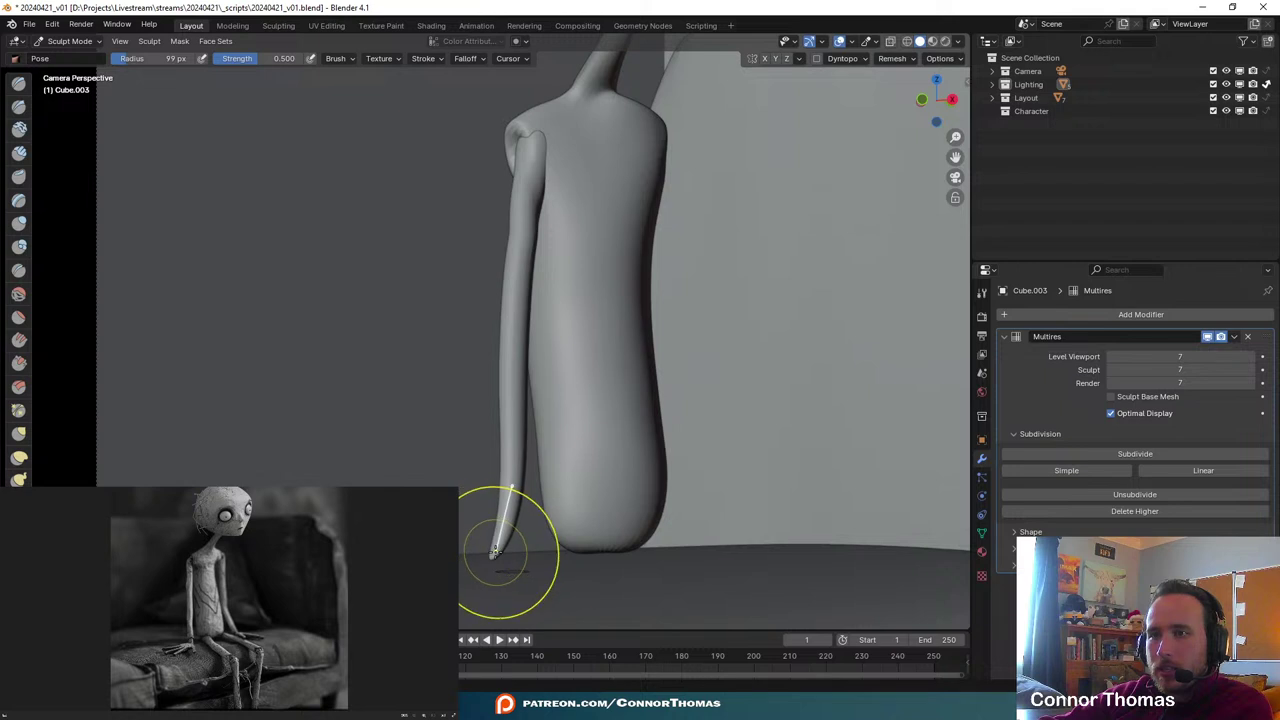
{"action": "left_click_drag", "start_coordinate": [494, 555], "coordinate": [505, 555]}
{"action": "key", "text": "f"}
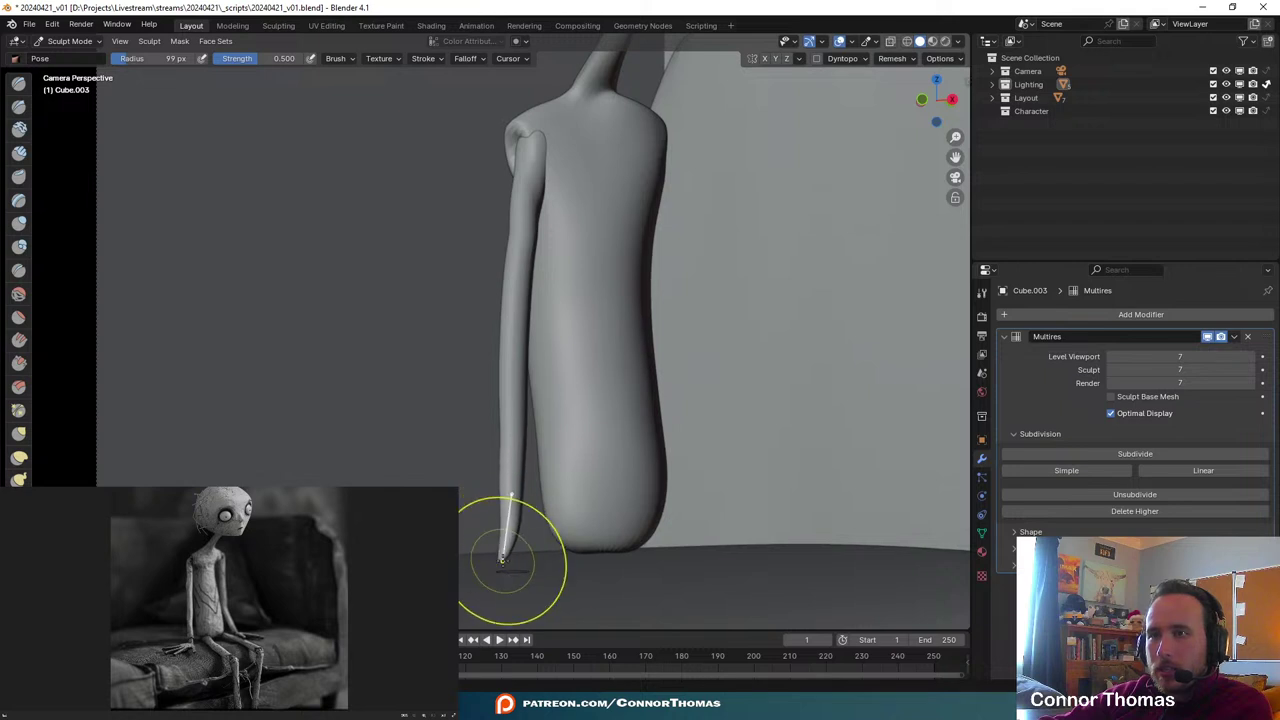
{"action": "left_click", "coordinate": [483, 566]}
{"action": "left_click_drag", "start_coordinate": [501, 556], "coordinate": [505, 557]}
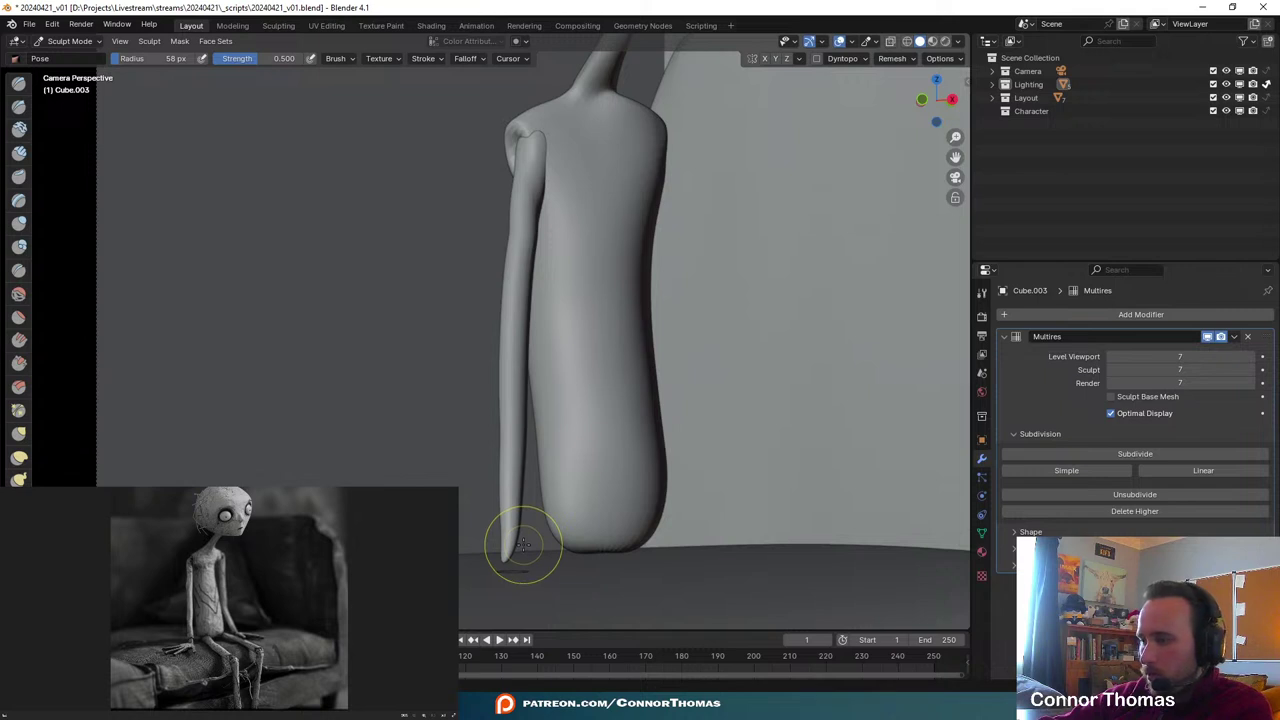
- Raise the Pose brush radius to 500 px and tilt the whole arm so its upper end lies across the chest
{"action": "key", "text": "f"}
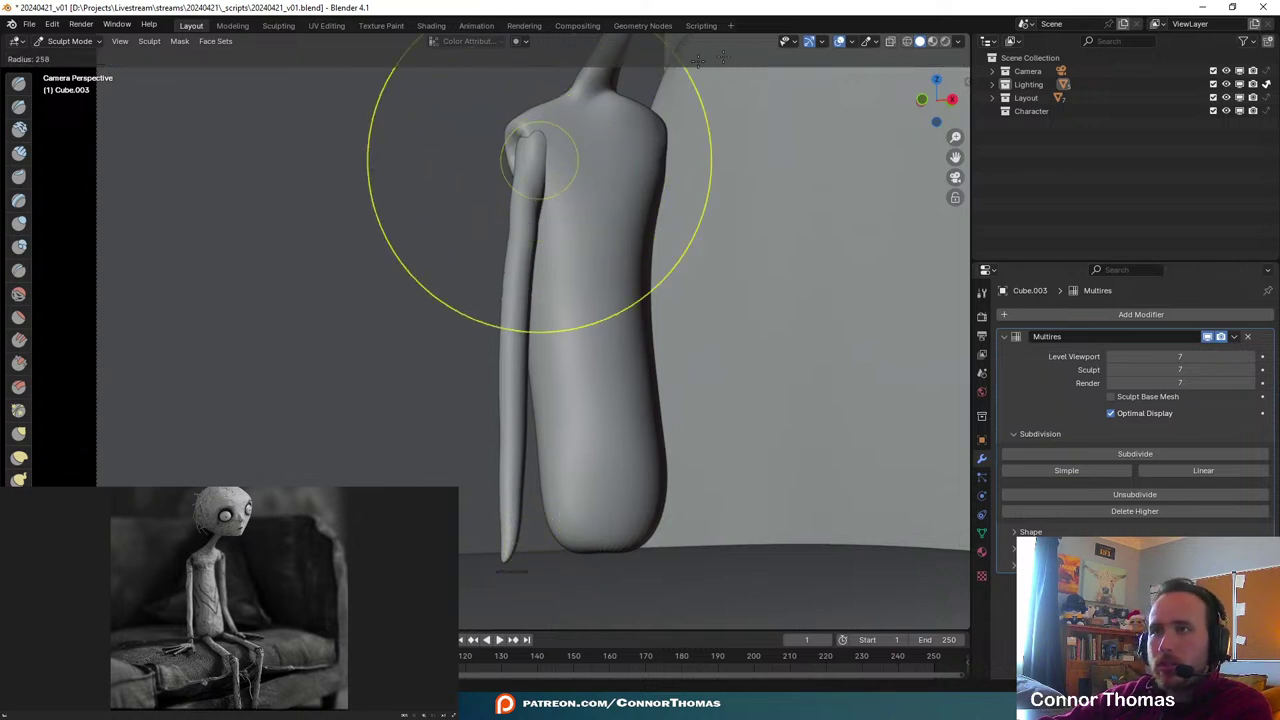
{"action": "left_click_drag", "start_coordinate": [527, 200], "coordinate": [632, 115]}
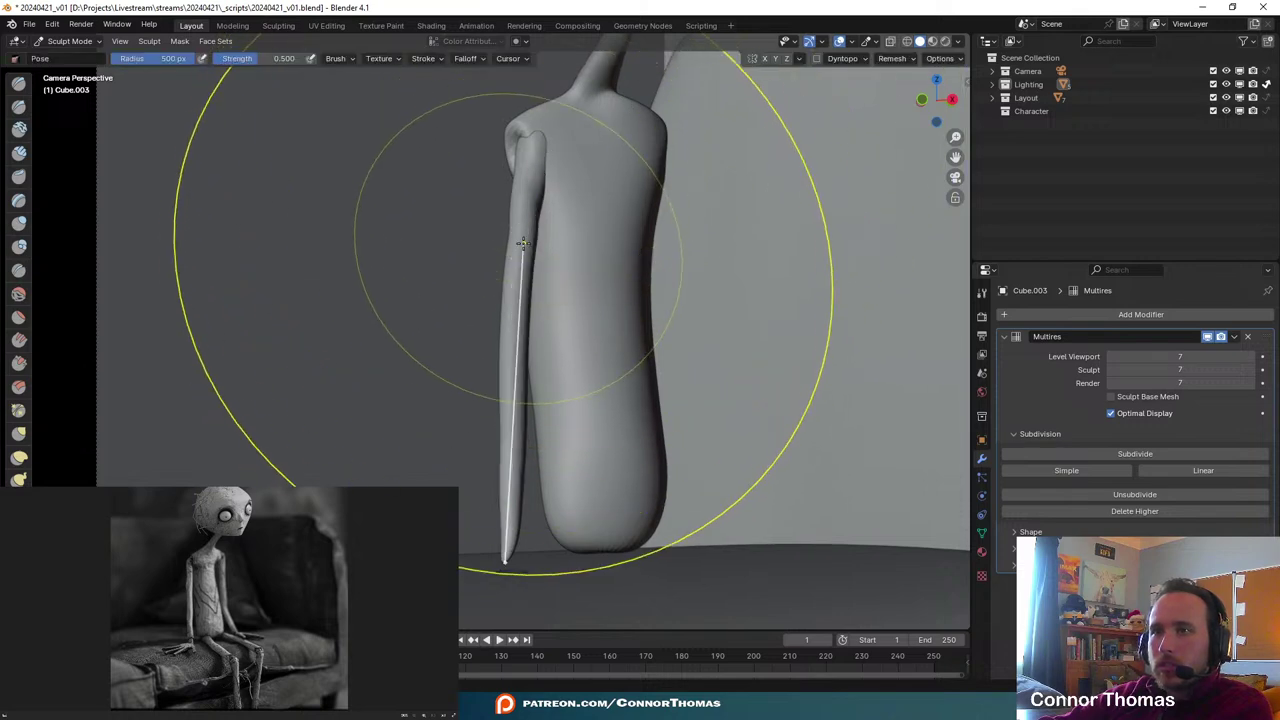
{"action": "left_click_drag", "start_coordinate": [532, 229], "coordinate": [584, 165]}
{"action": "scroll", "coordinate": [556, 280], "scroll_direction": "down", "scroll_amount": 2}
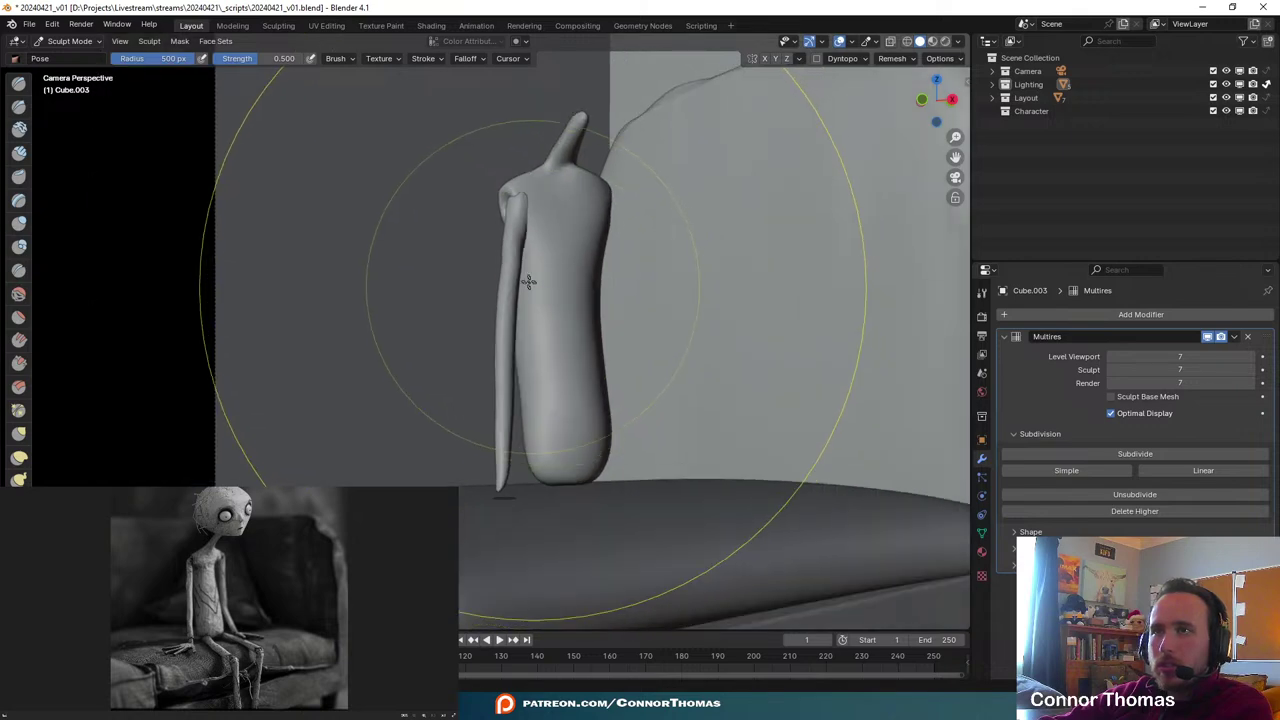
{"action": "mouse_move", "coordinate": [528, 283]}
{"action": "left_mouse_down"}
{"action": "mouse_move", "coordinate": [580, 246]}
{"action": "mouse_move", "coordinate": [690, 242]}
{"action": "left_mouse_up"}
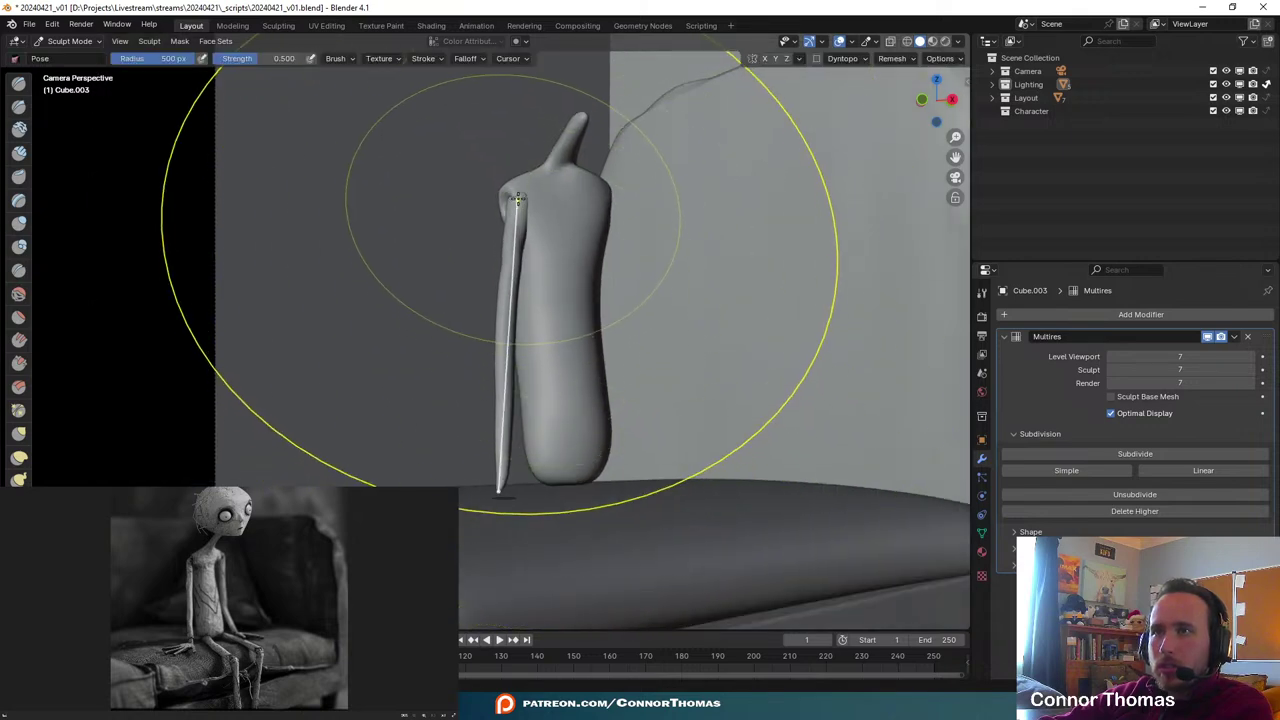
{"action": "left_click_drag", "start_coordinate": [513, 201], "coordinate": [552, 200]}
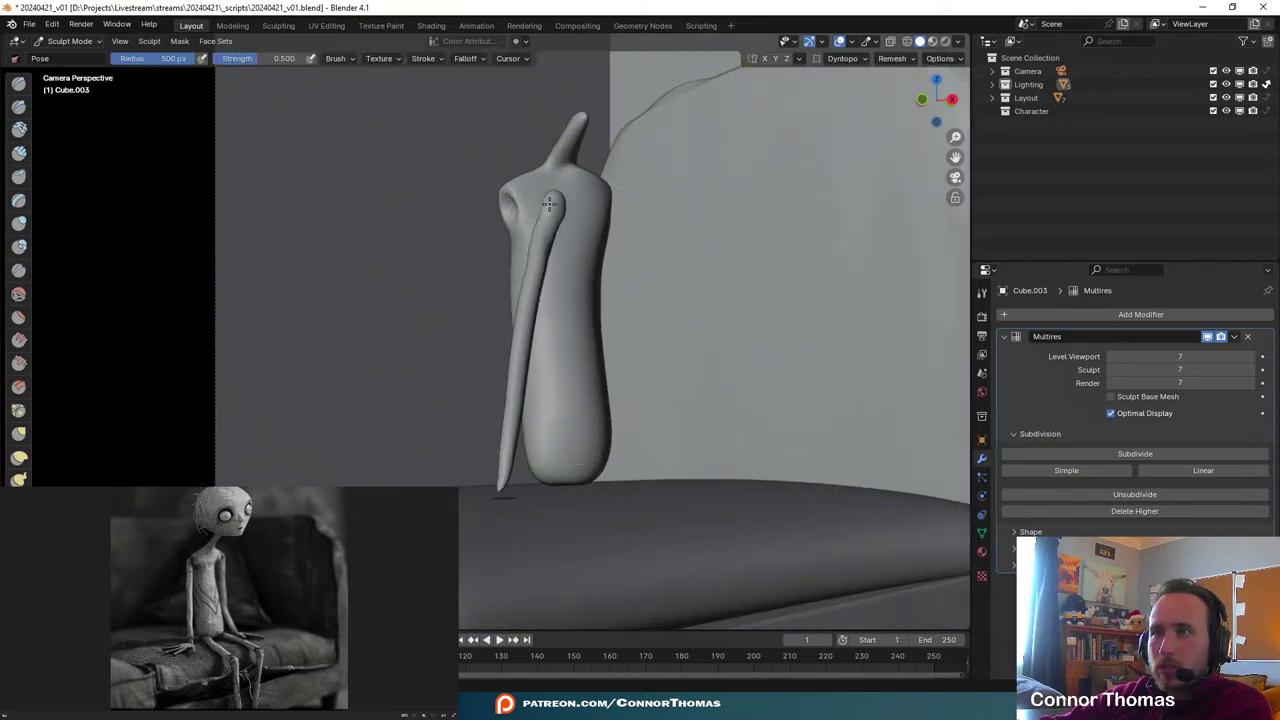
- Switch to Object Mode and move the tilted arm outward so its top sits in the shoulder socket
{"action": "left_click", "coordinate": [45, 58]}
{"action": "left_click", "coordinate": [68, 41]}
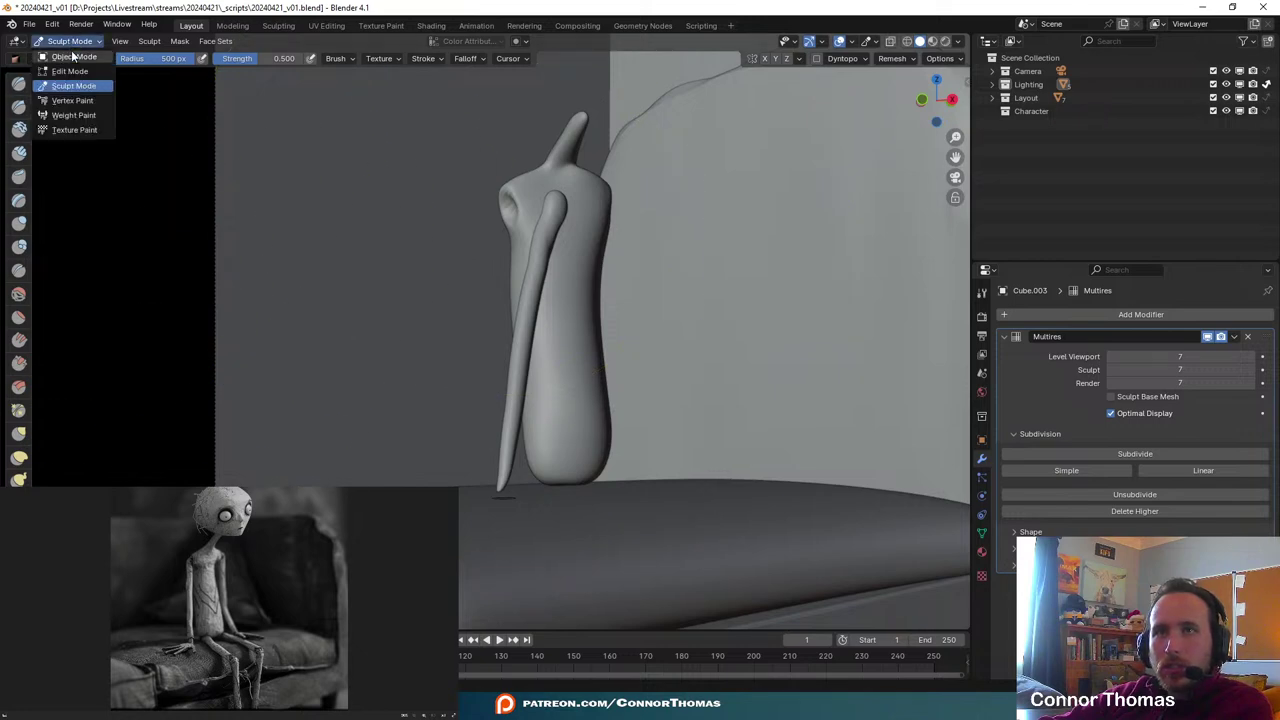
{"action": "left_click", "coordinate": [62, 47]}
{"action": "key", "text": "g"}
{"action": "left_click", "coordinate": [518, 250]}
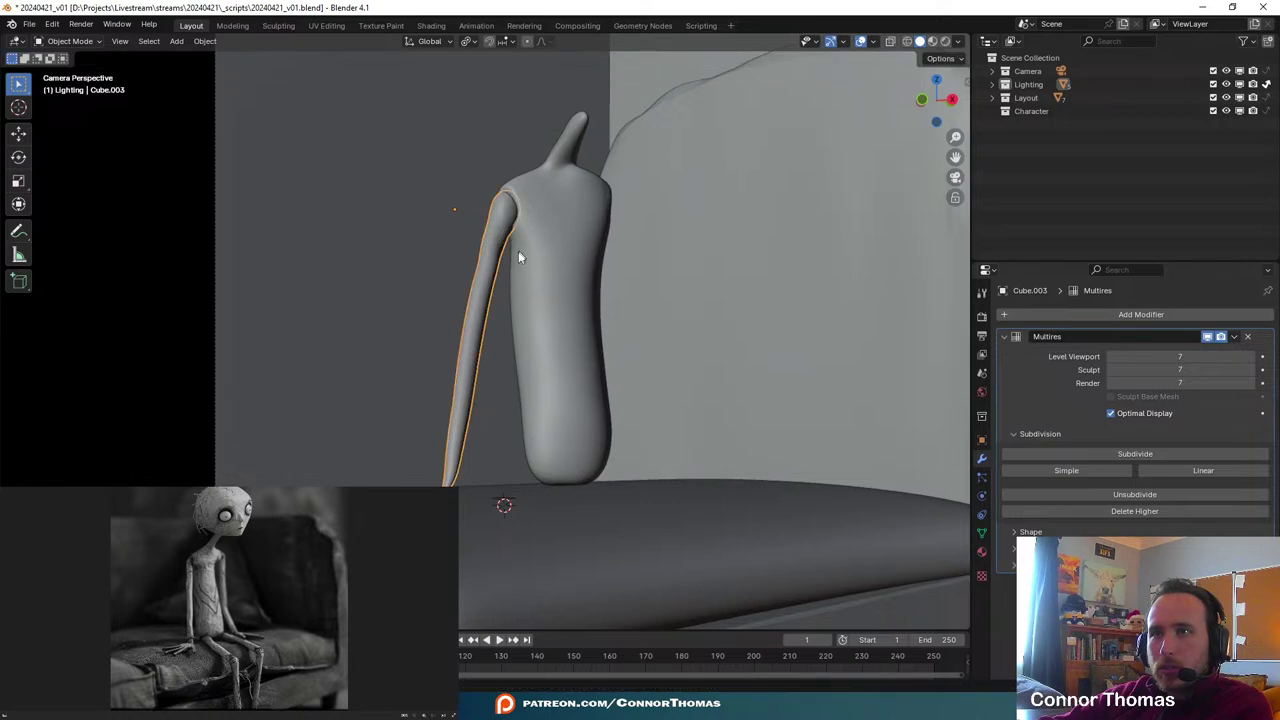
- Rotate the arm in top view so its lower end swings forward to the hand marker, keeping its top at the shoulder
{"action": "middle_click_drag", "start_coordinate": [518, 250], "coordinate": [618, 349]}
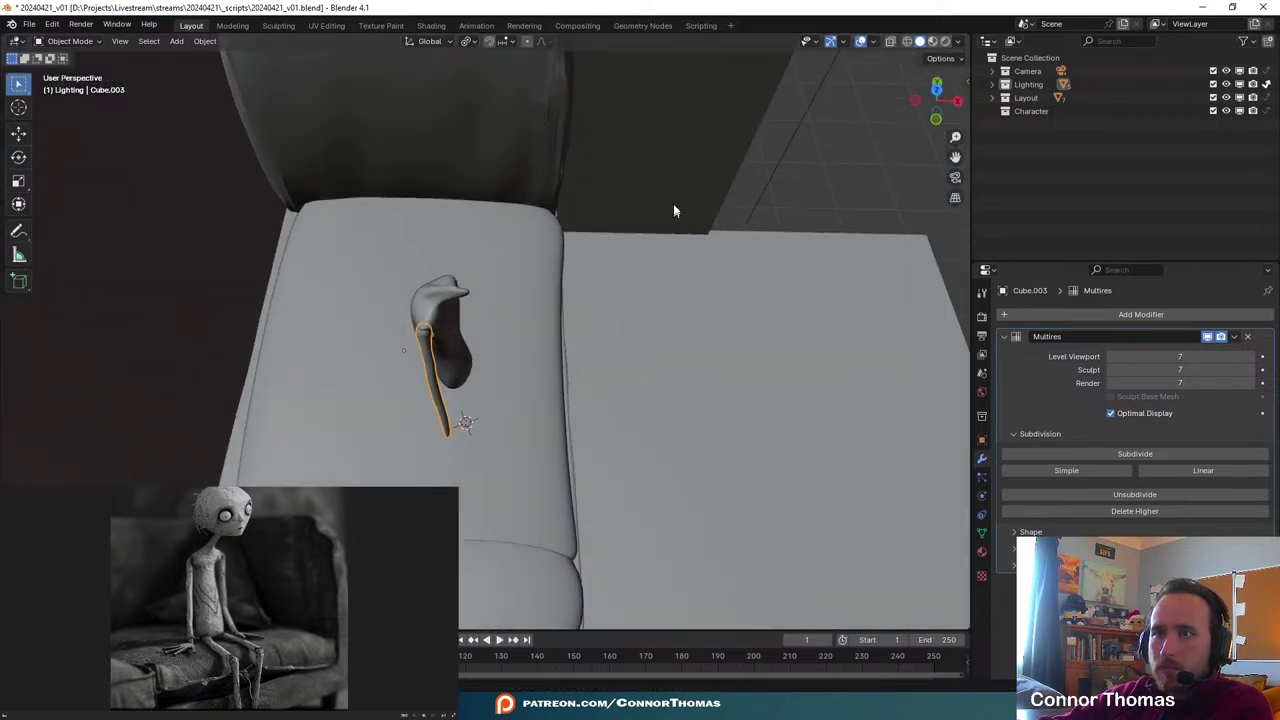
{"action": "key", "text": "KP_7"}
{"action": "scroll", "coordinate": [566, 371], "scroll_direction": "up", "scroll_amount": 4}
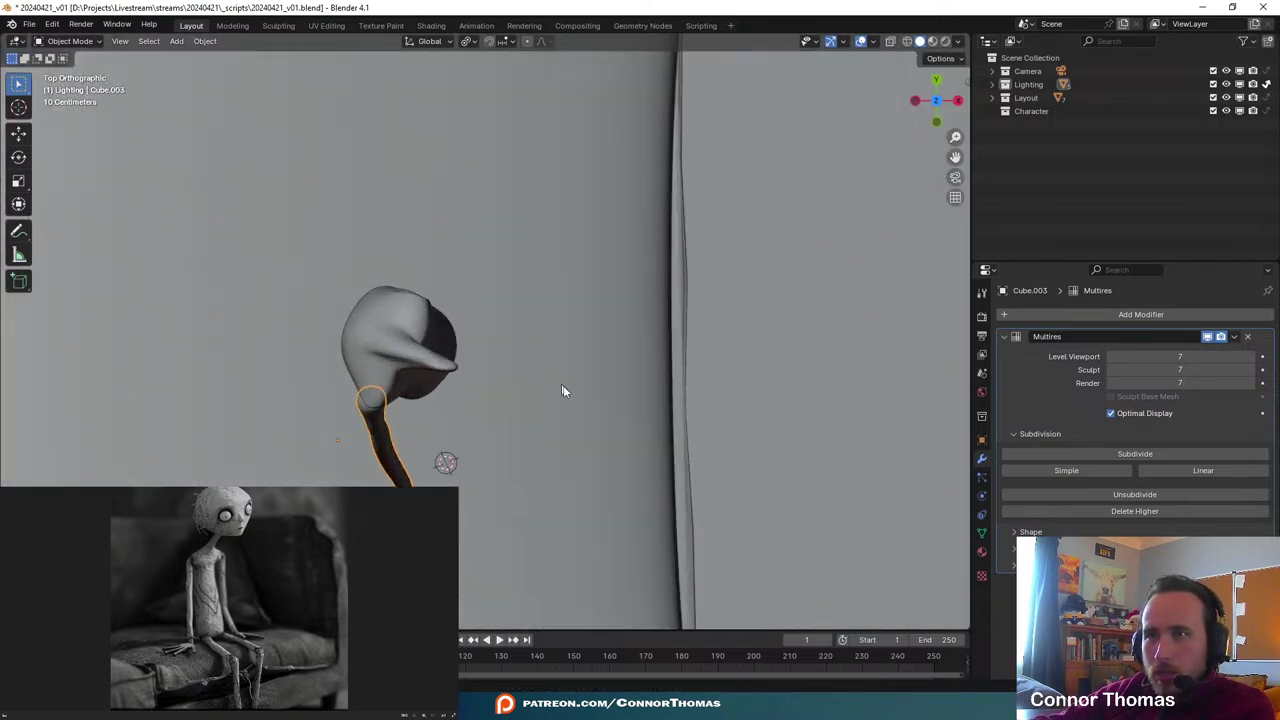
{"action": "key", "text": "r"}
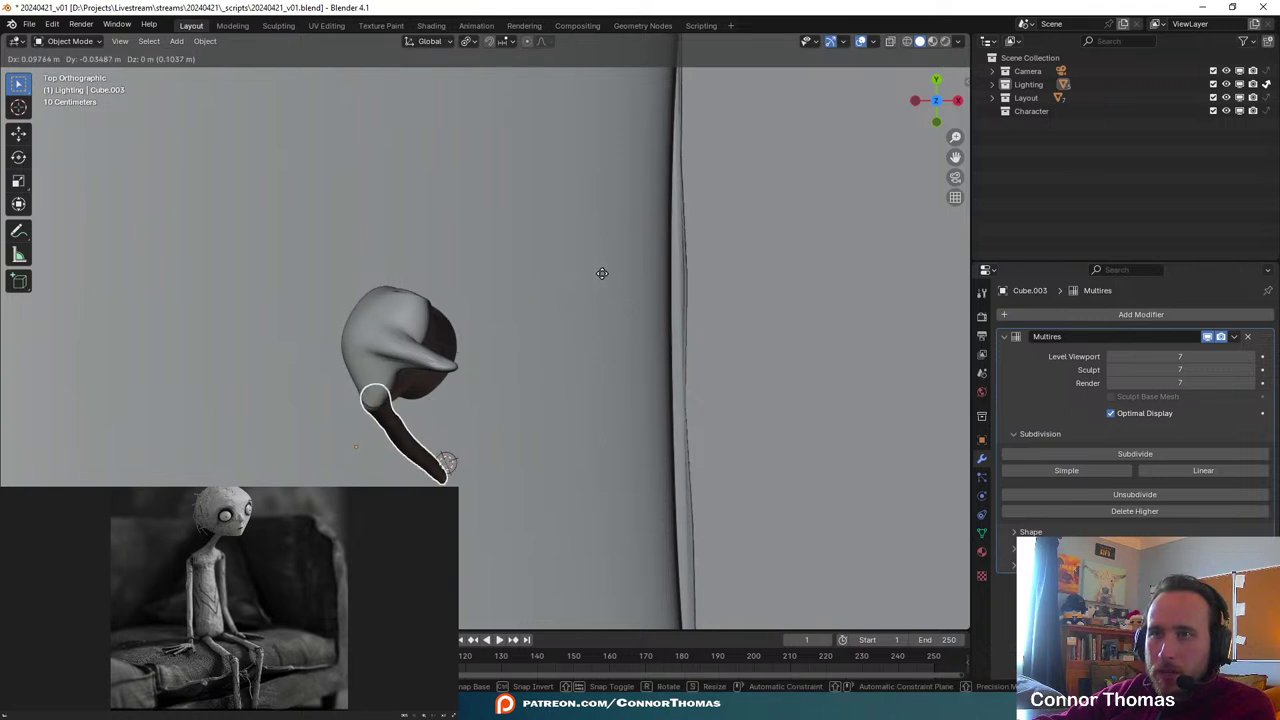
{"action": "left_click", "coordinate": [630, 277]}
{"action": "key", "text": "r"}
{"action": "left_click", "coordinate": [621, 259]}
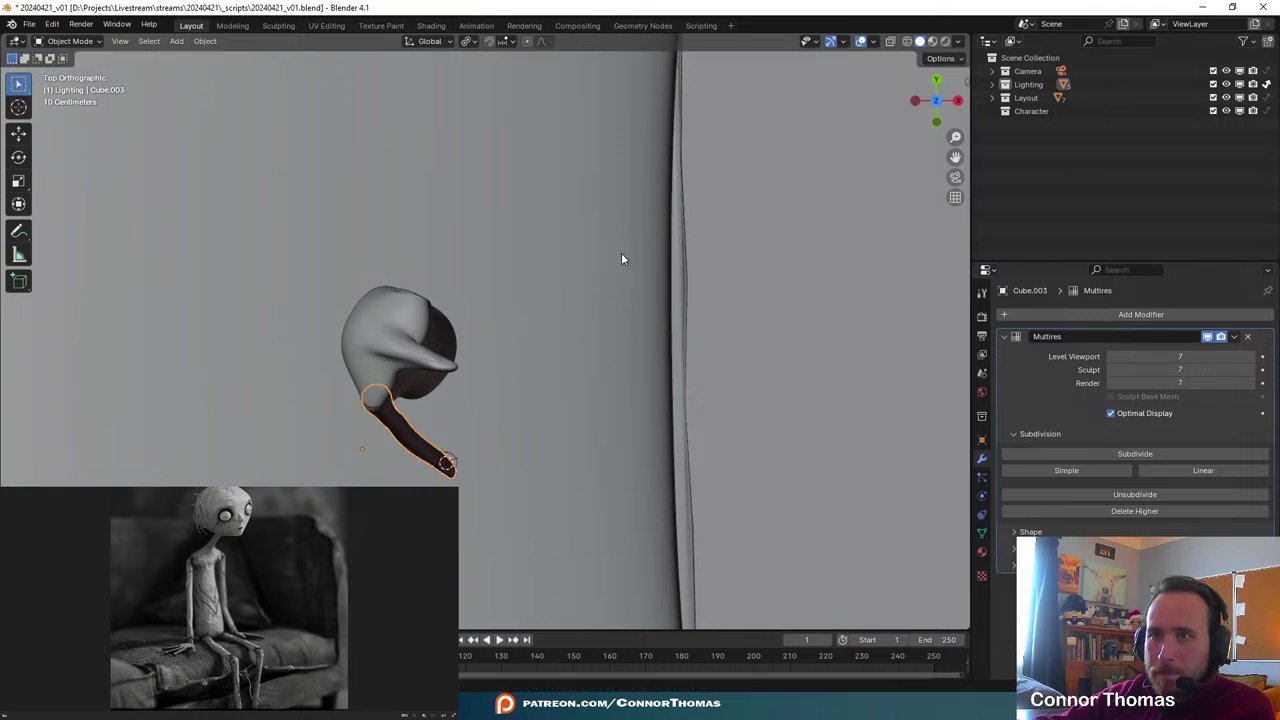
- Move the rotated arm so its upper end fits snugly into the torso's shoulder socket
{"action": "scroll", "coordinate": [624, 261], "scroll_direction": "up", "scroll_amount": 5}
{"action": "middle_click_drag", "start_coordinate": [594, 287], "coordinate": [492, 322]}
{"action": "key", "text": "g"}
{"action": "left_click", "coordinate": [686, 304]}
{"action": "scroll", "coordinate": [560, 256], "scroll_direction": "down", "scroll_amount": 4}
{"action": "key", "text": "g"}
{"action": "left_click", "coordinate": [547, 247]}
{"action": "scroll", "coordinate": [590, 337], "scroll_direction": "down", "scroll_amount": 3}
- Examine the deselected arm against the torso and hand marker through the scene camera
{"action": "key", "text": "a"}
{"action": "key", "text": "a"}
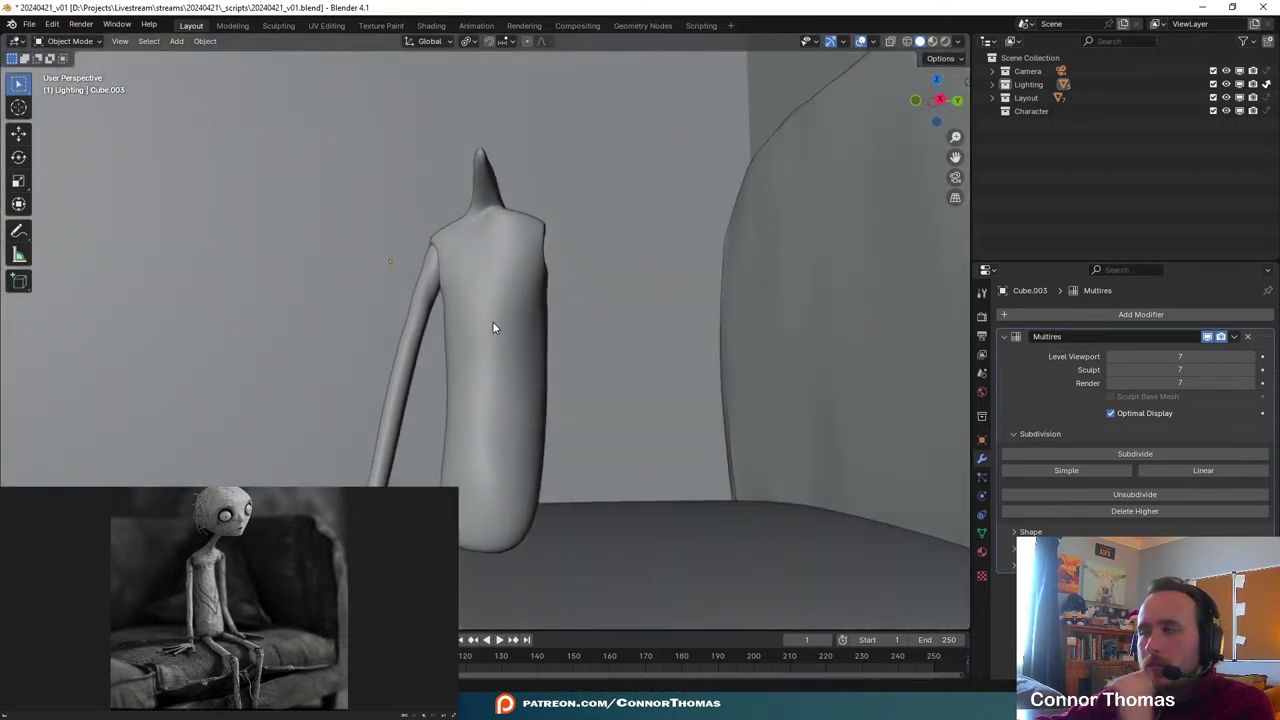
{"action": "scroll", "coordinate": [471, 329], "scroll_direction": "down", "scroll_amount": 3}
{"action": "key", "text": "KP_0"}
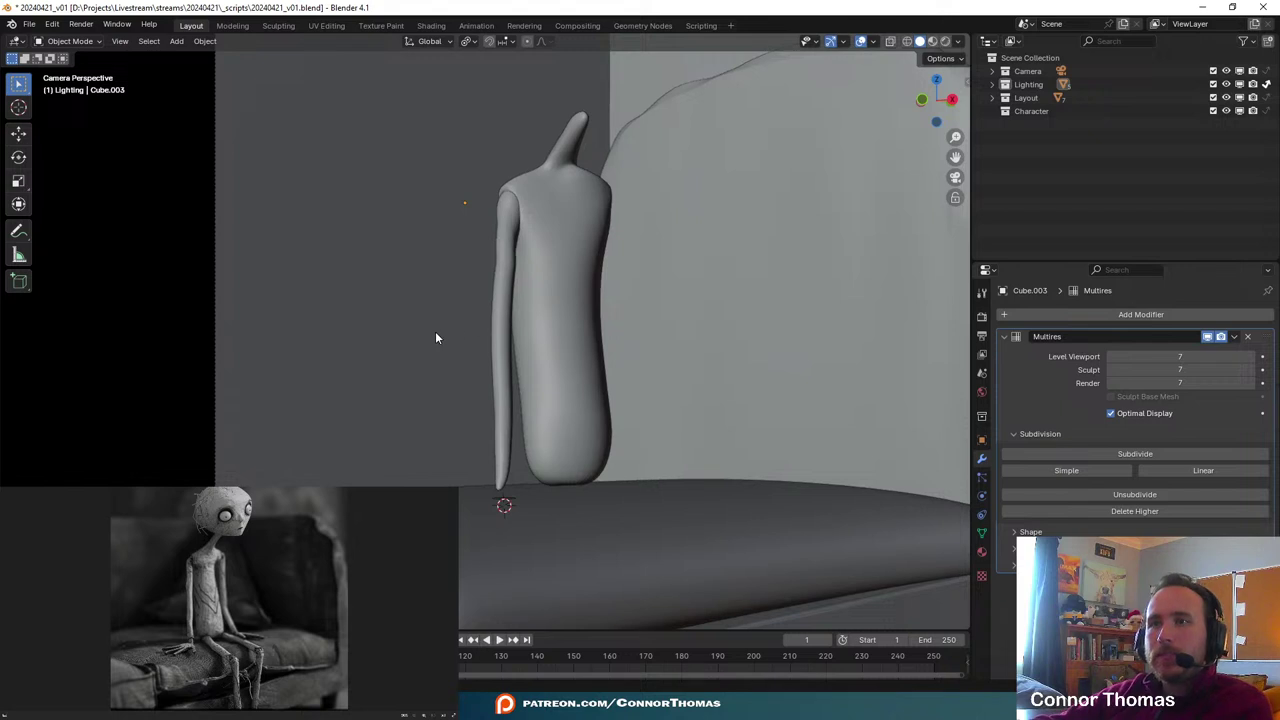
{"action": "key", "text": "KP_0"}
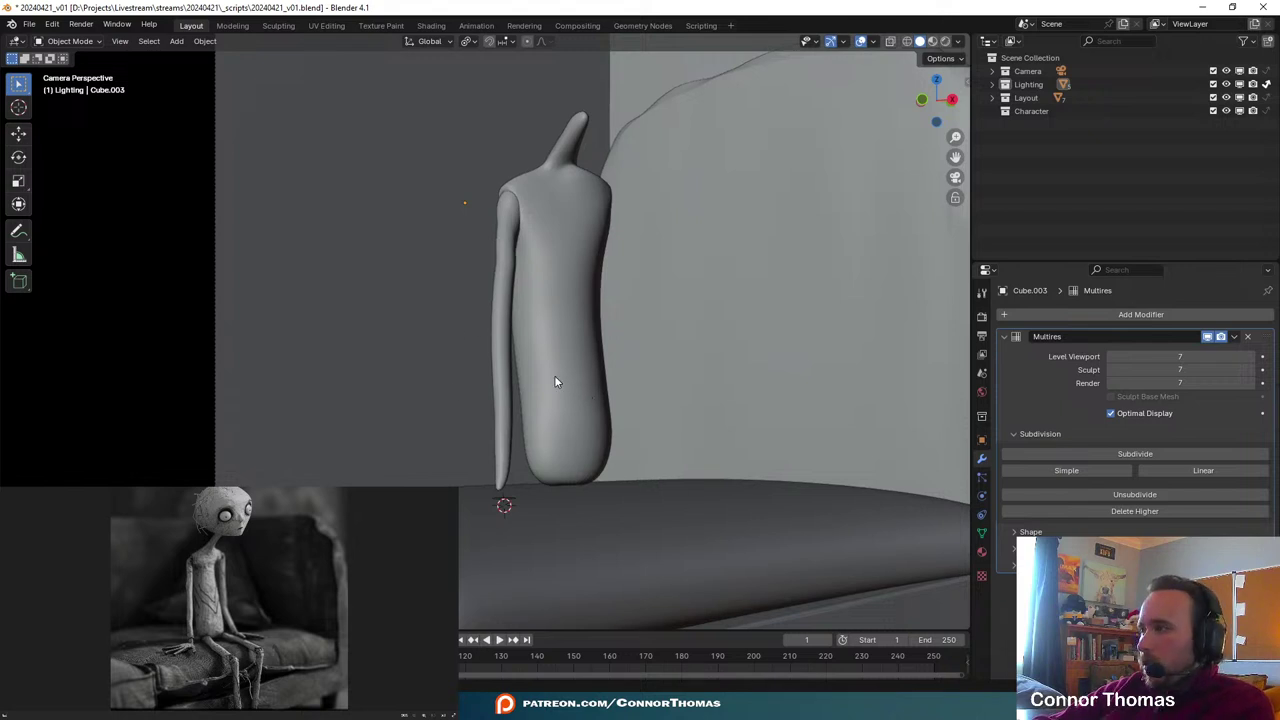
{"action": "scroll", "coordinate": [557, 380], "scroll_direction": "up", "scroll_amount": 5}
{"action": "scroll", "coordinate": [528, 314], "scroll_direction": "down", "scroll_amount": 5}
{"action": "key", "text": "KP_0"}
{"action": "key", "text": "a"}
{"action": "key", "text": "alt+a"}
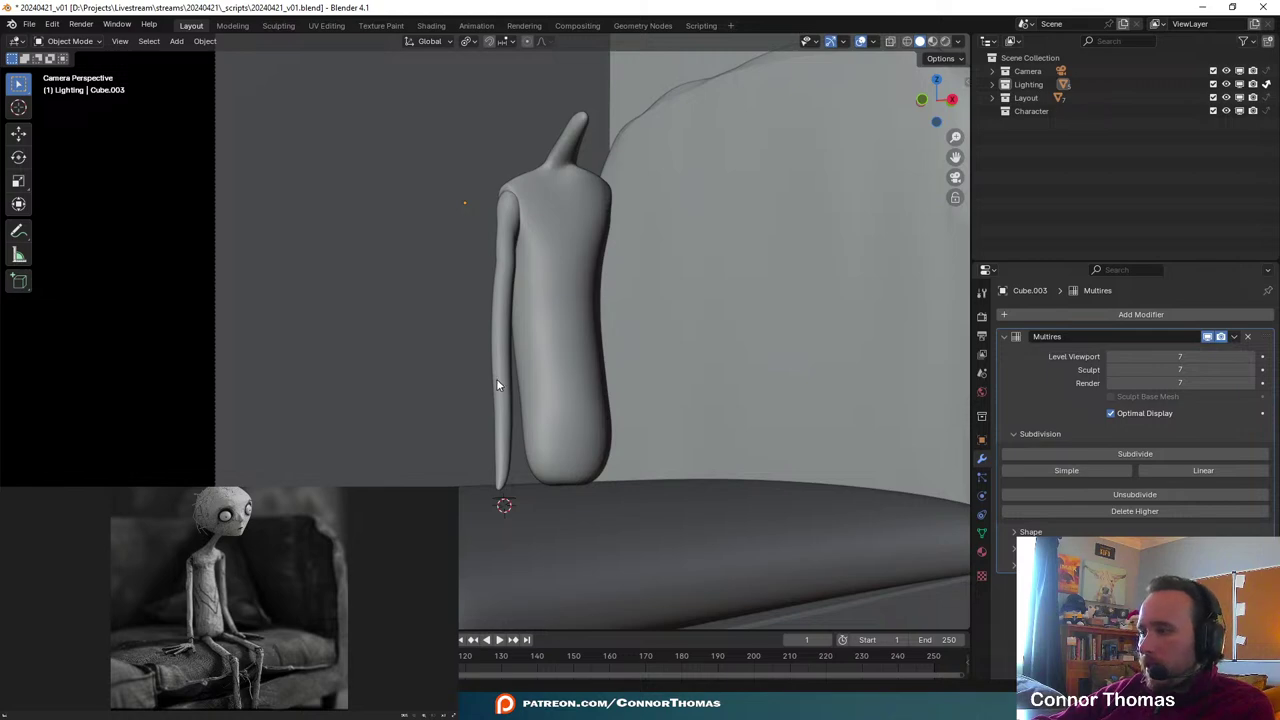
- Duplicate the arm and shift the copy along the Y axis to the other side of the torso
{"action": "middle_click_drag", "start_coordinate": [540, 340], "coordinate": [506, 404]}
{"action": "left_click", "coordinate": [420, 376]}
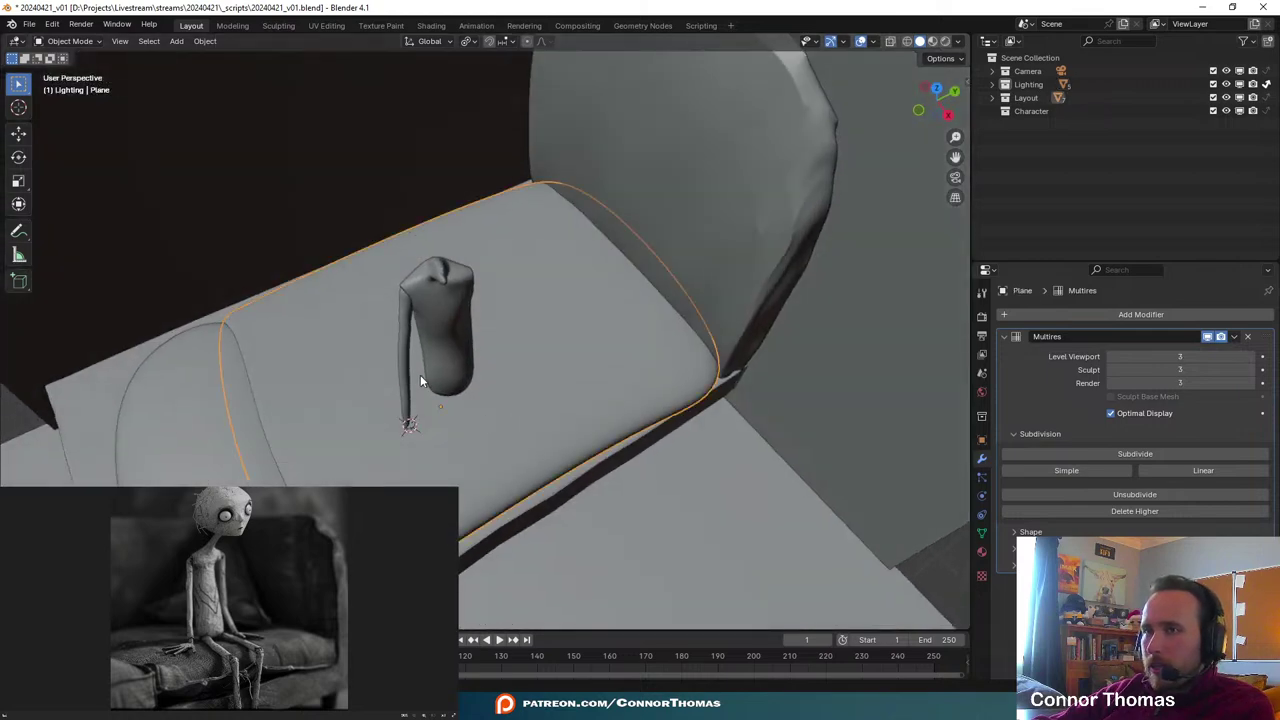
{"action": "left_click", "coordinate": [399, 372]}
{"action": "middle_click_drag", "start_coordinate": [399, 372], "coordinate": [501, 410]}
{"action": "key", "text": "KP_7"}
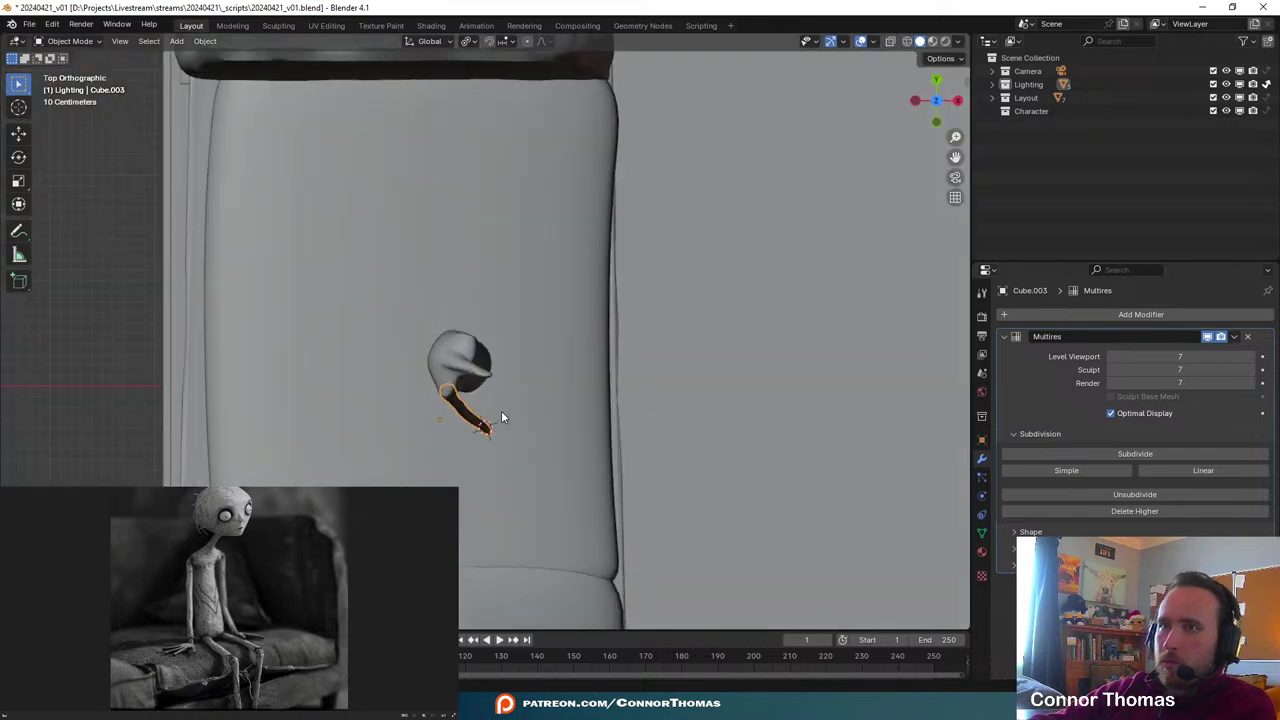
{"action": "key", "text": "shift+d"}
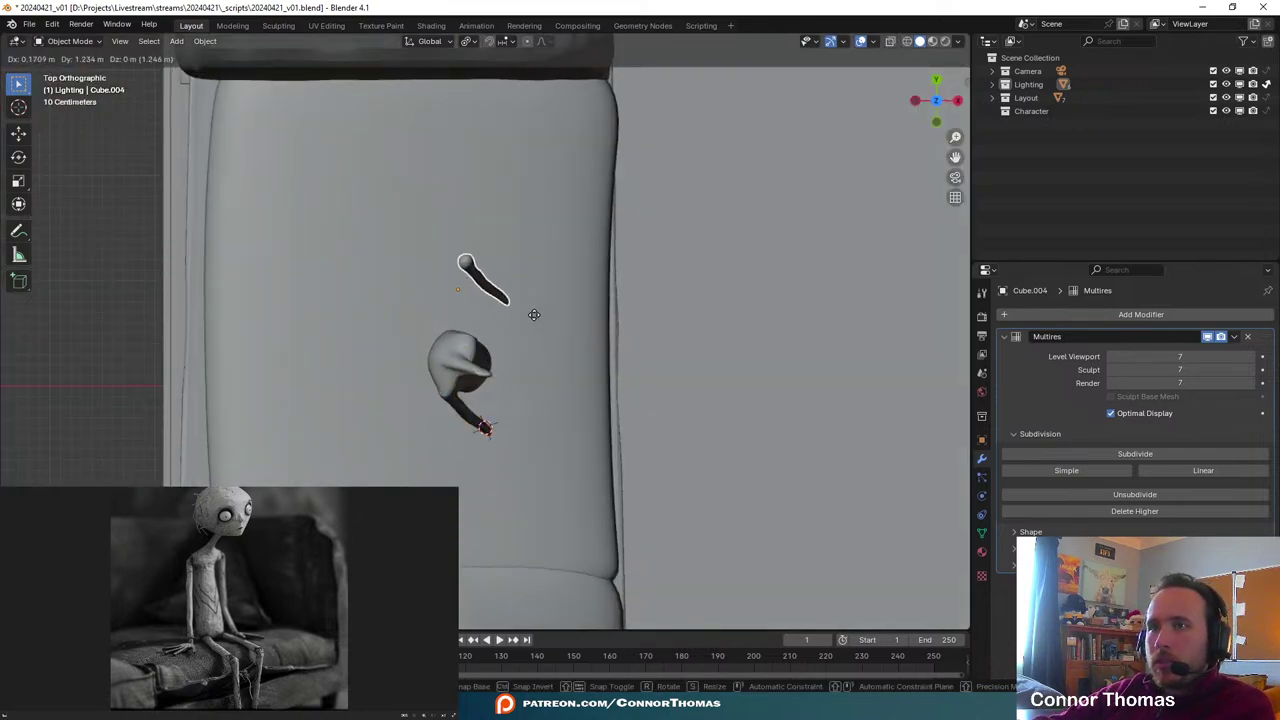
{"action": "key", "text": "y"}
{"action": "left_click", "coordinate": [531, 319]}
- Mirror the duplicated arm along the global Y axis and move it onto the torso's opposite shoulder
{"action": "key", "text": "ctrl+m"}
{"action": "key", "text": "y"}
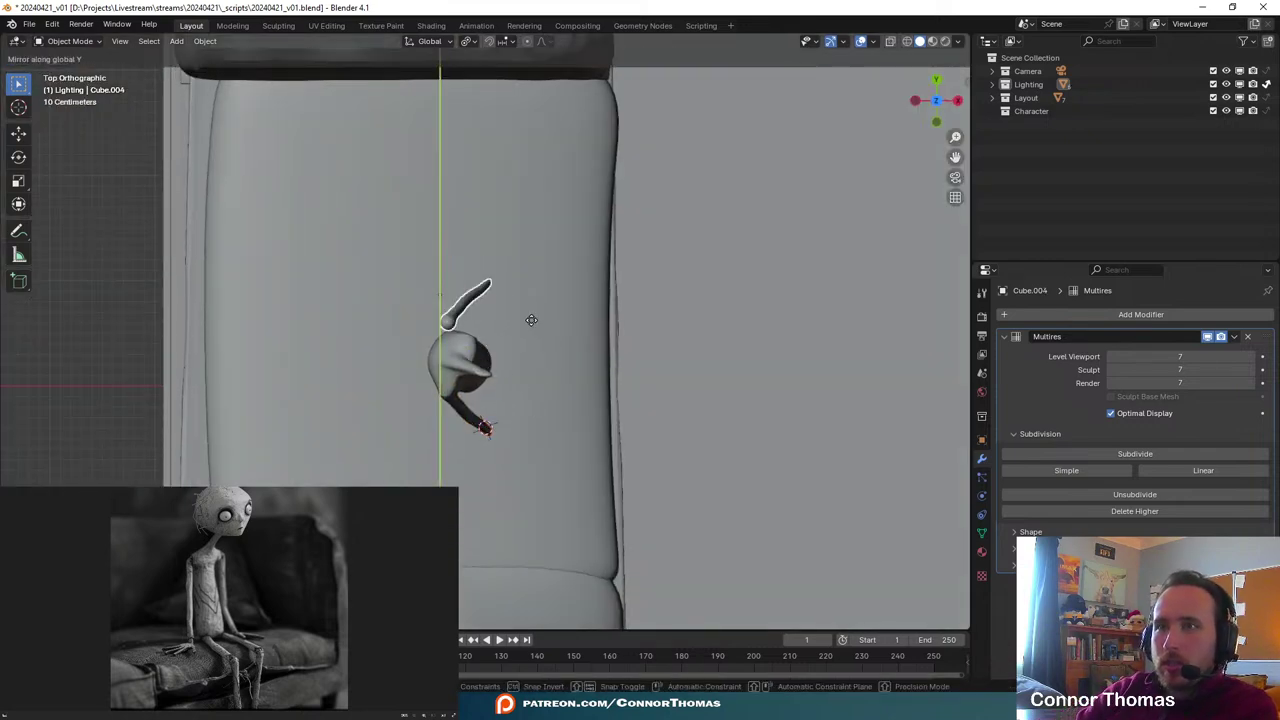
{"action": "left_click", "coordinate": [531, 319]}
{"action": "scroll", "coordinate": [500, 310], "scroll_direction": "up", "scroll_amount": 4}
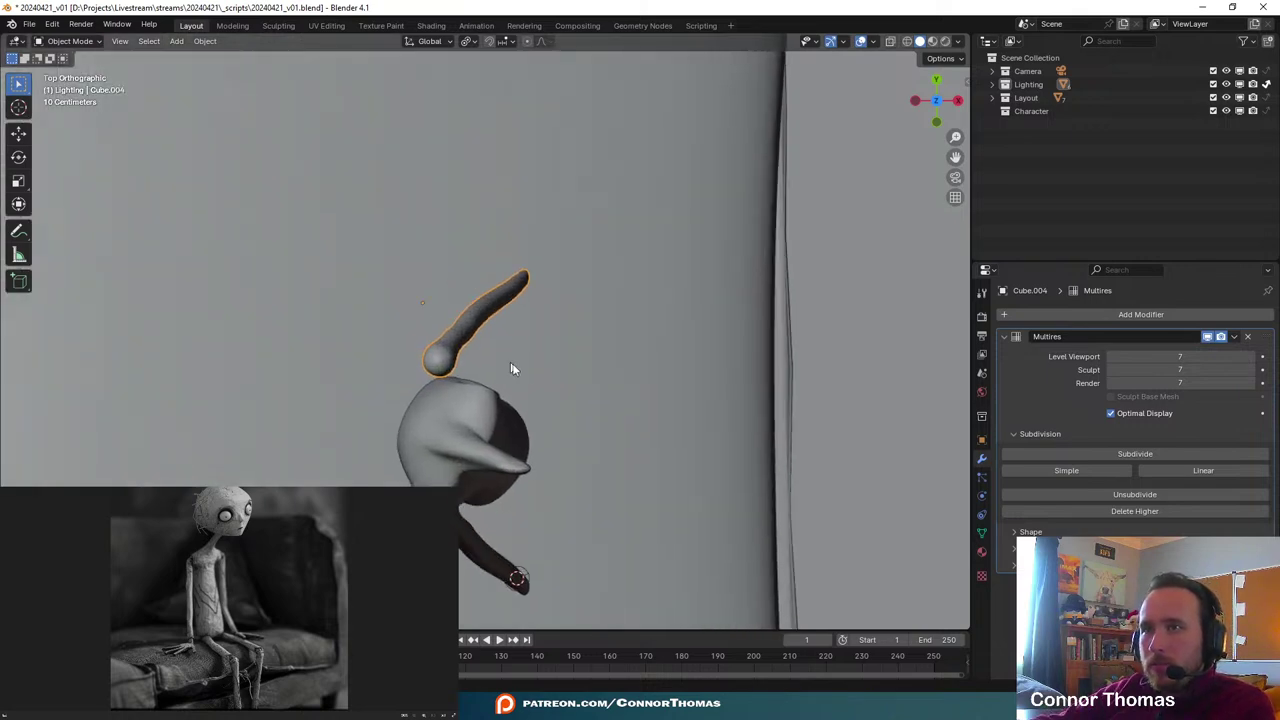
{"action": "key", "text": "g"}
{"action": "left_click", "coordinate": [579, 403]}
- Raise the mirrored arm slightly so its top sits in the shoulder, and inspect the fit from above
{"action": "key", "text": "alt+a"}
{"action": "middle_click_drag", "start_coordinate": [617, 431], "coordinate": [380, 260]}
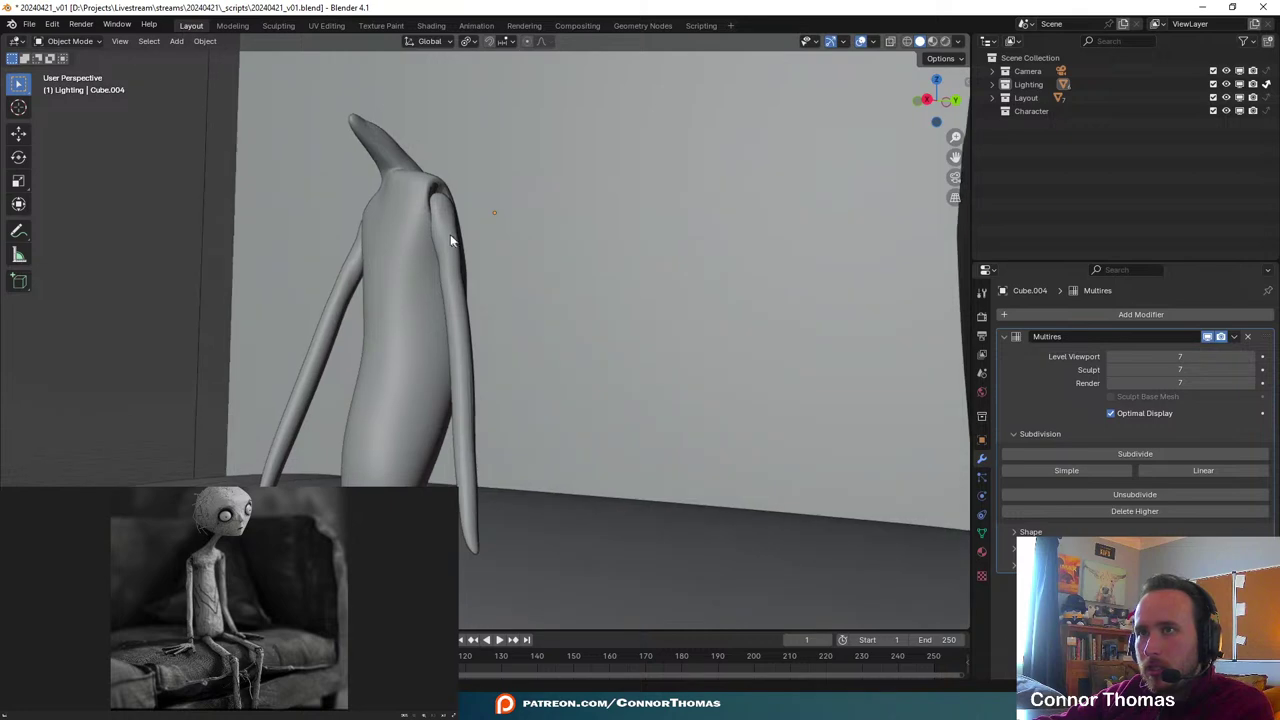
{"action": "left_click", "coordinate": [450, 236]}
{"action": "key", "text": "g"}
{"action": "left_click", "coordinate": [463, 247]}
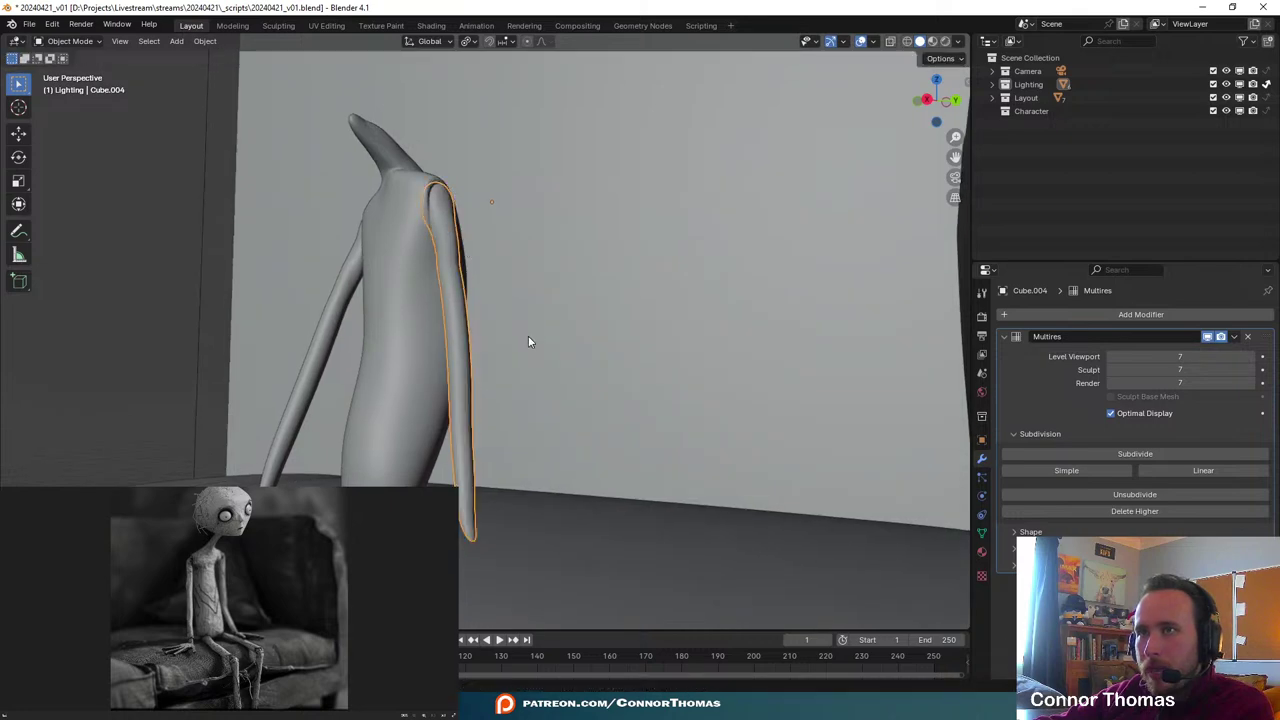
{"action": "middle_click_drag", "start_coordinate": [529, 342], "coordinate": [433, 260]}
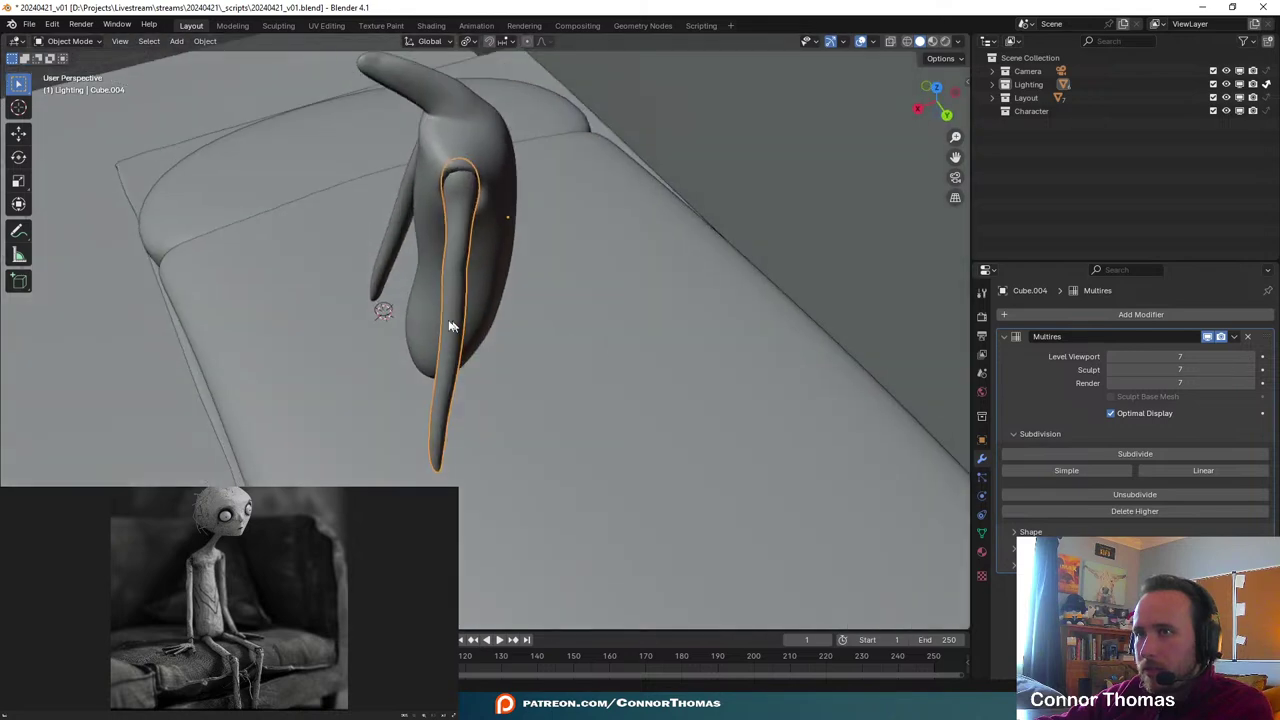
{"action": "key", "text": "alt+a"}
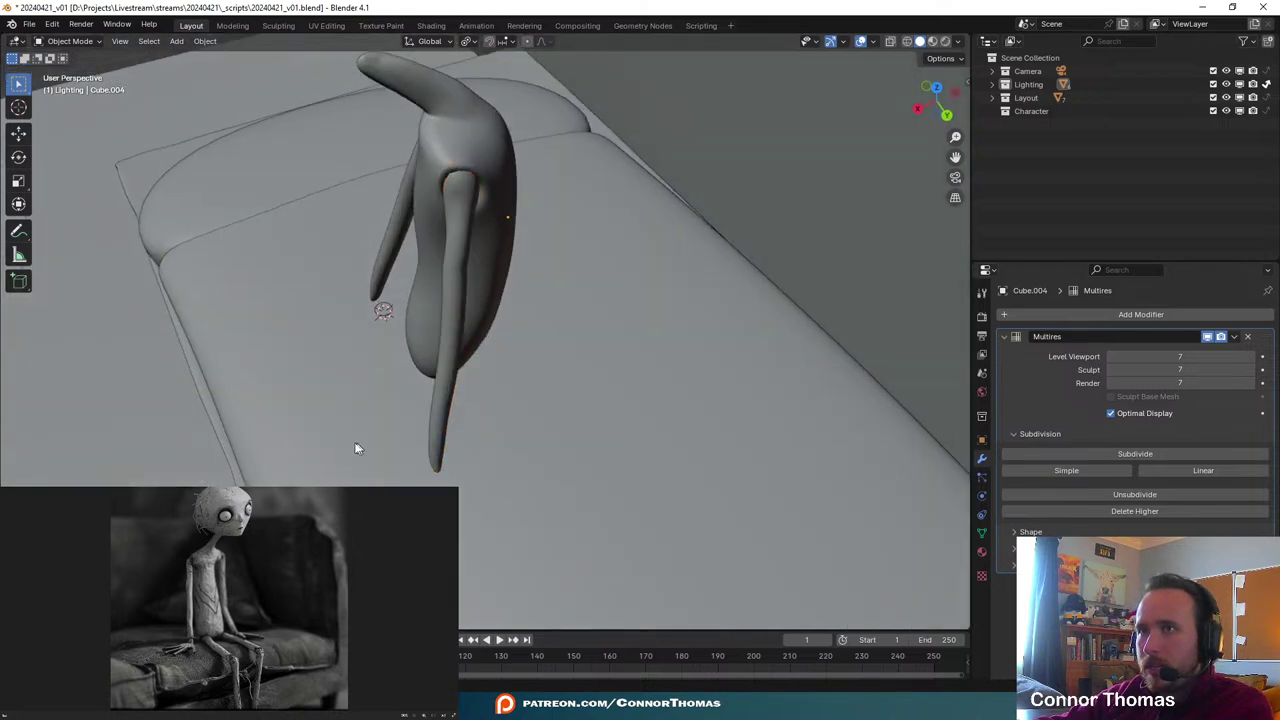
- Put the original arm by the hand marker into Sculpt Mode and try the Pose brush on its middle at 500 px radius
{"action": "middle_click_drag", "start_coordinate": [357, 443], "coordinate": [544, 378]}
{"action": "left_click", "coordinate": [545, 378]}
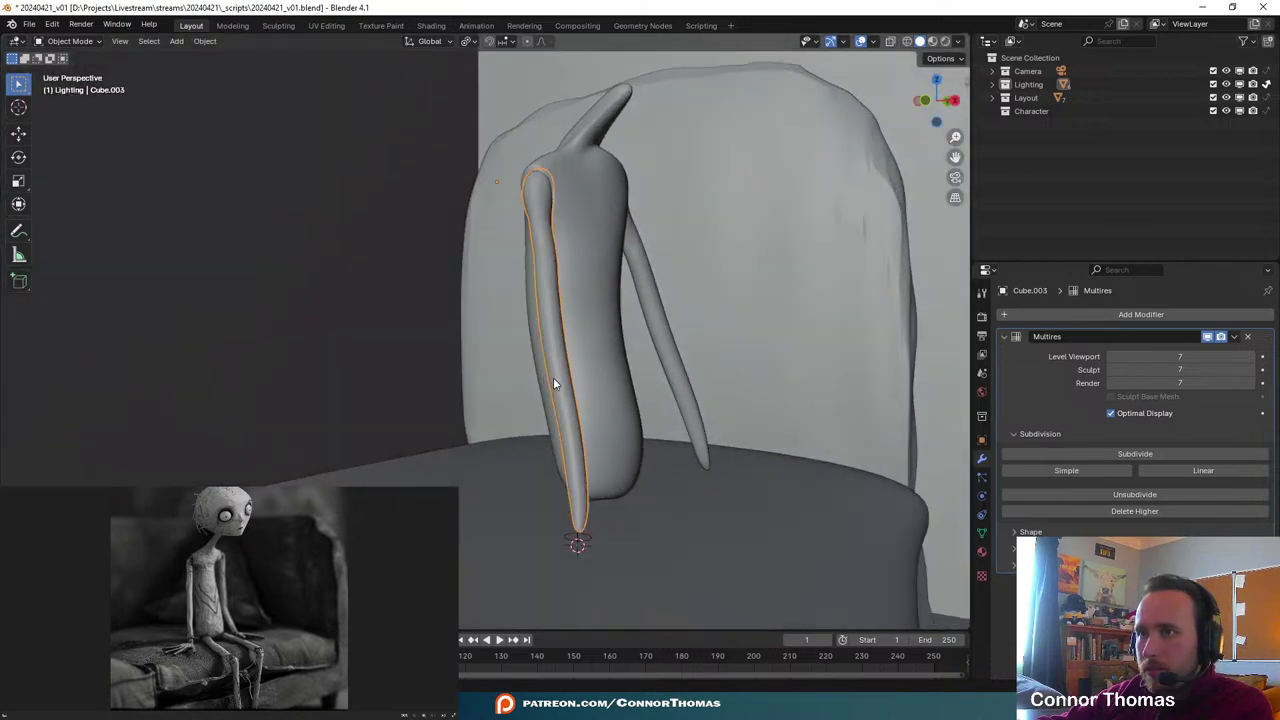
{"action": "left_click", "coordinate": [70, 41]}
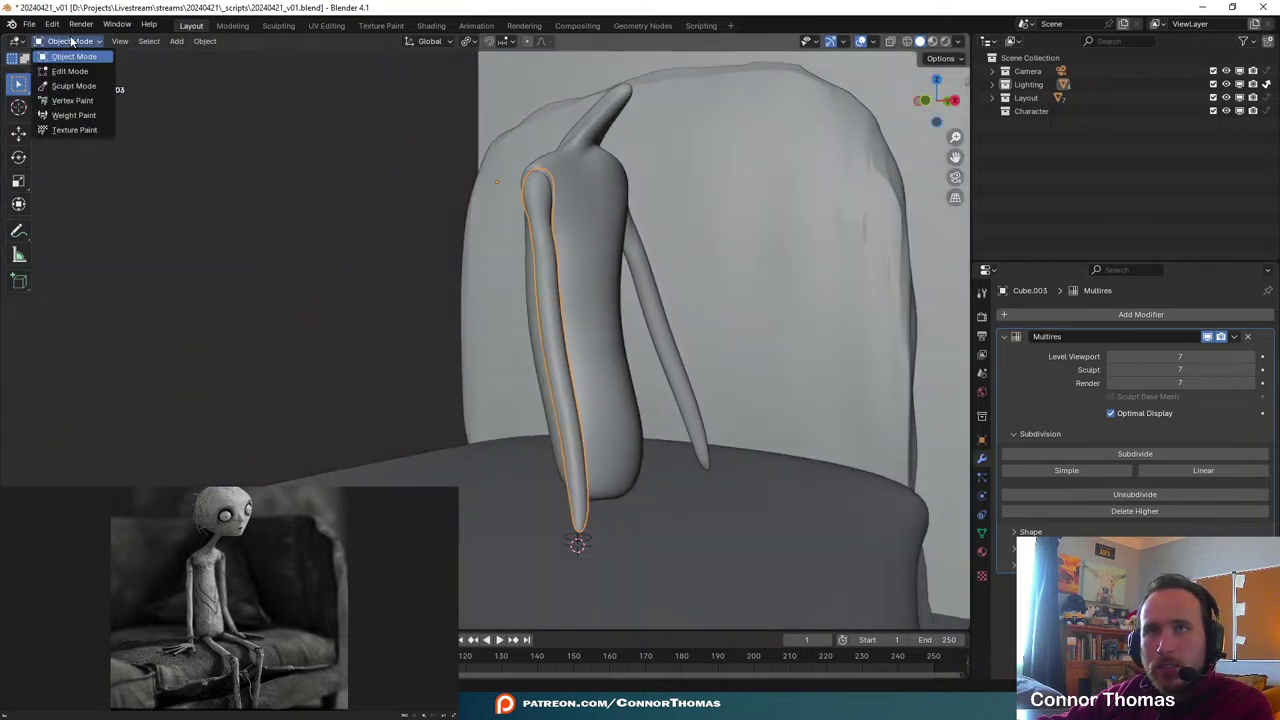
{"action": "left_click", "coordinate": [67, 87]}
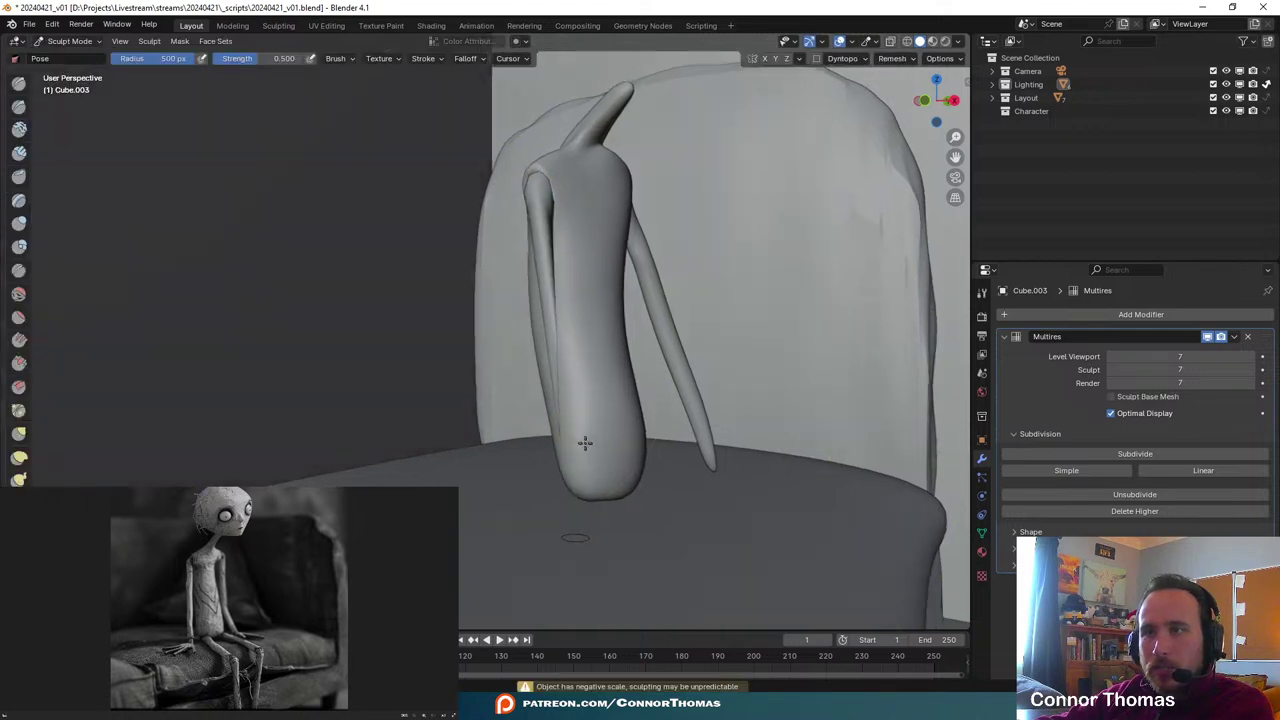
{"action": "mouse_move", "coordinate": [586, 443]}
{"action": "middle_mouse_down"}
{"action": "mouse_move", "coordinate": [520, 420]}
{"action": "mouse_move", "coordinate": [516, 400]}
{"action": "middle_mouse_up"}
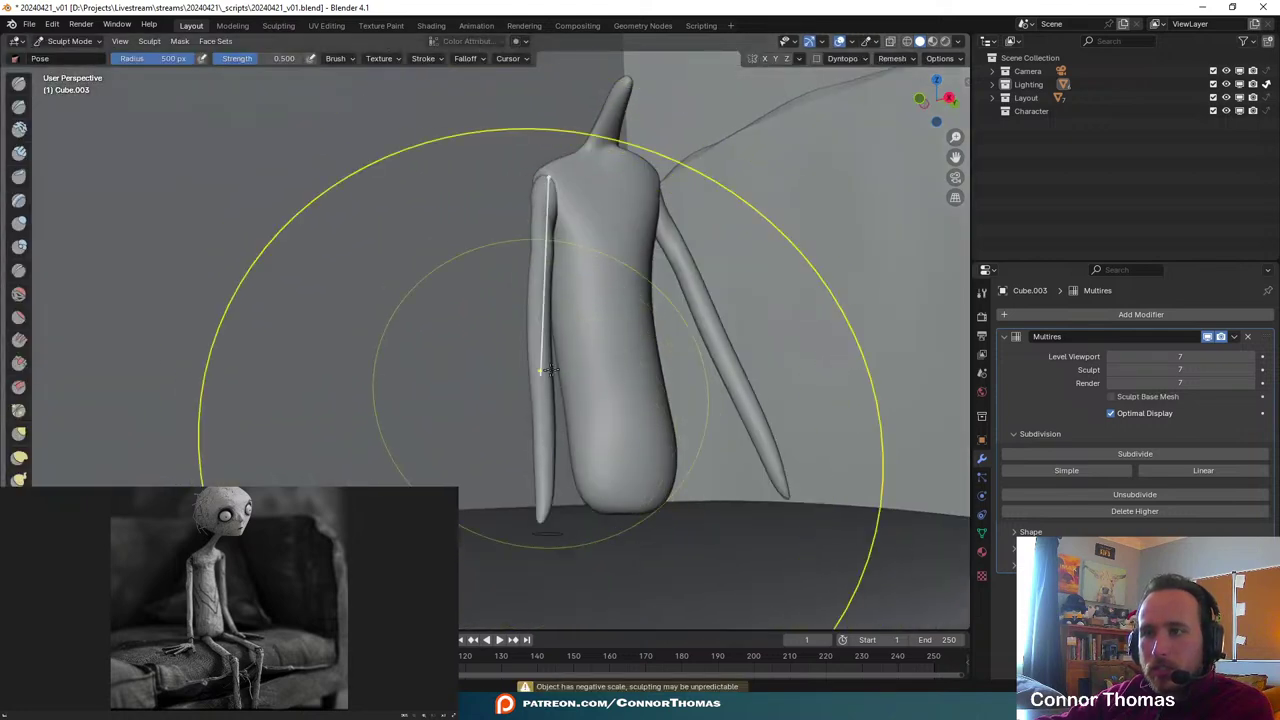
{"action": "left_click_drag", "start_coordinate": [540, 344], "coordinate": [540, 344]}
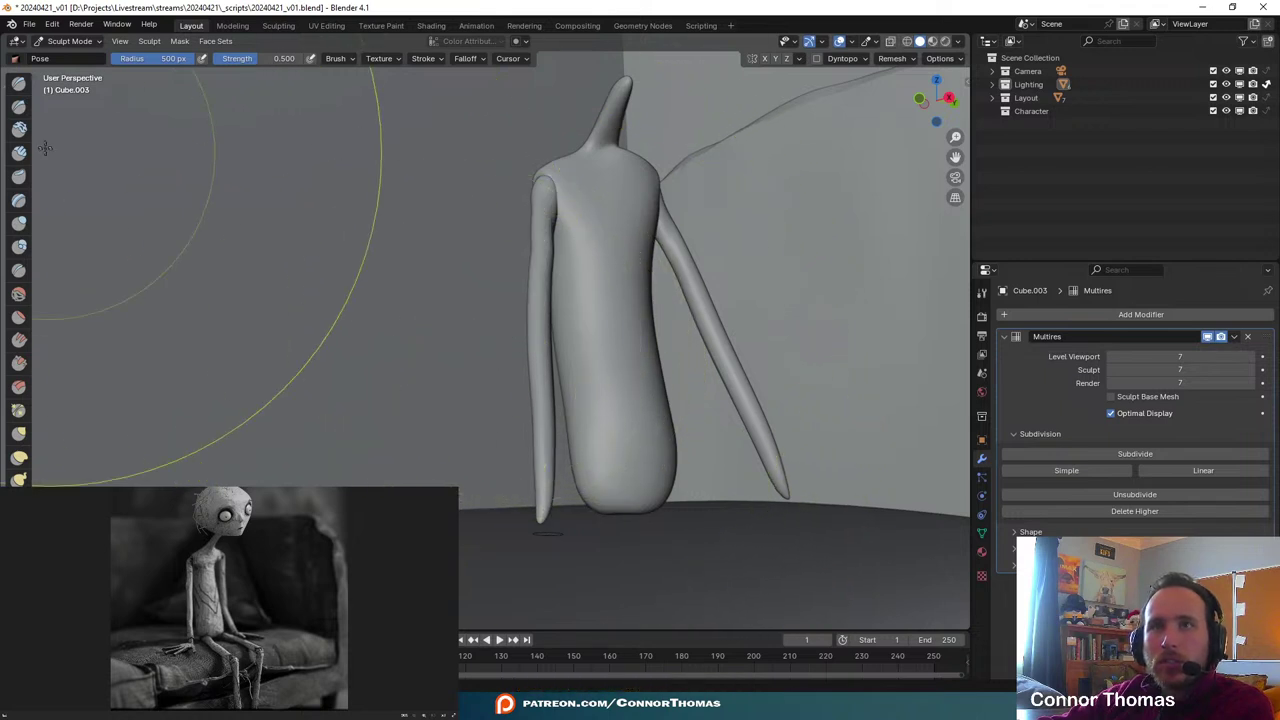
- Switch the sculpting brush to Elastic Deform, and from there to the Smooth brush
{"action": "left_click", "coordinate": [19, 457]}
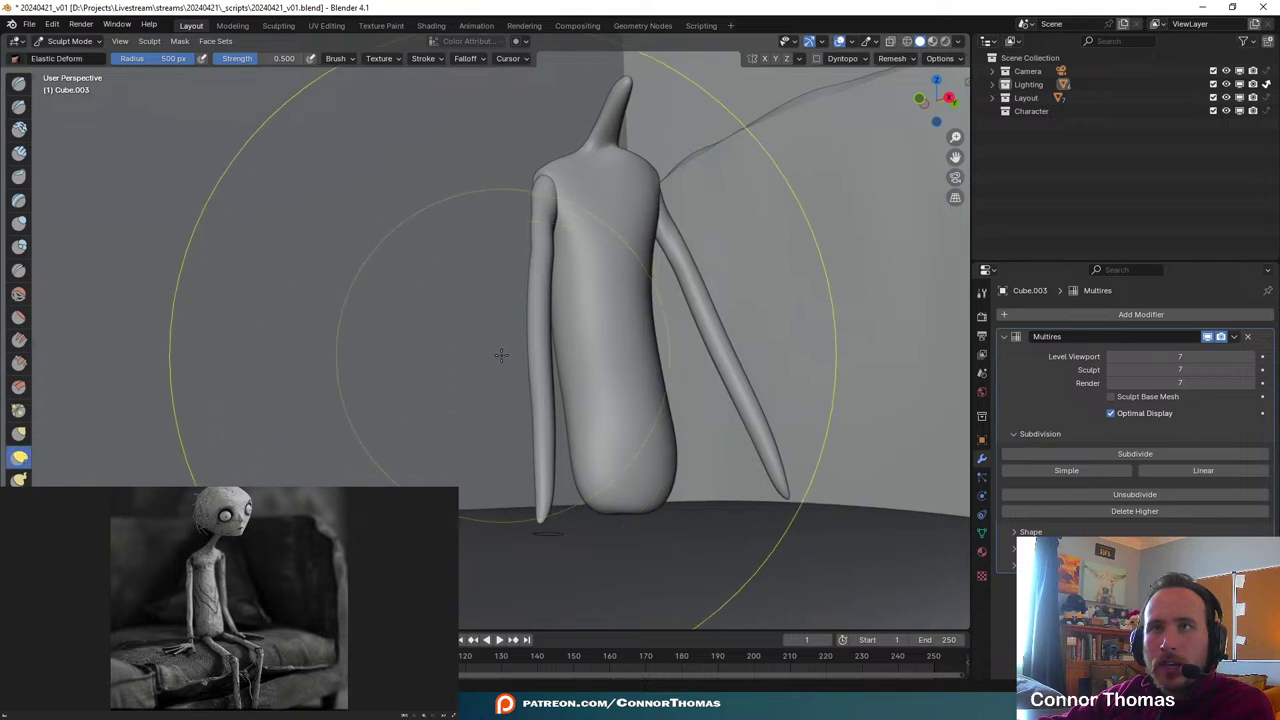
{"action": "left_click", "coordinate": [19, 293]}
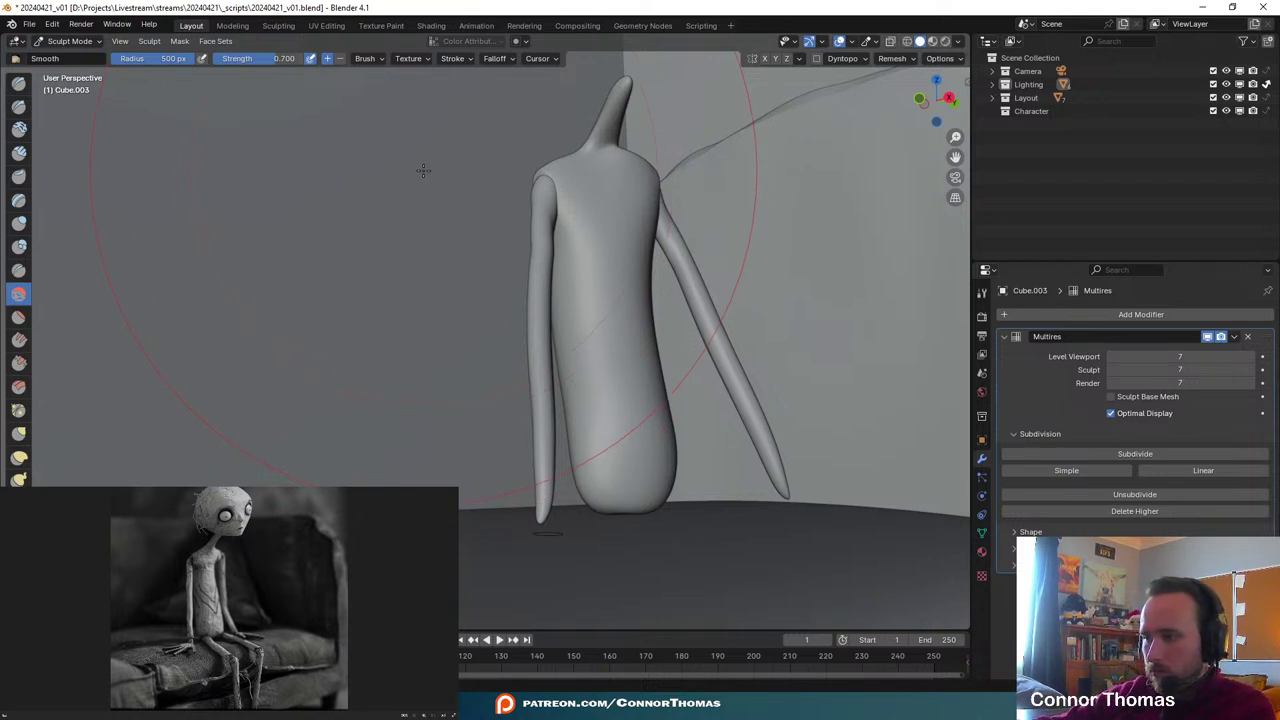
{"action": "scroll", "coordinate": [423, 171], "scroll_direction": "up", "scroll_amount": 1}
{"action": "scroll", "coordinate": [423, 171], "scroll_direction": "down", "scroll_amount": 1}
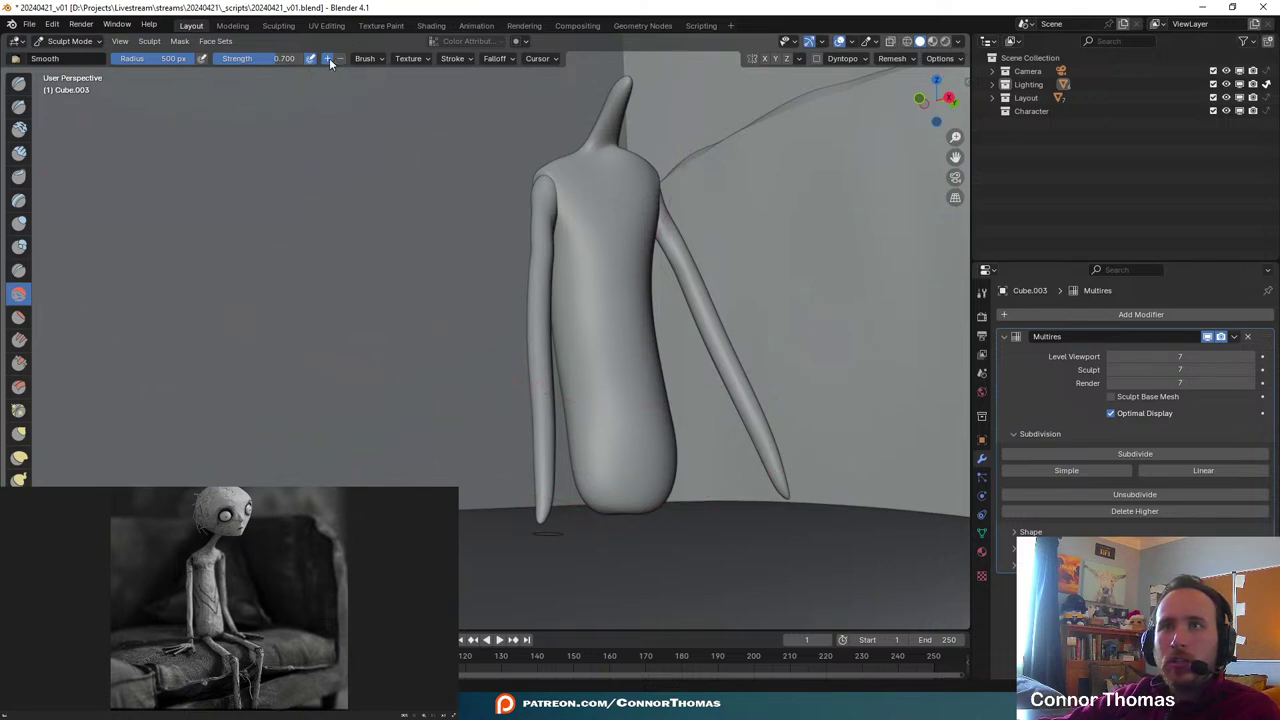
- Open the keymap preferences and search the shortcuts by name for "toggle"
{"action": "left_click", "coordinate": [51, 24]}
{"action": "left_click", "coordinate": [90, 196]}
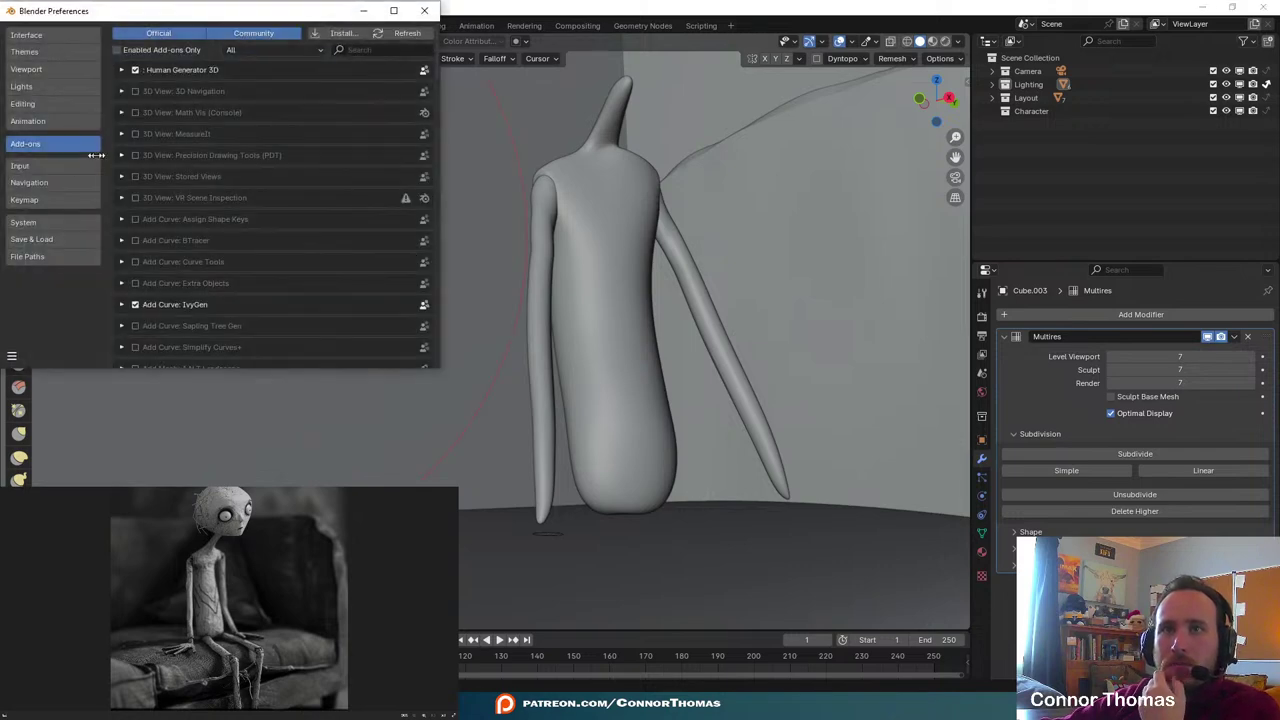
{"action": "left_click", "coordinate": [40, 202]}
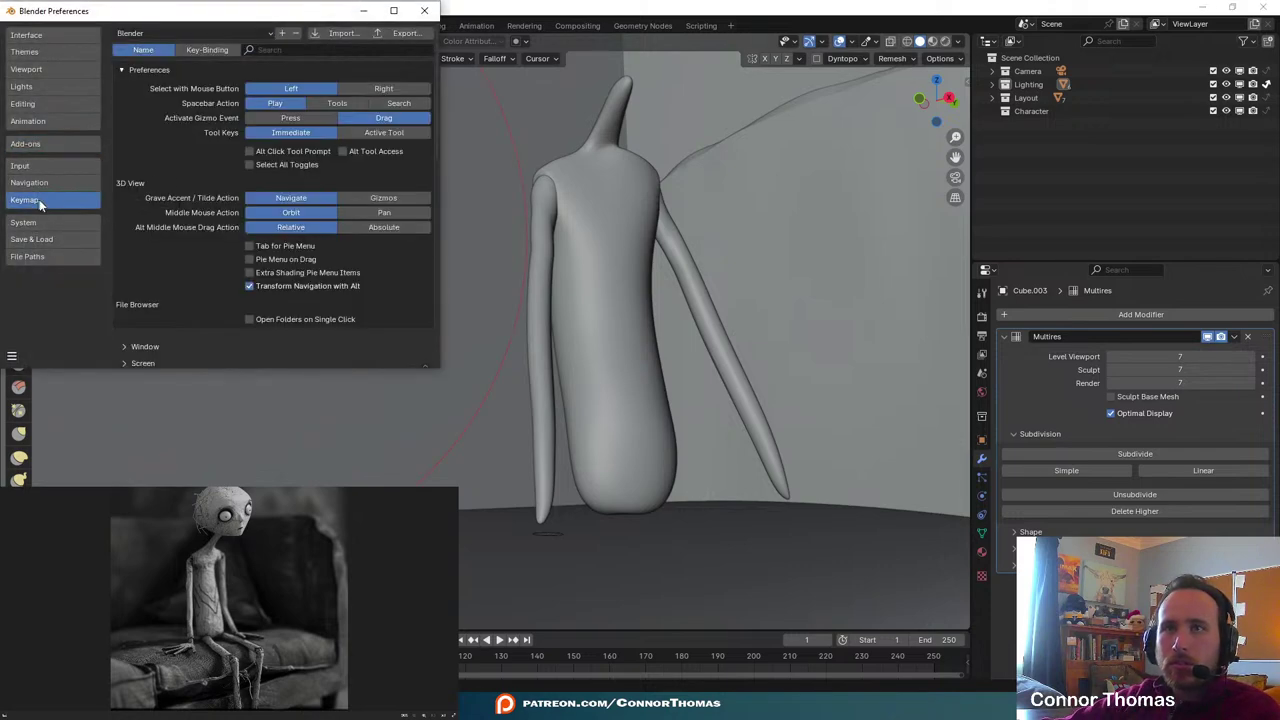
{"action": "left_click", "coordinate": [292, 52]}
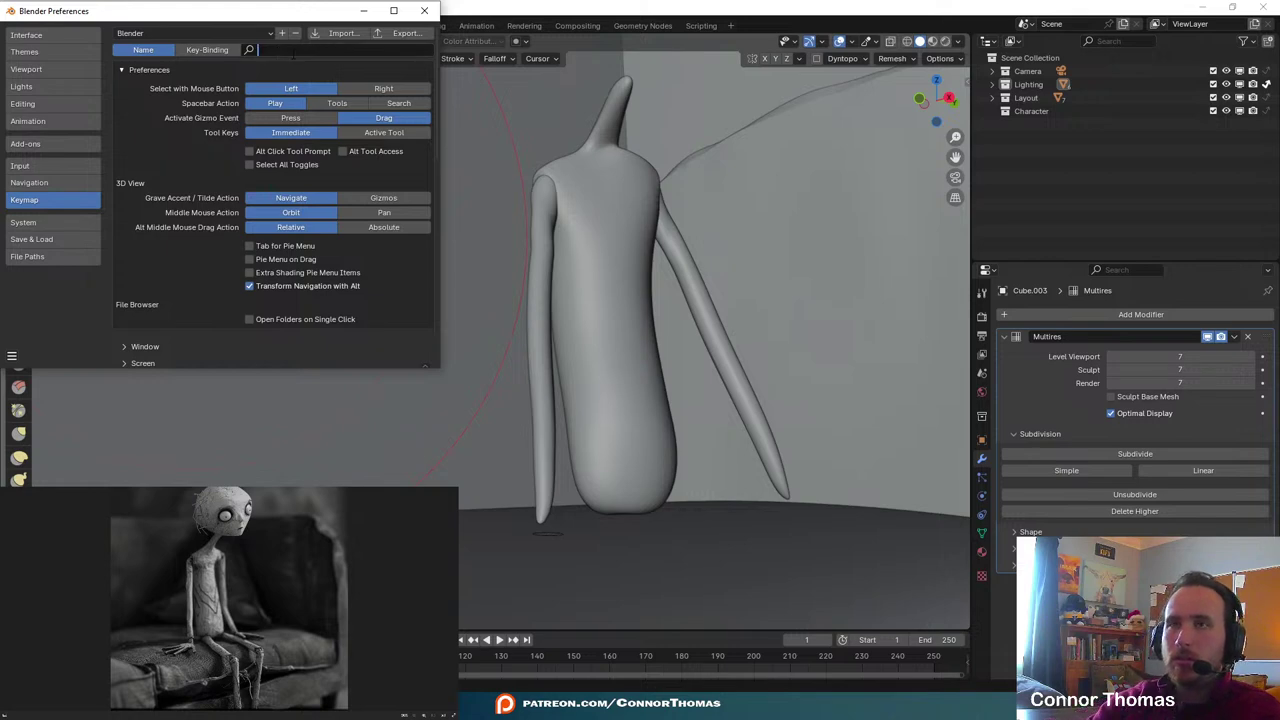
{"action": "type", "text": "nega"}
{"action": "key", "text": "BackSpace"}
{"action": "key", "text": "BackSpace"}
{"action": "key", "text": "BackSpace"}
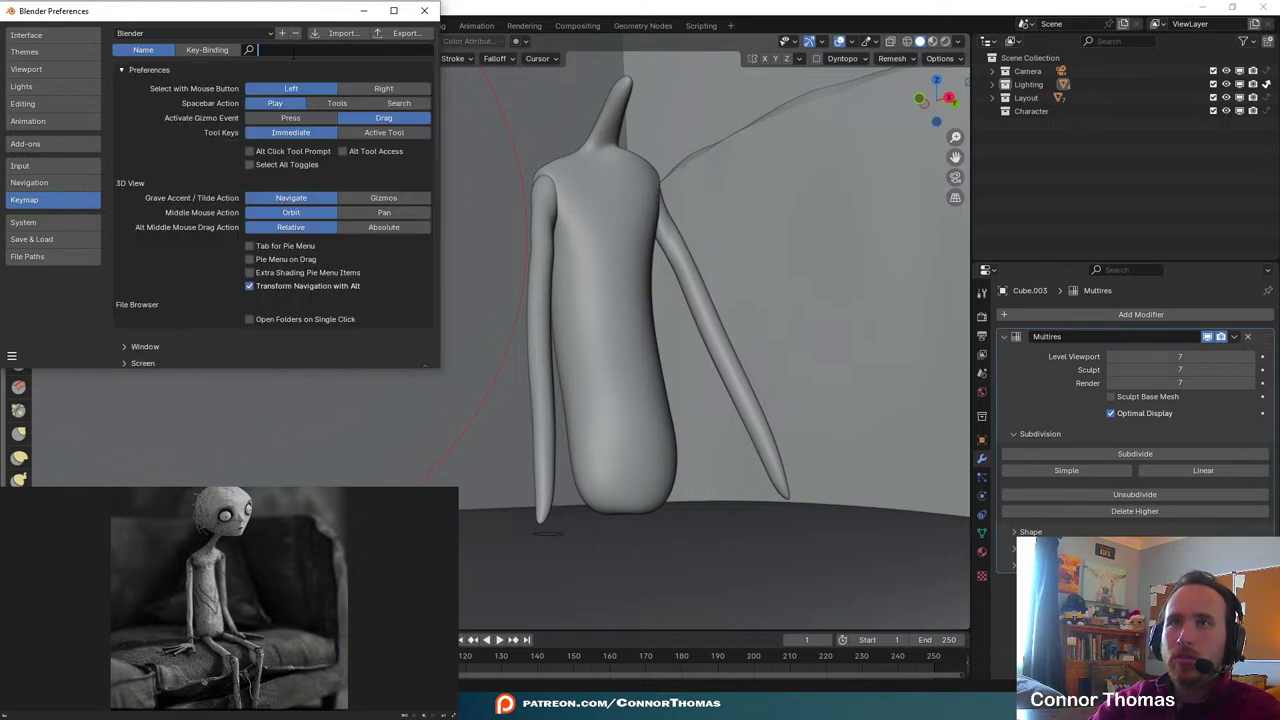
{"action": "type", "text": "toggle"}
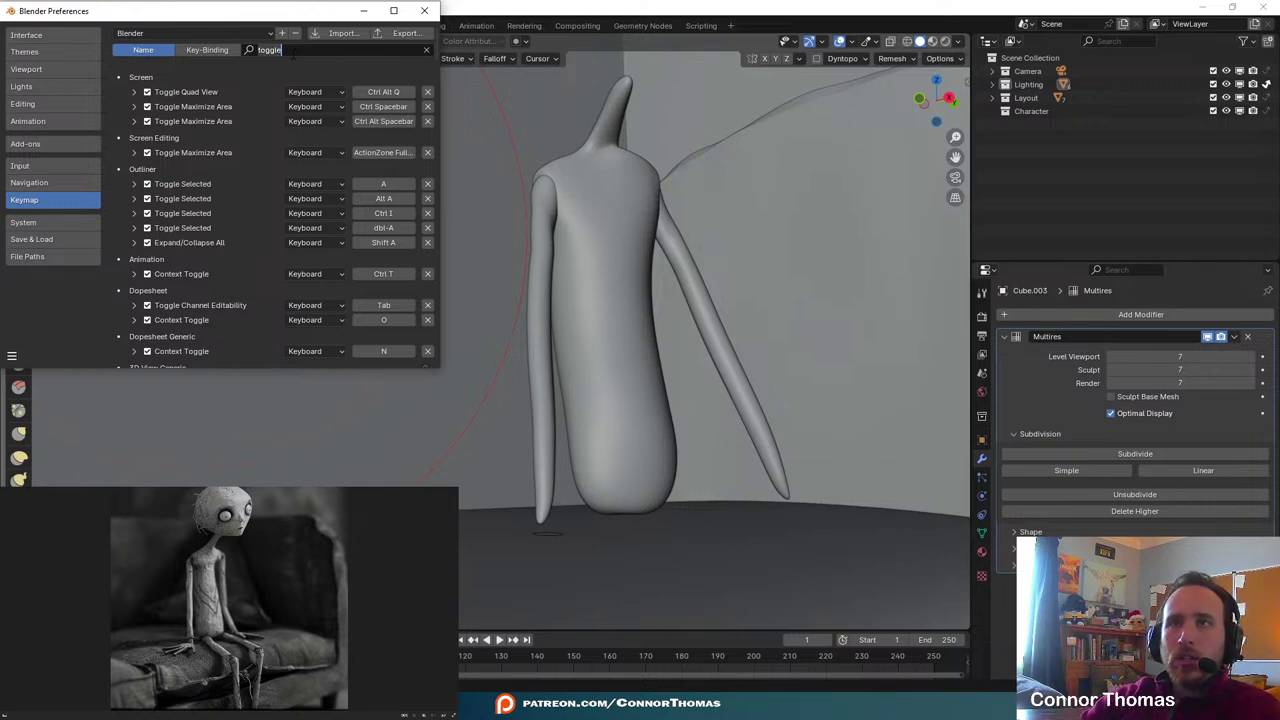
- Search the keymap by name for "sculpt", read through the Sculpt section's shortcuts, and close the preferences
{"action": "key", "text": "BackSpace"}
{"action": "key", "text": "BackSpace"}
{"action": "key", "text": "BackSpace"}
{"action": "key", "text": "BackSpace"}
{"action": "key", "text": "BackSpace"}
{"action": "key", "text": "BackSpace"}
{"action": "type", "text": "sculpt"}
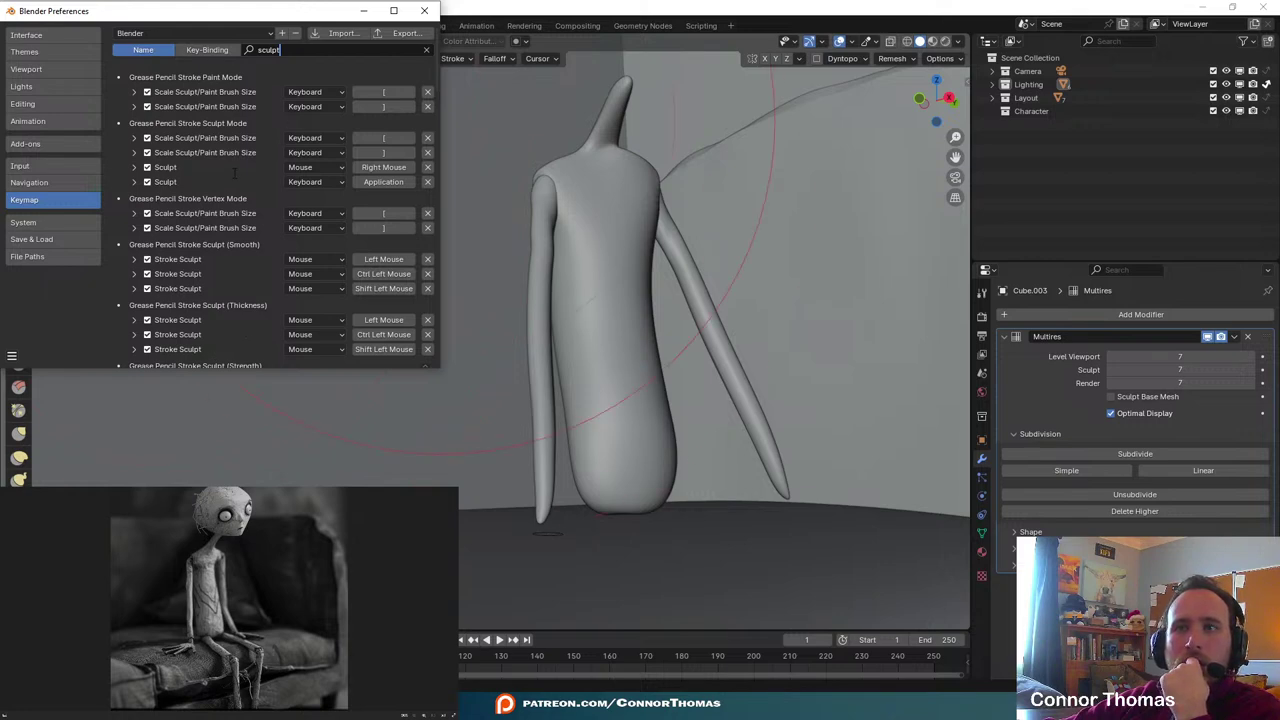
{"action": "scroll", "coordinate": [238, 205], "scroll_direction": "down", "scroll_amount": 9}
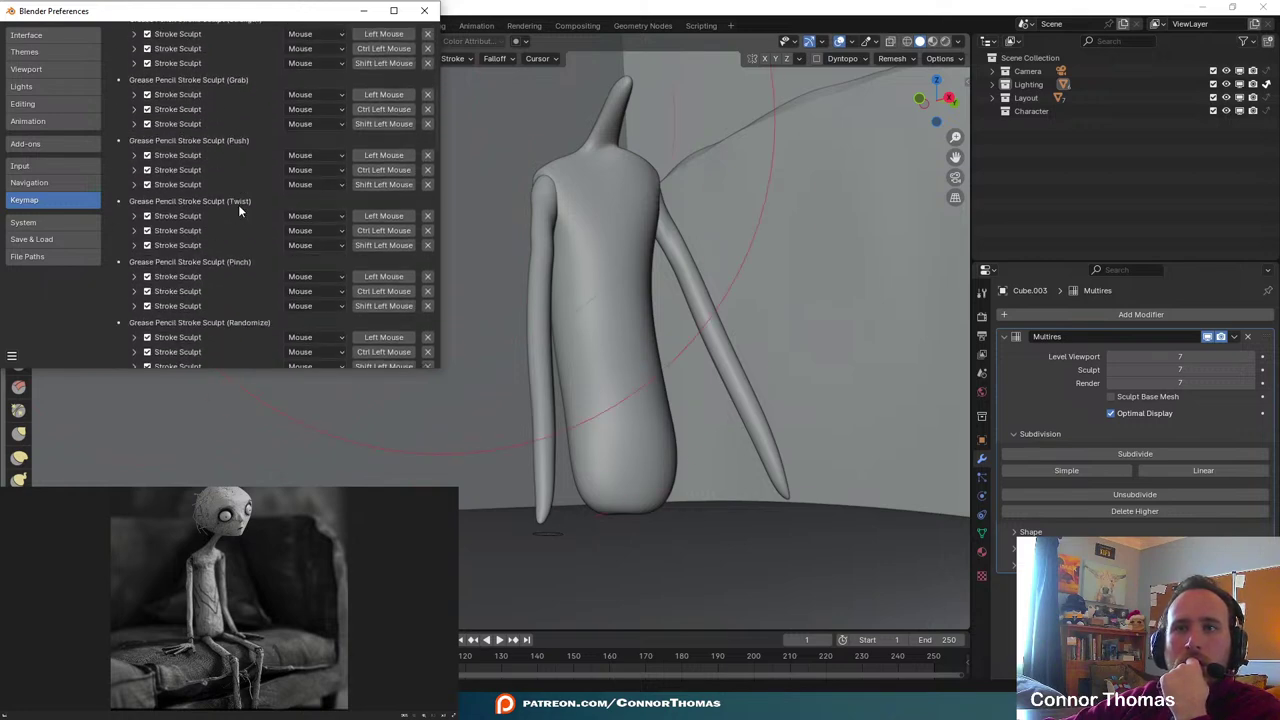
{"action": "scroll", "coordinate": [238, 208], "scroll_direction": "down", "scroll_amount": 2}
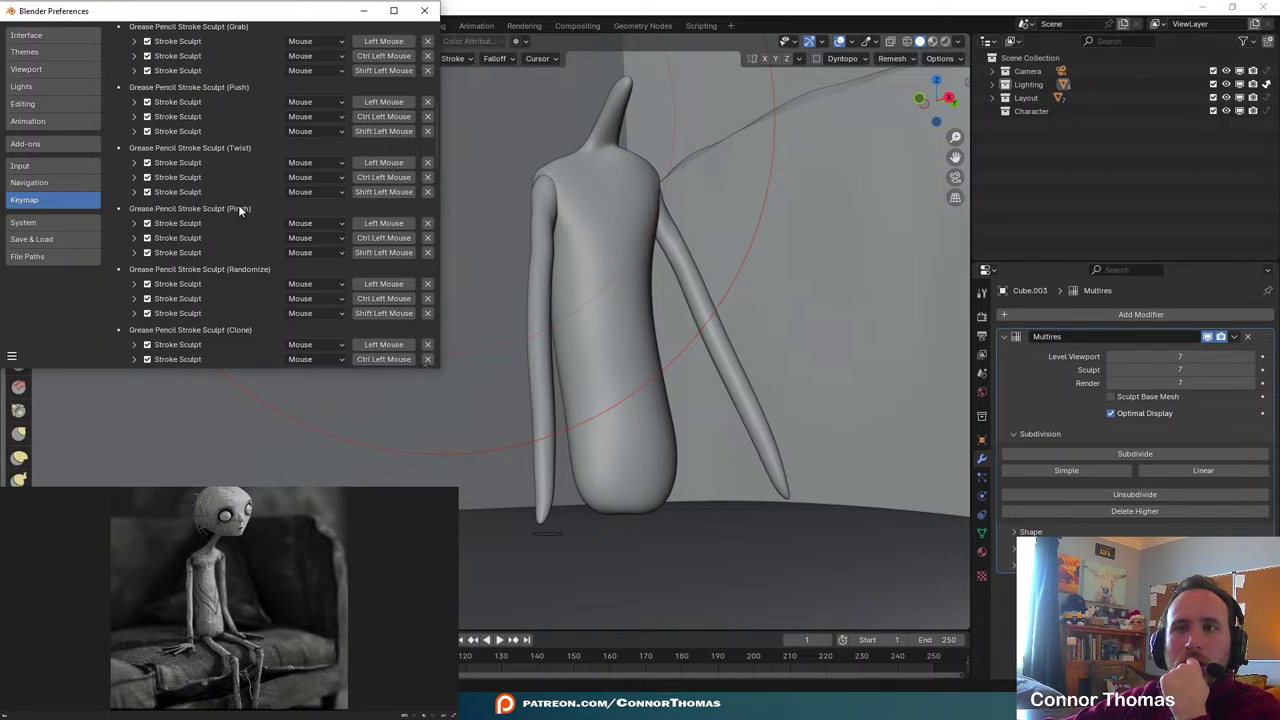
{"action": "scroll", "coordinate": [238, 208], "scroll_direction": "down", "scroll_amount": 10}
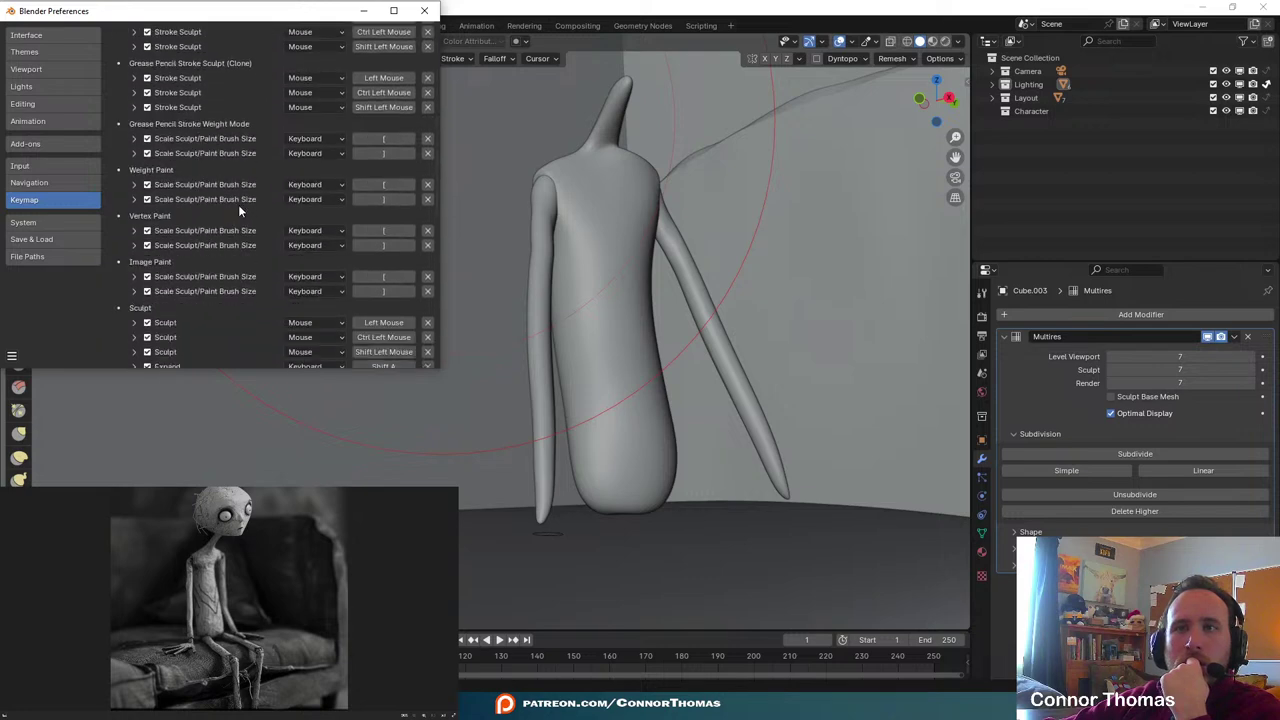
{"action": "scroll", "coordinate": [238, 204], "scroll_direction": "down", "scroll_amount": 4}
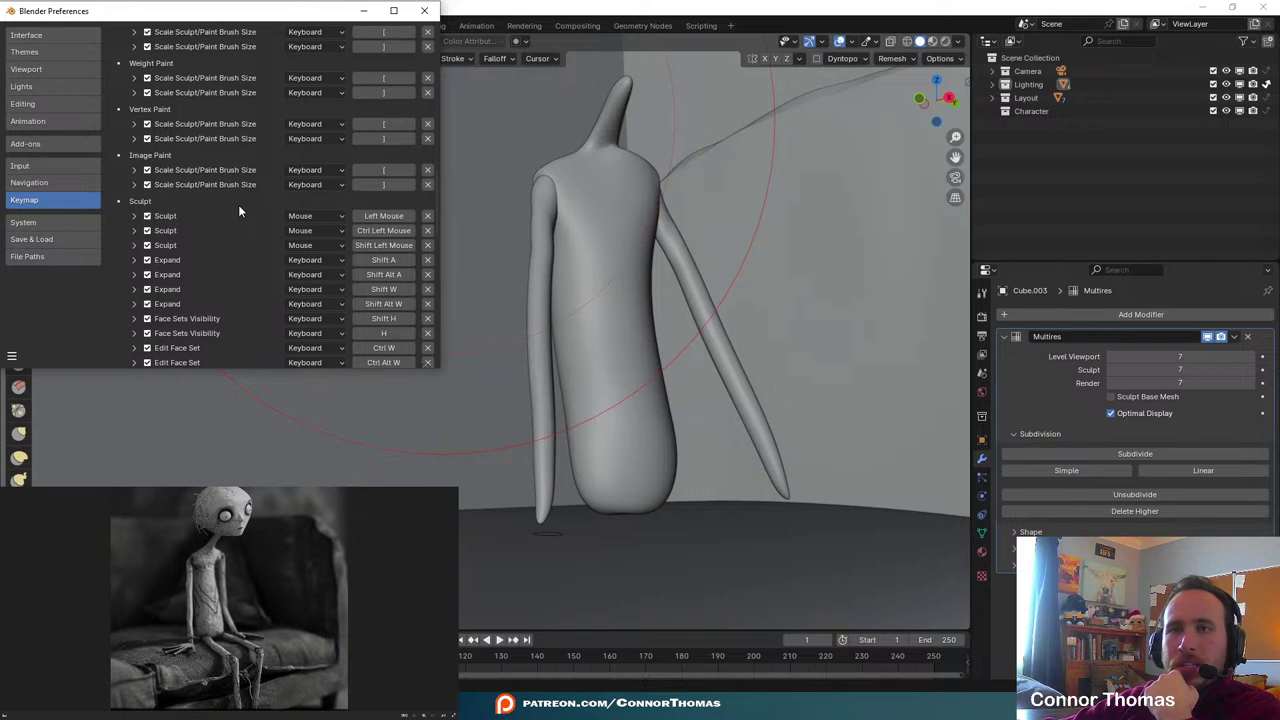
{"action": "scroll", "coordinate": [238, 204], "scroll_direction": "down", "scroll_amount": 5}
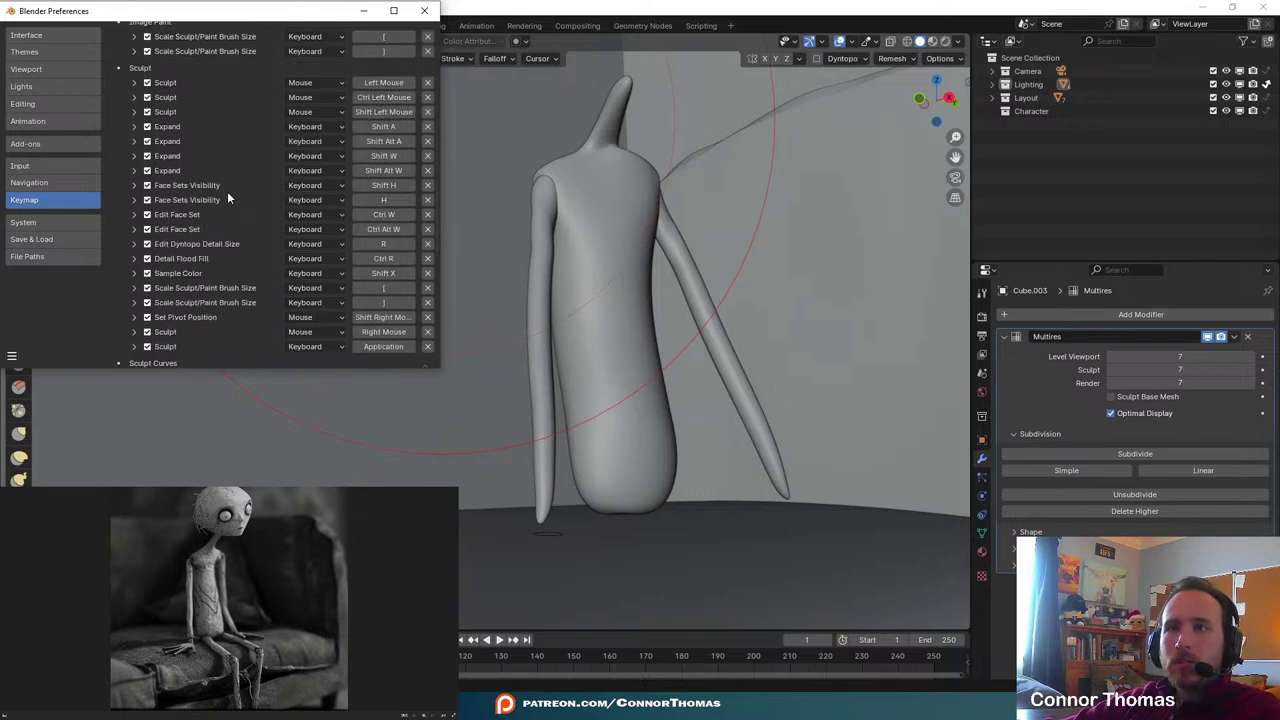
{"action": "scroll", "coordinate": [227, 196], "scroll_direction": "down", "scroll_amount": 3}
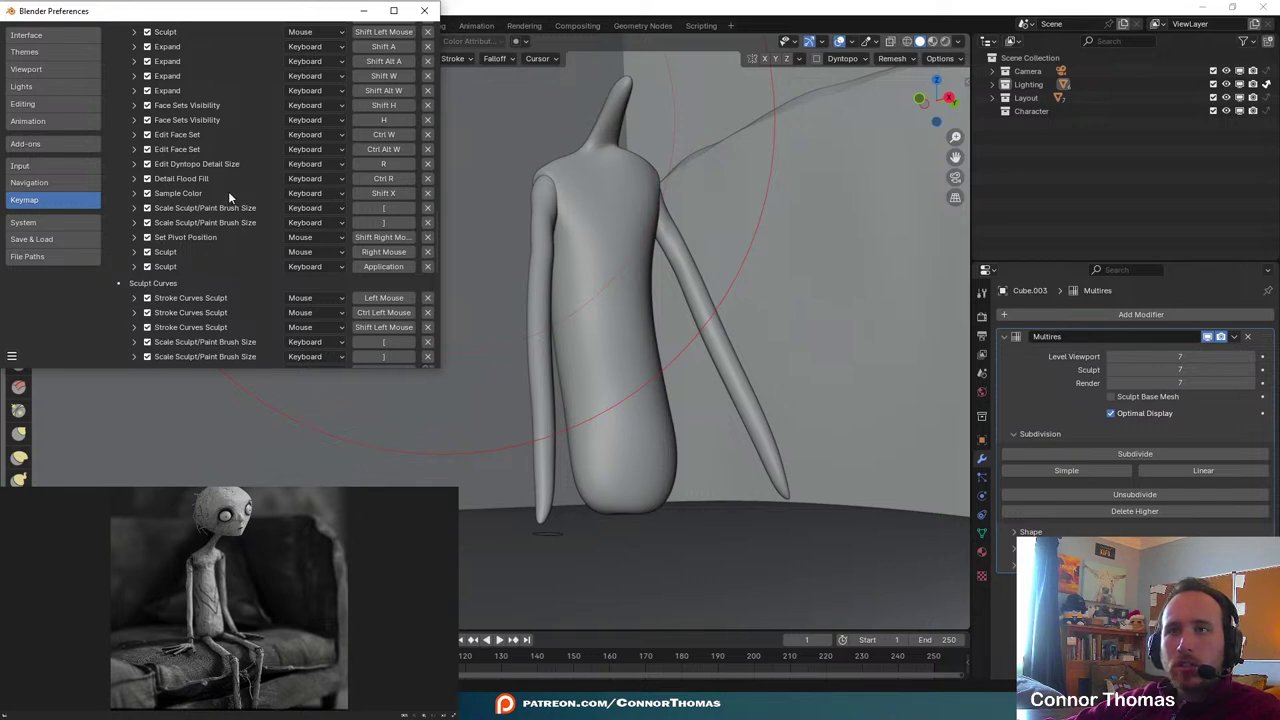
{"action": "left_click", "coordinate": [424, 10]}
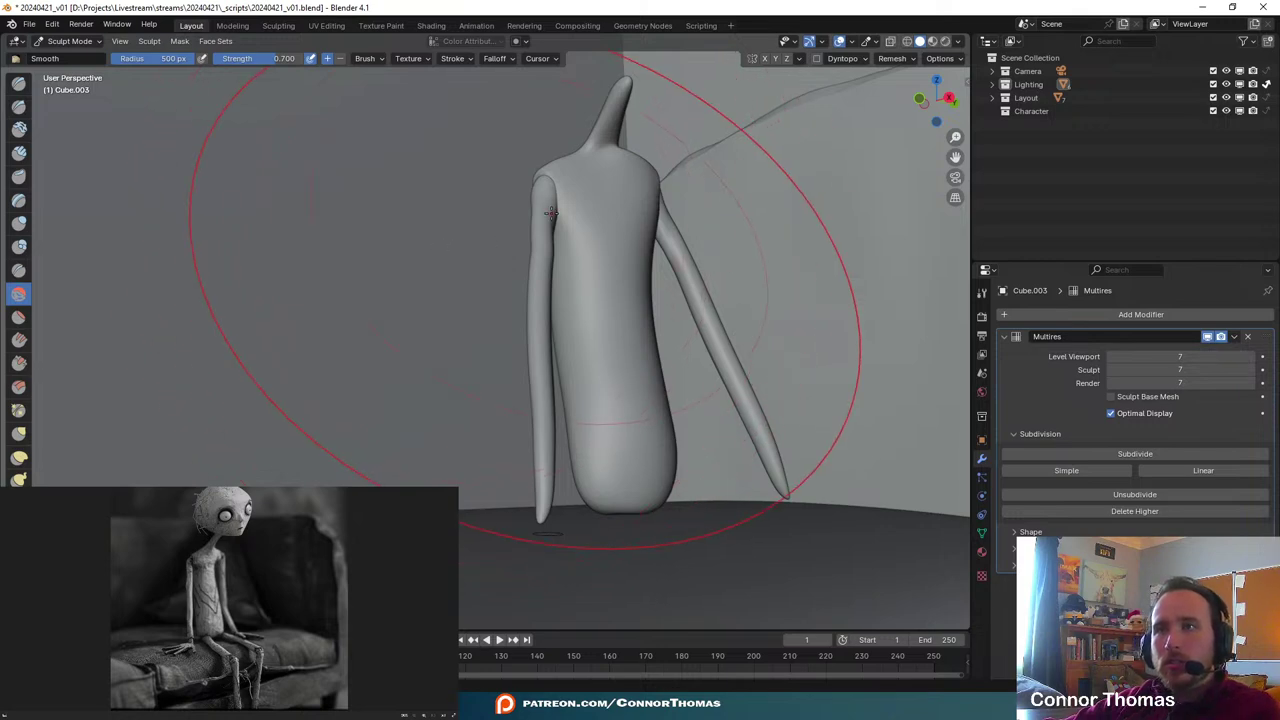
- Reduce the Smooth brush radius to 44 px for working on the lower tip of the arm by the hand marker
{"action": "middle_click_drag", "start_coordinate": [432, 215], "coordinate": [490, 270]}
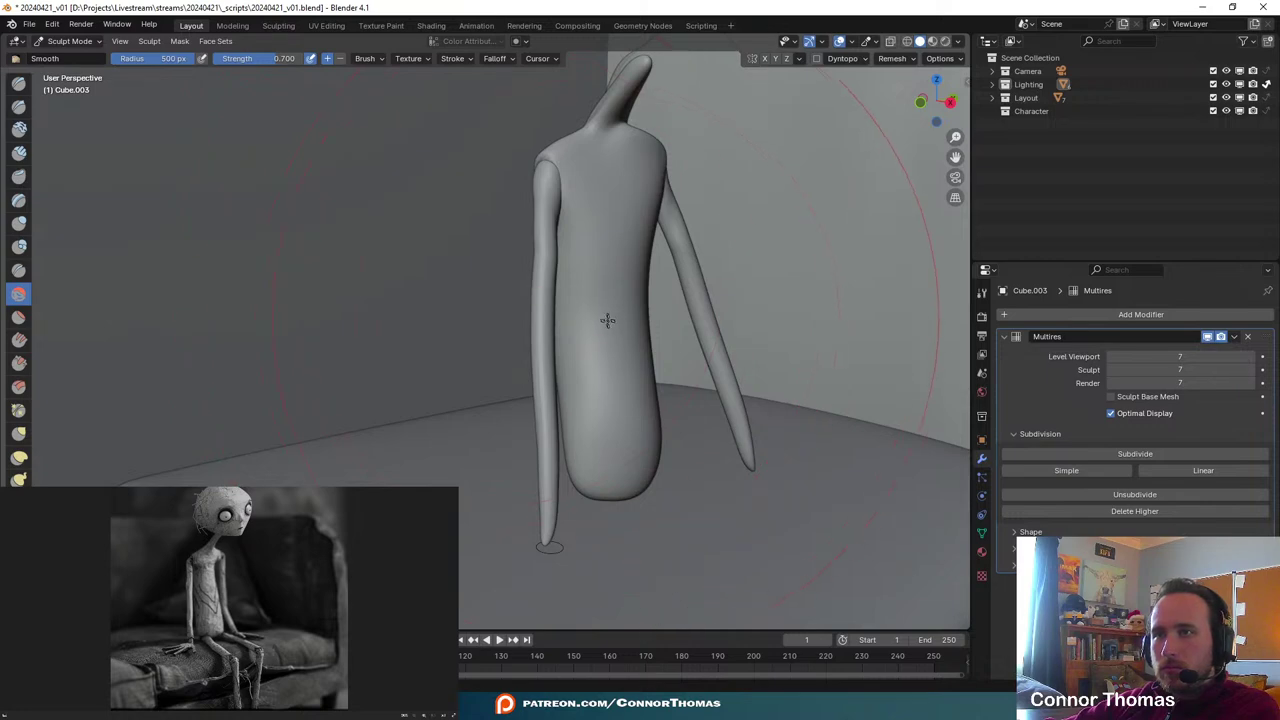
{"action": "middle_click_drag", "start_coordinate": [589, 342], "coordinate": [553, 340]}
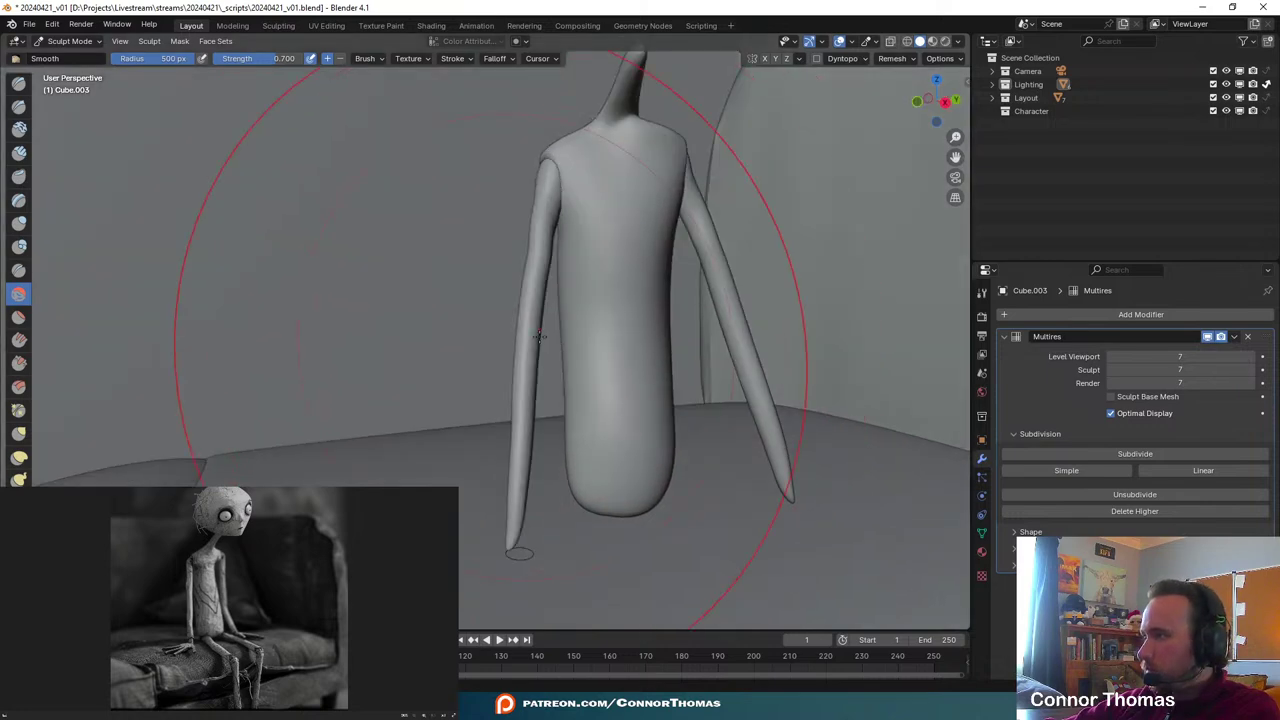
{"action": "middle_click_drag", "start_coordinate": [524, 388], "coordinate": [484, 216], "text": "shift"}
{"action": "scroll", "coordinate": [488, 332], "scroll_direction": "up", "scroll_amount": 4}
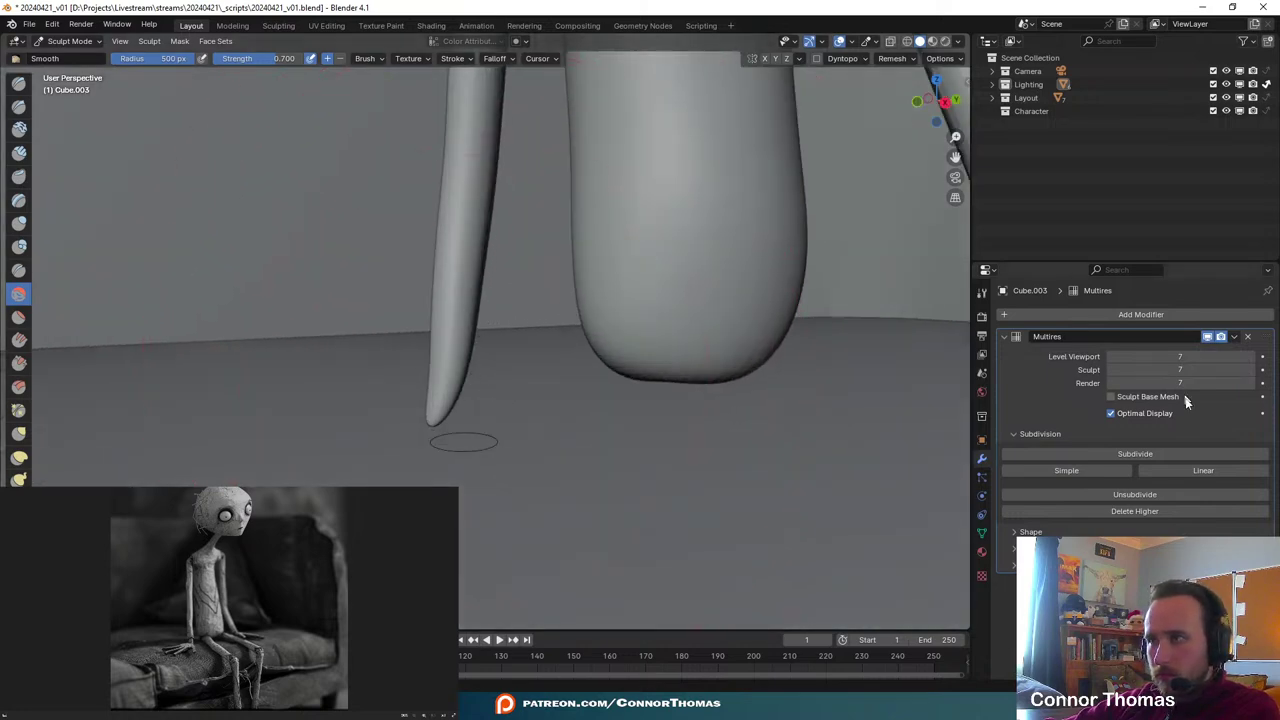
{"action": "middle_click_drag", "start_coordinate": [603, 334], "coordinate": [3, 80]}
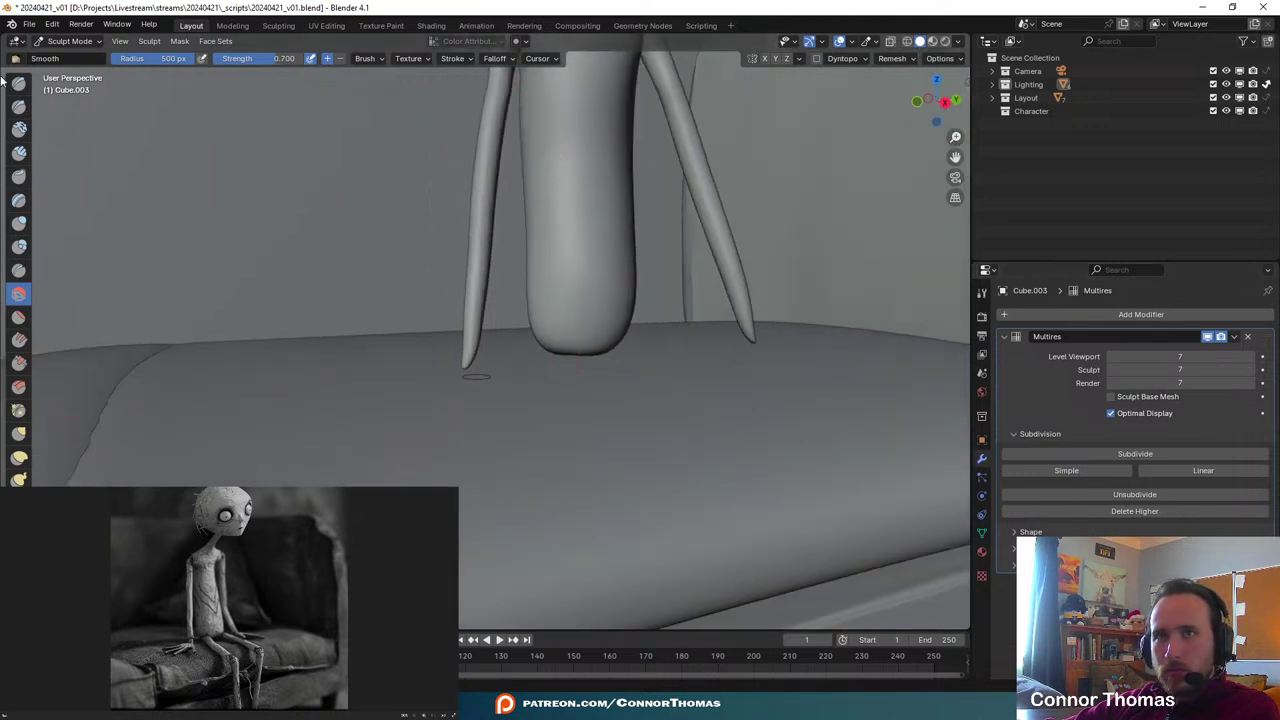
{"action": "key", "text": "f"}
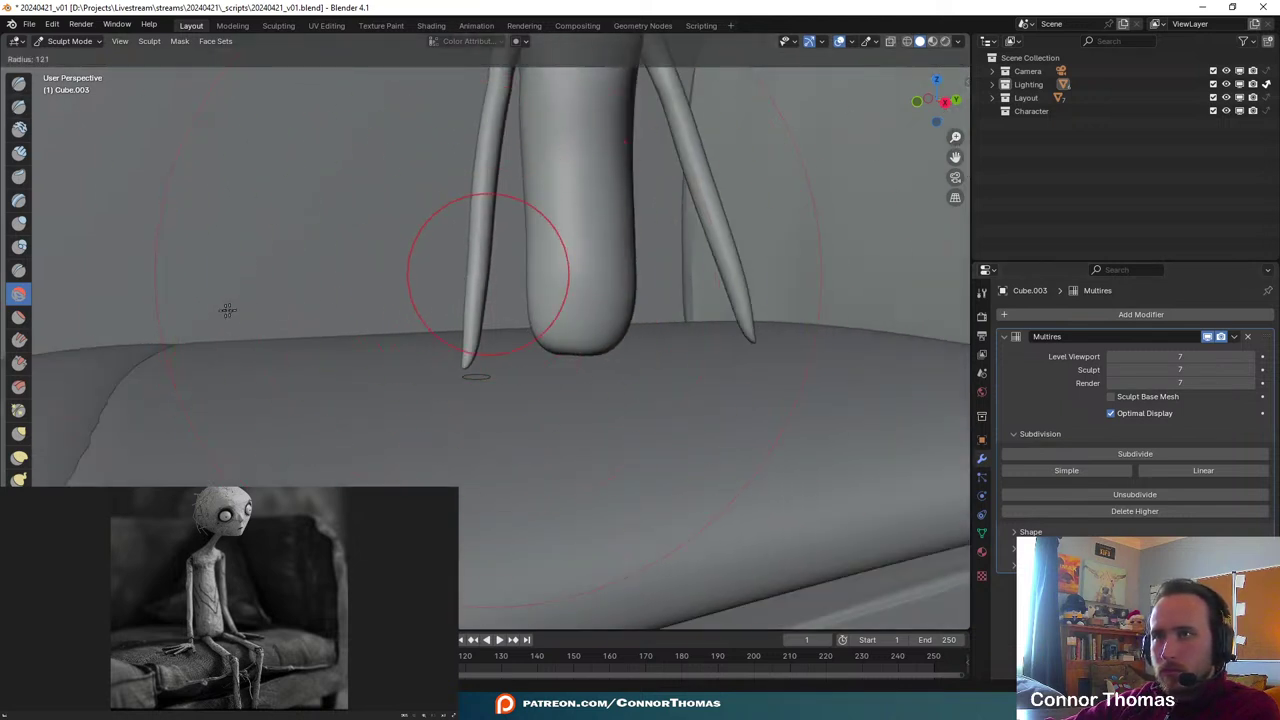
{"action": "left_click", "coordinate": [230, 310]}
{"action": "scroll", "coordinate": [489, 397], "scroll_direction": "up", "scroll_amount": 3}
{"action": "mouse_move", "coordinate": [489, 397]}
{"action": "middle_mouse_down"}
{"action": "mouse_move", "coordinate": [469, 397]}
{"action": "mouse_move", "coordinate": [423, 271]}
{"action": "mouse_move", "coordinate": [489, 377]}
{"action": "middle_mouse_up"}
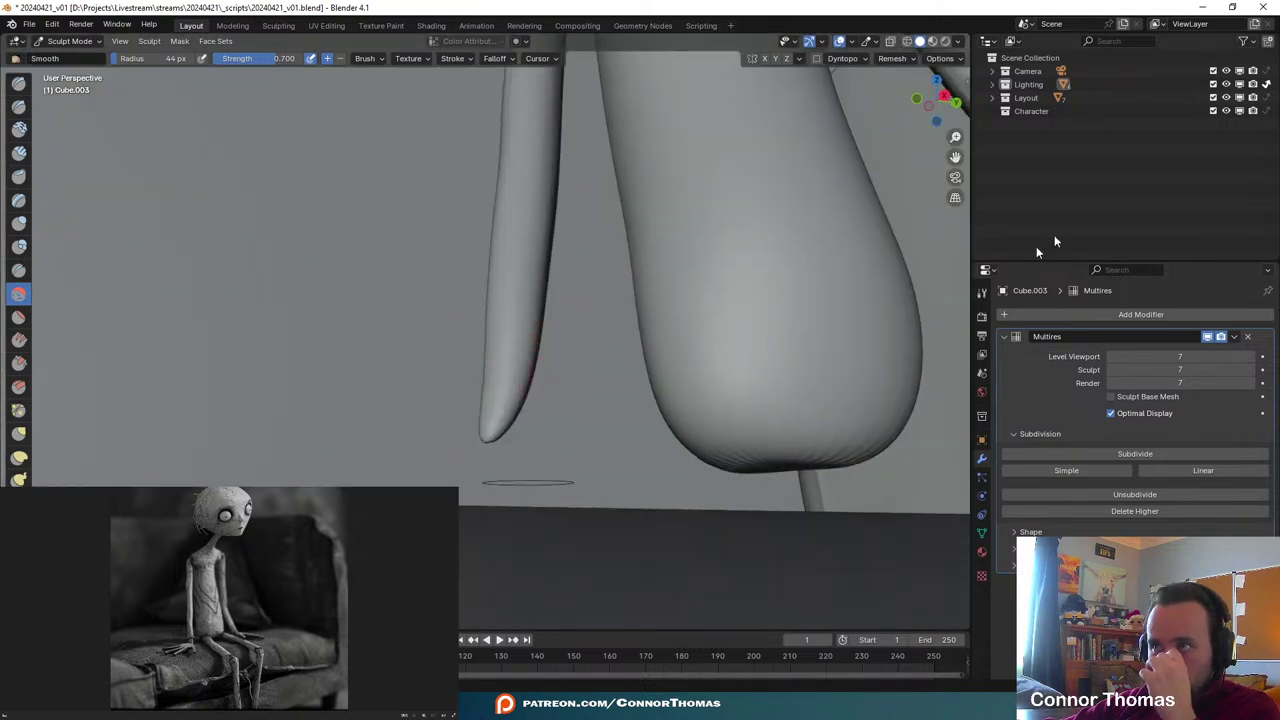
- Disable the Layout collection in the viewport so only the character parts remain in view
{"action": "left_click", "coordinate": [1240, 98]}
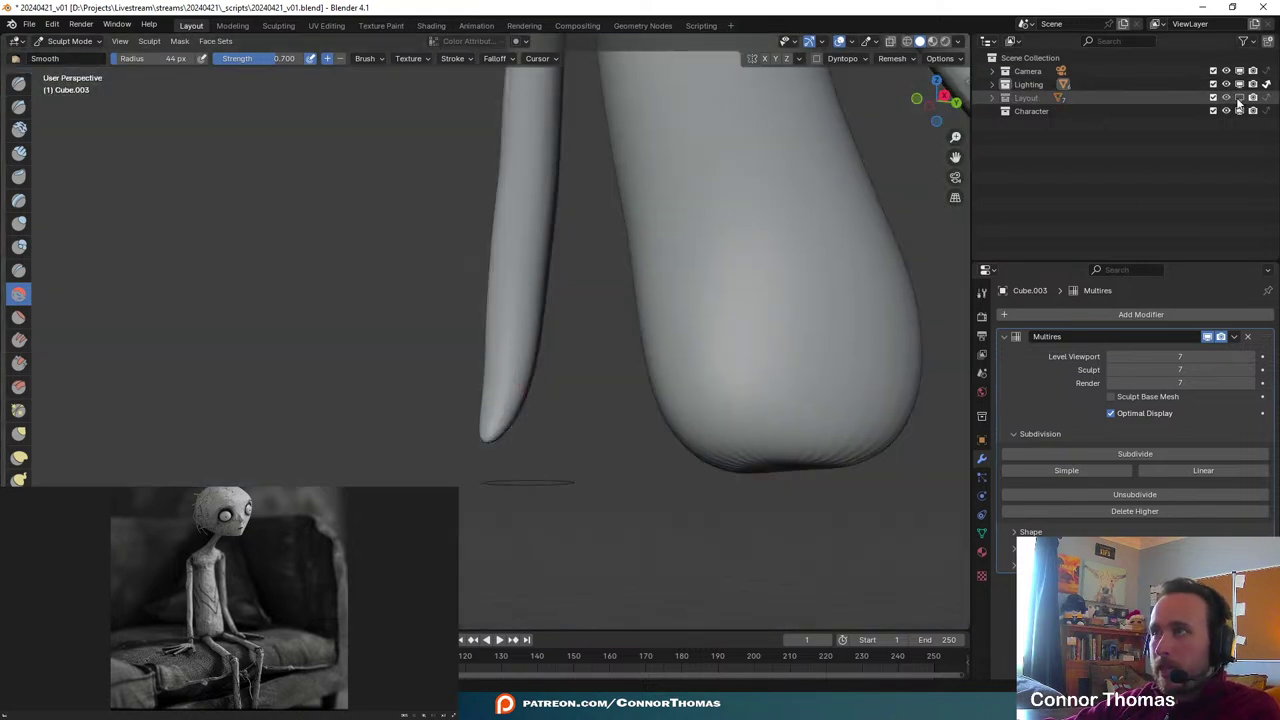
{"action": "middle_click_drag", "start_coordinate": [686, 286], "coordinate": [504, 350]}
{"action": "scroll", "coordinate": [484, 348], "scroll_direction": "down", "scroll_amount": 8}
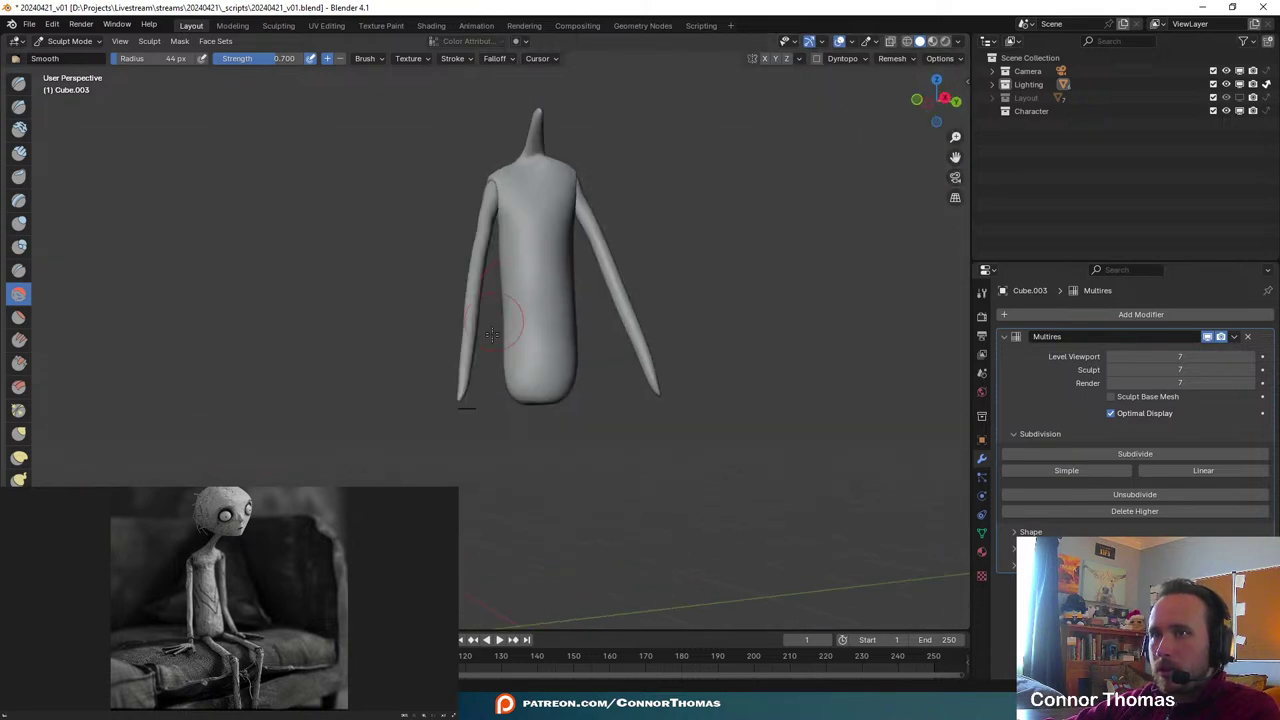
- Subdivide the arm's Multires modifier once more to sculpt level 8 and inspect its tip from below
{"action": "scroll", "coordinate": [502, 370], "scroll_direction": "up", "scroll_amount": 5}
{"action": "middle_click_drag", "start_coordinate": [500, 489], "coordinate": [567, 403], "text": "shift"}
{"action": "left_click", "coordinate": [1124, 454]}
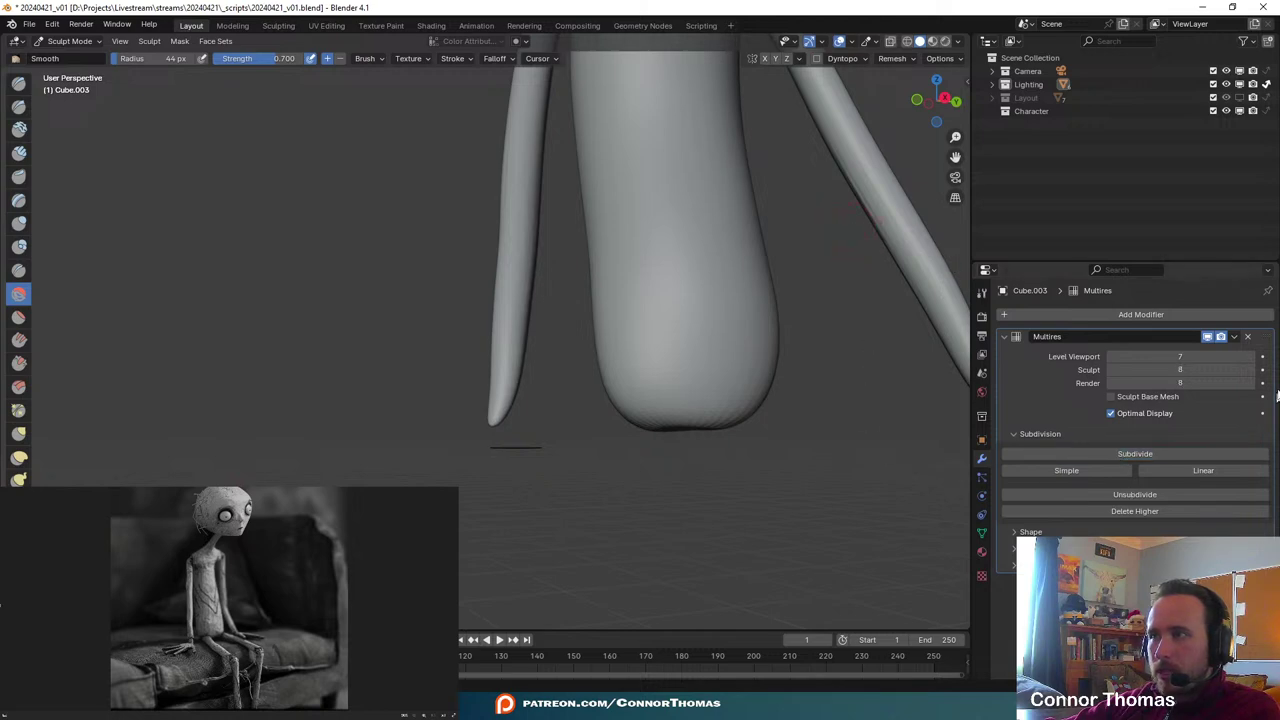
{"action": "scroll", "coordinate": [649, 366], "scroll_direction": "up", "scroll_amount": 3}
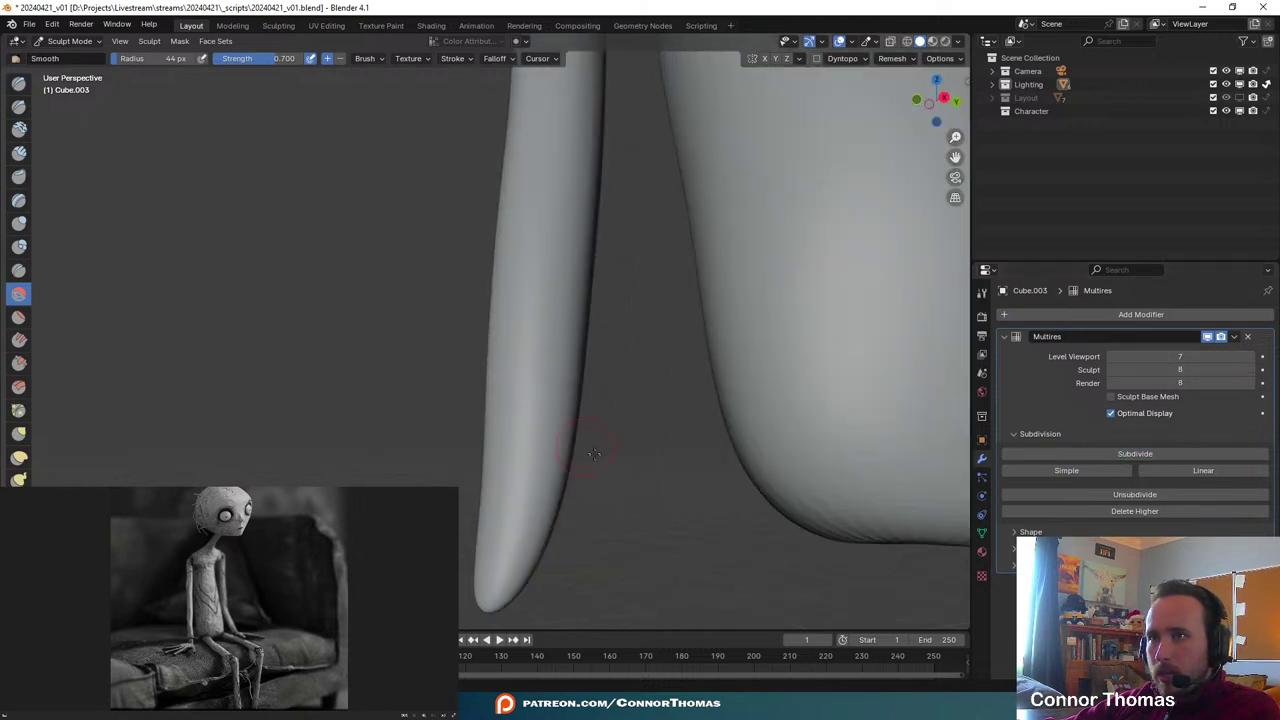
{"action": "middle_click_drag", "start_coordinate": [597, 465], "coordinate": [586, 449]}
{"action": "middle_click_drag", "start_coordinate": [557, 520], "coordinate": [557, 457]}
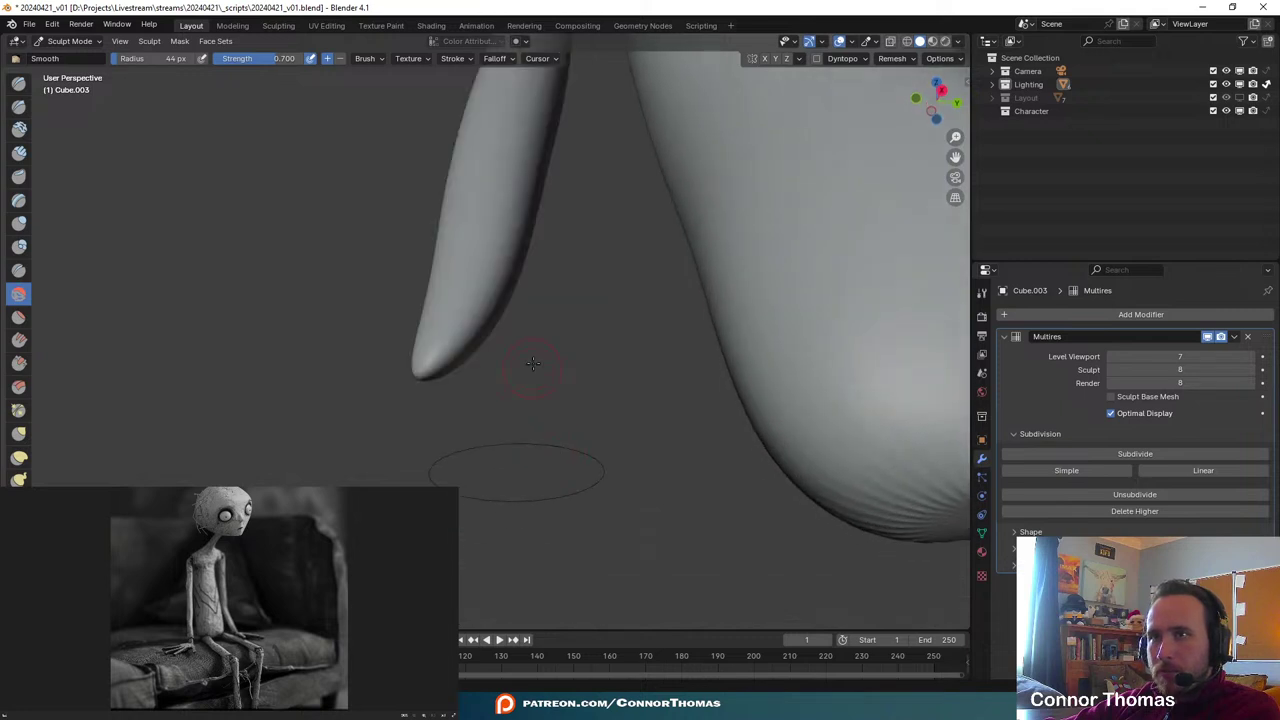
{"action": "mouse_move", "coordinate": [533, 363]}
{"action": "middle_mouse_down"}
{"action": "mouse_move", "coordinate": [623, 457]}
{"action": "mouse_move", "coordinate": [630, 420]}
{"action": "mouse_move", "coordinate": [385, 378]}
{"action": "middle_mouse_up"}
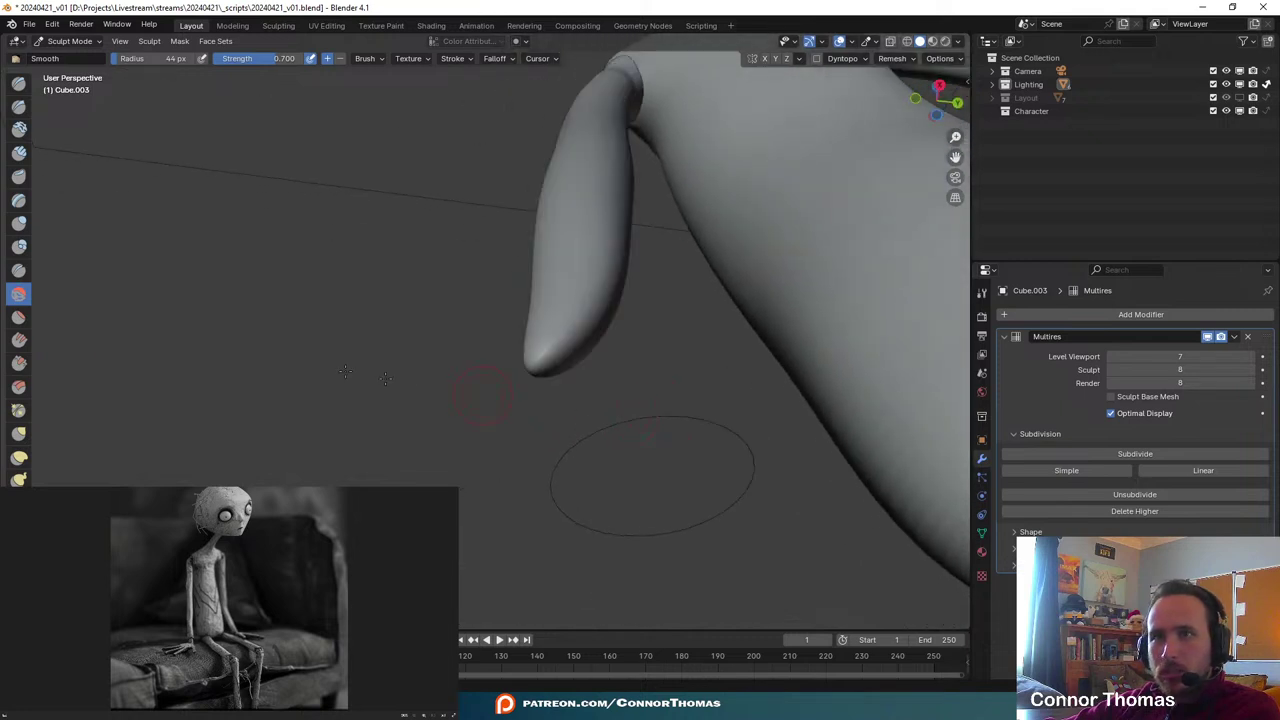
- Switch to the Pinch/Magnify brush at 111 px radius and try it on the arm's tip
{"action": "left_click", "coordinate": [18, 410]}
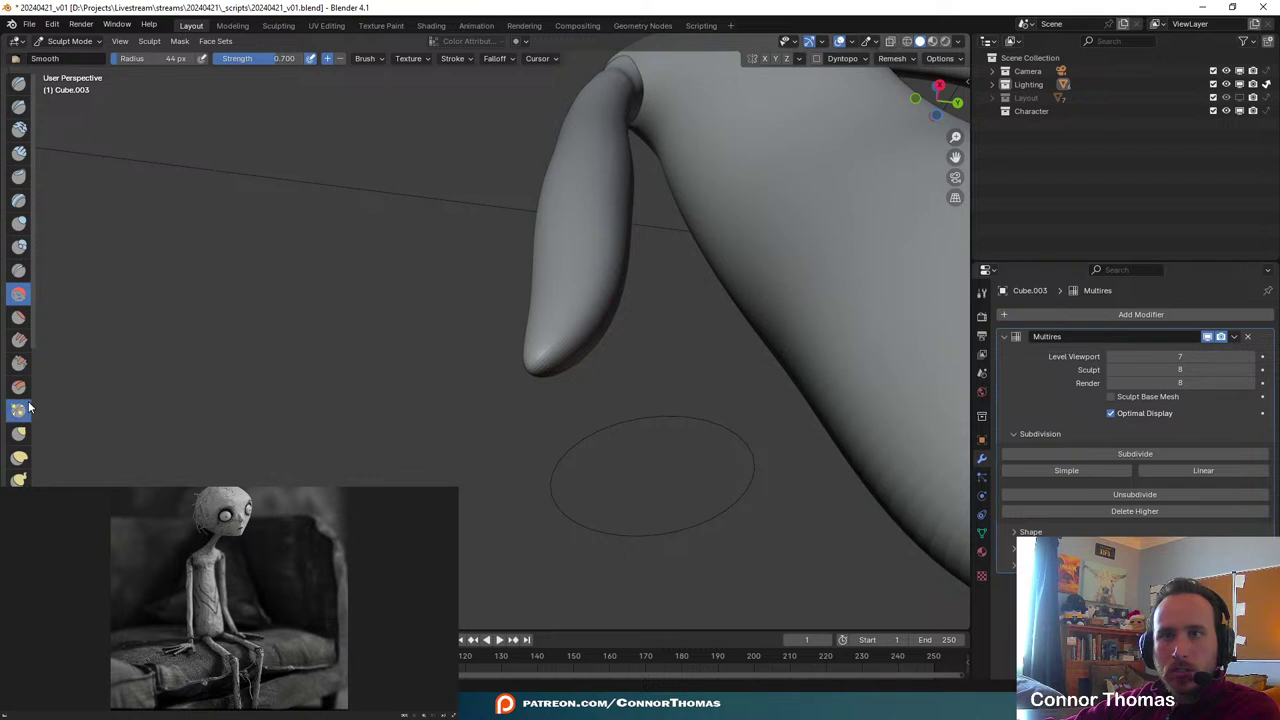
{"action": "key", "text": "f"}
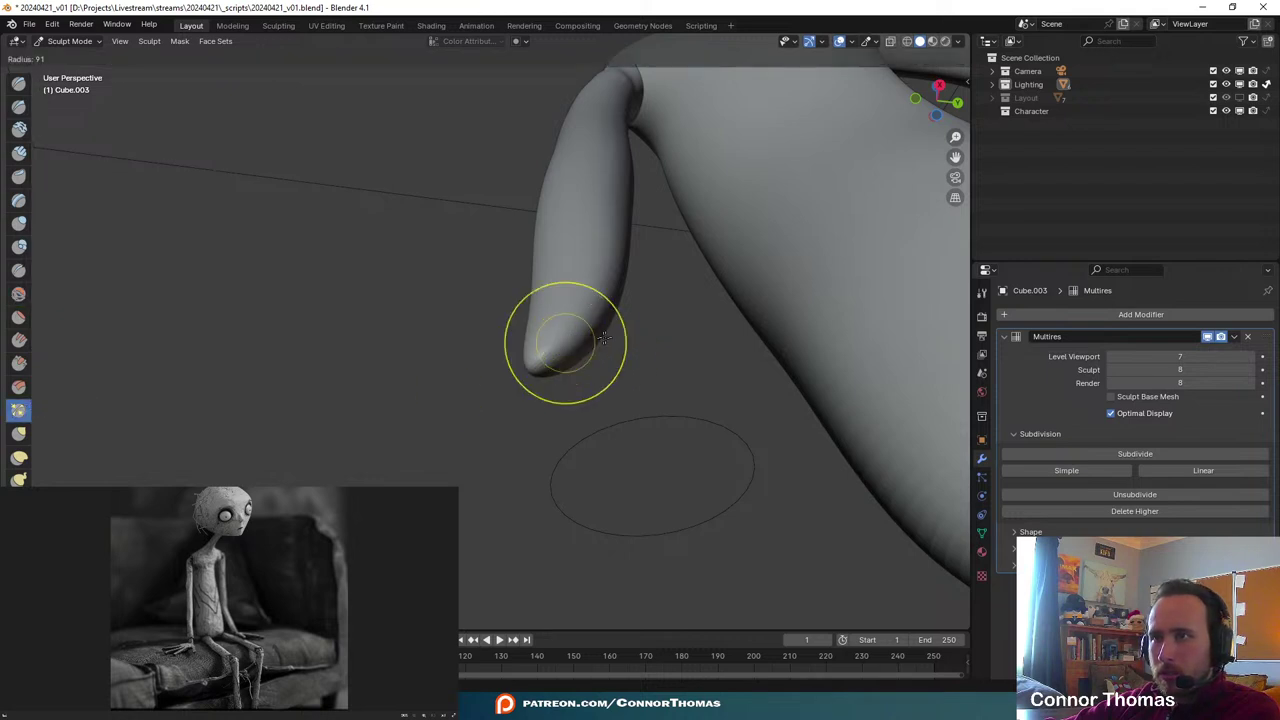
{"action": "left_click", "coordinate": [557, 399]}
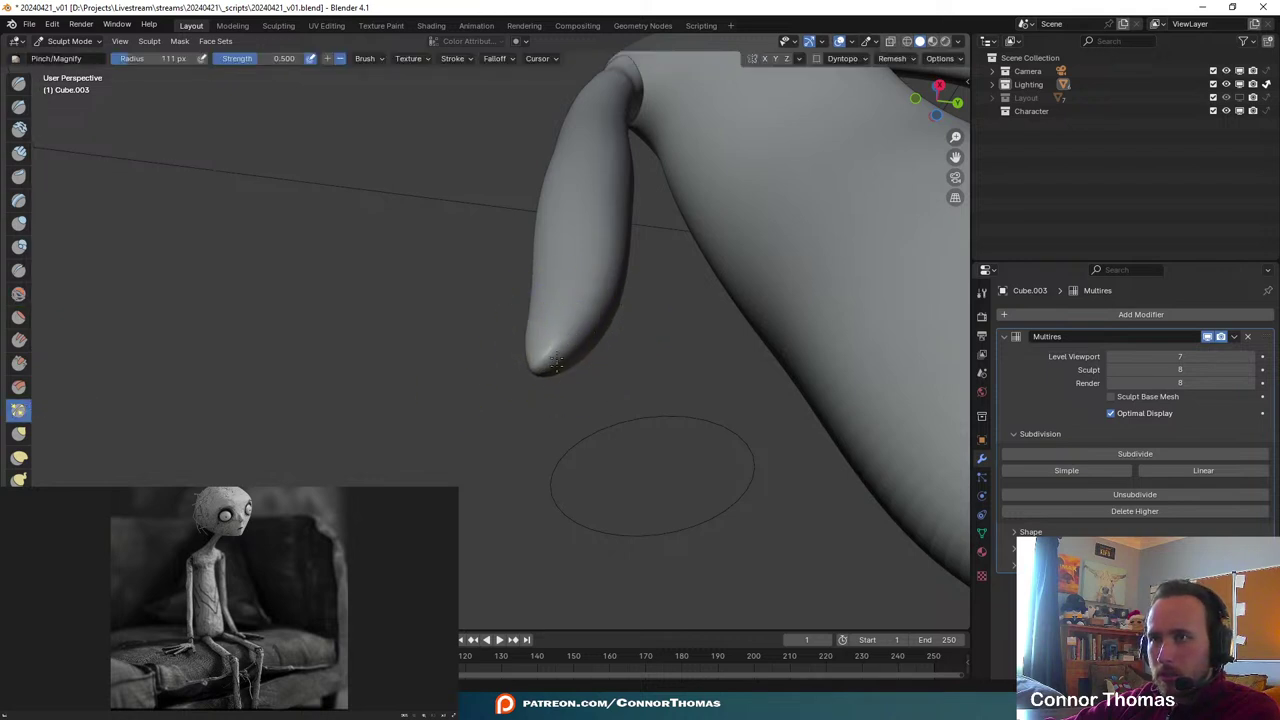
{"action": "middle_click_drag", "start_coordinate": [624, 324], "coordinate": [654, 400]}
{"action": "middle_click_drag", "start_coordinate": [722, 433], "coordinate": [680, 369]}
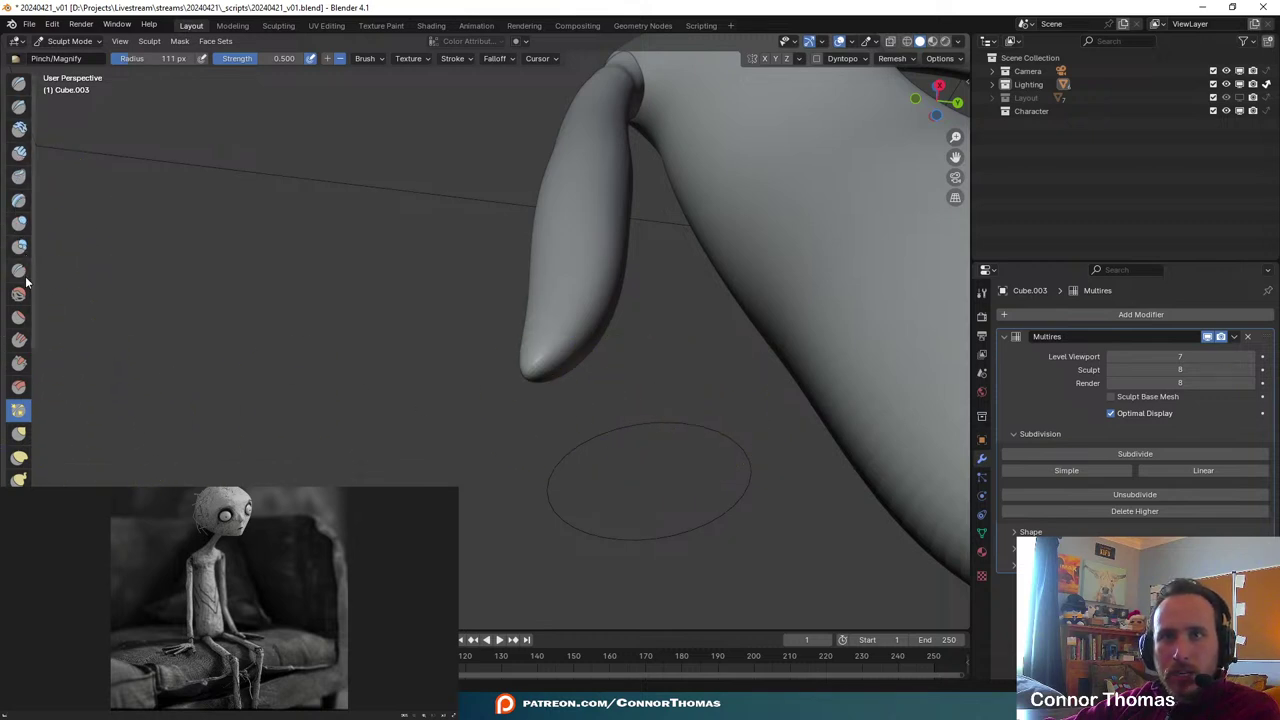
- Flatten the end of the arm with the Flatten/Contrast brush at 0.500 strength, checking it from several sides
{"action": "left_click", "coordinate": [18, 316]}
{"action": "mouse_move", "coordinate": [537, 366]}
{"action": "left_mouse_down"}
{"action": "mouse_move", "coordinate": [560, 349]}
{"action": "mouse_move", "coordinate": [539, 369]}
{"action": "mouse_move", "coordinate": [554, 359]}
{"action": "left_mouse_up"}
{"action": "middle_click_drag", "start_coordinate": [672, 430], "coordinate": [538, 426]}
{"action": "mouse_move", "coordinate": [441, 445]}
{"action": "left_mouse_down"}
{"action": "mouse_move", "coordinate": [432, 418]}
{"action": "mouse_move", "coordinate": [428, 436]}
{"action": "left_mouse_up"}
{"action": "middle_click_drag", "start_coordinate": [470, 440], "coordinate": [606, 502]}
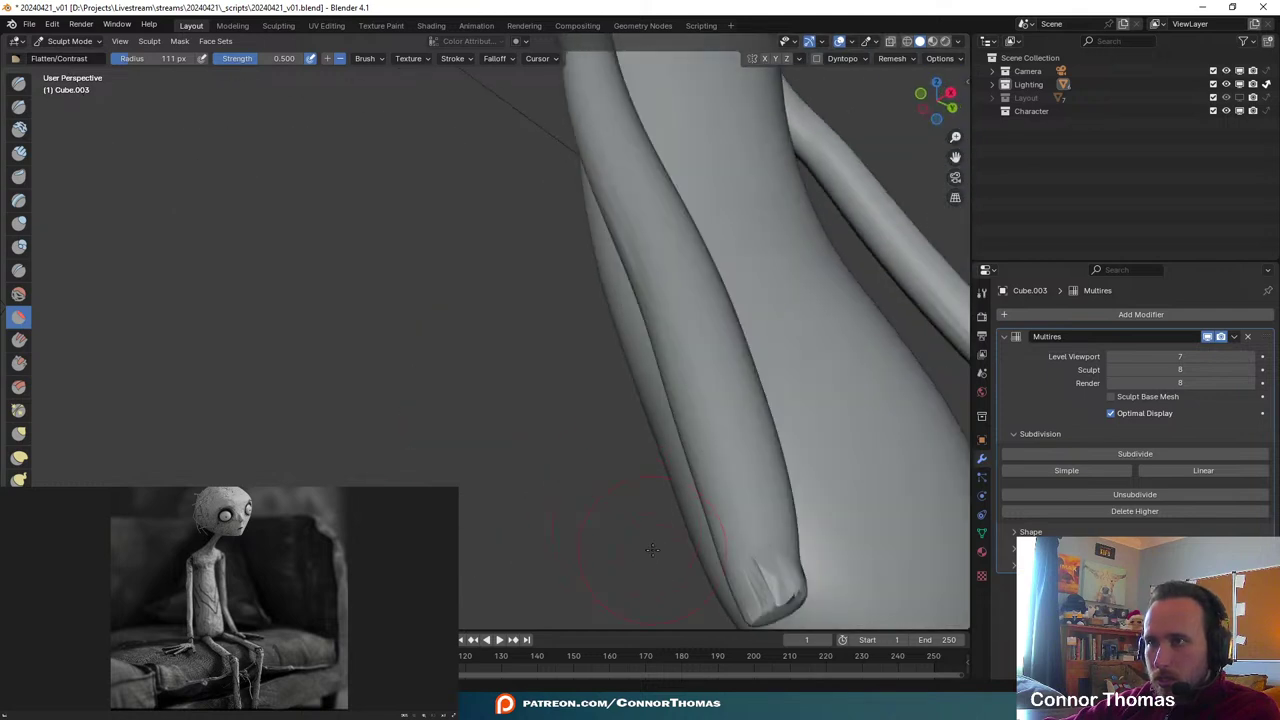
{"action": "middle_click_drag", "start_coordinate": [651, 549], "coordinate": [566, 330]}
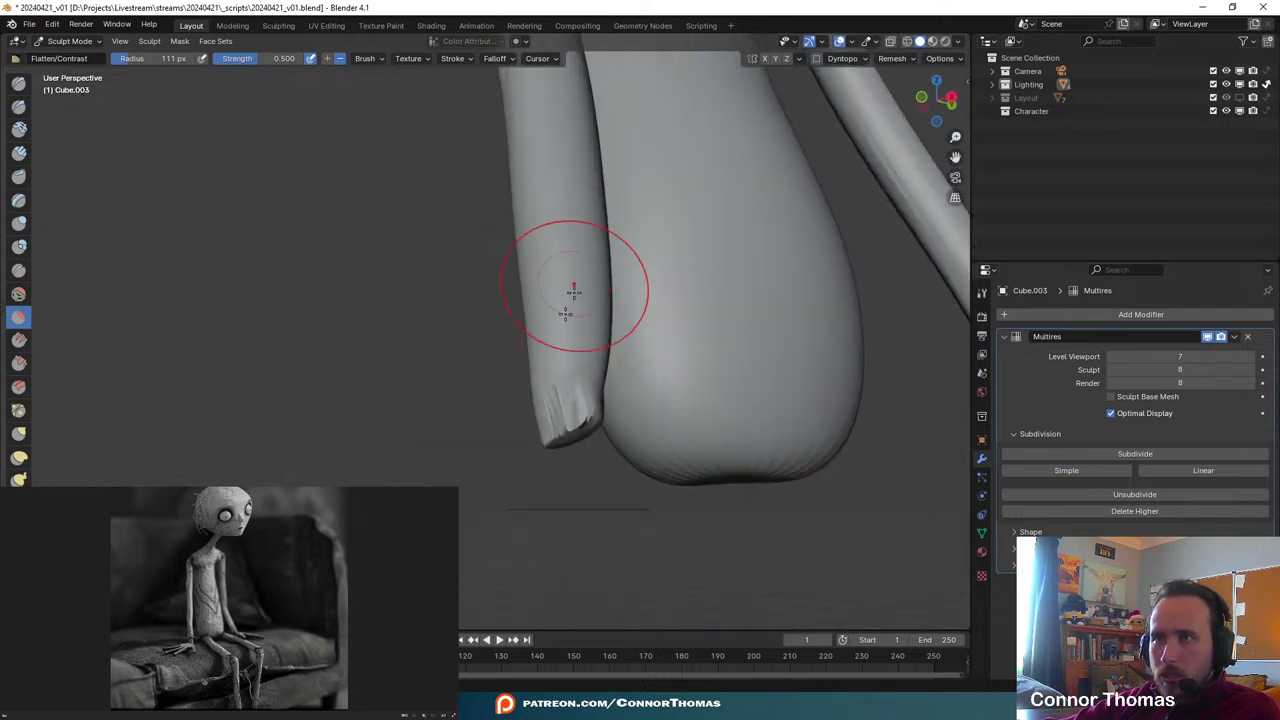
- Smooth the flattened ridges on the arm's tip with the Smooth brush at 111 px radius
{"action": "key", "text": "shift+s"}
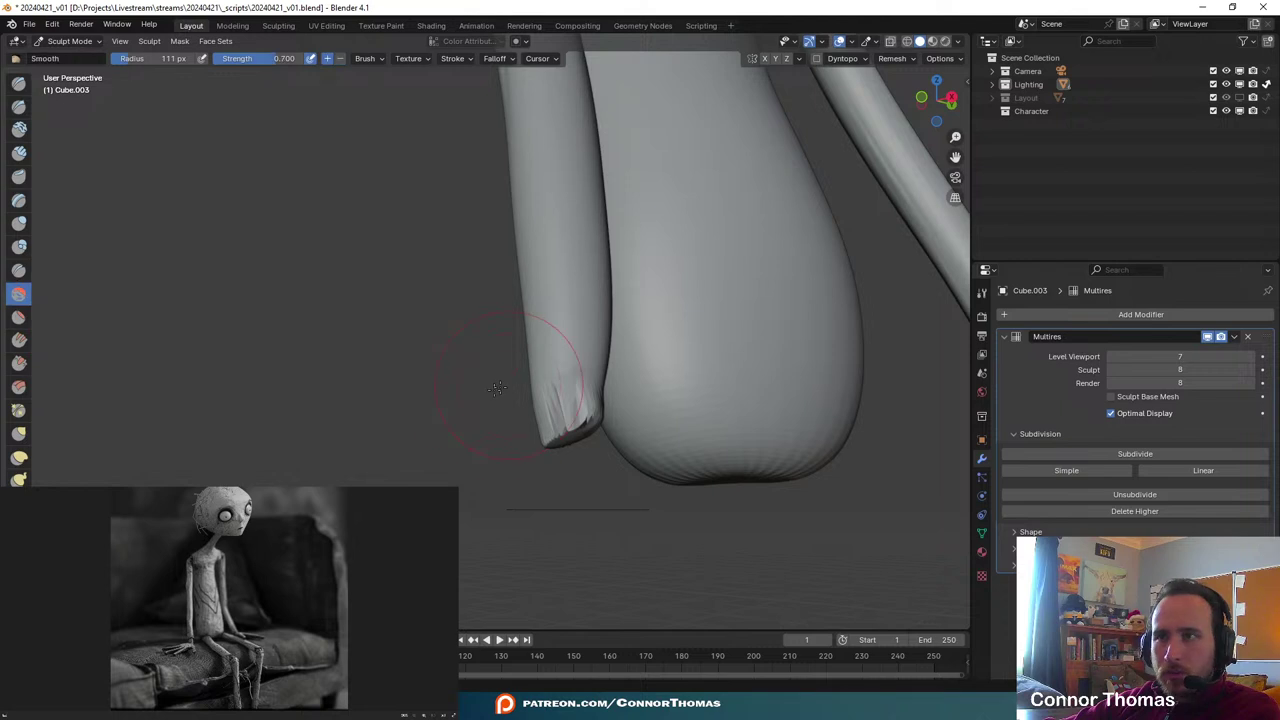
{"action": "left_click_drag", "start_coordinate": [537, 380], "coordinate": [566, 382]}
{"action": "middle_click_drag", "start_coordinate": [735, 384], "coordinate": [627, 376]}
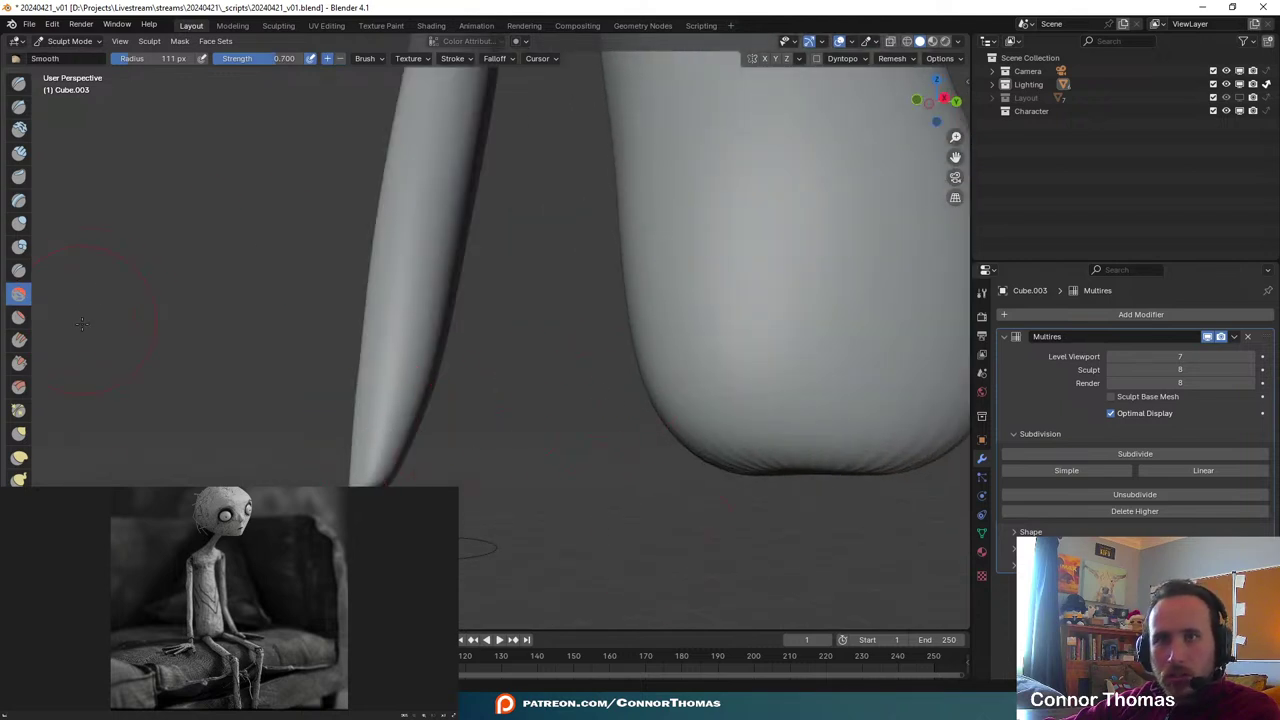
- Switch to the Inflate/Deflate brush at 0.500 strength, set it to subtract, and check the arm's lower end
{"action": "left_click", "coordinate": [19, 223]}
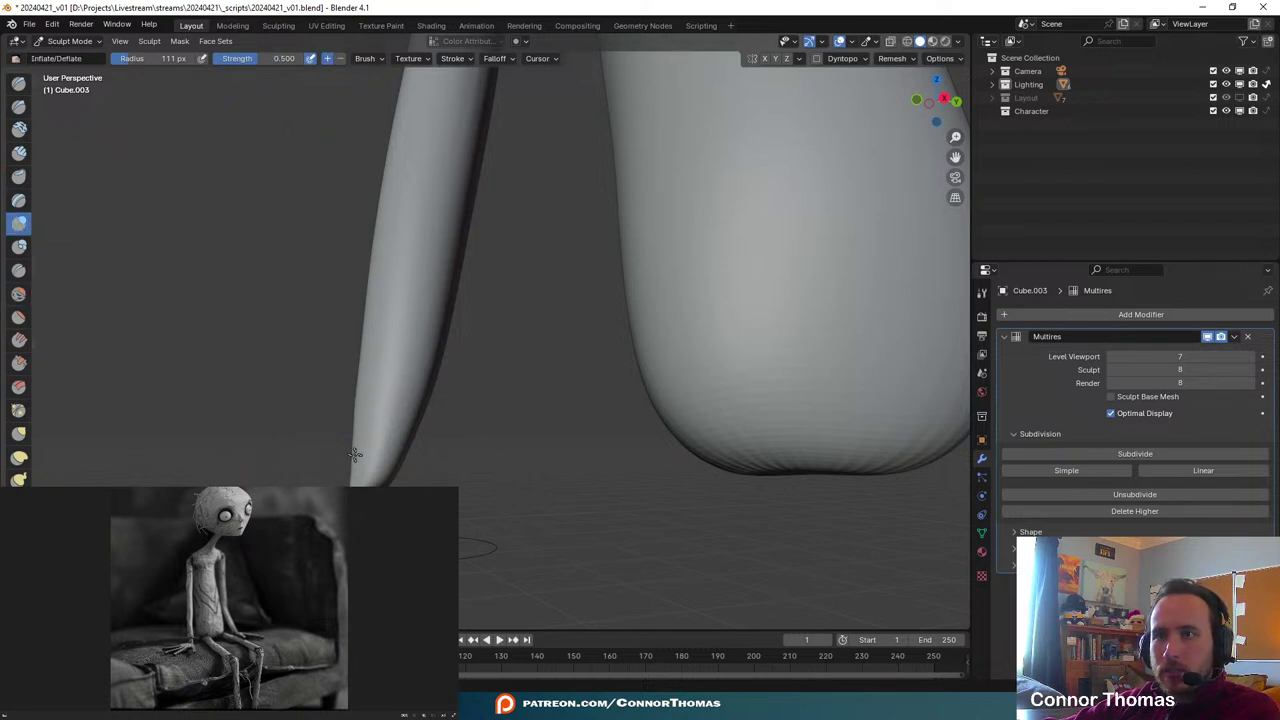
{"action": "left_click", "coordinate": [340, 58]}
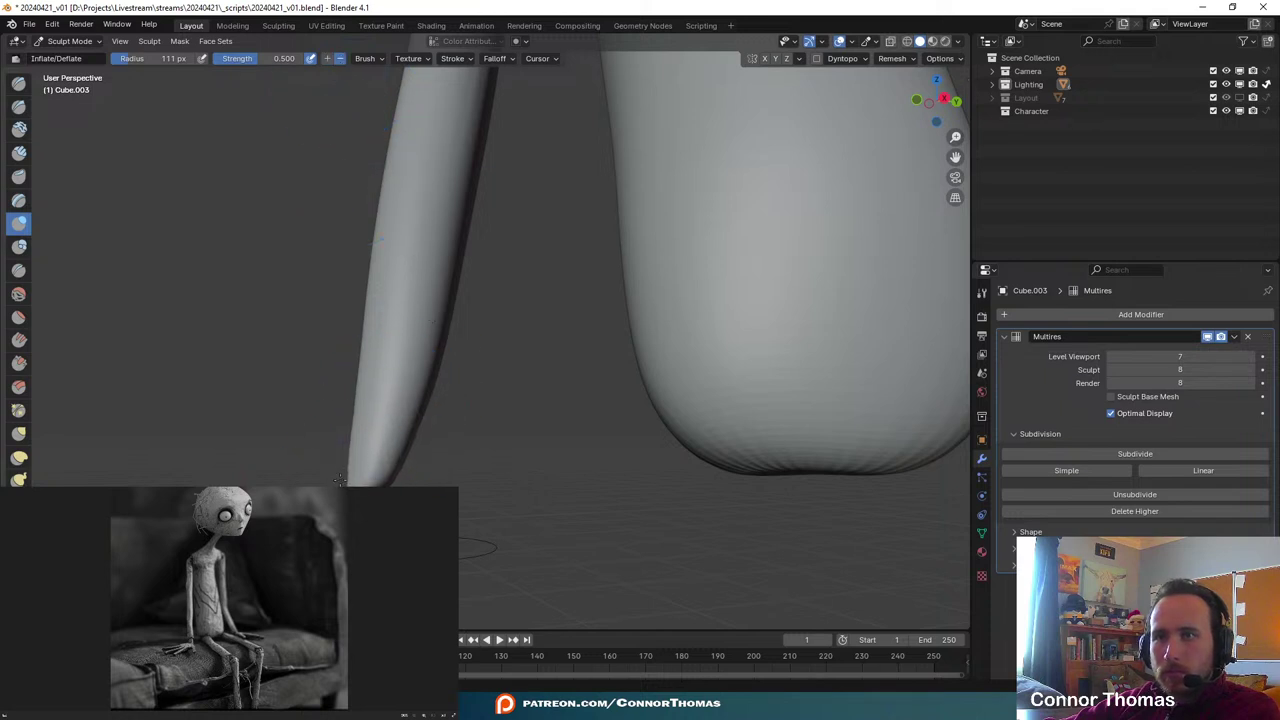
{"action": "middle_click_drag", "start_coordinate": [445, 468], "coordinate": [218, 405]}
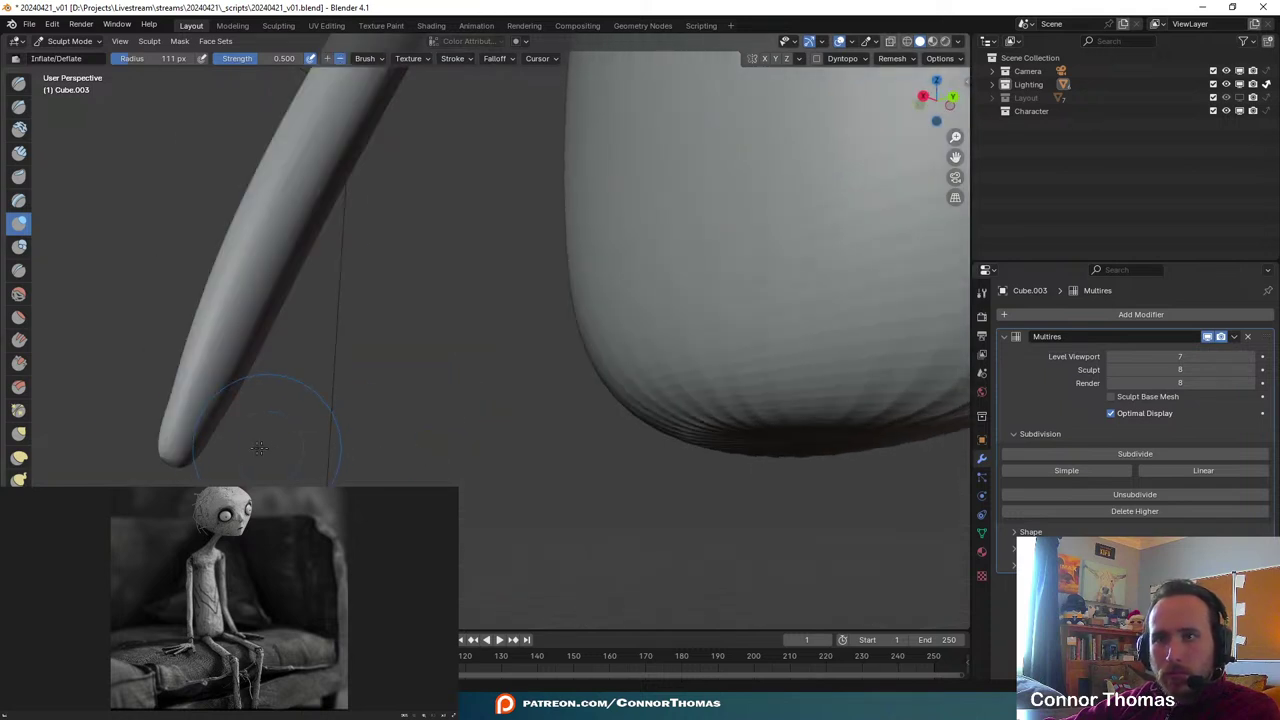
- Compare the arms and torso with the reference image through the camera view, from the hand marker to the shoulders
{"action": "key", "text": "KP_0"}
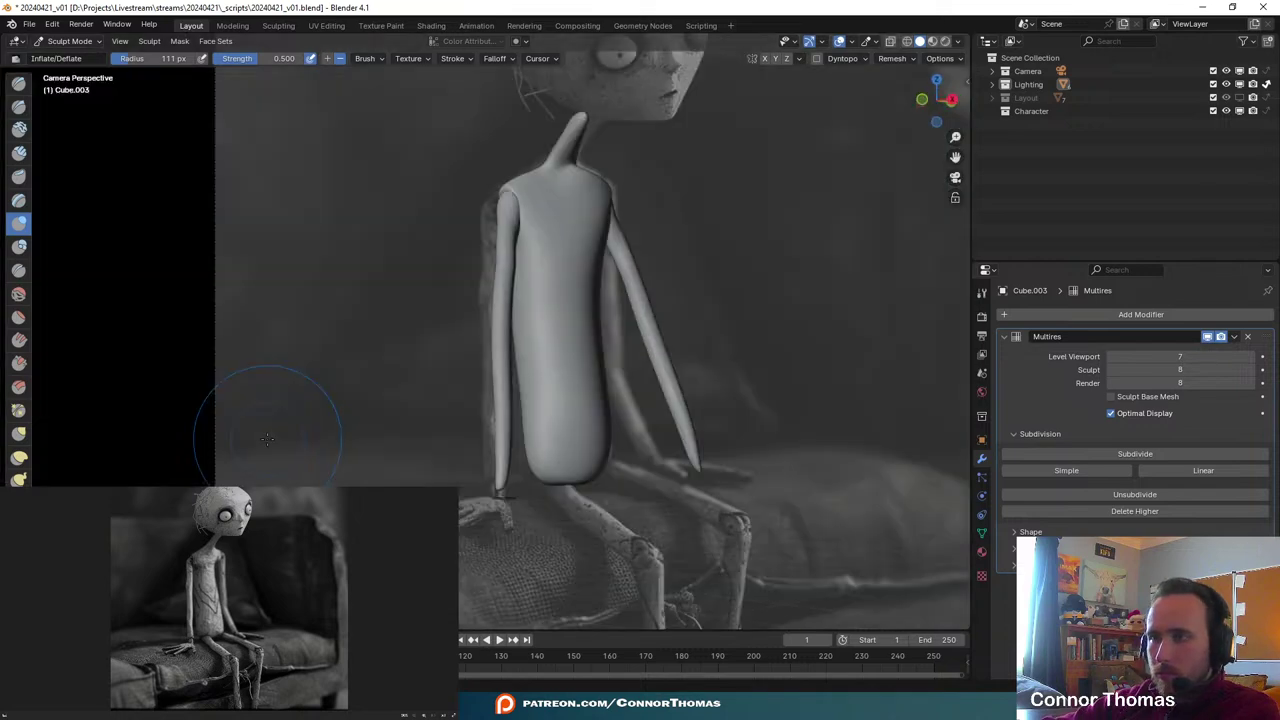
{"action": "middle_click_drag", "start_coordinate": [300, 531], "coordinate": [344, 420], "text": "shift"}
{"action": "scroll", "coordinate": [344, 420], "scroll_direction": "up", "scroll_amount": 4}
{"action": "middle_click_drag", "start_coordinate": [679, 432], "coordinate": [652, 484], "text": "shift"}
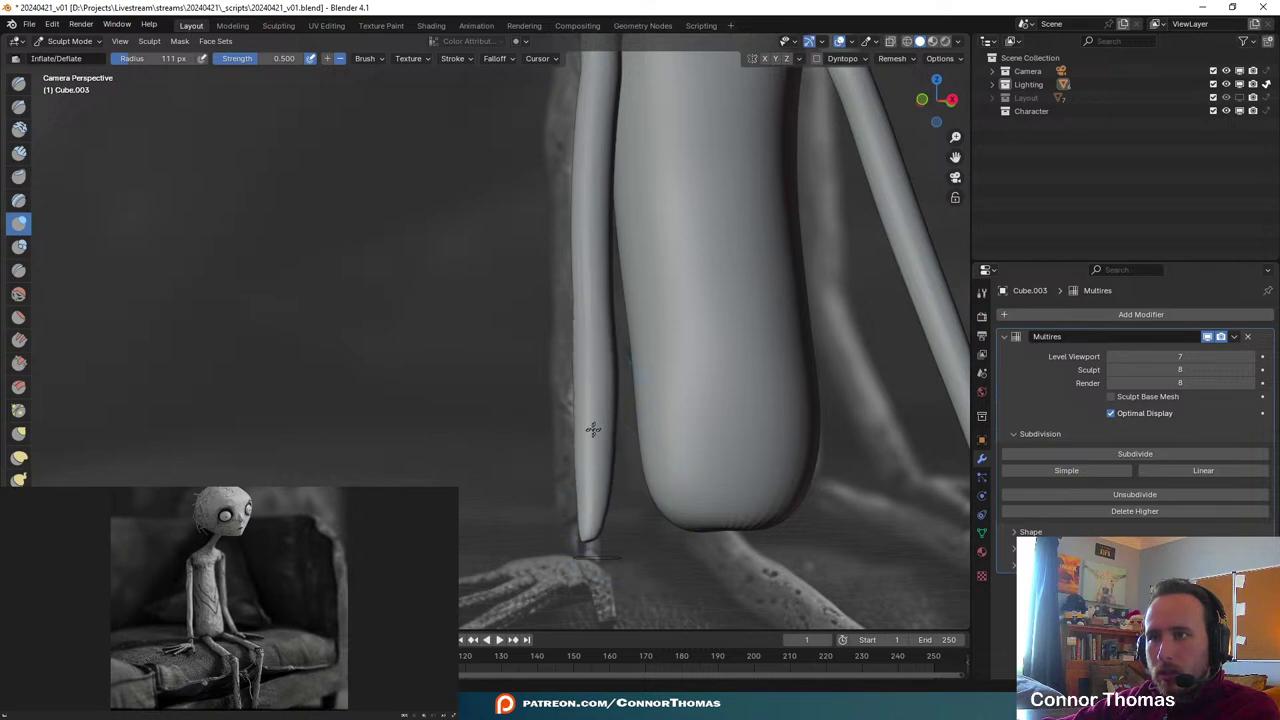
{"action": "middle_click_drag", "start_coordinate": [670, 347], "coordinate": [657, 429], "text": "shift"}
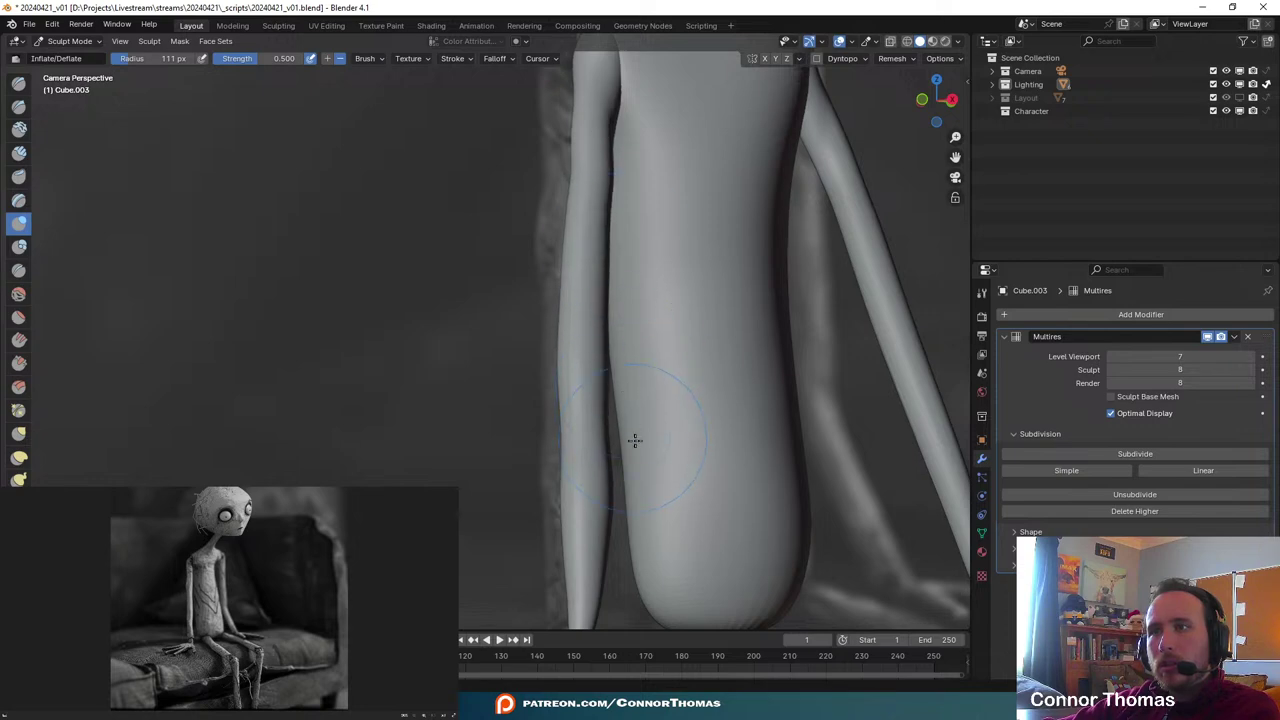
{"action": "middle_click_drag", "start_coordinate": [657, 268], "coordinate": [621, 345], "text": "shift"}
{"action": "scroll", "coordinate": [655, 414], "scroll_direction": "down", "scroll_amount": 2}
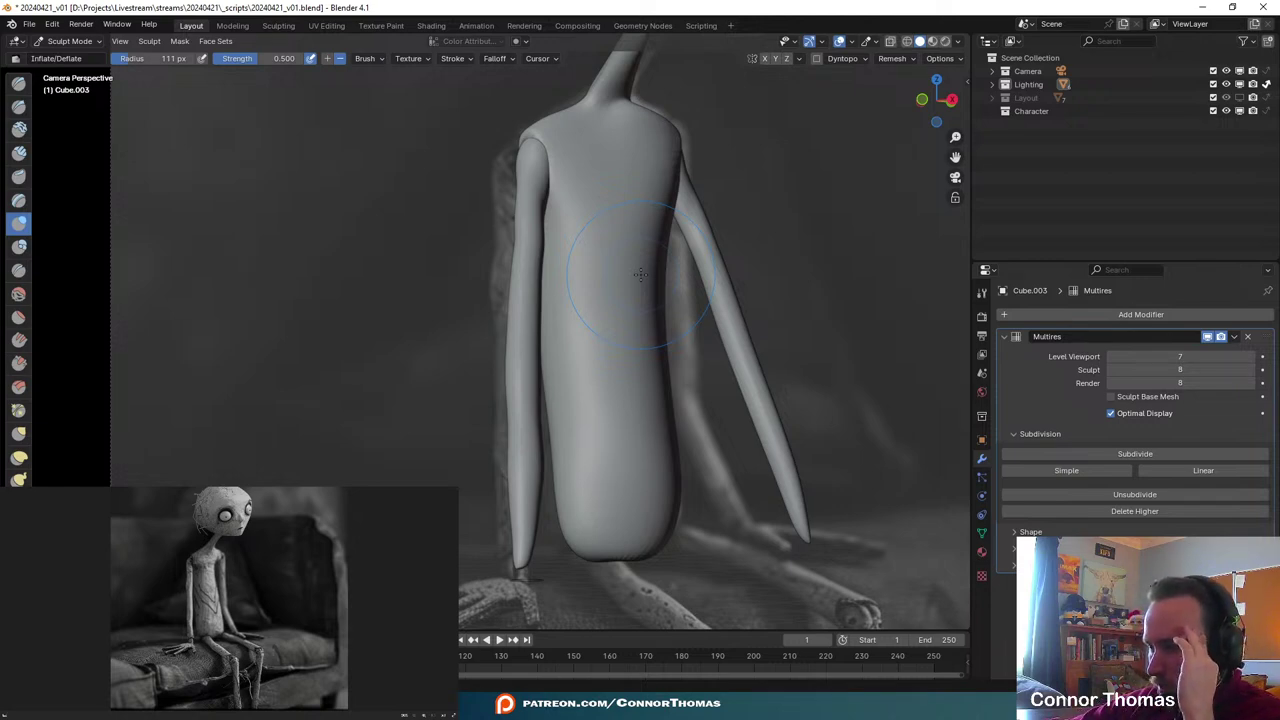
{"action": "left_click", "coordinate": [326, 59]}
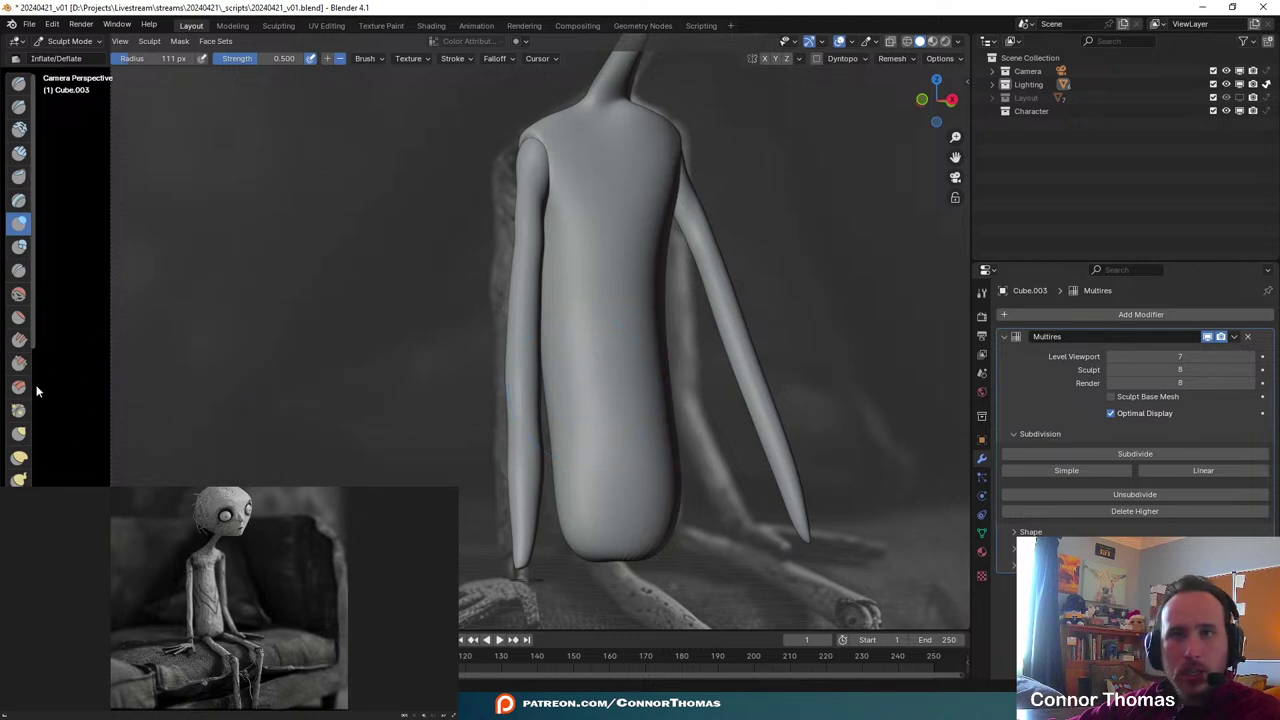
{"action": "left_click", "coordinate": [19, 293]}
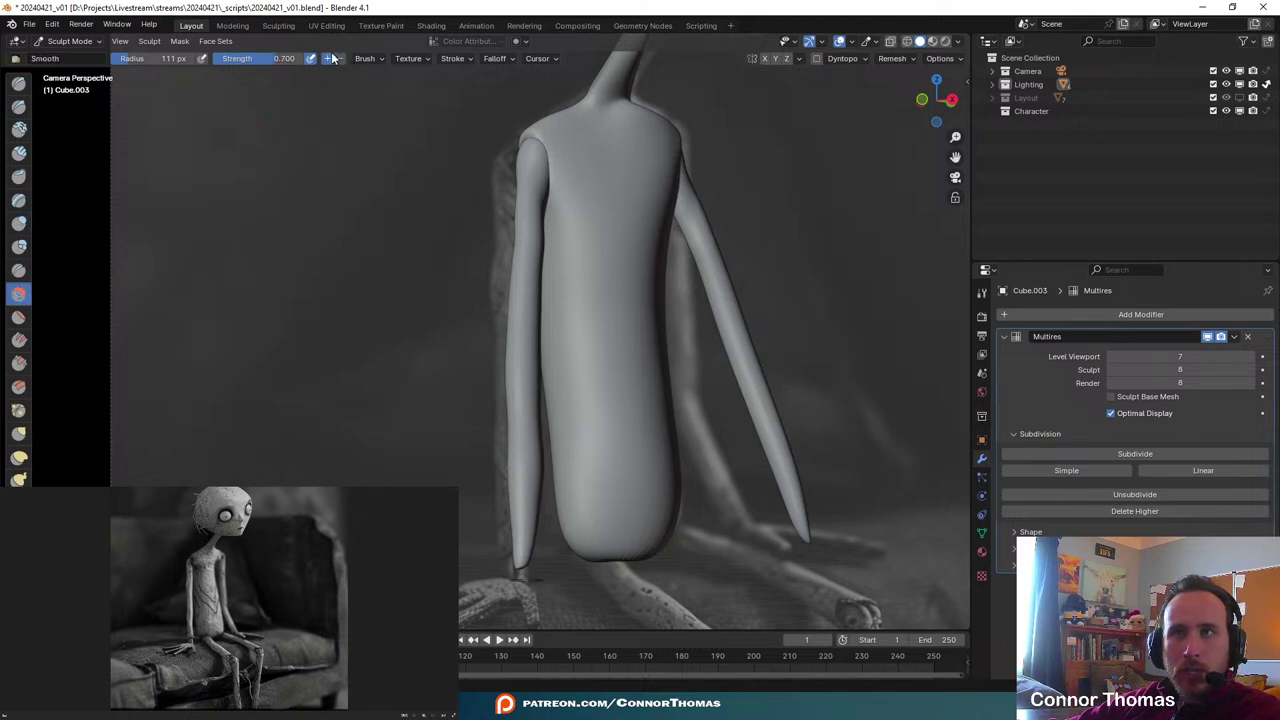
{"action": "left_click", "coordinate": [362, 58]}
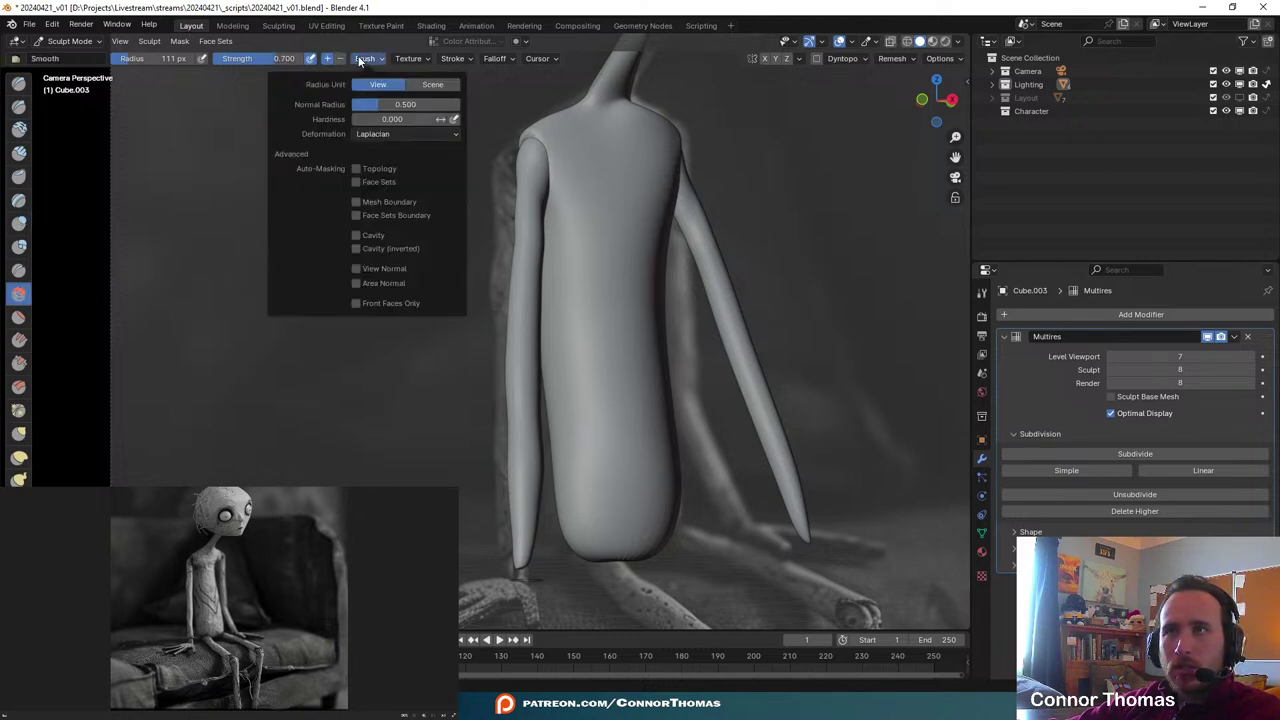
- Thicken the end of the arm above the reference hand with the Inflate/Deflate brush at 111 px radius and 0.500 strength
{"action": "middle_click_drag", "start_coordinate": [611, 436], "coordinate": [669, 356], "text": "shift"}
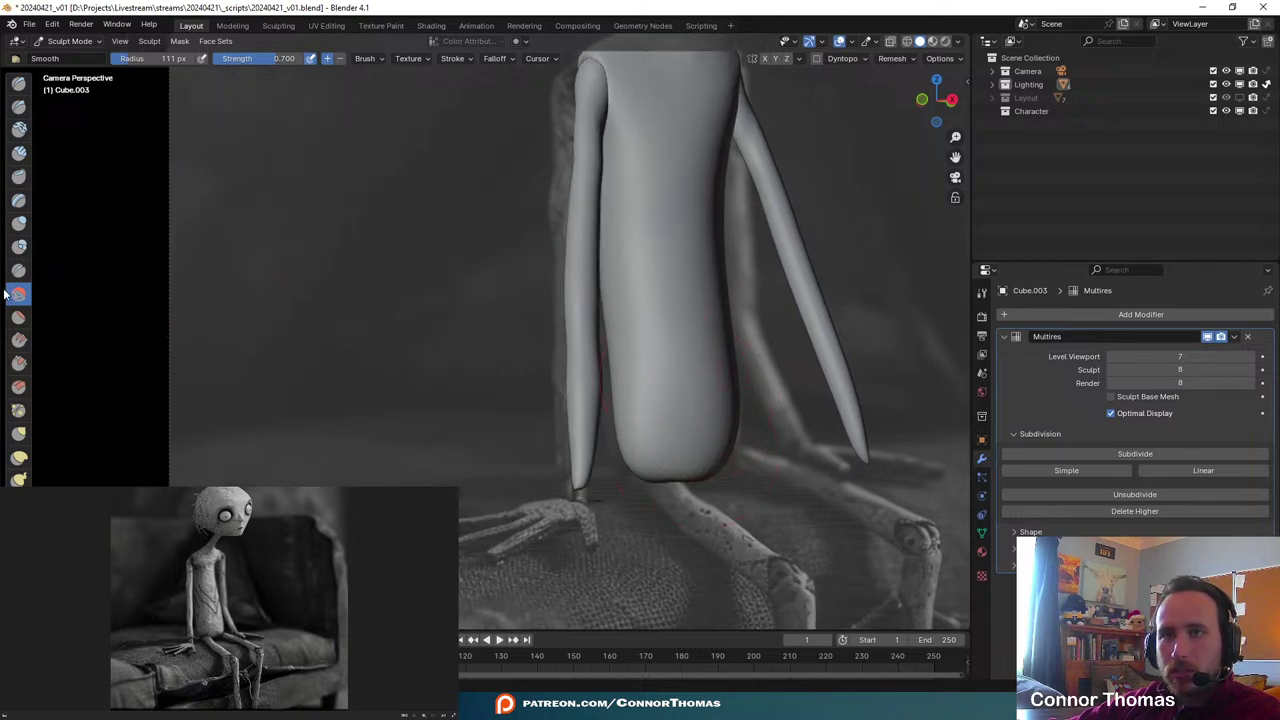
{"action": "left_click", "coordinate": [19, 223]}
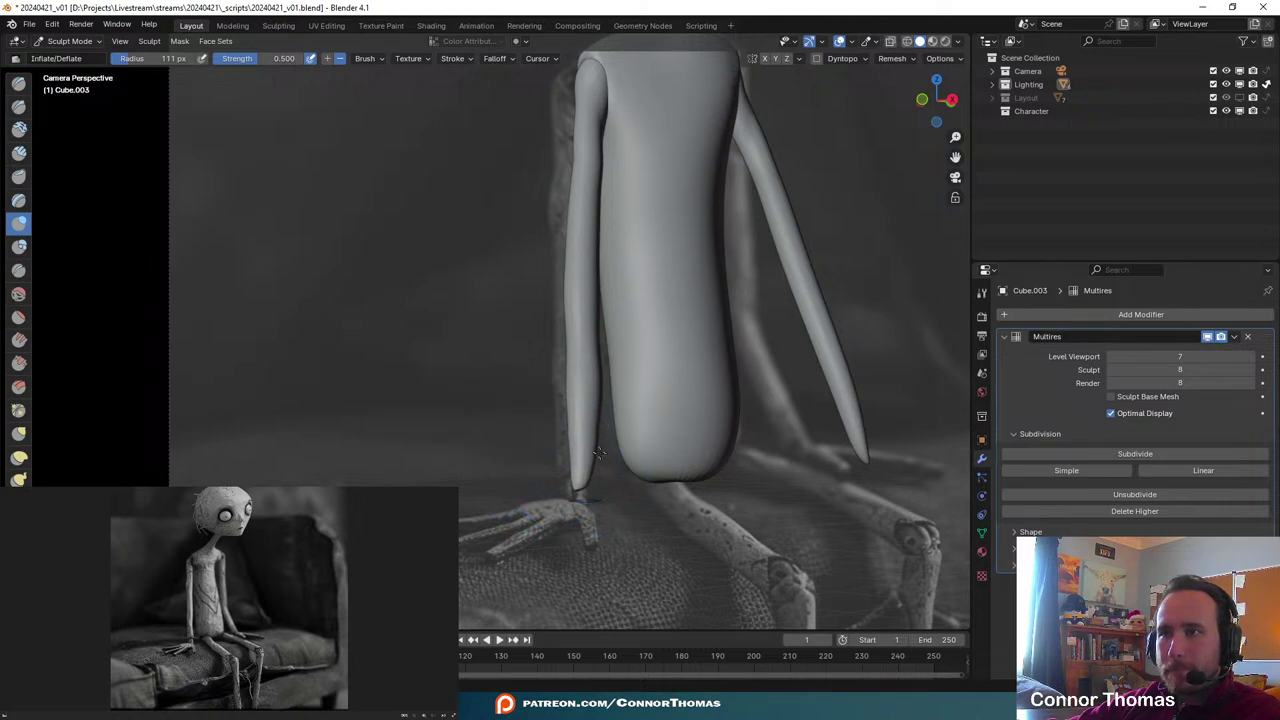
{"action": "left_click_drag", "start_coordinate": [599, 453], "coordinate": [586, 486]}
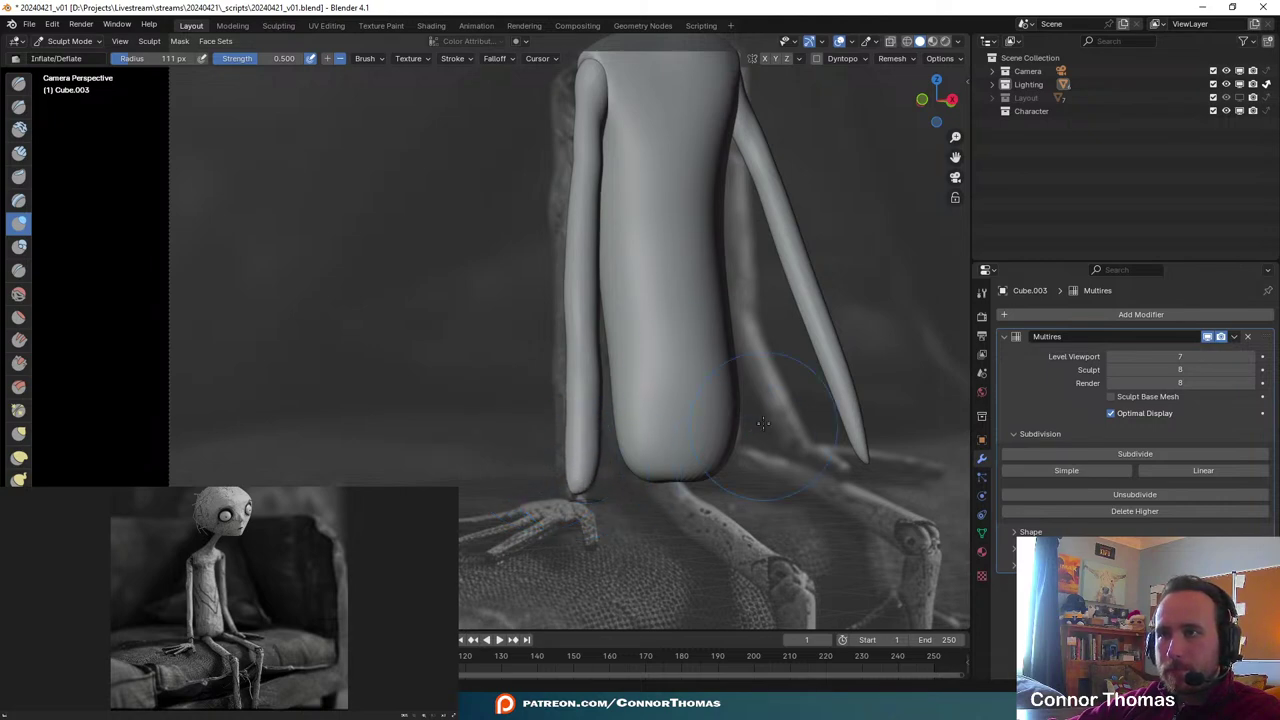
- Pull the arm outward and slightly upward along its length with the Elastic Deform brush at 0.500 strength to follow the reference arm
{"action": "left_click", "coordinate": [21, 455]}
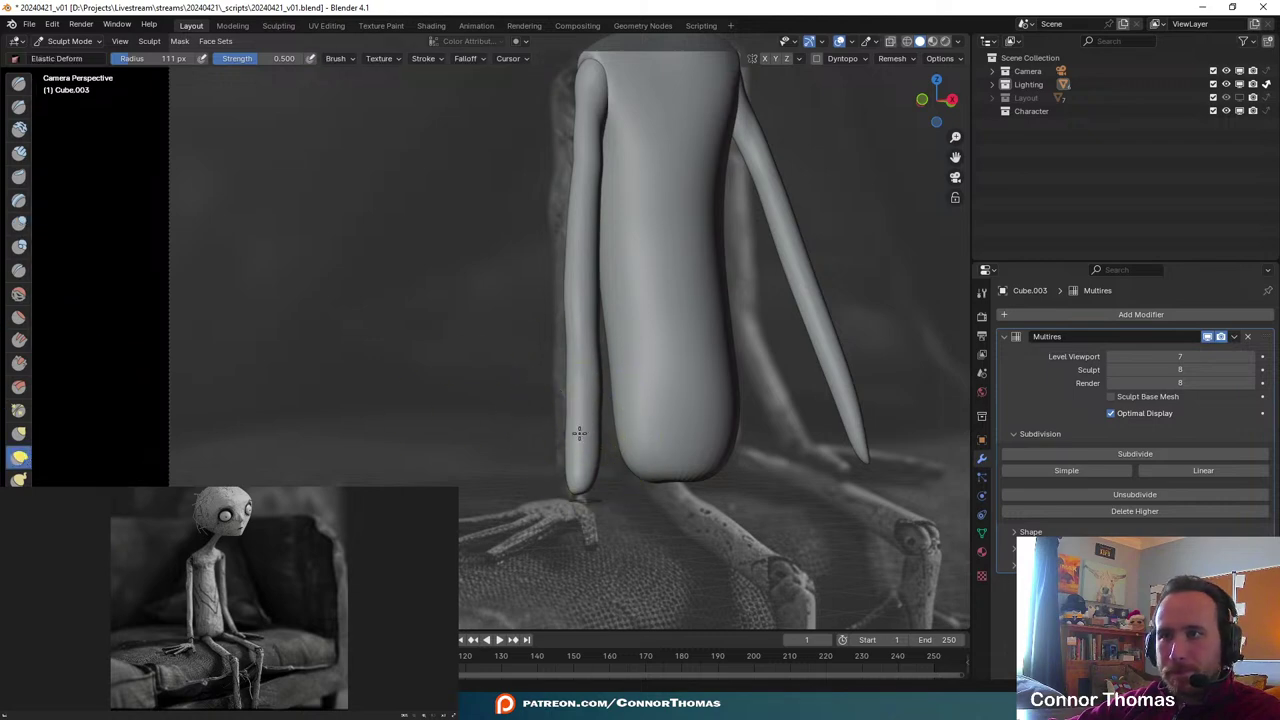
{"action": "left_click_drag", "start_coordinate": [579, 433], "coordinate": [562, 377]}
{"action": "left_click_drag", "start_coordinate": [573, 442], "coordinate": [568, 418]}
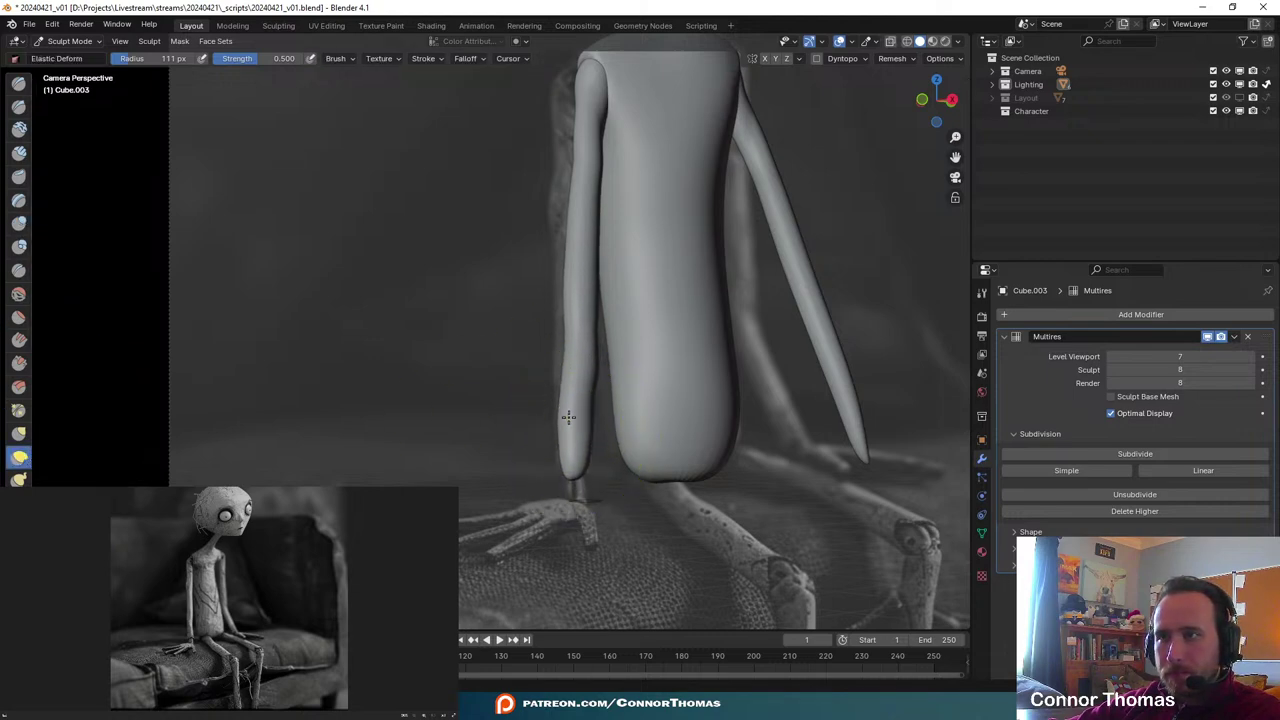
{"action": "left_click_drag", "start_coordinate": [583, 350], "coordinate": [562, 342]}
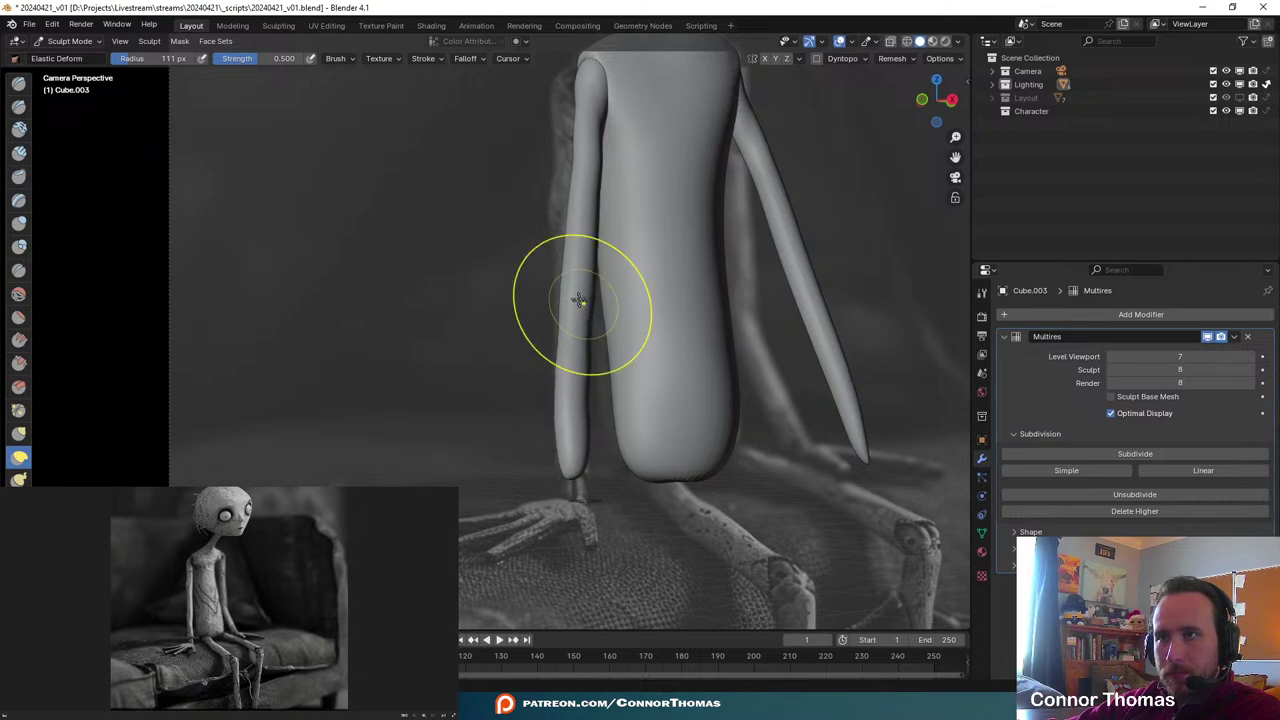
{"action": "left_click_drag", "start_coordinate": [578, 297], "coordinate": [562, 288]}
{"action": "left_click_drag", "start_coordinate": [577, 229], "coordinate": [563, 230]}
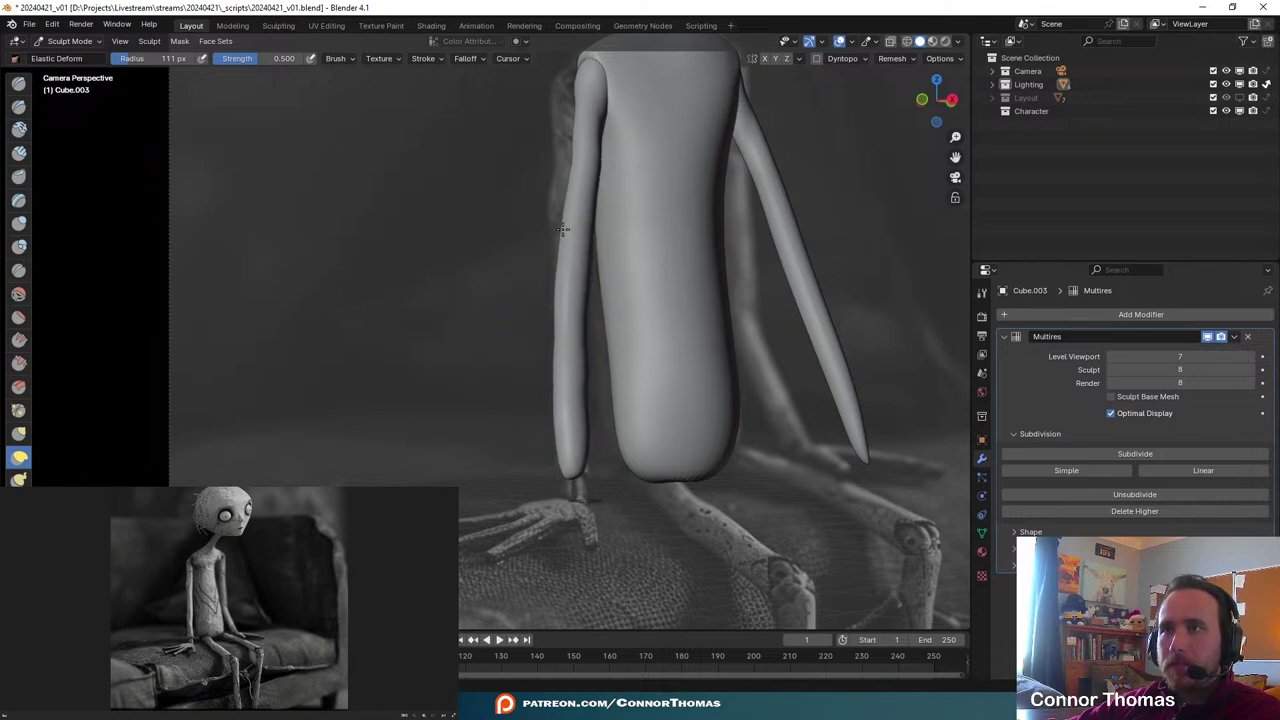
{"action": "mouse_move", "coordinate": [576, 180]}
{"action": "left_mouse_down"}
{"action": "mouse_move", "coordinate": [546, 167]}
{"action": "mouse_move", "coordinate": [572, 137]}
{"action": "mouse_move", "coordinate": [565, 146]}
{"action": "left_mouse_up"}
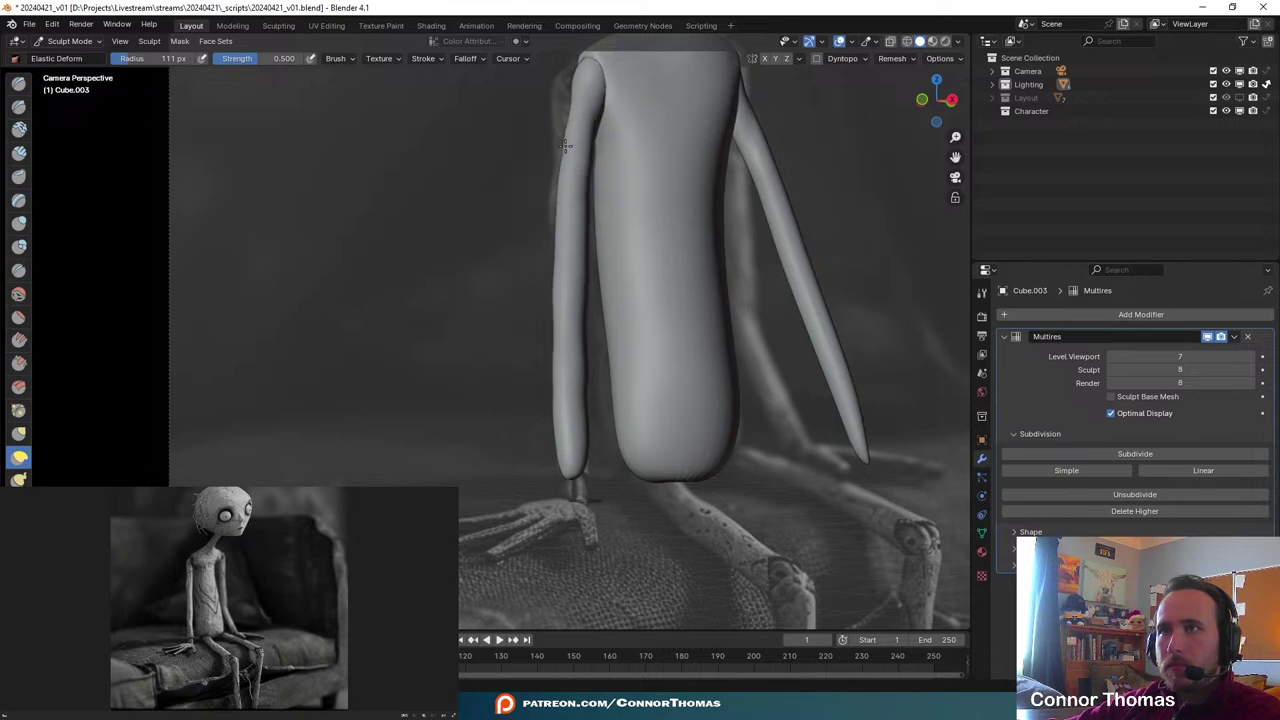
- Adjust the thickness of the upper arm below the shoulder with the Inflate/Deflate brush at 0.500 strength, working in camera view
{"action": "middle_click_drag", "start_coordinate": [609, 229], "coordinate": [400, 297]}
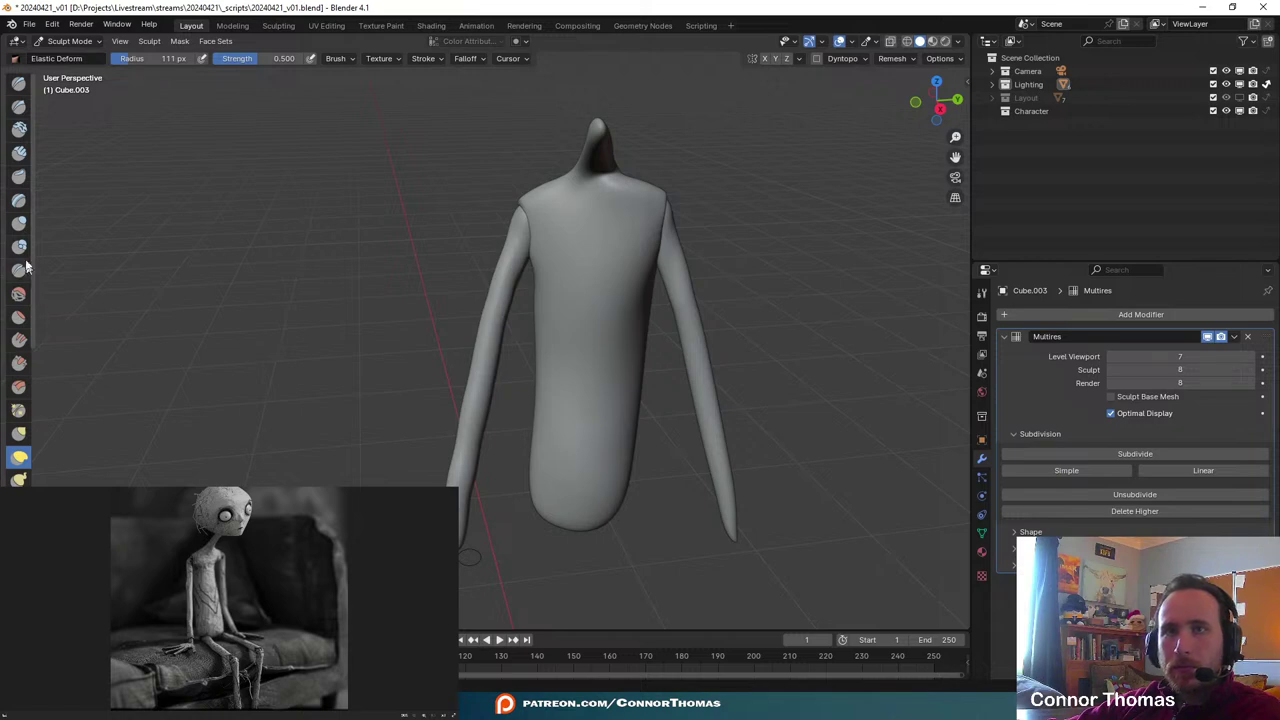
{"action": "left_click", "coordinate": [19, 223]}
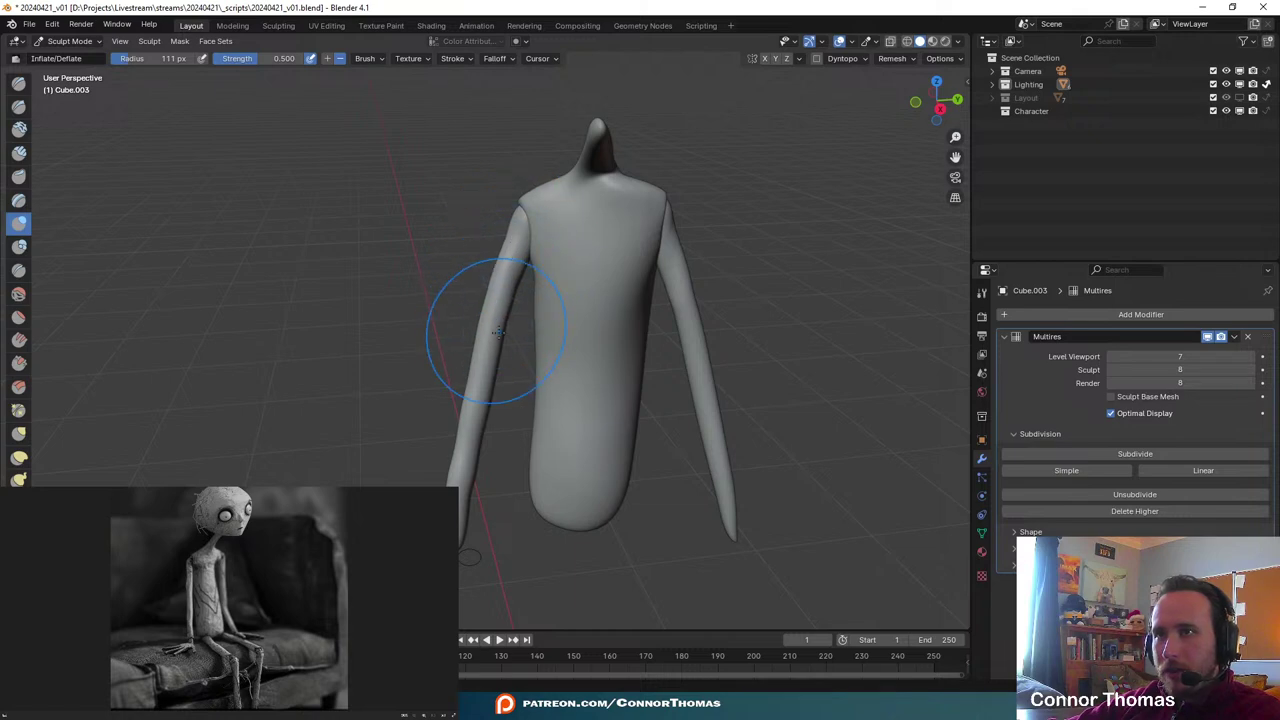
{"action": "key", "text": "KP_0"}
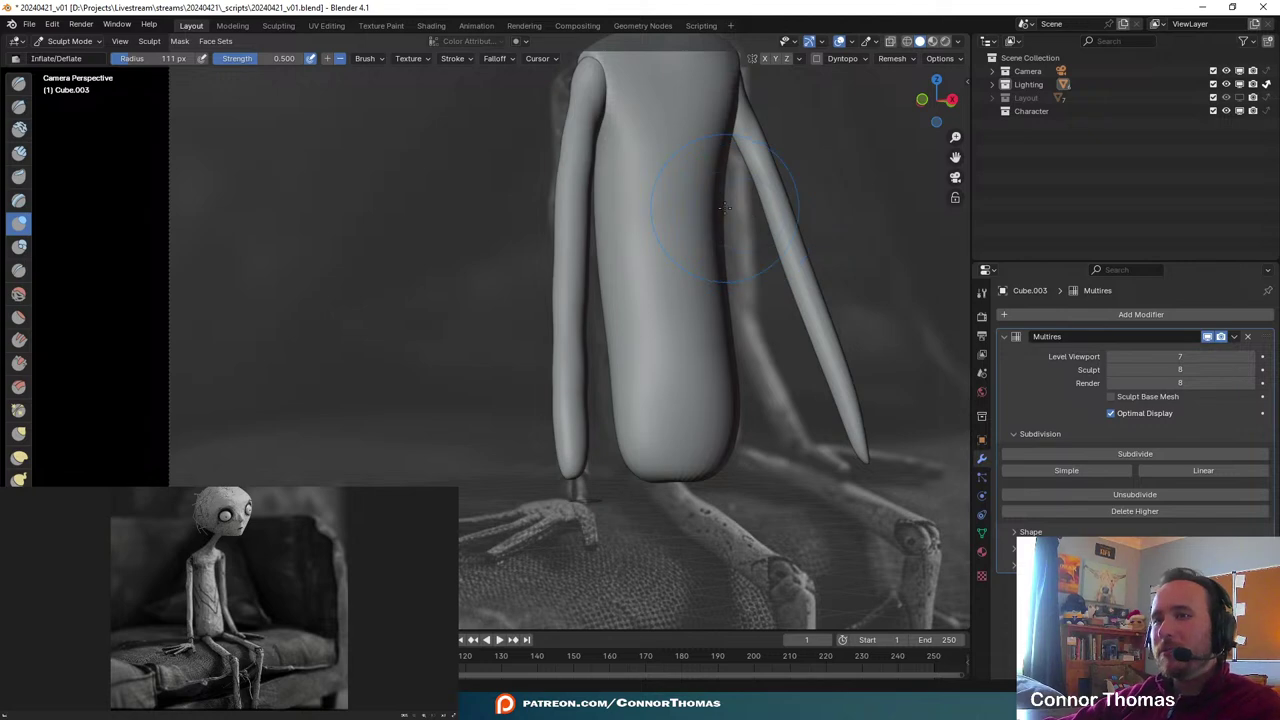
{"action": "middle_click_drag", "start_coordinate": [622, 150], "coordinate": [616, 260], "text": "shift"}
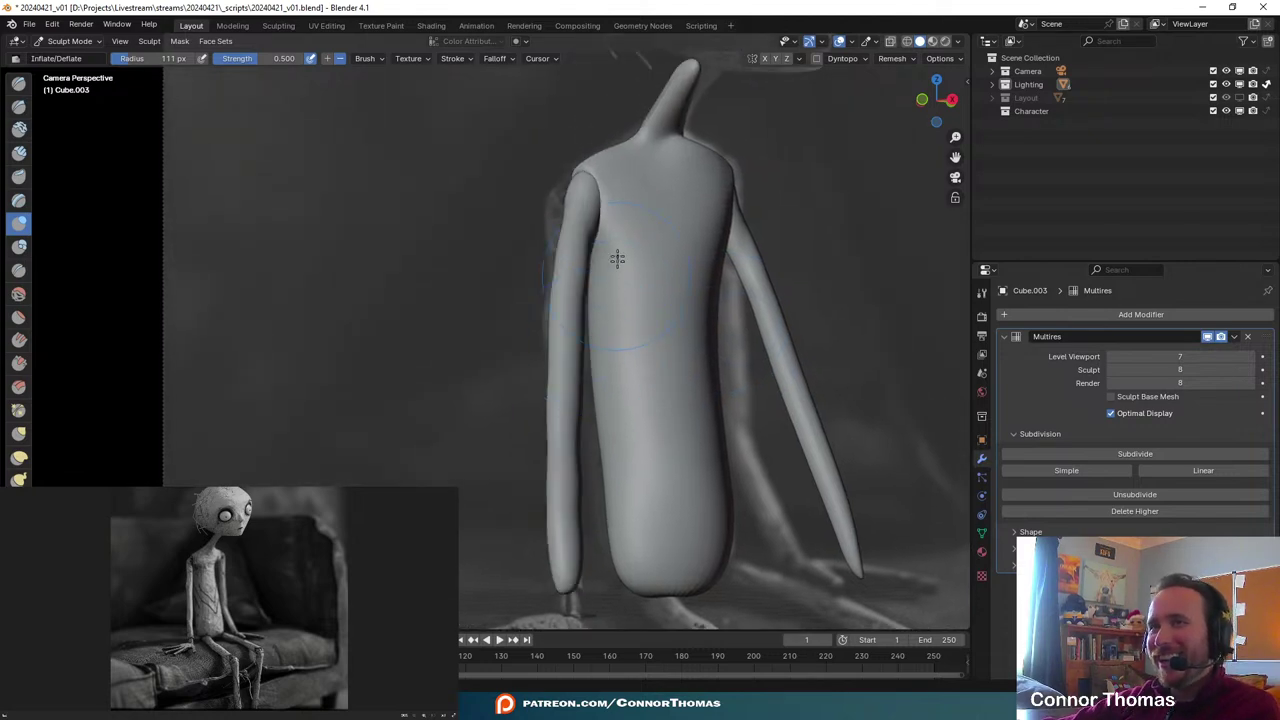
{"action": "scroll", "coordinate": [630, 248], "scroll_direction": "up", "scroll_amount": 2}
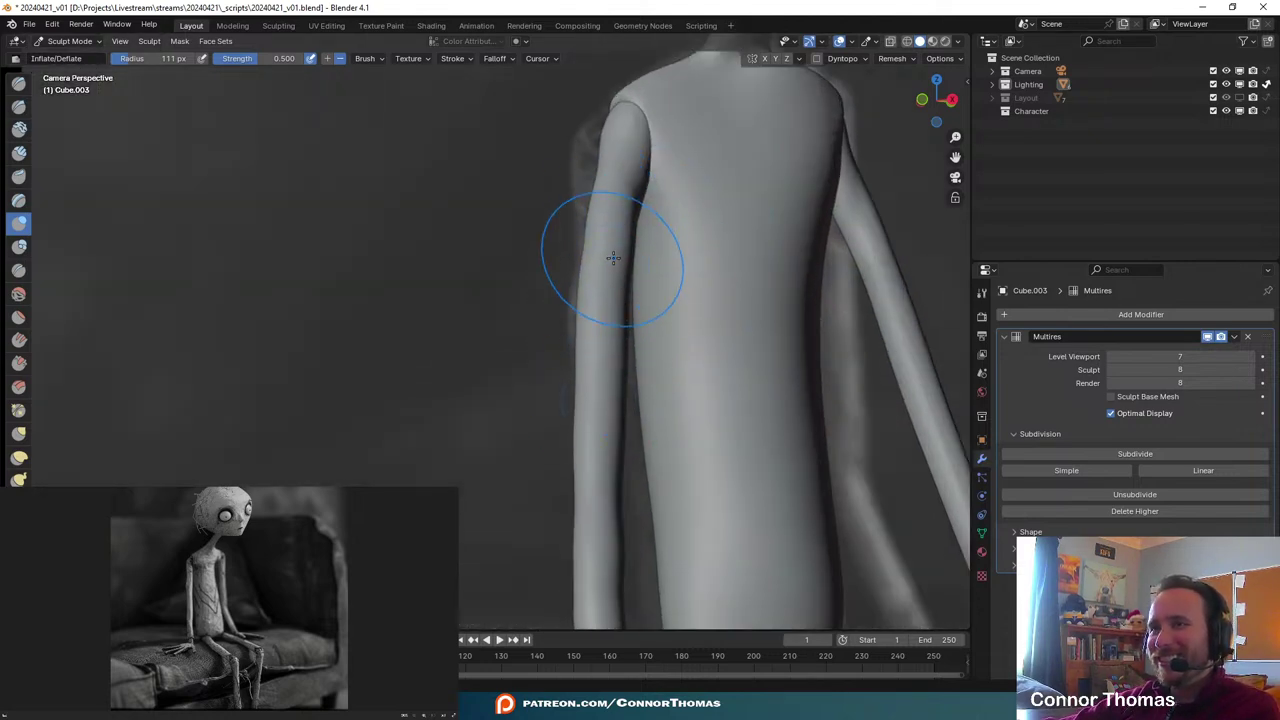
{"action": "left_click_drag", "start_coordinate": [611, 220], "coordinate": [614, 180]}
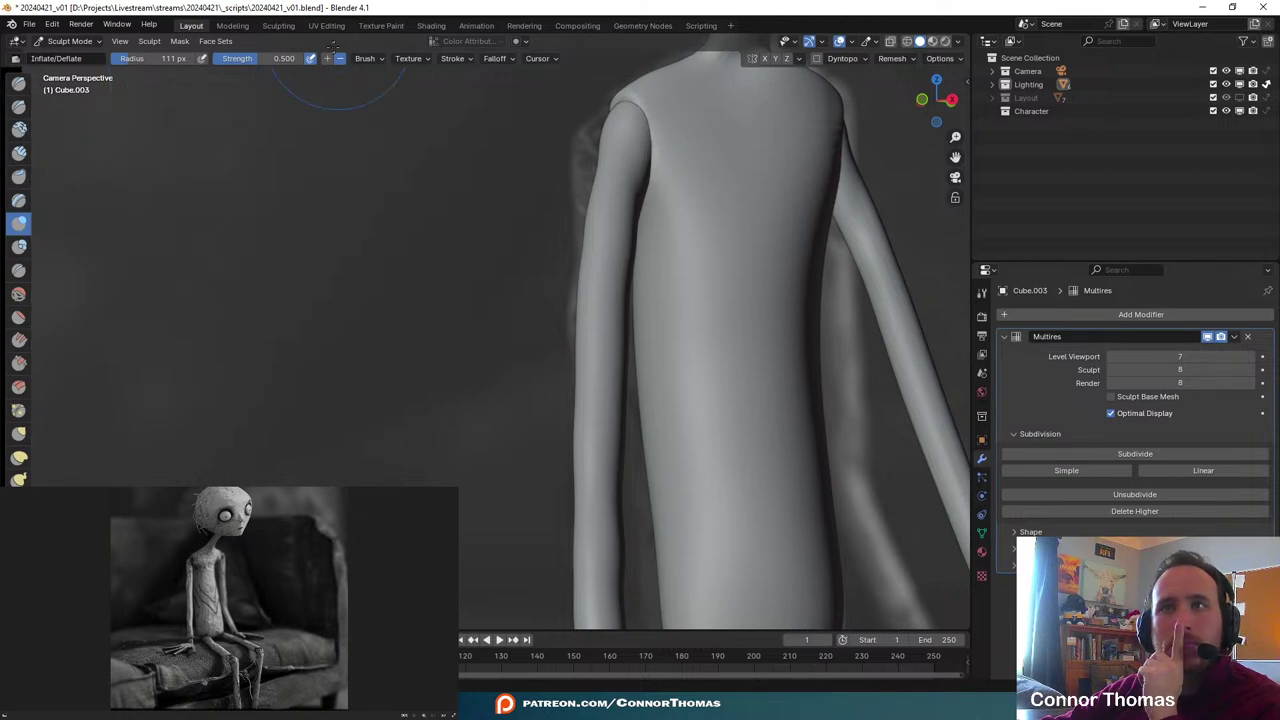
- Switch to the Smooth brush at 0.700 strength, compare the whole arm with the reference image, and undo the last change
{"action": "left_click", "coordinate": [18, 295]}
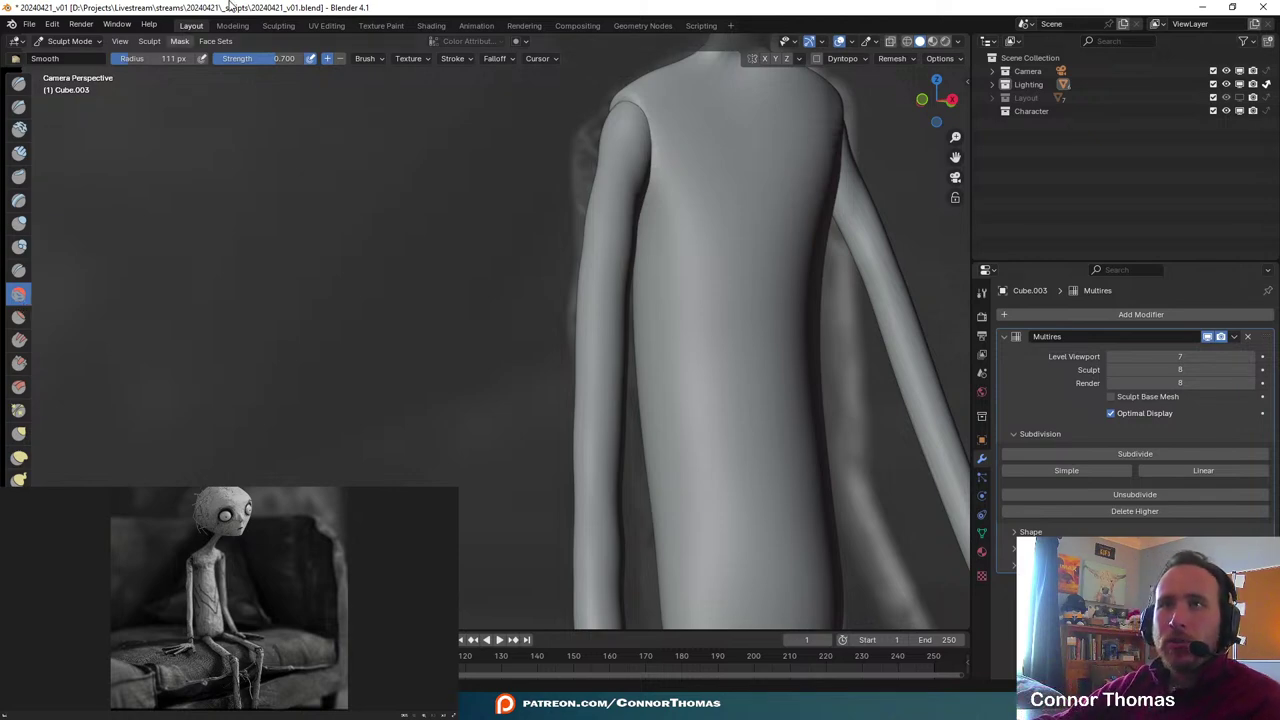
{"action": "scroll", "coordinate": [680, 312], "scroll_direction": "down", "scroll_amount": 4}
{"action": "scroll", "coordinate": [665, 312], "scroll_direction": "down", "scroll_amount": 2}
{"action": "scroll", "coordinate": [663, 380], "scroll_direction": "up", "scroll_amount": 2}
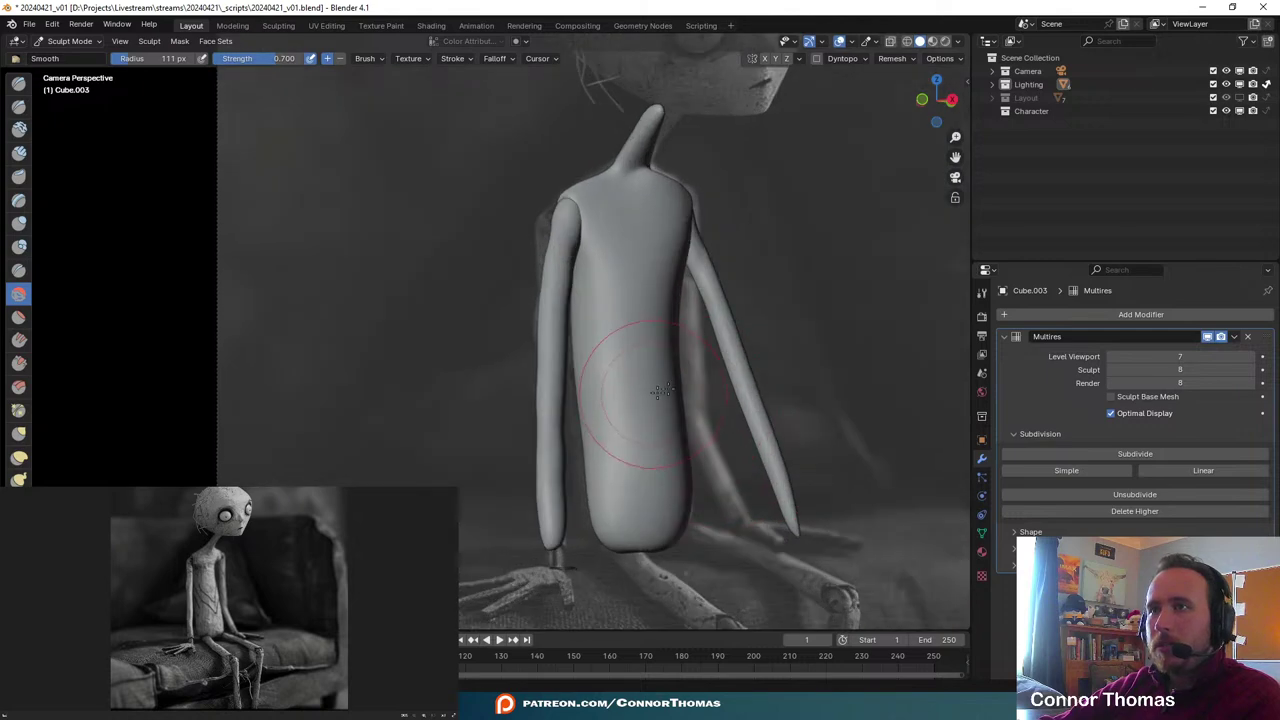
{"action": "key", "text": "ctrl+z"}
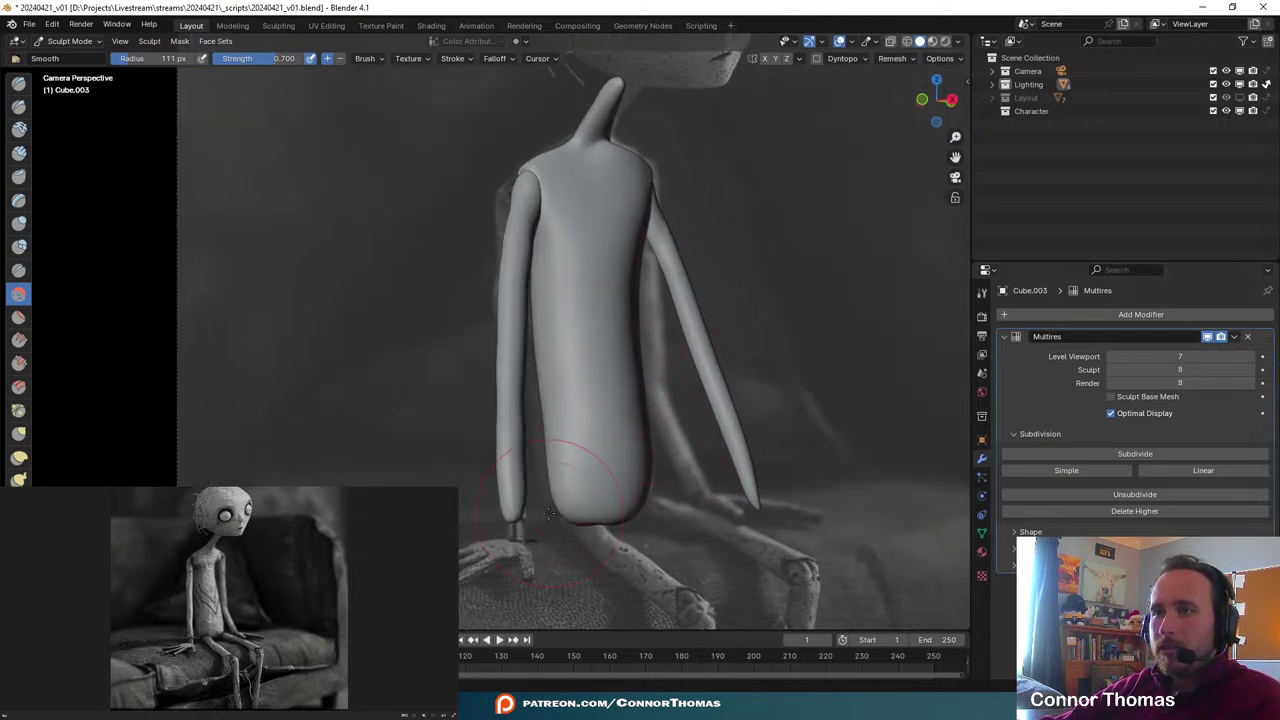
- Slim the arm's lower end with the Inflate/Deflate brush at 0.500 strength, deflating the tip, and check it in camera view
{"action": "key", "text": "KP_0"}
{"action": "scroll", "coordinate": [549, 513], "scroll_direction": "up", "scroll_amount": 5}
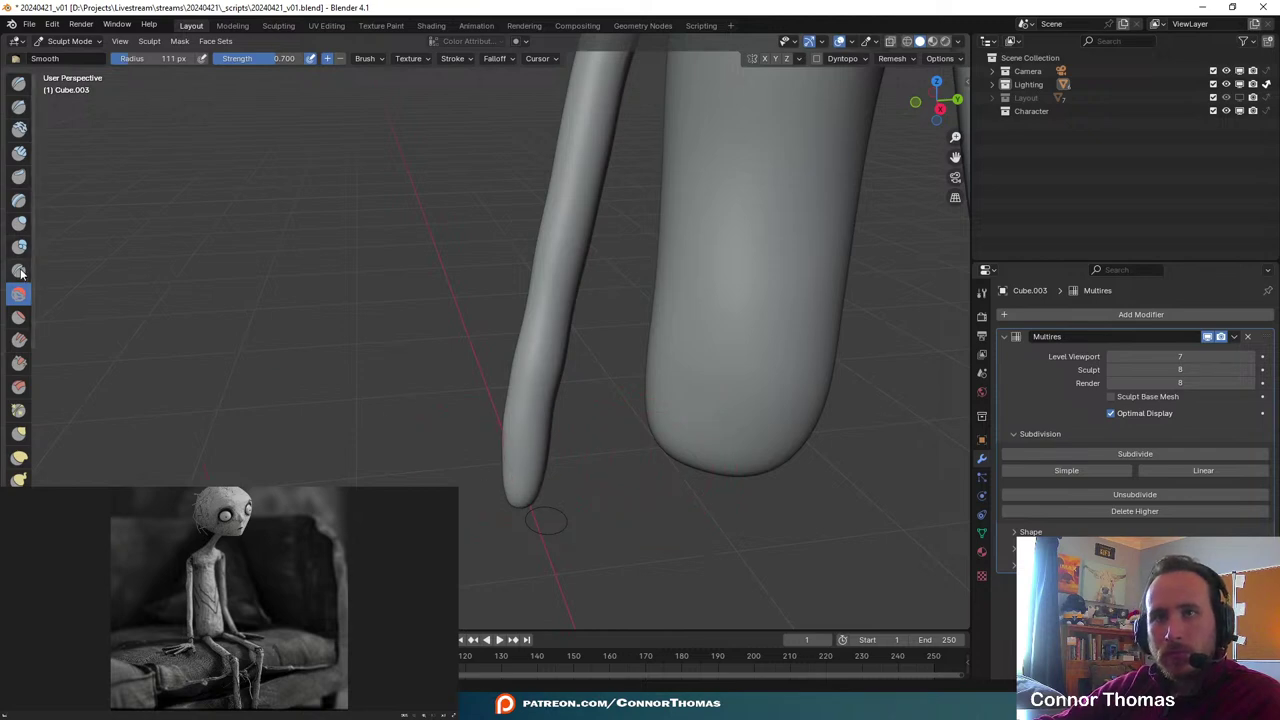
{"action": "left_click", "coordinate": [20, 225]}
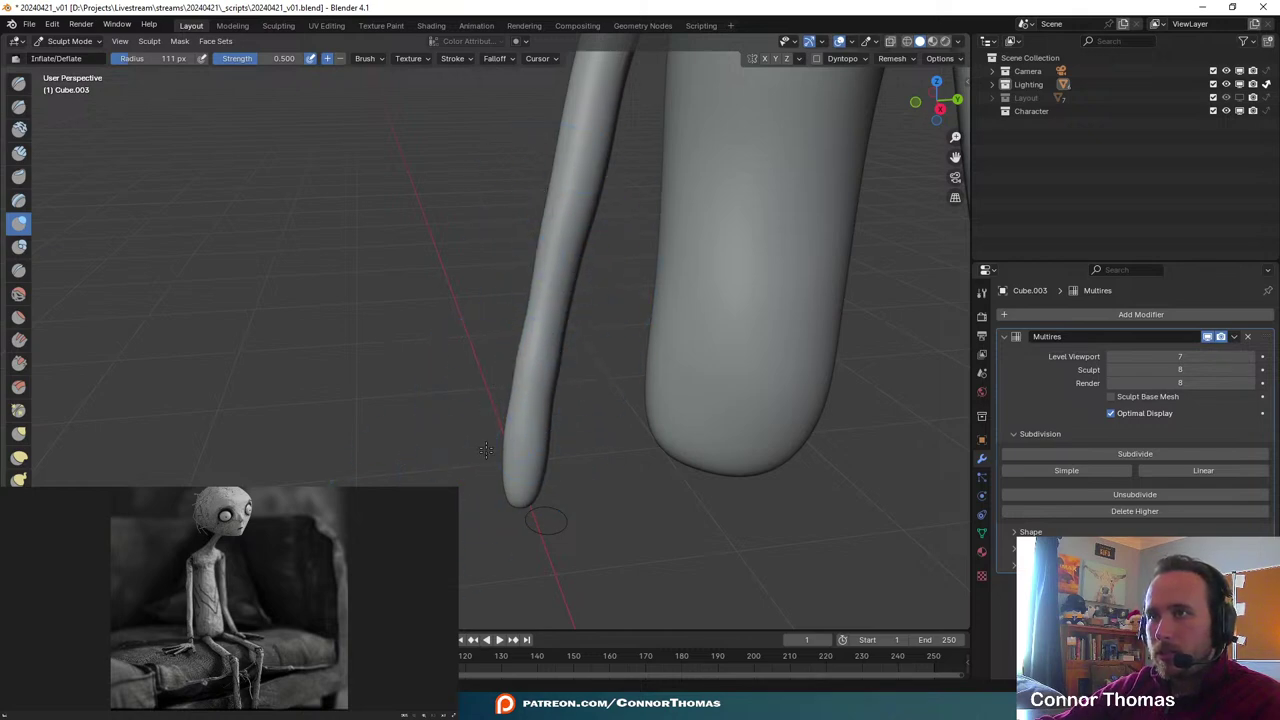
{"action": "left_click_drag", "start_coordinate": [508, 450], "coordinate": [516, 496], "text": "ctrl"}
{"action": "key", "text": "KP_0"}
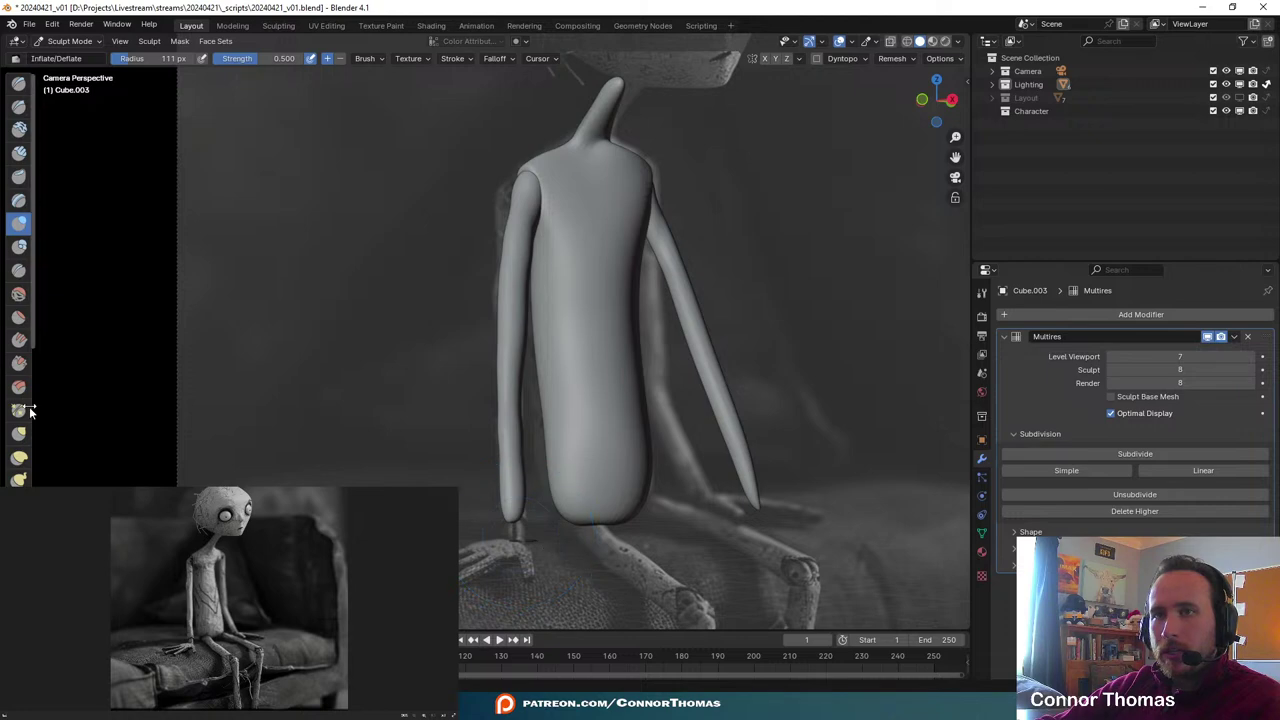
- Smooth the arm from the upper arm down to the wrist with the Smooth brush at 0.700 strength
{"action": "left_click", "coordinate": [19, 293]}
{"action": "scroll", "coordinate": [381, 454], "scroll_direction": "up", "scroll_amount": 2}
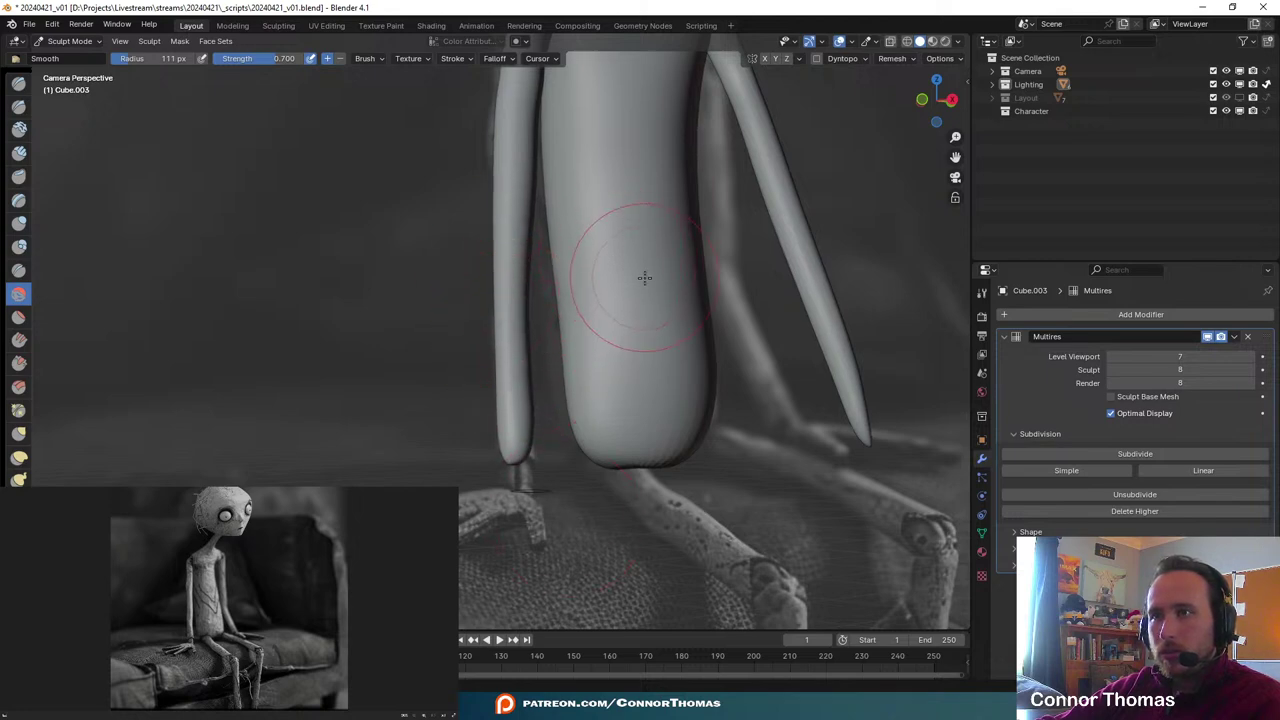
{"action": "middle_click_drag", "start_coordinate": [591, 223], "coordinate": [636, 375], "text": "shift"}
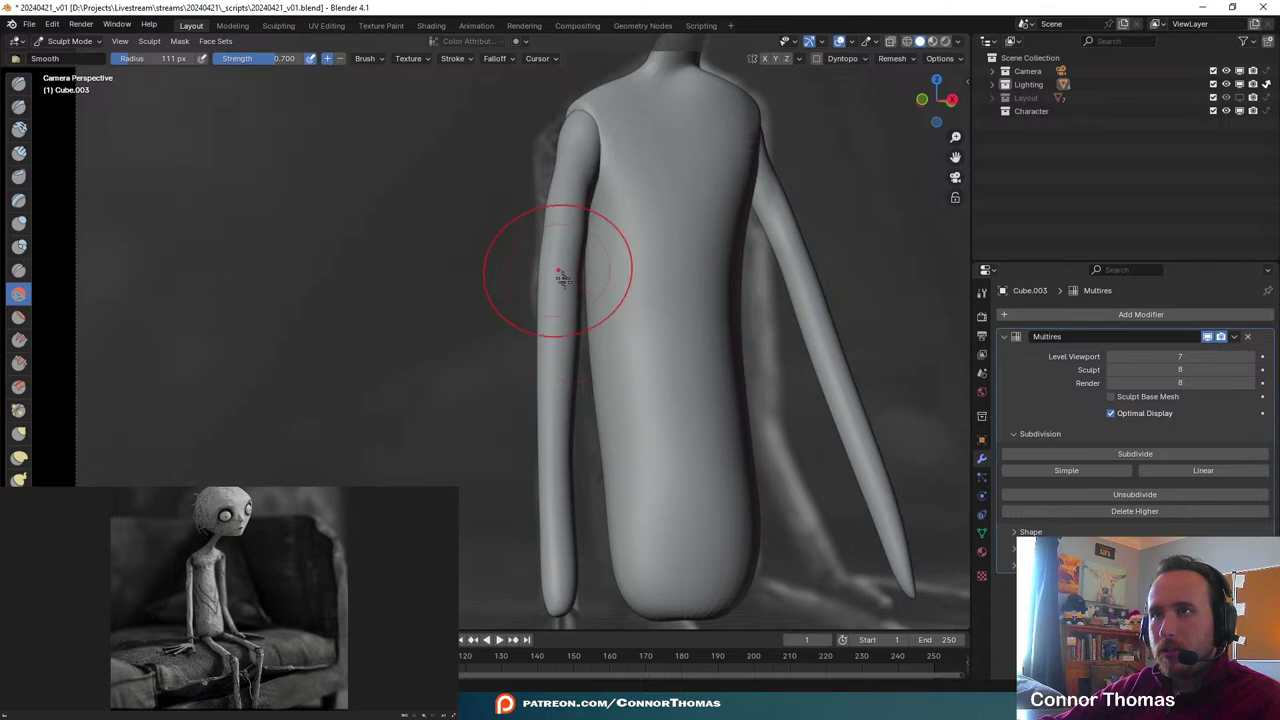
{"action": "left_click_drag", "start_coordinate": [572, 240], "coordinate": [571, 525]}
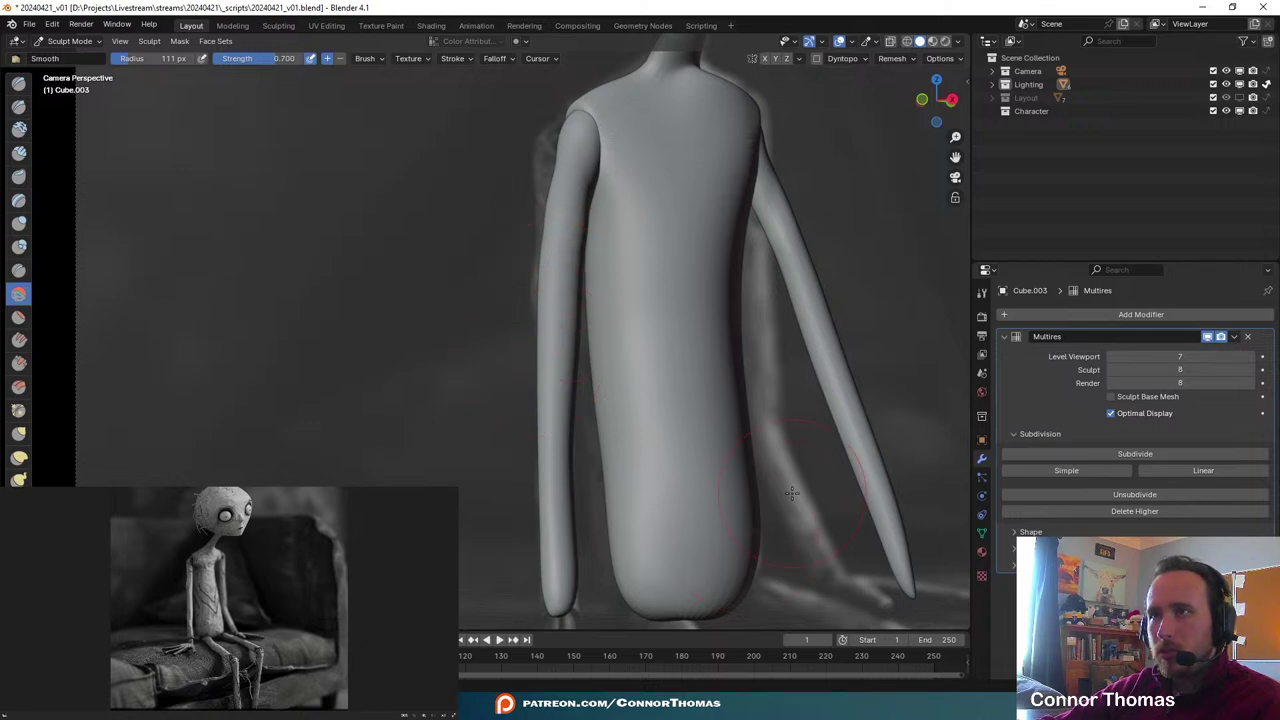
{"action": "scroll", "coordinate": [790, 493], "scroll_direction": "down", "scroll_amount": 5}
{"action": "scroll", "coordinate": [782, 493], "scroll_direction": "up", "scroll_amount": 3}
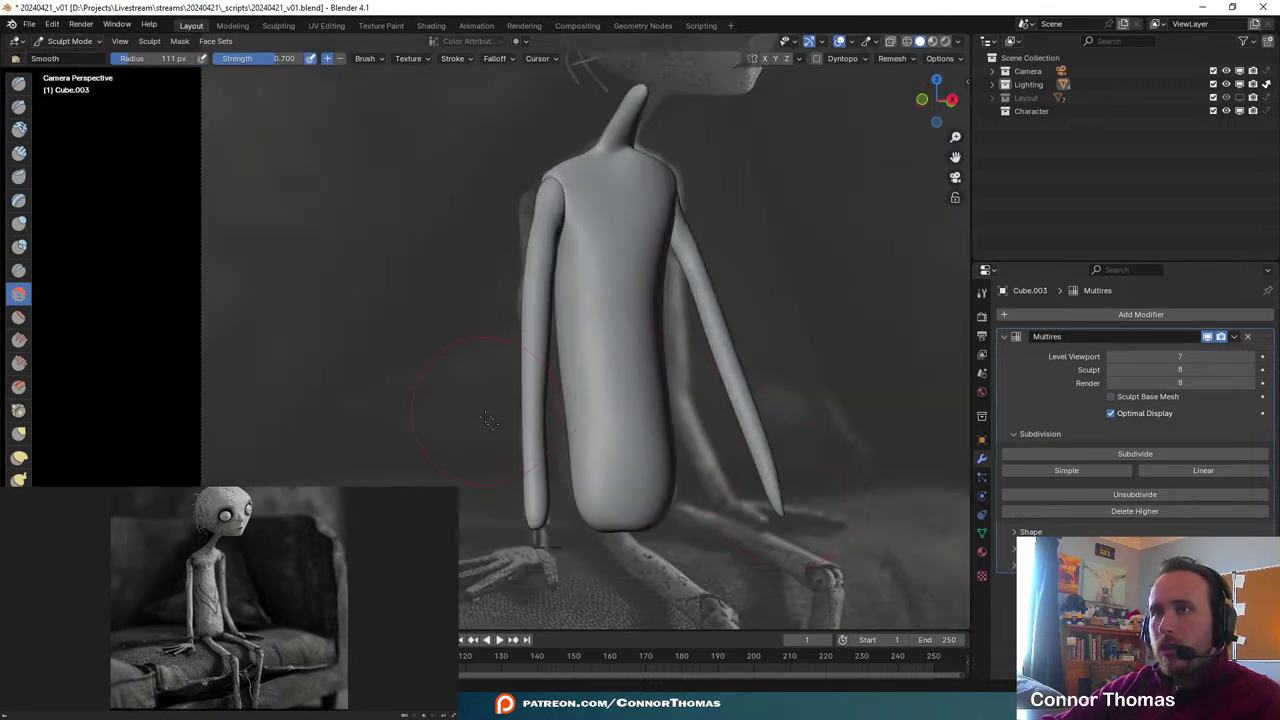
- Inspect the torso and arms from the side and select the Pose brush at 0.500 strength
{"action": "middle_click_drag", "start_coordinate": [611, 353], "coordinate": [655, 427]}
{"action": "middle_click_drag", "start_coordinate": [738, 432], "coordinate": [556, 327]}
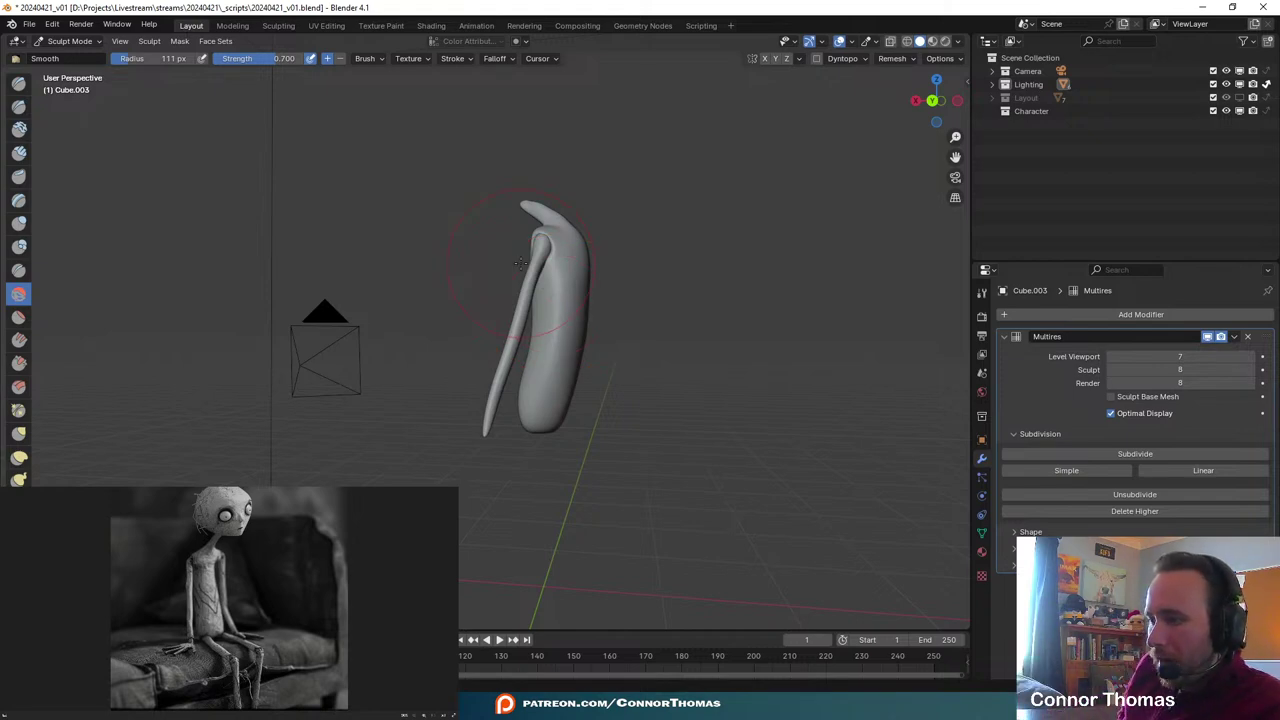
{"action": "scroll", "coordinate": [520, 263], "scroll_direction": "up", "scroll_amount": 2}
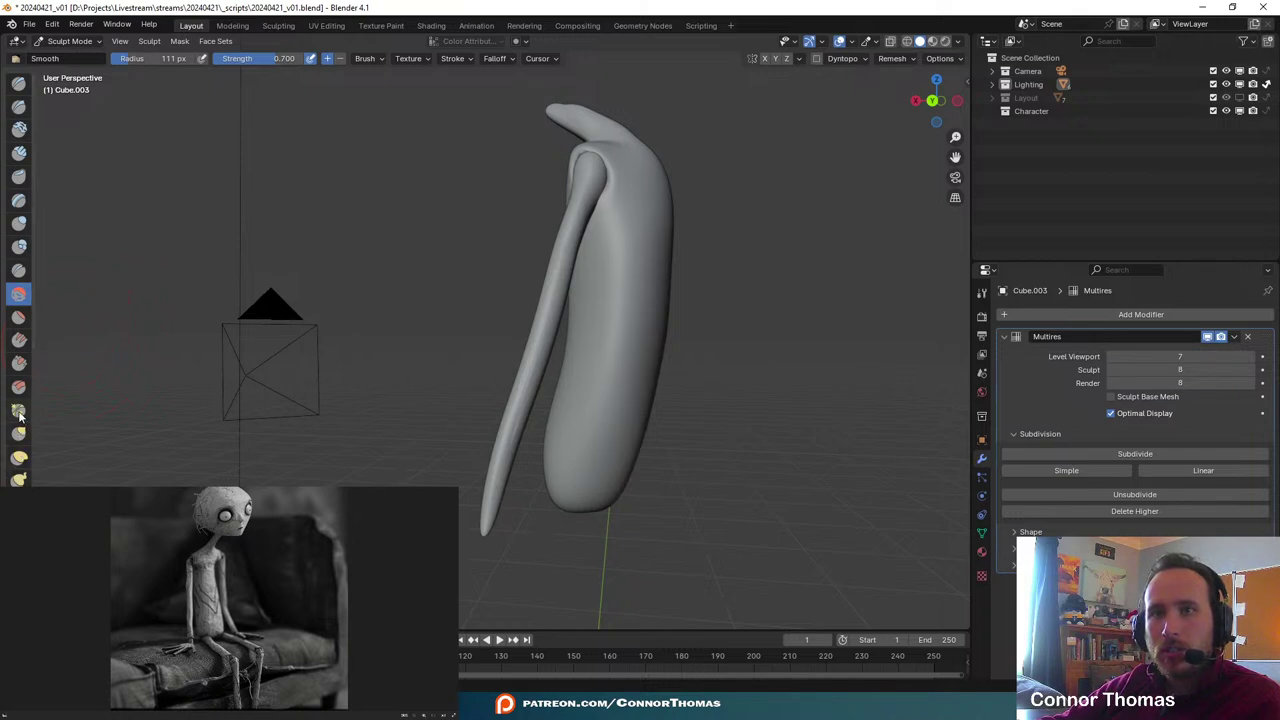
{"action": "left_click", "coordinate": [18, 293]}
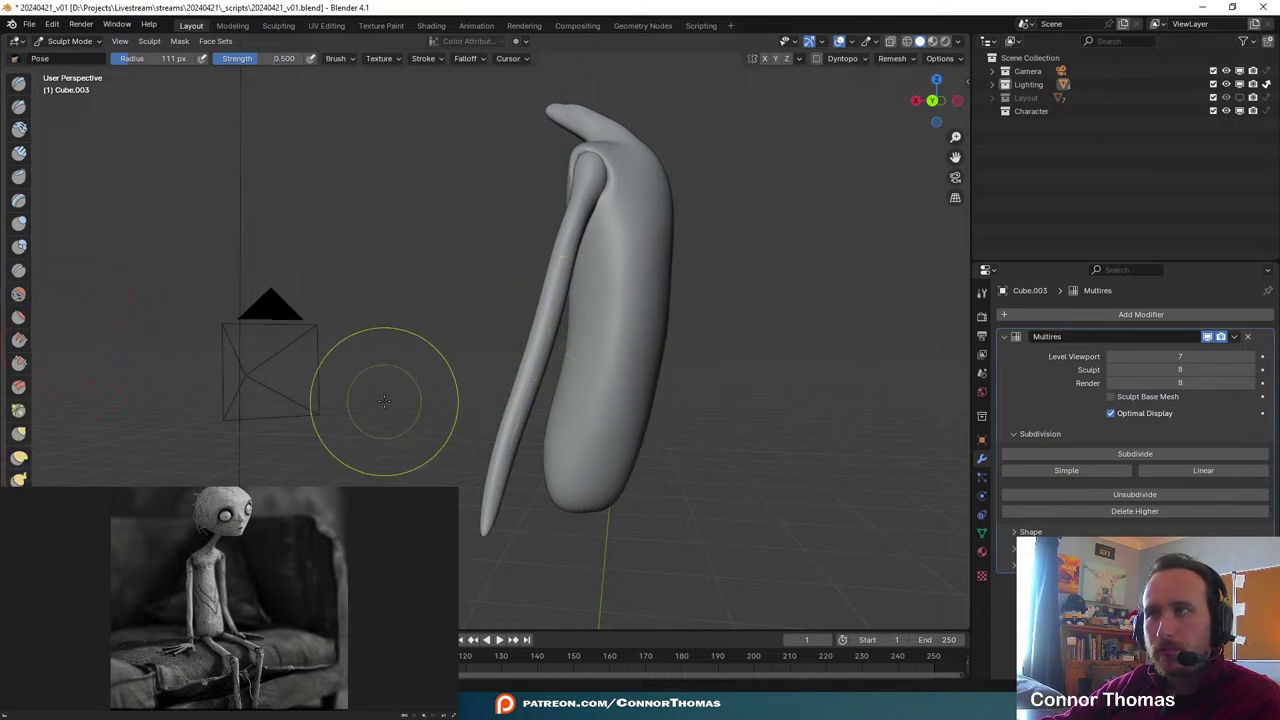
- Switch to Object Mode, select the other arm, and enter Sculpt Mode on it
{"action": "middle_click_drag", "start_coordinate": [371, 389], "coordinate": [165, 97]}
{"action": "left_click", "coordinate": [73, 42]}
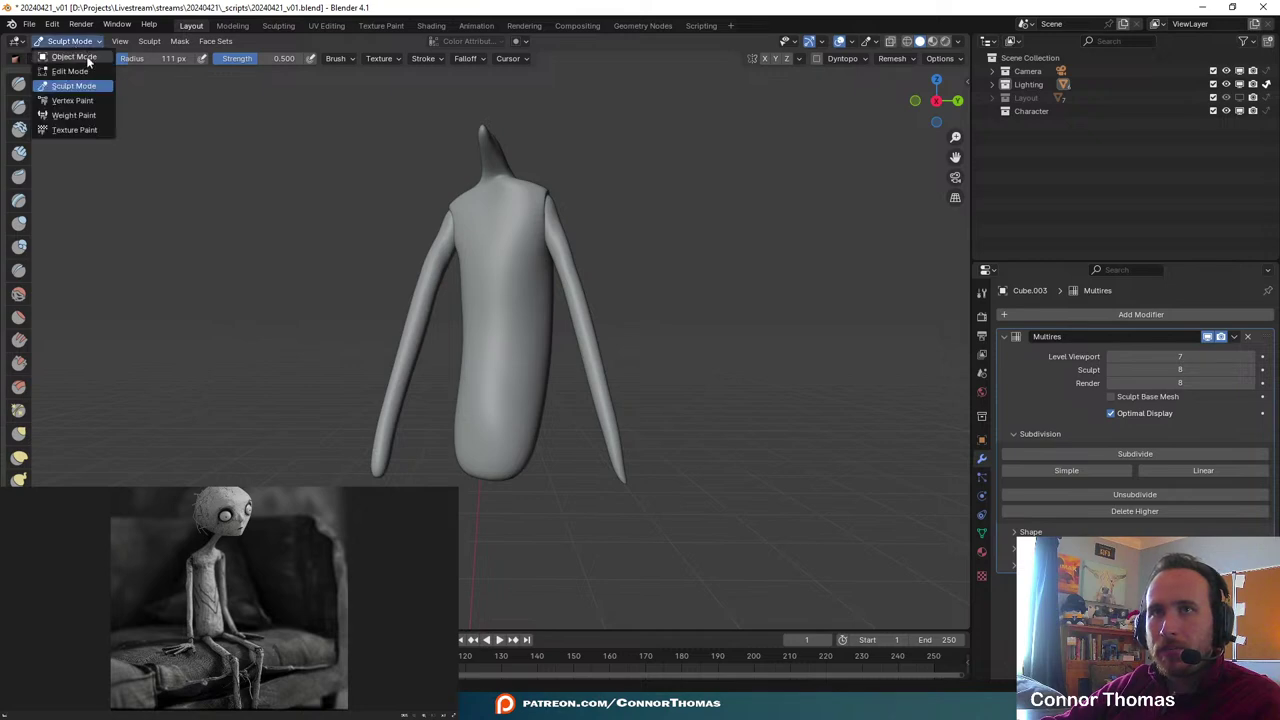
{"action": "left_click", "coordinate": [87, 56]}
{"action": "middle_click_drag", "start_coordinate": [330, 235], "coordinate": [600, 323]}
{"action": "left_click", "coordinate": [600, 323]}
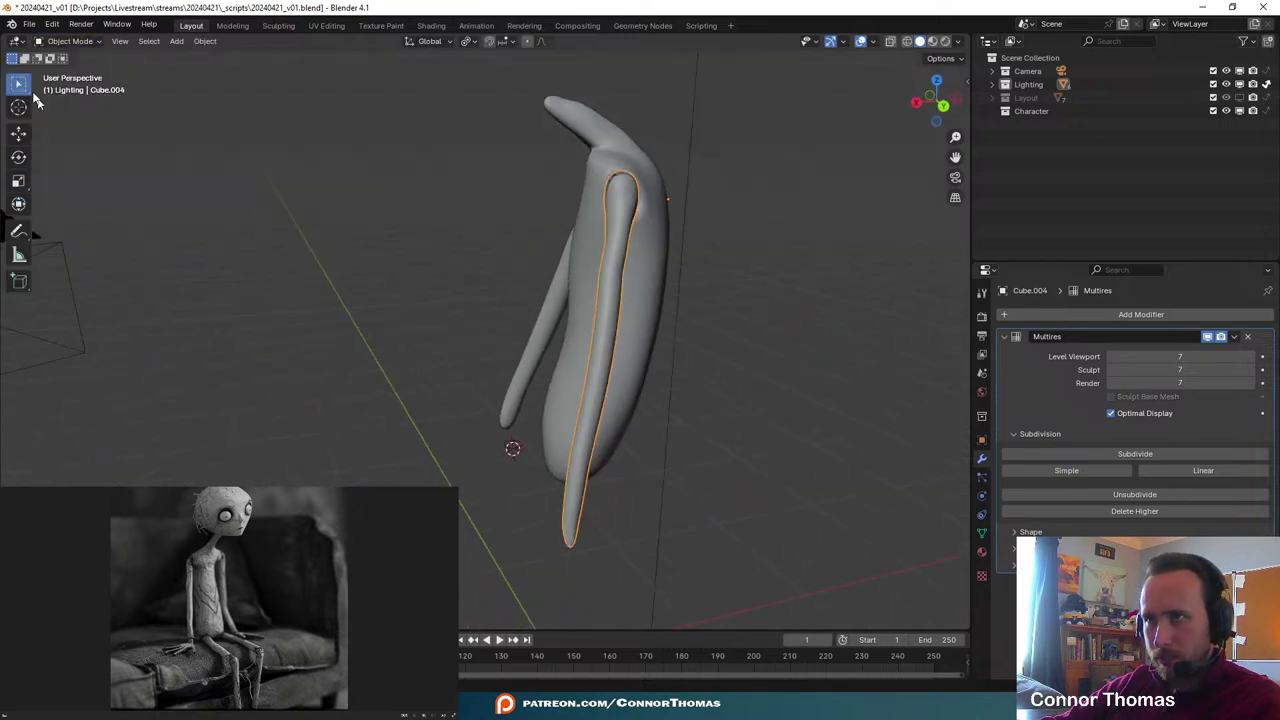
{"action": "left_click", "coordinate": [67, 42]}
{"action": "left_click", "coordinate": [73, 87]}
- Enlarge the Pose brush to about 234 px, try to rotate the other arm near its shoulder, and undo that stroke
{"action": "middle_click_drag", "start_coordinate": [612, 238], "coordinate": [471, 232], "text": "shift"}
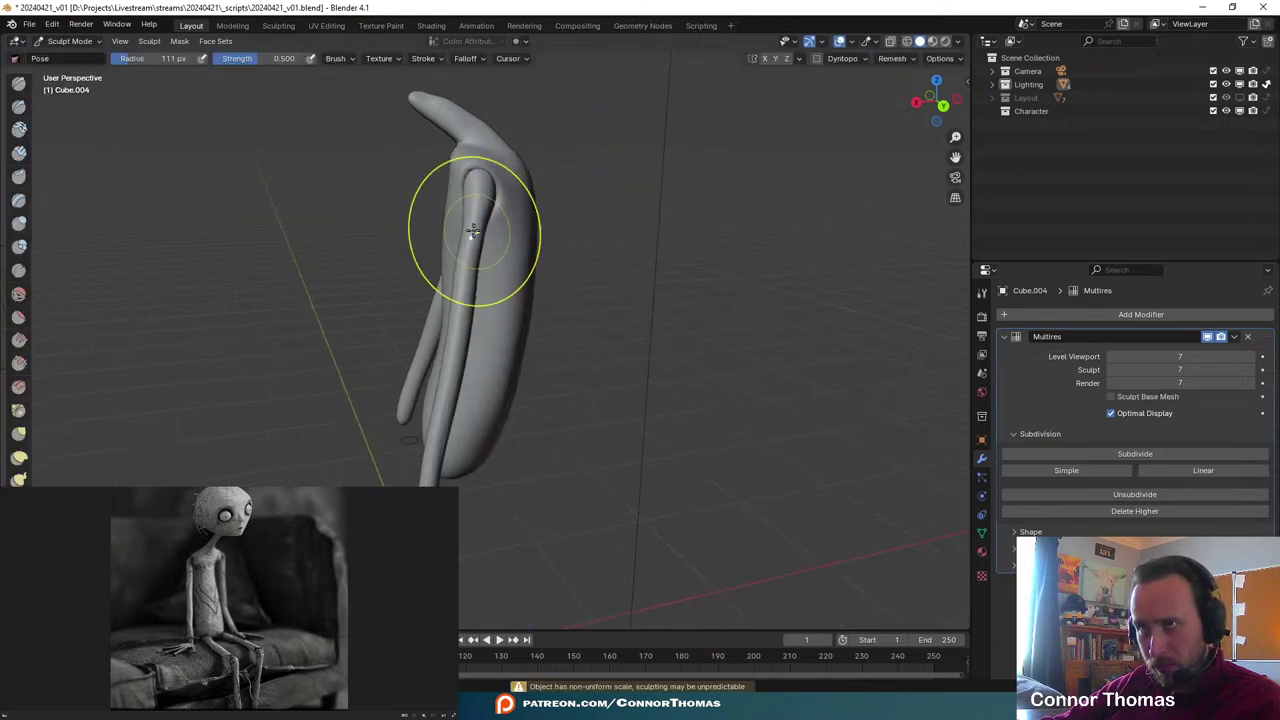
{"action": "key", "text": "f"}
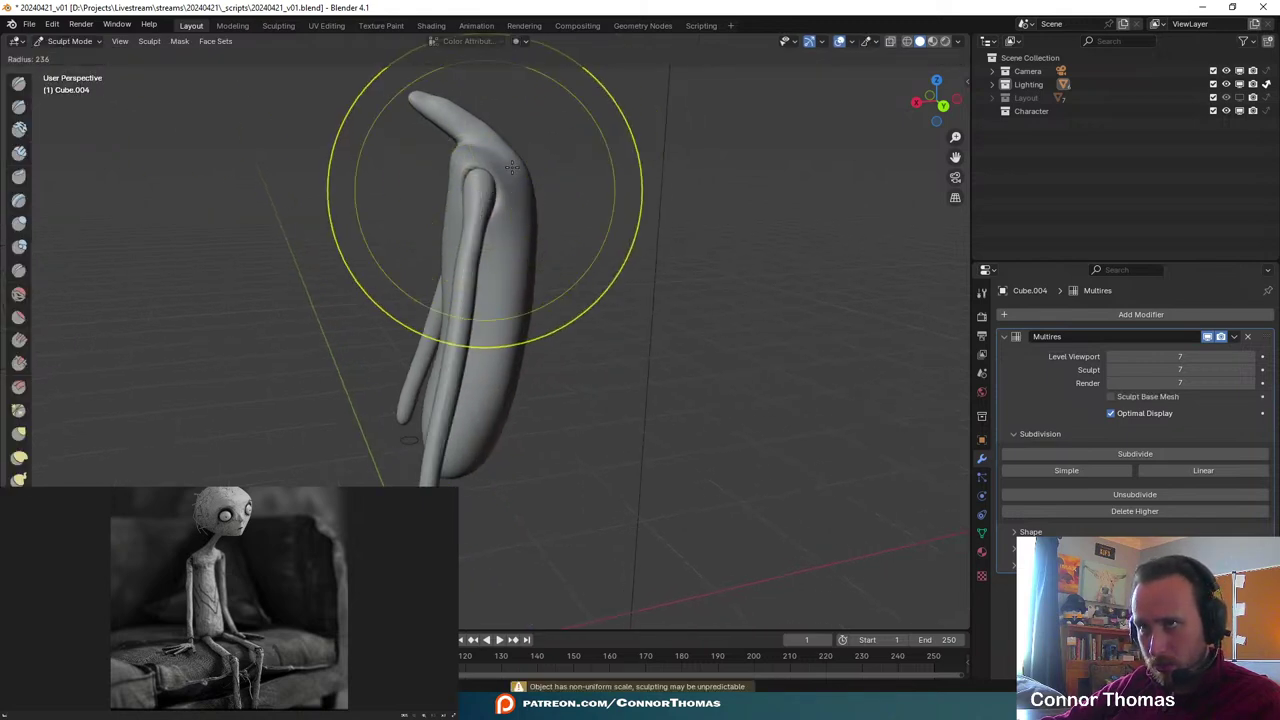
{"action": "left_click", "coordinate": [487, 186]}
{"action": "left_click_drag", "start_coordinate": [487, 186], "coordinate": [461, 173]}
{"action": "key", "text": "ctrl+z"}
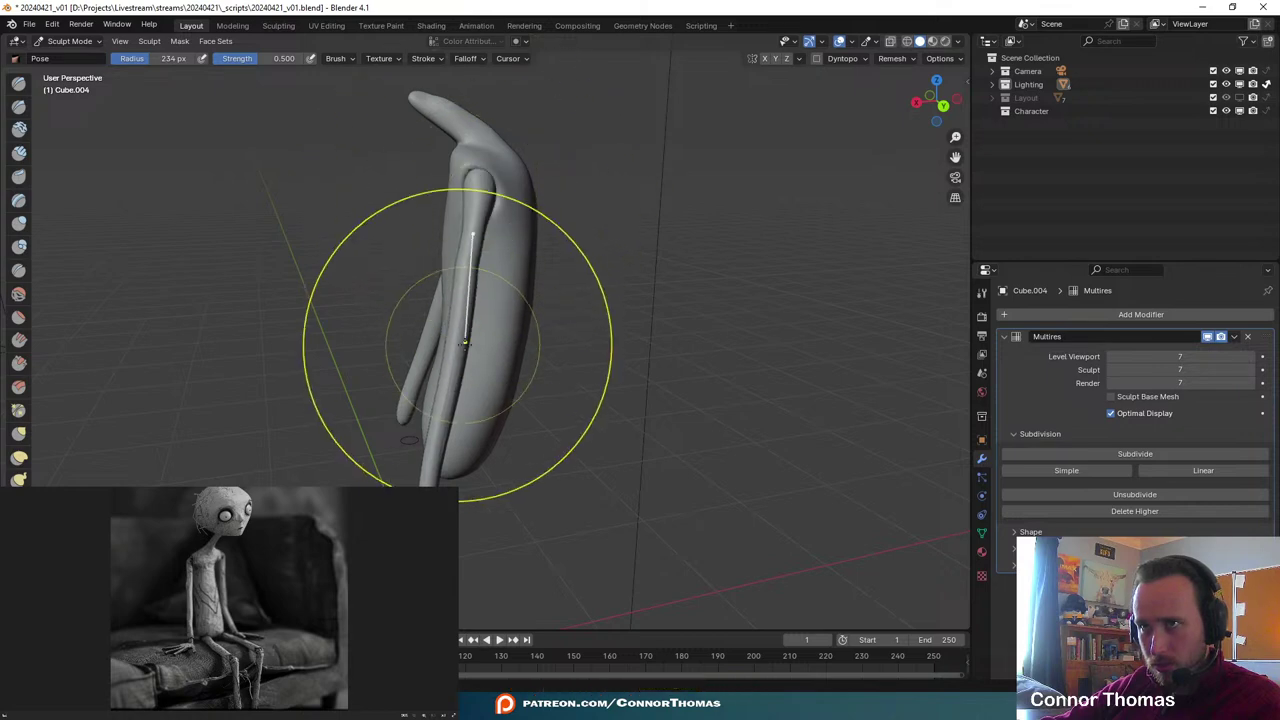
- Enlarge the Pose brush to 309 px, swing the arm backward from the shoulder, and compare it with the reference through the camera
{"action": "key", "text": "f"}
{"action": "left_click", "coordinate": [510, 338]}
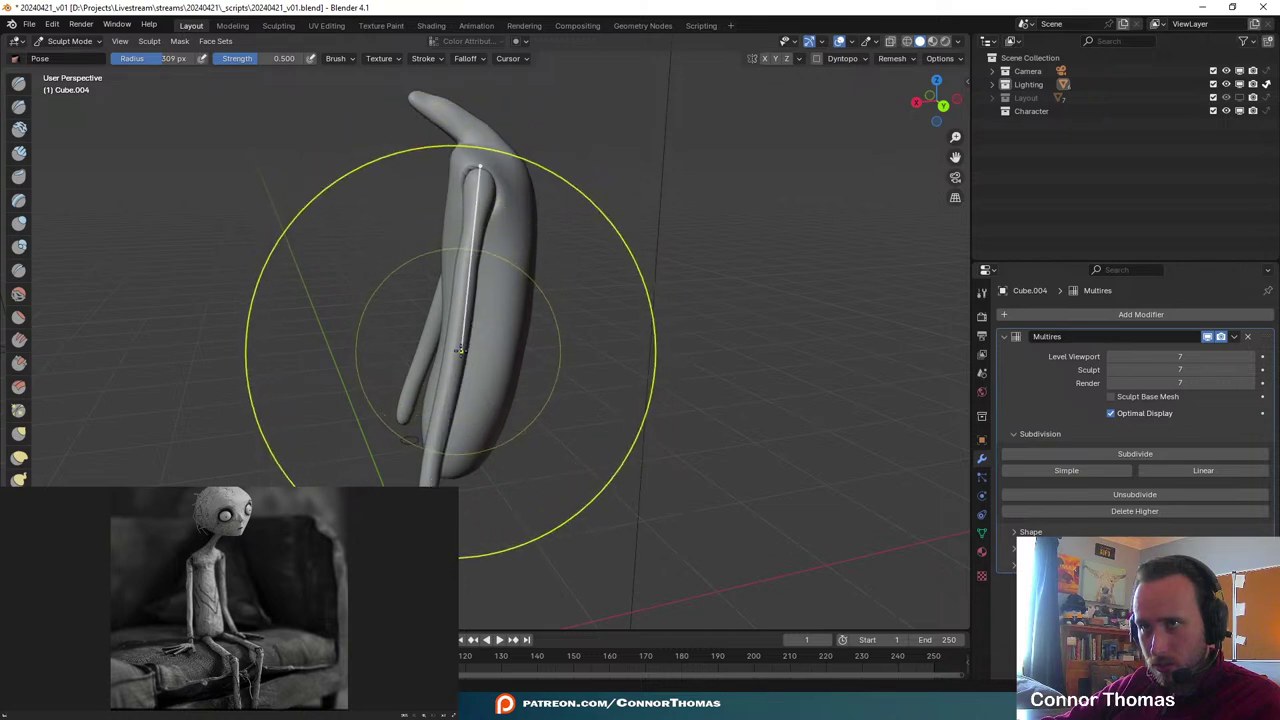
{"action": "left_click_drag", "start_coordinate": [461, 354], "coordinate": [540, 340]}
{"action": "middle_click_drag", "start_coordinate": [686, 480], "coordinate": [771, 400]}
{"action": "key", "text": "KP_0"}
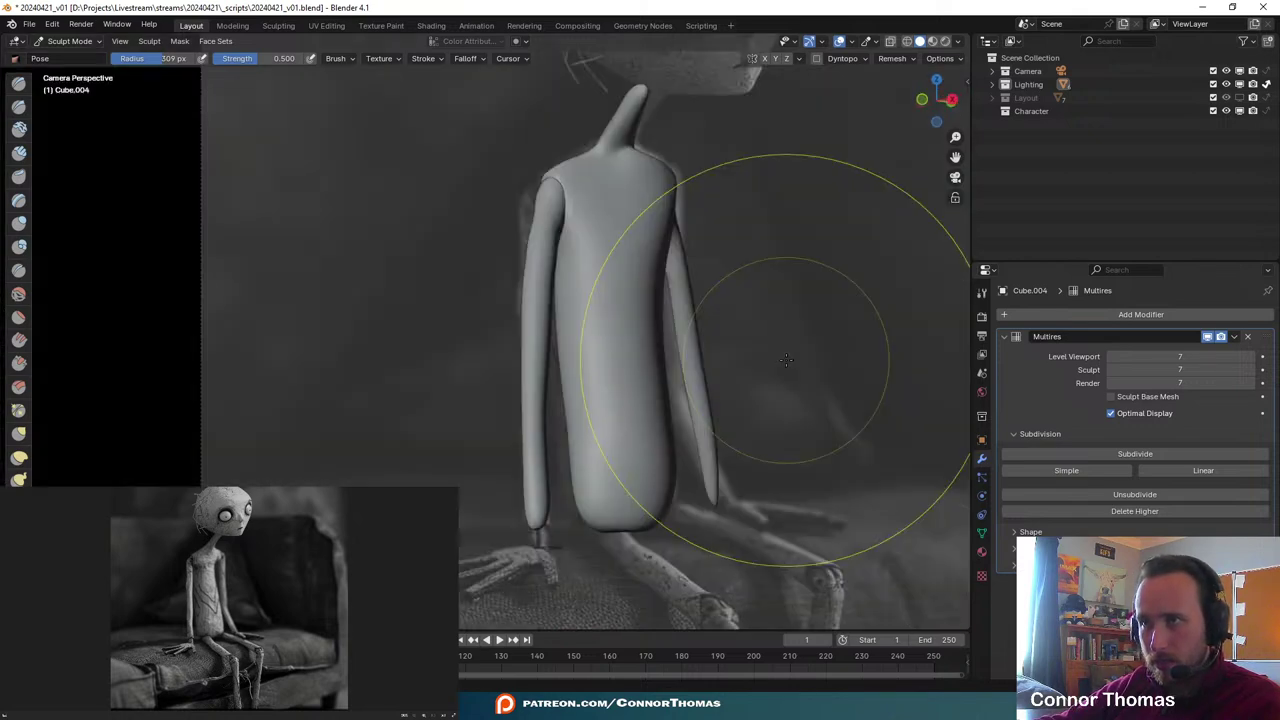
- Pose the arm closer to the torso and swing its lower part forward to line up with the reference
{"action": "mouse_move", "coordinate": [766, 340]}
{"action": "middle_mouse_down"}
{"action": "mouse_move", "coordinate": [800, 340]}
{"action": "mouse_move", "coordinate": [509, 351]}
{"action": "mouse_move", "coordinate": [412, 340]}
{"action": "middle_mouse_up"}
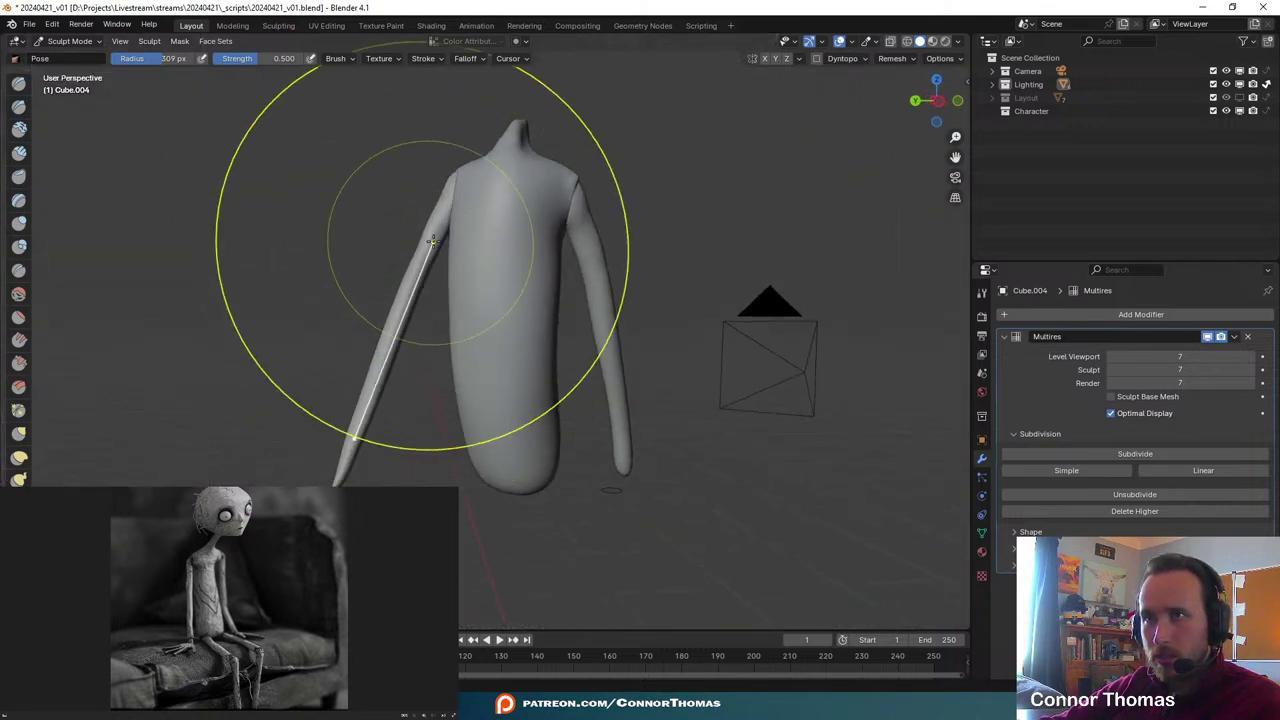
{"action": "mouse_move", "coordinate": [431, 241]}
{"action": "left_mouse_down"}
{"action": "mouse_move", "coordinate": [425, 215]}
{"action": "mouse_move", "coordinate": [385, 280]}
{"action": "mouse_move", "coordinate": [394, 320]}
{"action": "mouse_move", "coordinate": [418, 322]}
{"action": "left_mouse_up"}
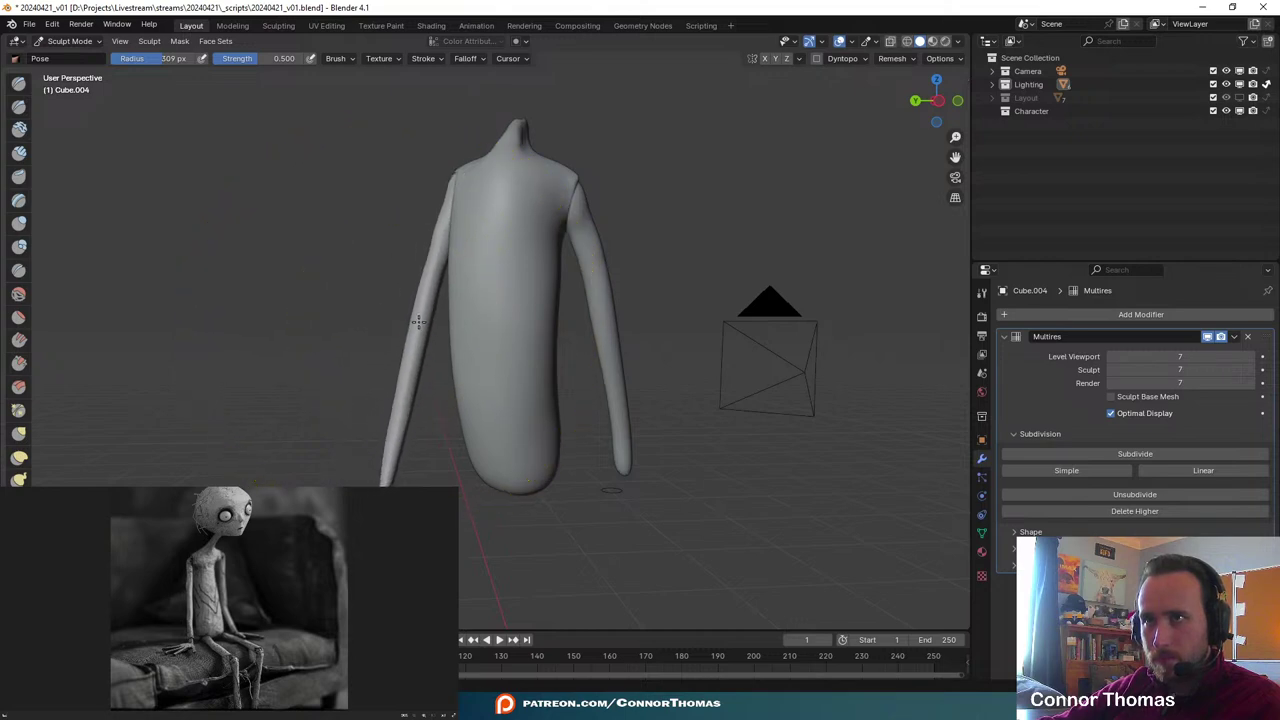
{"action": "mouse_move", "coordinate": [397, 319]}
{"action": "middle_mouse_down"}
{"action": "mouse_move", "coordinate": [477, 360]}
{"action": "mouse_move", "coordinate": [594, 361]}
{"action": "middle_mouse_up"}
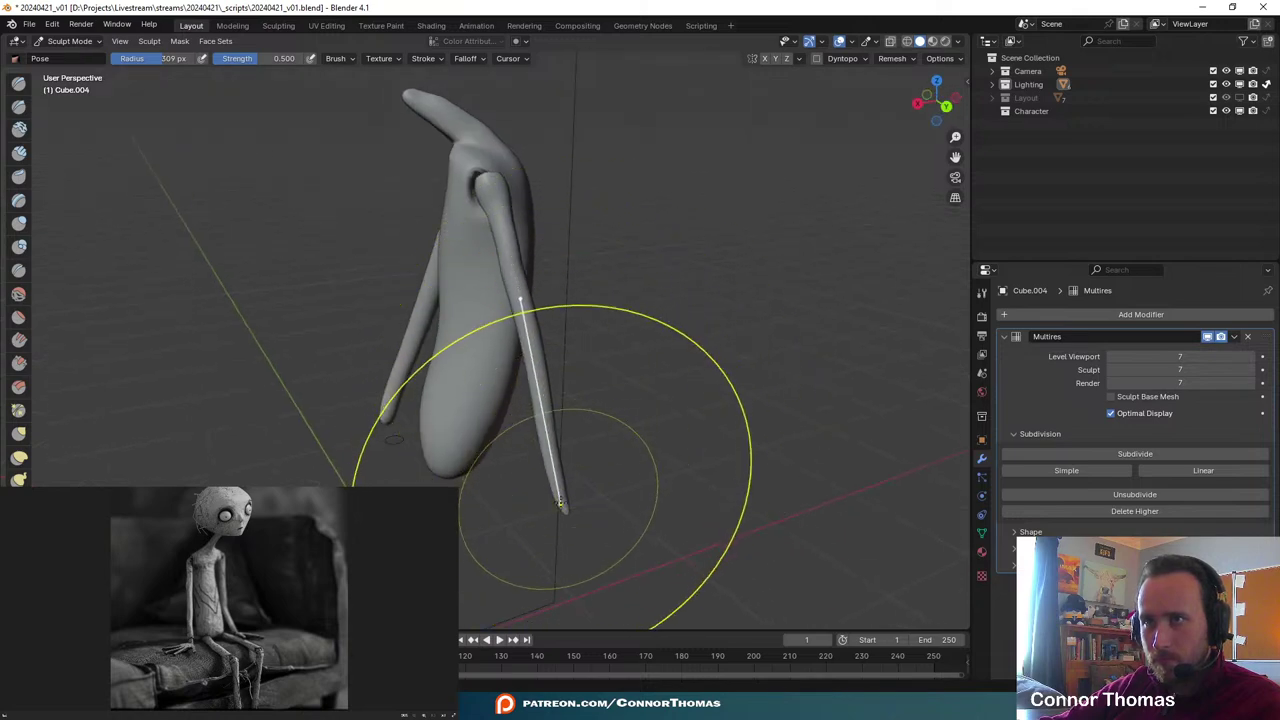
{"action": "left_click_drag", "start_coordinate": [566, 510], "coordinate": [508, 508]}
{"action": "middle_click_drag", "start_coordinate": [525, 505], "coordinate": [710, 480]}
{"action": "key", "text": "KP_0"}
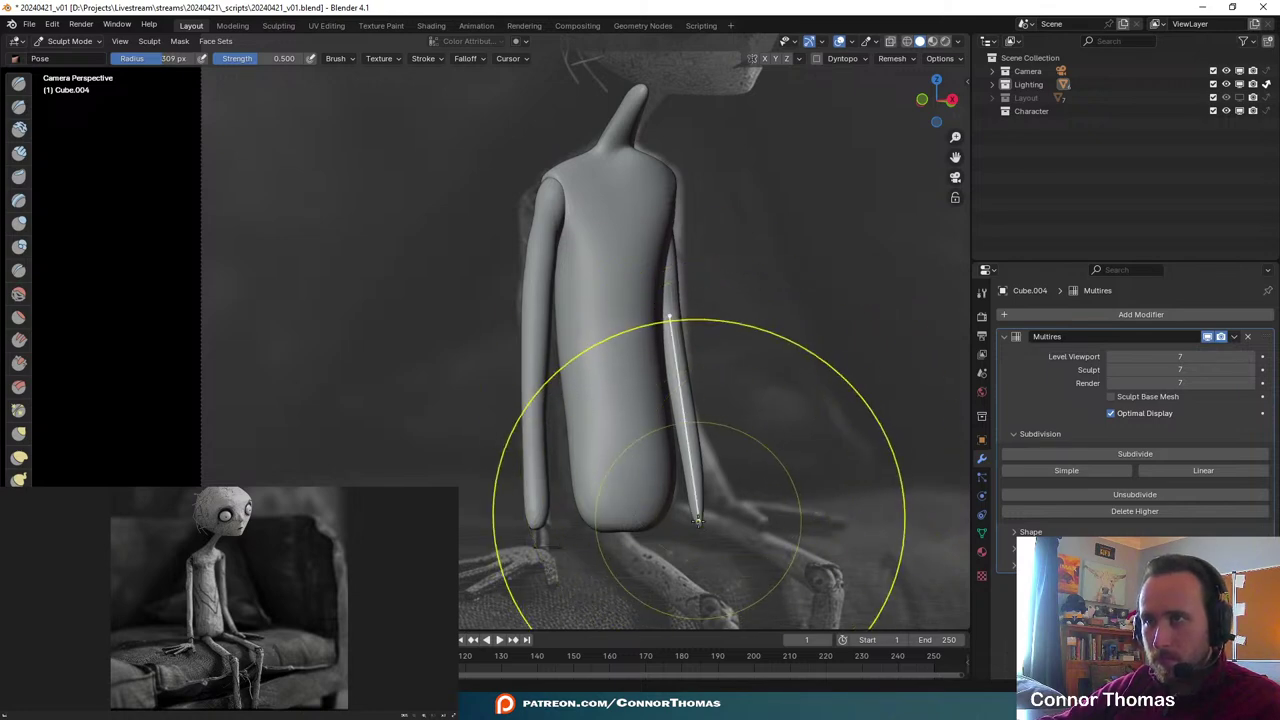
- Reduce the Pose brush to 237 px and bend the forearm outward and the elbow slightly to follow the reference arm
{"action": "key", "text": "f"}
{"action": "left_click", "coordinate": [672, 475]}
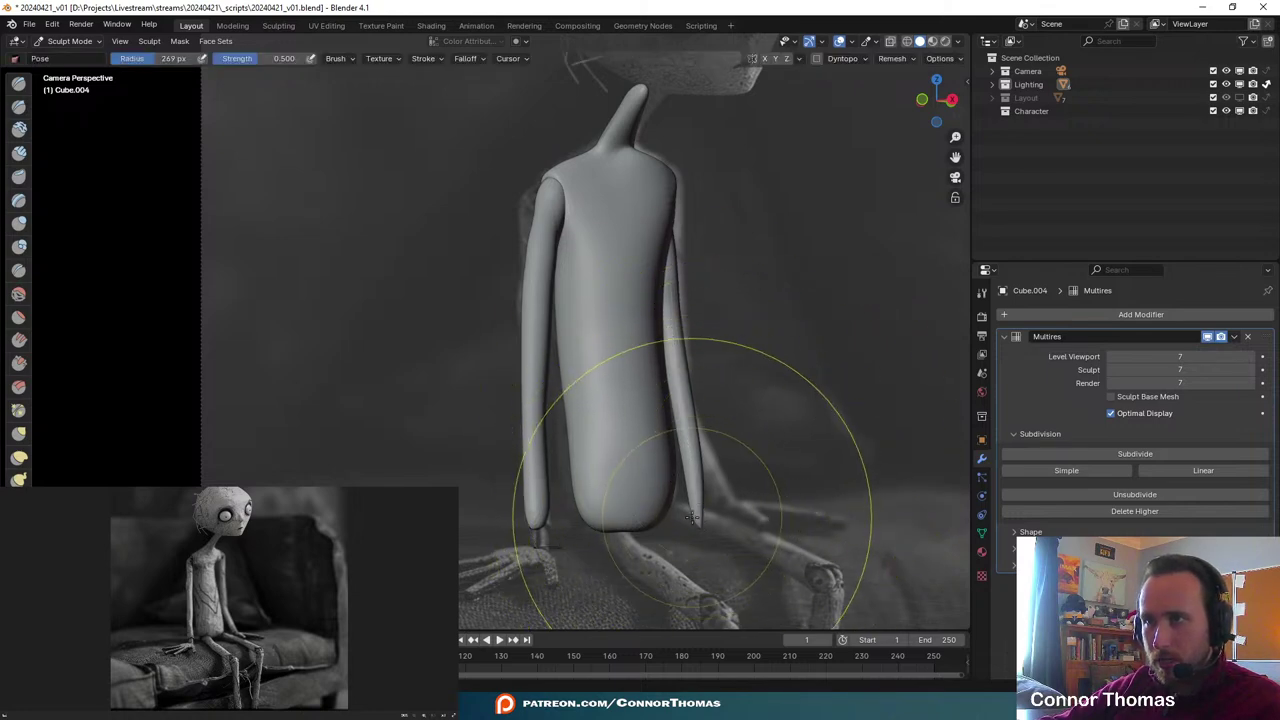
{"action": "key", "text": "f"}
{"action": "left_click", "coordinate": [680, 509]}
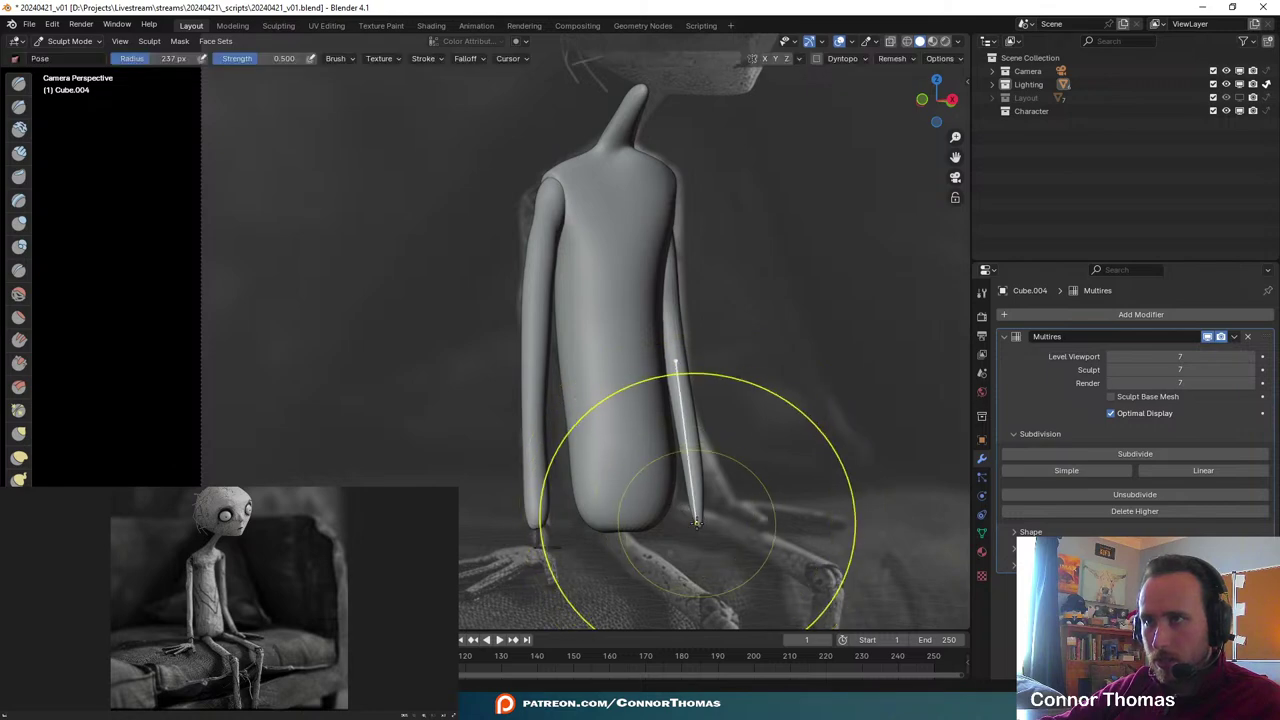
{"action": "left_click_drag", "start_coordinate": [697, 523], "coordinate": [718, 513]}
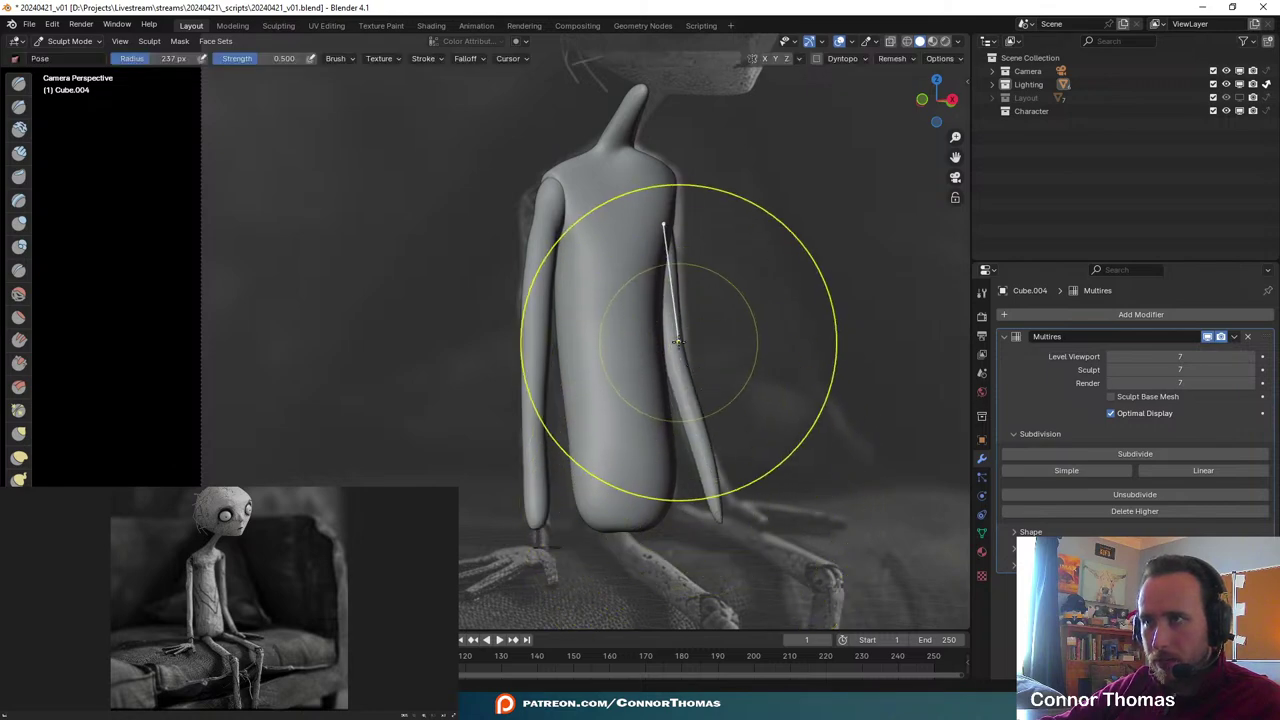
{"action": "left_click_drag", "start_coordinate": [677, 341], "coordinate": [684, 338]}
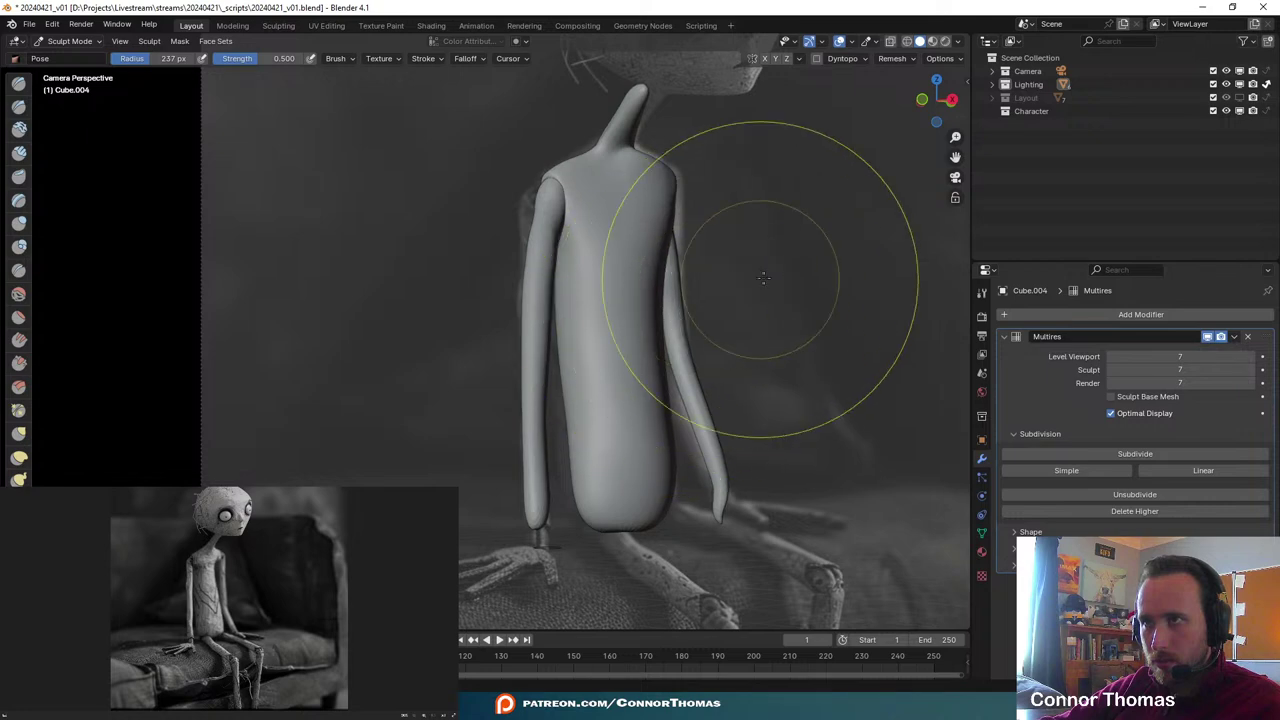
- Switch to Object Mode and move the arm so its top fits against the torso's shoulder, checking it against the reference
{"action": "mouse_move", "coordinate": [765, 277]}
{"action": "middle_mouse_down"}
{"action": "mouse_move", "coordinate": [575, 290]}
{"action": "mouse_move", "coordinate": [545, 305]}
{"action": "middle_mouse_up"}
{"action": "scroll", "coordinate": [545, 307], "scroll_direction": "up", "scroll_amount": 4}
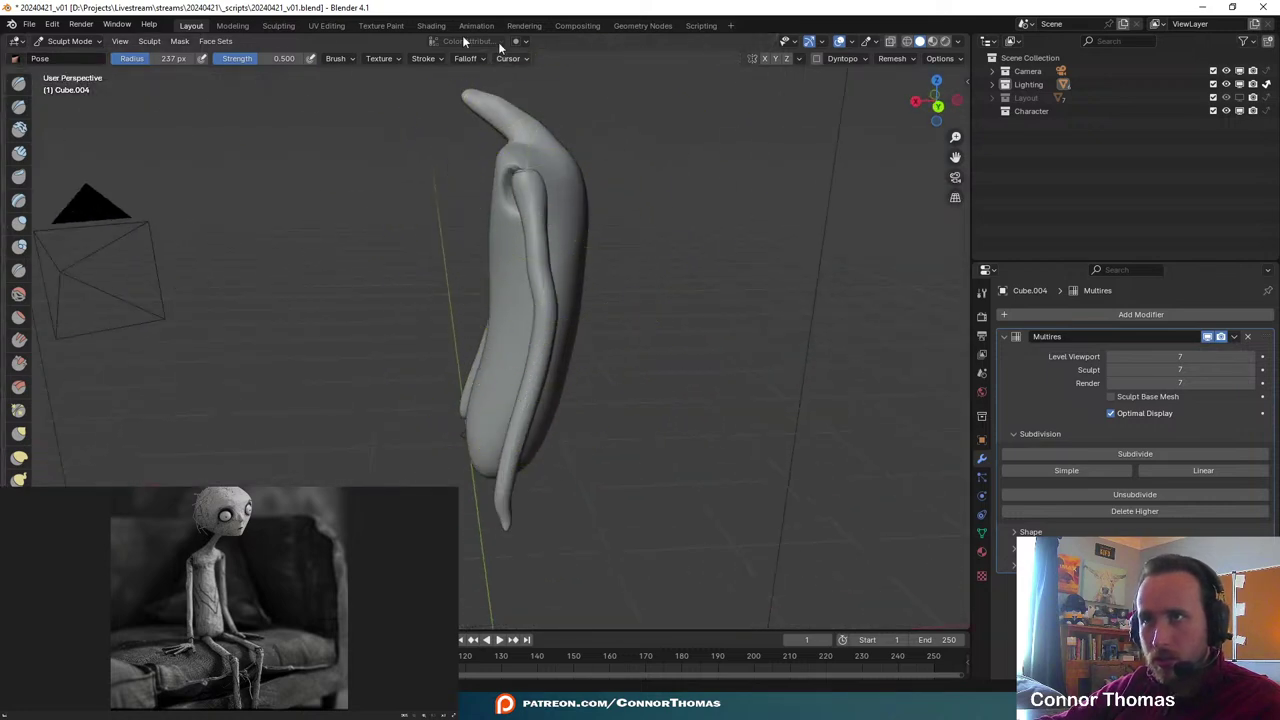
{"action": "left_click", "coordinate": [70, 41]}
{"action": "left_click", "coordinate": [74, 57]}
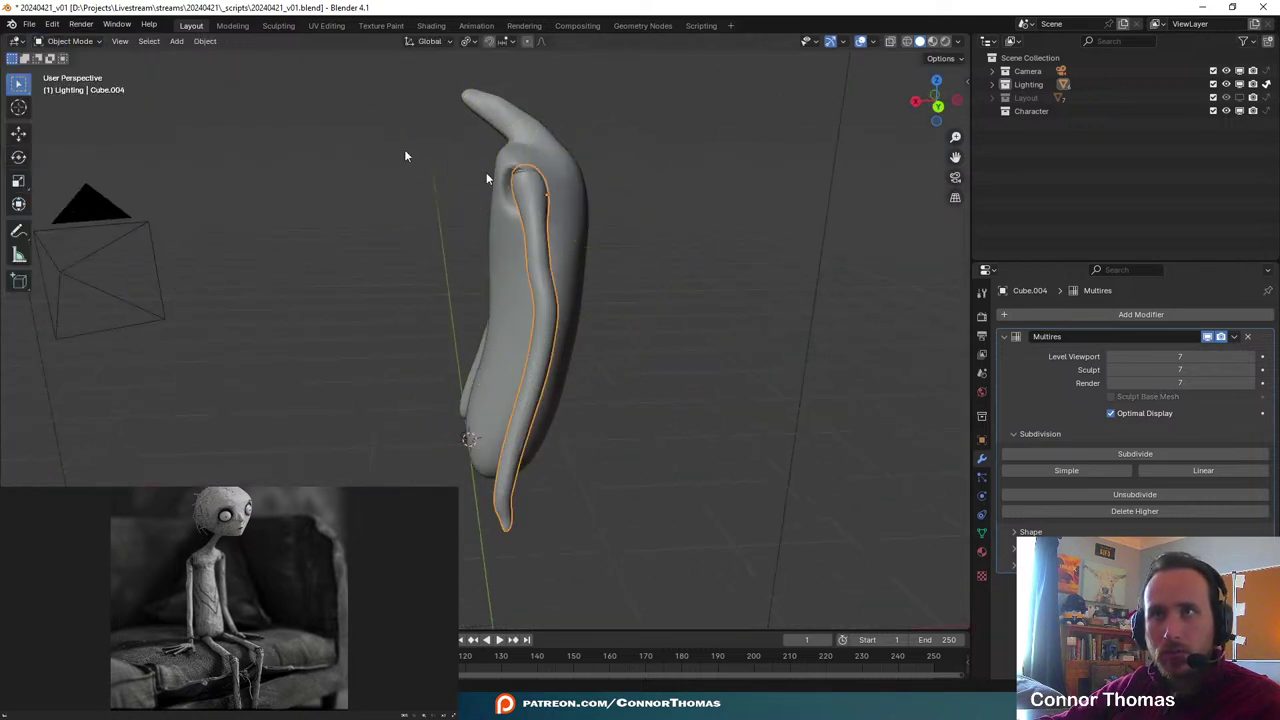
{"action": "key", "text": "g"}
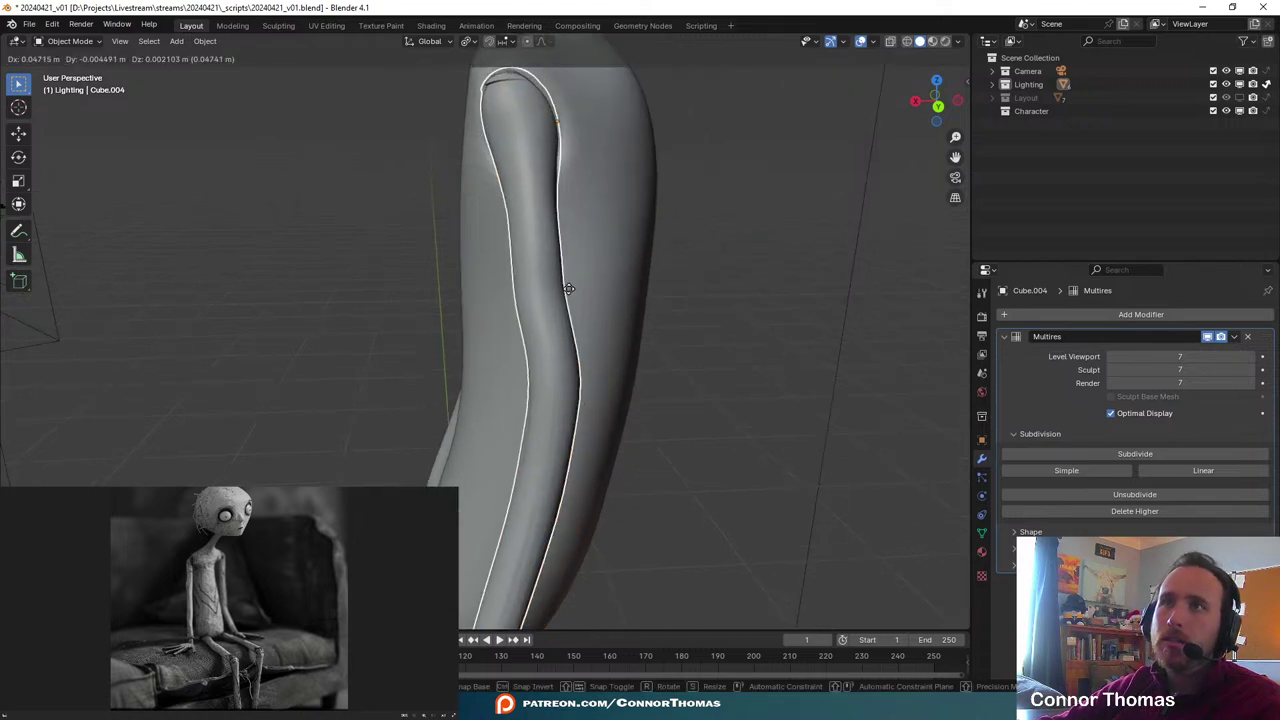
{"action": "left_click", "coordinate": [565, 288]}
{"action": "middle_click_drag", "start_coordinate": [565, 288], "coordinate": [636, 281]}
{"action": "middle_click_drag", "start_coordinate": [558, 205], "coordinate": [726, 217]}
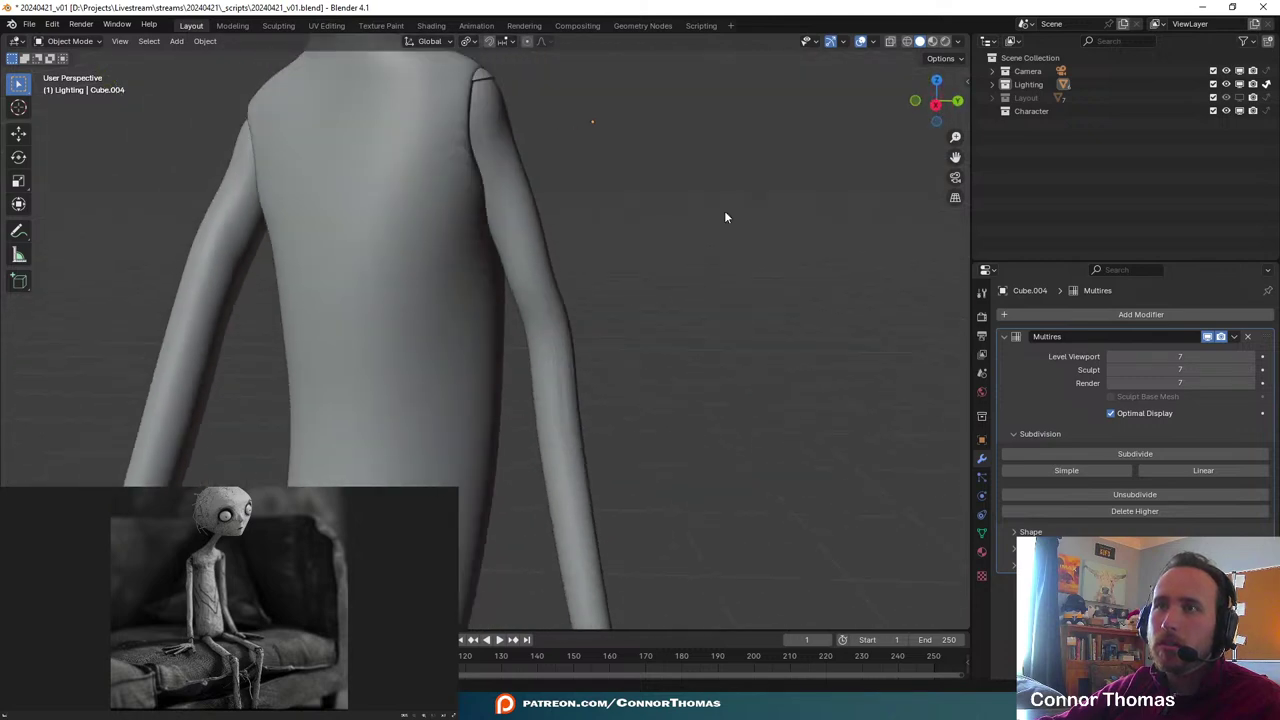
{"action": "key", "text": "KP_0"}
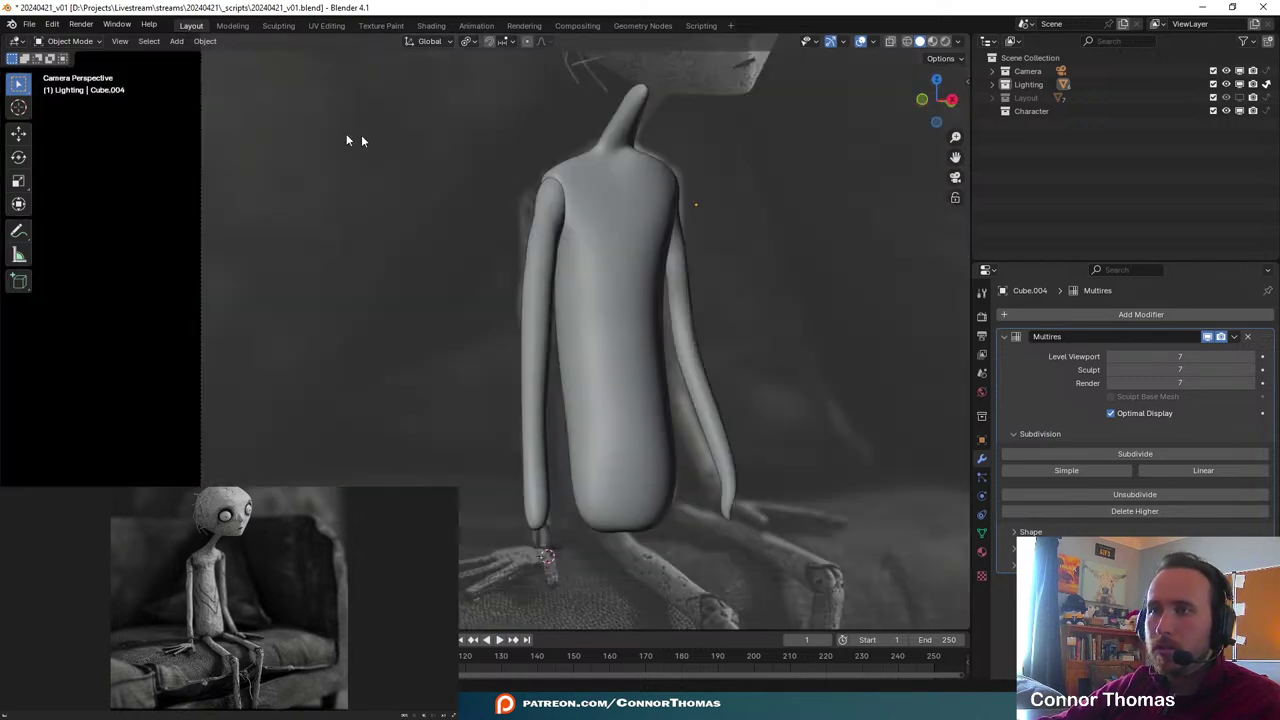
- Return to Sculpt Mode and pose the elbow inward and the wrist outward along the reference arm
{"action": "left_click", "coordinate": [72, 41]}
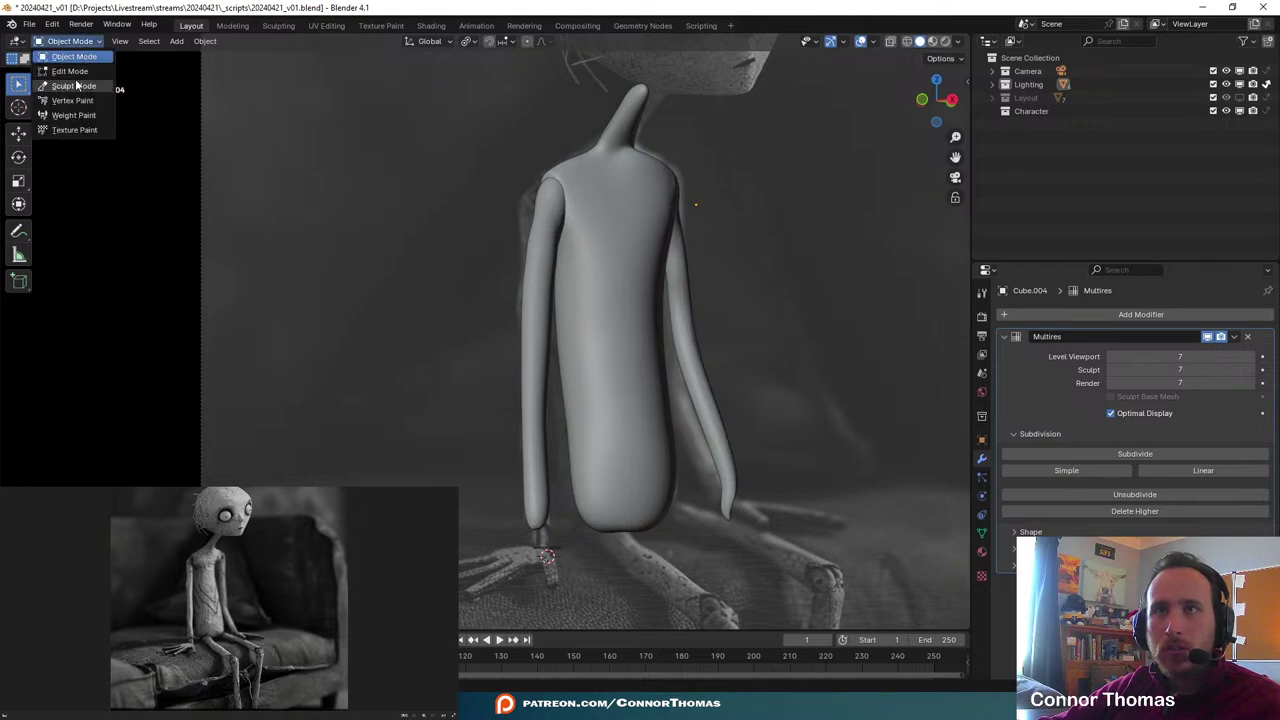
{"action": "left_click", "coordinate": [73, 86]}
{"action": "left_click_drag", "start_coordinate": [688, 353], "coordinate": [673, 352]}
{"action": "left_click_drag", "start_coordinate": [709, 512], "coordinate": [712, 512]}
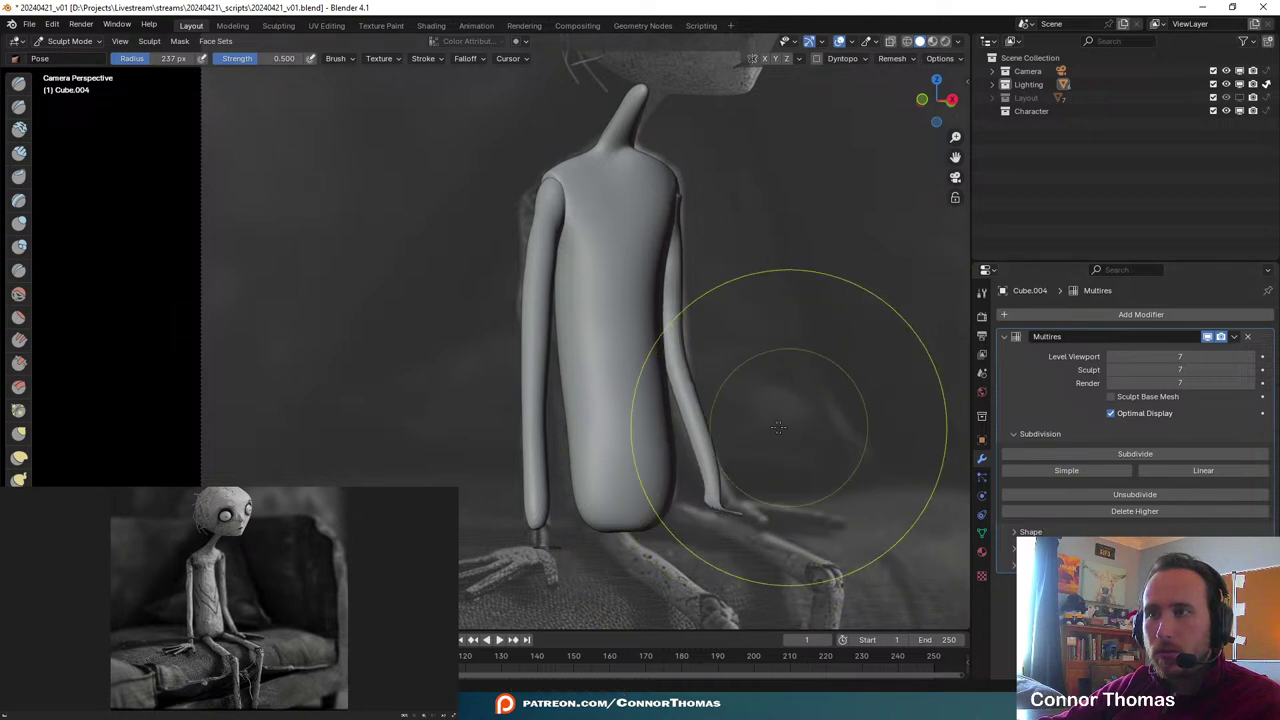
- Smooth the ridges around the top of the arm at the shoulder using the Smooth brush at 125 px and 0.700 strength
{"action": "middle_click_drag", "start_coordinate": [766, 425], "coordinate": [567, 483]}
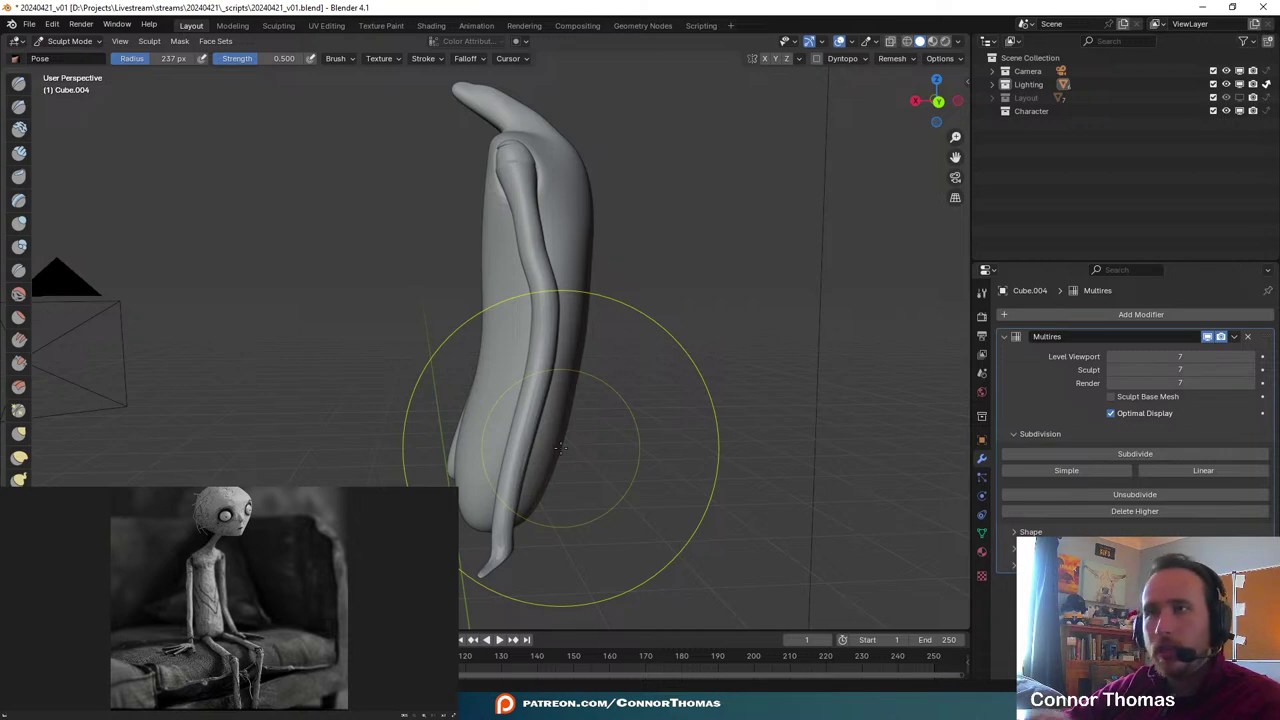
{"action": "mouse_move", "coordinate": [560, 447]}
{"action": "middle_mouse_down"}
{"action": "mouse_move", "coordinate": [586, 463]}
{"action": "mouse_move", "coordinate": [686, 406]}
{"action": "mouse_move", "coordinate": [584, 421]}
{"action": "mouse_move", "coordinate": [581, 436]}
{"action": "middle_mouse_up"}
{"action": "middle_click_drag", "start_coordinate": [580, 363], "coordinate": [556, 446], "text": "ctrl"}
{"action": "middle_click_drag", "start_coordinate": [556, 446], "coordinate": [638, 402]}
{"action": "middle_click_drag", "start_coordinate": [574, 266], "coordinate": [557, 329], "text": "shift"}
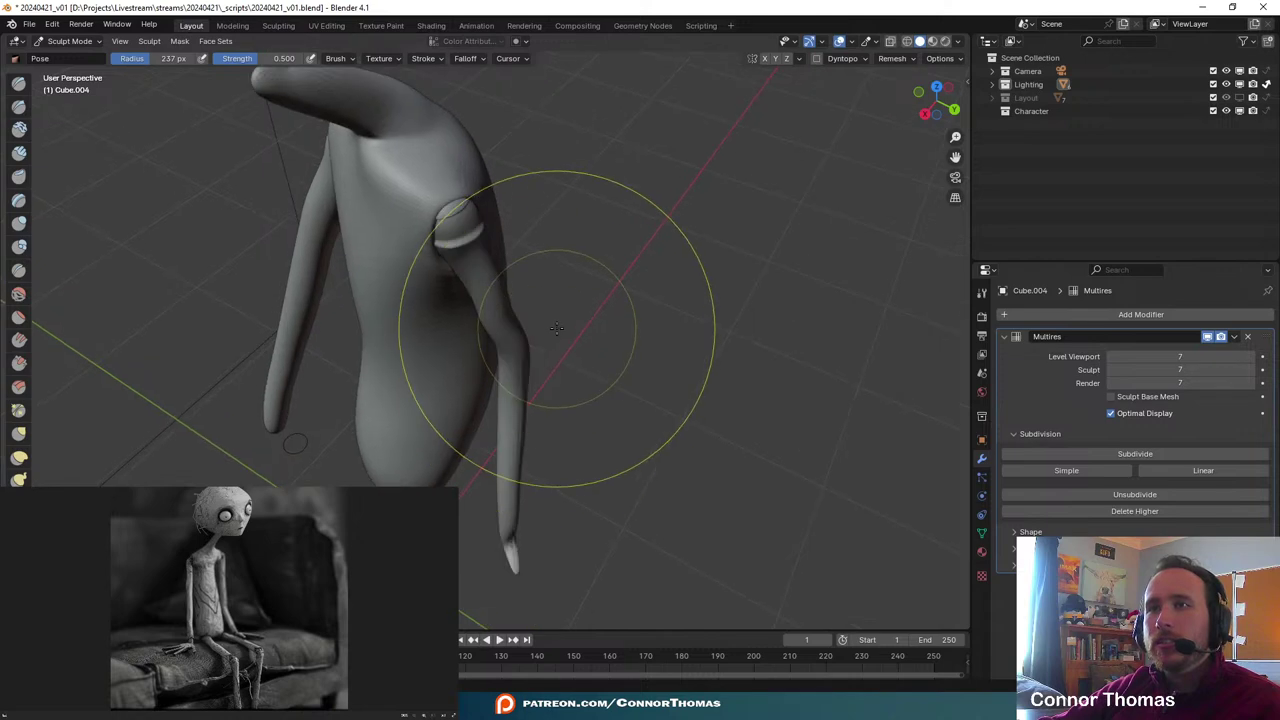
{"action": "left_click", "coordinate": [18, 293]}
{"action": "scroll", "coordinate": [455, 205], "scroll_direction": "up", "scroll_amount": 4}
{"action": "mouse_move", "coordinate": [438, 135]}
{"action": "middle_mouse_down", "text": "shift"}
{"action": "mouse_move", "coordinate": [416, 260]}
{"action": "mouse_move", "coordinate": [473, 340]}
{"action": "middle_mouse_up", "text": "shift"}
{"action": "key", "text": "f"}
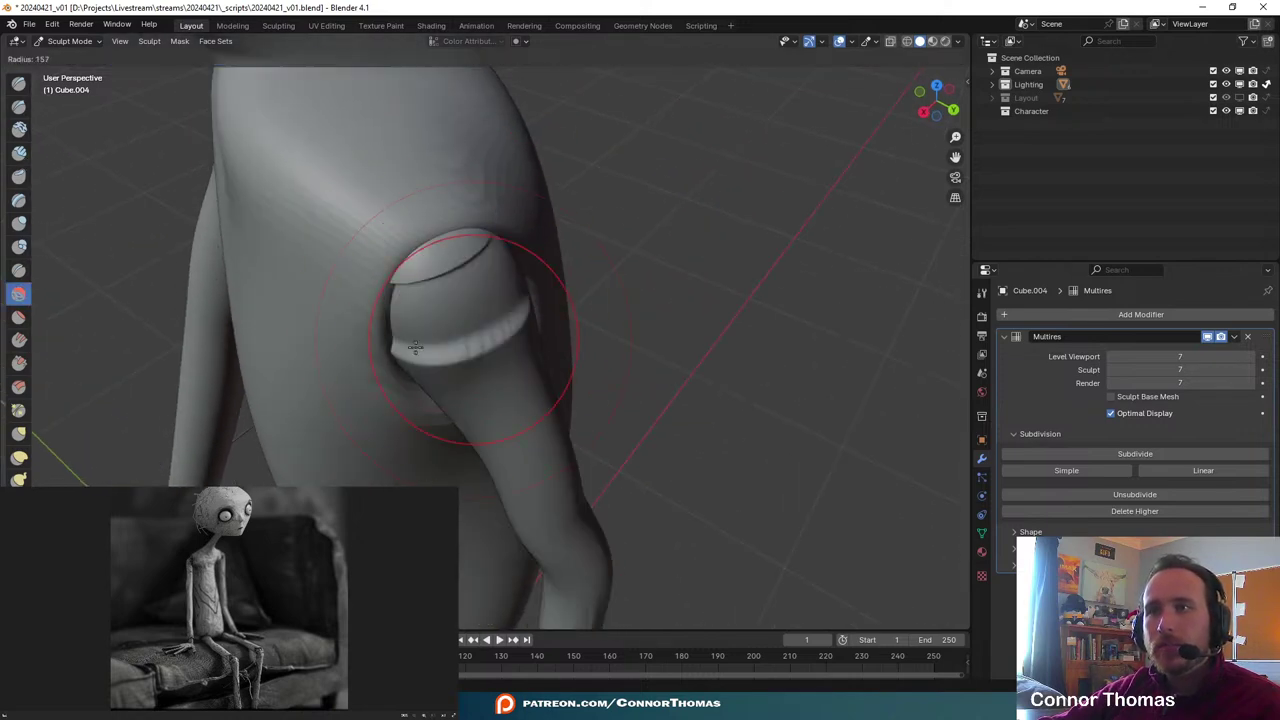
{"action": "left_click", "coordinate": [437, 354]}
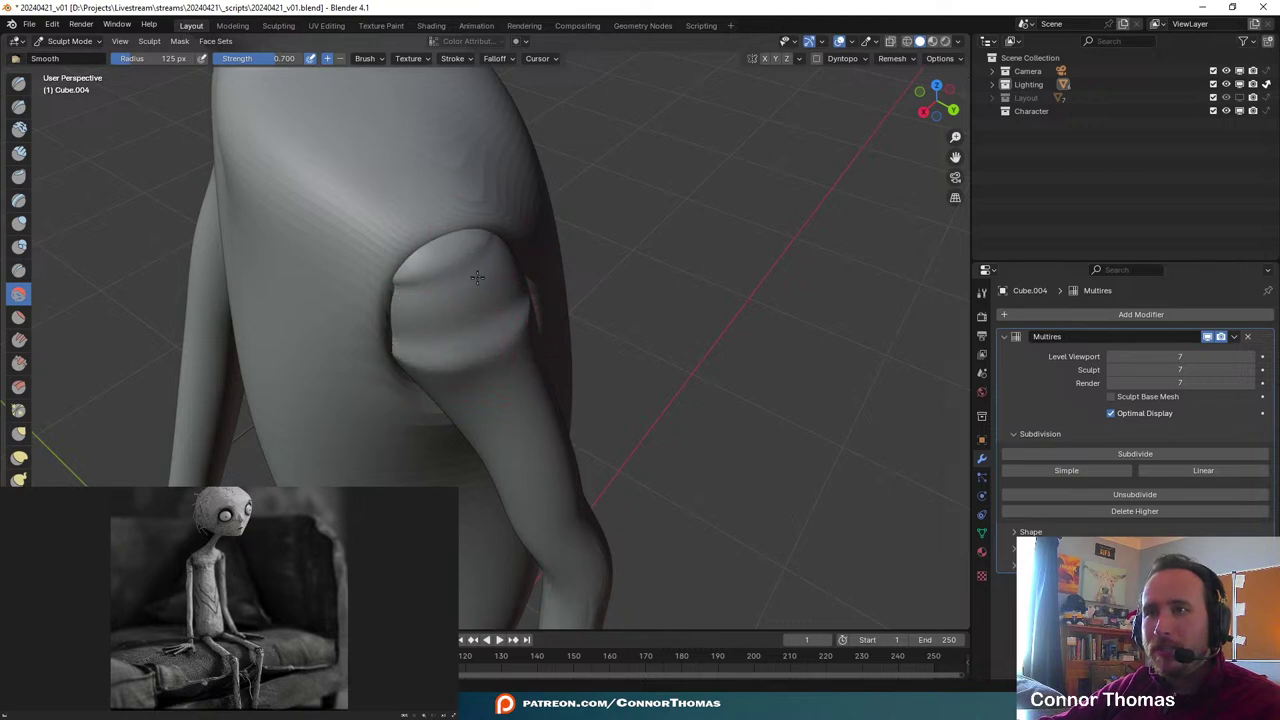
{"action": "middle_click_drag", "start_coordinate": [537, 268], "coordinate": [319, 264]}
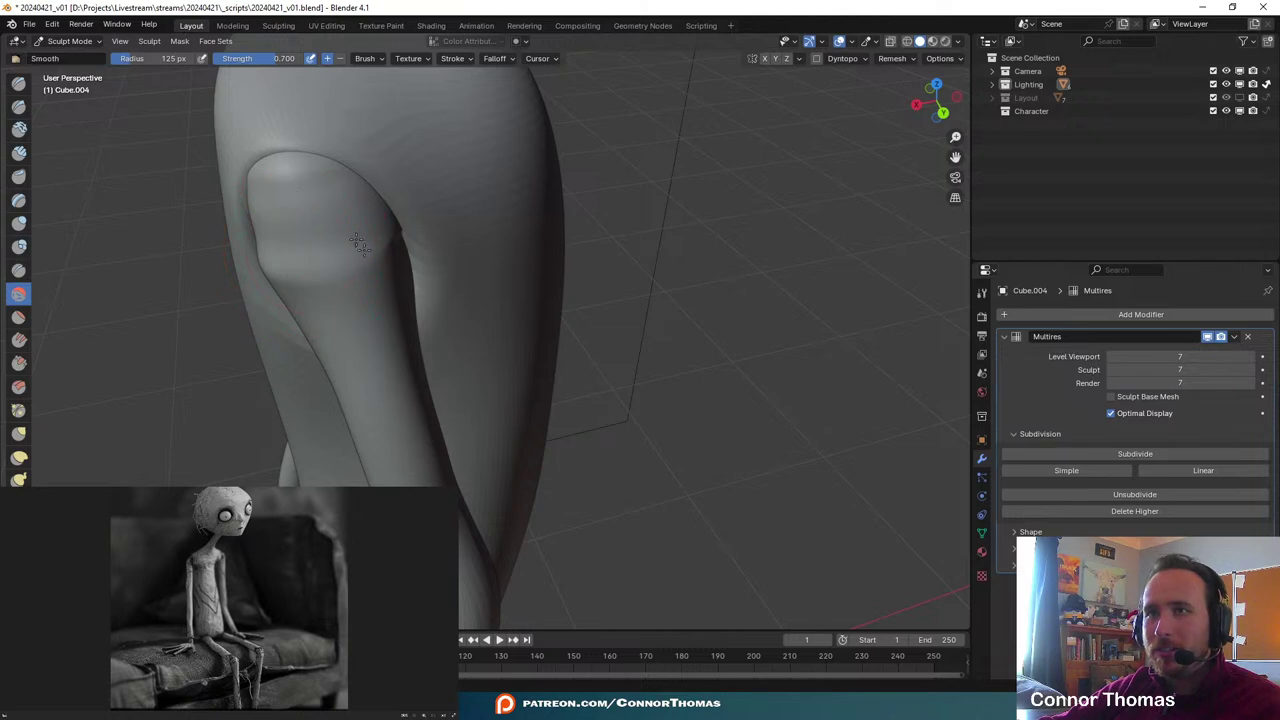
{"action": "middle_click_drag", "start_coordinate": [395, 207], "coordinate": [354, 309]}
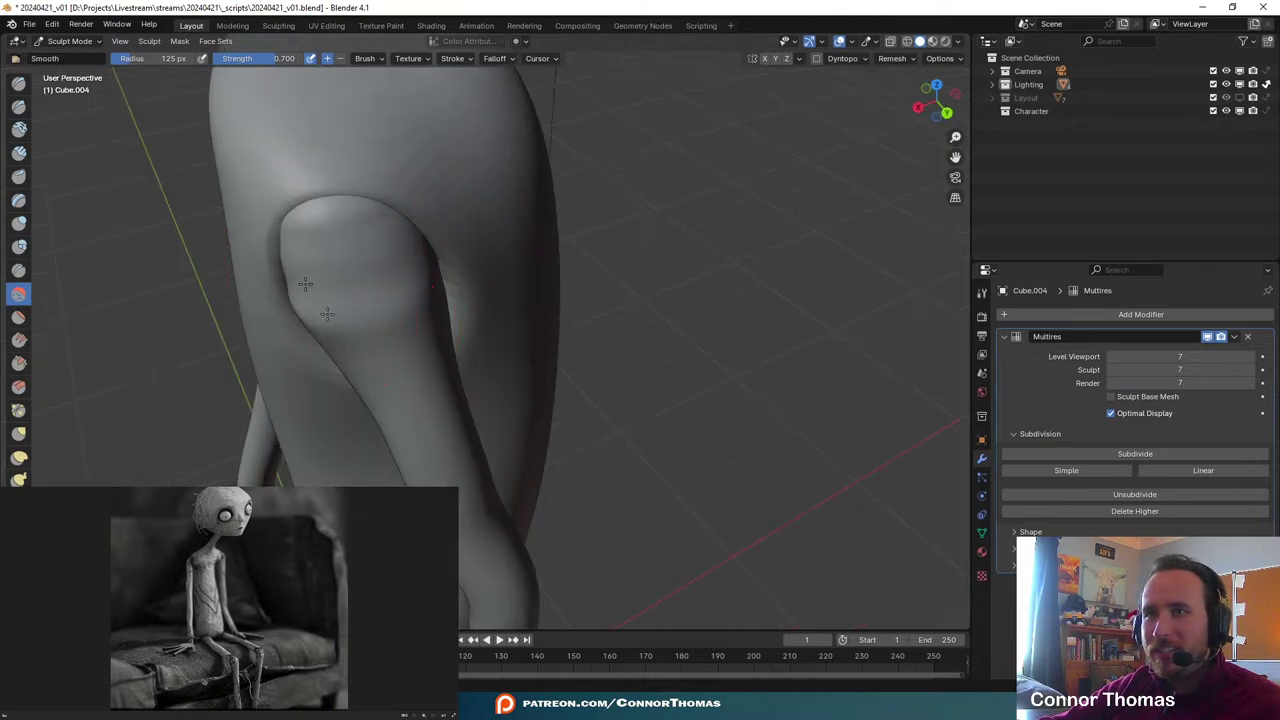
{"action": "middle_click_drag", "start_coordinate": [335, 397], "coordinate": [686, 416]}
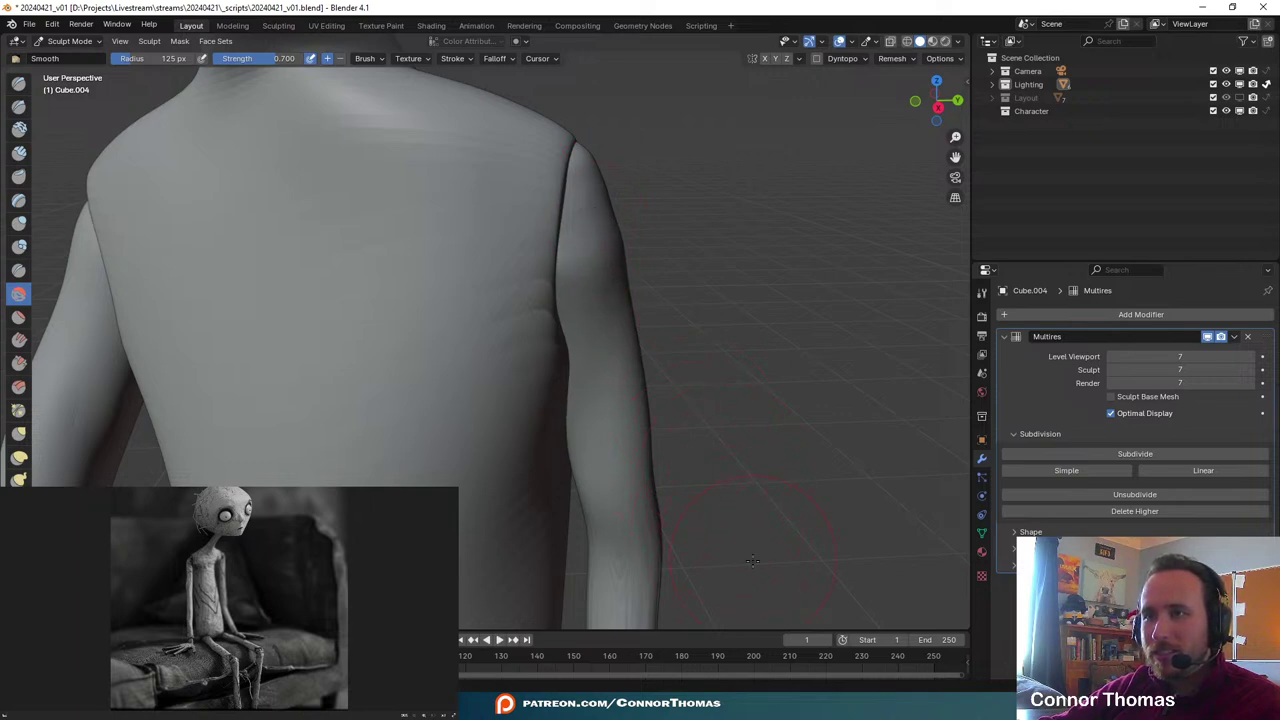
- Smooth the bend at the elbow into an even line between the upper arm and forearm
{"action": "middle_click_drag", "start_coordinate": [753, 561], "coordinate": [746, 345], "text": "shift"}
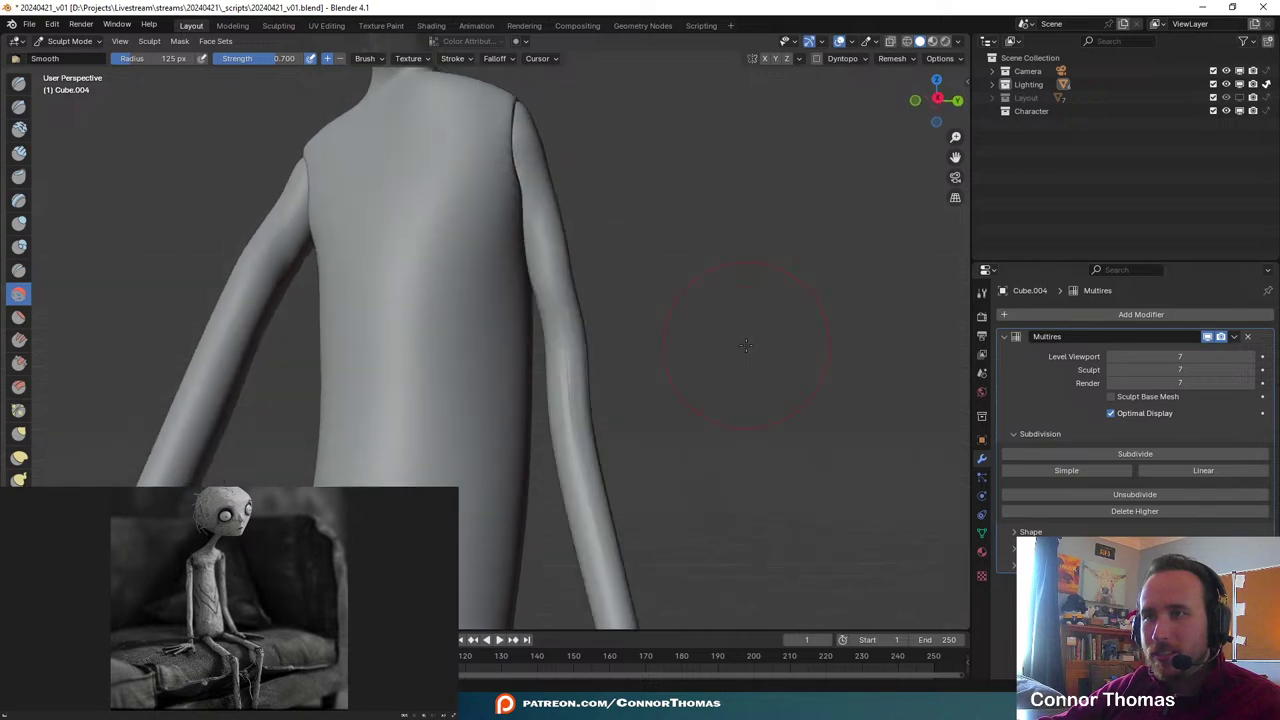
{"action": "left_click_drag", "start_coordinate": [590, 416], "coordinate": [591, 407]}
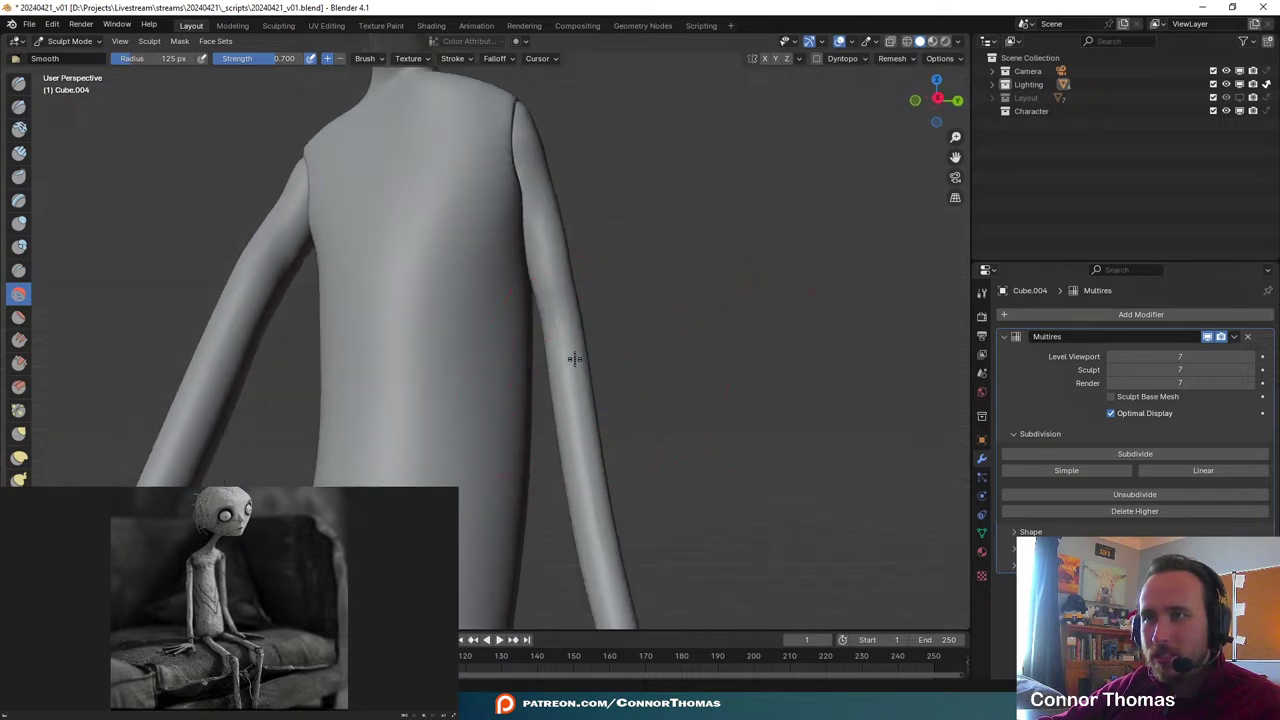
{"action": "middle_click_drag", "start_coordinate": [567, 393], "coordinate": [460, 280]}
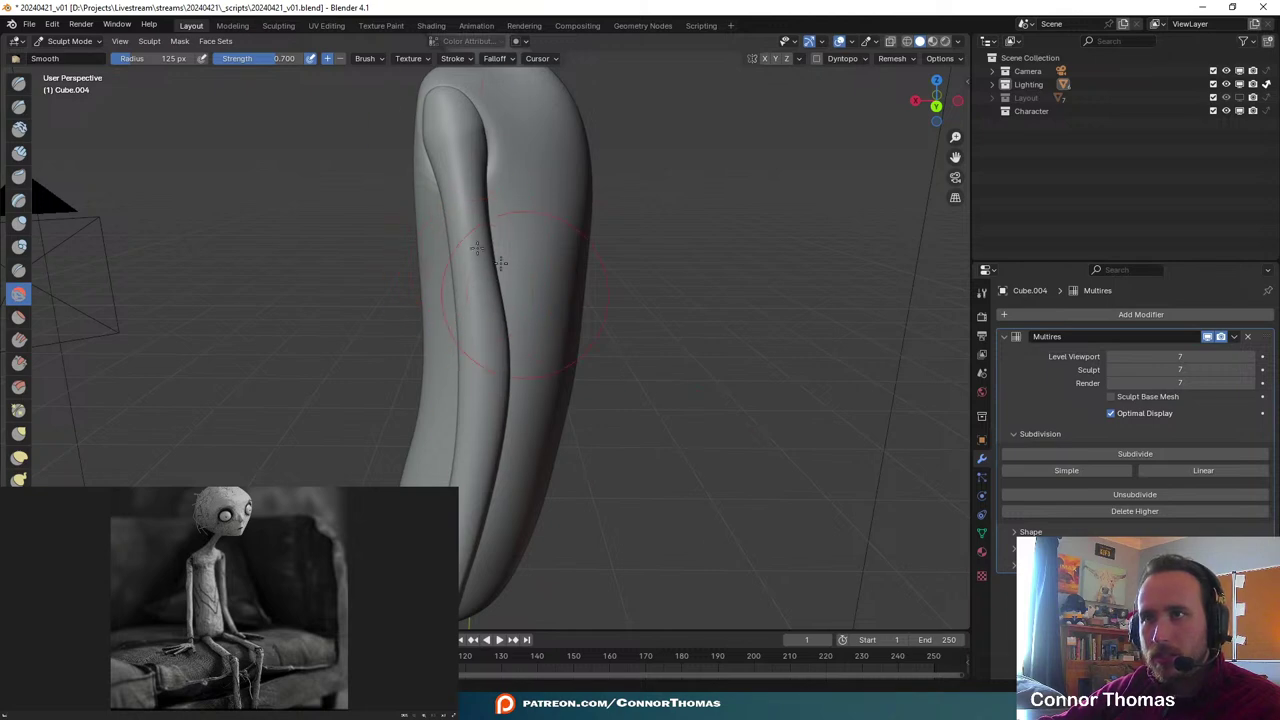
- Thicken the narrow upper arm above the elbow with the Inflate/Deflate brush at 125 px and 0.500 strength
{"action": "key", "text": "i"}
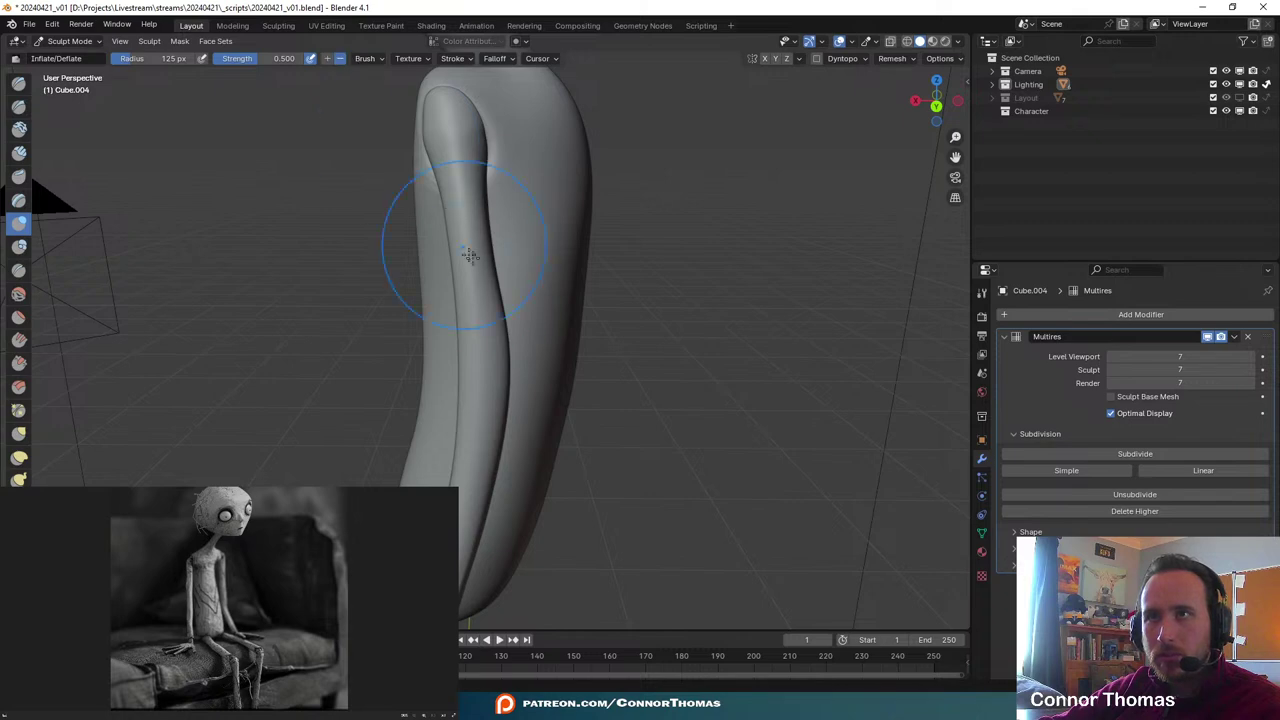
{"action": "mouse_move", "coordinate": [469, 255]}
{"action": "left_mouse_down"}
{"action": "mouse_move", "coordinate": [460, 205]}
{"action": "mouse_move", "coordinate": [471, 202]}
{"action": "left_mouse_up"}
{"action": "left_click_drag", "start_coordinate": [481, 258], "coordinate": [514, 303]}
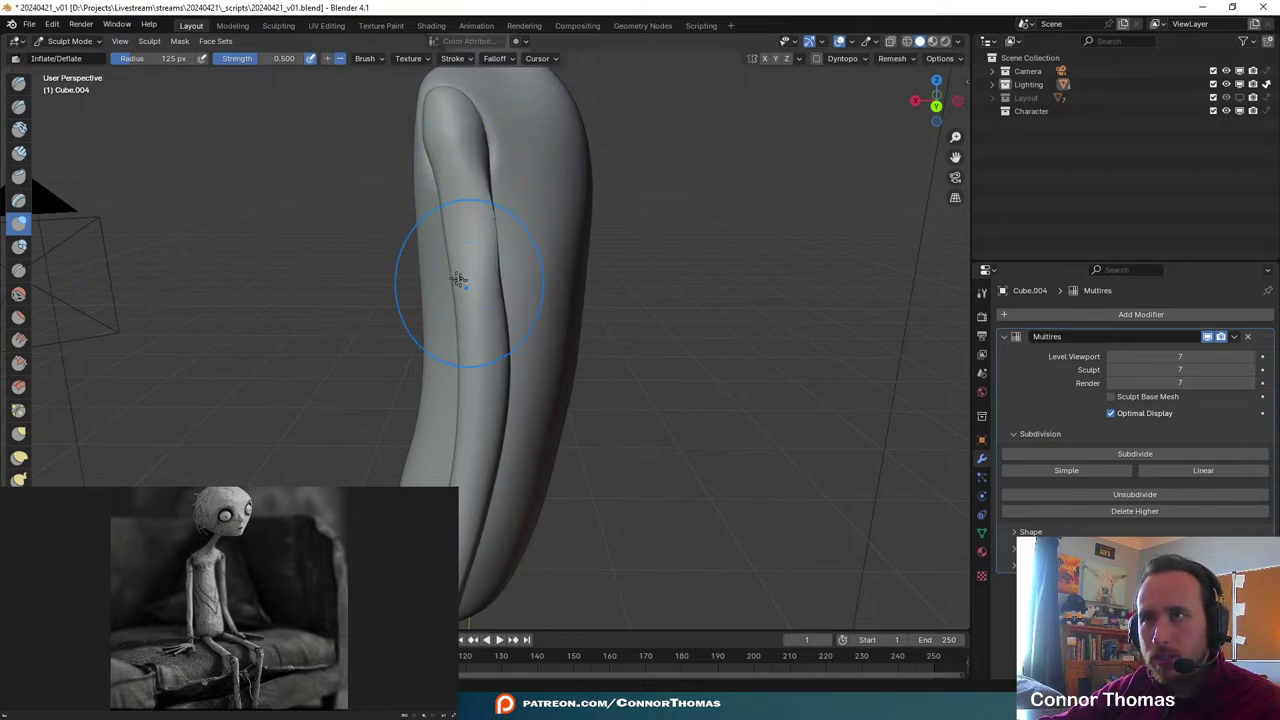
{"action": "middle_click_drag", "start_coordinate": [458, 280], "coordinate": [594, 237]}
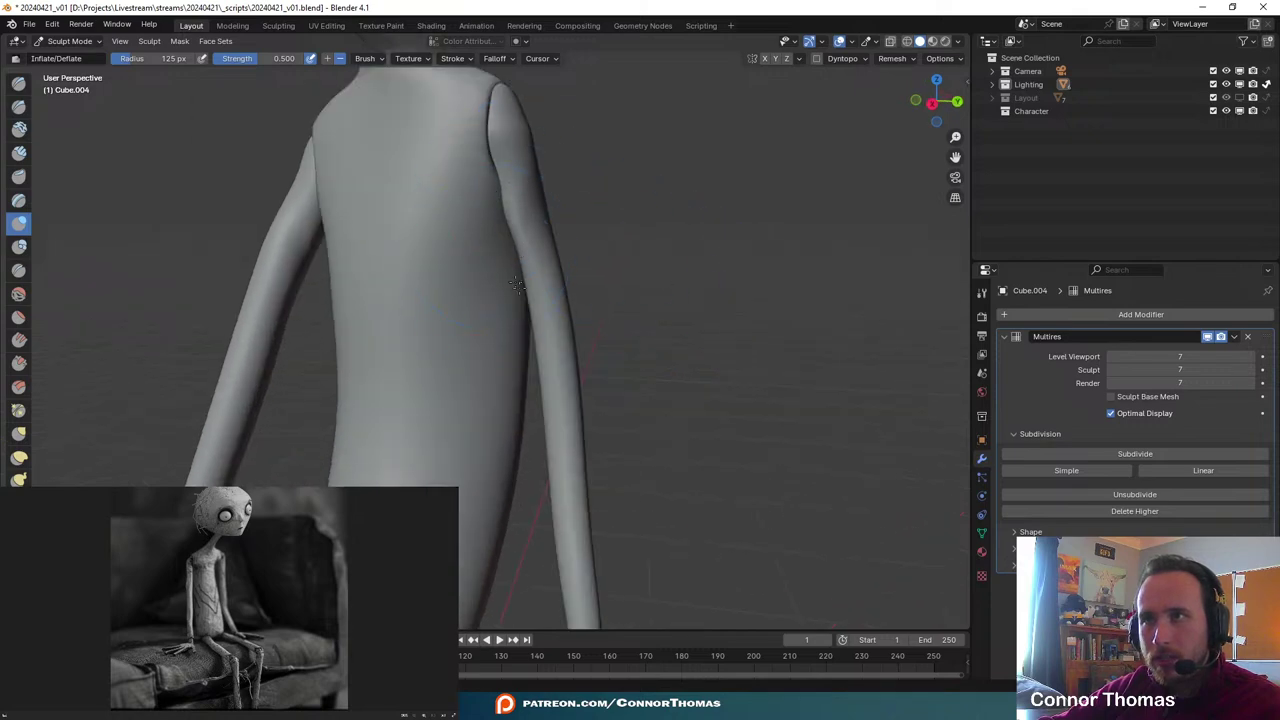
- Try another Inflate/Deflate stroke on the upper arm and undo it
{"action": "middle_click_drag", "start_coordinate": [545, 292], "coordinate": [595, 318]}
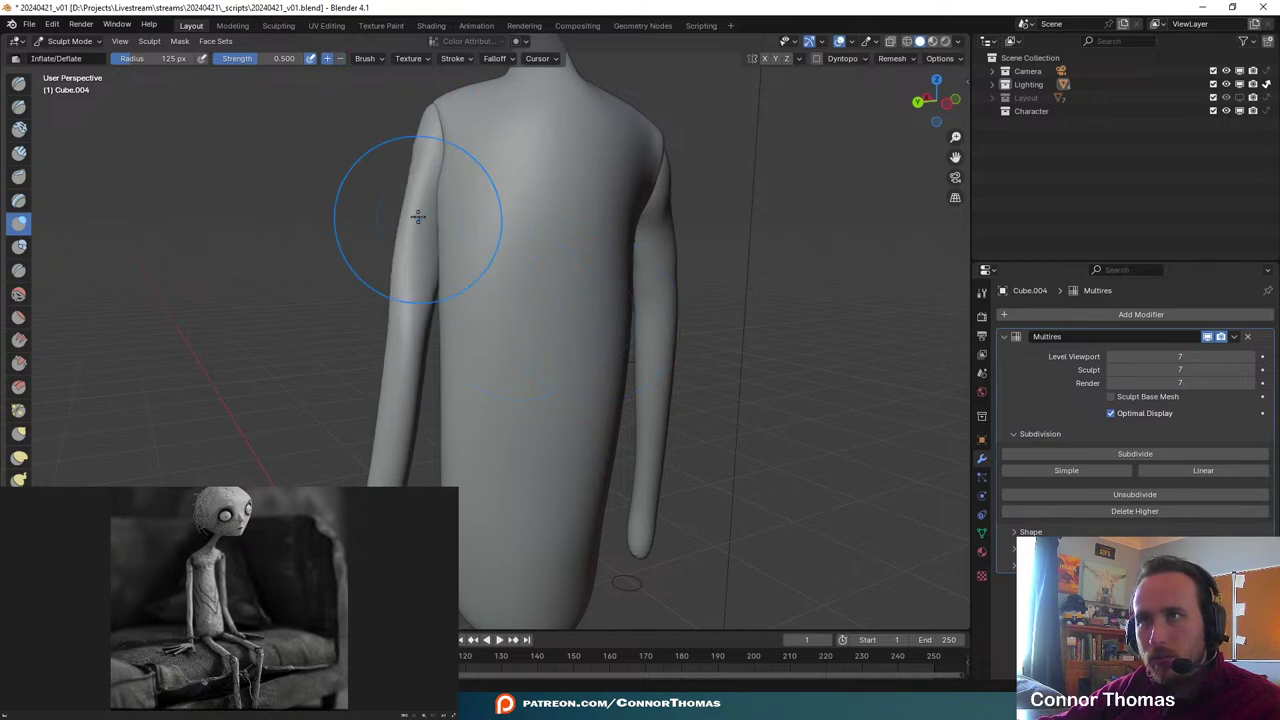
{"action": "middle_click_drag", "start_coordinate": [420, 218], "coordinate": [466, 250]}
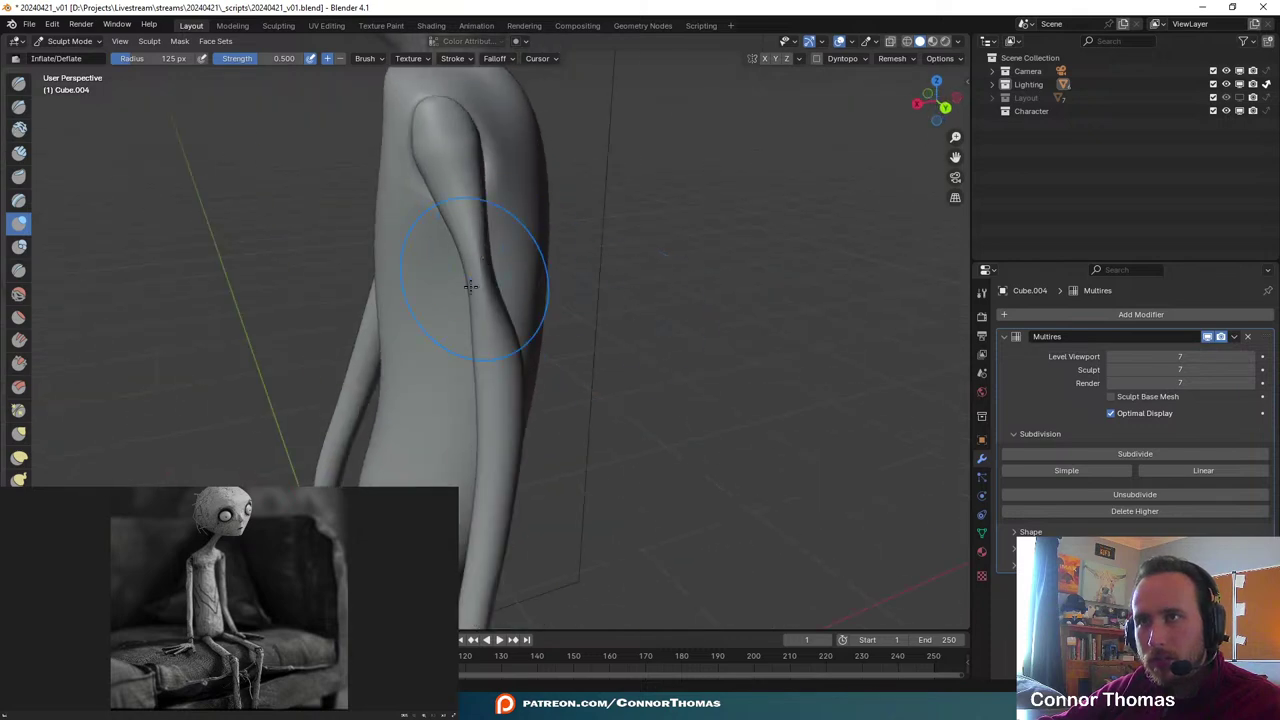
{"action": "key", "text": "ctrl+z"}
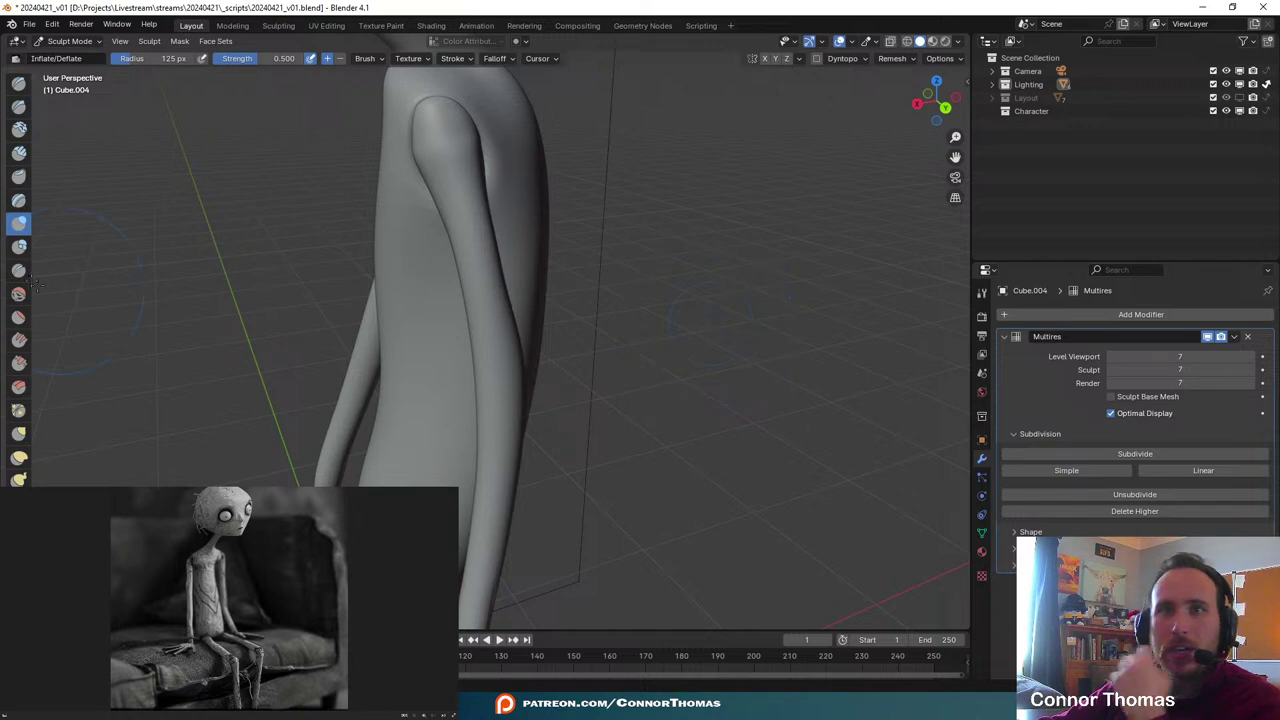
- Build up the outside of the arm around the elbow bend using the Blob brush at 125 px and 0.500 strength
{"action": "left_click", "coordinate": [19, 245]}
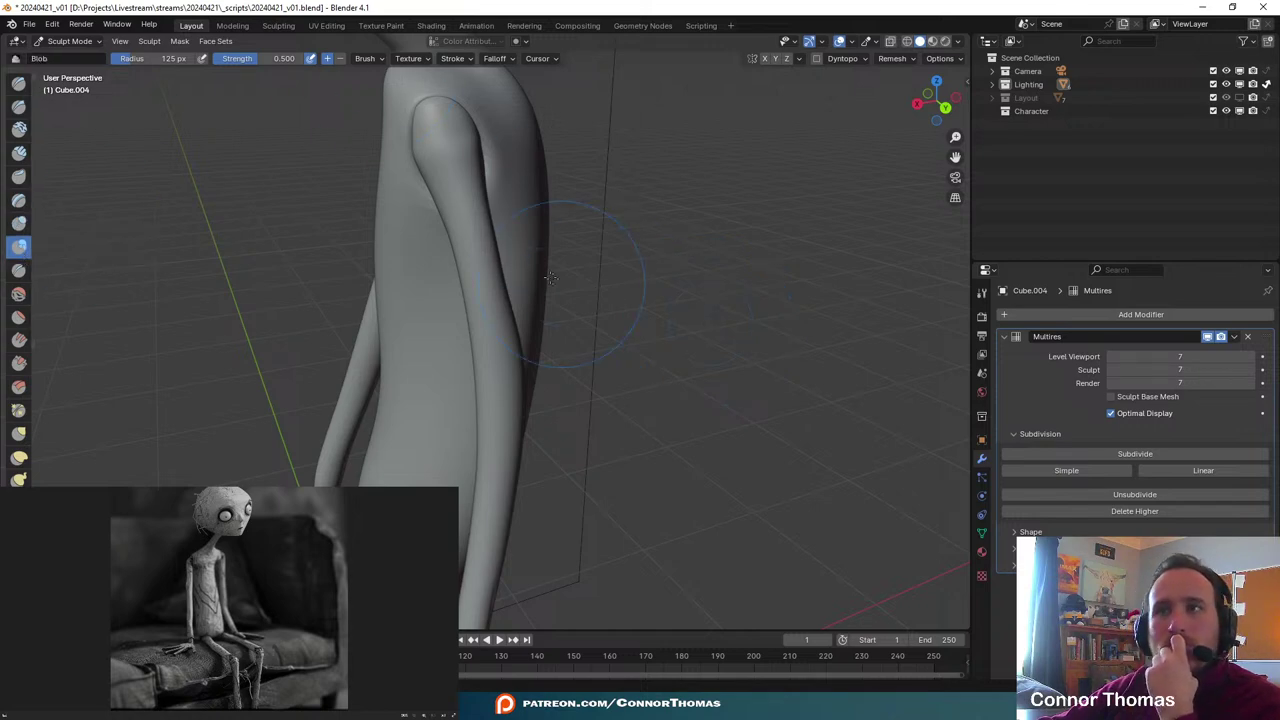
{"action": "middle_click_drag", "start_coordinate": [457, 200], "coordinate": [409, 286]}
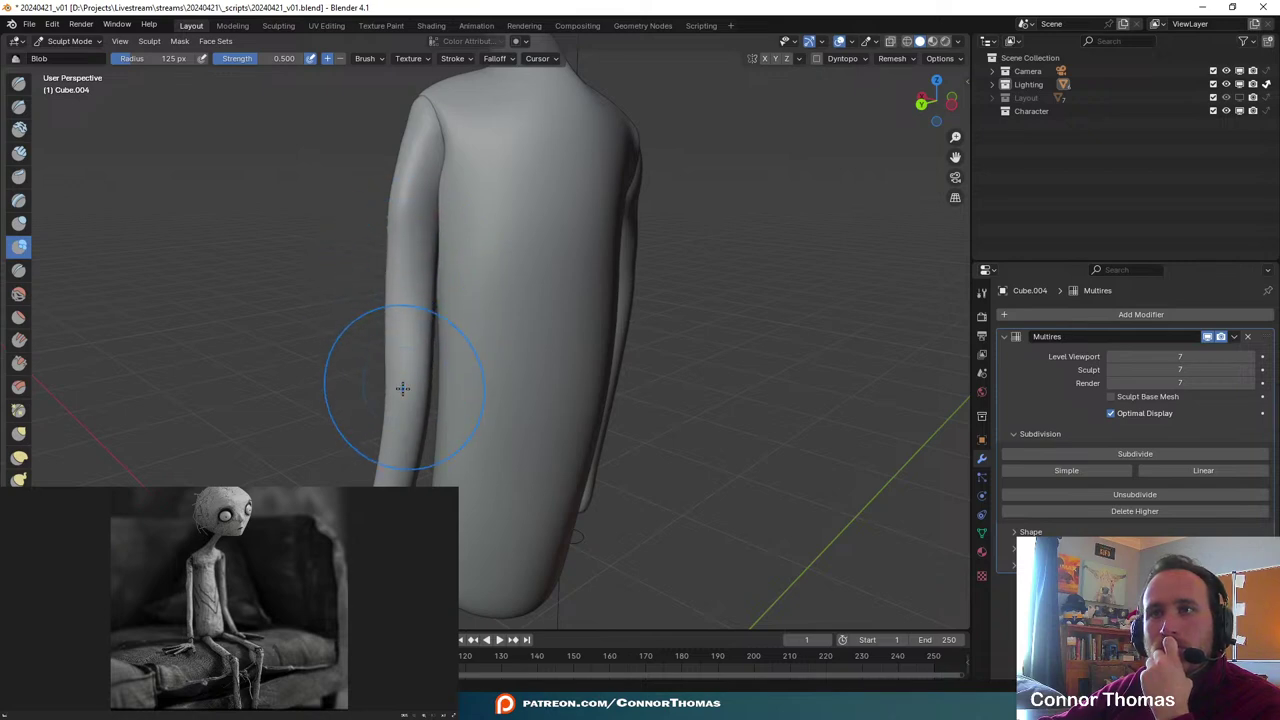
{"action": "middle_click_drag", "start_coordinate": [400, 386], "coordinate": [489, 388]}
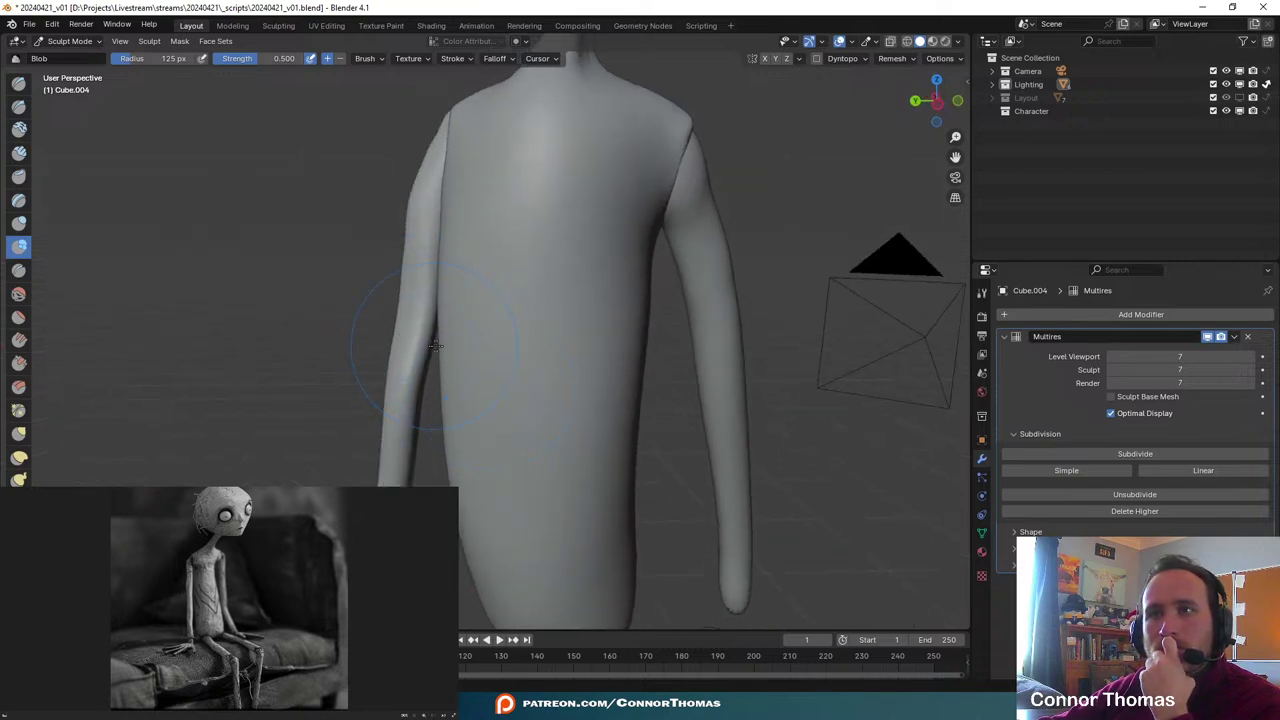
{"action": "middle_click_drag", "start_coordinate": [512, 355], "coordinate": [708, 371]}
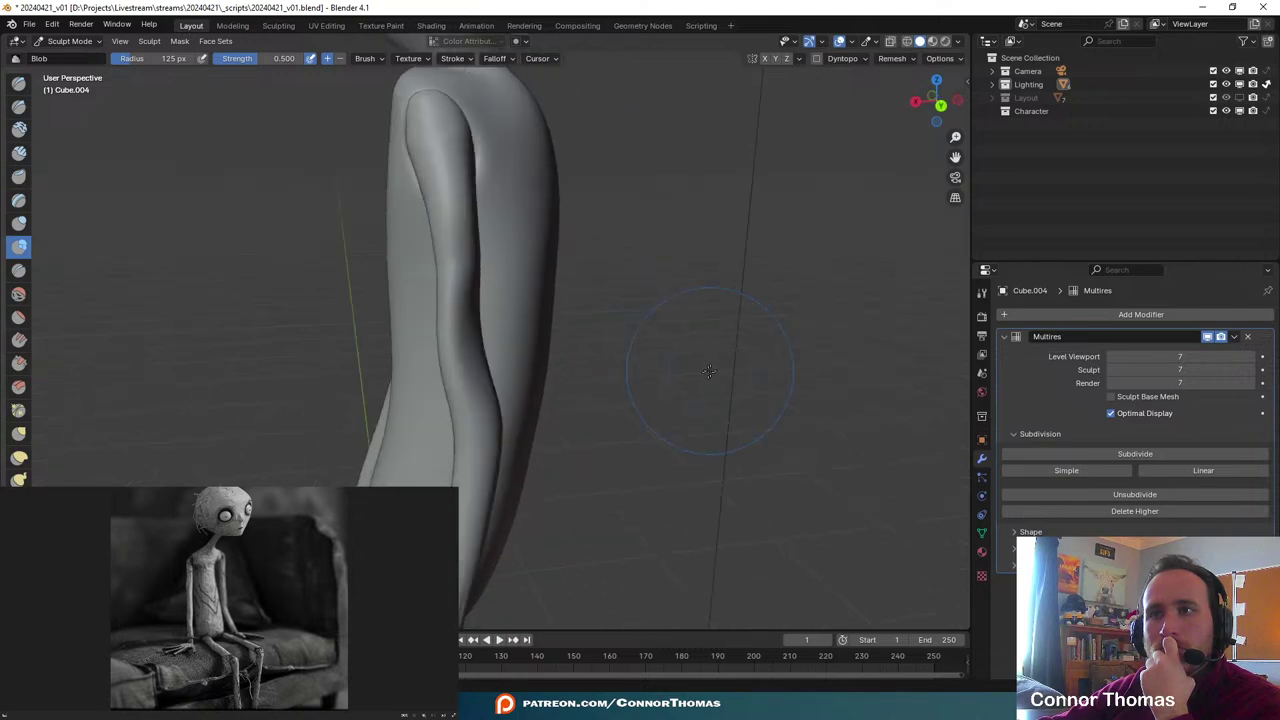
{"action": "left_click_drag", "start_coordinate": [458, 316], "coordinate": [467, 320]}
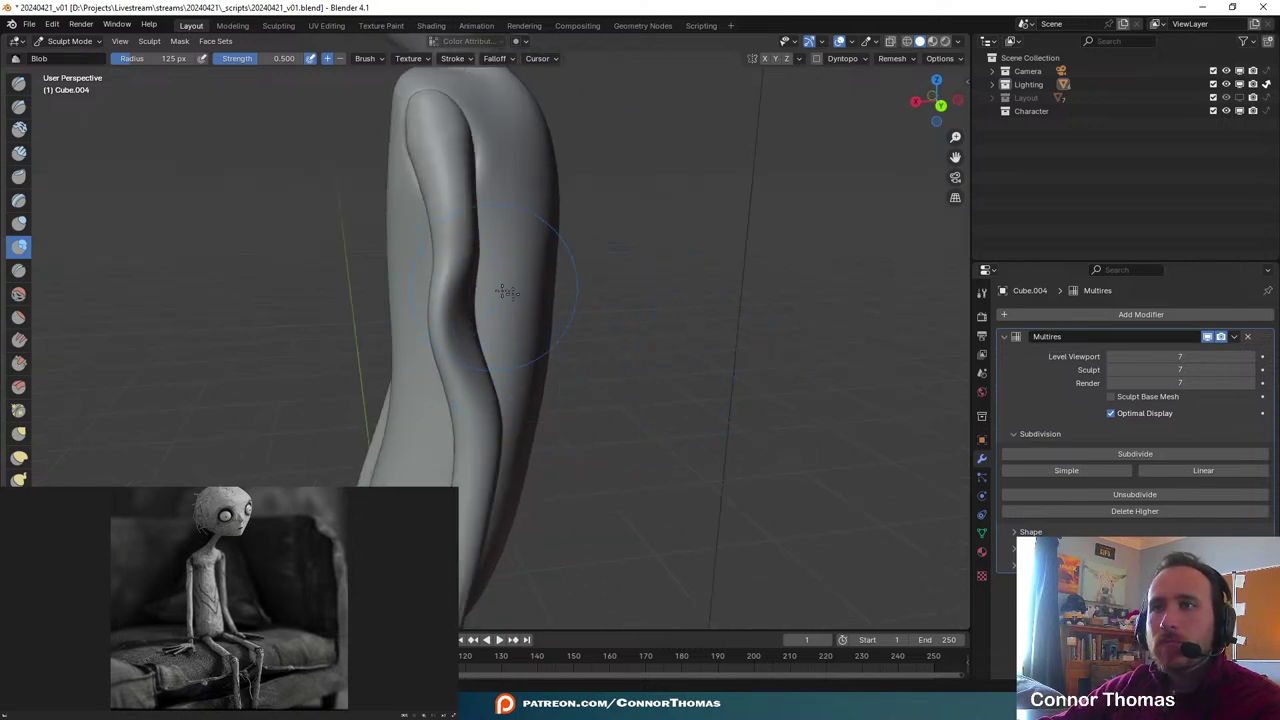
{"action": "middle_click_drag", "start_coordinate": [508, 292], "coordinate": [631, 281]}
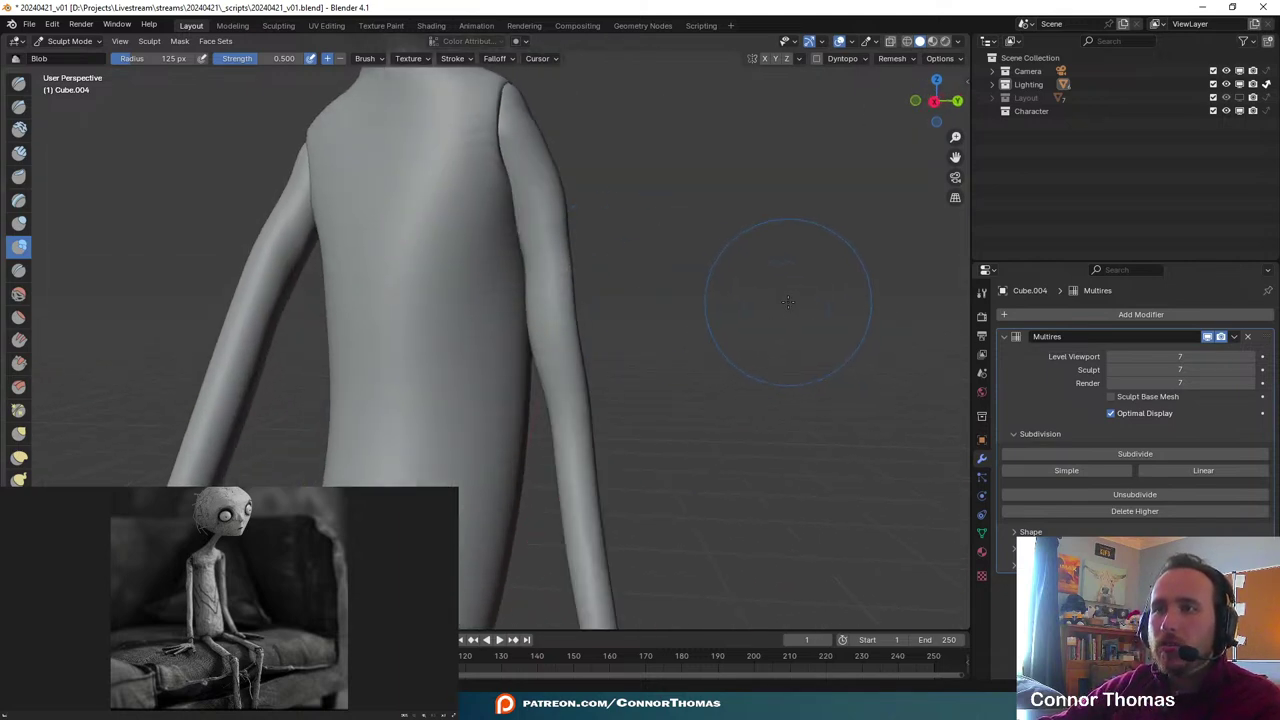
{"action": "middle_click_drag", "start_coordinate": [769, 257], "coordinate": [694, 314]}
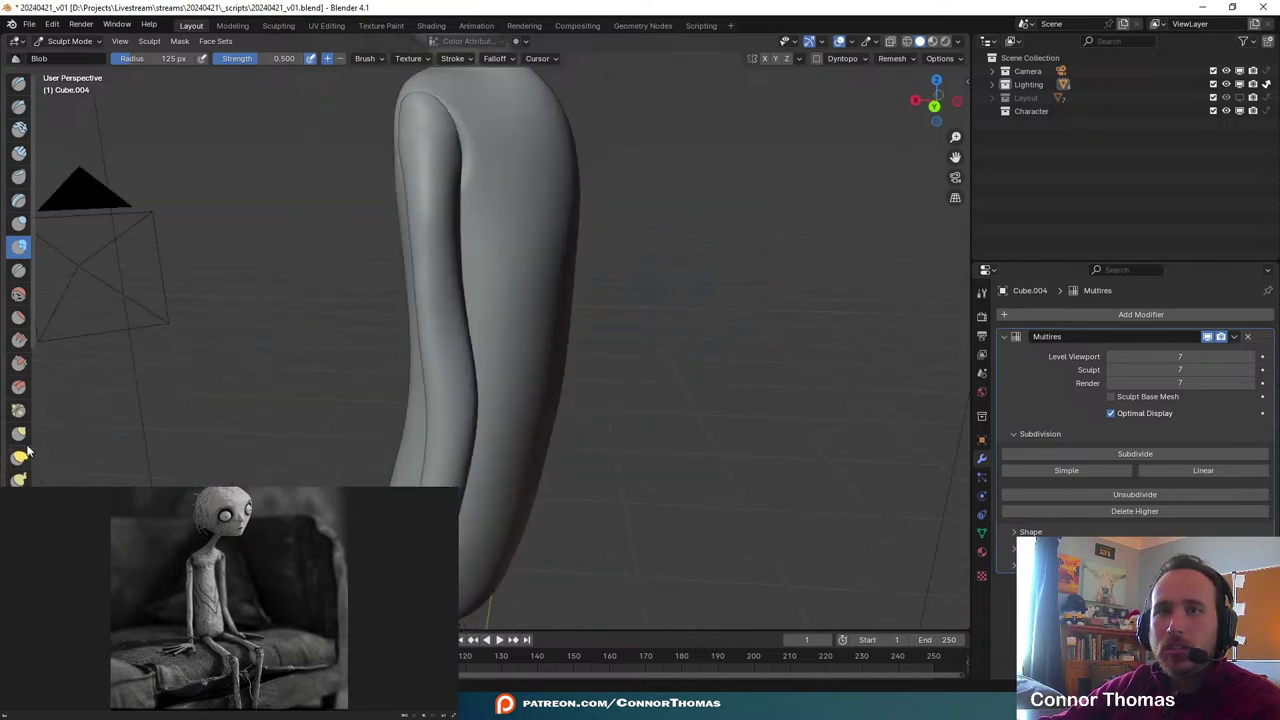
- Smooth the elbow area and the pointed, hooked end of the arm using the Smooth brush at 125 px and 0.700 strength
{"action": "left_click", "coordinate": [19, 295]}
{"action": "middle_click_drag", "start_coordinate": [412, 256], "coordinate": [440, 277]}
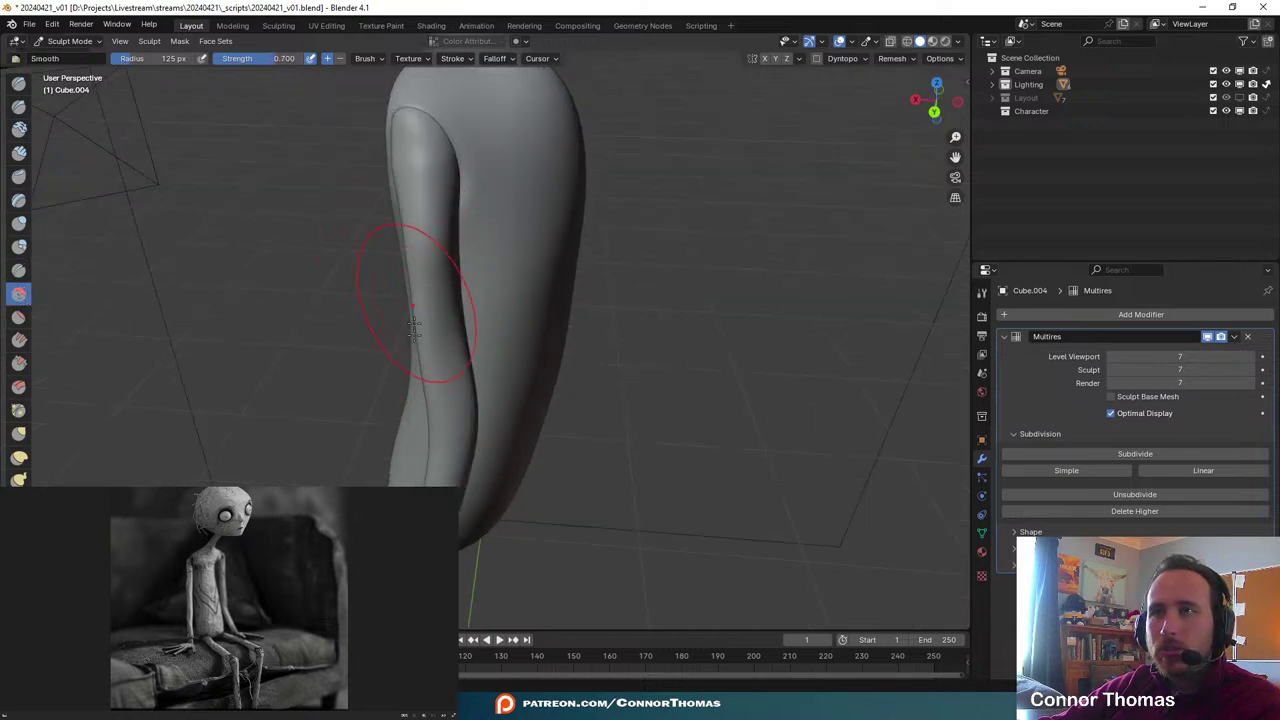
{"action": "middle_click_drag", "start_coordinate": [413, 325], "coordinate": [541, 404]}
{"action": "middle_click_drag", "start_coordinate": [591, 468], "coordinate": [541, 483]}
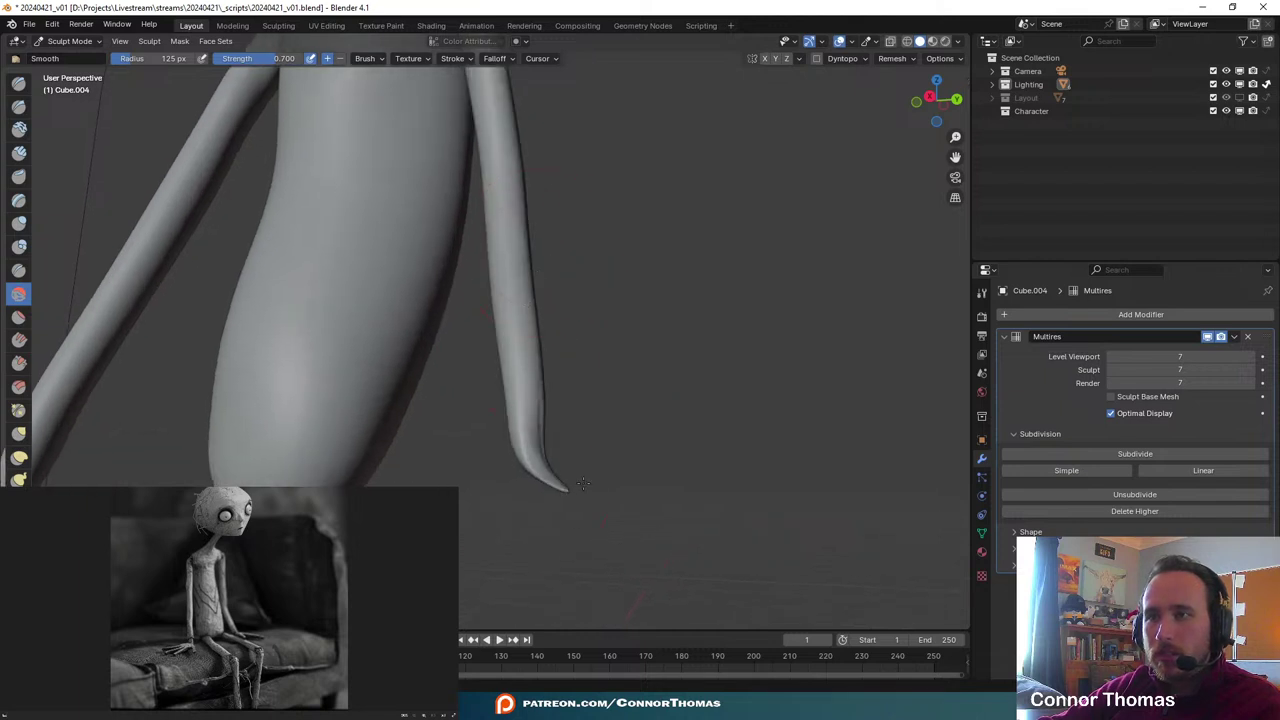
{"action": "mouse_move", "coordinate": [543, 480]}
{"action": "left_mouse_down"}
{"action": "mouse_move", "coordinate": [548, 462]}
{"action": "mouse_move", "coordinate": [572, 485]}
{"action": "left_mouse_up"}
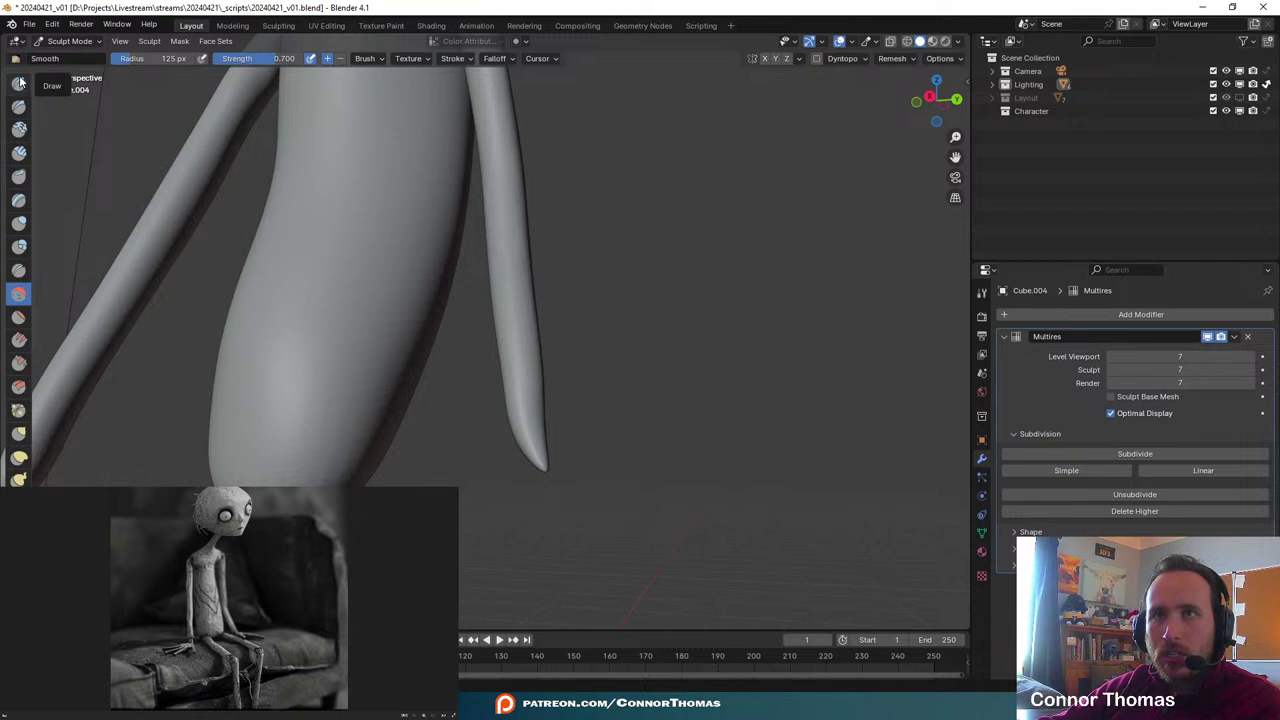
- Carve back the end of the arm using the Draw brush in subtract mode at 125 px and 0.500 strength
{"action": "left_click", "coordinate": [19, 82]}
{"action": "mouse_move", "coordinate": [470, 300]}
{"action": "middle_mouse_down"}
{"action": "mouse_move", "coordinate": [486, 386]}
{"action": "mouse_move", "coordinate": [386, 300]}
{"action": "middle_mouse_up"}
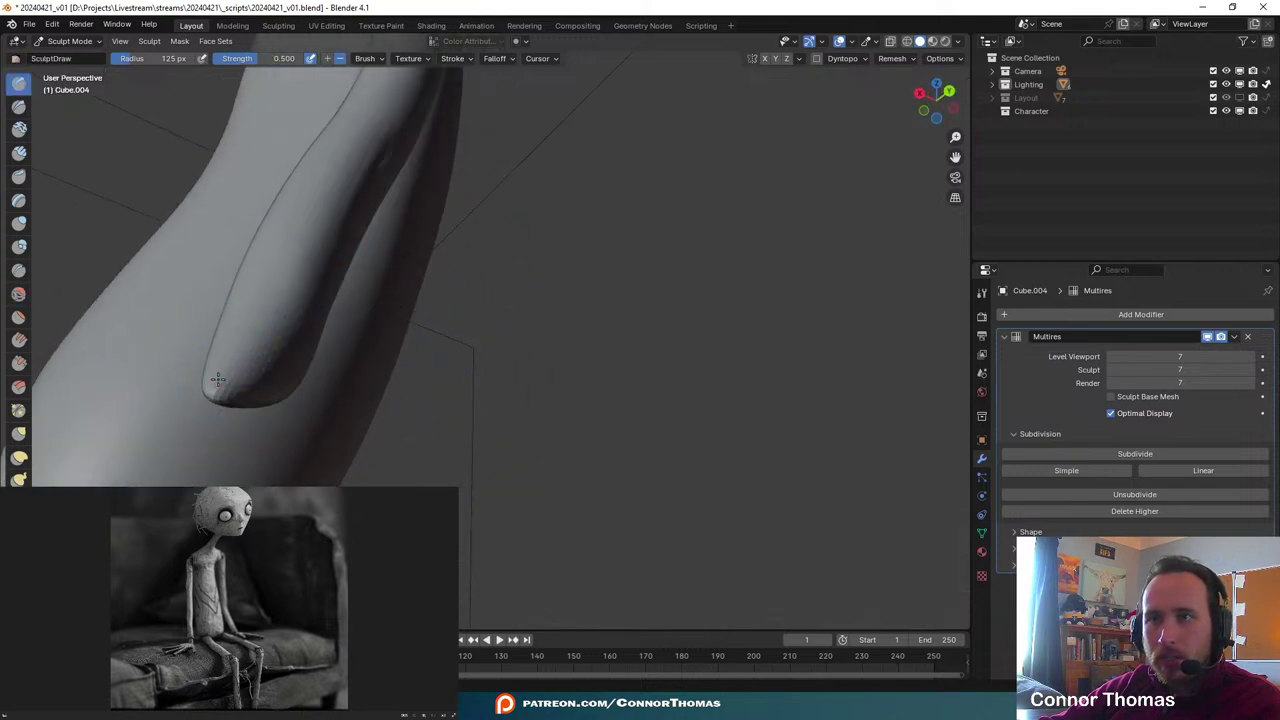
{"action": "left_click_drag", "start_coordinate": [217, 379], "coordinate": [299, 398]}
{"action": "middle_click_drag", "start_coordinate": [400, 415], "coordinate": [456, 446]}
{"action": "mouse_move", "coordinate": [567, 582]}
{"action": "left_mouse_down"}
{"action": "mouse_move", "coordinate": [560, 545]}
{"action": "mouse_move", "coordinate": [640, 567]}
{"action": "left_mouse_up"}
- Try the Pinch/Magnify brush at 125 px and 0.500 strength on the arm's end and undo the strokes
{"action": "left_click", "coordinate": [18, 293]}
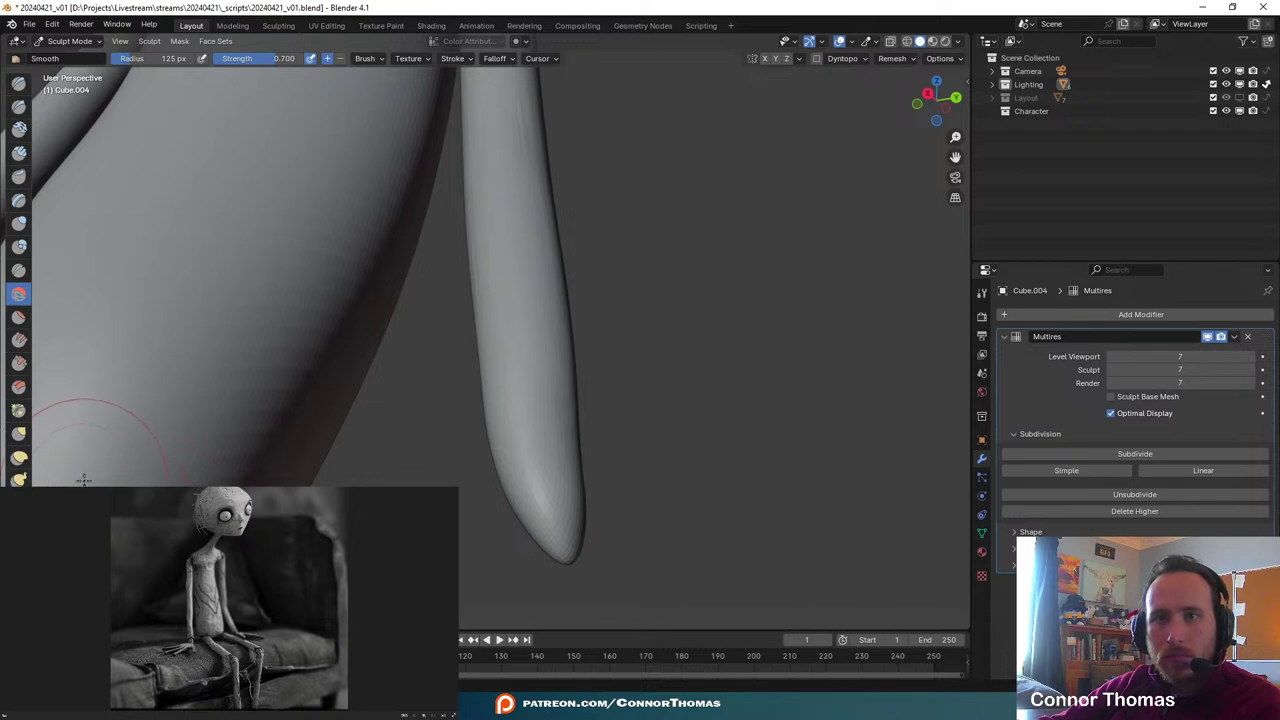
{"action": "left_click", "coordinate": [20, 410]}
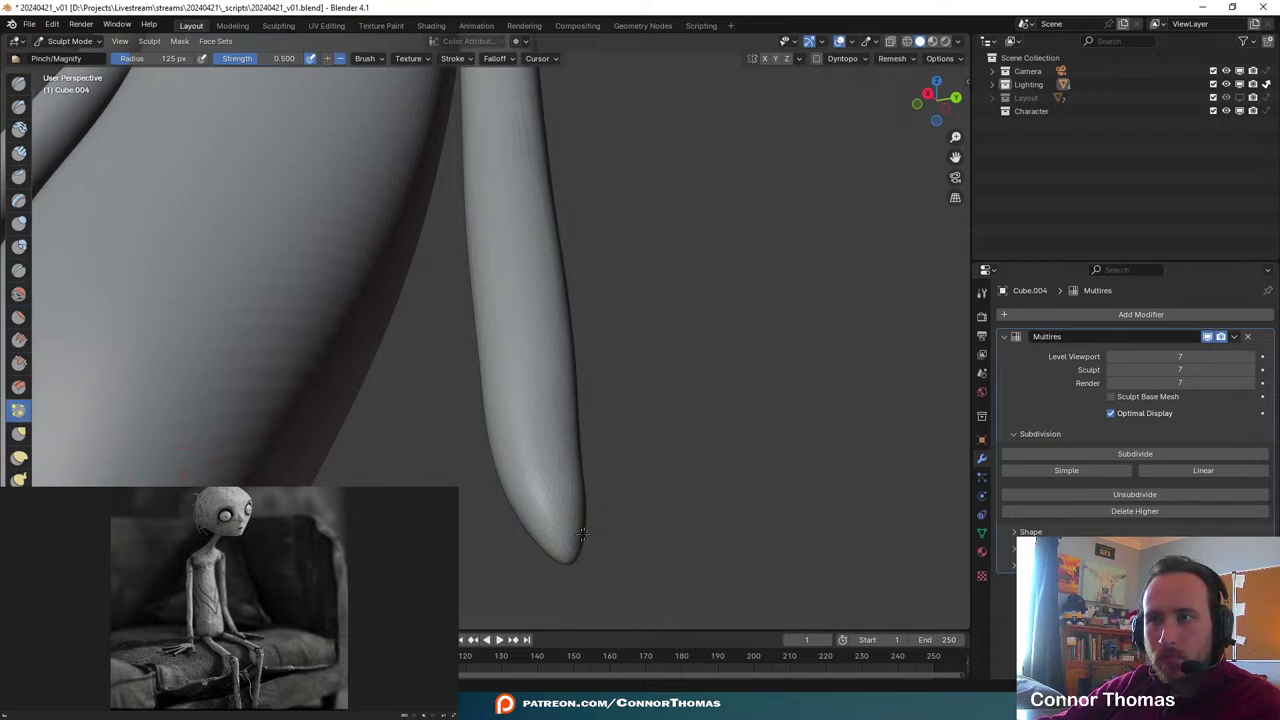
{"action": "mouse_move", "coordinate": [629, 537]}
{"action": "middle_mouse_down"}
{"action": "mouse_move", "coordinate": [549, 443]}
{"action": "mouse_move", "coordinate": [563, 500]}
{"action": "mouse_move", "coordinate": [511, 433]}
{"action": "middle_mouse_up"}
{"action": "key", "text": "ctrl+z"}
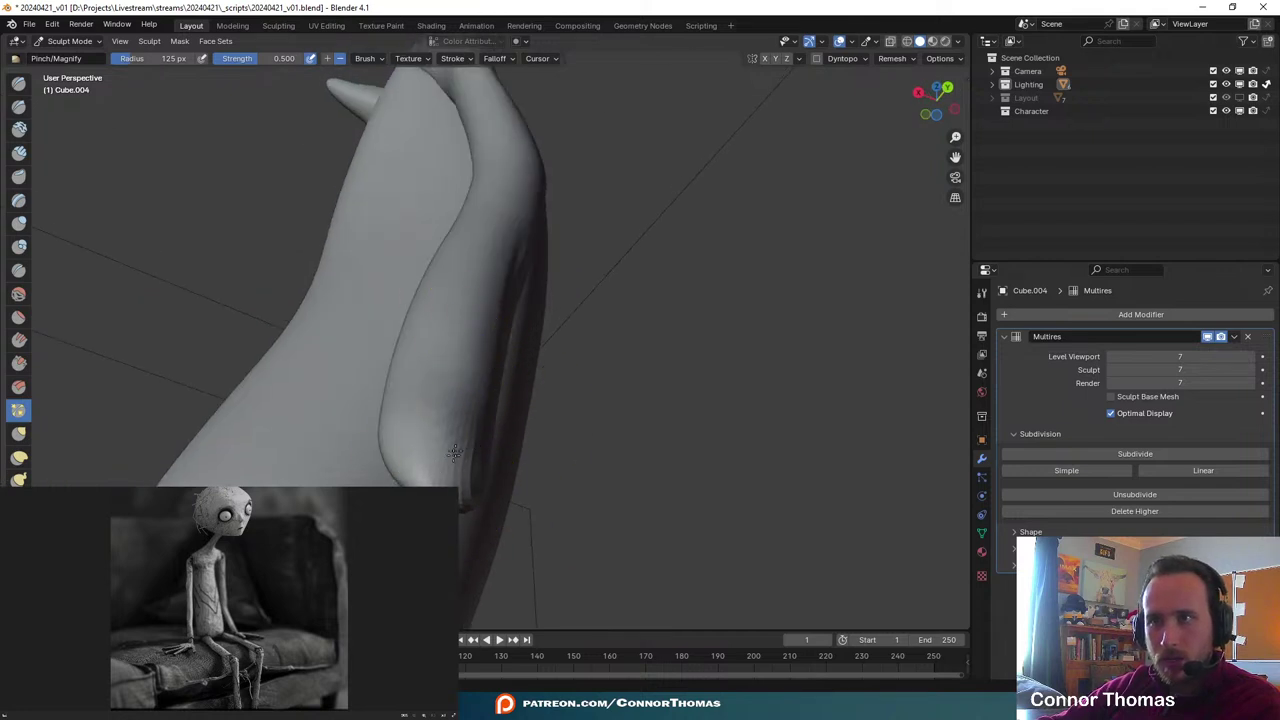
{"action": "key", "text": "ctrl+z"}
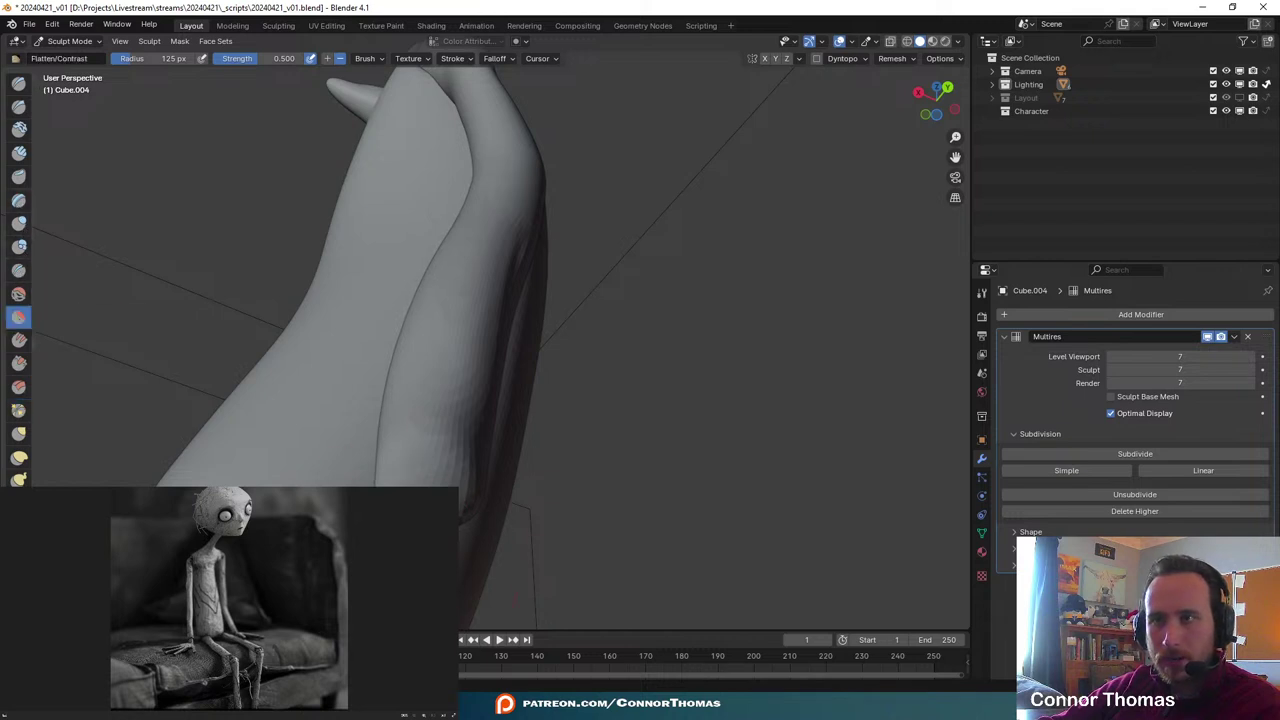
- Flatten the end of the arm into a blunt wrist using the Flatten/Contrast brush at 125 px and 0.500 strength
{"action": "middle_click_drag", "start_coordinate": [597, 538], "coordinate": [642, 509]}
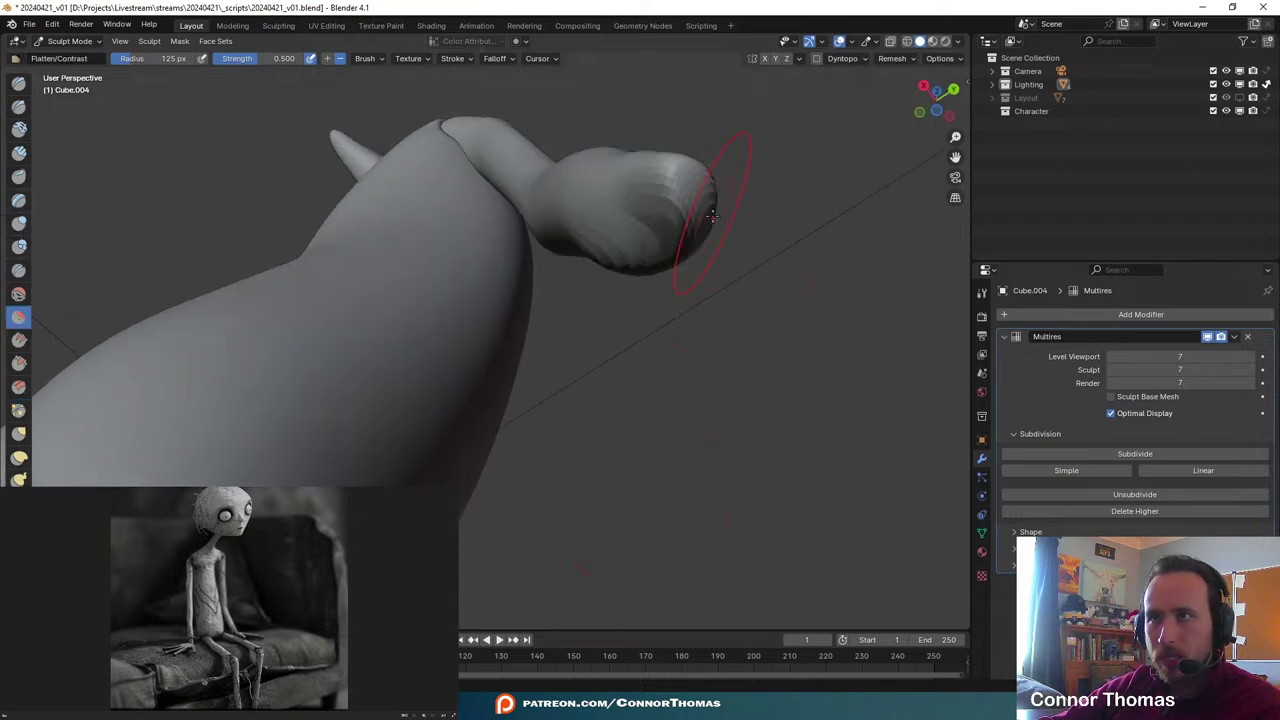
{"action": "mouse_move", "coordinate": [712, 216]}
{"action": "left_mouse_down"}
{"action": "mouse_move", "coordinate": [716, 192]}
{"action": "mouse_move", "coordinate": [676, 208]}
{"action": "left_mouse_up"}
{"action": "mouse_move", "coordinate": [690, 205]}
{"action": "middle_mouse_down"}
{"action": "mouse_move", "coordinate": [780, 337]}
{"action": "mouse_move", "coordinate": [779, 250]}
{"action": "mouse_move", "coordinate": [690, 450]}
{"action": "mouse_move", "coordinate": [678, 369]}
{"action": "middle_mouse_up"}
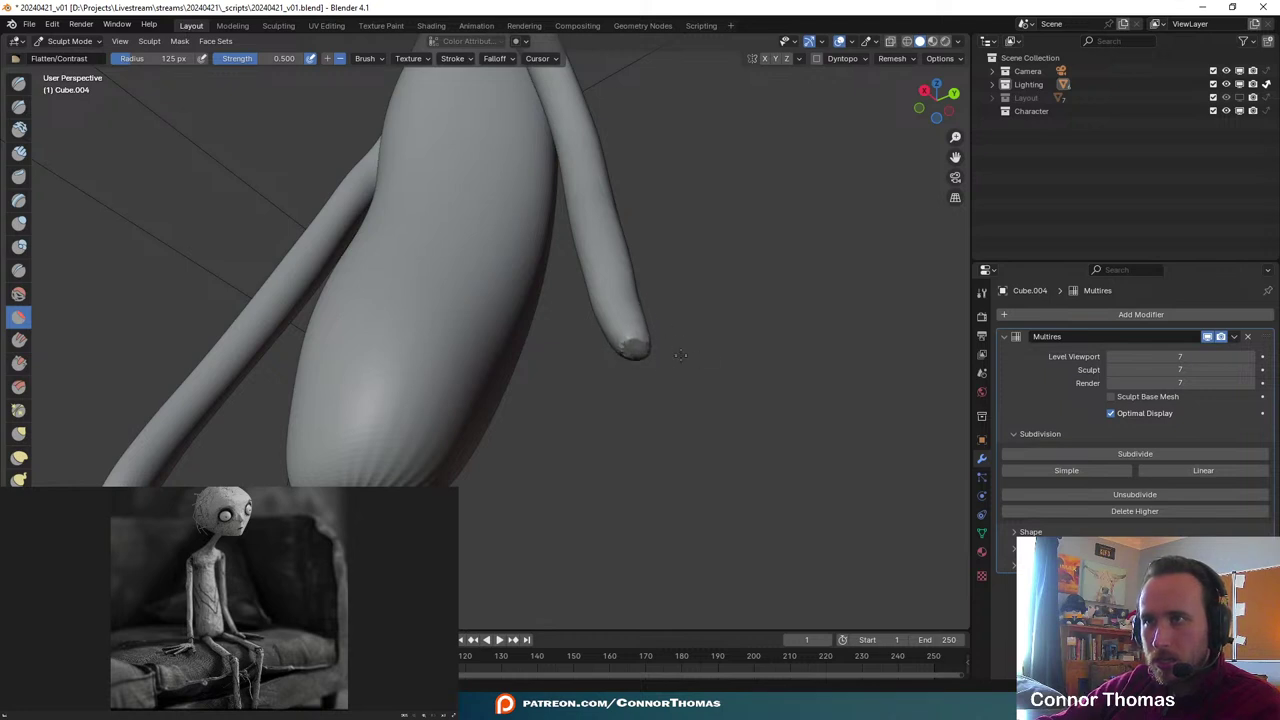
{"action": "mouse_move", "coordinate": [650, 350]}
{"action": "middle_mouse_down"}
{"action": "mouse_move", "coordinate": [812, 413]}
{"action": "mouse_move", "coordinate": [731, 440]}
{"action": "mouse_move", "coordinate": [697, 477]}
{"action": "middle_mouse_up"}
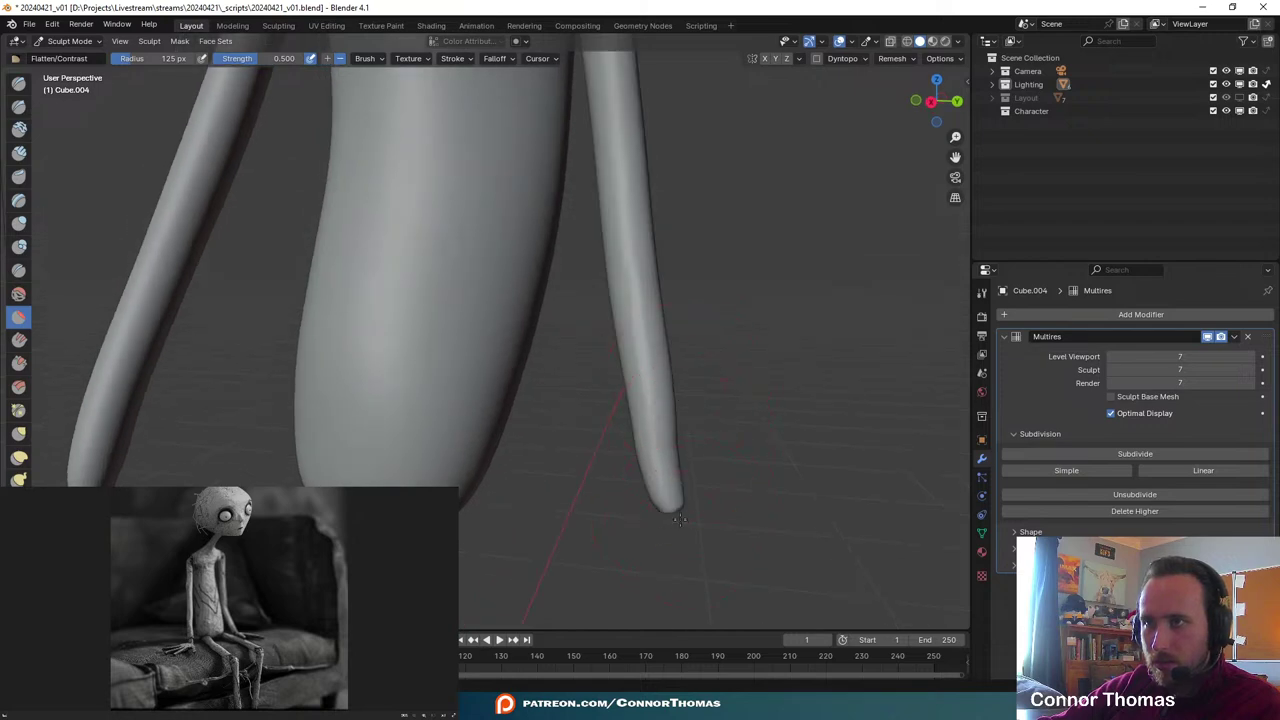
{"action": "middle_click_drag", "start_coordinate": [679, 519], "coordinate": [509, 277]}
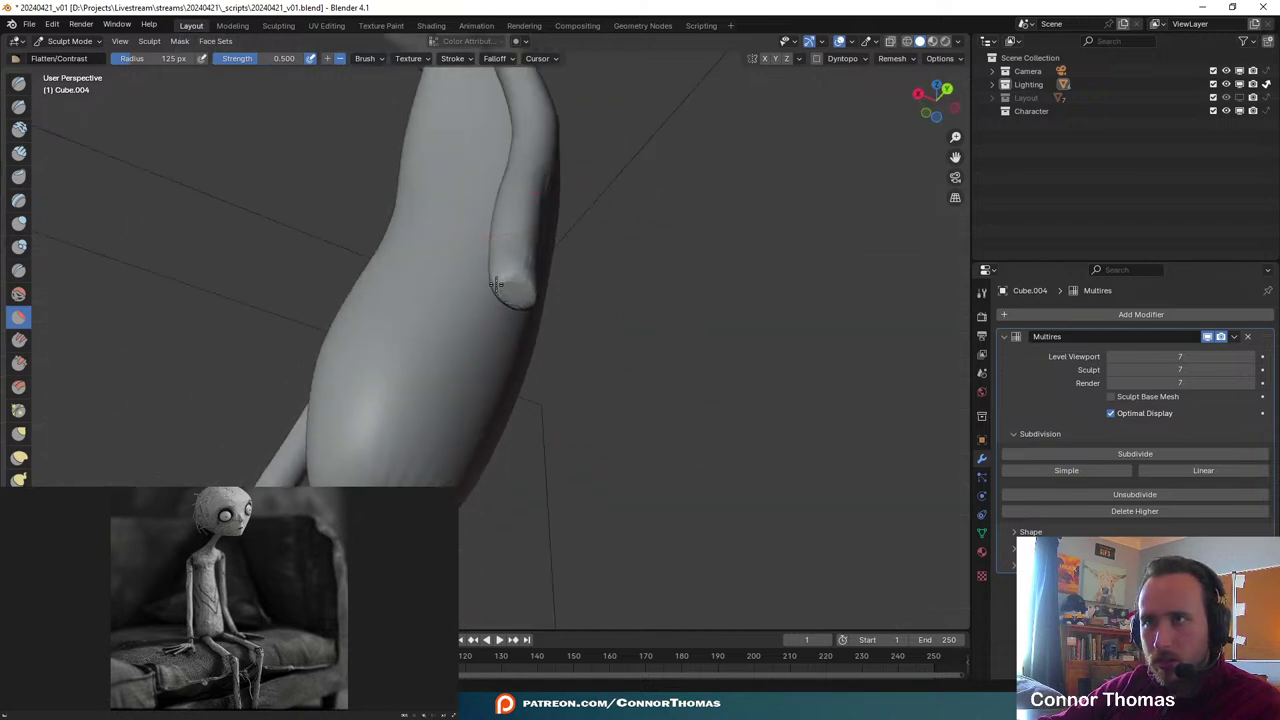
{"action": "middle_click_drag", "start_coordinate": [621, 342], "coordinate": [731, 431]}
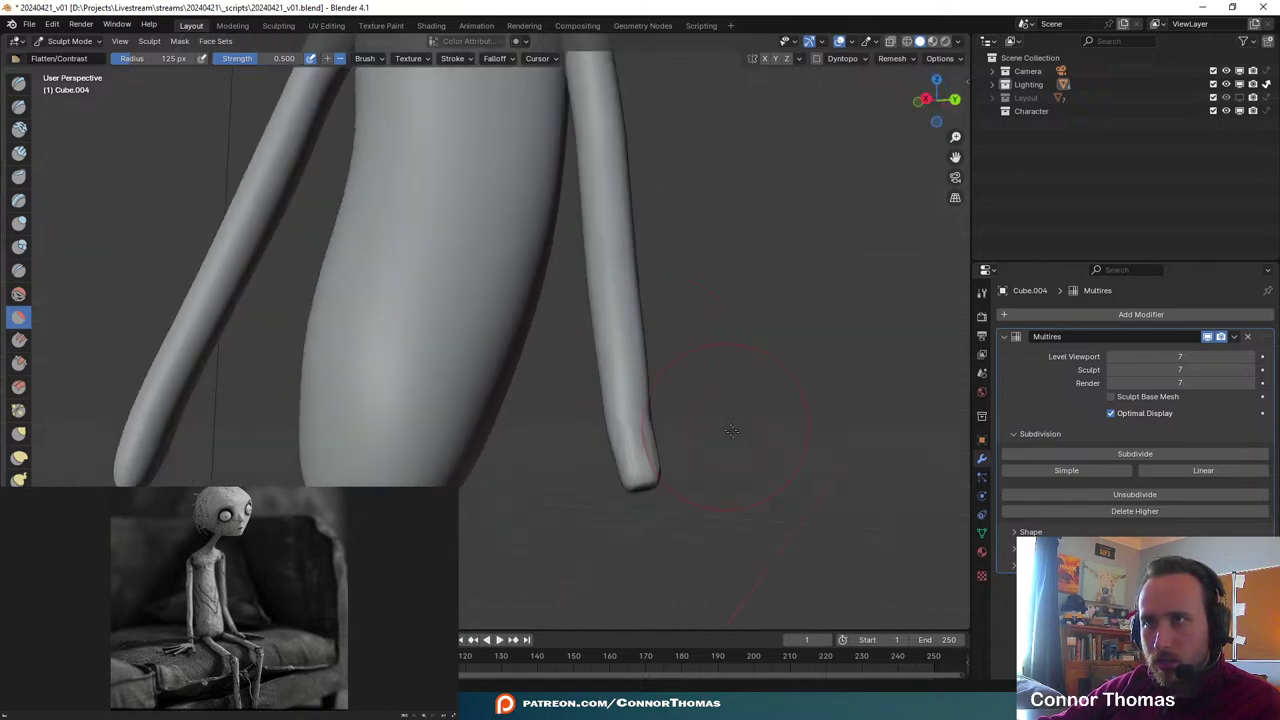
- Smooth the crease just above the flattened wrist using the Smooth brush at 125 px and 0.700 strength
{"action": "left_click", "coordinate": [18, 294]}
{"action": "middle_click_drag", "start_coordinate": [804, 518], "coordinate": [723, 399], "text": "shift"}
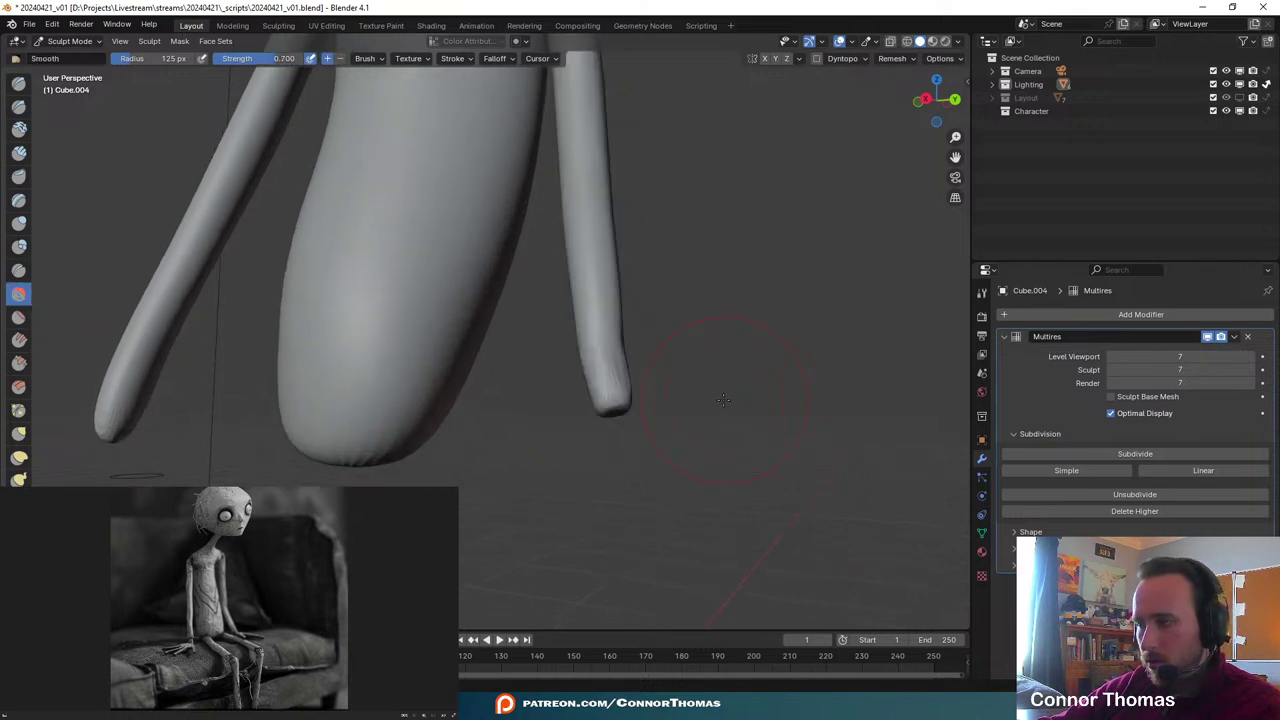
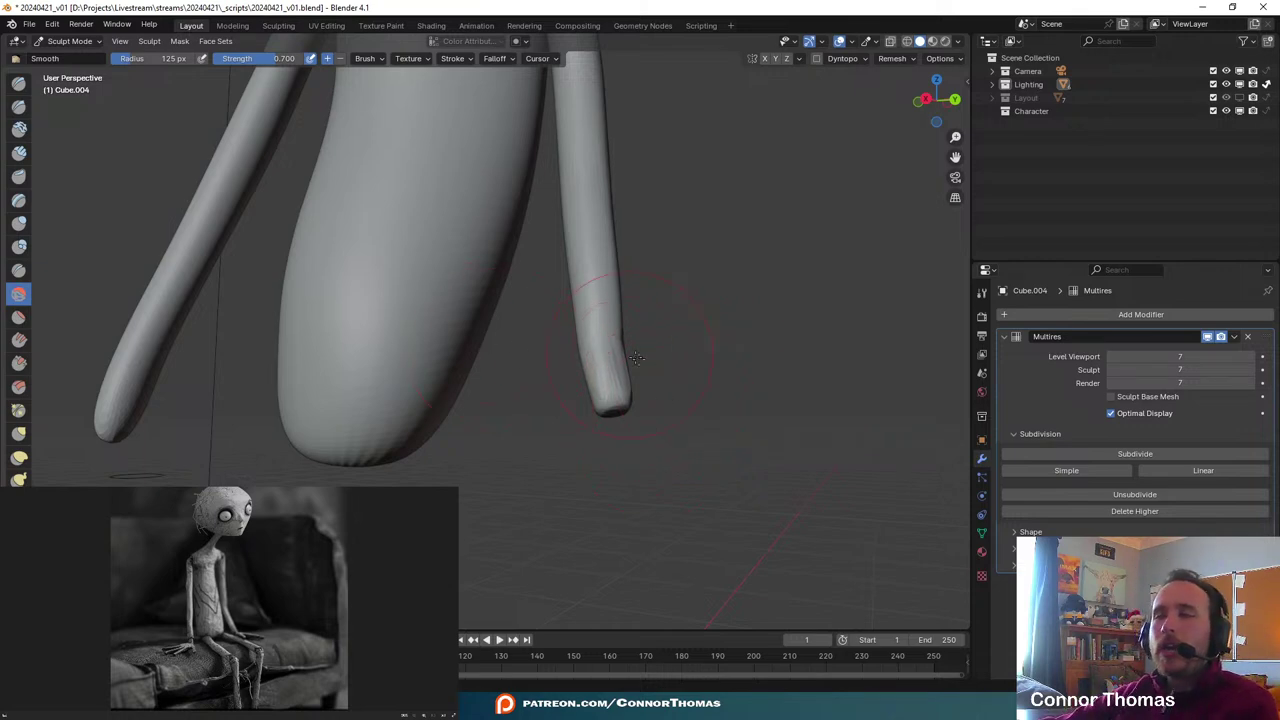
{"action": "mouse_move", "coordinate": [621, 360]}
{"action": "left_mouse_down"}
{"action": "mouse_move", "coordinate": [612, 372]}
{"action": "mouse_move", "coordinate": [642, 345]}
{"action": "left_mouse_up"}
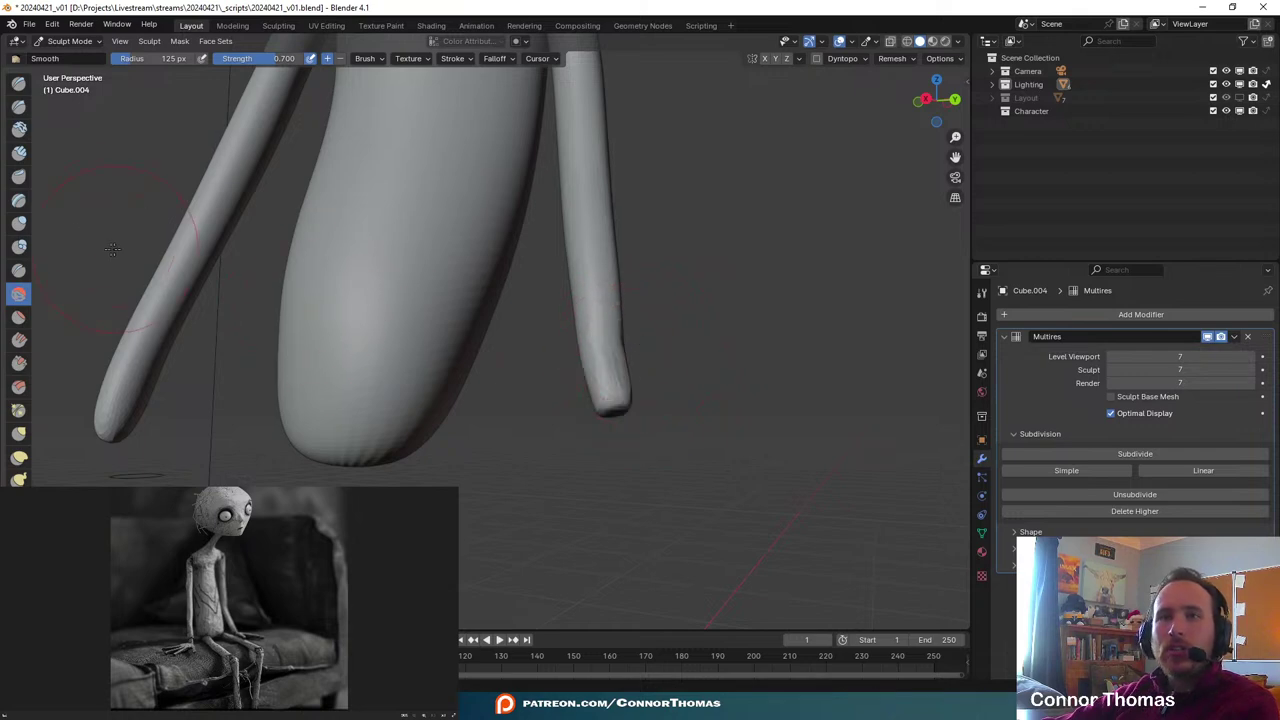
- Examine the forearm's thickness from several angles and compare both arms with the reference image through the camera
{"action": "left_click", "coordinate": [19, 224]}
{"action": "middle_click_drag", "start_coordinate": [494, 322], "coordinate": [568, 393]}
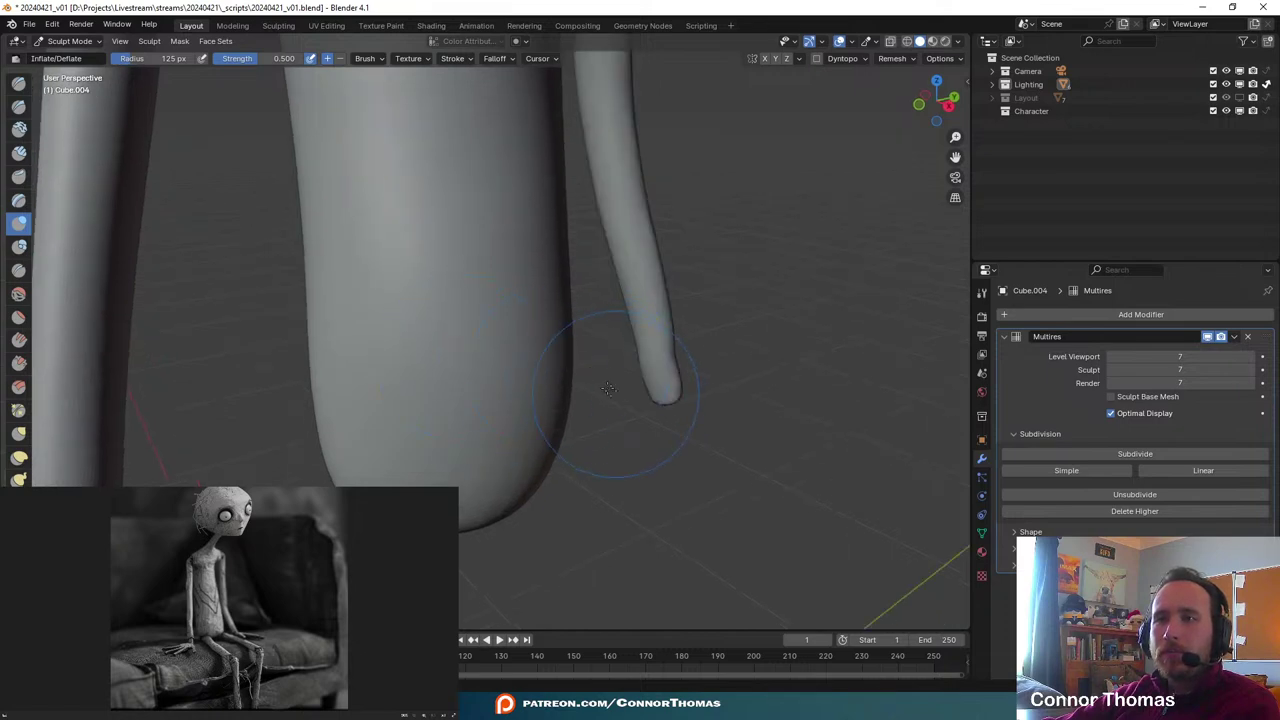
{"action": "middle_click_drag", "start_coordinate": [608, 388], "coordinate": [568, 244]}
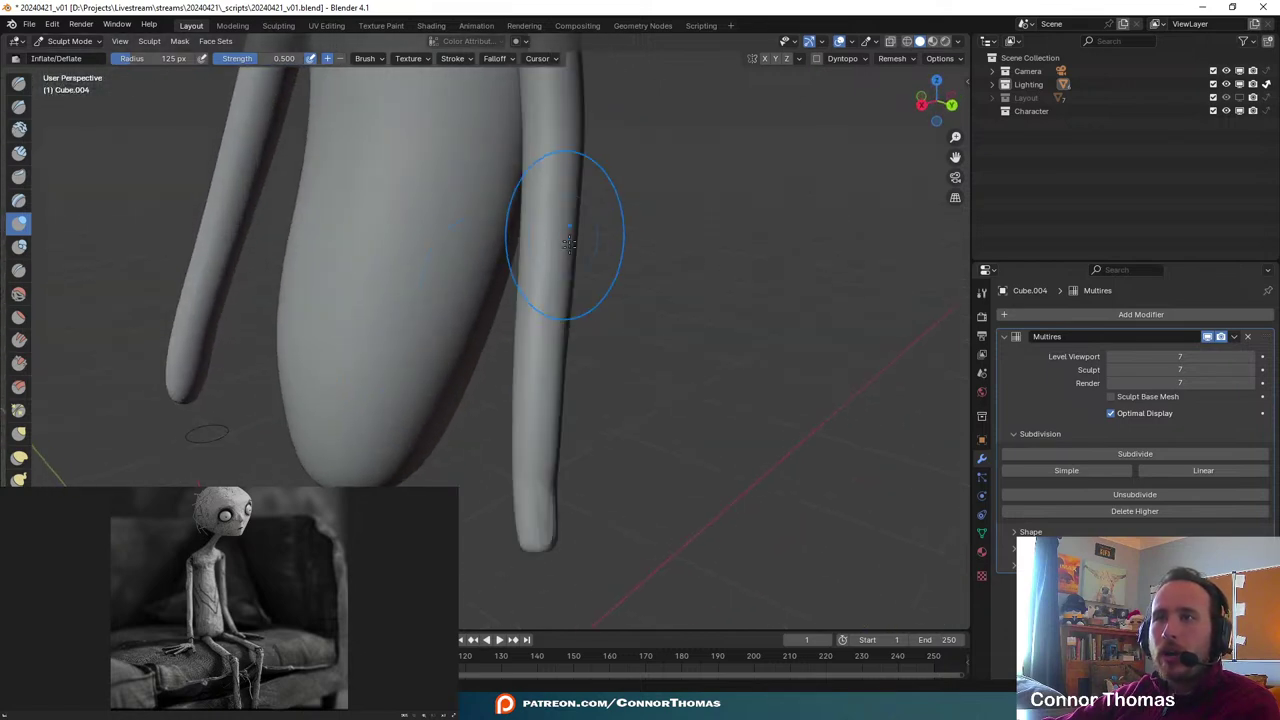
{"action": "scroll", "coordinate": [402, 338], "scroll_direction": "down", "scroll_amount": 6}
{"action": "scroll", "coordinate": [408, 343], "scroll_direction": "up", "scroll_amount": 6}
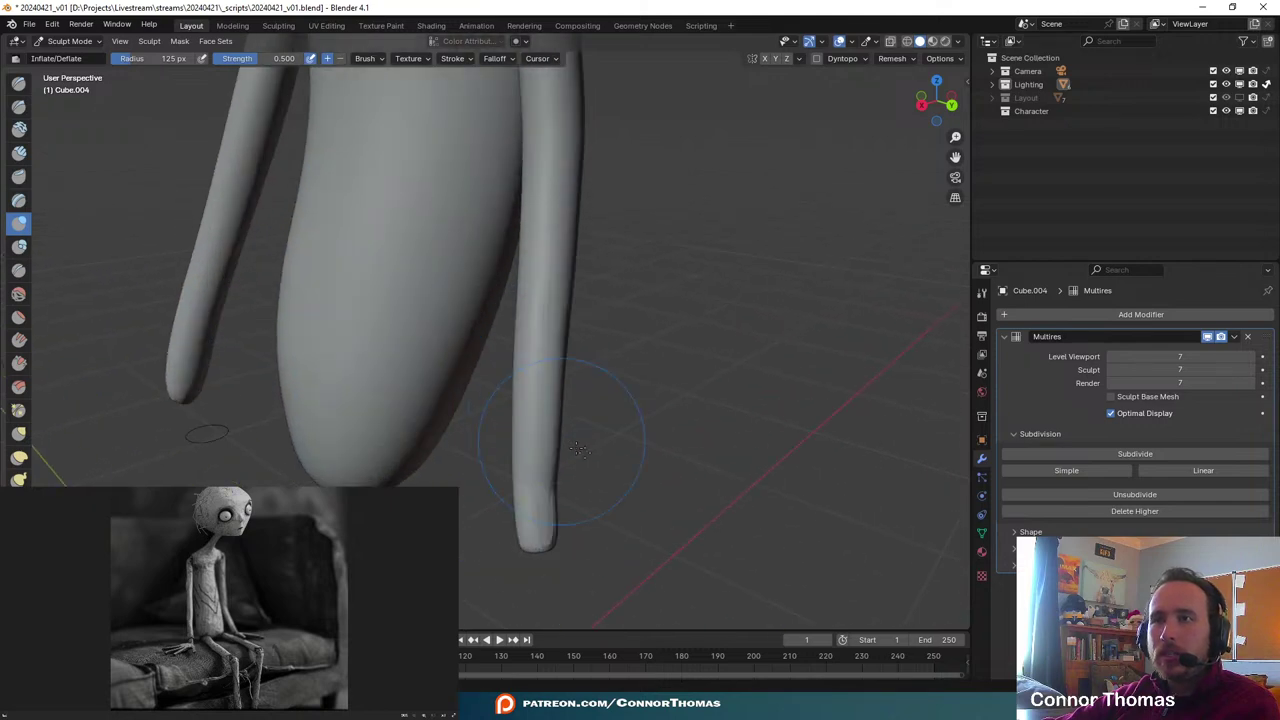
{"action": "key", "text": "KP_0"}
{"action": "scroll", "coordinate": [772, 446], "scroll_direction": "up", "scroll_amount": 1}
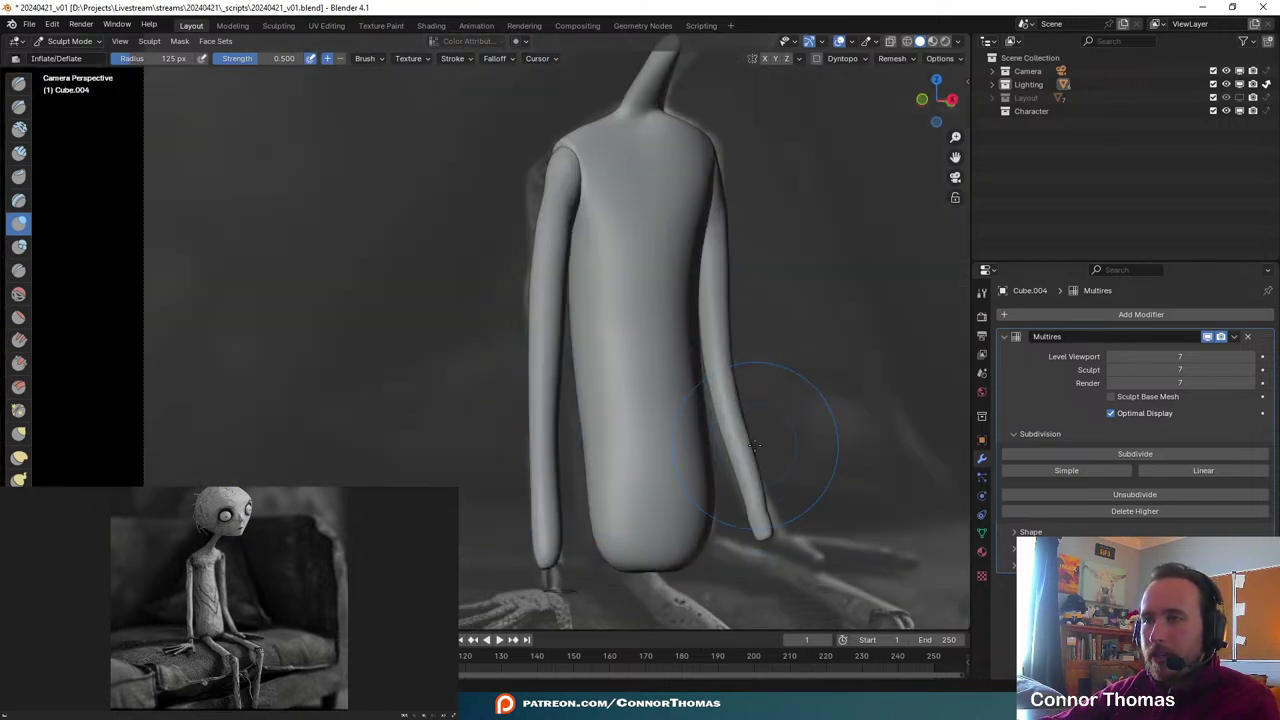
{"action": "middle_click_drag", "start_coordinate": [767, 483], "coordinate": [734, 452], "text": "shift"}
{"action": "key", "text": "KP_0"}
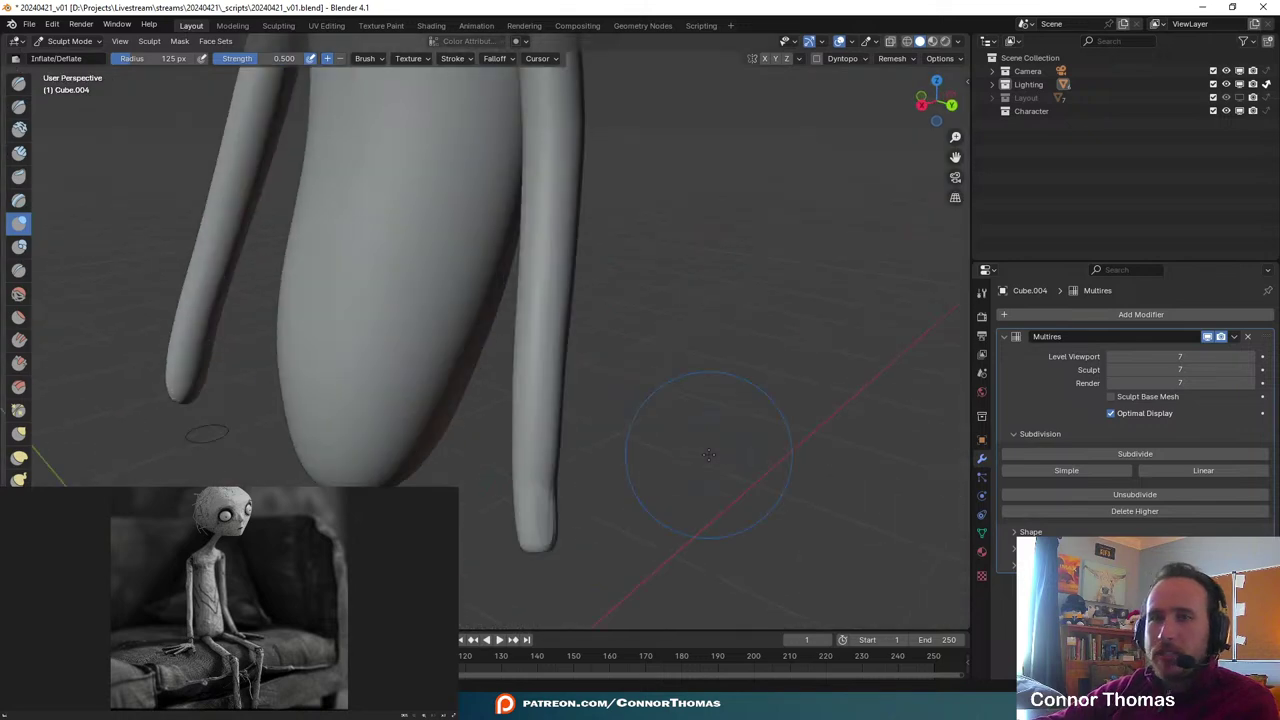
- Smooth the forearm's lower end and the edges of the blunt wrist using the Smooth brush at 0.700 strength
{"action": "left_click", "coordinate": [18, 293]}
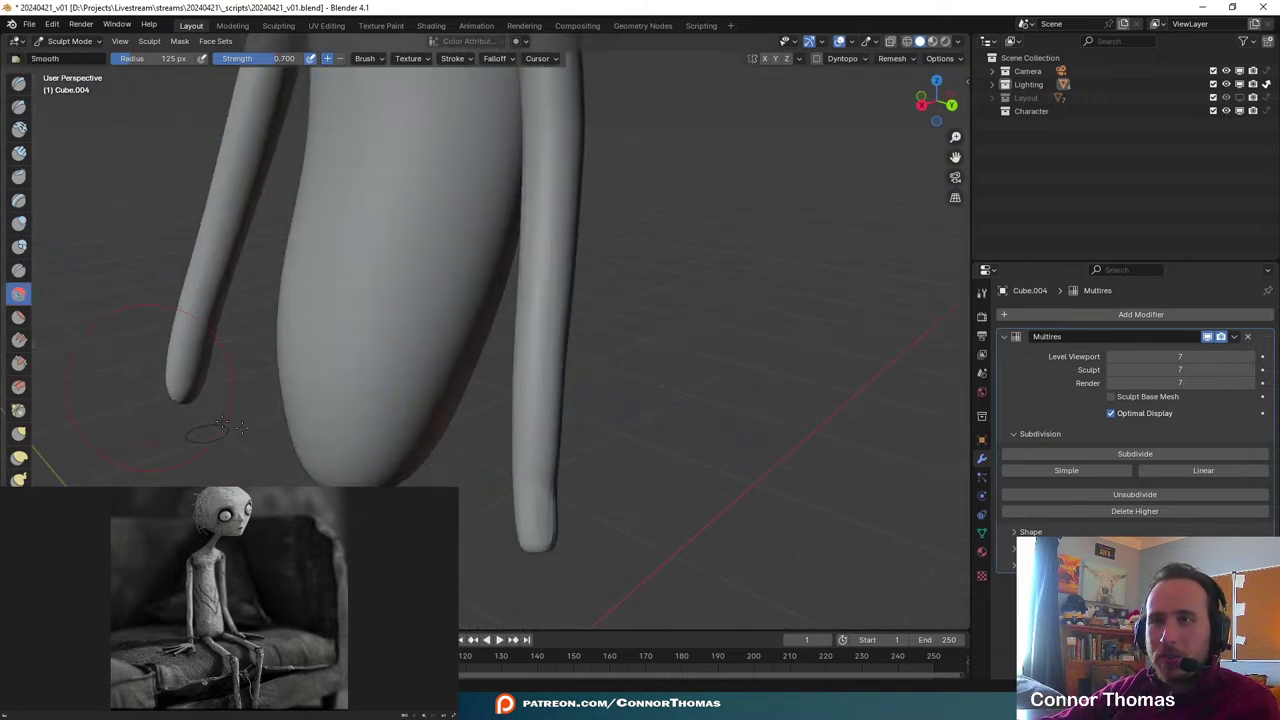
{"action": "middle_click_drag", "start_coordinate": [541, 485], "coordinate": [474, 391], "text": "shift"}
{"action": "scroll", "coordinate": [474, 391], "scroll_direction": "up", "scroll_amount": 3}
{"action": "mouse_move", "coordinate": [450, 465]}
{"action": "left_mouse_down"}
{"action": "mouse_move", "coordinate": [437, 492]}
{"action": "mouse_move", "coordinate": [455, 443]}
{"action": "mouse_move", "coordinate": [446, 378]}
{"action": "left_mouse_up"}
{"action": "middle_click_drag", "start_coordinate": [530, 446], "coordinate": [763, 443]}
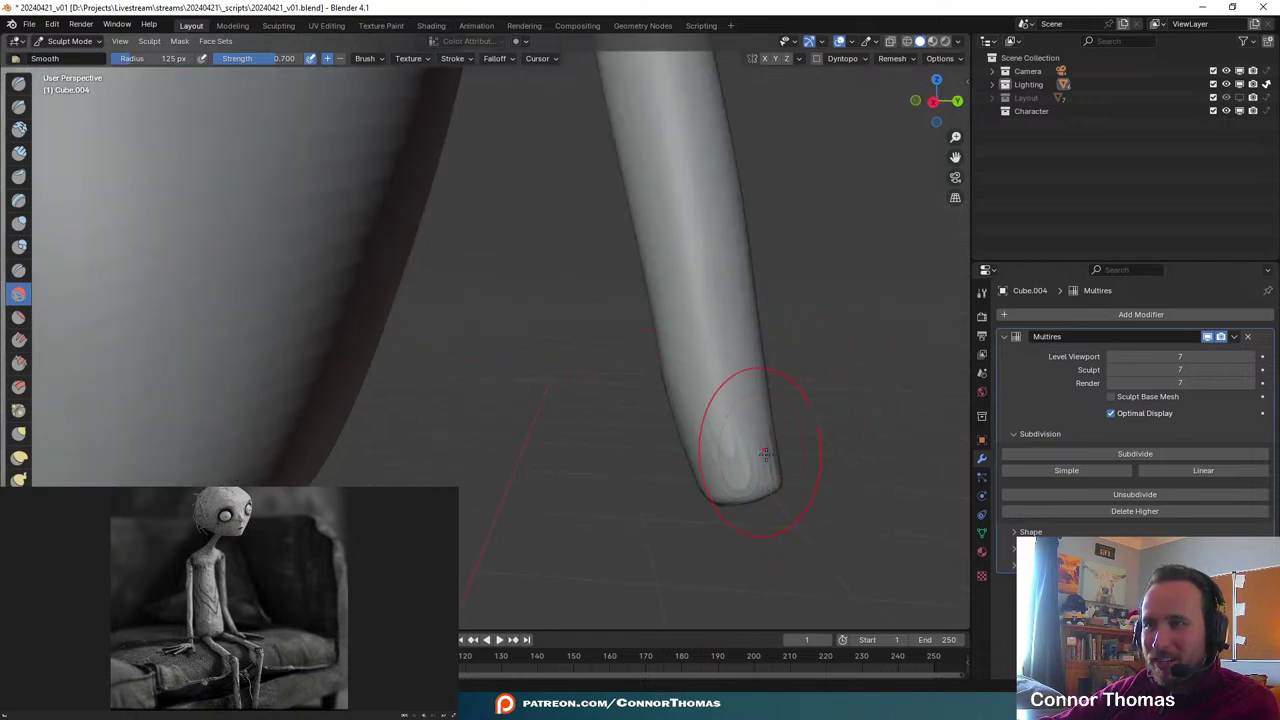
{"action": "middle_click_drag", "start_coordinate": [709, 402], "coordinate": [486, 348]}
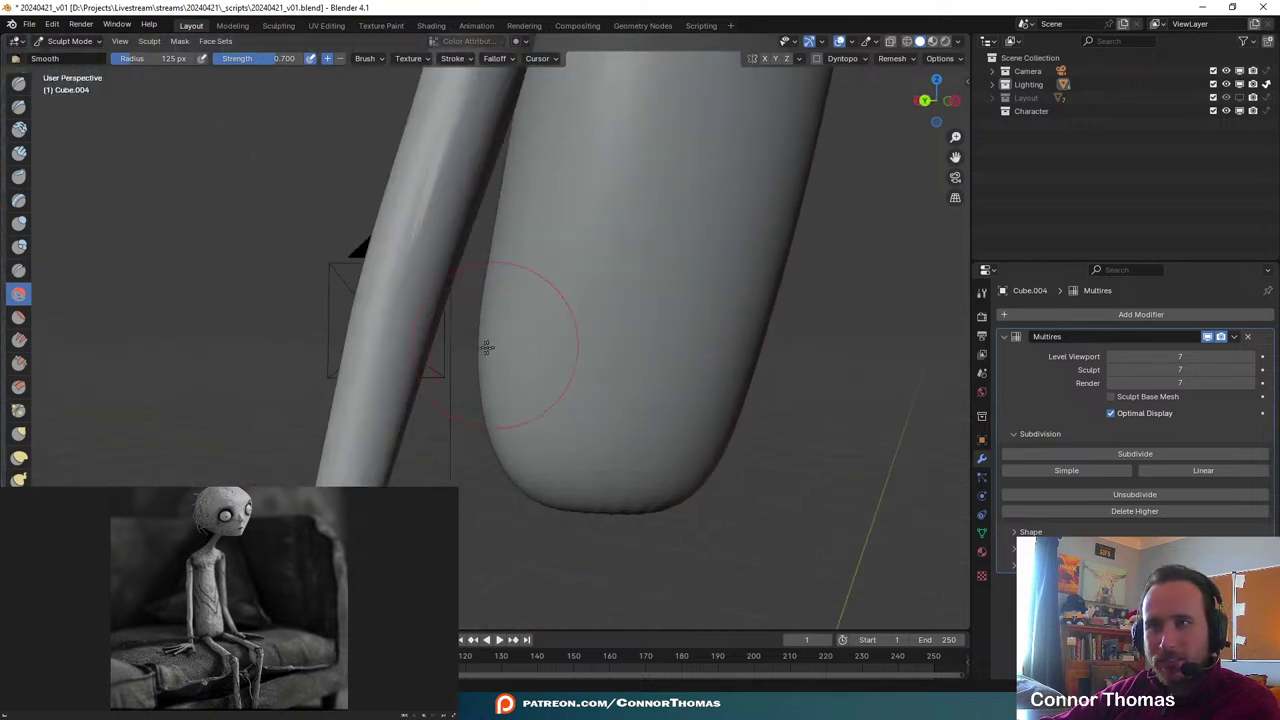
- Check the torso and arm proportions from all sides and against the reference image in the camera view
{"action": "middle_click_drag", "start_coordinate": [456, 445], "coordinate": [790, 346]}
{"action": "scroll", "coordinate": [666, 277], "scroll_direction": "down", "scroll_amount": 6}
{"action": "middle_click_drag", "start_coordinate": [648, 178], "coordinate": [597, 466]}
{"action": "scroll", "coordinate": [624, 276], "scroll_direction": "up", "scroll_amount": 4}
{"action": "scroll", "coordinate": [600, 241], "scroll_direction": "down", "scroll_amount": 6}
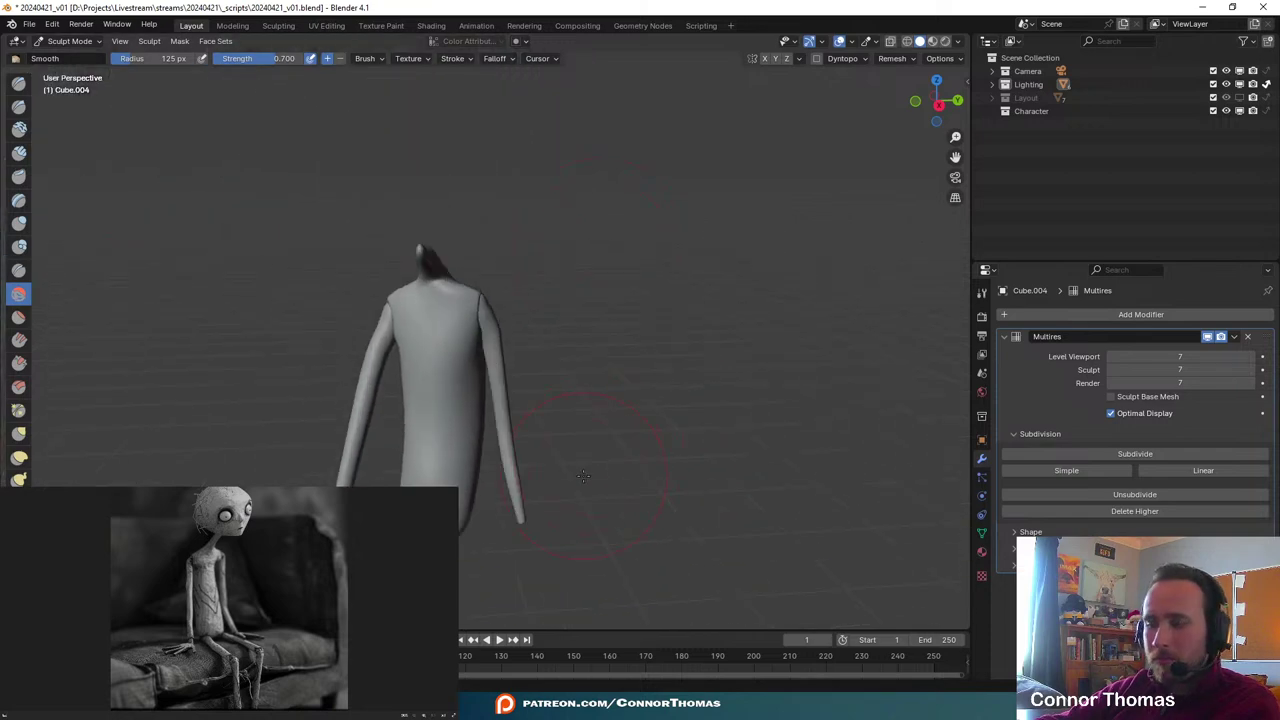
{"action": "key", "text": "KP_0"}
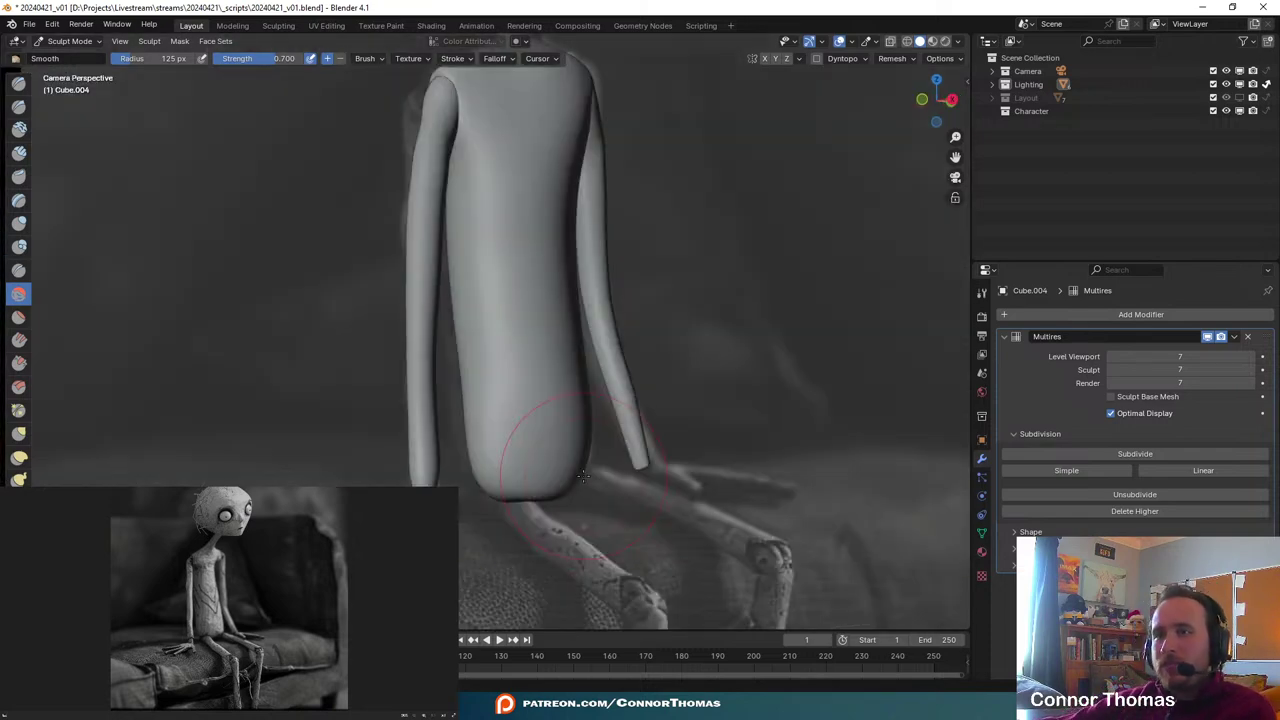
{"action": "middle_click_drag", "start_coordinate": [583, 476], "coordinate": [530, 445]}
{"action": "scroll", "coordinate": [525, 478], "scroll_direction": "up", "scroll_amount": 4}
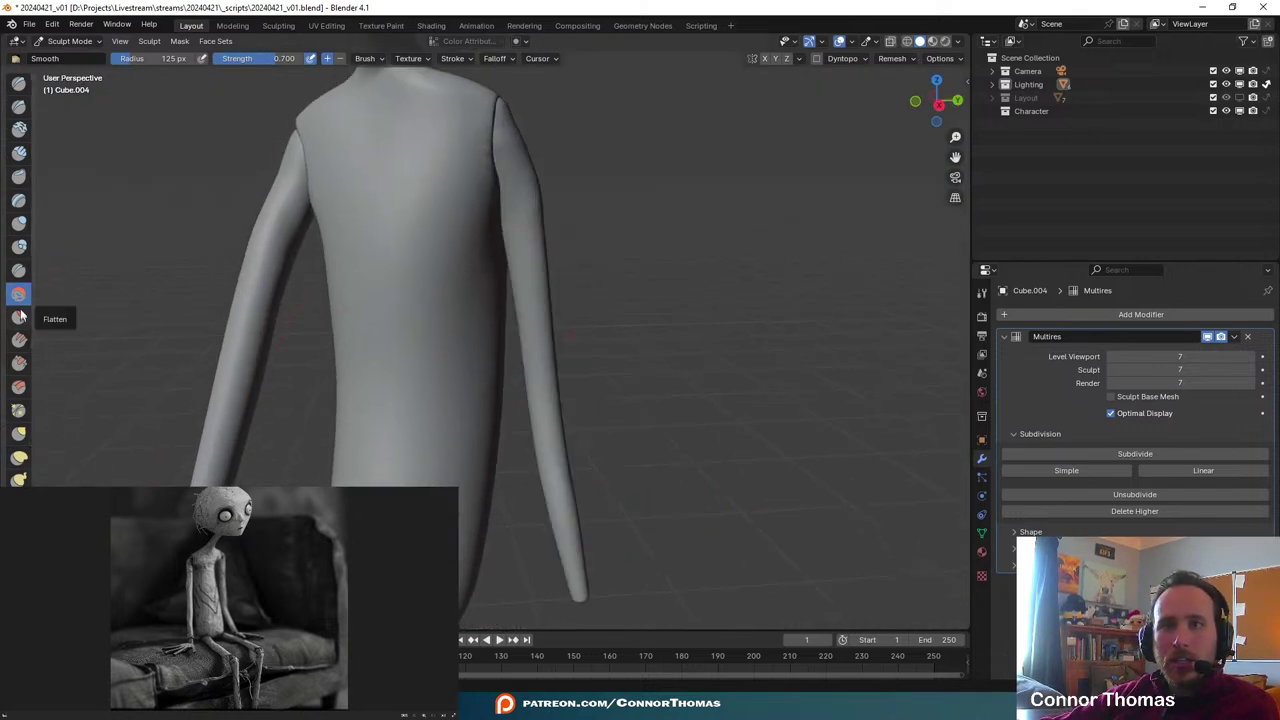
- Thicken the lower forearm using the Inflate/Deflate brush at 125 px and 0.500 strength
{"action": "left_click", "coordinate": [19, 222]}
{"action": "mouse_move", "coordinate": [330, 360]}
{"action": "middle_mouse_down"}
{"action": "mouse_move", "coordinate": [409, 423]}
{"action": "mouse_move", "coordinate": [265, 328]}
{"action": "middle_mouse_up"}
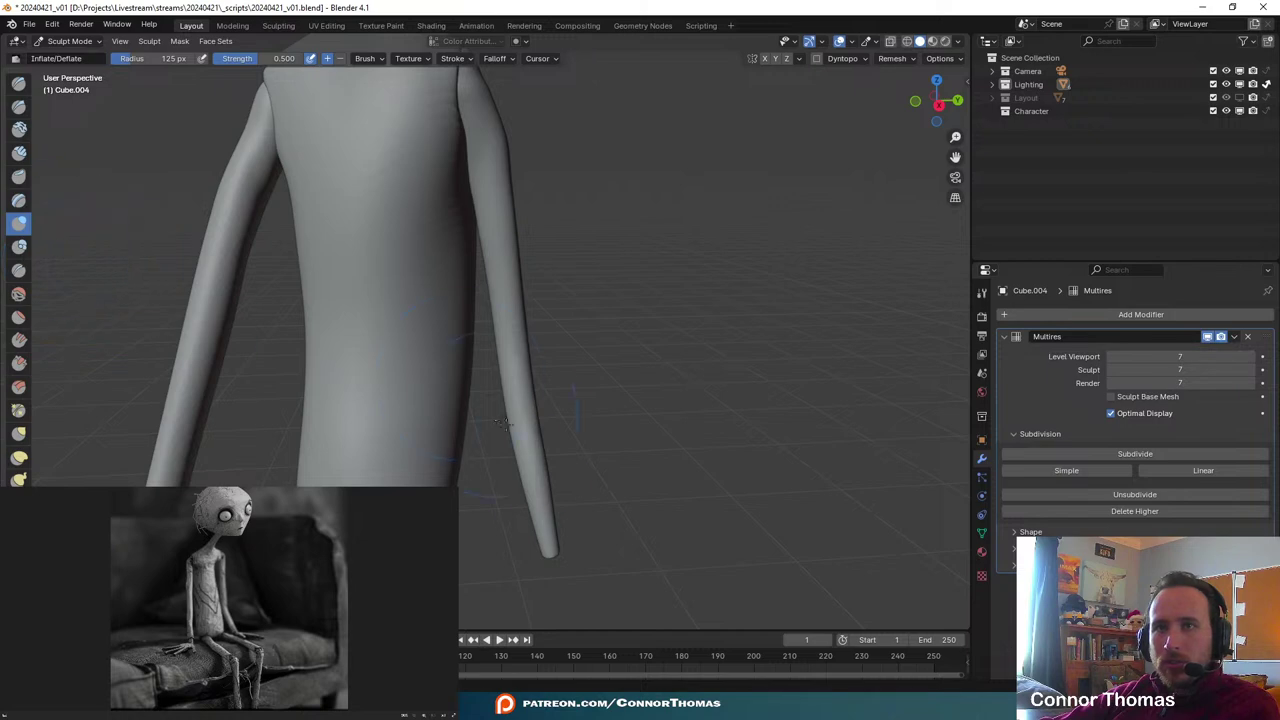
{"action": "middle_click_drag", "start_coordinate": [520, 408], "coordinate": [476, 360], "text": "shift"}
{"action": "left_click_drag", "start_coordinate": [480, 422], "coordinate": [499, 463]}
{"action": "mouse_move", "coordinate": [584, 438]}
{"action": "middle_mouse_down"}
{"action": "mouse_move", "coordinate": [510, 420]}
{"action": "mouse_move", "coordinate": [486, 471]}
{"action": "mouse_move", "coordinate": [590, 520]}
{"action": "mouse_move", "coordinate": [668, 518]}
{"action": "middle_mouse_up"}
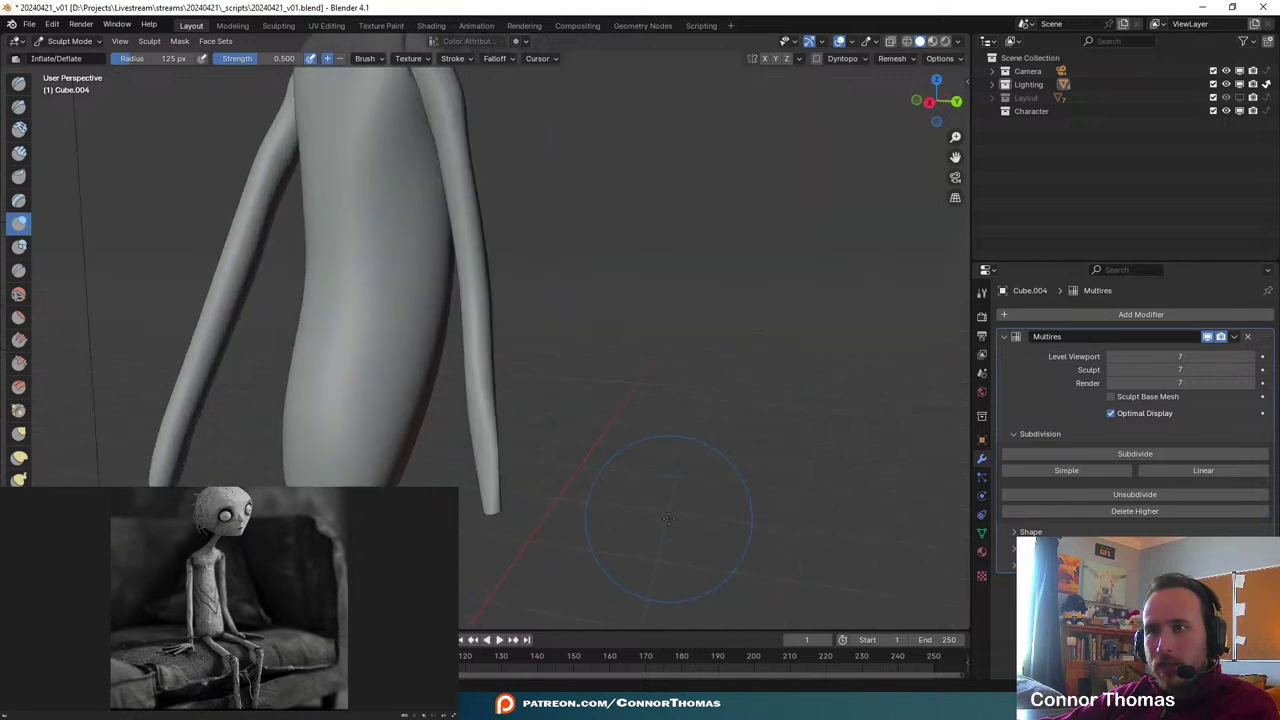
- Set the Inflate/Deflate brush radius to 88 px, thicken the forearm near the wrist, and start resizing the brush again
{"action": "scroll", "coordinate": [582, 484], "scroll_direction": "up", "scroll_amount": 3}
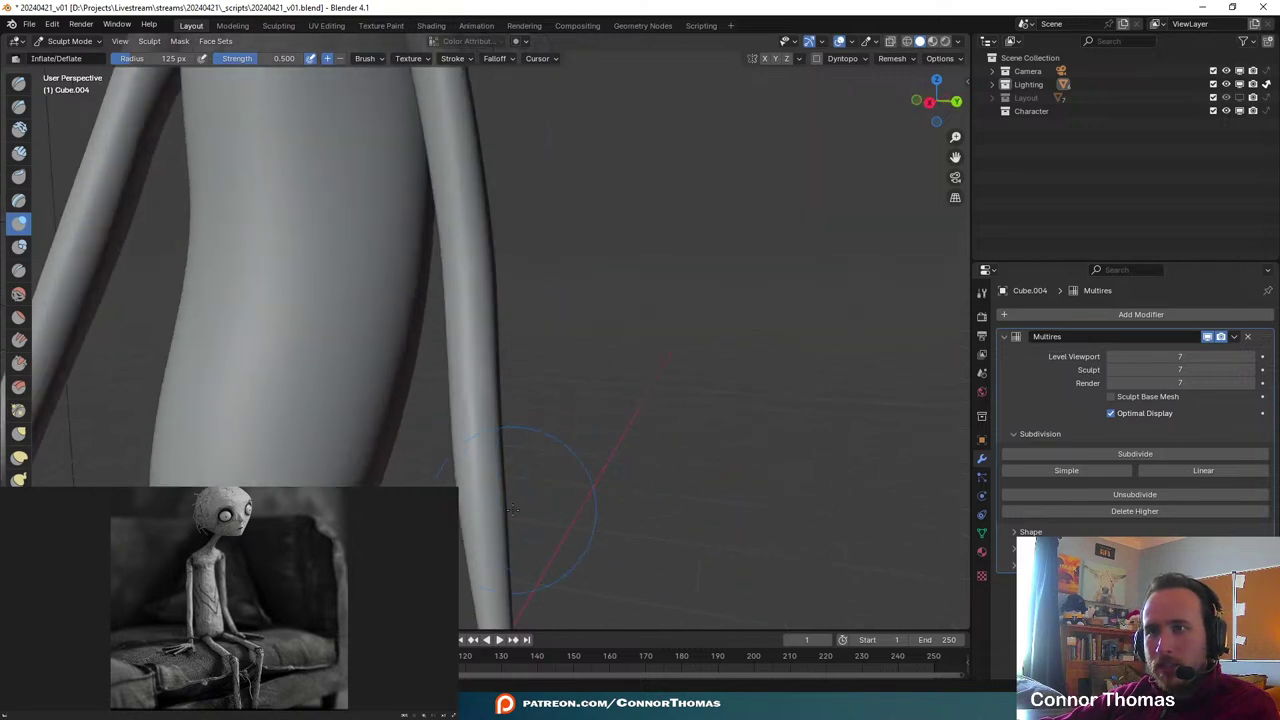
{"action": "middle_click_drag", "start_coordinate": [516, 512], "coordinate": [517, 332], "text": "shift"}
{"action": "key", "text": "f"}
{"action": "left_click", "coordinate": [461, 376]}
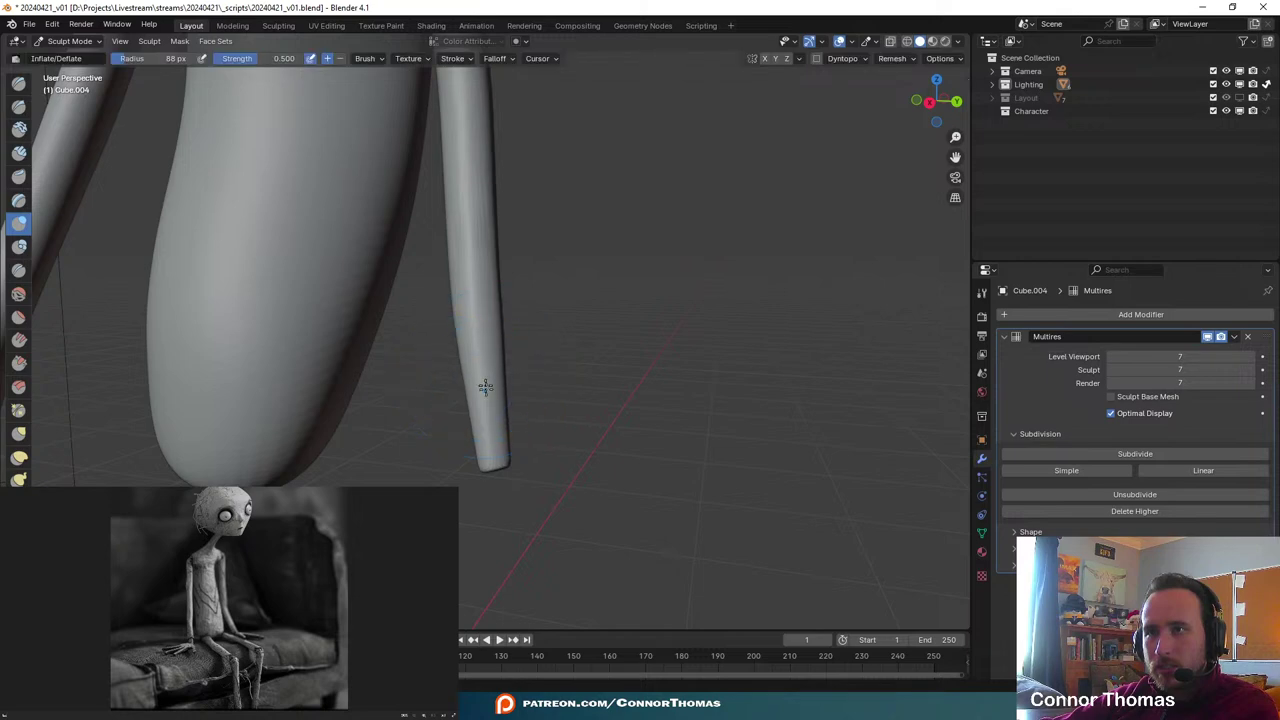
{"action": "middle_click_drag", "start_coordinate": [578, 428], "coordinate": [545, 412]}
{"action": "middle_click_drag", "start_coordinate": [562, 471], "coordinate": [512, 450]}
{"action": "key", "text": "f"}
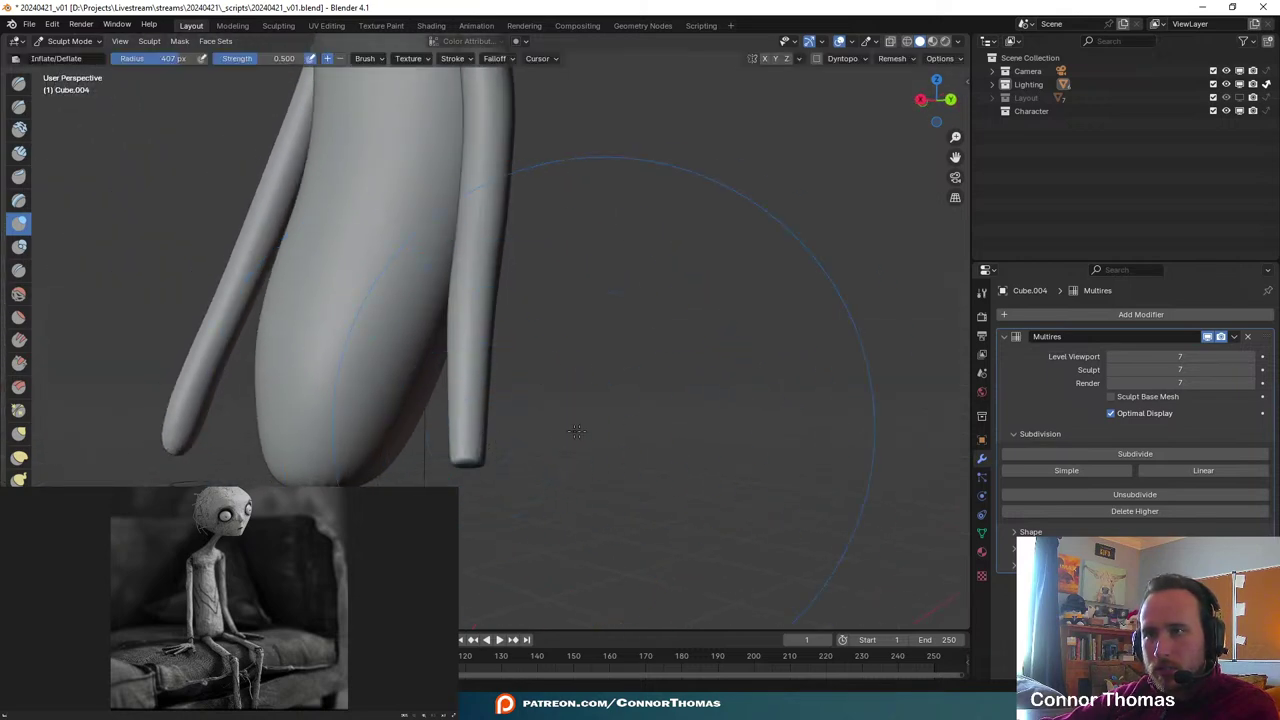
- Inflate the lower end of the character's far arm using the Inflate/Deflate brush at a 407 px radius
{"action": "left_click", "coordinate": [459, 425]}
{"action": "left_click_drag", "start_coordinate": [635, 444], "coordinate": [611, 434]}
{"action": "mouse_move", "coordinate": [461, 432]}
{"action": "left_mouse_down"}
{"action": "mouse_move", "coordinate": [460, 451]}
{"action": "mouse_move", "coordinate": [462, 434]}
{"action": "left_mouse_up"}
{"action": "mouse_move", "coordinate": [610, 396]}
{"action": "middle_mouse_down"}
{"action": "mouse_move", "coordinate": [534, 401]}
{"action": "mouse_move", "coordinate": [545, 420]}
{"action": "middle_mouse_up"}
{"action": "middle_click_drag", "start_coordinate": [577, 505], "coordinate": [717, 436]}
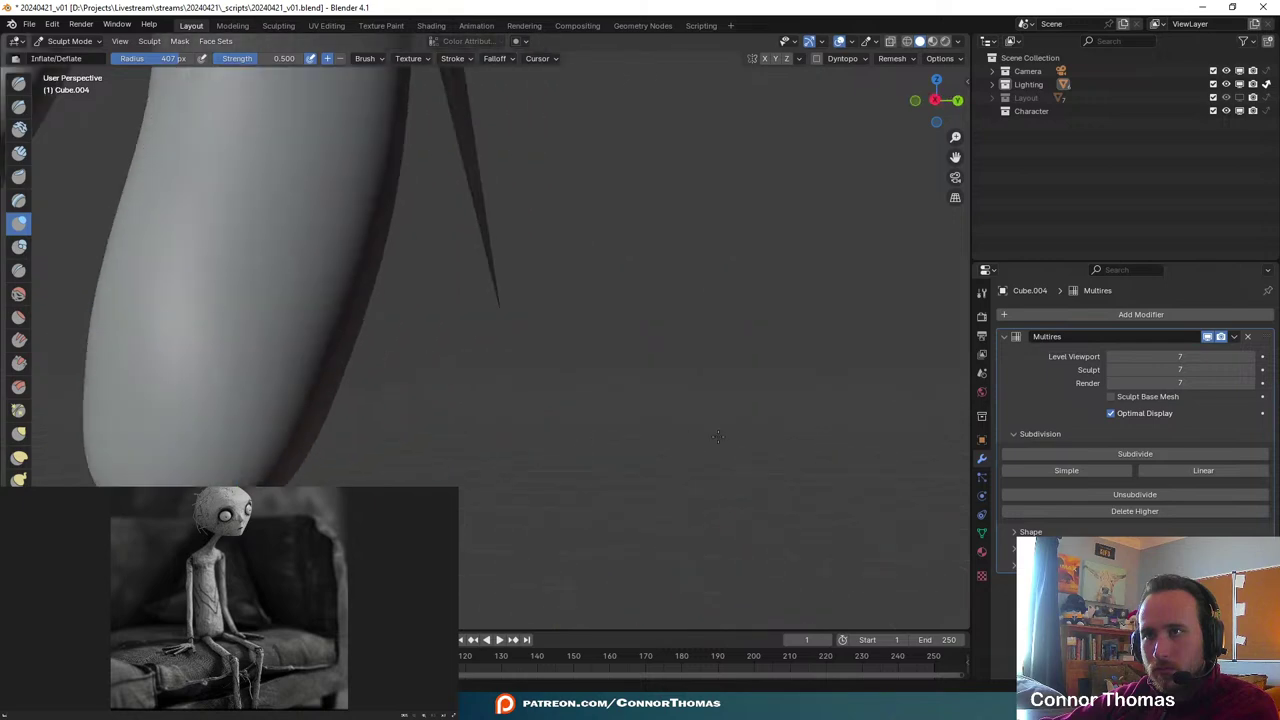
{"action": "left_click_drag", "start_coordinate": [488, 421], "coordinate": [489, 413]}
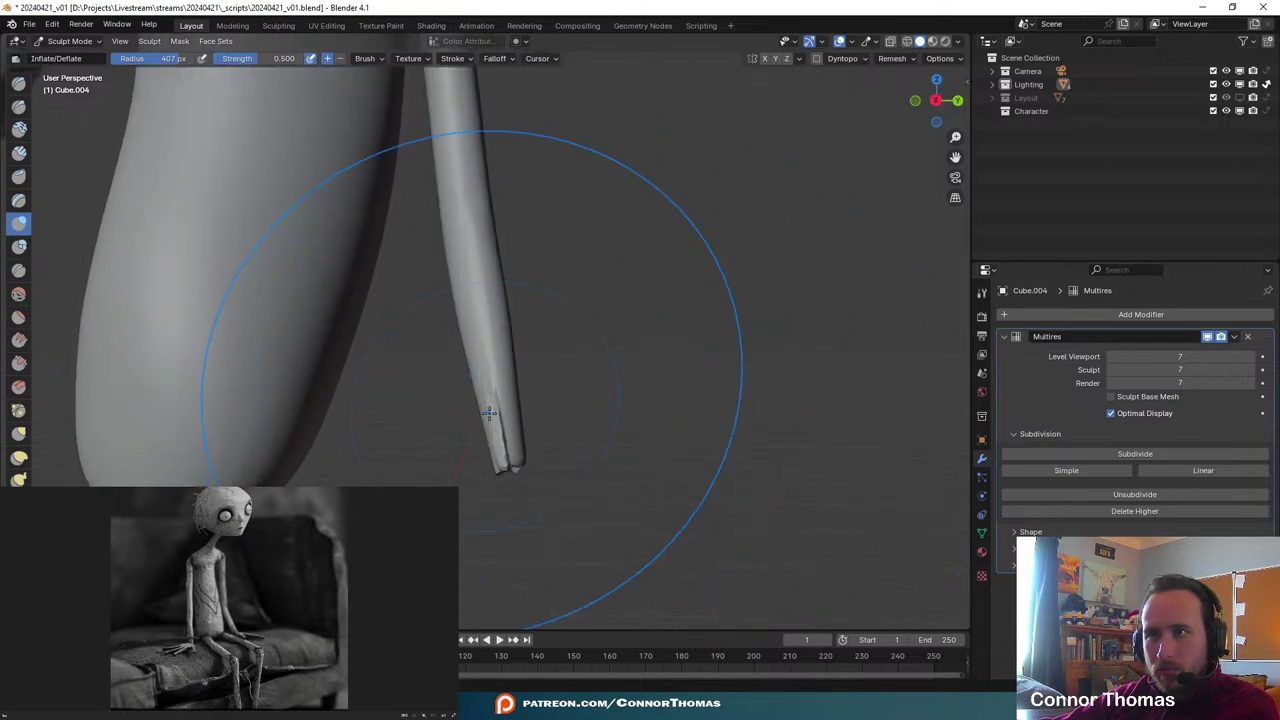
{"action": "mouse_move", "coordinate": [489, 413]}
{"action": "middle_mouse_down"}
{"action": "mouse_move", "coordinate": [600, 409]}
{"action": "mouse_move", "coordinate": [700, 453]}
{"action": "mouse_move", "coordinate": [662, 388]}
{"action": "mouse_move", "coordinate": [769, 396]}
{"action": "mouse_move", "coordinate": [689, 394]}
{"action": "mouse_move", "coordinate": [714, 376]}
{"action": "mouse_move", "coordinate": [733, 390]}
{"action": "middle_mouse_up"}
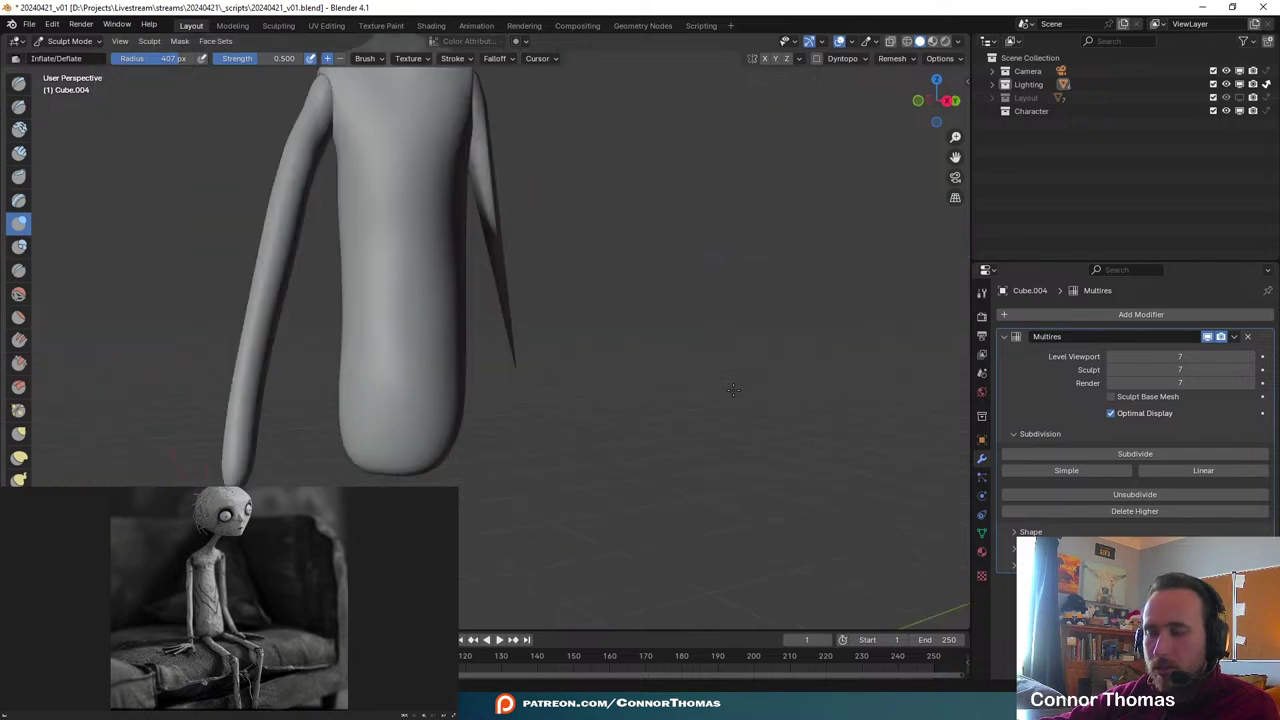
- From the camera view, pull the far arm's tip toward the reference wrist using Elastic Deform at a 316 px radius
{"action": "key", "text": "KP_0"}
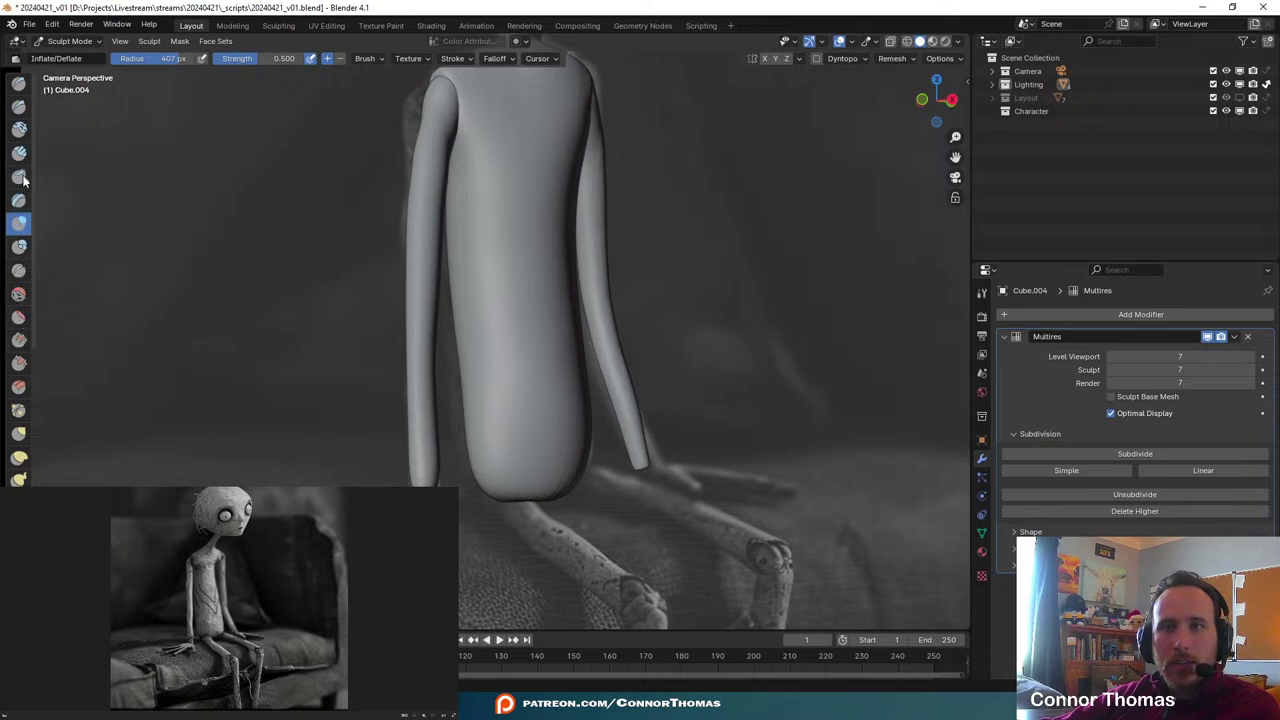
{"action": "left_click", "coordinate": [19, 457]}
{"action": "middle_click_drag", "start_coordinate": [728, 600], "coordinate": [519, 455], "text": "shift"}
{"action": "scroll", "coordinate": [524, 417], "scroll_direction": "up", "scroll_amount": 4}
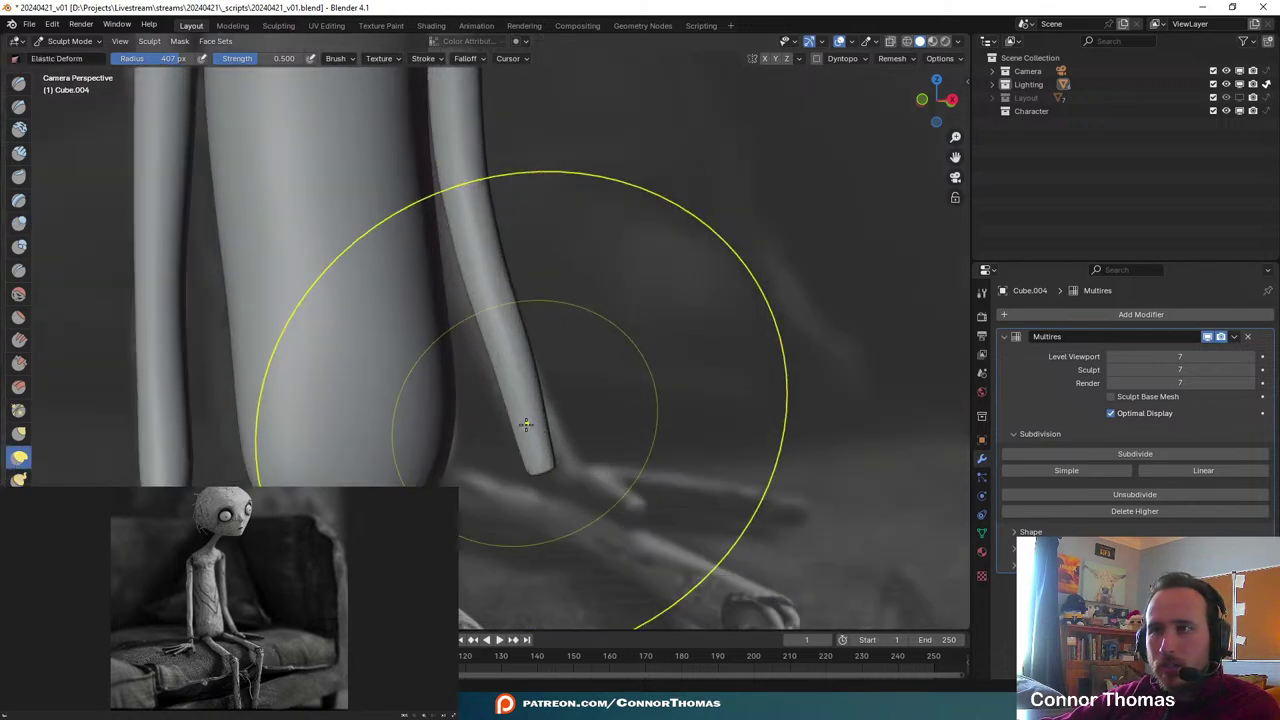
{"action": "key", "text": "f"}
{"action": "left_click", "coordinate": [478, 428]}
{"action": "left_click_drag", "start_coordinate": [535, 463], "coordinate": [558, 457]}
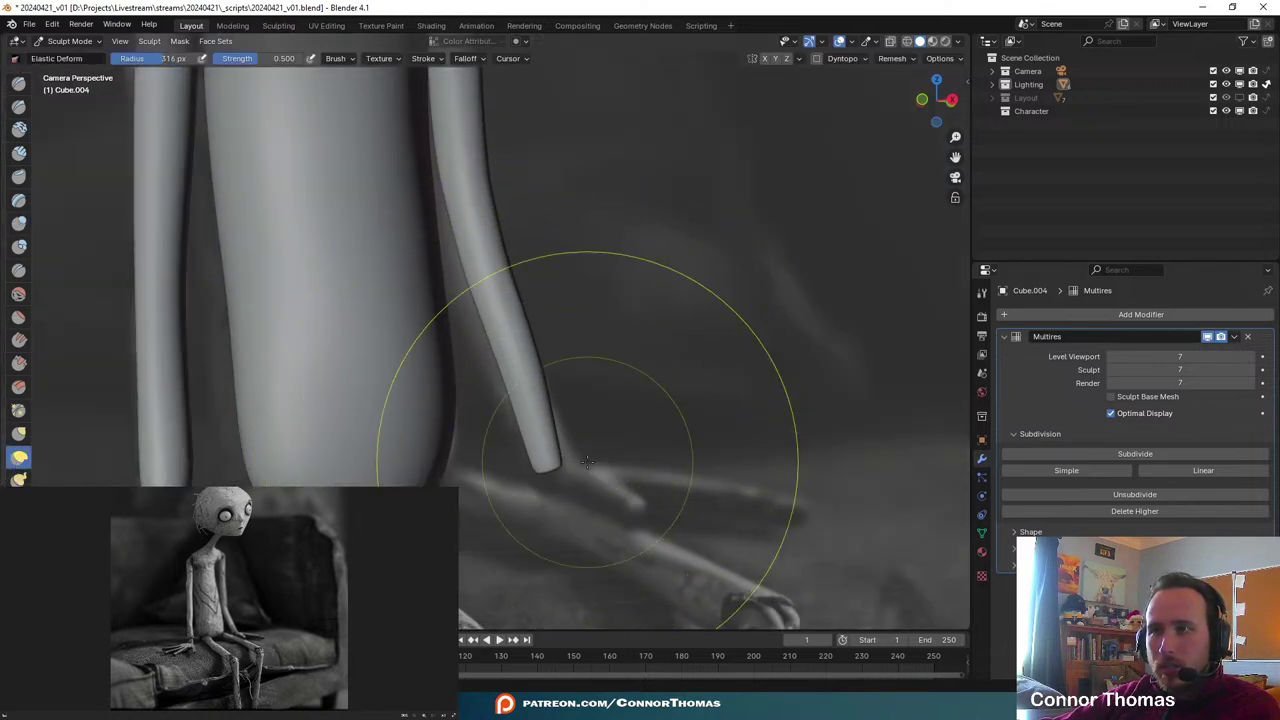
- Reshape the far arm's lower forearm and widen its wrist end with Elastic Deform at a 134 px radius
{"action": "scroll", "coordinate": [540, 425], "scroll_direction": "up", "scroll_amount": 4}
{"action": "key", "text": "f"}
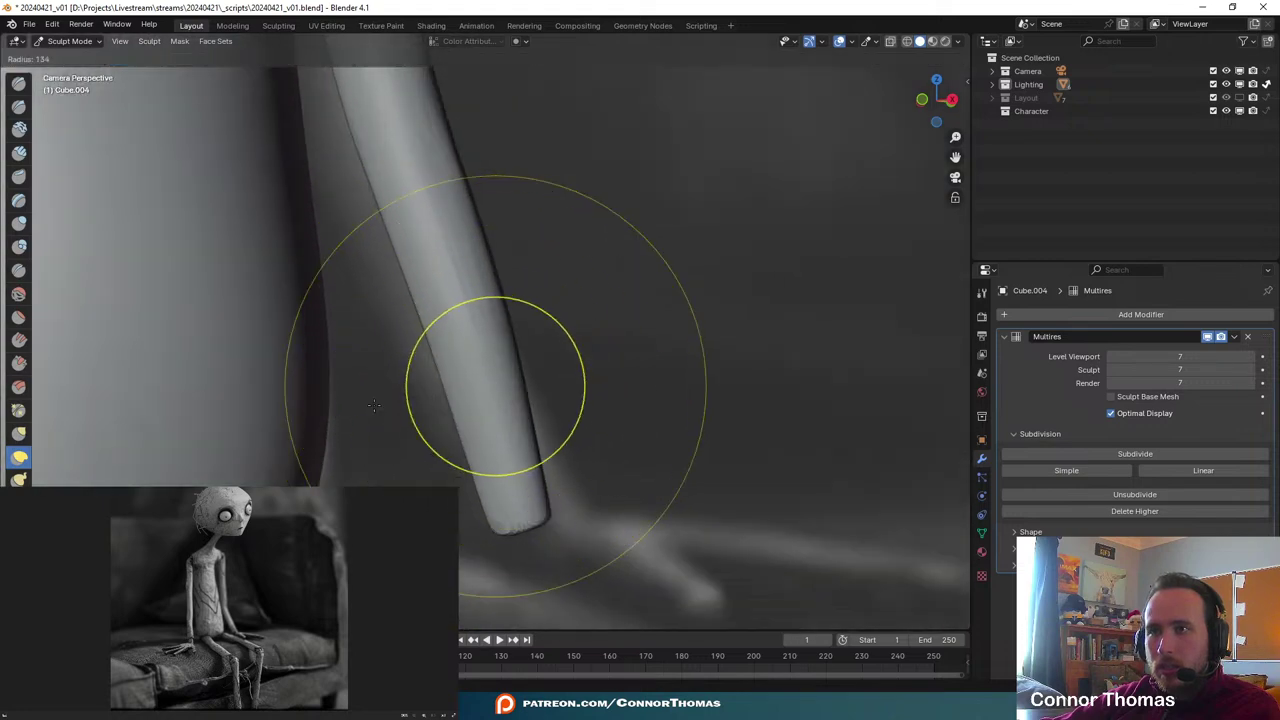
{"action": "left_click", "coordinate": [380, 392]}
{"action": "left_click_drag", "start_coordinate": [458, 401], "coordinate": [438, 404]}
{"action": "left_click_drag", "start_coordinate": [533, 395], "coordinate": [543, 423]}
{"action": "left_click_drag", "start_coordinate": [543, 423], "coordinate": [553, 425]}
{"action": "left_click_drag", "start_coordinate": [537, 480], "coordinate": [587, 492]}
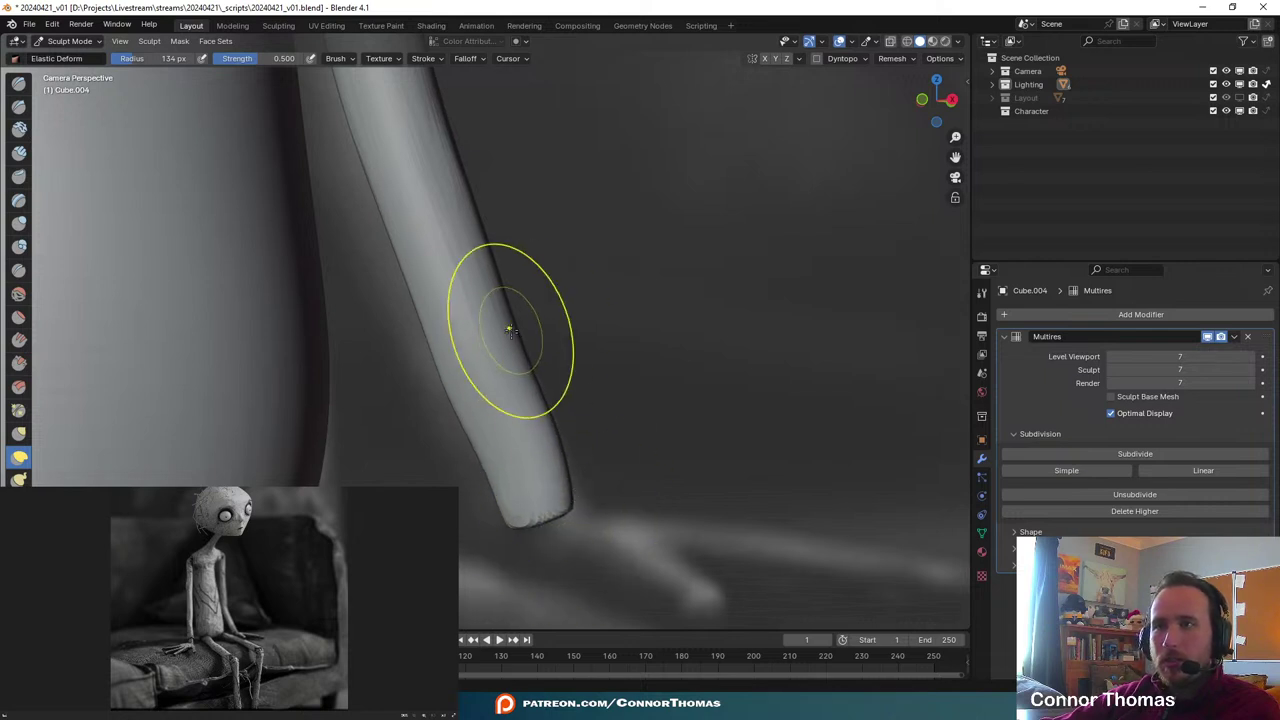
- Adjust both contours of the far forearm toward the elbow with Elastic Deform, raising the brush radius to 174 px
{"action": "mouse_move", "coordinate": [509, 329]}
{"action": "left_mouse_down"}
{"action": "mouse_move", "coordinate": [521, 325]}
{"action": "mouse_move", "coordinate": [441, 352]}
{"action": "left_mouse_up"}
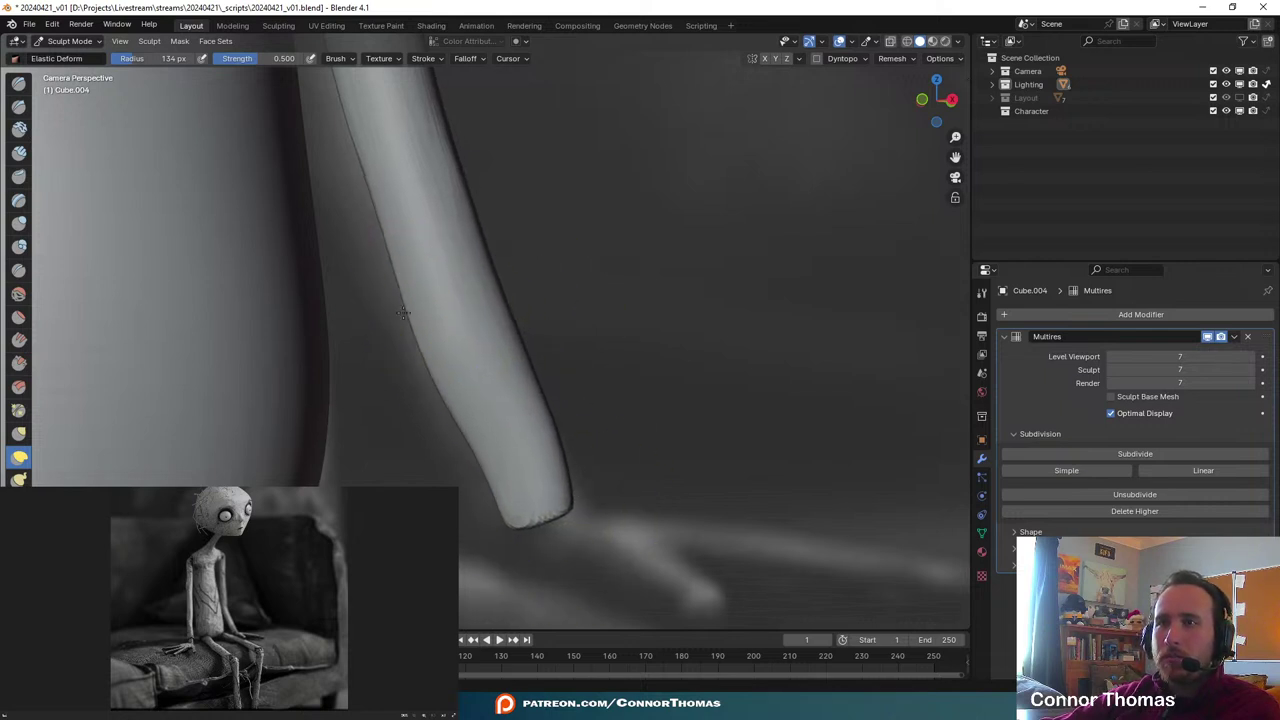
{"action": "left_click_drag", "start_coordinate": [403, 313], "coordinate": [408, 309]}
{"action": "left_click_drag", "start_coordinate": [469, 279], "coordinate": [481, 277]}
{"action": "left_click_drag", "start_coordinate": [380, 211], "coordinate": [371, 219]}
{"action": "key", "text": "f"}
{"action": "left_click", "coordinate": [466, 209]}
{"action": "left_click_drag", "start_coordinate": [472, 223], "coordinate": [480, 222]}
{"action": "left_click_drag", "start_coordinate": [397, 303], "coordinate": [399, 345]}
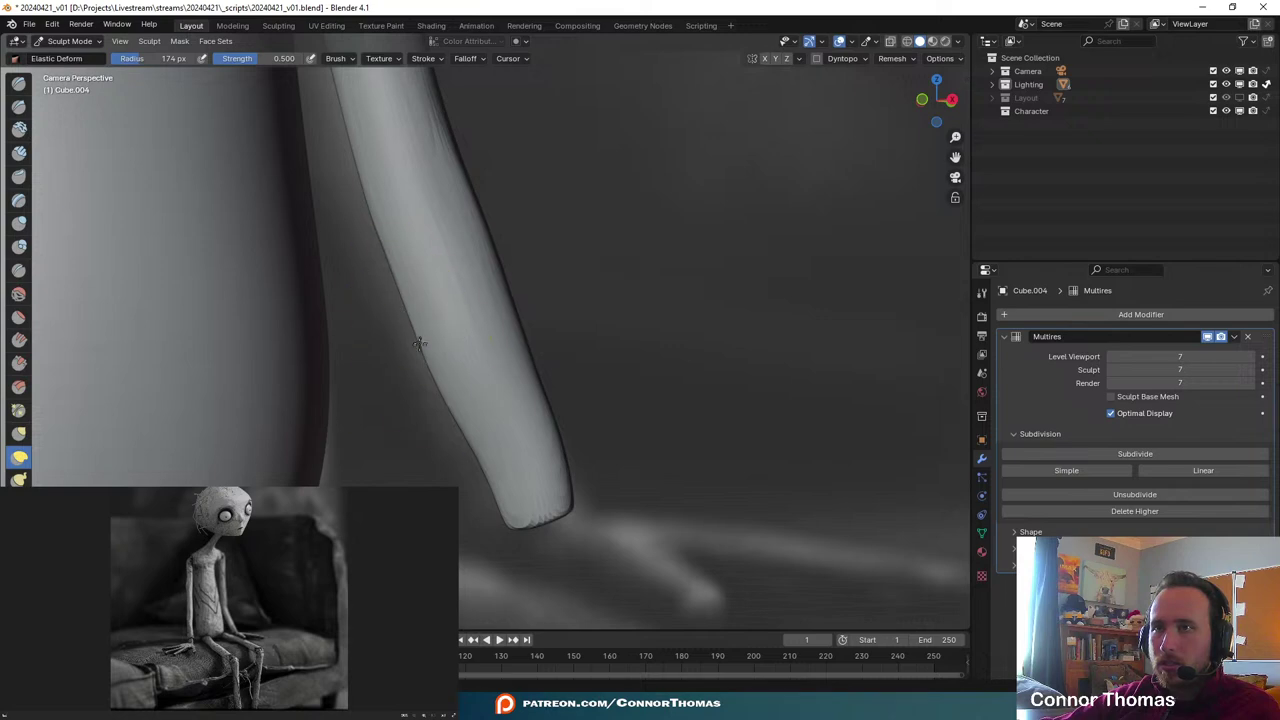
- Refine the bend at the far arm's elbow with Elastic Deform to follow the reference arm
{"action": "middle_click_drag", "start_coordinate": [392, 97], "coordinate": [443, 400], "text": "shift"}
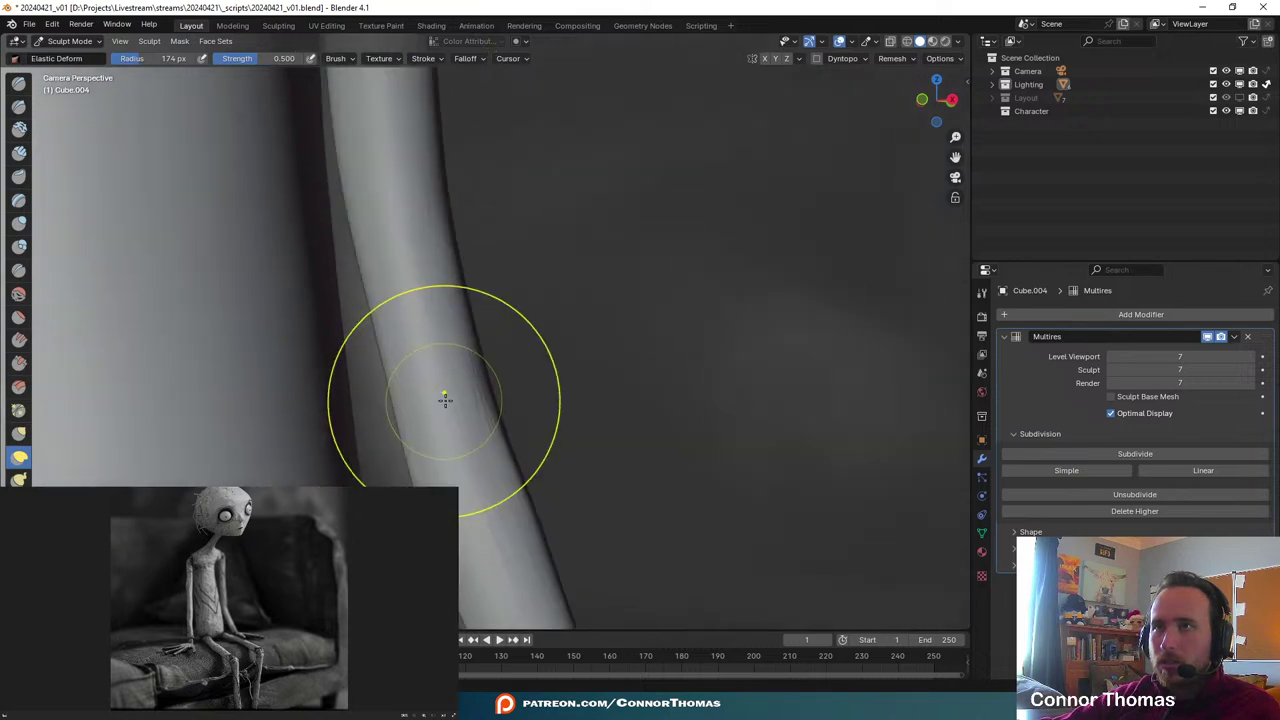
{"action": "scroll", "coordinate": [531, 371], "scroll_direction": "down", "scroll_amount": 11}
{"action": "scroll", "coordinate": [537, 379], "scroll_direction": "up", "scroll_amount": 4}
{"action": "scroll", "coordinate": [537, 379], "scroll_direction": "up", "scroll_amount": 4}
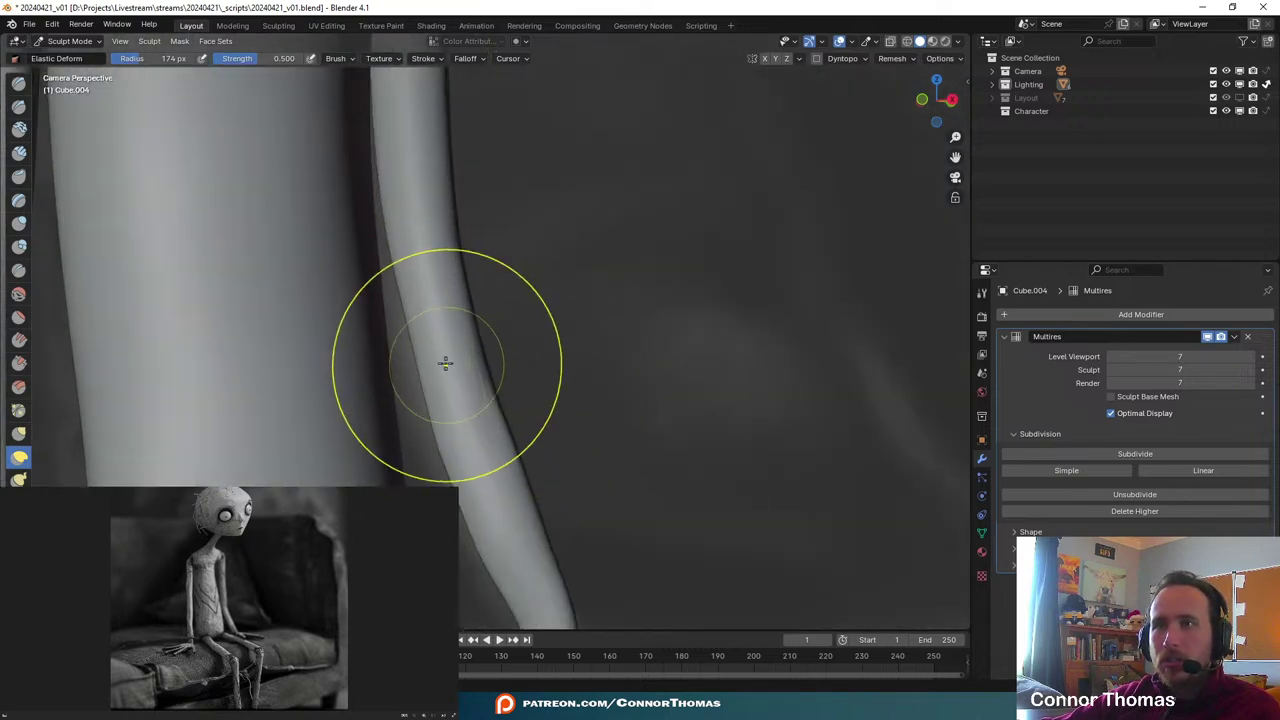
{"action": "mouse_move", "coordinate": [390, 349]}
{"action": "left_mouse_down"}
{"action": "mouse_move", "coordinate": [406, 358]}
{"action": "mouse_move", "coordinate": [407, 336]}
{"action": "mouse_move", "coordinate": [428, 343]}
{"action": "mouse_move", "coordinate": [395, 346]}
{"action": "left_mouse_up"}
{"action": "left_click_drag", "start_coordinate": [450, 362], "coordinate": [428, 372]}
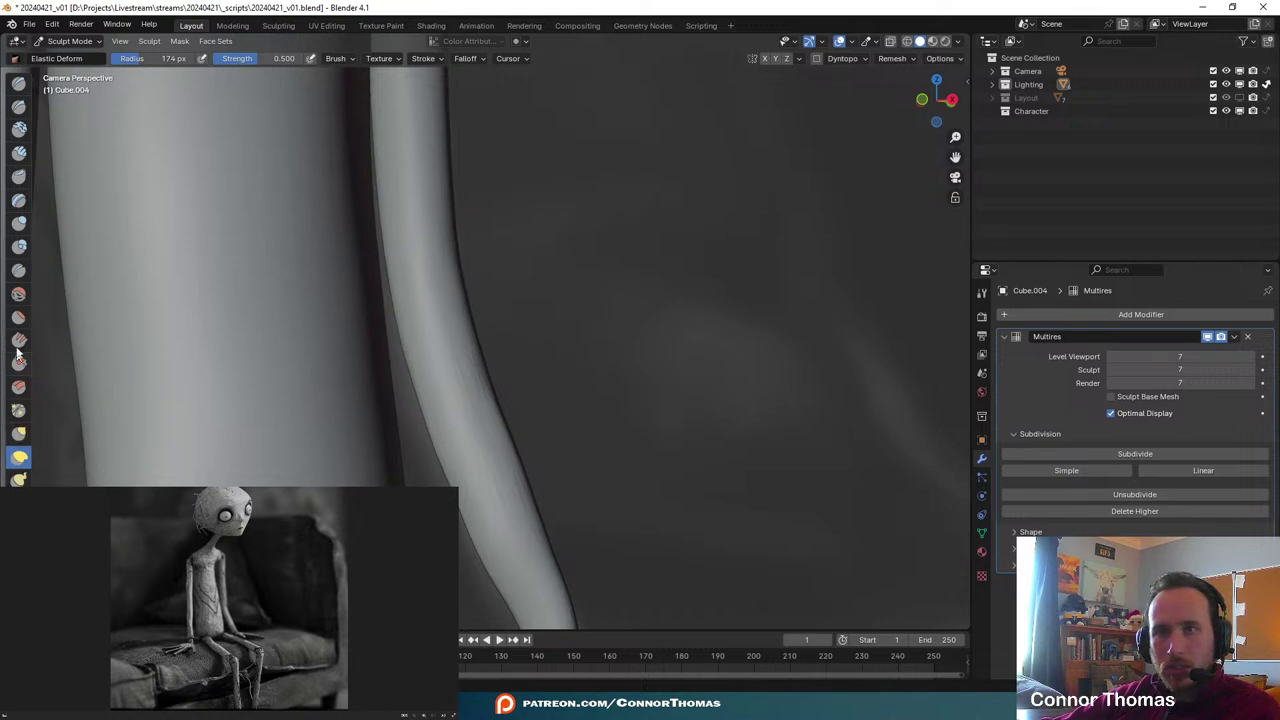
- Thicken the far arm from the elbow down the forearm with the Inflate/Deflate brush at a 174 px radius
{"action": "left_click", "coordinate": [21, 223]}
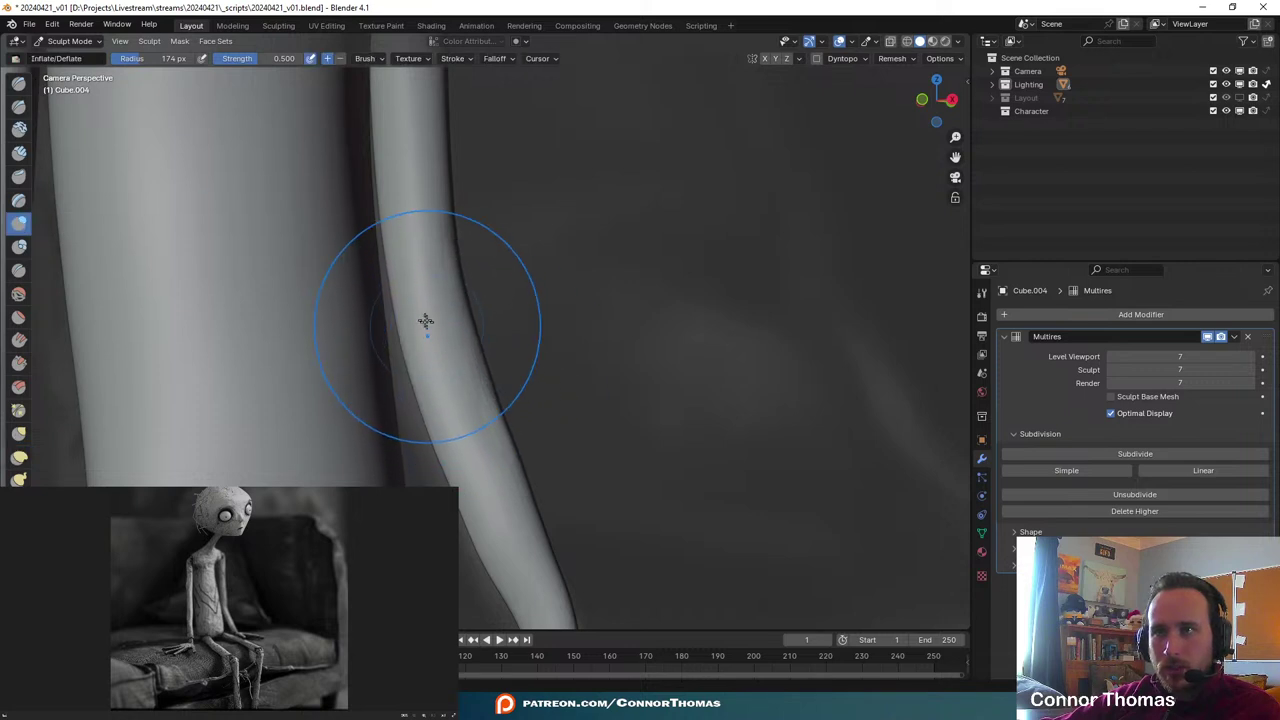
{"action": "mouse_move", "coordinate": [426, 323]}
{"action": "left_mouse_down"}
{"action": "mouse_move", "coordinate": [469, 346]}
{"action": "mouse_move", "coordinate": [457, 466]}
{"action": "mouse_move", "coordinate": [543, 484]}
{"action": "left_mouse_up"}
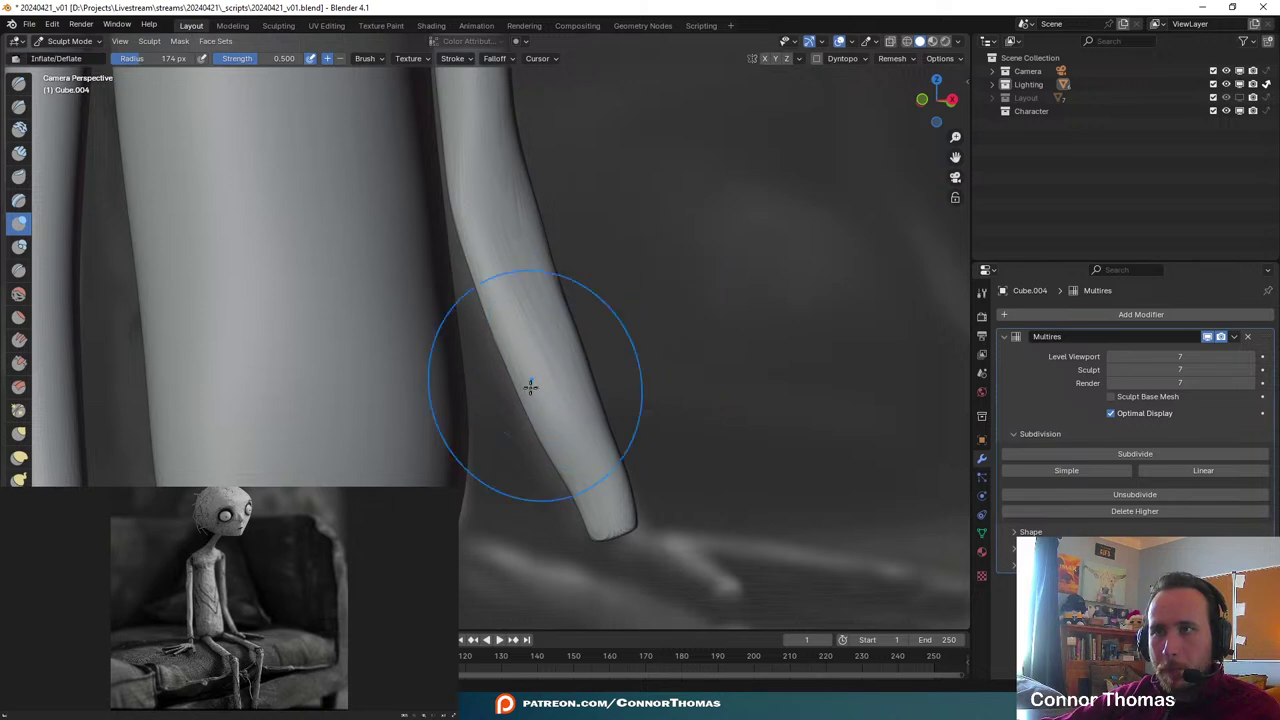
{"action": "middle_click_drag", "start_coordinate": [540, 264], "coordinate": [596, 419], "text": "shift"}
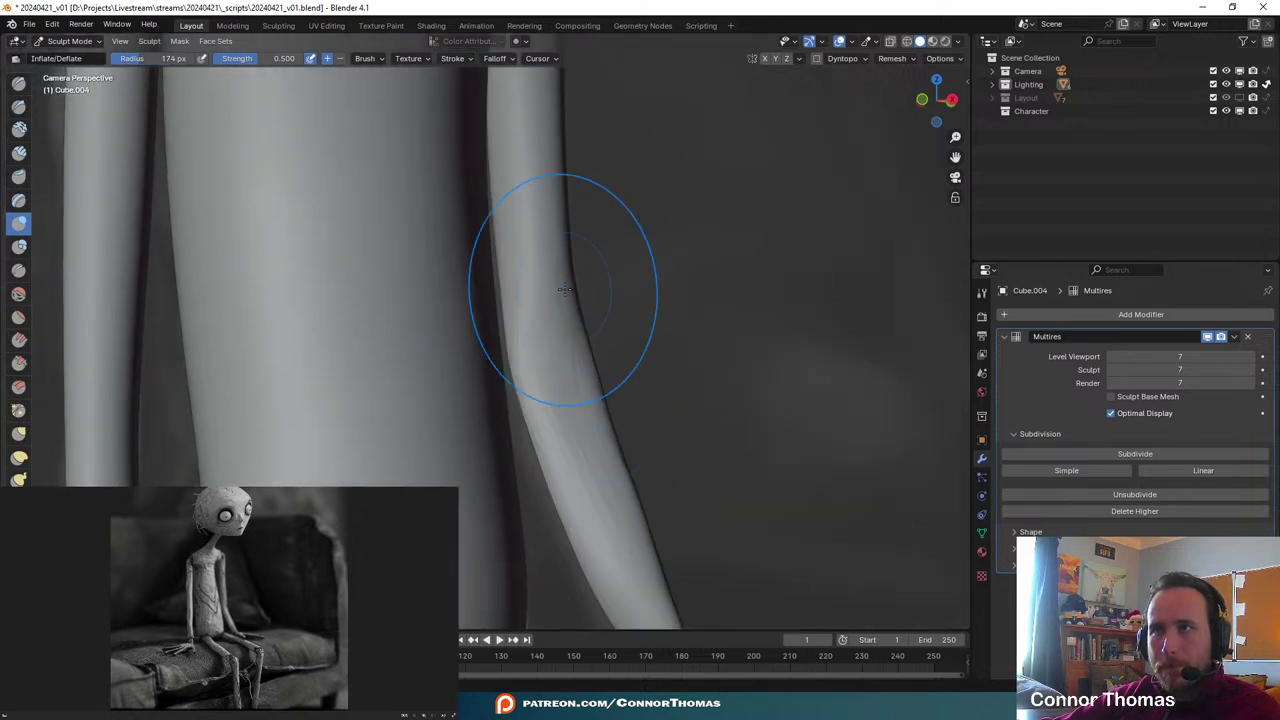
{"action": "scroll", "coordinate": [669, 199], "scroll_direction": "down", "scroll_amount": 5}
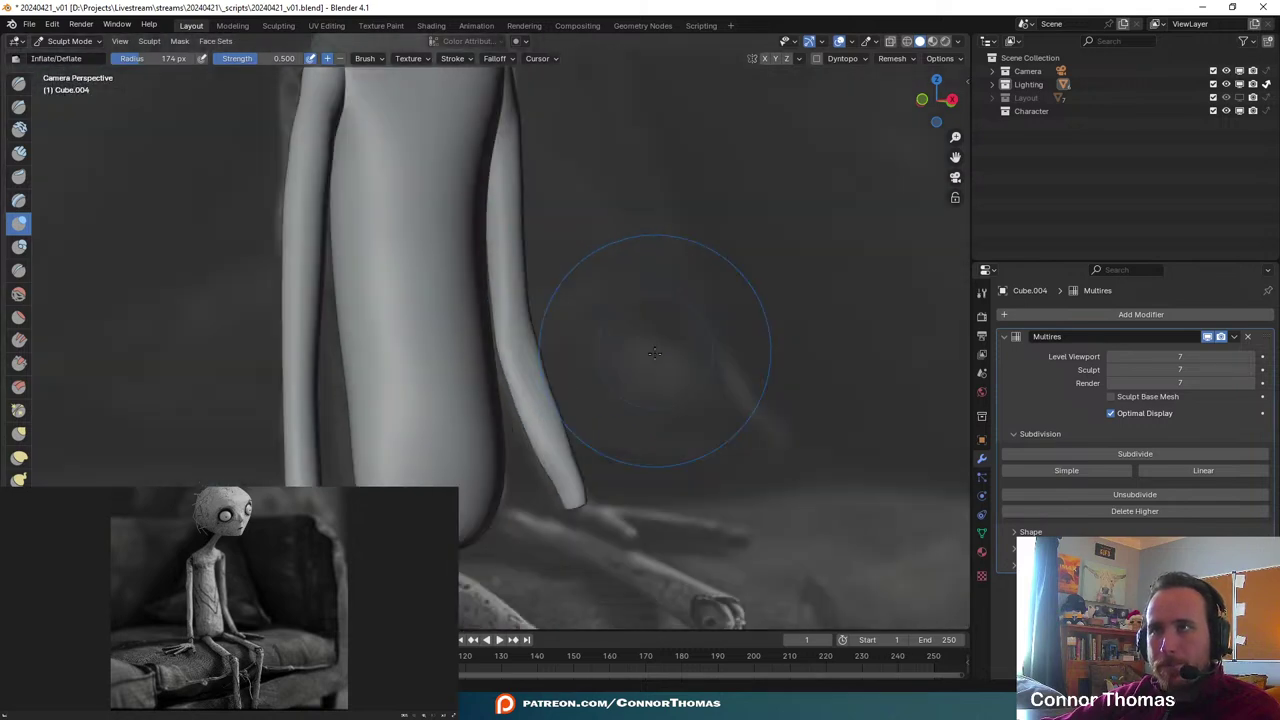
{"action": "scroll", "coordinate": [657, 429], "scroll_direction": "up", "scroll_amount": 4}
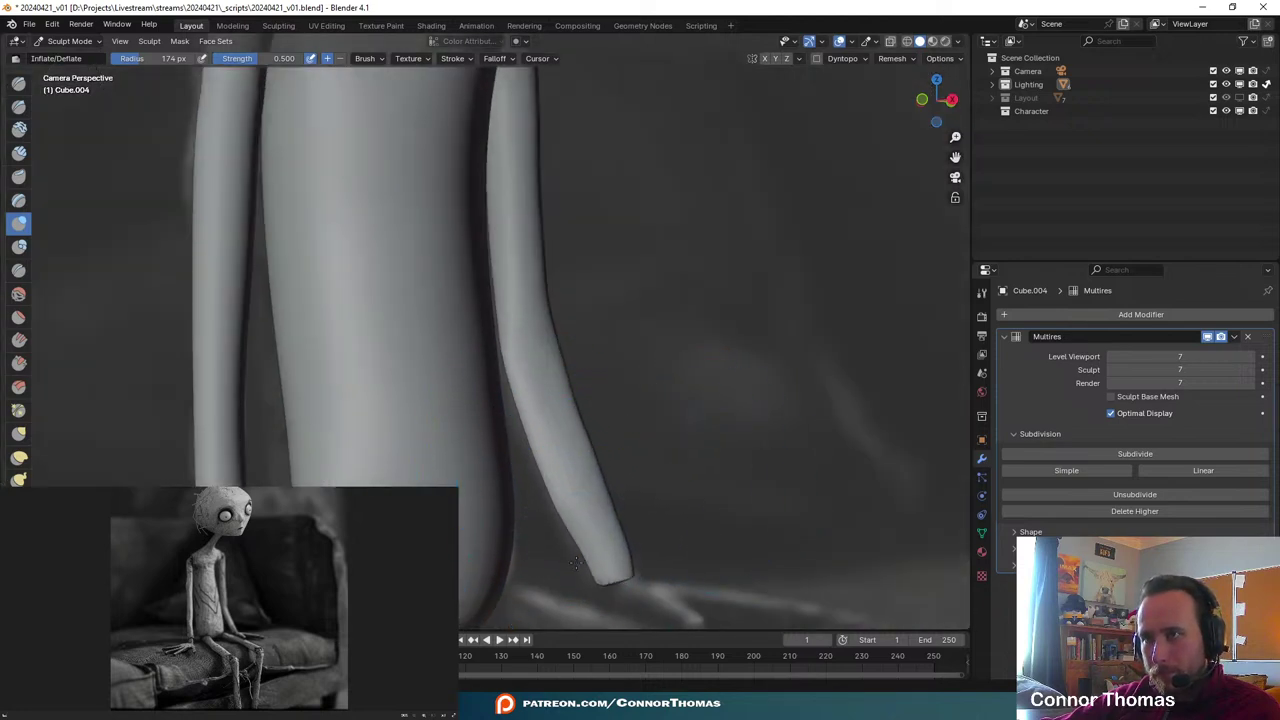
- Smooth the outer side of the far forearm from a side view using the Smooth brush at 0.700 strength
{"action": "middle_click_drag", "start_coordinate": [615, 436], "coordinate": [423, 427]}
{"action": "scroll", "coordinate": [590, 492], "scroll_direction": "up", "scroll_amount": 4}
{"action": "scroll", "coordinate": [660, 505], "scroll_direction": "up", "scroll_amount": 4}
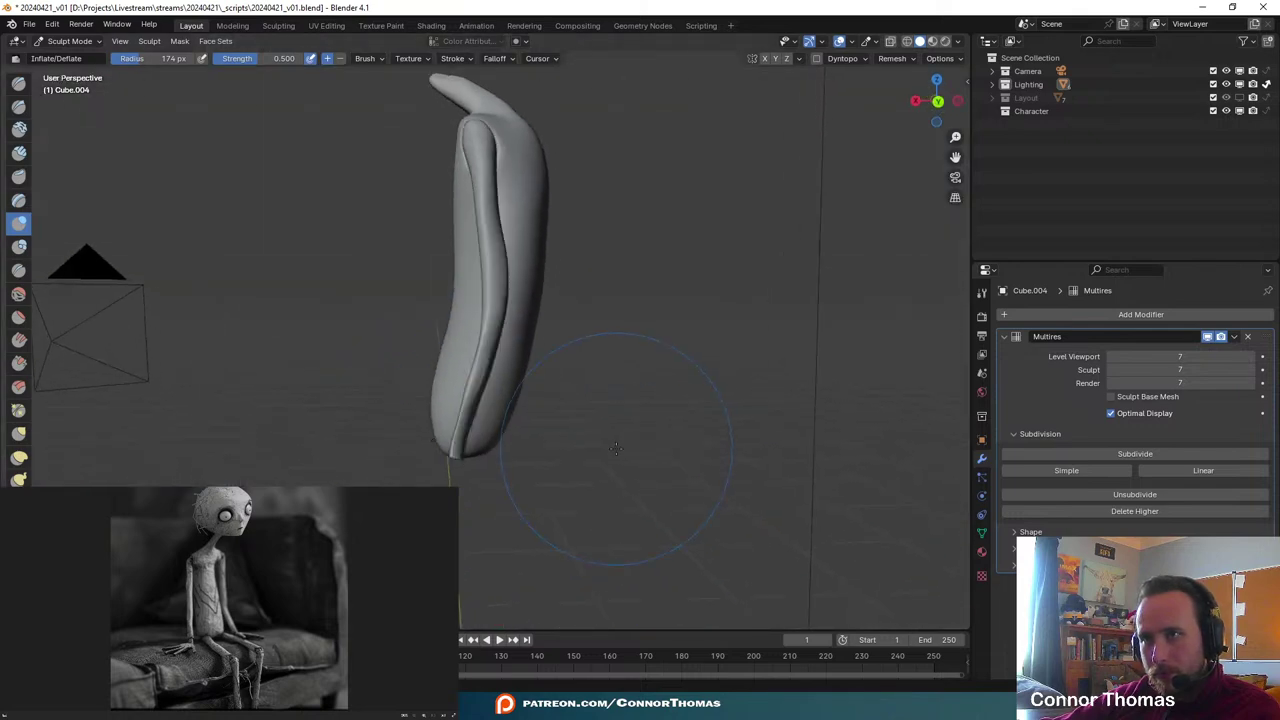
{"action": "left_click", "coordinate": [18, 293]}
{"action": "scroll", "coordinate": [459, 461], "scroll_direction": "up", "scroll_amount": 2}
{"action": "left_click_drag", "start_coordinate": [459, 461], "coordinate": [510, 530]}
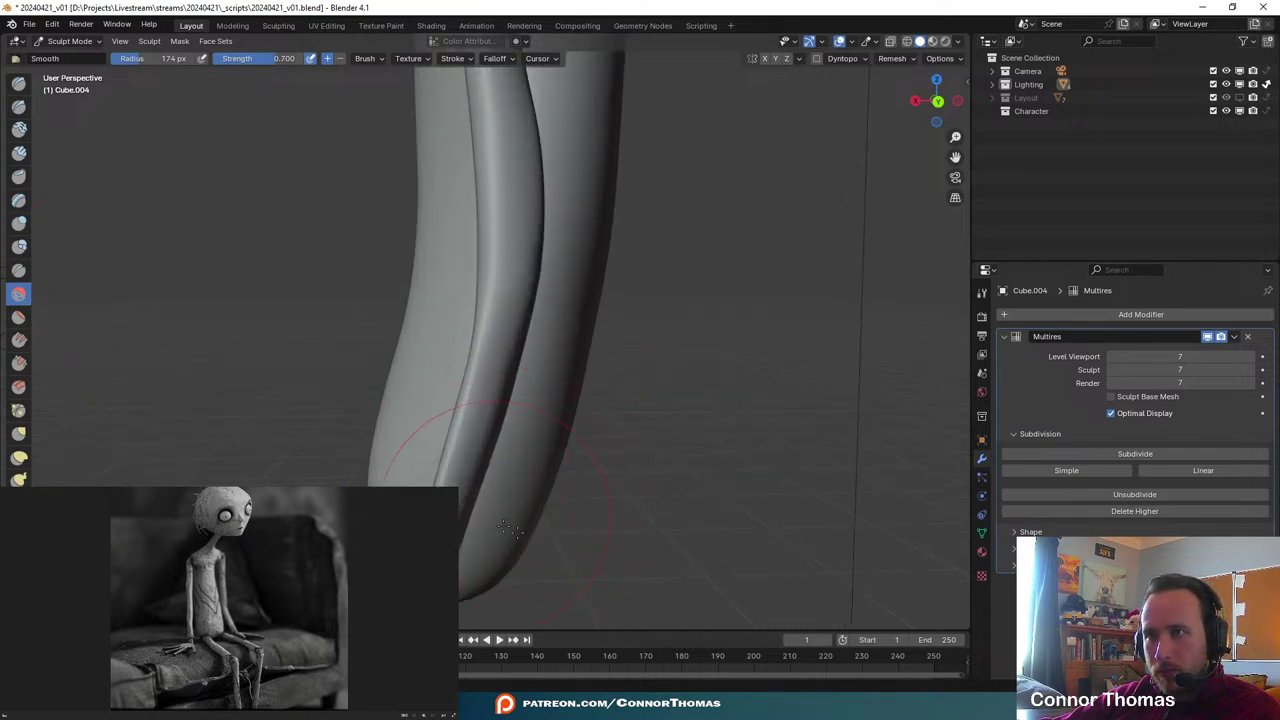
{"action": "left_click_drag", "start_coordinate": [502, 323], "coordinate": [515, 262]}
{"action": "middle_click_drag", "start_coordinate": [556, 512], "coordinate": [627, 333], "text": "shift"}
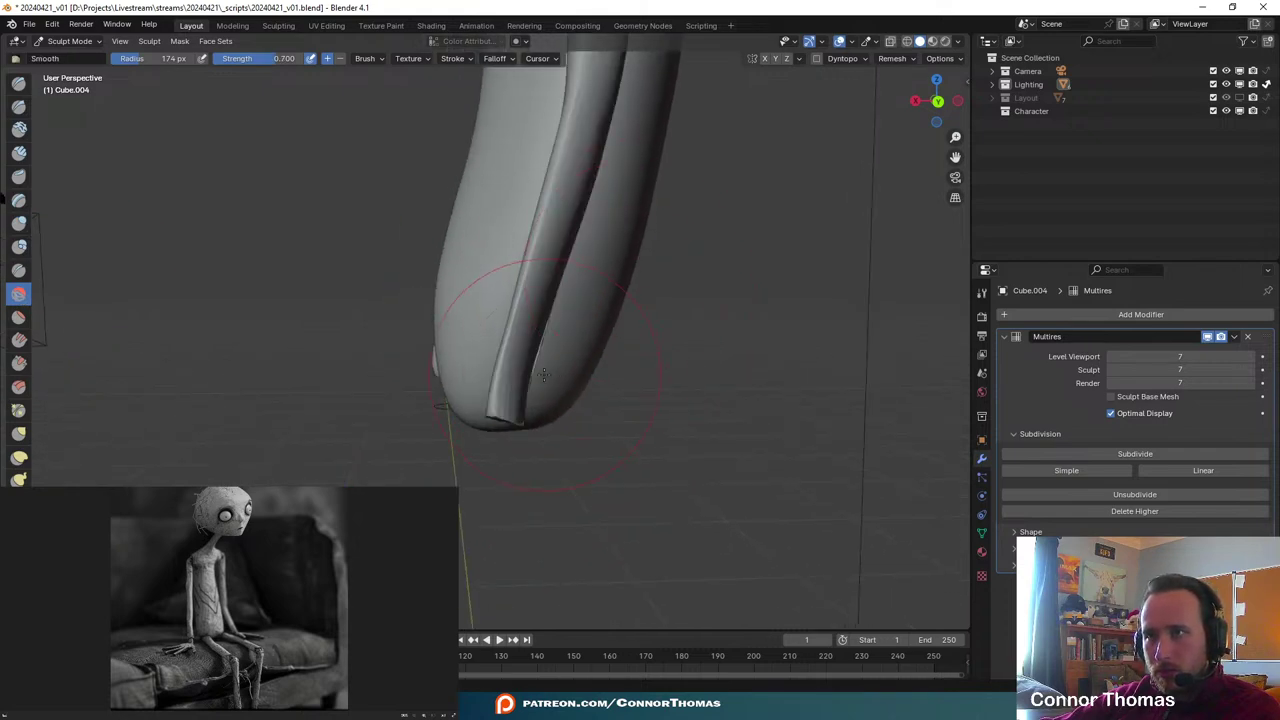
- Flatten the rounded end of the far arm from below using the Flatten/Contrast brush, and return to the camera view
{"action": "mouse_move", "coordinate": [624, 443]}
{"action": "middle_mouse_down"}
{"action": "mouse_move", "coordinate": [792, 463]}
{"action": "mouse_move", "coordinate": [655, 398]}
{"action": "mouse_move", "coordinate": [706, 358]}
{"action": "mouse_move", "coordinate": [610, 376]}
{"action": "middle_mouse_up"}
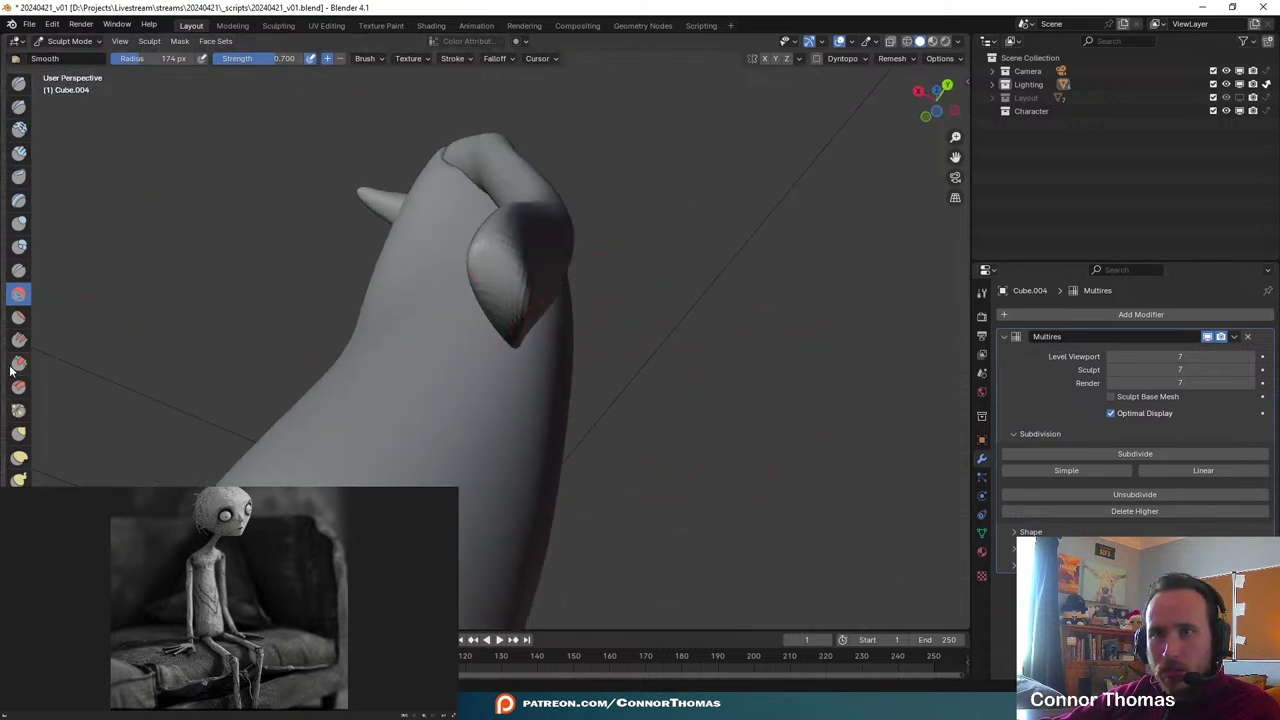
{"action": "left_click", "coordinate": [19, 317]}
{"action": "mouse_move", "coordinate": [486, 291]}
{"action": "middle_mouse_down"}
{"action": "mouse_move", "coordinate": [634, 306]}
{"action": "mouse_move", "coordinate": [703, 348]}
{"action": "middle_mouse_up"}
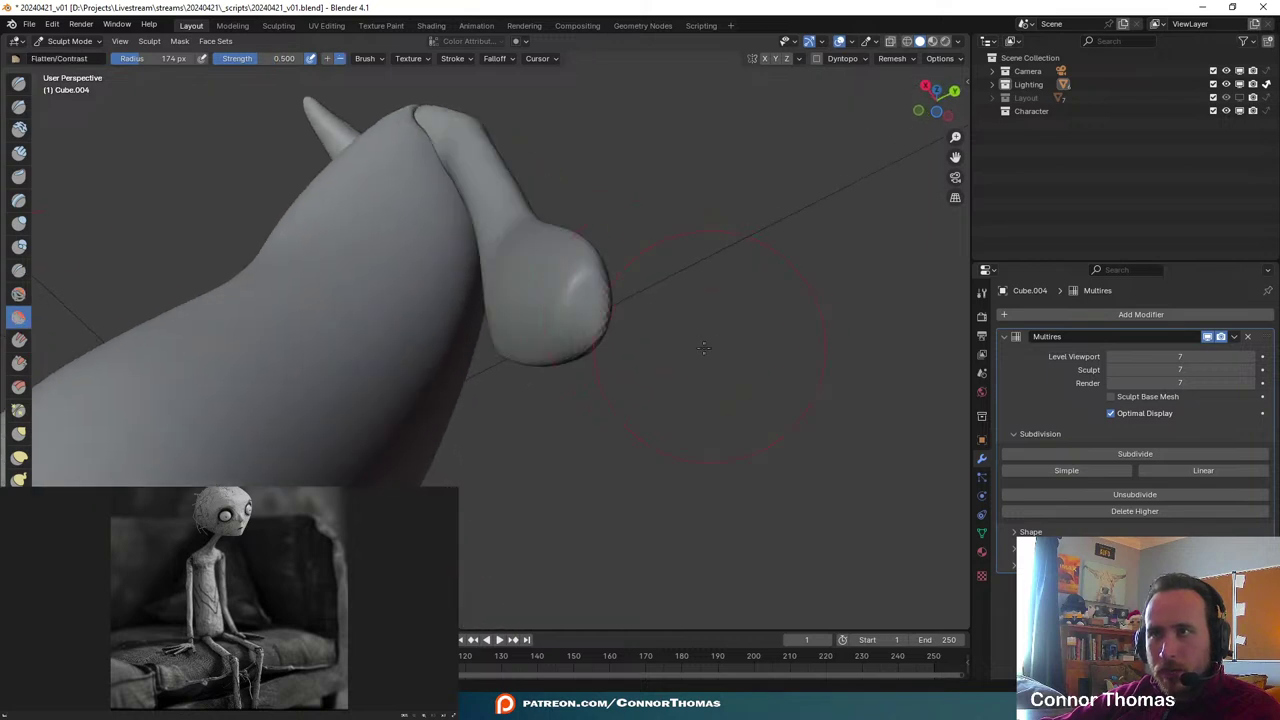
{"action": "mouse_move", "coordinate": [577, 358]}
{"action": "left_mouse_down"}
{"action": "mouse_move", "coordinate": [565, 290]}
{"action": "mouse_move", "coordinate": [576, 379]}
{"action": "left_mouse_up"}
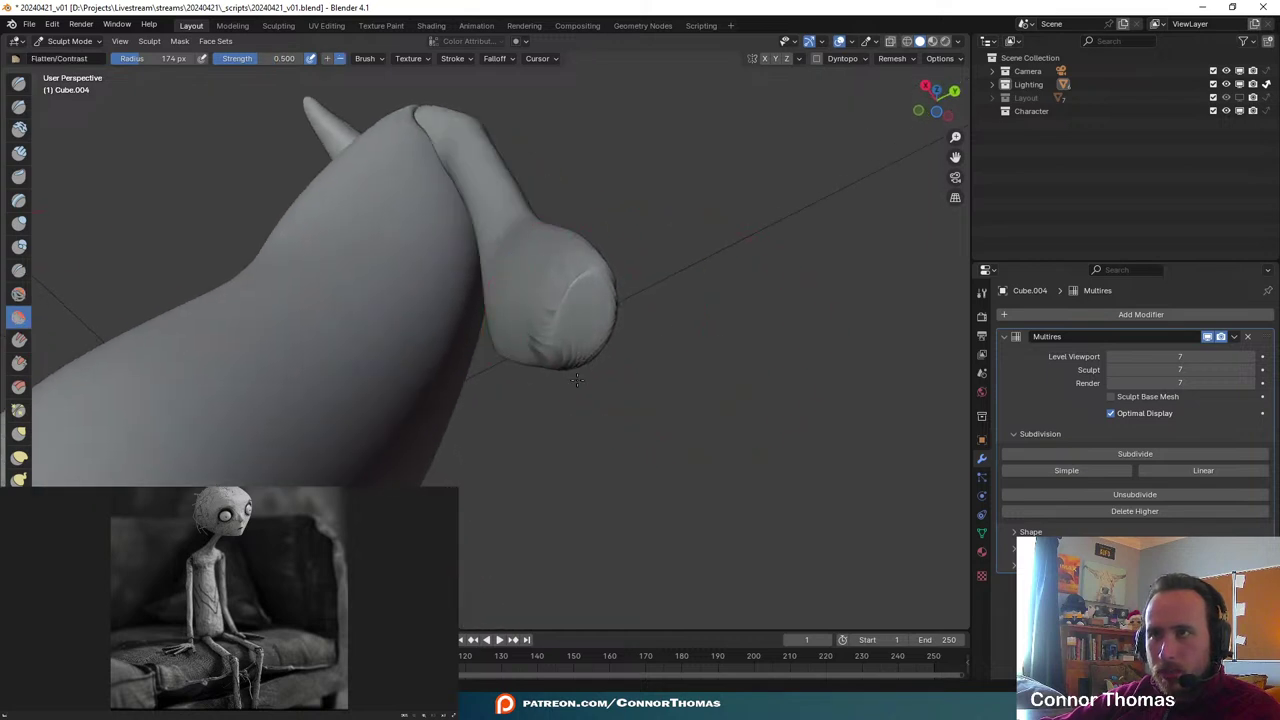
{"action": "mouse_move", "coordinate": [575, 372]}
{"action": "middle_mouse_down"}
{"action": "mouse_move", "coordinate": [786, 449]}
{"action": "mouse_move", "coordinate": [828, 570]}
{"action": "mouse_move", "coordinate": [804, 461]}
{"action": "middle_mouse_up"}
{"action": "key", "text": "KP_0"}
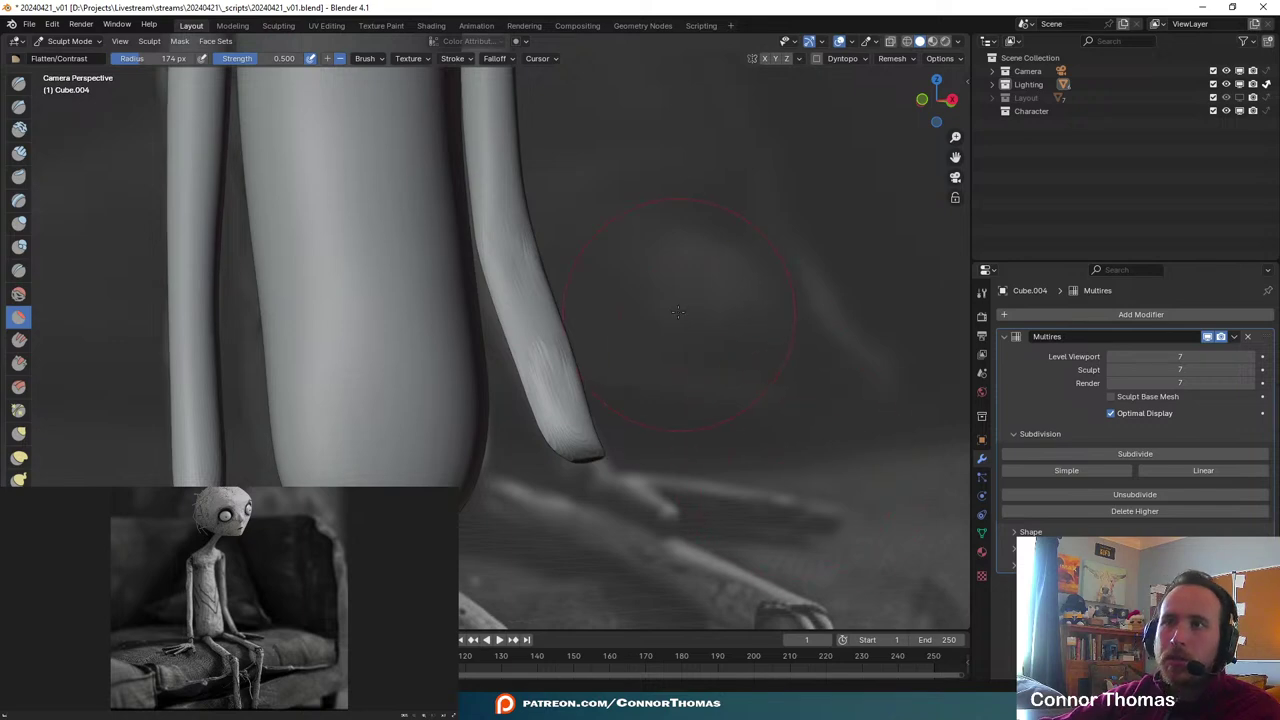
- Smooth the streaks on the far forearm and wrist, and subdivide the Multires modifier to sculpt level 8
{"action": "middle_click_drag", "start_coordinate": [677, 312], "coordinate": [738, 463], "text": "shift"}
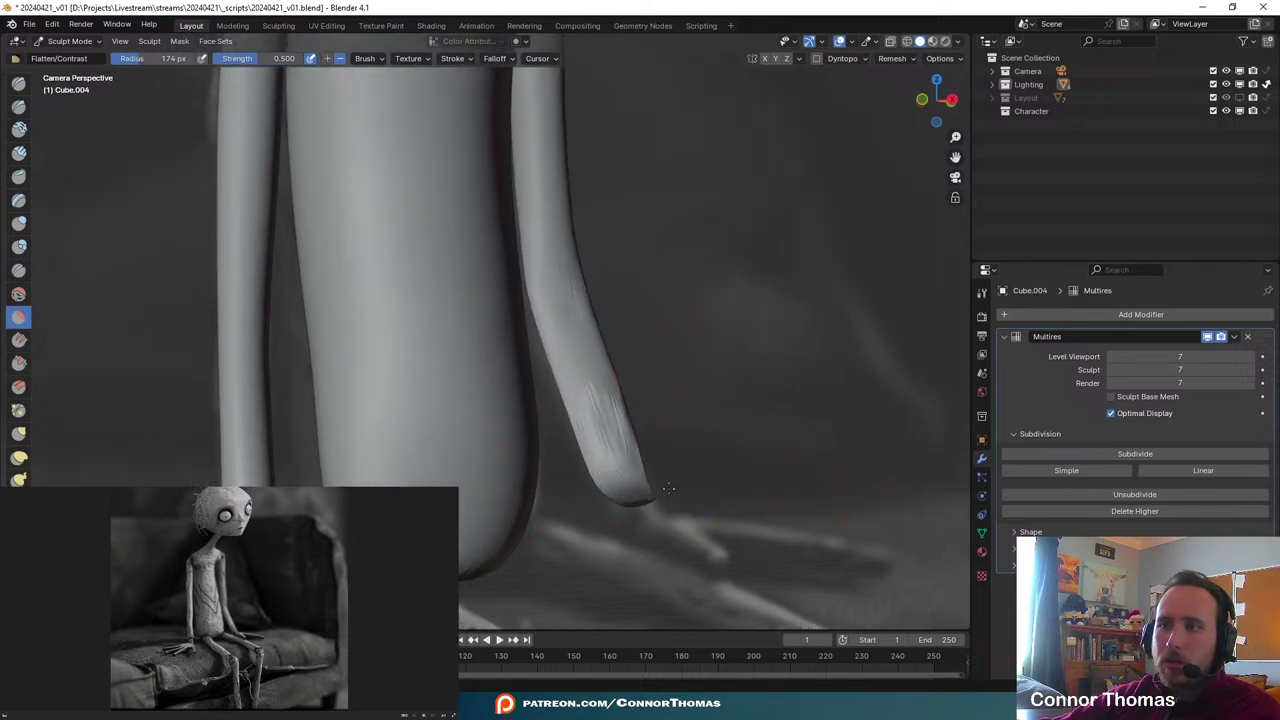
{"action": "left_click", "coordinate": [18, 293]}
{"action": "left_click_drag", "start_coordinate": [630, 490], "coordinate": [553, 276]}
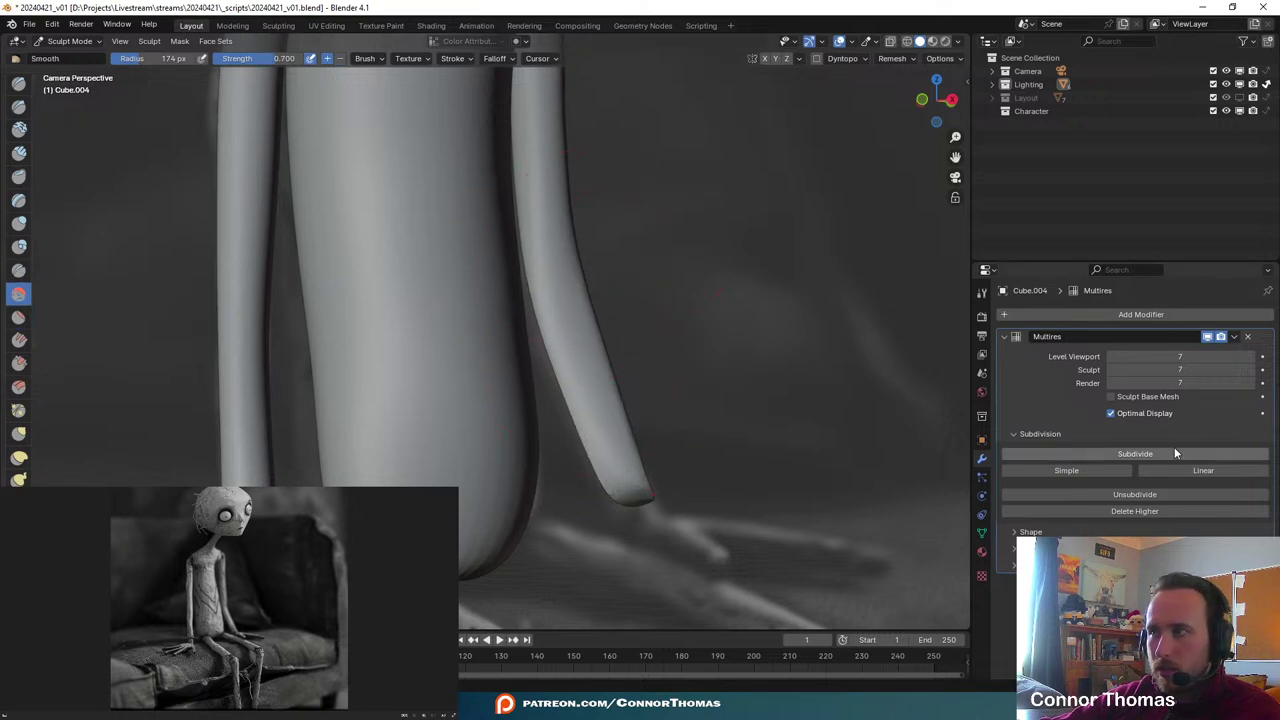
{"action": "middle_click_drag", "start_coordinate": [535, 360], "coordinate": [582, 516], "text": "shift"}
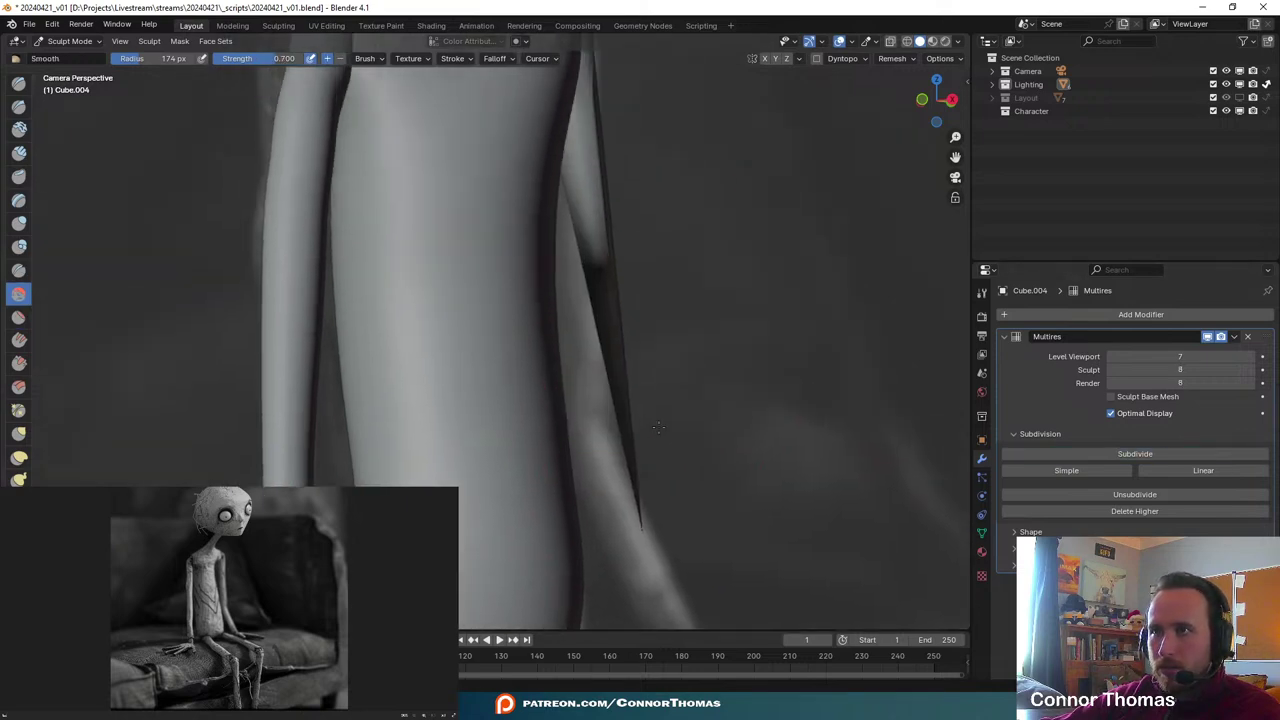
{"action": "scroll", "coordinate": [687, 321], "scroll_direction": "down", "scroll_amount": 5}
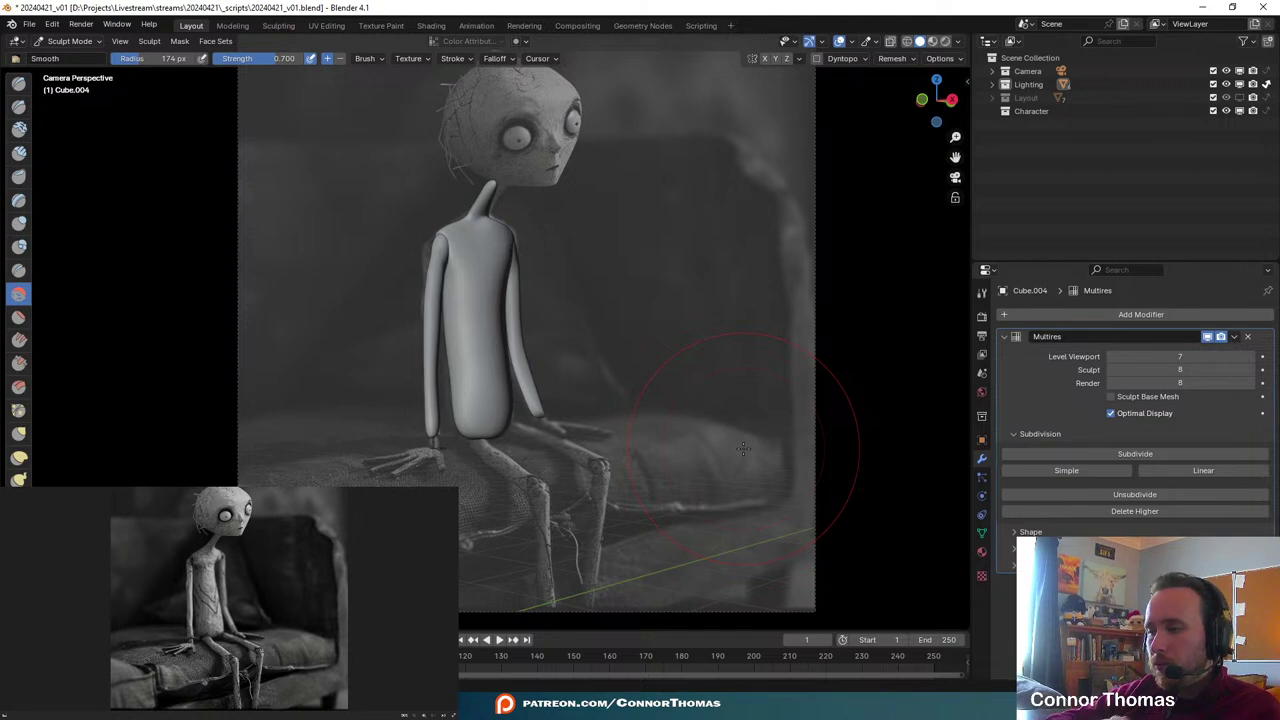
{"action": "scroll", "coordinate": [743, 448], "scroll_direction": "up", "scroll_amount": 5}
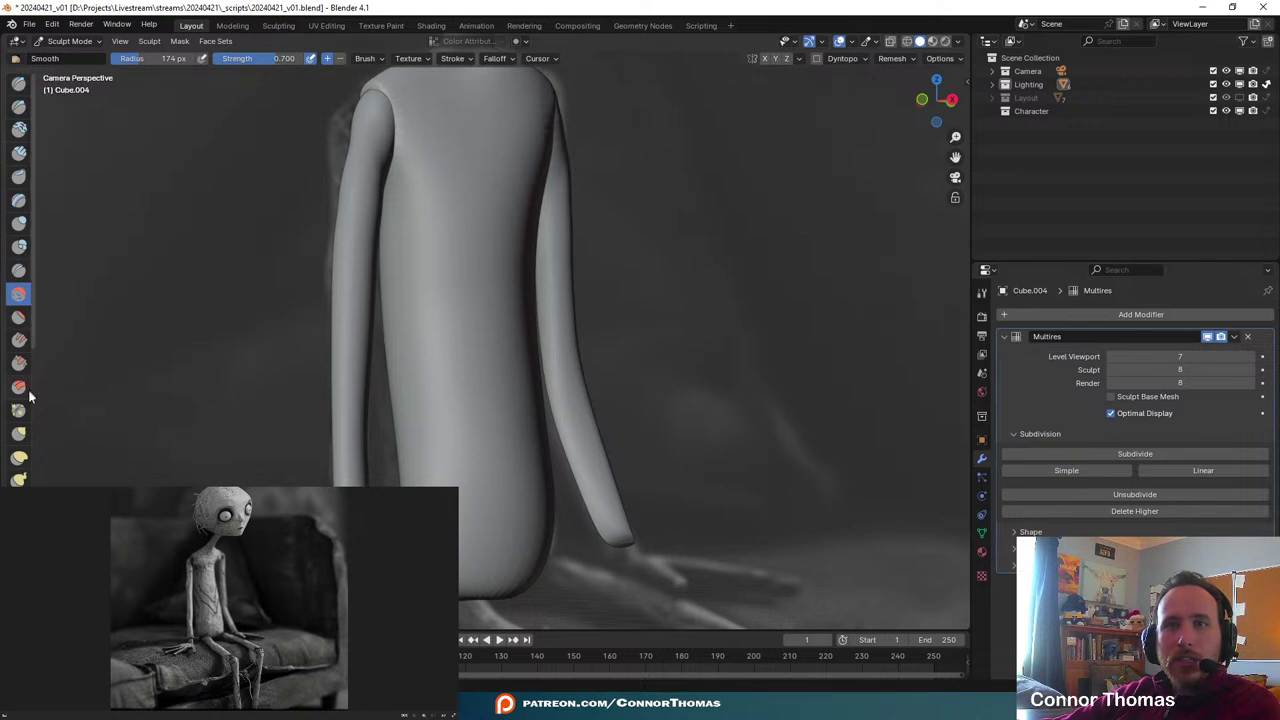
- Nudge the far arm's elbow, wrist tip and upper arm into line with the reference using Elastic Deform at a 174 px radius
{"action": "left_click", "coordinate": [19, 457]}
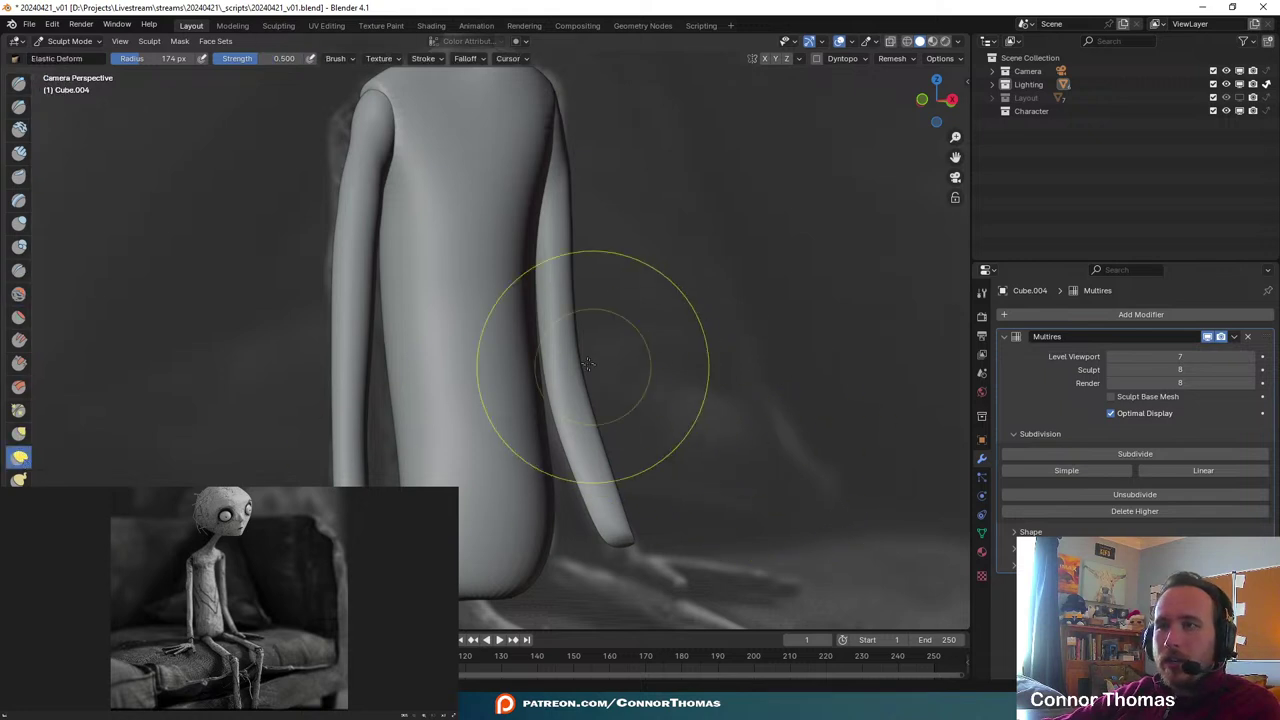
{"action": "left_click_drag", "start_coordinate": [545, 358], "coordinate": [577, 387]}
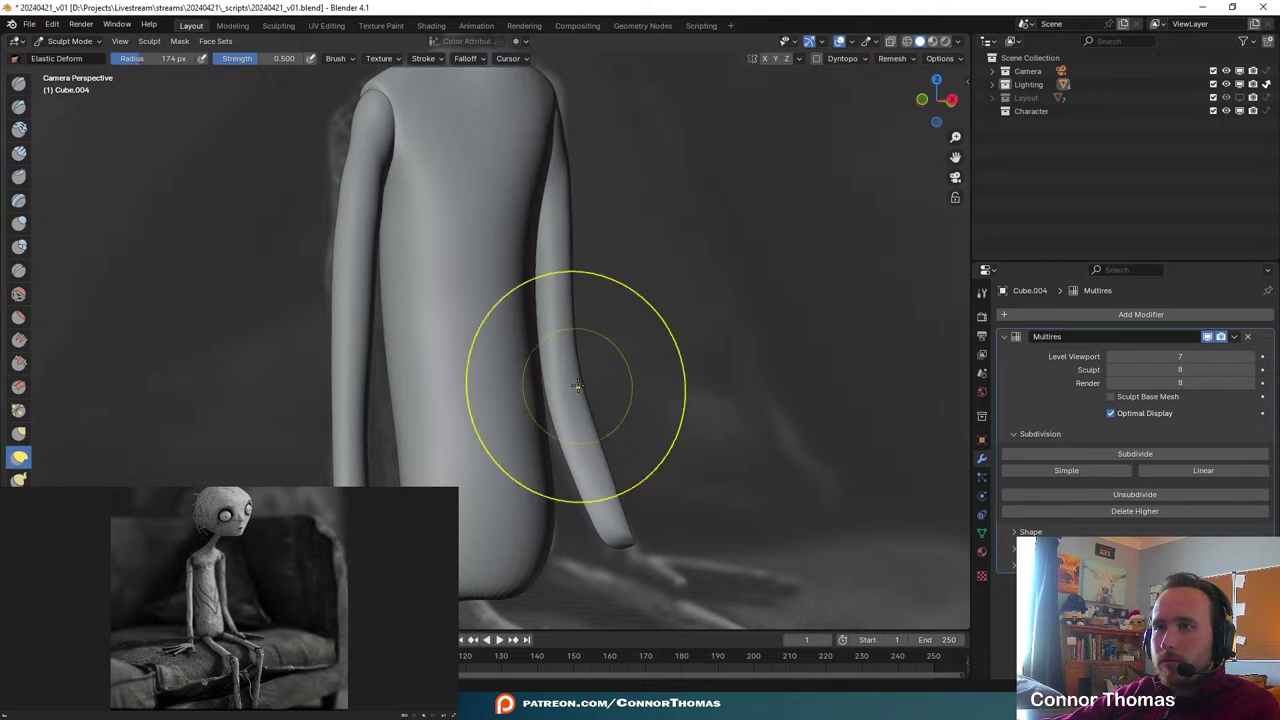
{"action": "left_click_drag", "start_coordinate": [616, 477], "coordinate": [600, 495]}
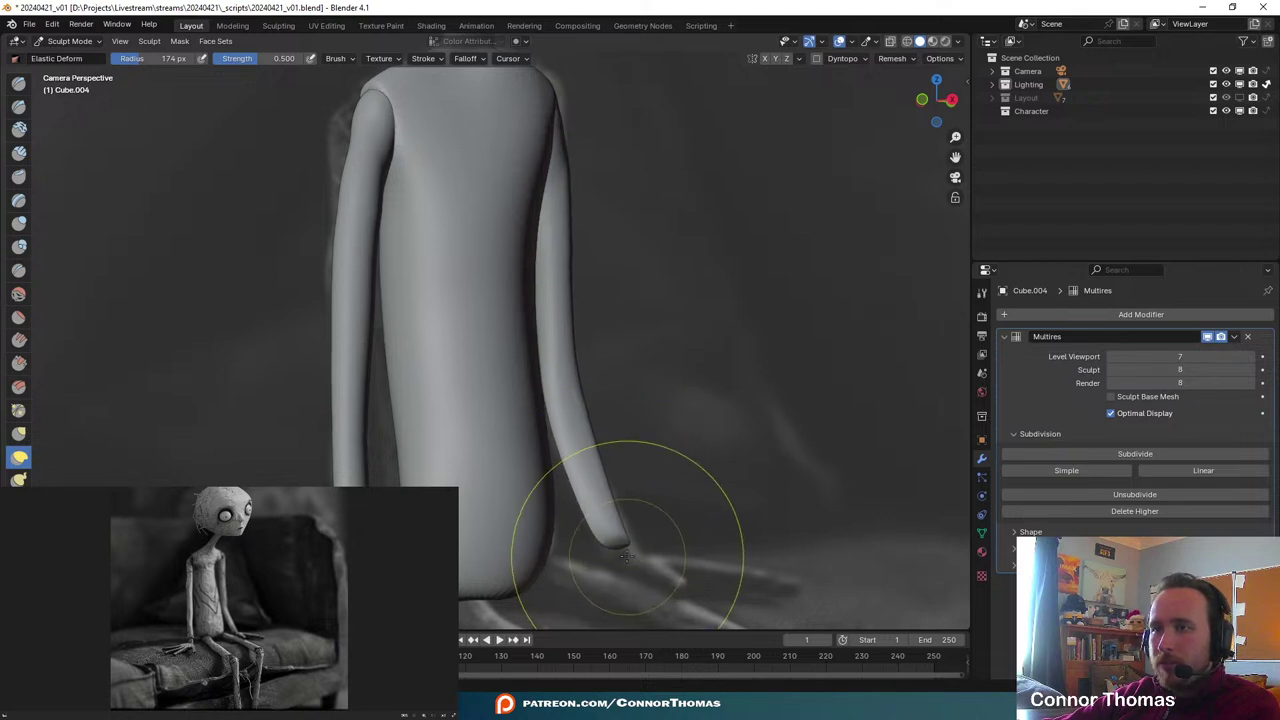
{"action": "left_click_drag", "start_coordinate": [619, 548], "coordinate": [630, 545]}
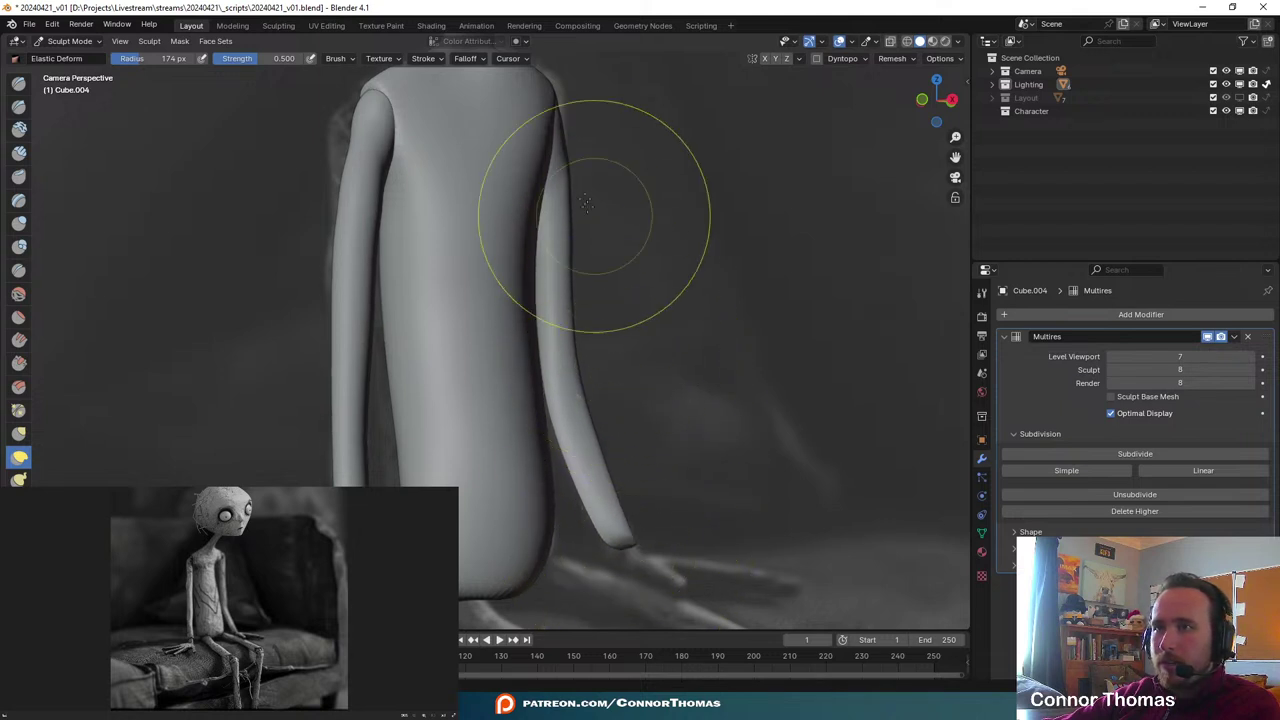
{"action": "left_click_drag", "start_coordinate": [557, 150], "coordinate": [568, 143]}
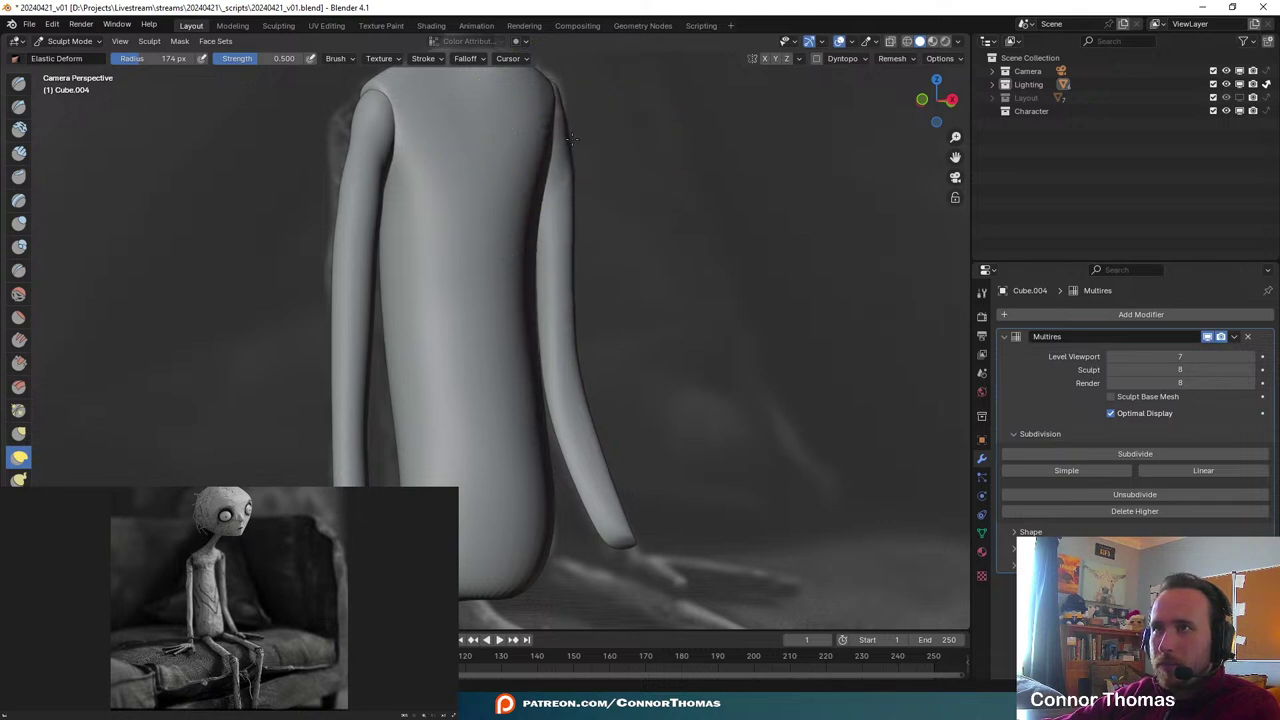
- Nudge the far upper arm, switch sculpting to the torso, and pull its far shoulder out to the reference with Elastic Deform
{"action": "left_click_drag", "start_coordinate": [568, 140], "coordinate": [570, 138]}
{"action": "middle_click_drag", "start_coordinate": [755, 247], "coordinate": [834, 377], "text": "shift"}
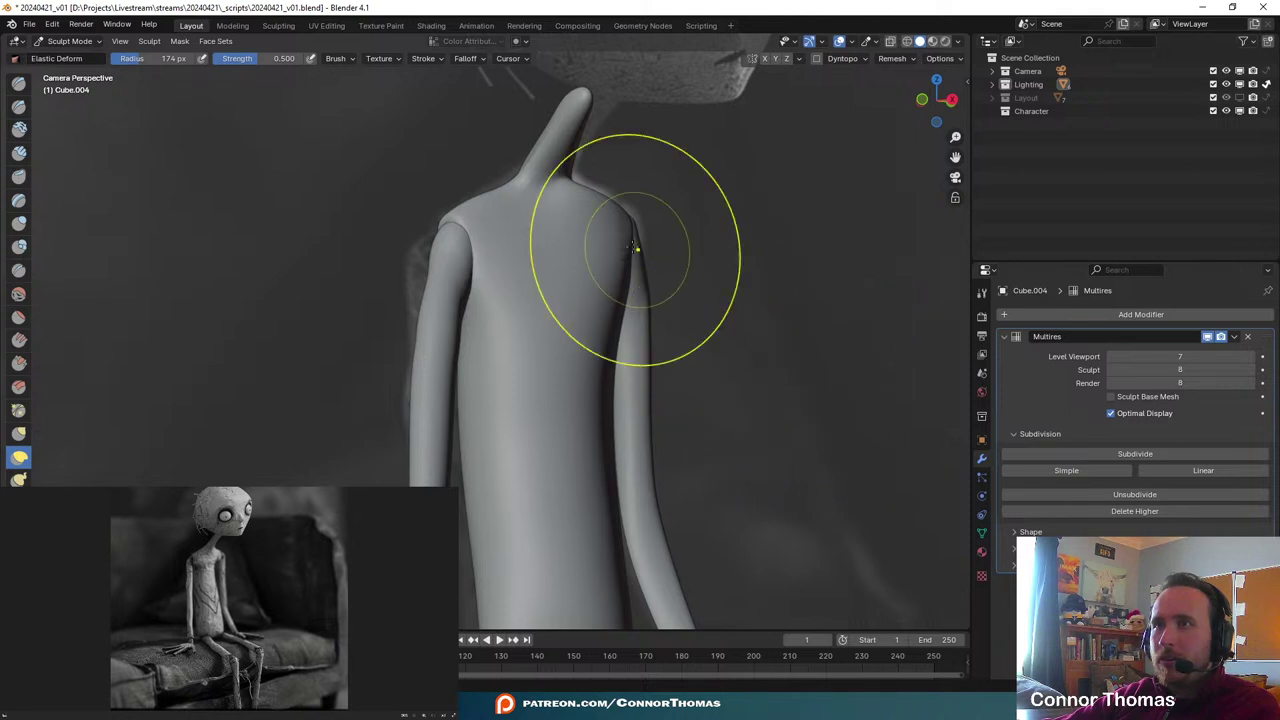
{"action": "left_click", "coordinate": [69, 41]}
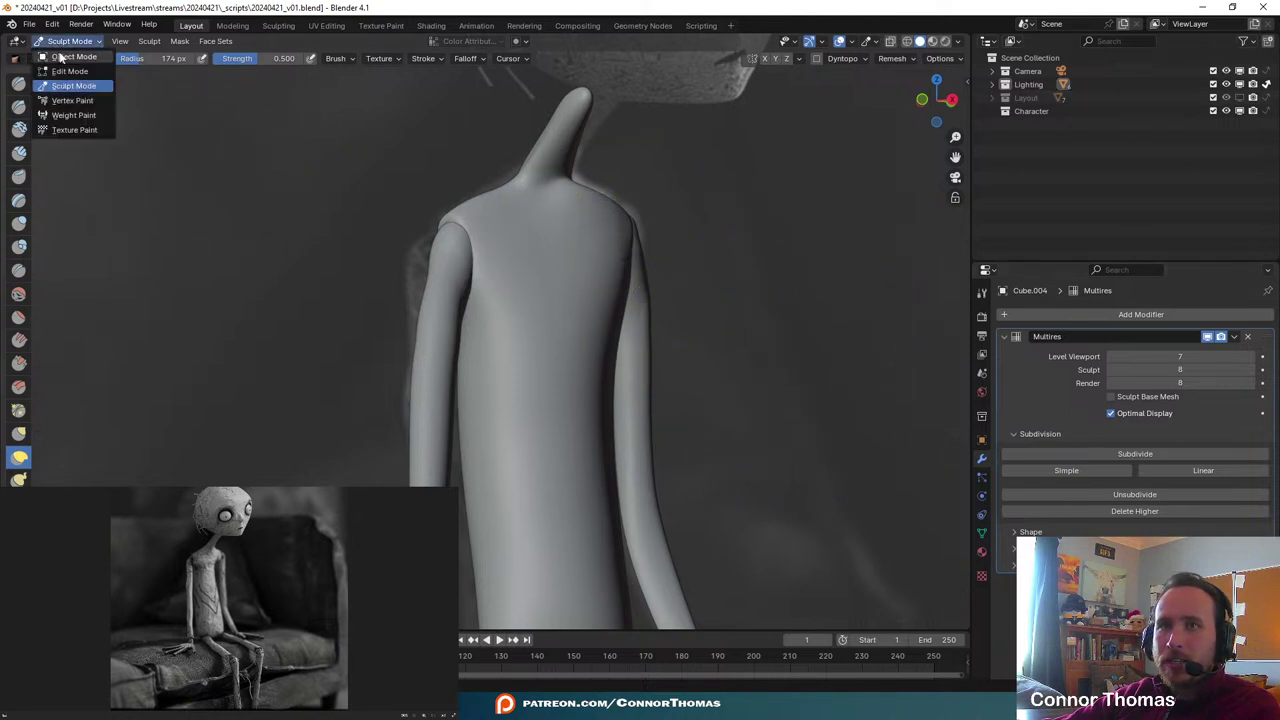
{"action": "left_click", "coordinate": [62, 46]}
{"action": "left_click", "coordinate": [543, 216]}
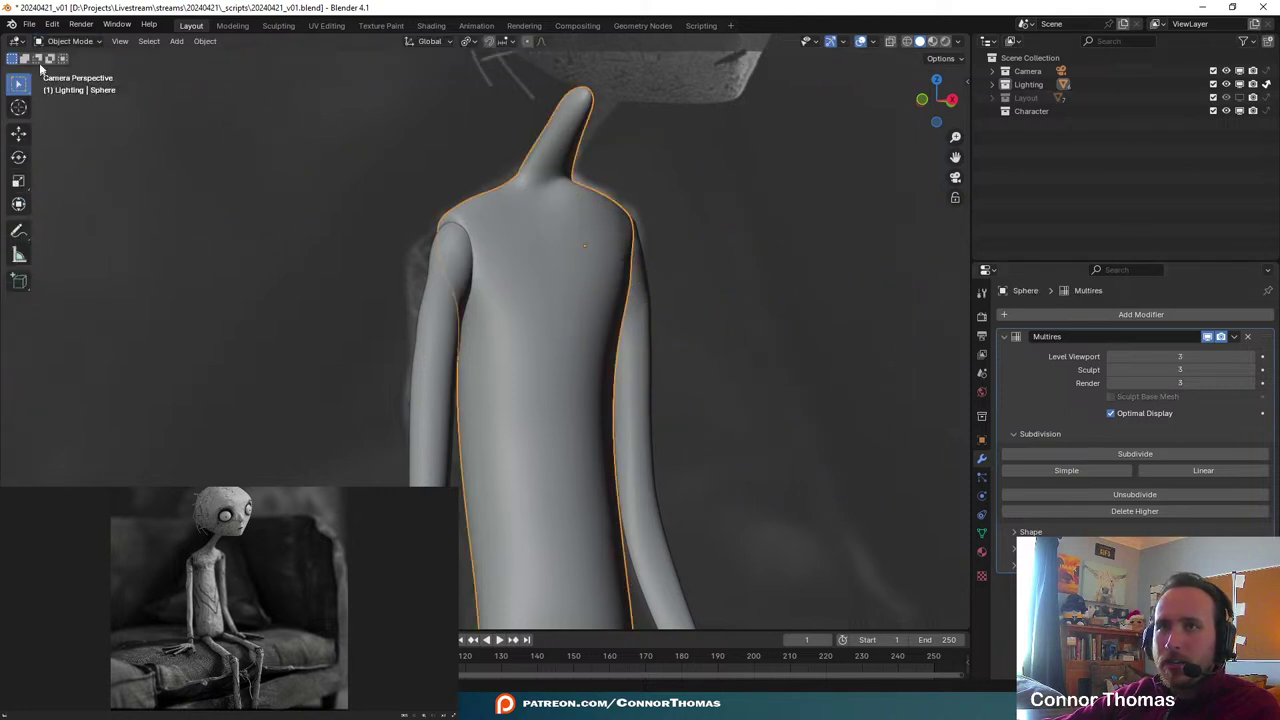
{"action": "left_click", "coordinate": [66, 41]}
{"action": "left_click", "coordinate": [68, 85]}
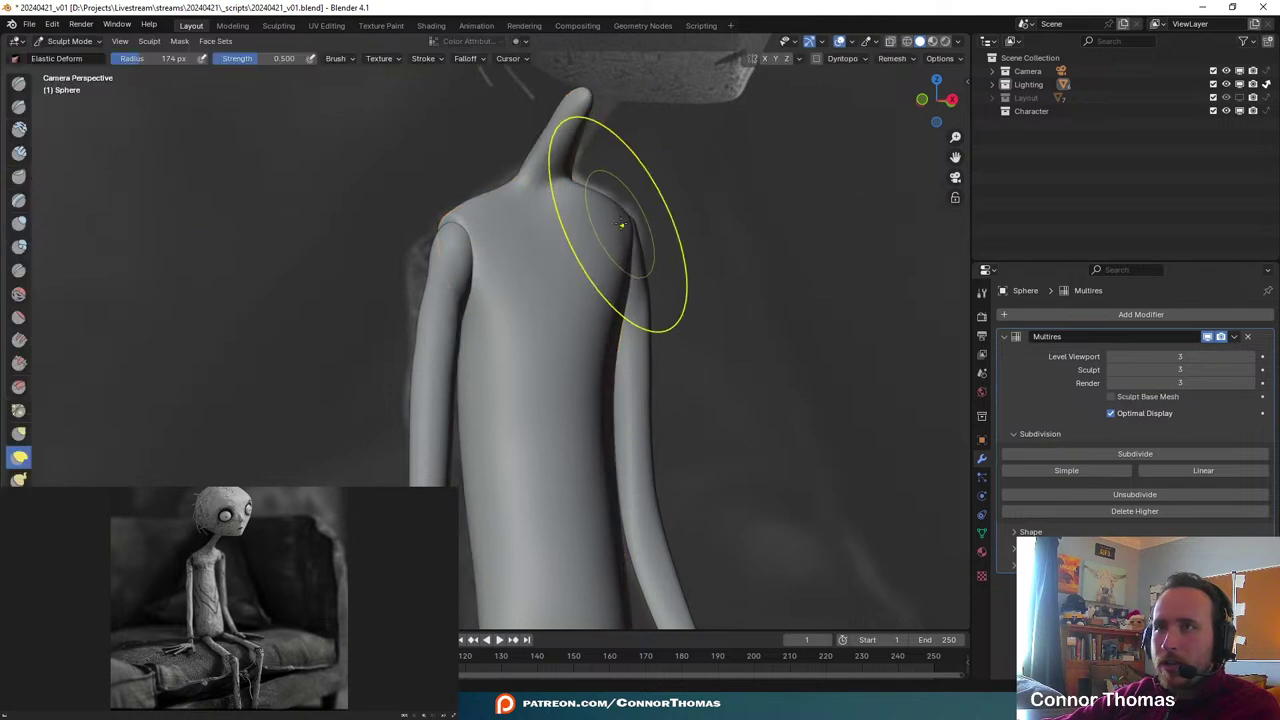
{"action": "mouse_move", "coordinate": [621, 225]}
{"action": "left_mouse_down"}
{"action": "mouse_move", "coordinate": [636, 222]}
{"action": "mouse_move", "coordinate": [635, 242]}
{"action": "left_mouse_up"}
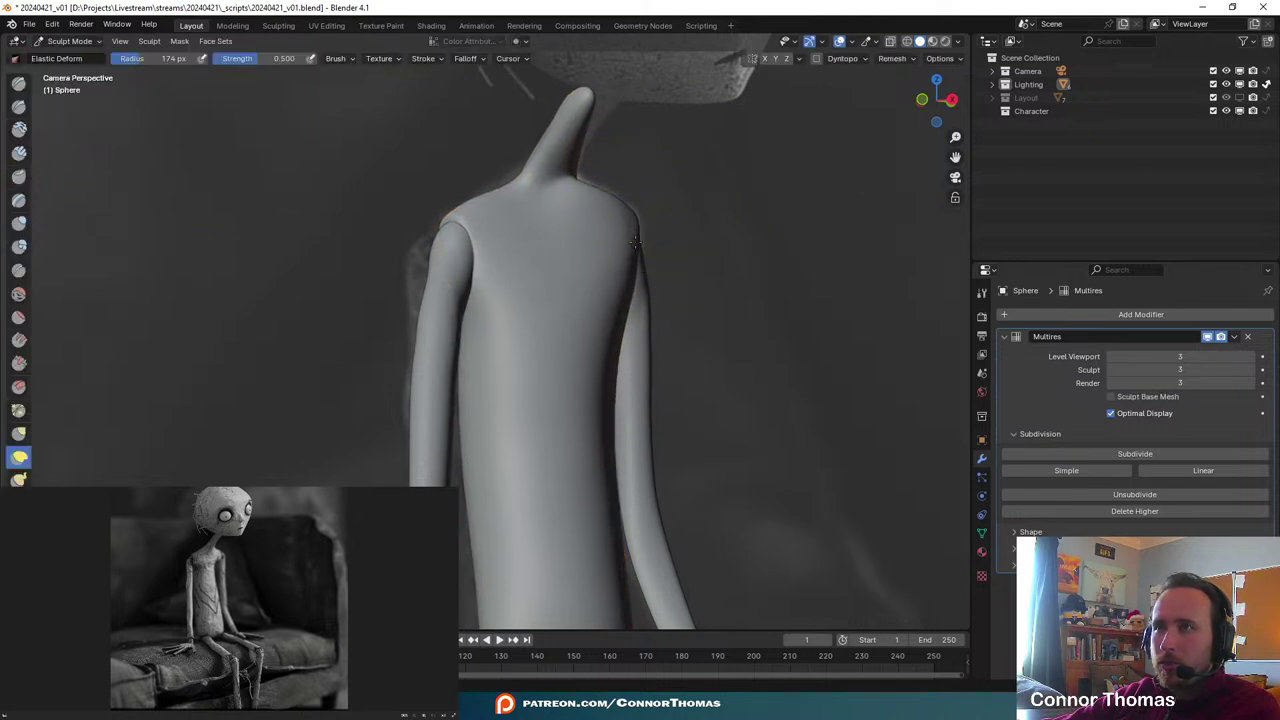
- Reshape the torso's shoulder around the top of the far arm from above and the side using Elastic Deform
{"action": "mouse_move", "coordinate": [700, 237]}
{"action": "middle_mouse_down"}
{"action": "mouse_move", "coordinate": [512, 280]}
{"action": "mouse_move", "coordinate": [473, 440]}
{"action": "mouse_move", "coordinate": [558, 498]}
{"action": "middle_mouse_up"}
{"action": "scroll", "coordinate": [511, 282], "scroll_direction": "up", "scroll_amount": 5}
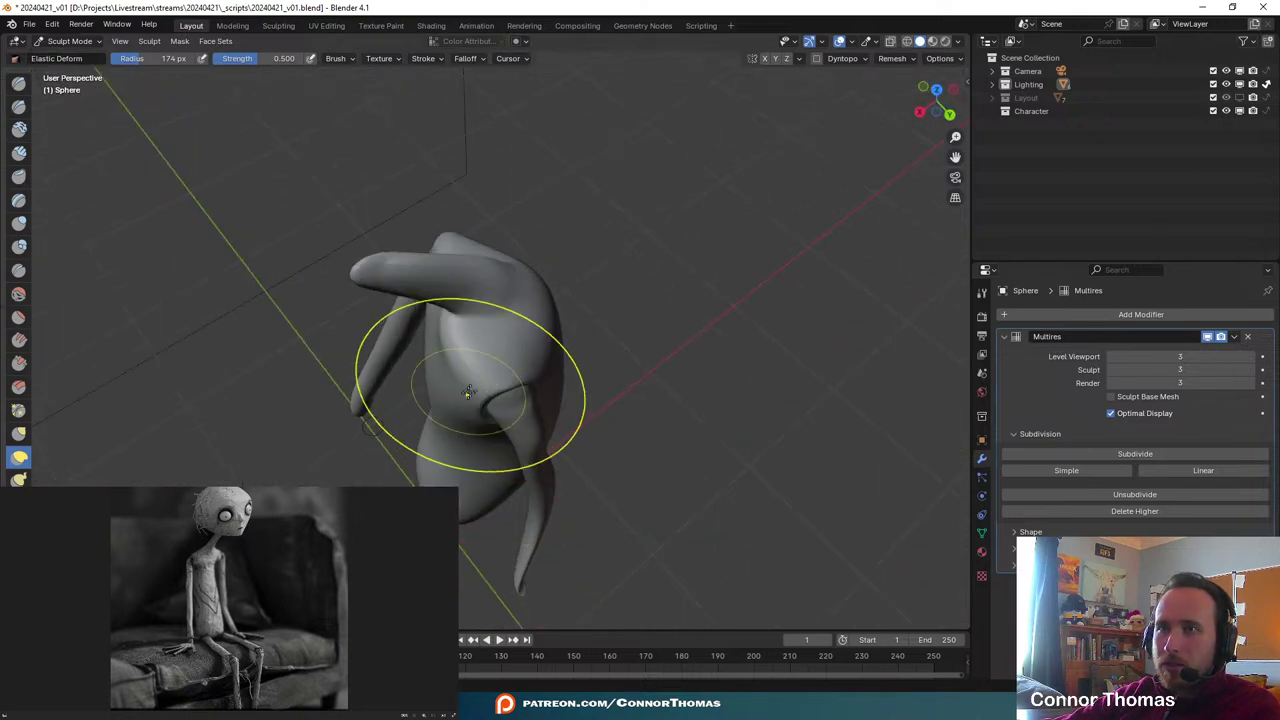
{"action": "mouse_move", "coordinate": [468, 392]}
{"action": "left_mouse_down"}
{"action": "mouse_move", "coordinate": [500, 386]}
{"action": "mouse_move", "coordinate": [480, 375]}
{"action": "mouse_move", "coordinate": [474, 411]}
{"action": "mouse_move", "coordinate": [463, 399]}
{"action": "left_mouse_up"}
{"action": "scroll", "coordinate": [484, 374], "scroll_direction": "up", "scroll_amount": 3}
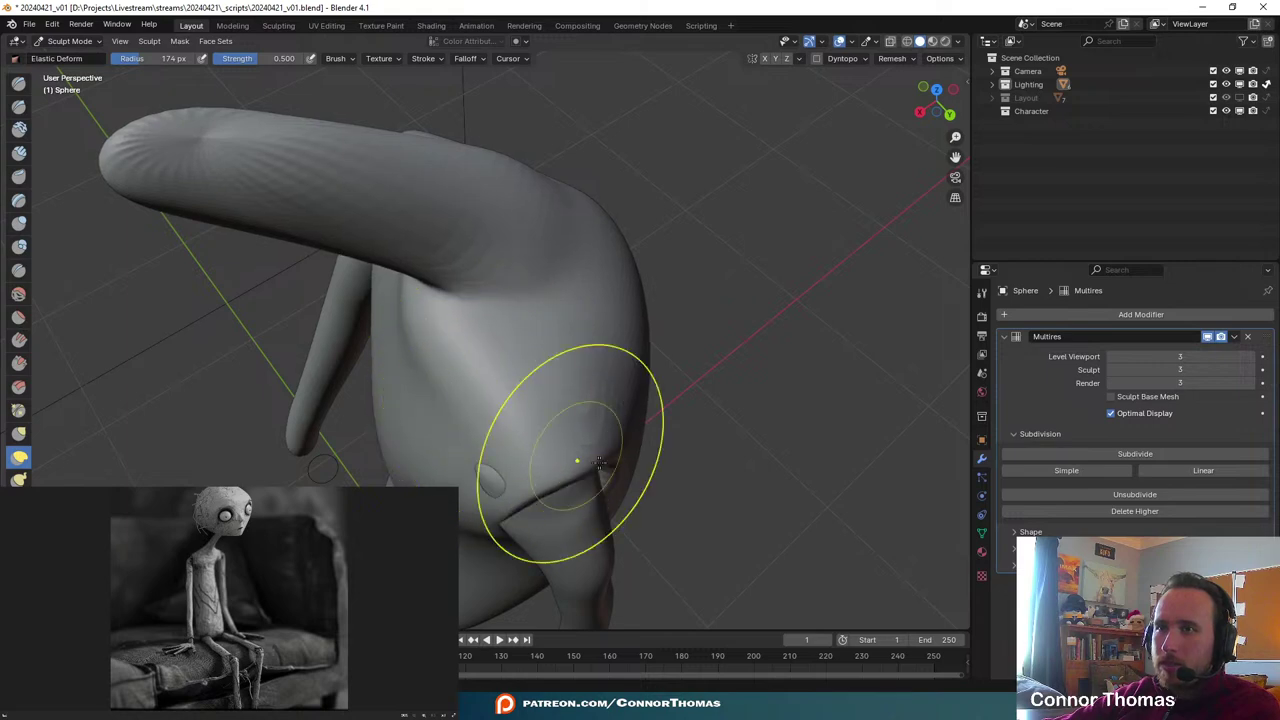
{"action": "middle_click_drag", "start_coordinate": [577, 463], "coordinate": [514, 392]}
{"action": "left_click_drag", "start_coordinate": [434, 330], "coordinate": [452, 318]}
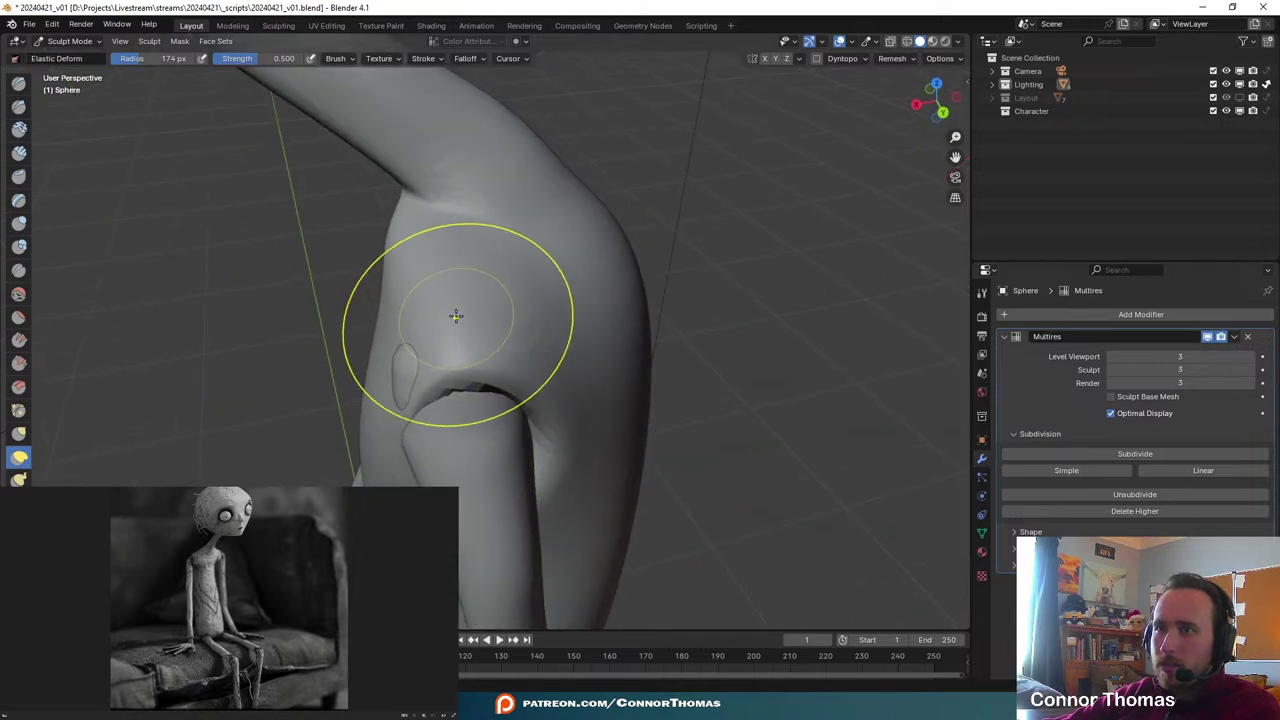
{"action": "left_click_drag", "start_coordinate": [446, 402], "coordinate": [423, 417]}
- In Object Mode, select the far arm and move it about 0.04 m so its top seats in the torso's shoulder
{"action": "left_click", "coordinate": [69, 41]}
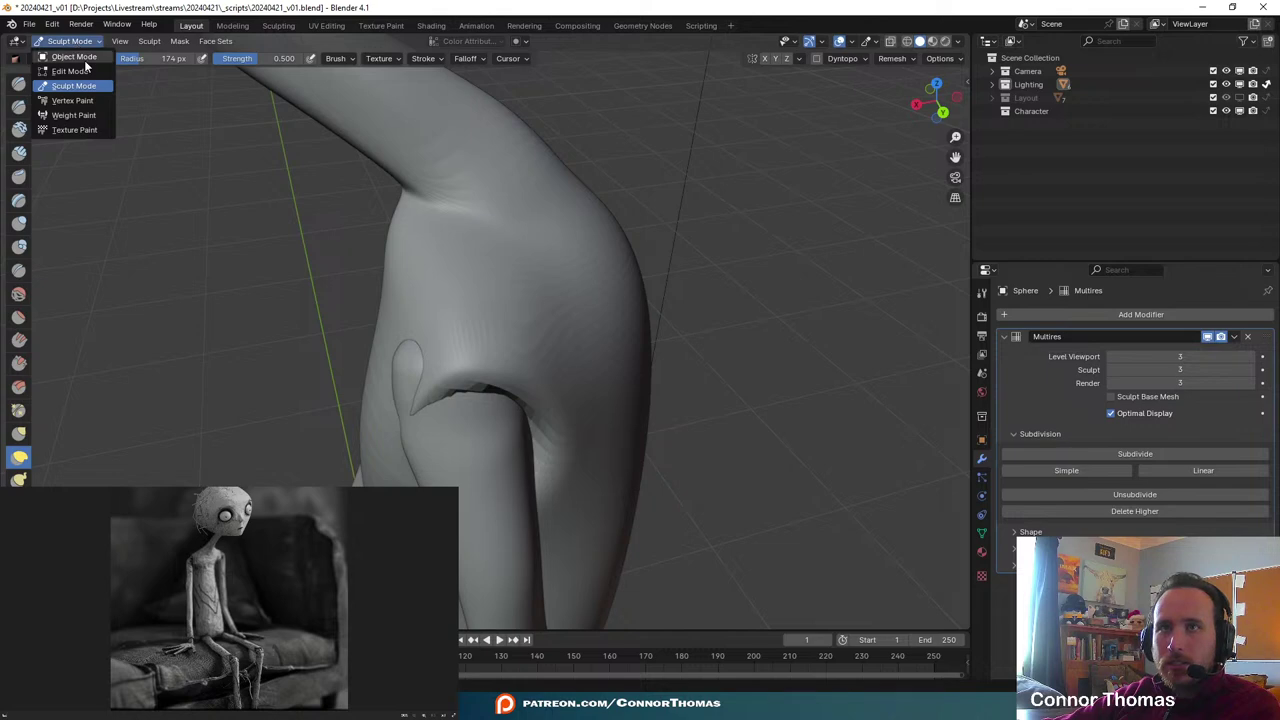
{"action": "left_click", "coordinate": [80, 52]}
{"action": "middle_click_drag", "start_coordinate": [300, 150], "coordinate": [391, 328]}
{"action": "left_click", "coordinate": [392, 328]}
{"action": "key", "text": "g"}
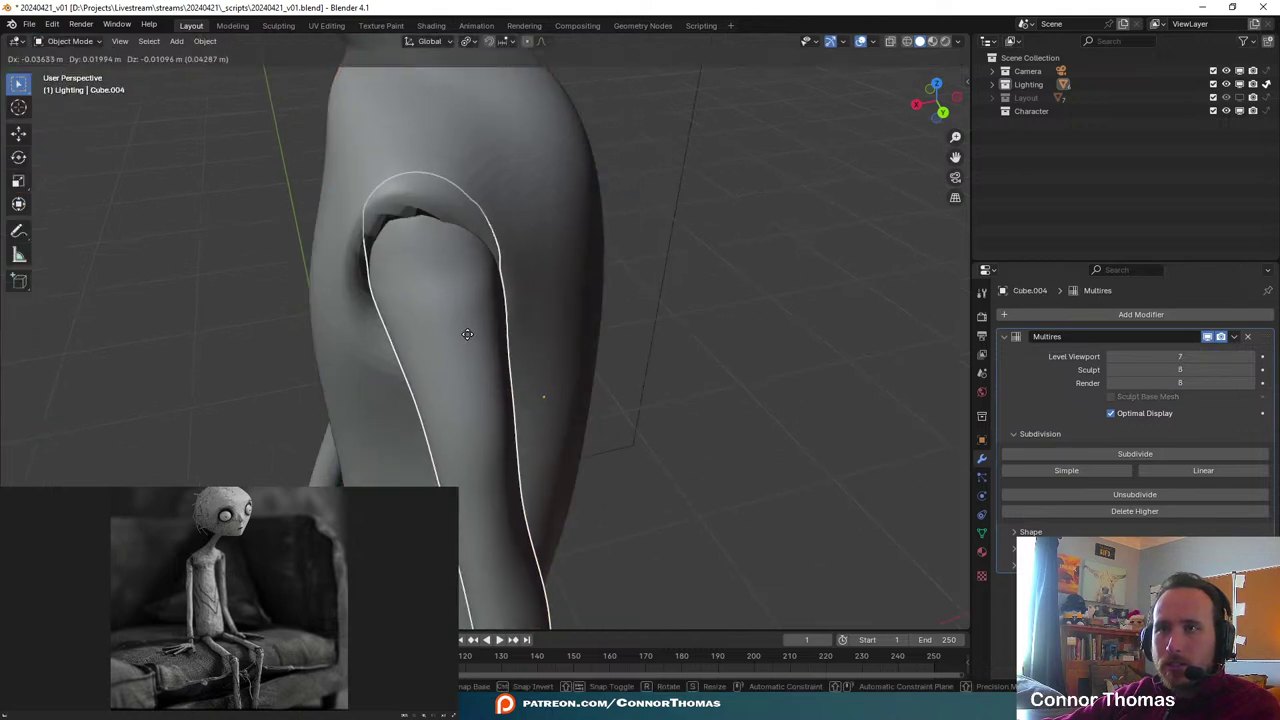
{"action": "left_click", "coordinate": [469, 336]}
{"action": "middle_click_drag", "start_coordinate": [472, 340], "coordinate": [625, 410]}
{"action": "left_click", "coordinate": [642, 406]}
{"action": "middle_click_drag", "start_coordinate": [555, 389], "coordinate": [585, 346]}
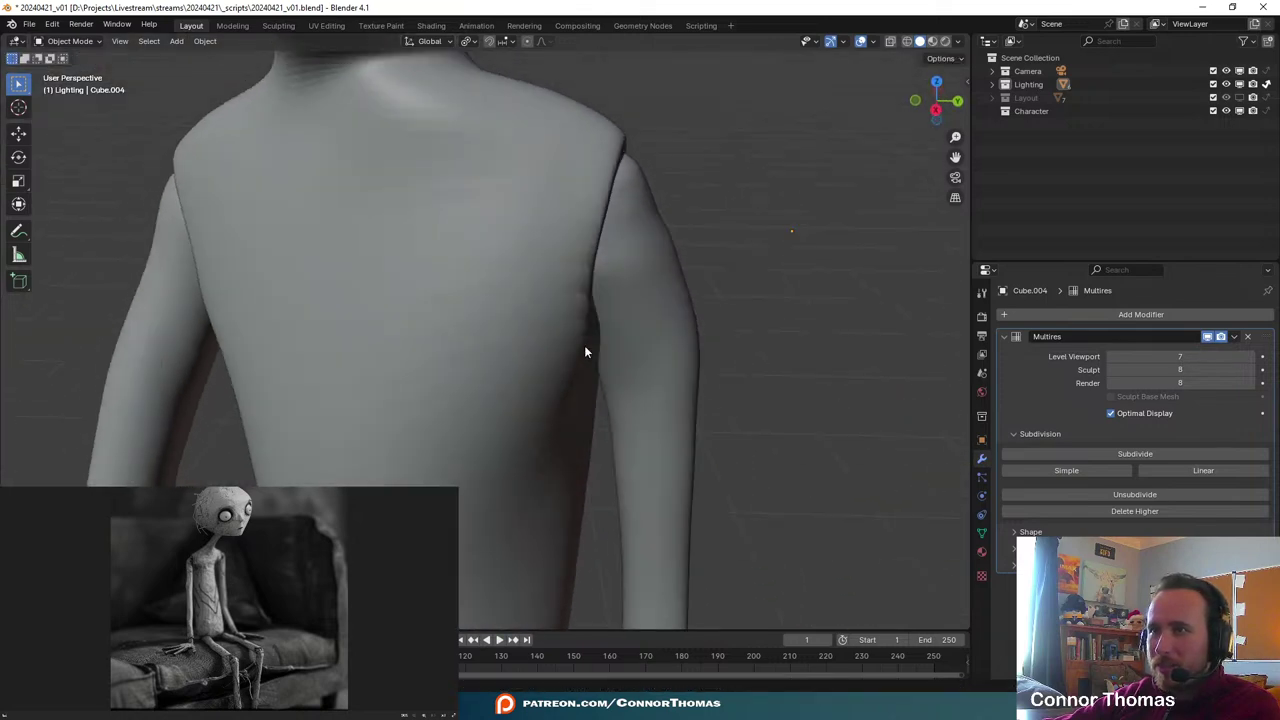
{"action": "left_click", "coordinate": [705, 378]}
{"action": "middle_click_drag", "start_coordinate": [744, 376], "coordinate": [489, 360]}
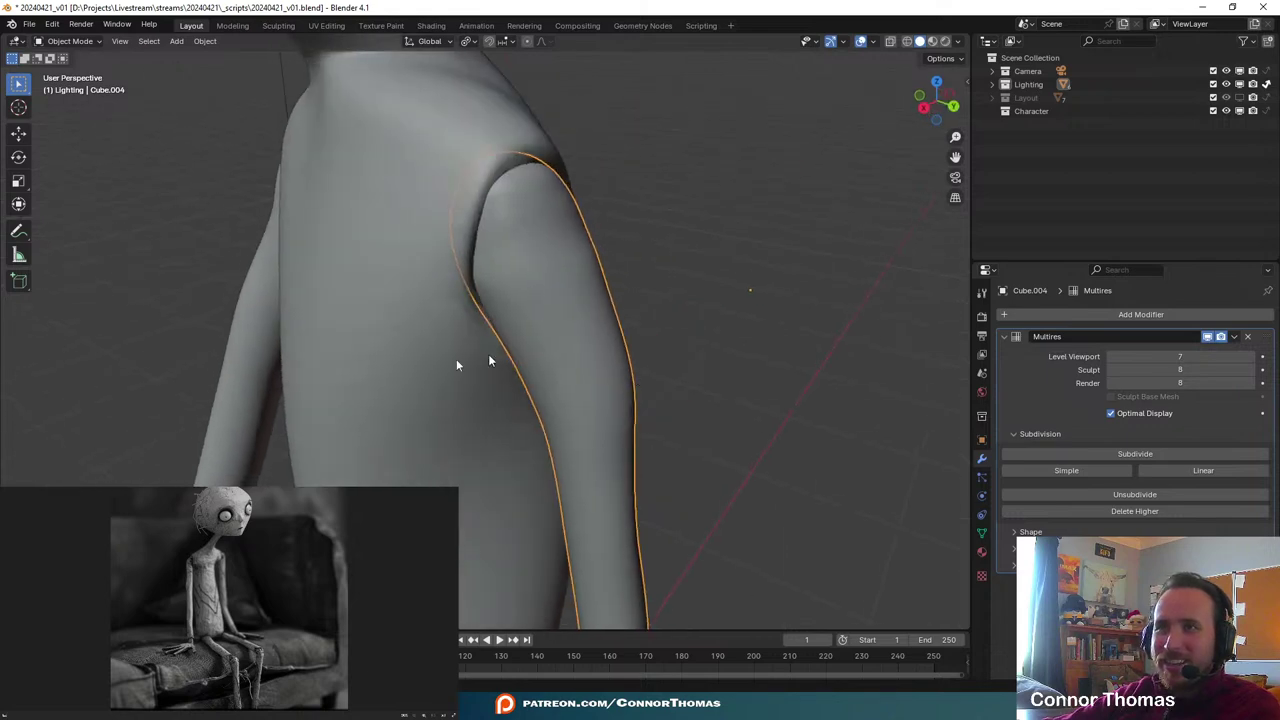
- Put the far arm back into Sculpt Mode and save the file
{"action": "left_click", "coordinate": [60, 43]}
{"action": "left_click", "coordinate": [63, 88]}
{"action": "middle_click_drag", "start_coordinate": [391, 220], "coordinate": [410, 318]}
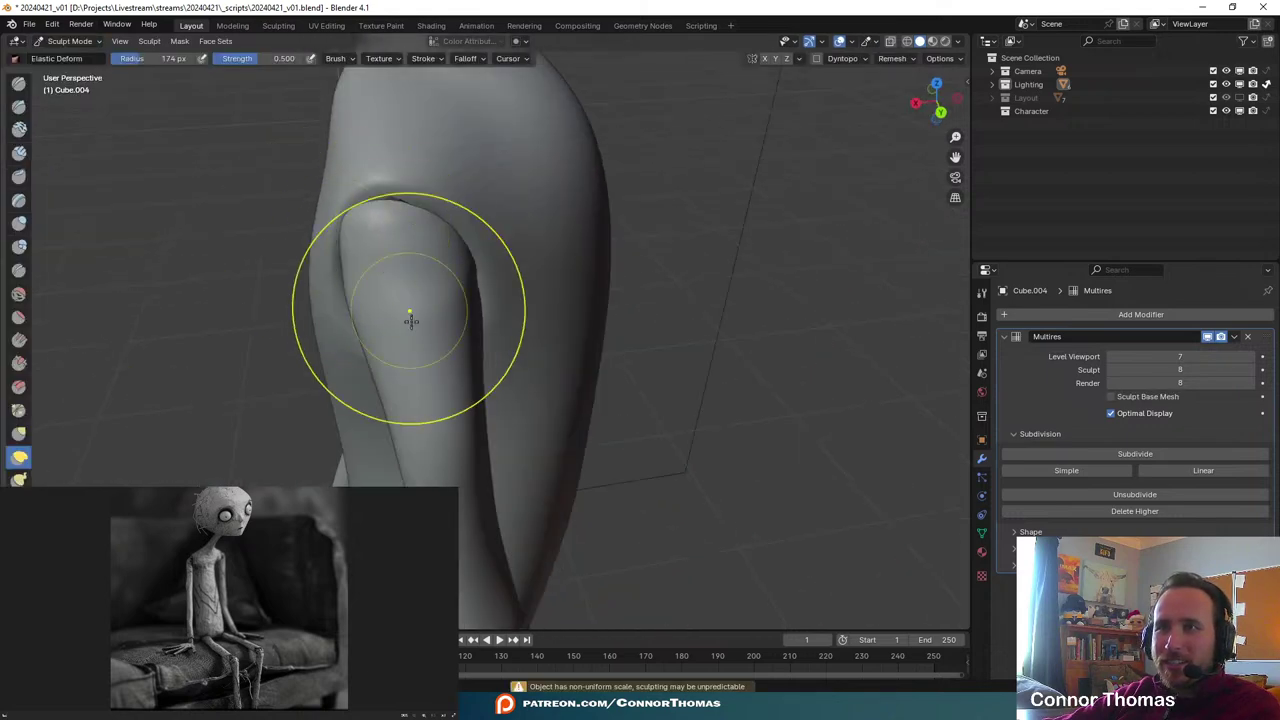
{"action": "key", "text": "ctrl+s"}
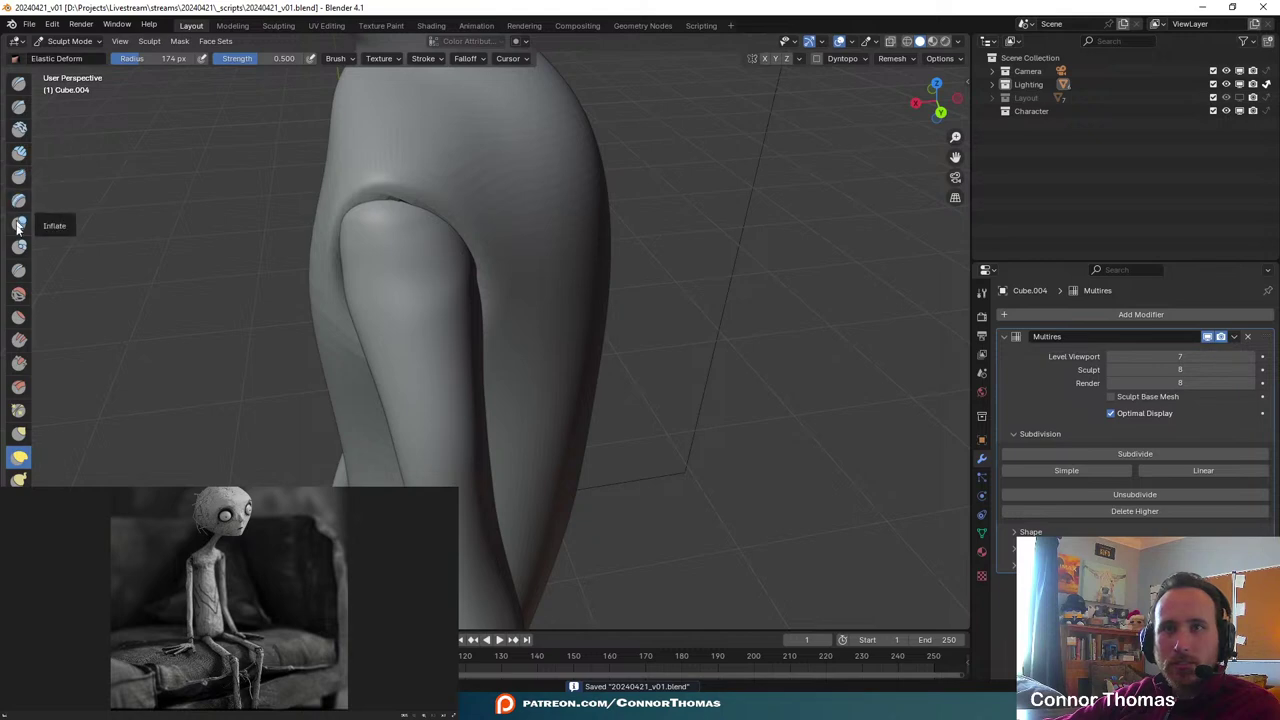
- Smooth the far arm from shoulder to elbow using the Smooth brush at 0.700 strength, and return to the camera view
{"action": "left_click", "coordinate": [19, 293]}
{"action": "middle_click_drag", "start_coordinate": [420, 294], "coordinate": [515, 343]}
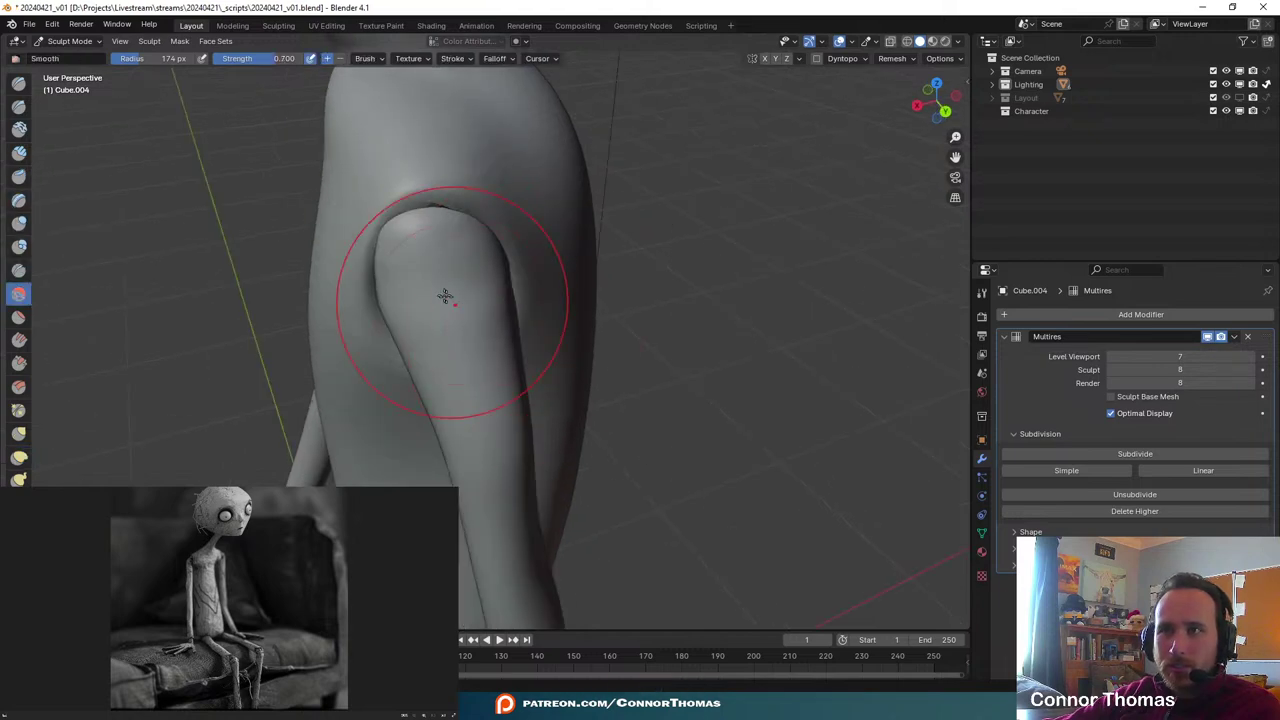
{"action": "middle_click_drag", "start_coordinate": [443, 294], "coordinate": [788, 305]}
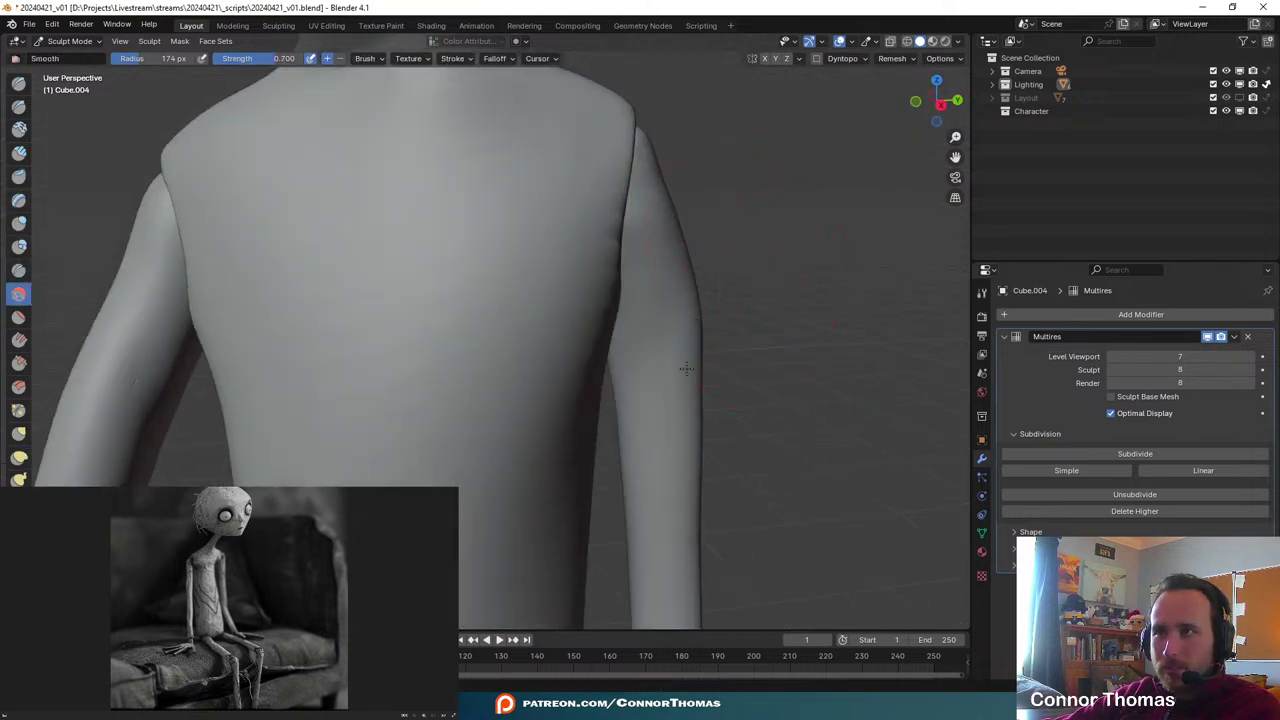
{"action": "middle_click_drag", "start_coordinate": [726, 399], "coordinate": [497, 197], "text": "shift"}
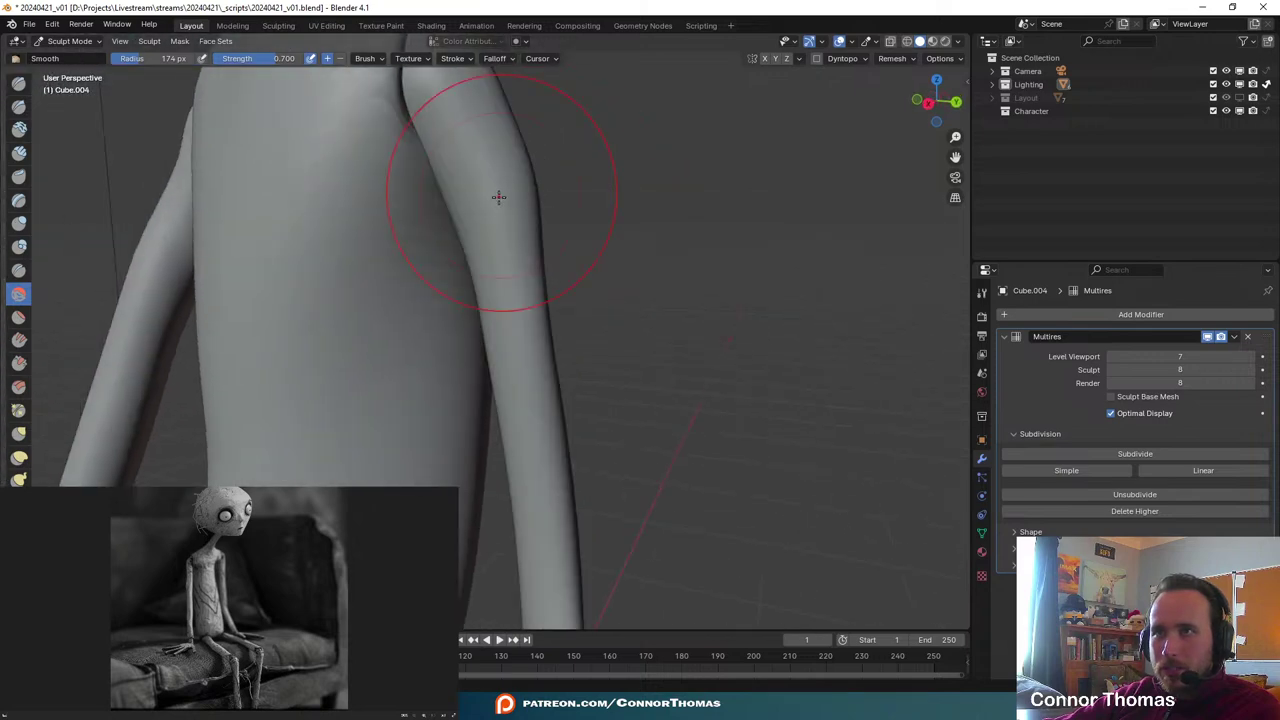
{"action": "middle_click_drag", "start_coordinate": [546, 307], "coordinate": [490, 257]}
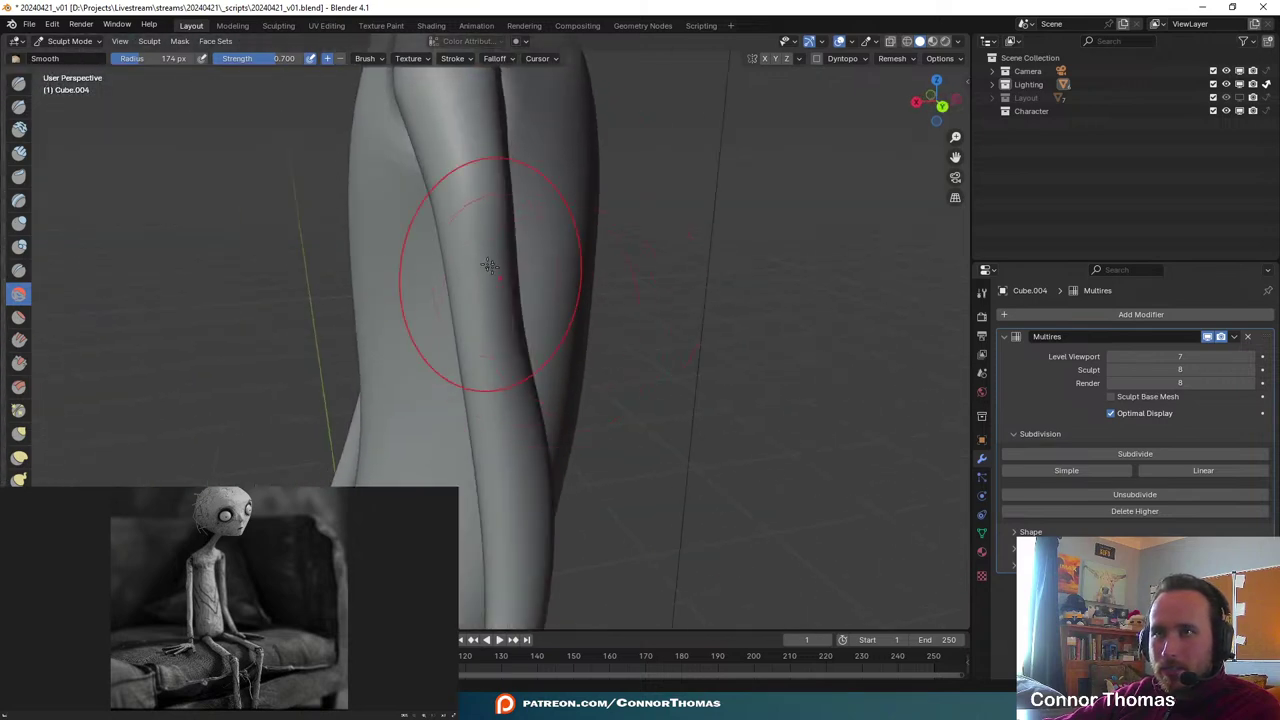
{"action": "scroll", "coordinate": [598, 395], "scroll_direction": "down", "scroll_amount": 5}
{"action": "scroll", "coordinate": [505, 450], "scroll_direction": "up", "scroll_amount": 2}
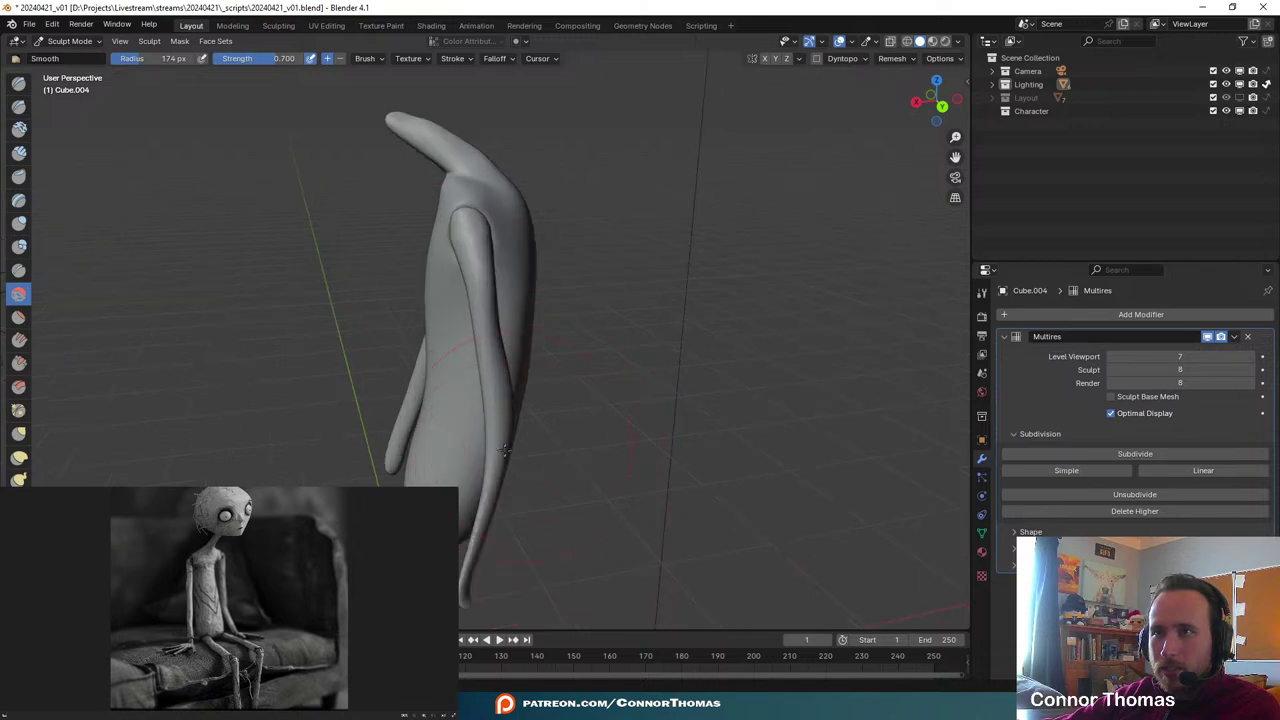
{"action": "middle_click_drag", "start_coordinate": [509, 424], "coordinate": [640, 220]}
{"action": "key", "text": "KP_0"}
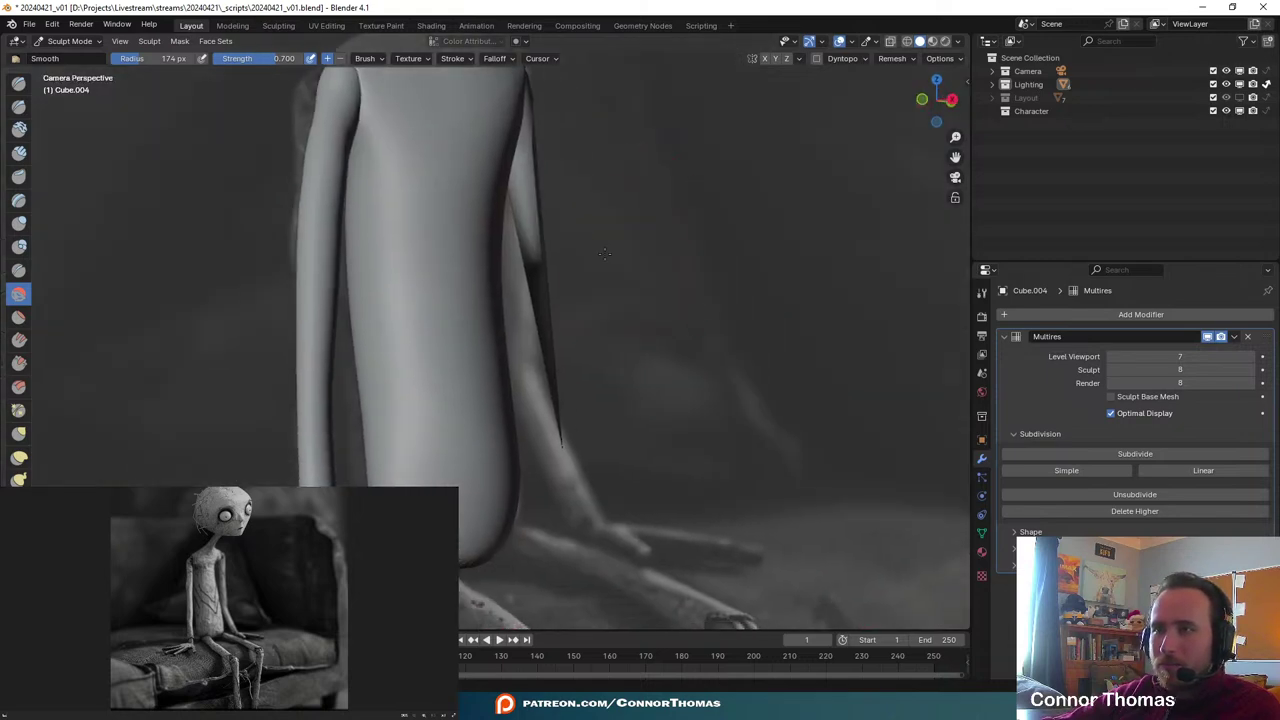
- Stroke along the far arm down to the wrist with the Pinch/Magnify brush in its additive direction at 0.500 strength
{"action": "left_click", "coordinate": [18, 410]}
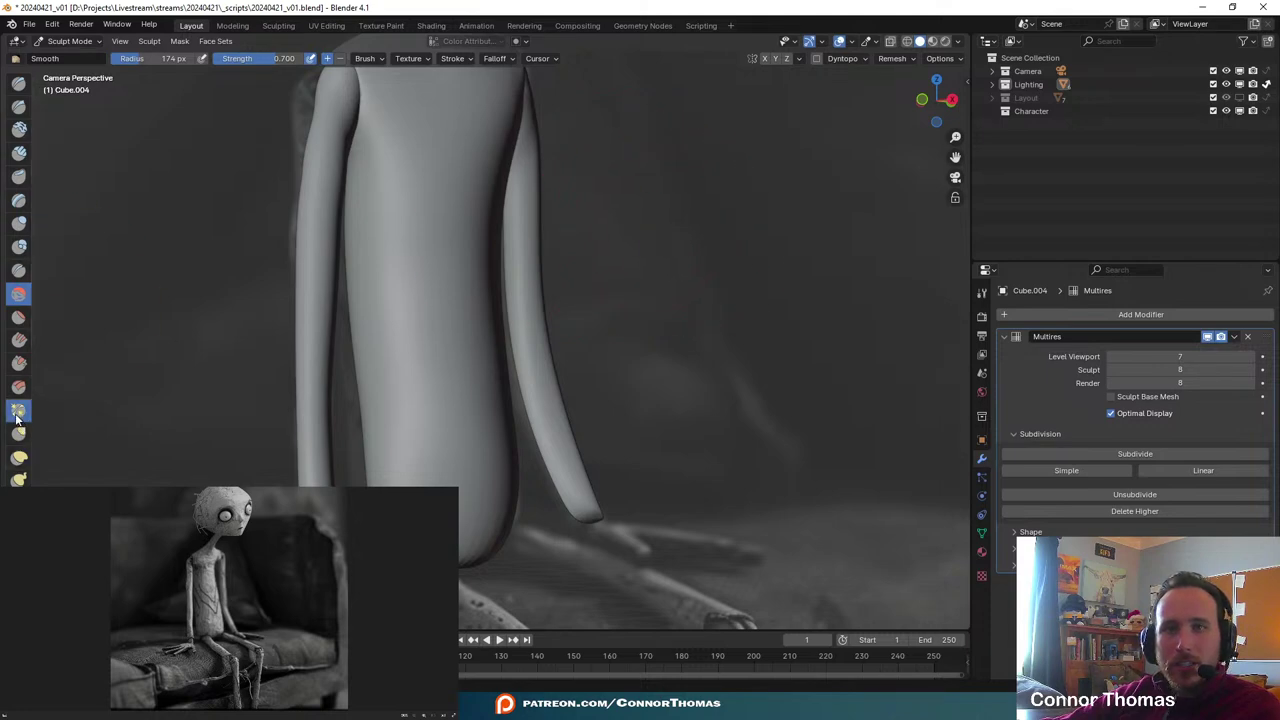
{"action": "scroll", "coordinate": [712, 386], "scroll_direction": "up", "scroll_amount": 3}
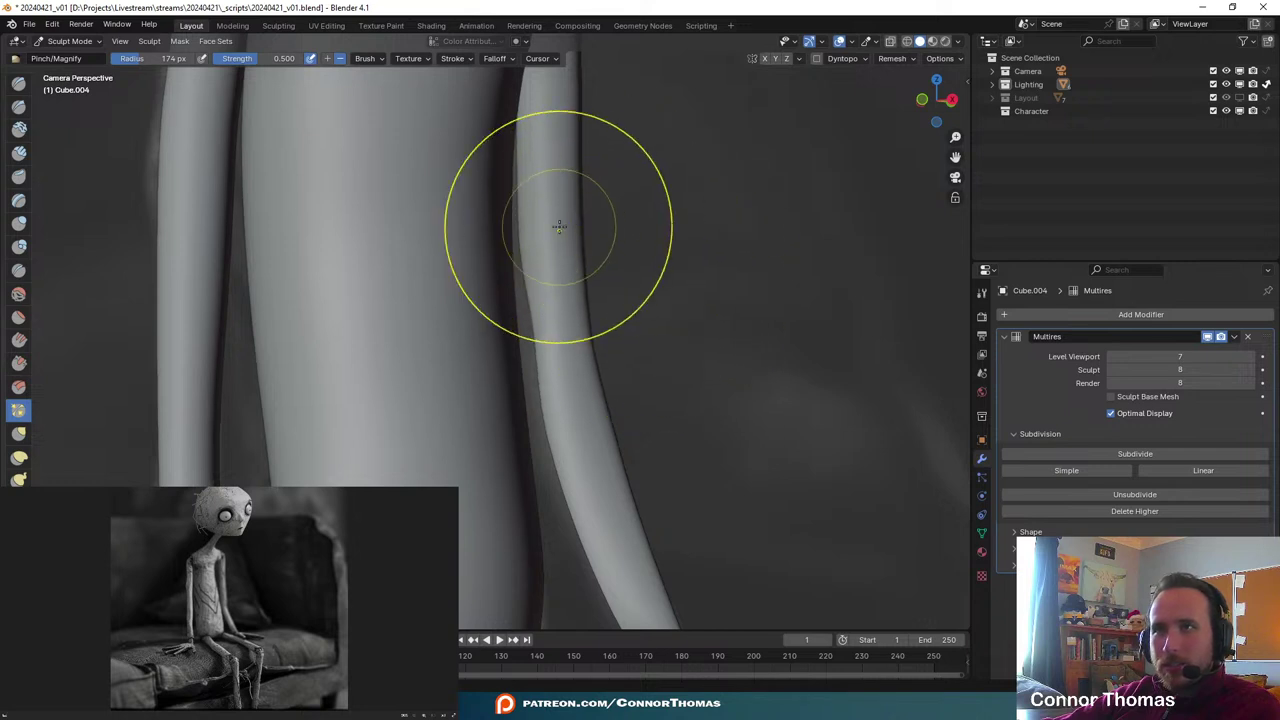
{"action": "left_click", "coordinate": [329, 59]}
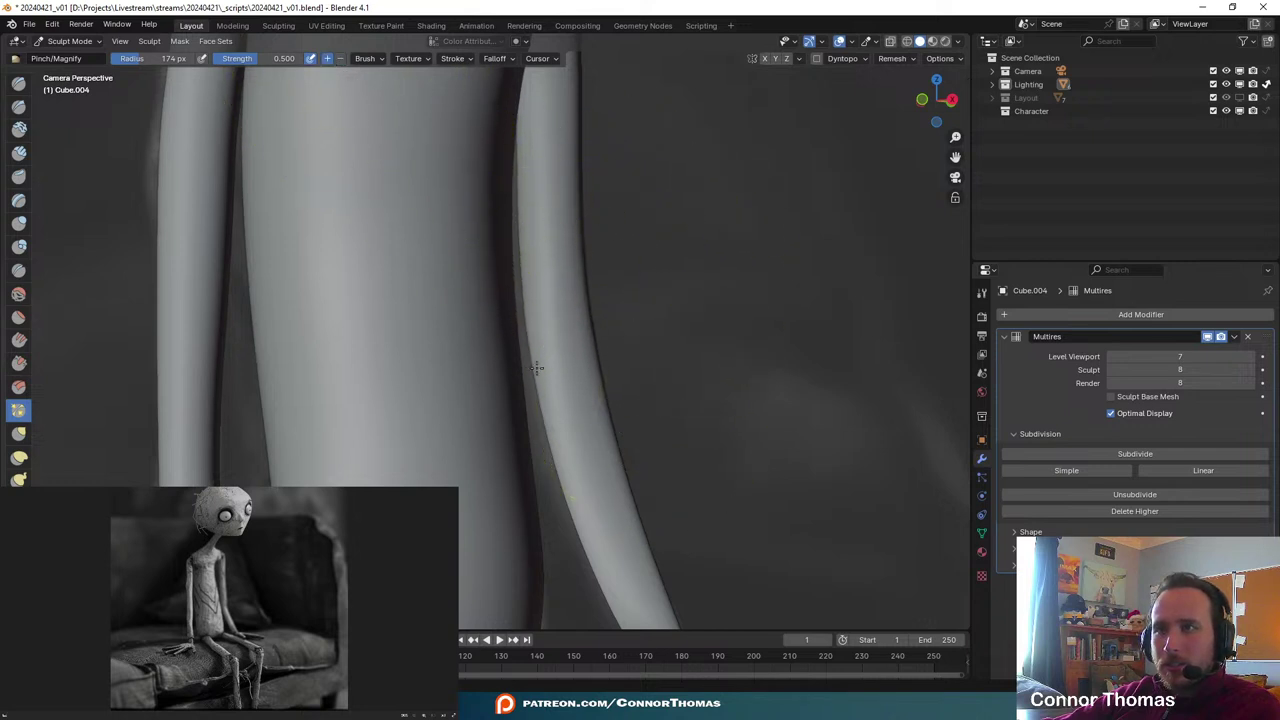
{"action": "left_click_drag", "start_coordinate": [557, 192], "coordinate": [527, 131]}
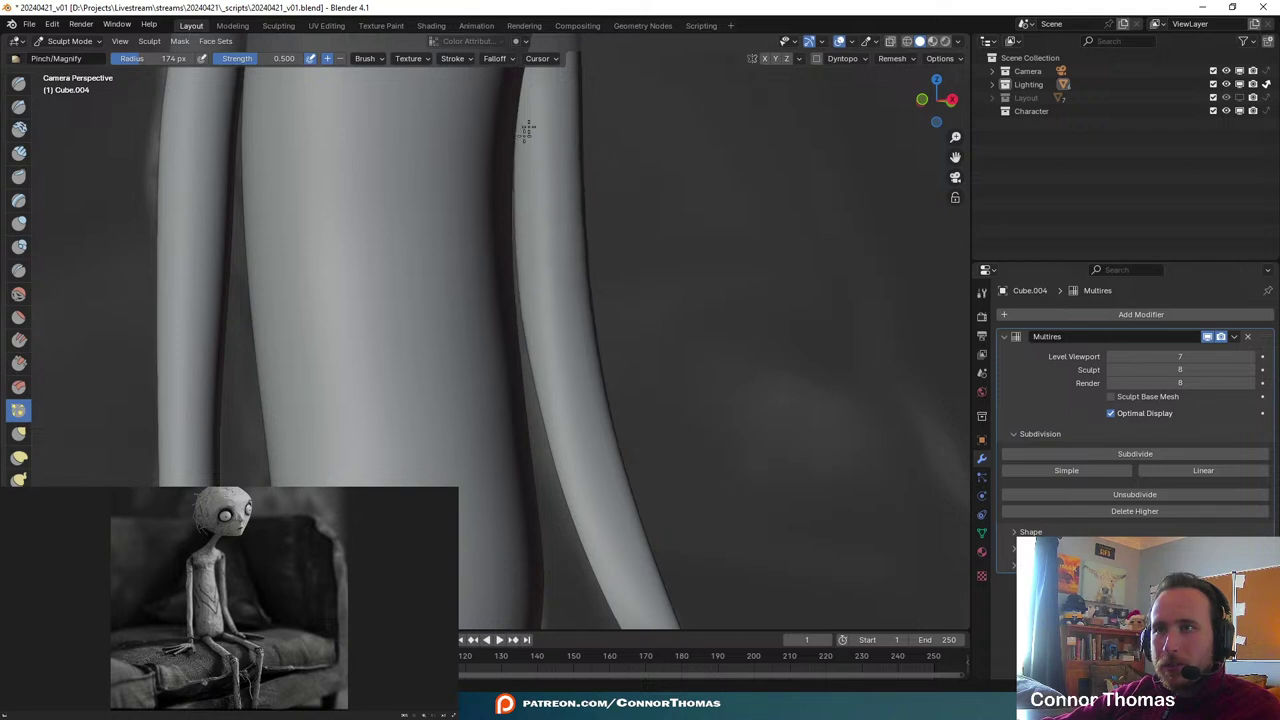
{"action": "left_click_drag", "start_coordinate": [541, 456], "coordinate": [604, 483]}
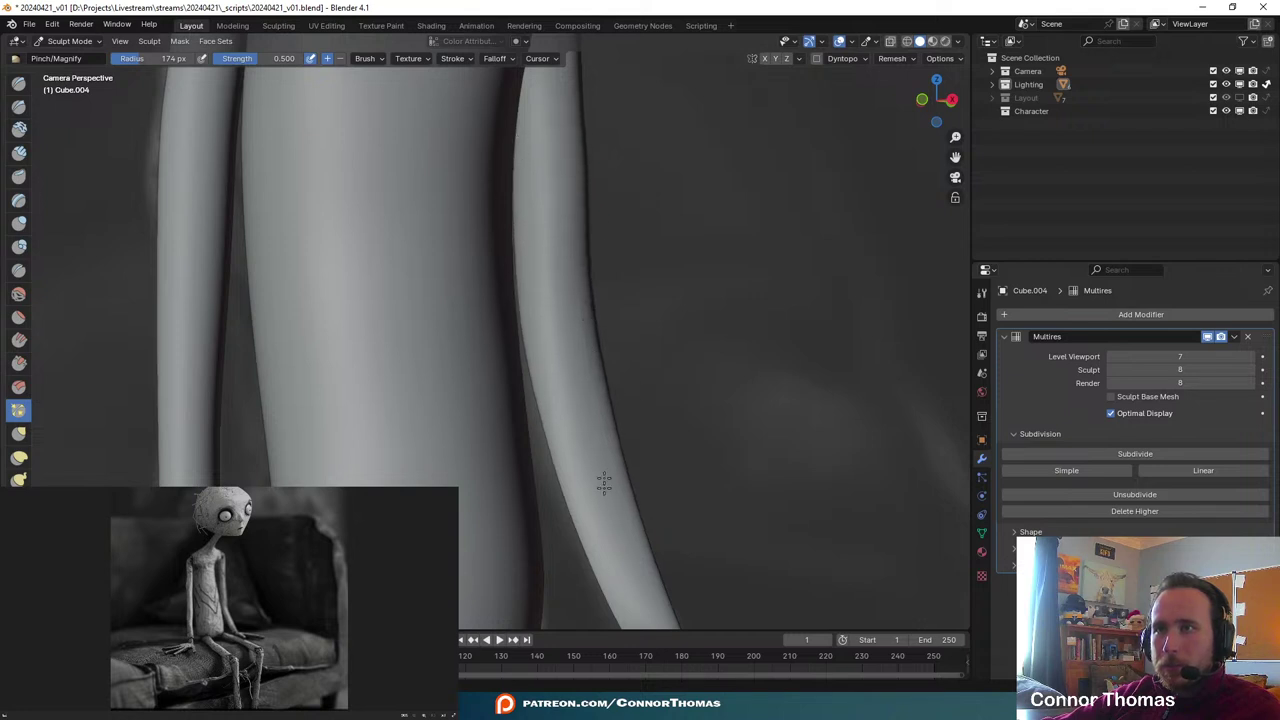
{"action": "middle_click_drag", "start_coordinate": [663, 417], "coordinate": [643, 294], "text": "shift"}
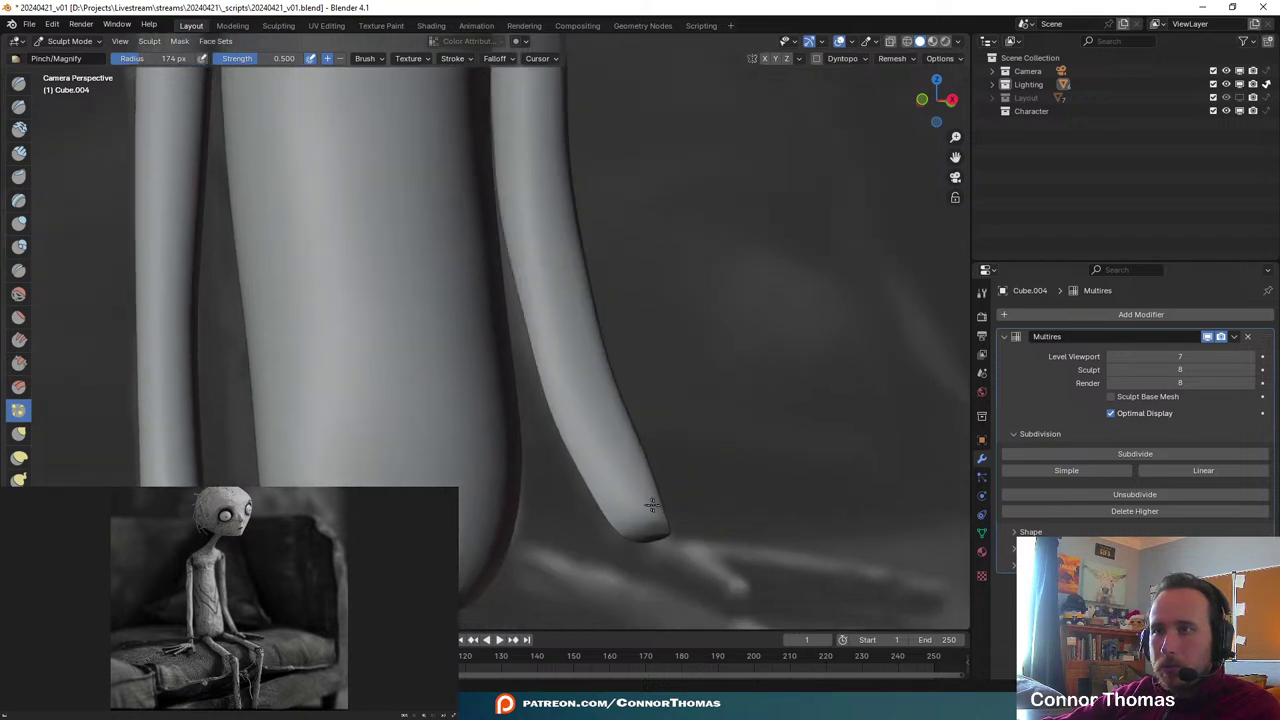
{"action": "left_click_drag", "start_coordinate": [652, 505], "coordinate": [554, 432]}
- Work the back edge and outer side of the far upper arm with the Smooth brush in its subtractive direction at 0.700 strength
{"action": "middle_click_drag", "start_coordinate": [752, 404], "coordinate": [572, 436]}
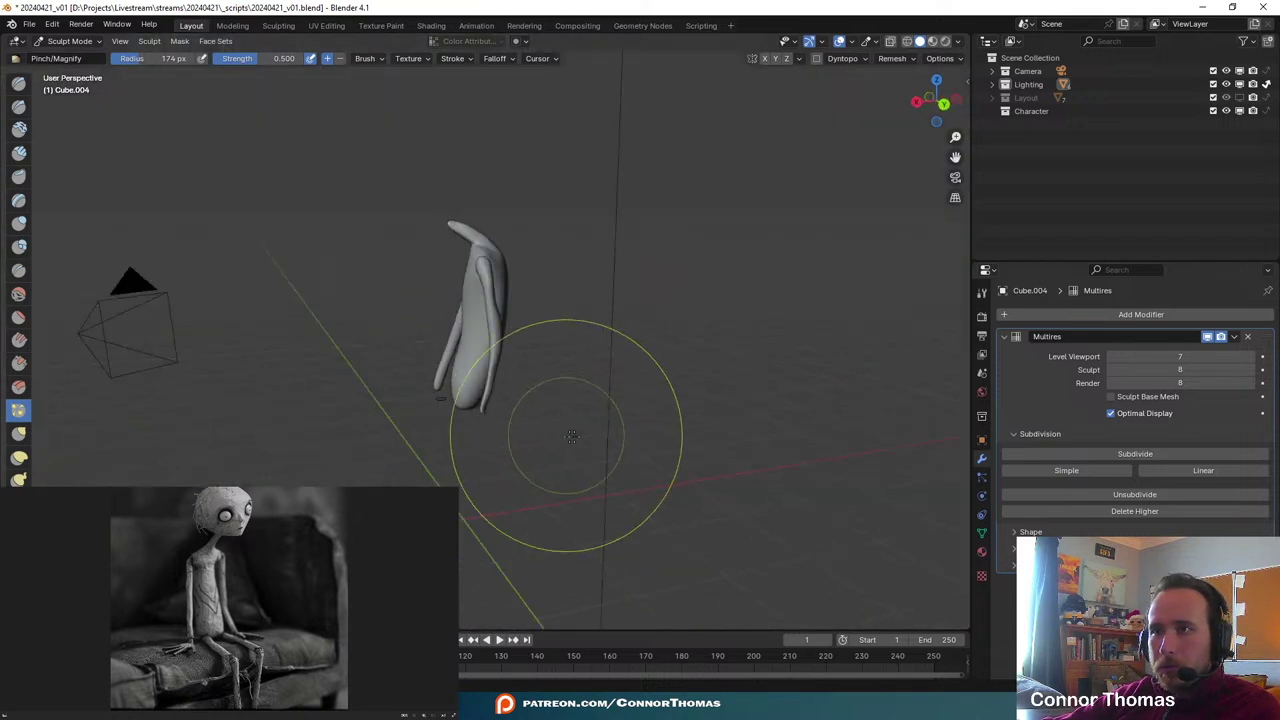
{"action": "scroll", "coordinate": [606, 477], "scroll_direction": "up", "scroll_amount": 5}
{"action": "scroll", "coordinate": [742, 502], "scroll_direction": "up", "scroll_amount": 4}
{"action": "mouse_move", "coordinate": [684, 460]}
{"action": "middle_mouse_down", "text": "shift"}
{"action": "mouse_move", "coordinate": [594, 460]}
{"action": "mouse_move", "coordinate": [507, 431]}
{"action": "middle_mouse_up", "text": "shift"}
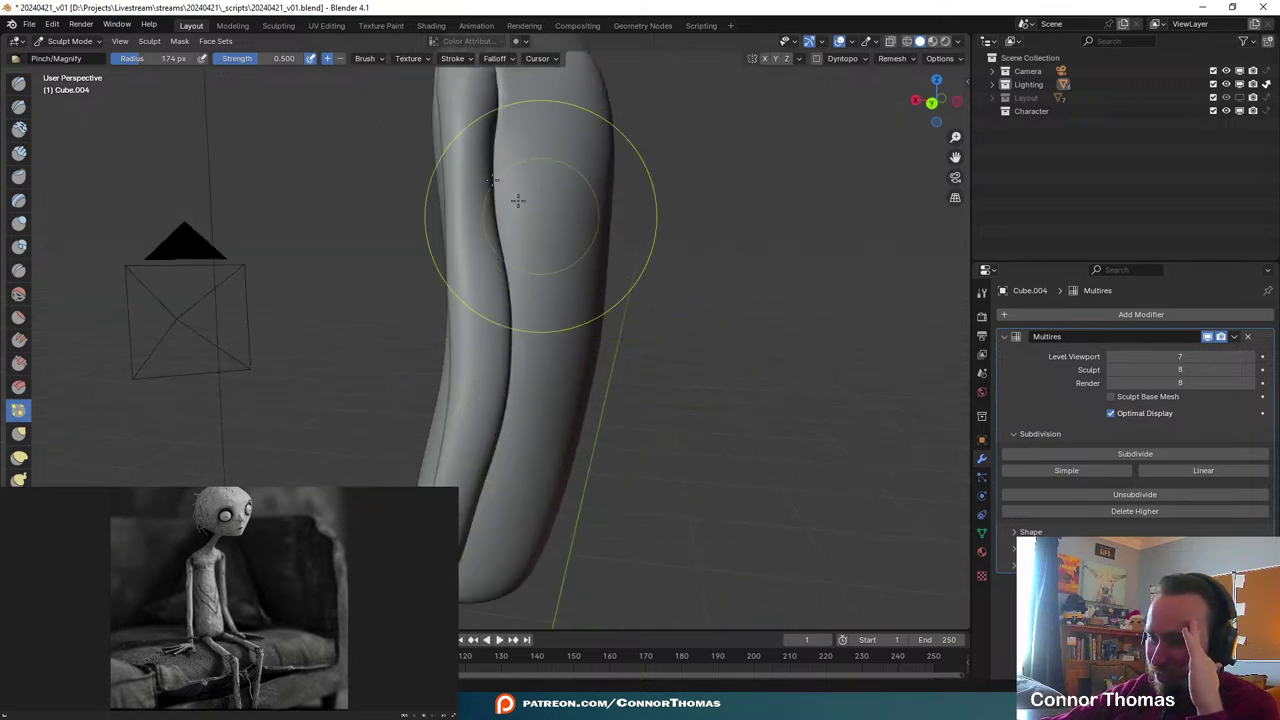
{"action": "left_click", "coordinate": [18, 293]}
{"action": "left_click", "coordinate": [341, 61]}
{"action": "middle_click_drag", "start_coordinate": [655, 153], "coordinate": [624, 168]}
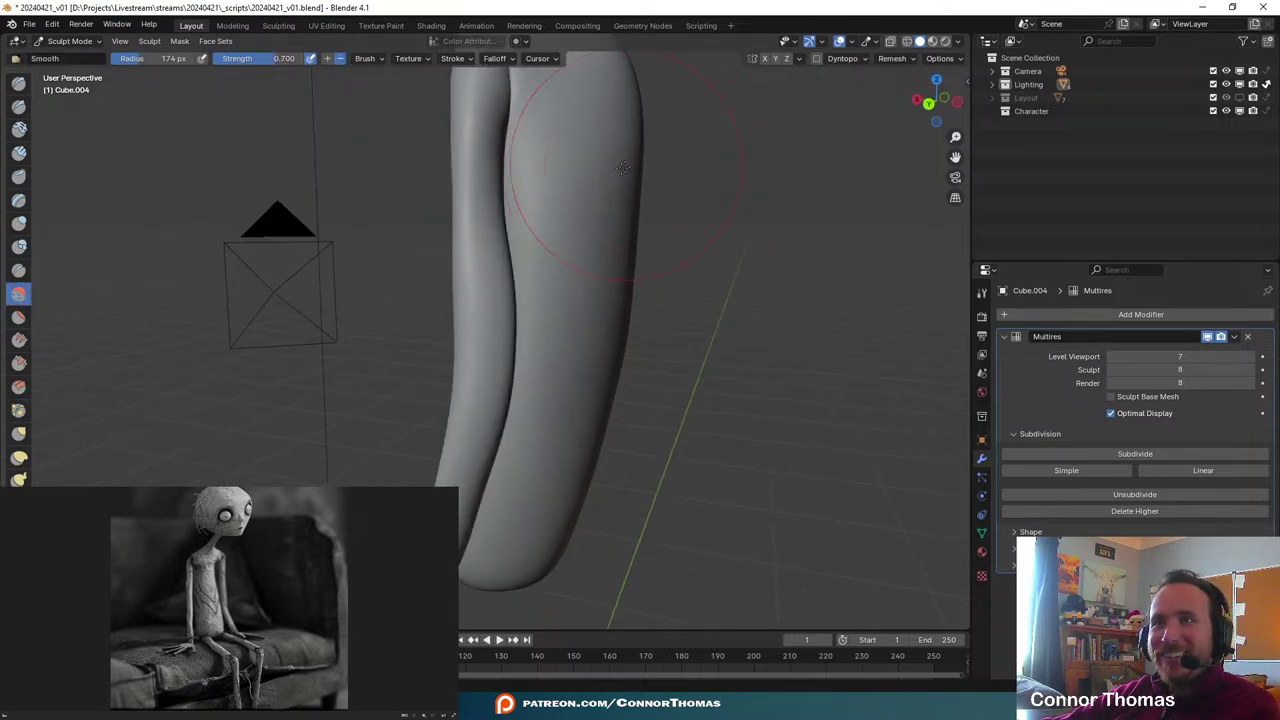
{"action": "left_click_drag", "start_coordinate": [503, 213], "coordinate": [505, 236]}
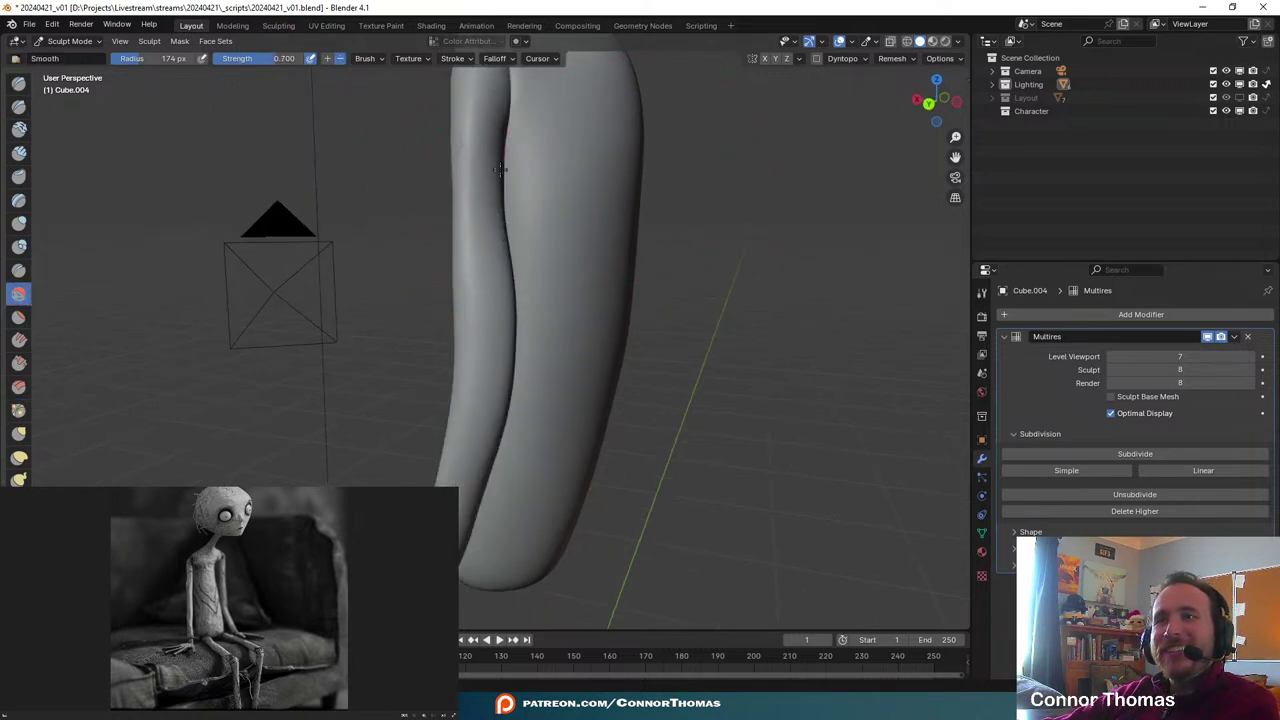
{"action": "middle_click_drag", "start_coordinate": [590, 210], "coordinate": [557, 306]}
{"action": "left_click_drag", "start_coordinate": [466, 283], "coordinate": [451, 314]}
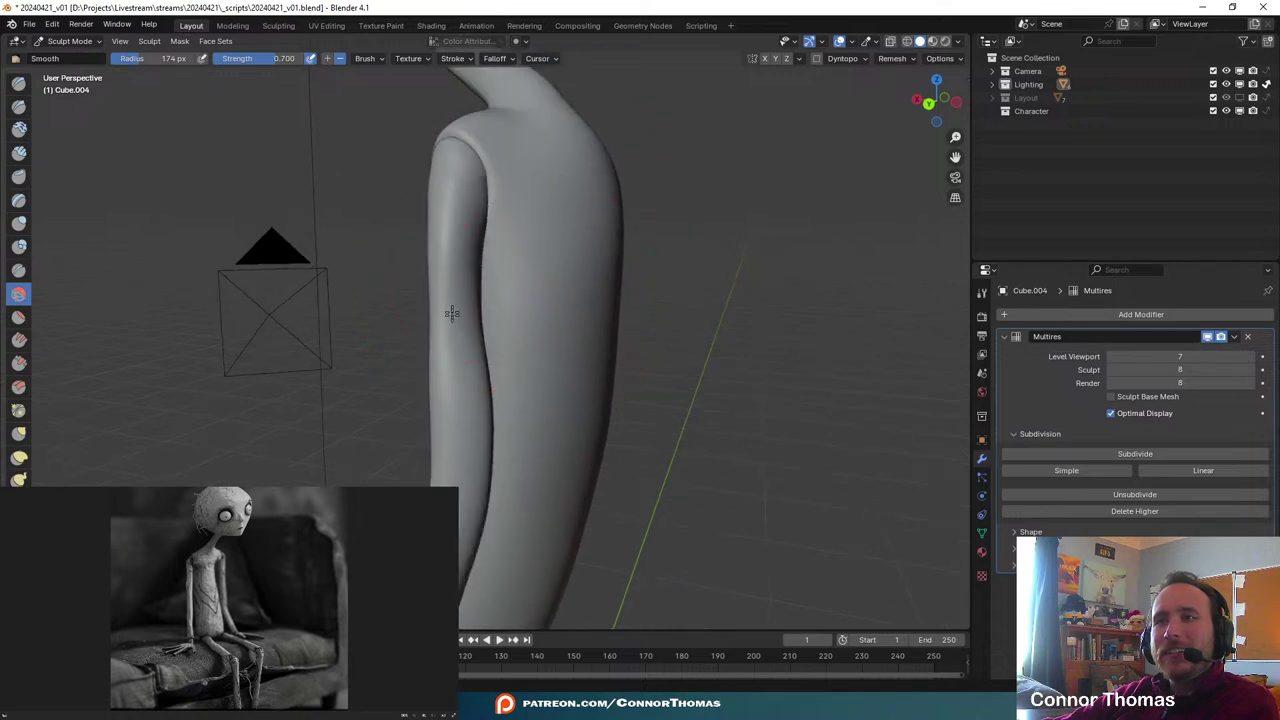
- Examine the far arm's shape from the back, side and below, and compare it with the reference in the camera view
{"action": "middle_click_drag", "start_coordinate": [585, 286], "coordinate": [660, 288]}
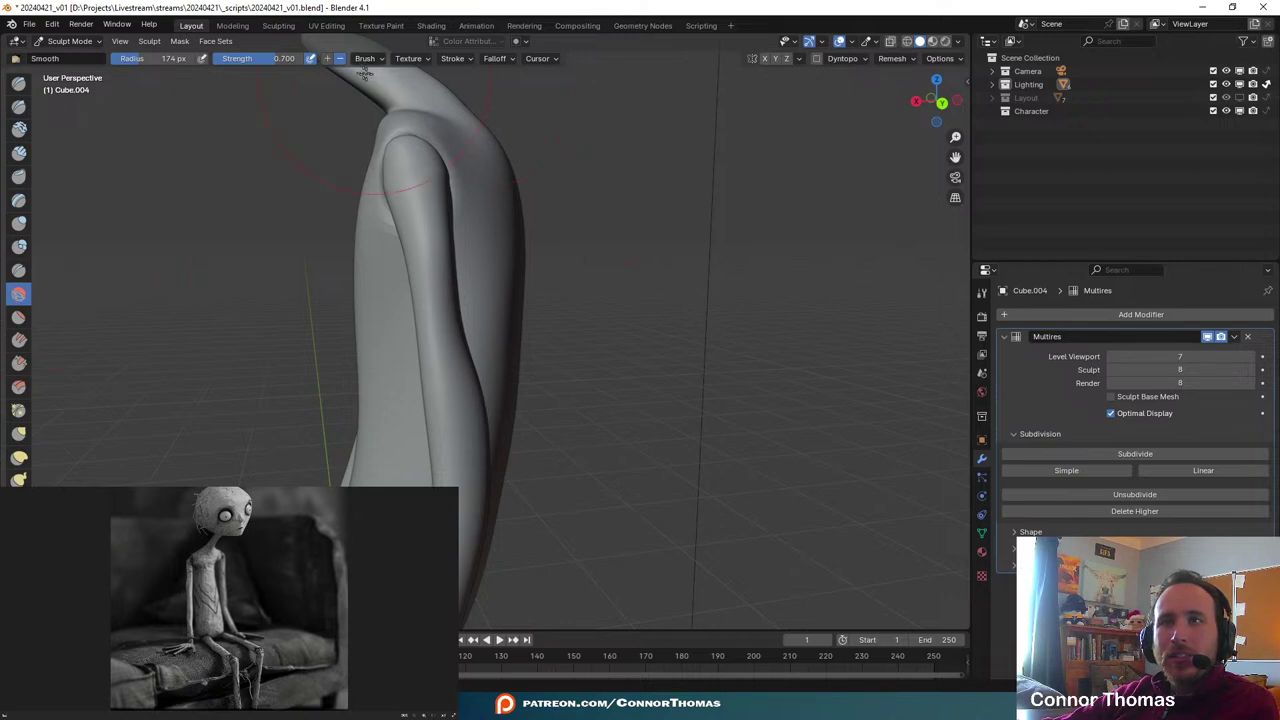
{"action": "middle_click_drag", "start_coordinate": [642, 287], "coordinate": [494, 324]}
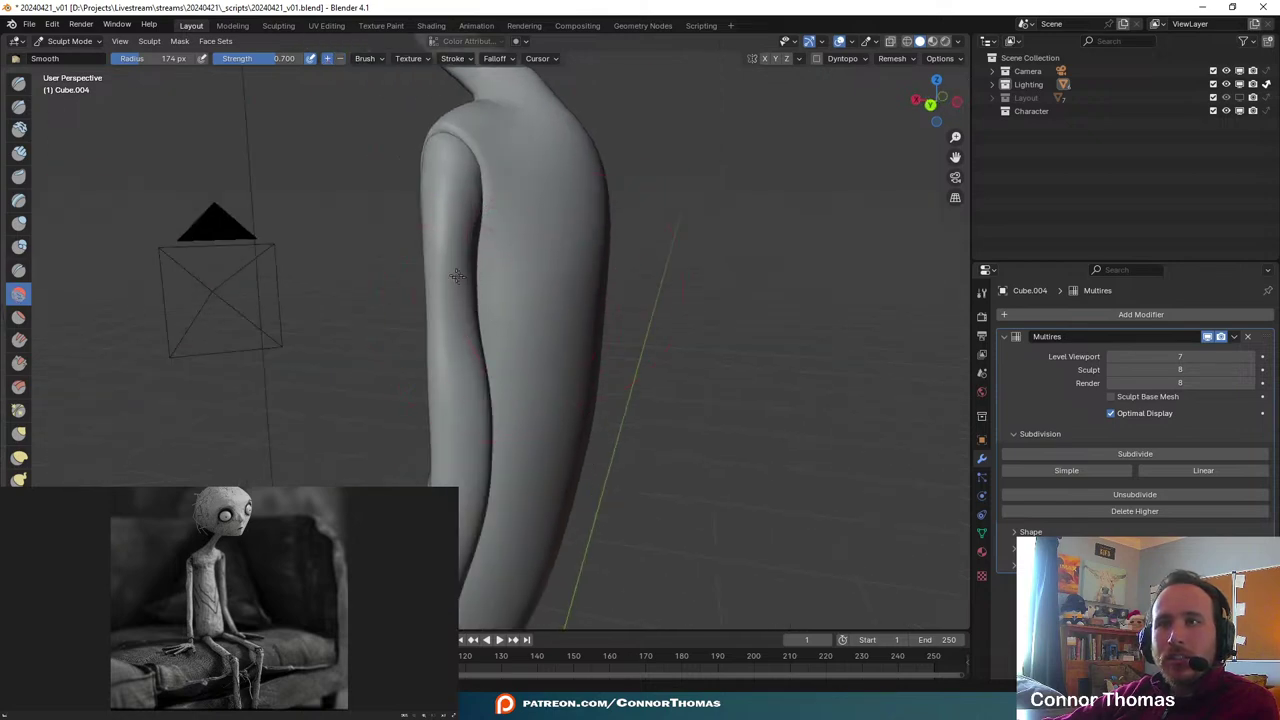
{"action": "middle_click_drag", "start_coordinate": [544, 380], "coordinate": [545, 221], "text": "shift"}
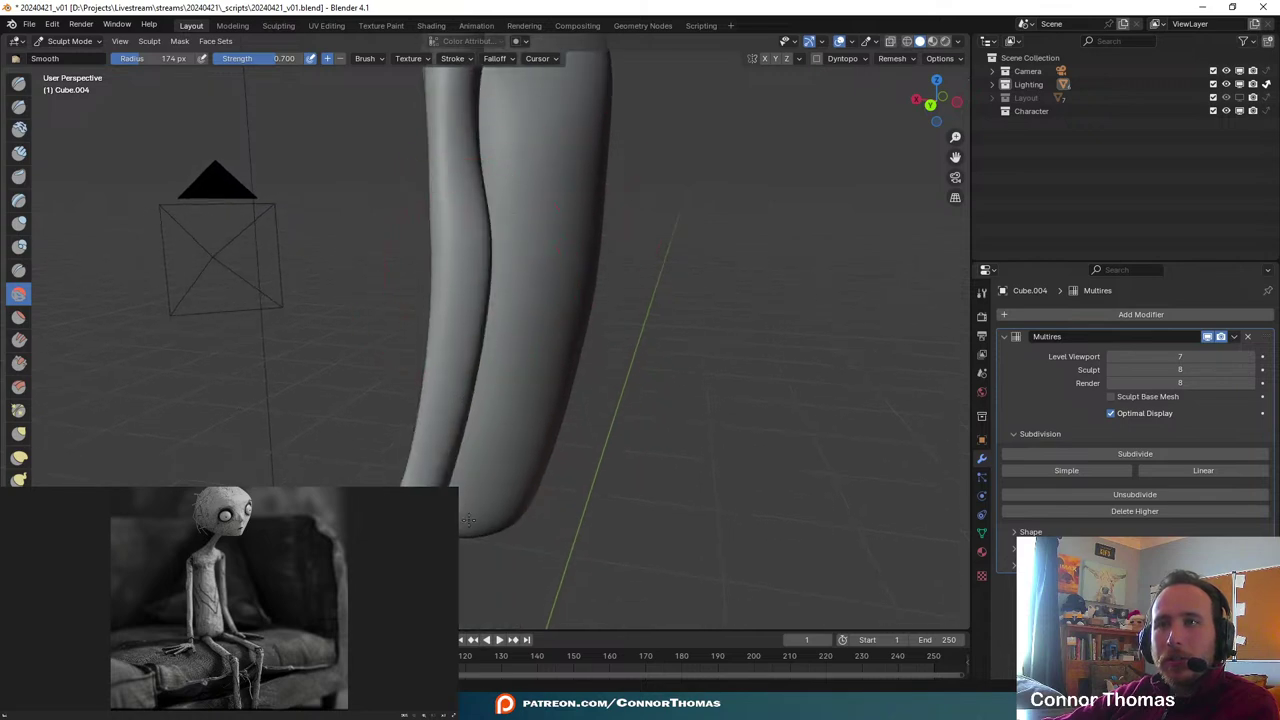
{"action": "middle_click_drag", "start_coordinate": [519, 544], "coordinate": [633, 334]}
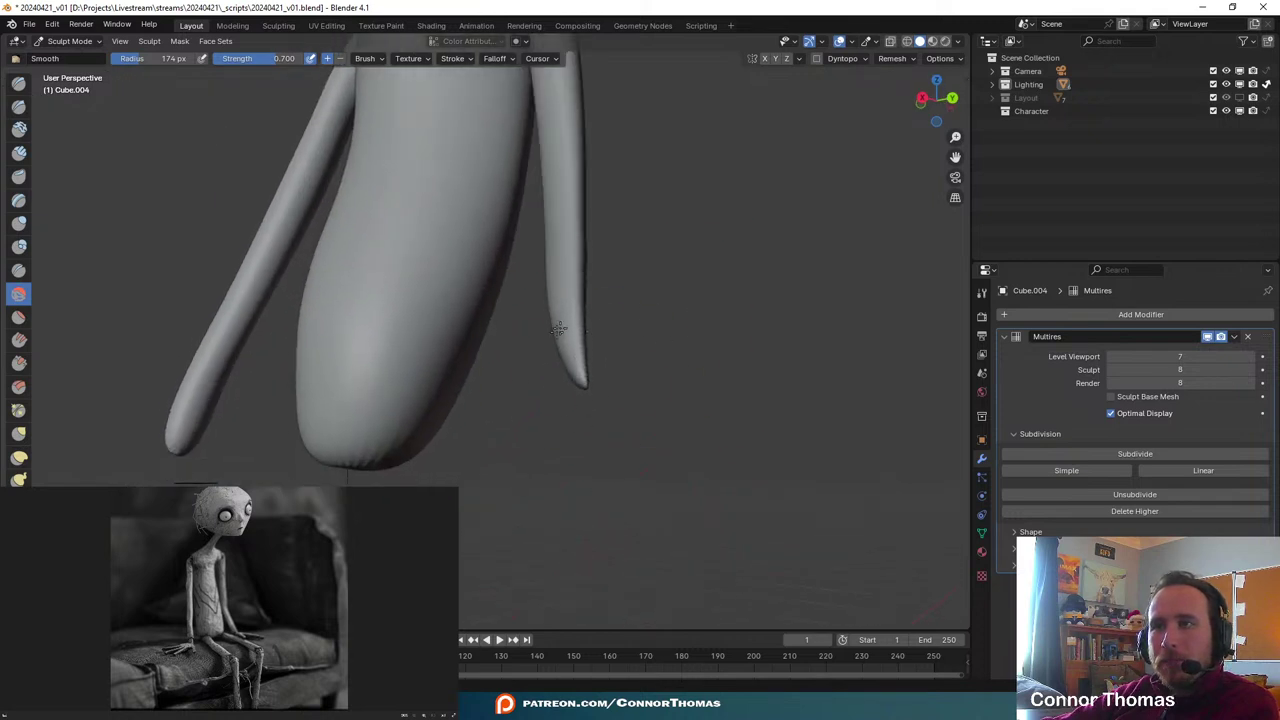
{"action": "key", "text": "KP_0"}
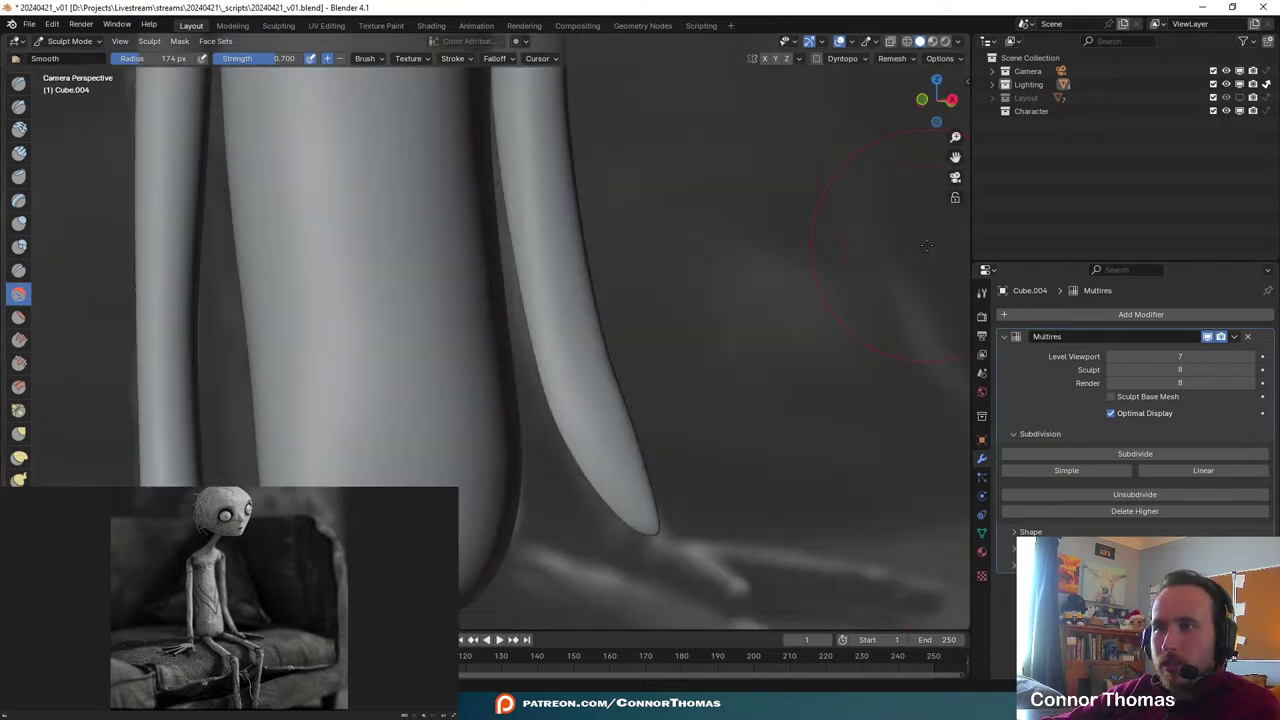
{"action": "scroll", "coordinate": [927, 246], "scroll_direction": "down", "scroll_amount": 6}
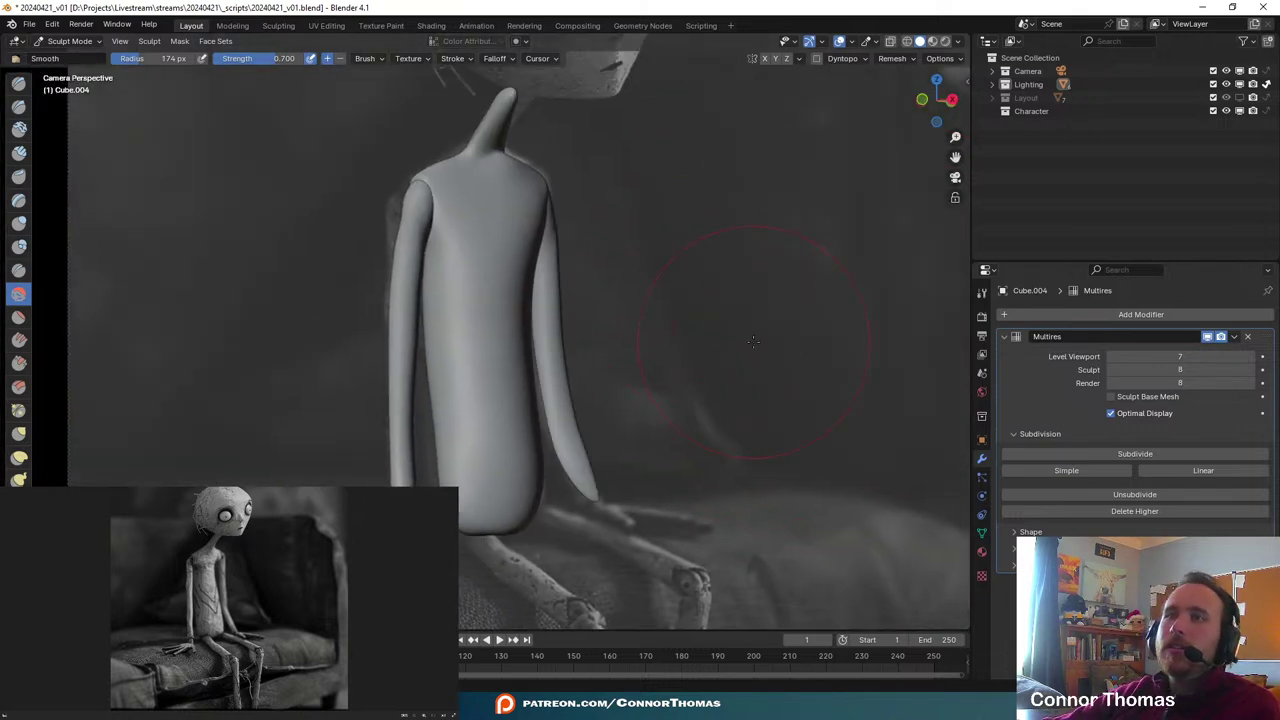
{"action": "middle_click_drag", "start_coordinate": [753, 341], "coordinate": [718, 375]}
{"action": "scroll", "coordinate": [655, 408], "scroll_direction": "up", "scroll_amount": 5}
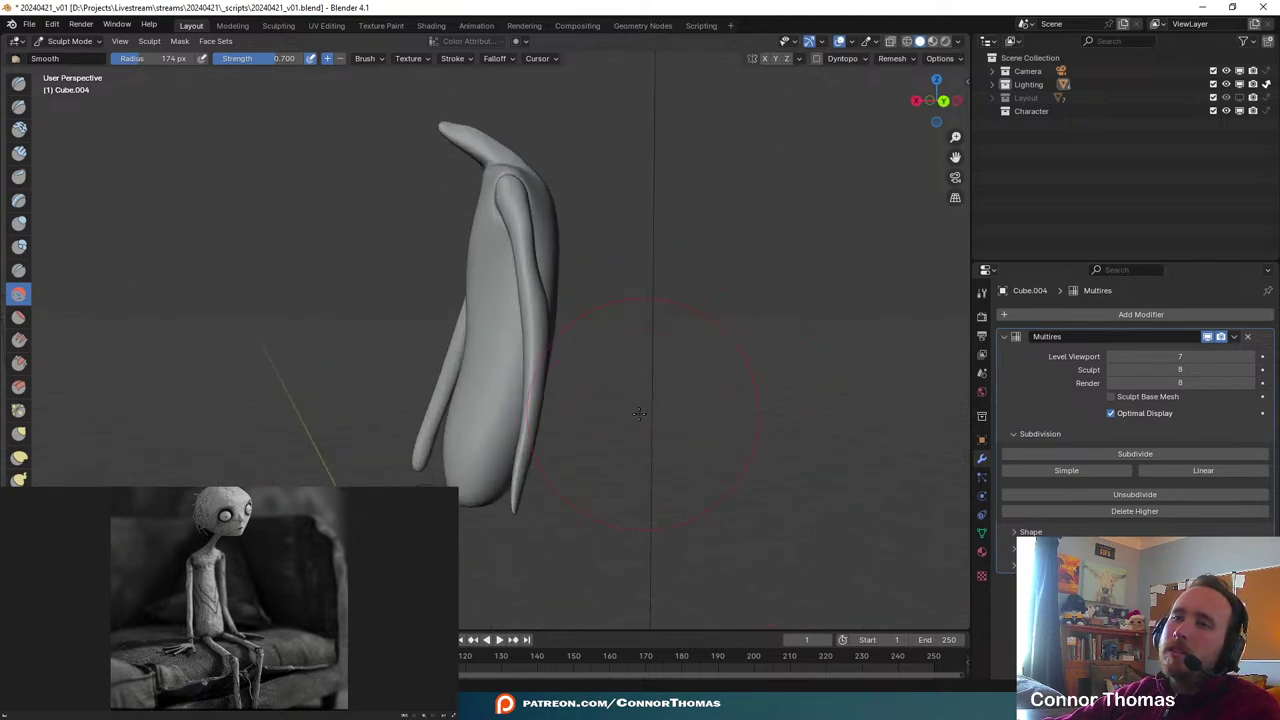
{"action": "middle_click_drag", "start_coordinate": [660, 405], "coordinate": [700, 403]}
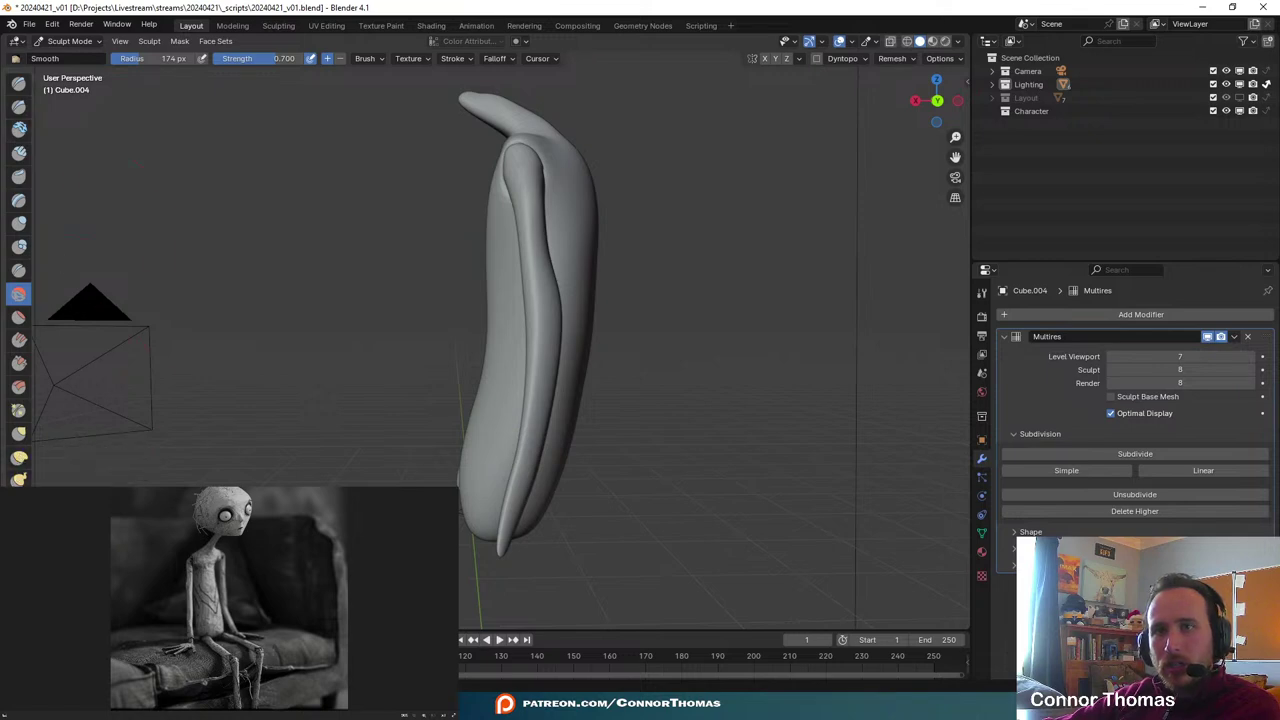
- Using the Pose brush at a 347 px radius and 0.500 strength, swing the far arm's elbow backward and its forearm forward
{"action": "left_click", "coordinate": [18, 527]}
{"action": "key", "text": "f"}
{"action": "left_click", "coordinate": [668, 338]}
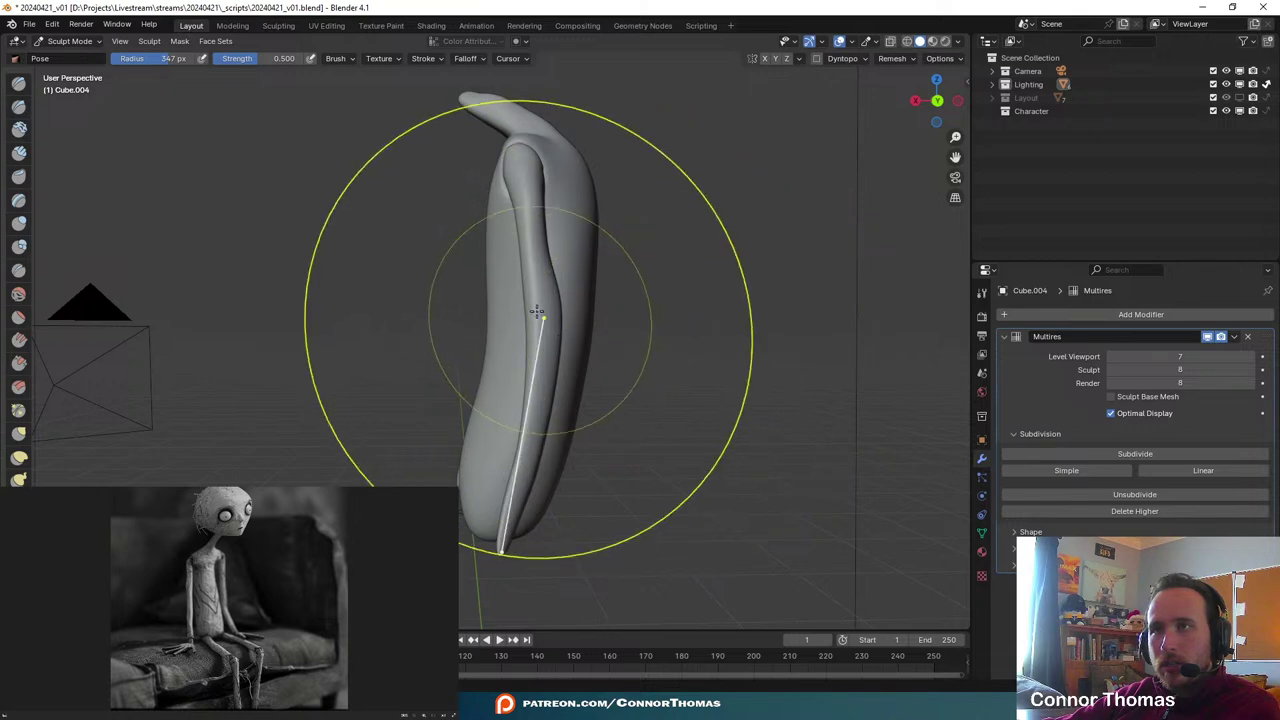
{"action": "mouse_move", "coordinate": [537, 312]}
{"action": "left_mouse_down"}
{"action": "mouse_move", "coordinate": [530, 330]}
{"action": "mouse_move", "coordinate": [563, 343]}
{"action": "left_mouse_up"}
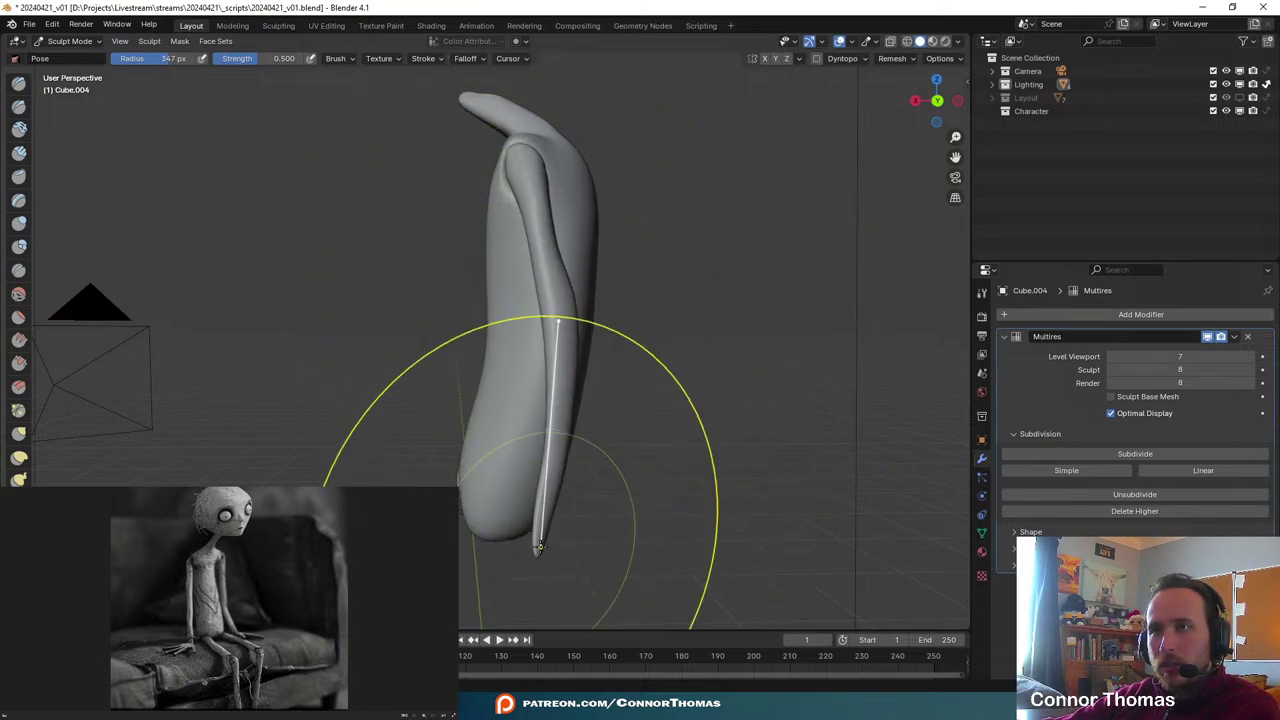
{"action": "left_click_drag", "start_coordinate": [539, 546], "coordinate": [489, 537]}
- Enlarge the Pose brush to a 383 px radius and bring the far arm closer to the torso, working from behind
{"action": "middle_click_drag", "start_coordinate": [325, 441], "coordinate": [540, 482]}
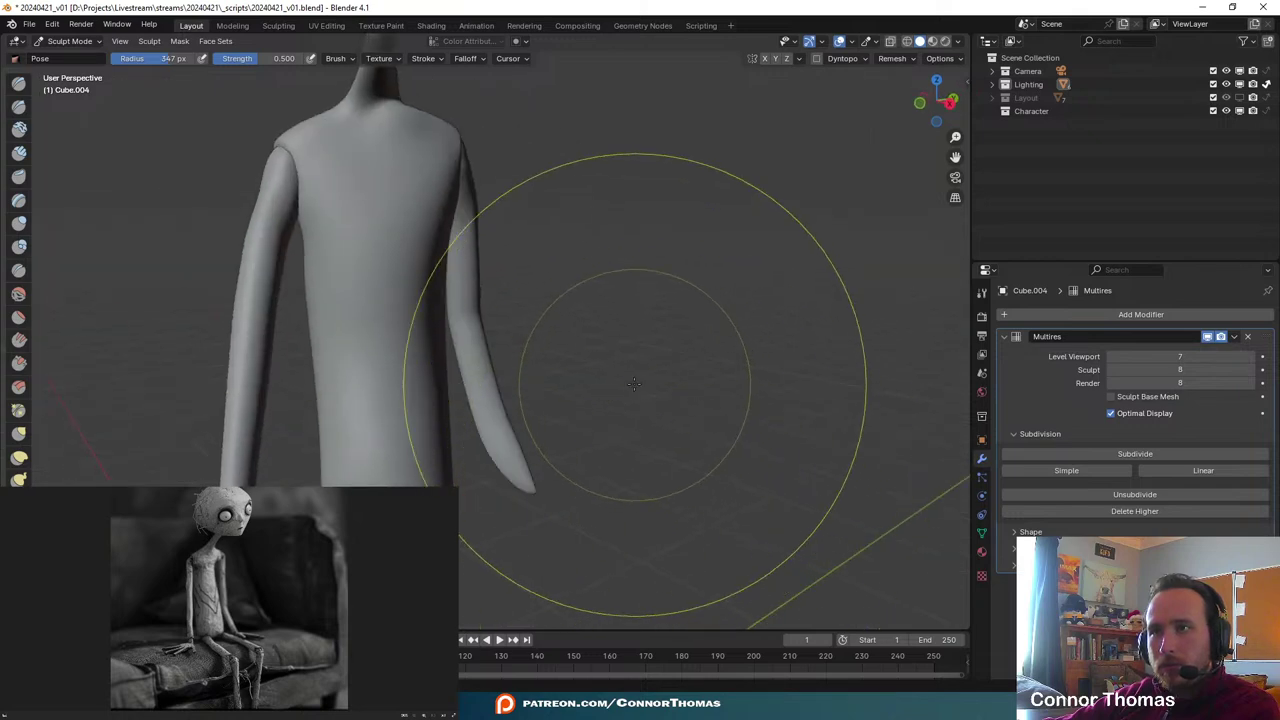
{"action": "middle_click_drag", "start_coordinate": [634, 384], "coordinate": [579, 334]}
{"action": "middle_click_drag", "start_coordinate": [458, 365], "coordinate": [517, 325]}
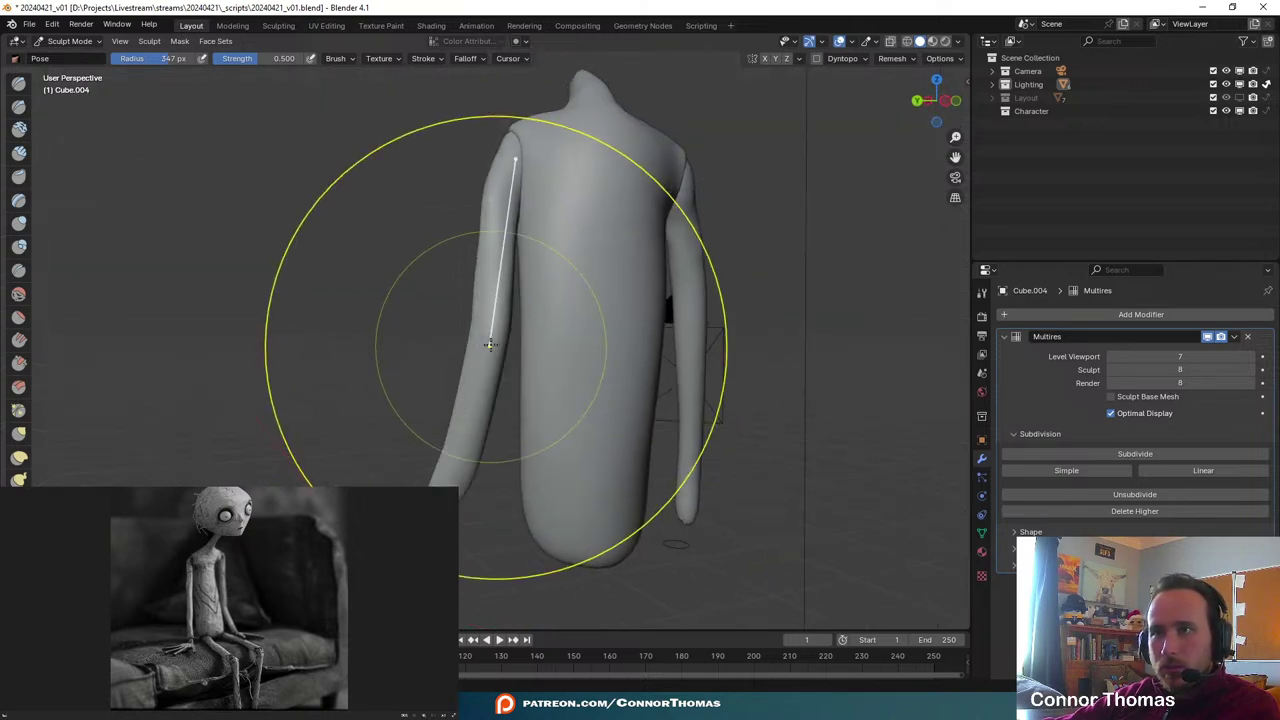
{"action": "left_click_drag", "start_coordinate": [500, 332], "coordinate": [508, 343]}
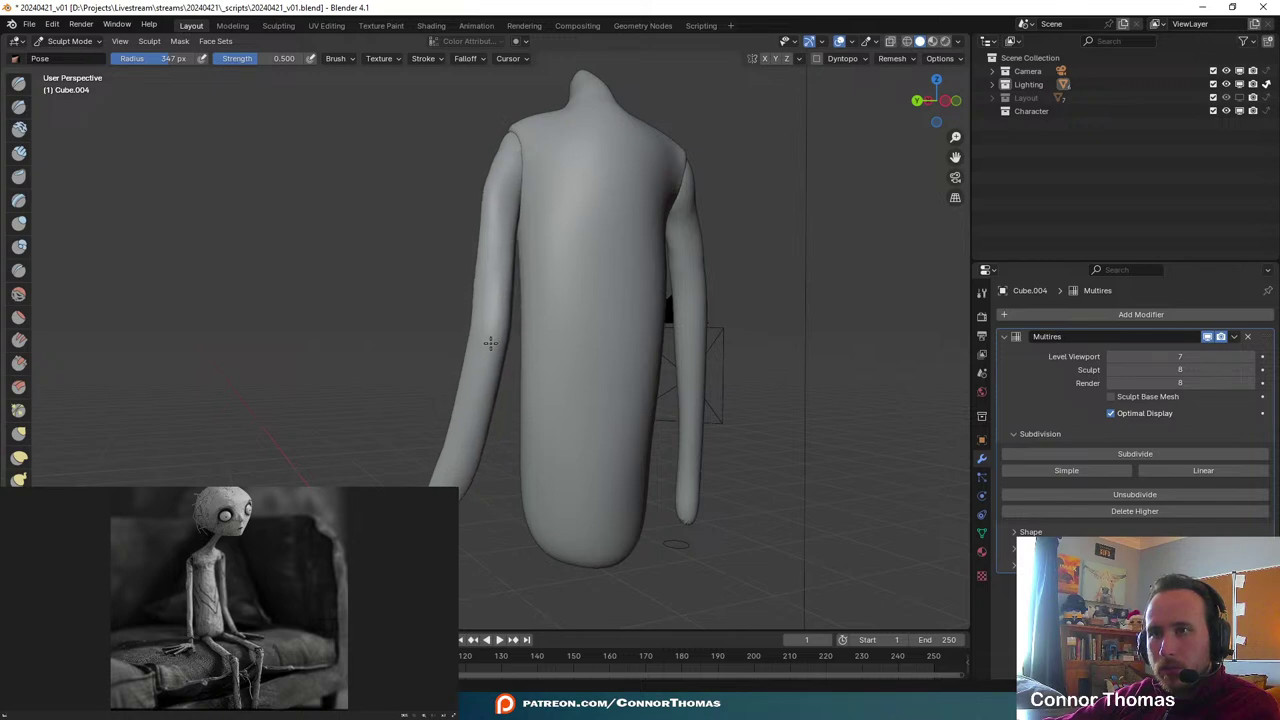
{"action": "key", "text": "f"}
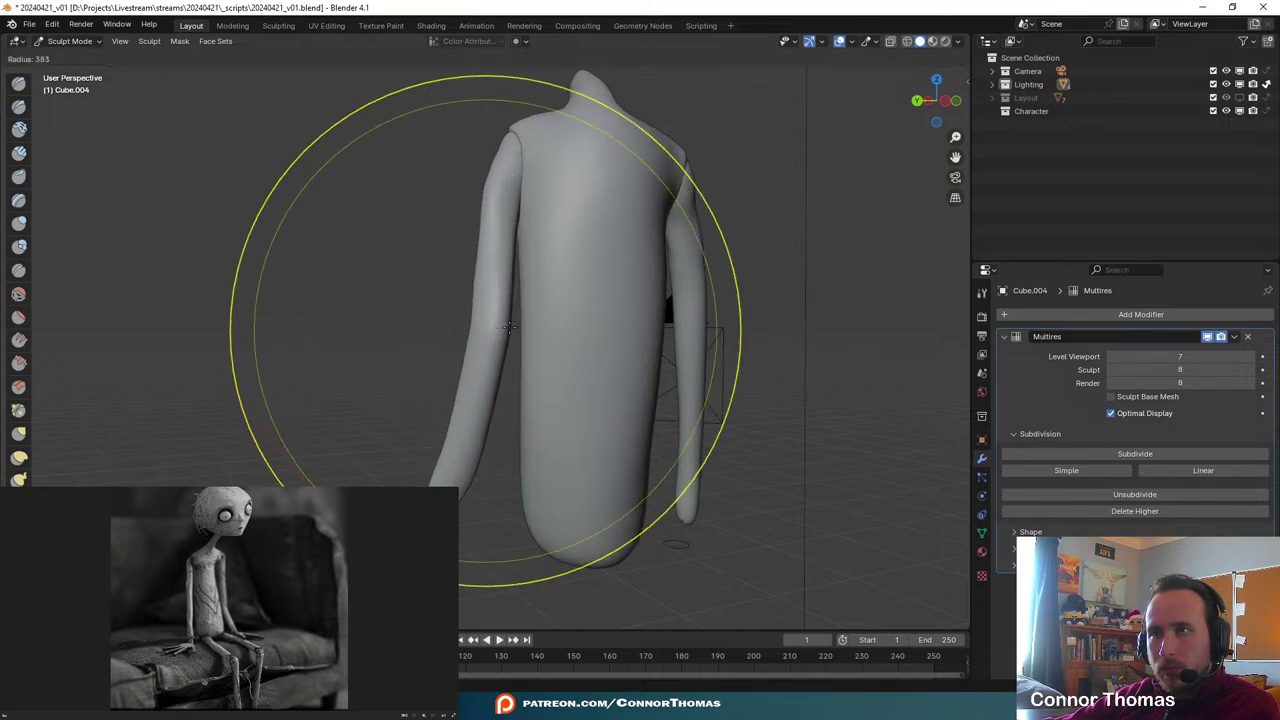
{"action": "left_click", "coordinate": [509, 328]}
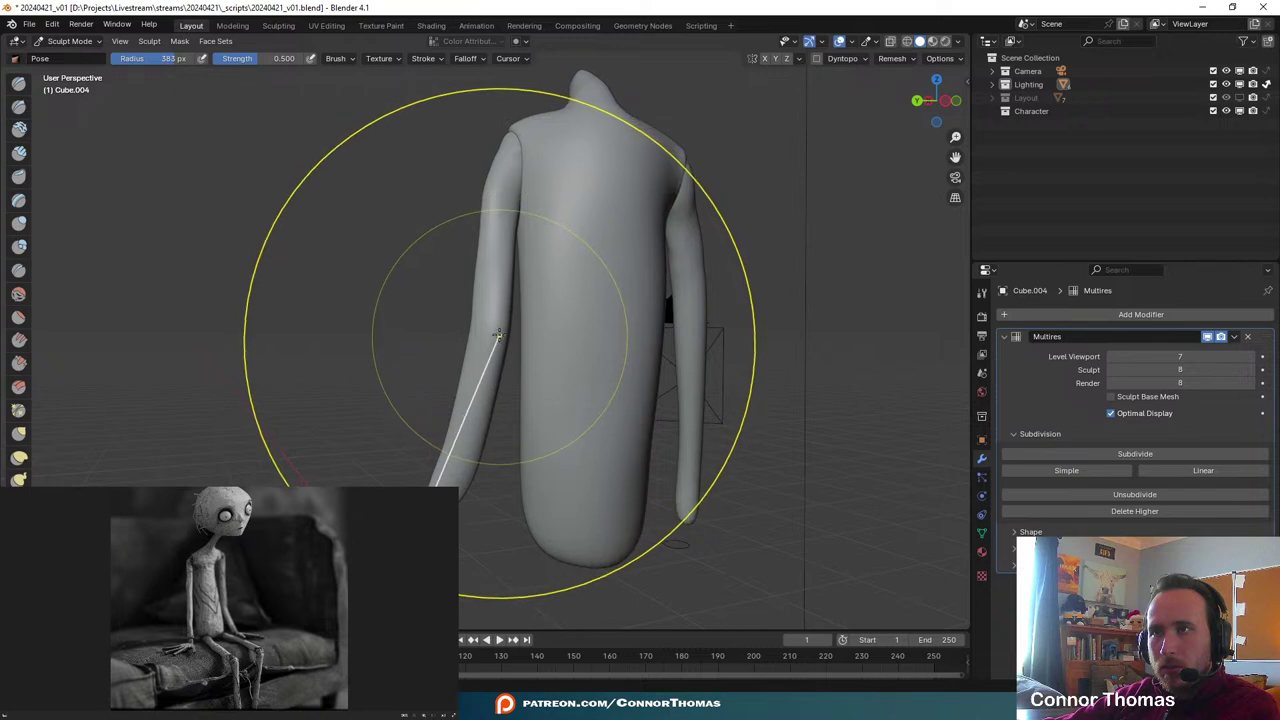
{"action": "left_click_drag", "start_coordinate": [493, 347], "coordinate": [478, 430]}
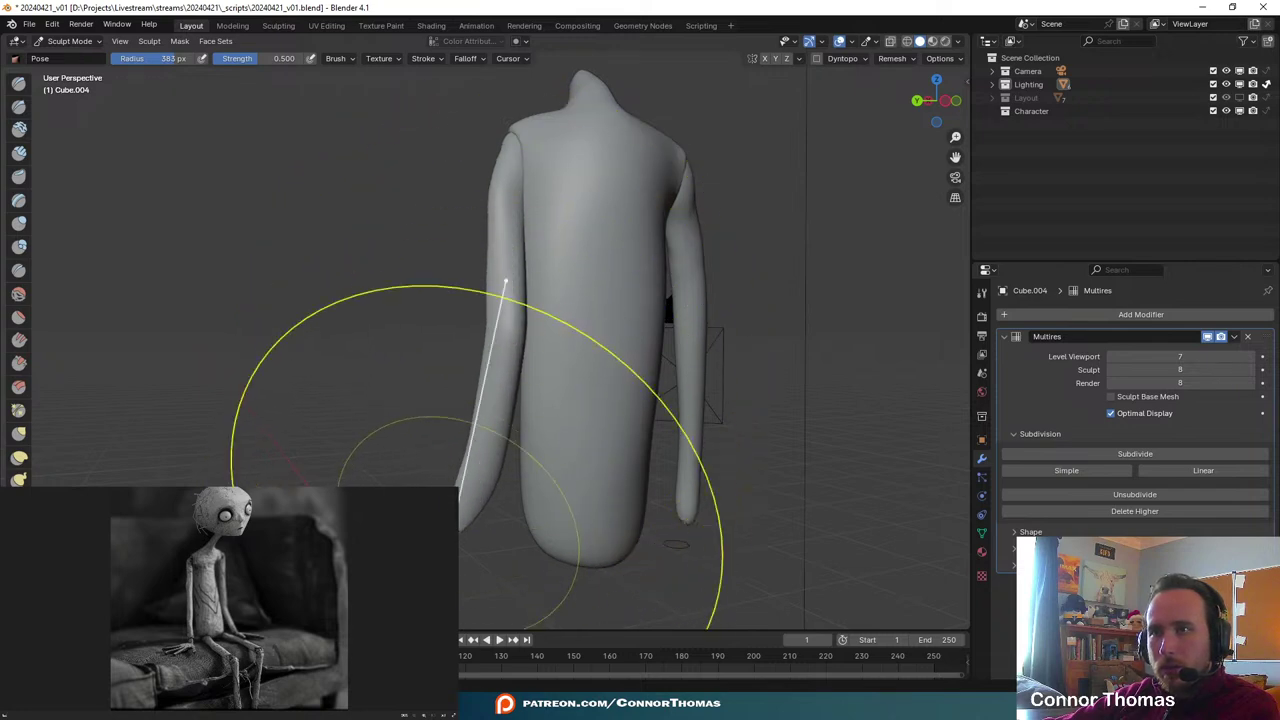
- Nudge the far forearm's tip inward with the Pose brush at a 345 px radius, and check the arm against the reference photo
{"action": "key", "text": "f"}
{"action": "left_click", "coordinate": [429, 484]}
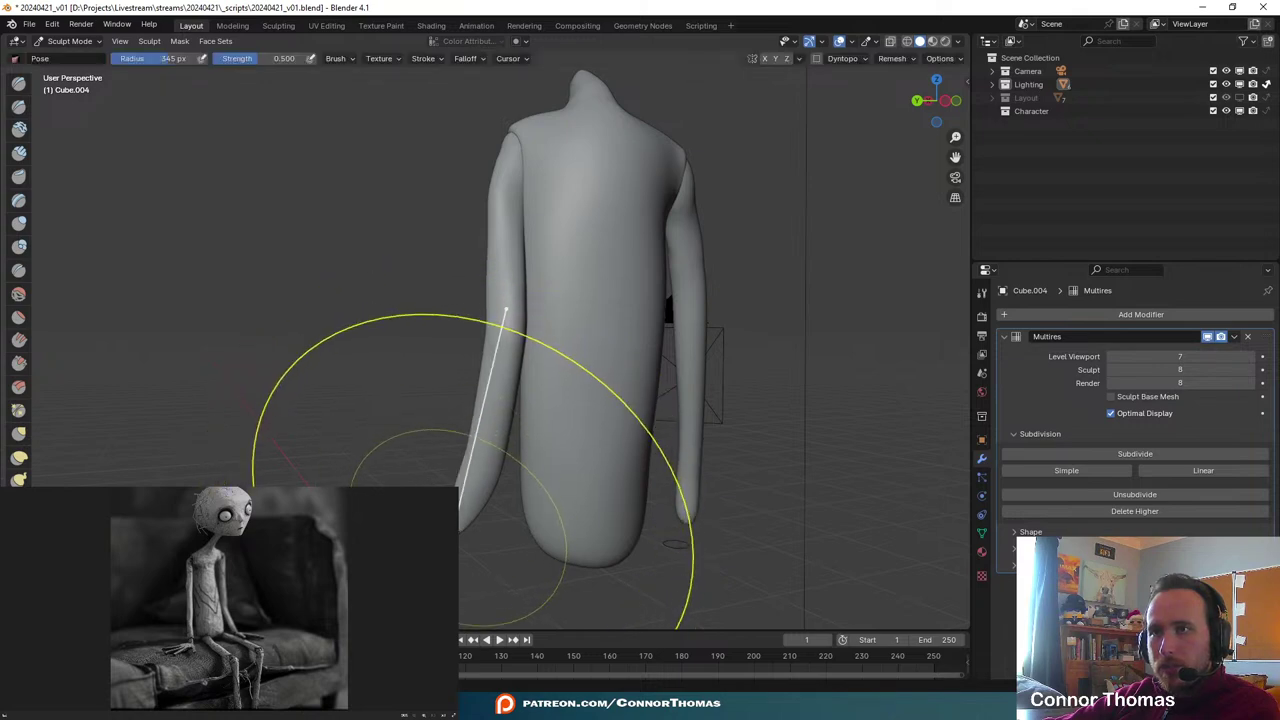
{"action": "middle_click_drag", "start_coordinate": [447, 522], "coordinate": [700, 516]}
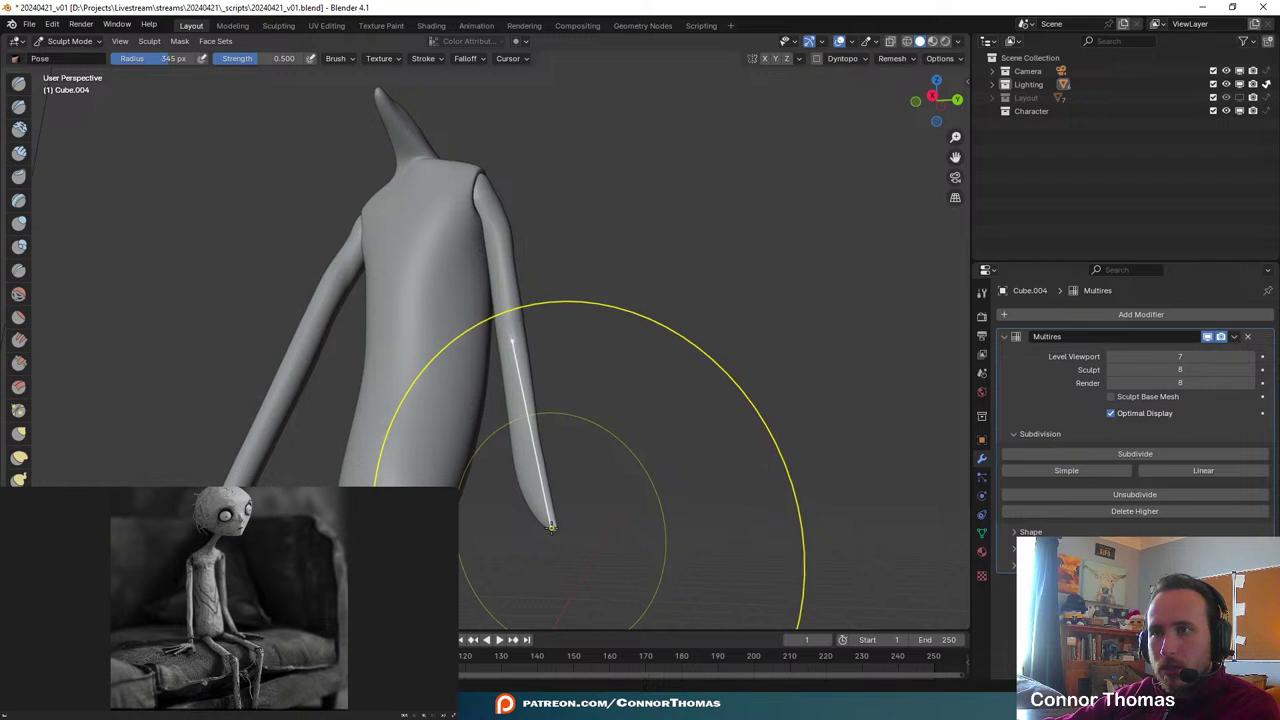
{"action": "left_click_drag", "start_coordinate": [550, 525], "coordinate": [538, 528]}
{"action": "middle_click_drag", "start_coordinate": [538, 527], "coordinate": [748, 461]}
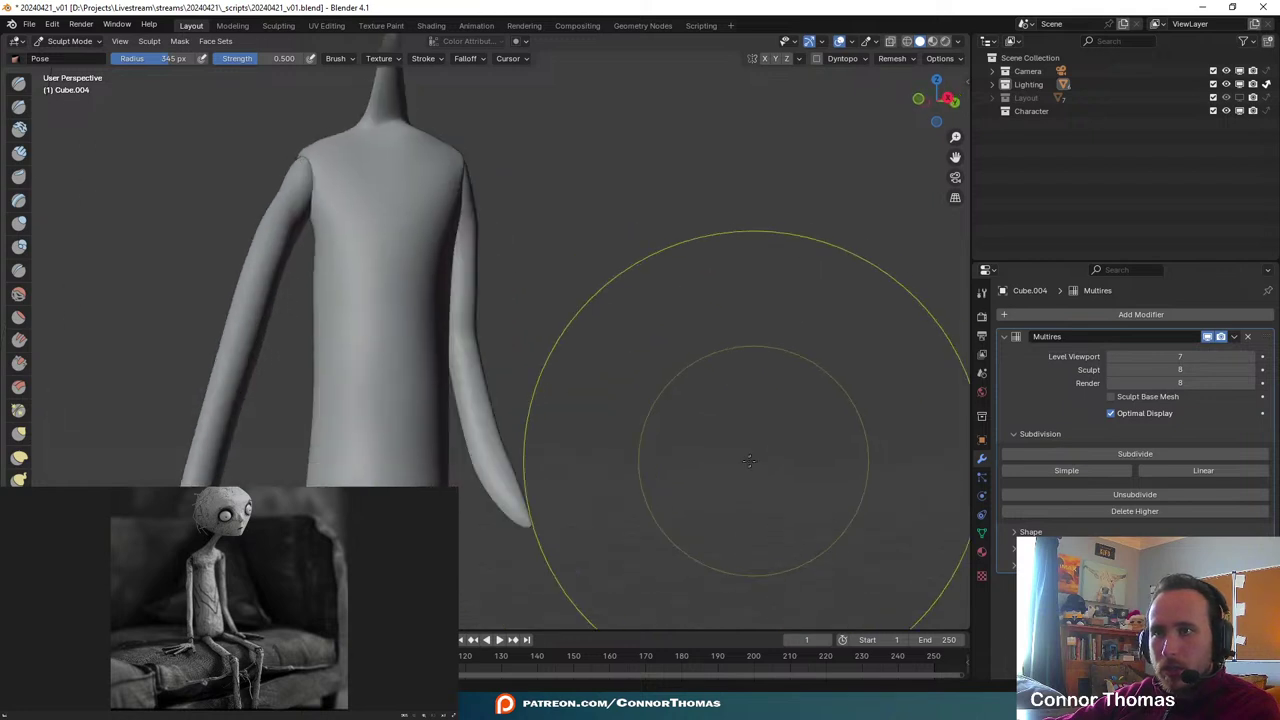
{"action": "key", "text": "KP_0"}
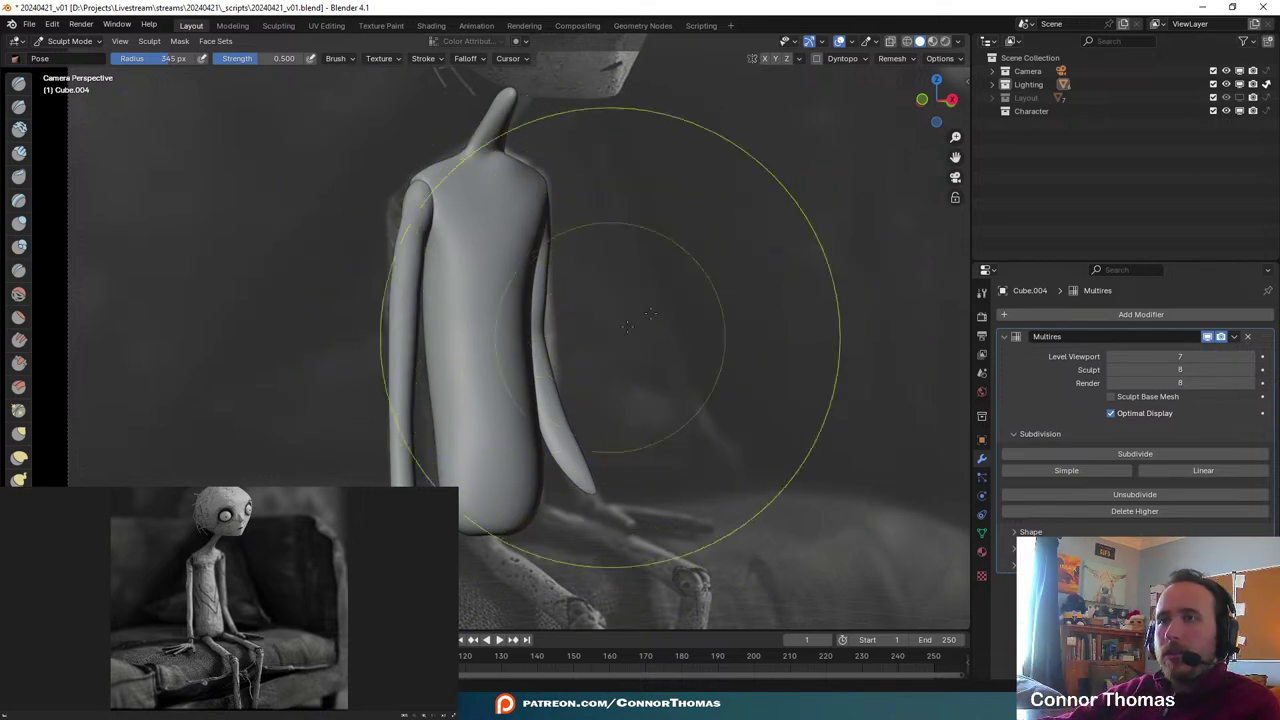
{"action": "middle_click_drag", "start_coordinate": [585, 315], "coordinate": [280, 352]}
{"action": "scroll", "coordinate": [241, 316], "scroll_direction": "up", "scroll_amount": 6}
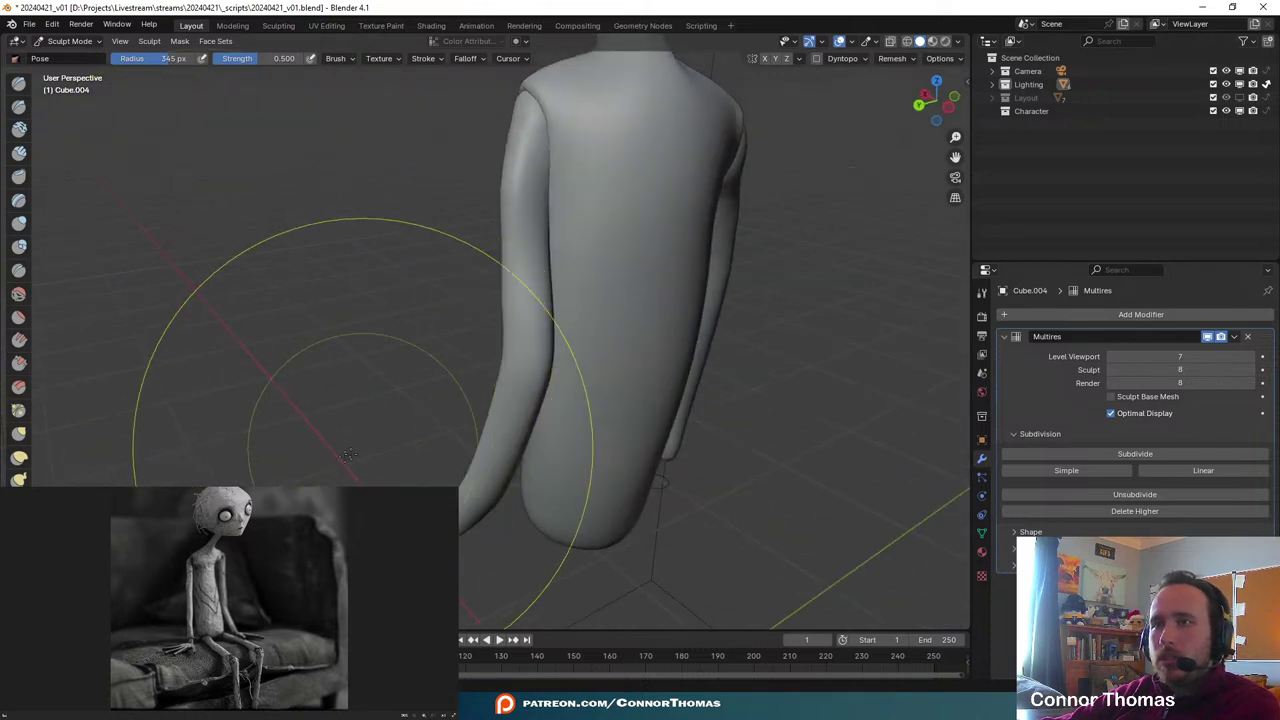
{"action": "middle_click_drag", "start_coordinate": [368, 405], "coordinate": [763, 364]}
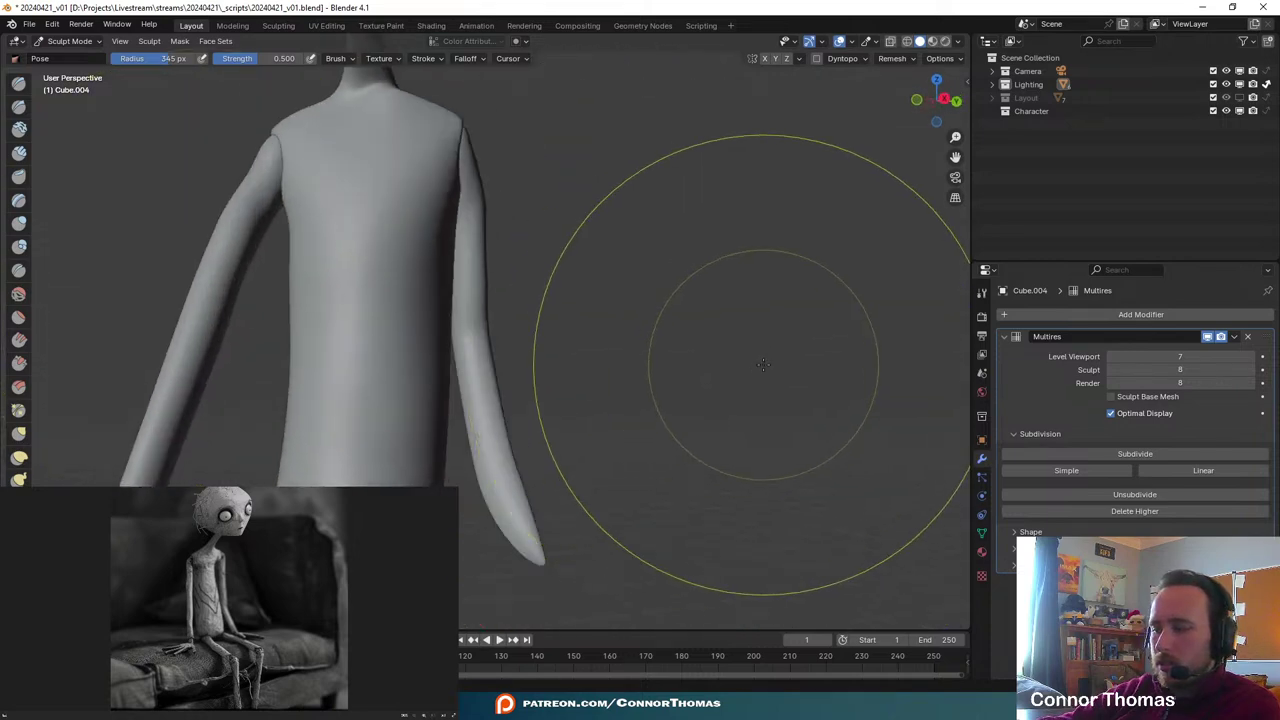
{"action": "key", "text": "KP_0"}
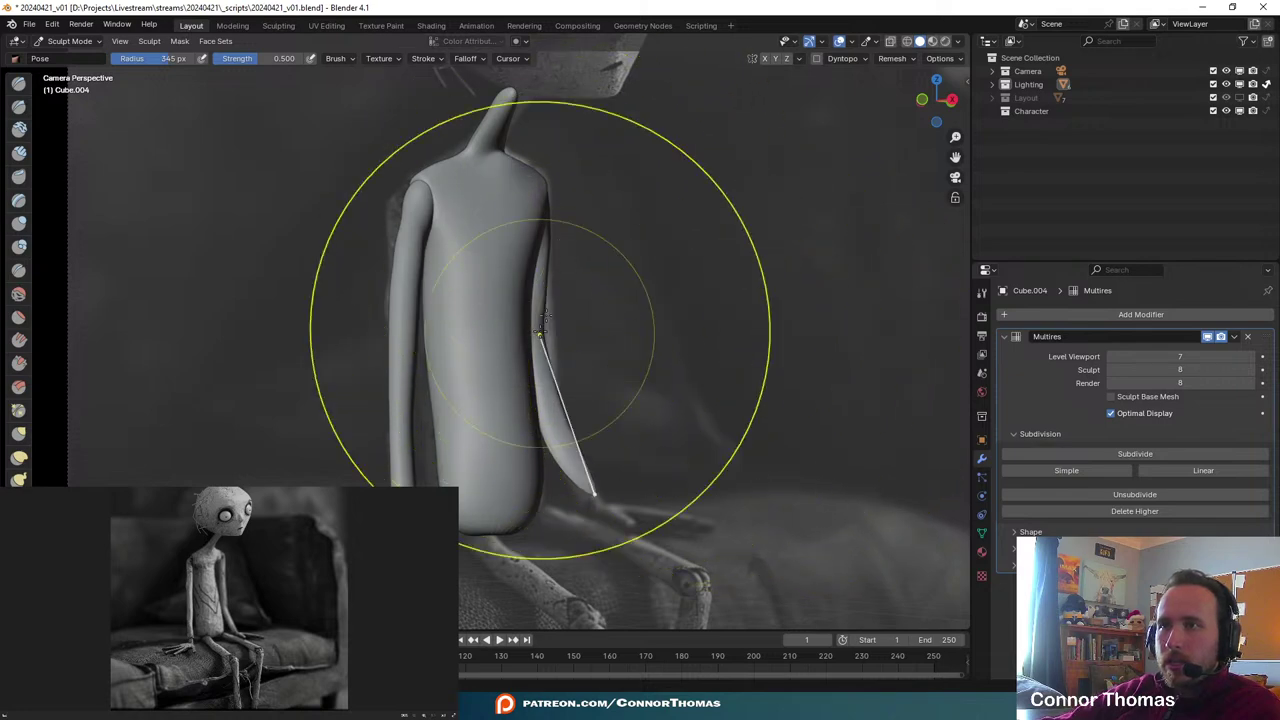
- Leave Sculpt Mode to compare both arms with the reference, reselect the far arm, and return it to Sculpt Mode
{"action": "left_click", "coordinate": [64, 42]}
{"action": "left_click", "coordinate": [62, 58]}
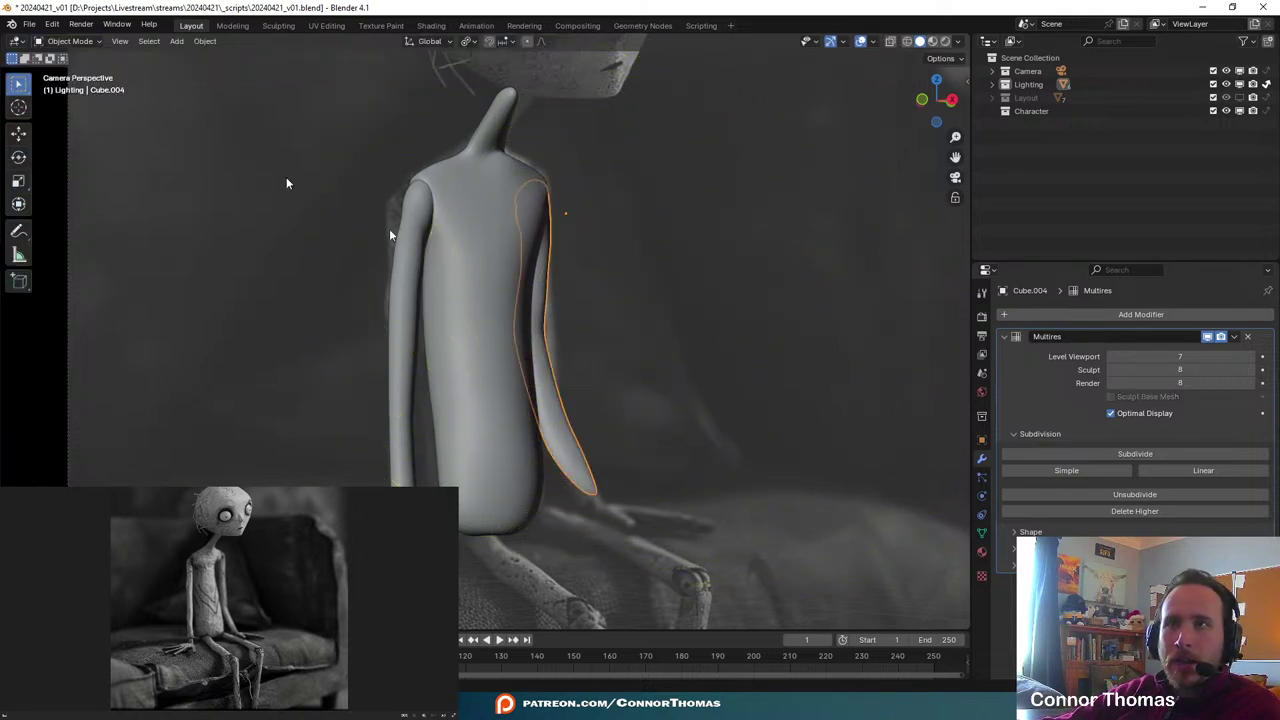
{"action": "left_click", "coordinate": [392, 236]}
{"action": "left_click", "coordinate": [655, 370]}
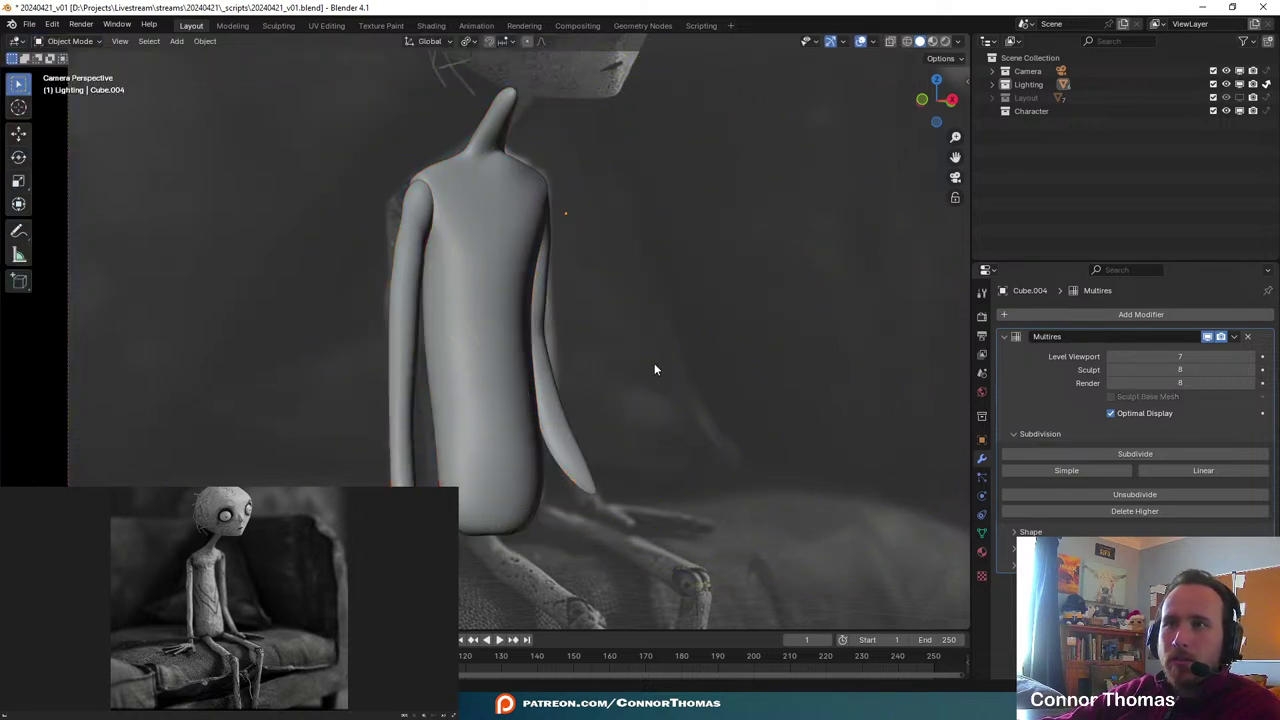
{"action": "left_click", "coordinate": [598, 490]}
{"action": "left_click", "coordinate": [51, 45]}
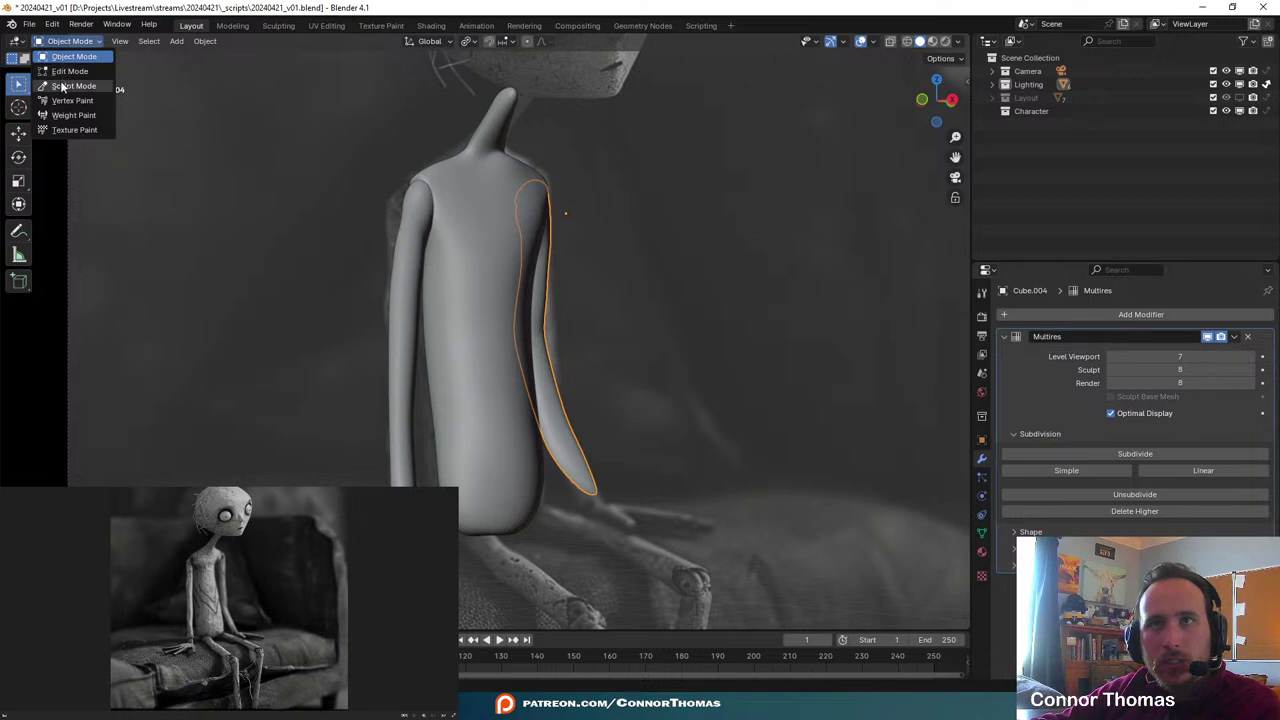
{"action": "left_click", "coordinate": [63, 86]}
- Ready the Clay brush at a 33 px radius and 0.500 strength for the far arm's wrist end
{"action": "middle_click_drag", "start_coordinate": [686, 438], "coordinate": [465, 412]}
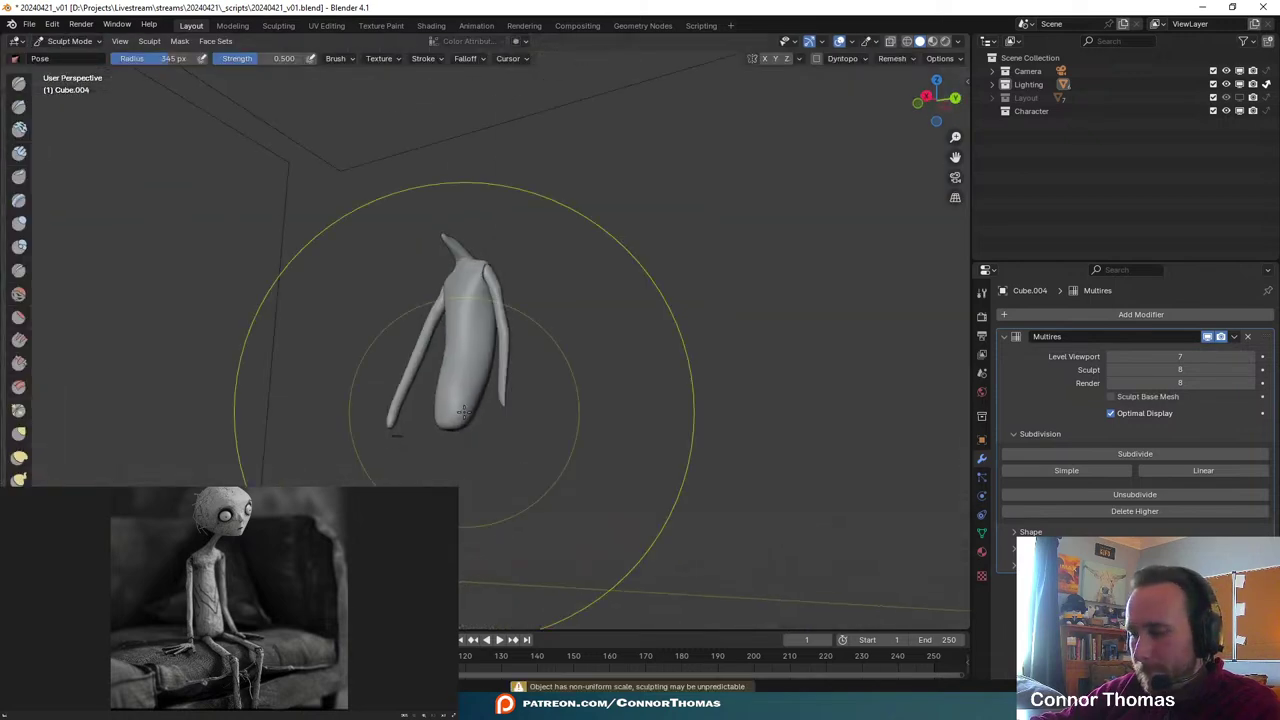
{"action": "key", "text": "KP_0"}
{"action": "key", "text": "KP_0"}
{"action": "scroll", "coordinate": [562, 463], "scroll_direction": "up", "scroll_amount": 6}
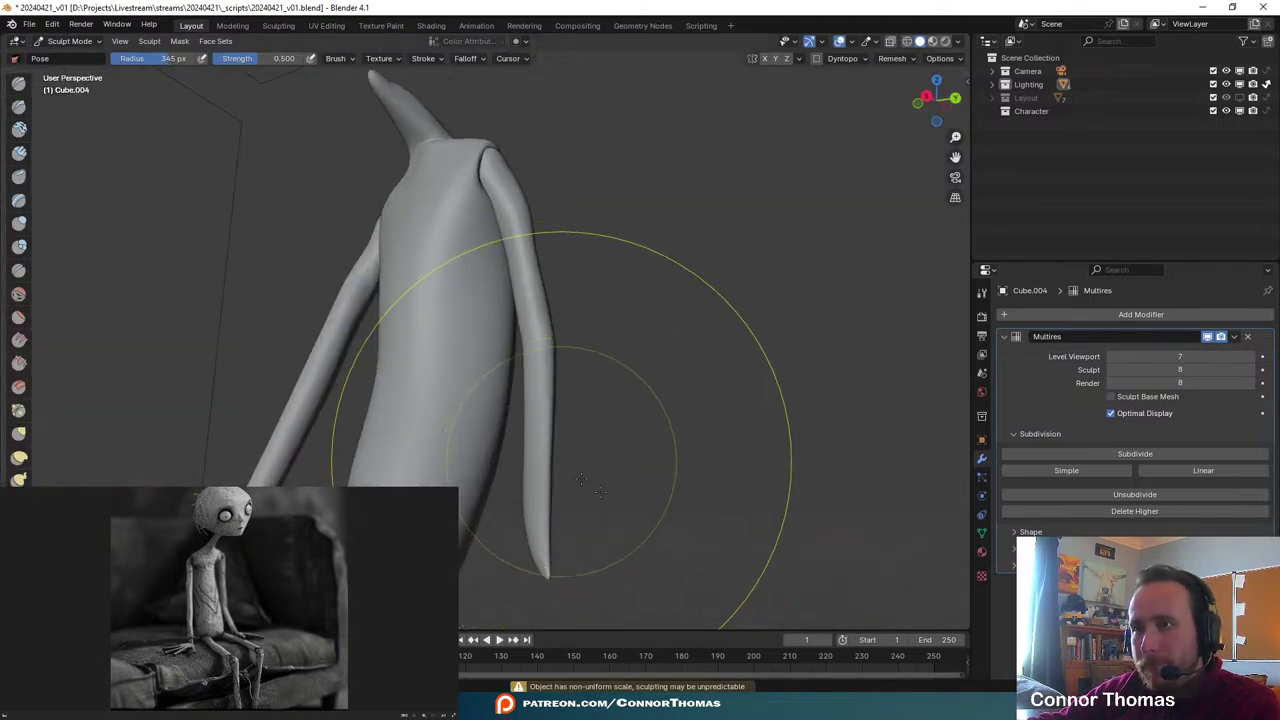
{"action": "middle_click_drag", "start_coordinate": [562, 463], "coordinate": [448, 334], "text": "shift"}
{"action": "scroll", "coordinate": [526, 385], "scroll_direction": "up", "scroll_amount": 5}
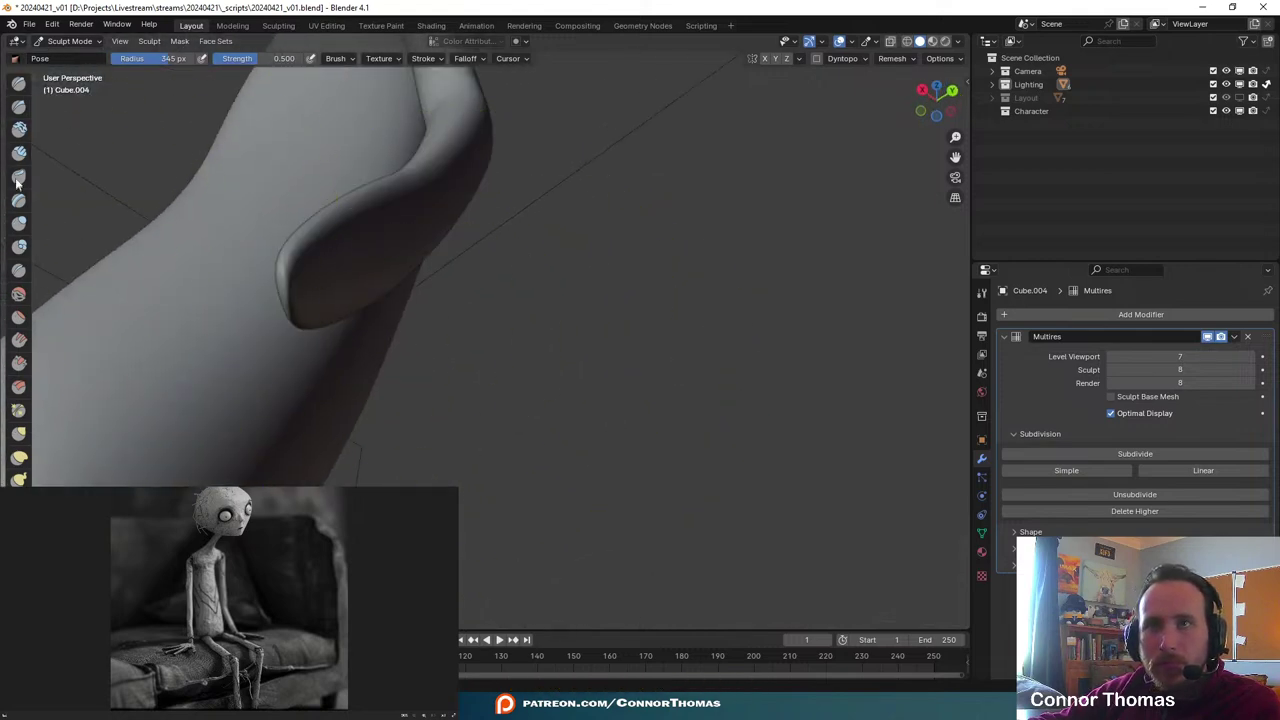
{"action": "left_click", "coordinate": [19, 129]}
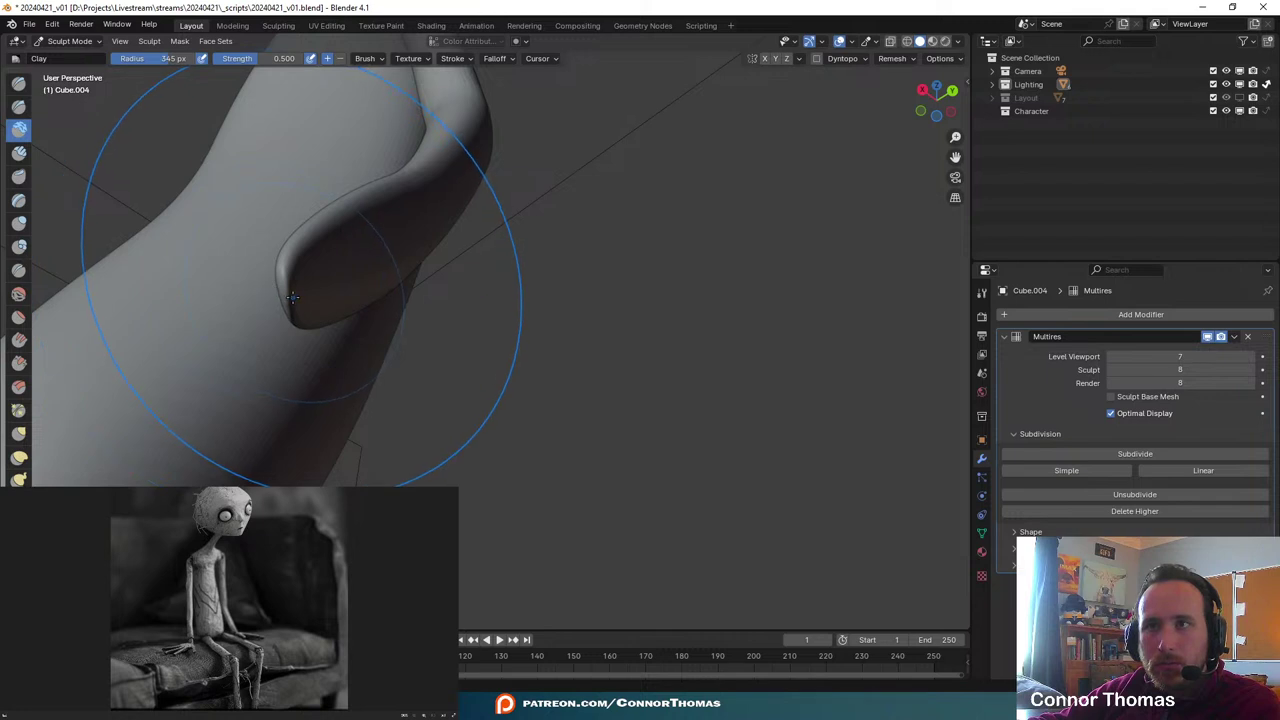
{"action": "key", "text": "f"}
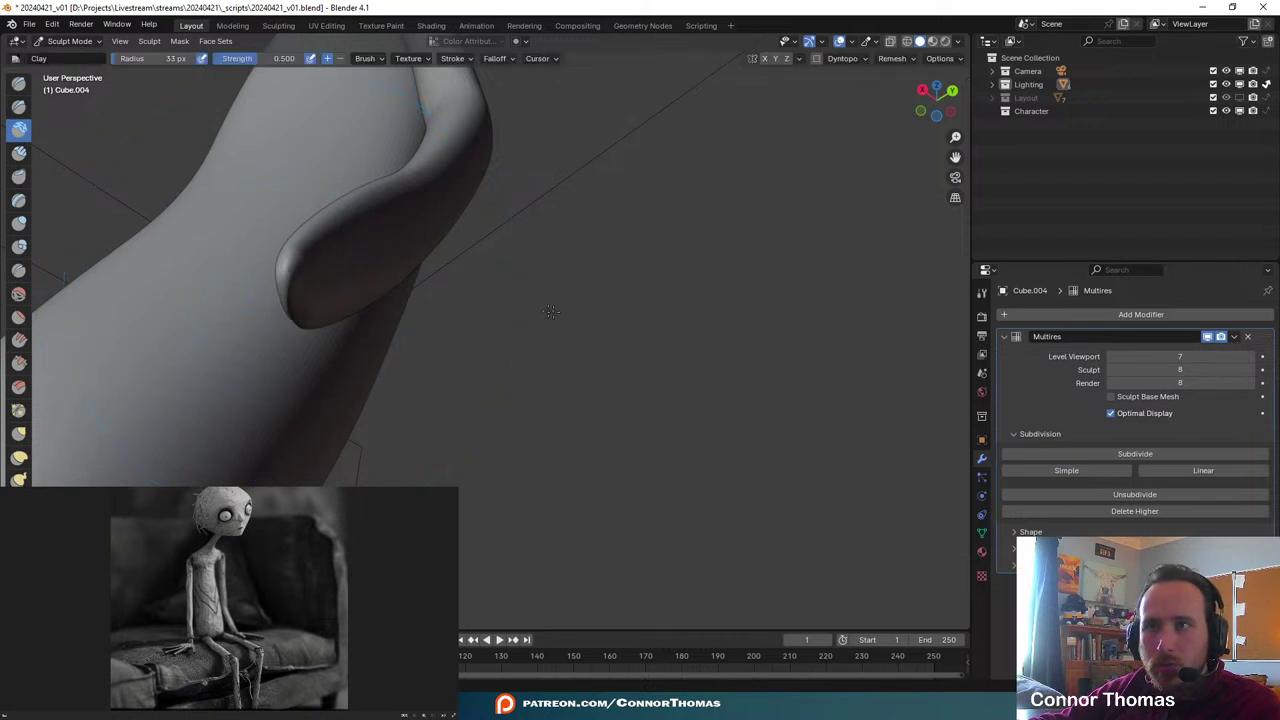
{"action": "middle_click_drag", "start_coordinate": [330, 277], "coordinate": [443, 297]}
{"action": "middle_click_drag", "start_coordinate": [635, 346], "coordinate": [408, 352]}
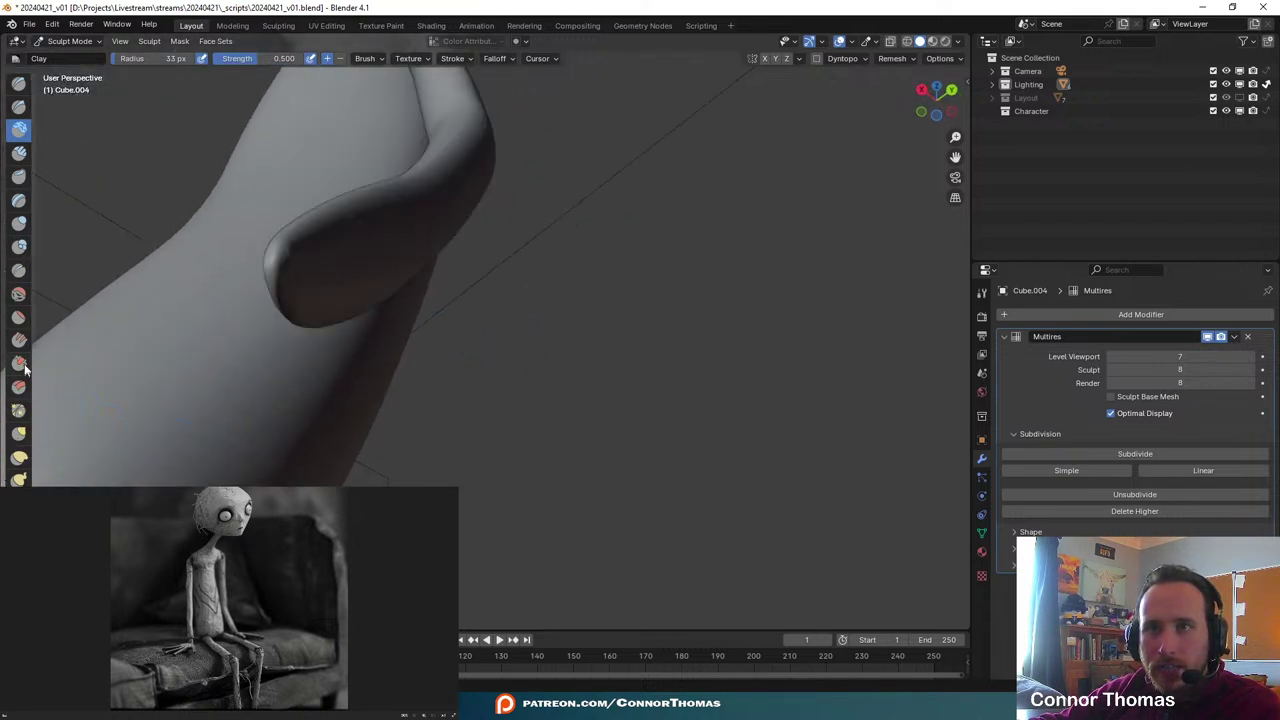
- Flatten the wrist end of the far arm using the Flatten/Contrast brush at a 139 px radius and 0.500 strength
{"action": "left_click", "coordinate": [19, 316]}
{"action": "key", "text": "f"}
{"action": "left_click", "coordinate": [338, 271]}
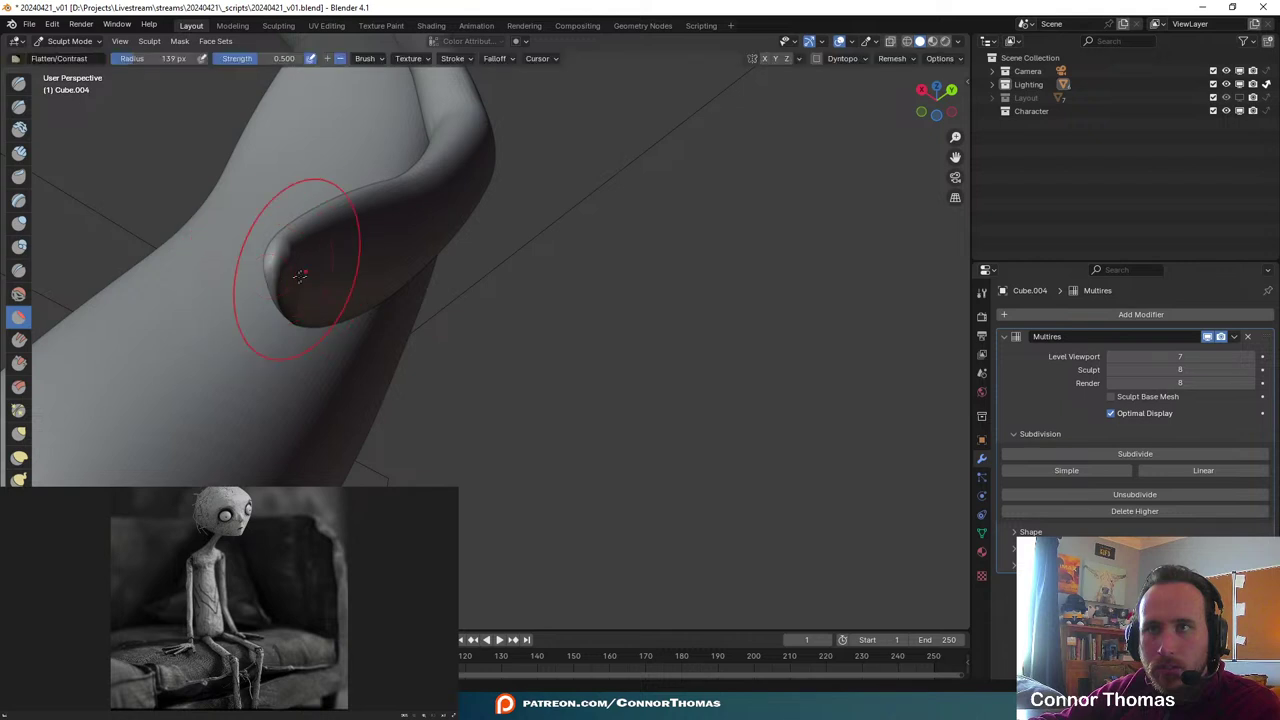
{"action": "mouse_move", "coordinate": [288, 256]}
{"action": "left_mouse_down"}
{"action": "mouse_move", "coordinate": [263, 306]}
{"action": "mouse_move", "coordinate": [262, 265]}
{"action": "left_mouse_up"}
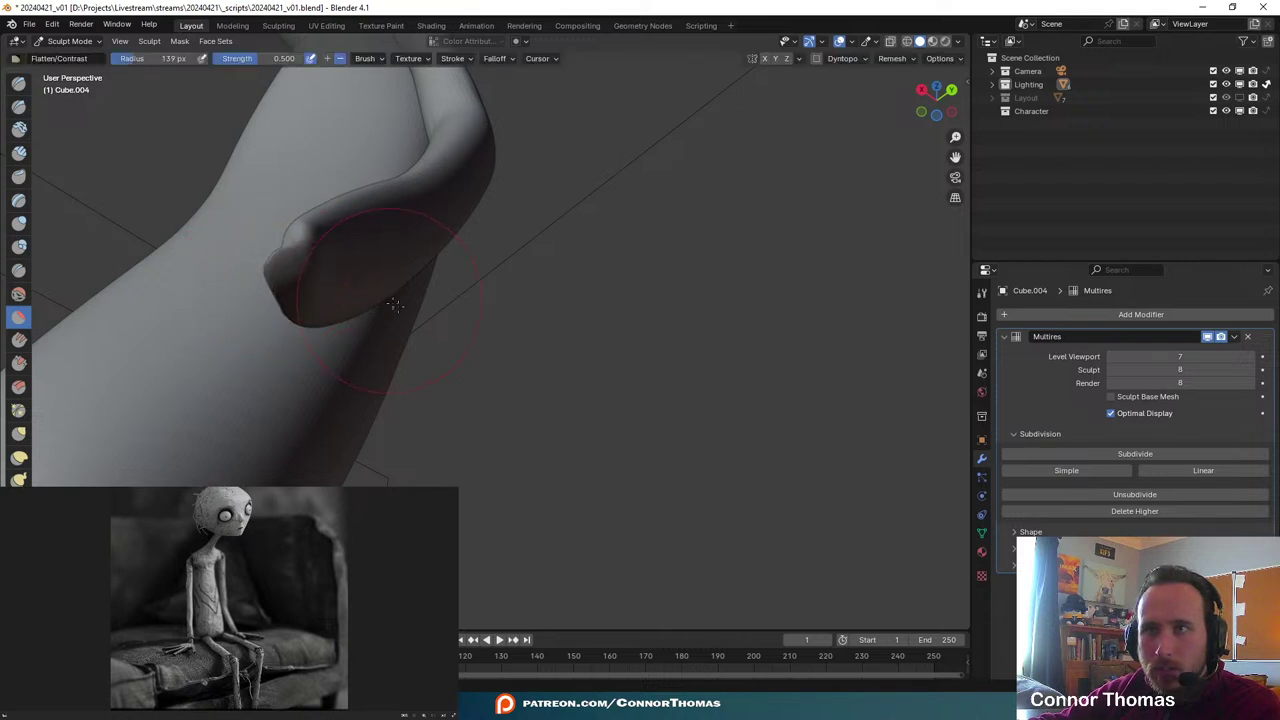
{"action": "middle_click_drag", "start_coordinate": [395, 305], "coordinate": [511, 399]}
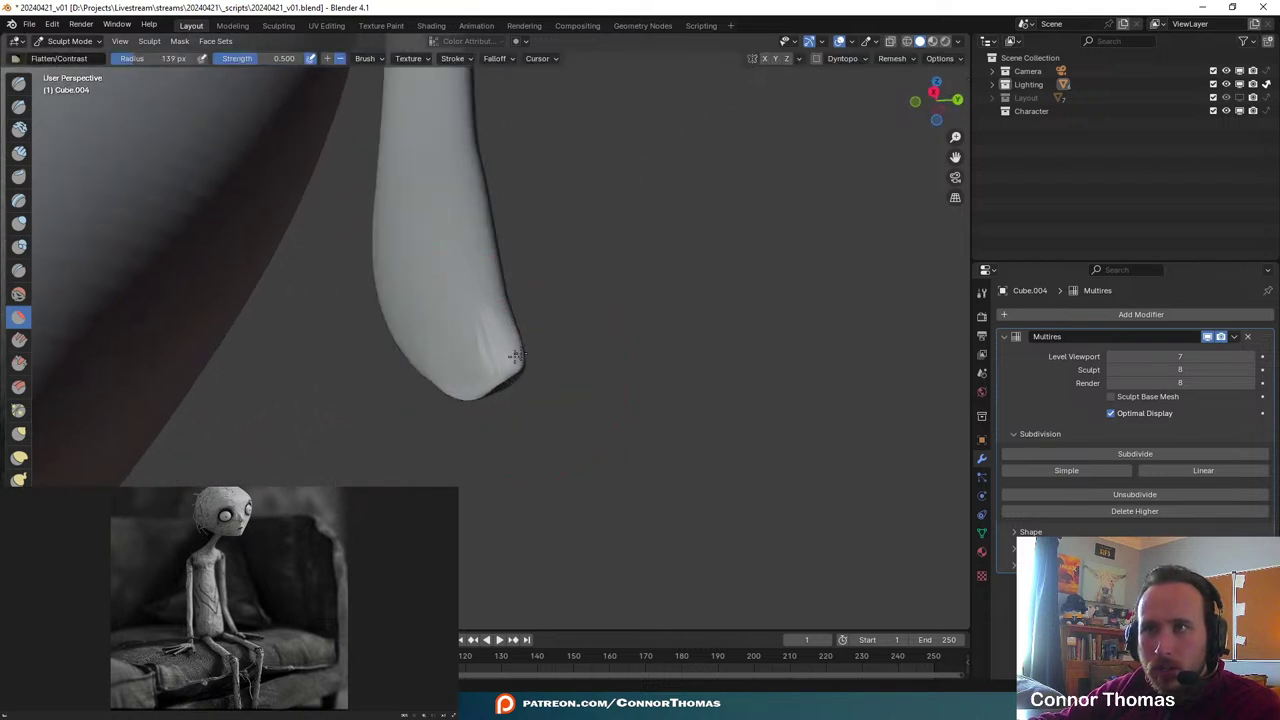
- Try to flatten the far arm's wrist end further with the Flatten/Contrast brush, enlarging its radius to 416 px at 0.500 strength
{"action": "mouse_move", "coordinate": [515, 355]}
{"action": "left_mouse_down"}
{"action": "mouse_move", "coordinate": [505, 345]}
{"action": "mouse_move", "coordinate": [465, 383]}
{"action": "mouse_move", "coordinate": [505, 330]}
{"action": "mouse_move", "coordinate": [470, 370]}
{"action": "mouse_move", "coordinate": [512, 376]}
{"action": "left_mouse_up"}
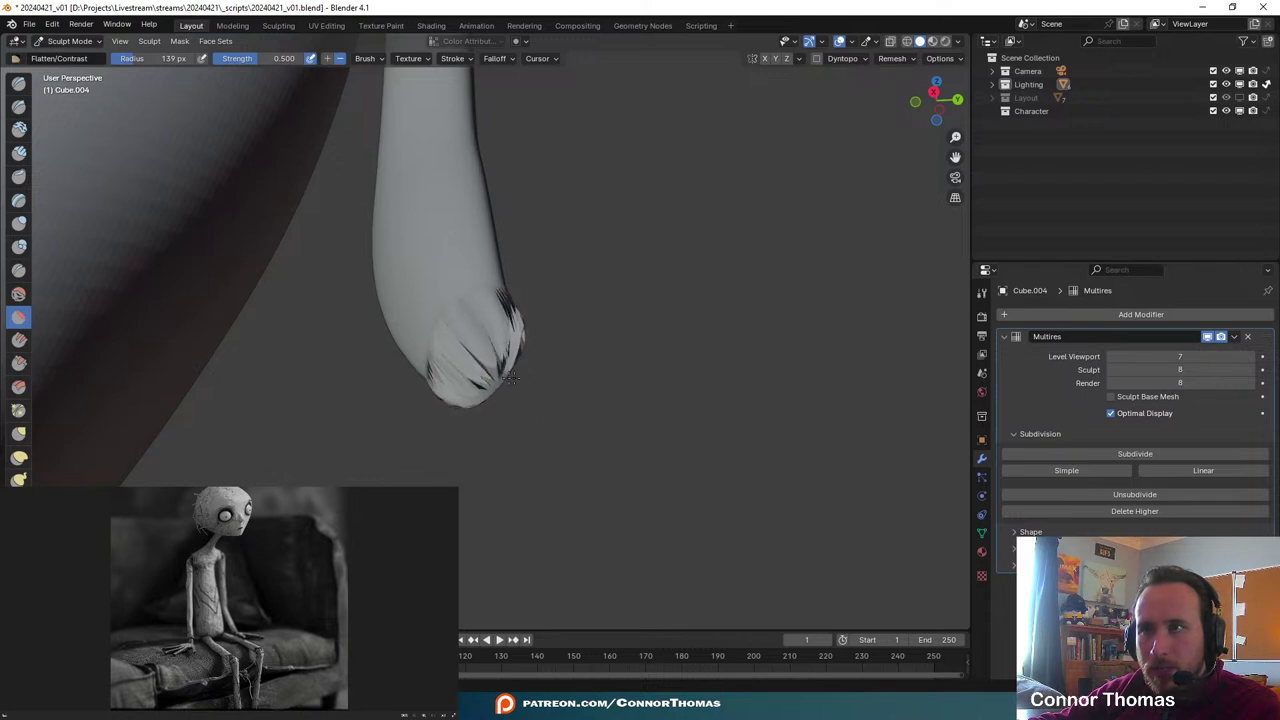
{"action": "middle_click_drag", "start_coordinate": [512, 376], "coordinate": [743, 524]}
{"action": "mouse_move", "coordinate": [714, 440]}
{"action": "left_mouse_down"}
{"action": "mouse_move", "coordinate": [690, 400]}
{"action": "mouse_move", "coordinate": [728, 390]}
{"action": "mouse_move", "coordinate": [700, 405]}
{"action": "mouse_move", "coordinate": [714, 390]}
{"action": "mouse_move", "coordinate": [705, 420]}
{"action": "mouse_move", "coordinate": [662, 432]}
{"action": "left_mouse_up"}
{"action": "key", "text": "f"}
{"action": "left_click", "coordinate": [945, 410]}
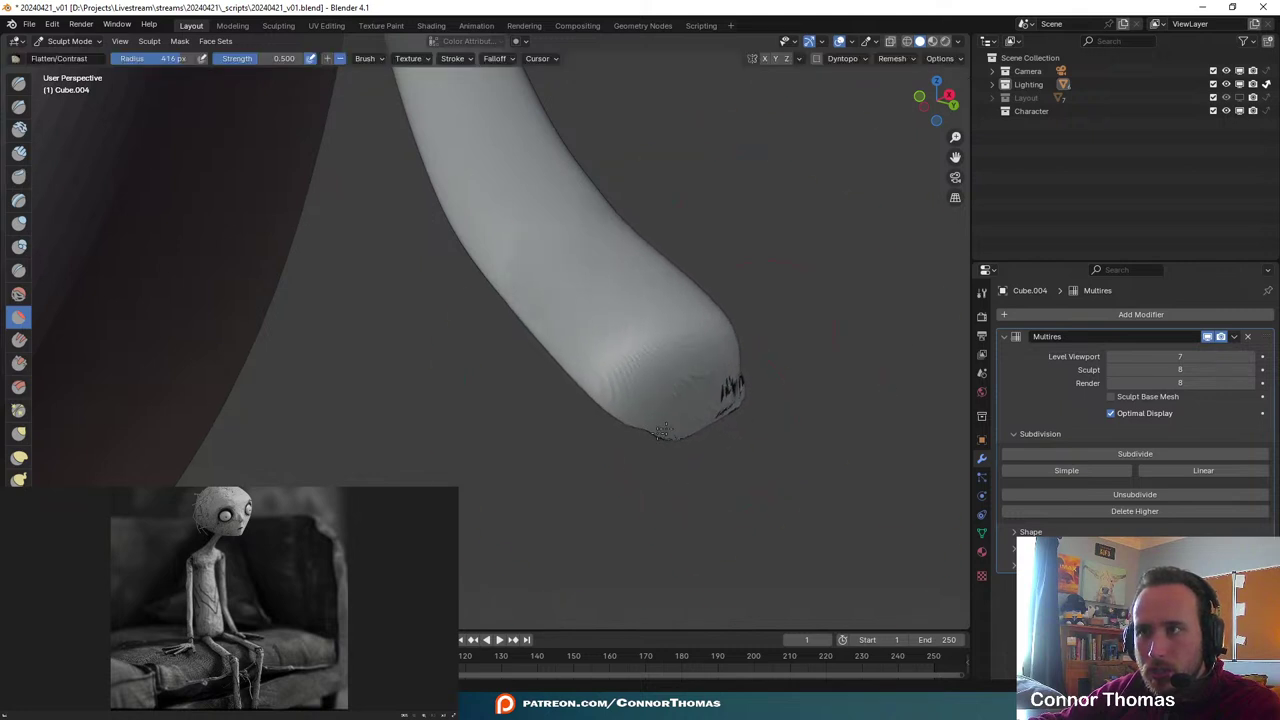
{"action": "mouse_move", "coordinate": [619, 437]}
{"action": "middle_mouse_down"}
{"action": "mouse_move", "coordinate": [677, 451]}
{"action": "mouse_move", "coordinate": [457, 386]}
{"action": "mouse_move", "coordinate": [646, 474]}
{"action": "middle_mouse_up"}
{"action": "left_click_drag", "start_coordinate": [646, 474], "coordinate": [600, 450]}
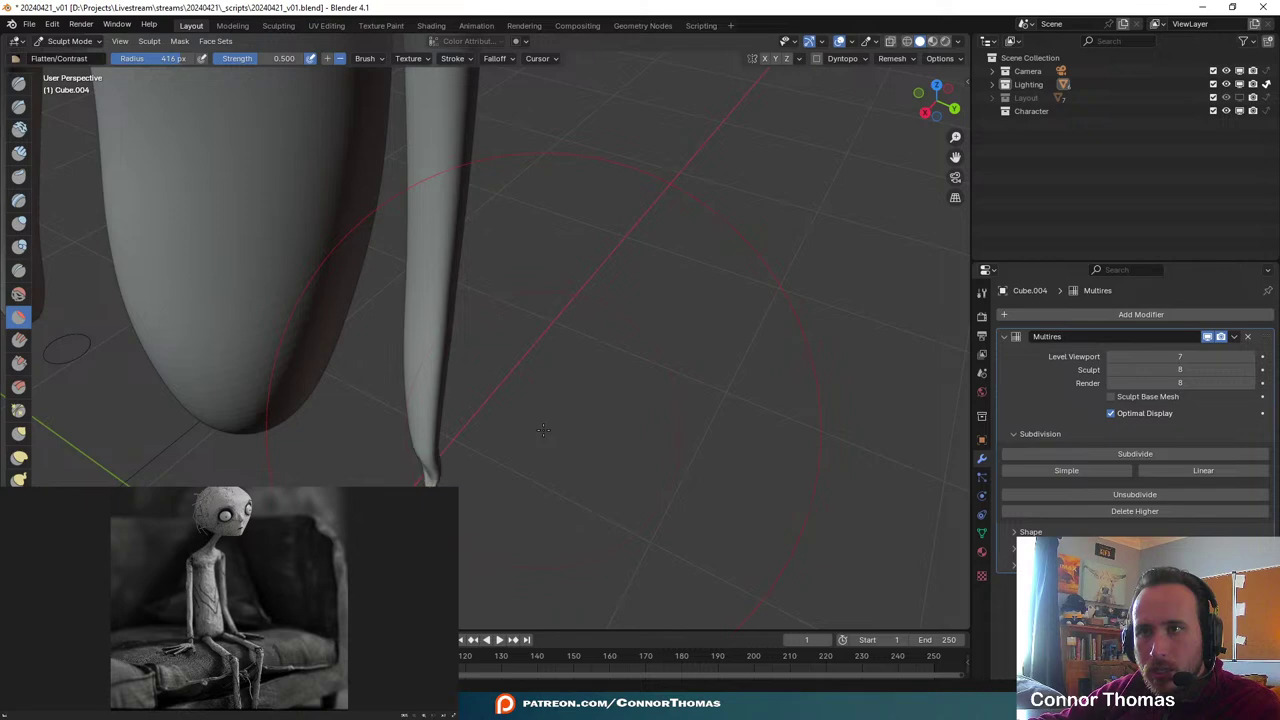
{"action": "middle_click_drag", "start_coordinate": [542, 453], "coordinate": [100, 399]}
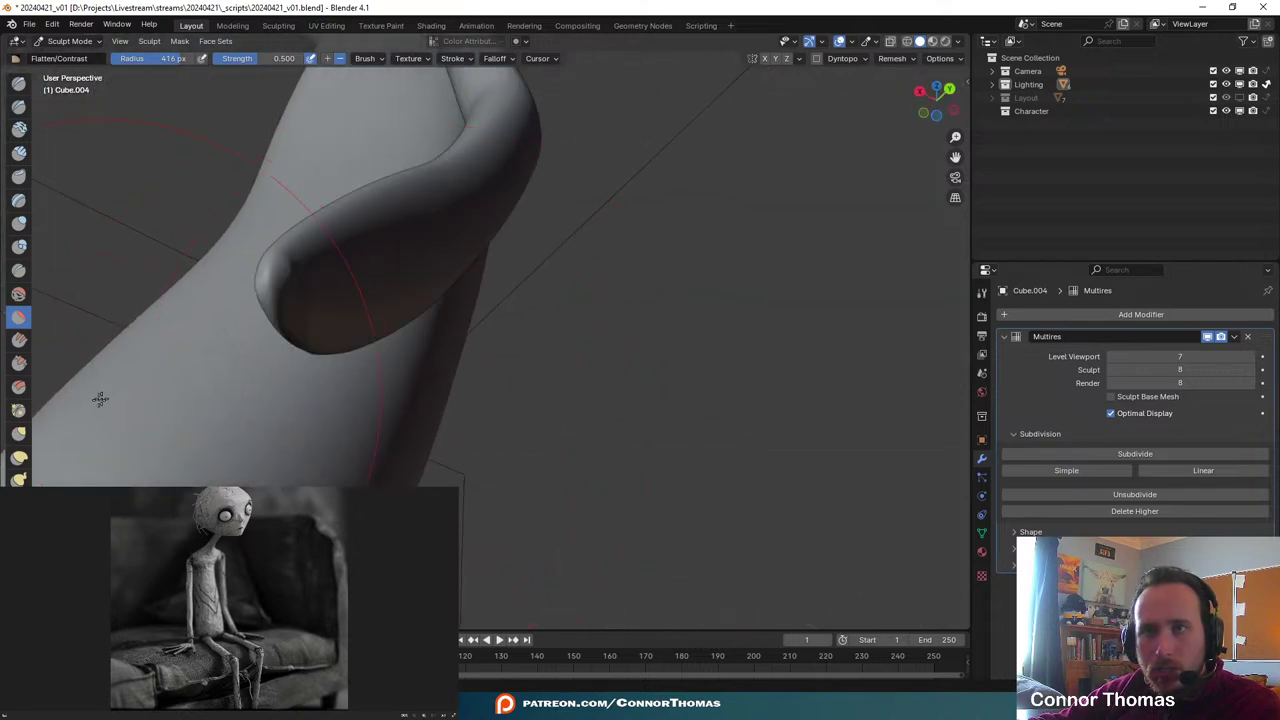
- Try to plane the far arm's wrist end with the Multi-plane Scrape brush at a 416 px radius and 0.700 strength
{"action": "left_click", "coordinate": [18, 388]}
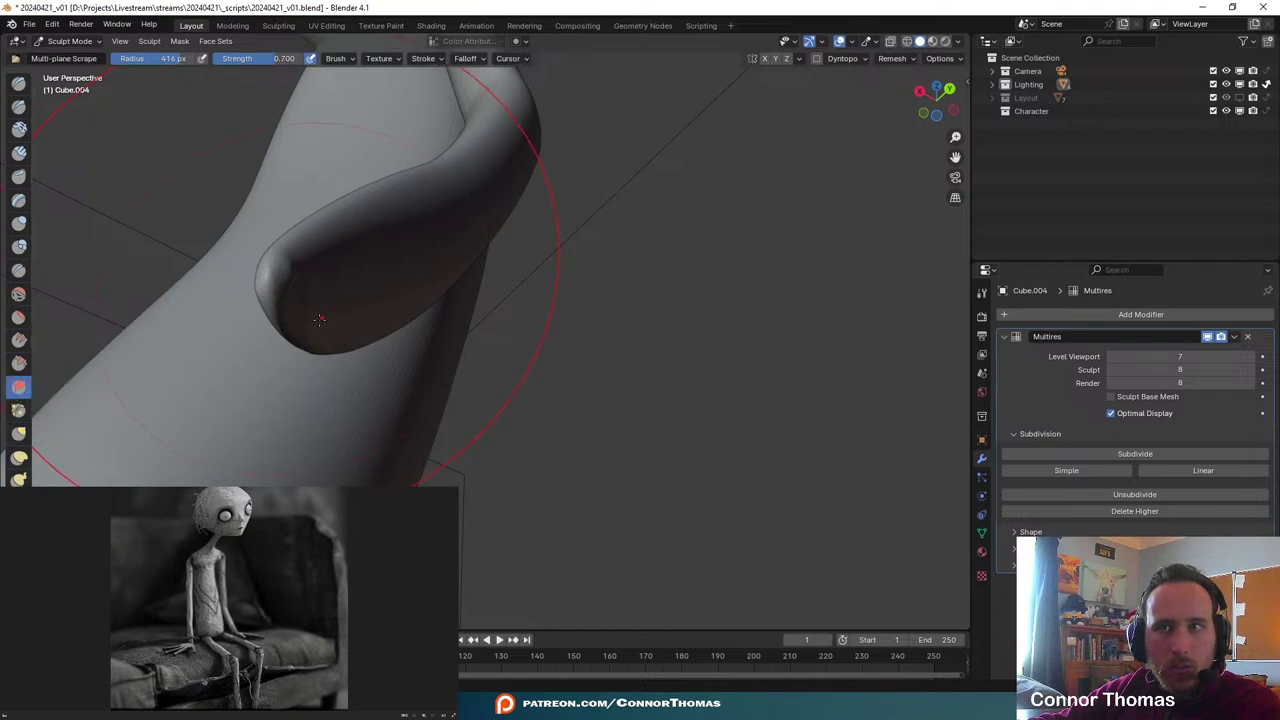
{"action": "middle_click_drag", "start_coordinate": [429, 286], "coordinate": [378, 323]}
{"action": "mouse_move", "coordinate": [378, 323]}
{"action": "left_mouse_down"}
{"action": "mouse_move", "coordinate": [352, 280]}
{"action": "mouse_move", "coordinate": [370, 300]}
{"action": "mouse_move", "coordinate": [380, 274]}
{"action": "mouse_move", "coordinate": [411, 368]}
{"action": "left_mouse_up"}
{"action": "mouse_move", "coordinate": [512, 375]}
{"action": "left_mouse_down"}
{"action": "mouse_move", "coordinate": [317, 214]}
{"action": "mouse_move", "coordinate": [487, 122]}
{"action": "mouse_move", "coordinate": [491, 364]}
{"action": "left_mouse_up"}
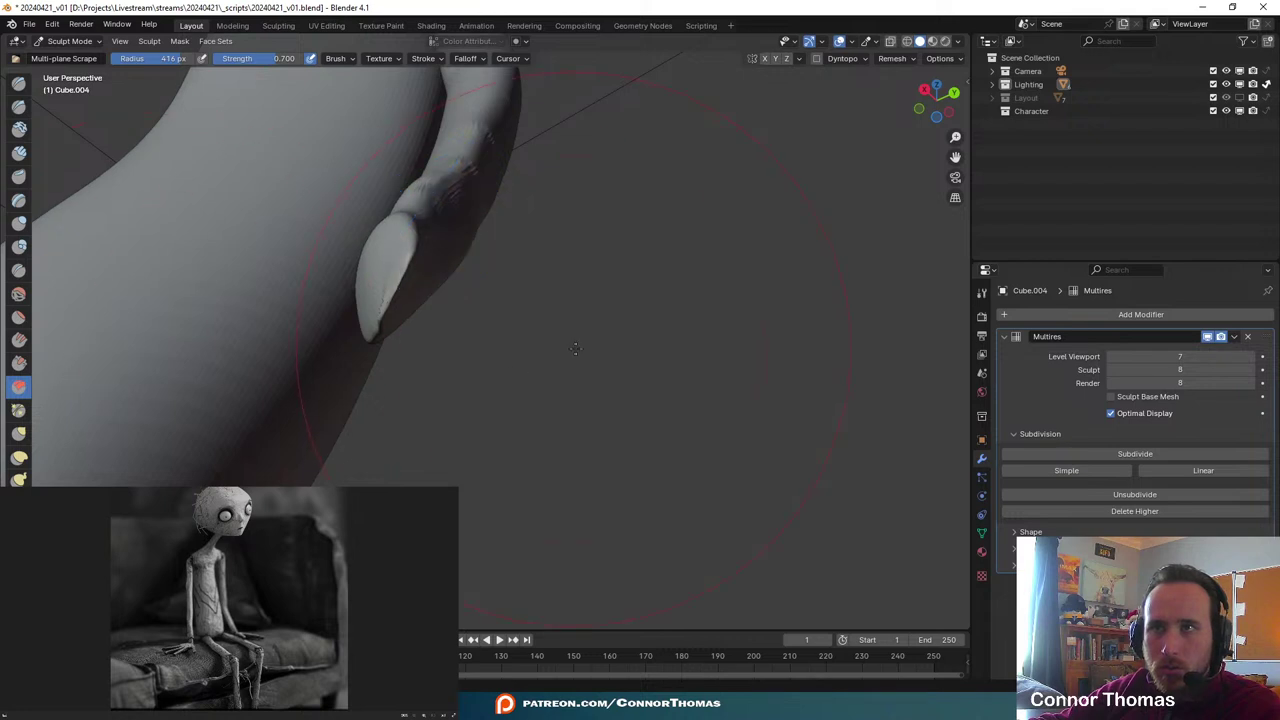
{"action": "middle_click_drag", "start_coordinate": [574, 349], "coordinate": [600, 443]}
{"action": "mouse_move", "coordinate": [515, 330]}
{"action": "left_mouse_down"}
{"action": "mouse_move", "coordinate": [650, 500]}
{"action": "mouse_move", "coordinate": [620, 472]}
{"action": "left_mouse_up"}
{"action": "middle_click_drag", "start_coordinate": [619, 473], "coordinate": [565, 441]}
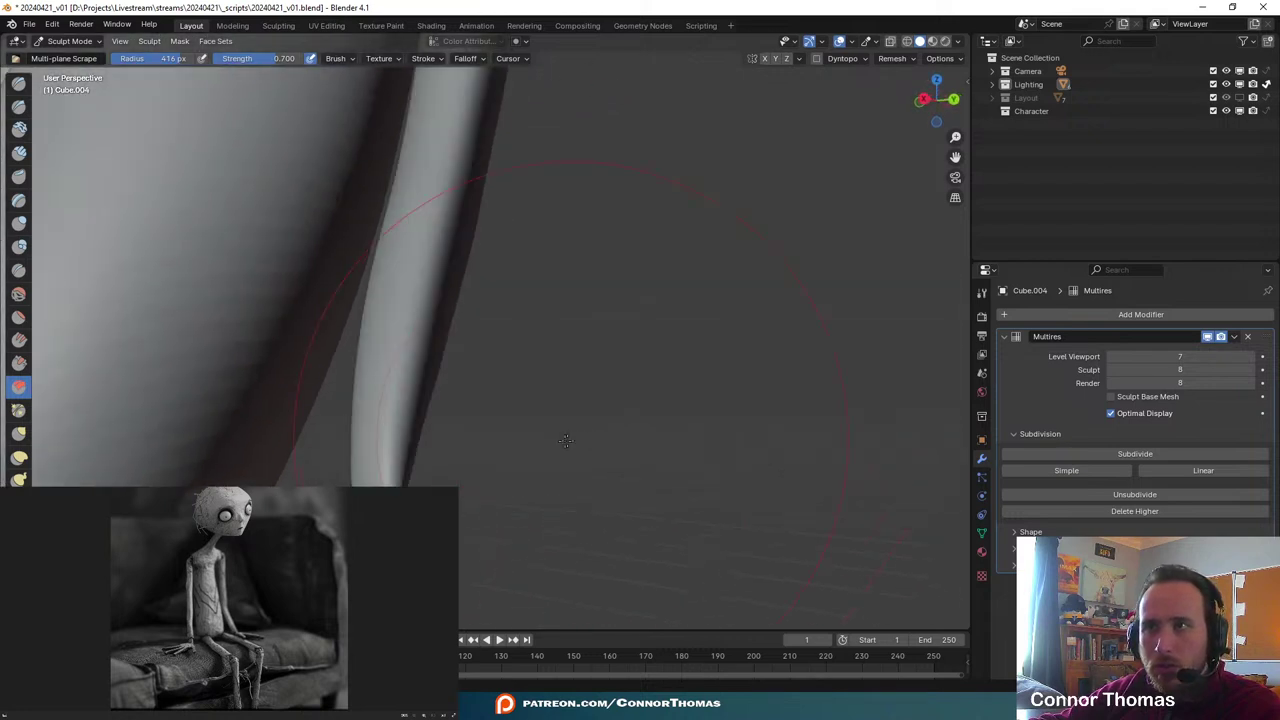
{"action": "middle_click_drag", "start_coordinate": [335, 375], "coordinate": [314, 329]}
{"action": "left_click_drag", "start_coordinate": [314, 329], "coordinate": [315, 382]}
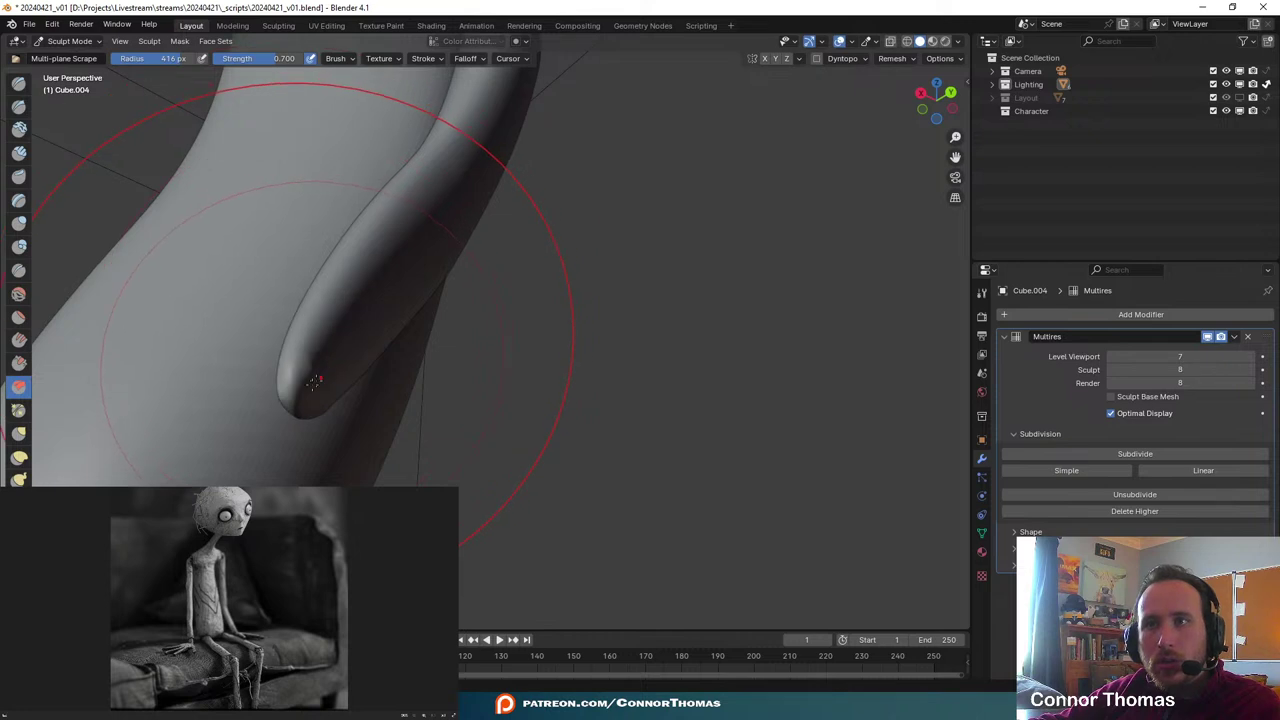
- Try the Blob brush at 416 px and 0.500 strength on the wrist end, and switch to the Inflate/Deflate brush
{"action": "left_click", "coordinate": [22, 247]}
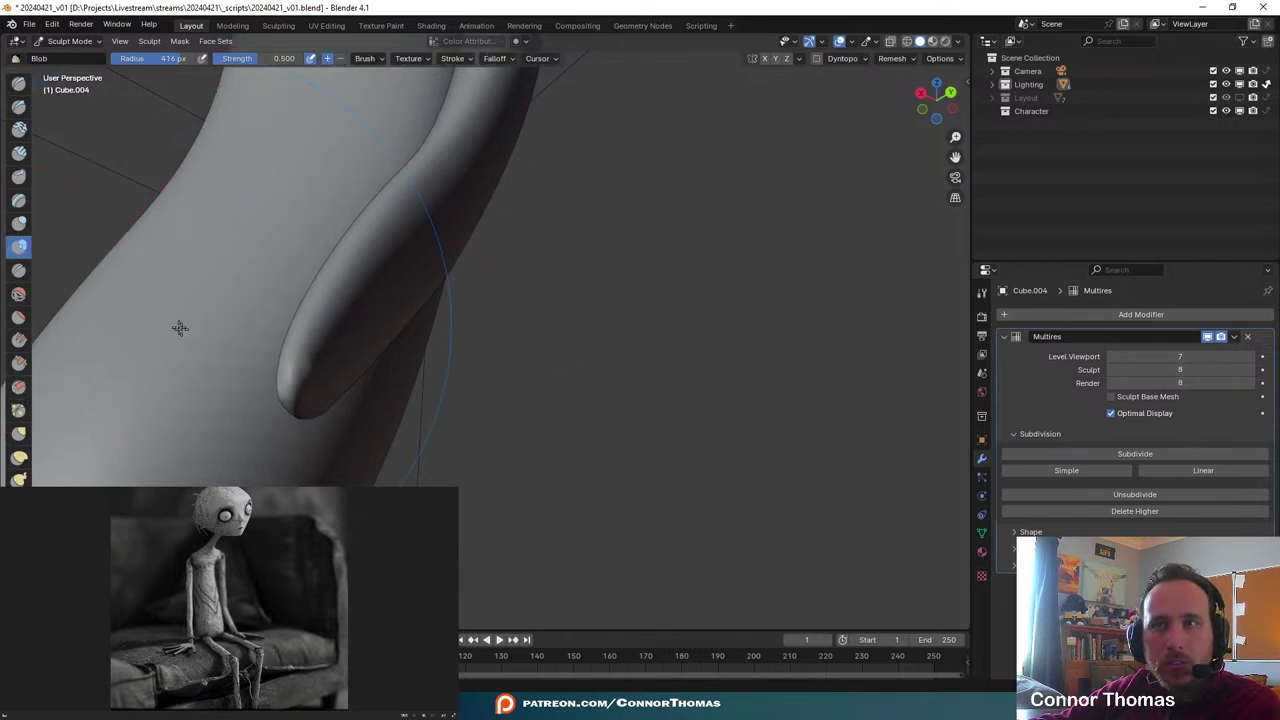
{"action": "mouse_move", "coordinate": [278, 380]}
{"action": "left_mouse_down"}
{"action": "mouse_move", "coordinate": [290, 394]}
{"action": "mouse_move", "coordinate": [262, 403]}
{"action": "left_mouse_up"}
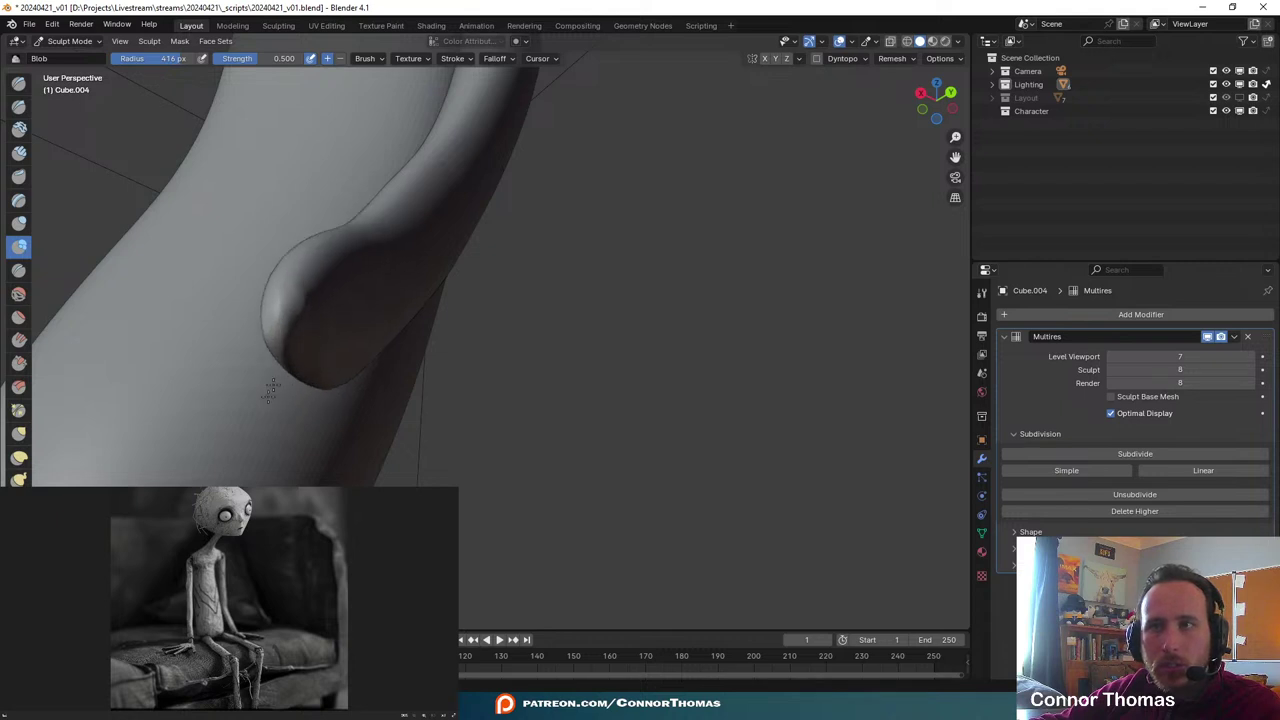
{"action": "mouse_move", "coordinate": [585, 425]}
{"action": "middle_mouse_down"}
{"action": "mouse_move", "coordinate": [620, 520]}
{"action": "mouse_move", "coordinate": [493, 497]}
{"action": "mouse_move", "coordinate": [468, 470]}
{"action": "mouse_move", "coordinate": [448, 478]}
{"action": "mouse_move", "coordinate": [463, 531]}
{"action": "middle_mouse_up"}
{"action": "left_click", "coordinate": [22, 223]}
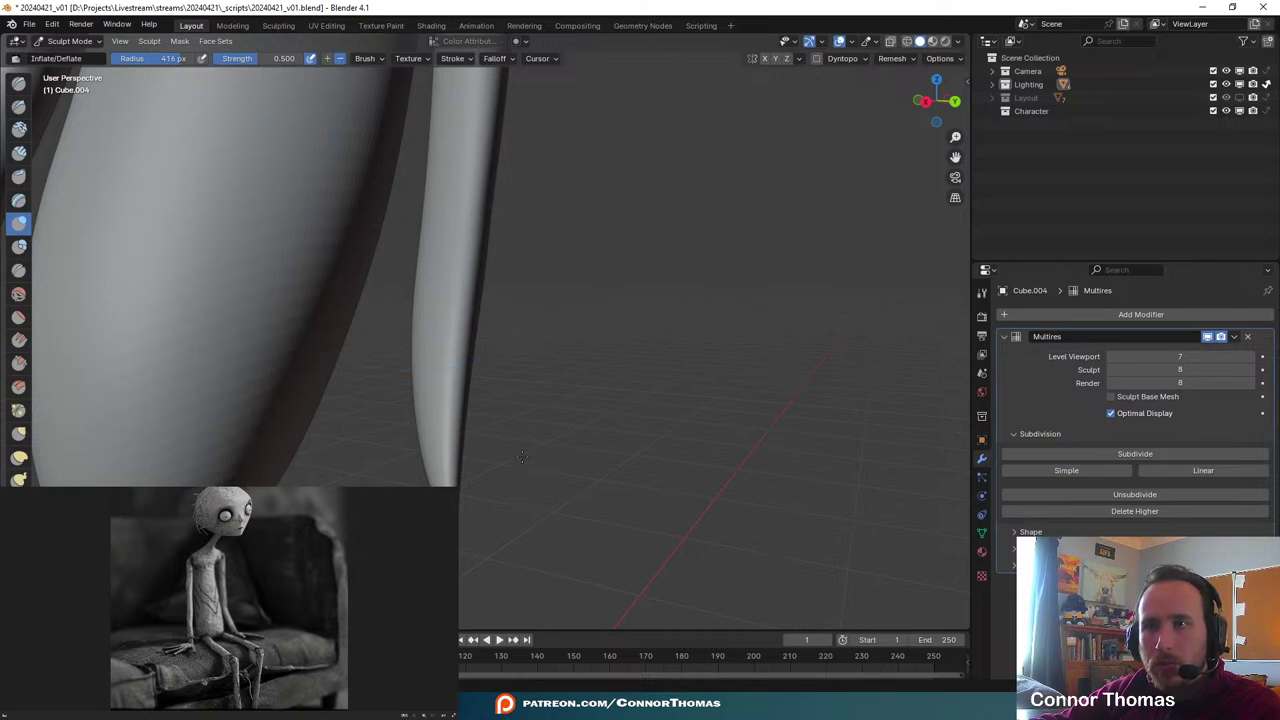
{"action": "middle_click_drag", "start_coordinate": [521, 457], "coordinate": [461, 297]}
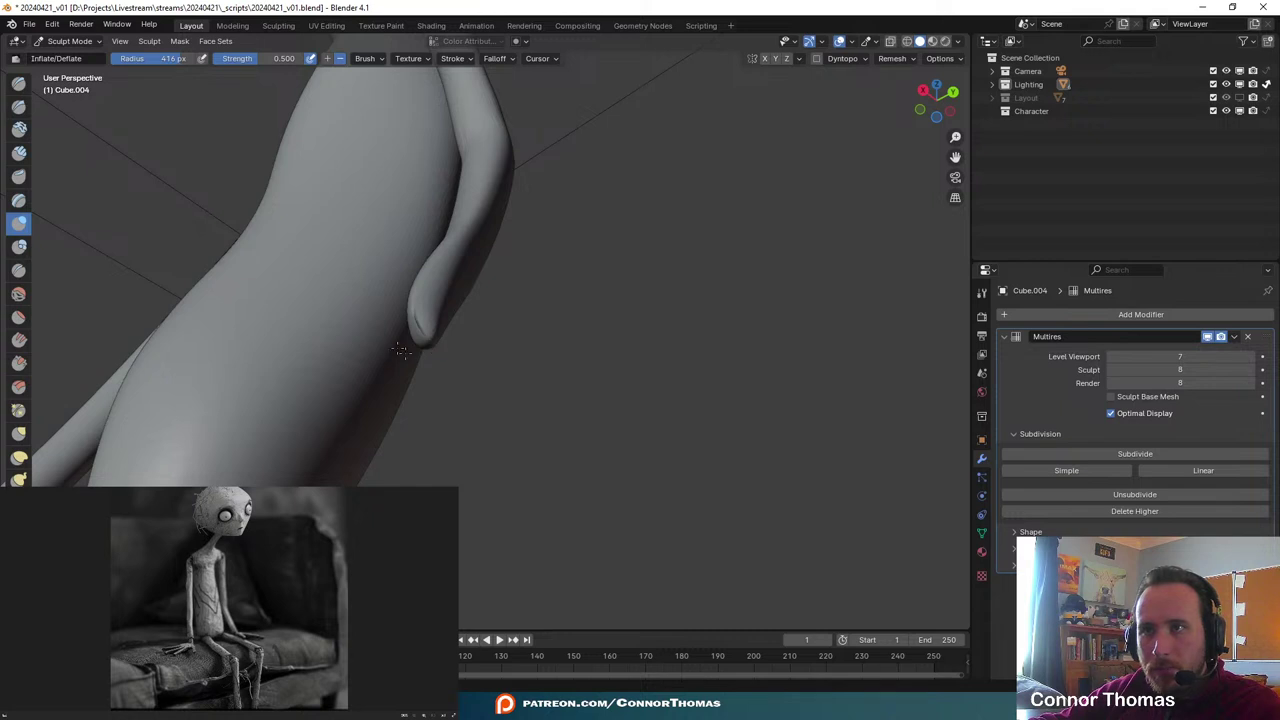
{"action": "mouse_move", "coordinate": [497, 363]}
{"action": "middle_mouse_down"}
{"action": "mouse_move", "coordinate": [485, 385]}
{"action": "mouse_move", "coordinate": [520, 400]}
{"action": "middle_mouse_up"}
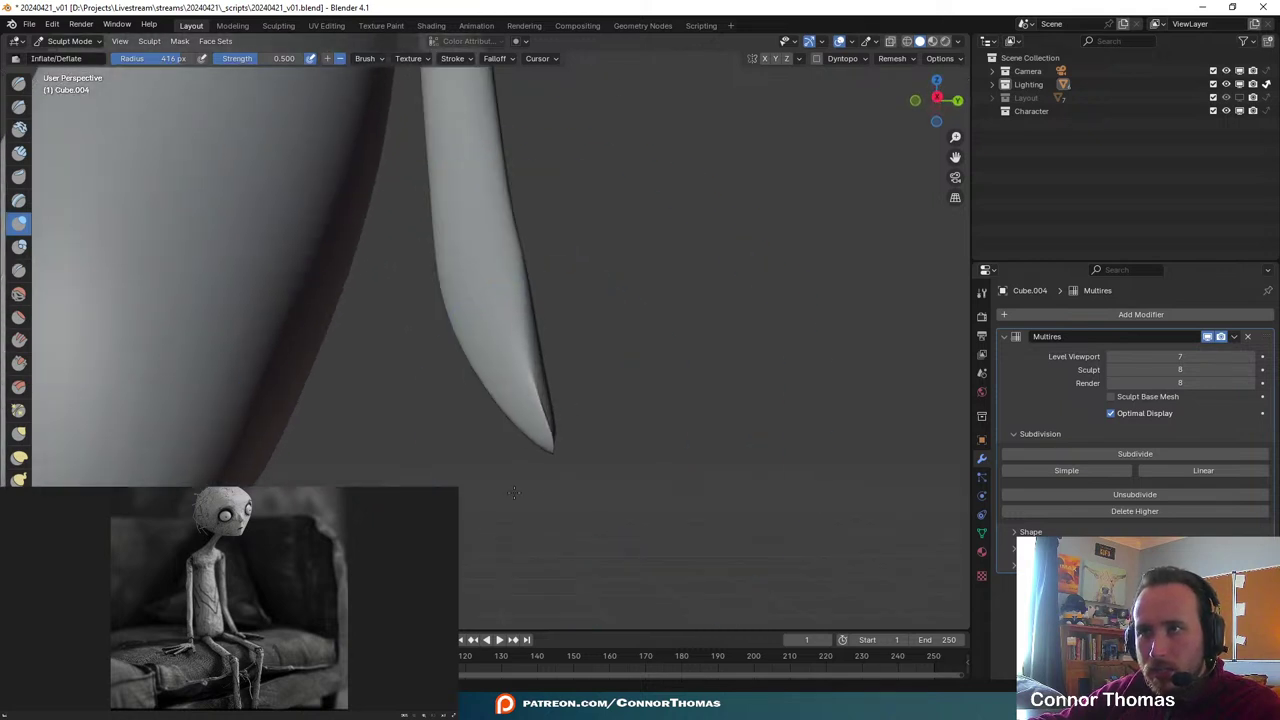
- Undo the recent flattening, scraping and blob strokes on the far arm's wrist end
{"action": "key", "text": "ctrl+z"}
{"action": "key", "text": "ctrl+z"}
{"action": "key", "text": "ctrl+z"}
{"action": "key", "text": "ctrl+z"}
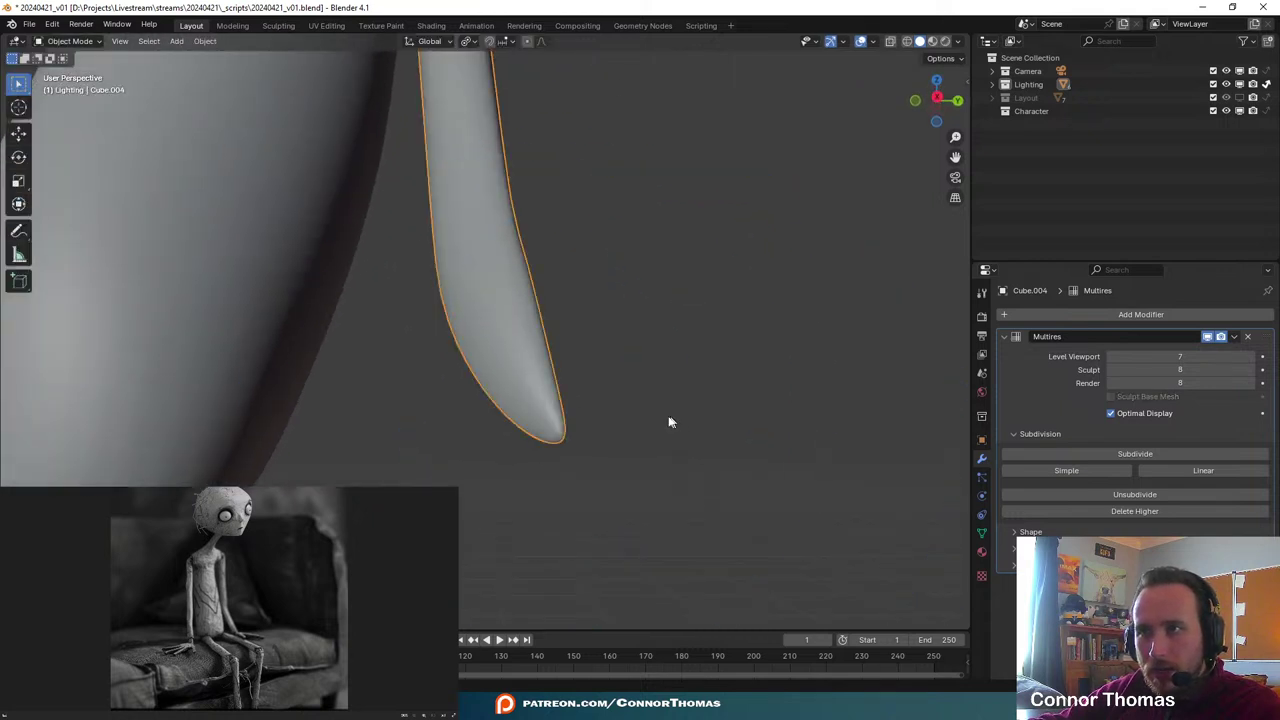
- Reselect the far arm and return it to Sculpt Mode
{"action": "mouse_move", "coordinate": [669, 419]}
{"action": "middle_mouse_down"}
{"action": "mouse_move", "coordinate": [479, 484]}
{"action": "mouse_move", "coordinate": [486, 526]}
{"action": "middle_mouse_up"}
{"action": "left_click", "coordinate": [462, 475]}
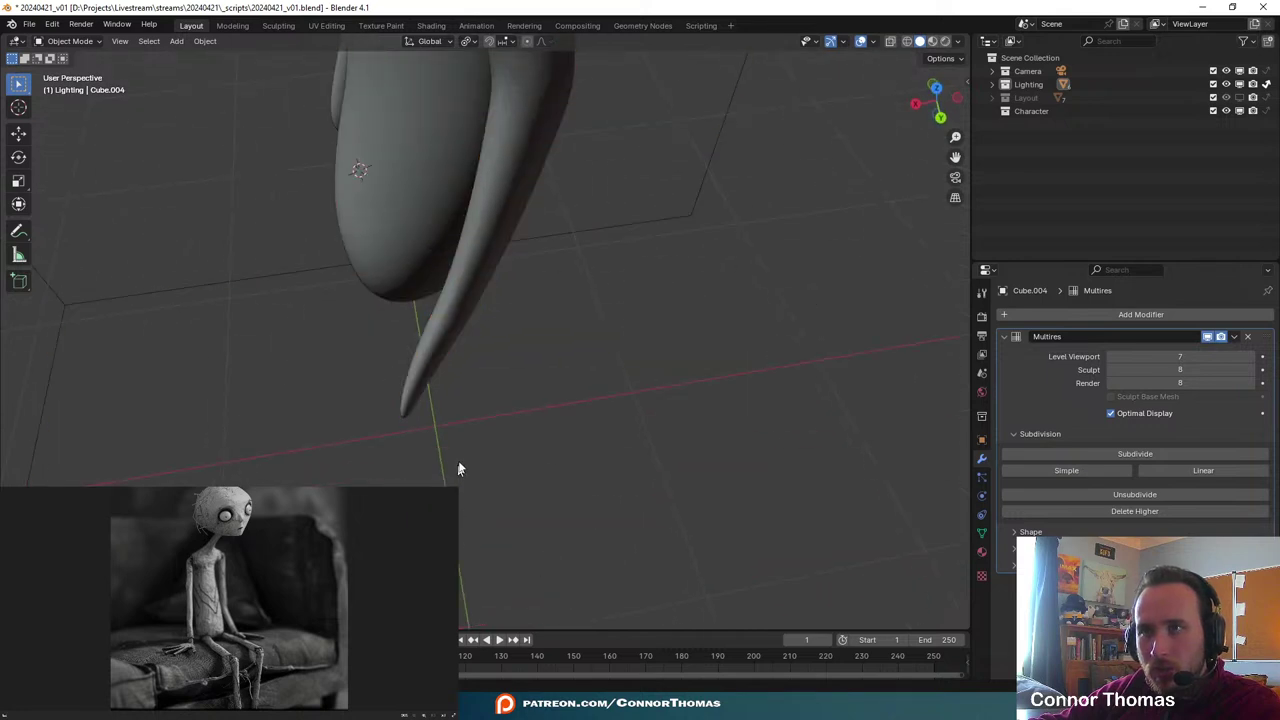
{"action": "left_click", "coordinate": [433, 337]}
{"action": "left_click", "coordinate": [62, 41]}
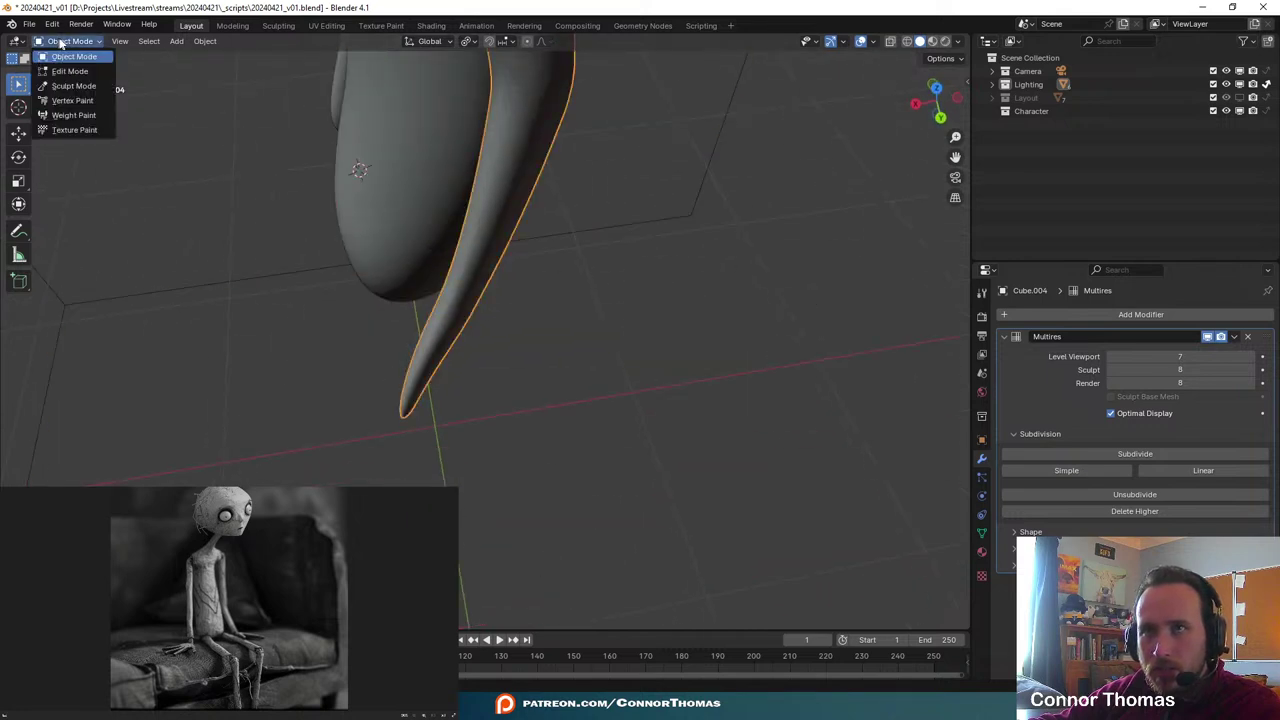
{"action": "mouse_move", "coordinate": [505, 348]}
{"action": "middle_mouse_down", "text": "ctrl"}
{"action": "mouse_move", "coordinate": [499, 294]}
{"action": "mouse_move", "coordinate": [488, 375]}
{"action": "mouse_move", "coordinate": [446, 436]}
{"action": "mouse_move", "coordinate": [459, 410]}
{"action": "mouse_move", "coordinate": [270, 402]}
{"action": "middle_mouse_up", "text": "ctrl"}
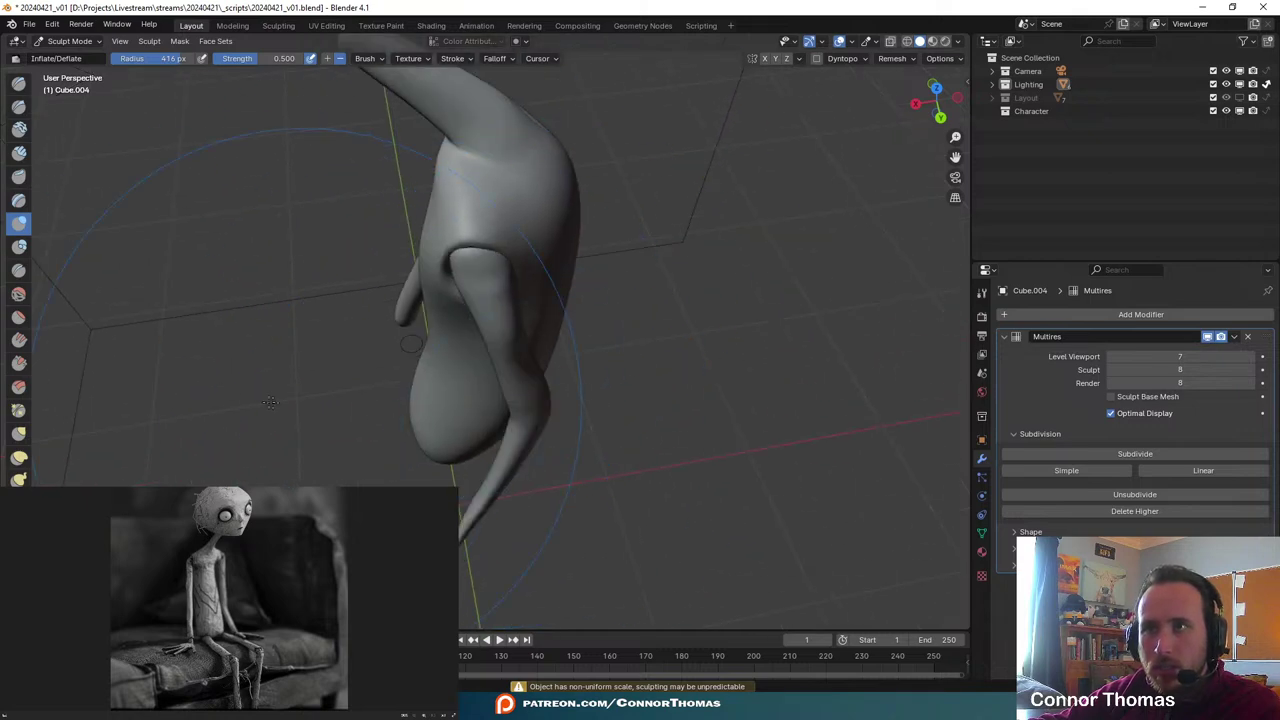
- Ready the Smooth brush at a 237 px radius and 0.700 strength, and inspect the far arm from shoulder to wrist
{"action": "left_click", "coordinate": [17, 298]}
{"action": "mouse_move", "coordinate": [490, 165]}
{"action": "middle_mouse_down", "text": "ctrl"}
{"action": "mouse_move", "coordinate": [431, 445]}
{"action": "mouse_move", "coordinate": [425, 120]}
{"action": "middle_mouse_up", "text": "ctrl"}
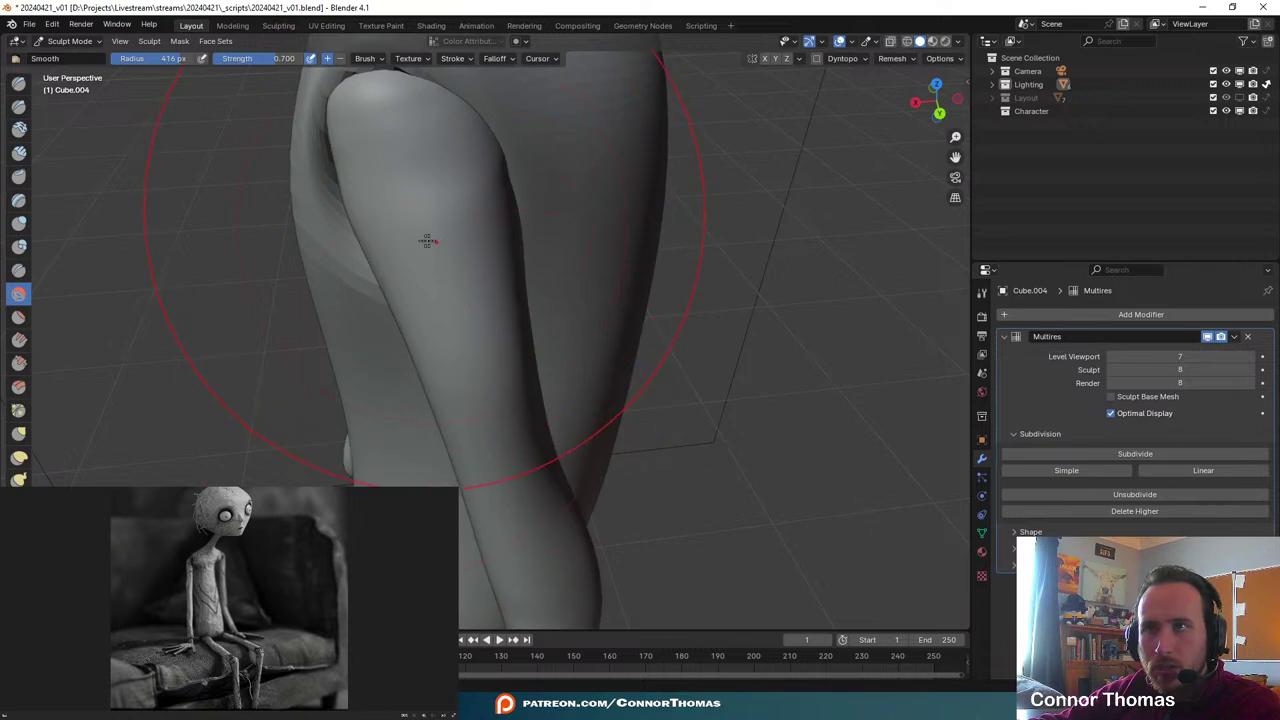
{"action": "key", "text": "f"}
{"action": "left_click", "coordinate": [293, 244]}
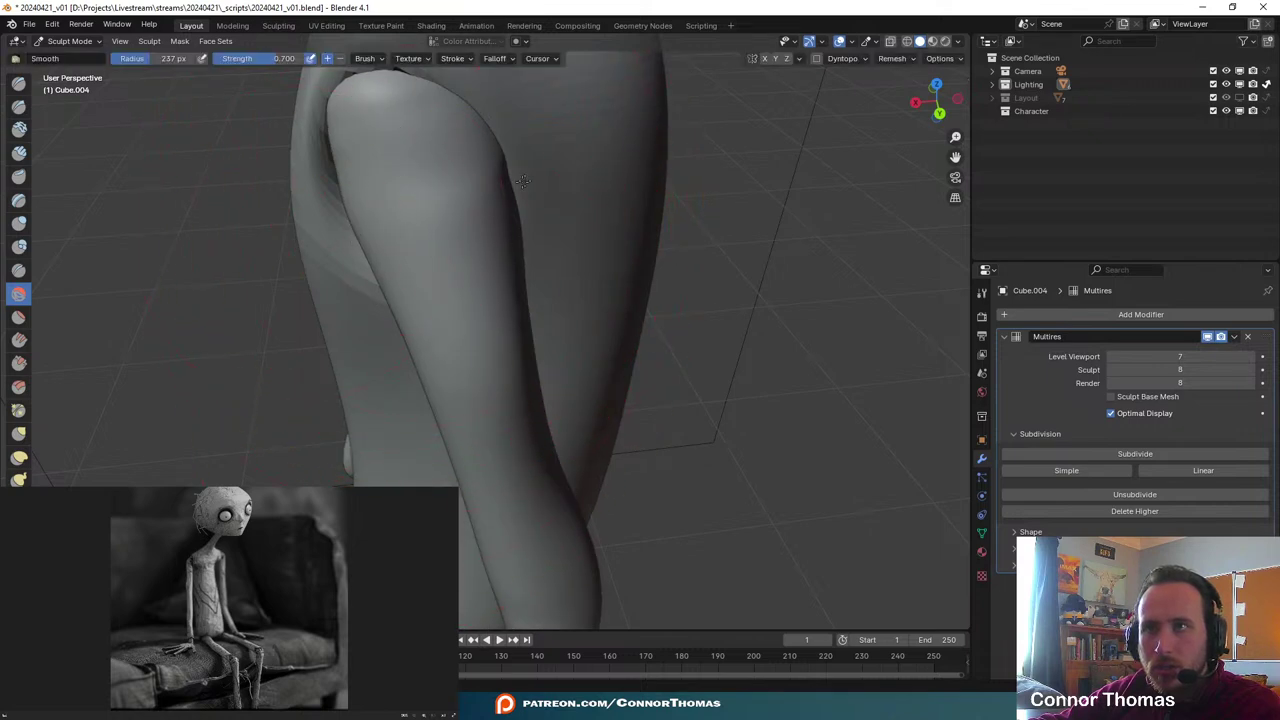
{"action": "middle_click_drag", "start_coordinate": [554, 390], "coordinate": [604, 304]}
{"action": "scroll", "coordinate": [604, 303], "scroll_direction": "down", "scroll_amount": 5}
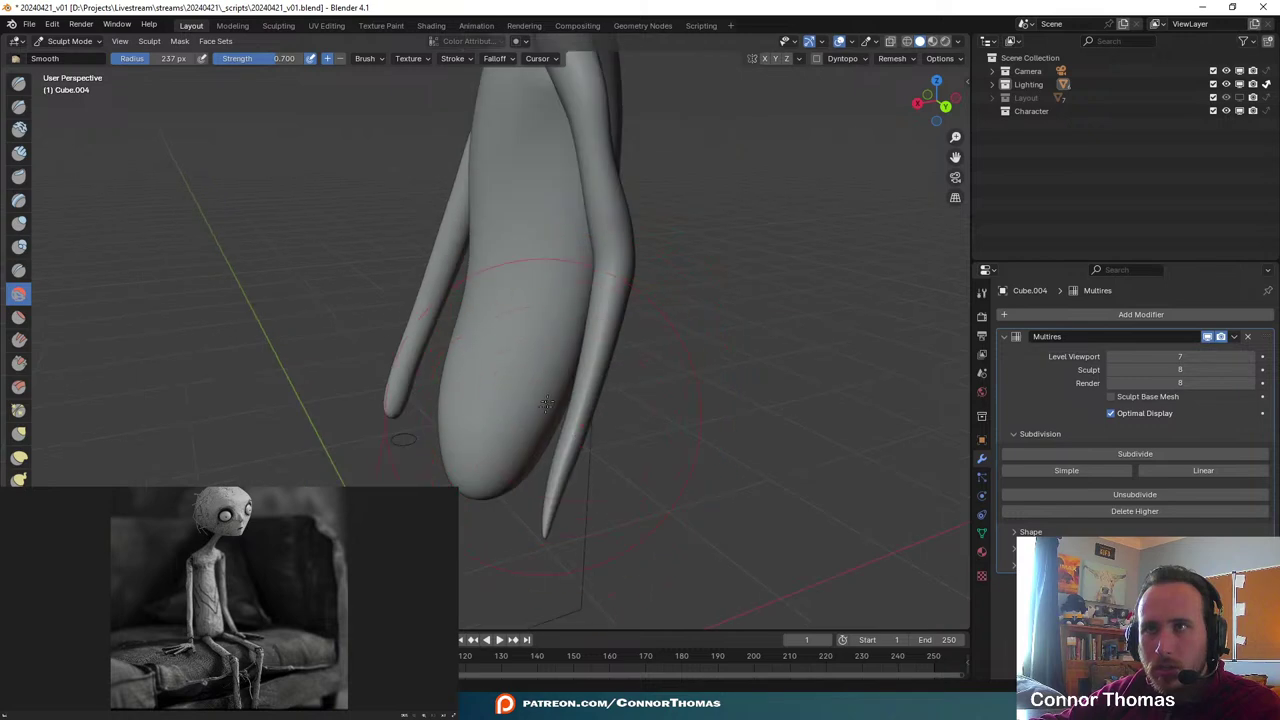
{"action": "mouse_move", "coordinate": [594, 434]}
{"action": "middle_mouse_down", "text": "shift"}
{"action": "mouse_move", "coordinate": [608, 289]}
{"action": "mouse_move", "coordinate": [585, 212]}
{"action": "mouse_move", "coordinate": [537, 154]}
{"action": "mouse_move", "coordinate": [527, 274]}
{"action": "middle_mouse_up", "text": "shift"}
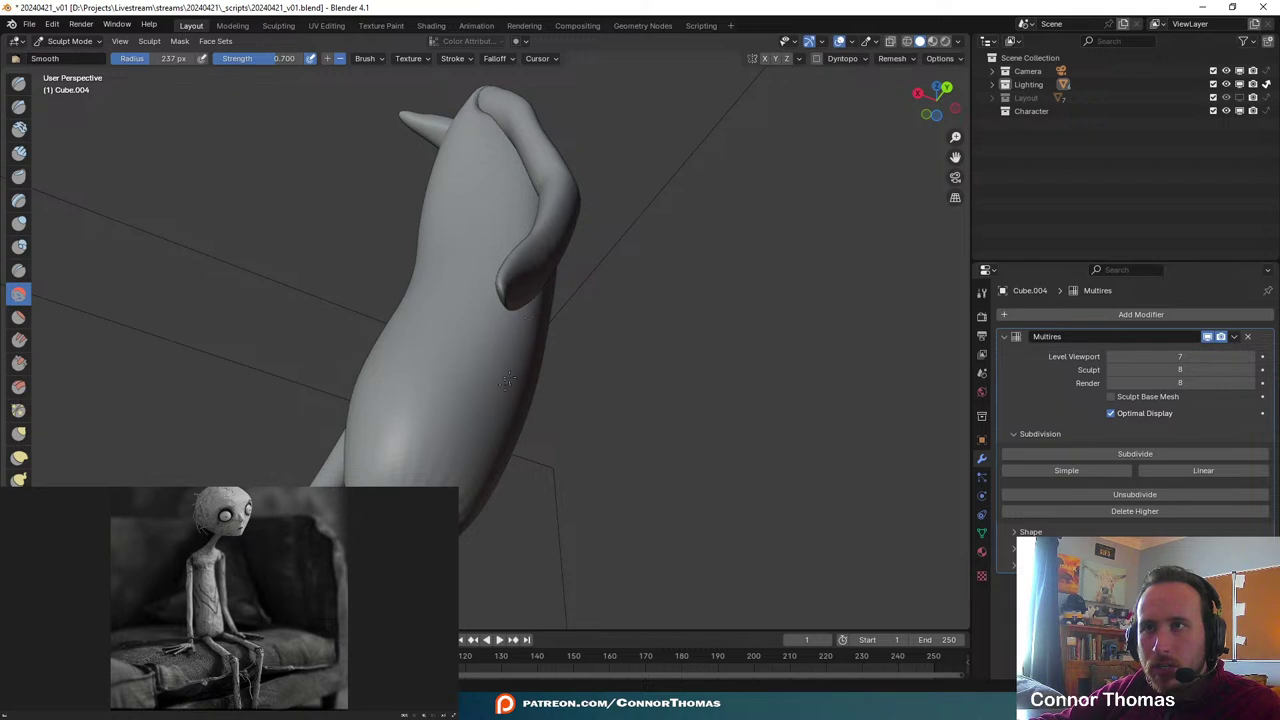
{"action": "mouse_move", "coordinate": [648, 341]}
{"action": "middle_mouse_down"}
{"action": "mouse_move", "coordinate": [724, 586]}
{"action": "mouse_move", "coordinate": [573, 382]}
{"action": "mouse_move", "coordinate": [545, 373]}
{"action": "middle_mouse_up"}
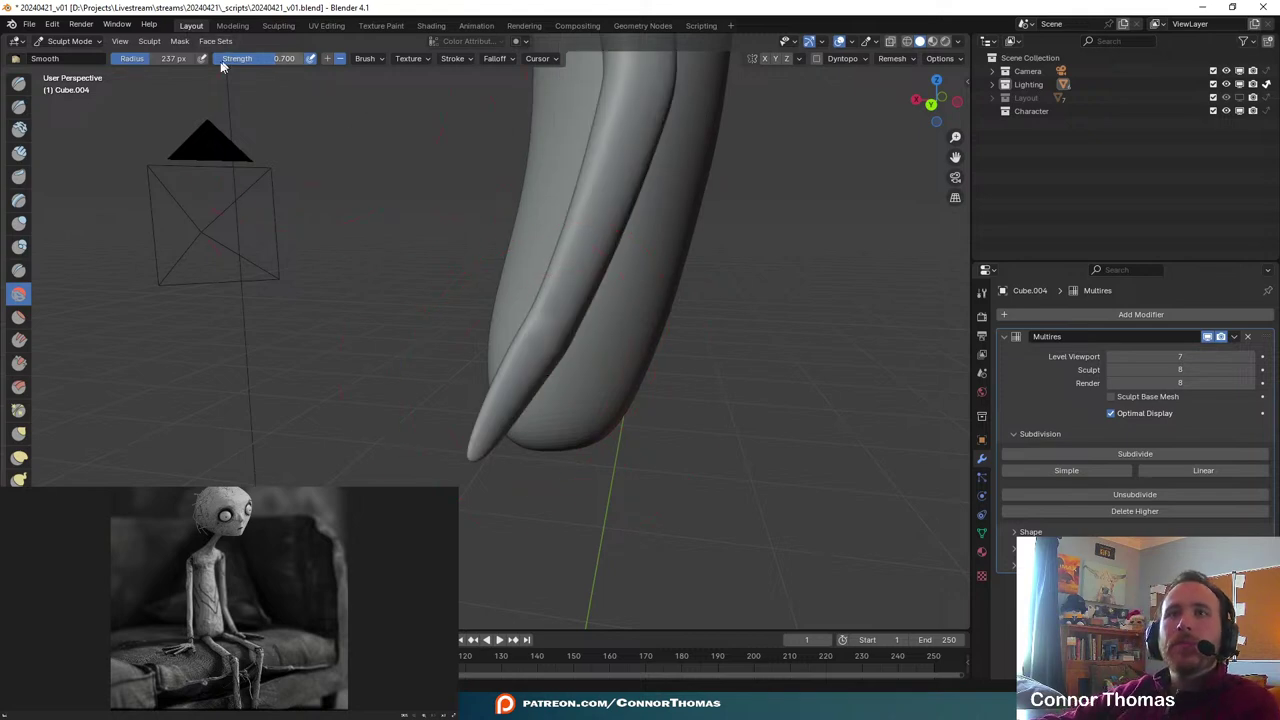
- Try the Fill/Deepen brush at a 237 px radius and 0.700 strength on the far arm's wrist end
{"action": "left_click", "coordinate": [19, 340]}
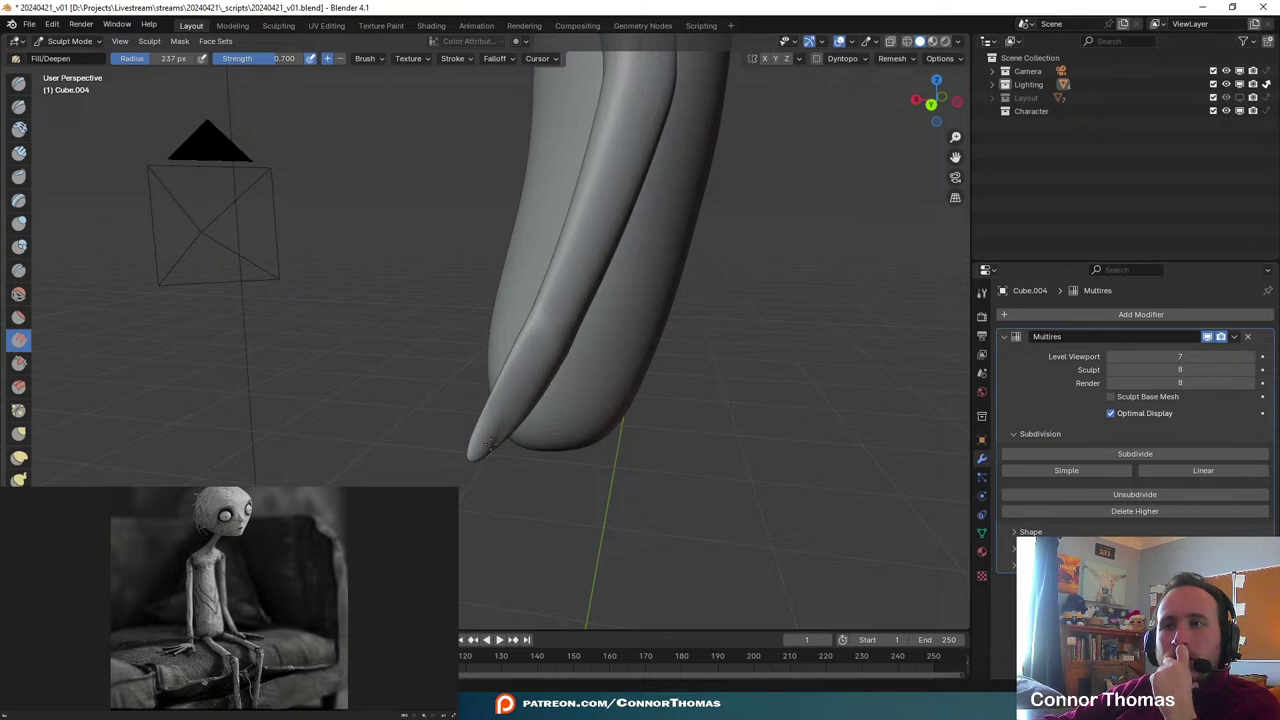
{"action": "mouse_move", "coordinate": [490, 445]}
{"action": "left_mouse_down"}
{"action": "mouse_move", "coordinate": [532, 378]}
{"action": "mouse_move", "coordinate": [510, 420]}
{"action": "left_mouse_up"}
{"action": "middle_click_drag", "start_coordinate": [540, 430], "coordinate": [690, 475]}
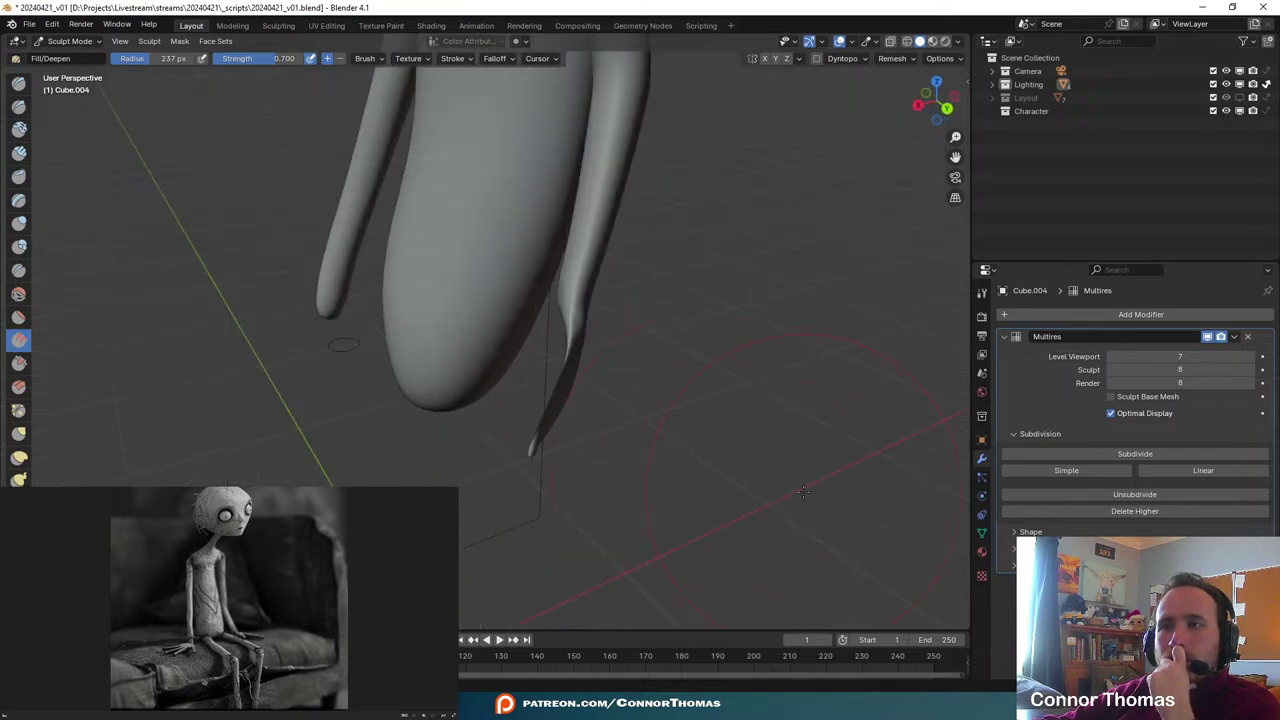
{"action": "middle_click_drag", "start_coordinate": [803, 491], "coordinate": [713, 467]}
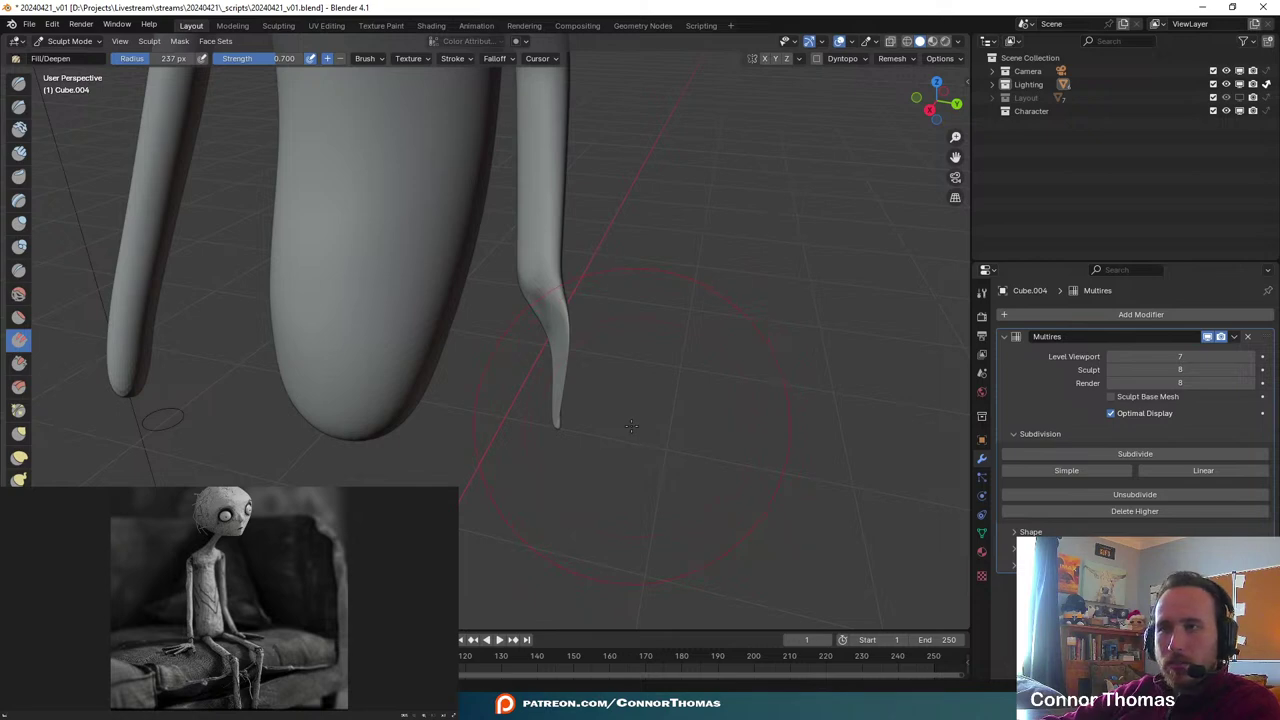
{"action": "left_click_drag", "start_coordinate": [631, 425], "coordinate": [435, 320]}
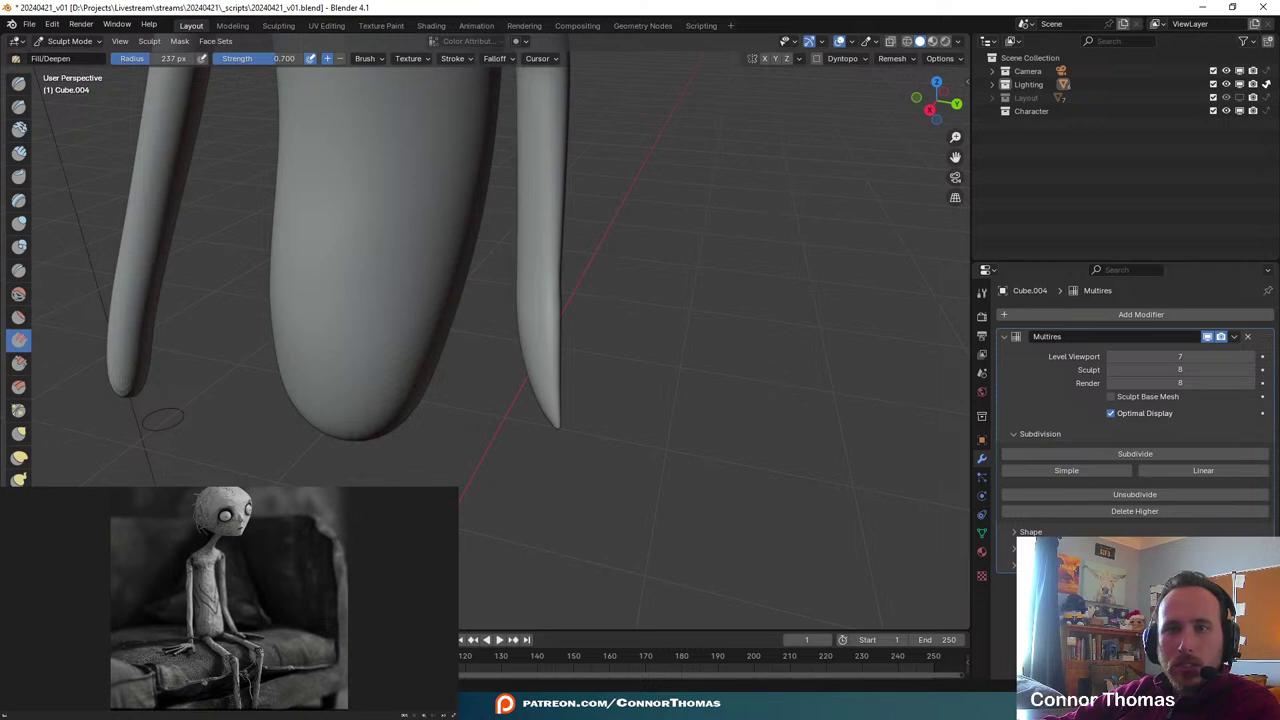
- Try shaping the far arm's wrist end with the Clay Thumb brush at a 237 px radius and 0.500 strength
{"action": "left_click", "coordinate": [19, 179]}
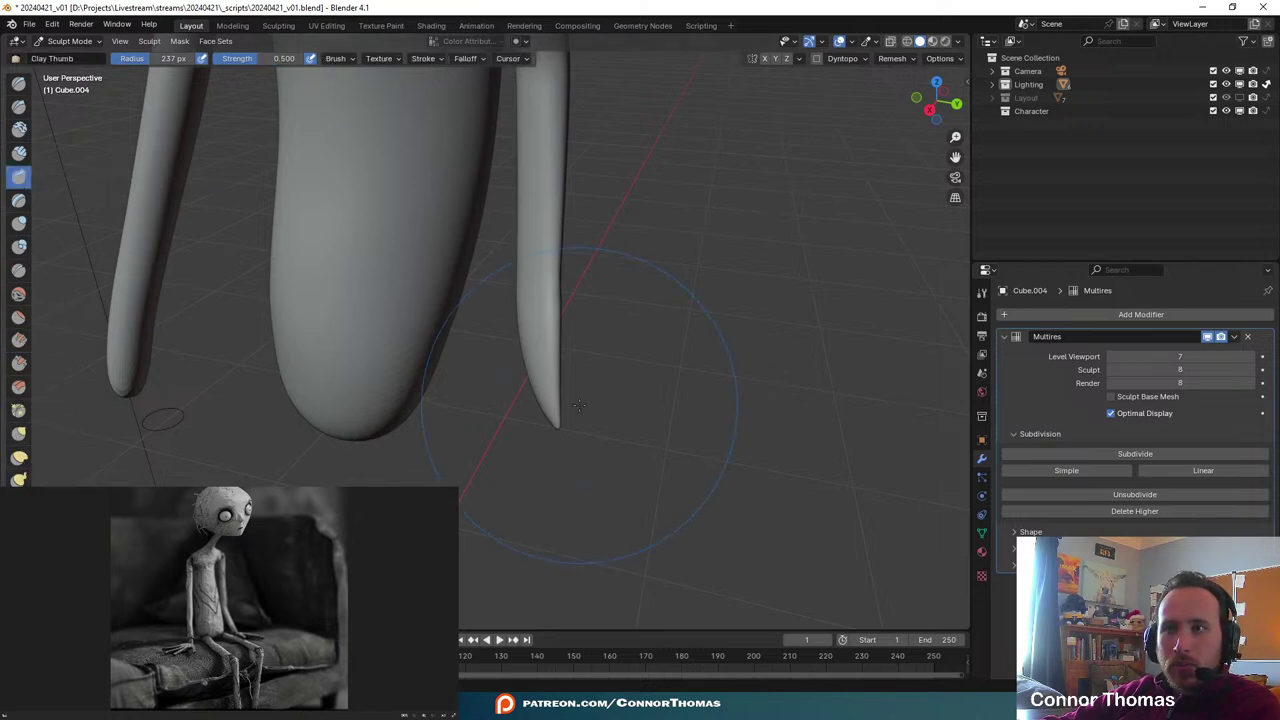
{"action": "left_click_drag", "start_coordinate": [540, 397], "coordinate": [554, 370]}
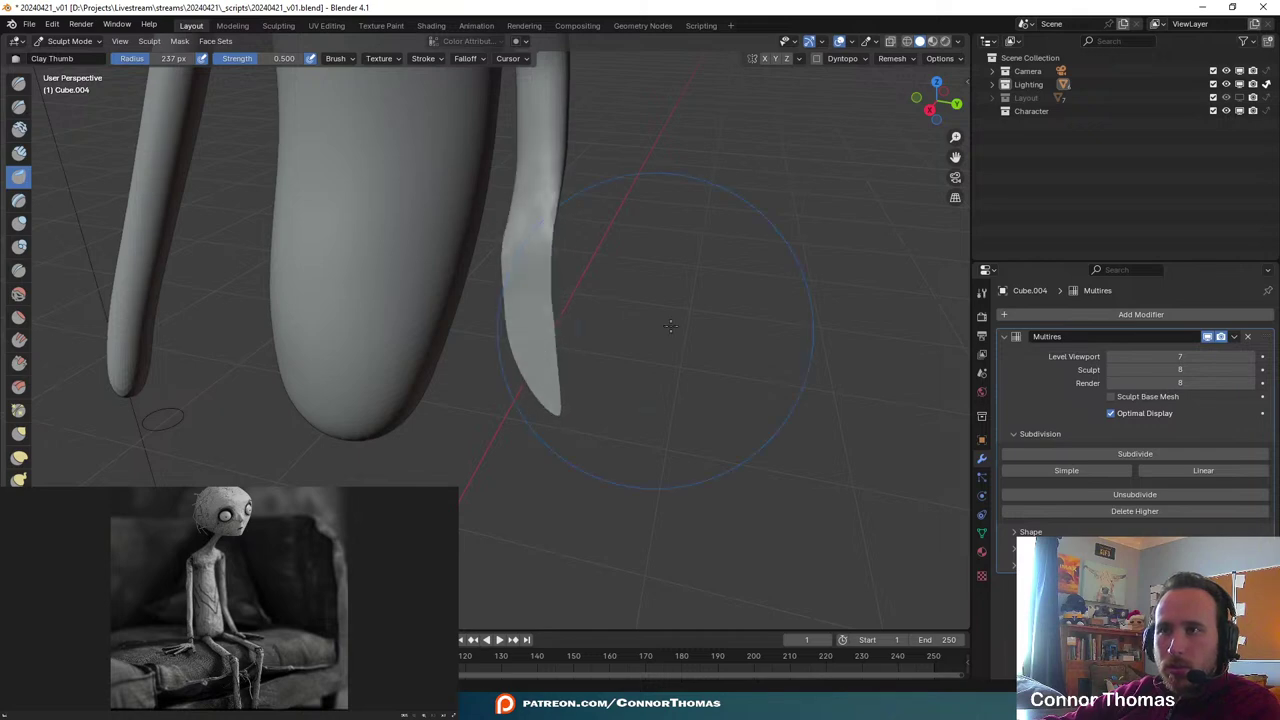
{"action": "middle_click_drag", "start_coordinate": [670, 326], "coordinate": [524, 346]}
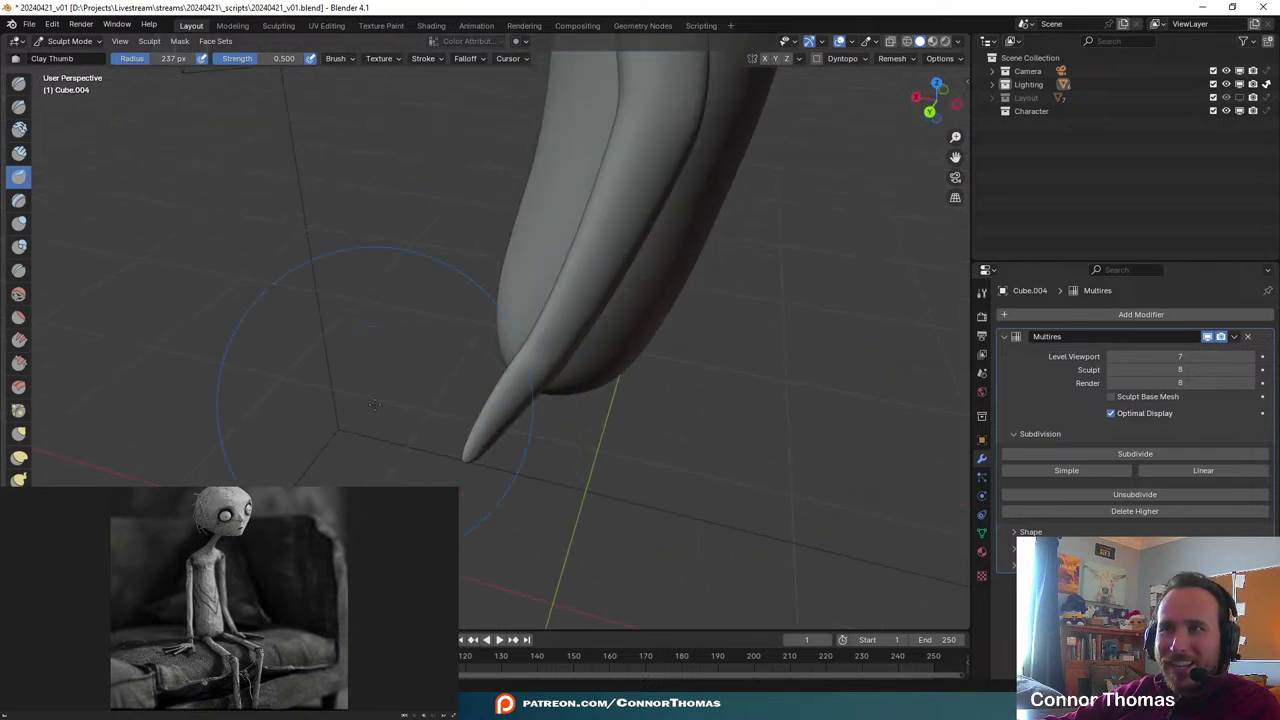
{"action": "middle_click_drag", "start_coordinate": [723, 405], "coordinate": [507, 362]}
{"action": "mouse_move", "coordinate": [286, 385]}
{"action": "middle_mouse_down"}
{"action": "mouse_move", "coordinate": [585, 354]}
{"action": "mouse_move", "coordinate": [540, 382]}
{"action": "mouse_move", "coordinate": [575, 375]}
{"action": "mouse_move", "coordinate": [586, 357]}
{"action": "middle_mouse_up"}
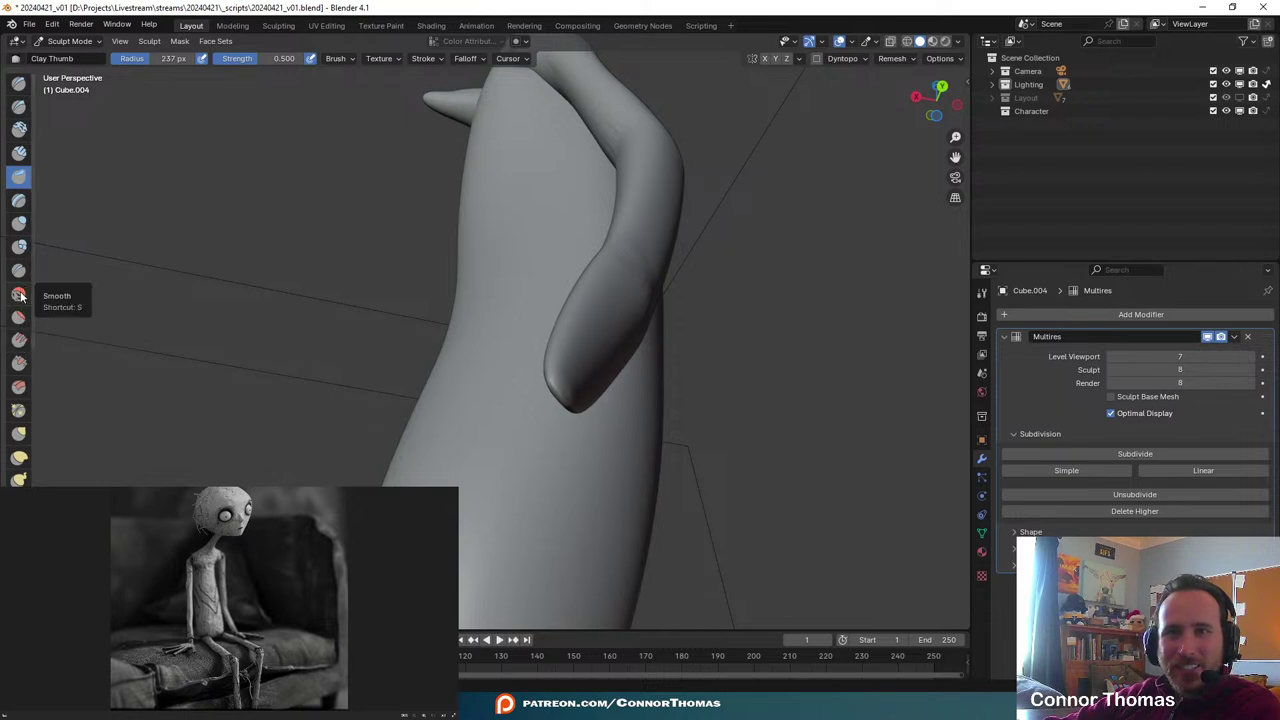
- Try carving the wrist end with the SculptDraw brush at a 237 px radius and 0.500 strength, and undo the last stroke
{"action": "left_click", "coordinate": [18, 84]}
{"action": "left_click_drag", "start_coordinate": [573, 378], "coordinate": [584, 369]}
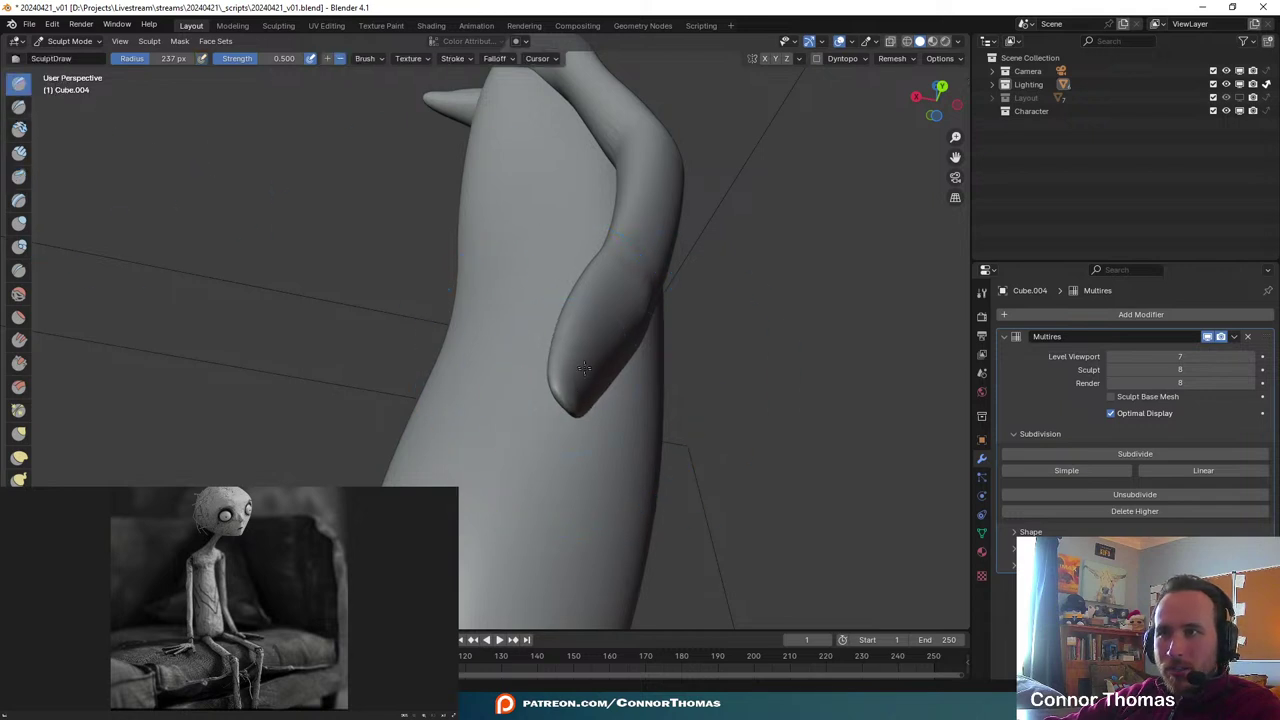
{"action": "left_click_drag", "start_coordinate": [587, 423], "coordinate": [597, 336]}
{"action": "mouse_move", "coordinate": [600, 337]}
{"action": "middle_mouse_down"}
{"action": "mouse_move", "coordinate": [791, 406]}
{"action": "mouse_move", "coordinate": [801, 442]}
{"action": "mouse_move", "coordinate": [777, 486]}
{"action": "mouse_move", "coordinate": [674, 371]}
{"action": "mouse_move", "coordinate": [642, 392]}
{"action": "mouse_move", "coordinate": [745, 398]}
{"action": "mouse_move", "coordinate": [671, 431]}
{"action": "mouse_move", "coordinate": [618, 392]}
{"action": "middle_mouse_up"}
{"action": "key", "text": "ctrl+z"}
- Reduce the SculptDraw brush radius to 80 px and try carving into the underside of the far arm's wrist end
{"action": "key", "text": "f"}
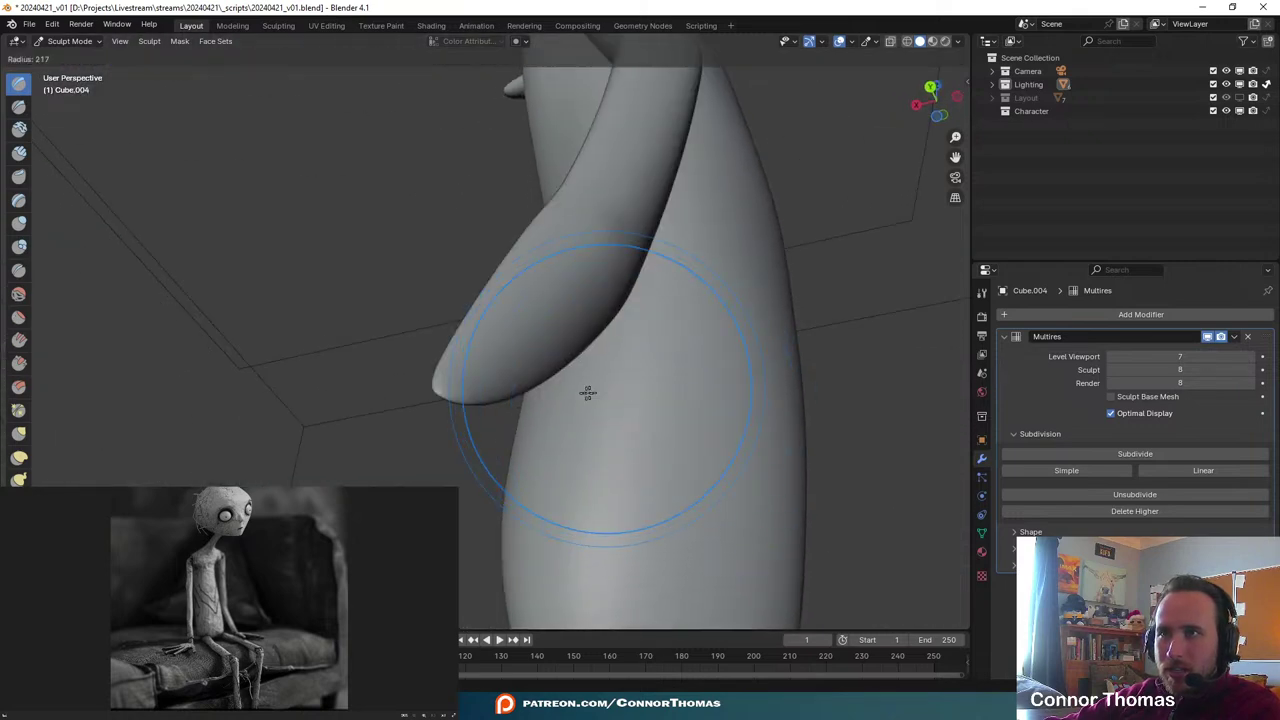
{"action": "left_click", "coordinate": [516, 408]}
{"action": "key", "text": "f"}
{"action": "left_click", "coordinate": [455, 418]}
{"action": "middle_click_drag", "start_coordinate": [458, 419], "coordinate": [529, 369]}
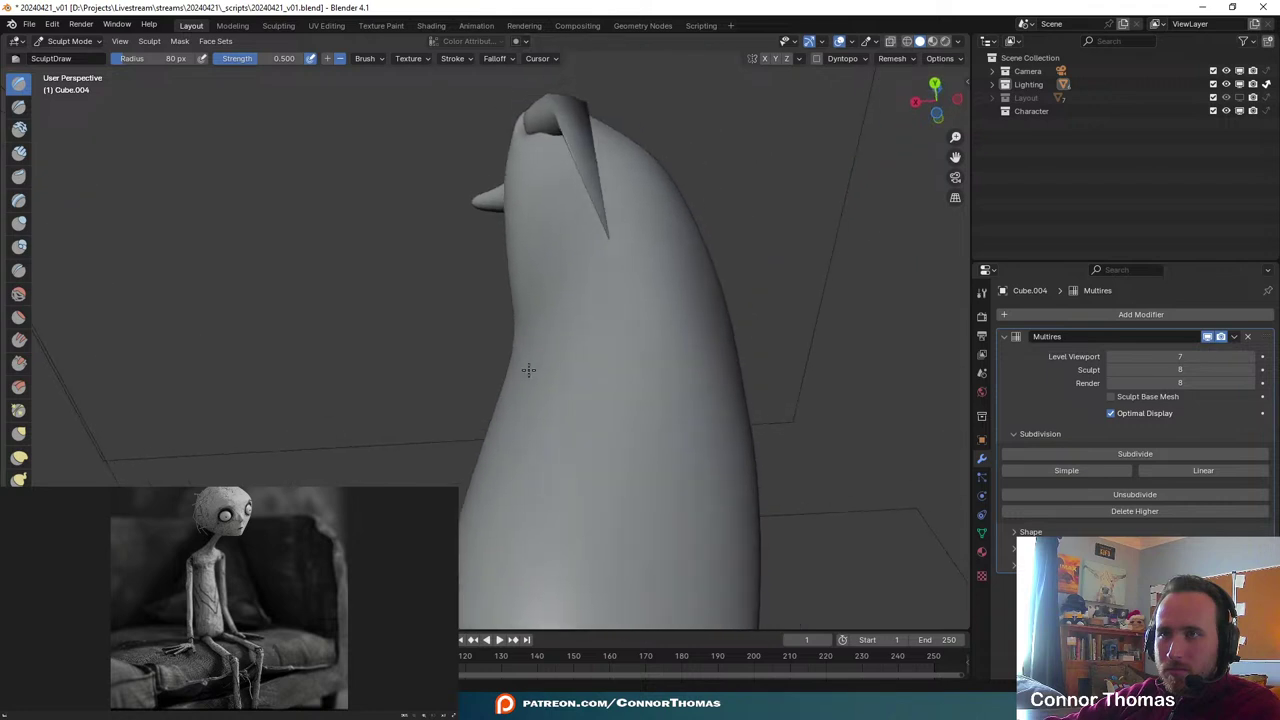
{"action": "left_click_drag", "start_coordinate": [543, 325], "coordinate": [556, 293]}
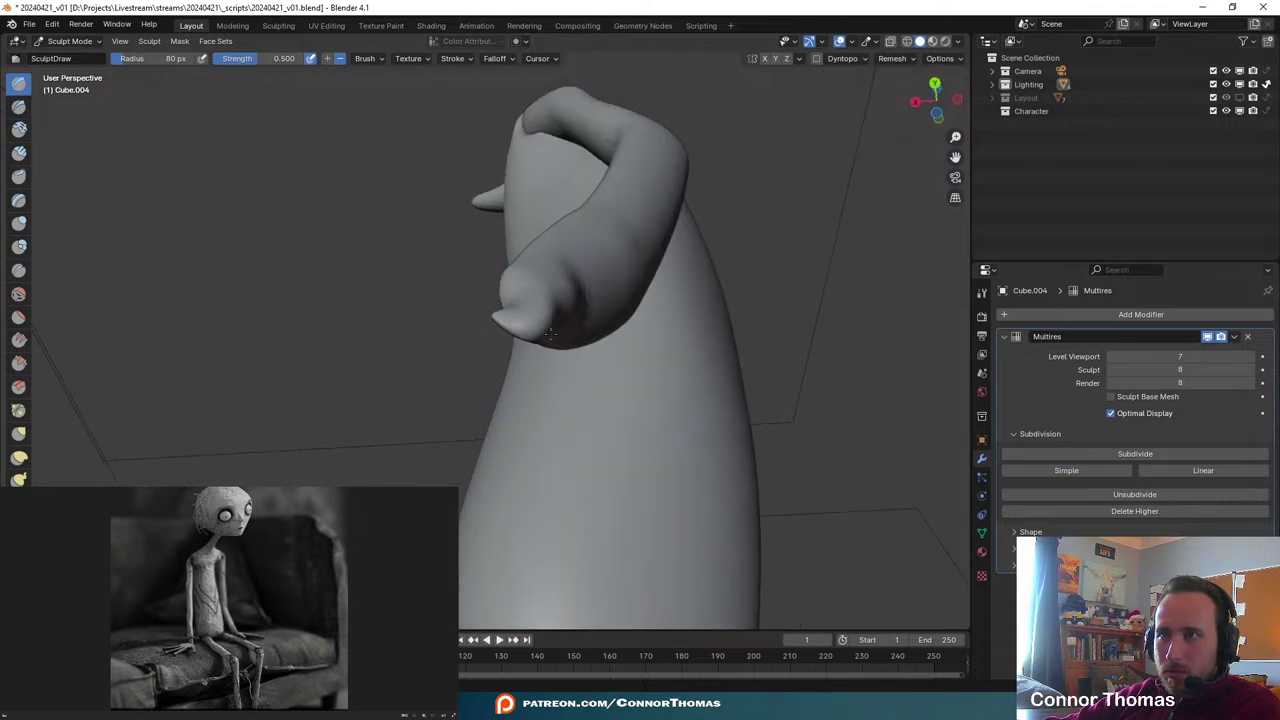
{"action": "middle_click_drag", "start_coordinate": [699, 378], "coordinate": [729, 434]}
{"action": "mouse_move", "coordinate": [585, 410]}
{"action": "left_mouse_down"}
{"action": "mouse_move", "coordinate": [566, 409]}
{"action": "mouse_move", "coordinate": [580, 400]}
{"action": "mouse_move", "coordinate": [586, 420]}
{"action": "left_mouse_up"}
- Undo the recent SculptDraw strokes on the far arm's wrist end
{"action": "key", "text": "ctrl+z"}
{"action": "key", "text": "ctrl+z"}
{"action": "key", "text": "ctrl+z"}
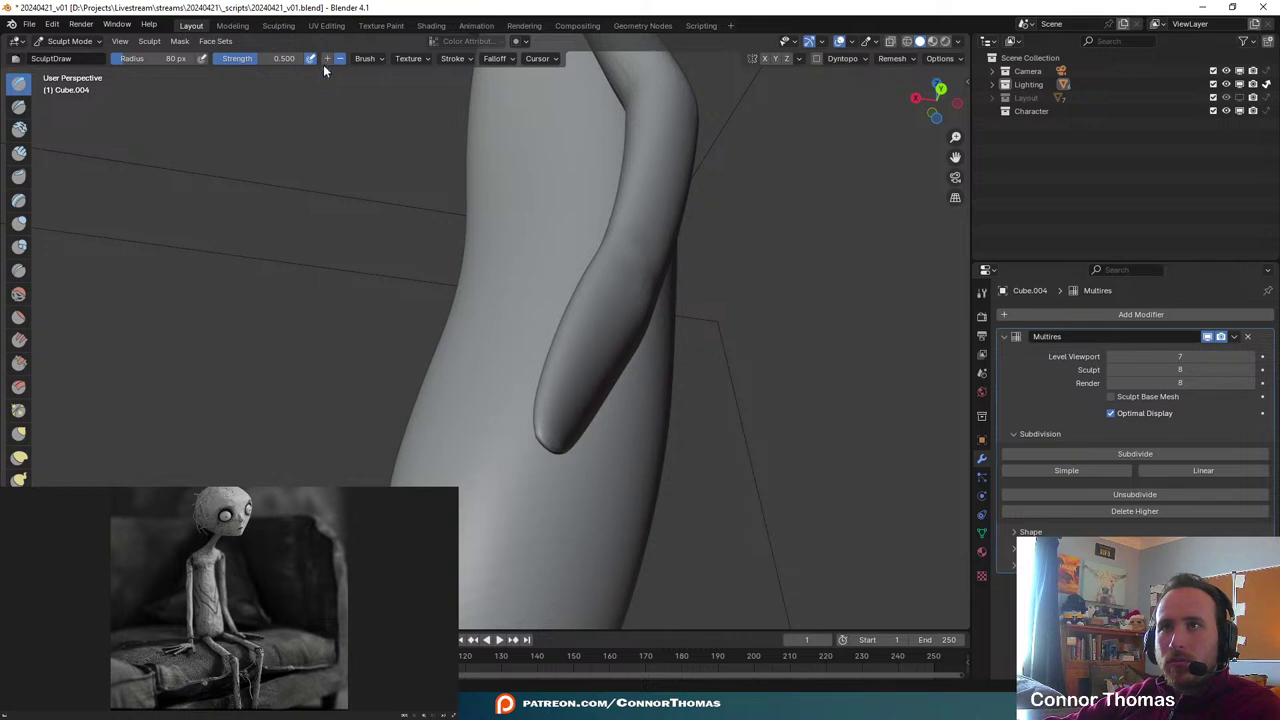
- Try building up the far arm's wrist end with additive SculptDraw strokes at an 80 px radius, and undo them
{"action": "middle_click_drag", "start_coordinate": [549, 269], "coordinate": [600, 286]}
{"action": "mouse_move", "coordinate": [600, 286]}
{"action": "left_mouse_down"}
{"action": "mouse_move", "coordinate": [518, 260]}
{"action": "mouse_move", "coordinate": [592, 316]}
{"action": "mouse_move", "coordinate": [612, 278]}
{"action": "mouse_move", "coordinate": [604, 256]}
{"action": "left_mouse_up"}
{"action": "mouse_move", "coordinate": [806, 351]}
{"action": "middle_mouse_down"}
{"action": "mouse_move", "coordinate": [759, 379]}
{"action": "mouse_move", "coordinate": [740, 420]}
{"action": "mouse_move", "coordinate": [614, 354]}
{"action": "mouse_move", "coordinate": [637, 350]}
{"action": "middle_mouse_up"}
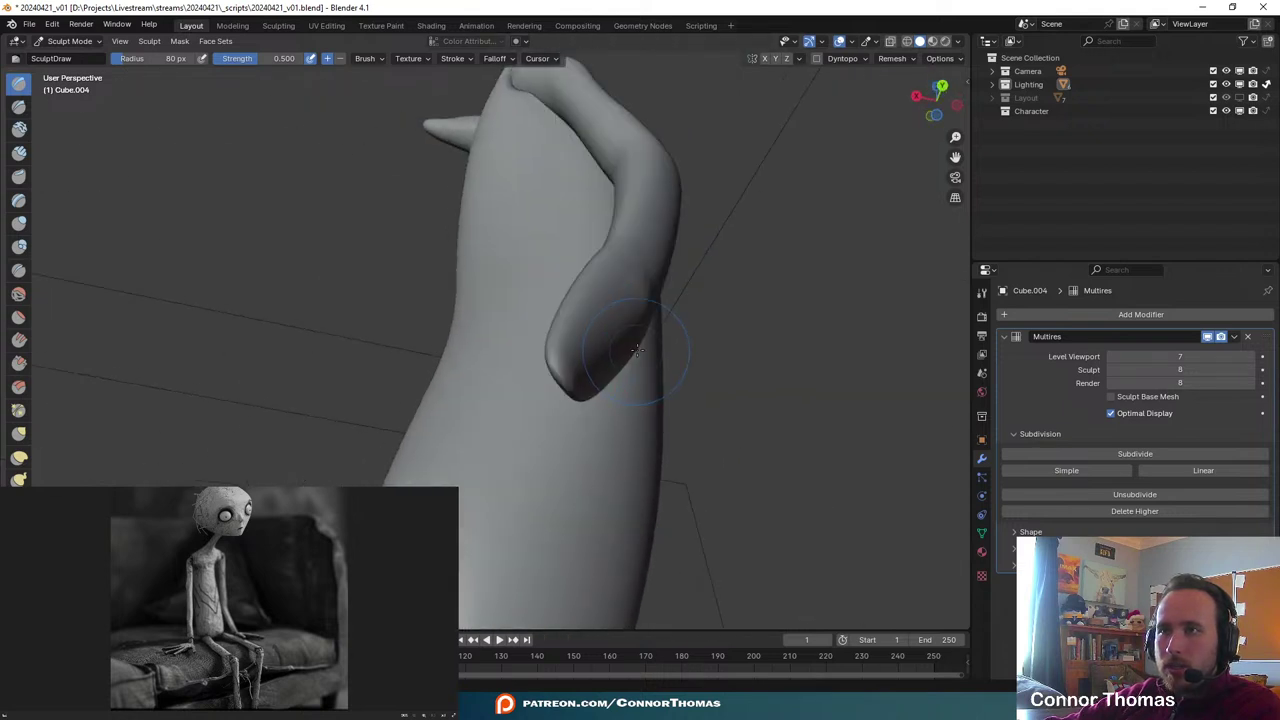
{"action": "mouse_move", "coordinate": [637, 350]}
{"action": "left_mouse_down"}
{"action": "mouse_move", "coordinate": [580, 370]}
{"action": "mouse_move", "coordinate": [572, 360]}
{"action": "mouse_move", "coordinate": [603, 405]}
{"action": "mouse_move", "coordinate": [611, 326]}
{"action": "left_mouse_up"}
{"action": "left_click_drag", "start_coordinate": [611, 393], "coordinate": [594, 426]}
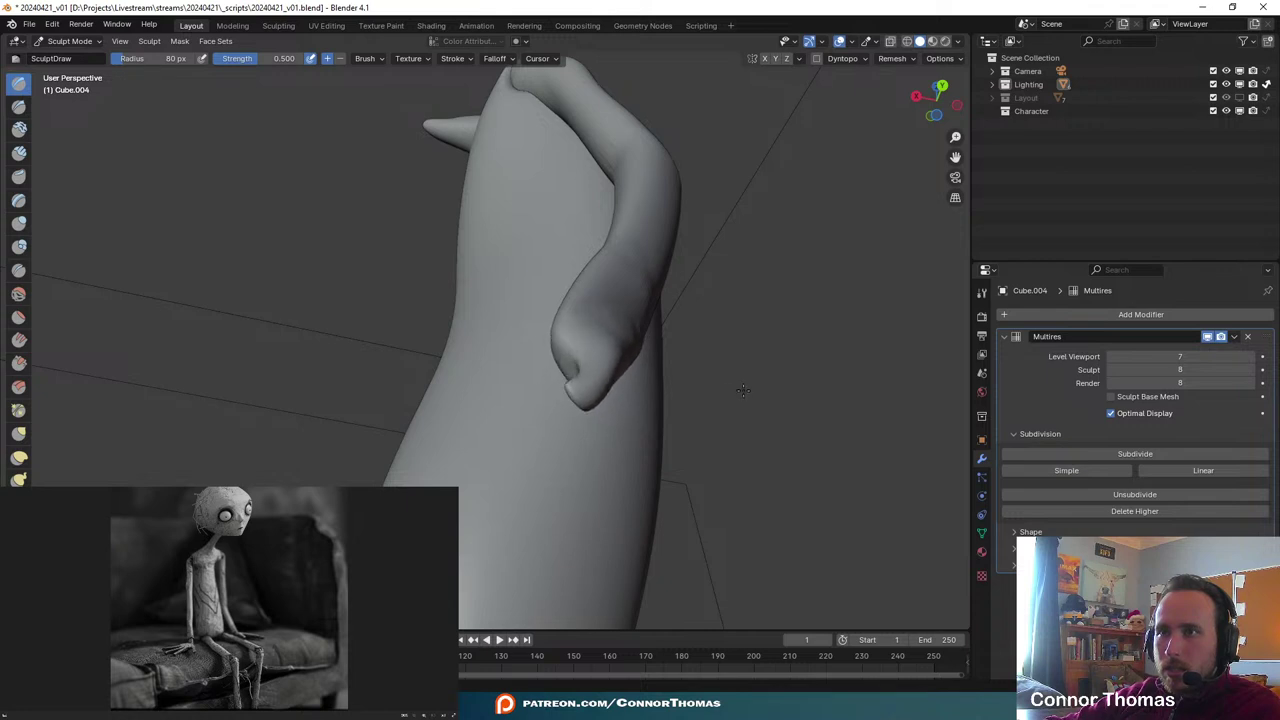
{"action": "middle_click_drag", "start_coordinate": [743, 390], "coordinate": [849, 449]}
{"action": "key", "text": "ctrl+z"}
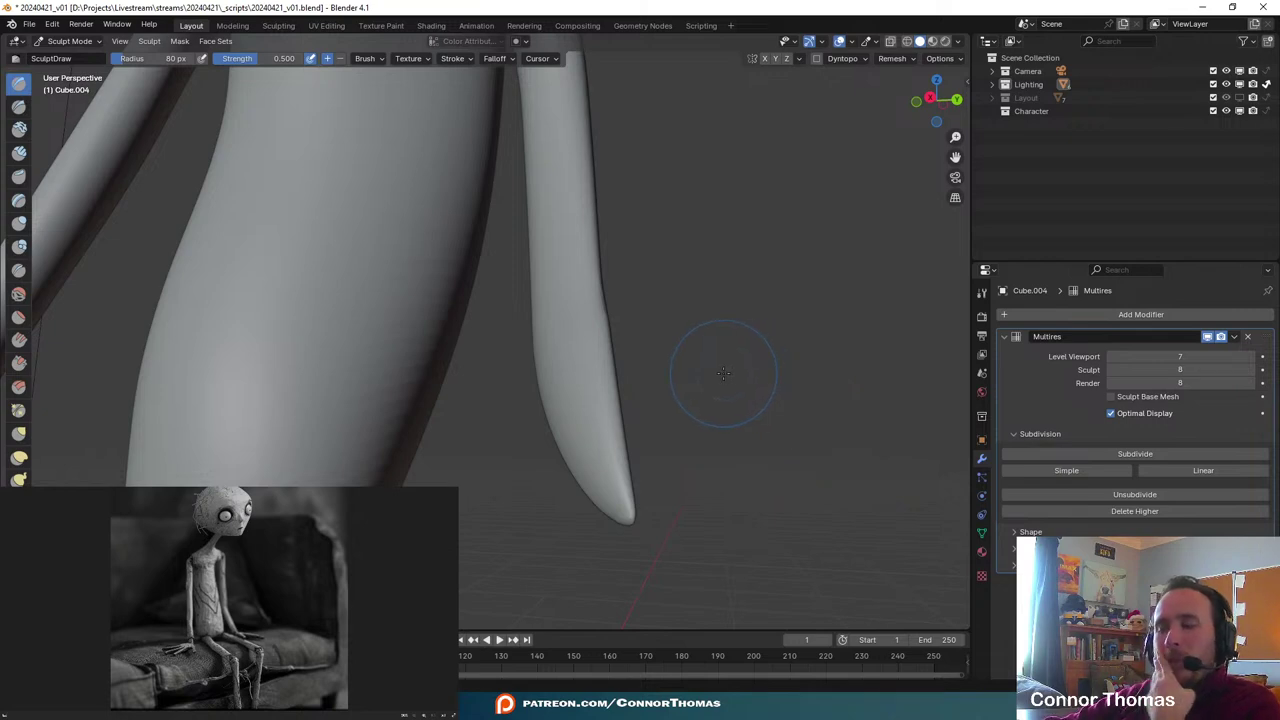
- Compare the far arm's wrist end with the reference photo through the camera view
{"action": "middle_click_drag", "start_coordinate": [669, 359], "coordinate": [556, 363]}
{"action": "scroll", "coordinate": [487, 441], "scroll_direction": "down", "scroll_amount": 8}
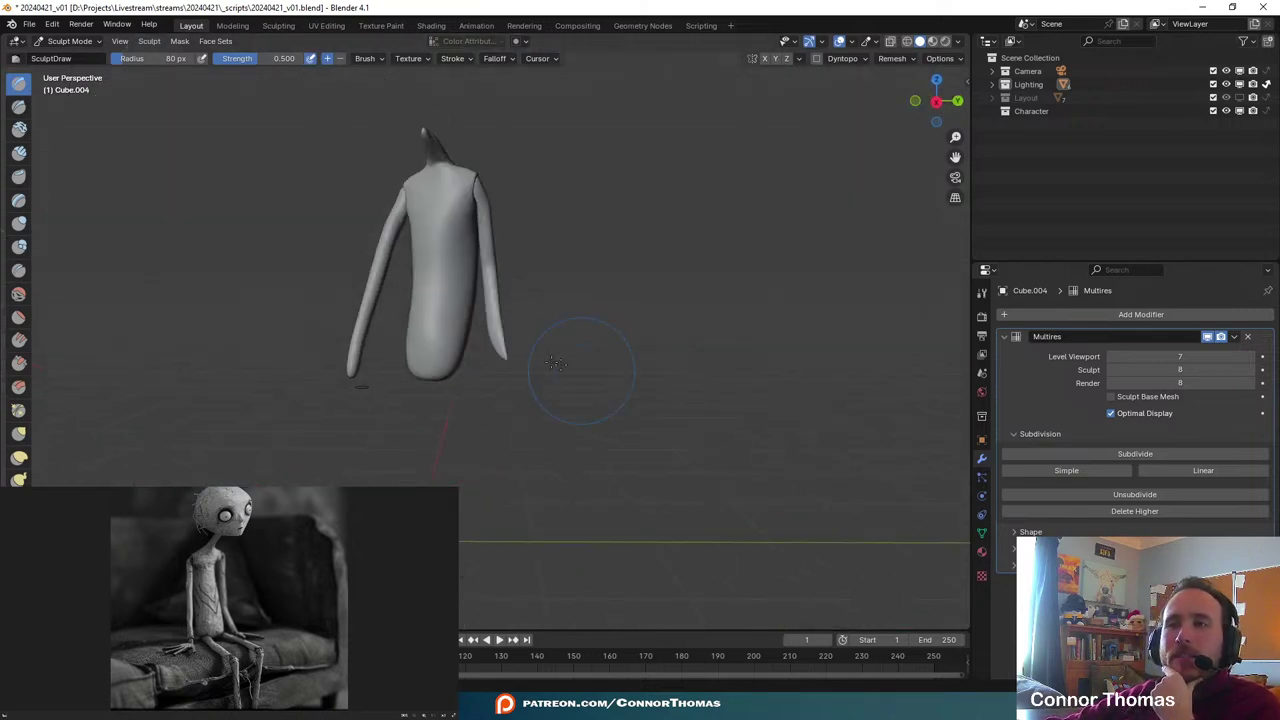
{"action": "key", "text": "KP_0"}
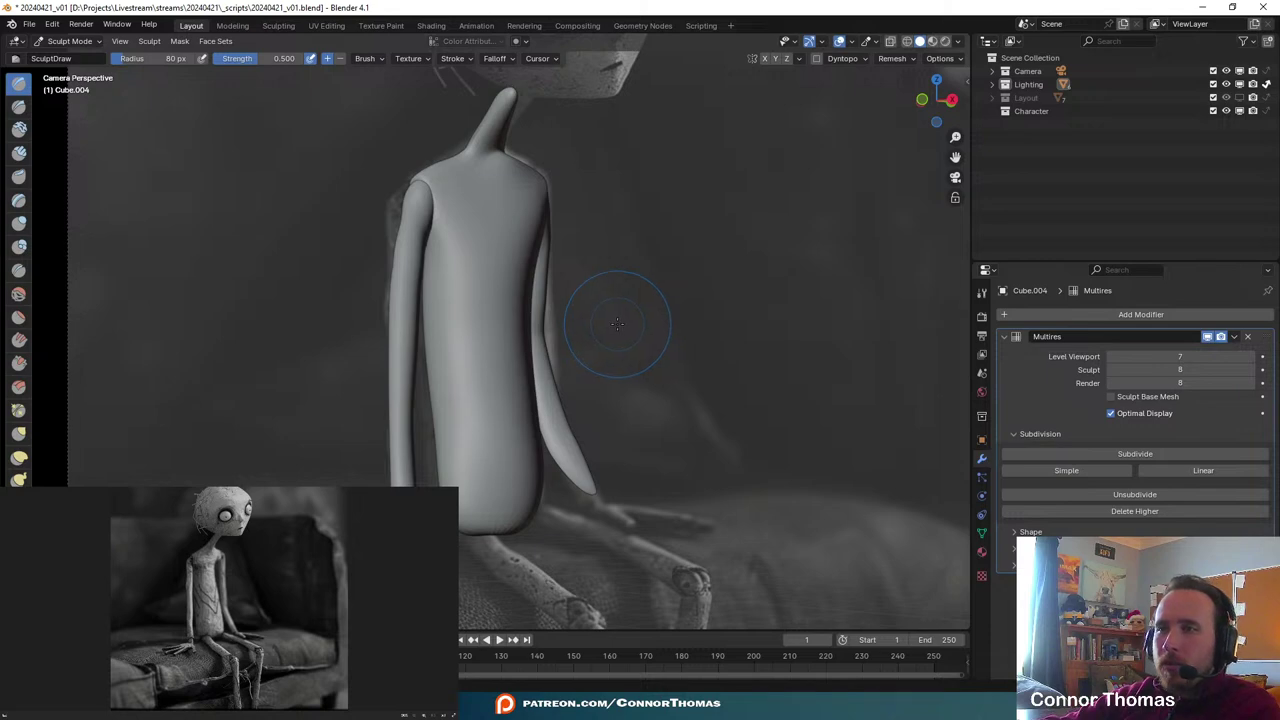
{"action": "scroll", "coordinate": [617, 323], "scroll_direction": "up", "scroll_amount": 3}
{"action": "middle_click_drag", "start_coordinate": [682, 560], "coordinate": [508, 408], "text": "shift"}
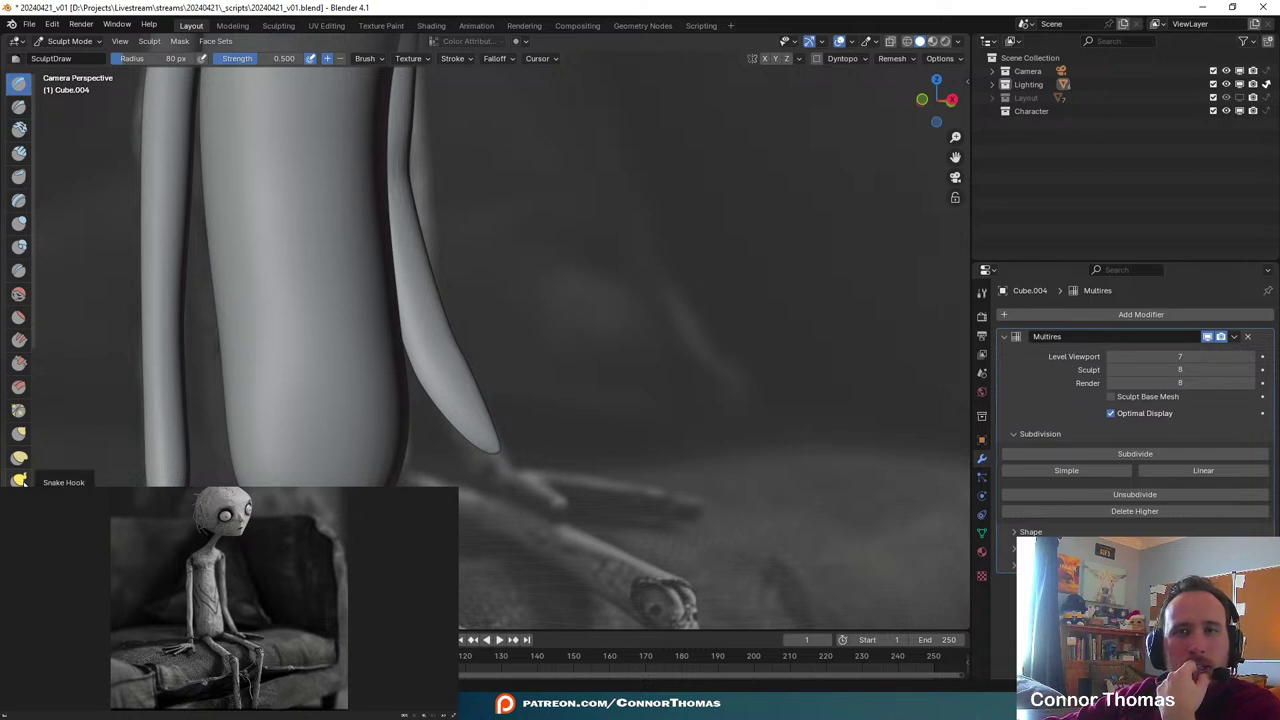
- Select the Smooth brush, try lowering the far arm's Multires sculpt level to 4, and restore it to 8
{"action": "left_click", "coordinate": [14, 294]}
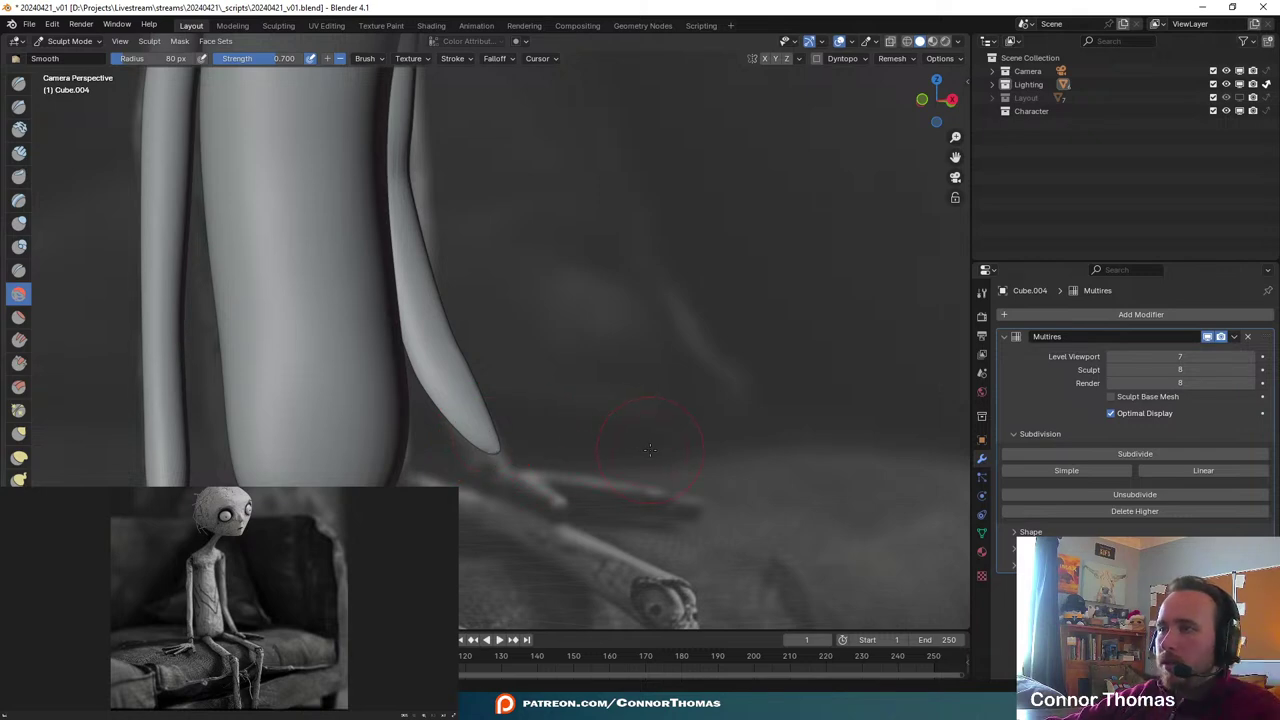
{"action": "left_click", "coordinate": [1108, 370]}
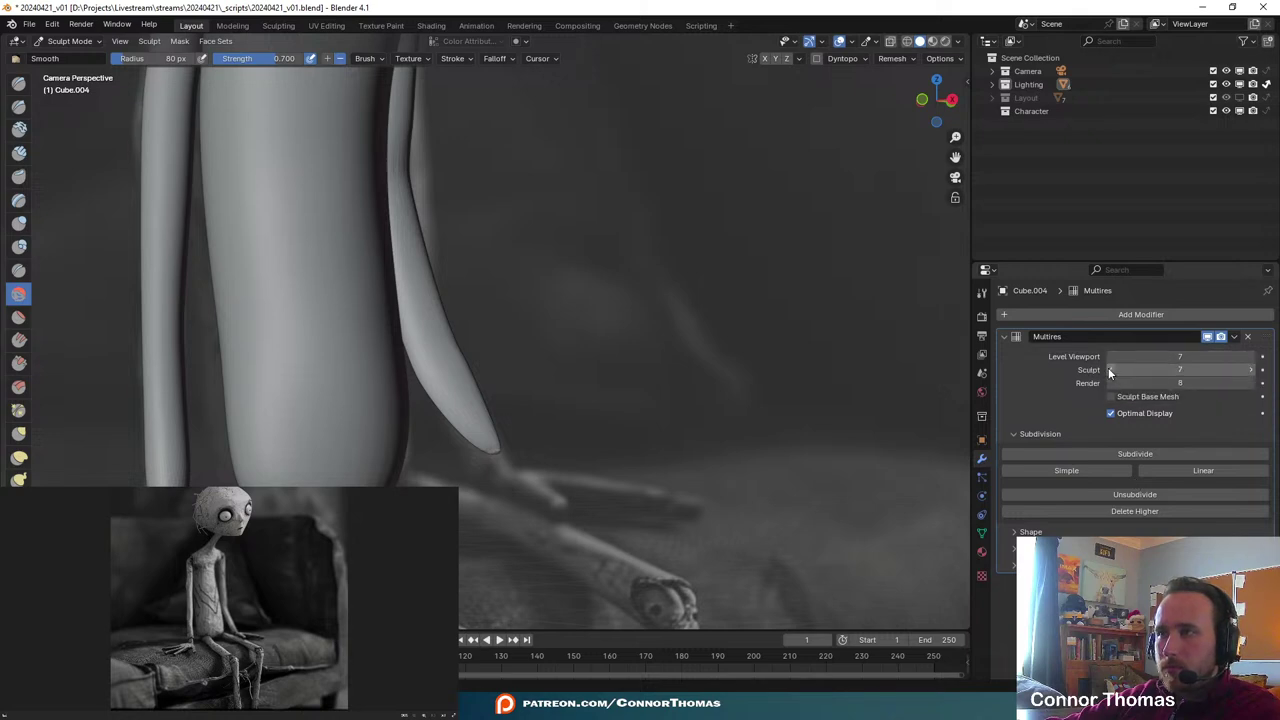
{"action": "left_click", "coordinate": [1108, 370]}
{"action": "left_click", "coordinate": [1108, 370]}
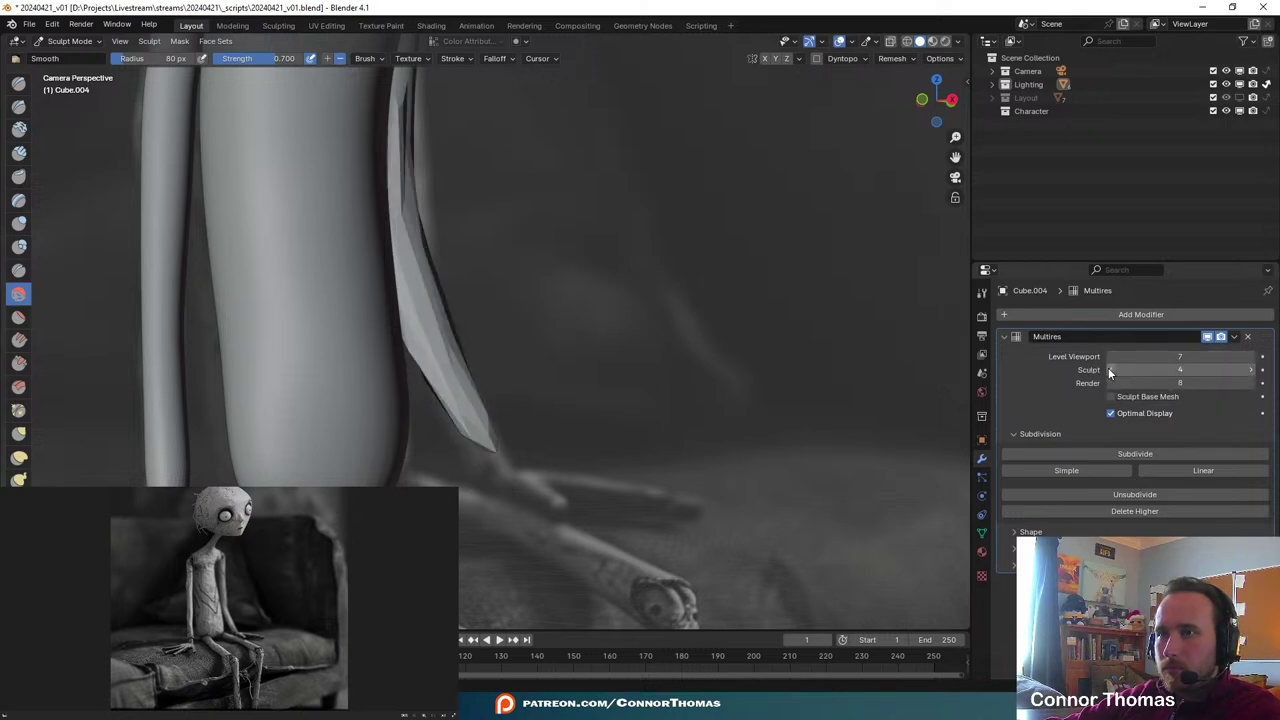
{"action": "left_click", "coordinate": [1251, 371]}
{"action": "left_click", "coordinate": [1251, 371]}
{"action": "left_click", "coordinate": [1251, 371]}
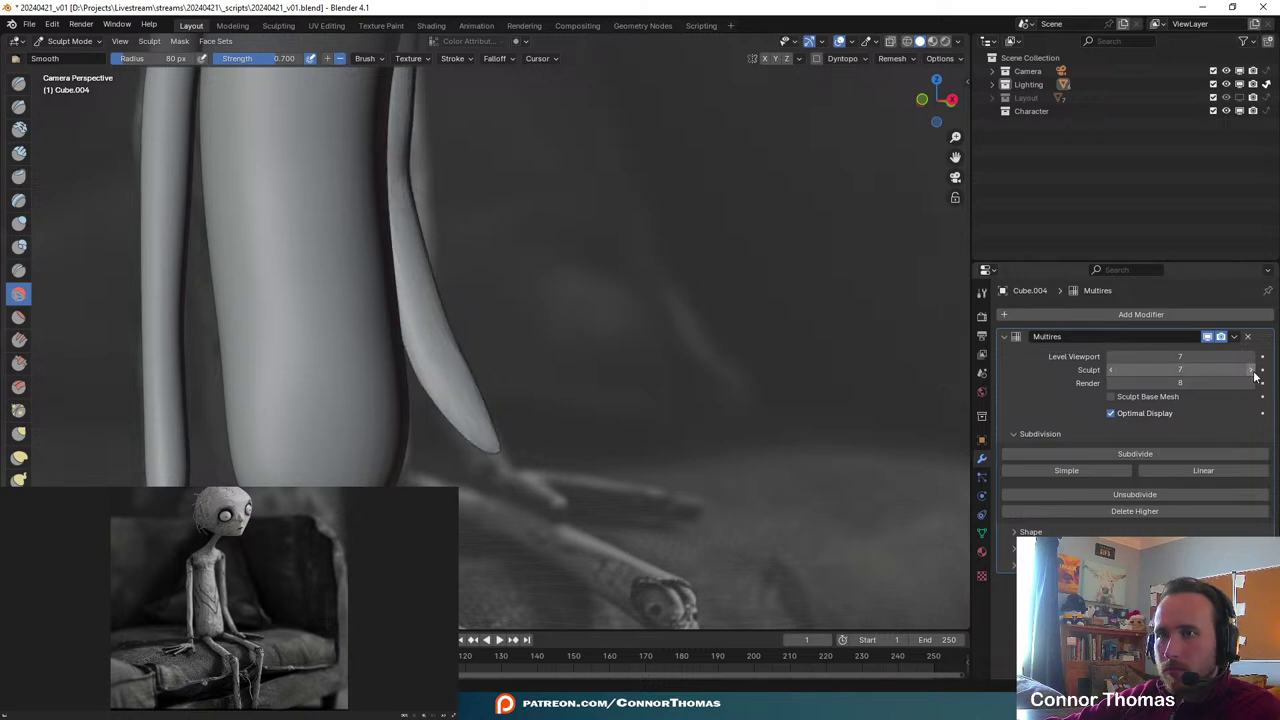
{"action": "left_click", "coordinate": [1251, 371]}
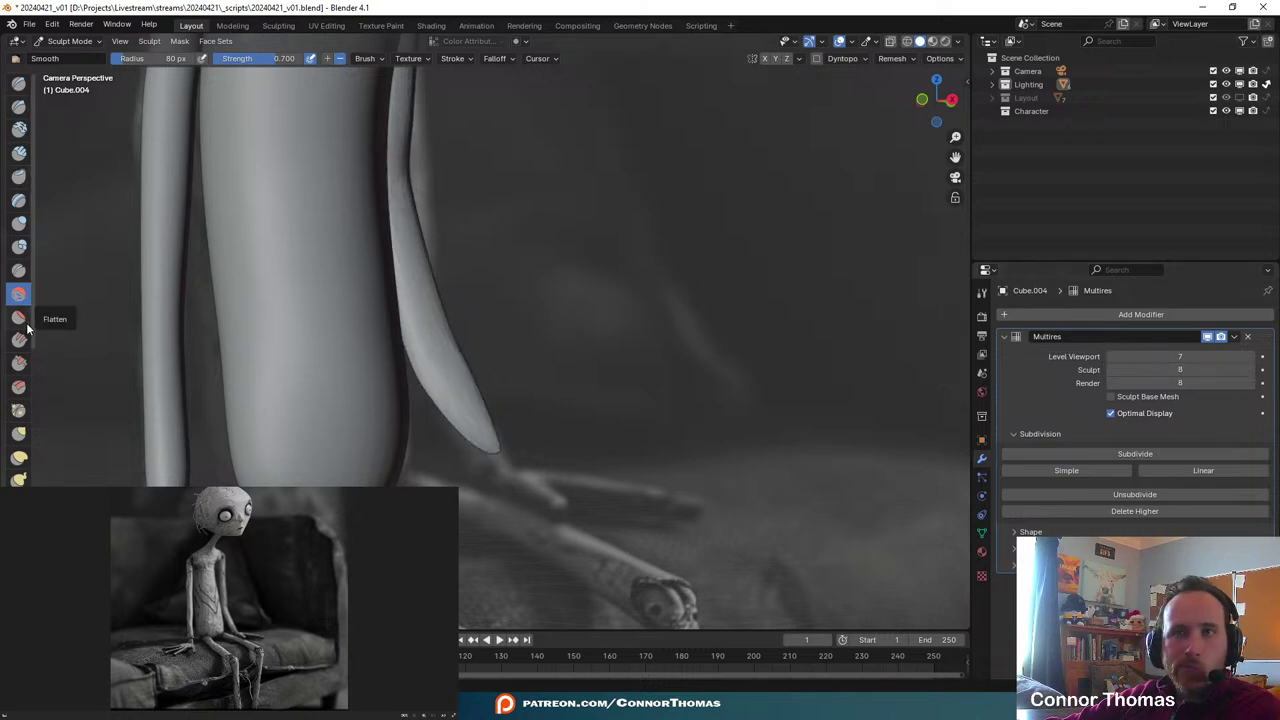
- Reshape the far arm's forearm and wrist end to the reference with the Elastic Deform brush at an 80 px radius
{"action": "scroll", "coordinate": [20, 478], "scroll_direction": "down", "scroll_amount": 3}
{"action": "scroll", "coordinate": [19, 478], "scroll_direction": "down", "scroll_amount": 3}
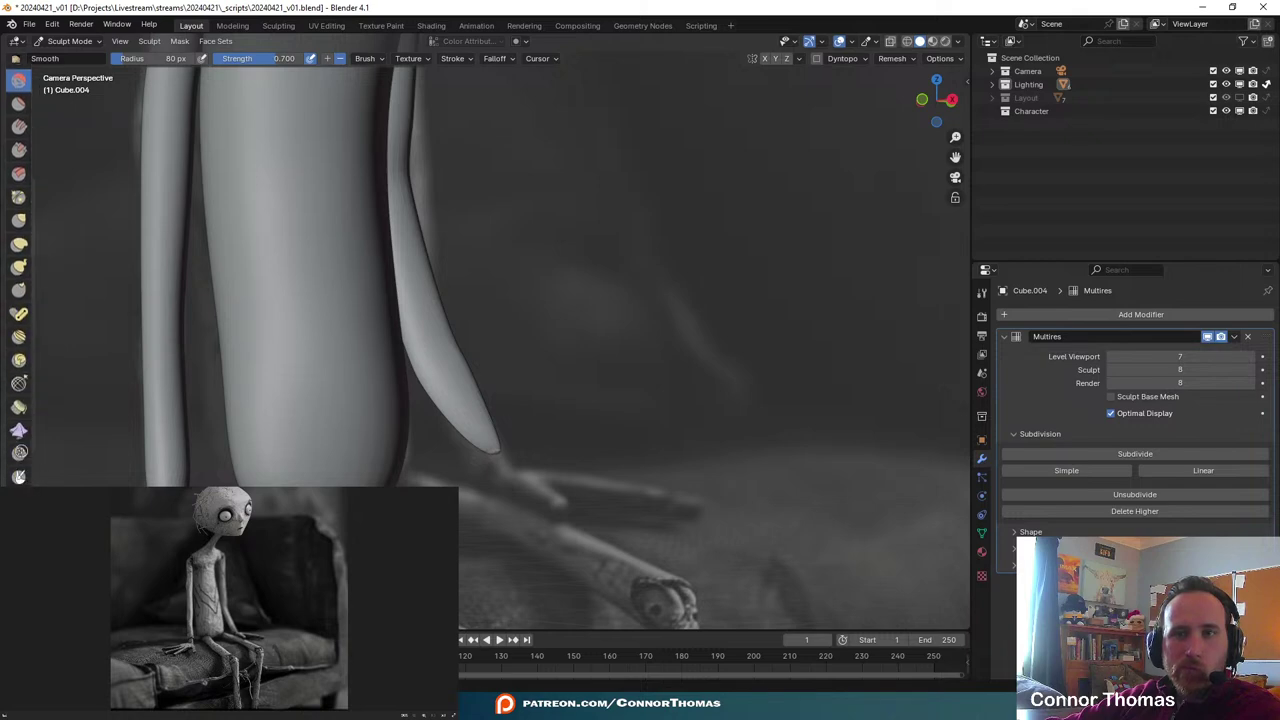
{"action": "scroll", "coordinate": [19, 478], "scroll_direction": "up", "scroll_amount": 5}
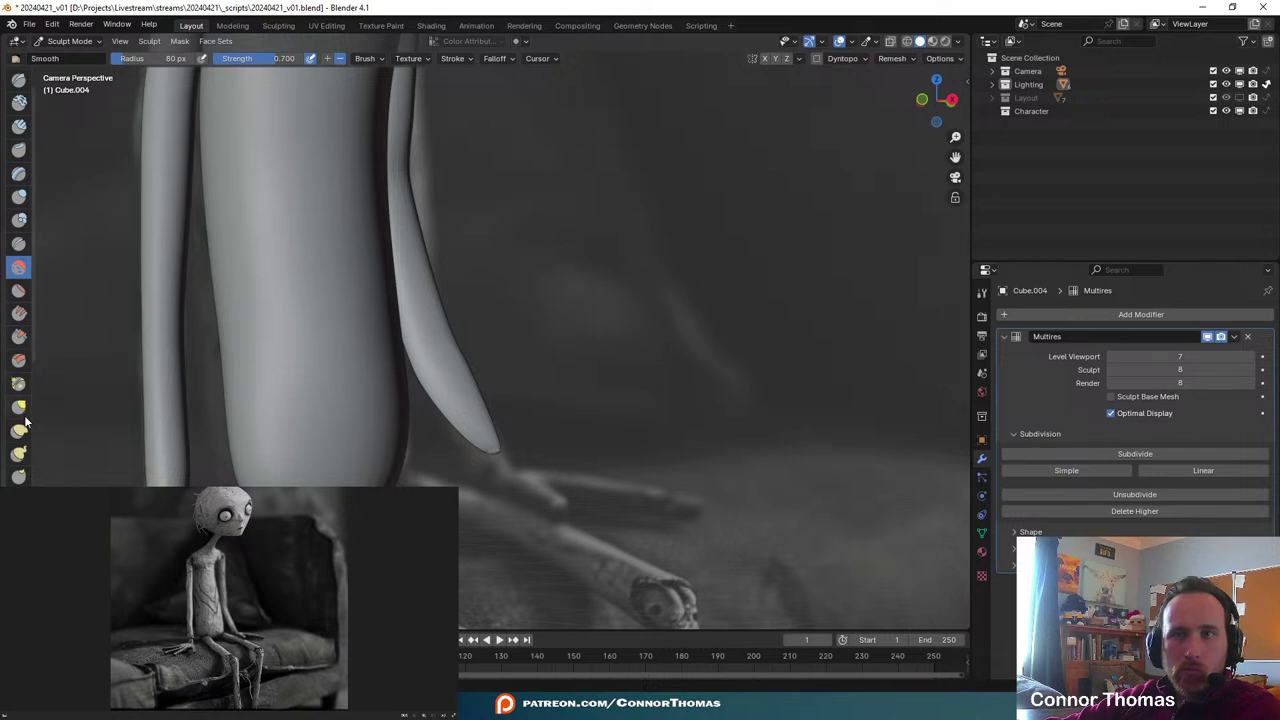
{"action": "left_click", "coordinate": [20, 429]}
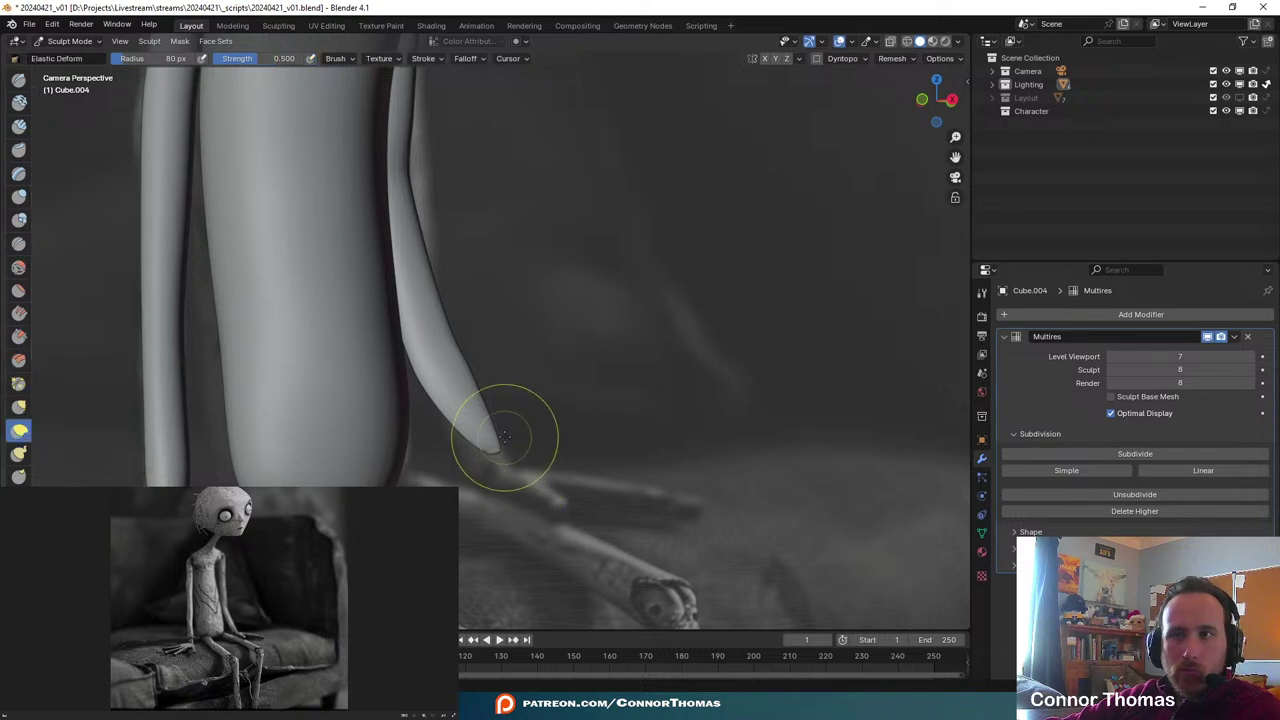
{"action": "left_click_drag", "start_coordinate": [525, 491], "coordinate": [529, 494]}
{"action": "left_click_drag", "start_coordinate": [459, 378], "coordinate": [480, 425]}
{"action": "mouse_move", "coordinate": [482, 365]}
{"action": "left_mouse_down"}
{"action": "mouse_move", "coordinate": [469, 398]}
{"action": "mouse_move", "coordinate": [438, 410]}
{"action": "mouse_move", "coordinate": [463, 406]}
{"action": "left_mouse_up"}
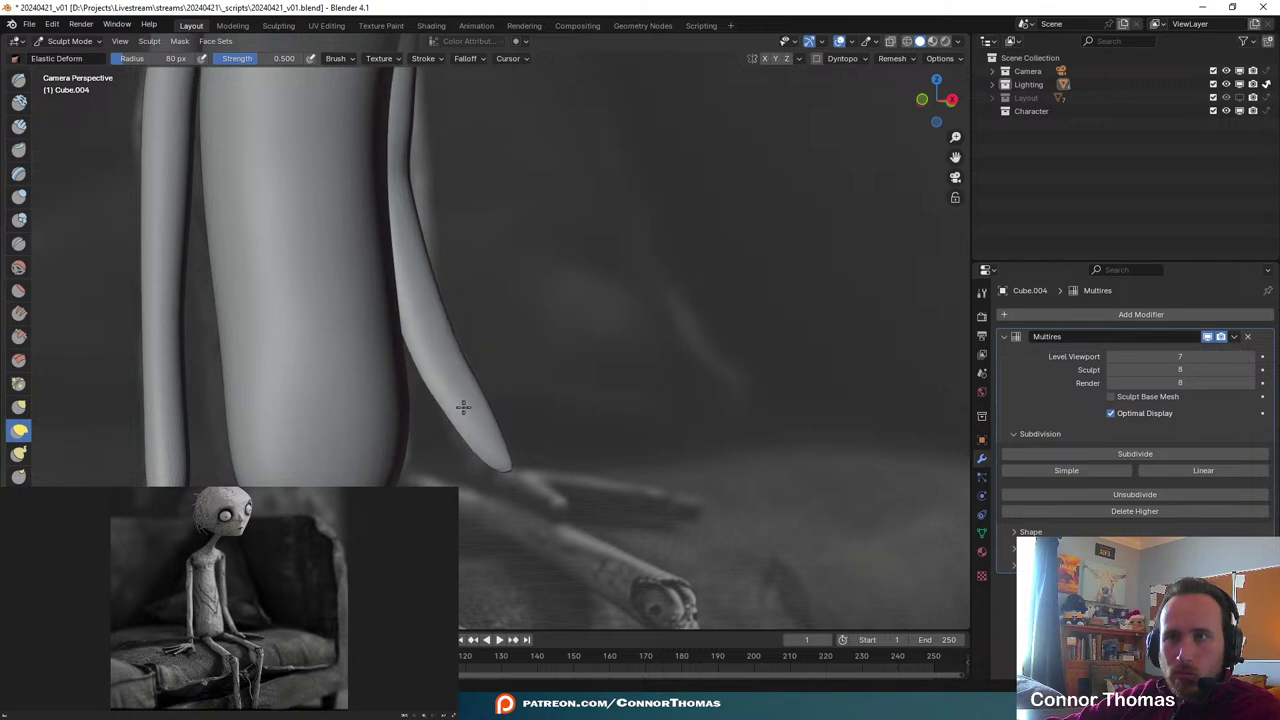
{"action": "mouse_move", "coordinate": [496, 460]}
{"action": "left_mouse_down"}
{"action": "mouse_move", "coordinate": [476, 471]}
{"action": "mouse_move", "coordinate": [491, 473]}
{"action": "left_mouse_up"}
{"action": "left_click_drag", "start_coordinate": [477, 391], "coordinate": [469, 391]}
{"action": "middle_click_drag", "start_coordinate": [466, 146], "coordinate": [584, 412], "text": "shift"}
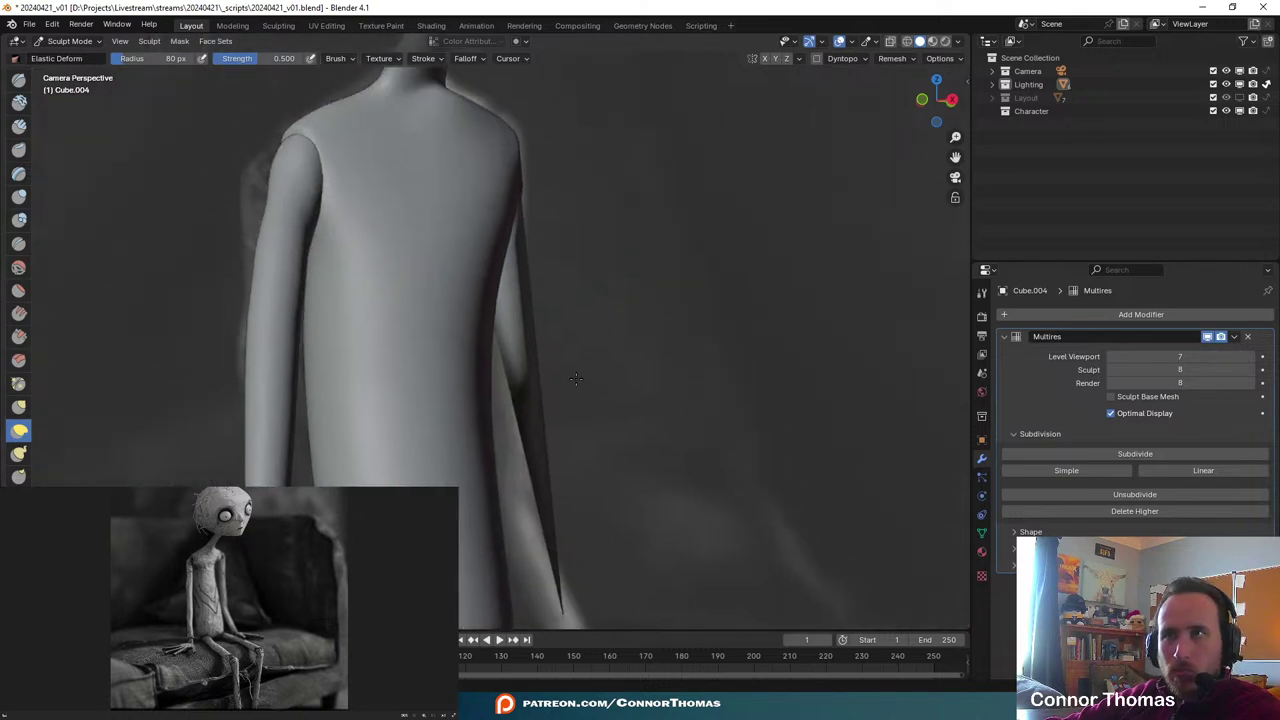
{"action": "middle_click_drag", "start_coordinate": [631, 463], "coordinate": [523, 228], "text": "shift"}
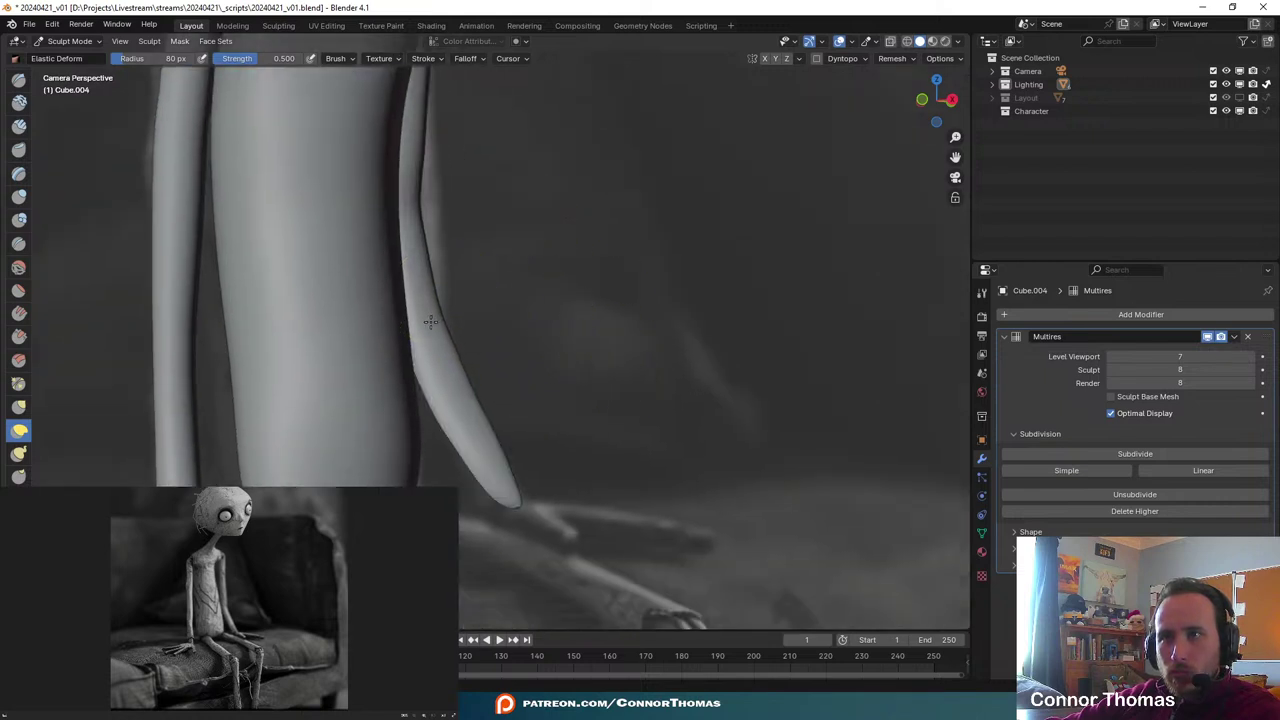
{"action": "left_click_drag", "start_coordinate": [425, 330], "coordinate": [427, 330]}
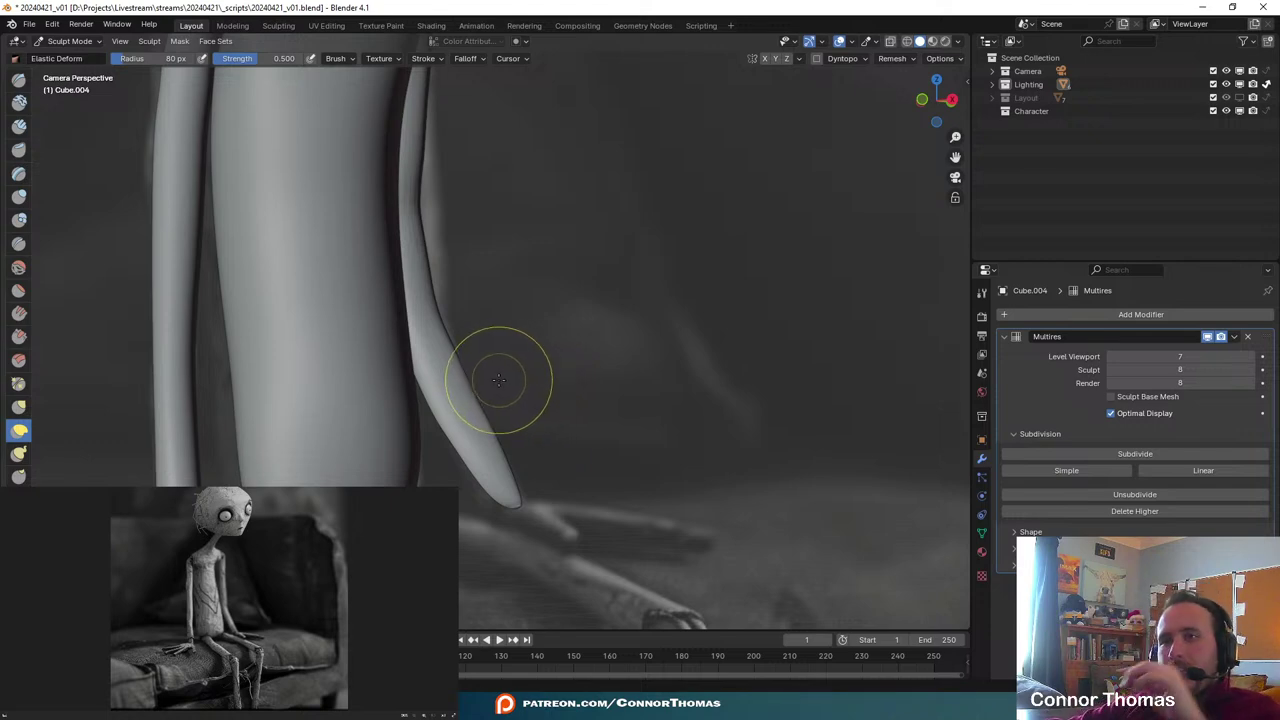
- Set up the Inflate/Deflate brush with a 309 px radius over the far arm's wrist end
{"action": "mouse_move", "coordinate": [499, 380]}
{"action": "middle_mouse_down"}
{"action": "mouse_move", "coordinate": [486, 378]}
{"action": "mouse_move", "coordinate": [500, 378]}
{"action": "middle_mouse_up"}
{"action": "scroll", "coordinate": [550, 401], "scroll_direction": "up", "scroll_amount": 5}
{"action": "mouse_move", "coordinate": [654, 426]}
{"action": "middle_mouse_down"}
{"action": "mouse_move", "coordinate": [552, 404]}
{"action": "mouse_move", "coordinate": [606, 414]}
{"action": "middle_mouse_up"}
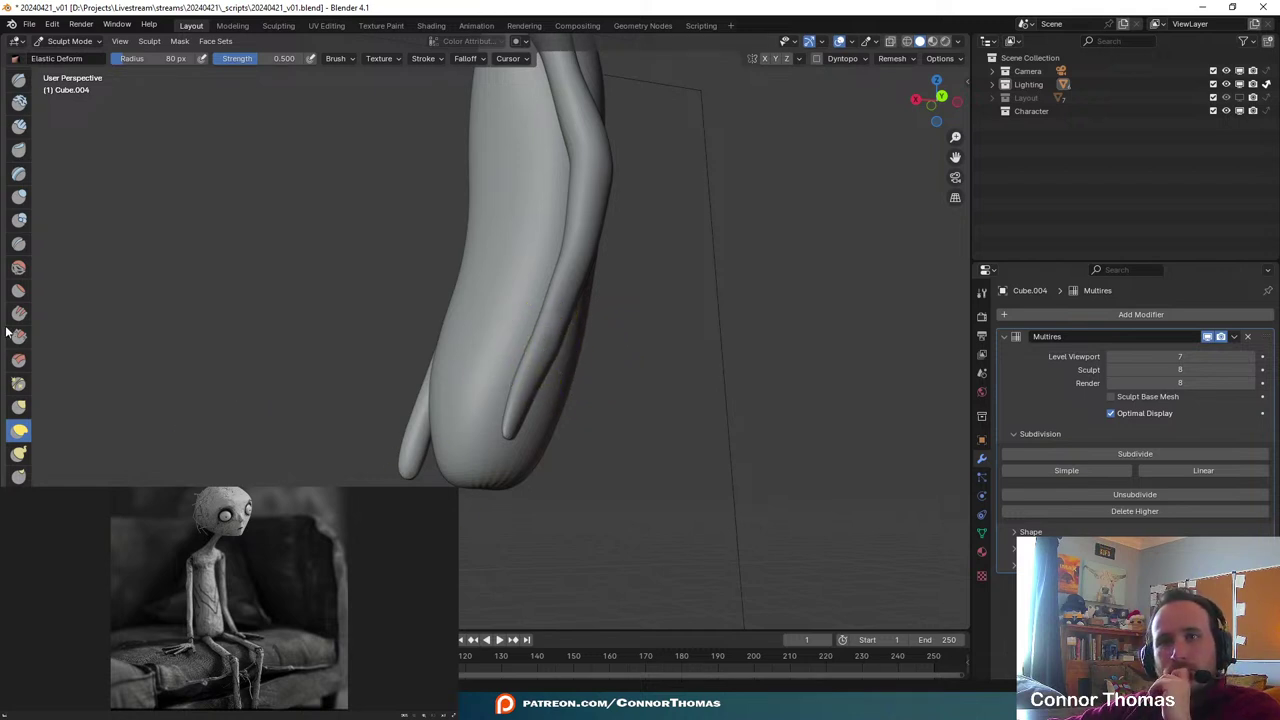
{"action": "left_click", "coordinate": [19, 198]}
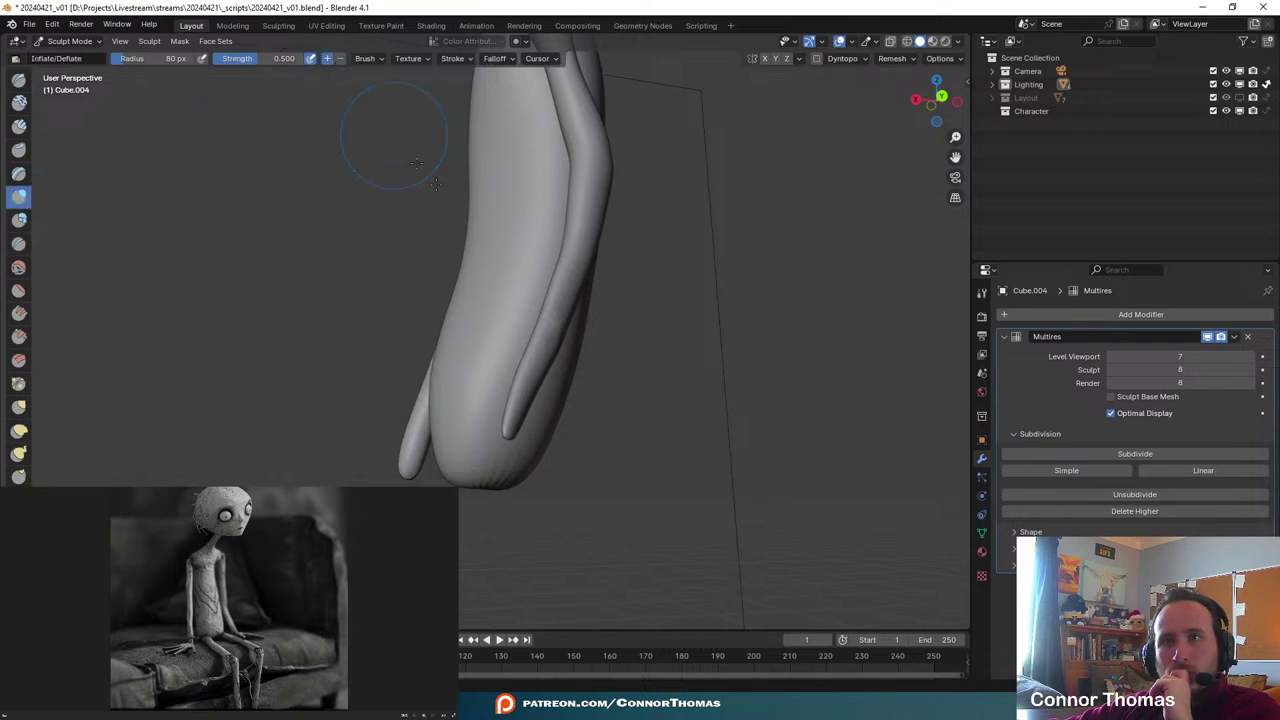
{"action": "middle_click_drag", "start_coordinate": [509, 321], "coordinate": [586, 432]}
{"action": "scroll", "coordinate": [654, 437], "scroll_direction": "up", "scroll_amount": 4}
{"action": "key", "text": "f"}
{"action": "left_click", "coordinate": [663, 403]}
- Try inflating the far arm's wrist end and forearm at 0.500 strength, and undo the strokes
{"action": "mouse_move", "coordinate": [513, 432]}
{"action": "left_mouse_down"}
{"action": "mouse_move", "coordinate": [545, 392]}
{"action": "mouse_move", "coordinate": [582, 445]}
{"action": "mouse_move", "coordinate": [555, 310]}
{"action": "mouse_move", "coordinate": [560, 330]}
{"action": "mouse_move", "coordinate": [565, 285]}
{"action": "mouse_move", "coordinate": [578, 412]}
{"action": "mouse_move", "coordinate": [624, 272]}
{"action": "mouse_move", "coordinate": [654, 349]}
{"action": "mouse_move", "coordinate": [645, 325]}
{"action": "left_mouse_up"}
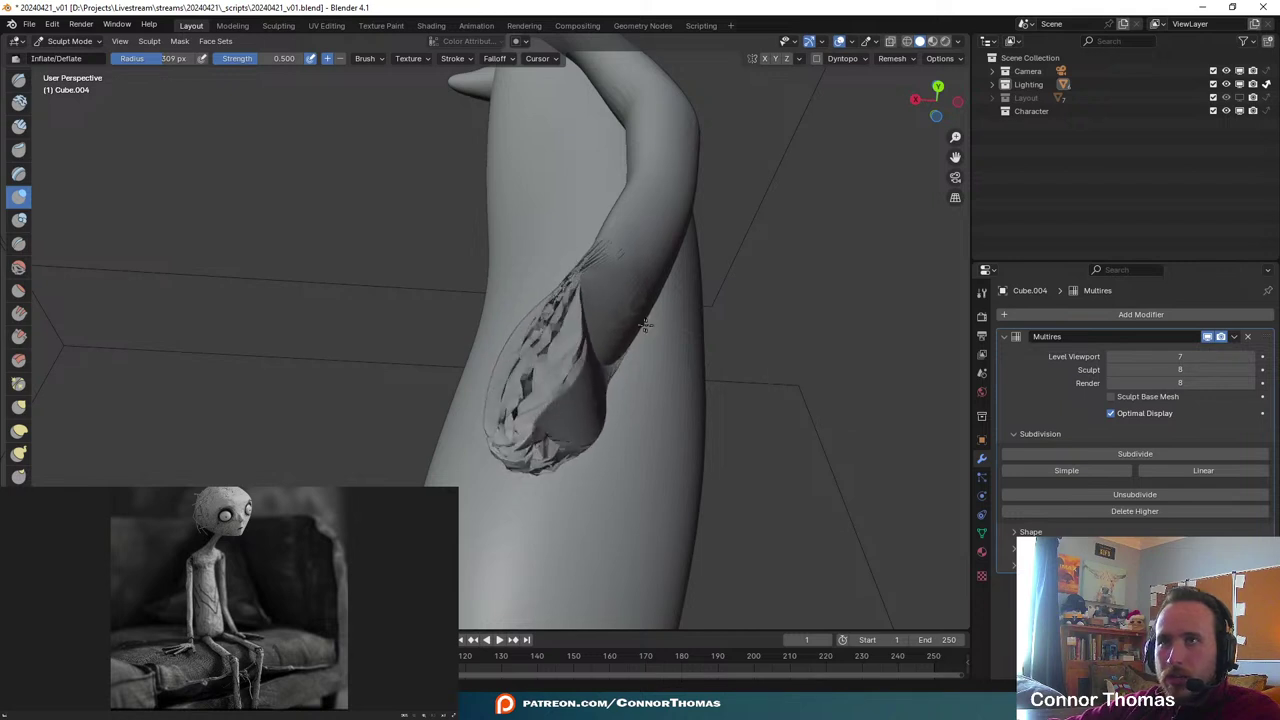
{"action": "left_click_drag", "start_coordinate": [688, 101], "coordinate": [610, 290]}
{"action": "middle_click_drag", "start_coordinate": [715, 290], "coordinate": [754, 397]}
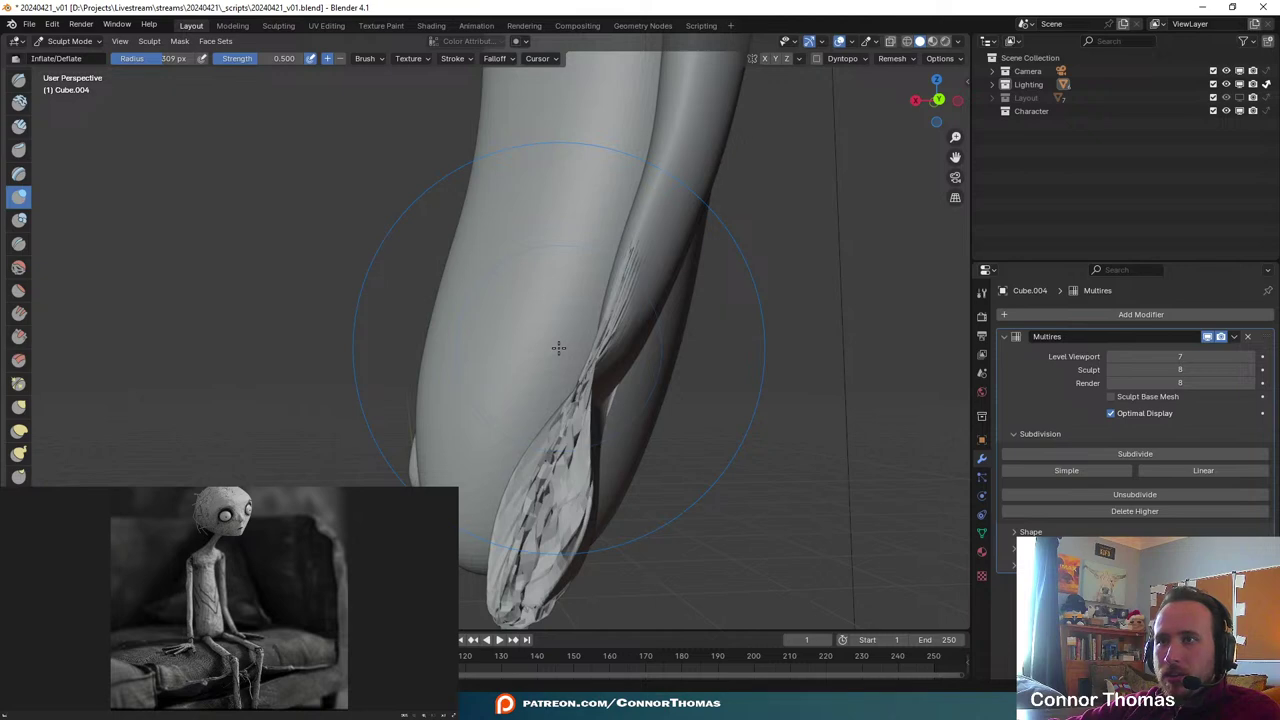
{"action": "key", "text": "ctrl+z"}
- Apply all transforms to the far arm in Object Mode and return to Sculpt Mode
{"action": "left_click", "coordinate": [65, 42]}
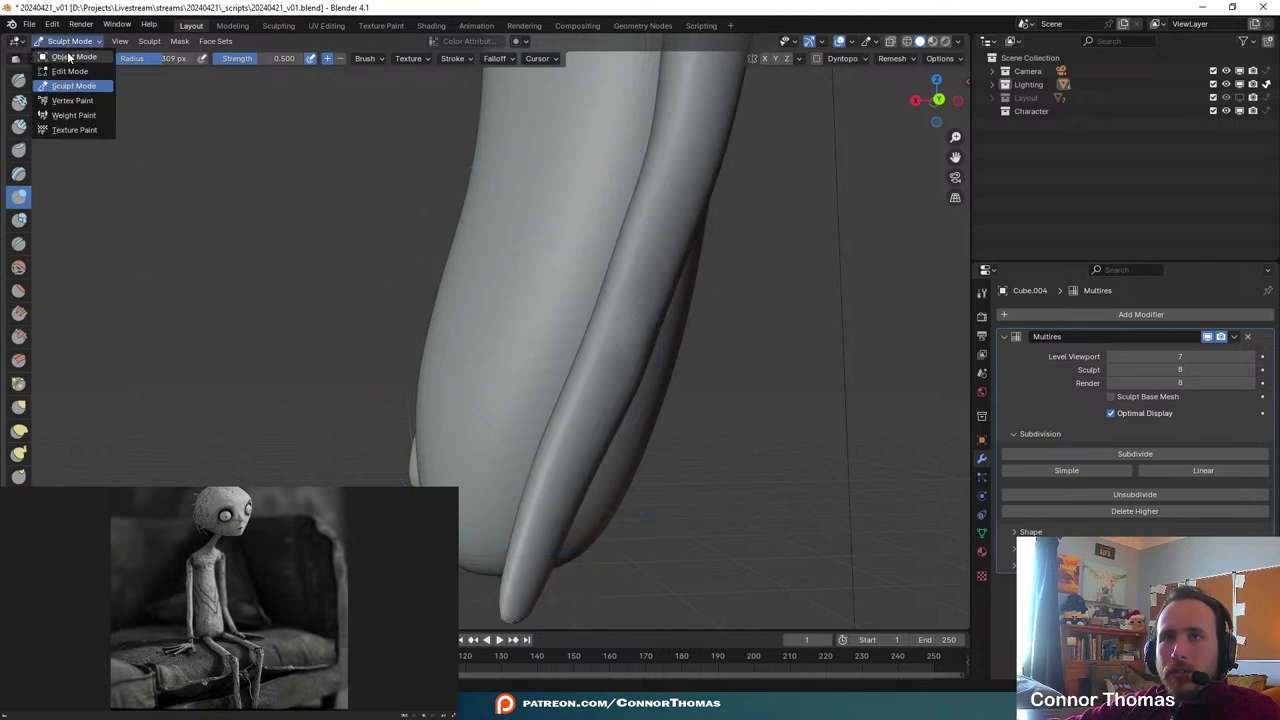
{"action": "left_click", "coordinate": [68, 56]}
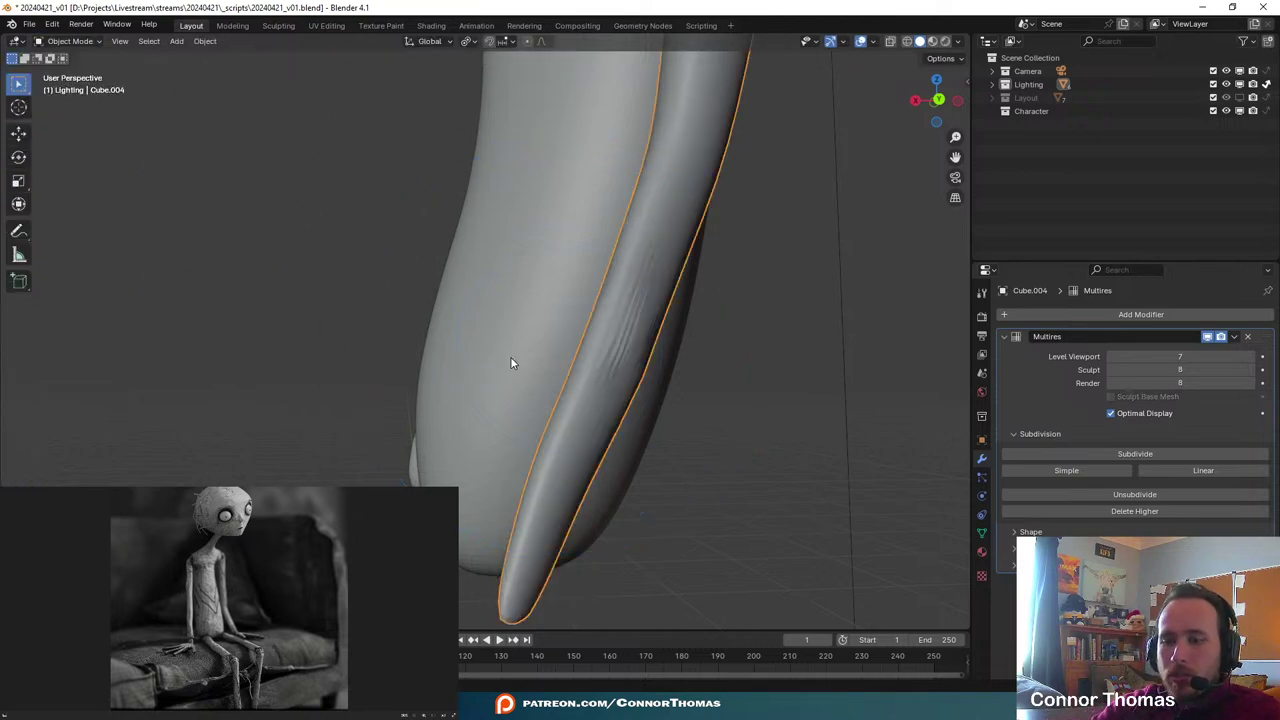
{"action": "key", "text": "ctrl+a"}
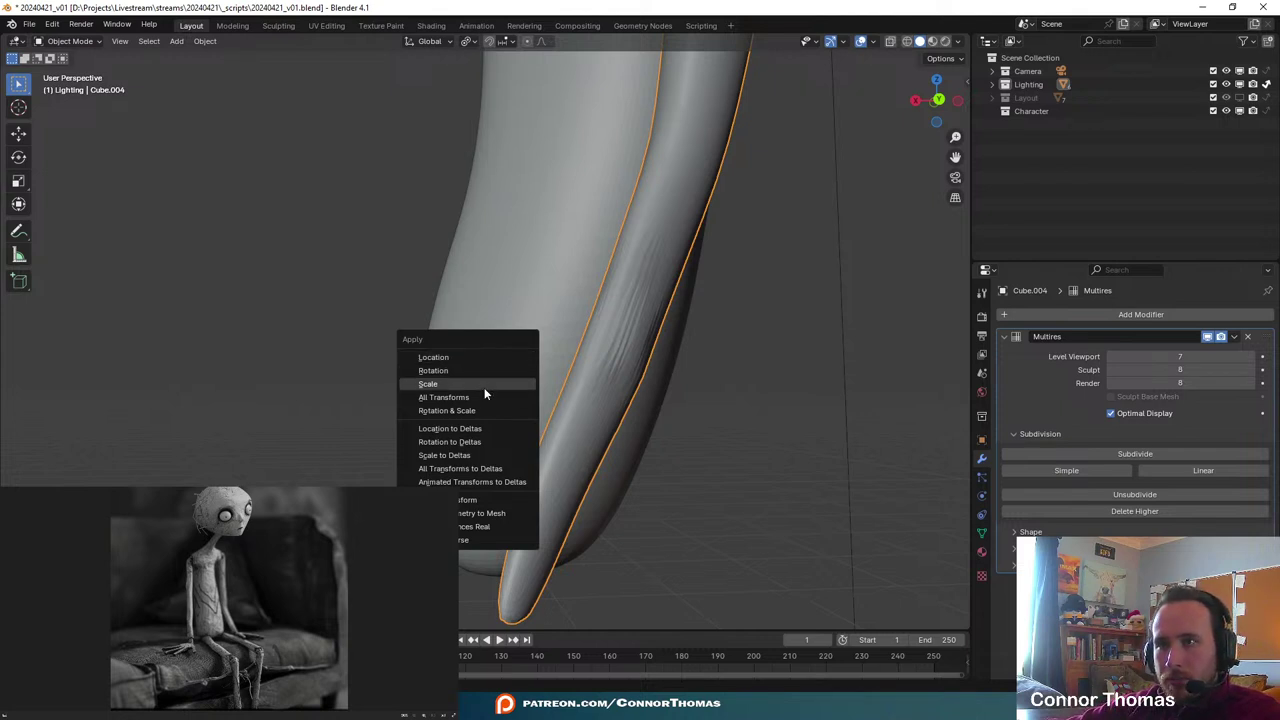
{"action": "left_click", "coordinate": [482, 397]}
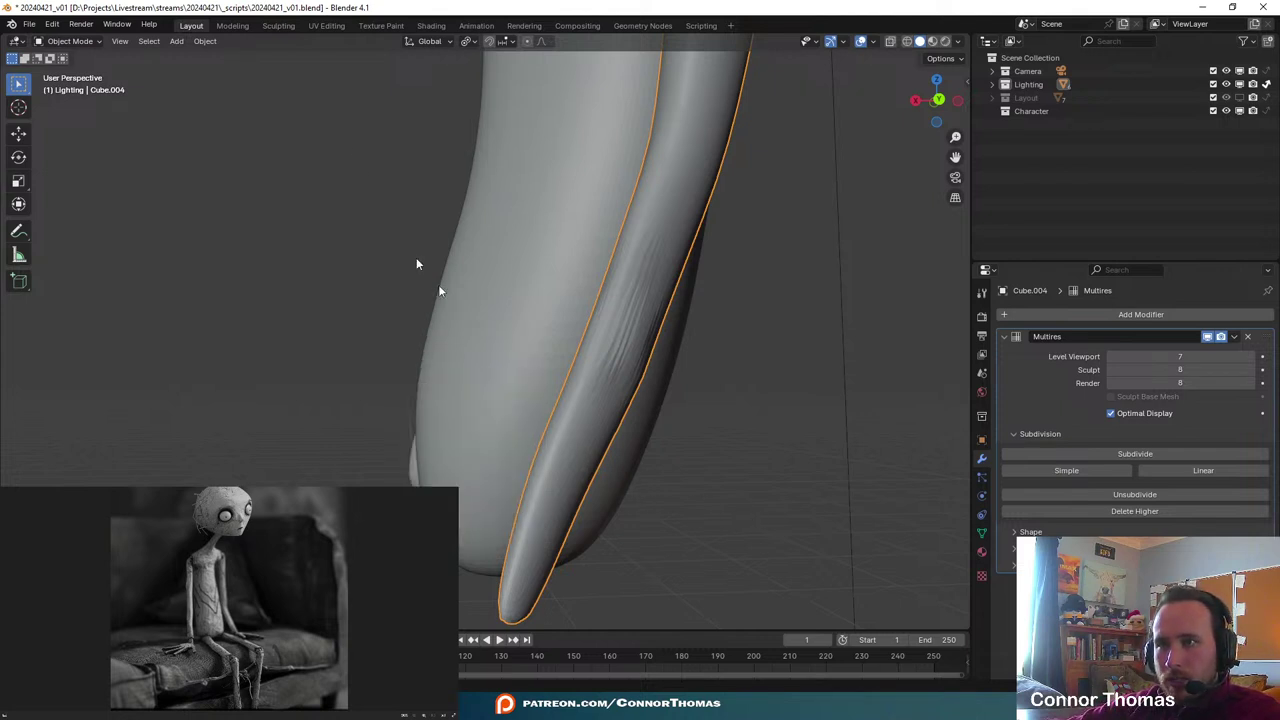
{"action": "left_click", "coordinate": [84, 42]}
{"action": "left_click", "coordinate": [81, 88]}
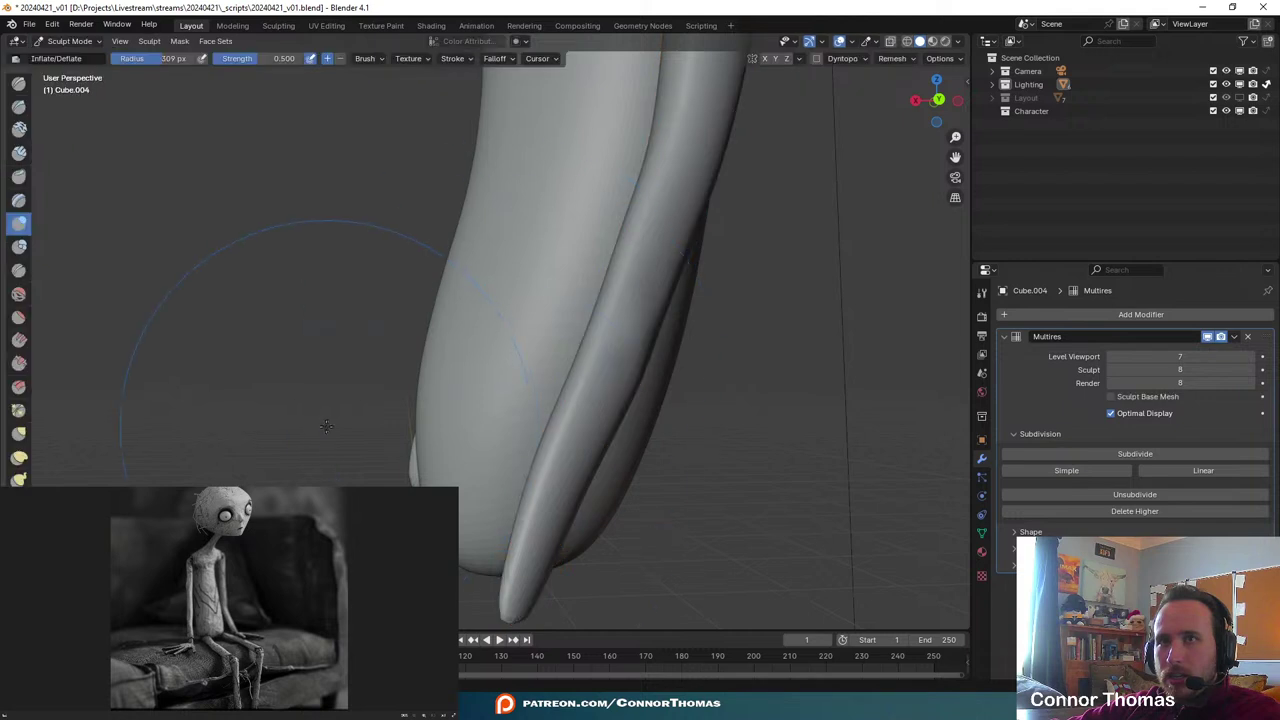
- Thicken the far arm's wrist end with the Inflate/Deflate brush at a 309 px radius, and undo the last stroke
{"action": "mouse_move", "coordinate": [503, 494]}
{"action": "middle_mouse_down"}
{"action": "mouse_move", "coordinate": [508, 460]}
{"action": "mouse_move", "coordinate": [537, 457]}
{"action": "mouse_move", "coordinate": [498, 410]}
{"action": "middle_mouse_up"}
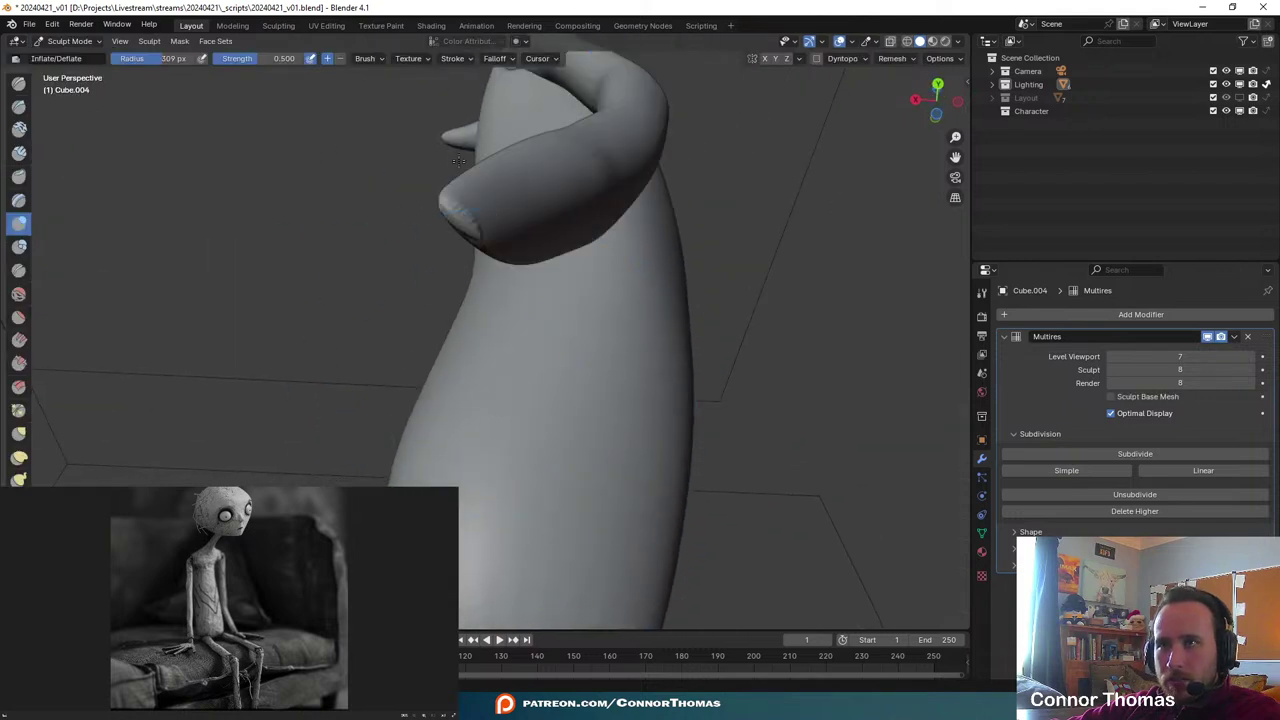
{"action": "mouse_move", "coordinate": [476, 205]}
{"action": "left_mouse_down"}
{"action": "mouse_move", "coordinate": [498, 170]}
{"action": "mouse_move", "coordinate": [506, 250]}
{"action": "mouse_move", "coordinate": [567, 219]}
{"action": "left_mouse_up"}
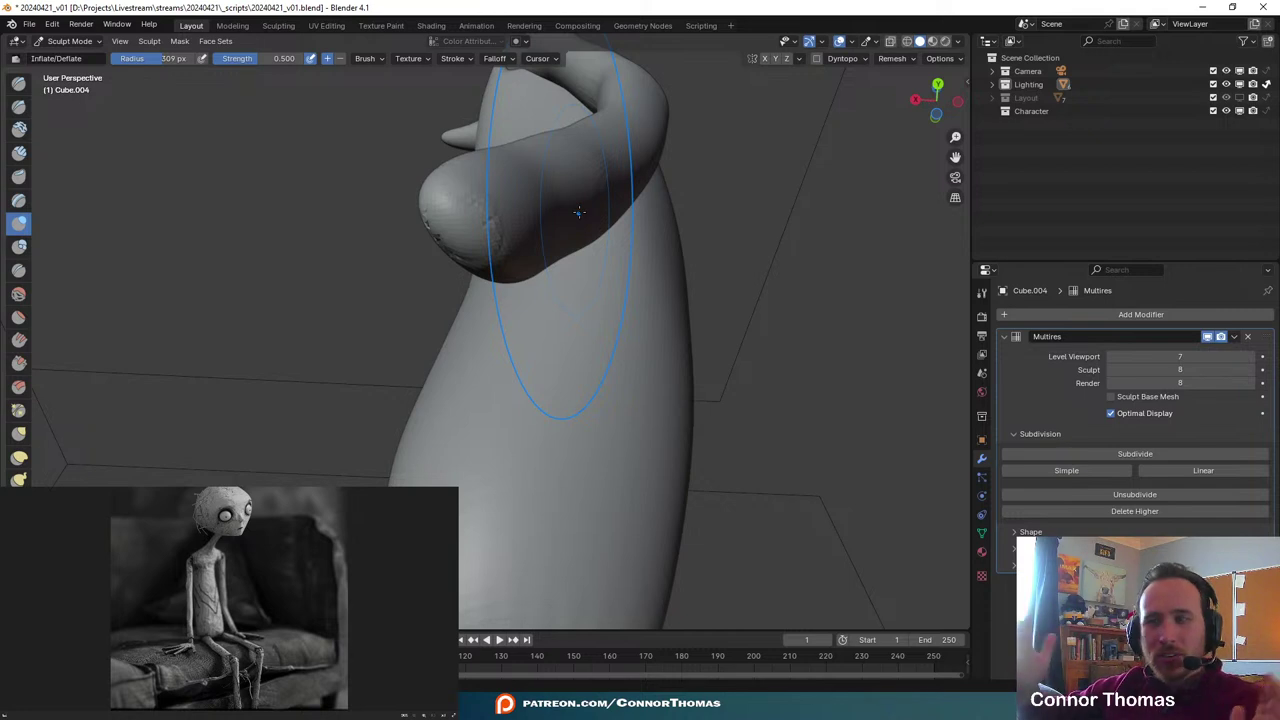
{"action": "scroll", "coordinate": [579, 212], "scroll_direction": "down", "scroll_amount": 3}
{"action": "mouse_move", "coordinate": [609, 194]}
{"action": "middle_mouse_down"}
{"action": "mouse_move", "coordinate": [566, 229]}
{"action": "mouse_move", "coordinate": [609, 194]}
{"action": "middle_mouse_up"}
{"action": "left_click_drag", "start_coordinate": [525, 322], "coordinate": [540, 295]}
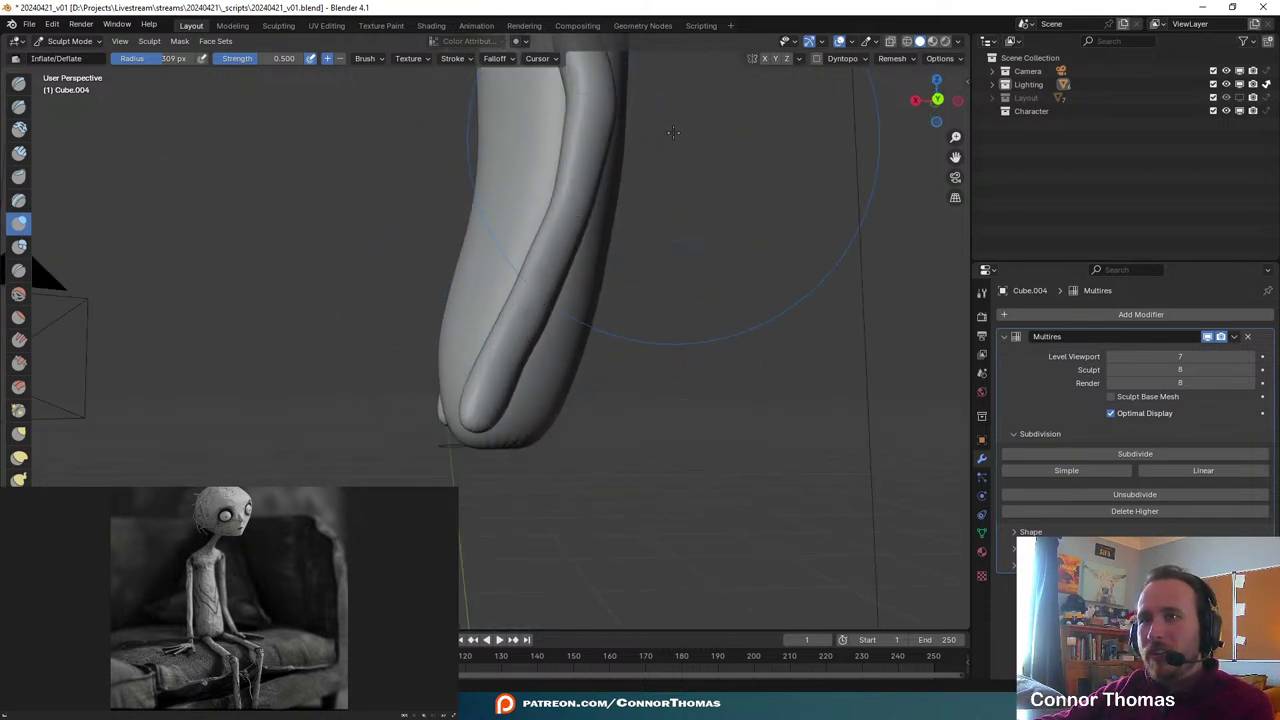
{"action": "middle_click_drag", "start_coordinate": [668, 145], "coordinate": [615, 222], "text": "shift"}
{"action": "key", "text": "ctrl+z"}
- Inflate the far arm's forearm up toward the elbow and check its outline against the reference through the camera
{"action": "middle_click_drag", "start_coordinate": [562, 262], "coordinate": [532, 279]}
{"action": "mouse_move", "coordinate": [480, 302]}
{"action": "left_mouse_down"}
{"action": "mouse_move", "coordinate": [466, 345]}
{"action": "mouse_move", "coordinate": [540, 190]}
{"action": "left_mouse_up"}
{"action": "middle_click_drag", "start_coordinate": [574, 164], "coordinate": [585, 287], "text": "shift"}
{"action": "mouse_move", "coordinate": [523, 291]}
{"action": "left_mouse_down"}
{"action": "mouse_move", "coordinate": [517, 203]}
{"action": "mouse_move", "coordinate": [515, 235]}
{"action": "mouse_move", "coordinate": [552, 313]}
{"action": "left_mouse_up"}
{"action": "middle_click_drag", "start_coordinate": [551, 311], "coordinate": [560, 400]}
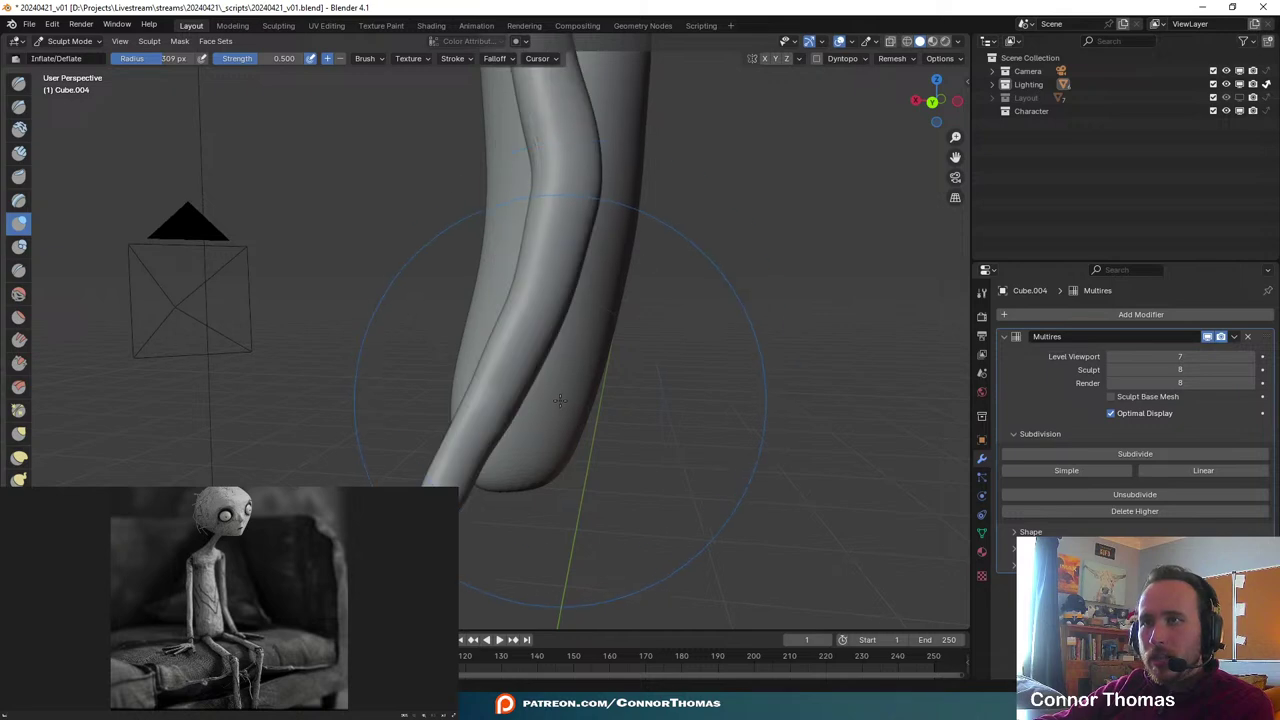
{"action": "middle_click_drag", "start_coordinate": [506, 452], "coordinate": [578, 330]}
{"action": "key", "text": "KP_0"}
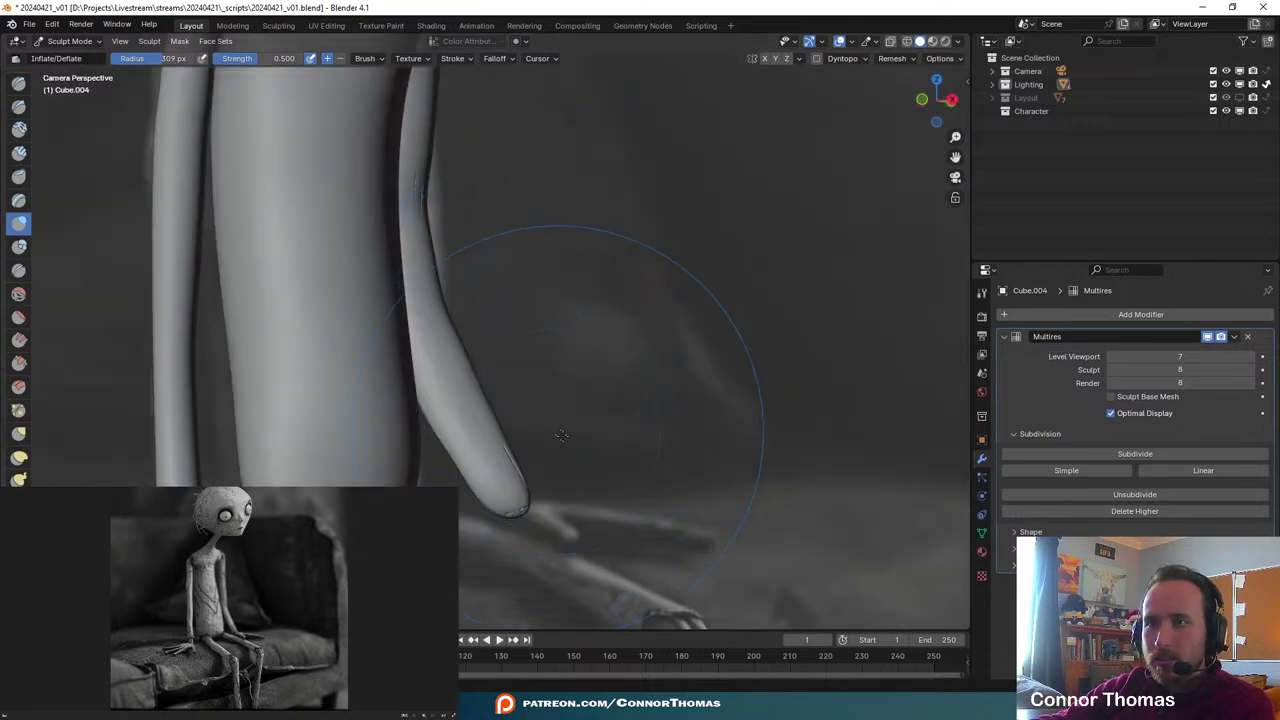
- Smooth the crease along the far arm's wrist end with the Smooth brush at a 309 px radius and 0.700 strength
{"action": "left_click", "coordinate": [19, 296]}
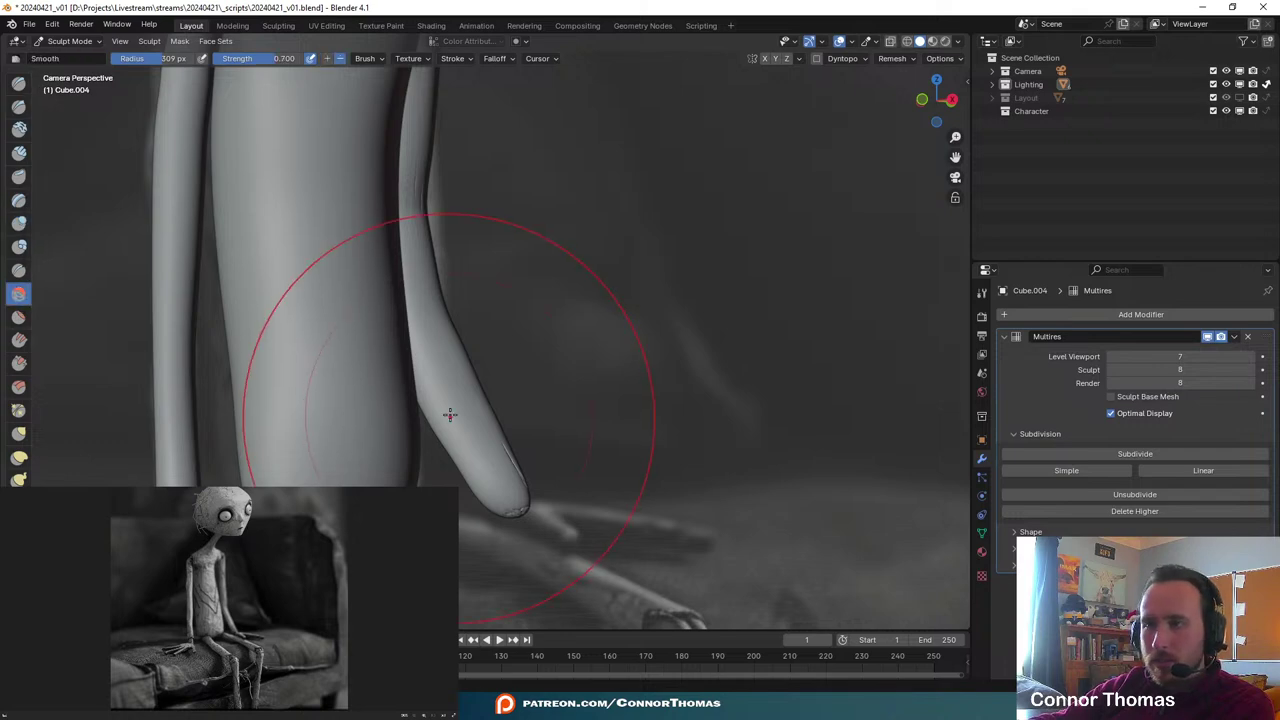
{"action": "mouse_move", "coordinate": [449, 417]}
{"action": "middle_mouse_down"}
{"action": "mouse_move", "coordinate": [600, 470]}
{"action": "mouse_move", "coordinate": [662, 458]}
{"action": "middle_mouse_up"}
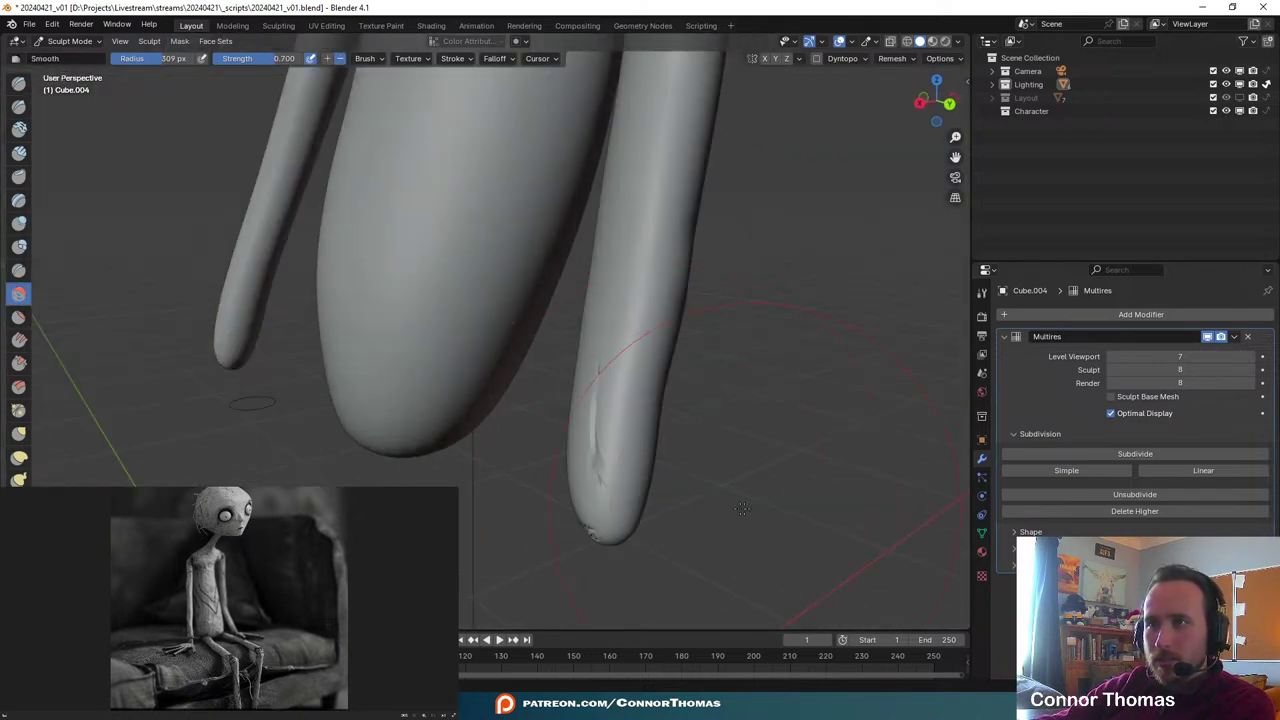
{"action": "mouse_move", "coordinate": [618, 444]}
{"action": "left_mouse_down"}
{"action": "mouse_move", "coordinate": [617, 462]}
{"action": "mouse_move", "coordinate": [664, 487]}
{"action": "left_mouse_up"}
{"action": "middle_click_drag", "start_coordinate": [664, 487], "coordinate": [574, 343], "text": "shift"}
{"action": "mouse_move", "coordinate": [561, 300]}
{"action": "middle_mouse_down", "text": "ctrl"}
{"action": "mouse_move", "coordinate": [570, 272]}
{"action": "mouse_move", "coordinate": [586, 288]}
{"action": "middle_mouse_up", "text": "ctrl"}
- Resize the Smooth brush, ending at a 211 px radius, and smooth the far arm's forearm and wrist end
{"action": "key", "text": "f"}
{"action": "left_click", "coordinate": [446, 286]}
{"action": "left_click_drag", "start_coordinate": [537, 220], "coordinate": [541, 369]}
{"action": "mouse_move", "coordinate": [740, 177]}
{"action": "middle_mouse_down", "text": "shift"}
{"action": "mouse_move", "coordinate": [714, 375]}
{"action": "mouse_move", "coordinate": [690, 420]}
{"action": "middle_mouse_up", "text": "shift"}
{"action": "key", "text": "f"}
{"action": "left_click", "coordinate": [703, 350]}
{"action": "left_click_drag", "start_coordinate": [512, 436], "coordinate": [526, 409]}
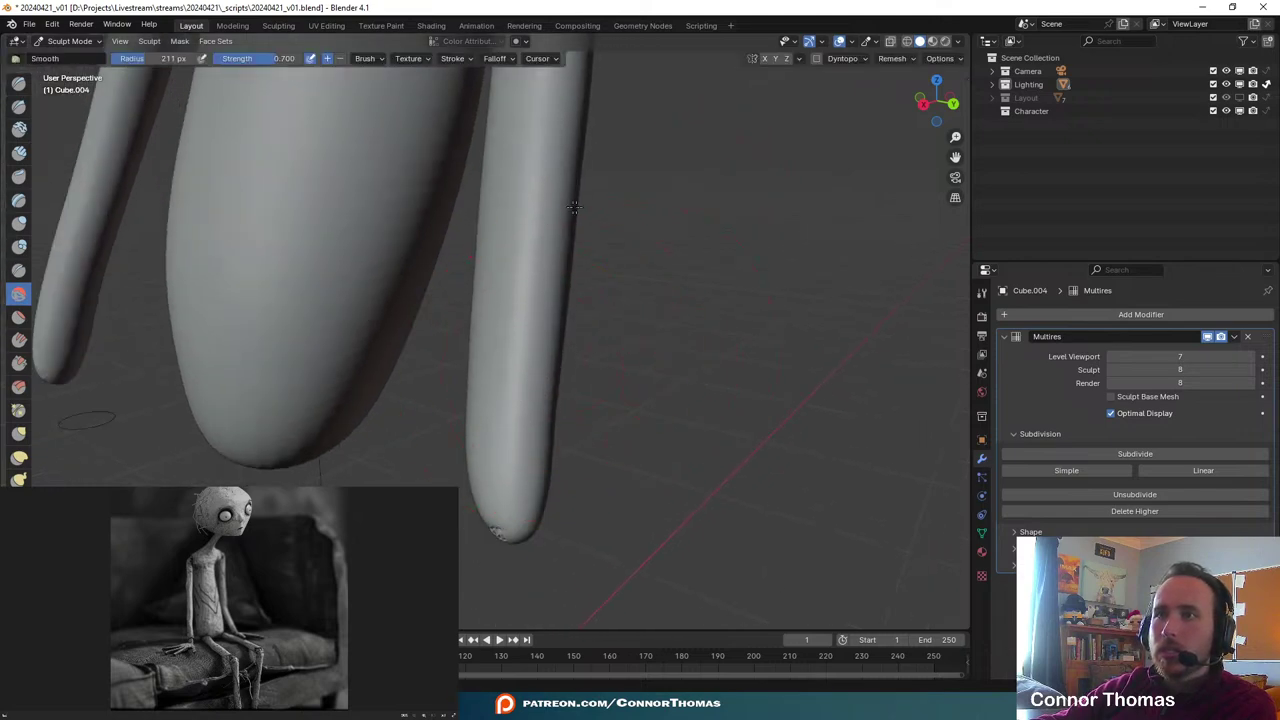
- Smooth the surface along the far arm's forearm with the Smooth brush at a 211 px radius
{"action": "middle_click_drag", "start_coordinate": [614, 206], "coordinate": [490, 226]}
{"action": "left_click_drag", "start_coordinate": [565, 315], "coordinate": [603, 351]}
{"action": "mouse_move", "coordinate": [614, 180]}
{"action": "middle_mouse_down", "text": "ctrl"}
{"action": "mouse_move", "coordinate": [620, 226]}
{"action": "mouse_move", "coordinate": [543, 311]}
{"action": "middle_mouse_up", "text": "ctrl"}
- Nudge the body-facing edge of the far arm's forearm outward with the Elastic Deform brush at a 211 px radius and 0.500 strength
{"action": "middle_click_drag", "start_coordinate": [585, 372], "coordinate": [570, 314]}
{"action": "mouse_move", "coordinate": [512, 445]}
{"action": "middle_mouse_down", "text": "ctrl"}
{"action": "mouse_move", "coordinate": [507, 373]}
{"action": "mouse_move", "coordinate": [509, 408]}
{"action": "middle_mouse_up", "text": "ctrl"}
{"action": "middle_click_drag", "start_coordinate": [515, 276], "coordinate": [560, 400], "text": "shift"}
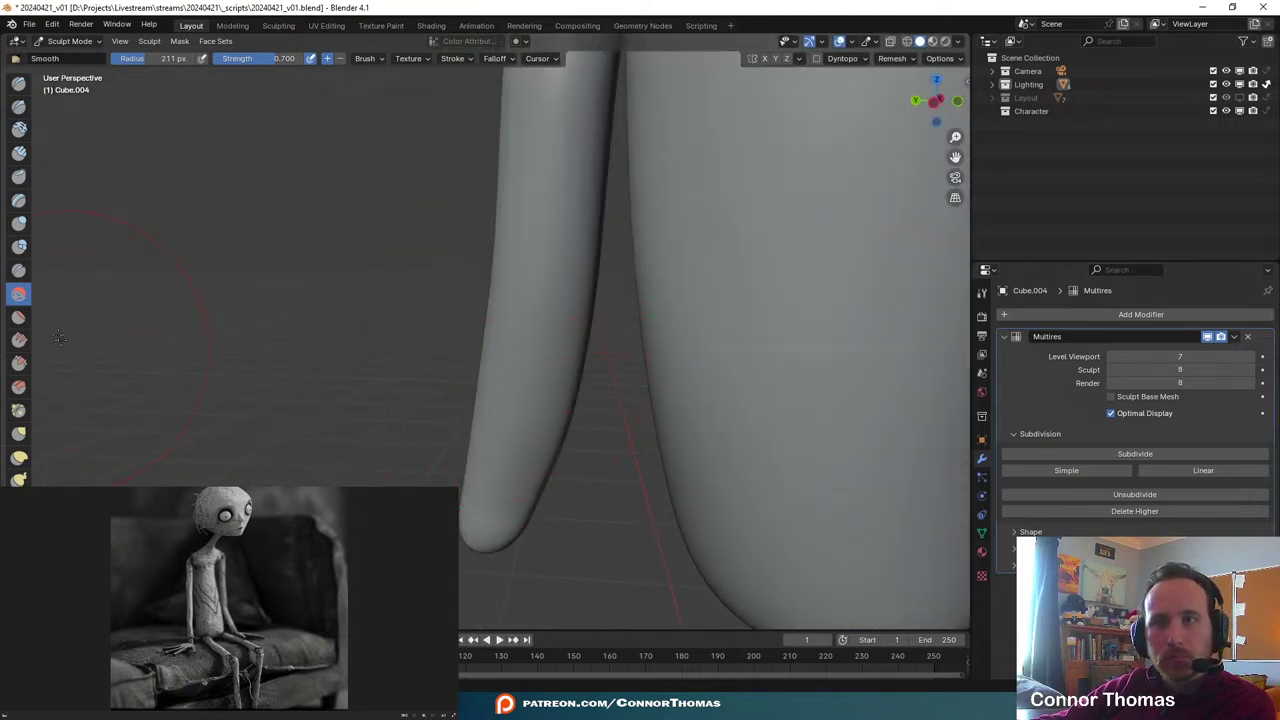
{"action": "left_click", "coordinate": [19, 457]}
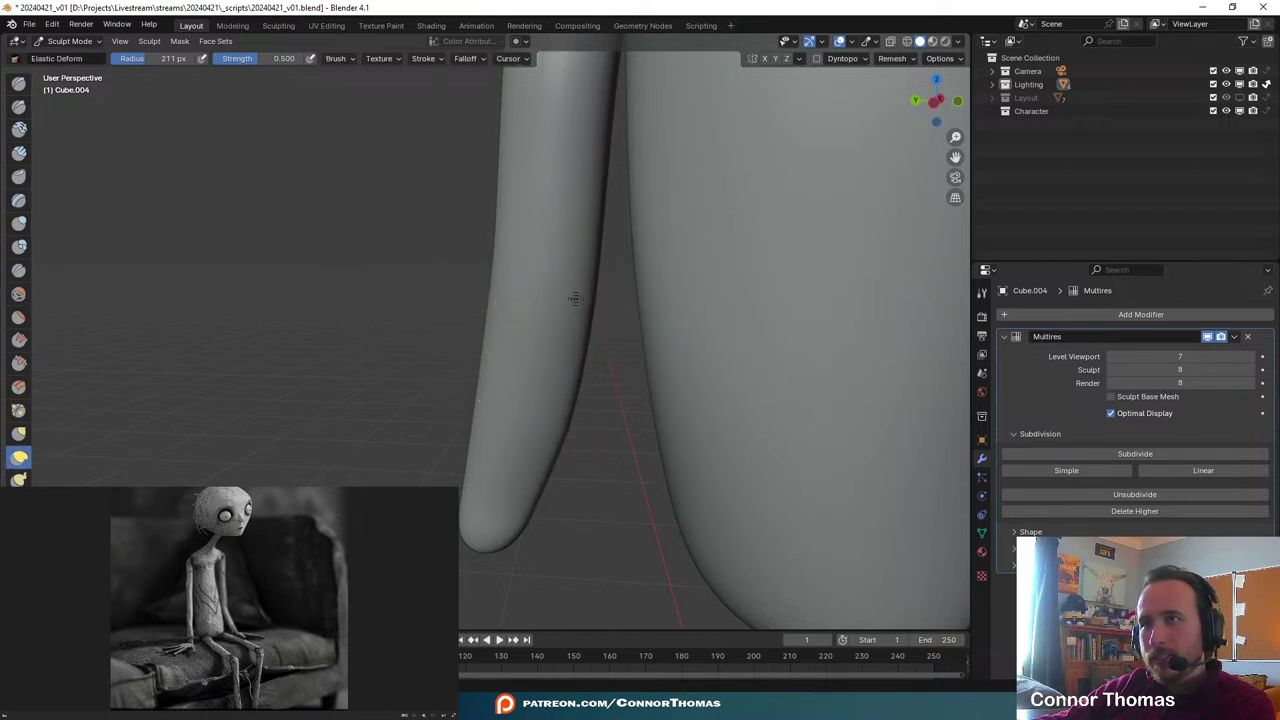
{"action": "left_click_drag", "start_coordinate": [589, 328], "coordinate": [580, 329]}
{"action": "left_click_drag", "start_coordinate": [583, 376], "coordinate": [573, 390]}
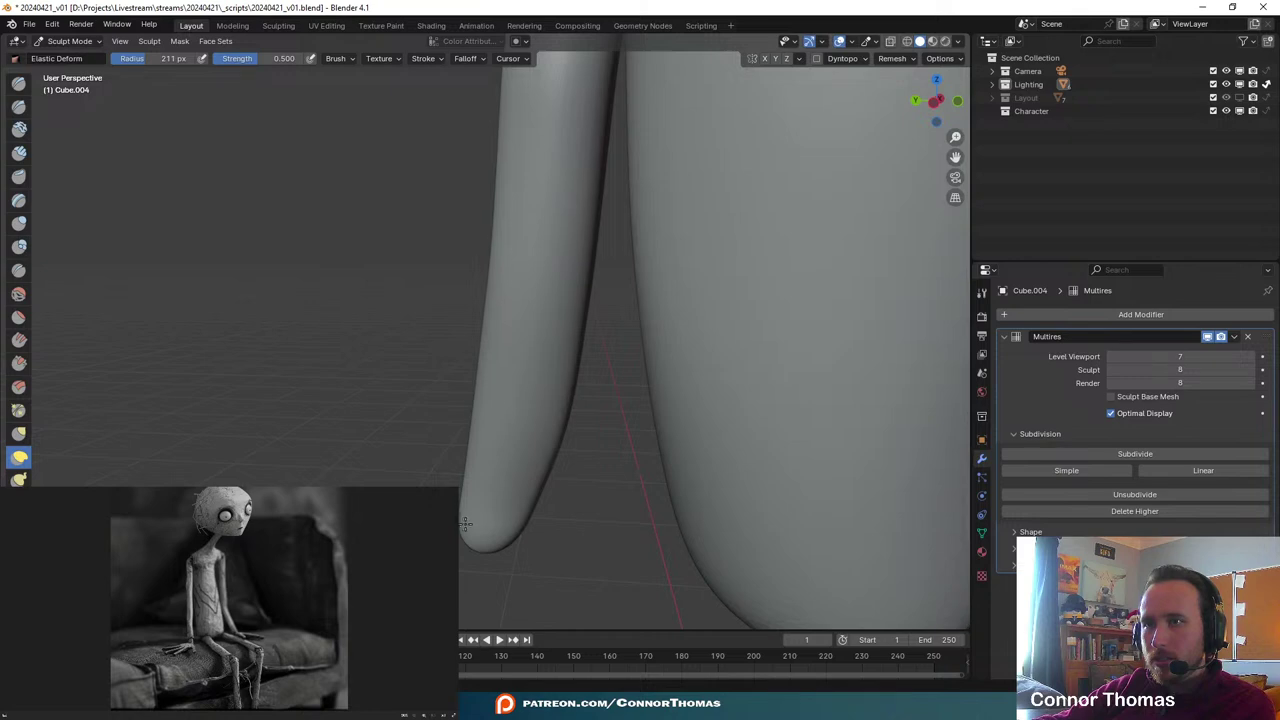
- Smooth the crease at the far arm's elbow with the Smooth brush at a 211 px radius and 0.700 strength
{"action": "scroll", "coordinate": [558, 263], "scroll_direction": "down", "scroll_amount": 3}
{"action": "mouse_move", "coordinate": [558, 263]}
{"action": "middle_mouse_down"}
{"action": "mouse_move", "coordinate": [586, 400]}
{"action": "mouse_move", "coordinate": [651, 318]}
{"action": "mouse_move", "coordinate": [585, 296]}
{"action": "mouse_move", "coordinate": [594, 386]}
{"action": "middle_mouse_up"}
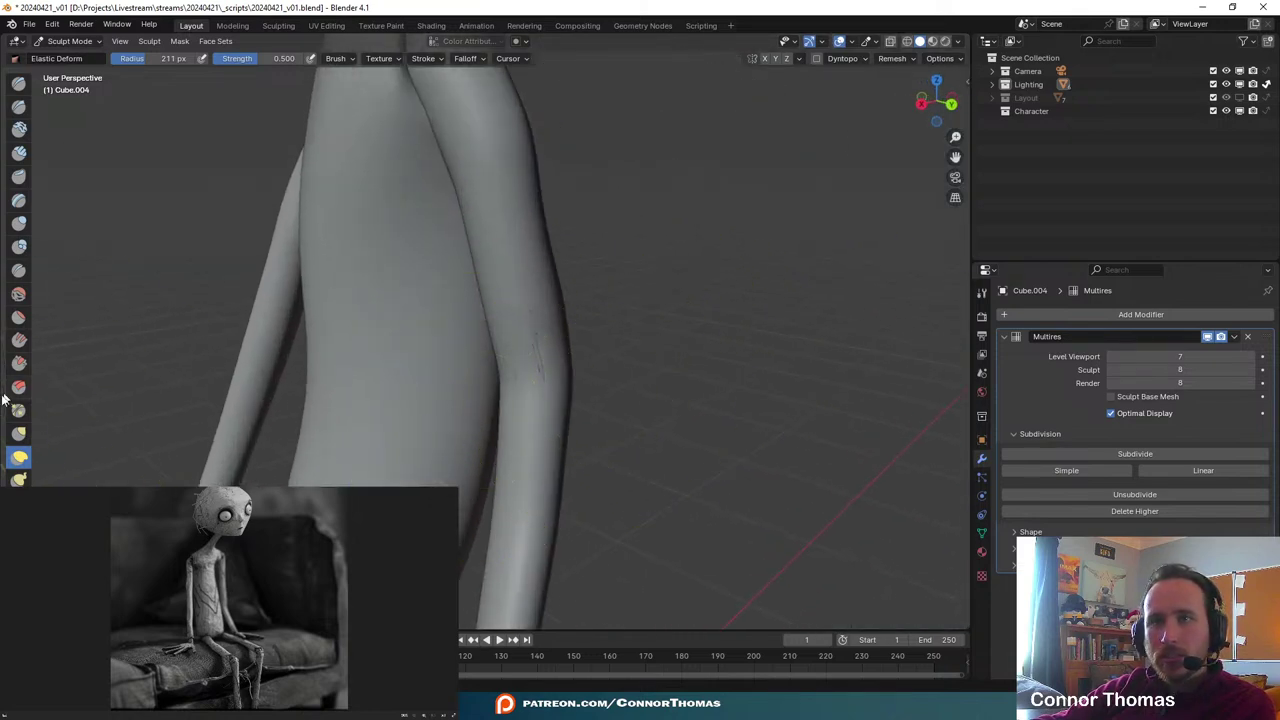
{"action": "left_click", "coordinate": [18, 294]}
{"action": "mouse_move", "coordinate": [520, 350]}
{"action": "left_mouse_down"}
{"action": "mouse_move", "coordinate": [540, 358]}
{"action": "mouse_move", "coordinate": [515, 318]}
{"action": "left_mouse_up"}
{"action": "mouse_move", "coordinate": [520, 370]}
{"action": "middle_mouse_down"}
{"action": "mouse_move", "coordinate": [346, 322]}
{"action": "mouse_move", "coordinate": [643, 443]}
{"action": "middle_mouse_up"}
{"action": "scroll", "coordinate": [630, 432], "scroll_direction": "down", "scroll_amount": 3}
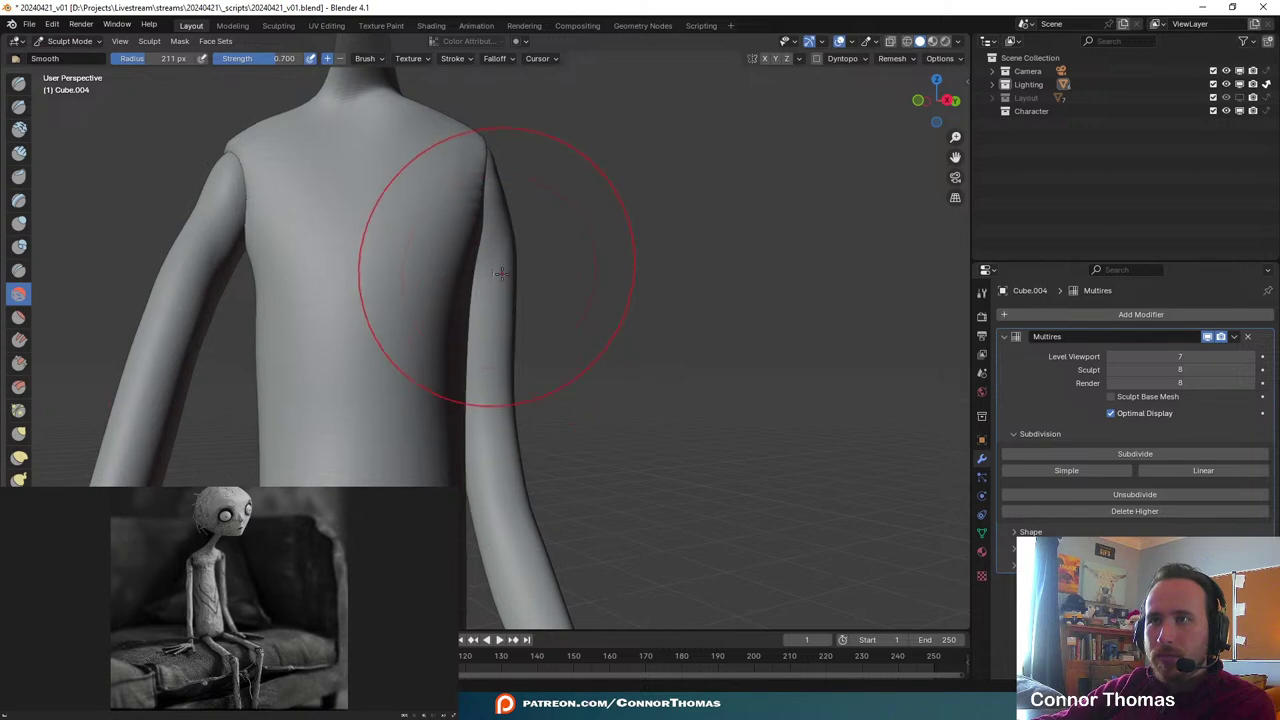
- Smooth the far arm from the front, evening out the bend from the elbow down into the forearm
{"action": "mouse_move", "coordinate": [585, 262]}
{"action": "middle_mouse_down"}
{"action": "mouse_move", "coordinate": [637, 352]}
{"action": "mouse_move", "coordinate": [791, 374]}
{"action": "middle_mouse_up"}
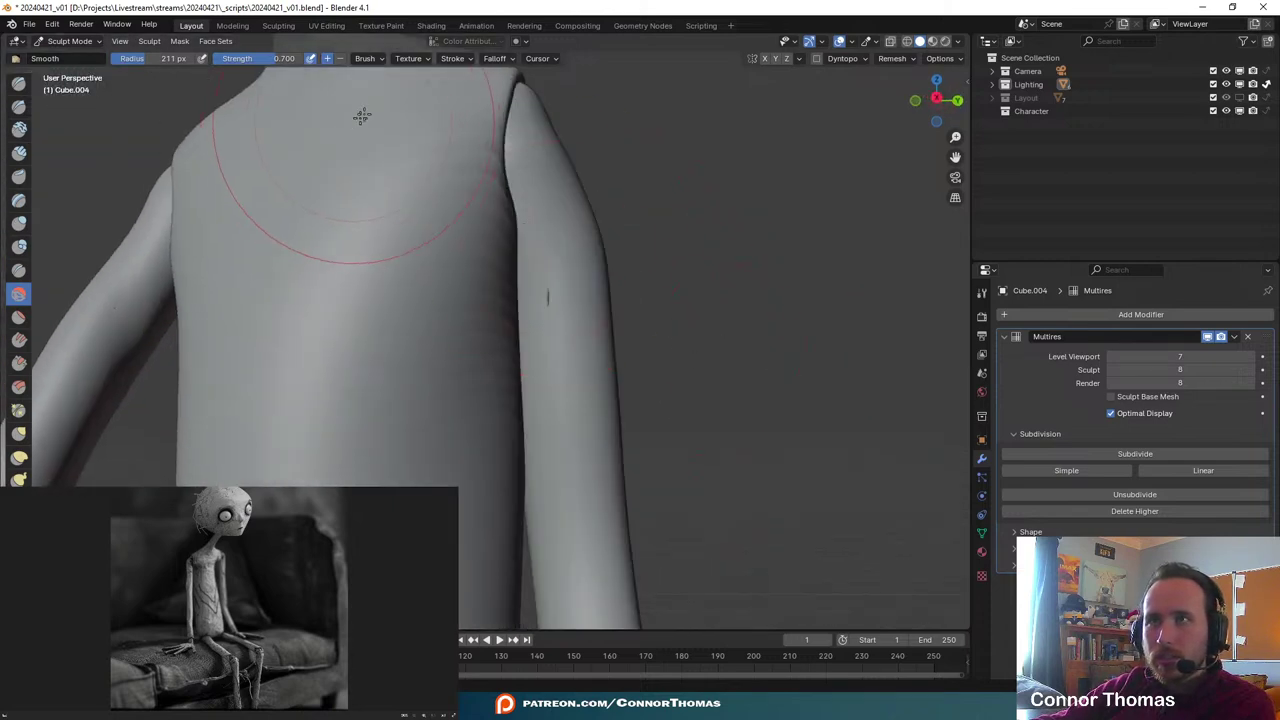
{"action": "mouse_move", "coordinate": [585, 265]}
{"action": "middle_mouse_down"}
{"action": "mouse_move", "coordinate": [659, 274]}
{"action": "mouse_move", "coordinate": [597, 305]}
{"action": "middle_mouse_up"}
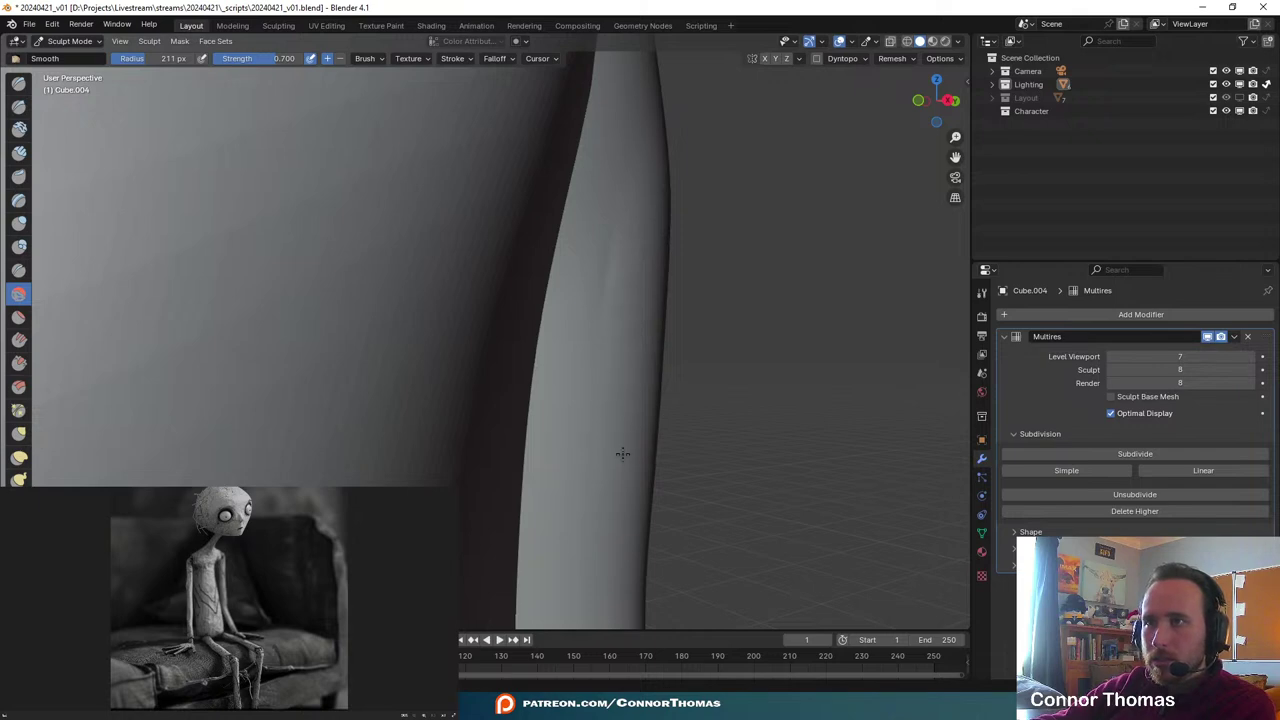
{"action": "scroll", "coordinate": [605, 520], "scroll_direction": "down", "scroll_amount": 5}
{"action": "scroll", "coordinate": [619, 620], "scroll_direction": "up", "scroll_amount": 6}
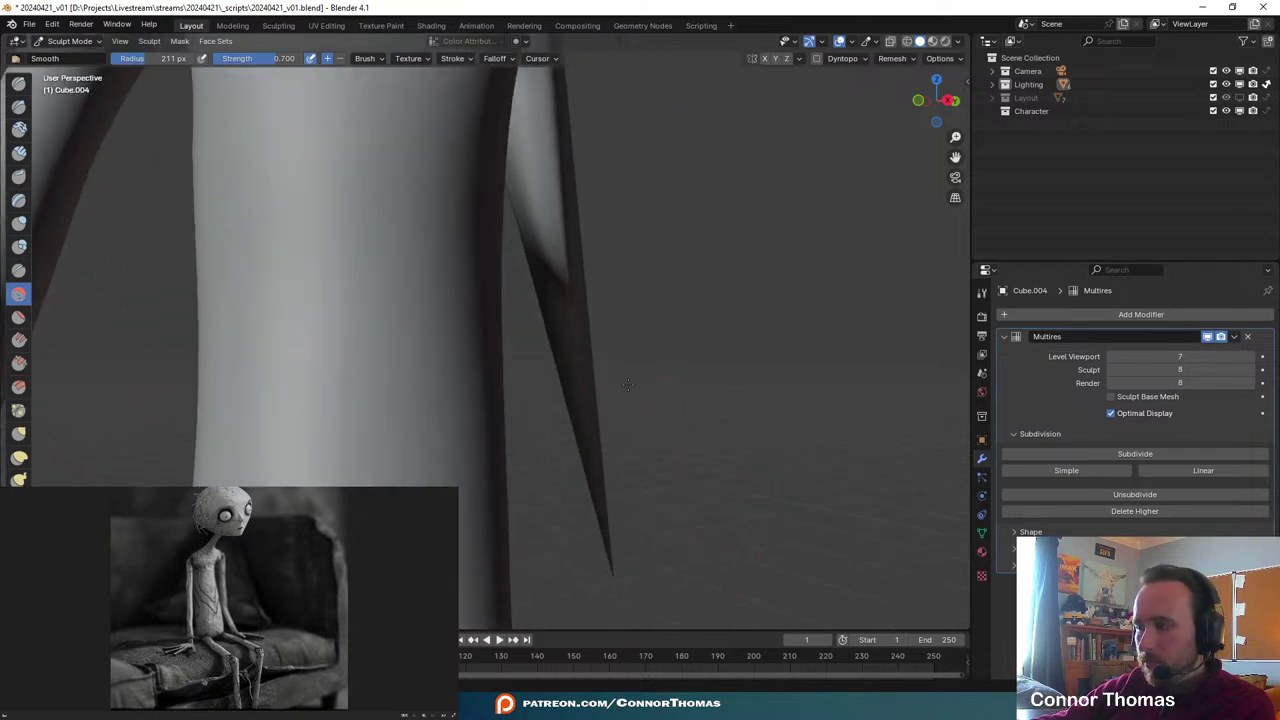
{"action": "scroll", "coordinate": [616, 447], "scroll_direction": "down", "scroll_amount": 5}
{"action": "scroll", "coordinate": [611, 338], "scroll_direction": "up", "scroll_amount": 6}
{"action": "scroll", "coordinate": [557, 165], "scroll_direction": "down", "scroll_amount": 3}
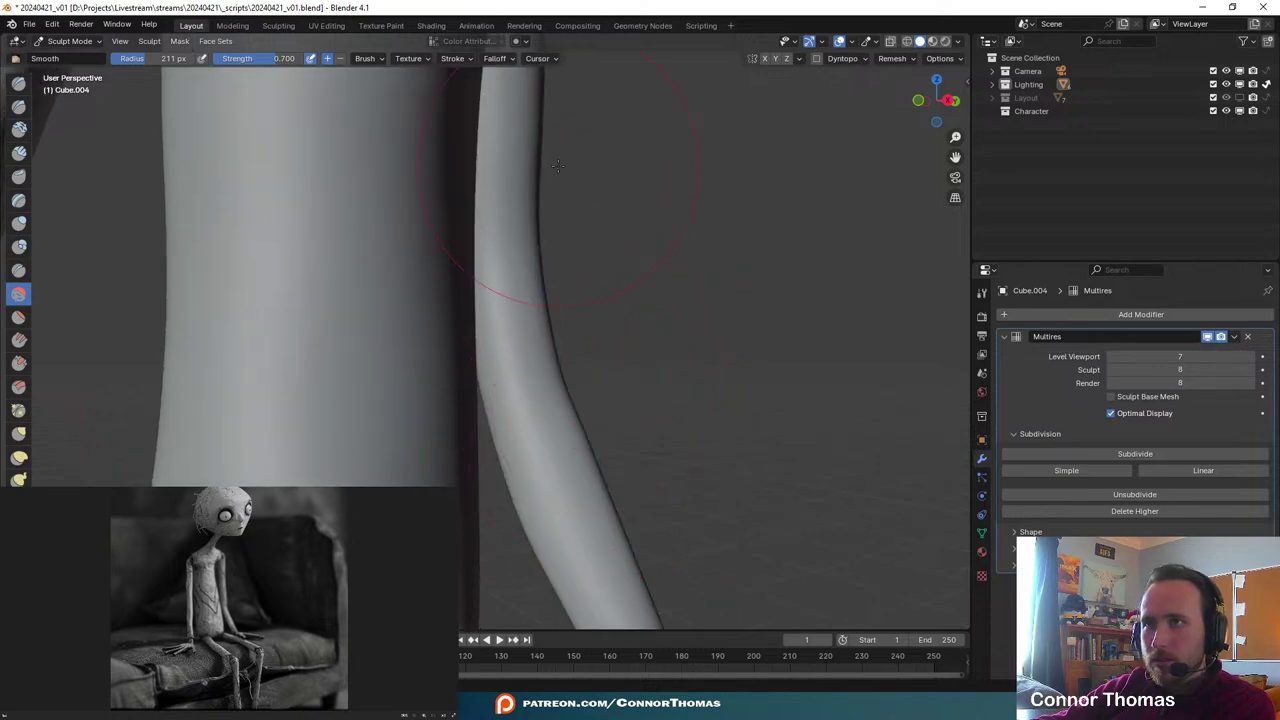
{"action": "left_click_drag", "start_coordinate": [549, 412], "coordinate": [575, 509]}
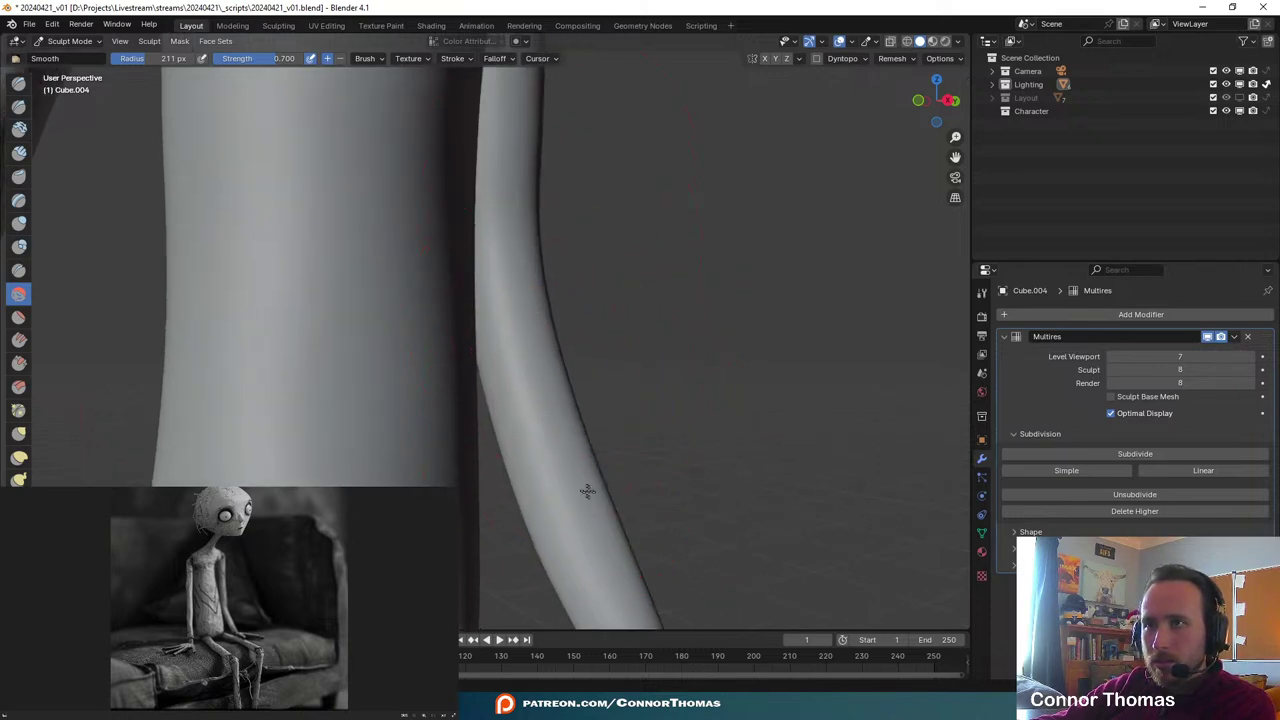
- Smooth away the wrinkled patch on the underside of the far arm's wrist tip
{"action": "scroll", "coordinate": [633, 512], "scroll_direction": "down", "scroll_amount": 5}
{"action": "scroll", "coordinate": [633, 513], "scroll_direction": "up", "scroll_amount": 3}
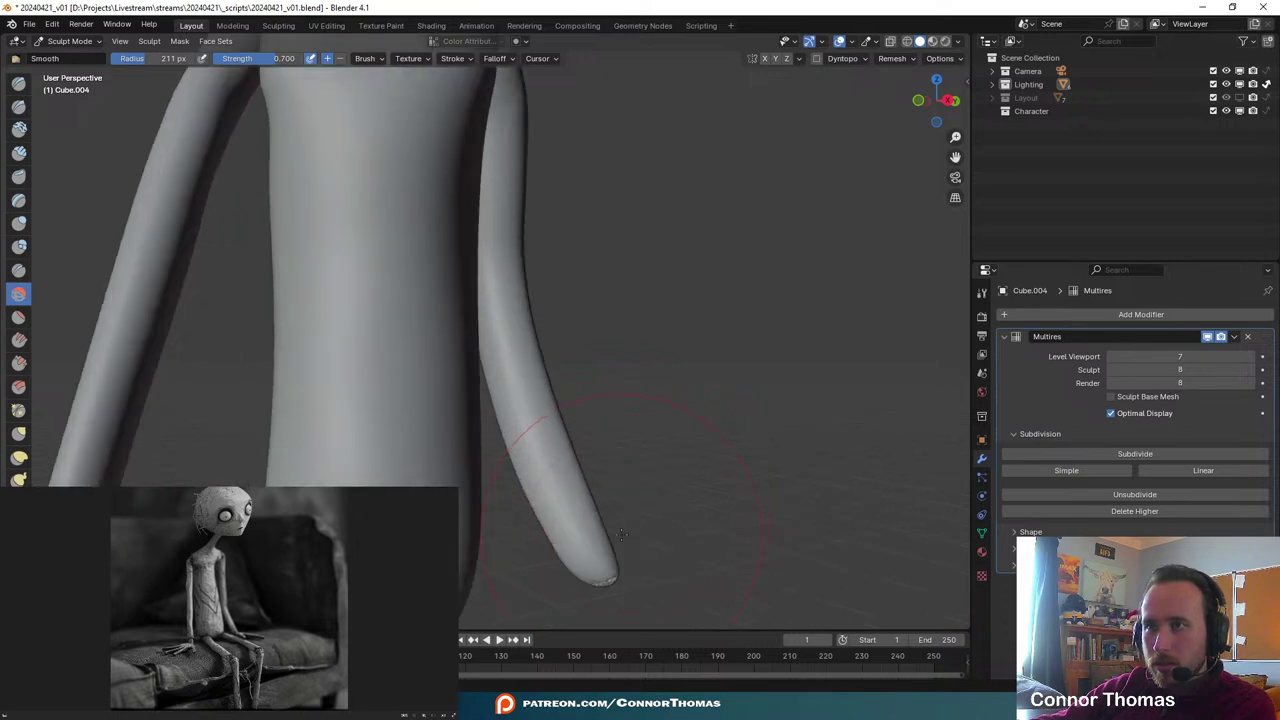
{"action": "middle_click_drag", "start_coordinate": [664, 563], "coordinate": [548, 371], "text": "shift"}
{"action": "scroll", "coordinate": [592, 427], "scroll_direction": "up", "scroll_amount": 4}
{"action": "middle_click_drag", "start_coordinate": [592, 427], "coordinate": [540, 396]}
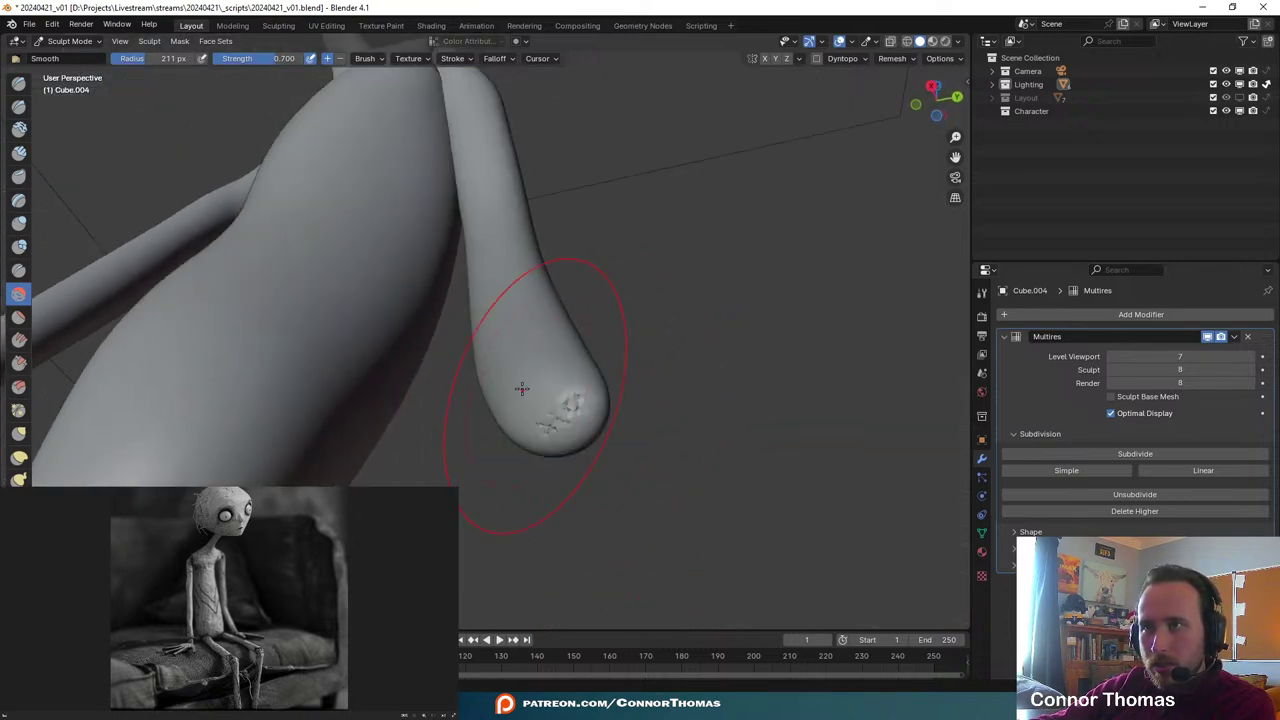
{"action": "mouse_move", "coordinate": [523, 386]}
{"action": "left_mouse_down"}
{"action": "mouse_move", "coordinate": [571, 391]}
{"action": "mouse_move", "coordinate": [577, 414]}
{"action": "left_mouse_up"}
{"action": "middle_click_drag", "start_coordinate": [720, 431], "coordinate": [629, 386]}
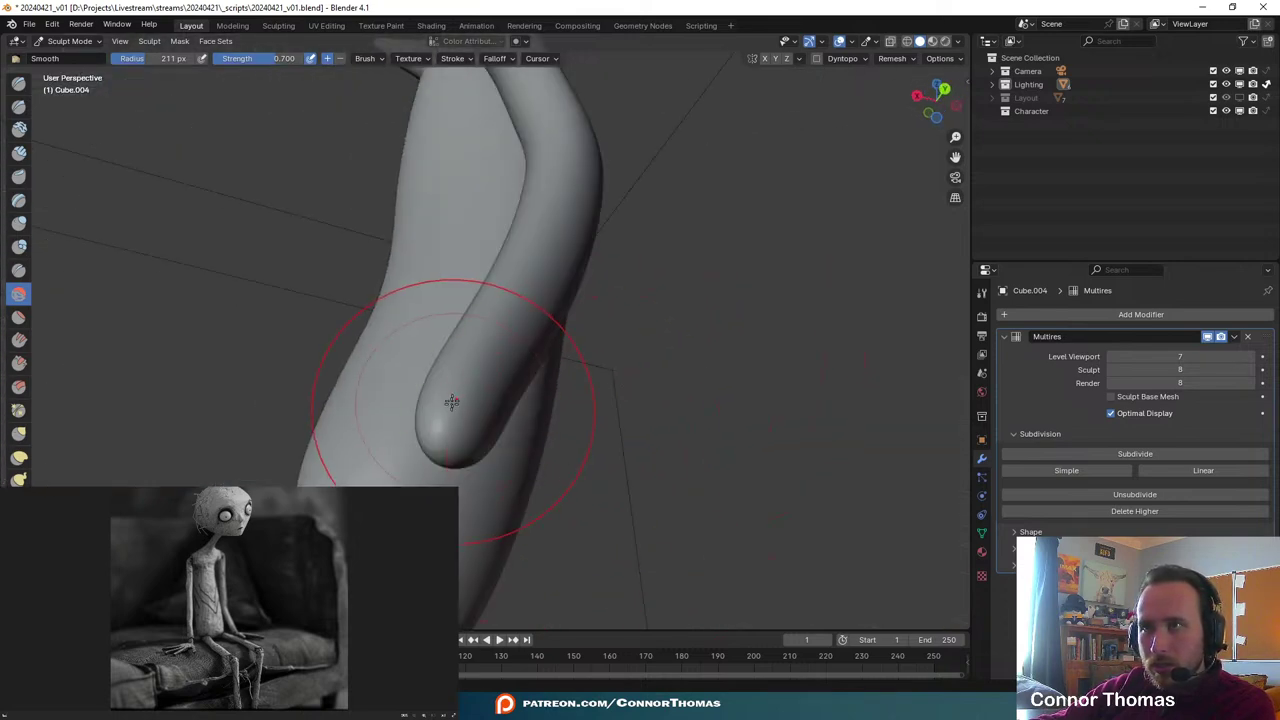
{"action": "middle_click_drag", "start_coordinate": [509, 477], "coordinate": [709, 399]}
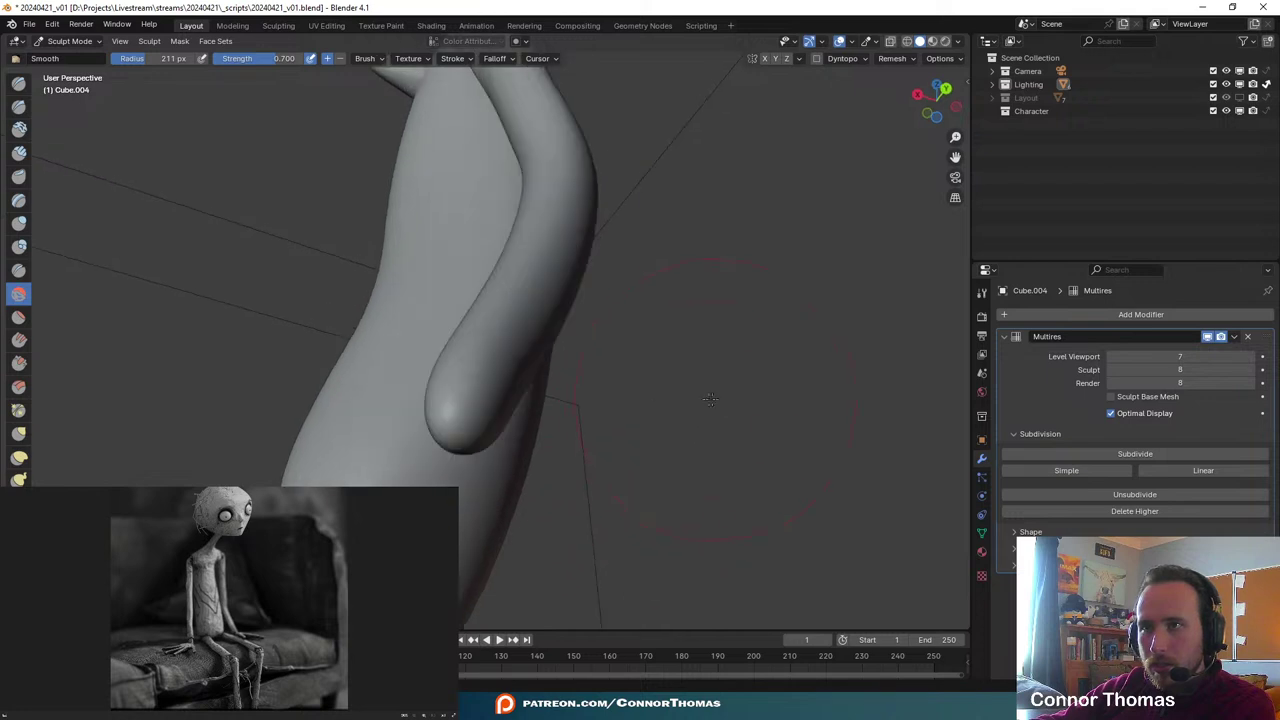
- Flatten the far arm's wrist tip with the Flatten/Contrast brush at a 211 px radius and compare its outline through the camera
{"action": "left_click", "coordinate": [18, 317]}
{"action": "middle_click_drag", "start_coordinate": [400, 400], "coordinate": [562, 425]}
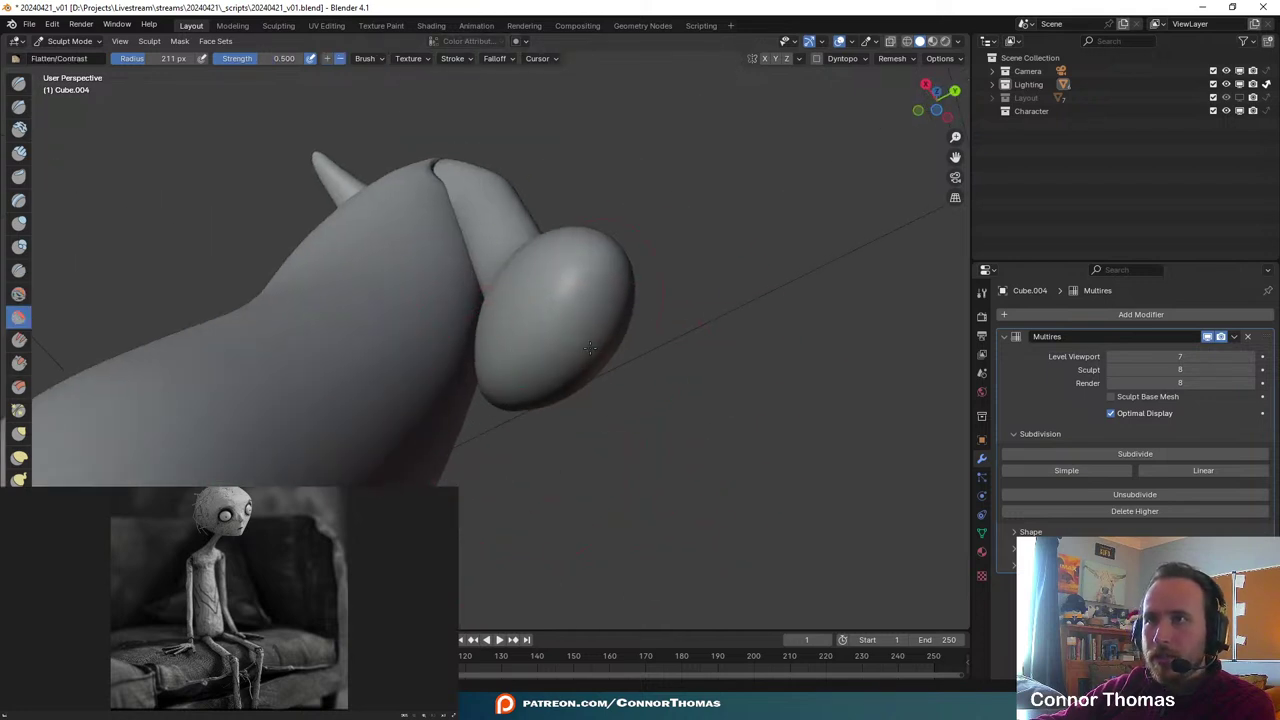
{"action": "mouse_move", "coordinate": [590, 347]}
{"action": "left_mouse_down"}
{"action": "mouse_move", "coordinate": [520, 338]}
{"action": "mouse_move", "coordinate": [576, 271]}
{"action": "mouse_move", "coordinate": [569, 307]}
{"action": "left_mouse_up"}
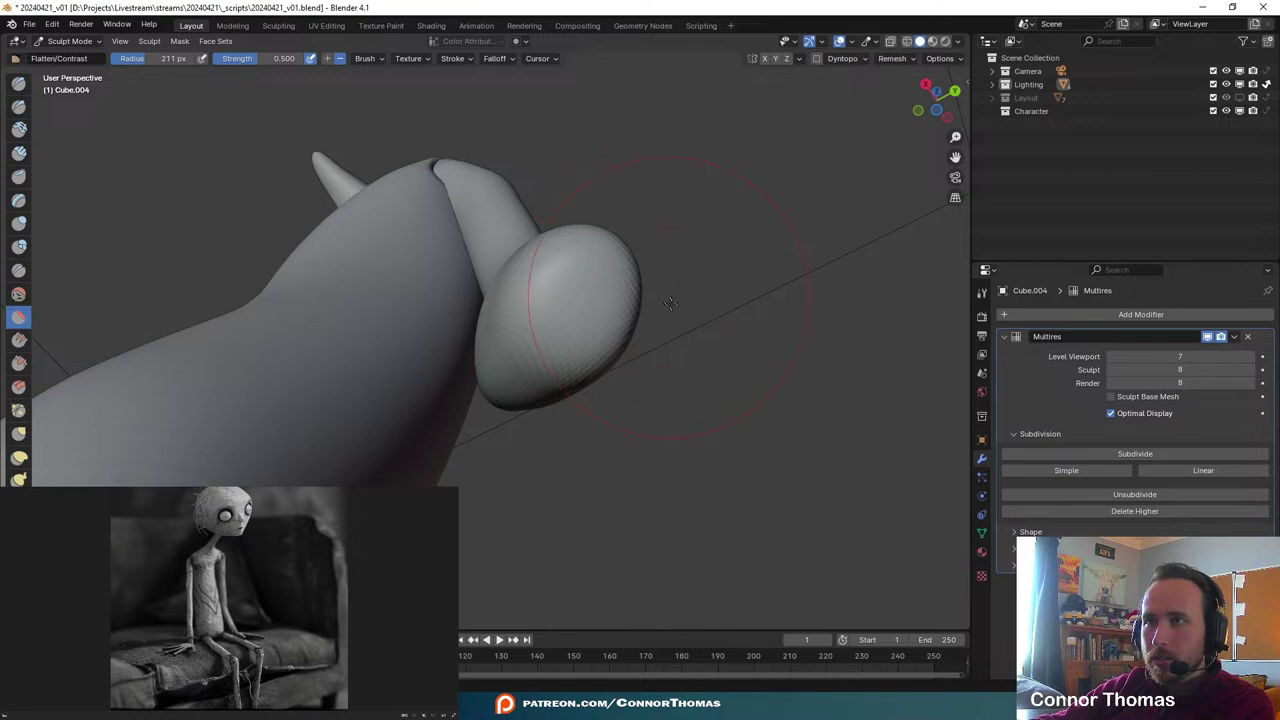
{"action": "mouse_move", "coordinate": [671, 303]}
{"action": "middle_mouse_down"}
{"action": "mouse_move", "coordinate": [707, 482]}
{"action": "mouse_move", "coordinate": [601, 348]}
{"action": "mouse_move", "coordinate": [614, 313]}
{"action": "mouse_move", "coordinate": [595, 347]}
{"action": "middle_mouse_up"}
{"action": "scroll", "coordinate": [707, 484], "scroll_direction": "down", "scroll_amount": 2}
{"action": "key", "text": "KP_0"}
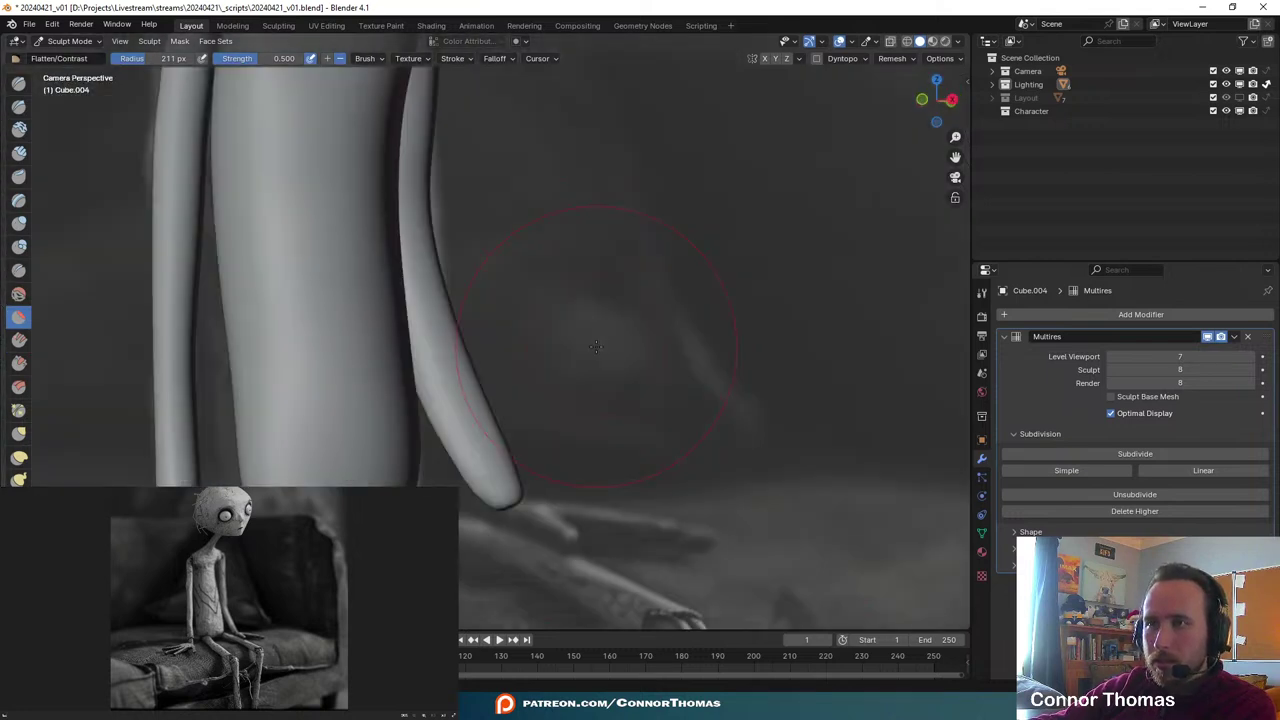
- Try reshaping the far arm's forearm and wrist with the Pinch/Magnify brush set to Magnify at a 211 px radius and 0.500 strength
{"action": "scroll", "coordinate": [596, 347], "scroll_direction": "up", "scroll_amount": 4}
{"action": "middle_click_drag", "start_coordinate": [596, 347], "coordinate": [652, 256], "text": "shift"}
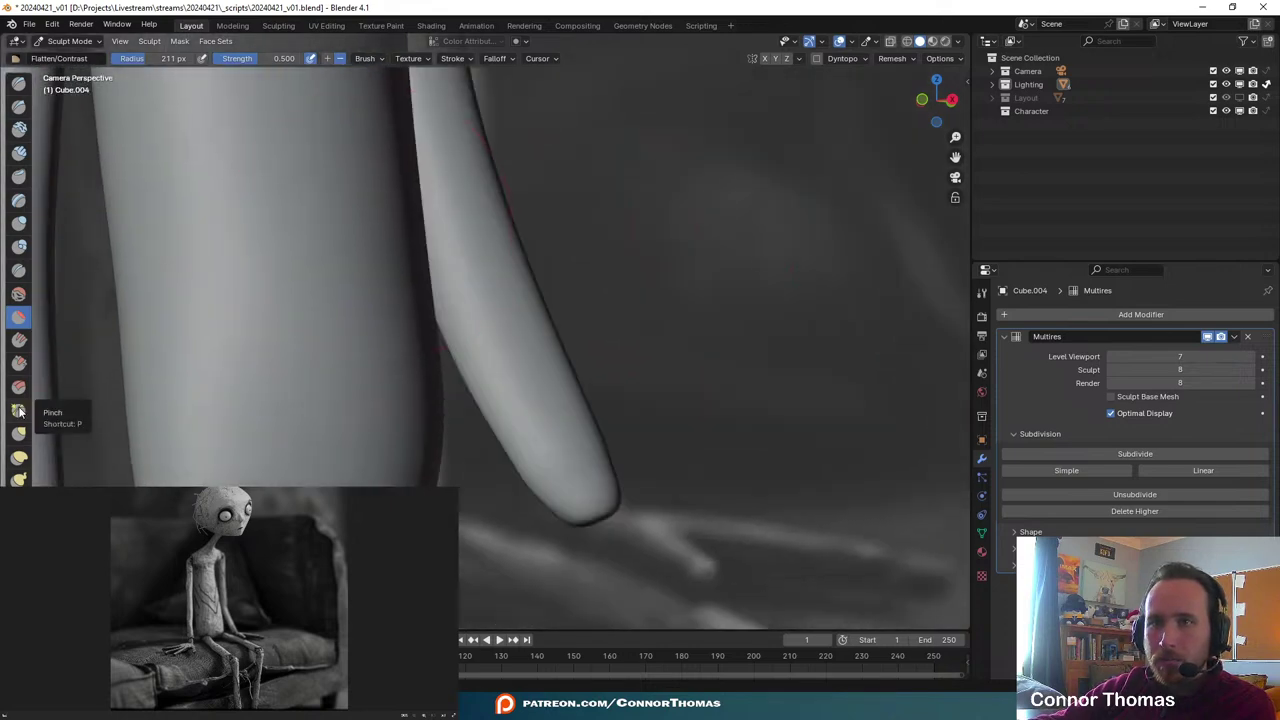
{"action": "left_click", "coordinate": [19, 411]}
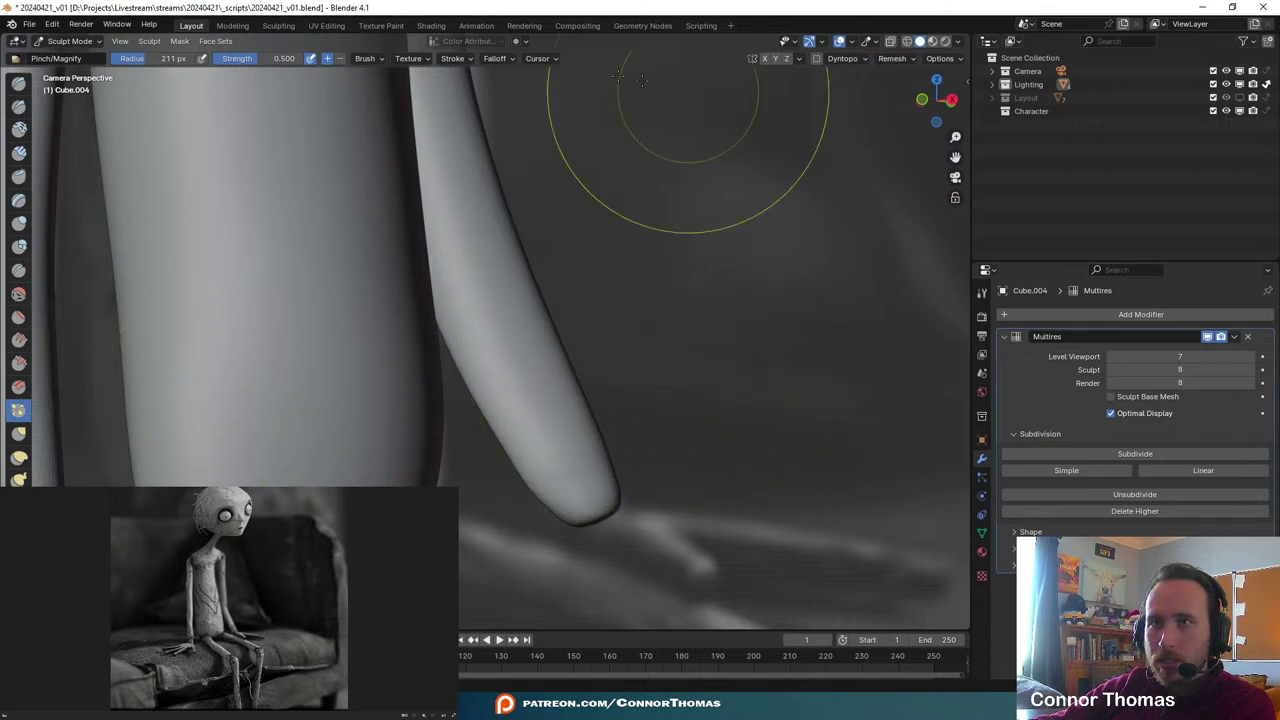
{"action": "left_click", "coordinate": [340, 58]}
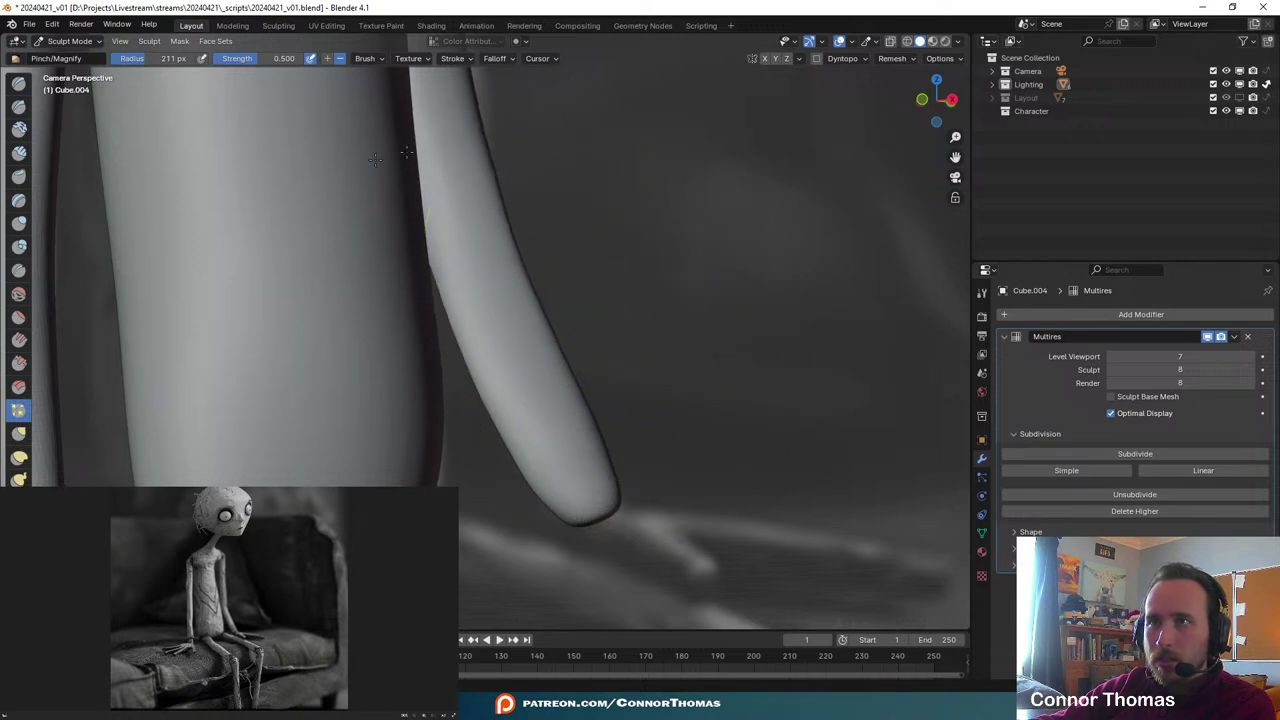
{"action": "middle_click_drag", "start_coordinate": [586, 229], "coordinate": [686, 543]}
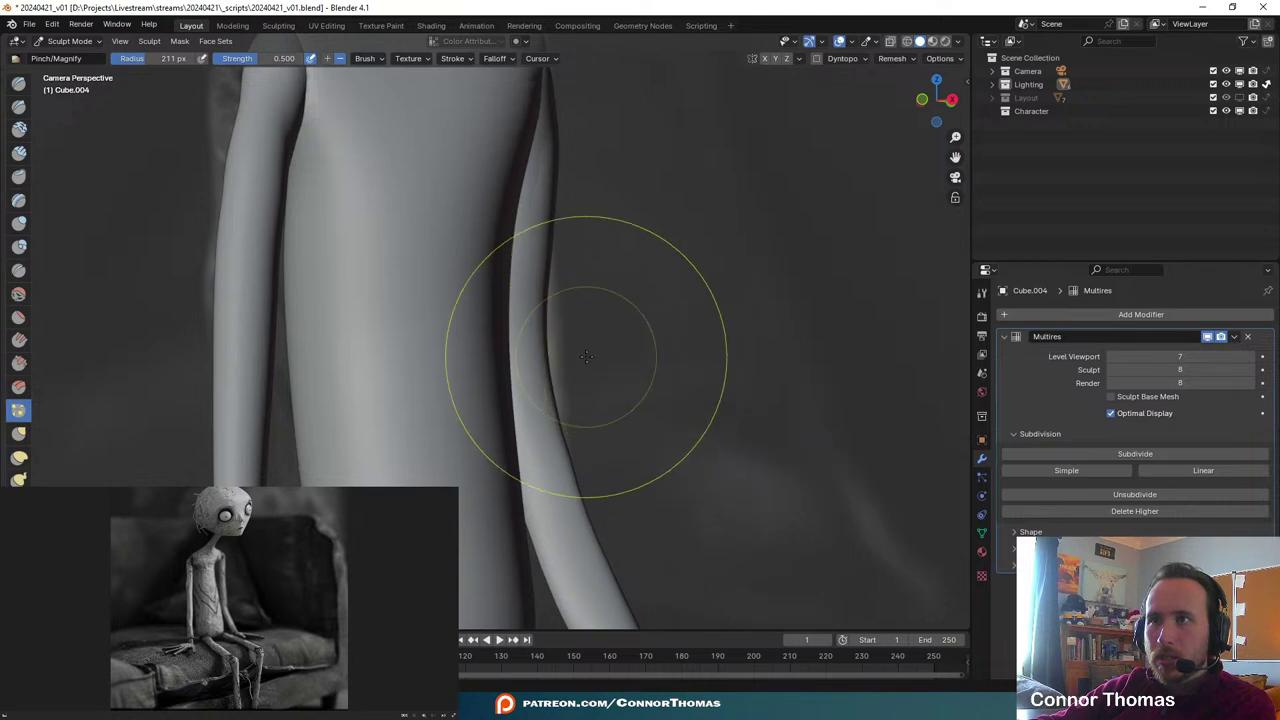
{"action": "middle_click_drag", "start_coordinate": [586, 356], "coordinate": [543, 323]}
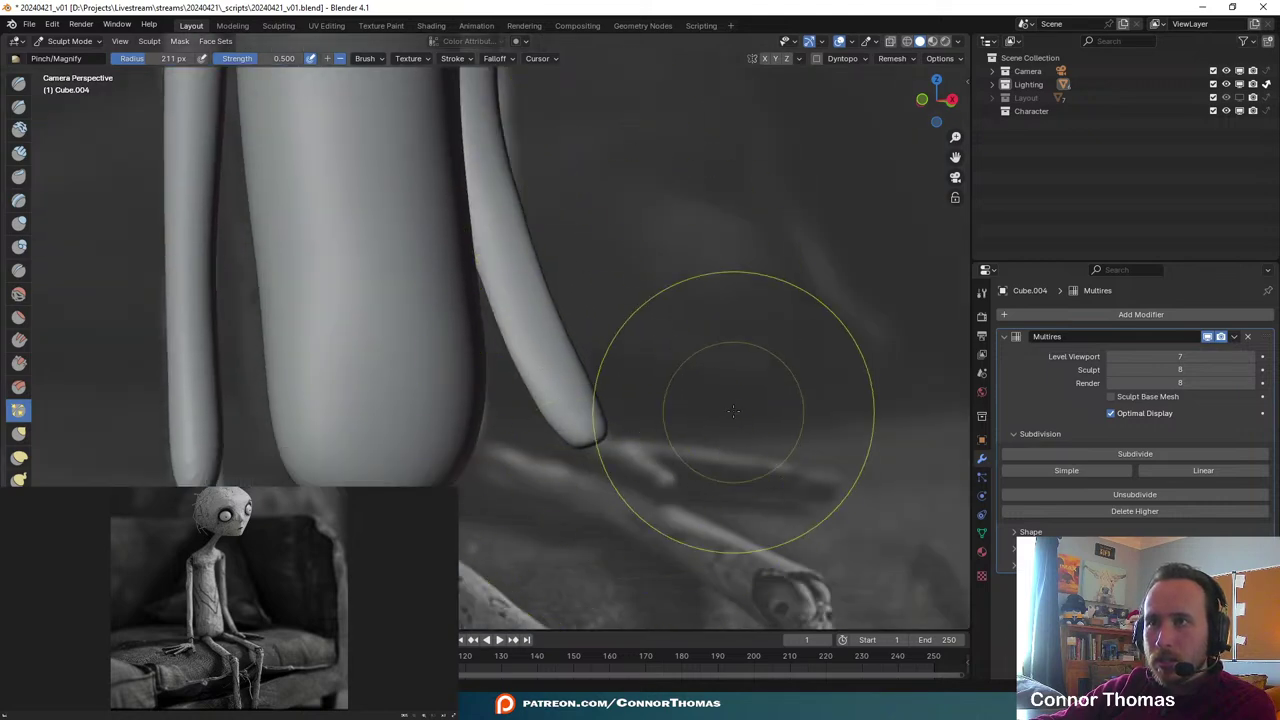
{"action": "left_click_drag", "start_coordinate": [558, 369], "coordinate": [580, 389]}
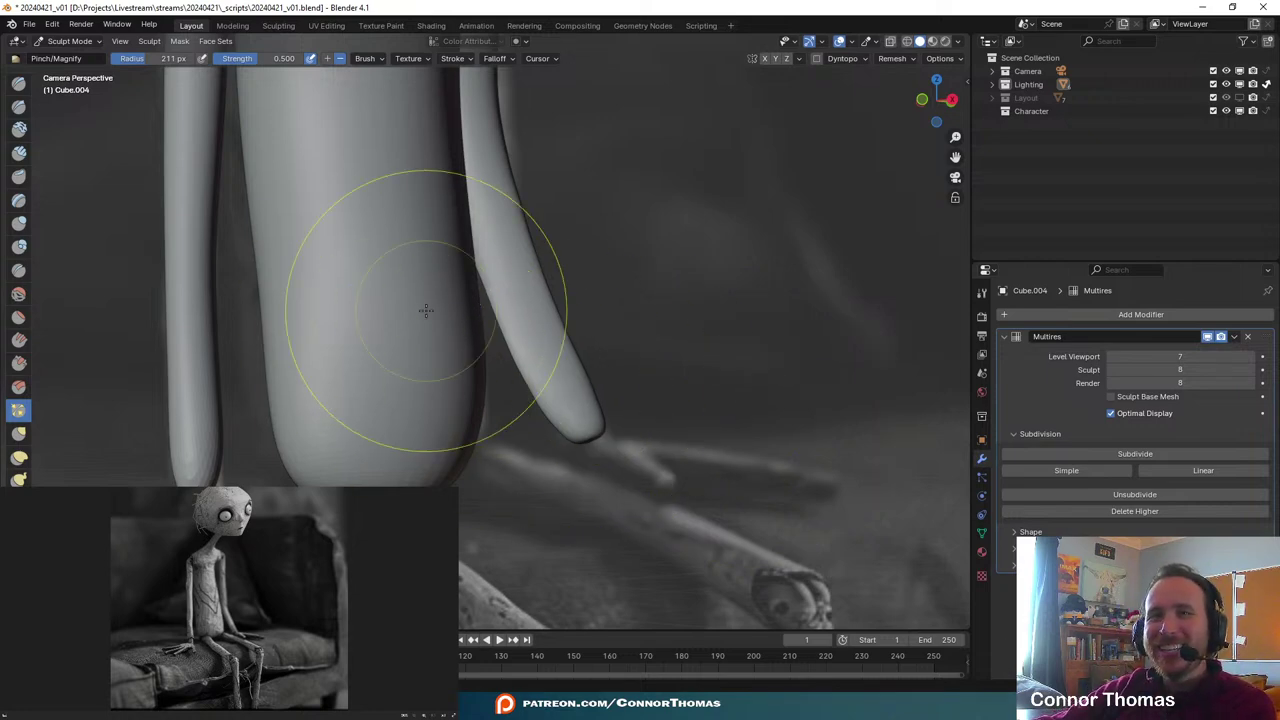
- Try magnifying the far arm's wrist end from below and from the outer side
{"action": "key", "text": "KP_0"}
{"action": "middle_click_drag", "start_coordinate": [564, 273], "coordinate": [680, 349]}
{"action": "middle_click_drag", "start_coordinate": [657, 534], "coordinate": [624, 488]}
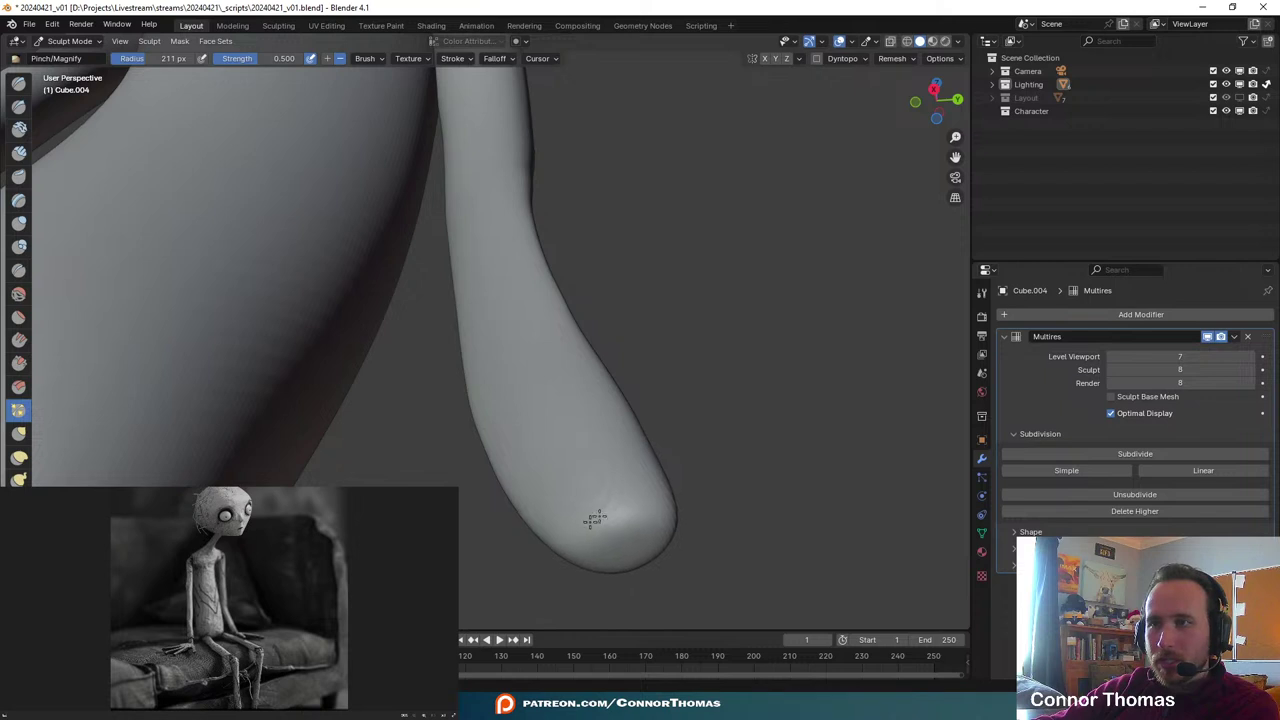
{"action": "middle_click_drag", "start_coordinate": [663, 520], "coordinate": [651, 486]}
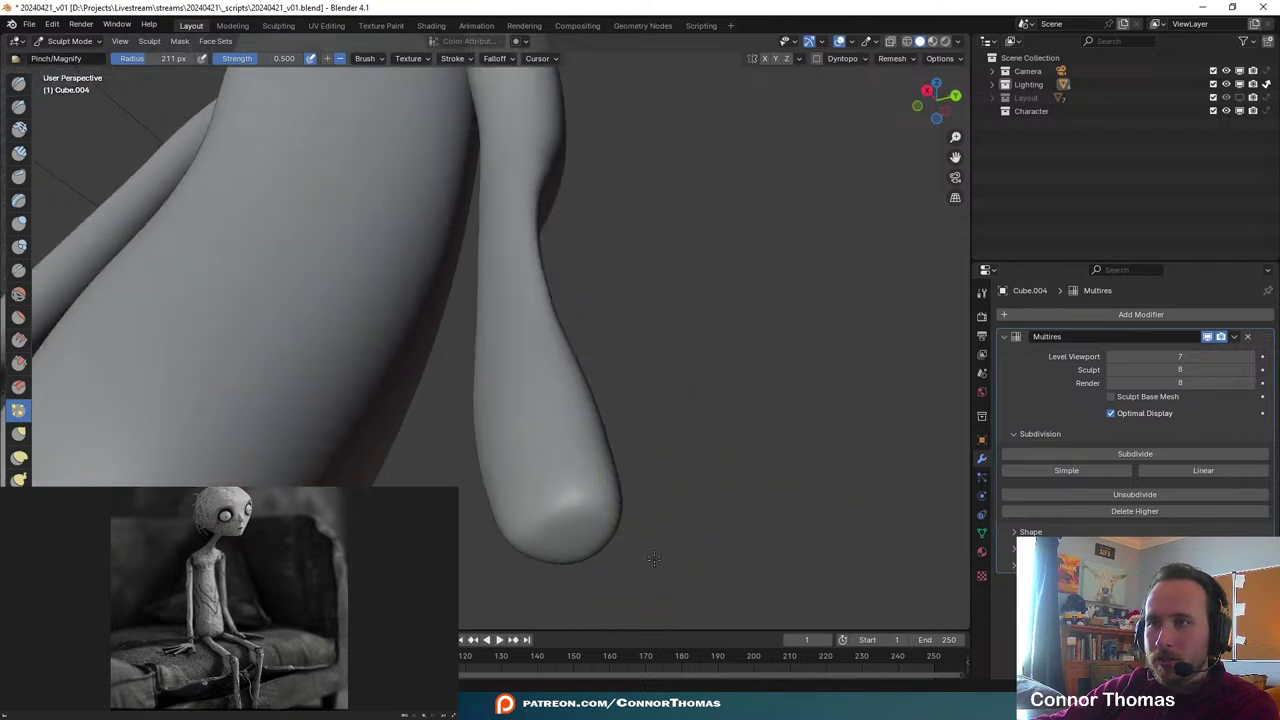
{"action": "middle_click_drag", "start_coordinate": [686, 537], "coordinate": [532, 478]}
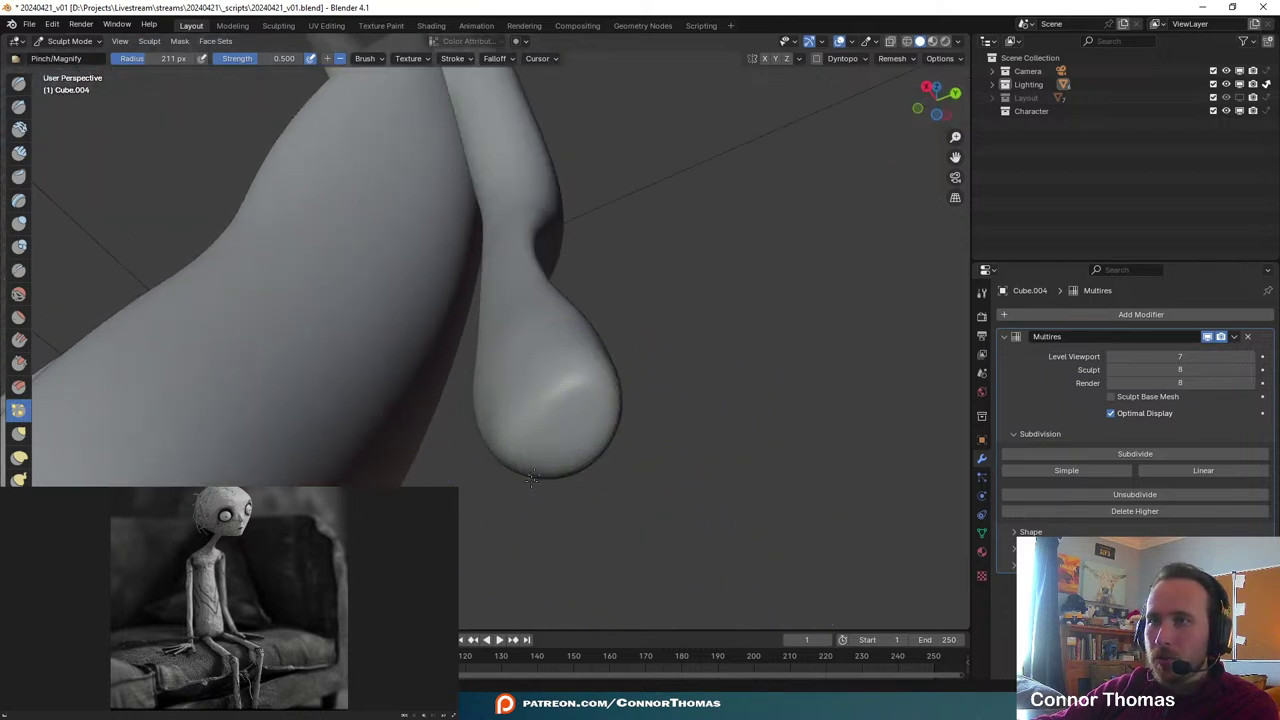
{"action": "mouse_move", "coordinate": [537, 428]}
{"action": "left_mouse_down"}
{"action": "mouse_move", "coordinate": [524, 383]}
{"action": "mouse_move", "coordinate": [537, 504]}
{"action": "left_mouse_up"}
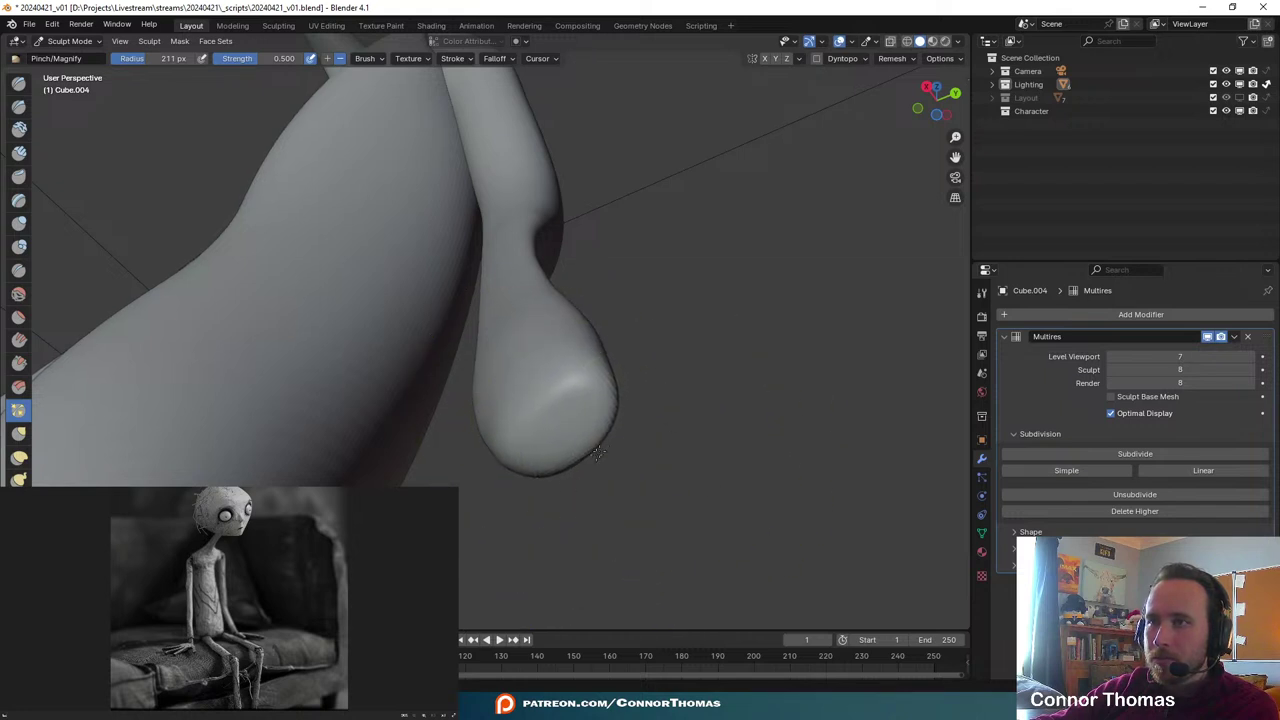
{"action": "mouse_move", "coordinate": [597, 452]}
{"action": "middle_mouse_down"}
{"action": "mouse_move", "coordinate": [540, 466]}
{"action": "mouse_move", "coordinate": [534, 409]}
{"action": "mouse_move", "coordinate": [630, 475]}
{"action": "mouse_move", "coordinate": [496, 418]}
{"action": "middle_mouse_up"}
{"action": "mouse_move", "coordinate": [496, 418]}
{"action": "left_mouse_down"}
{"action": "mouse_move", "coordinate": [481, 480]}
{"action": "mouse_move", "coordinate": [495, 470]}
{"action": "left_mouse_up"}
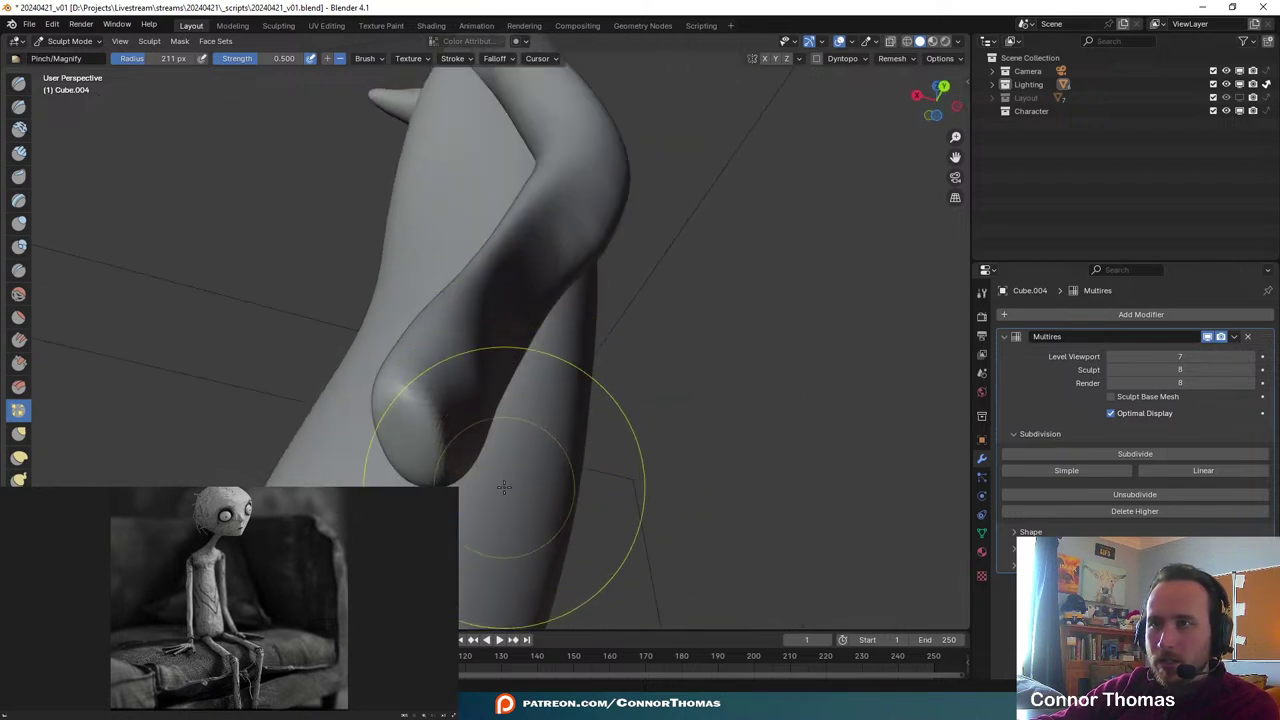
- Try the Smooth brush on the far forearm, and undo the recent Magnify and Smooth strokes
{"action": "left_click", "coordinate": [19, 294]}
{"action": "mouse_move", "coordinate": [532, 356]}
{"action": "middle_mouse_down"}
{"action": "mouse_move", "coordinate": [652, 408]}
{"action": "mouse_move", "coordinate": [694, 385]}
{"action": "mouse_move", "coordinate": [714, 400]}
{"action": "mouse_move", "coordinate": [682, 386]}
{"action": "mouse_move", "coordinate": [624, 318]}
{"action": "mouse_move", "coordinate": [70, 432]}
{"action": "middle_mouse_up"}
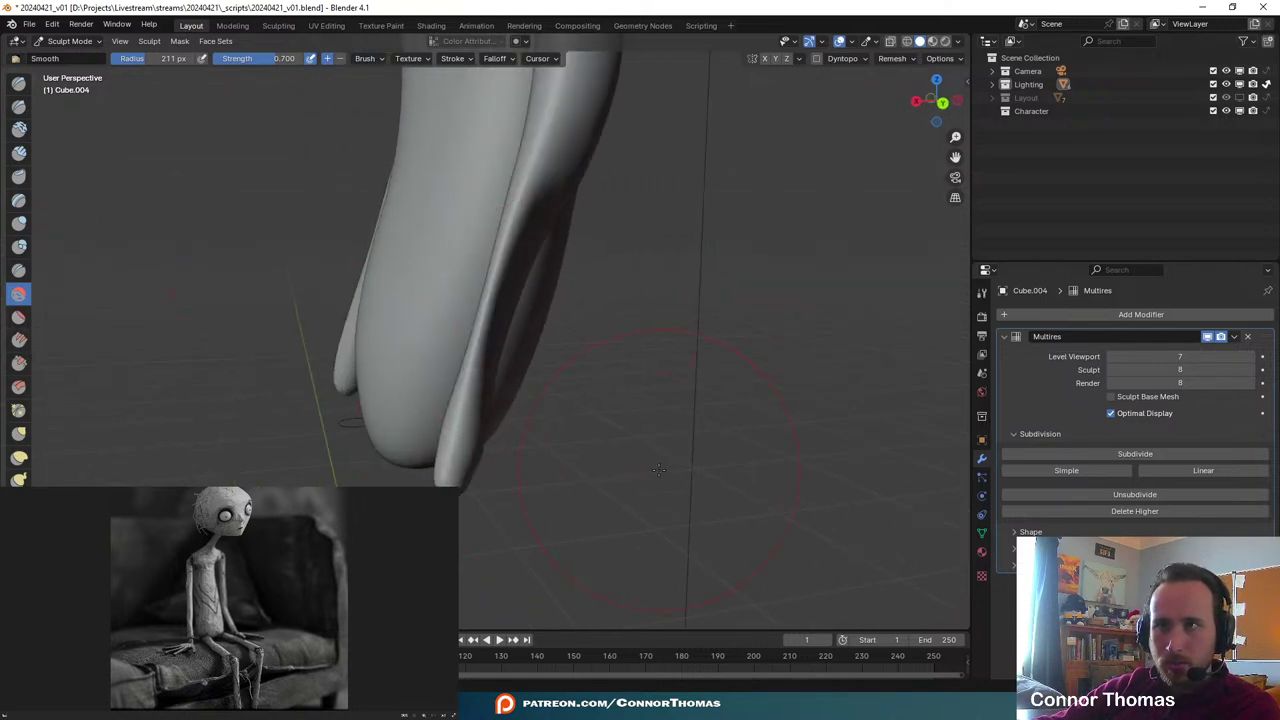
{"action": "key", "text": "ctrl+z"}
{"action": "key", "text": "ctrl+z"}
{"action": "key", "text": "ctrl+z"}
{"action": "key", "text": "ctrl+z"}
{"action": "key", "text": "ctrl+z"}
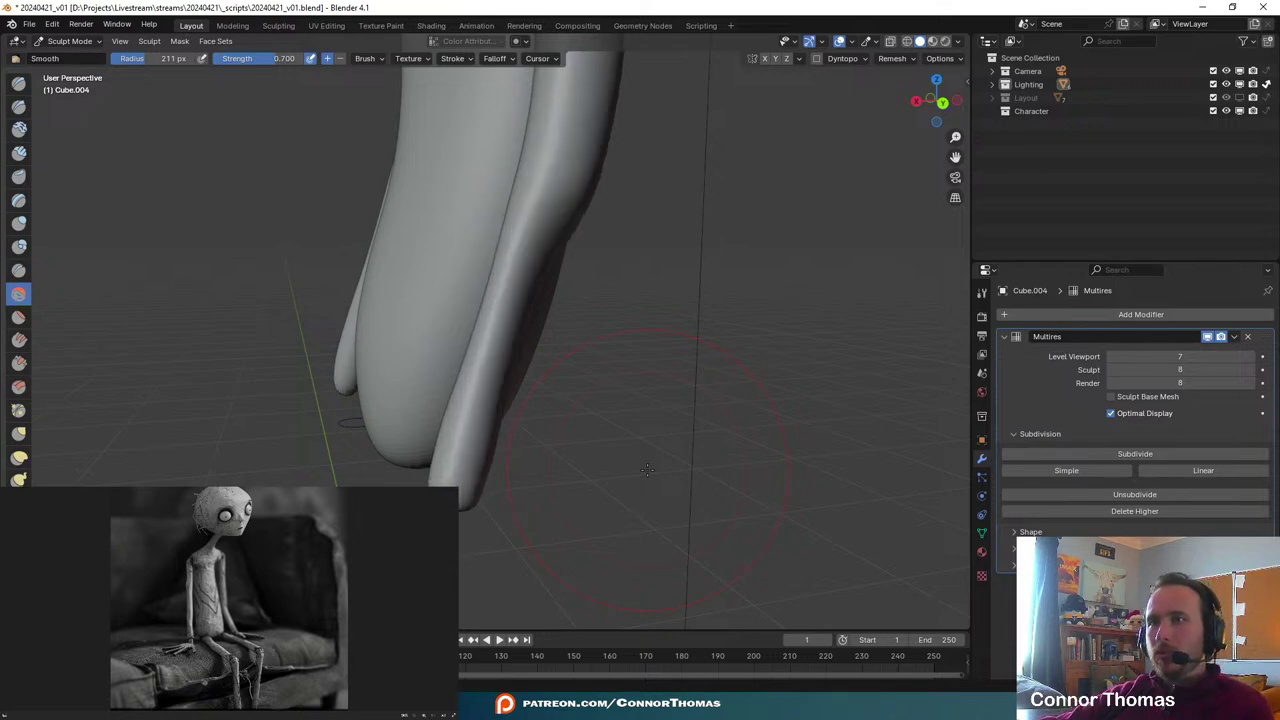
- Slim the far arm's forearm in camera view with the Inflate/Deflate brush set to Deflate at a 211 px radius and 0.500 strength
{"action": "middle_click_drag", "start_coordinate": [690, 388], "coordinate": [646, 345]}
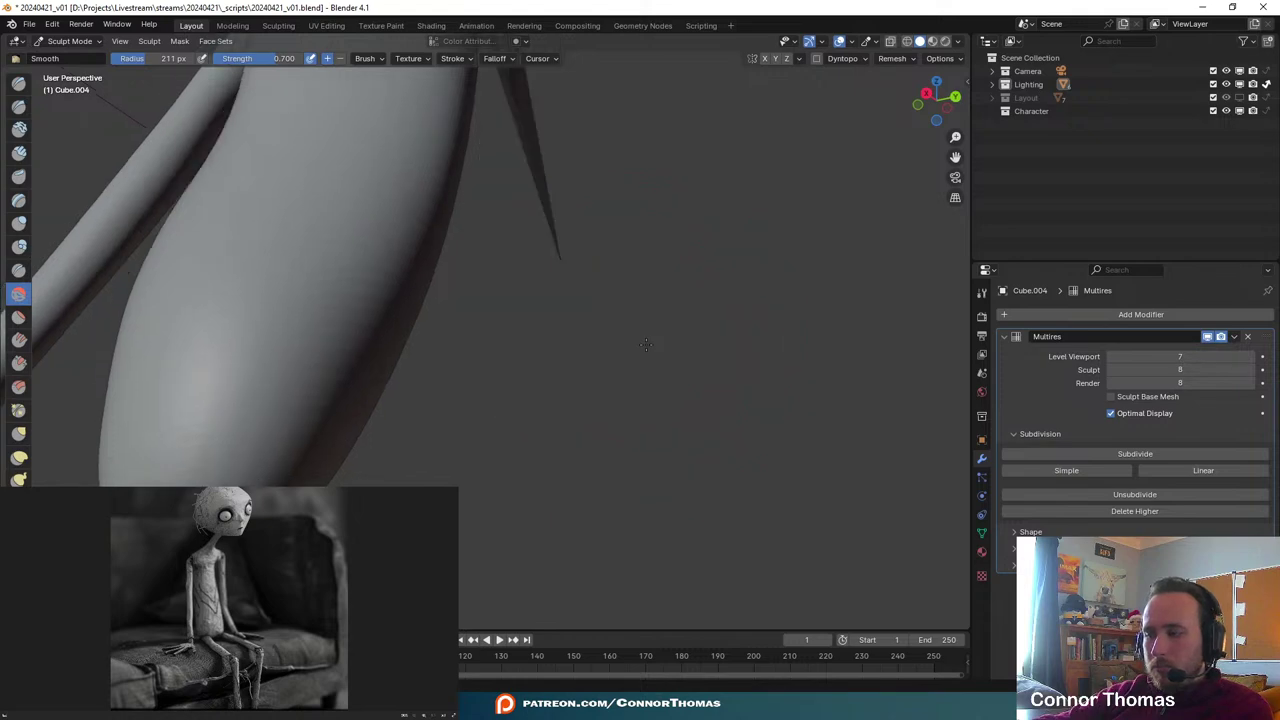
{"action": "key", "text": "KP_0"}
{"action": "scroll", "coordinate": [646, 345], "scroll_direction": "up", "scroll_amount": 2}
{"action": "scroll", "coordinate": [645, 345], "scroll_direction": "up", "scroll_amount": 1}
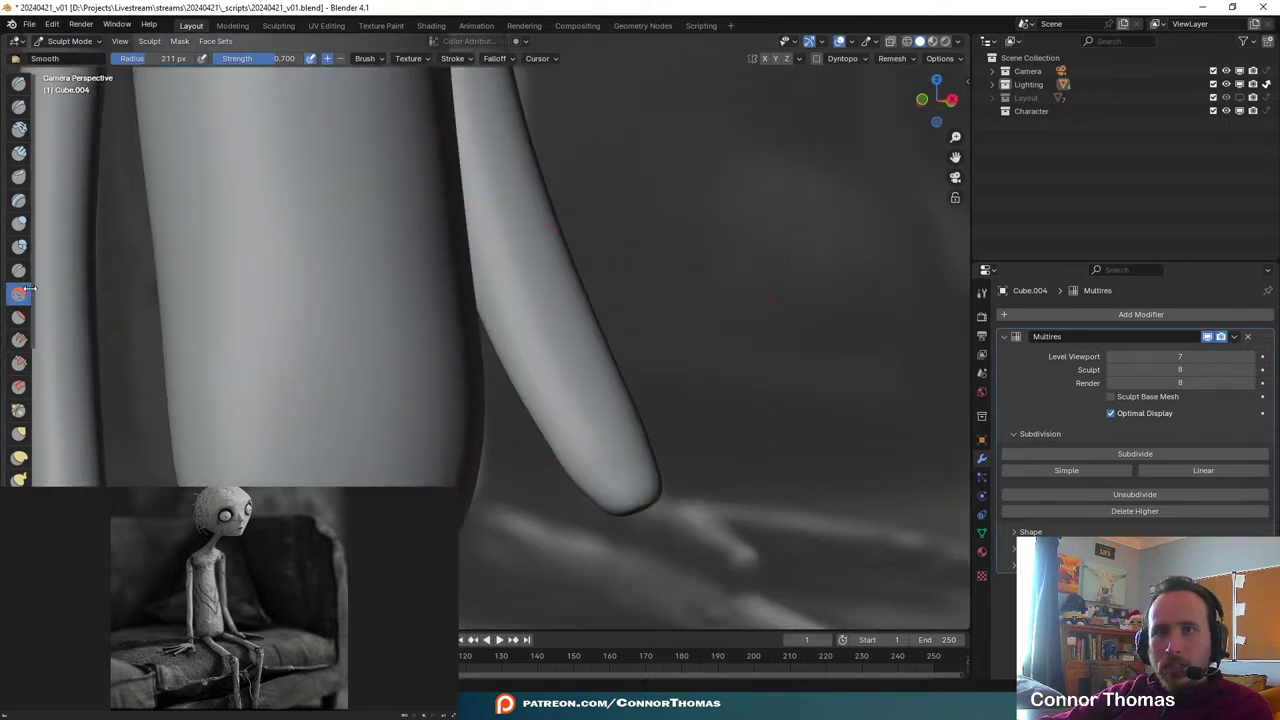
{"action": "left_click", "coordinate": [21, 222]}
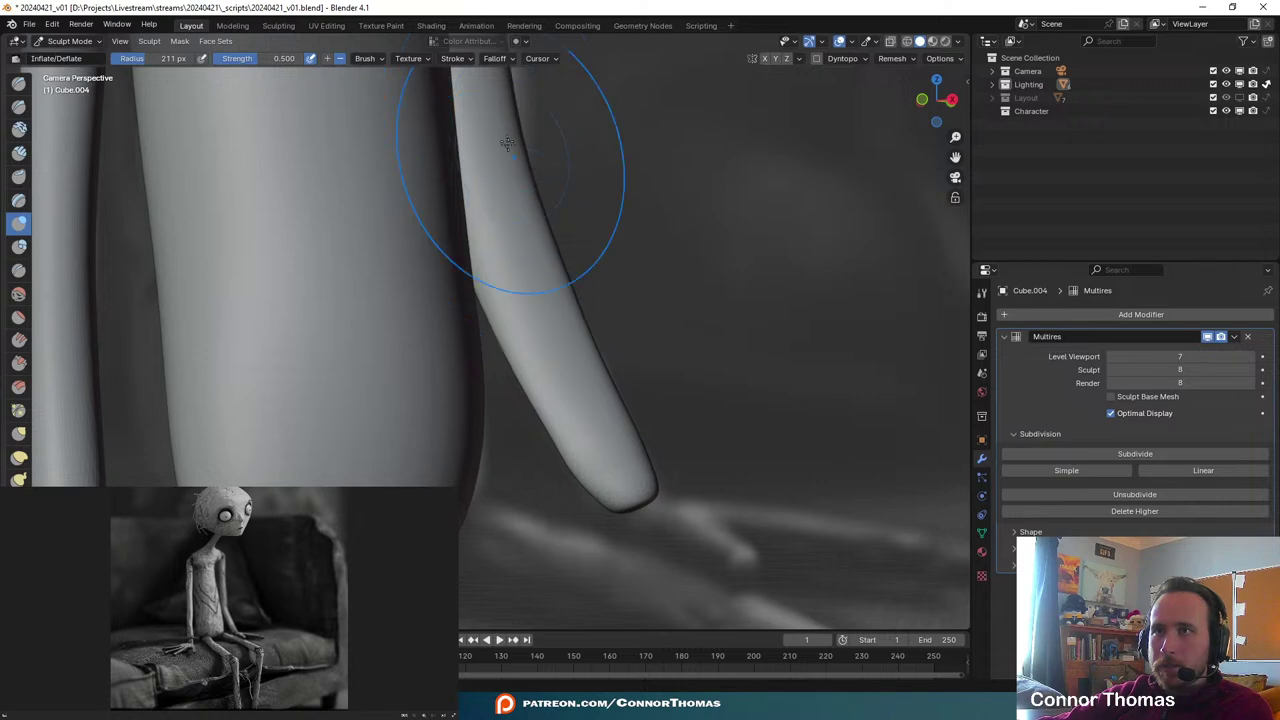
{"action": "mouse_move", "coordinate": [580, 142]}
{"action": "middle_mouse_down"}
{"action": "mouse_move", "coordinate": [633, 369]}
{"action": "mouse_move", "coordinate": [704, 430]}
{"action": "middle_mouse_up"}
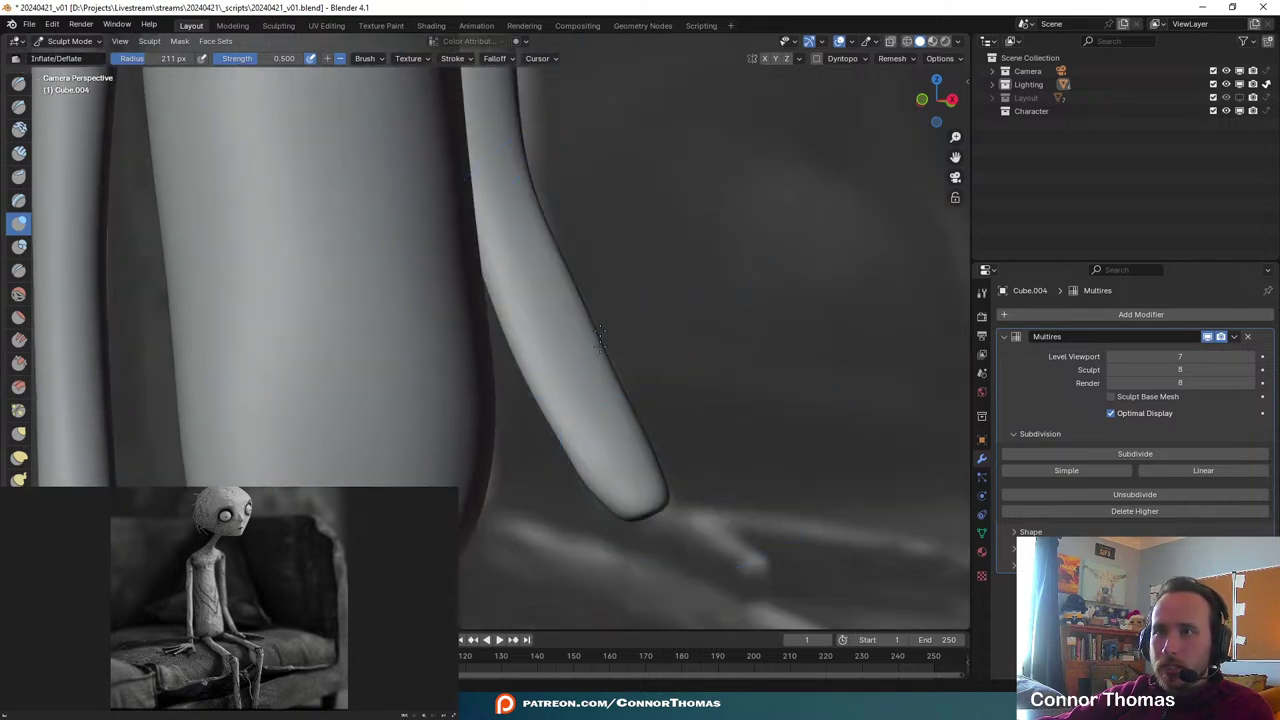
{"action": "mouse_move", "coordinate": [829, 457]}
{"action": "middle_mouse_down"}
{"action": "mouse_move", "coordinate": [850, 470]}
{"action": "mouse_move", "coordinate": [602, 416]}
{"action": "middle_mouse_up"}
{"action": "mouse_move", "coordinate": [666, 311]}
{"action": "middle_mouse_down"}
{"action": "mouse_move", "coordinate": [630, 341]}
{"action": "mouse_move", "coordinate": [596, 341]}
{"action": "middle_mouse_up"}
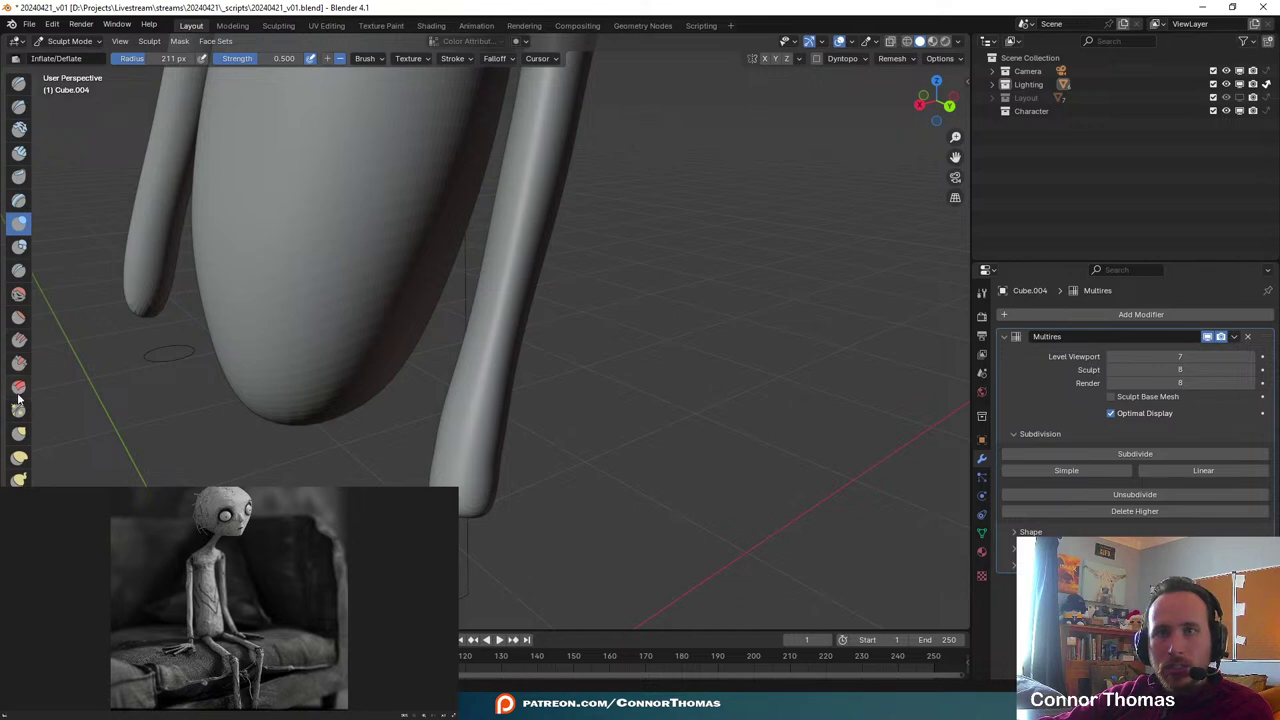
- Nudge the far forearm with Elastic Deform and thicken it with the Inflate/Deflate brush set to Inflate at a 211 px radius and 0.500 strength
{"action": "left_click", "coordinate": [19, 457]}
{"action": "mouse_move", "coordinate": [505, 358]}
{"action": "left_mouse_down"}
{"action": "mouse_move", "coordinate": [517, 348]}
{"action": "mouse_move", "coordinate": [465, 315]}
{"action": "left_mouse_up"}
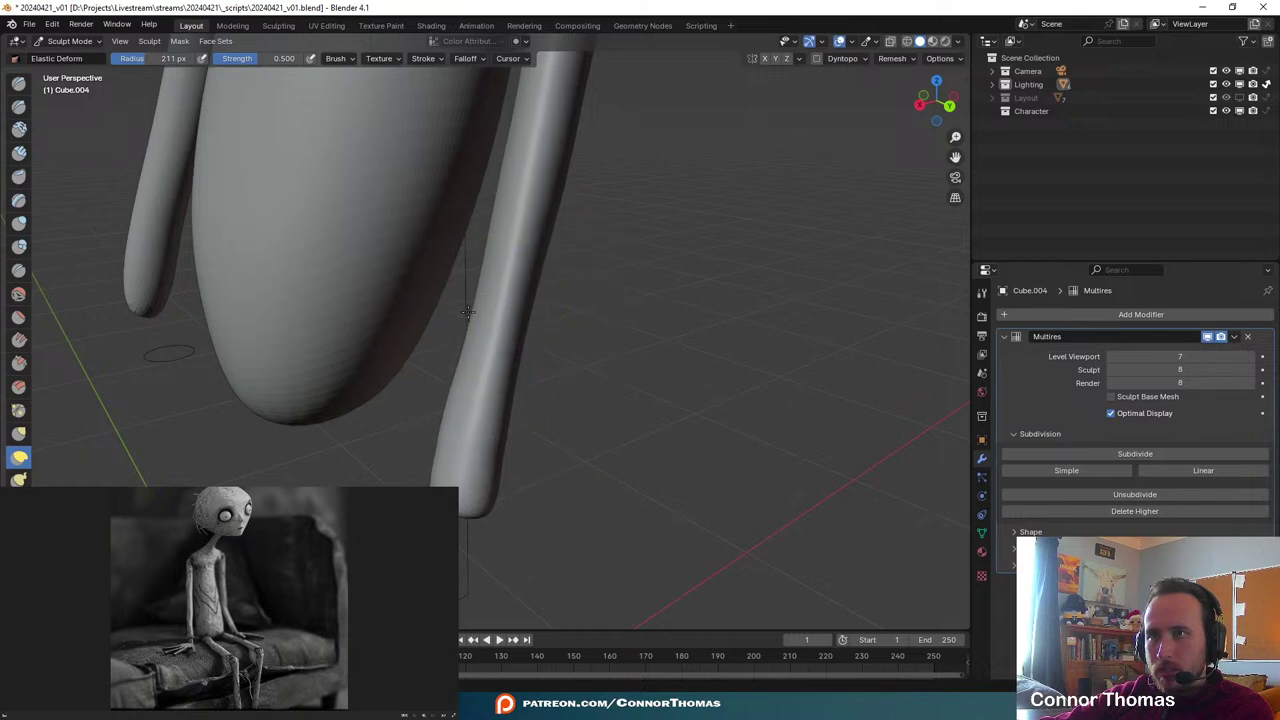
{"action": "left_click", "coordinate": [19, 223]}
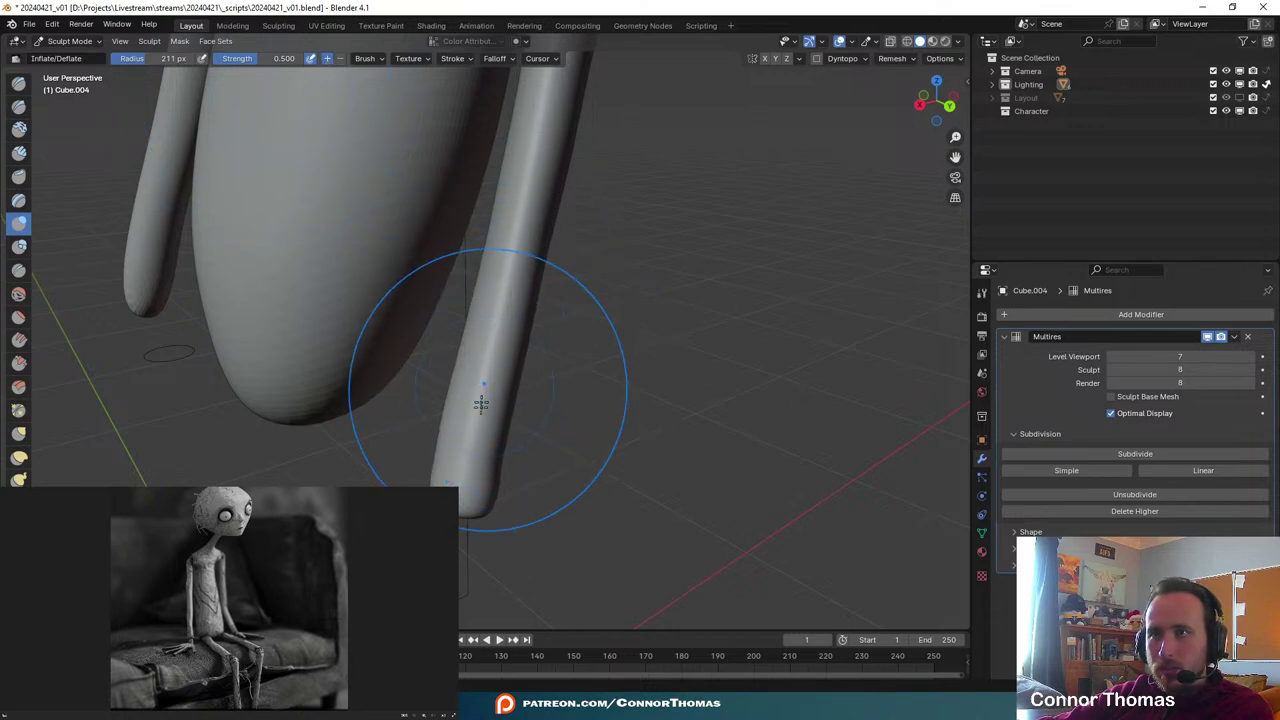
{"action": "middle_click_drag", "start_coordinate": [580, 427], "coordinate": [759, 388]}
{"action": "middle_click_drag", "start_coordinate": [714, 266], "coordinate": [658, 325]}
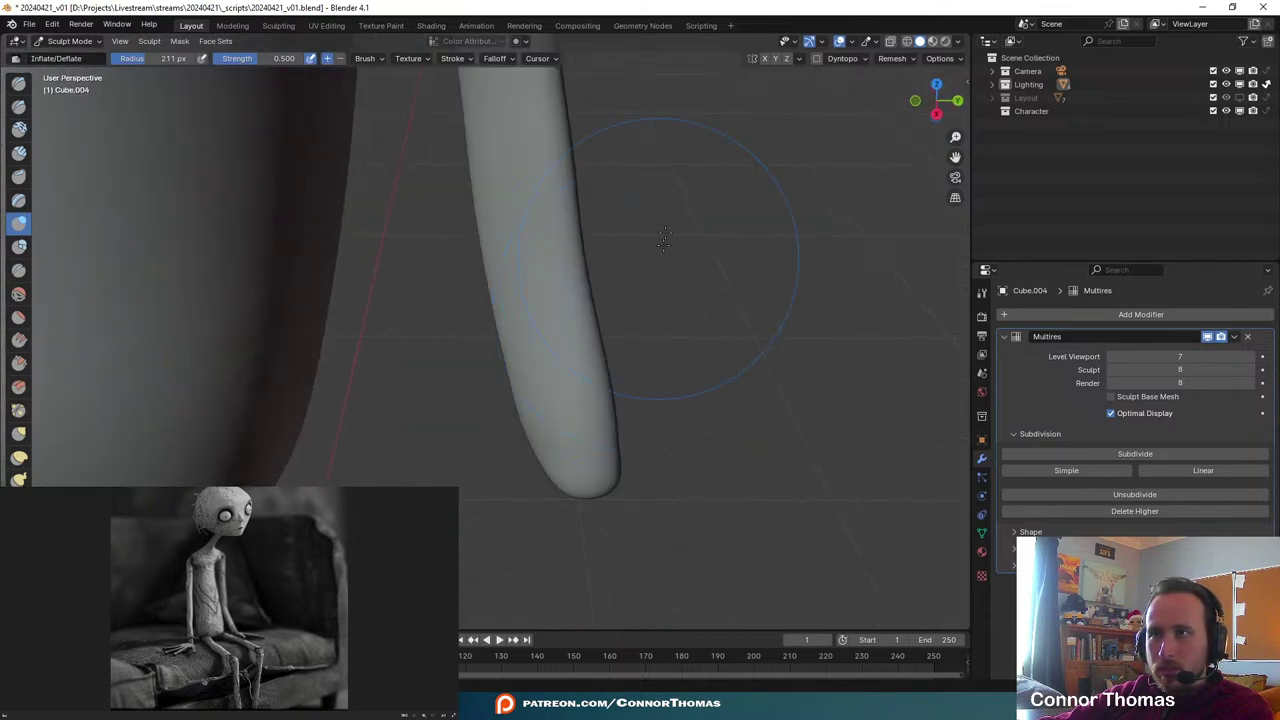
{"action": "mouse_move", "coordinate": [650, 162]}
{"action": "middle_mouse_down", "text": "shift"}
{"action": "mouse_move", "coordinate": [653, 281]}
{"action": "mouse_move", "coordinate": [500, 234]}
{"action": "middle_mouse_up", "text": "shift"}
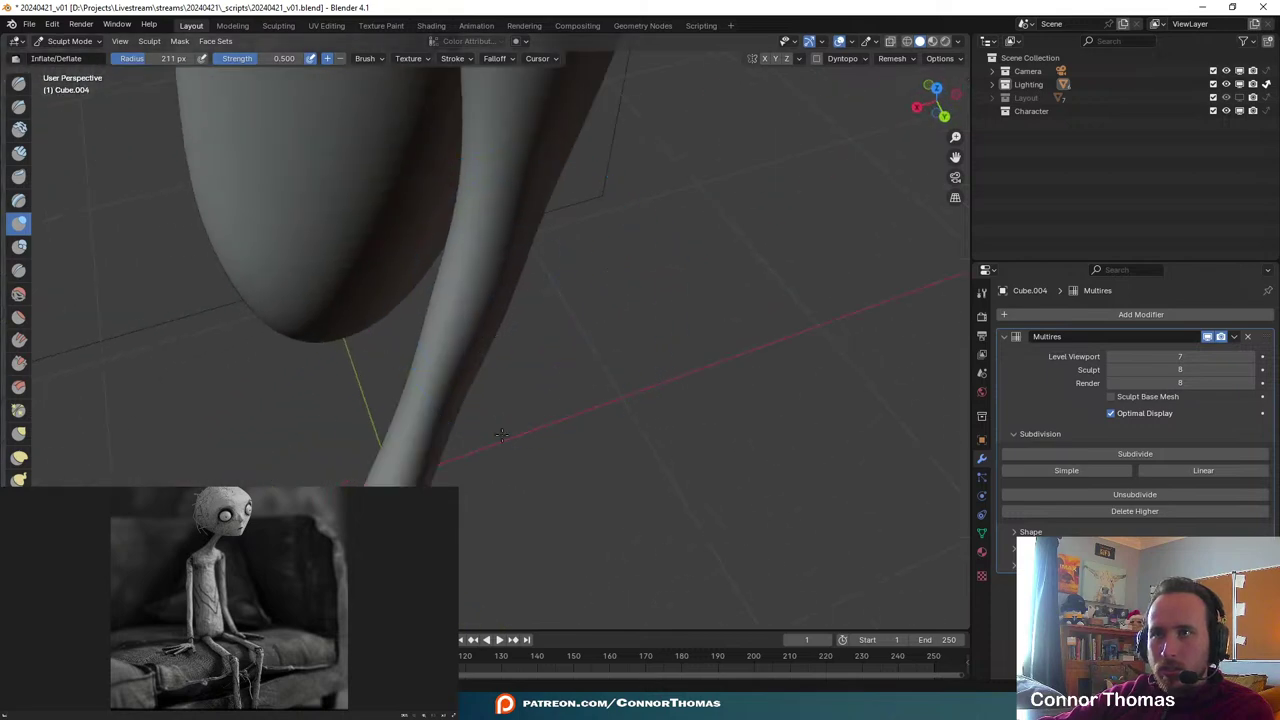
{"action": "mouse_move", "coordinate": [447, 393]}
{"action": "left_mouse_down"}
{"action": "mouse_move", "coordinate": [441, 370]}
{"action": "mouse_move", "coordinate": [470, 430]}
{"action": "left_mouse_up"}
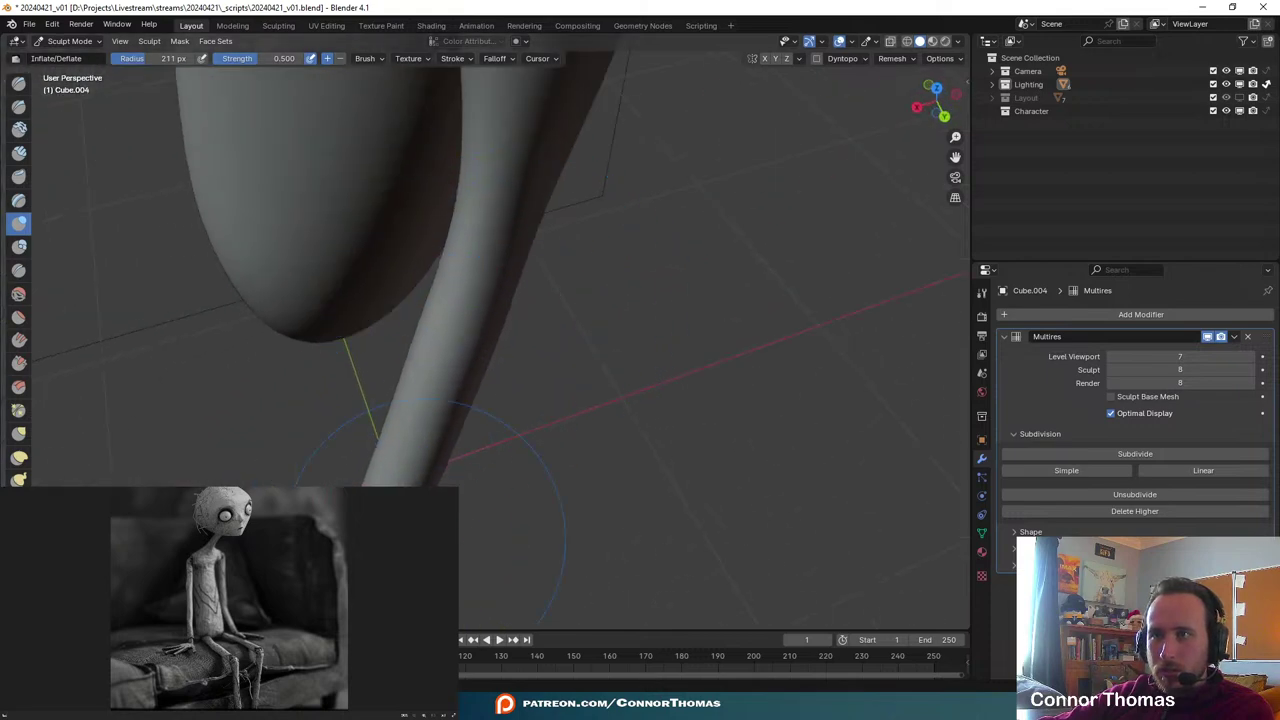
- Smooth the far arm's elbow and forearm with the Smooth brush at a 211 px radius and 0.700 strength, checking the shape in camera view
{"action": "middle_click_drag", "start_coordinate": [552, 440], "coordinate": [635, 429]}
{"action": "middle_click_drag", "start_coordinate": [686, 294], "coordinate": [537, 392]}
{"action": "scroll", "coordinate": [655, 312], "scroll_direction": "down", "scroll_amount": 6}
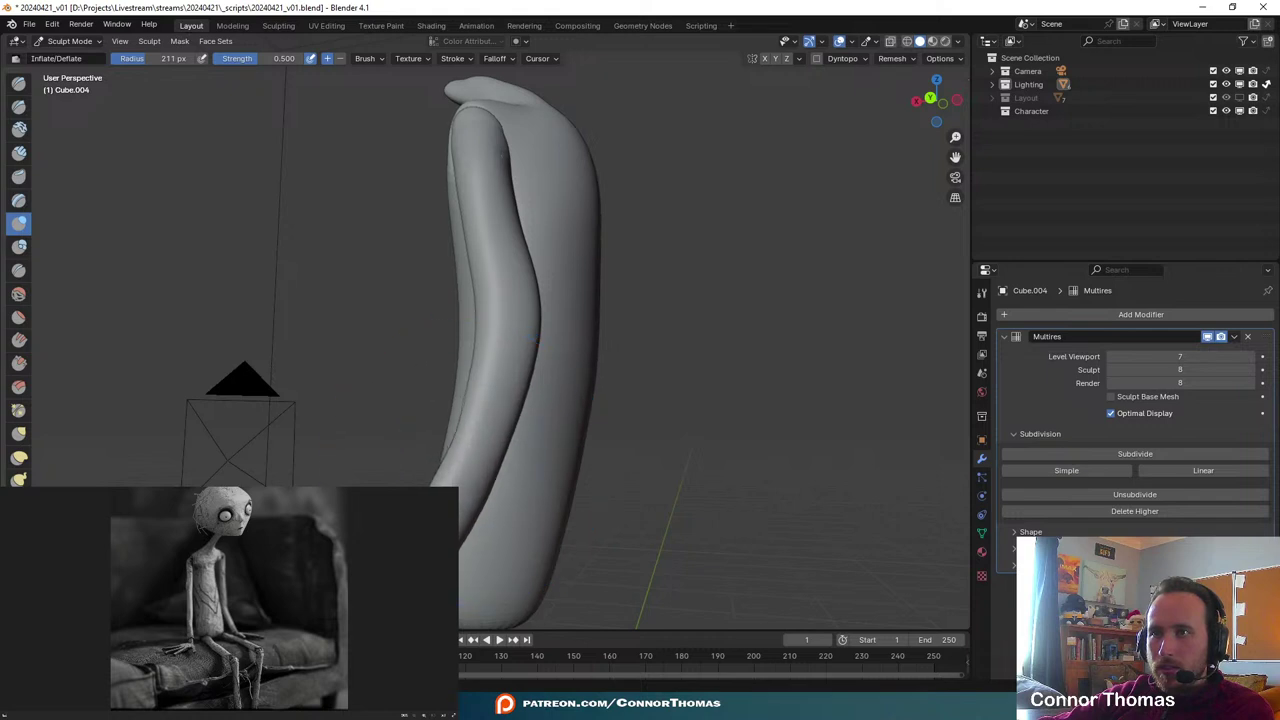
{"action": "mouse_move", "coordinate": [548, 348]}
{"action": "middle_mouse_down", "text": "shift"}
{"action": "mouse_move", "coordinate": [583, 300]}
{"action": "mouse_move", "coordinate": [655, 415]}
{"action": "mouse_move", "coordinate": [659, 463]}
{"action": "middle_mouse_up", "text": "shift"}
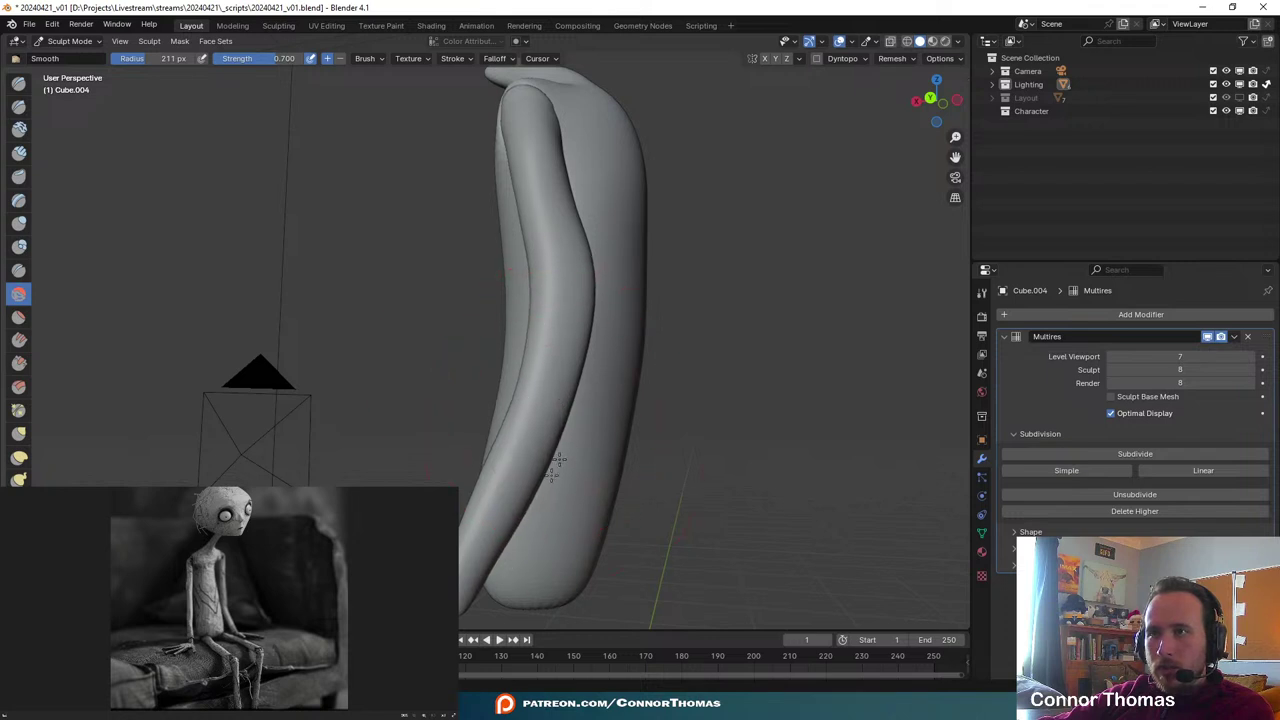
{"action": "middle_click_drag", "start_coordinate": [462, 572], "coordinate": [504, 455]}
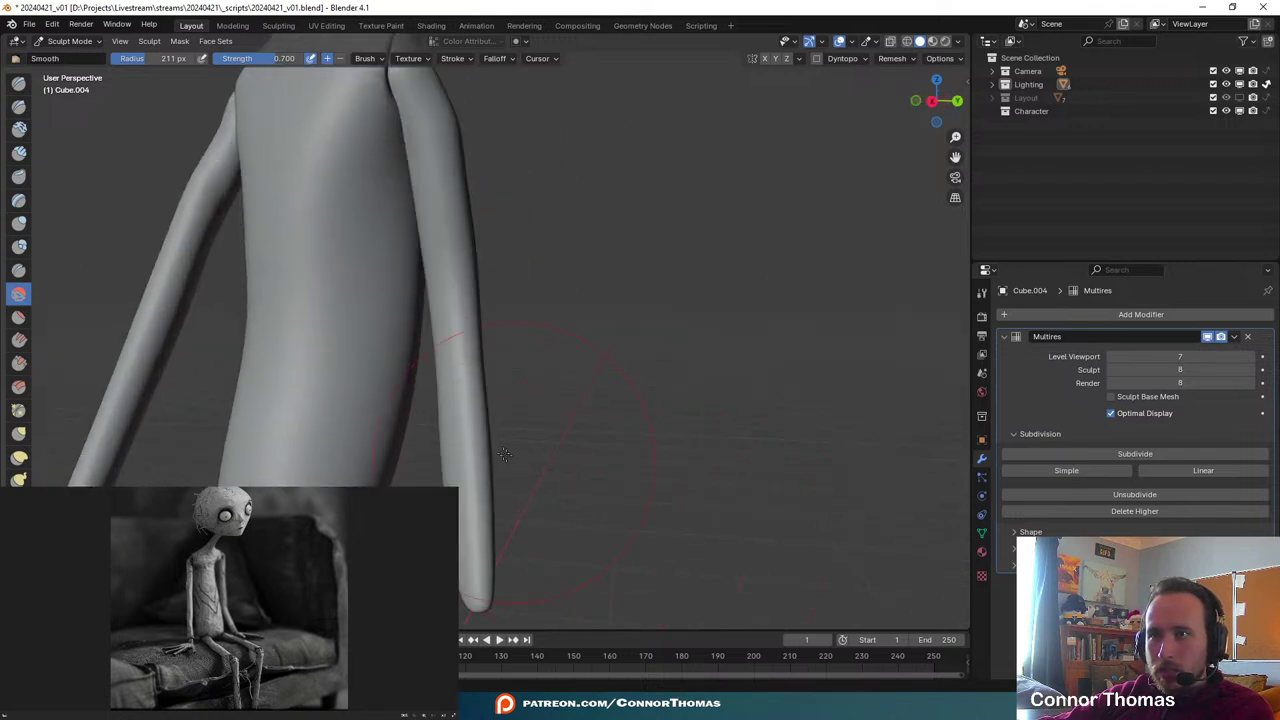
{"action": "middle_click_drag", "start_coordinate": [594, 313], "coordinate": [438, 300]}
{"action": "middle_click_drag", "start_coordinate": [493, 346], "coordinate": [504, 379]}
{"action": "mouse_move", "coordinate": [521, 440]}
{"action": "middle_mouse_down"}
{"action": "mouse_move", "coordinate": [460, 526]}
{"action": "mouse_move", "coordinate": [557, 497]}
{"action": "mouse_move", "coordinate": [430, 530]}
{"action": "mouse_move", "coordinate": [571, 545]}
{"action": "mouse_move", "coordinate": [594, 440]}
{"action": "mouse_move", "coordinate": [600, 580]}
{"action": "mouse_move", "coordinate": [609, 320]}
{"action": "mouse_move", "coordinate": [571, 400]}
{"action": "middle_mouse_up"}
{"action": "scroll", "coordinate": [430, 530], "scroll_direction": "down", "scroll_amount": 3}
{"action": "key", "text": "KP_0"}
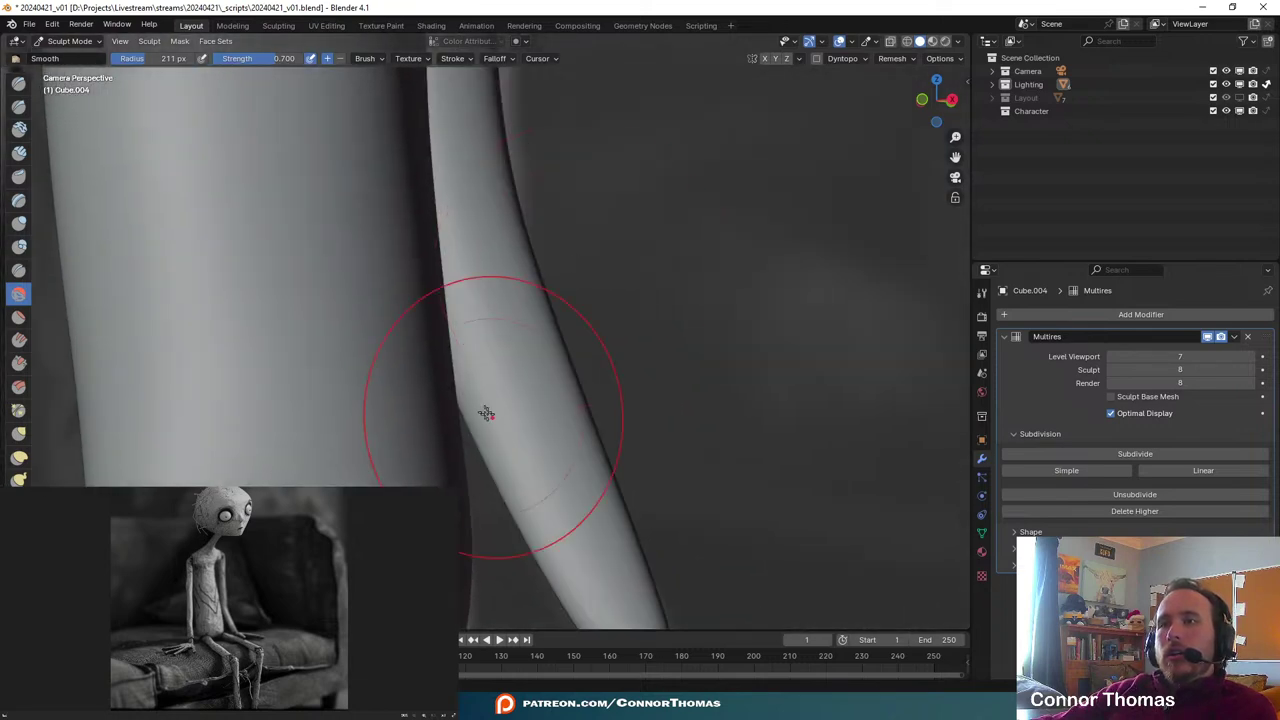
{"action": "middle_click_drag", "start_coordinate": [508, 472], "coordinate": [597, 496], "text": "shift"}
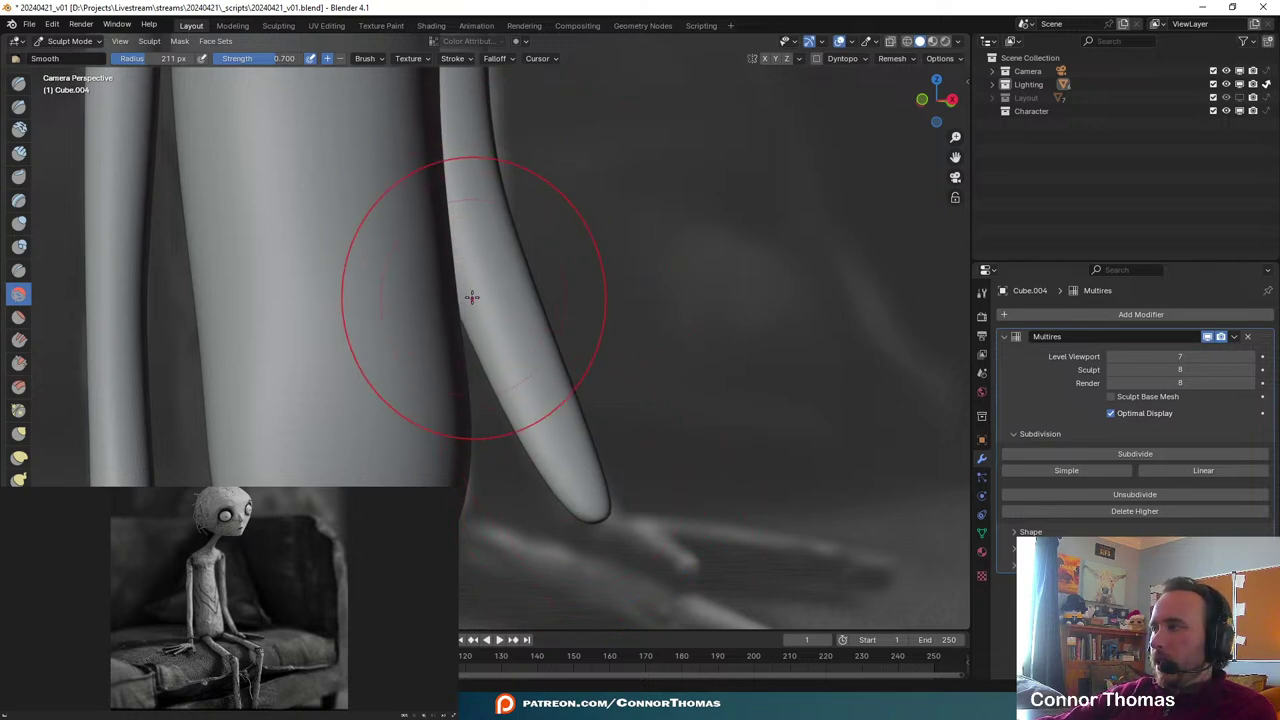
{"action": "middle_click_drag", "start_coordinate": [472, 297], "coordinate": [632, 300]}
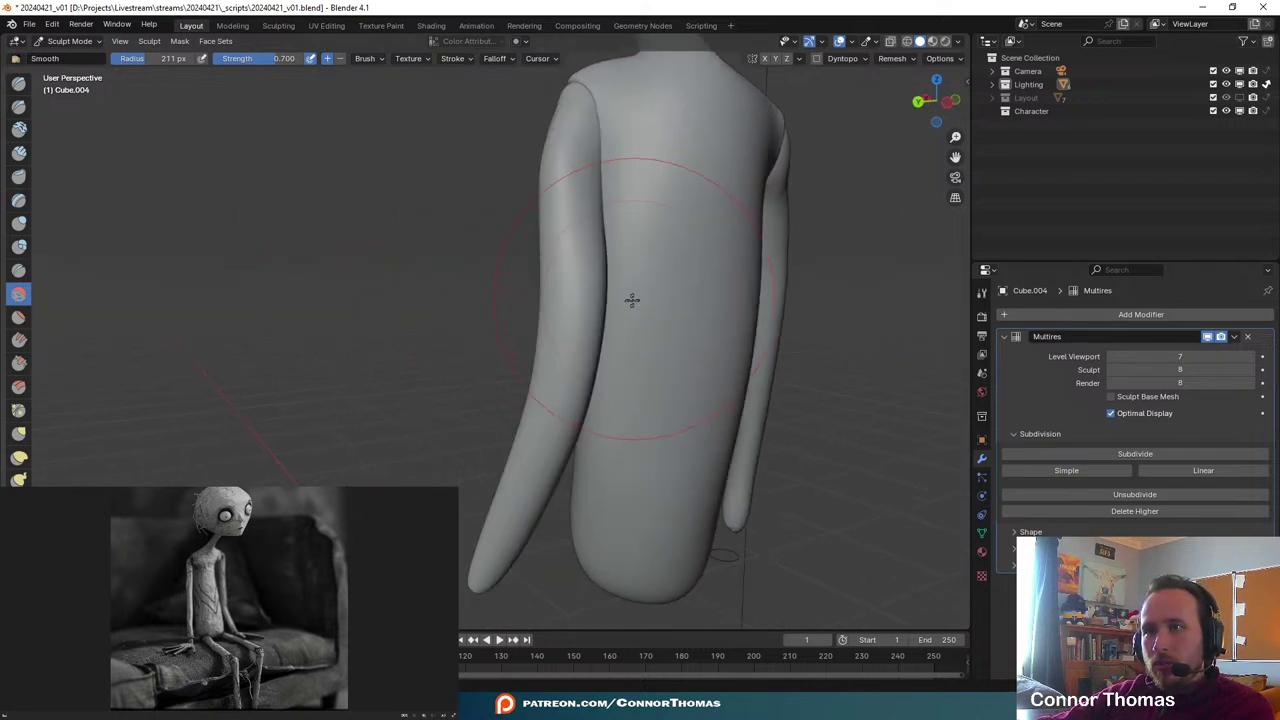
- Straighten the inner edge of the far arm around the elbow from behind with the Grab brush at a 211 px radius and 0.400 strength
{"action": "left_click", "coordinate": [19, 433]}
{"action": "scroll", "coordinate": [629, 371], "scroll_direction": "up", "scroll_amount": 5}
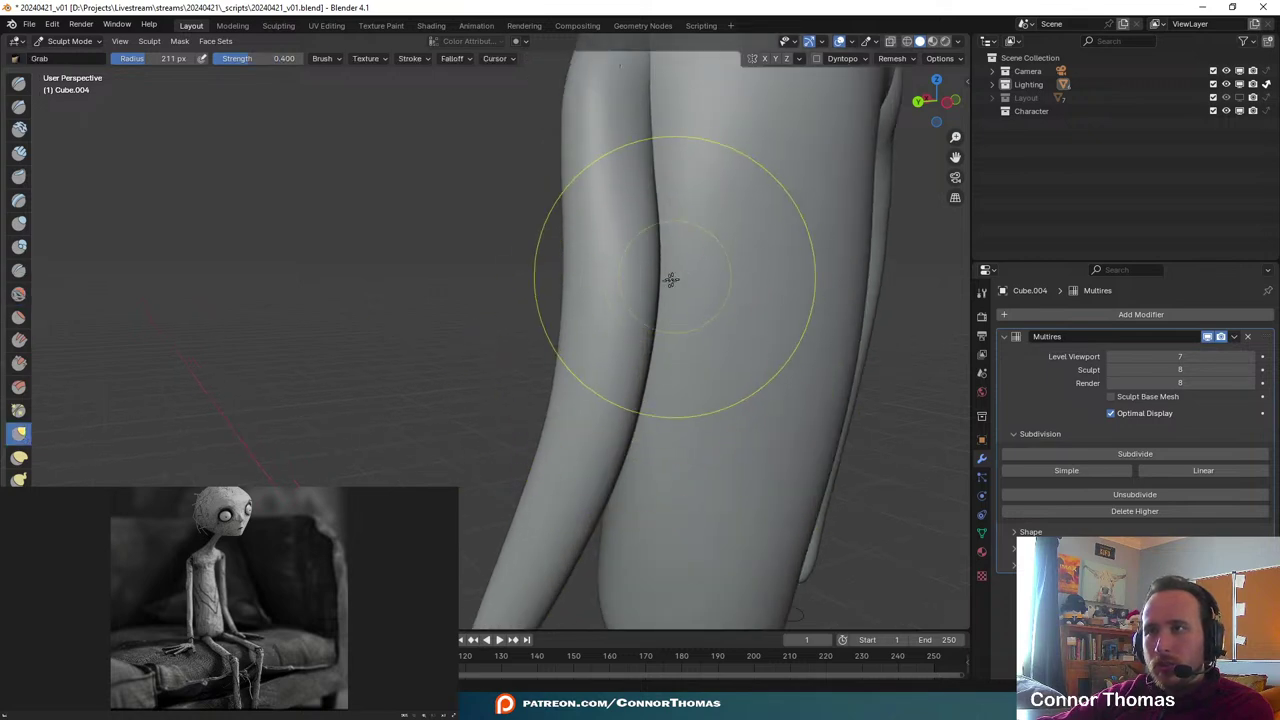
{"action": "left_click_drag", "start_coordinate": [642, 287], "coordinate": [637, 283]}
{"action": "left_click_drag", "start_coordinate": [656, 239], "coordinate": [648, 240]}
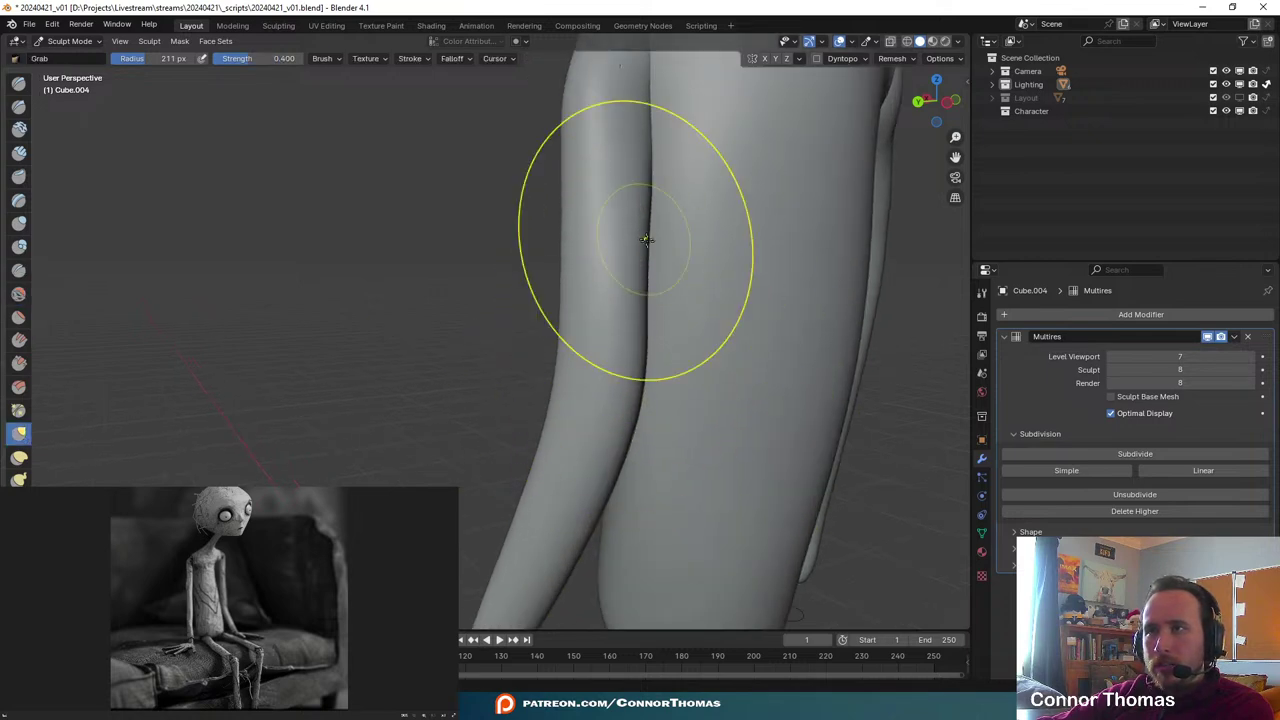
{"action": "mouse_move", "coordinate": [644, 378]}
{"action": "left_mouse_down"}
{"action": "mouse_move", "coordinate": [631, 379]}
{"action": "mouse_move", "coordinate": [626, 425]}
{"action": "left_mouse_up"}
{"action": "middle_click_drag", "start_coordinate": [631, 480], "coordinate": [806, 460]}
{"action": "scroll", "coordinate": [574, 460], "scroll_direction": "down", "scroll_amount": 2}
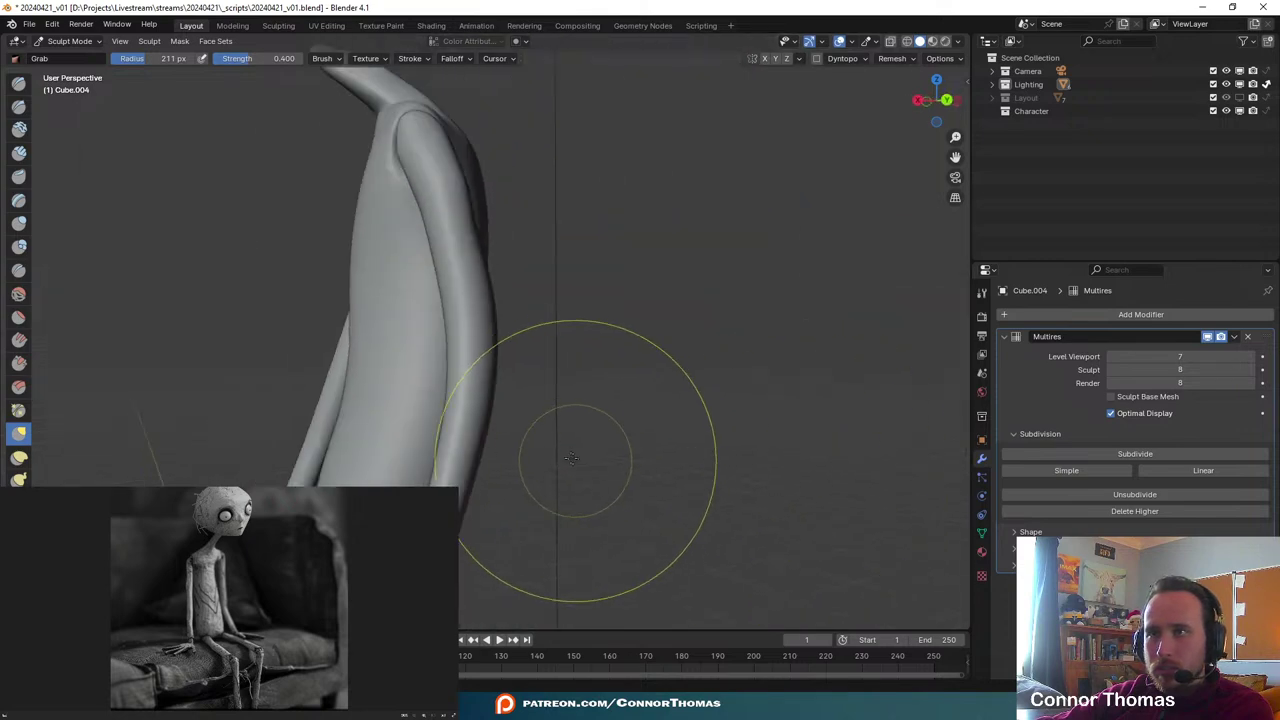
- Refine the far arm's curve from the upper arm through the elbow with Grab strokes from the side and front
{"action": "middle_click_drag", "start_coordinate": [574, 460], "coordinate": [654, 397]}
{"action": "middle_click_drag", "start_coordinate": [500, 443], "coordinate": [578, 365]}
{"action": "left_click_drag", "start_coordinate": [525, 223], "coordinate": [534, 219]}
{"action": "left_click_drag", "start_coordinate": [521, 194], "coordinate": [537, 145]}
{"action": "left_click_drag", "start_coordinate": [514, 234], "coordinate": [542, 242]}
{"action": "middle_click_drag", "start_coordinate": [638, 185], "coordinate": [665, 350], "text": "shift"}
{"action": "mouse_move", "coordinate": [537, 238]}
{"action": "left_mouse_down"}
{"action": "mouse_move", "coordinate": [520, 214]}
{"action": "mouse_move", "coordinate": [530, 159]}
{"action": "left_mouse_up"}
{"action": "left_click_drag", "start_coordinate": [609, 150], "coordinate": [603, 203]}
{"action": "left_click_drag", "start_coordinate": [603, 203], "coordinate": [612, 197]}
{"action": "left_click_drag", "start_coordinate": [619, 193], "coordinate": [612, 156]}
{"action": "middle_click_drag", "start_coordinate": [576, 363], "coordinate": [548, 229], "text": "shift"}
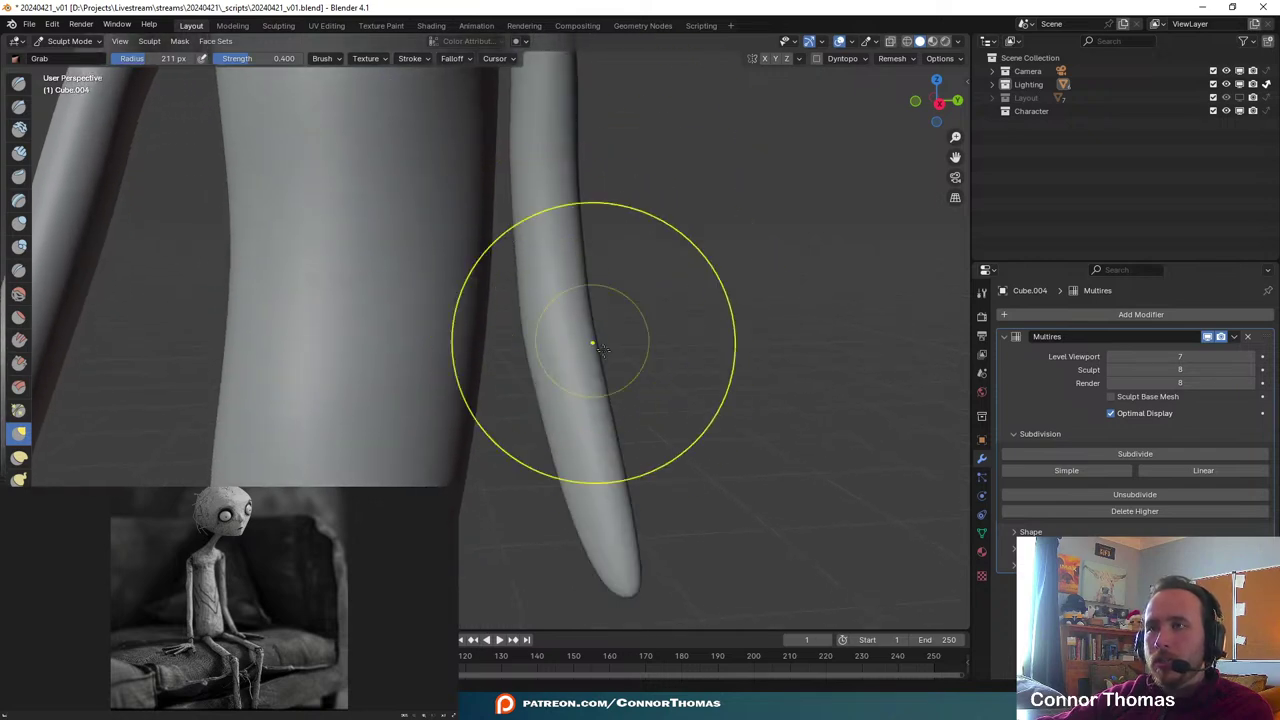
- Pull the outer edge of the far elbow inward with the Grab brush in camera view and compare the bend with the reference photo
{"action": "scroll", "coordinate": [624, 386], "scroll_direction": "down", "scroll_amount": 4}
{"action": "scroll", "coordinate": [568, 383], "scroll_direction": "up", "scroll_amount": 3}
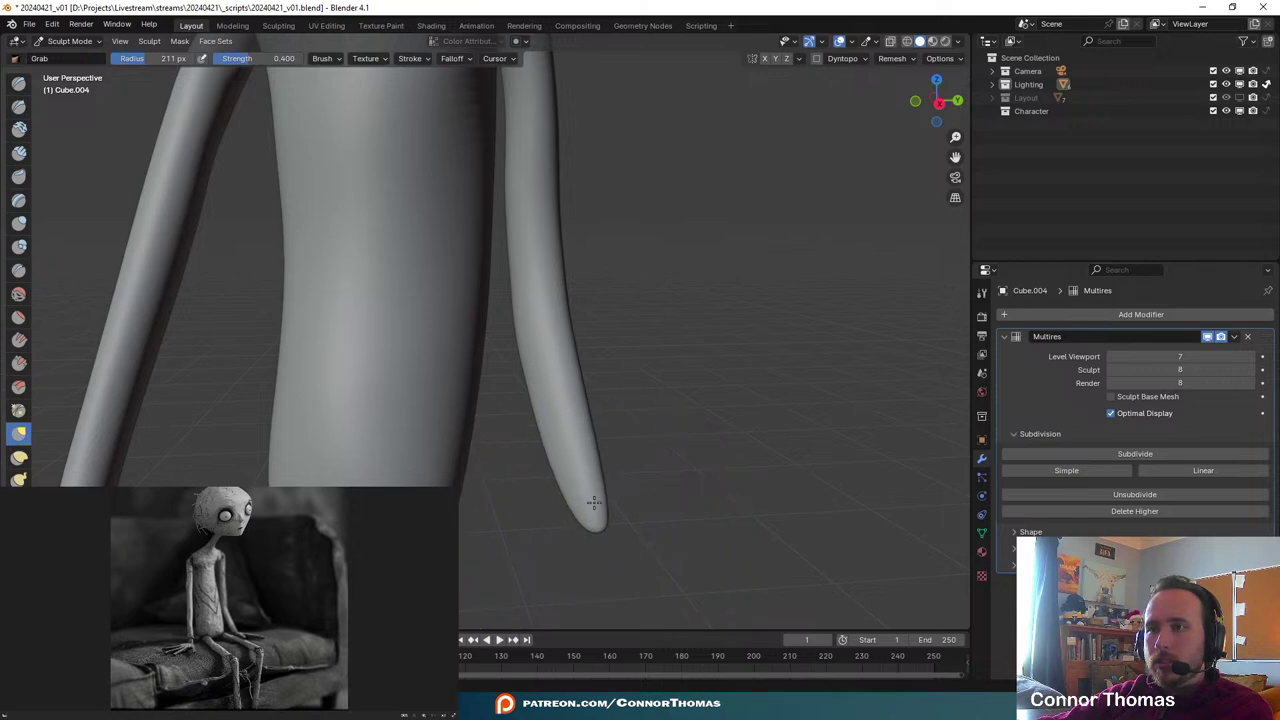
{"action": "key", "text": "KP_0"}
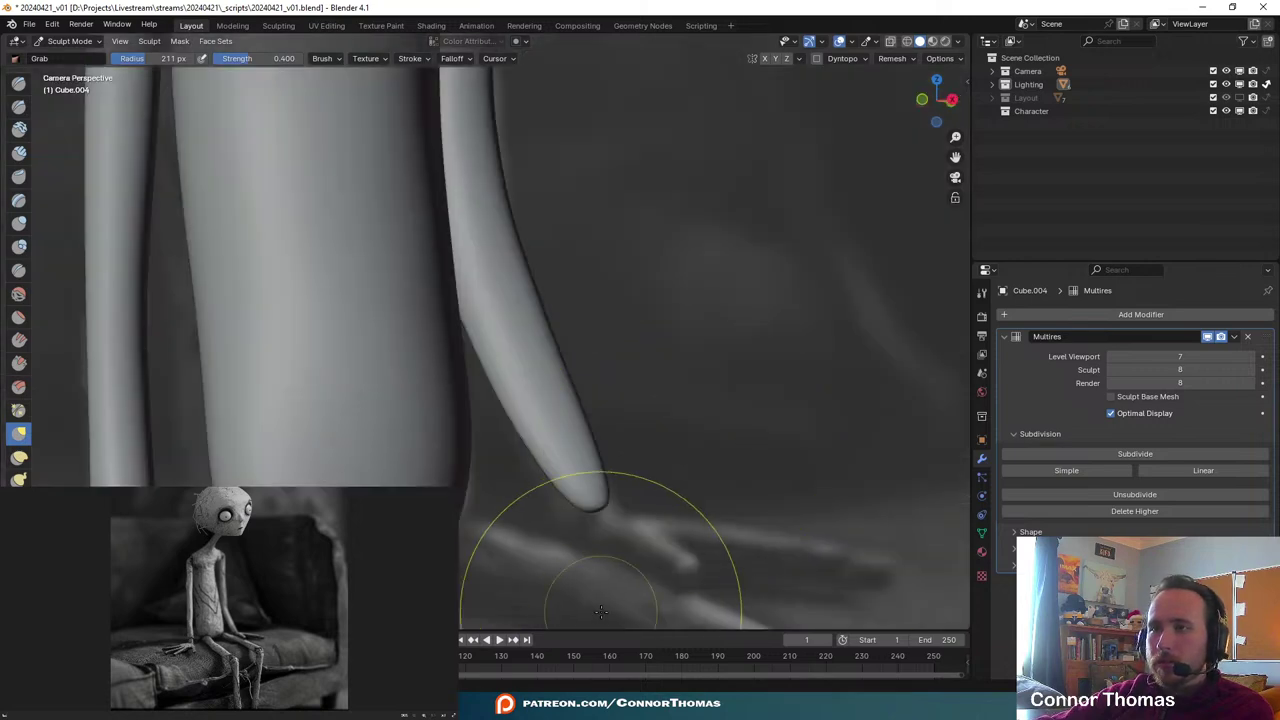
{"action": "left_click_drag", "start_coordinate": [541, 281], "coordinate": [509, 297]}
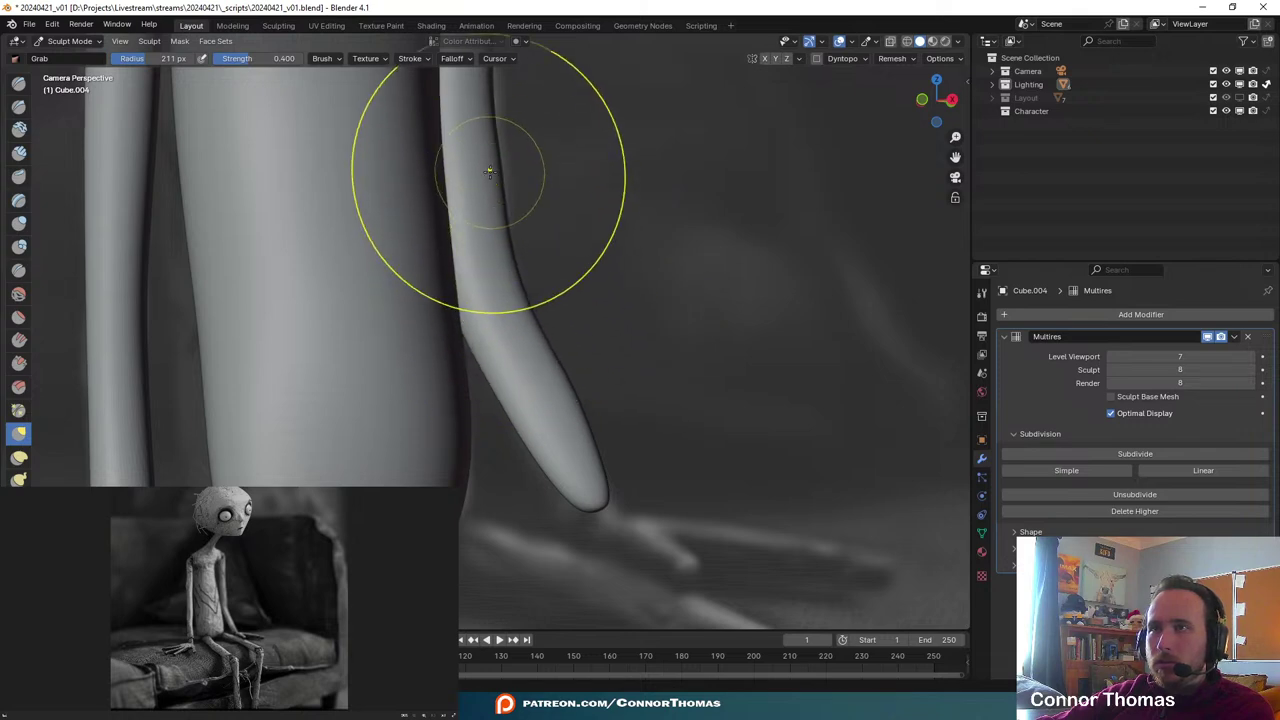
{"action": "left_click_drag", "start_coordinate": [495, 184], "coordinate": [504, 190]}
{"action": "scroll", "coordinate": [575, 205], "scroll_direction": "down", "scroll_amount": 4}
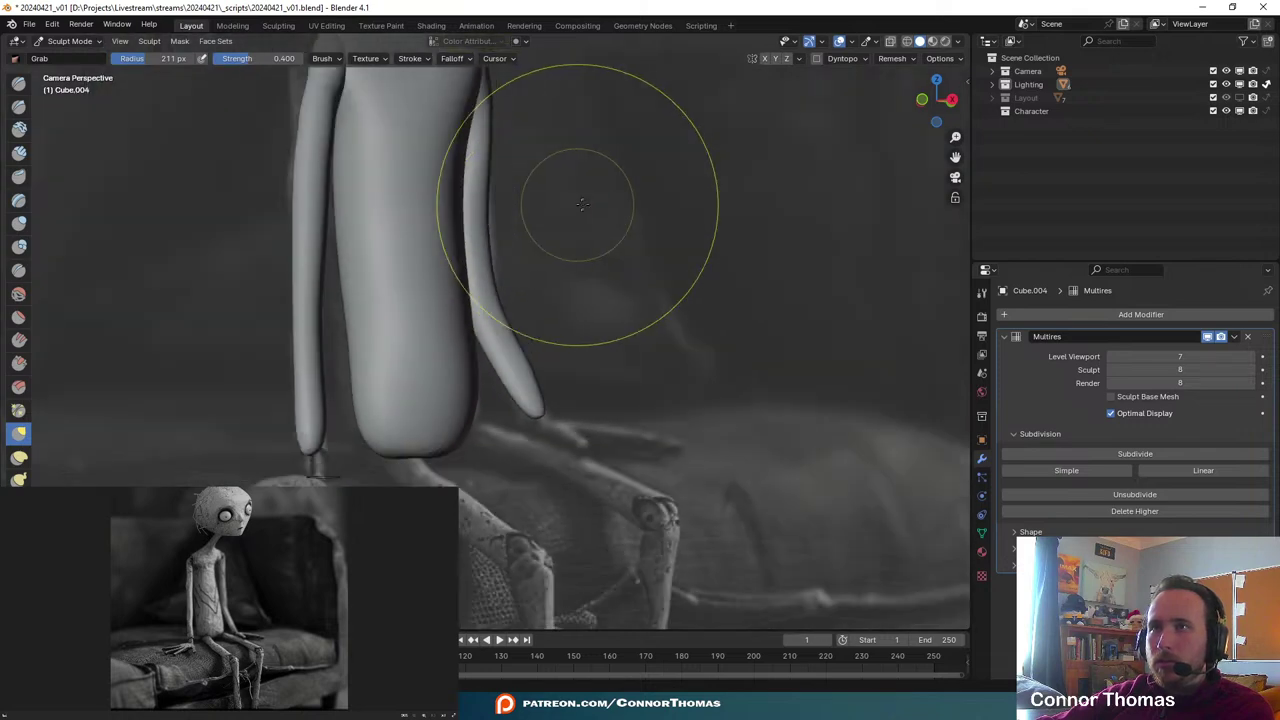
{"action": "scroll", "coordinate": [766, 194], "scroll_direction": "down", "scroll_amount": 3}
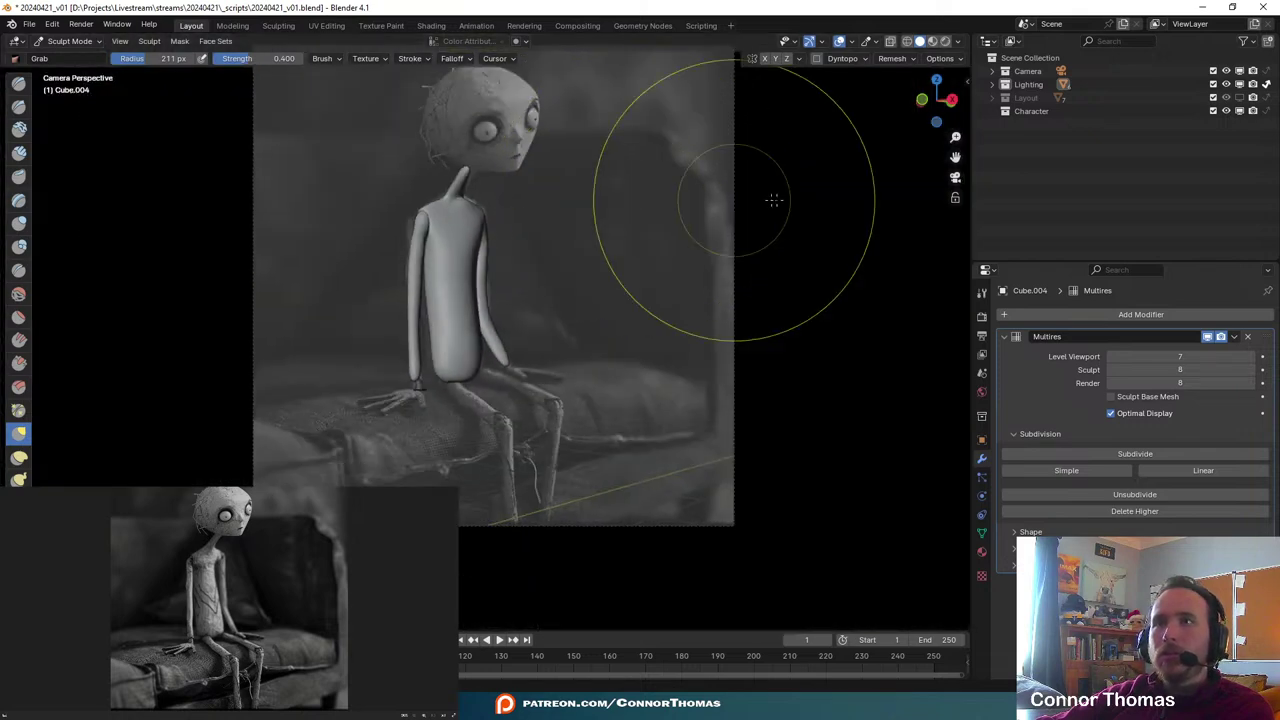
{"action": "scroll", "coordinate": [671, 371], "scroll_direction": "up", "scroll_amount": 6}
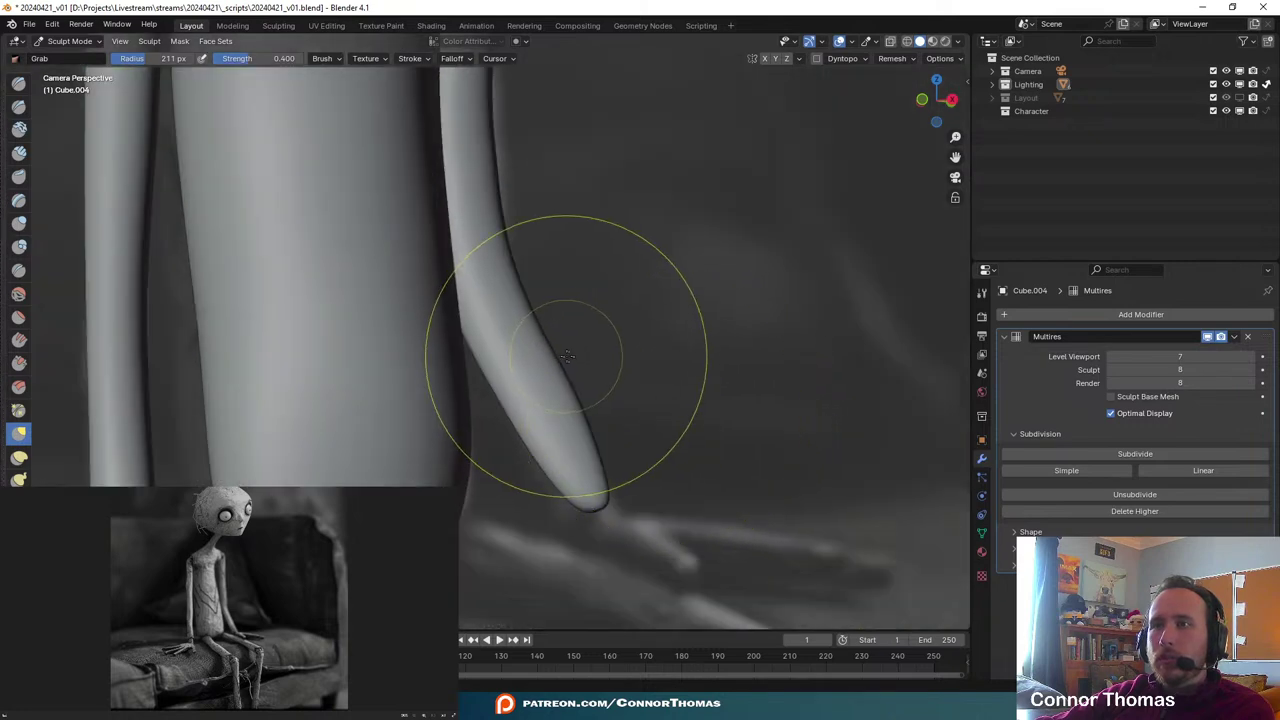
{"action": "scroll", "coordinate": [590, 418], "scroll_direction": "down", "scroll_amount": 5}
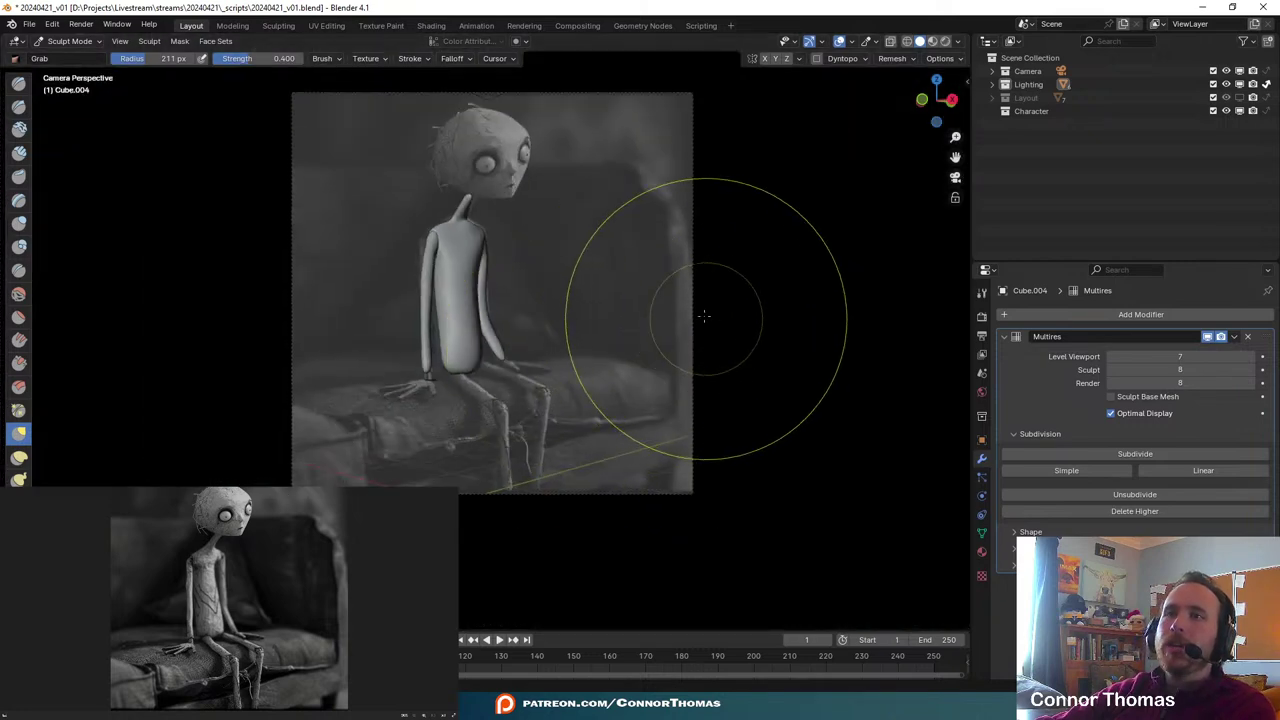
{"action": "scroll", "coordinate": [704, 316], "scroll_direction": "up", "scroll_amount": 4}
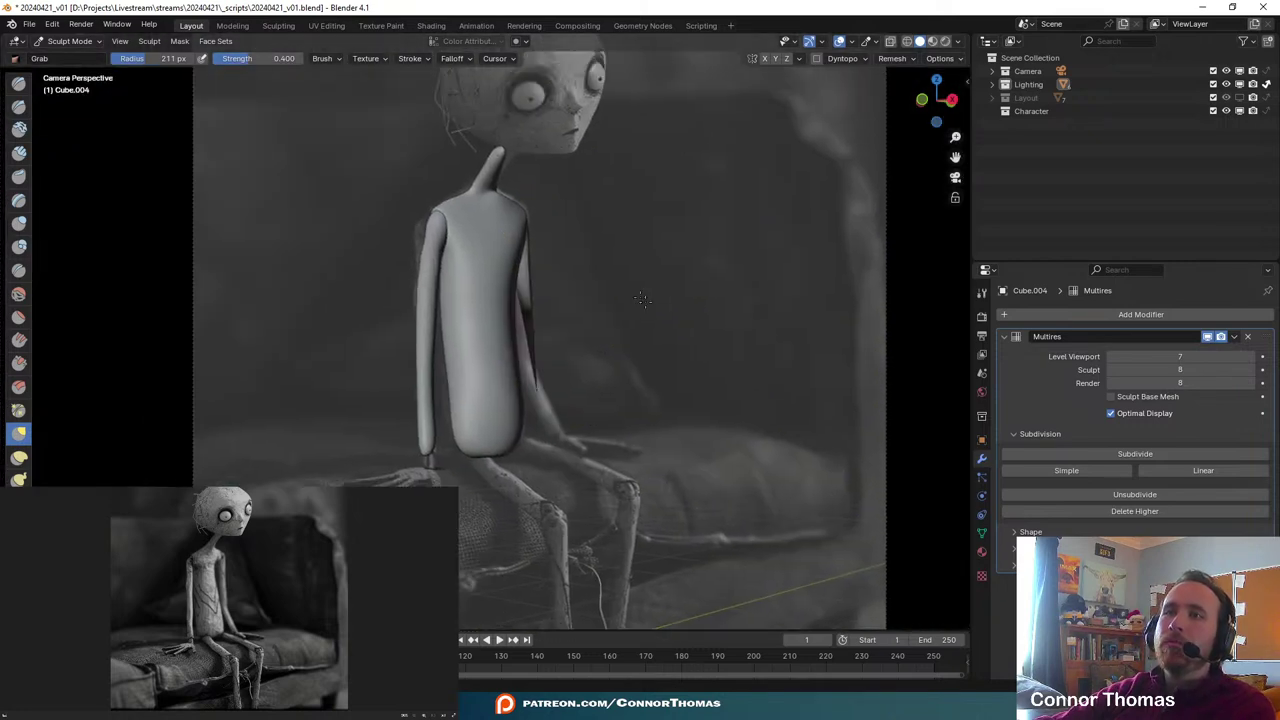
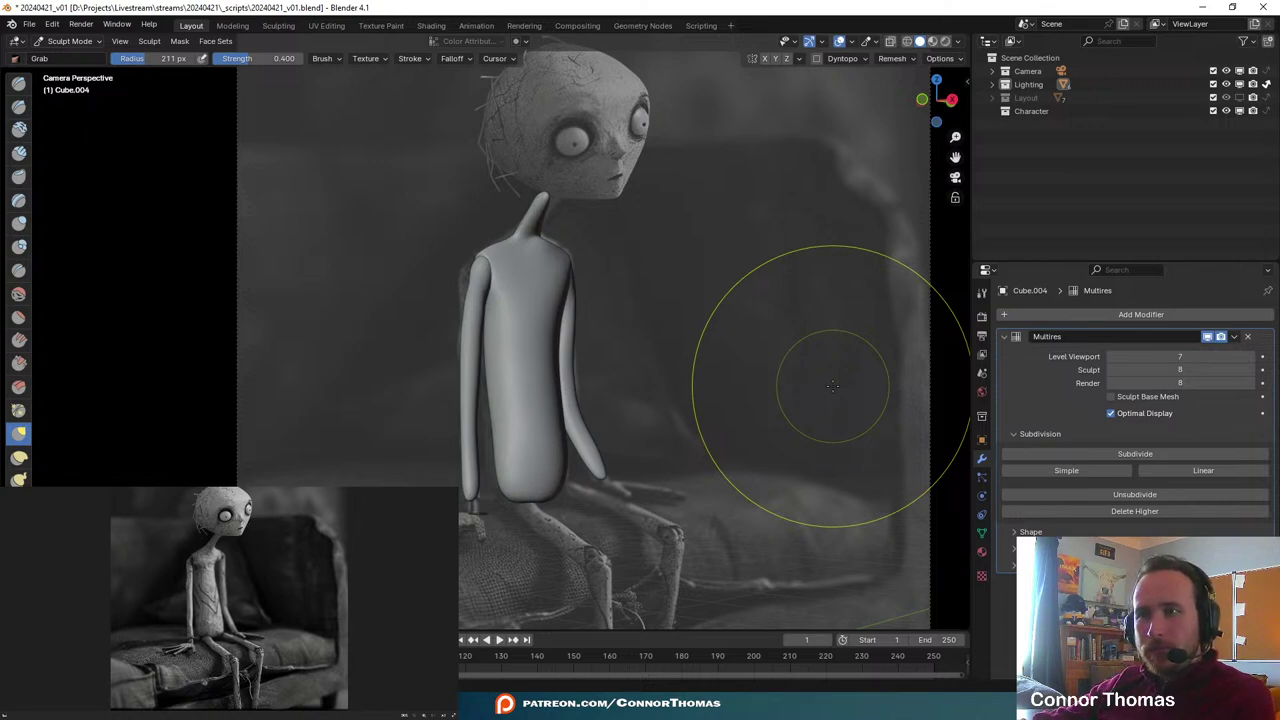
- Return to Object Mode and deselect everything to check the torso and arms against the reference photo
{"action": "left_click", "coordinate": [93, 42]}
{"action": "left_click", "coordinate": [78, 57]}
{"action": "key", "text": "a"}
{"action": "key", "text": "a"}
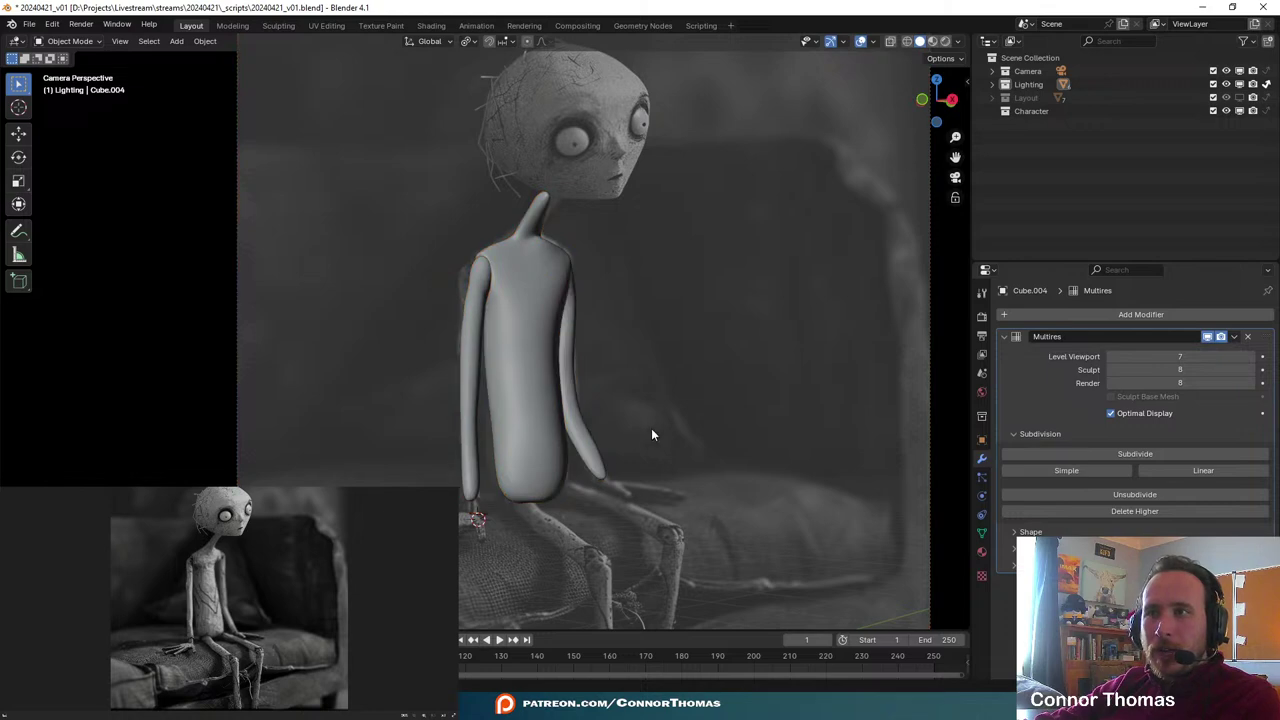
{"action": "scroll", "coordinate": [651, 434], "scroll_direction": "down", "scroll_amount": 5}
{"action": "scroll", "coordinate": [646, 432], "scroll_direction": "up", "scroll_amount": 7}
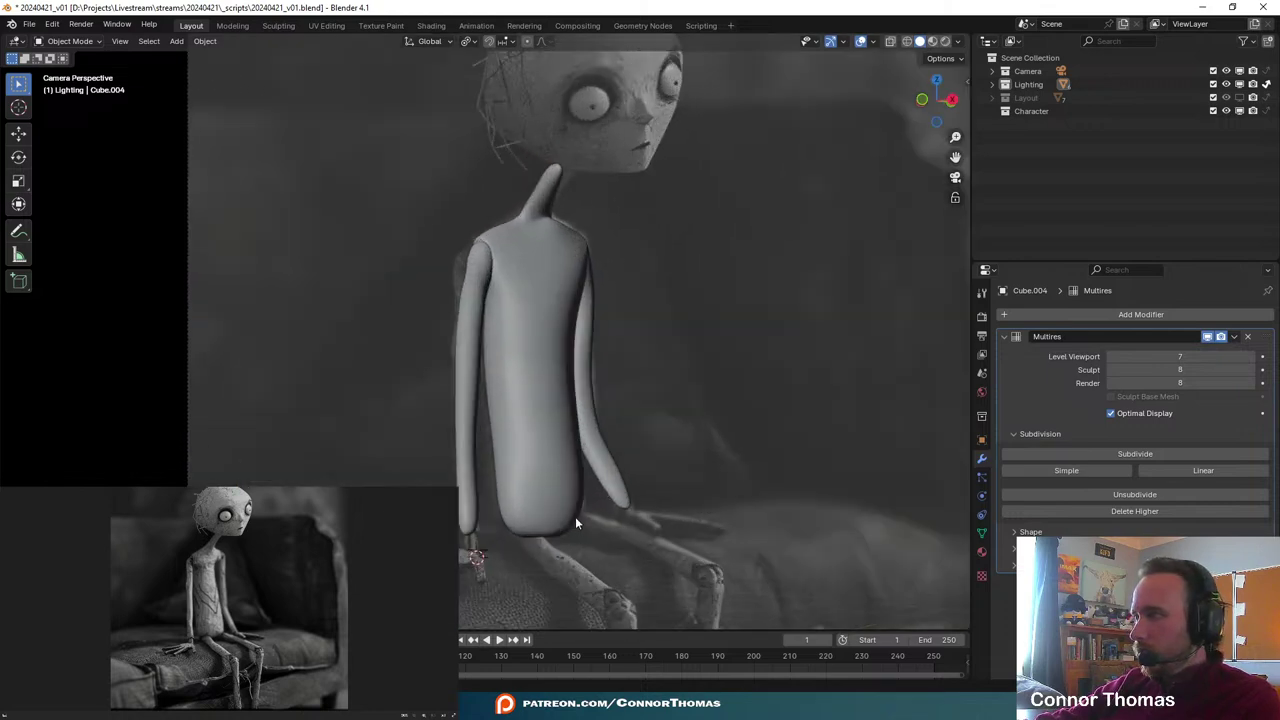
- Select the torso, focus on its lower end and save the file
{"action": "left_click", "coordinate": [540, 522]}
{"action": "key", "text": "KP_Divide"}
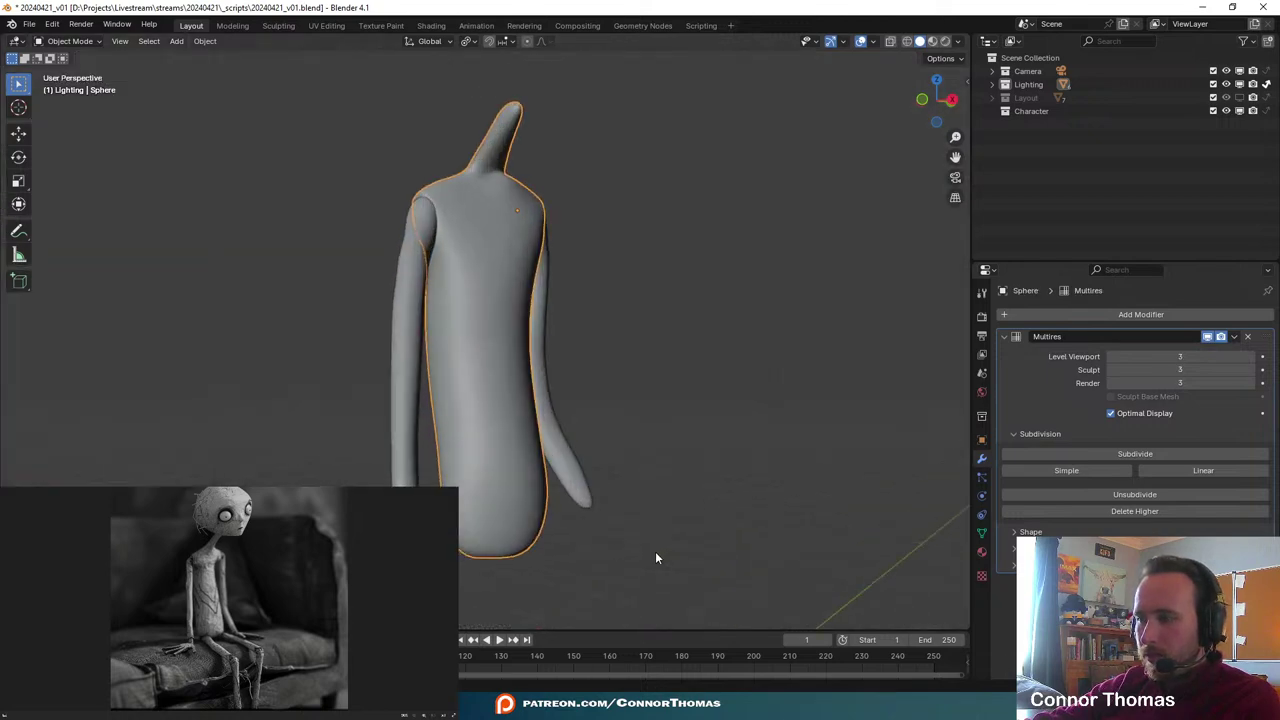
{"action": "scroll", "coordinate": [648, 551], "scroll_direction": "up", "scroll_amount": 3}
{"action": "middle_click_drag", "start_coordinate": [588, 566], "coordinate": [489, 346], "text": "shift"}
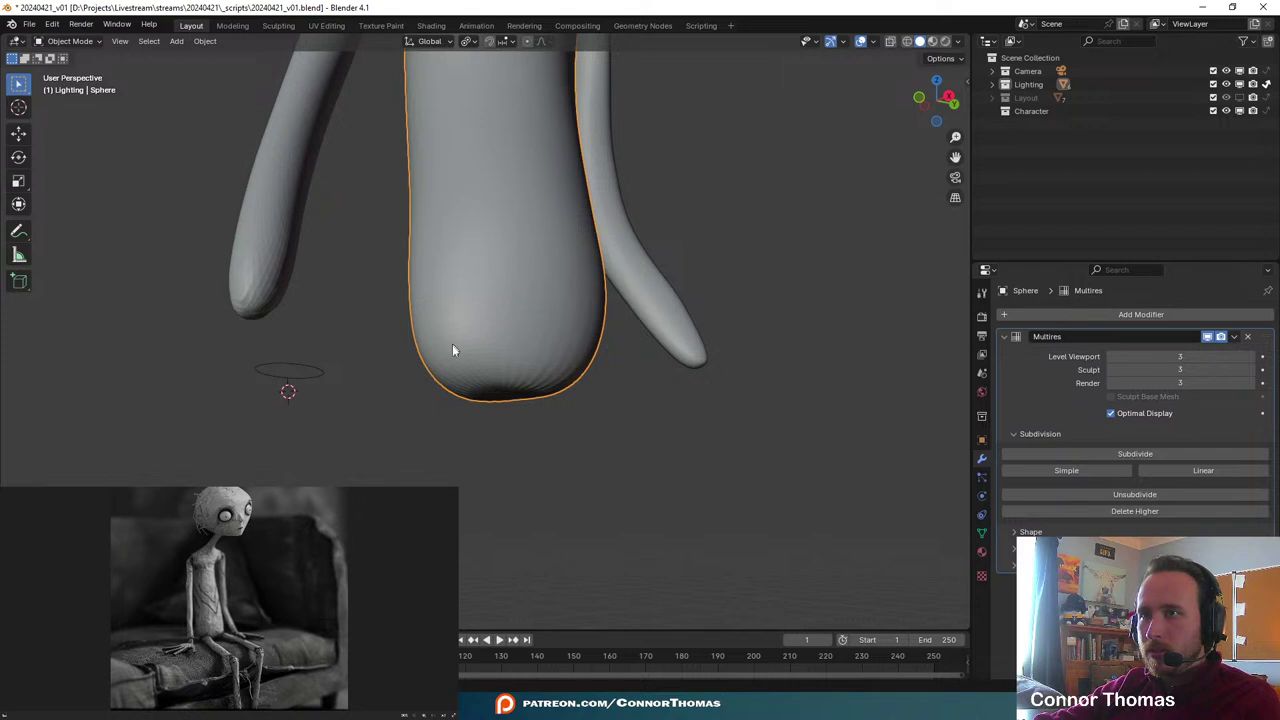
{"action": "key", "text": "ctrl+s"}
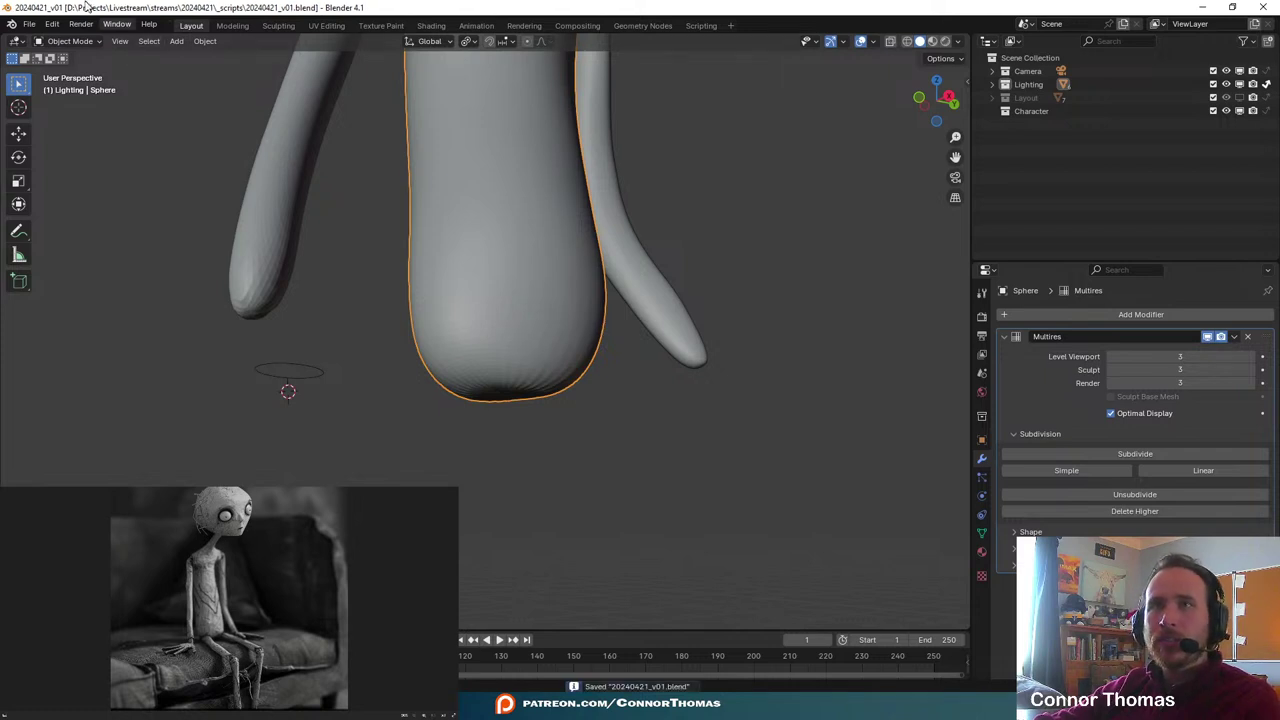
- Put the torso into Sculpt Mode and choose the Crease brush for working on its lower end
{"action": "left_click", "coordinate": [52, 44]}
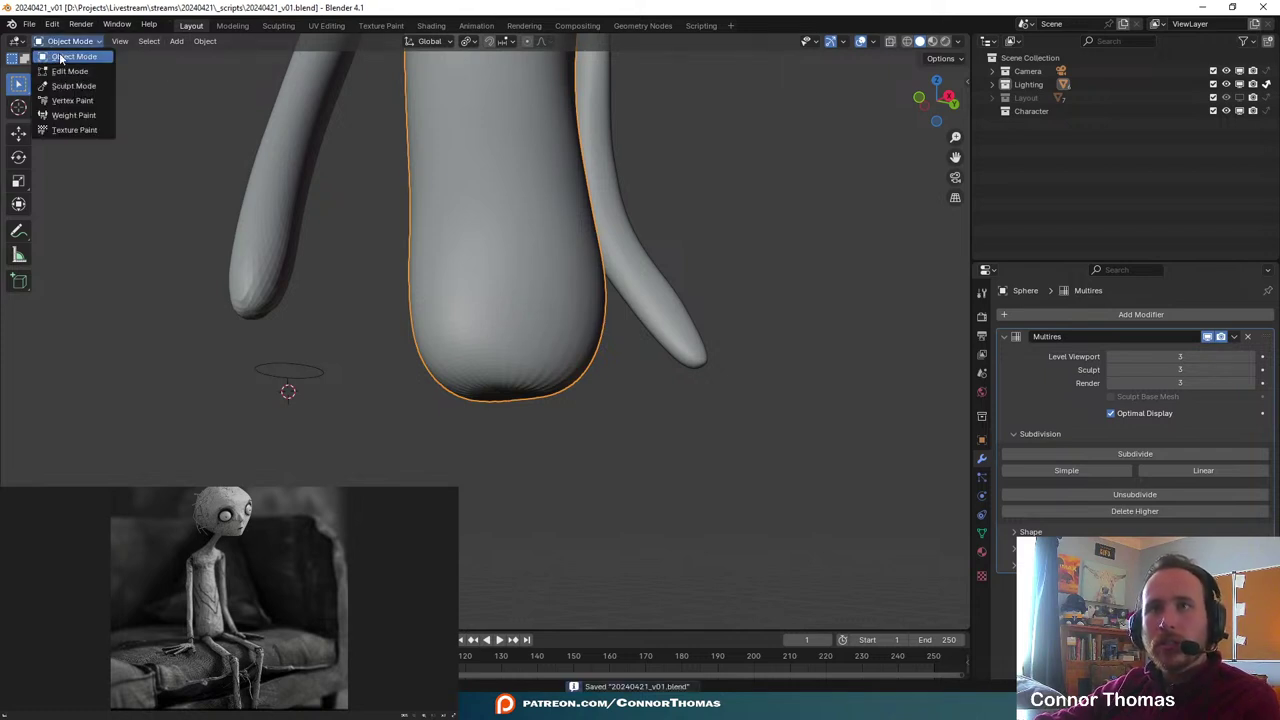
{"action": "left_click", "coordinate": [72, 86]}
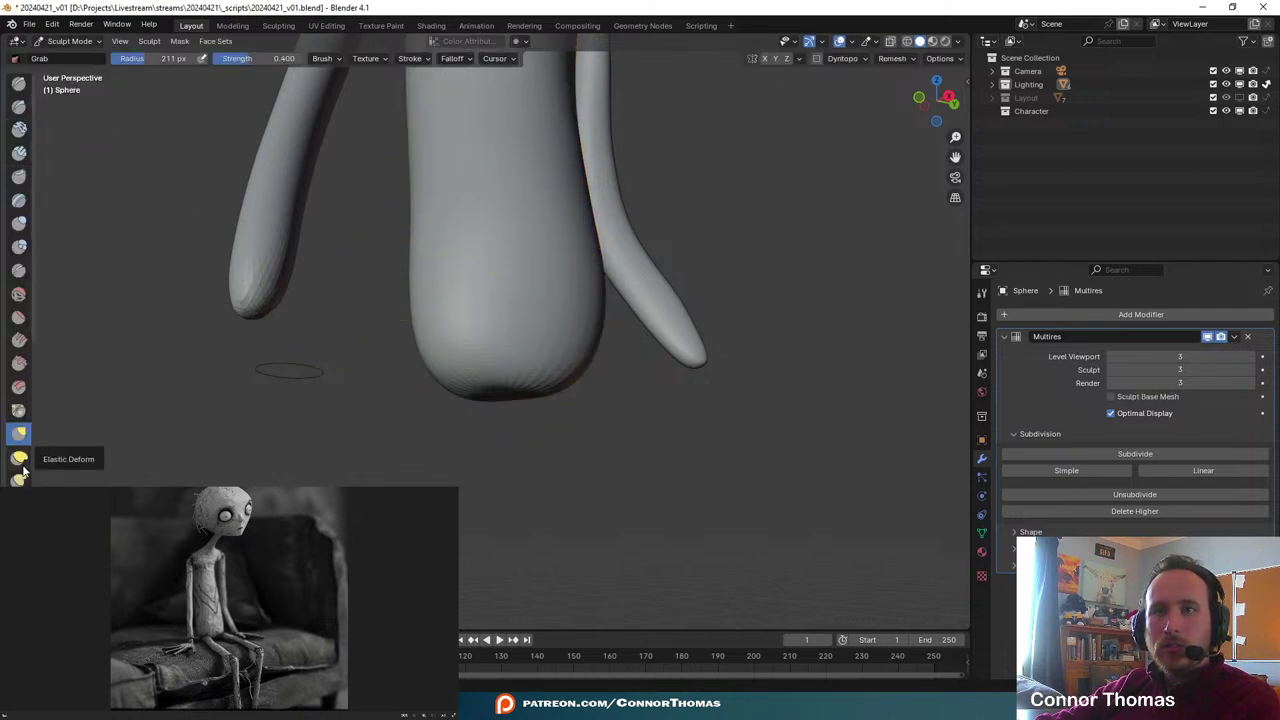
{"action": "left_click", "coordinate": [18, 272]}
{"action": "scroll", "coordinate": [497, 371], "scroll_direction": "up", "scroll_amount": 4}
{"action": "scroll", "coordinate": [403, 417], "scroll_direction": "down", "scroll_amount": 1}
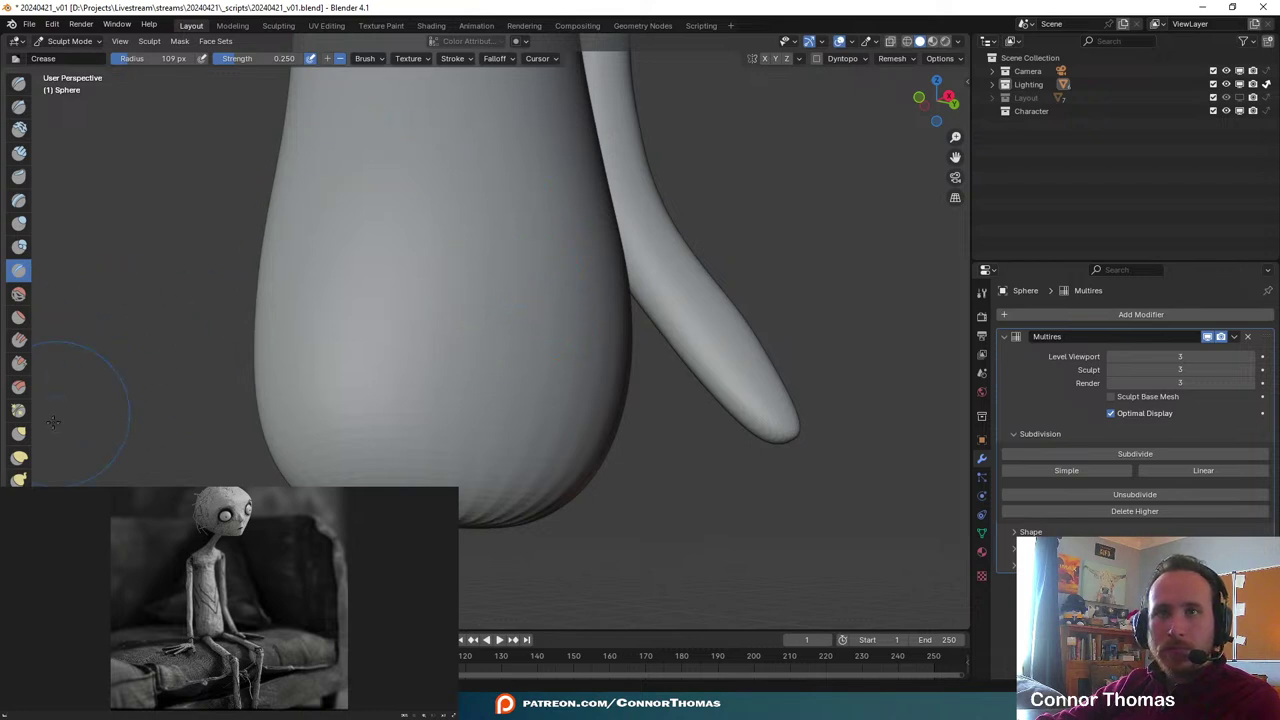
- Mark out the two hip areas at the torso's lower front with Pinch/Magnify strokes in subtract mode at strength 0.500
{"action": "left_click", "coordinate": [19, 411]}
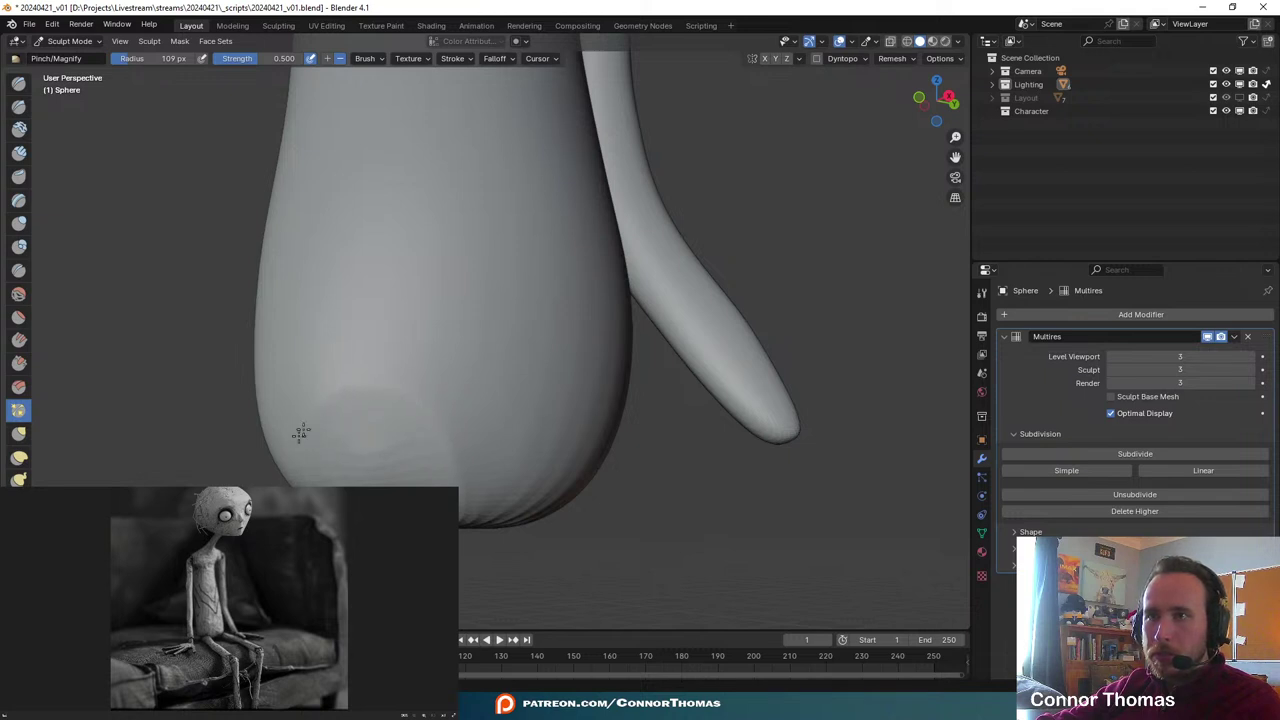
{"action": "scroll", "coordinate": [483, 538], "scroll_direction": "up", "scroll_amount": 3}
{"action": "scroll", "coordinate": [529, 506], "scroll_direction": "down", "scroll_amount": 4}
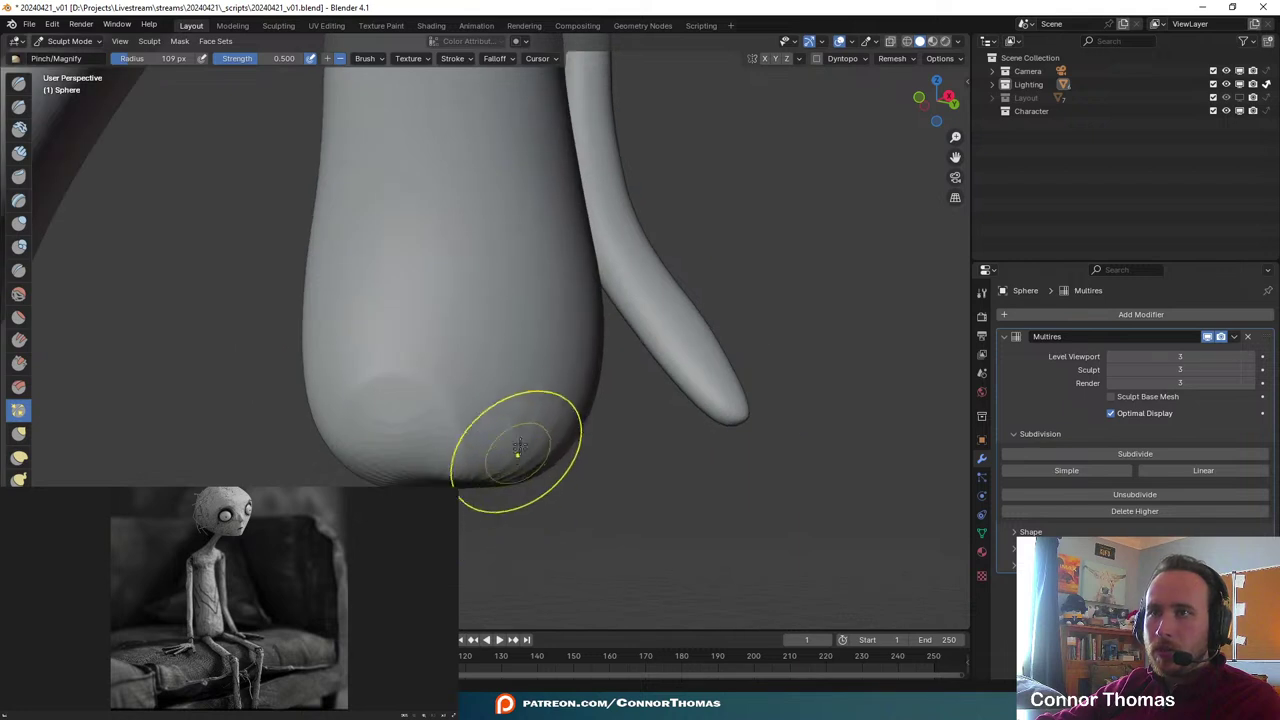
{"action": "mouse_move", "coordinate": [517, 451]}
{"action": "middle_mouse_down"}
{"action": "mouse_move", "coordinate": [466, 404]}
{"action": "mouse_move", "coordinate": [424, 401]}
{"action": "middle_mouse_up"}
{"action": "left_click_drag", "start_coordinate": [380, 452], "coordinate": [378, 420]}
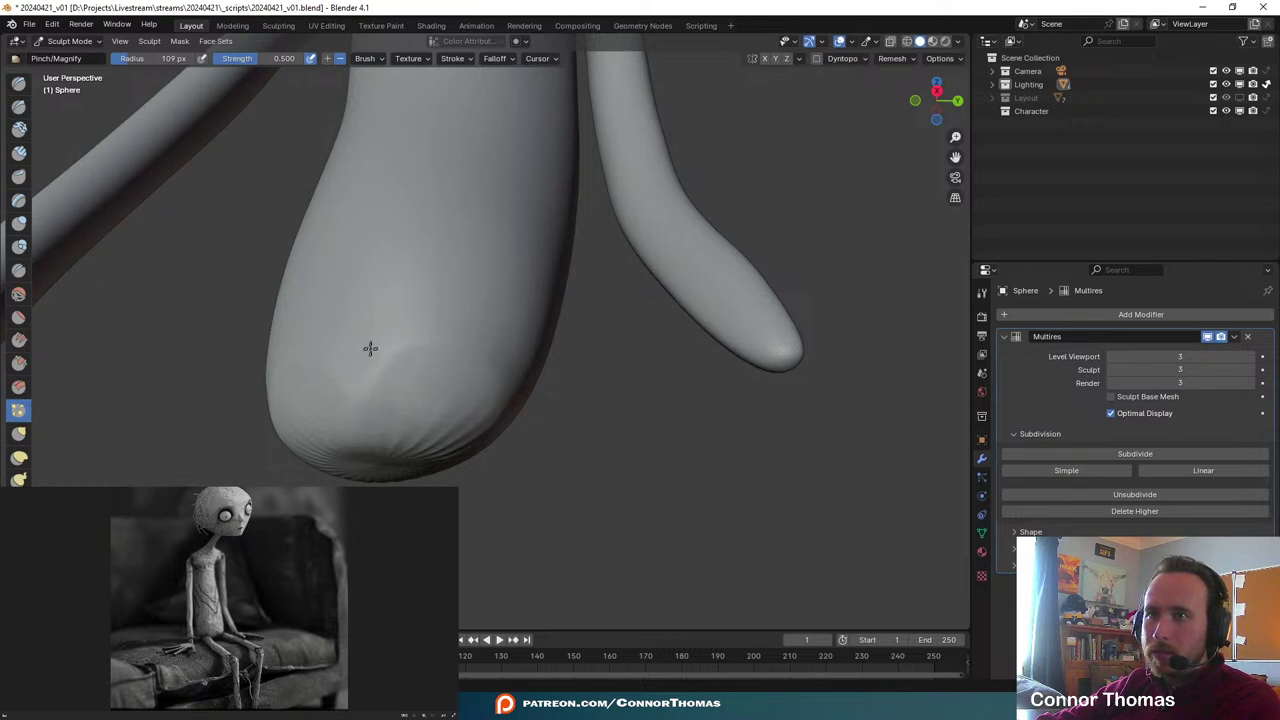
{"action": "left_click_drag", "start_coordinate": [383, 438], "coordinate": [410, 440]}
{"action": "middle_click_drag", "start_coordinate": [413, 440], "coordinate": [544, 462]}
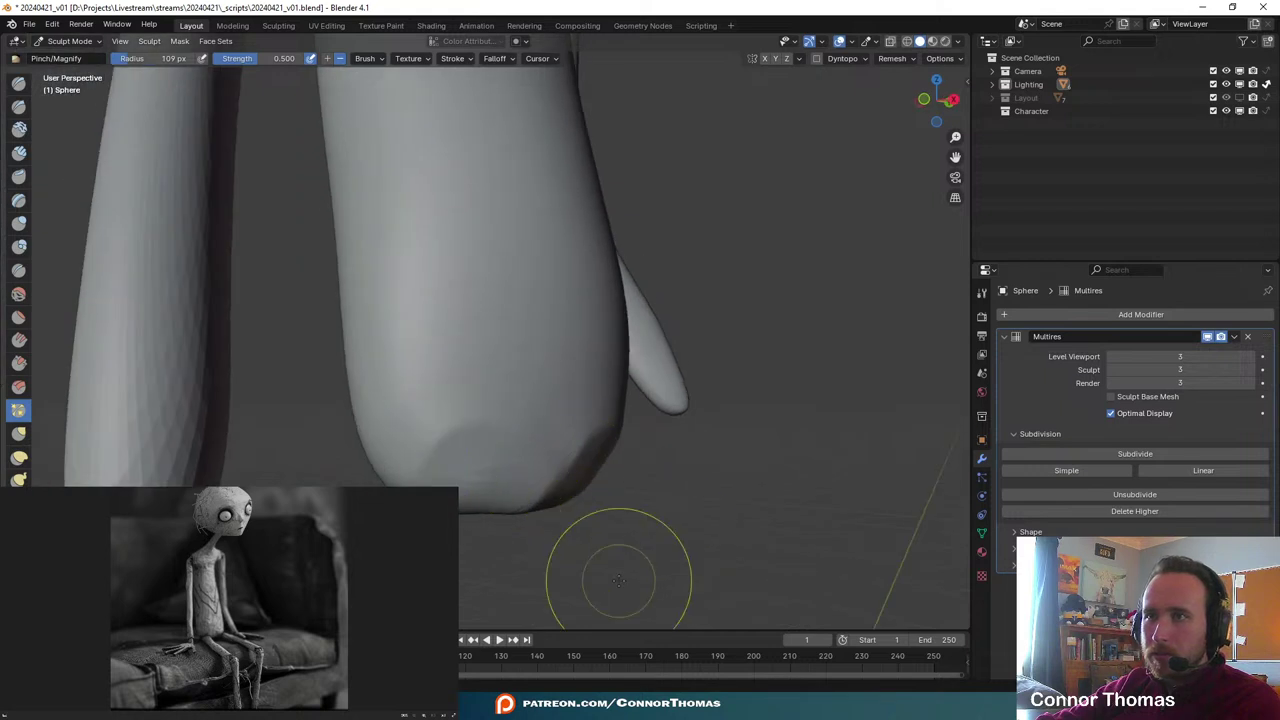
{"action": "scroll", "coordinate": [610, 576], "scroll_direction": "up", "scroll_amount": 2}
{"action": "middle_click_drag", "start_coordinate": [571, 557], "coordinate": [571, 478]}
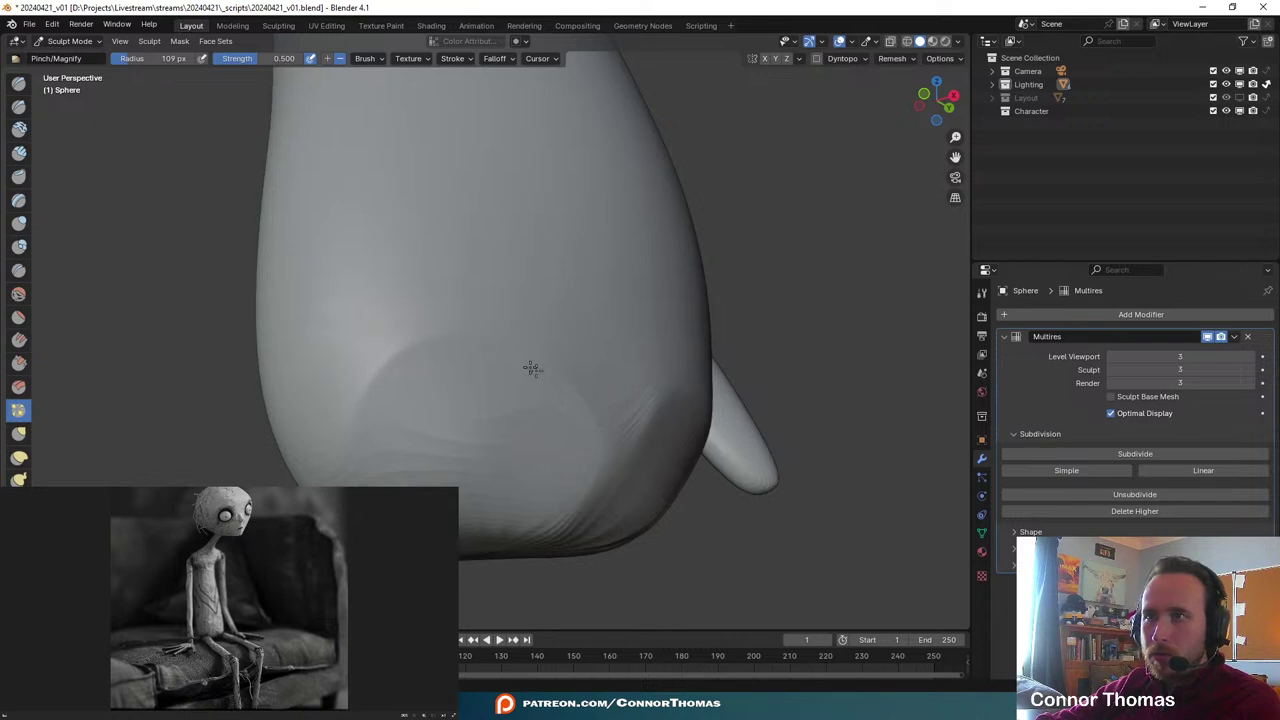
{"action": "mouse_move", "coordinate": [585, 459]}
{"action": "middle_mouse_down"}
{"action": "mouse_move", "coordinate": [430, 440]}
{"action": "mouse_move", "coordinate": [357, 457]}
{"action": "middle_mouse_up"}
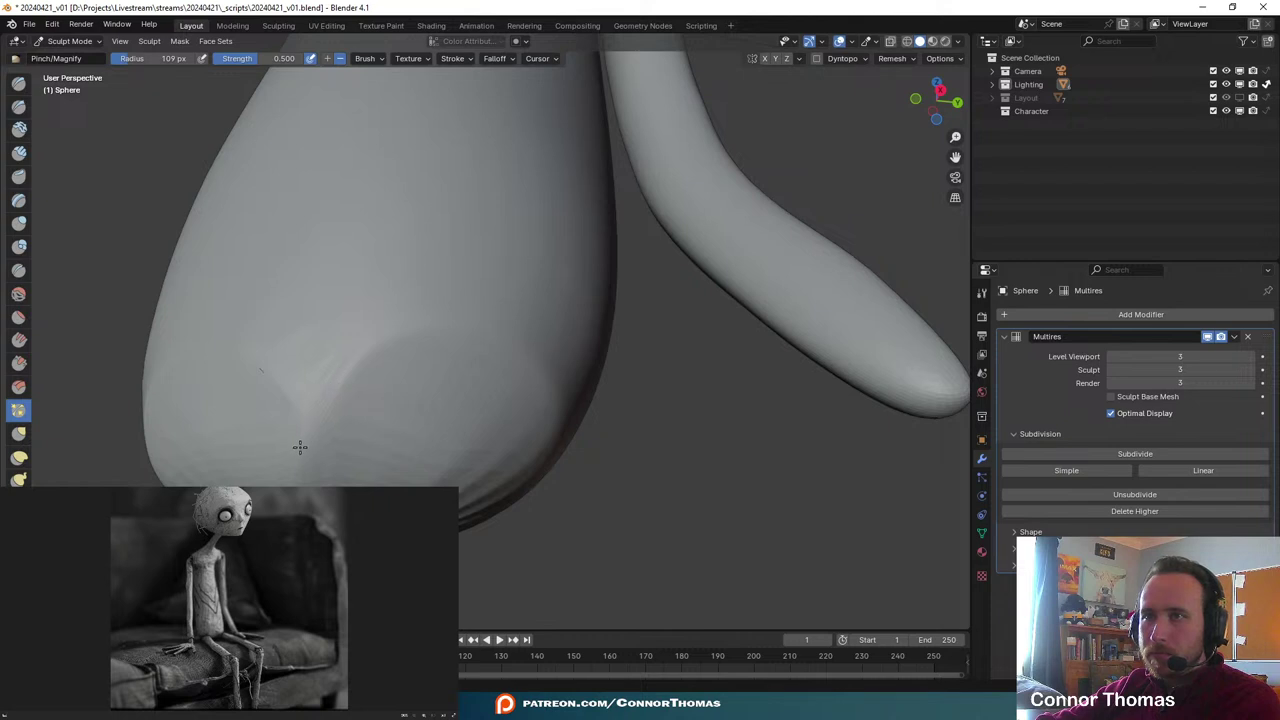
{"action": "mouse_move", "coordinate": [380, 320]}
{"action": "middle_mouse_down"}
{"action": "mouse_move", "coordinate": [400, 423]}
{"action": "mouse_move", "coordinate": [594, 560]}
{"action": "middle_mouse_up"}
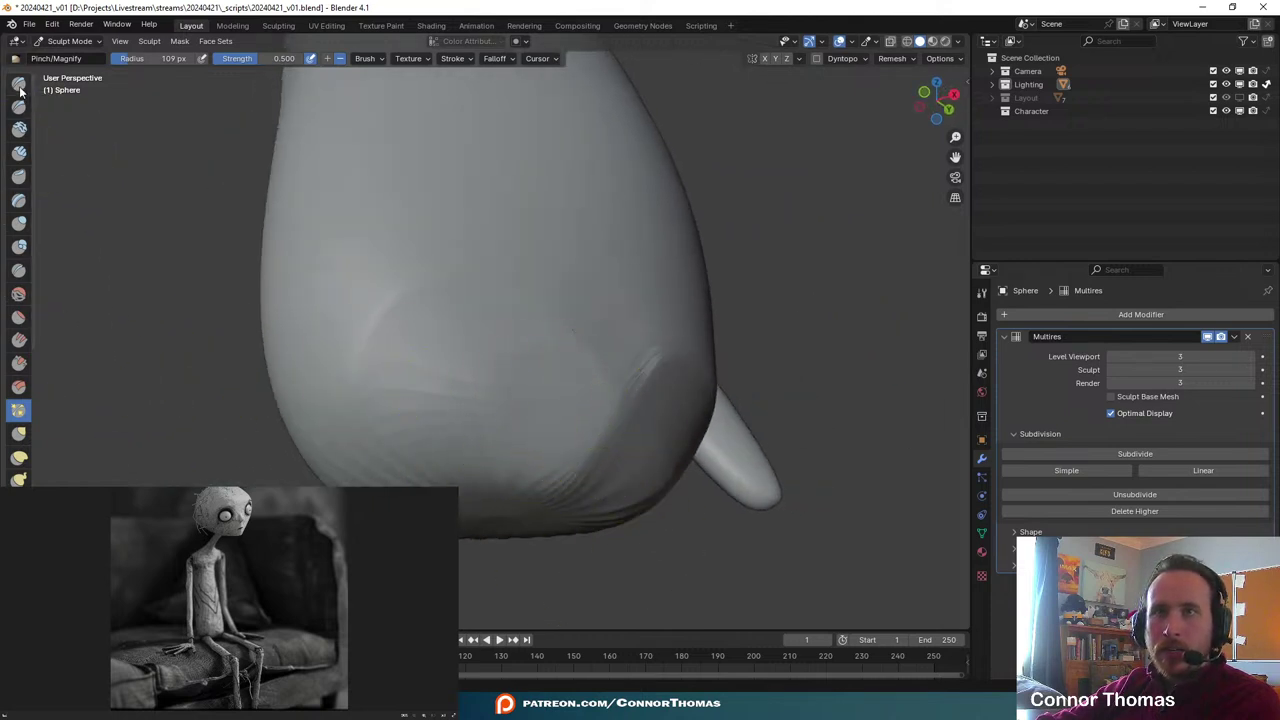
- Carve the first leg socket into the torso's lower front using the Draw brush in subtract mode at strength 0.500
{"action": "left_click", "coordinate": [19, 223]}
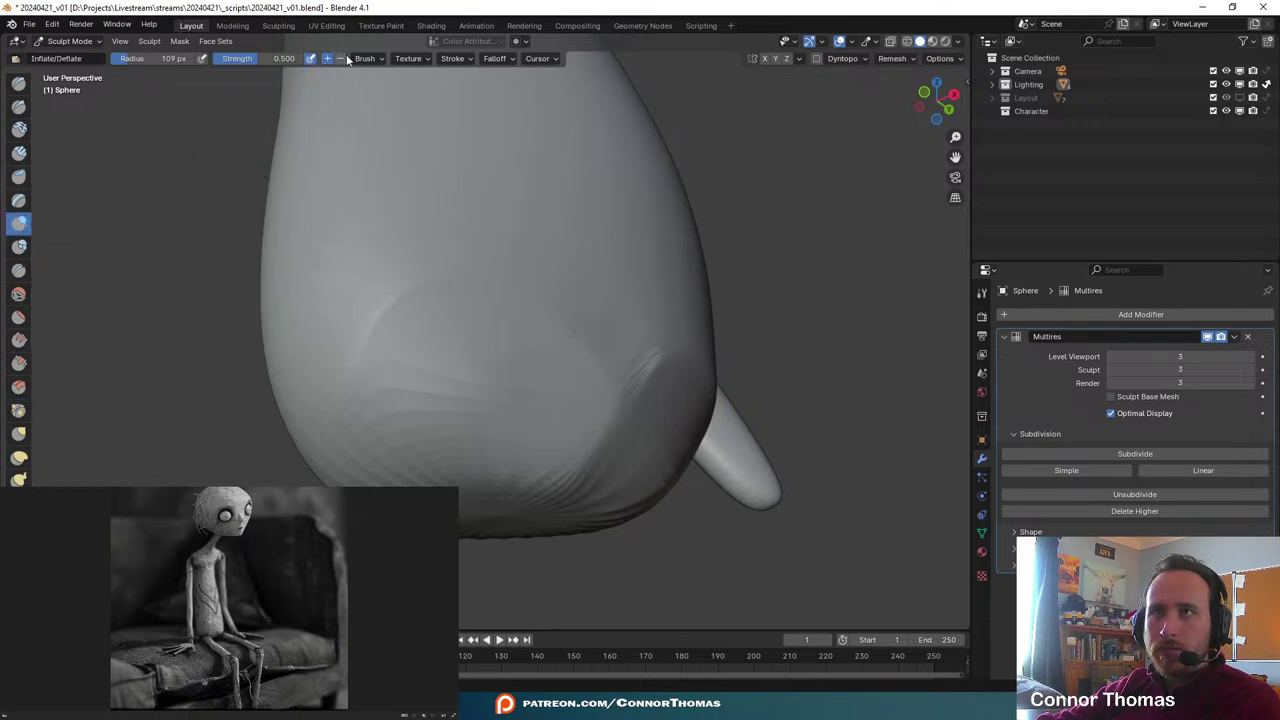
{"action": "key", "text": "x"}
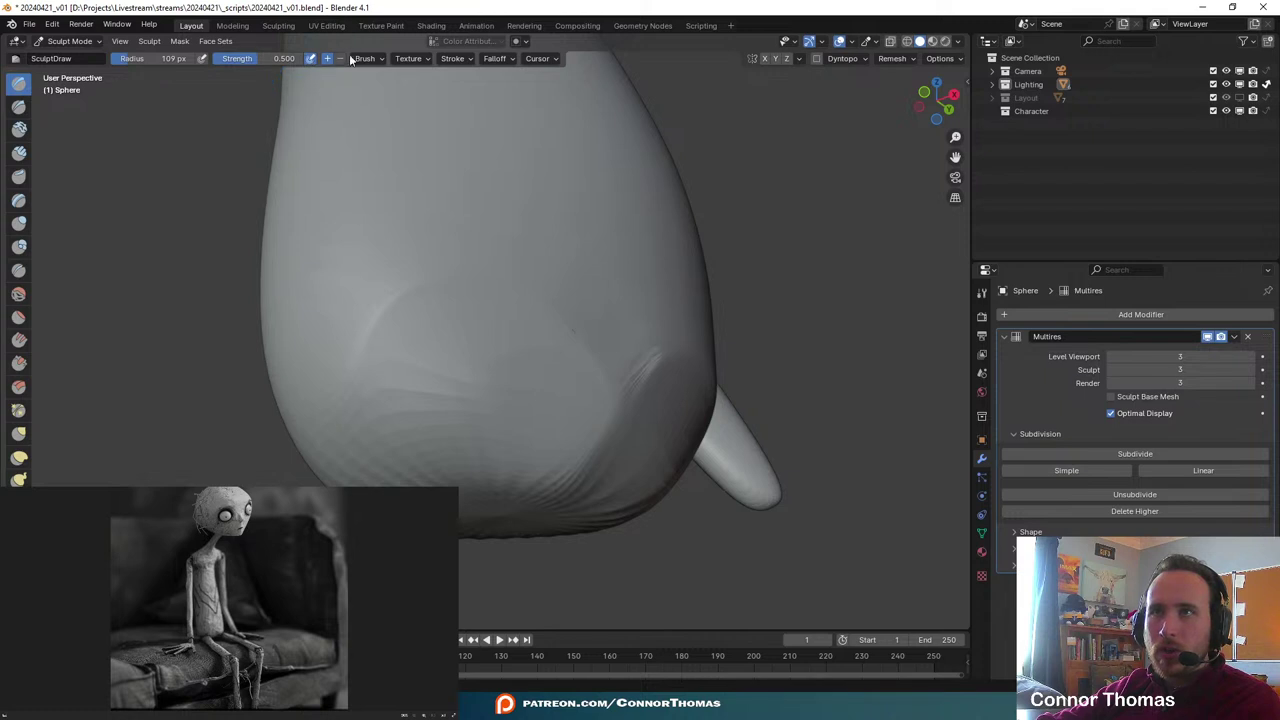
{"action": "mouse_move", "coordinate": [517, 392]}
{"action": "left_mouse_down"}
{"action": "mouse_move", "coordinate": [440, 378]}
{"action": "mouse_move", "coordinate": [400, 340]}
{"action": "mouse_move", "coordinate": [425, 380]}
{"action": "mouse_move", "coordinate": [503, 395]}
{"action": "mouse_move", "coordinate": [511, 360]}
{"action": "mouse_move", "coordinate": [554, 437]}
{"action": "mouse_move", "coordinate": [513, 357]}
{"action": "mouse_move", "coordinate": [380, 395]}
{"action": "mouse_move", "coordinate": [400, 429]}
{"action": "mouse_move", "coordinate": [514, 459]}
{"action": "left_mouse_up"}
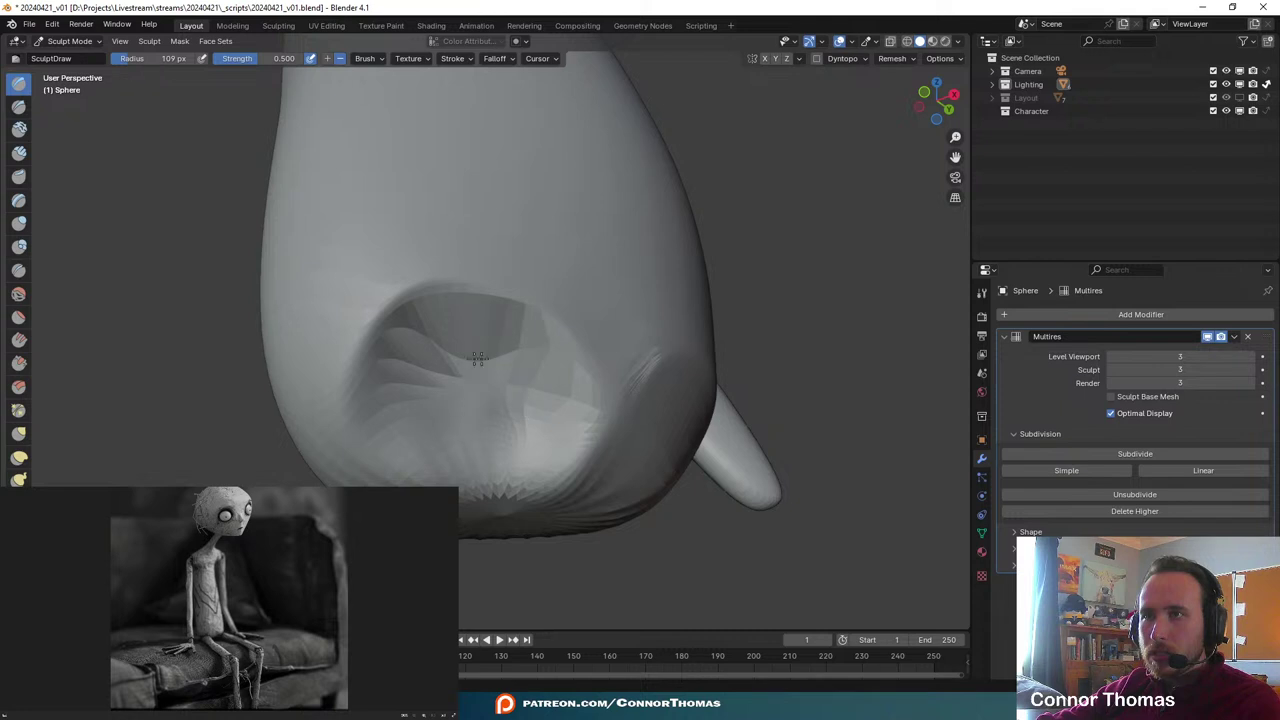
{"action": "left_click_drag", "start_coordinate": [406, 398], "coordinate": [409, 407]}
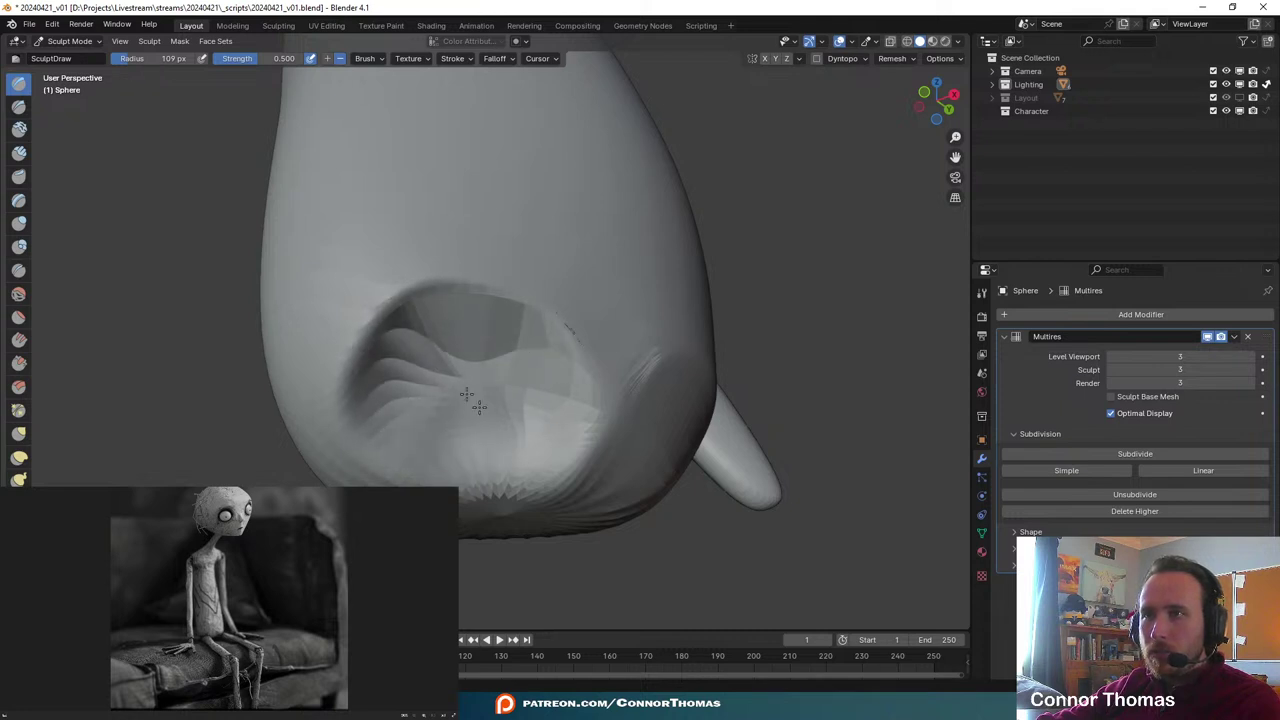
- Carve a second leg socket beside the first with the Draw brush in subtract mode
{"action": "scroll", "coordinate": [543, 432], "scroll_direction": "down", "scroll_amount": 5}
{"action": "mouse_move", "coordinate": [543, 432]}
{"action": "middle_mouse_down"}
{"action": "mouse_move", "coordinate": [485, 453]}
{"action": "mouse_move", "coordinate": [540, 396]}
{"action": "mouse_move", "coordinate": [595, 288]}
{"action": "middle_mouse_up"}
{"action": "scroll", "coordinate": [480, 455], "scroll_direction": "up", "scroll_amount": 4}
{"action": "middle_click_drag", "start_coordinate": [595, 288], "coordinate": [550, 310]}
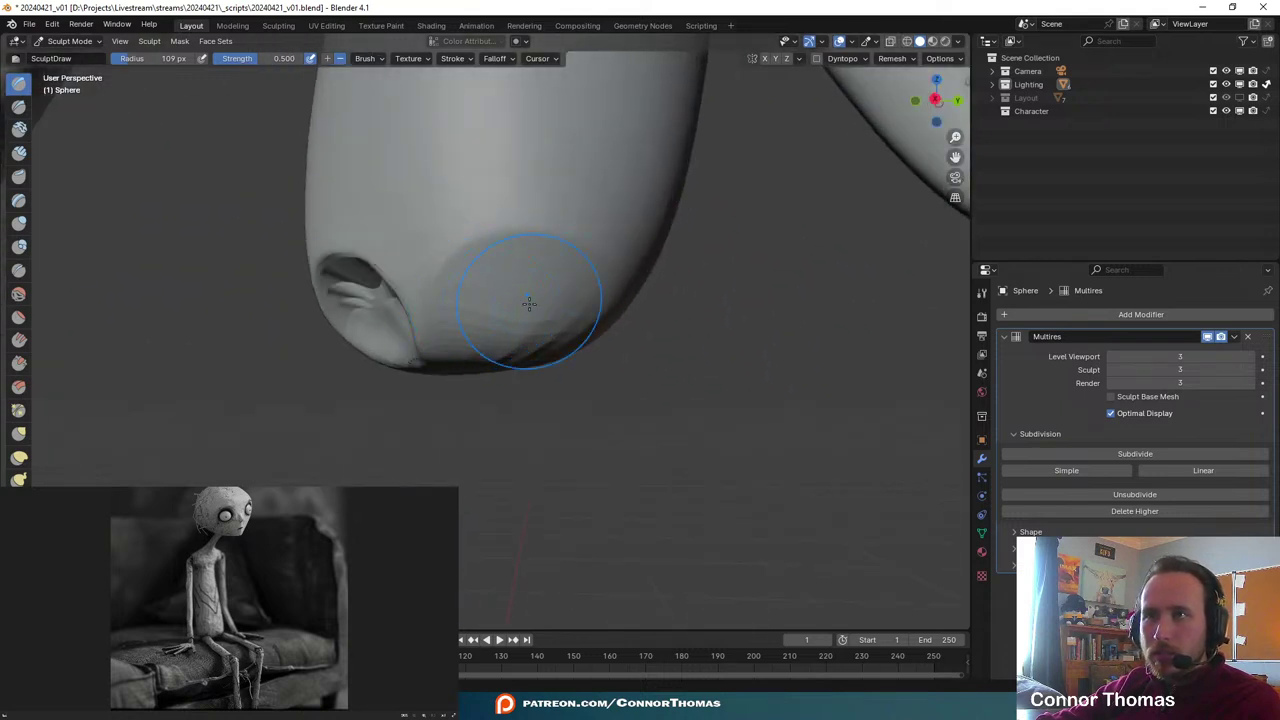
{"action": "scroll", "coordinate": [530, 304], "scroll_direction": "up", "scroll_amount": 3}
{"action": "mouse_move", "coordinate": [451, 302]}
{"action": "left_mouse_down"}
{"action": "mouse_move", "coordinate": [455, 262]}
{"action": "mouse_move", "coordinate": [522, 245]}
{"action": "mouse_move", "coordinate": [645, 262]}
{"action": "mouse_move", "coordinate": [580, 205]}
{"action": "mouse_move", "coordinate": [490, 215]}
{"action": "mouse_move", "coordinate": [430, 250]}
{"action": "mouse_move", "coordinate": [458, 319]}
{"action": "mouse_move", "coordinate": [514, 263]}
{"action": "mouse_move", "coordinate": [491, 343]}
{"action": "mouse_move", "coordinate": [528, 271]}
{"action": "left_mouse_up"}
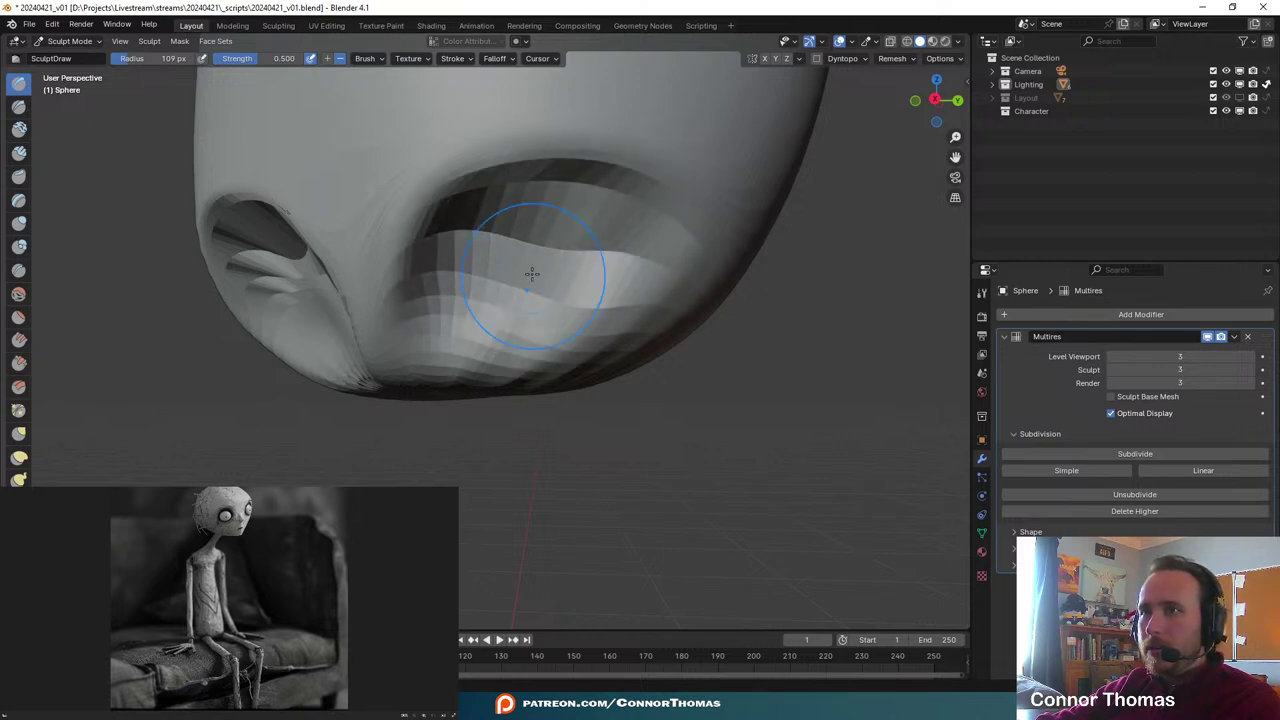
- Deepen and widen both leg sockets with further subtractive Draw strokes from several angles
{"action": "middle_click_drag", "start_coordinate": [528, 271], "coordinate": [608, 297]}
{"action": "left_click_drag", "start_coordinate": [622, 325], "coordinate": [533, 306]}
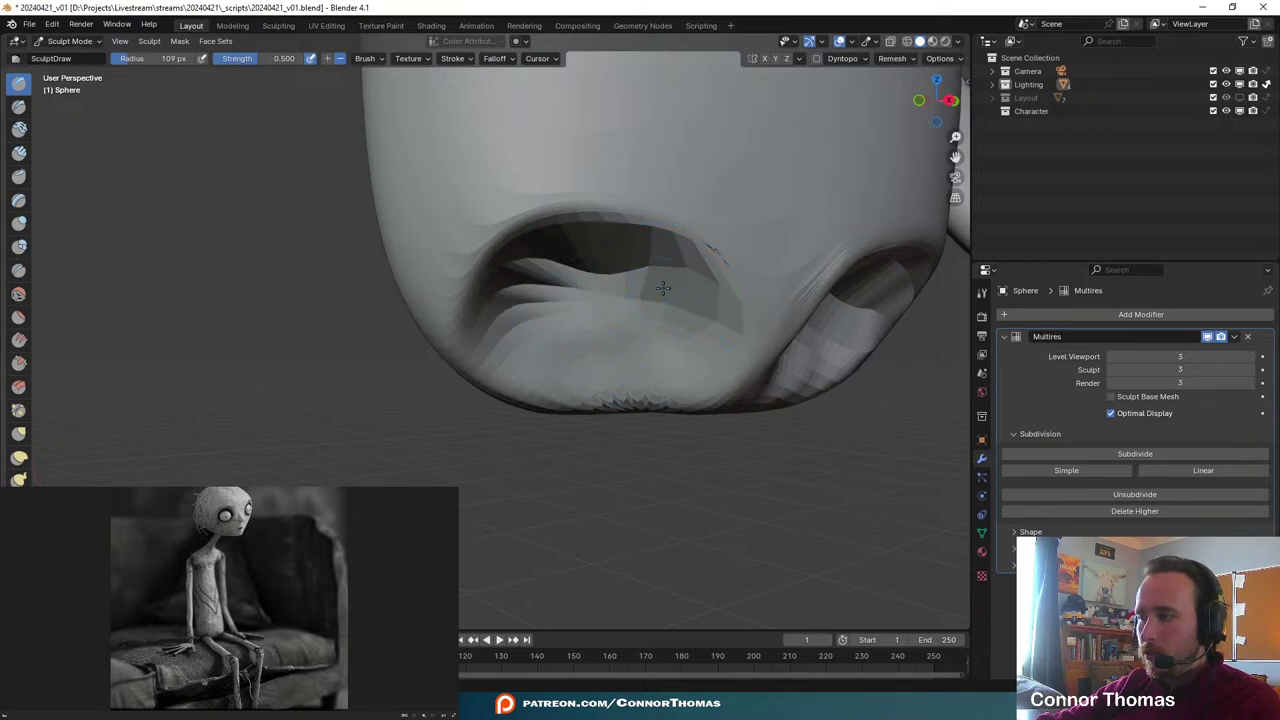
{"action": "middle_click_drag", "start_coordinate": [663, 288], "coordinate": [694, 251]}
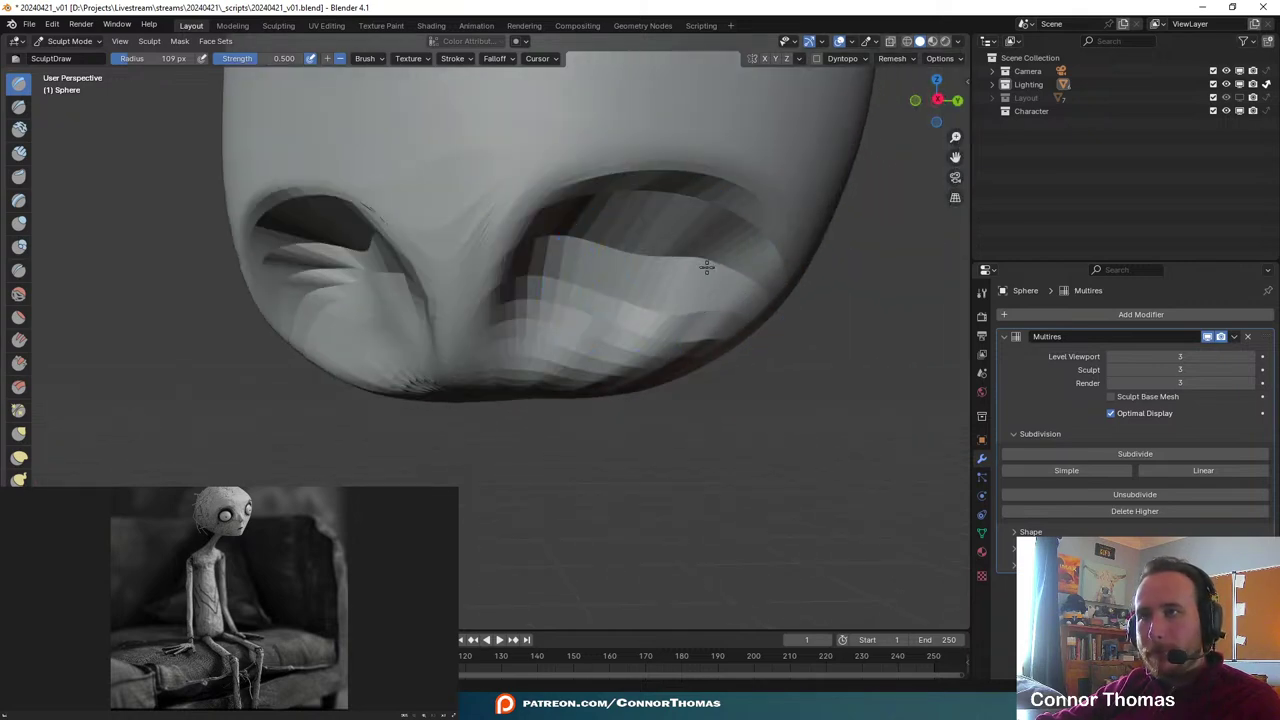
{"action": "mouse_move", "coordinate": [706, 266]}
{"action": "left_mouse_down"}
{"action": "mouse_move", "coordinate": [725, 266]}
{"action": "mouse_move", "coordinate": [705, 220]}
{"action": "mouse_move", "coordinate": [630, 235]}
{"action": "mouse_move", "coordinate": [550, 287]}
{"action": "left_mouse_up"}
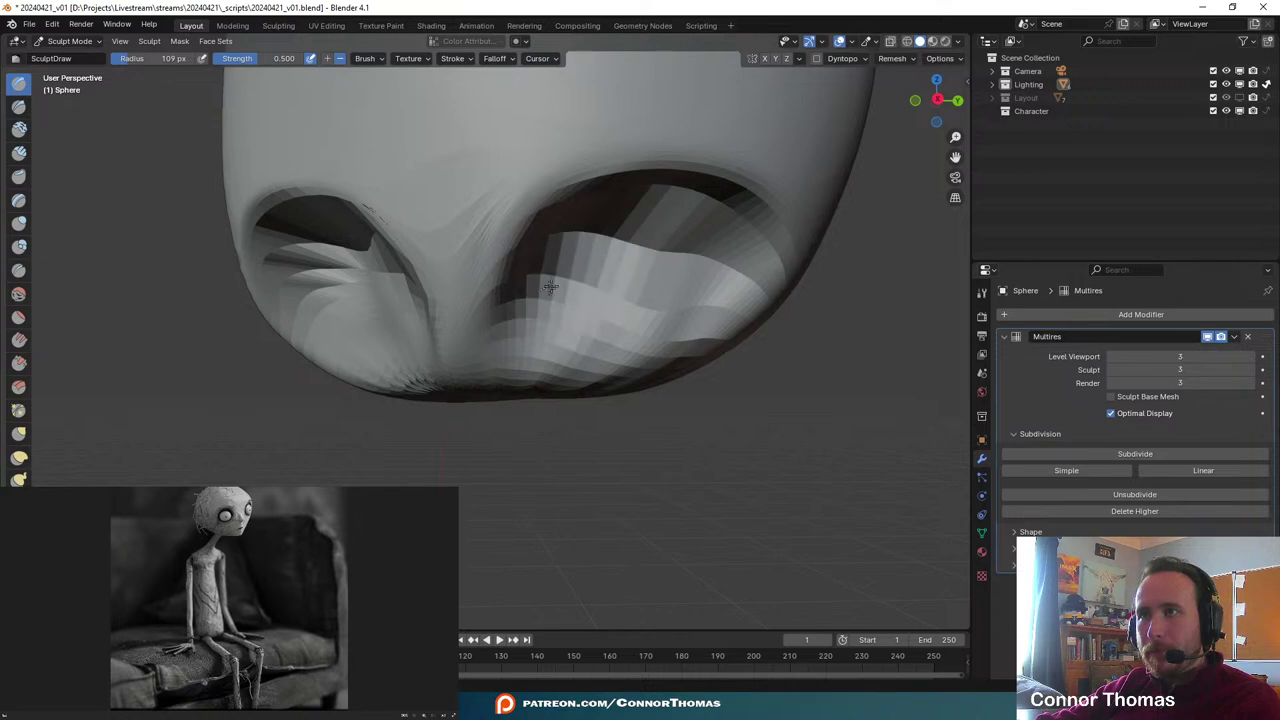
{"action": "middle_click_drag", "start_coordinate": [640, 291], "coordinate": [695, 308]}
{"action": "mouse_move", "coordinate": [691, 314]}
{"action": "left_mouse_down"}
{"action": "mouse_move", "coordinate": [682, 325]}
{"action": "mouse_move", "coordinate": [728, 322]}
{"action": "left_mouse_up"}
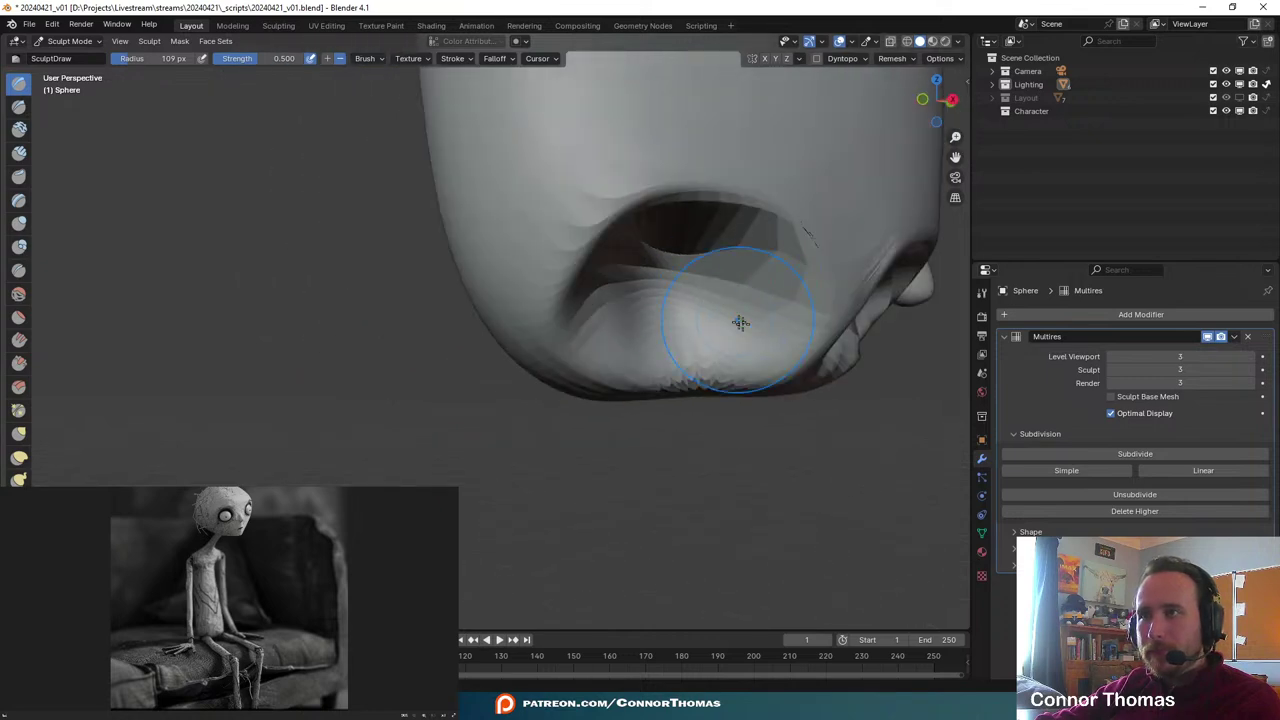
- Compare the carved leg sockets with the thighs in the reference photo in camera view, and inspect them up close
{"action": "scroll", "coordinate": [740, 322], "scroll_direction": "down", "scroll_amount": 10}
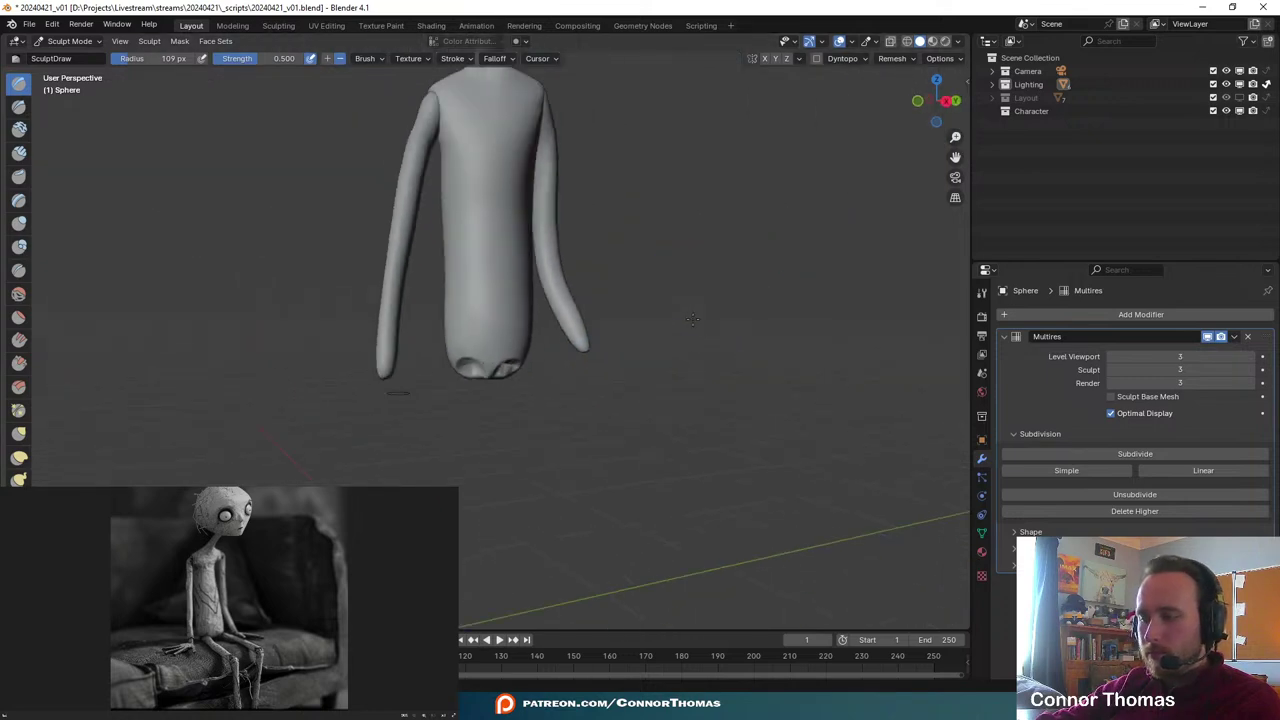
{"action": "key", "text": "KP_0"}
{"action": "scroll", "coordinate": [780, 306], "scroll_direction": "up", "scroll_amount": 1}
{"action": "middle_click_drag", "start_coordinate": [440, 465], "coordinate": [366, 177], "text": "shift"}
{"action": "scroll", "coordinate": [575, 346], "scroll_direction": "up", "scroll_amount": 5}
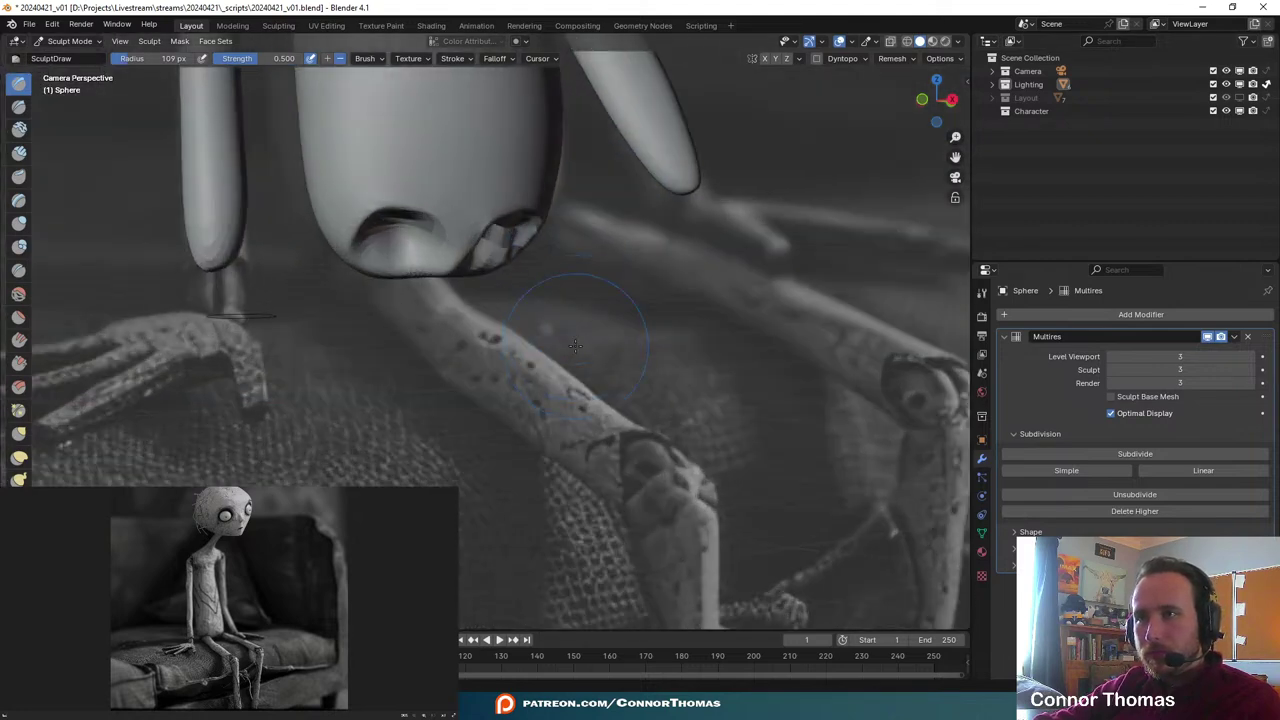
{"action": "scroll", "coordinate": [575, 345], "scroll_direction": "up", "scroll_amount": 3}
{"action": "mouse_move", "coordinate": [556, 341]}
{"action": "middle_mouse_down"}
{"action": "mouse_move", "coordinate": [608, 345]}
{"action": "mouse_move", "coordinate": [566, 300]}
{"action": "mouse_move", "coordinate": [471, 376]}
{"action": "middle_mouse_up"}
{"action": "scroll", "coordinate": [590, 344], "scroll_direction": "up", "scroll_amount": 6}
{"action": "scroll", "coordinate": [574, 343], "scroll_direction": "up", "scroll_amount": 3}
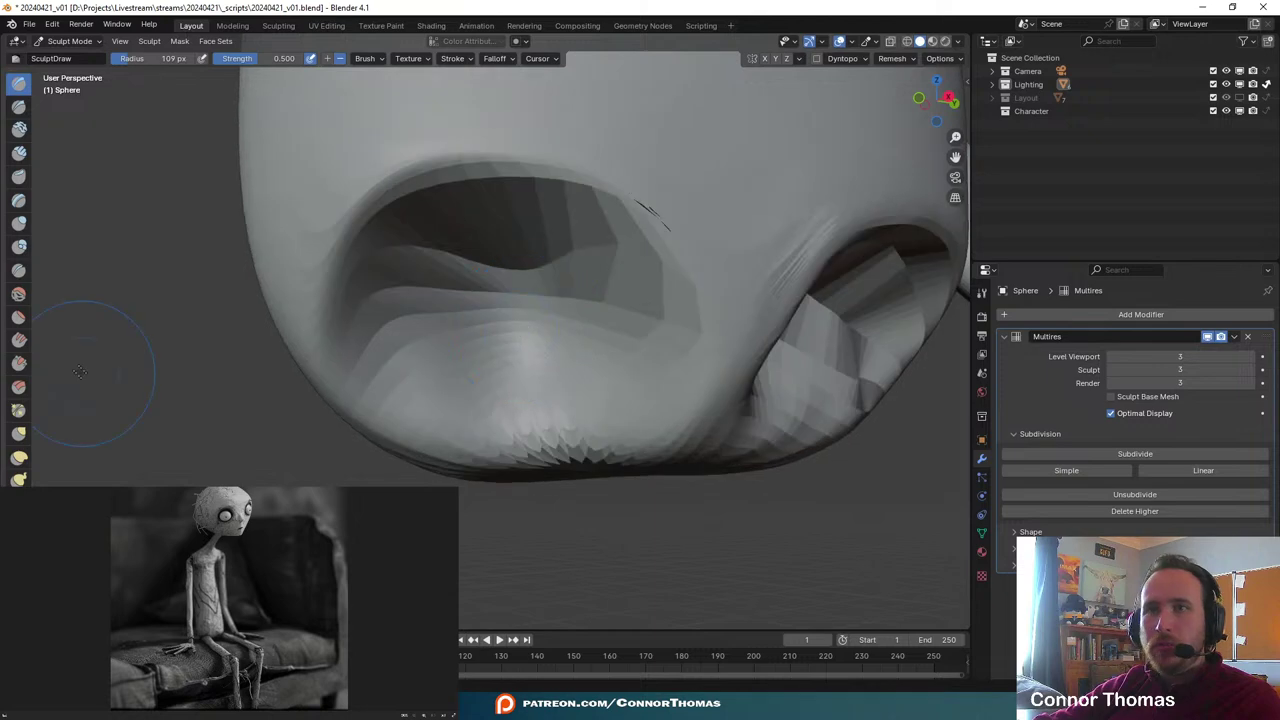
- Smooth the rim and interior of the first leg socket with the Smooth brush at radius 156 px and strength 0.700
{"action": "left_click", "coordinate": [18, 294]}
{"action": "mouse_move", "coordinate": [440, 300]}
{"action": "left_mouse_down"}
{"action": "mouse_move", "coordinate": [486, 314]}
{"action": "mouse_move", "coordinate": [497, 297]}
{"action": "mouse_move", "coordinate": [466, 308]}
{"action": "mouse_move", "coordinate": [472, 258]}
{"action": "mouse_move", "coordinate": [571, 363]}
{"action": "mouse_move", "coordinate": [606, 363]}
{"action": "mouse_move", "coordinate": [246, 324]}
{"action": "left_mouse_up"}
{"action": "left_click", "coordinate": [341, 59]}
{"action": "key", "text": "f"}
{"action": "left_click", "coordinate": [567, 274]}
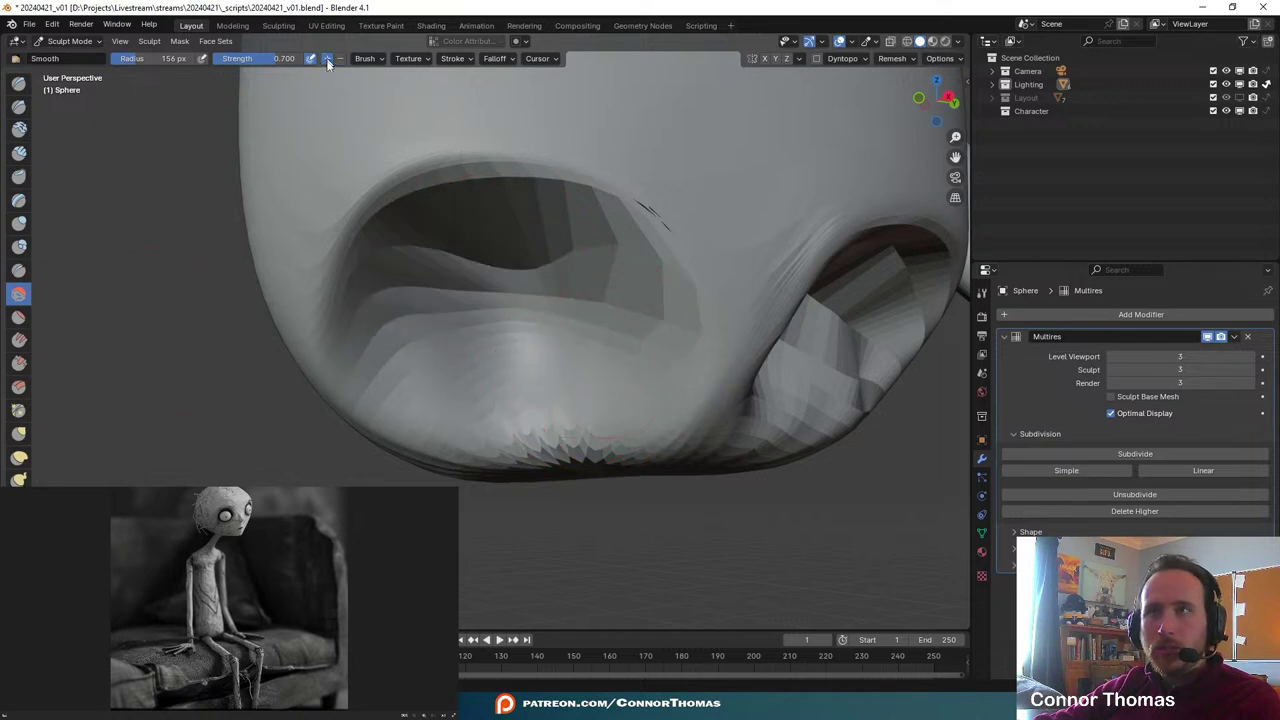
{"action": "scroll", "coordinate": [251, 349], "scroll_direction": "down", "scroll_amount": 6}
{"action": "scroll", "coordinate": [591, 363], "scroll_direction": "up", "scroll_amount": 5}
{"action": "scroll", "coordinate": [594, 274], "scroll_direction": "up", "scroll_amount": 1}
{"action": "middle_click_drag", "start_coordinate": [594, 274], "coordinate": [582, 289], "text": "shift"}
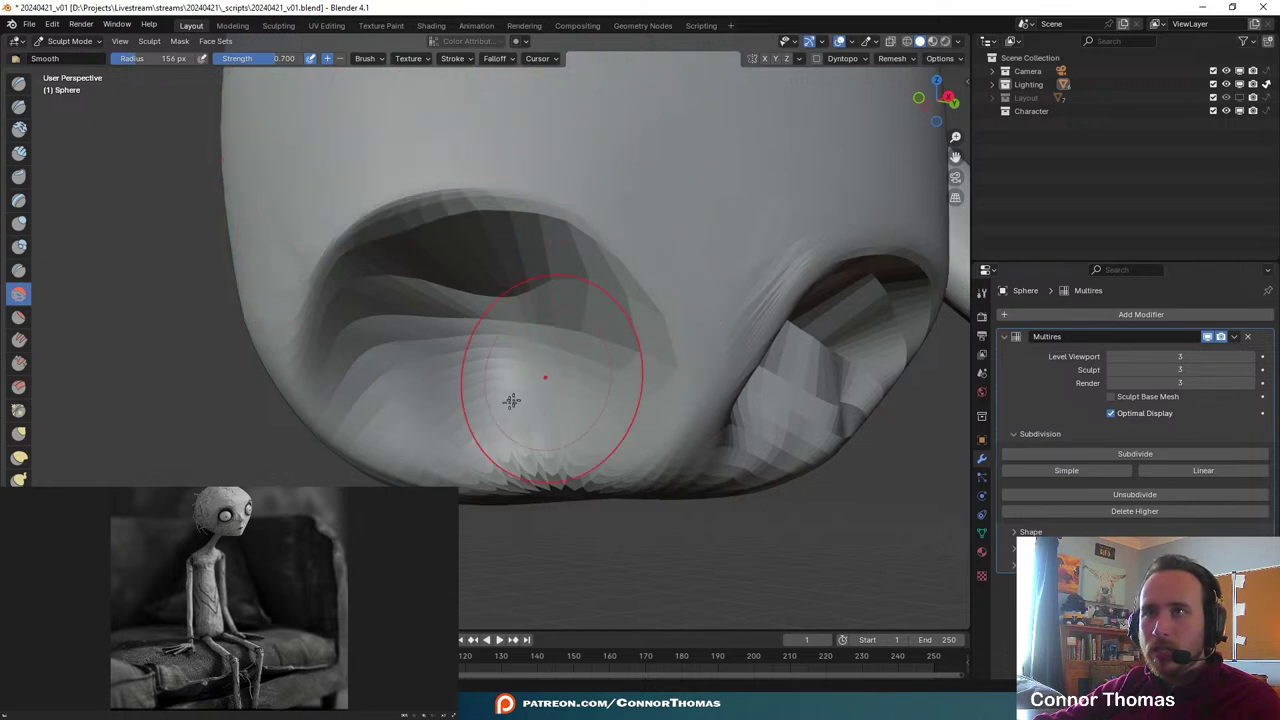
- Reshape the rims of both leg sockets with the Grab brush at radius 156 px and strength 0.400
{"action": "left_click", "coordinate": [19, 436]}
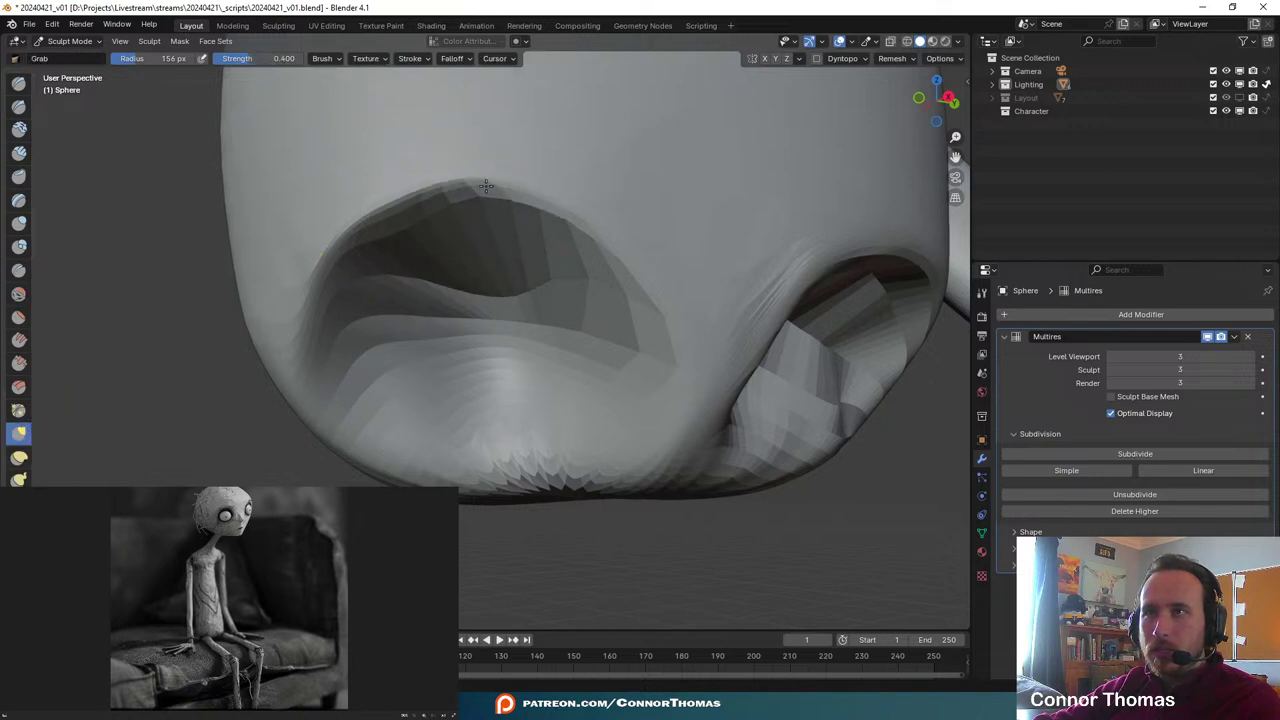
{"action": "mouse_move", "coordinate": [743, 271]}
{"action": "middle_mouse_down"}
{"action": "mouse_move", "coordinate": [476, 154]}
{"action": "mouse_move", "coordinate": [562, 268]}
{"action": "middle_mouse_up"}
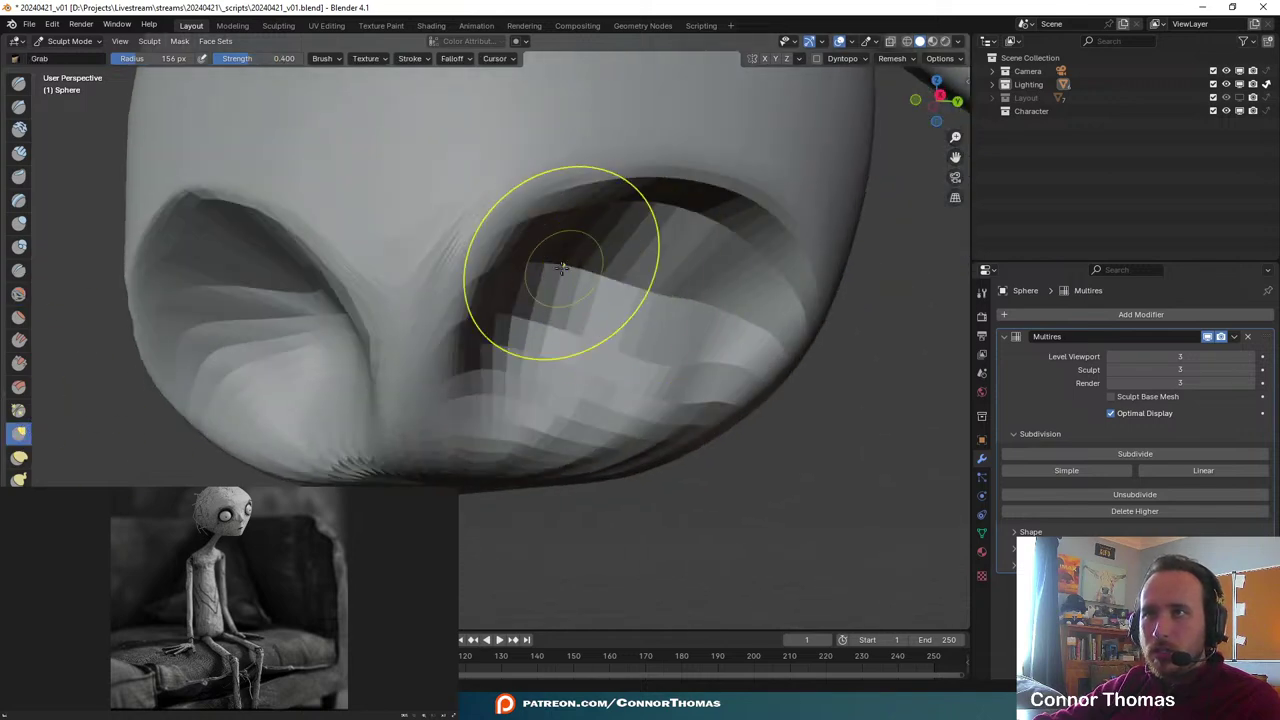
{"action": "left_click_drag", "start_coordinate": [562, 268], "coordinate": [526, 248]}
{"action": "left_click_drag", "start_coordinate": [525, 241], "coordinate": [486, 242]}
{"action": "mouse_move", "coordinate": [588, 213]}
{"action": "left_mouse_down"}
{"action": "mouse_move", "coordinate": [624, 197]}
{"action": "mouse_move", "coordinate": [609, 188]}
{"action": "left_mouse_up"}
- Check the whole torso and arms from farther away and save the file
{"action": "mouse_move", "coordinate": [609, 188]}
{"action": "middle_mouse_down"}
{"action": "mouse_move", "coordinate": [632, 305]}
{"action": "mouse_move", "coordinate": [714, 363]}
{"action": "middle_mouse_up"}
{"action": "scroll", "coordinate": [622, 306], "scroll_direction": "down", "scroll_amount": 9}
{"action": "scroll", "coordinate": [557, 320], "scroll_direction": "down", "scroll_amount": 3}
{"action": "mouse_move", "coordinate": [643, 317]}
{"action": "middle_mouse_down"}
{"action": "mouse_move", "coordinate": [548, 315]}
{"action": "mouse_move", "coordinate": [443, 197]}
{"action": "mouse_move", "coordinate": [512, 205]}
{"action": "mouse_move", "coordinate": [596, 254]}
{"action": "mouse_move", "coordinate": [474, 268]}
{"action": "middle_mouse_up"}
{"action": "scroll", "coordinate": [557, 320], "scroll_direction": "down", "scroll_amount": 1}
{"action": "key", "text": "ctrl+s"}
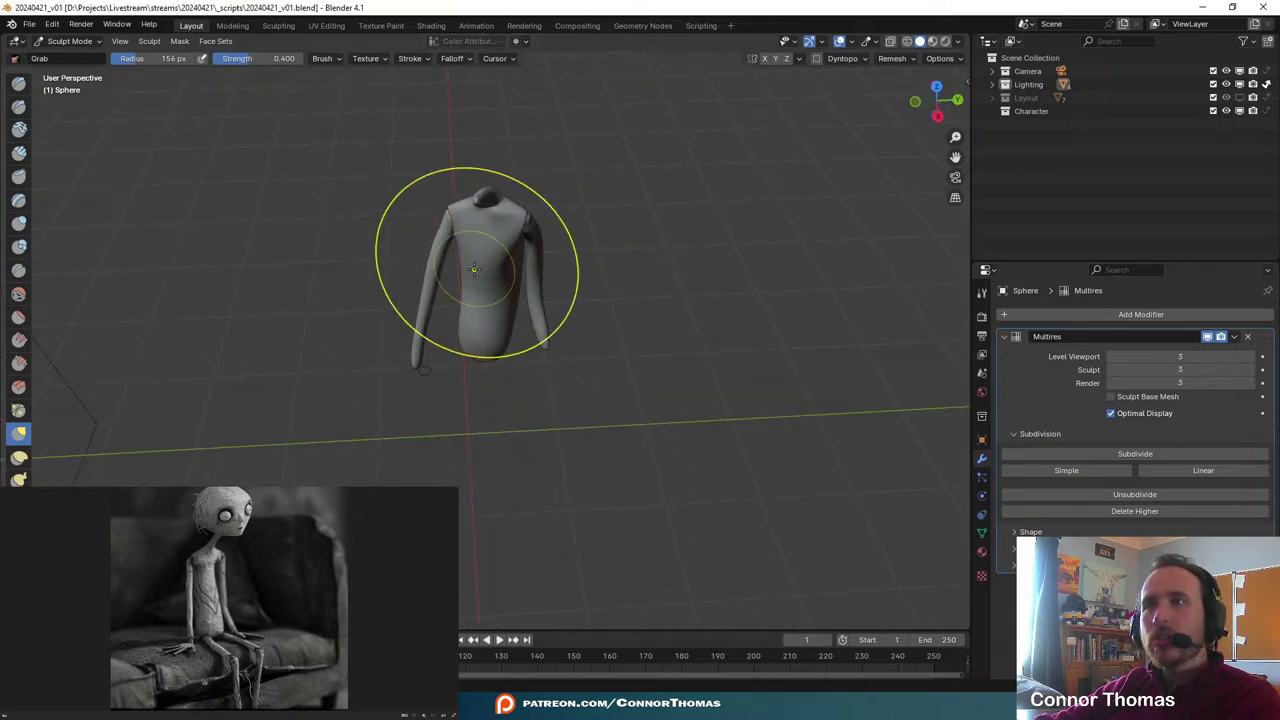
- Examine the leg sockets again from below and against the reference photo in camera view
{"action": "scroll", "coordinate": [557, 371], "scroll_direction": "up", "scroll_amount": 8}
{"action": "middle_click_drag", "start_coordinate": [611, 314], "coordinate": [596, 284]}
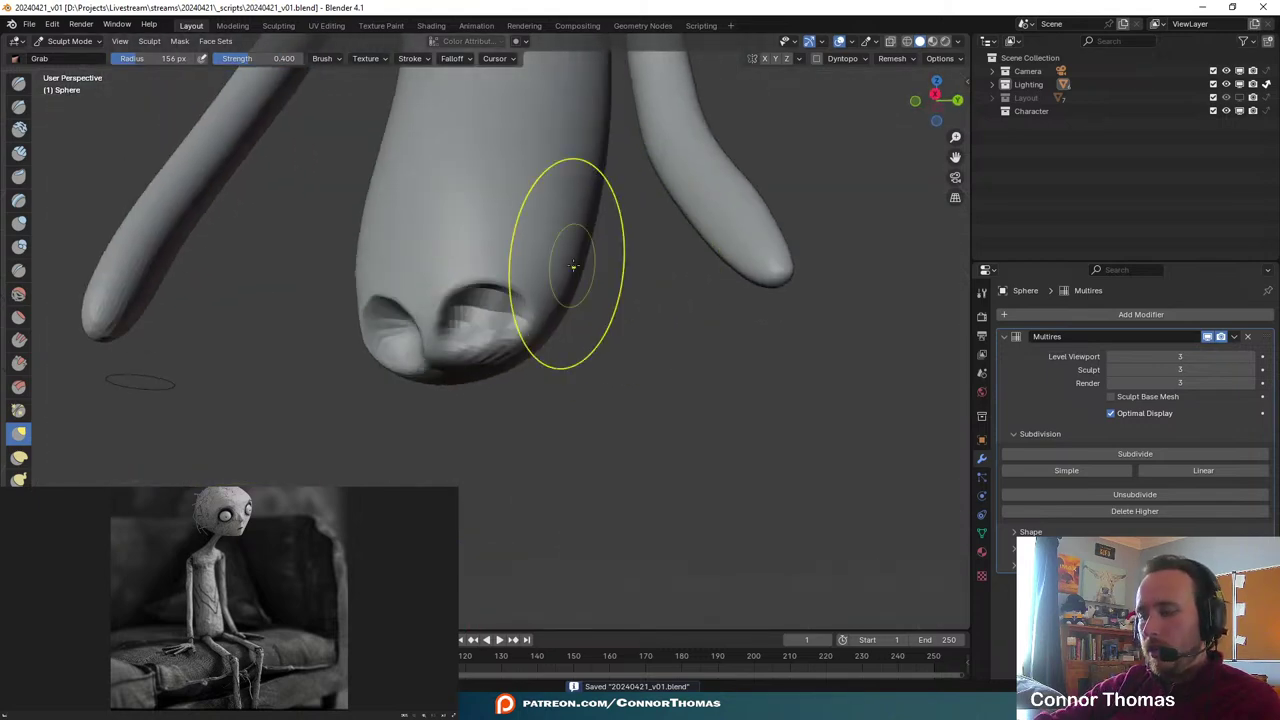
{"action": "key", "text": "KP_0"}
{"action": "middle_click_drag", "start_coordinate": [396, 210], "coordinate": [657, 515], "text": "shift"}
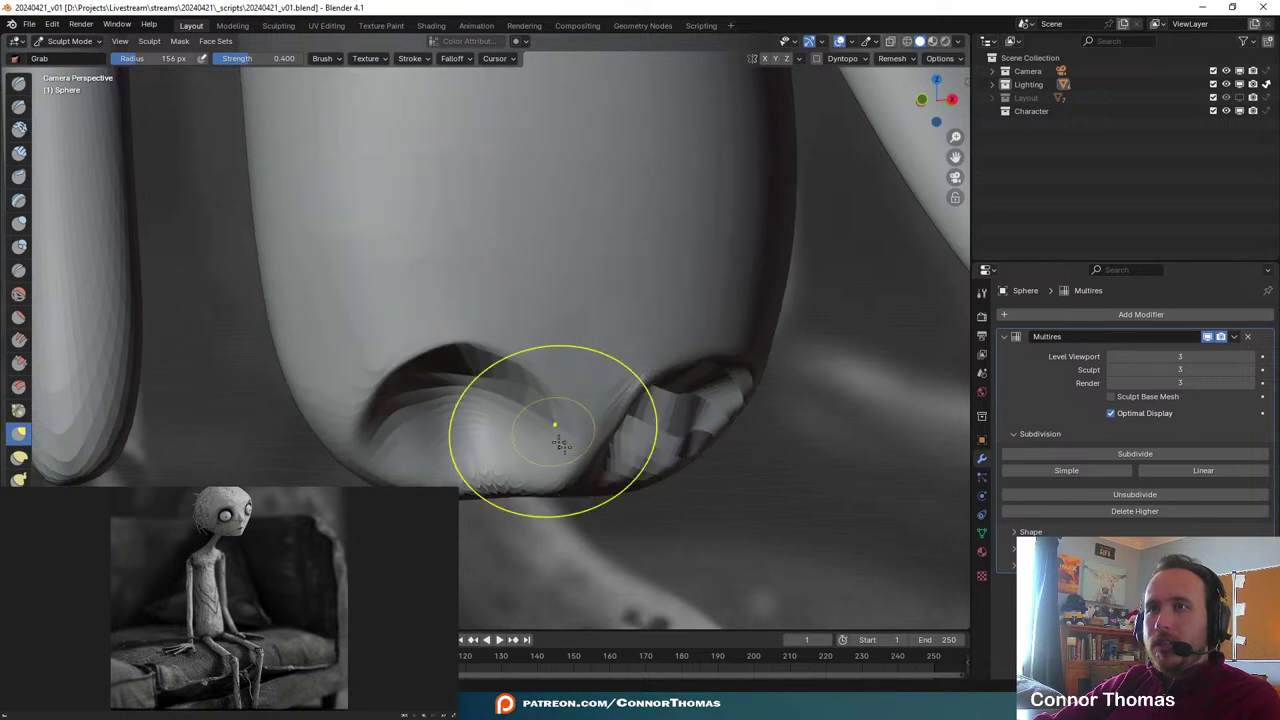
{"action": "key", "text": "KP_0"}
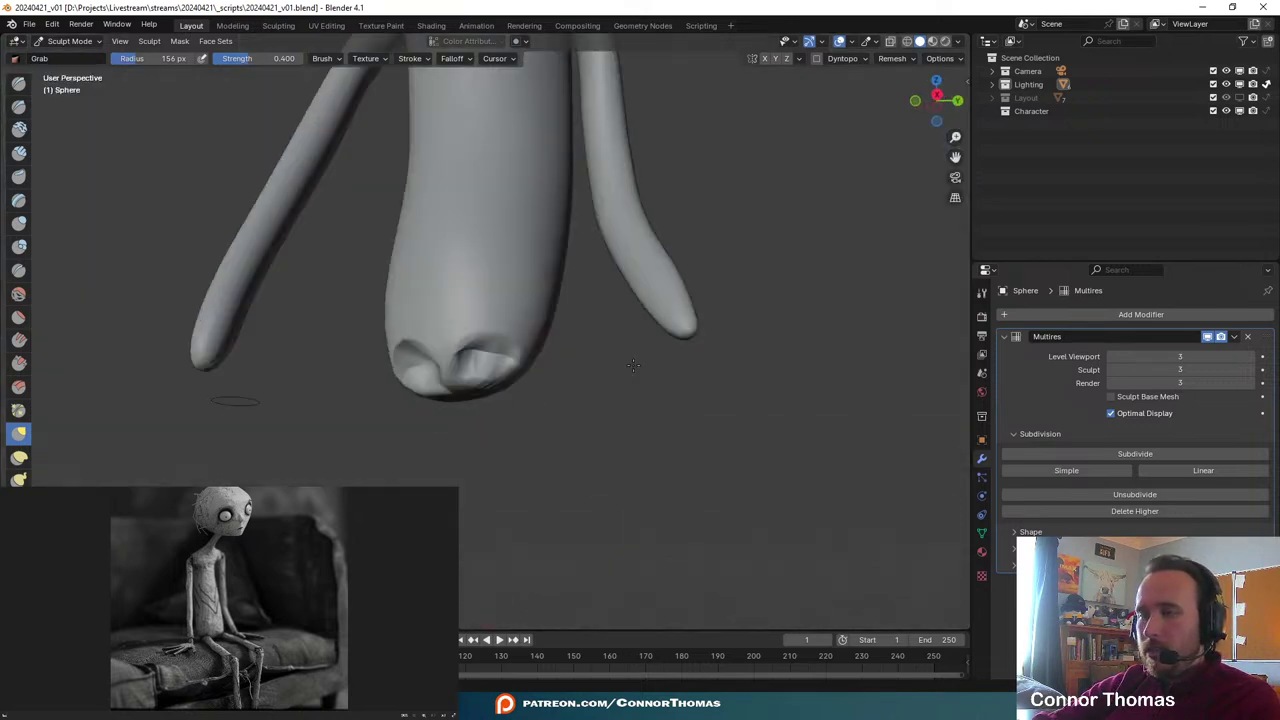
{"action": "scroll", "coordinate": [633, 365], "scroll_direction": "up", "scroll_amount": 5}
{"action": "scroll", "coordinate": [468, 300], "scroll_direction": "up", "scroll_amount": 3}
{"action": "middle_click_drag", "start_coordinate": [430, 228], "coordinate": [554, 240]}
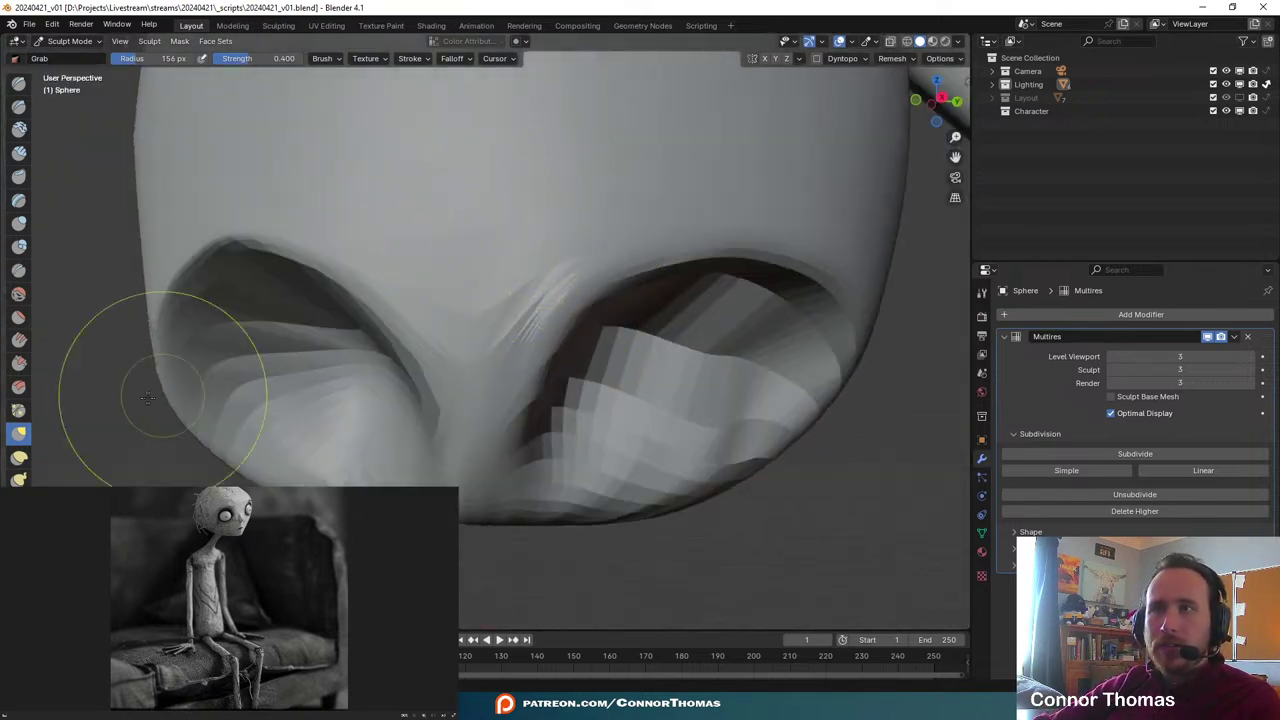
- Smooth the creased ridge between the two leg sockets with the Smooth brush at radius 91 px and strength 0.700
{"action": "left_click", "coordinate": [19, 295]}
{"action": "key", "text": "f"}
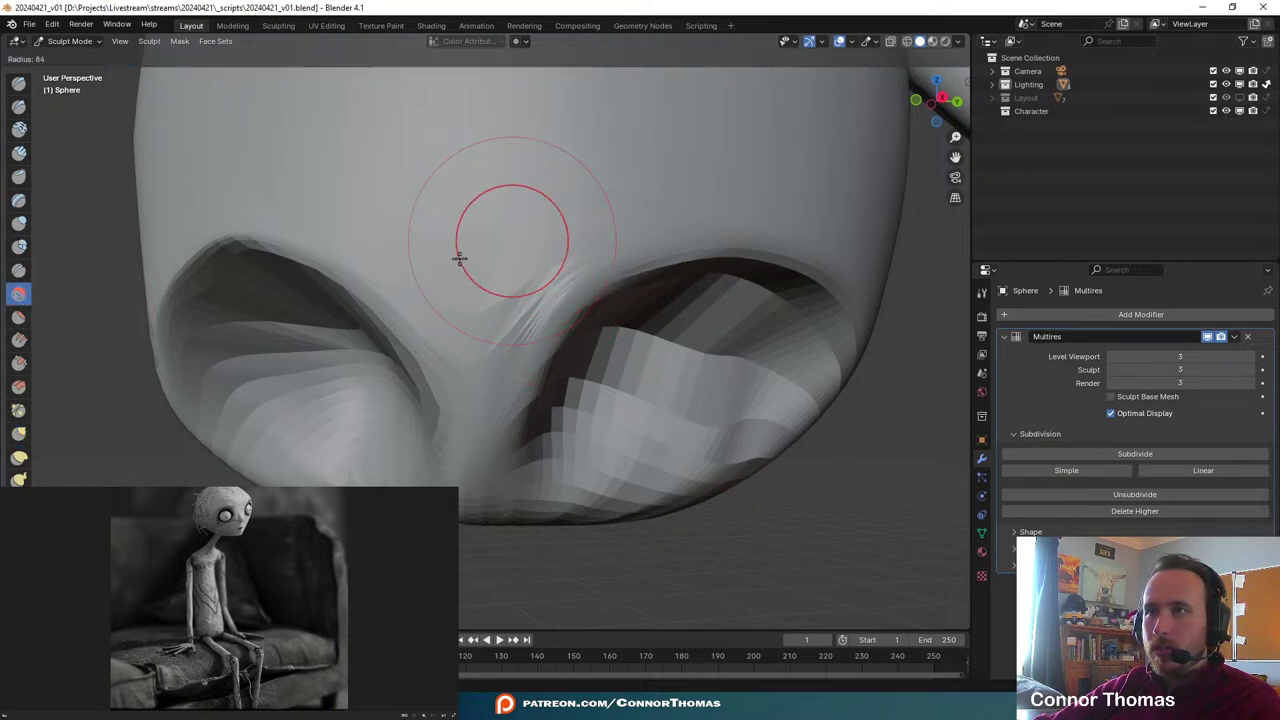
{"action": "left_click", "coordinate": [480, 245]}
{"action": "left_click_drag", "start_coordinate": [512, 305], "coordinate": [611, 238]}
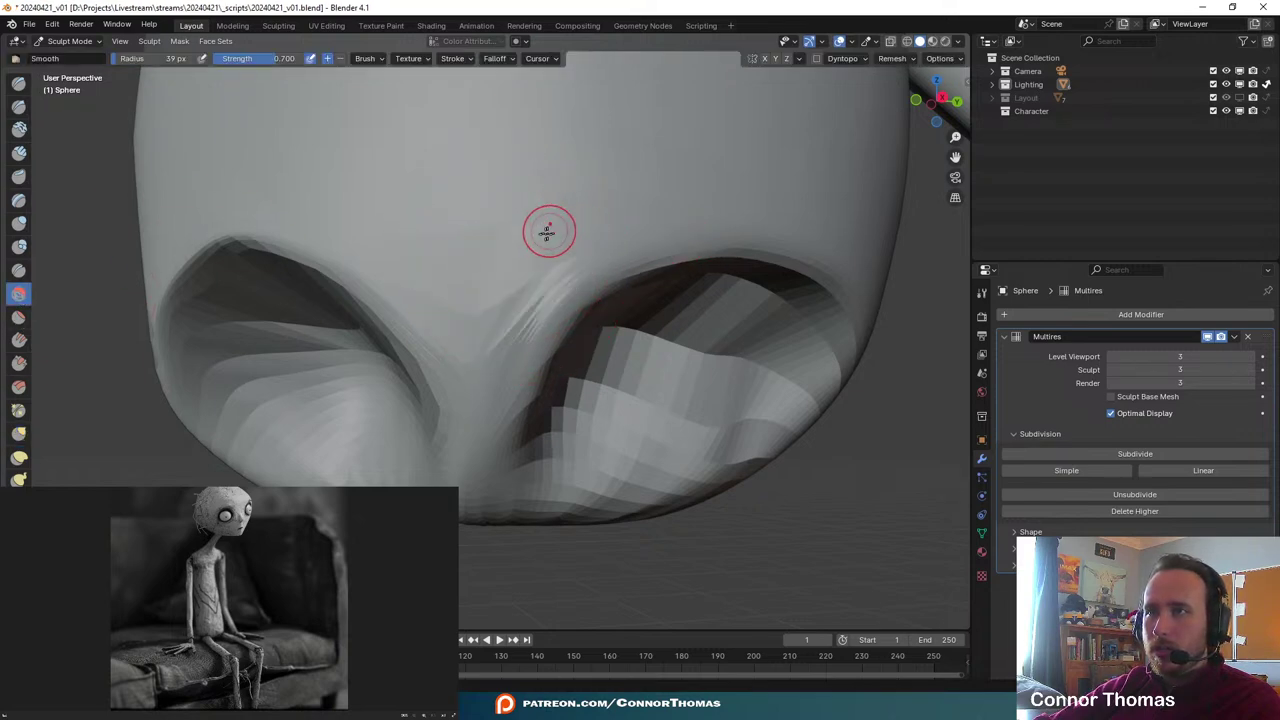
{"action": "key", "text": "bracketright"}
{"action": "key", "text": "bracketright"}
{"action": "key", "text": "bracketright"}
{"action": "key", "text": "bracketright"}
{"action": "key", "text": "bracketright"}
{"action": "key", "text": "bracketright"}
{"action": "key", "text": "bracketright"}
{"action": "key", "text": "bracketright"}
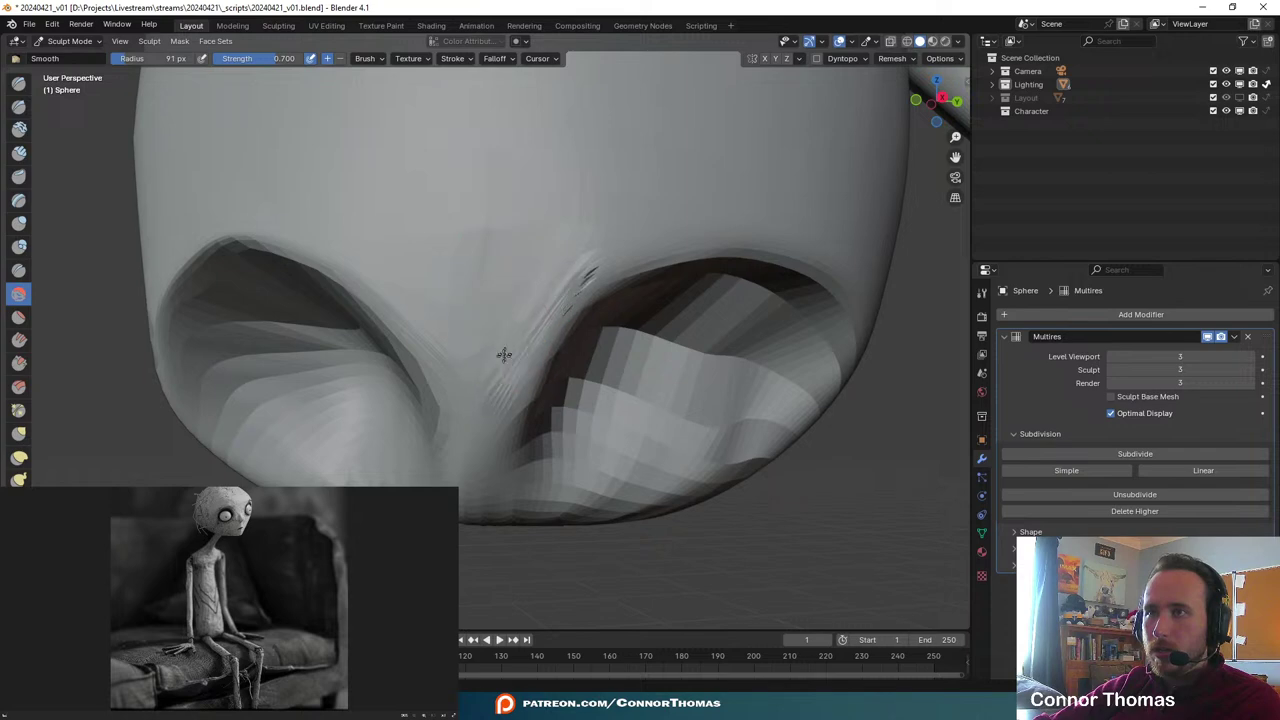
{"action": "left_click_drag", "start_coordinate": [524, 314], "coordinate": [700, 232]}
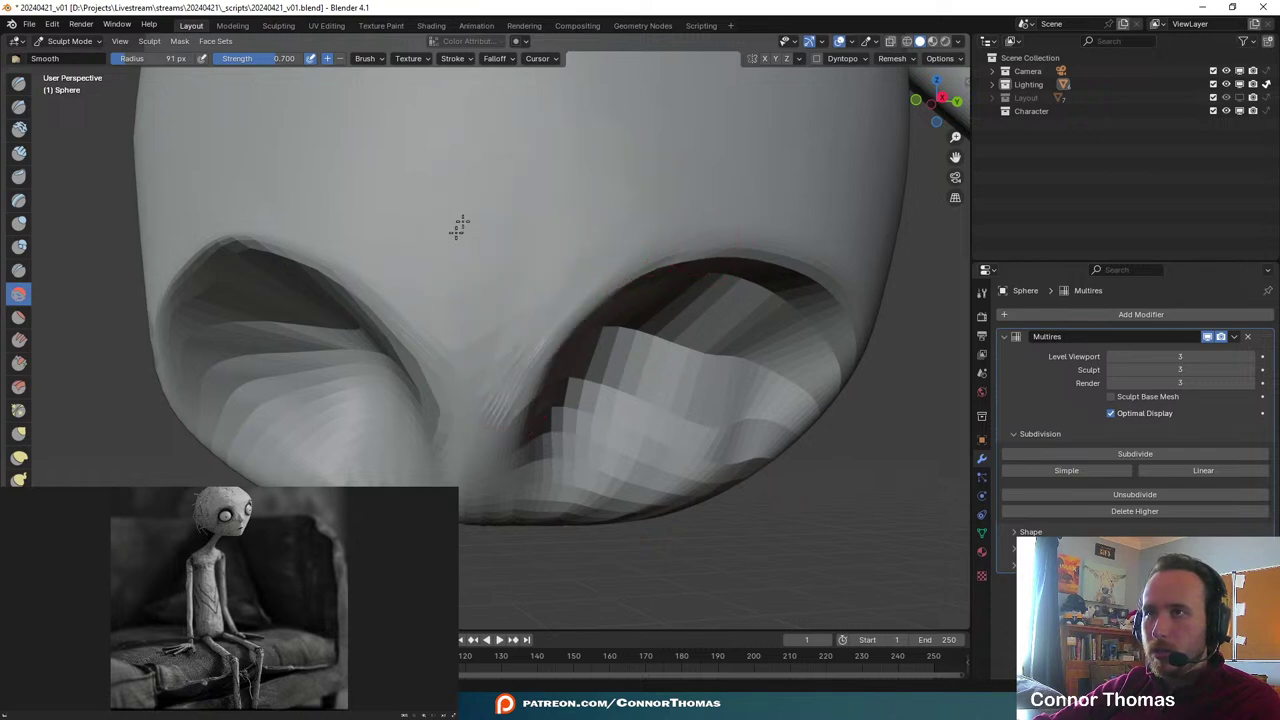
{"action": "scroll", "coordinate": [594, 371], "scroll_direction": "down", "scroll_amount": 10}
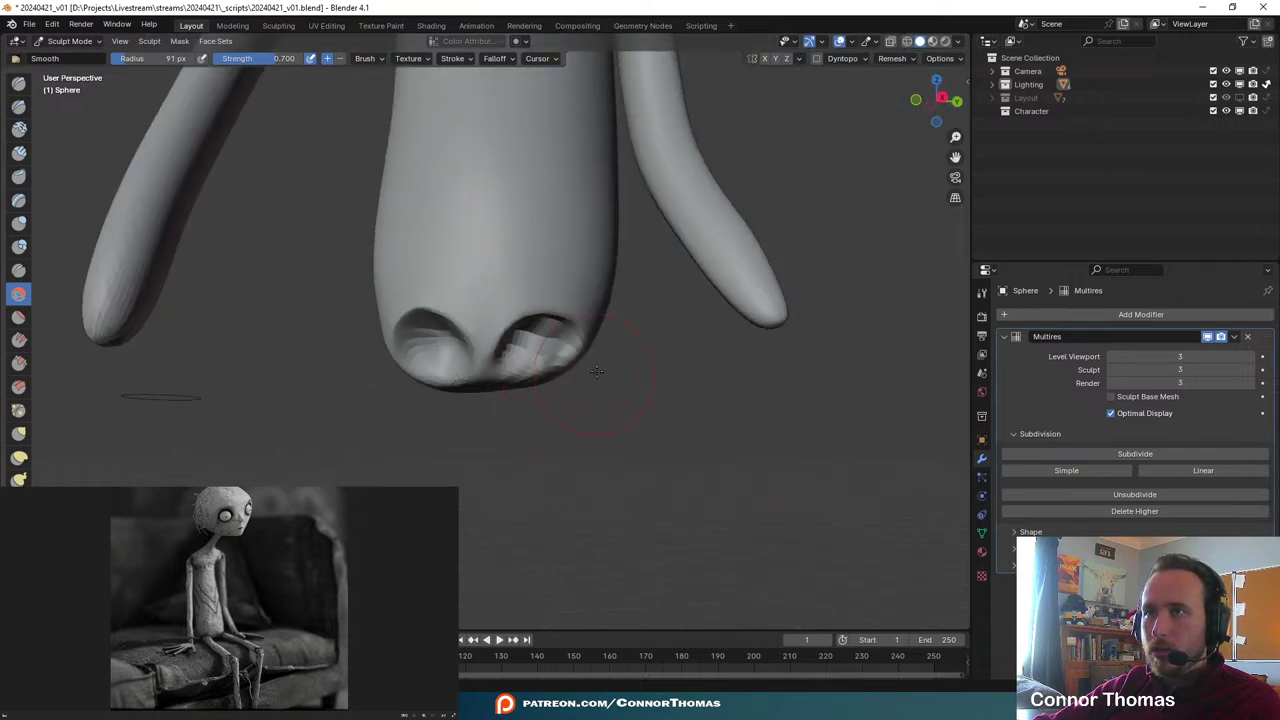
- Reshape the underside rim of one leg socket with the Grab brush at radius 91 px and strength 0.400
{"action": "mouse_move", "coordinate": [594, 371]}
{"action": "middle_mouse_down"}
{"action": "mouse_move", "coordinate": [623, 367]}
{"action": "mouse_move", "coordinate": [590, 328]}
{"action": "mouse_move", "coordinate": [510, 350]}
{"action": "mouse_move", "coordinate": [455, 345]}
{"action": "mouse_move", "coordinate": [505, 364]}
{"action": "mouse_move", "coordinate": [610, 345]}
{"action": "middle_mouse_up"}
{"action": "scroll", "coordinate": [505, 366], "scroll_direction": "up", "scroll_amount": 5}
{"action": "scroll", "coordinate": [505, 366], "scroll_direction": "up", "scroll_amount": 3}
{"action": "left_click", "coordinate": [19, 433]}
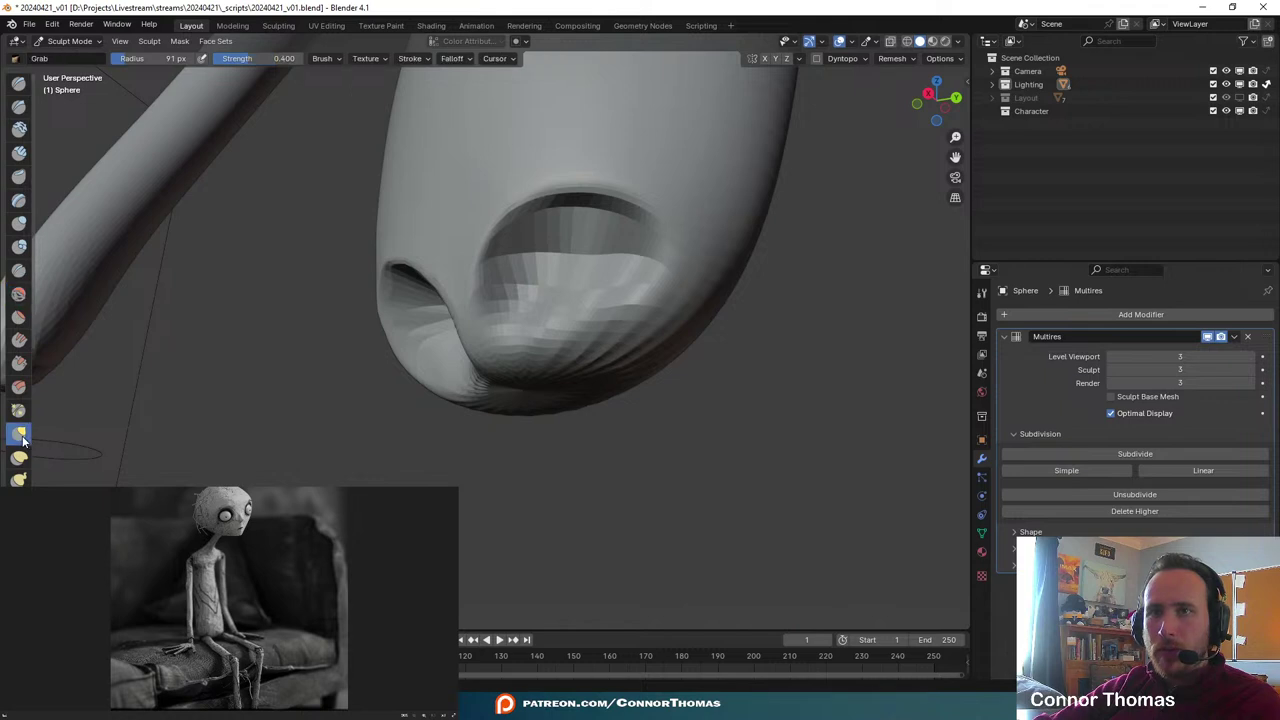
{"action": "middle_click_drag", "start_coordinate": [330, 260], "coordinate": [622, 176]}
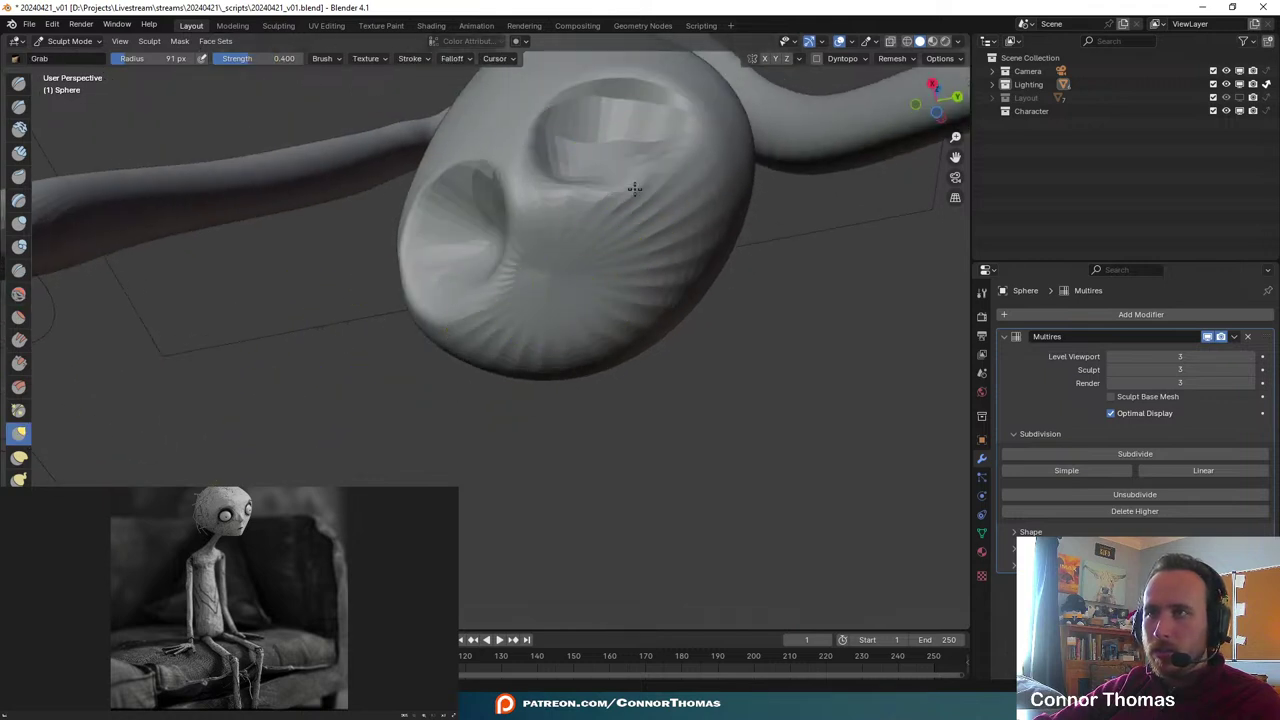
{"action": "mouse_move", "coordinate": [659, 165]}
{"action": "left_mouse_down"}
{"action": "mouse_move", "coordinate": [669, 192]}
{"action": "mouse_move", "coordinate": [580, 241]}
{"action": "mouse_move", "coordinate": [651, 244]}
{"action": "left_mouse_up"}
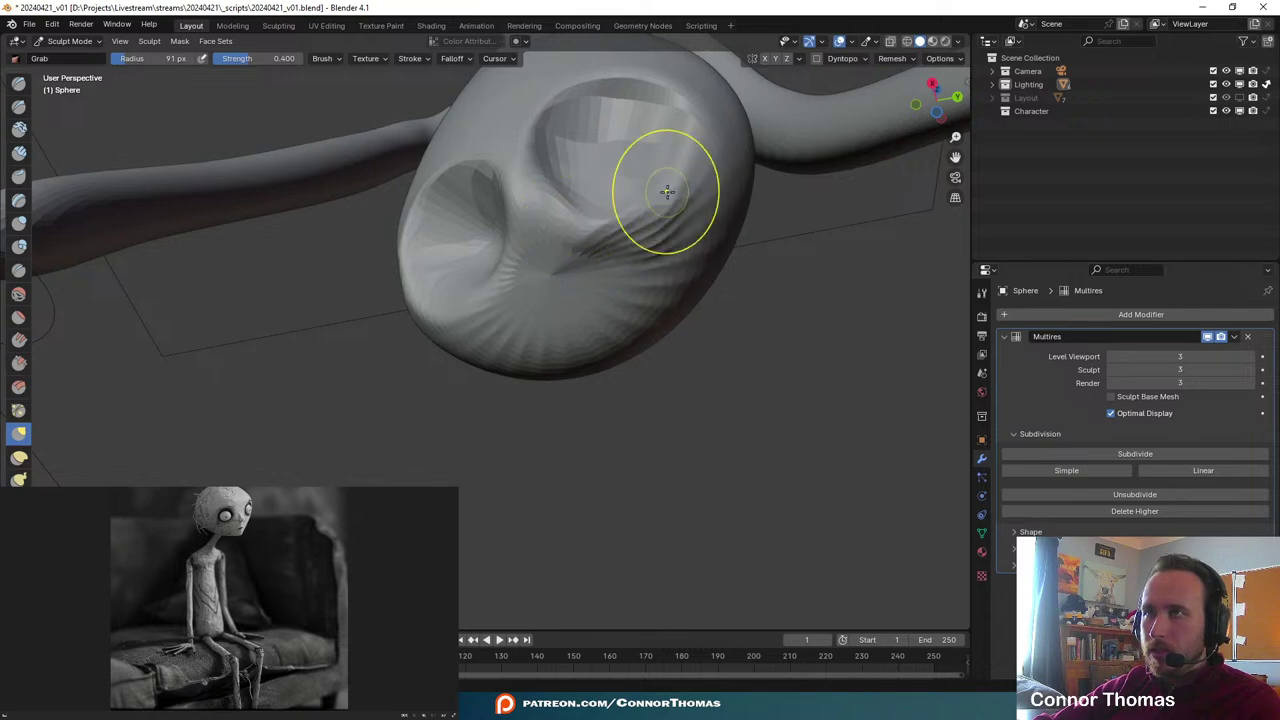
{"action": "middle_click_drag", "start_coordinate": [681, 128], "coordinate": [730, 236]}
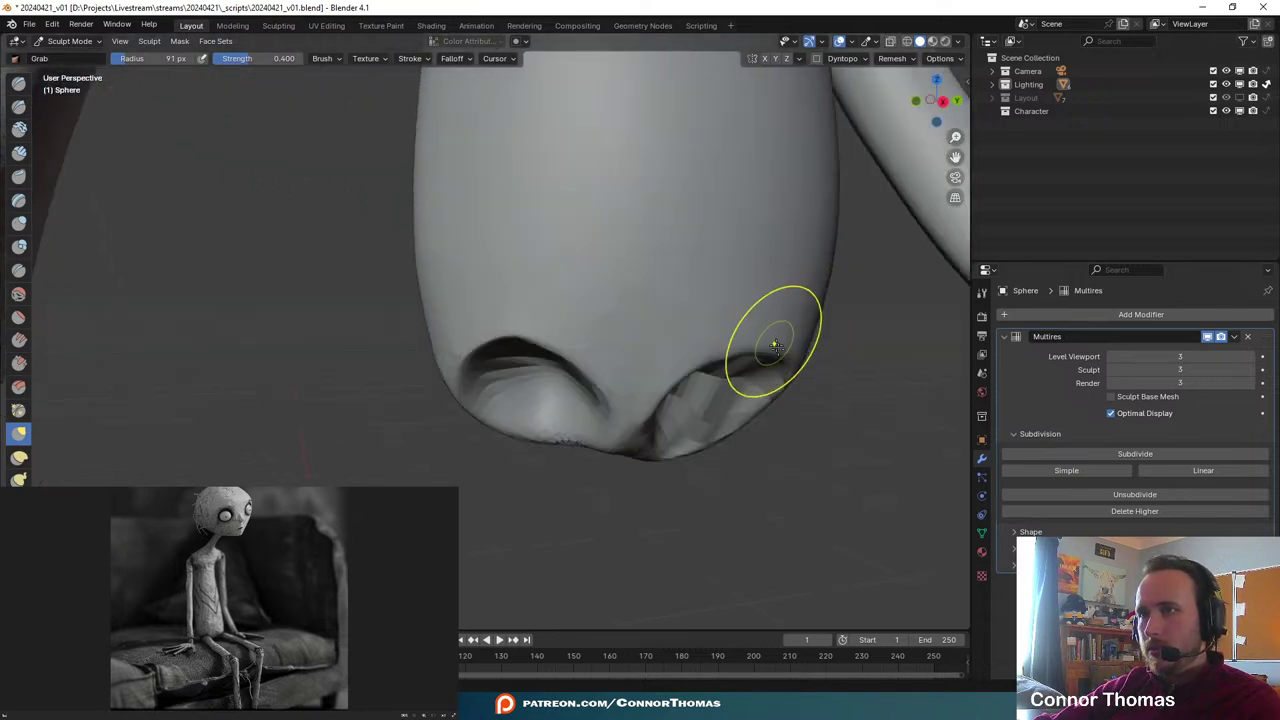
{"action": "mouse_move", "coordinate": [771, 343]}
{"action": "middle_mouse_down"}
{"action": "mouse_move", "coordinate": [768, 368]}
{"action": "mouse_move", "coordinate": [784, 384]}
{"action": "mouse_move", "coordinate": [663, 382]}
{"action": "middle_mouse_up"}
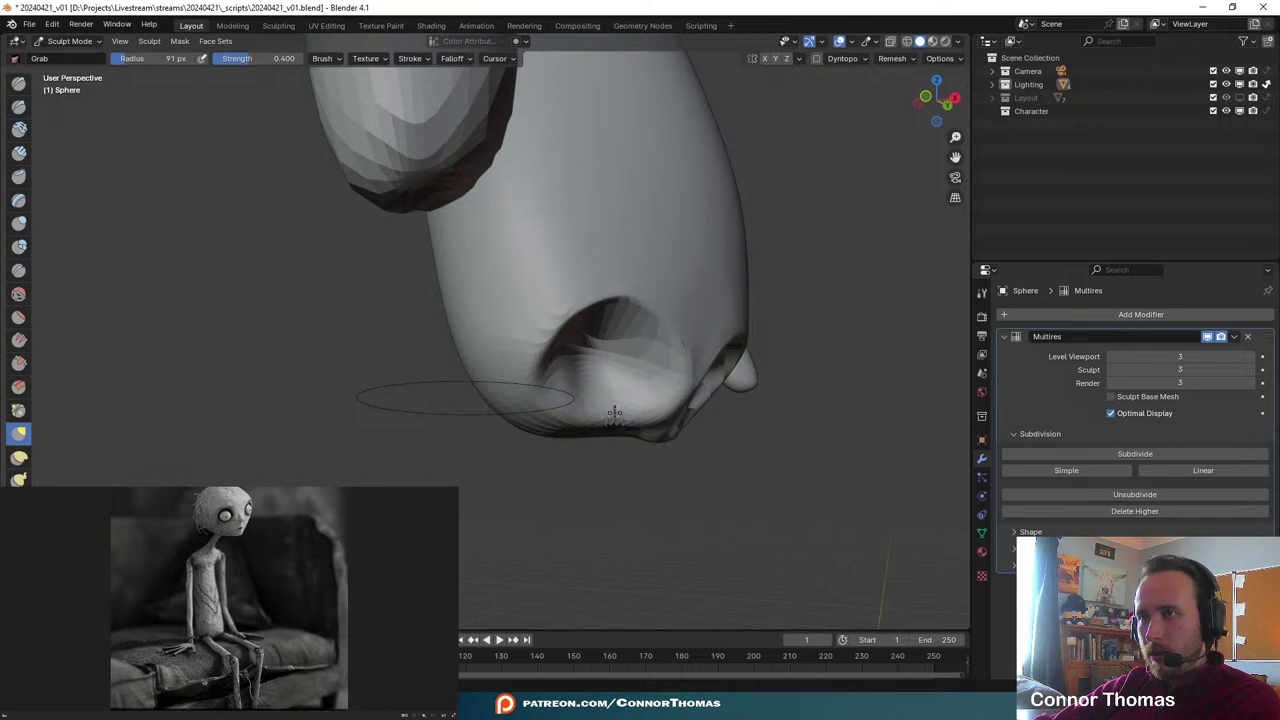
{"action": "mouse_move", "coordinate": [757, 334]}
{"action": "middle_mouse_down"}
{"action": "mouse_move", "coordinate": [620, 358]}
{"action": "mouse_move", "coordinate": [511, 301]}
{"action": "mouse_move", "coordinate": [564, 291]}
{"action": "mouse_move", "coordinate": [500, 262]}
{"action": "mouse_move", "coordinate": [537, 285]}
{"action": "middle_mouse_up"}
- Save the file and check the torso and arms from farther away
{"action": "scroll", "coordinate": [603, 350], "scroll_direction": "down", "scroll_amount": 4}
{"action": "scroll", "coordinate": [511, 300], "scroll_direction": "down", "scroll_amount": 3}
{"action": "key", "text": "ctrl+s"}
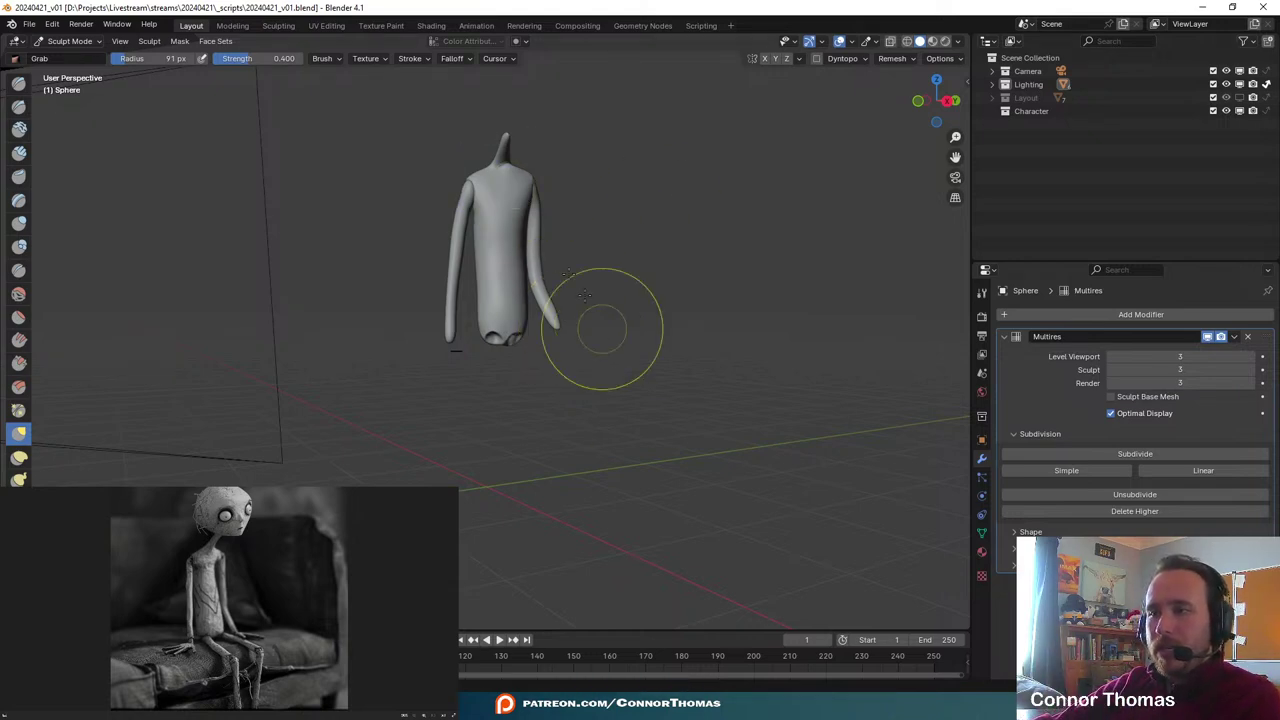
{"action": "scroll", "coordinate": [530, 260], "scroll_direction": "up", "scroll_amount": 7}
{"action": "middle_click_drag", "start_coordinate": [558, 235], "coordinate": [557, 414], "text": "shift"}
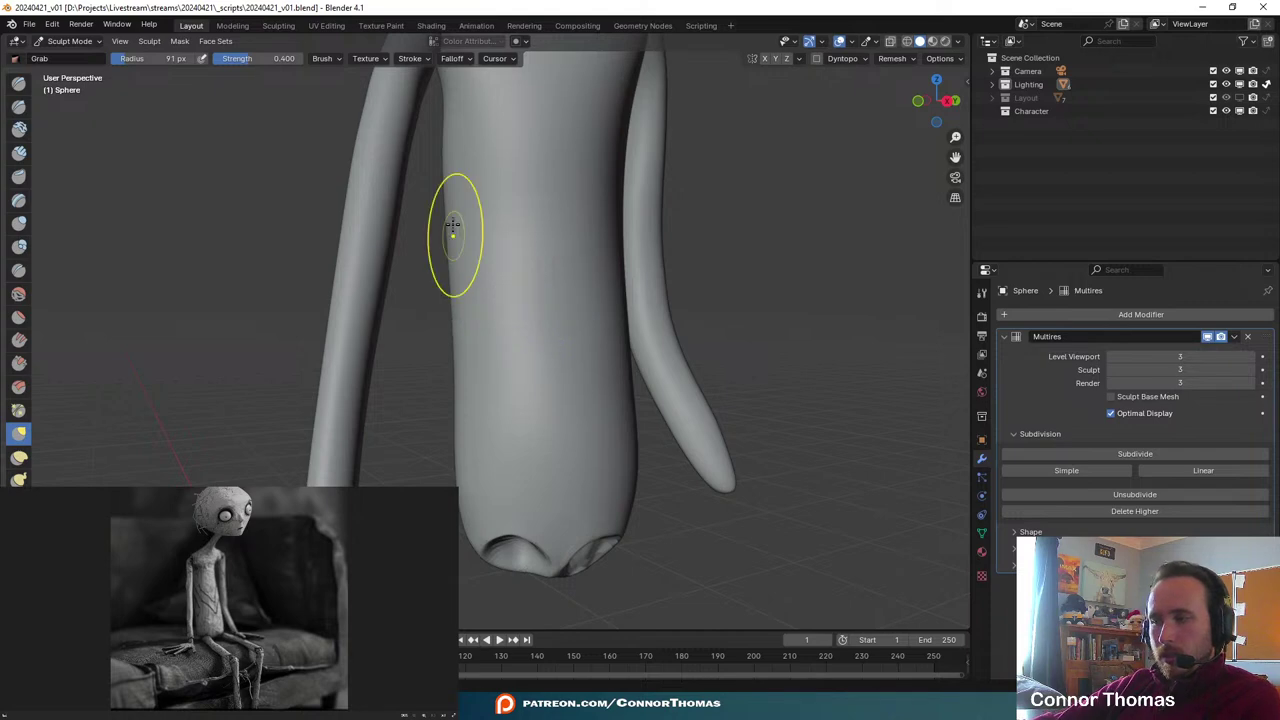
{"action": "scroll", "coordinate": [456, 263], "scroll_direction": "down", "scroll_amount": 6}
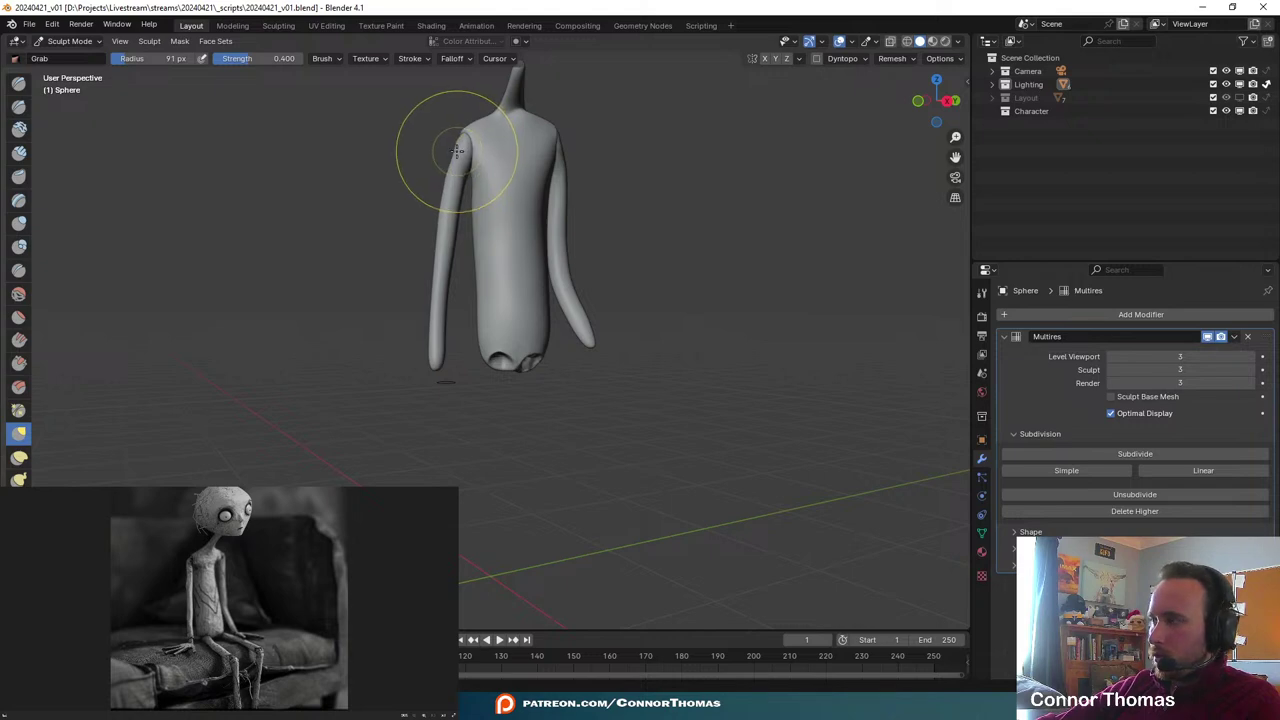
- Switch to Object Mode, add a cylinder mesh and scale it down to roughly the thickness of an arm
{"action": "left_click", "coordinate": [68, 41]}
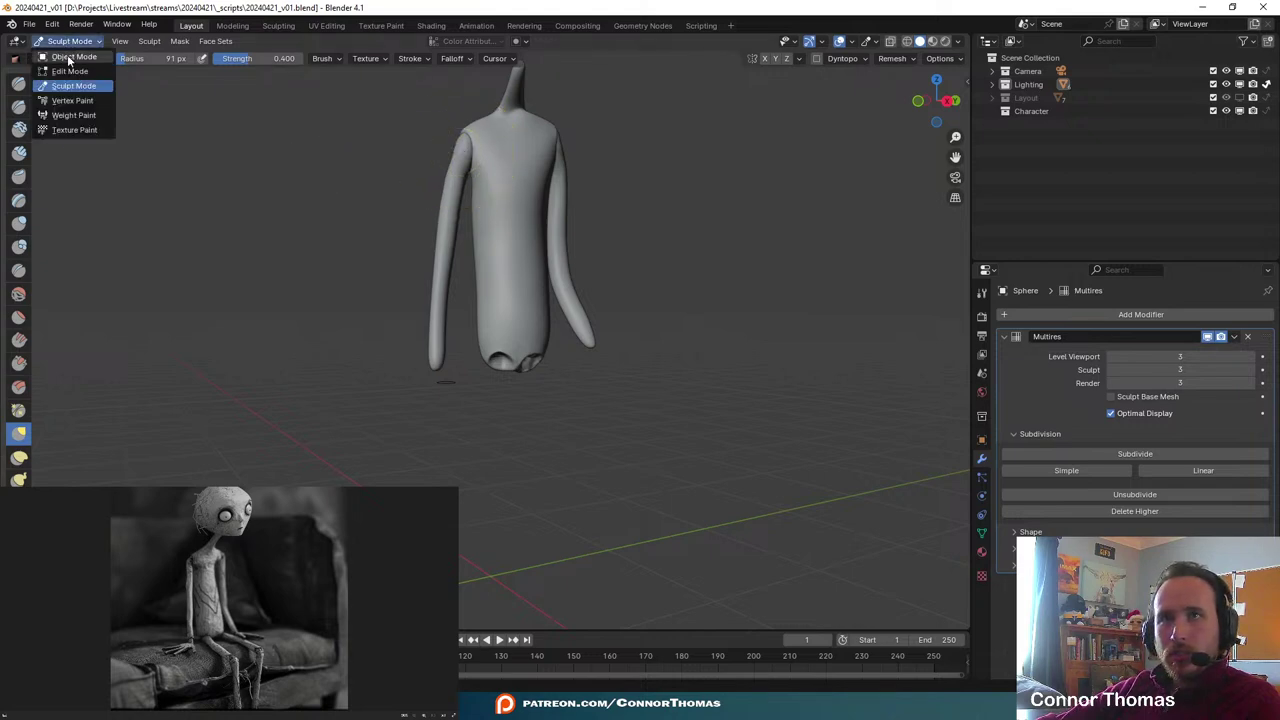
{"action": "left_click", "coordinate": [60, 57]}
{"action": "middle_click_drag", "start_coordinate": [470, 260], "coordinate": [481, 317]}
{"action": "key", "text": "shift+a"}
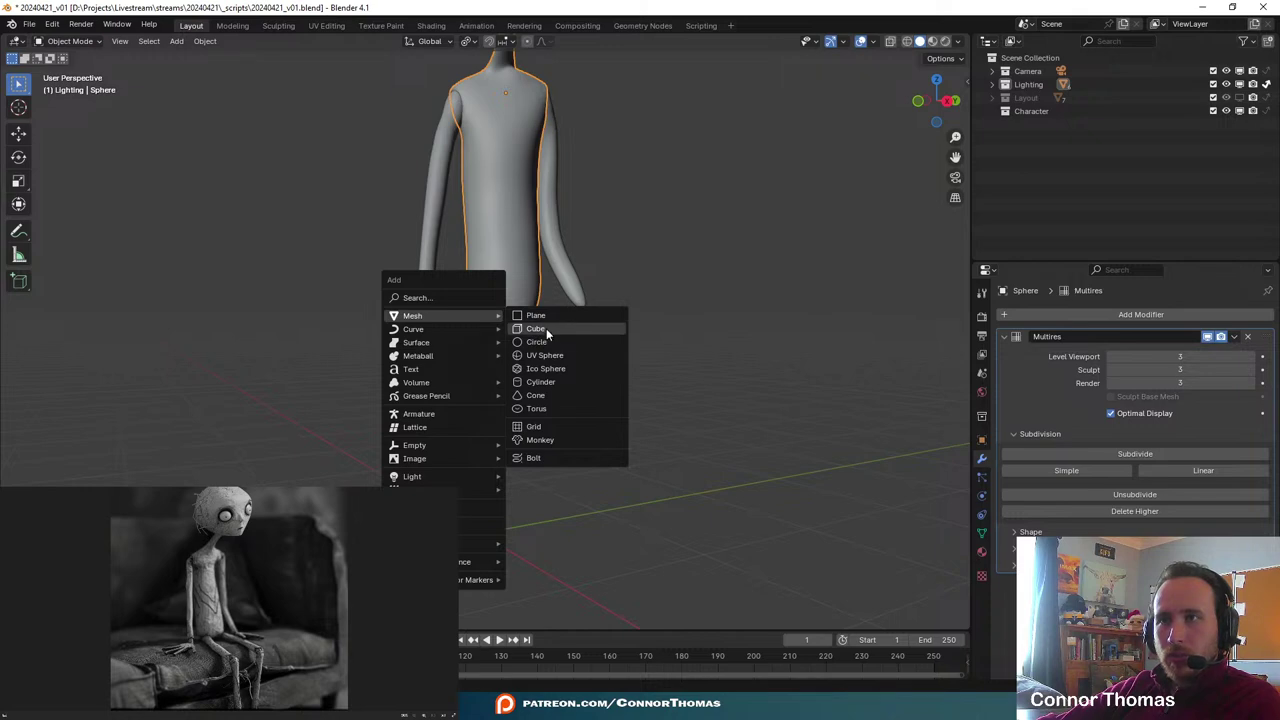
{"action": "left_click", "coordinate": [557, 384]}
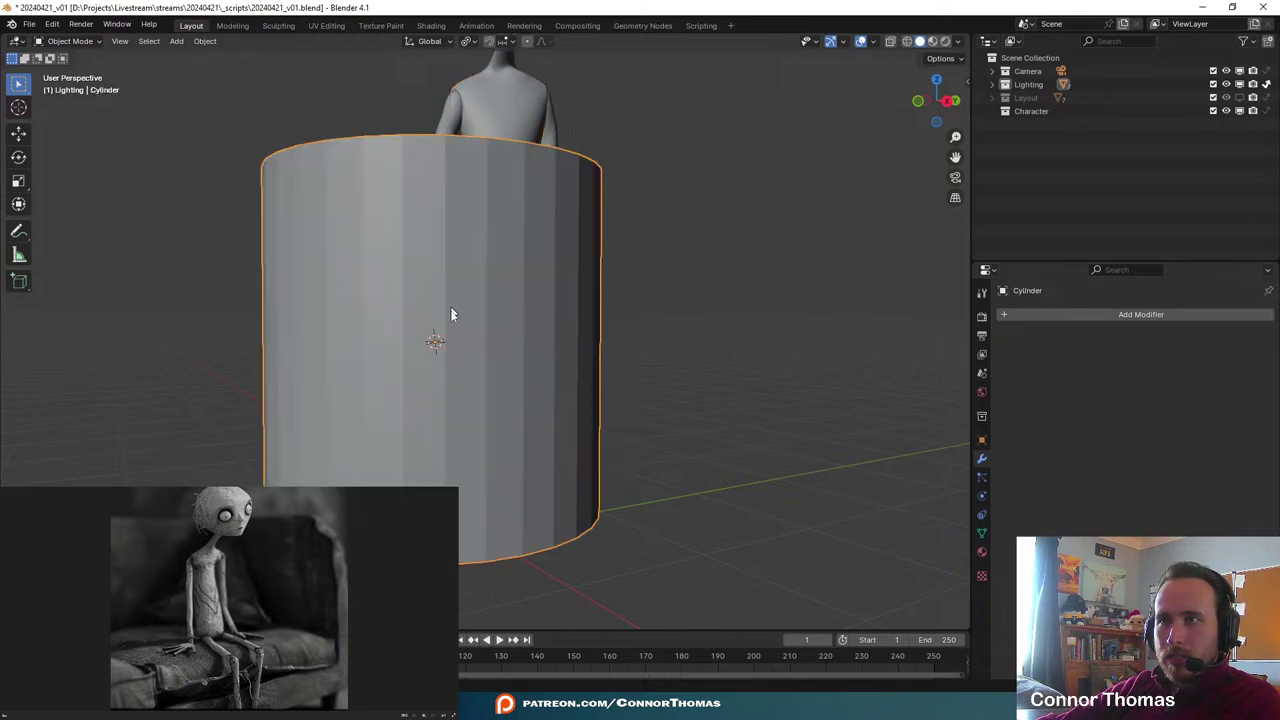
{"action": "middle_click_drag", "start_coordinate": [451, 314], "coordinate": [482, 370]}
{"action": "key", "text": "s"}
{"action": "left_click", "coordinate": [476, 374]}
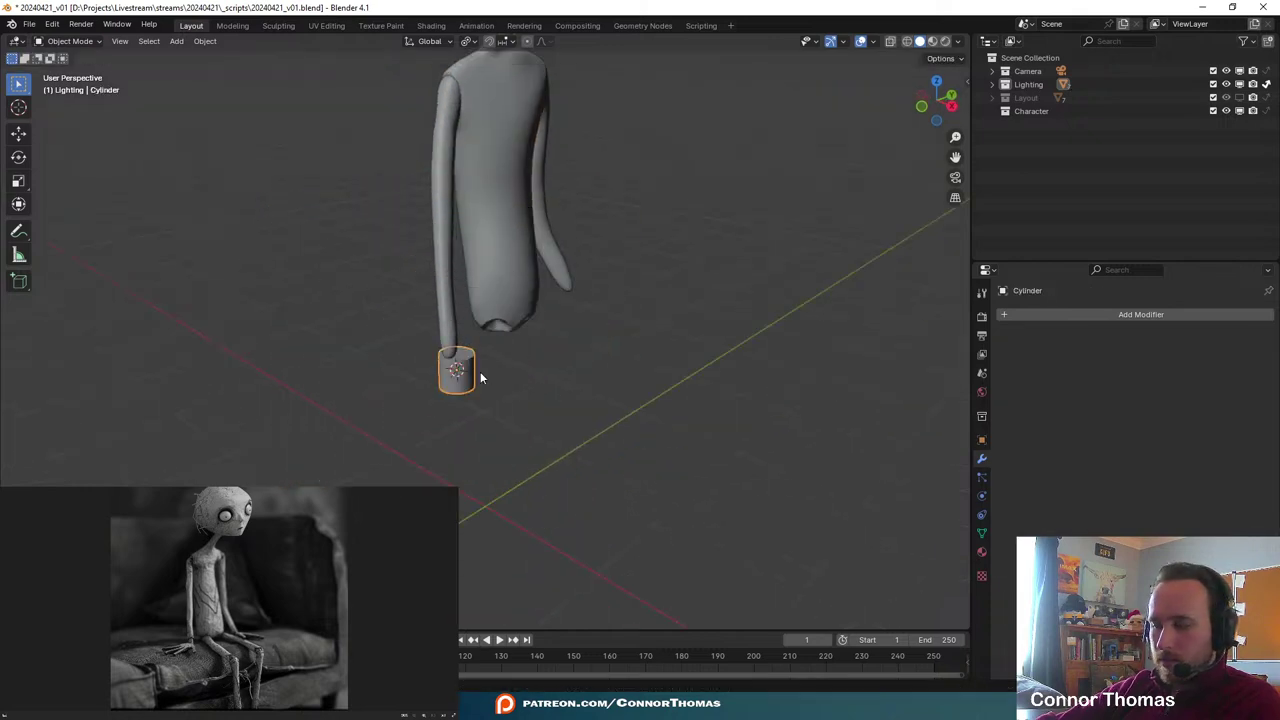
{"action": "key", "text": "KP_Decimal"}
{"action": "scroll", "coordinate": [480, 371], "scroll_direction": "down", "scroll_amount": 4}
{"action": "key", "text": "s"}
{"action": "left_click", "coordinate": [557, 359]}
- Move the small cylinder to the end of the nearest arm and rotate it to follow the forearm's direction
{"action": "key", "text": "g"}
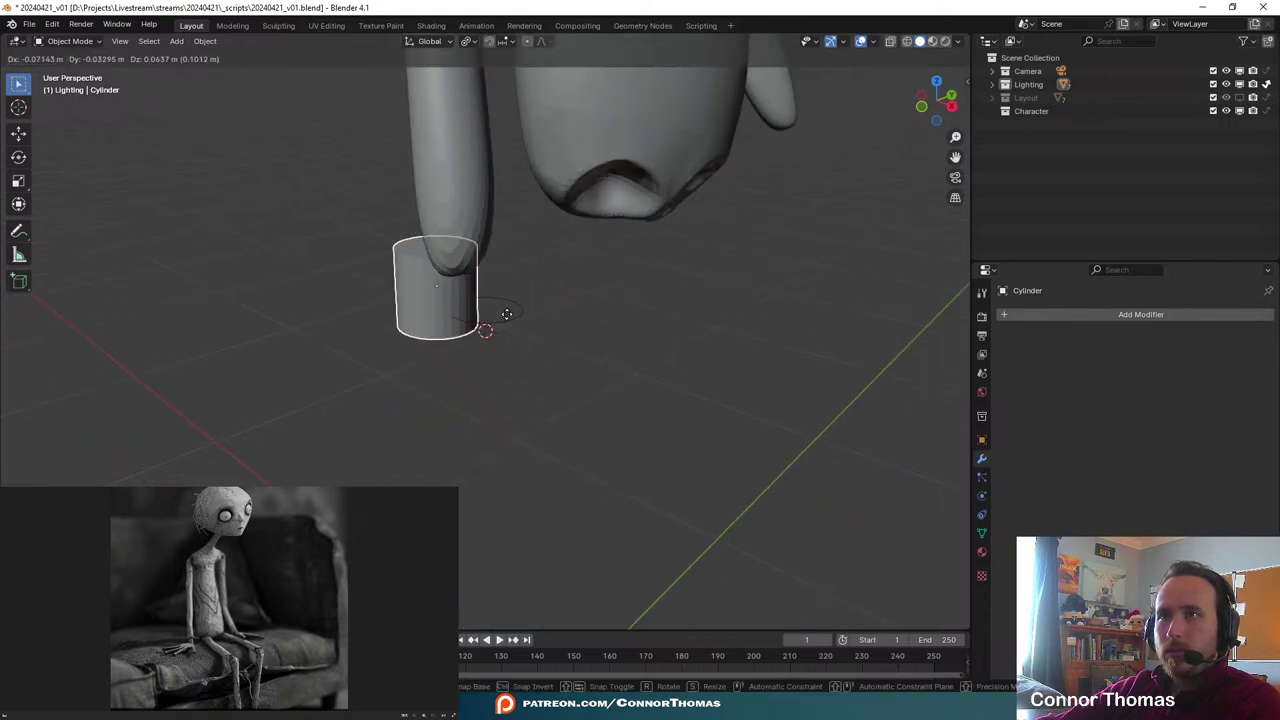
{"action": "left_click", "coordinate": [498, 325]}
{"action": "middle_click_drag", "start_coordinate": [498, 325], "coordinate": [601, 286]}
{"action": "key", "text": "g"}
{"action": "left_click", "coordinate": [690, 275]}
{"action": "key", "text": "r"}
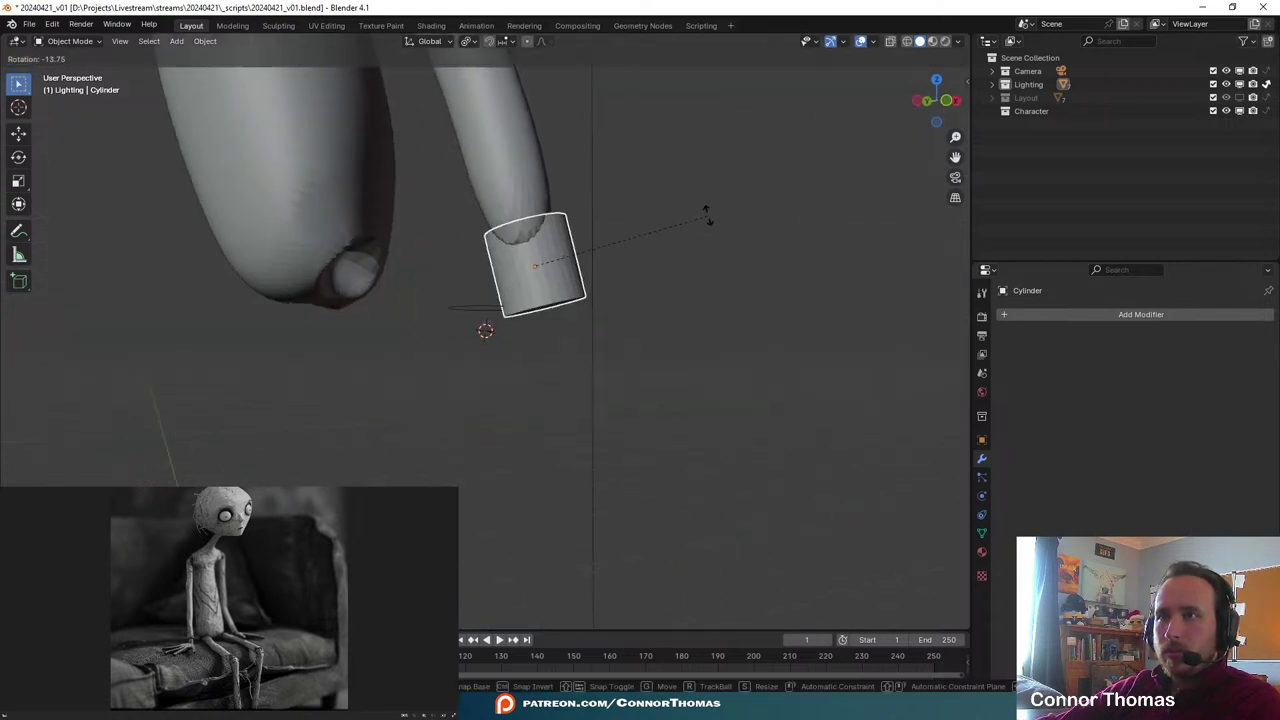
{"action": "left_click", "coordinate": [688, 186]}
- Shift the cylinder so that it overlaps the arm's tip like a wrist piece
{"action": "key", "text": "g"}
{"action": "left_click", "coordinate": [687, 160]}
{"action": "middle_click_drag", "start_coordinate": [688, 164], "coordinate": [556, 268]}
{"action": "key", "text": "g"}
{"action": "left_click", "coordinate": [540, 215]}
{"action": "key", "text": "g"}
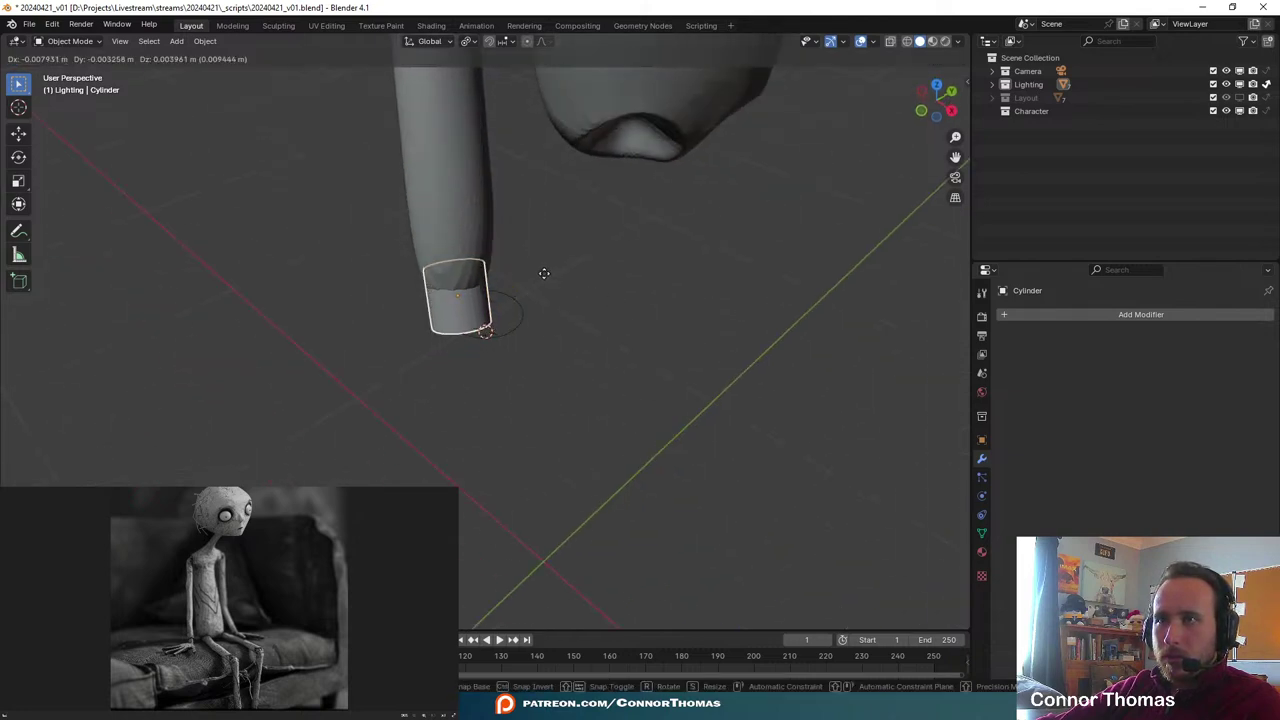
{"action": "left_click", "coordinate": [545, 274]}
- Refine the wrist cylinder's position and rotation until it continues the forearm when seen from several sides
{"action": "middle_click_drag", "start_coordinate": [545, 274], "coordinate": [520, 244]}
{"action": "scroll", "coordinate": [520, 244], "scroll_direction": "up", "scroll_amount": 5}
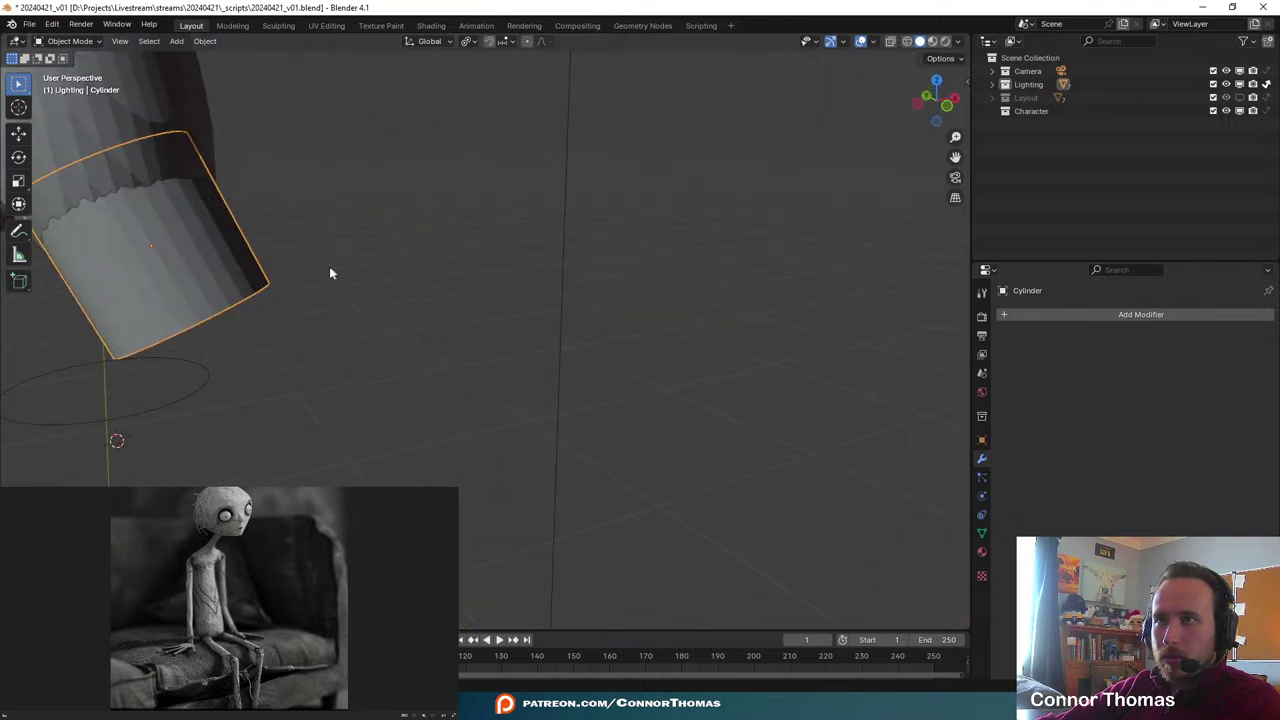
{"action": "middle_click_drag", "start_coordinate": [329, 268], "coordinate": [552, 344], "text": "shift"}
{"action": "key", "text": "g"}
{"action": "left_click", "coordinate": [518, 332]}
{"action": "key", "text": "r"}
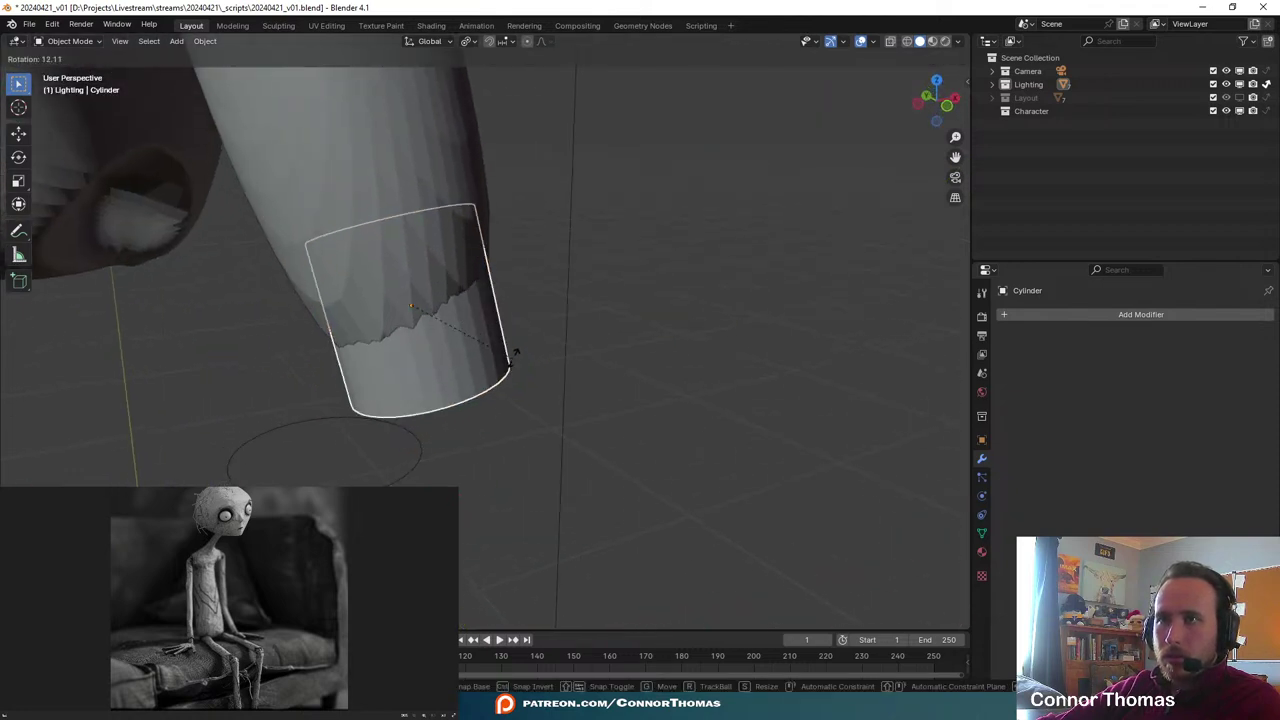
{"action": "left_click", "coordinate": [513, 359]}
{"action": "key", "text": "r"}
{"action": "key", "text": "r"}
{"action": "left_click", "coordinate": [504, 346]}
{"action": "middle_click_drag", "start_coordinate": [529, 349], "coordinate": [500, 262]}
{"action": "key", "text": "r"}
{"action": "left_click", "coordinate": [512, 260]}
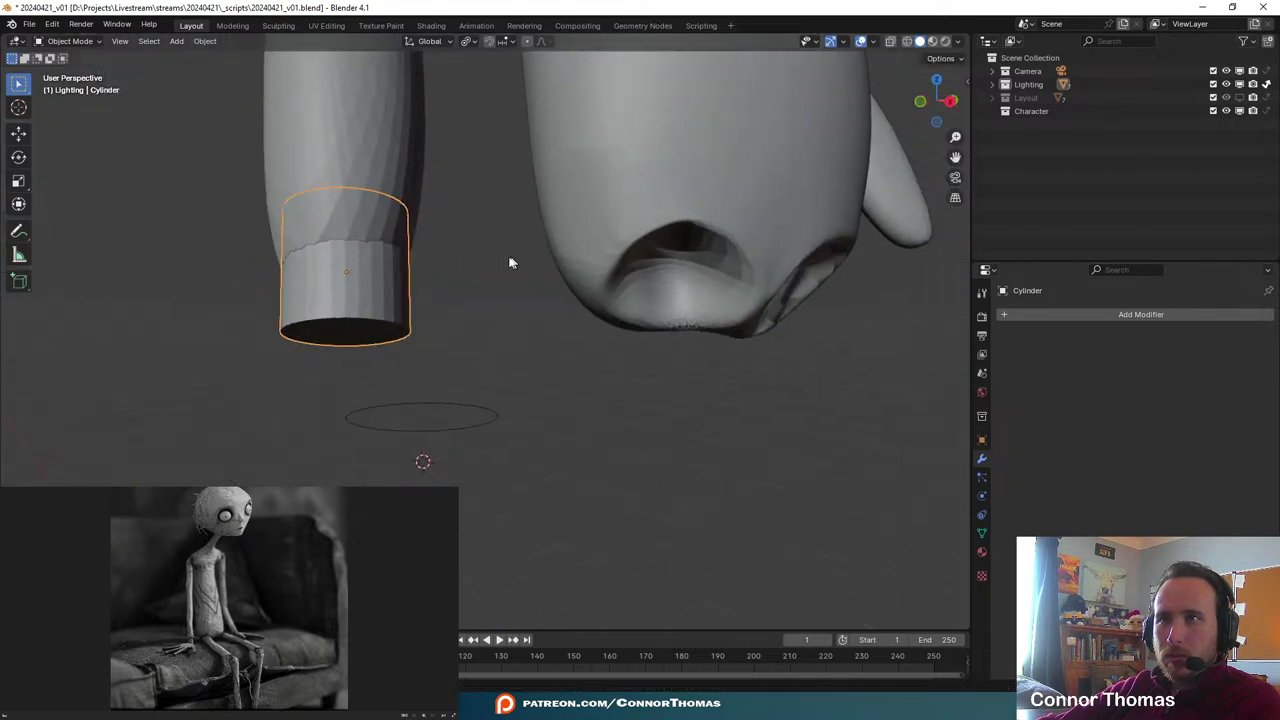
{"action": "key", "text": "a"}
{"action": "key", "text": "a"}
{"action": "middle_click_drag", "start_coordinate": [400, 250], "coordinate": [528, 266]}
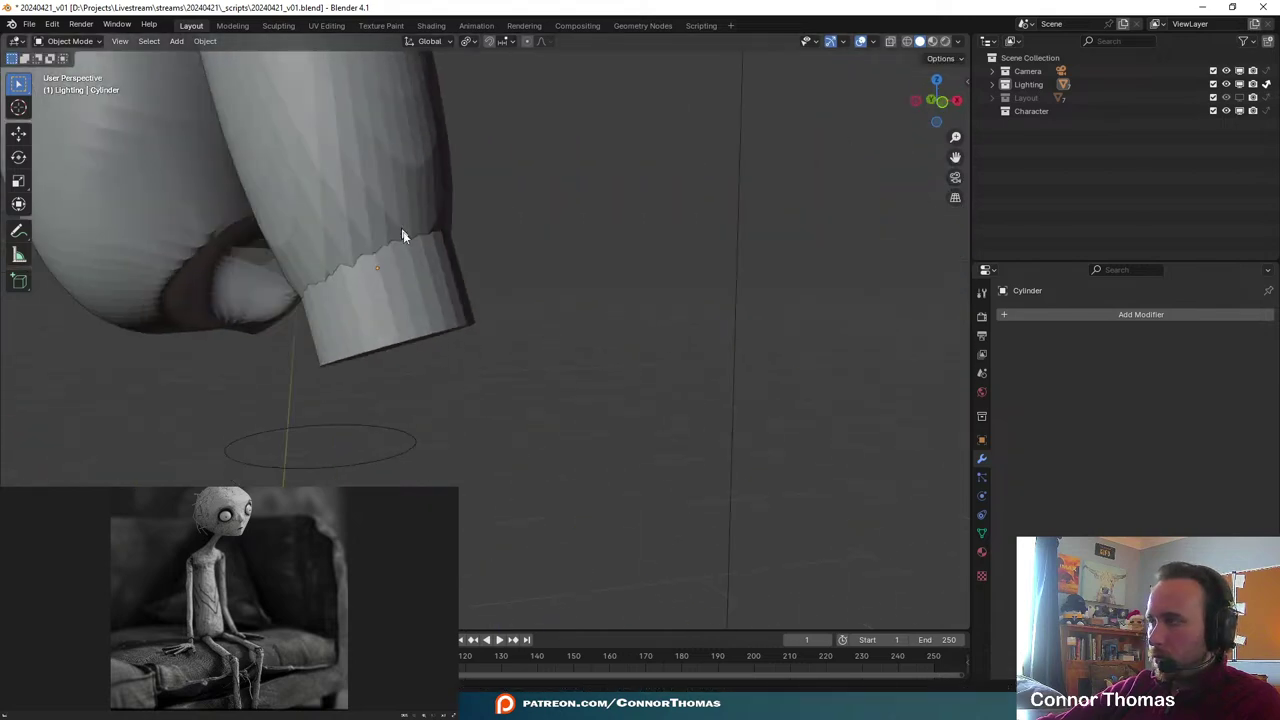
{"action": "middle_click_drag", "start_coordinate": [403, 234], "coordinate": [469, 328]}
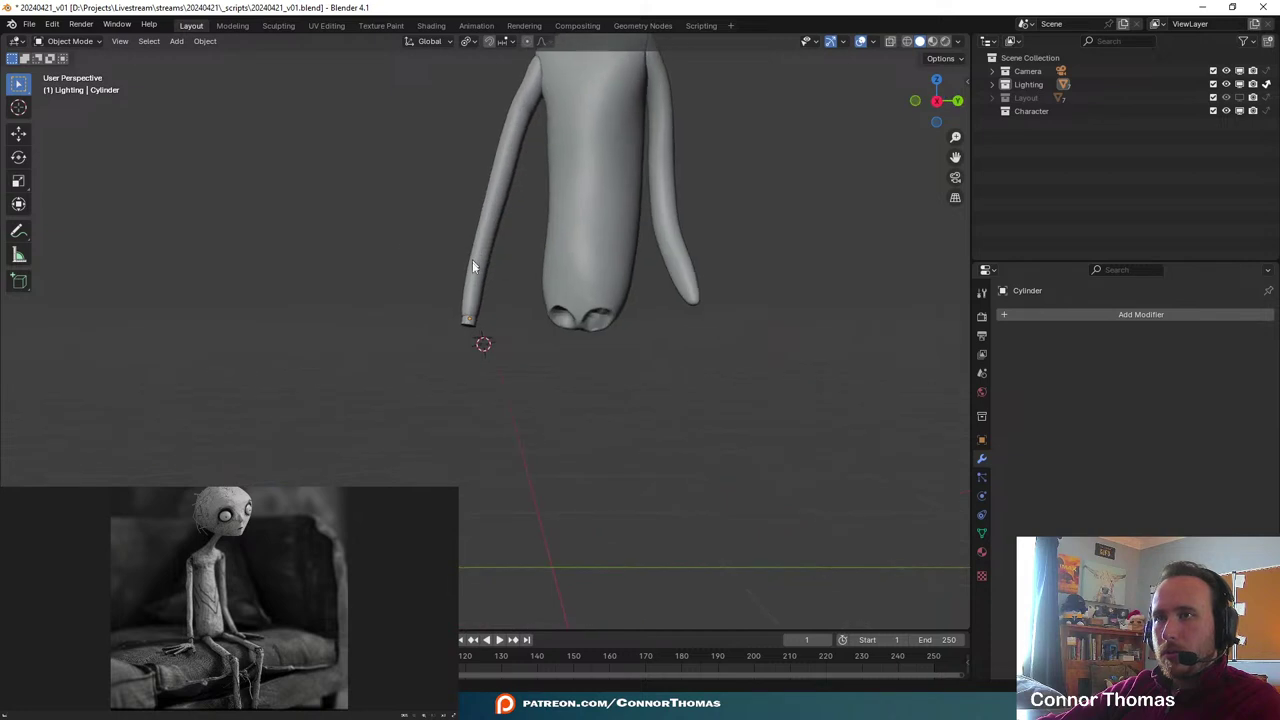
{"action": "middle_click_drag", "start_coordinate": [586, 322], "coordinate": [464, 346]}
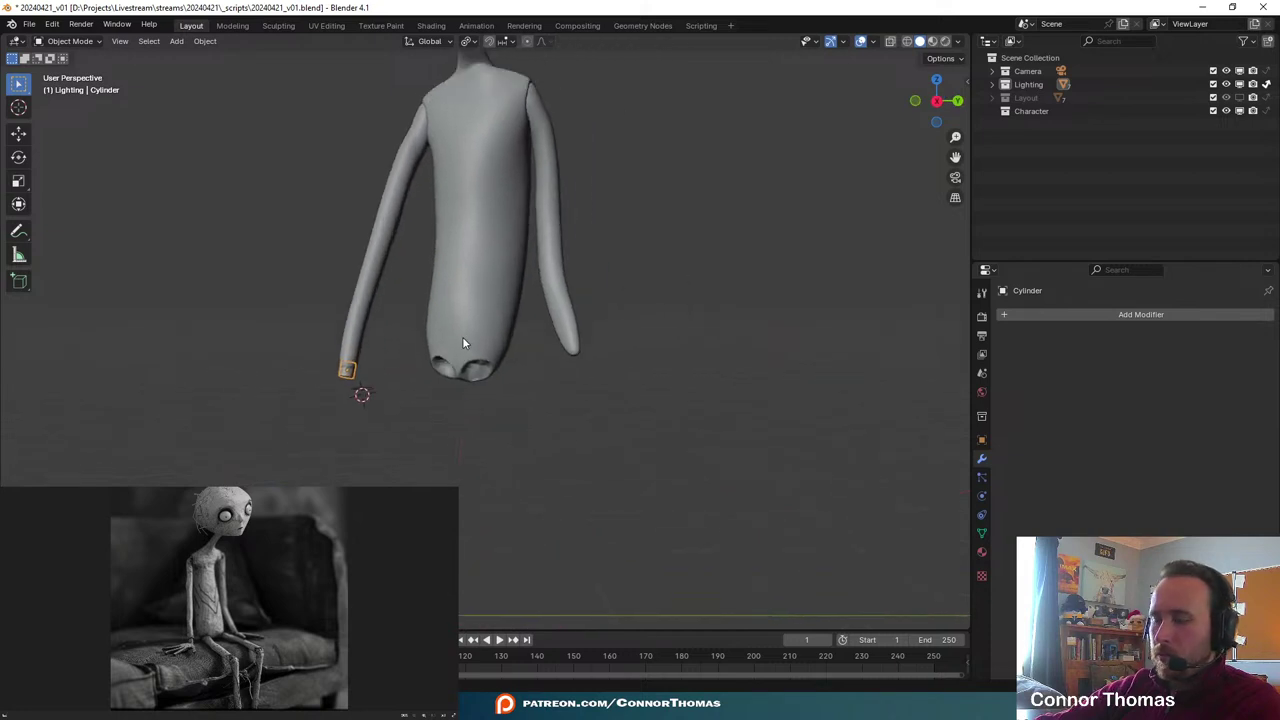
- Duplicate the wrist cylinder, place the copy on the end of the other arm and rotate it to match that forearm
{"action": "key", "text": "shift+d"}
{"action": "left_click", "coordinate": [689, 380]}
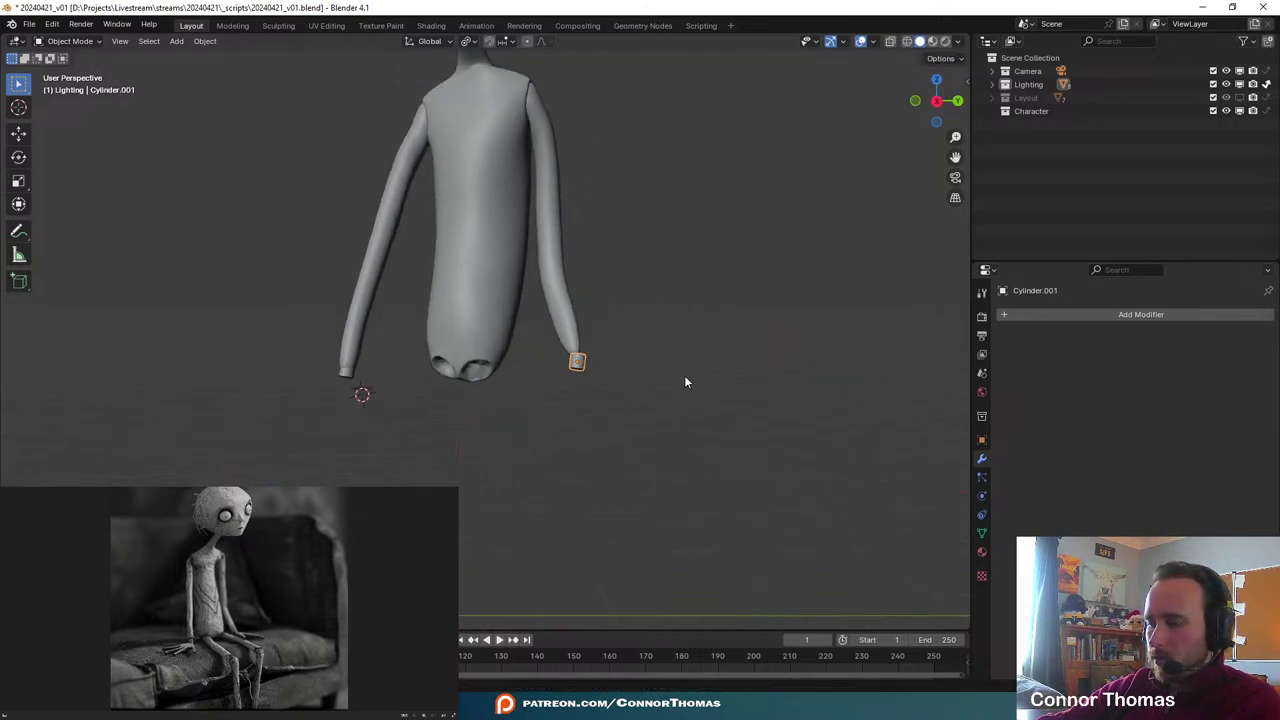
{"action": "key", "text": "KP_Decimal"}
{"action": "scroll", "coordinate": [700, 372], "scroll_direction": "down", "scroll_amount": 5}
{"action": "middle_click_drag", "start_coordinate": [677, 371], "coordinate": [491, 356]}
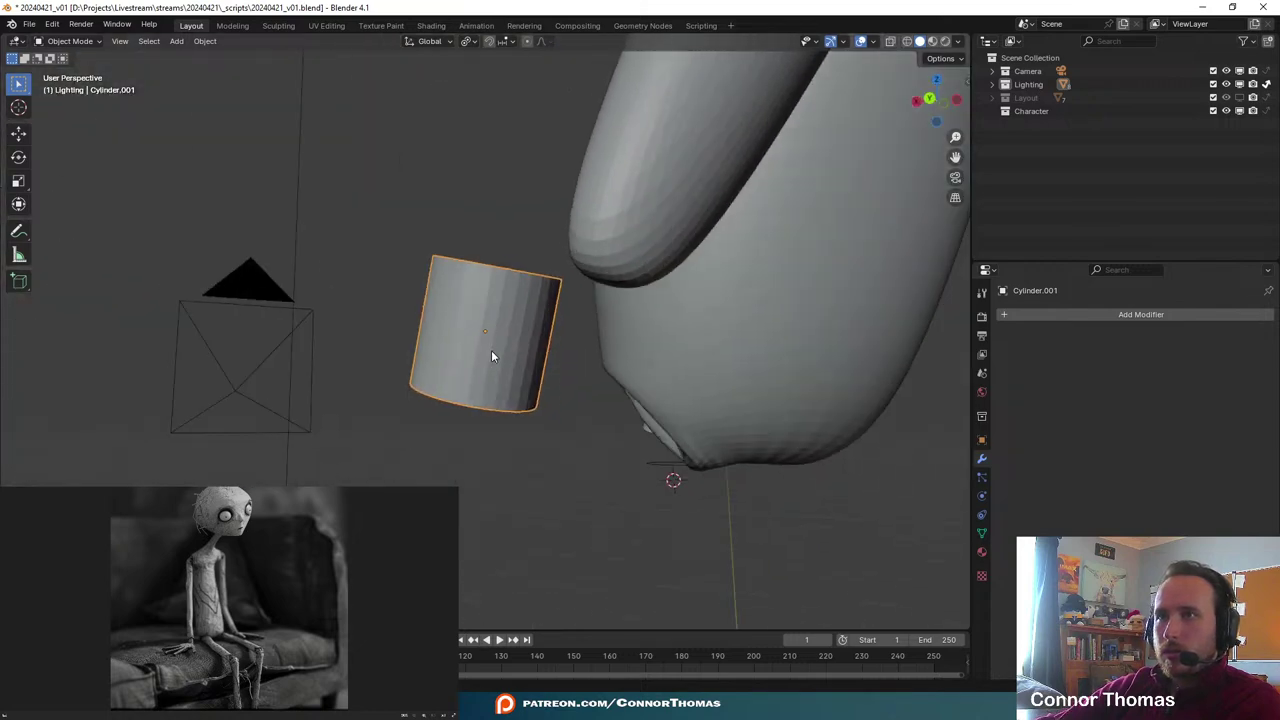
{"action": "key", "text": "g"}
{"action": "left_click", "coordinate": [625, 299]}
{"action": "key", "text": "r"}
{"action": "left_click", "coordinate": [646, 345]}
{"action": "key", "text": "g"}
{"action": "left_click", "coordinate": [627, 327]}
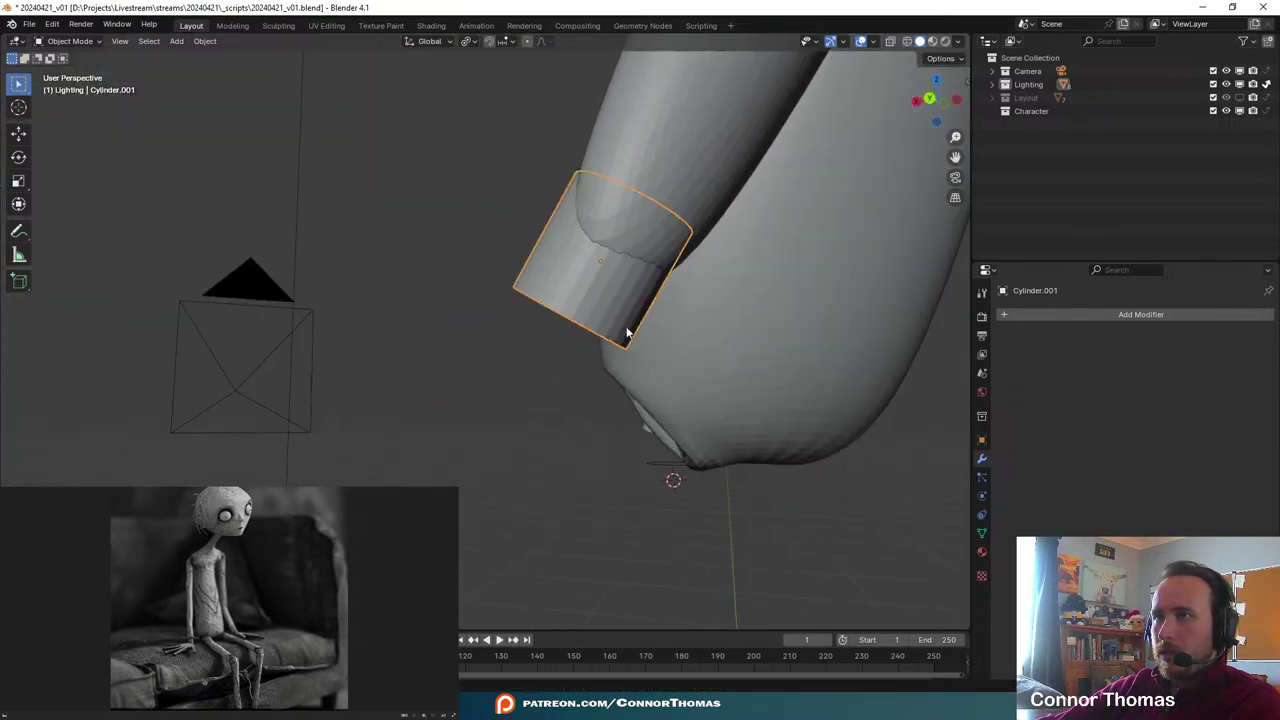
- Tilt the copied wrist cylinder from a second viewing angle and move it closer to the arm's axis
{"action": "middle_click_drag", "start_coordinate": [628, 333], "coordinate": [771, 337]}
{"action": "key", "text": "r"}
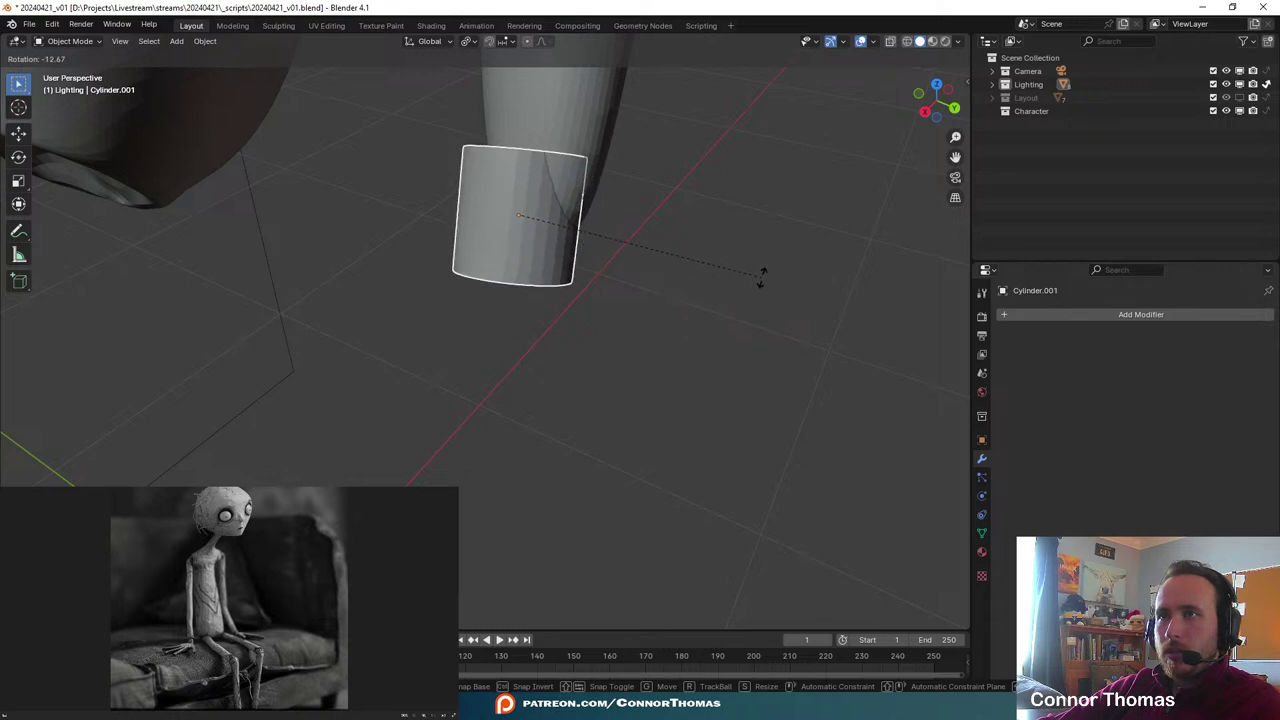
{"action": "left_click", "coordinate": [754, 277]}
{"action": "middle_click_drag", "start_coordinate": [754, 277], "coordinate": [698, 291]}
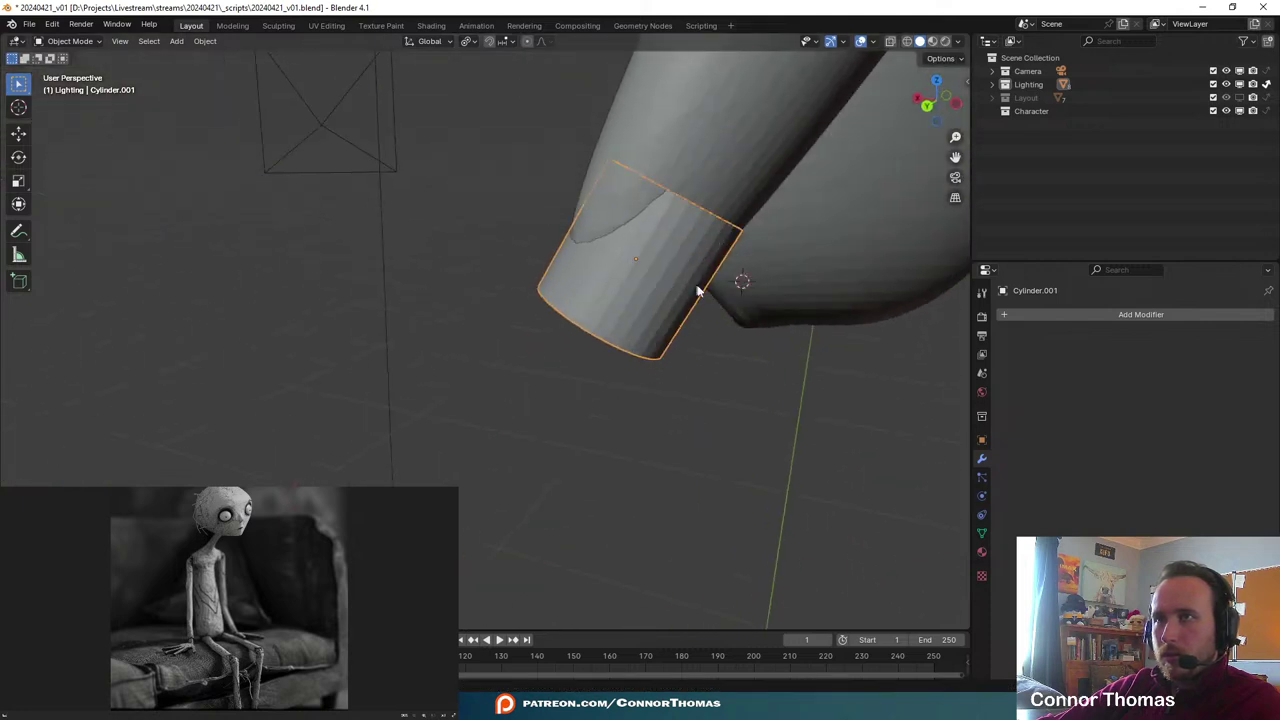
{"action": "key", "text": "g"}
{"action": "left_click", "coordinate": [591, 246]}
- Nudge the copied wrist cylinder until it sits centred on the arm's end, judging from the front and below
{"action": "middle_click_drag", "start_coordinate": [591, 246], "coordinate": [728, 240]}
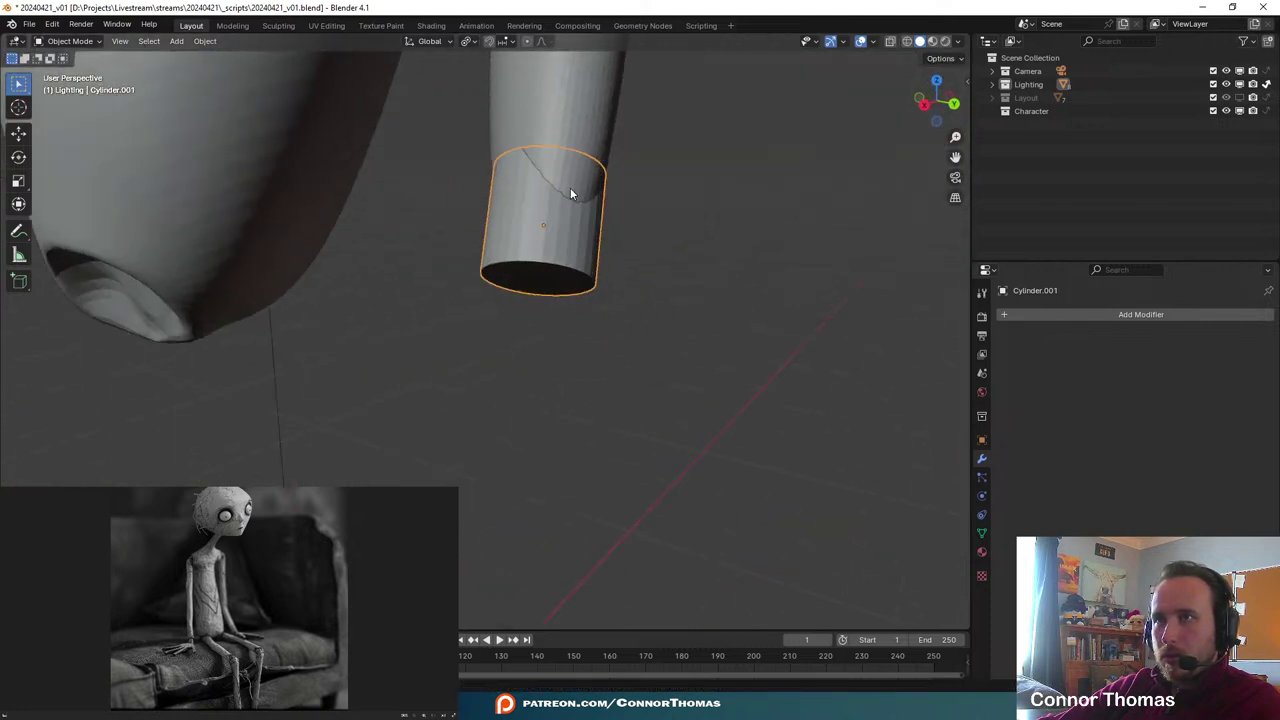
{"action": "middle_click_drag", "start_coordinate": [570, 193], "coordinate": [643, 191]}
{"action": "key", "text": "g"}
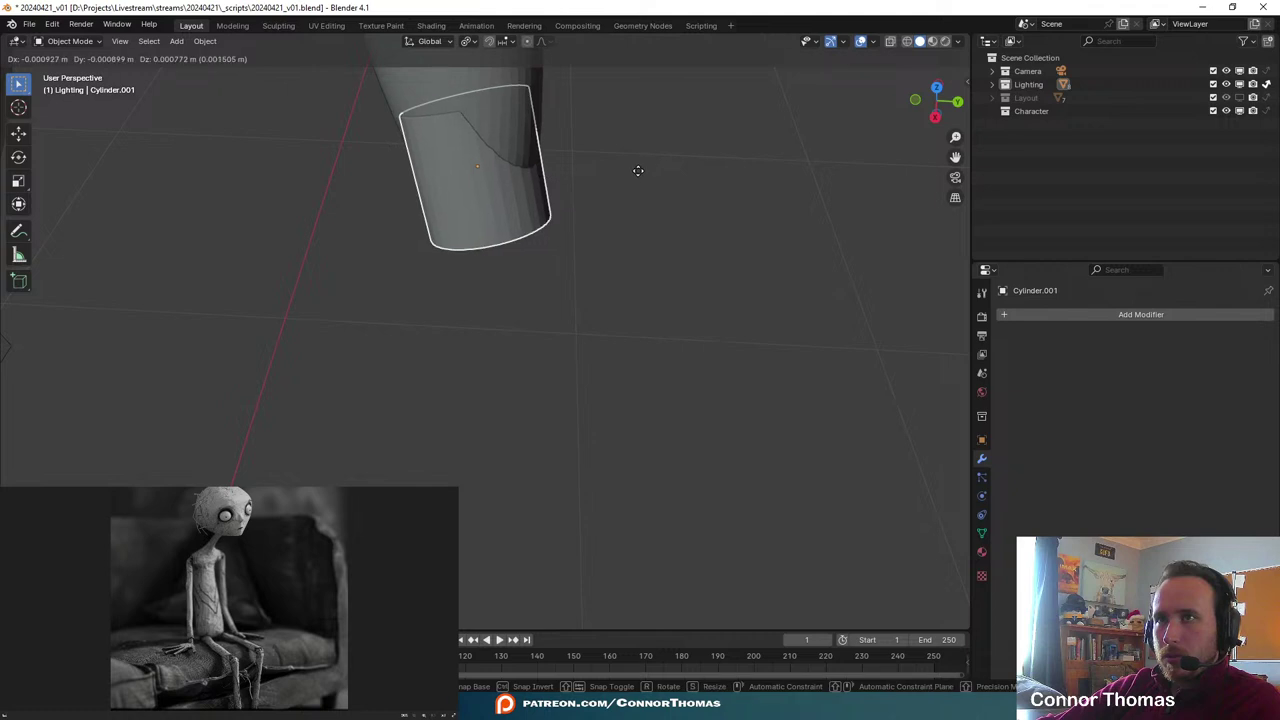
{"action": "left_click", "coordinate": [638, 170]}
{"action": "middle_click_drag", "start_coordinate": [580, 217], "coordinate": [496, 96]}
{"action": "key", "text": "g"}
{"action": "left_click", "coordinate": [517, 129]}
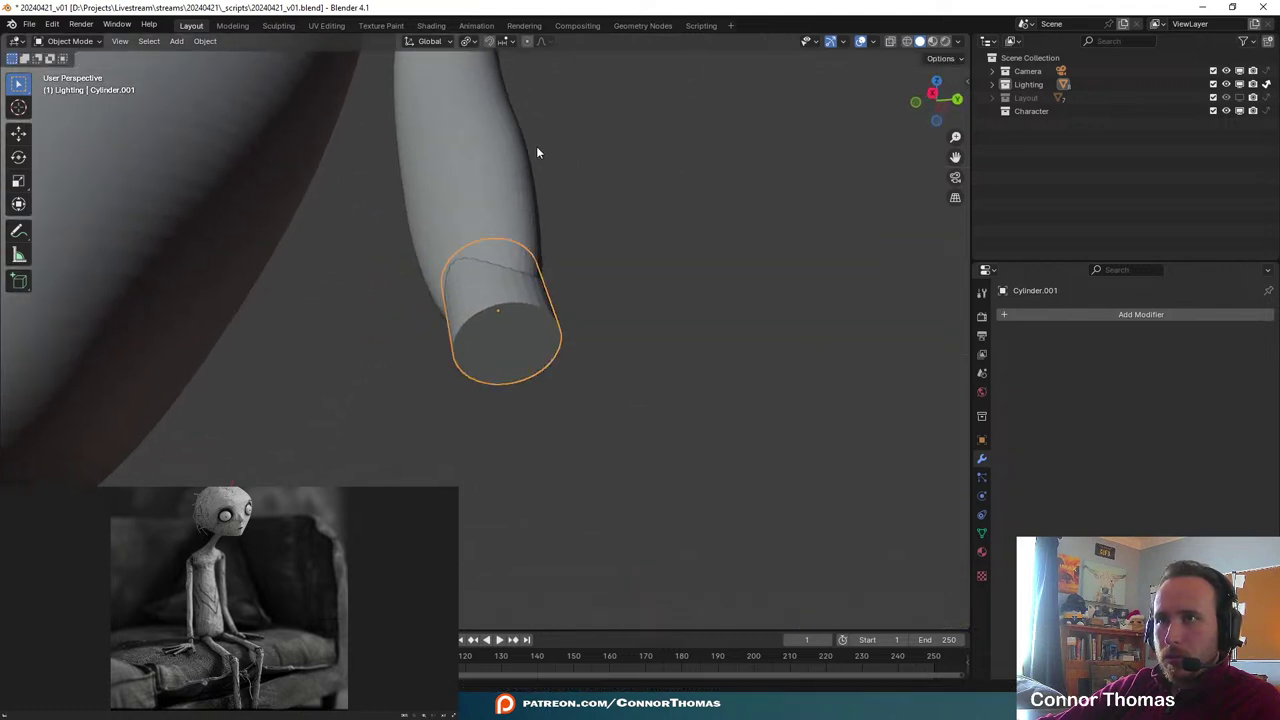
{"action": "middle_click_drag", "start_coordinate": [537, 152], "coordinate": [443, 120]}
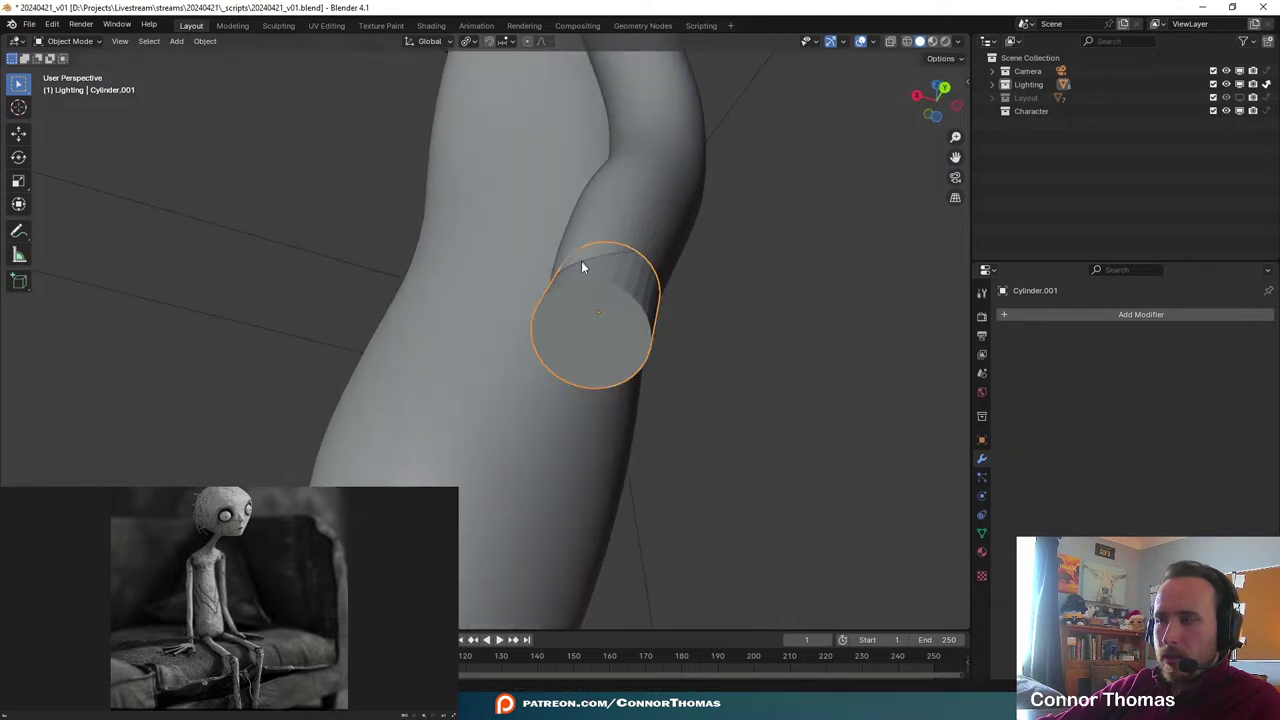
- Rotate the copied wrist cylinder freely from below and again from the side to align it with the forearm
{"action": "middle_click_drag", "start_coordinate": [582, 266], "coordinate": [386, 220]}
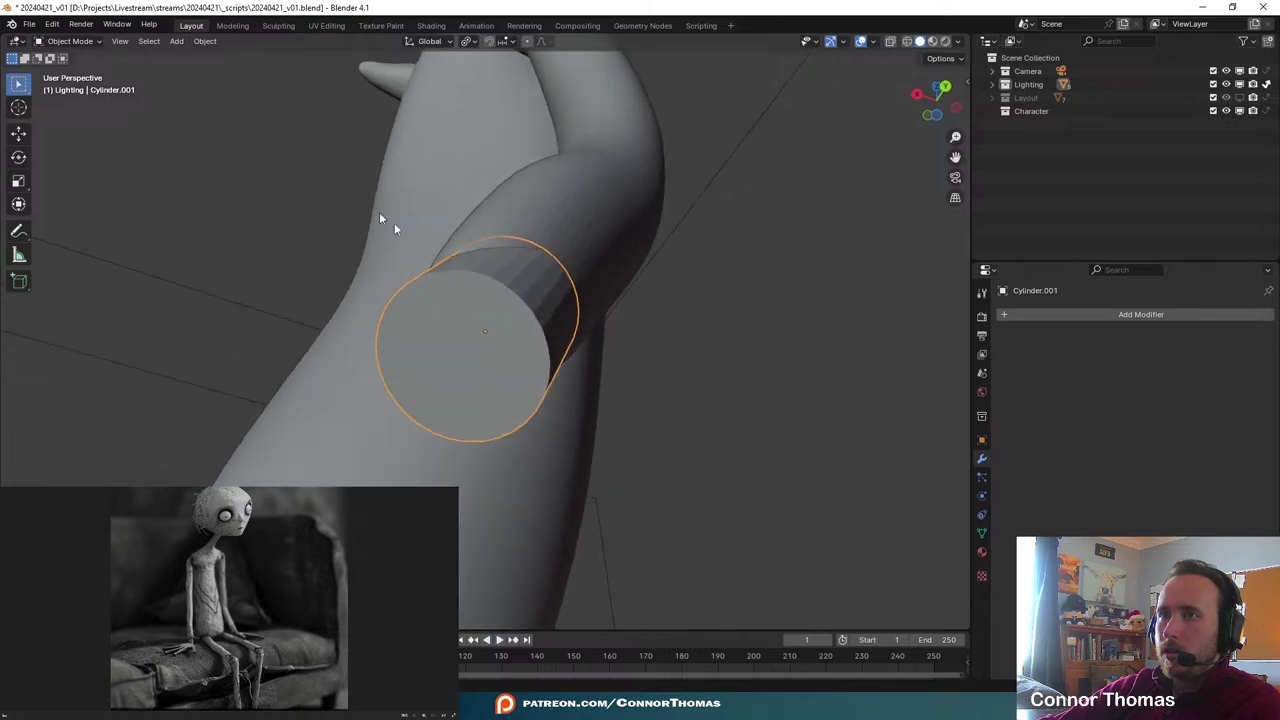
{"action": "key", "text": "r"}
{"action": "key", "text": "r"}
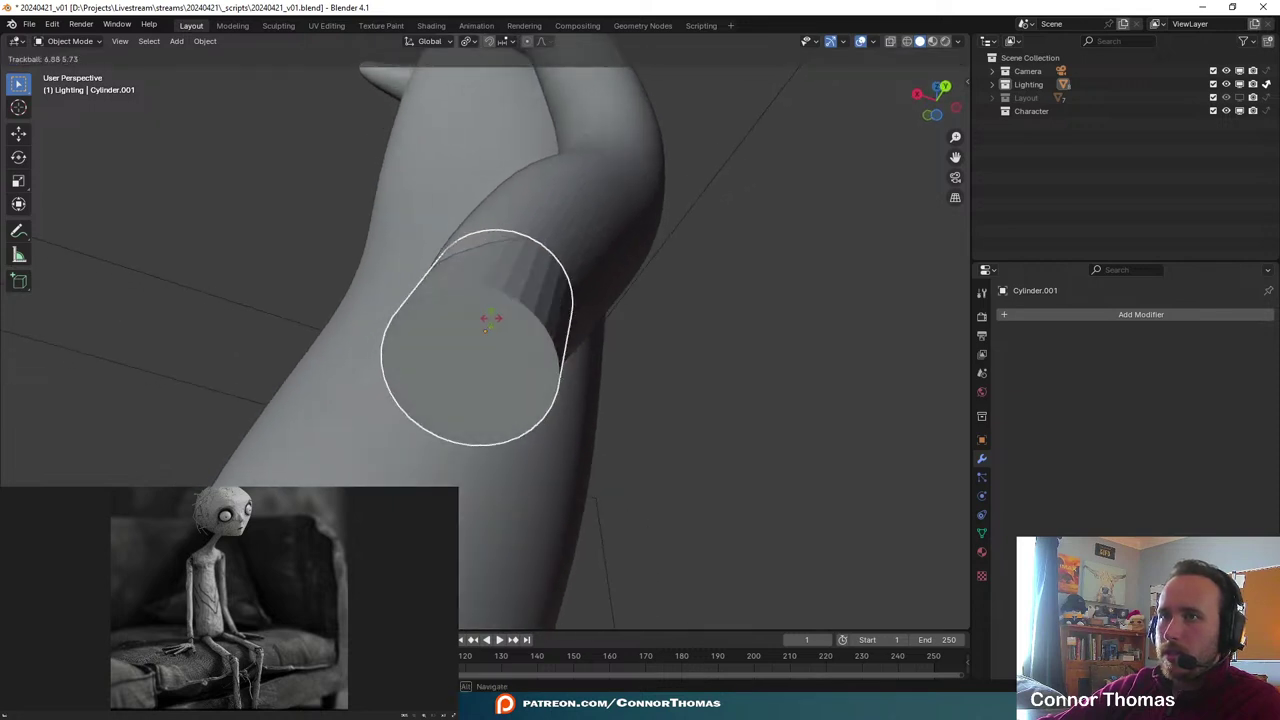
{"action": "left_click", "coordinate": [476, 318]}
{"action": "middle_click_drag", "start_coordinate": [476, 318], "coordinate": [566, 298]}
{"action": "key", "text": "r"}
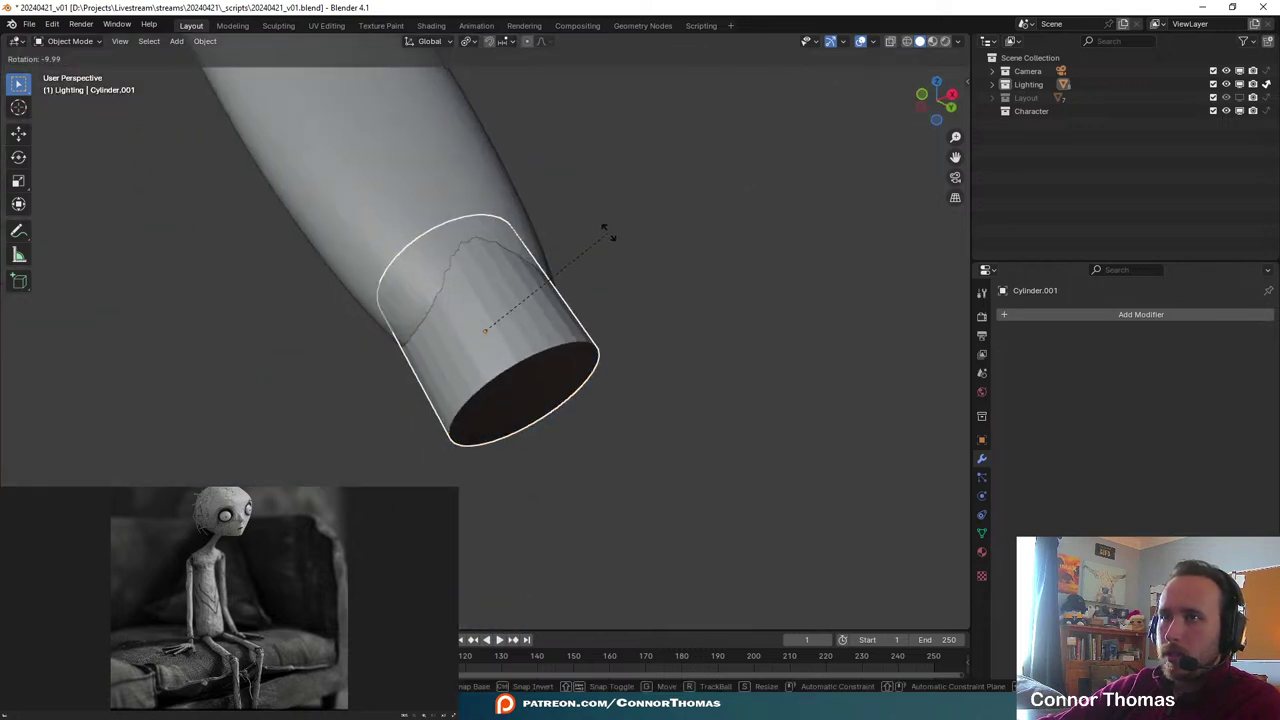
{"action": "left_click", "coordinate": [606, 233]}
- Move the copied wrist cylinder onto the forearm's end and adjust its rotation from another angle
{"action": "key", "text": "g"}
{"action": "left_click", "coordinate": [610, 251]}
{"action": "key", "text": "g"}
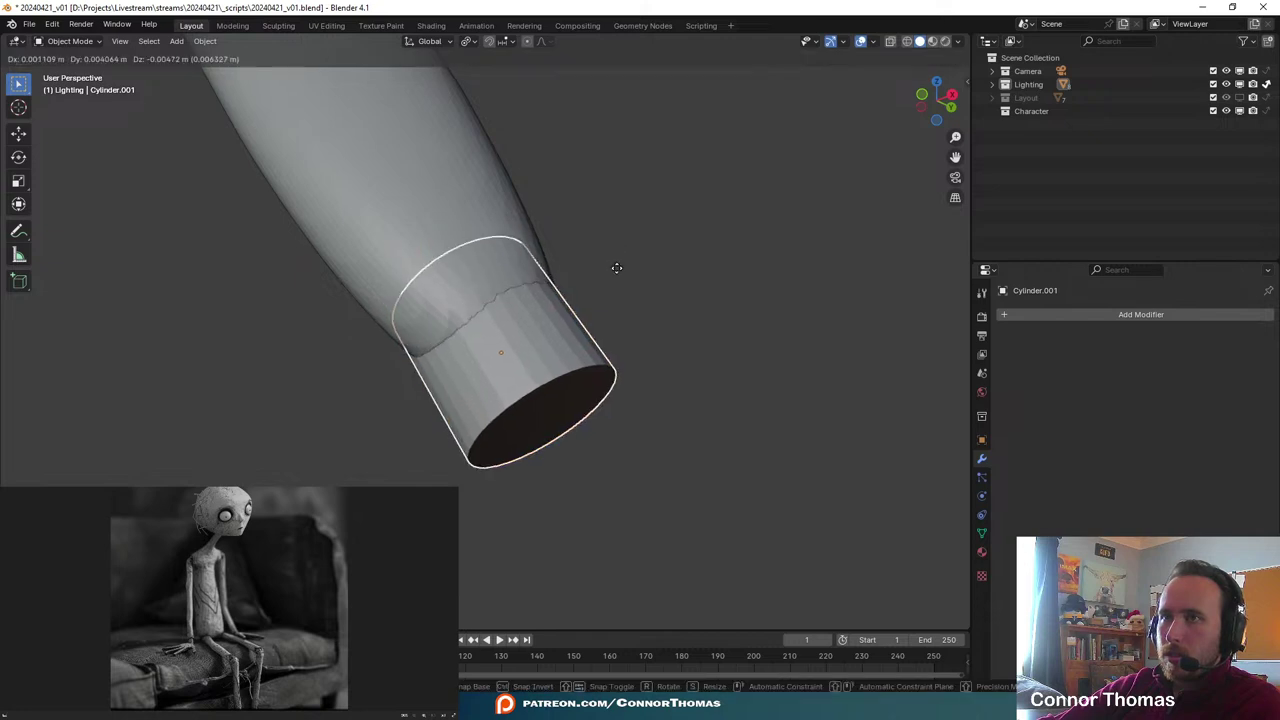
{"action": "left_click", "coordinate": [572, 285]}
{"action": "middle_click_drag", "start_coordinate": [572, 285], "coordinate": [446, 372]}
{"action": "key", "text": "r"}
{"action": "left_click", "coordinate": [543, 317]}
- Compare the finished wrist with the reference photo through the camera and save the file
{"action": "middle_click_drag", "start_coordinate": [543, 317], "coordinate": [273, 355]}
{"action": "key", "text": "KP_0"}
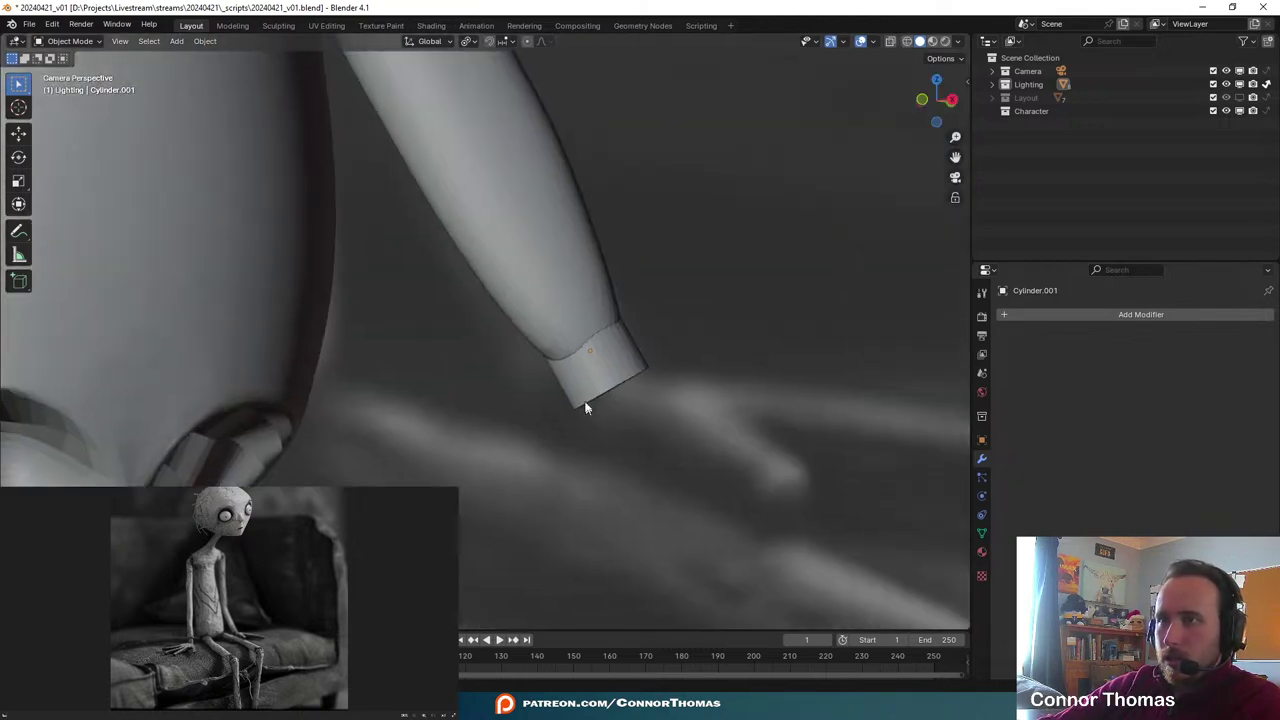
{"action": "scroll", "coordinate": [606, 348], "scroll_direction": "down", "scroll_amount": 9}
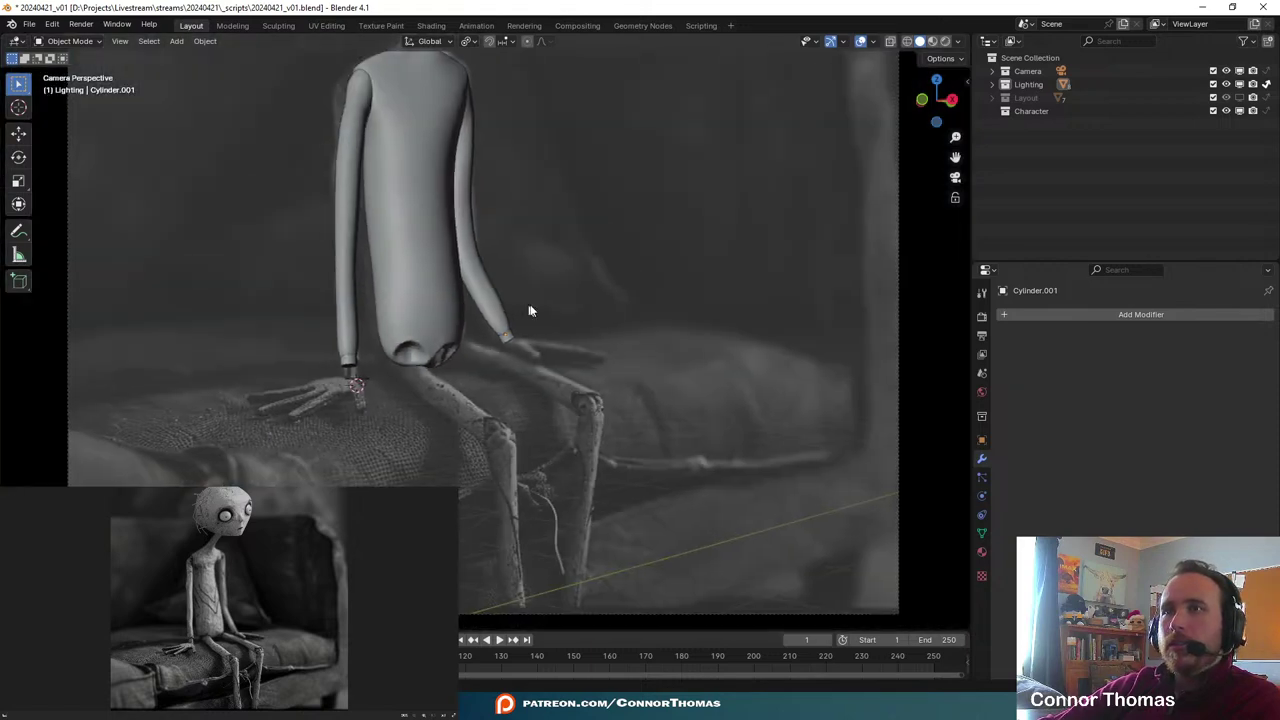
{"action": "left_click_drag", "start_coordinate": [482, 242], "coordinate": [585, 288], "text": "shift"}
{"action": "scroll", "coordinate": [585, 288], "scroll_direction": "up", "scroll_amount": 2}
{"action": "key", "text": "ctrl+s"}
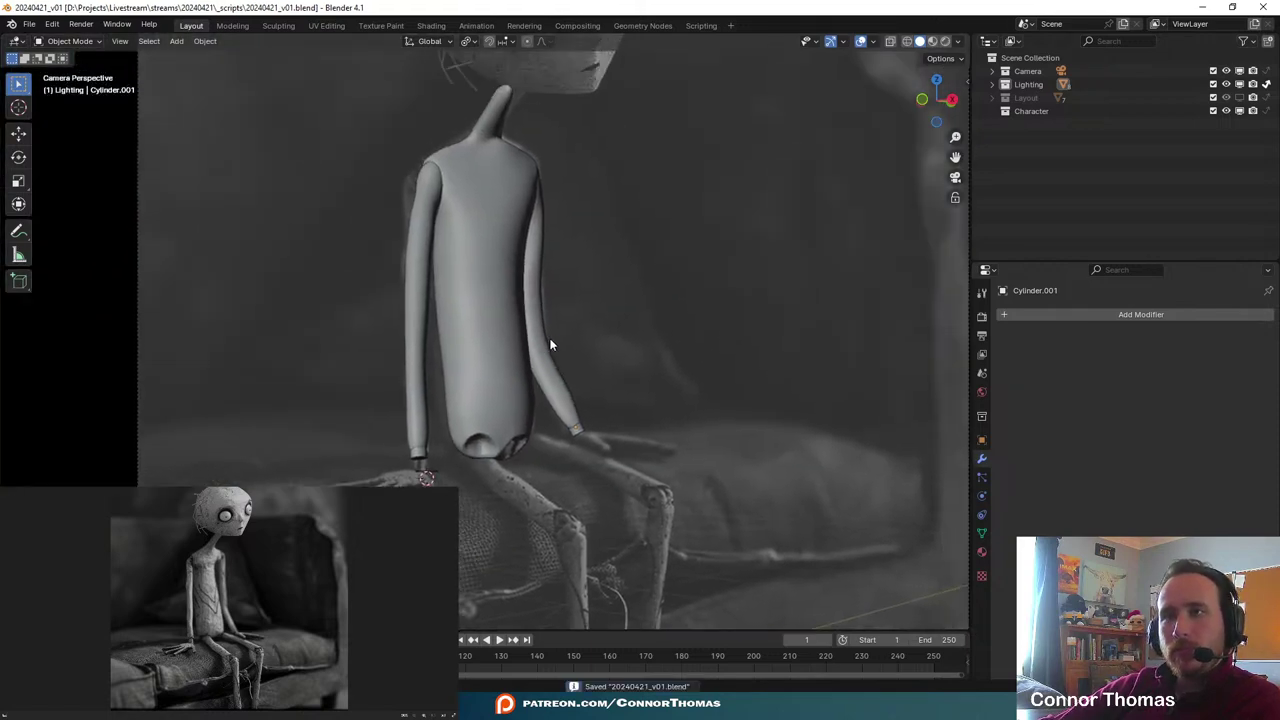
- Examine the torso, both arms and the leg sockets through the camera and from around the model
{"action": "scroll", "coordinate": [554, 254], "scroll_direction": "down", "scroll_amount": 4}
{"action": "scroll", "coordinate": [553, 254], "scroll_direction": "up", "scroll_amount": 3}
{"action": "scroll", "coordinate": [553, 254], "scroll_direction": "down", "scroll_amount": 3}
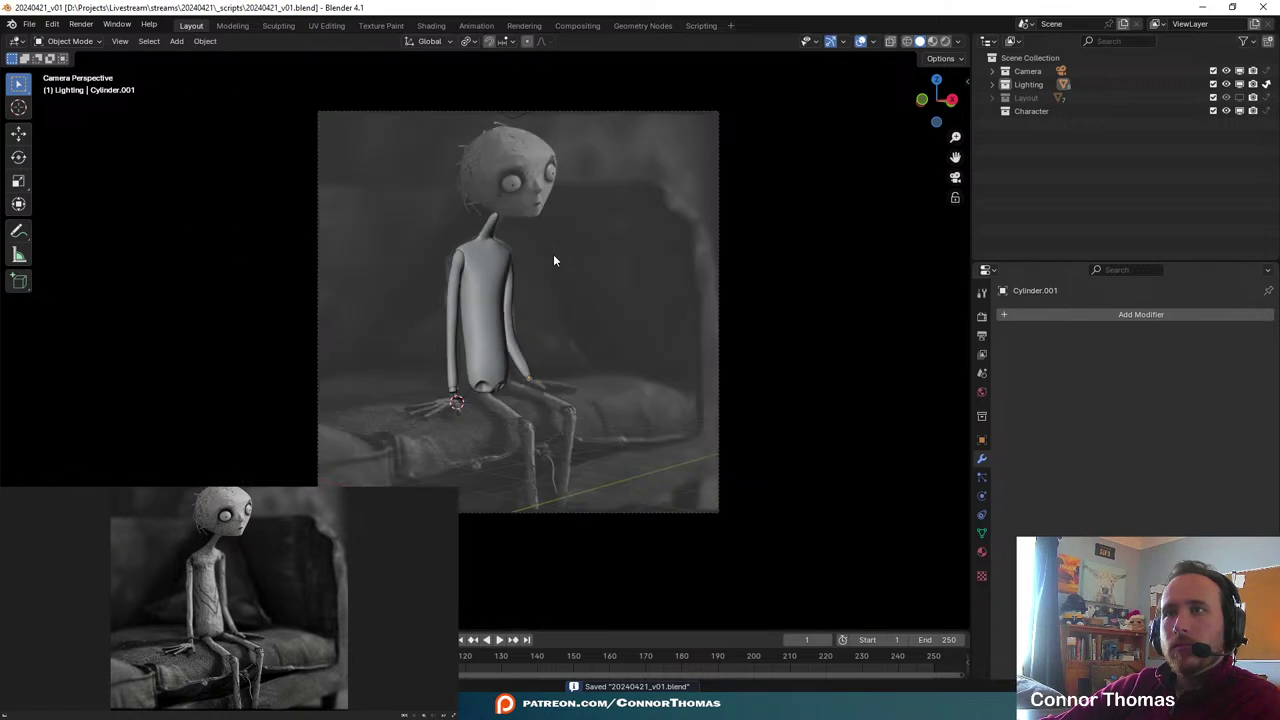
{"action": "scroll", "coordinate": [552, 254], "scroll_direction": "up", "scroll_amount": 4}
{"action": "middle_click_drag", "start_coordinate": [552, 258], "coordinate": [460, 340]}
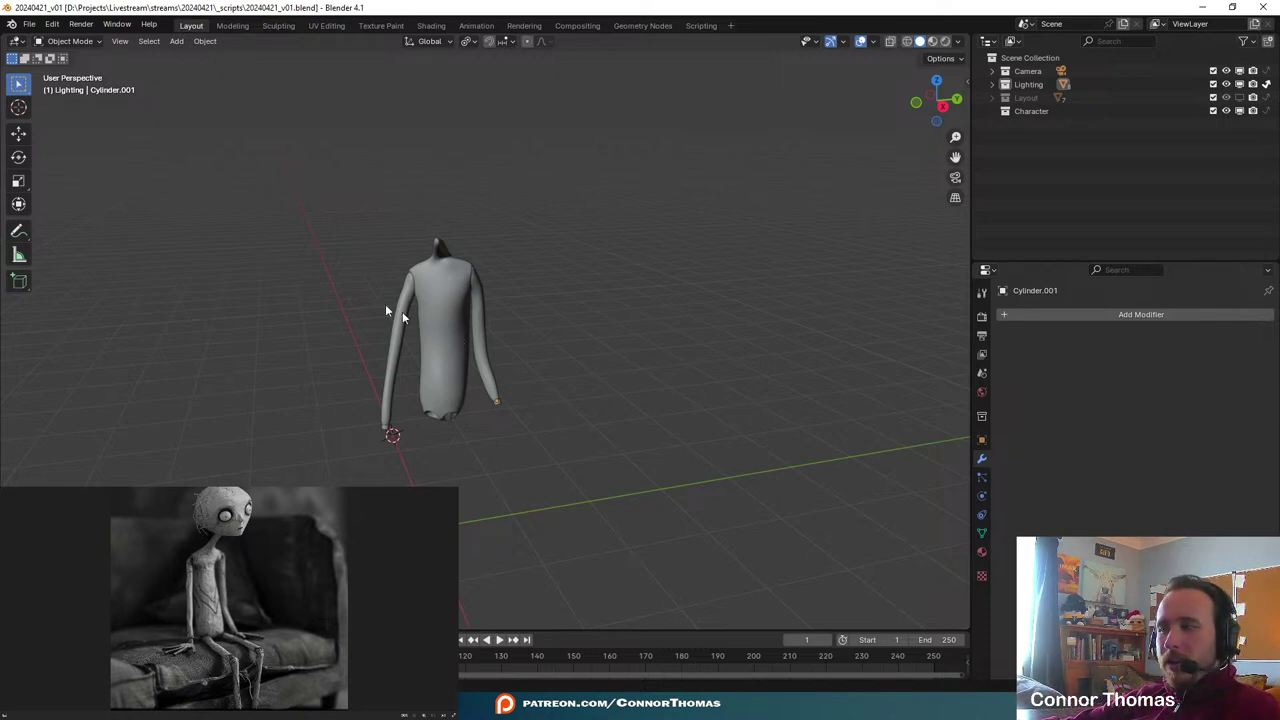
{"action": "scroll", "coordinate": [478, 374], "scroll_direction": "up", "scroll_amount": 2}
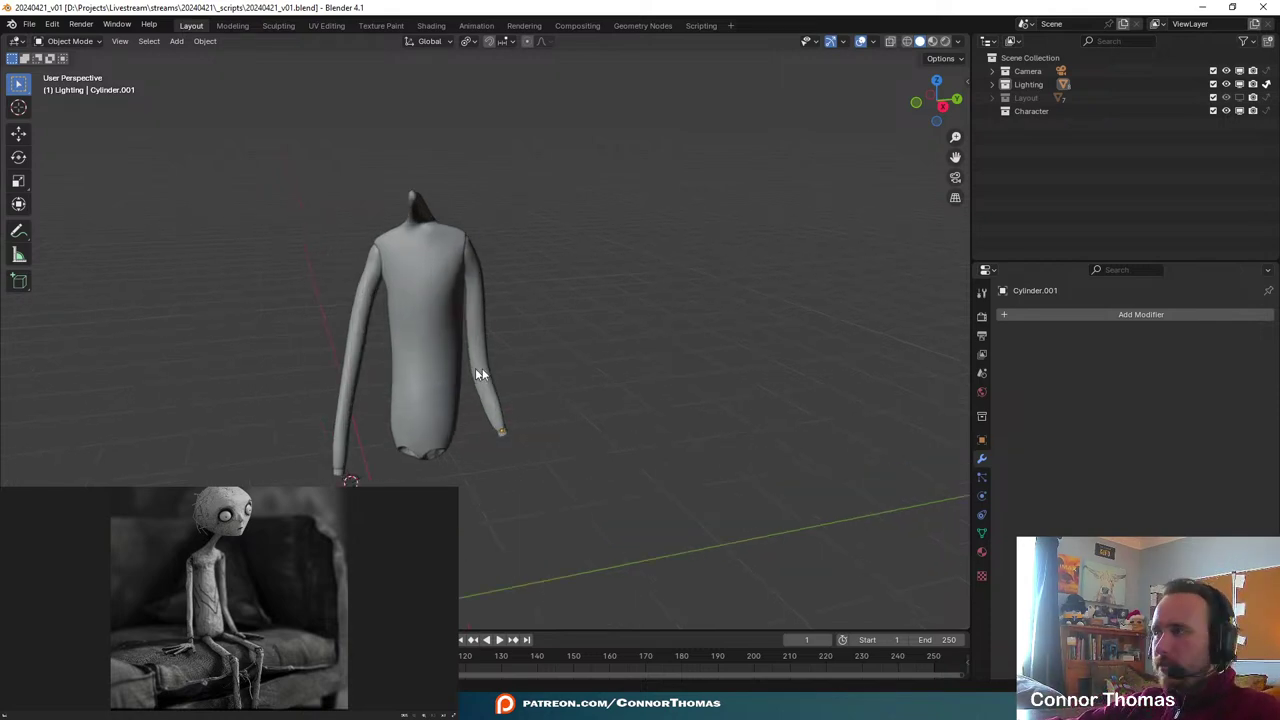
{"action": "scroll", "coordinate": [538, 363], "scroll_direction": "up", "scroll_amount": 3}
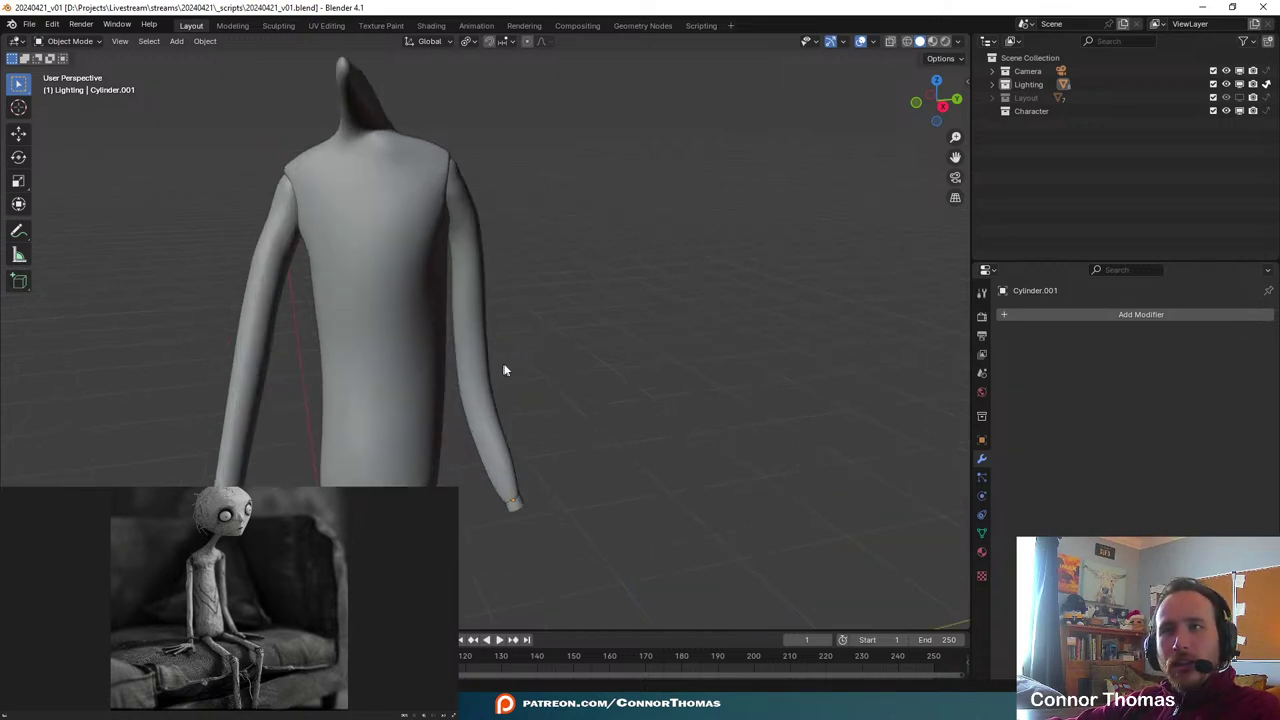
{"action": "middle_click_drag", "start_coordinate": [503, 369], "coordinate": [619, 351]}
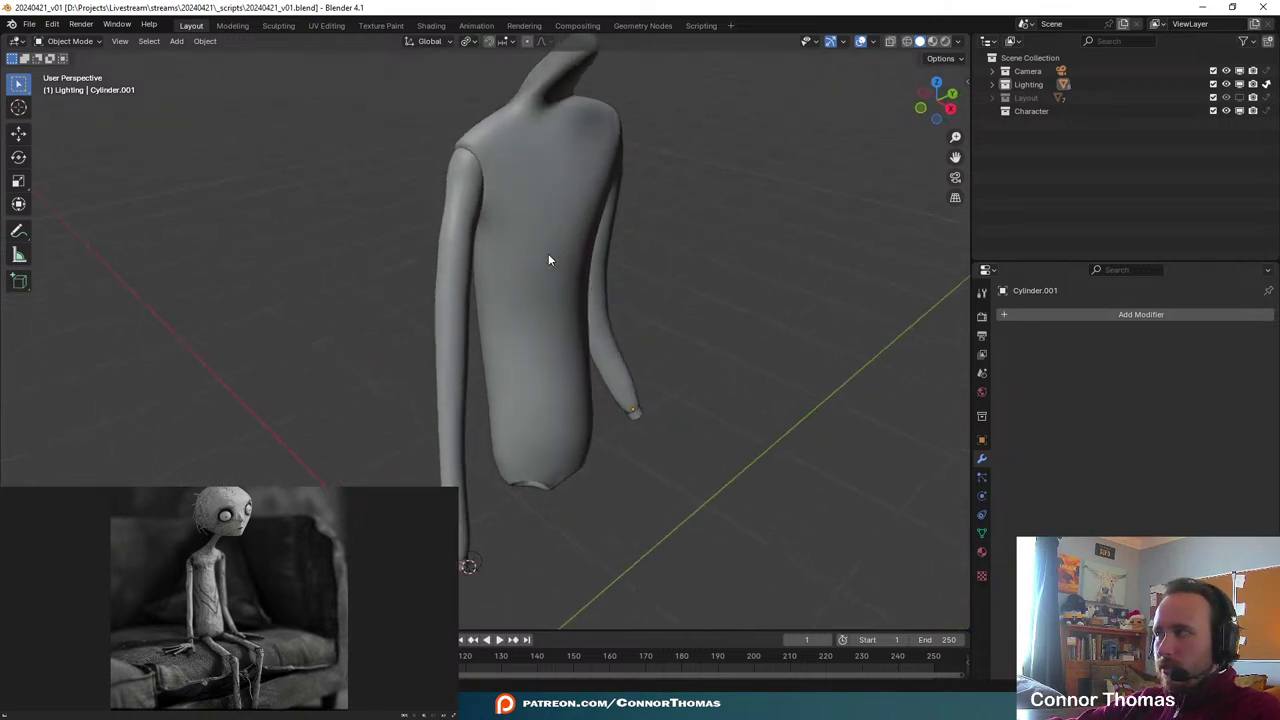
{"action": "middle_click_drag", "start_coordinate": [548, 260], "coordinate": [748, 313]}
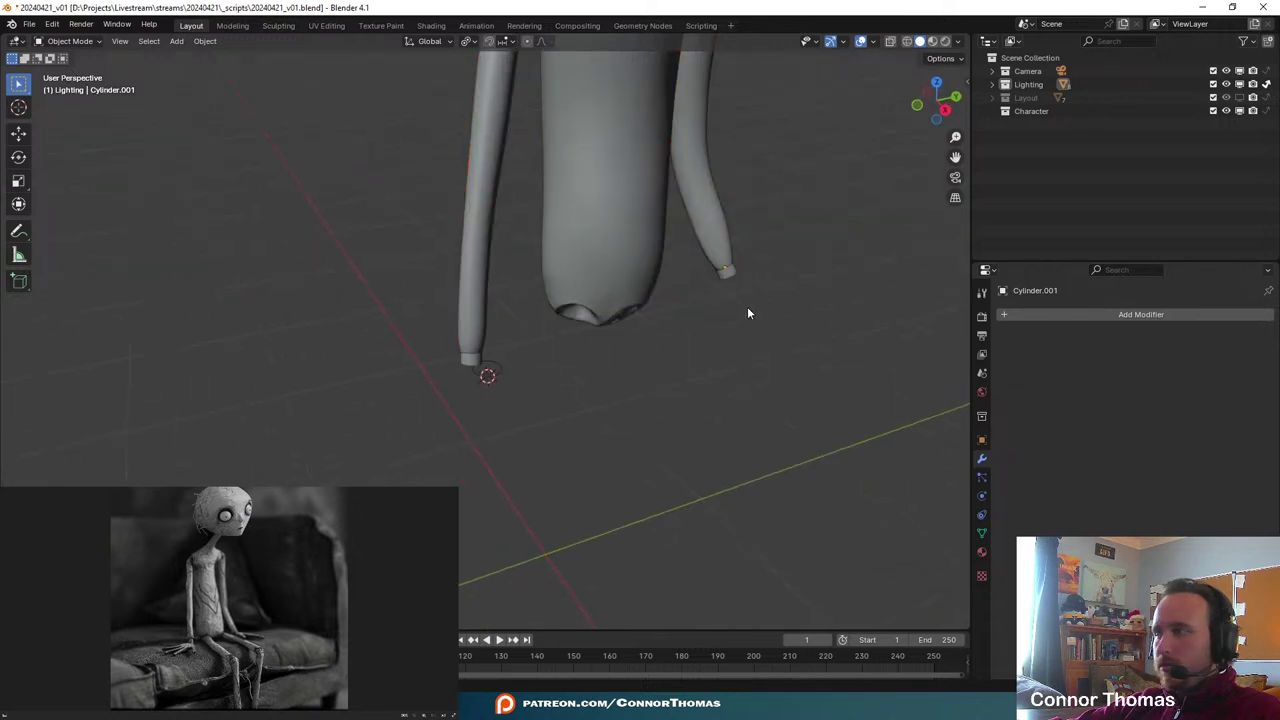
{"action": "middle_click_drag", "start_coordinate": [715, 248], "coordinate": [677, 405], "text": "shift"}
{"action": "scroll", "coordinate": [677, 407], "scroll_direction": "down", "scroll_amount": 3}
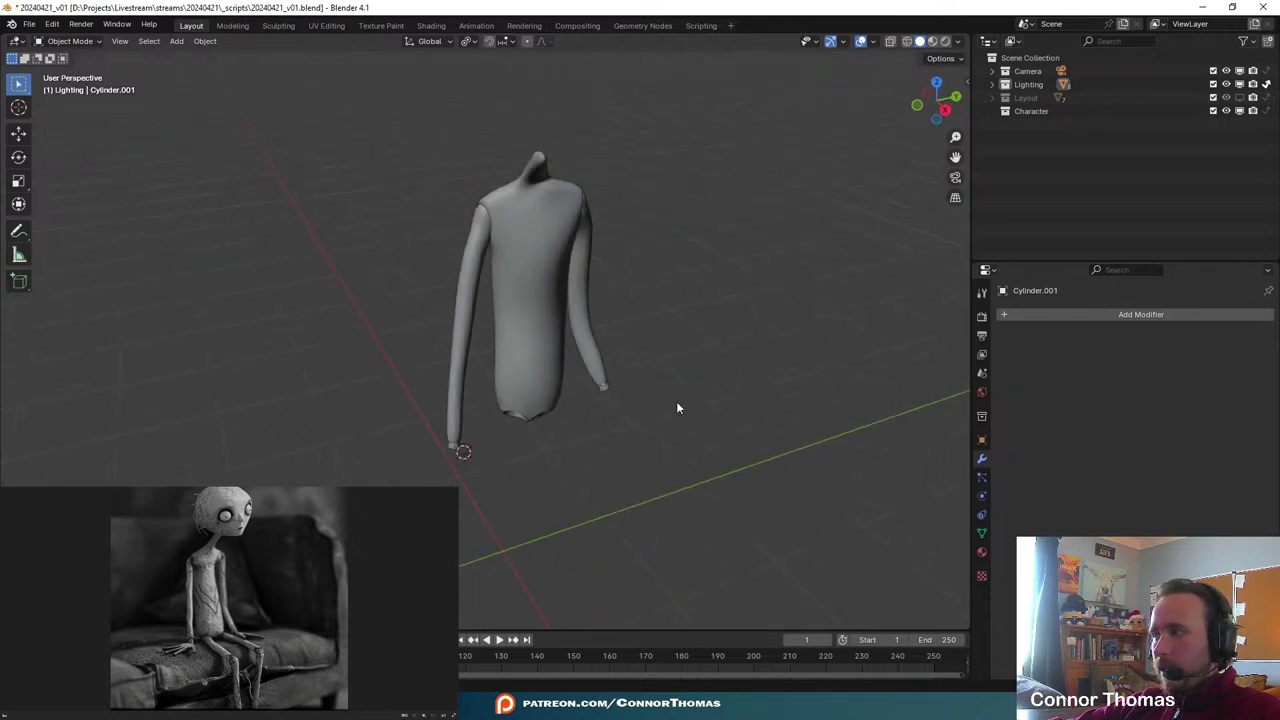
- Duplicate the arm without the selected wrist and rotate the copy freely to point forward from the hip as a leg
{"action": "left_click", "coordinate": [458, 318]}
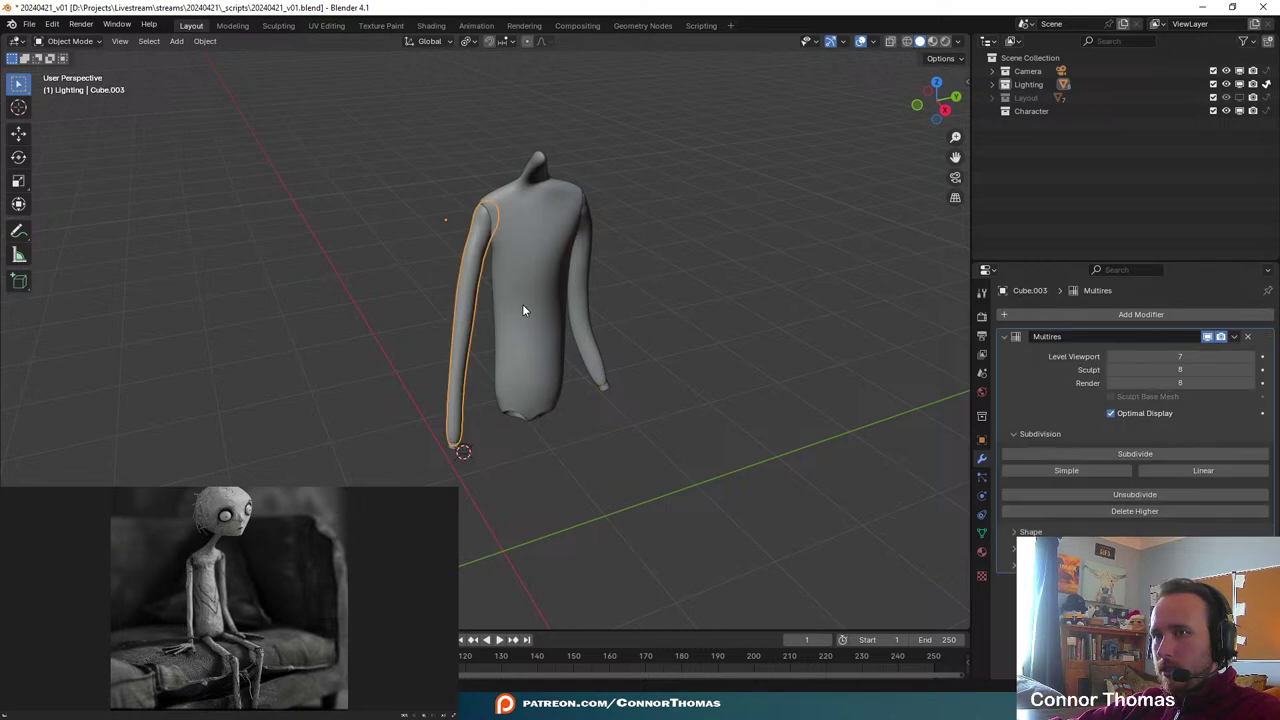
{"action": "key", "text": "shift+d"}
{"action": "key", "text": "r"}
{"action": "key", "text": "r"}
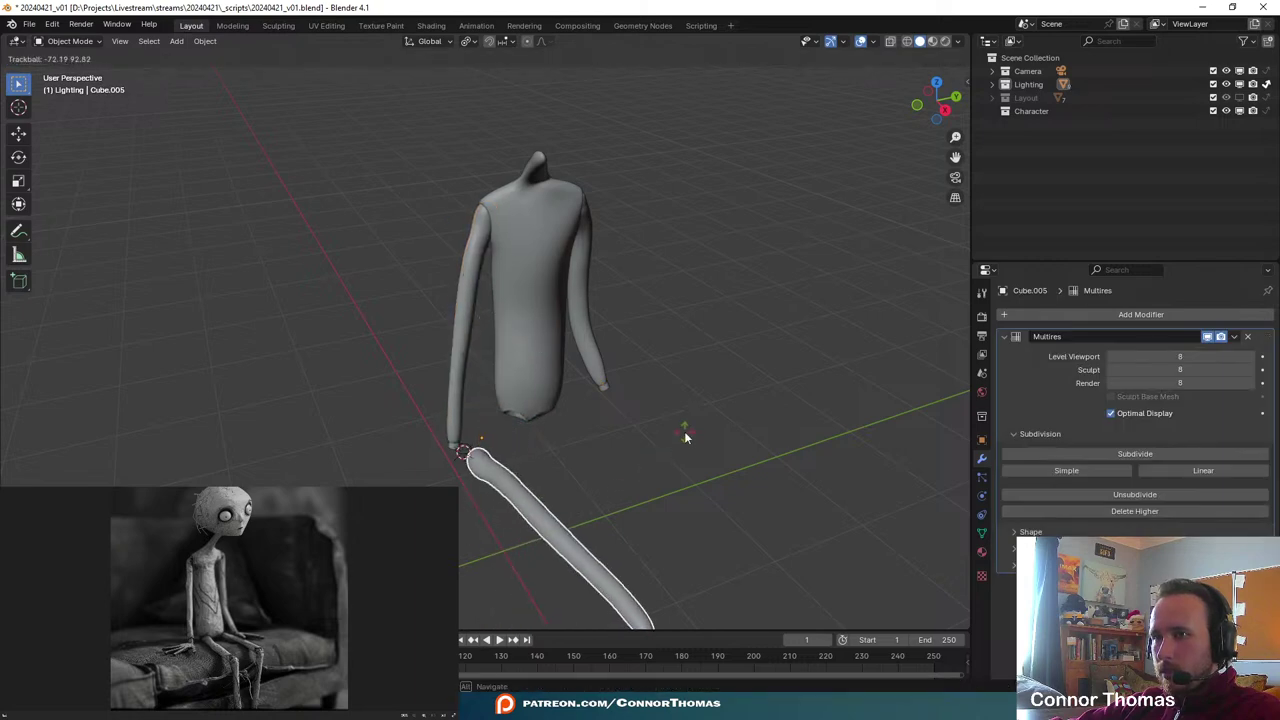
{"action": "left_click", "coordinate": [703, 396]}
{"action": "middle_click_drag", "start_coordinate": [703, 397], "coordinate": [520, 469]}
{"action": "key", "text": "KP_Decimal"}
{"action": "scroll", "coordinate": [382, 326], "scroll_direction": "up", "scroll_amount": 3}
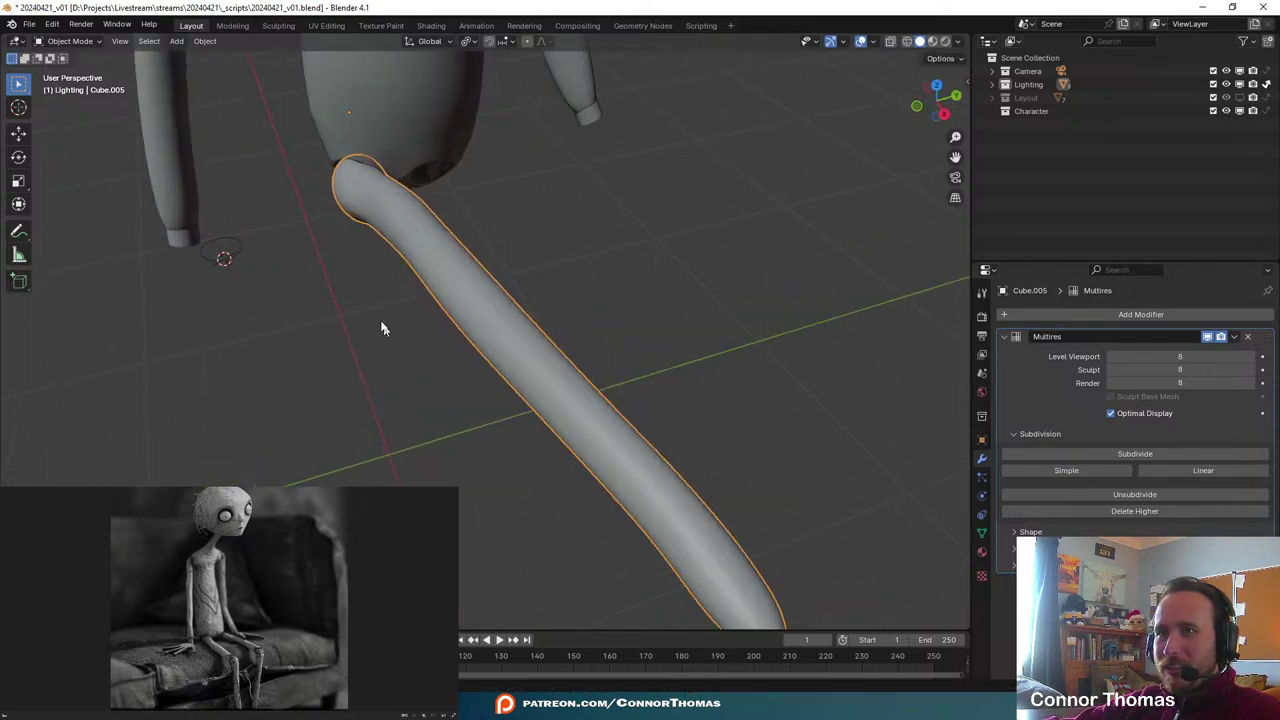
- Move the copied limb's rounded end to the hip and tilt its far end downward, judging from the side
{"action": "middle_click_drag", "start_coordinate": [381, 328], "coordinate": [626, 211]}
{"action": "key", "text": "g"}
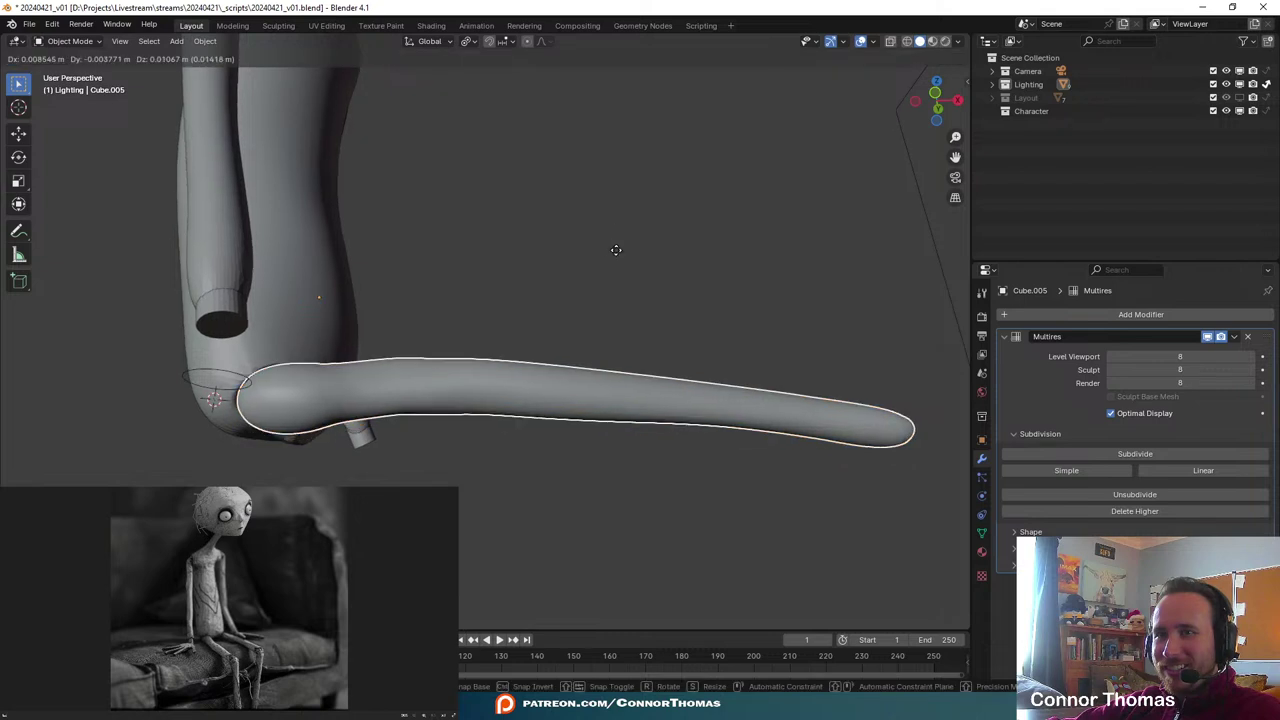
{"action": "left_click", "coordinate": [622, 279]}
{"action": "key", "text": "r"}
{"action": "left_click", "coordinate": [606, 316]}
{"action": "key", "text": "g"}
{"action": "left_click", "coordinate": [597, 334]}
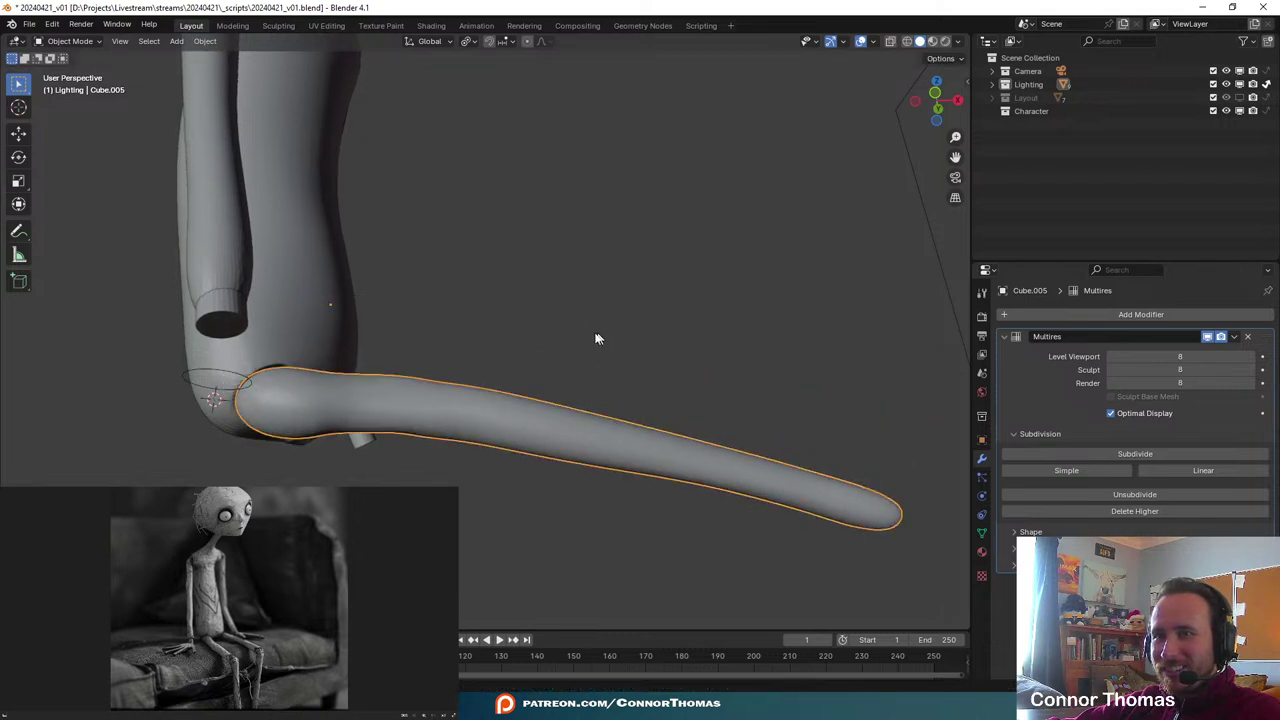
- Rotate the copied limb from the front, shift it towards the leg socket and check it through the camera
{"action": "middle_click_drag", "start_coordinate": [596, 338], "coordinate": [537, 429]}
{"action": "key", "text": "r"}
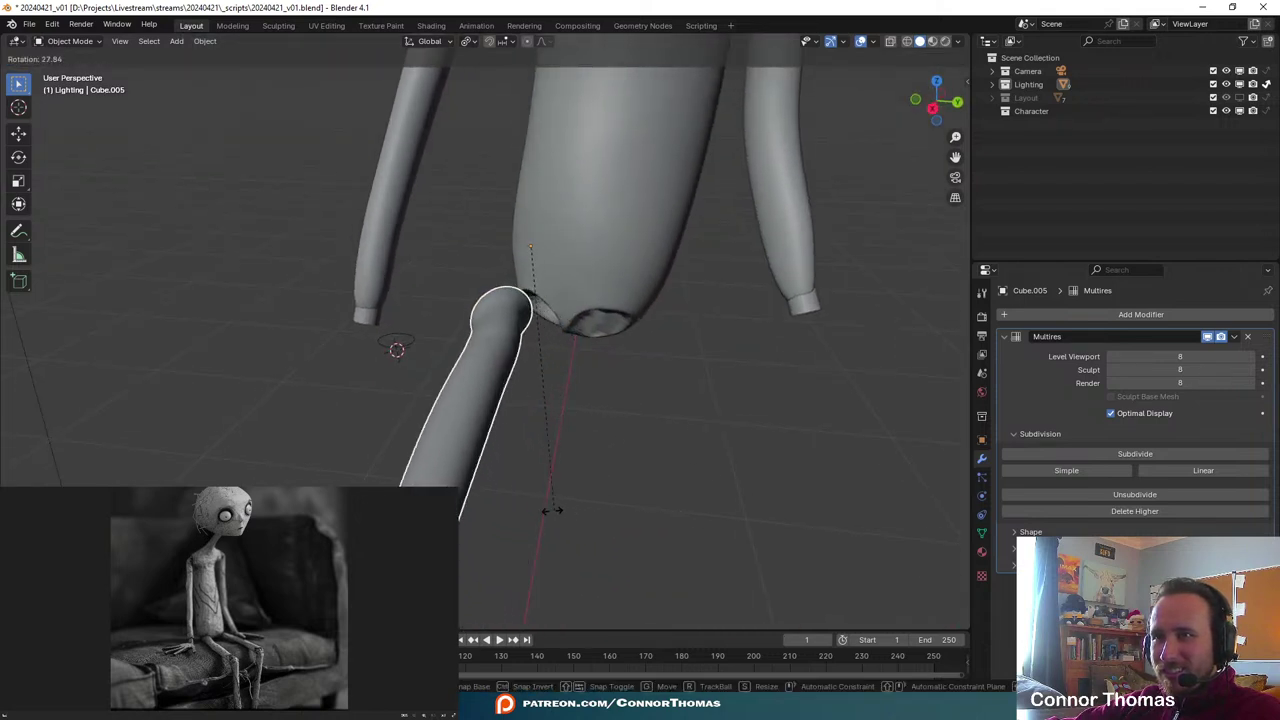
{"action": "left_click", "coordinate": [551, 505]}
{"action": "middle_click_drag", "start_coordinate": [551, 505], "coordinate": [696, 478]}
{"action": "key", "text": "g"}
{"action": "left_click", "coordinate": [677, 488]}
{"action": "key", "text": "KP_0"}
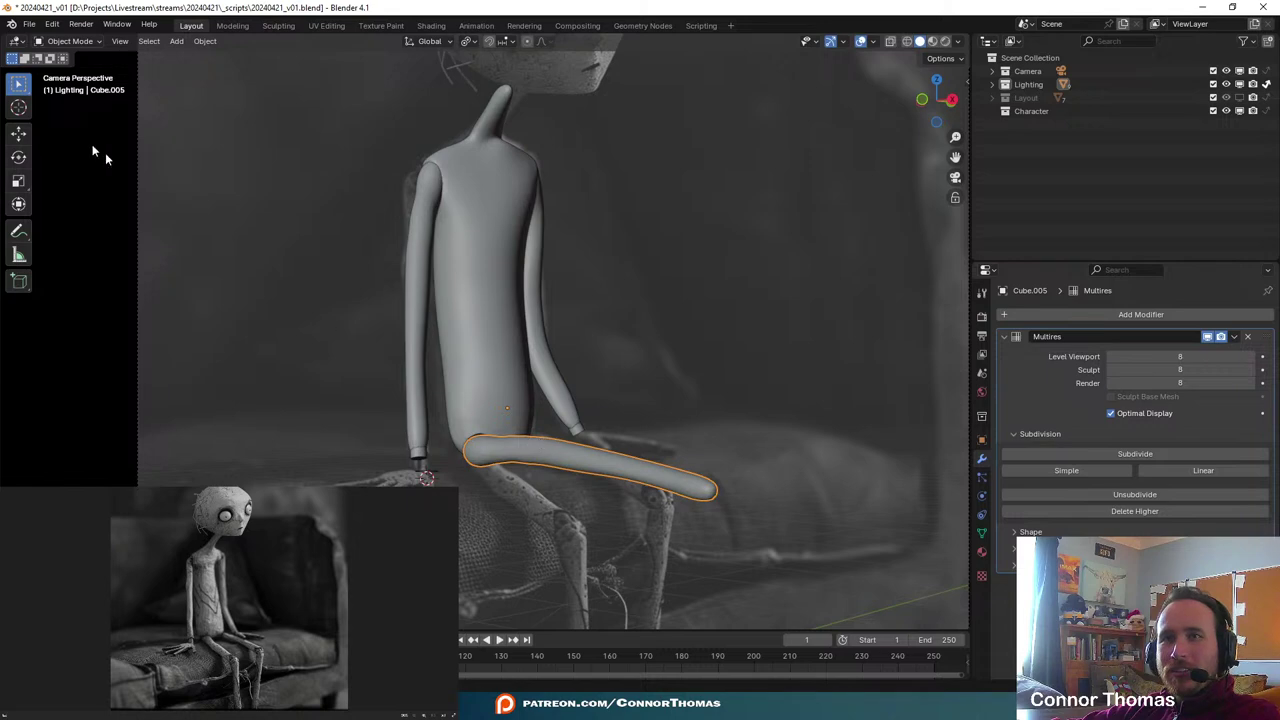
{"action": "key", "text": "Tab"}
{"action": "key", "text": "Tab"}
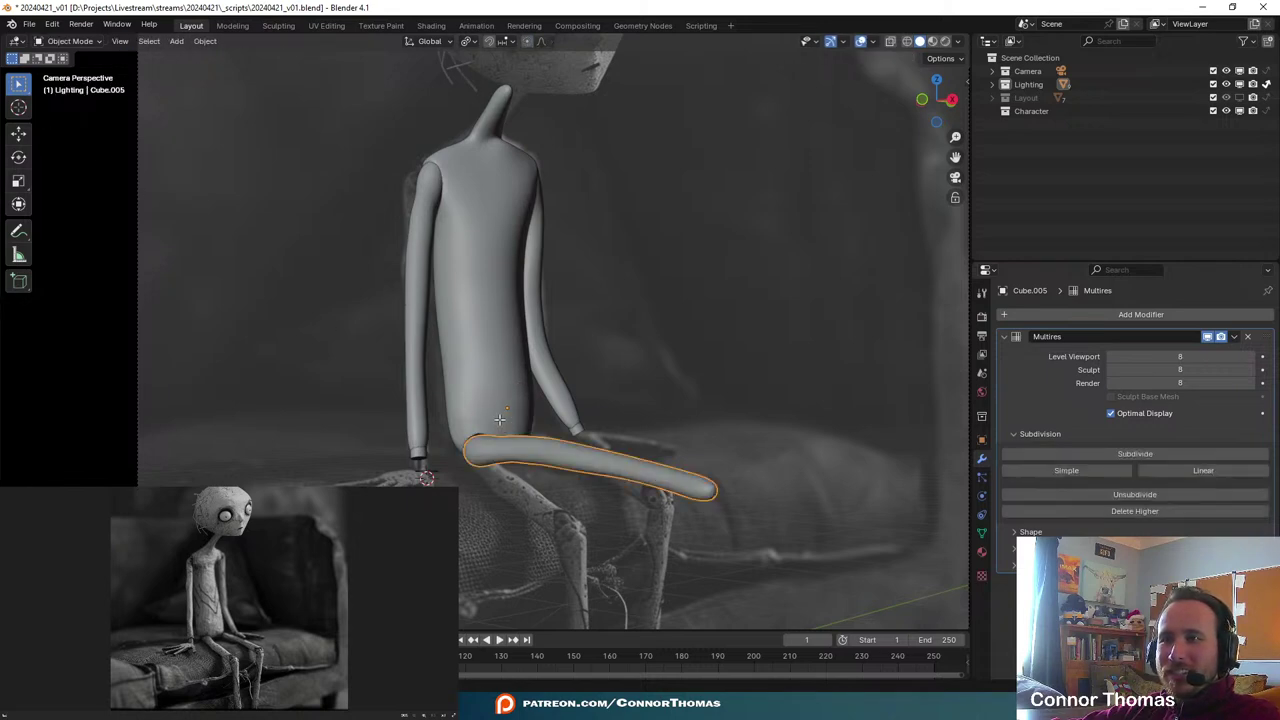
{"action": "key", "text": "Tab"}
{"action": "key", "text": "Tab"}
- Place the 3D cursor on the copied limb's hip end, at the leg socket
{"action": "scroll", "coordinate": [476, 458], "scroll_direction": "up", "scroll_amount": 2}
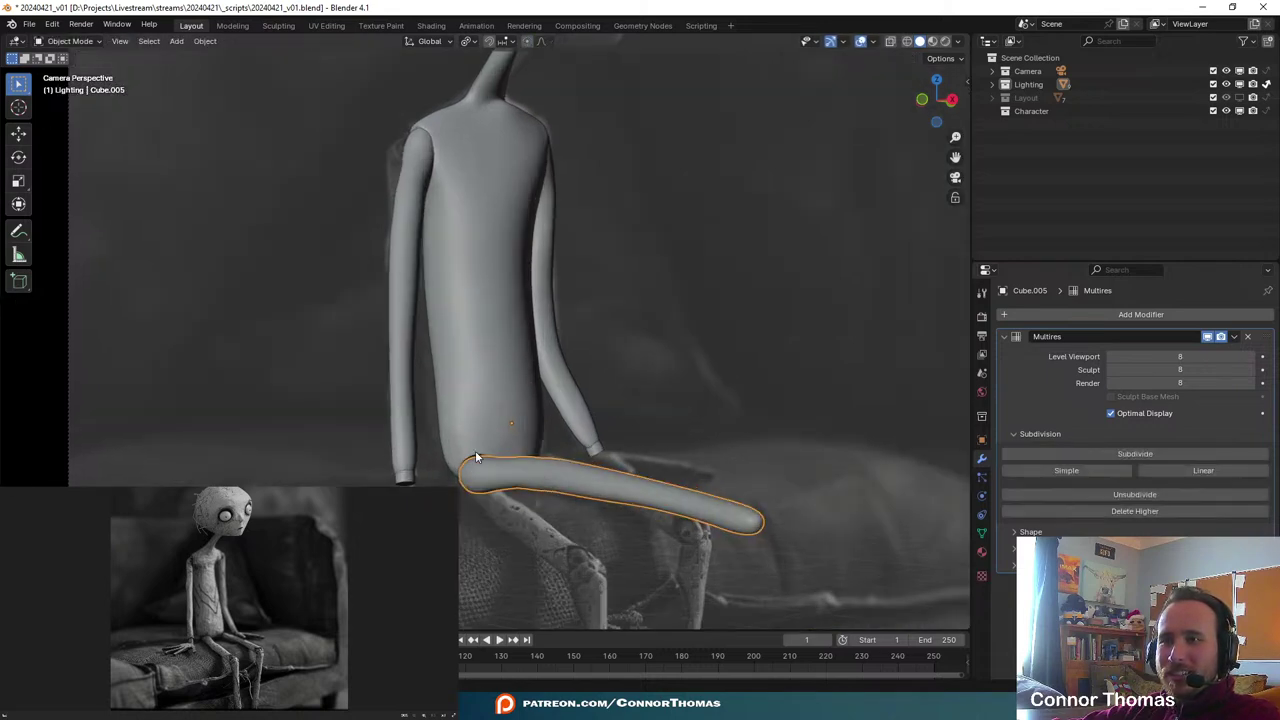
{"action": "scroll", "coordinate": [476, 458], "scroll_direction": "up", "scroll_amount": 2}
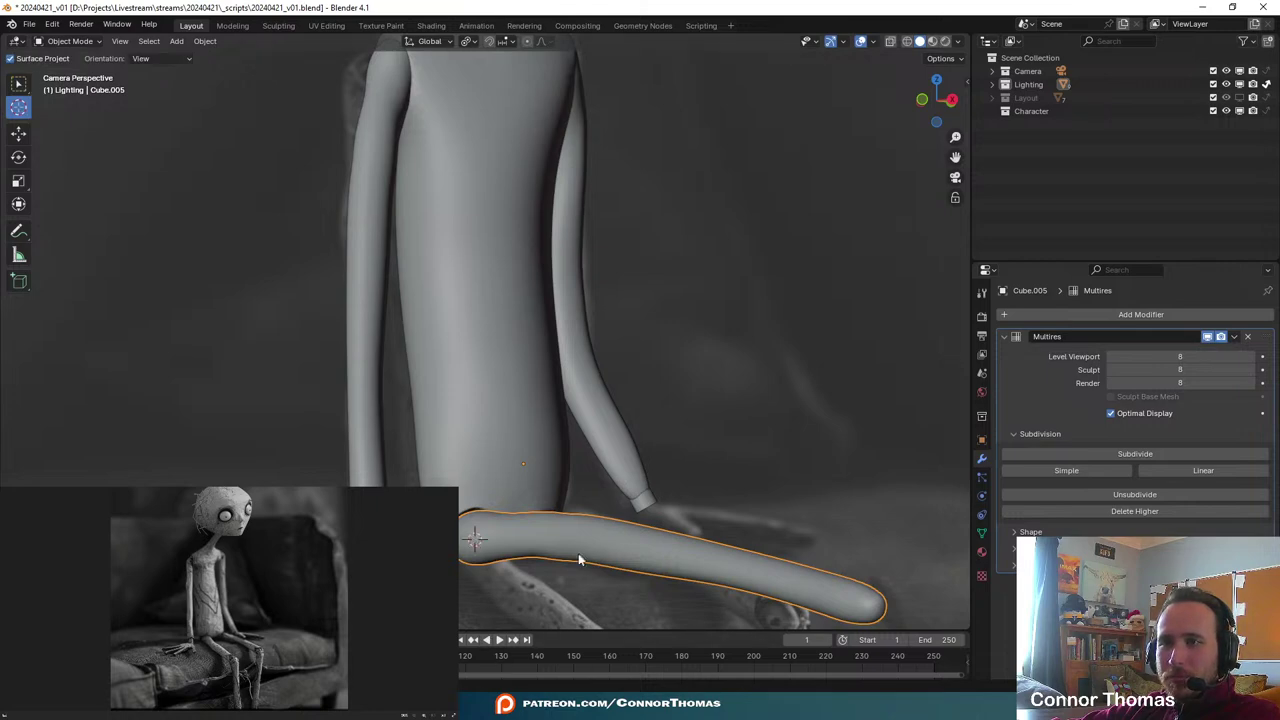
{"action": "middle_click_drag", "start_coordinate": [578, 558], "coordinate": [551, 620]}
{"action": "scroll", "coordinate": [503, 466], "scroll_direction": "up", "scroll_amount": 6}
{"action": "middle_click_drag", "start_coordinate": [456, 384], "coordinate": [503, 472], "text": "shift"}
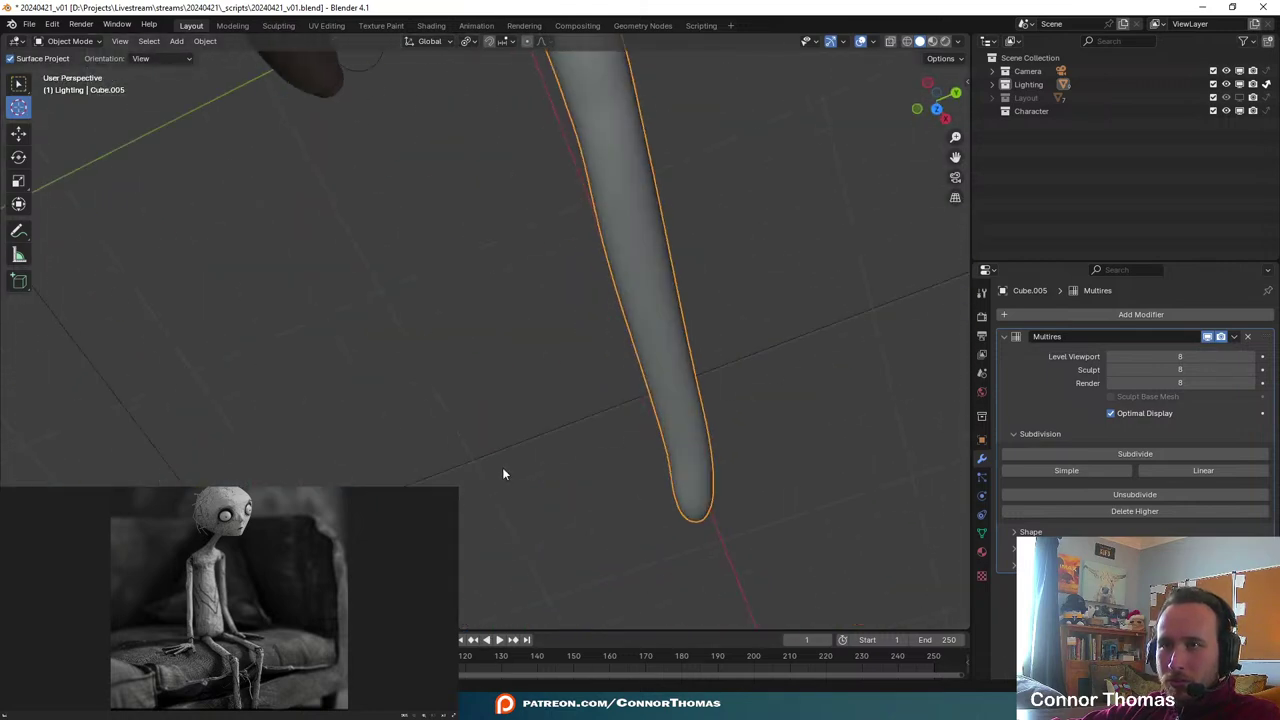
{"action": "key", "text": "KP_Decimal"}
{"action": "scroll", "coordinate": [554, 240], "scroll_direction": "up", "scroll_amount": 4}
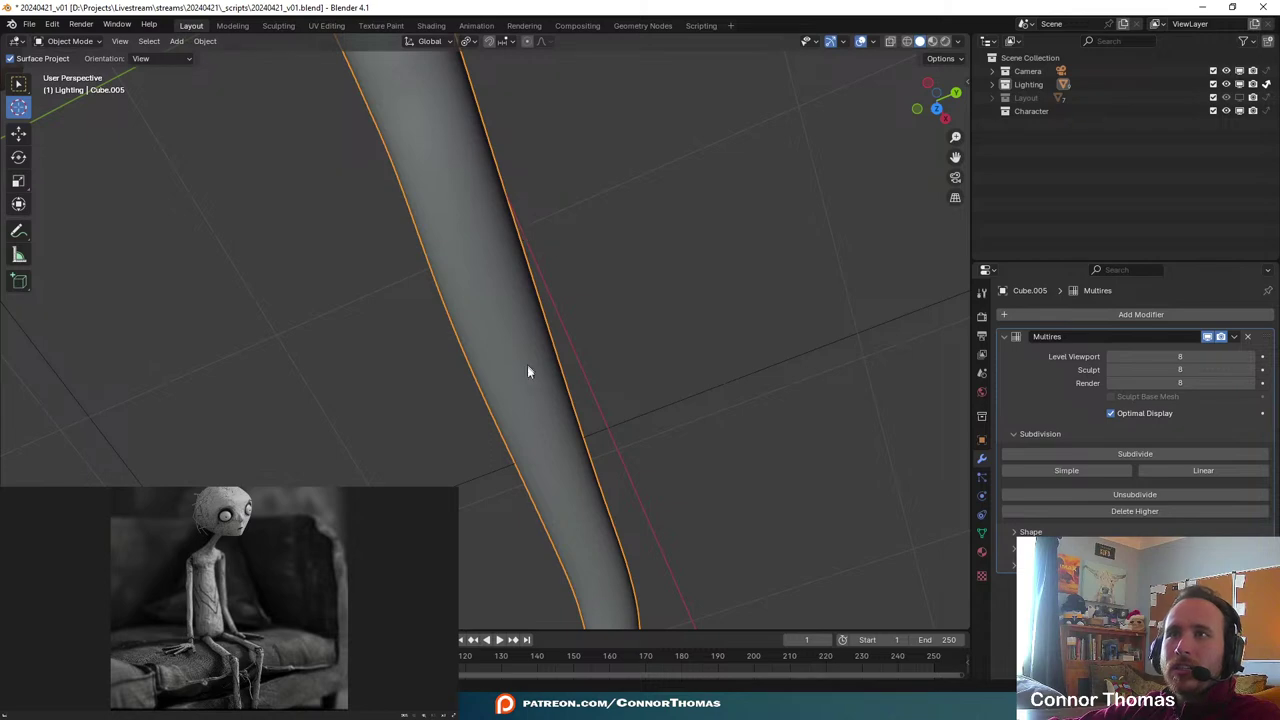
{"action": "middle_click_drag", "start_coordinate": [522, 220], "coordinate": [518, 16]}
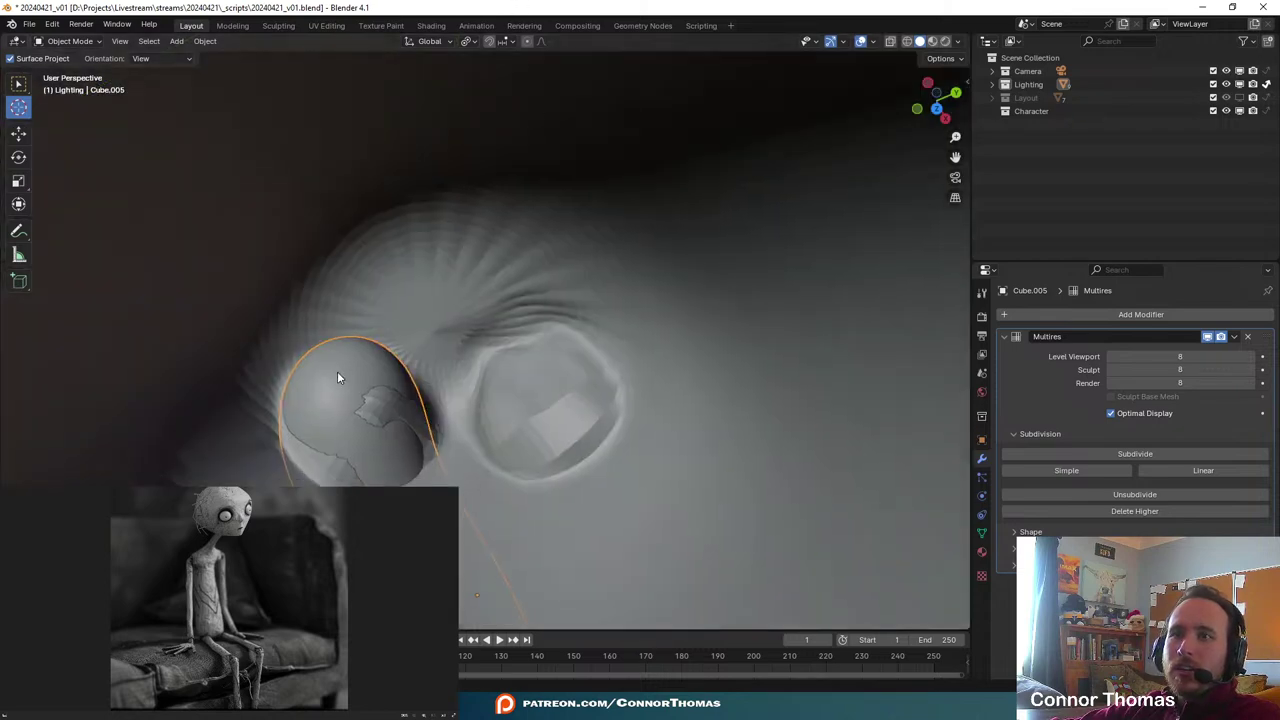
- Set the transform pivot point to 3D Cursor and rotate the leg freely downward around the hip in camera view
{"action": "key", "text": "KP_0"}
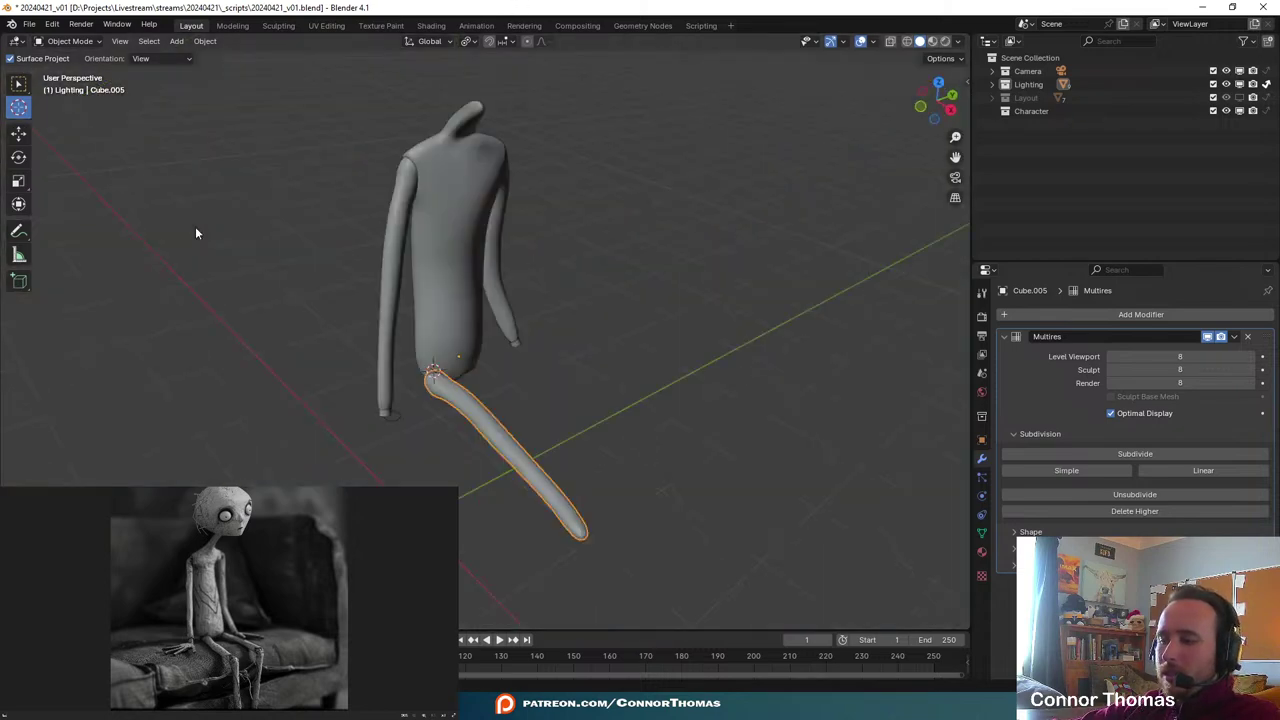
{"action": "left_click", "coordinate": [467, 42]}
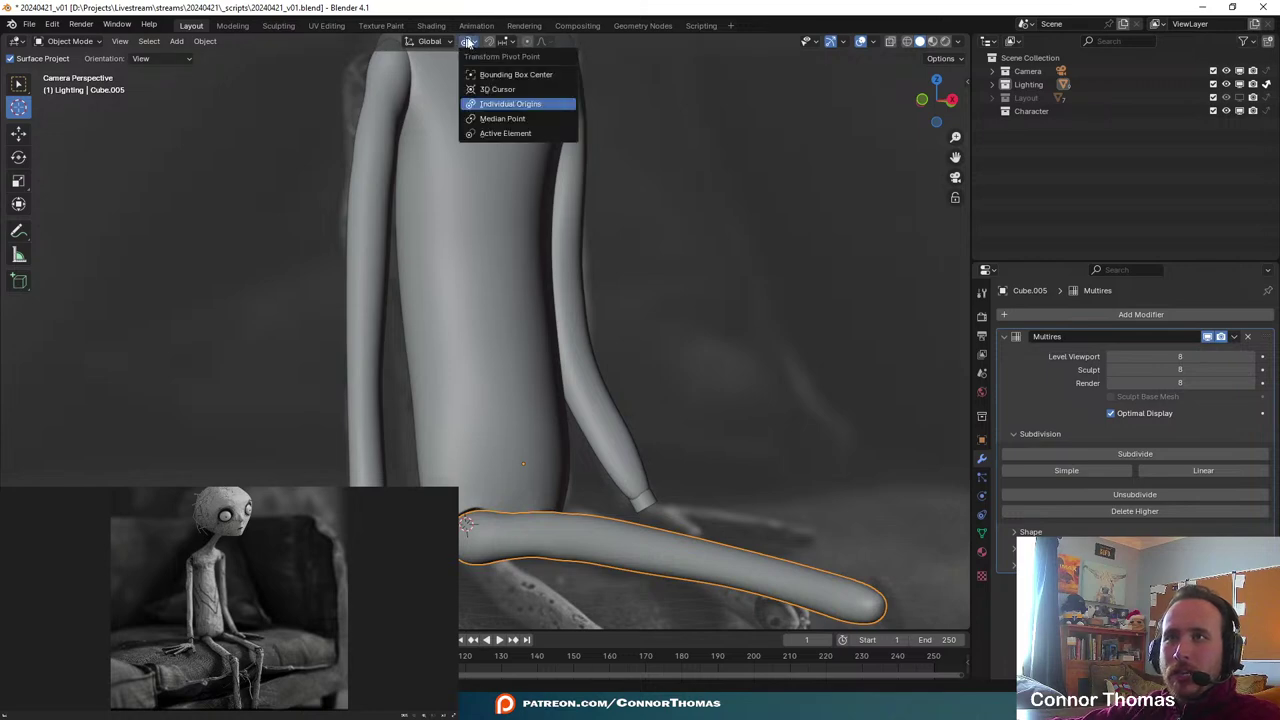
{"action": "left_click", "coordinate": [495, 90]}
{"action": "scroll", "coordinate": [700, 556], "scroll_direction": "down", "scroll_amount": 3}
{"action": "key", "text": "r"}
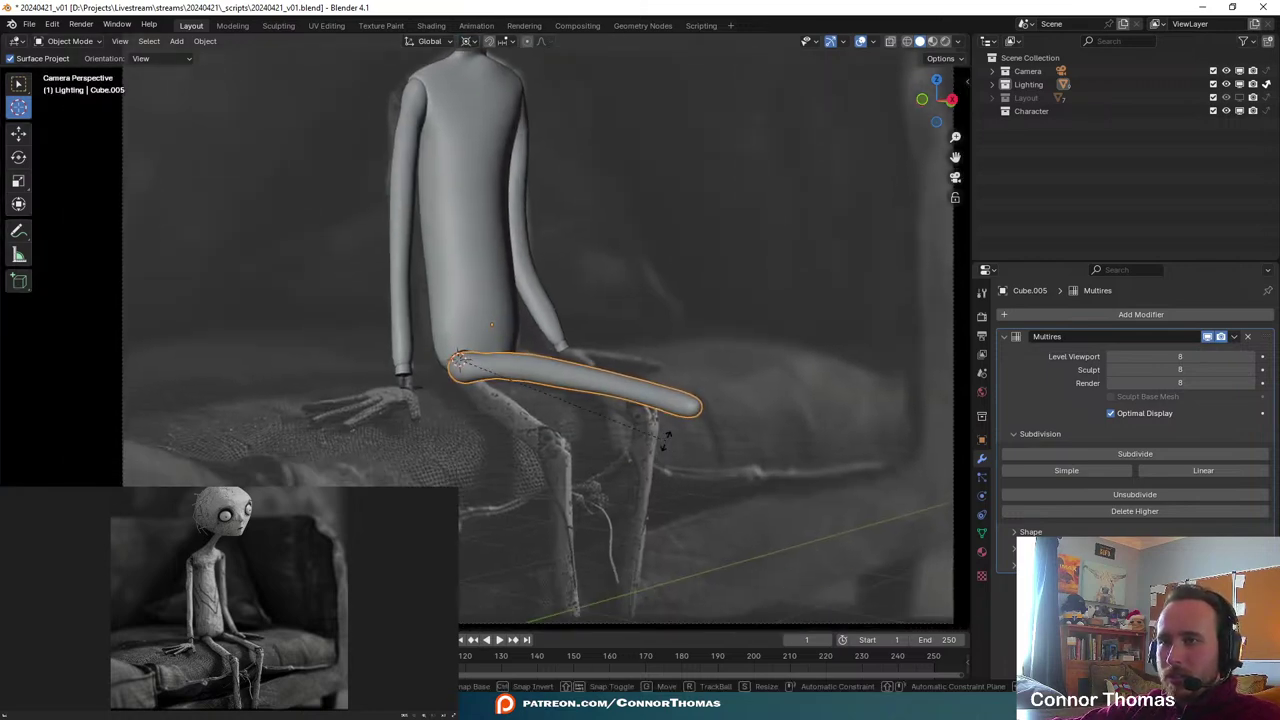
{"action": "key", "text": "r"}
{"action": "left_click", "coordinate": [636, 462]}
- Shift the leg slightly at the hip, rotate it freely towards the reference thigh and check its fit from another side
{"action": "key", "text": "g"}
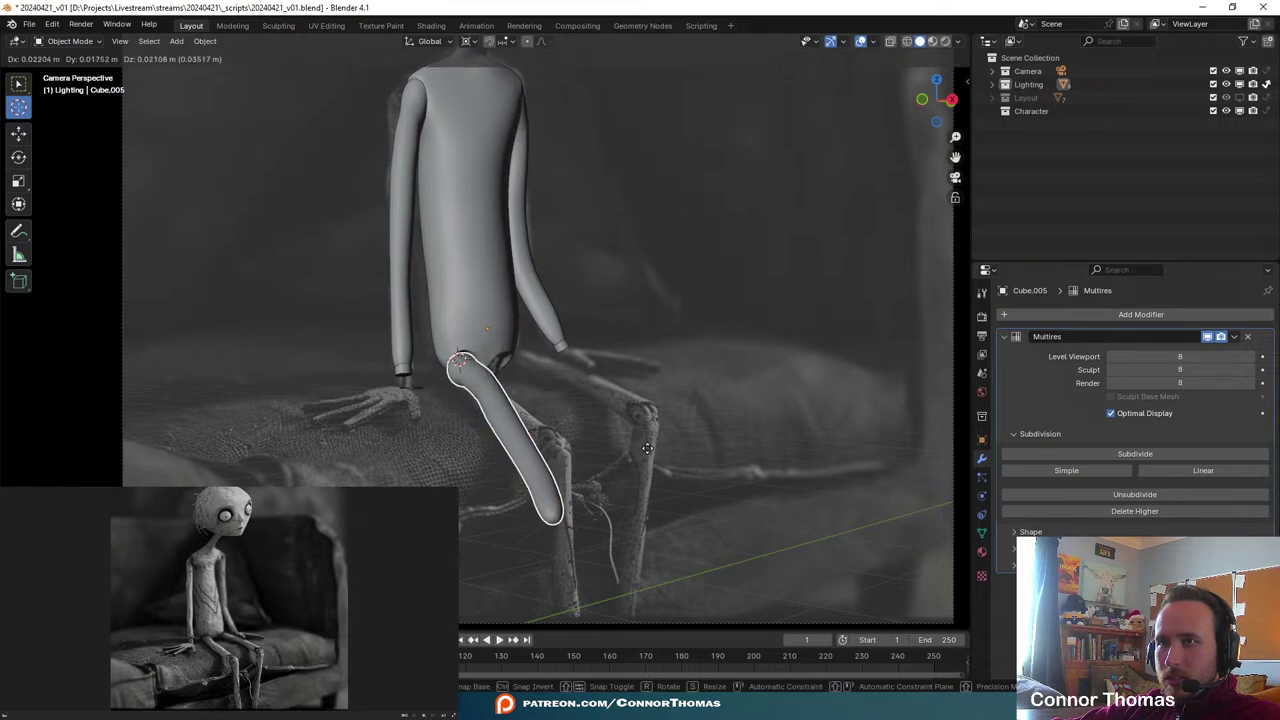
{"action": "left_click", "coordinate": [649, 446]}
{"action": "key", "text": "r"}
{"action": "key", "text": "r"}
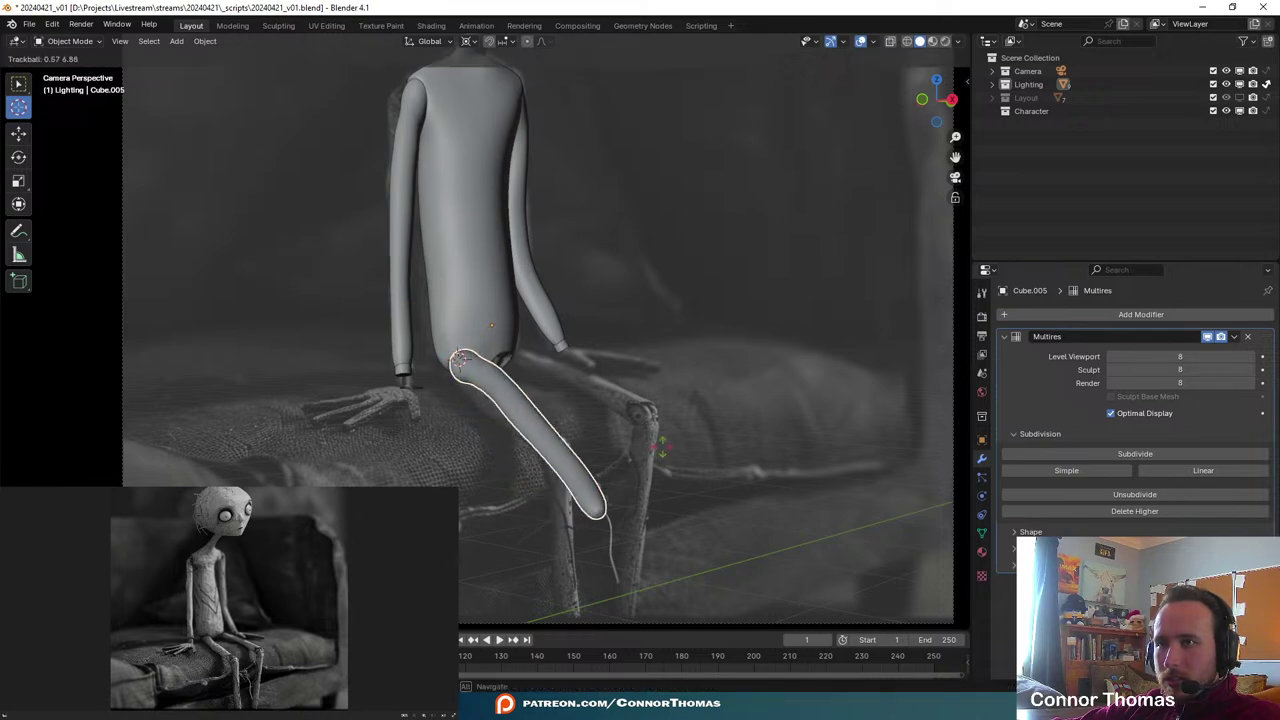
{"action": "left_click", "coordinate": [662, 451]}
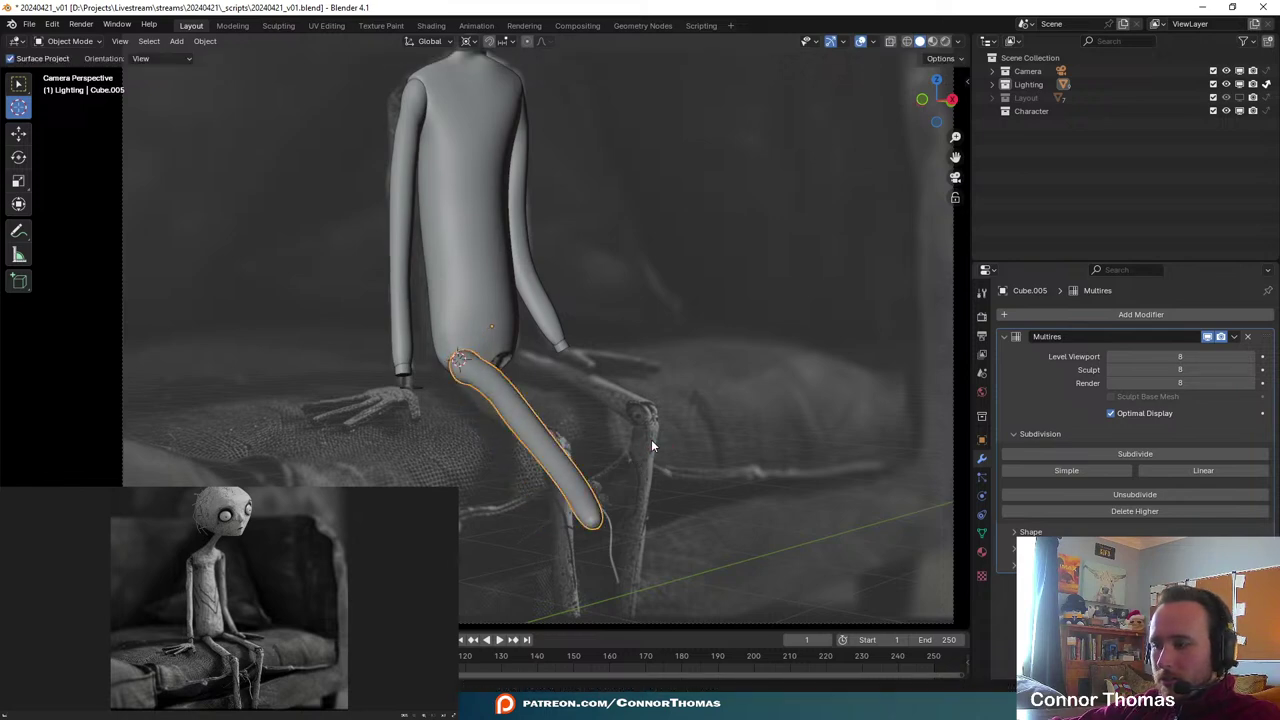
{"action": "key", "text": "KP_Decimal"}
{"action": "middle_click_drag", "start_coordinate": [546, 348], "coordinate": [724, 352]}
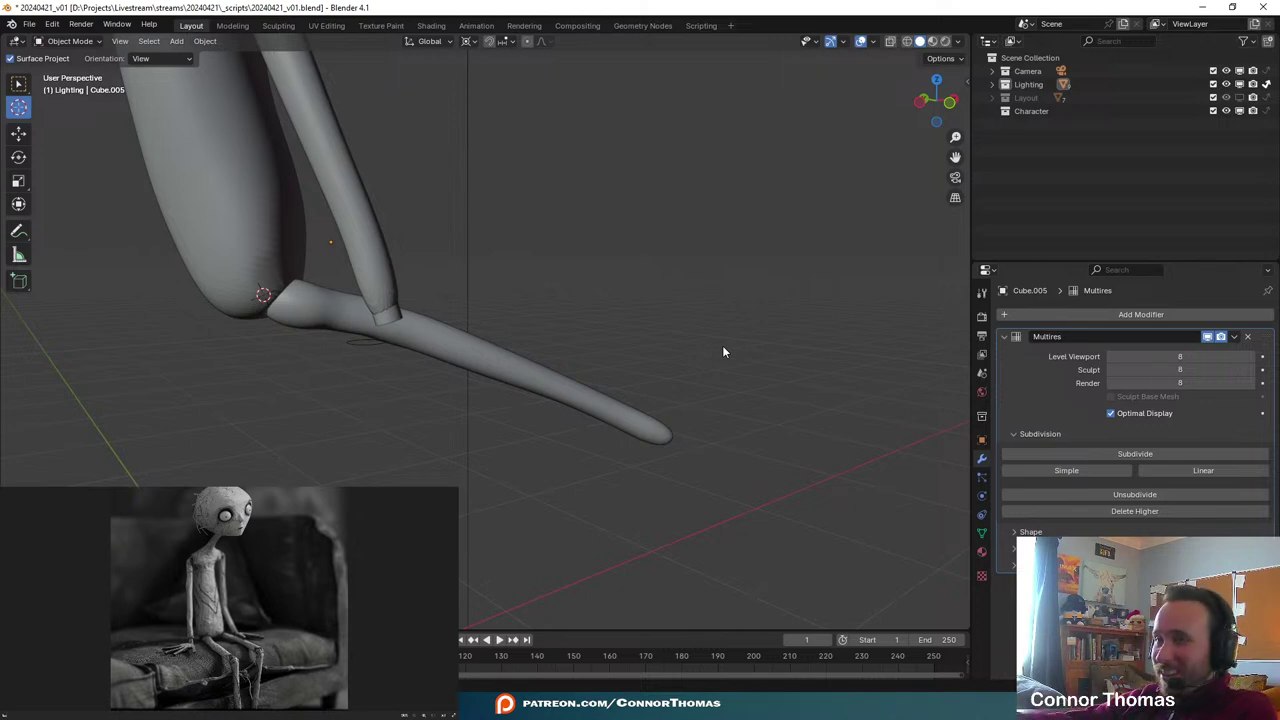
{"action": "key", "text": "KP_0"}
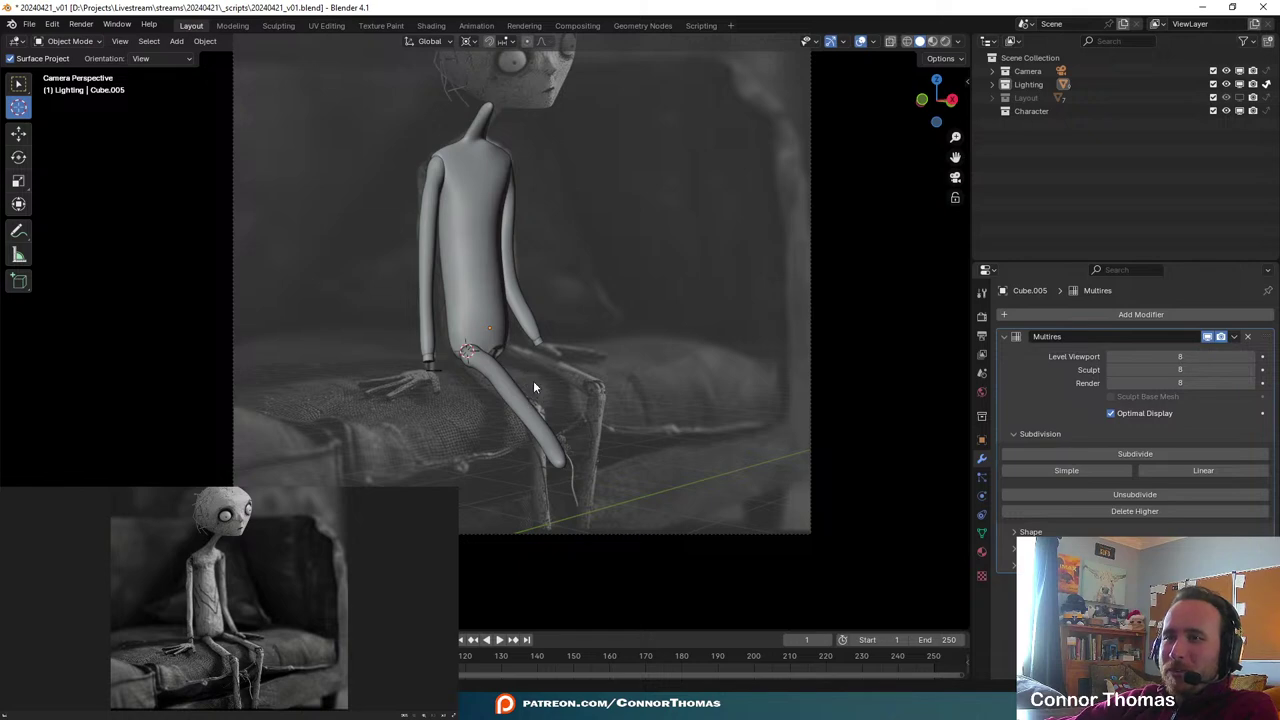
- Activate the selection tool, select the copied leg at the hip and switch it to Sculpt Mode
{"action": "scroll", "coordinate": [535, 410], "scroll_direction": "up", "scroll_amount": 5}
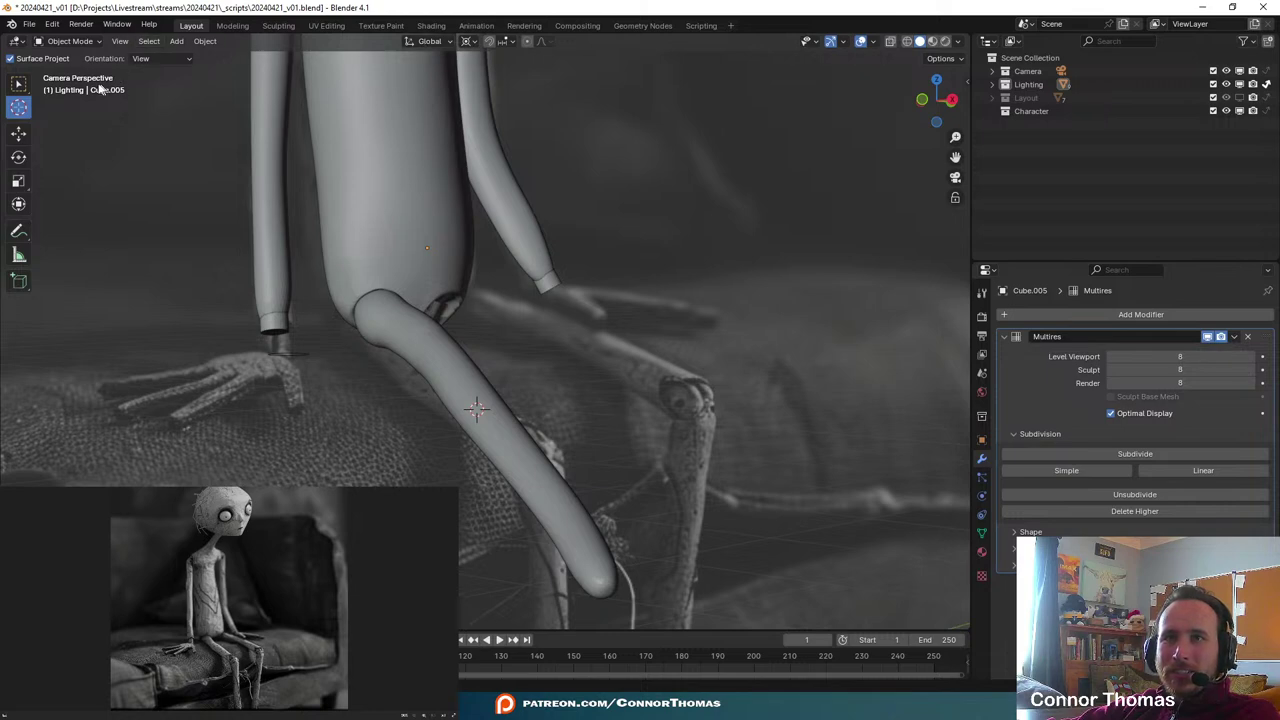
{"action": "left_click", "coordinate": [24, 87]}
{"action": "left_click", "coordinate": [487, 396]}
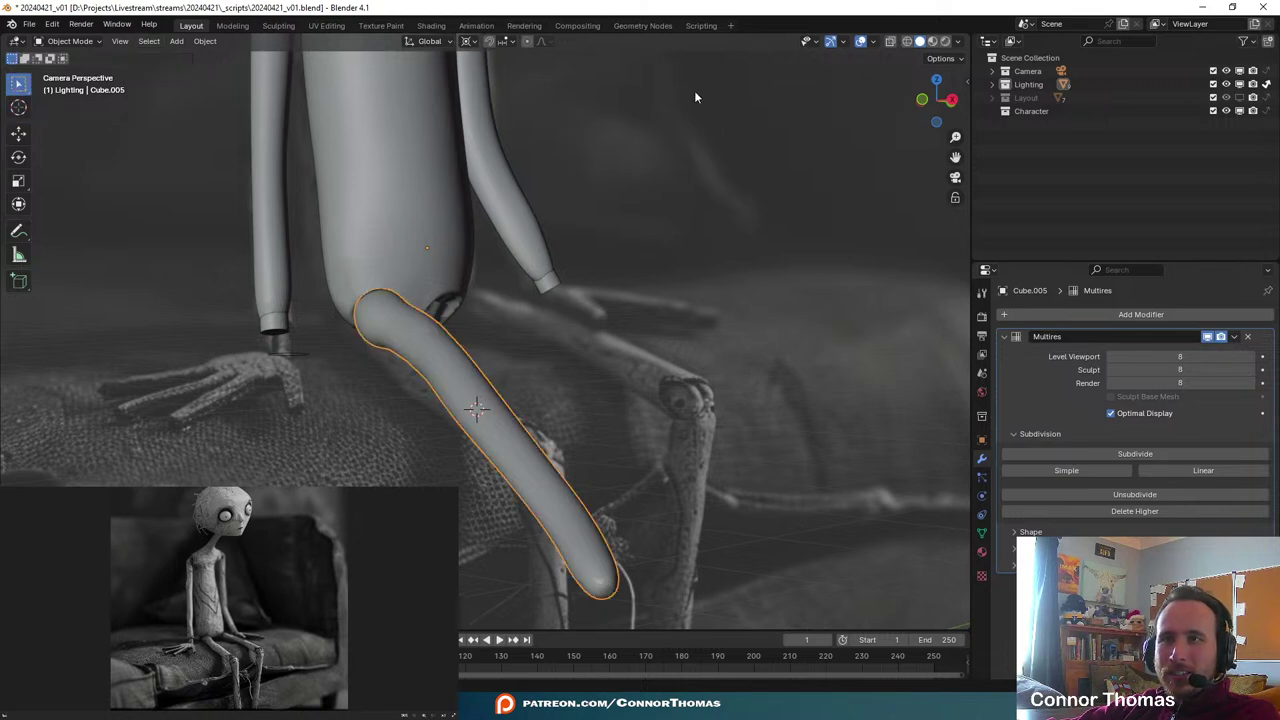
{"action": "left_click", "coordinate": [430, 41]}
{"action": "left_click", "coordinate": [68, 41]}
{"action": "left_click", "coordinate": [72, 86]}
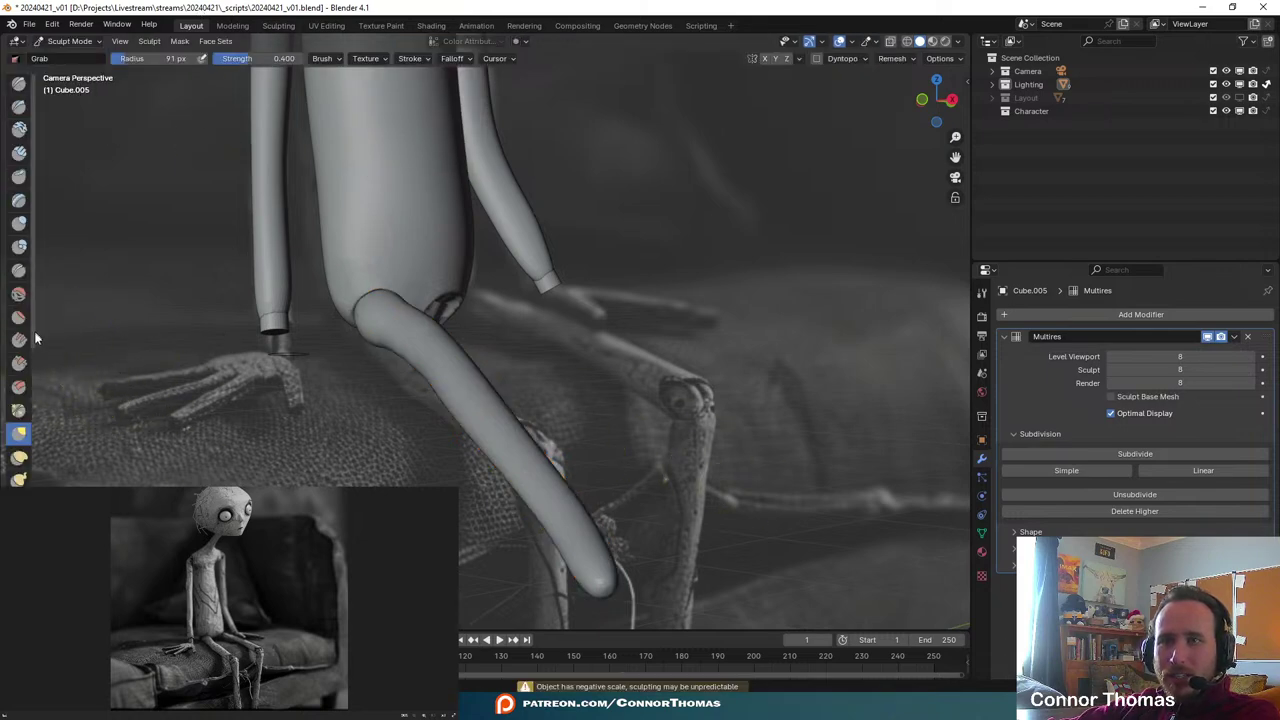
- Shorten the leg from its free end towards the hip in side view with the Elastic Deform brush
{"action": "middle_click_drag", "start_coordinate": [470, 477], "coordinate": [466, 457]}
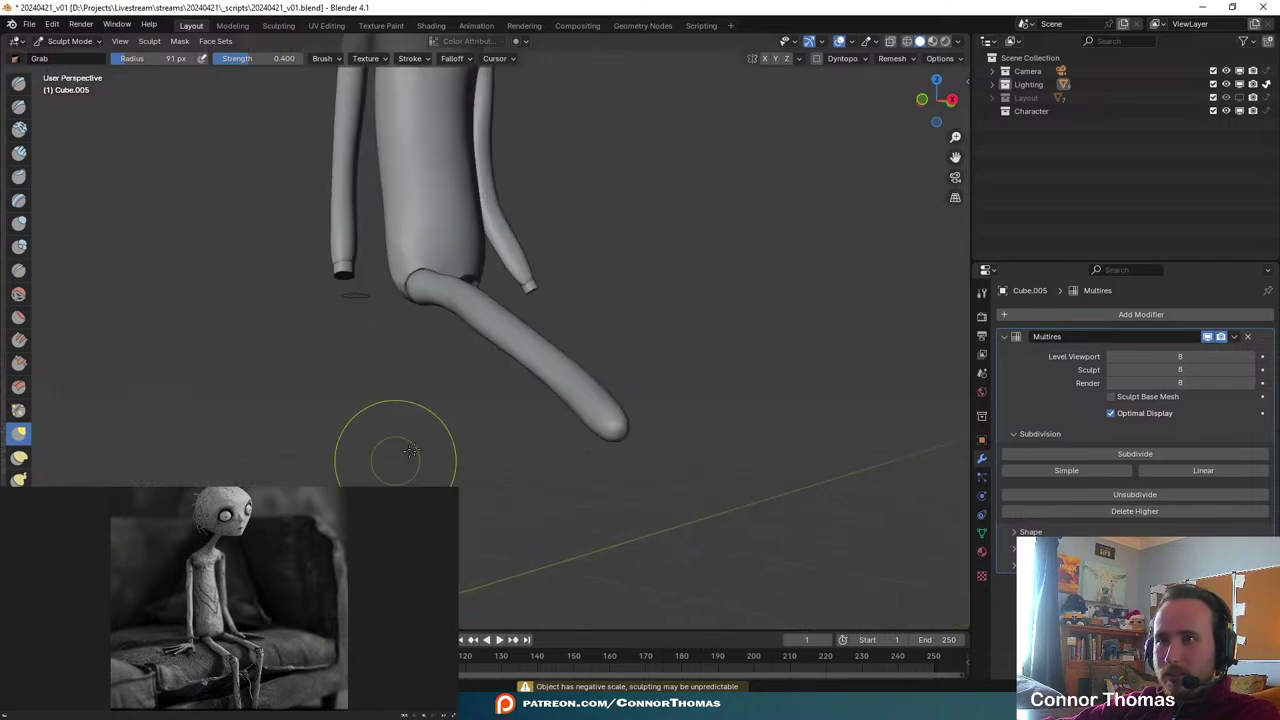
{"action": "middle_click_drag", "start_coordinate": [380, 457], "coordinate": [644, 472]}
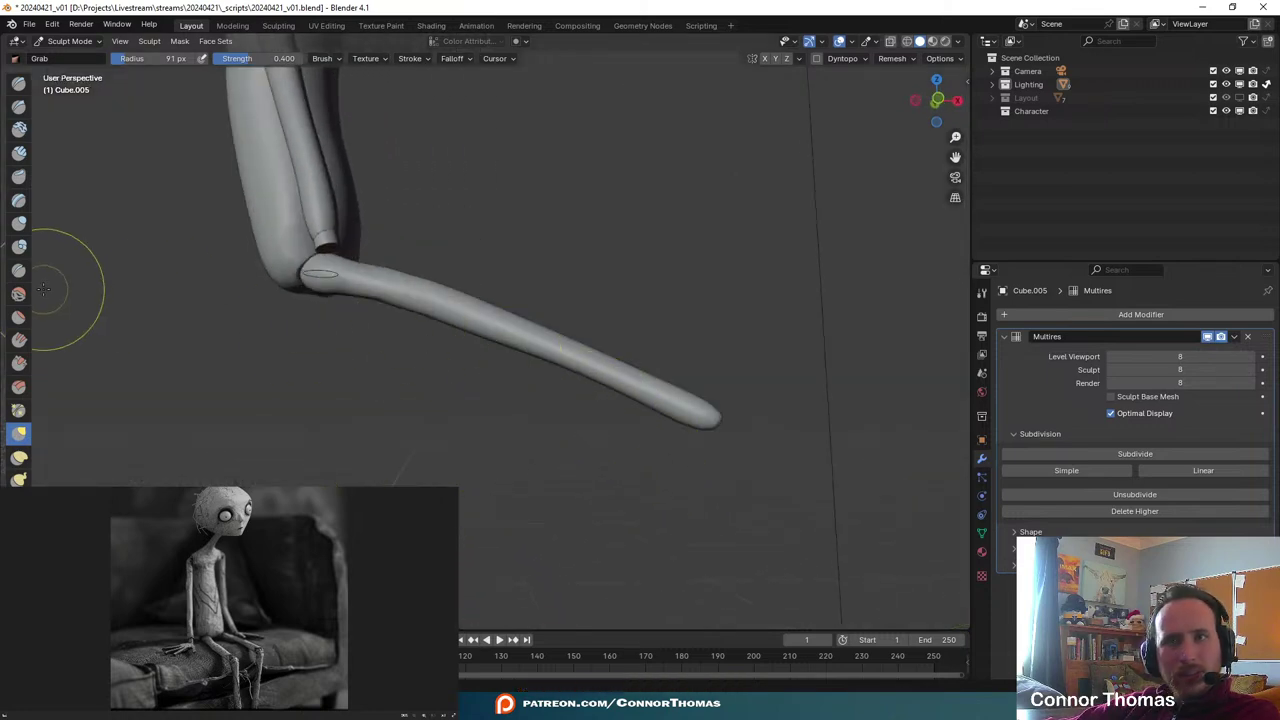
{"action": "left_click", "coordinate": [18, 458]}
{"action": "mouse_move", "coordinate": [710, 414]}
{"action": "left_mouse_down"}
{"action": "mouse_move", "coordinate": [370, 294]}
{"action": "mouse_move", "coordinate": [484, 309]}
{"action": "left_mouse_up"}
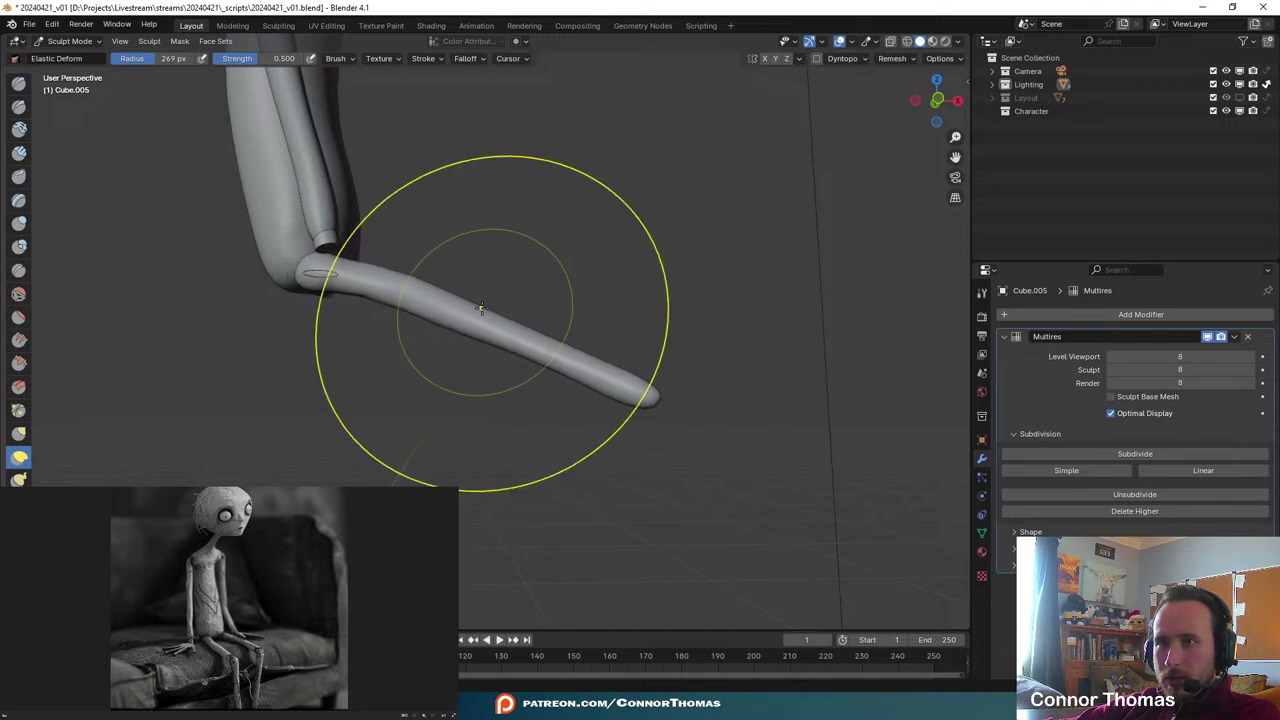
{"action": "left_click_drag", "start_coordinate": [634, 398], "coordinate": [468, 335]}
{"action": "left_click_drag", "start_coordinate": [580, 374], "coordinate": [502, 348]}
{"action": "key", "text": "KP_0"}
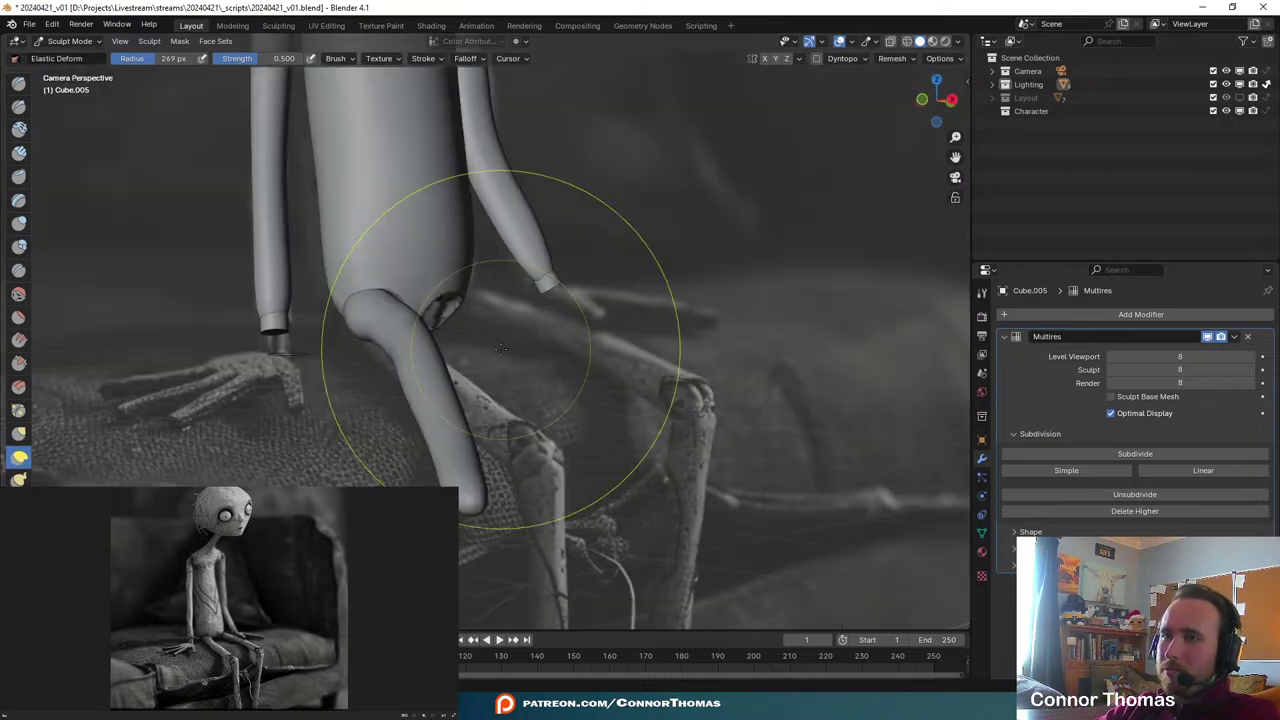
- Try to shift the leg's free end sideways with Elastic Deform, then undo the stroke
{"action": "key", "text": "KP_0"}
{"action": "mouse_move", "coordinate": [545, 356]}
{"action": "middle_mouse_down"}
{"action": "mouse_move", "coordinate": [495, 390]}
{"action": "mouse_move", "coordinate": [480, 425]}
{"action": "mouse_move", "coordinate": [534, 391]}
{"action": "mouse_move", "coordinate": [534, 412]}
{"action": "middle_mouse_up"}
{"action": "scroll", "coordinate": [470, 224], "scroll_direction": "up", "scroll_amount": 3}
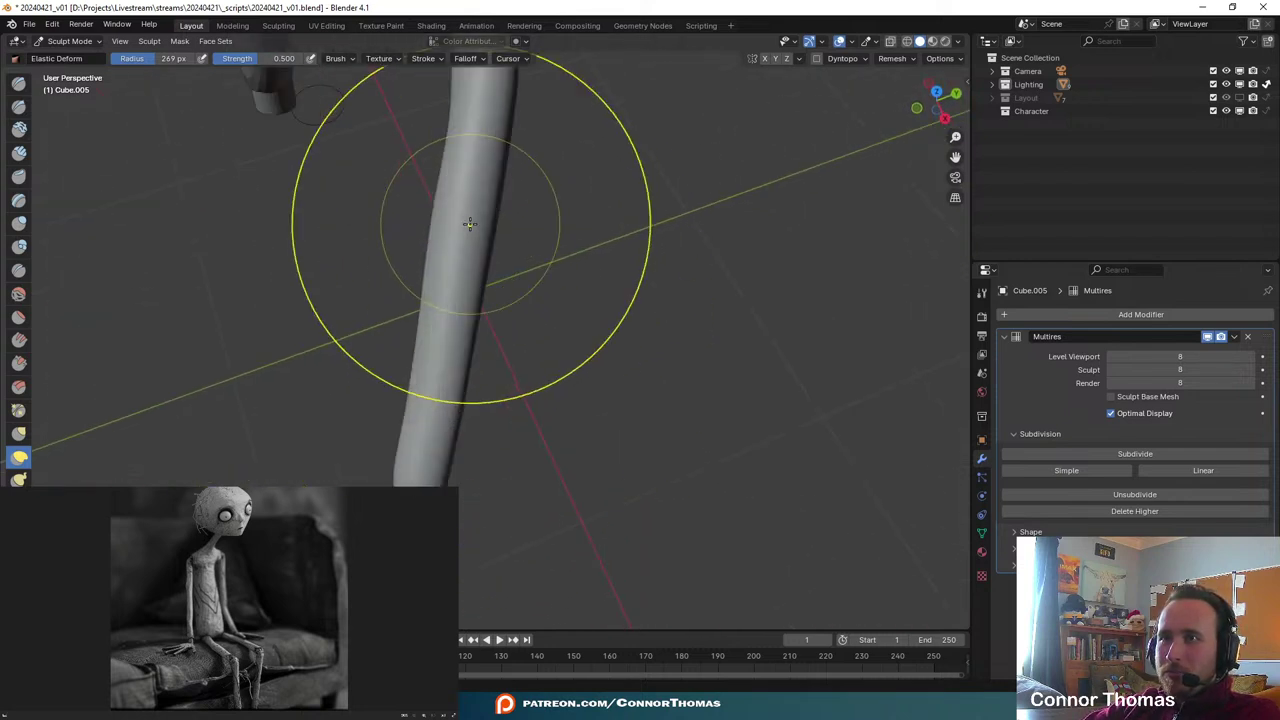
{"action": "middle_click_drag", "start_coordinate": [440, 188], "coordinate": [465, 318], "text": "shift"}
{"action": "scroll", "coordinate": [480, 537], "scroll_direction": "down", "scroll_amount": 1}
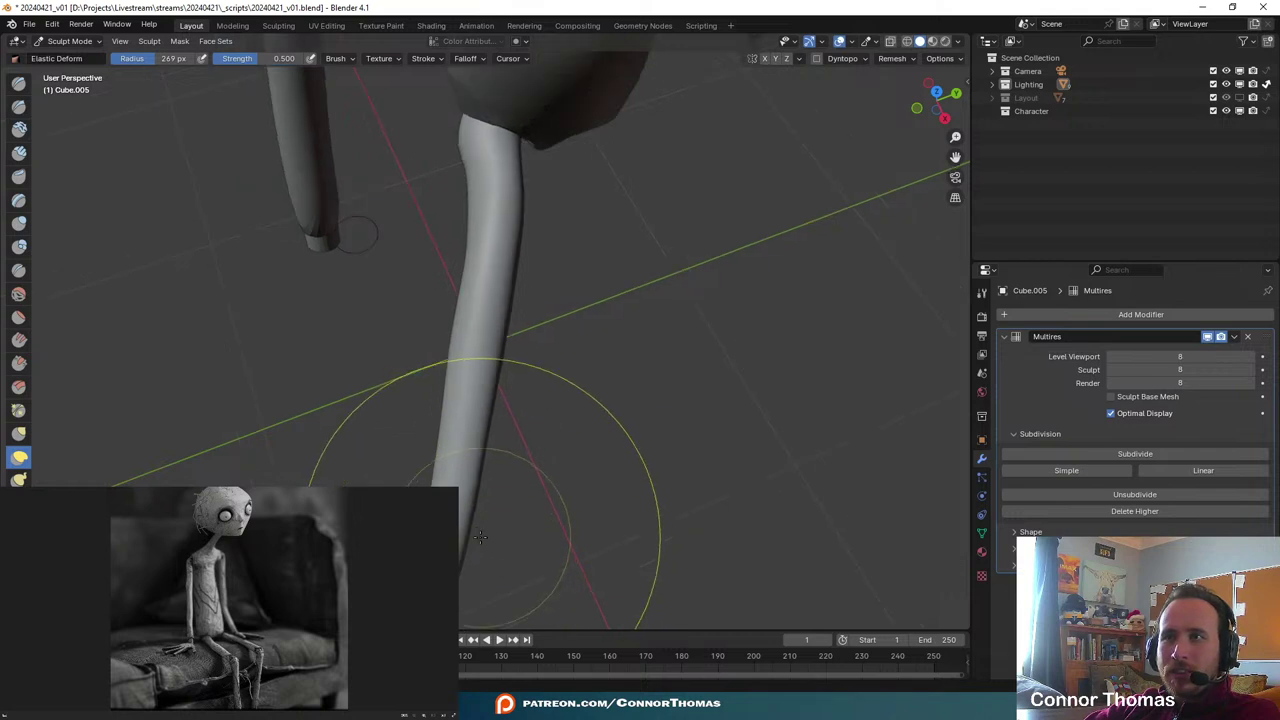
{"action": "scroll", "coordinate": [480, 537], "scroll_direction": "down", "scroll_amount": 3}
{"action": "mouse_move", "coordinate": [462, 474]}
{"action": "left_mouse_down"}
{"action": "mouse_move", "coordinate": [507, 471]}
{"action": "mouse_move", "coordinate": [495, 466]}
{"action": "left_mouse_up"}
{"action": "key", "text": "ctrl+z"}
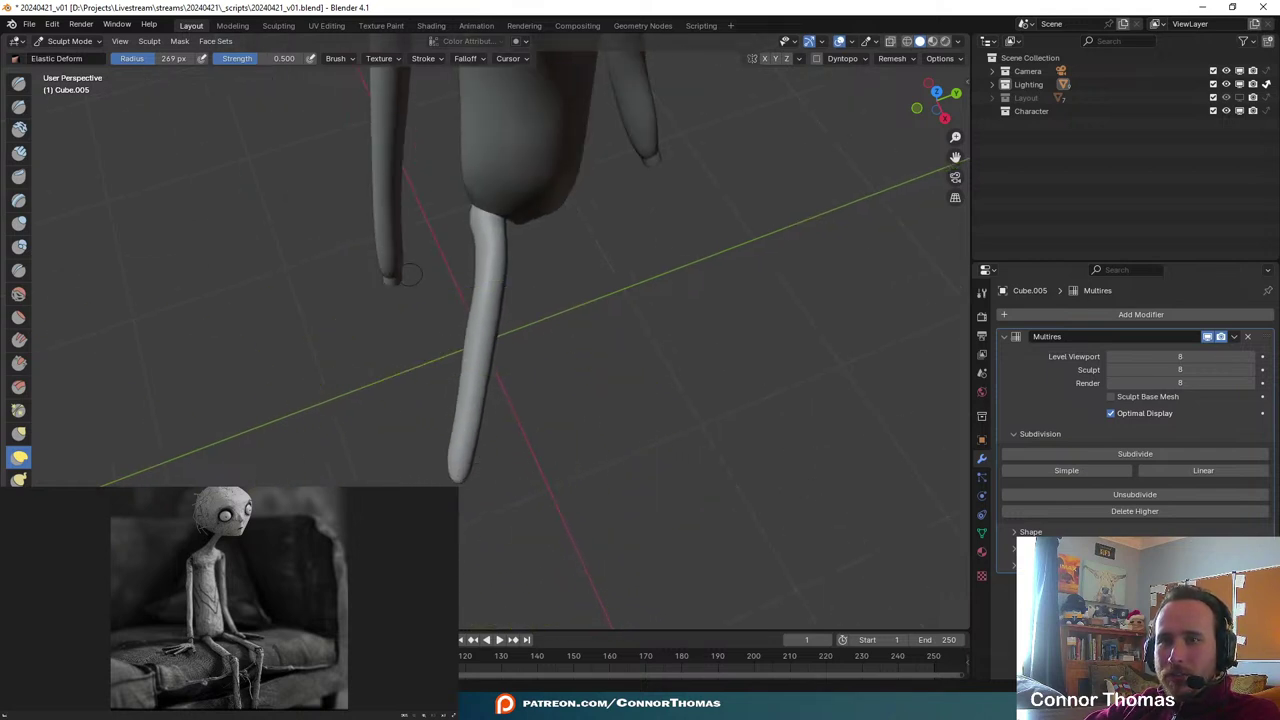
- Swing the leg's lower part sideways towards the reference knee with the Pose brush and enlarge the brush radius to 326 px
{"action": "left_click", "coordinate": [19, 527]}
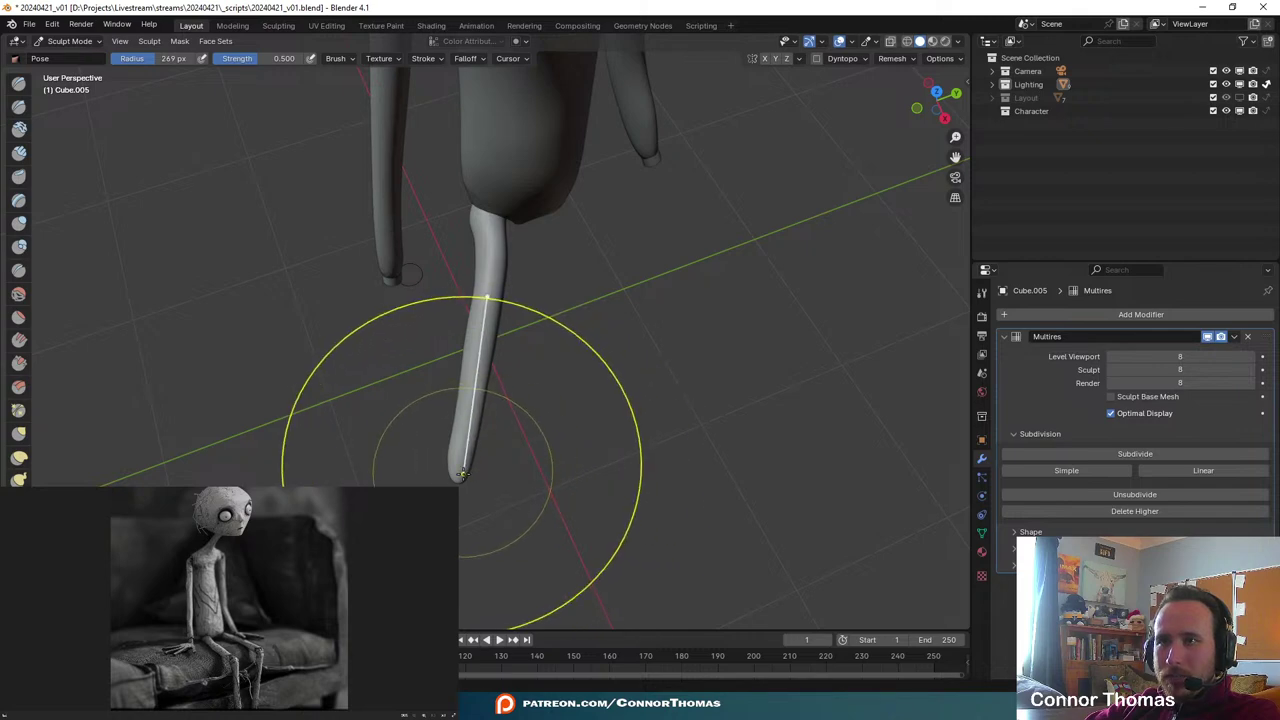
{"action": "left_click_drag", "start_coordinate": [461, 474], "coordinate": [497, 466]}
{"action": "key", "text": "f"}
{"action": "left_click", "coordinate": [495, 453]}
{"action": "key", "text": "KP_0"}
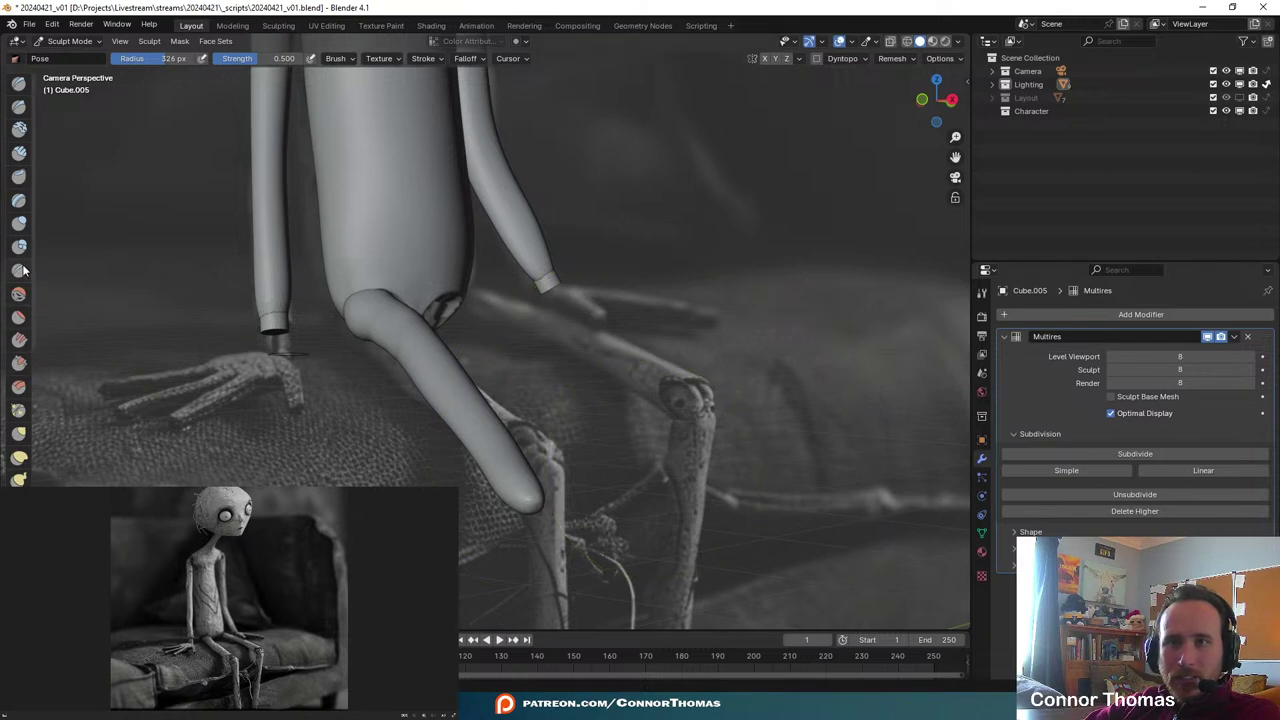
- Thicken the leg from the hip down to the knee end with the Inflate/Deflate brush
{"action": "left_click", "coordinate": [19, 222]}
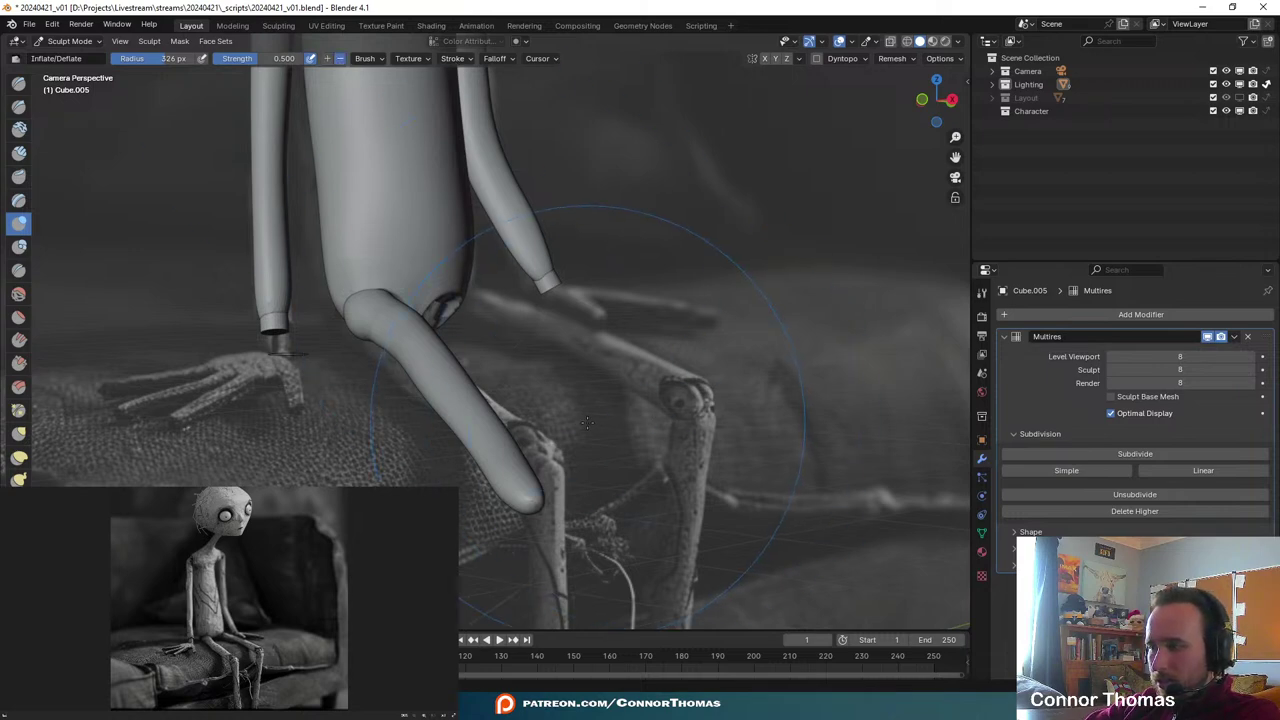
{"action": "scroll", "coordinate": [586, 422], "scroll_direction": "up", "scroll_amount": 6}
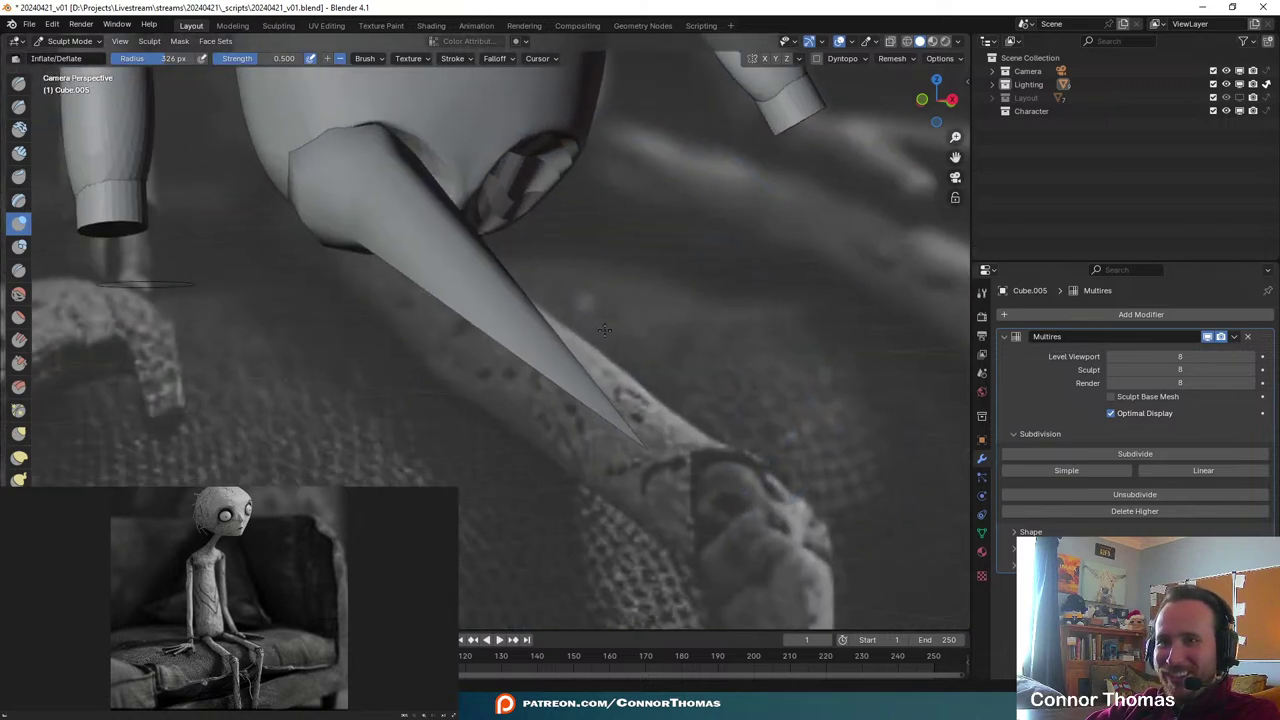
{"action": "mouse_move", "coordinate": [416, 290]}
{"action": "left_mouse_down"}
{"action": "mouse_move", "coordinate": [437, 257]}
{"action": "mouse_move", "coordinate": [434, 288]}
{"action": "left_mouse_up"}
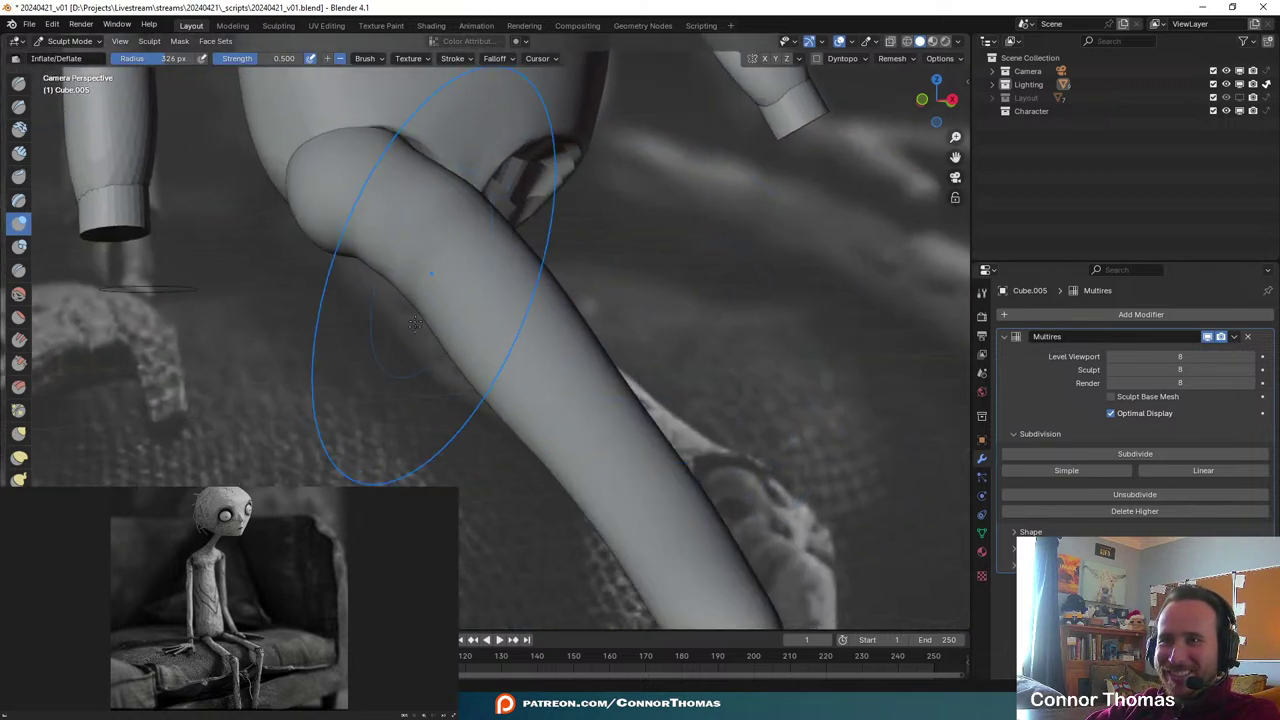
{"action": "middle_click_drag", "start_coordinate": [522, 328], "coordinate": [466, 417]}
{"action": "scroll", "coordinate": [505, 385], "scroll_direction": "up", "scroll_amount": 5}
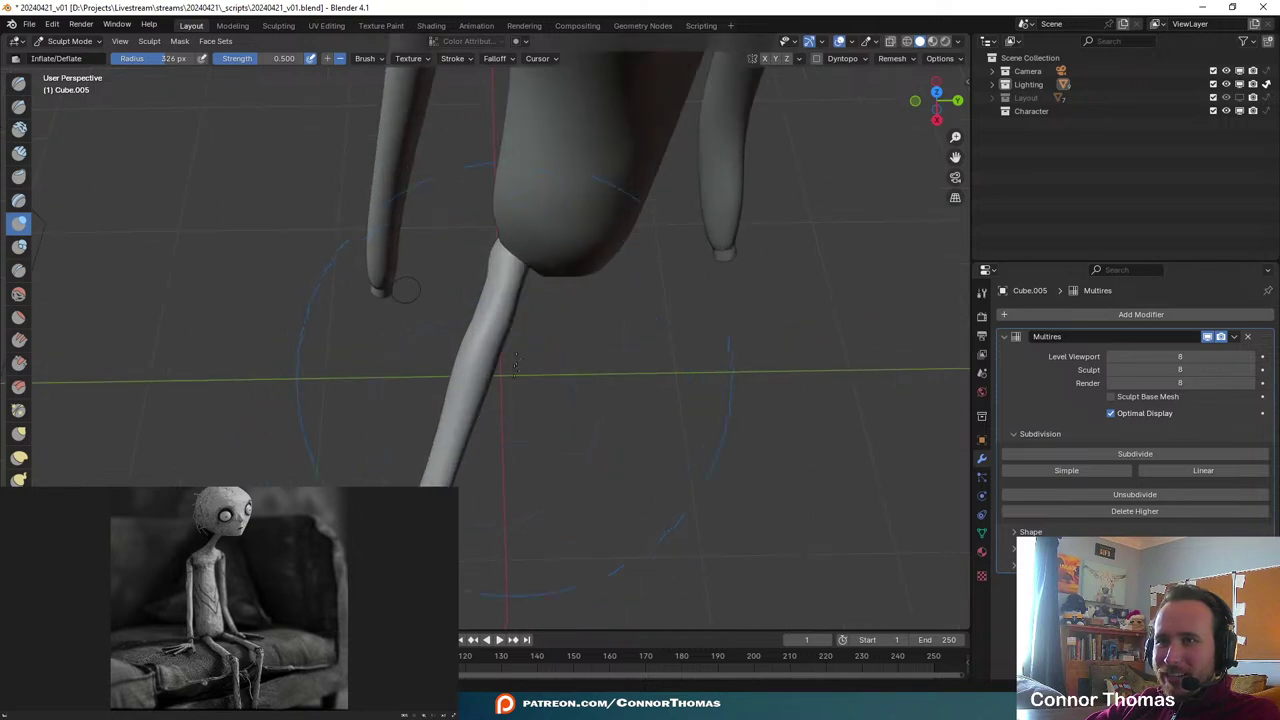
{"action": "middle_click_drag", "start_coordinate": [520, 371], "coordinate": [520, 434], "text": "shift"}
{"action": "scroll", "coordinate": [518, 430], "scroll_direction": "up", "scroll_amount": 1}
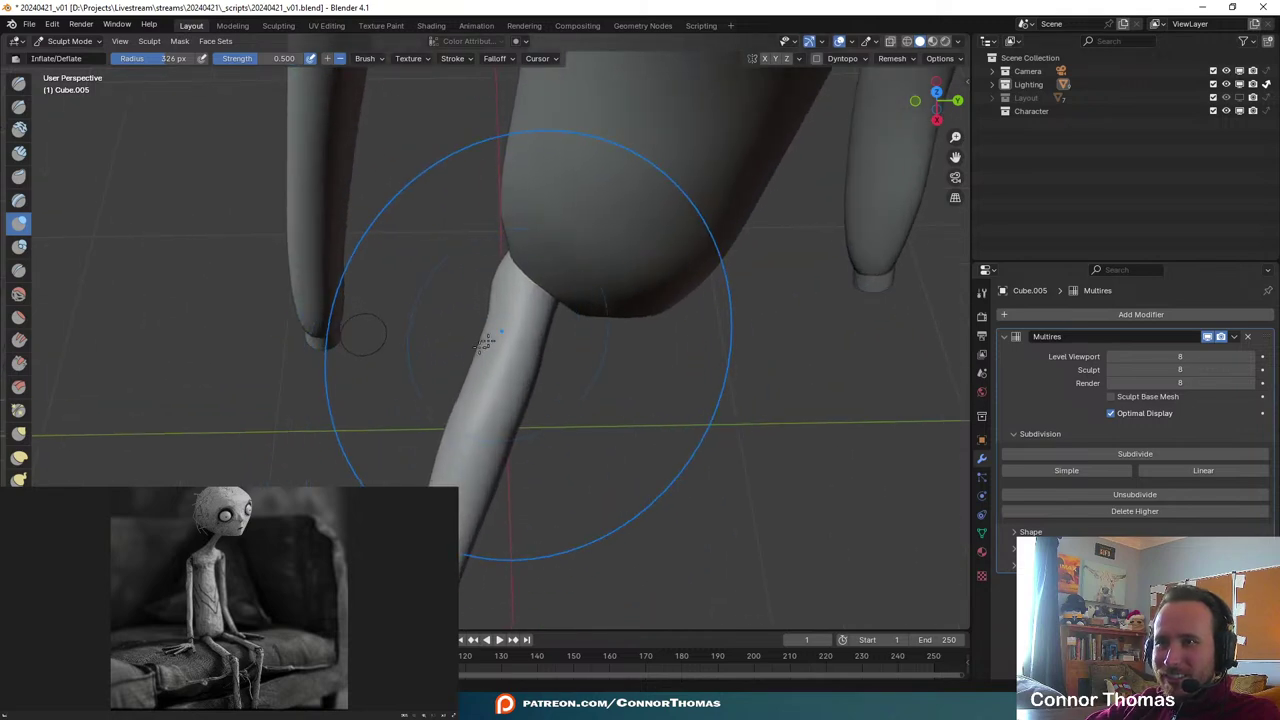
{"action": "middle_click_drag", "start_coordinate": [533, 361], "coordinate": [534, 292], "text": "shift"}
{"action": "left_click_drag", "start_coordinate": [466, 420], "coordinate": [433, 560]}
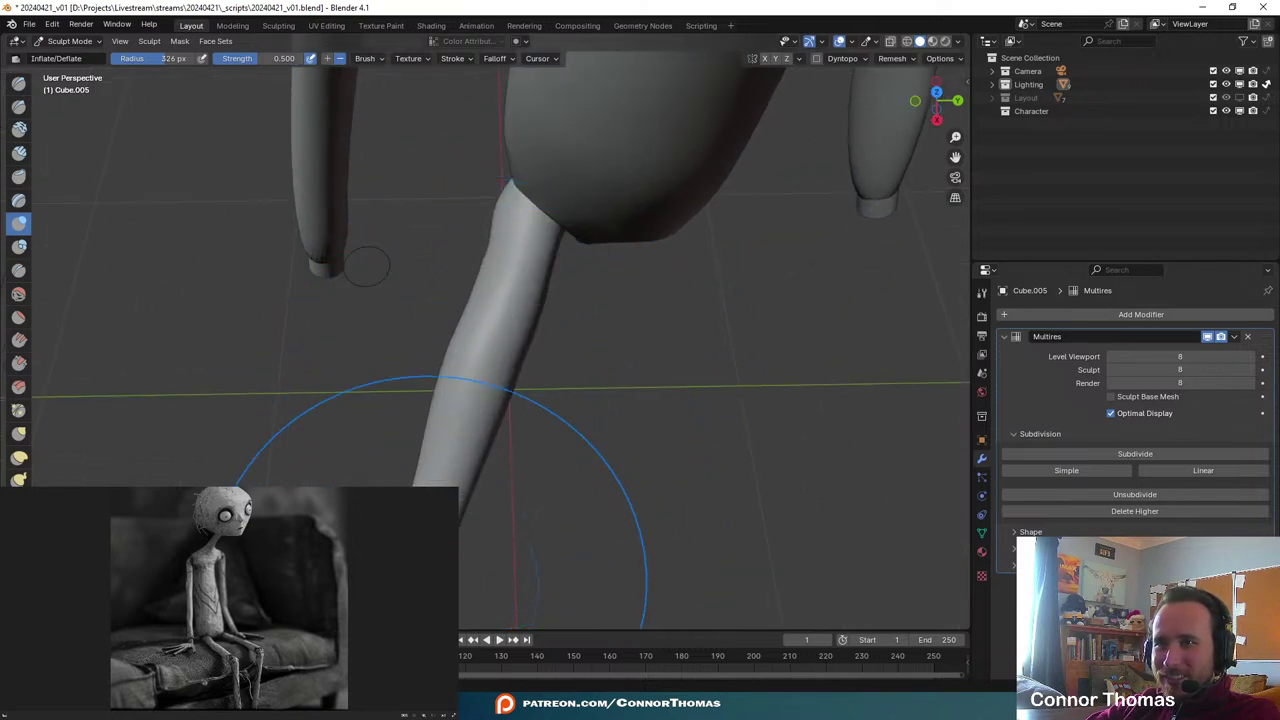
{"action": "scroll", "coordinate": [480, 430], "scroll_direction": "down", "scroll_amount": 1}
{"action": "middle_click_drag", "start_coordinate": [489, 400], "coordinate": [509, 329], "text": "shift"}
{"action": "mouse_move", "coordinate": [488, 367]}
{"action": "left_mouse_down"}
{"action": "mouse_move", "coordinate": [434, 394]}
{"action": "mouse_move", "coordinate": [449, 429]}
{"action": "mouse_move", "coordinate": [508, 468]}
{"action": "left_mouse_up"}
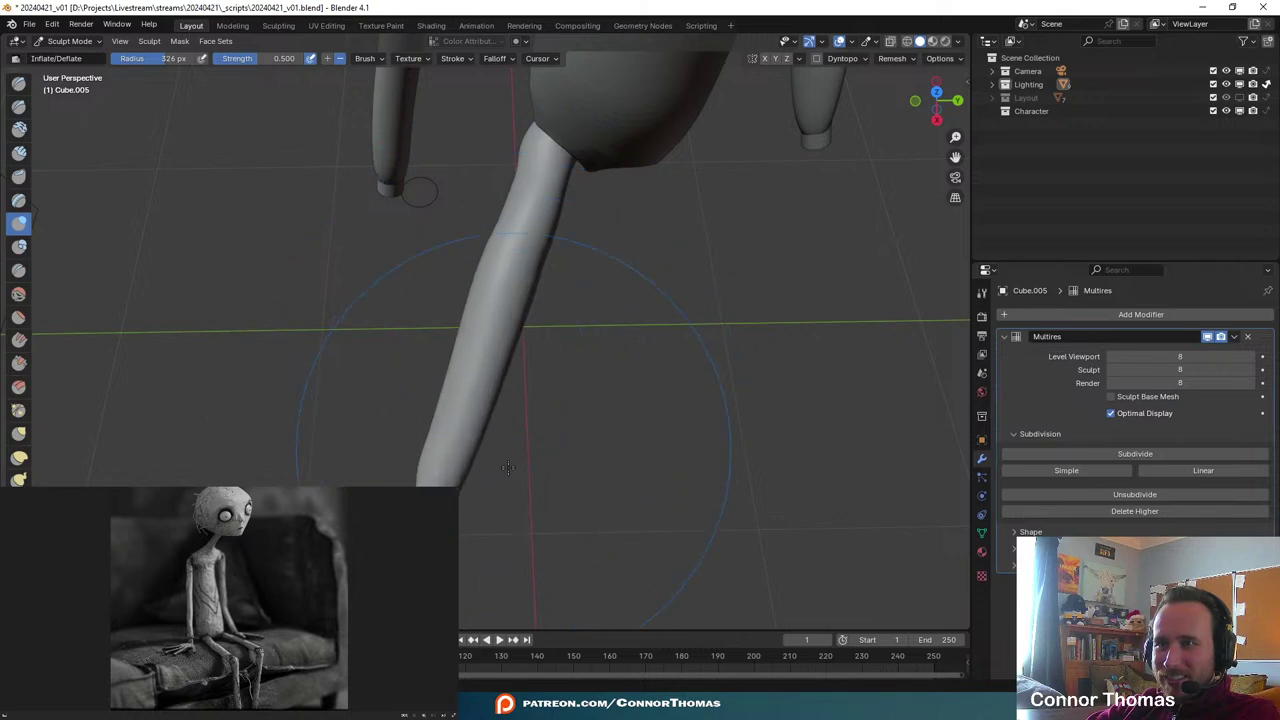
- Smooth the bumps along the inflated leg with the Smooth brush at a 155 px radius
{"action": "middle_click_drag", "start_coordinate": [540, 370], "coordinate": [560, 457]}
{"action": "scroll", "coordinate": [471, 460], "scroll_direction": "down", "scroll_amount": 5}
{"action": "scroll", "coordinate": [437, 371], "scroll_direction": "up", "scroll_amount": 4}
{"action": "middle_click_drag", "start_coordinate": [268, 256], "coordinate": [428, 272], "text": "shift"}
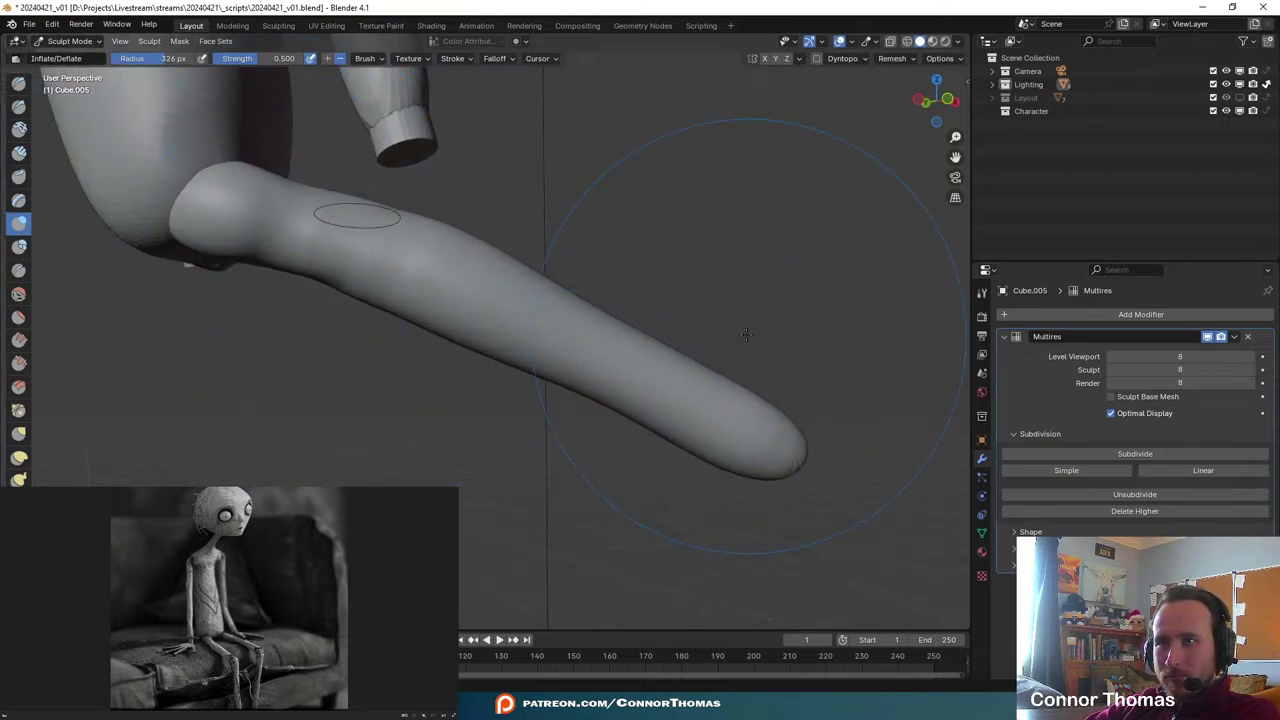
{"action": "mouse_move", "coordinate": [749, 336]}
{"action": "middle_mouse_down"}
{"action": "mouse_move", "coordinate": [538, 347]}
{"action": "mouse_move", "coordinate": [603, 460]}
{"action": "mouse_move", "coordinate": [677, 397]}
{"action": "mouse_move", "coordinate": [150, 200]}
{"action": "mouse_move", "coordinate": [73, 311]}
{"action": "middle_mouse_up"}
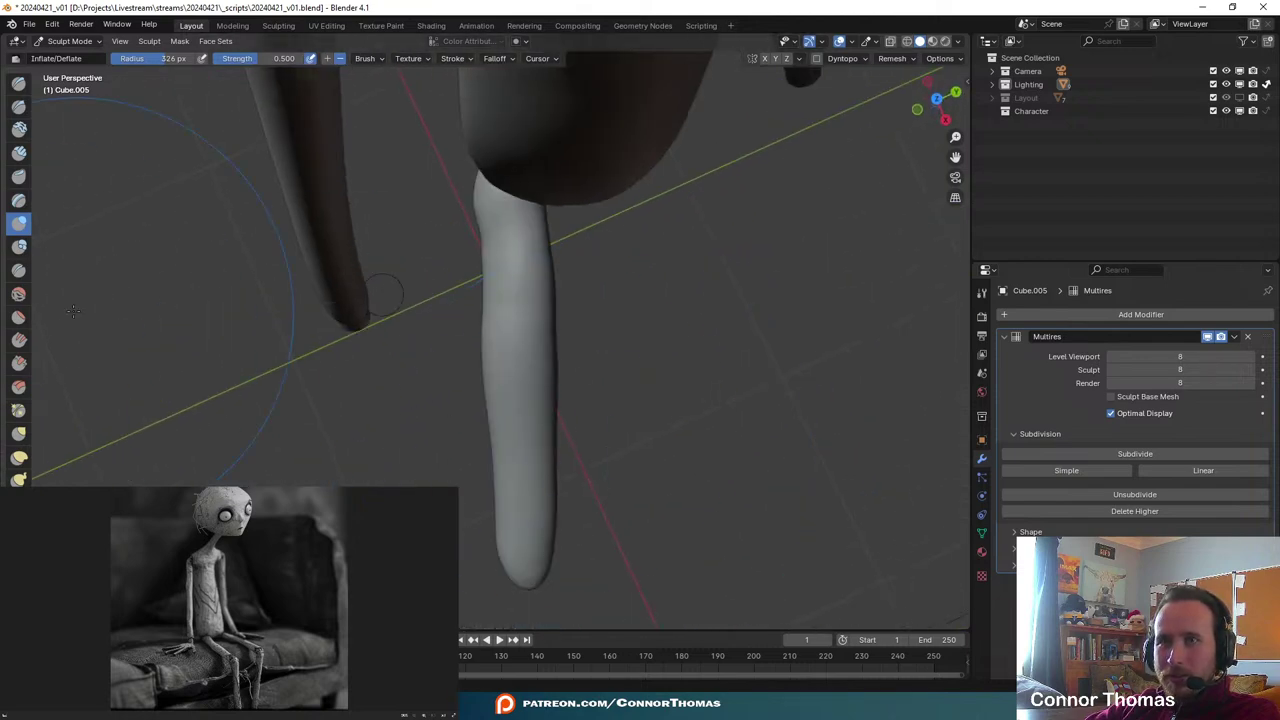
{"action": "left_click", "coordinate": [18, 294]}
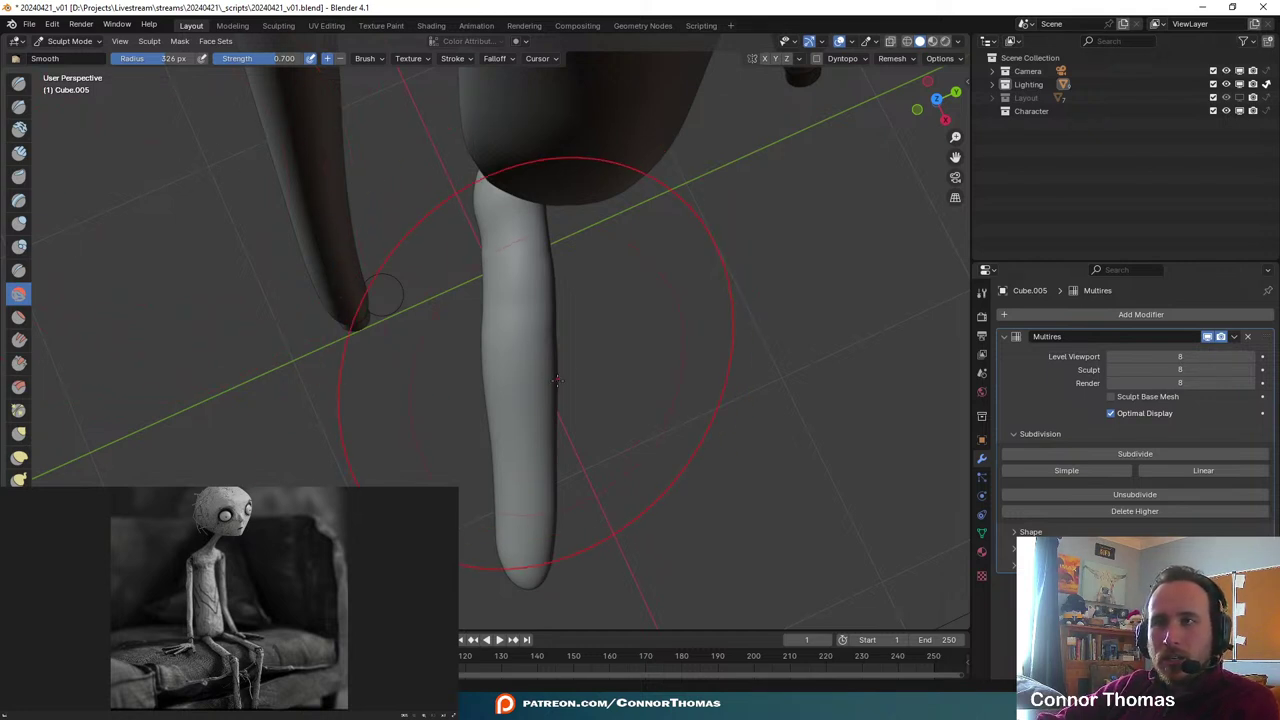
{"action": "key", "text": "f"}
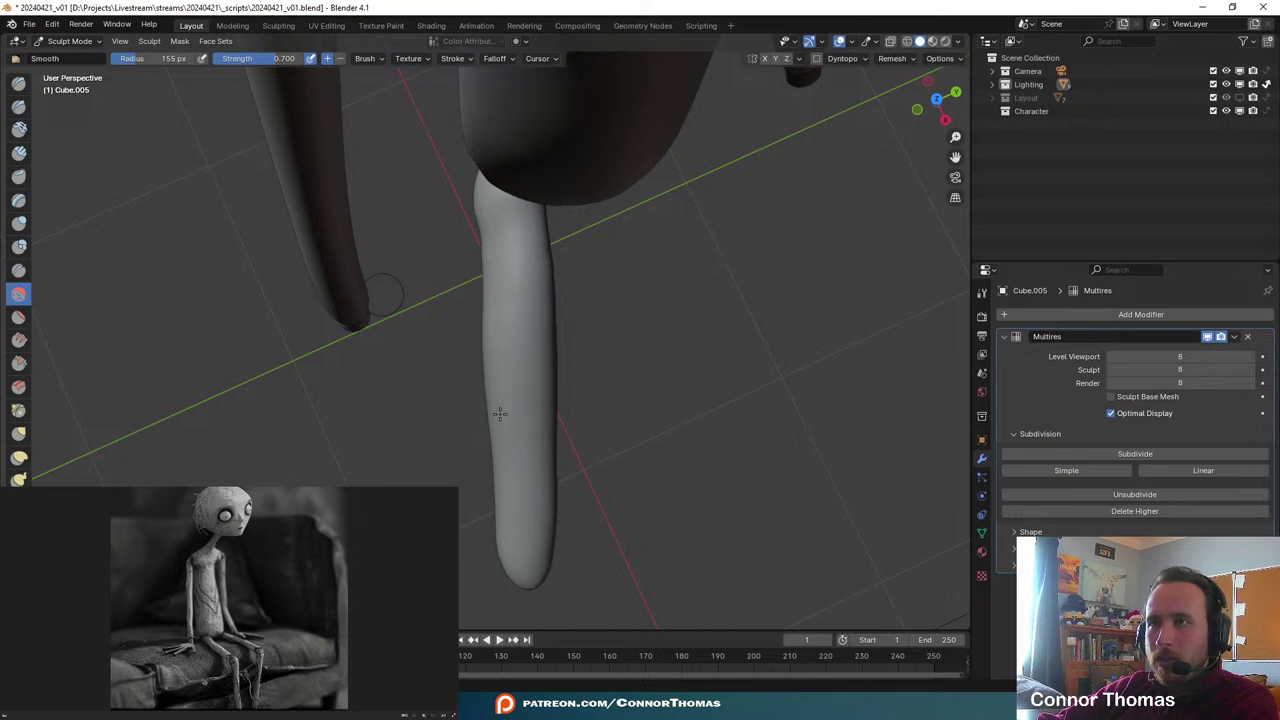
{"action": "middle_click_drag", "start_coordinate": [578, 470], "coordinate": [588, 376], "text": "shift"}
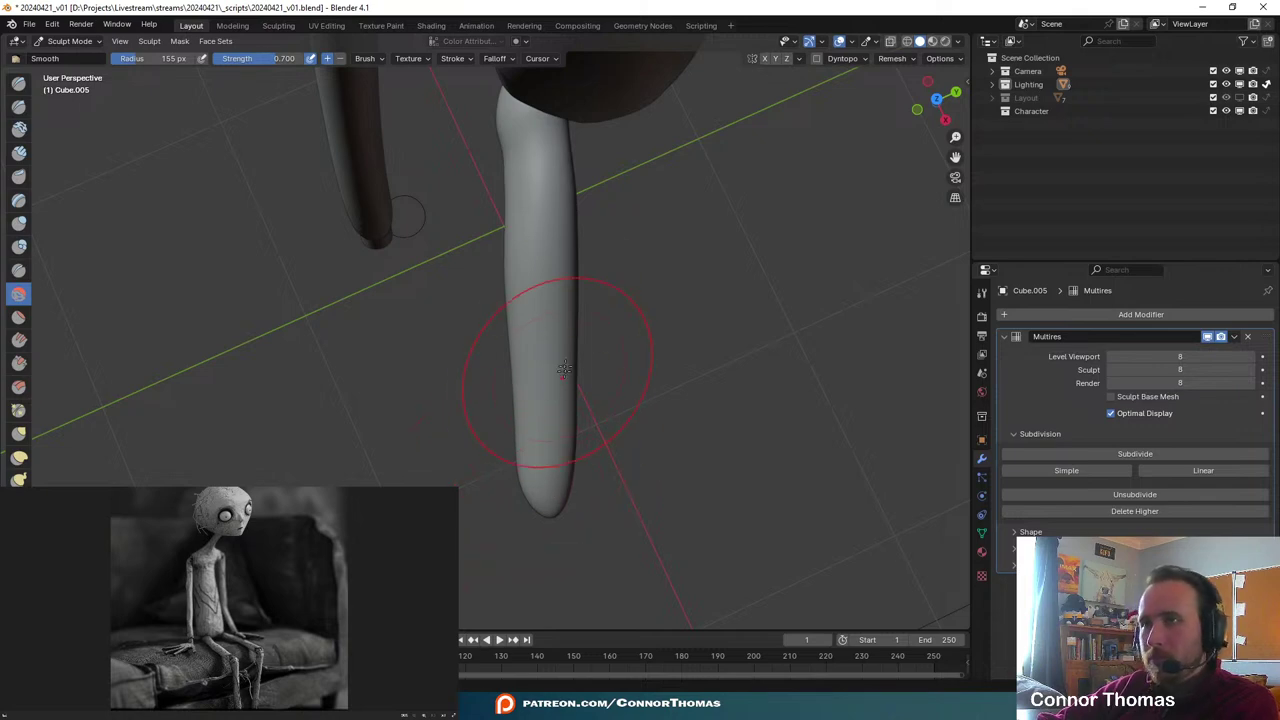
{"action": "middle_click_drag", "start_coordinate": [565, 368], "coordinate": [583, 400]}
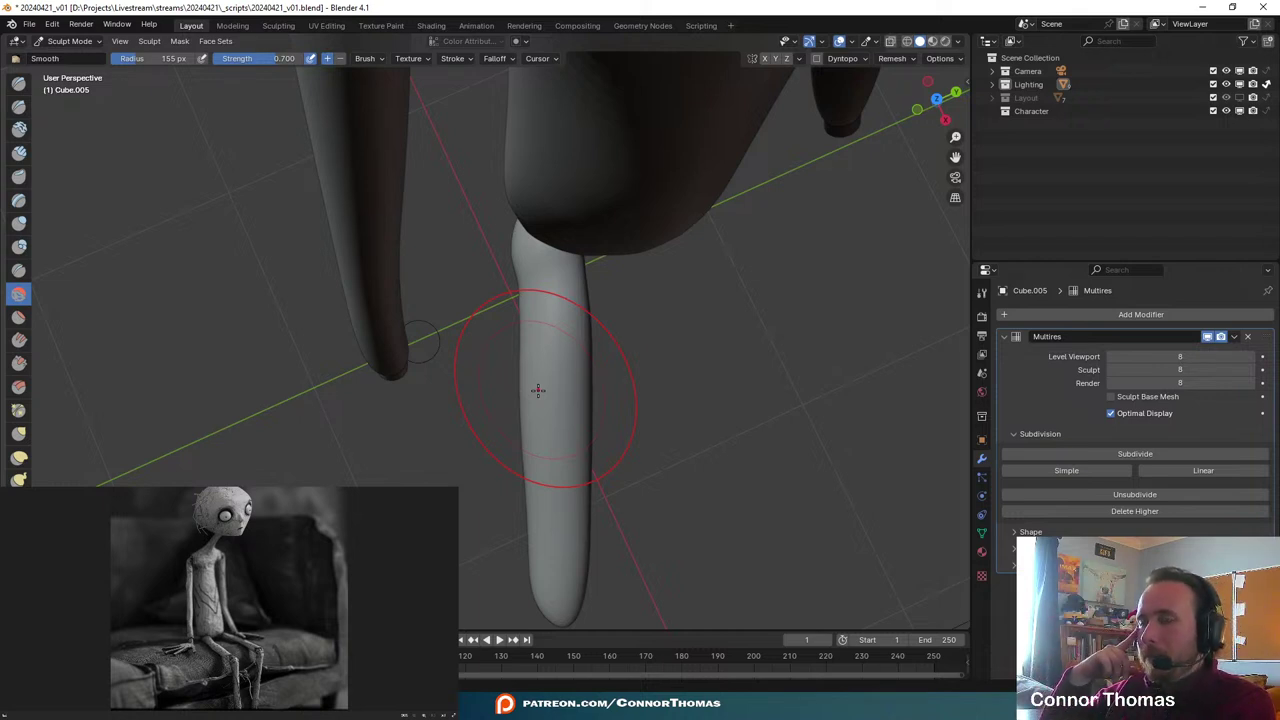
- Try to reshape the leg's rounded hip end with the Grab brush, then undo the stroke
{"action": "middle_click_drag", "start_coordinate": [557, 394], "coordinate": [494, 362]}
{"action": "scroll", "coordinate": [684, 302], "scroll_direction": "up", "scroll_amount": 3}
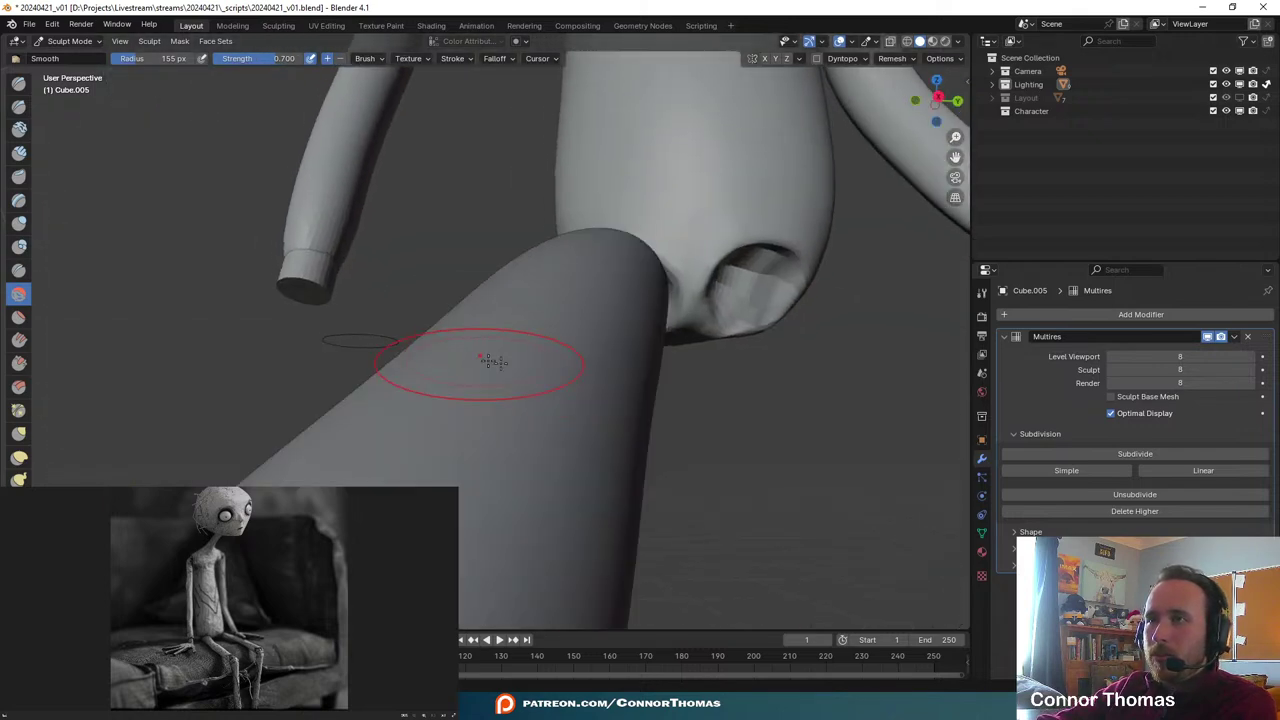
{"action": "mouse_move", "coordinate": [614, 343]}
{"action": "middle_mouse_down"}
{"action": "mouse_move", "coordinate": [480, 371]}
{"action": "mouse_move", "coordinate": [543, 343]}
{"action": "mouse_move", "coordinate": [430, 330]}
{"action": "mouse_move", "coordinate": [486, 400]}
{"action": "mouse_move", "coordinate": [406, 321]}
{"action": "mouse_move", "coordinate": [414, 306]}
{"action": "middle_mouse_up"}
{"action": "key", "text": "g"}
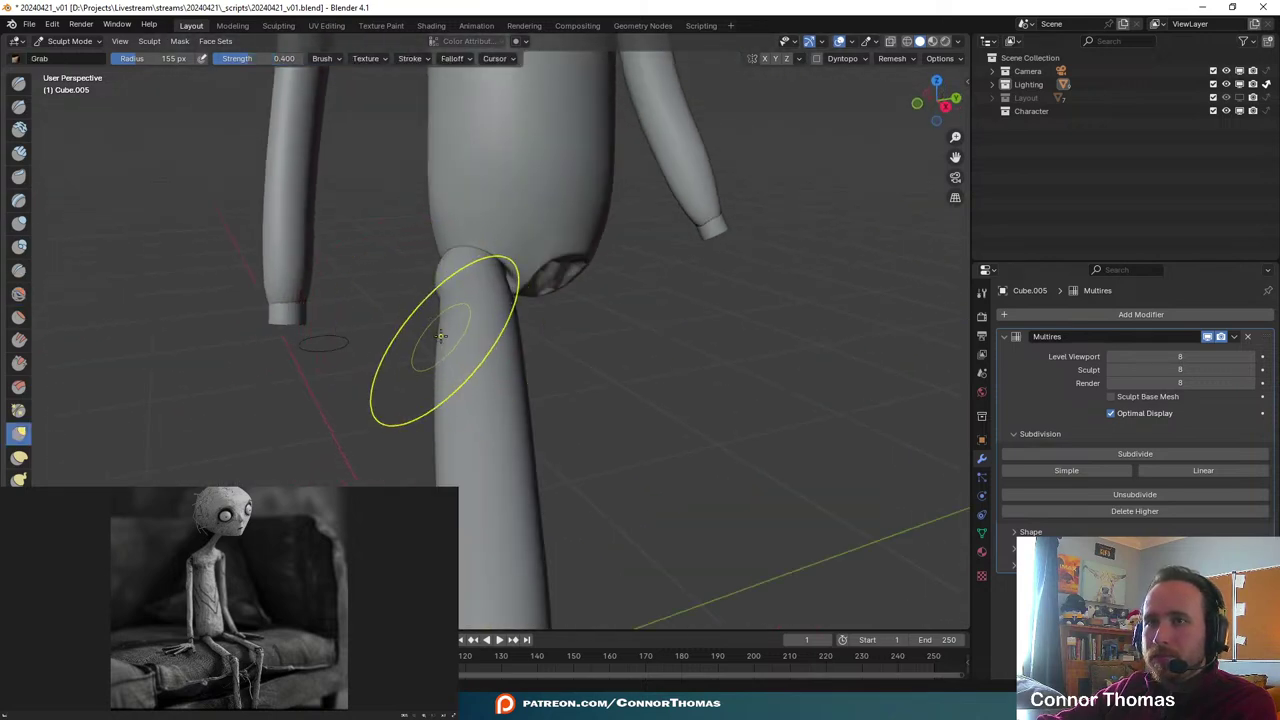
{"action": "scroll", "coordinate": [480, 315], "scroll_direction": "up", "scroll_amount": 4}
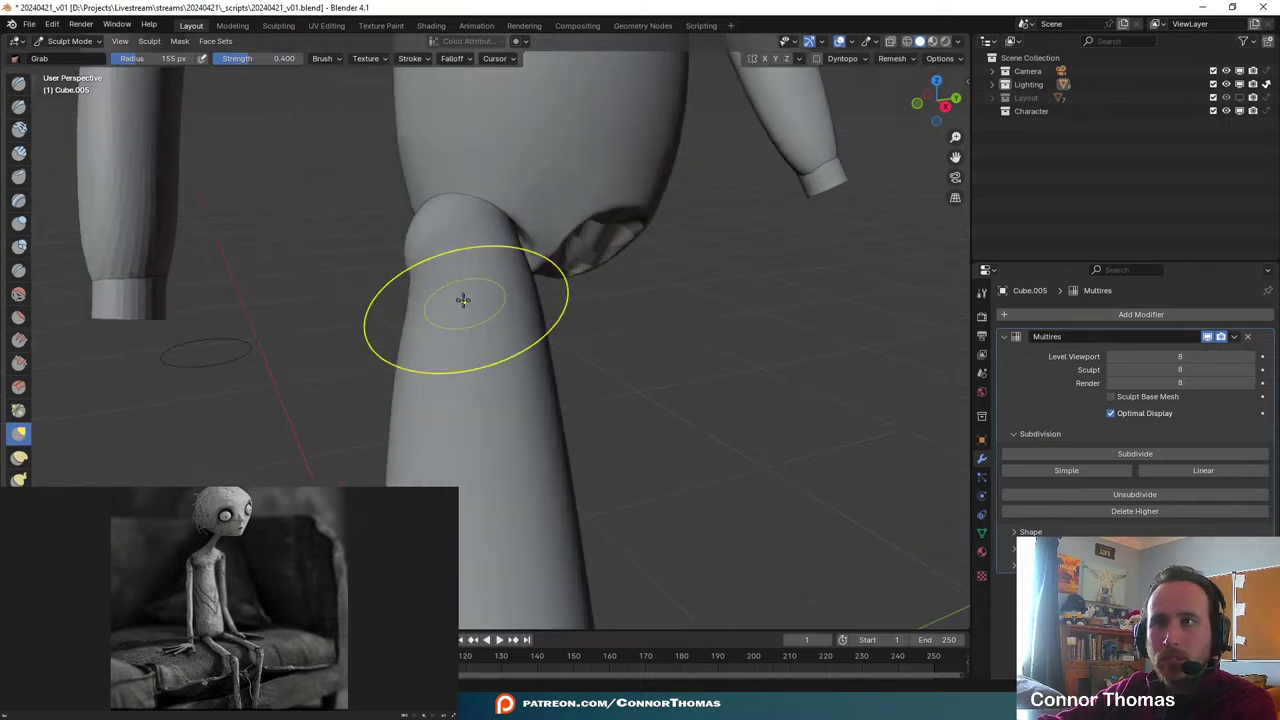
{"action": "middle_click_drag", "start_coordinate": [463, 182], "coordinate": [464, 246], "text": "shift"}
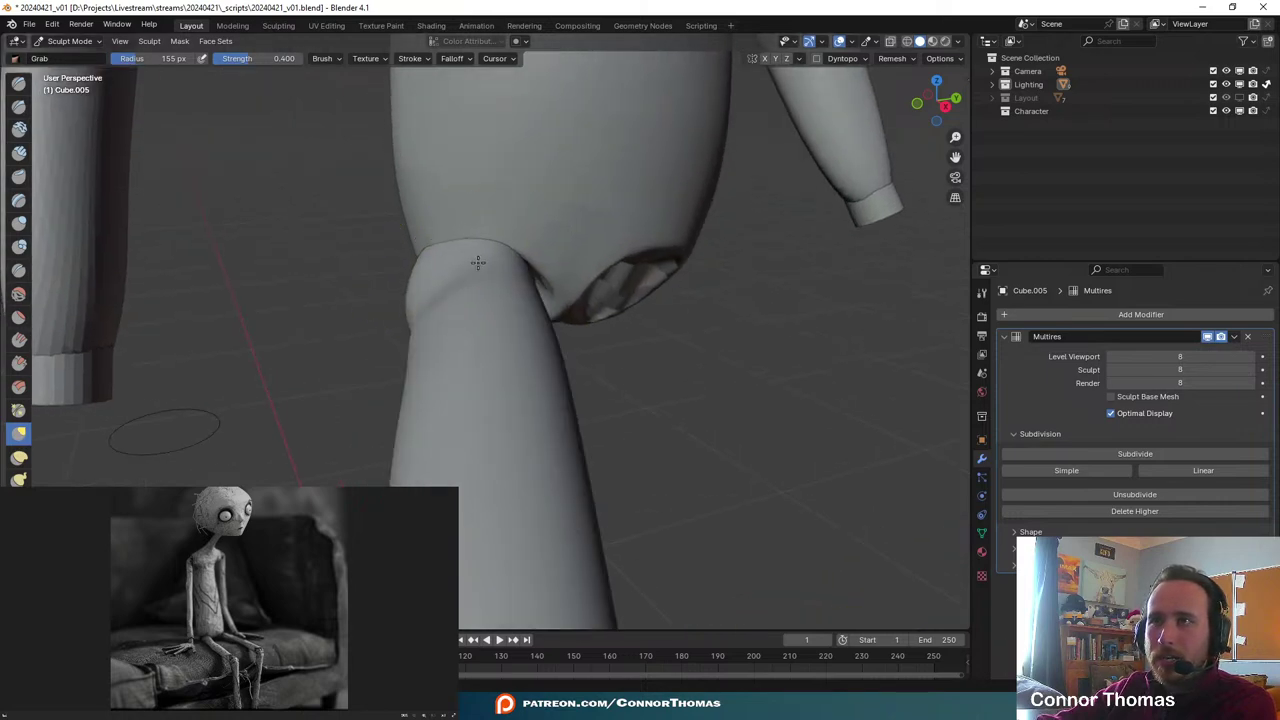
{"action": "key", "text": "ctrl+z"}
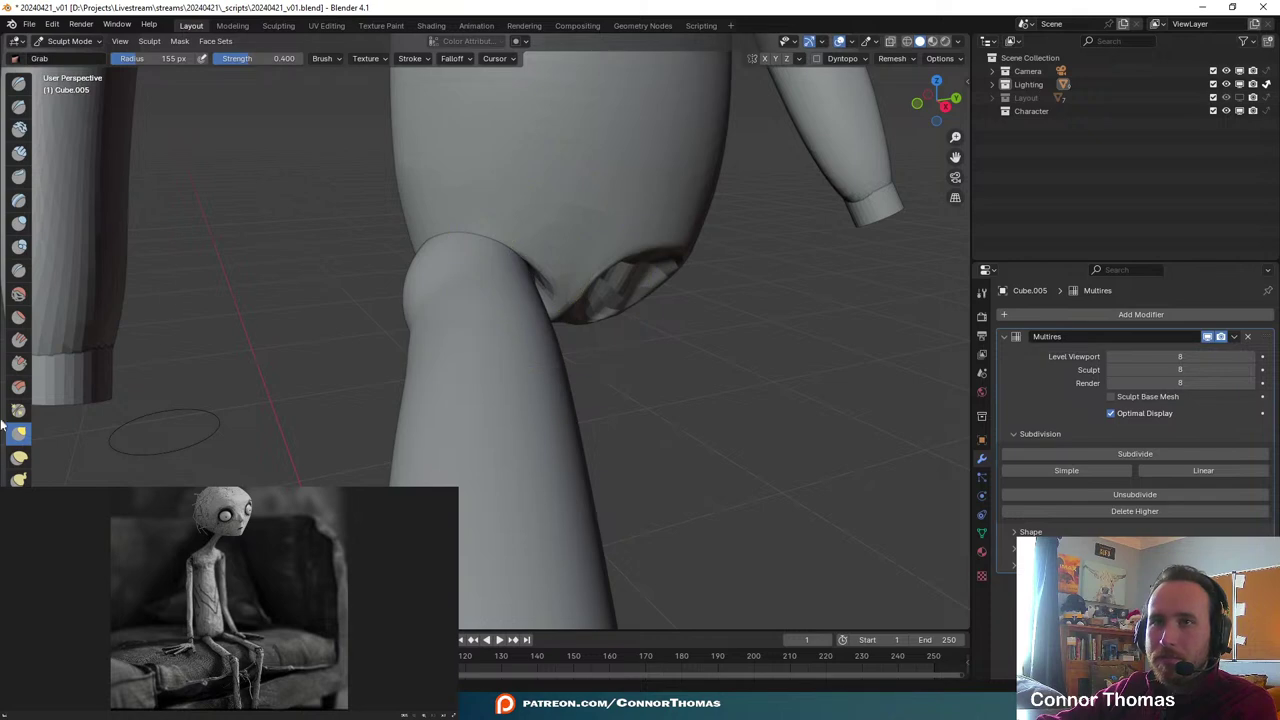
- Pull the outer side of the leg's hip end towards the socket with Elastic Deform at a 213 px radius
{"action": "left_click", "coordinate": [18, 464]}
{"action": "key", "text": "f"}
{"action": "left_click", "coordinate": [525, 251]}
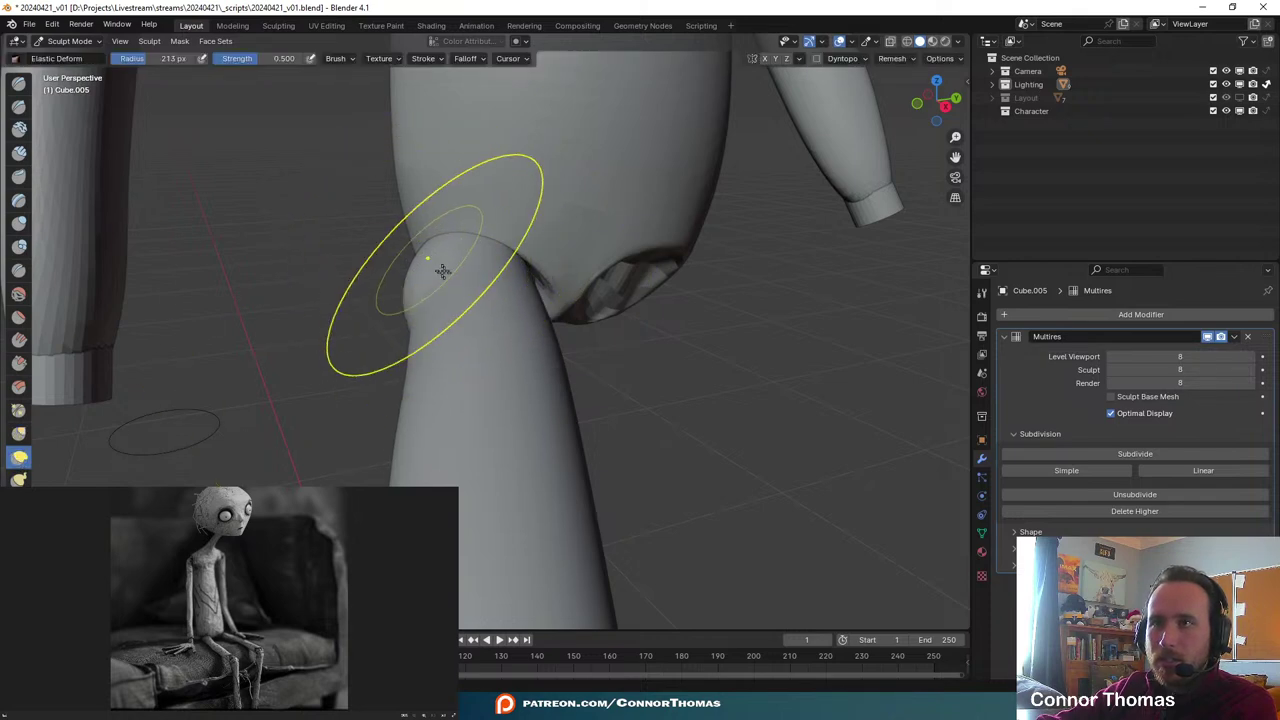
{"action": "mouse_move", "coordinate": [443, 271]}
{"action": "left_mouse_down"}
{"action": "mouse_move", "coordinate": [476, 292]}
{"action": "mouse_move", "coordinate": [511, 280]}
{"action": "mouse_move", "coordinate": [514, 260]}
{"action": "left_mouse_up"}
{"action": "middle_click_drag", "start_coordinate": [490, 291], "coordinate": [575, 288]}
{"action": "middle_click_drag", "start_coordinate": [470, 317], "coordinate": [429, 331]}
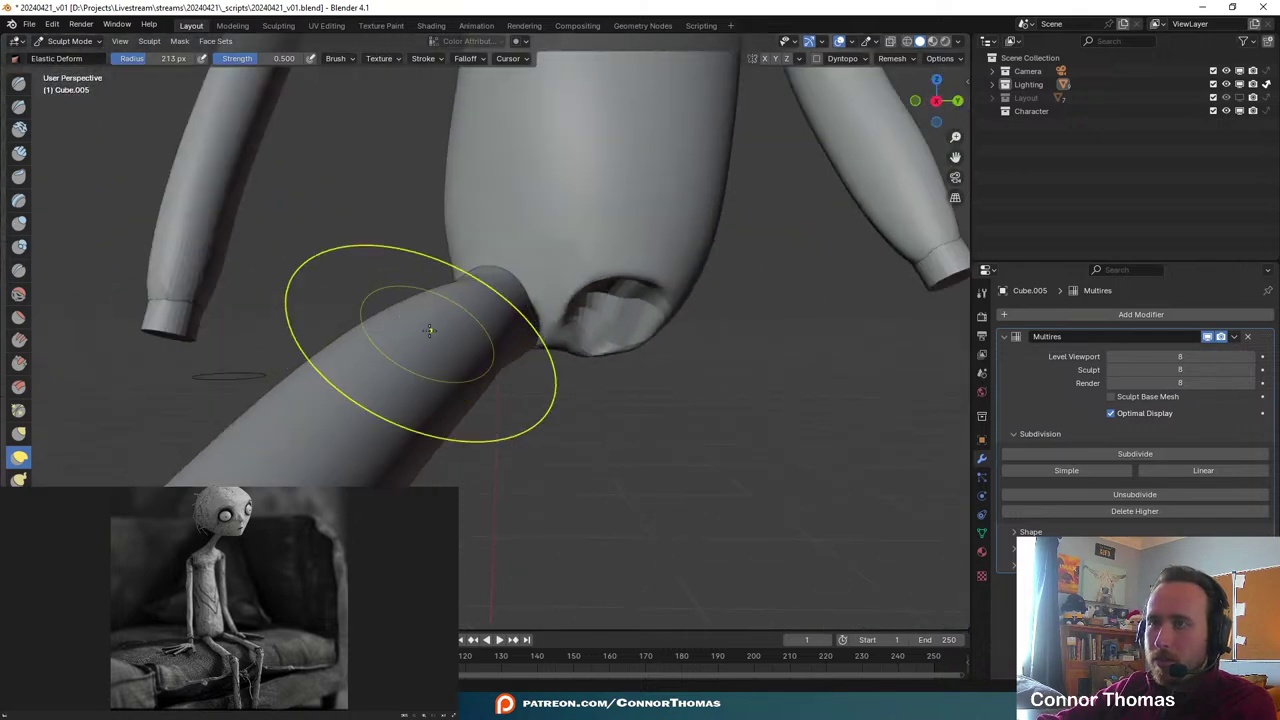
- Return the leg to Object Mode in camera view and try scaling it about the 3D cursor
{"action": "key", "text": "KP_0"}
{"action": "key", "text": "KP_0"}
{"action": "scroll", "coordinate": [540, 335], "scroll_direction": "up", "scroll_amount": 3}
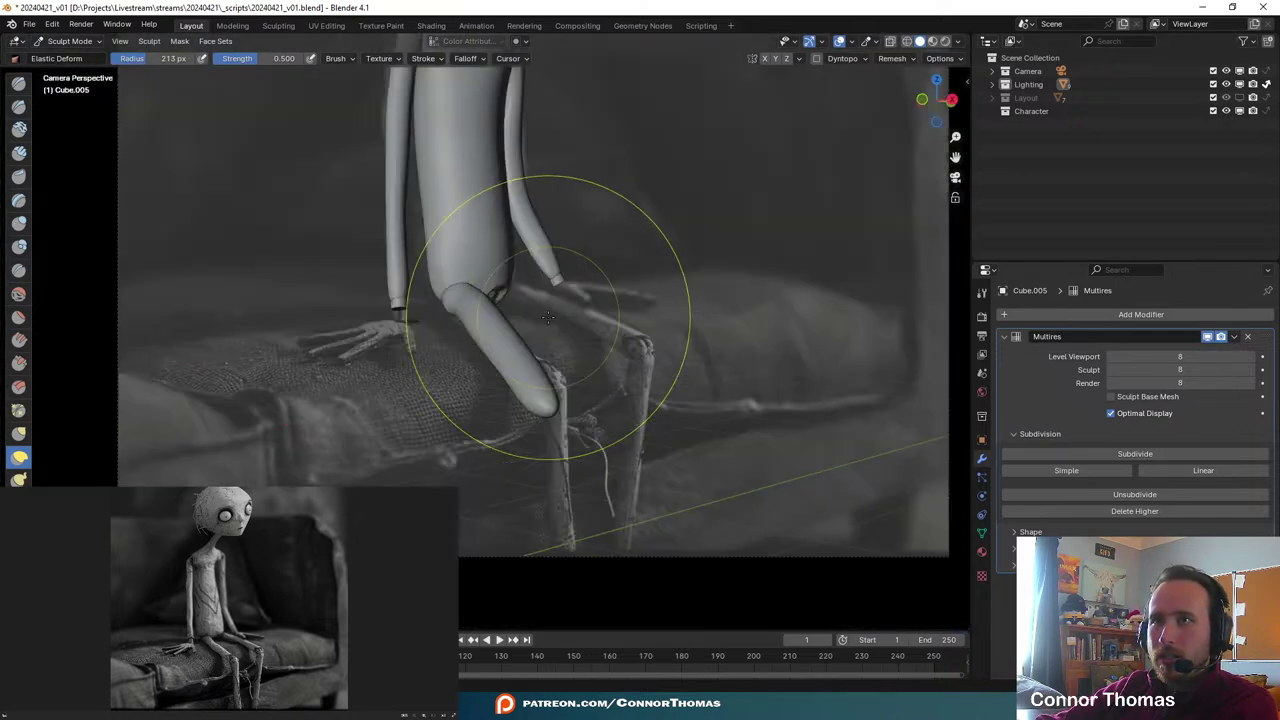
{"action": "left_click", "coordinate": [63, 44]}
{"action": "left_click", "coordinate": [60, 56]}
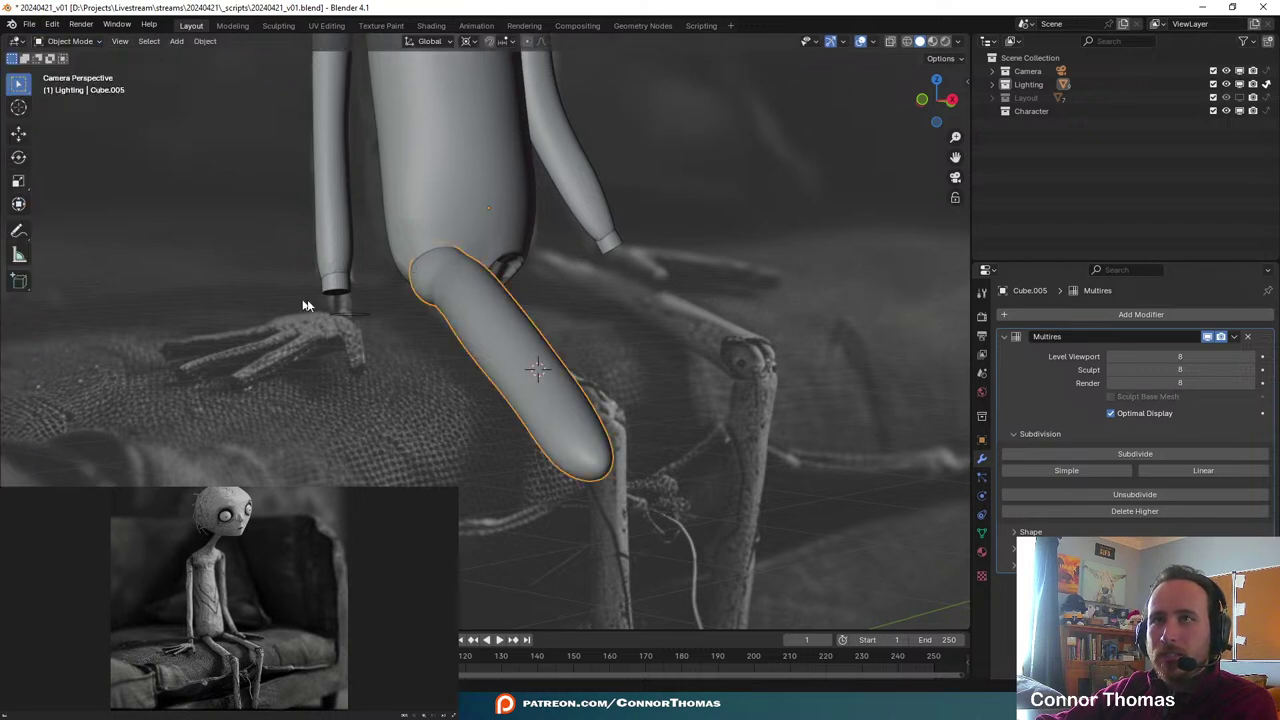
{"action": "key", "text": "s"}
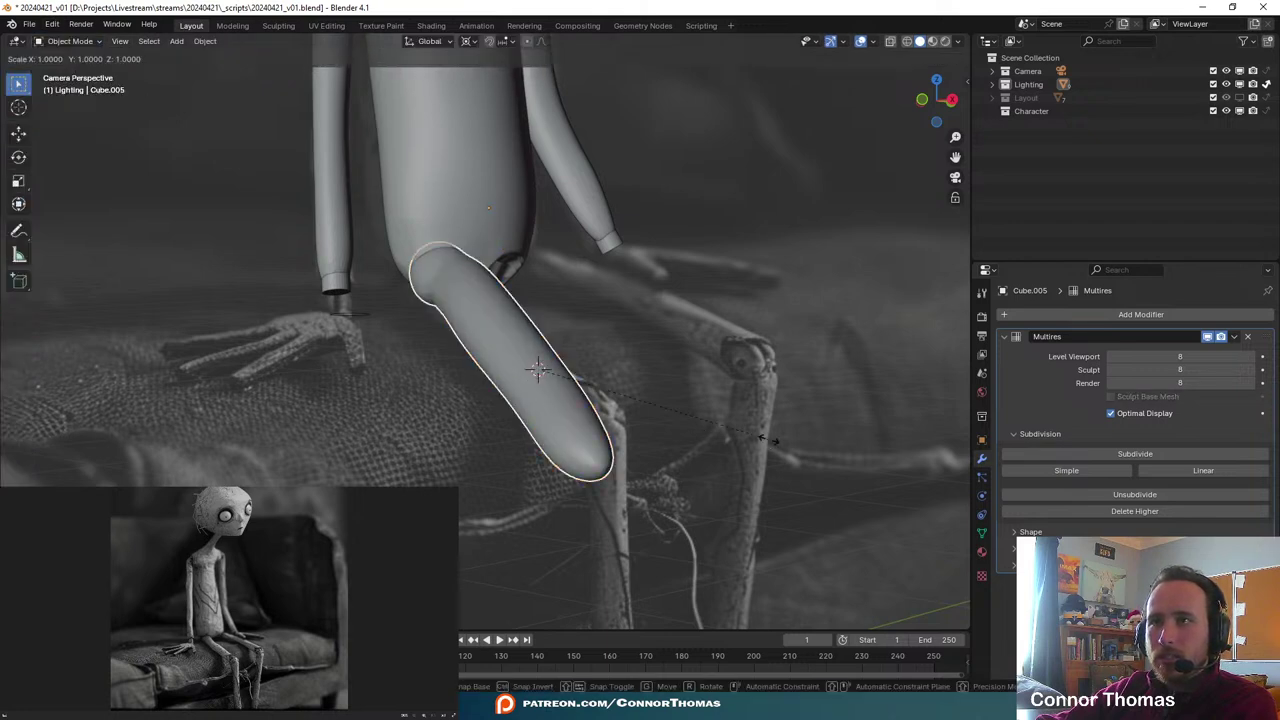
{"action": "left_click", "coordinate": [590, 384]}
- Move the leg slightly upward at the hip socket from the side, then try a free rotation and cancel it
{"action": "middle_click_drag", "start_coordinate": [588, 386], "coordinate": [532, 404]}
{"action": "key", "text": "KP_Decimal"}
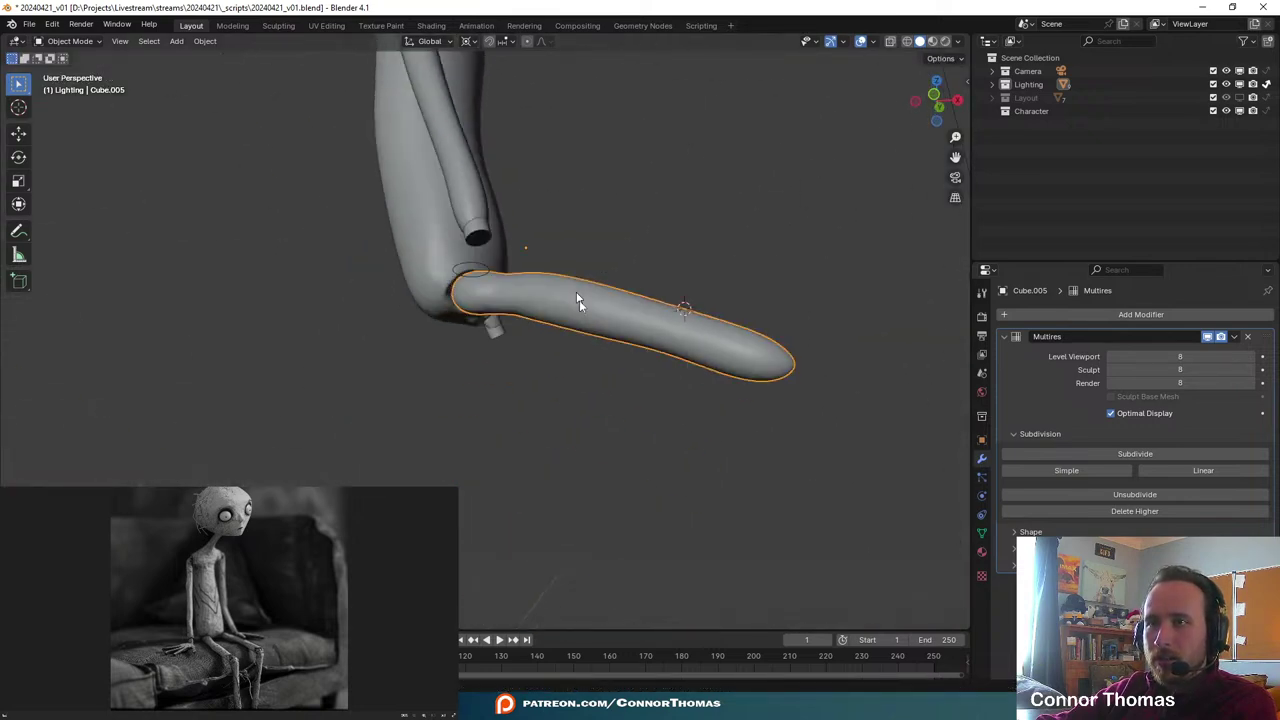
{"action": "key", "text": "g"}
{"action": "left_click", "coordinate": [603, 346]}
{"action": "key", "text": "r"}
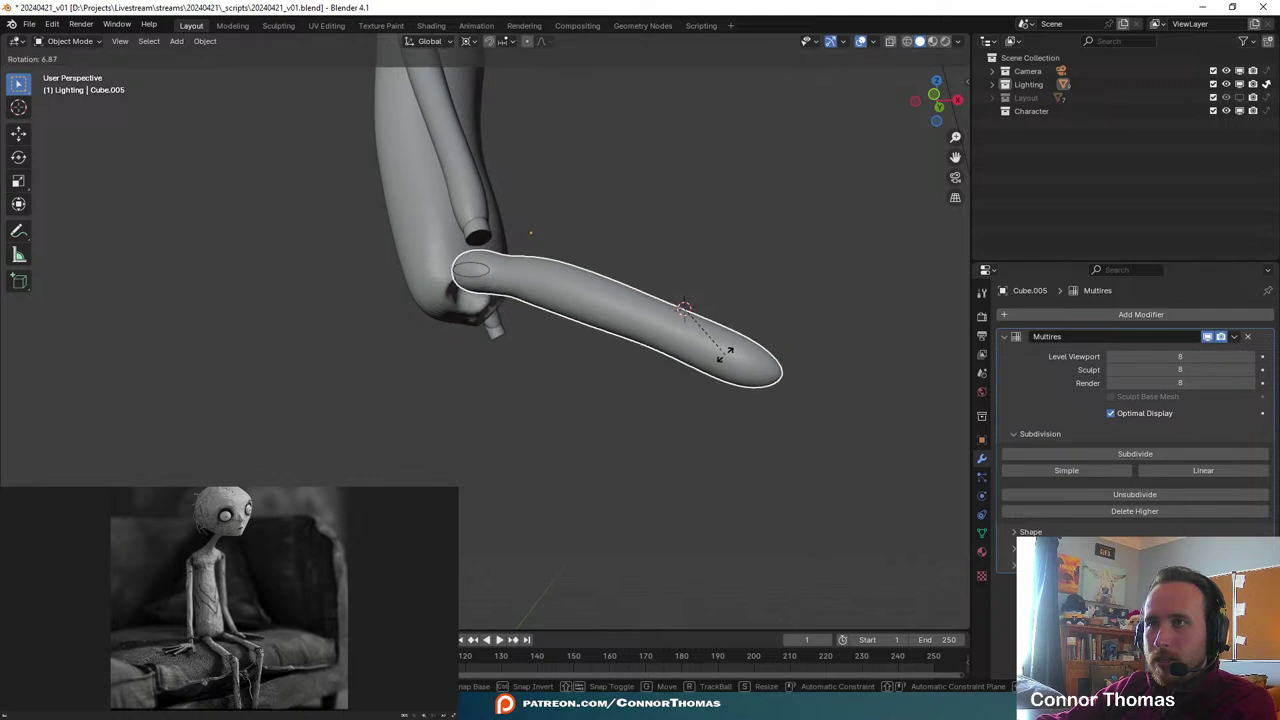
{"action": "right_click", "coordinate": [728, 350]}
- Inspect the leg's hip joint up close and switch the leg back to Sculpt Mode
{"action": "middle_click_drag", "start_coordinate": [667, 300], "coordinate": [632, 334]}
{"action": "scroll", "coordinate": [671, 348], "scroll_direction": "up", "scroll_amount": 5}
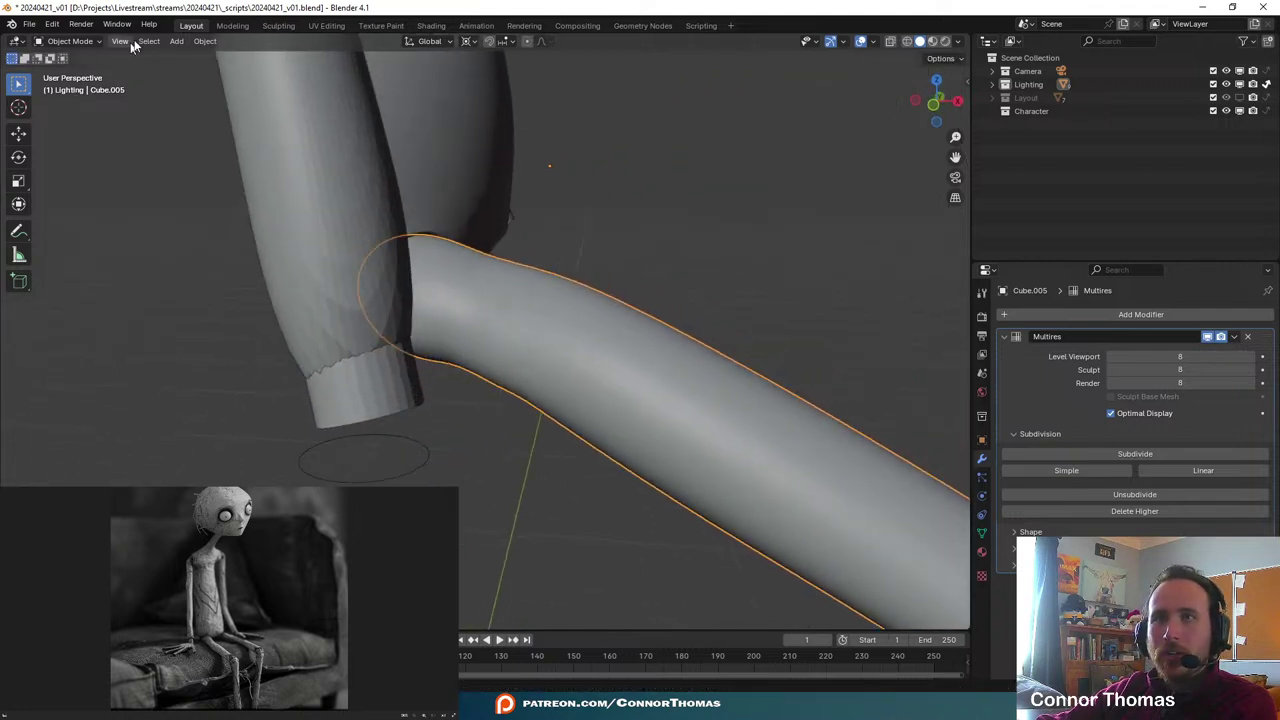
{"action": "left_click", "coordinate": [66, 42]}
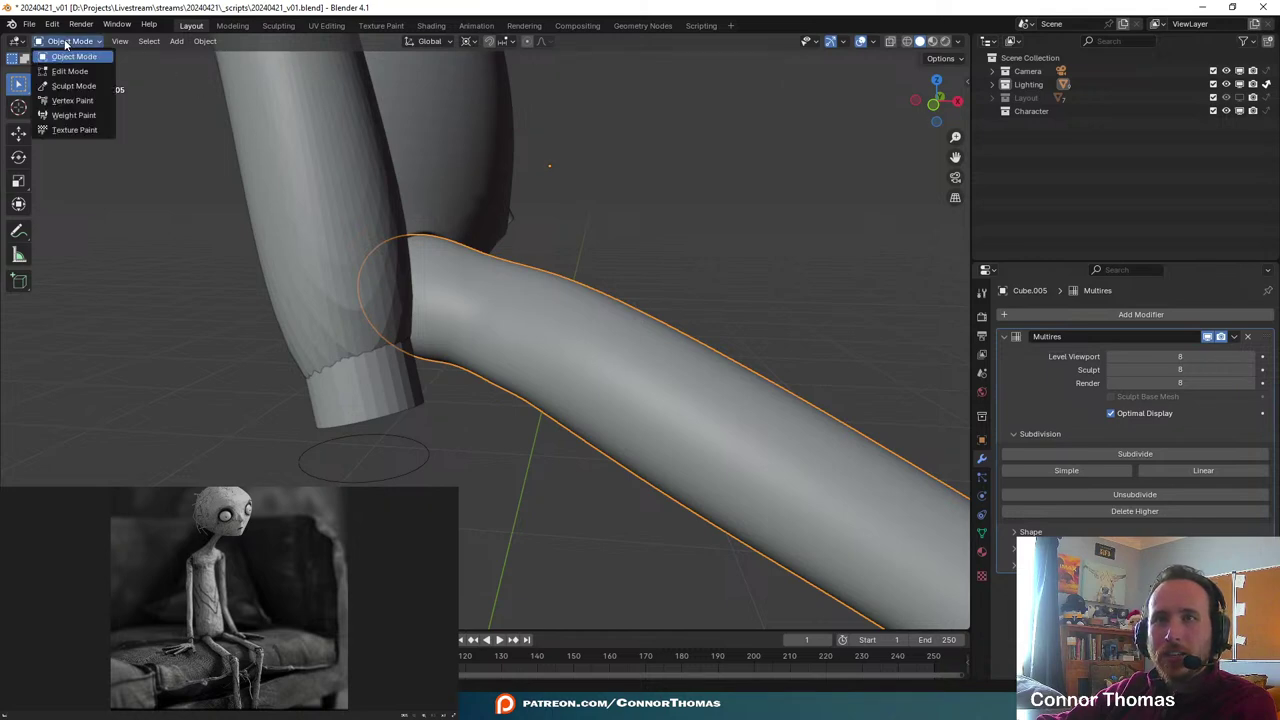
{"action": "left_click", "coordinate": [73, 86]}
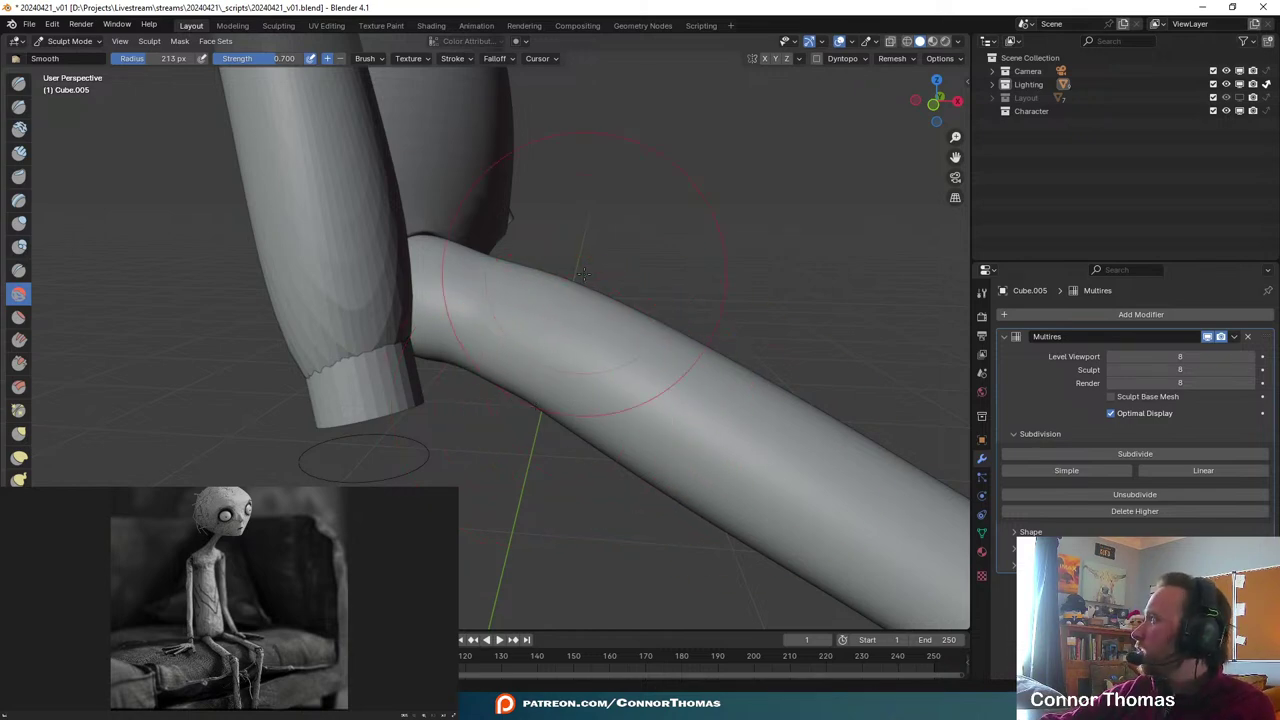
- Slim the thigh from the knee end up to its middle with the Inflate/Deflate brush, comparing with the reference in camera view
{"action": "mouse_move", "coordinate": [631, 326]}
{"action": "middle_mouse_down"}
{"action": "mouse_move", "coordinate": [504, 347]}
{"action": "mouse_move", "coordinate": [546, 355]}
{"action": "mouse_move", "coordinate": [513, 312]}
{"action": "middle_mouse_up"}
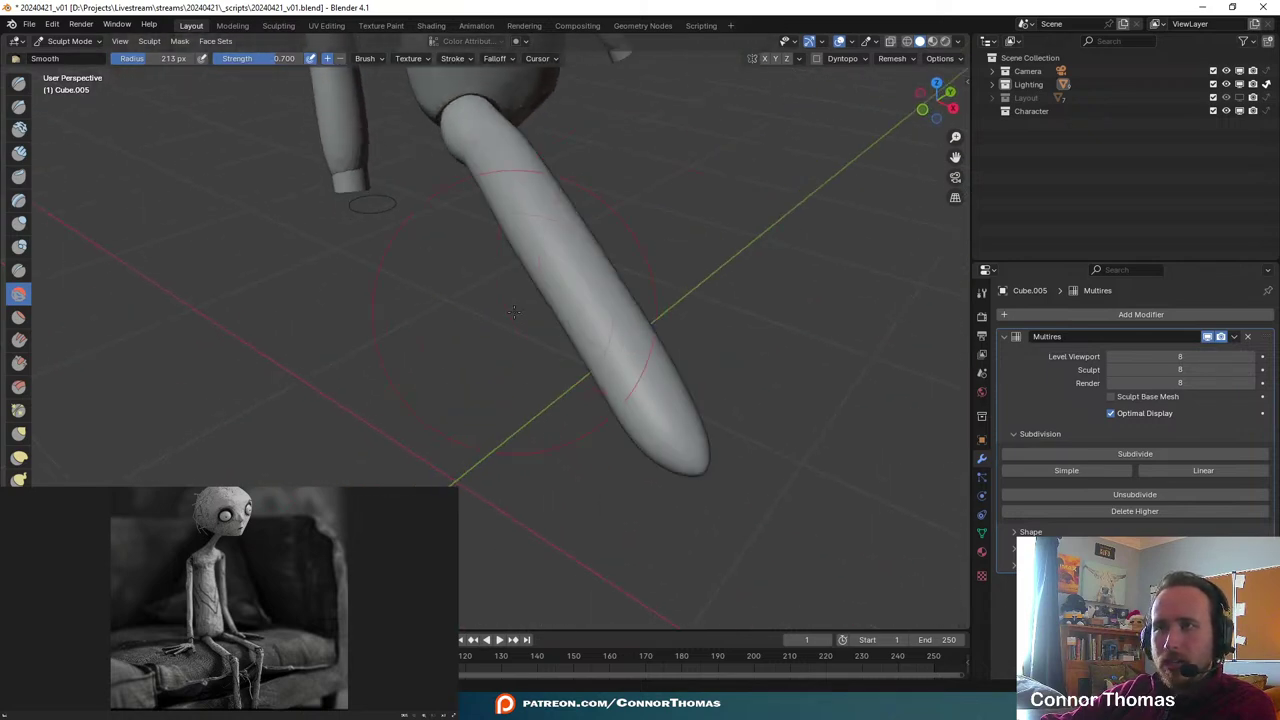
{"action": "left_click", "coordinate": [19, 224]}
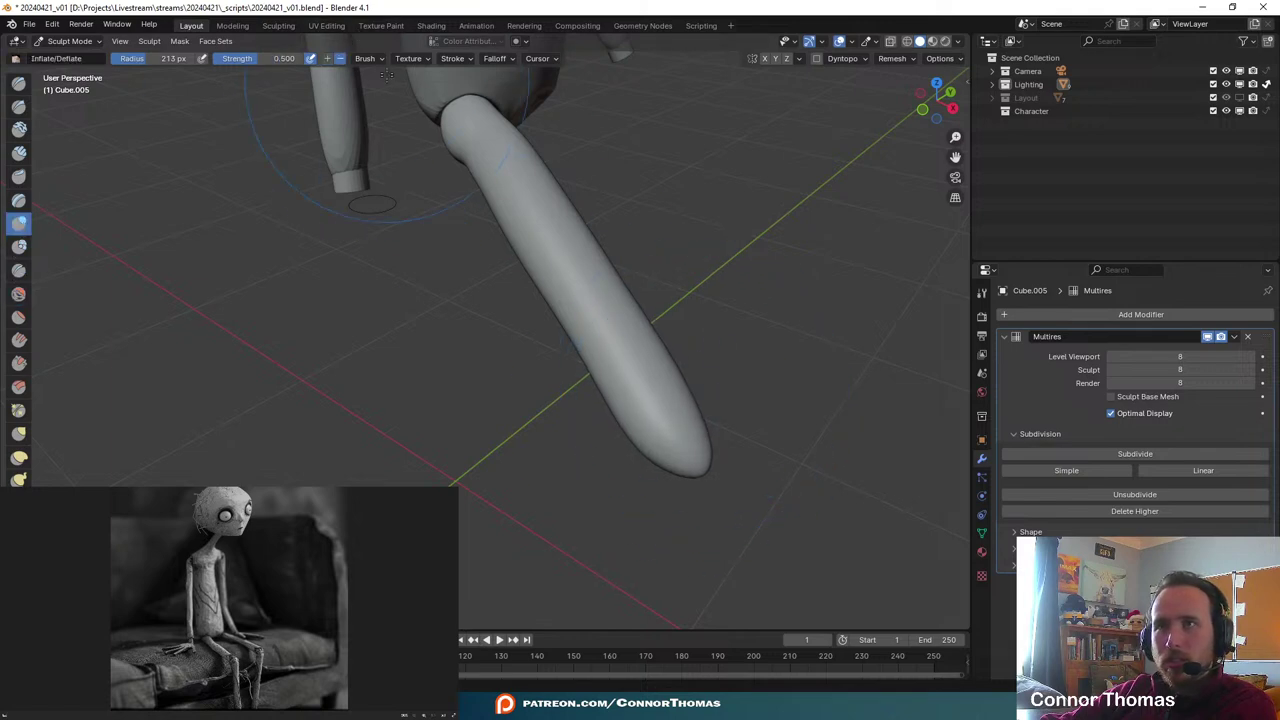
{"action": "left_click_drag", "start_coordinate": [675, 461], "coordinate": [630, 350], "text": "ctrl"}
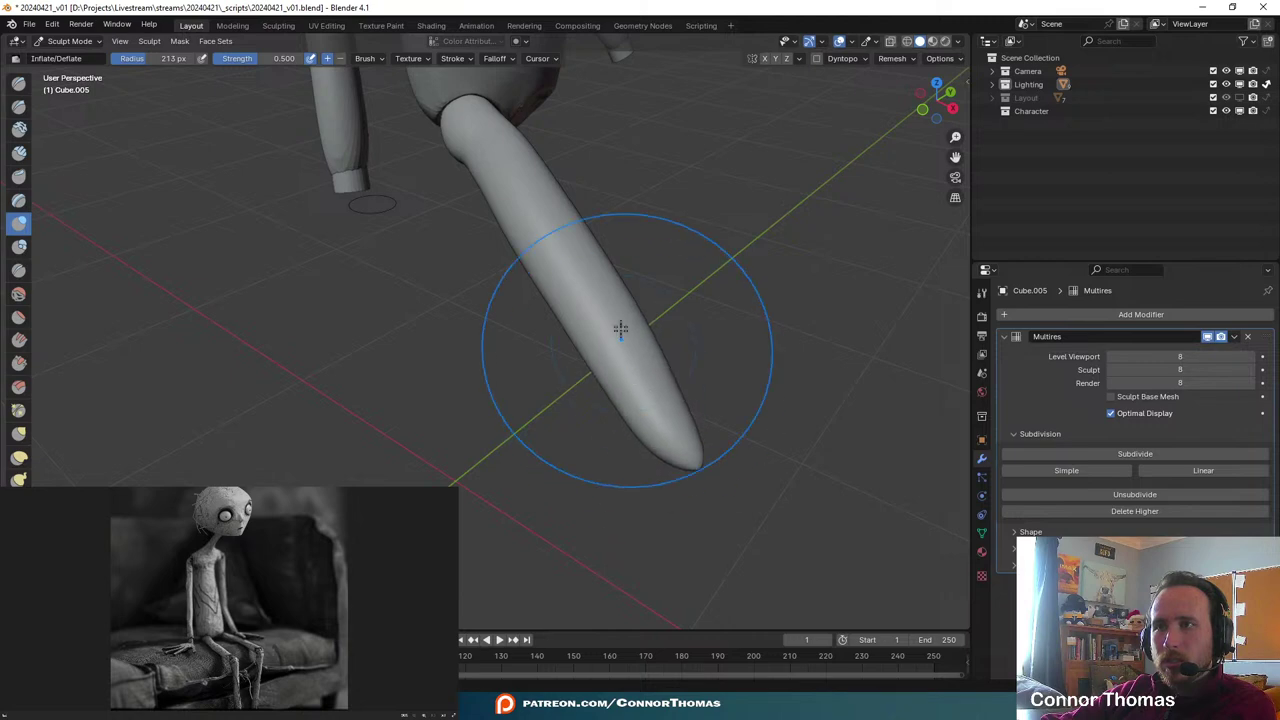
{"action": "mouse_move", "coordinate": [594, 263]}
{"action": "left_mouse_down", "text": "ctrl"}
{"action": "mouse_move", "coordinate": [586, 277]}
{"action": "mouse_move", "coordinate": [572, 240]}
{"action": "left_mouse_up", "text": "ctrl"}
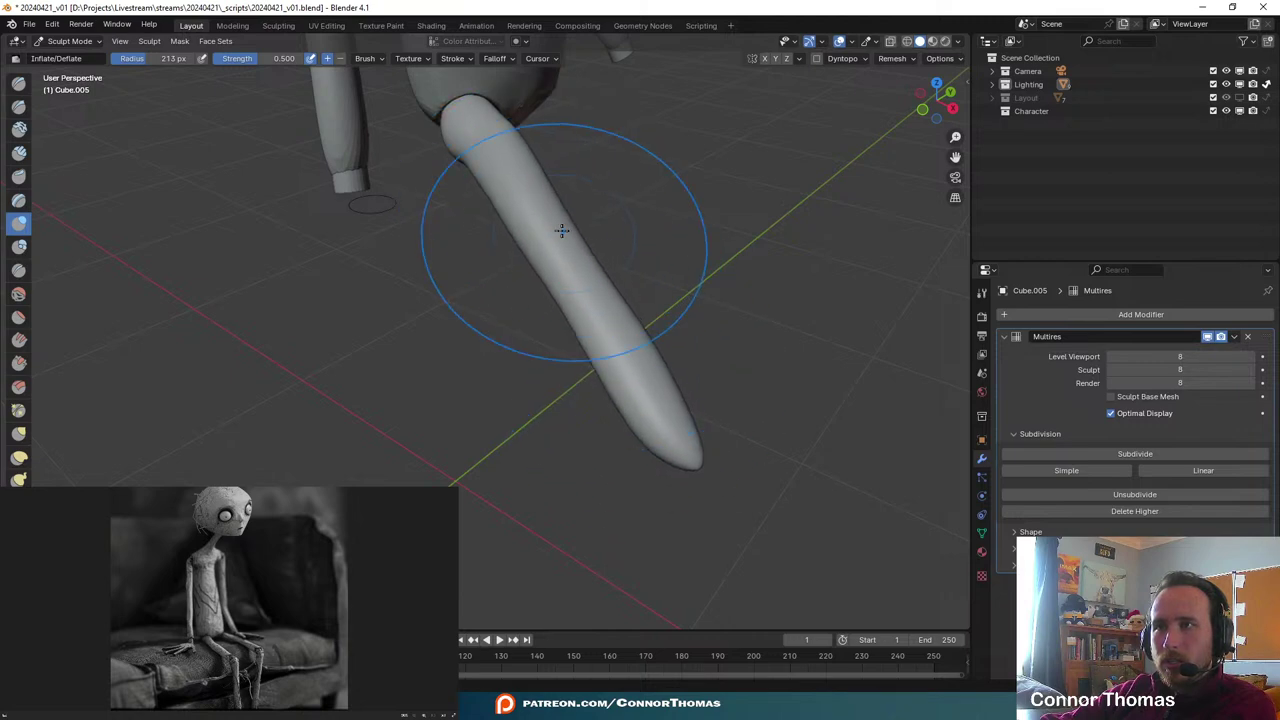
{"action": "middle_click_drag", "start_coordinate": [644, 223], "coordinate": [735, 197]}
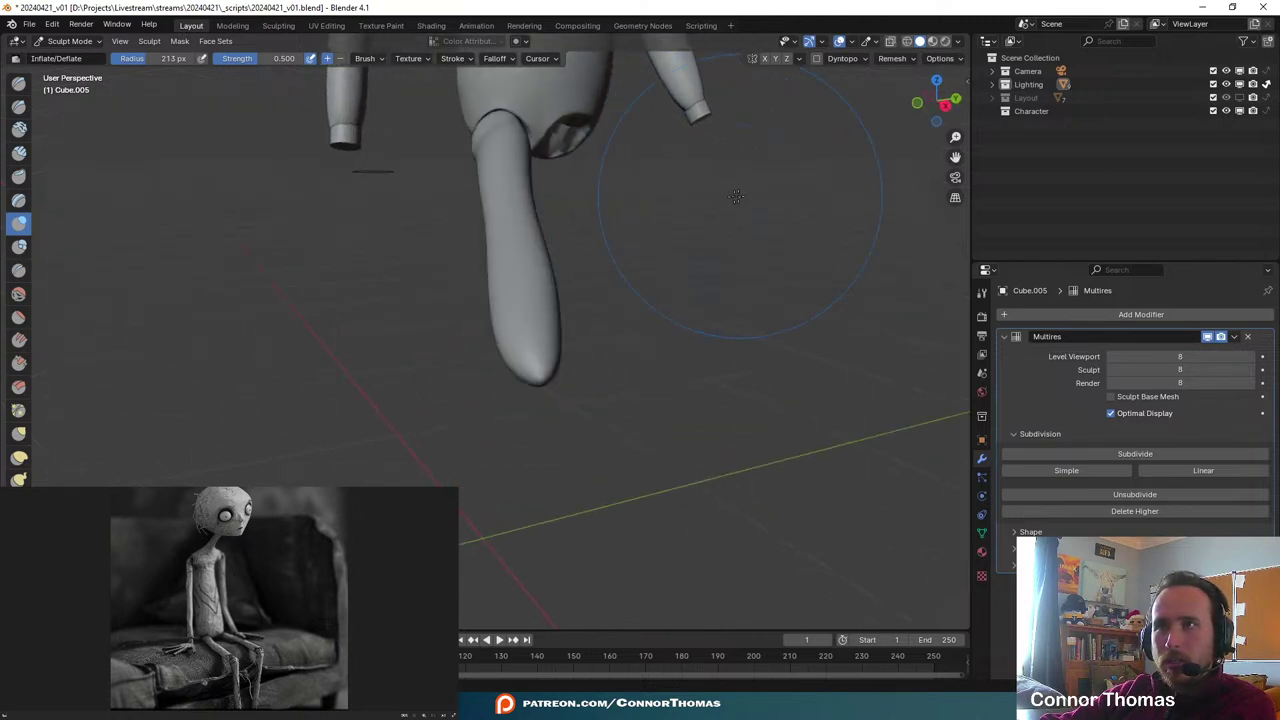
{"action": "key", "text": "KP_0"}
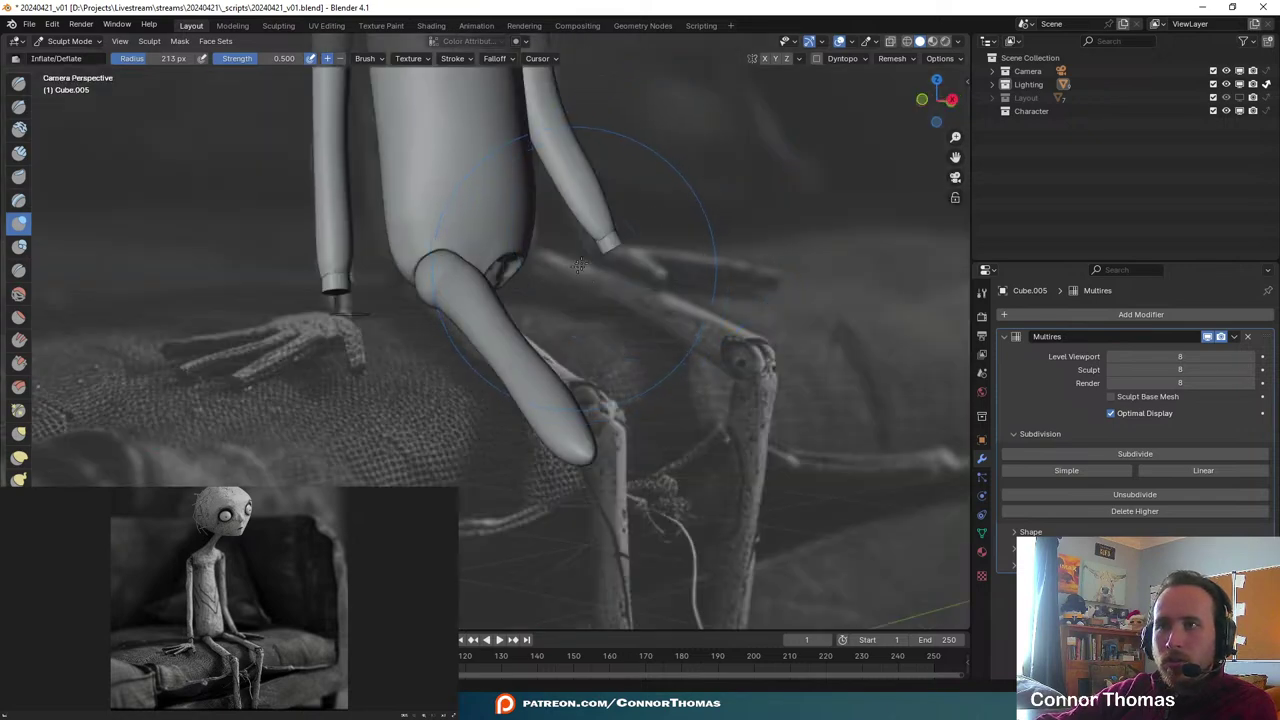
{"action": "scroll", "coordinate": [580, 264], "scroll_direction": "up", "scroll_amount": 3}
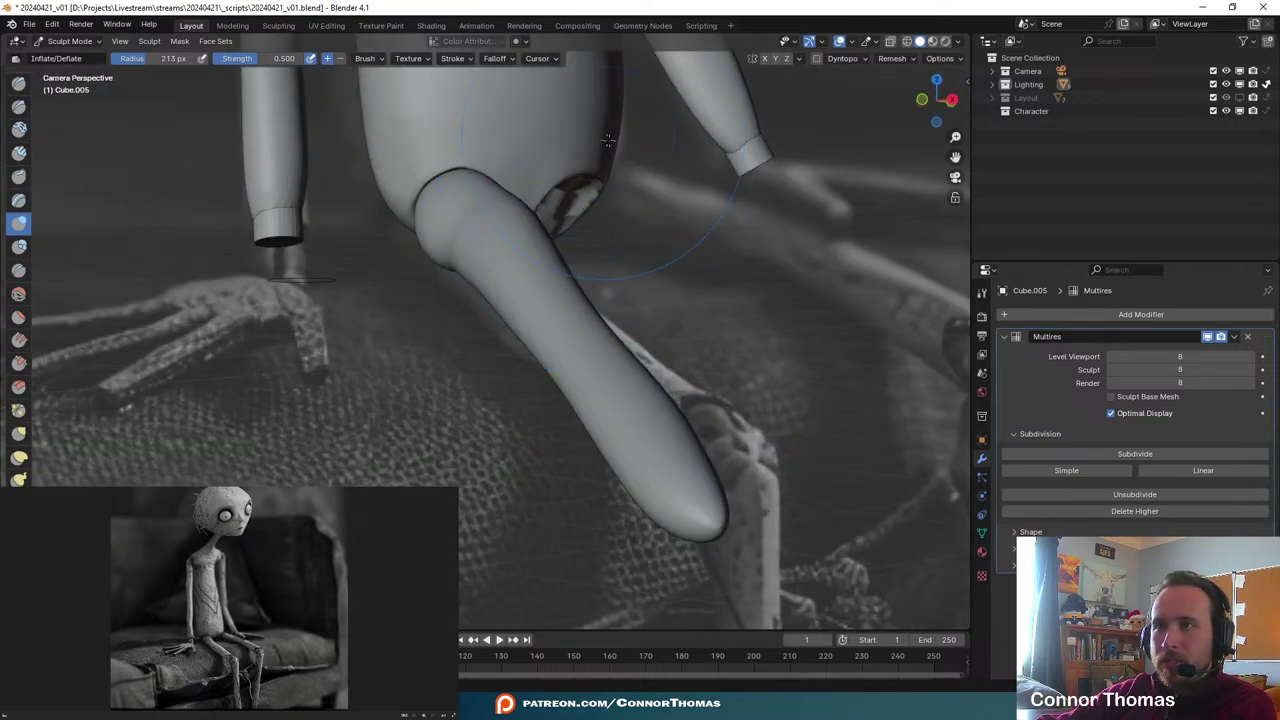
- In Object Mode, place the 3D cursor at the top of the thigh where it meets the hip socket
{"action": "left_click", "coordinate": [72, 41]}
{"action": "left_click", "coordinate": [74, 57]}
{"action": "mouse_move", "coordinate": [346, 179]}
{"action": "middle_mouse_down"}
{"action": "mouse_move", "coordinate": [413, 272]}
{"action": "mouse_move", "coordinate": [484, 441]}
{"action": "middle_mouse_up"}
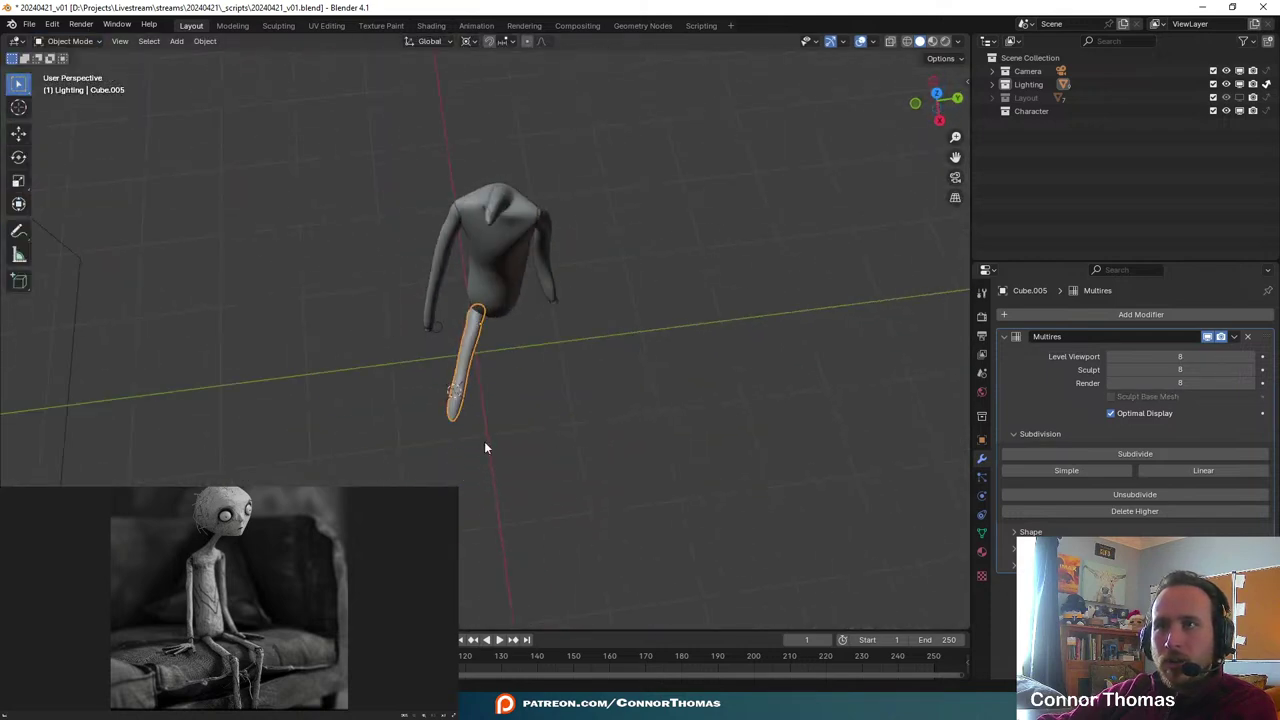
{"action": "scroll", "coordinate": [485, 400], "scroll_direction": "up", "scroll_amount": 9}
{"action": "left_click", "coordinate": [22, 114]}
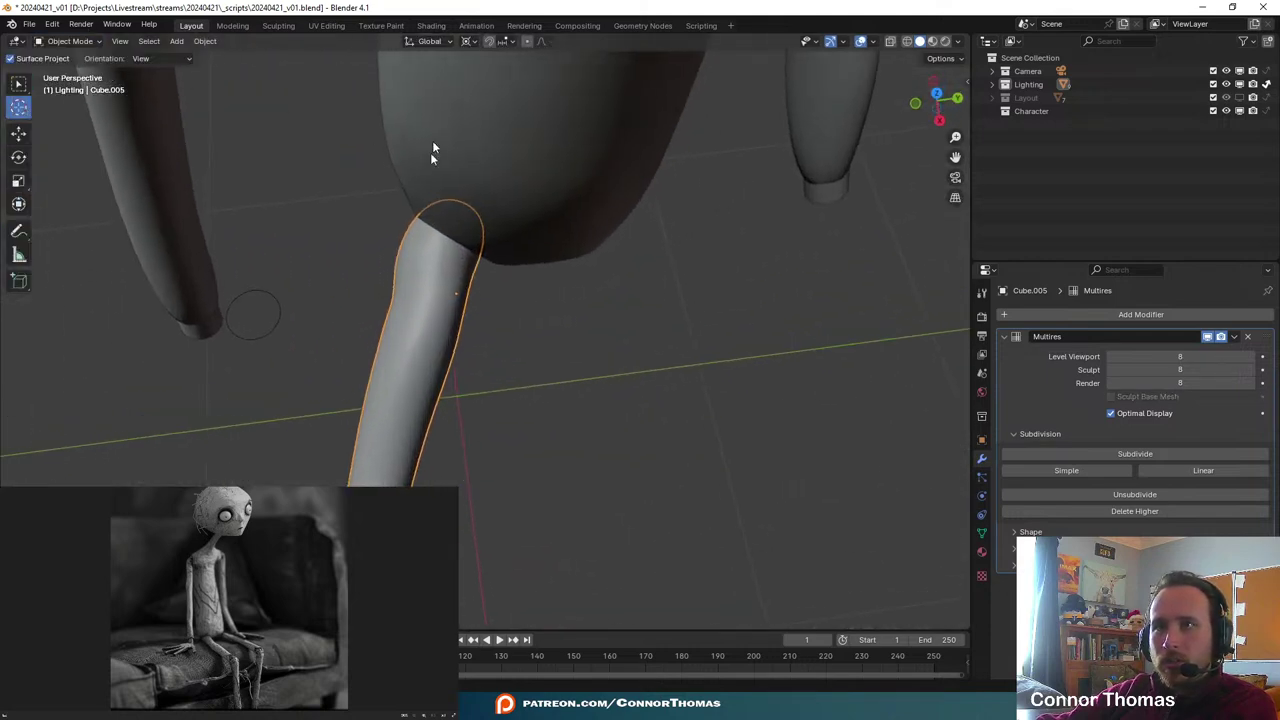
{"action": "middle_click_drag", "start_coordinate": [500, 297], "coordinate": [389, 100], "text": "shift"}
{"action": "scroll", "coordinate": [495, 288], "scroll_direction": "up", "scroll_amount": 2}
{"action": "scroll", "coordinate": [520, 220], "scroll_direction": "down", "scroll_amount": 3}
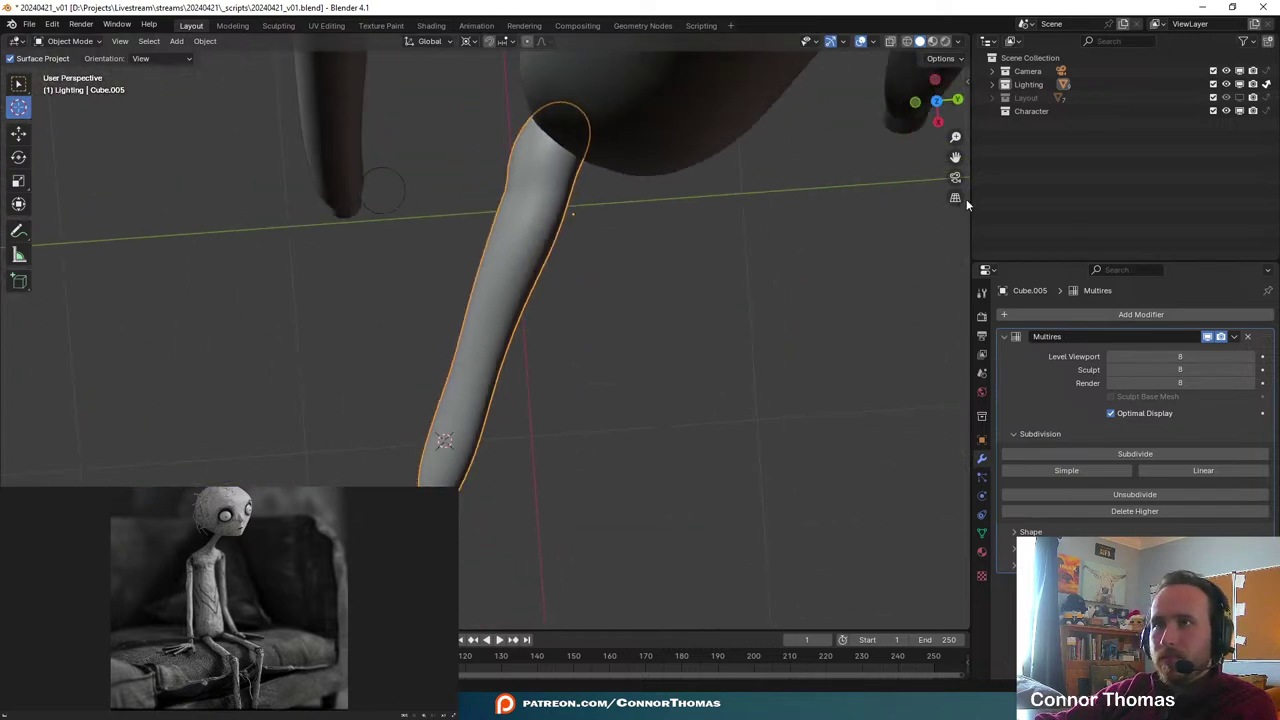
{"action": "scroll", "coordinate": [691, 206], "scroll_direction": "up", "scroll_amount": 3}
{"action": "middle_click_drag", "start_coordinate": [691, 206], "coordinate": [449, 397], "text": "shift"}
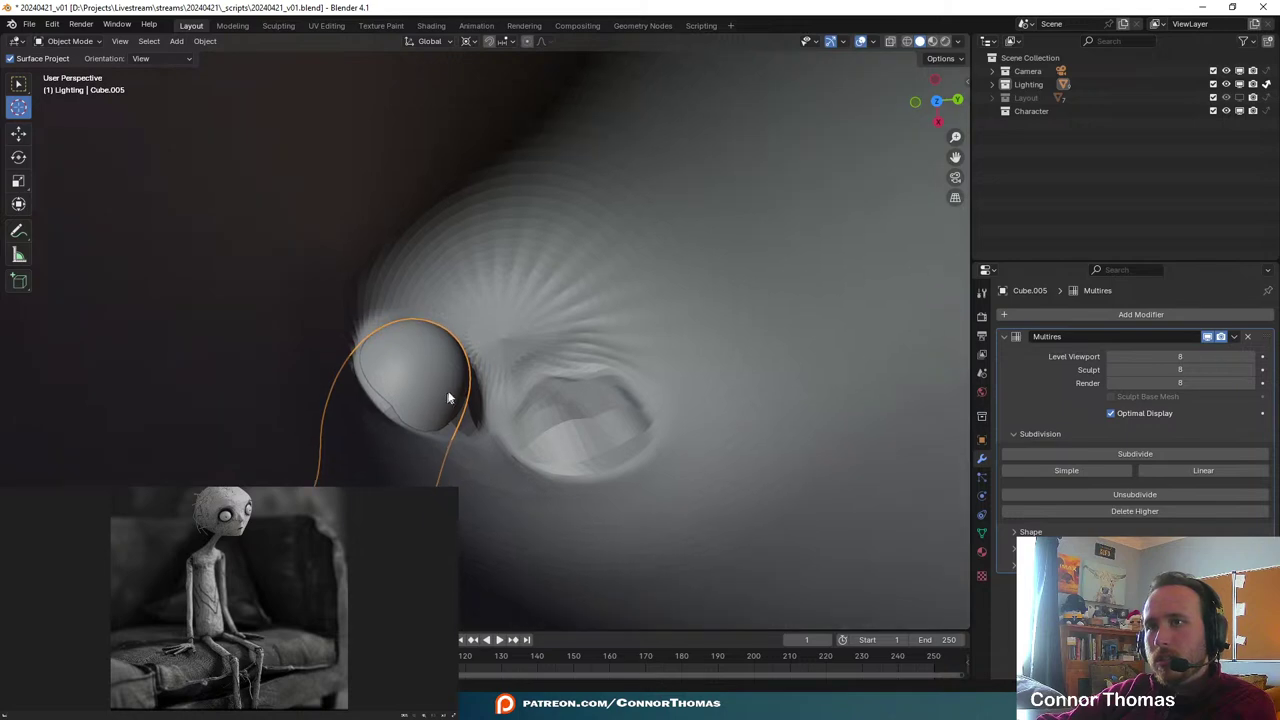
{"action": "left_click", "coordinate": [18, 84]}
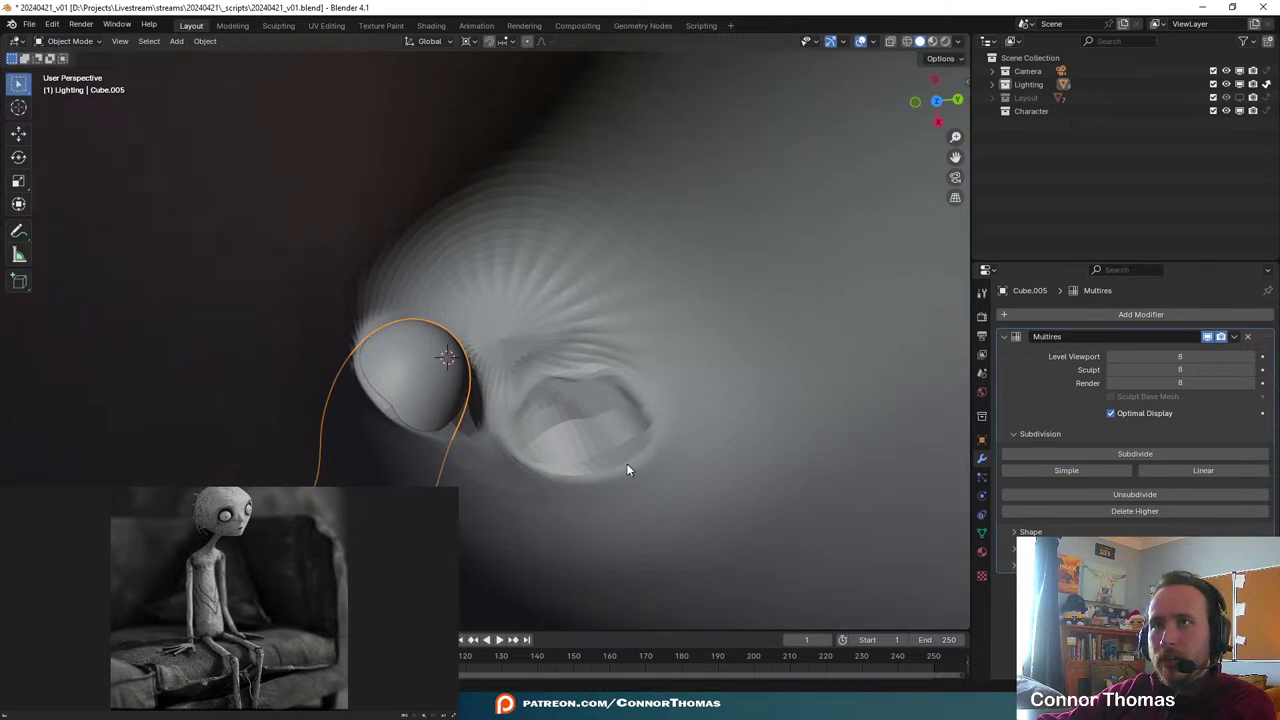
- Trackball-rotate the thigh from its hip end by about 4.01 and 5.16 in camera view, following the reference leg
{"action": "middle_click_drag", "start_coordinate": [626, 466], "coordinate": [482, 324]}
{"action": "key", "text": "KP_0"}
{"action": "key", "text": "r"}
{"action": "key", "text": "r"}
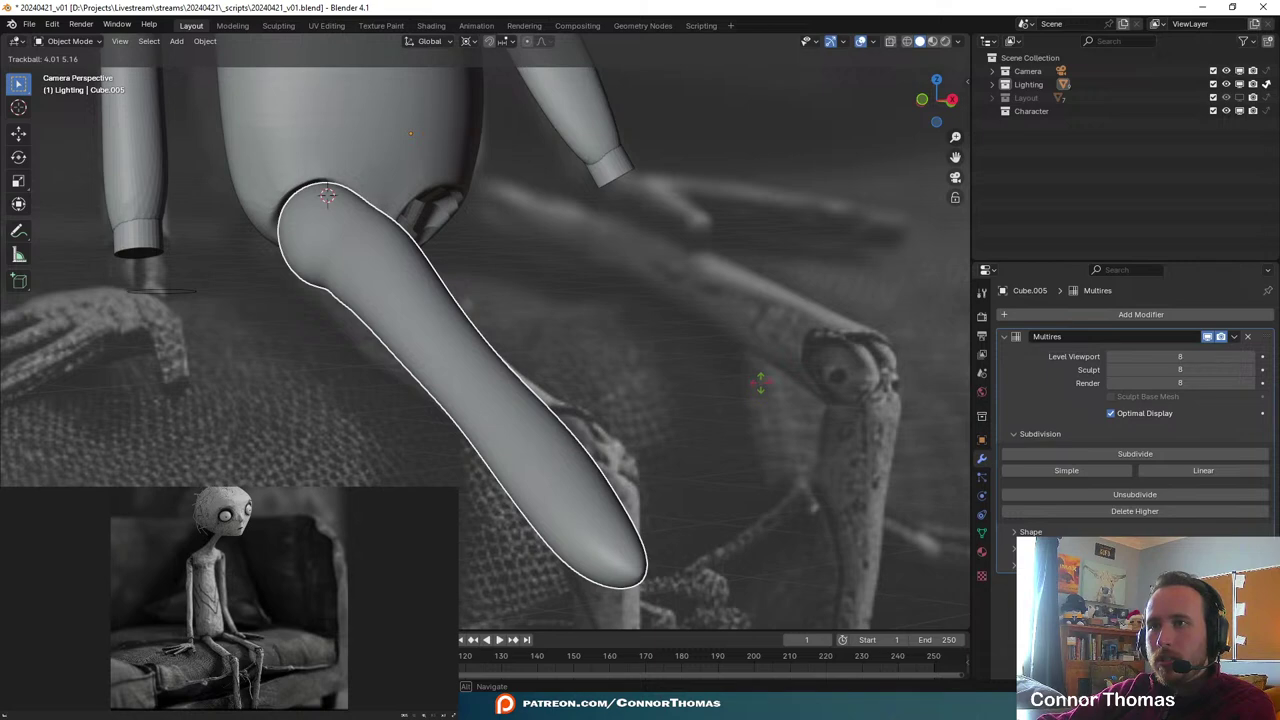
{"action": "left_click", "coordinate": [760, 383]}
{"action": "middle_click_drag", "start_coordinate": [622, 476], "coordinate": [657, 411], "text": "shift"}
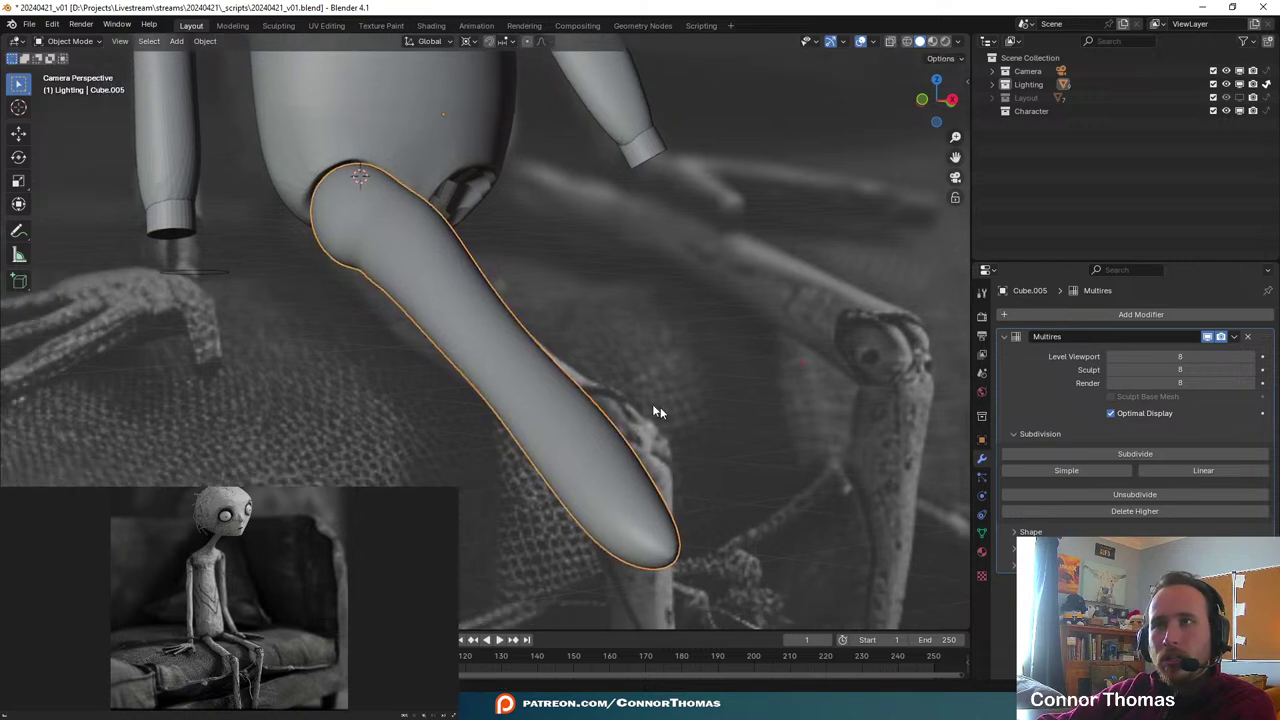
- In Sculpt Mode, pull the knee end of the thigh inward and toward the hip from above with Elastic Deform
{"action": "left_click", "coordinate": [68, 41]}
{"action": "left_click", "coordinate": [88, 87]}
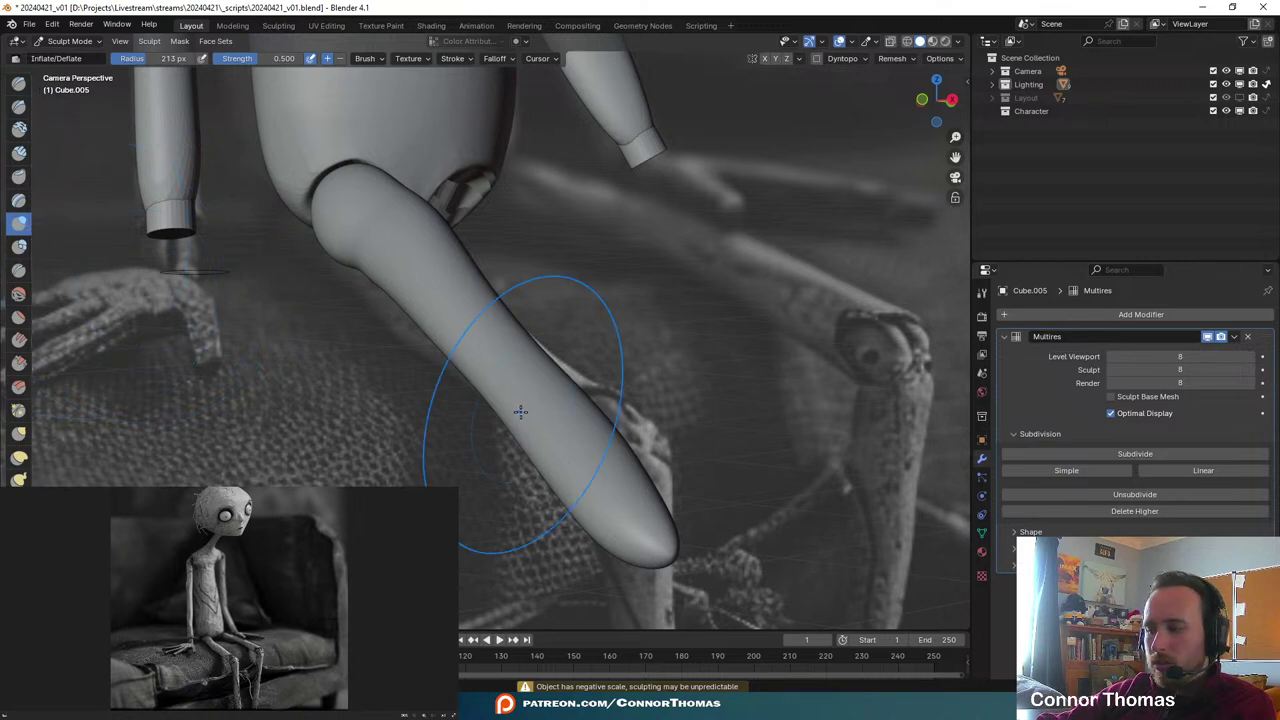
{"action": "middle_click_drag", "start_coordinate": [523, 409], "coordinate": [520, 412]}
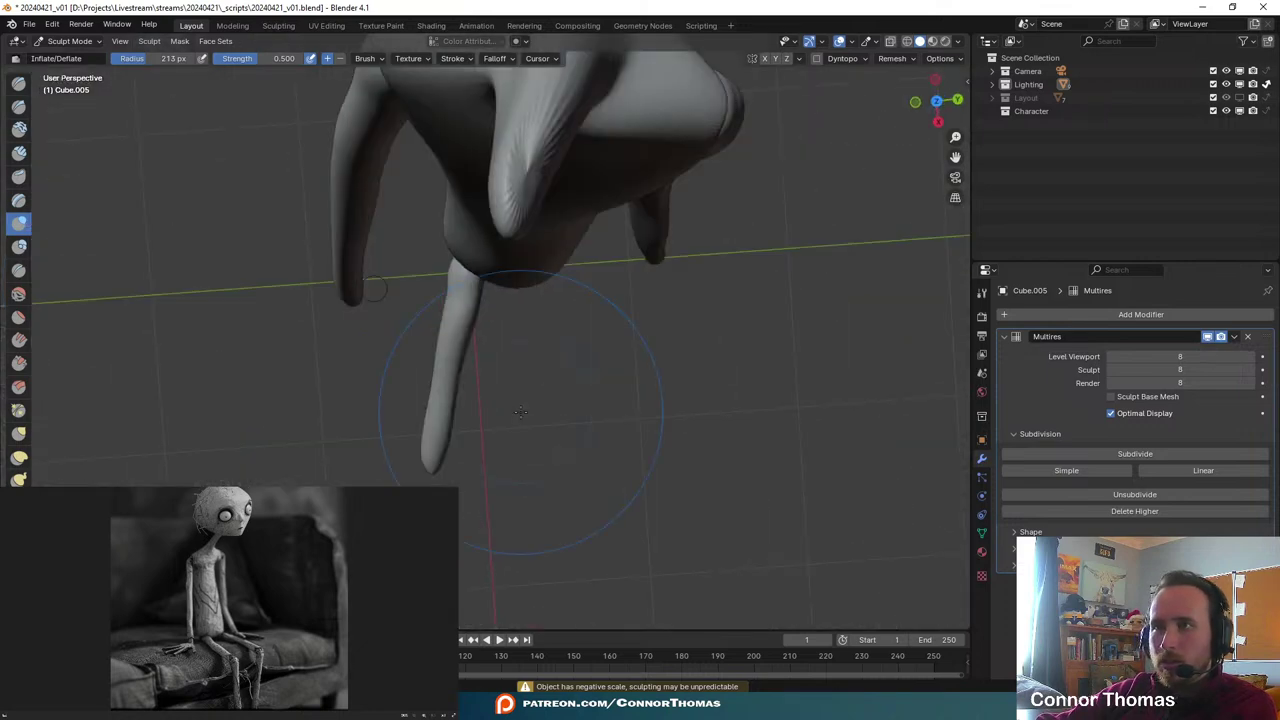
{"action": "left_click", "coordinate": [18, 457]}
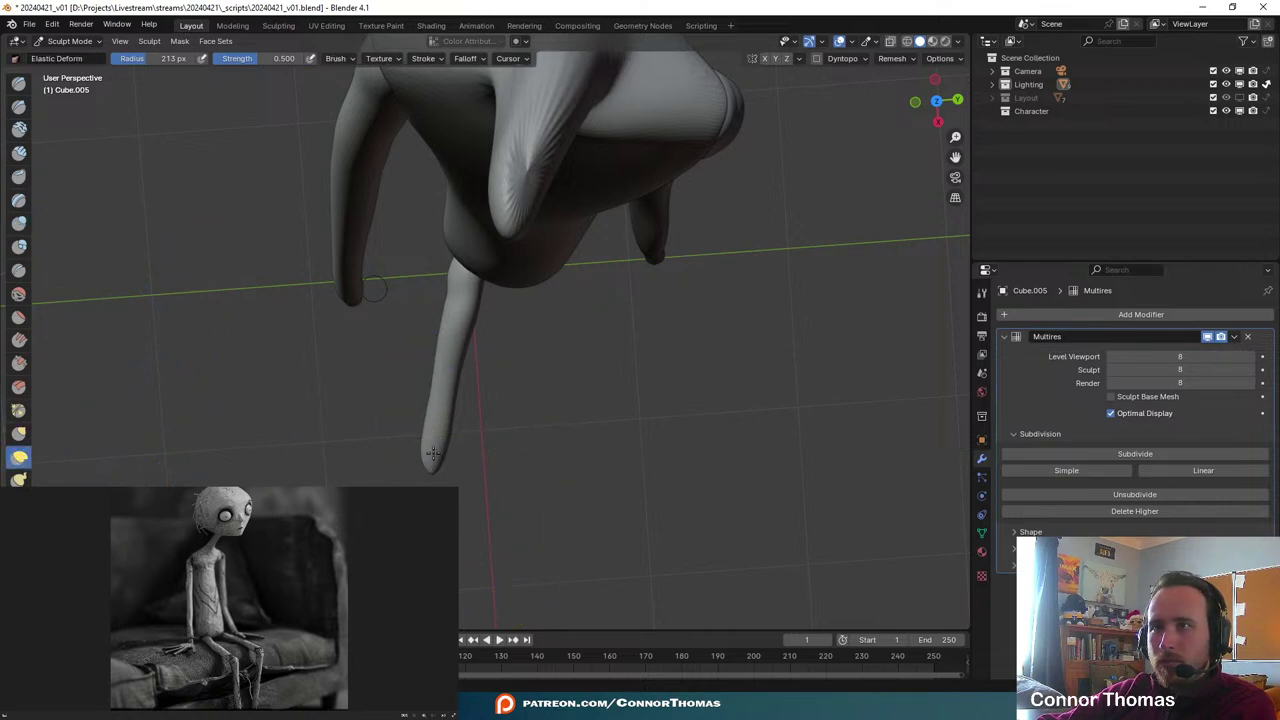
{"action": "left_click_drag", "start_coordinate": [430, 440], "coordinate": [457, 386]}
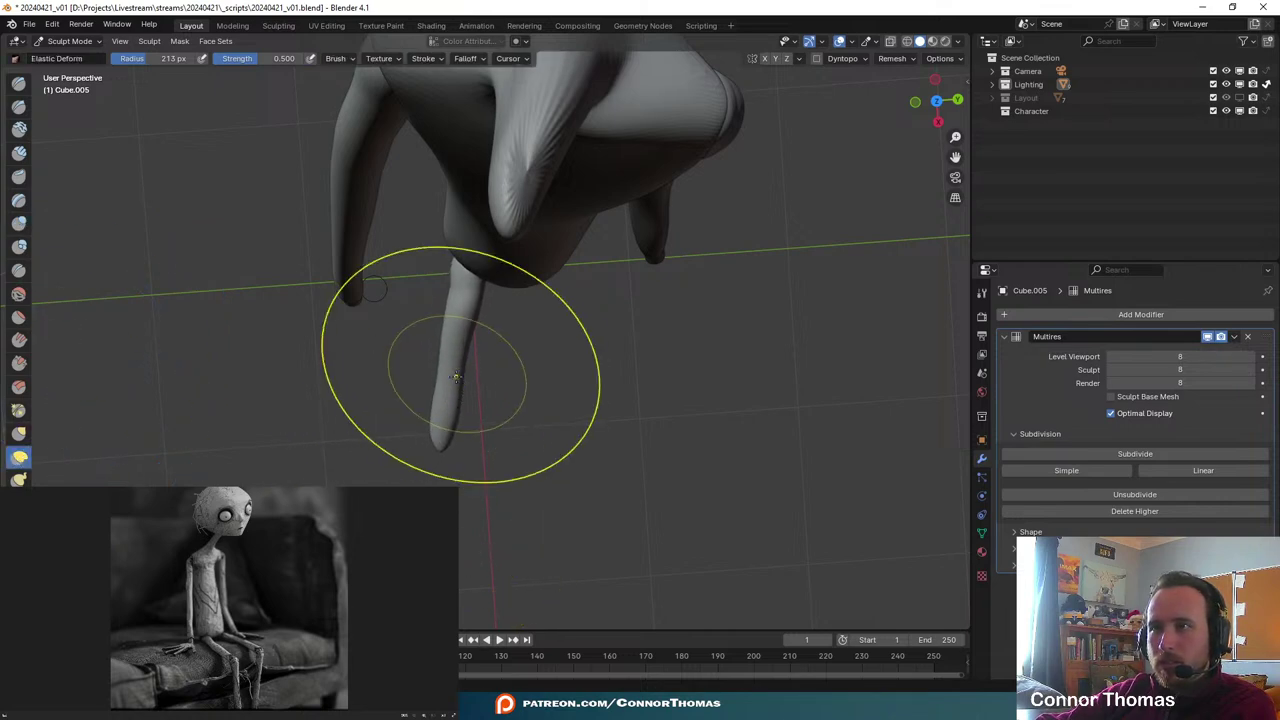
- Reshape the thigh in camera view with Elastic Deform, lifting the knee end to the reference knee and adjusting the middle and hip
{"action": "key", "text": "KP_0"}
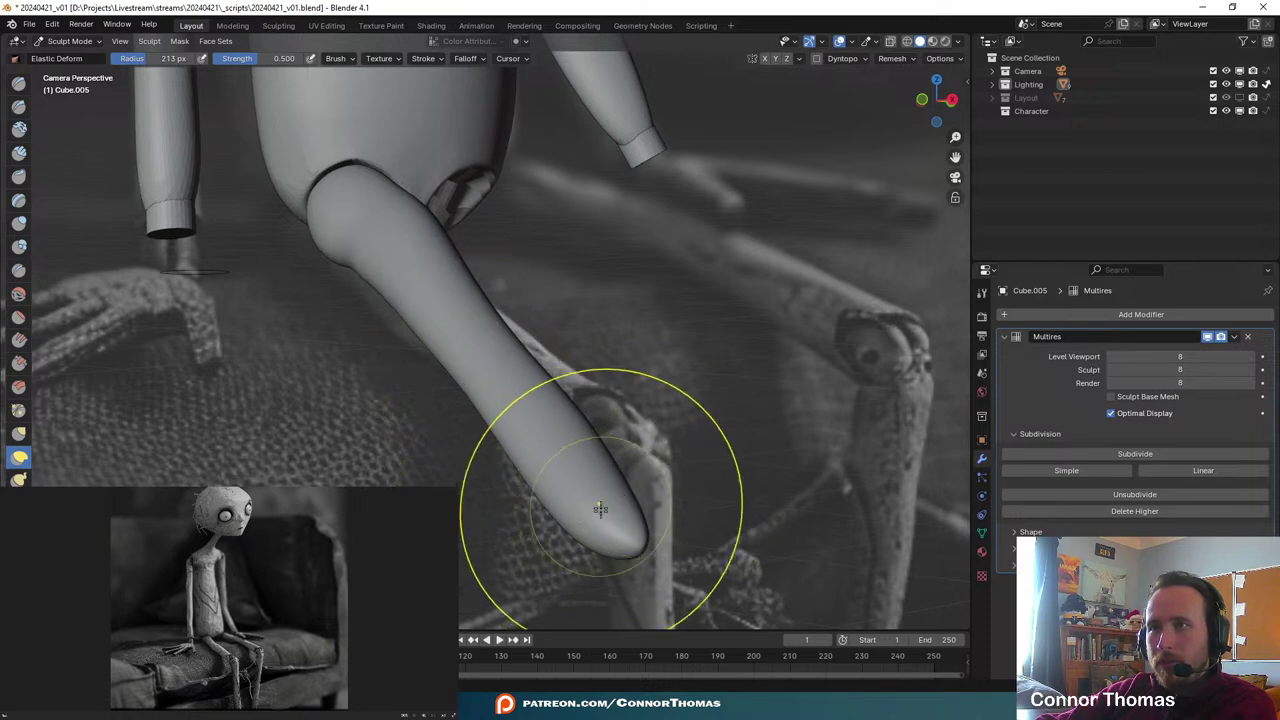
{"action": "left_click_drag", "start_coordinate": [601, 510], "coordinate": [618, 370]}
{"action": "mouse_move", "coordinate": [435, 280]}
{"action": "left_mouse_down"}
{"action": "mouse_move", "coordinate": [423, 286]}
{"action": "mouse_move", "coordinate": [443, 294]}
{"action": "left_mouse_up"}
{"action": "mouse_move", "coordinate": [527, 364]}
{"action": "left_mouse_down"}
{"action": "mouse_move", "coordinate": [554, 376]}
{"action": "mouse_move", "coordinate": [568, 371]}
{"action": "mouse_move", "coordinate": [559, 364]}
{"action": "left_mouse_up"}
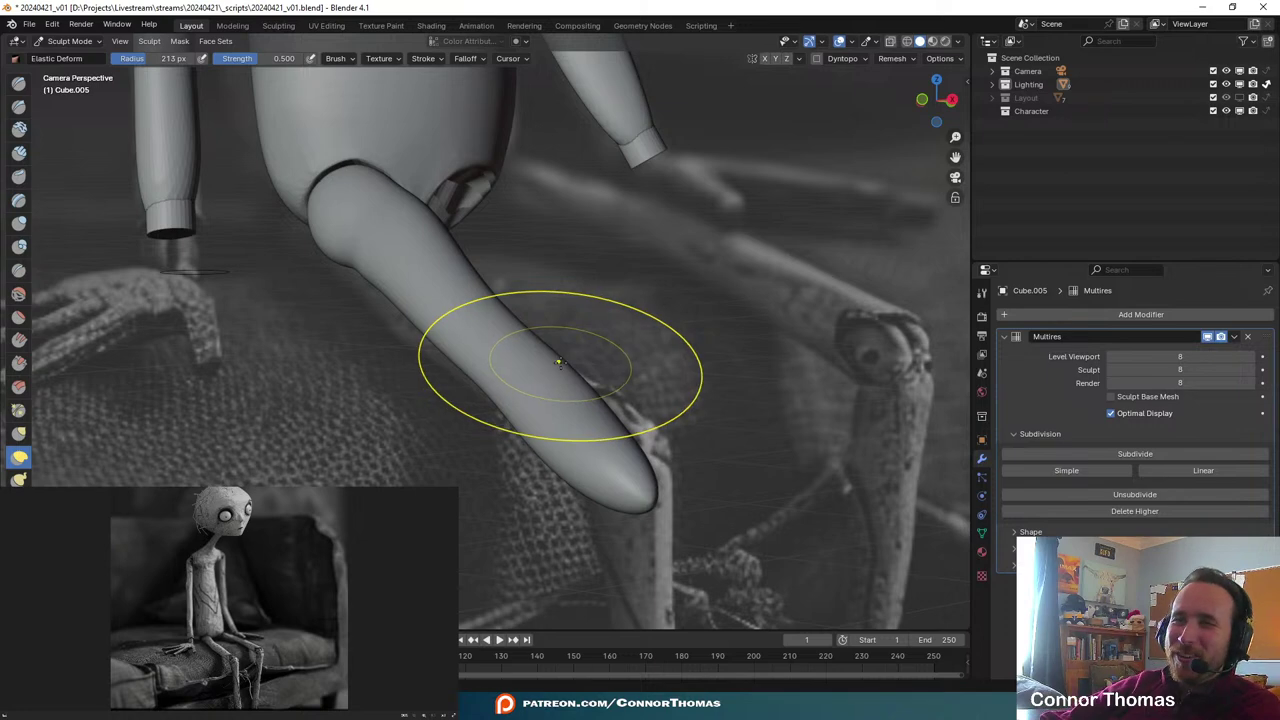
{"action": "mouse_move", "coordinate": [447, 285]}
{"action": "left_mouse_down"}
{"action": "mouse_move", "coordinate": [329, 208]}
{"action": "mouse_move", "coordinate": [330, 191]}
{"action": "left_mouse_up"}
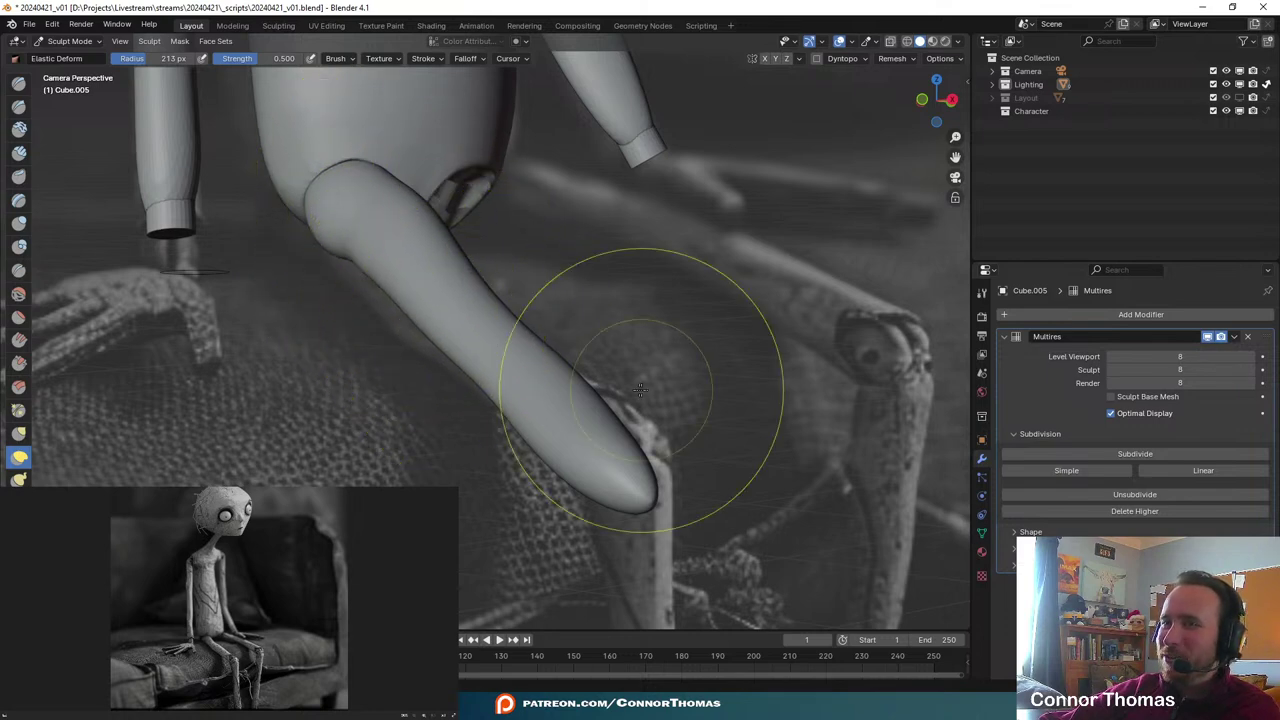
- Correct the bend of the thigh from a raised front view with Elastic Deform, nudging its knee end and middle sideways
{"action": "middle_click_drag", "start_coordinate": [642, 391], "coordinate": [591, 426]}
{"action": "scroll", "coordinate": [583, 434], "scroll_direction": "down", "scroll_amount": 4}
{"action": "scroll", "coordinate": [501, 484], "scroll_direction": "up", "scroll_amount": 7}
{"action": "middle_click_drag", "start_coordinate": [500, 482], "coordinate": [662, 400]}
{"action": "mouse_move", "coordinate": [662, 400]}
{"action": "middle_mouse_down", "text": "shift"}
{"action": "mouse_move", "coordinate": [678, 300]}
{"action": "mouse_move", "coordinate": [682, 362]}
{"action": "middle_mouse_up", "text": "shift"}
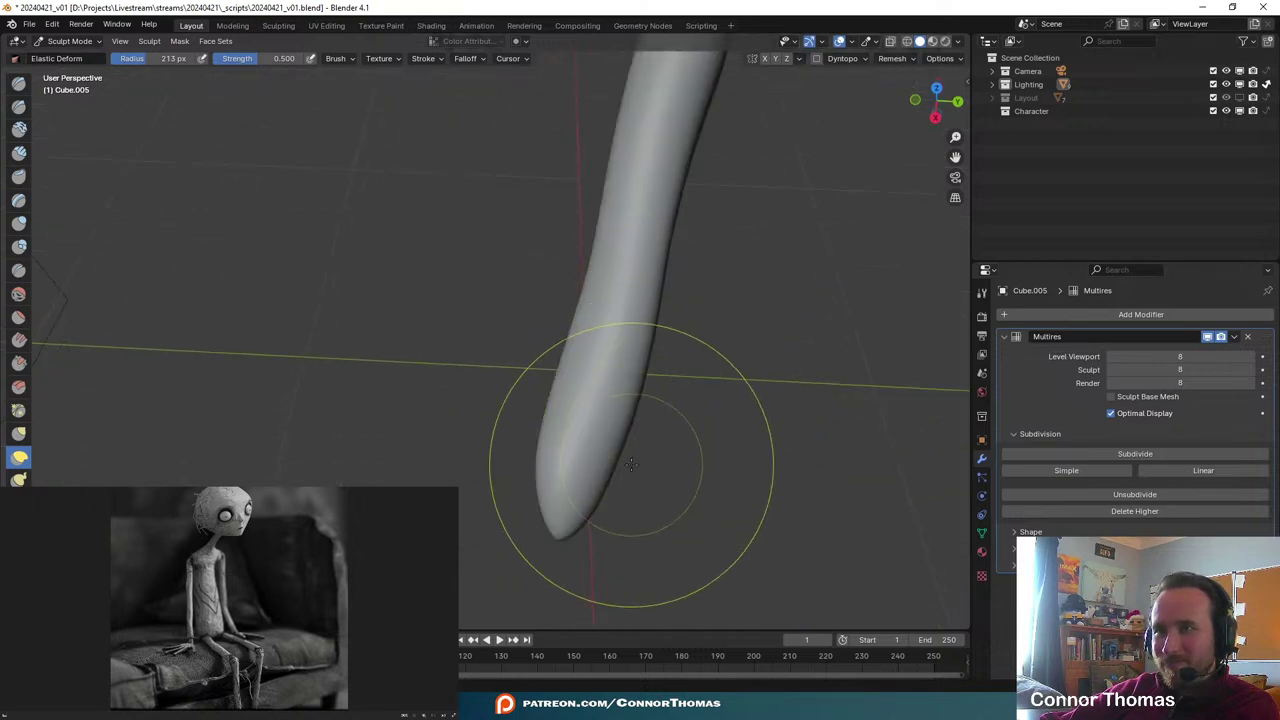
{"action": "left_click_drag", "start_coordinate": [631, 464], "coordinate": [605, 433]}
{"action": "left_click_drag", "start_coordinate": [657, 280], "coordinate": [650, 283]}
{"action": "scroll", "coordinate": [698, 257], "scroll_direction": "down", "scroll_amount": 6}
{"action": "scroll", "coordinate": [648, 350], "scroll_direction": "up", "scroll_amount": 6}
{"action": "middle_click_drag", "start_coordinate": [673, 296], "coordinate": [597, 446], "text": "shift"}
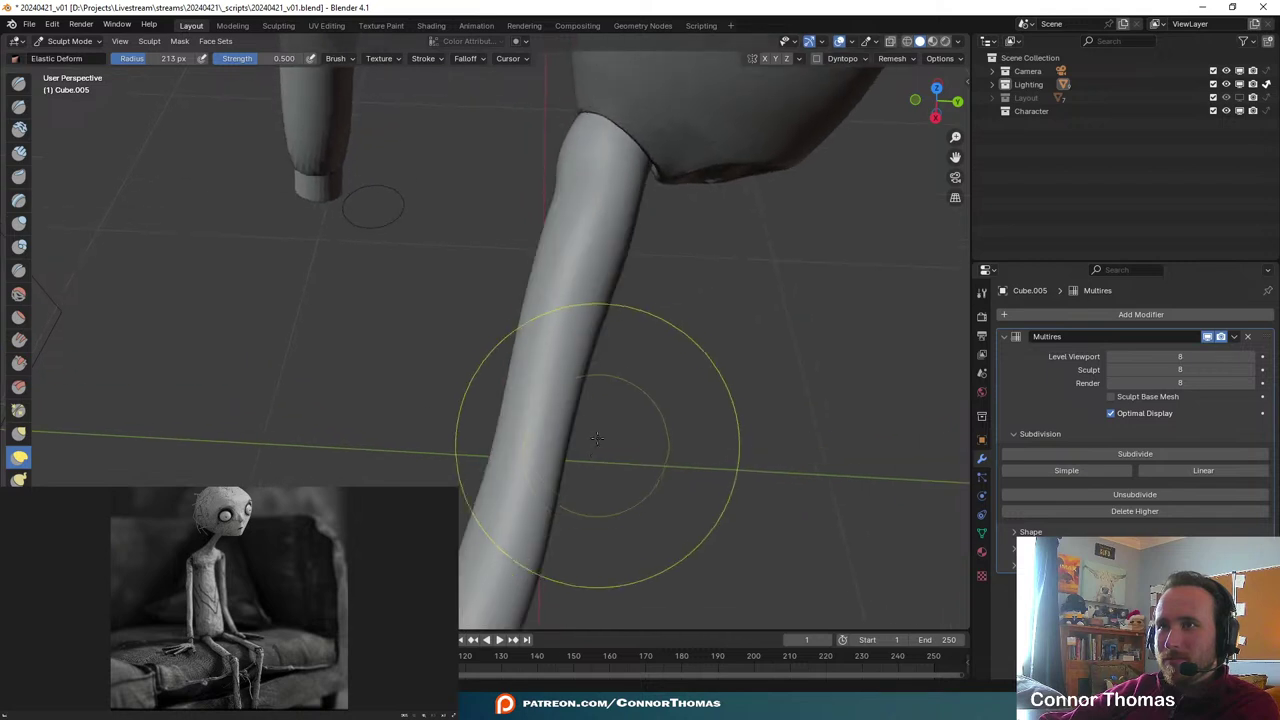
{"action": "left_click_drag", "start_coordinate": [504, 440], "coordinate": [477, 432]}
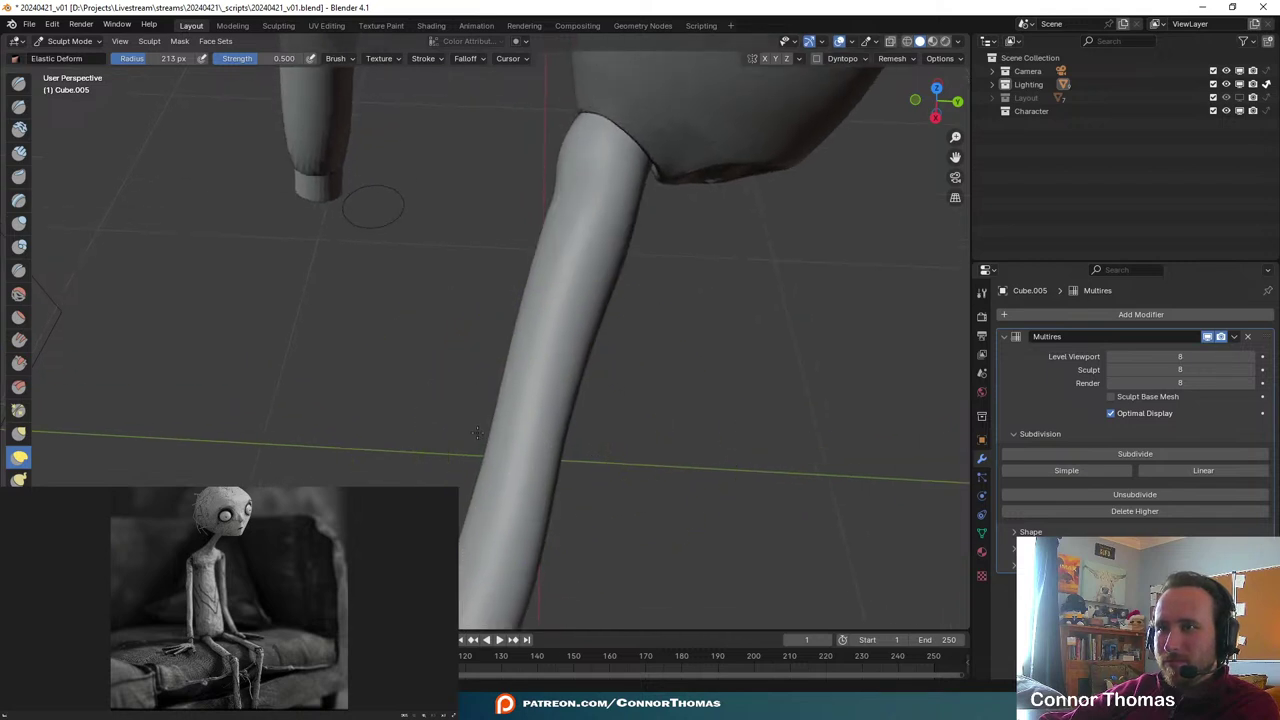
{"action": "left_click_drag", "start_coordinate": [360, 446], "coordinate": [376, 372], "text": "shift"}
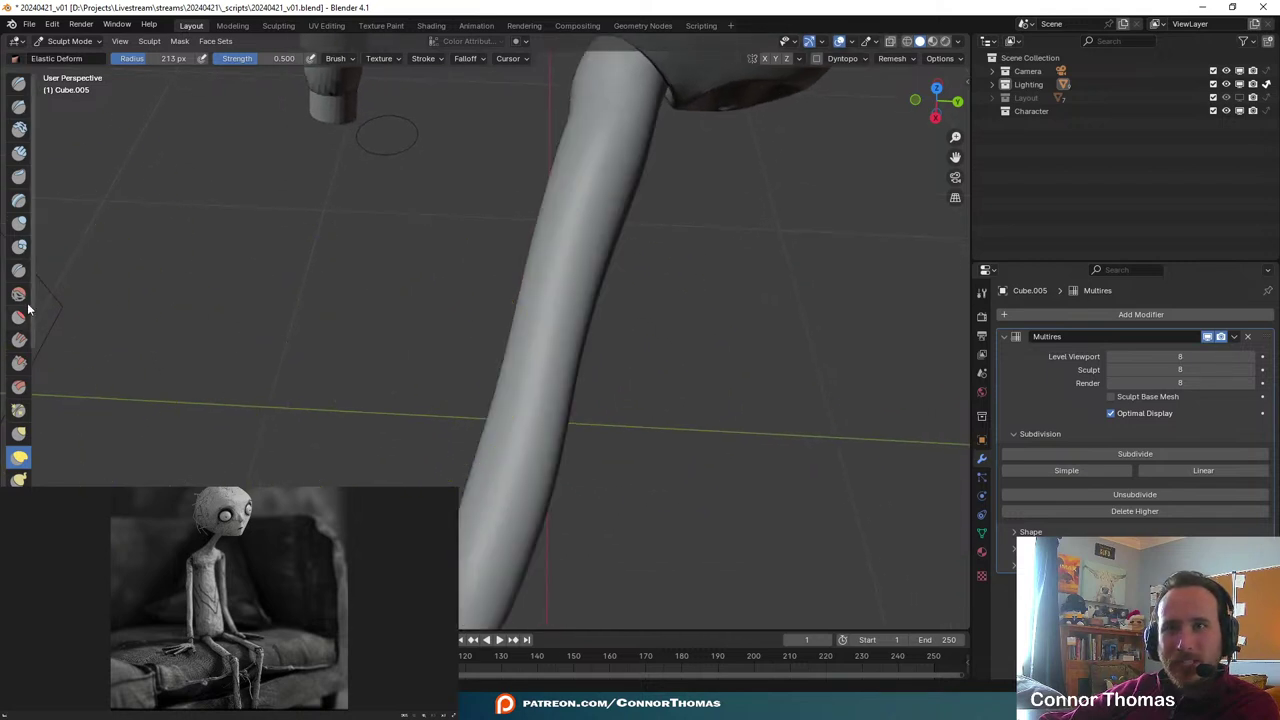
- Smooth the lower thigh down to its tip with the Smooth brush and check the shape from the front
{"action": "left_click", "coordinate": [19, 294]}
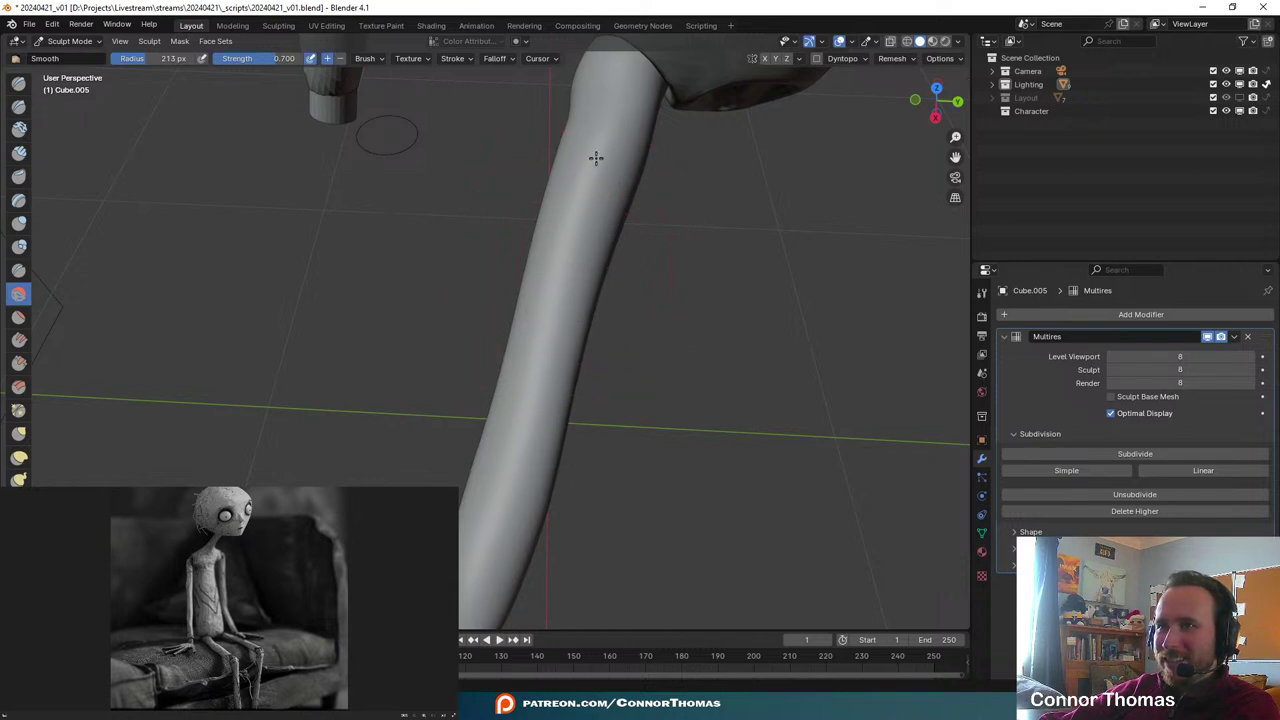
{"action": "middle_click_drag", "start_coordinate": [520, 512], "coordinate": [577, 388], "text": "shift"}
{"action": "left_click_drag", "start_coordinate": [577, 388], "coordinate": [516, 467]}
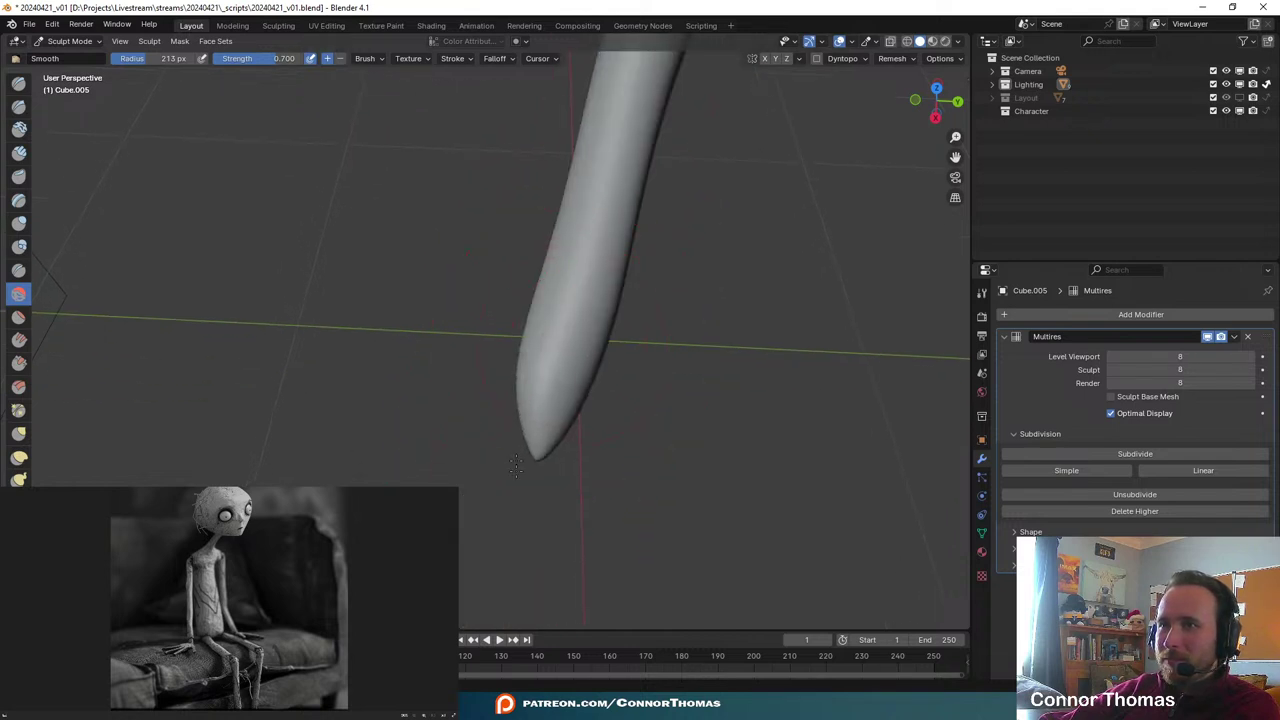
{"action": "middle_click_drag", "start_coordinate": [598, 443], "coordinate": [628, 323]}
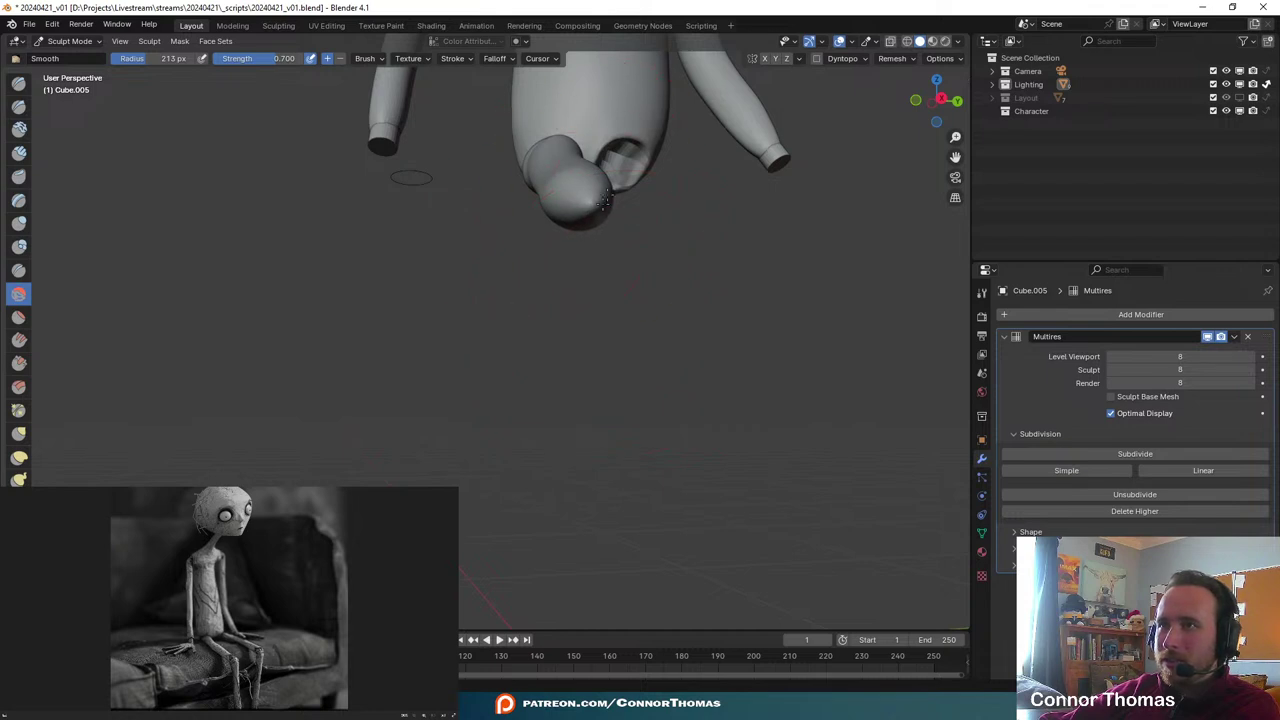
{"action": "middle_click_drag", "start_coordinate": [612, 197], "coordinate": [699, 434]}
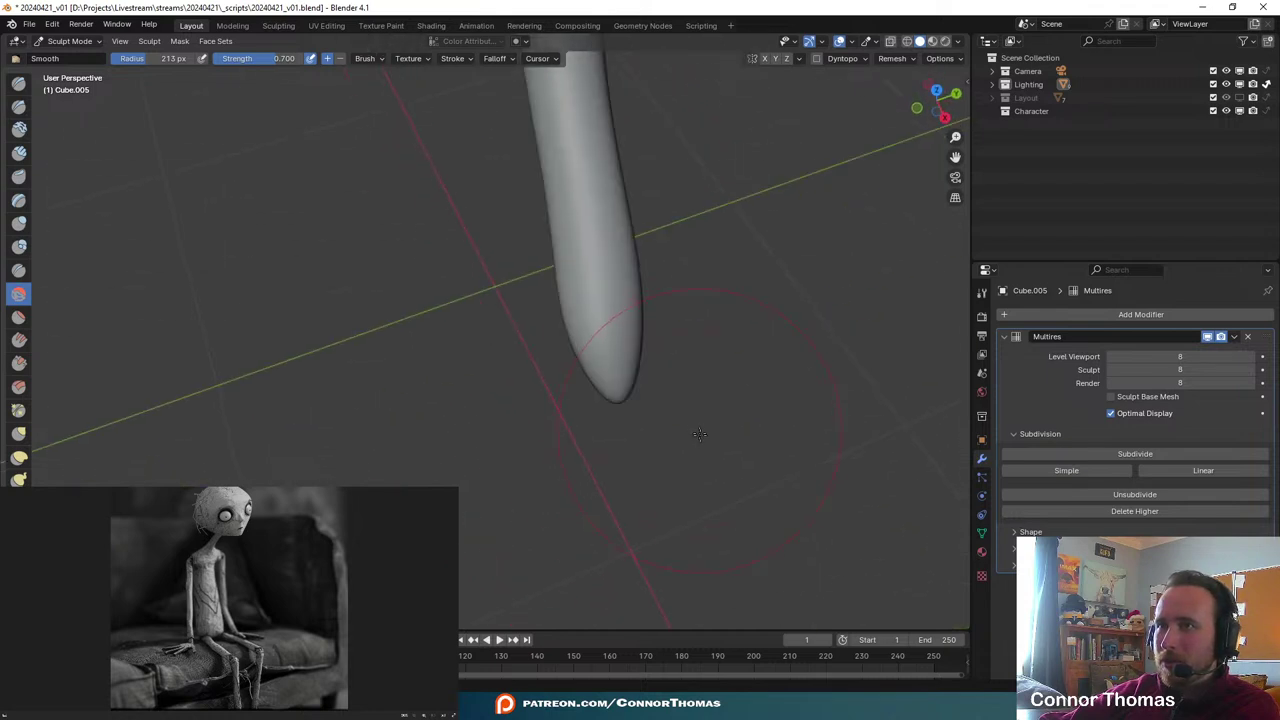
- Flatten the pointed knee end of the thigh into a blunt cap with the Flatten/Contrast brush, working from several angles
{"action": "left_click", "coordinate": [27, 319]}
{"action": "mouse_move", "coordinate": [624, 232]}
{"action": "middle_mouse_down"}
{"action": "mouse_move", "coordinate": [580, 162]}
{"action": "mouse_move", "coordinate": [562, 345]}
{"action": "middle_mouse_up"}
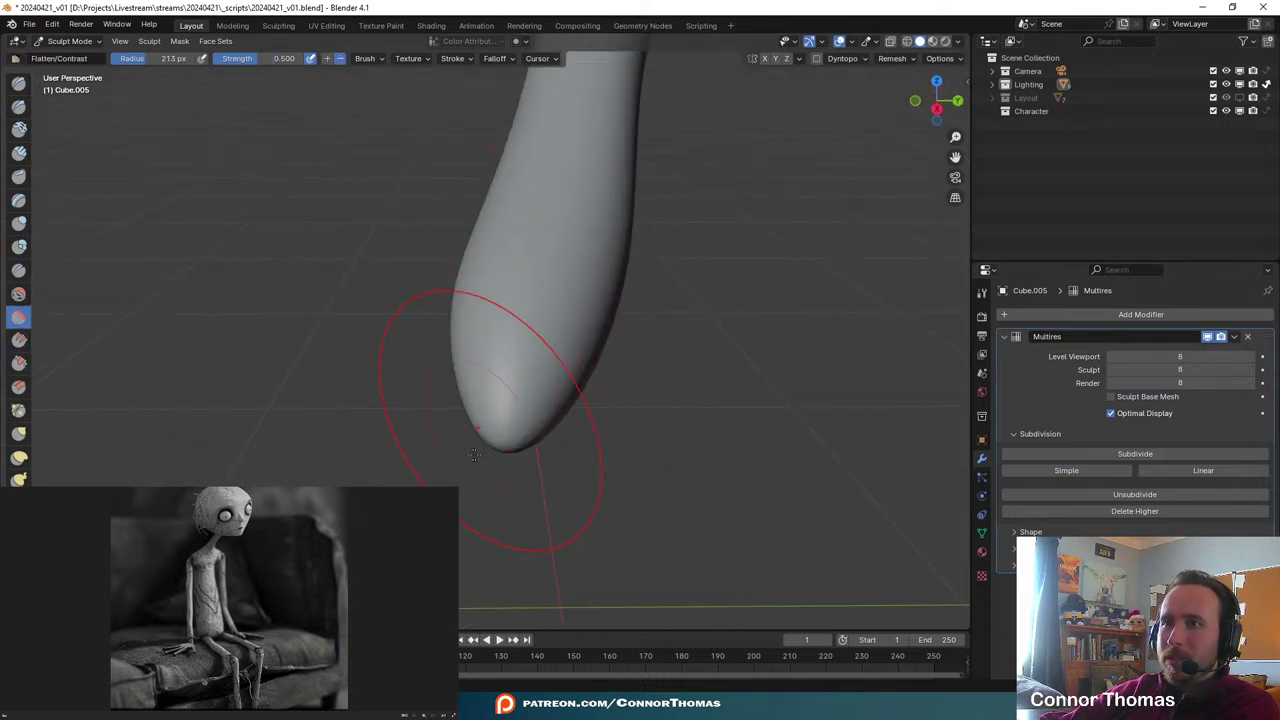
{"action": "mouse_move", "coordinate": [506, 434]}
{"action": "left_mouse_down"}
{"action": "mouse_move", "coordinate": [535, 428]}
{"action": "mouse_move", "coordinate": [520, 424]}
{"action": "left_mouse_up"}
{"action": "mouse_move", "coordinate": [626, 412]}
{"action": "middle_mouse_down"}
{"action": "mouse_move", "coordinate": [654, 368]}
{"action": "mouse_move", "coordinate": [642, 357]}
{"action": "middle_mouse_up"}
{"action": "left_click_drag", "start_coordinate": [569, 300], "coordinate": [585, 272]}
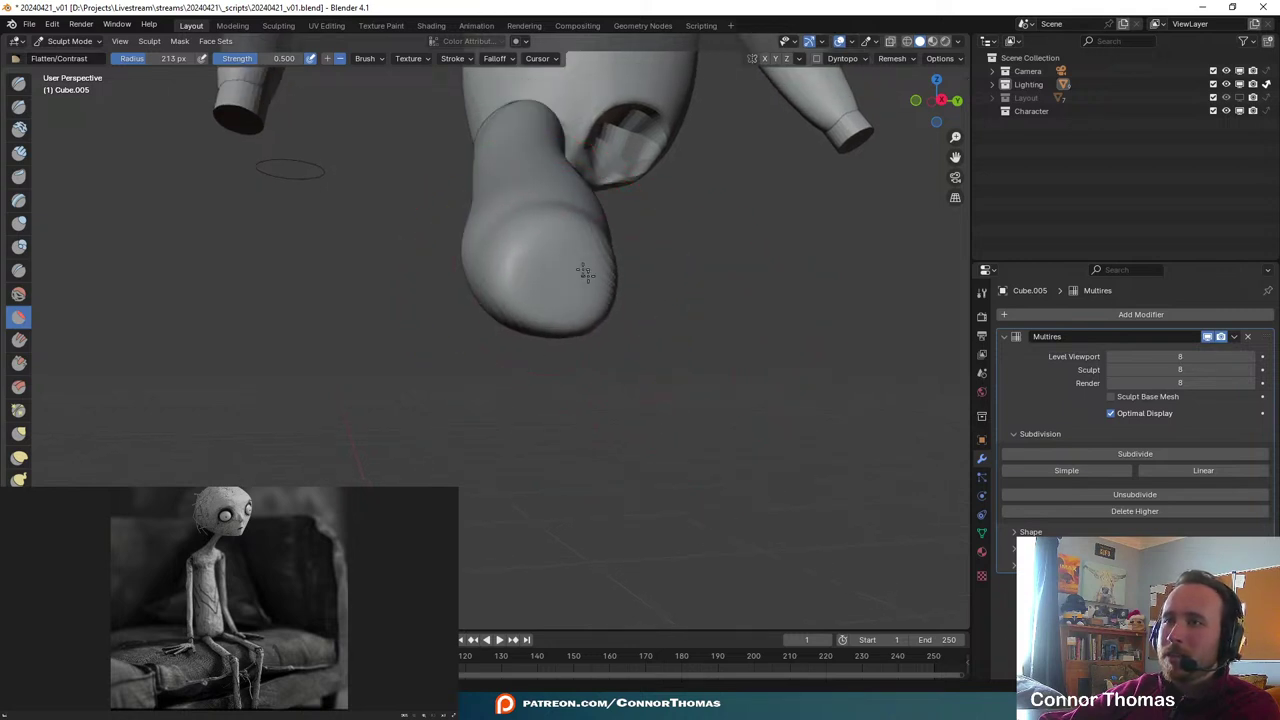
{"action": "middle_click_drag", "start_coordinate": [674, 300], "coordinate": [584, 309]}
{"action": "scroll", "coordinate": [723, 351], "scroll_direction": "up", "scroll_amount": 2}
{"action": "middle_click_drag", "start_coordinate": [723, 351], "coordinate": [697, 328]}
{"action": "left_click_drag", "start_coordinate": [648, 302], "coordinate": [705, 289]}
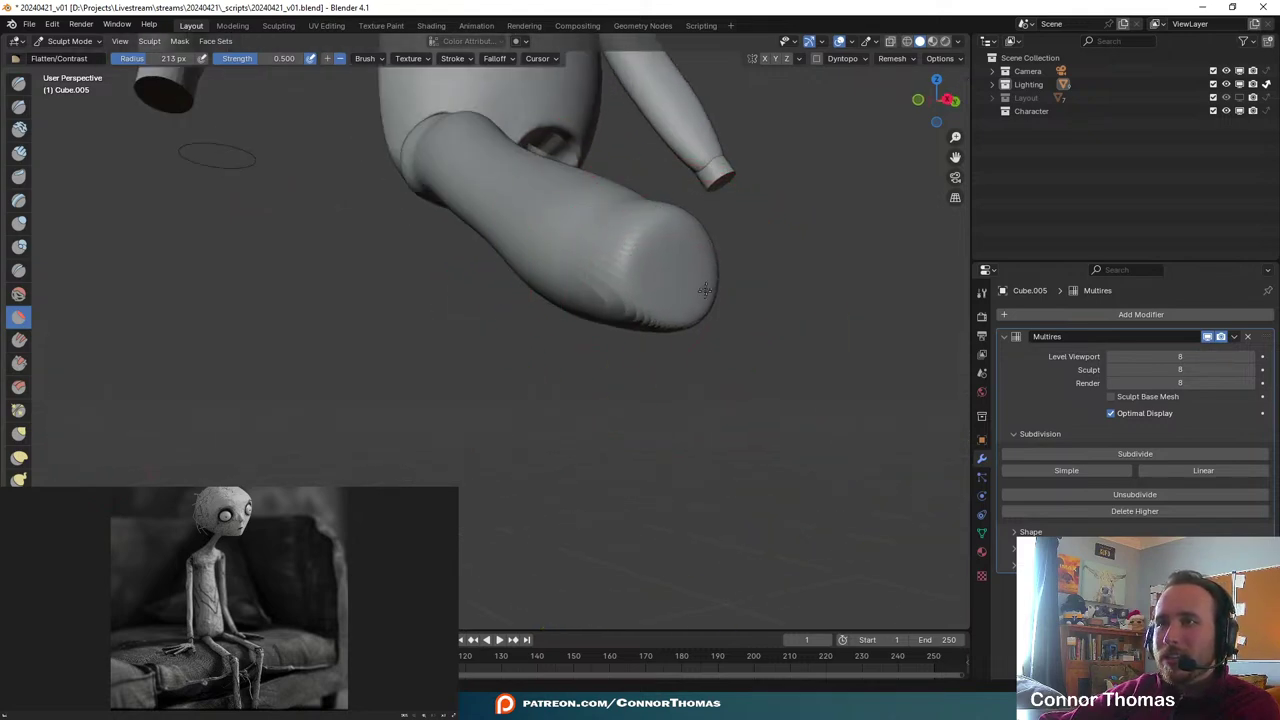
{"action": "middle_click_drag", "start_coordinate": [778, 299], "coordinate": [607, 342]}
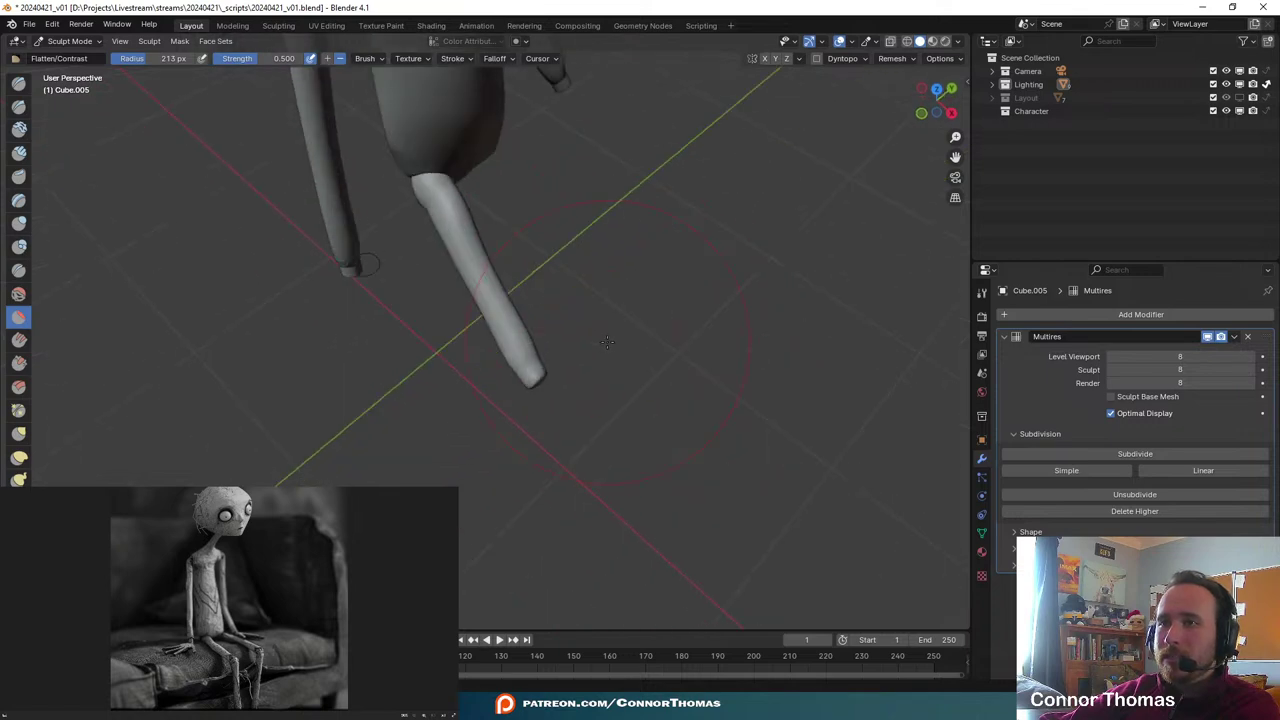
- Soften the flattened knee end of the thigh with the Smooth brush, checking its rounding from several angles
{"action": "left_click", "coordinate": [18, 293]}
{"action": "scroll", "coordinate": [597, 447], "scroll_direction": "up", "scroll_amount": 4}
{"action": "scroll", "coordinate": [680, 412], "scroll_direction": "up", "scroll_amount": 4}
{"action": "middle_click_drag", "start_coordinate": [714, 417], "coordinate": [609, 352], "text": "shift"}
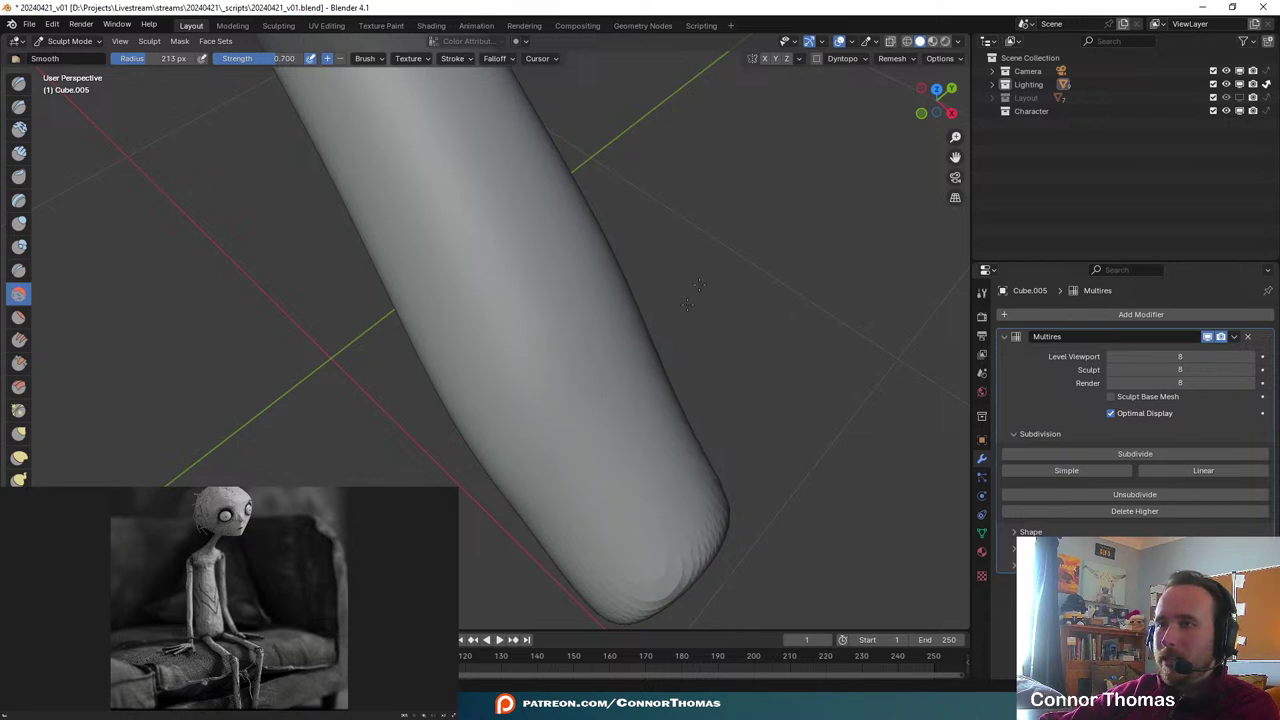
{"action": "scroll", "coordinate": [509, 230], "scroll_direction": "down", "scroll_amount": 3}
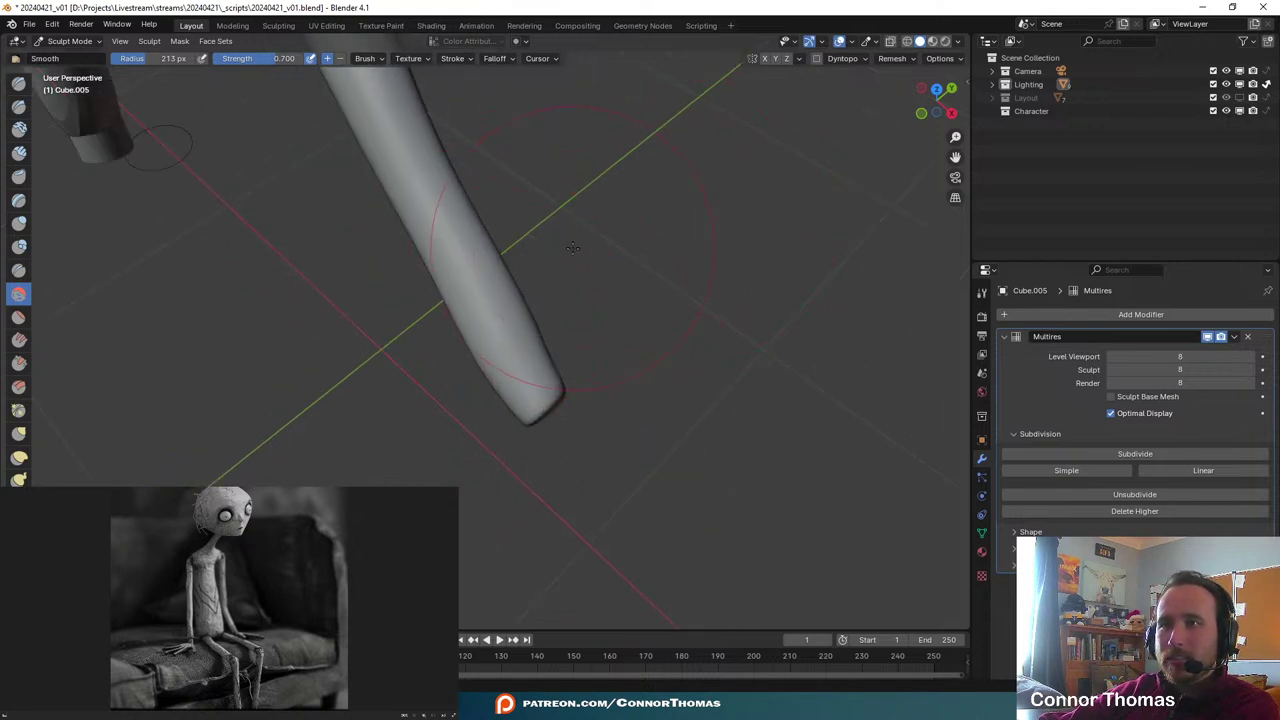
{"action": "middle_click_drag", "start_coordinate": [572, 248], "coordinate": [572, 226]}
{"action": "middle_click_drag", "start_coordinate": [558, 325], "coordinate": [571, 397]}
{"action": "middle_click_drag", "start_coordinate": [592, 288], "coordinate": [482, 336]}
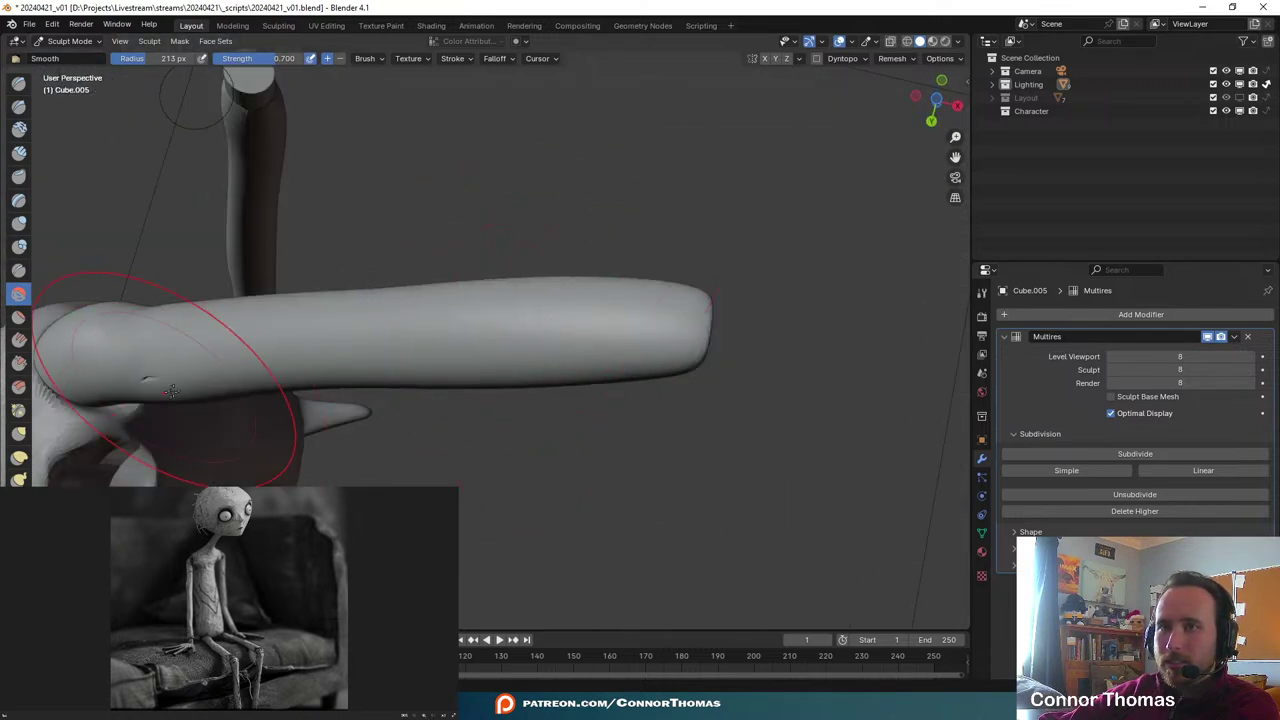
- Reduce the Smooth brush radius to 134 px and soften the small crease on the thigh near the hip
{"action": "mouse_move", "coordinate": [114, 371]}
{"action": "middle_mouse_down"}
{"action": "mouse_move", "coordinate": [714, 329]}
{"action": "mouse_move", "coordinate": [612, 355]}
{"action": "mouse_move", "coordinate": [666, 309]}
{"action": "middle_mouse_up"}
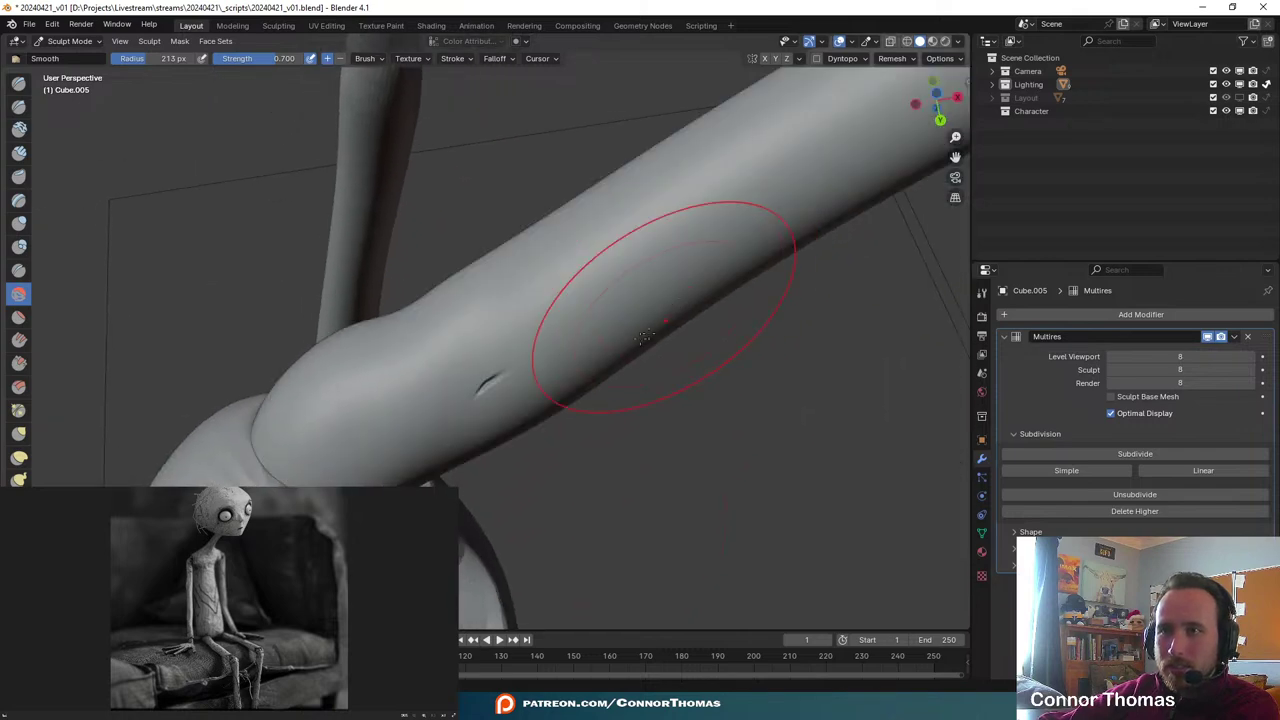
{"action": "key", "text": "f"}
{"action": "left_click", "coordinate": [522, 381]}
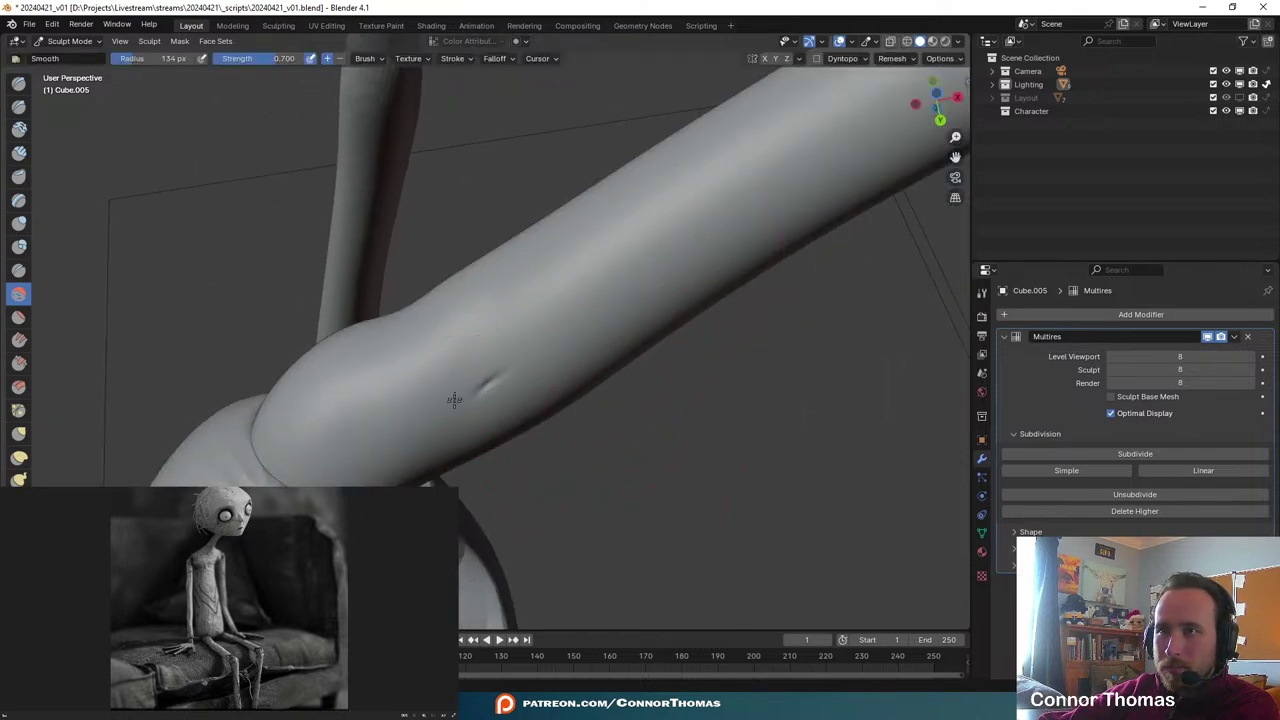
{"action": "middle_click_drag", "start_coordinate": [457, 320], "coordinate": [634, 348]}
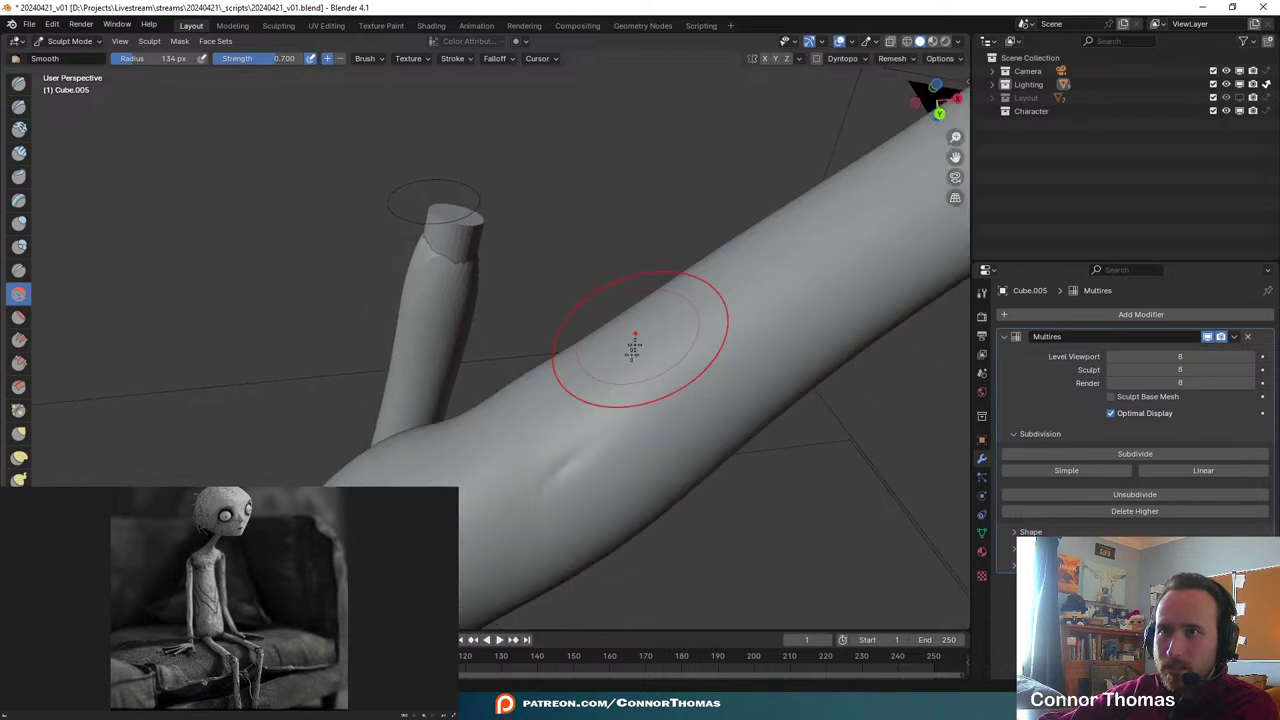
- Adjust the contour of the thigh with short Grab brush strokes
{"action": "left_click", "coordinate": [20, 434]}
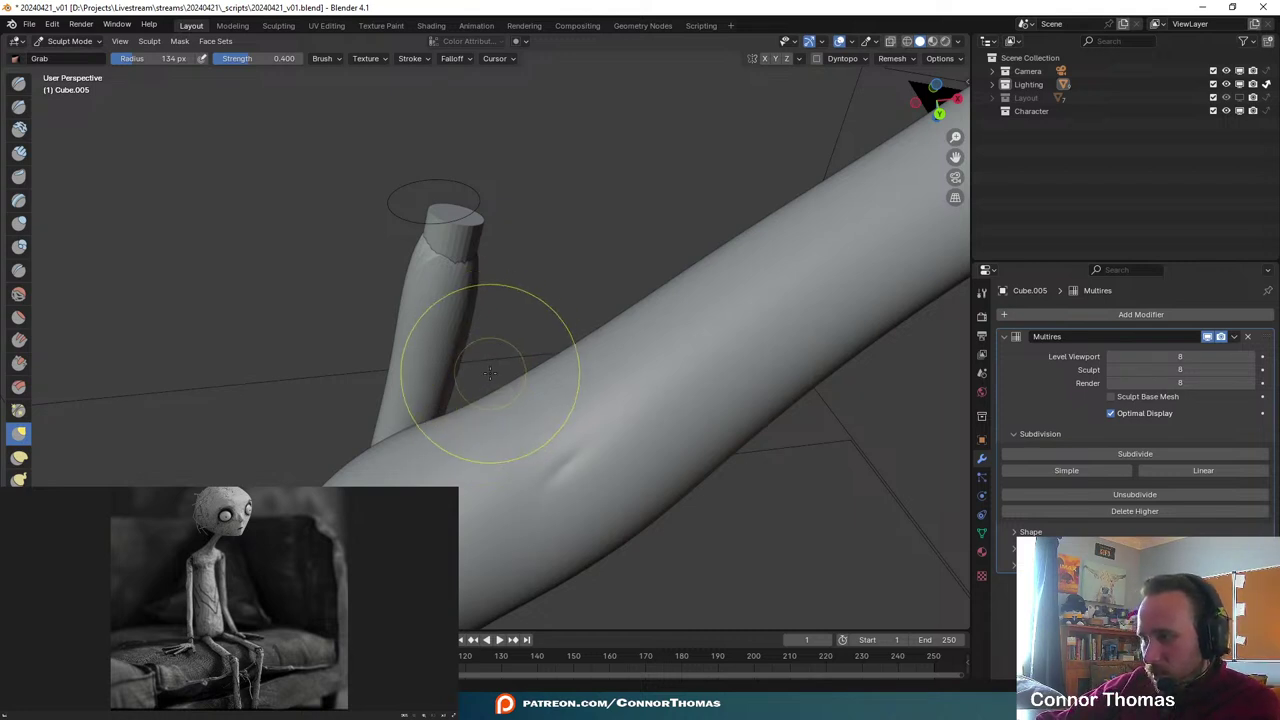
{"action": "mouse_move", "coordinate": [497, 366]}
{"action": "middle_mouse_down"}
{"action": "mouse_move", "coordinate": [486, 374]}
{"action": "mouse_move", "coordinate": [529, 480]}
{"action": "mouse_move", "coordinate": [500, 540]}
{"action": "mouse_move", "coordinate": [566, 486]}
{"action": "mouse_move", "coordinate": [491, 458]}
{"action": "mouse_move", "coordinate": [667, 398]}
{"action": "mouse_move", "coordinate": [790, 432]}
{"action": "middle_mouse_up"}
{"action": "middle_click_drag", "start_coordinate": [792, 433], "coordinate": [546, 423]}
{"action": "scroll", "coordinate": [600, 360], "scroll_direction": "up", "scroll_amount": 3}
{"action": "mouse_move", "coordinate": [599, 355]}
{"action": "left_mouse_down"}
{"action": "mouse_move", "coordinate": [589, 374]}
{"action": "mouse_move", "coordinate": [565, 350]}
{"action": "left_mouse_up"}
{"action": "left_click_drag", "start_coordinate": [638, 372], "coordinate": [660, 412]}
{"action": "middle_click_drag", "start_coordinate": [728, 515], "coordinate": [570, 365]}
{"action": "scroll", "coordinate": [570, 365], "scroll_direction": "down", "scroll_amount": 3}
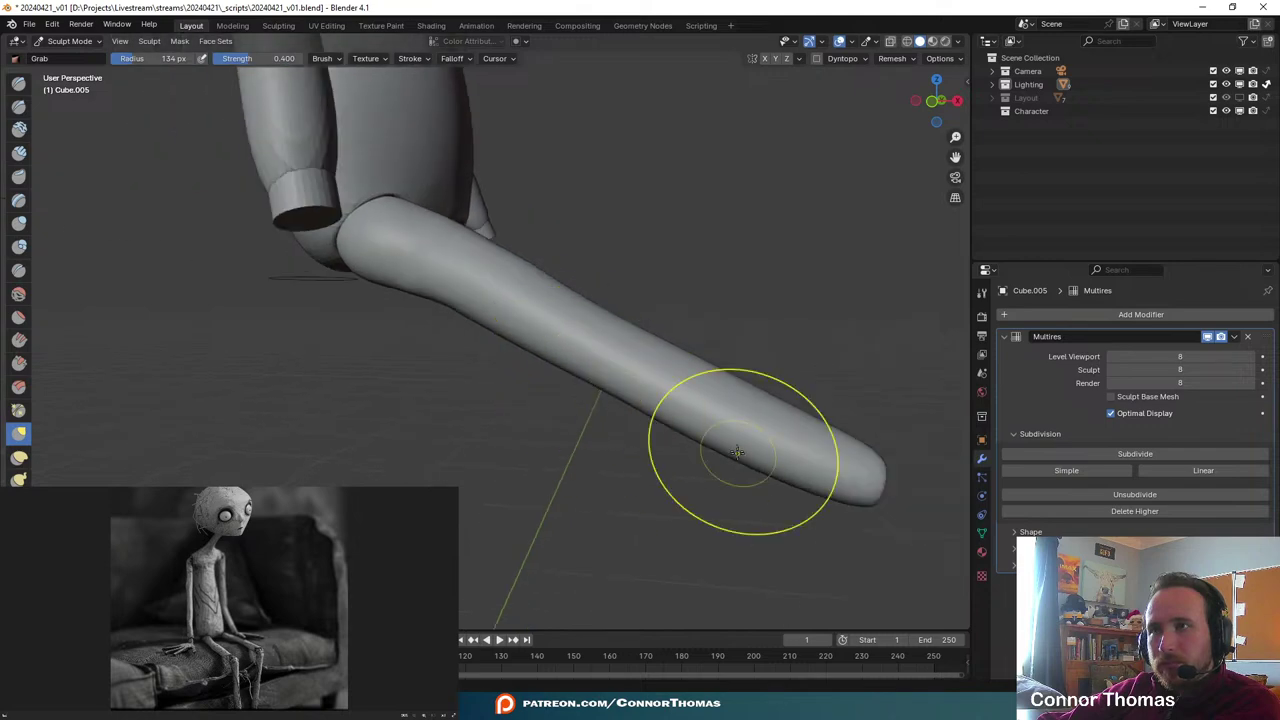
- Compare the thigh and its knee end with the reference photo in camera view, both close up and as a whole figure
{"action": "mouse_move", "coordinate": [743, 457]}
{"action": "middle_mouse_down"}
{"action": "mouse_move", "coordinate": [583, 451]}
{"action": "mouse_move", "coordinate": [694, 349]}
{"action": "mouse_move", "coordinate": [657, 371]}
{"action": "mouse_move", "coordinate": [694, 249]}
{"action": "mouse_move", "coordinate": [646, 229]}
{"action": "mouse_move", "coordinate": [731, 337]}
{"action": "mouse_move", "coordinate": [719, 437]}
{"action": "middle_mouse_up"}
{"action": "key", "text": "KP_0"}
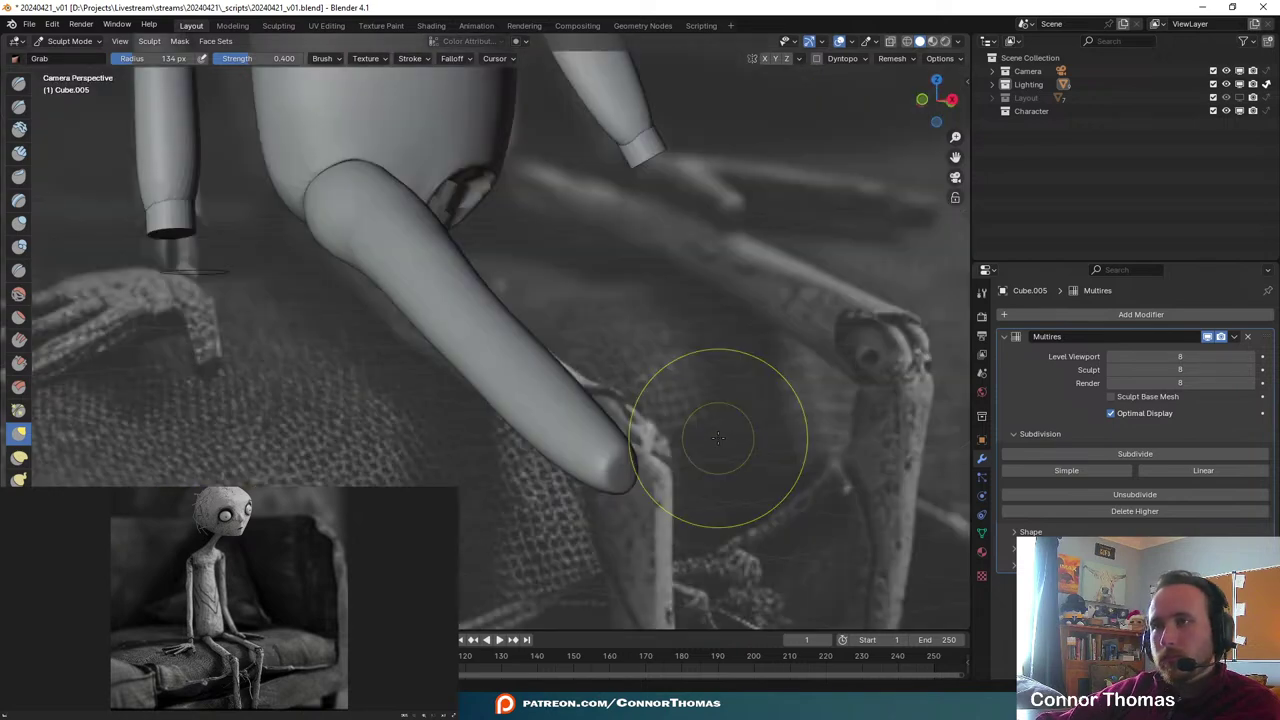
{"action": "scroll", "coordinate": [731, 412], "scroll_direction": "down", "scroll_amount": 5}
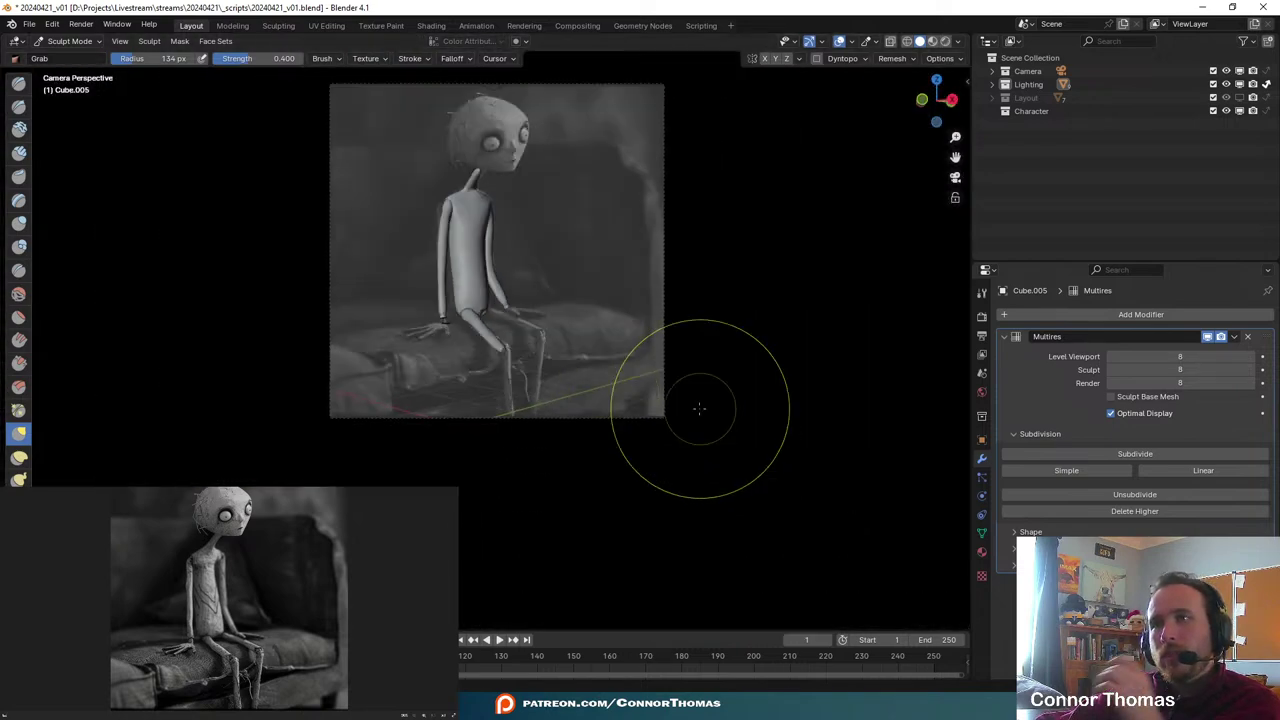
{"action": "scroll", "coordinate": [594, 392], "scroll_direction": "up", "scroll_amount": 10}
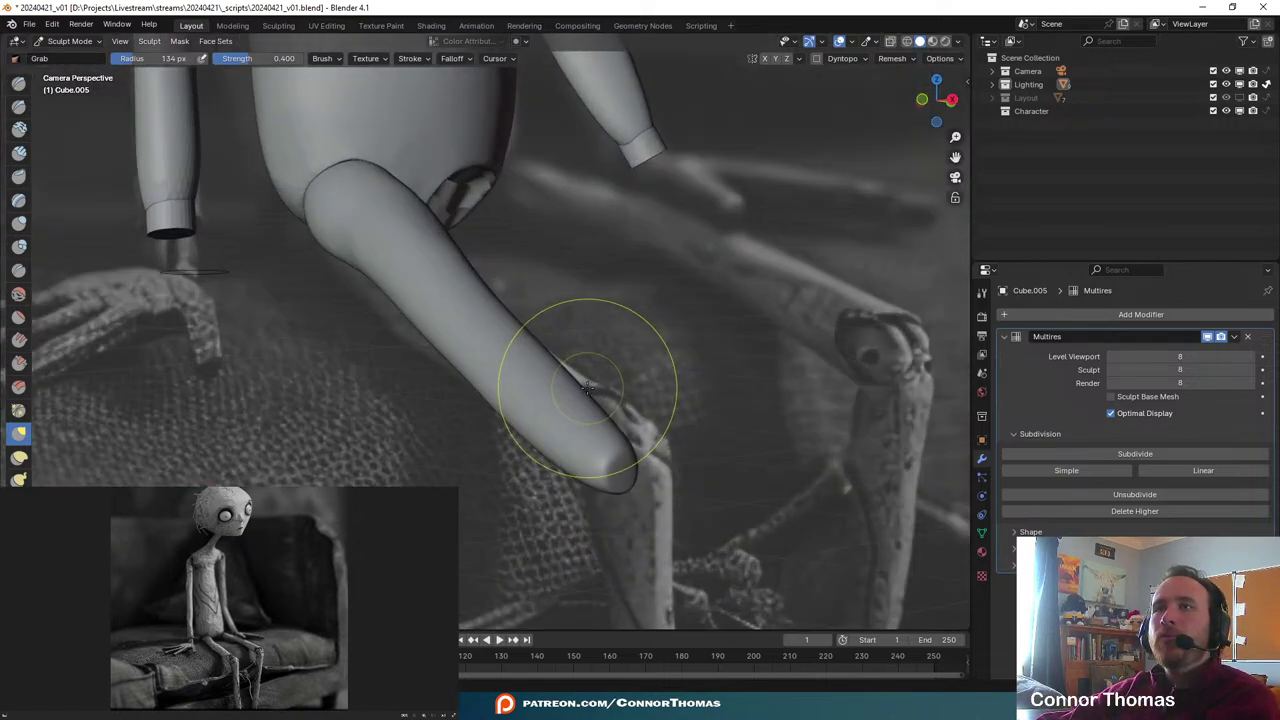
{"action": "scroll", "coordinate": [545, 395], "scroll_direction": "down", "scroll_amount": 5}
{"action": "scroll", "coordinate": [560, 388], "scroll_direction": "up", "scroll_amount": 4}
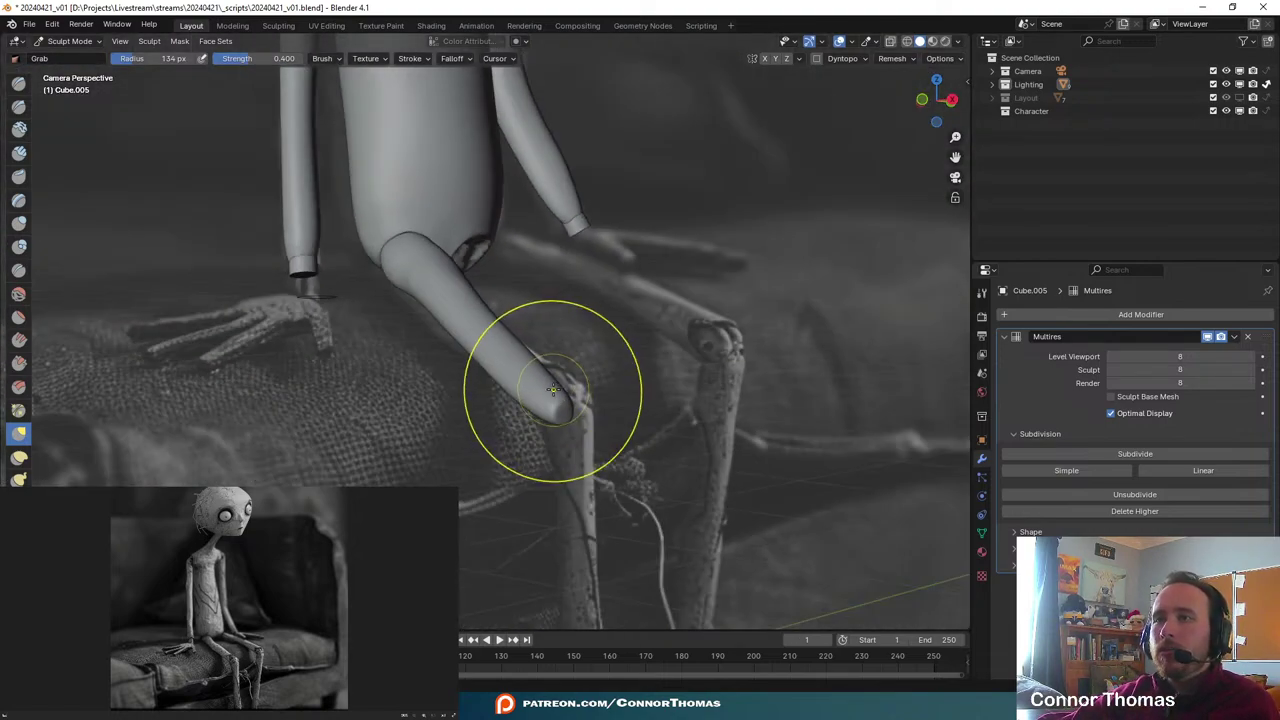
{"action": "scroll", "coordinate": [550, 389], "scroll_direction": "down", "scroll_amount": 5}
{"action": "scroll", "coordinate": [545, 387], "scroll_direction": "up", "scroll_amount": 5}
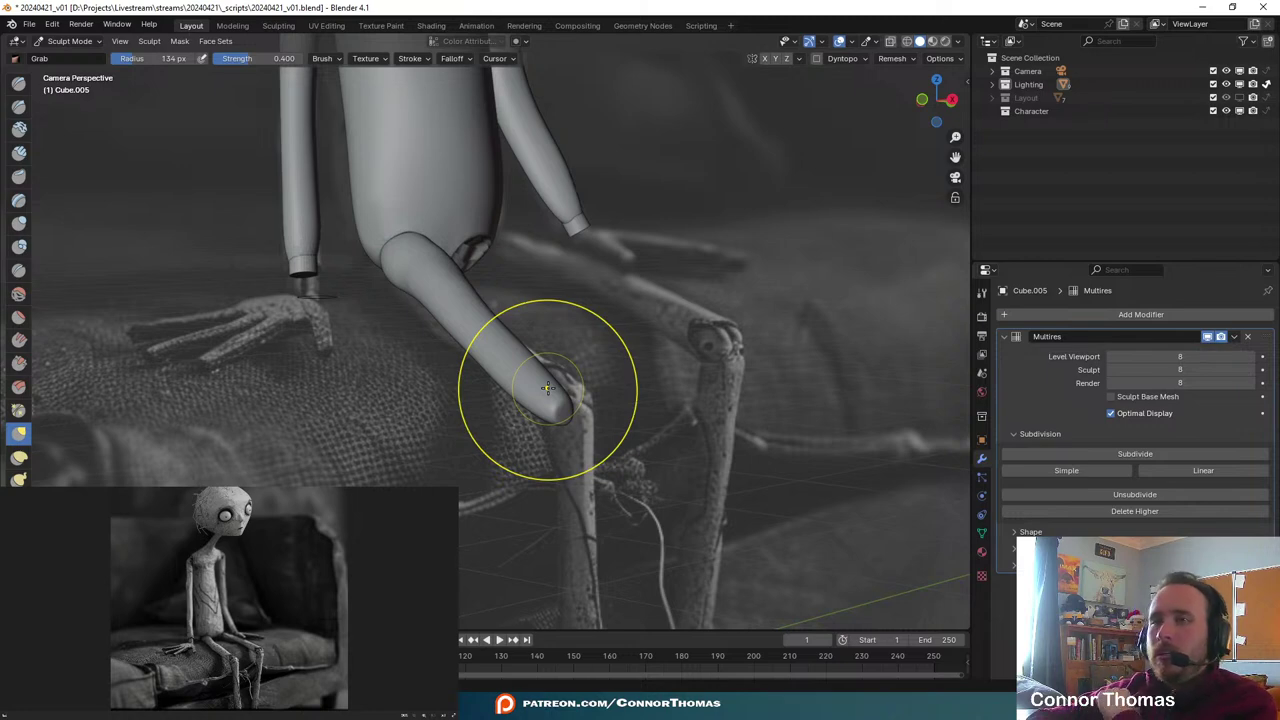
{"action": "scroll", "coordinate": [547, 389], "scroll_direction": "down", "scroll_amount": 6}
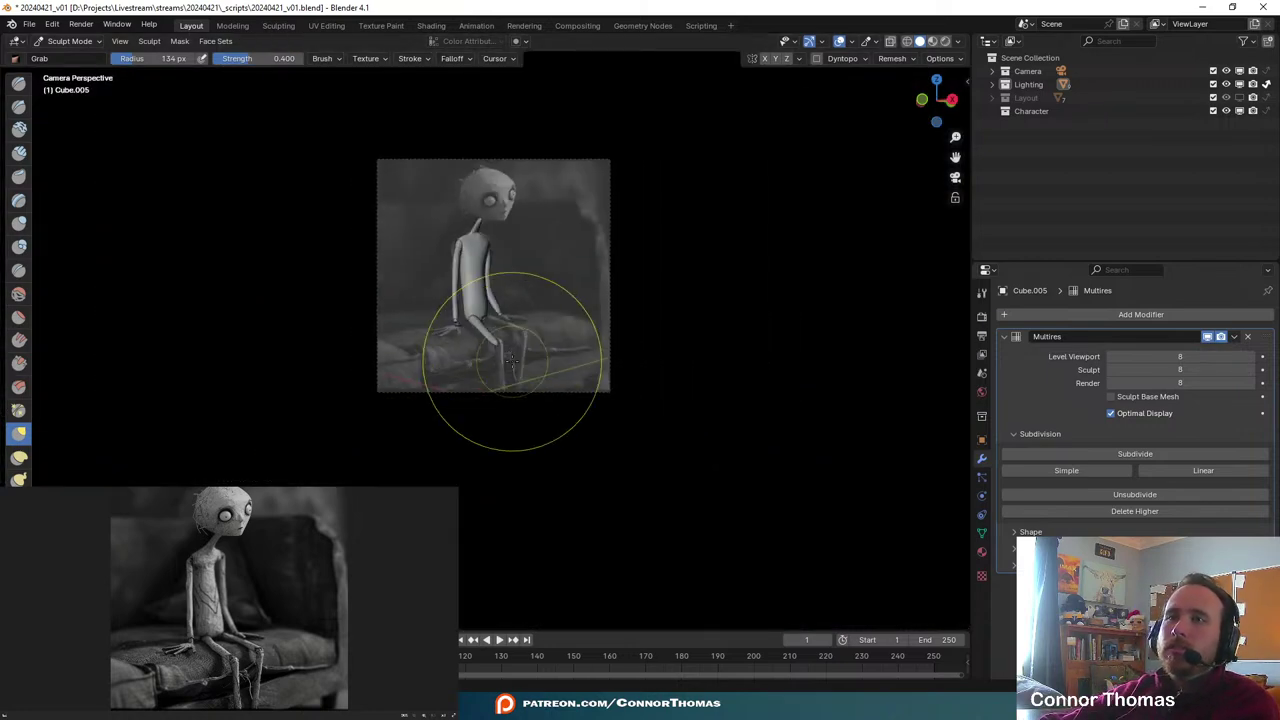
{"action": "scroll", "coordinate": [512, 362], "scroll_direction": "up", "scroll_amount": 4}
{"action": "scroll", "coordinate": [512, 362], "scroll_direction": "up", "scroll_amount": 8}
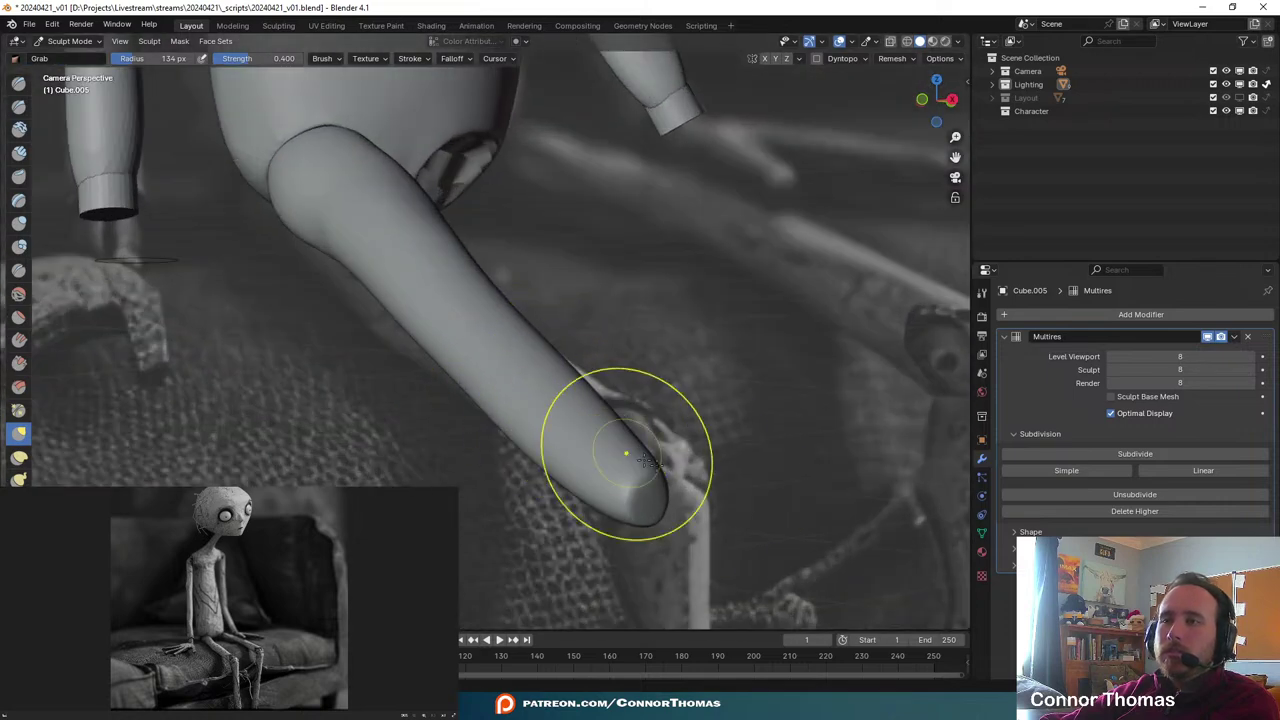
{"action": "middle_click_drag", "start_coordinate": [700, 457], "coordinate": [757, 329]}
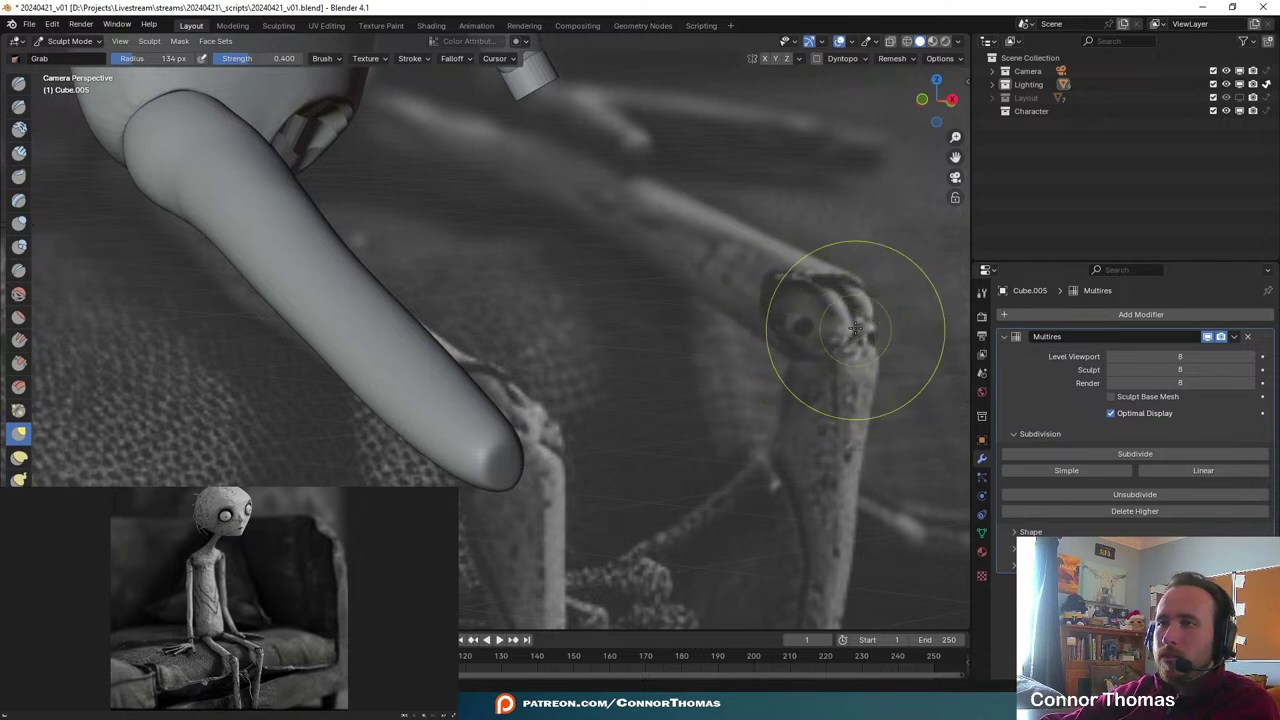
{"action": "scroll", "coordinate": [786, 537], "scroll_direction": "down", "scroll_amount": 7}
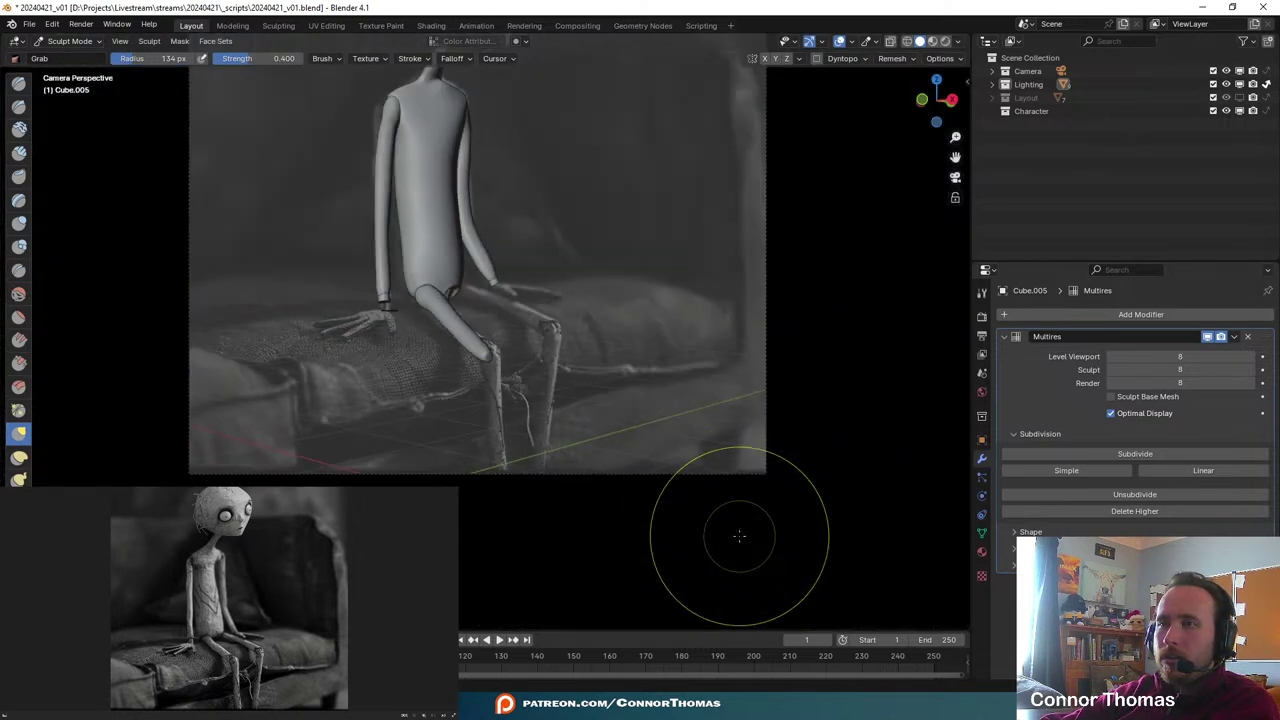
{"action": "scroll", "coordinate": [739, 536], "scroll_direction": "up", "scroll_amount": 2}
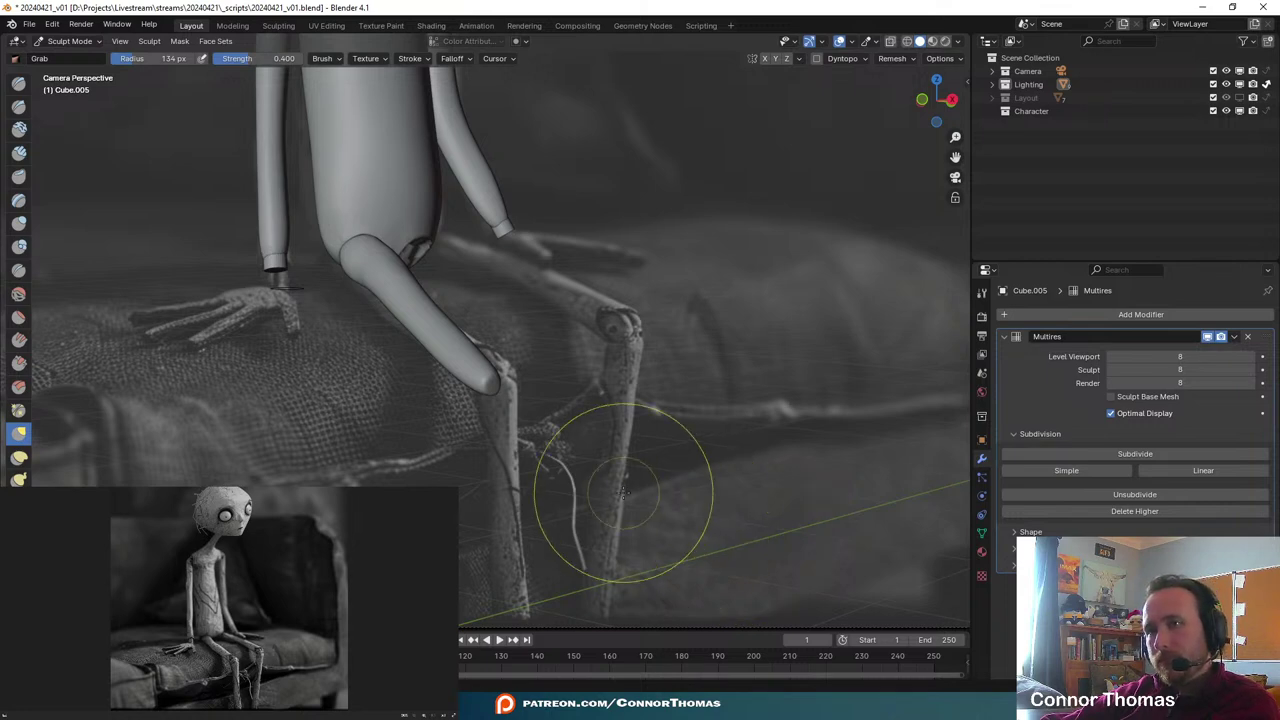
- Return to Object Mode, duplicate the thigh as a lower leg and rotate the copy to hang down from the knee
{"action": "left_click", "coordinate": [68, 41]}
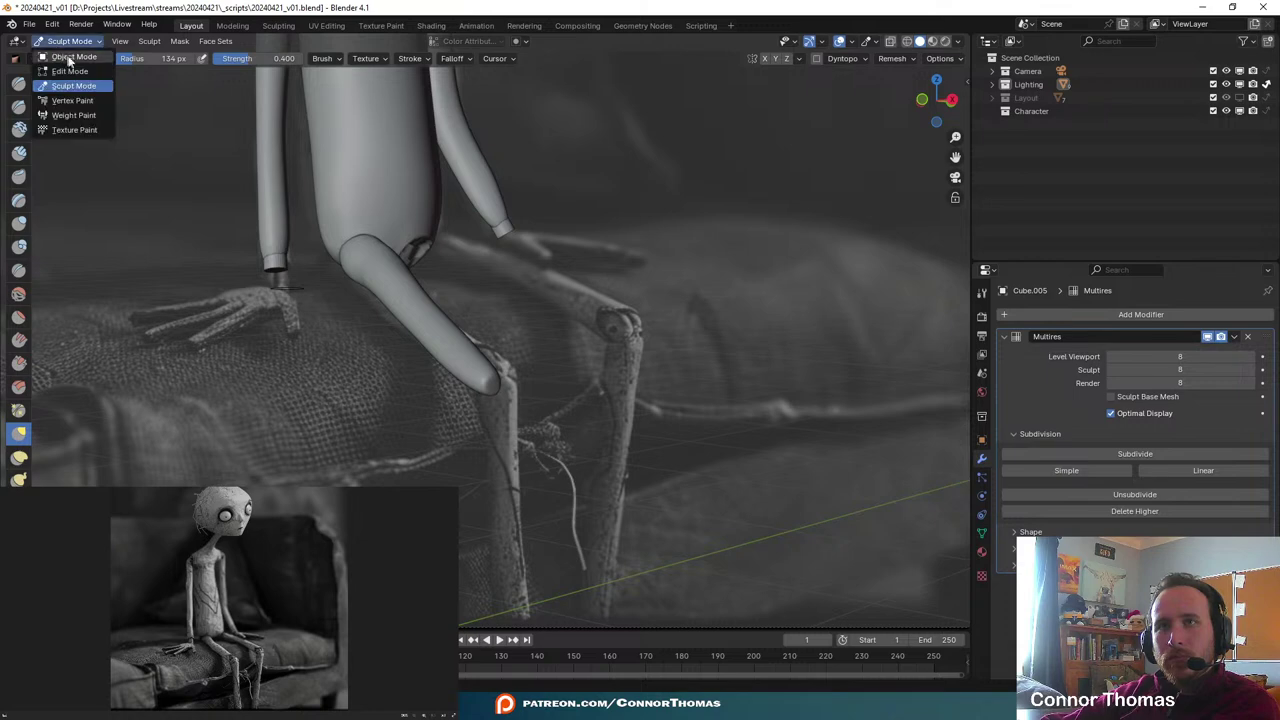
{"action": "left_click", "coordinate": [73, 56]}
{"action": "left_click", "coordinate": [430, 310]}
{"action": "key", "text": "r"}
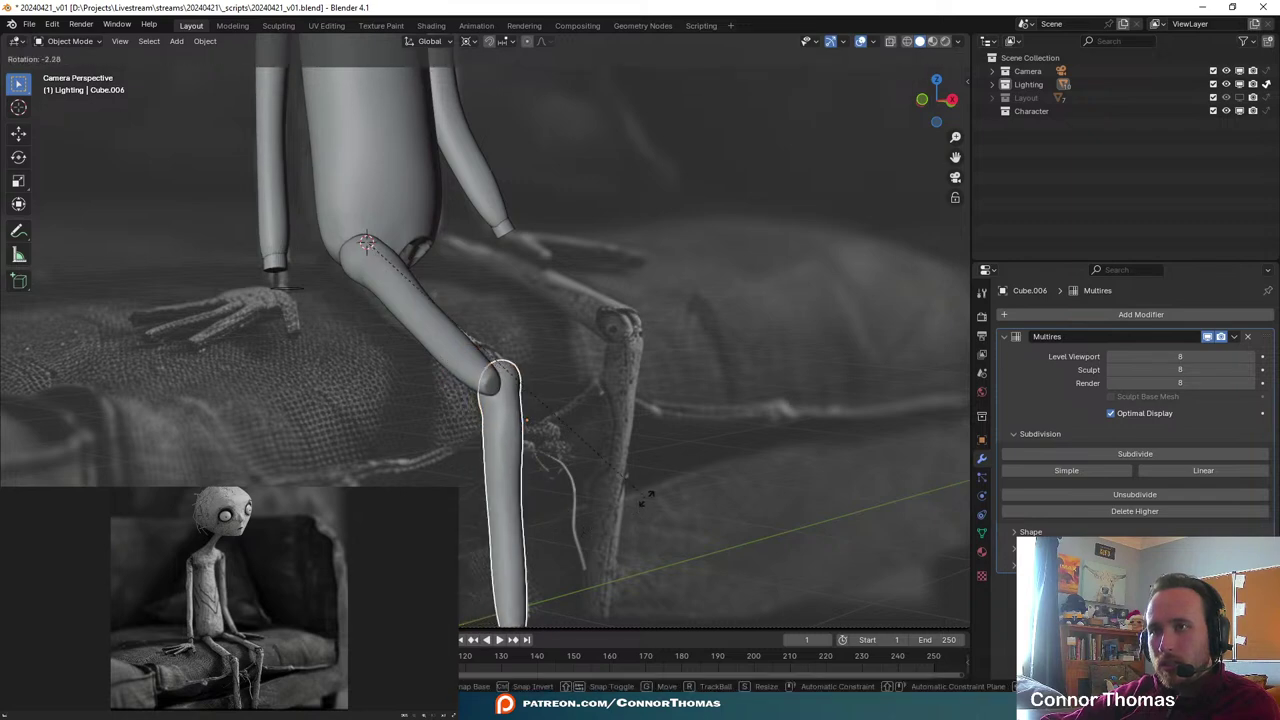
{"action": "left_click", "coordinate": [590, 487]}
- Move the lower leg in 3D space so its upper end sits at the knee, and return to camera view
{"action": "key", "text": "KP_Decimal"}
{"action": "scroll", "coordinate": [590, 487], "scroll_direction": "down", "scroll_amount": 8}
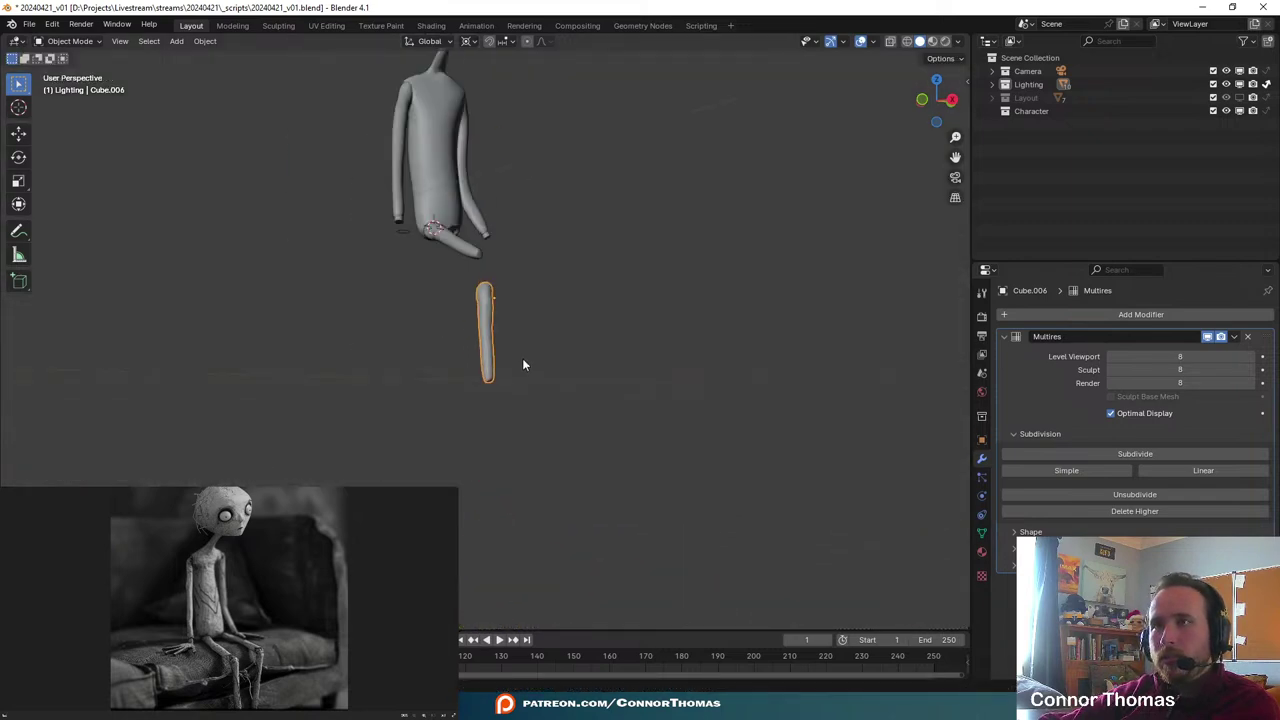
{"action": "middle_click_drag", "start_coordinate": [522, 358], "coordinate": [678, 400]}
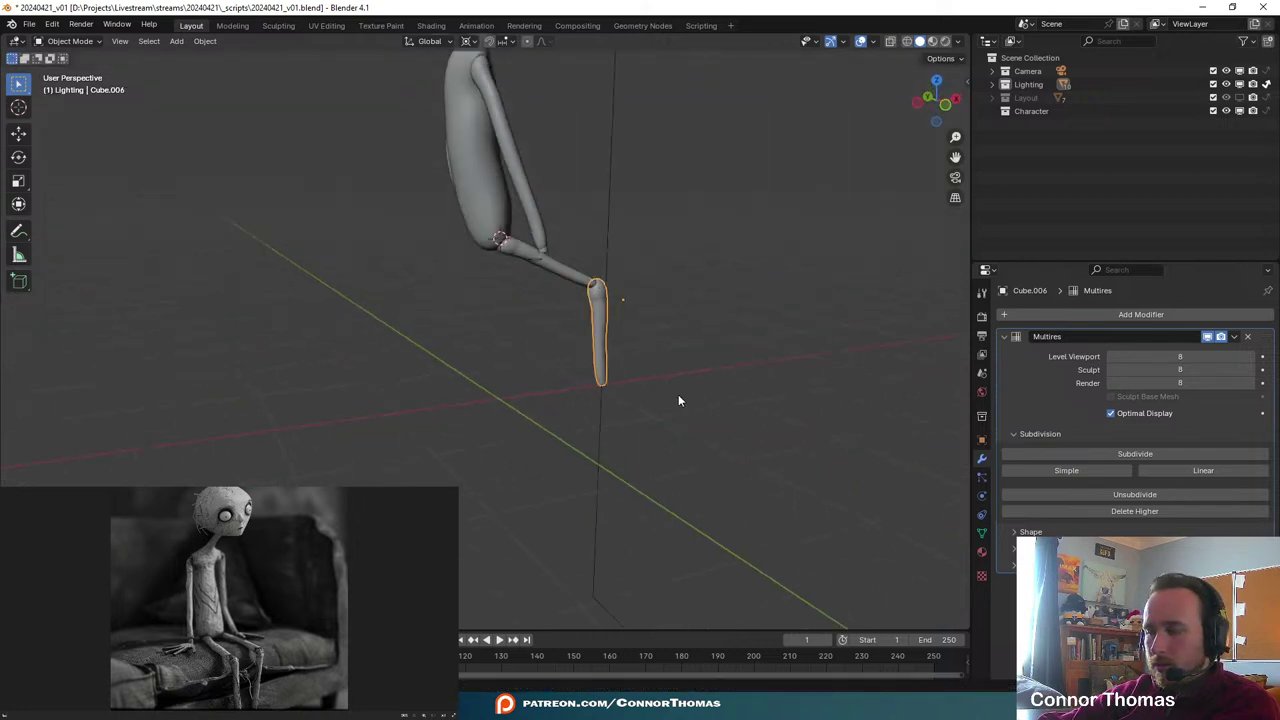
{"action": "key", "text": "KP_Decimal"}
{"action": "scroll", "coordinate": [603, 268], "scroll_direction": "down", "scroll_amount": 4}
{"action": "middle_click_drag", "start_coordinate": [603, 268], "coordinate": [591, 300]}
{"action": "key", "text": "g"}
{"action": "left_click", "coordinate": [593, 287]}
{"action": "key", "text": "KP_0"}
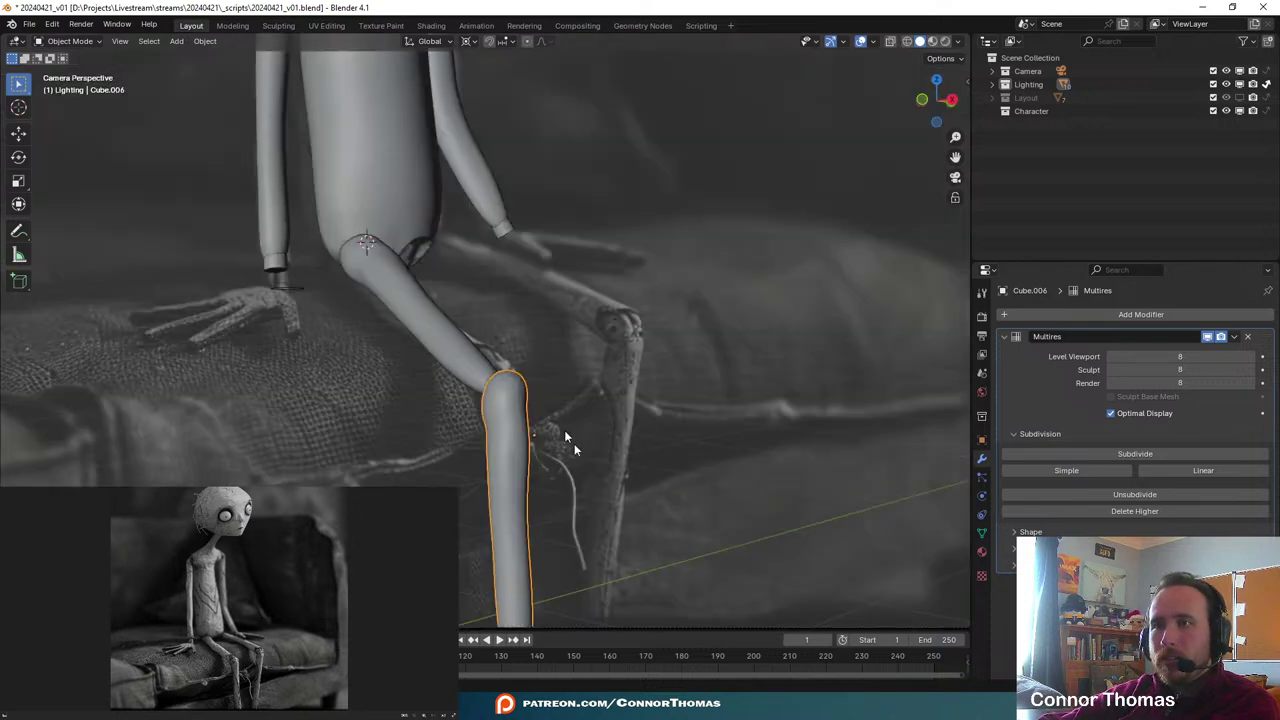
- Switch the transform pivot away from the 3D cursor, shrink the lower leg and place it over the reference shin
{"action": "scroll", "coordinate": [565, 436], "scroll_direction": "down", "scroll_amount": 2}
{"action": "key", "text": "s"}
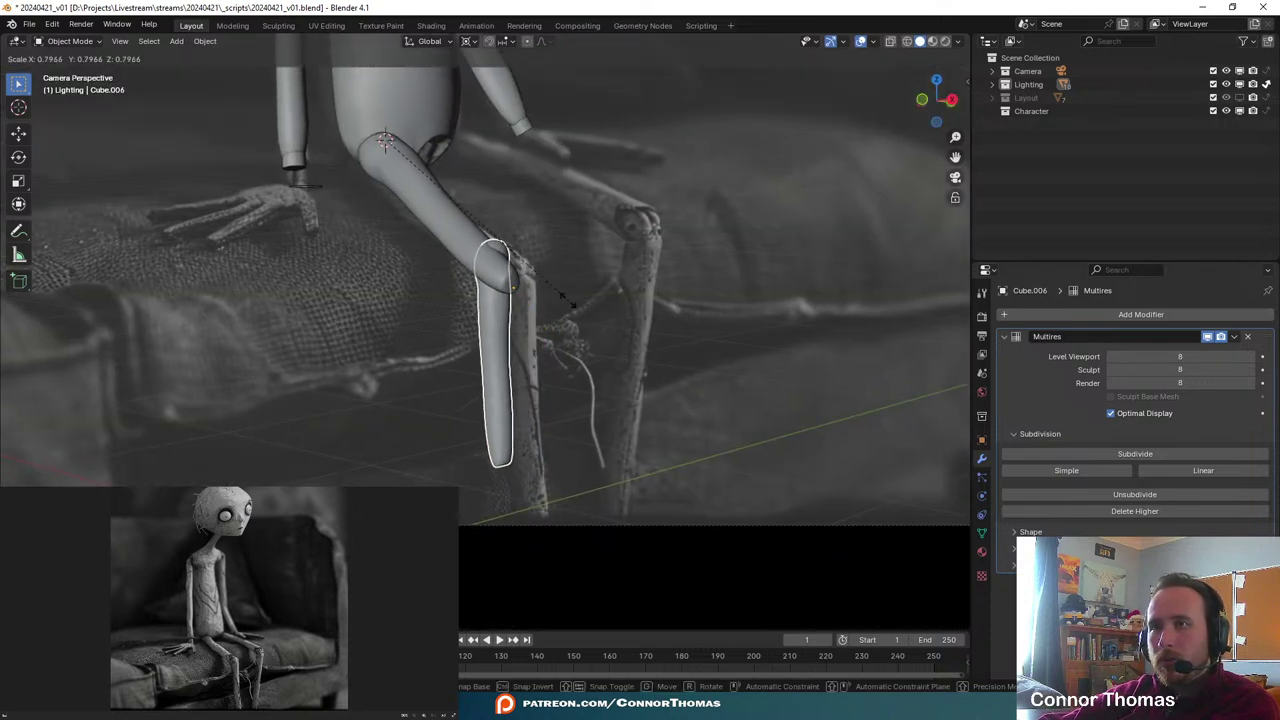
{"action": "key", "text": "Escape"}
{"action": "left_click", "coordinate": [475, 45]}
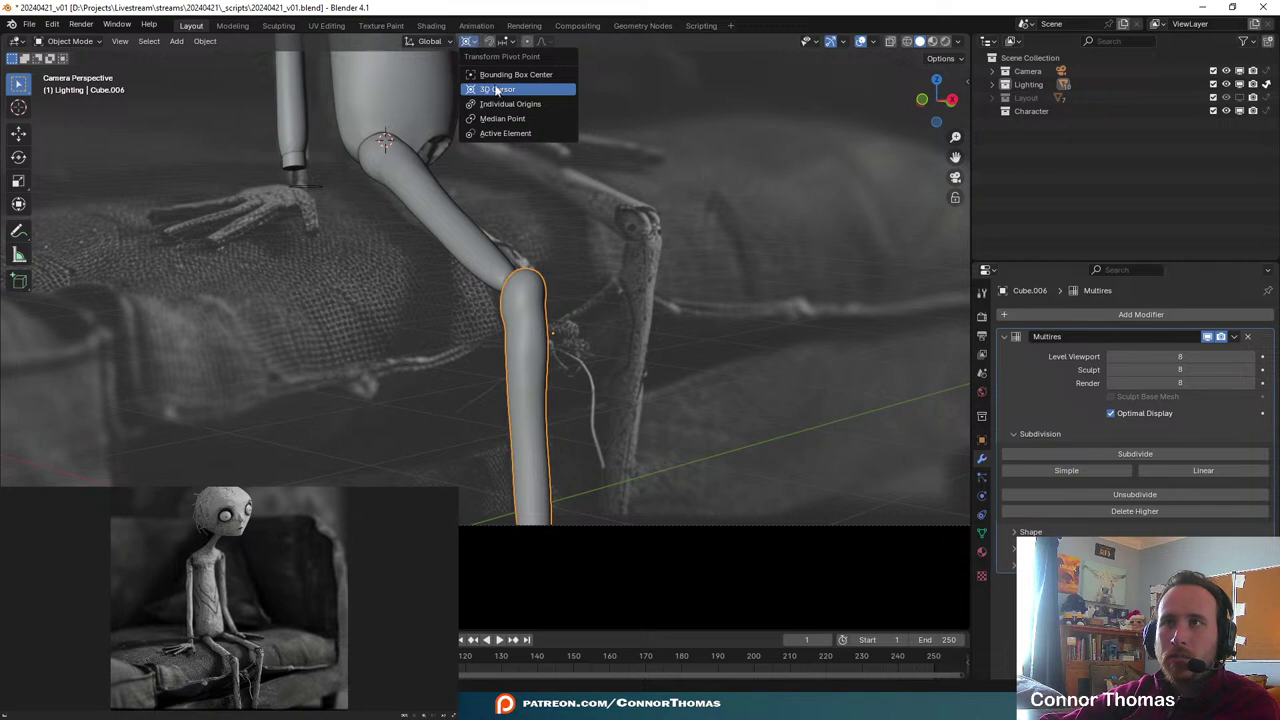
{"action": "left_click", "coordinate": [520, 88]}
{"action": "key", "text": "g"}
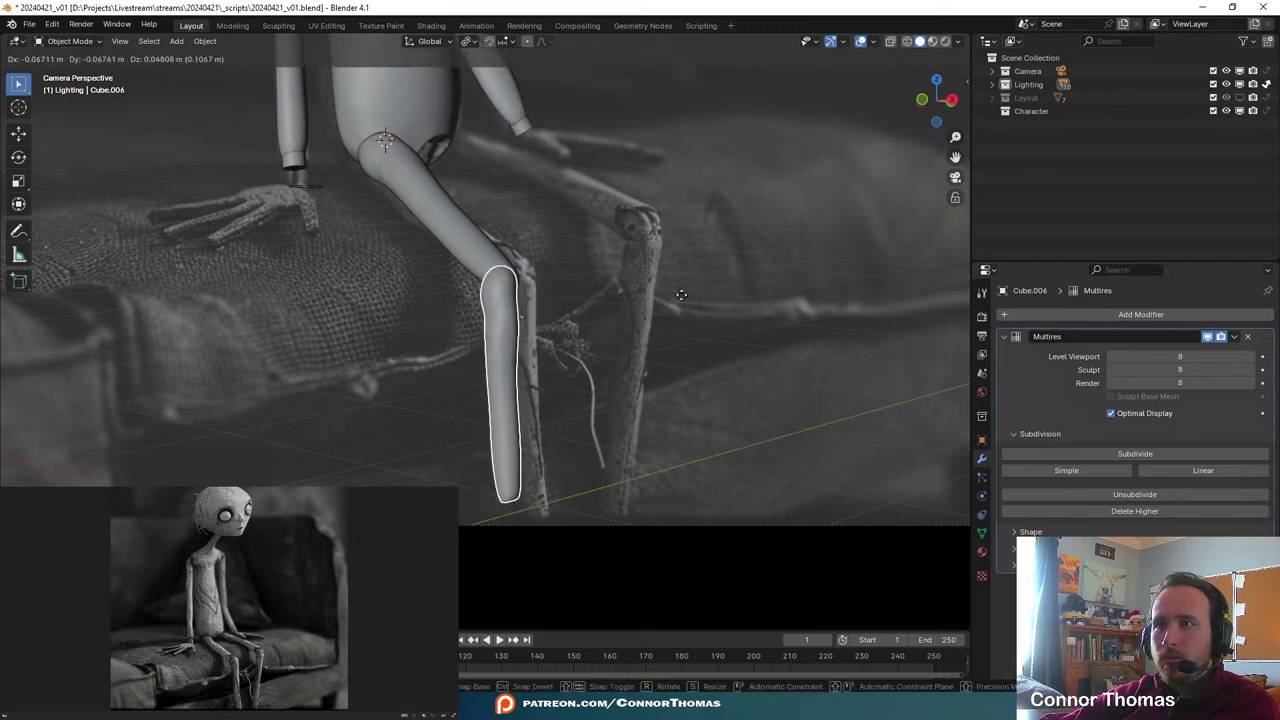
{"action": "left_click", "coordinate": [696, 303]}
- Rotate and shift the lower leg from outside the camera view so it lines up beneath the thigh's knee end
{"action": "middle_click_drag", "start_coordinate": [668, 262], "coordinate": [472, 330]}
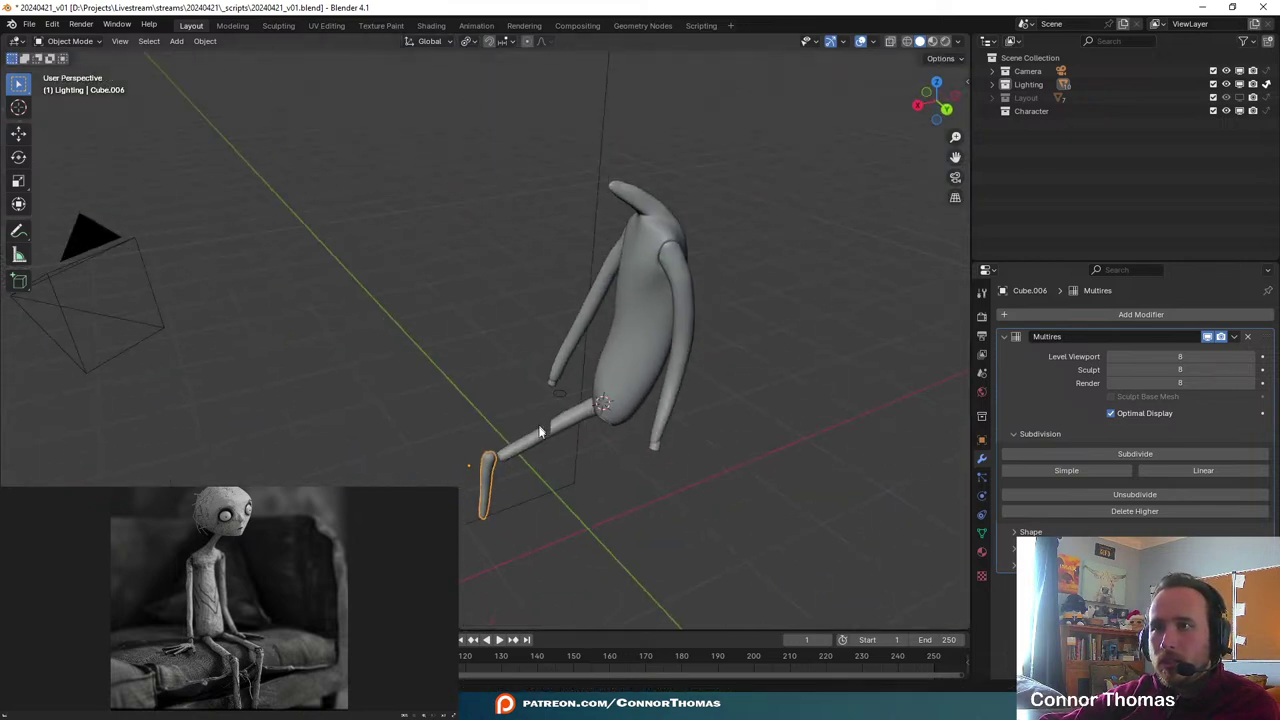
{"action": "scroll", "coordinate": [540, 431], "scroll_direction": "up", "scroll_amount": 4}
{"action": "middle_click_drag", "start_coordinate": [540, 431], "coordinate": [609, 334], "text": "shift"}
{"action": "key", "text": "KP_Decimal"}
{"action": "key", "text": "r"}
{"action": "left_click", "coordinate": [710, 292]}
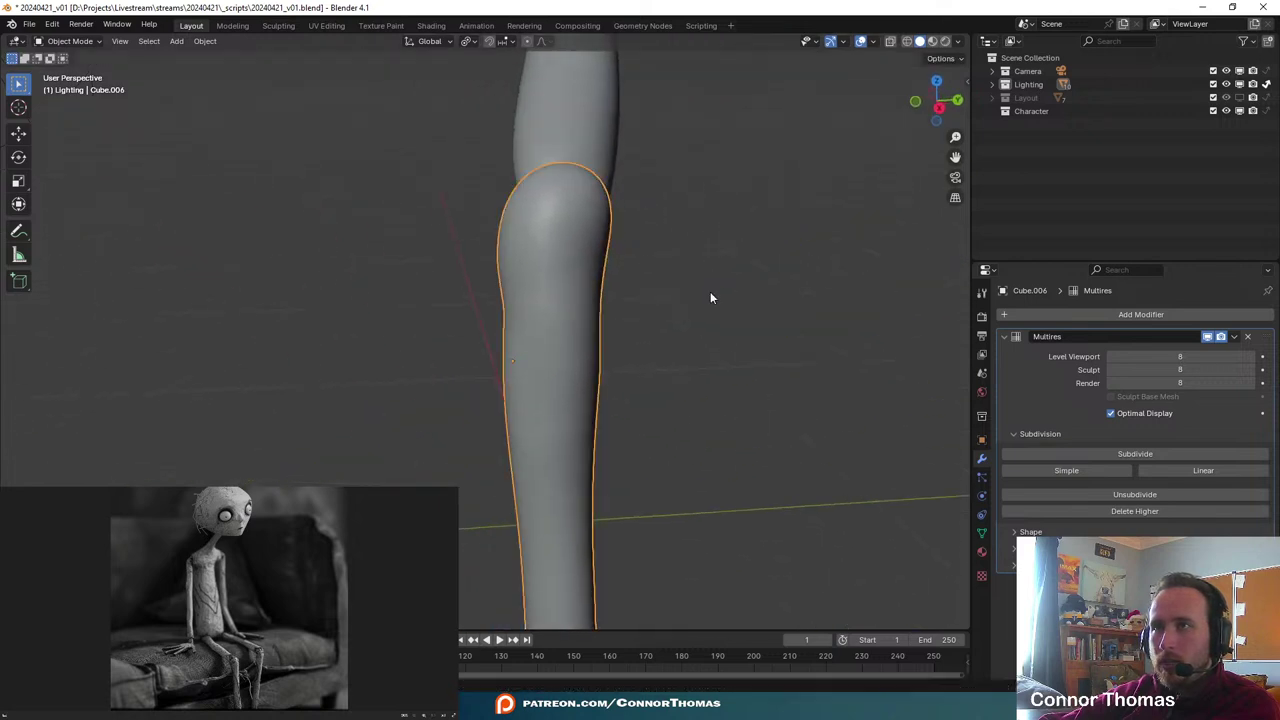
{"action": "key", "text": "g"}
{"action": "left_click", "coordinate": [714, 296]}
- Compare the lower leg's position and length with the reference photo in camera view, and inspect its surface up close
{"action": "middle_click_drag", "start_coordinate": [714, 297], "coordinate": [560, 258]}
{"action": "left_click", "coordinate": [669, 263]}
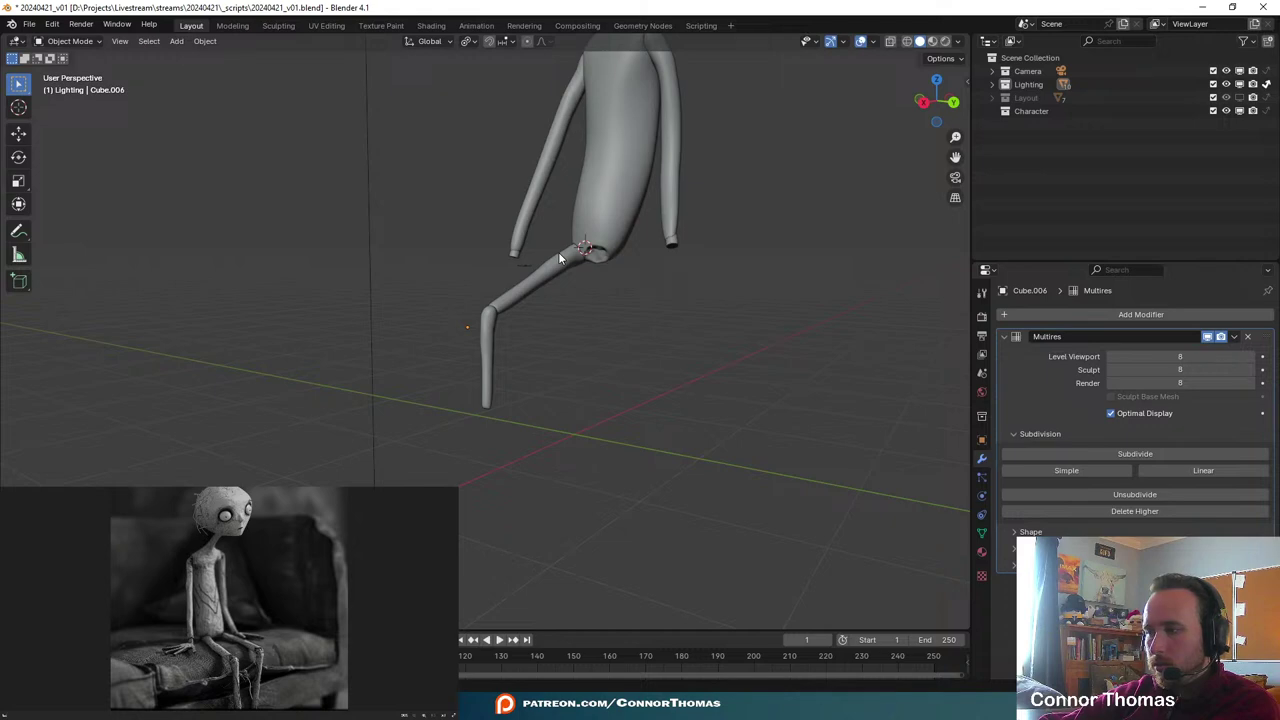
{"action": "key", "text": "KP_0"}
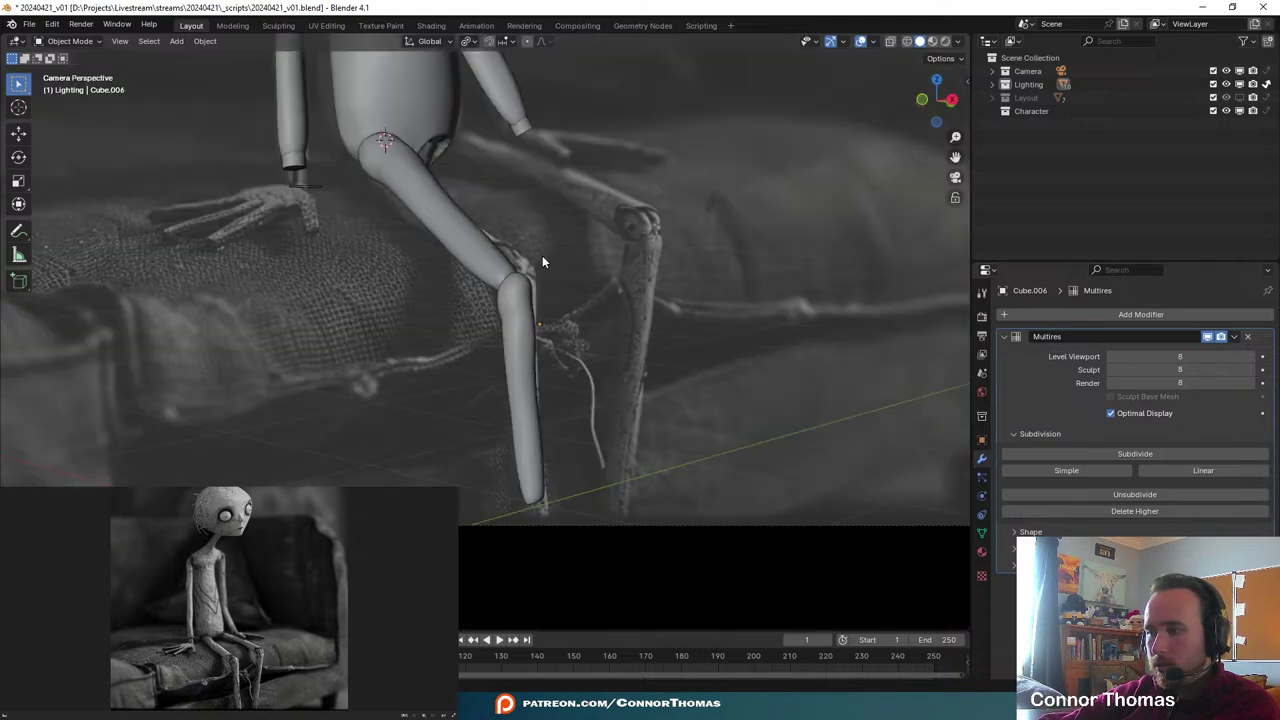
{"action": "scroll", "coordinate": [520, 260], "scroll_direction": "down", "scroll_amount": 2}
{"action": "scroll", "coordinate": [479, 266], "scroll_direction": "up", "scroll_amount": 3}
{"action": "scroll", "coordinate": [474, 268], "scroll_direction": "down", "scroll_amount": 2}
{"action": "scroll", "coordinate": [470, 270], "scroll_direction": "up", "scroll_amount": 2}
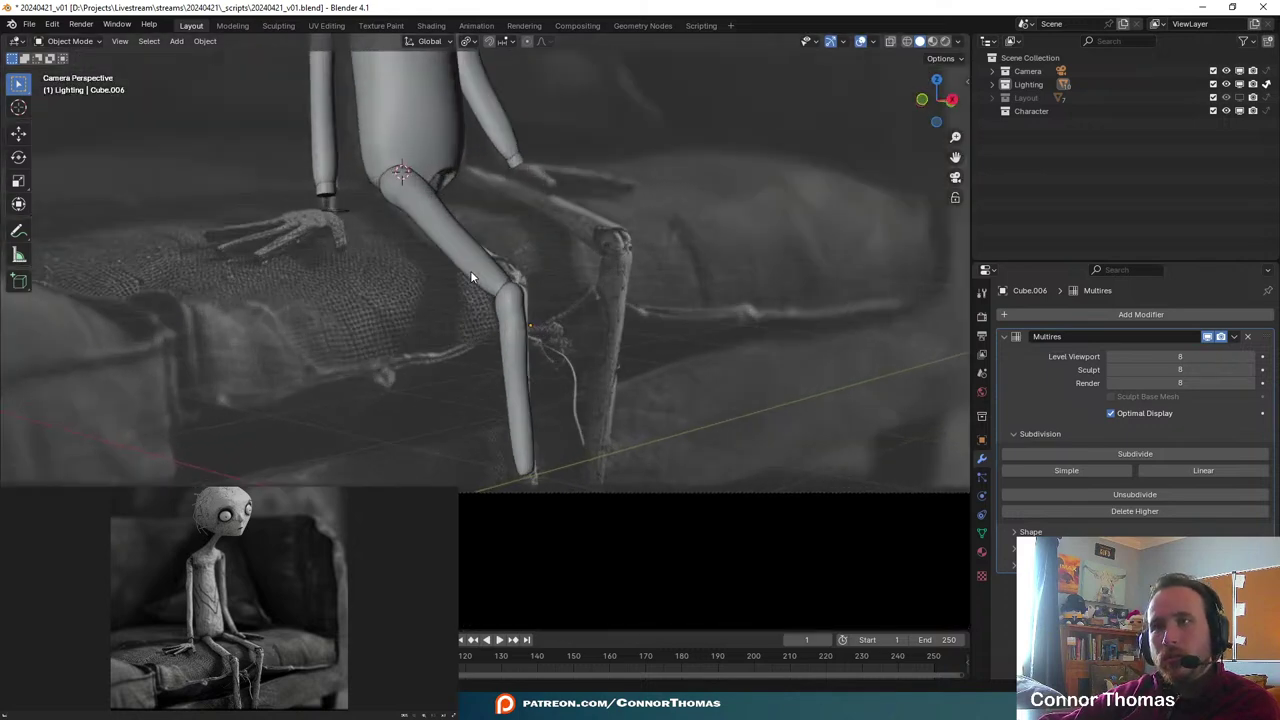
{"action": "scroll", "coordinate": [562, 333], "scroll_direction": "up", "scroll_amount": 3}
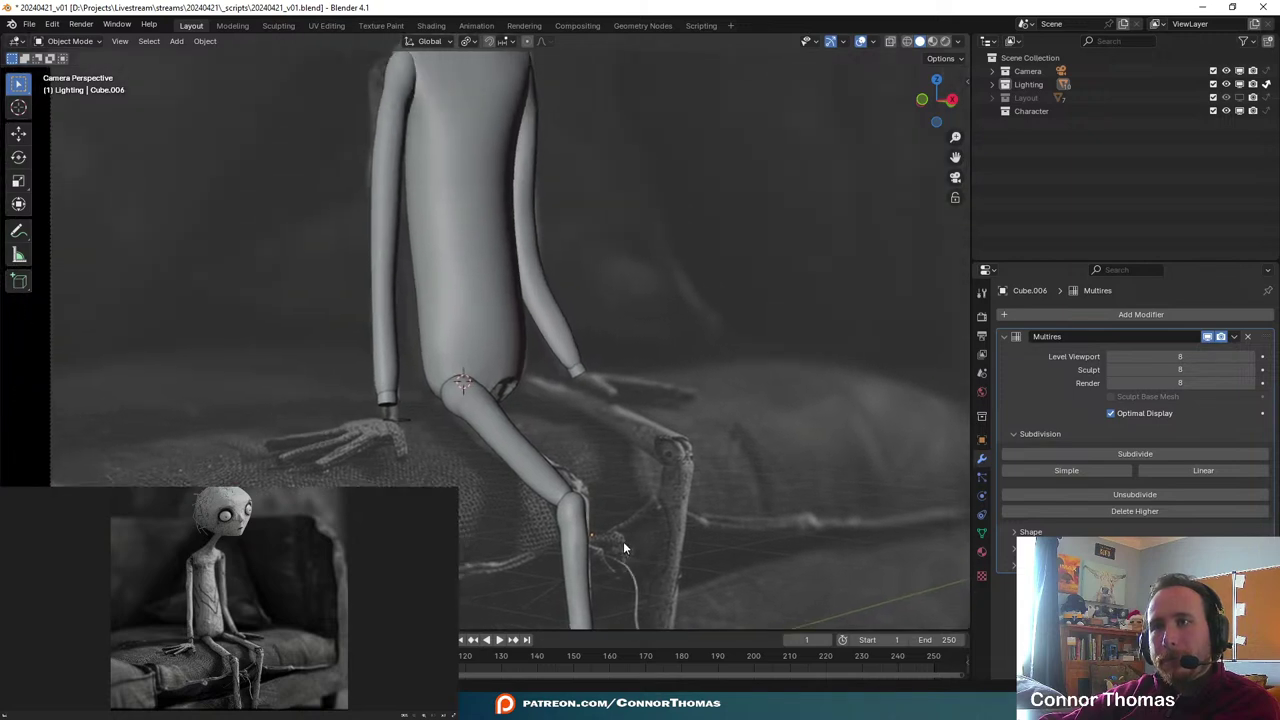
{"action": "scroll", "coordinate": [512, 472], "scroll_direction": "down", "scroll_amount": 6}
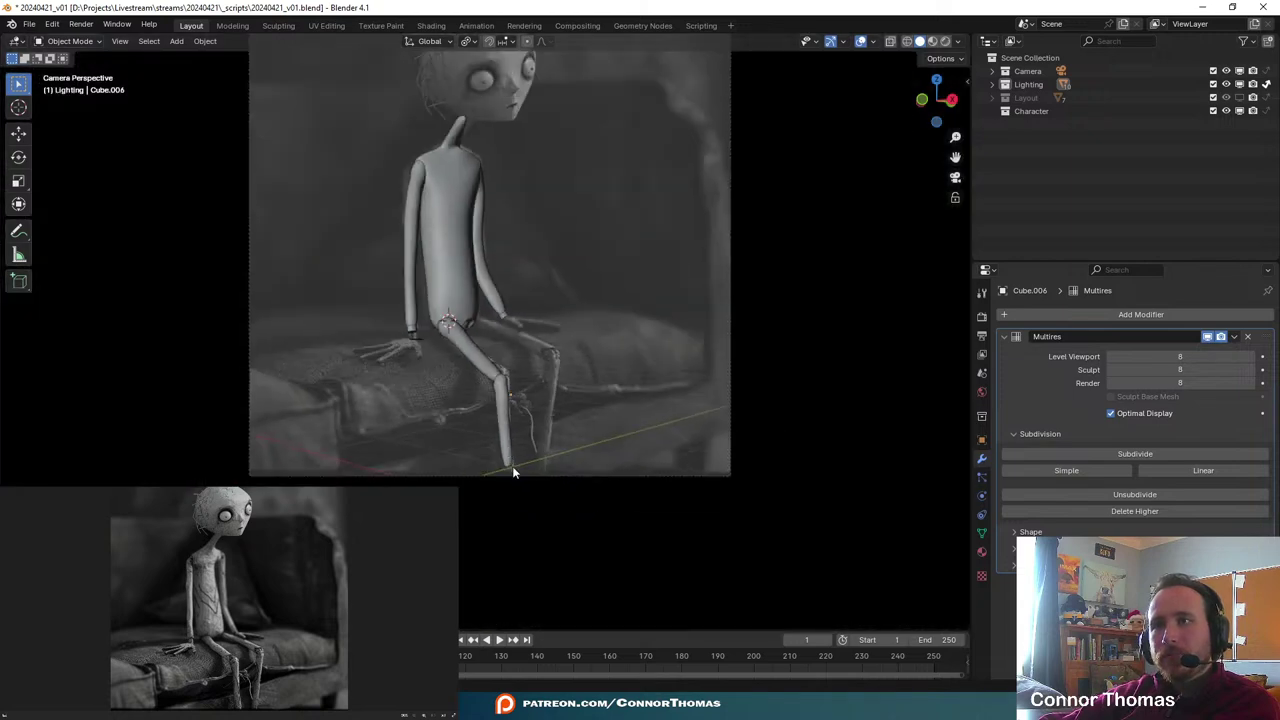
{"action": "scroll", "coordinate": [512, 472], "scroll_direction": "up", "scroll_amount": 5}
{"action": "scroll", "coordinate": [562, 480], "scroll_direction": "down", "scroll_amount": 1}
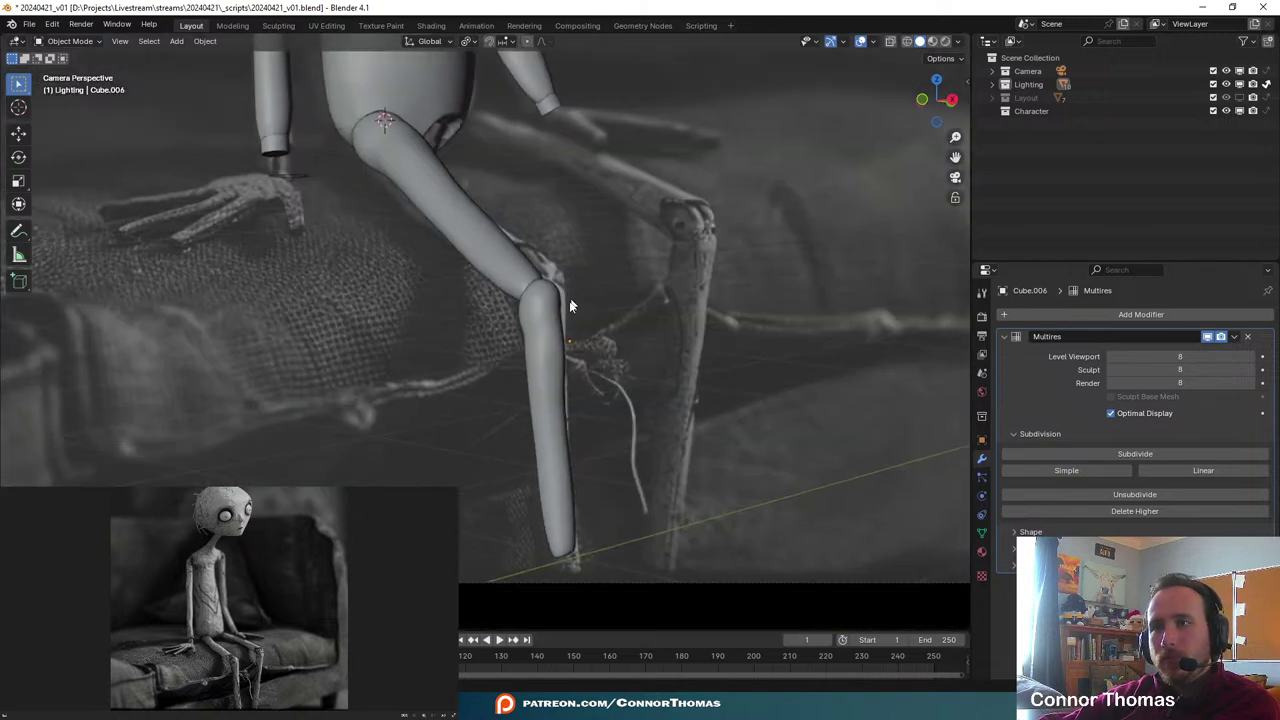
{"action": "key", "text": "KP_Decimal"}
{"action": "scroll", "coordinate": [612, 250], "scroll_direction": "up", "scroll_amount": 3}
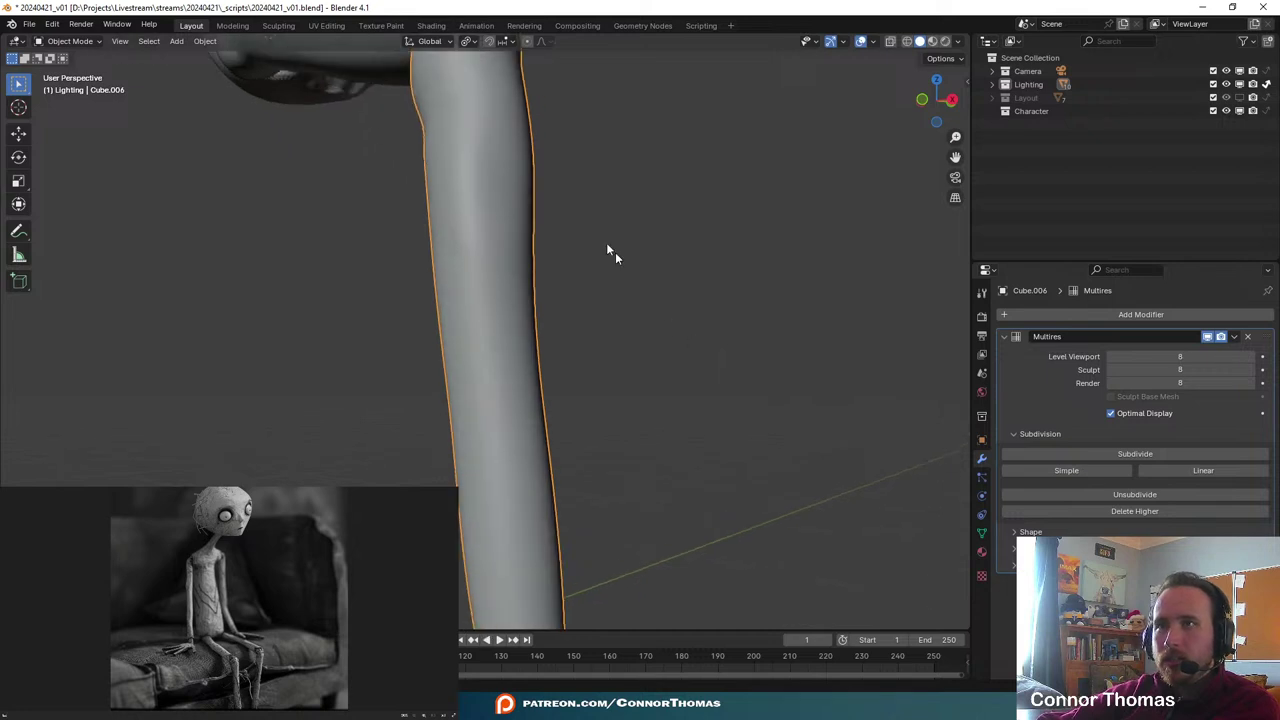
- Add a cylinder at a 3D cursor placed on the knee joint and shrink it to about the knee's width
{"action": "middle_click_drag", "start_coordinate": [612, 250], "coordinate": [680, 463], "text": "shift"}
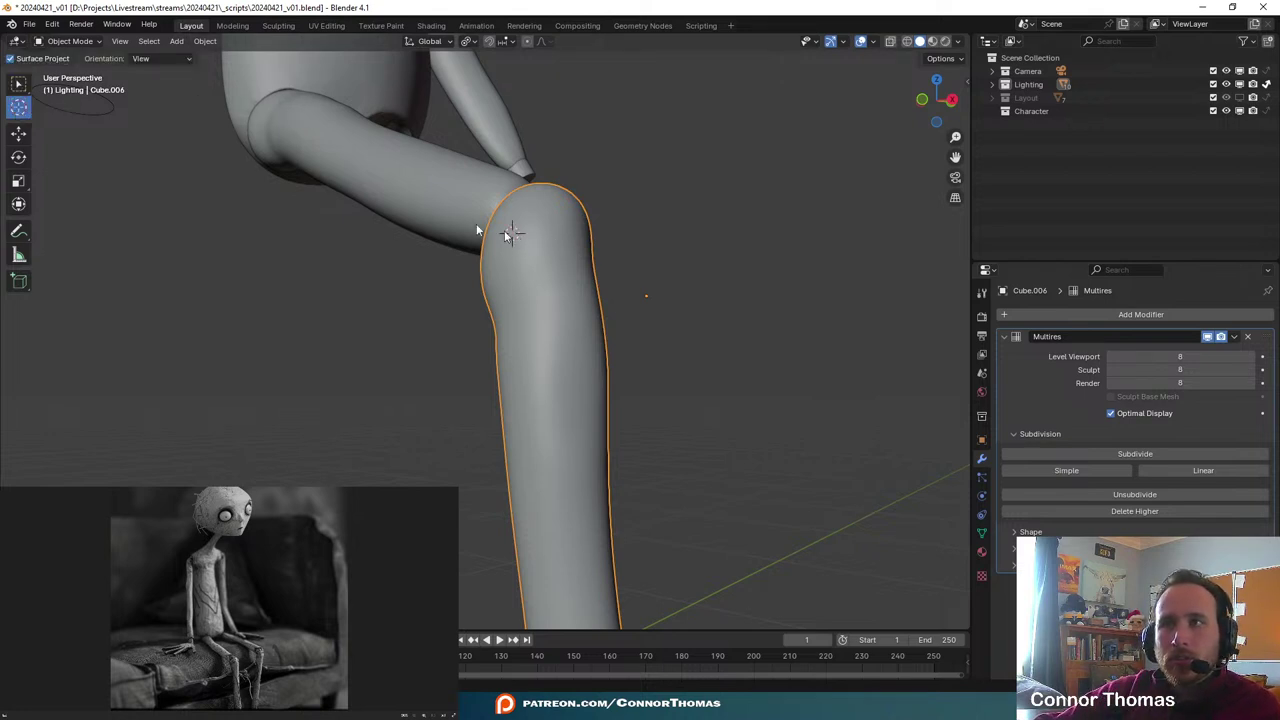
{"action": "key", "text": "shift+a"}
{"action": "mouse_move", "coordinate": [447, 202]}
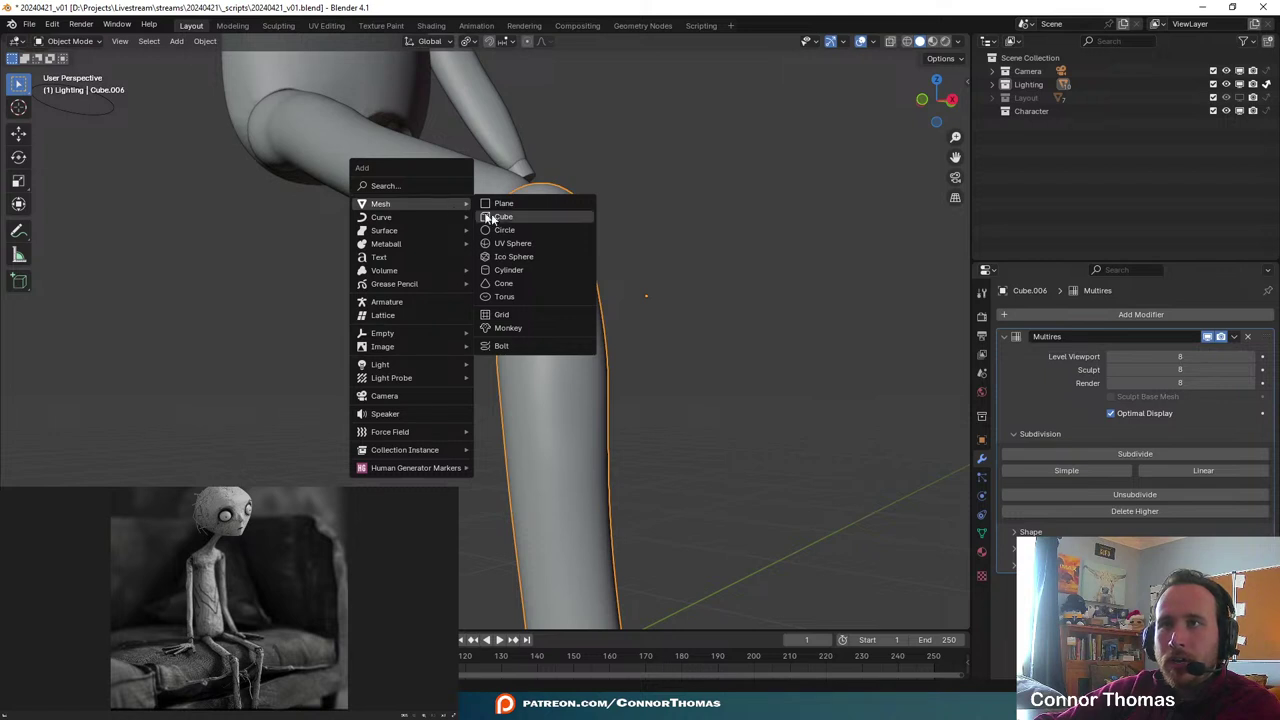
{"action": "left_click", "coordinate": [514, 271]}
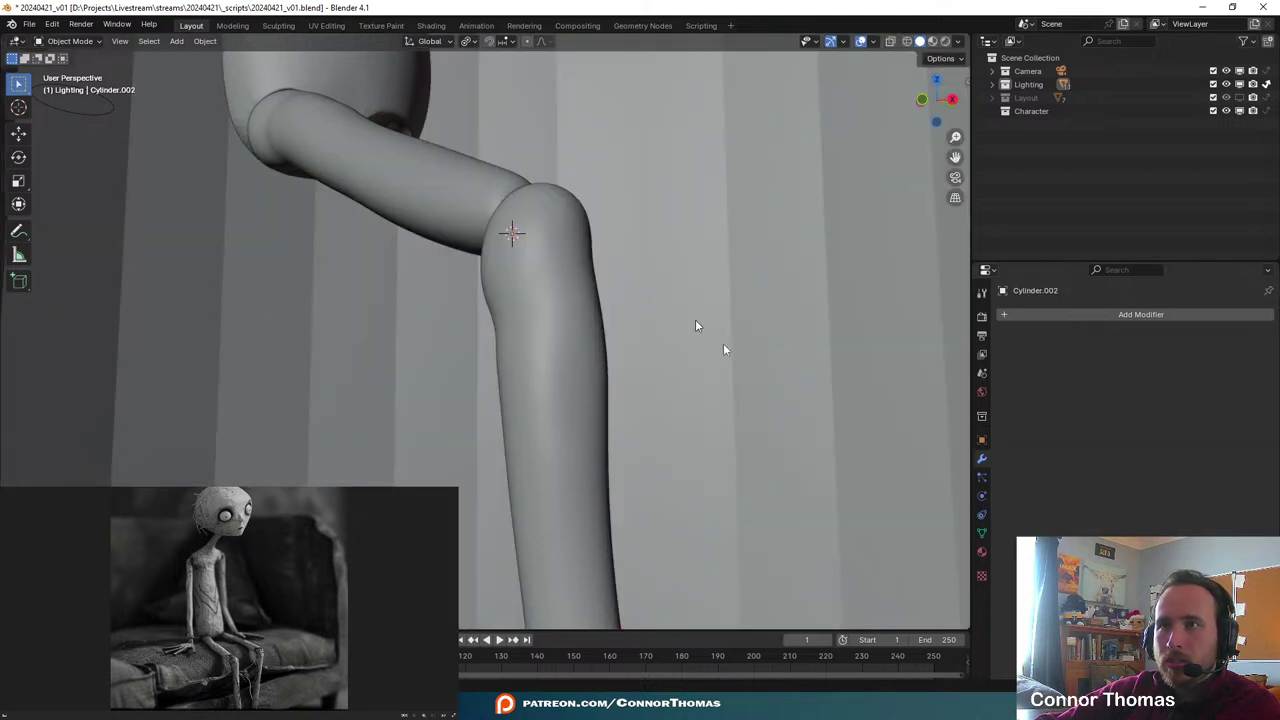
{"action": "key", "text": "s"}
{"action": "left_click", "coordinate": [530, 192]}
{"action": "scroll", "coordinate": [753, 289], "scroll_direction": "down", "scroll_amount": 5}
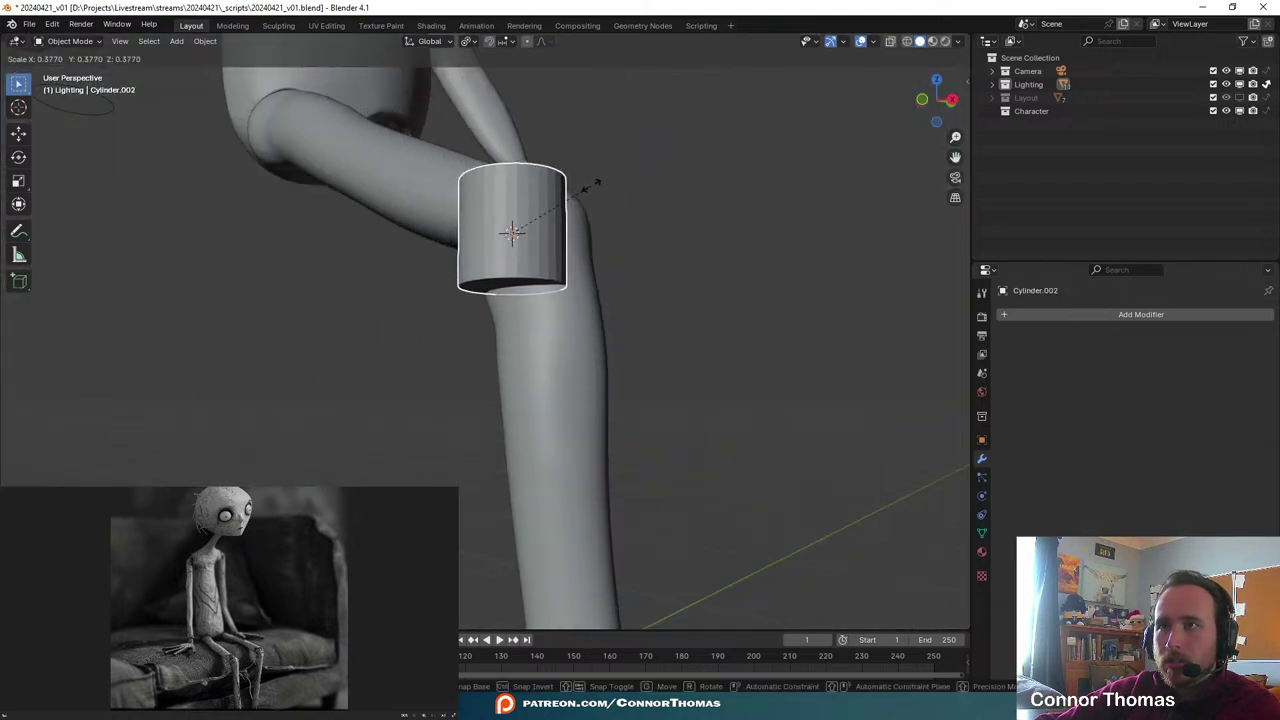
- Rotate the cylinder onto its side and move it so it lies across the middle of the knee
{"action": "middle_click_drag", "start_coordinate": [627, 202], "coordinate": [589, 303]}
{"action": "key", "text": "r"}
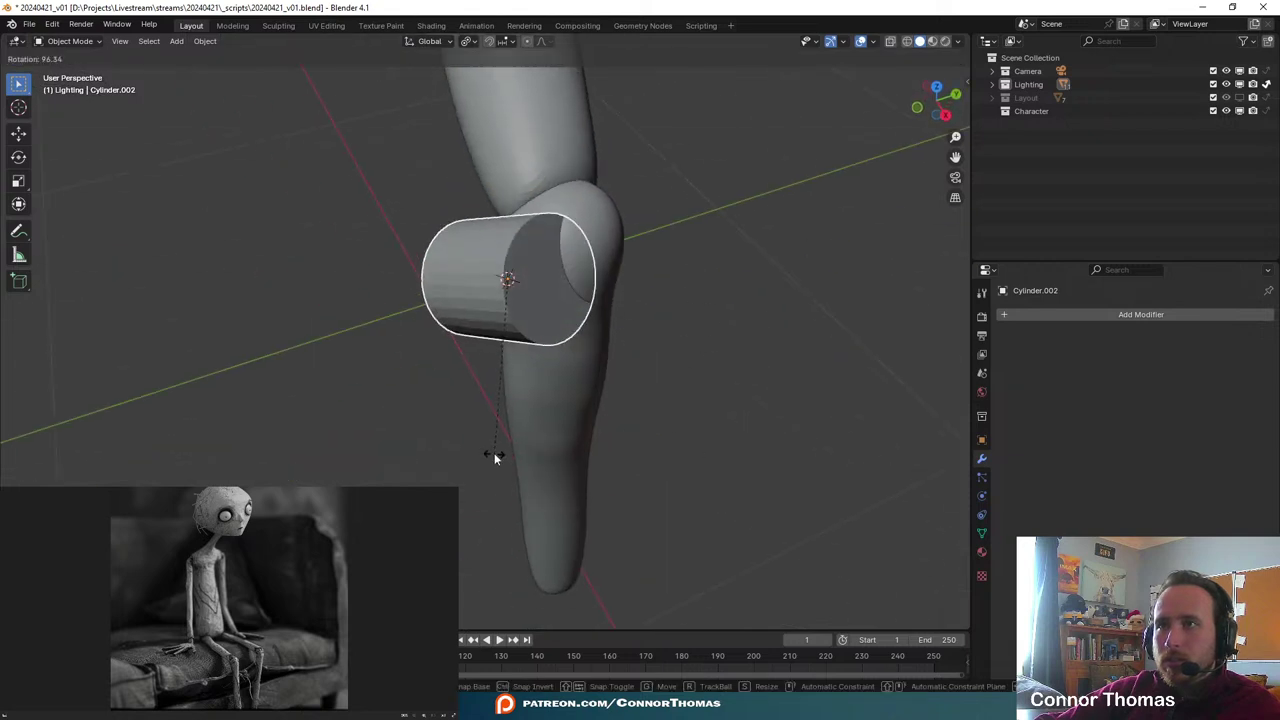
{"action": "left_click", "coordinate": [673, 289]}
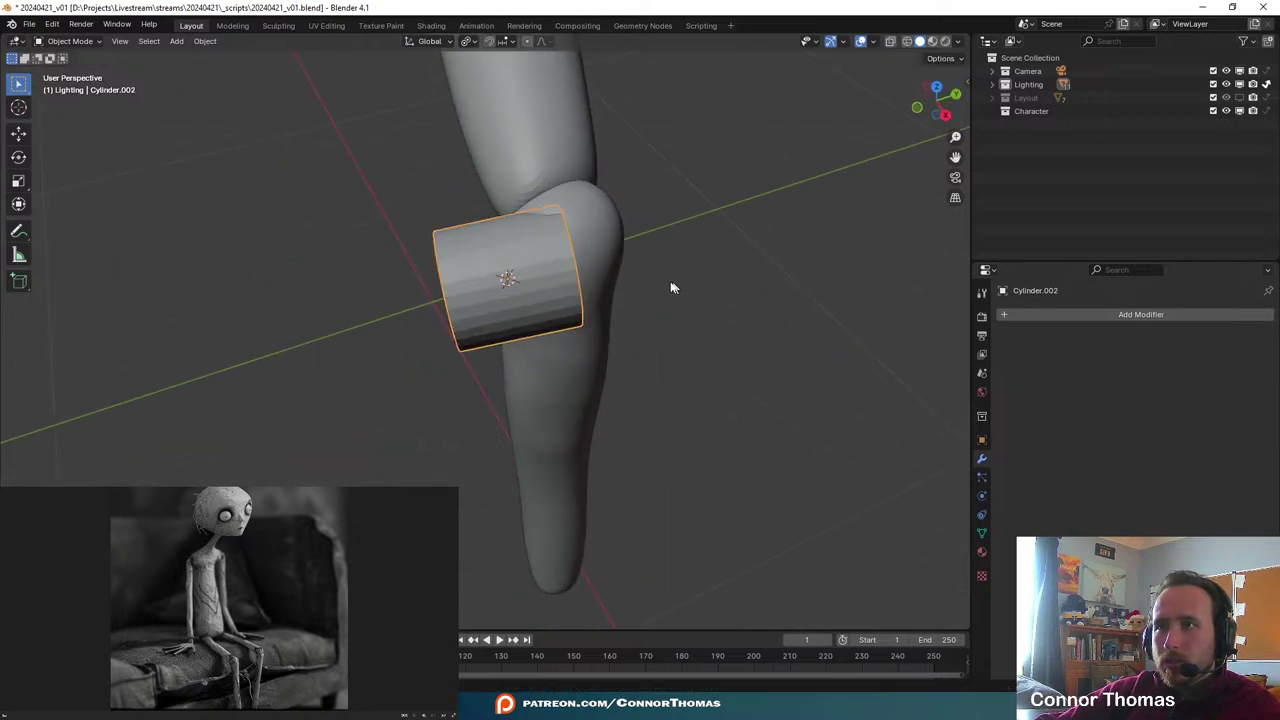
{"action": "middle_click_drag", "start_coordinate": [604, 295], "coordinate": [576, 390]}
{"action": "key", "text": "r"}
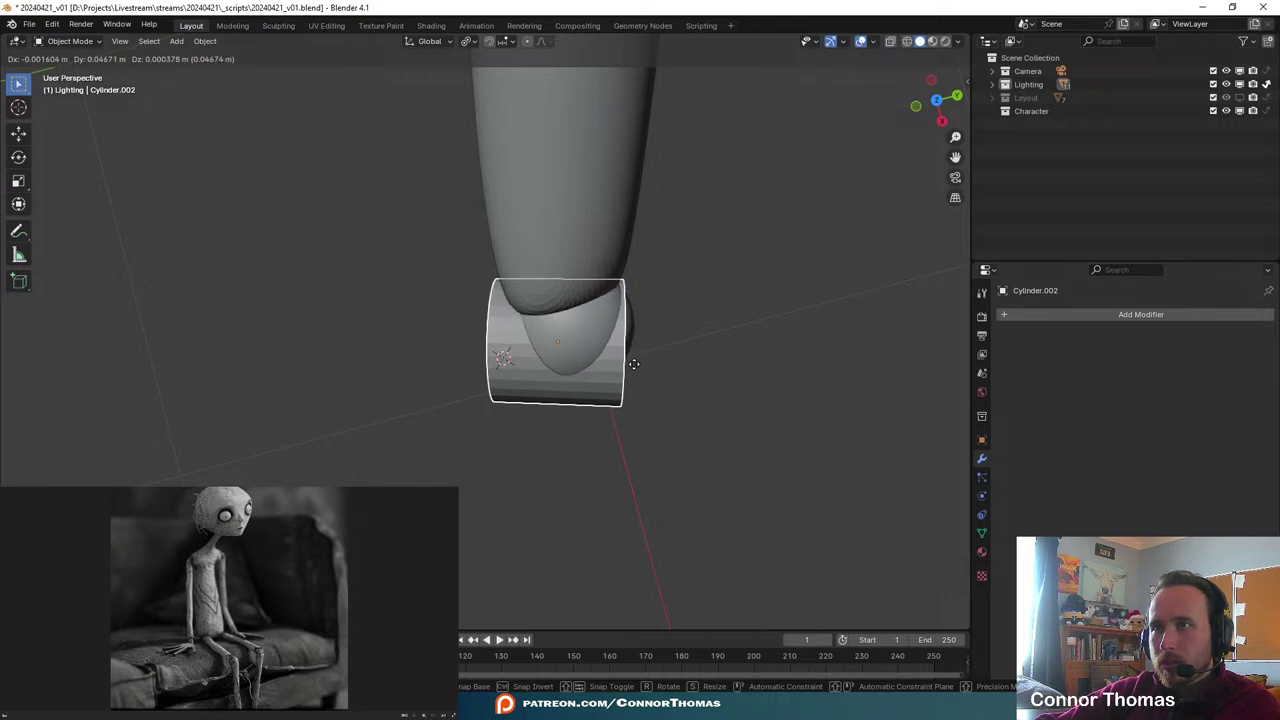
{"action": "left_click", "coordinate": [683, 355]}
- Scale the cylinder down to the knee's thickness, centre it on the joint and rotate it level across the leg
{"action": "key", "text": "s"}
{"action": "left_click", "coordinate": [685, 351]}
{"action": "middle_click_drag", "start_coordinate": [637, 379], "coordinate": [745, 255]}
{"action": "key", "text": "s"}
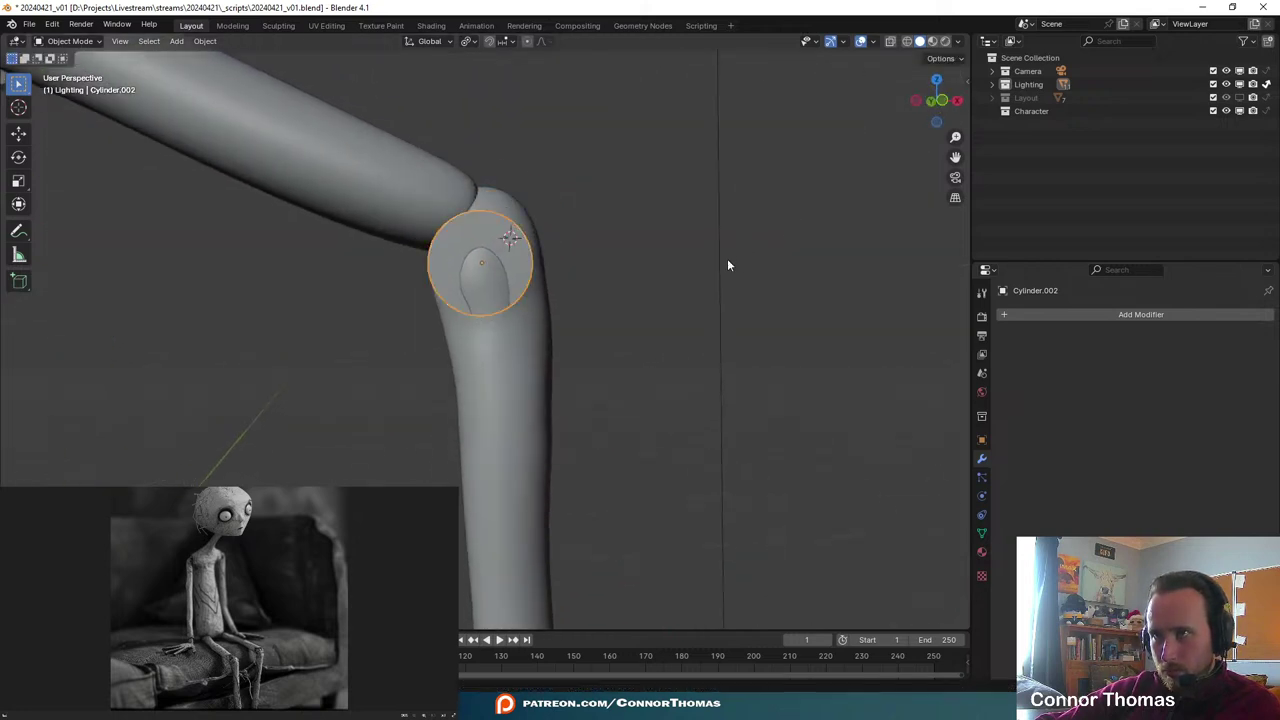
{"action": "left_click", "coordinate": [700, 256]}
{"action": "key", "text": "g"}
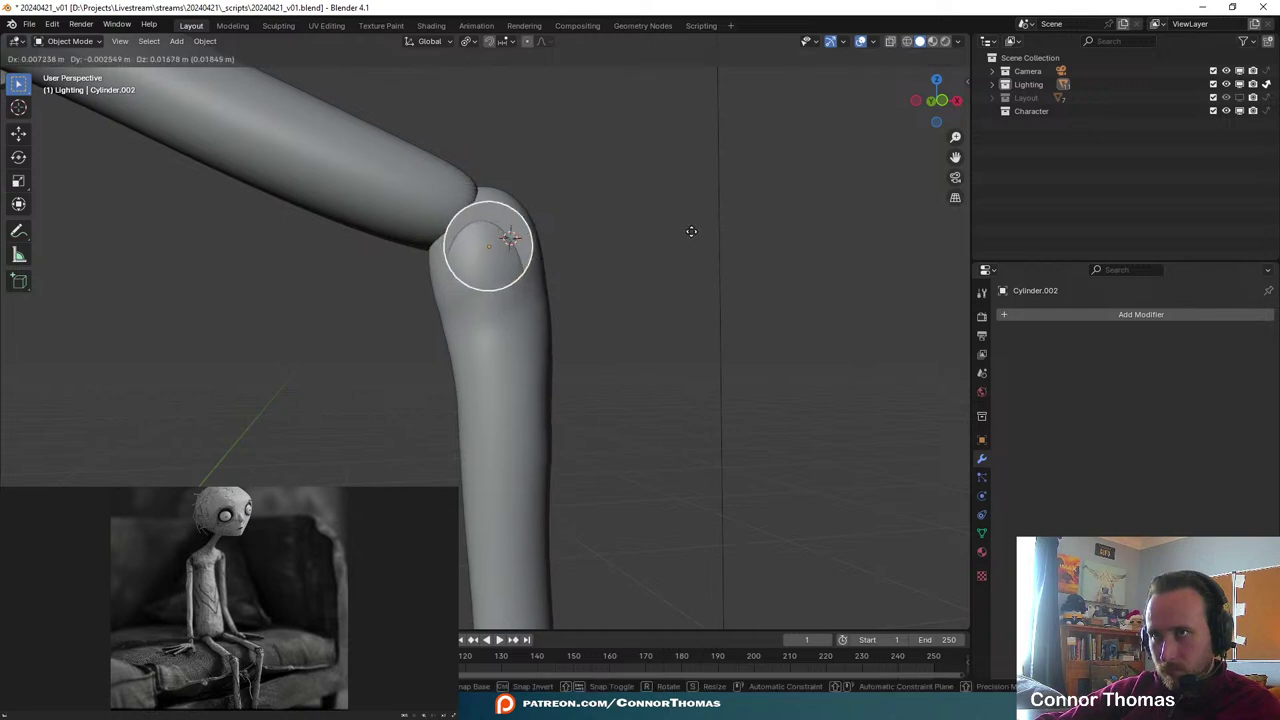
{"action": "left_click", "coordinate": [690, 231]}
{"action": "middle_click_drag", "start_coordinate": [690, 231], "coordinate": [630, 258]}
{"action": "key", "text": "r"}
{"action": "left_click", "coordinate": [670, 250]}
{"action": "key", "text": "s"}
{"action": "key", "text": "x"}
{"action": "key", "text": "x"}
{"action": "key", "text": "y"}
{"action": "key", "text": "y"}
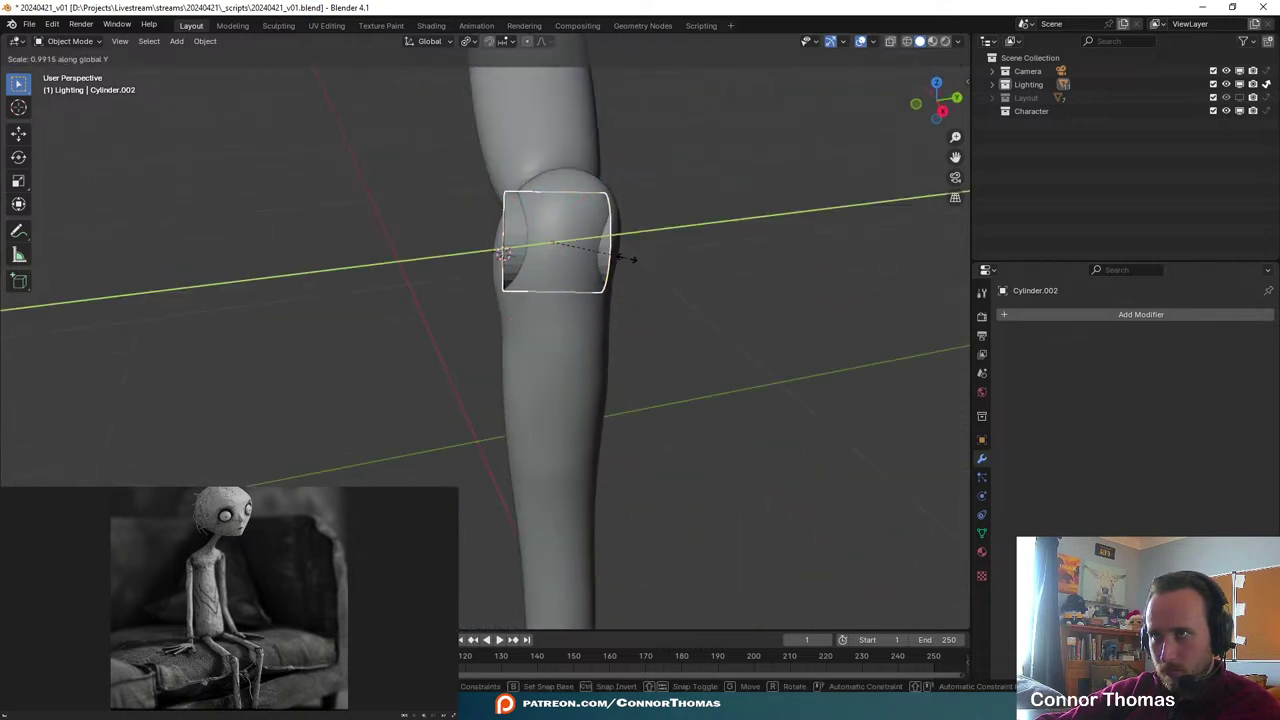
{"action": "right_click", "coordinate": [638, 257]}
- Stretch the cylinder along its local Z axis past both sides of the knee and rotate it to fit the leg's direction
{"action": "key", "text": "s"}
{"action": "key", "text": "z"}
{"action": "key", "text": "z"}
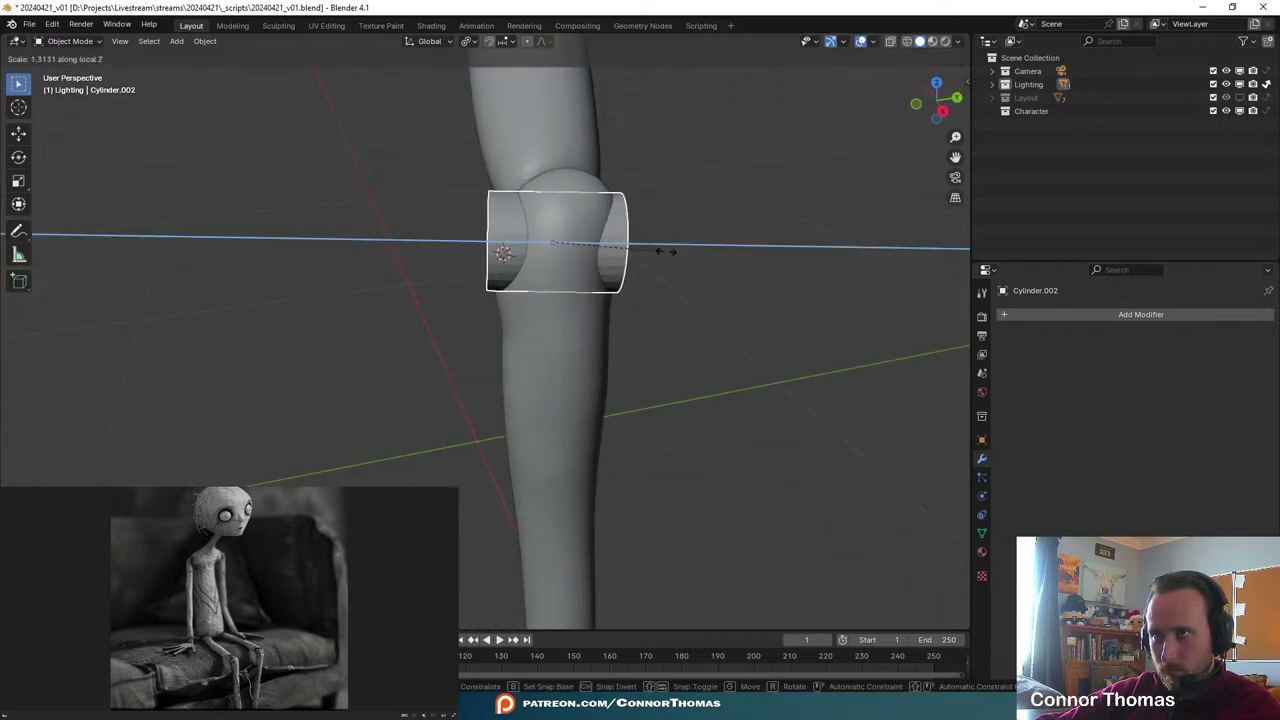
{"action": "left_click", "coordinate": [663, 244]}
{"action": "middle_click_drag", "start_coordinate": [663, 244], "coordinate": [600, 378]}
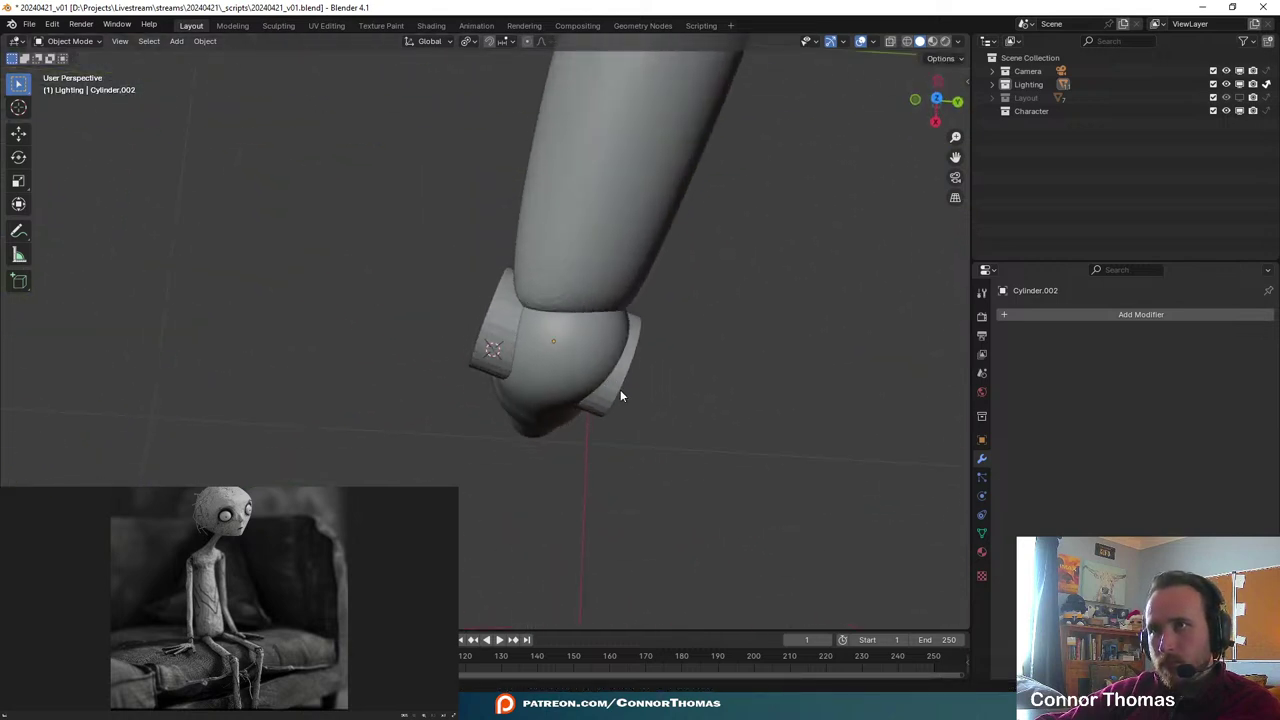
{"action": "left_click", "coordinate": [620, 395]}
{"action": "middle_click_drag", "start_coordinate": [700, 357], "coordinate": [372, 240]}
{"action": "key", "text": "r"}
{"action": "left_click", "coordinate": [650, 372]}
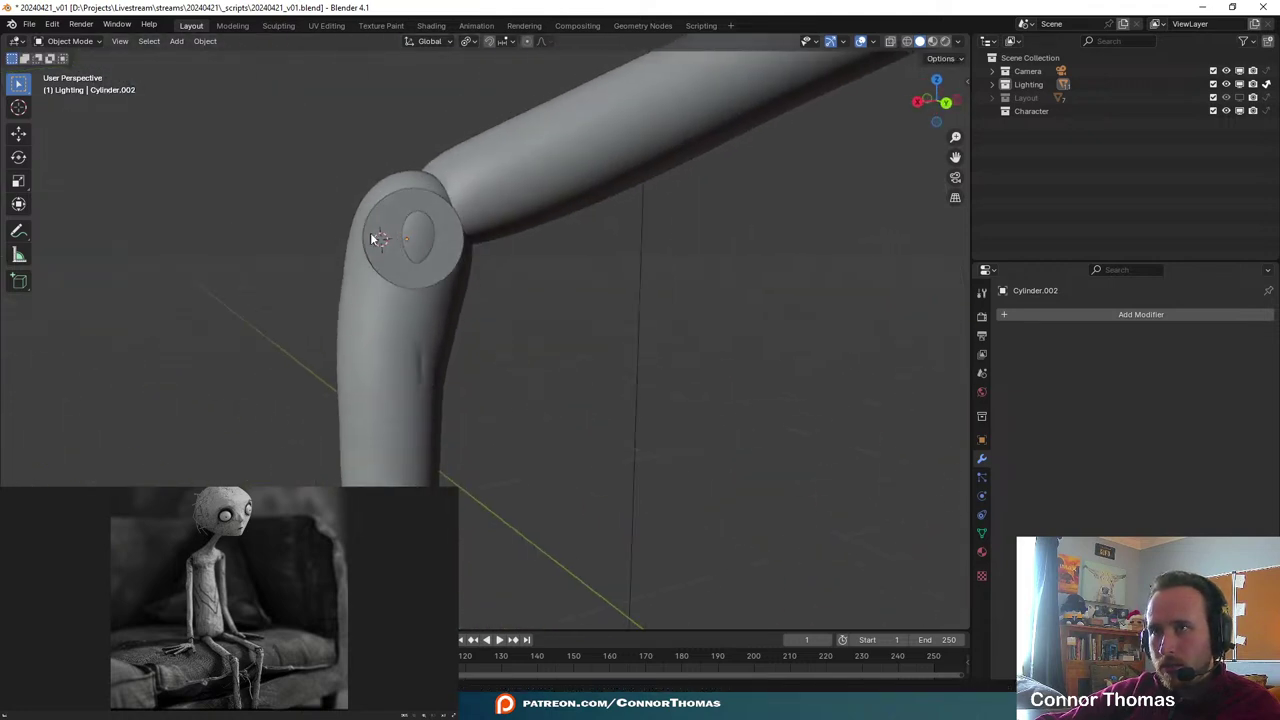
- Smooth out the dent on the lower leg below the knee in Sculpt Mode and return to Object Mode
{"action": "left_click", "coordinate": [420, 350]}
{"action": "middle_click_drag", "start_coordinate": [394, 345], "coordinate": [310, 128]}
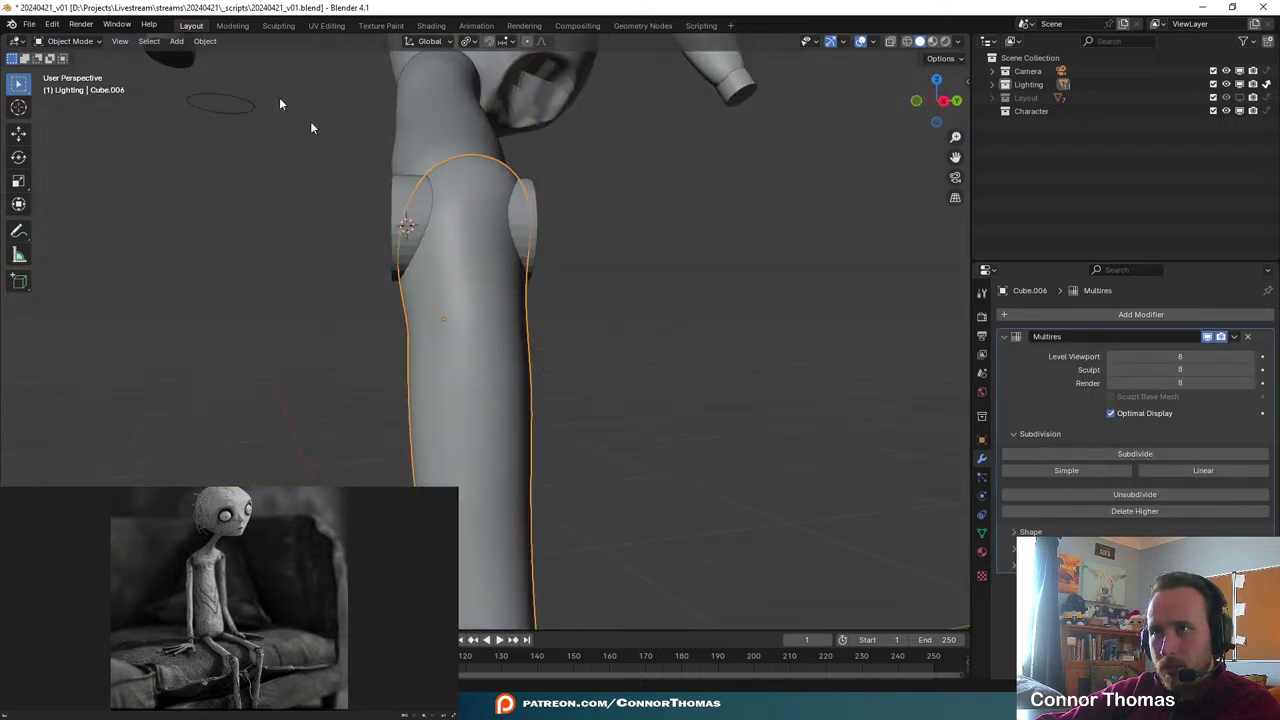
{"action": "left_click", "coordinate": [67, 42]}
{"action": "left_click", "coordinate": [72, 86]}
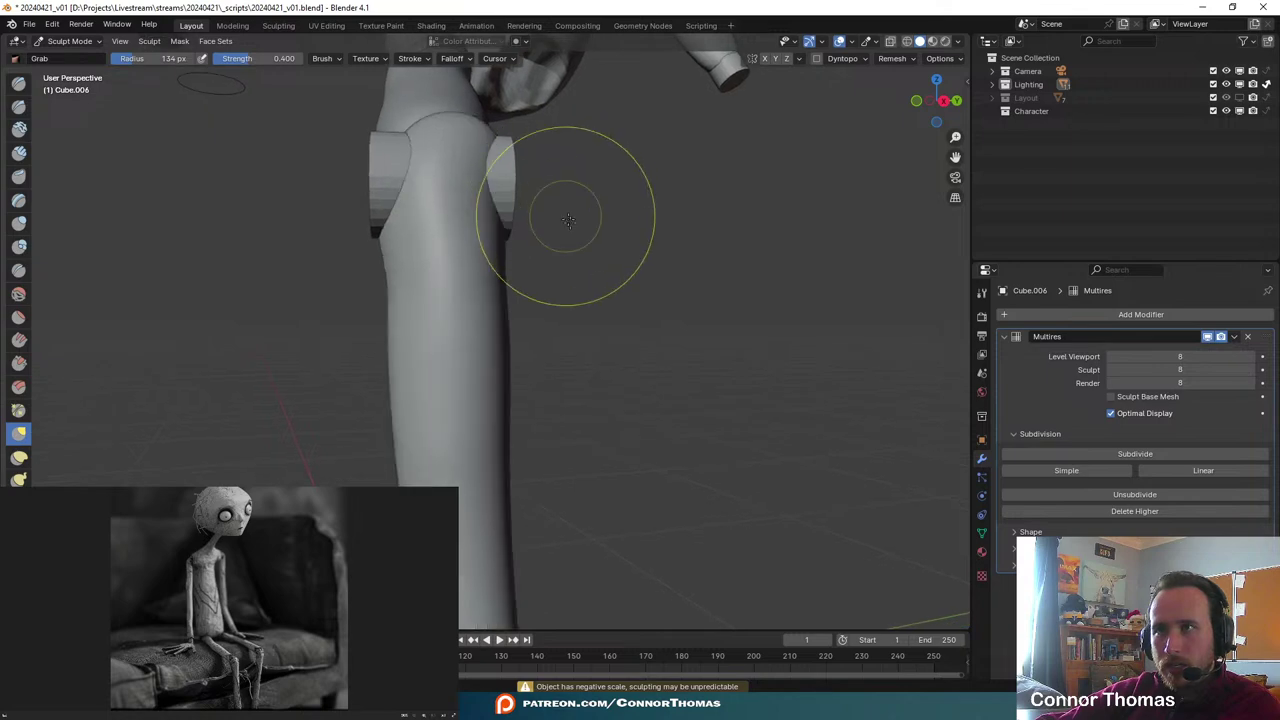
{"action": "middle_click_drag", "start_coordinate": [127, 300], "coordinate": [450, 287]}
{"action": "mouse_move", "coordinate": [652, 288]}
{"action": "middle_mouse_down"}
{"action": "mouse_move", "coordinate": [390, 380]}
{"action": "mouse_move", "coordinate": [370, 343]}
{"action": "mouse_move", "coordinate": [426, 300]}
{"action": "middle_mouse_up"}
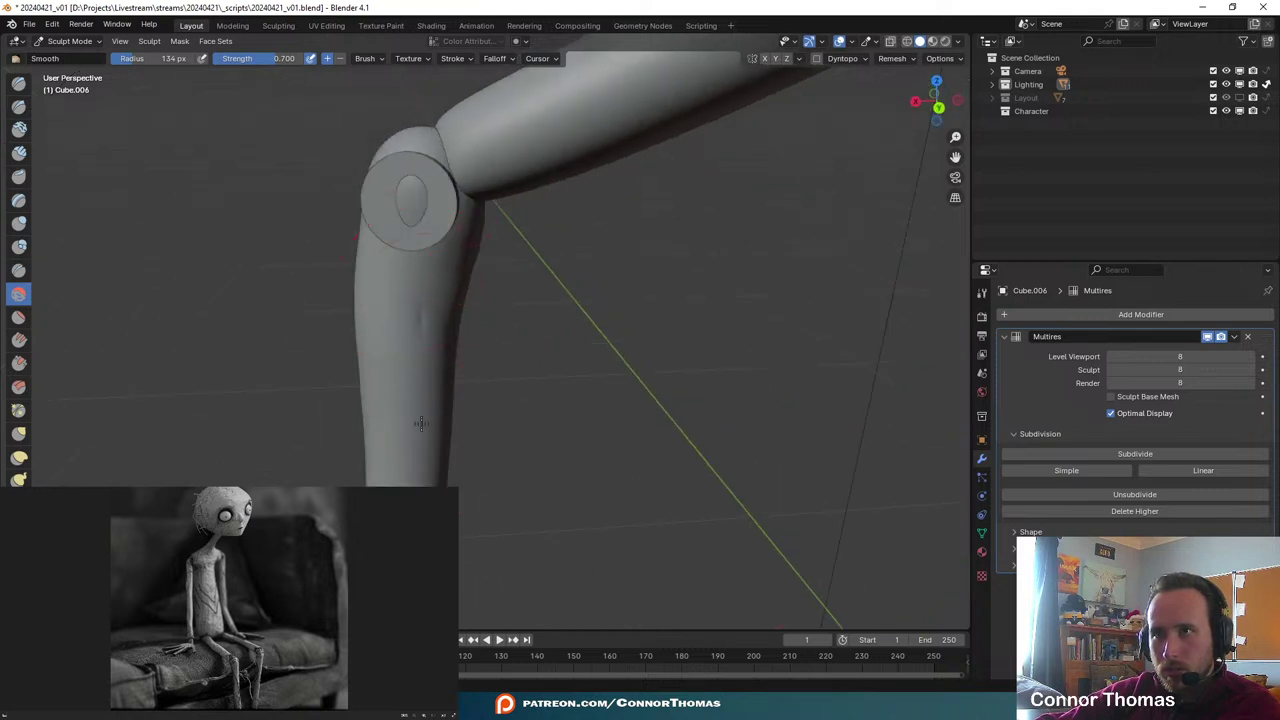
{"action": "left_click", "coordinate": [48, 42]}
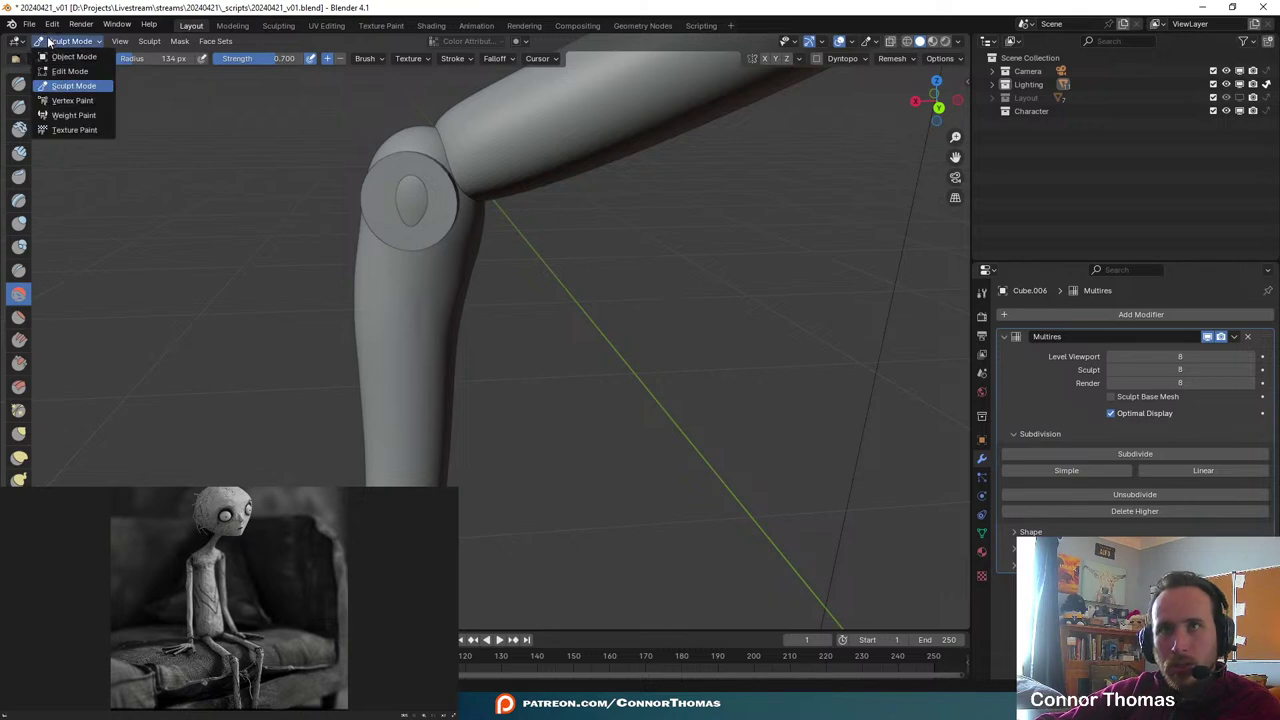
{"action": "left_click", "coordinate": [68, 57]}
- Try applying all transforms to the lower leg and undo it
{"action": "key", "text": "ctrl+a"}
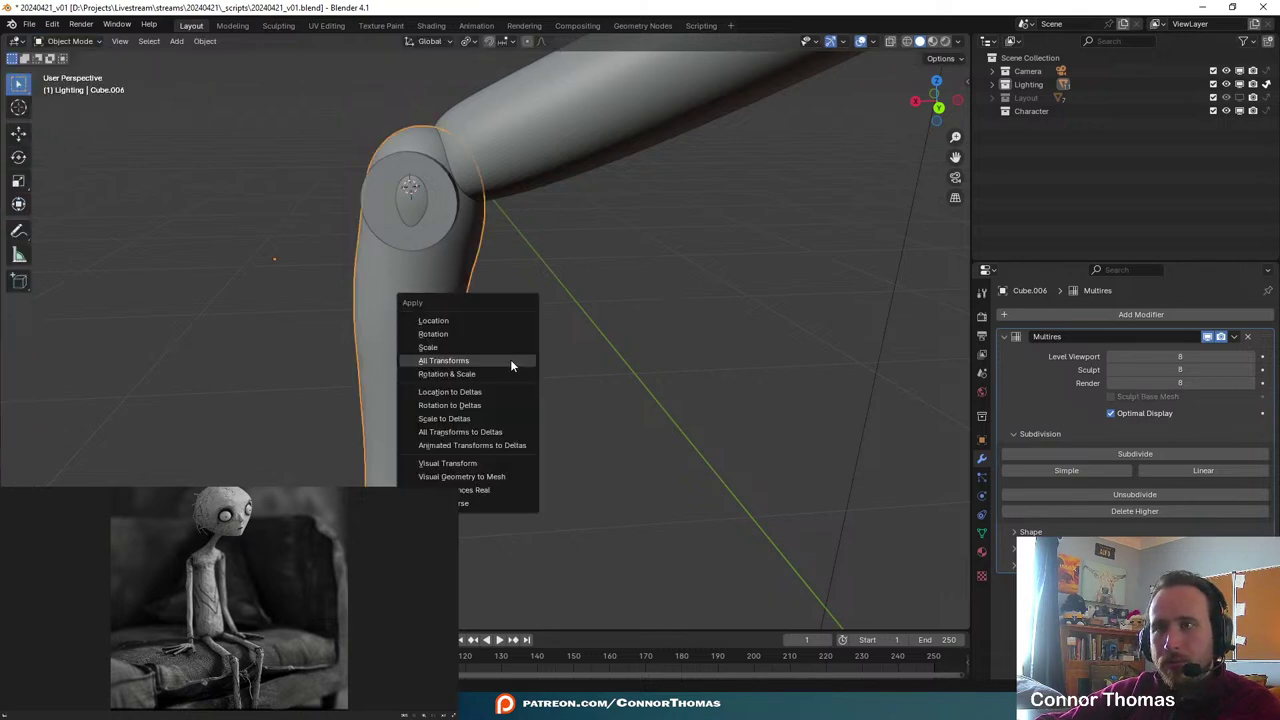
{"action": "left_click", "coordinate": [490, 361]}
{"action": "middle_click_drag", "start_coordinate": [434, 277], "coordinate": [523, 363]}
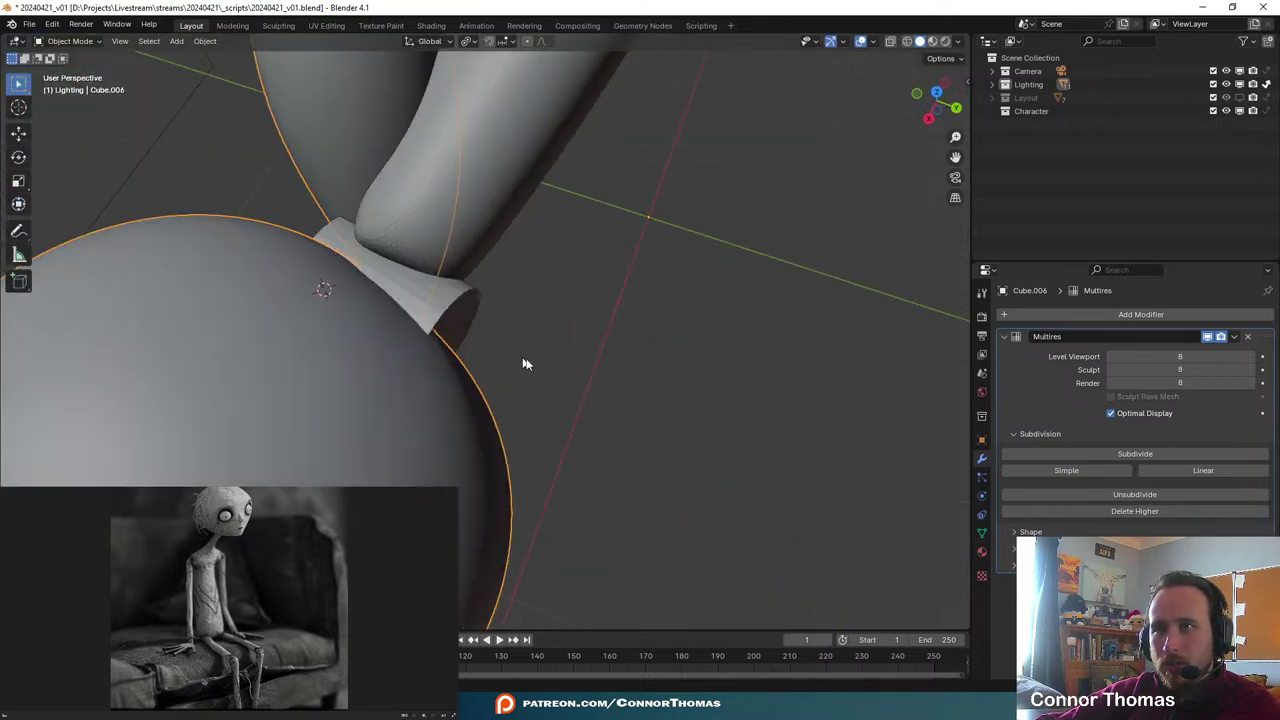
{"action": "scroll", "coordinate": [530, 375], "scroll_direction": "down", "scroll_amount": 6}
{"action": "scroll", "coordinate": [537, 383], "scroll_direction": "down", "scroll_amount": 1}
{"action": "key", "text": "ctrl+z"}
{"action": "middle_click_drag", "start_coordinate": [584, 400], "coordinate": [528, 272]}
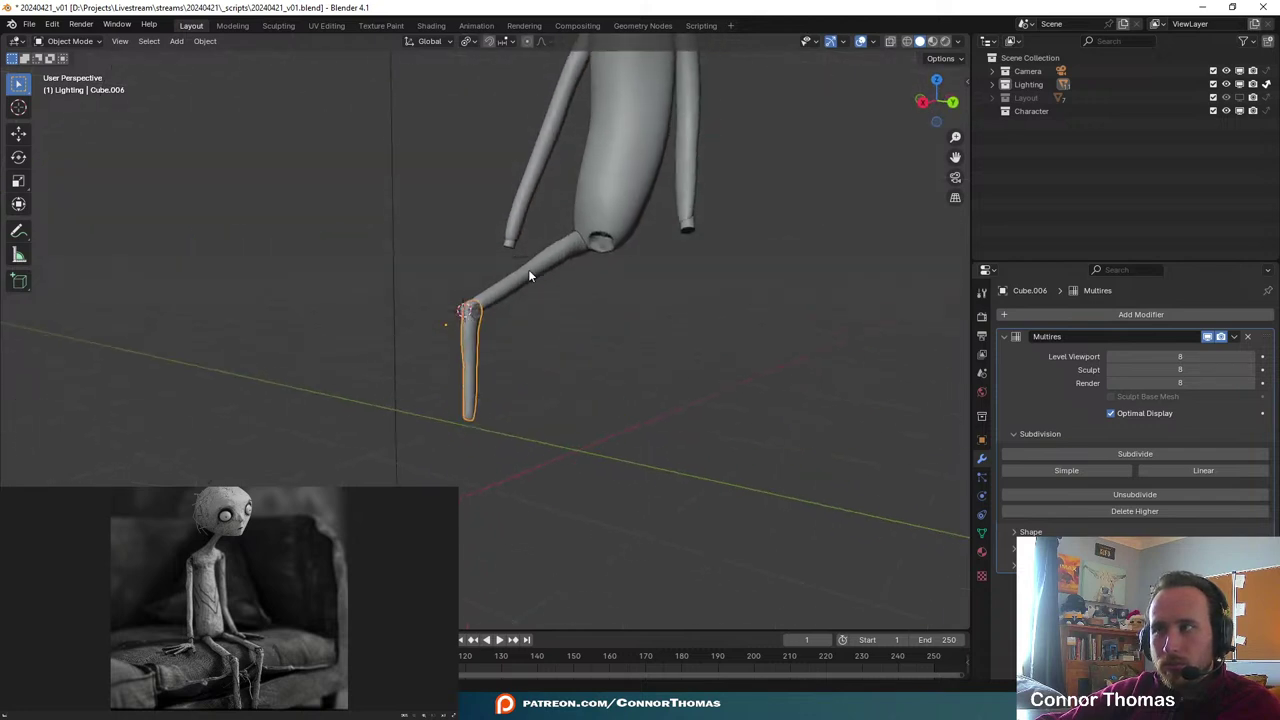
- Try applying only the scale to the lower leg and undo it
{"action": "scroll", "coordinate": [517, 360], "scroll_direction": "up", "scroll_amount": 4}
{"action": "key", "text": "ctrl+a"}
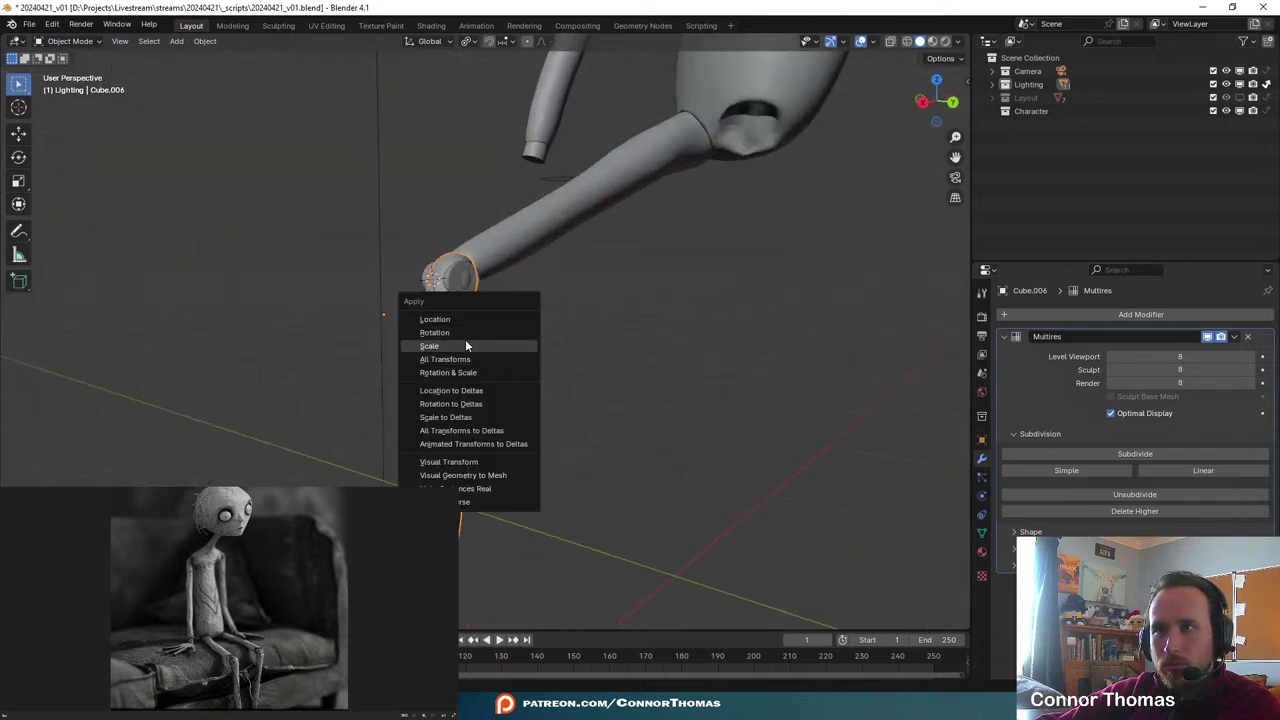
{"action": "key", "text": "Return"}
{"action": "key", "text": "ctrl+z"}
{"action": "middle_click_drag", "start_coordinate": [480, 334], "coordinate": [503, 397]}
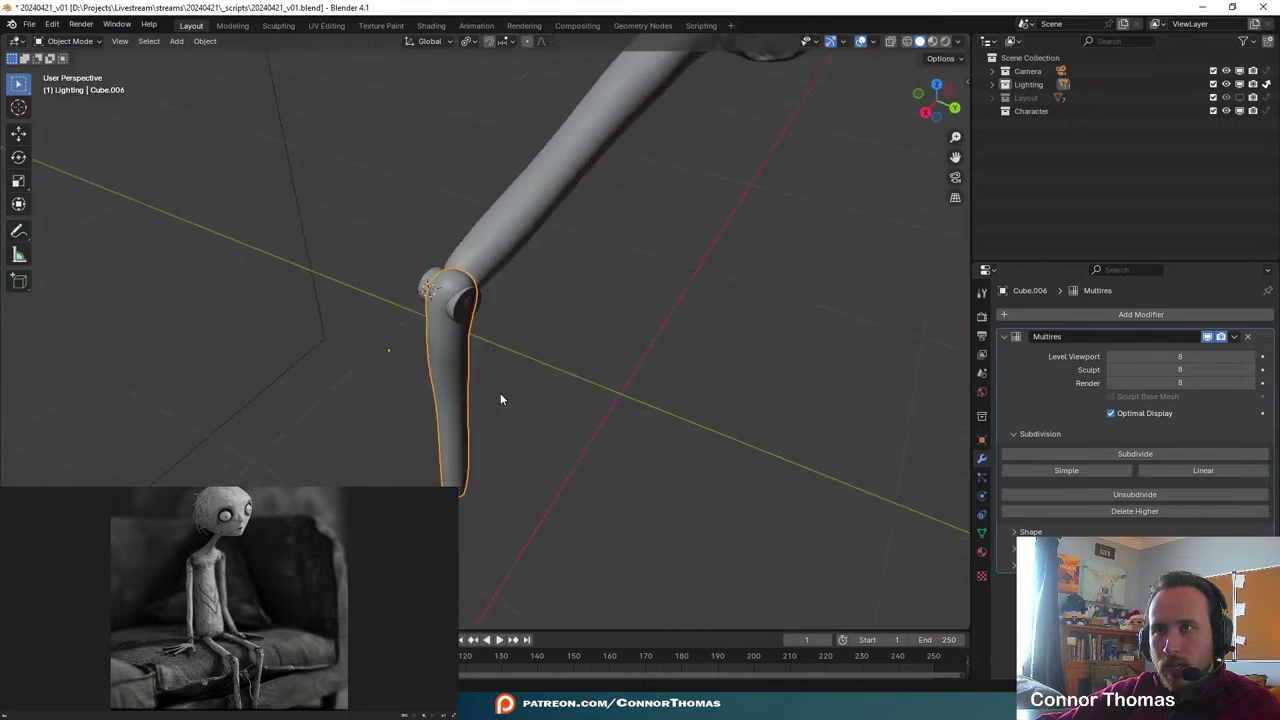
- Apply the location and the rotation of the lower leg and put it back into Sculpt Mode
{"action": "key", "text": "ctrl+a"}
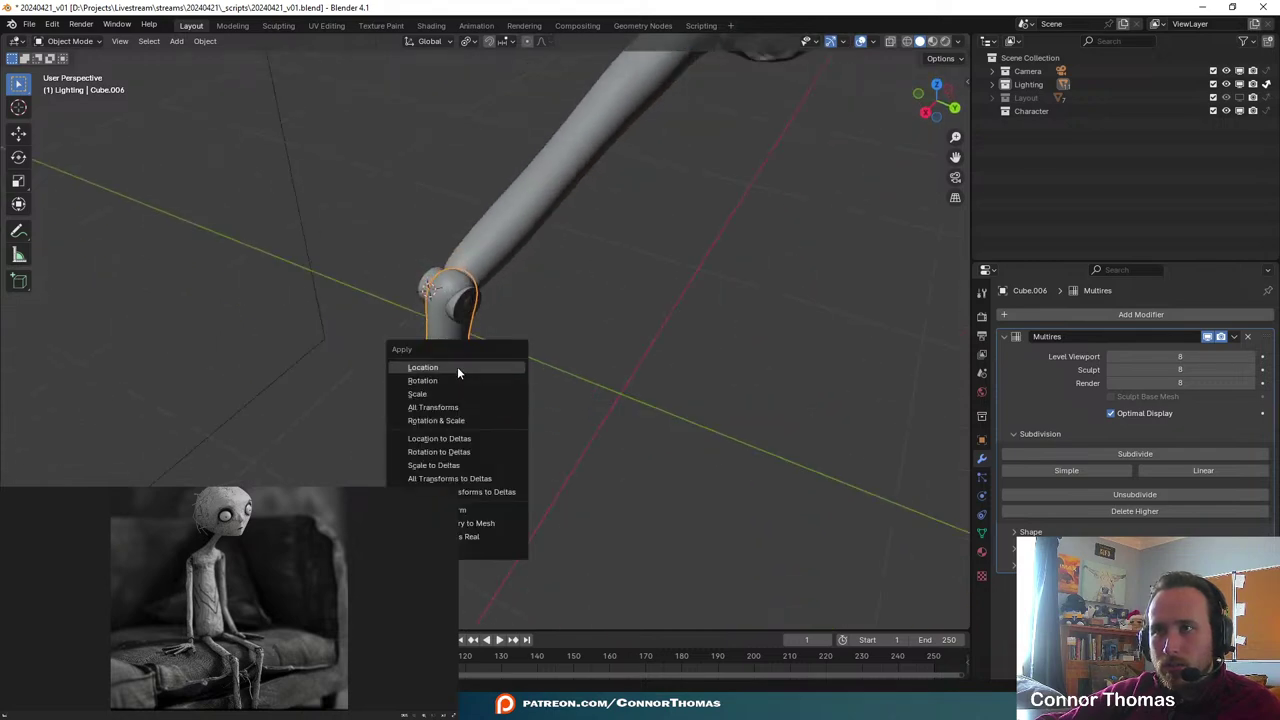
{"action": "left_click", "coordinate": [457, 366]}
{"action": "key", "text": "ctrl+a"}
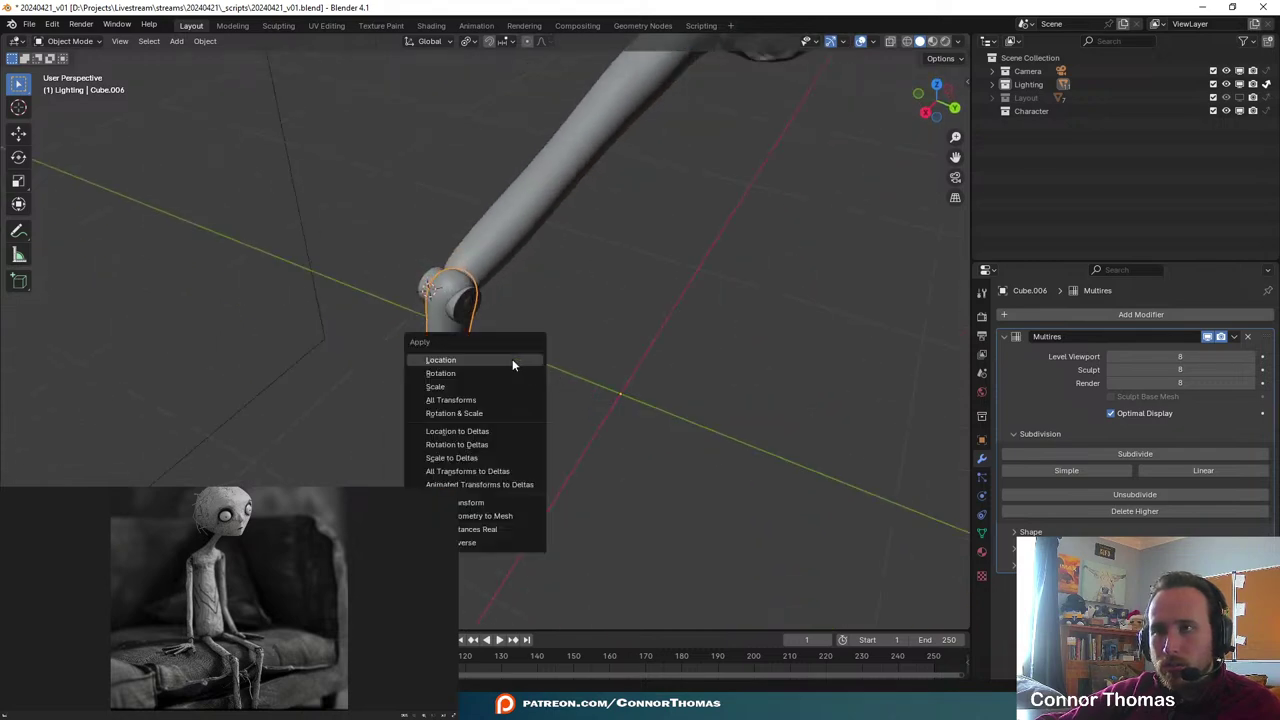
{"action": "left_click", "coordinate": [454, 374]}
{"action": "middle_click_drag", "start_coordinate": [556, 356], "coordinate": [409, 369]}
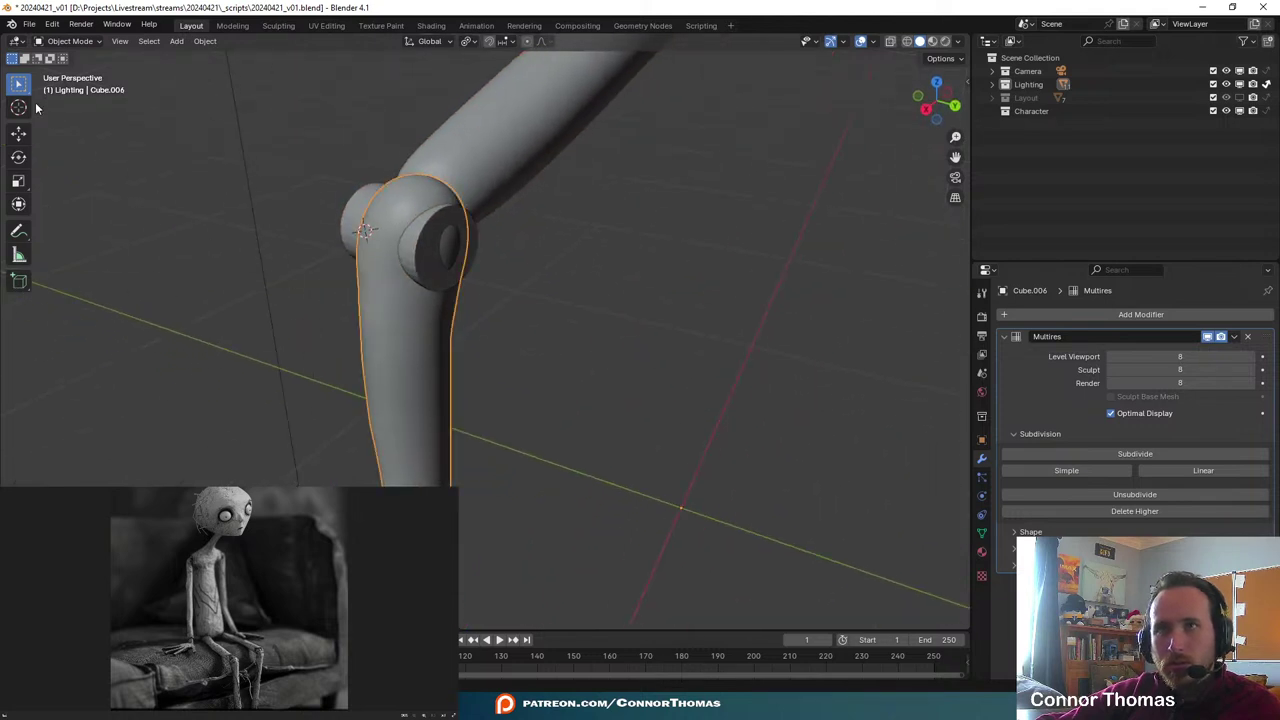
{"action": "left_click", "coordinate": [68, 41]}
{"action": "left_click", "coordinate": [70, 89]}
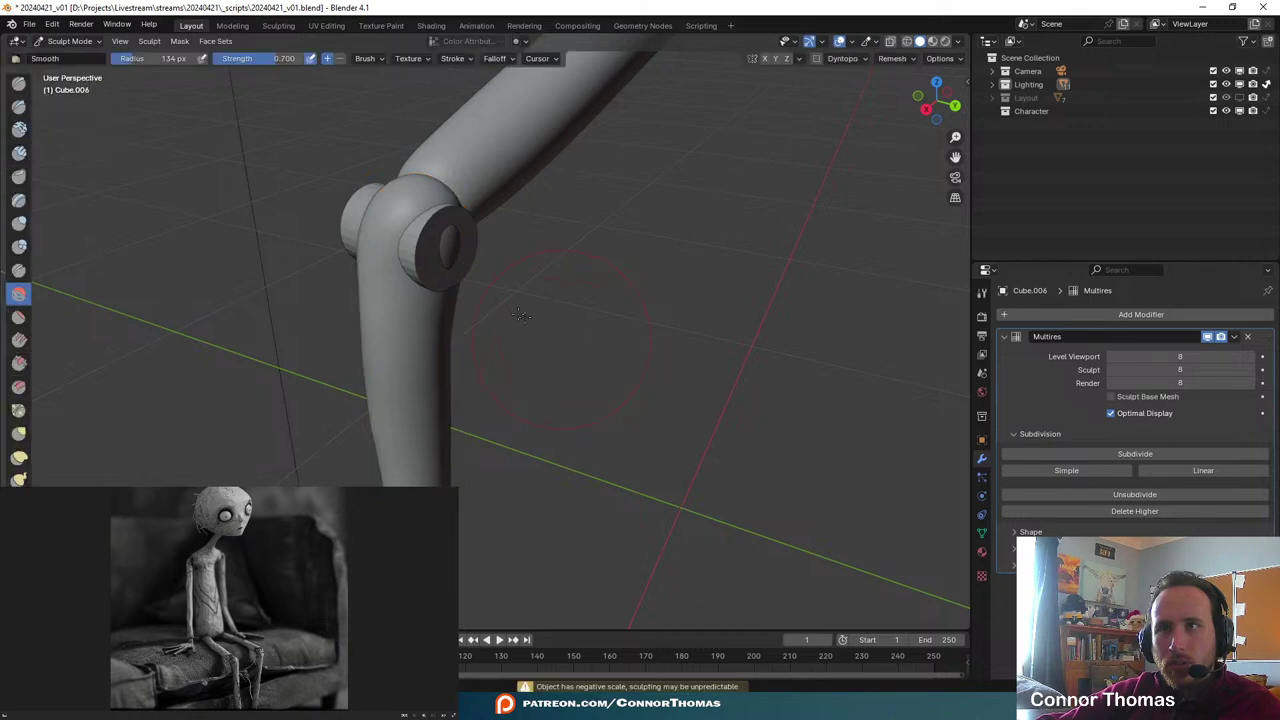
- Examine from several sides how the lower leg's upper end, the thigh and the cylinder meet at the knee
{"action": "middle_click_drag", "start_coordinate": [515, 305], "coordinate": [400, 300]}
{"action": "scroll", "coordinate": [400, 300], "scroll_direction": "up", "scroll_amount": 4}
{"action": "mouse_move", "coordinate": [395, 240]}
{"action": "middle_mouse_down", "text": "shift"}
{"action": "mouse_move", "coordinate": [428, 309]}
{"action": "mouse_move", "coordinate": [528, 372]}
{"action": "middle_mouse_up", "text": "shift"}
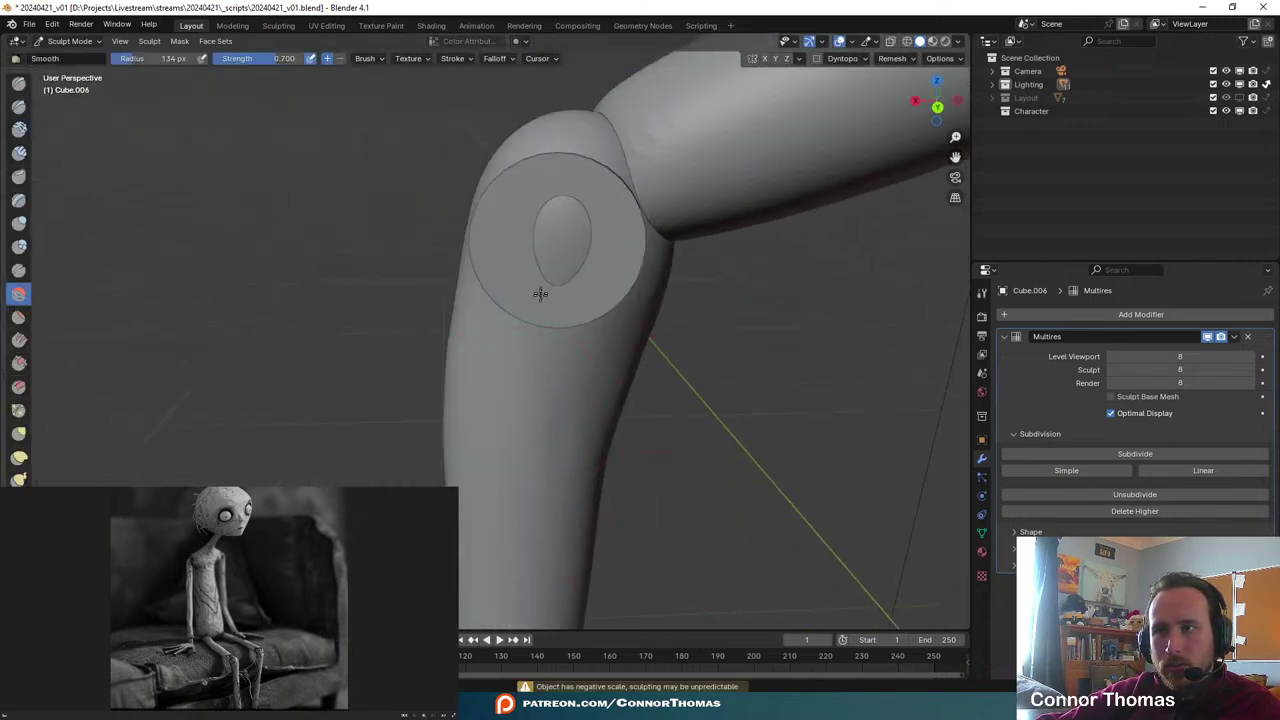
{"action": "mouse_move", "coordinate": [627, 427]}
{"action": "middle_mouse_down"}
{"action": "mouse_move", "coordinate": [714, 443]}
{"action": "mouse_move", "coordinate": [528, 438]}
{"action": "mouse_move", "coordinate": [491, 172]}
{"action": "middle_mouse_up"}
{"action": "scroll", "coordinate": [714, 443], "scroll_direction": "down", "scroll_amount": 3}
{"action": "scroll", "coordinate": [526, 438], "scroll_direction": "down", "scroll_amount": 5}
{"action": "key", "text": "KP_Decimal"}
{"action": "scroll", "coordinate": [474, 231], "scroll_direction": "down", "scroll_amount": 8}
{"action": "middle_click_drag", "start_coordinate": [476, 231], "coordinate": [563, 283]}
{"action": "scroll", "coordinate": [575, 280], "scroll_direction": "up", "scroll_amount": 5}
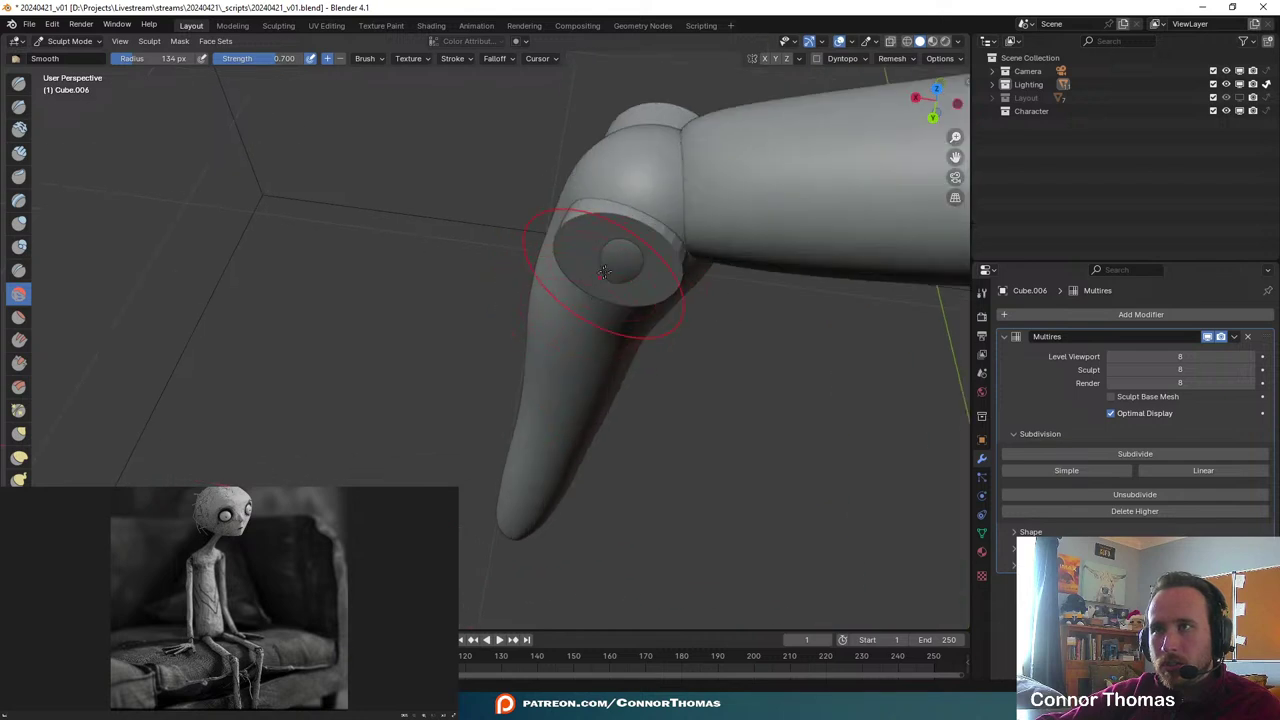
- Deflate the upper end of the lower leg with the Inflate/Deflate brush to clear it from around the knee cylinder
{"action": "middle_click_drag", "start_coordinate": [618, 250], "coordinate": [655, 312]}
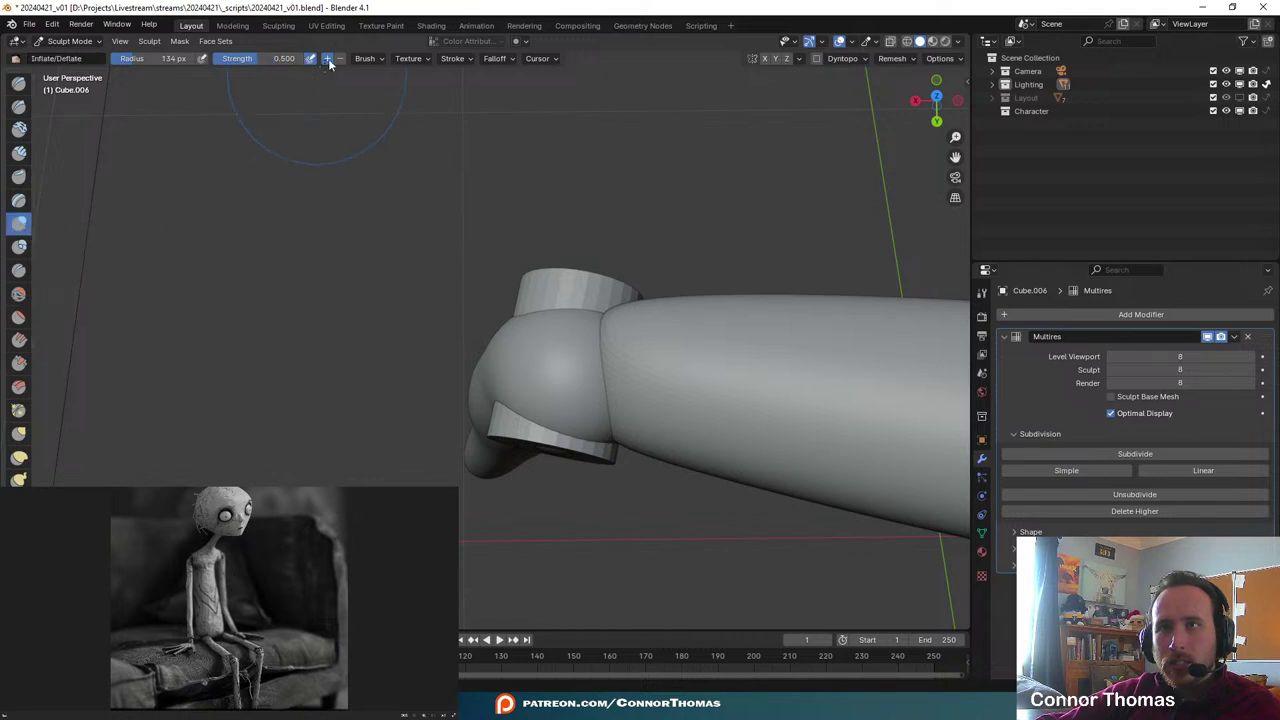
{"action": "middle_click_drag", "start_coordinate": [586, 380], "coordinate": [627, 474]}
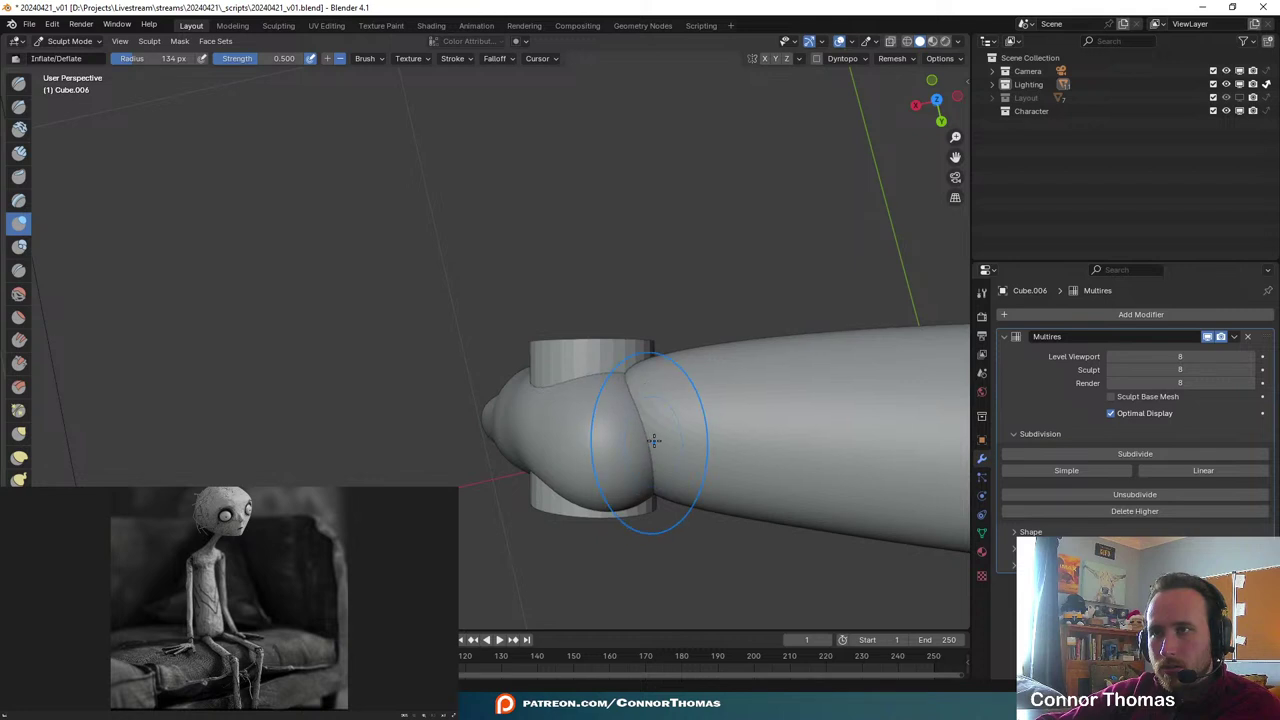
{"action": "left_click_drag", "start_coordinate": [654, 441], "coordinate": [596, 348]}
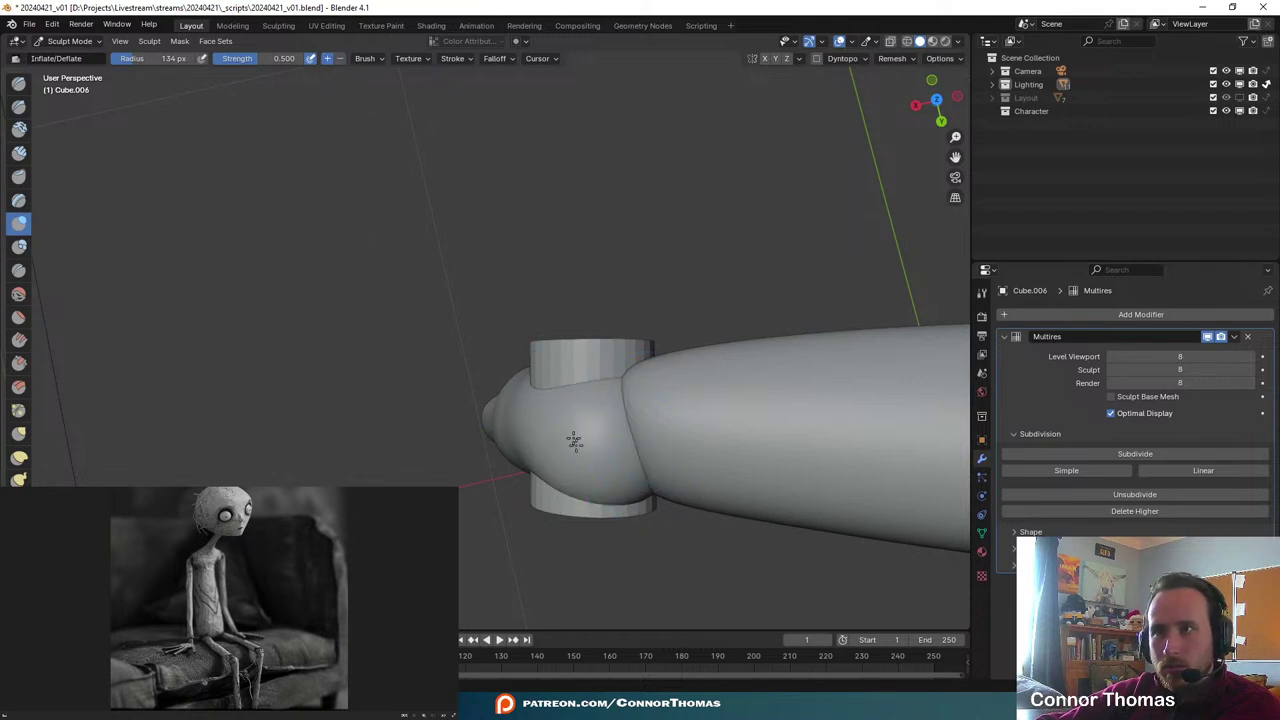
{"action": "left_click_drag", "start_coordinate": [632, 395], "coordinate": [607, 463]}
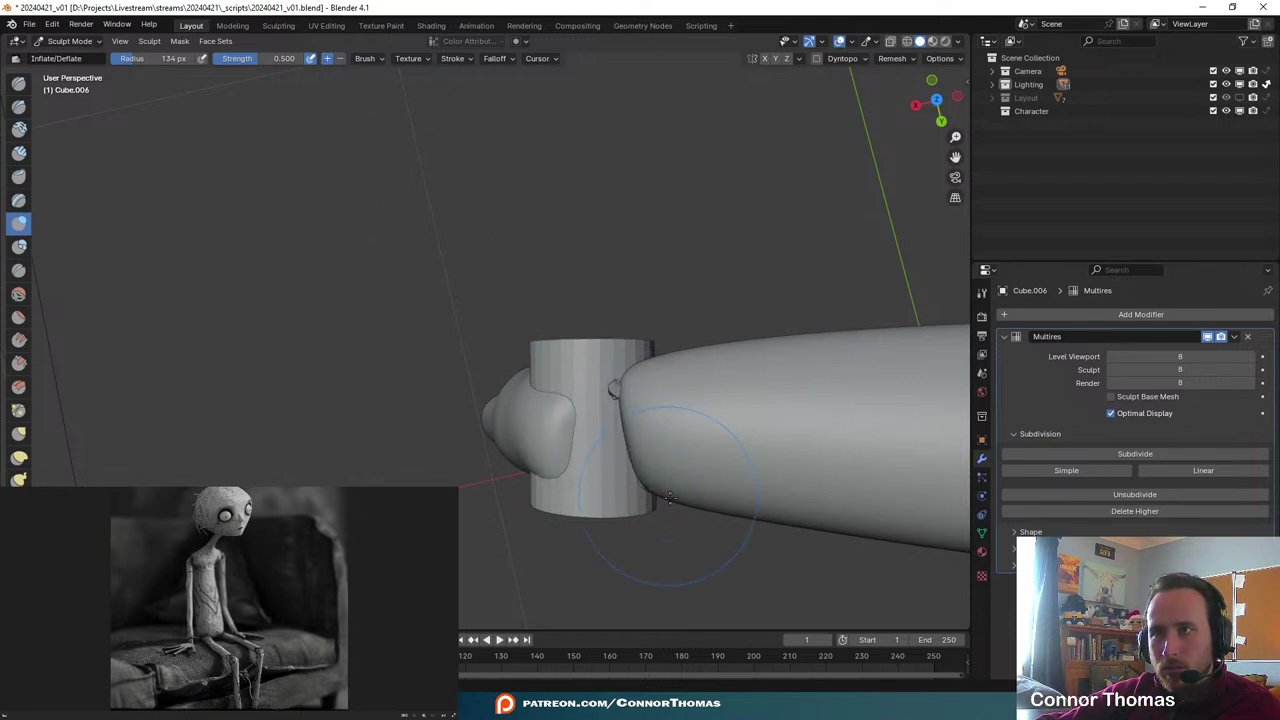
- Try to deflate the small stray bump poking through the knee cylinder using the Inflate/Deflate brush with a radius of 84 px
{"action": "mouse_move", "coordinate": [669, 497]}
{"action": "middle_mouse_down"}
{"action": "mouse_move", "coordinate": [734, 371]}
{"action": "mouse_move", "coordinate": [671, 229]}
{"action": "mouse_move", "coordinate": [729, 414]}
{"action": "mouse_move", "coordinate": [707, 360]}
{"action": "mouse_move", "coordinate": [722, 372]}
{"action": "mouse_move", "coordinate": [560, 268]}
{"action": "middle_mouse_up"}
{"action": "key", "text": "f"}
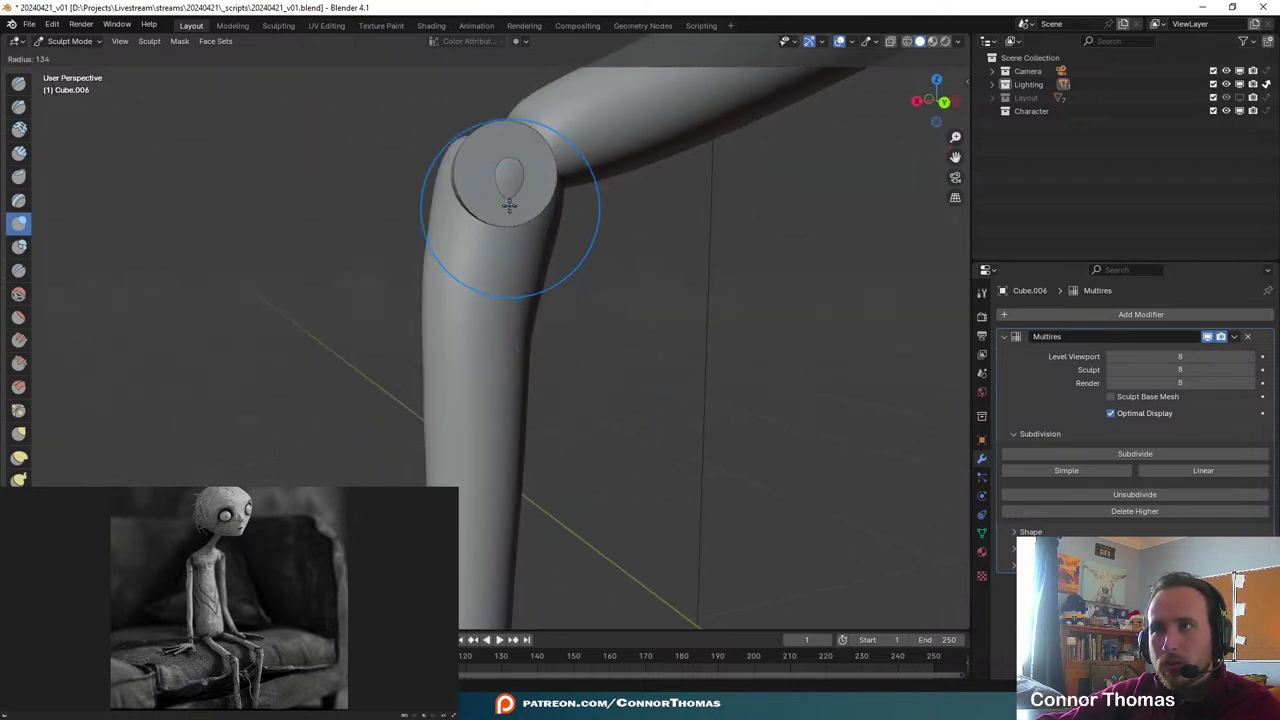
{"action": "left_click", "coordinate": [487, 186]}
{"action": "mouse_move", "coordinate": [580, 263]}
{"action": "middle_mouse_down"}
{"action": "mouse_move", "coordinate": [694, 214]}
{"action": "mouse_move", "coordinate": [714, 311]}
{"action": "mouse_move", "coordinate": [631, 206]}
{"action": "mouse_move", "coordinate": [553, 425]}
{"action": "middle_mouse_up"}
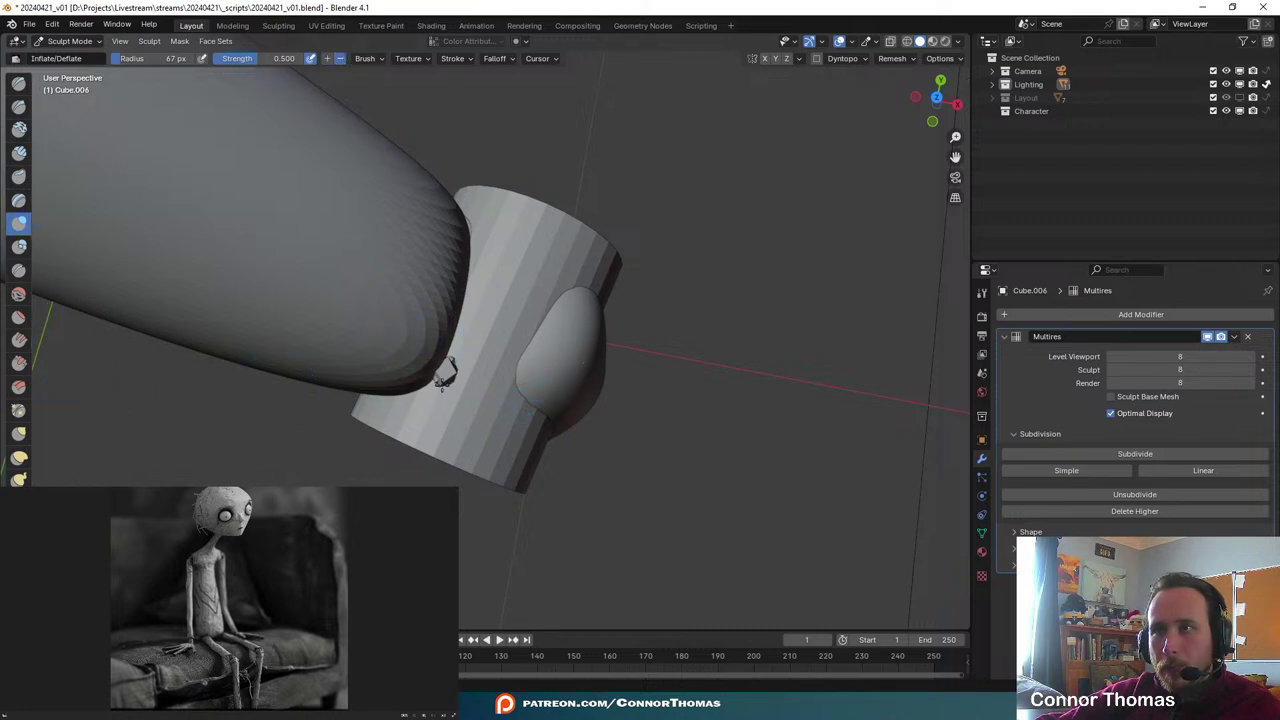
{"action": "key", "text": "f"}
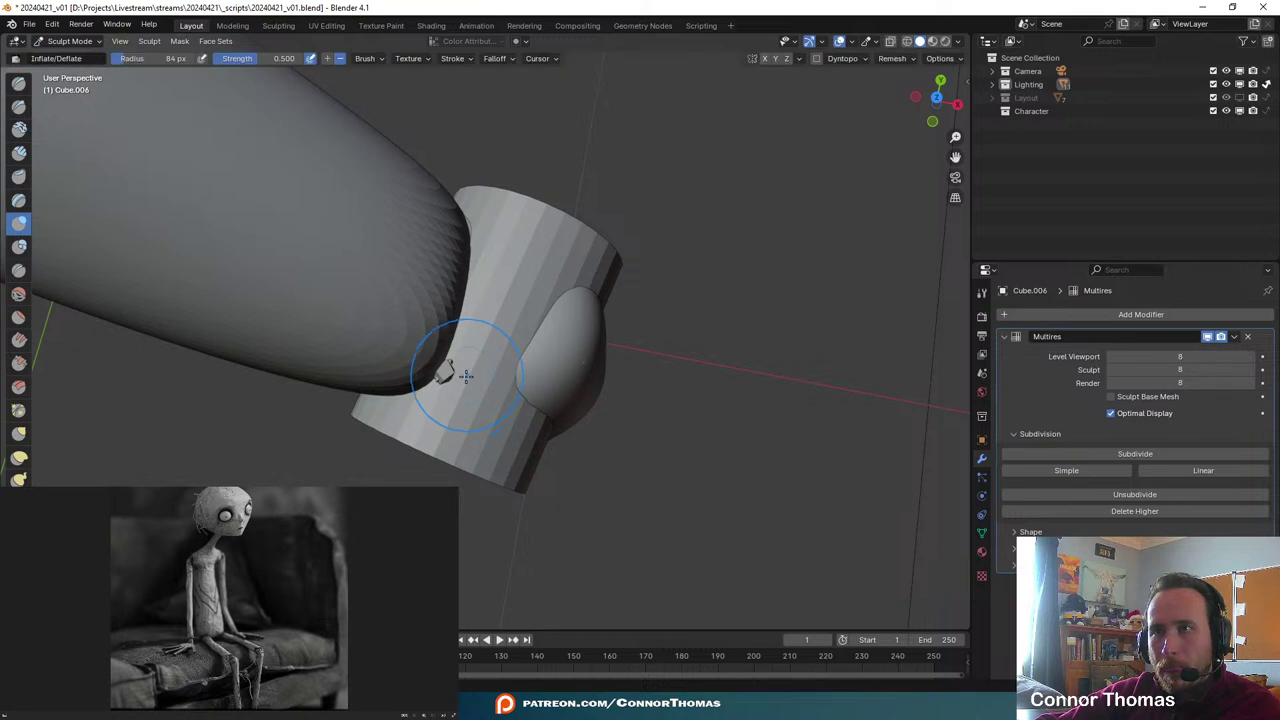
{"action": "left_click", "coordinate": [437, 357]}
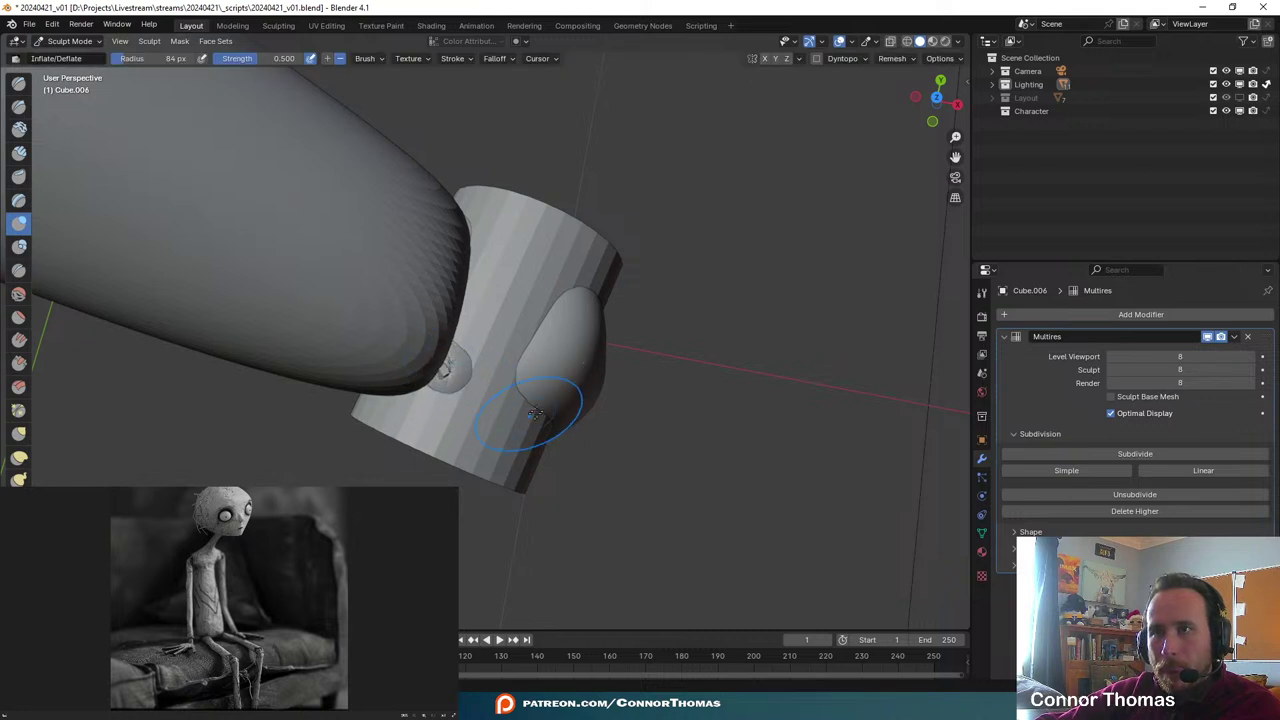
- Push the stray bump of the lower leg back into the knee cylinder with the Grab brush
{"action": "left_click", "coordinate": [21, 434]}
{"action": "mouse_move", "coordinate": [305, 431]}
{"action": "middle_mouse_down"}
{"action": "mouse_move", "coordinate": [348, 328]}
{"action": "mouse_move", "coordinate": [372, 350]}
{"action": "mouse_move", "coordinate": [351, 351]}
{"action": "middle_mouse_up"}
{"action": "left_click_drag", "start_coordinate": [364, 270], "coordinate": [354, 282]}
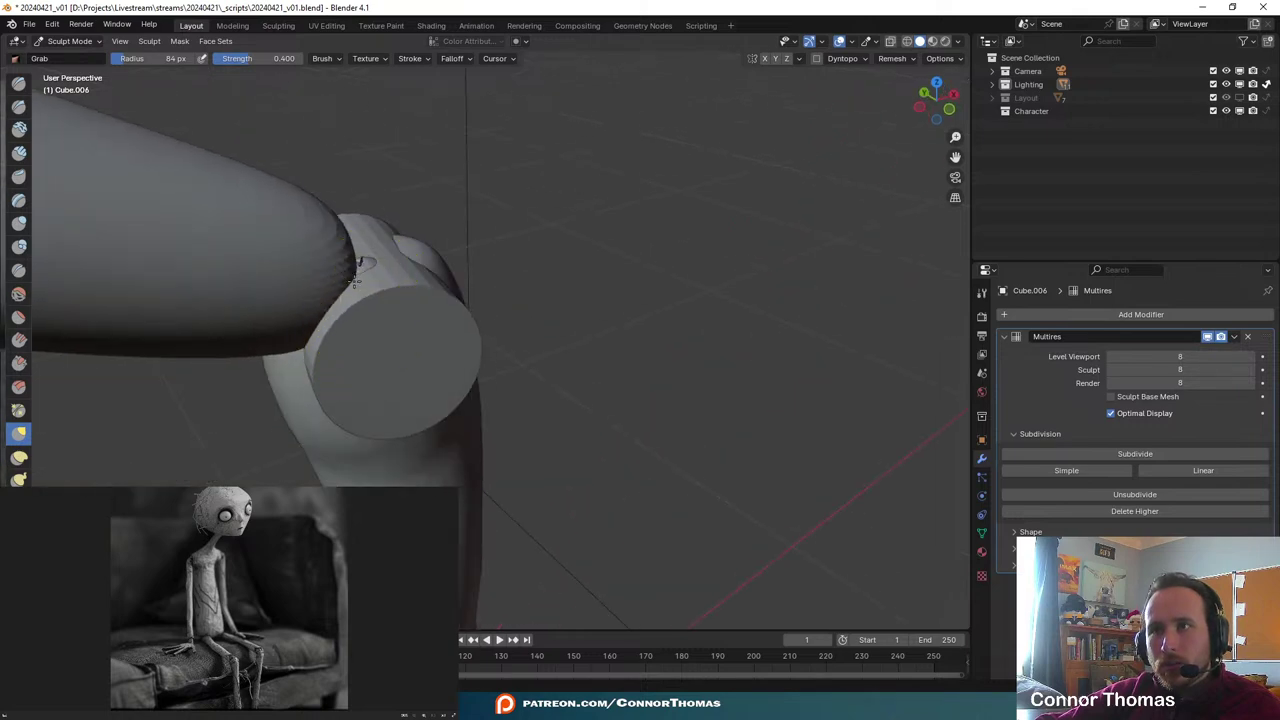
{"action": "middle_click_drag", "start_coordinate": [330, 326], "coordinate": [477, 340]}
- Undo the last stroke and narrow the rounded tip of the lower leg in front of the knee cylinder with the Grab brush
{"action": "scroll", "coordinate": [490, 284], "scroll_direction": "up", "scroll_amount": 3}
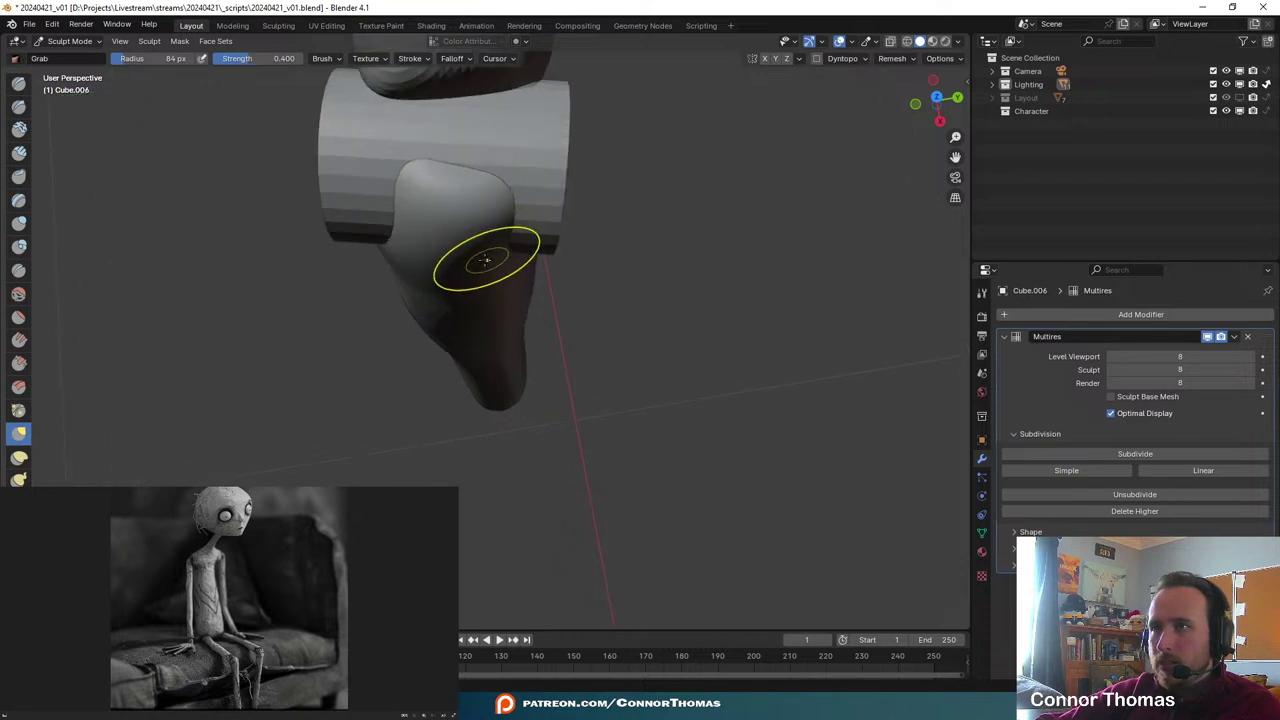
{"action": "middle_click_drag", "start_coordinate": [439, 189], "coordinate": [485, 279], "text": "shift"}
{"action": "key", "text": "ctrl+z"}
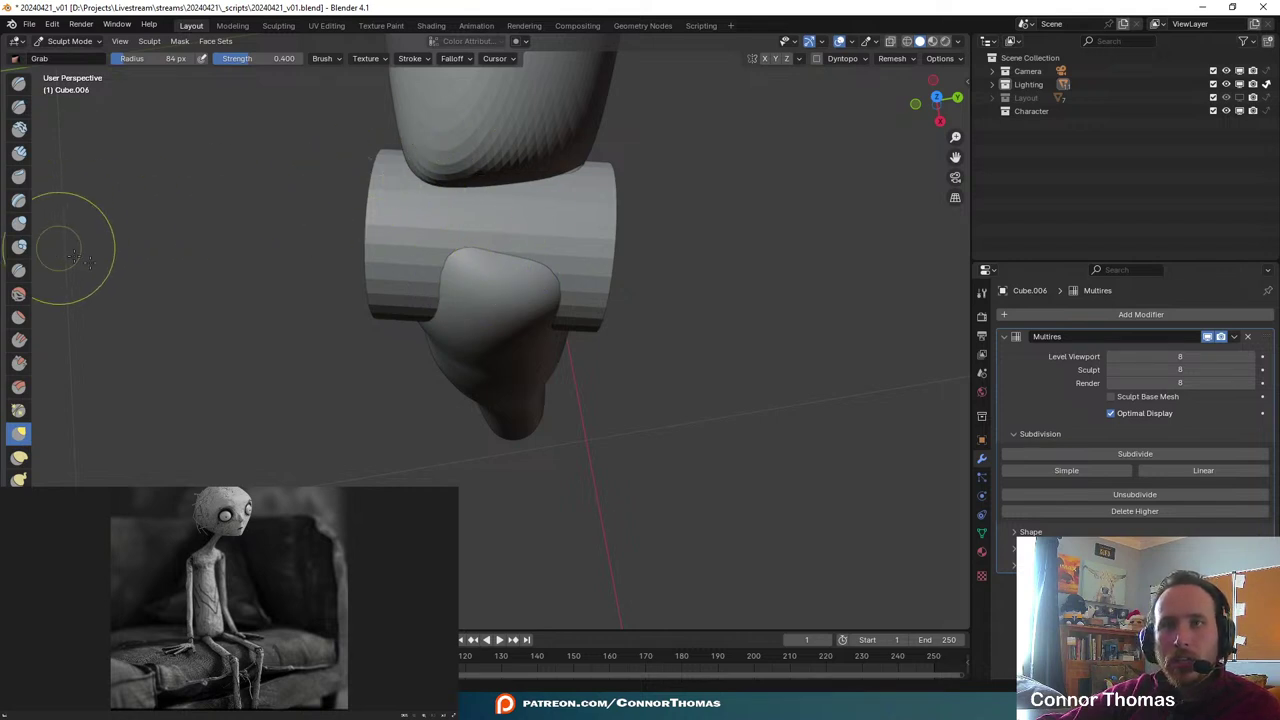
{"action": "mouse_move", "coordinate": [511, 268]}
{"action": "left_mouse_down"}
{"action": "mouse_move", "coordinate": [457, 257]}
{"action": "mouse_move", "coordinate": [438, 300]}
{"action": "left_mouse_up"}
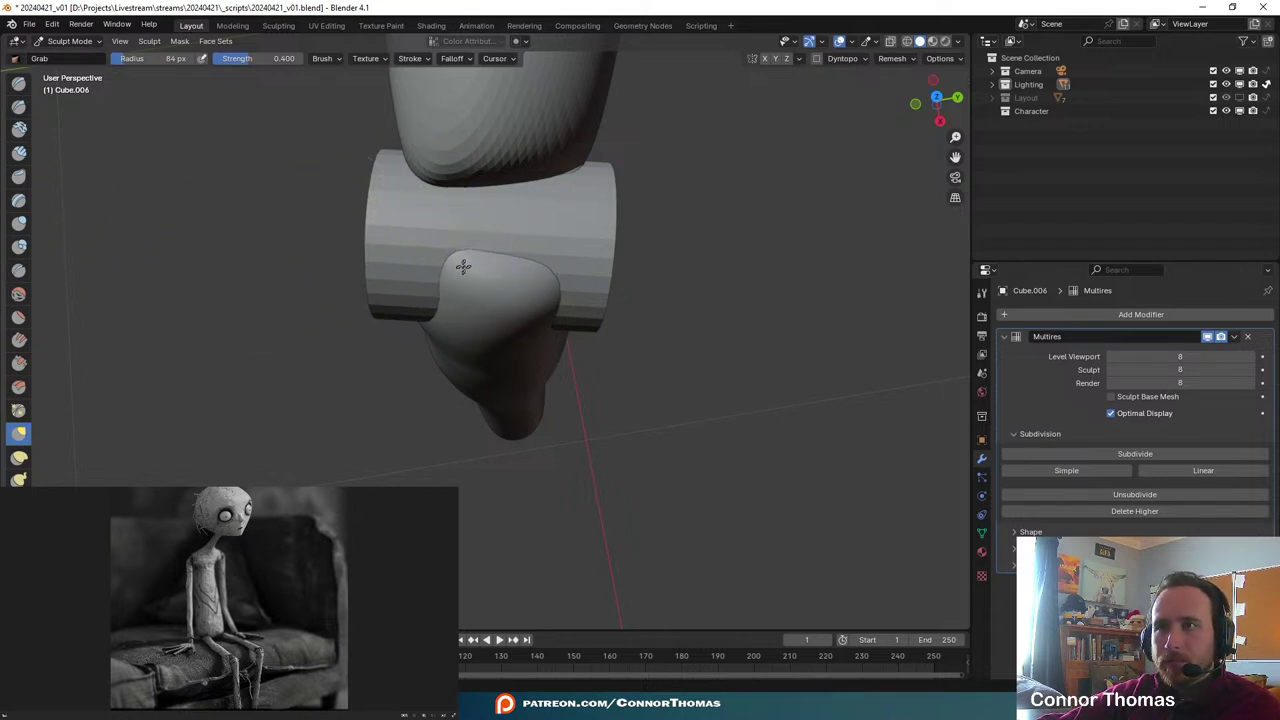
{"action": "mouse_move", "coordinate": [507, 255]}
{"action": "left_mouse_down"}
{"action": "mouse_move", "coordinate": [543, 273]}
{"action": "mouse_move", "coordinate": [533, 284]}
{"action": "mouse_move", "coordinate": [545, 312]}
{"action": "mouse_move", "coordinate": [524, 291]}
{"action": "left_mouse_up"}
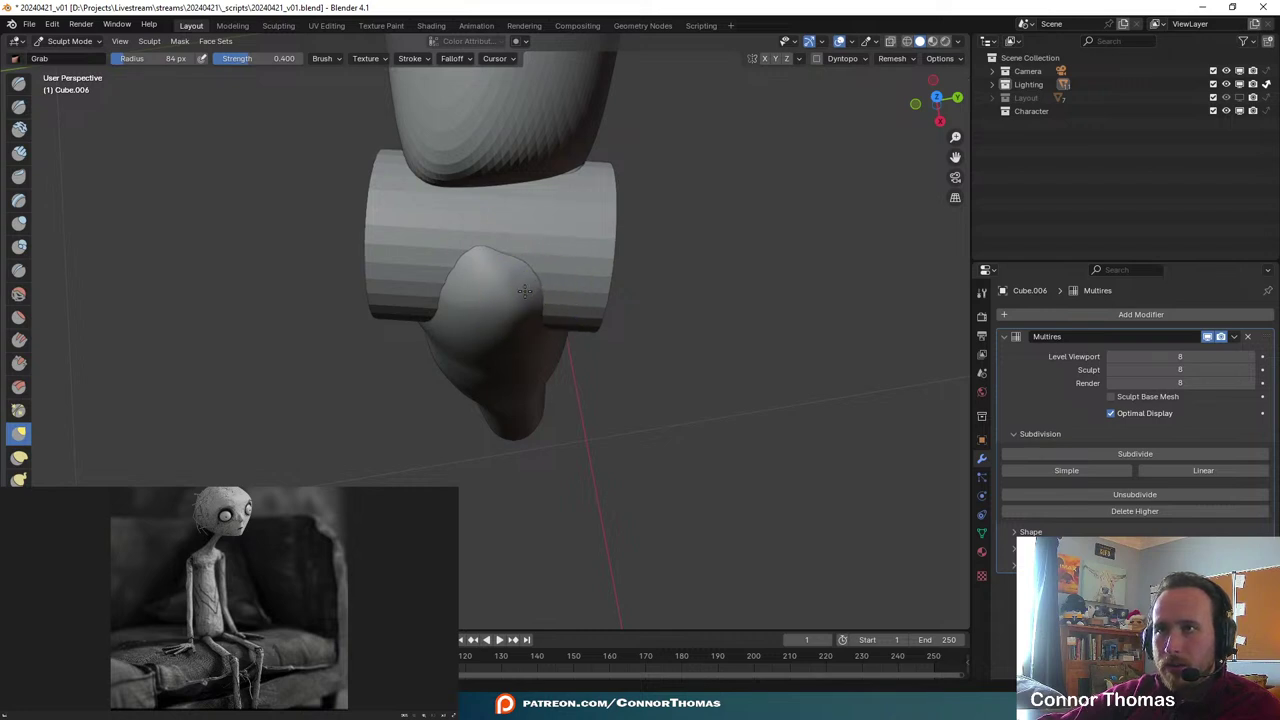
{"action": "middle_click_drag", "start_coordinate": [517, 289], "coordinate": [509, 349]}
- Smooth the lower leg below the knee with the Smooth brush at a radius of 151 px and strength 0.700
{"action": "mouse_move", "coordinate": [571, 429]}
{"action": "middle_mouse_down"}
{"action": "mouse_move", "coordinate": [543, 457]}
{"action": "mouse_move", "coordinate": [473, 451]}
{"action": "mouse_move", "coordinate": [482, 331]}
{"action": "middle_mouse_up"}
{"action": "middle_click_drag", "start_coordinate": [483, 506], "coordinate": [490, 433], "text": "shift"}
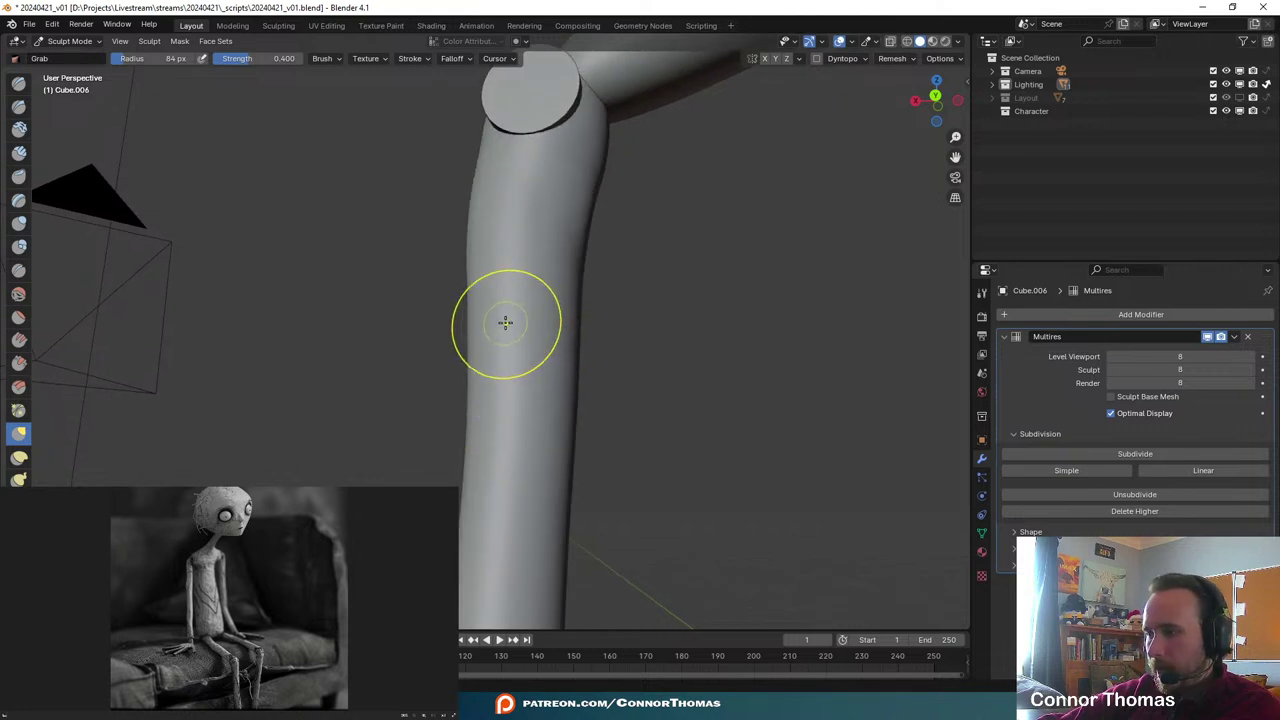
{"action": "left_click", "coordinate": [14, 295]}
{"action": "middle_click_drag", "start_coordinate": [500, 240], "coordinate": [602, 318]}
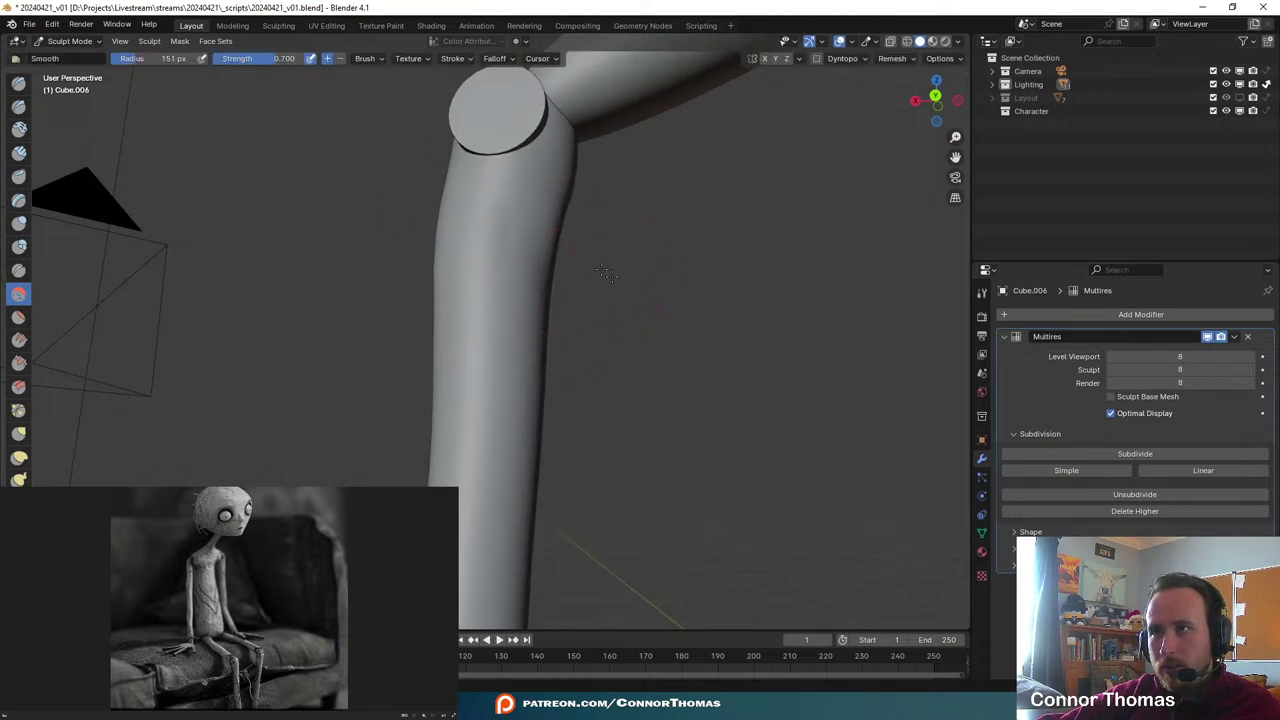
{"action": "middle_click_drag", "start_coordinate": [496, 384], "coordinate": [524, 220], "text": "shift"}
{"action": "scroll", "coordinate": [510, 260], "scroll_direction": "down", "scroll_amount": 3}
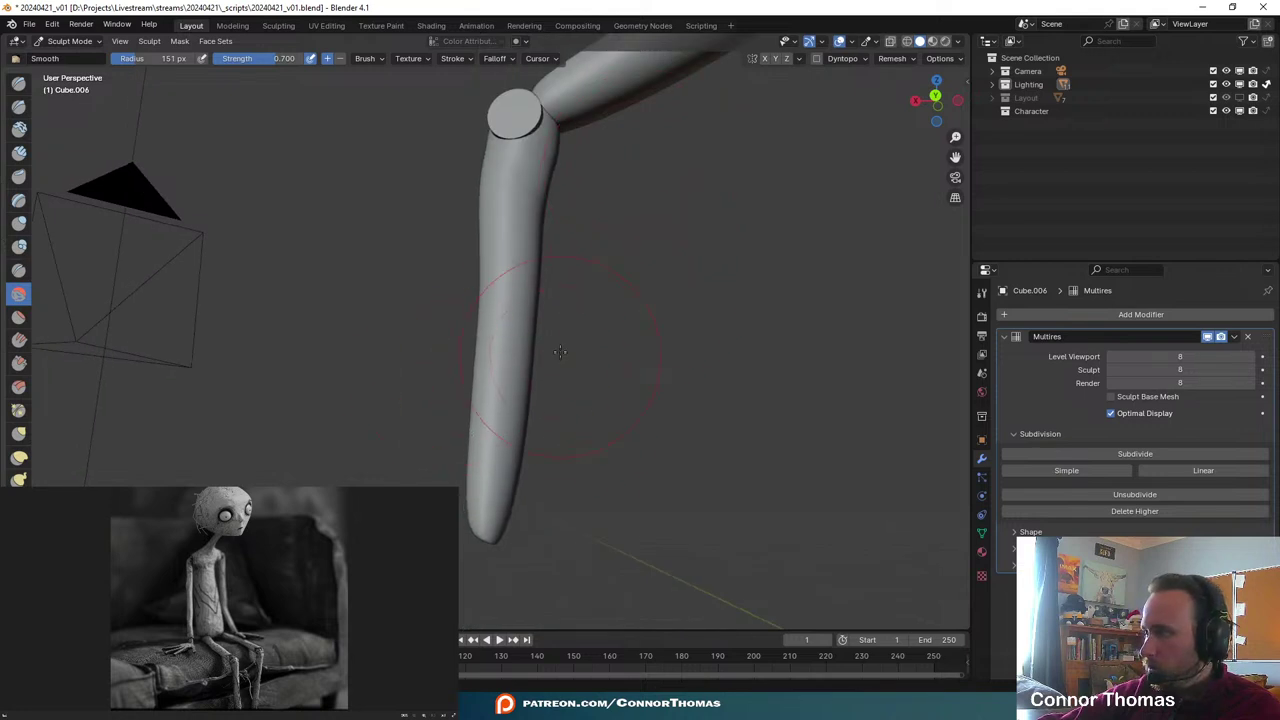
- Examine the lower leg's silhouette and the knee joint from the side and the front, checking how the thigh meets the cylinder
{"action": "mouse_move", "coordinate": [560, 352]}
{"action": "middle_mouse_down"}
{"action": "mouse_move", "coordinate": [620, 200]}
{"action": "mouse_move", "coordinate": [573, 293]}
{"action": "middle_mouse_up"}
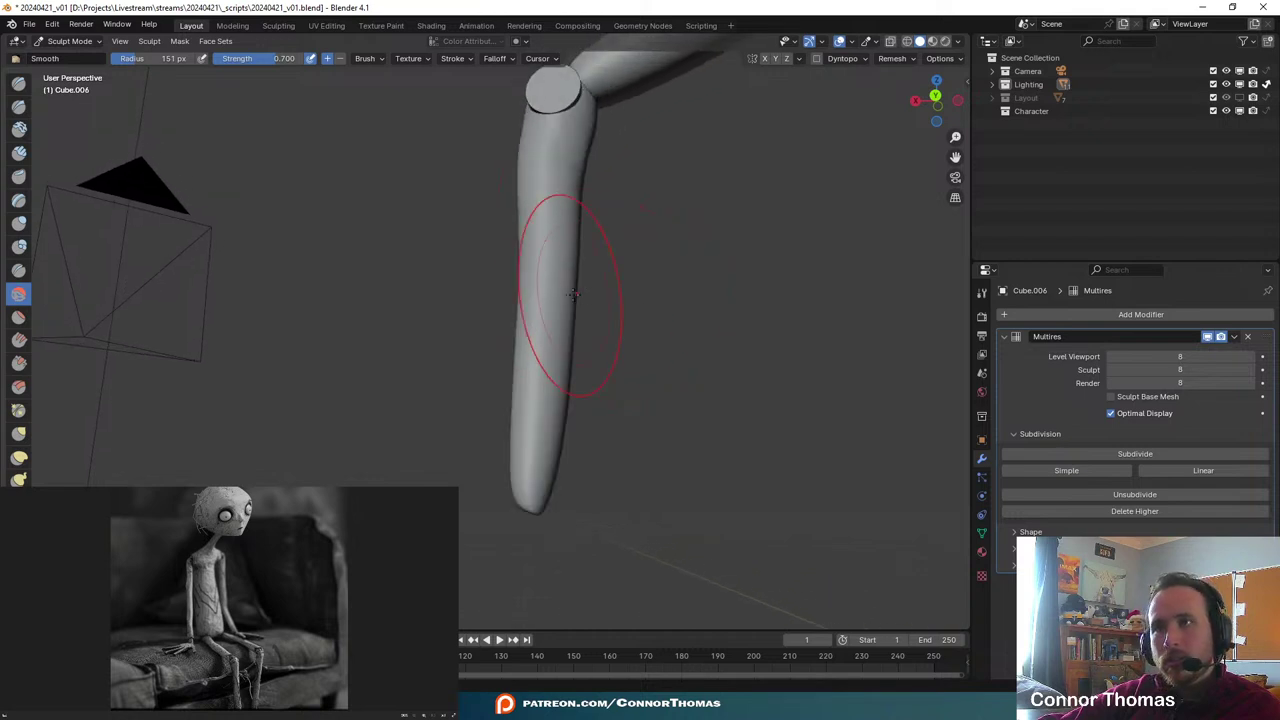
{"action": "middle_click_drag", "start_coordinate": [638, 364], "coordinate": [765, 375]}
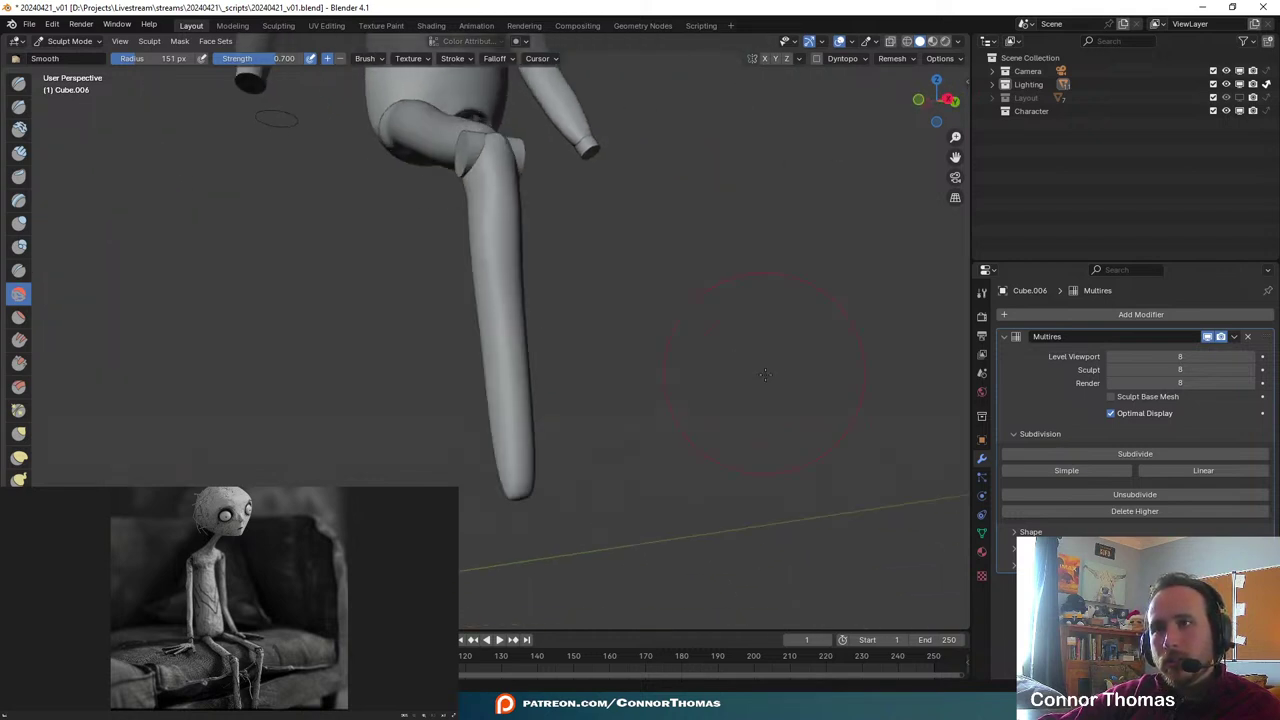
{"action": "middle_click_drag", "start_coordinate": [633, 371], "coordinate": [577, 379]}
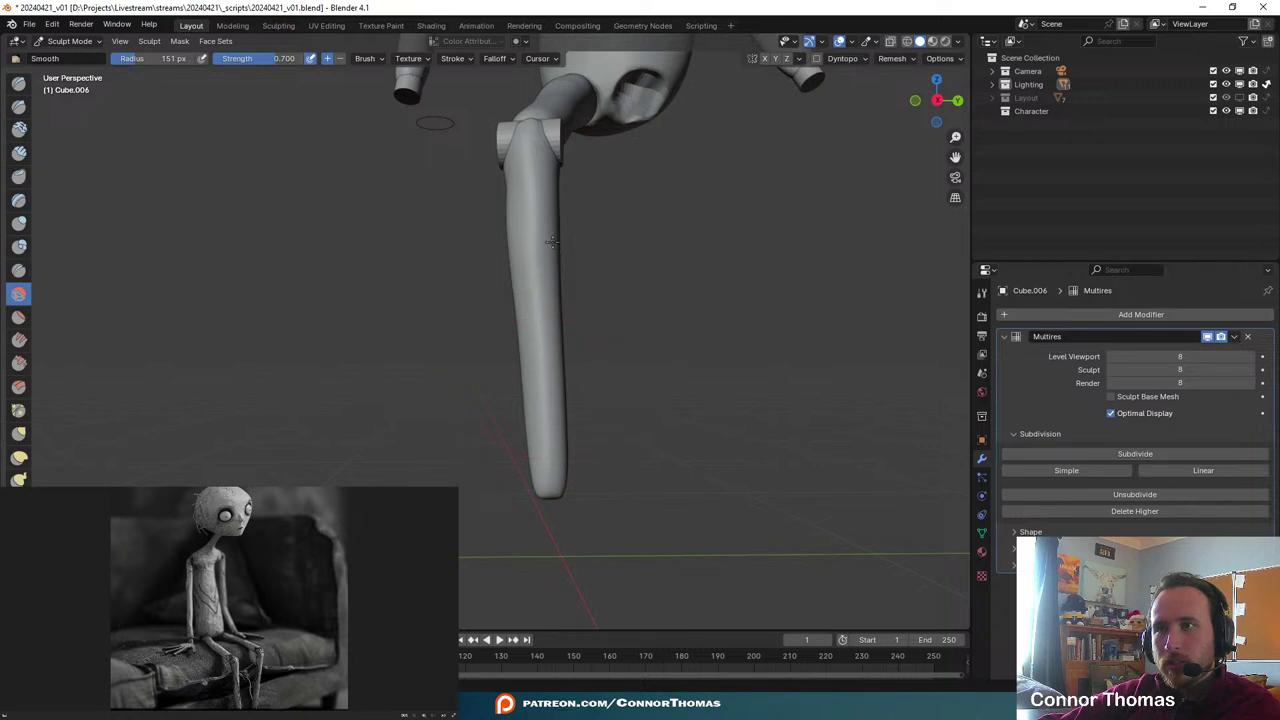
{"action": "mouse_move", "coordinate": [577, 303]}
{"action": "middle_mouse_down"}
{"action": "mouse_move", "coordinate": [674, 277]}
{"action": "mouse_move", "coordinate": [639, 313]}
{"action": "mouse_move", "coordinate": [700, 270]}
{"action": "mouse_move", "coordinate": [658, 262]}
{"action": "middle_mouse_up"}
{"action": "middle_click_drag", "start_coordinate": [548, 224], "coordinate": [591, 270]}
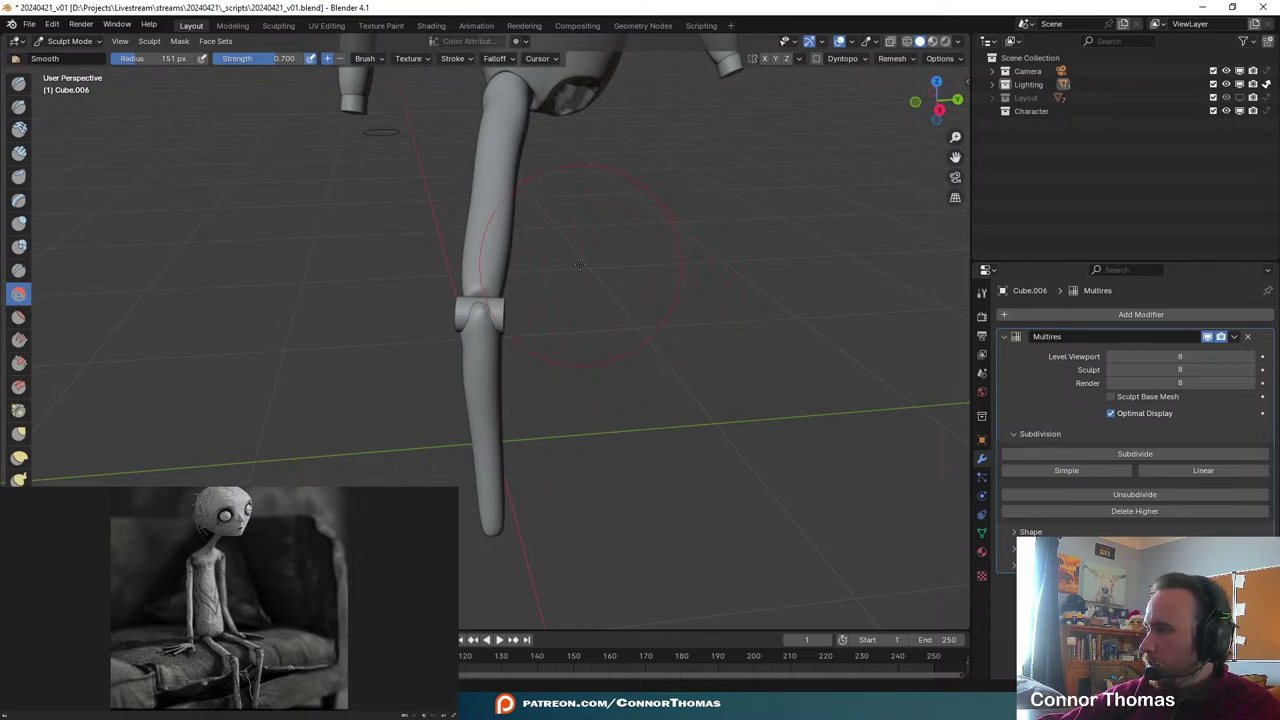
{"action": "scroll", "coordinate": [579, 265], "scroll_direction": "up", "scroll_amount": 2}
{"action": "scroll", "coordinate": [509, 225], "scroll_direction": "up", "scroll_amount": 4}
{"action": "mouse_move", "coordinate": [500, 211]}
{"action": "middle_mouse_down", "text": "shift"}
{"action": "mouse_move", "coordinate": [534, 309]}
{"action": "mouse_move", "coordinate": [608, 313]}
{"action": "mouse_move", "coordinate": [588, 329]}
{"action": "middle_mouse_up", "text": "shift"}
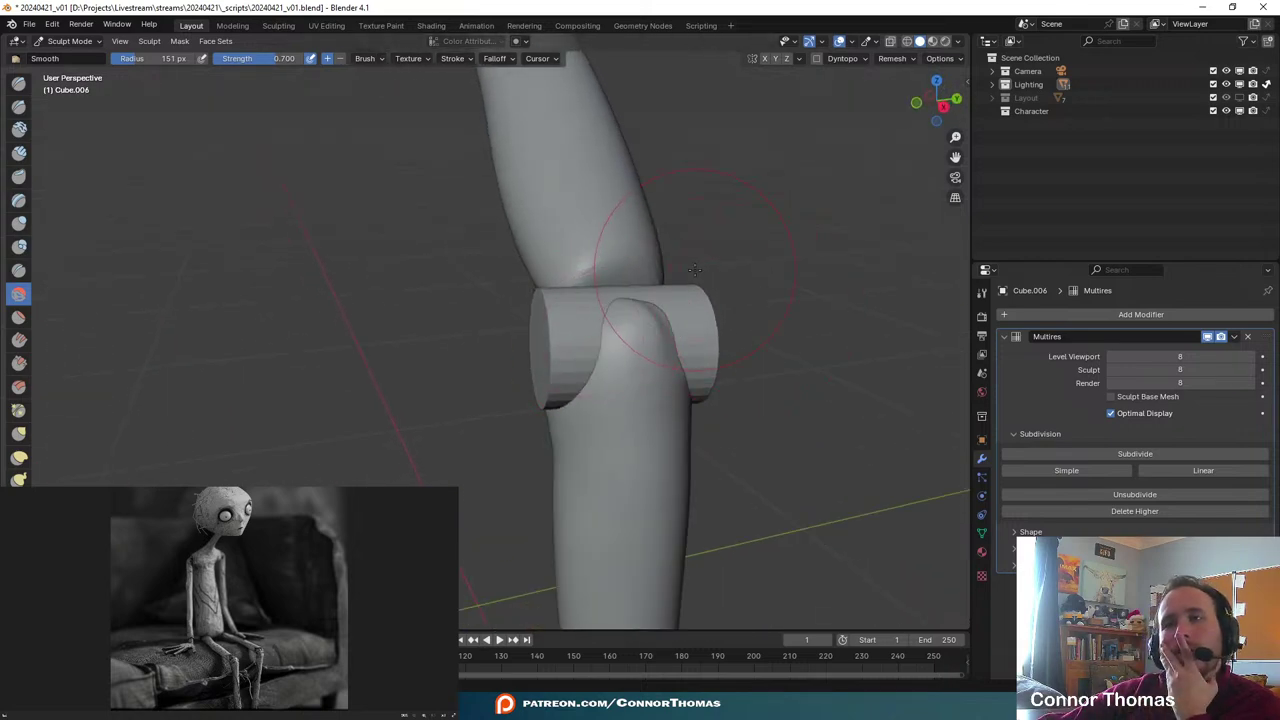
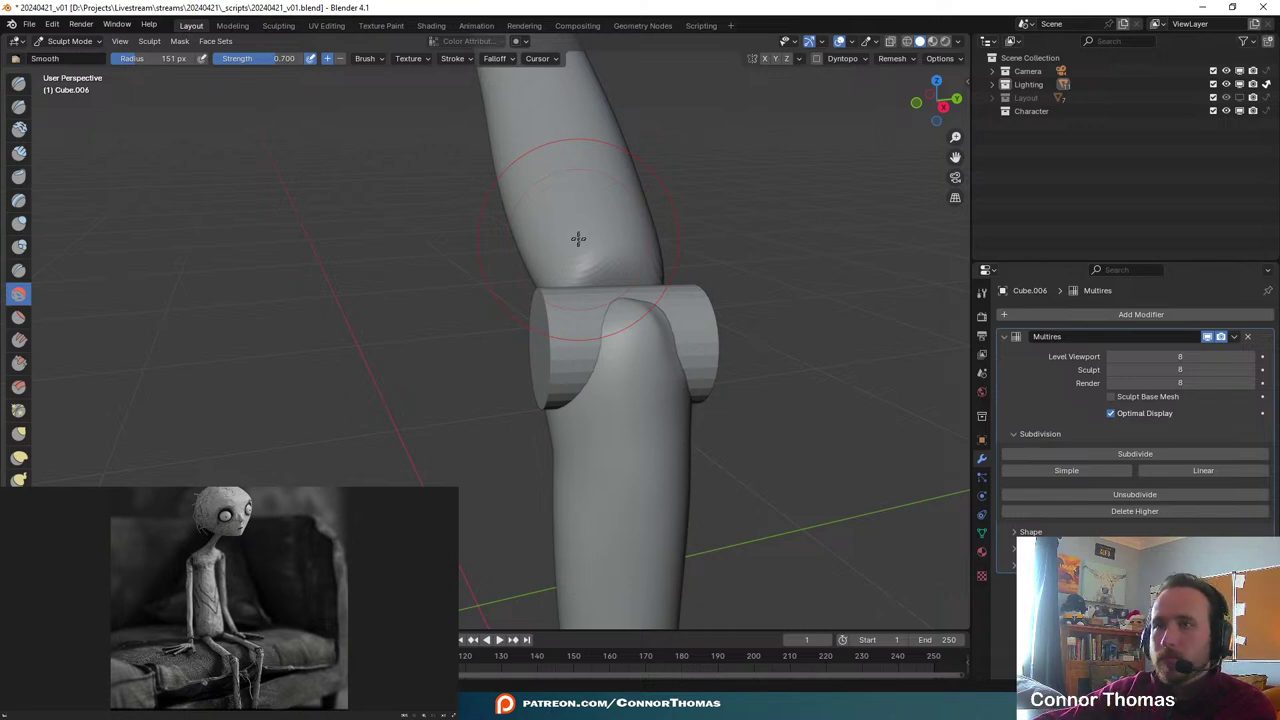
- Leave Sculpt Mode, select the knee cylinder and duplicate its mesh in place in Edit Mode
{"action": "left_click", "coordinate": [57, 42]}
{"action": "left_click", "coordinate": [60, 60]}
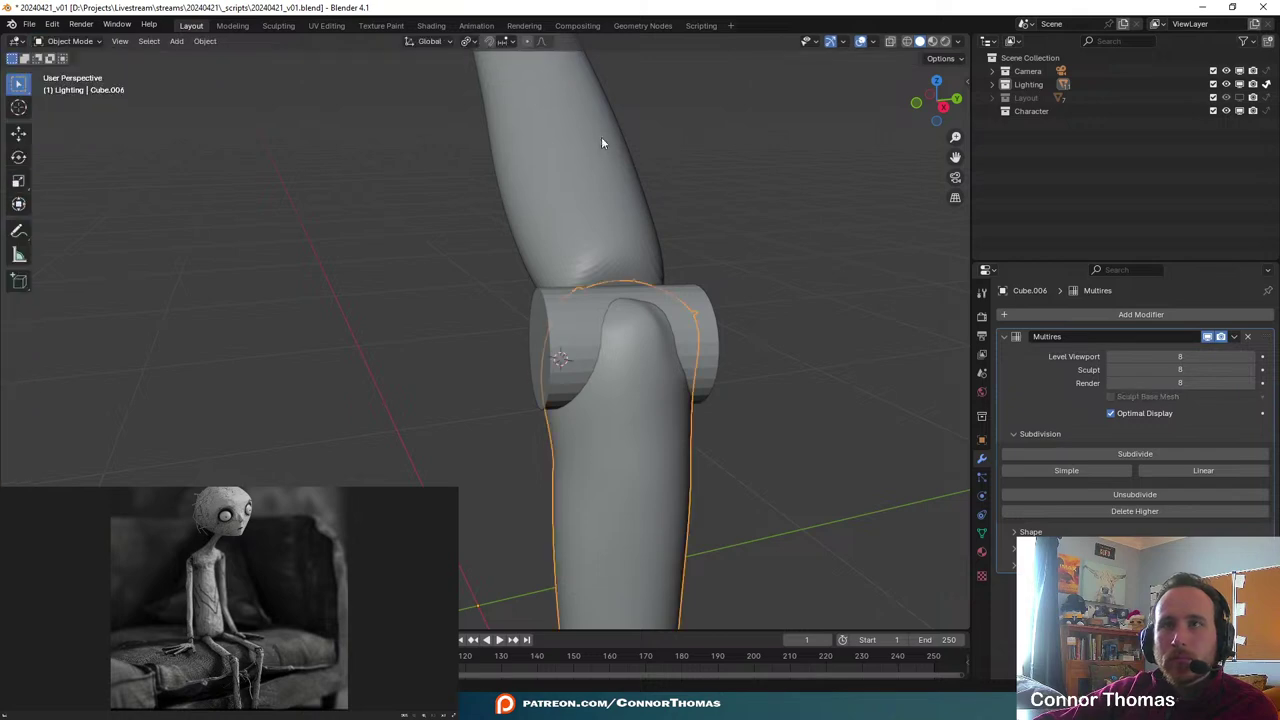
{"action": "middle_click_drag", "start_coordinate": [601, 136], "coordinate": [612, 178]}
{"action": "left_click", "coordinate": [691, 395]}
{"action": "middle_click_drag", "start_coordinate": [730, 407], "coordinate": [686, 385]}
{"action": "key", "text": "Tab"}
{"action": "key", "text": "shift+d"}
{"action": "right_click", "coordinate": [697, 350]}
{"action": "key", "text": "r"}
{"action": "key", "text": "z"}
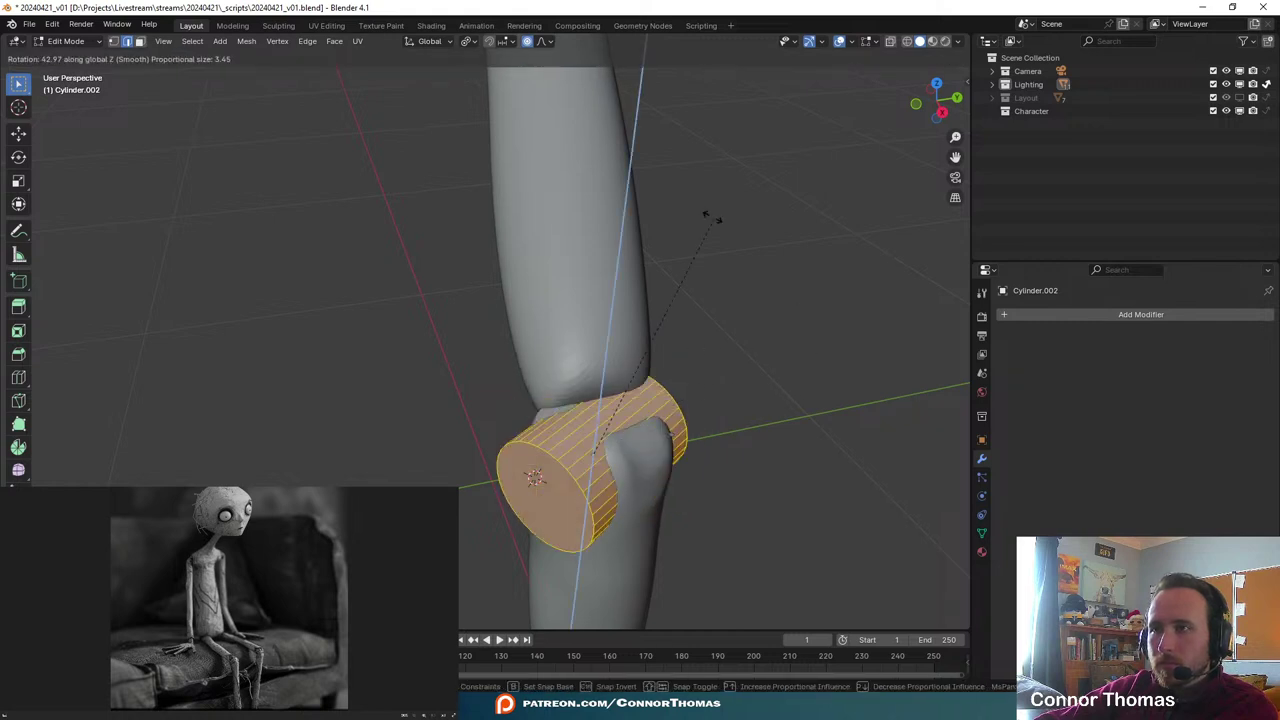
{"action": "right_click", "coordinate": [790, 364]}
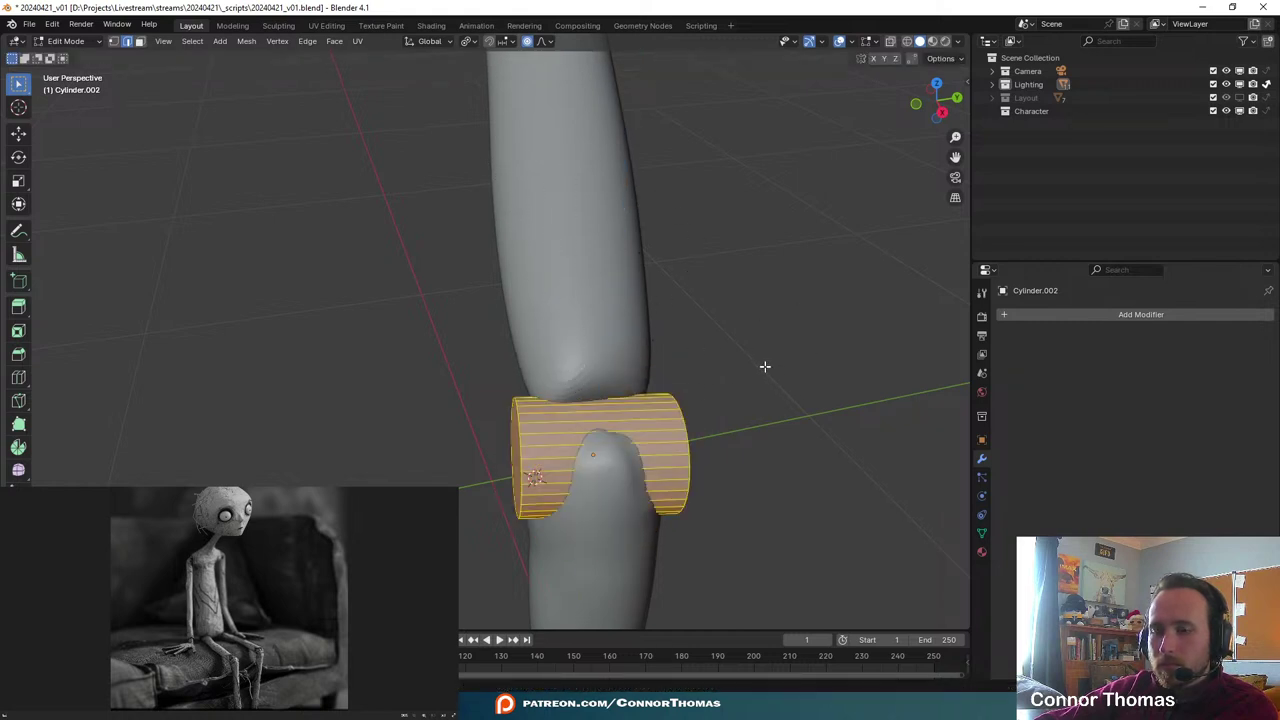
- Rotate the duplicated cylinder around the global Z axis so it crosses the knee cylinder, and tilt it in line with the thigh
{"action": "key", "text": "r"}
{"action": "key", "text": "z"}
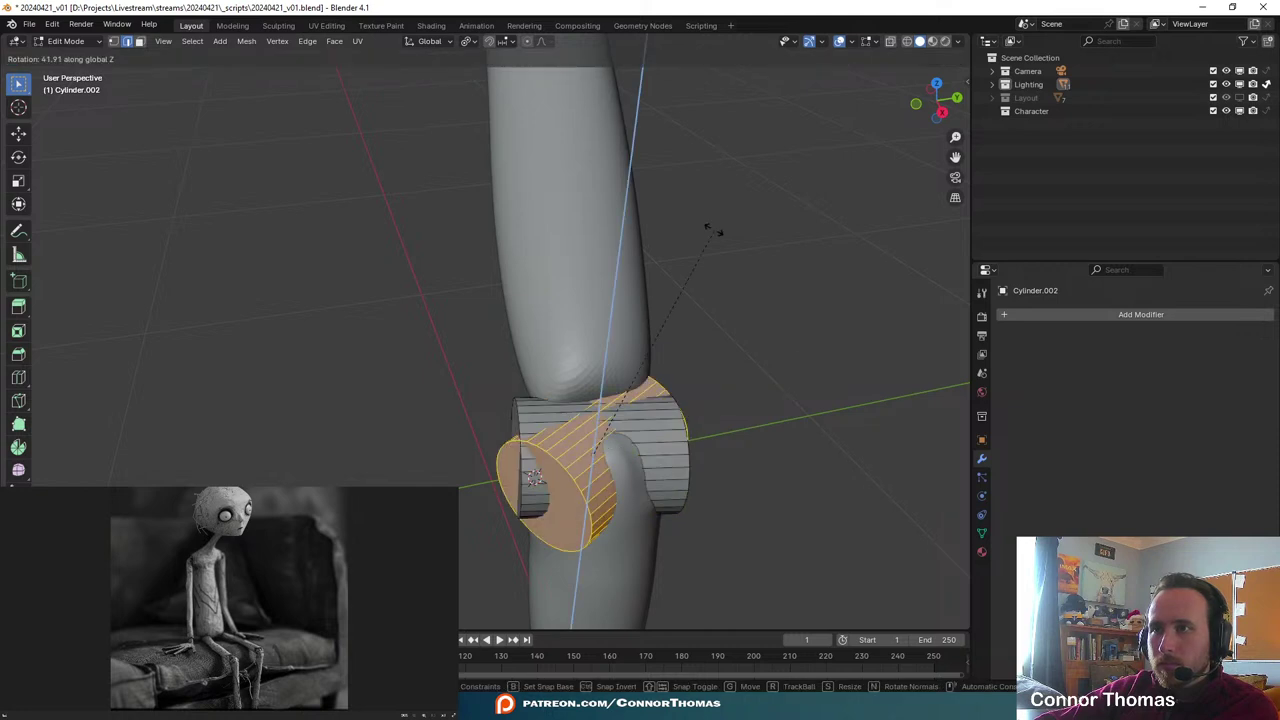
{"action": "left_click", "coordinate": [466, 171]}
{"action": "middle_click_drag", "start_coordinate": [583, 288], "coordinate": [706, 262]}
{"action": "middle_click_drag", "start_coordinate": [806, 259], "coordinate": [680, 323], "text": "shift"}
{"action": "key", "text": "r"}
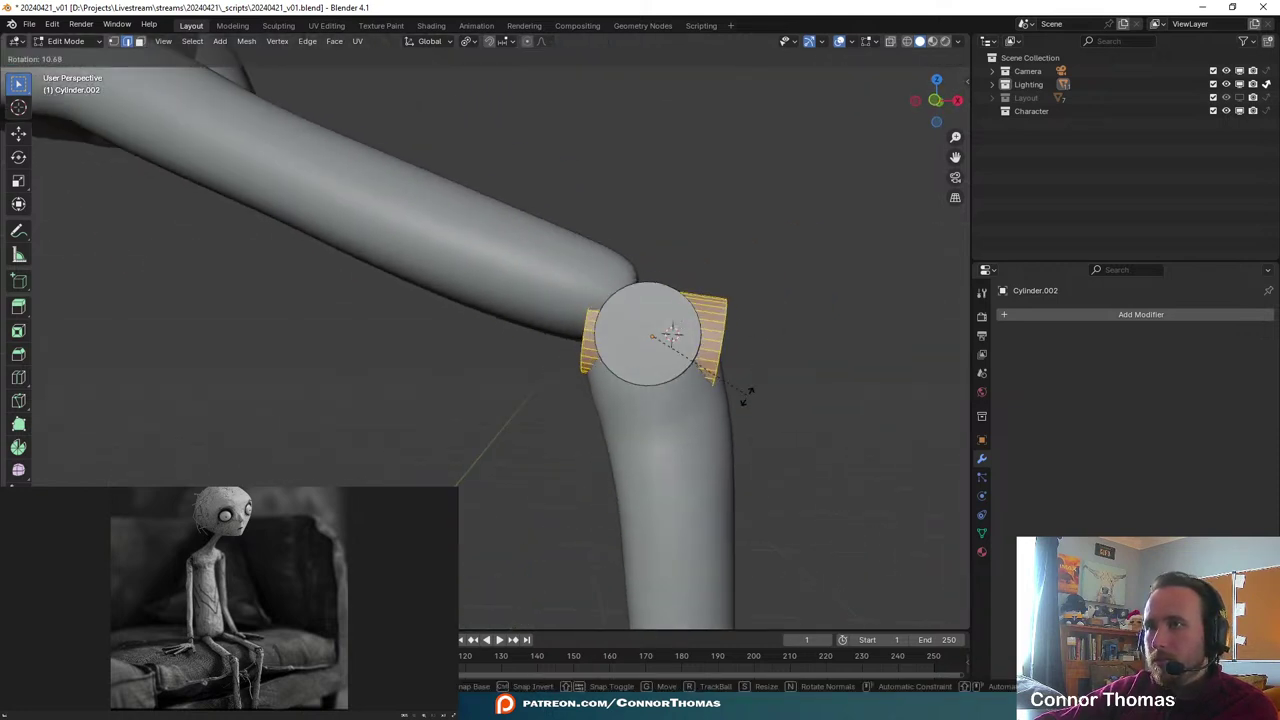
{"action": "left_click", "coordinate": [662, 383]}
- Scale the duplicated cylinder to about 0.78 and move it centrally between the thigh's end and the knee cylinder
{"action": "key", "text": "s"}
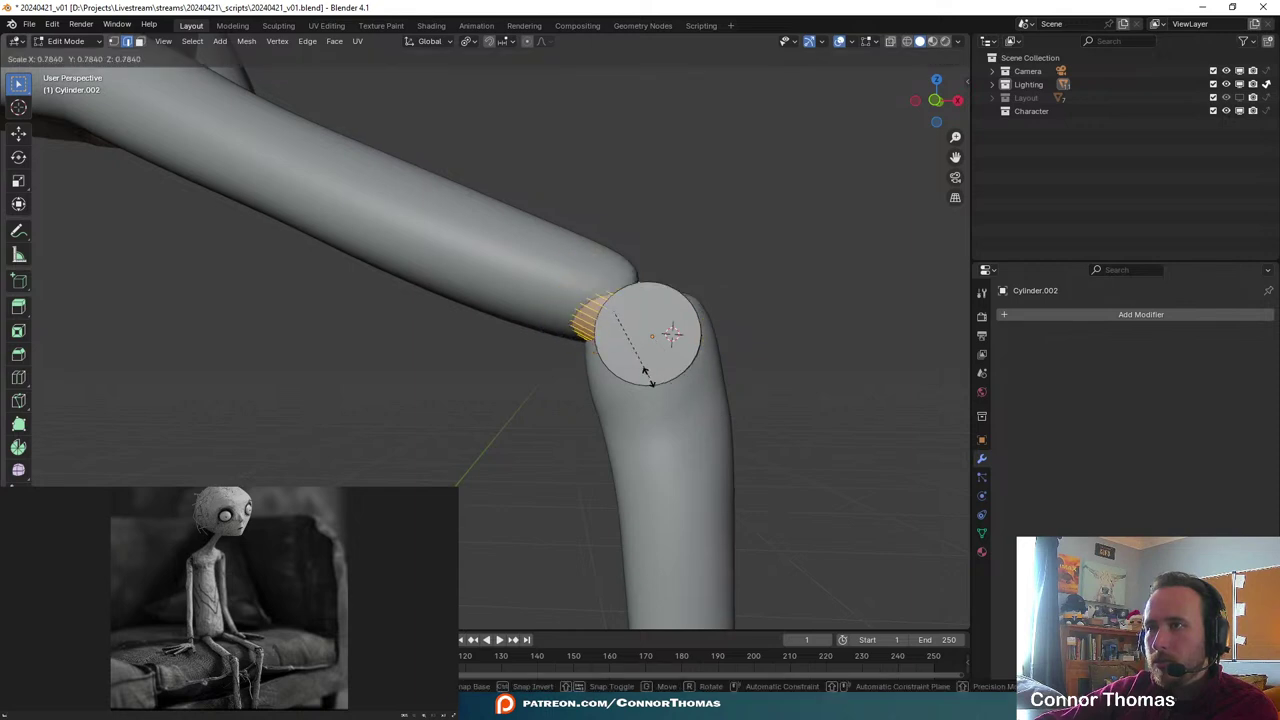
{"action": "left_click", "coordinate": [646, 373]}
{"action": "key", "text": "g"}
{"action": "left_click", "coordinate": [643, 364]}
{"action": "middle_click_drag", "start_coordinate": [678, 352], "coordinate": [574, 389]}
{"action": "key", "text": "g"}
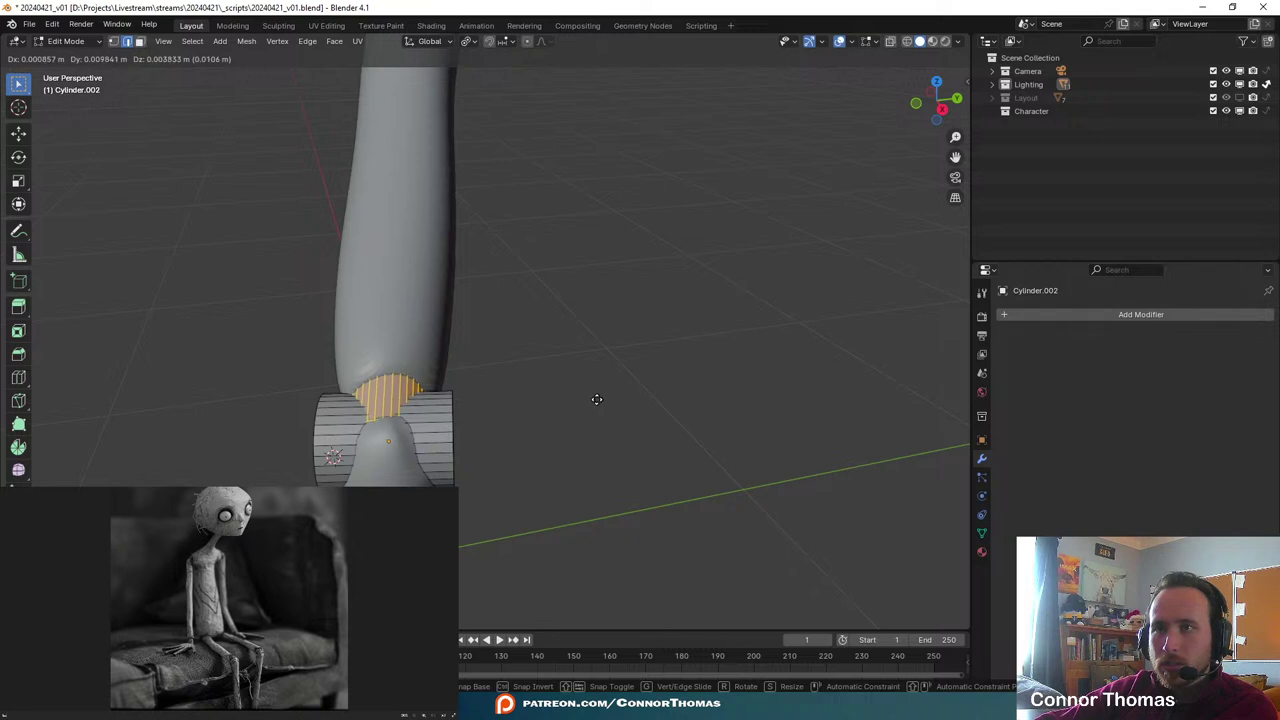
{"action": "left_click", "coordinate": [594, 398]}
{"action": "key", "text": "alt+a"}
{"action": "middle_click_drag", "start_coordinate": [466, 366], "coordinate": [656, 420]}
{"action": "key", "text": "Tab"}
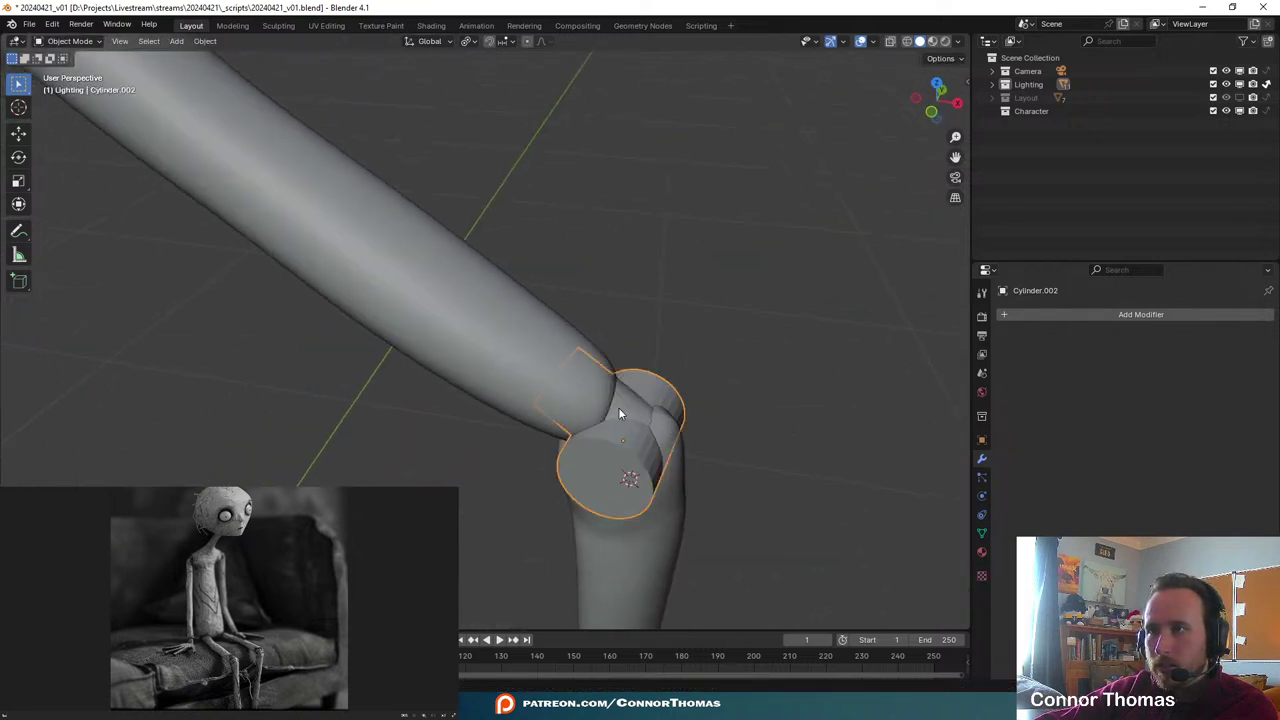
- Move and slightly rotate the edge loop at the small connecting cylinder's thigh end so it follows the thigh's direction
{"action": "key", "text": "Tab"}
{"action": "middle_click_drag", "start_coordinate": [694, 394], "coordinate": [645, 320]}
{"action": "scroll", "coordinate": [676, 334], "scroll_direction": "up", "scroll_amount": 3}
{"action": "left_click", "coordinate": [607, 345], "text": "alt"}
{"action": "key", "text": "g"}
{"action": "left_click", "coordinate": [630, 314]}
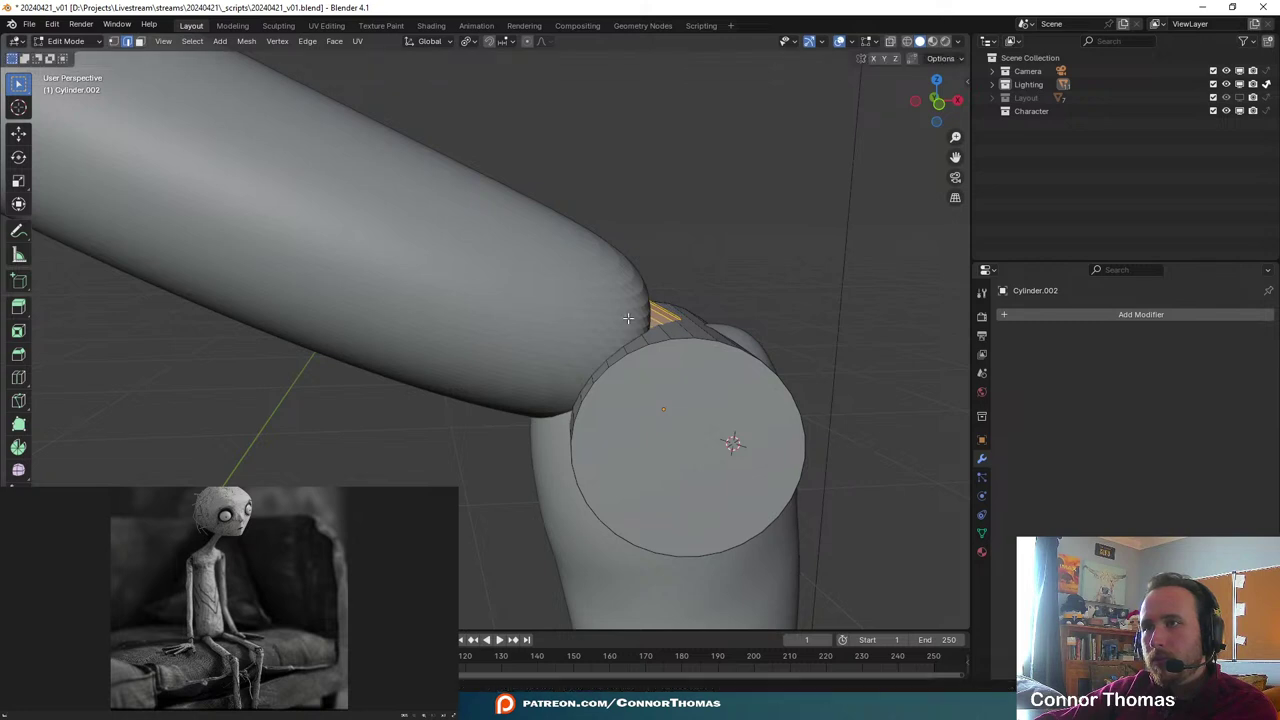
{"action": "key", "text": "r"}
{"action": "left_click", "coordinate": [720, 347]}
{"action": "key", "text": "g"}
{"action": "left_click", "coordinate": [720, 342]}
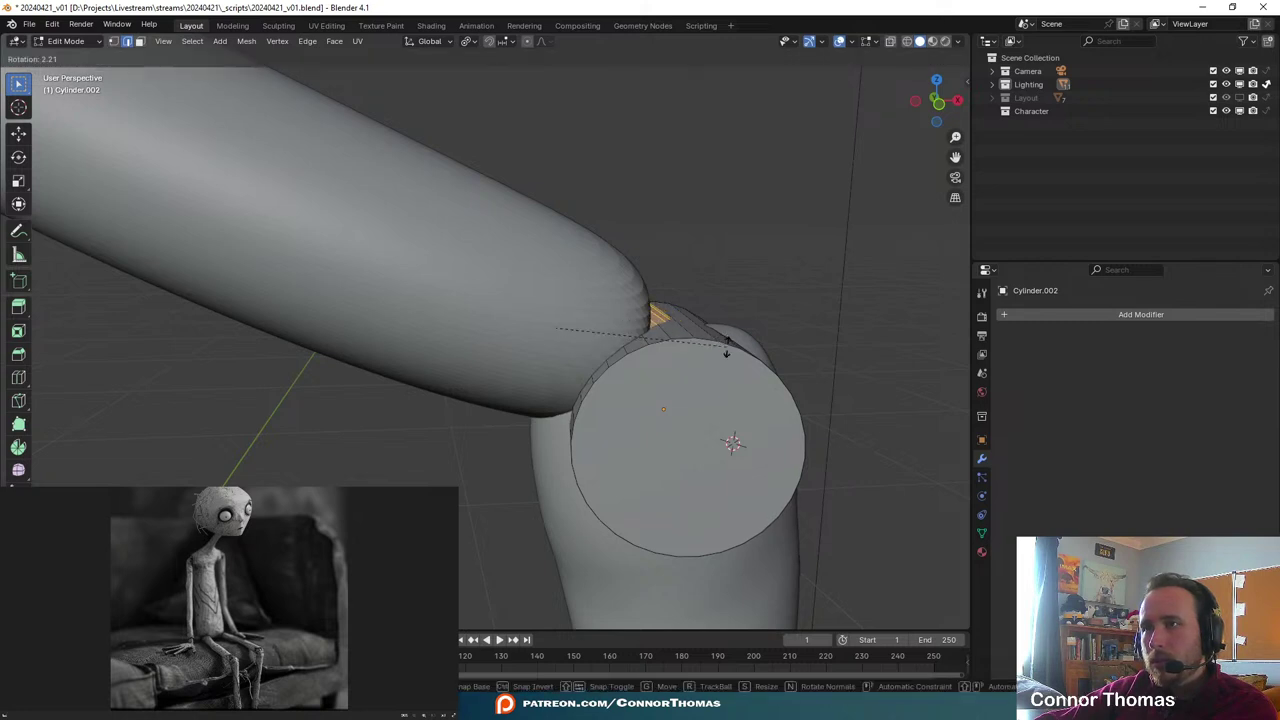
- Finish editing the cylinder, select the thigh and put it into Sculpt Mode
{"action": "middle_click_drag", "start_coordinate": [735, 344], "coordinate": [791, 177]}
{"action": "key", "text": "Tab"}
{"action": "key", "text": "alt+a"}
{"action": "left_click", "coordinate": [602, 209]}
{"action": "middle_click_drag", "start_coordinate": [800, 244], "coordinate": [658, 236]}
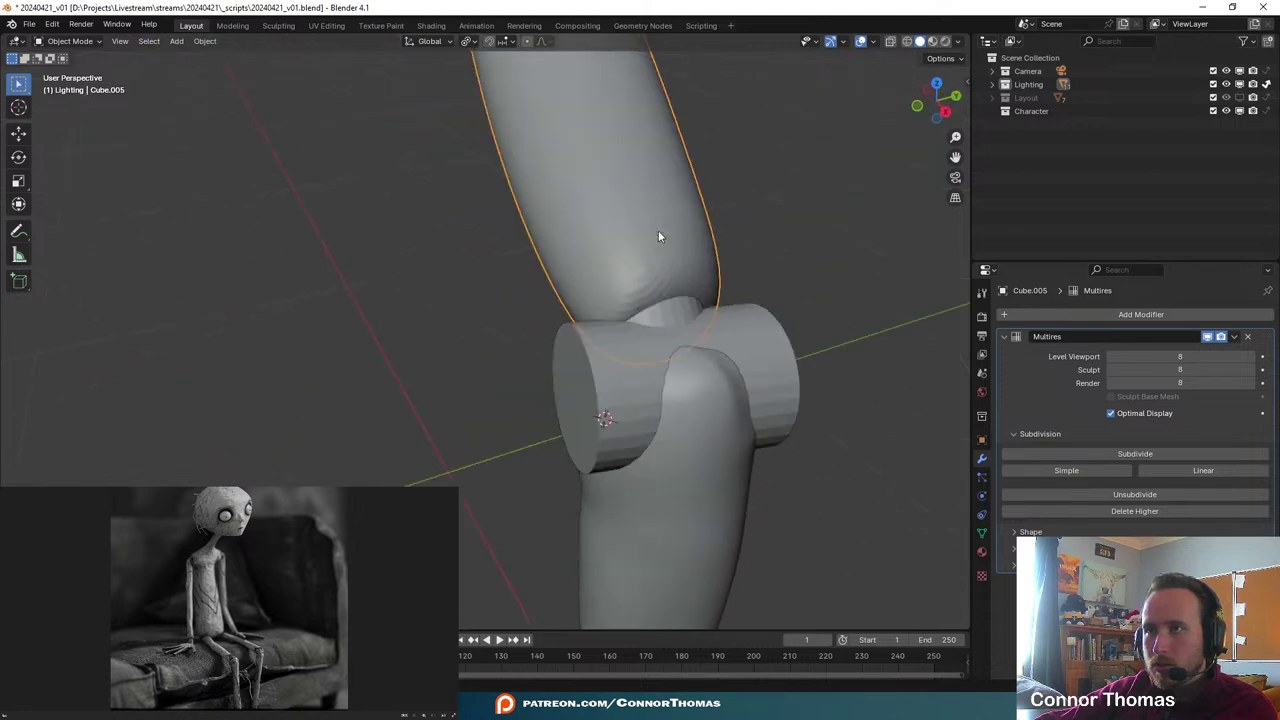
{"action": "left_click", "coordinate": [71, 42]}
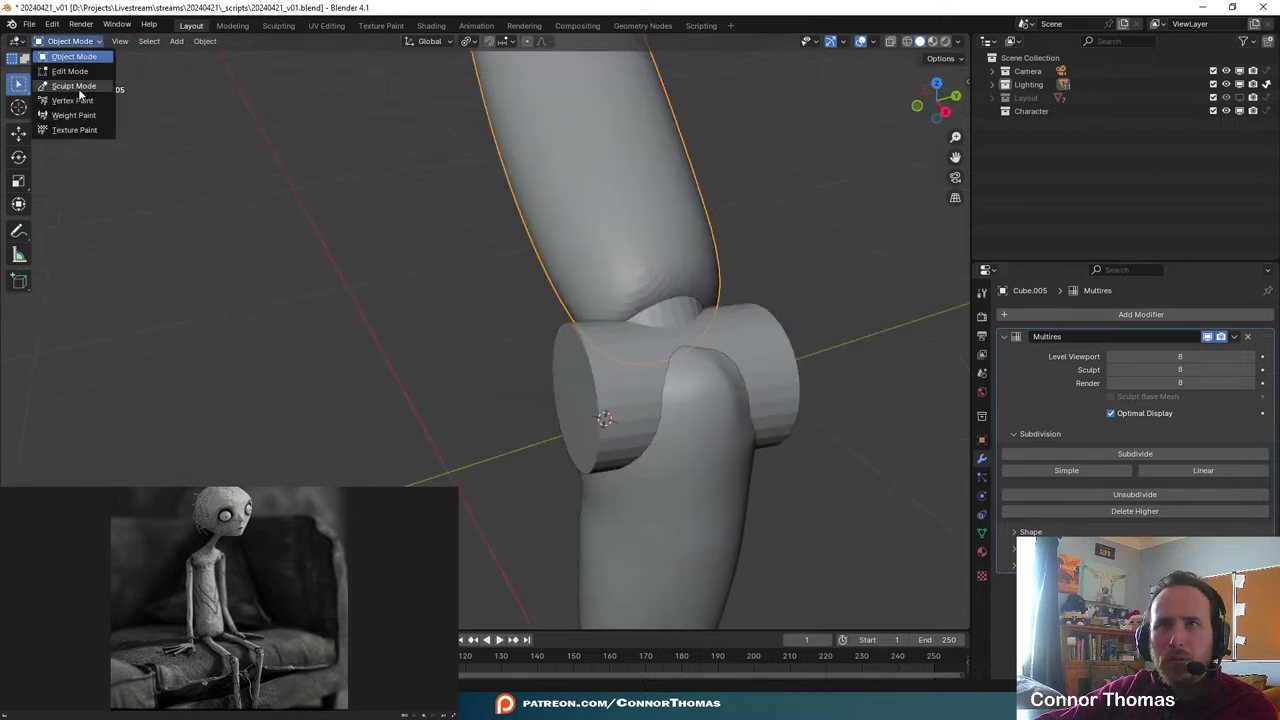
{"action": "left_click", "coordinate": [73, 85]}
- Flatten the knee end of the thigh above the cylinder with the Flatten/Contrast brush
{"action": "middle_click_drag", "start_coordinate": [666, 257], "coordinate": [651, 251]}
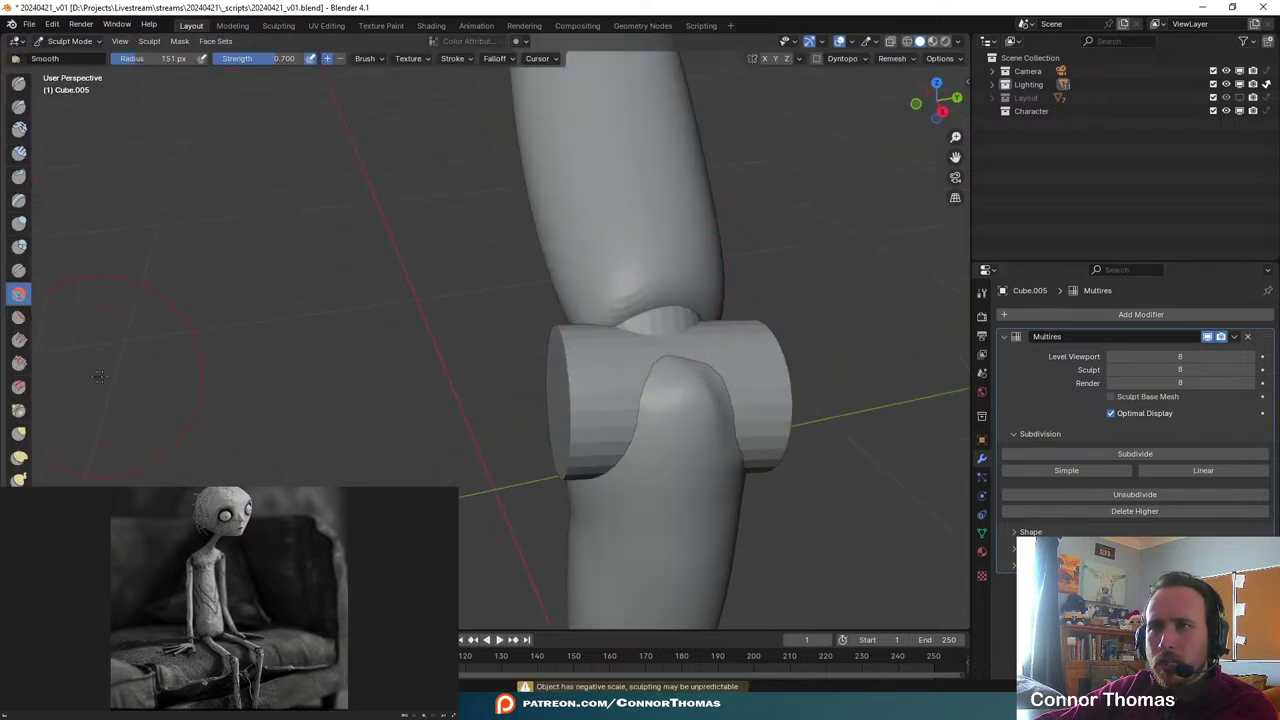
{"action": "left_click", "coordinate": [18, 316]}
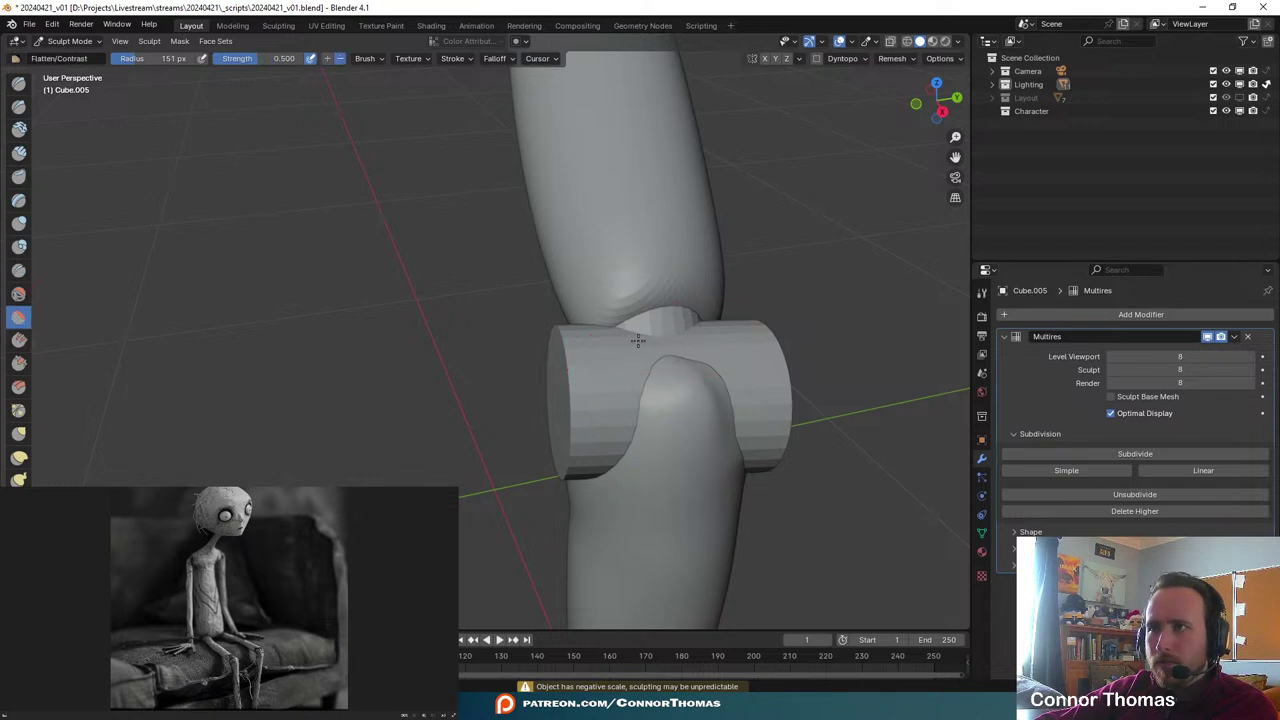
{"action": "mouse_move", "coordinate": [562, 331]}
{"action": "left_mouse_down"}
{"action": "mouse_move", "coordinate": [657, 338]}
{"action": "mouse_move", "coordinate": [577, 332]}
{"action": "left_mouse_up"}
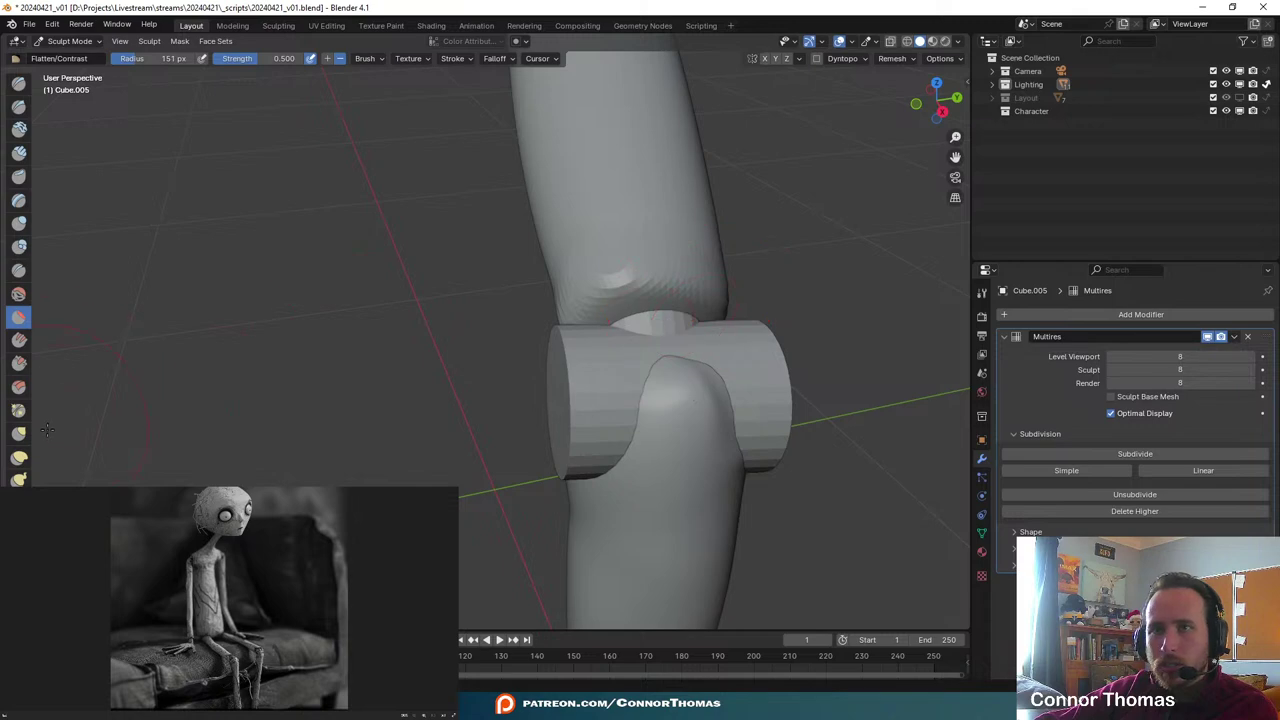
- Pull the thigh's end up away from the knee cylinder with the Elastic Deform brush at a radius of 293 px
{"action": "left_click", "coordinate": [18, 456]}
{"action": "middle_click_drag", "start_coordinate": [737, 400], "coordinate": [693, 469]}
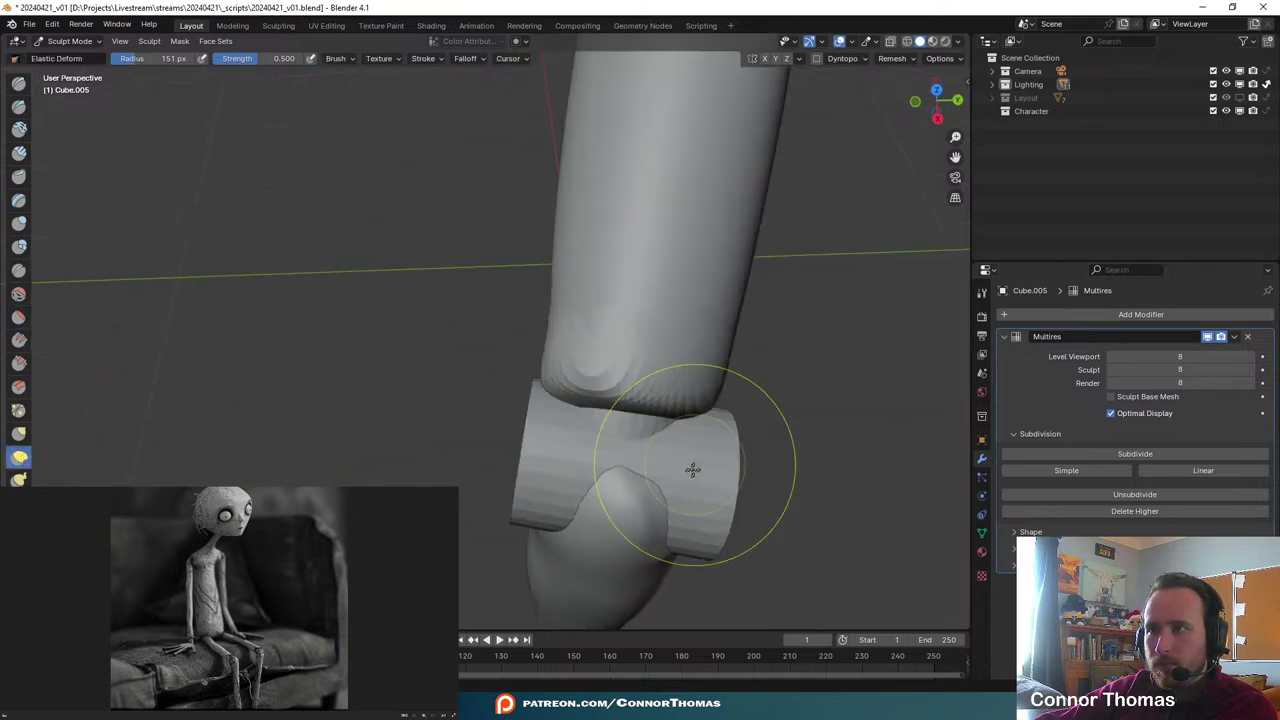
{"action": "key", "text": "f"}
{"action": "left_click", "coordinate": [743, 400]}
{"action": "left_click_drag", "start_coordinate": [637, 390], "coordinate": [643, 338]}
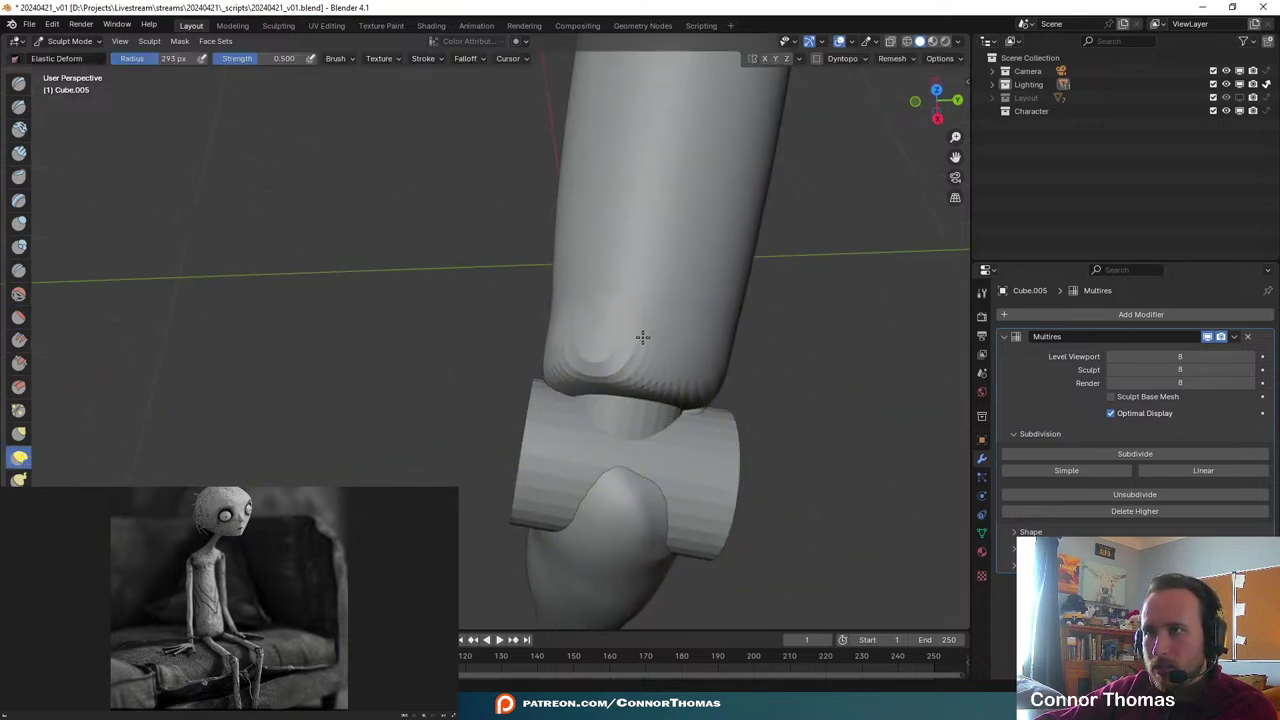
- Reshape the thigh's knee end beside the cylinder with the Elastic Deform brush, reducing the brush radius to 165 px
{"action": "middle_click_drag", "start_coordinate": [642, 337], "coordinate": [829, 329]}
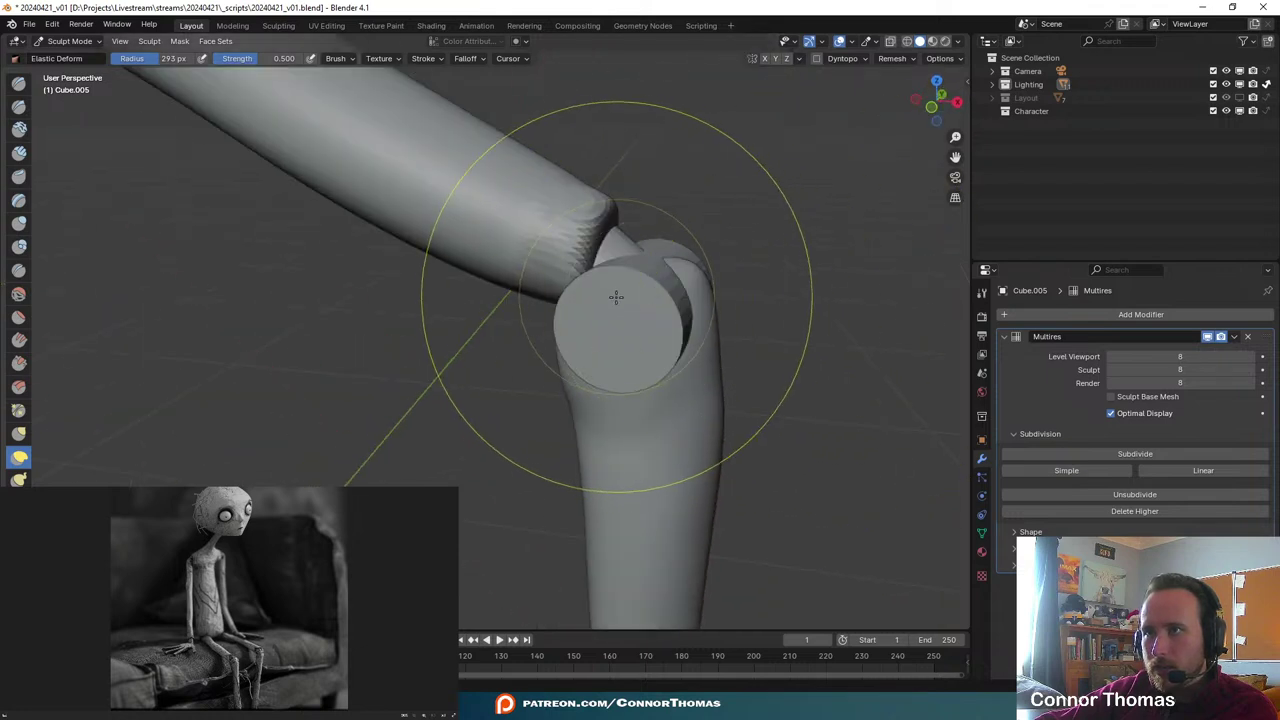
{"action": "left_click_drag", "start_coordinate": [594, 281], "coordinate": [577, 320]}
{"action": "key", "text": "f"}
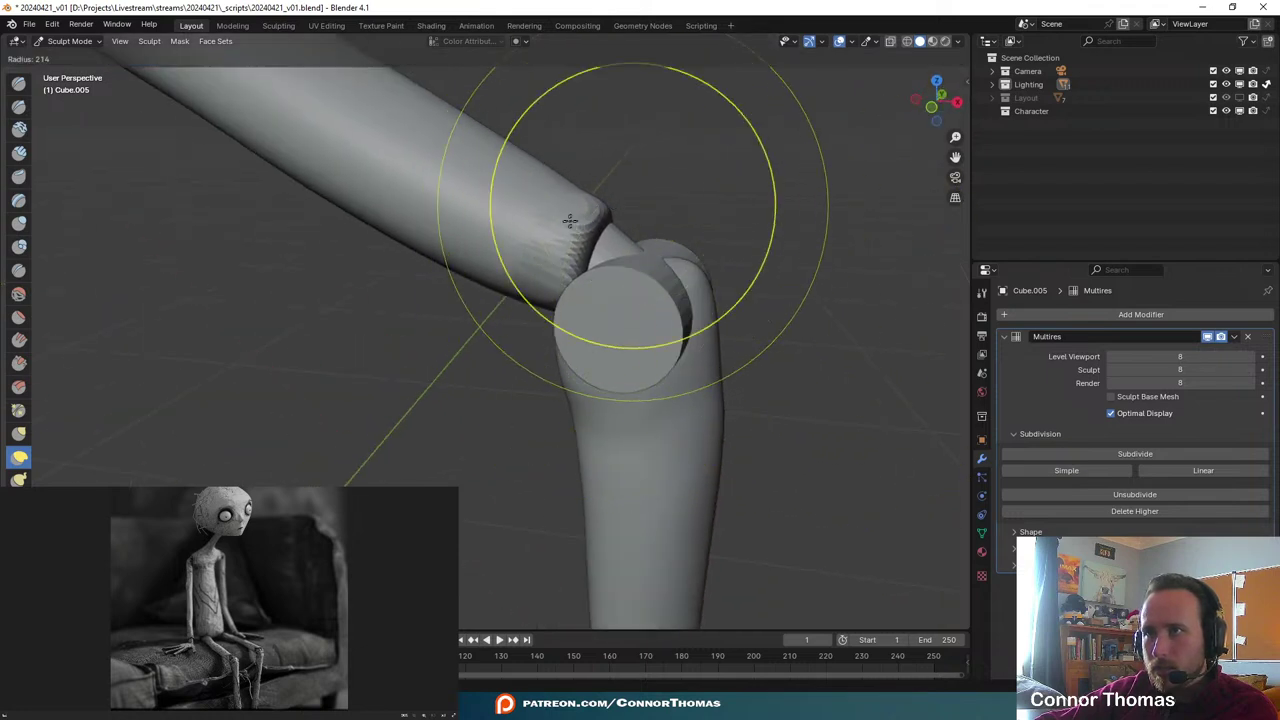
{"action": "left_click", "coordinate": [578, 214]}
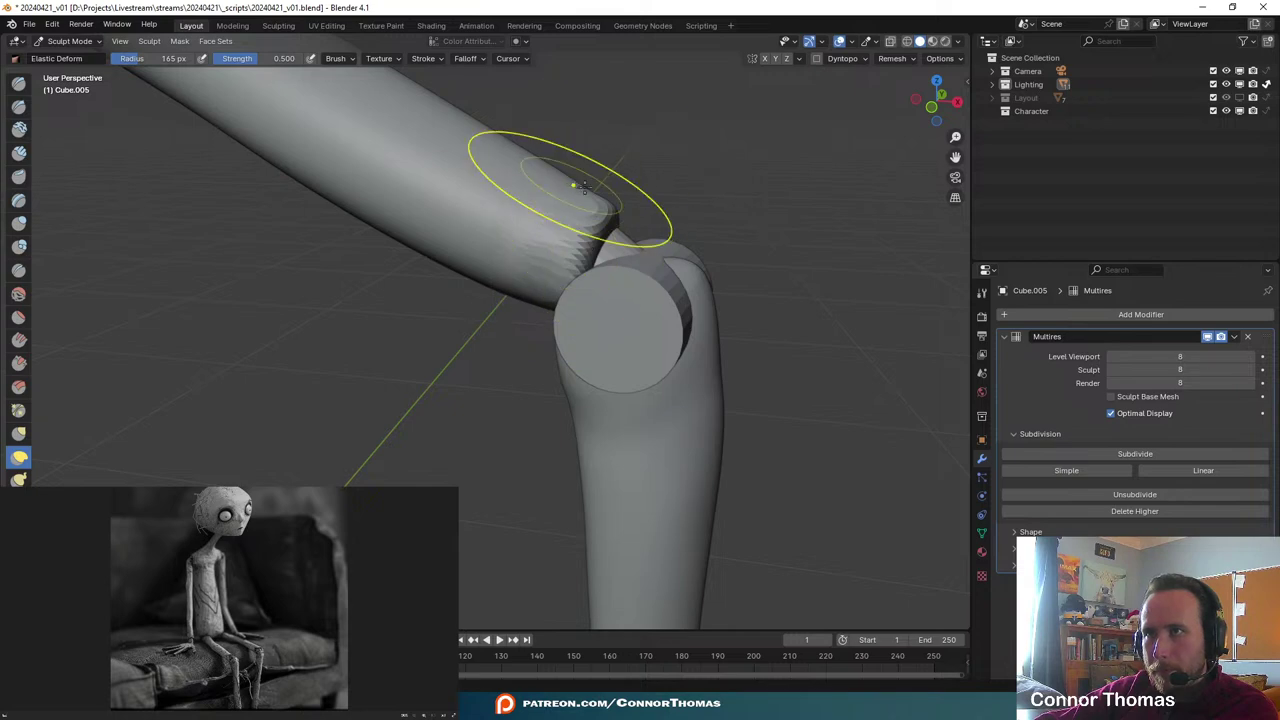
{"action": "scroll", "coordinate": [662, 297], "scroll_direction": "up", "scroll_amount": 3}
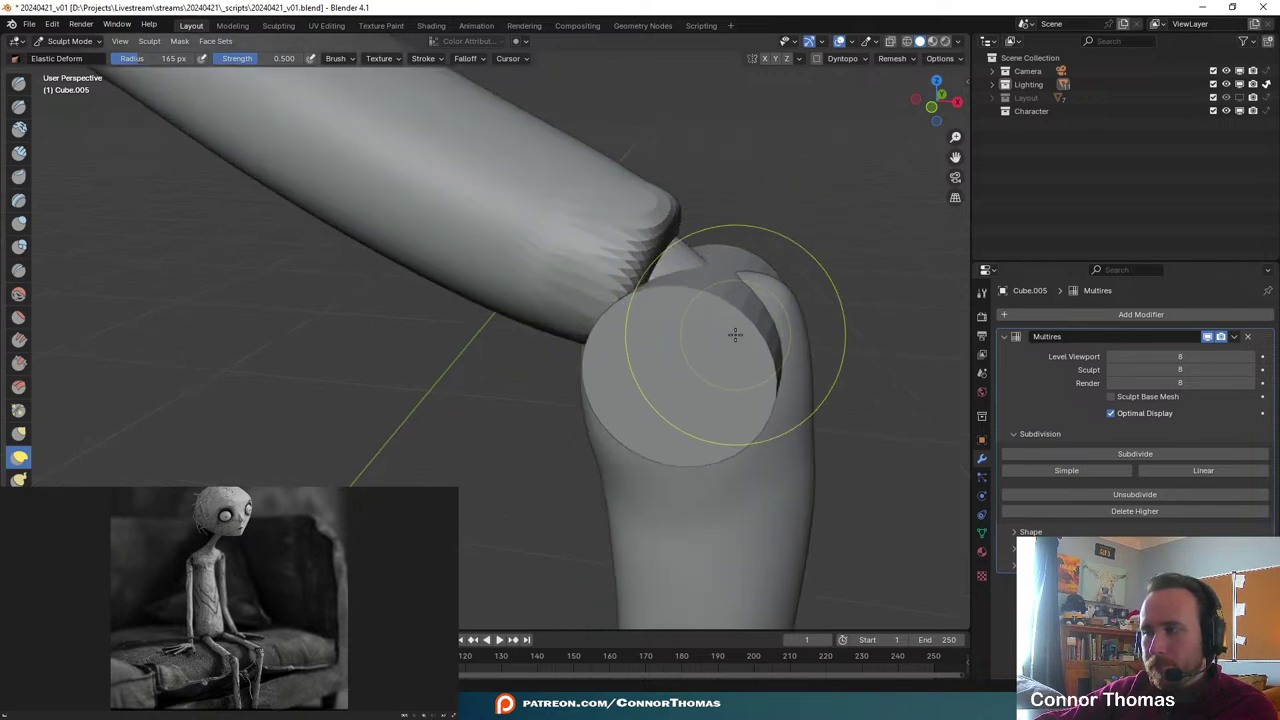
- Smooth the ridged knee end of the thigh on all sides with the Smooth brush at strength 0.700
{"action": "left_click", "coordinate": [18, 294]}
{"action": "mouse_move", "coordinate": [672, 252]}
{"action": "left_mouse_down"}
{"action": "mouse_move", "coordinate": [623, 320]}
{"action": "mouse_move", "coordinate": [626, 353]}
{"action": "left_mouse_up"}
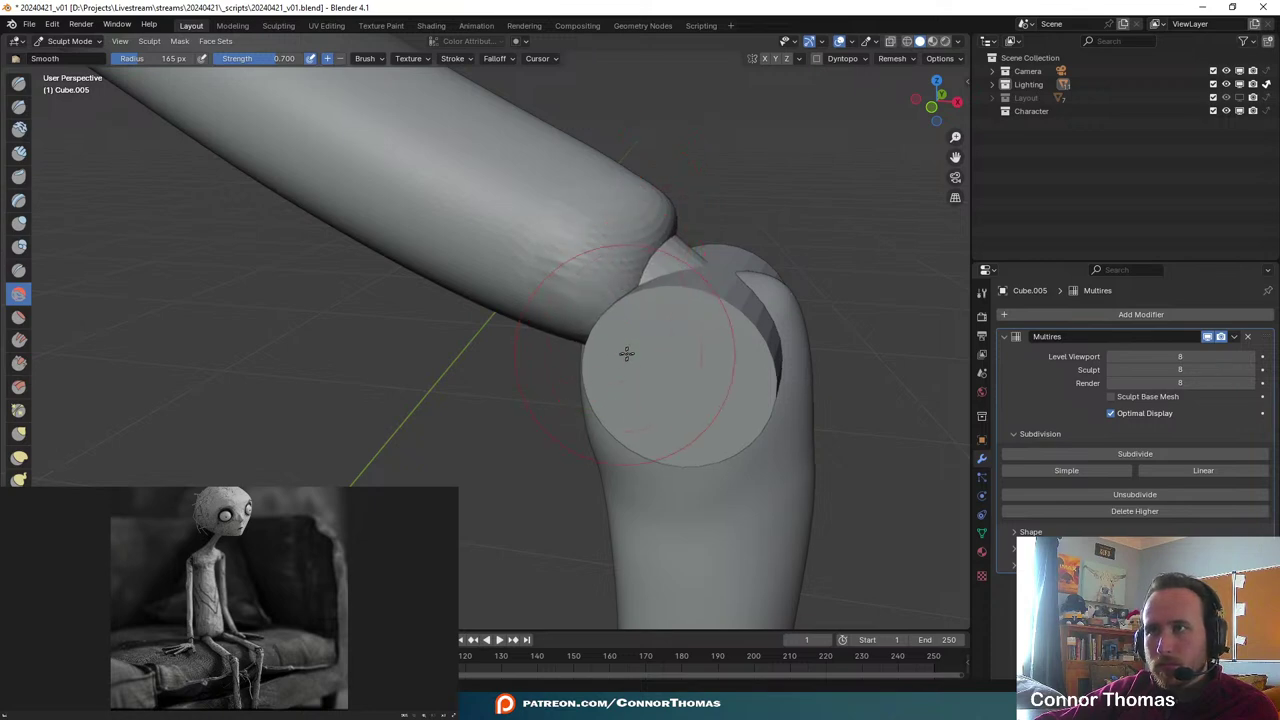
{"action": "mouse_move", "coordinate": [798, 273]}
{"action": "middle_mouse_down"}
{"action": "mouse_move", "coordinate": [723, 306]}
{"action": "mouse_move", "coordinate": [737, 351]}
{"action": "mouse_move", "coordinate": [609, 478]}
{"action": "middle_mouse_up"}
{"action": "mouse_move", "coordinate": [609, 478]}
{"action": "left_mouse_down"}
{"action": "mouse_move", "coordinate": [662, 480]}
{"action": "mouse_move", "coordinate": [577, 425]}
{"action": "mouse_move", "coordinate": [514, 408]}
{"action": "mouse_move", "coordinate": [475, 372]}
{"action": "left_mouse_up"}
{"action": "middle_click_drag", "start_coordinate": [657, 429], "coordinate": [490, 380]}
{"action": "left_click_drag", "start_coordinate": [467, 372], "coordinate": [499, 390]}
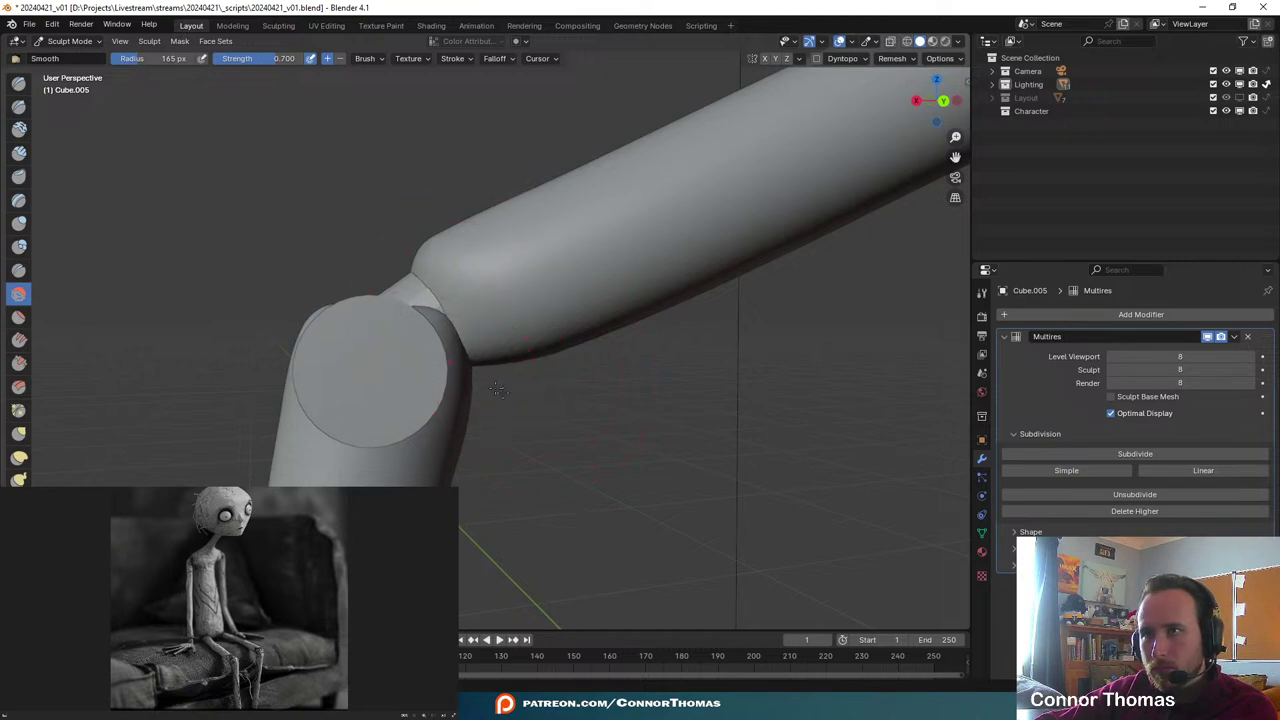
{"action": "middle_click_drag", "start_coordinate": [463, 376], "coordinate": [628, 305]}
{"action": "scroll", "coordinate": [688, 321], "scroll_direction": "down", "scroll_amount": 5}
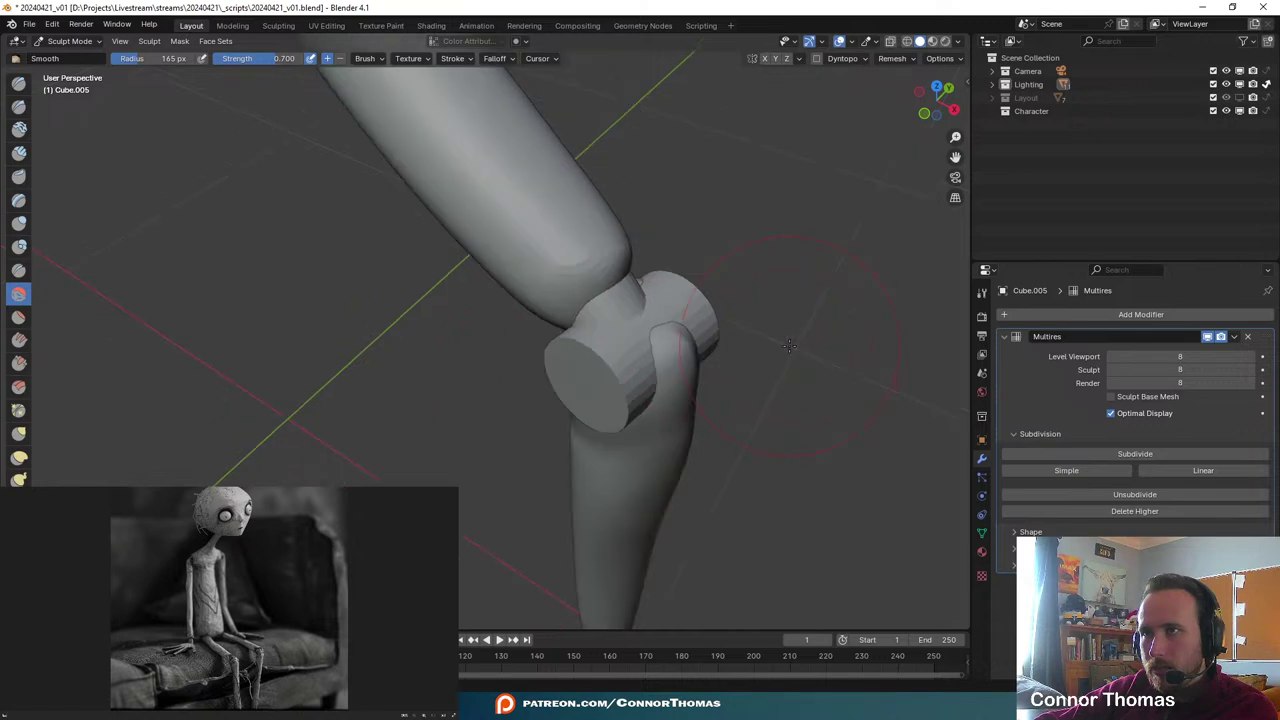
{"action": "middle_click_drag", "start_coordinate": [688, 321], "coordinate": [667, 293]}
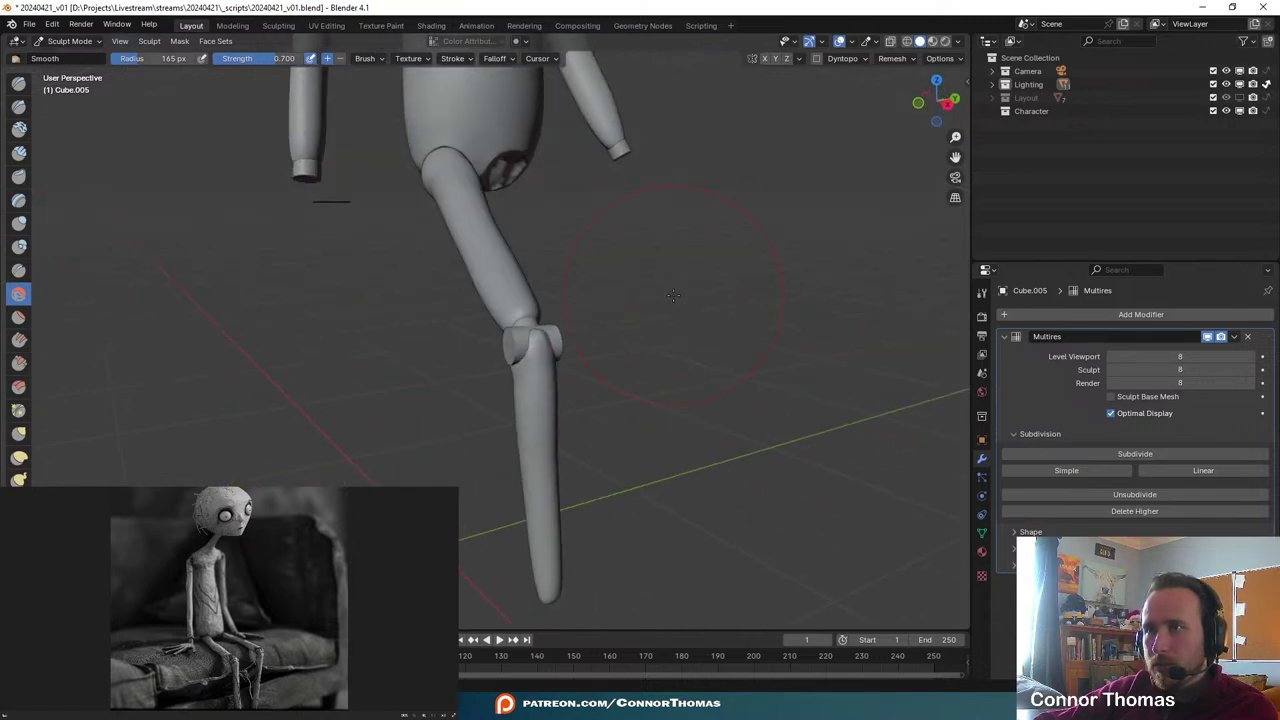
- Check the knee against the reference through the camera, then return to Object Mode with the knee cylinder selected
{"action": "key", "text": "KP_0"}
{"action": "scroll", "coordinate": [718, 308], "scroll_direction": "up", "scroll_amount": 3}
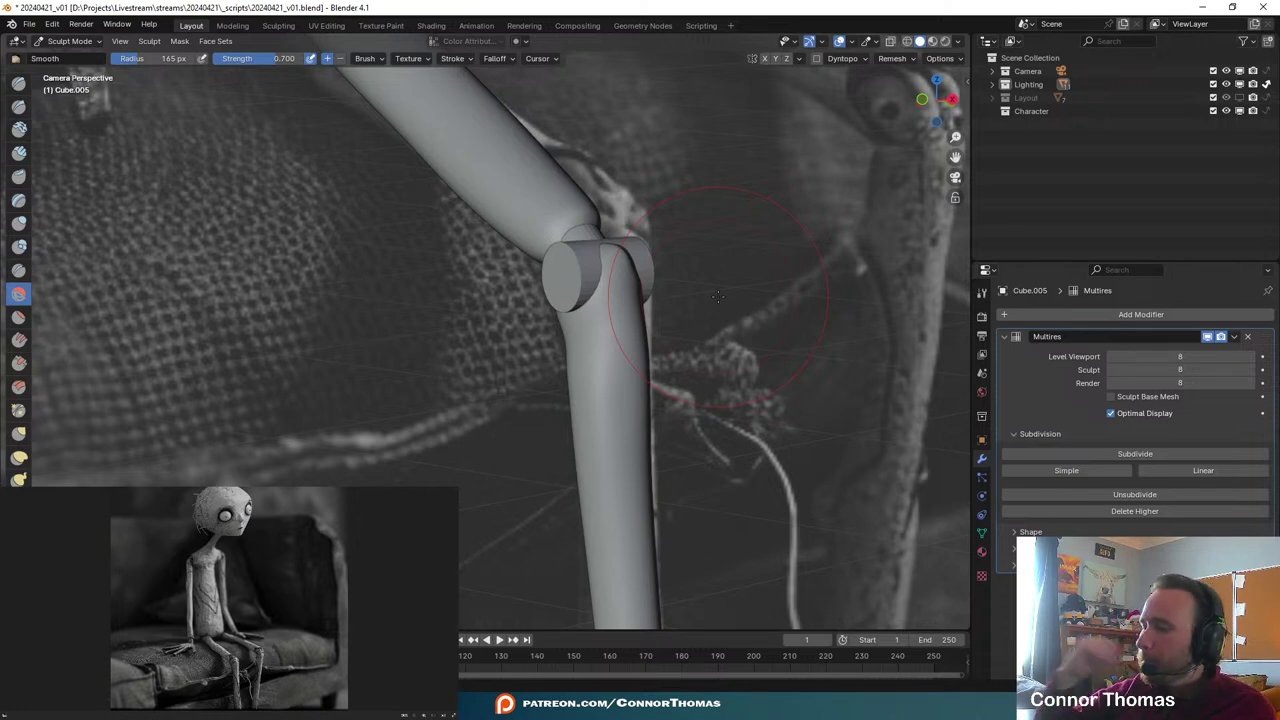
{"action": "middle_click_drag", "start_coordinate": [718, 297], "coordinate": [20, 5]}
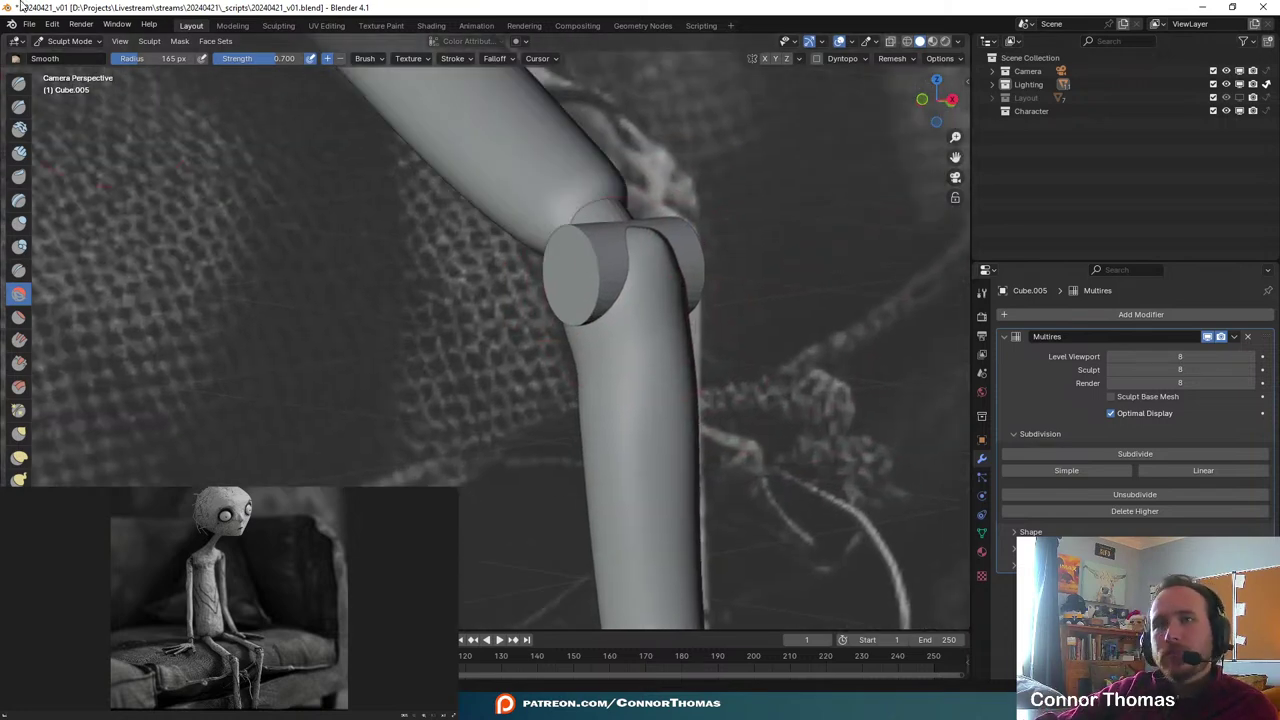
{"action": "left_click", "coordinate": [62, 41]}
{"action": "left_click", "coordinate": [60, 56]}
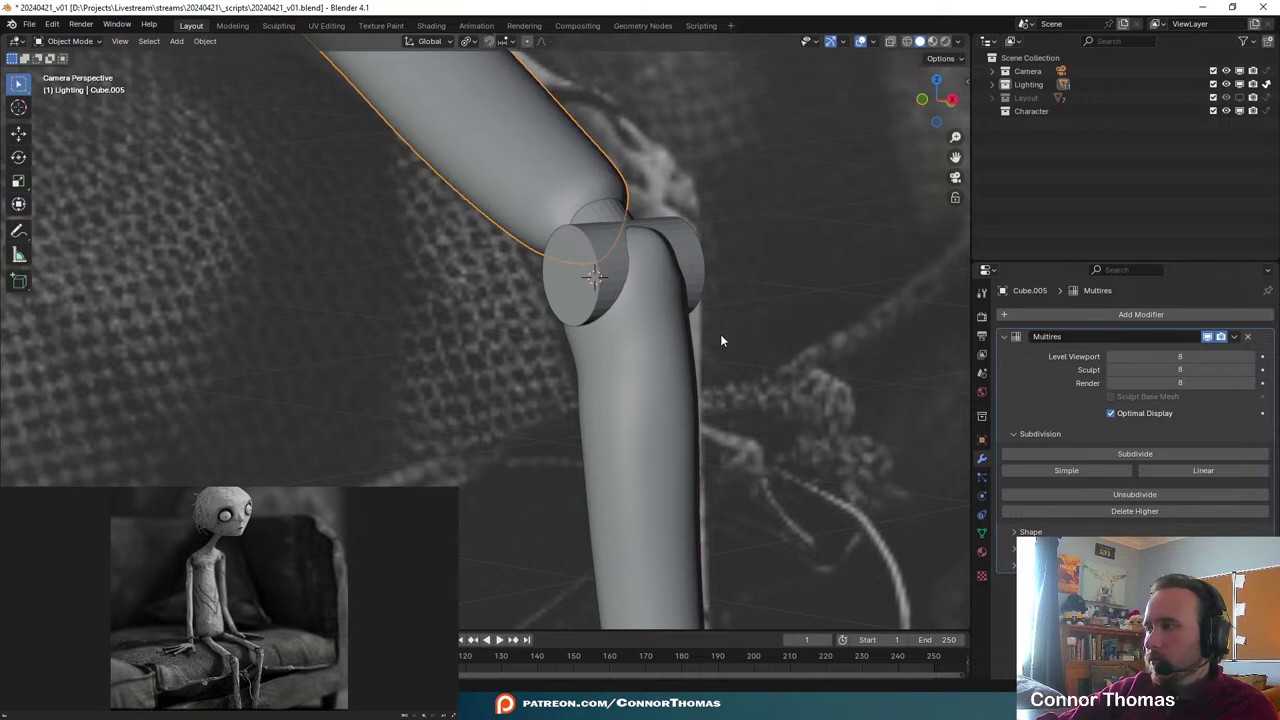
{"action": "left_click", "coordinate": [596, 287]}
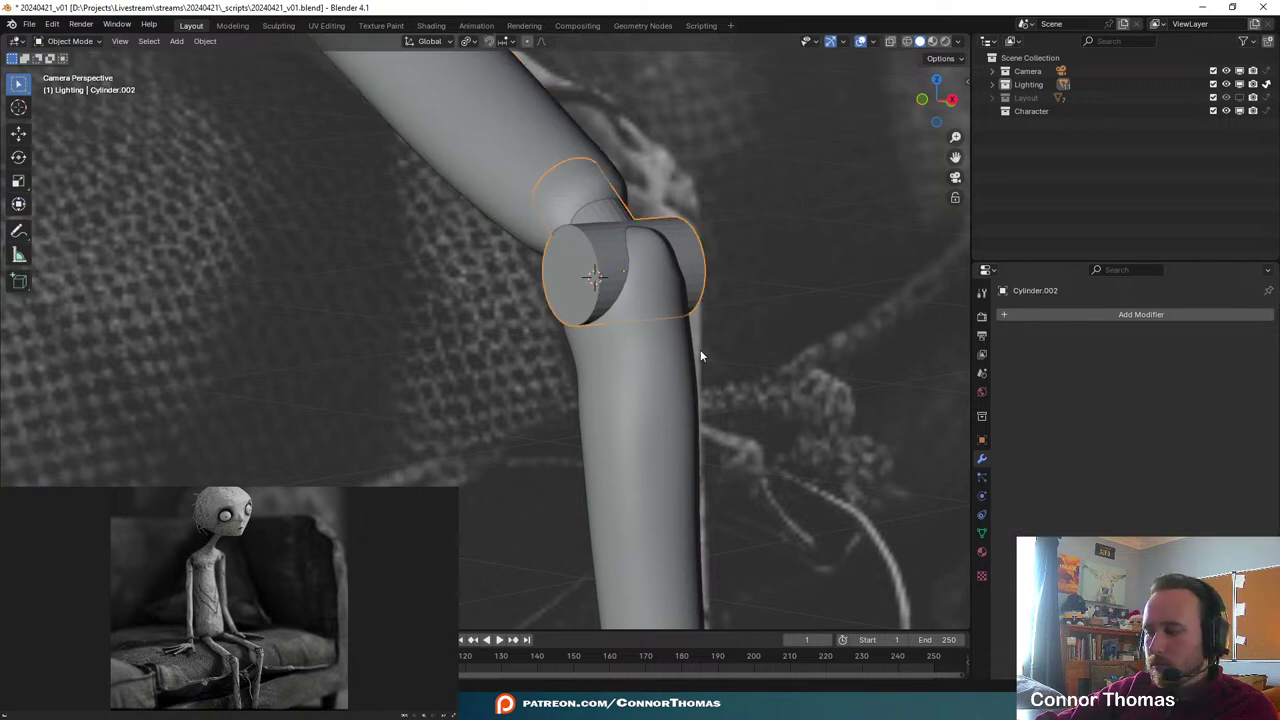
{"action": "key", "text": "KP_Decimal"}
- Add a Bevel modifier with 6 segments and an amount of 0.03 m to the knee cylinder and shade it smooth
{"action": "left_click", "coordinate": [1064, 317]}
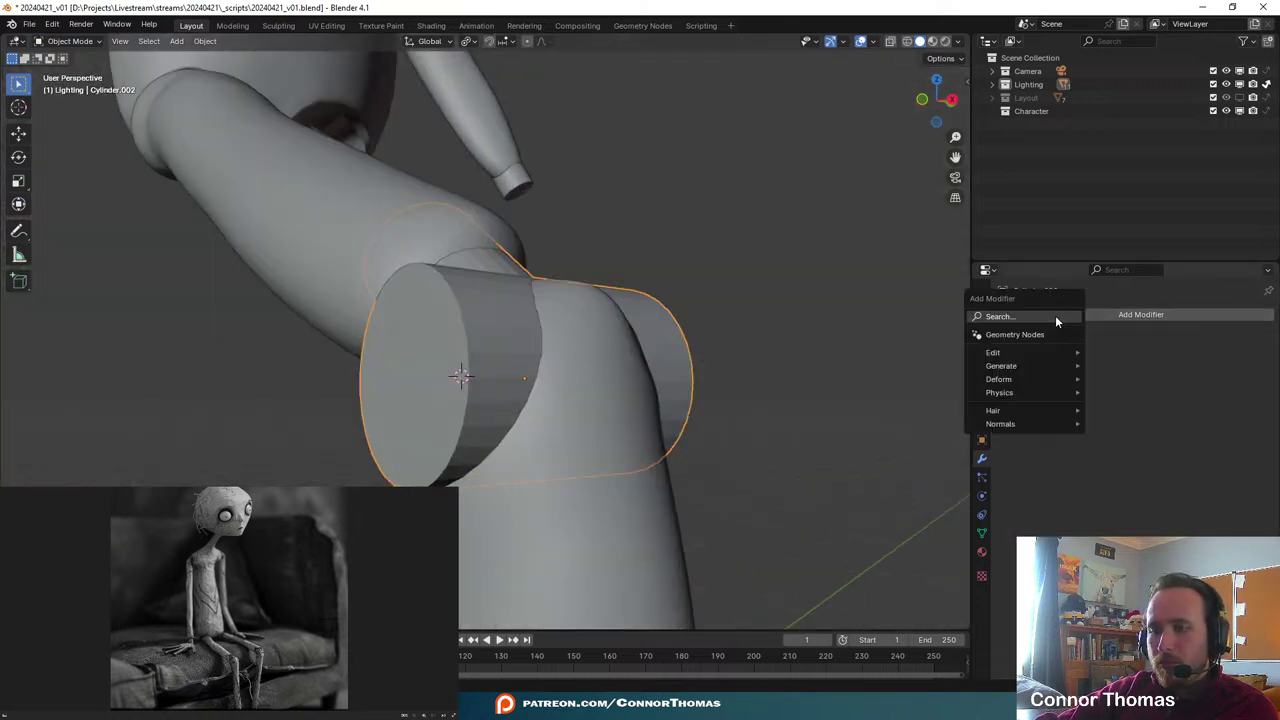
{"action": "type", "text": "b"}
{"action": "left_click", "coordinate": [1030, 342]}
{"action": "middle_click_drag", "start_coordinate": [700, 377], "coordinate": [812, 523]}
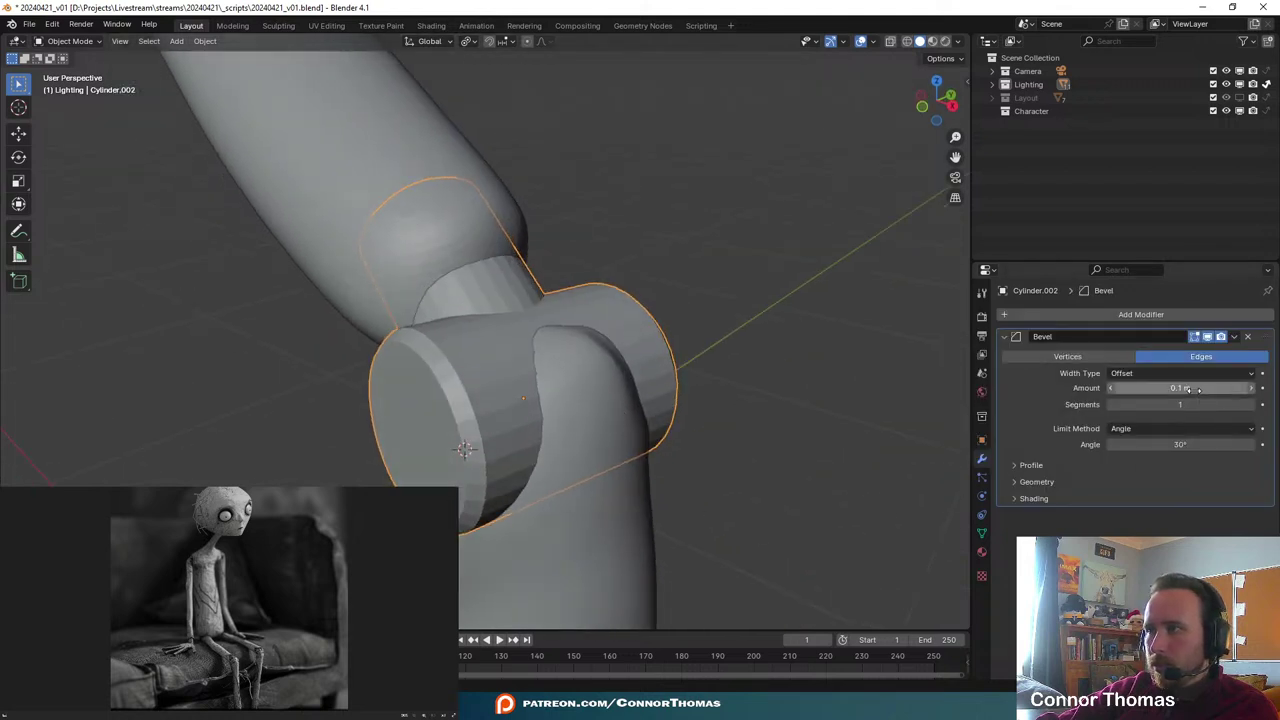
{"action": "left_click_drag", "start_coordinate": [1186, 404], "coordinate": [1232, 404]}
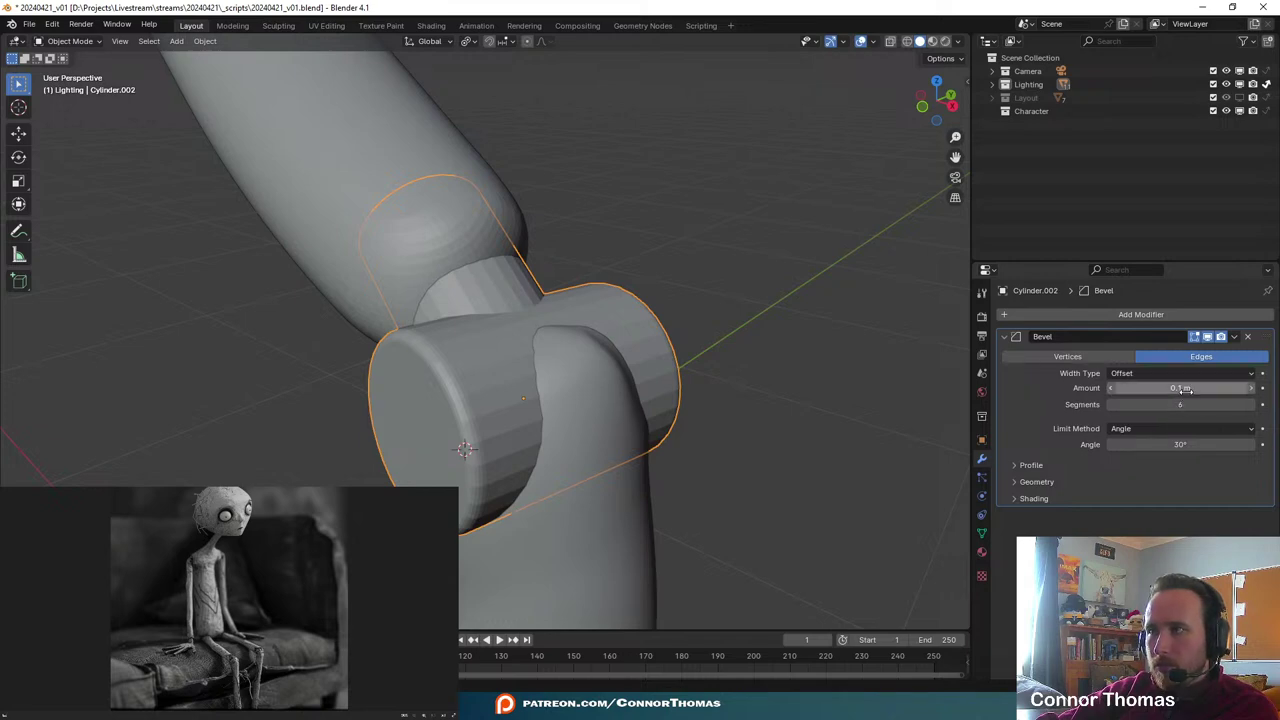
{"action": "left_click_drag", "start_coordinate": [1180, 388], "coordinate": [1148, 388]}
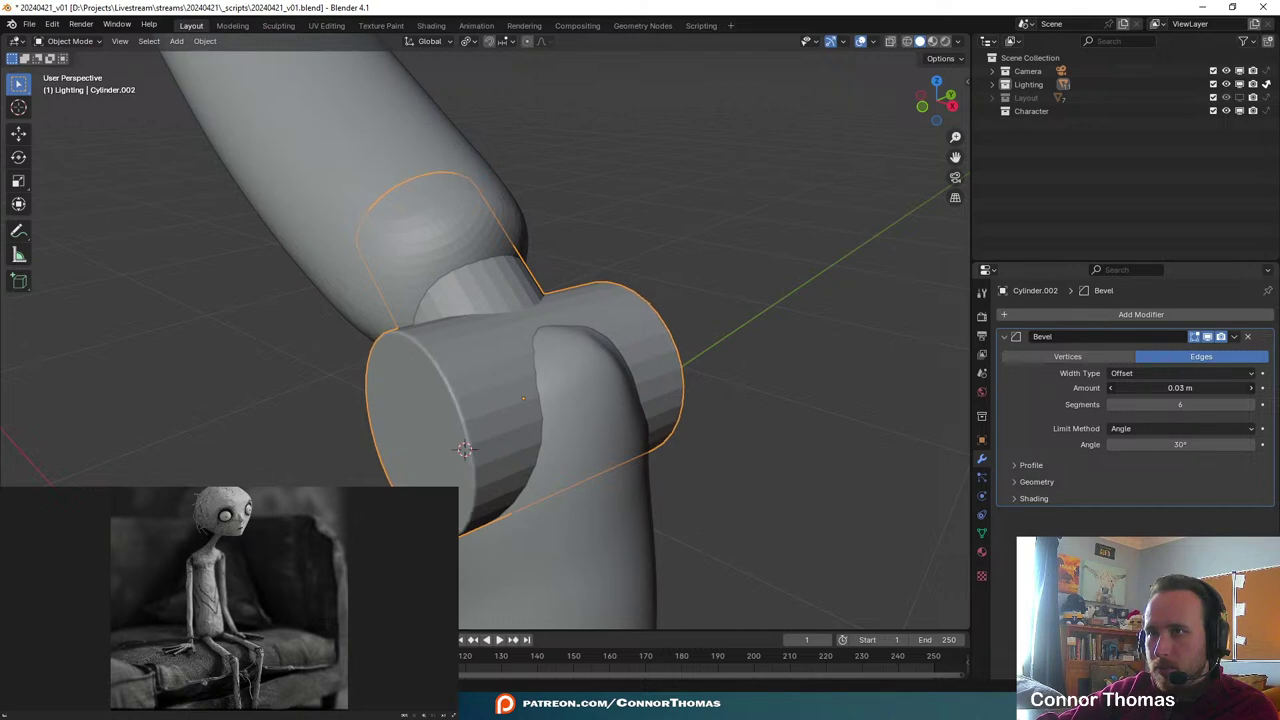
{"action": "right_click", "coordinate": [466, 396]}
{"action": "left_click", "coordinate": [458, 388]}
- Snap the 3D cursor to the centre of the knee cylinder's outer end face
{"action": "mouse_move", "coordinate": [611, 394]}
{"action": "middle_mouse_down"}
{"action": "mouse_move", "coordinate": [643, 487]}
{"action": "mouse_move", "coordinate": [574, 466]}
{"action": "mouse_move", "coordinate": [695, 466]}
{"action": "middle_mouse_up"}
{"action": "middle_click_drag", "start_coordinate": [612, 405], "coordinate": [516, 401]}
{"action": "key", "text": "Tab"}
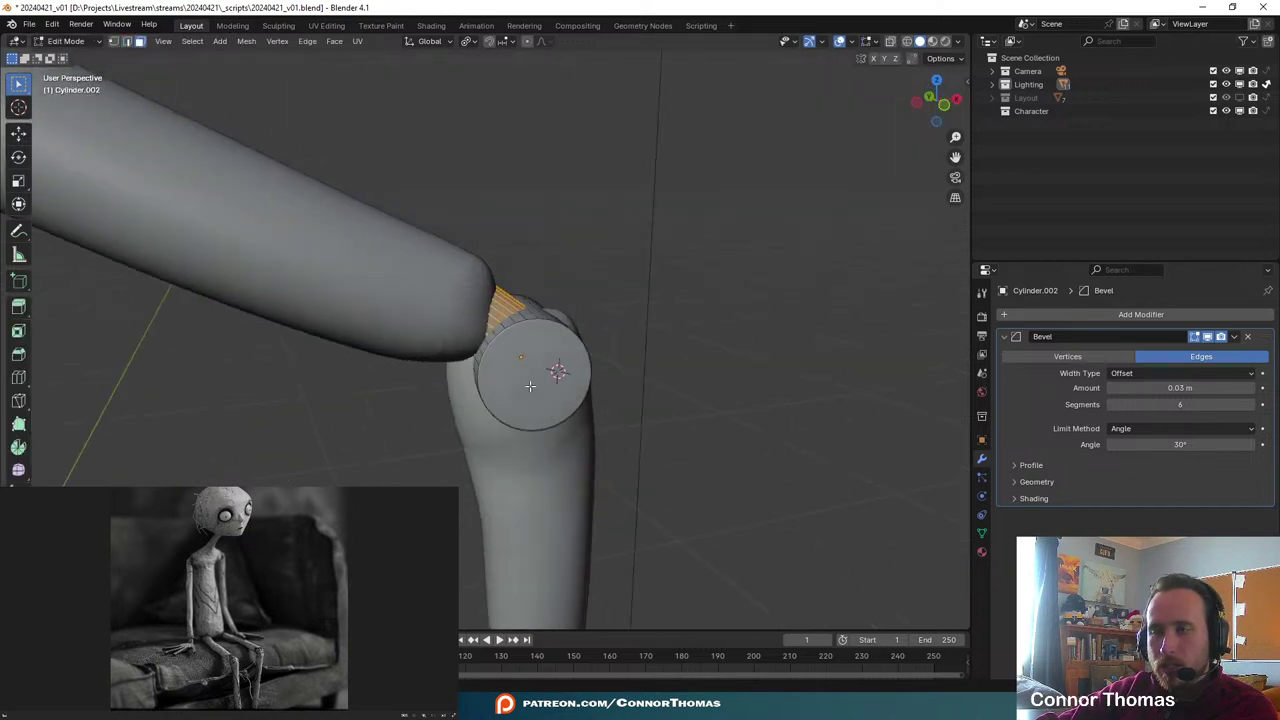
{"action": "left_click", "coordinate": [530, 386]}
{"action": "key", "text": "shift+s"}
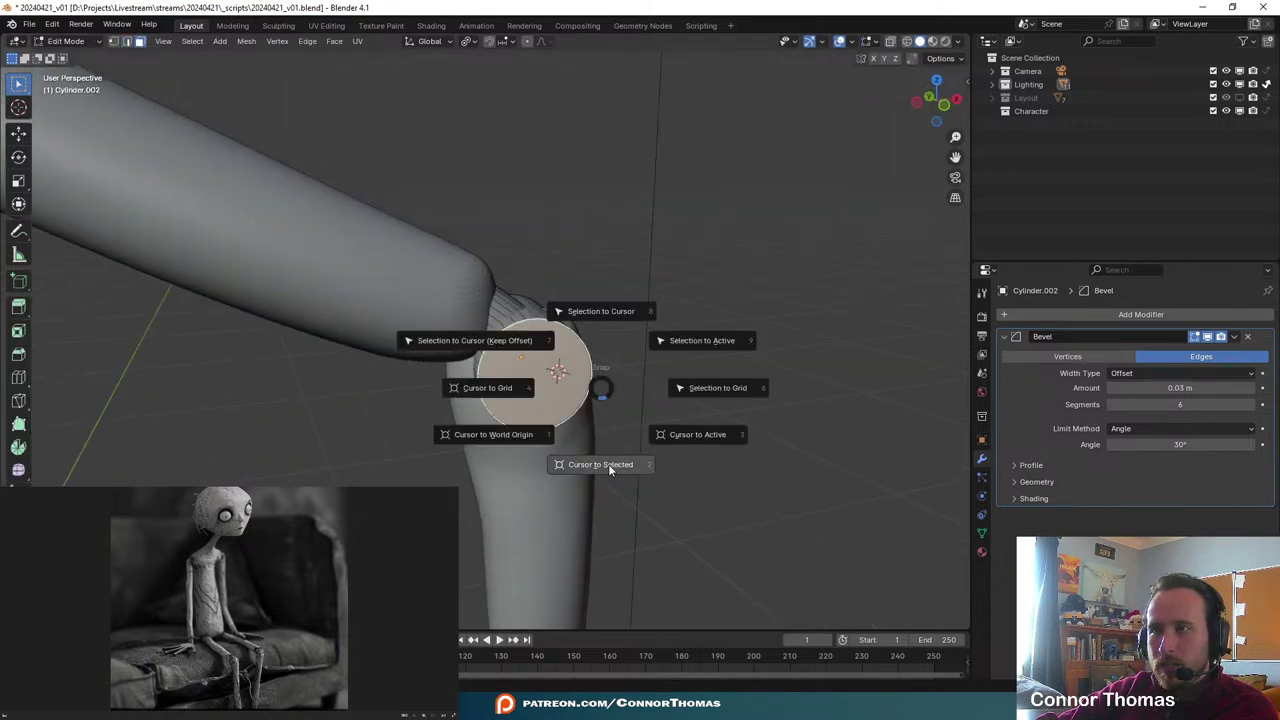
{"action": "left_click", "coordinate": [602, 465]}
{"action": "key", "text": "Tab"}
- Add a bolt mesh at the 3D cursor and scale it down
{"action": "middle_click_drag", "start_coordinate": [640, 369], "coordinate": [565, 395]}
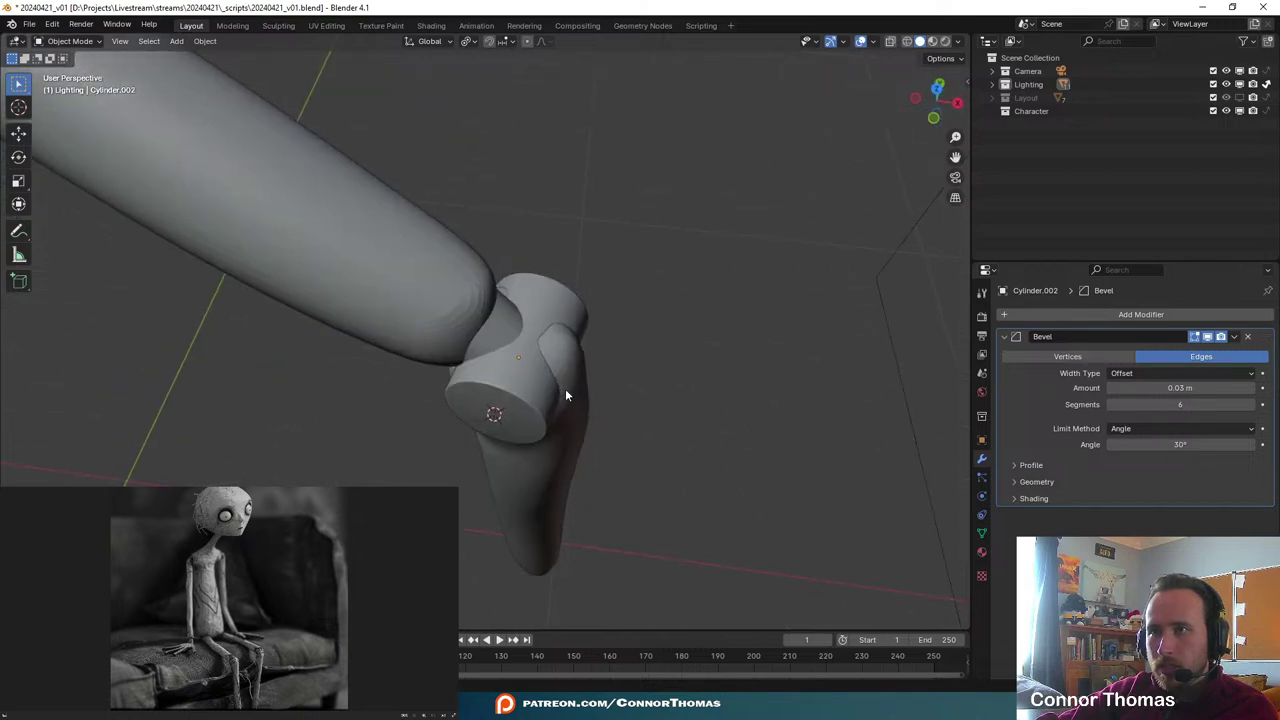
{"action": "key", "text": "shift+a"}
{"action": "mouse_move", "coordinate": [563, 382]}
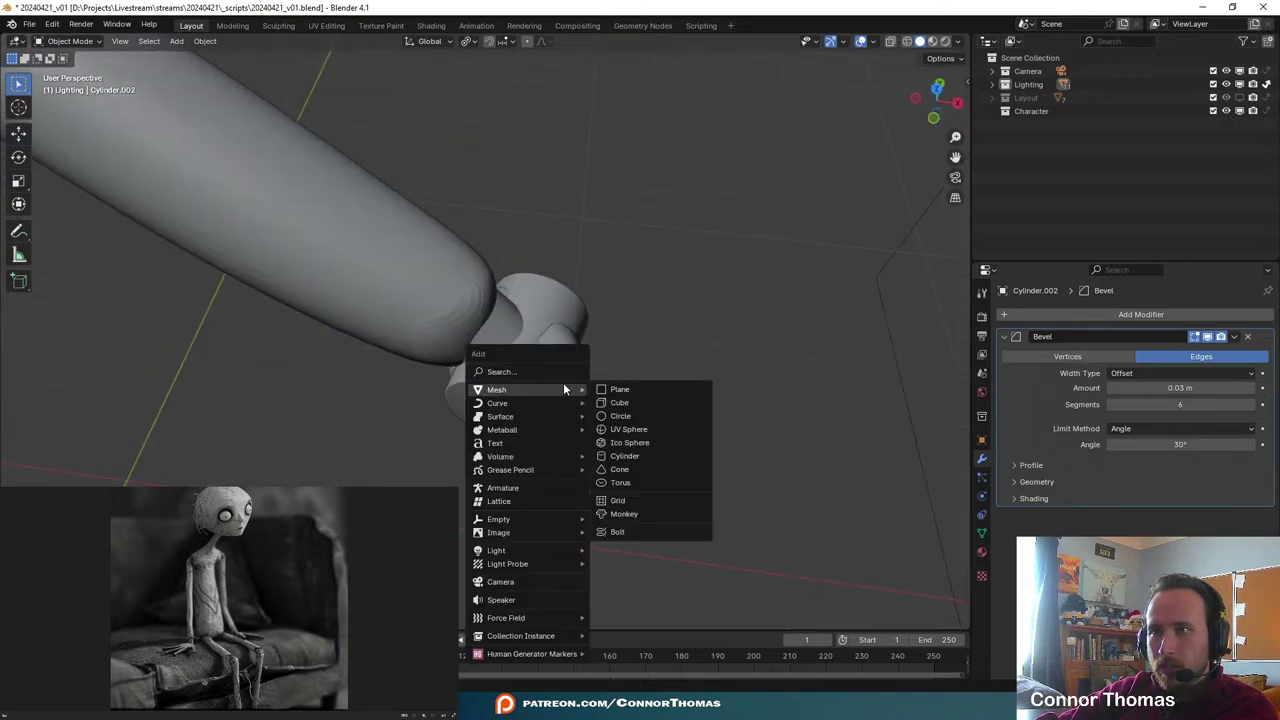
{"action": "left_click", "coordinate": [634, 531]}
{"action": "key", "text": "s"}
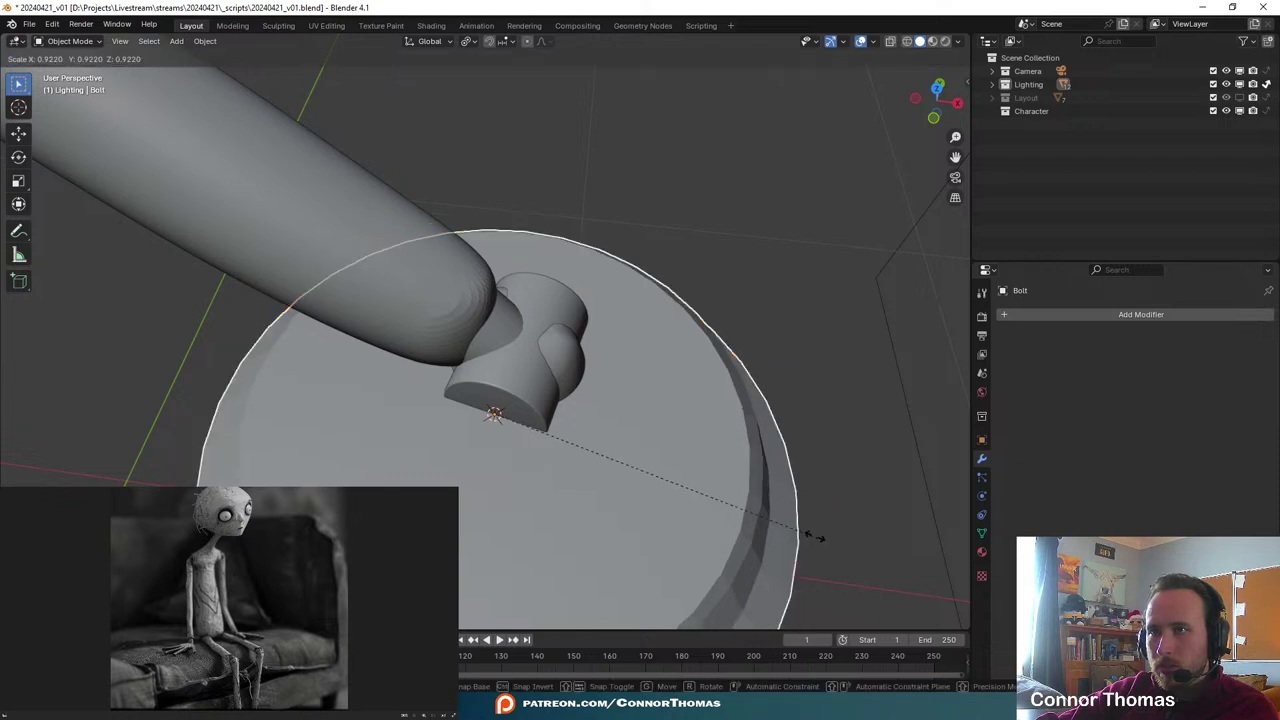
{"action": "left_click", "coordinate": [612, 460]}
- Rotate the bolt so its head points away from the cylinder's end face and shrink it well below the cylinder's diameter
{"action": "key", "text": "r"}
{"action": "key", "text": "r"}
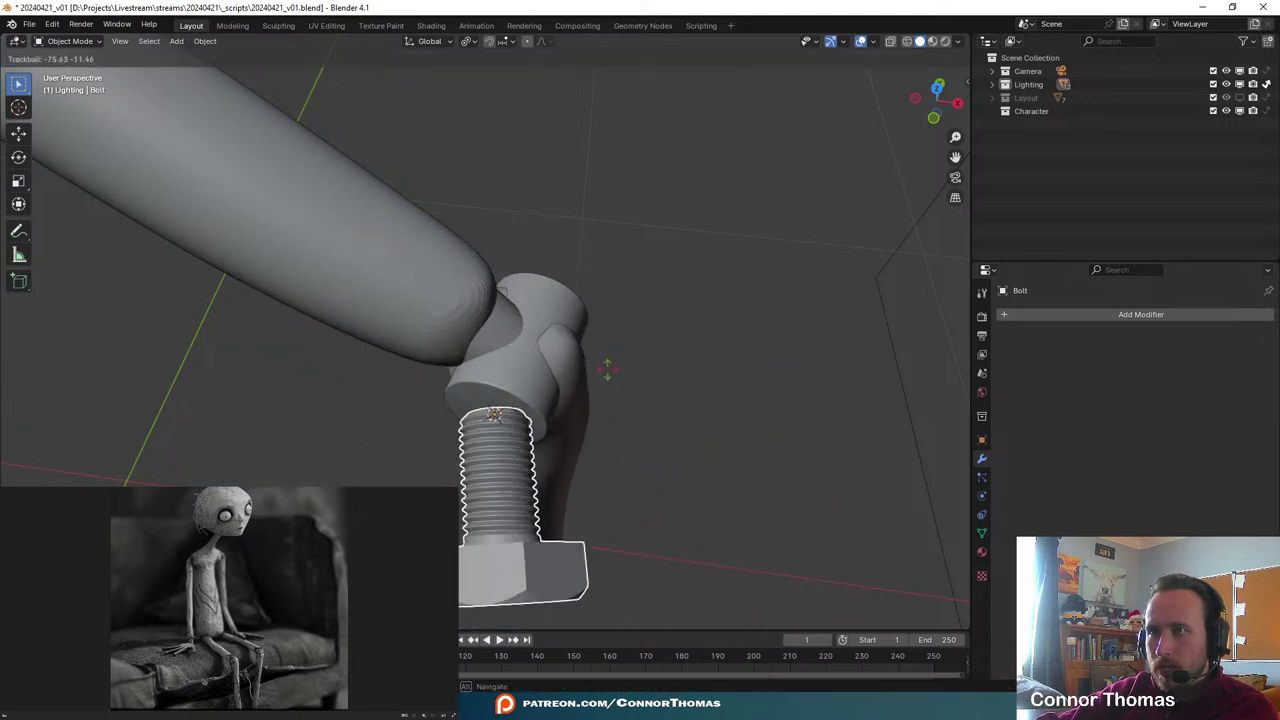
{"action": "left_click", "coordinate": [771, 505]}
{"action": "key", "text": "s"}
{"action": "left_click", "coordinate": [546, 455]}
{"action": "key", "text": "r"}
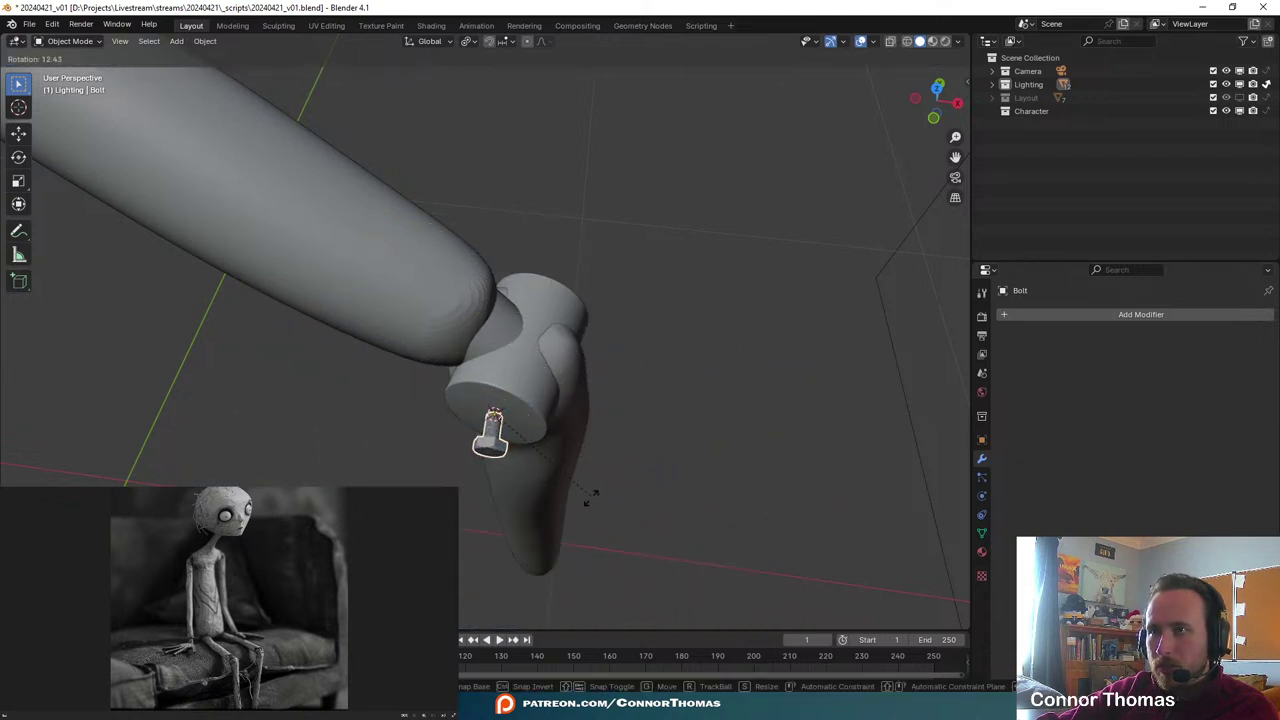
{"action": "left_click", "coordinate": [564, 502]}
- Resize the bolt to suit the knee cylinder and move its shaft toward the cylinder's interior
{"action": "middle_click_drag", "start_coordinate": [556, 480], "coordinate": [457, 346]}
{"action": "key", "text": "KP_Decimal"}
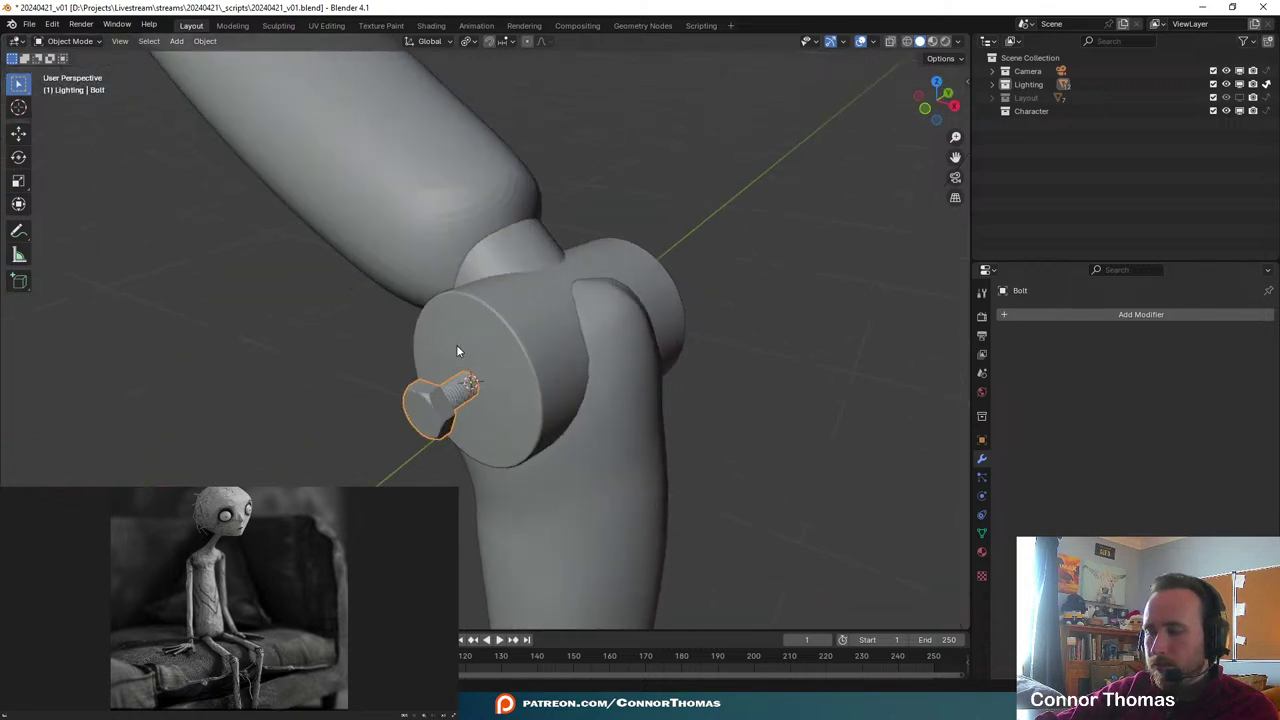
{"action": "scroll", "coordinate": [578, 365], "scroll_direction": "down", "scroll_amount": 5}
{"action": "key", "text": "s"}
{"action": "left_click", "coordinate": [748, 298]}
{"action": "middle_click_drag", "start_coordinate": [596, 330], "coordinate": [524, 133]}
{"action": "key", "text": "g"}
{"action": "left_click", "coordinate": [674, 300]}
- Reposition the bolt at the cylinder's end face and adjust its rotation
{"action": "key", "text": "g"}
{"action": "left_click", "coordinate": [694, 350]}
{"action": "key", "text": "r"}
{"action": "left_click", "coordinate": [669, 334]}
{"action": "scroll", "coordinate": [521, 127], "scroll_direction": "up", "scroll_amount": 6}
- Move the bolt toward the middle of the end face, tilt it to match the face and fine-tune its scale
{"action": "scroll", "coordinate": [537, 297], "scroll_direction": "down", "scroll_amount": 5}
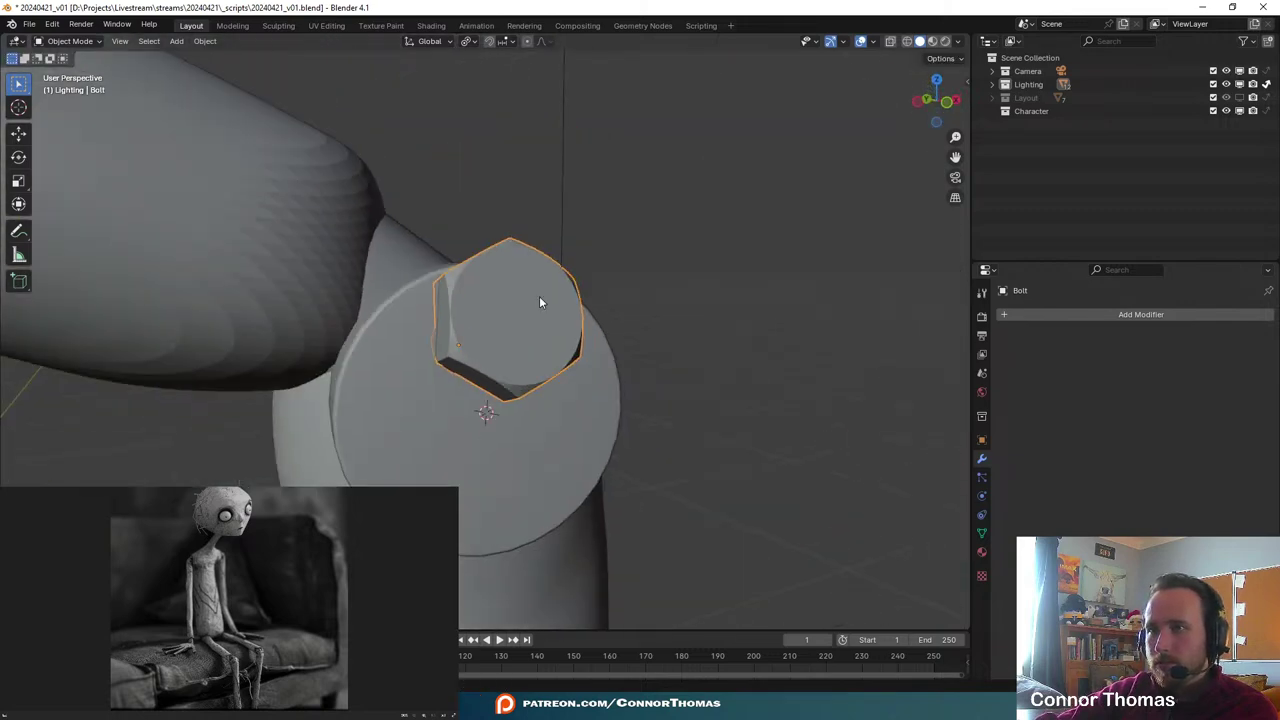
{"action": "key", "text": "g"}
{"action": "left_click", "coordinate": [544, 357]}
{"action": "key", "text": "r"}
{"action": "key", "text": "r"}
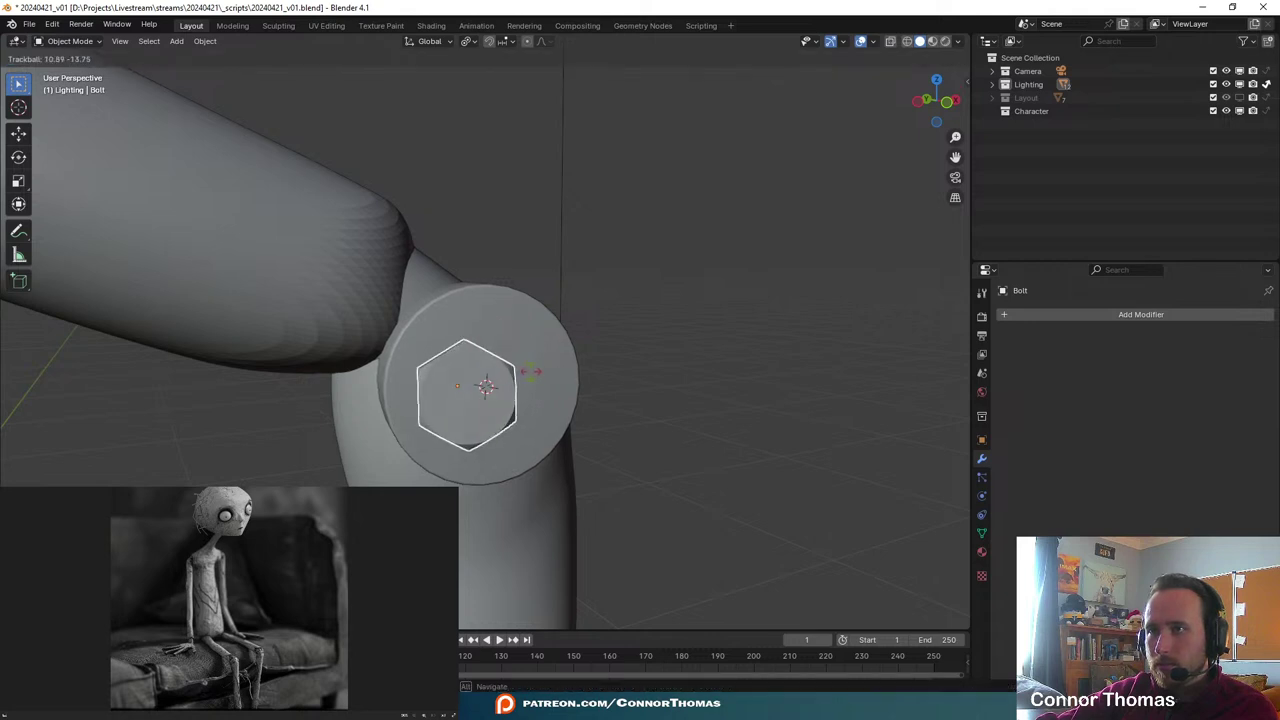
{"action": "left_click", "coordinate": [534, 380]}
{"action": "key", "text": "s"}
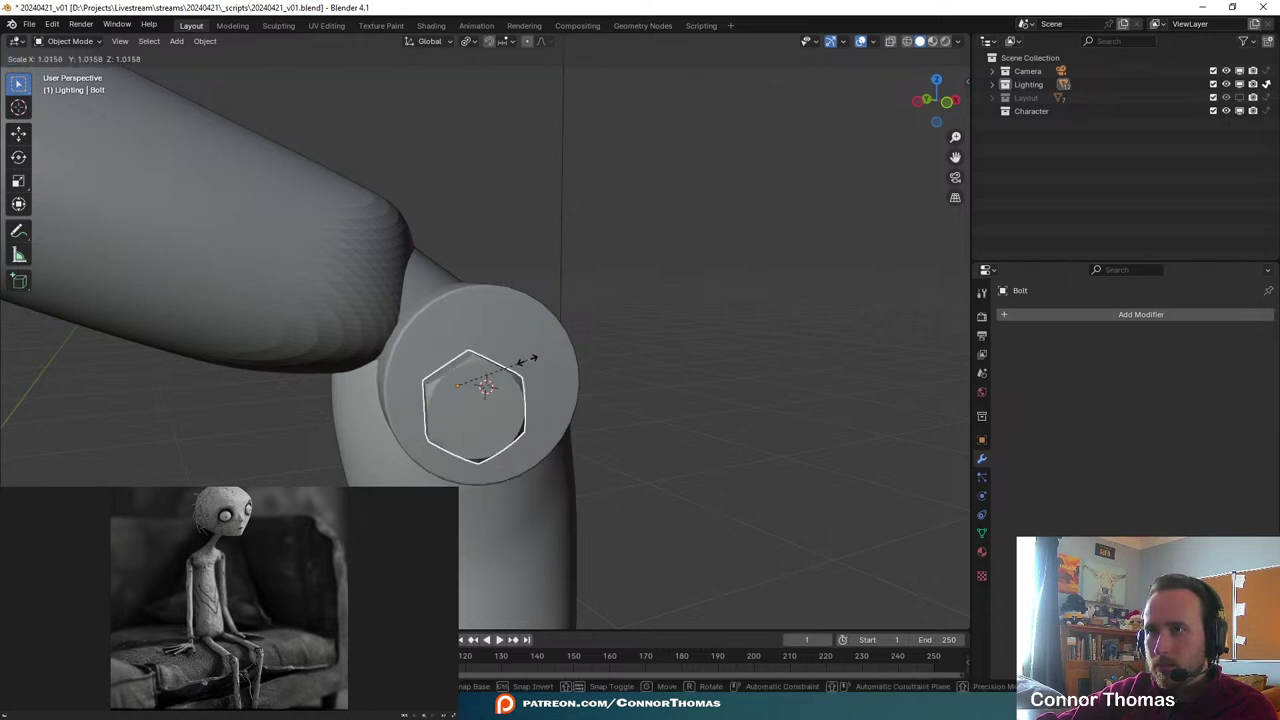
{"action": "left_click", "coordinate": [524, 361]}
- In top view, rotate the bolt parallel to the cylinder's axis and seat its head against the end face
{"action": "middle_click_drag", "start_coordinate": [519, 364], "coordinate": [461, 483]}
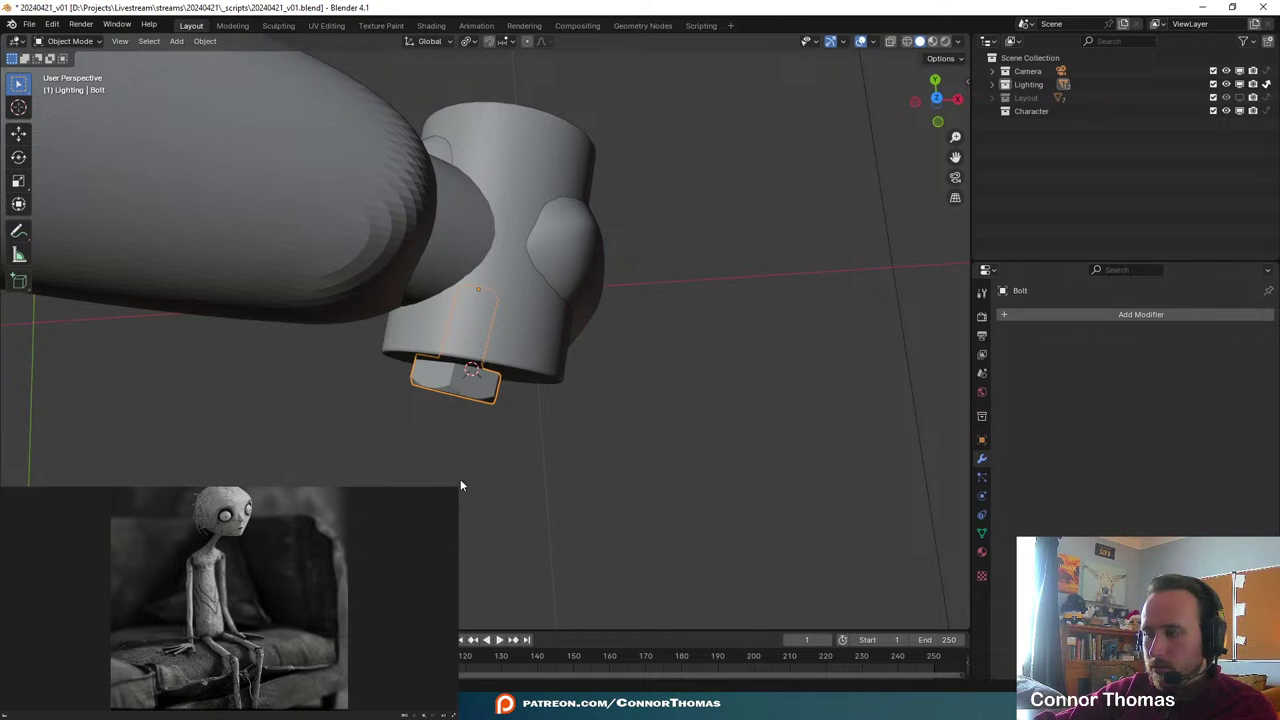
{"action": "key", "text": "KP_7"}
{"action": "key", "text": "r"}
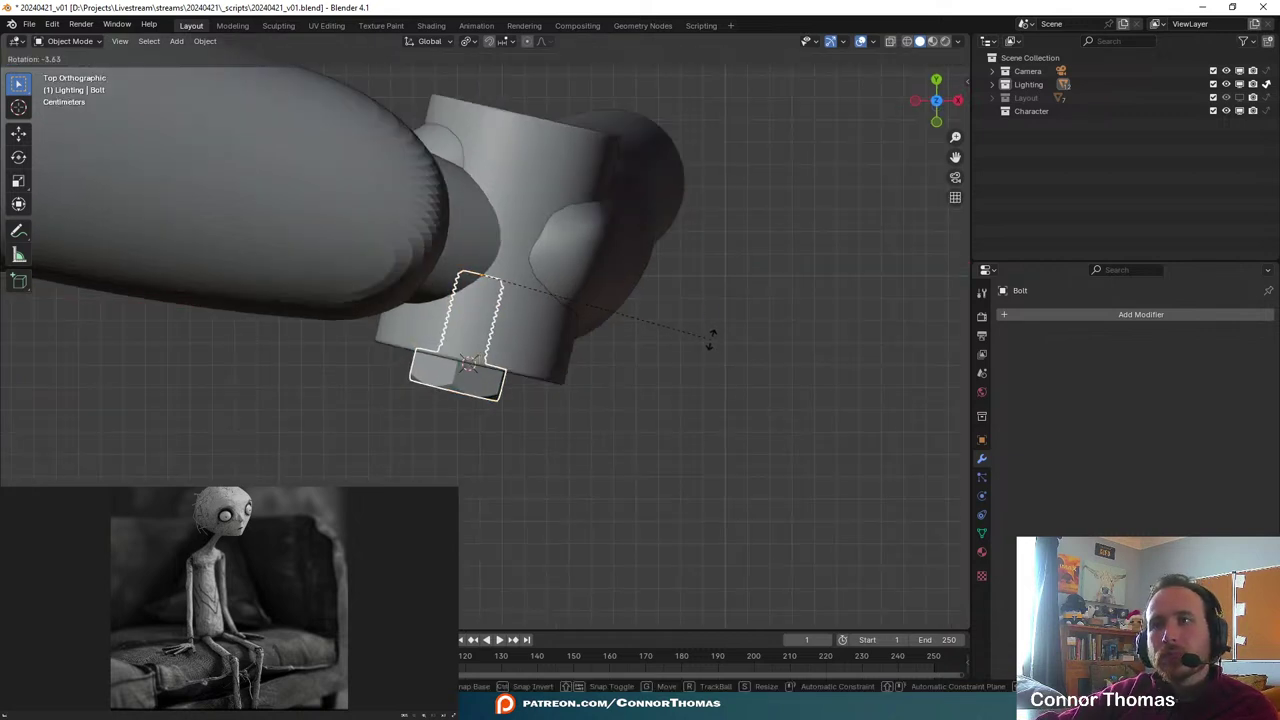
{"action": "left_click", "coordinate": [561, 379]}
{"action": "scroll", "coordinate": [557, 390], "scroll_direction": "up", "scroll_amount": 7}
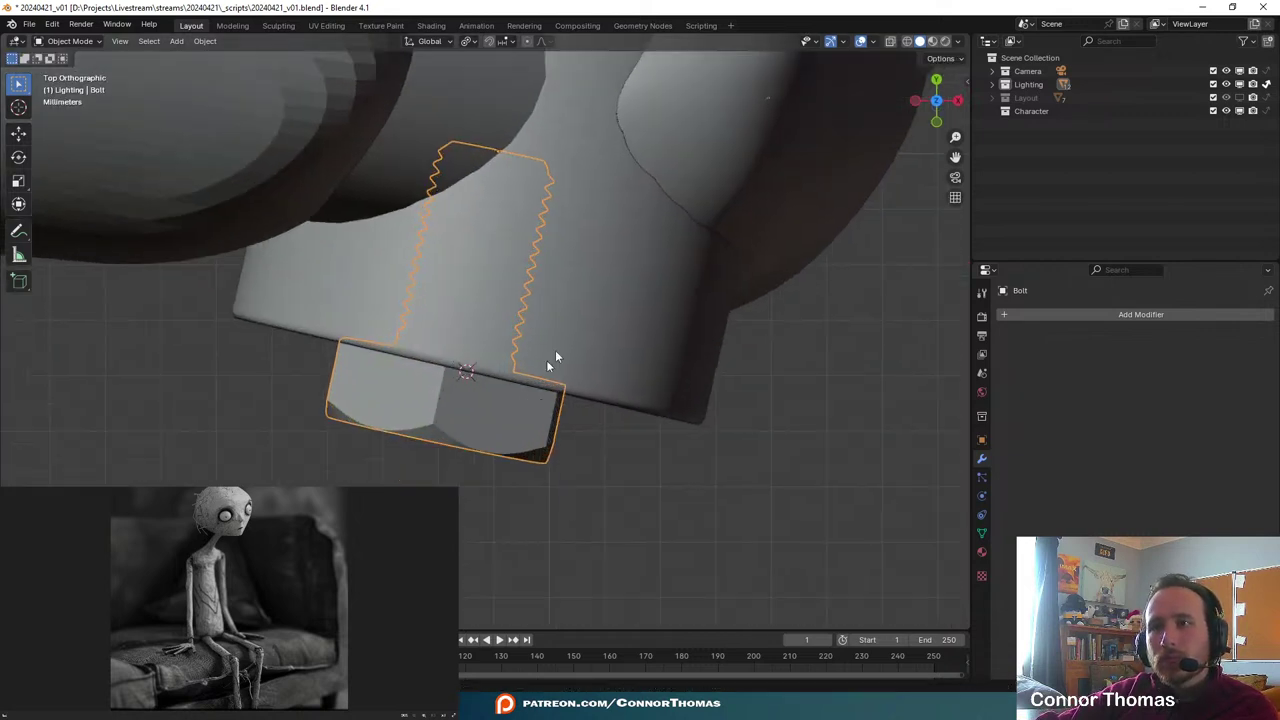
{"action": "key", "text": "r"}
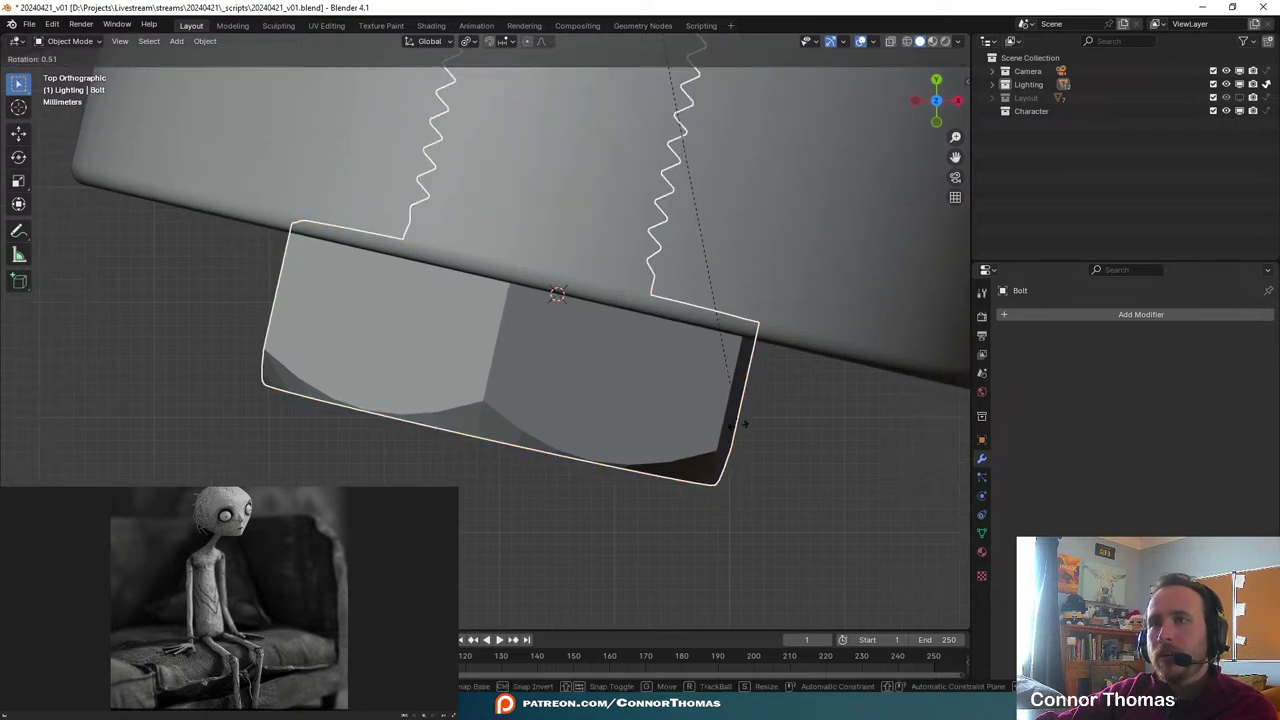
{"action": "left_click", "coordinate": [750, 453]}
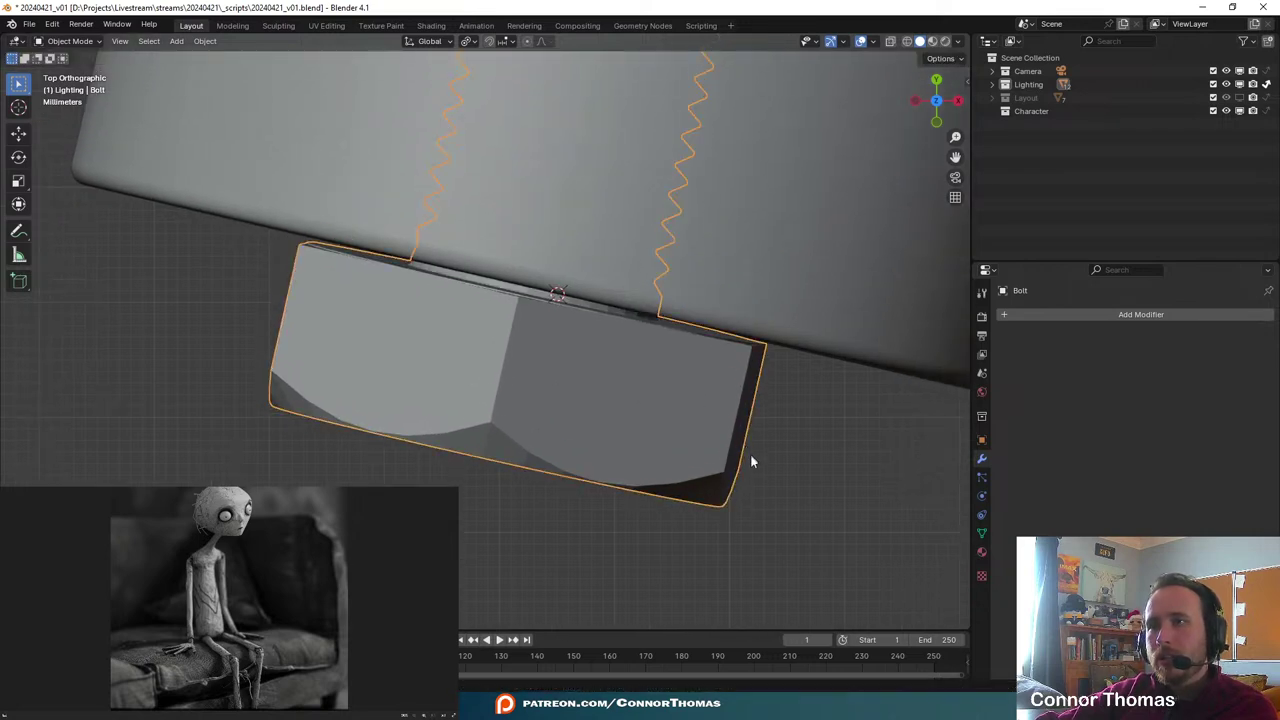
{"action": "key", "text": "g"}
{"action": "left_click", "coordinate": [743, 446]}
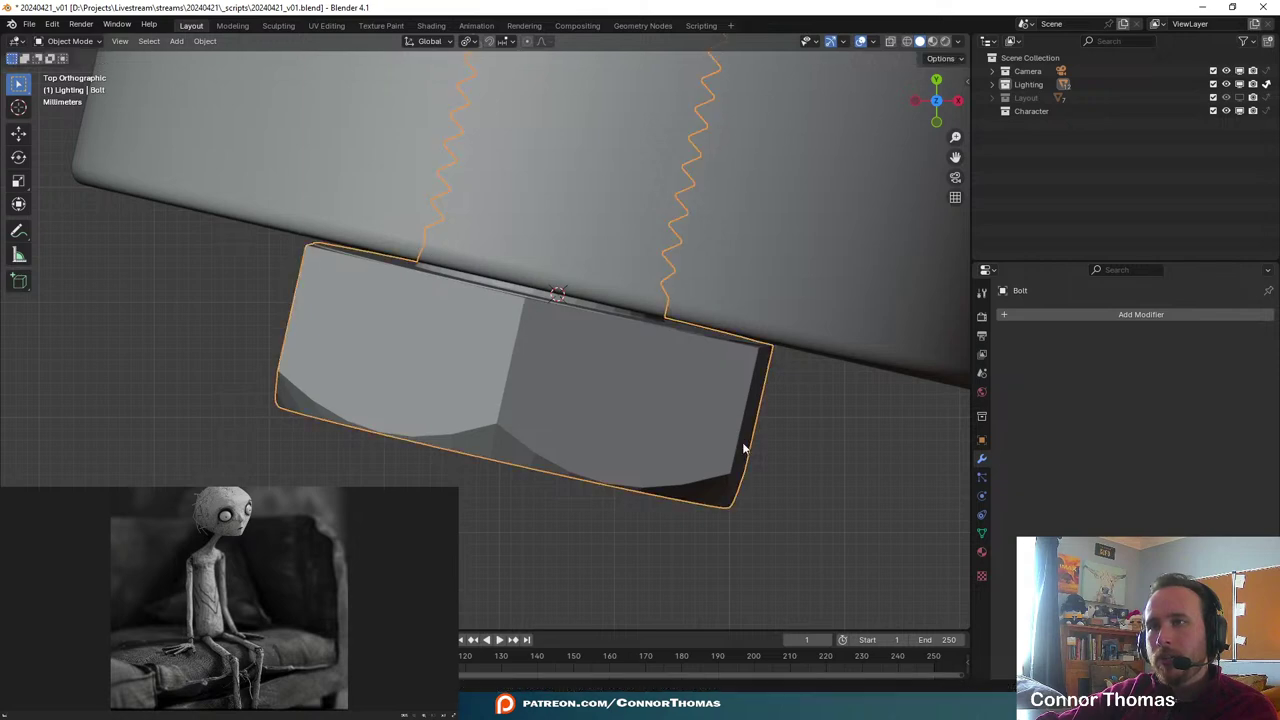
- Try to centre the bolt head on the cylinder's end face by moving it freehand
{"action": "scroll", "coordinate": [711, 446], "scroll_direction": "down", "scroll_amount": 7}
{"action": "left_click", "coordinate": [709, 446]}
{"action": "middle_click_drag", "start_coordinate": [709, 446], "coordinate": [641, 461]}
{"action": "key", "text": "g"}
{"action": "left_click", "coordinate": [616, 416]}
- Snap the bolt to the 3D cursor and slide it along its local Z axis until its head seats against the cylinder's end face
{"action": "key", "text": "shift+s"}
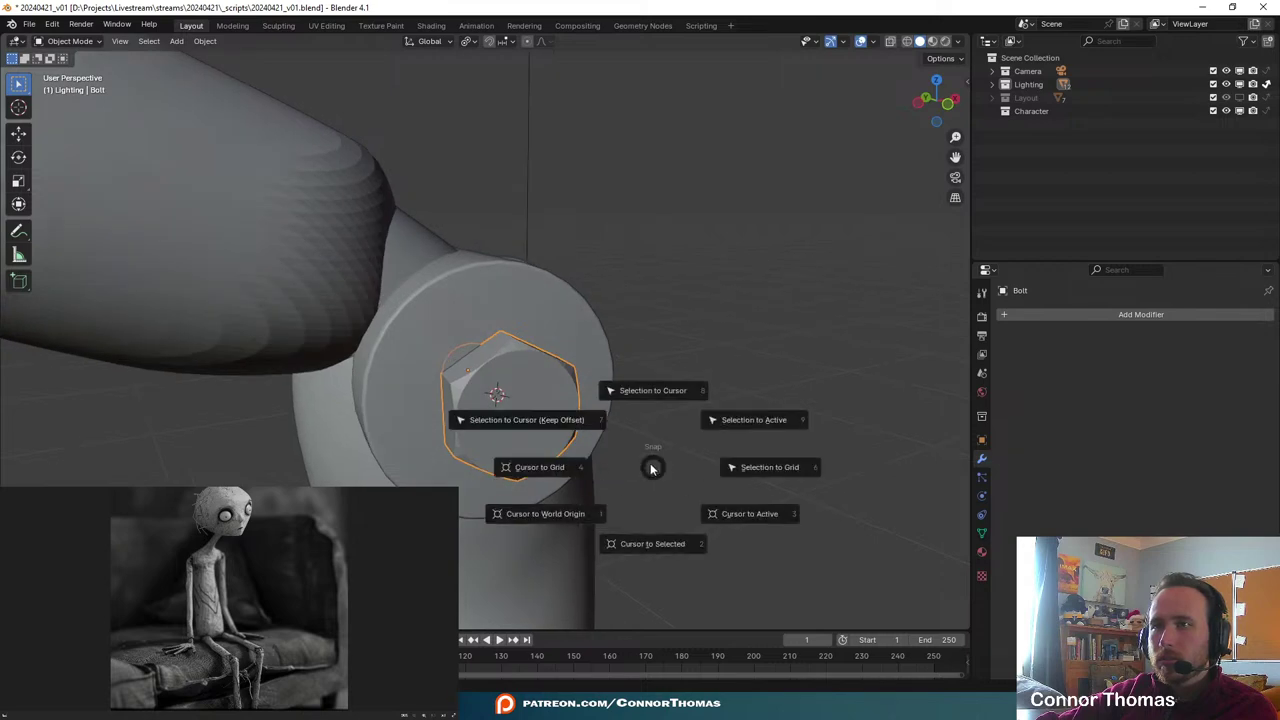
{"action": "left_click", "coordinate": [653, 394]}
{"action": "middle_click_drag", "start_coordinate": [732, 477], "coordinate": [626, 557]}
{"action": "key", "text": "g"}
{"action": "key", "text": "z"}
{"action": "key", "text": "z"}
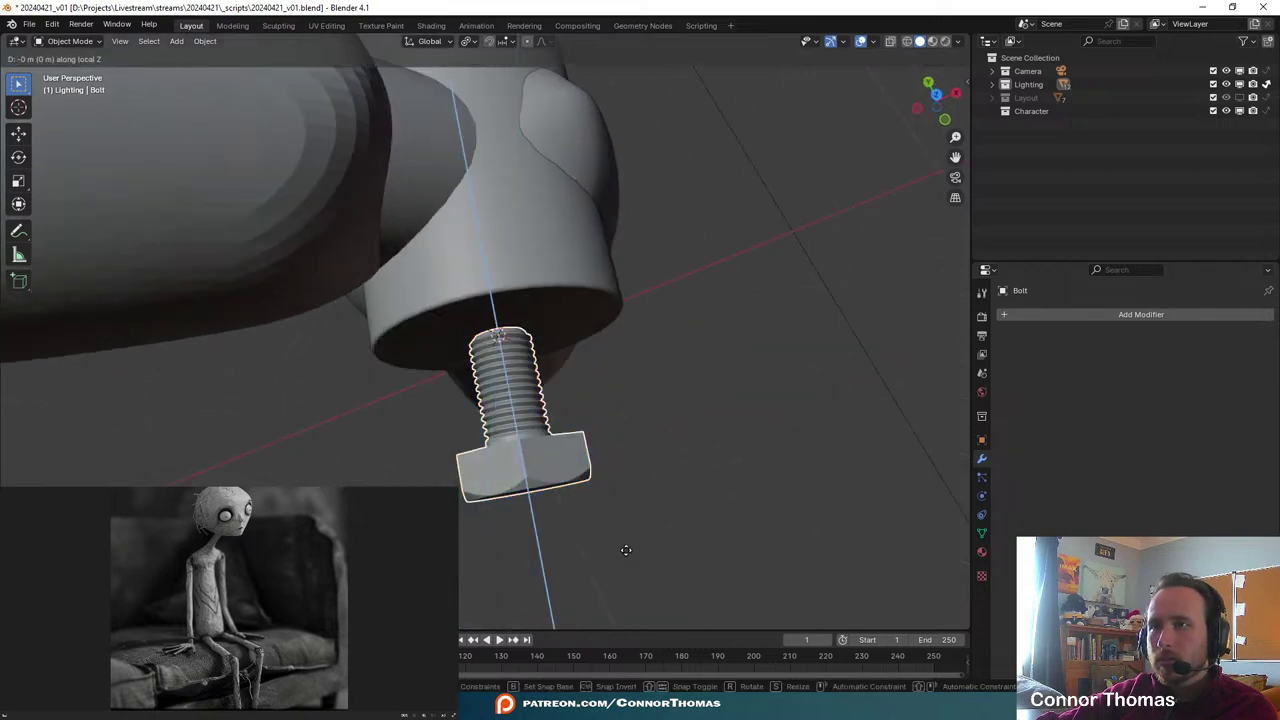
{"action": "left_click", "coordinate": [613, 450]}
{"action": "middle_click_drag", "start_coordinate": [613, 450], "coordinate": [548, 282]}
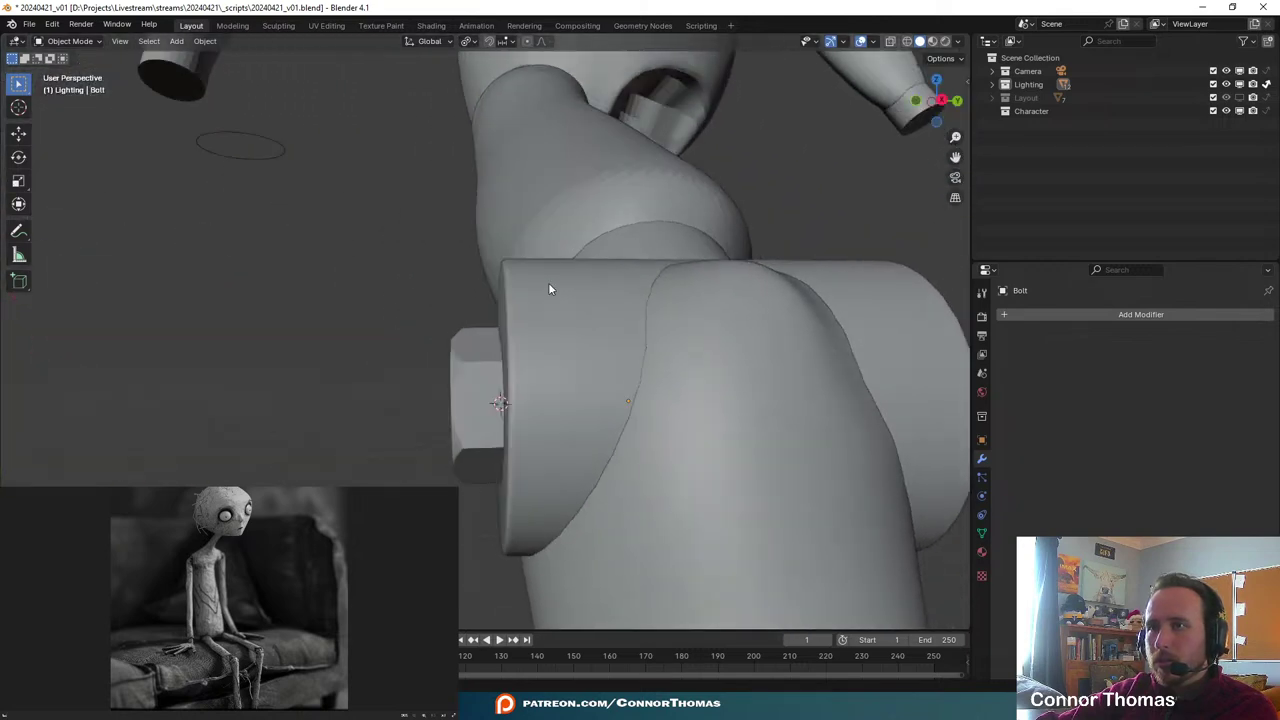
- Check the bolted knee hinge against the reference through the camera view and save the file
{"action": "scroll", "coordinate": [558, 305], "scroll_direction": "down", "scroll_amount": 6}
{"action": "key", "text": "KP_0"}
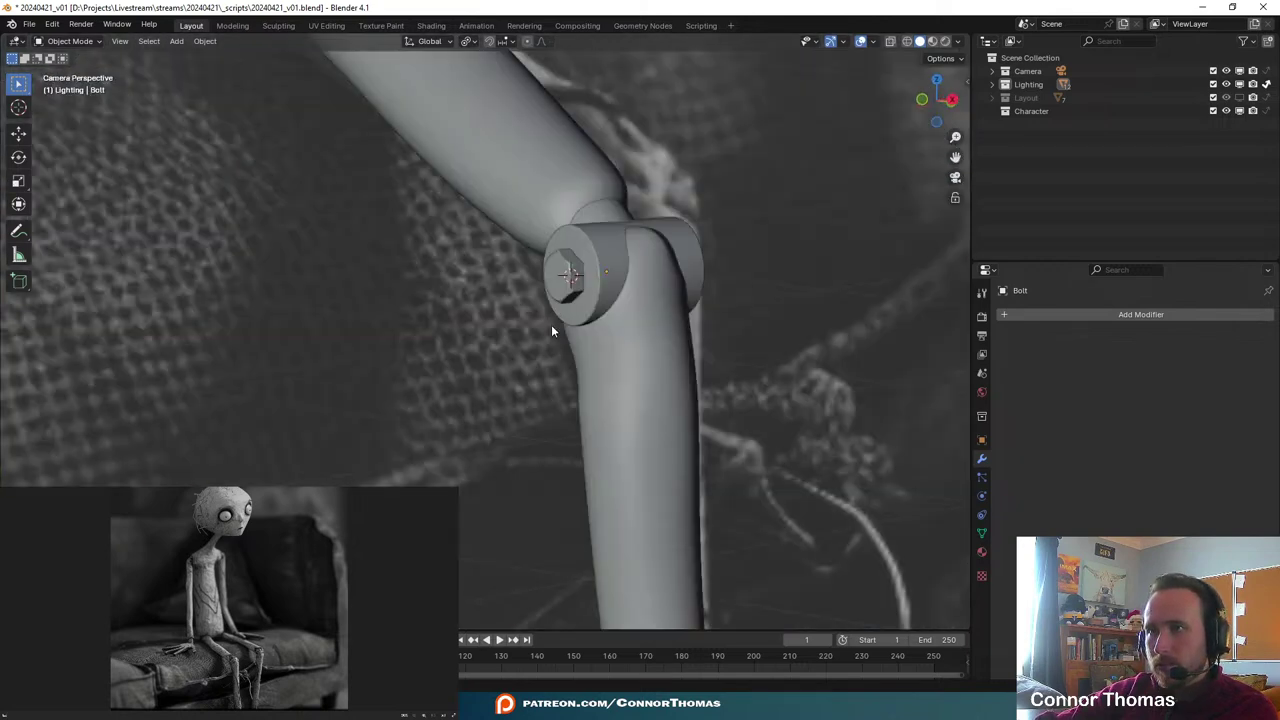
{"action": "scroll", "coordinate": [575, 335], "scroll_direction": "up", "scroll_amount": 5}
{"action": "key", "text": "a"}
{"action": "scroll", "coordinate": [600, 352], "scroll_direction": "down", "scroll_amount": 6}
{"action": "scroll", "coordinate": [572, 317], "scroll_direction": "up", "scroll_amount": 6}
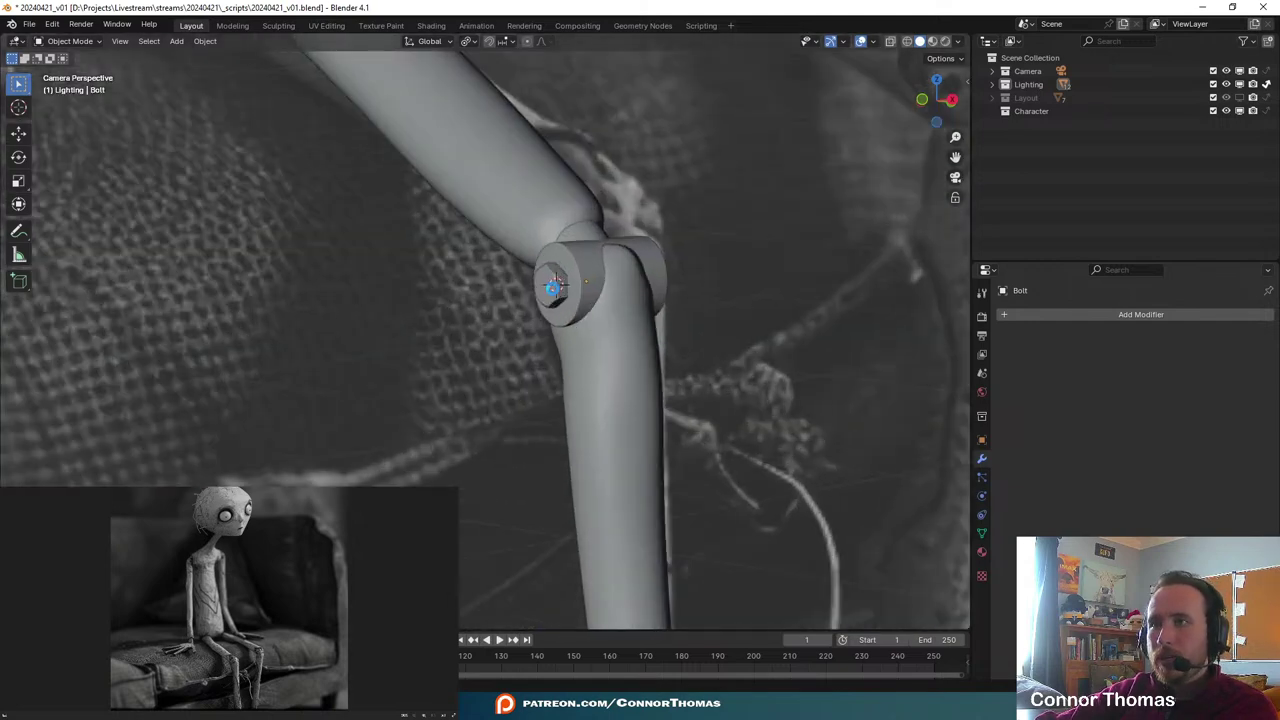
{"action": "key", "text": "ctrl+s"}
{"action": "scroll", "coordinate": [557, 294], "scroll_direction": "down", "scroll_amount": 5}
{"action": "scroll", "coordinate": [540, 320], "scroll_direction": "up", "scroll_amount": 5}
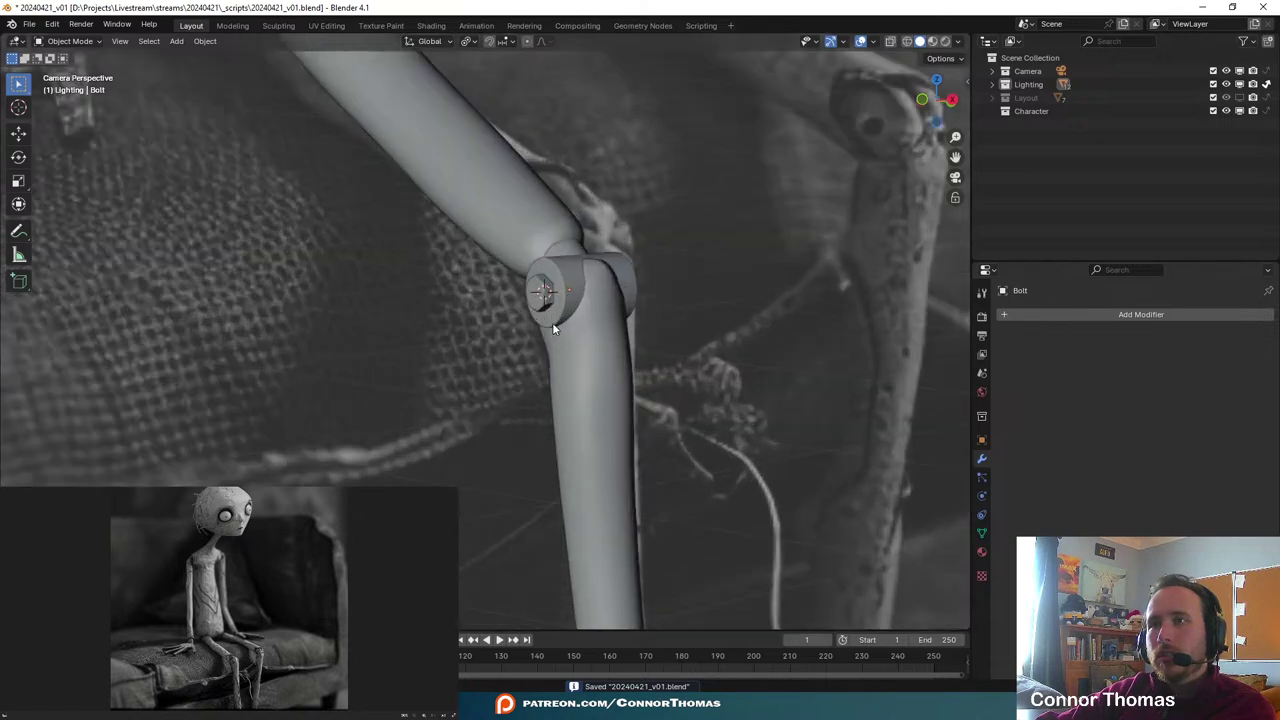
- Add a Mirror modifier to the bolt with Cylinder.002 as the mirror object and only the Z axis enabled
{"action": "key", "text": "KP_Decimal"}
{"action": "middle_click_drag", "start_coordinate": [547, 301], "coordinate": [588, 390]}
{"action": "key", "text": "Tab"}
{"action": "scroll", "coordinate": [600, 400], "scroll_direction": "down", "scroll_amount": 5}
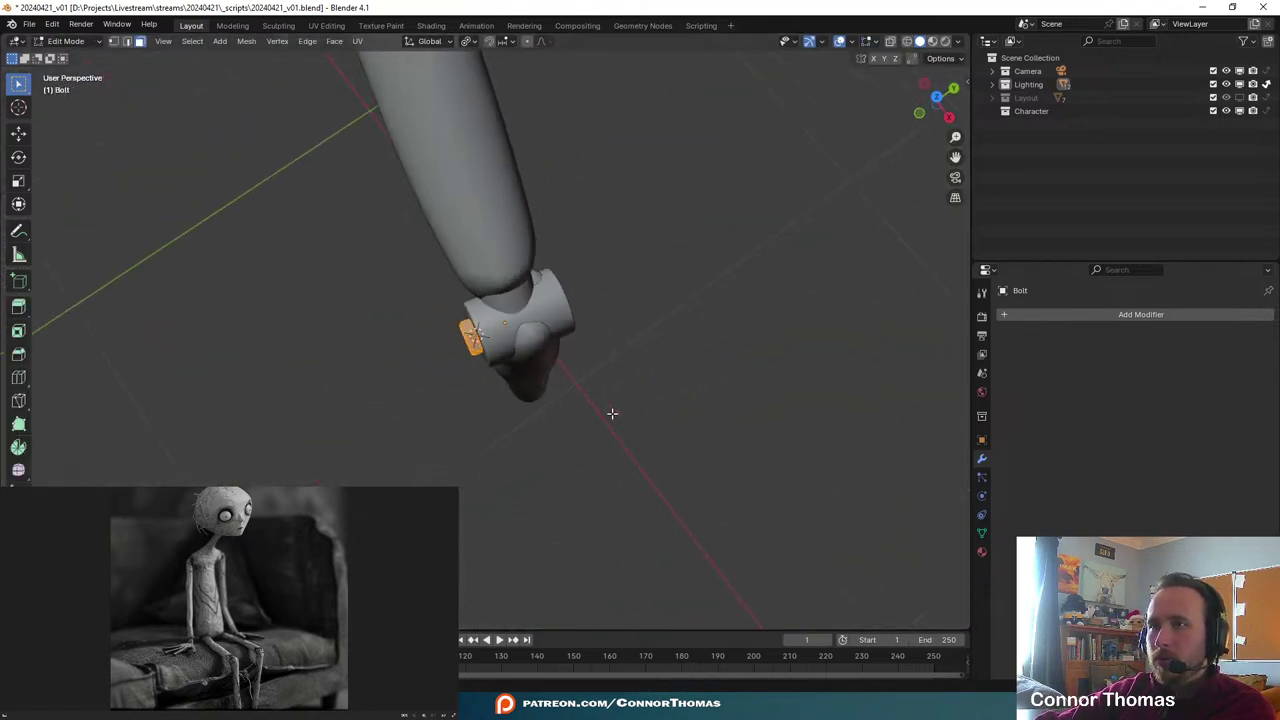
{"action": "key", "text": "Tab"}
{"action": "left_click", "coordinate": [1090, 314]}
{"action": "type", "text": "m"}
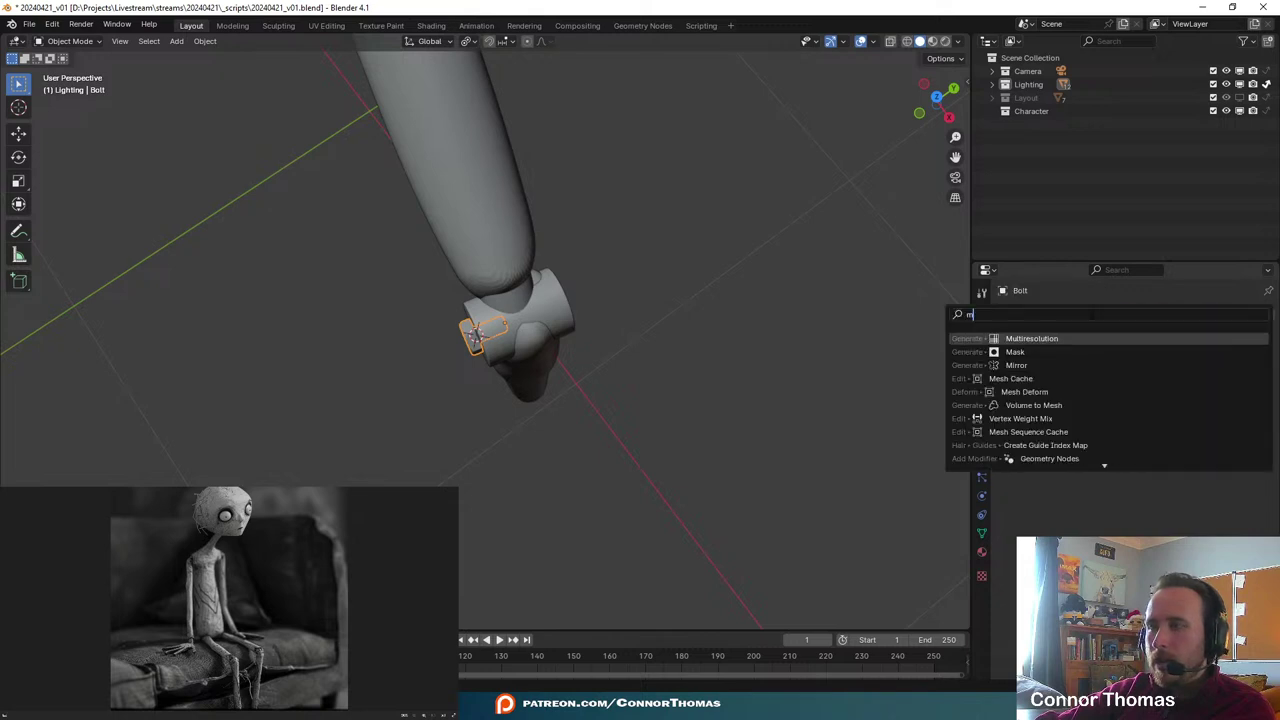
{"action": "key", "text": "Down"}
{"action": "key", "text": "Down"}
{"action": "key", "text": "Return"}
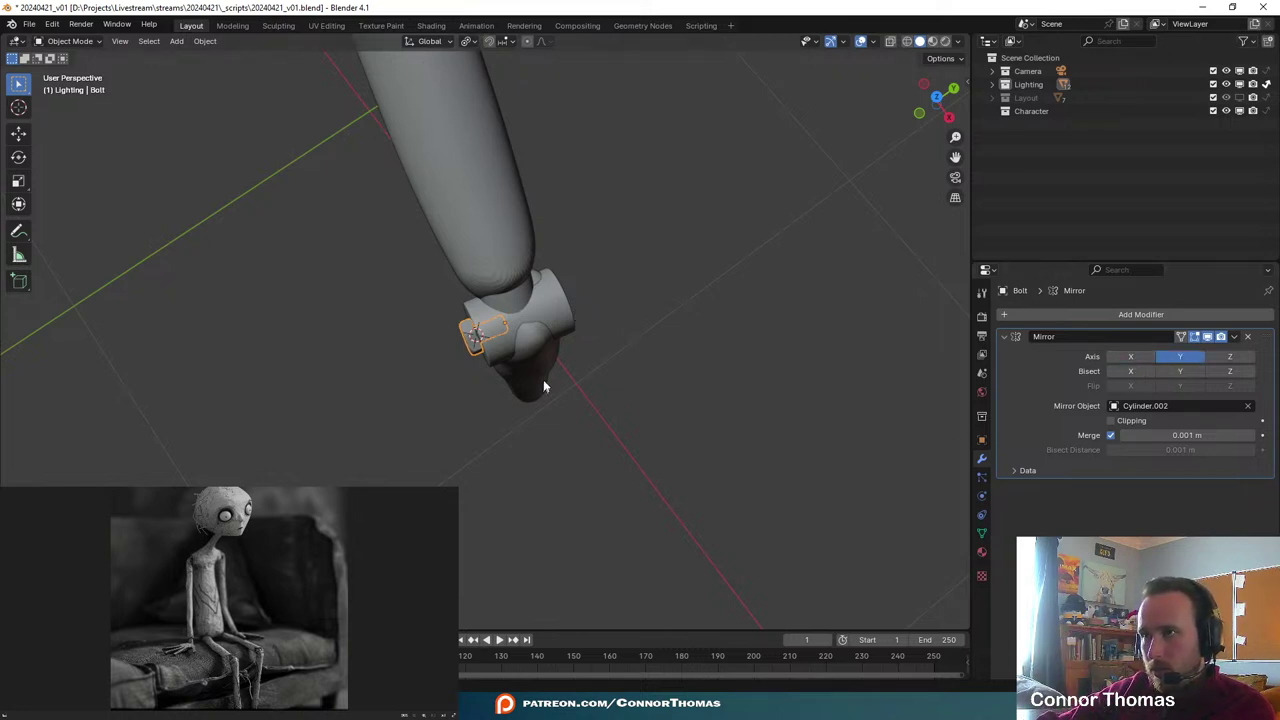
{"action": "scroll", "coordinate": [543, 387], "scroll_direction": "up", "scroll_amount": 3}
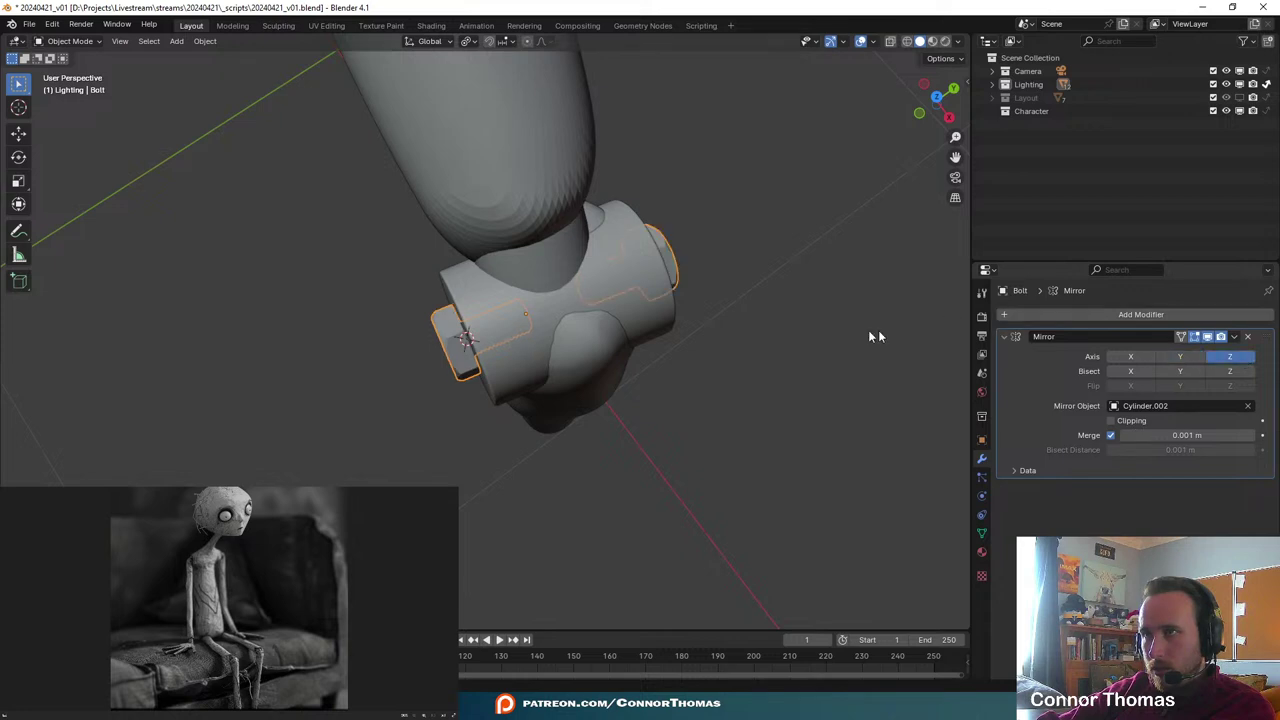
{"action": "middle_click_drag", "start_coordinate": [869, 331], "coordinate": [639, 370]}
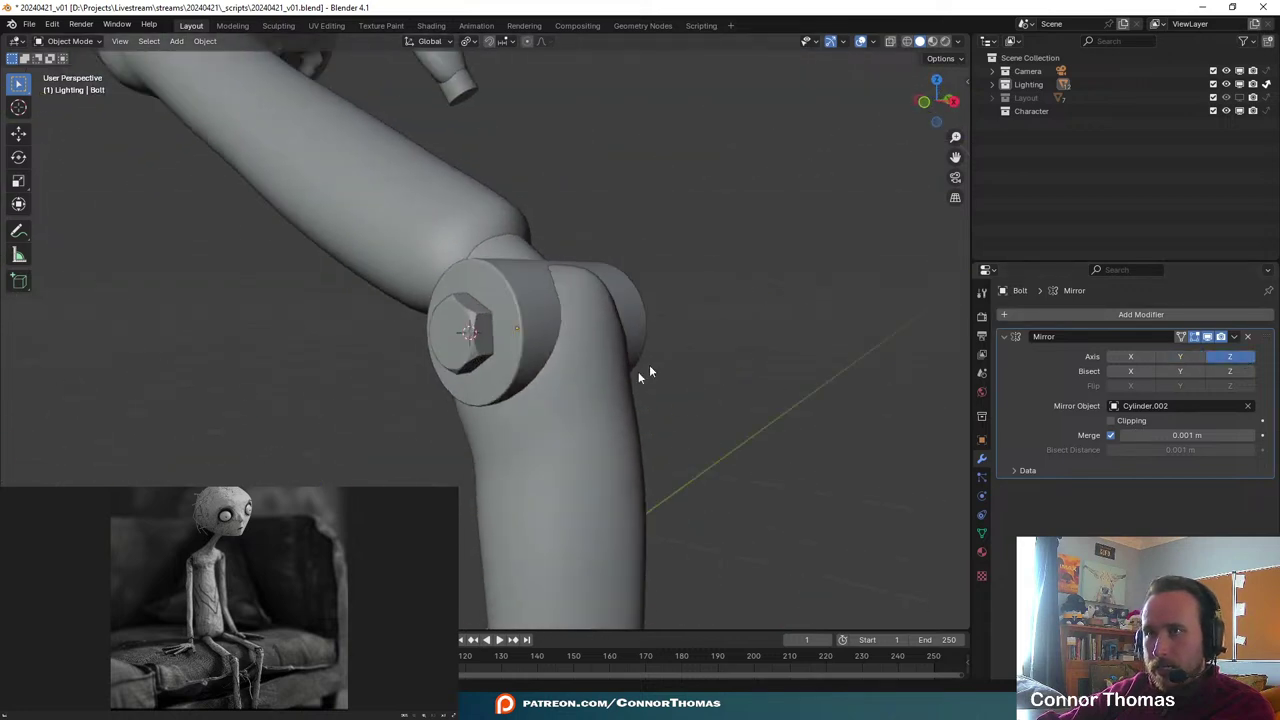
{"action": "scroll", "coordinate": [600, 385], "scroll_direction": "down", "scroll_amount": 5}
{"action": "scroll", "coordinate": [500, 329], "scroll_direction": "up", "scroll_amount": 5}
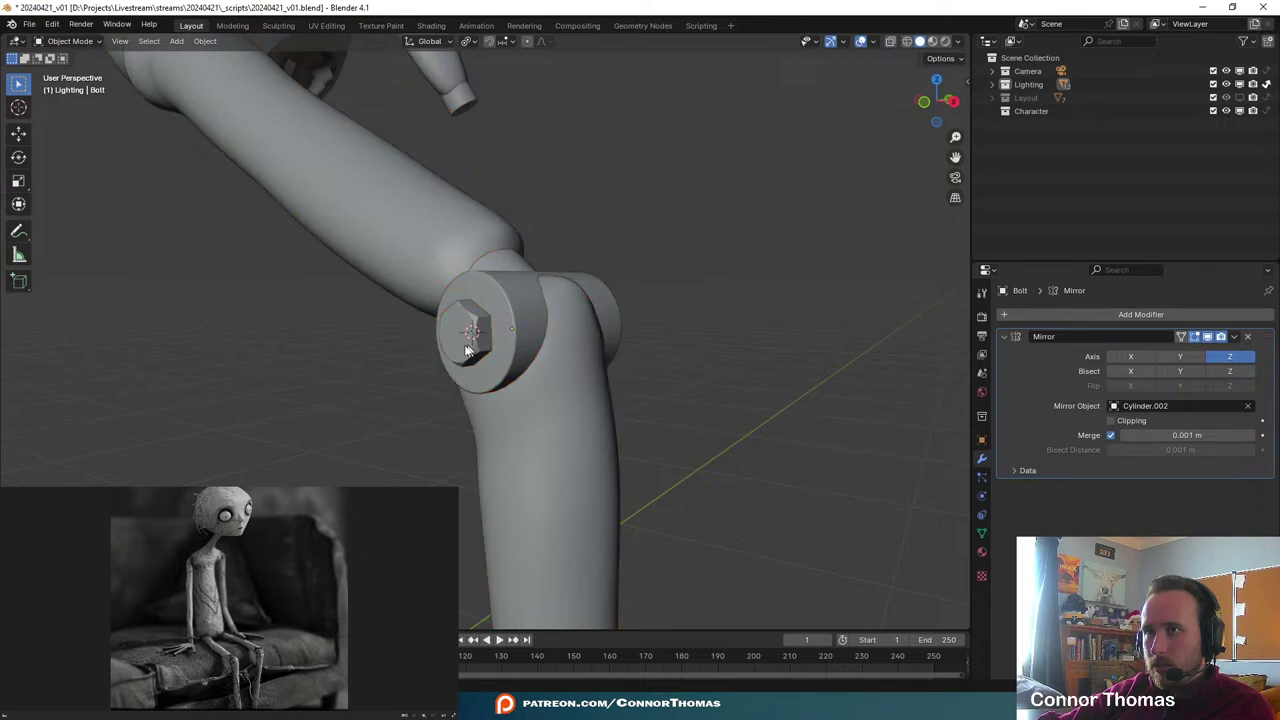
{"action": "middle_click_drag", "start_coordinate": [466, 350], "coordinate": [512, 418]}
{"action": "scroll", "coordinate": [511, 412], "scroll_direction": "down", "scroll_amount": 9}
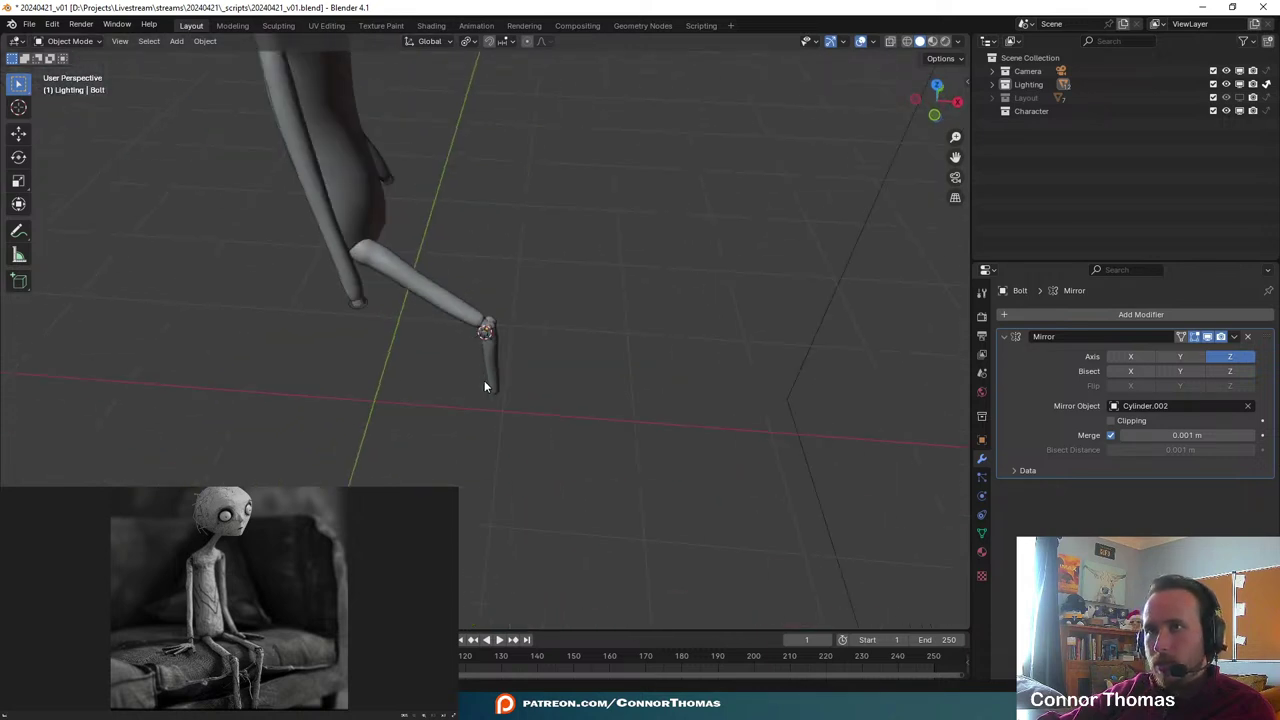
{"action": "scroll", "coordinate": [486, 386], "scroll_direction": "up", "scroll_amount": 6}
{"action": "scroll", "coordinate": [491, 381], "scroll_direction": "up", "scroll_amount": 4}
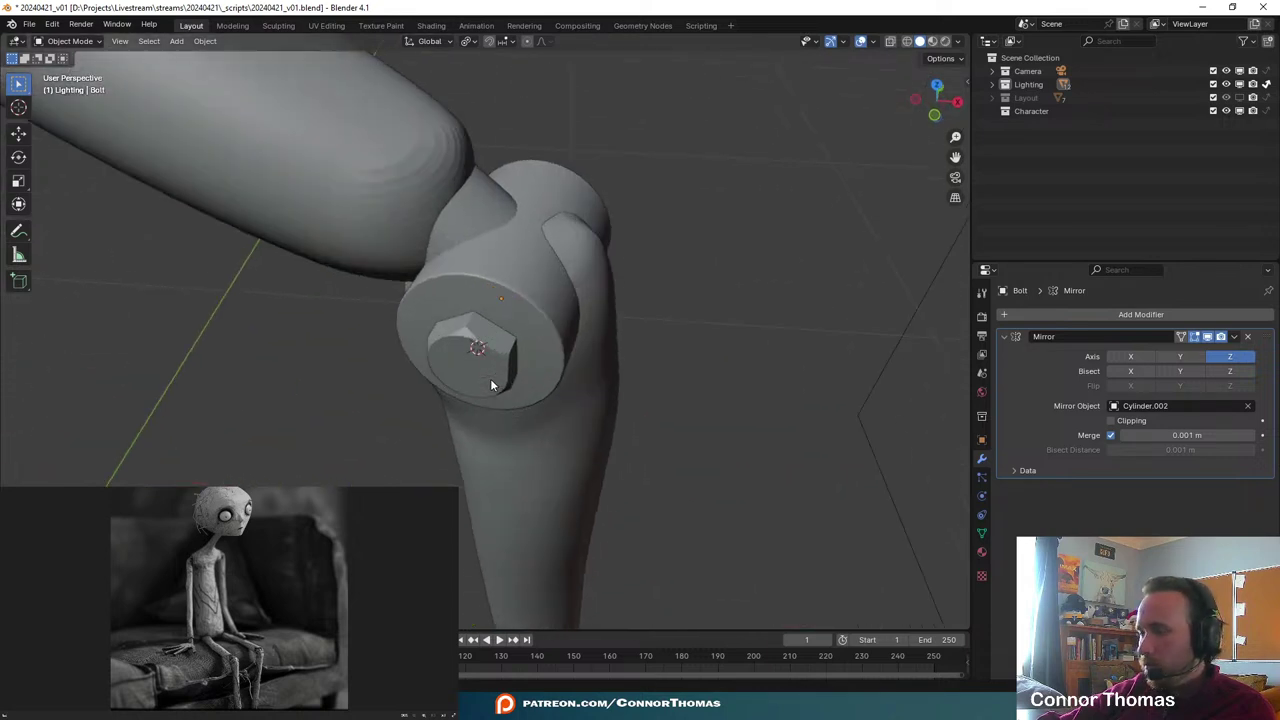
- Select the thigh mesh above the knee hinge and switch it to Sculpt Mode
{"action": "middle_click_drag", "start_coordinate": [480, 211], "coordinate": [602, 369], "text": "shift"}
{"action": "left_click", "coordinate": [528, 328]}
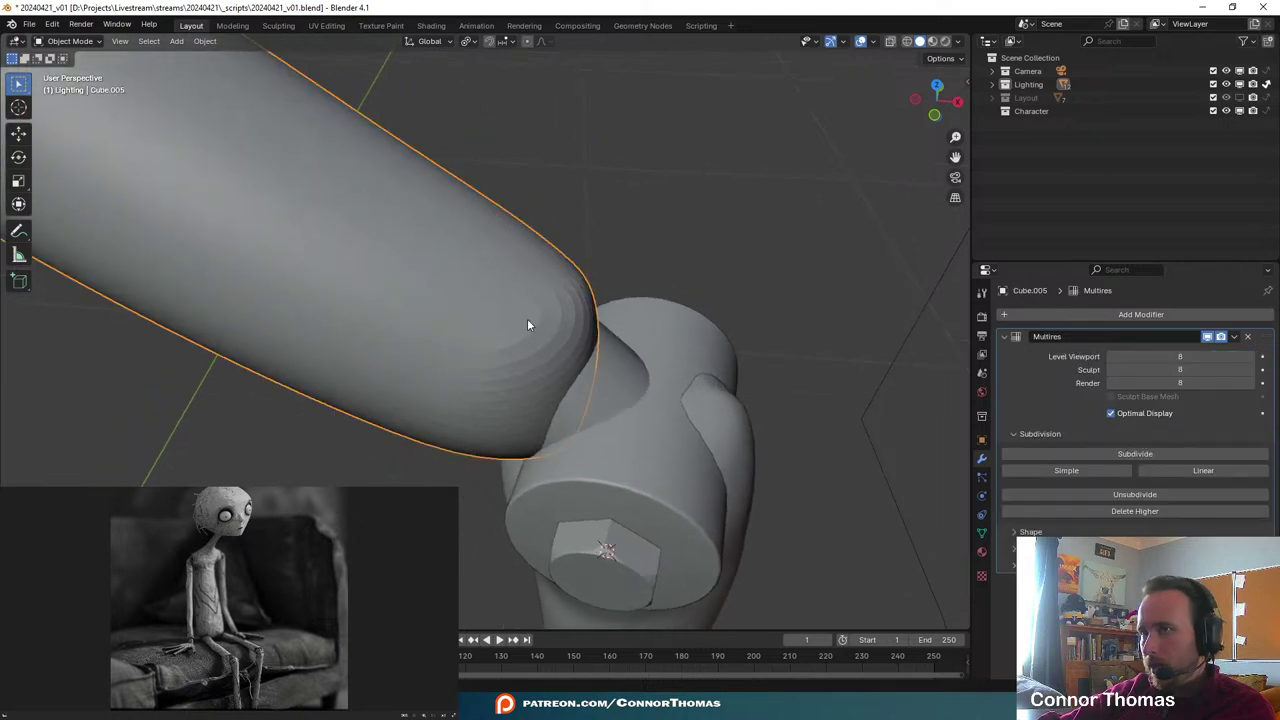
{"action": "scroll", "coordinate": [645, 434], "scroll_direction": "down", "scroll_amount": 10}
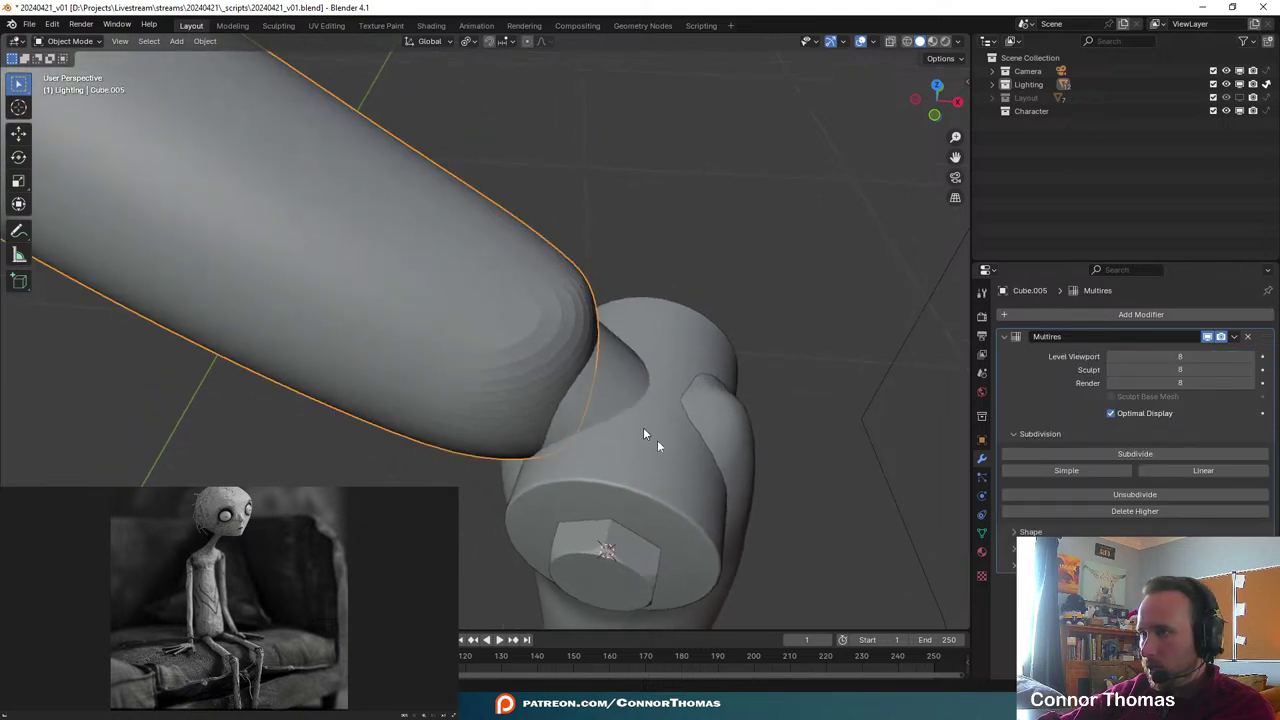
{"action": "scroll", "coordinate": [606, 458], "scroll_direction": "up", "scroll_amount": 3}
{"action": "scroll", "coordinate": [601, 457], "scroll_direction": "up", "scroll_amount": 5}
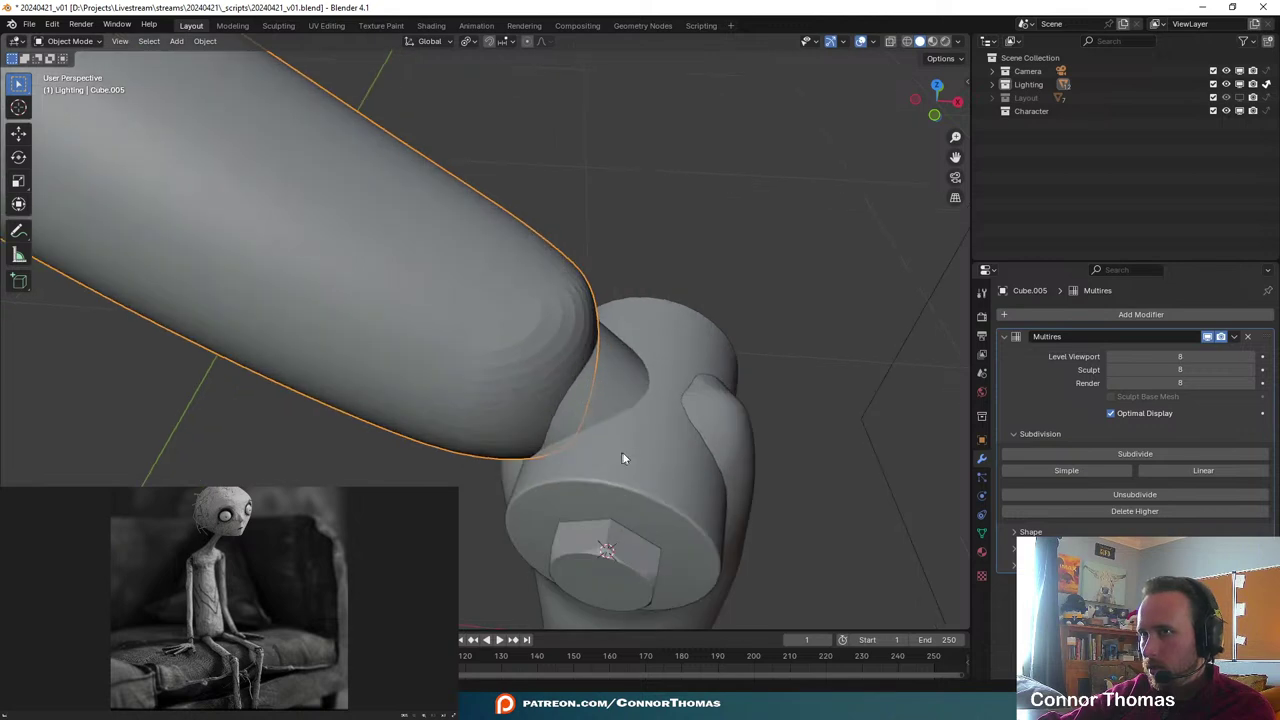
{"action": "middle_click_drag", "start_coordinate": [623, 457], "coordinate": [500, 393]}
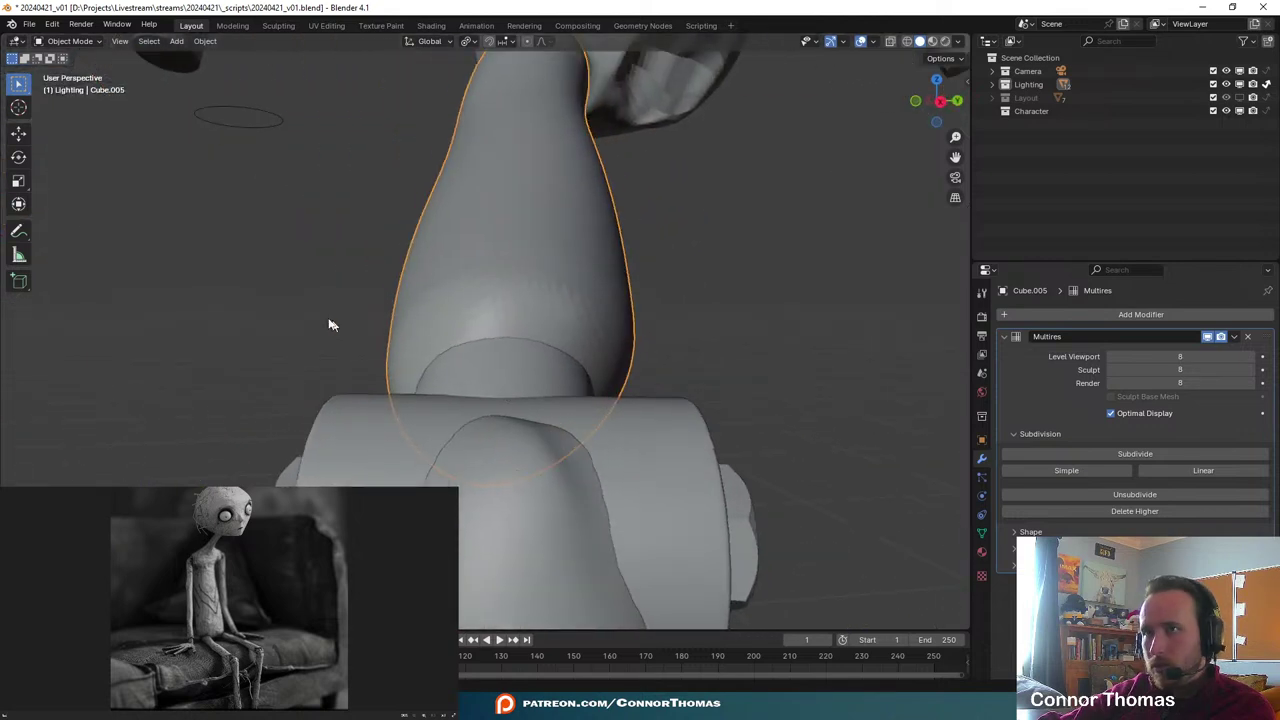
{"action": "left_click", "coordinate": [78, 41]}
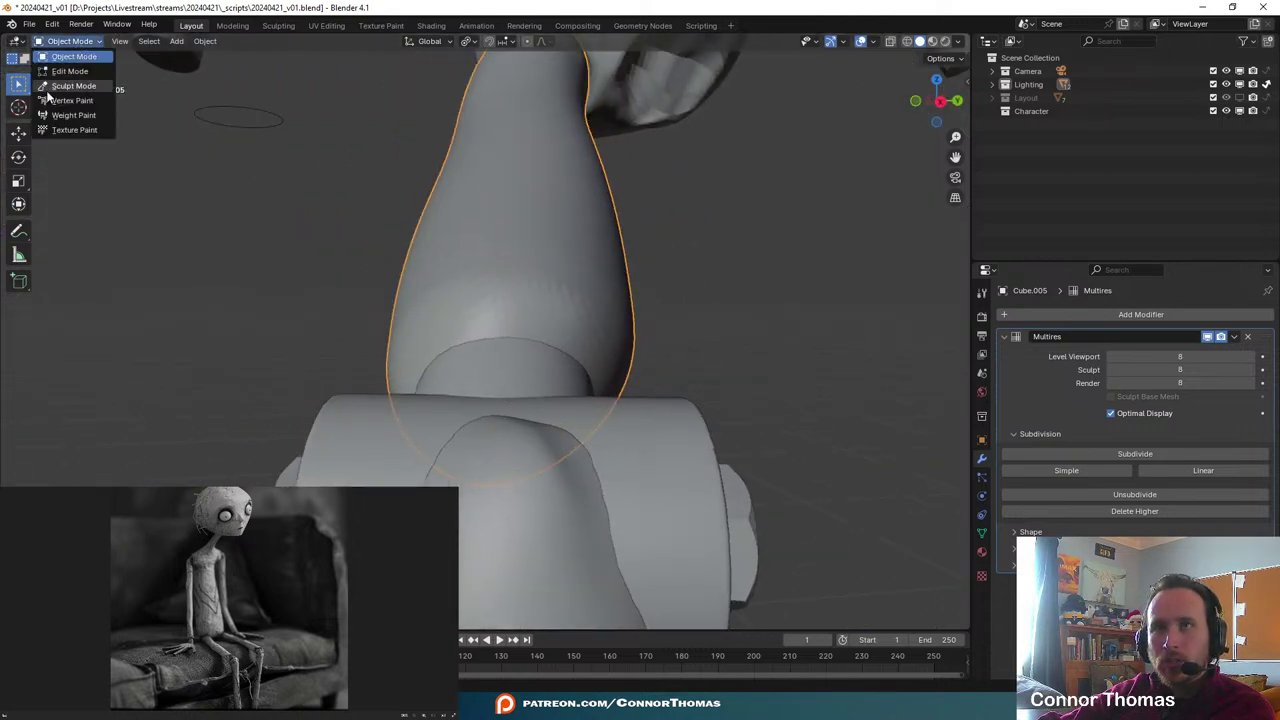
{"action": "left_click", "coordinate": [67, 86]}
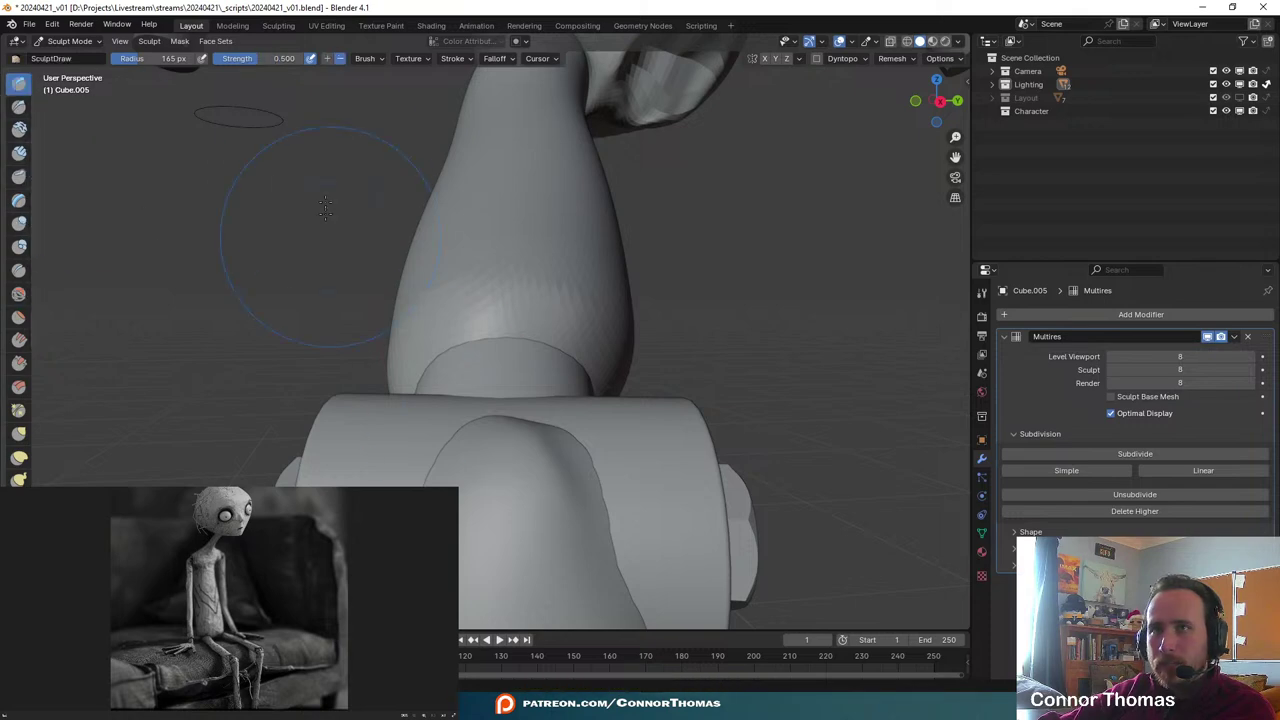
- Carve the front of the thigh's lower end inward around the hinge neck with the Draw brush
{"action": "scroll", "coordinate": [524, 418], "scroll_direction": "up", "scroll_amount": 4}
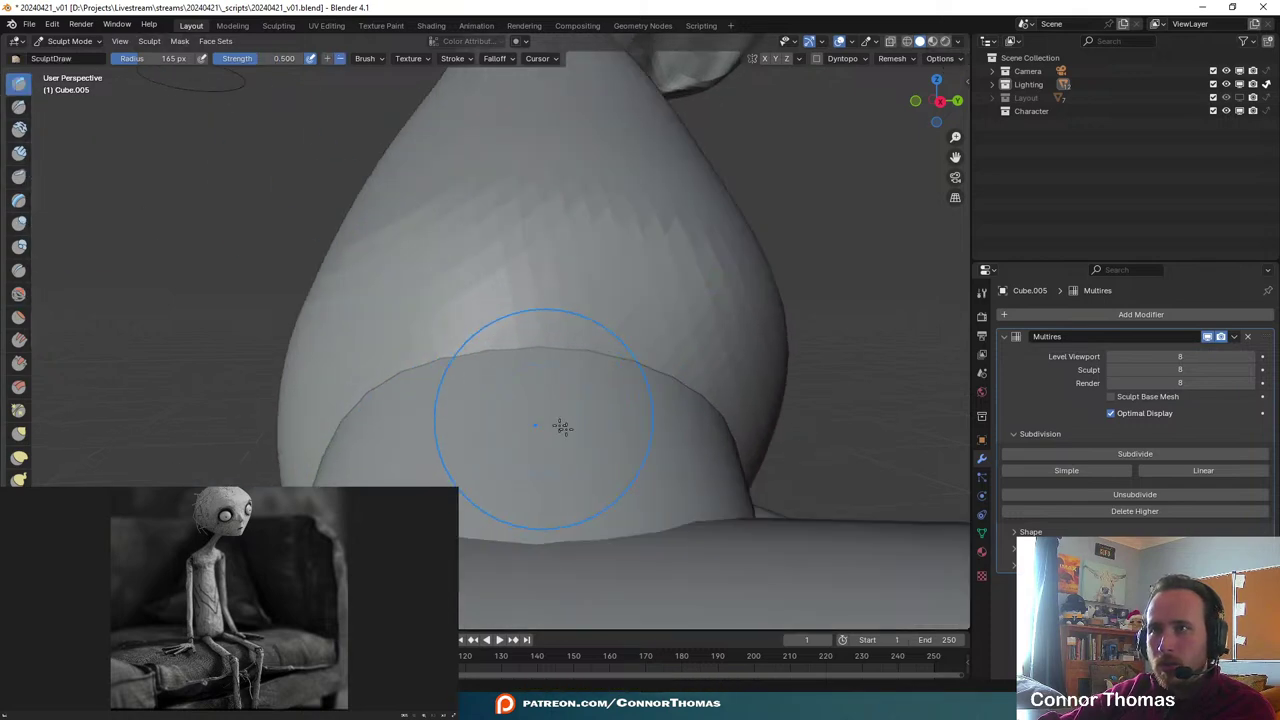
{"action": "mouse_move", "coordinate": [563, 429]}
{"action": "left_mouse_down"}
{"action": "mouse_move", "coordinate": [562, 440]}
{"action": "mouse_move", "coordinate": [520, 392]}
{"action": "mouse_move", "coordinate": [543, 417]}
{"action": "left_mouse_up"}
{"action": "key", "text": "ctrl+z"}
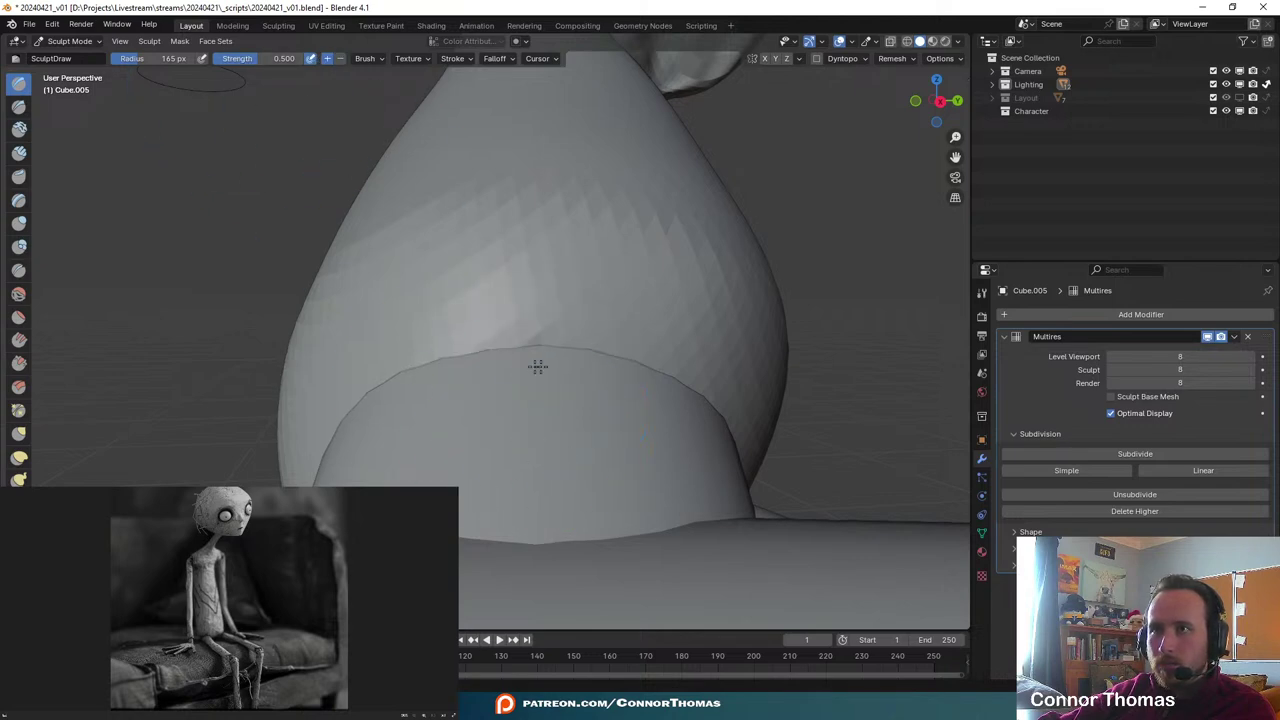
{"action": "mouse_move", "coordinate": [538, 366]}
{"action": "left_mouse_down"}
{"action": "mouse_move", "coordinate": [517, 389]}
{"action": "mouse_move", "coordinate": [566, 429]}
{"action": "mouse_move", "coordinate": [486, 371]}
{"action": "mouse_move", "coordinate": [412, 396]}
{"action": "left_mouse_up"}
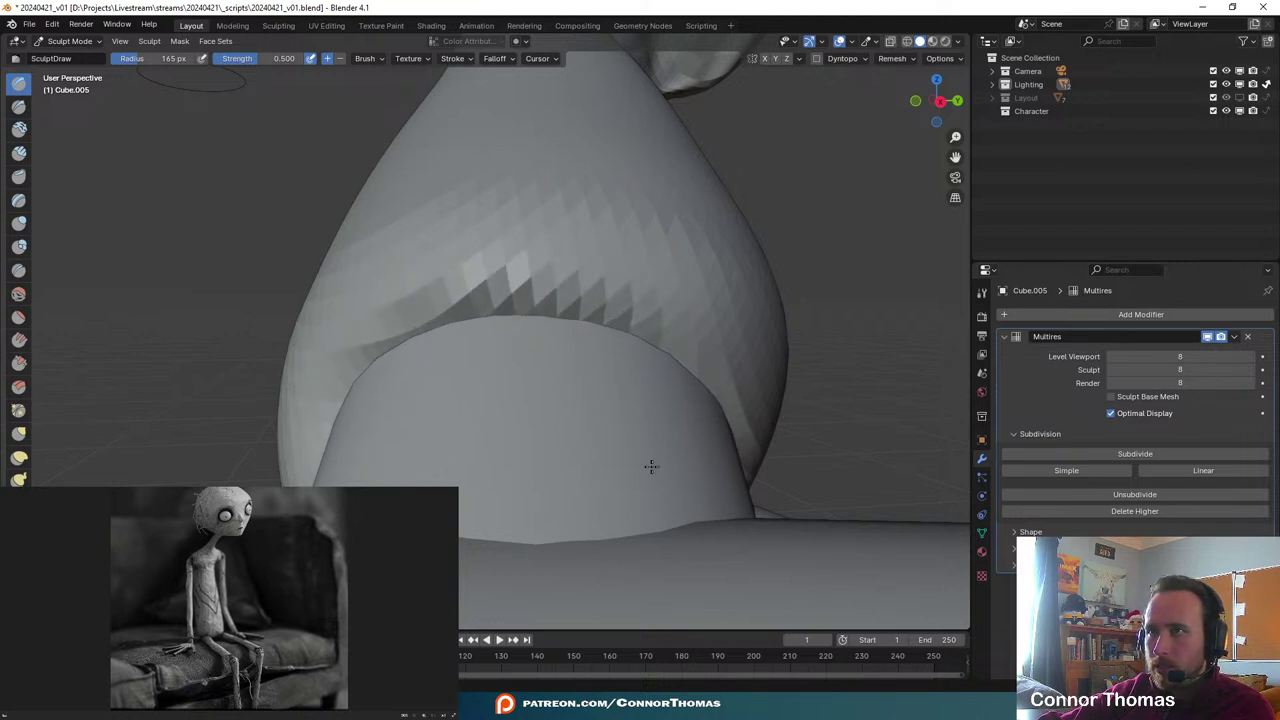
{"action": "middle_click_drag", "start_coordinate": [651, 466], "coordinate": [677, 461]}
{"action": "left_click_drag", "start_coordinate": [562, 348], "coordinate": [567, 295]}
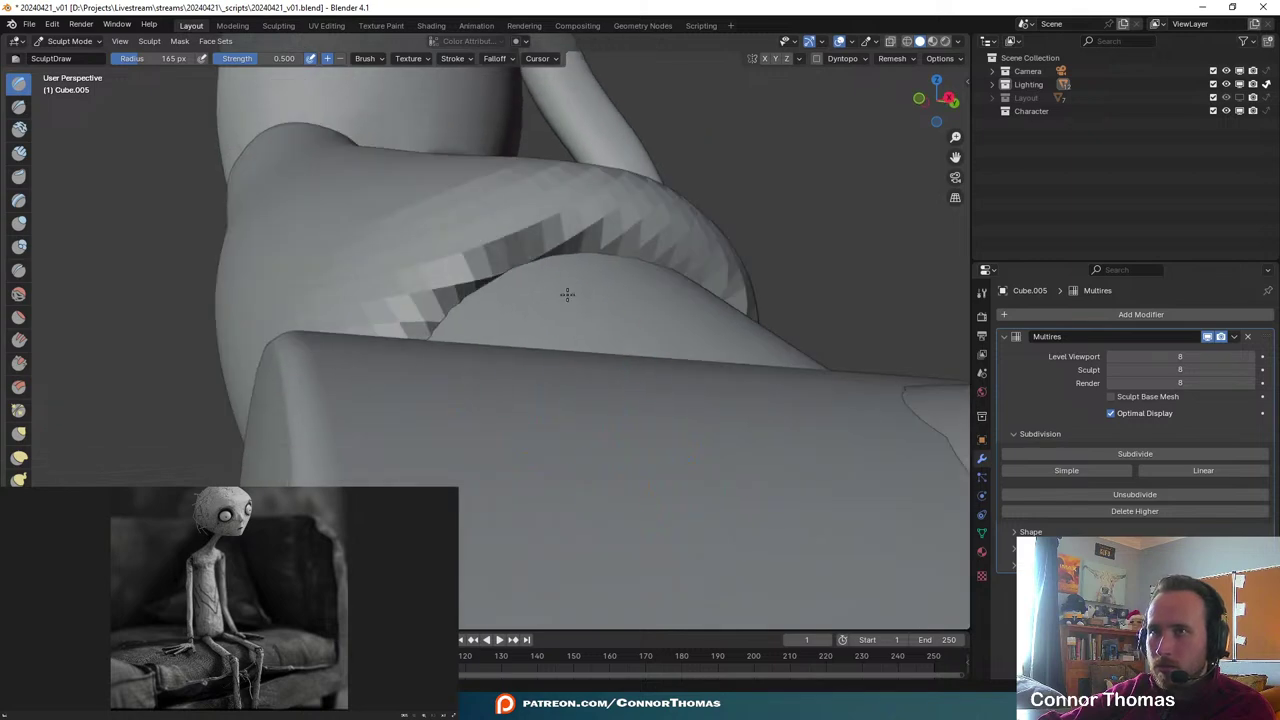
- Continue carving the recess around the sides and underside of the thigh's lower end where it meets the hinge neck
{"action": "middle_click_drag", "start_coordinate": [567, 294], "coordinate": [571, 434]}
{"action": "scroll", "coordinate": [594, 417], "scroll_direction": "up", "scroll_amount": 5}
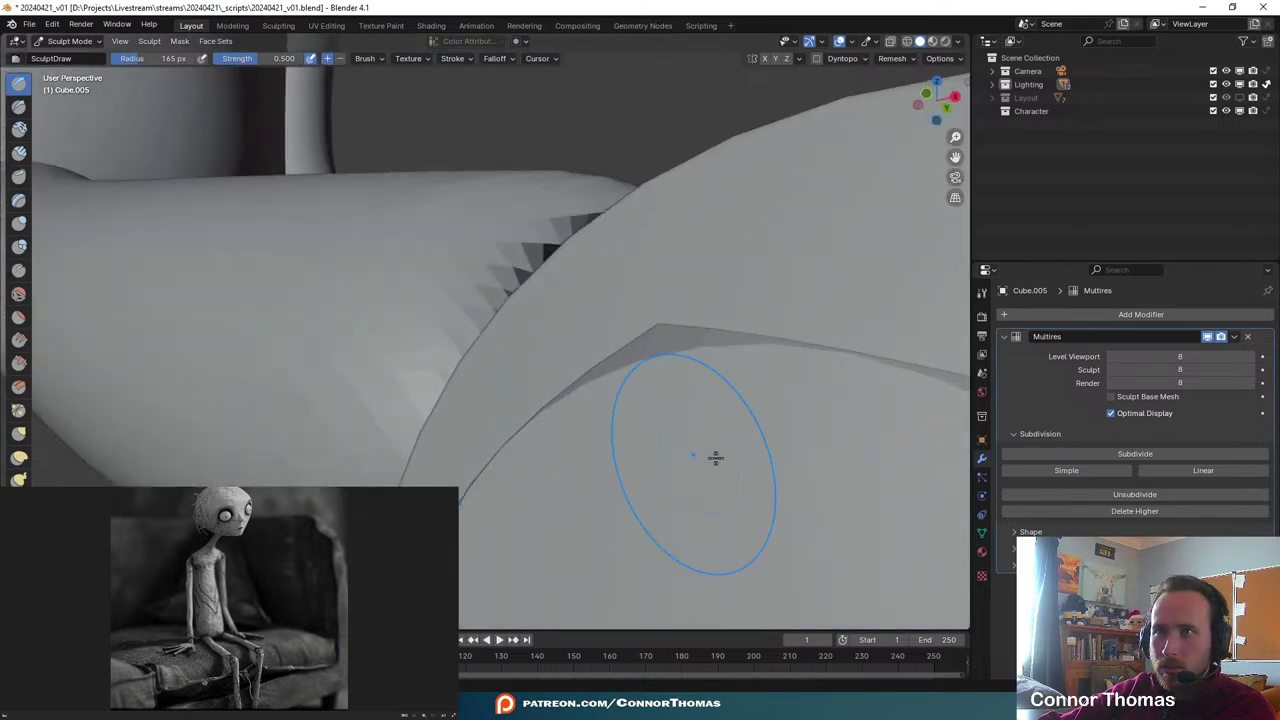
{"action": "middle_click_drag", "start_coordinate": [715, 457], "coordinate": [668, 430], "text": "ctrl"}
{"action": "mouse_move", "coordinate": [668, 430]}
{"action": "middle_mouse_down"}
{"action": "mouse_move", "coordinate": [649, 511]}
{"action": "mouse_move", "coordinate": [663, 497]}
{"action": "mouse_move", "coordinate": [632, 535]}
{"action": "middle_mouse_up"}
{"action": "middle_click_drag", "start_coordinate": [632, 535], "coordinate": [625, 617], "text": "ctrl"}
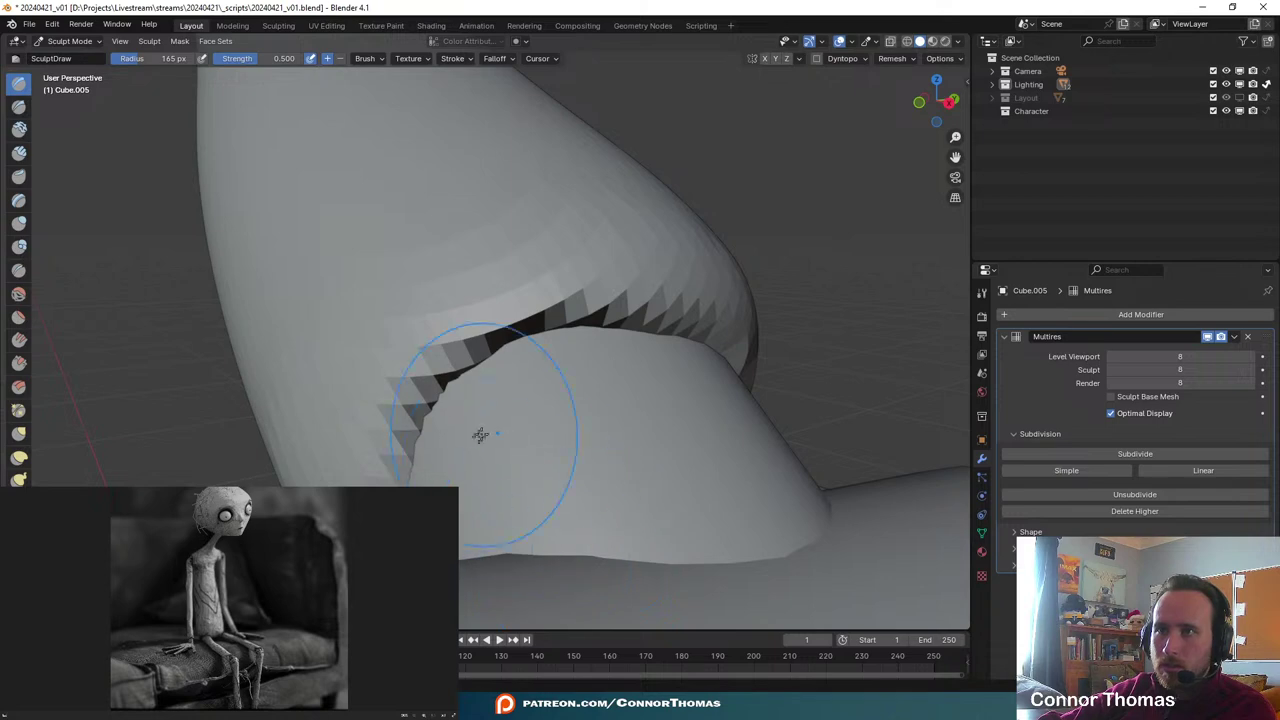
{"action": "mouse_move", "coordinate": [666, 463]}
{"action": "middle_mouse_down"}
{"action": "mouse_move", "coordinate": [714, 602]}
{"action": "mouse_move", "coordinate": [639, 391]}
{"action": "mouse_move", "coordinate": [700, 471]}
{"action": "mouse_move", "coordinate": [615, 561]}
{"action": "mouse_move", "coordinate": [703, 457]}
{"action": "mouse_move", "coordinate": [700, 529]}
{"action": "mouse_move", "coordinate": [629, 503]}
{"action": "mouse_move", "coordinate": [657, 528]}
{"action": "mouse_move", "coordinate": [663, 505]}
{"action": "middle_mouse_up"}
{"action": "middle_click_drag", "start_coordinate": [557, 425], "coordinate": [619, 452]}
{"action": "mouse_move", "coordinate": [619, 452]}
{"action": "left_mouse_down"}
{"action": "mouse_move", "coordinate": [594, 466]}
{"action": "mouse_move", "coordinate": [585, 431]}
{"action": "mouse_move", "coordinate": [589, 467]}
{"action": "mouse_move", "coordinate": [586, 420]}
{"action": "mouse_move", "coordinate": [609, 466]}
{"action": "left_mouse_up"}
{"action": "middle_click_drag", "start_coordinate": [609, 466], "coordinate": [578, 404]}
{"action": "mouse_move", "coordinate": [578, 404]}
{"action": "left_mouse_down"}
{"action": "mouse_move", "coordinate": [589, 483]}
{"action": "mouse_move", "coordinate": [626, 434]}
{"action": "left_mouse_up"}
{"action": "middle_click_drag", "start_coordinate": [626, 434], "coordinate": [566, 386]}
{"action": "mouse_move", "coordinate": [566, 386]}
{"action": "left_mouse_down"}
{"action": "mouse_move", "coordinate": [520, 390]}
{"action": "mouse_move", "coordinate": [480, 350]}
{"action": "mouse_move", "coordinate": [498, 297]}
{"action": "left_mouse_up"}
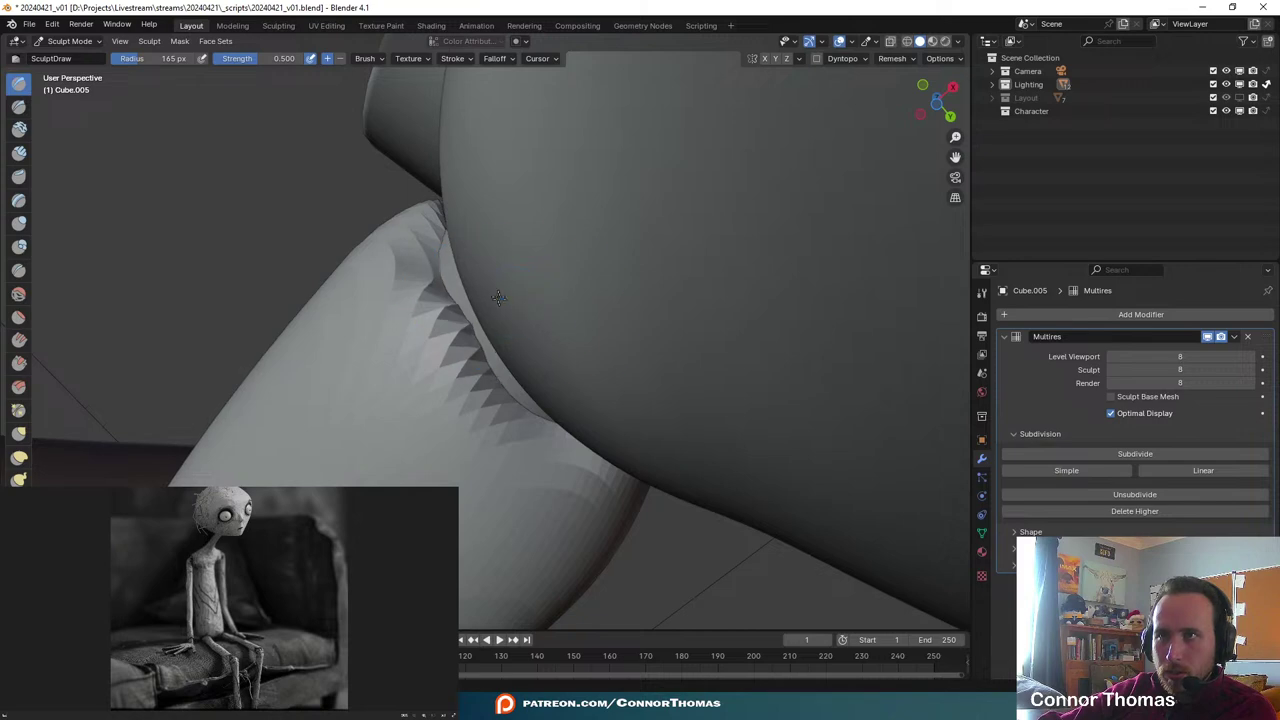
- Subdivide the thigh's Multires modifier once more to sculpt level 9 and save the file
{"action": "middle_click_drag", "start_coordinate": [539, 313], "coordinate": [591, 449]}
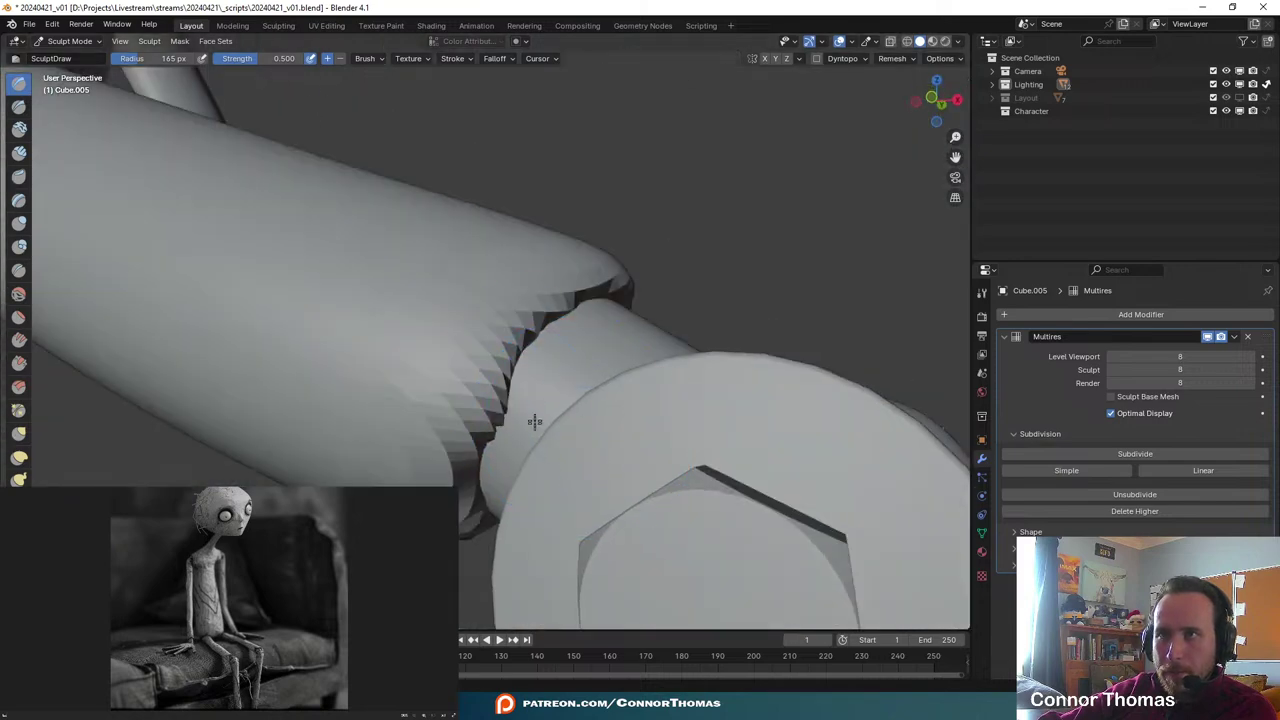
{"action": "scroll", "coordinate": [661, 505], "scroll_direction": "down", "scroll_amount": 6}
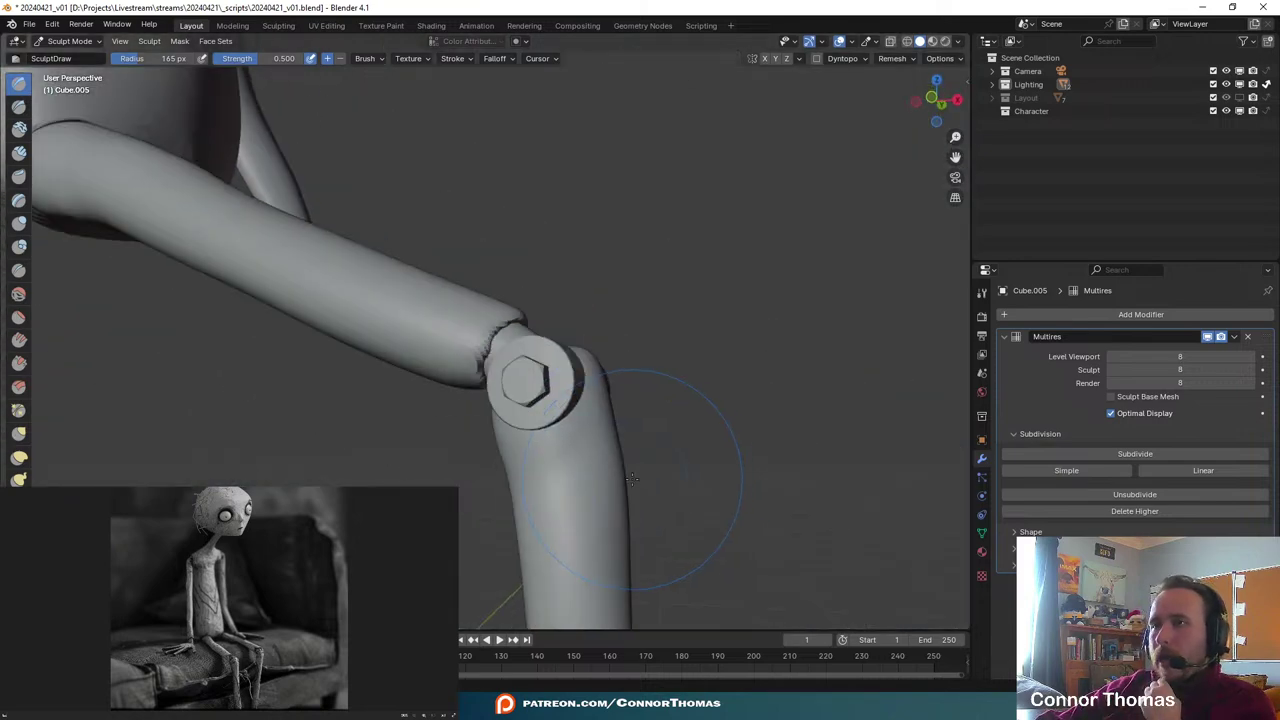
{"action": "scroll", "coordinate": [632, 479], "scroll_direction": "up", "scroll_amount": 5}
{"action": "middle_click_drag", "start_coordinate": [631, 479], "coordinate": [556, 468]}
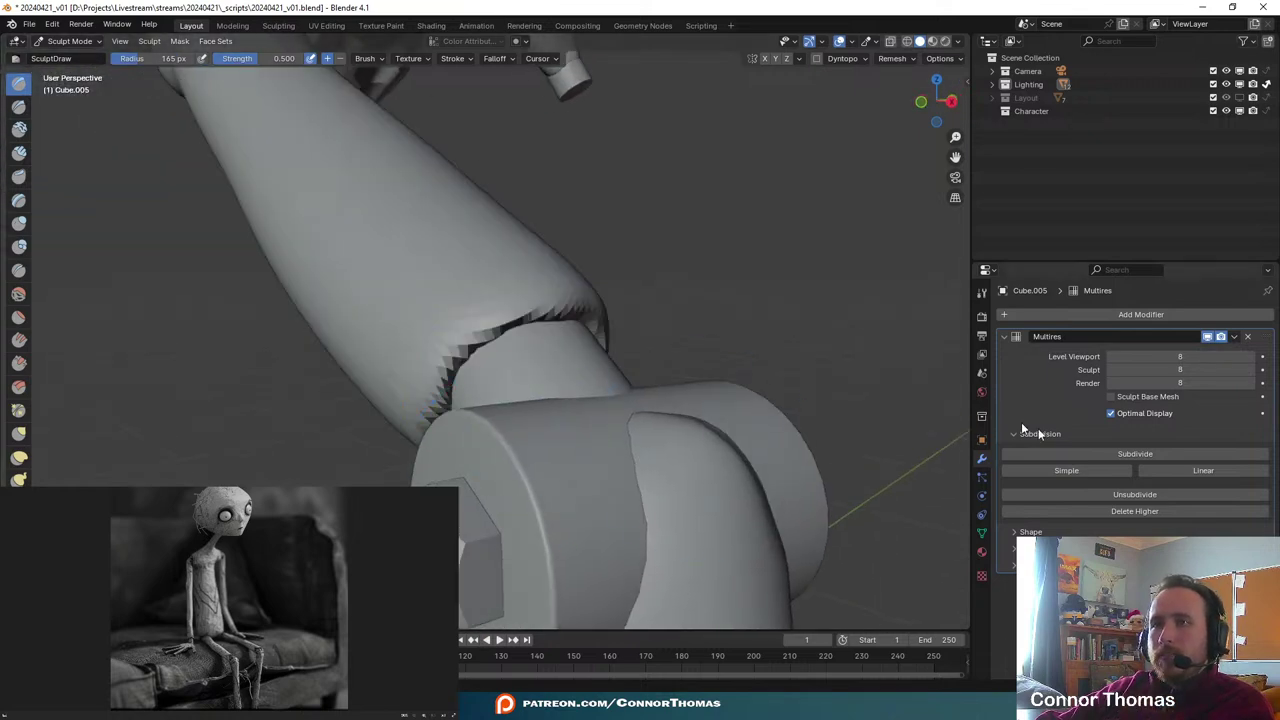
{"action": "left_click", "coordinate": [1136, 455]}
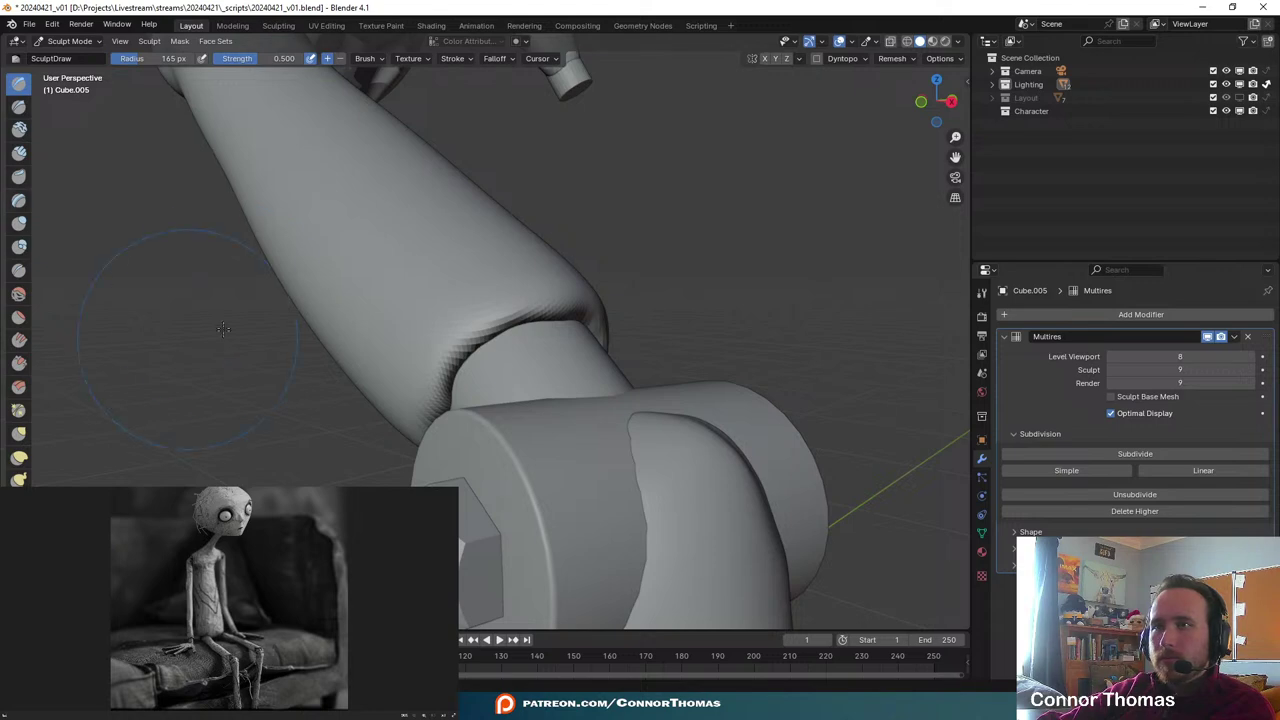
{"action": "key", "text": "ctrl+s"}
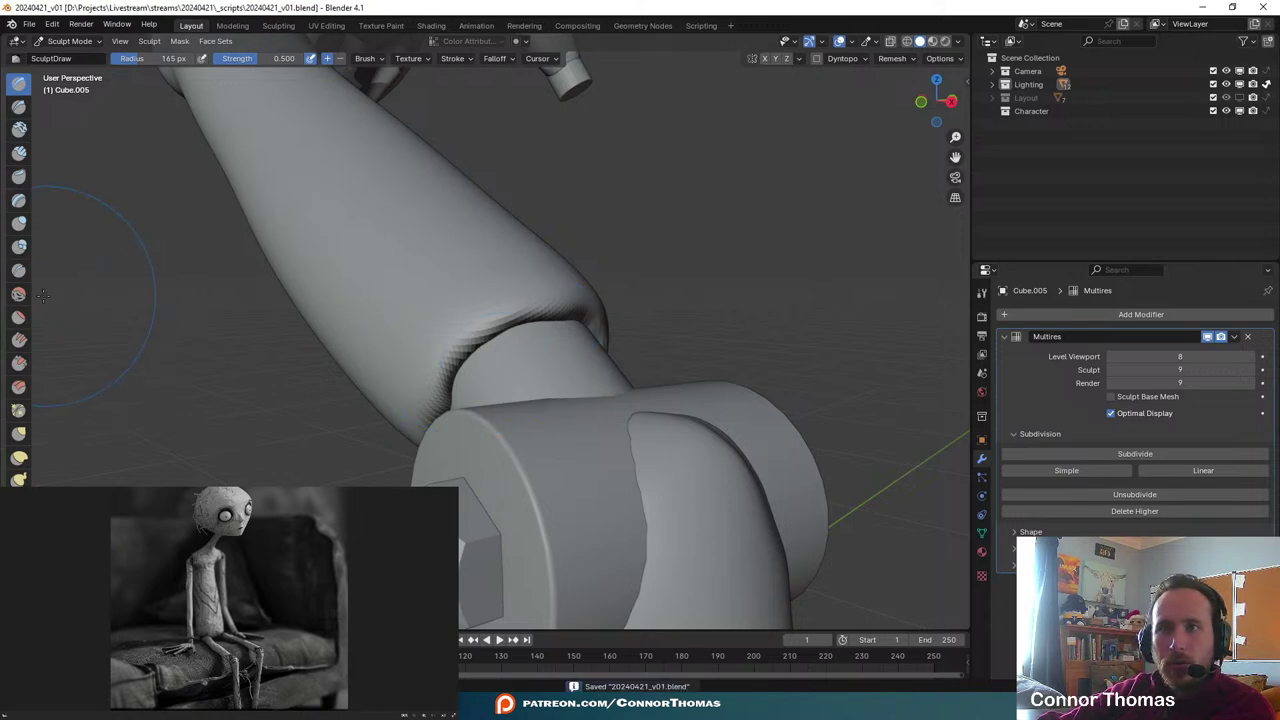
- Smooth the rough rim of the thigh's recess around the hinge neck with the Smooth brush
{"action": "left_click", "coordinate": [18, 298]}
{"action": "scroll", "coordinate": [550, 416], "scroll_direction": "up", "scroll_amount": 1}
{"action": "mouse_move", "coordinate": [484, 332]}
{"action": "left_mouse_down"}
{"action": "mouse_move", "coordinate": [440, 356]}
{"action": "mouse_move", "coordinate": [443, 410]}
{"action": "left_mouse_up"}
{"action": "key", "text": "ctrl+z"}
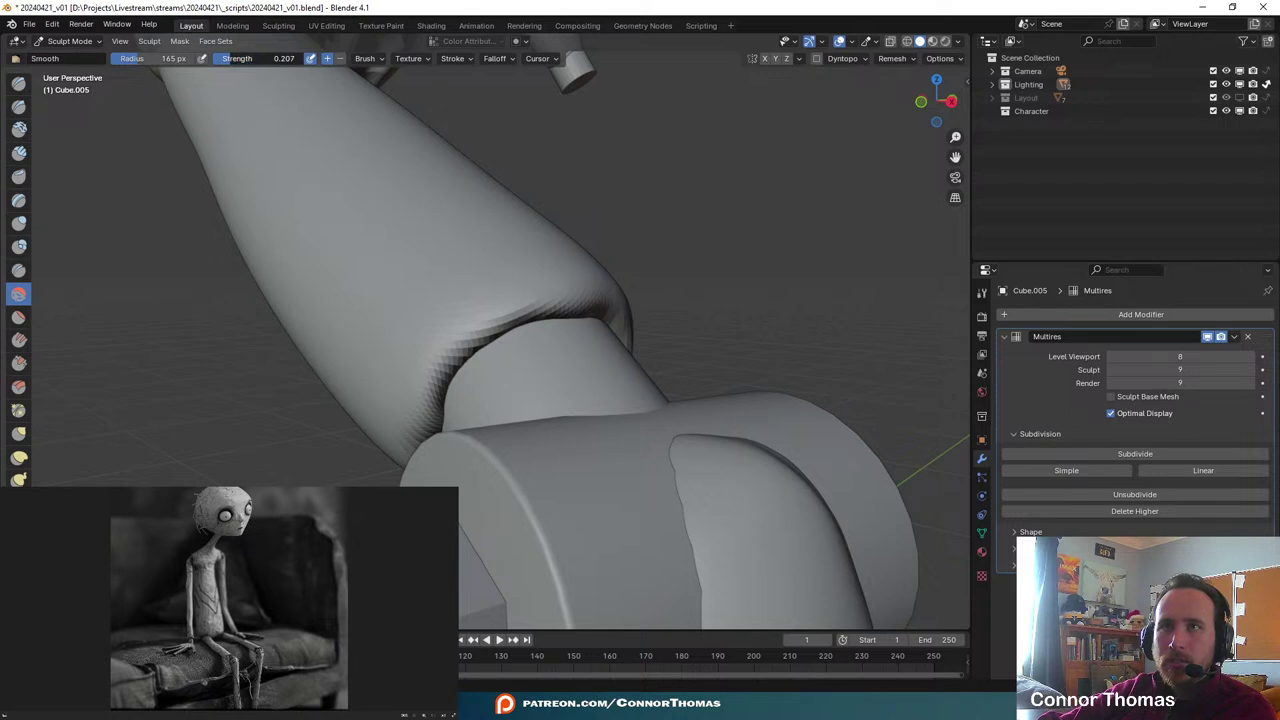
{"action": "left_click_drag", "start_coordinate": [544, 375], "coordinate": [464, 401]}
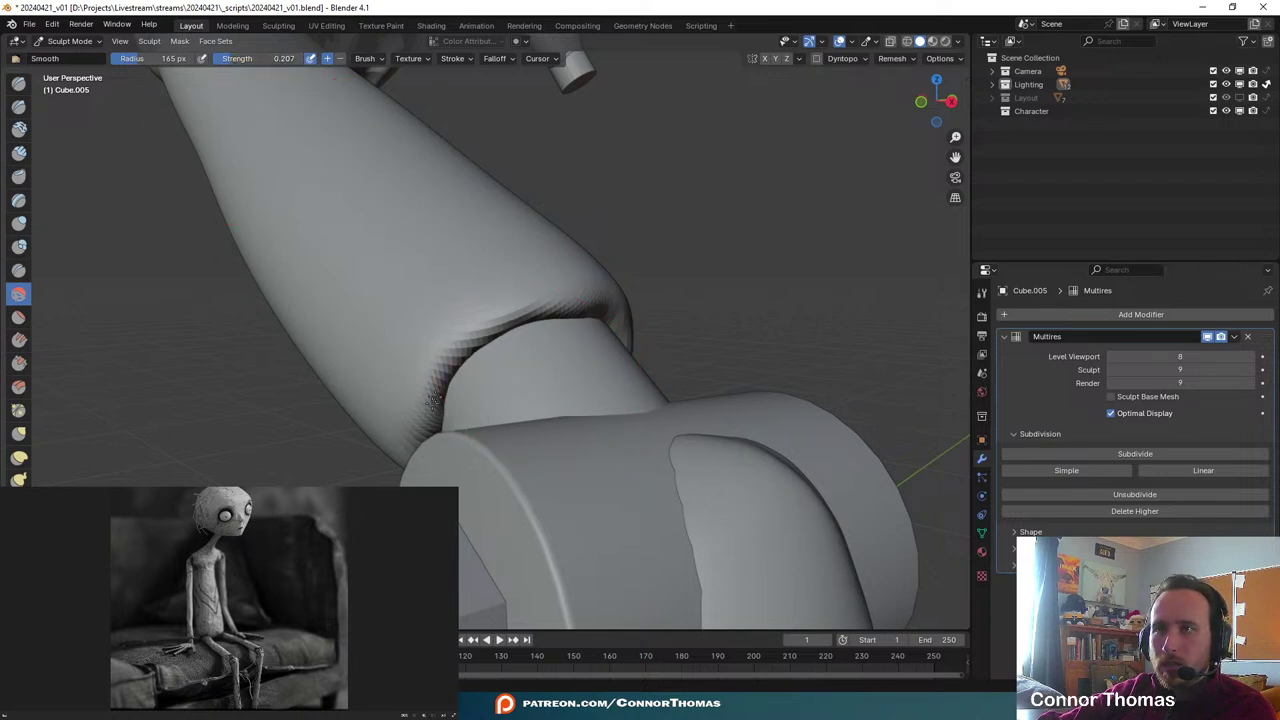
{"action": "middle_click_drag", "start_coordinate": [522, 413], "coordinate": [497, 300]}
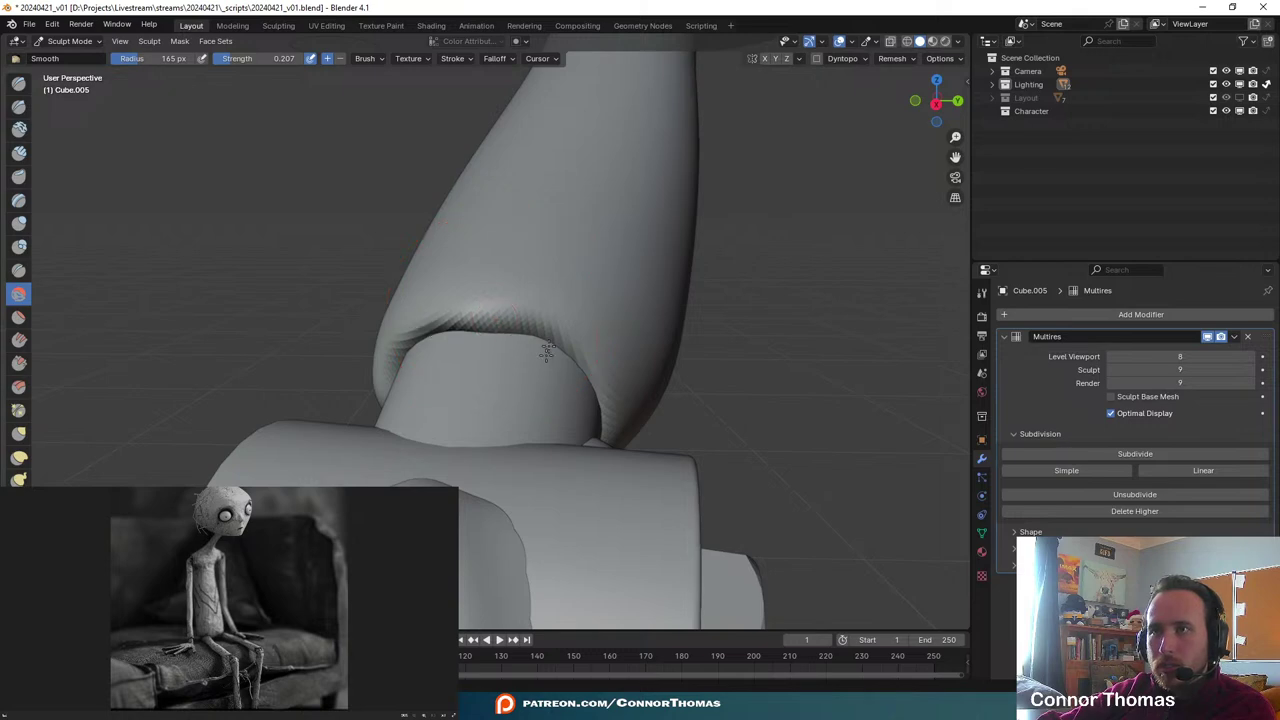
{"action": "middle_click_drag", "start_coordinate": [583, 434], "coordinate": [686, 471]}
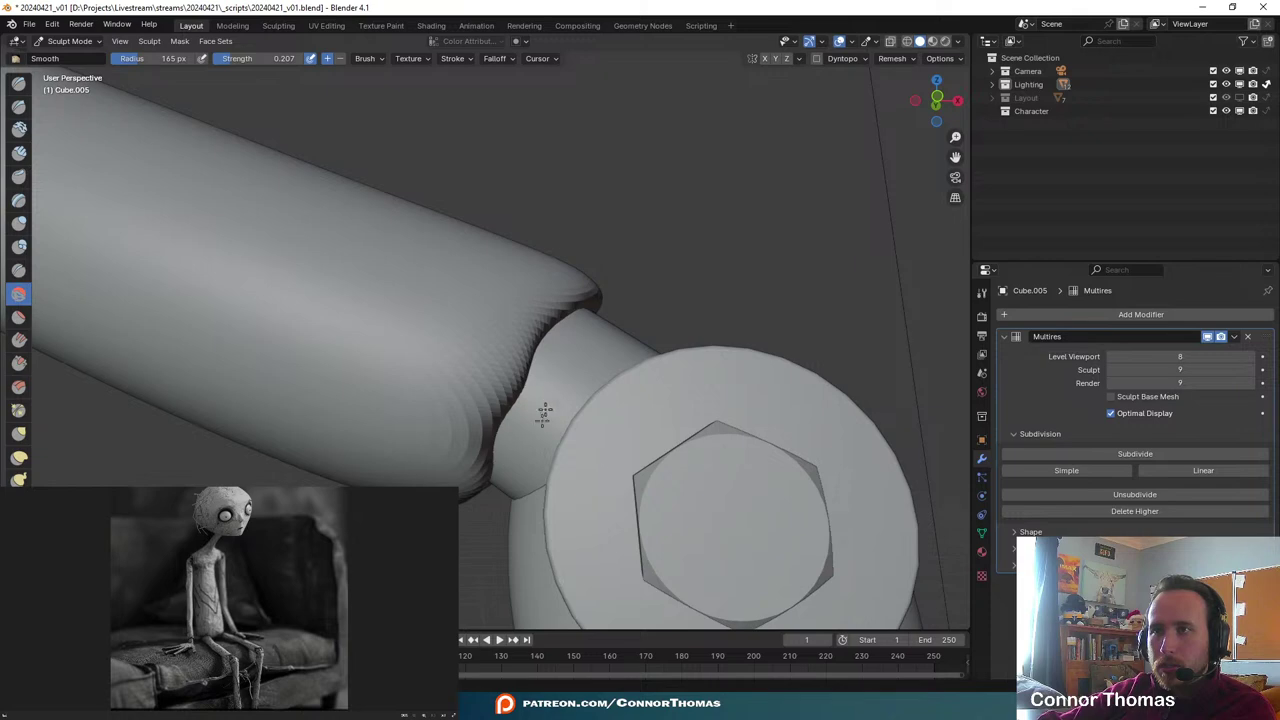
- Examine the leg's shape from several angles and compare its pose with the reference photo through the camera
{"action": "scroll", "coordinate": [720, 554], "scroll_direction": "down", "scroll_amount": 8}
{"action": "middle_click_drag", "start_coordinate": [590, 425], "coordinate": [490, 478]}
{"action": "middle_click_drag", "start_coordinate": [645, 430], "coordinate": [603, 471]}
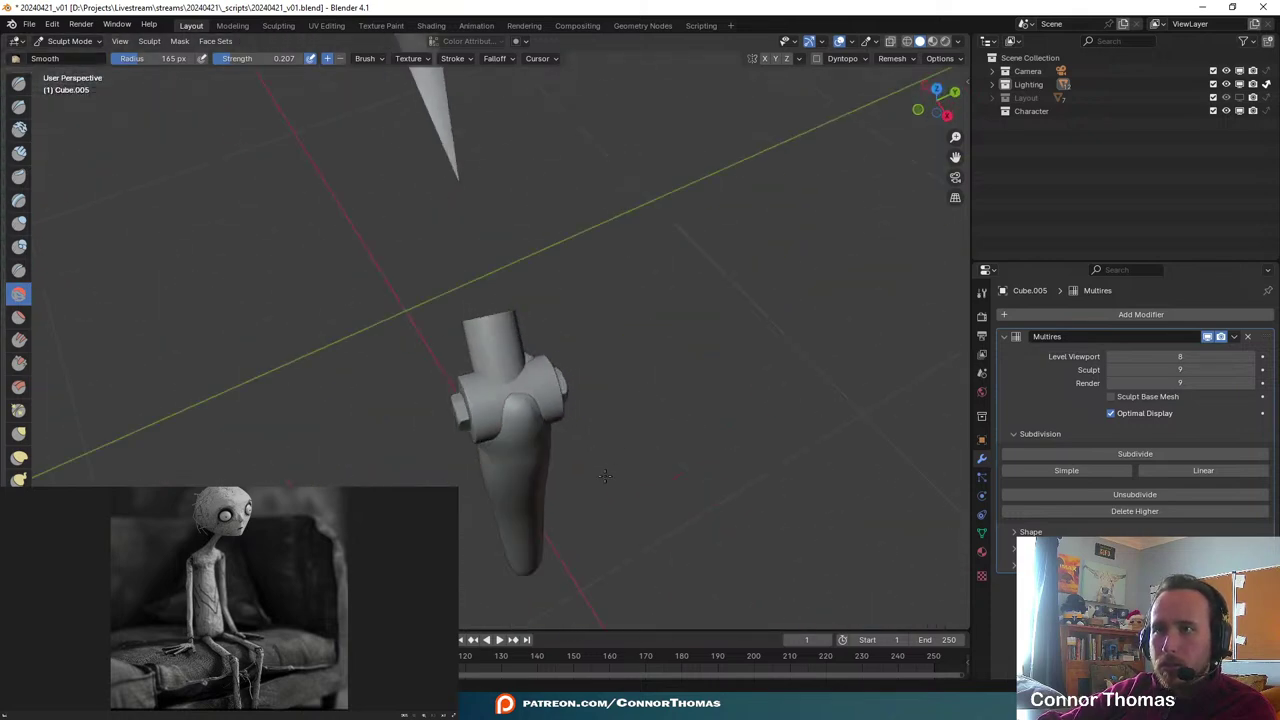
{"action": "middle_click_drag", "start_coordinate": [722, 447], "coordinate": [678, 459]}
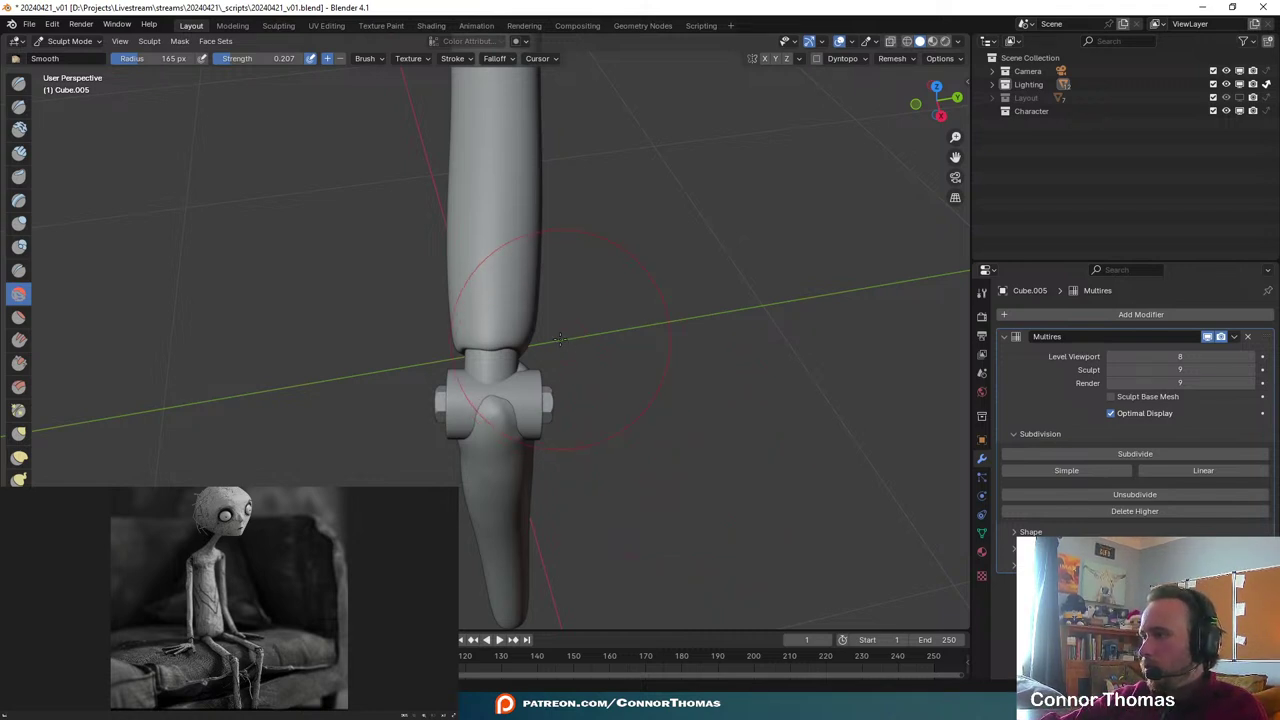
{"action": "scroll", "coordinate": [560, 340], "scroll_direction": "up", "scroll_amount": 4}
{"action": "middle_click_drag", "start_coordinate": [560, 340], "coordinate": [727, 313]}
{"action": "scroll", "coordinate": [671, 318], "scroll_direction": "down", "scroll_amount": 4}
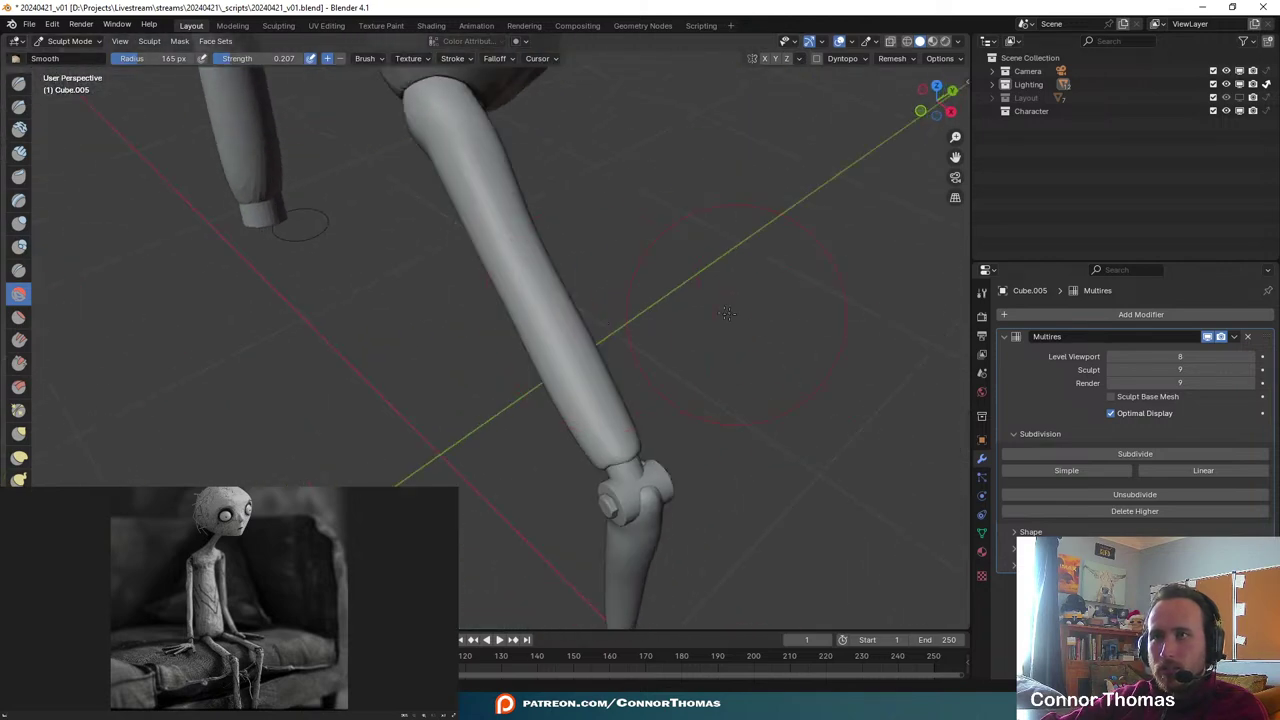
{"action": "key", "text": "KP_0"}
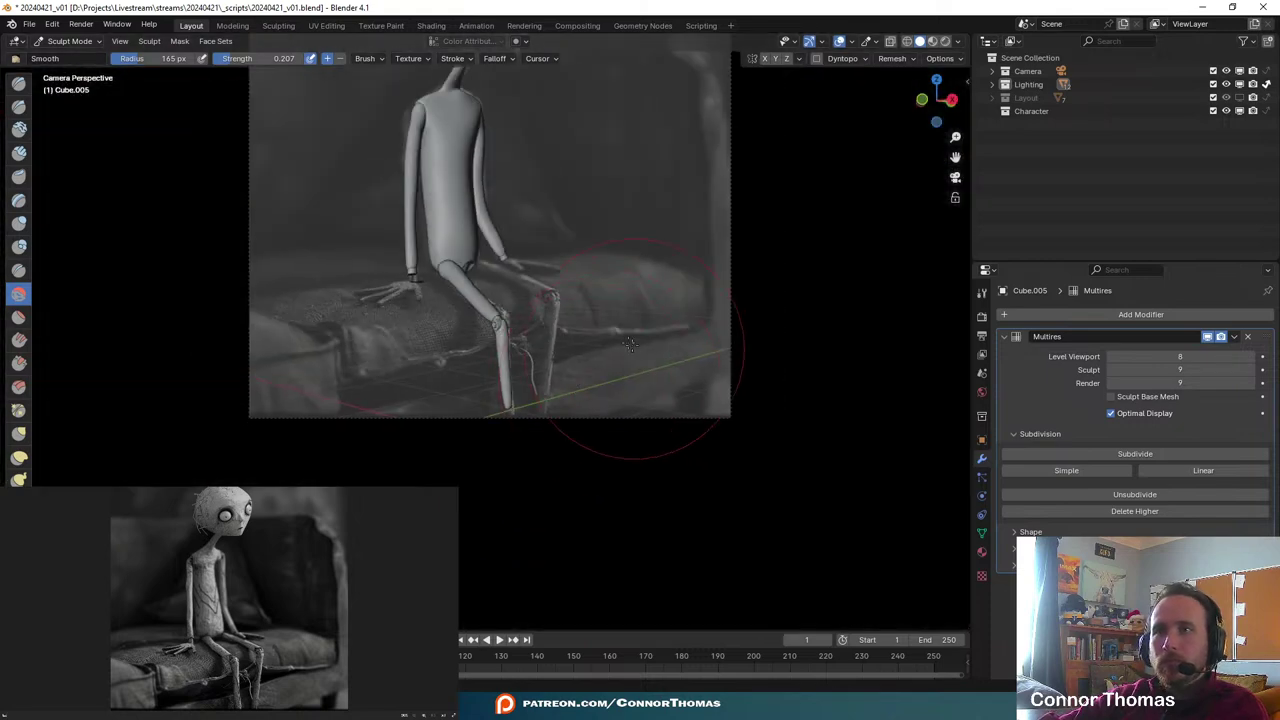
{"action": "scroll", "coordinate": [630, 343], "scroll_direction": "up", "scroll_amount": 6}
{"action": "scroll", "coordinate": [679, 258], "scroll_direction": "down", "scroll_amount": 6}
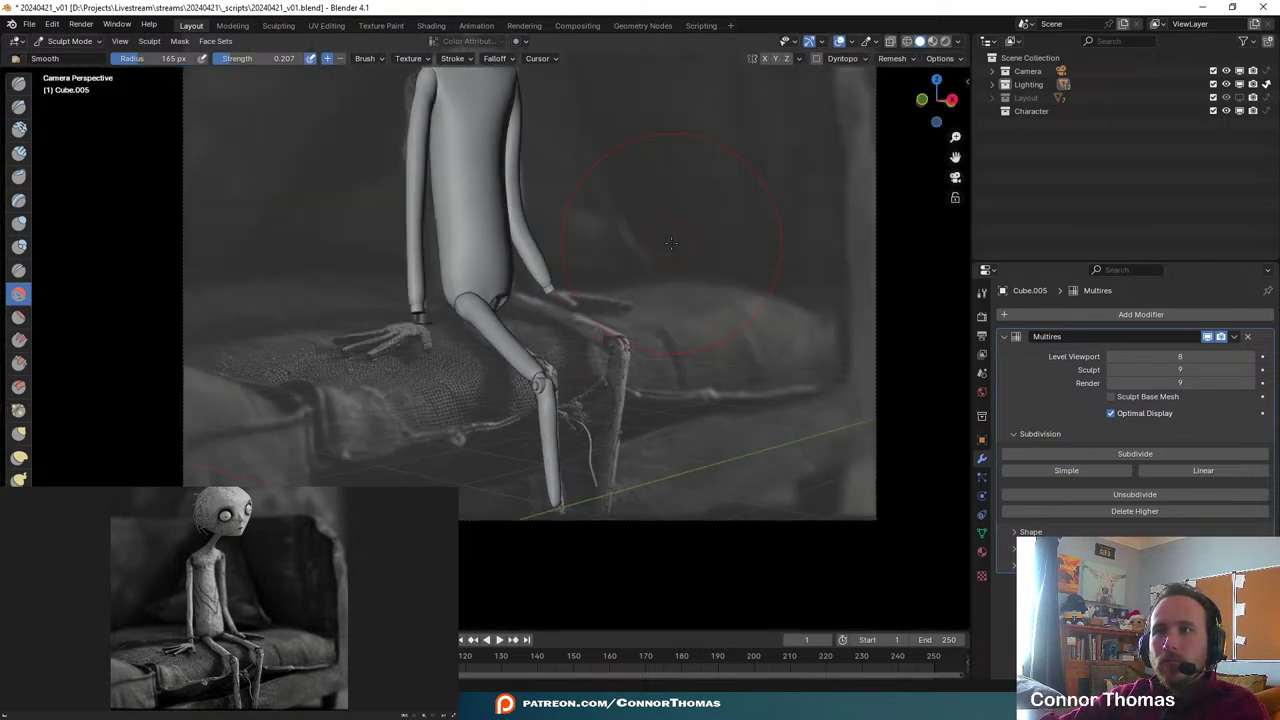
{"action": "scroll", "coordinate": [621, 380], "scroll_direction": "up", "scroll_amount": 6}
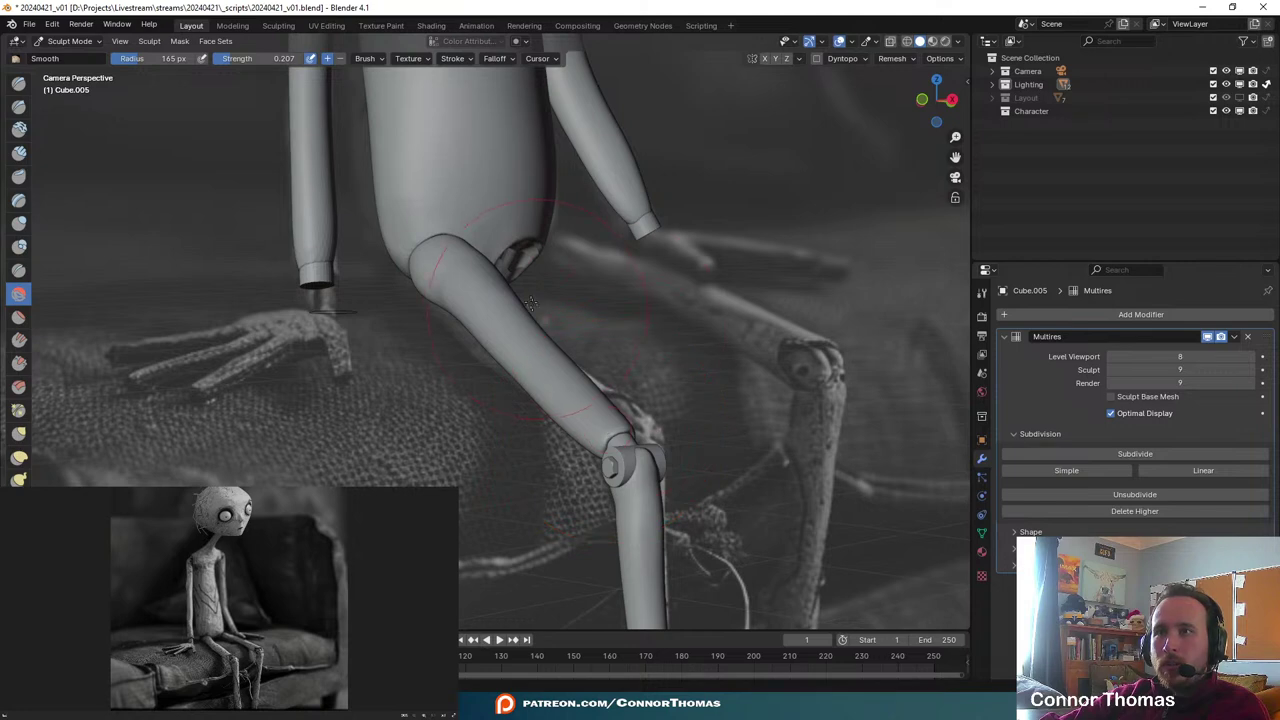
- Nudge the thigh's upper end where it enters the hip socket with the Elastic Deform brush
{"action": "middle_click_drag", "start_coordinate": [559, 301], "coordinate": [562, 362]}
{"action": "middle_click_drag", "start_coordinate": [491, 223], "coordinate": [622, 484], "text": "shift"}
{"action": "scroll", "coordinate": [622, 484], "scroll_direction": "up", "scroll_amount": 4}
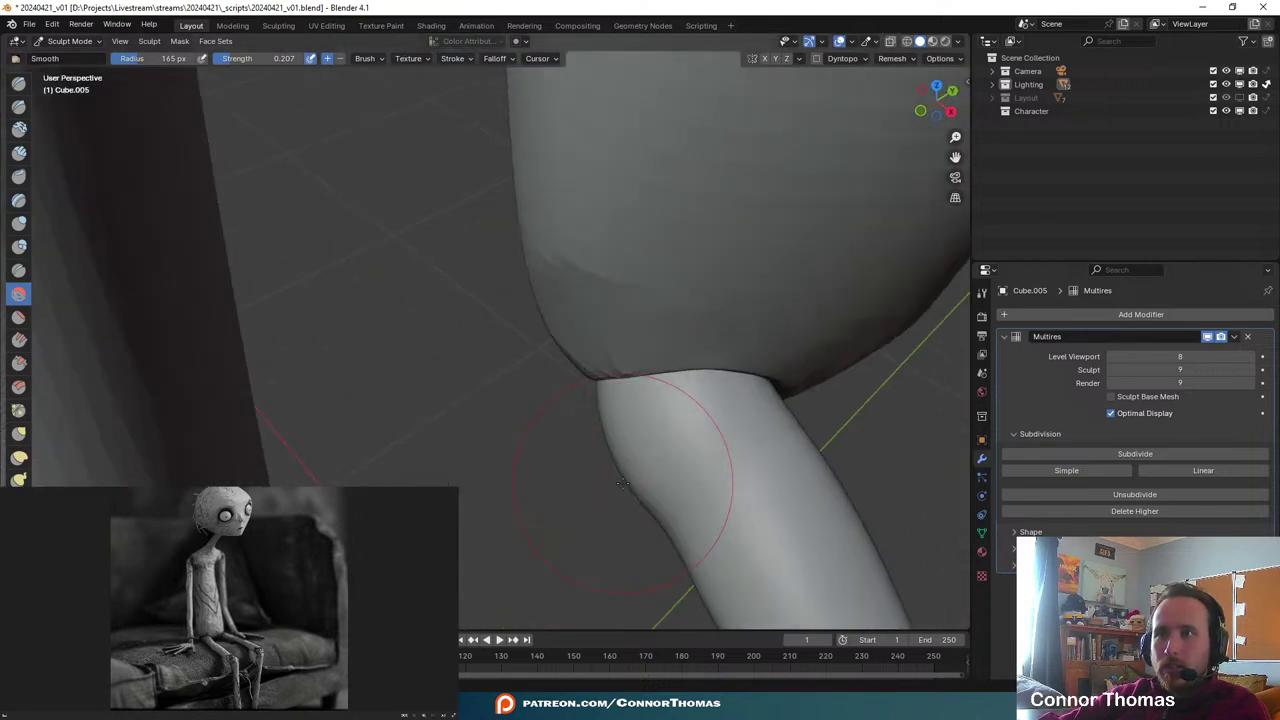
{"action": "middle_click_drag", "start_coordinate": [692, 462], "coordinate": [659, 402]}
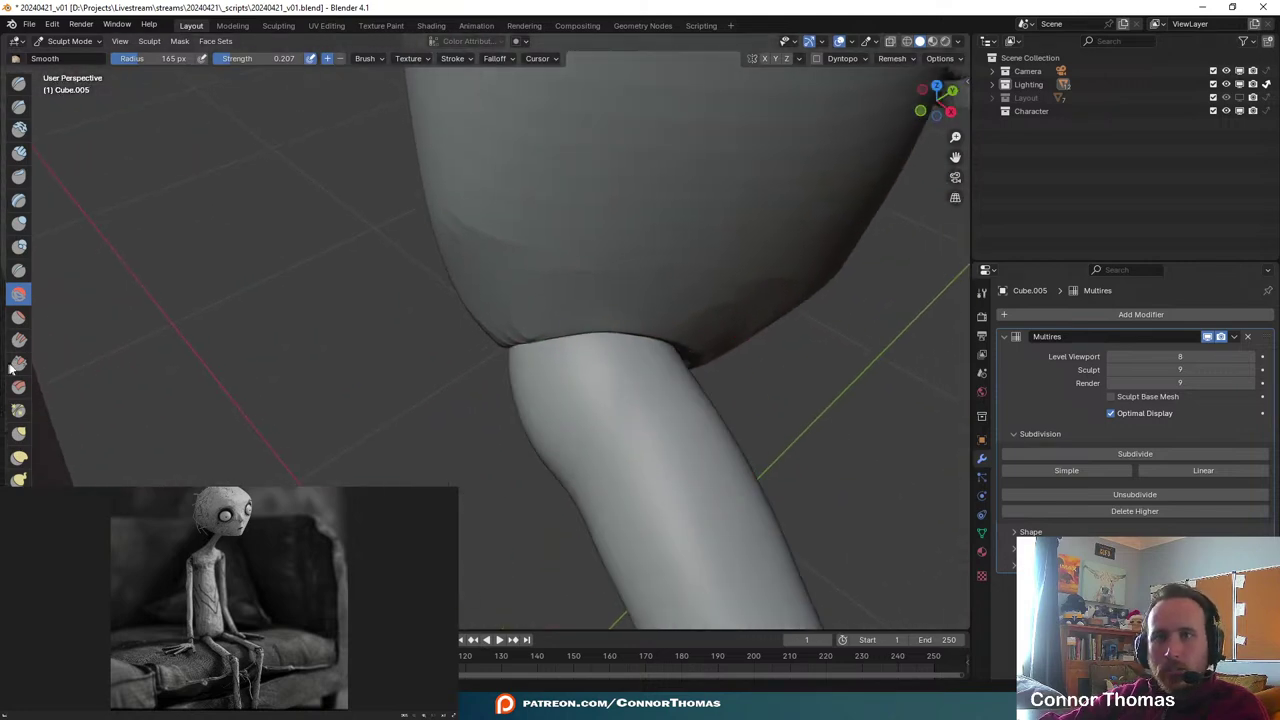
{"action": "left_click", "coordinate": [20, 457]}
{"action": "middle_click_drag", "start_coordinate": [560, 400], "coordinate": [638, 396]}
{"action": "middle_click_drag", "start_coordinate": [895, 492], "coordinate": [857, 400]}
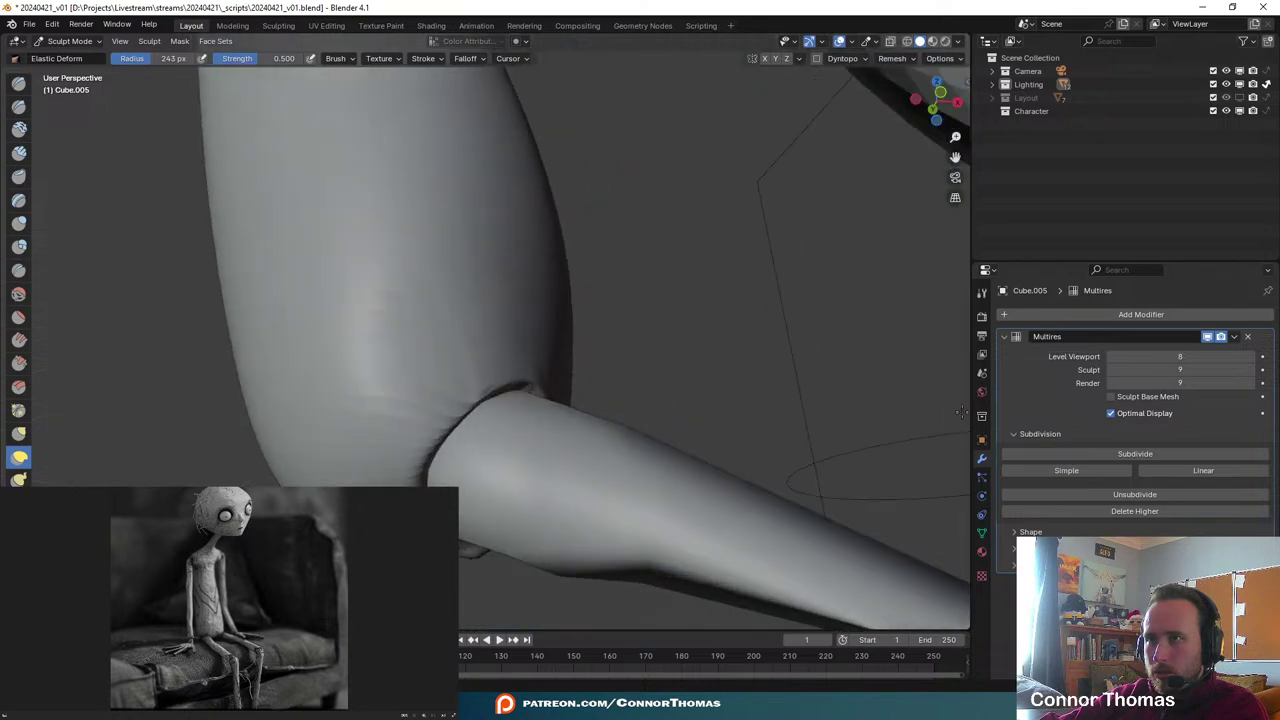
{"action": "left_click_drag", "start_coordinate": [497, 479], "coordinate": [507, 458]}
- Switch to Object Mode and select all parts of the finished leg: thigh, knee hinge, bolts and shin
{"action": "middle_click_drag", "start_coordinate": [766, 369], "coordinate": [609, 403]}
{"action": "scroll", "coordinate": [774, 451], "scroll_direction": "down", "scroll_amount": 11}
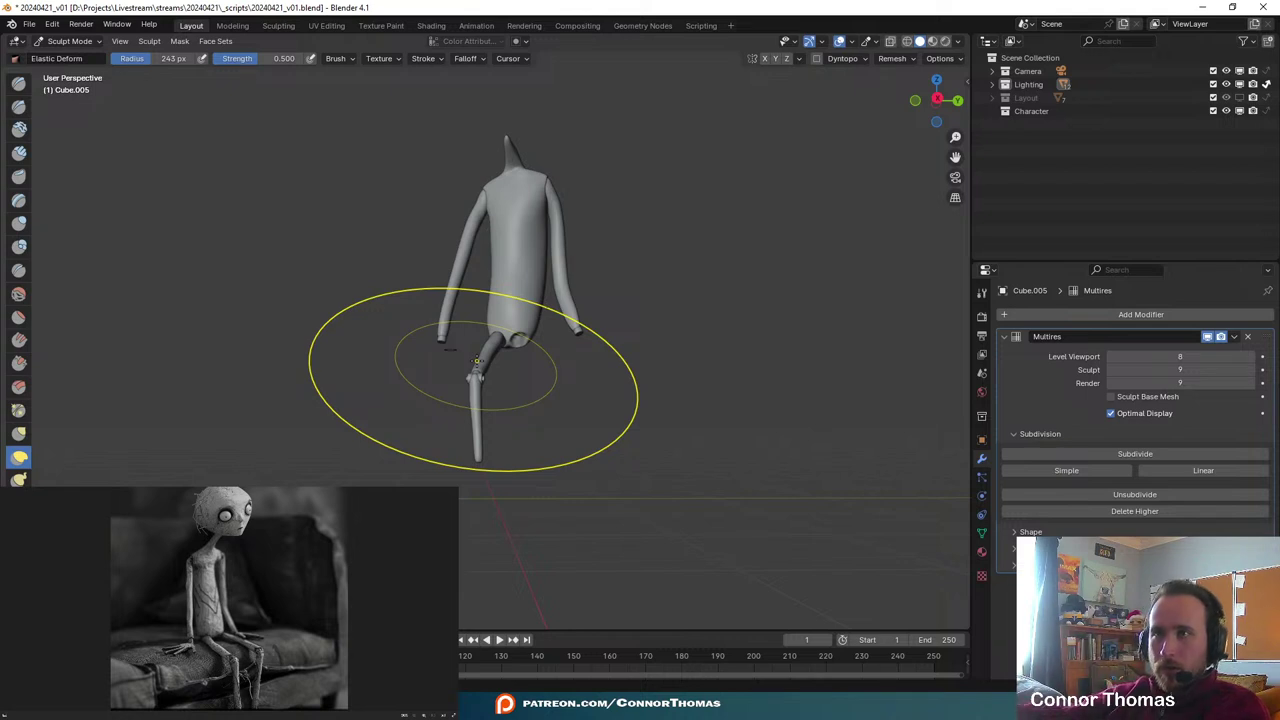
{"action": "mouse_move", "coordinate": [414, 357]}
{"action": "middle_mouse_down"}
{"action": "mouse_move", "coordinate": [734, 398]}
{"action": "mouse_move", "coordinate": [697, 376]}
{"action": "middle_mouse_up"}
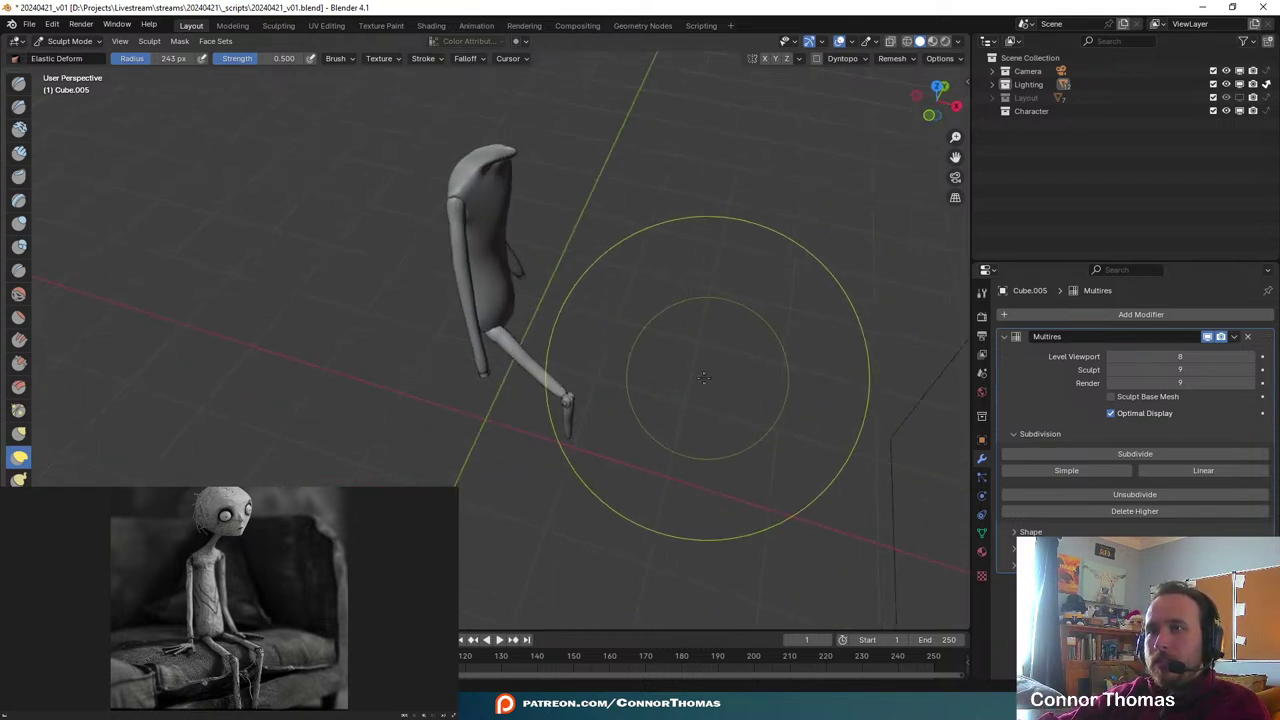
{"action": "left_click", "coordinate": [68, 41]}
{"action": "left_click", "coordinate": [62, 55]}
{"action": "middle_click_drag", "start_coordinate": [705, 388], "coordinate": [514, 394]}
{"action": "left_click", "coordinate": [606, 376]}
{"action": "scroll", "coordinate": [514, 357], "scroll_direction": "up", "scroll_amount": 4}
{"action": "left_click", "coordinate": [555, 281]}
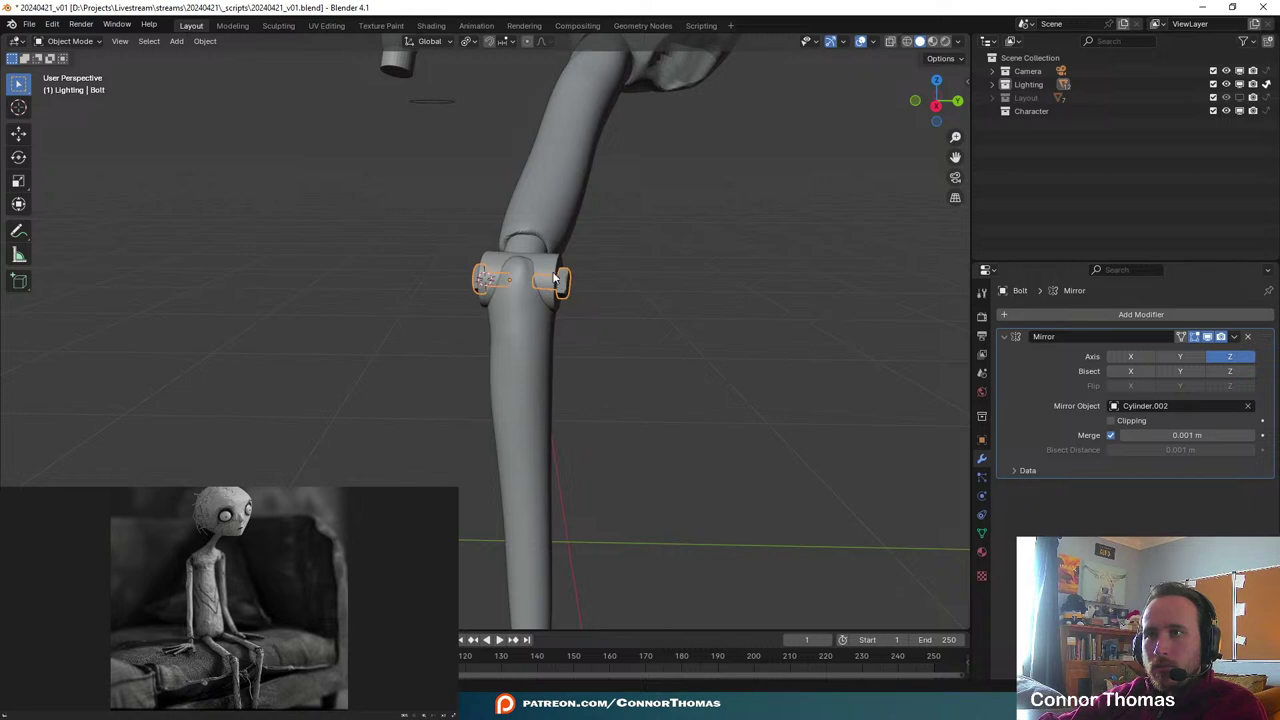
{"action": "left_click", "coordinate": [546, 260]}
{"action": "left_click", "coordinate": [544, 195], "text": "shift"}
{"action": "left_click", "coordinate": [533, 398], "text": "shift"}
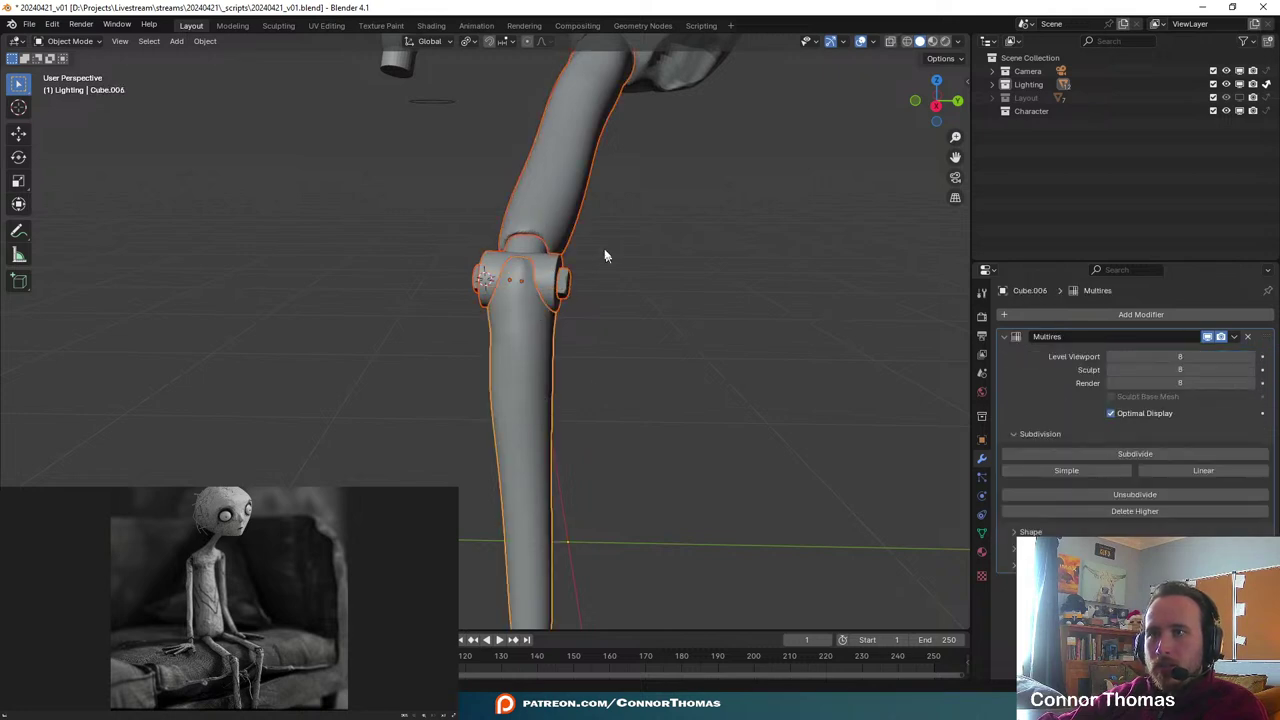
- Duplicate the selected leg parts and place the copy on the empty hip socket's side of the body
{"action": "middle_click_drag", "start_coordinate": [580, 240], "coordinate": [556, 392], "text": "shift"}
{"action": "scroll", "coordinate": [556, 392], "scroll_direction": "down", "scroll_amount": 1}
{"action": "scroll", "coordinate": [557, 398], "scroll_direction": "down", "scroll_amount": 5}
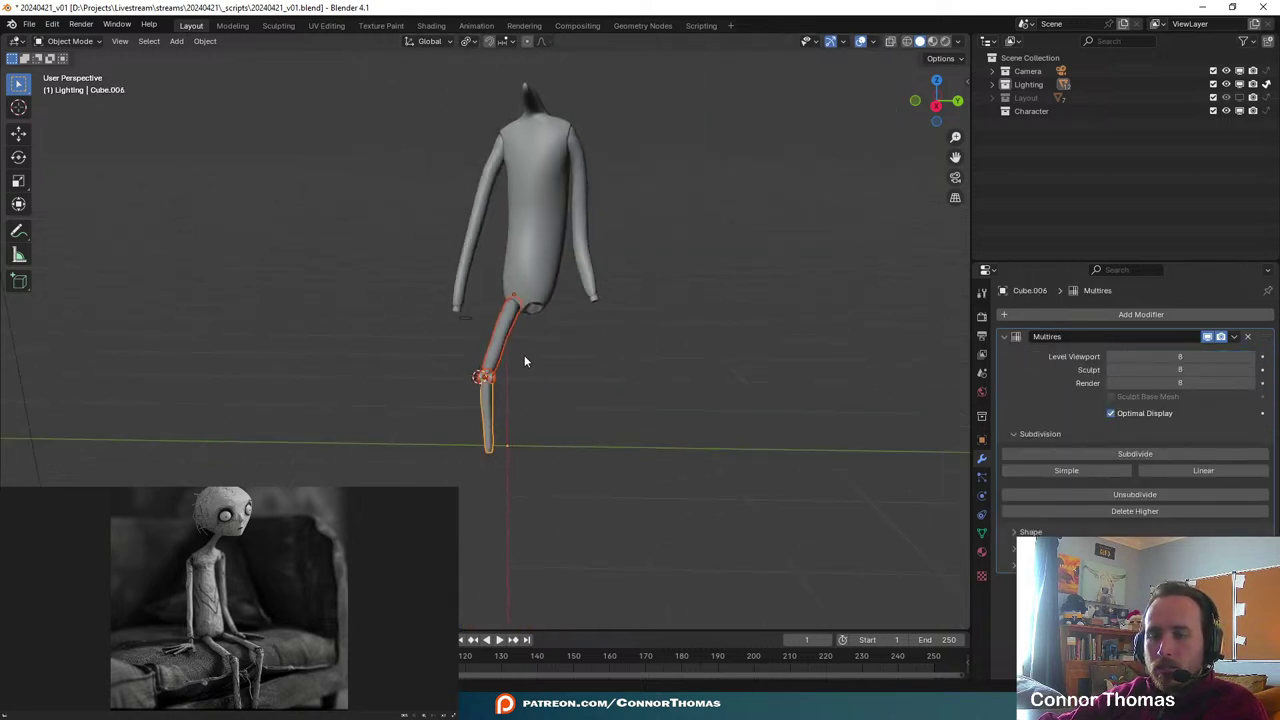
{"action": "key", "text": "shift+d"}
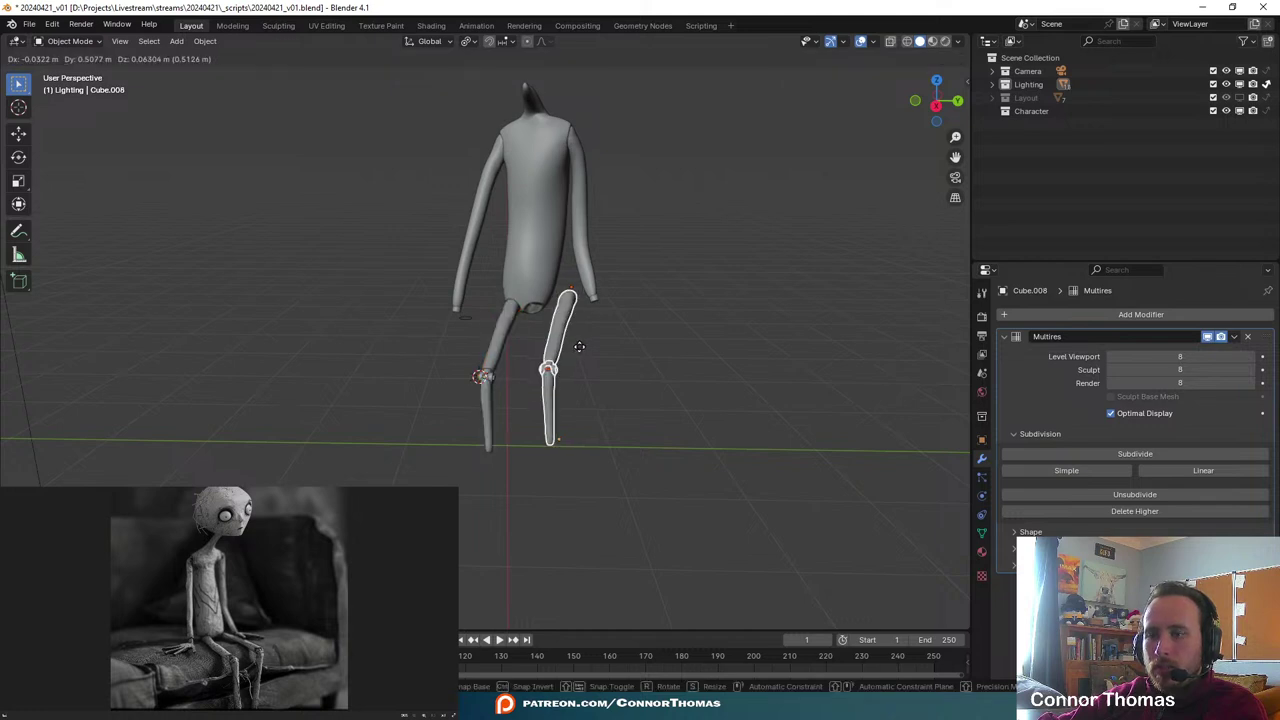
{"action": "left_click", "coordinate": [586, 356]}
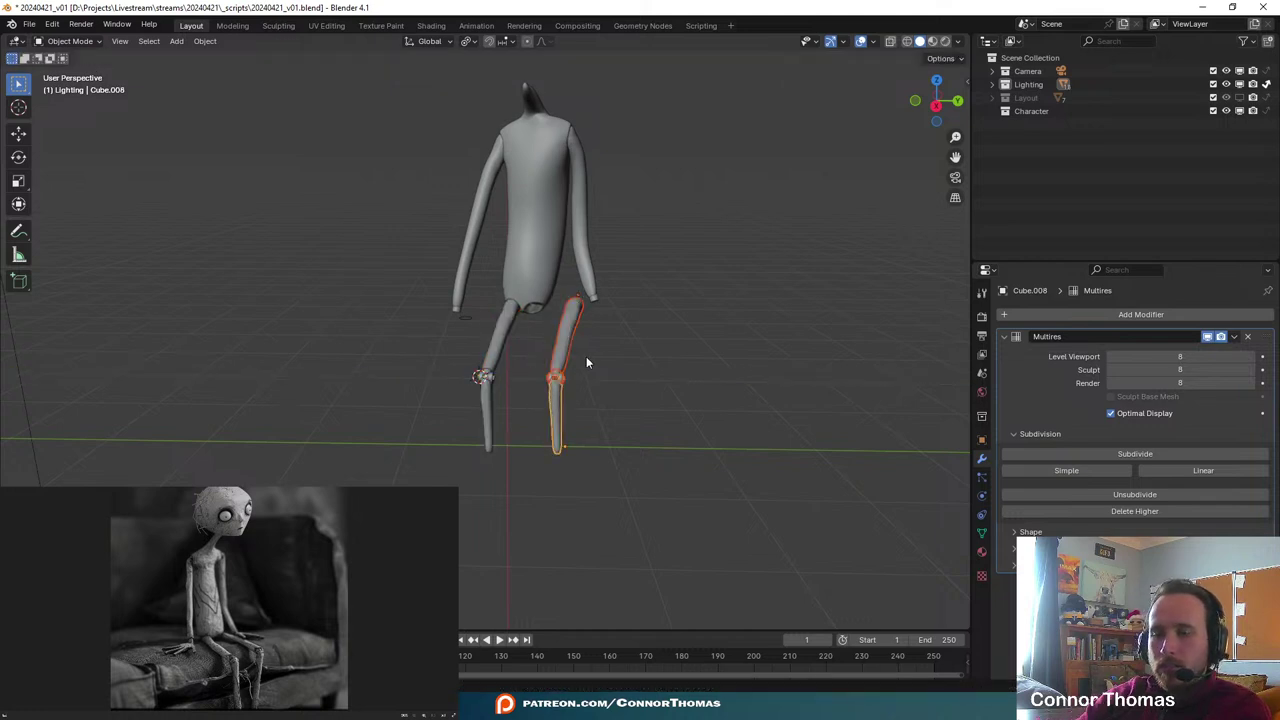
- Try to mirror the duplicated leg along the global Y axis
{"action": "key", "text": "ctrl+m"}
{"action": "key", "text": "y"}
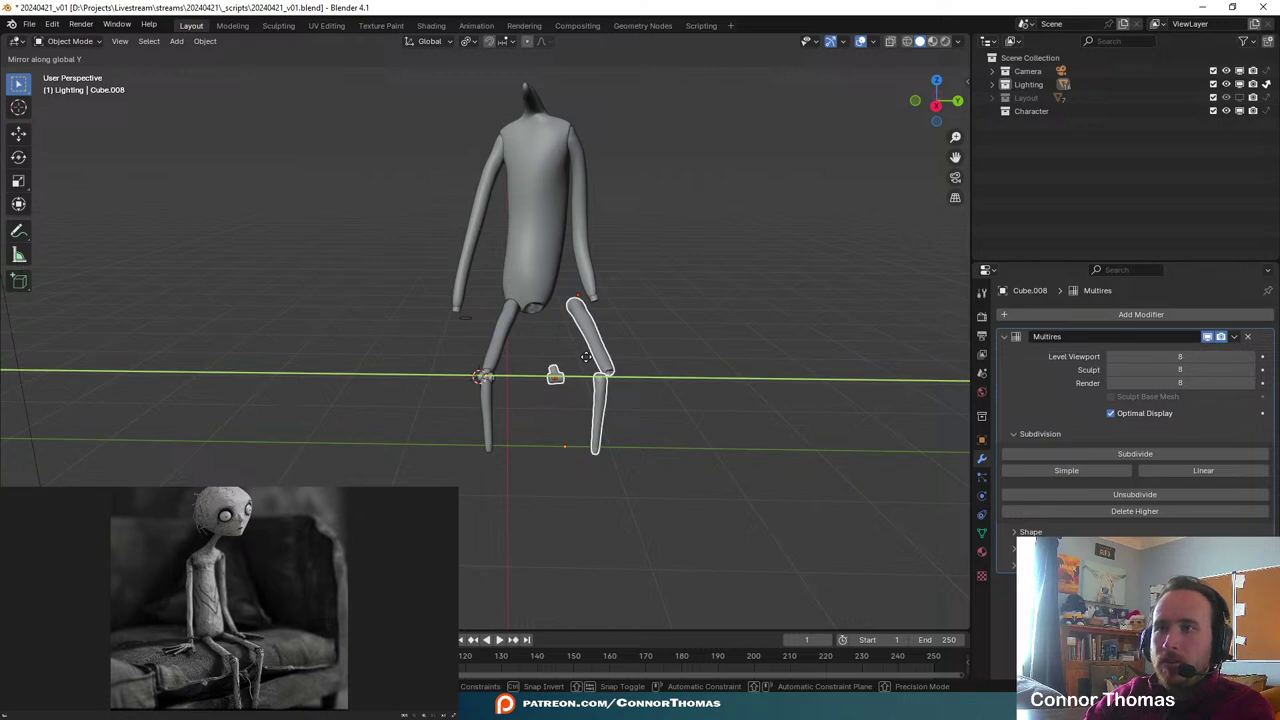
{"action": "left_click", "coordinate": [586, 357]}
{"action": "scroll", "coordinate": [567, 342], "scroll_direction": "up", "scroll_amount": 3}
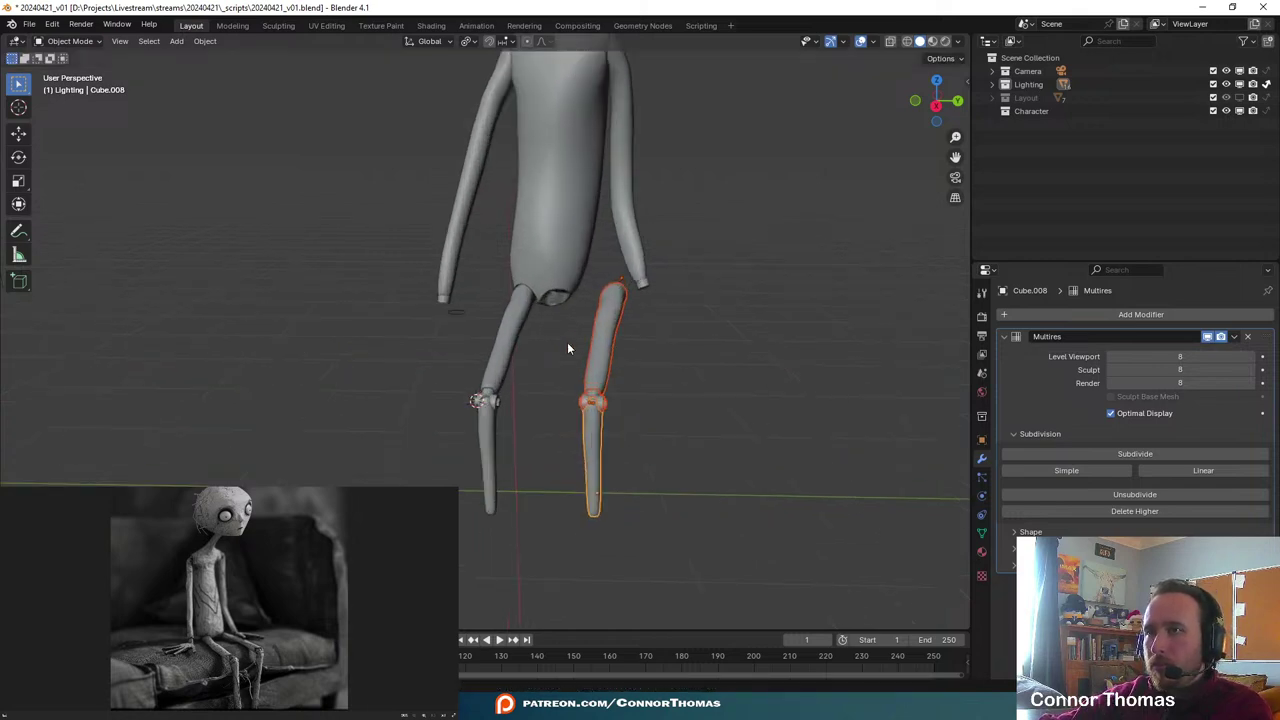
- Try applying the duplicated thigh's Multires modifier, and undo it
{"action": "left_click", "coordinate": [606, 342]}
{"action": "middle_click_drag", "start_coordinate": [638, 342], "coordinate": [553, 320], "text": "shift"}
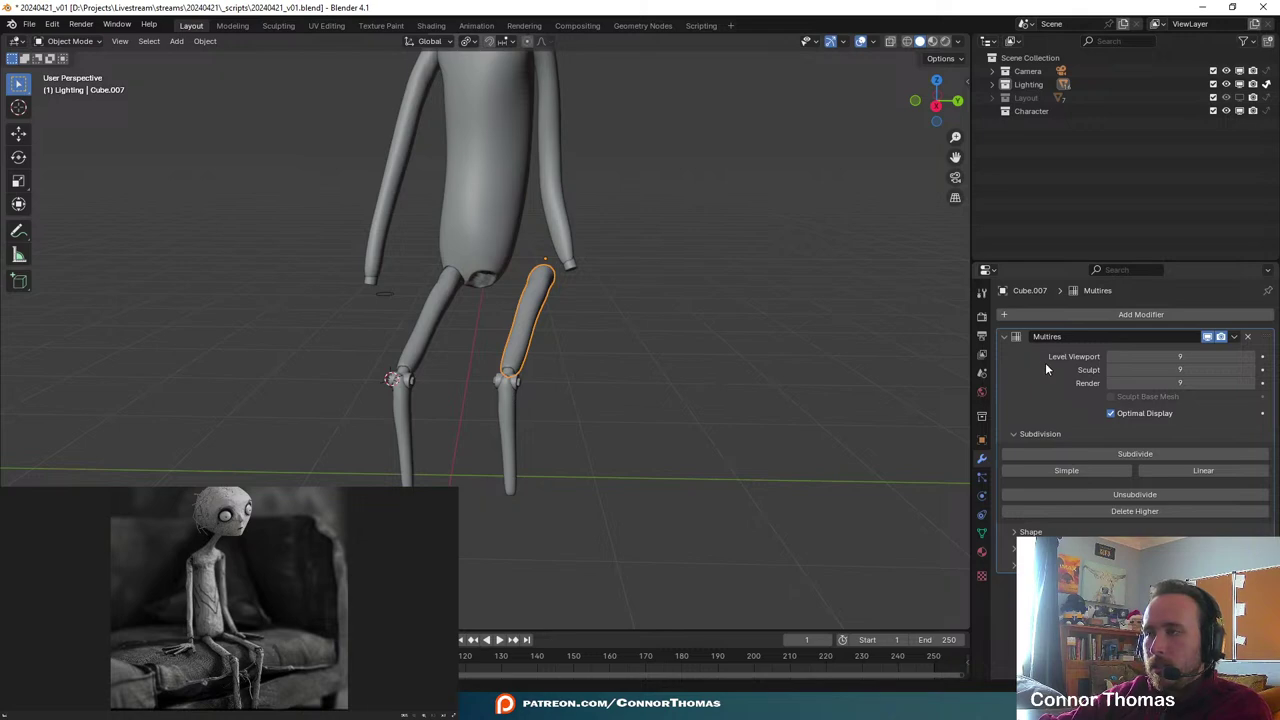
{"action": "key", "text": "ctrl+a"}
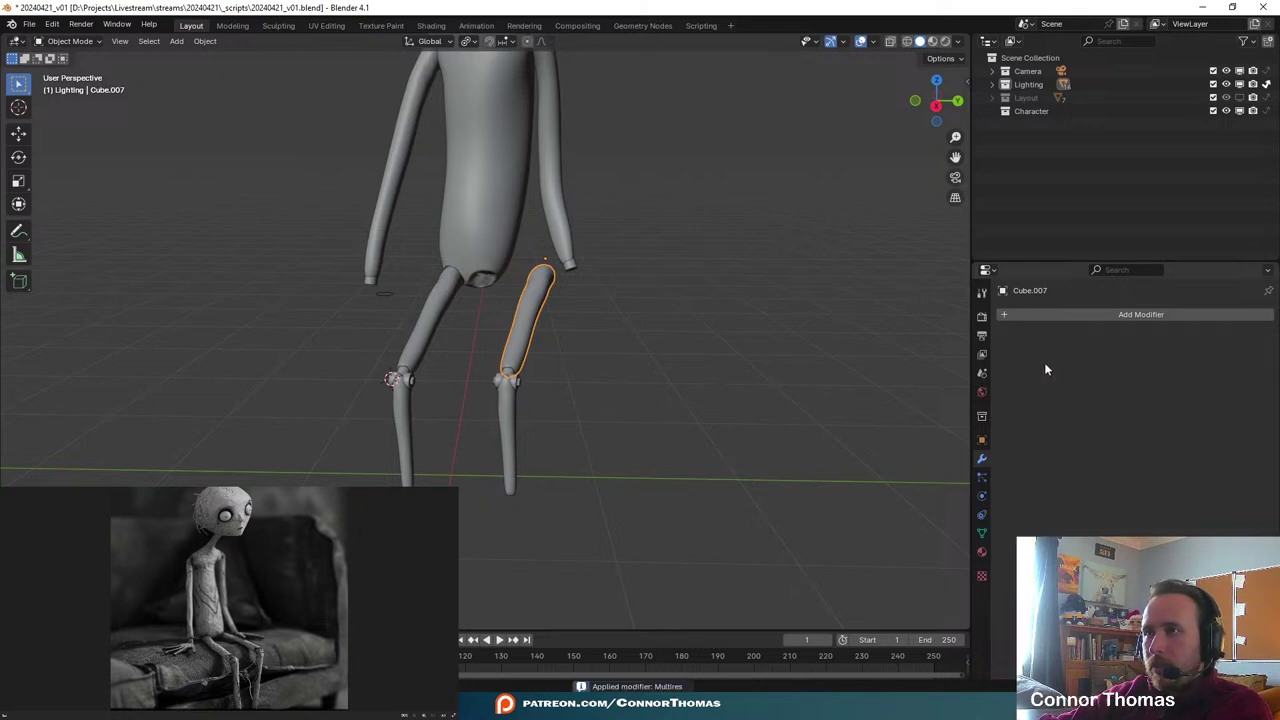
{"action": "left_click", "coordinate": [515, 379]}
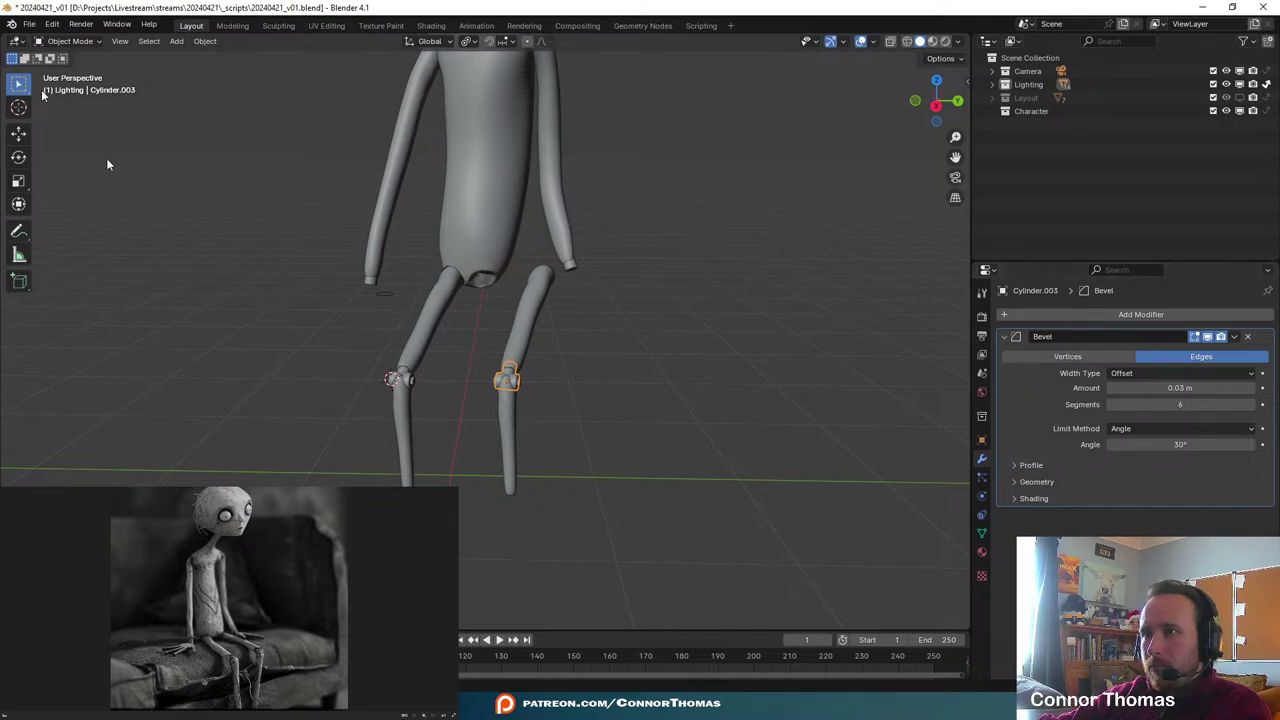
{"action": "key", "text": "ctrl+z"}
{"action": "key", "text": "ctrl+z"}
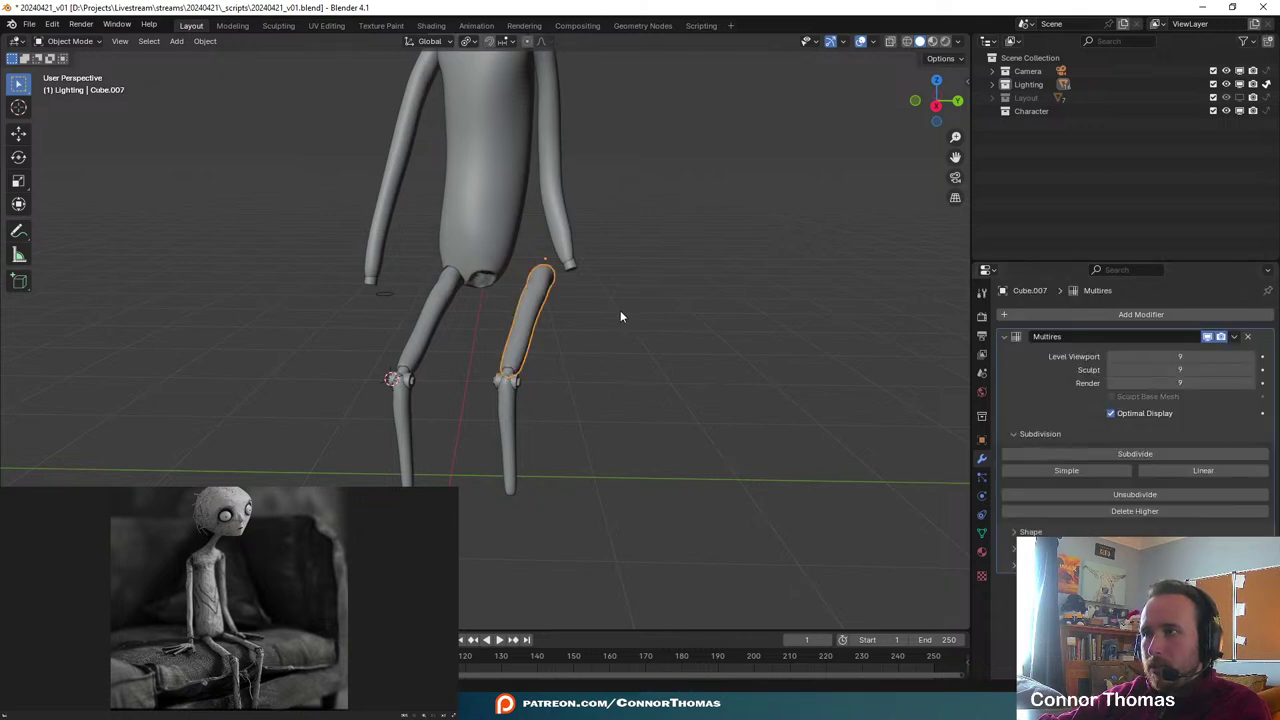
- Add a Plain Axes empty and move it along the Y axis to just outside the duplicated leg's knee
{"action": "scroll", "coordinate": [607, 430], "scroll_direction": "up", "scroll_amount": 3}
{"action": "scroll", "coordinate": [600, 455], "scroll_direction": "down", "scroll_amount": 4}
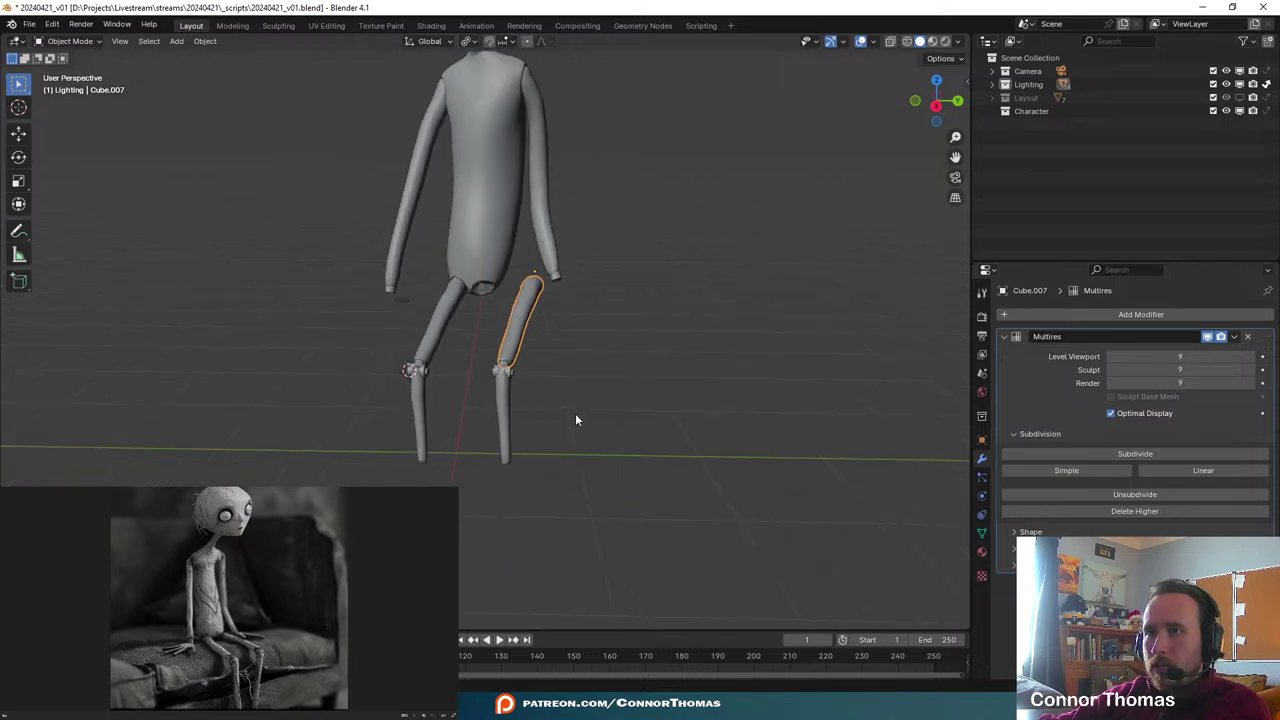
{"action": "key", "text": "shift+a"}
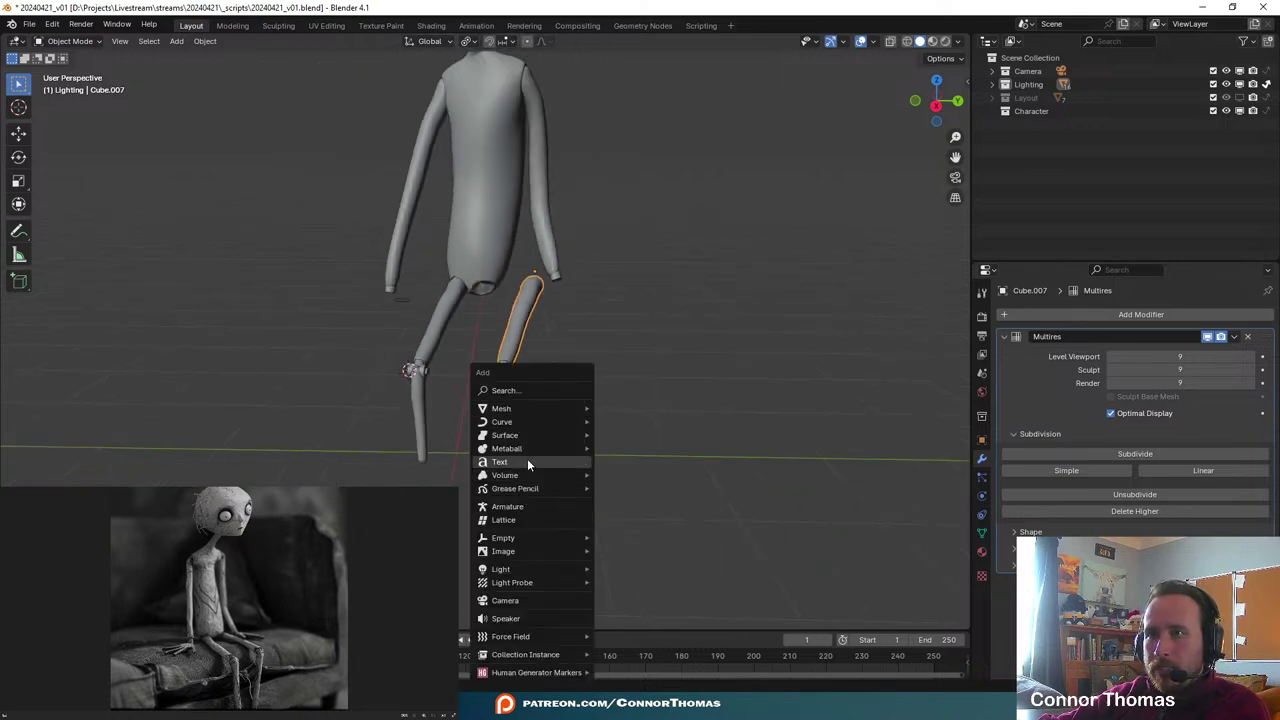
{"action": "mouse_move", "coordinate": [522, 537]}
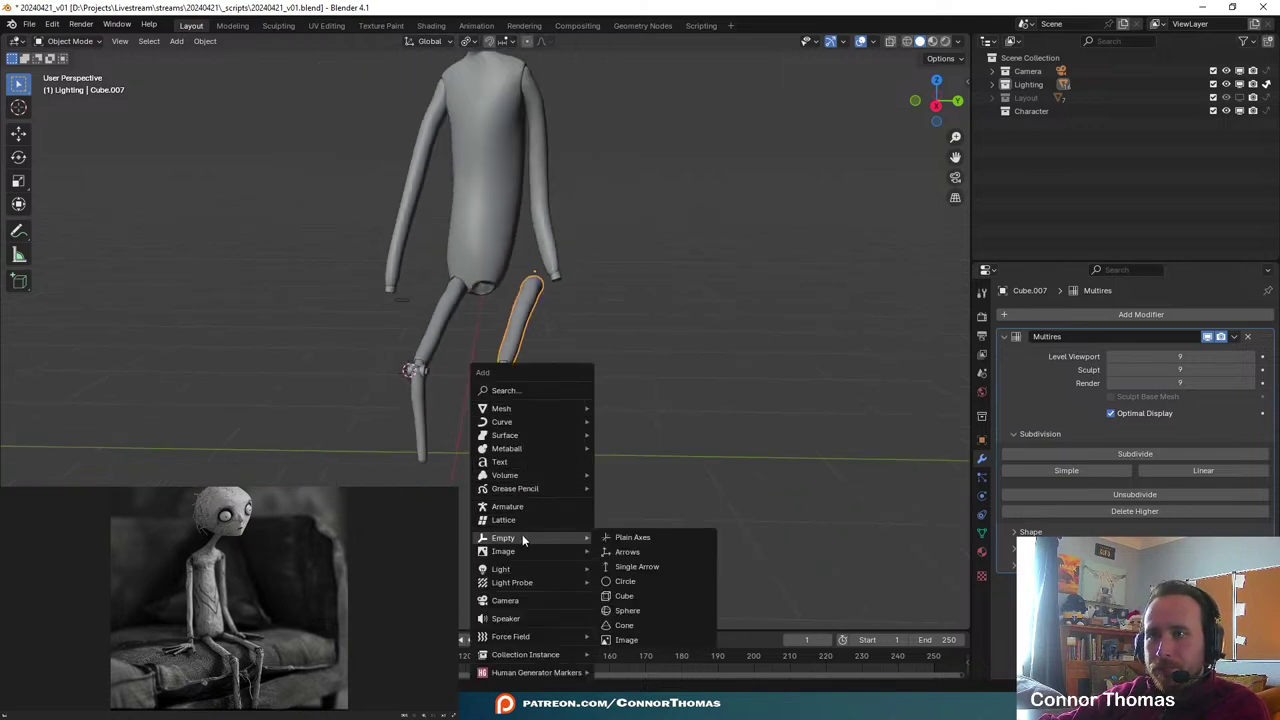
{"action": "left_click", "coordinate": [644, 539]}
{"action": "key", "text": "g"}
{"action": "key", "text": "y"}
{"action": "left_click", "coordinate": [512, 328]}
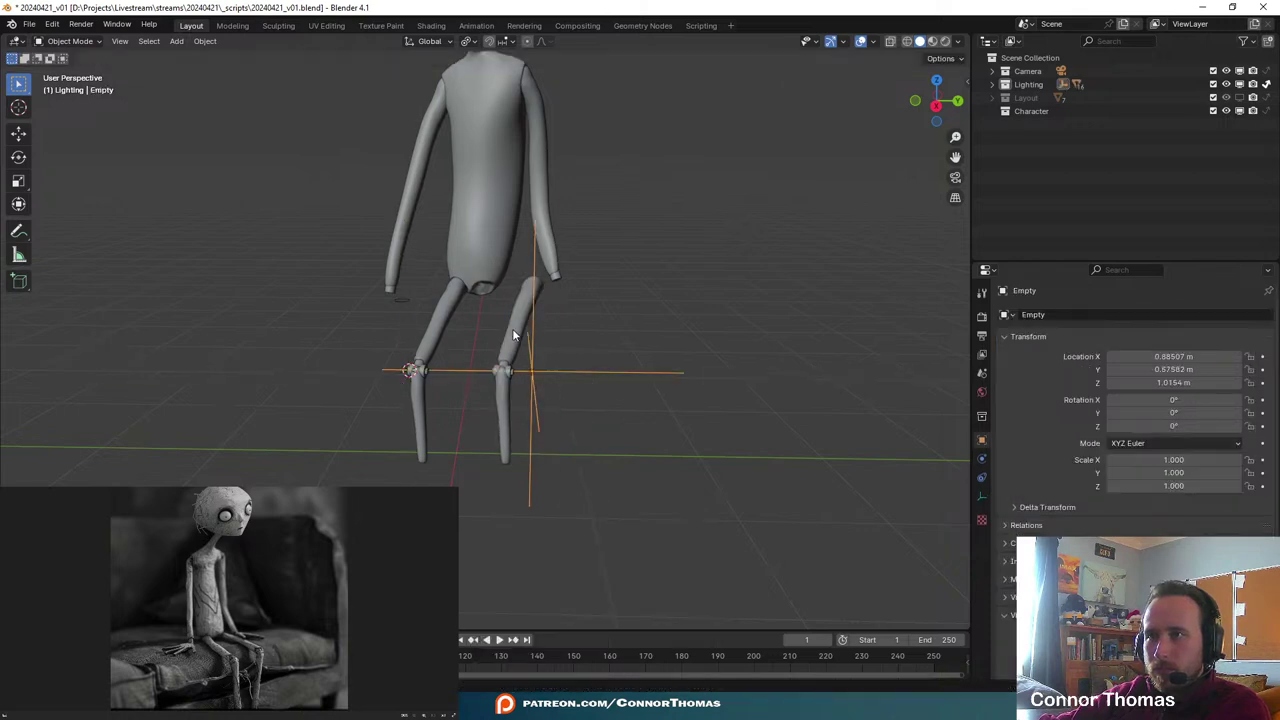
- Select the duplicated leg's thigh, knee hinge, bolts and shin together
{"action": "left_click", "coordinate": [512, 372]}
{"action": "scroll", "coordinate": [528, 386], "scroll_direction": "up", "scroll_amount": 5}
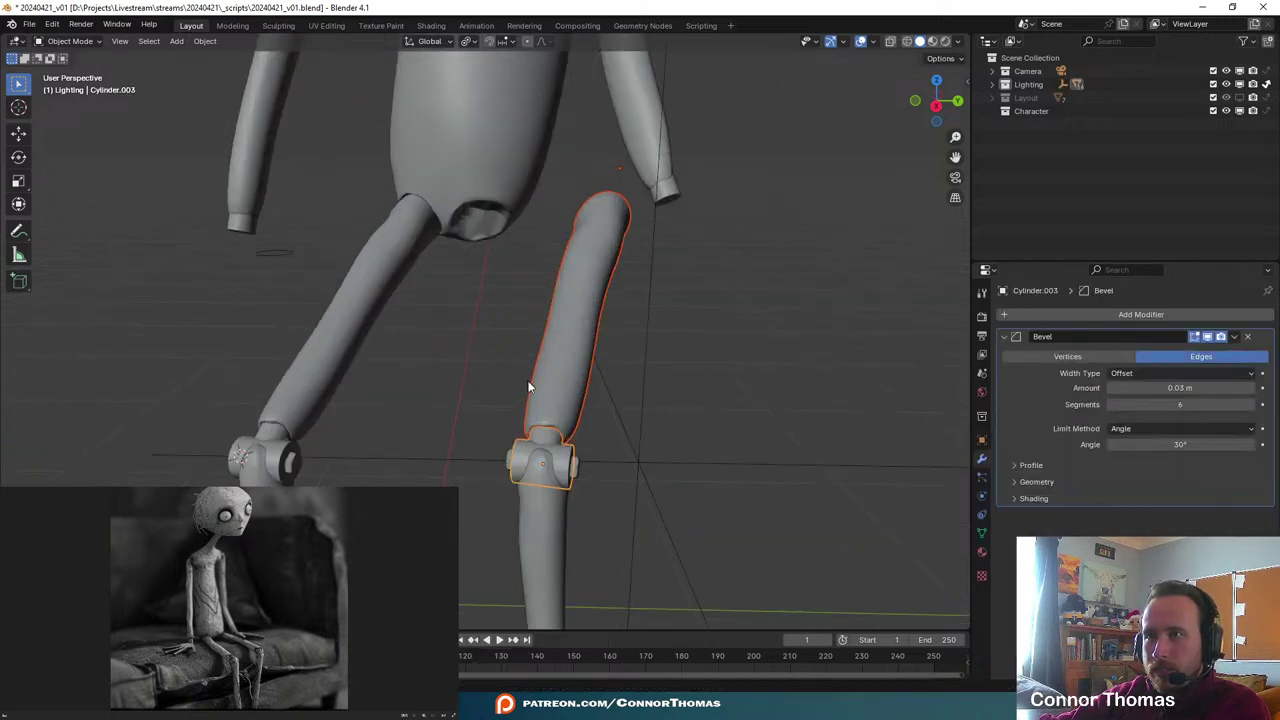
{"action": "left_click", "coordinate": [577, 472], "text": "shift"}
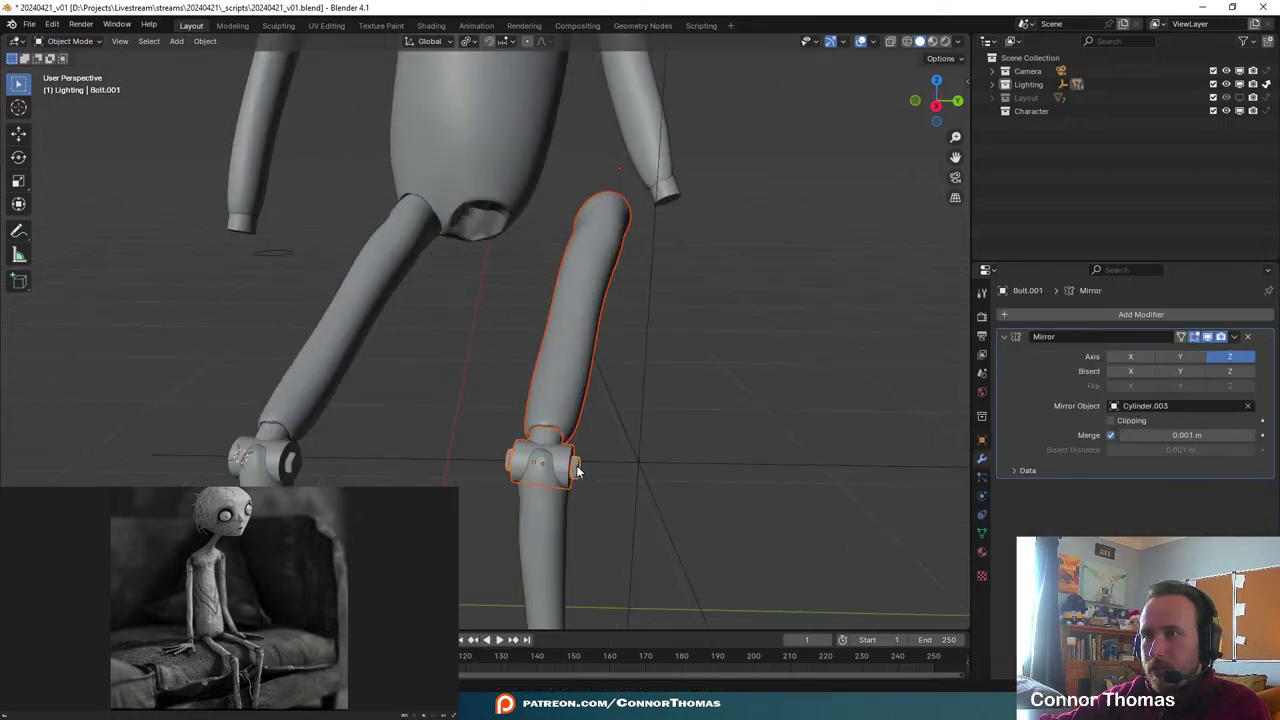
{"action": "left_click", "coordinate": [550, 521], "text": "shift"}
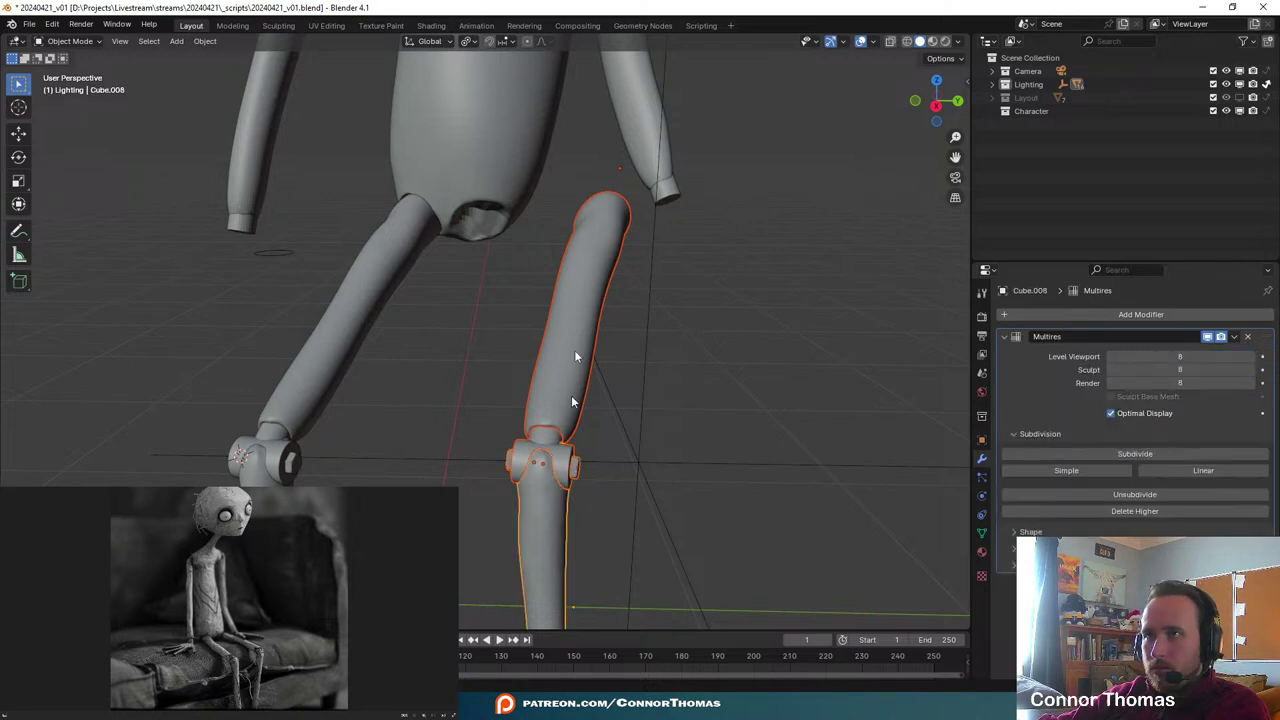
- Set the transform pivot to Median Point and mirror the duplicated leg along the global Y axis
{"action": "left_click", "coordinate": [469, 41]}
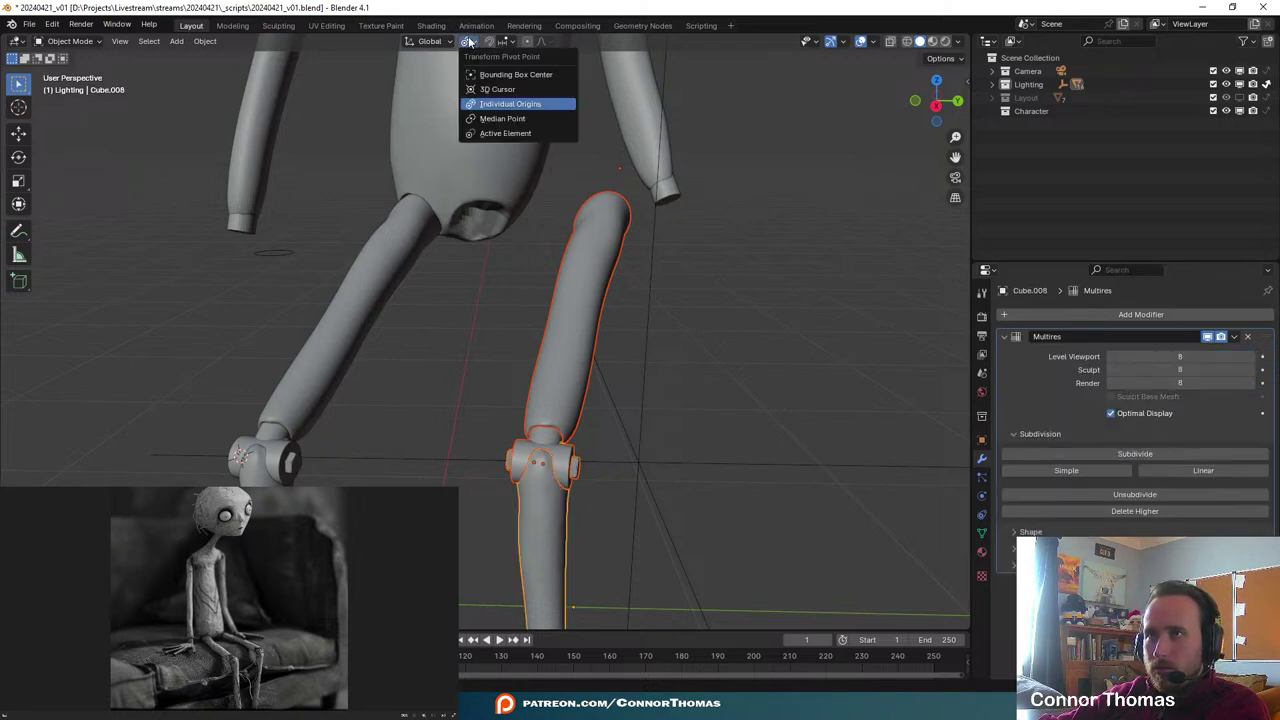
{"action": "left_click", "coordinate": [495, 120]}
{"action": "scroll", "coordinate": [642, 466], "scroll_direction": "down", "scroll_amount": 5}
{"action": "key", "text": "ctrl+m"}
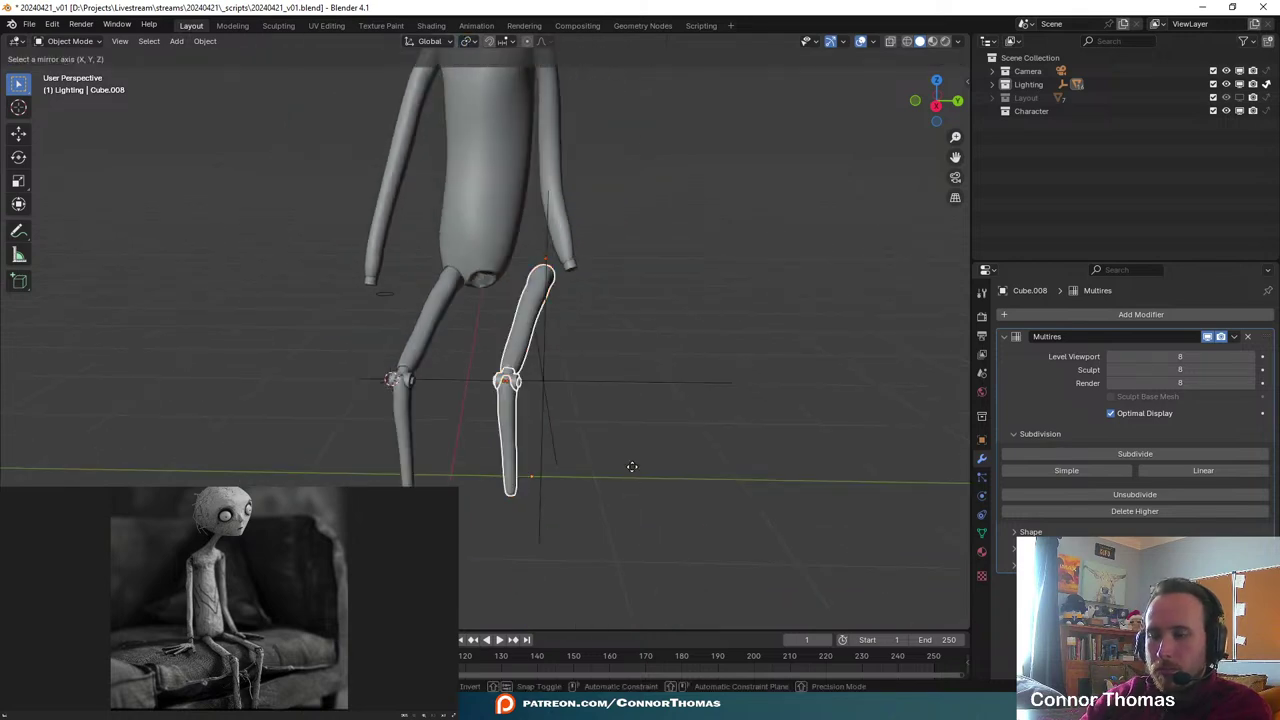
{"action": "key", "text": "y"}
{"action": "left_click", "coordinate": [632, 472]}
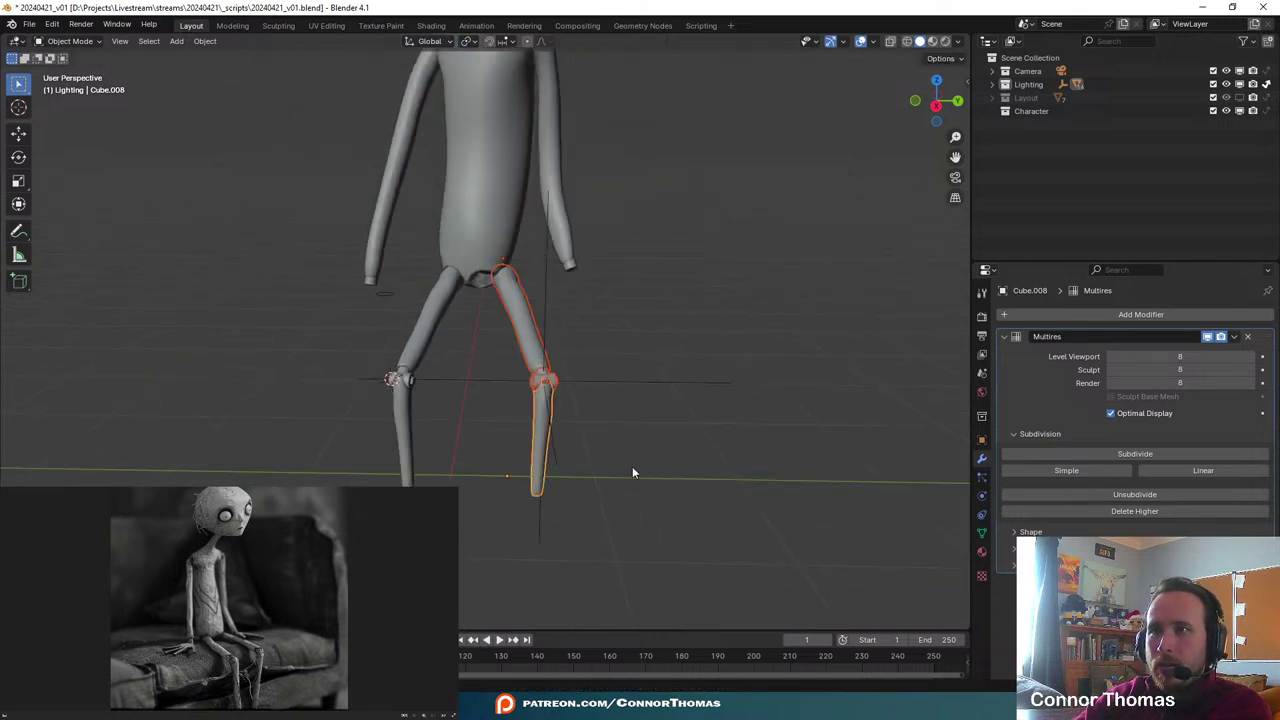
- Delete the Plain Axes empty beside the mirrored leg's knee
{"action": "left_click", "coordinate": [547, 243]}
{"action": "key", "text": "x"}
{"action": "left_click", "coordinate": [557, 250]}
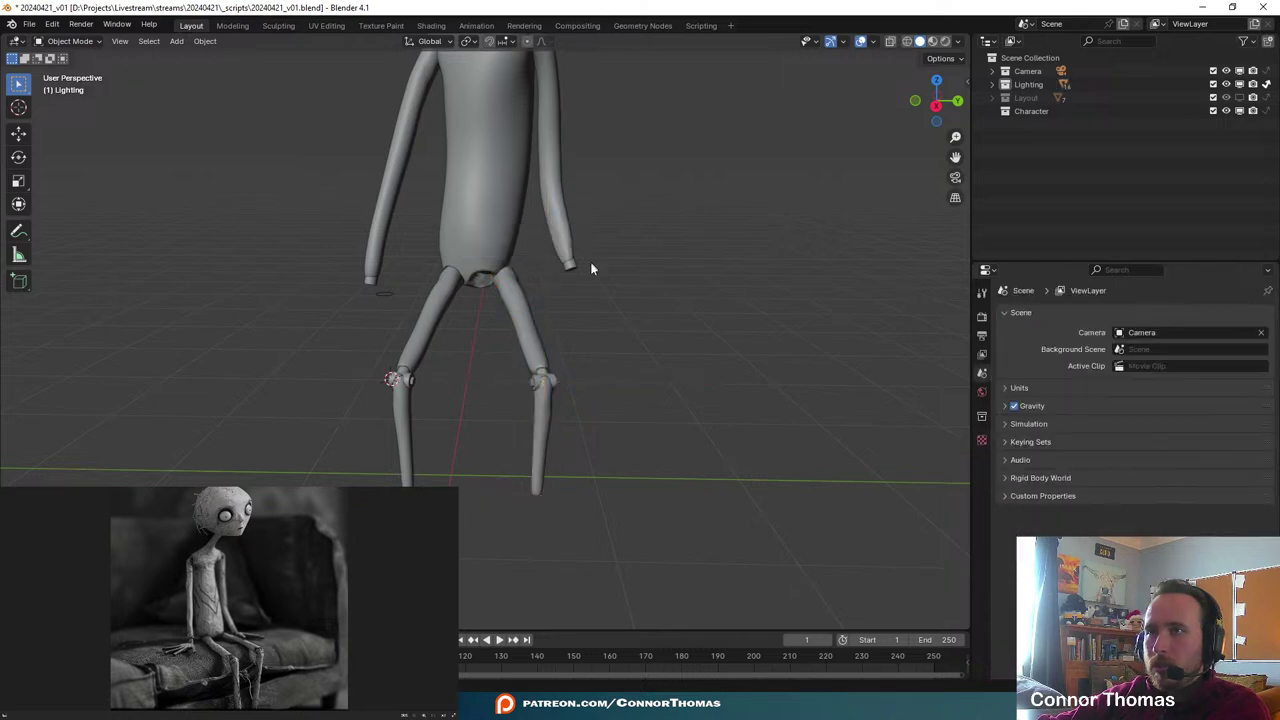
- Select all parts of the mirrored leg and rotate them outward in top view around the 3D Cursor placed at the hip
{"action": "middle_click_drag", "start_coordinate": [590, 262], "coordinate": [587, 386]}
{"action": "left_click", "coordinate": [553, 389]}
{"action": "scroll", "coordinate": [588, 448], "scroll_direction": "up", "scroll_amount": 5}
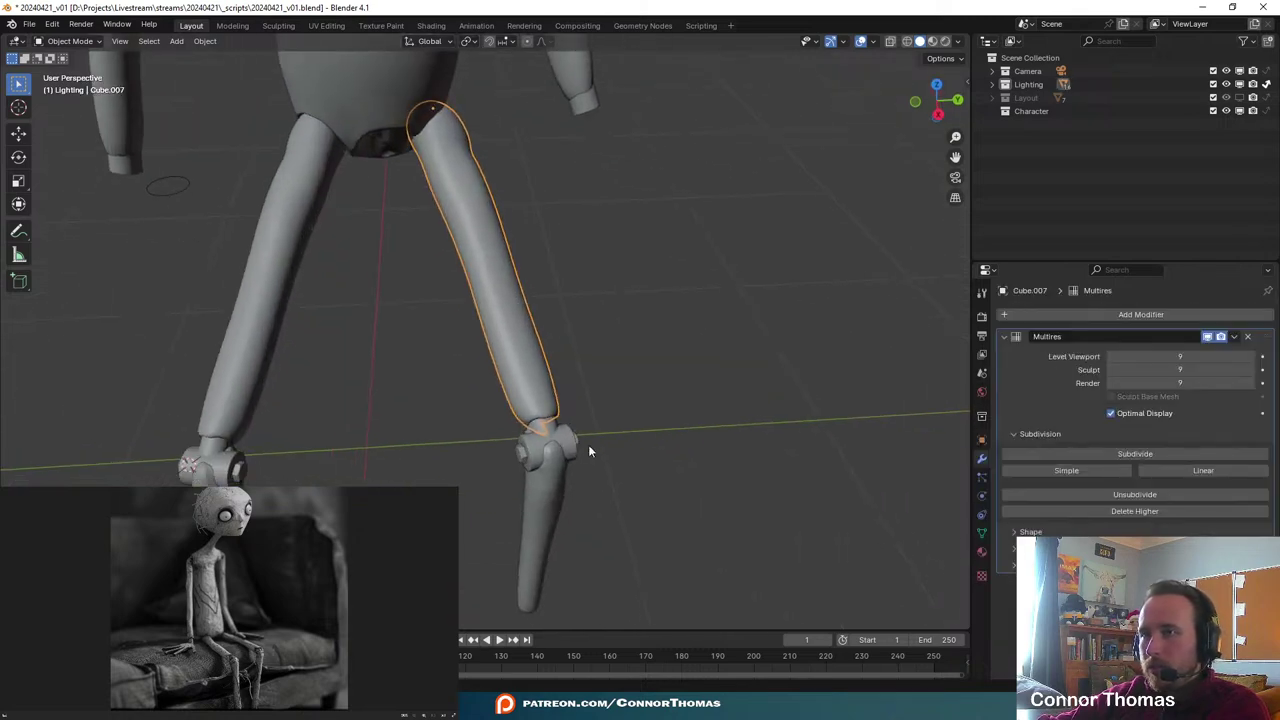
{"action": "left_click", "coordinate": [579, 438], "text": "shift"}
{"action": "left_click", "coordinate": [550, 482], "text": "shift"}
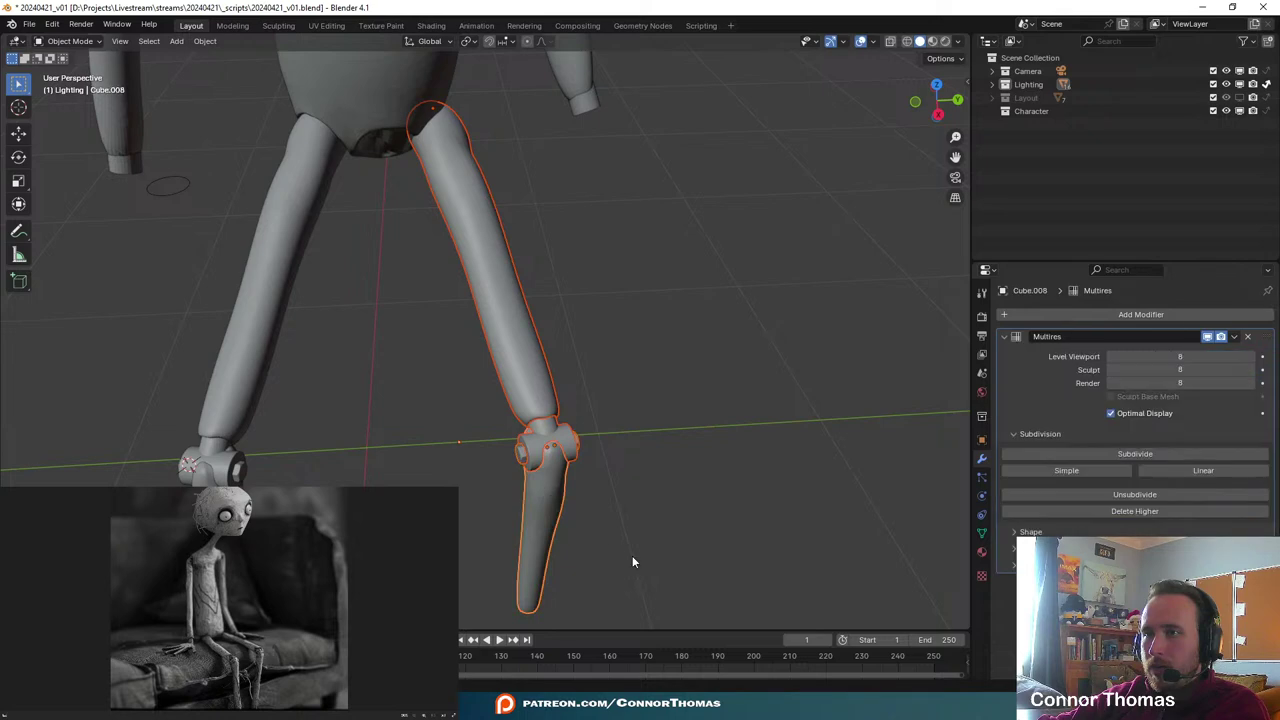
{"action": "scroll", "coordinate": [450, 371], "scroll_direction": "down", "scroll_amount": 5}
{"action": "scroll", "coordinate": [476, 254], "scroll_direction": "up", "scroll_amount": 5}
{"action": "middle_click_drag", "start_coordinate": [489, 143], "coordinate": [609, 334], "text": "shift"}
{"action": "key", "text": "KP_7"}
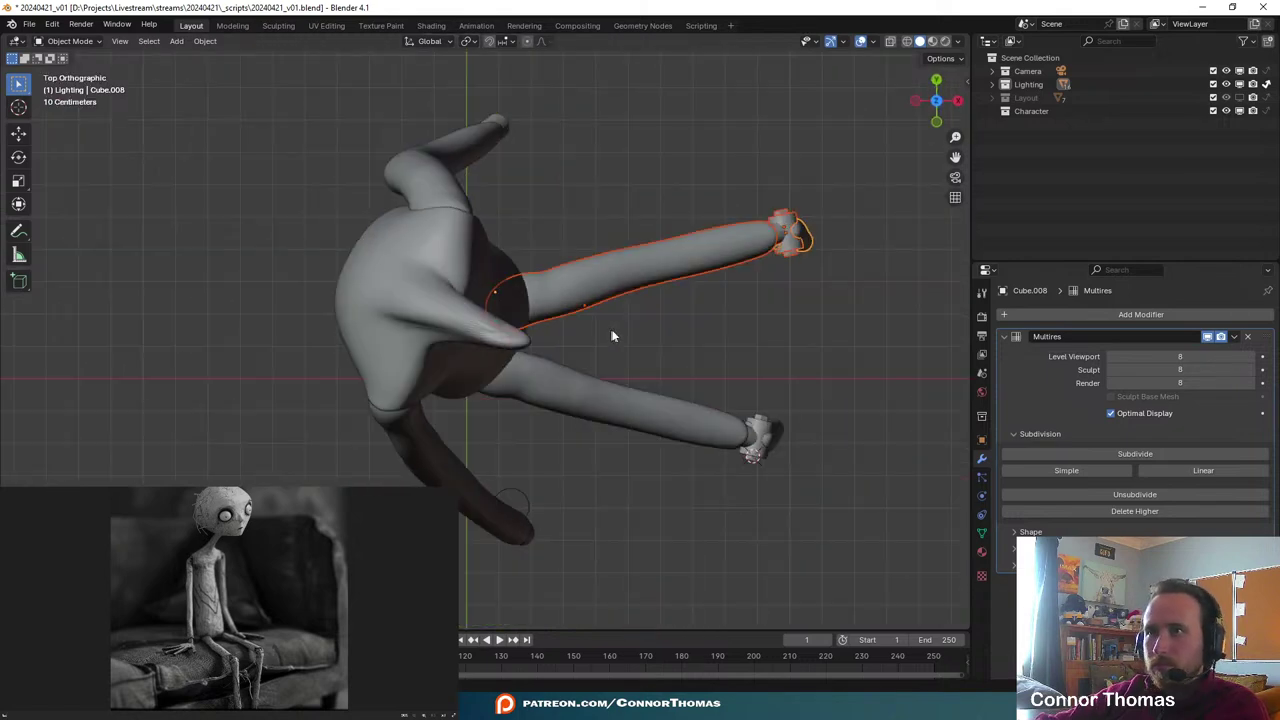
{"action": "left_click", "coordinate": [19, 107]}
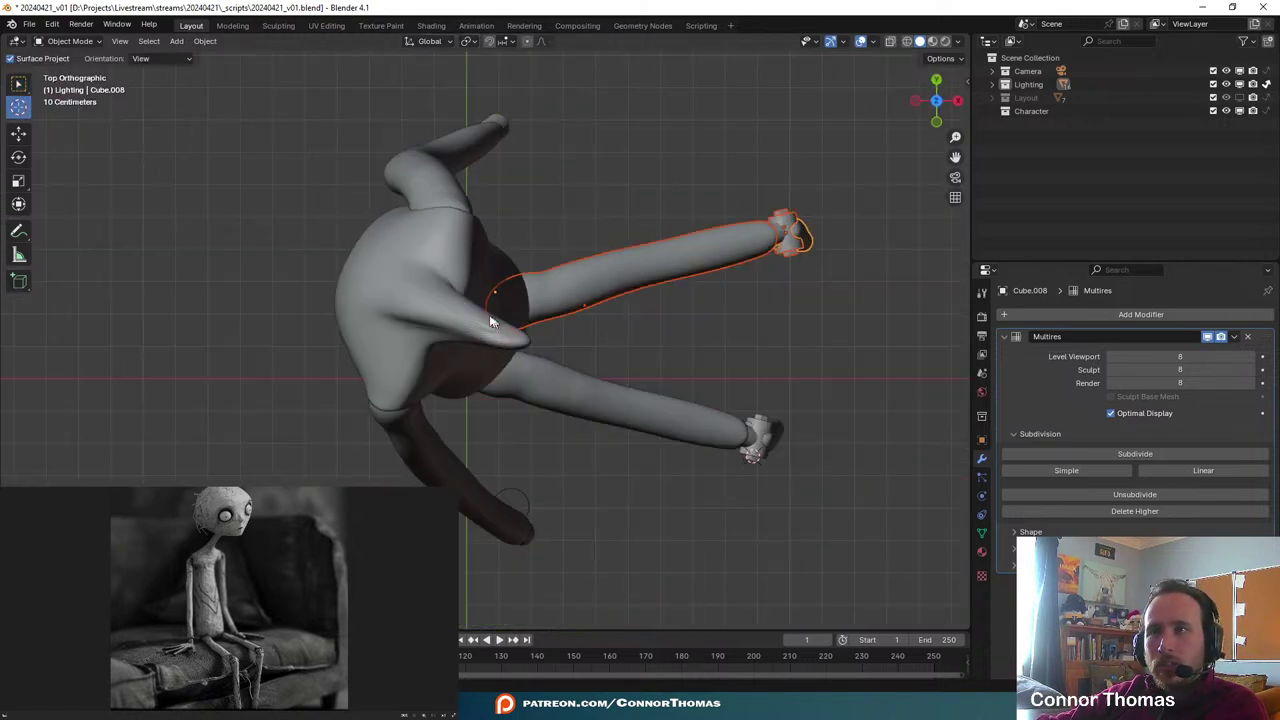
{"action": "left_click", "coordinate": [470, 42]}
{"action": "left_click", "coordinate": [494, 90]}
{"action": "key", "text": "r"}
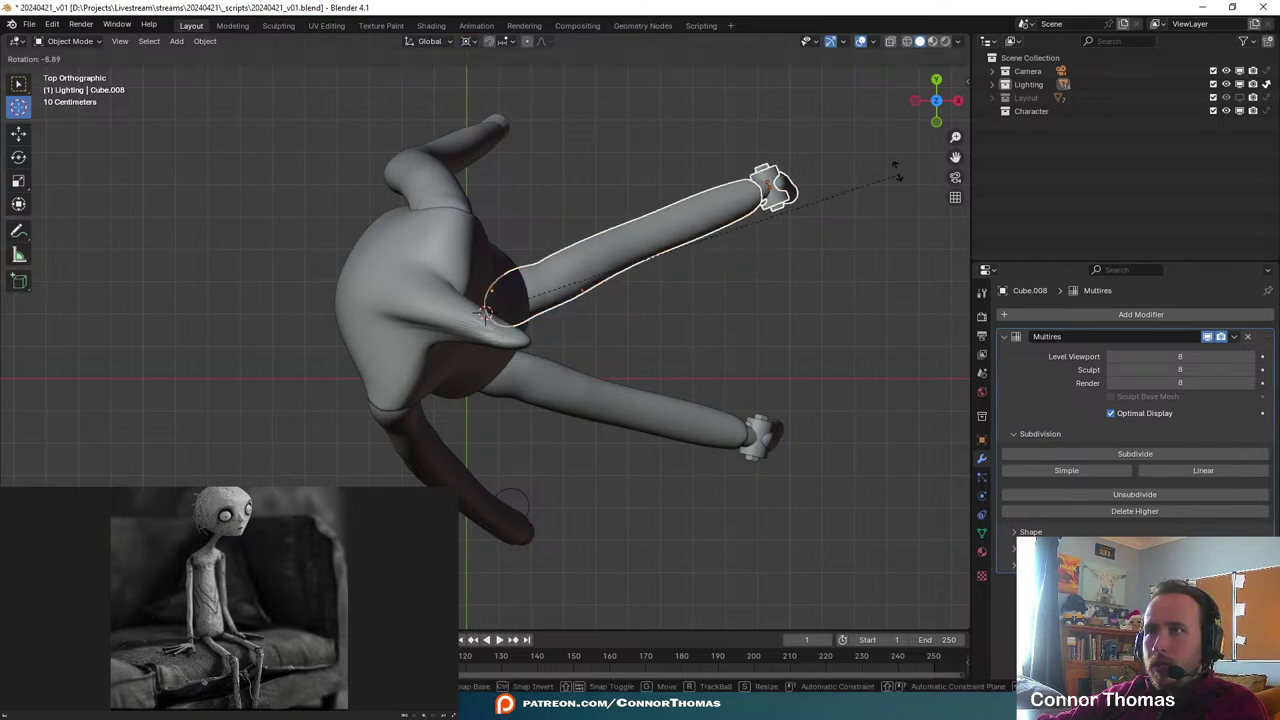
{"action": "left_click", "coordinate": [837, 112]}
- Rotate the whole mirrored leg slightly upward around the hip in camera view to follow the reference photo
{"action": "key", "text": "KP_0"}
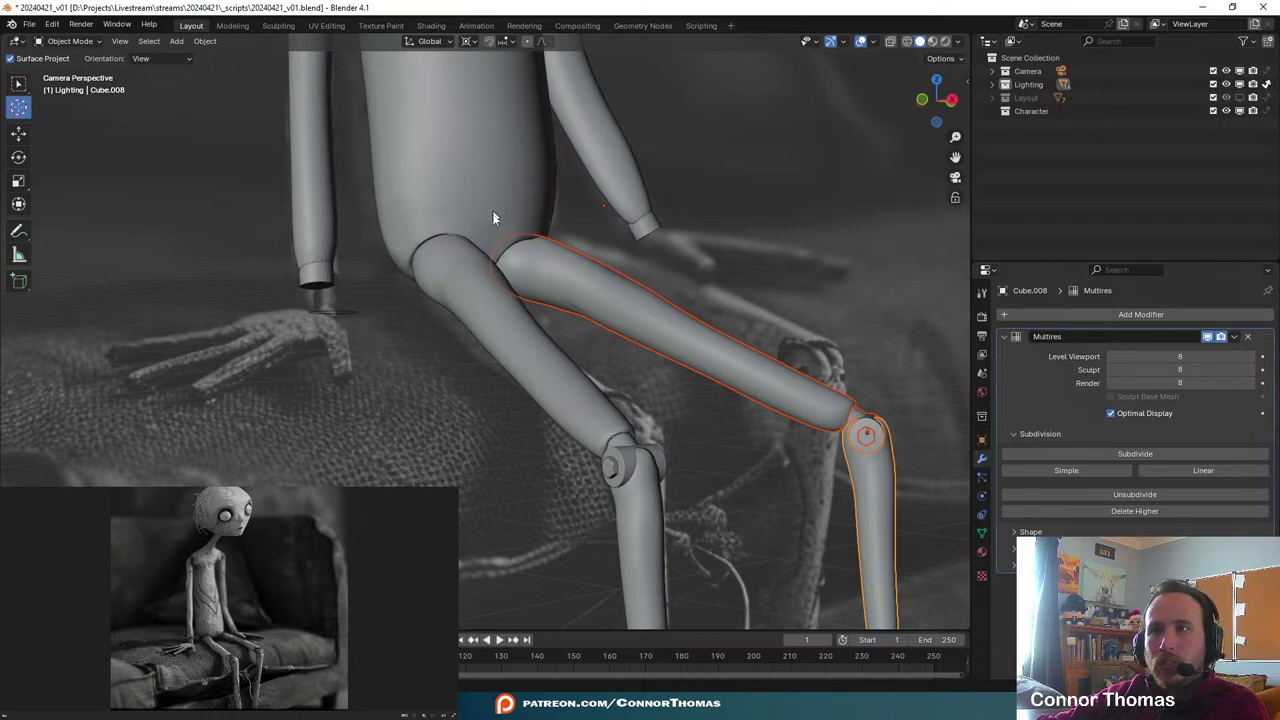
{"action": "key", "text": "r"}
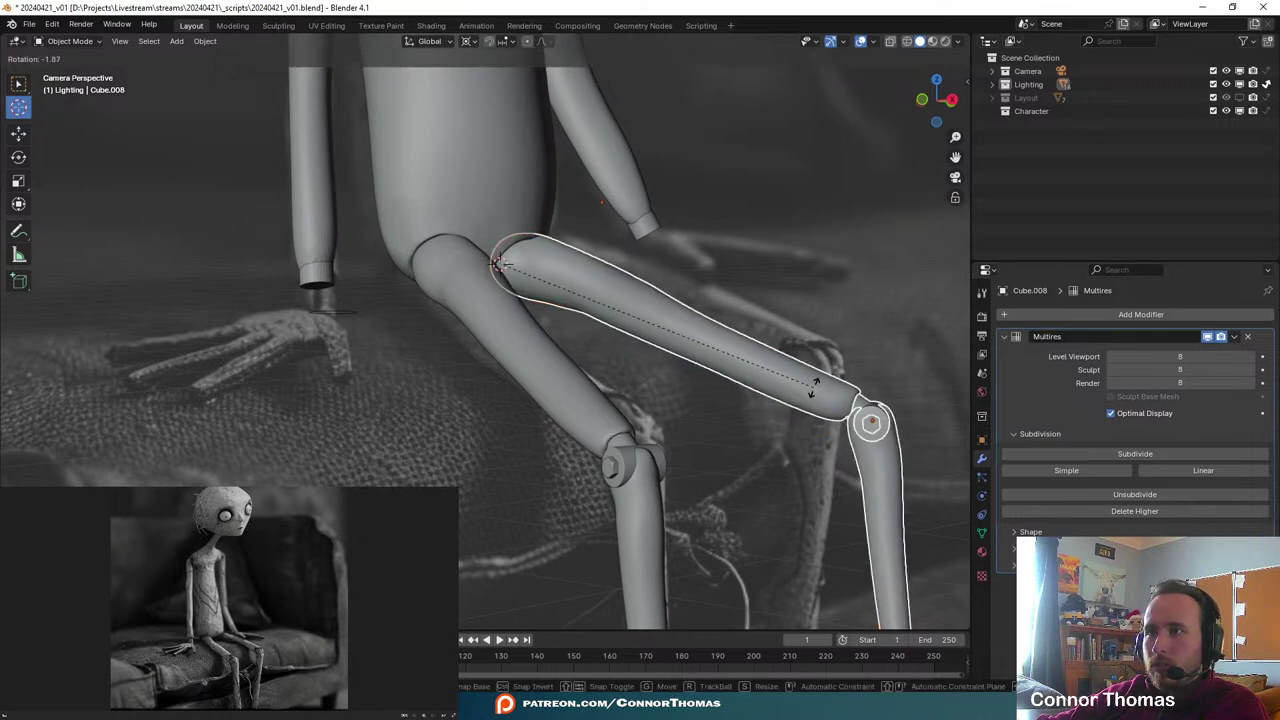
{"action": "left_click", "coordinate": [812, 350]}
{"action": "middle_click_drag", "start_coordinate": [830, 358], "coordinate": [650, 324]}
{"action": "scroll", "coordinate": [614, 238], "scroll_direction": "down", "scroll_amount": 4}
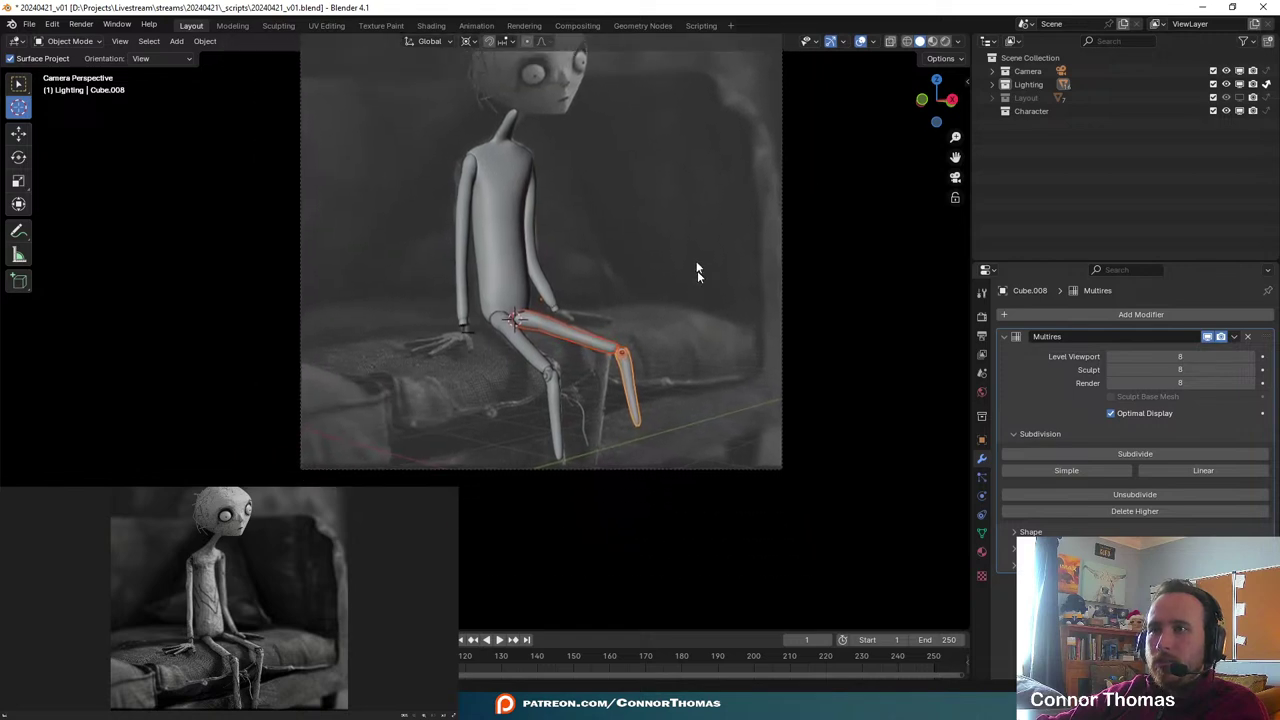
- Place the 3D cursor on the mirrored leg's knee and rotate the shin around it until it hangs nearly vertical
{"action": "scroll", "coordinate": [694, 245], "scroll_direction": "up", "scroll_amount": 6}
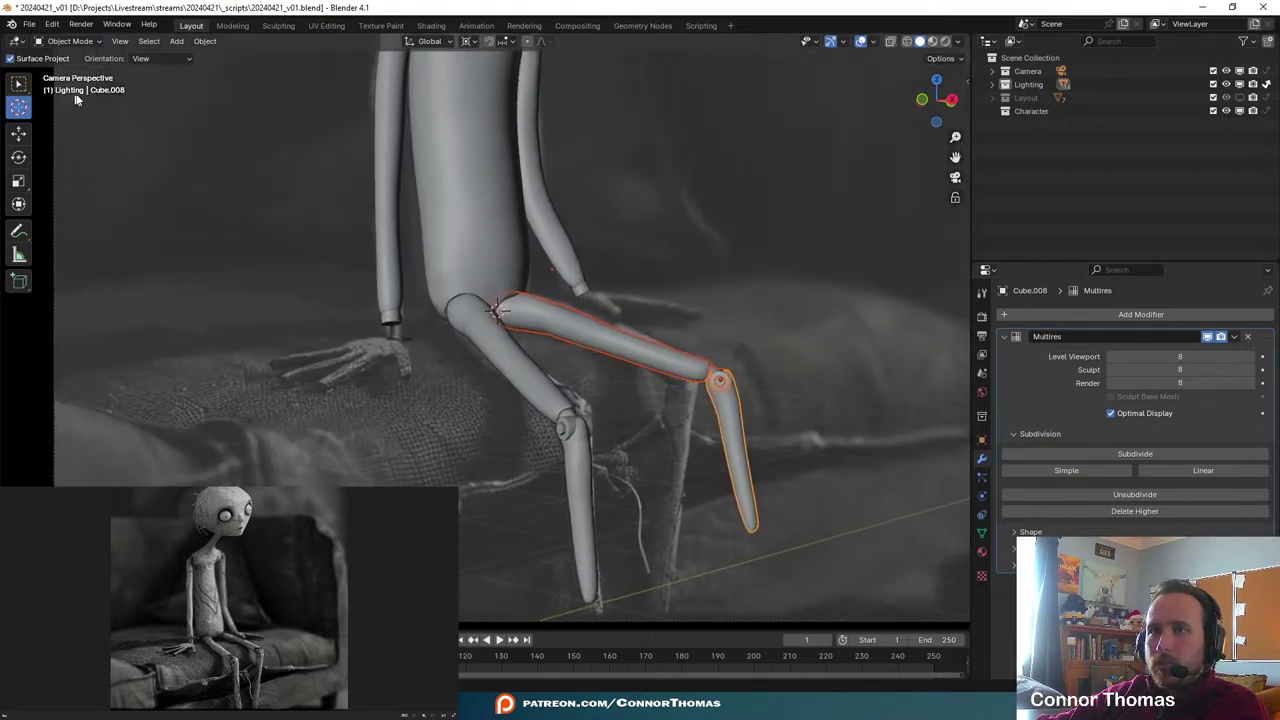
{"action": "right_click", "coordinate": [745, 450], "text": "shift"}
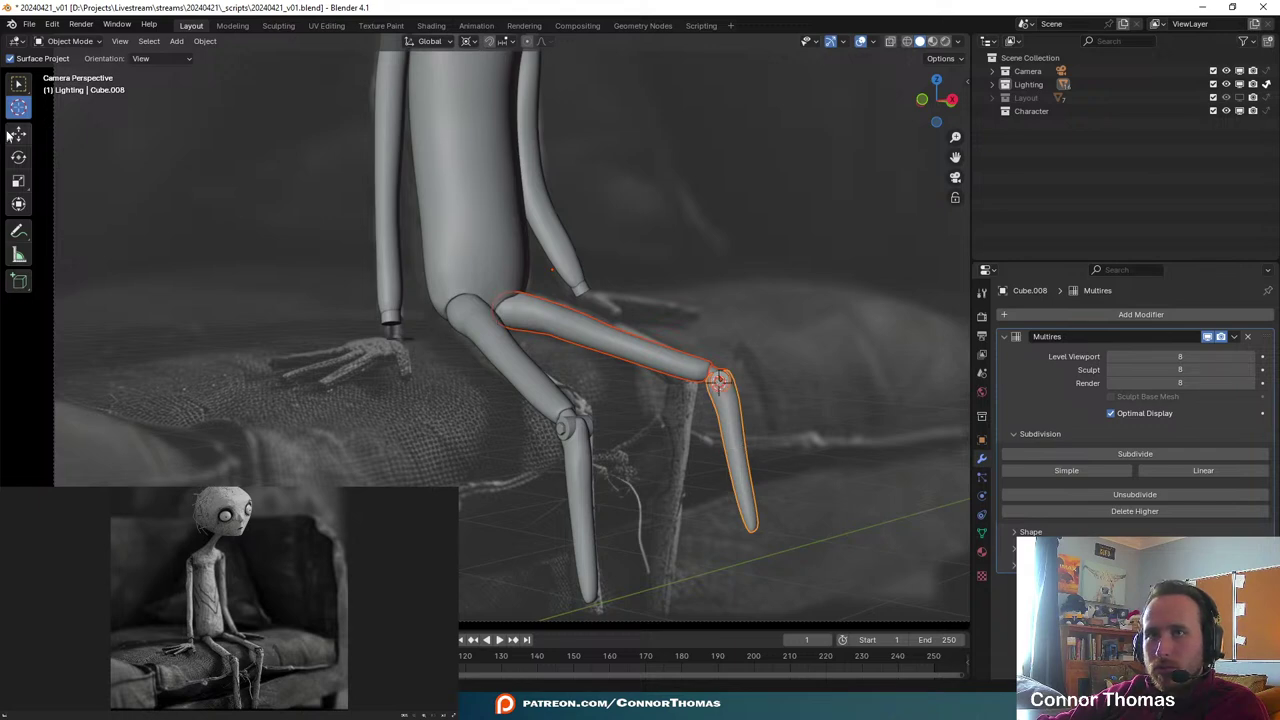
{"action": "left_click", "coordinate": [20, 85]}
{"action": "left_click", "coordinate": [738, 441]}
{"action": "key", "text": "r"}
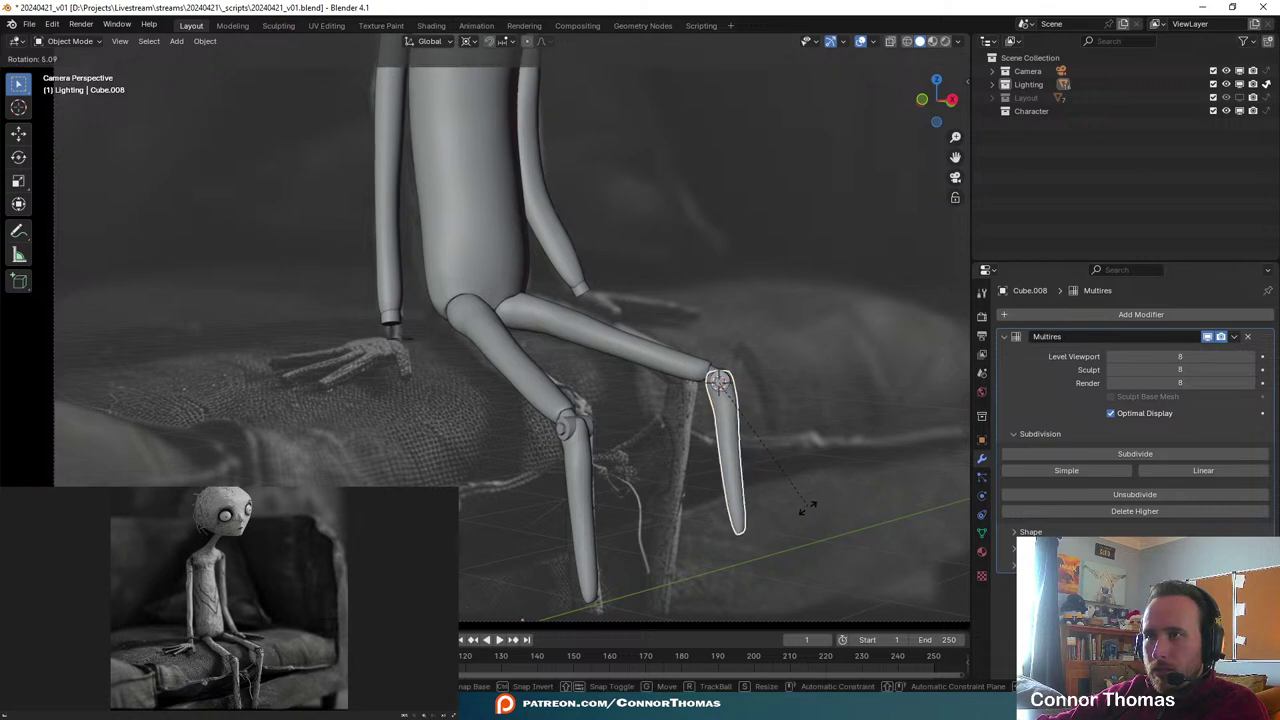
{"action": "left_click", "coordinate": [780, 510]}
{"action": "key", "text": "a"}
{"action": "key", "text": "a"}
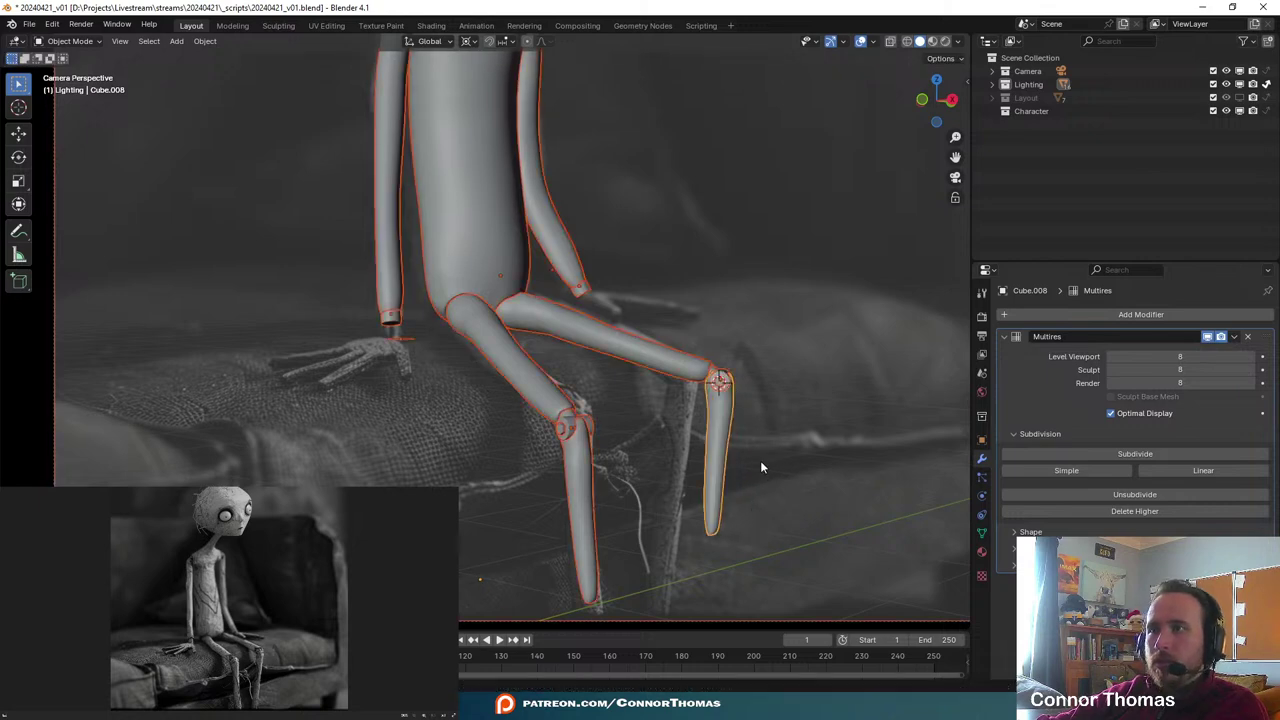
- Save the file 20240421_v01.blend
{"action": "middle_click_drag", "start_coordinate": [719, 378], "coordinate": [724, 461], "text": "shift"}
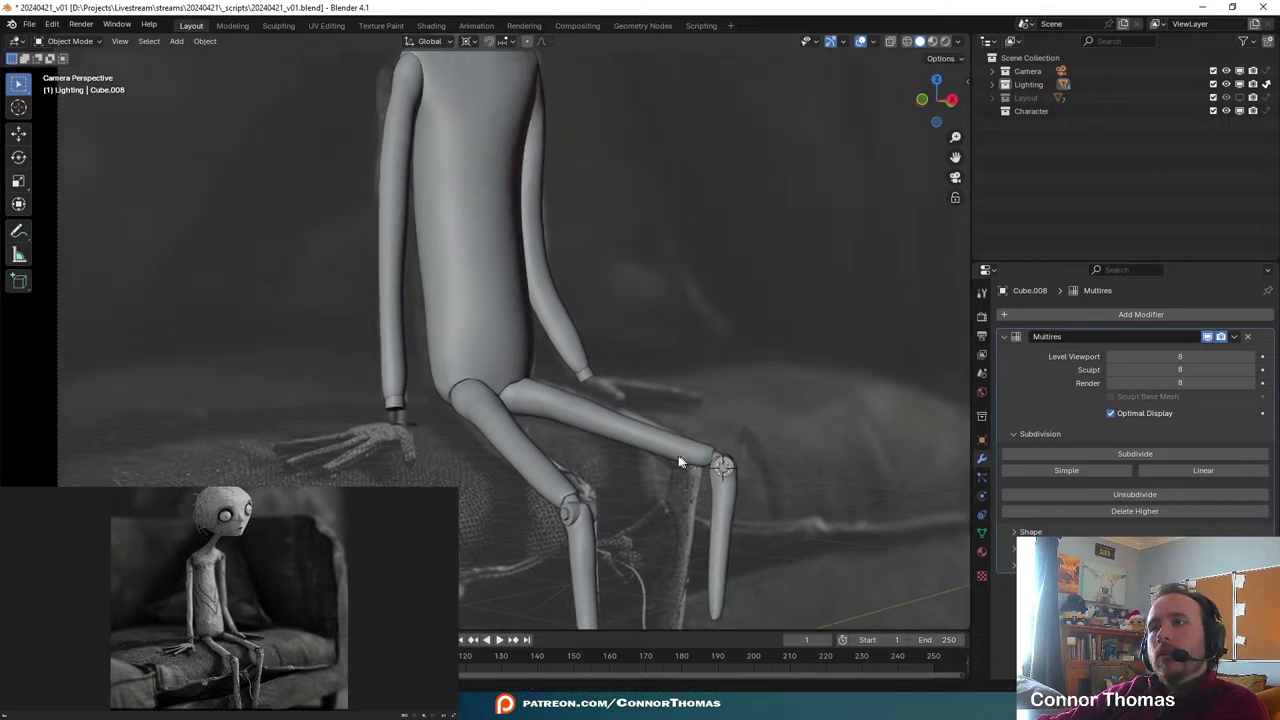
{"action": "scroll", "coordinate": [668, 440], "scroll_direction": "down", "scroll_amount": 5}
{"action": "middle_click_drag", "start_coordinate": [619, 356], "coordinate": [406, 317]}
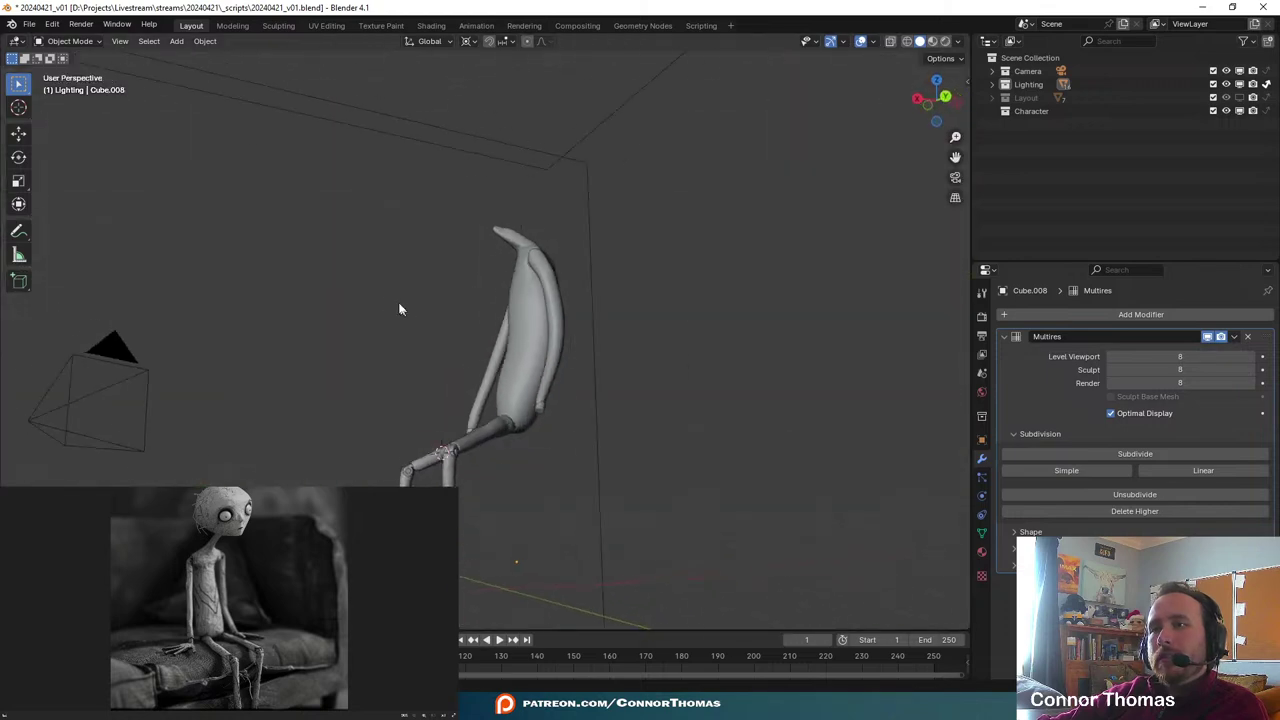
{"action": "key", "text": "ctrl+s"}
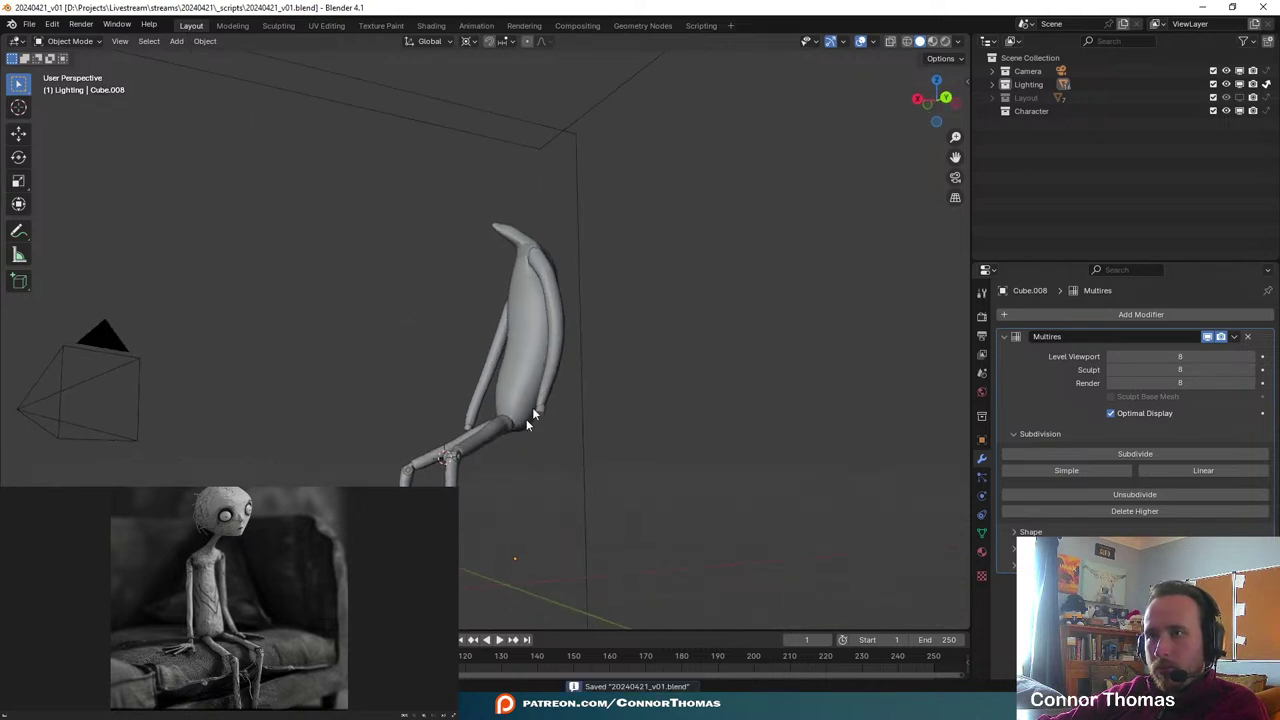
- Apply All Transforms to the mirrored leg's shin
{"action": "middle_click_drag", "start_coordinate": [532, 407], "coordinate": [526, 423]}
{"action": "scroll", "coordinate": [692, 400], "scroll_direction": "up", "scroll_amount": 4}
{"action": "left_click", "coordinate": [674, 405]}
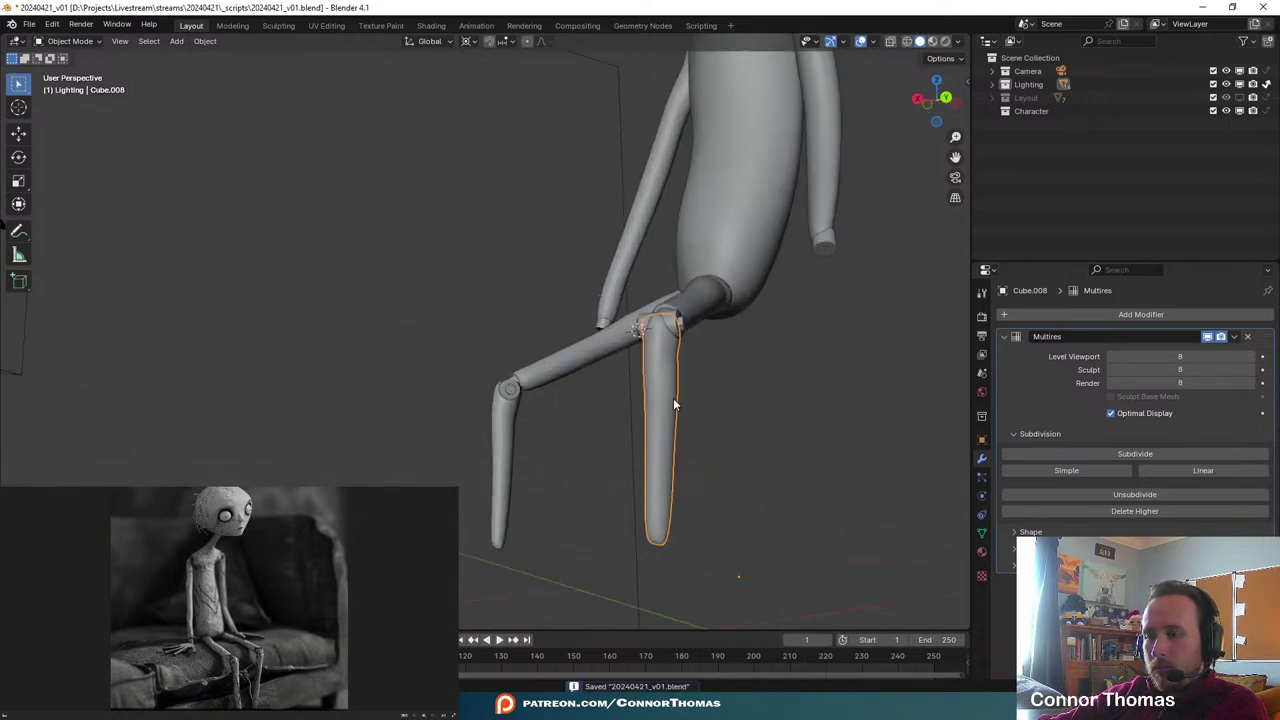
{"action": "key", "text": "ctrl+a"}
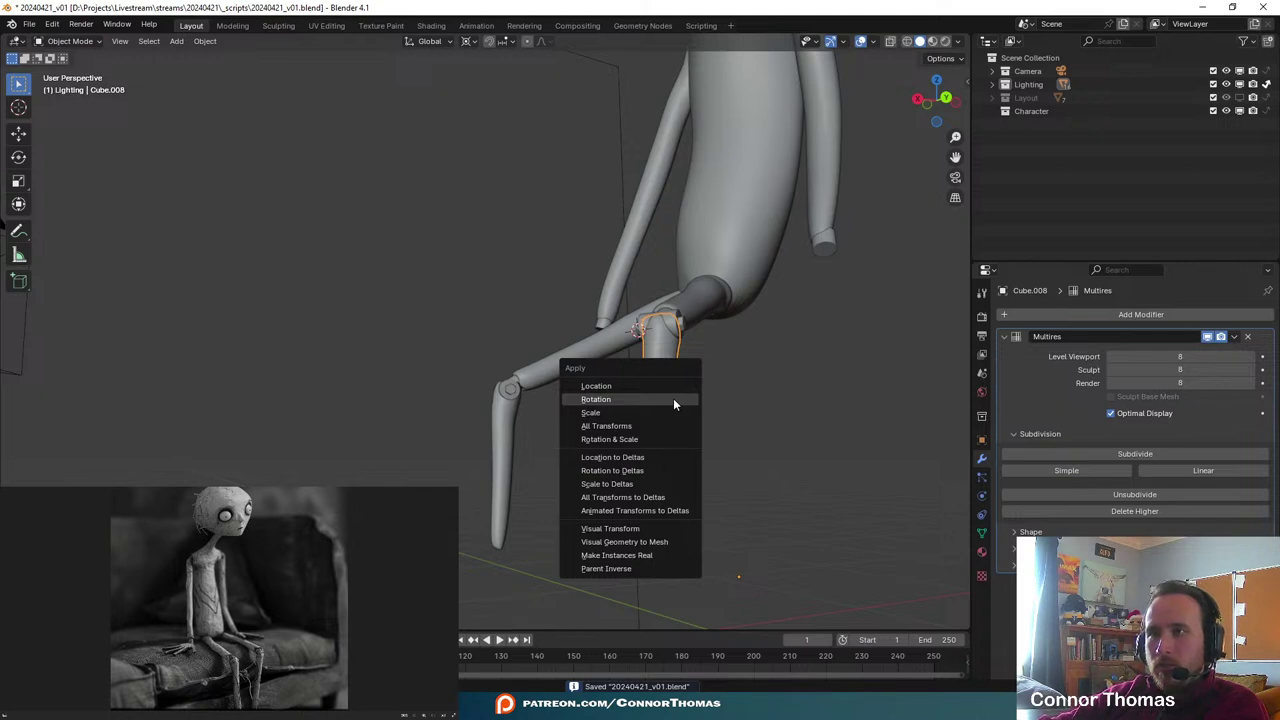
{"action": "left_click", "coordinate": [631, 427]}
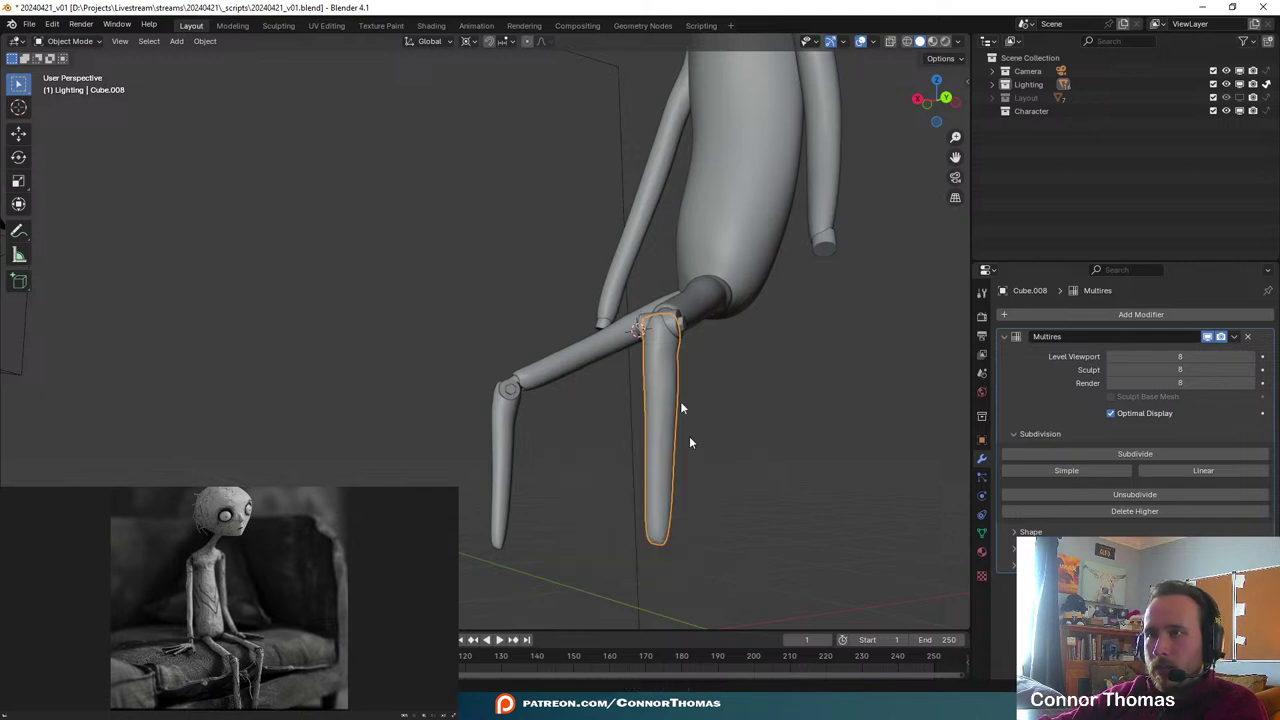
{"action": "middle_click_drag", "start_coordinate": [677, 479], "coordinate": [612, 390]}
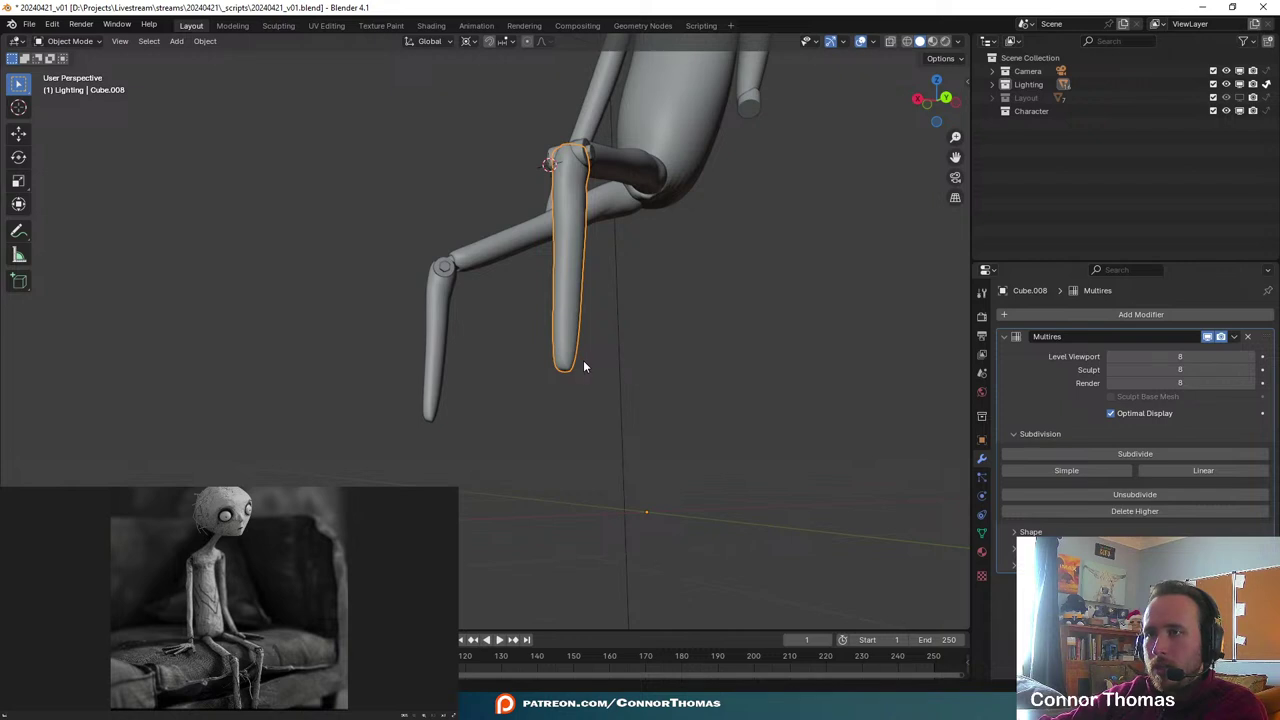
- Show the Layout collection in the viewport to check the character's legs against the sofa
{"action": "left_click", "coordinate": [423, 382]}
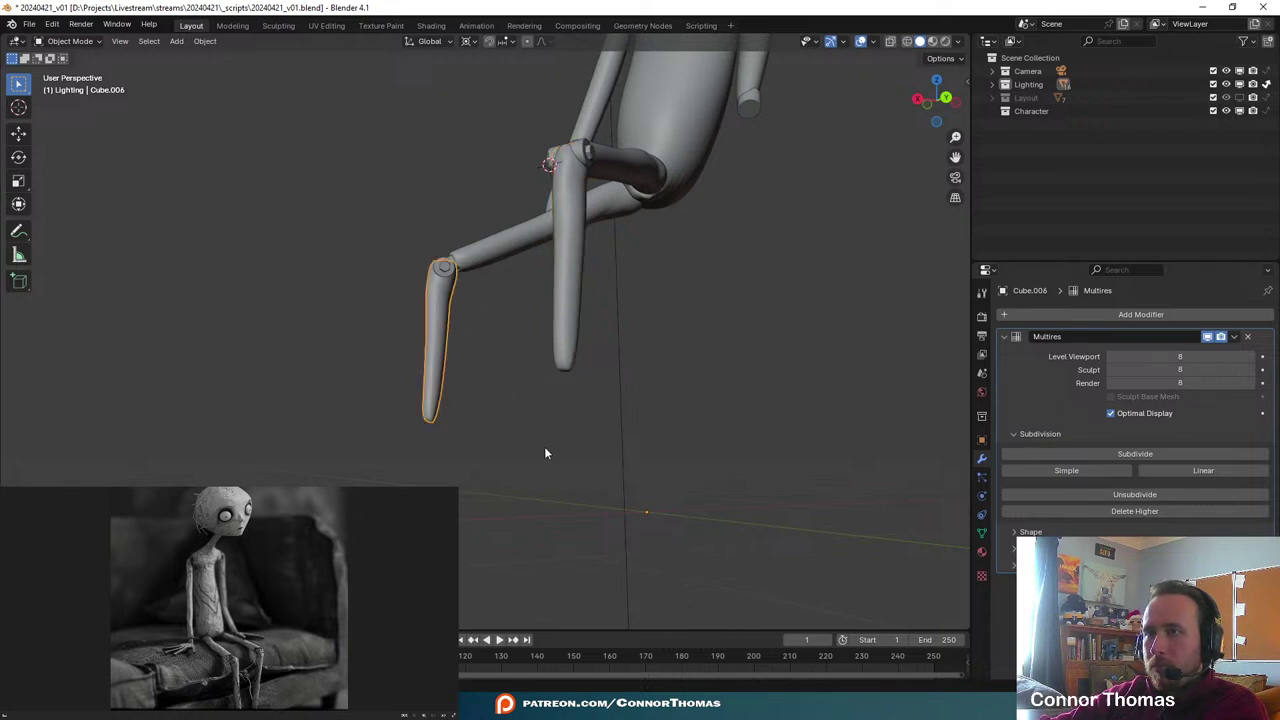
{"action": "key", "text": "KP_0"}
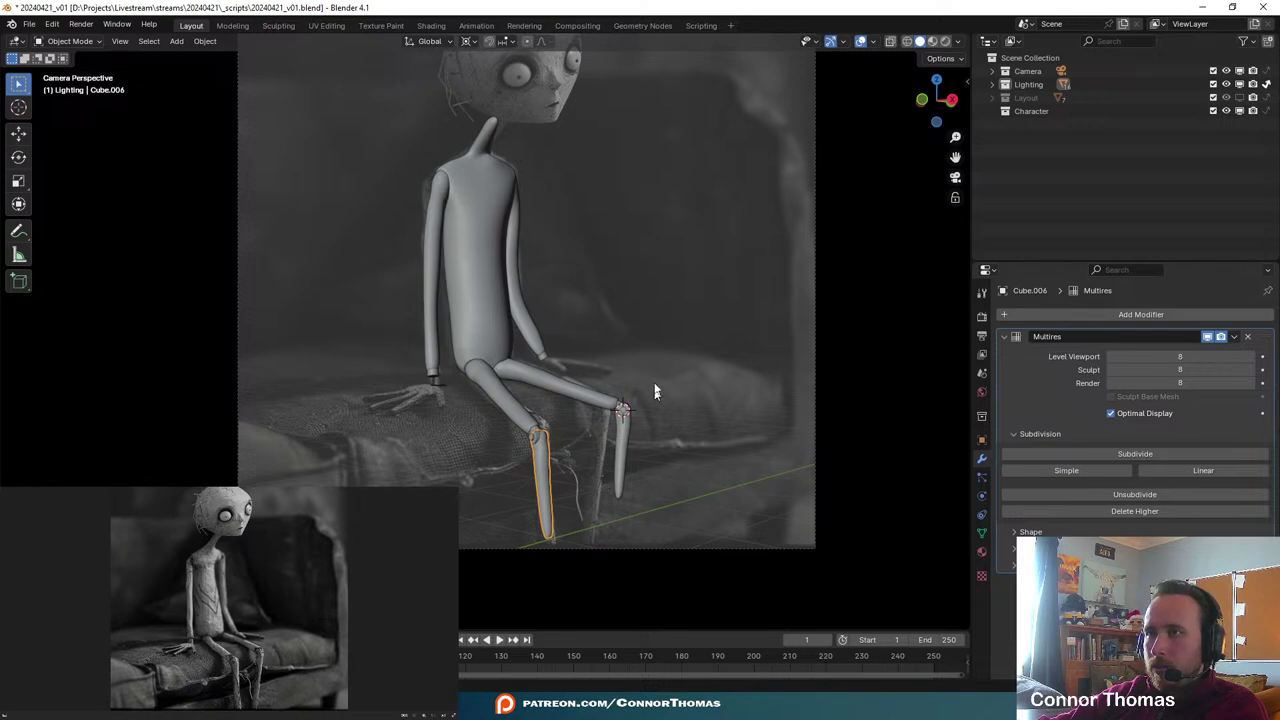
{"action": "middle_click_drag", "start_coordinate": [655, 392], "coordinate": [619, 399]}
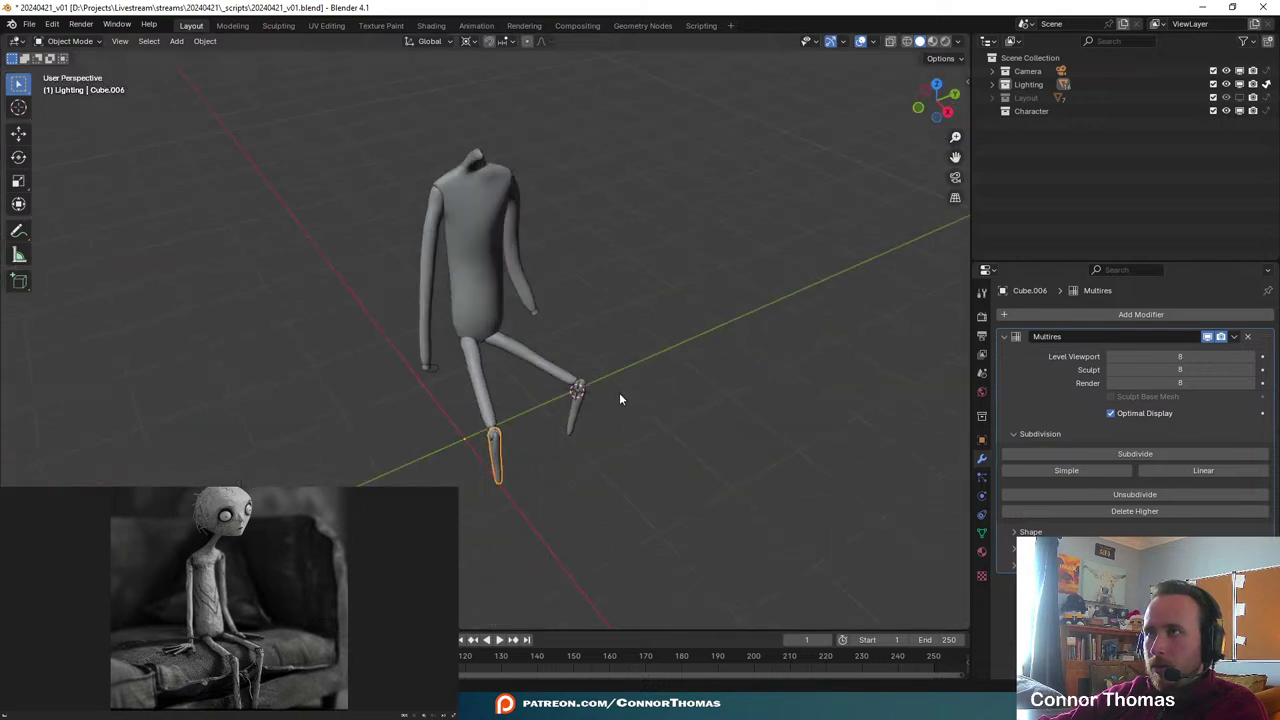
{"action": "left_click", "coordinate": [1240, 97]}
{"action": "middle_click_drag", "start_coordinate": [640, 420], "coordinate": [610, 420]}
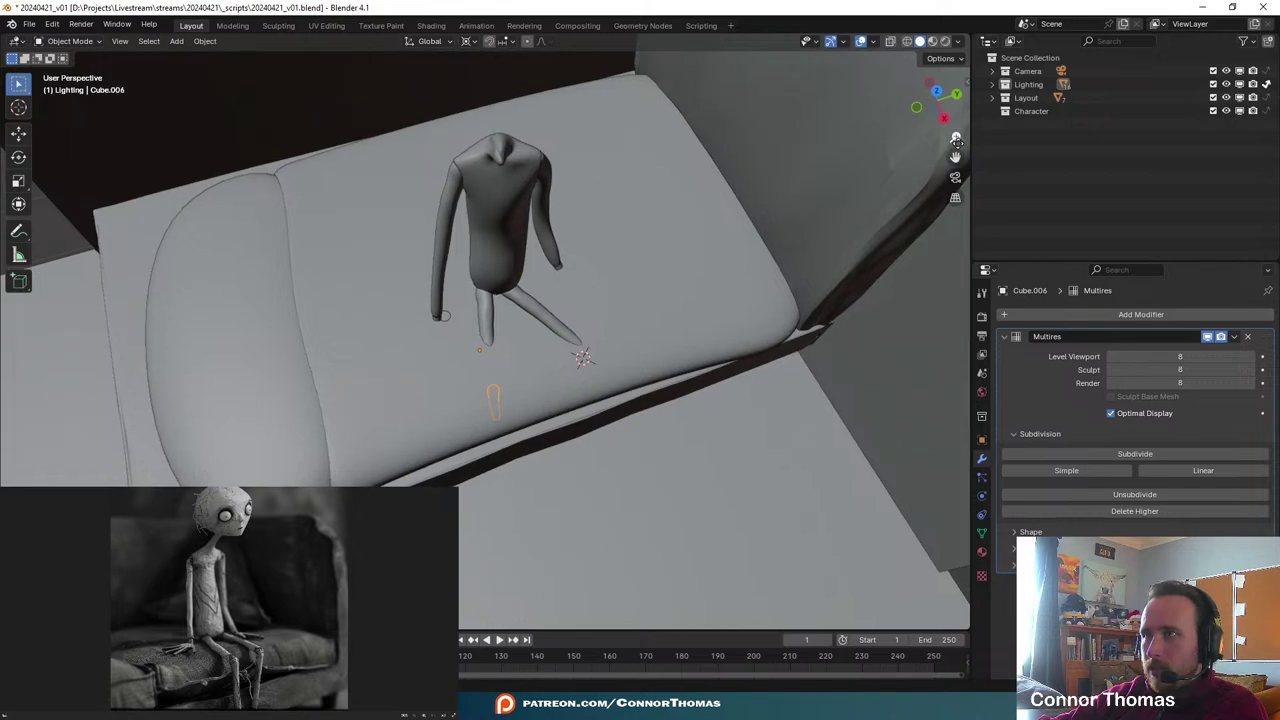
- Check which collection holds the character's torso, and hide the Layout collection in the viewport
{"action": "left_click", "coordinate": [1042, 110]}
{"action": "left_click", "coordinate": [492, 215]}
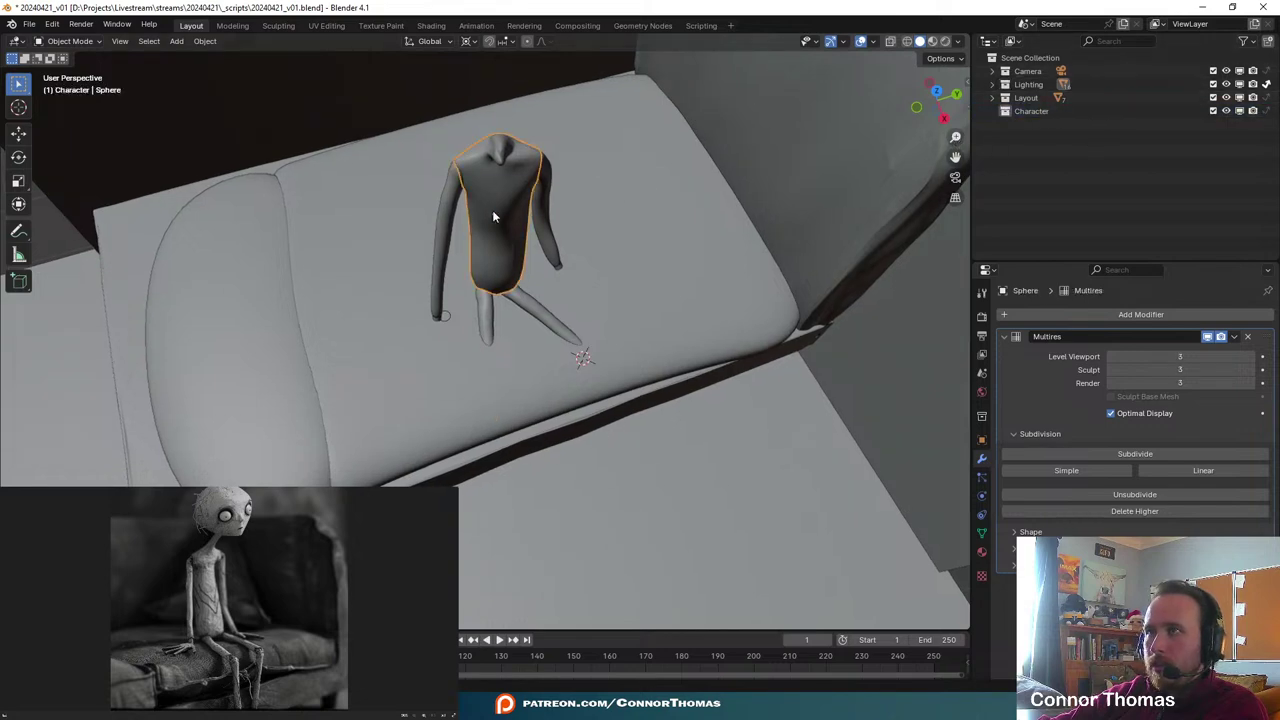
{"action": "left_click", "coordinate": [992, 85]}
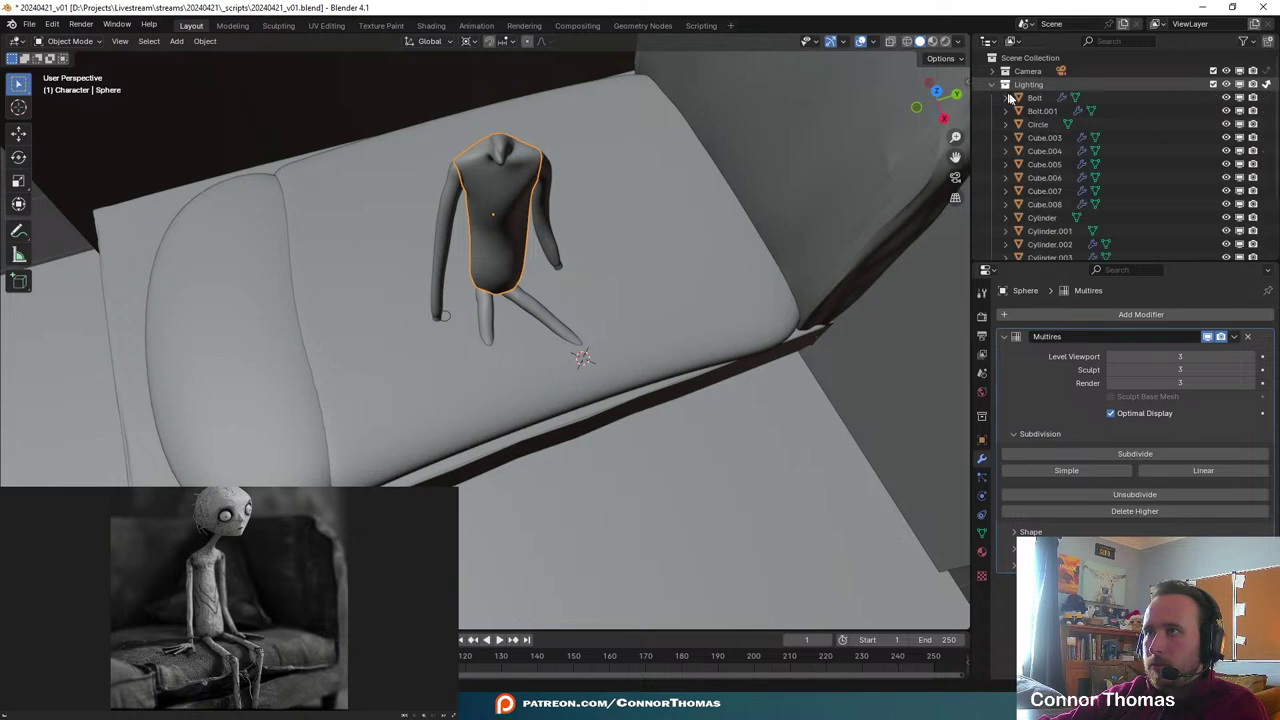
{"action": "scroll", "coordinate": [1079, 158], "scroll_direction": "down", "scroll_amount": 3}
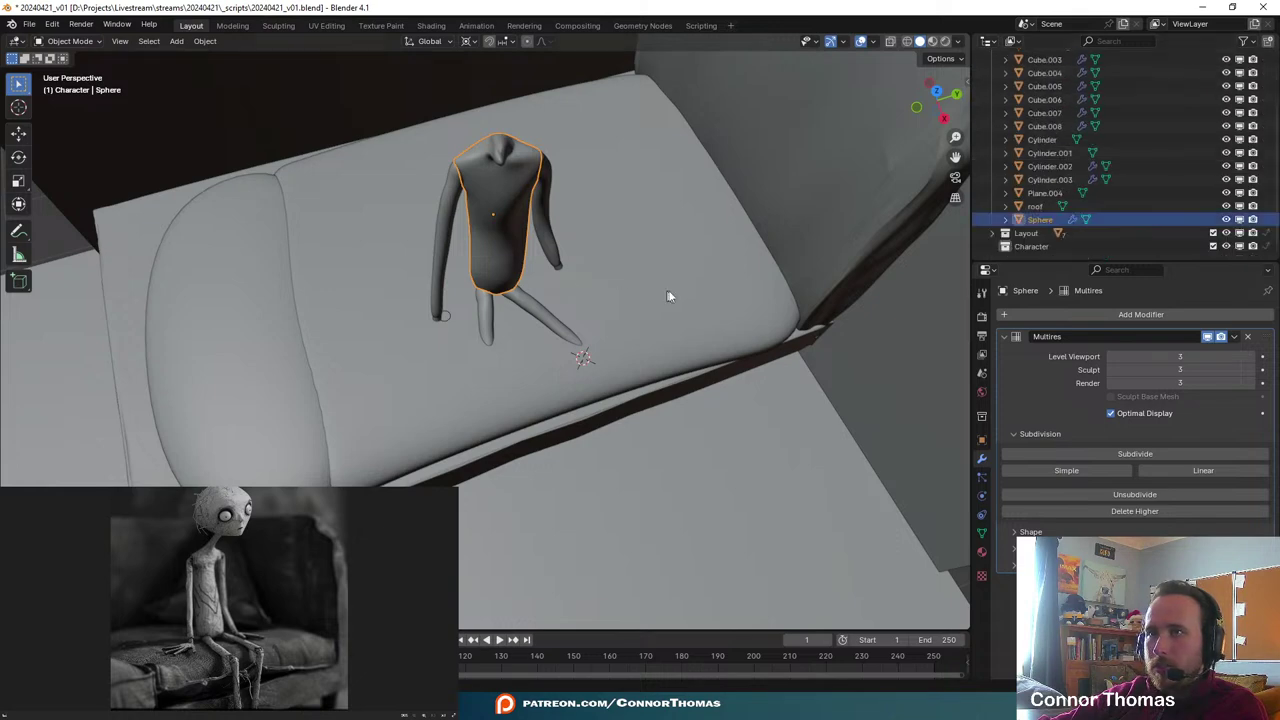
{"action": "scroll", "coordinate": [1057, 134], "scroll_direction": "up", "scroll_amount": 4}
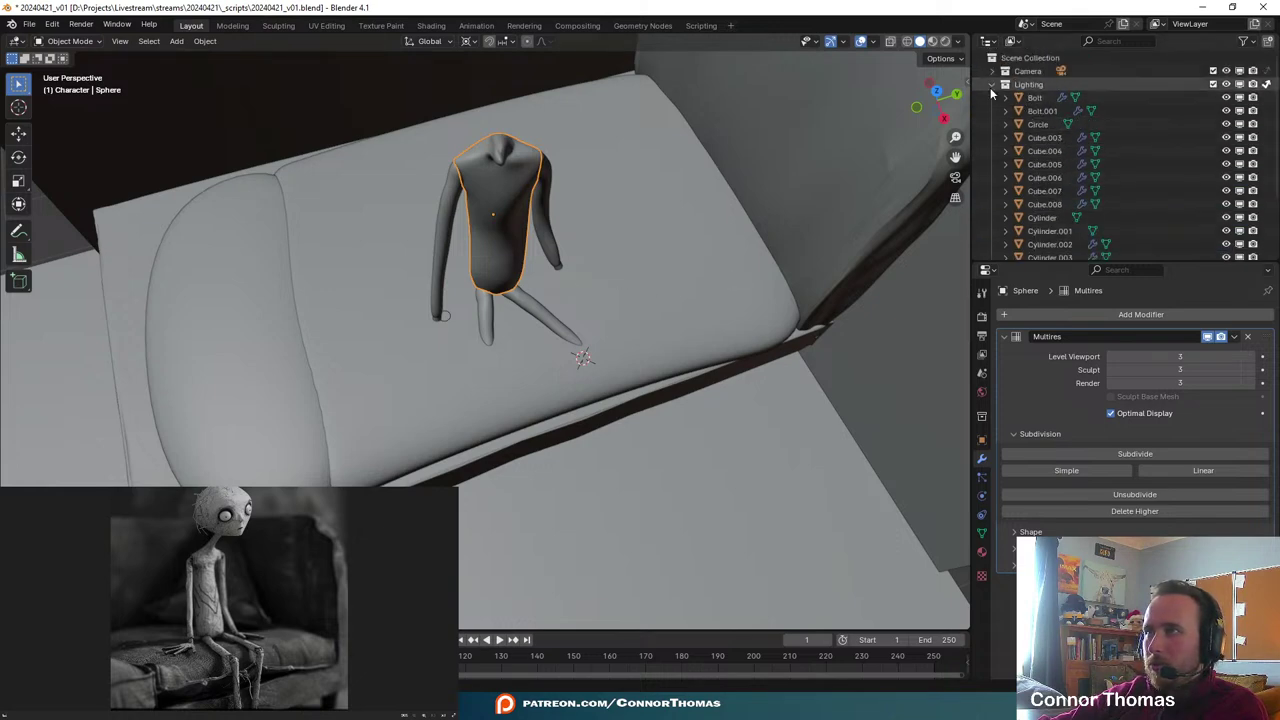
{"action": "left_click", "coordinate": [992, 84]}
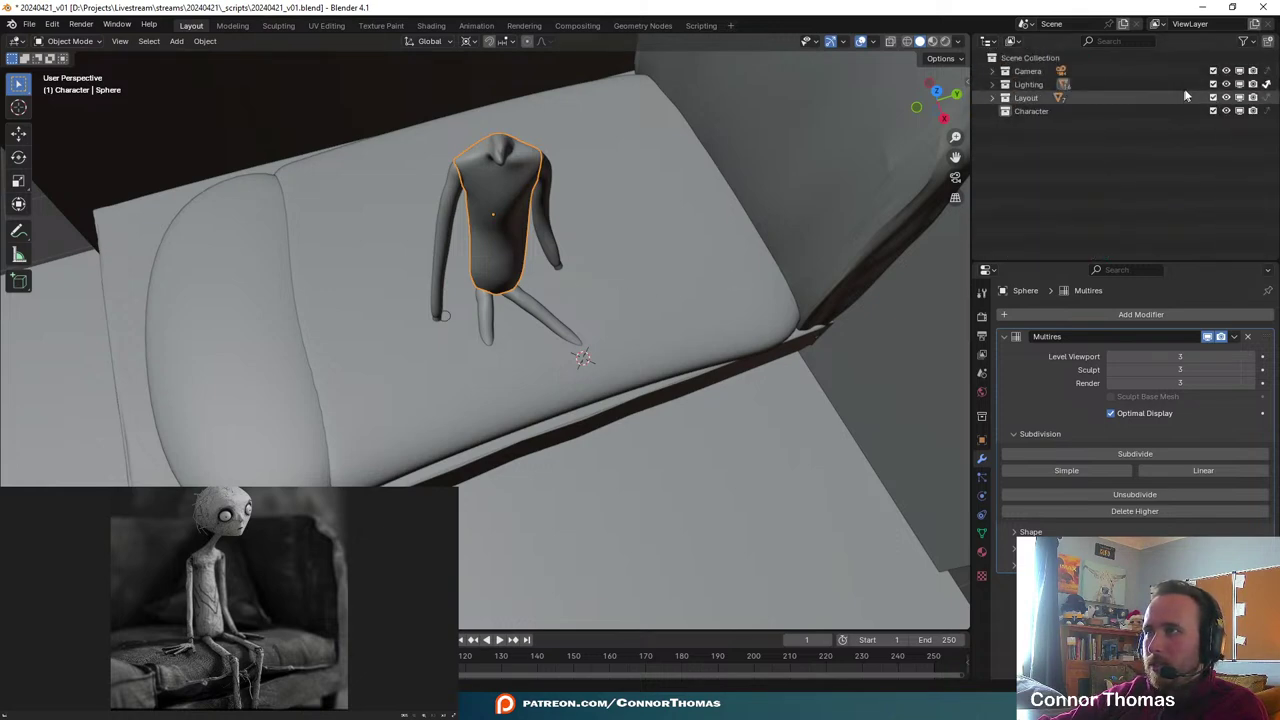
{"action": "left_click", "coordinate": [1240, 98]}
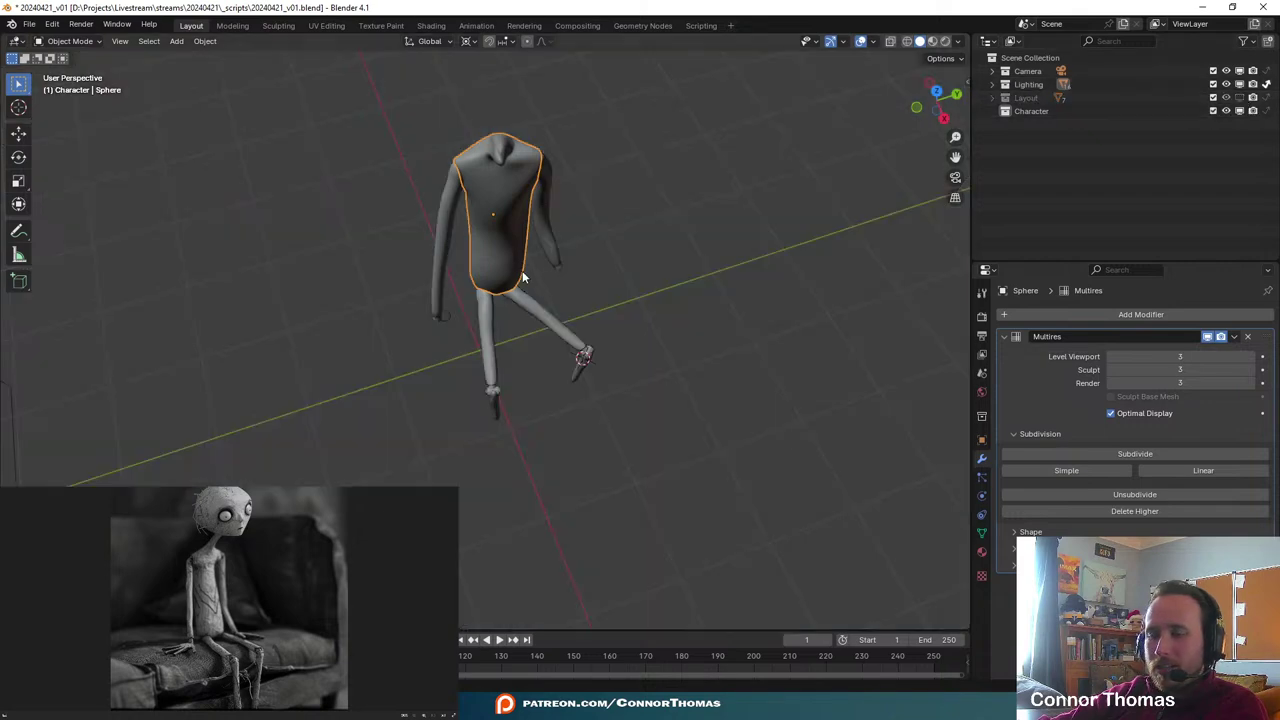
- Select all of the character's parts and move them from the Lighting collection into the Character collection
{"action": "left_click_drag", "start_coordinate": [391, 371], "coordinate": [657, 94]}
{"action": "left_click_drag", "start_coordinate": [333, 131], "coordinate": [716, 455]}
{"action": "scroll", "coordinate": [808, 257], "scroll_direction": "down", "scroll_amount": 4}
{"action": "middle_click_drag", "start_coordinate": [671, 310], "coordinate": [705, 325]}
{"action": "left_click", "coordinate": [993, 85]}
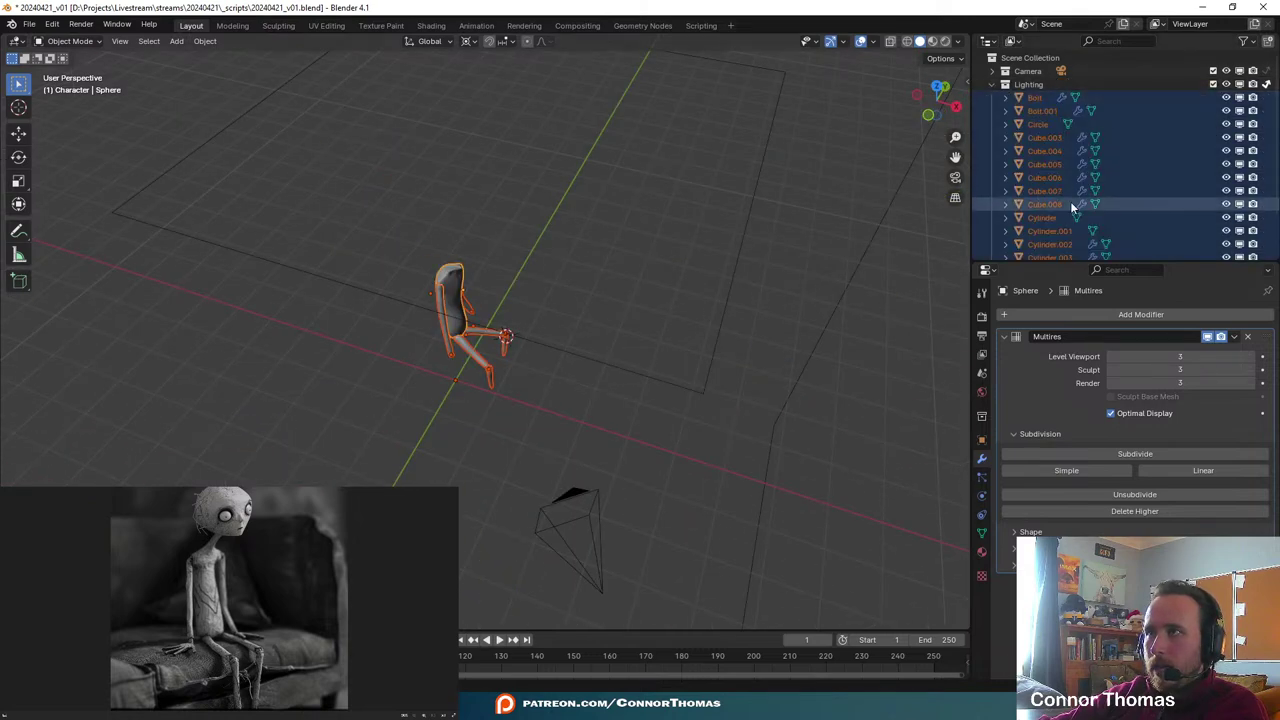
{"action": "scroll", "coordinate": [1071, 203], "scroll_direction": "down", "scroll_amount": 4}
{"action": "left_click_drag", "start_coordinate": [1052, 155], "coordinate": [1013, 248]}
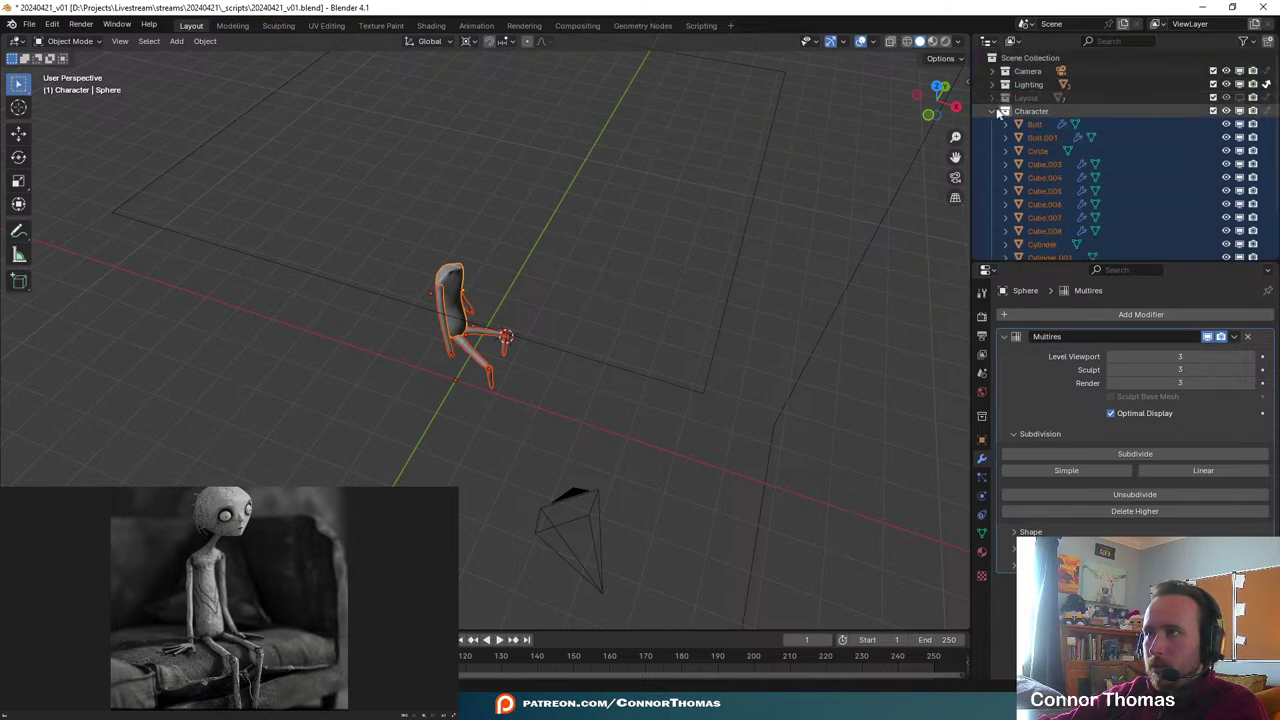
- Select all objects in the Character collection at once and collapse its object list
{"action": "left_click", "coordinate": [992, 111]}
{"action": "left_click", "coordinate": [1033, 112]}
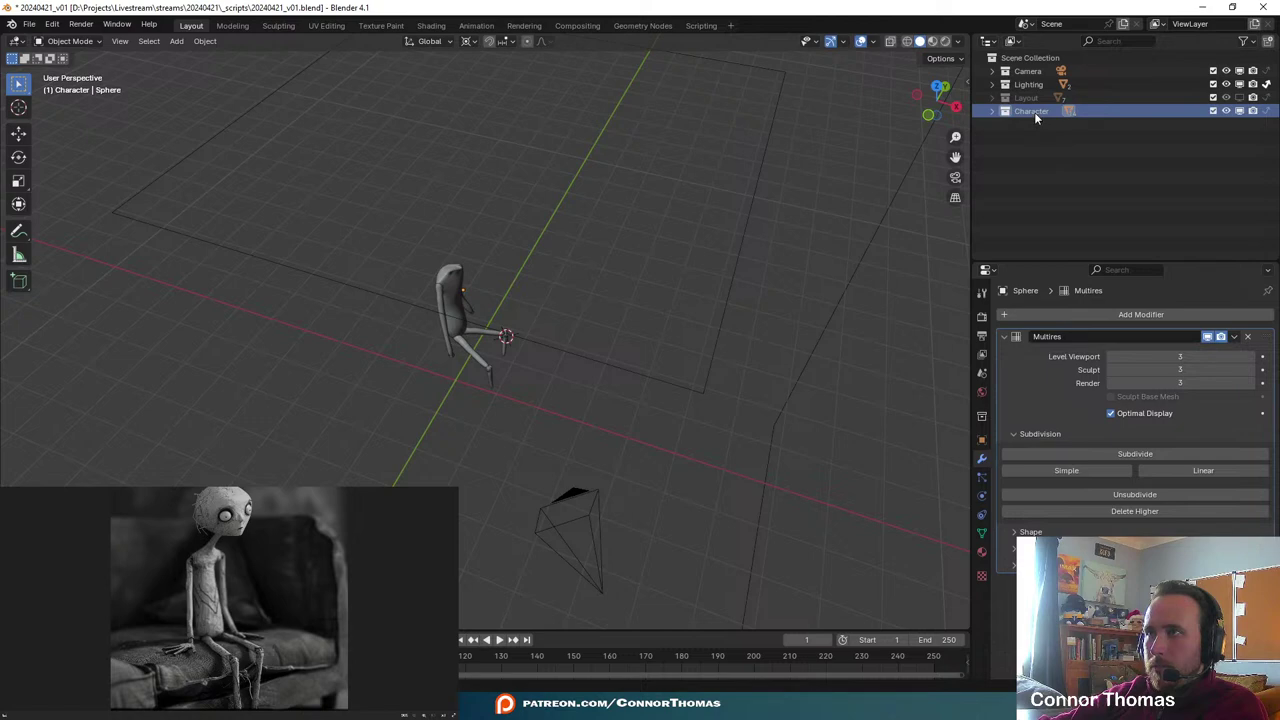
{"action": "right_click", "coordinate": [1034, 112]}
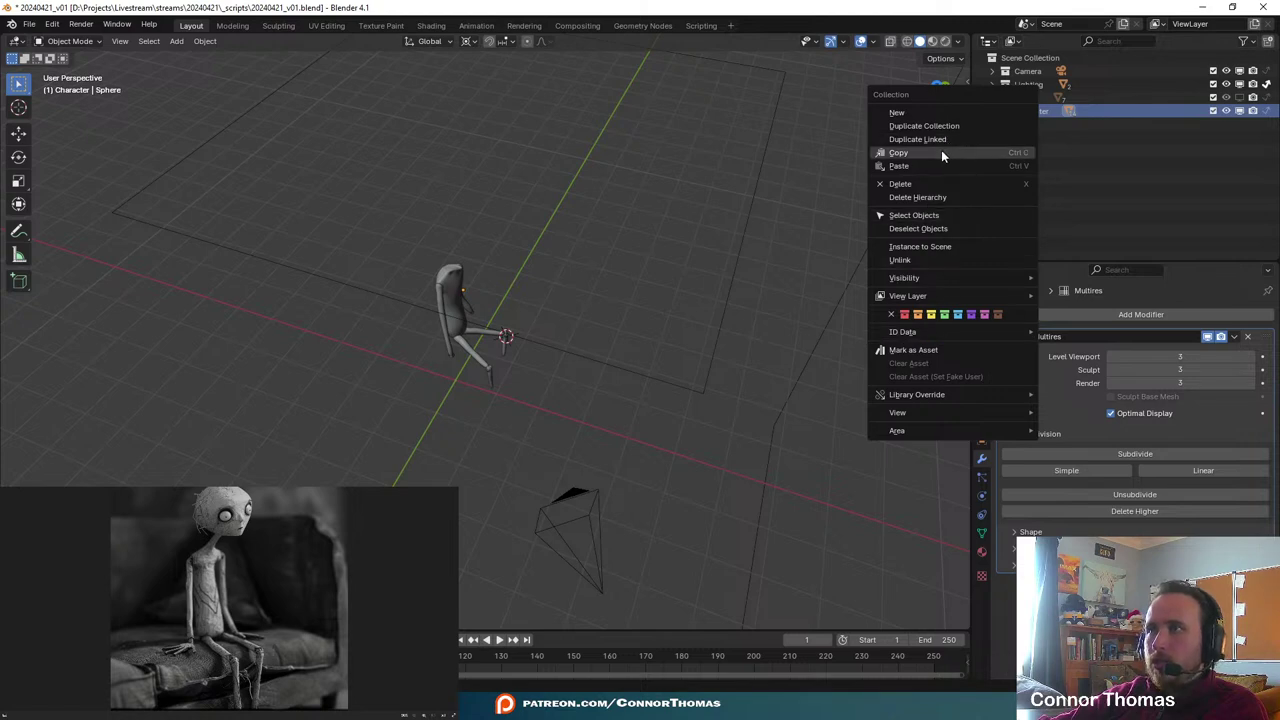
{"action": "left_click", "coordinate": [928, 215]}
{"action": "middle_click_drag", "start_coordinate": [930, 267], "coordinate": [590, 350]}
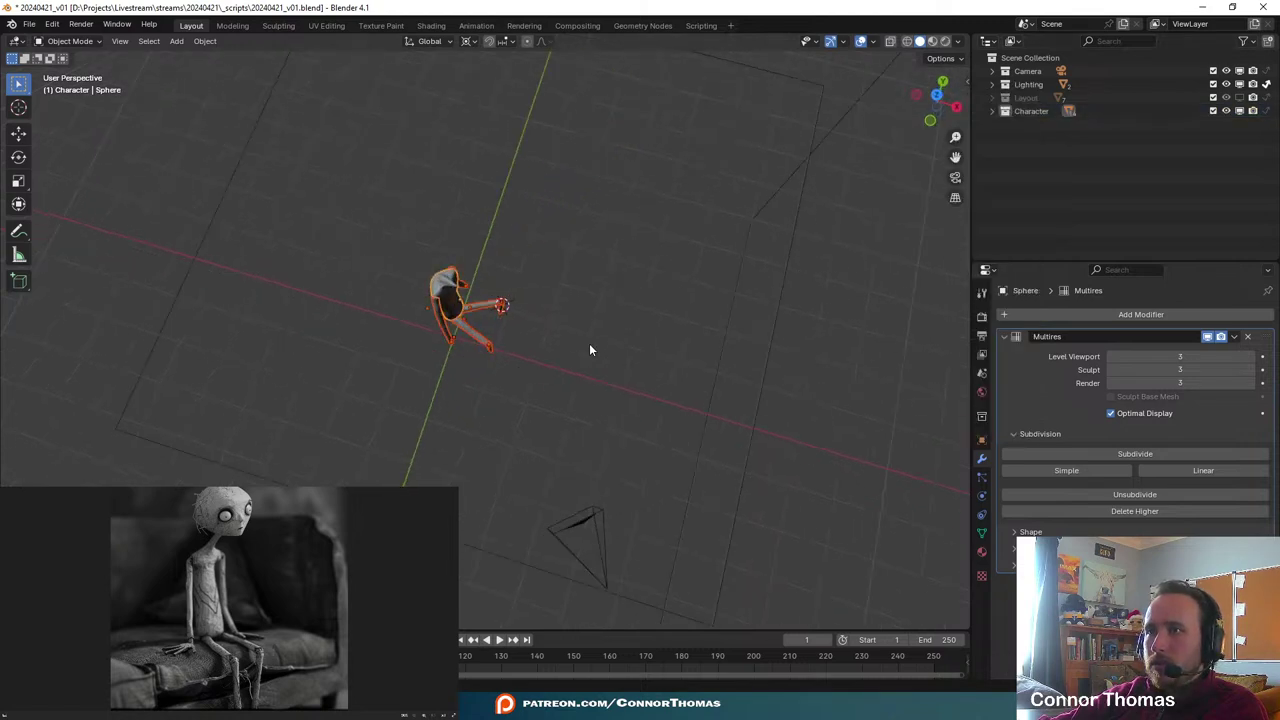
- Show the Layout collection and, in top view, move the character about 0.6 m in X and -0.3 m in Y to the seat's front edge
{"action": "left_click", "coordinate": [1239, 98]}
{"action": "key", "text": "KP_7"}
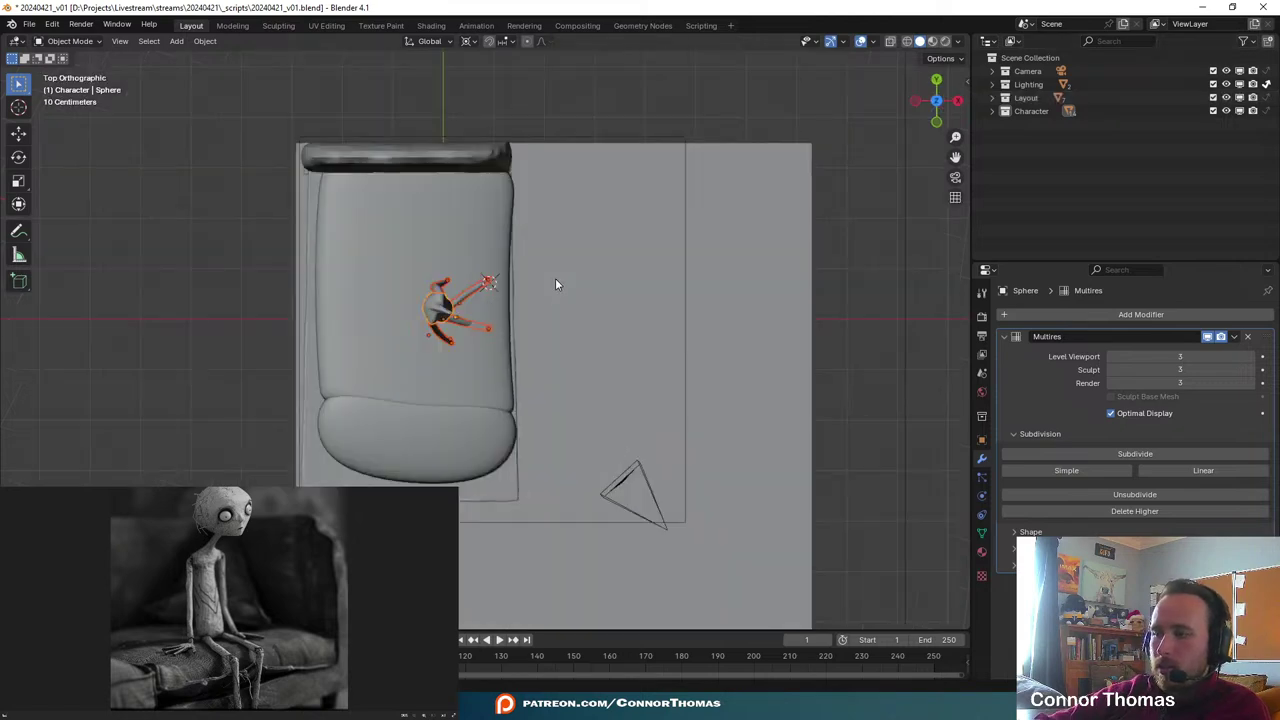
{"action": "scroll", "coordinate": [588, 279], "scroll_direction": "up", "scroll_amount": 4}
{"action": "middle_click_drag", "start_coordinate": [588, 286], "coordinate": [520, 334], "text": "shift"}
{"action": "key", "text": "g"}
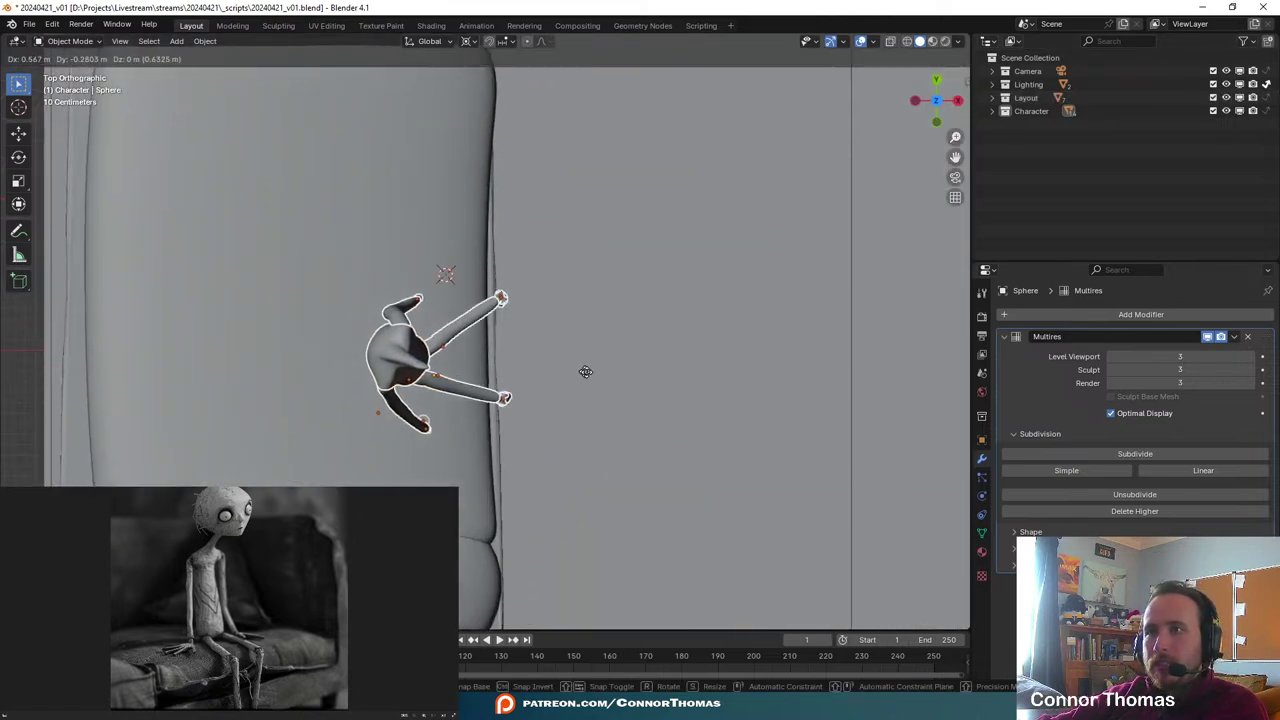
{"action": "left_click", "coordinate": [578, 383]}
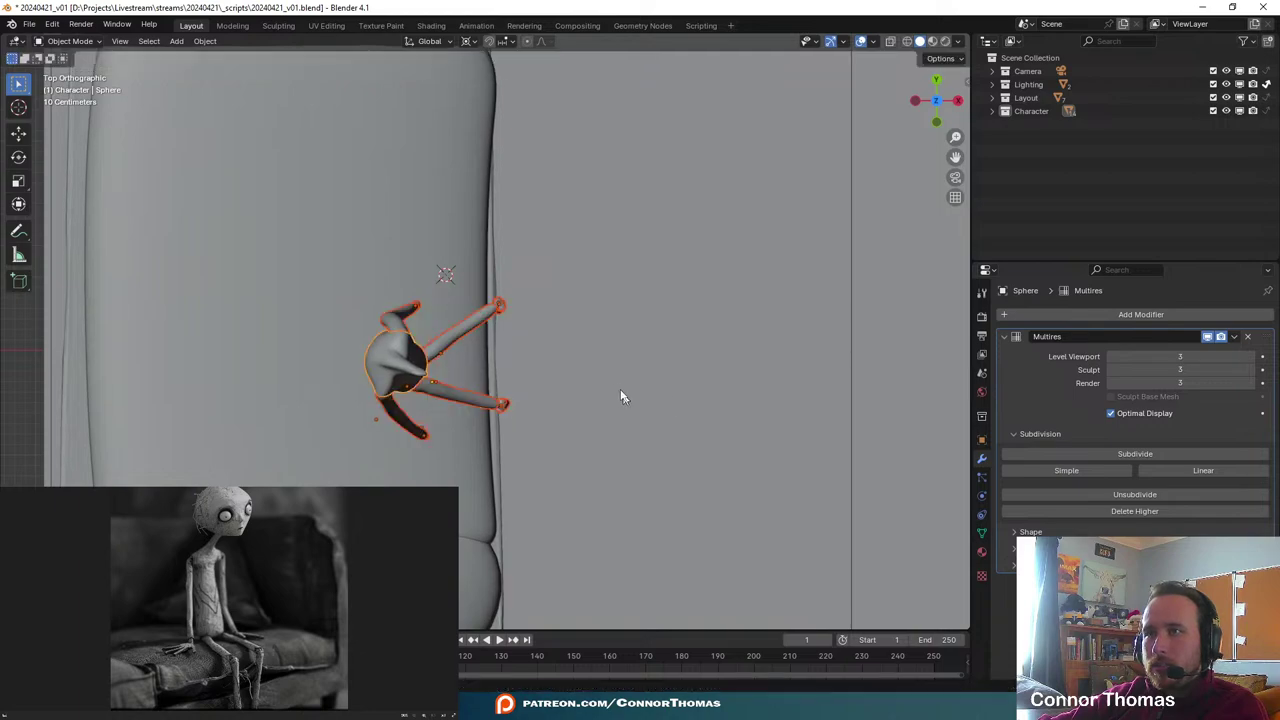
- Place the 3D cursor at the hip end of the character's left thigh
{"action": "middle_click_drag", "start_coordinate": [620, 397], "coordinate": [394, 439]}
{"action": "scroll", "coordinate": [607, 332], "scroll_direction": "up", "scroll_amount": 3}
{"action": "left_click", "coordinate": [394, 439]}
{"action": "middle_click_drag", "start_coordinate": [513, 396], "coordinate": [325, 346]}
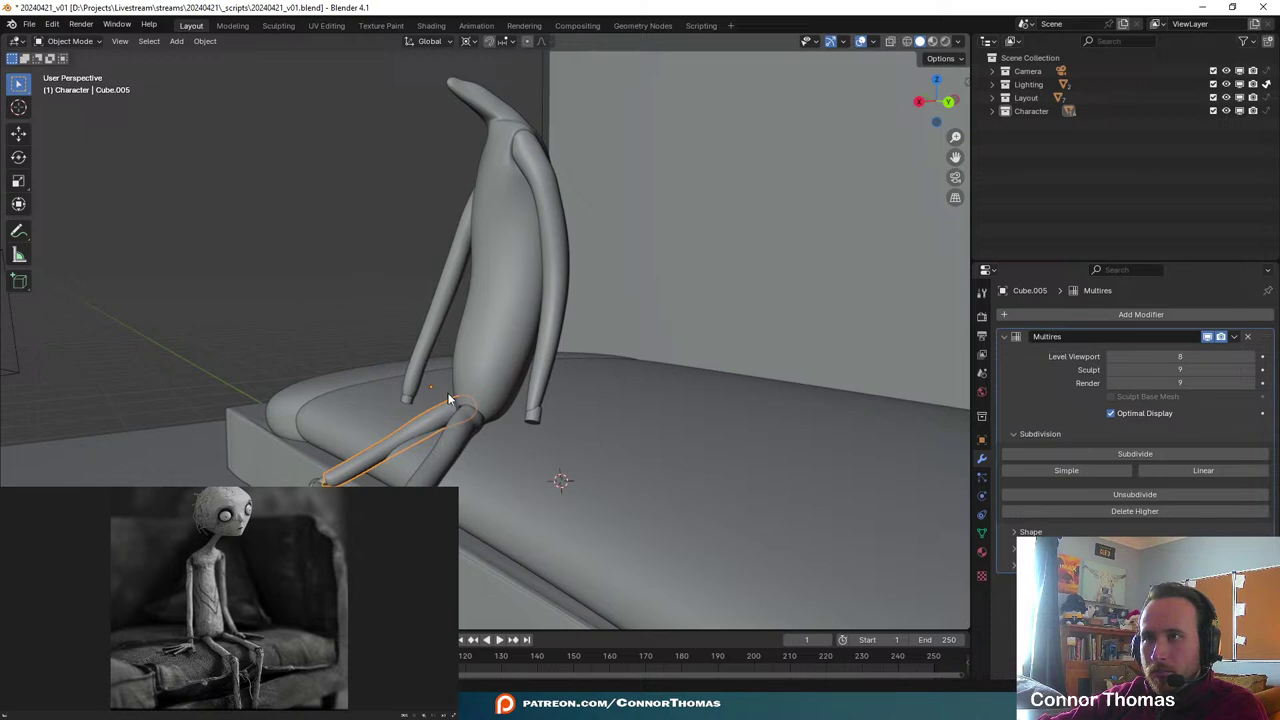
{"action": "left_click", "coordinate": [473, 413]}
{"action": "left_click", "coordinate": [18, 107]}
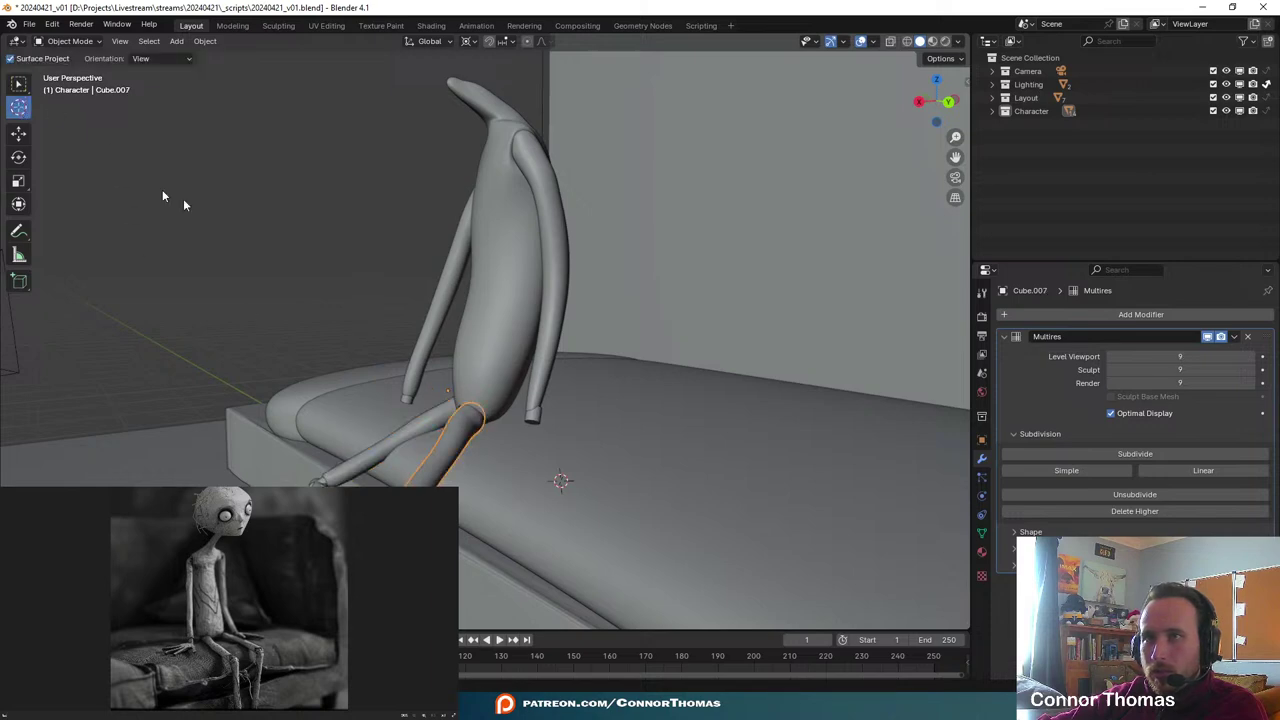
{"action": "left_click", "coordinate": [468, 401]}
{"action": "left_click", "coordinate": [18, 84]}
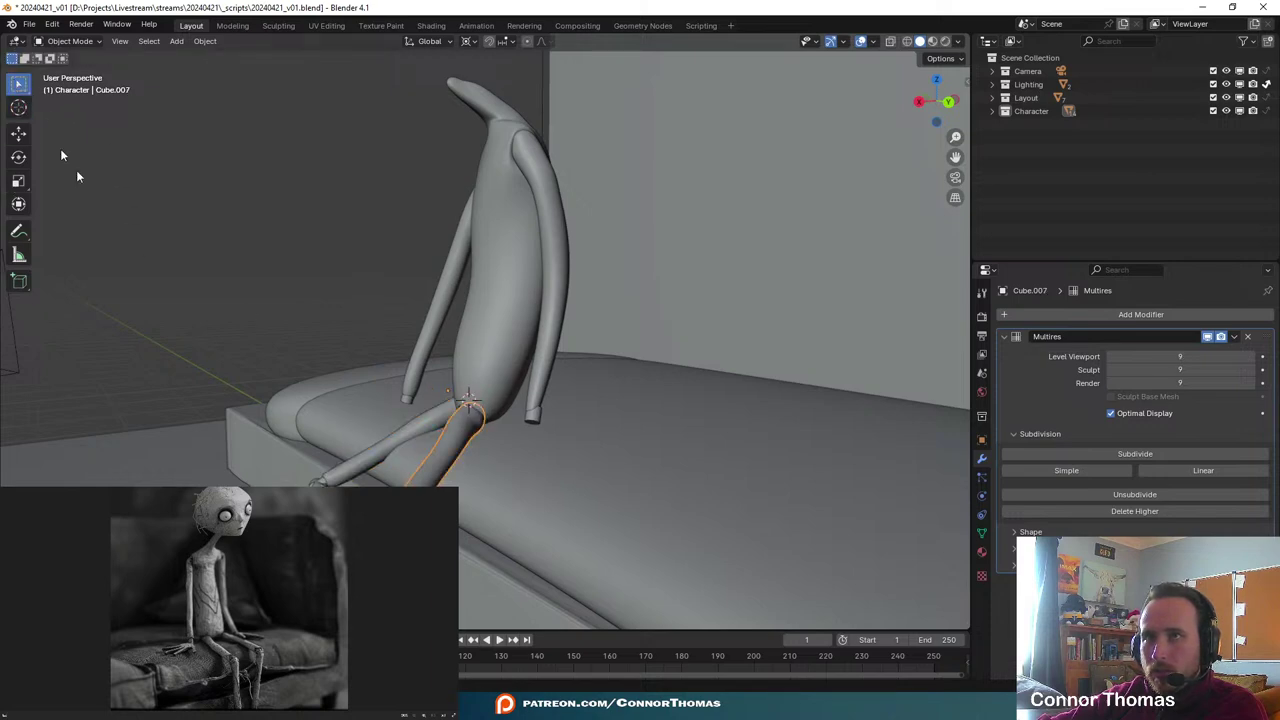
- Parent the right leg's shin, knee bolt and knee hinge to the right thigh using Object (Keep Transform)
{"action": "middle_click_drag", "start_coordinate": [77, 177], "coordinate": [471, 280]}
{"action": "left_click", "coordinate": [419, 360]}
{"action": "scroll", "coordinate": [419, 355], "scroll_direction": "up", "scroll_amount": 4}
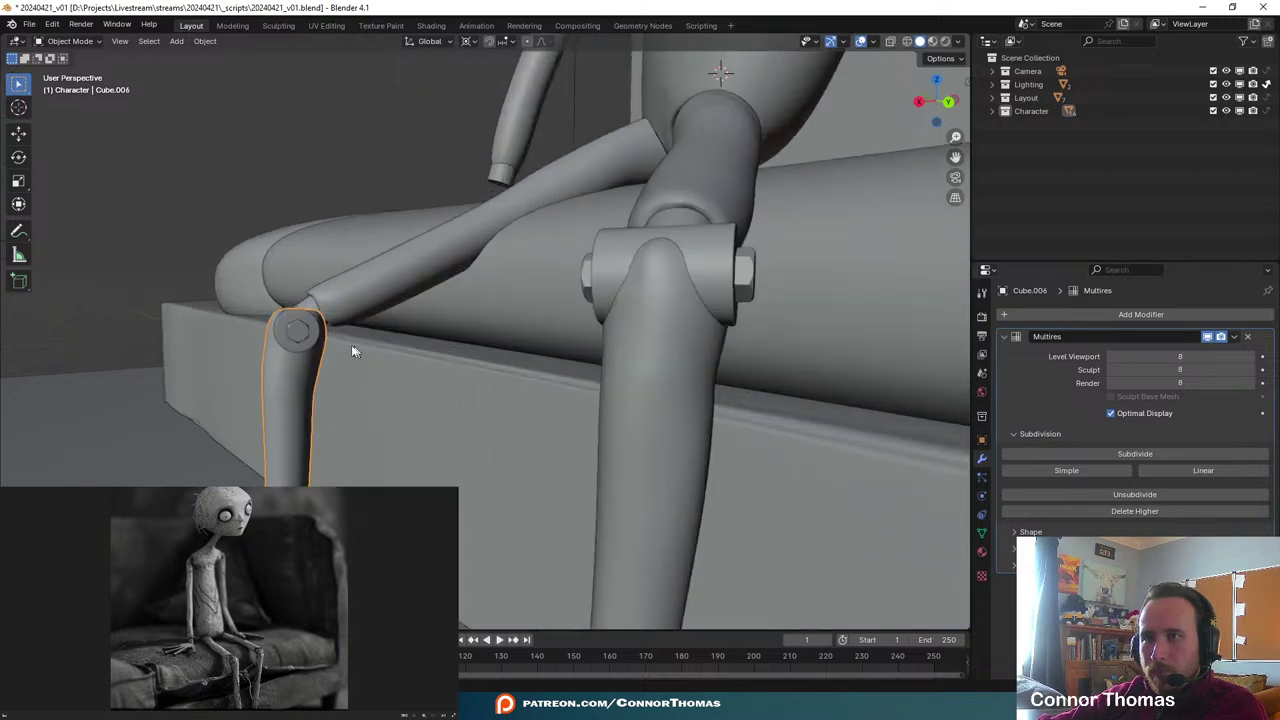
{"action": "left_click", "coordinate": [296, 334]}
{"action": "left_click", "coordinate": [279, 331], "text": "shift"}
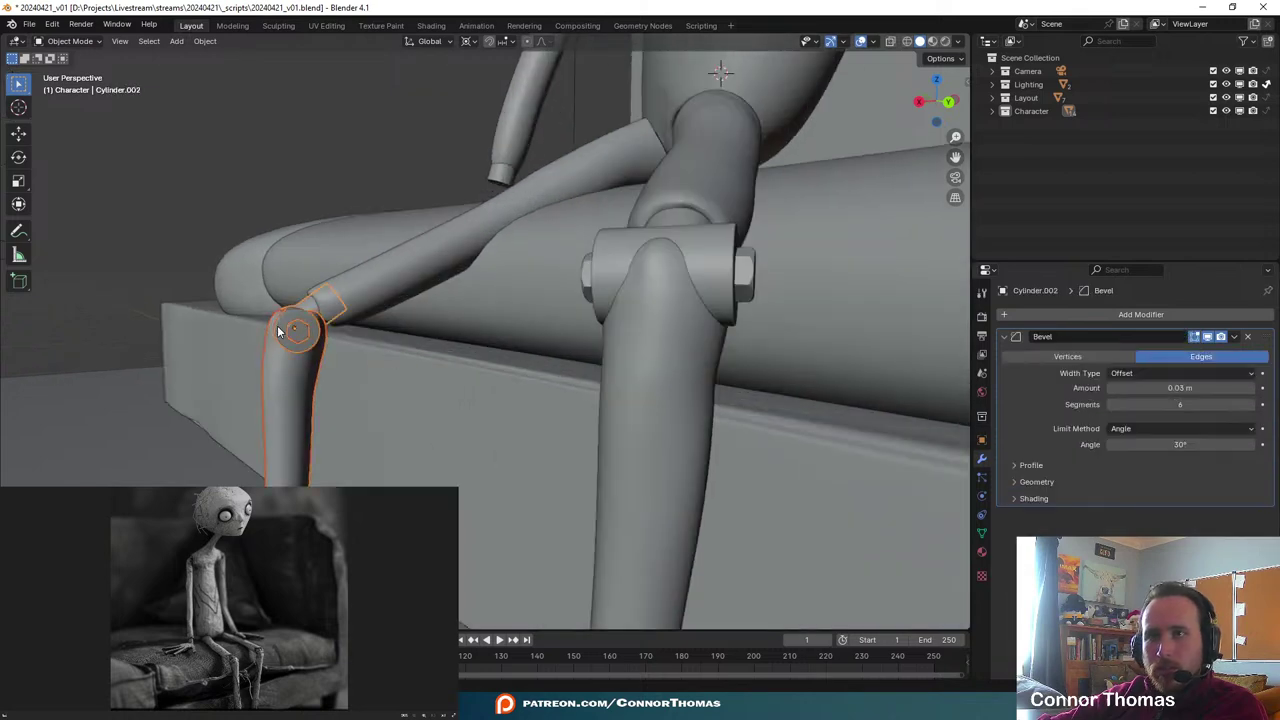
{"action": "left_click", "coordinate": [358, 300], "text": "shift"}
{"action": "key", "text": "ctrl+p"}
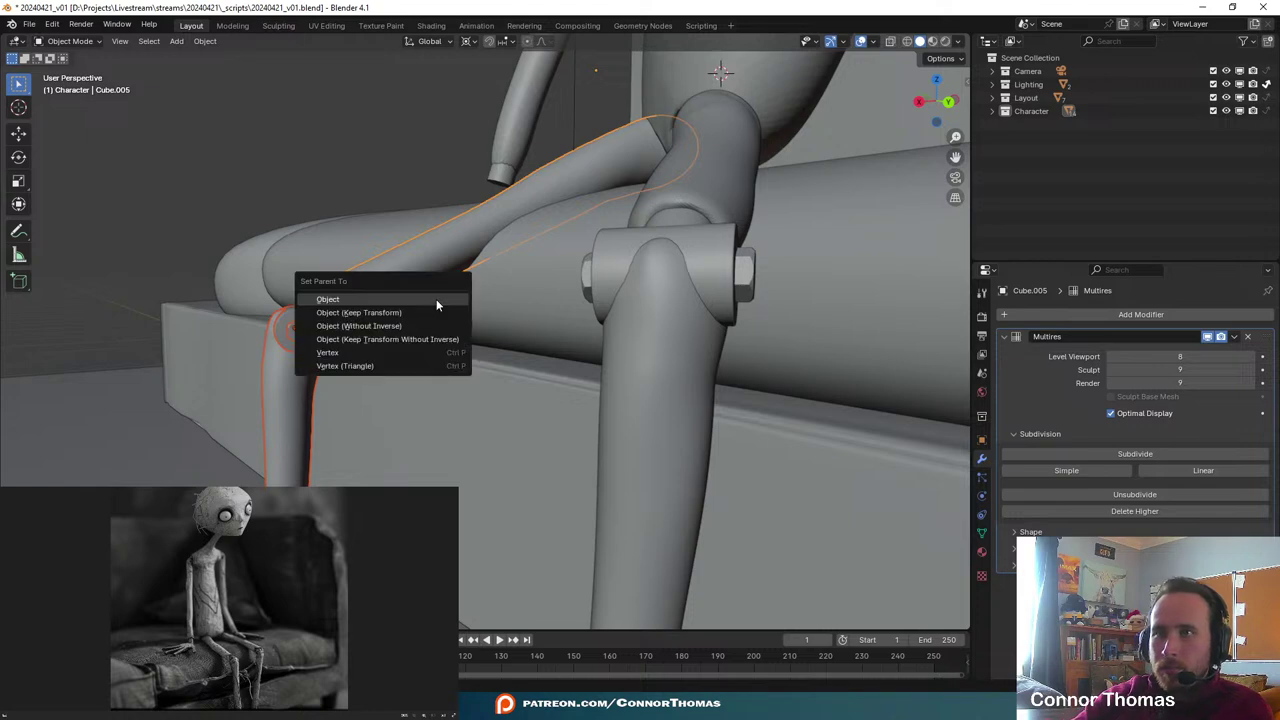
{"action": "left_click", "coordinate": [400, 314]}
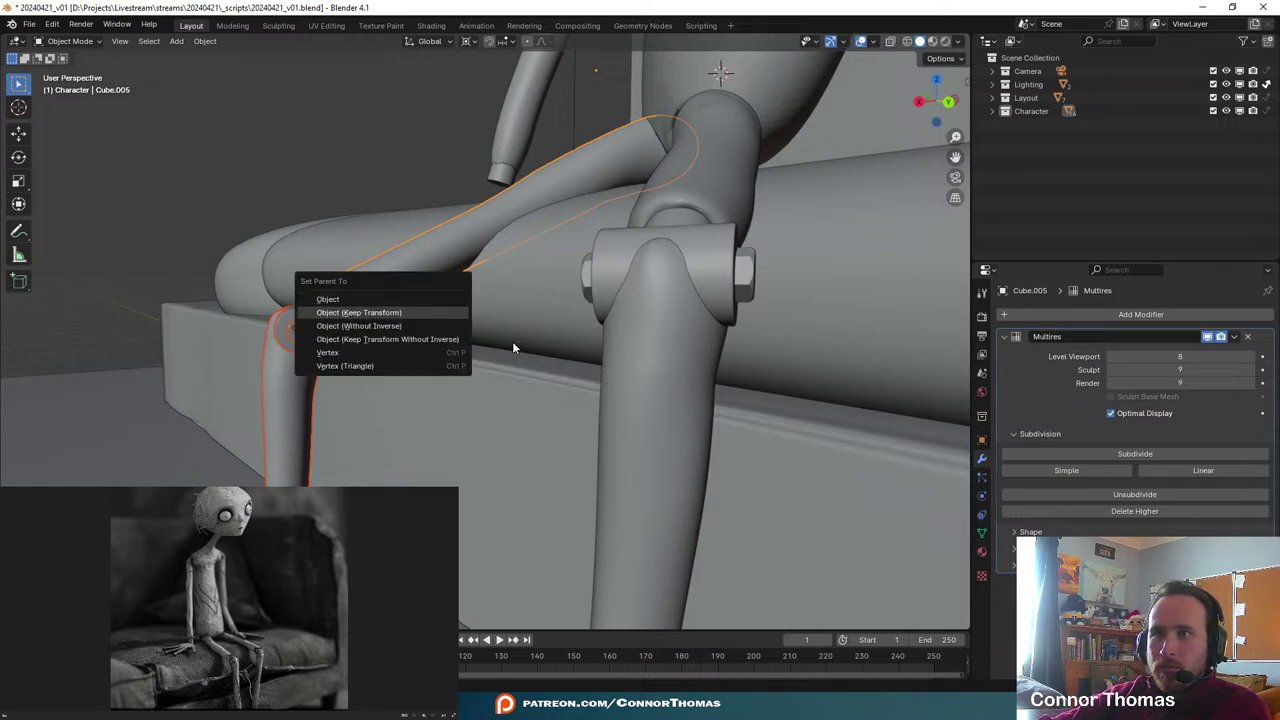
- Parent the left leg's shin, knee hinge and bolt to the left thigh using Object (Keep Transform)
{"action": "left_click", "coordinate": [678, 367]}
{"action": "left_click", "coordinate": [724, 268], "text": "shift"}
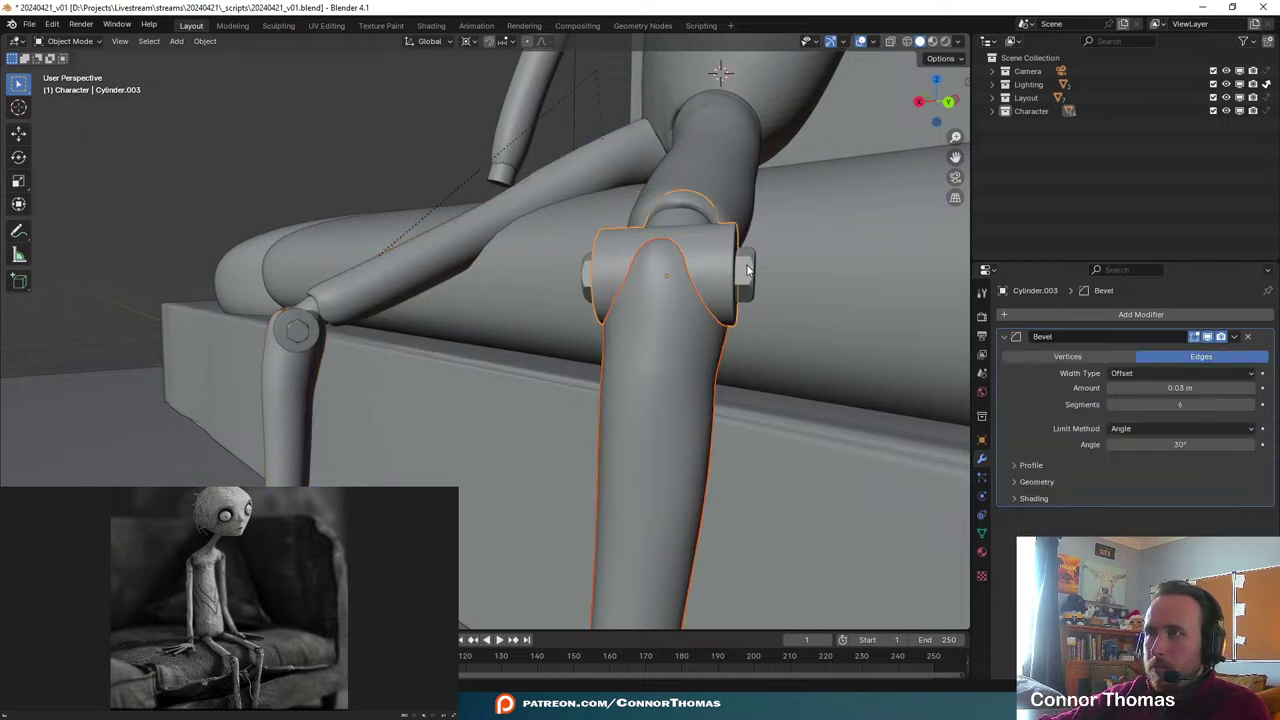
{"action": "left_click", "coordinate": [713, 174], "text": "shift"}
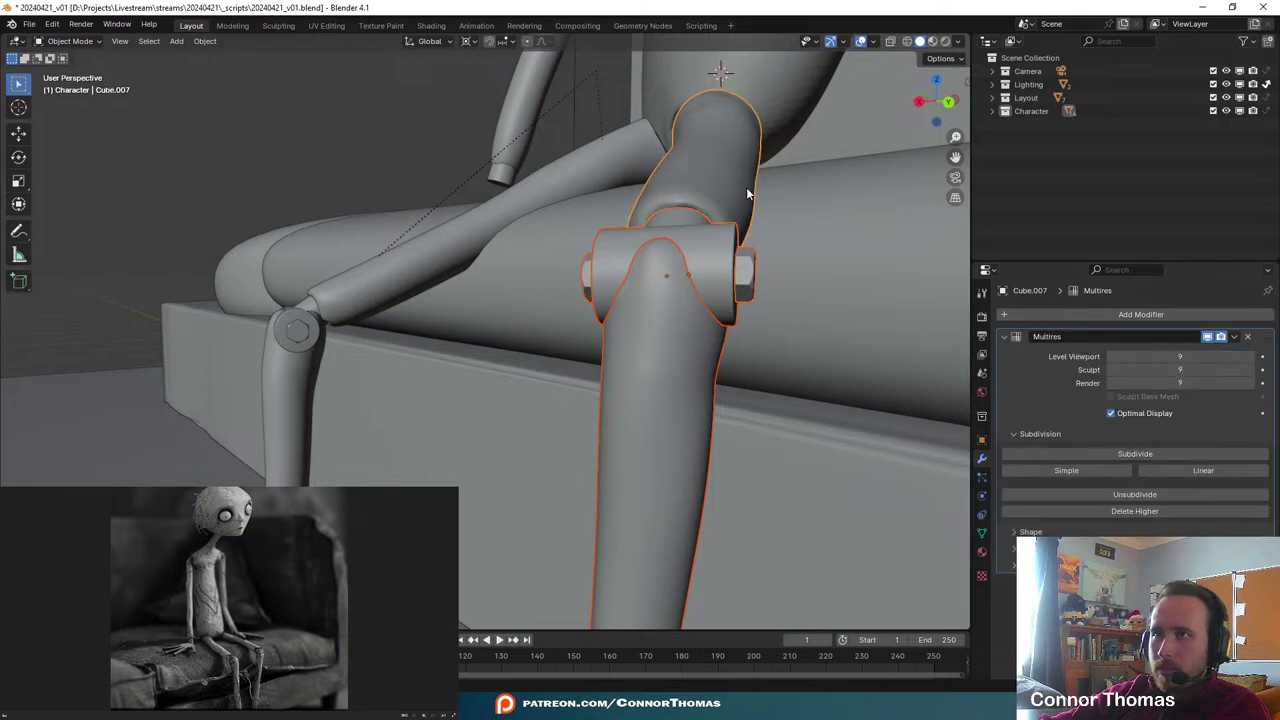
{"action": "key", "text": "ctrl+p"}
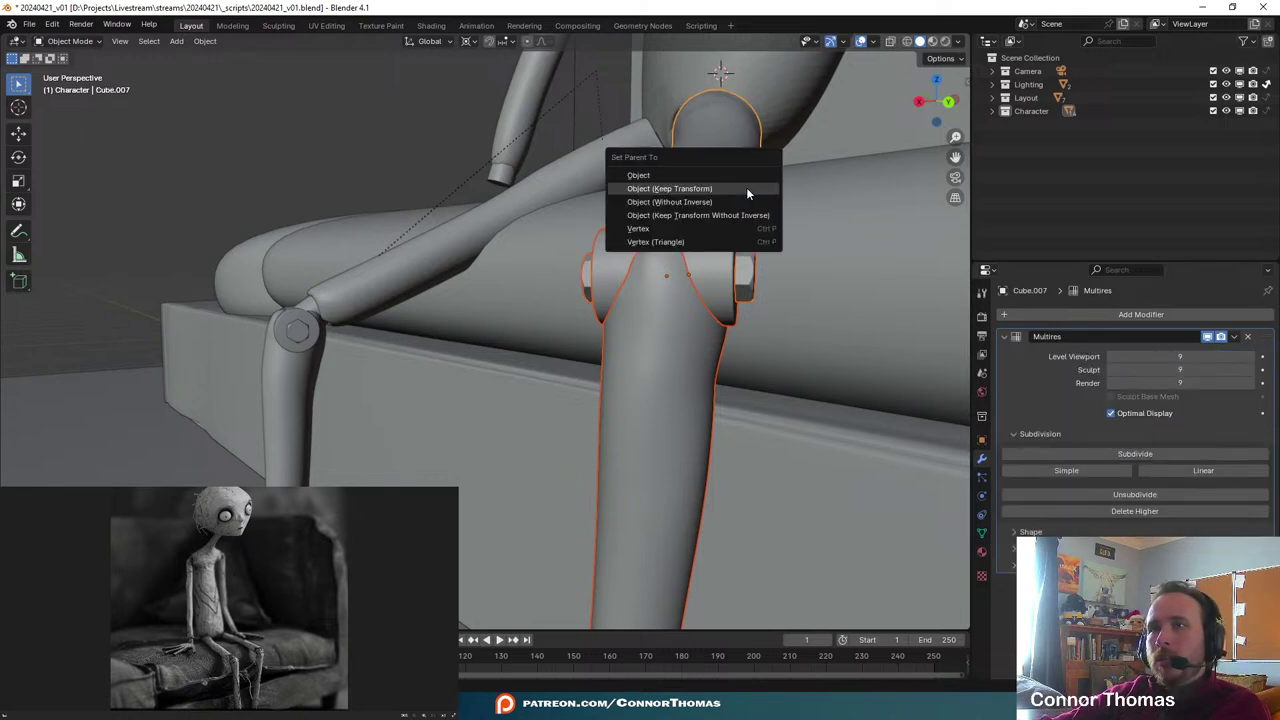
{"action": "left_click", "coordinate": [653, 205]}
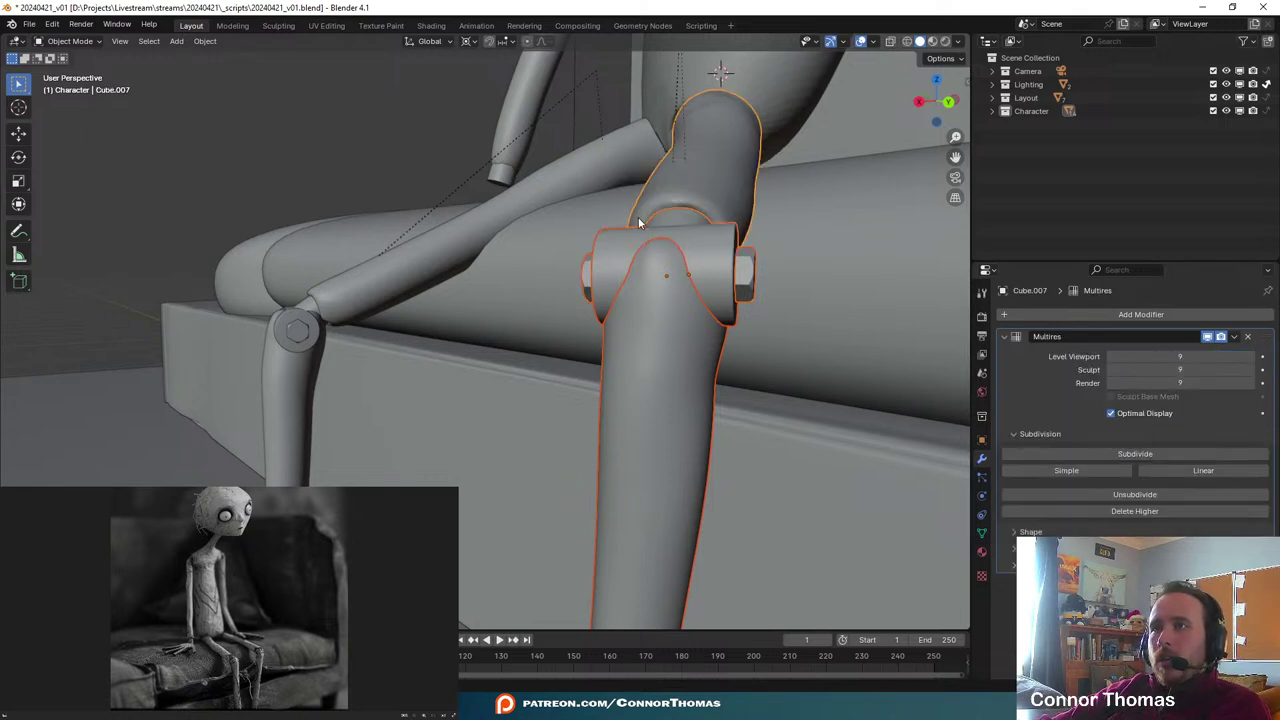
- Parent the right thigh and the left thigh to the torso using Object (Keep Transform)
{"action": "left_click", "coordinate": [489, 204]}
{"action": "middle_click_drag", "start_coordinate": [680, 194], "coordinate": [604, 275]}
{"action": "left_click", "coordinate": [736, 95], "text": "shift"}
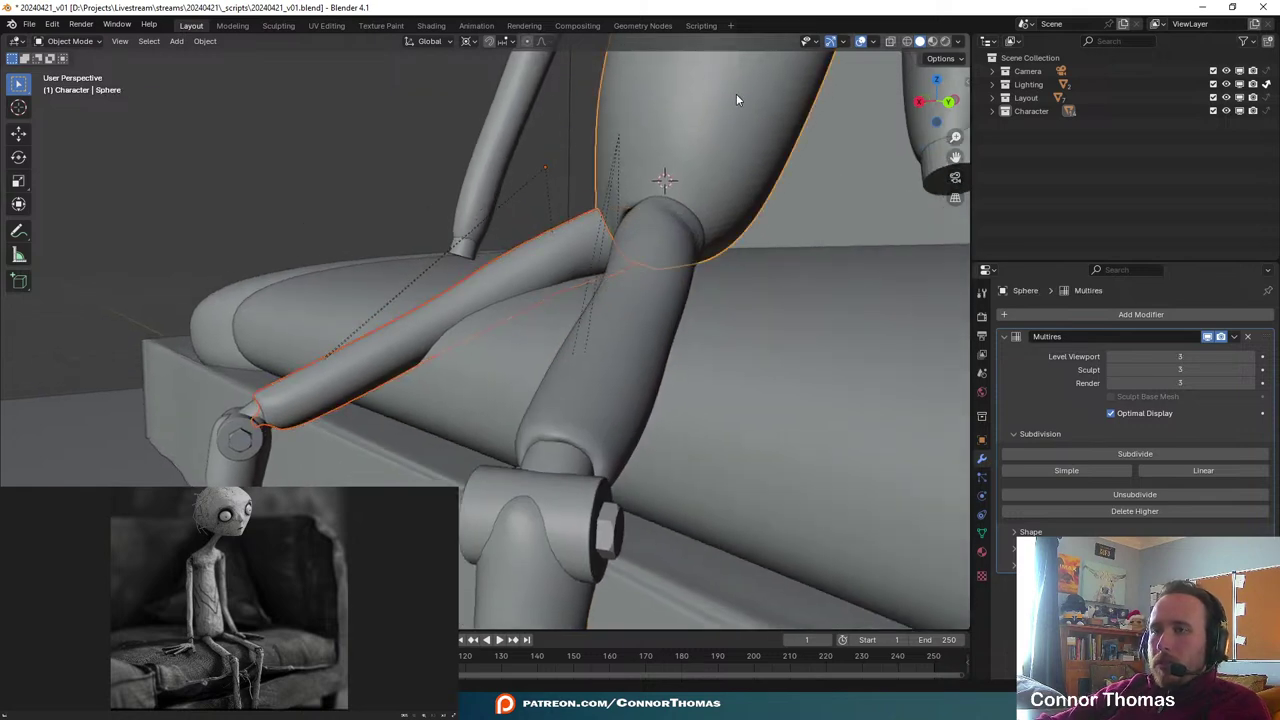
{"action": "key", "text": "ctrl+p"}
{"action": "left_click", "coordinate": [736, 94]}
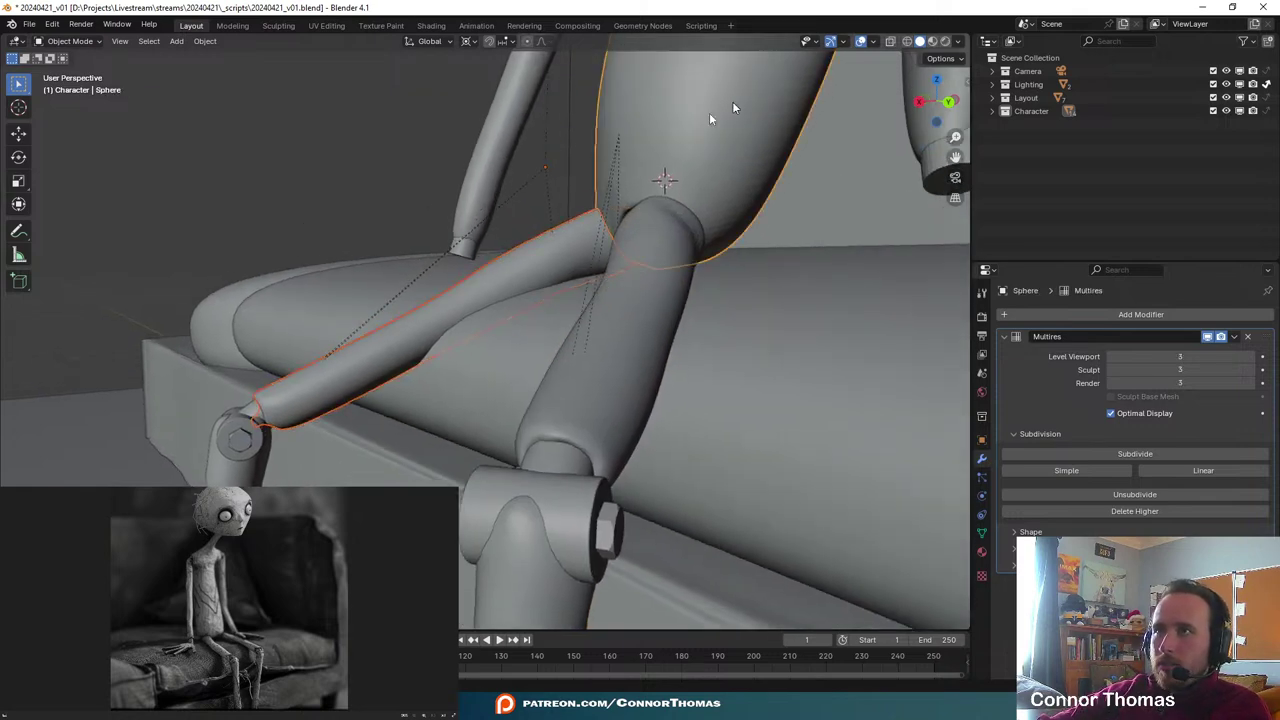
{"action": "left_click", "coordinate": [636, 293]}
{"action": "left_click", "coordinate": [716, 121], "text": "shift"}
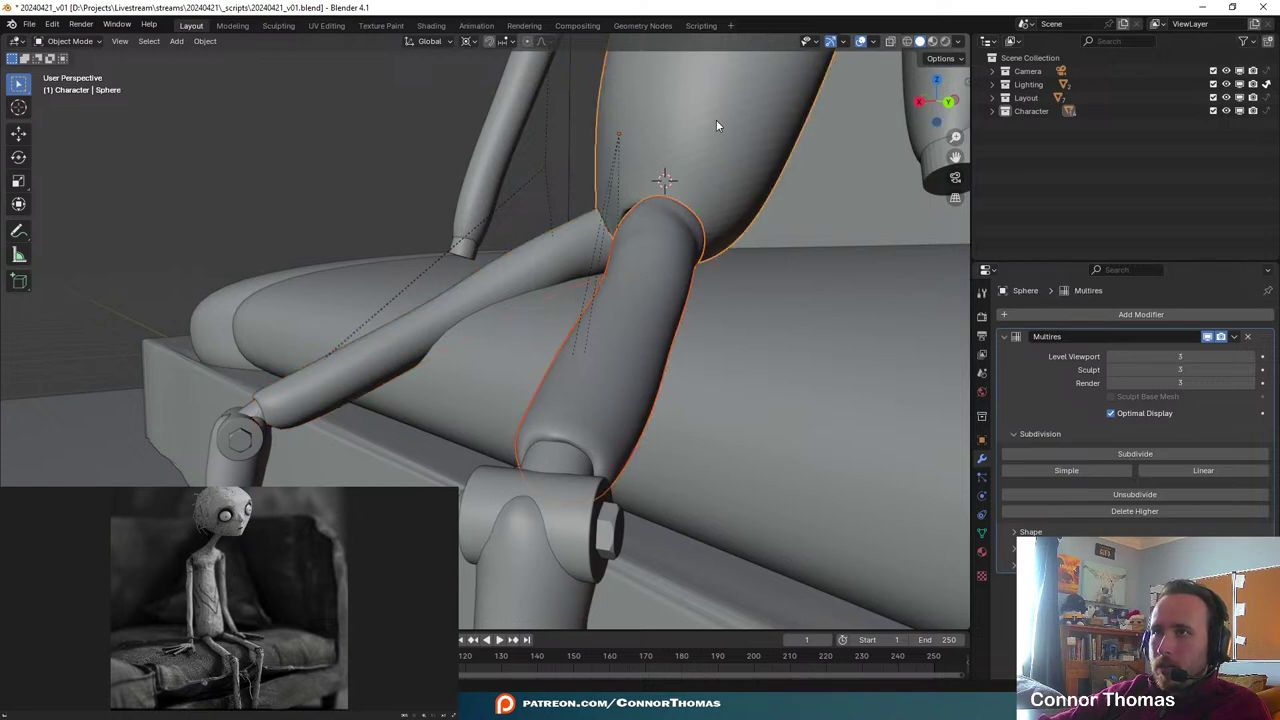
{"action": "key", "text": "ctrl+p"}
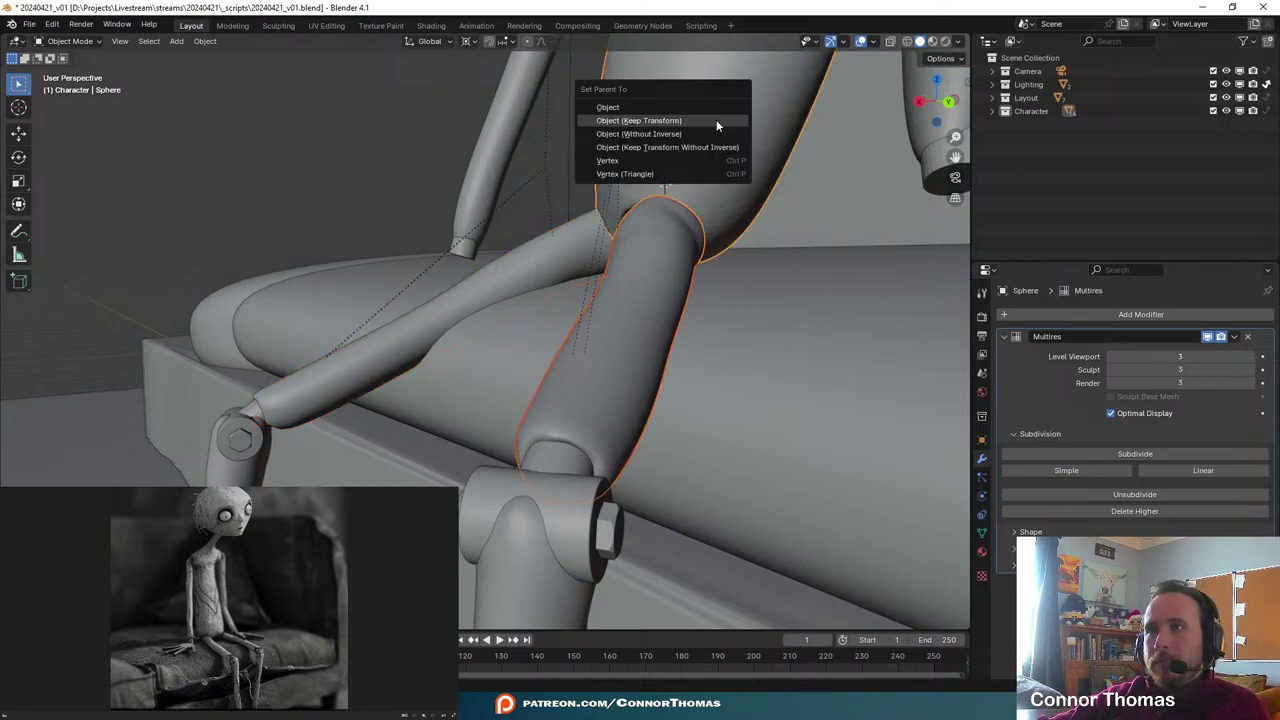
{"action": "left_click", "coordinate": [716, 121]}
- Parent the small wrist piece at the end of the left arm to that arm using Object (Keep Transform)
{"action": "scroll", "coordinate": [708, 116], "scroll_direction": "down", "scroll_amount": 4}
{"action": "key", "text": "a"}
{"action": "key", "text": "a"}
{"action": "middle_click_drag", "start_coordinate": [662, 87], "coordinate": [695, 367], "text": "shift"}
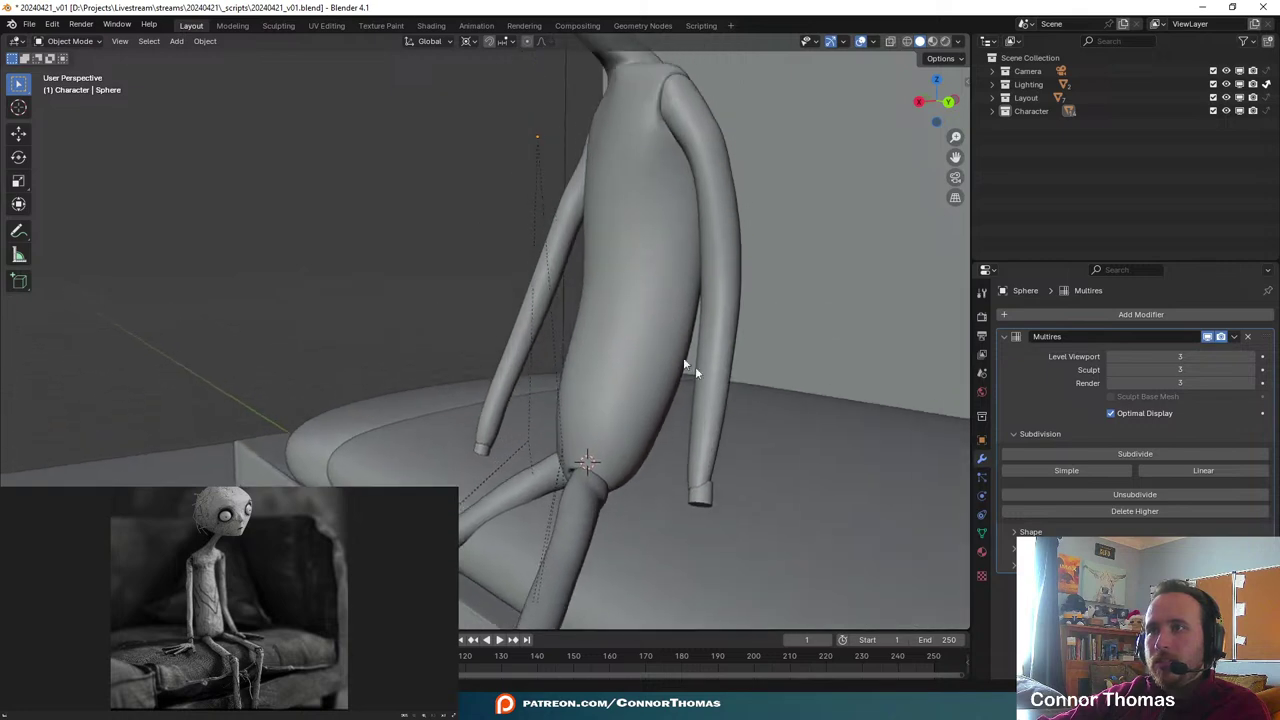
{"action": "left_click", "coordinate": [703, 495]}
{"action": "left_click", "coordinate": [703, 440], "text": "shift"}
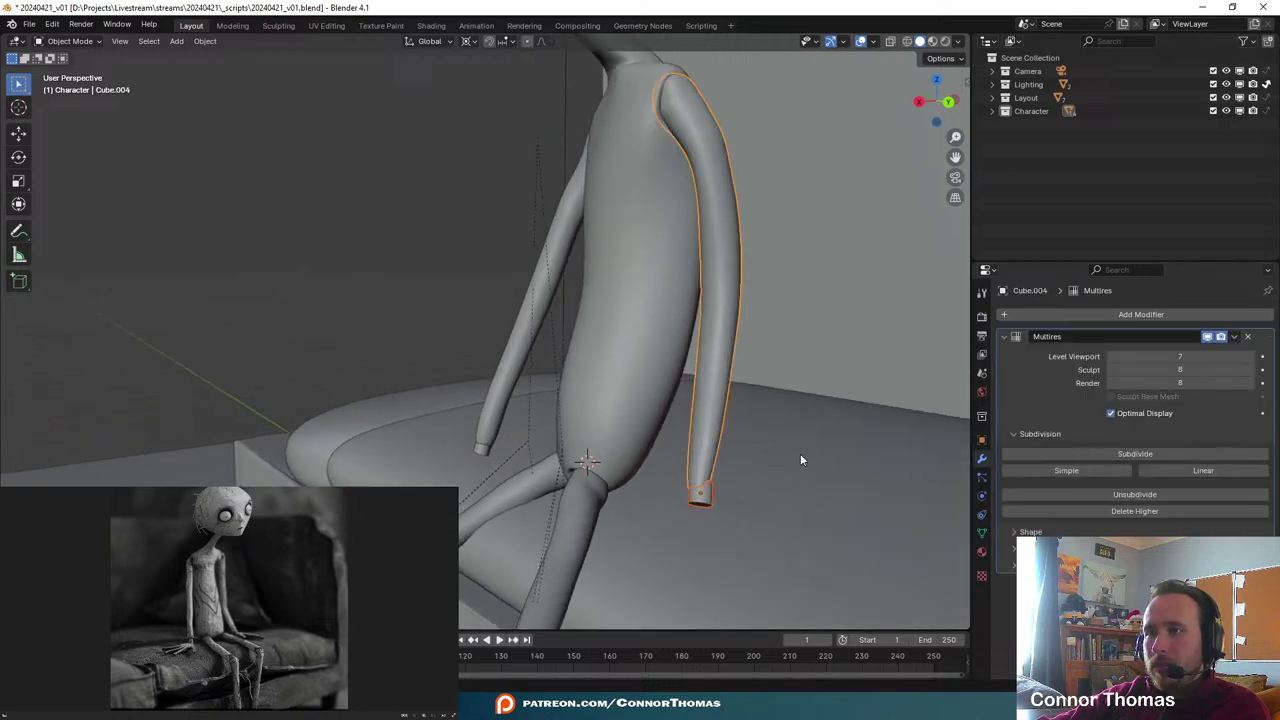
{"action": "key", "text": "ctrl+p"}
{"action": "left_click", "coordinate": [800, 456]}
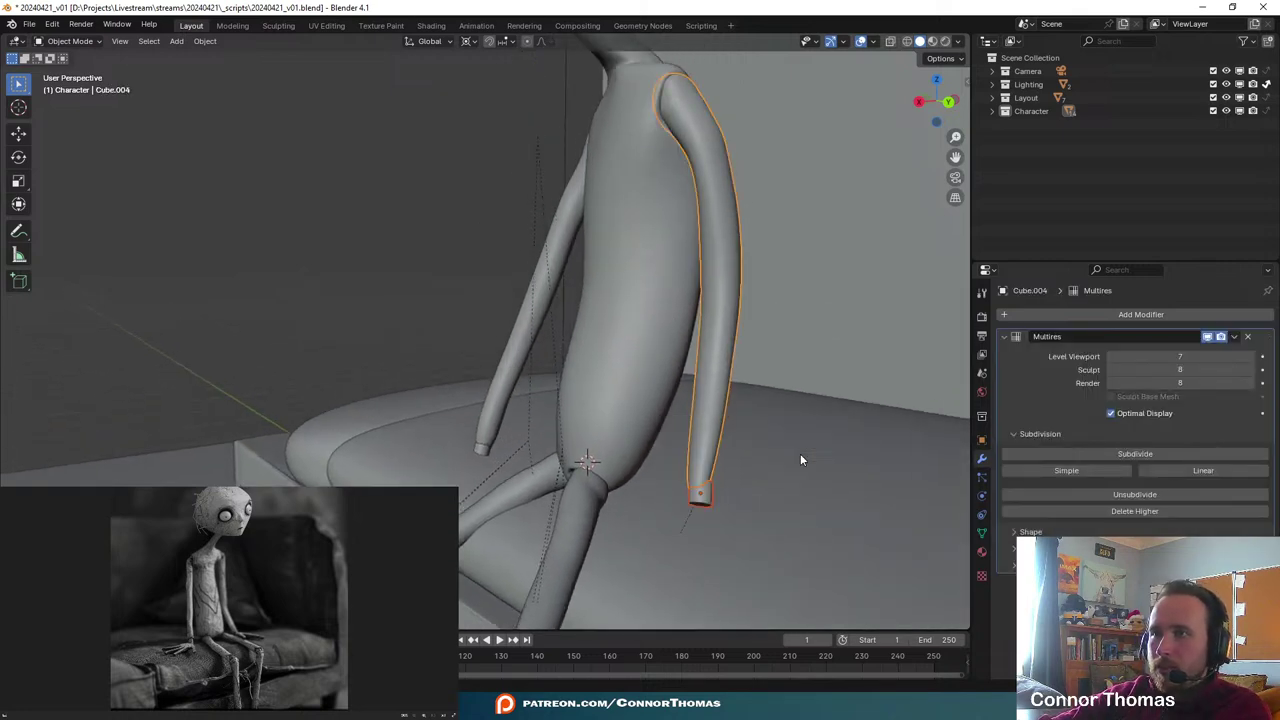
- Parent the right wrist piece to the right arm, and that arm to the torso, using Object (Keep Transform)
{"action": "left_click", "coordinate": [478, 448]}
{"action": "key", "text": "ctrl+p"}
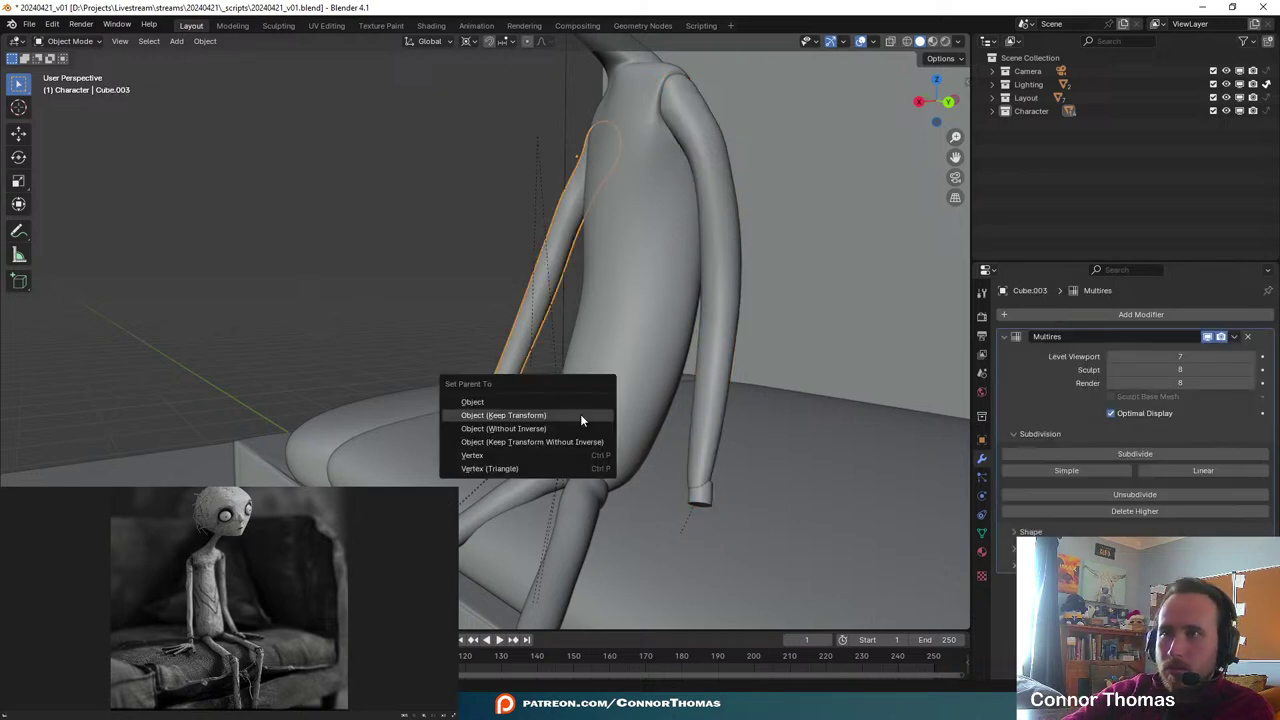
{"action": "left_click", "coordinate": [581, 420]}
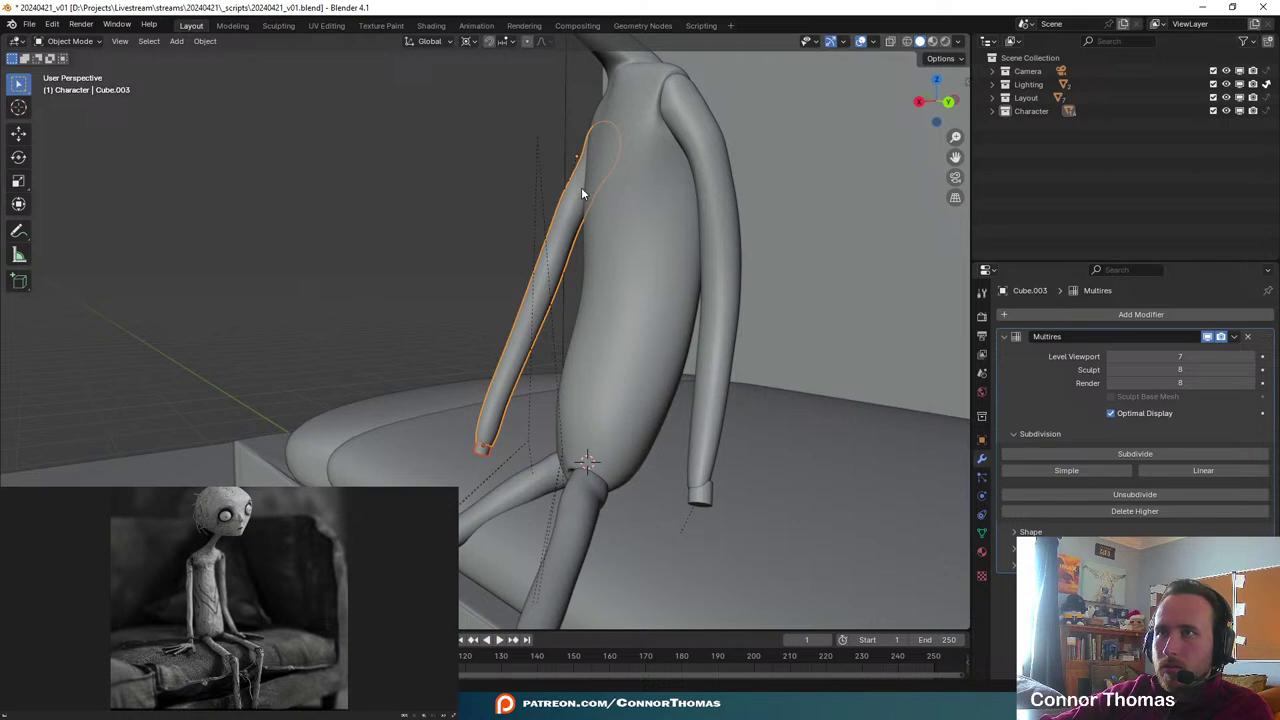
{"action": "left_click", "coordinate": [632, 158], "text": "shift"}
{"action": "key", "text": "ctrl+p"}
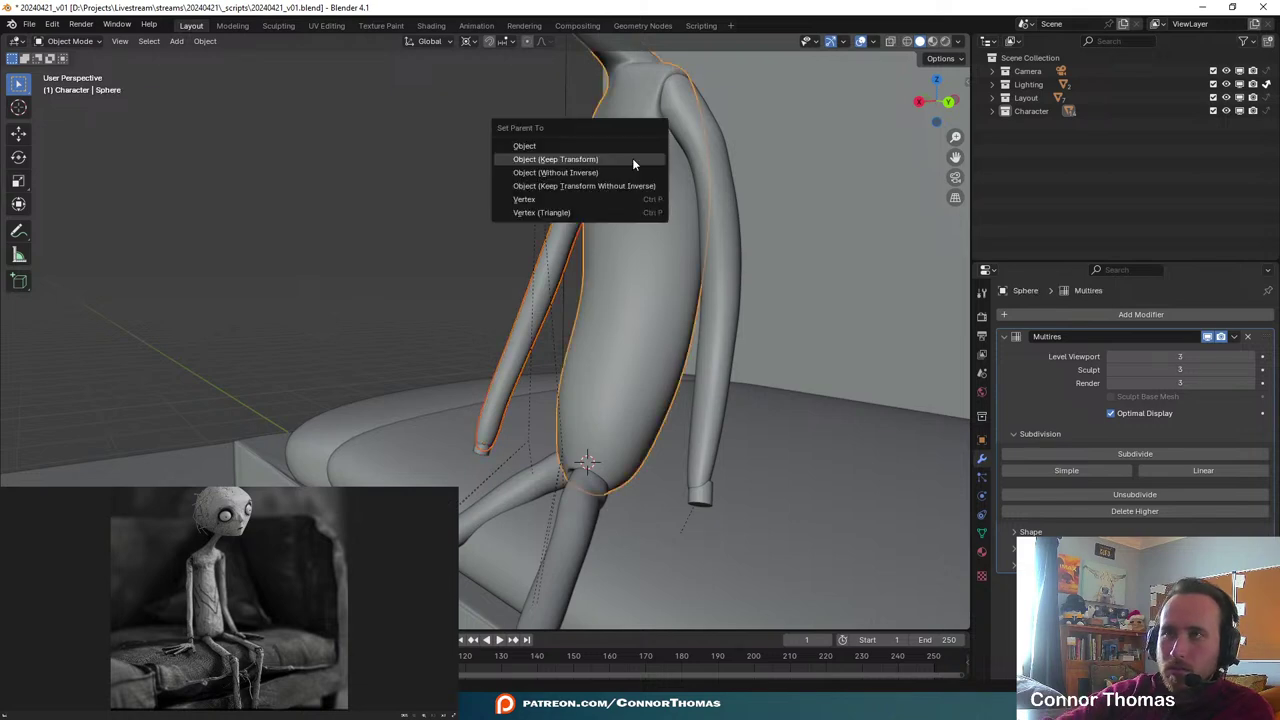
{"action": "left_click", "coordinate": [632, 158]}
- Test-move the torso to check which limbs follow it, and cancel the move
{"action": "key", "text": "a"}
{"action": "left_click", "coordinate": [646, 336]}
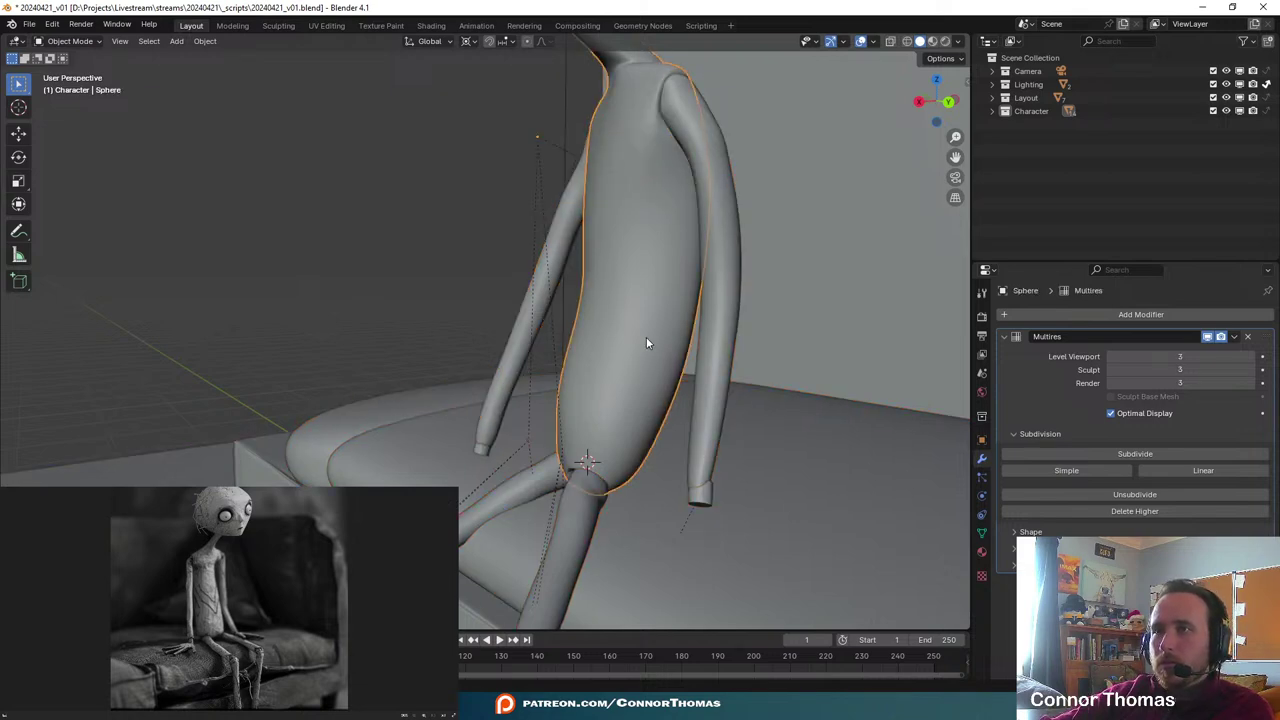
{"action": "key", "text": "g"}
{"action": "right_click", "coordinate": [741, 238]}
- Parent the left arm to the torso using Object (Keep Transform)
{"action": "left_click", "coordinate": [736, 240]}
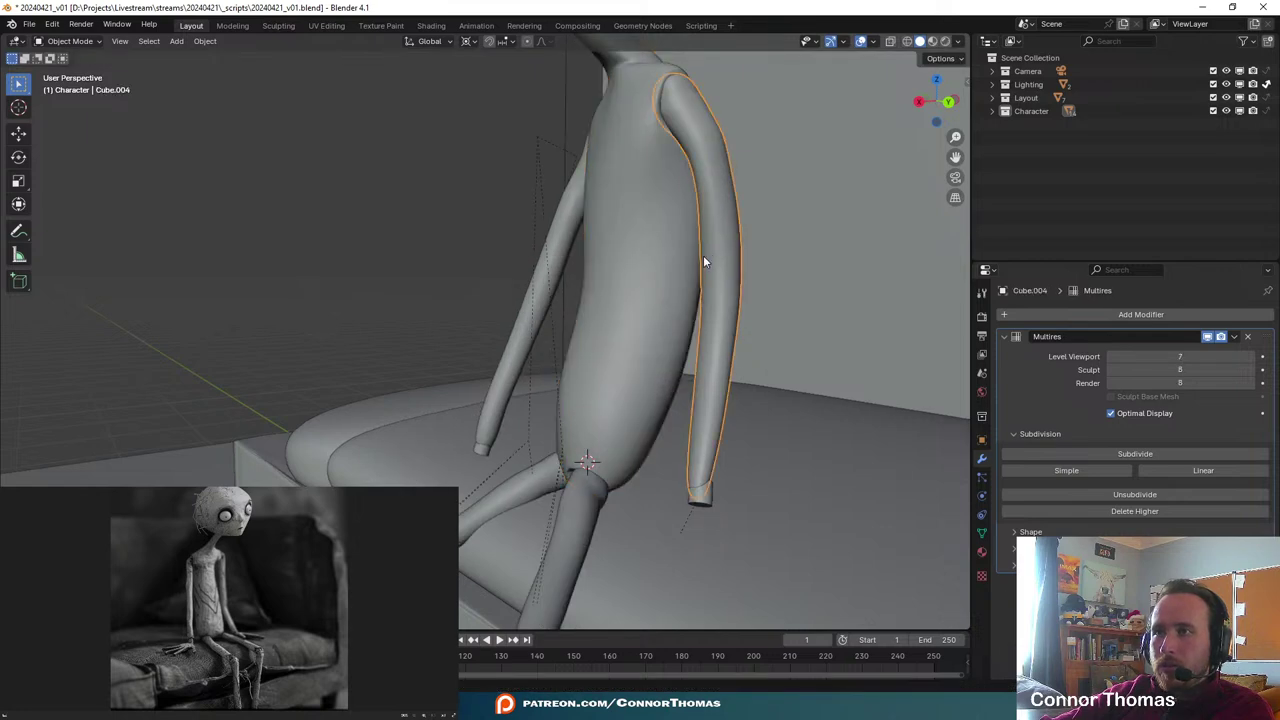
{"action": "left_click", "coordinate": [686, 231], "text": "shift"}
{"action": "key", "text": "ctrl+p"}
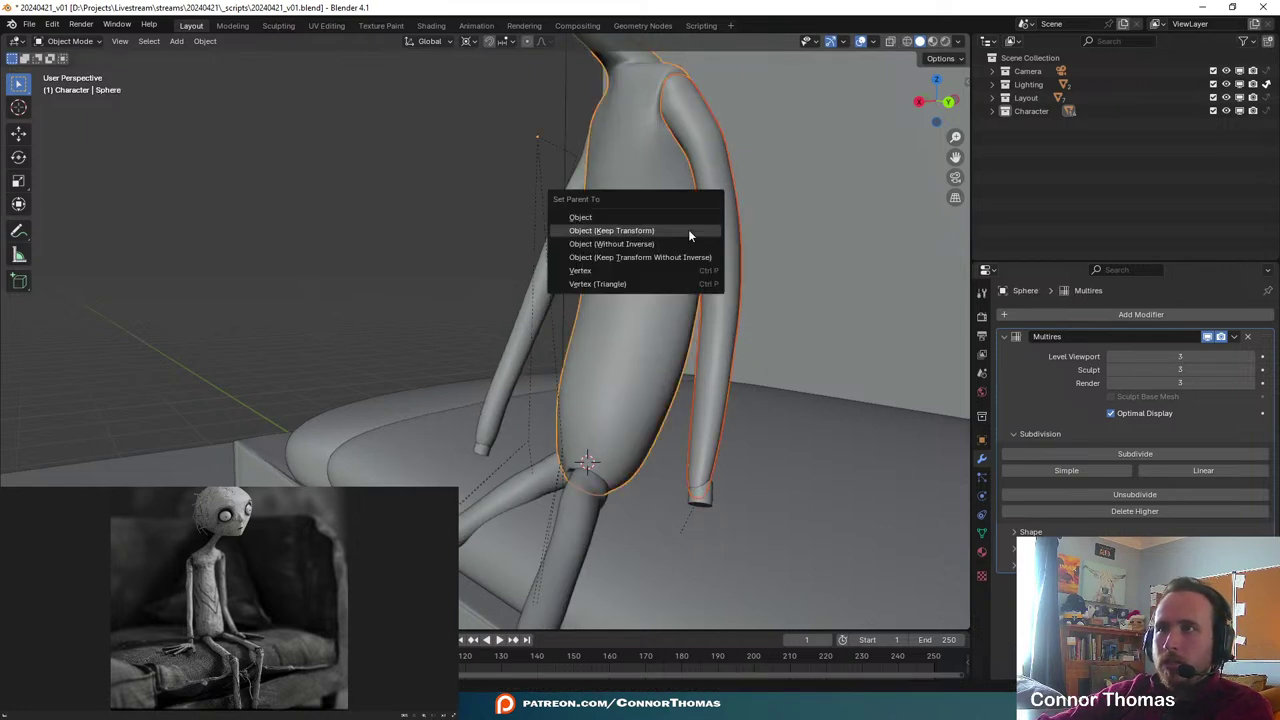
{"action": "left_click", "coordinate": [688, 229]}
{"action": "left_click", "coordinate": [608, 243]}
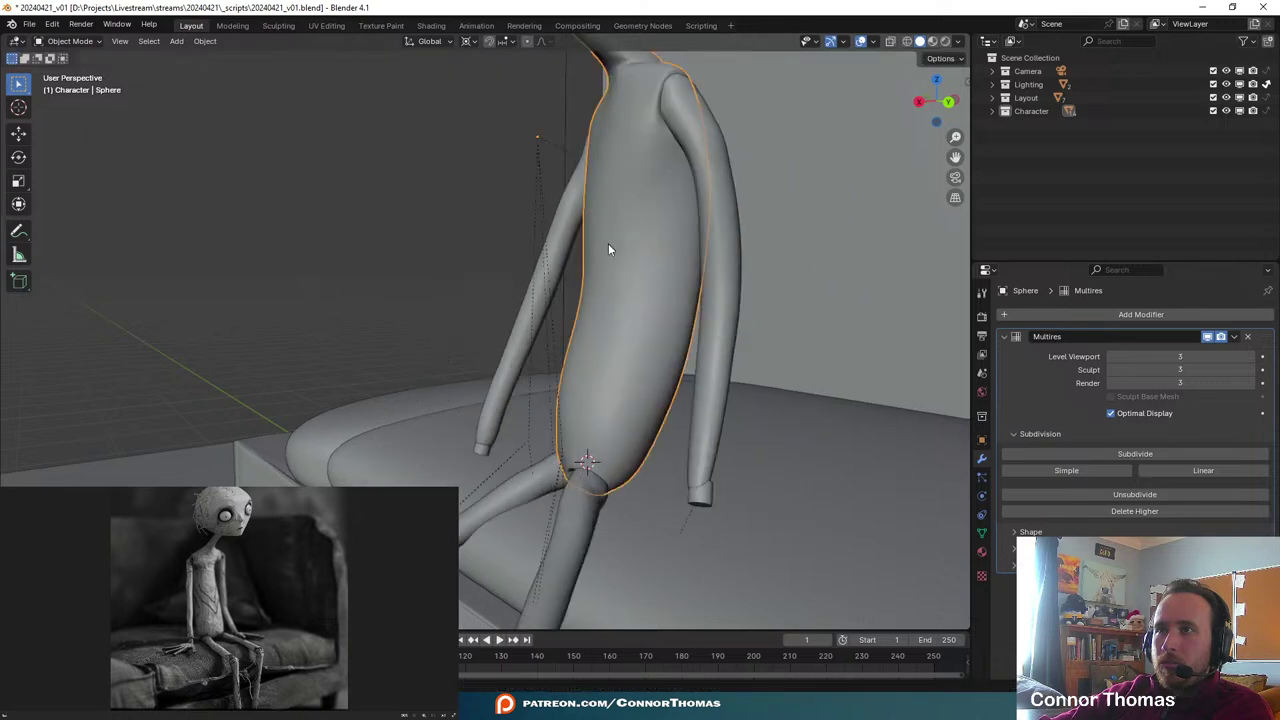
- Place the 3D cursor at the character's hip and rotate the right upper leg about 6 degrees around it, raising the knee
{"action": "scroll", "coordinate": [606, 243], "scroll_direction": "down", "scroll_amount": 3}
{"action": "middle_click_drag", "start_coordinate": [546, 352], "coordinate": [628, 194], "text": "shift"}
{"action": "scroll", "coordinate": [604, 275], "scroll_direction": "up", "scroll_amount": 2}
{"action": "left_click", "coordinate": [594, 325]}
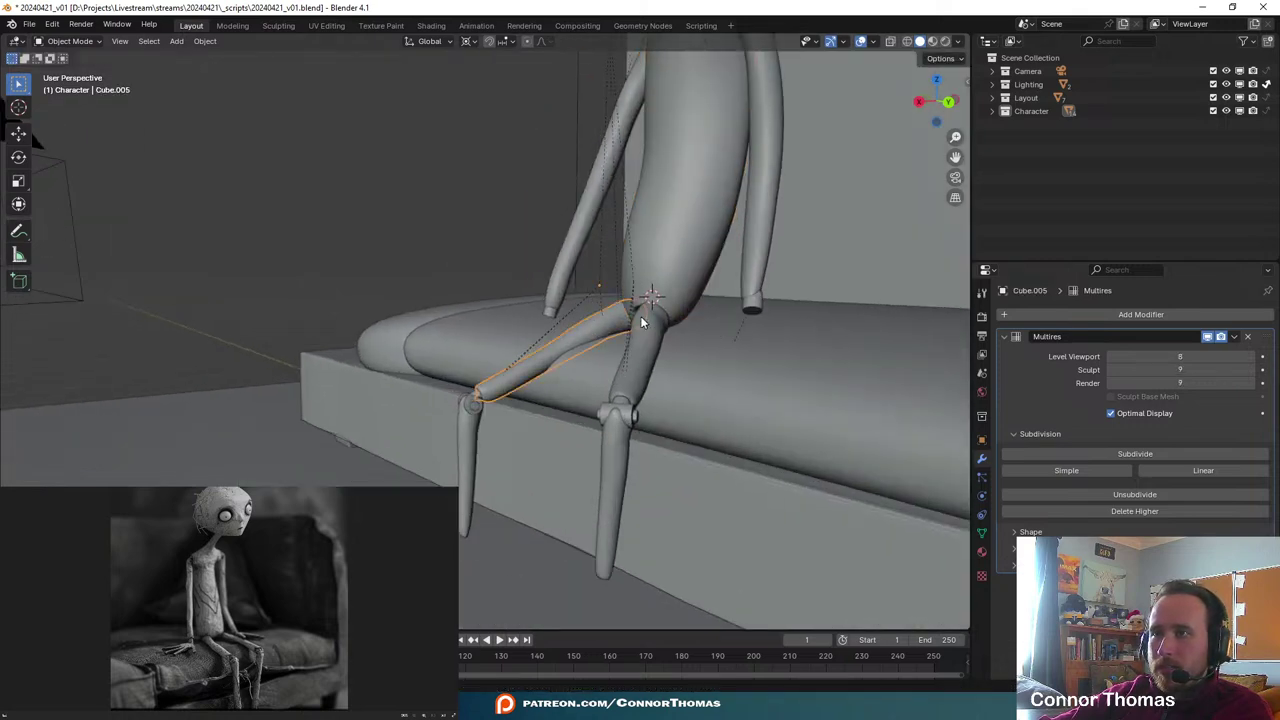
{"action": "mouse_move", "coordinate": [641, 322]}
{"action": "middle_mouse_down"}
{"action": "mouse_move", "coordinate": [609, 320]}
{"action": "mouse_move", "coordinate": [646, 300]}
{"action": "middle_mouse_up"}
{"action": "left_click", "coordinate": [19, 107]}
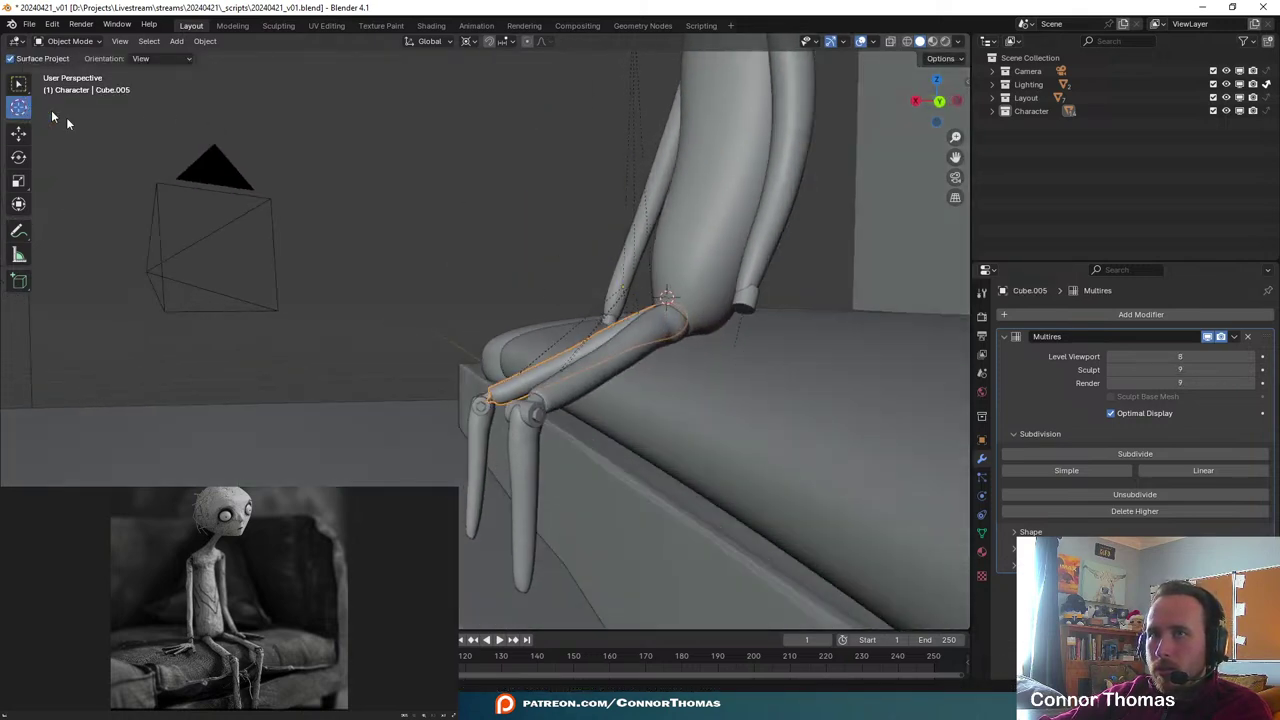
{"action": "left_click", "coordinate": [19, 84]}
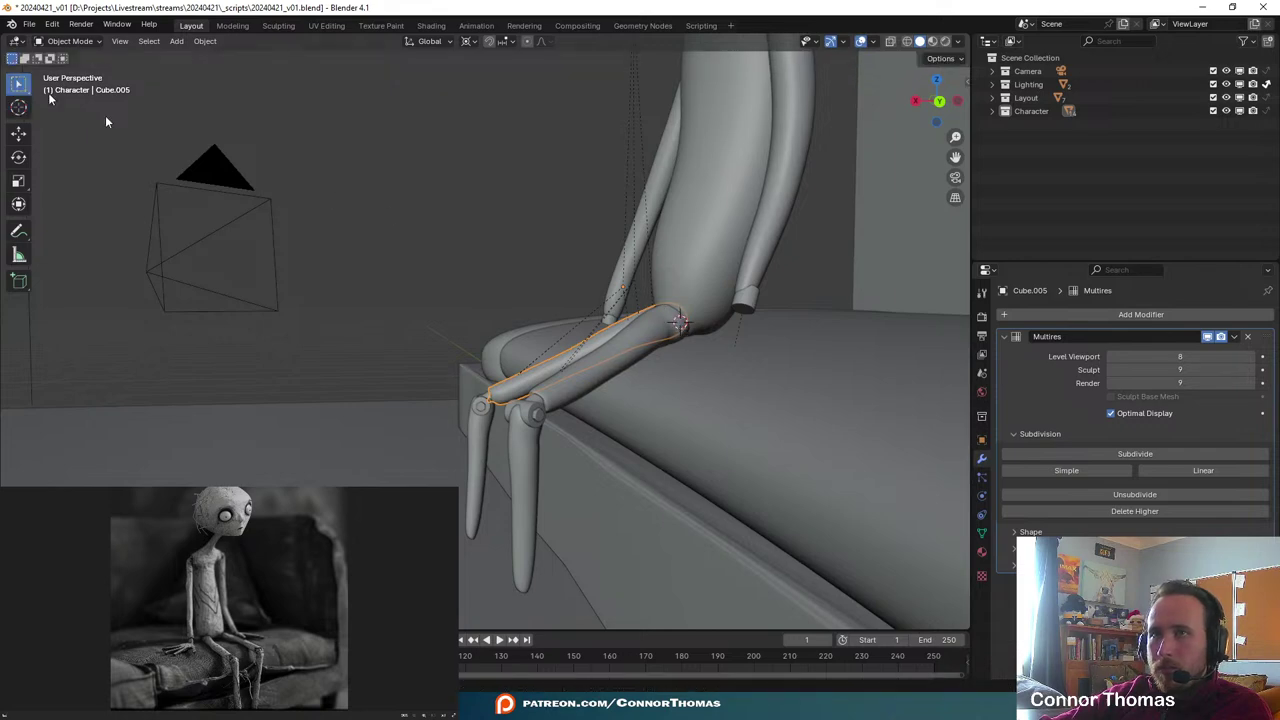
{"action": "key", "text": "r"}
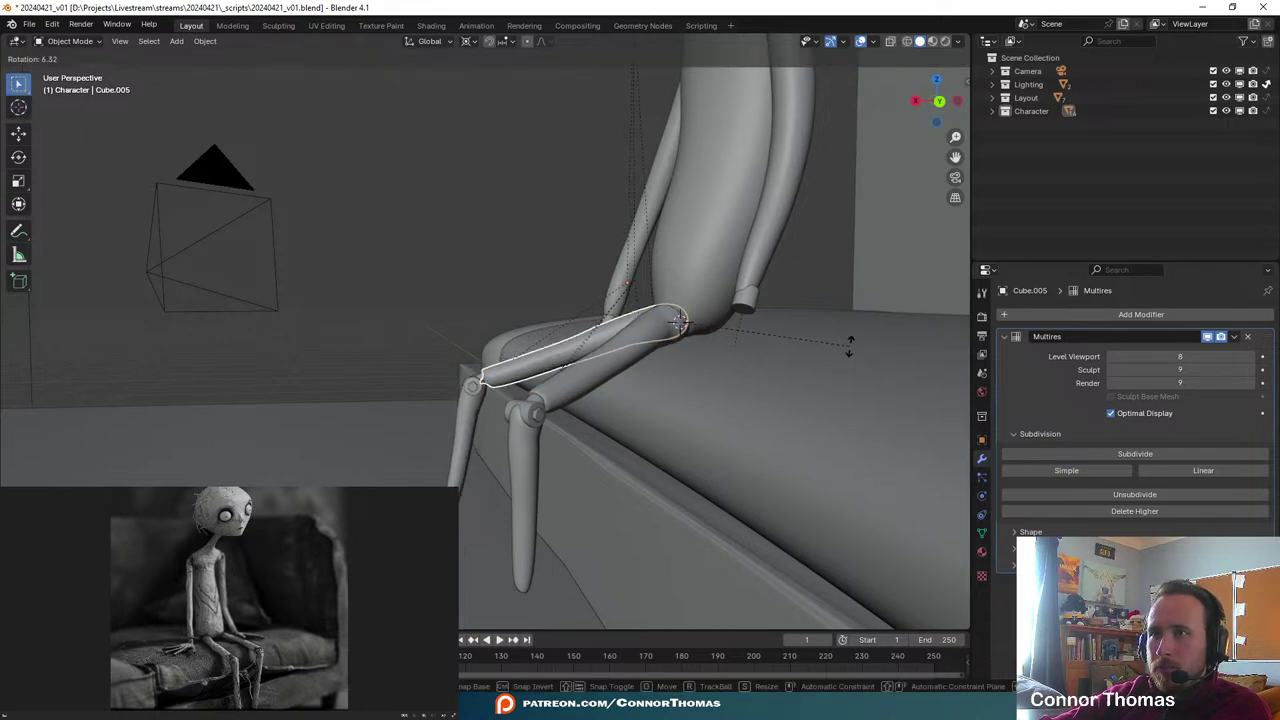
{"action": "left_click", "coordinate": [584, 334]}
- Compare the rotated leg with the reference through the scene camera and save the file
{"action": "key", "text": "KP_0"}
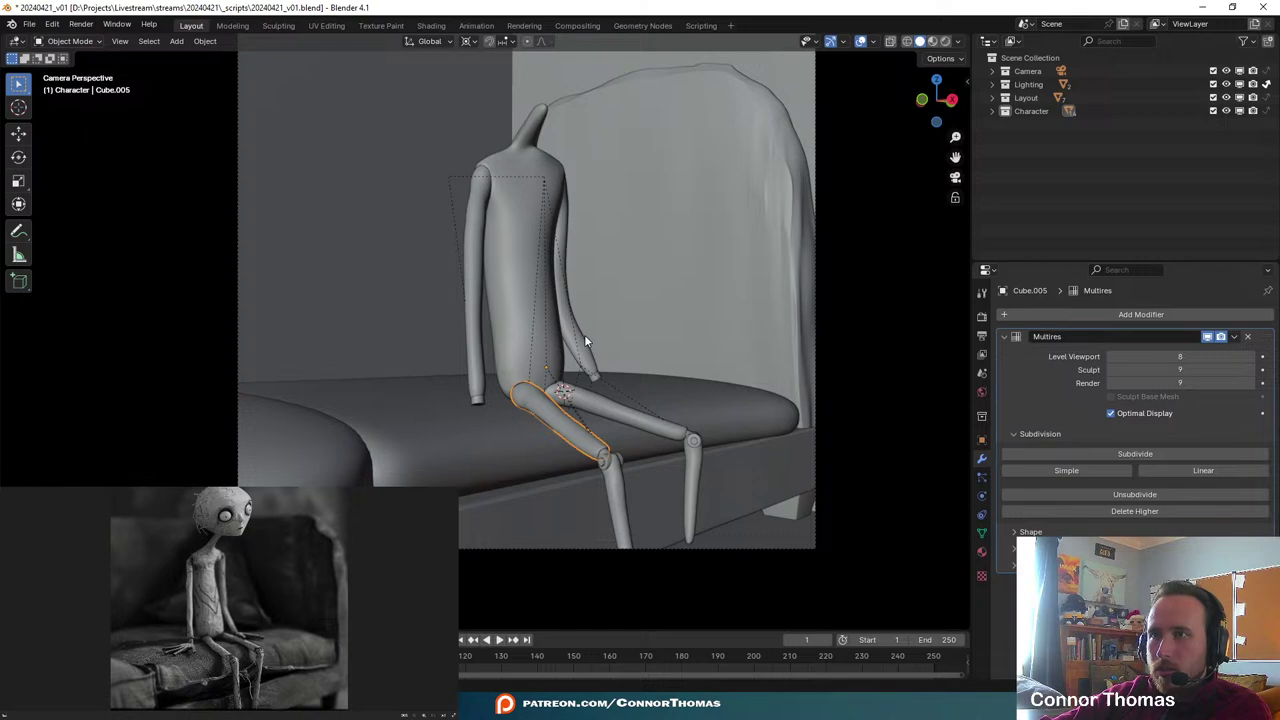
{"action": "key", "text": "KP_0"}
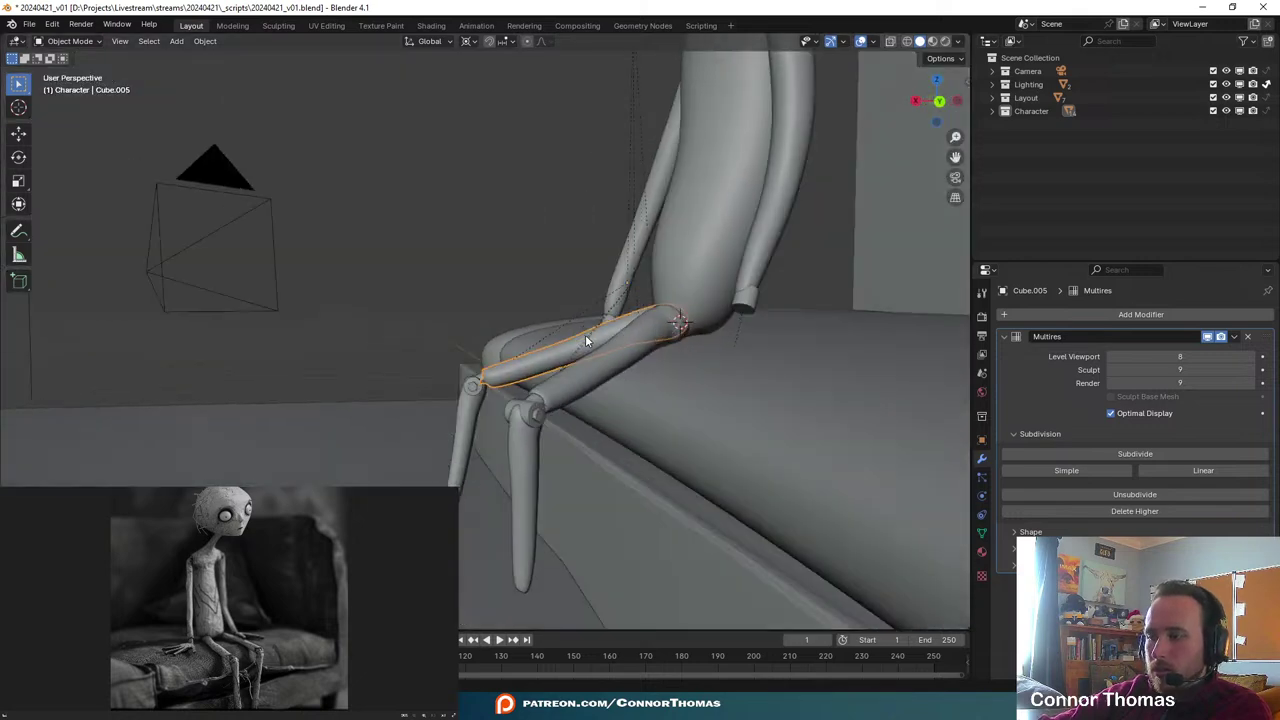
{"action": "key", "text": "KP_0"}
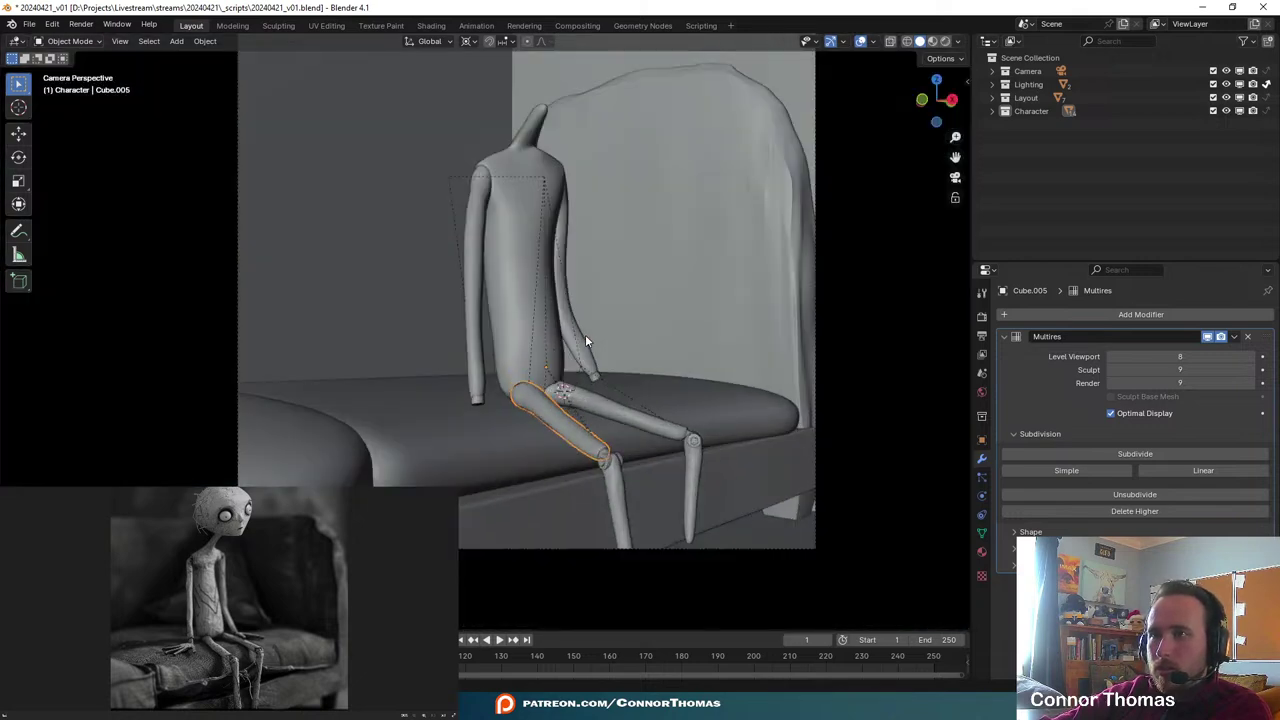
{"action": "key", "text": "KP_0"}
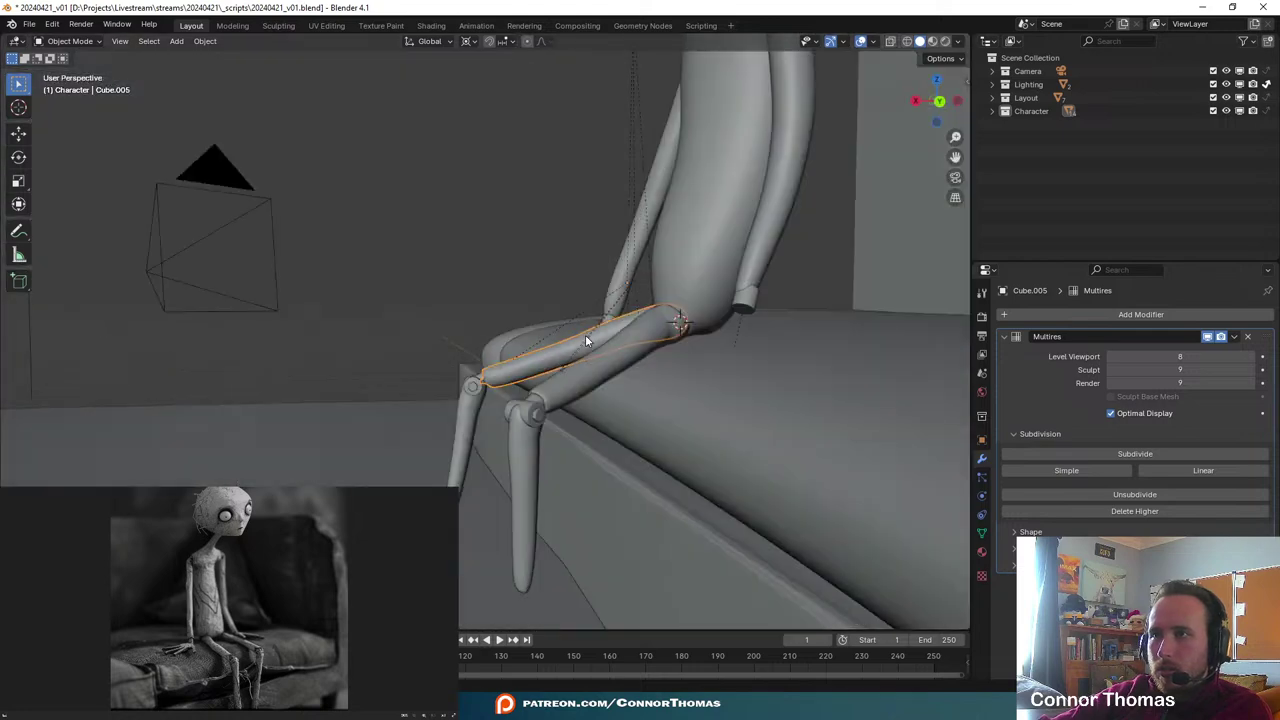
{"action": "mouse_move", "coordinate": [628, 380]}
{"action": "middle_mouse_down"}
{"action": "mouse_move", "coordinate": [631, 357]}
{"action": "mouse_move", "coordinate": [597, 357]}
{"action": "mouse_move", "coordinate": [657, 360]}
{"action": "mouse_move", "coordinate": [690, 390]}
{"action": "mouse_move", "coordinate": [621, 386]}
{"action": "middle_mouse_up"}
{"action": "key", "text": "KP_0"}
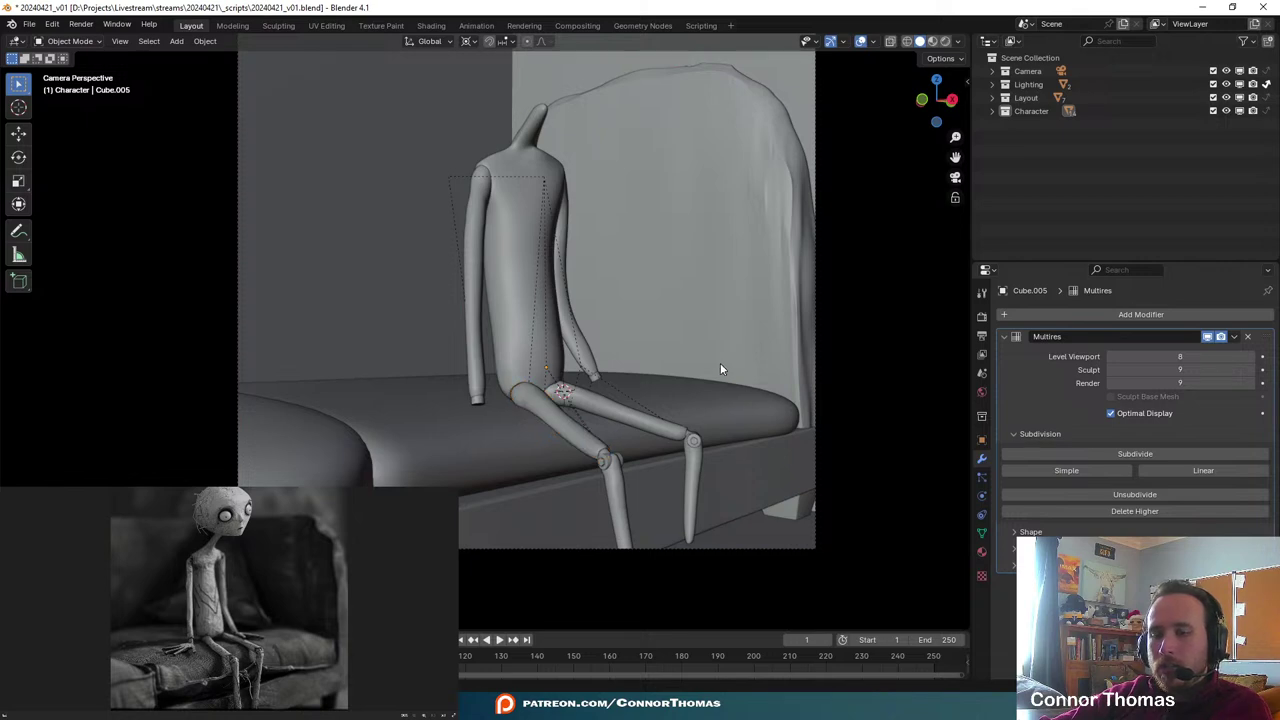
{"action": "key", "text": "ctrl+s"}
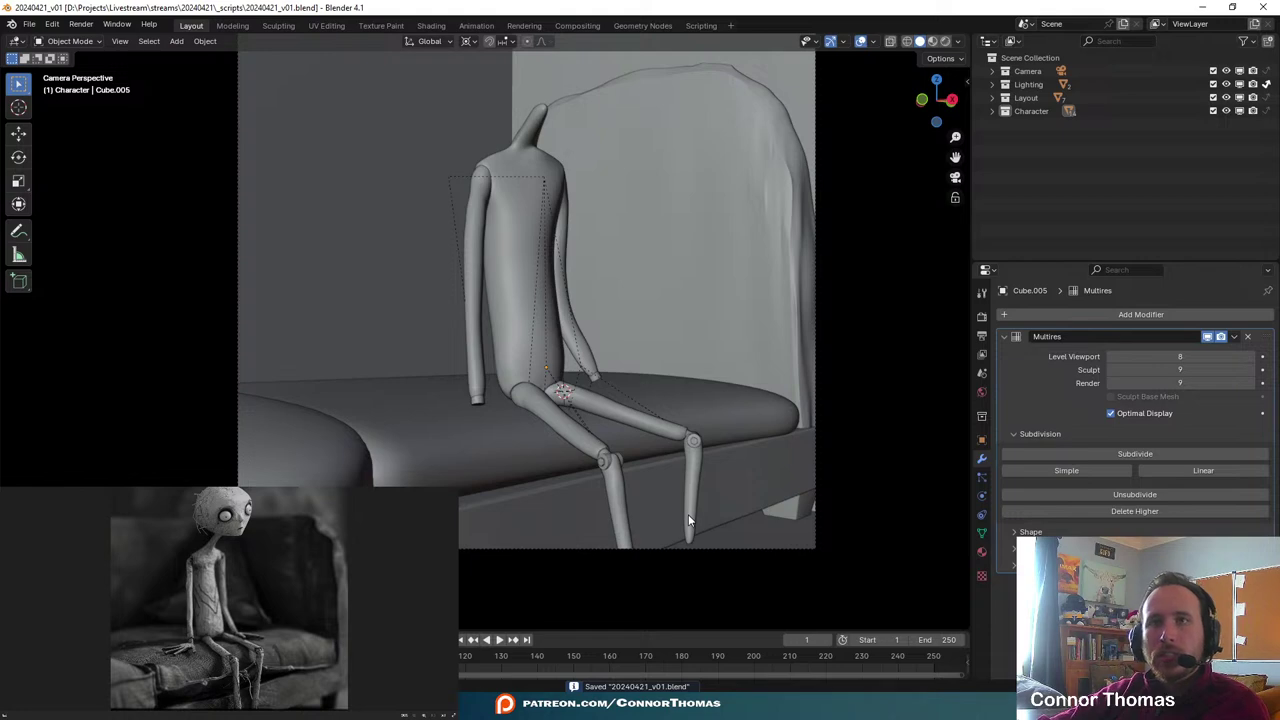
- Lengthen the character's left lower leg in Sculpt Mode with the Elastic Deform brush, pulling its end down past the camera frame
{"action": "left_click", "coordinate": [688, 514]}
{"action": "left_click", "coordinate": [70, 41]}
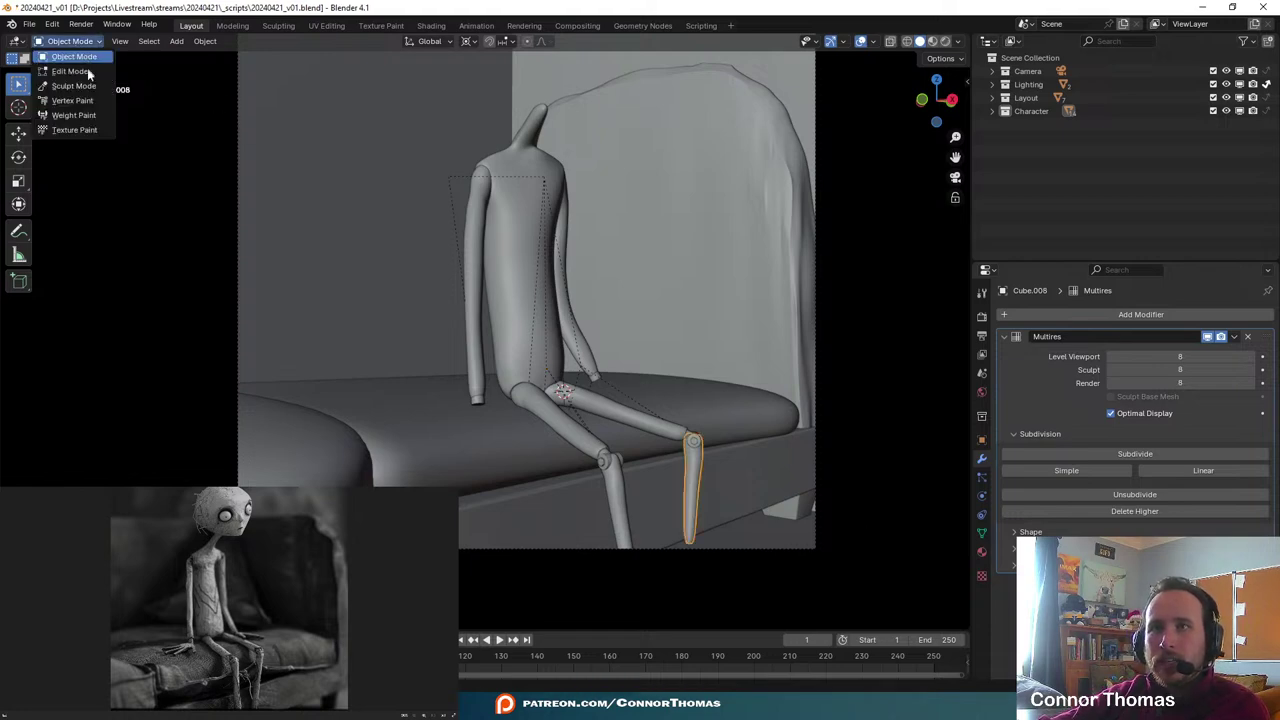
{"action": "left_click", "coordinate": [73, 85]}
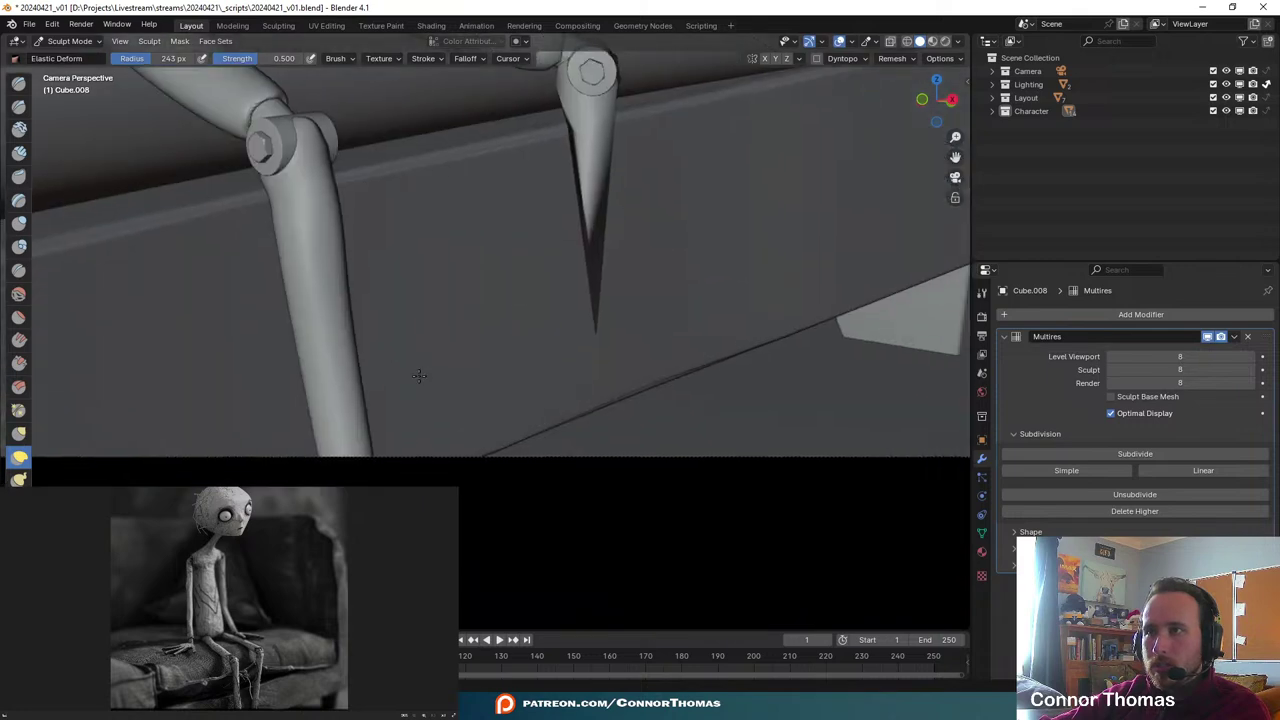
{"action": "middle_click_drag", "start_coordinate": [419, 376], "coordinate": [415, 376], "text": "shift"}
{"action": "left_click_drag", "start_coordinate": [572, 396], "coordinate": [569, 504]}
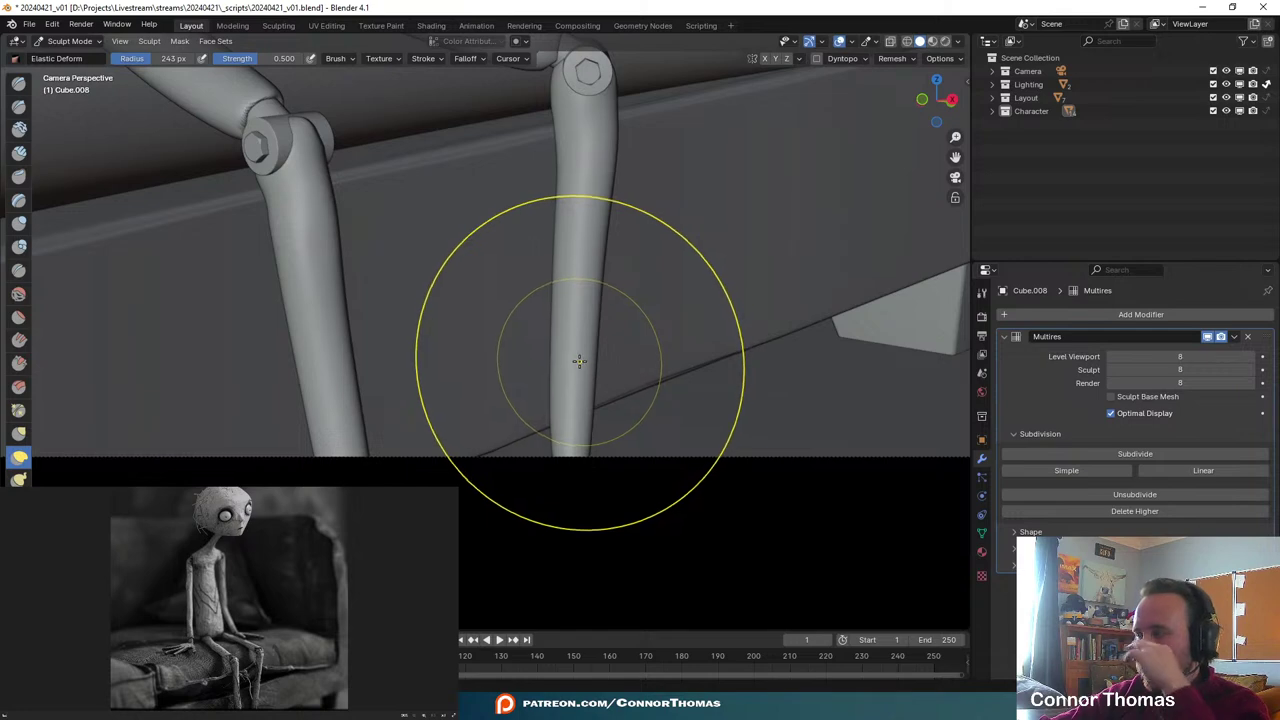
{"action": "scroll", "coordinate": [576, 358], "scroll_direction": "down", "scroll_amount": 3}
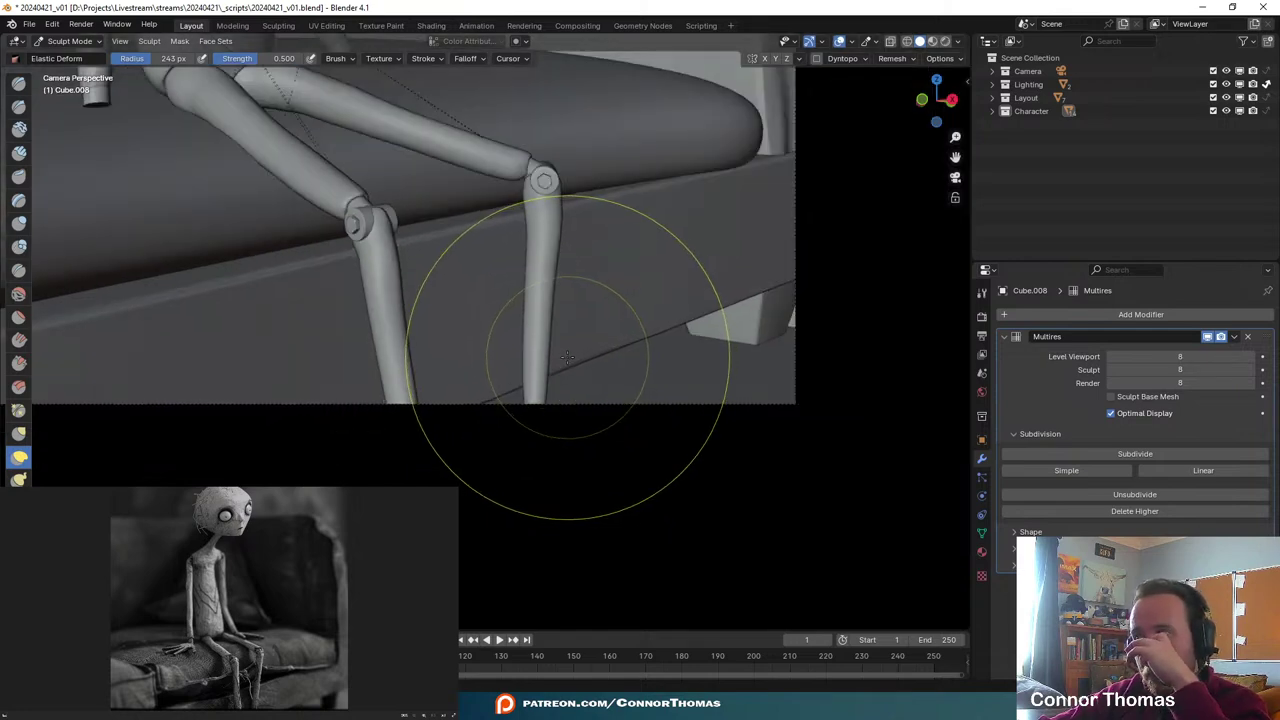
{"action": "scroll", "coordinate": [567, 357], "scroll_direction": "down", "scroll_amount": 6}
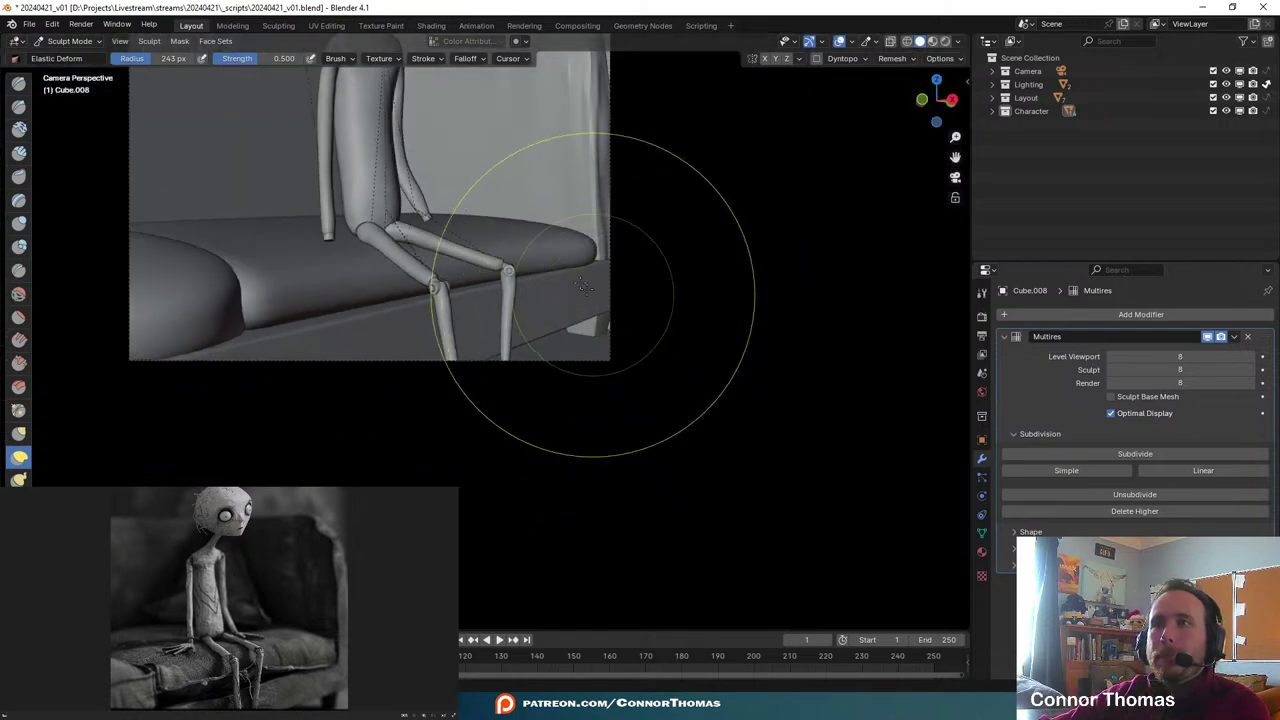
{"action": "middle_click_drag", "start_coordinate": [507, 217], "coordinate": [600, 357], "text": "shift"}
{"action": "scroll", "coordinate": [591, 351], "scroll_direction": "up", "scroll_amount": 4}
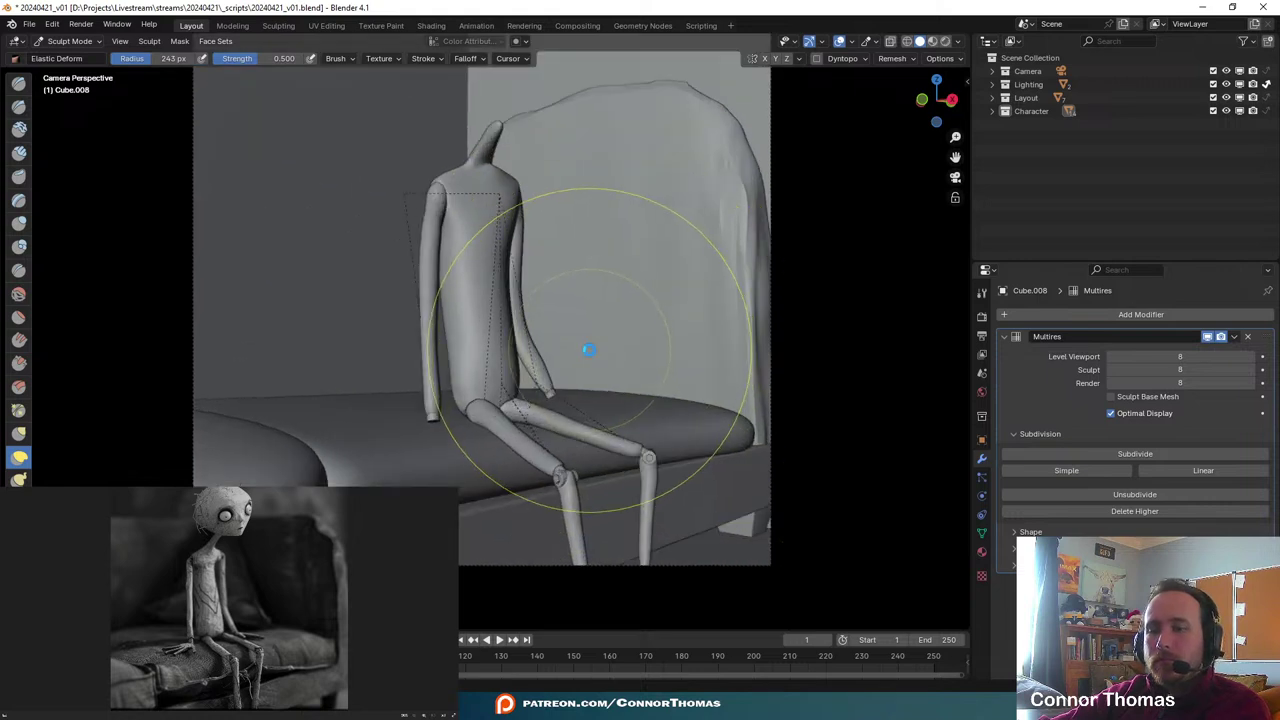
- Save the file, return the lower leg to Object Mode and deselect everything
{"action": "key", "text": "ctrl+s"}
{"action": "left_click", "coordinate": [69, 41]}
{"action": "left_click", "coordinate": [70, 55]}
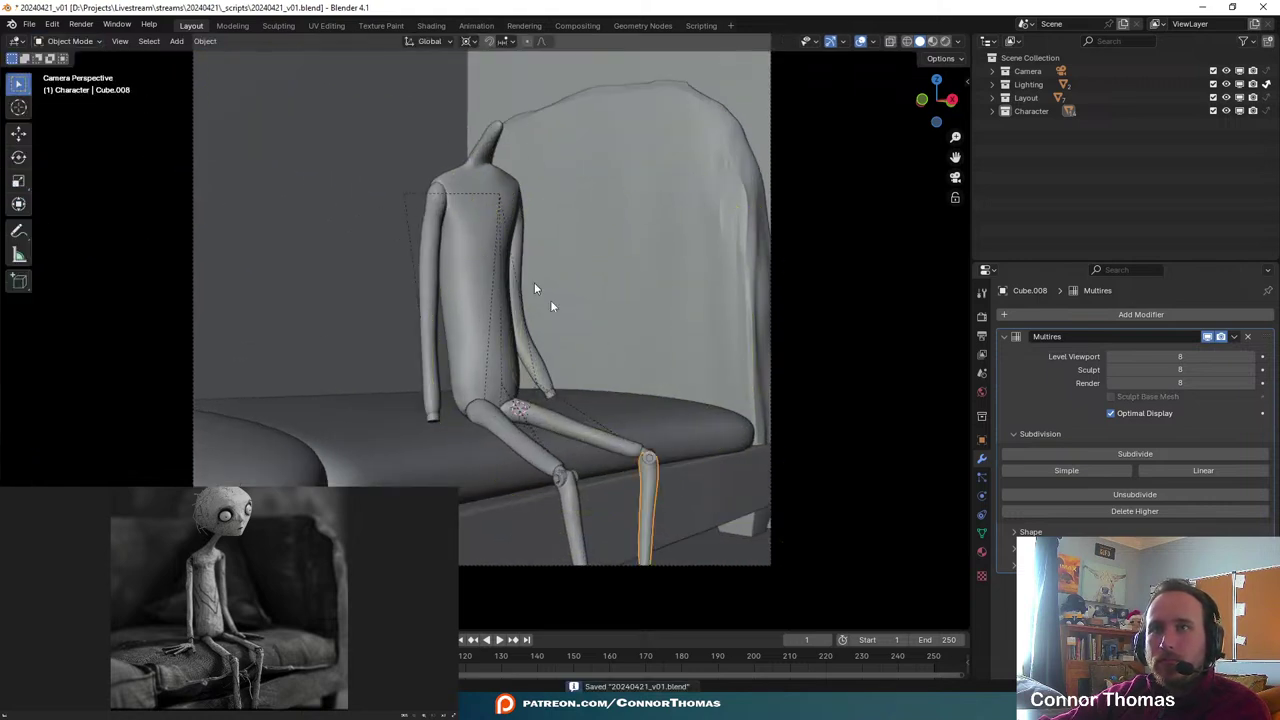
{"action": "left_click", "coordinate": [628, 381]}
{"action": "key", "text": "alt+a"}
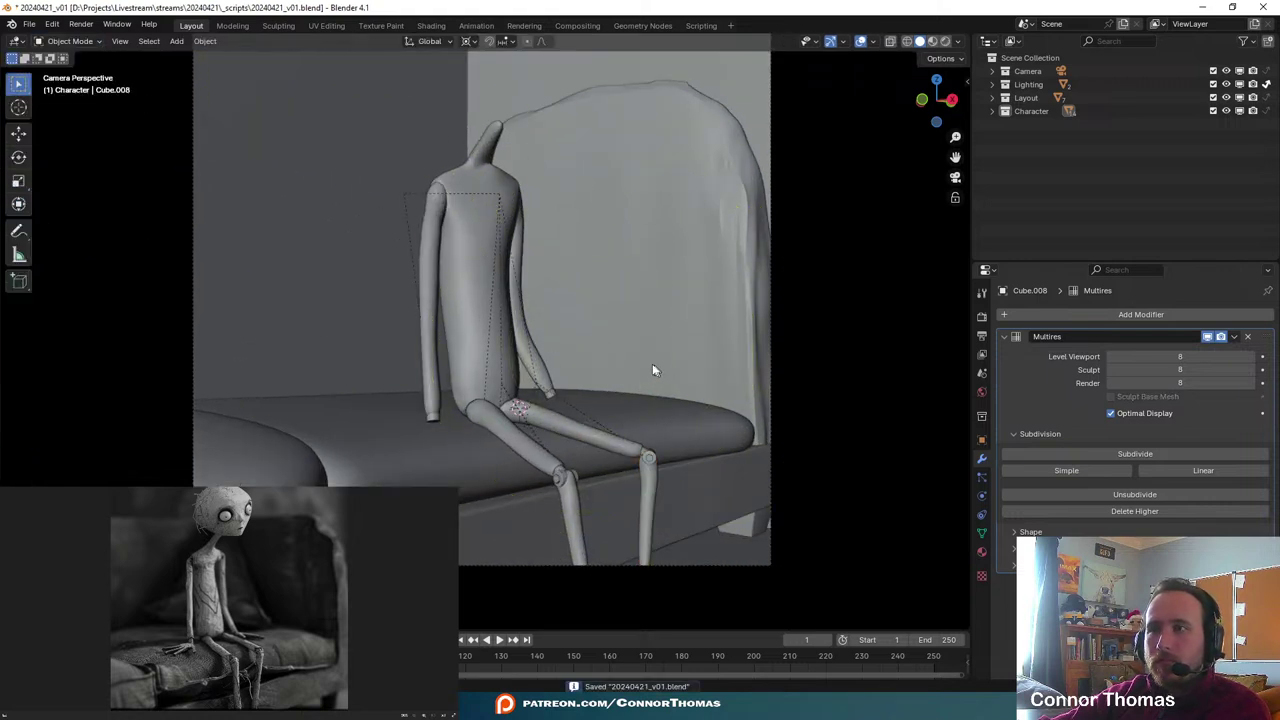
- Move the character's left lower leg slightly upward so its top sits around the knee bolt
{"action": "left_click", "coordinate": [654, 486]}
{"action": "key", "text": "KP_Decimal"}
{"action": "middle_click_drag", "start_coordinate": [582, 376], "coordinate": [611, 491], "text": "shift"}
{"action": "scroll", "coordinate": [611, 491], "scroll_direction": "up", "scroll_amount": 5}
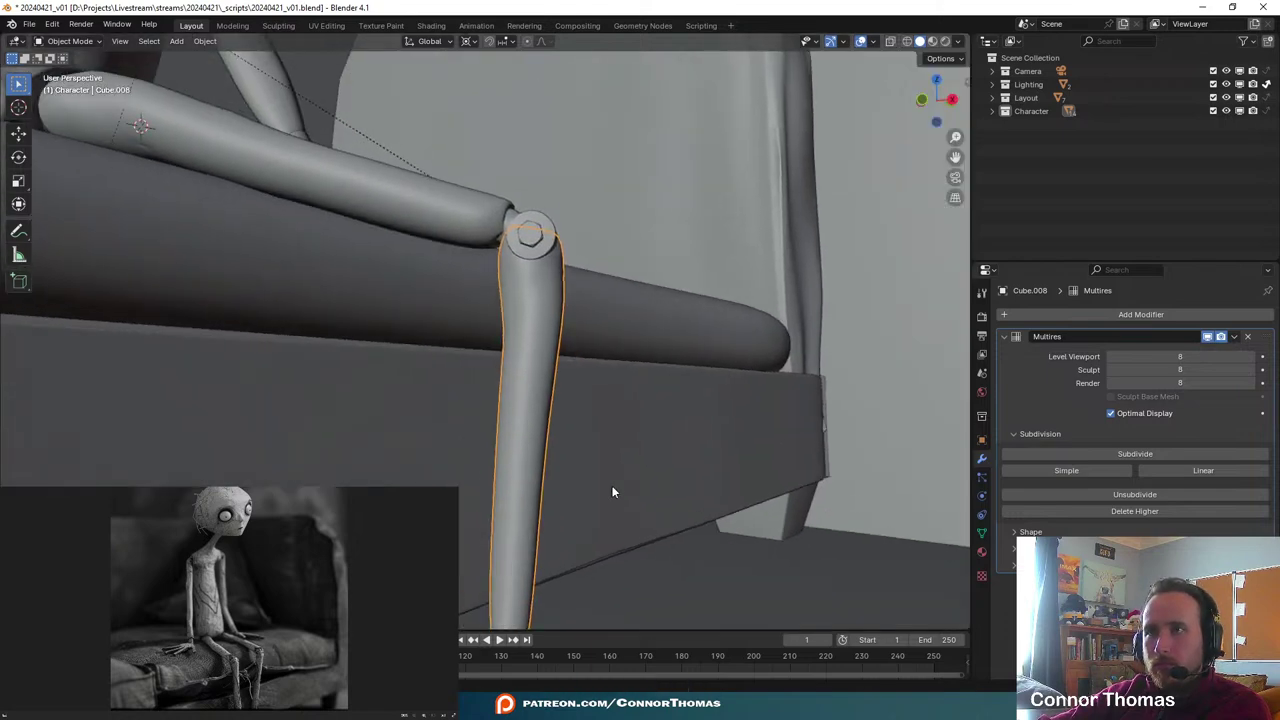
{"action": "middle_click_drag", "start_coordinate": [632, 358], "coordinate": [646, 503]}
{"action": "key", "text": "g"}
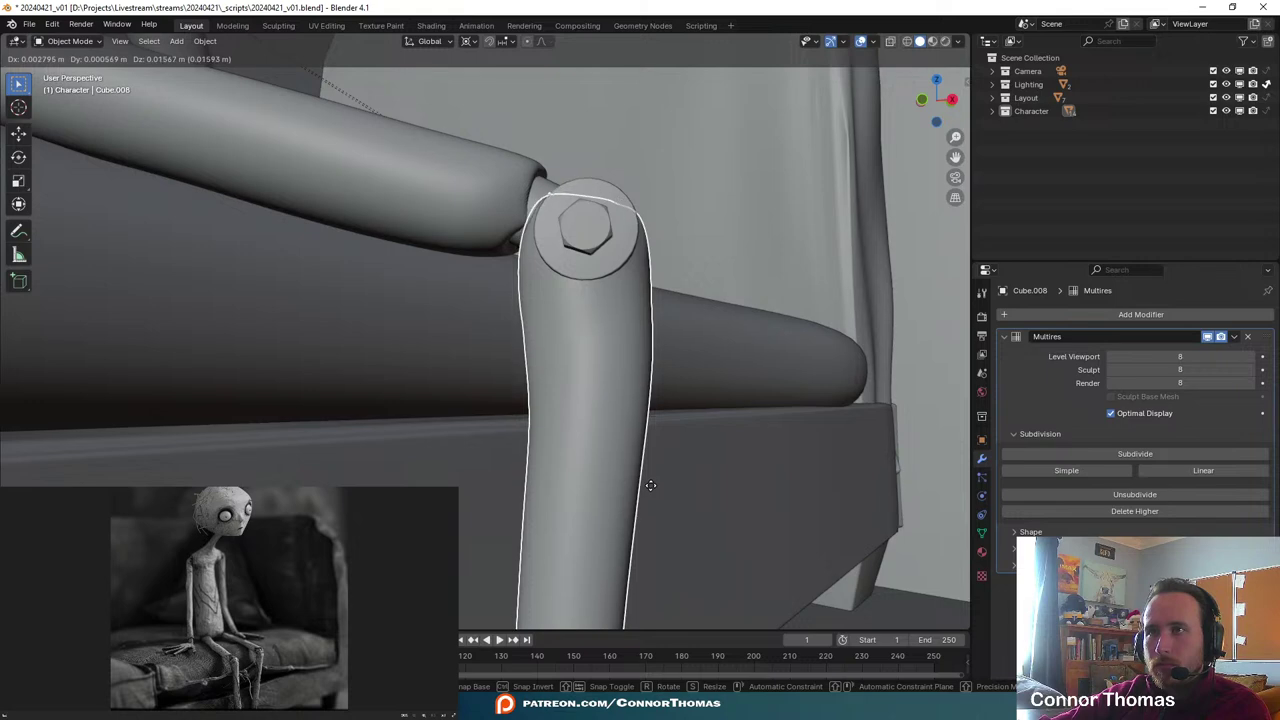
{"action": "left_click", "coordinate": [650, 481]}
{"action": "middle_click_drag", "start_coordinate": [673, 493], "coordinate": [612, 438]}
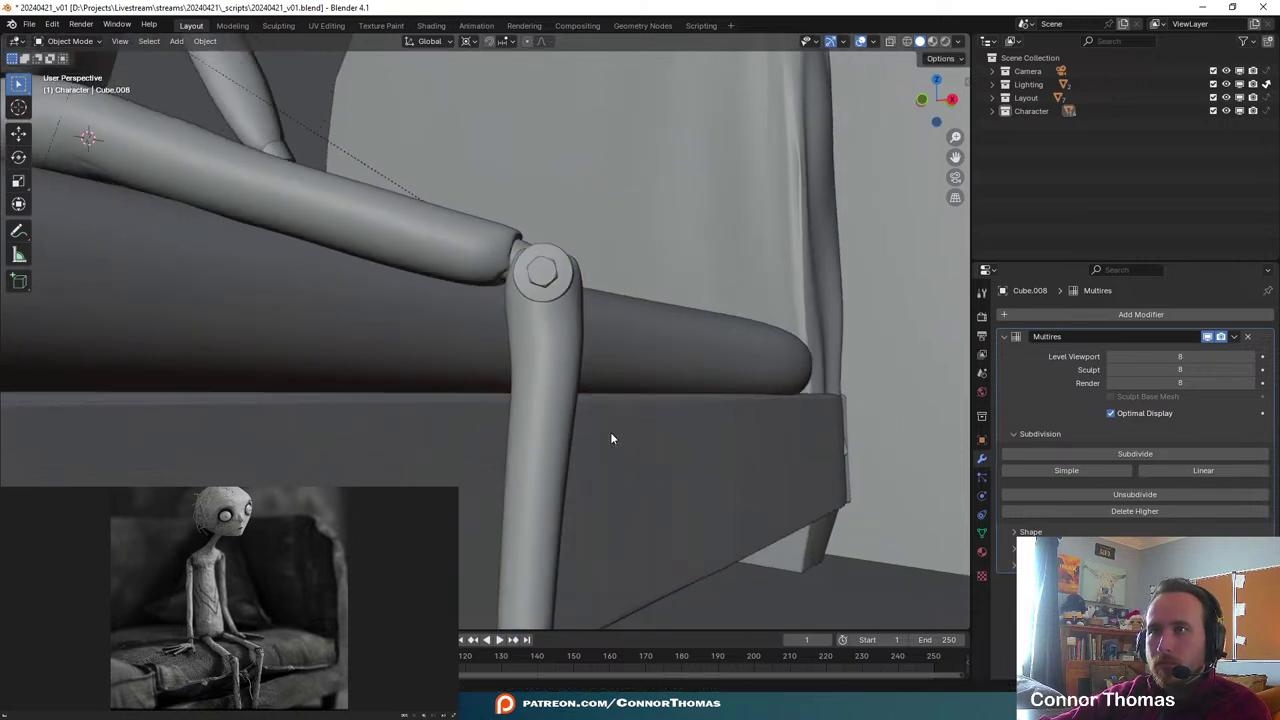
- Save the file and show the whole seated pose through the scene camera with viewport overlays hidden
{"action": "key", "text": "KP_0"}
{"action": "scroll", "coordinate": [705, 500], "scroll_direction": "up", "scroll_amount": 5}
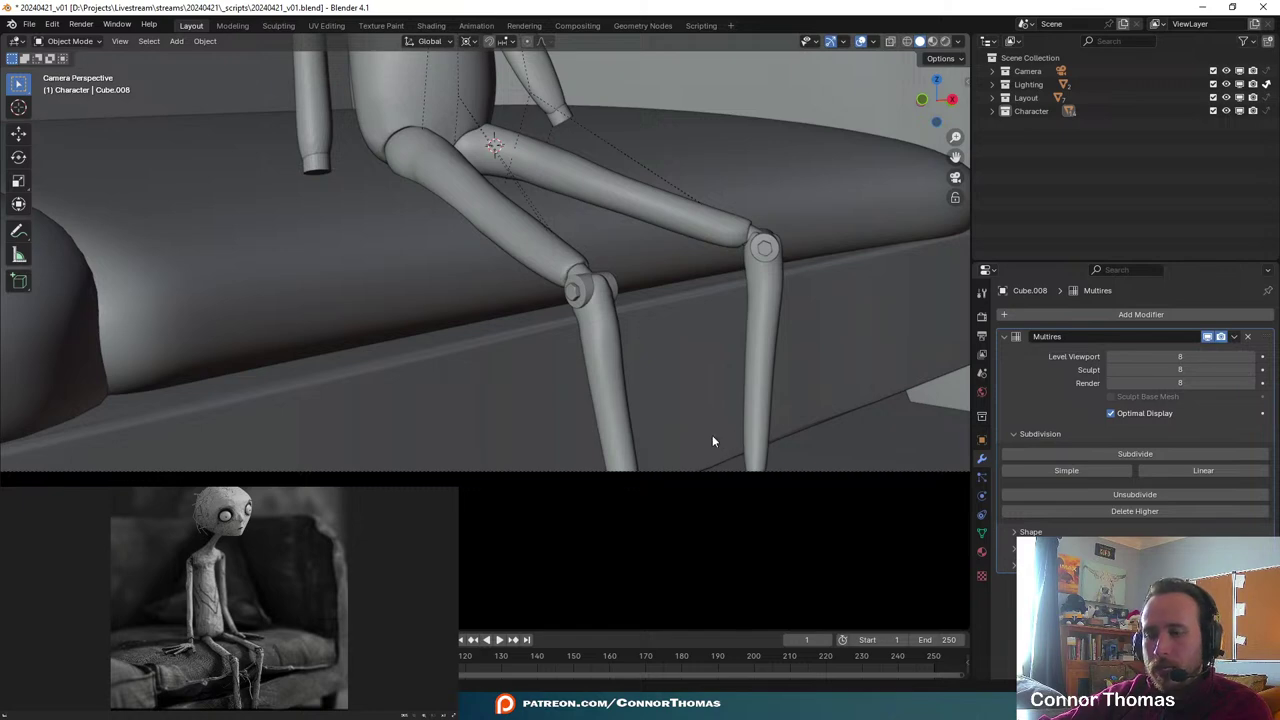
{"action": "key", "text": "ctrl+s"}
{"action": "scroll", "coordinate": [751, 317], "scroll_direction": "down", "scroll_amount": 6}
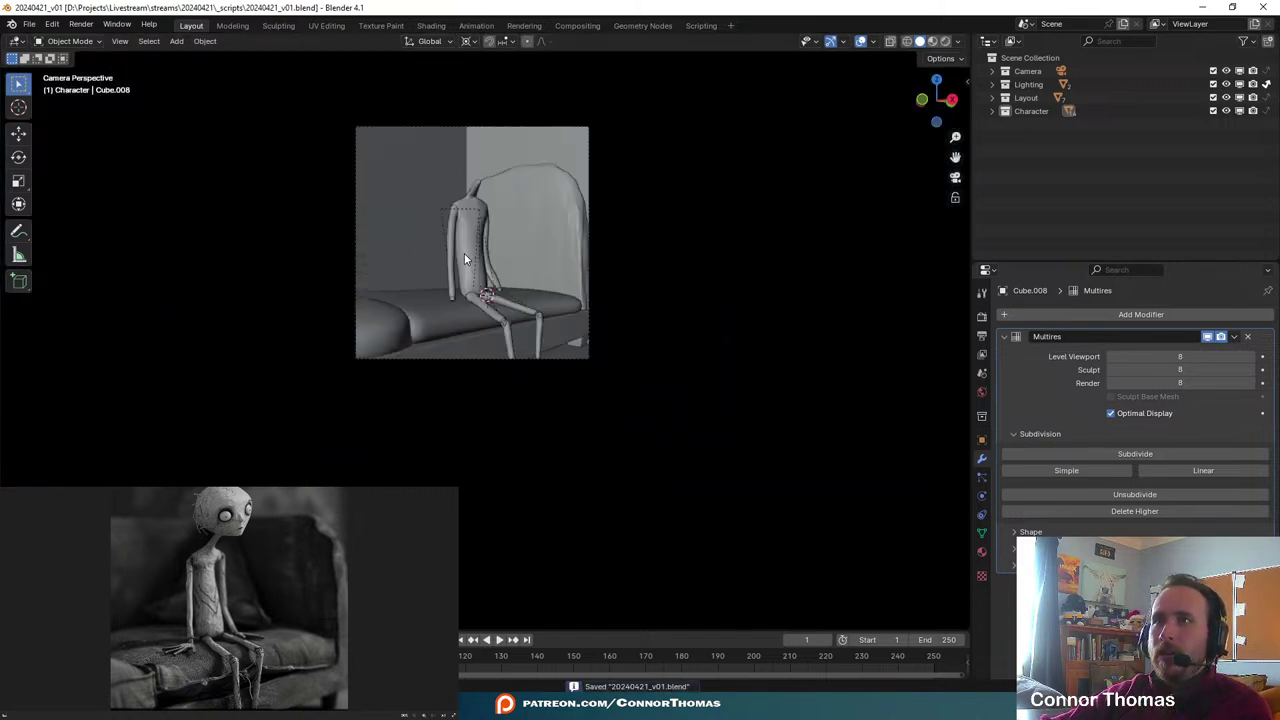
{"action": "scroll", "coordinate": [464, 253], "scroll_direction": "up", "scroll_amount": 4}
{"action": "key", "text": "Home"}
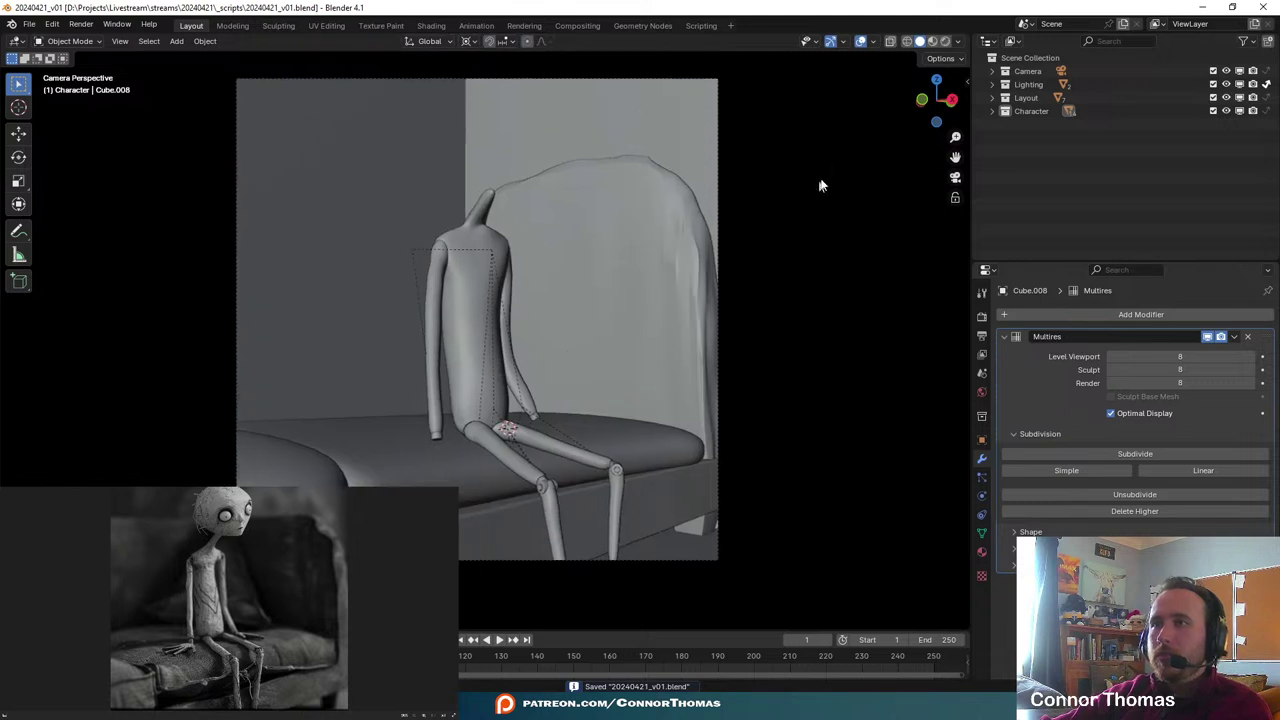
{"action": "left_click", "coordinate": [862, 41]}
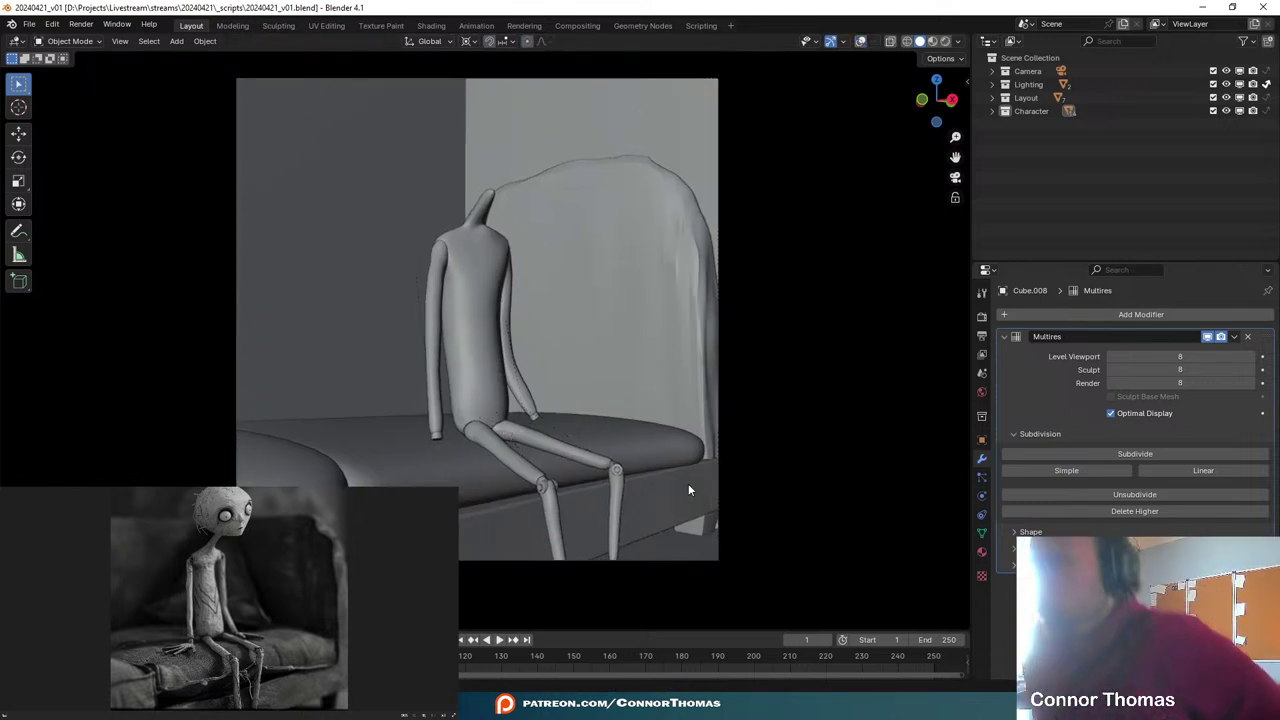
- Select the seat cushion, turn the viewport overlays back on and apply the cushion's Multires modifier
{"action": "left_click", "coordinate": [417, 463]}
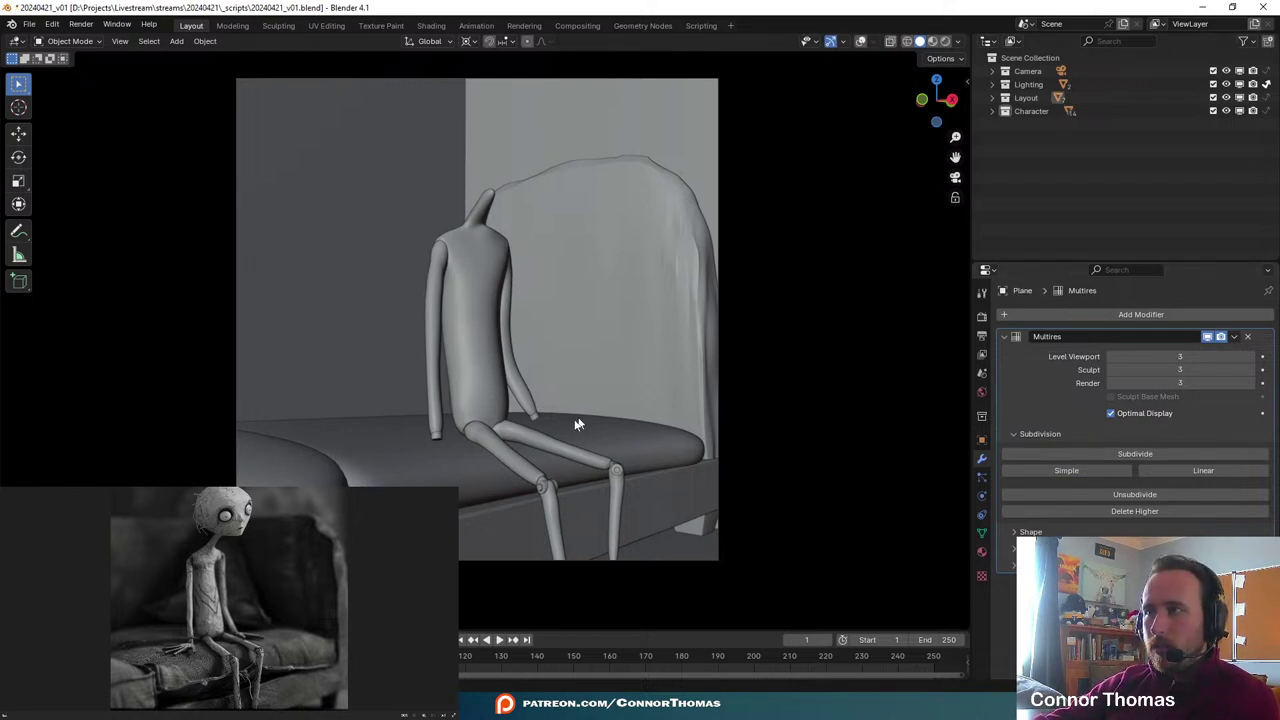
{"action": "left_click", "coordinate": [856, 44]}
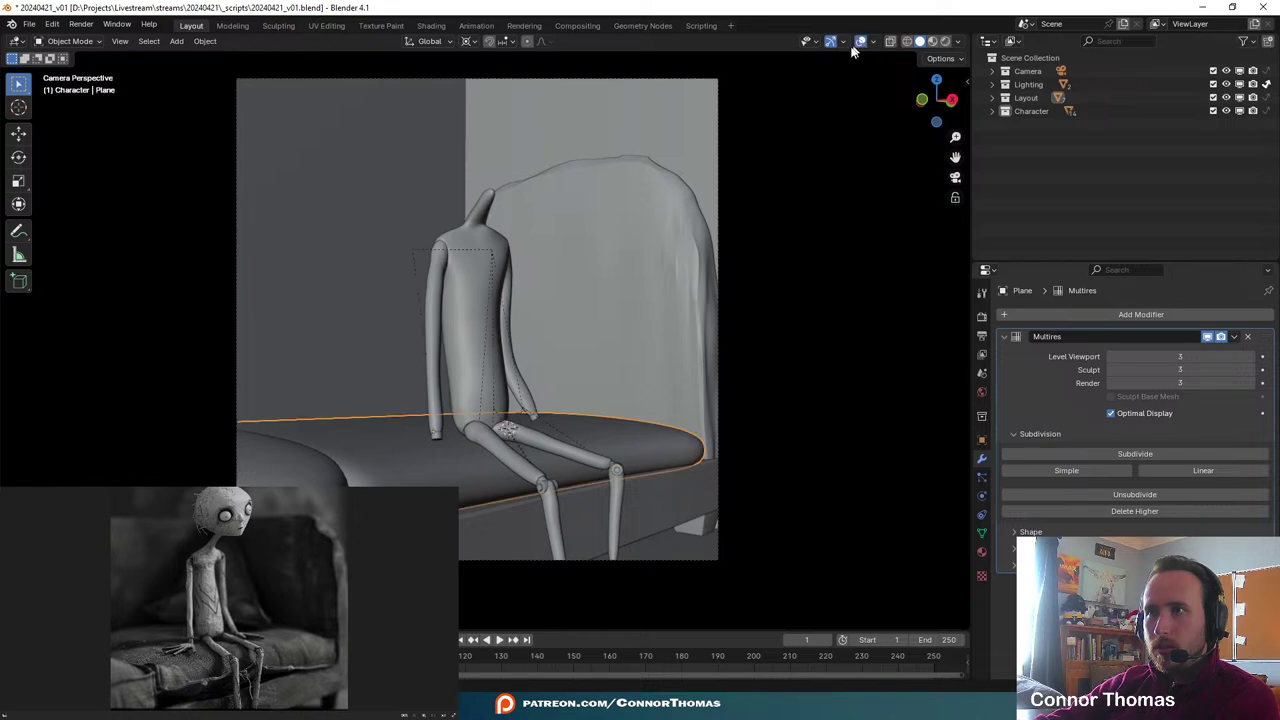
{"action": "key", "text": "ctrl+a"}
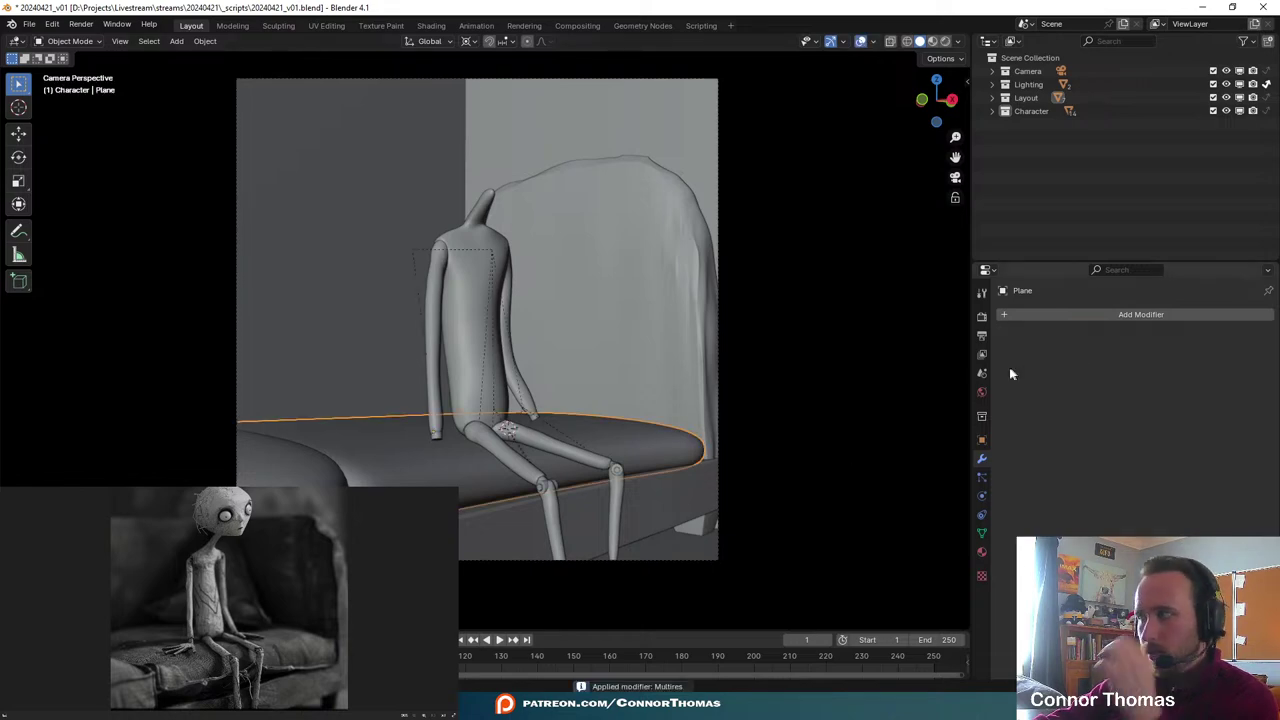
{"action": "middle_click_drag", "start_coordinate": [475, 328], "coordinate": [570, 286]}
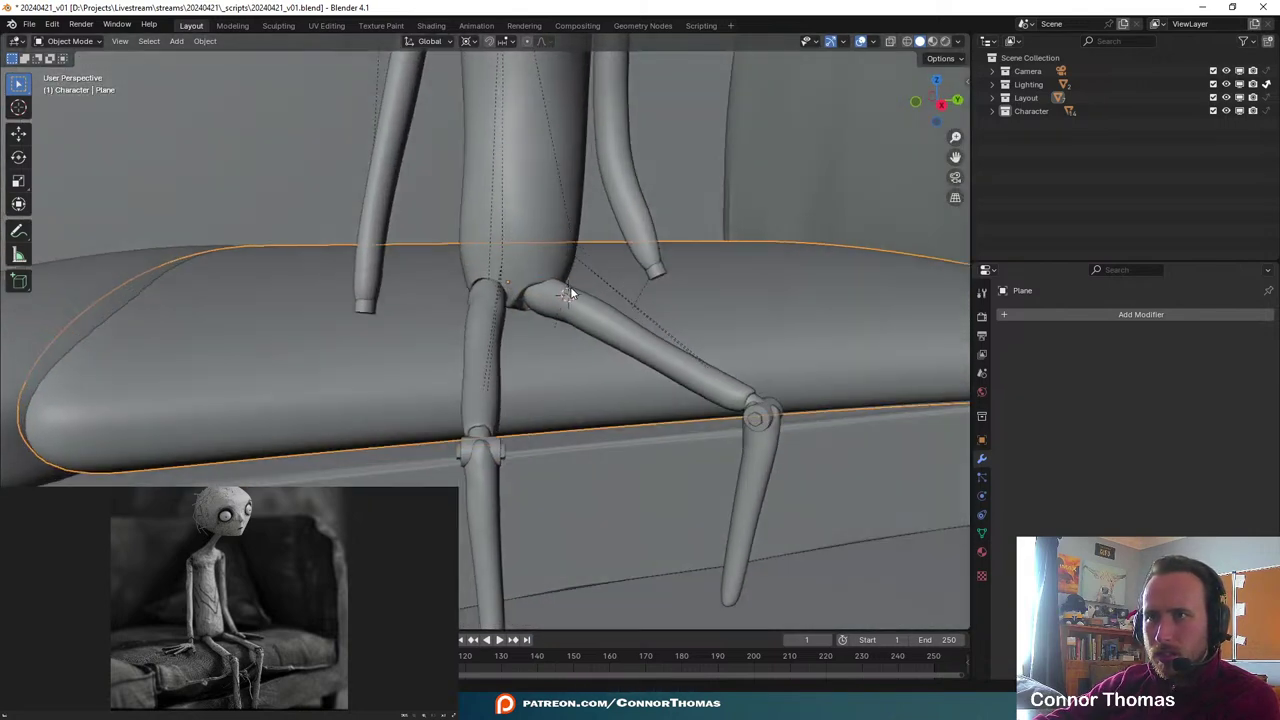
{"action": "left_click", "coordinate": [70, 41]}
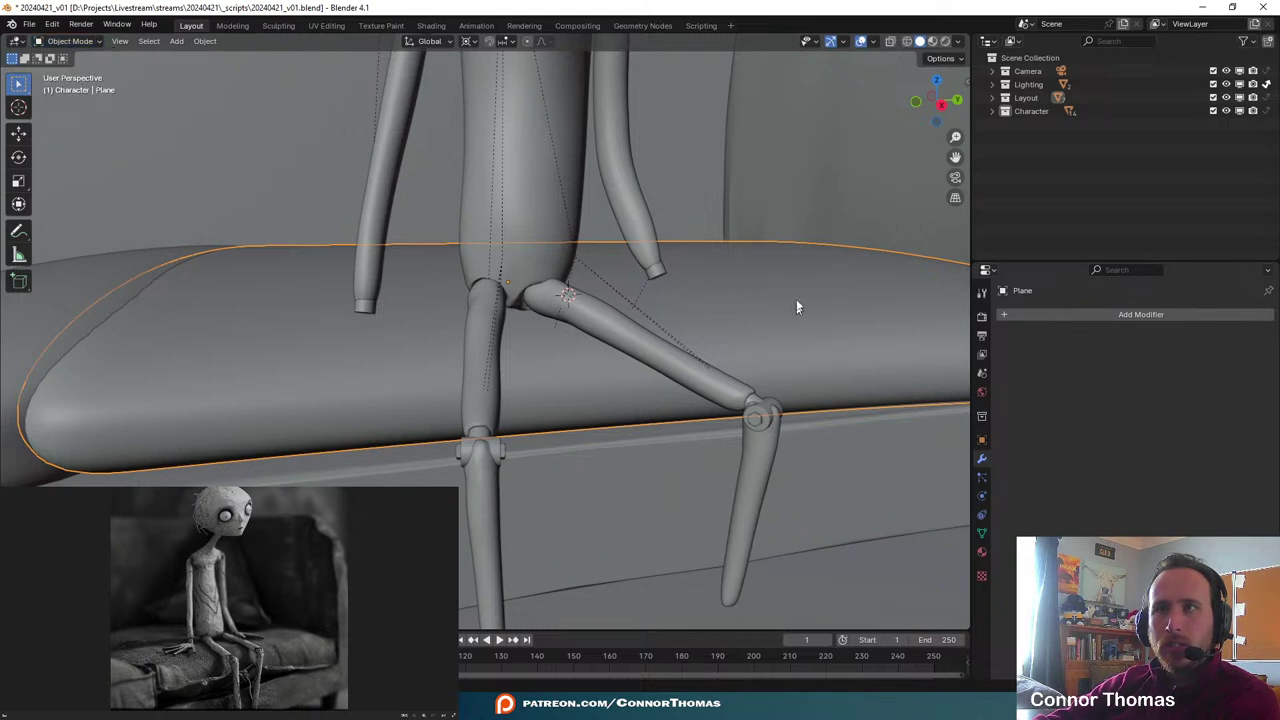
- Select the character's left arm and place the 3D cursor on its shoulder joint
{"action": "middle_click_drag", "start_coordinate": [797, 306], "coordinate": [636, 354]}
{"action": "left_click", "coordinate": [645, 340]}
{"action": "left_click", "coordinate": [654, 329]}
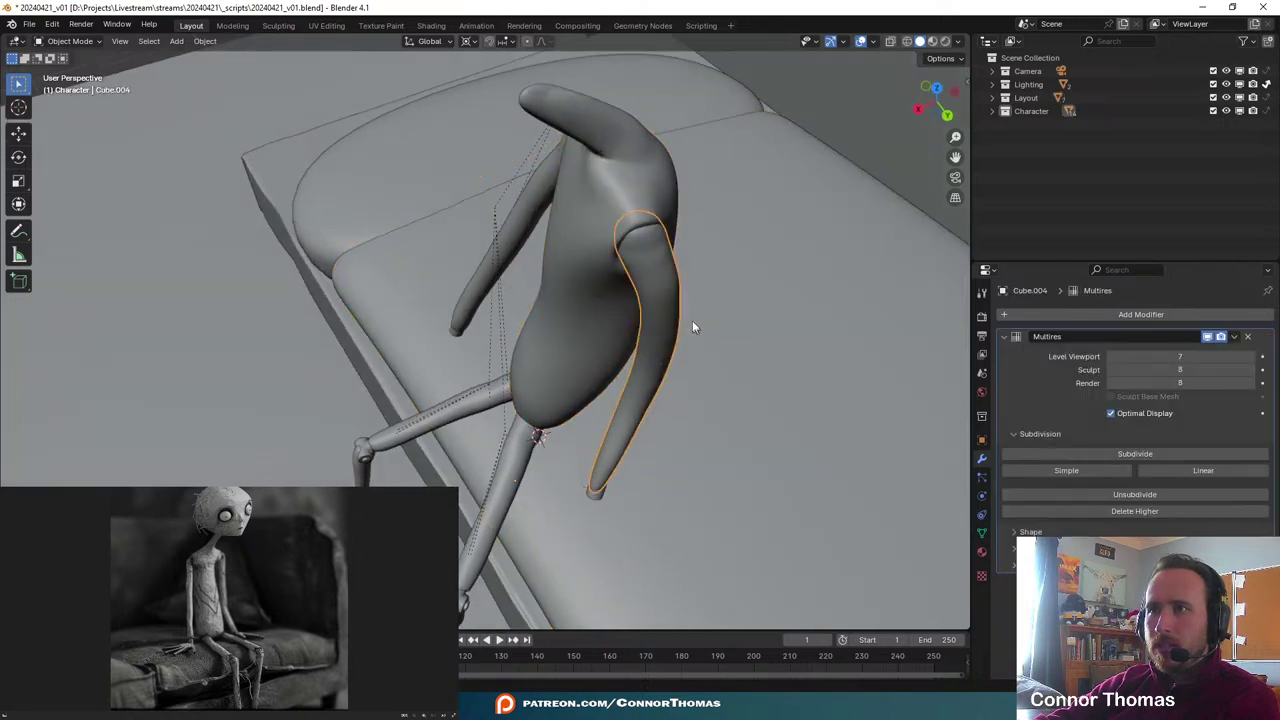
{"action": "left_click", "coordinate": [18, 107]}
{"action": "left_click", "coordinate": [646, 239]}
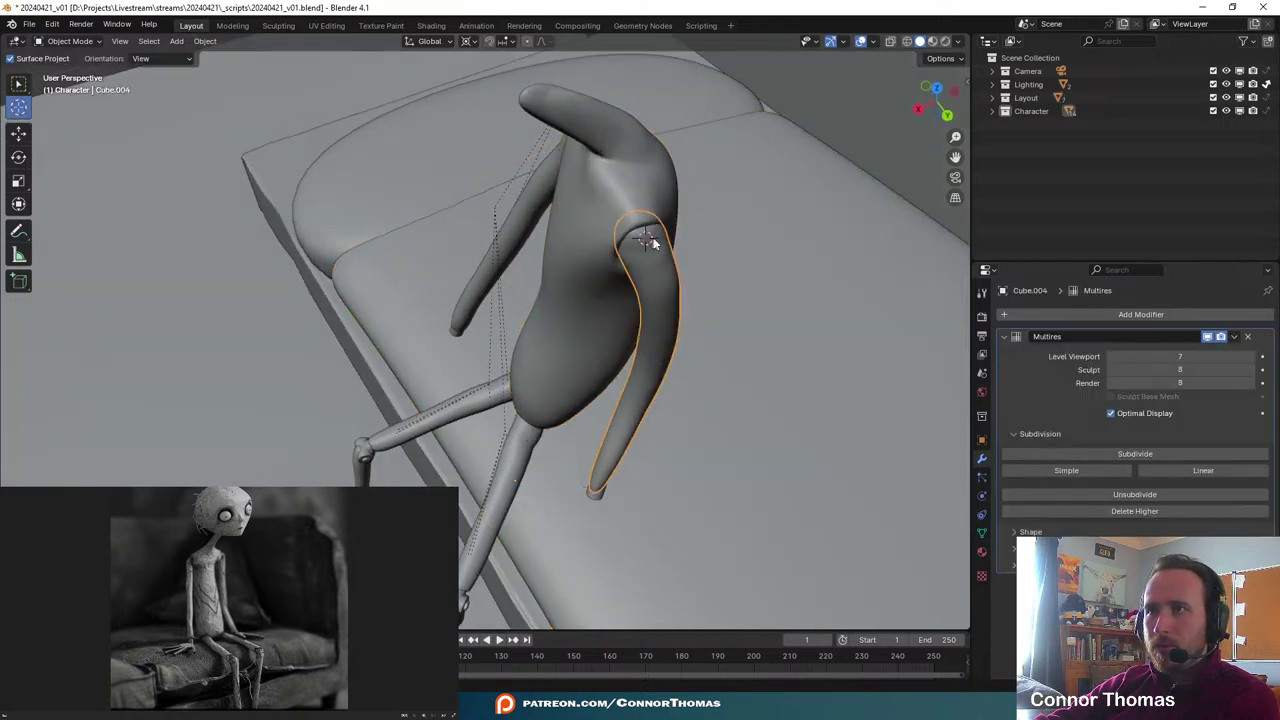
{"action": "key", "text": "r"}
{"action": "key", "text": "r"}
{"action": "right_click", "coordinate": [780, 368]}
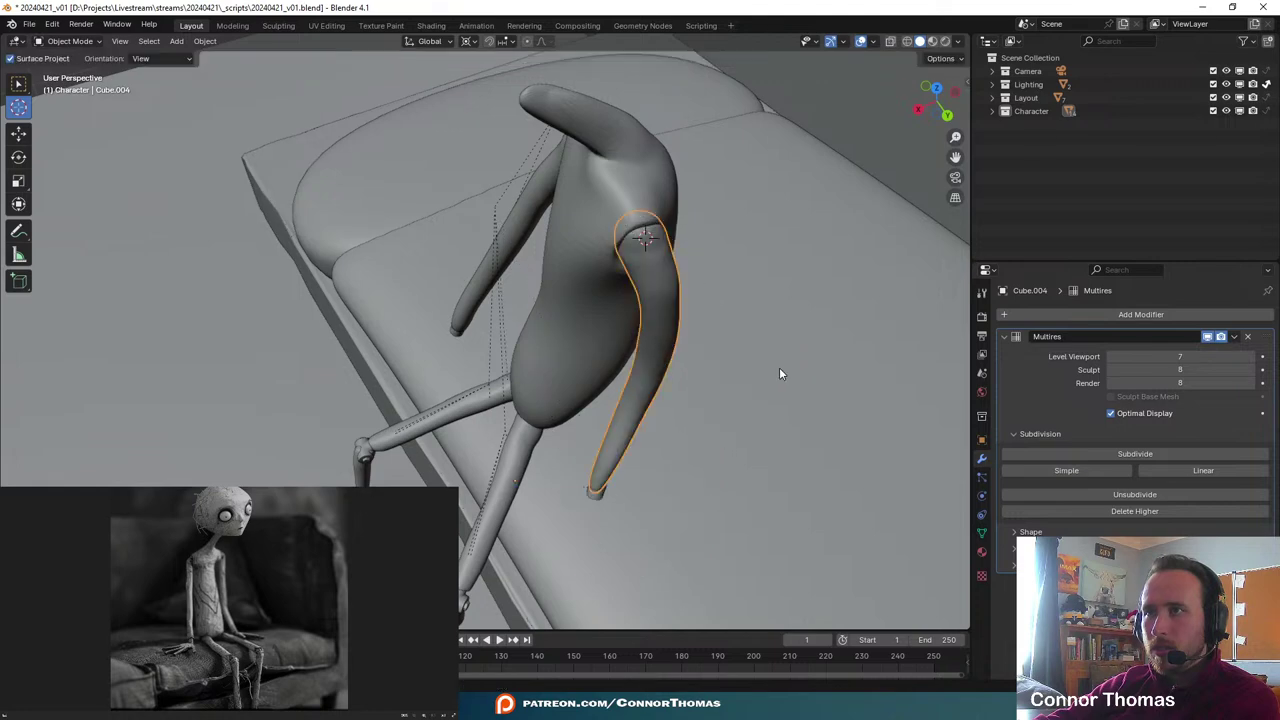
- Rotate the character's left arm around the shoulder so the wrist swings back over the cushion, and check it through the camera
{"action": "key", "text": "r"}
{"action": "left_click", "coordinate": [823, 310]}
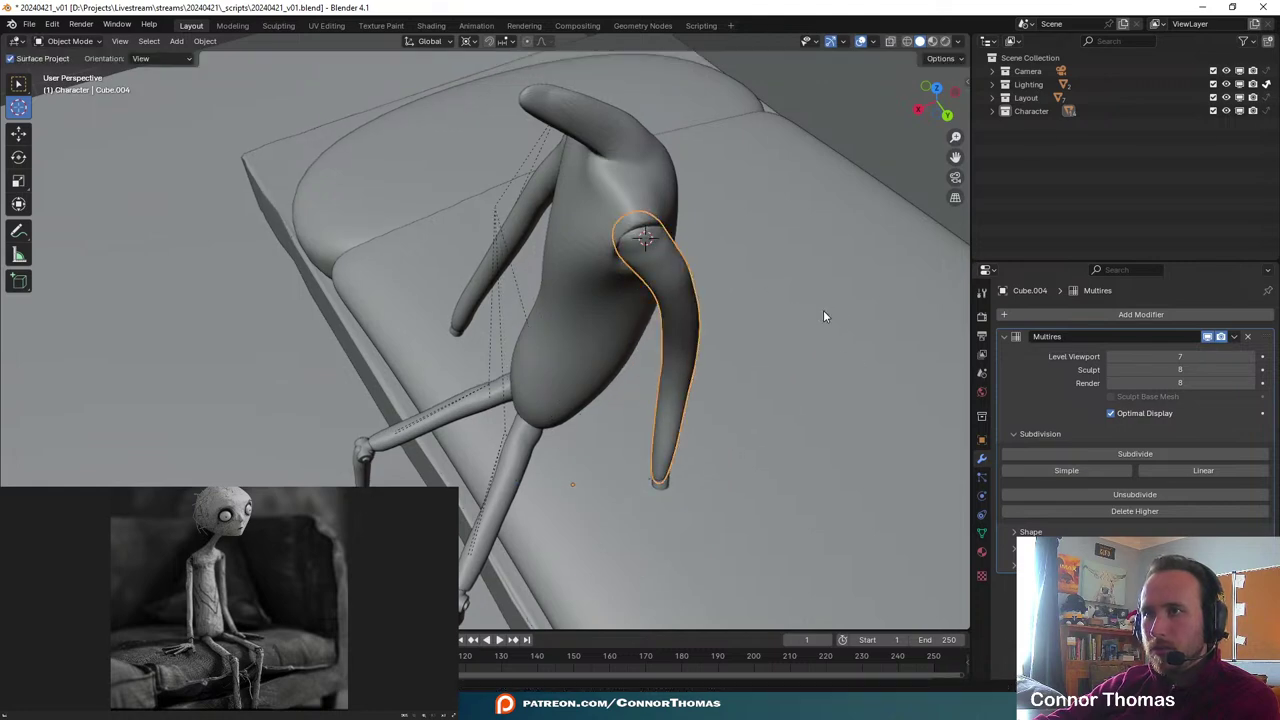
{"action": "key", "text": "KP_0"}
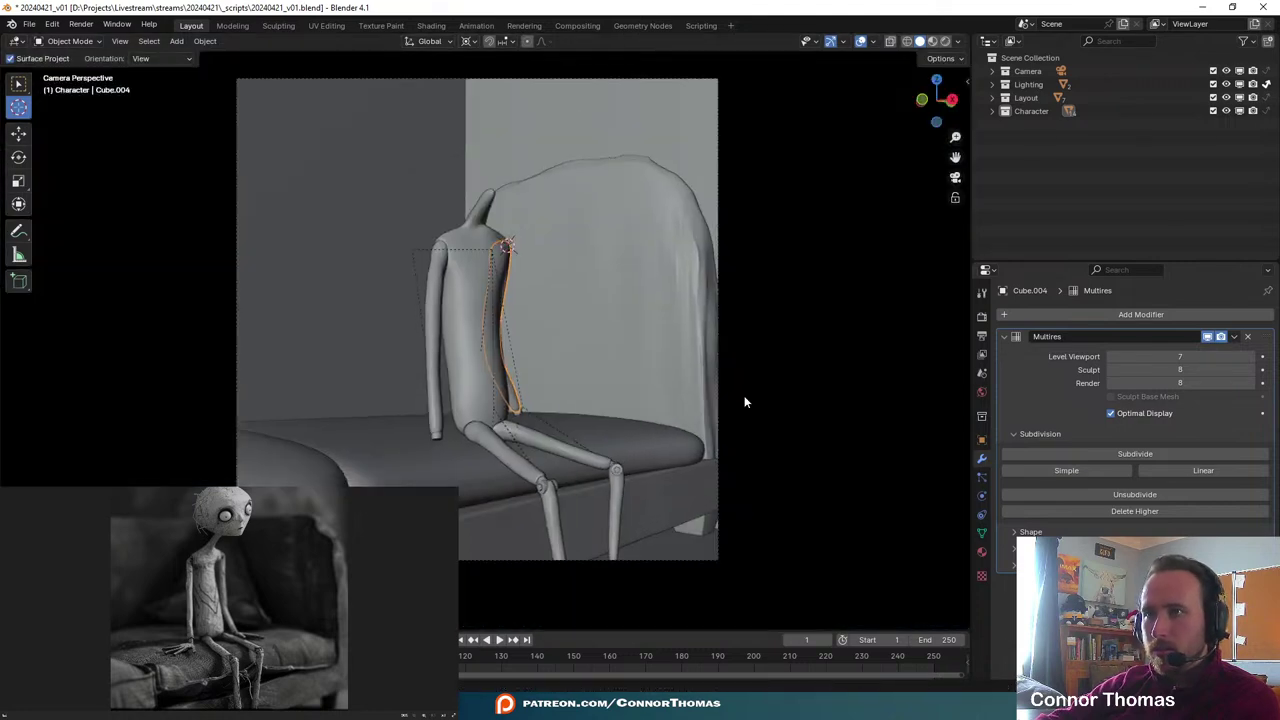
- Scale the character's left arm up to about 1.05 from the shoulder joint
{"action": "key", "text": "KP_0"}
{"action": "middle_click_drag", "start_coordinate": [786, 413], "coordinate": [826, 306]}
{"action": "scroll", "coordinate": [675, 345], "scroll_direction": "down", "scroll_amount": 5}
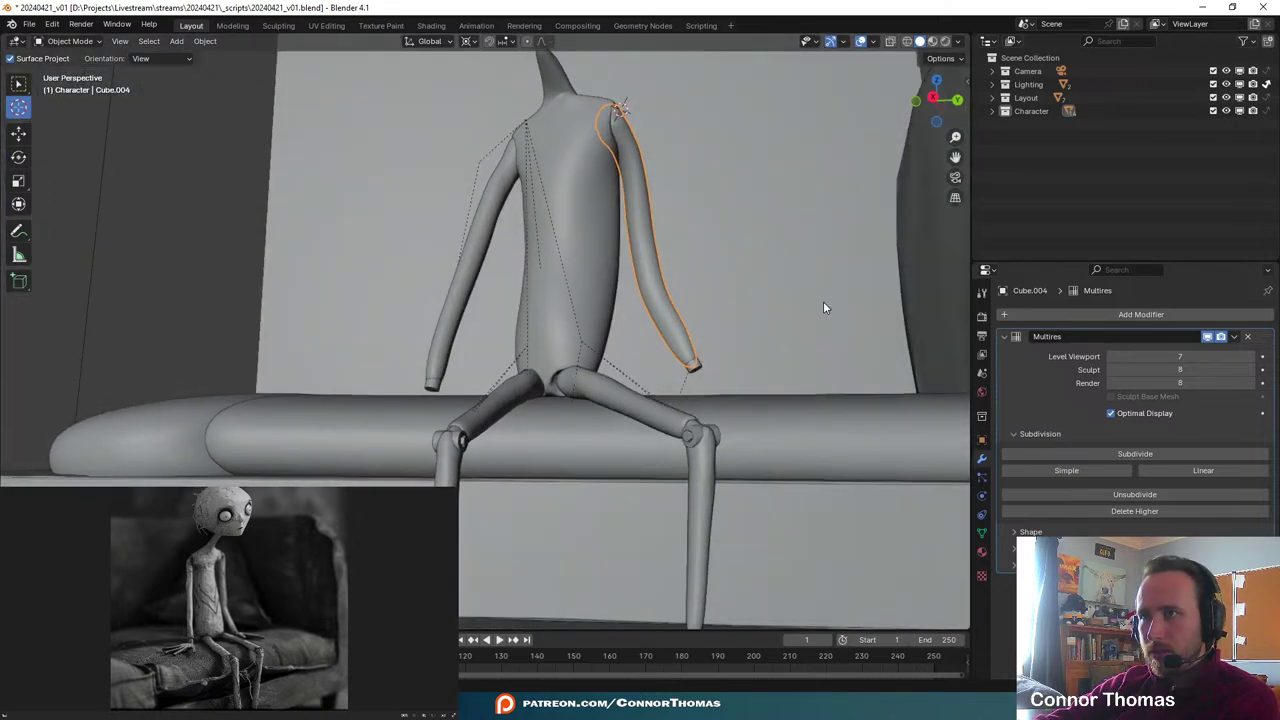
{"action": "key", "text": "s"}
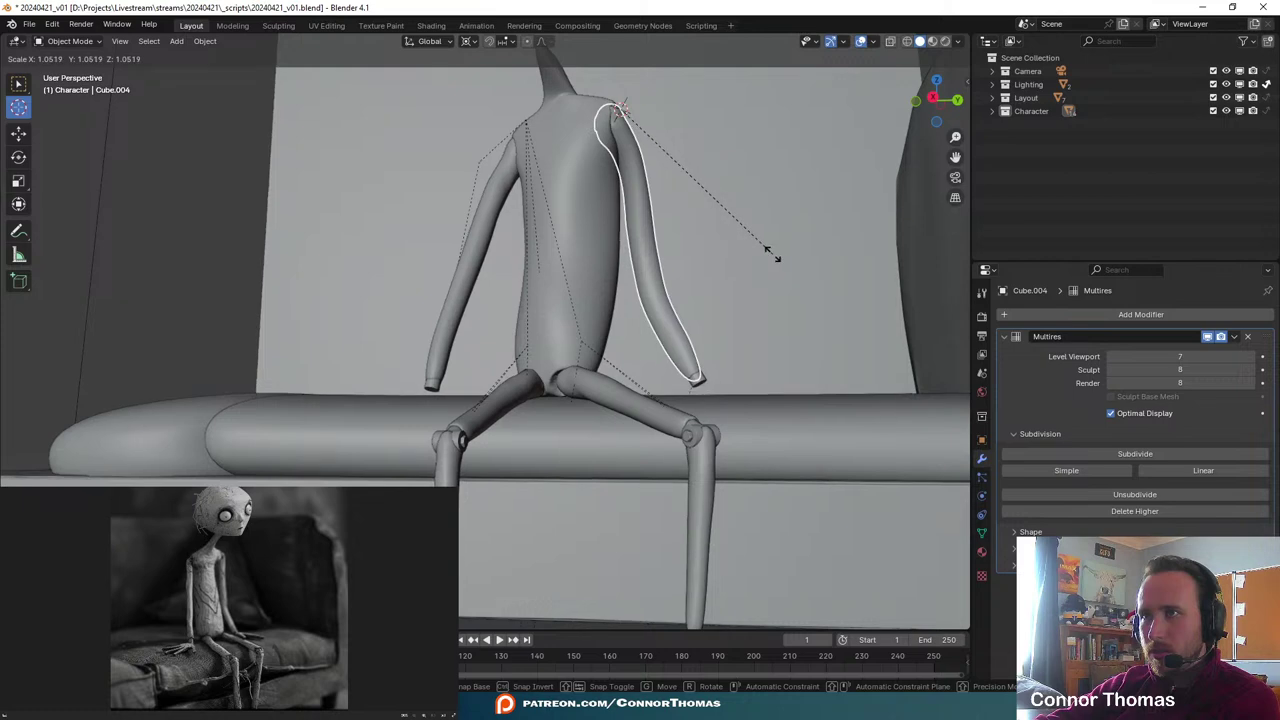
{"action": "left_click", "coordinate": [761, 262]}
{"action": "mouse_move", "coordinate": [757, 270]}
{"action": "middle_mouse_down"}
{"action": "mouse_move", "coordinate": [784, 276]}
{"action": "mouse_move", "coordinate": [748, 281]}
{"action": "mouse_move", "coordinate": [766, 274]}
{"action": "middle_mouse_up"}
{"action": "key", "text": "s"}
{"action": "key", "text": "x"}
{"action": "right_click", "coordinate": [740, 271]}
{"action": "key", "text": "r"}
{"action": "key", "text": "r"}
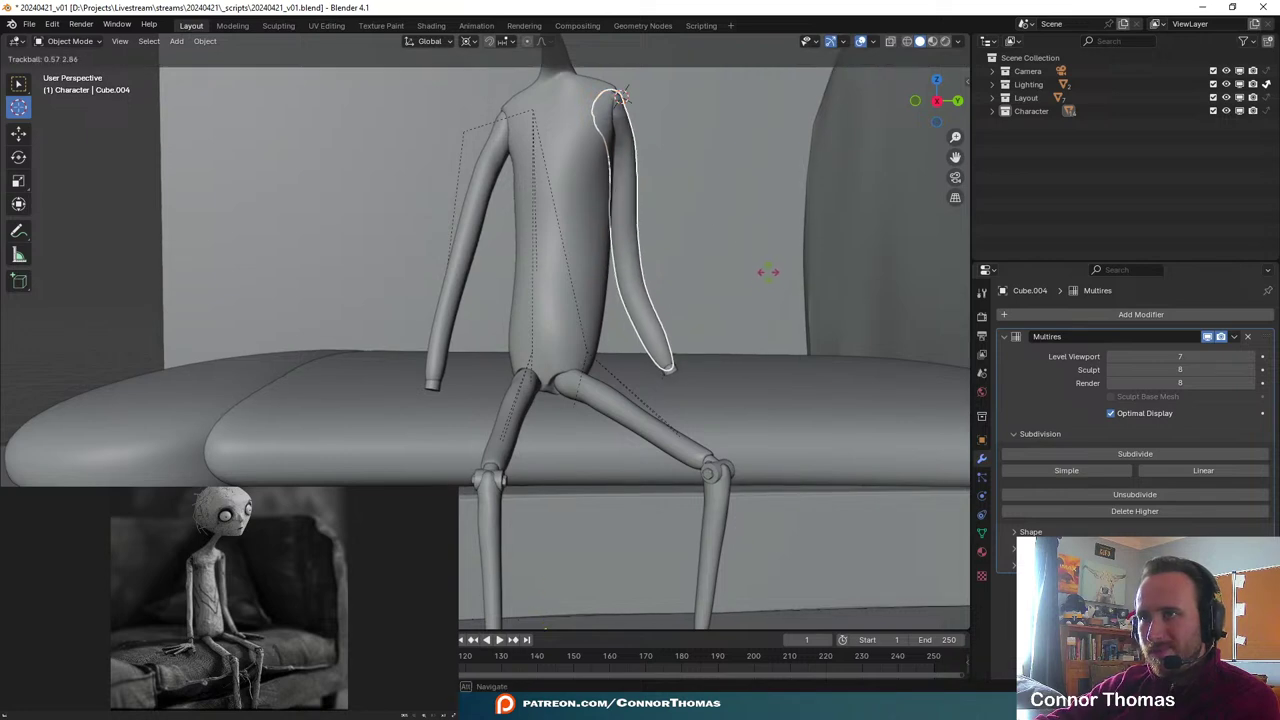
{"action": "right_click", "coordinate": [767, 273]}
- Rotate the left arm inward around the shoulder so it hangs closer to the torso, and check it through the camera
{"action": "key", "text": "r"}
{"action": "left_click", "coordinate": [764, 304]}
{"action": "middle_click_drag", "start_coordinate": [705, 312], "coordinate": [554, 319]}
{"action": "scroll", "coordinate": [554, 324], "scroll_direction": "down", "scroll_amount": 5}
{"action": "middle_click_drag", "start_coordinate": [631, 449], "coordinate": [730, 427]}
{"action": "key", "text": "KP_0"}
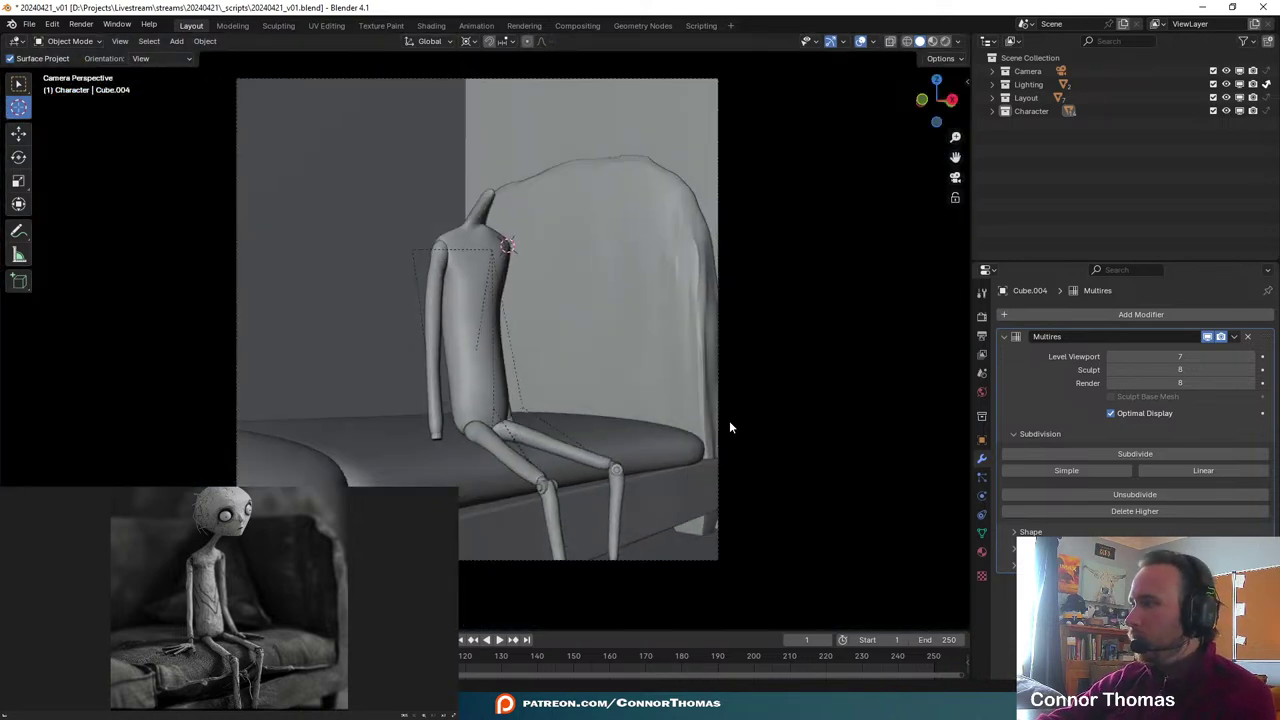
{"action": "key", "text": "KP_0"}
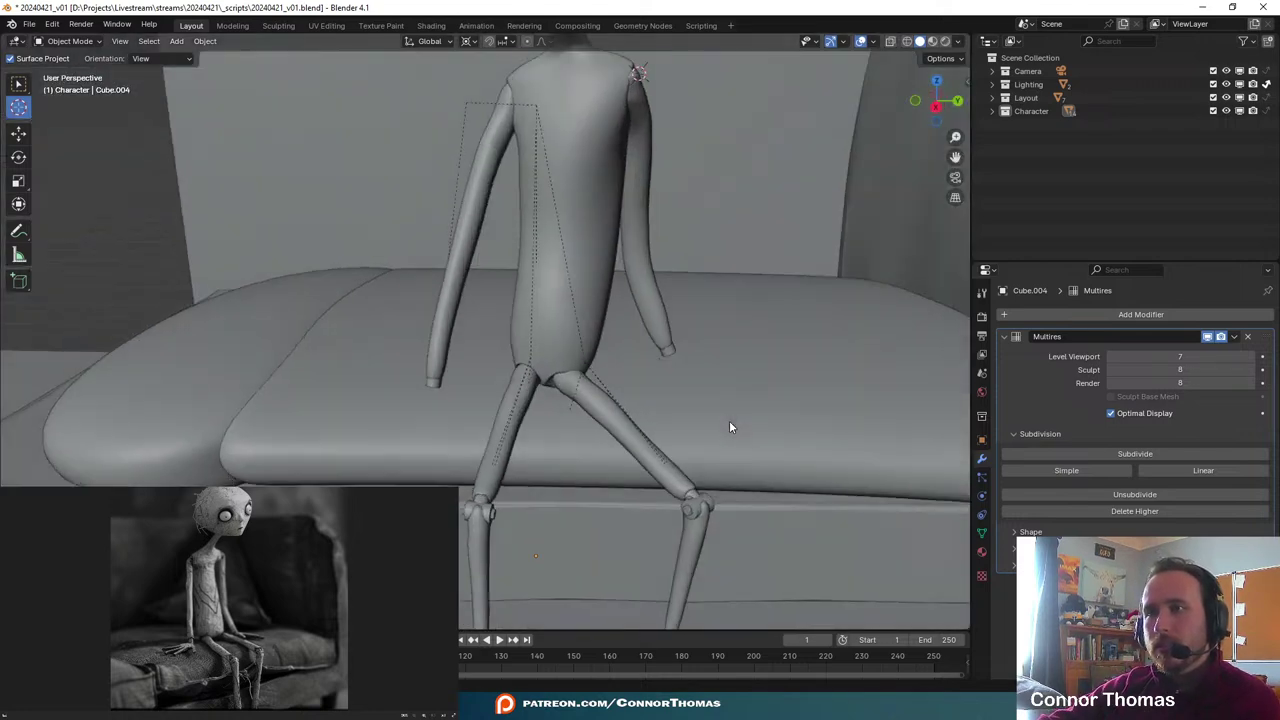
- Place the 3D cursor on the side of the lower torso, select the torso and turn the whole character around it from above
{"action": "middle_click_drag", "start_coordinate": [503, 354], "coordinate": [477, 390]}
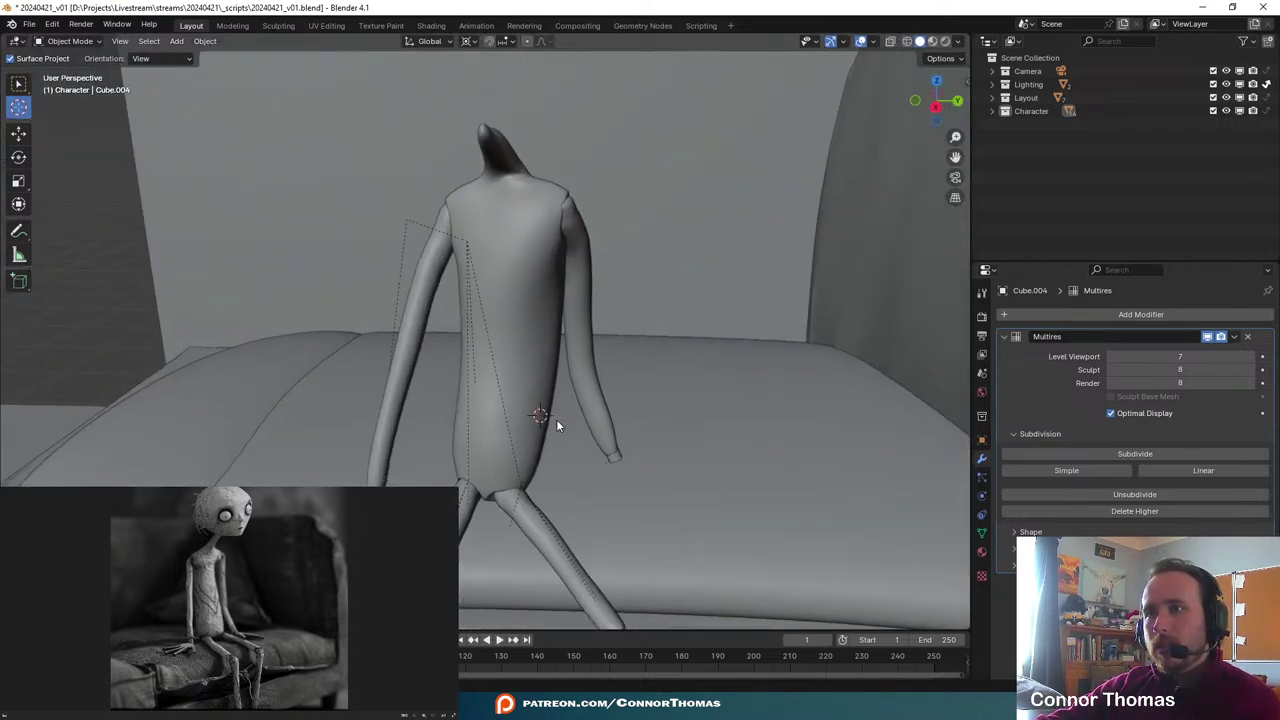
{"action": "left_click", "coordinate": [19, 84]}
{"action": "left_click", "coordinate": [532, 312]}
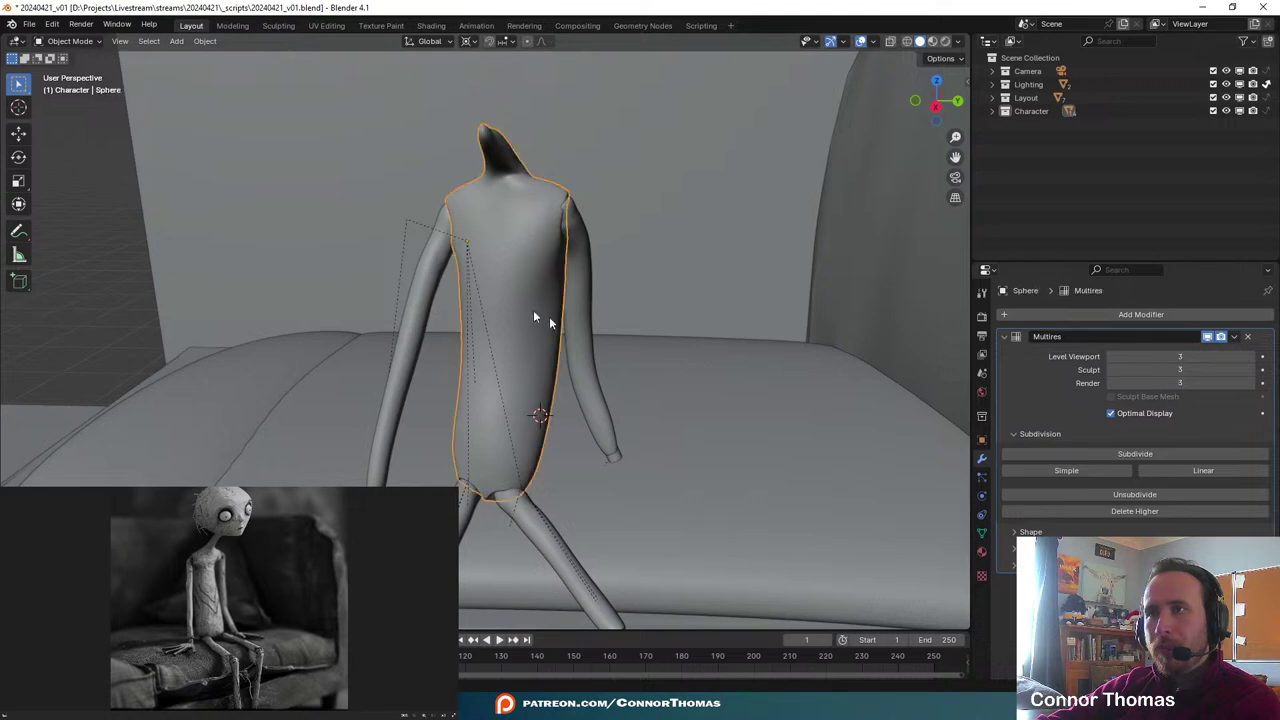
{"action": "middle_click_drag", "start_coordinate": [533, 312], "coordinate": [713, 510]}
{"action": "key", "text": "r"}
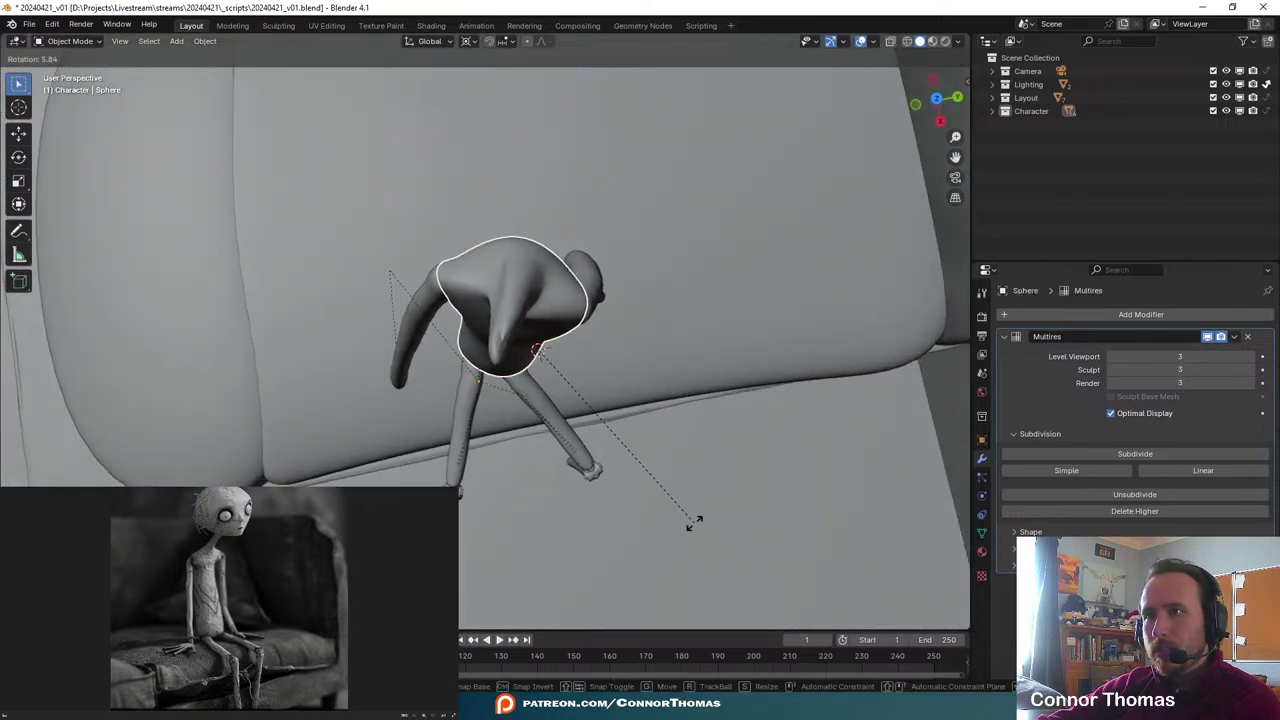
{"action": "left_click", "coordinate": [687, 525]}
- Shift the character slightly toward the front of the seat cushion, check it through the camera and deselect everything
{"action": "key", "text": "g"}
{"action": "left_click", "coordinate": [680, 551]}
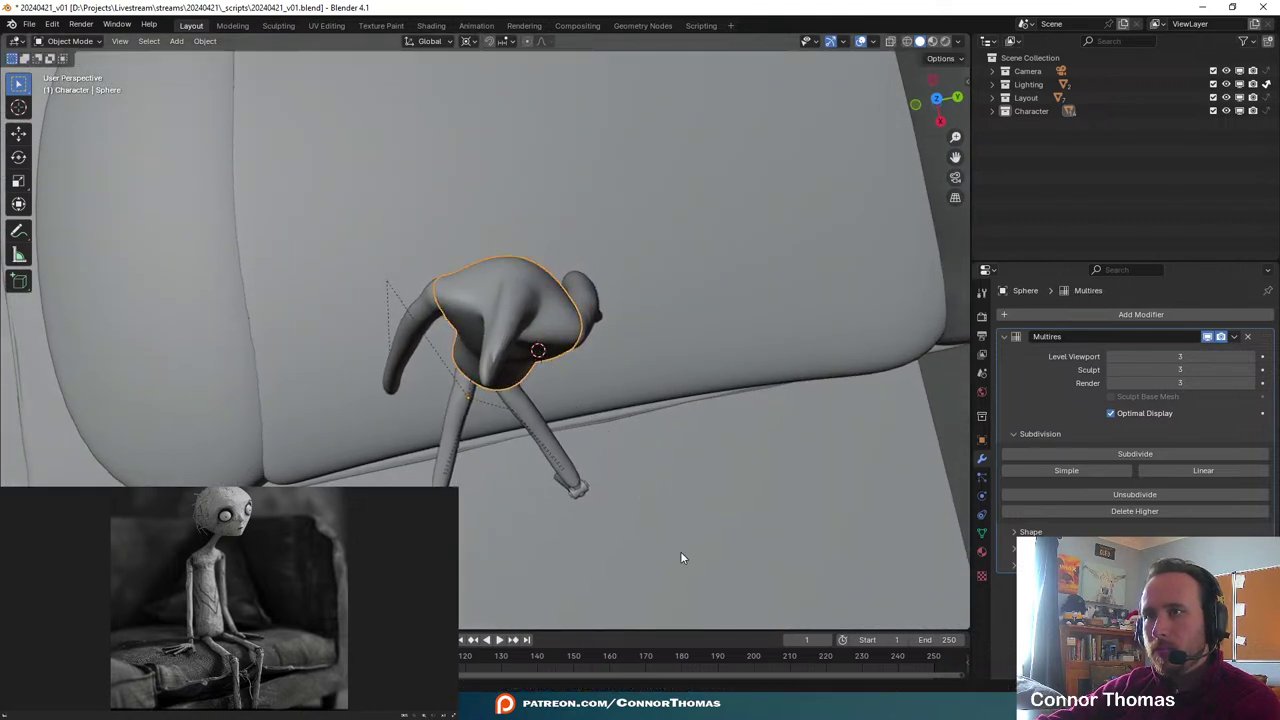
{"action": "key", "text": "KP_0"}
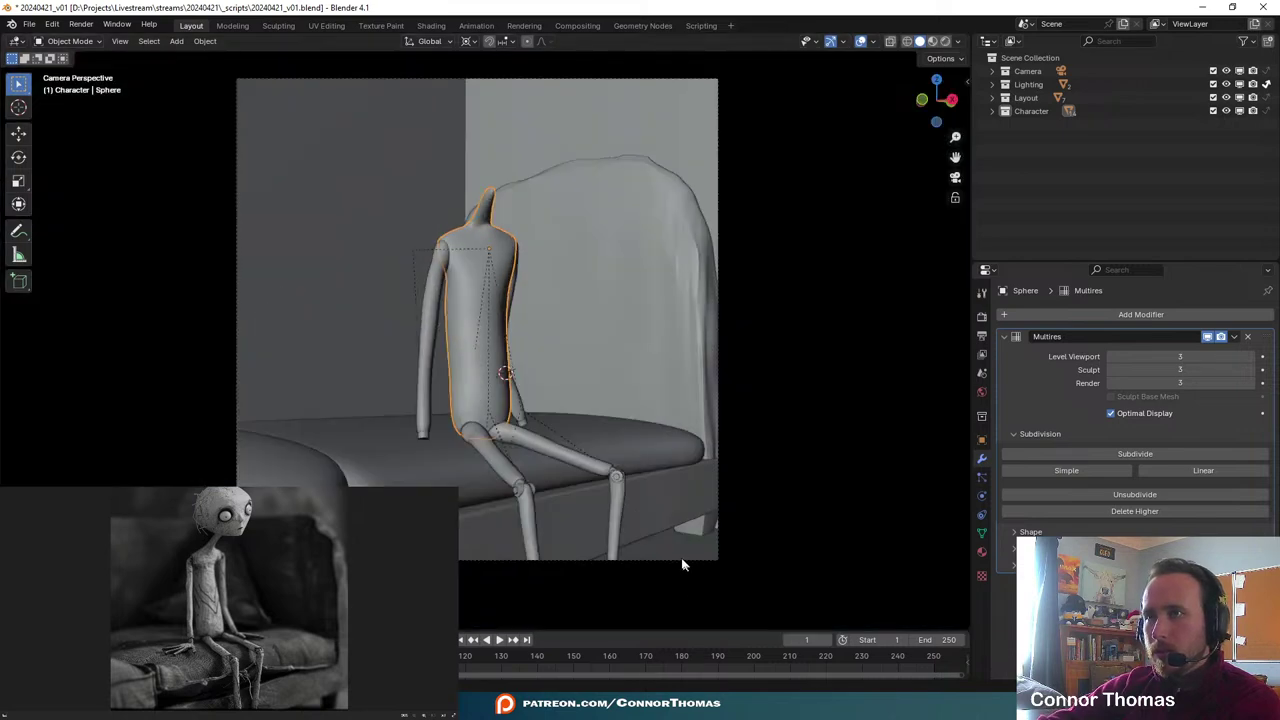
{"action": "key", "text": "a"}
{"action": "key", "text": "a"}
- Turn the torso and its attached limbs a few degrees further from above, and check the pose through the camera
{"action": "middle_click_drag", "start_coordinate": [547, 330], "coordinate": [518, 476]}
{"action": "left_click", "coordinate": [518, 325]}
{"action": "key", "text": "r"}
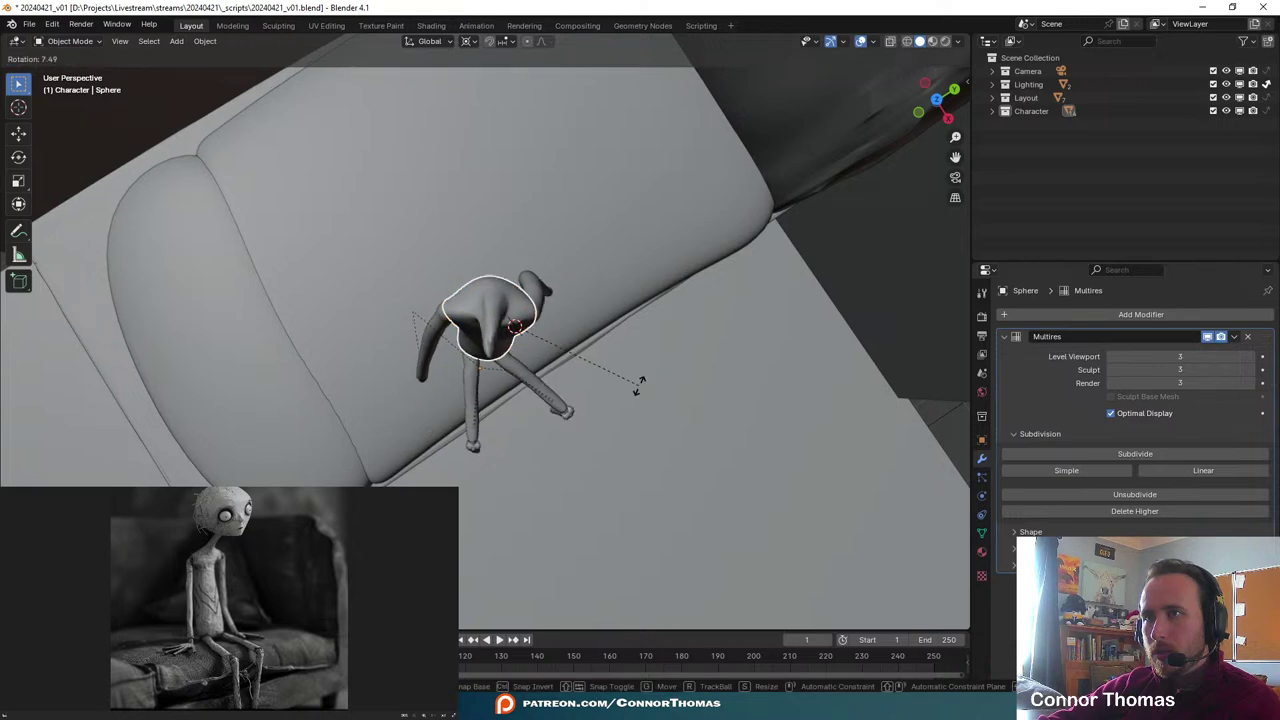
{"action": "left_click", "coordinate": [646, 402]}
{"action": "key", "text": "KP_0"}
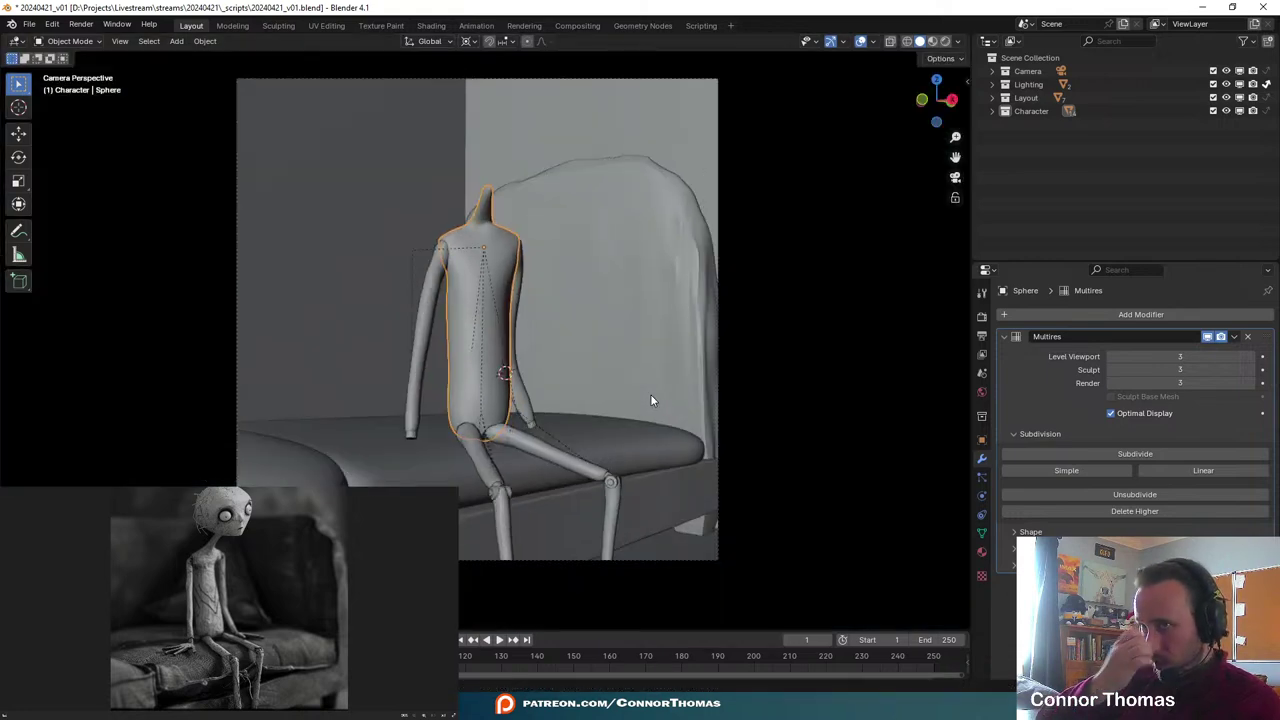
{"action": "key", "text": "a"}
{"action": "key", "text": "a"}
{"action": "scroll", "coordinate": [652, 455], "scroll_direction": "up", "scroll_amount": 3}
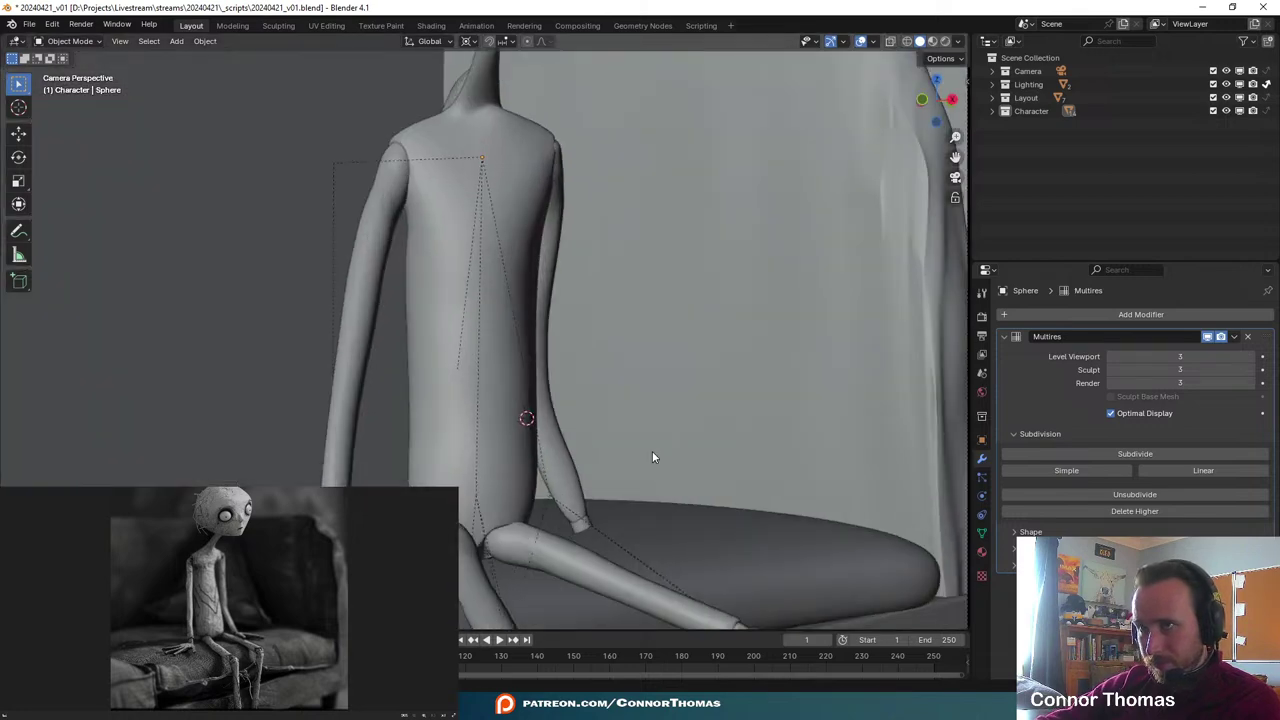
- Select the character's left thigh and move it against the hip socket
{"action": "middle_click_drag", "start_coordinate": [652, 457], "coordinate": [632, 566]}
{"action": "middle_click_drag", "start_coordinate": [646, 567], "coordinate": [628, 261]}
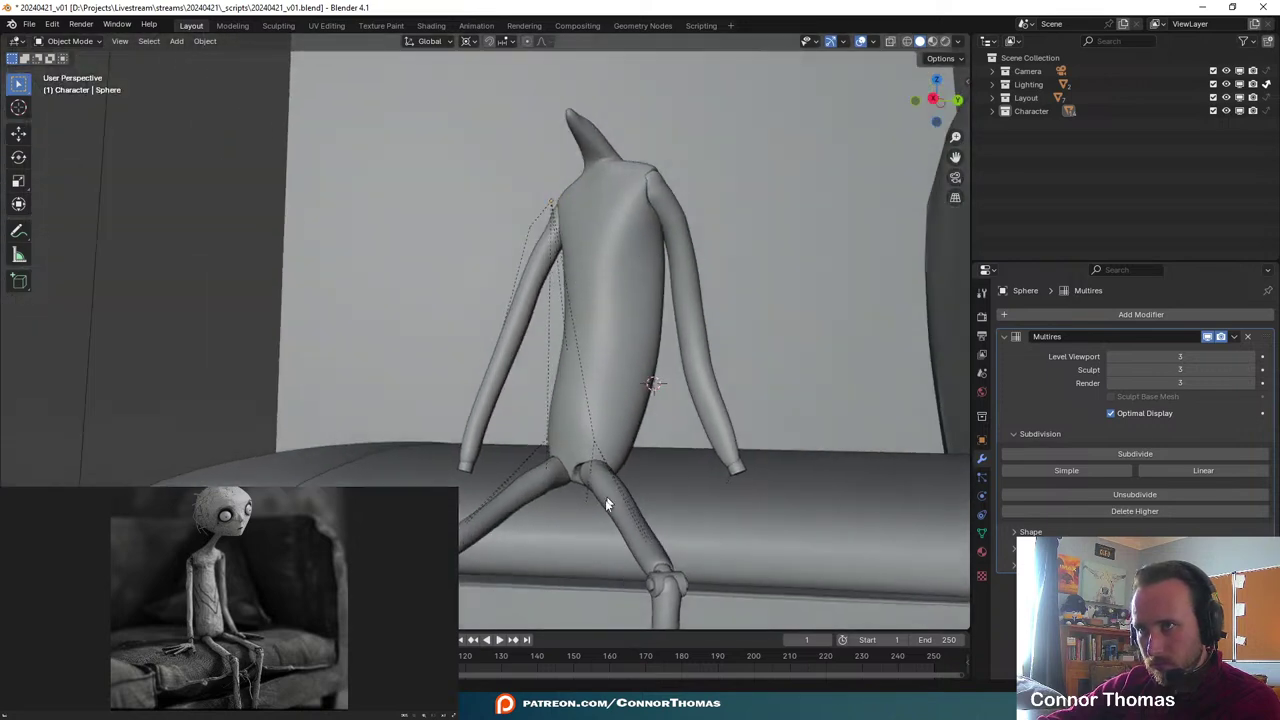
{"action": "left_click", "coordinate": [700, 463]}
{"action": "middle_click_drag", "start_coordinate": [700, 463], "coordinate": [579, 376]}
{"action": "left_click", "coordinate": [541, 424]}
{"action": "scroll", "coordinate": [540, 425], "scroll_direction": "up", "scroll_amount": 4}
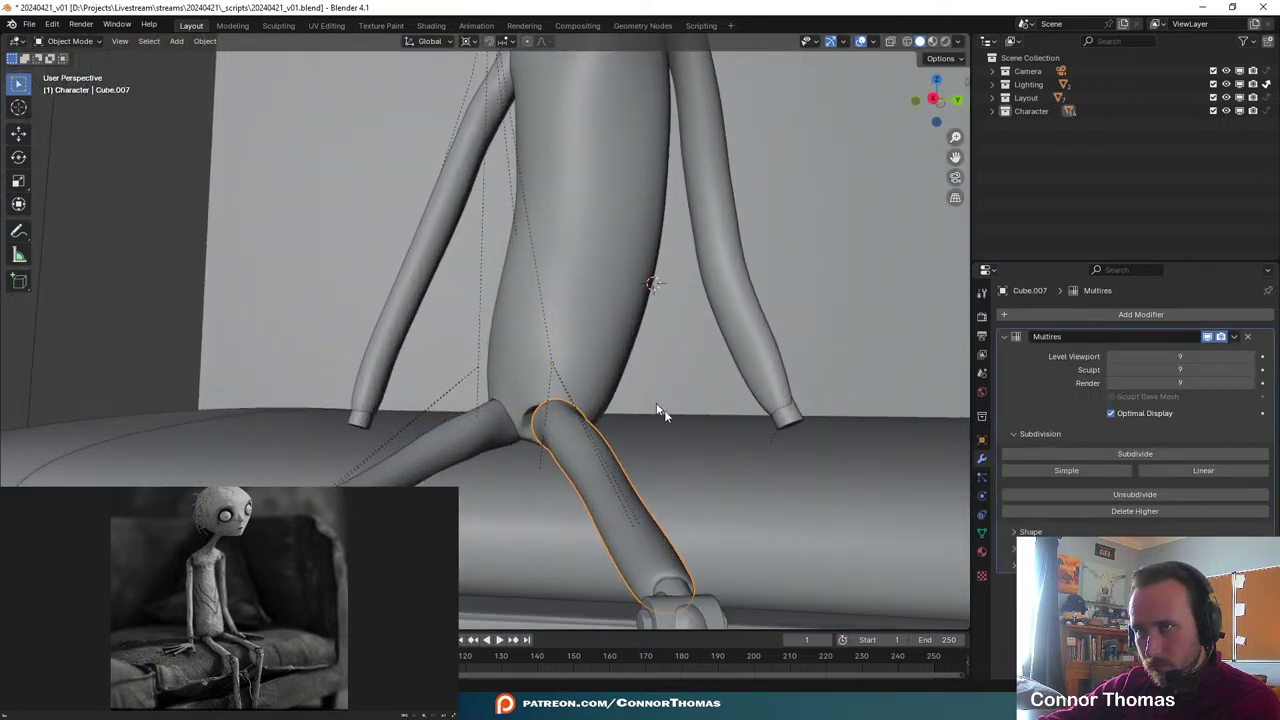
{"action": "scroll", "coordinate": [540, 425], "scroll_direction": "down", "scroll_amount": 1}
{"action": "key", "text": "g"}
{"action": "middle_click_drag", "start_coordinate": [599, 309], "coordinate": [636, 332]}
{"action": "left_click", "coordinate": [640, 332]}
{"action": "key", "text": "r"}
{"action": "key", "text": "r"}
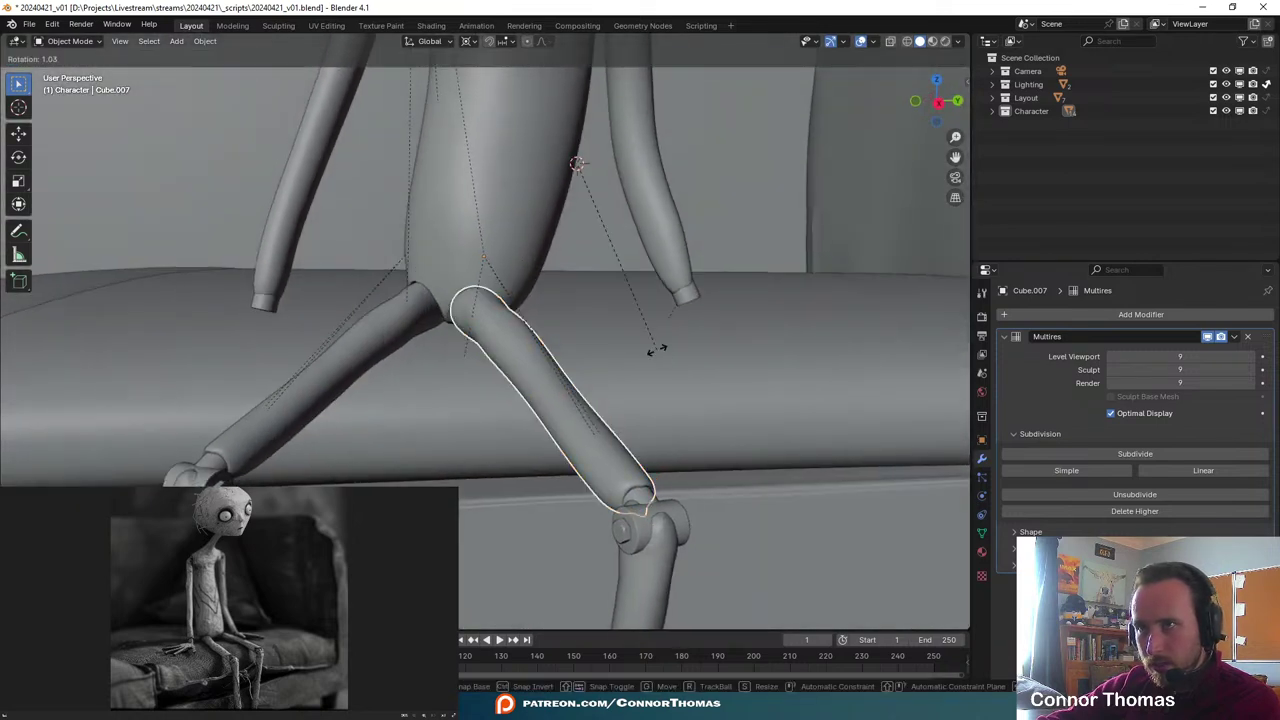
{"action": "right_click", "coordinate": [561, 322]}
- Place the 3D cursor at the left hip joint, swing the left thigh inward around it and reposition the thigh at the hip
{"action": "left_click", "coordinate": [18, 107]}
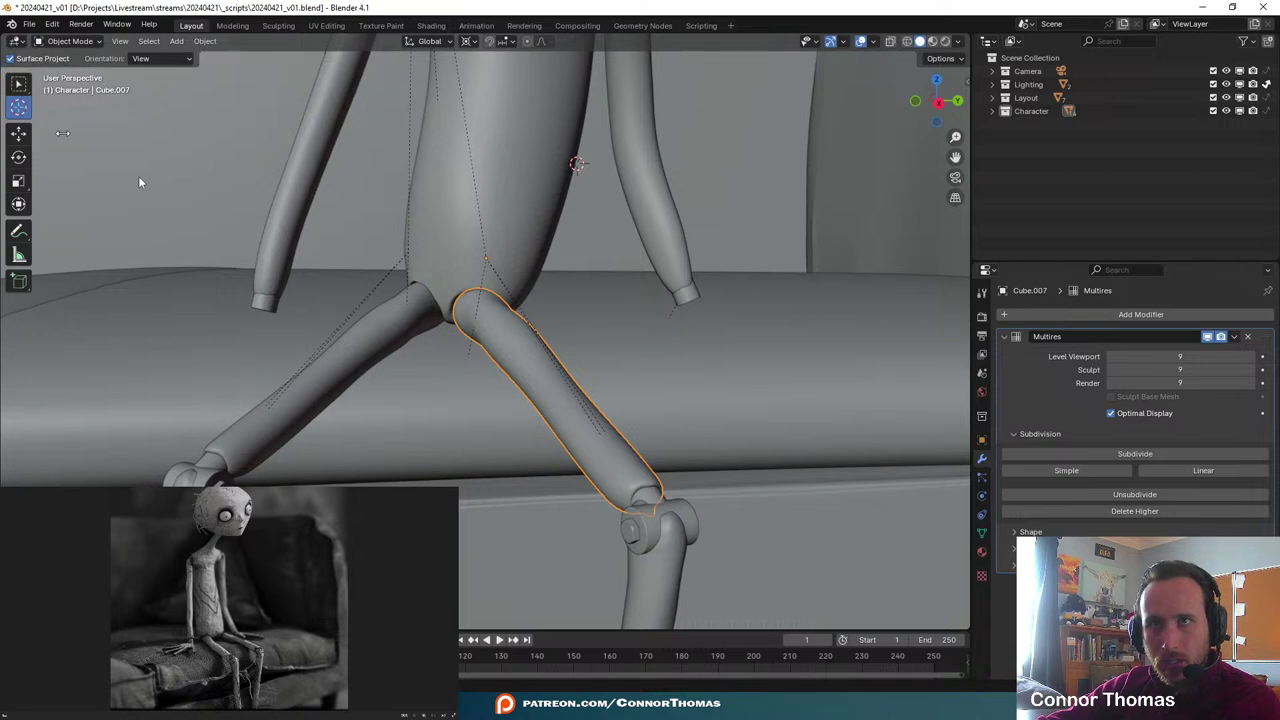
{"action": "left_click", "coordinate": [22, 85]}
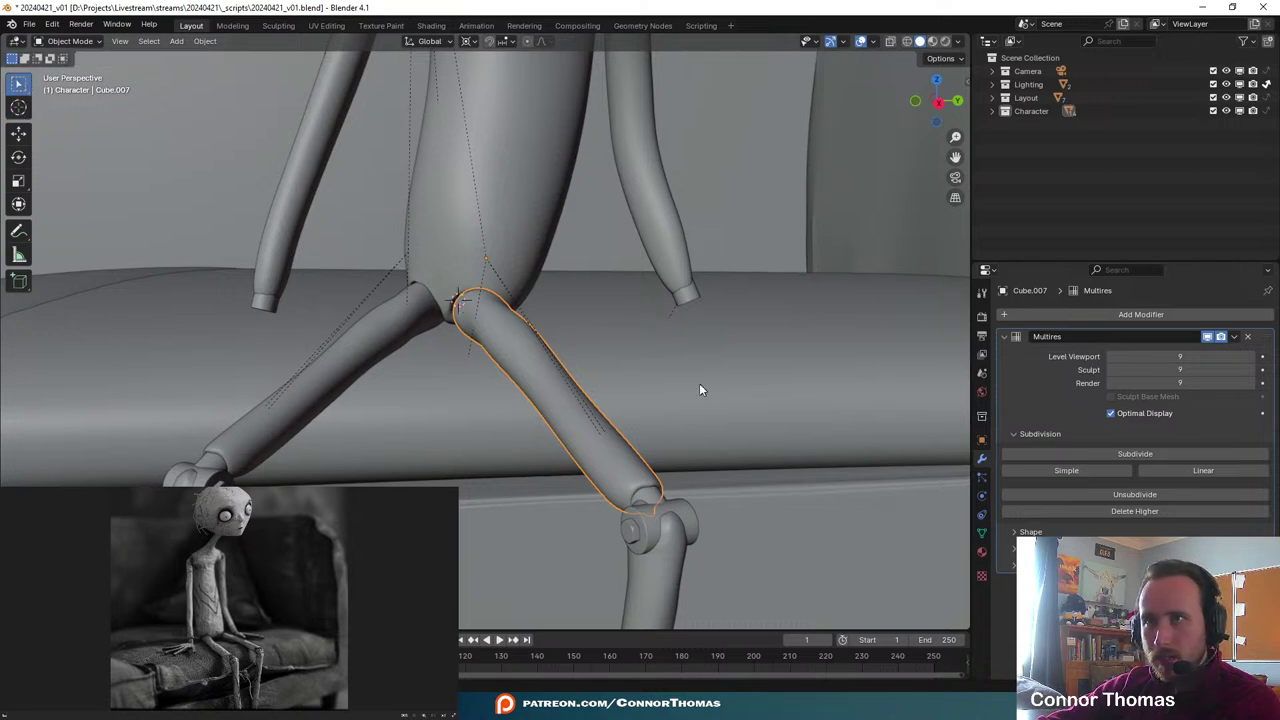
{"action": "key", "text": "g"}
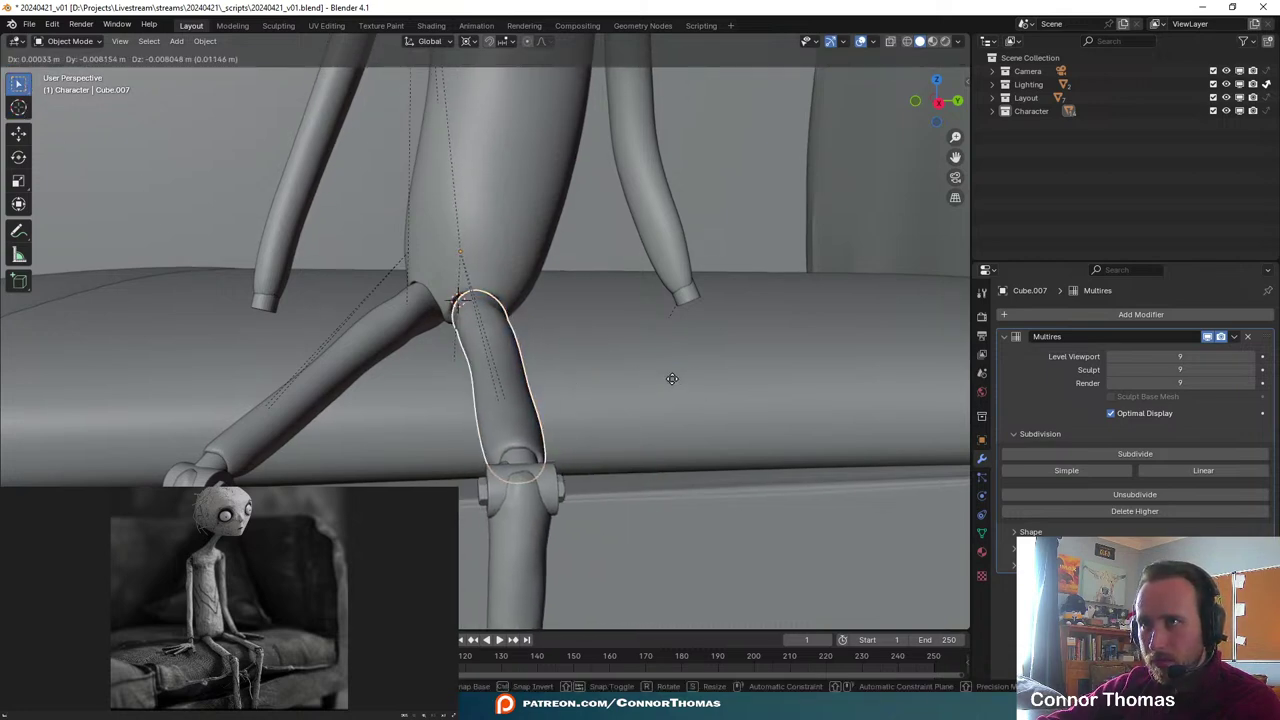
{"action": "left_click", "coordinate": [668, 379]}
{"action": "key", "text": "a"}
{"action": "key", "text": "a"}
- Select the left thigh again, tilt it slightly downward around the hip and deselect it
{"action": "middle_click_drag", "start_coordinate": [584, 392], "coordinate": [602, 280]}
{"action": "left_click", "coordinate": [522, 325]}
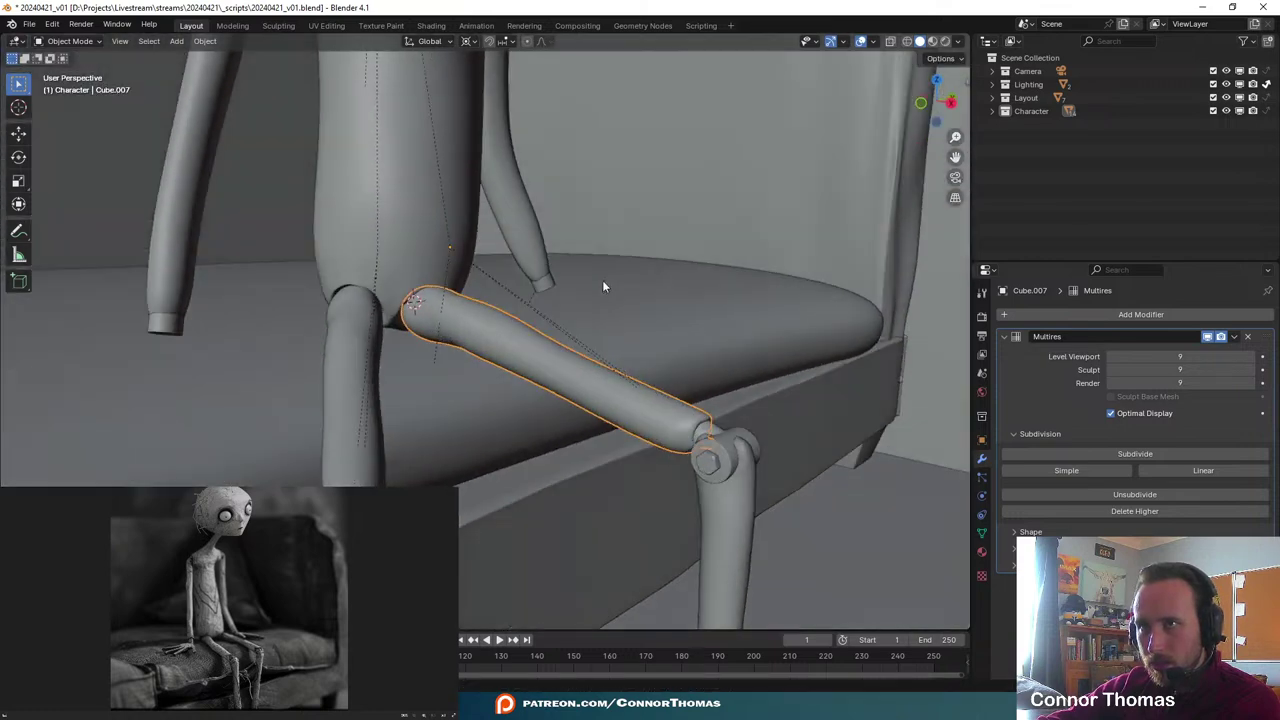
{"action": "key", "text": "a"}
{"action": "key", "text": "a"}
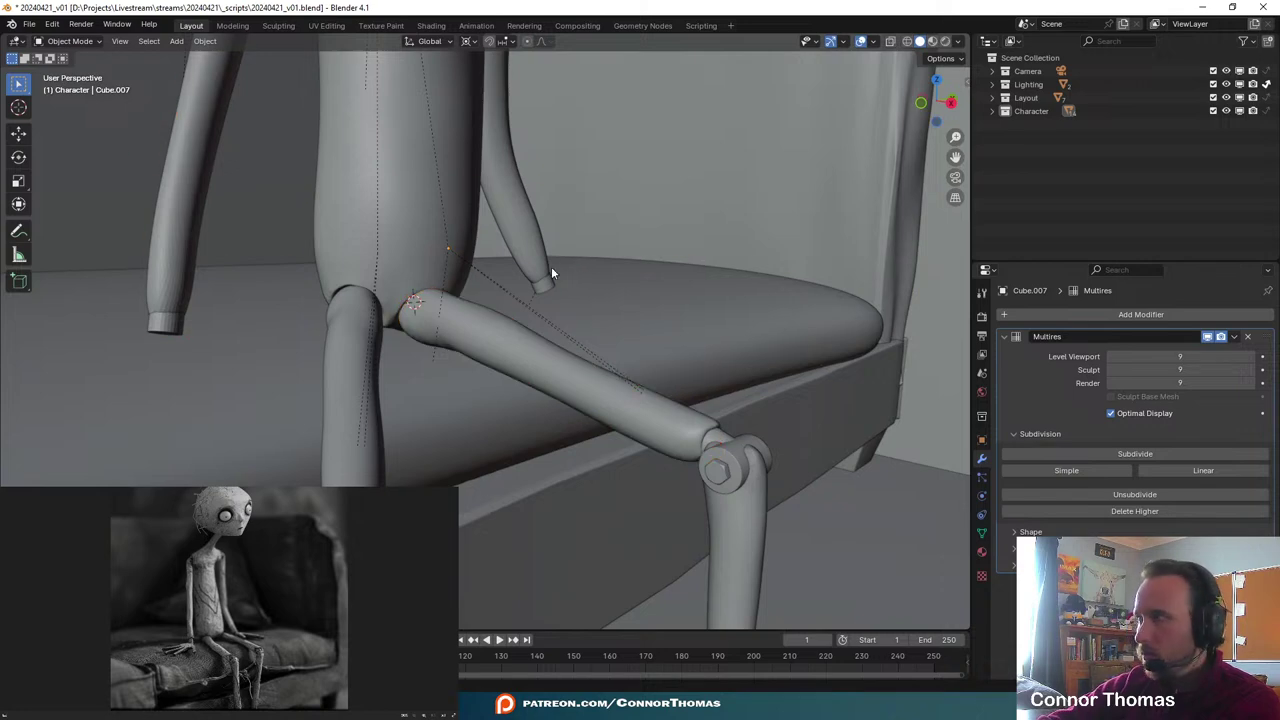
- Check the adjusted seated pose through the scene camera with the viewport overlays temporarily hidden
{"action": "key", "text": "KP_0"}
{"action": "scroll", "coordinate": [640, 368], "scroll_direction": "down", "scroll_amount": 3}
{"action": "middle_click_drag", "start_coordinate": [641, 400], "coordinate": [664, 417], "text": "shift"}
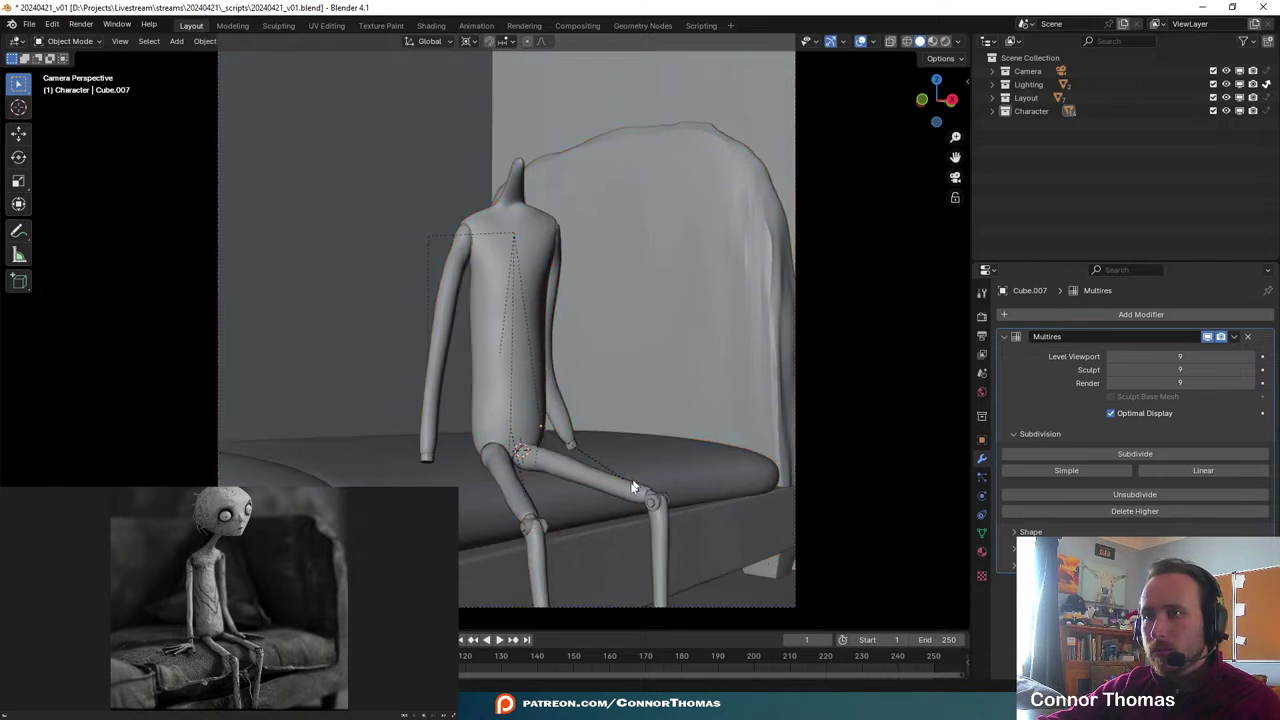
{"action": "left_click", "coordinate": [864, 43]}
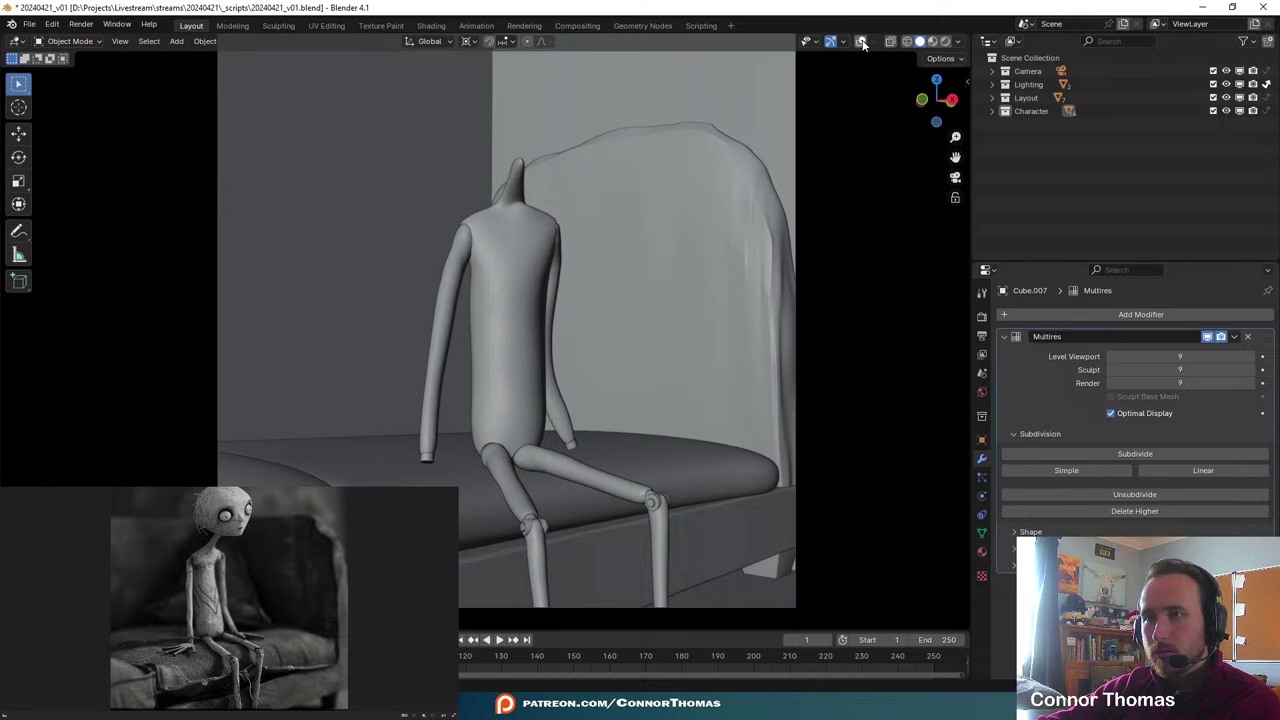
{"action": "left_click", "coordinate": [862, 43]}
- Move the left thigh sideways beneath the torso so its upper end sits at the outer side of the hip
{"action": "middle_click_drag", "start_coordinate": [543, 206], "coordinate": [511, 426]}
{"action": "scroll", "coordinate": [640, 260], "scroll_direction": "up", "scroll_amount": 3}
{"action": "middle_click_drag", "start_coordinate": [640, 260], "coordinate": [517, 497]}
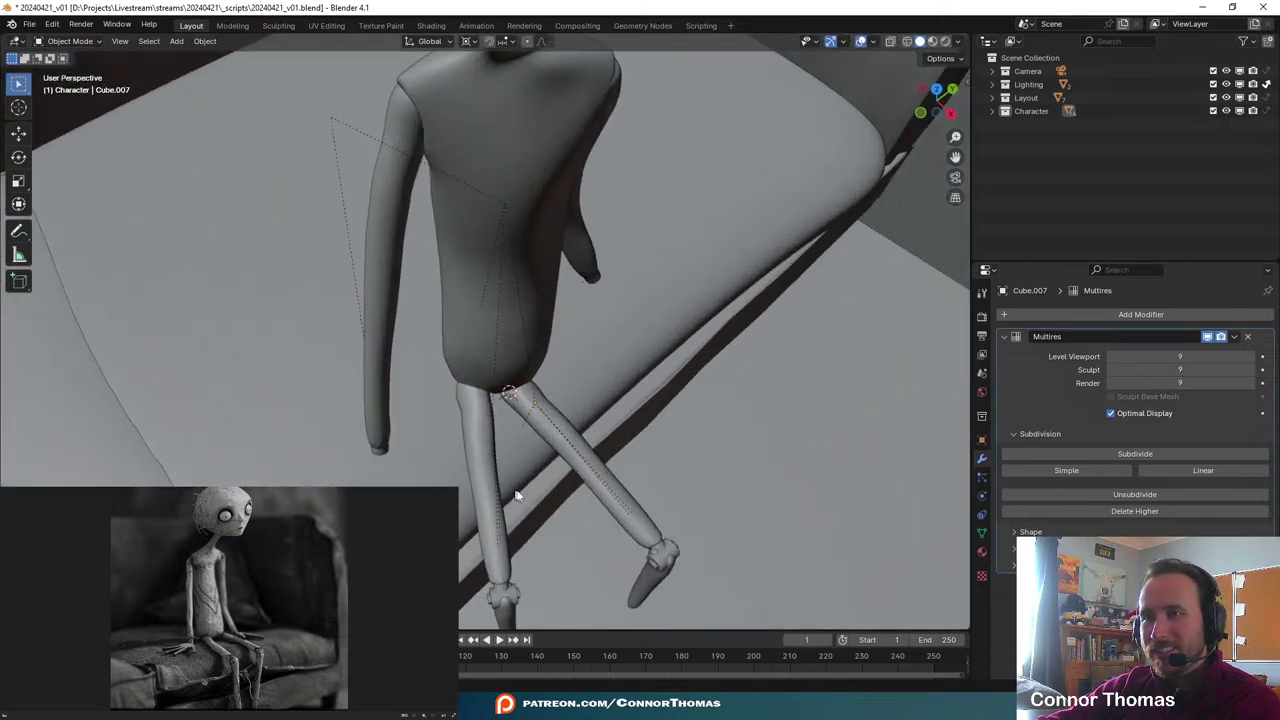
{"action": "middle_click_drag", "start_coordinate": [638, 400], "coordinate": [537, 278], "text": "shift"}
{"action": "key", "text": "g"}
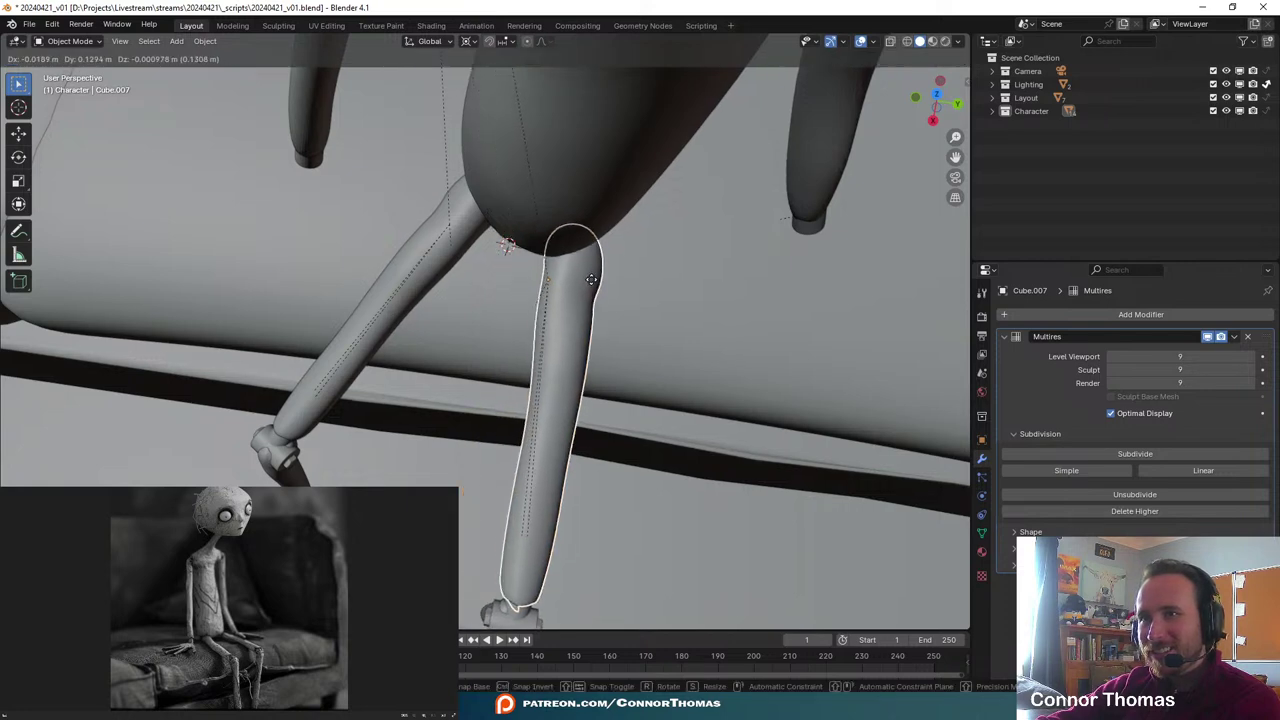
{"action": "left_click", "coordinate": [758, 281]}
{"action": "key", "text": "g"}
{"action": "left_click", "coordinate": [686, 306]}
{"action": "middle_click_drag", "start_coordinate": [686, 306], "coordinate": [526, 362]}
- Select the torso and switch it to Sculpt Mode
{"action": "left_click", "coordinate": [472, 401]}
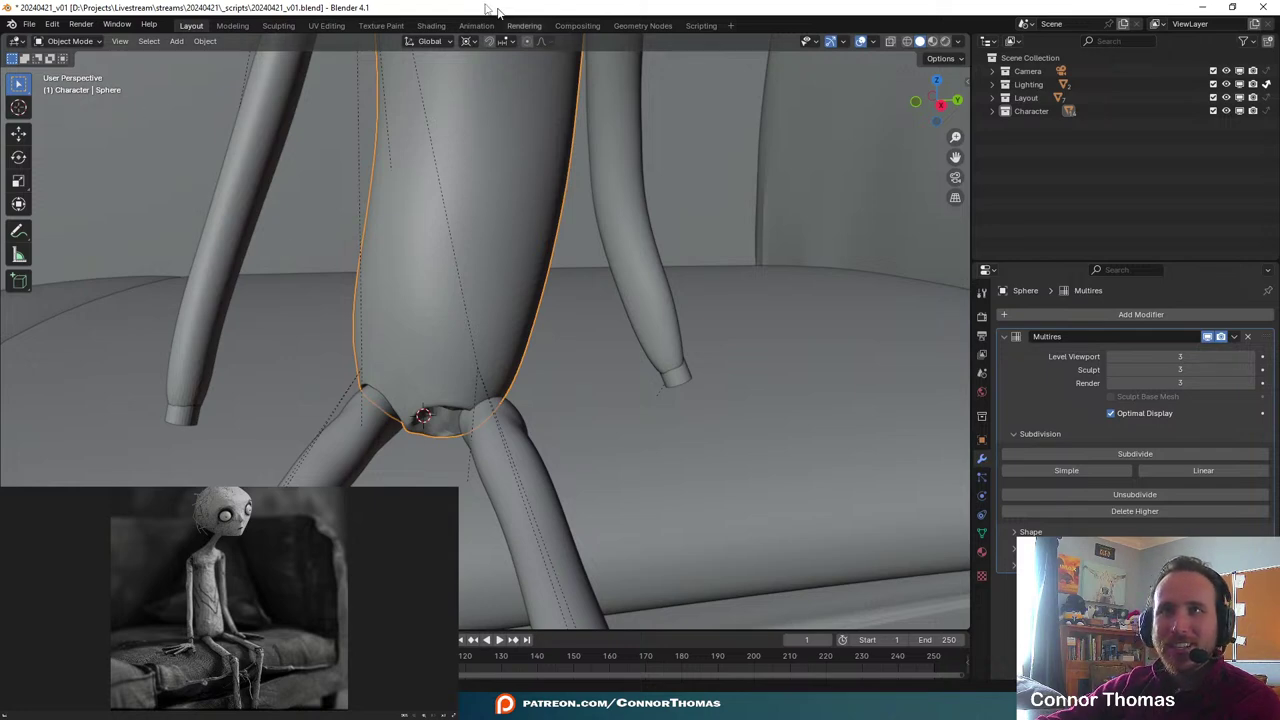
{"action": "left_click", "coordinate": [66, 41]}
{"action": "left_click", "coordinate": [78, 90]}
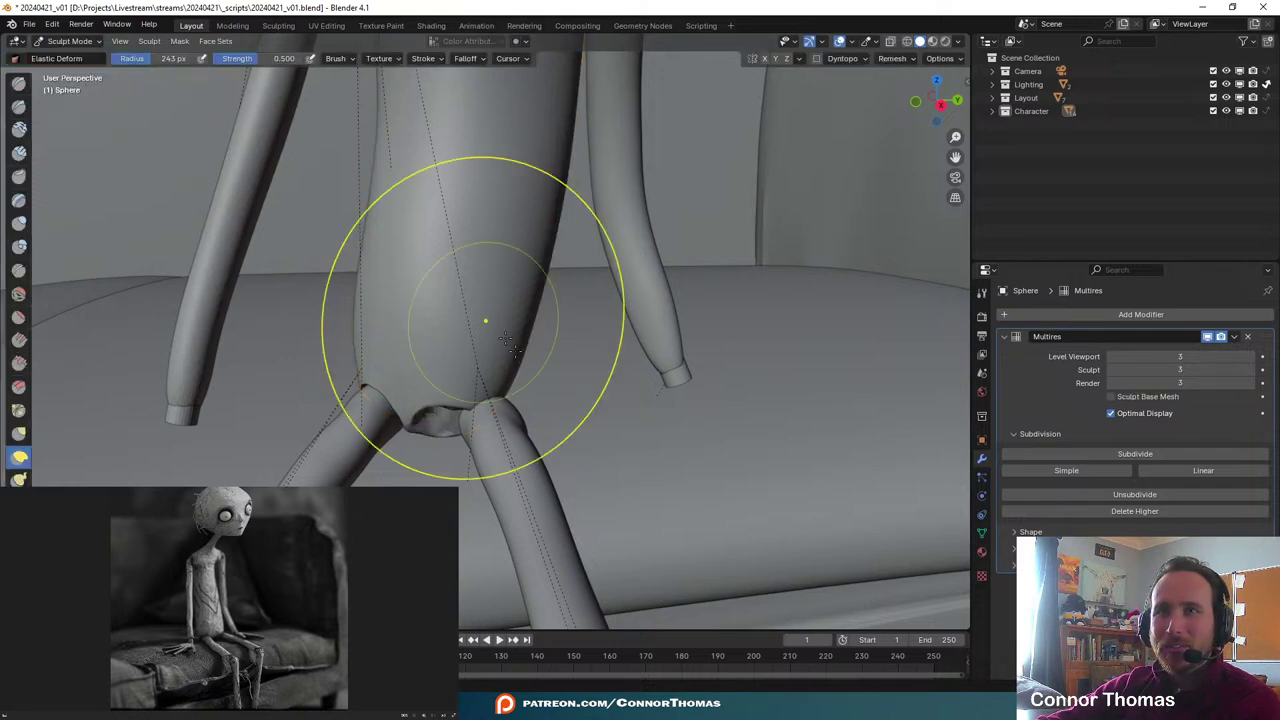
{"action": "mouse_move", "coordinate": [486, 320]}
{"action": "middle_mouse_down"}
{"action": "mouse_move", "coordinate": [447, 295]}
{"action": "mouse_move", "coordinate": [314, 286]}
{"action": "mouse_move", "coordinate": [729, 303]}
{"action": "middle_mouse_up"}
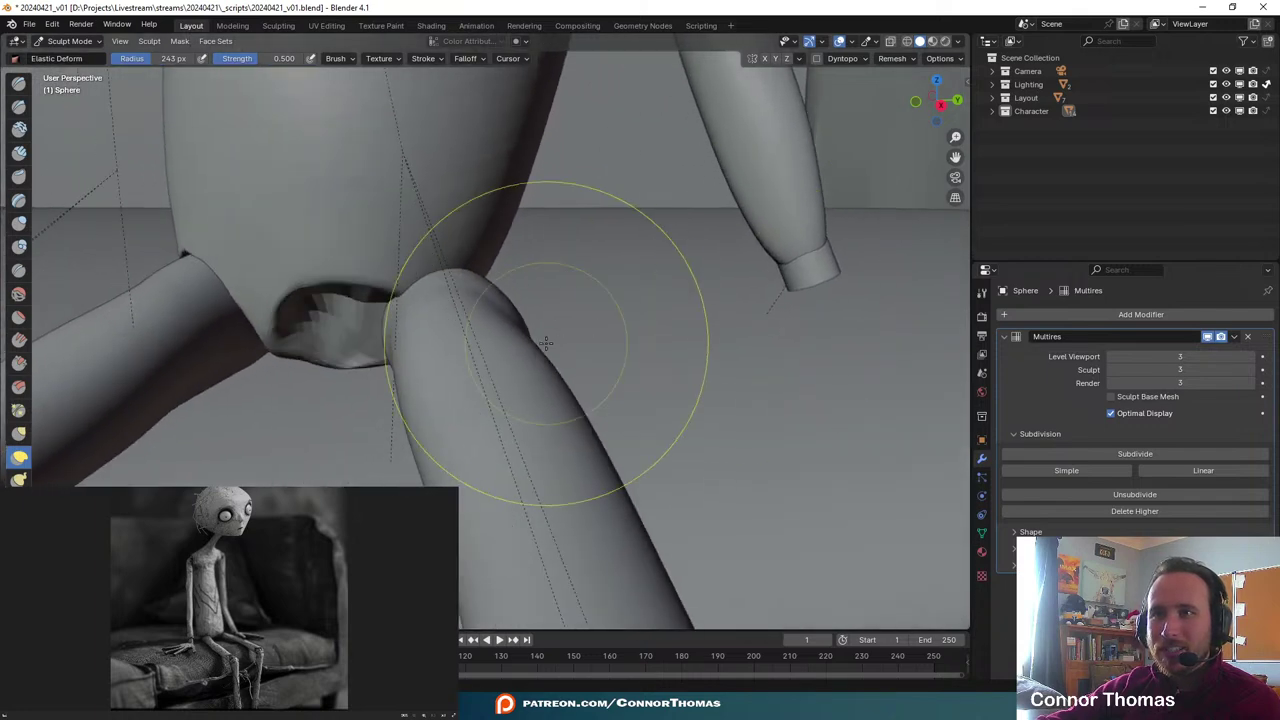
- Smooth the faceted hollow on the torso's underside between the legs with the Smooth brush
{"action": "key", "text": "KP_Decimal"}
{"action": "scroll", "coordinate": [520, 660], "scroll_direction": "down", "scroll_amount": 5}
{"action": "scroll", "coordinate": [594, 386], "scroll_direction": "down", "scroll_amount": 12}
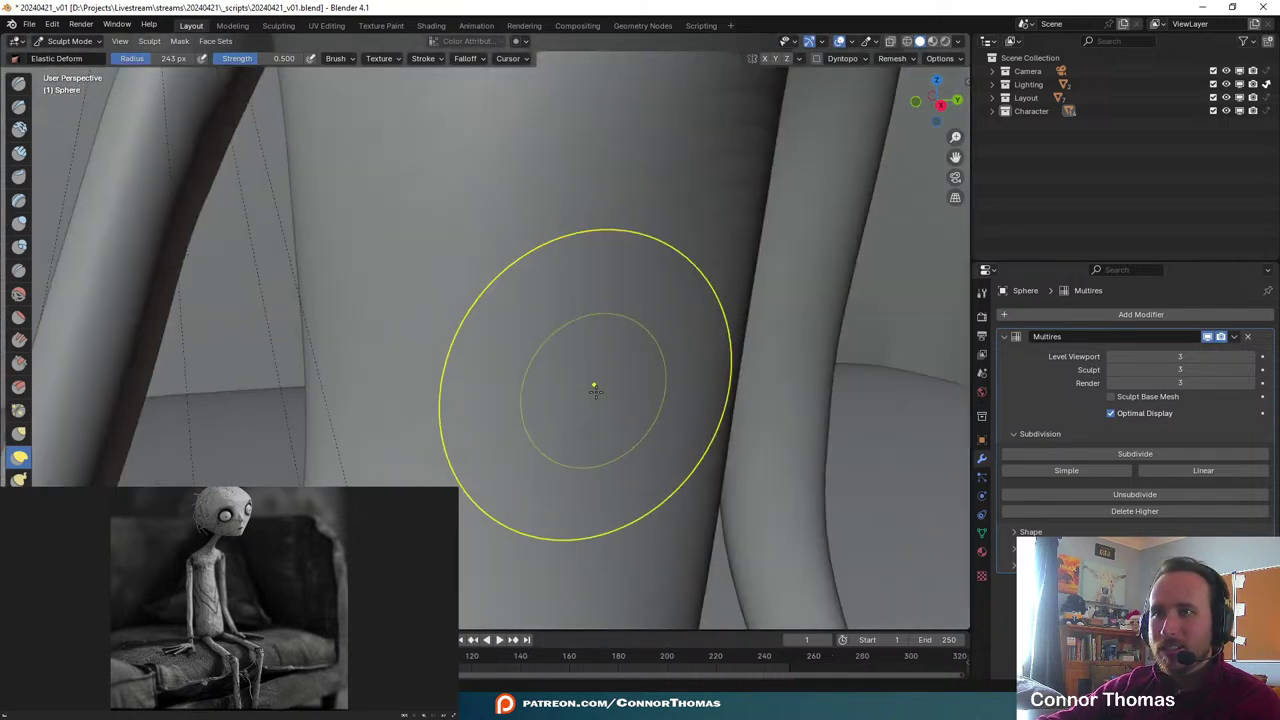
{"action": "middle_click_drag", "start_coordinate": [606, 463], "coordinate": [634, 209], "text": "shift"}
{"action": "scroll", "coordinate": [540, 203], "scroll_direction": "up", "scroll_amount": 7}
{"action": "scroll", "coordinate": [538, 160], "scroll_direction": "down", "scroll_amount": 3}
{"action": "middle_click_drag", "start_coordinate": [538, 150], "coordinate": [457, 345], "text": "shift"}
{"action": "scroll", "coordinate": [538, 194], "scroll_direction": "up", "scroll_amount": 4}
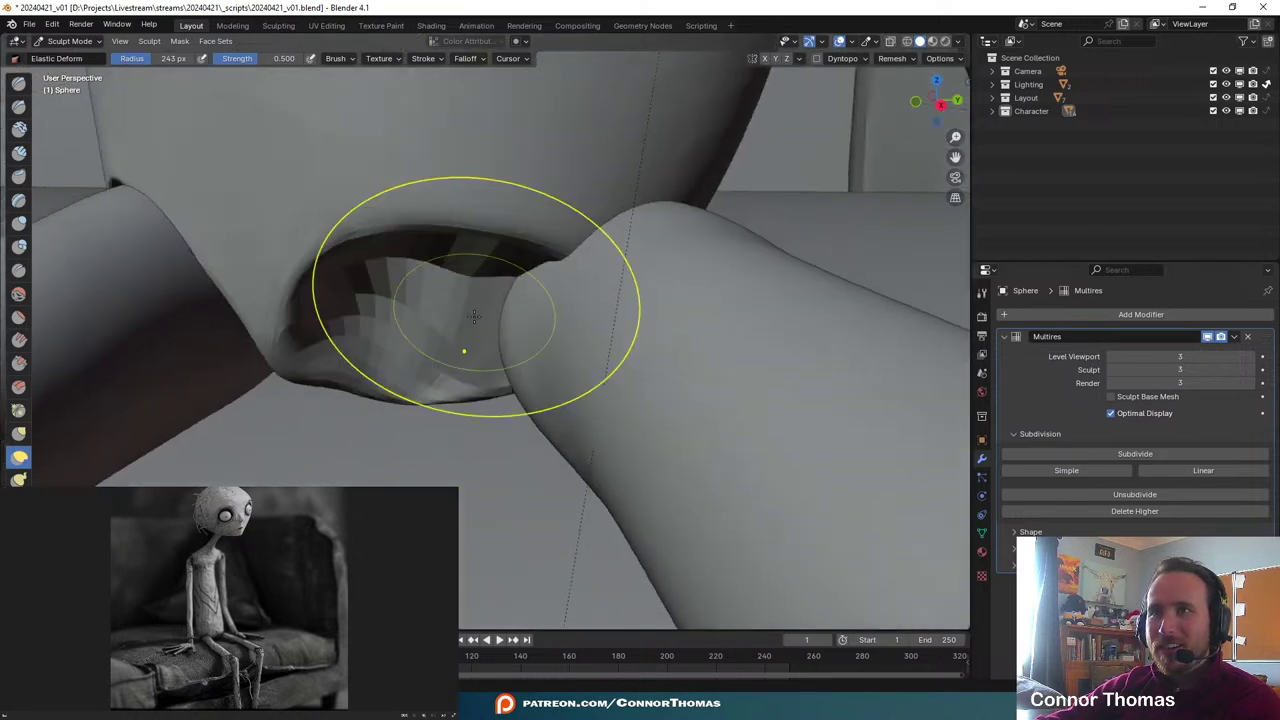
{"action": "left_click", "coordinate": [18, 294]}
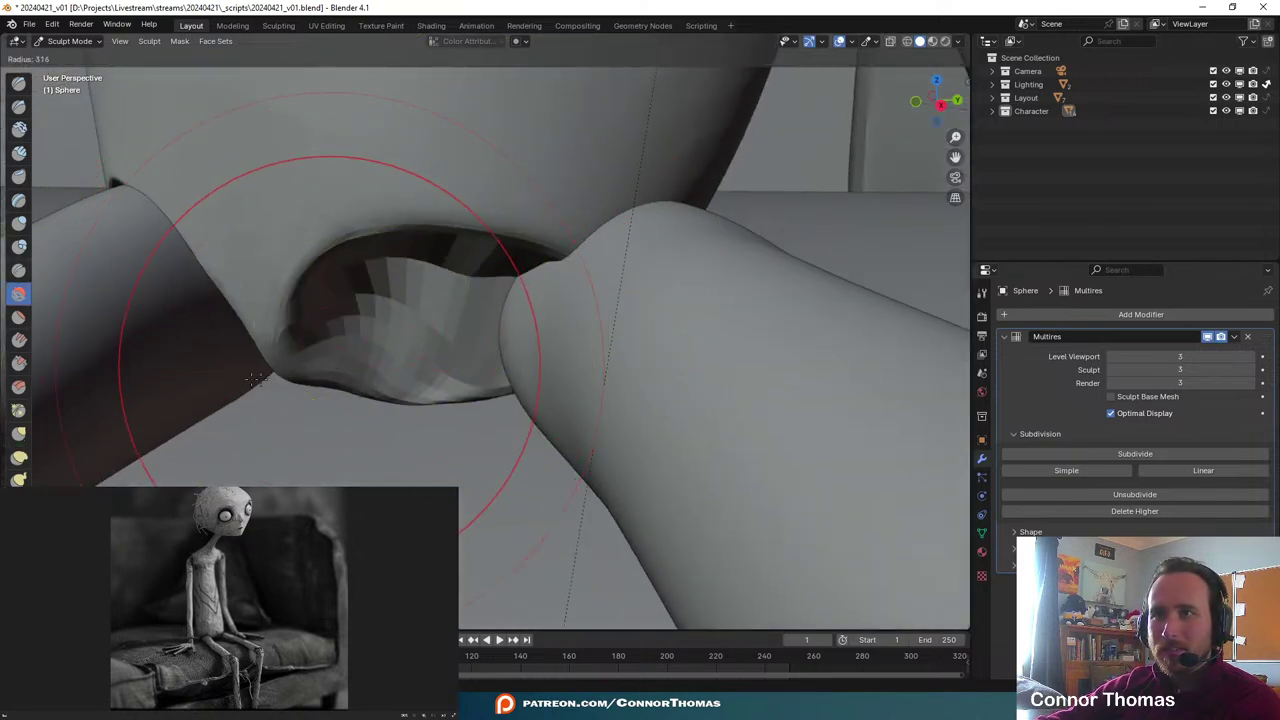
{"action": "mouse_move", "coordinate": [340, 302]}
{"action": "left_mouse_down"}
{"action": "mouse_move", "coordinate": [400, 290]}
{"action": "mouse_move", "coordinate": [470, 300]}
{"action": "mouse_move", "coordinate": [447, 343]}
{"action": "left_mouse_up"}
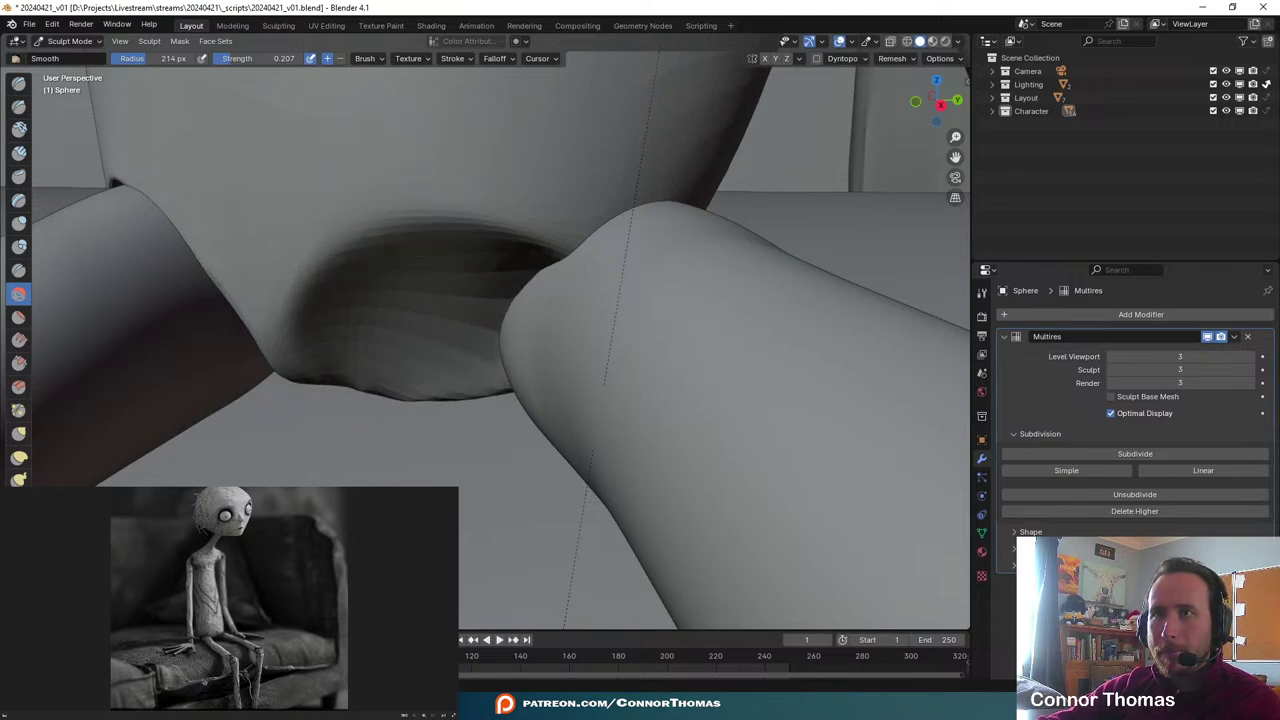
- Enlarge the brush radius to 301 px and pull the torso's underside between the legs outward toward the left hip with the Grab brush
{"action": "key", "text": "f"}
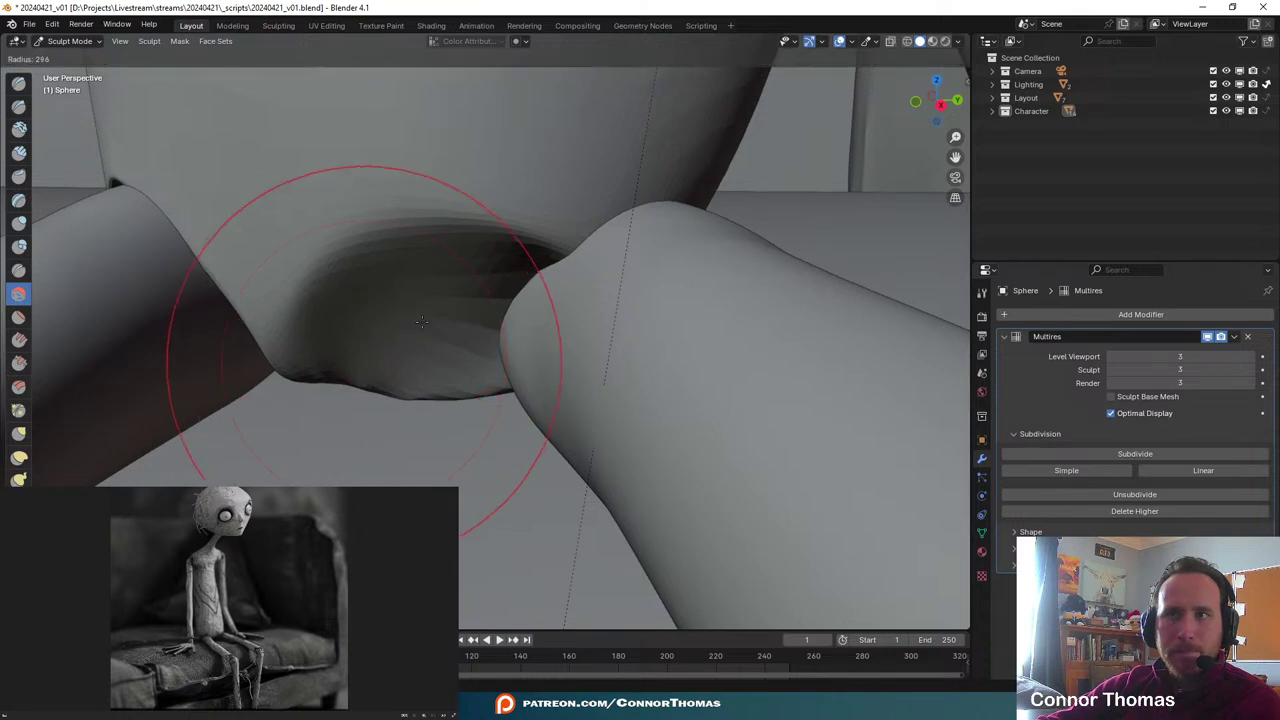
{"action": "left_click", "coordinate": [564, 363]}
{"action": "mouse_move", "coordinate": [497, 350]}
{"action": "middle_mouse_down"}
{"action": "mouse_move", "coordinate": [557, 363]}
{"action": "mouse_move", "coordinate": [545, 422]}
{"action": "middle_mouse_up"}
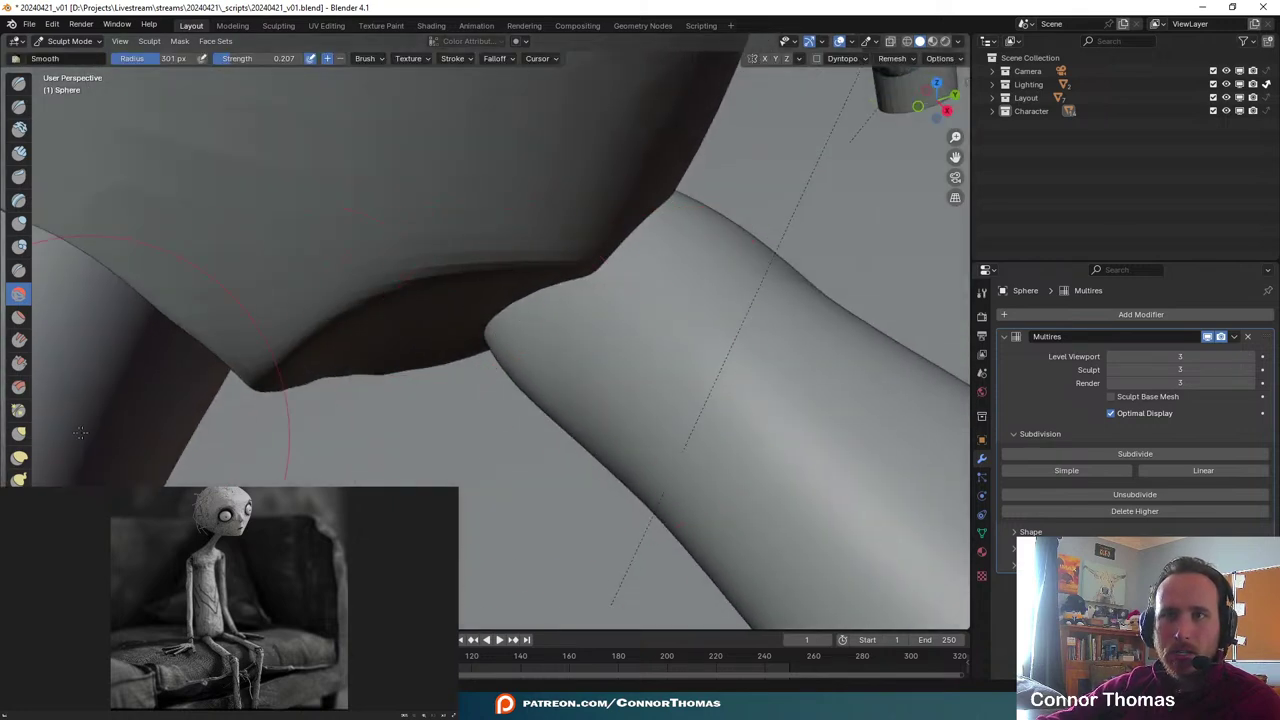
{"action": "left_click", "coordinate": [18, 433]}
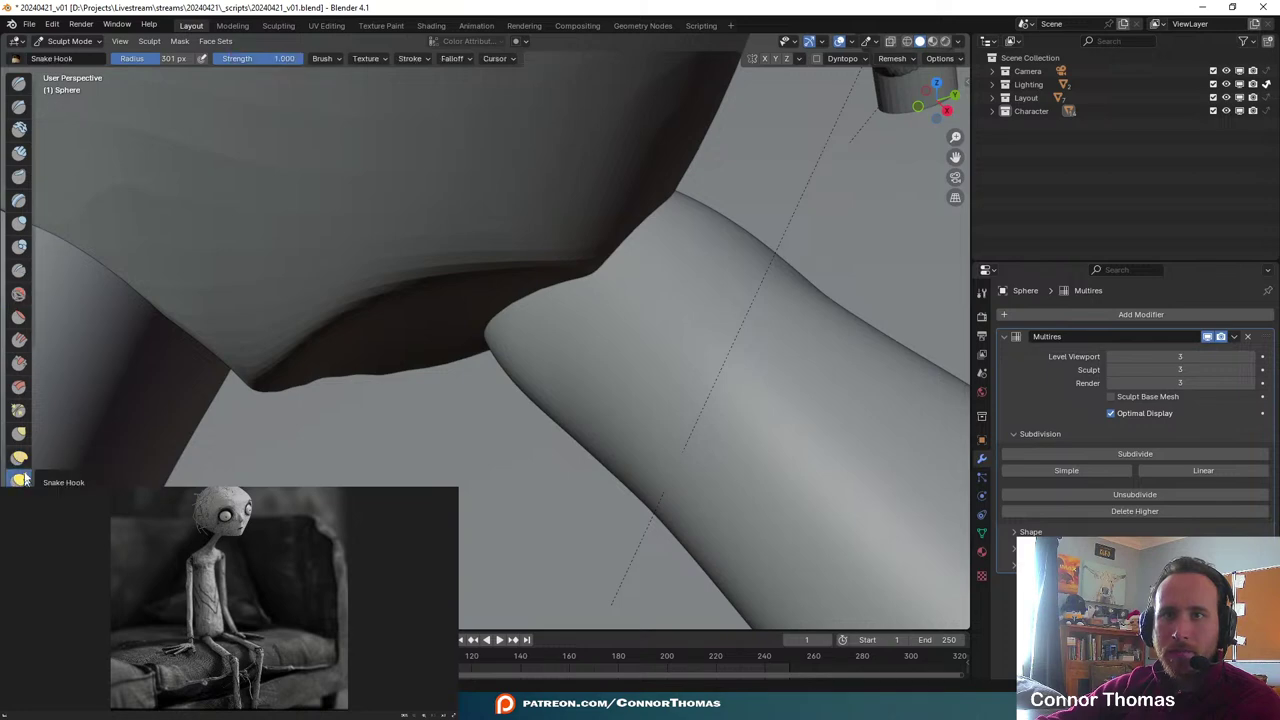
{"action": "middle_click_drag", "start_coordinate": [437, 373], "coordinate": [302, 404], "text": "shift"}
{"action": "left_click_drag", "start_coordinate": [231, 376], "coordinate": [470, 318]}
{"action": "left_click_drag", "start_coordinate": [313, 326], "coordinate": [656, 228]}
{"action": "middle_click_drag", "start_coordinate": [637, 250], "coordinate": [645, 398]}
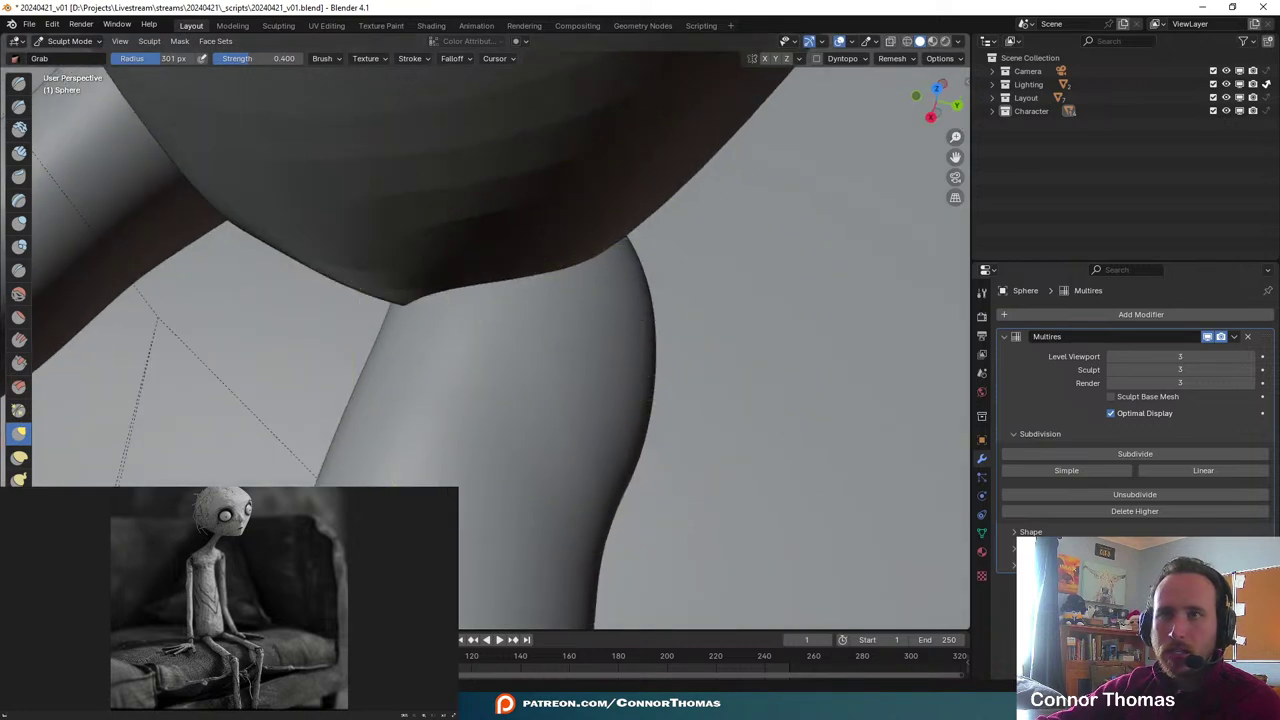
- Stretch the torso's underside outward and down over the top of the left thigh with the Elastic Deform brush
{"action": "left_click", "coordinate": [24, 461]}
{"action": "mouse_move", "coordinate": [383, 271]}
{"action": "left_mouse_down"}
{"action": "mouse_move", "coordinate": [723, 254]}
{"action": "mouse_move", "coordinate": [711, 263]}
{"action": "left_mouse_up"}
{"action": "mouse_move", "coordinate": [485, 280]}
{"action": "left_mouse_down"}
{"action": "mouse_move", "coordinate": [809, 320]}
{"action": "mouse_move", "coordinate": [796, 314]}
{"action": "left_mouse_up"}
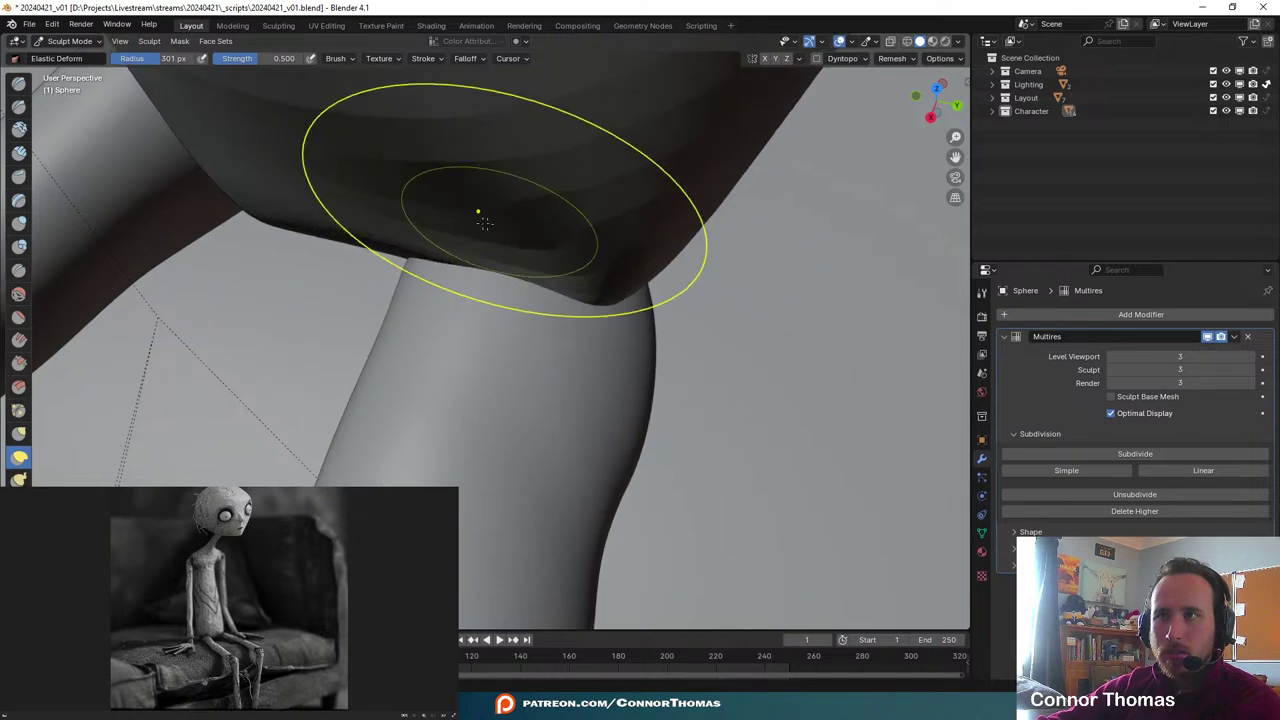
{"action": "left_click_drag", "start_coordinate": [477, 211], "coordinate": [410, 328]}
{"action": "left_click_drag", "start_coordinate": [553, 303], "coordinate": [600, 327]}
{"action": "mouse_move", "coordinate": [685, 322]}
{"action": "middle_mouse_down"}
{"action": "mouse_move", "coordinate": [668, 240]}
{"action": "mouse_move", "coordinate": [650, 232]}
{"action": "mouse_move", "coordinate": [547, 338]}
{"action": "mouse_move", "coordinate": [552, 314]}
{"action": "middle_mouse_up"}
{"action": "left_click_drag", "start_coordinate": [560, 311], "coordinate": [690, 322]}
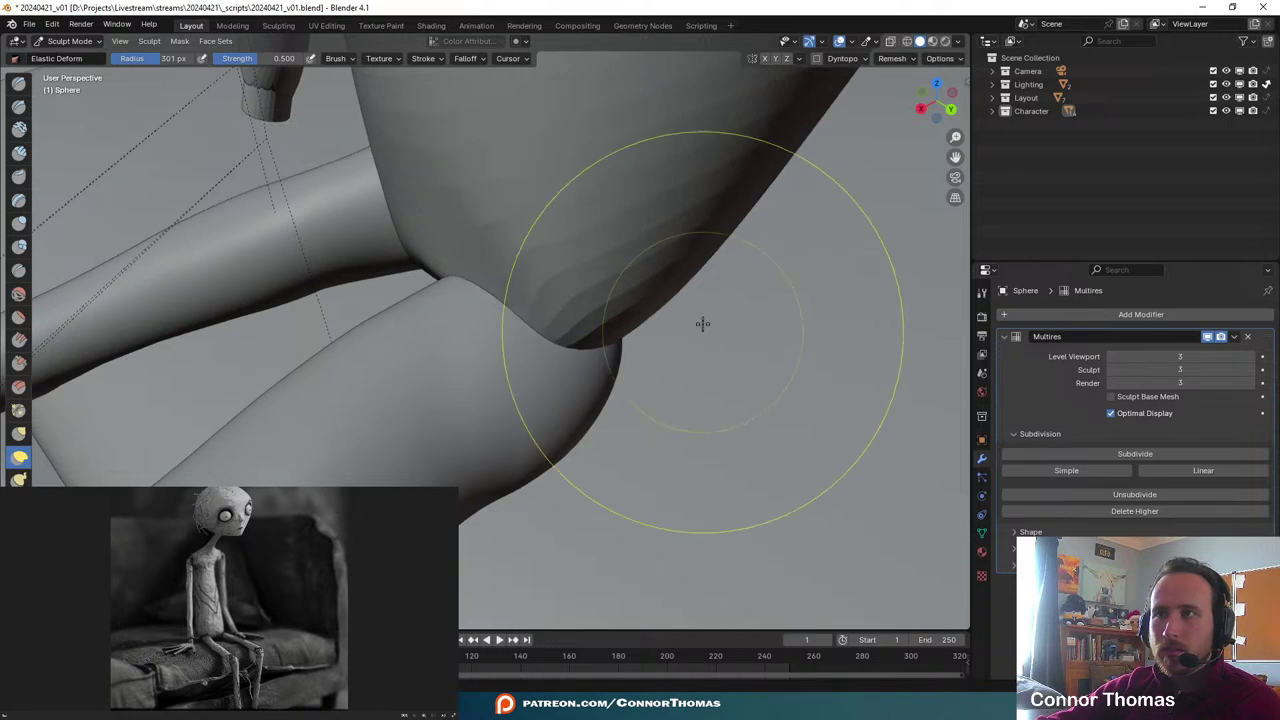
- Round out the back and lower edge of the hips around the thigh joints with the Elastic Deform brush
{"action": "mouse_move", "coordinate": [703, 323]}
{"action": "middle_mouse_down"}
{"action": "mouse_move", "coordinate": [572, 229]}
{"action": "mouse_move", "coordinate": [590, 325]}
{"action": "middle_mouse_up"}
{"action": "mouse_move", "coordinate": [646, 350]}
{"action": "left_mouse_down"}
{"action": "mouse_move", "coordinate": [590, 457]}
{"action": "mouse_move", "coordinate": [603, 474]}
{"action": "mouse_move", "coordinate": [552, 508]}
{"action": "left_mouse_up"}
{"action": "left_click_drag", "start_coordinate": [526, 372], "coordinate": [497, 423]}
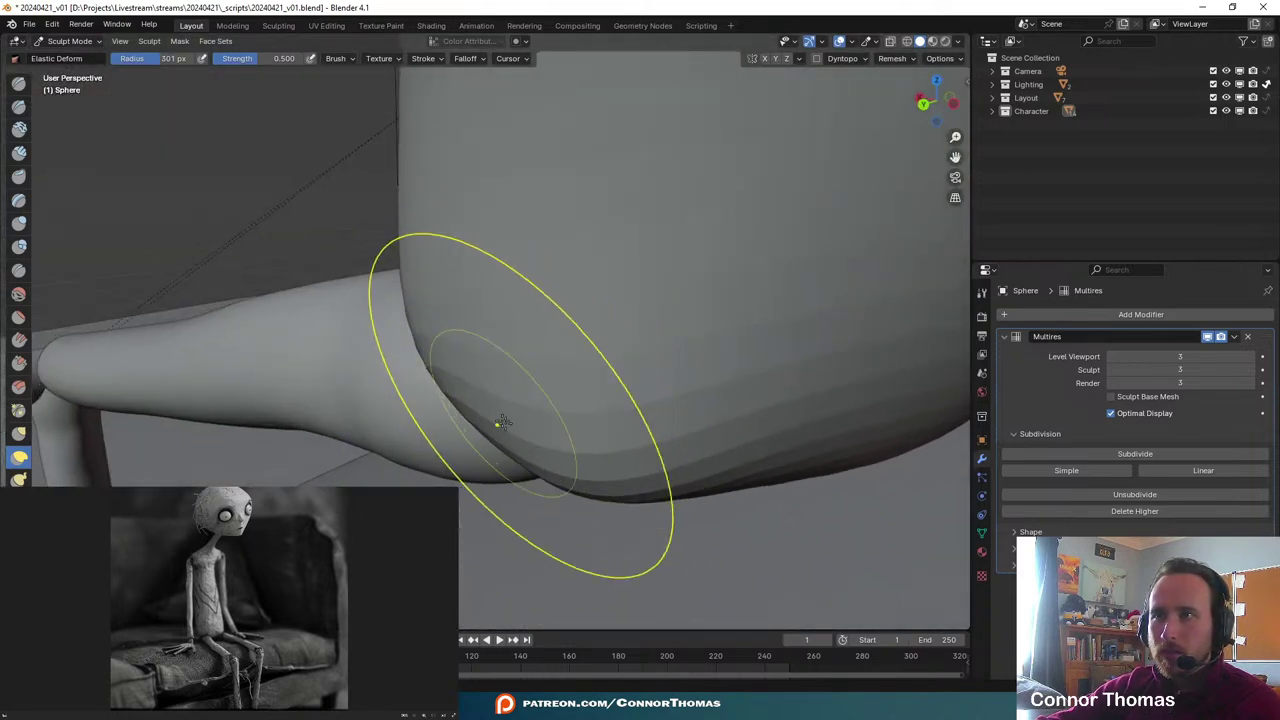
{"action": "middle_click_drag", "start_coordinate": [497, 423], "coordinate": [683, 464]}
{"action": "left_click_drag", "start_coordinate": [605, 338], "coordinate": [594, 346]}
{"action": "middle_click_drag", "start_coordinate": [594, 346], "coordinate": [449, 323]}
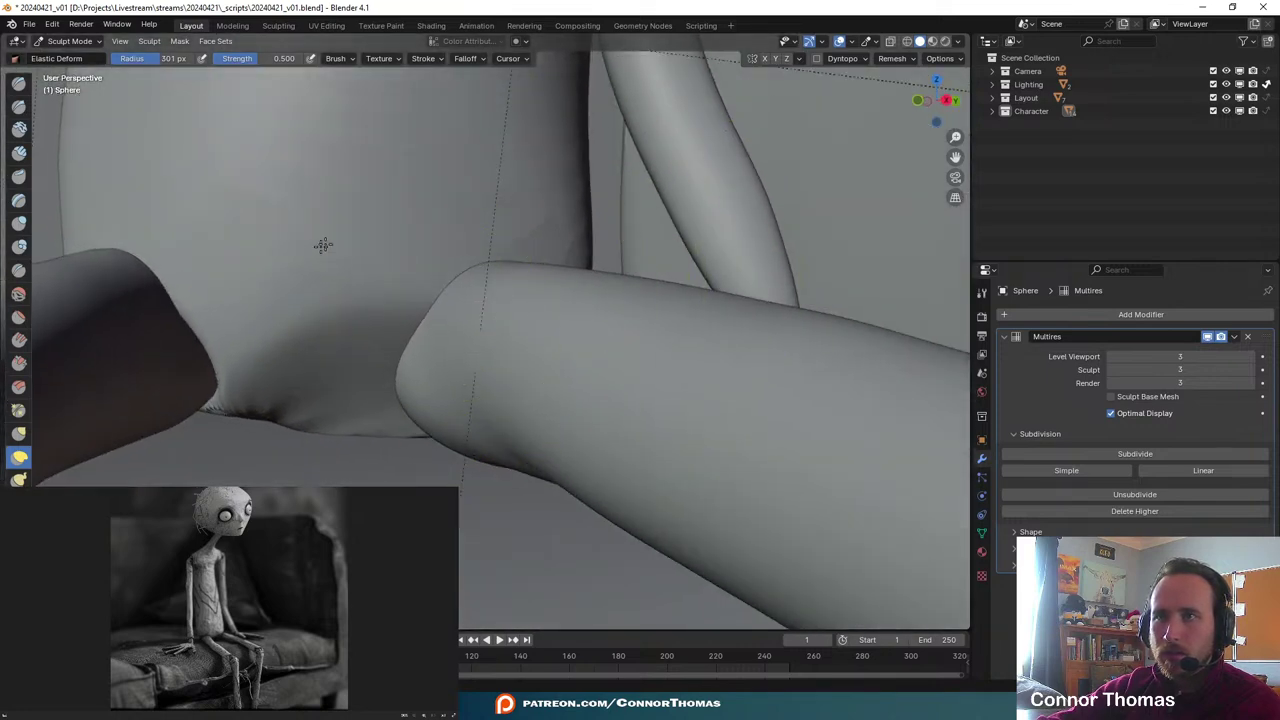
- Sculpt creases where the torso meets the thighs with the Crease brush, and switch to the Pinch/Magnify brush for the hip edge
{"action": "left_click", "coordinate": [20, 269]}
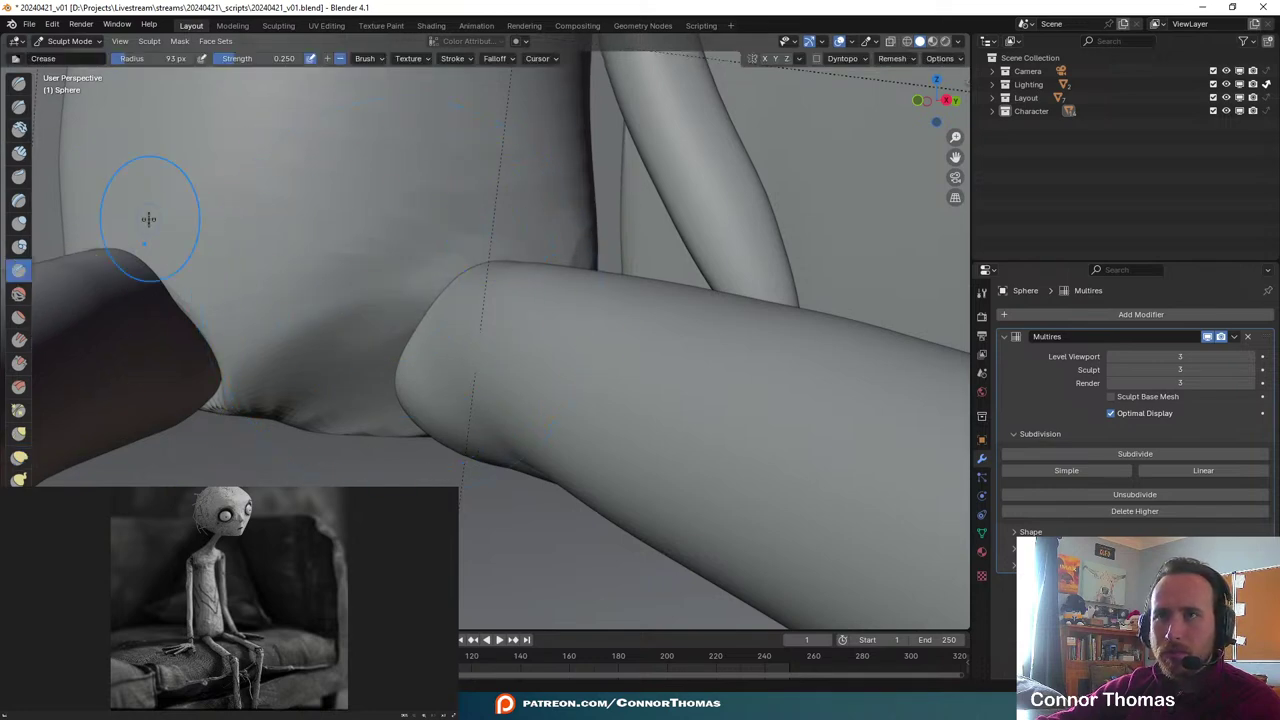
{"action": "left_click", "coordinate": [20, 412]}
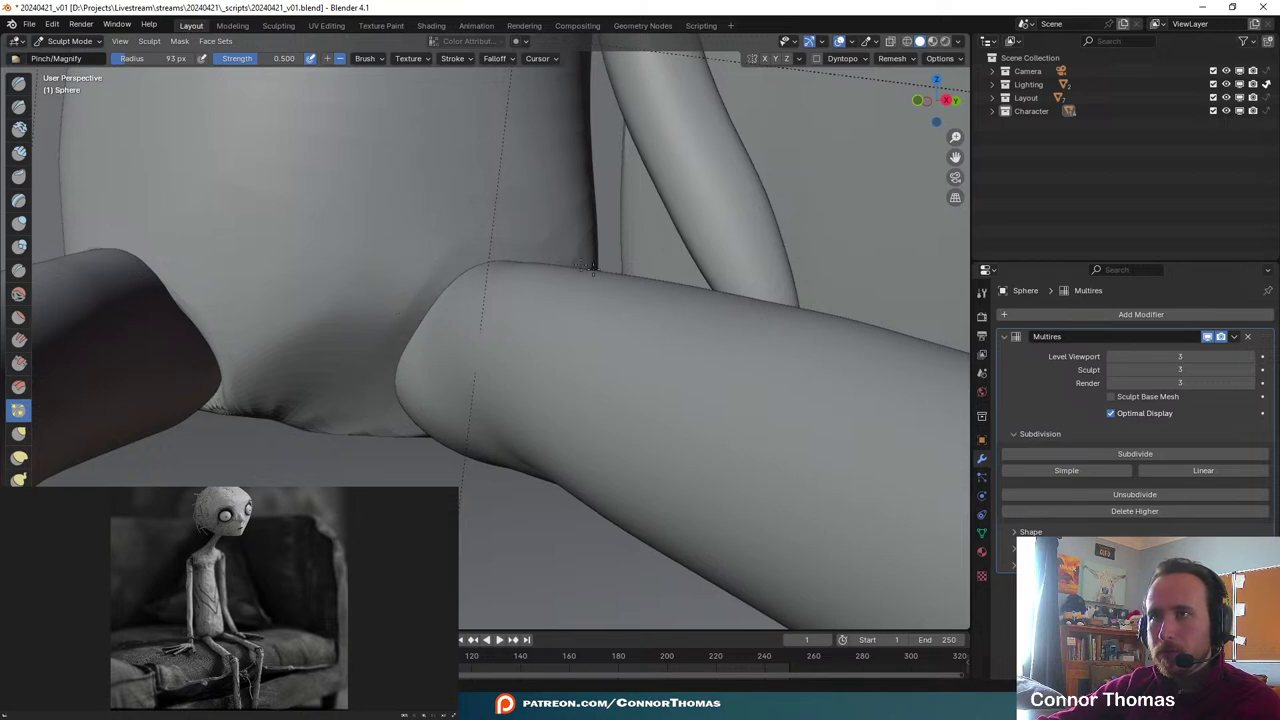
{"action": "middle_click_drag", "start_coordinate": [654, 296], "coordinate": [575, 290]}
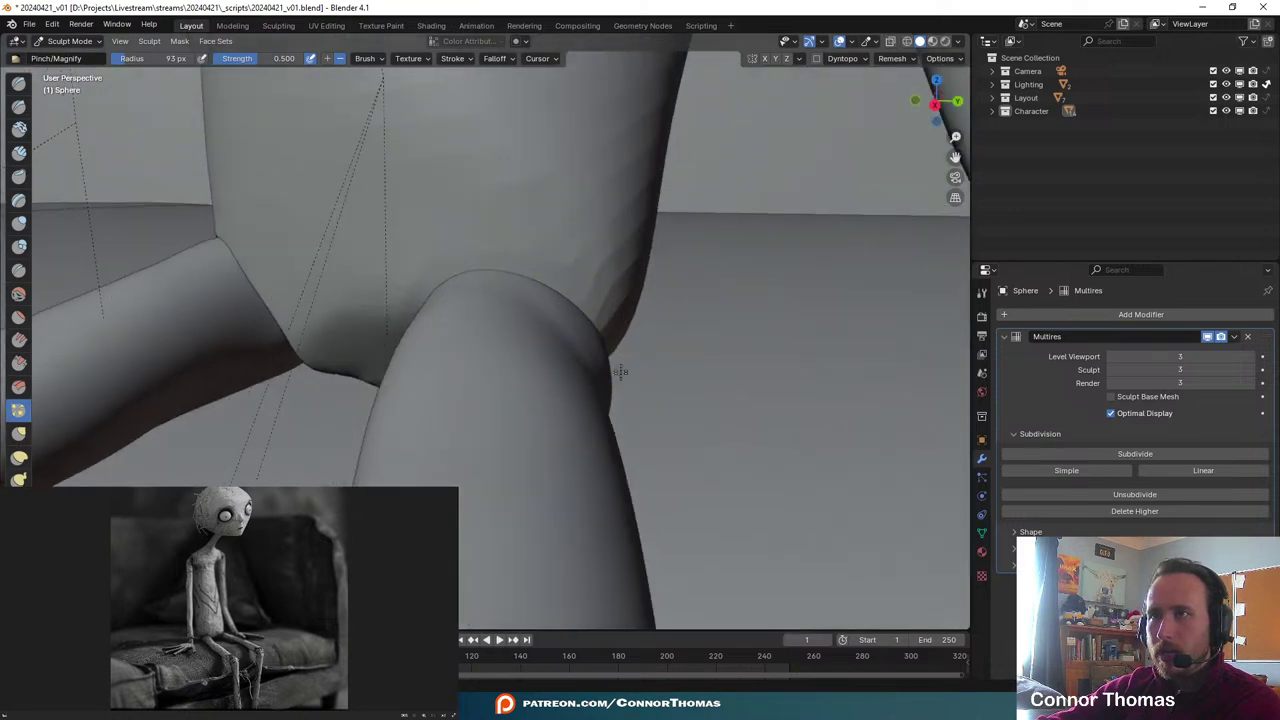
- Pinch the torso beside the thigh, and build up its underside and the rim around the thigh with the Inflate/Deflate brush
{"action": "mouse_move", "coordinate": [408, 307]}
{"action": "middle_mouse_down"}
{"action": "mouse_move", "coordinate": [491, 309]}
{"action": "mouse_move", "coordinate": [409, 274]}
{"action": "middle_mouse_up"}
{"action": "left_click", "coordinate": [357, 414]}
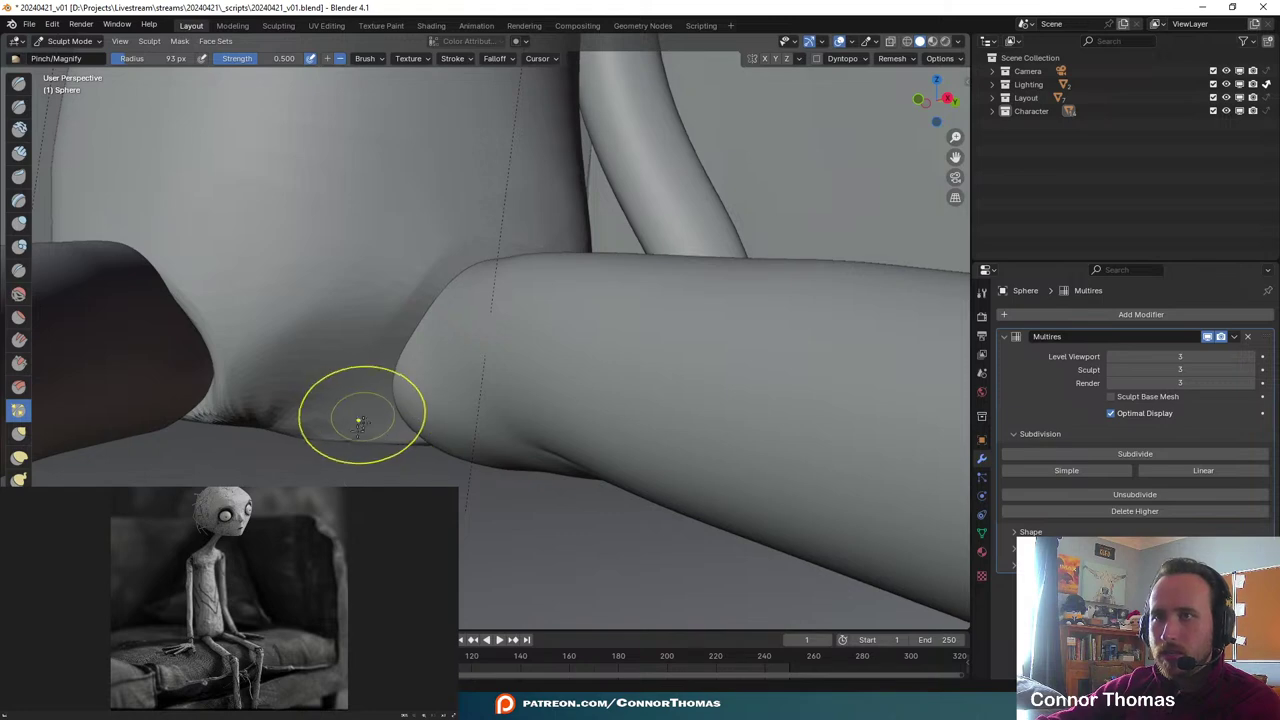
{"action": "left_click", "coordinate": [17, 295]}
{"action": "left_click", "coordinate": [18, 224]}
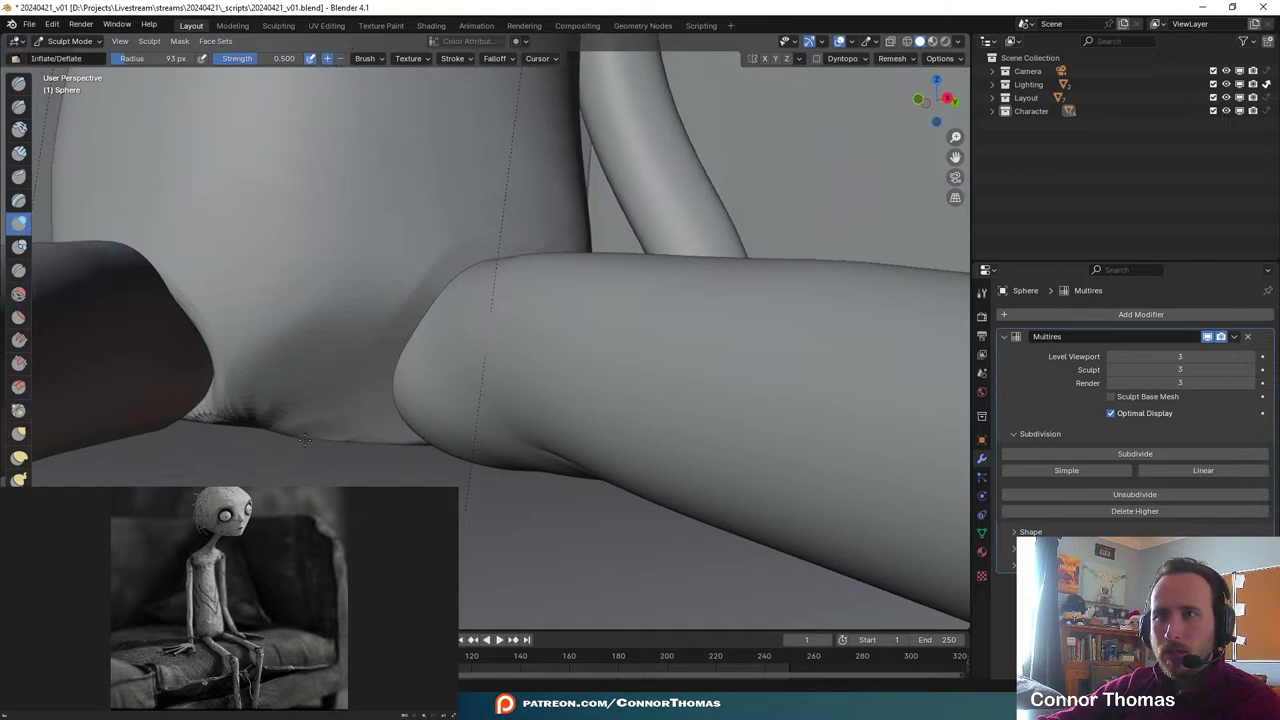
{"action": "middle_click_drag", "start_coordinate": [352, 358], "coordinate": [368, 373]}
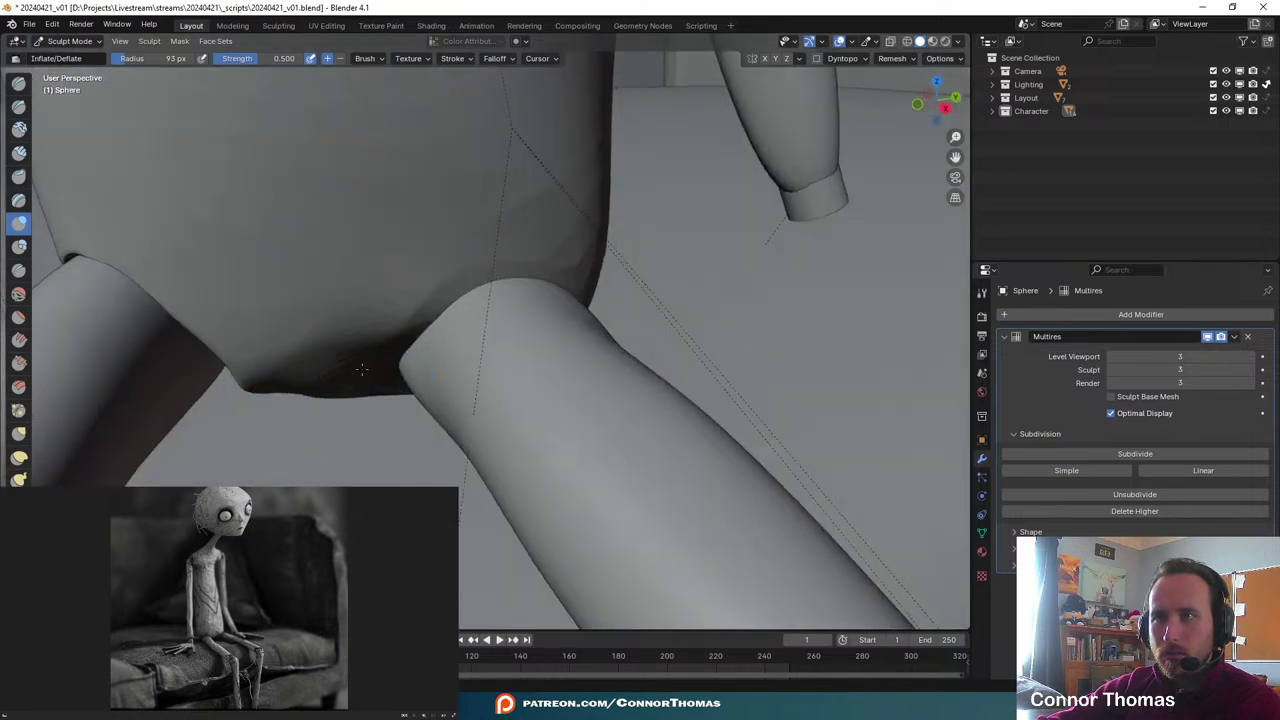
{"action": "left_click_drag", "start_coordinate": [371, 380], "coordinate": [338, 442]}
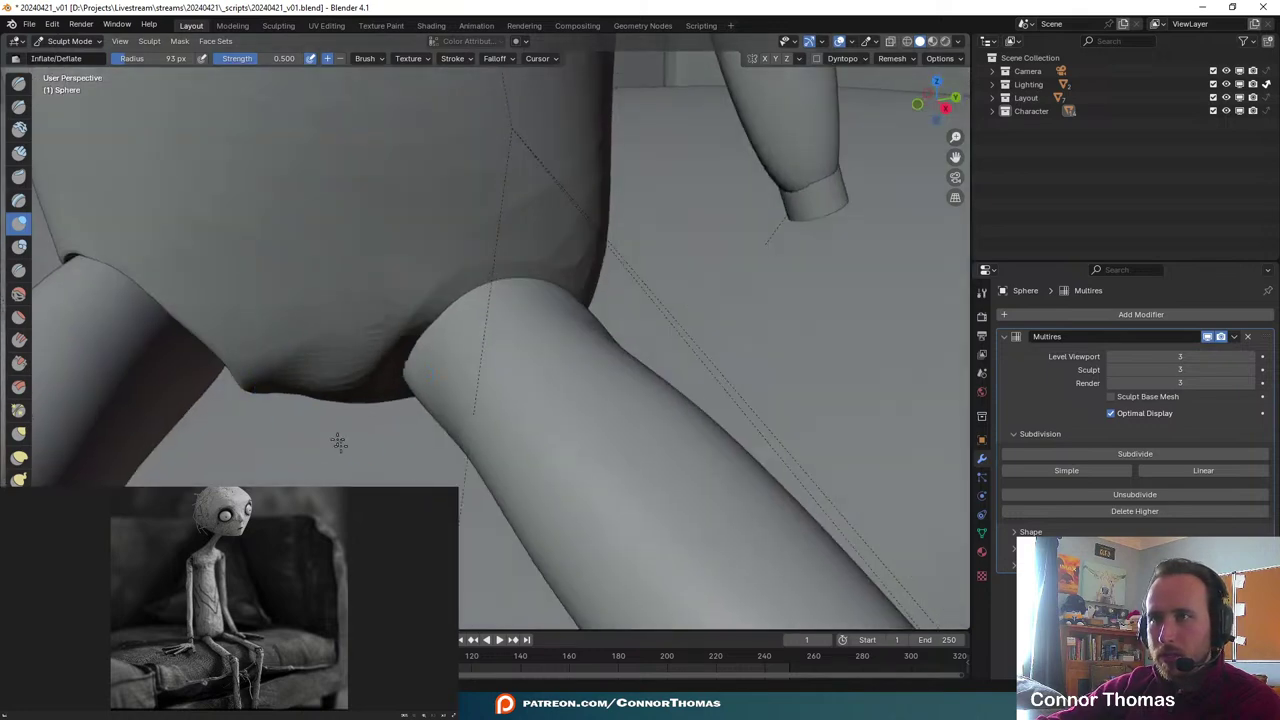
{"action": "mouse_move", "coordinate": [312, 325]}
{"action": "middle_mouse_down"}
{"action": "mouse_move", "coordinate": [509, 414]}
{"action": "mouse_move", "coordinate": [529, 443]}
{"action": "mouse_move", "coordinate": [486, 414]}
{"action": "mouse_move", "coordinate": [467, 373]}
{"action": "mouse_move", "coordinate": [634, 386]}
{"action": "mouse_move", "coordinate": [718, 479]}
{"action": "middle_mouse_up"}
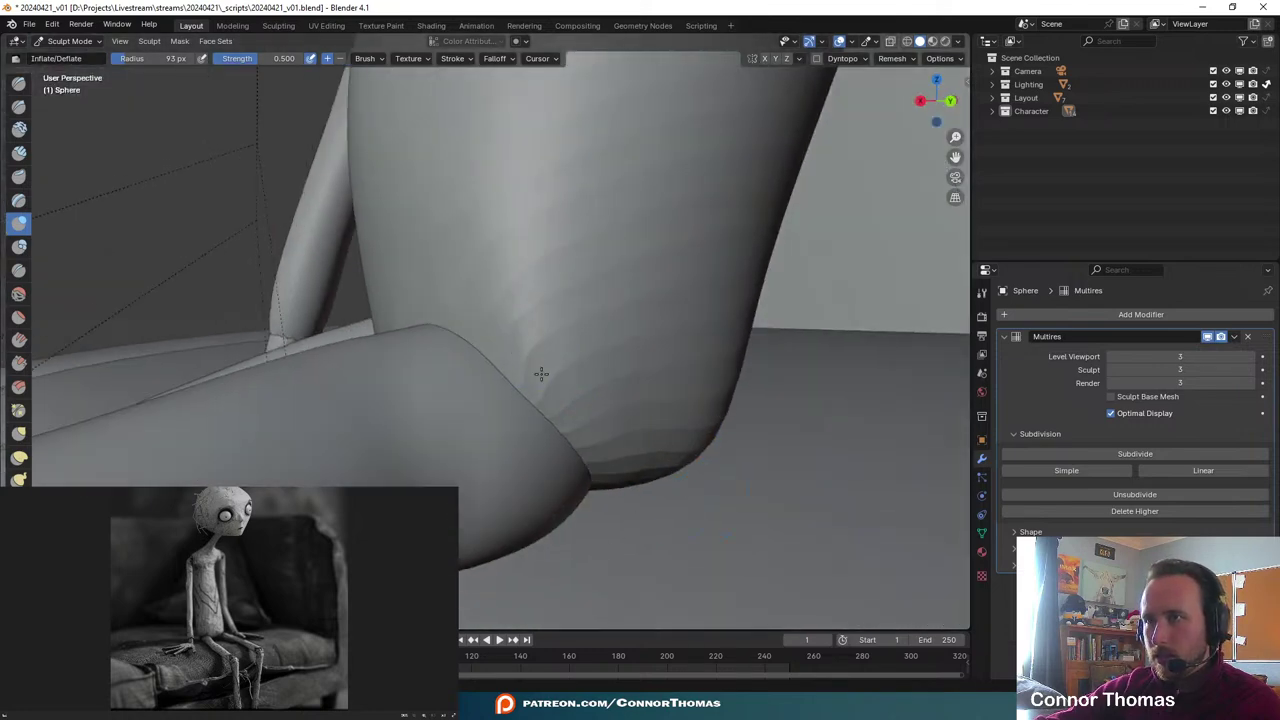
{"action": "middle_click_drag", "start_coordinate": [565, 387], "coordinate": [645, 395]}
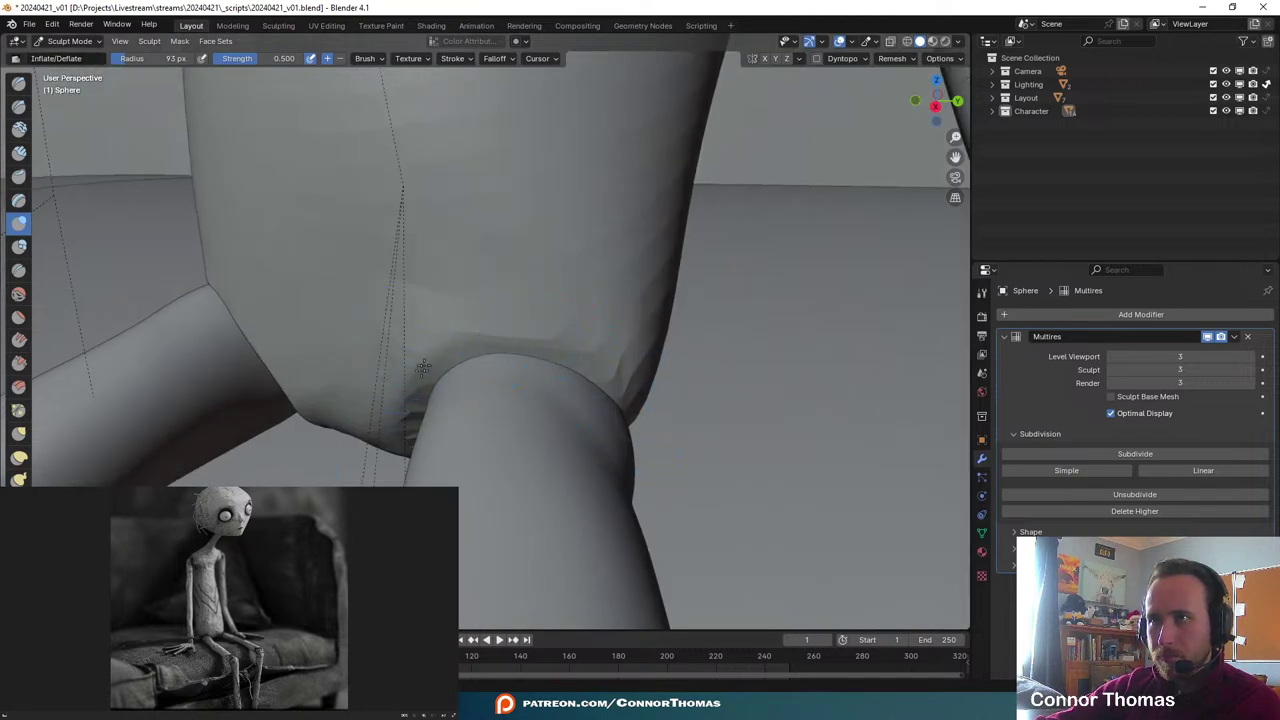
{"action": "middle_click_drag", "start_coordinate": [513, 433], "coordinate": [519, 431]}
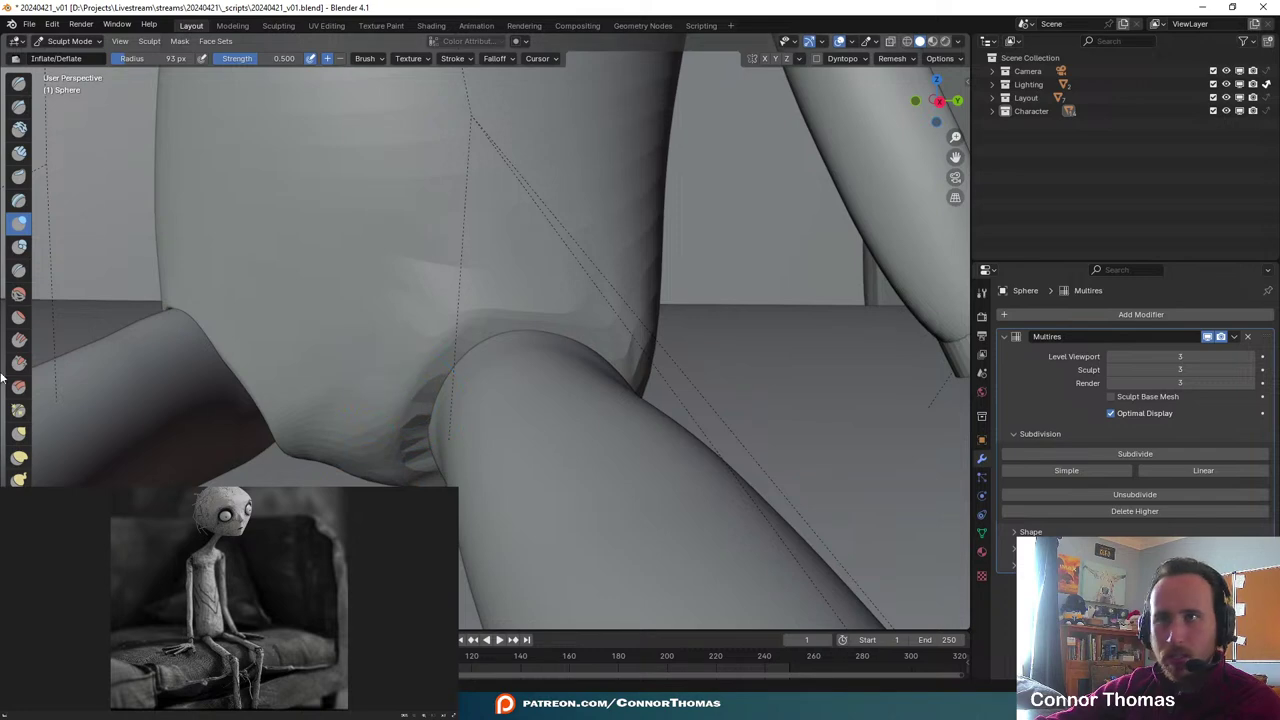
- Smooth the bulges where the torso meets the thigh, and tighten that crease with the Pinch/Magnify brush
{"action": "left_click", "coordinate": [18, 295]}
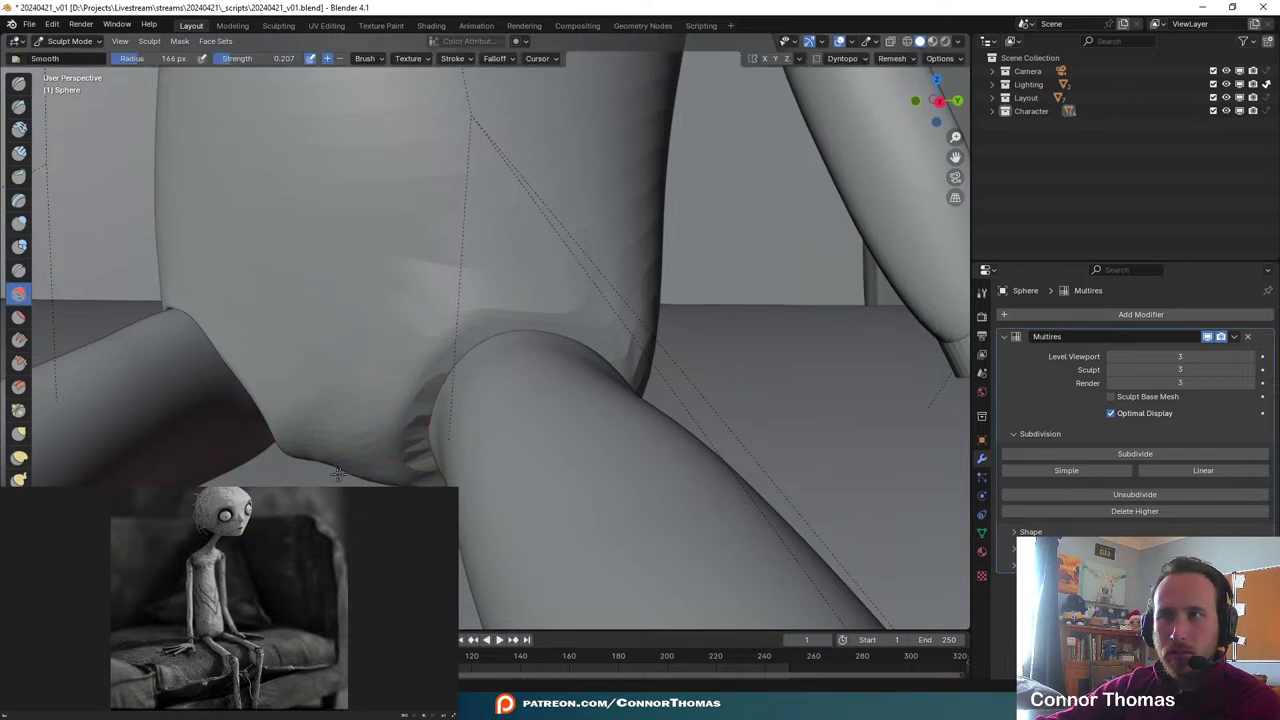
{"action": "mouse_move", "coordinate": [431, 264]}
{"action": "middle_mouse_down"}
{"action": "mouse_move", "coordinate": [563, 286]}
{"action": "mouse_move", "coordinate": [512, 289]}
{"action": "middle_mouse_up"}
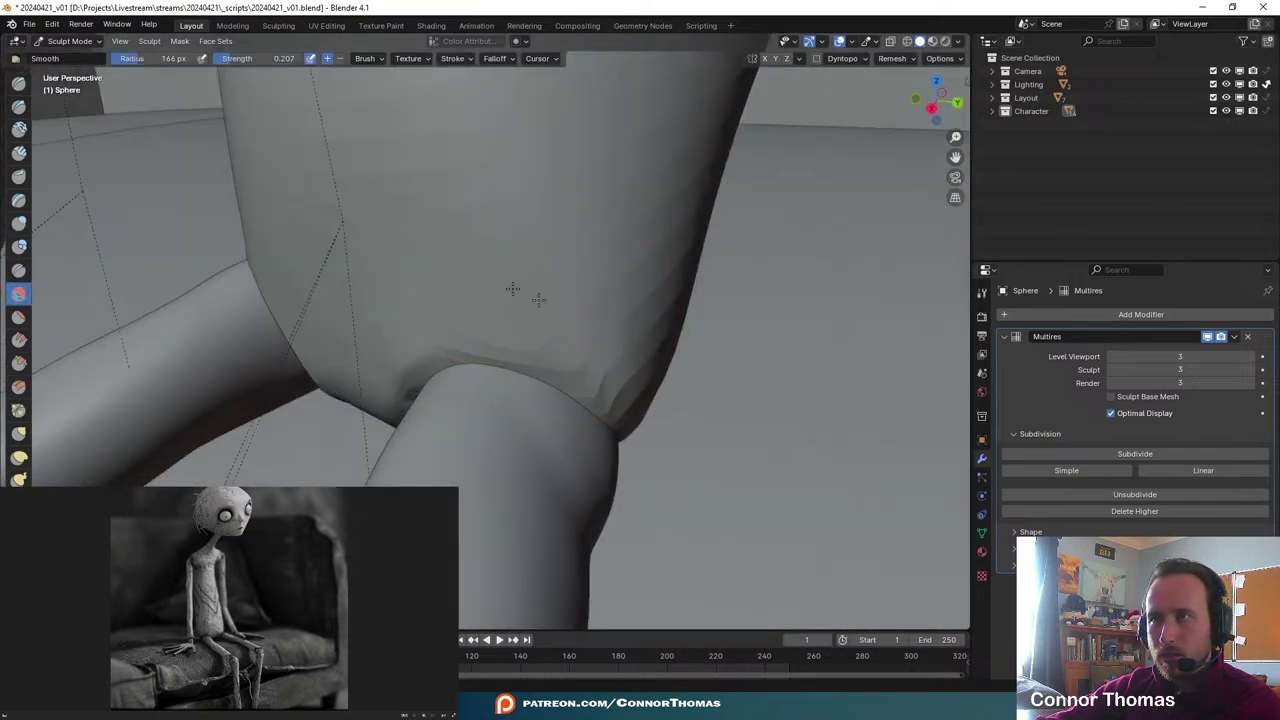
{"action": "left_click", "coordinate": [18, 411]}
{"action": "middle_click_drag", "start_coordinate": [609, 423], "coordinate": [463, 400]}
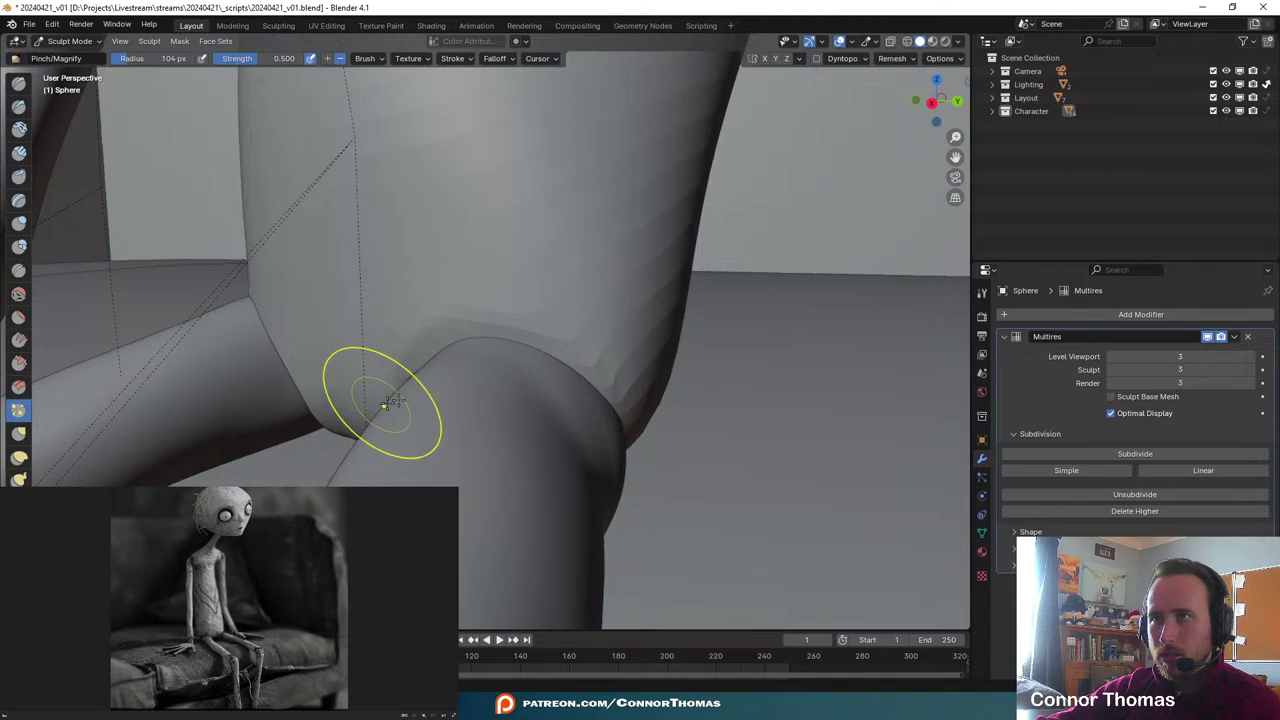
{"action": "middle_click_drag", "start_coordinate": [385, 405], "coordinate": [671, 306]}
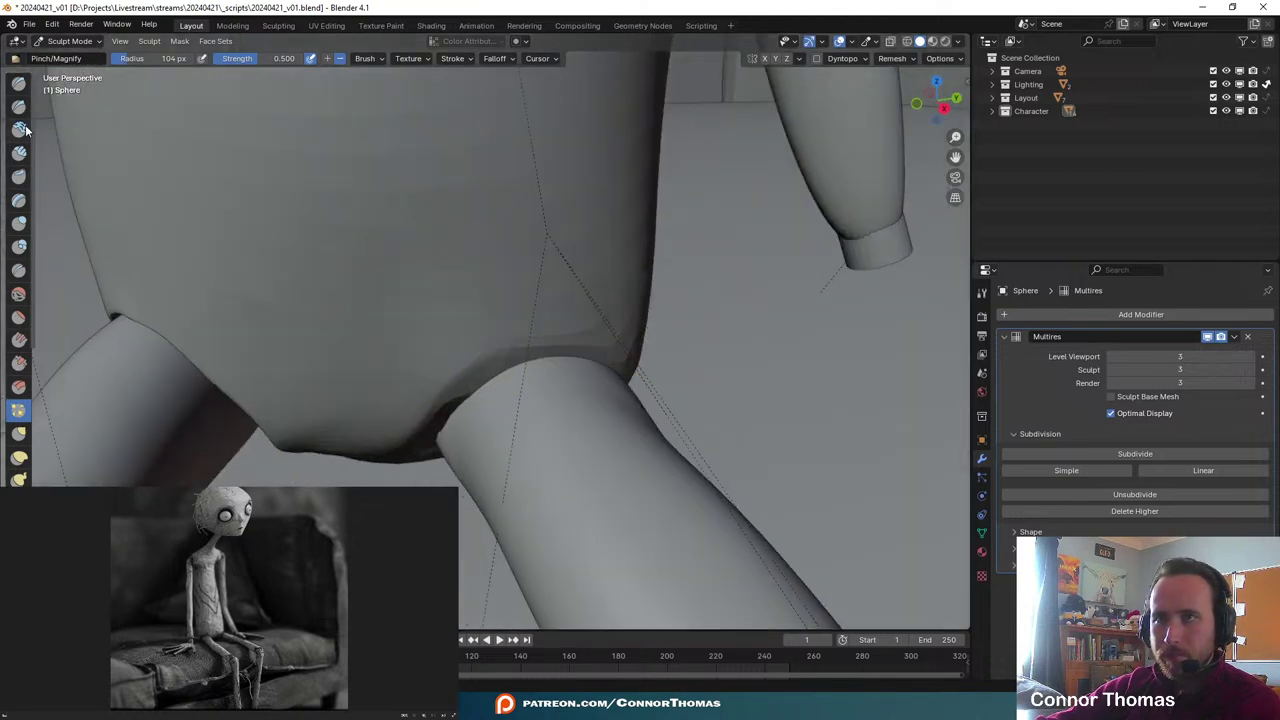
- Carve the torso's rim inward around the top of the thigh using the Draw brush in subtract mode
{"action": "left_click", "coordinate": [20, 87]}
{"action": "middle_click_drag", "start_coordinate": [549, 229], "coordinate": [474, 143]}
{"action": "middle_click_drag", "start_coordinate": [493, 219], "coordinate": [512, 371]}
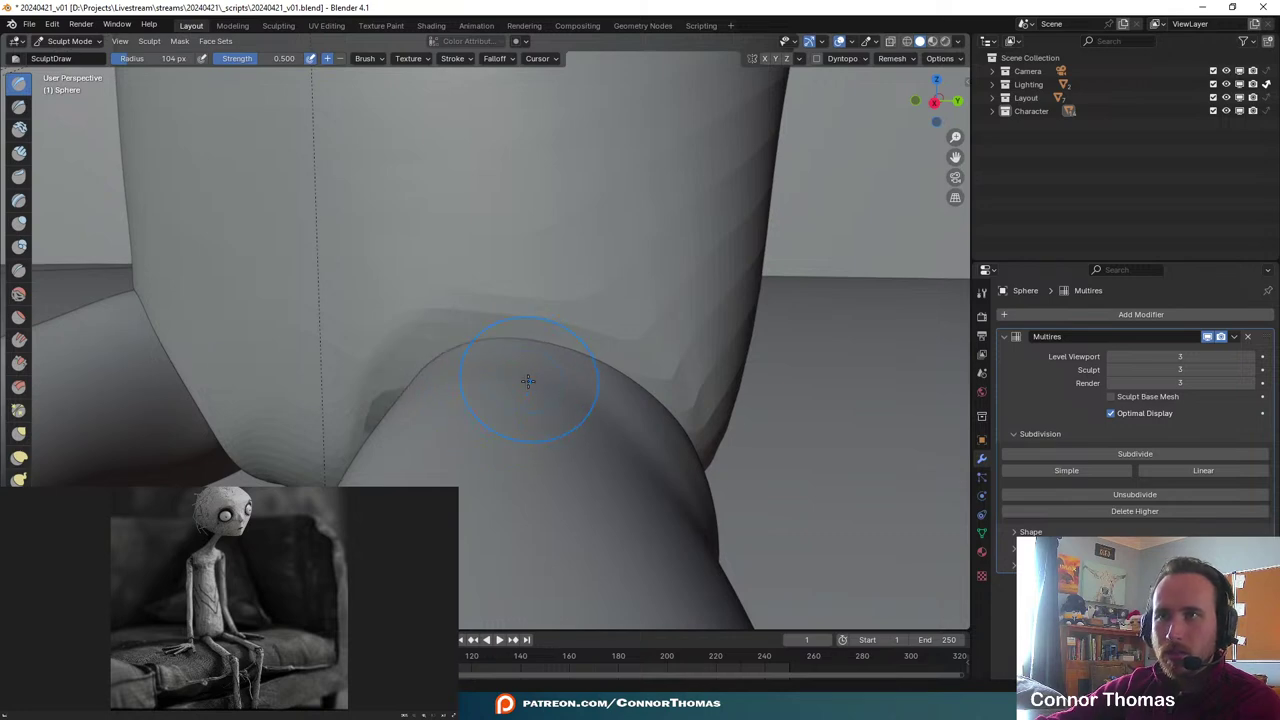
{"action": "left_click", "coordinate": [340, 58]}
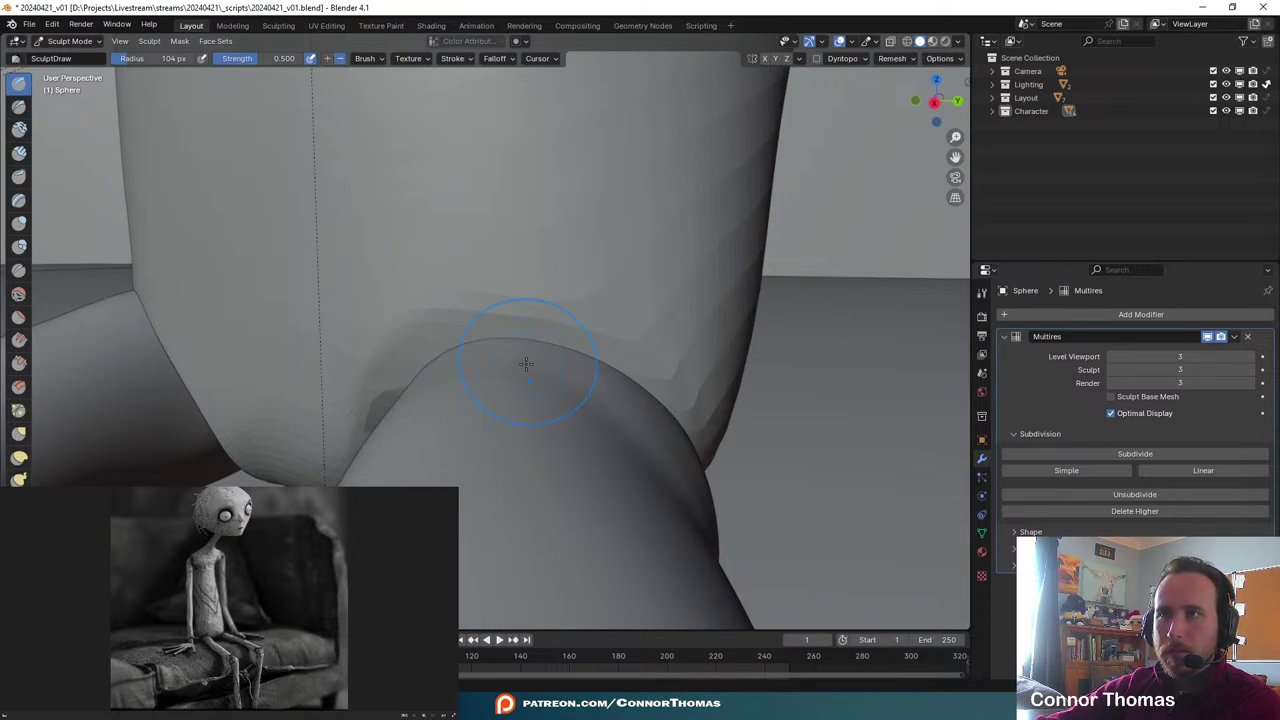
{"action": "mouse_move", "coordinate": [520, 360]}
{"action": "left_mouse_down"}
{"action": "mouse_move", "coordinate": [430, 330]}
{"action": "mouse_move", "coordinate": [450, 340]}
{"action": "mouse_move", "coordinate": [464, 415]}
{"action": "left_mouse_up"}
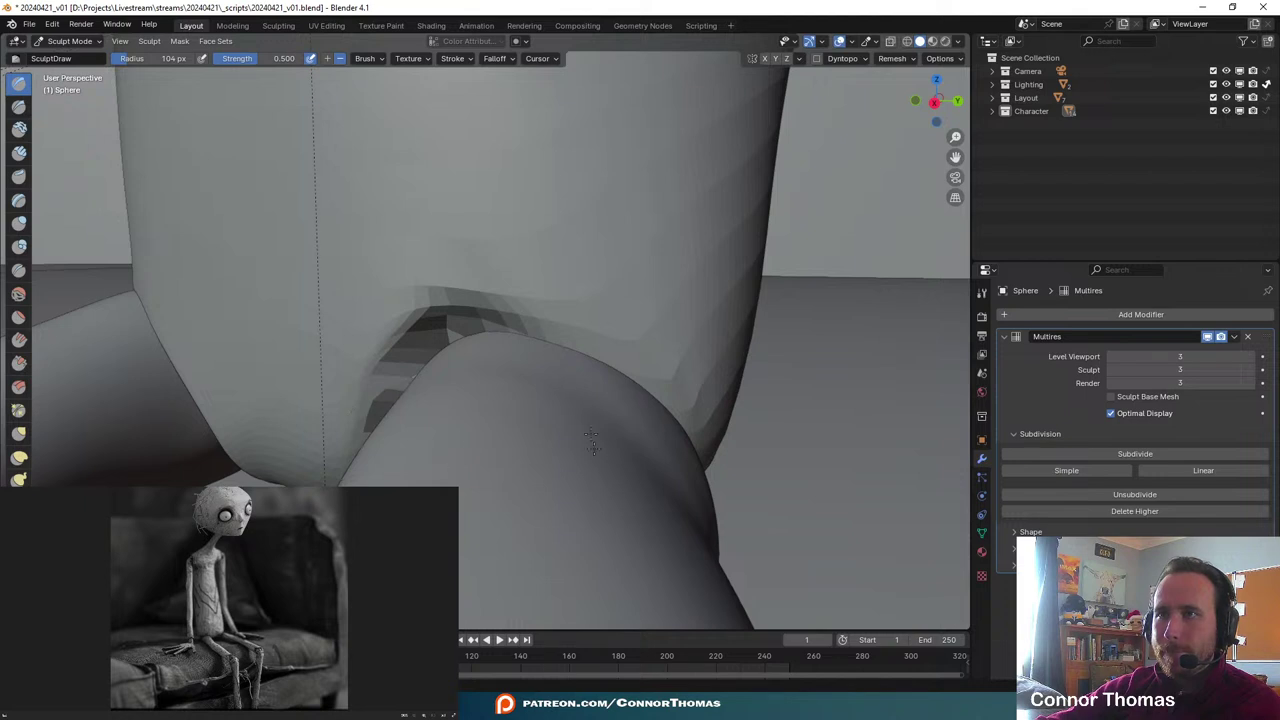
{"action": "mouse_move", "coordinate": [592, 443]}
{"action": "left_mouse_down"}
{"action": "mouse_move", "coordinate": [700, 468]}
{"action": "mouse_move", "coordinate": [434, 409]}
{"action": "mouse_move", "coordinate": [439, 395]}
{"action": "left_mouse_up"}
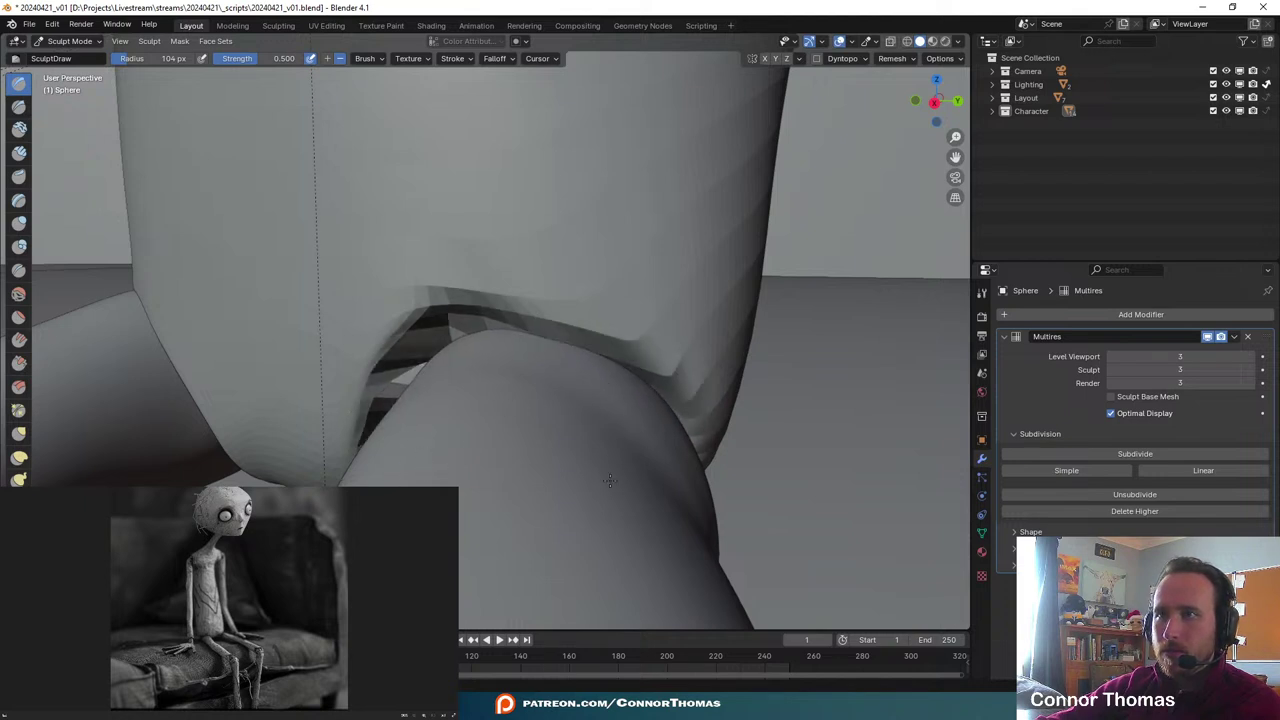
- Reshape the torso's edge around the thigh with the Elastic Deform brush at a 218 px radius
{"action": "left_click", "coordinate": [19, 459]}
{"action": "mouse_move", "coordinate": [408, 298]}
{"action": "left_mouse_down"}
{"action": "mouse_move", "coordinate": [490, 389]}
{"action": "mouse_move", "coordinate": [486, 345]}
{"action": "left_mouse_up"}
{"action": "key", "text": "f"}
{"action": "left_click", "coordinate": [617, 335]}
{"action": "left_click_drag", "start_coordinate": [460, 266], "coordinate": [458, 291]}
{"action": "left_click_drag", "start_coordinate": [524, 251], "coordinate": [522, 273]}
{"action": "middle_click_drag", "start_coordinate": [457, 408], "coordinate": [400, 406]}
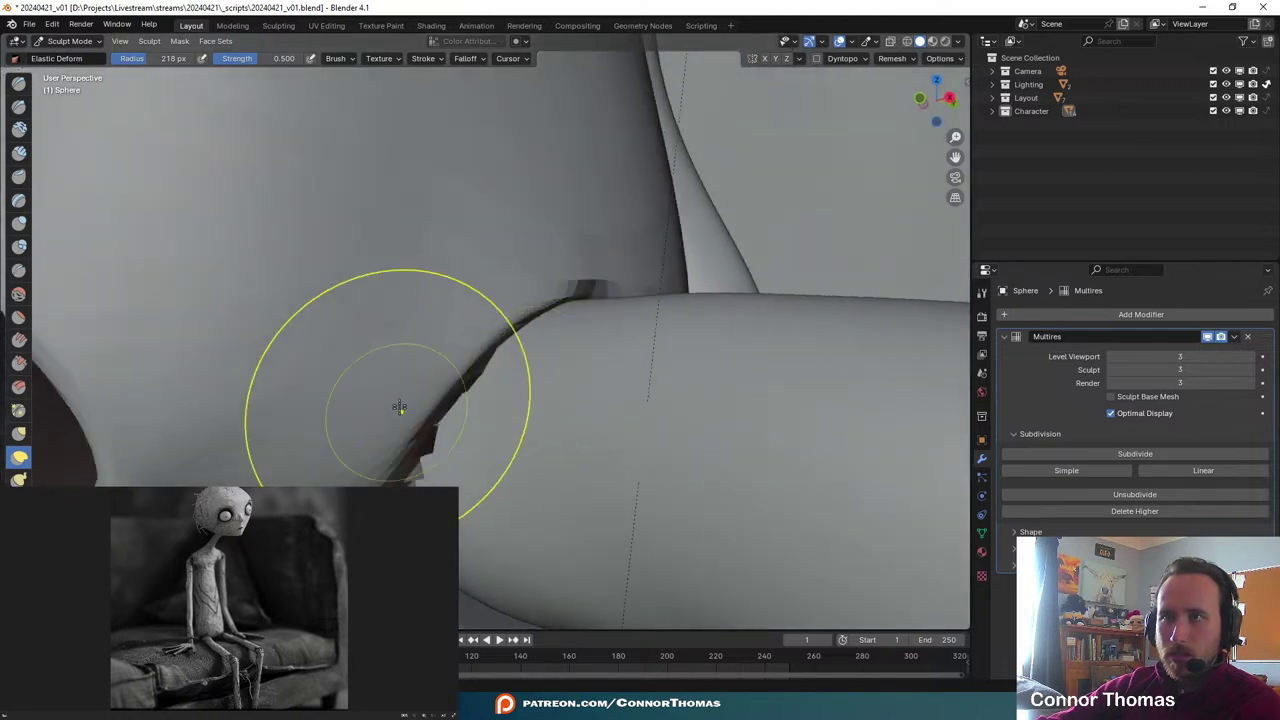
{"action": "middle_click_drag", "start_coordinate": [460, 448], "coordinate": [466, 334]}
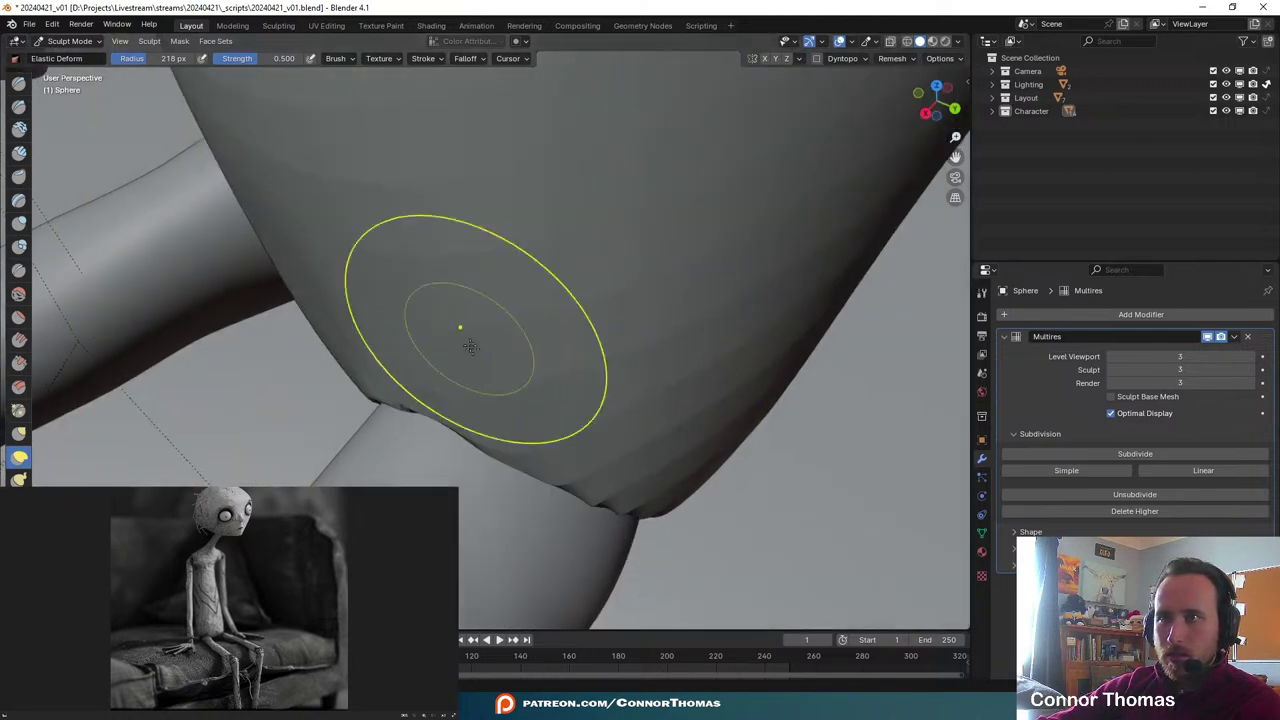
{"action": "left_click_drag", "start_coordinate": [411, 397], "coordinate": [424, 388]}
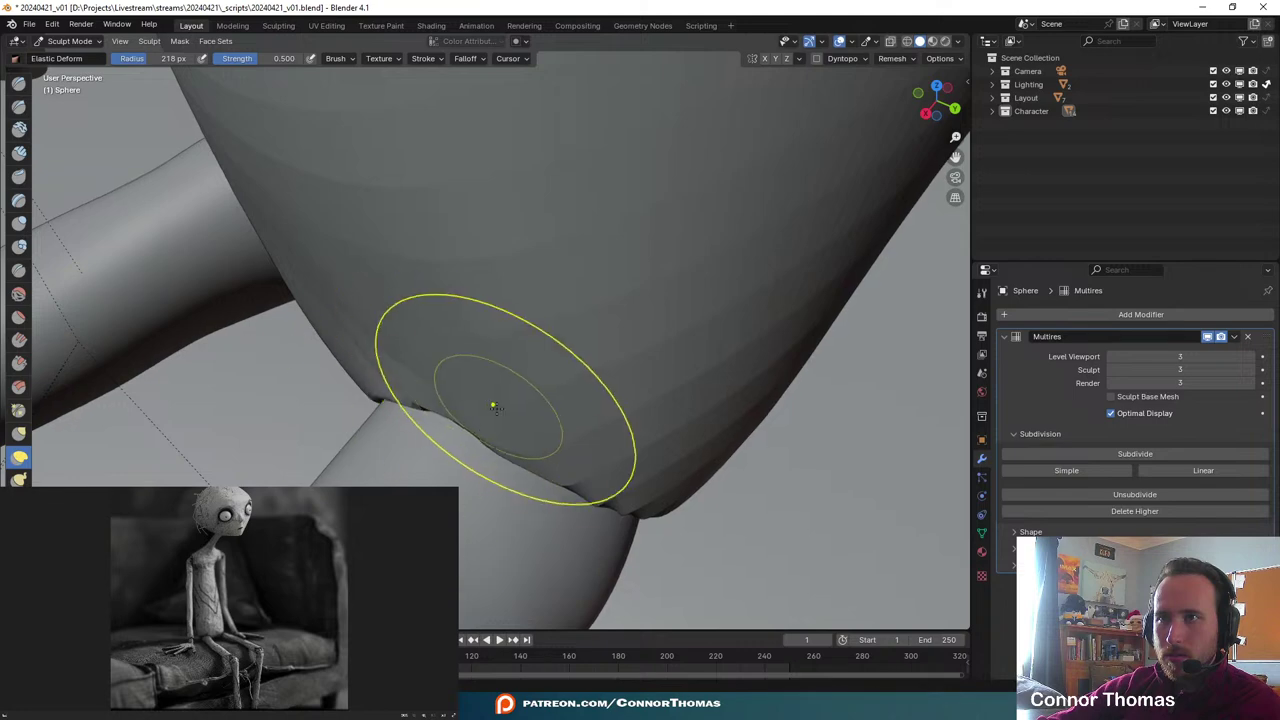
- Smooth the torso surface around the hip joint with the Smooth brush at strength 0.207
{"action": "left_click", "coordinate": [19, 295]}
{"action": "mouse_move", "coordinate": [400, 236]}
{"action": "middle_mouse_down"}
{"action": "mouse_move", "coordinate": [491, 266]}
{"action": "mouse_move", "coordinate": [563, 366]}
{"action": "middle_mouse_up"}
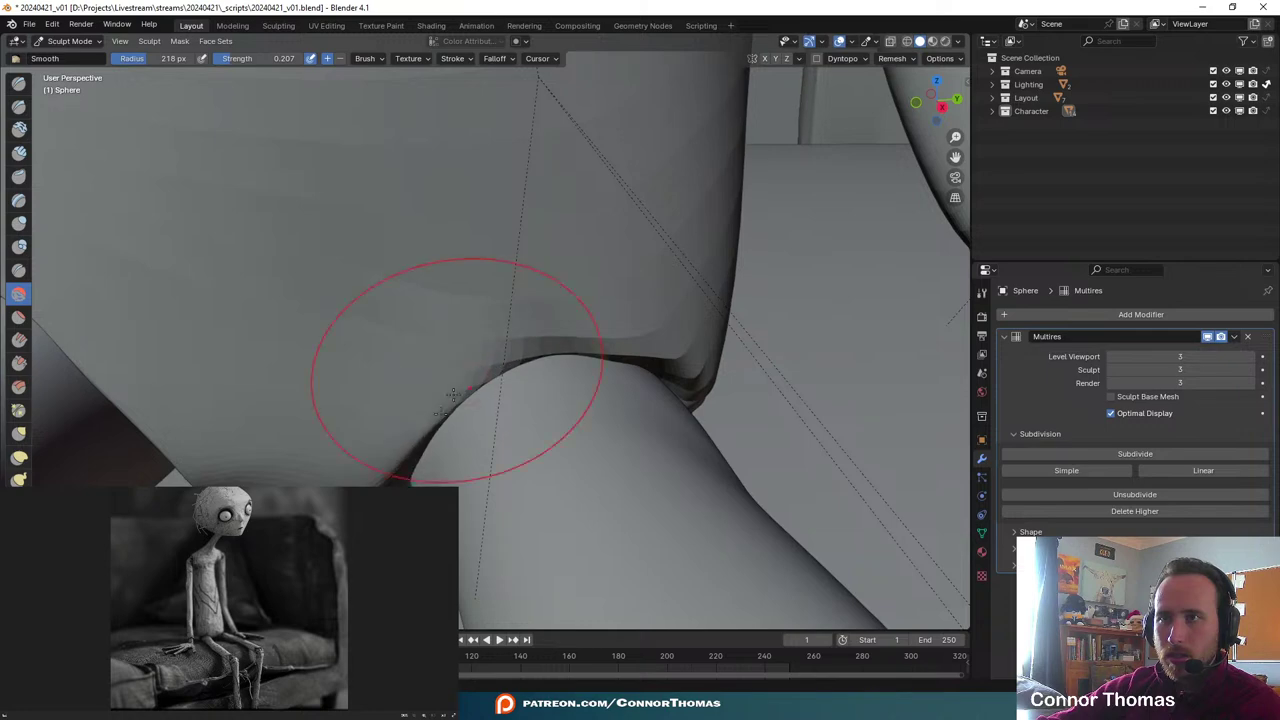
{"action": "mouse_move", "coordinate": [686, 437]}
{"action": "middle_mouse_down"}
{"action": "mouse_move", "coordinate": [794, 400]}
{"action": "mouse_move", "coordinate": [681, 400]}
{"action": "middle_mouse_up"}
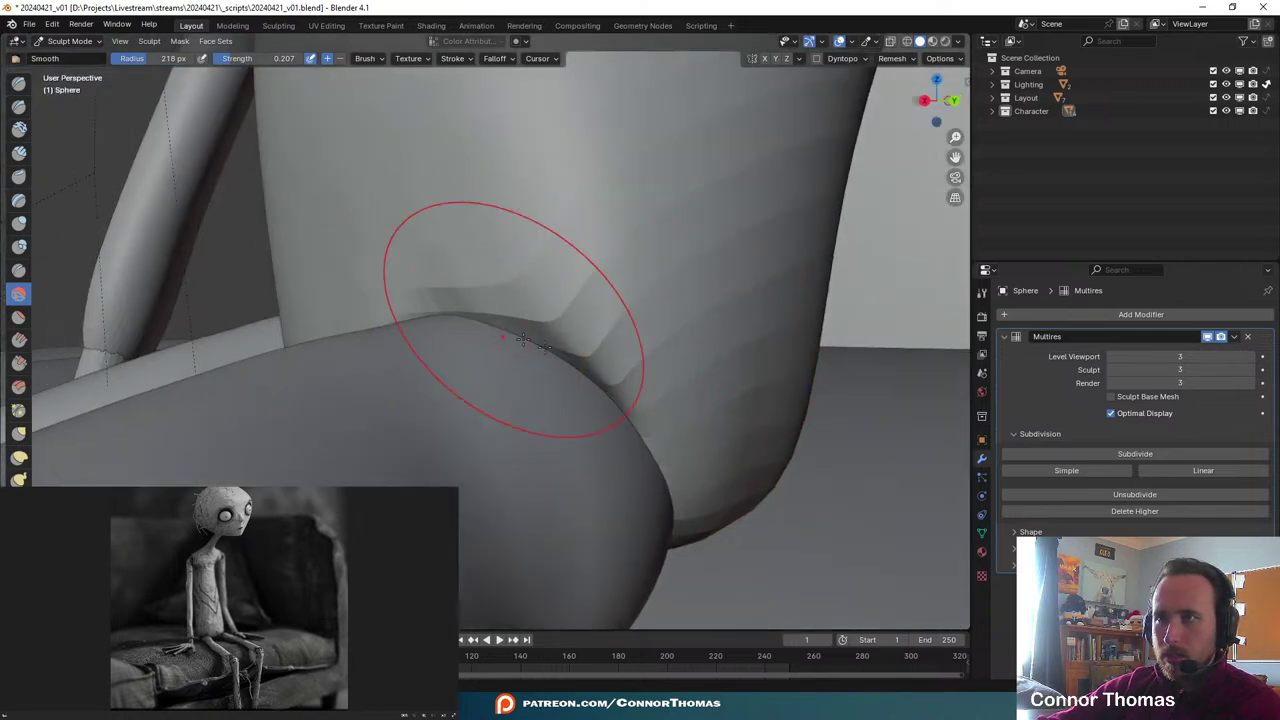
{"action": "middle_click_drag", "start_coordinate": [514, 320], "coordinate": [589, 343]}
{"action": "scroll", "coordinate": [589, 343], "scroll_direction": "down", "scroll_amount": 9}
{"action": "mouse_move", "coordinate": [631, 380]}
{"action": "middle_mouse_down"}
{"action": "mouse_move", "coordinate": [681, 349]}
{"action": "mouse_move", "coordinate": [723, 297]}
{"action": "middle_mouse_up"}
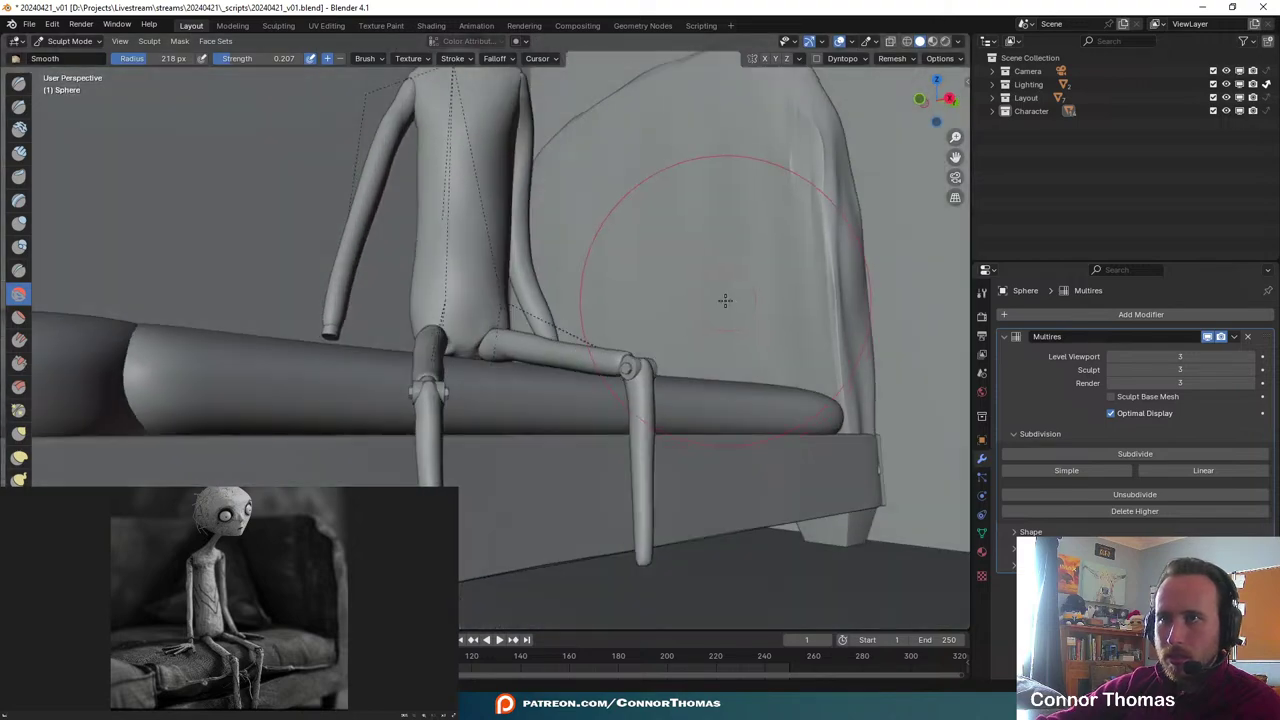
- Smooth the torso's underside between the thighs as seen through the scene camera
{"action": "key", "text": "KP_0"}
{"action": "scroll", "coordinate": [600, 380], "scroll_direction": "up", "scroll_amount": 4}
{"action": "middle_click_drag", "start_coordinate": [600, 545], "coordinate": [677, 343], "text": "shift"}
{"action": "scroll", "coordinate": [394, 306], "scroll_direction": "up", "scroll_amount": 5}
{"action": "scroll", "coordinate": [677, 343], "scroll_direction": "up", "scroll_amount": 4}
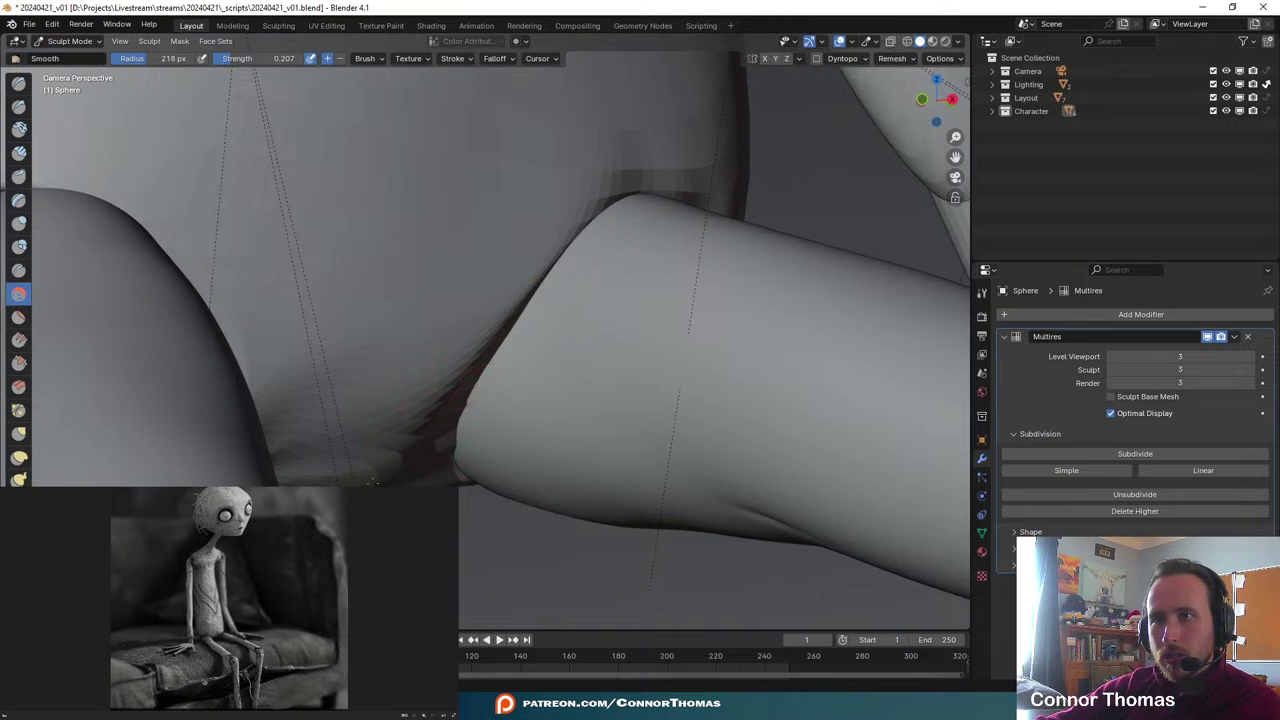
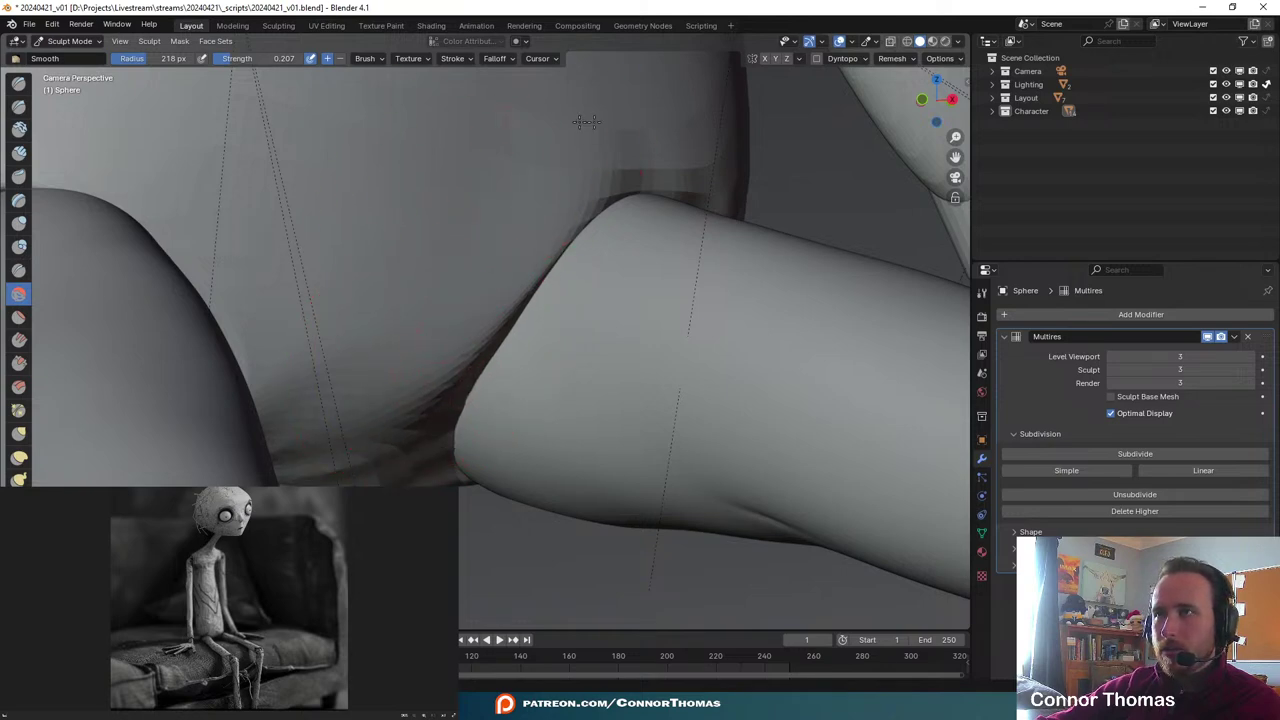
{"action": "scroll", "coordinate": [600, 110], "scroll_direction": "down", "scroll_amount": 5}
{"action": "scroll", "coordinate": [602, 111], "scroll_direction": "down", "scroll_amount": 8}
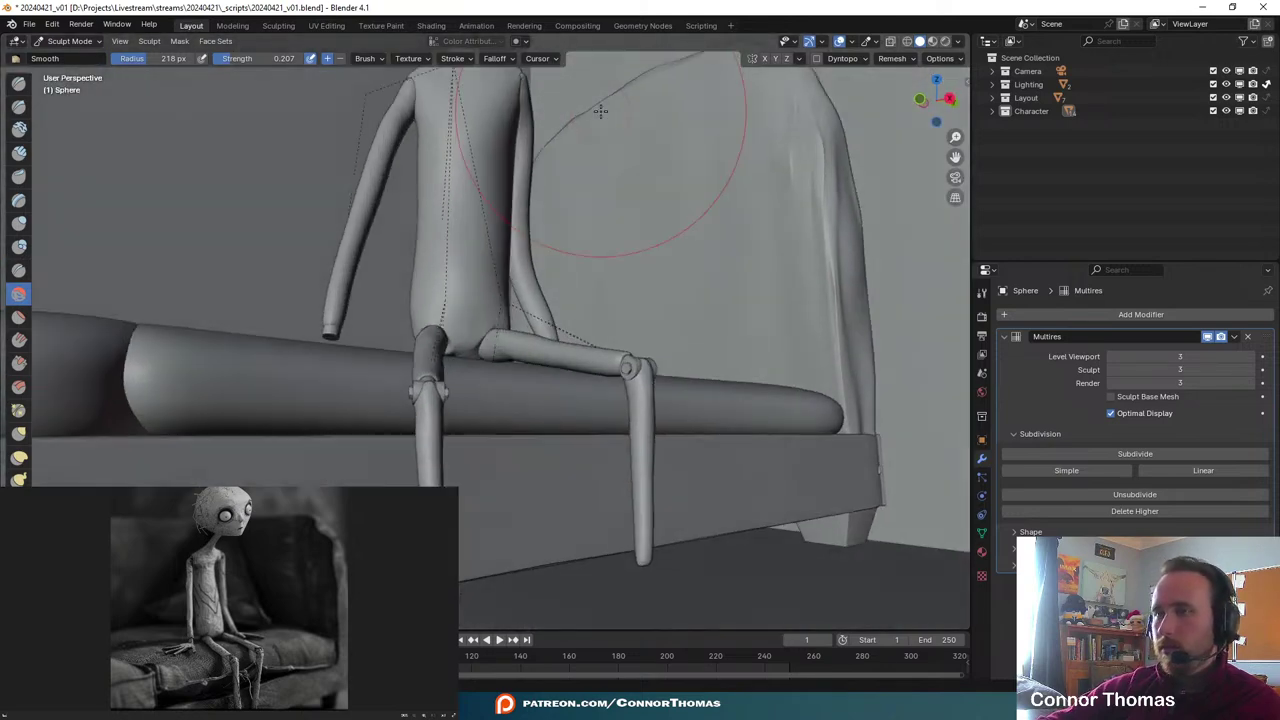
- Check the reshaped hips against the rest of the figure and save the file
{"action": "middle_click_drag", "start_coordinate": [608, 112], "coordinate": [550, 223]}
{"action": "scroll", "coordinate": [556, 228], "scroll_direction": "up", "scroll_amount": 4}
{"action": "scroll", "coordinate": [558, 231], "scroll_direction": "up", "scroll_amount": 3}
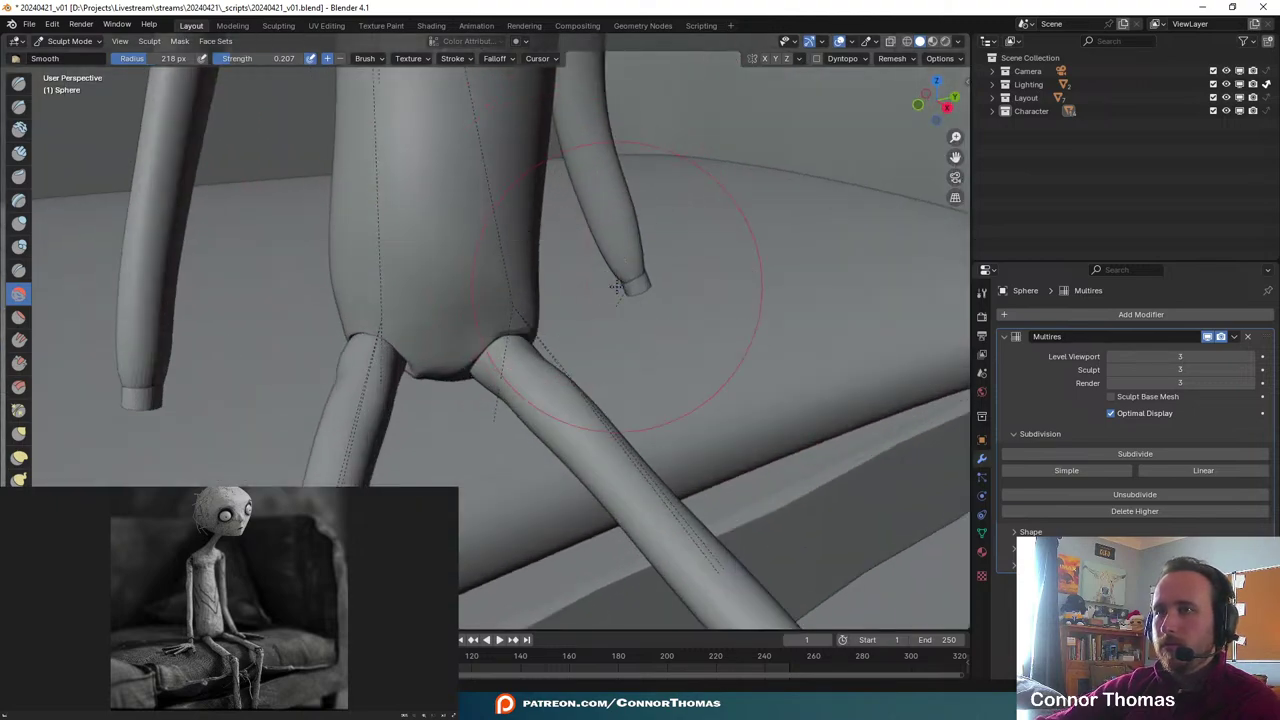
{"action": "mouse_move", "coordinate": [616, 286]}
{"action": "middle_mouse_down"}
{"action": "mouse_move", "coordinate": [500, 260]}
{"action": "mouse_move", "coordinate": [606, 249]}
{"action": "mouse_move", "coordinate": [560, 290]}
{"action": "mouse_move", "coordinate": [640, 294]}
{"action": "mouse_move", "coordinate": [558, 235]}
{"action": "mouse_move", "coordinate": [550, 246]}
{"action": "middle_mouse_up"}
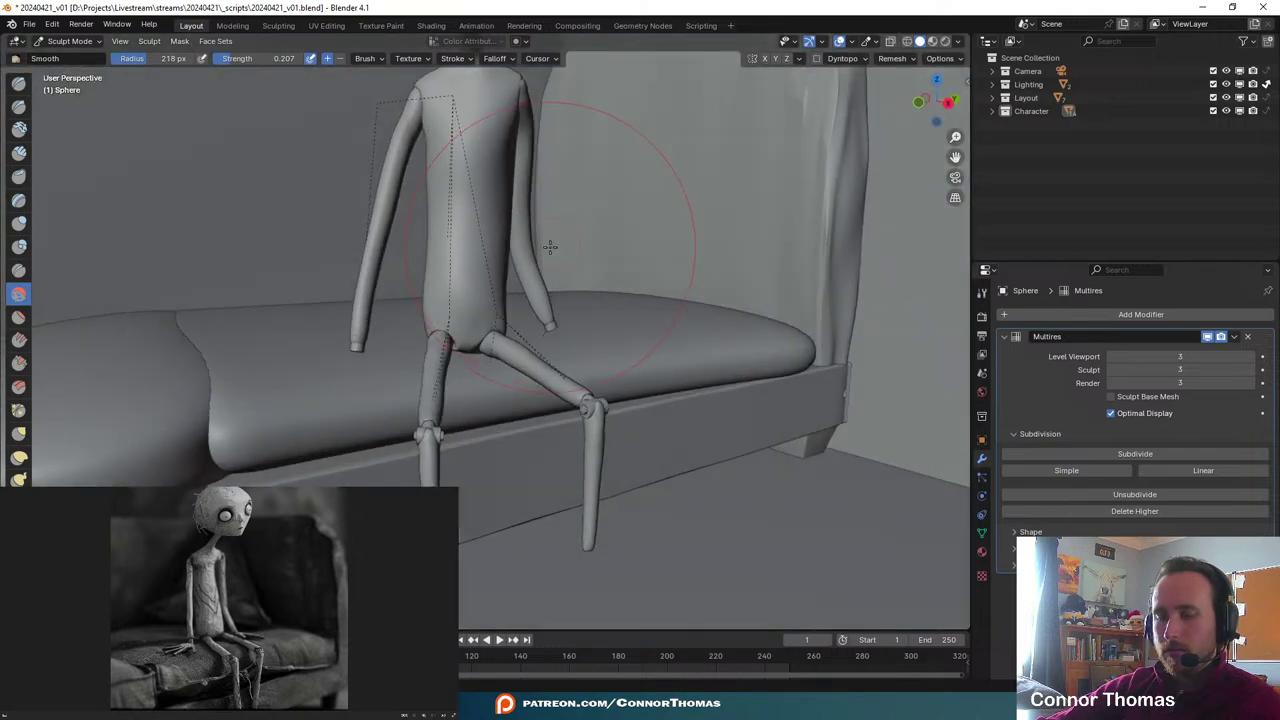
{"action": "key", "text": "ctrl+s"}
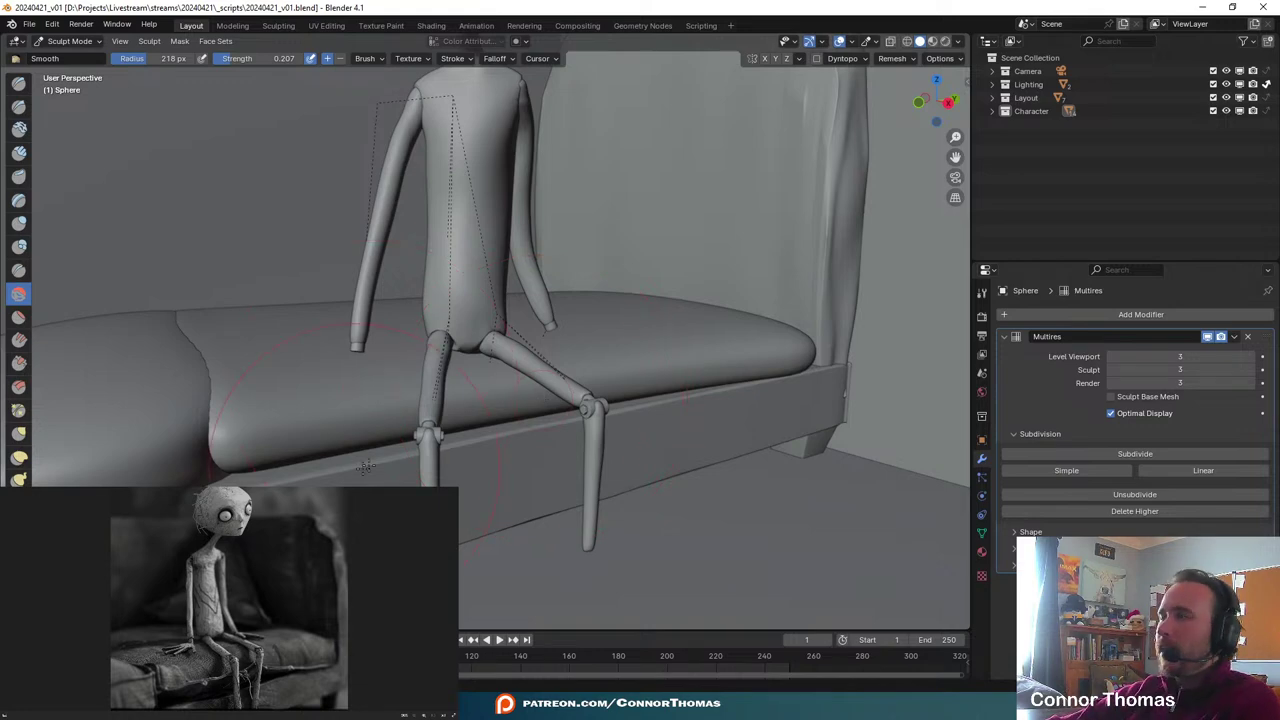
- Look at the seated figure through the scene camera and clear the torso's sculpt mask
{"action": "scroll", "coordinate": [364, 465], "scroll_direction": "down", "scroll_amount": 5}
{"action": "mouse_move", "coordinate": [466, 249]}
{"action": "middle_mouse_down"}
{"action": "mouse_move", "coordinate": [640, 306]}
{"action": "mouse_move", "coordinate": [510, 298]}
{"action": "mouse_move", "coordinate": [449, 263]}
{"action": "middle_mouse_up"}
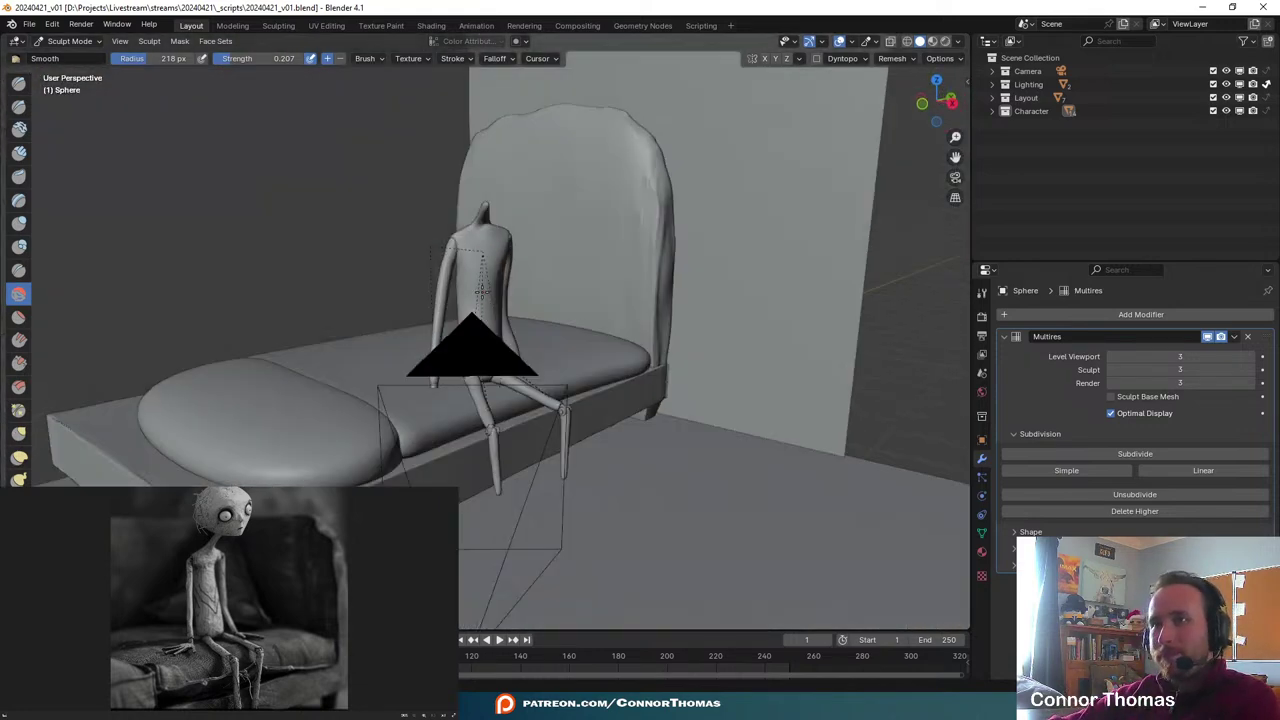
{"action": "scroll", "coordinate": [449, 263], "scroll_direction": "up", "scroll_amount": 8}
{"action": "key", "text": "KP_0"}
{"action": "key", "text": "a"}
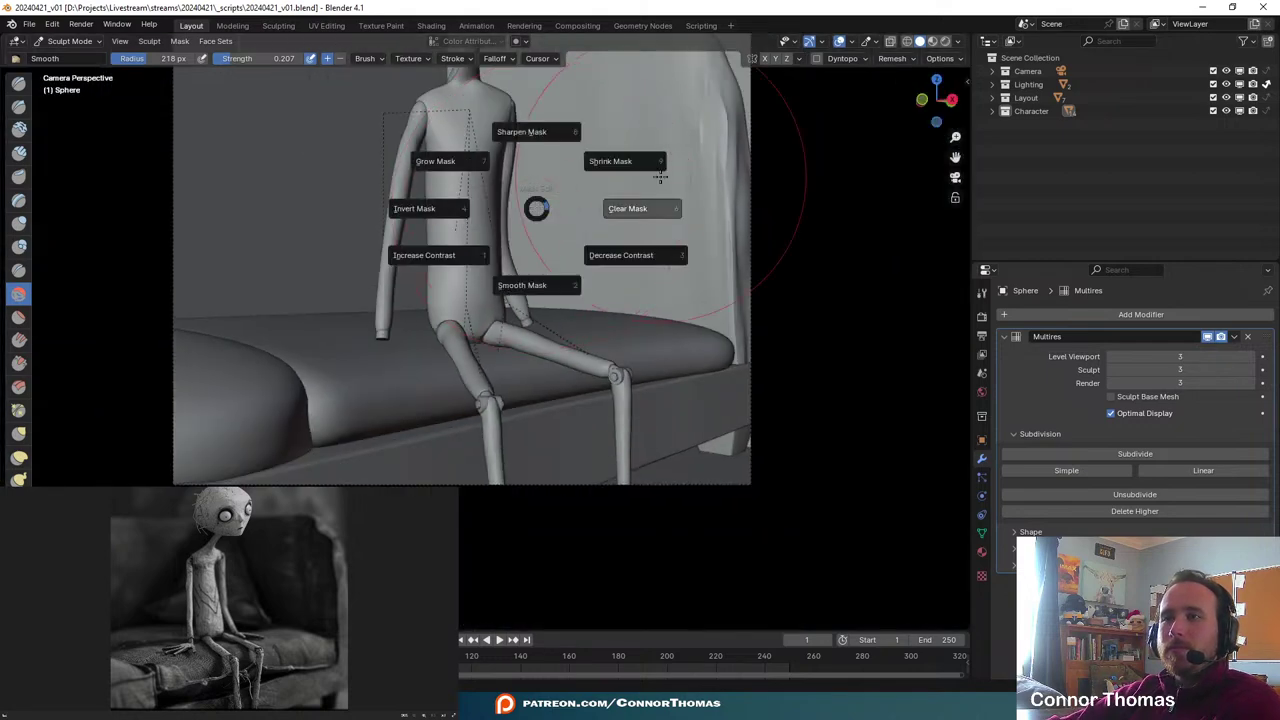
{"action": "left_click", "coordinate": [584, 208]}
{"action": "middle_click_drag", "start_coordinate": [594, 198], "coordinate": [666, 277], "text": "shift"}
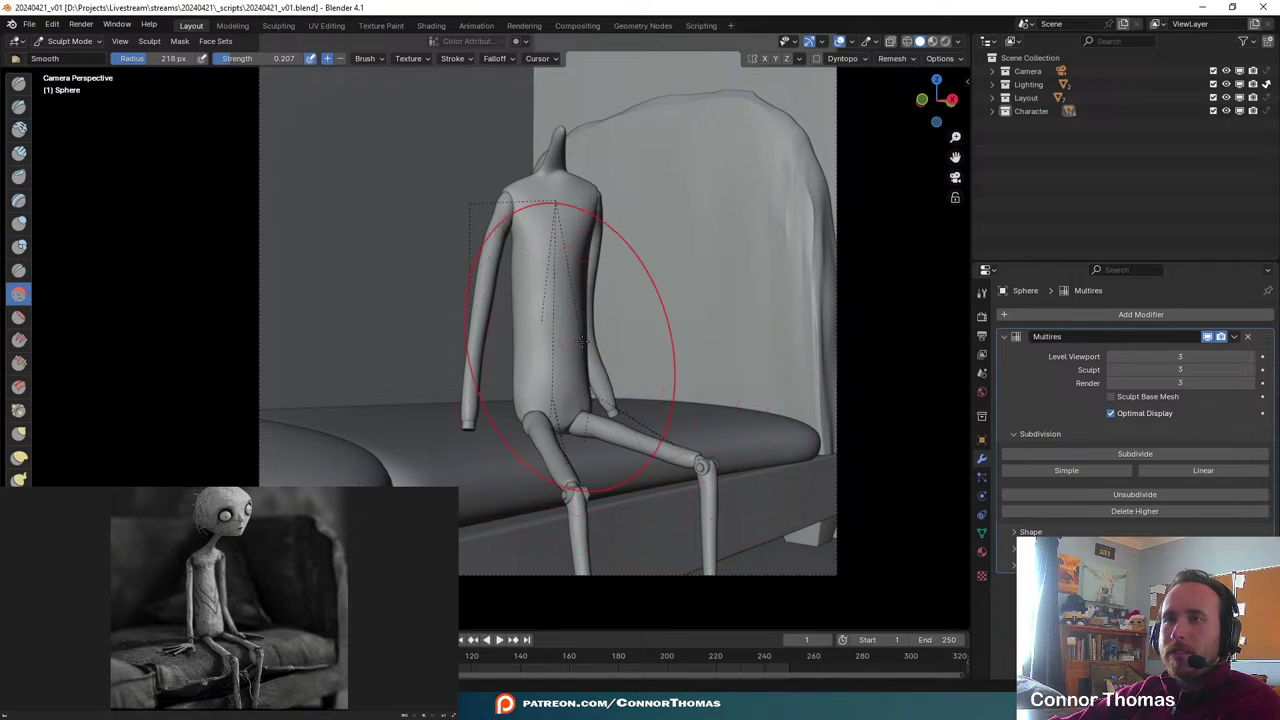
- Return the torso to Object Mode, select the figure's arm nearest the backrest, and enter Sculpt Mode on it
{"action": "left_click", "coordinate": [57, 50]}
{"action": "left_click", "coordinate": [70, 61]}
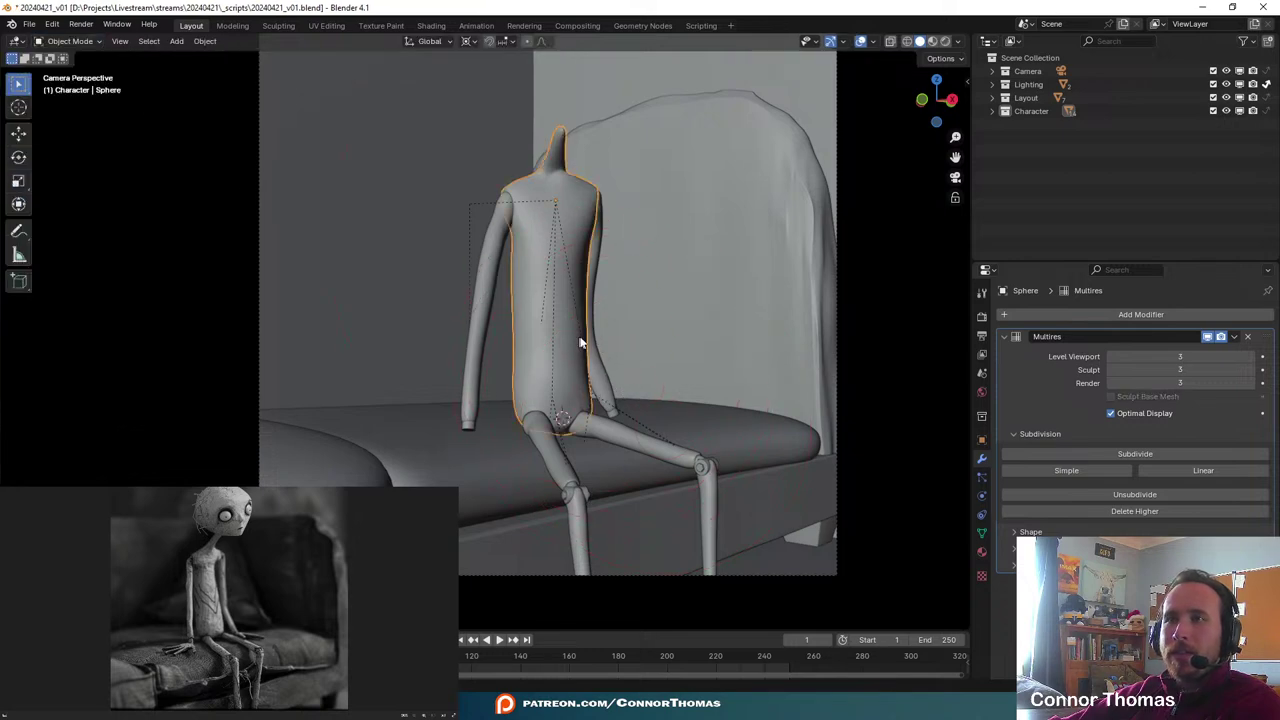
{"action": "left_click", "coordinate": [600, 372]}
{"action": "left_click", "coordinate": [70, 41]}
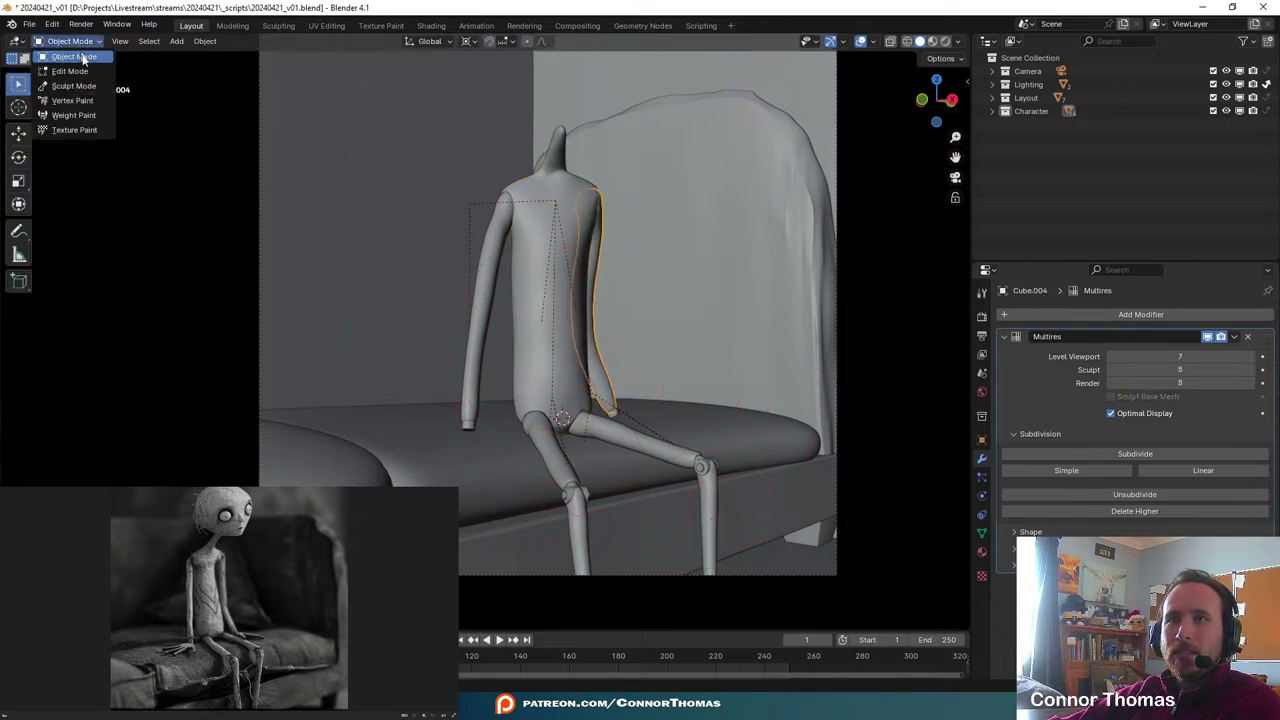
{"action": "left_click", "coordinate": [80, 86]}
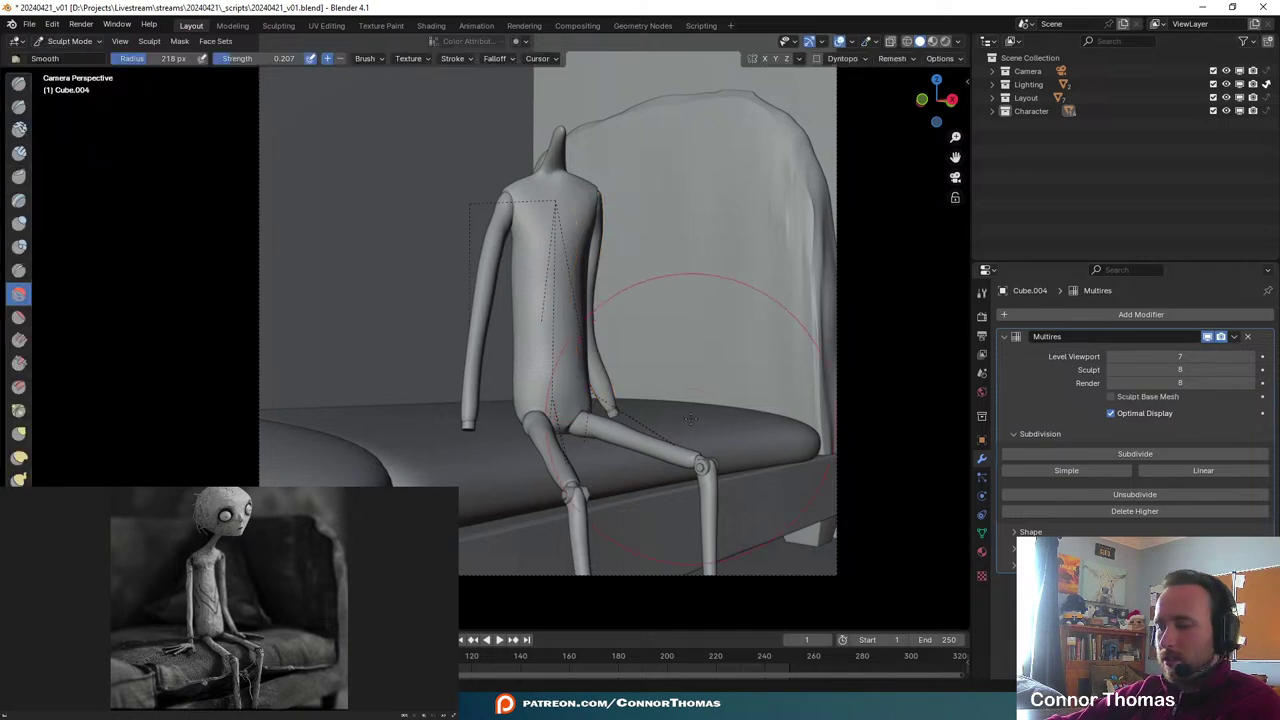
- Slim the forearm of the arm nearest the backrest using the Inflate/Deflate brush in subtract direction at strength 0.500
{"action": "key", "text": "KP_0"}
{"action": "scroll", "coordinate": [740, 418], "scroll_direction": "up", "scroll_amount": 8}
{"action": "middle_click_drag", "start_coordinate": [757, 417], "coordinate": [626, 357]}
{"action": "middle_click_drag", "start_coordinate": [704, 380], "coordinate": [669, 329], "text": "shift"}
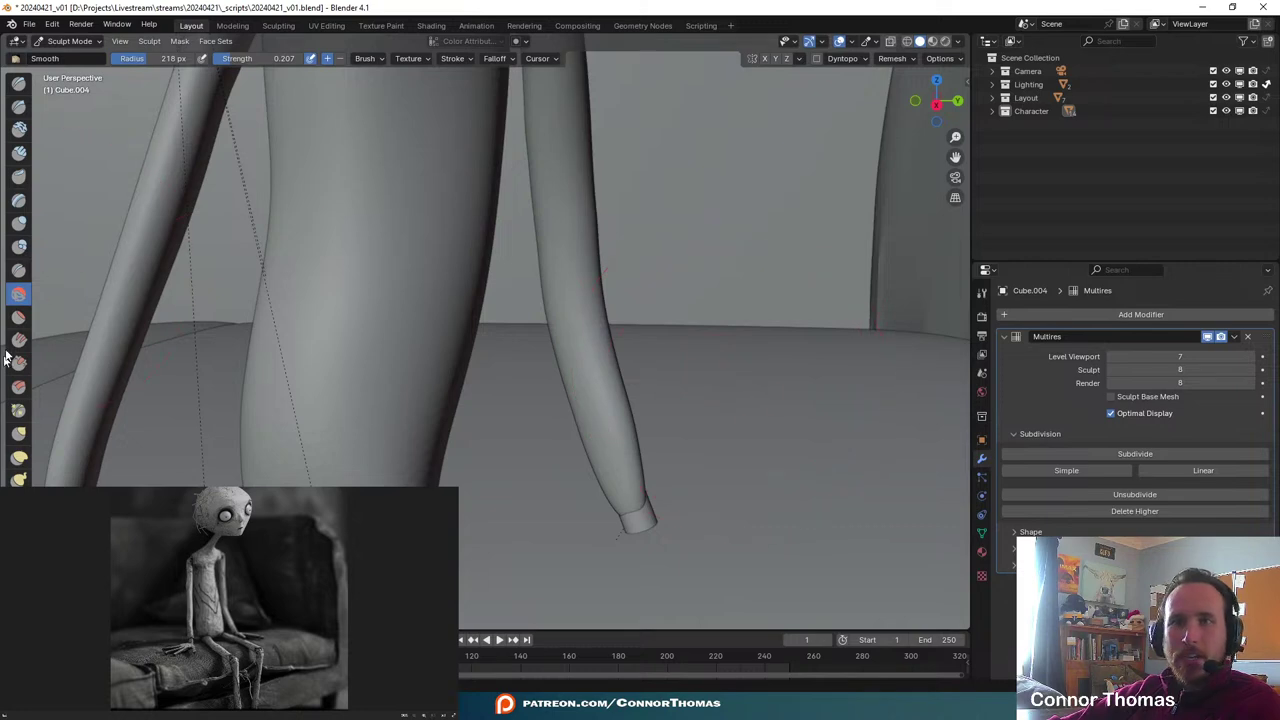
{"action": "left_click", "coordinate": [19, 222]}
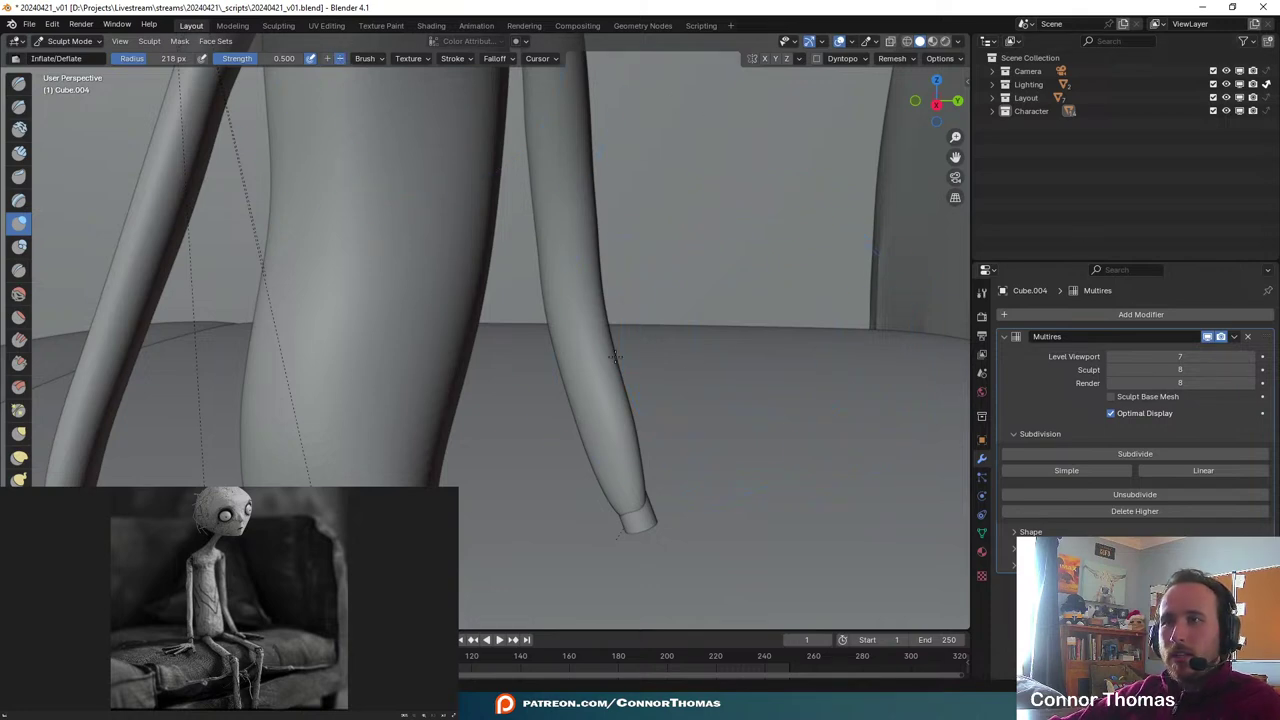
{"action": "left_click_drag", "start_coordinate": [597, 240], "coordinate": [597, 197]}
{"action": "left_click_drag", "start_coordinate": [643, 440], "coordinate": [619, 395]}
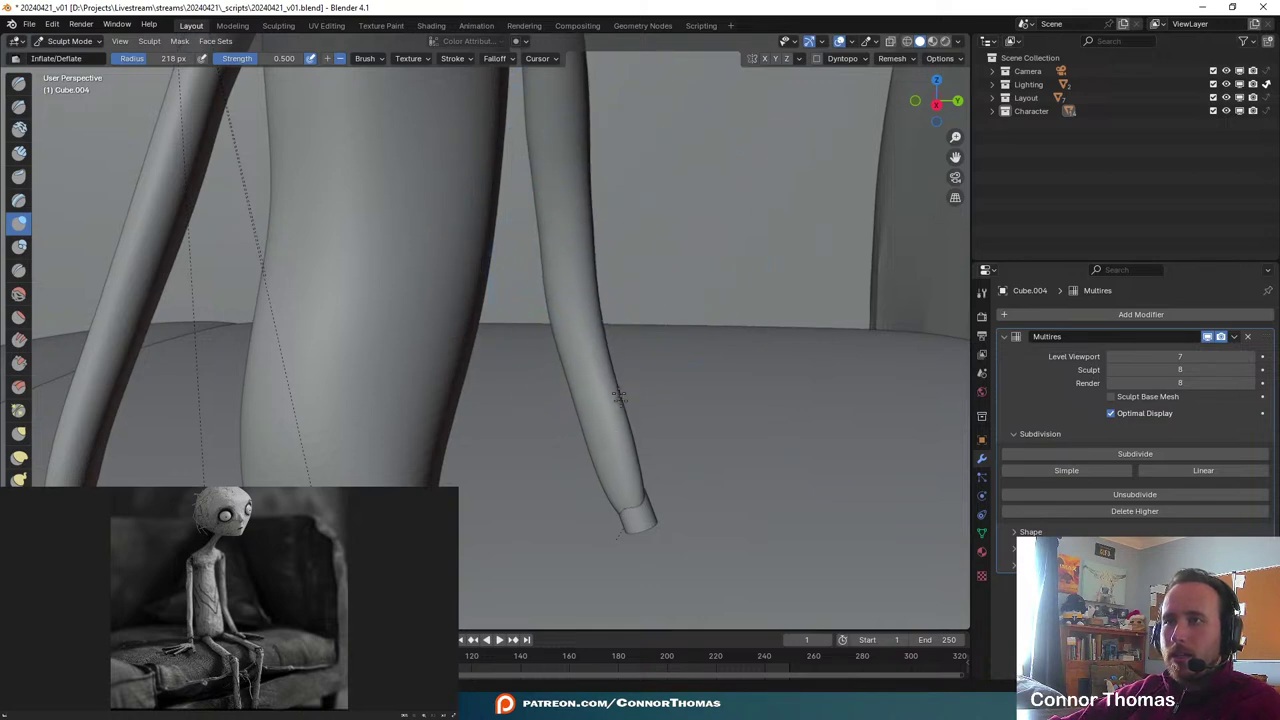
- Thin the same forearm further just above the wrist, judging its outline through the scene camera
{"action": "key", "text": "KP_0"}
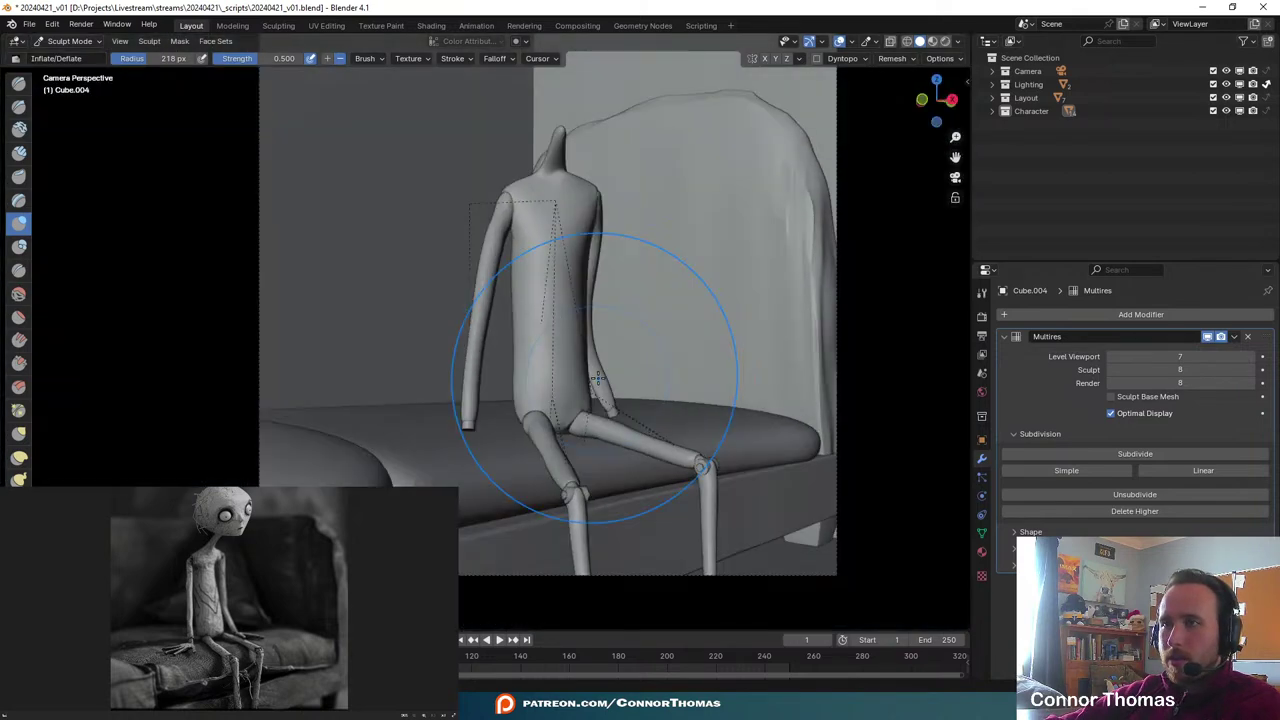
{"action": "scroll", "coordinate": [597, 377], "scroll_direction": "up", "scroll_amount": 5}
{"action": "middle_click_drag", "start_coordinate": [762, 388], "coordinate": [619, 403], "text": "shift"}
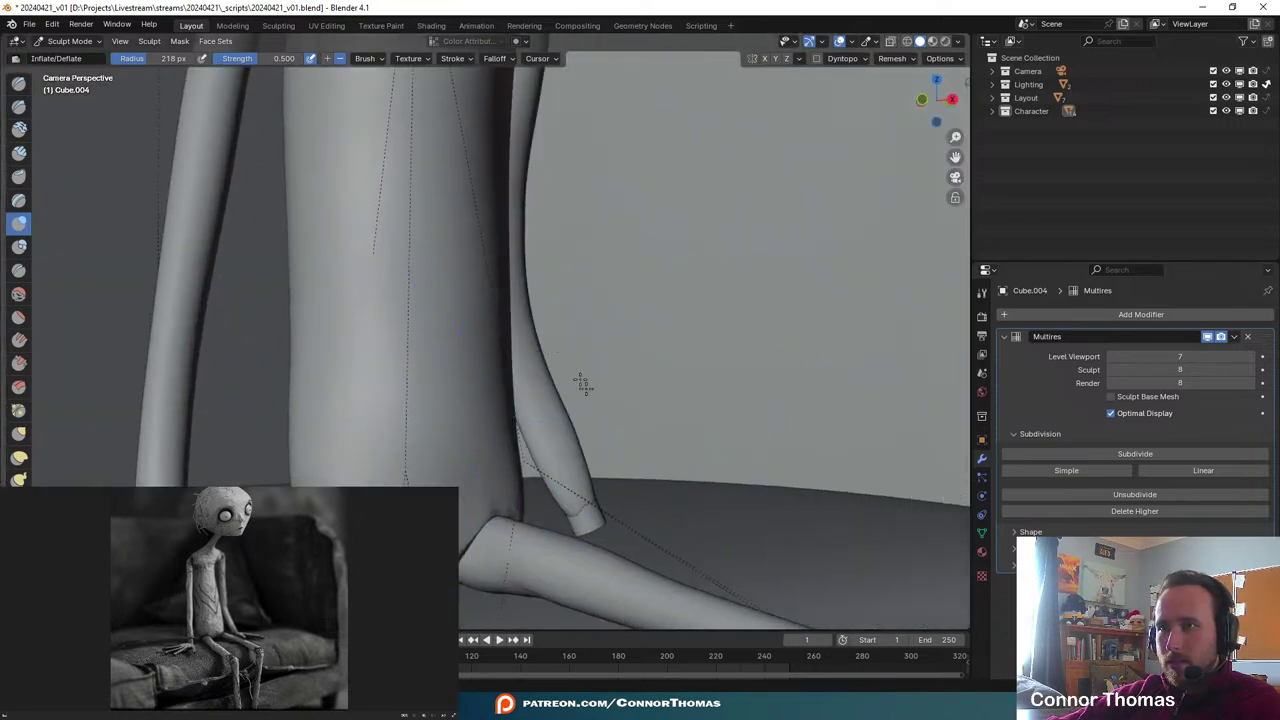
{"action": "left_click_drag", "start_coordinate": [585, 459], "coordinate": [619, 428]}
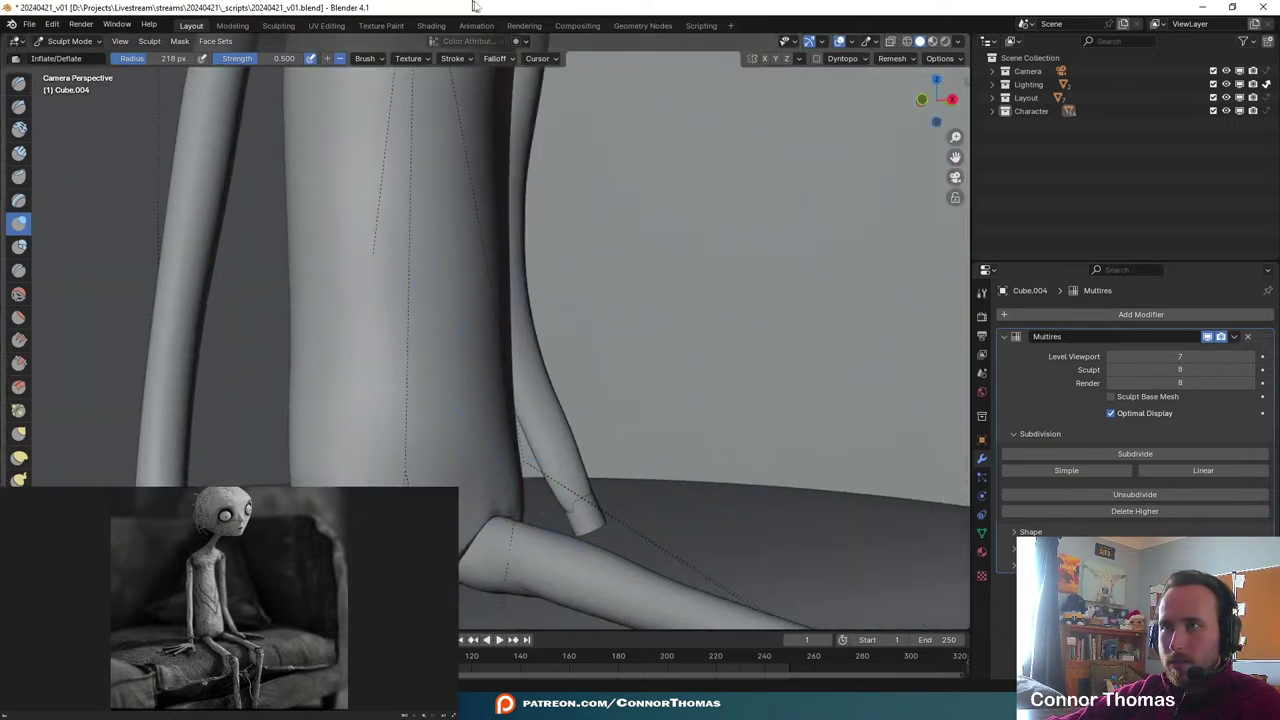
- Return the arm to Object Mode, deselect everything, and save the file
{"action": "scroll", "coordinate": [566, 238], "scroll_direction": "down", "scroll_amount": 5}
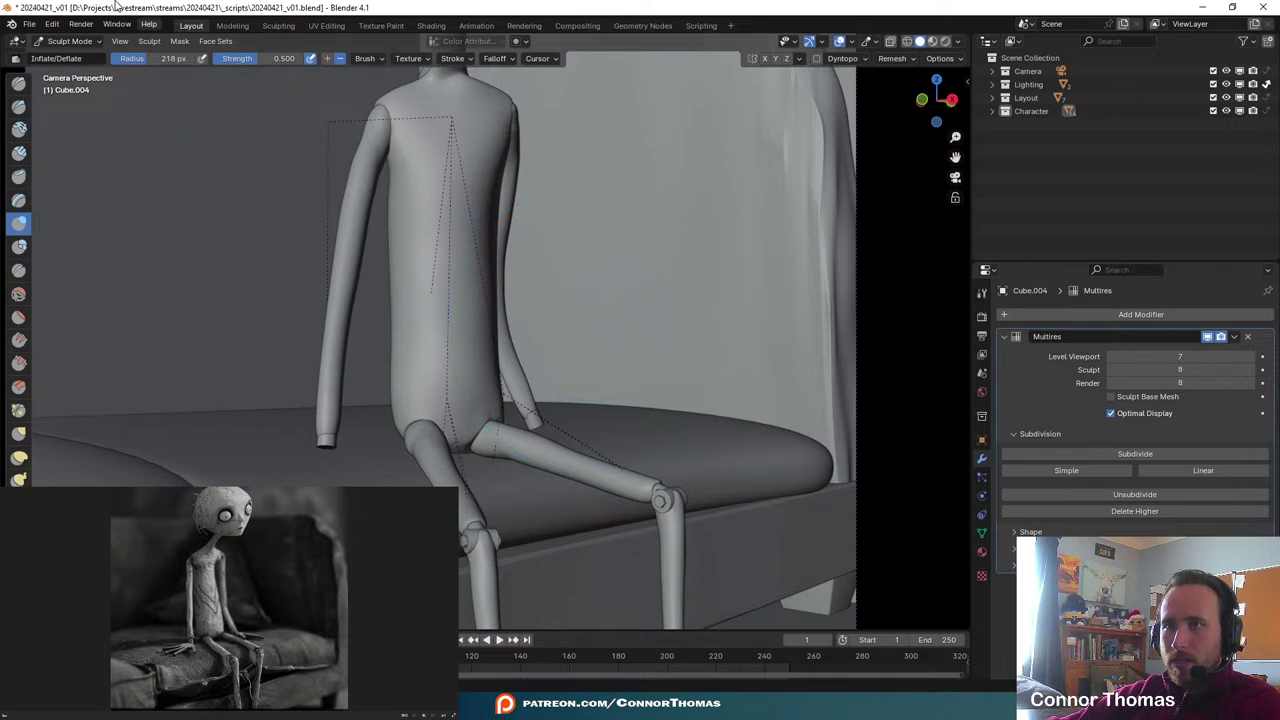
{"action": "left_click", "coordinate": [69, 41]}
{"action": "left_click", "coordinate": [72, 56]}
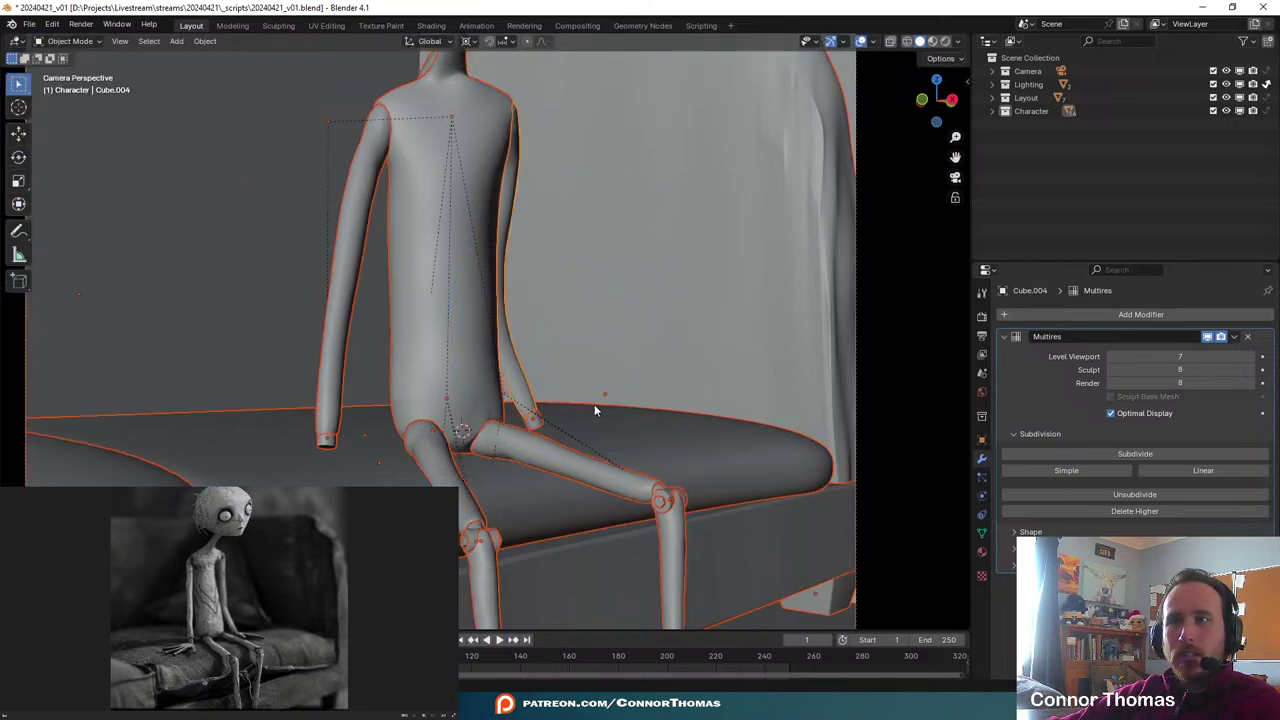
{"action": "left_click", "coordinate": [570, 311]}
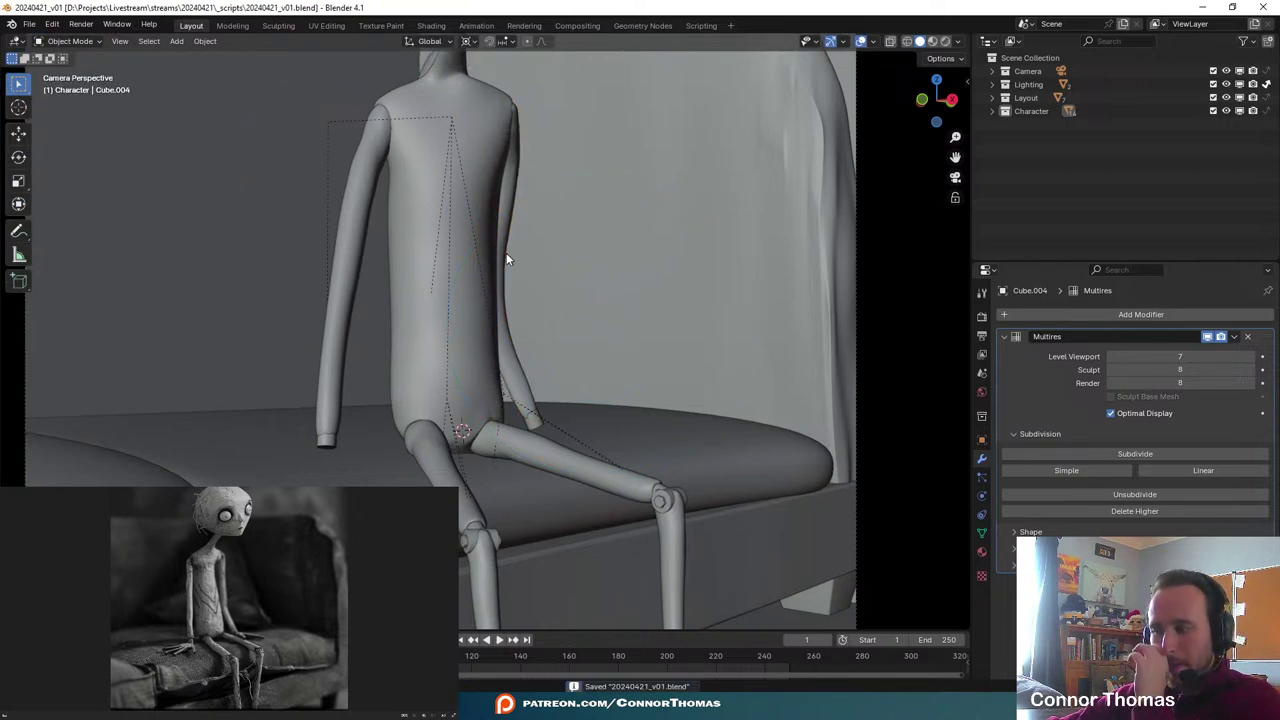
{"action": "scroll", "coordinate": [495, 272], "scroll_direction": "down", "scroll_amount": 5}
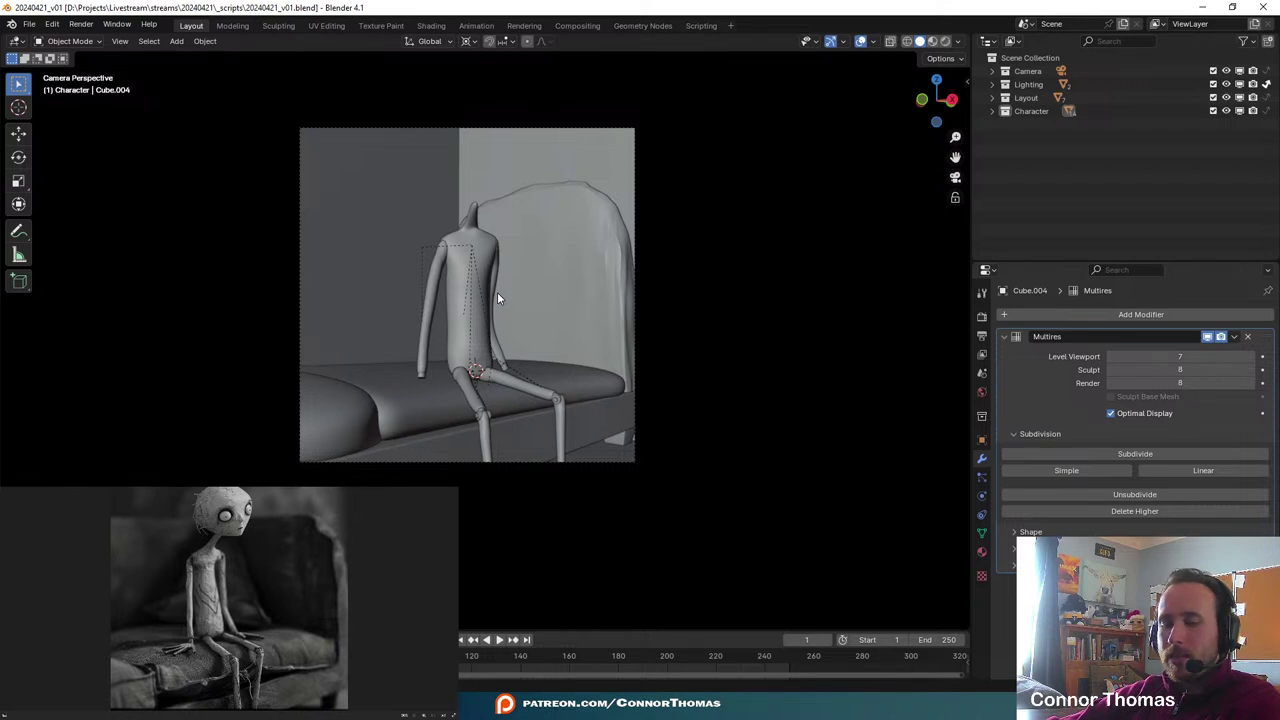
{"action": "key", "text": "ctrl+s"}
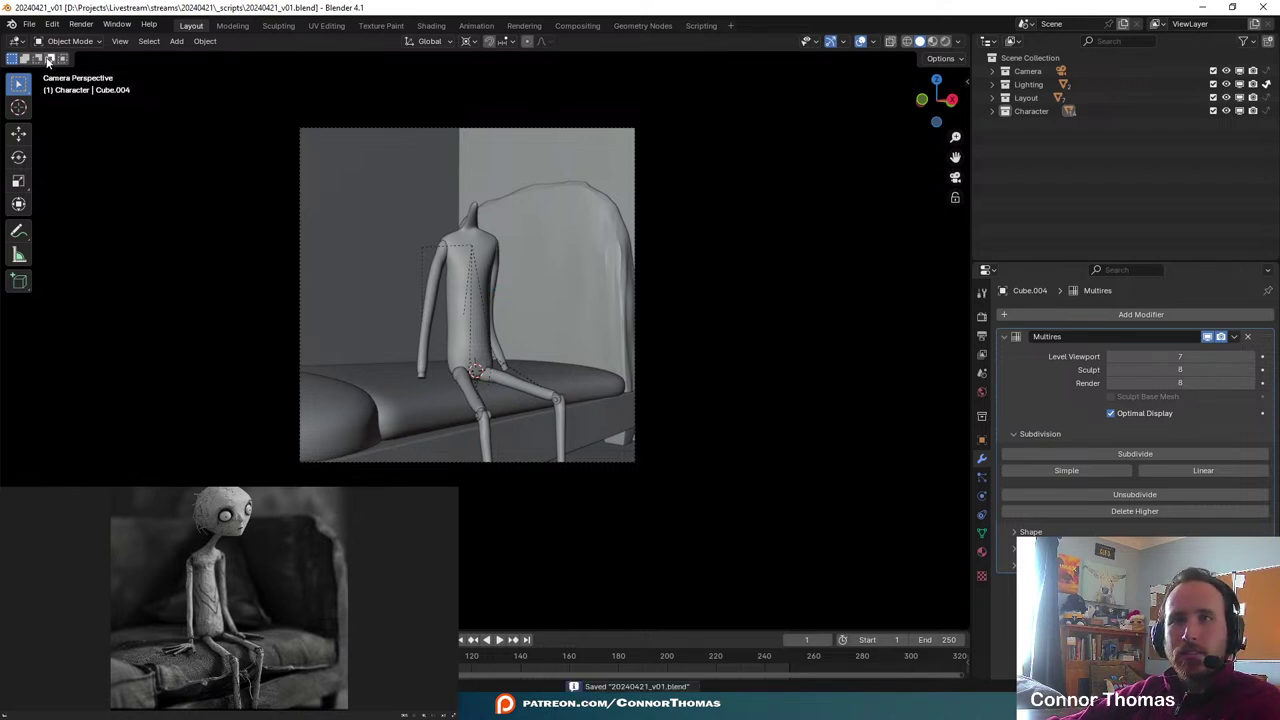
- Add a cube to the Character collection and move it up over the neck as the base for the head
{"action": "key", "text": "shift+a"}
{"action": "mouse_move", "coordinate": [434, 290]}
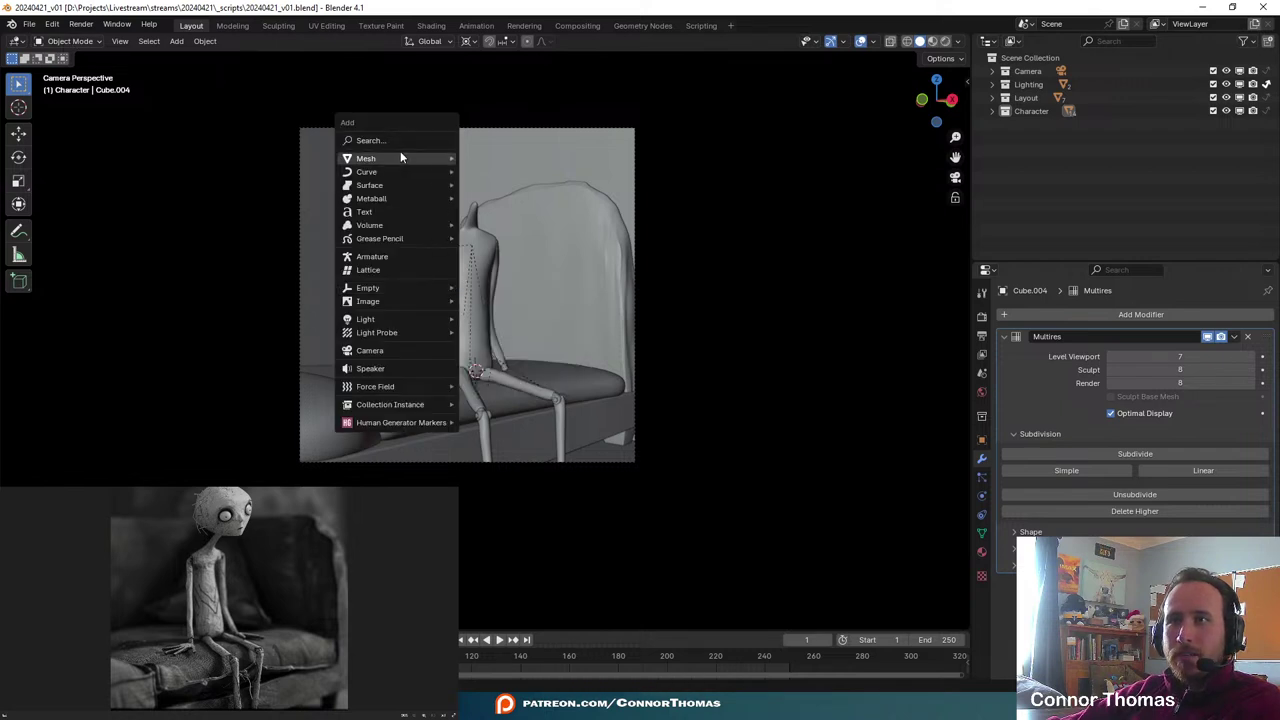
{"action": "mouse_move", "coordinate": [400, 157]}
{"action": "left_click", "coordinate": [507, 172]}
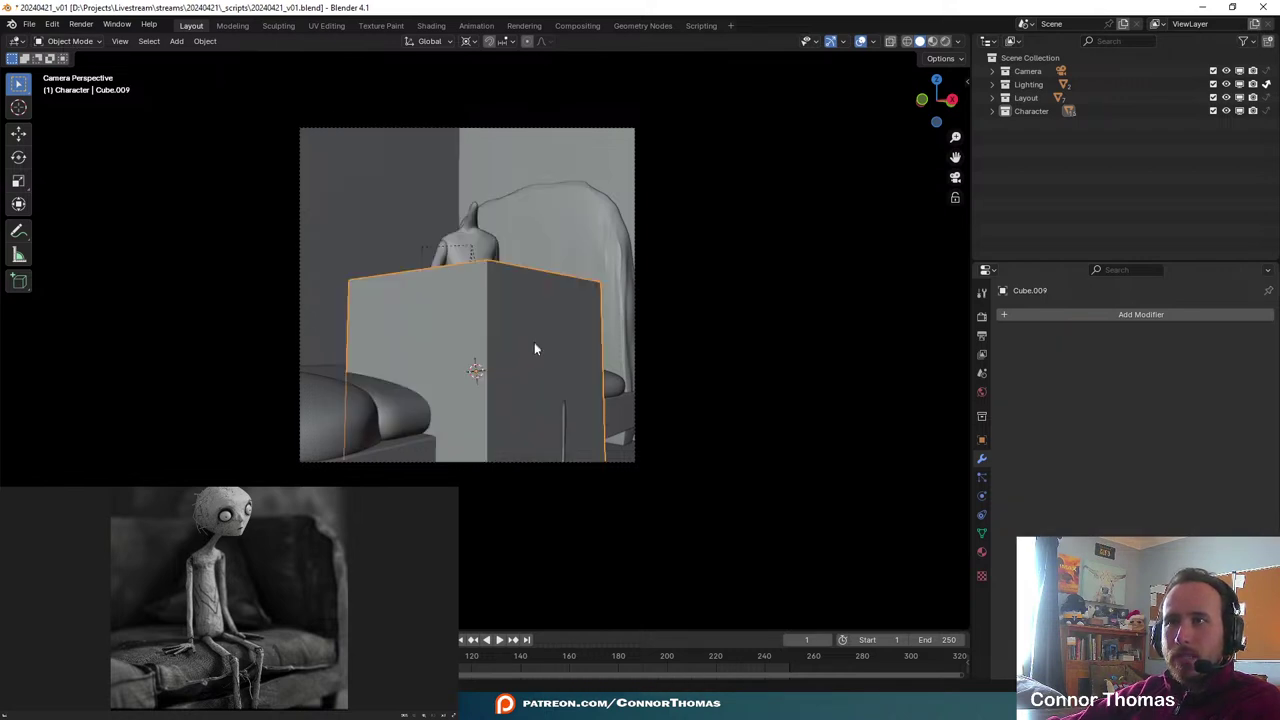
{"action": "key", "text": "g"}
{"action": "left_click", "coordinate": [498, 195]}
{"action": "key", "text": "s"}
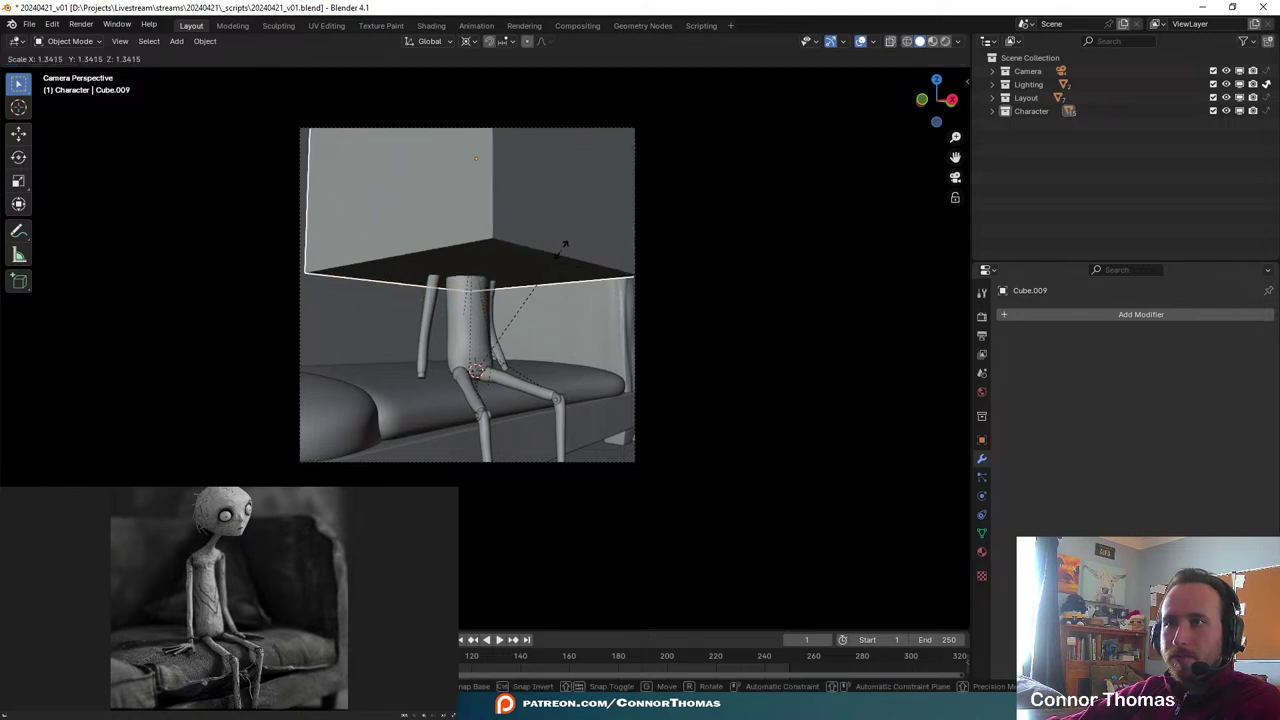
{"action": "right_click", "coordinate": [514, 305]}
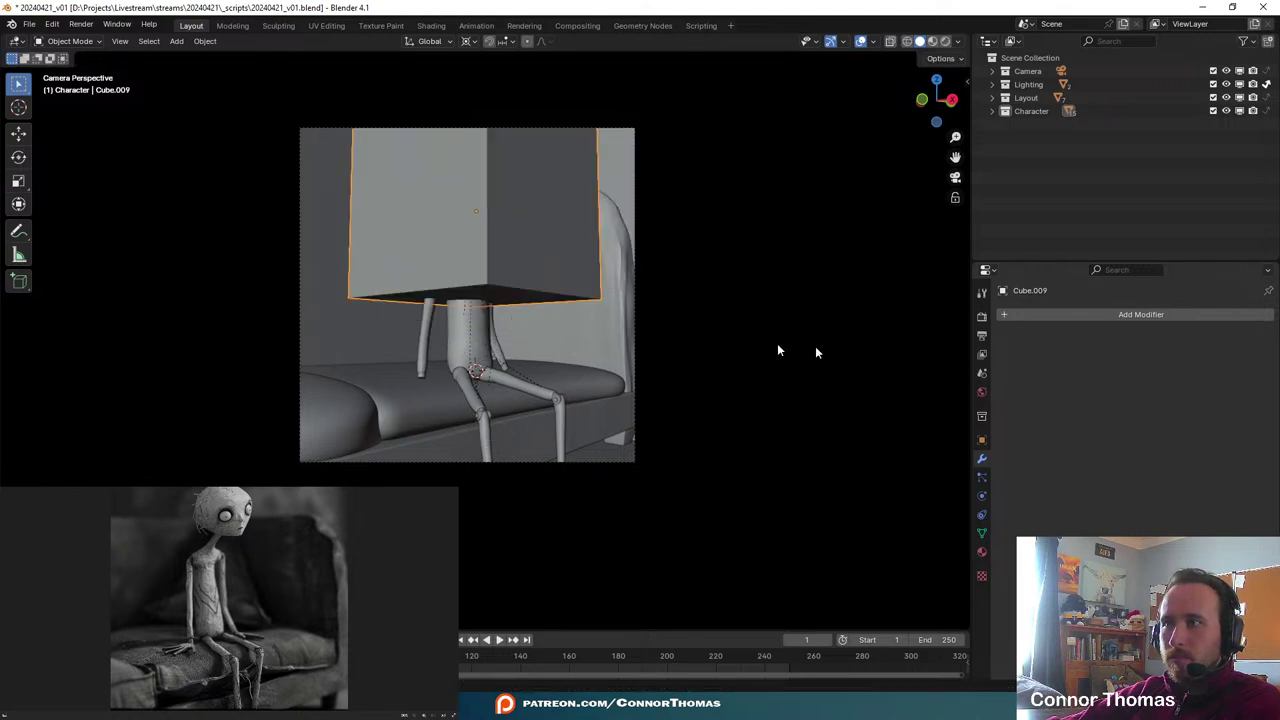
- Give the head cube a Multiresolution modifier and subdivide it to level 5
{"action": "left_click", "coordinate": [1043, 314]}
{"action": "type", "text": "mul"}
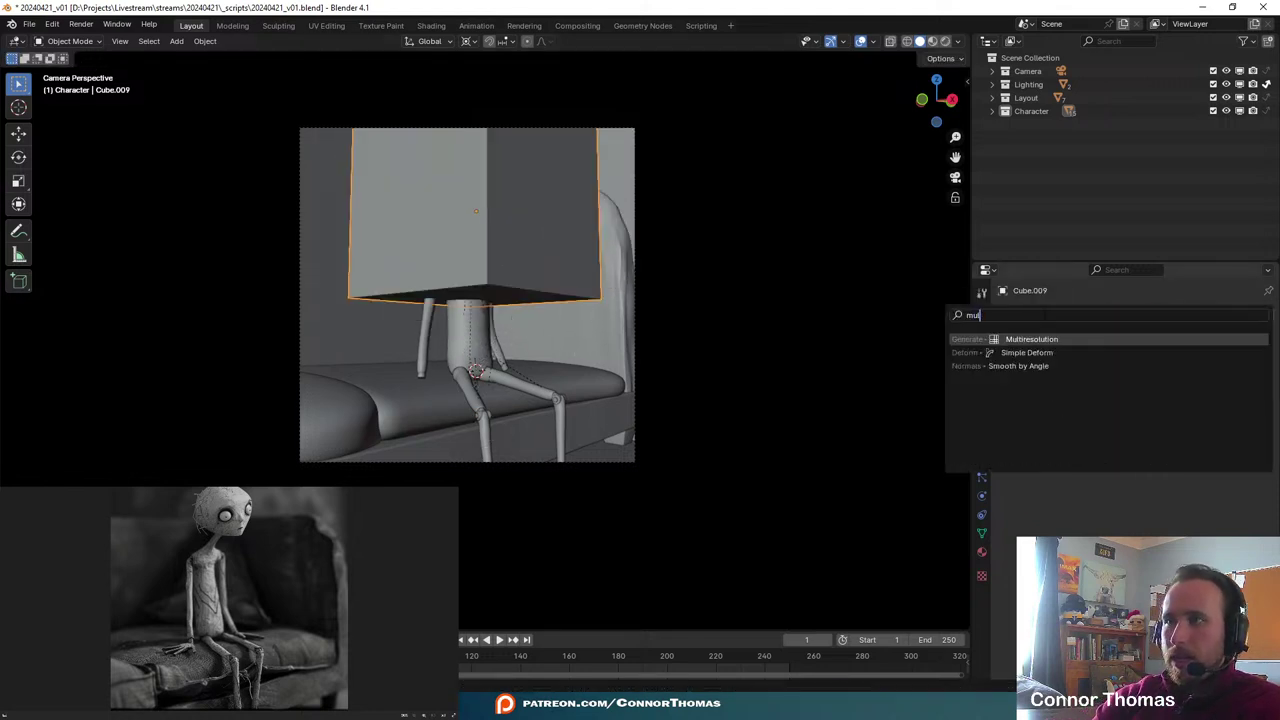
{"action": "key", "text": "Return"}
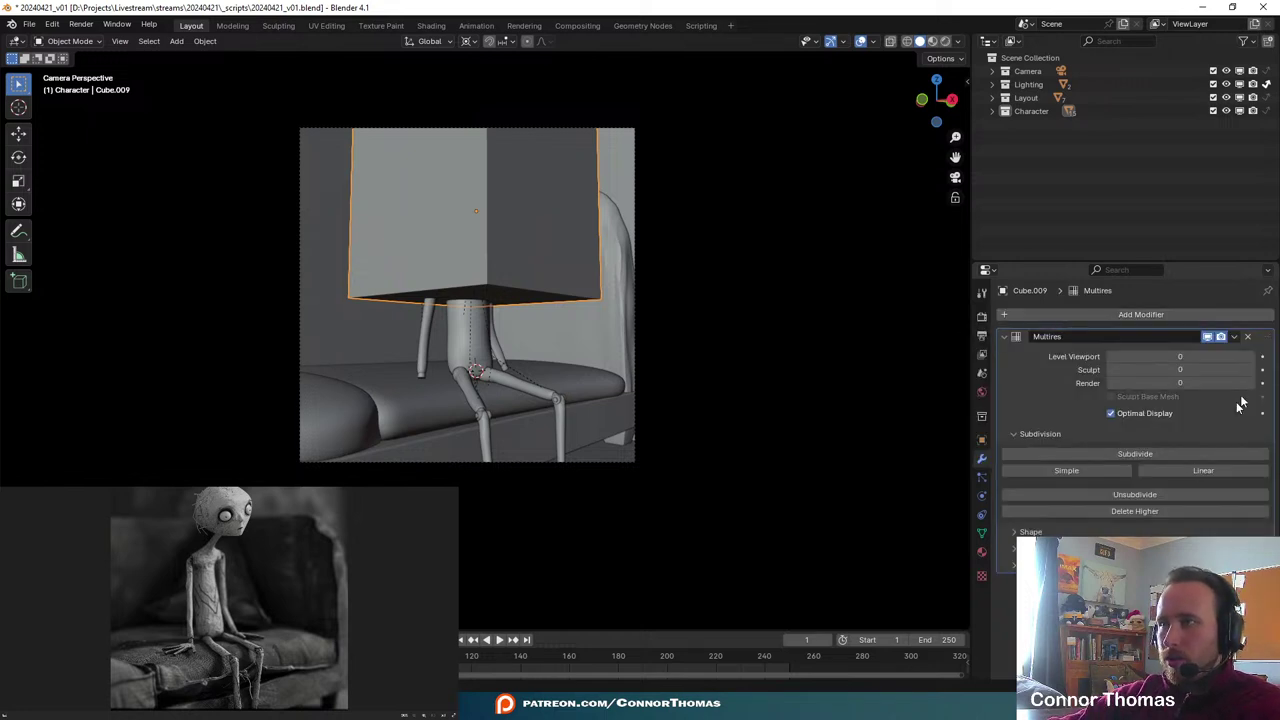
{"action": "left_click", "coordinate": [1188, 455]}
{"action": "left_click", "coordinate": [1186, 455]}
{"action": "left_click", "coordinate": [1184, 454]}
{"action": "left_click", "coordinate": [1183, 454]}
{"action": "left_click", "coordinate": [1183, 454]}
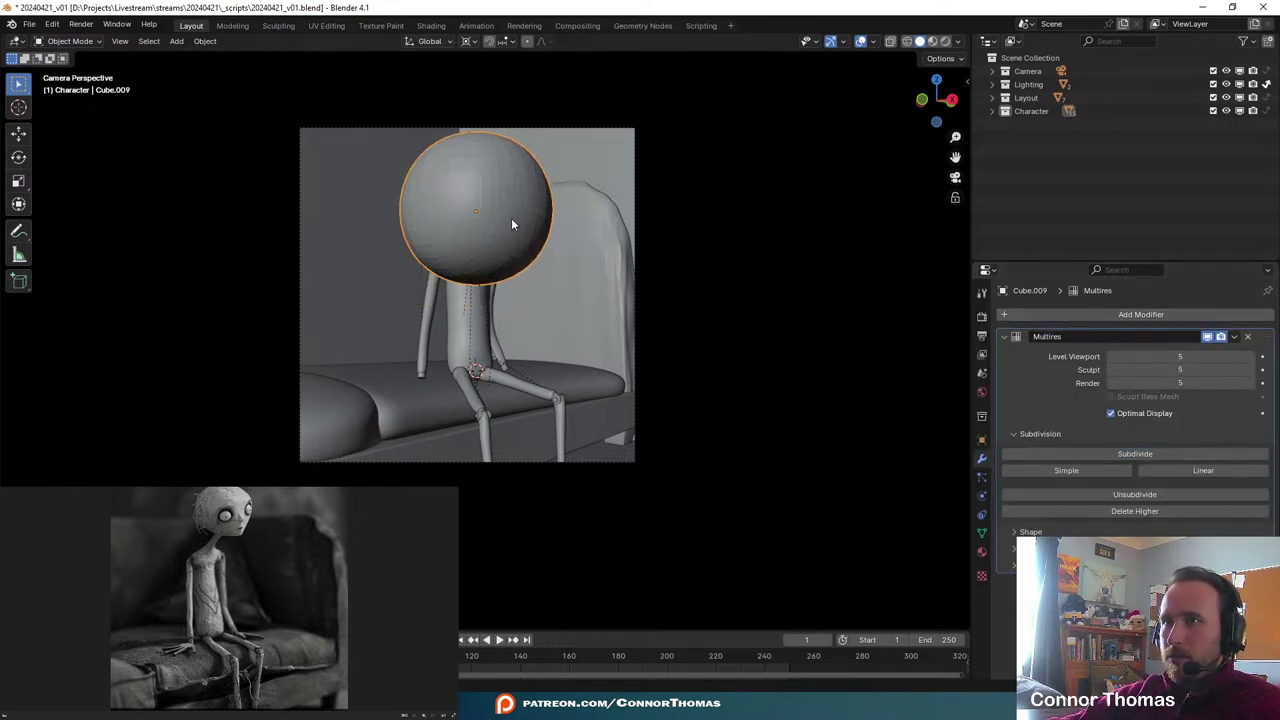
- Scale the head sphere down to match the reference and raise it along Z to sit on the neck
{"action": "key", "text": "g"}
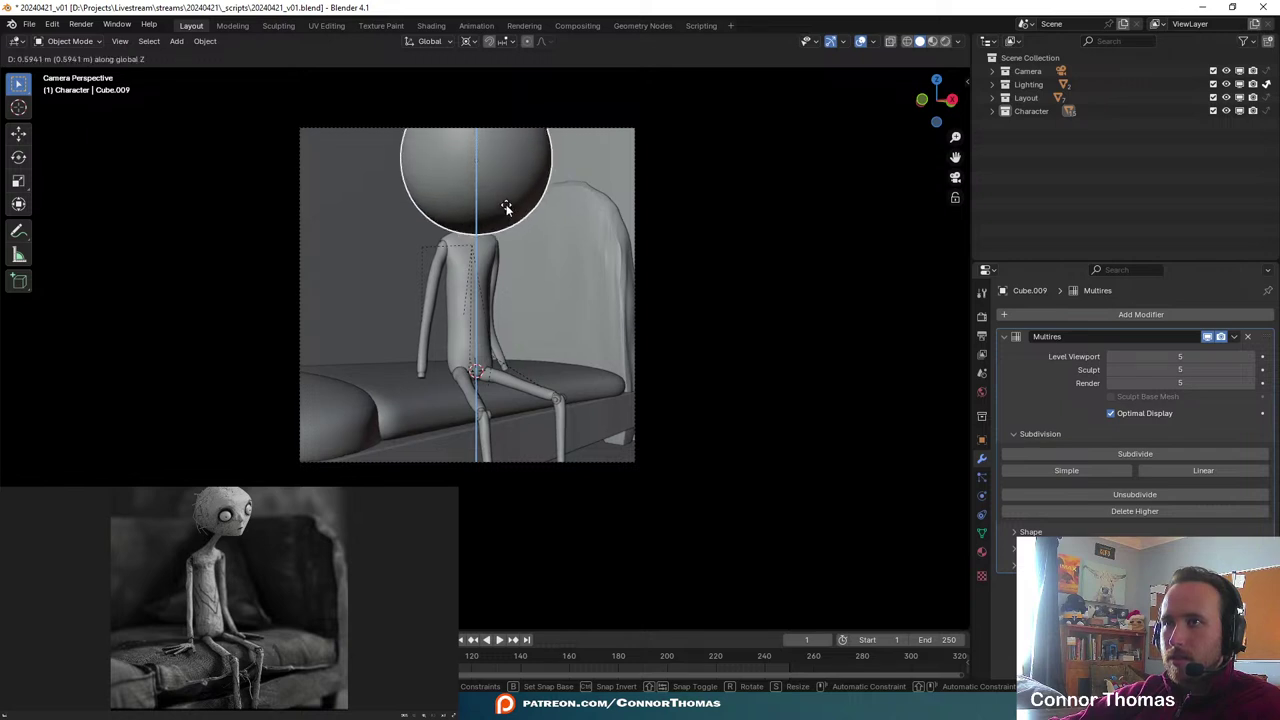
{"action": "key", "text": "s"}
{"action": "left_click", "coordinate": [563, 229]}
{"action": "key", "text": "g"}
{"action": "key", "text": "z"}
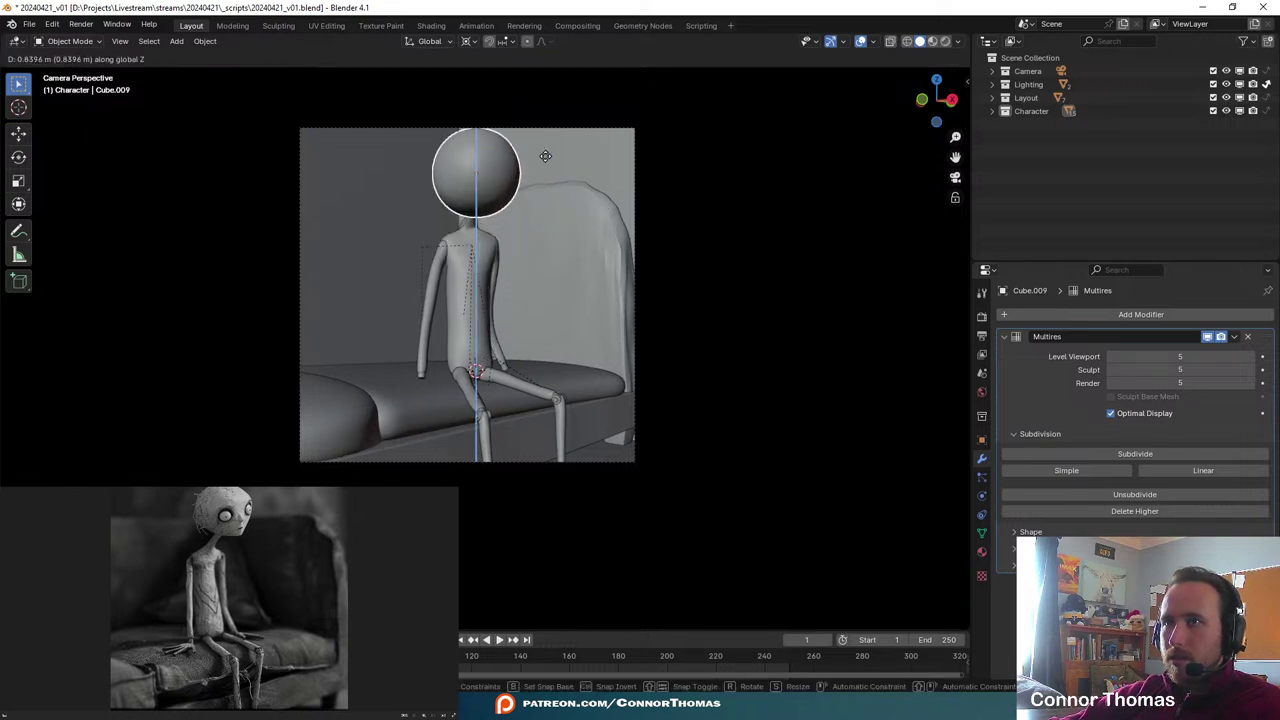
{"action": "left_click", "coordinate": [566, 170]}
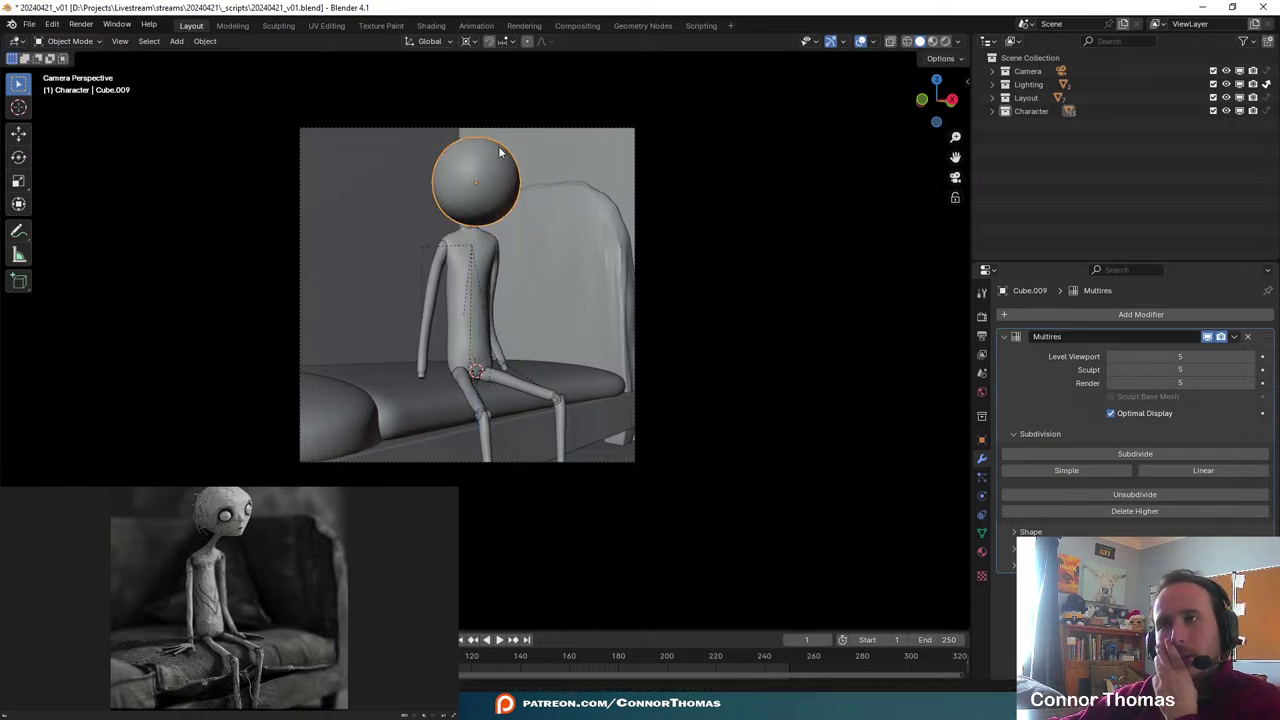
- Reposition the head sphere over the neck, checking its placement from the front and the side
{"action": "middle_click_drag", "start_coordinate": [498, 146], "coordinate": [645, 252]}
{"action": "middle_click_drag", "start_coordinate": [576, 274], "coordinate": [477, 180]}
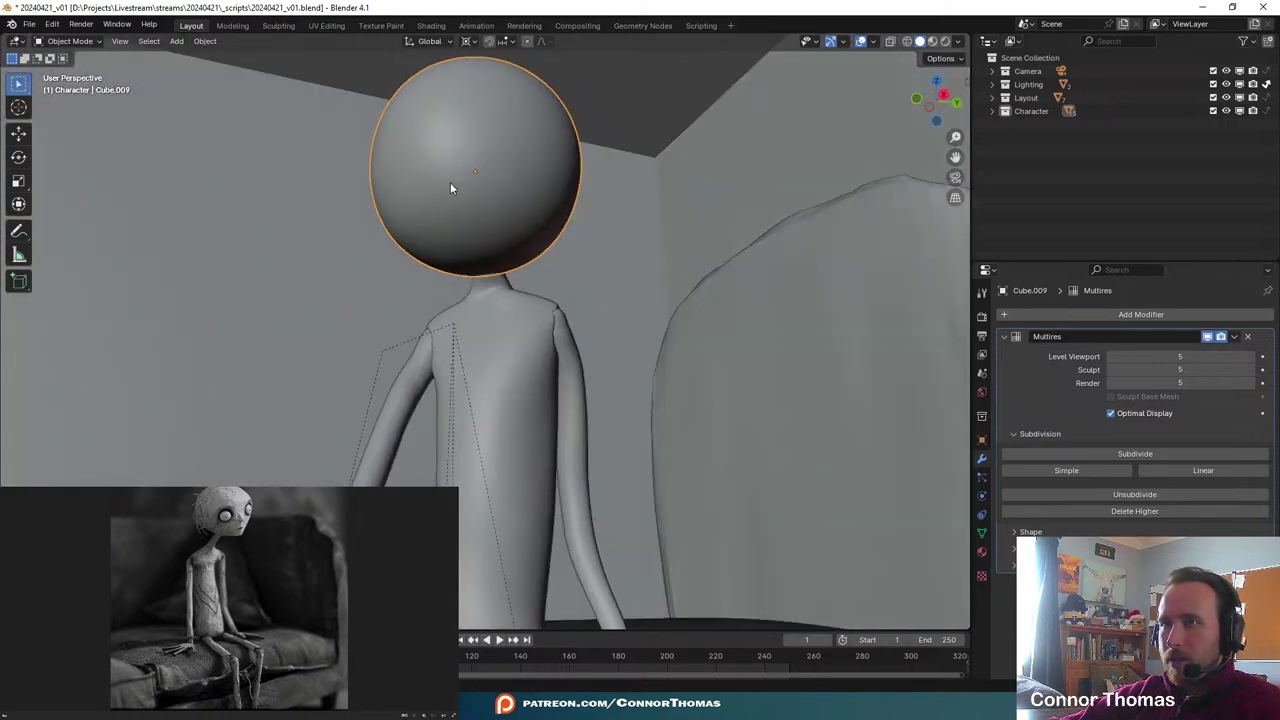
{"action": "mouse_move", "coordinate": [617, 211]}
{"action": "middle_mouse_down"}
{"action": "mouse_move", "coordinate": [484, 228]}
{"action": "mouse_move", "coordinate": [470, 212]}
{"action": "mouse_move", "coordinate": [471, 194]}
{"action": "mouse_move", "coordinate": [634, 238]}
{"action": "mouse_move", "coordinate": [618, 233]}
{"action": "middle_mouse_up"}
{"action": "key", "text": "g"}
{"action": "left_click", "coordinate": [475, 197]}
{"action": "middle_click_drag", "start_coordinate": [690, 196], "coordinate": [728, 207]}
{"action": "key", "text": "g"}
{"action": "left_click", "coordinate": [608, 177]}
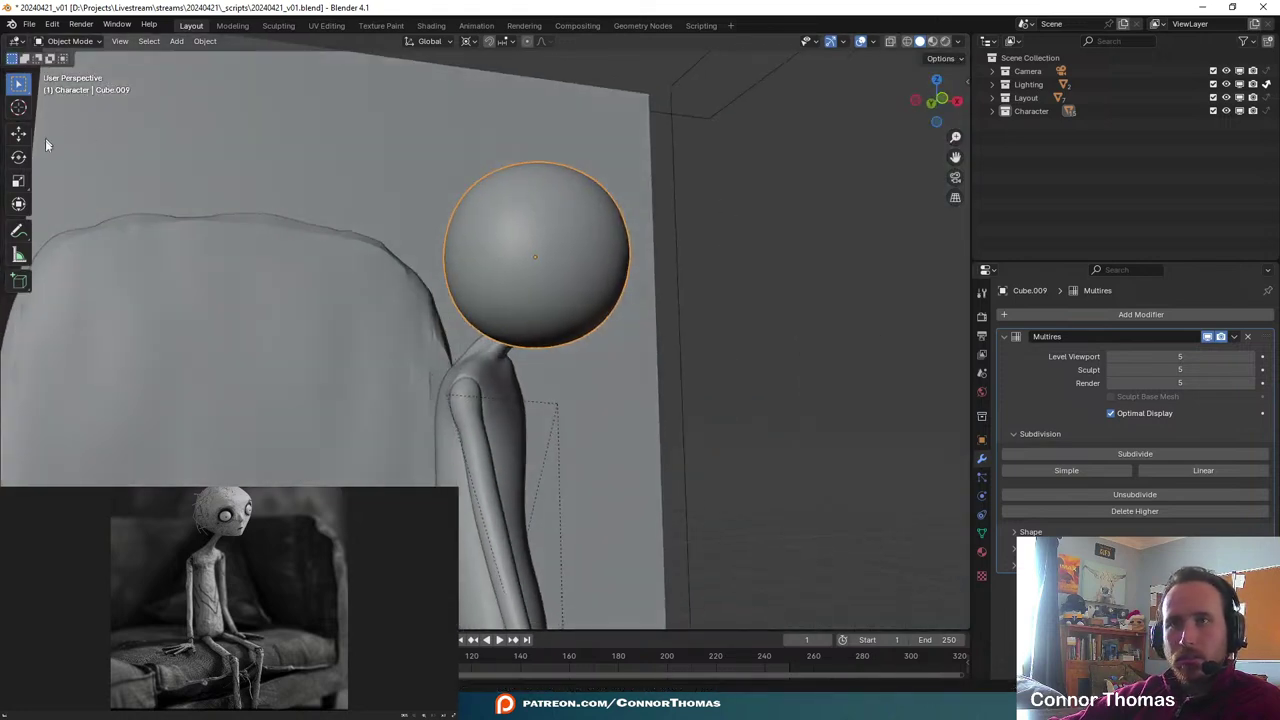
- Enter Sculpt Mode on the head sphere and save the file
{"action": "left_click", "coordinate": [90, 42]}
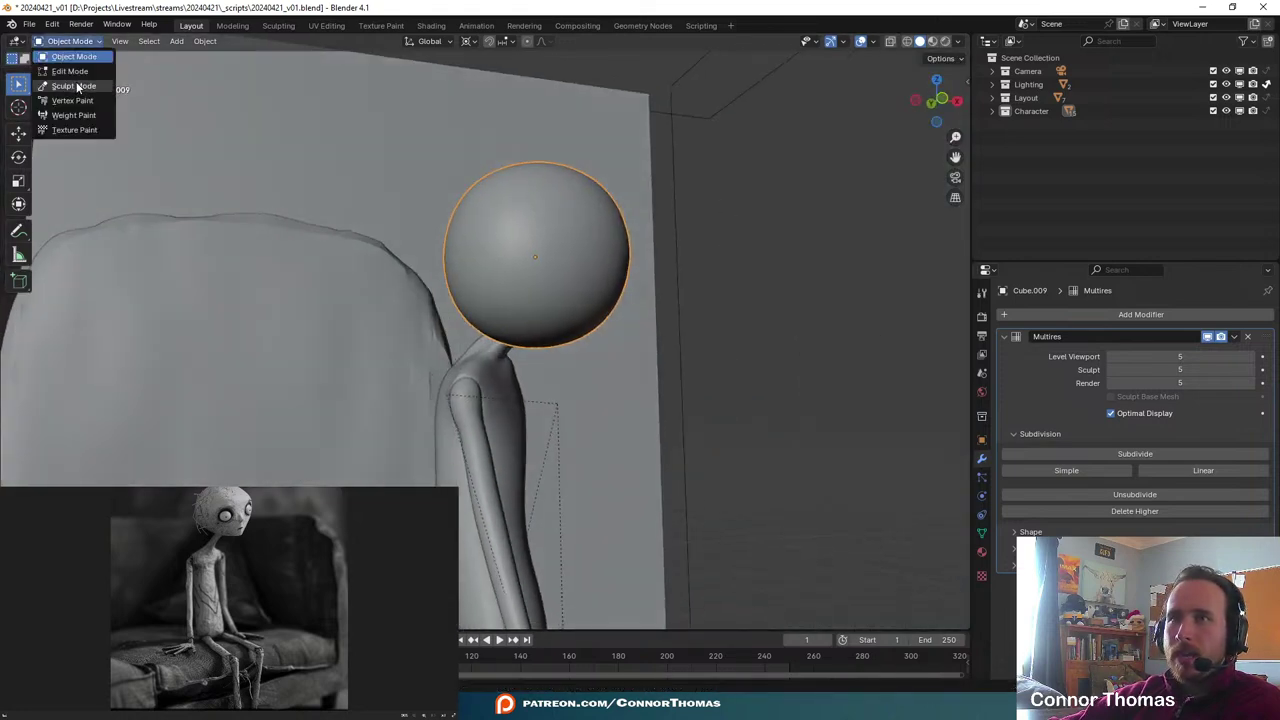
{"action": "left_click", "coordinate": [74, 86]}
{"action": "mouse_move", "coordinate": [626, 366]}
{"action": "middle_mouse_down"}
{"action": "mouse_move", "coordinate": [586, 386]}
{"action": "mouse_move", "coordinate": [620, 314]}
{"action": "mouse_move", "coordinate": [580, 354]}
{"action": "middle_mouse_up"}
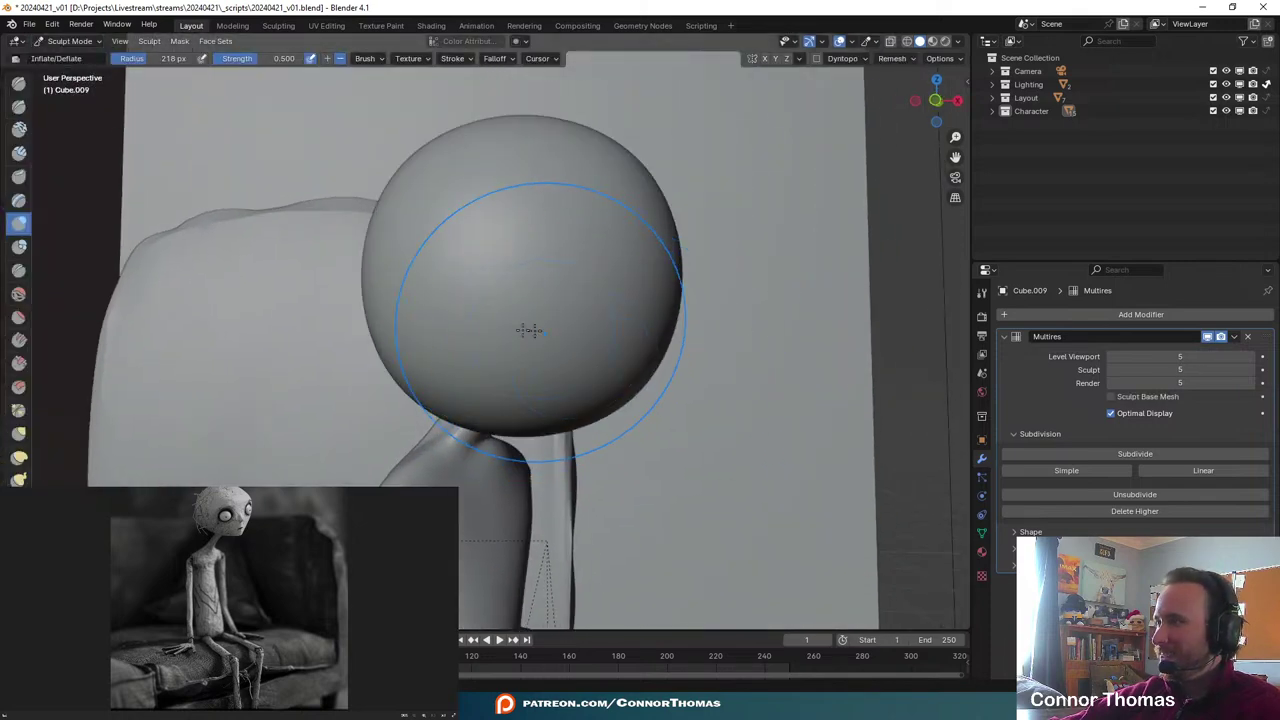
{"action": "key", "text": "ctrl+s"}
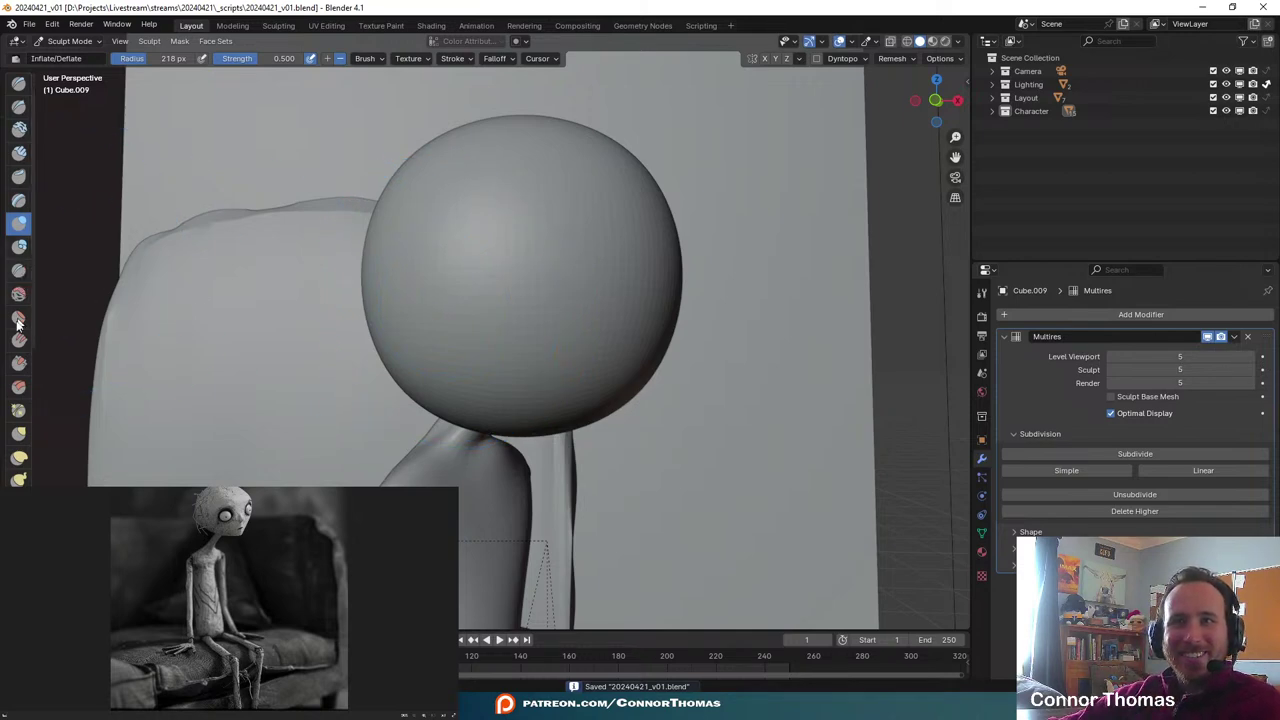
- Pinch the lower front of the head sphere into a chin with the Pinch/Magnify brush at a 144 px radius
{"action": "left_click", "coordinate": [18, 411]}
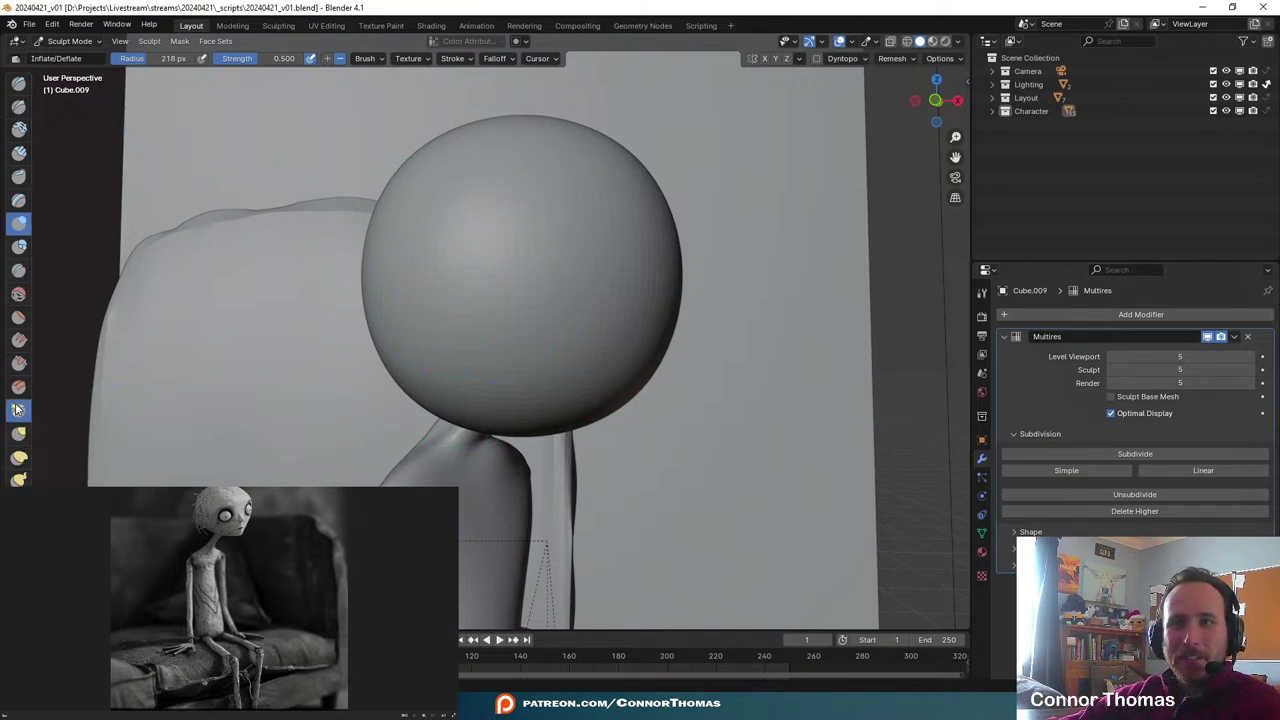
{"action": "mouse_move", "coordinate": [620, 440]}
{"action": "middle_mouse_down"}
{"action": "mouse_move", "coordinate": [526, 363]}
{"action": "mouse_move", "coordinate": [482, 412]}
{"action": "mouse_move", "coordinate": [741, 408]}
{"action": "mouse_move", "coordinate": [529, 423]}
{"action": "middle_mouse_up"}
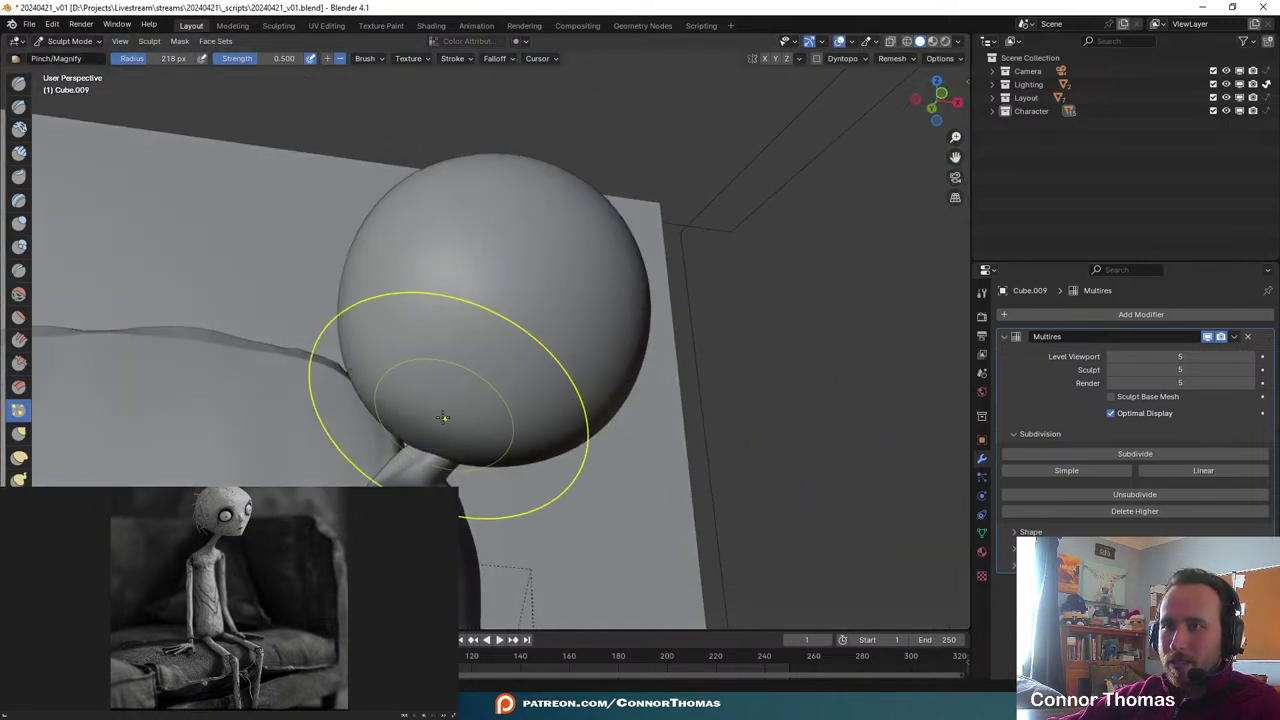
{"action": "key", "text": "KP_0"}
{"action": "scroll", "coordinate": [494, 174], "scroll_direction": "up", "scroll_amount": 4}
{"action": "middle_click_drag", "start_coordinate": [494, 174], "coordinate": [660, 500], "text": "shift"}
{"action": "scroll", "coordinate": [660, 500], "scroll_direction": "up", "scroll_amount": 5}
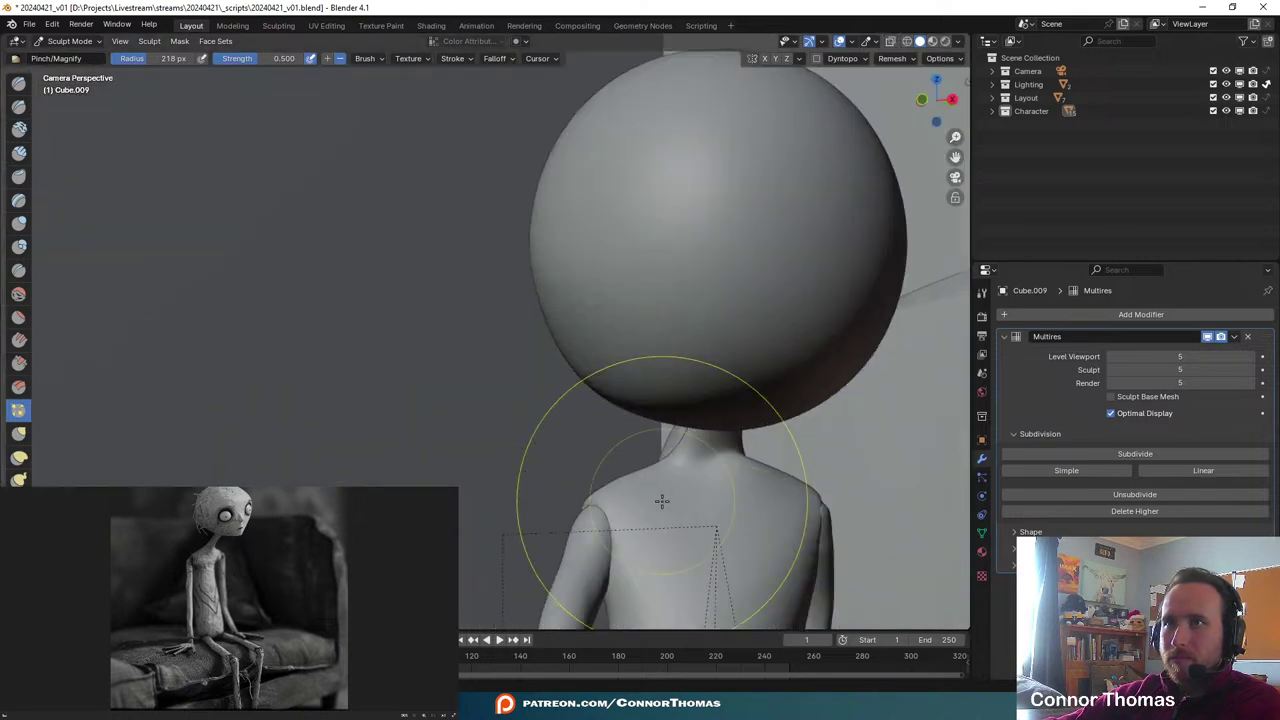
{"action": "middle_click_drag", "start_coordinate": [763, 409], "coordinate": [572, 367], "text": "shift"}
{"action": "scroll", "coordinate": [574, 370], "scroll_direction": "down", "scroll_amount": 3}
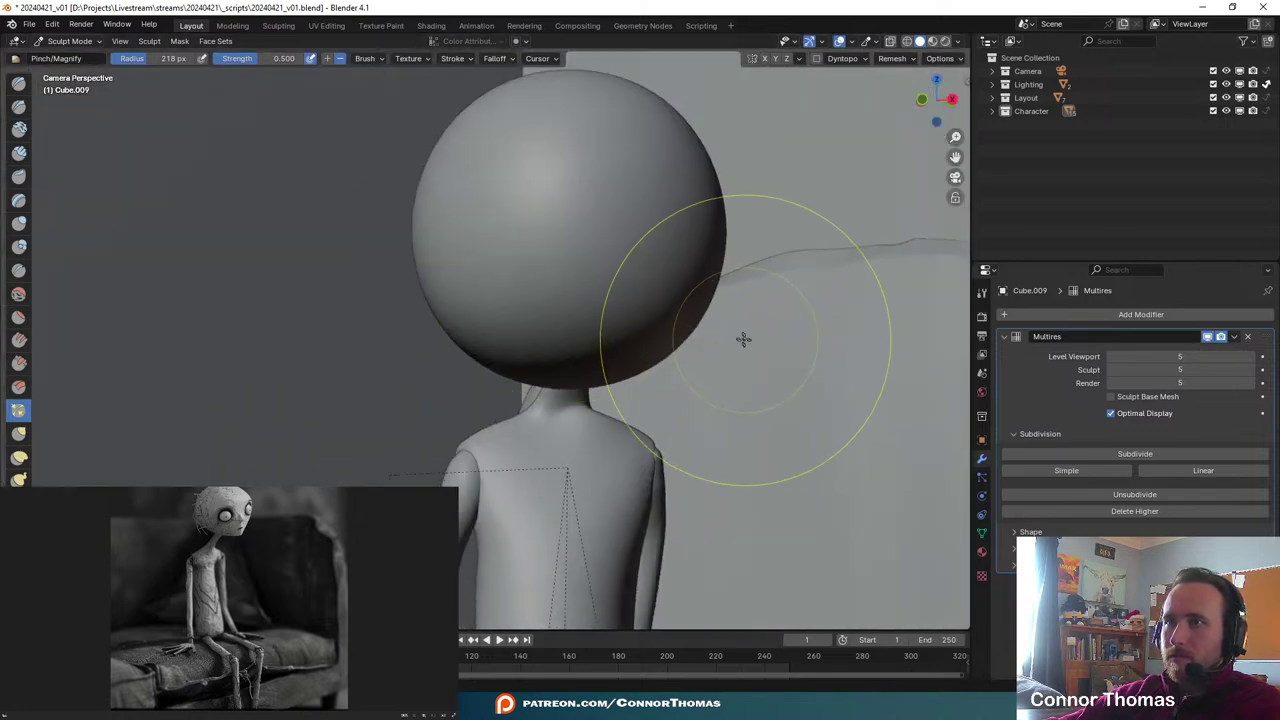
{"action": "key", "text": "f"}
{"action": "left_click", "coordinate": [538, 301]}
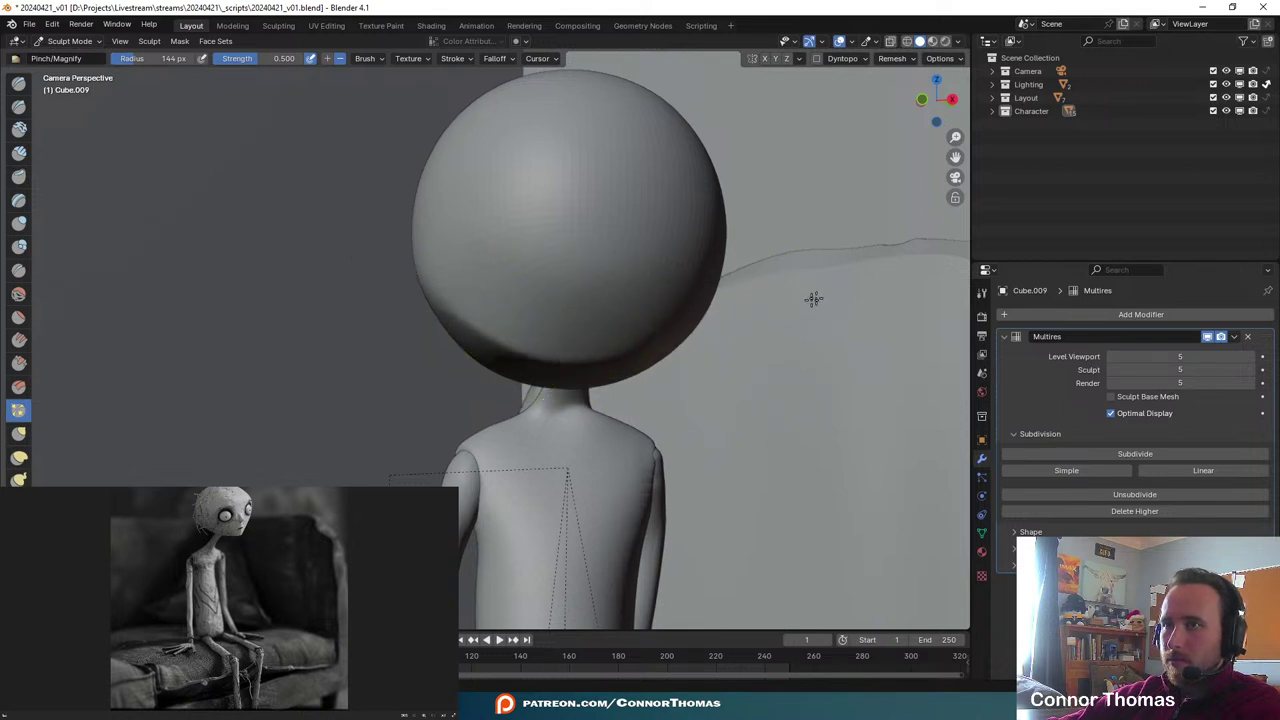
{"action": "left_click_drag", "start_coordinate": [525, 337], "coordinate": [508, 334]}
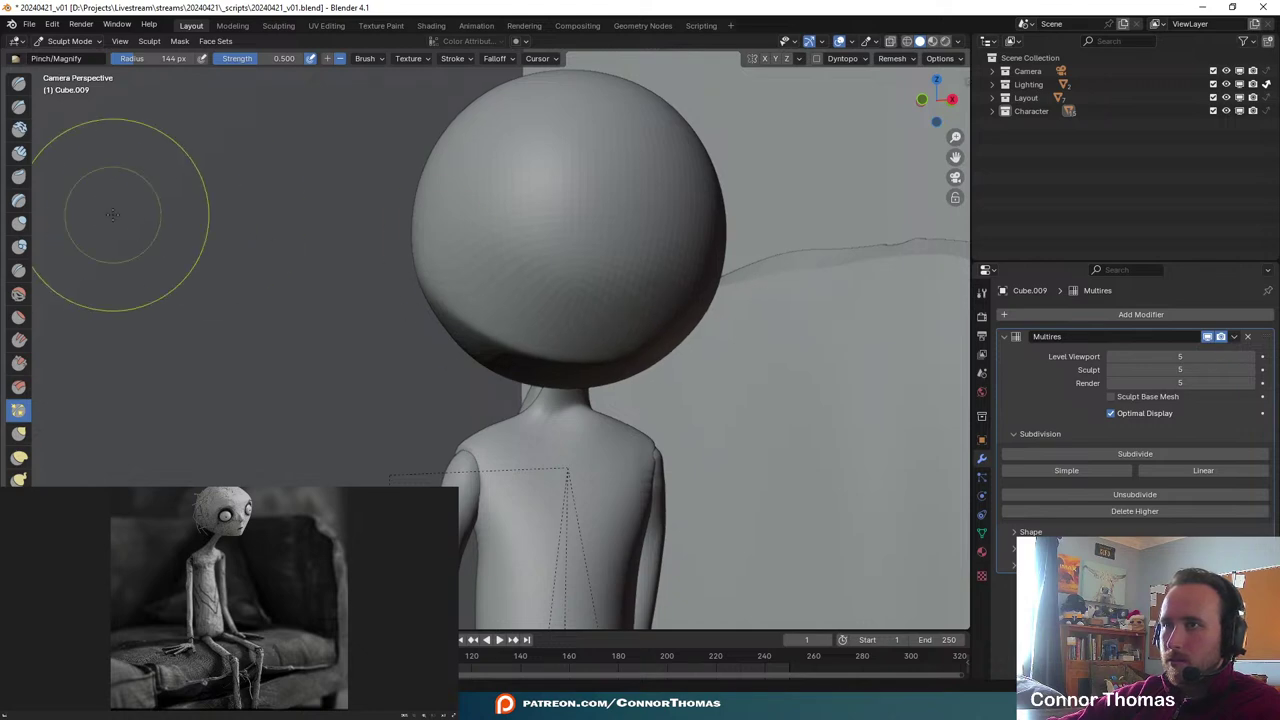
{"action": "mouse_move", "coordinate": [532, 275]}
{"action": "middle_mouse_down"}
{"action": "mouse_move", "coordinate": [554, 291]}
{"action": "mouse_move", "coordinate": [590, 285]}
{"action": "mouse_move", "coordinate": [771, 400]}
{"action": "mouse_move", "coordinate": [737, 354]}
{"action": "mouse_move", "coordinate": [700, 349]}
{"action": "middle_mouse_up"}
{"action": "scroll", "coordinate": [594, 282], "scroll_direction": "up", "scroll_amount": 3}
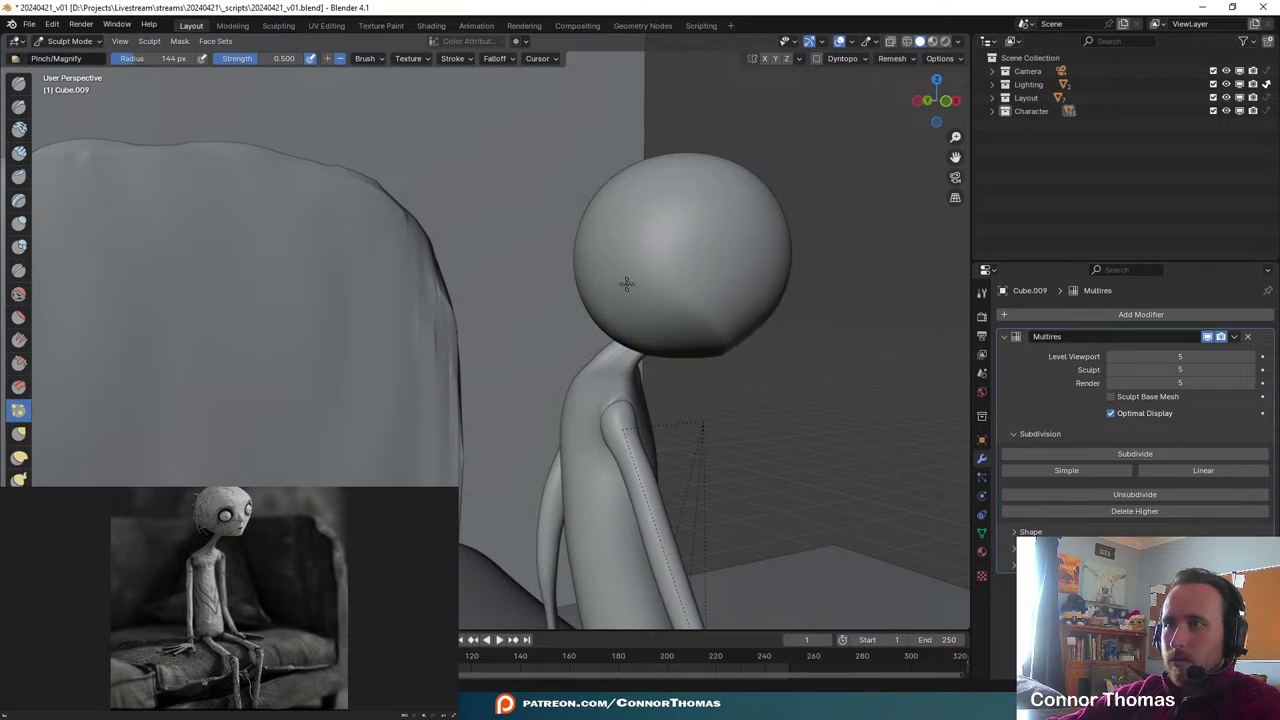
{"action": "mouse_move", "coordinate": [708, 286]}
{"action": "middle_mouse_down"}
{"action": "mouse_move", "coordinate": [643, 249]}
{"action": "mouse_move", "coordinate": [690, 340]}
{"action": "mouse_move", "coordinate": [694, 234]}
{"action": "middle_mouse_up"}
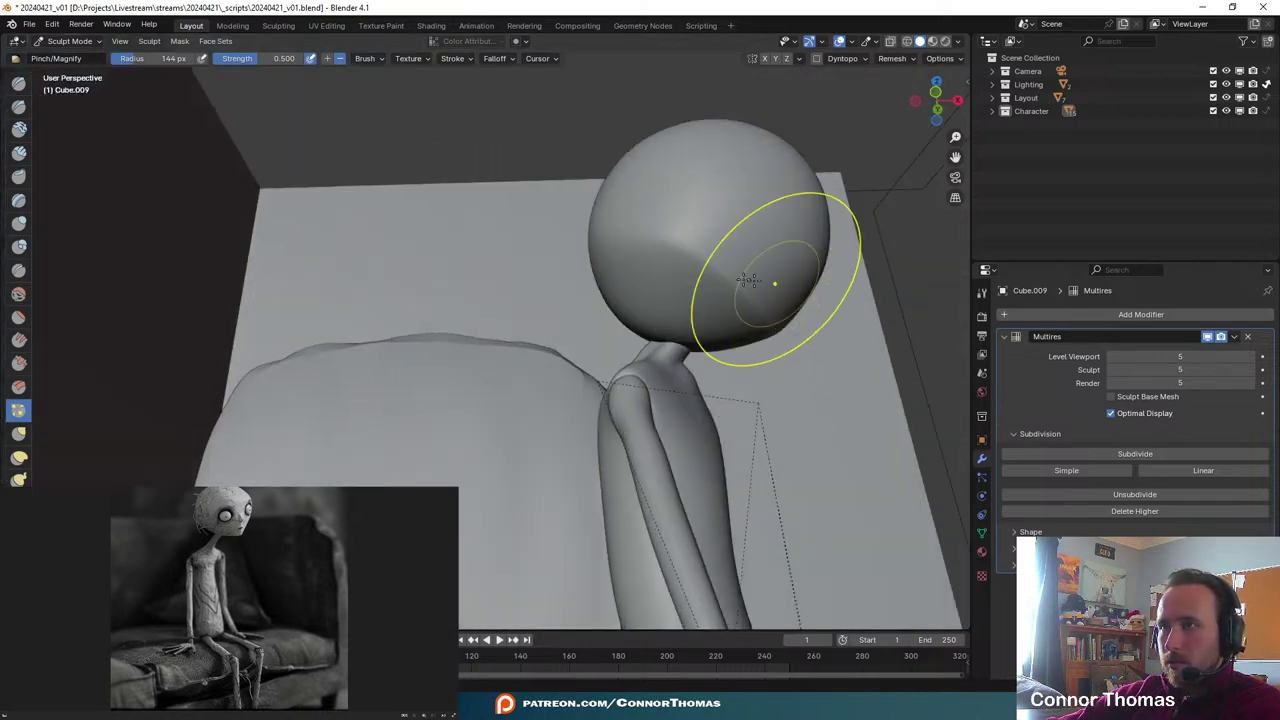
{"action": "mouse_move", "coordinate": [748, 281]}
{"action": "middle_mouse_down"}
{"action": "mouse_move", "coordinate": [674, 314]}
{"action": "mouse_move", "coordinate": [509, 300]}
{"action": "middle_mouse_up"}
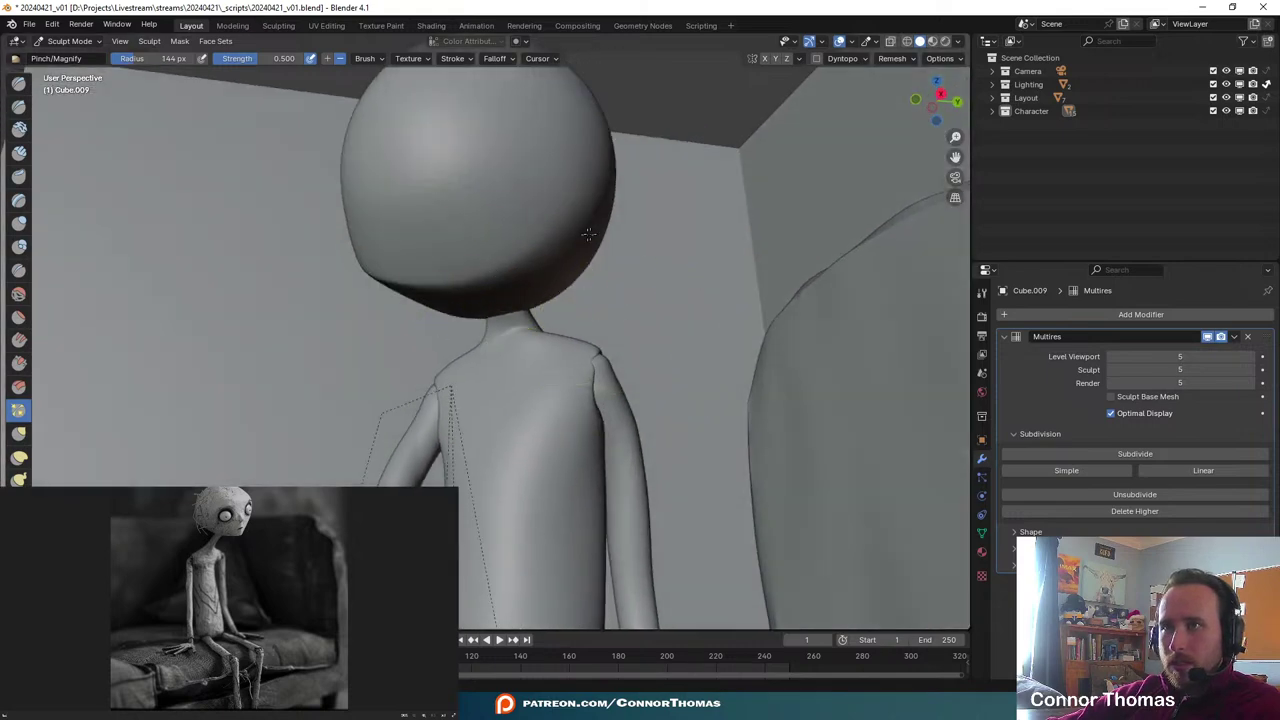
{"action": "mouse_move", "coordinate": [615, 201]}
{"action": "middle_mouse_down"}
{"action": "mouse_move", "coordinate": [629, 257]}
{"action": "mouse_move", "coordinate": [720, 251]}
{"action": "mouse_move", "coordinate": [650, 260]}
{"action": "mouse_move", "coordinate": [700, 272]}
{"action": "middle_mouse_up"}
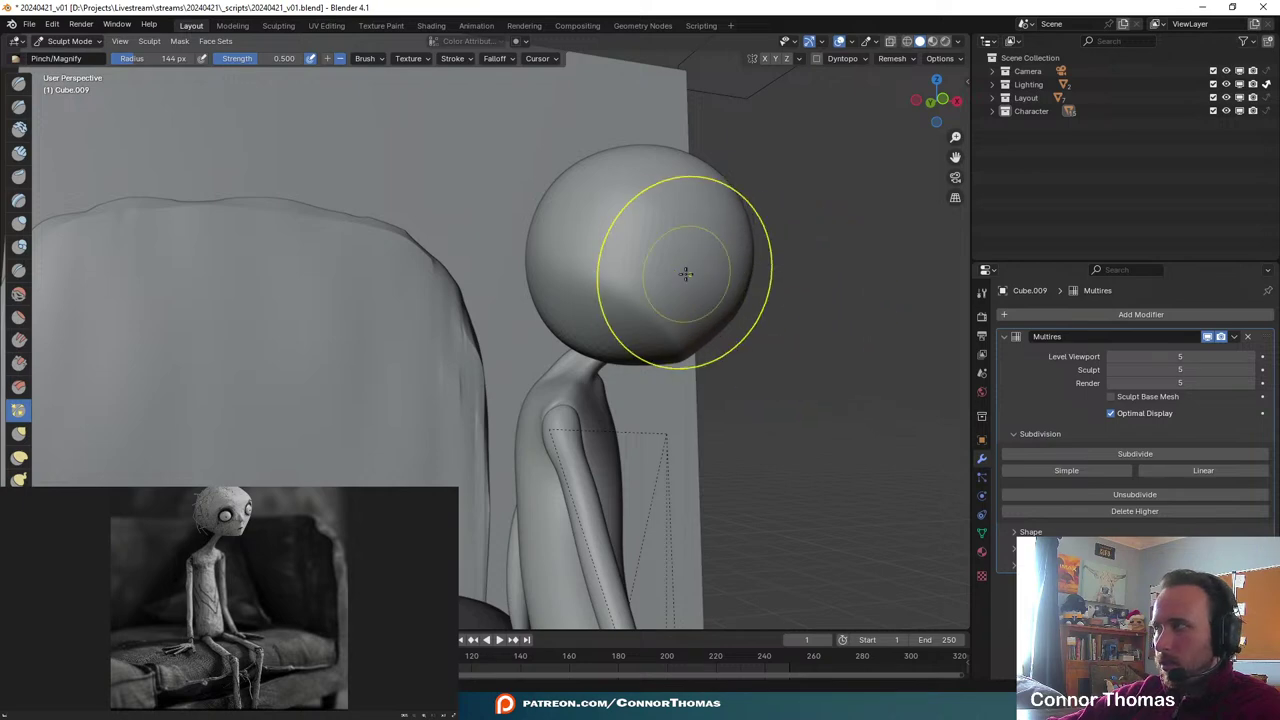
- Push both sides of the head inward with the Elastic Deform brush at a 181 px radius
{"action": "left_click", "coordinate": [19, 459]}
{"action": "mouse_move", "coordinate": [551, 243]}
{"action": "middle_mouse_down"}
{"action": "mouse_move", "coordinate": [763, 234]}
{"action": "mouse_move", "coordinate": [620, 206]}
{"action": "mouse_move", "coordinate": [654, 233]}
{"action": "middle_mouse_up"}
{"action": "key", "text": "f"}
{"action": "left_click", "coordinate": [574, 197]}
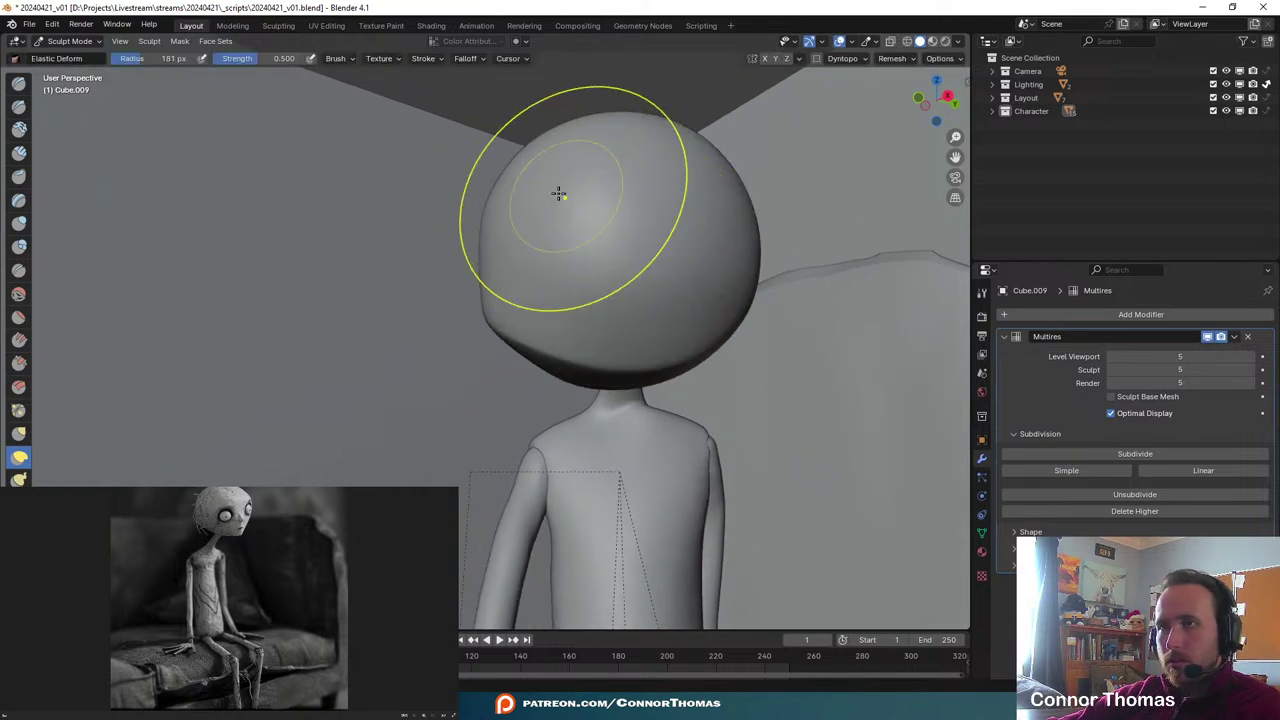
{"action": "mouse_move", "coordinate": [485, 193]}
{"action": "left_mouse_down"}
{"action": "mouse_move", "coordinate": [505, 202]}
{"action": "mouse_move", "coordinate": [498, 220]}
{"action": "left_mouse_up"}
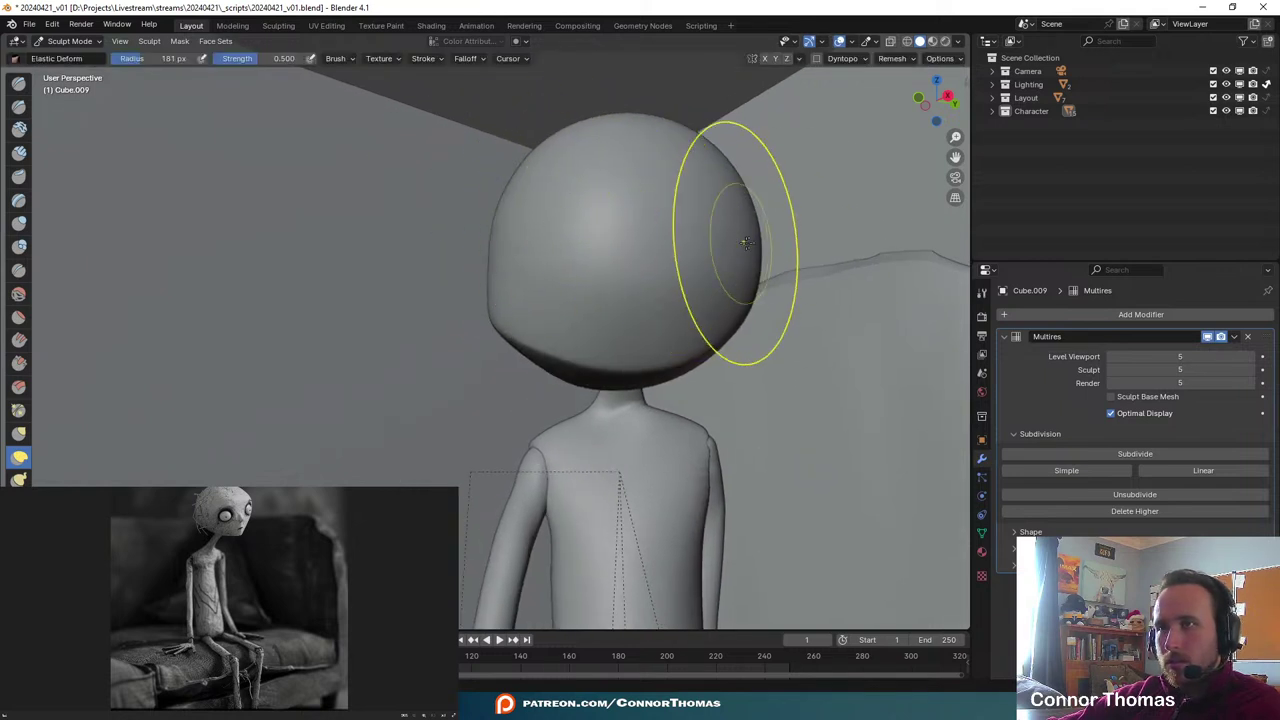
{"action": "mouse_move", "coordinate": [756, 243]}
{"action": "left_mouse_down"}
{"action": "mouse_move", "coordinate": [732, 251]}
{"action": "mouse_move", "coordinate": [712, 215]}
{"action": "mouse_move", "coordinate": [728, 187]}
{"action": "left_mouse_up"}
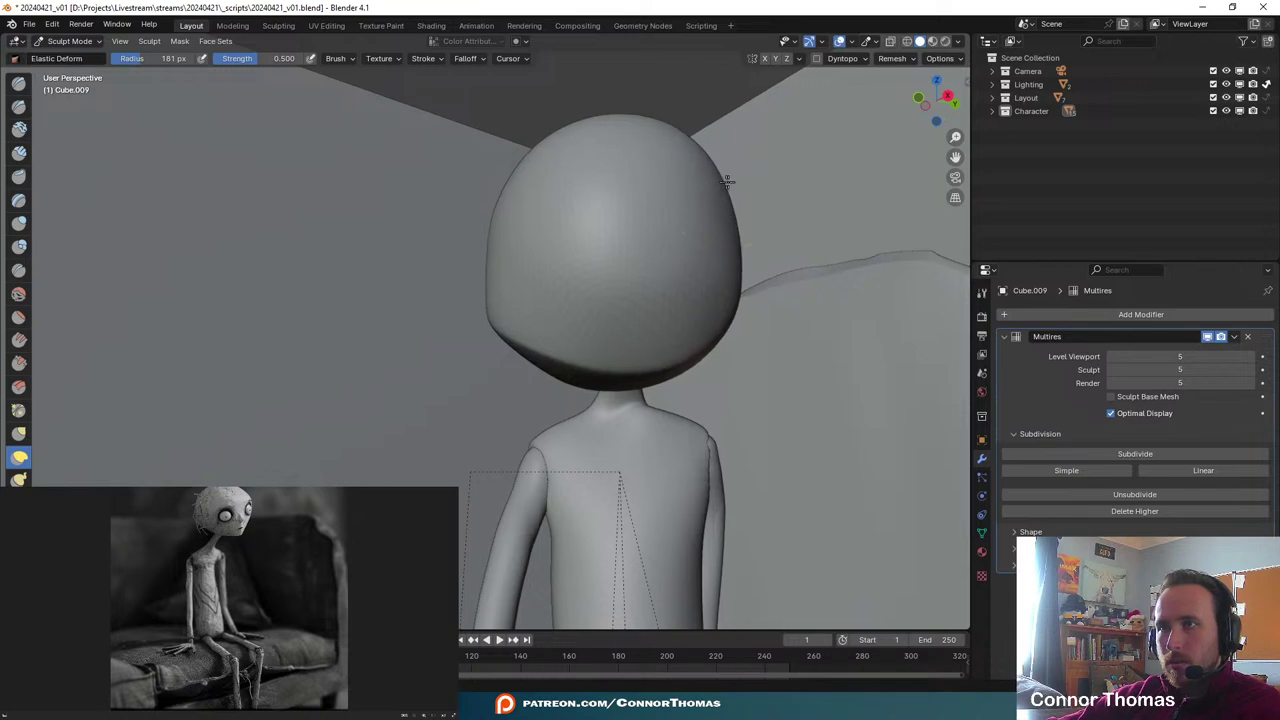
{"action": "middle_click_drag", "start_coordinate": [618, 206], "coordinate": [802, 278]}
{"action": "middle_click_drag", "start_coordinate": [695, 244], "coordinate": [871, 300]}
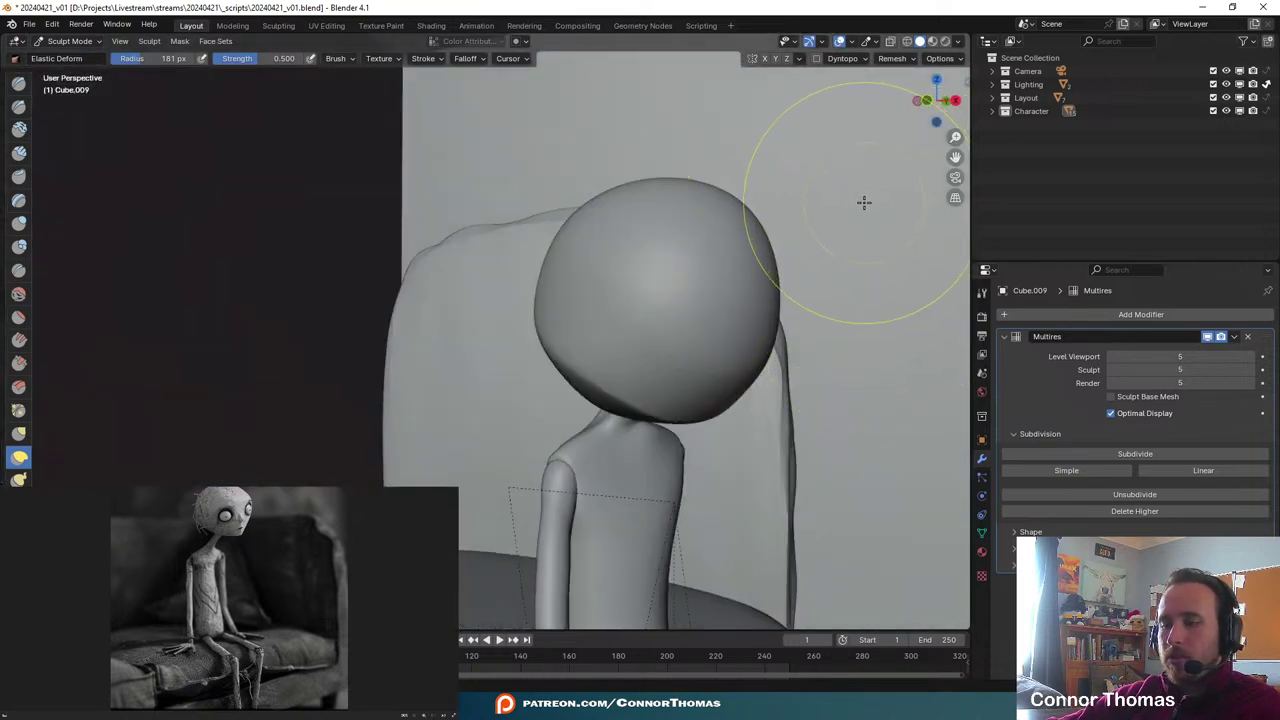
- Try mirror symmetry on X for the head sculpt, then mirror on Y only
{"action": "key", "text": "n"}
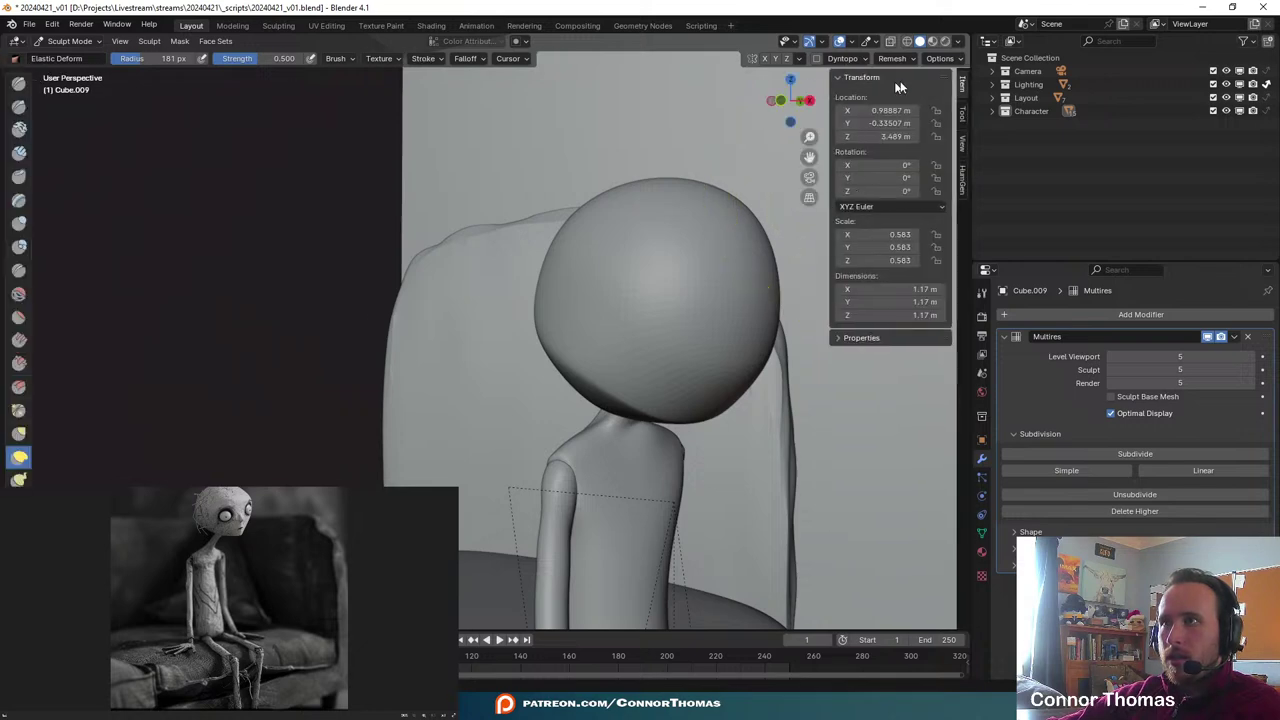
{"action": "left_click", "coordinate": [962, 113]}
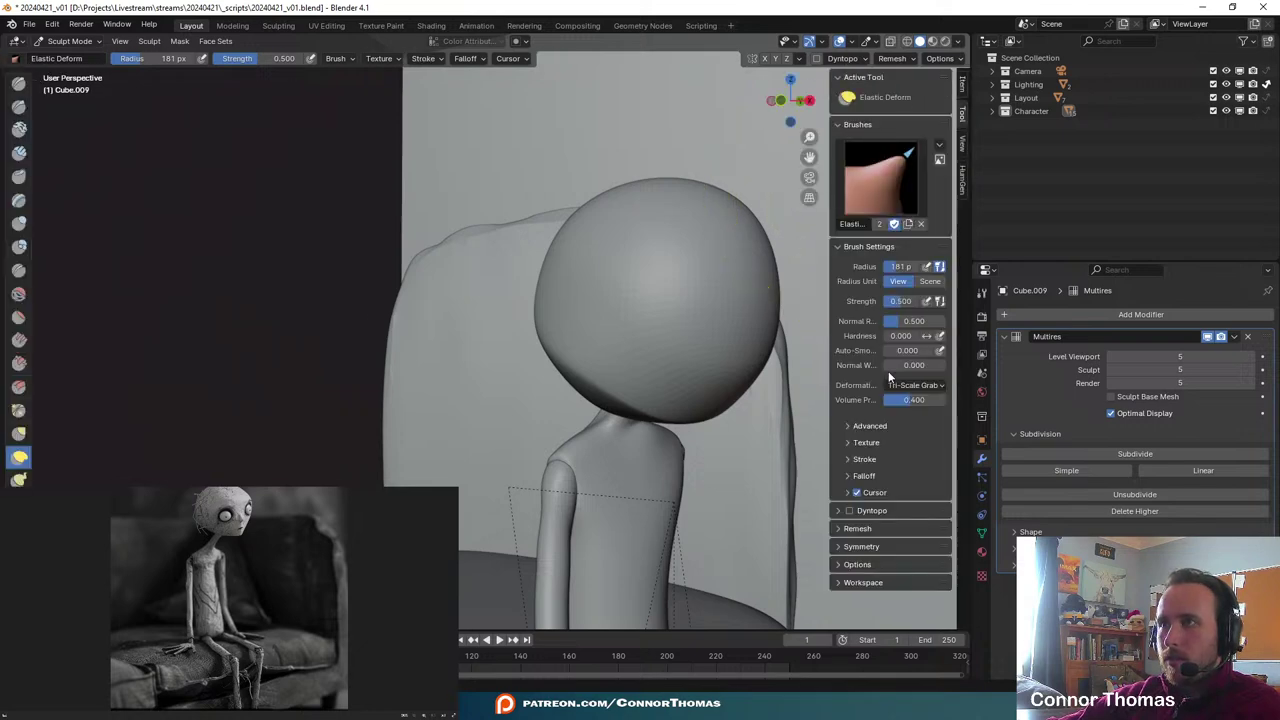
{"action": "left_click", "coordinate": [858, 547]}
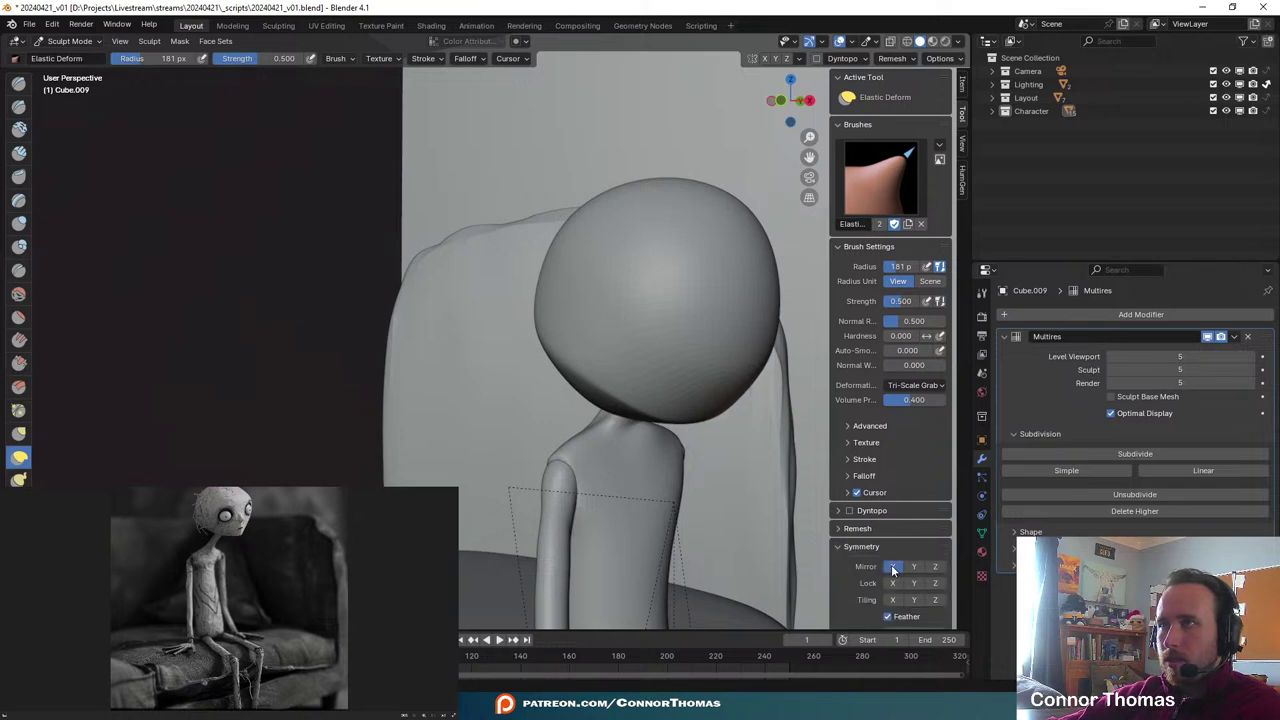
{"action": "left_click", "coordinate": [893, 567]}
{"action": "mouse_move", "coordinate": [606, 434]}
{"action": "middle_mouse_down"}
{"action": "mouse_move", "coordinate": [538, 425]}
{"action": "mouse_move", "coordinate": [637, 432]}
{"action": "middle_mouse_up"}
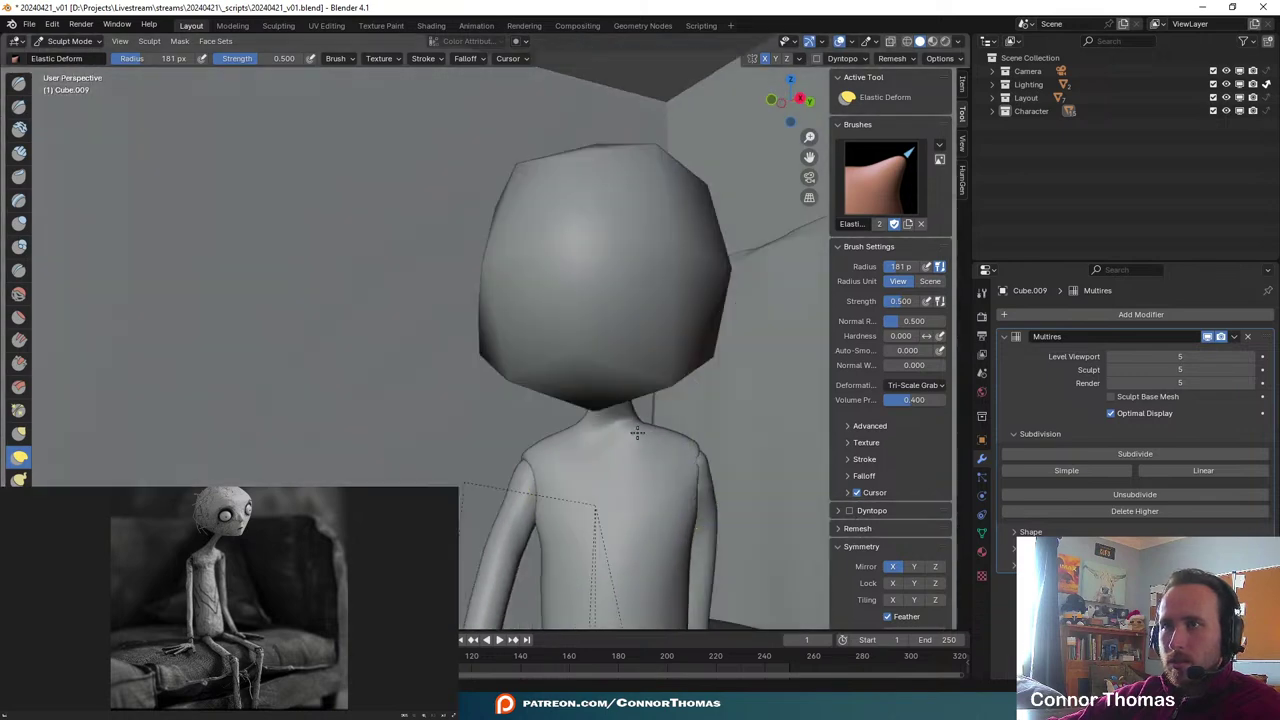
{"action": "left_click", "coordinate": [906, 568]}
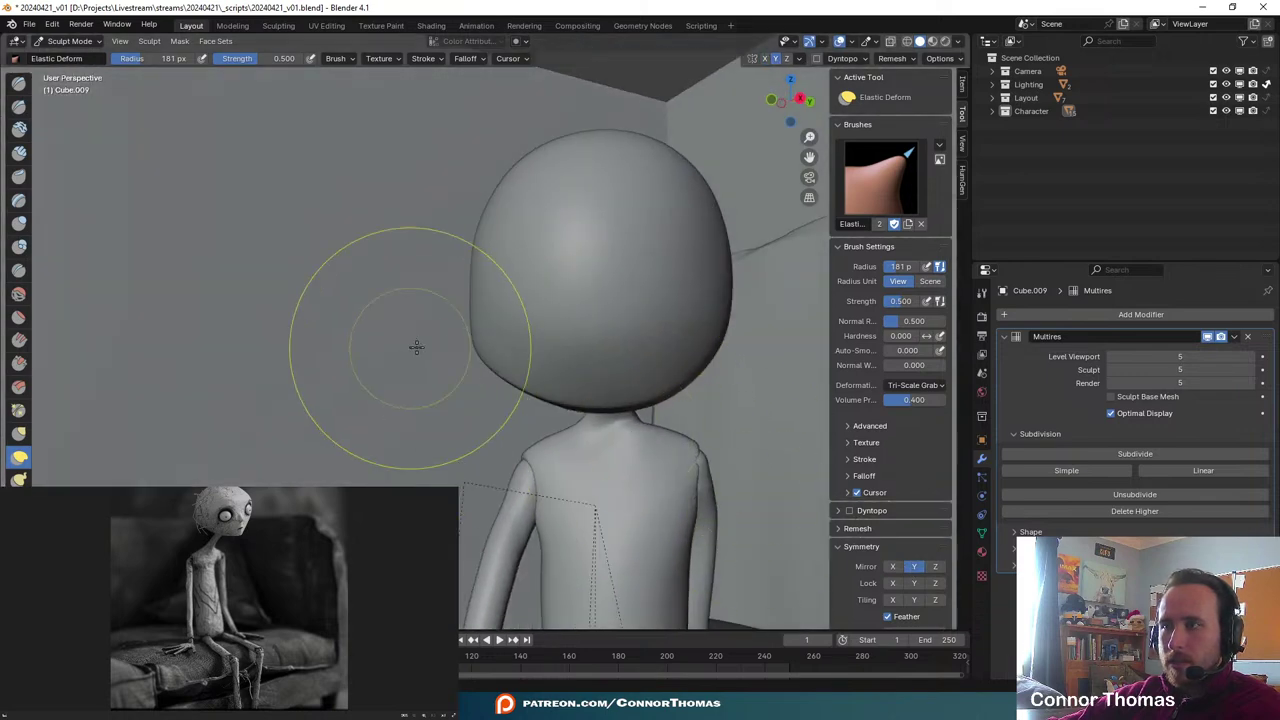
- Narrow the head's jaw and upper sides symmetrically with the Elastic Deform brush
{"action": "middle_click_drag", "start_coordinate": [414, 343], "coordinate": [514, 329]}
{"action": "left_click_drag", "start_coordinate": [520, 349], "coordinate": [530, 350]}
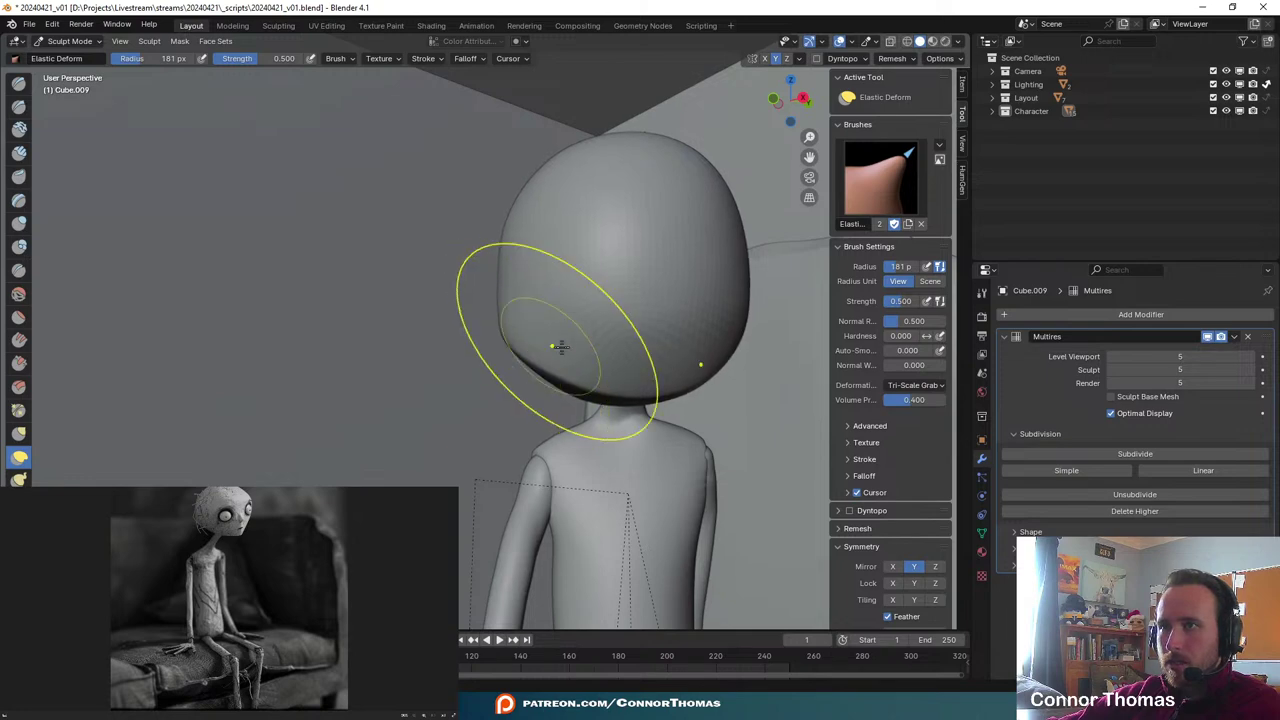
{"action": "middle_click_drag", "start_coordinate": [560, 346], "coordinate": [577, 340]}
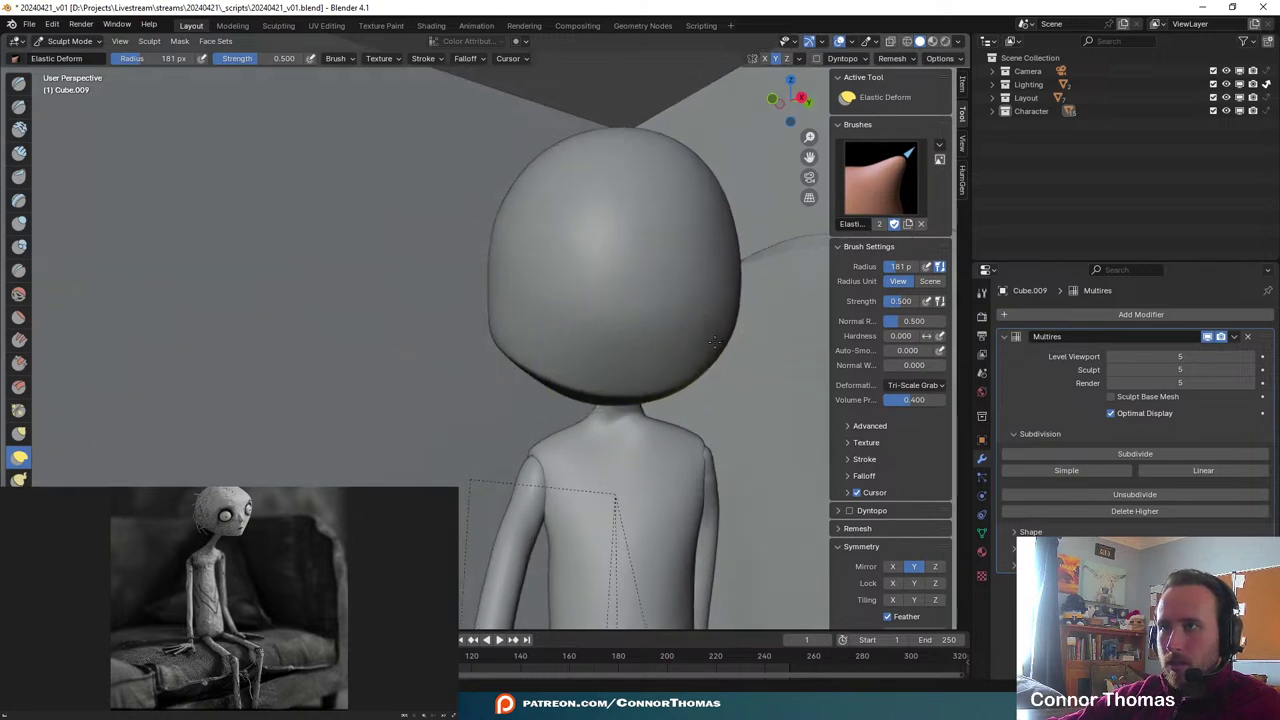
{"action": "left_click_drag", "start_coordinate": [728, 271], "coordinate": [681, 196]}
{"action": "middle_click_drag", "start_coordinate": [681, 196], "coordinate": [700, 343]}
{"action": "middle_click_drag", "start_coordinate": [563, 331], "coordinate": [540, 315]}
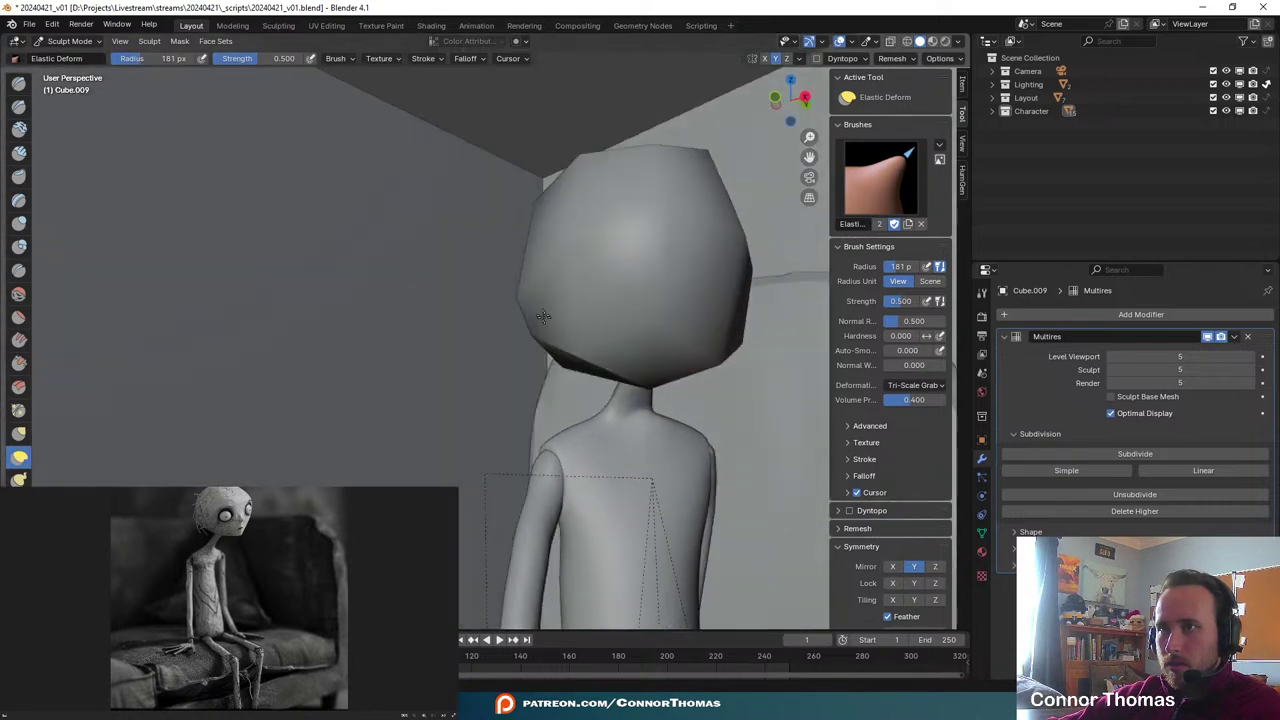
{"action": "middle_click_drag", "start_coordinate": [510, 272], "coordinate": [624, 286]}
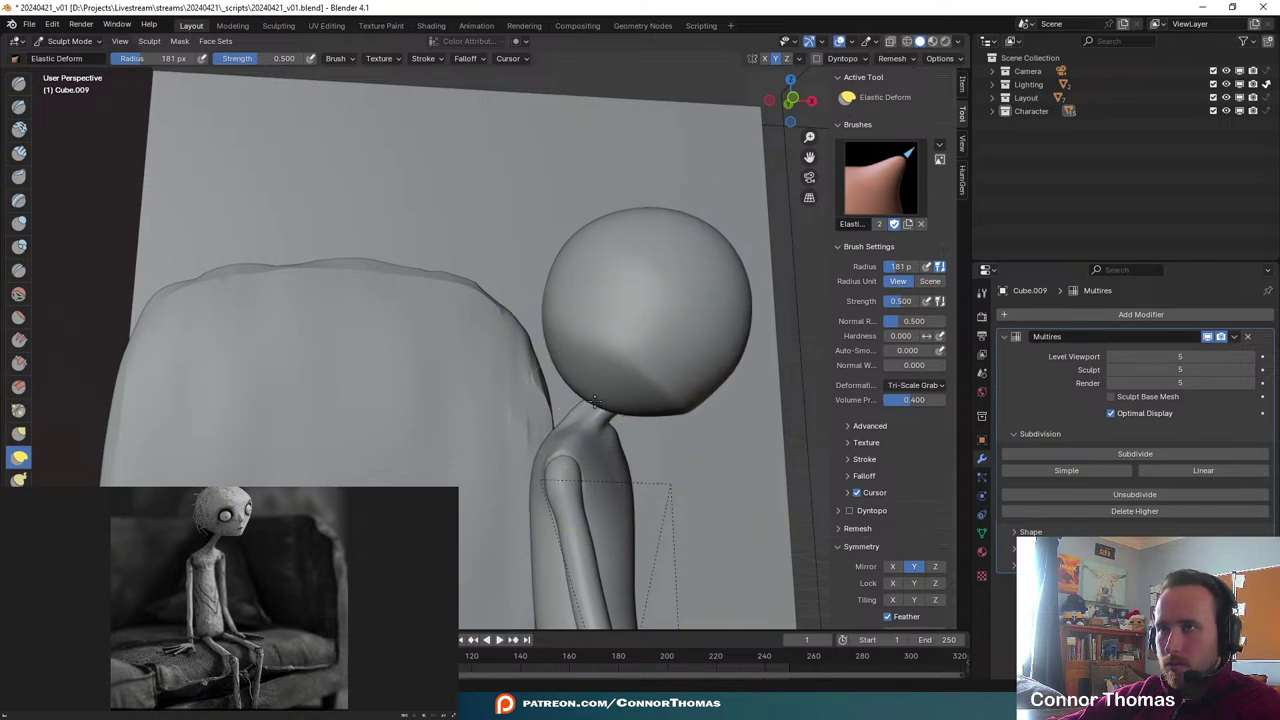
- Push the lower back of the head inward above the neck with the Elastic Deform brush
{"action": "scroll", "coordinate": [640, 422], "scroll_direction": "up", "scroll_amount": 3}
{"action": "mouse_move", "coordinate": [703, 400]}
{"action": "middle_mouse_down", "text": "shift"}
{"action": "mouse_move", "coordinate": [517, 374]}
{"action": "mouse_move", "coordinate": [534, 326]}
{"action": "middle_mouse_up", "text": "shift"}
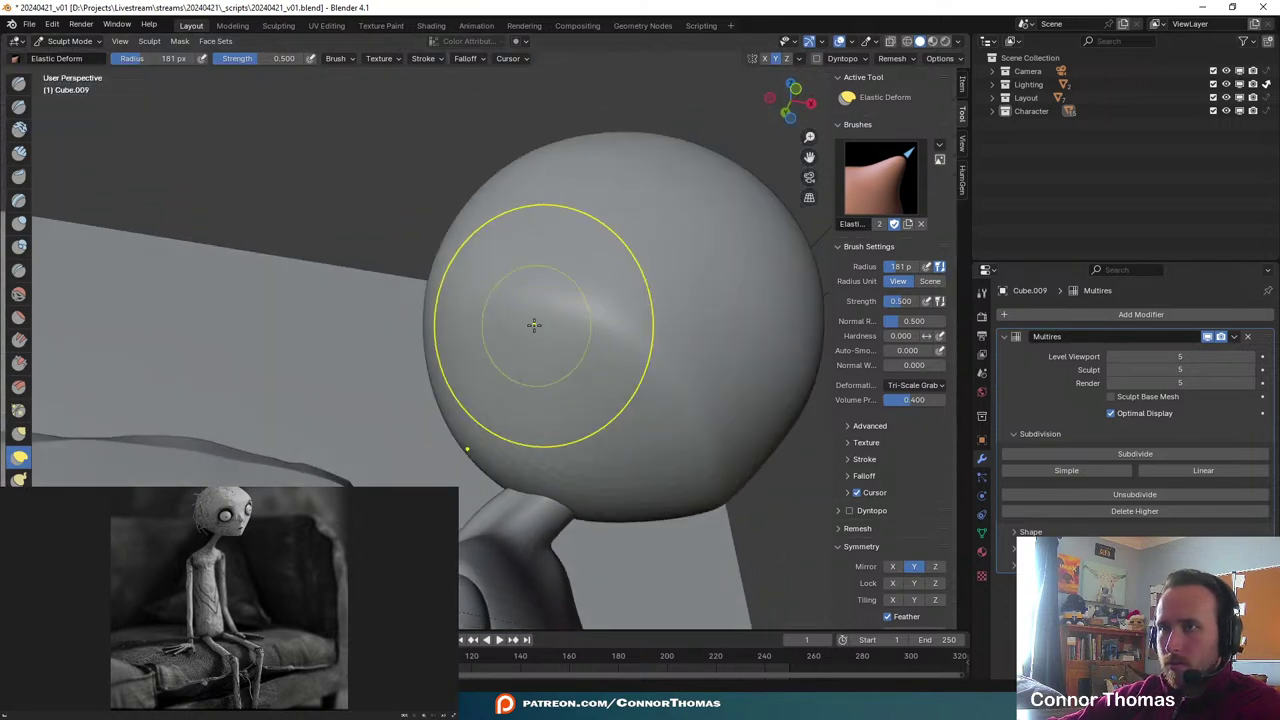
{"action": "left_click_drag", "start_coordinate": [530, 417], "coordinate": [551, 429]}
{"action": "left_click_drag", "start_coordinate": [500, 462], "coordinate": [543, 434]}
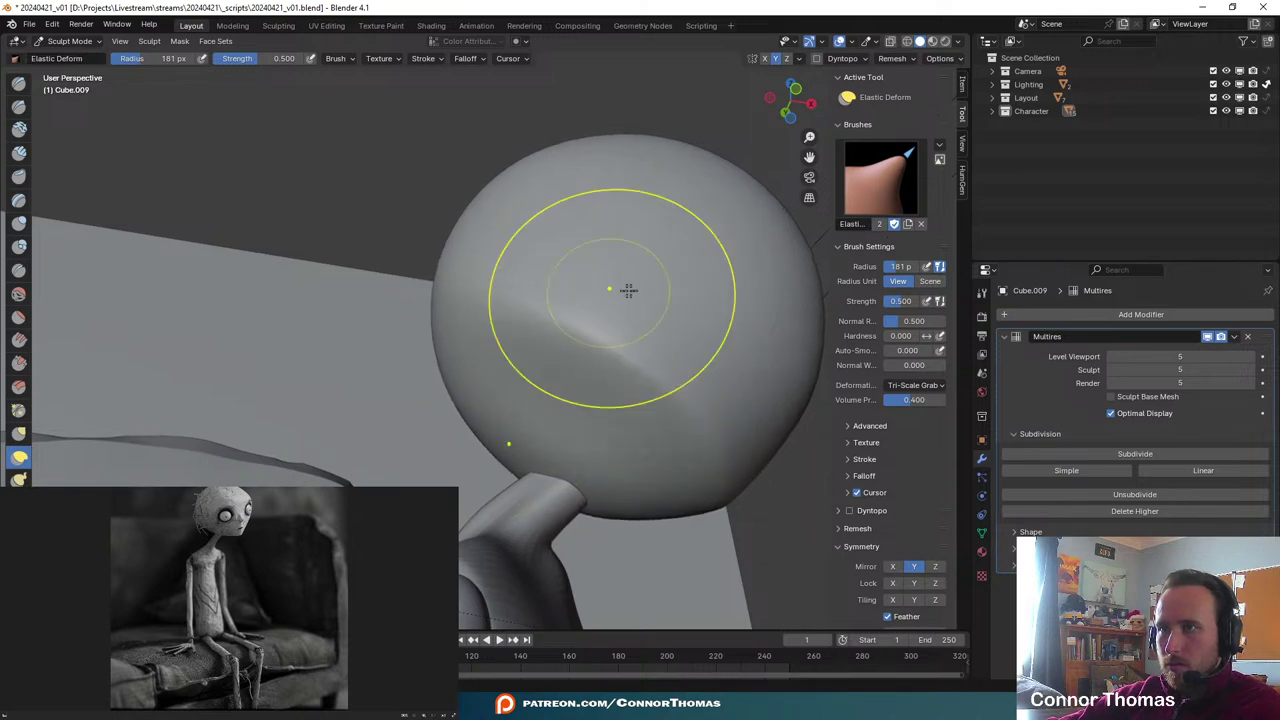
- Turn off the Y mirror symmetry and hide the sculpt settings sidebar
{"action": "middle_click_drag", "start_coordinate": [626, 289], "coordinate": [576, 318]}
{"action": "scroll", "coordinate": [576, 318], "scroll_direction": "down", "scroll_amount": 4}
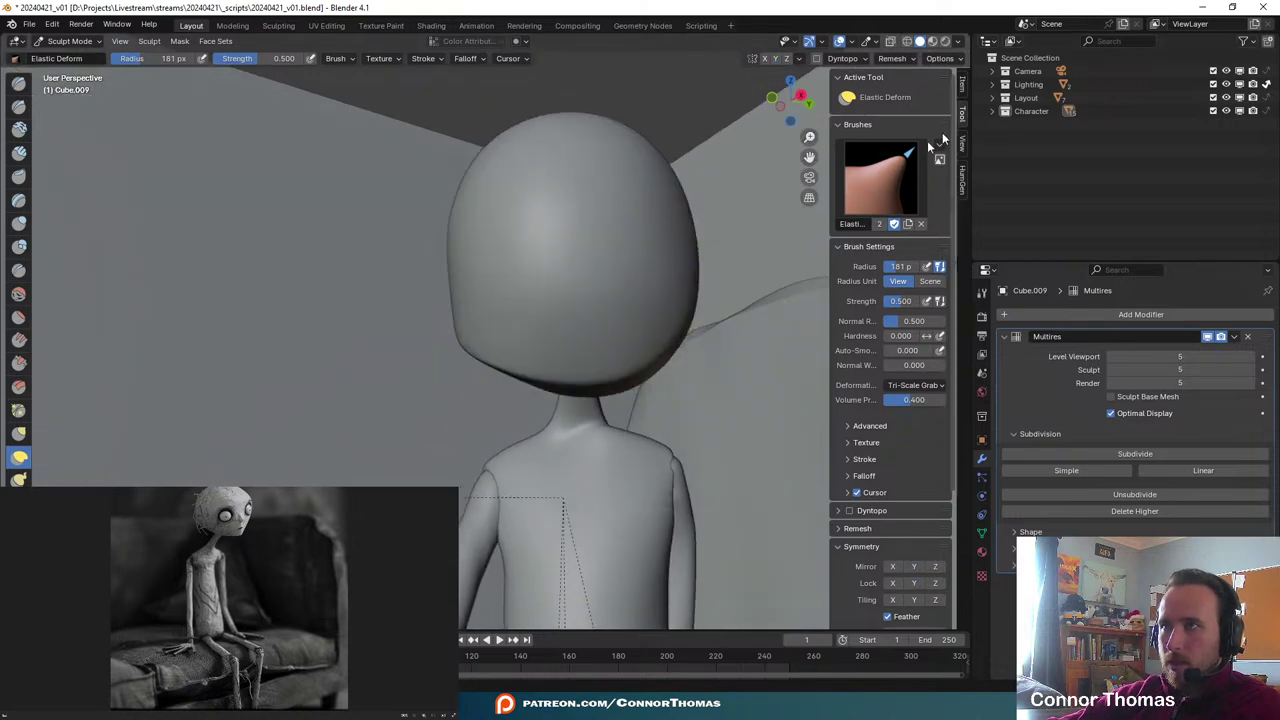
{"action": "key", "text": "n"}
- Review the head shape from several angles and nudge one side of the jaw inward with Elastic Deform
{"action": "mouse_move", "coordinate": [600, 220]}
{"action": "middle_mouse_down"}
{"action": "mouse_move", "coordinate": [503, 266]}
{"action": "mouse_move", "coordinate": [454, 310]}
{"action": "middle_mouse_up"}
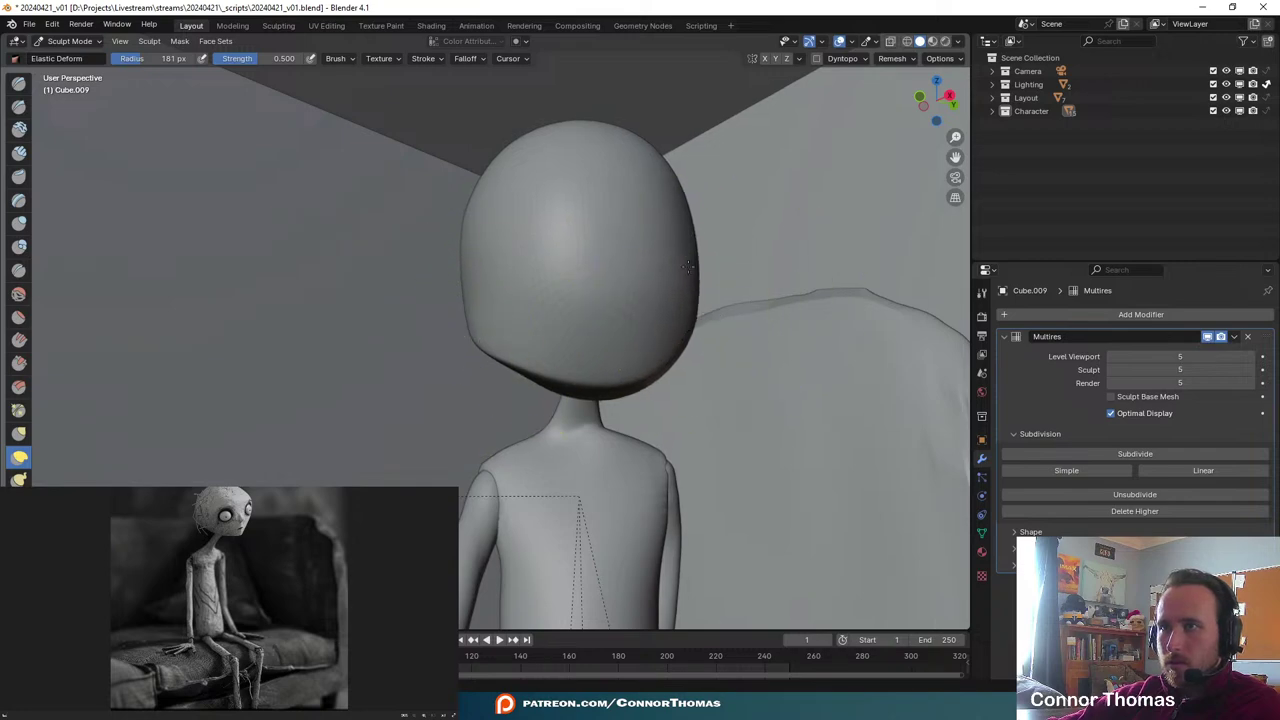
{"action": "middle_click_drag", "start_coordinate": [688, 266], "coordinate": [414, 314]}
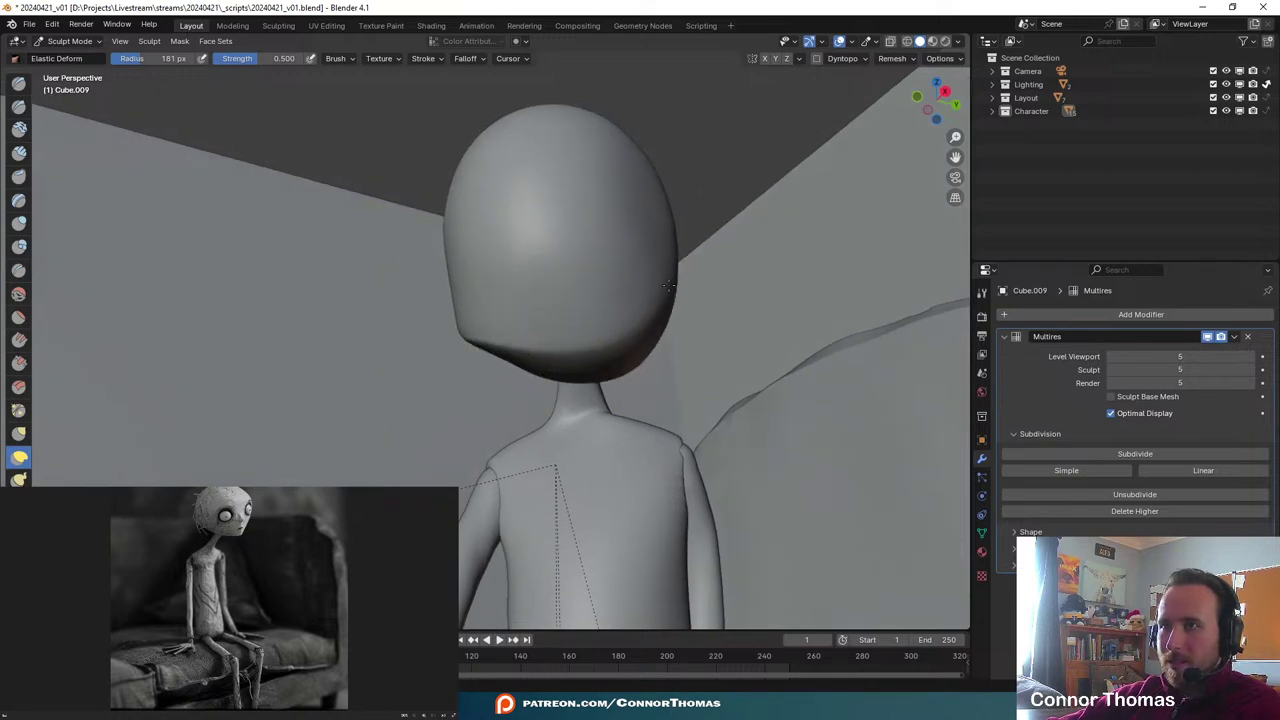
{"action": "scroll", "coordinate": [692, 254], "scroll_direction": "down", "scroll_amount": 3}
{"action": "middle_click_drag", "start_coordinate": [691, 254], "coordinate": [709, 334]}
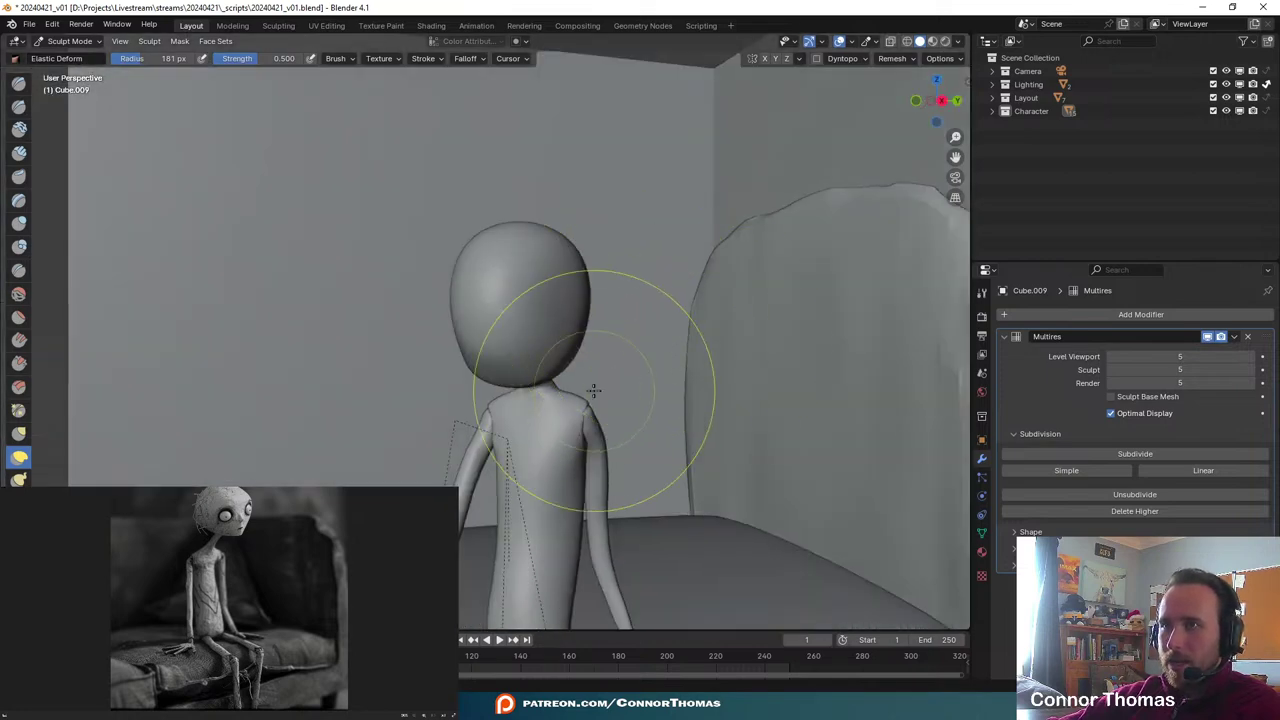
{"action": "scroll", "coordinate": [594, 390], "scroll_direction": "up", "scroll_amount": 4}
{"action": "mouse_move", "coordinate": [571, 386]}
{"action": "middle_mouse_down"}
{"action": "mouse_move", "coordinate": [580, 340]}
{"action": "mouse_move", "coordinate": [627, 311]}
{"action": "mouse_move", "coordinate": [560, 330]}
{"action": "middle_mouse_up"}
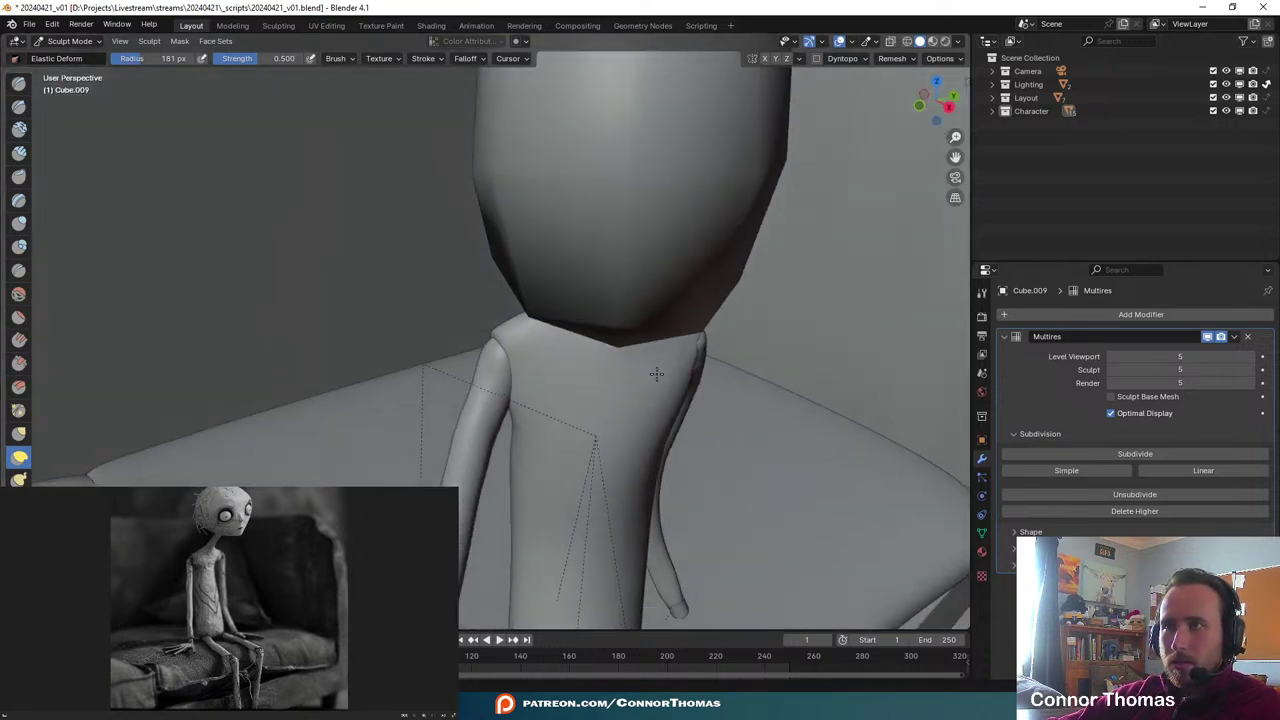
{"action": "left_click_drag", "start_coordinate": [744, 289], "coordinate": [728, 298]}
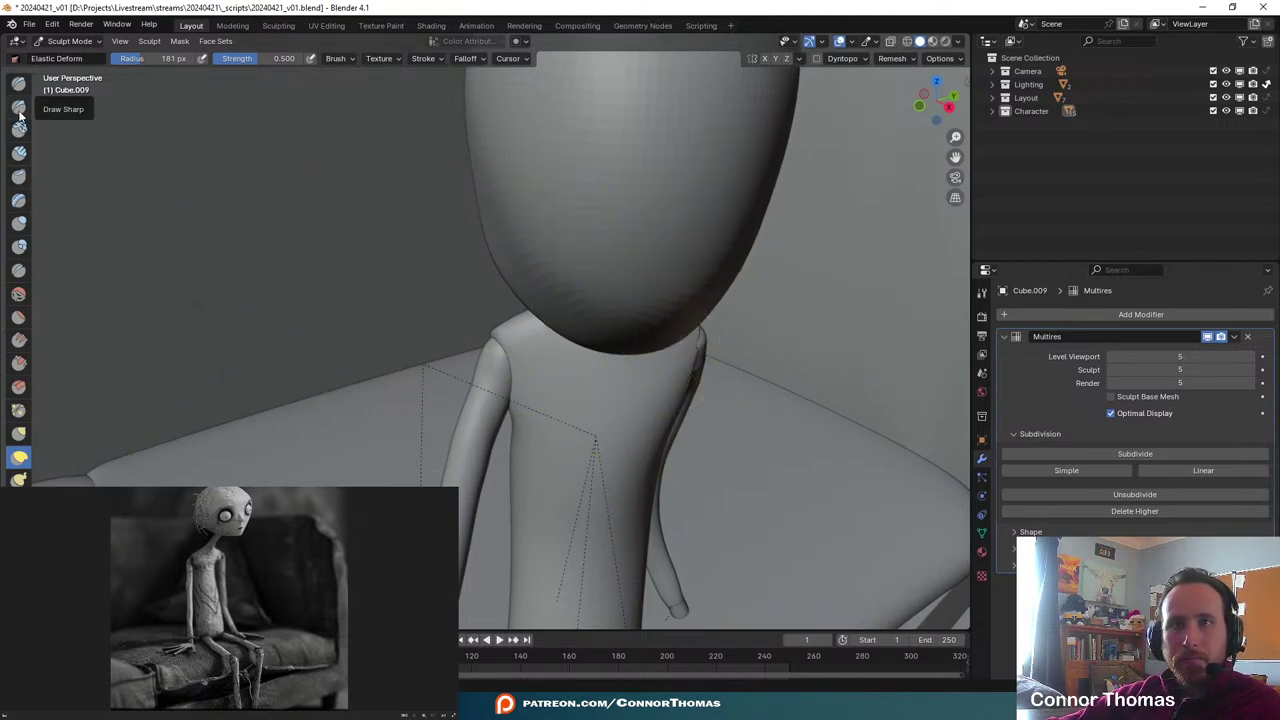
- Select the Crease brush and examine the head's jaw, chin and underside from several angles
{"action": "left_click", "coordinate": [18, 272]}
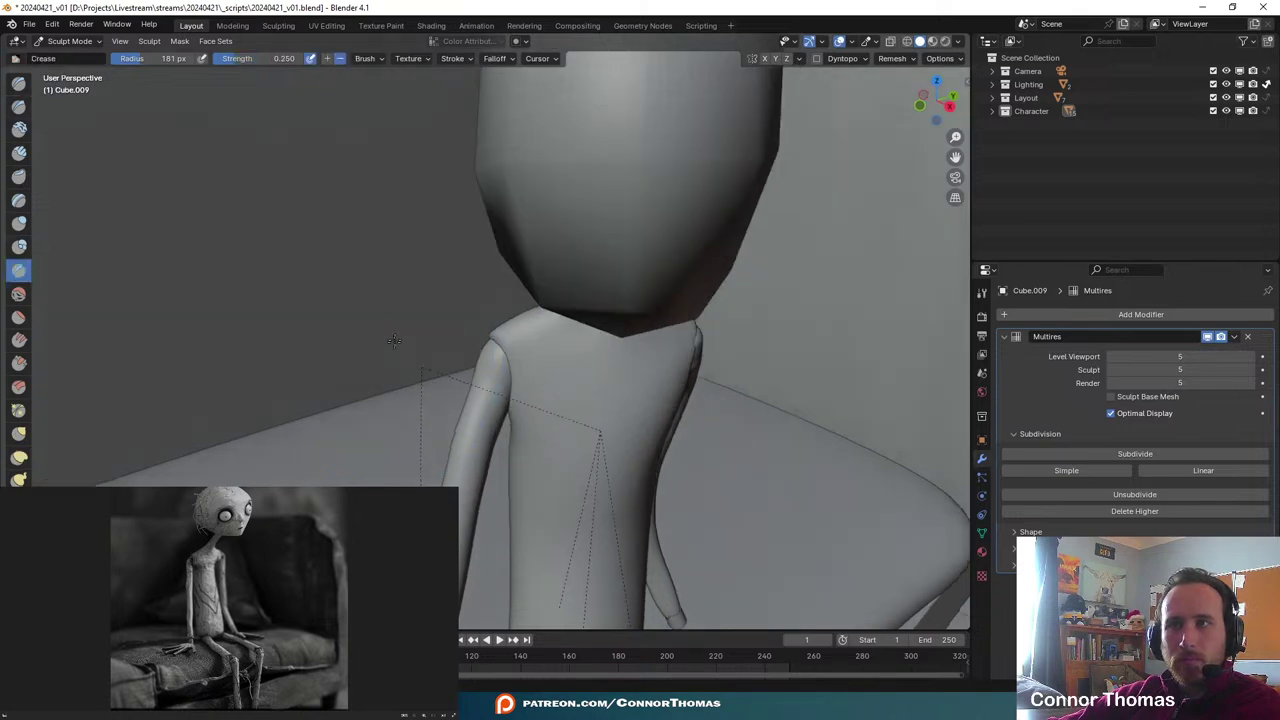
{"action": "mouse_move", "coordinate": [430, 290]}
{"action": "middle_mouse_down"}
{"action": "mouse_move", "coordinate": [503, 309]}
{"action": "mouse_move", "coordinate": [393, 273]}
{"action": "middle_mouse_up"}
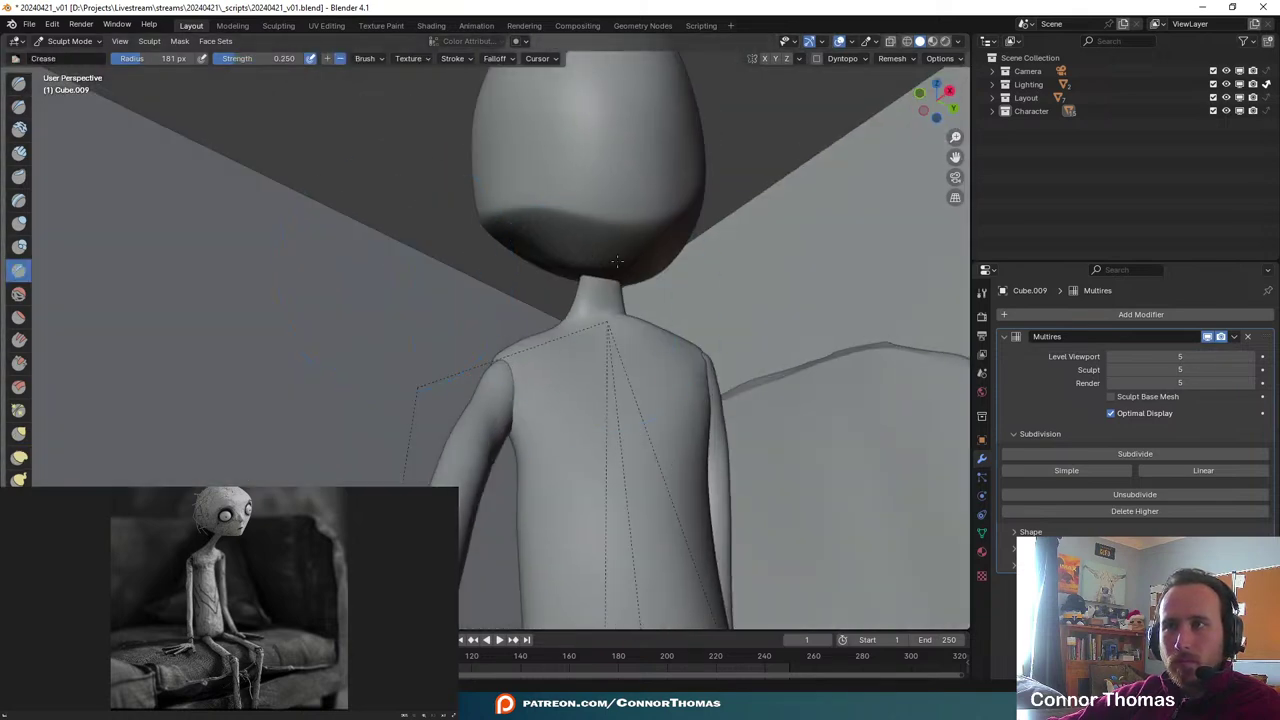
{"action": "mouse_move", "coordinate": [617, 262]}
{"action": "middle_mouse_down"}
{"action": "mouse_move", "coordinate": [614, 374]}
{"action": "mouse_move", "coordinate": [629, 323]}
{"action": "mouse_move", "coordinate": [751, 478]}
{"action": "middle_mouse_up"}
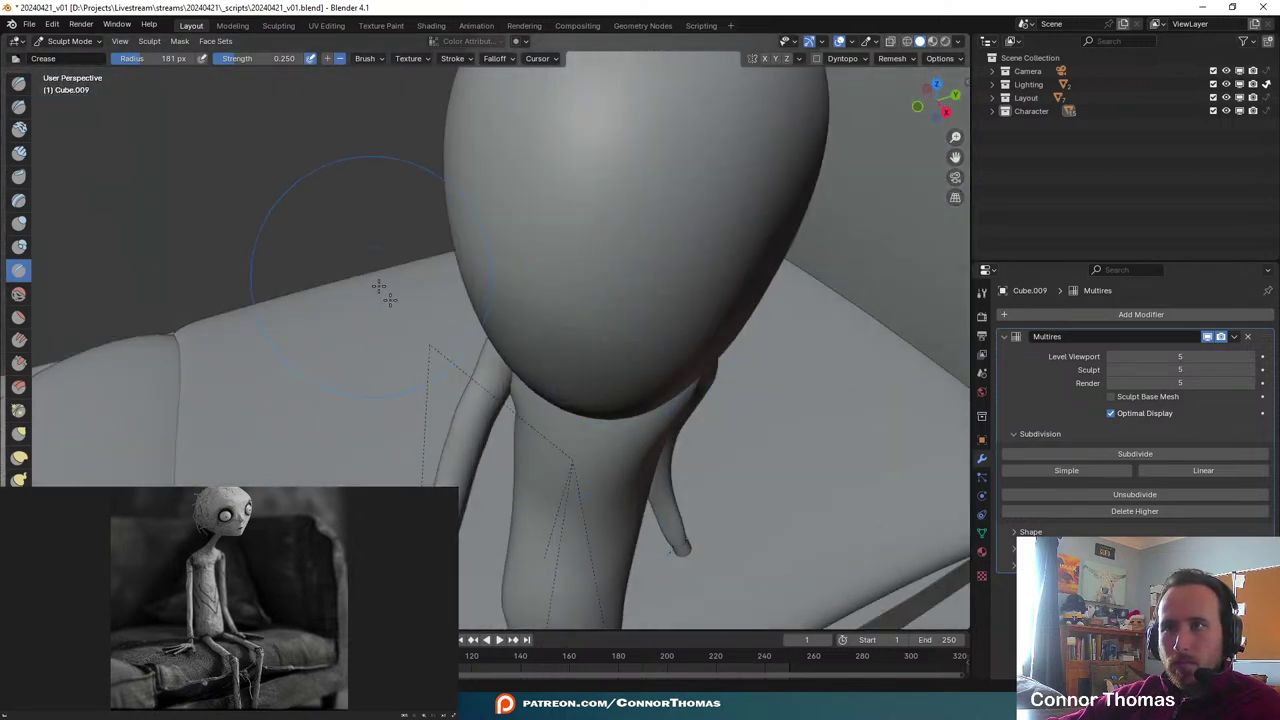
{"action": "middle_click_drag", "start_coordinate": [380, 290], "coordinate": [680, 300]}
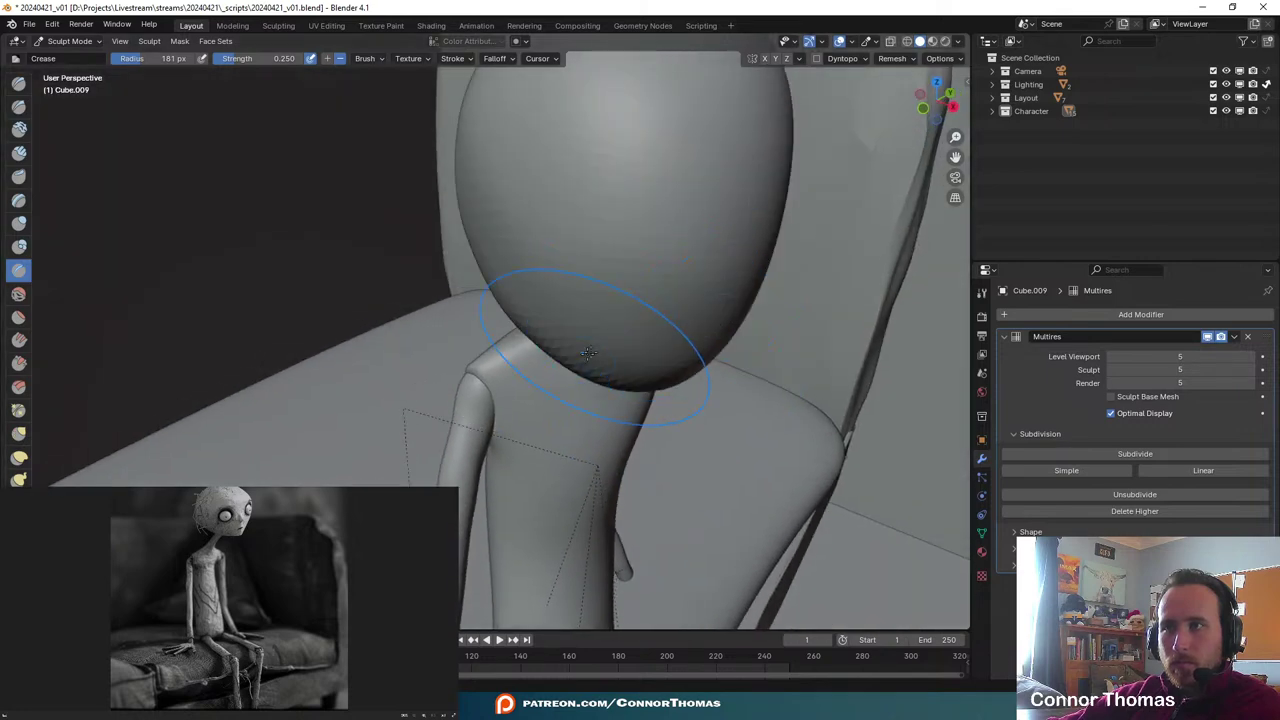
{"action": "middle_click_drag", "start_coordinate": [588, 352], "coordinate": [701, 325]}
{"action": "mouse_move", "coordinate": [485, 215]}
{"action": "middle_mouse_down"}
{"action": "mouse_move", "coordinate": [746, 289]}
{"action": "mouse_move", "coordinate": [566, 273]}
{"action": "middle_mouse_up"}
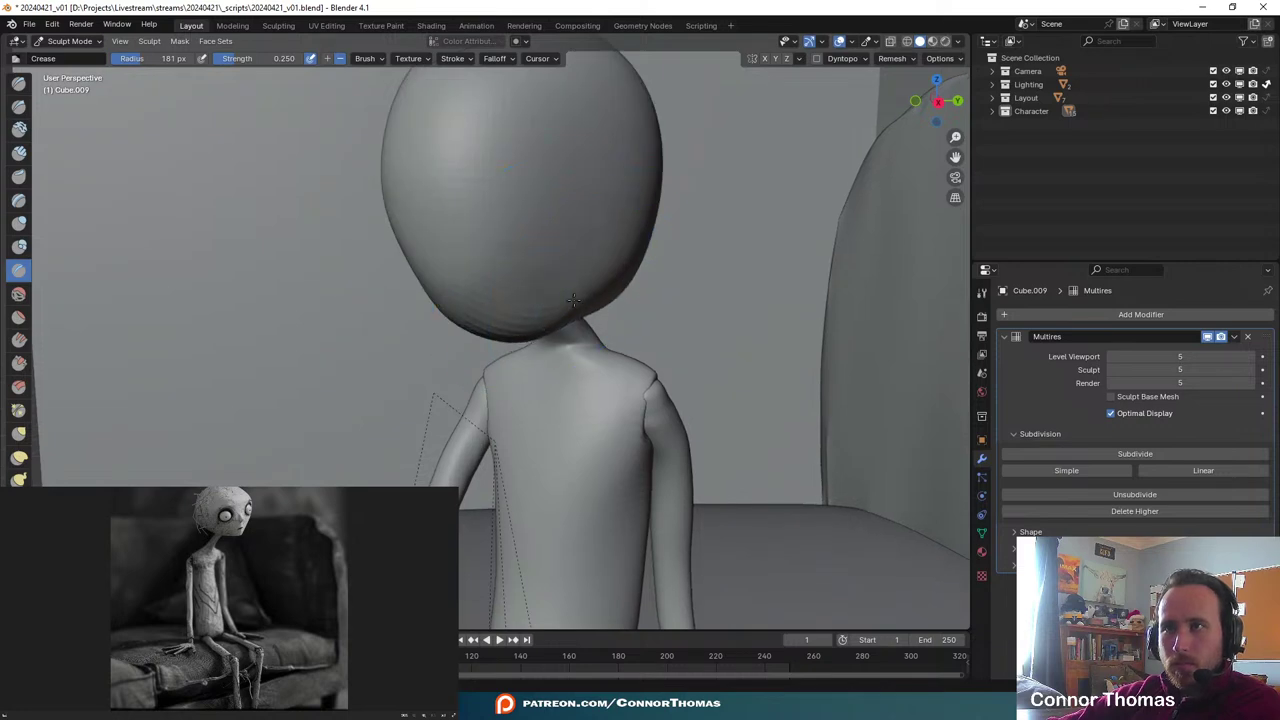
{"action": "middle_click_drag", "start_coordinate": [719, 283], "coordinate": [573, 248]}
{"action": "middle_click_drag", "start_coordinate": [650, 260], "coordinate": [597, 295]}
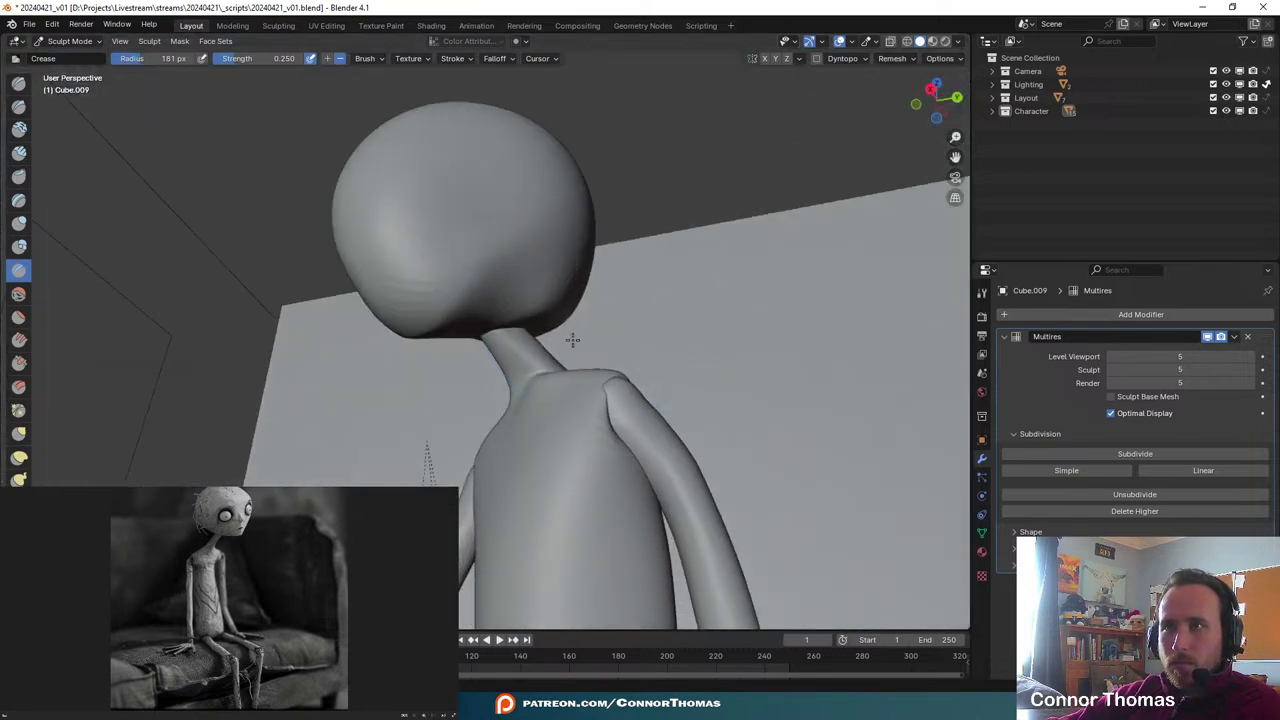
{"action": "middle_click_drag", "start_coordinate": [692, 304], "coordinate": [538, 323]}
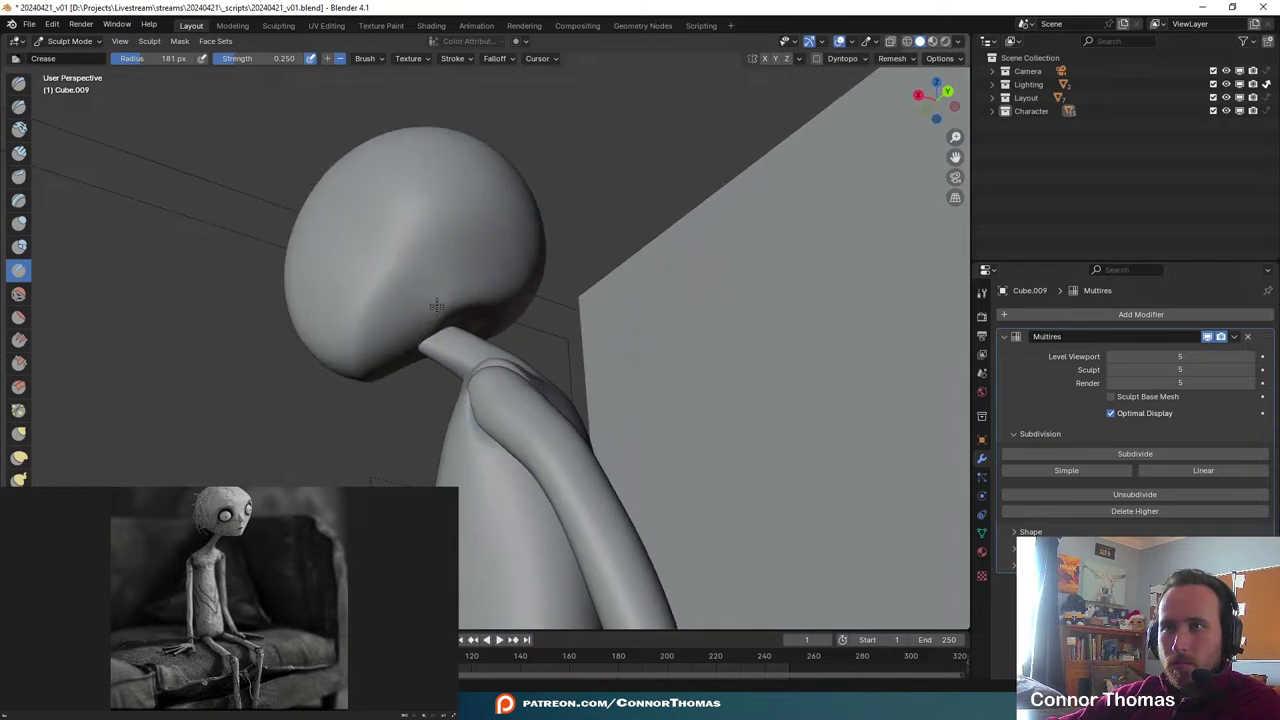
{"action": "mouse_move", "coordinate": [470, 287]}
{"action": "middle_mouse_down"}
{"action": "mouse_move", "coordinate": [634, 323]}
{"action": "mouse_move", "coordinate": [723, 325]}
{"action": "mouse_move", "coordinate": [543, 366]}
{"action": "middle_mouse_up"}
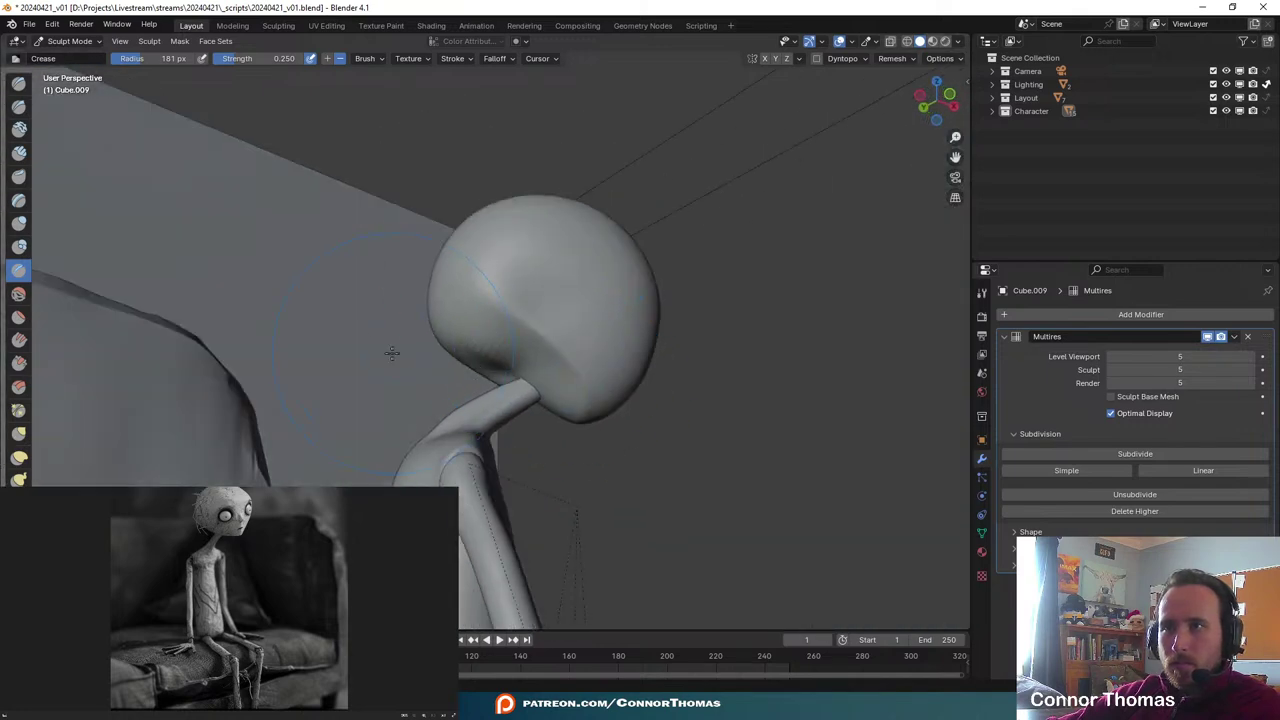
{"action": "mouse_move", "coordinate": [391, 354]}
{"action": "middle_mouse_down"}
{"action": "mouse_move", "coordinate": [511, 264]}
{"action": "mouse_move", "coordinate": [518, 305]}
{"action": "mouse_move", "coordinate": [646, 271]}
{"action": "mouse_move", "coordinate": [608, 290]}
{"action": "mouse_move", "coordinate": [651, 257]}
{"action": "mouse_move", "coordinate": [708, 291]}
{"action": "mouse_move", "coordinate": [690, 236]}
{"action": "middle_mouse_up"}
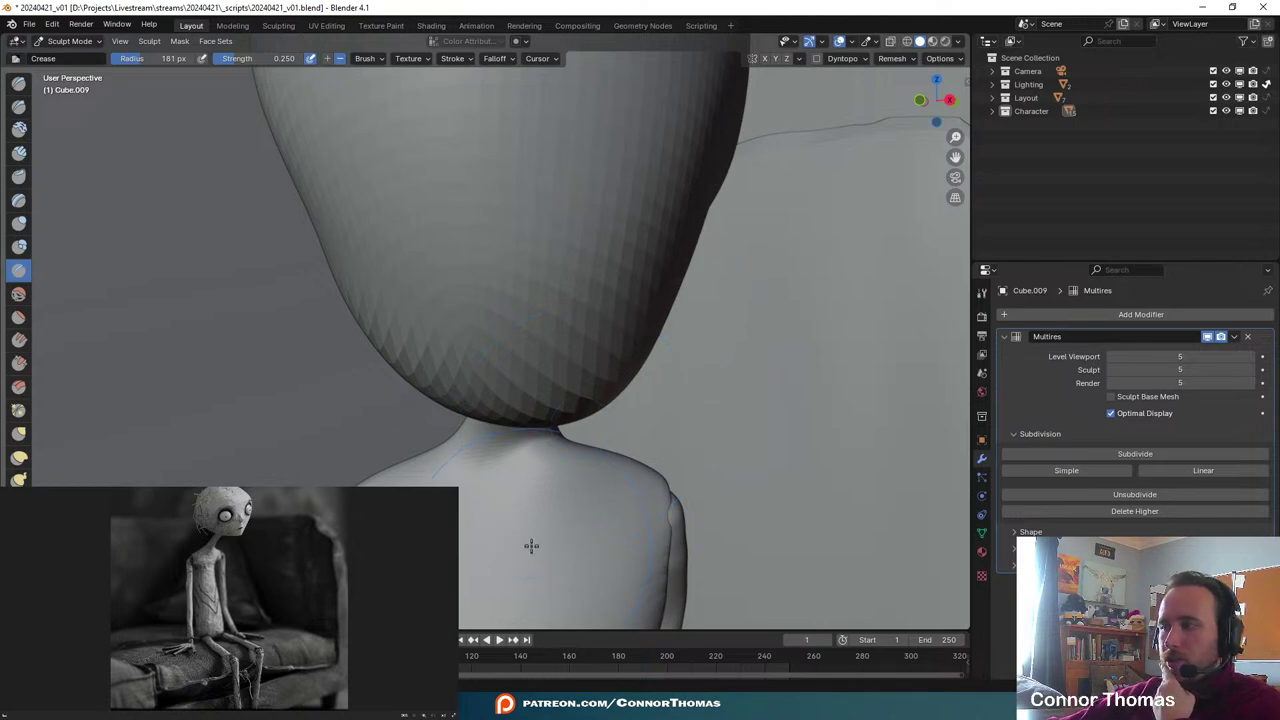
{"action": "scroll", "coordinate": [513, 501], "scroll_direction": "down", "scroll_amount": 6}
{"action": "scroll", "coordinate": [592, 362], "scroll_direction": "up", "scroll_amount": 4}
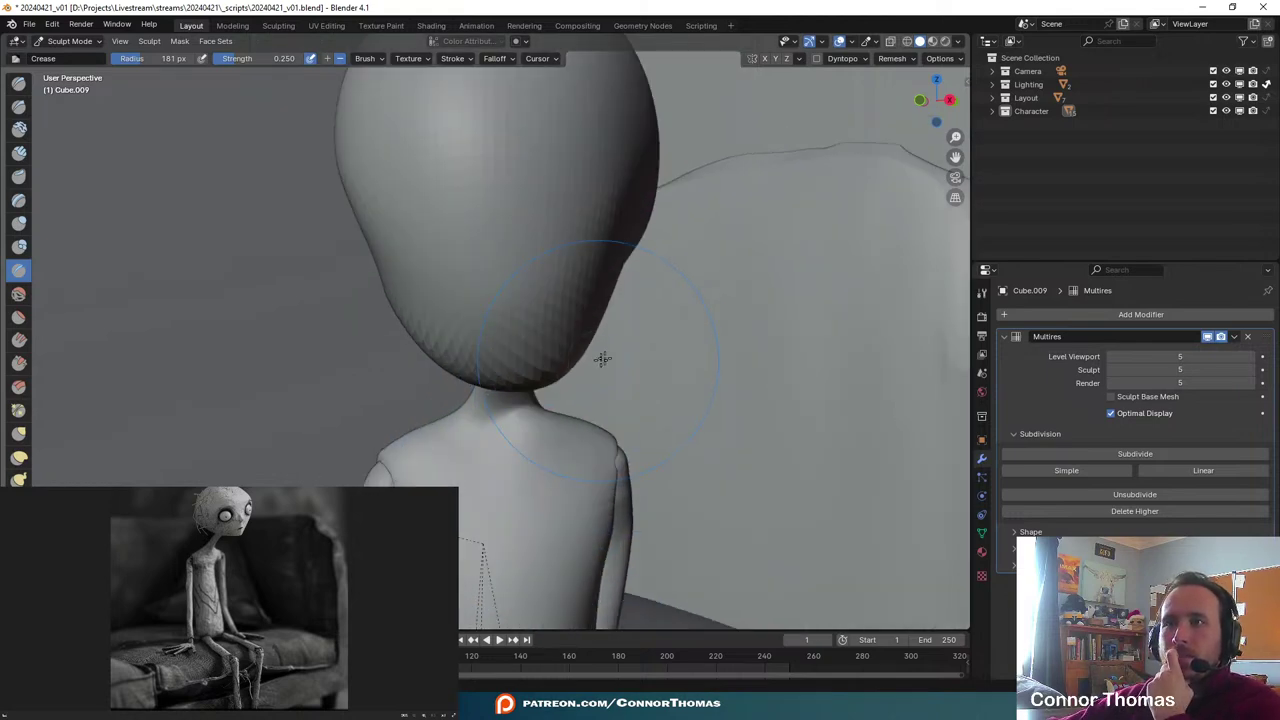
{"action": "scroll", "coordinate": [652, 334], "scroll_direction": "down", "scroll_amount": 5}
{"action": "mouse_move", "coordinate": [652, 267]}
{"action": "middle_mouse_down"}
{"action": "mouse_move", "coordinate": [797, 256]}
{"action": "mouse_move", "coordinate": [300, 150]}
{"action": "middle_mouse_up"}
- Return to Object Mode, then reposition the head over the neck and rotate it freely
{"action": "left_click", "coordinate": [59, 42]}
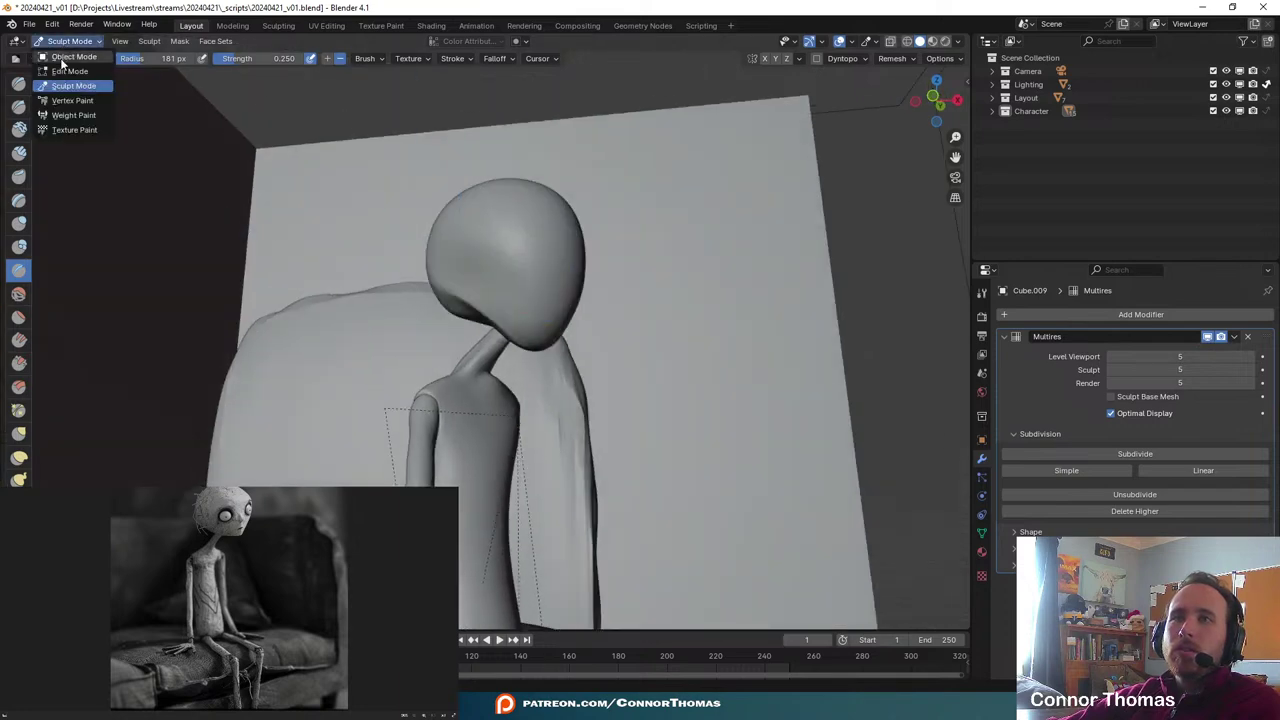
{"action": "left_click", "coordinate": [62, 57]}
{"action": "middle_click_drag", "start_coordinate": [536, 263], "coordinate": [515, 205]}
{"action": "key", "text": "g"}
{"action": "left_click", "coordinate": [466, 232]}
{"action": "key", "text": "r"}
{"action": "key", "text": "r"}
{"action": "left_click", "coordinate": [482, 194]}
{"action": "left_click", "coordinate": [468, 41]}
{"action": "left_click", "coordinate": [493, 104]}
{"action": "middle_click_drag", "start_coordinate": [493, 104], "coordinate": [670, 318]}
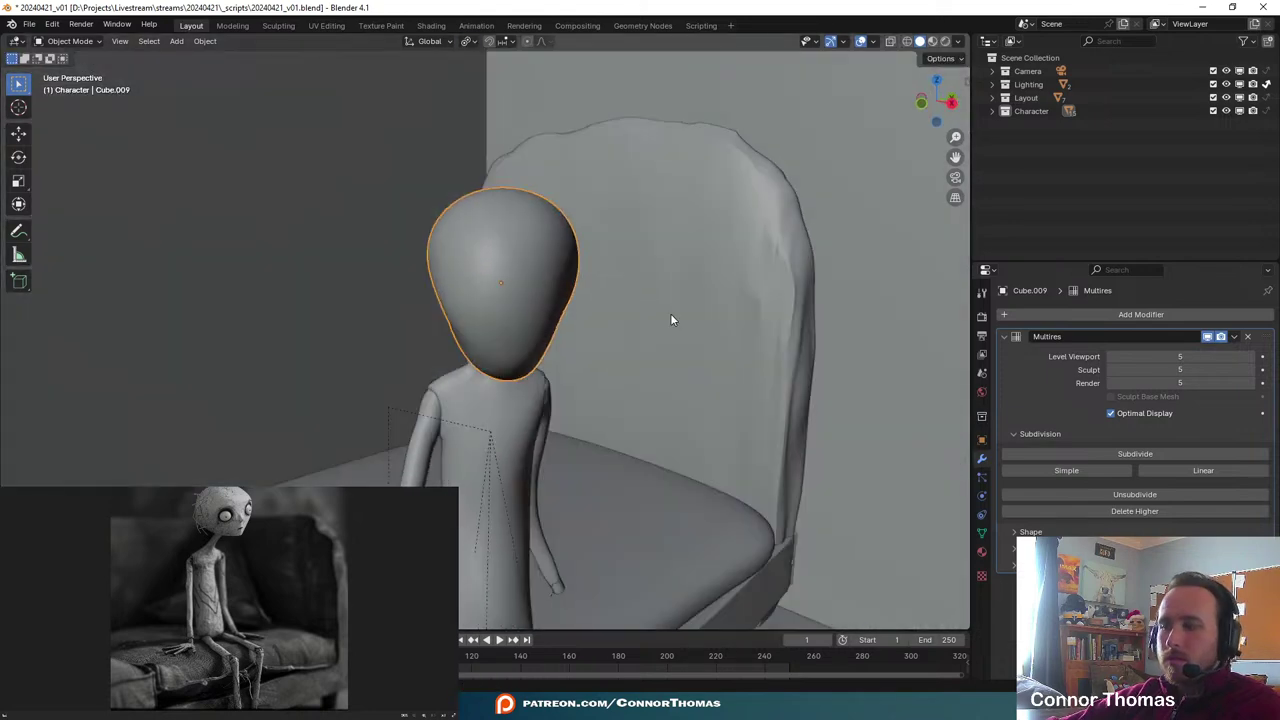
- Rotate the head freely in the camera view to match the tilt of the reference puppet
{"action": "scroll", "coordinate": [670, 318], "scroll_direction": "up", "scroll_amount": 5}
{"action": "key", "text": "KP_0"}
{"action": "scroll", "coordinate": [668, 320], "scroll_direction": "up", "scroll_amount": 2}
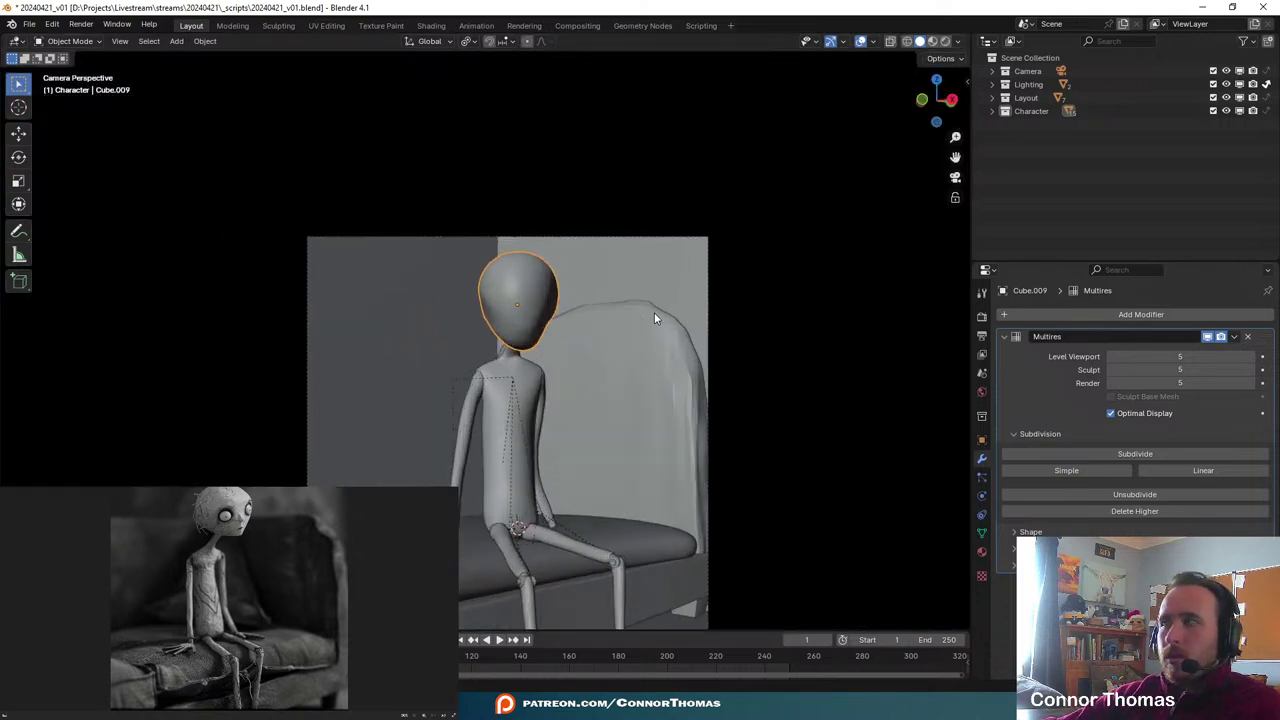
{"action": "key", "text": "r"}
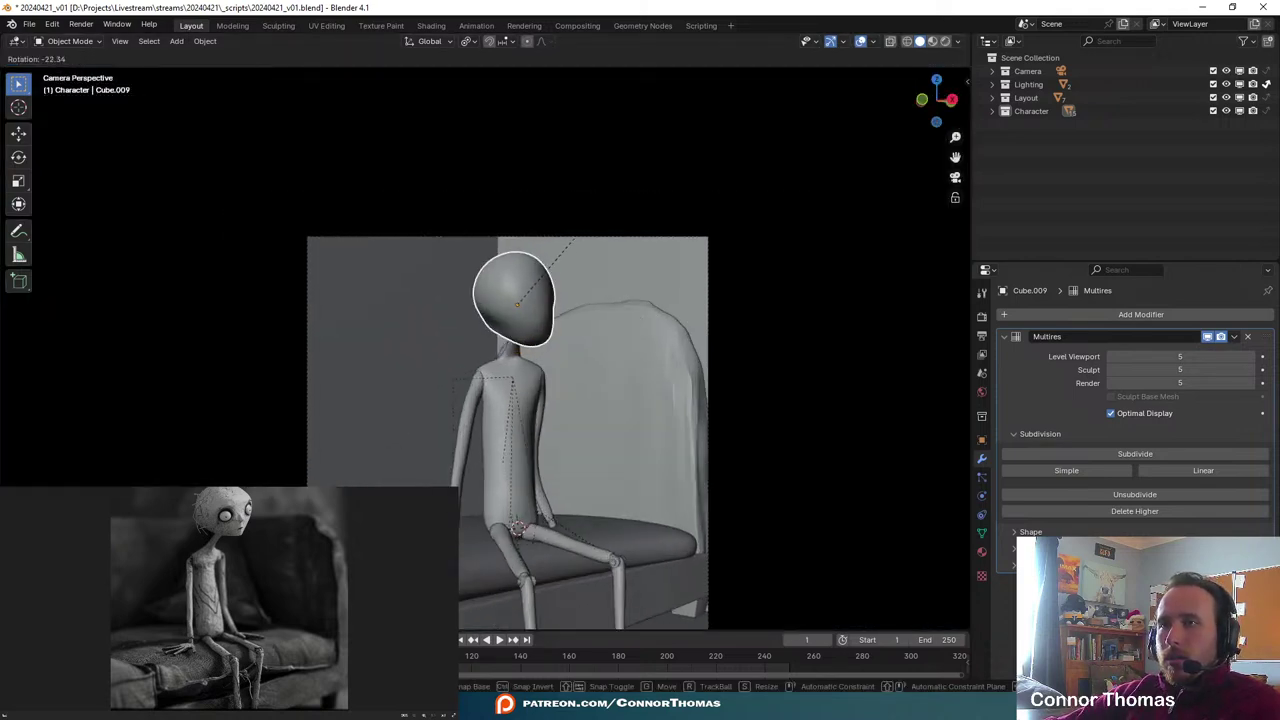
{"action": "key", "text": "r"}
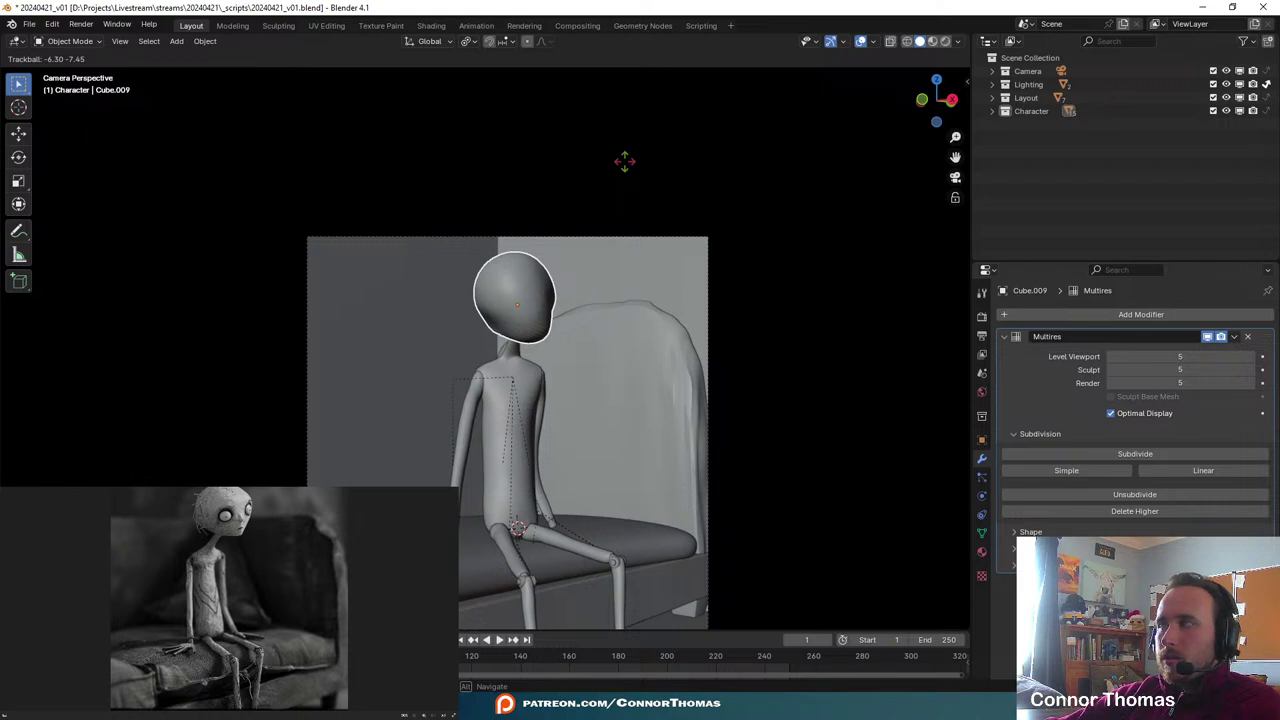
{"action": "left_click", "coordinate": [627, 161]}
{"action": "key", "text": "r"}
{"action": "key", "text": "r"}
{"action": "left_click", "coordinate": [654, 167]}
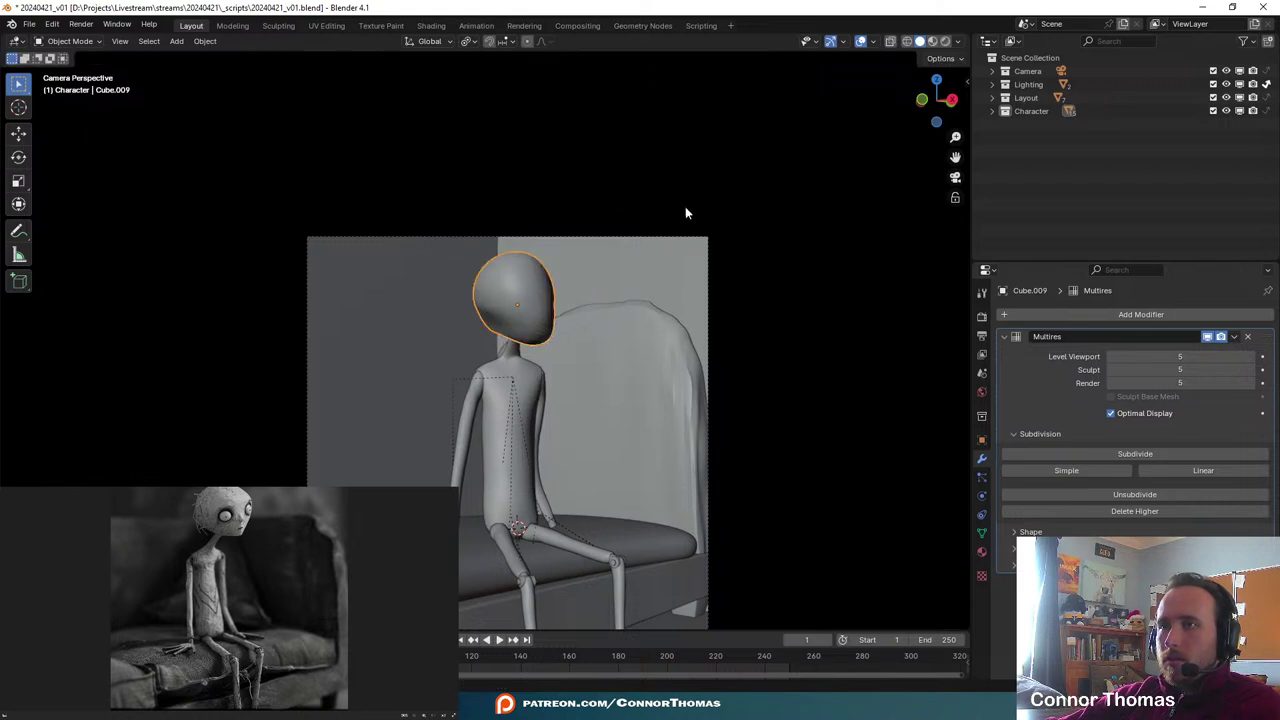
{"action": "key", "text": "r"}
{"action": "left_click", "coordinate": [694, 246]}
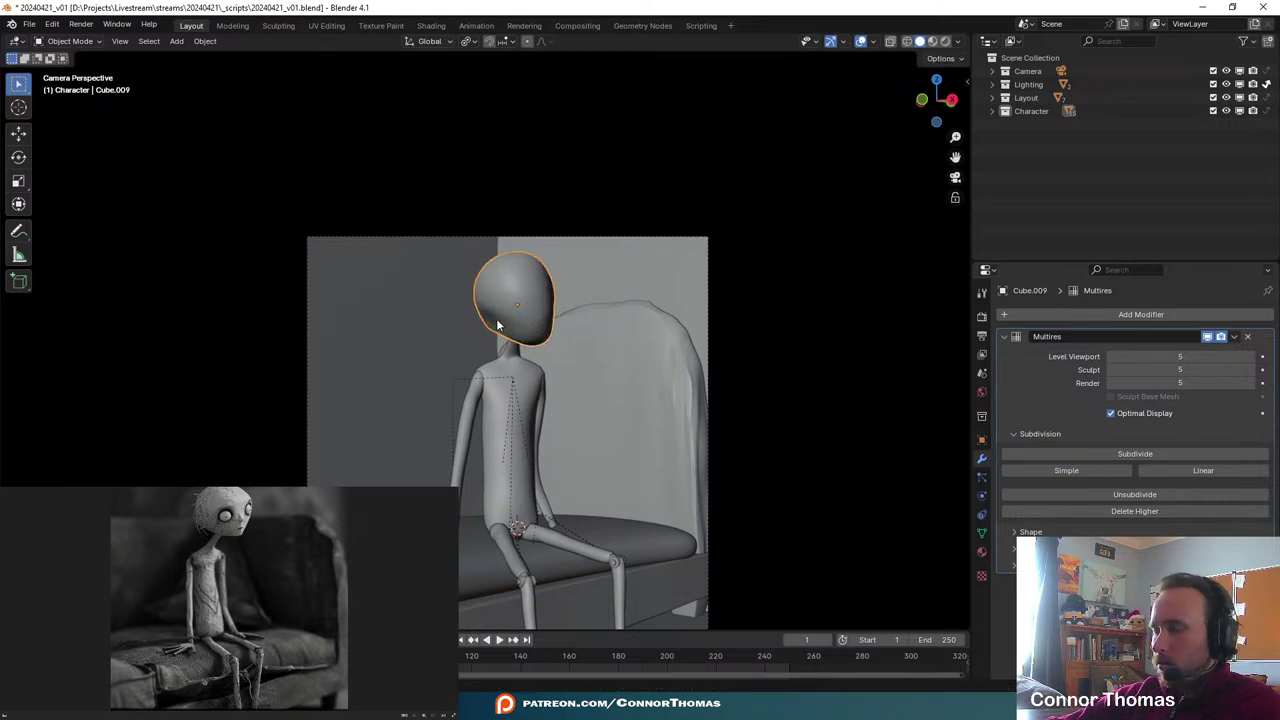
- Subdivide the head's Multires modifier once more, to level 6
{"action": "middle_click_drag", "start_coordinate": [498, 325], "coordinate": [480, 233]}
{"action": "scroll", "coordinate": [566, 366], "scroll_direction": "up", "scroll_amount": 3}
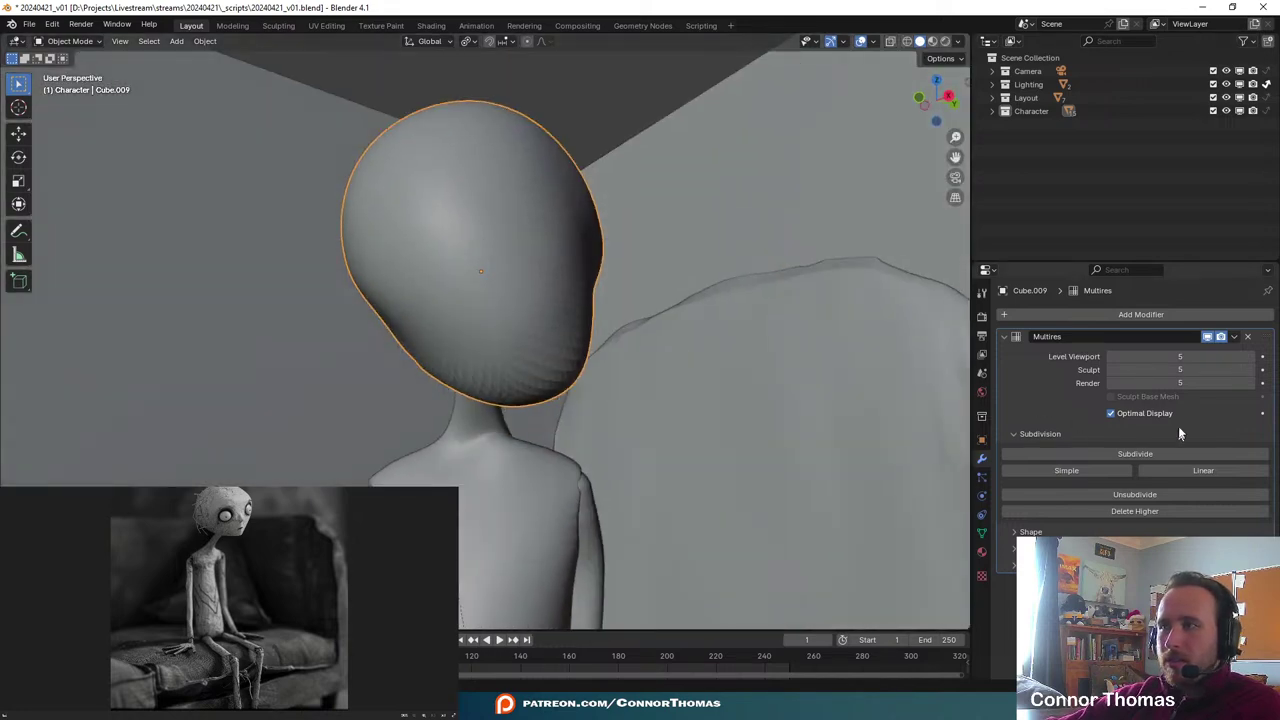
{"action": "left_click", "coordinate": [1143, 453]}
{"action": "middle_click_drag", "start_coordinate": [464, 353], "coordinate": [413, 260]}
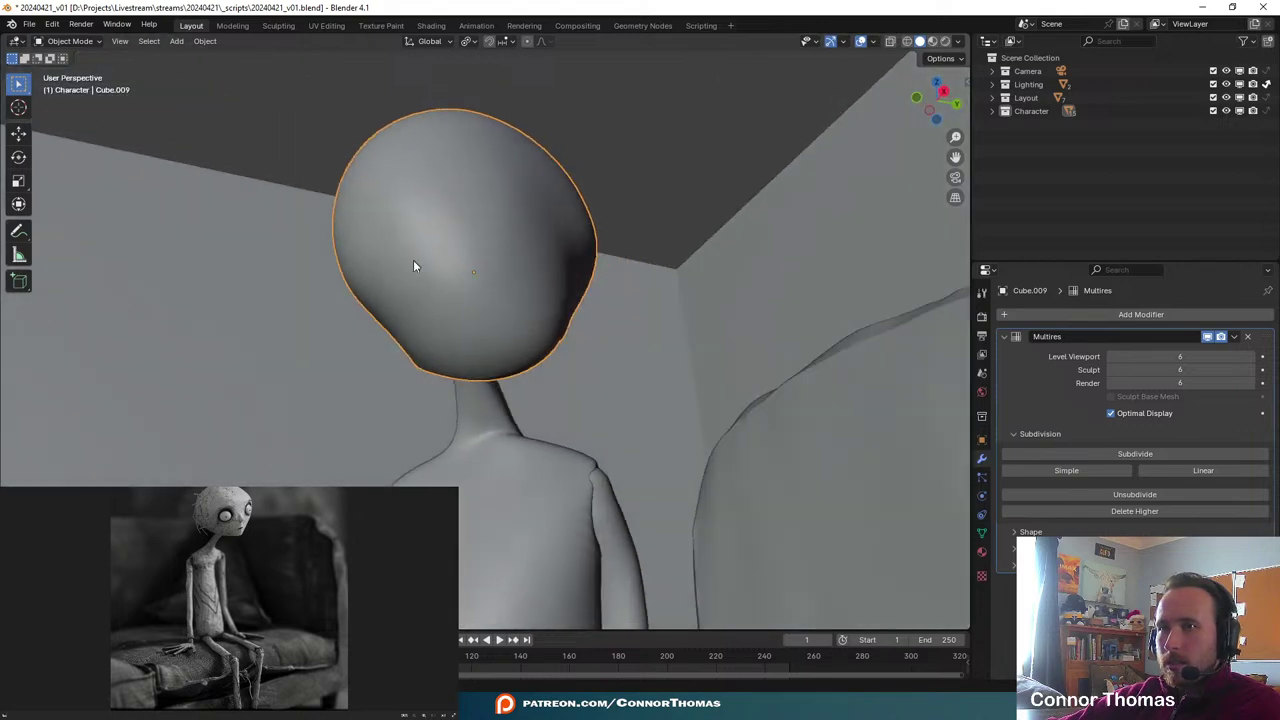
{"action": "scroll", "coordinate": [546, 362], "scroll_direction": "up", "scroll_amount": 3}
{"action": "middle_click_drag", "start_coordinate": [546, 362], "coordinate": [488, 274]}
- Move the head in two adjustments to seat it on the neck
{"action": "scroll", "coordinate": [404, 341], "scroll_direction": "down", "scroll_amount": 5}
{"action": "key", "text": "g"}
{"action": "left_click", "coordinate": [413, 279]}
{"action": "key", "text": "g"}
{"action": "left_click", "coordinate": [394, 260]}
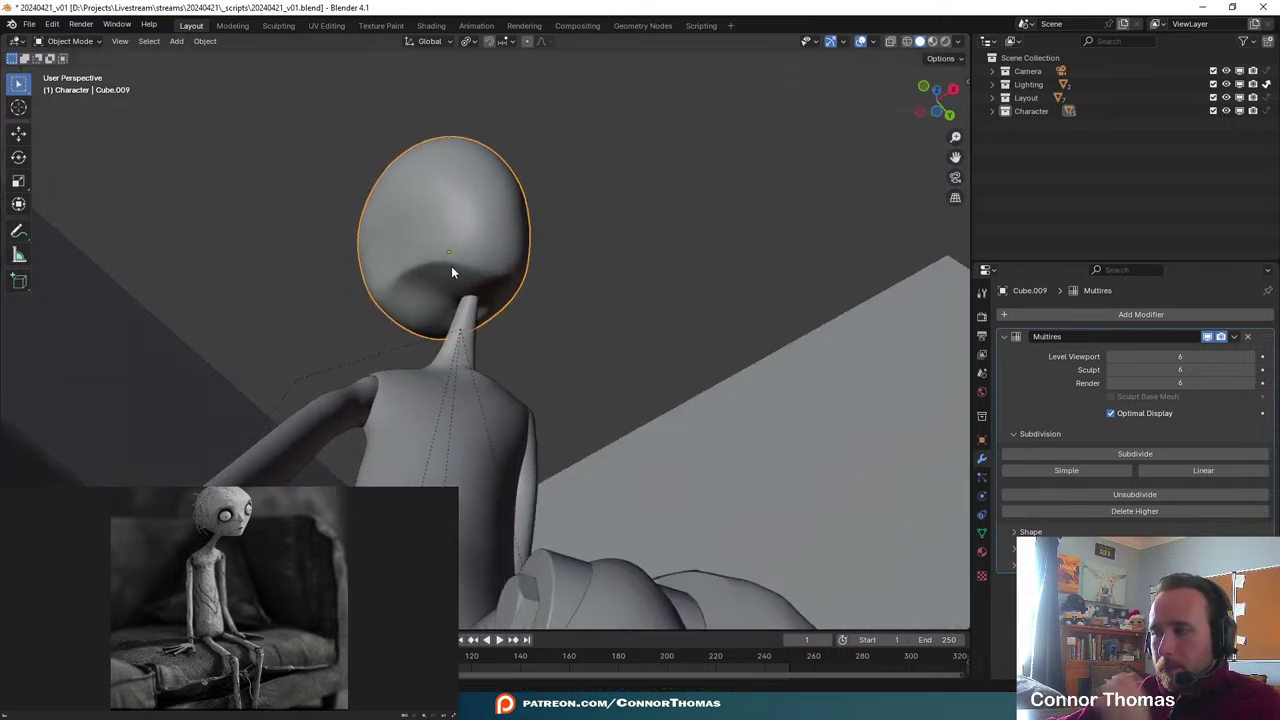
- Delete the sculpted head and add a new cube, raised along Z above the puppet's neck
{"action": "key", "text": "x"}
{"action": "left_click", "coordinate": [438, 204]}
{"action": "scroll", "coordinate": [458, 220], "scroll_direction": "down", "scroll_amount": 7}
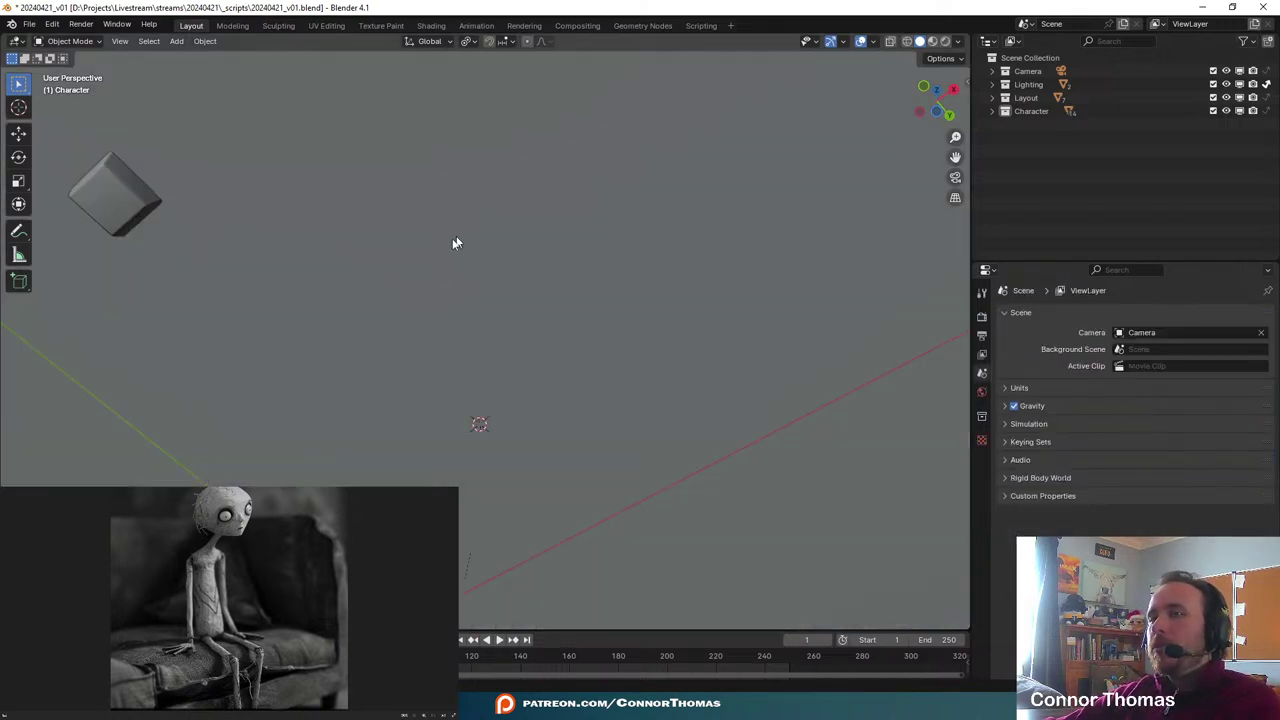
{"action": "middle_click_drag", "start_coordinate": [454, 243], "coordinate": [461, 355]}
{"action": "key", "text": "shift+a"}
{"action": "mouse_move", "coordinate": [523, 362]}
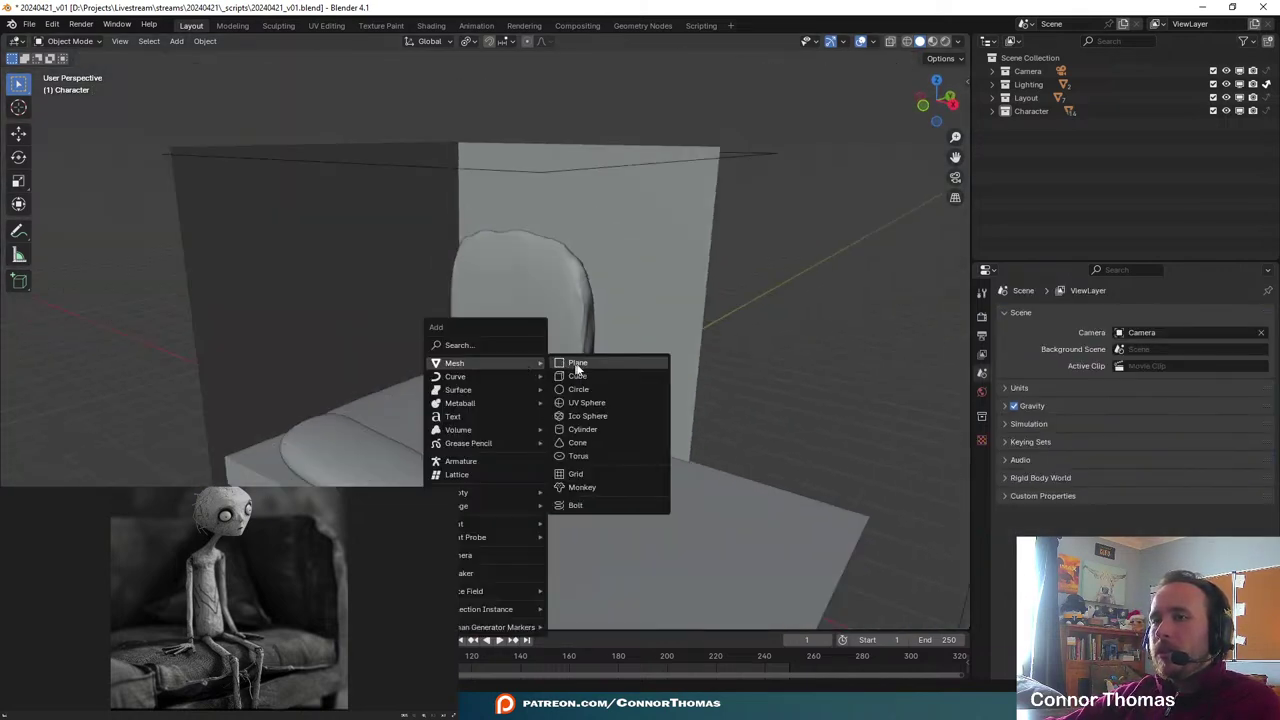
{"action": "left_click", "coordinate": [596, 376]}
{"action": "key", "text": "g"}
{"action": "key", "text": "z"}
{"action": "left_click", "coordinate": [673, 246]}
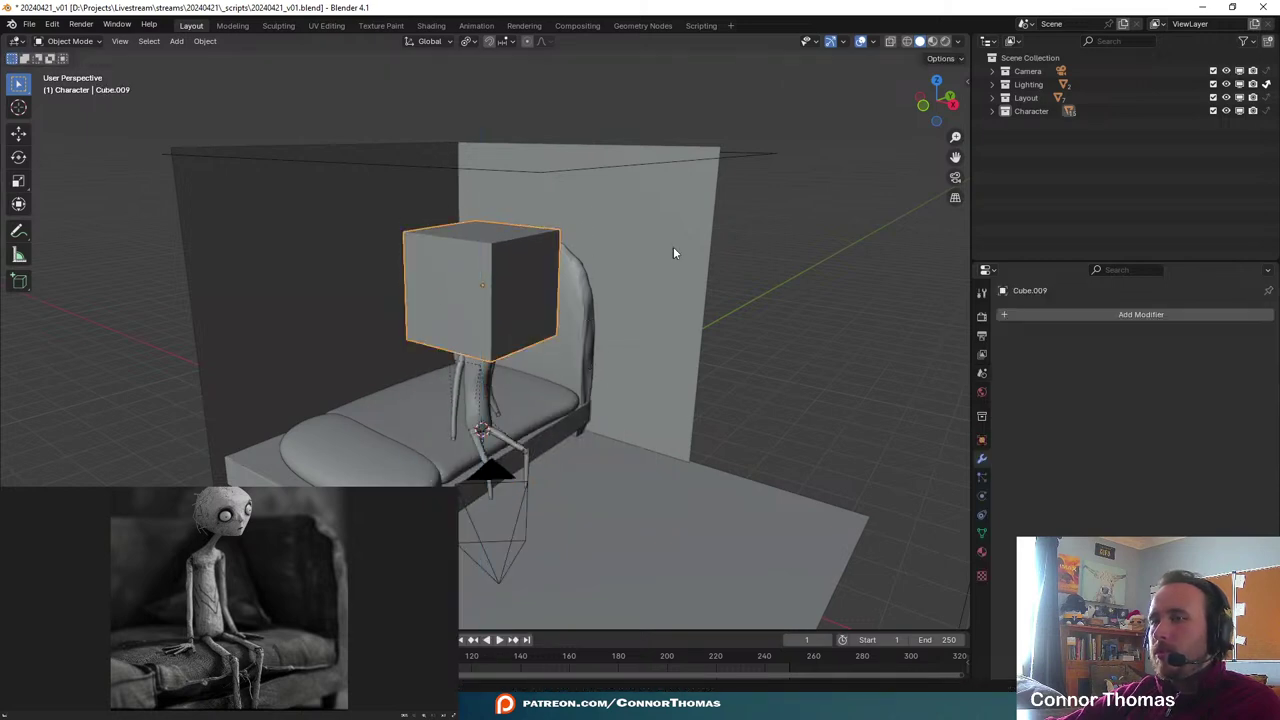
- Add a Multires modifier to the new cube and subdivide it five times into a smooth sphere
{"action": "left_click", "coordinate": [1145, 315]}
{"action": "type", "text": "mul"}
{"action": "key", "text": "Return"}
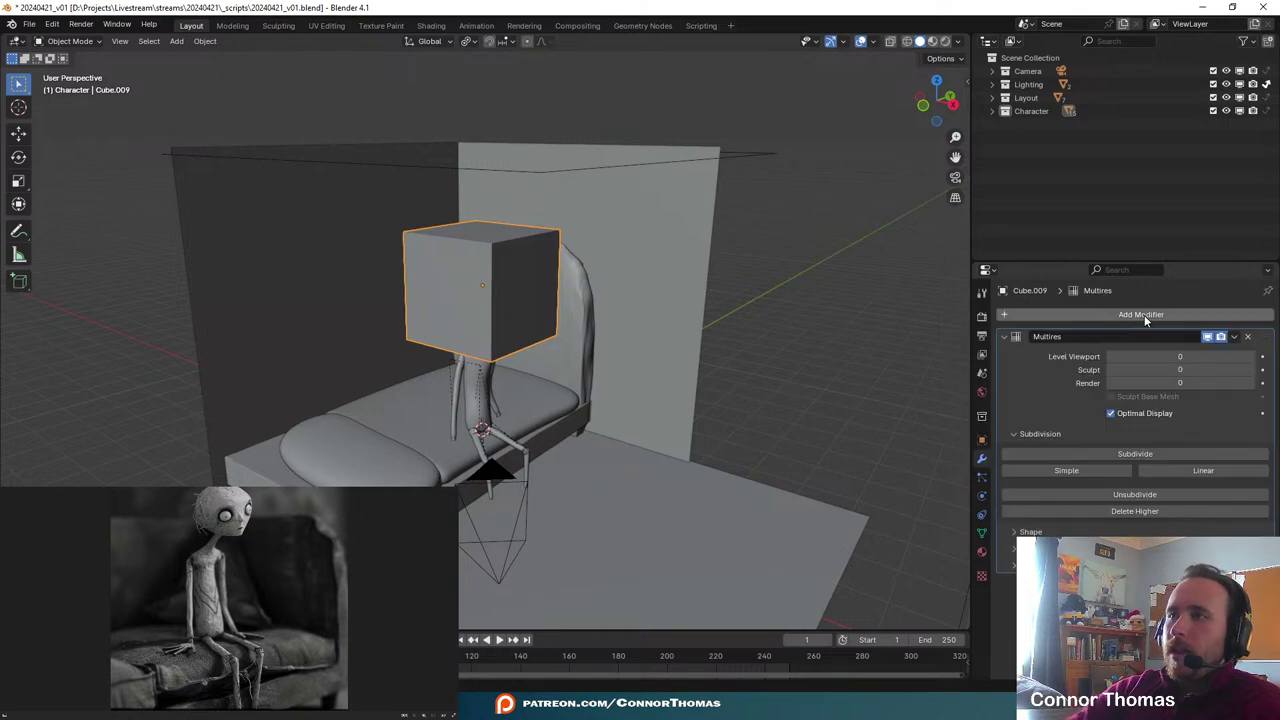
{"action": "left_click", "coordinate": [1127, 453]}
{"action": "left_click", "coordinate": [1127, 453]}
{"action": "left_click", "coordinate": [1127, 453]}
{"action": "left_click", "coordinate": [1127, 453]}
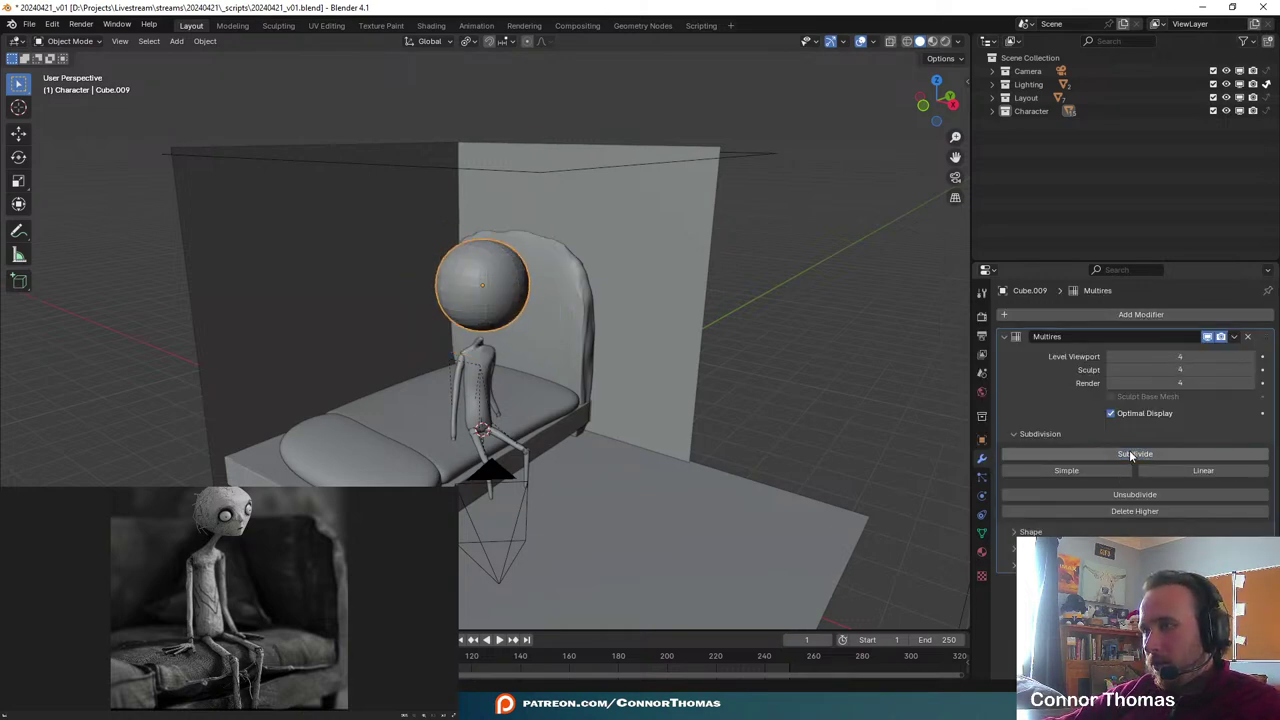
{"action": "left_click", "coordinate": [1127, 453]}
- Enter Sculpt Mode on the new head sphere in right orthographic view and turn on Y mirror symmetry
{"action": "key", "text": "KP_Decimal"}
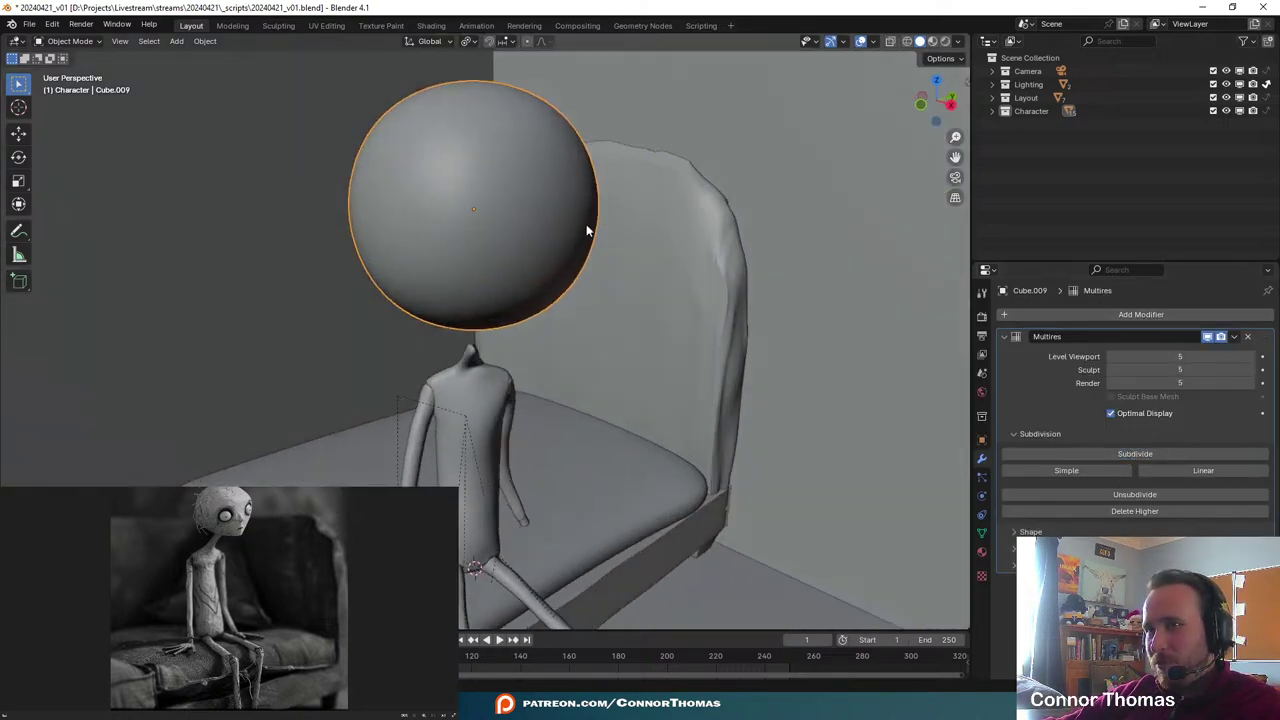
{"action": "key", "text": "KP_1"}
{"action": "key", "text": "KP_3"}
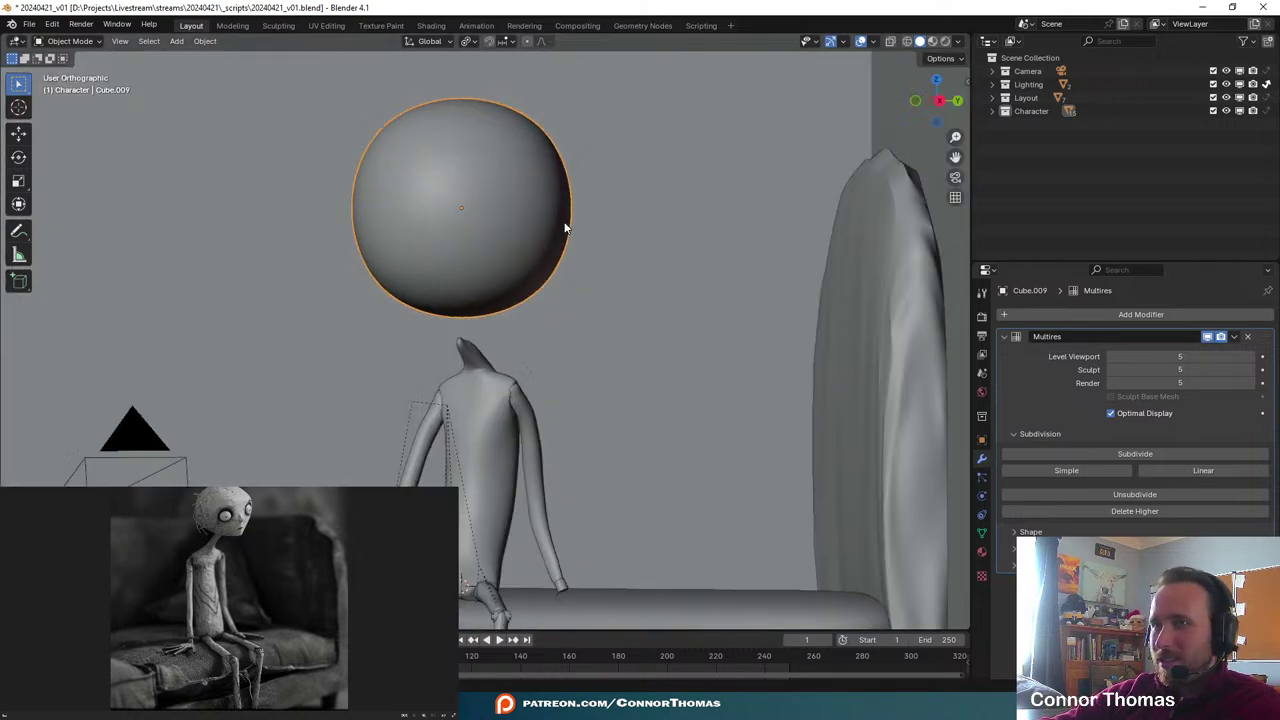
{"action": "scroll", "coordinate": [524, 262], "scroll_direction": "down", "scroll_amount": 4}
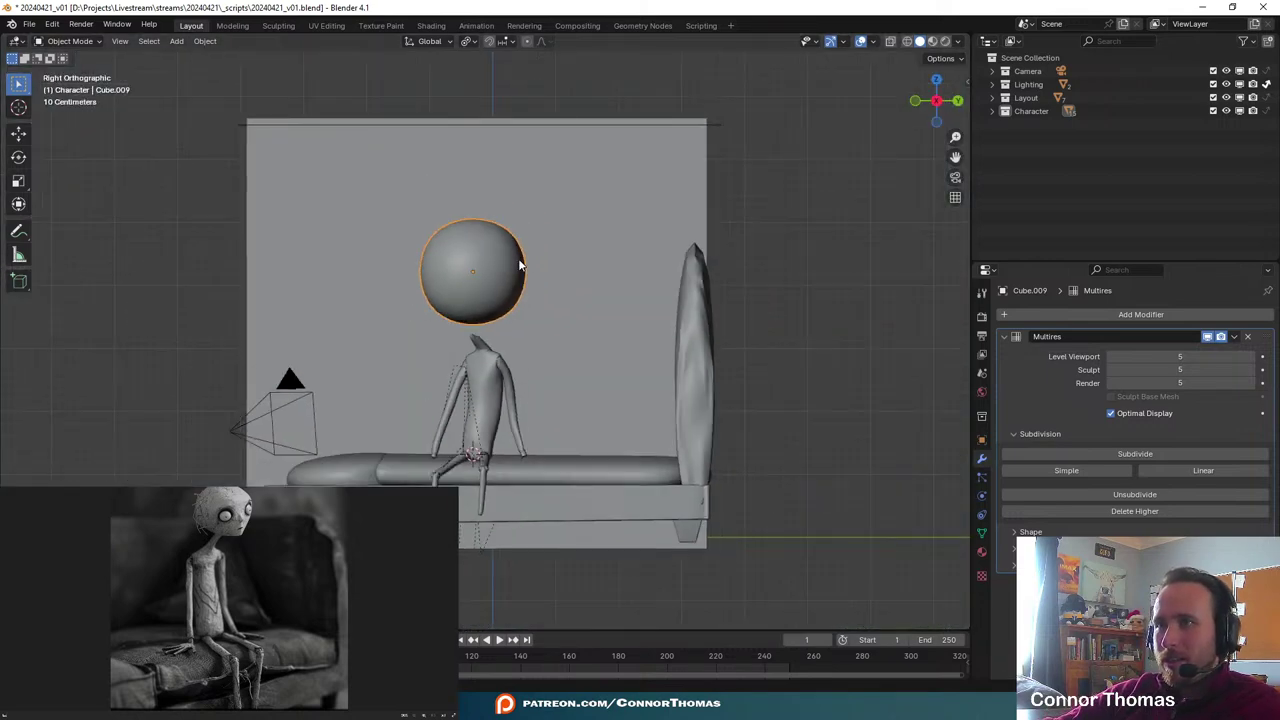
{"action": "key", "text": "n"}
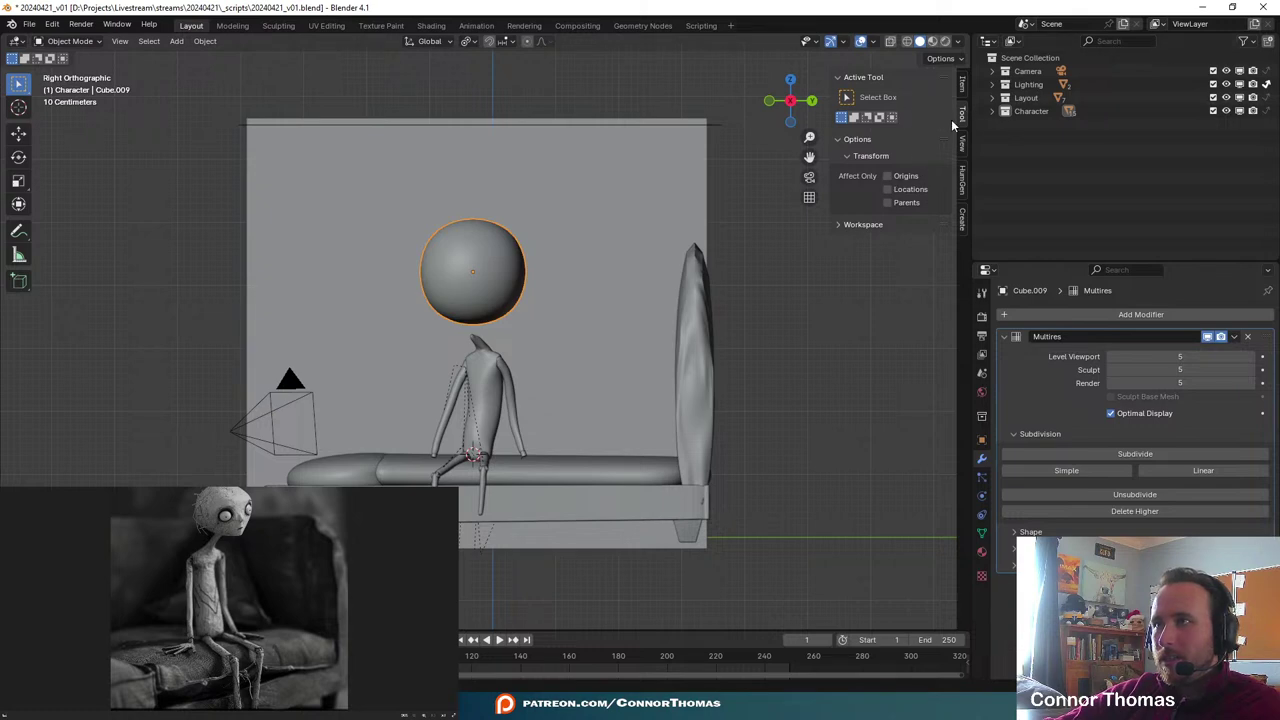
{"action": "left_click", "coordinate": [963, 145]}
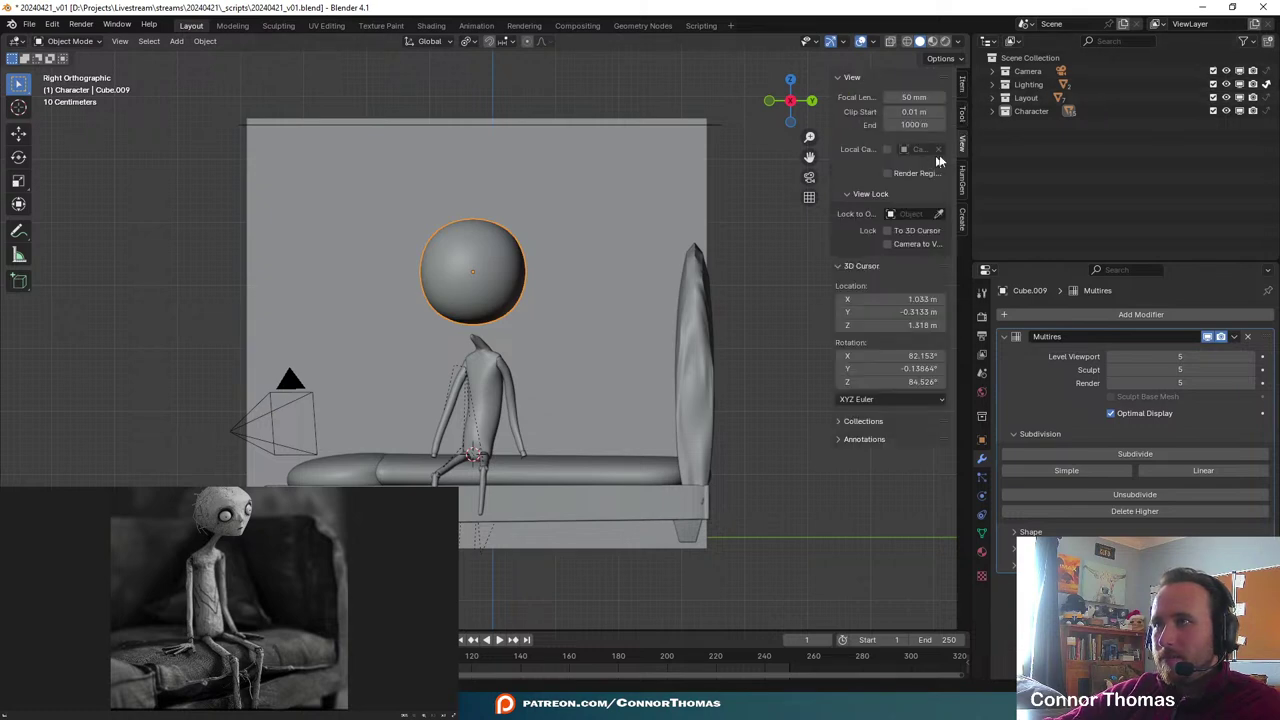
{"action": "left_click", "coordinate": [960, 114]}
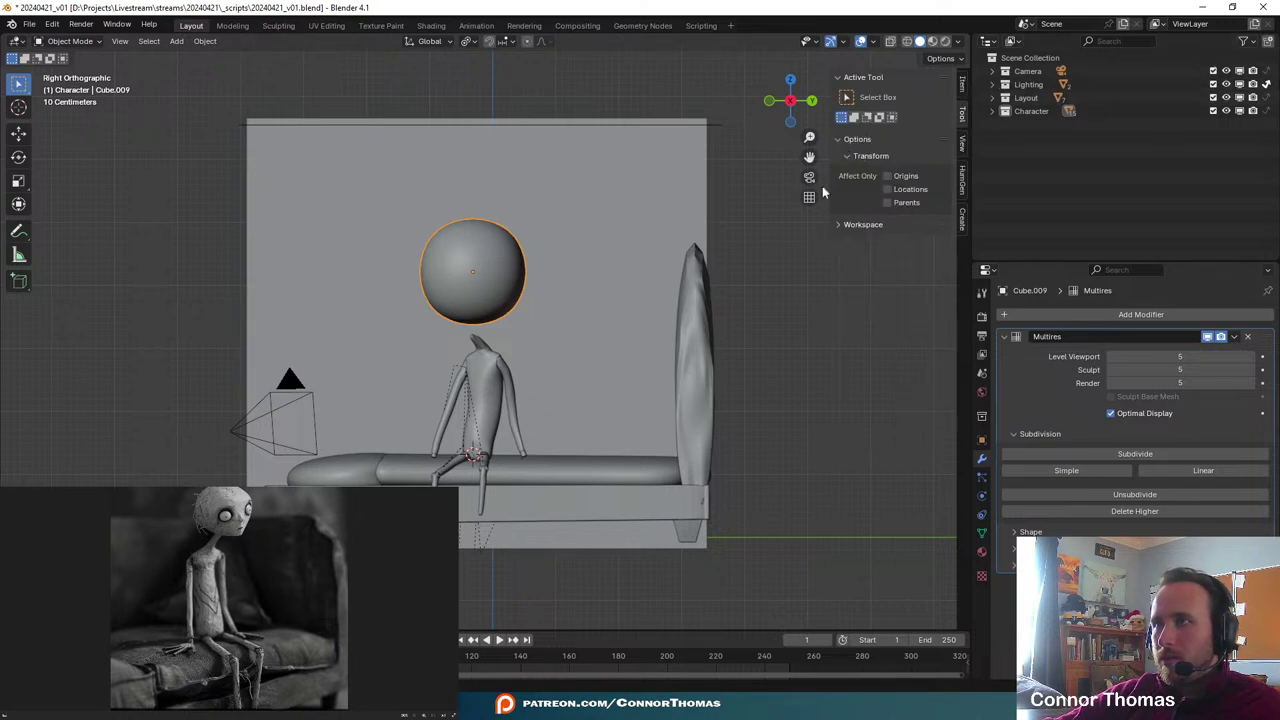
{"action": "left_click", "coordinate": [68, 41]}
{"action": "left_click", "coordinate": [74, 87]}
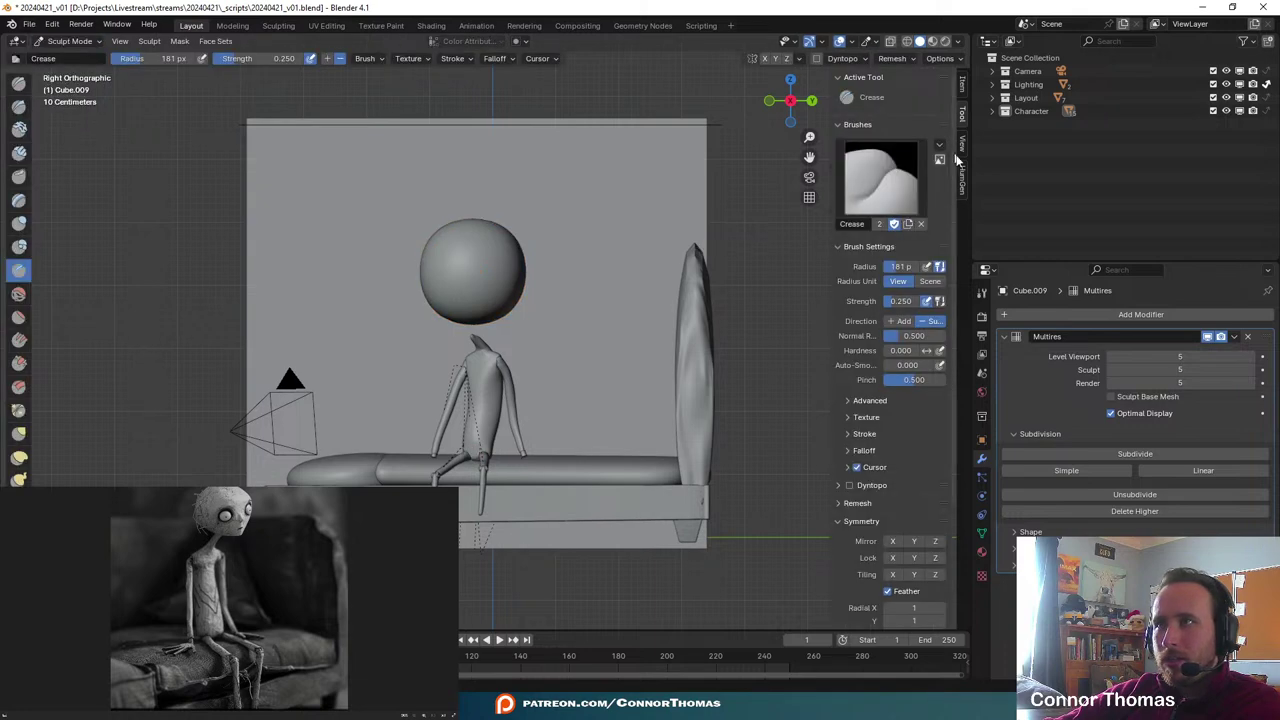
{"action": "scroll", "coordinate": [918, 452], "scroll_direction": "down", "scroll_amount": 4}
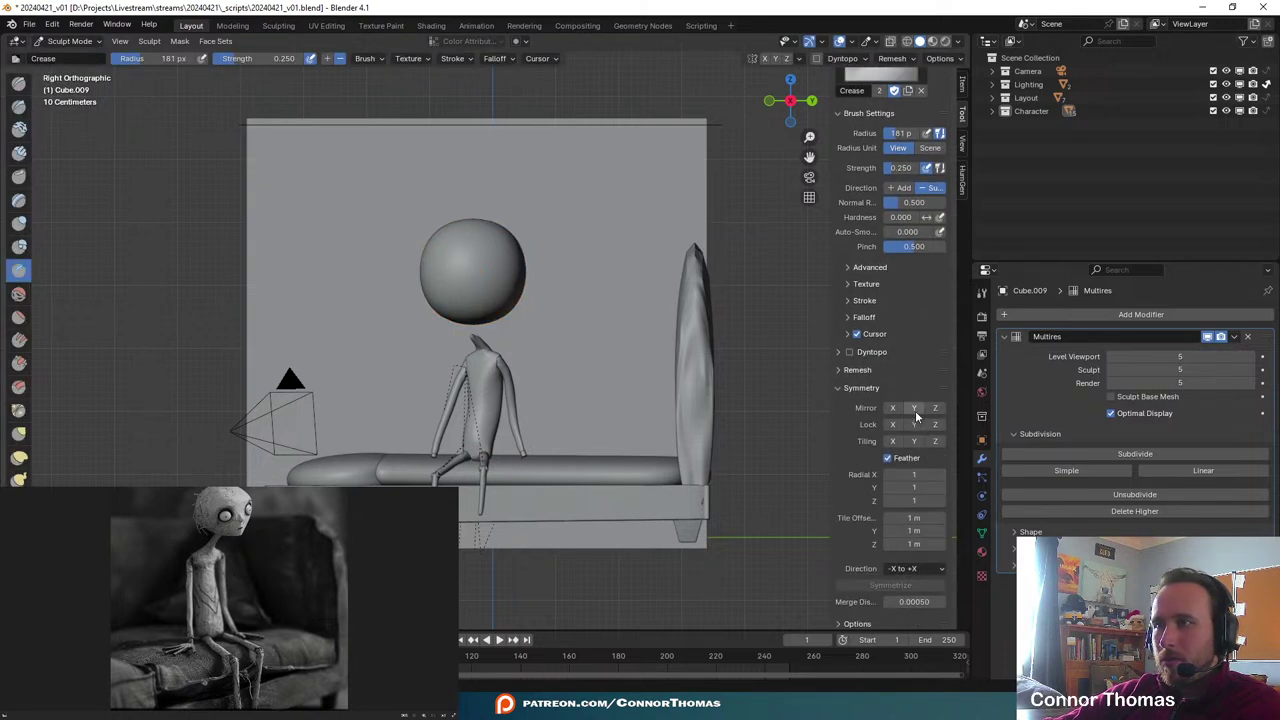
{"action": "left_click", "coordinate": [914, 409]}
{"action": "key", "text": "n"}
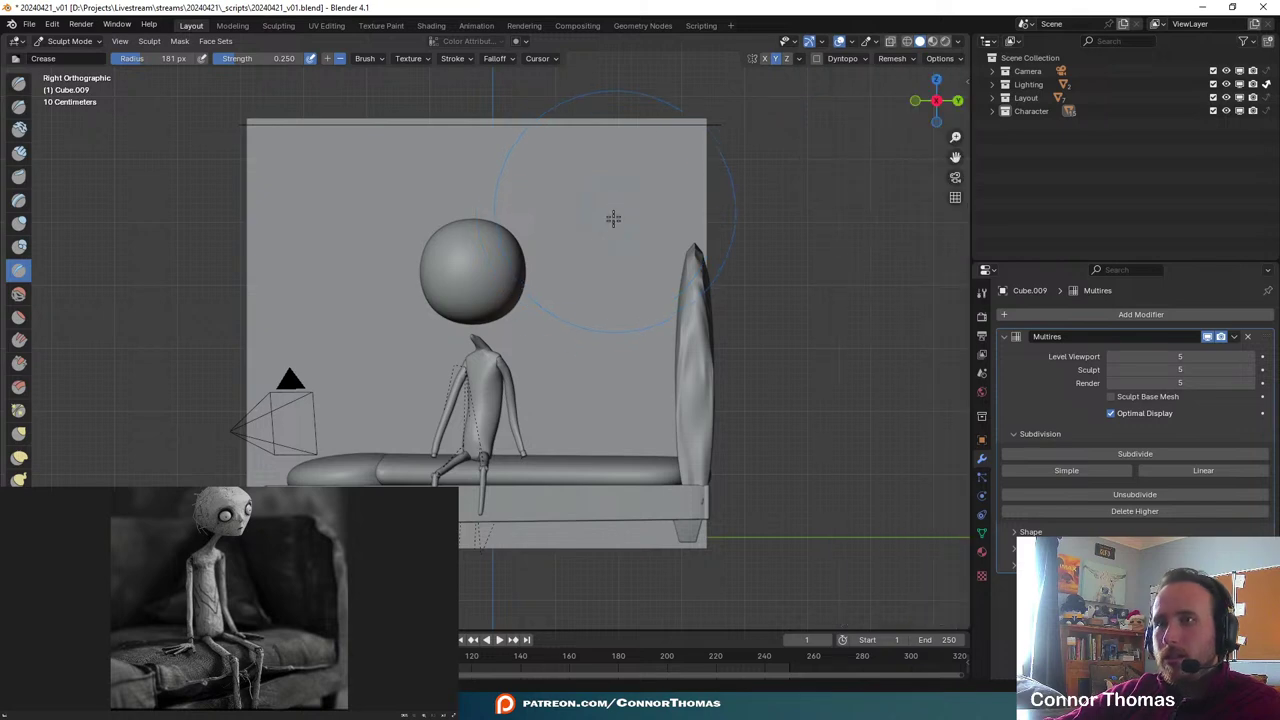
{"action": "scroll", "coordinate": [550, 262], "scroll_direction": "up", "scroll_amount": 6}
{"action": "middle_click_drag", "start_coordinate": [528, 200], "coordinate": [669, 349], "text": "shift"}
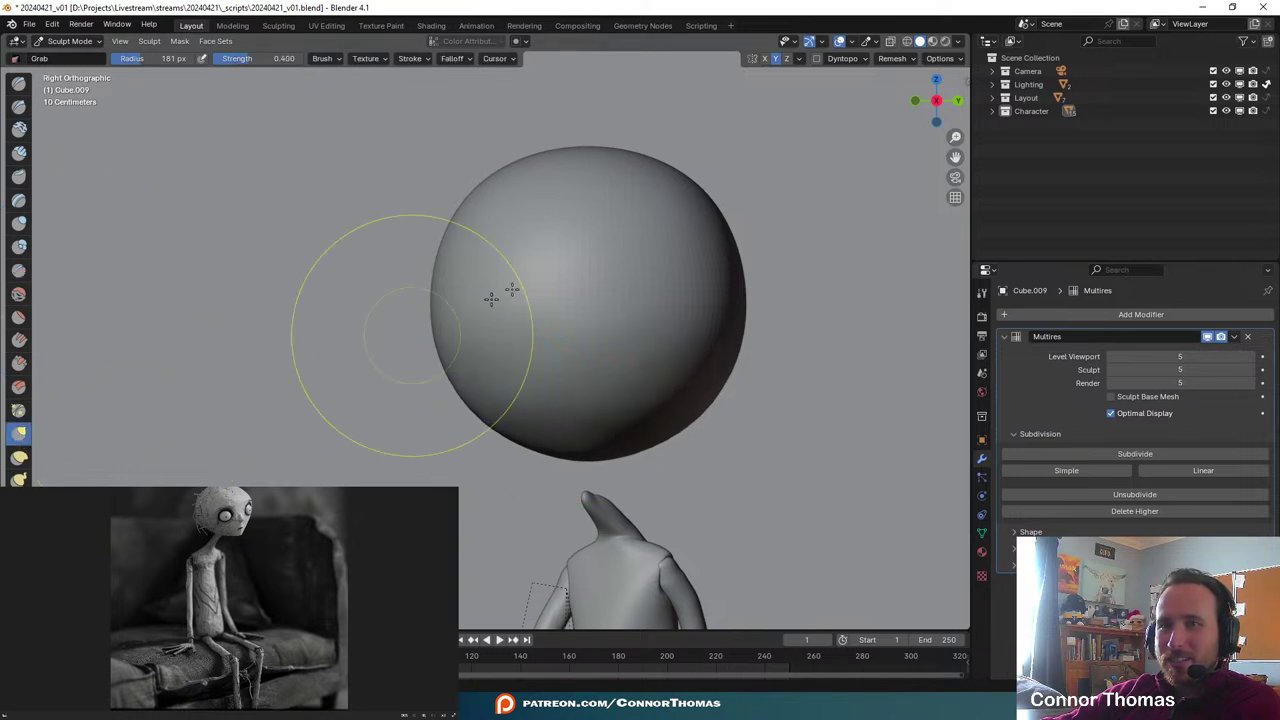
- Taper the sphere's lower sides and narrow its upper sides into an egg-shaped head with the Elastic Deform brush
{"action": "left_click", "coordinate": [18, 456]}
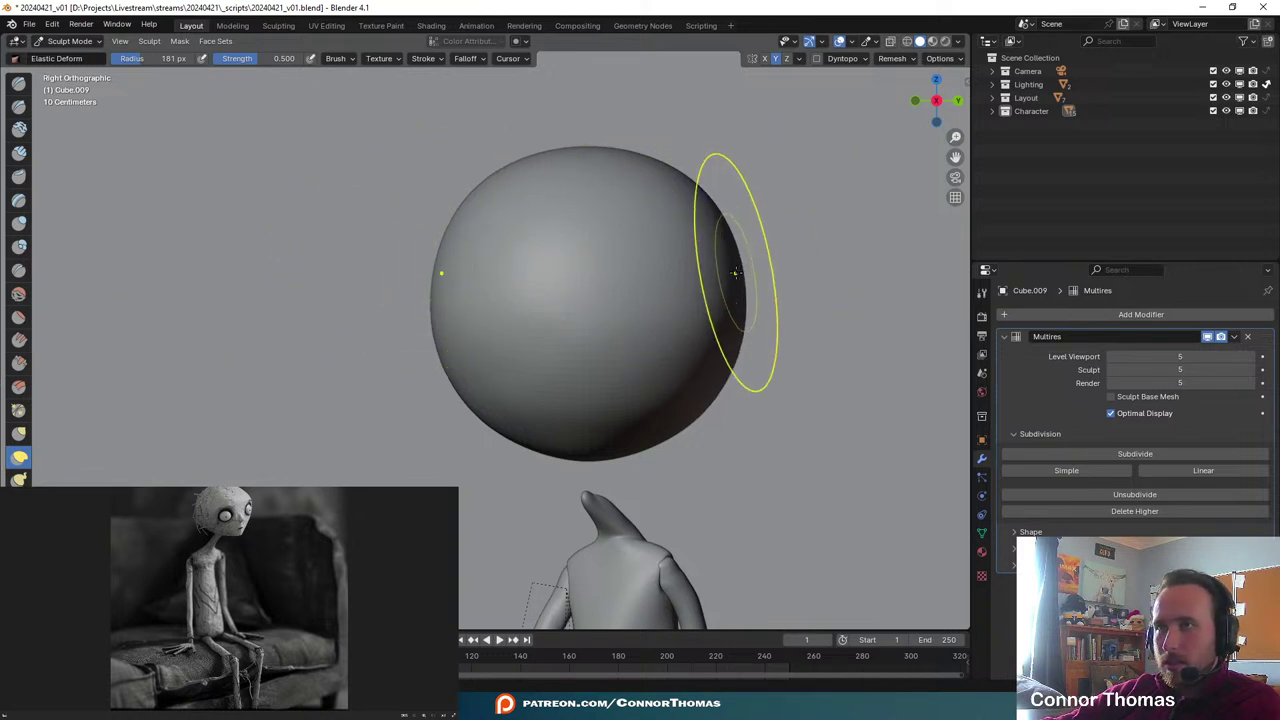
{"action": "left_click_drag", "start_coordinate": [717, 426], "coordinate": [642, 445]}
{"action": "left_click_drag", "start_coordinate": [728, 417], "coordinate": [704, 402]}
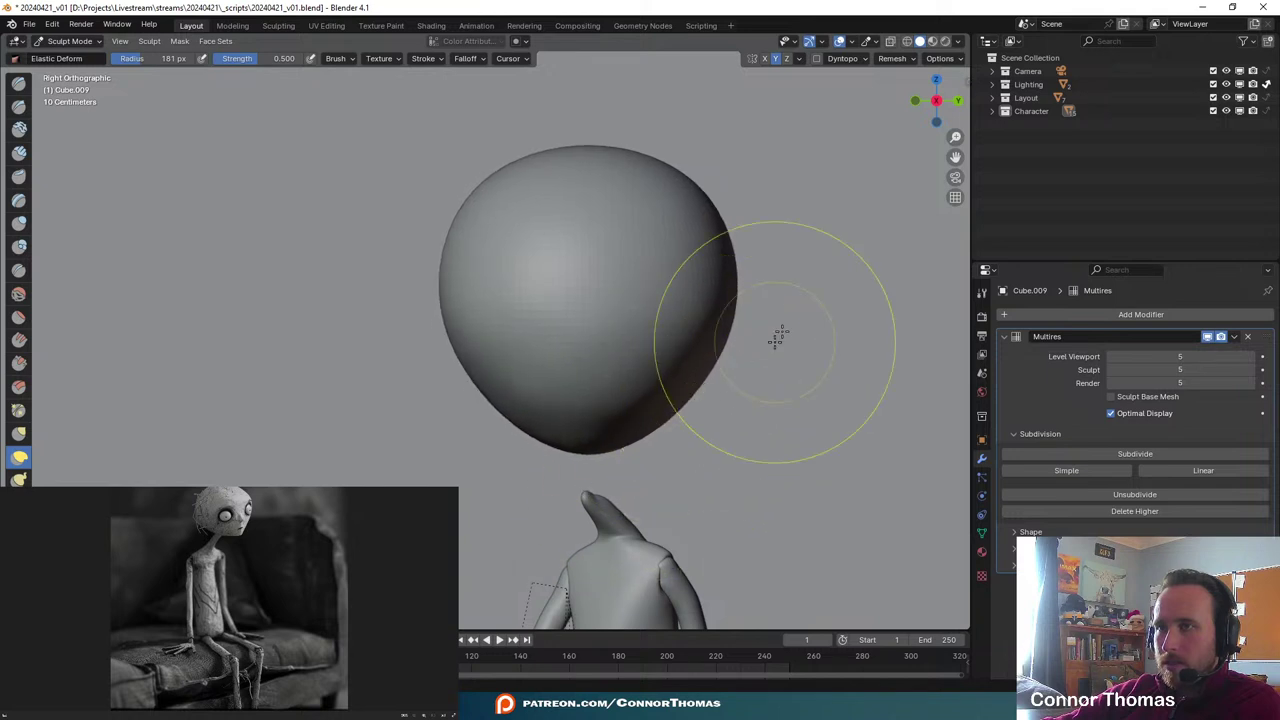
{"action": "mouse_move", "coordinate": [755, 298]}
{"action": "left_mouse_down"}
{"action": "mouse_move", "coordinate": [736, 338]}
{"action": "mouse_move", "coordinate": [734, 286]}
{"action": "mouse_move", "coordinate": [694, 286]}
{"action": "left_mouse_up"}
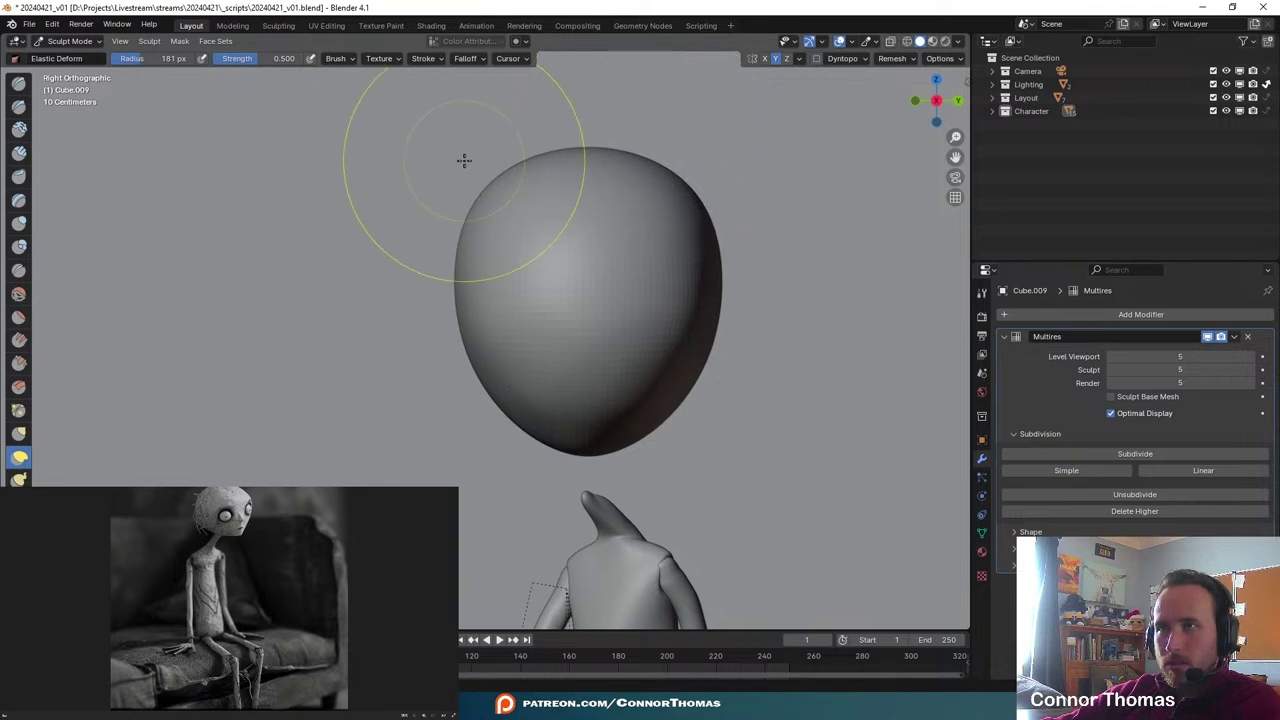
{"action": "left_click_drag", "start_coordinate": [497, 183], "coordinate": [551, 180]}
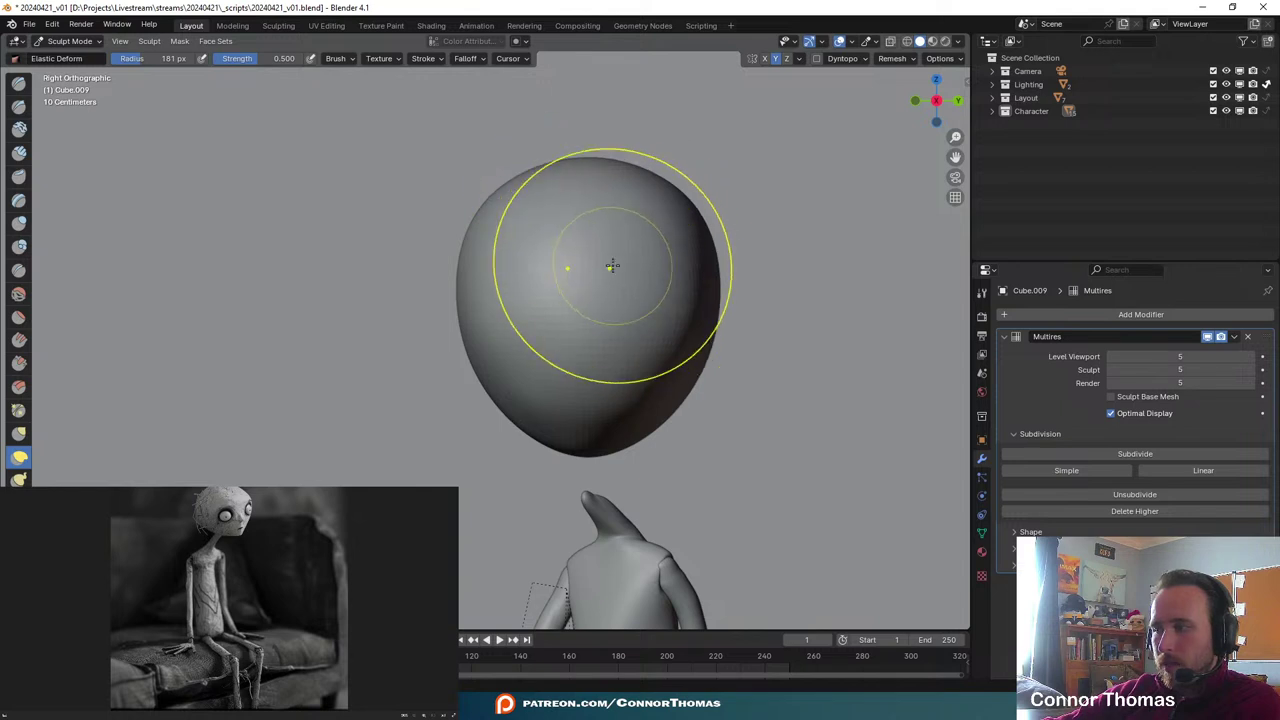
- Slim the cheeks and draw in the sides of the jaw towards a narrower chin with Elastic Deform
{"action": "mouse_move", "coordinate": [466, 382]}
{"action": "left_mouse_down"}
{"action": "mouse_move", "coordinate": [475, 337]}
{"action": "mouse_move", "coordinate": [494, 331]}
{"action": "left_mouse_up"}
{"action": "left_click_drag", "start_coordinate": [494, 331], "coordinate": [504, 323]}
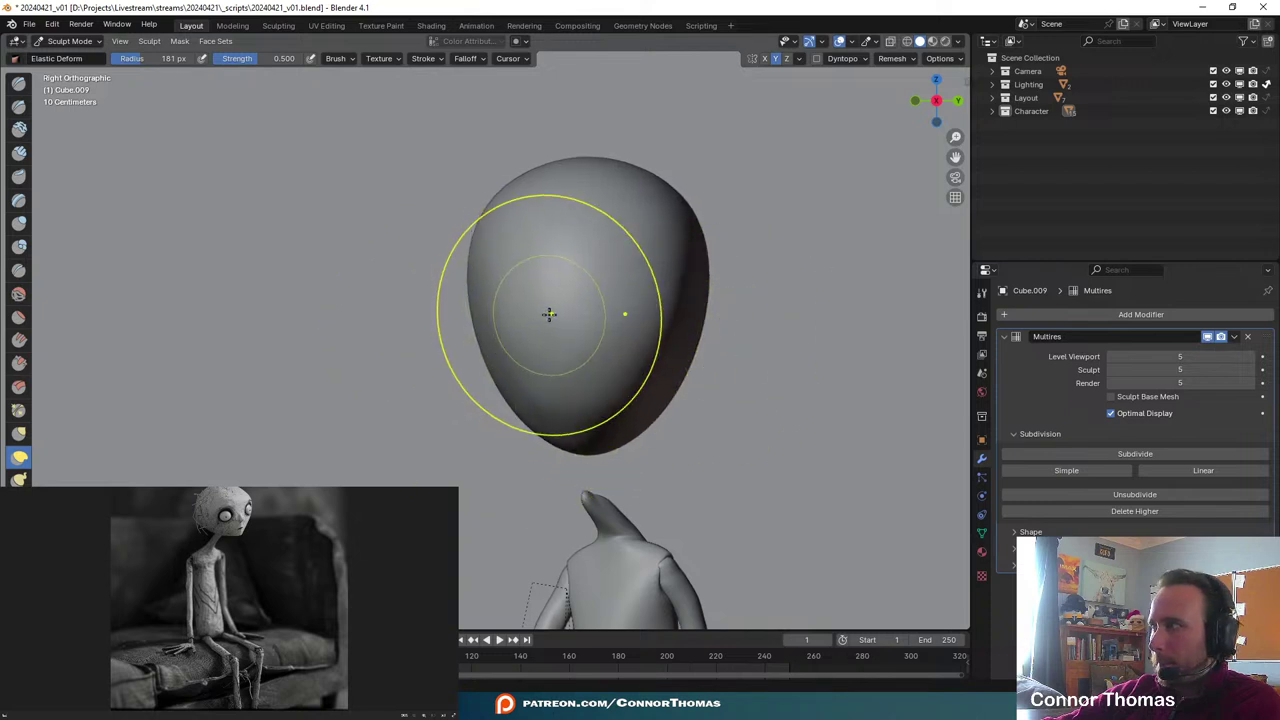
{"action": "left_click_drag", "start_coordinate": [536, 316], "coordinate": [556, 313]}
{"action": "left_click_drag", "start_coordinate": [549, 314], "coordinate": [600, 307]}
{"action": "mouse_move", "coordinate": [618, 303]}
{"action": "left_mouse_down"}
{"action": "mouse_move", "coordinate": [581, 304]}
{"action": "mouse_move", "coordinate": [528, 263]}
{"action": "mouse_move", "coordinate": [532, 363]}
{"action": "left_mouse_up"}
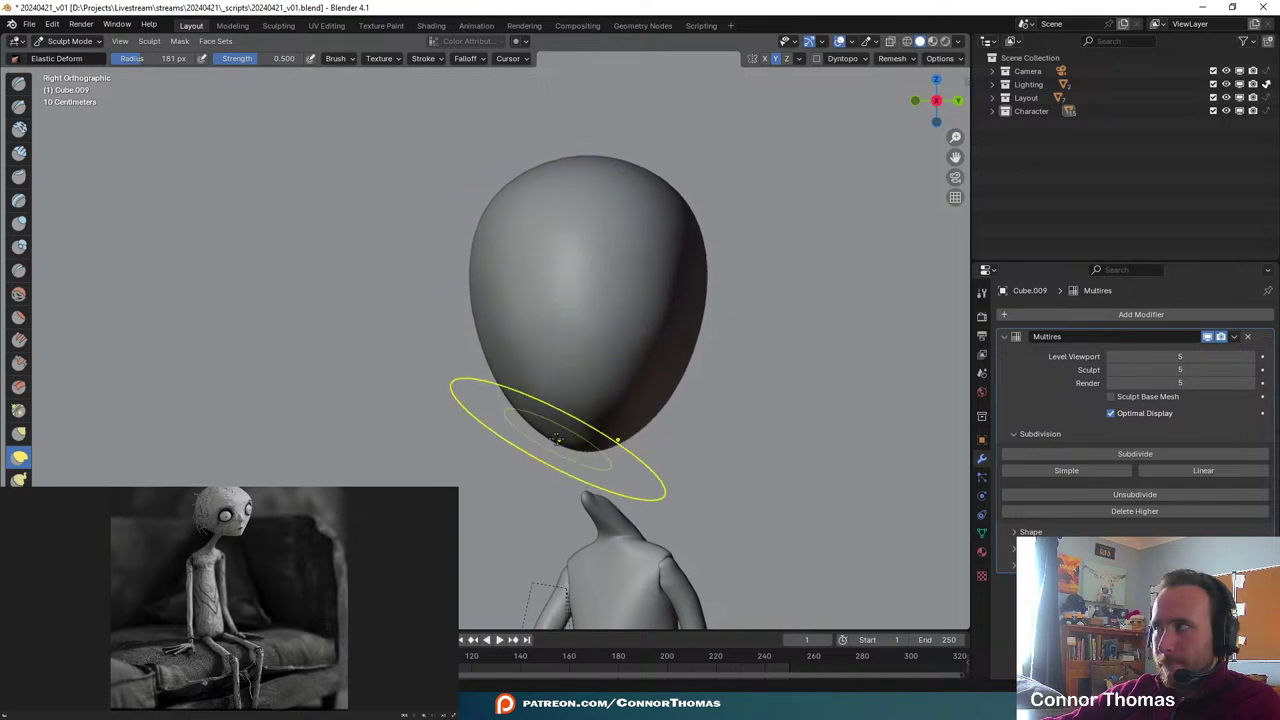
{"action": "mouse_move", "coordinate": [560, 438]}
{"action": "left_mouse_down"}
{"action": "mouse_move", "coordinate": [568, 408]}
{"action": "mouse_move", "coordinate": [549, 374]}
{"action": "mouse_move", "coordinate": [506, 399]}
{"action": "left_mouse_up"}
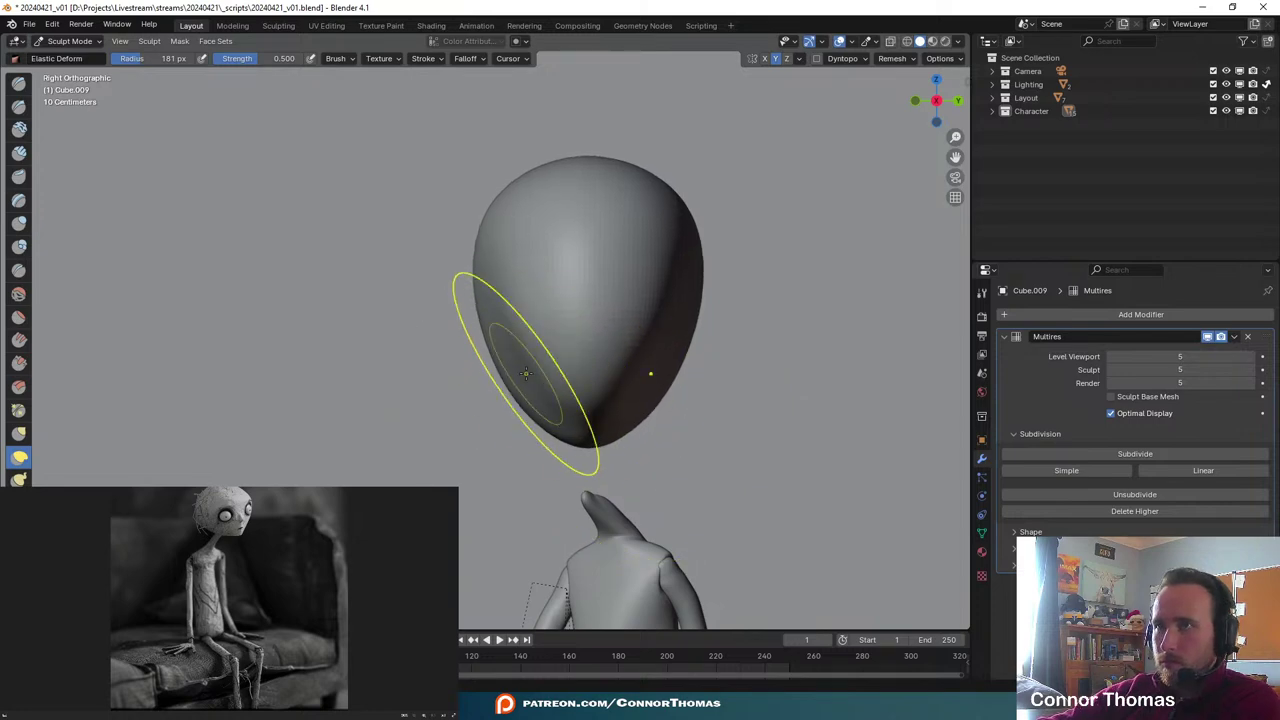
- Reshape the head's profile at the jaw, back of the skull and crown with Elastic Deform in front orthographic view
{"action": "key", "text": "KP_1"}
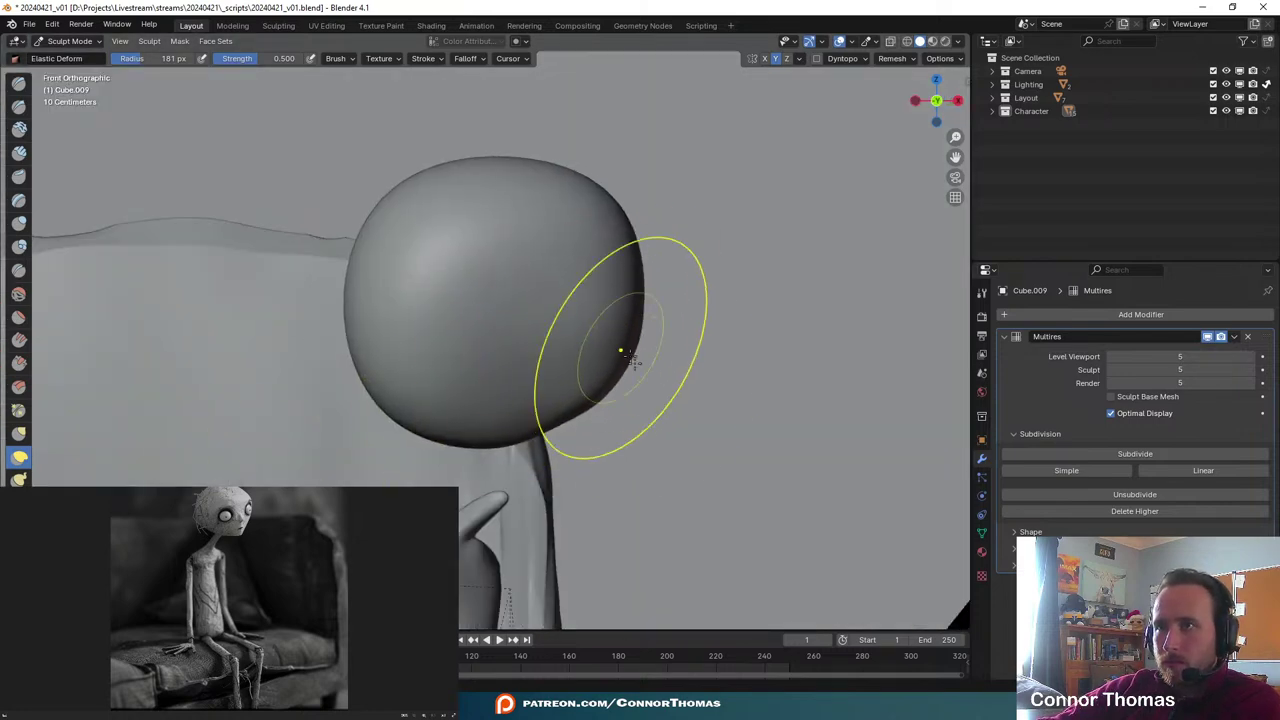
{"action": "mouse_move", "coordinate": [621, 352]}
{"action": "left_mouse_down"}
{"action": "mouse_move", "coordinate": [586, 372]}
{"action": "mouse_move", "coordinate": [592, 390]}
{"action": "mouse_move", "coordinate": [626, 374]}
{"action": "mouse_move", "coordinate": [629, 394]}
{"action": "mouse_move", "coordinate": [577, 430]}
{"action": "mouse_move", "coordinate": [500, 400]}
{"action": "left_mouse_up"}
{"action": "mouse_move", "coordinate": [360, 366]}
{"action": "left_mouse_down"}
{"action": "mouse_move", "coordinate": [390, 338]}
{"action": "mouse_move", "coordinate": [420, 346]}
{"action": "mouse_move", "coordinate": [407, 162]}
{"action": "mouse_move", "coordinate": [425, 180]}
{"action": "left_mouse_up"}
{"action": "left_click_drag", "start_coordinate": [471, 249], "coordinate": [528, 293]}
{"action": "middle_click_drag", "start_coordinate": [653, 291], "coordinate": [480, 317]}
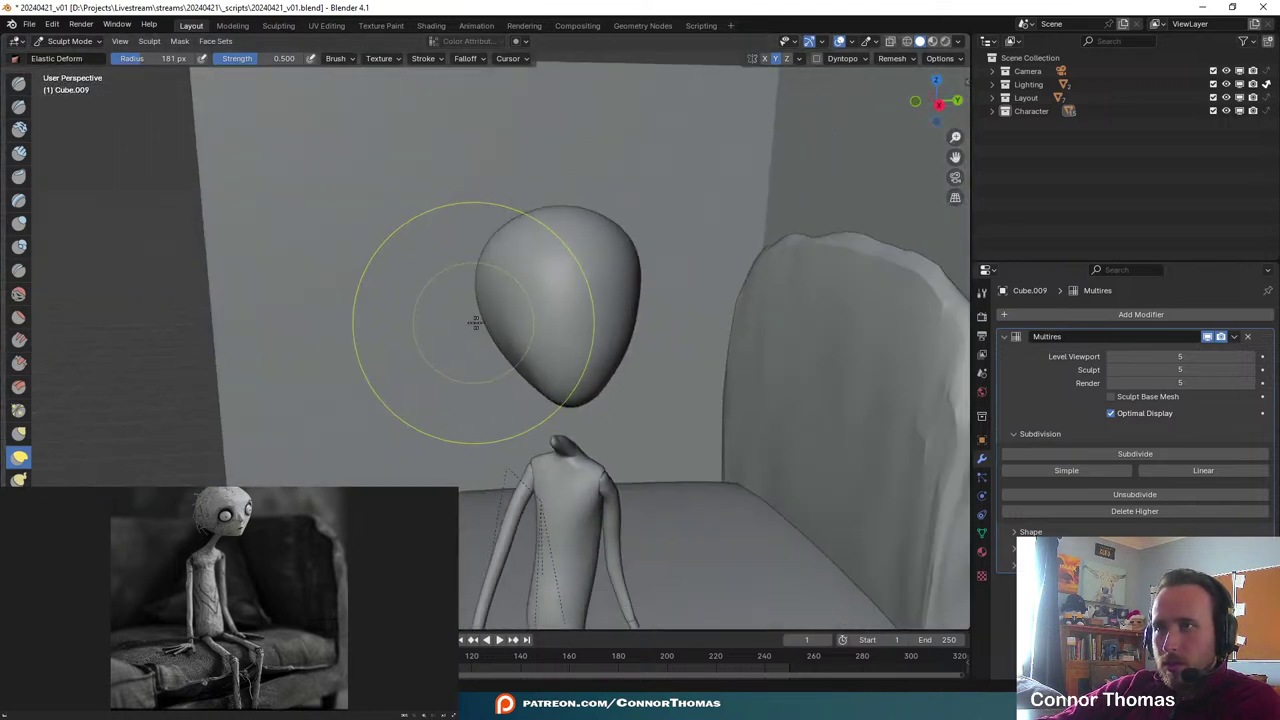
{"action": "middle_click_drag", "start_coordinate": [563, 306], "coordinate": [632, 366]}
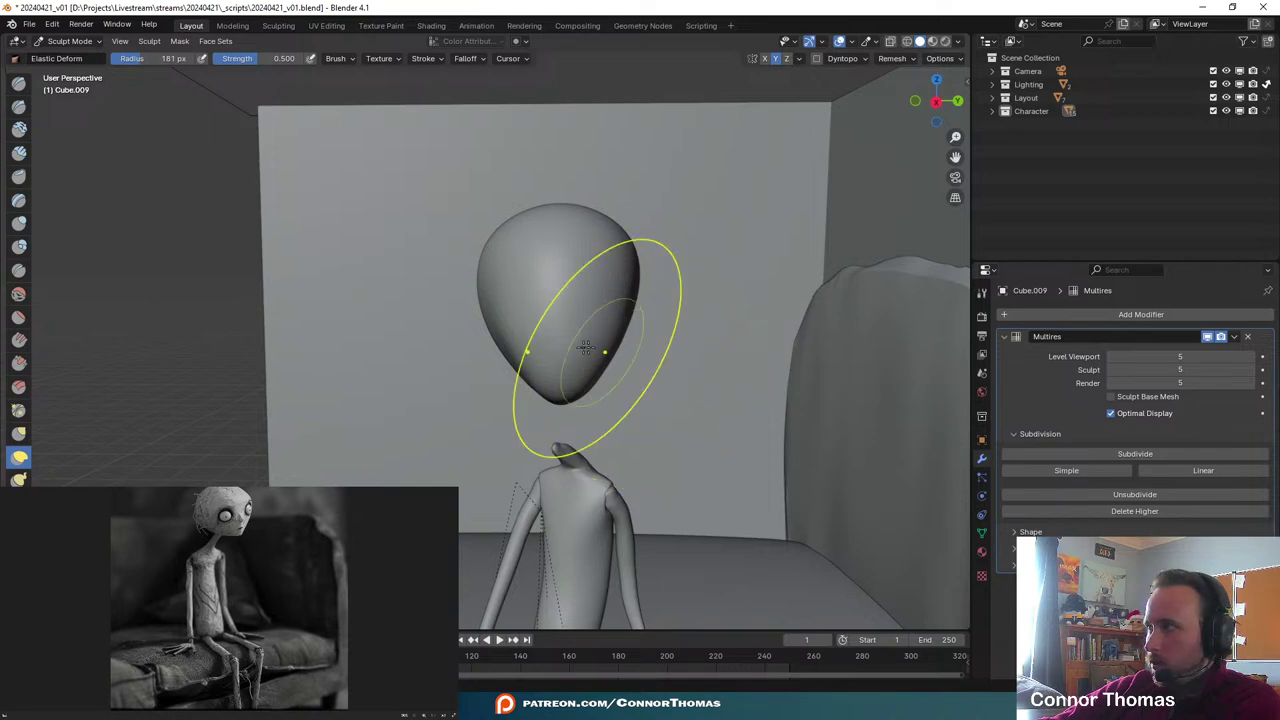
- Refine the chin and the underside of the jaw with Elastic Deform, checking the form from several angles
{"action": "scroll", "coordinate": [575, 335], "scroll_direction": "up", "scroll_amount": 3}
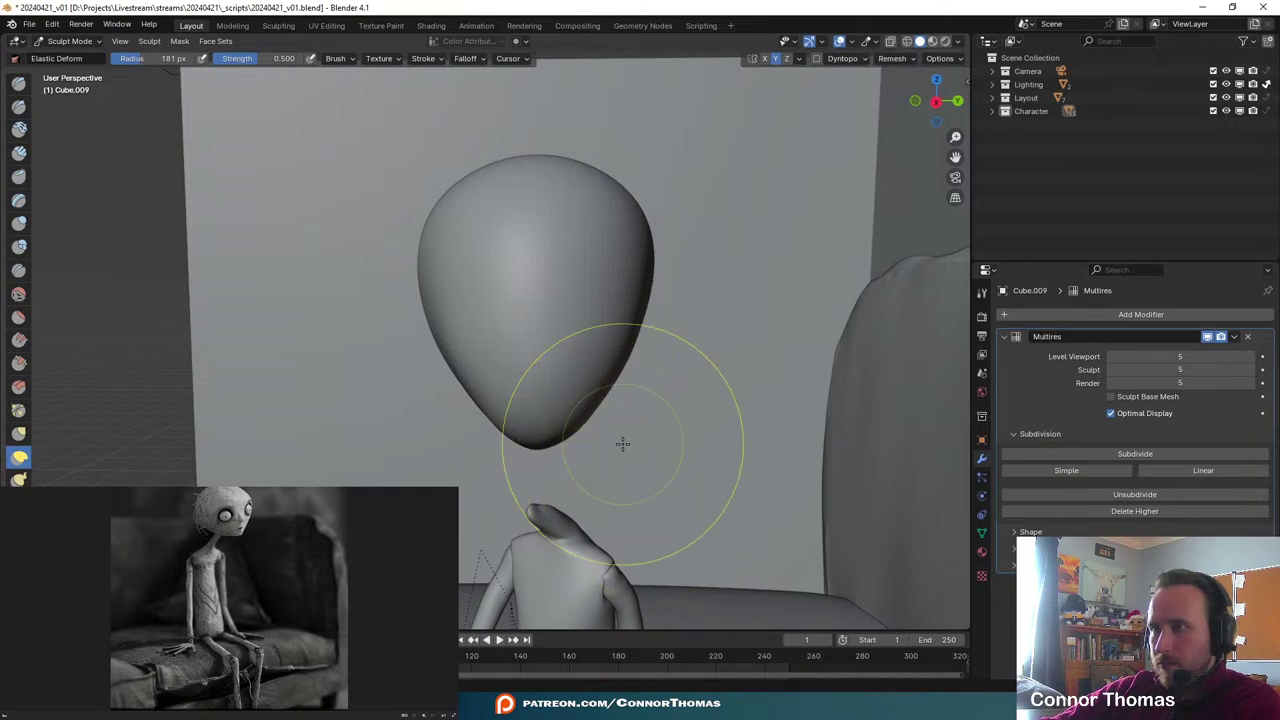
{"action": "middle_click_drag", "start_coordinate": [629, 443], "coordinate": [736, 390]}
{"action": "mouse_move", "coordinate": [702, 470]}
{"action": "middle_mouse_down"}
{"action": "mouse_move", "coordinate": [643, 469]}
{"action": "mouse_move", "coordinate": [618, 434]}
{"action": "mouse_move", "coordinate": [545, 458]}
{"action": "middle_mouse_up"}
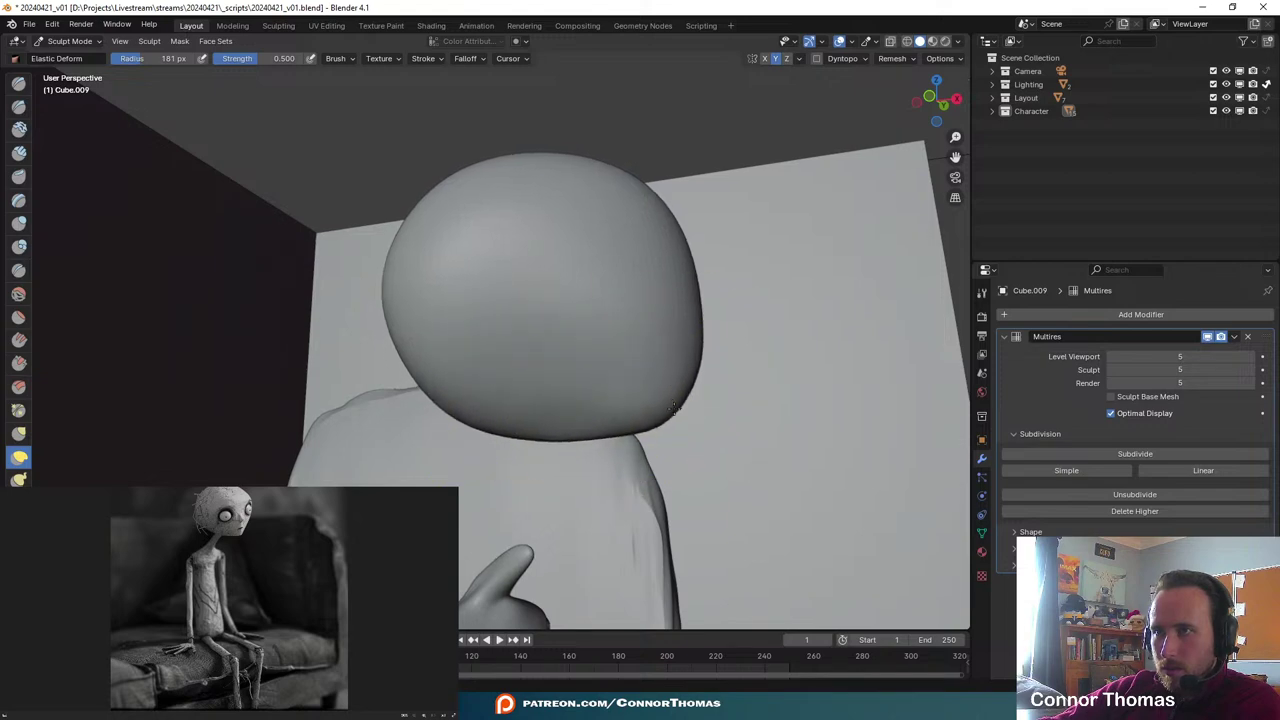
{"action": "mouse_move", "coordinate": [660, 386]}
{"action": "middle_mouse_down"}
{"action": "mouse_move", "coordinate": [773, 430]}
{"action": "mouse_move", "coordinate": [694, 400]}
{"action": "mouse_move", "coordinate": [717, 403]}
{"action": "mouse_move", "coordinate": [629, 314]}
{"action": "mouse_move", "coordinate": [844, 383]}
{"action": "mouse_move", "coordinate": [731, 289]}
{"action": "mouse_move", "coordinate": [800, 320]}
{"action": "mouse_move", "coordinate": [680, 280]}
{"action": "mouse_move", "coordinate": [712, 298]}
{"action": "middle_mouse_up"}
{"action": "scroll", "coordinate": [683, 271], "scroll_direction": "down", "scroll_amount": 7}
{"action": "middle_click_drag", "start_coordinate": [560, 290], "coordinate": [673, 395]}
{"action": "scroll", "coordinate": [640, 356], "scroll_direction": "up", "scroll_amount": 7}
{"action": "scroll", "coordinate": [634, 400], "scroll_direction": "up", "scroll_amount": 4}
{"action": "scroll", "coordinate": [603, 374], "scroll_direction": "down", "scroll_amount": 4}
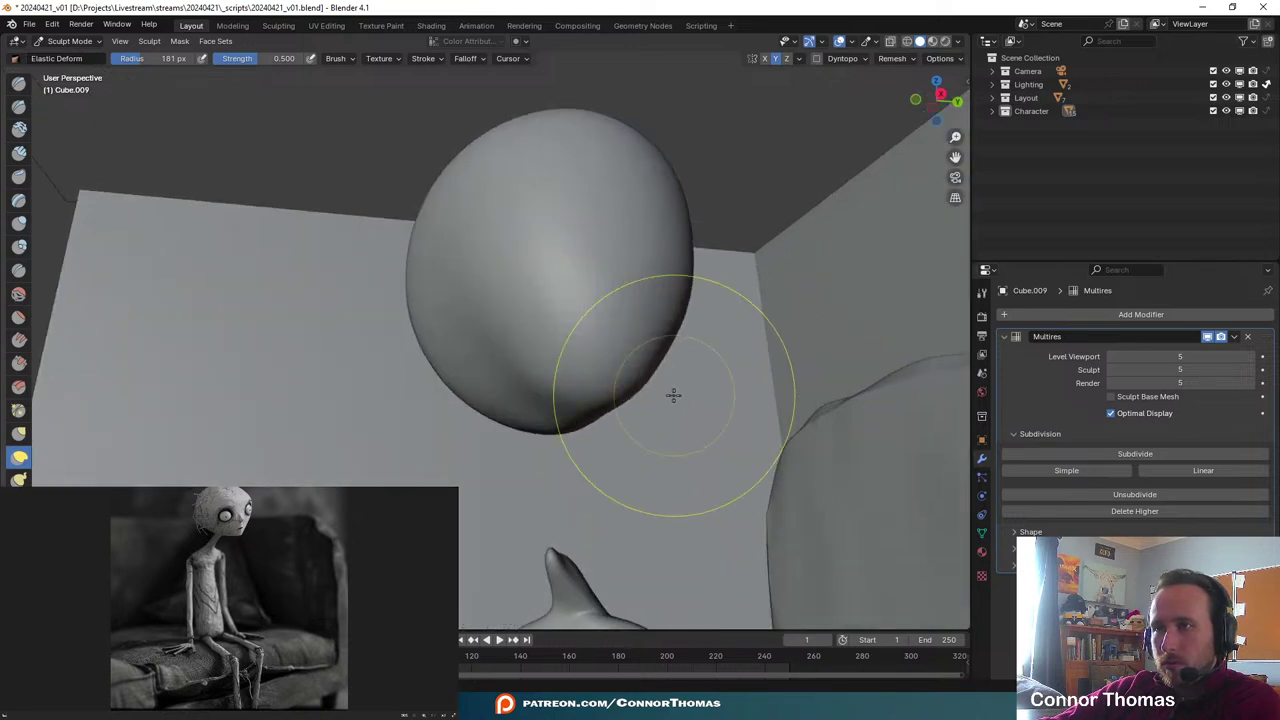
- Sharpen the jaw edge near the chin using the Pinch/Magnify brush with its radius reduced to 111 px
{"action": "left_click", "coordinate": [15, 414]}
{"action": "scroll", "coordinate": [640, 424], "scroll_direction": "up", "scroll_amount": 3}
{"action": "middle_click_drag", "start_coordinate": [698, 446], "coordinate": [574, 416], "text": "shift"}
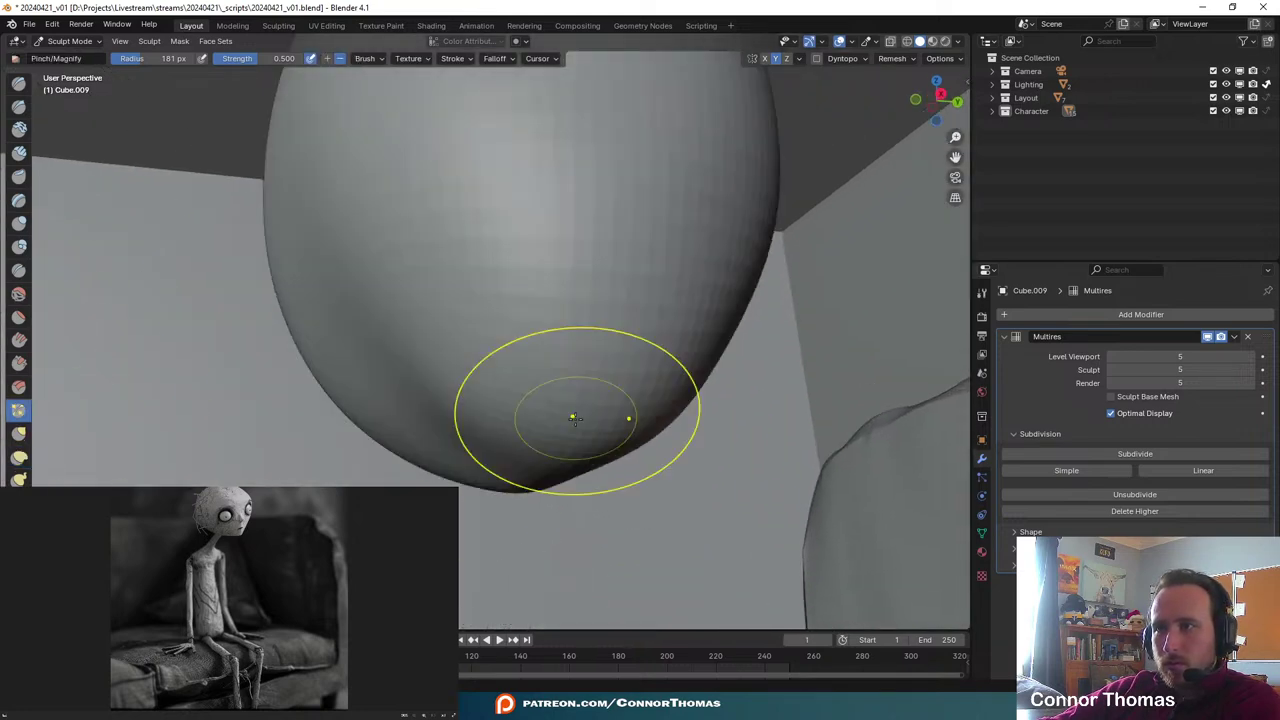
{"action": "key", "text": "f"}
{"action": "left_click", "coordinate": [552, 417]}
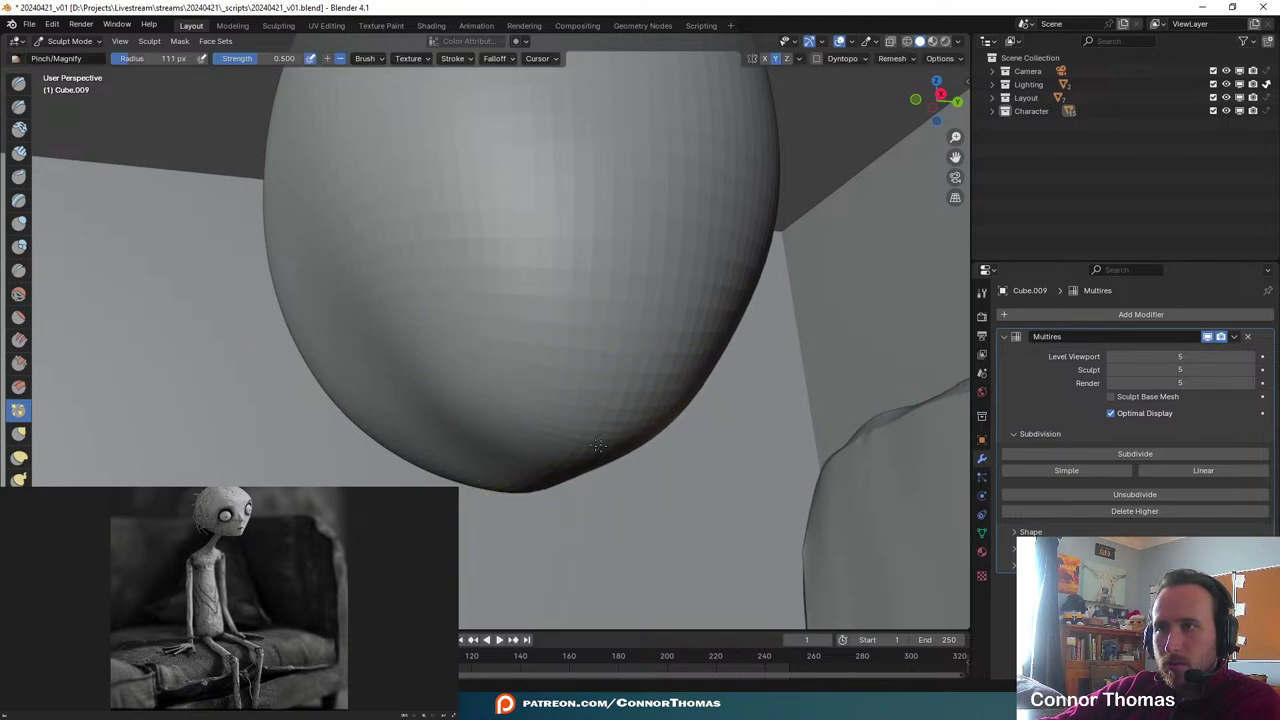
{"action": "middle_click_drag", "start_coordinate": [673, 460], "coordinate": [744, 471]}
{"action": "scroll", "coordinate": [750, 467], "scroll_direction": "down", "scroll_amount": 2}
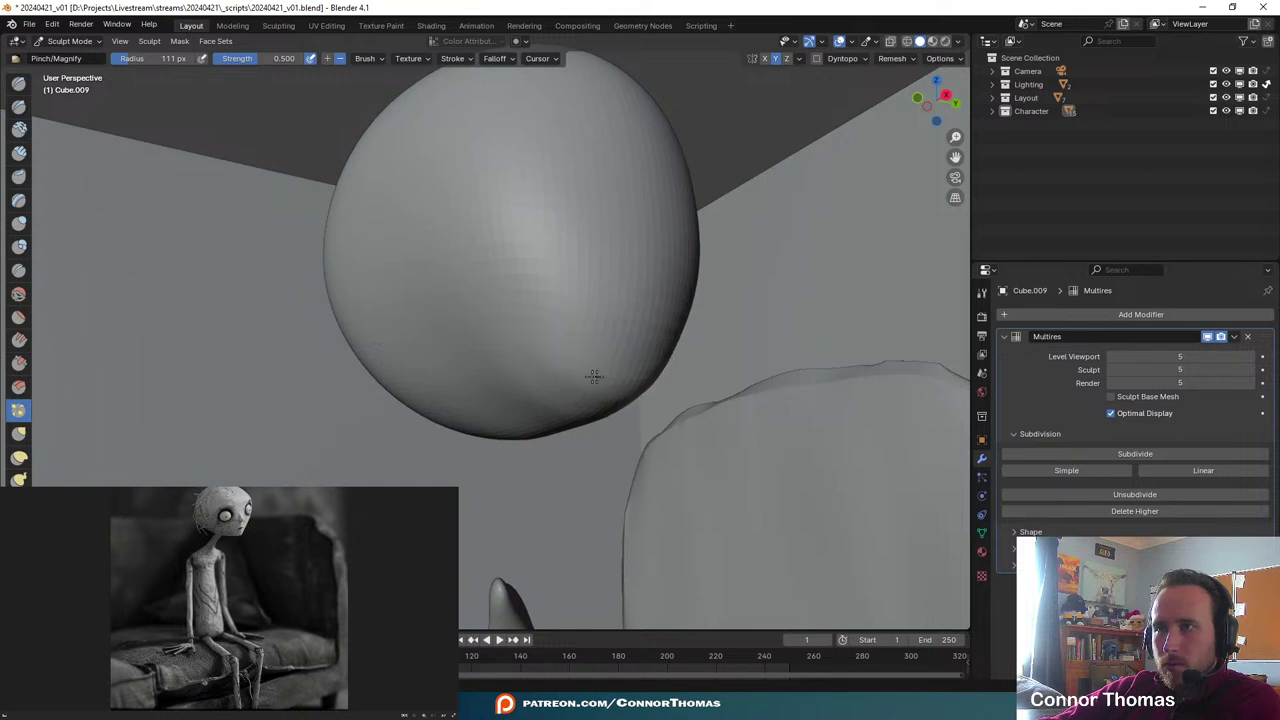
{"action": "middle_click_drag", "start_coordinate": [717, 343], "coordinate": [720, 402]}
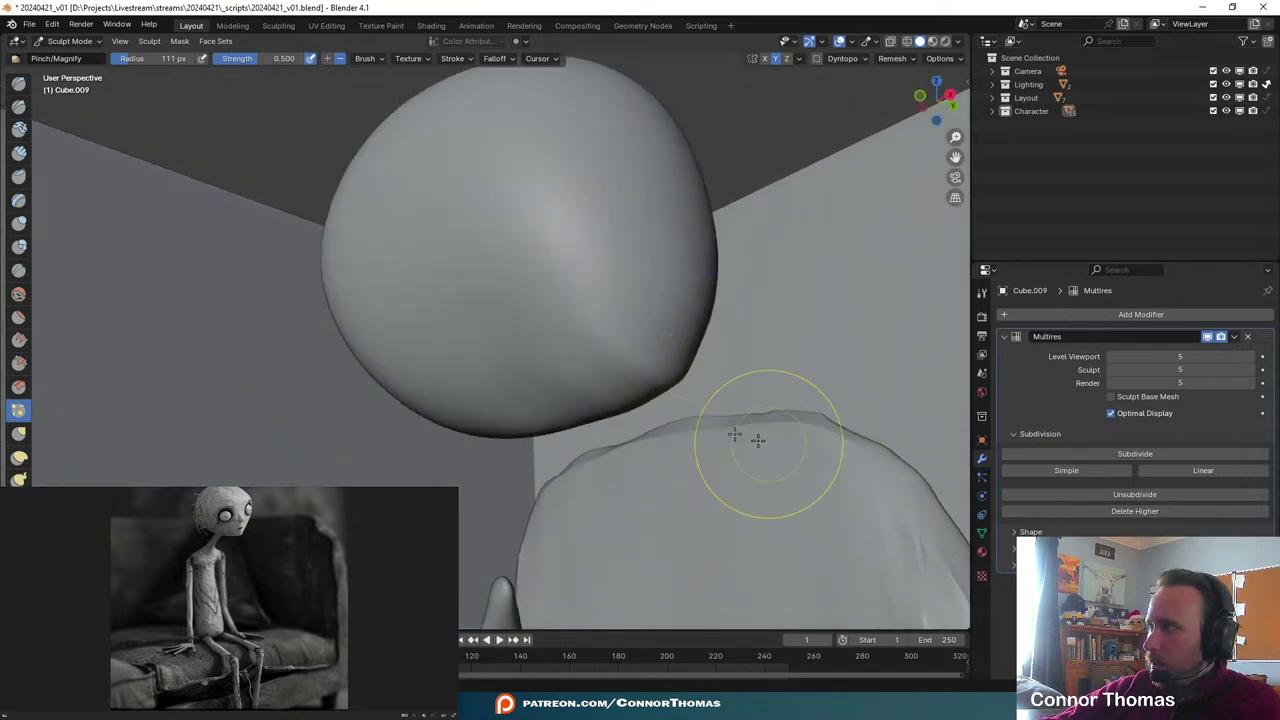
- Extend the pinched jawline from the chin back along the sides of the head with the Pinch/Magnify brush
{"action": "mouse_move", "coordinate": [600, 371]}
{"action": "middle_mouse_down"}
{"action": "mouse_move", "coordinate": [636, 390]}
{"action": "mouse_move", "coordinate": [645, 464]}
{"action": "middle_mouse_up"}
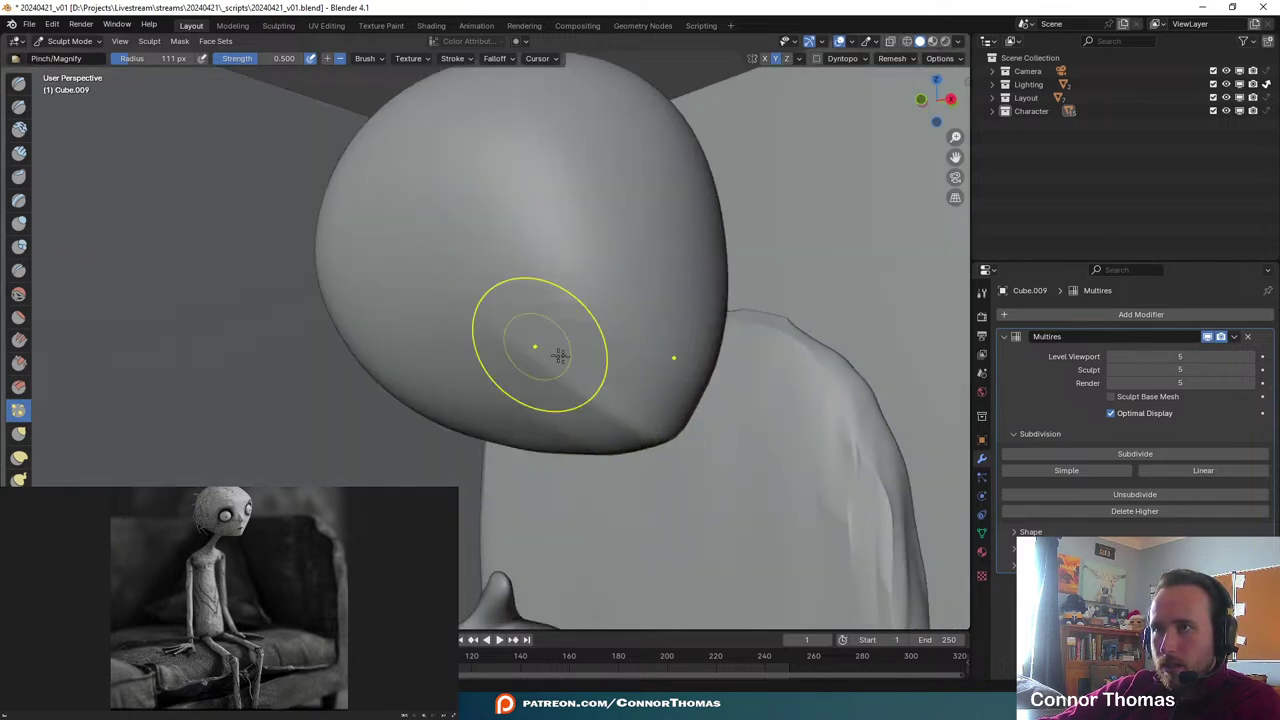
{"action": "middle_click_drag", "start_coordinate": [559, 356], "coordinate": [720, 411]}
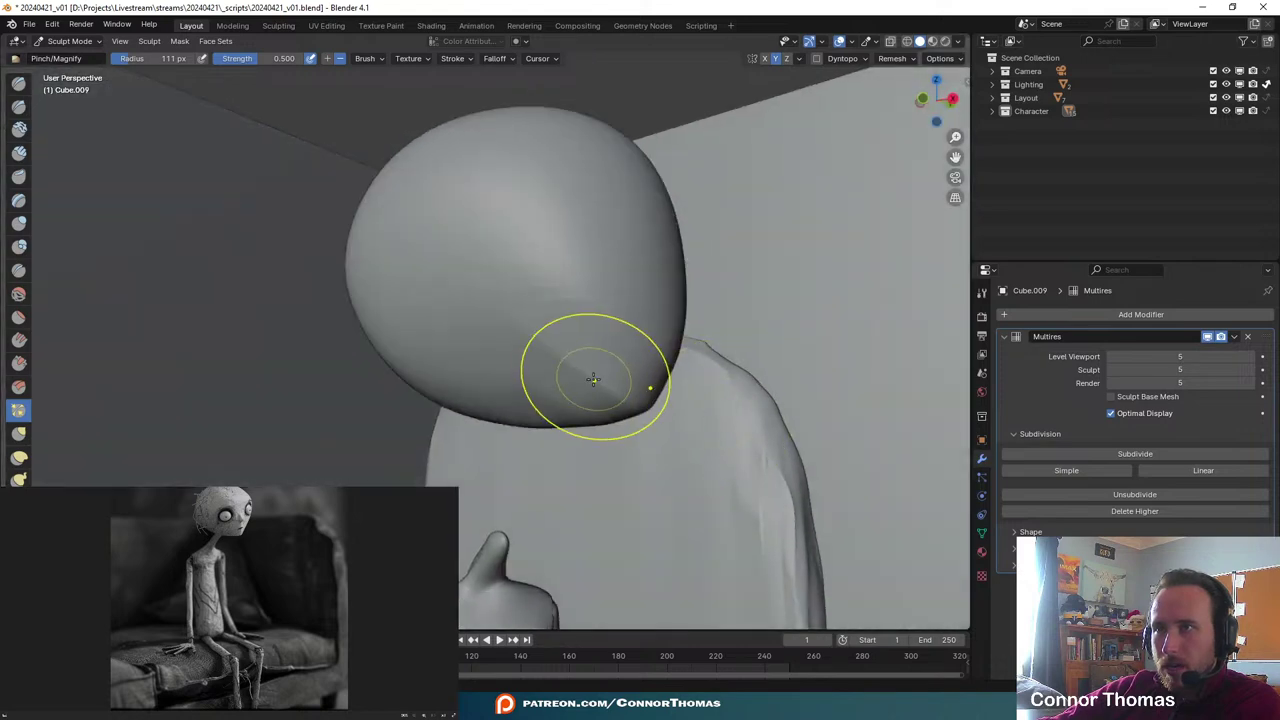
{"action": "middle_click_drag", "start_coordinate": [593, 378], "coordinate": [607, 313]}
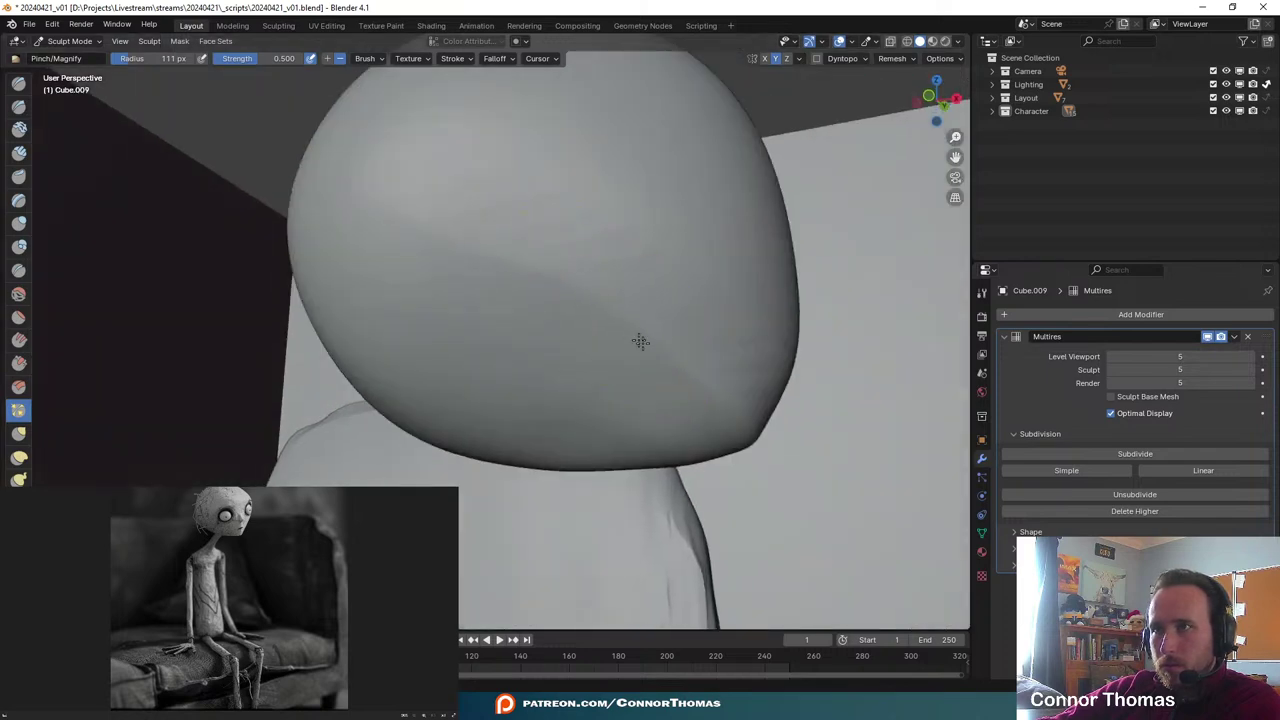
{"action": "middle_click_drag", "start_coordinate": [817, 429], "coordinate": [528, 354]}
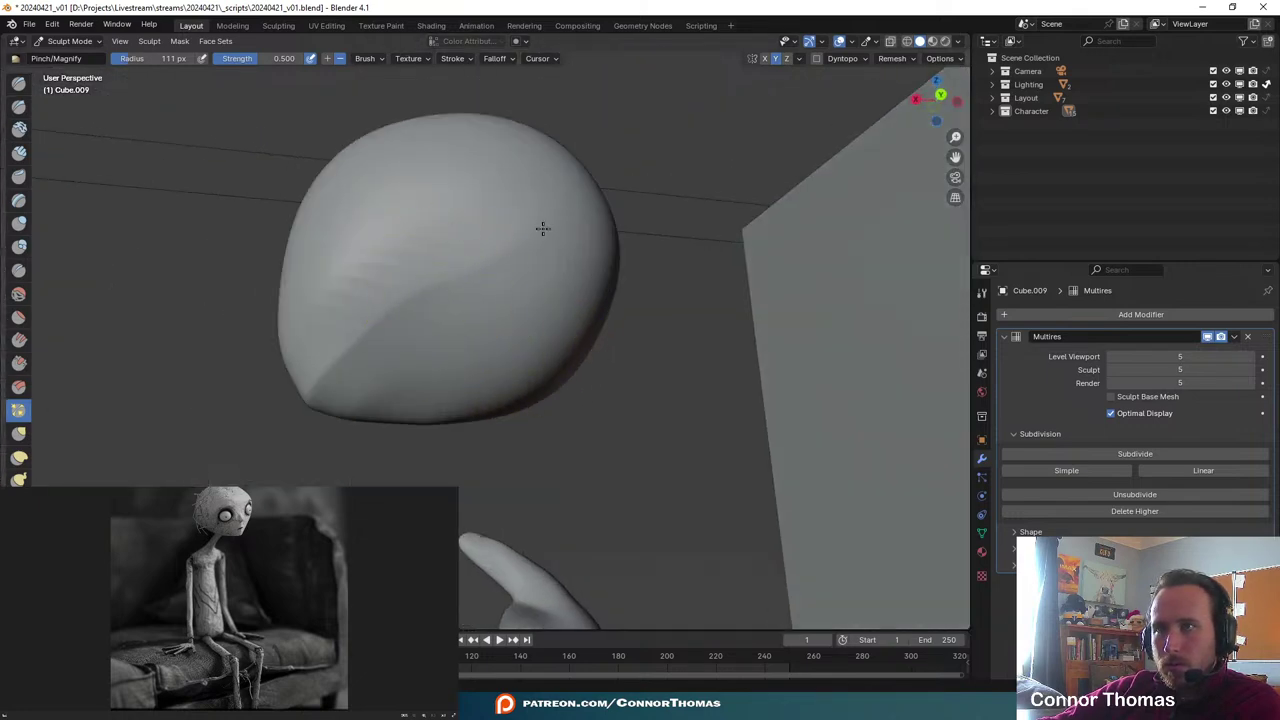
{"action": "mouse_move", "coordinate": [491, 303]}
{"action": "middle_mouse_down"}
{"action": "mouse_move", "coordinate": [529, 391]}
{"action": "mouse_move", "coordinate": [471, 366]}
{"action": "mouse_move", "coordinate": [494, 318]}
{"action": "mouse_move", "coordinate": [626, 326]}
{"action": "mouse_move", "coordinate": [609, 331]}
{"action": "middle_mouse_up"}
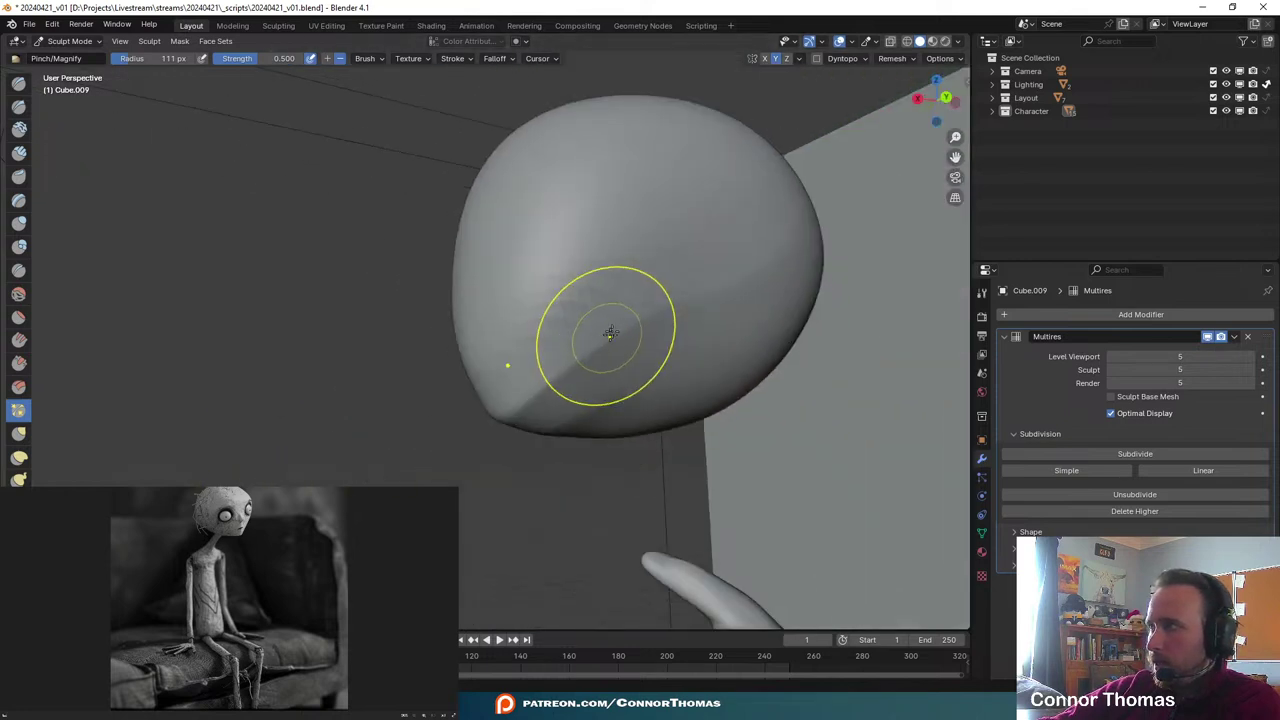
{"action": "middle_click_drag", "start_coordinate": [629, 281], "coordinate": [623, 291]}
{"action": "mouse_move", "coordinate": [543, 291]}
{"action": "middle_mouse_down", "text": "shift"}
{"action": "mouse_move", "coordinate": [616, 294]}
{"action": "mouse_move", "coordinate": [614, 334]}
{"action": "mouse_move", "coordinate": [697, 357]}
{"action": "mouse_move", "coordinate": [649, 343]}
{"action": "mouse_move", "coordinate": [654, 359]}
{"action": "mouse_move", "coordinate": [617, 361]}
{"action": "middle_mouse_up", "text": "shift"}
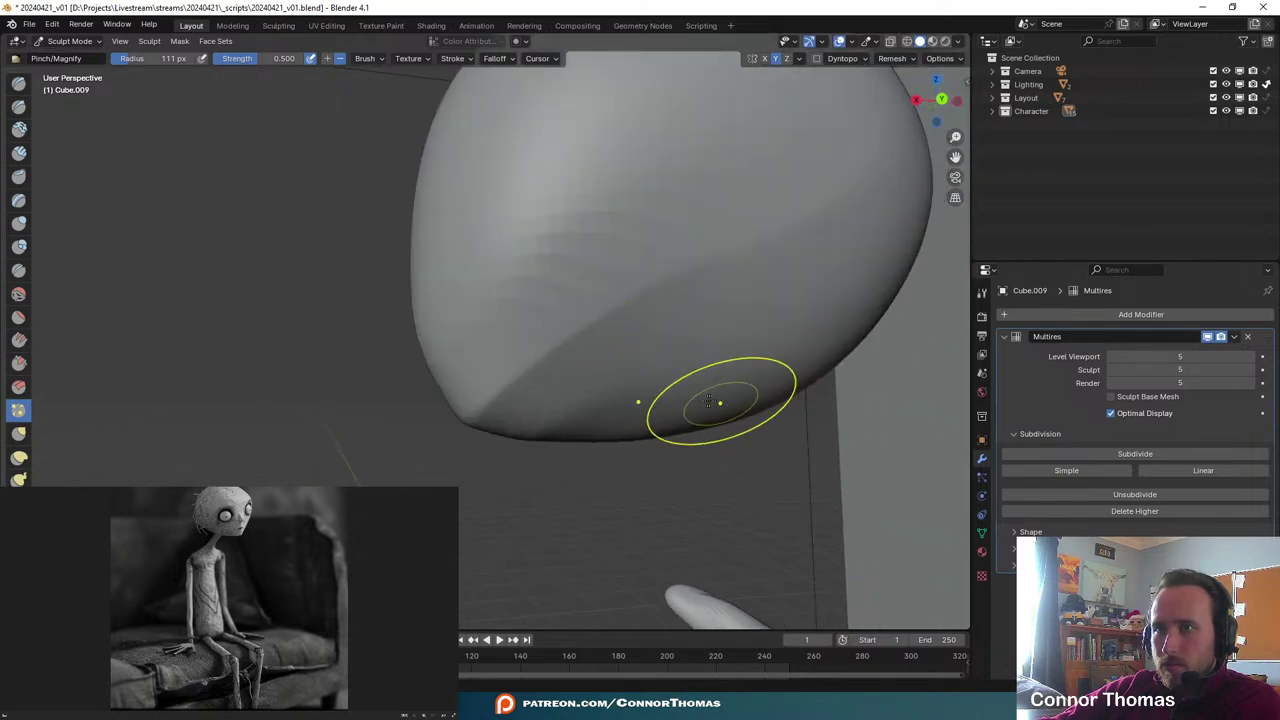
- Push the underside of the head upward behind the chin with the Grab brush to hollow out the jaw
{"action": "left_click", "coordinate": [19, 430]}
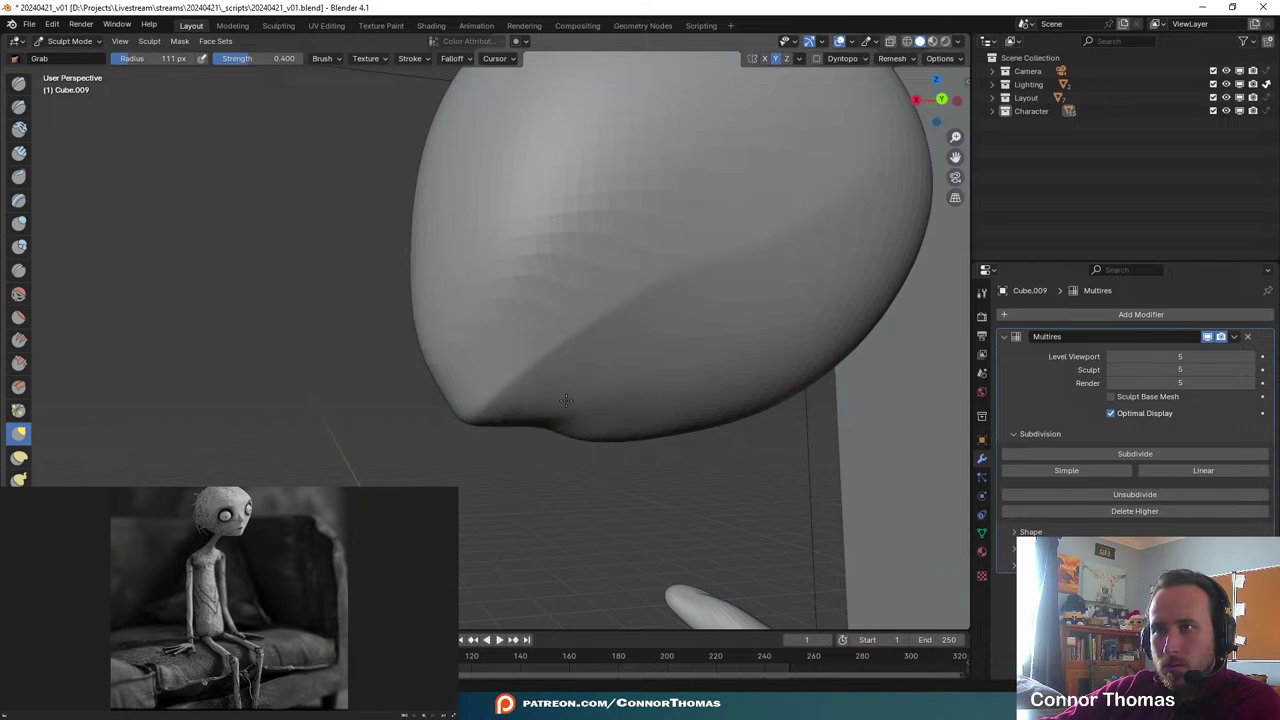
{"action": "middle_click_drag", "start_coordinate": [557, 405], "coordinate": [840, 411]}
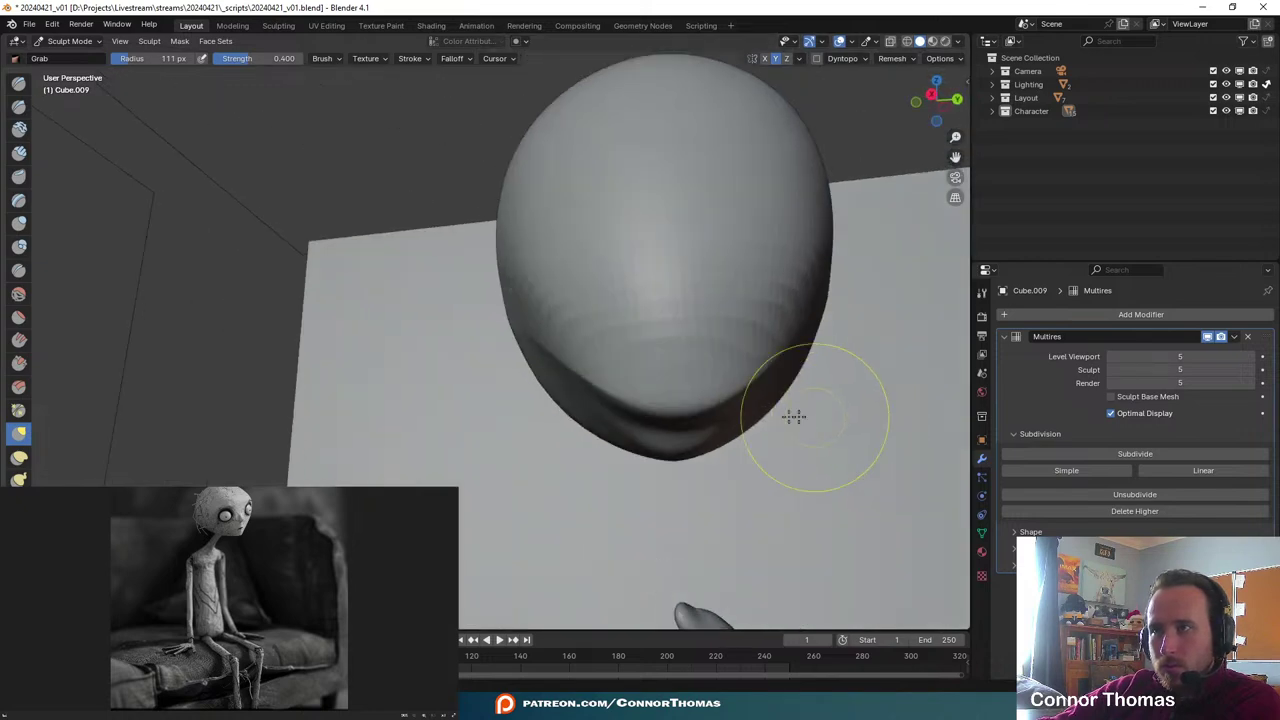
{"action": "middle_click_drag", "start_coordinate": [747, 400], "coordinate": [505, 432]}
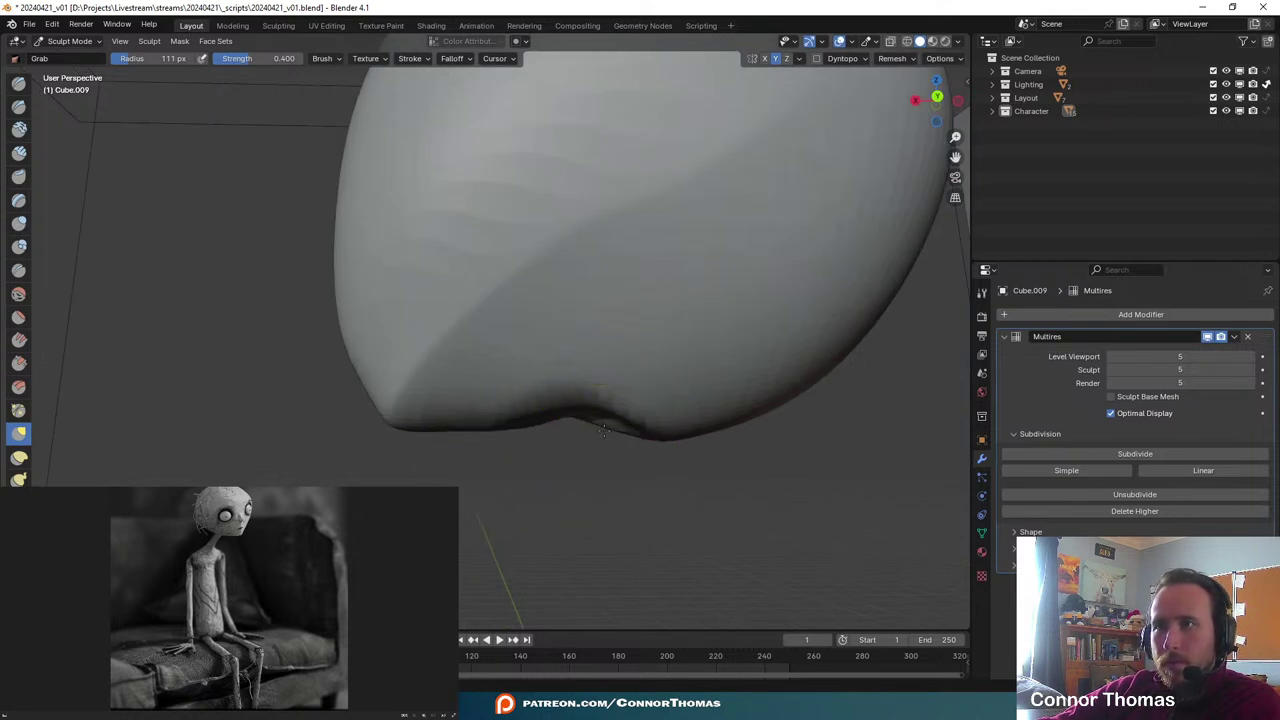
{"action": "middle_click_drag", "start_coordinate": [634, 375], "coordinate": [538, 374]}
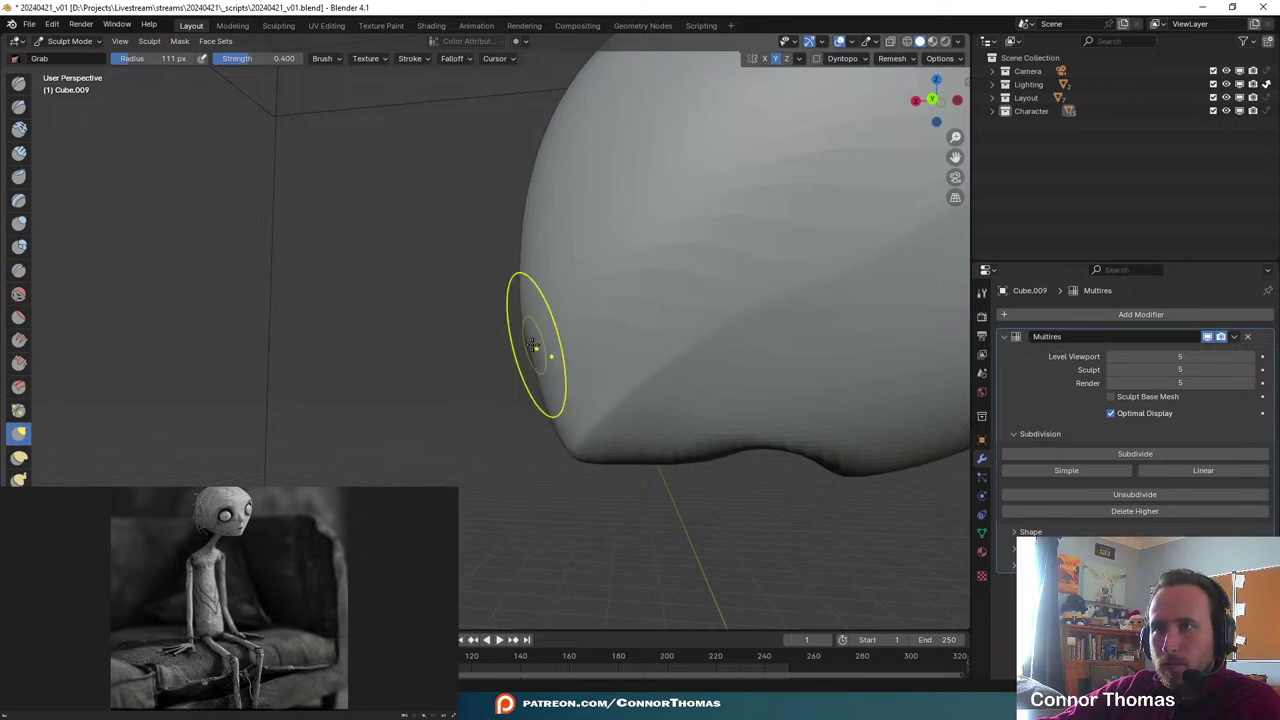
- Push in the front of the lower face with the Grab brush to shape the profile above the chin
{"action": "middle_click_drag", "start_coordinate": [597, 343], "coordinate": [748, 363]}
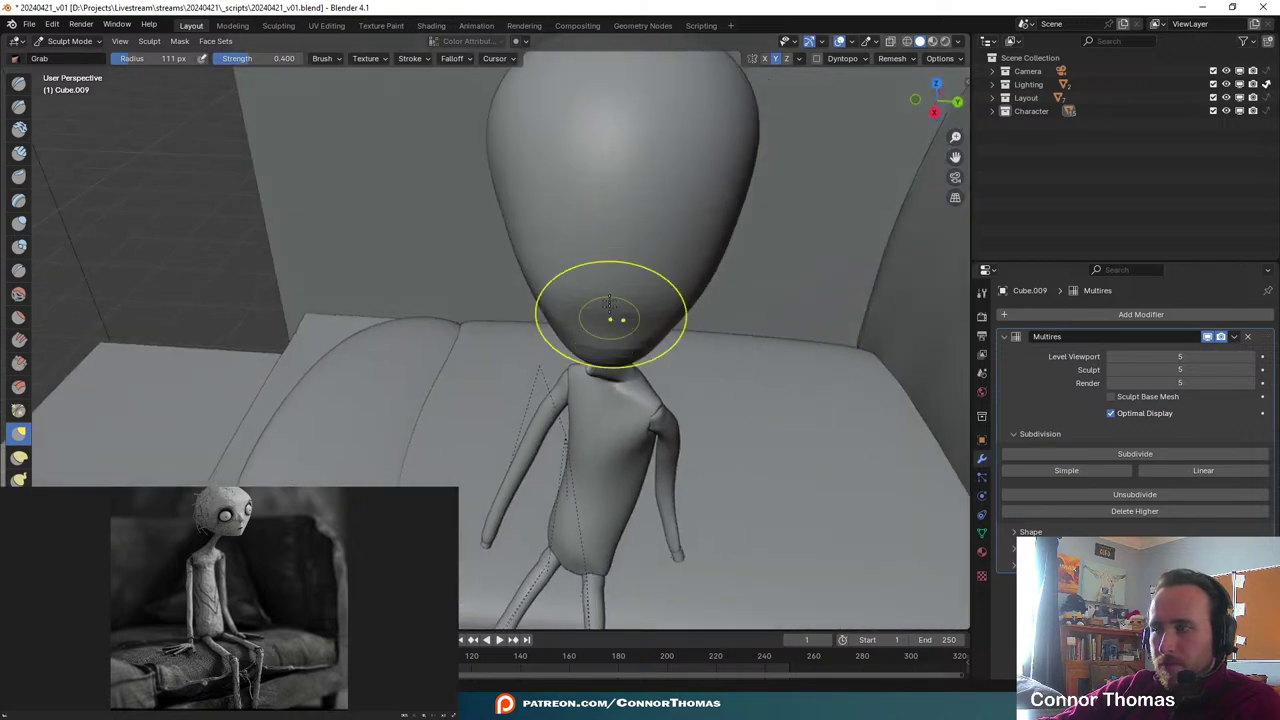
{"action": "middle_click_drag", "start_coordinate": [572, 327], "coordinate": [491, 309]}
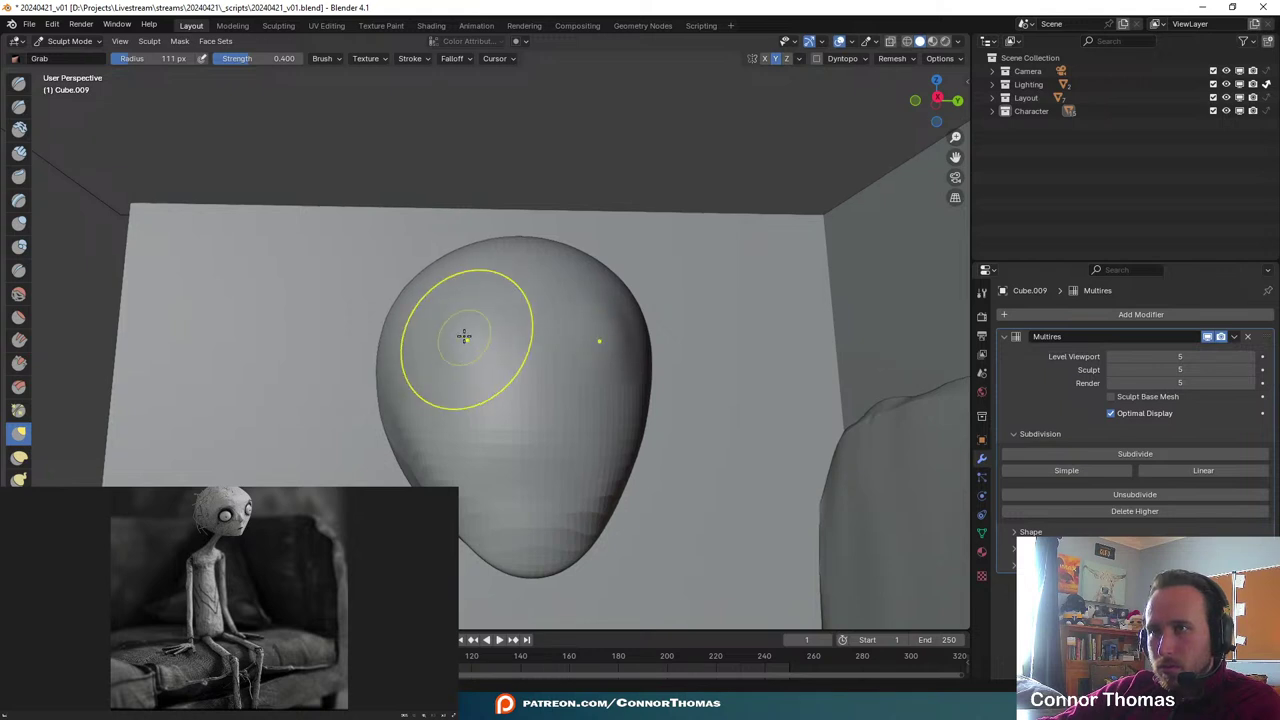
{"action": "scroll", "coordinate": [547, 284], "scroll_direction": "up", "scroll_amount": 2}
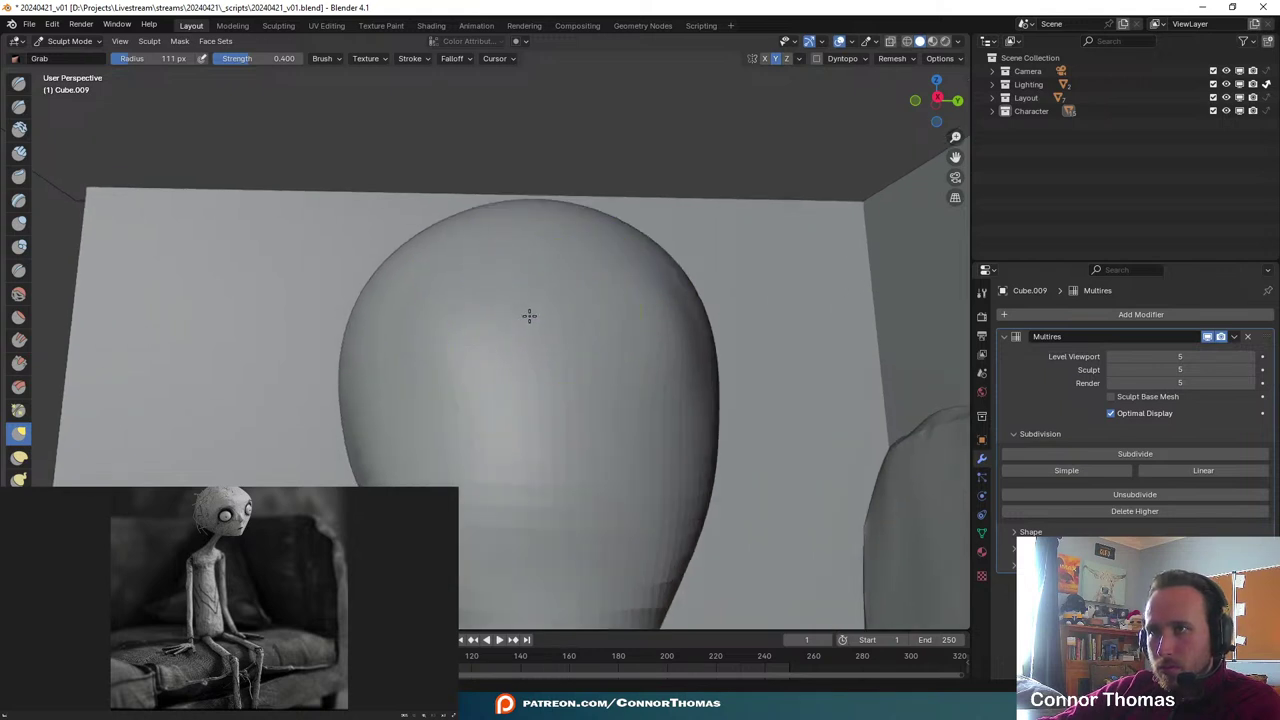
{"action": "middle_click_drag", "start_coordinate": [566, 322], "coordinate": [623, 341]}
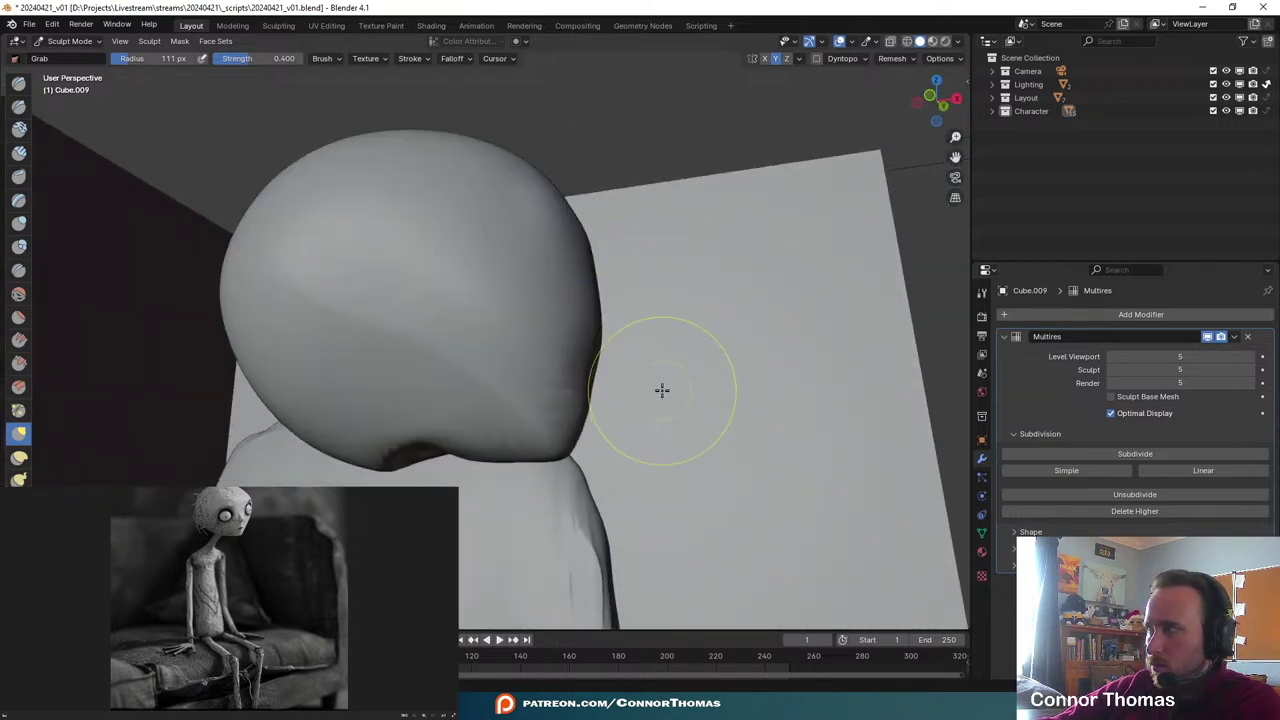
- Pull the chin down into a narrower, more defined tip and adjust the adjoining jaw edges with the Grab brush
{"action": "mouse_move", "coordinate": [660, 389]}
{"action": "middle_mouse_down"}
{"action": "mouse_move", "coordinate": [634, 380]}
{"action": "mouse_move", "coordinate": [657, 443]}
{"action": "mouse_move", "coordinate": [600, 314]}
{"action": "mouse_move", "coordinate": [520, 463]}
{"action": "middle_mouse_up"}
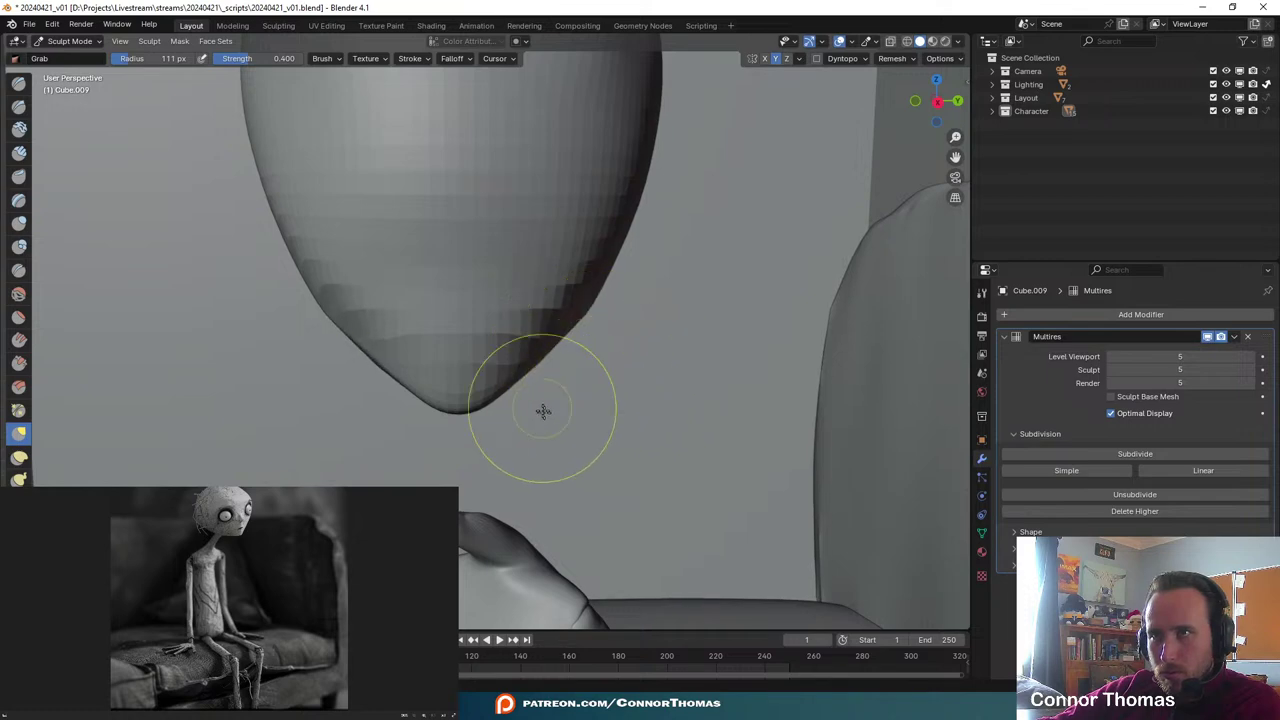
{"action": "mouse_move", "coordinate": [543, 408]}
{"action": "middle_mouse_down"}
{"action": "mouse_move", "coordinate": [508, 451]}
{"action": "mouse_move", "coordinate": [620, 326]}
{"action": "mouse_move", "coordinate": [757, 326]}
{"action": "mouse_move", "coordinate": [749, 383]}
{"action": "mouse_move", "coordinate": [612, 346]}
{"action": "middle_mouse_up"}
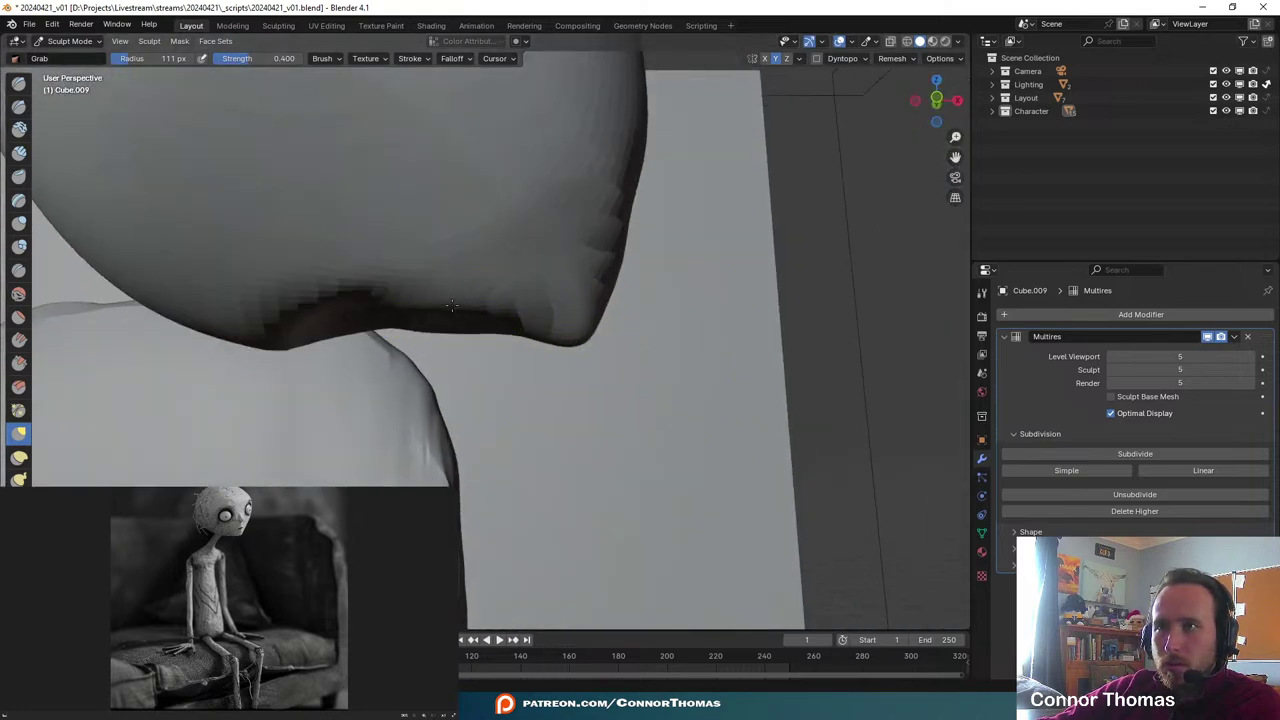
{"action": "mouse_move", "coordinate": [478, 322]}
{"action": "middle_mouse_down"}
{"action": "mouse_move", "coordinate": [677, 226]}
{"action": "mouse_move", "coordinate": [594, 187]}
{"action": "mouse_move", "coordinate": [705, 243]}
{"action": "mouse_move", "coordinate": [600, 229]}
{"action": "mouse_move", "coordinate": [571, 318]}
{"action": "mouse_move", "coordinate": [500, 290]}
{"action": "mouse_move", "coordinate": [425, 287]}
{"action": "middle_mouse_up"}
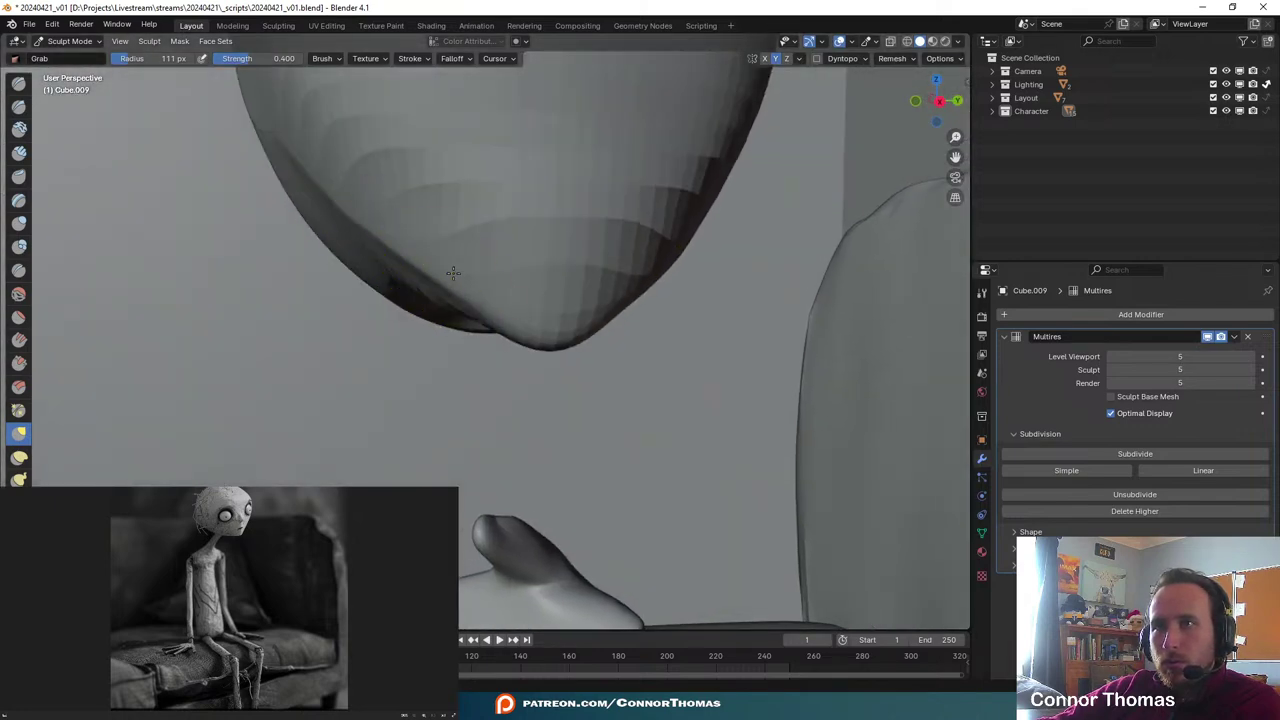
{"action": "mouse_move", "coordinate": [494, 268]}
{"action": "middle_mouse_down"}
{"action": "mouse_move", "coordinate": [465, 292]}
{"action": "mouse_move", "coordinate": [509, 309]}
{"action": "mouse_move", "coordinate": [574, 368]}
{"action": "middle_mouse_up"}
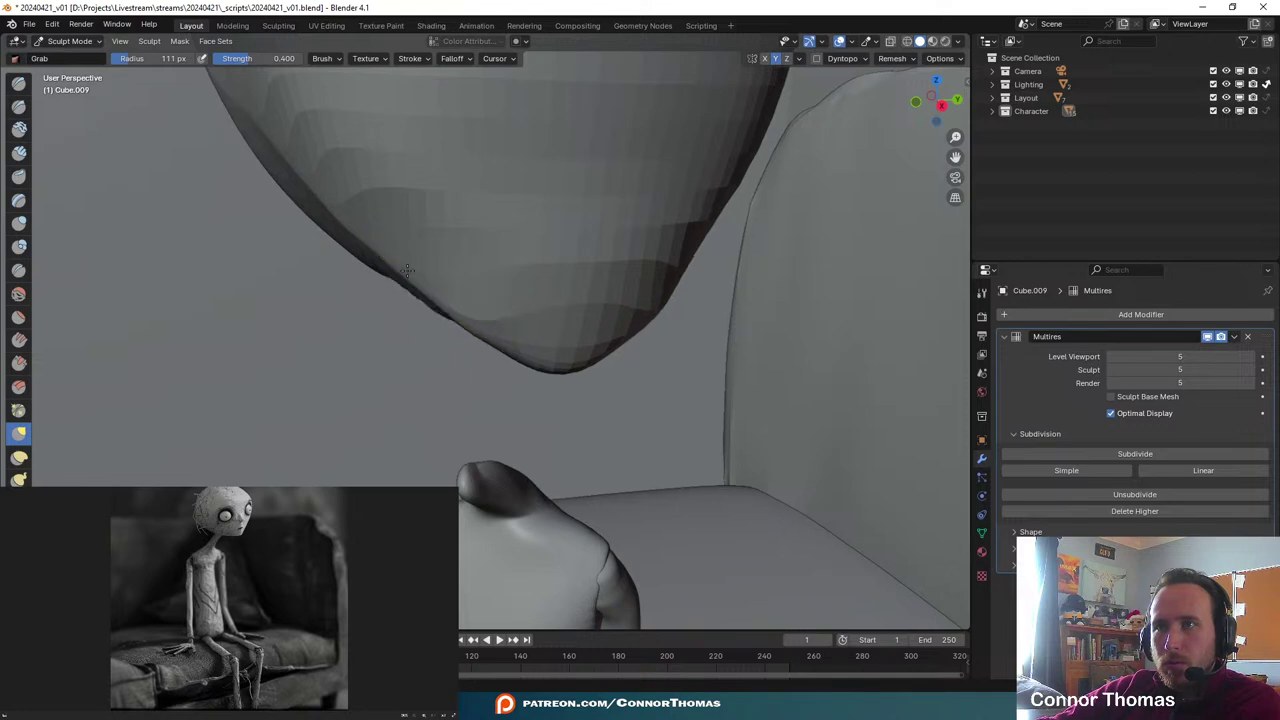
- Enlarge the Grab brush to 247 px and push in the underside of the head behind the jaw
{"action": "scroll", "coordinate": [243, 394], "scroll_direction": "down", "scroll_amount": 5}
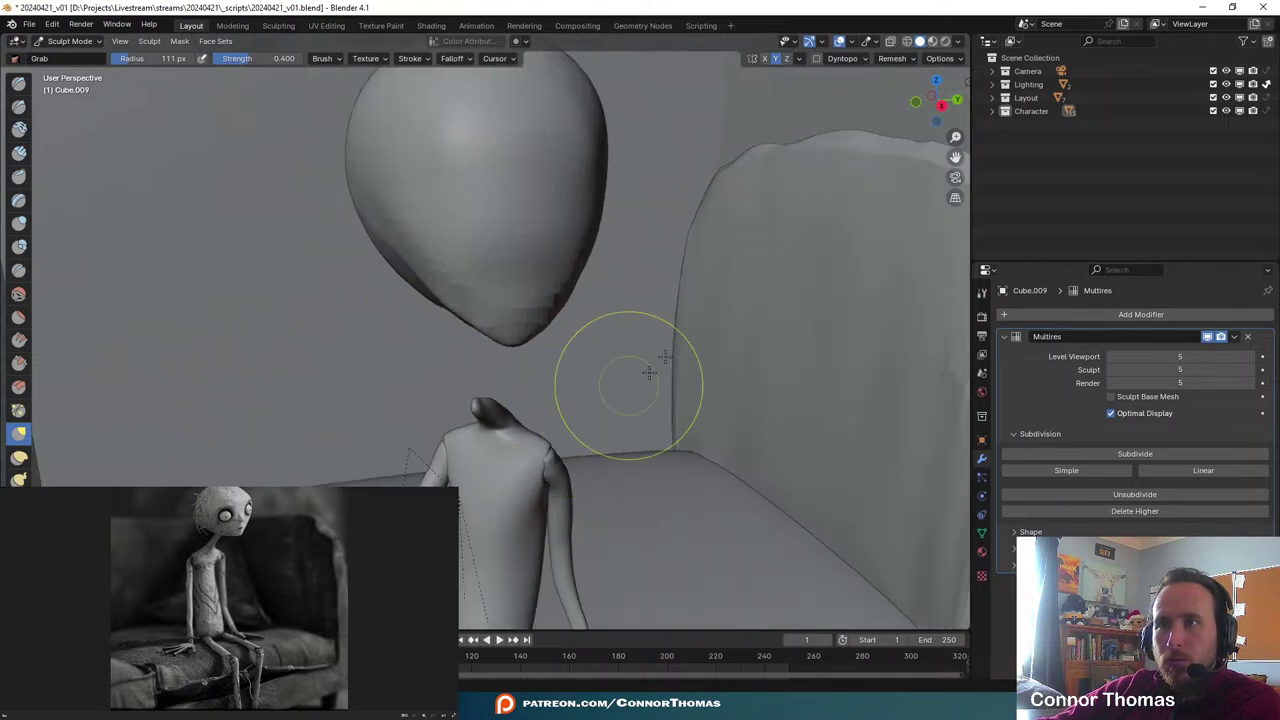
{"action": "mouse_move", "coordinate": [651, 366]}
{"action": "middle_mouse_down"}
{"action": "mouse_move", "coordinate": [520, 296]}
{"action": "mouse_move", "coordinate": [740, 351]}
{"action": "middle_mouse_up"}
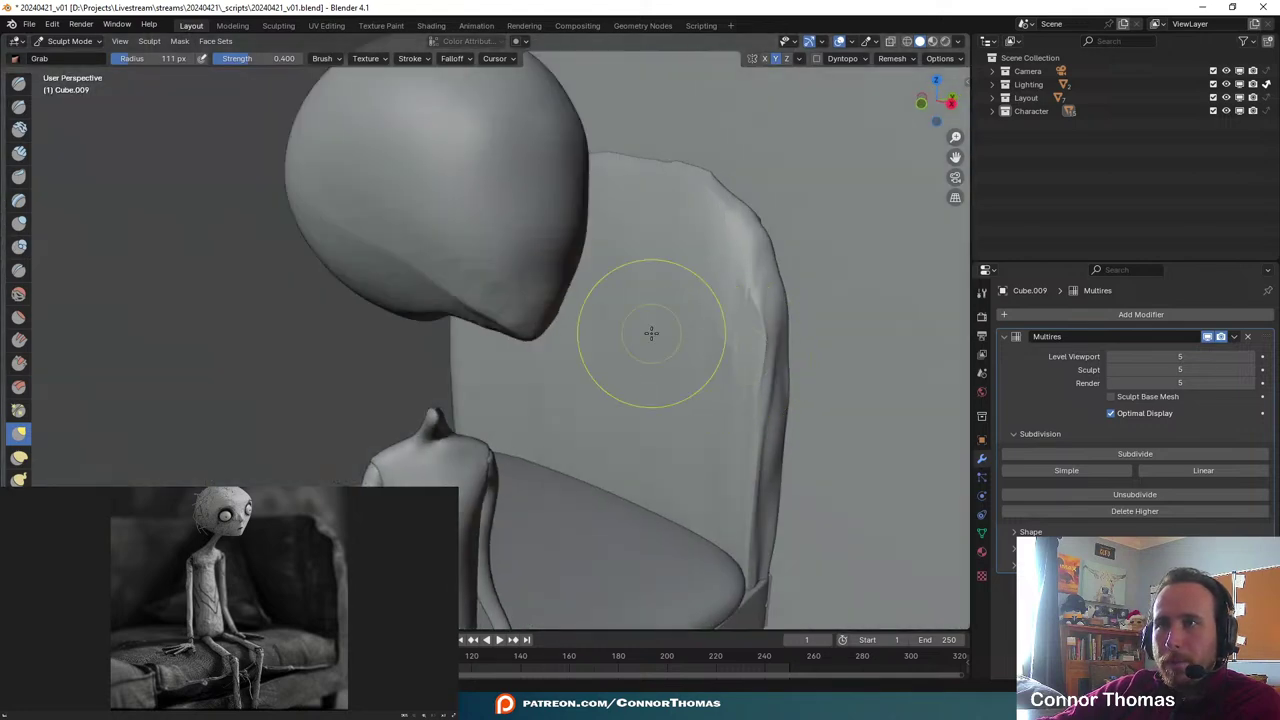
{"action": "middle_click_drag", "start_coordinate": [651, 331], "coordinate": [868, 420]}
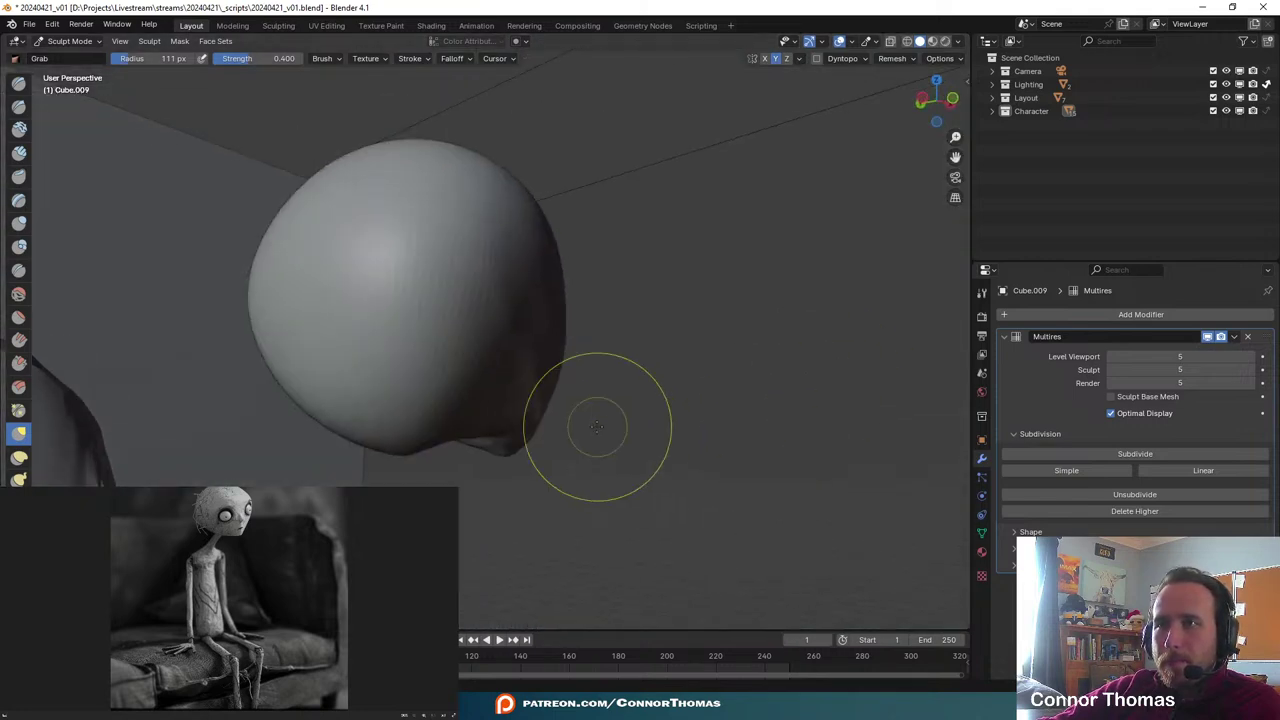
{"action": "scroll", "coordinate": [600, 426], "scroll_direction": "up", "scroll_amount": 4}
{"action": "middle_click_drag", "start_coordinate": [600, 426], "coordinate": [677, 478]}
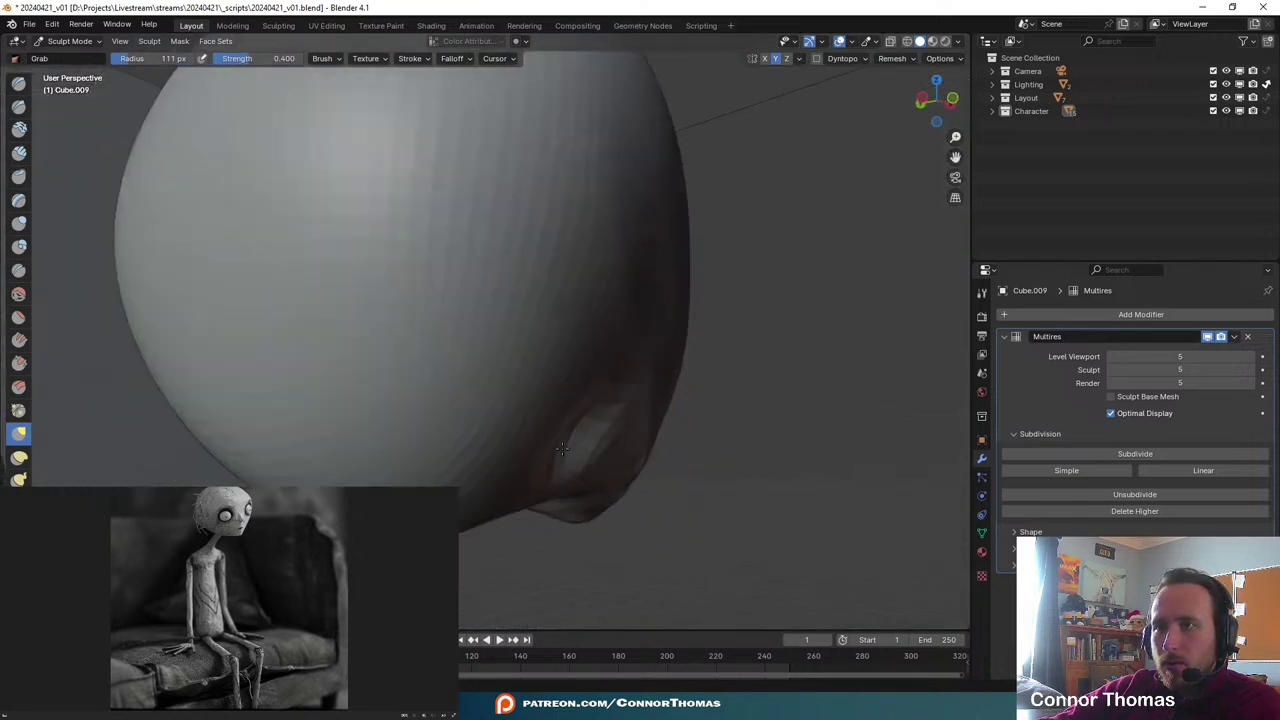
{"action": "key", "text": "f"}
{"action": "left_click", "coordinate": [491, 430]}
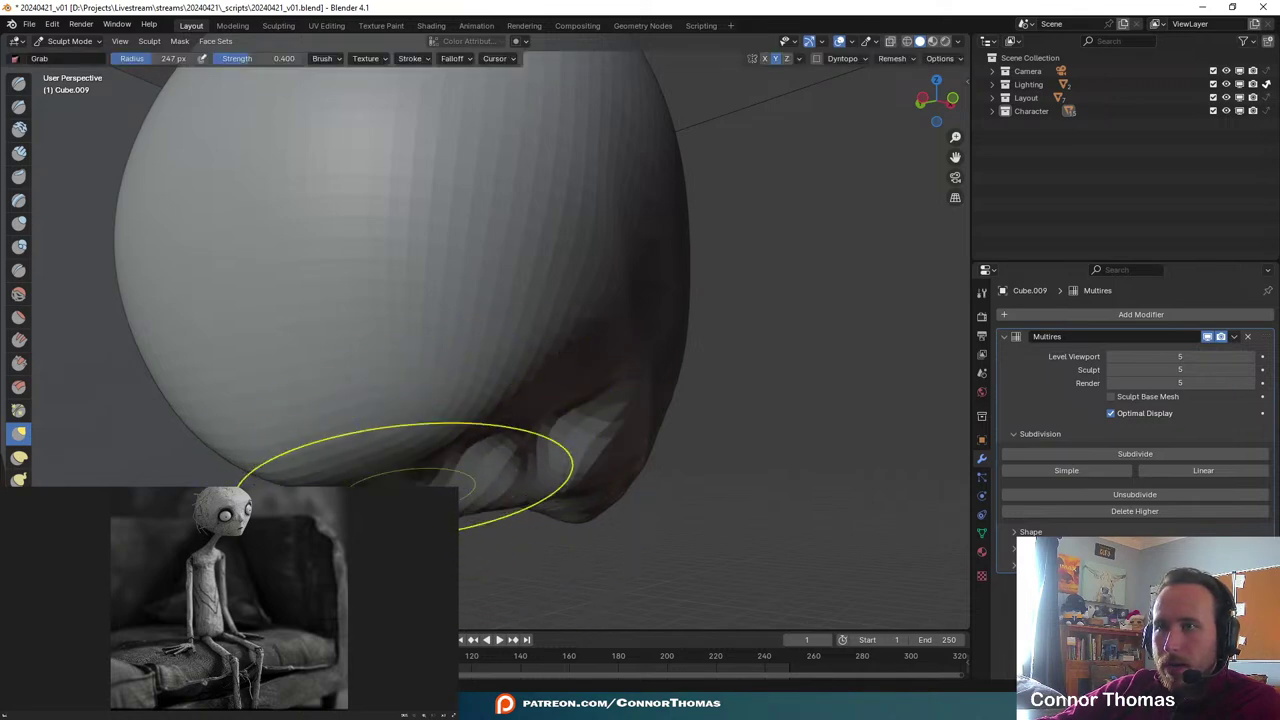
- Hollow out the base of the skull further with the Grab brush, working from the side and from below
{"action": "scroll", "coordinate": [597, 394], "scroll_direction": "down", "scroll_amount": 3}
{"action": "middle_click_drag", "start_coordinate": [597, 394], "coordinate": [414, 400]}
{"action": "scroll", "coordinate": [557, 426], "scroll_direction": "up", "scroll_amount": 2}
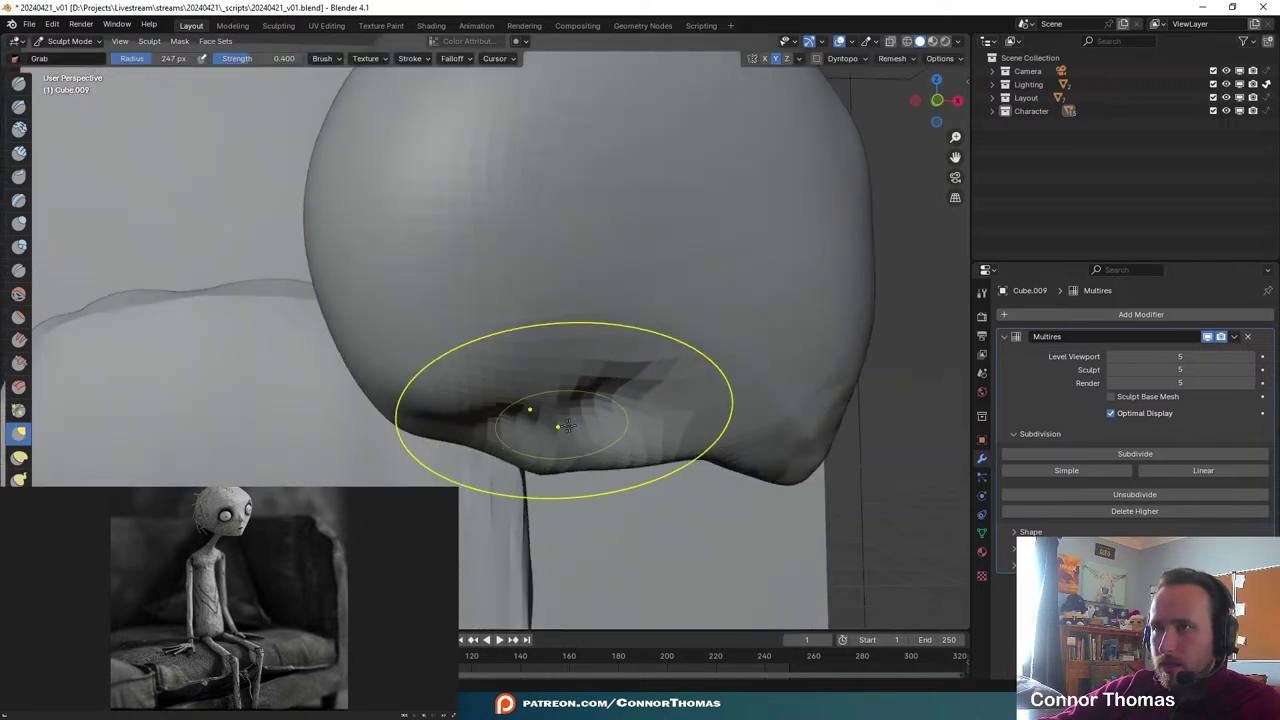
{"action": "mouse_move", "coordinate": [557, 426]}
{"action": "middle_mouse_down"}
{"action": "mouse_move", "coordinate": [525, 434]}
{"action": "mouse_move", "coordinate": [545, 430]}
{"action": "middle_mouse_up"}
{"action": "scroll", "coordinate": [620, 491], "scroll_direction": "down", "scroll_amount": 3}
{"action": "middle_click_drag", "start_coordinate": [620, 491], "coordinate": [684, 461]}
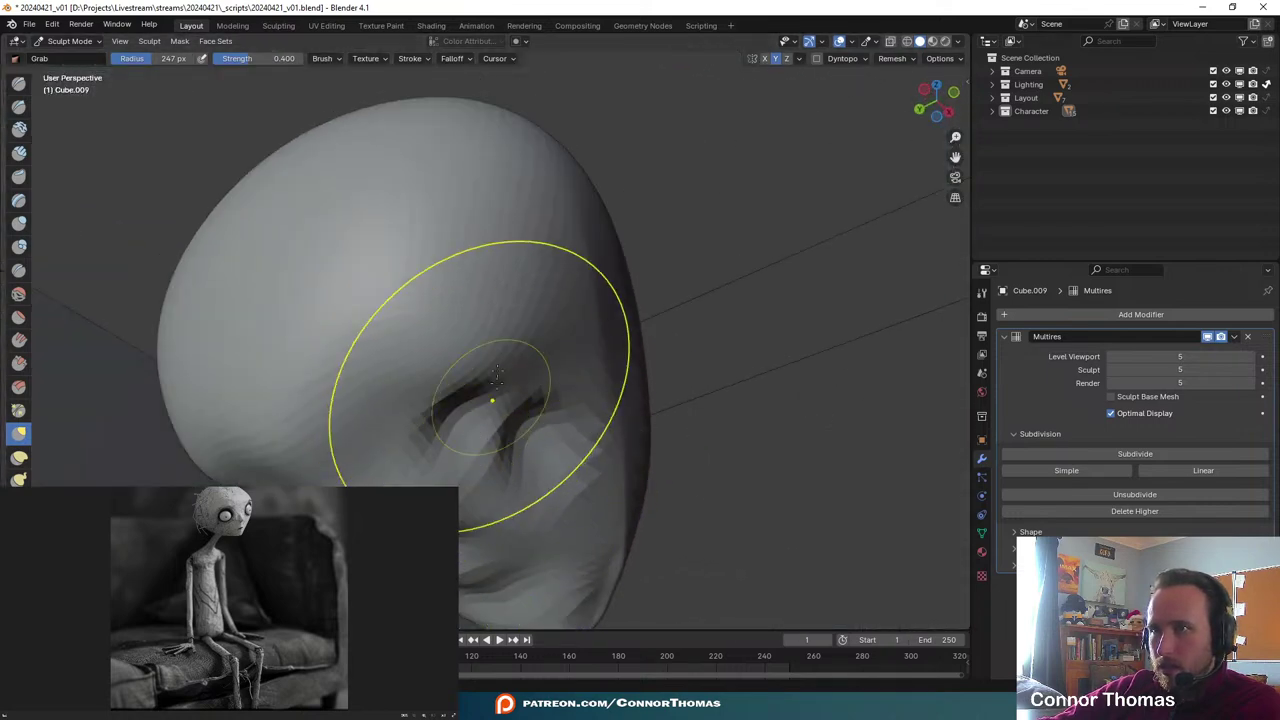
{"action": "scroll", "coordinate": [677, 394], "scroll_direction": "down", "scroll_amount": 3}
{"action": "mouse_move", "coordinate": [677, 394]}
{"action": "middle_mouse_down"}
{"action": "mouse_move", "coordinate": [650, 415]}
{"action": "mouse_move", "coordinate": [549, 429]}
{"action": "mouse_move", "coordinate": [728, 386]}
{"action": "middle_mouse_up"}
{"action": "scroll", "coordinate": [795, 498], "scroll_direction": "down", "scroll_amount": 3}
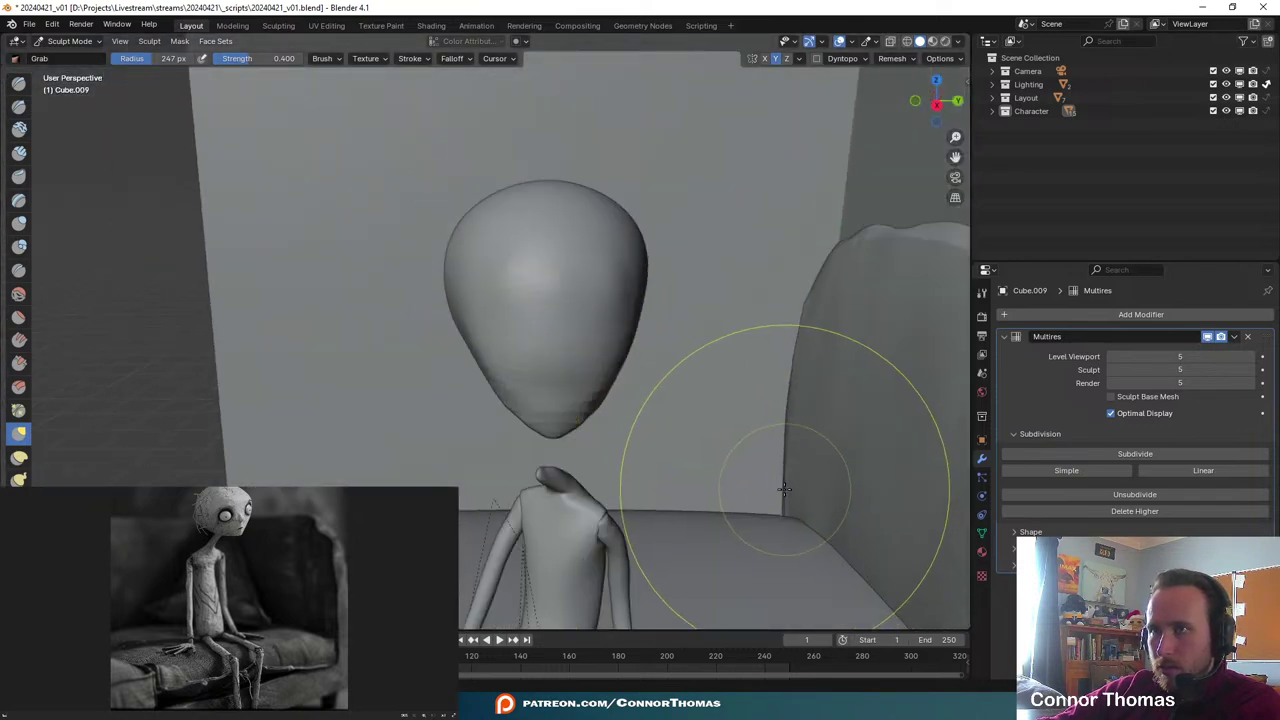
- Set the Grab brush to 211 px and push the sides of the lower face inward above the chin
{"action": "scroll", "coordinate": [614, 378], "scroll_direction": "up", "scroll_amount": 3}
{"action": "mouse_move", "coordinate": [623, 466]}
{"action": "middle_mouse_down", "text": "shift"}
{"action": "mouse_move", "coordinate": [618, 388]}
{"action": "mouse_move", "coordinate": [575, 379]}
{"action": "middle_mouse_up", "text": "shift"}
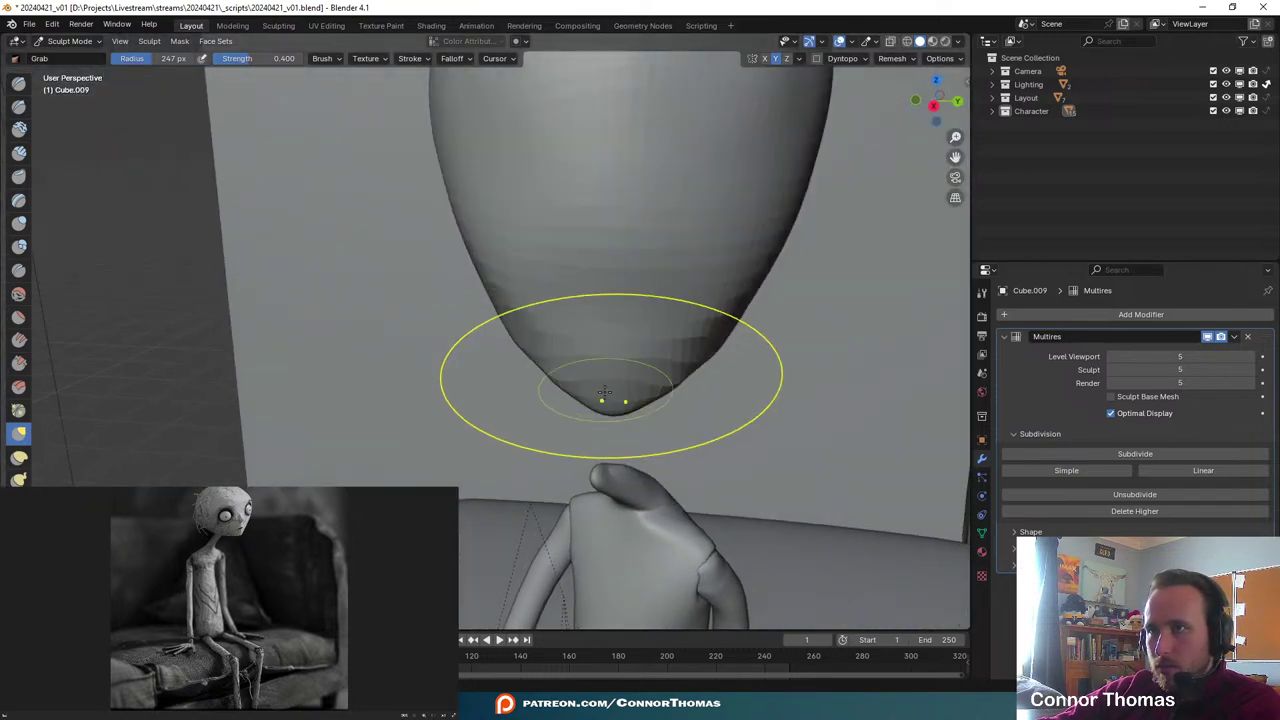
{"action": "key", "text": "f"}
{"action": "left_click", "coordinate": [724, 383]}
{"action": "left_click_drag", "start_coordinate": [513, 344], "coordinate": [519, 339]}
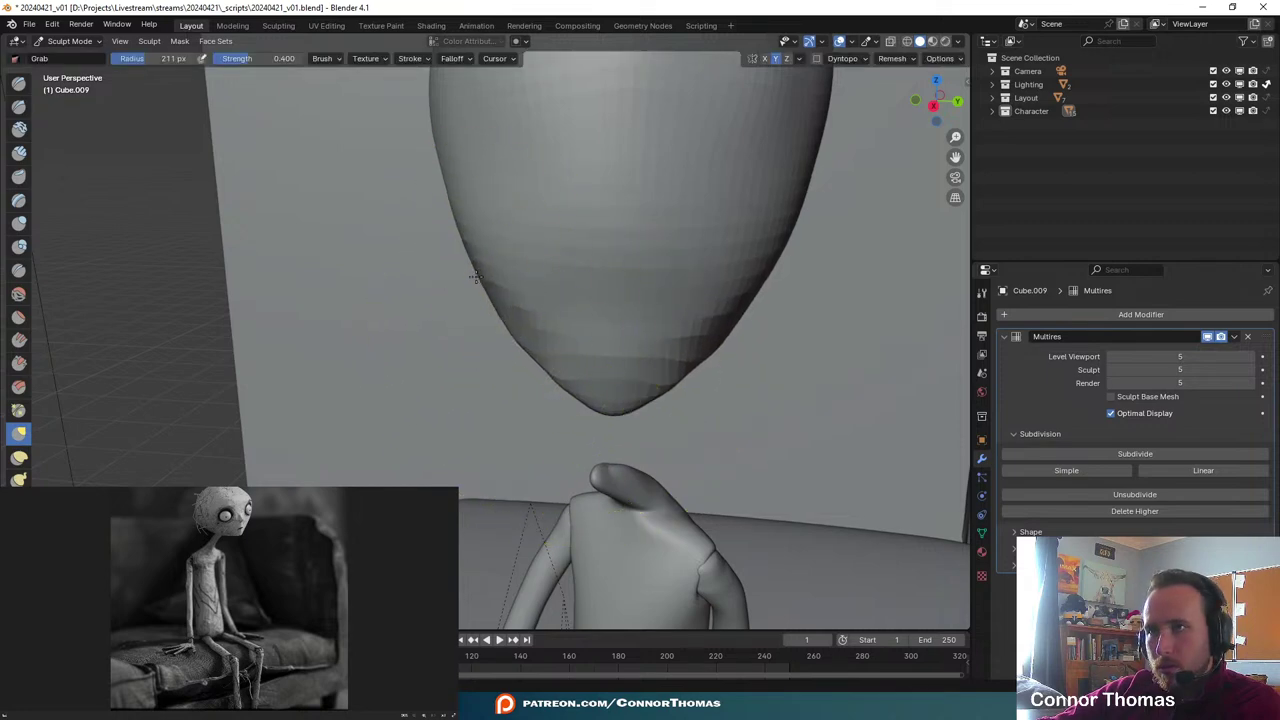
{"action": "left_click_drag", "start_coordinate": [469, 212], "coordinate": [480, 212]}
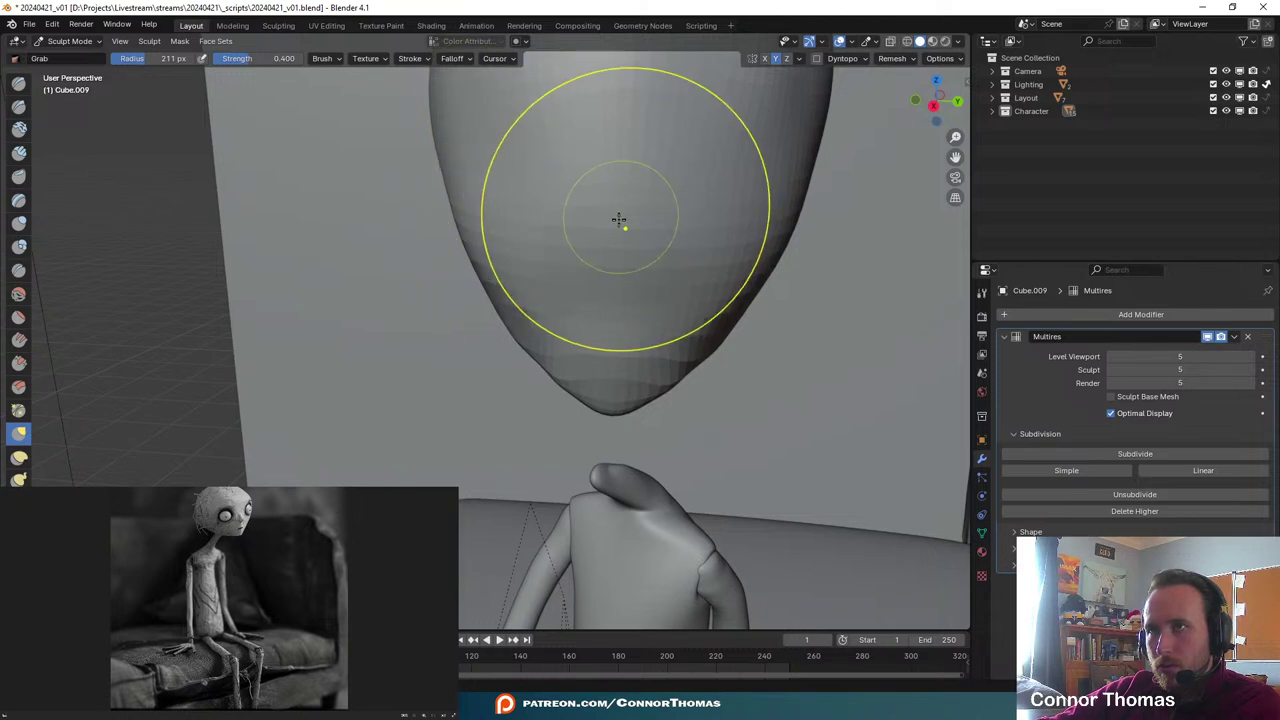
- Nudge the chin upward with the Grab and Elastic Deform brushes to shorten the lower face
{"action": "scroll", "coordinate": [620, 220], "scroll_direction": "down", "scroll_amount": 3}
{"action": "middle_click_drag", "start_coordinate": [620, 222], "coordinate": [586, 264], "text": "shift"}
{"action": "scroll", "coordinate": [585, 268], "scroll_direction": "down", "scroll_amount": 1}
{"action": "mouse_move", "coordinate": [557, 365]}
{"action": "middle_mouse_down"}
{"action": "mouse_move", "coordinate": [590, 350]}
{"action": "mouse_move", "coordinate": [568, 357]}
{"action": "middle_mouse_up"}
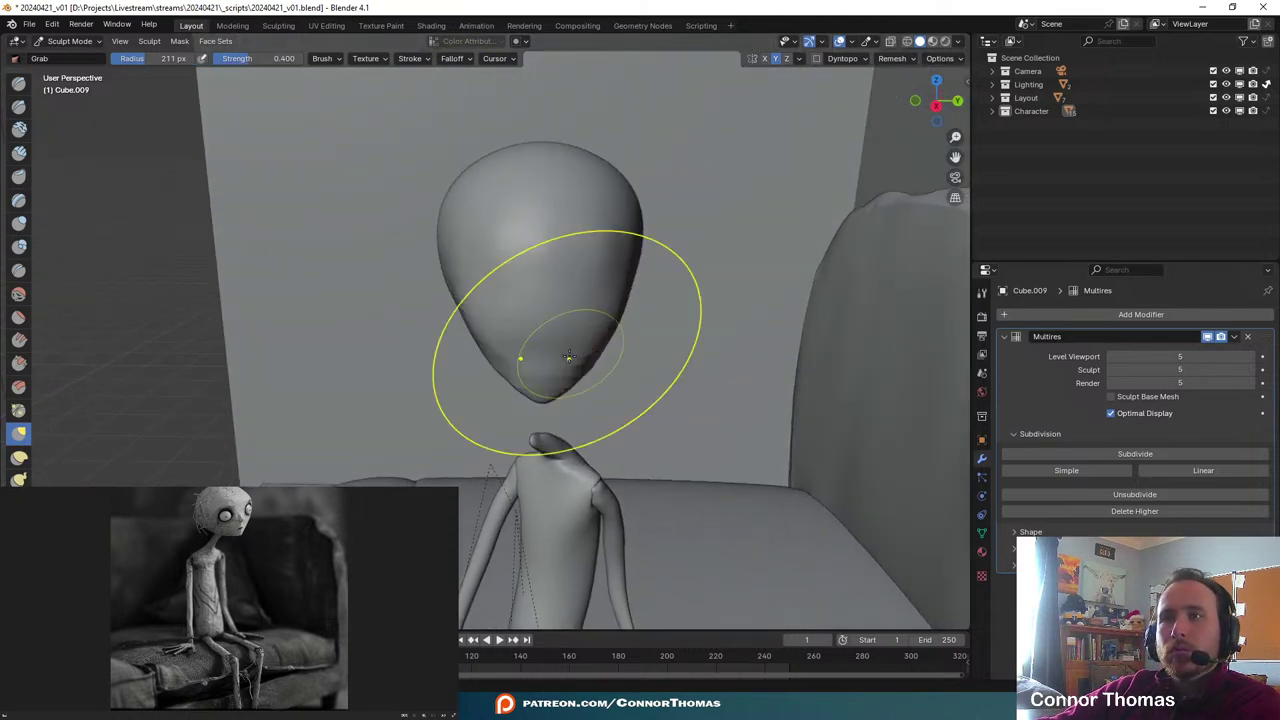
{"action": "left_click_drag", "start_coordinate": [545, 376], "coordinate": [537, 306]}
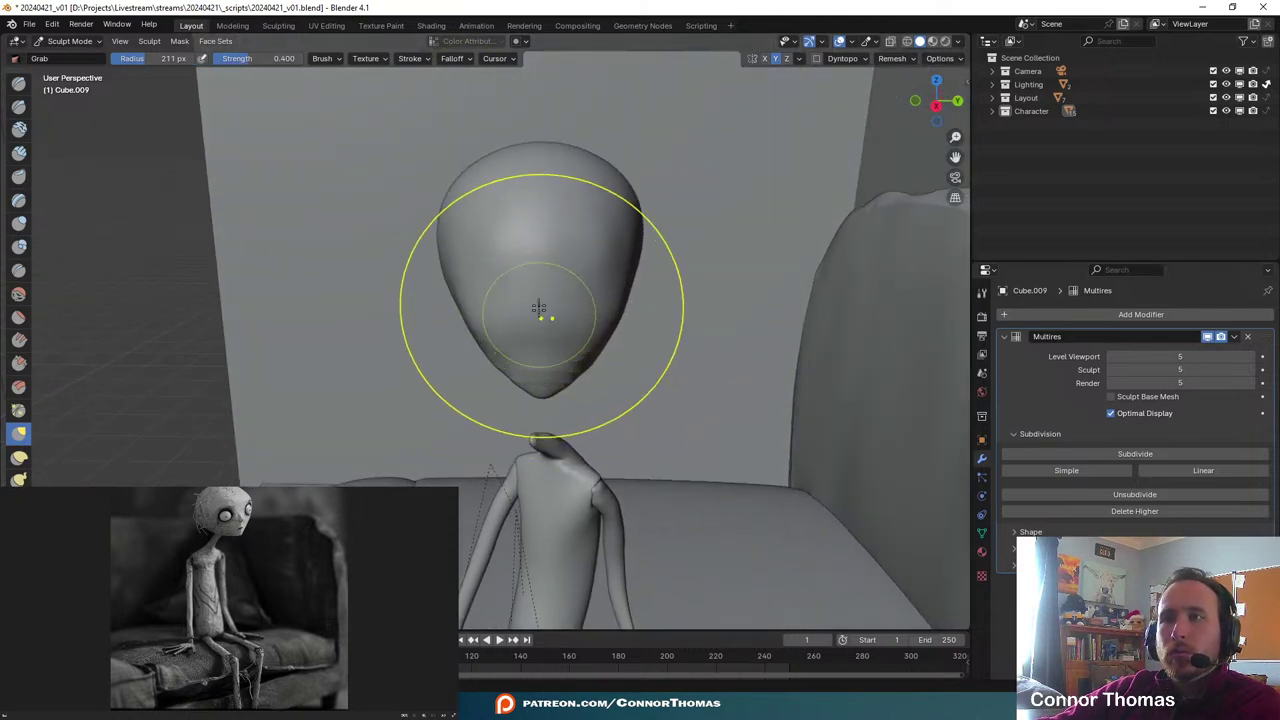
{"action": "left_click", "coordinate": [19, 456]}
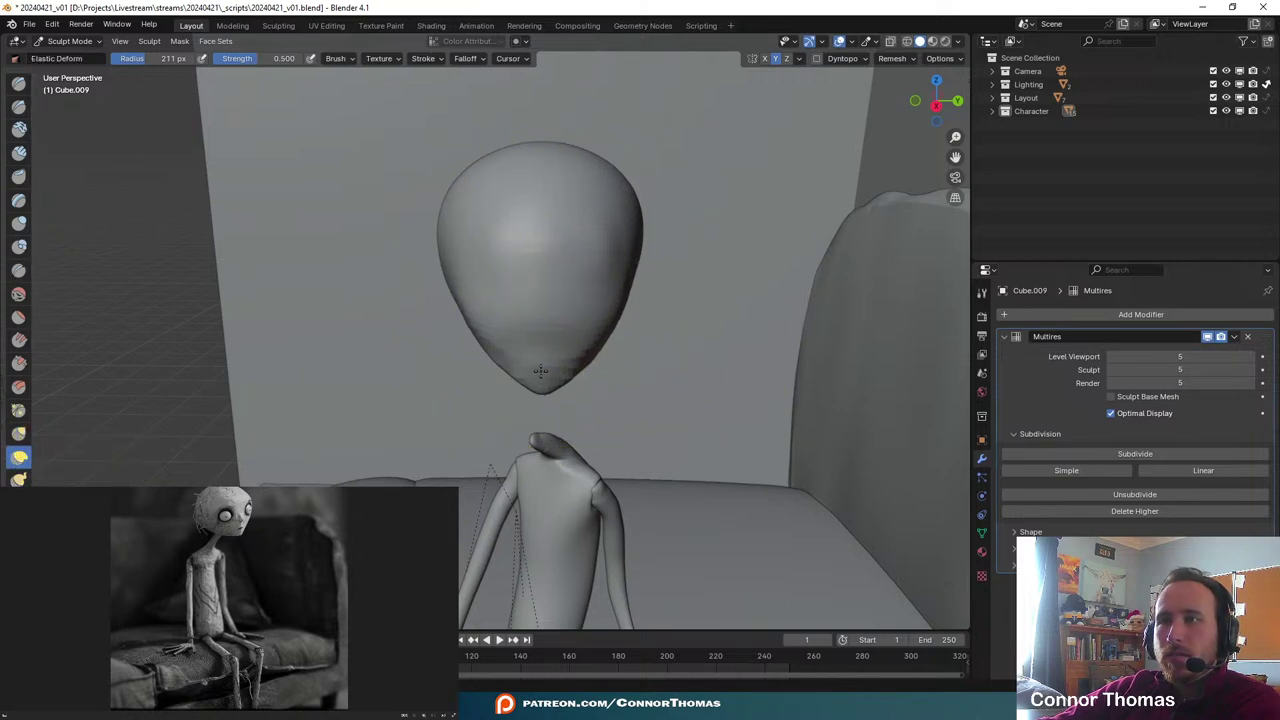
- Smooth out the dents and creases on the underside of the head with the Smooth brush
{"action": "mouse_move", "coordinate": [586, 337]}
{"action": "middle_mouse_down"}
{"action": "mouse_move", "coordinate": [775, 290]}
{"action": "mouse_move", "coordinate": [706, 297]}
{"action": "mouse_move", "coordinate": [758, 325]}
{"action": "middle_mouse_up"}
{"action": "scroll", "coordinate": [744, 338], "scroll_direction": "up", "scroll_amount": 3}
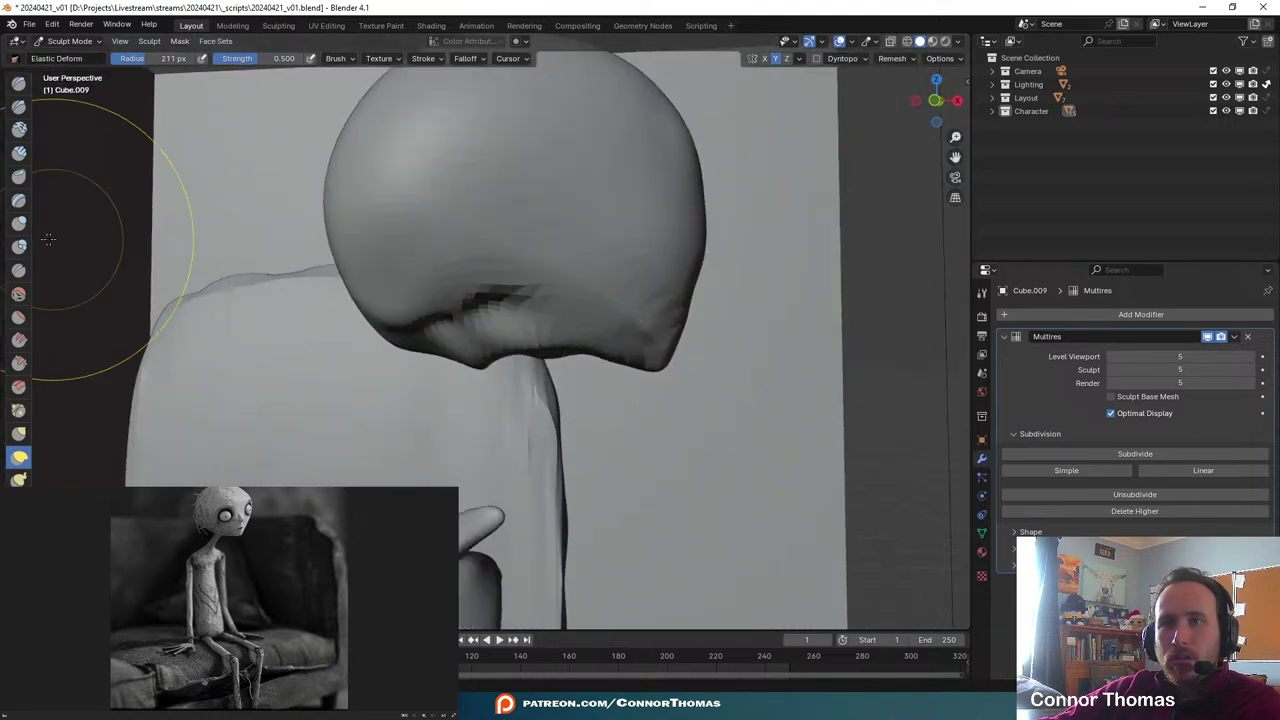
{"action": "left_click", "coordinate": [19, 293]}
{"action": "mouse_move", "coordinate": [400, 250]}
{"action": "middle_mouse_down"}
{"action": "mouse_move", "coordinate": [443, 263]}
{"action": "mouse_move", "coordinate": [488, 350]}
{"action": "middle_mouse_up"}
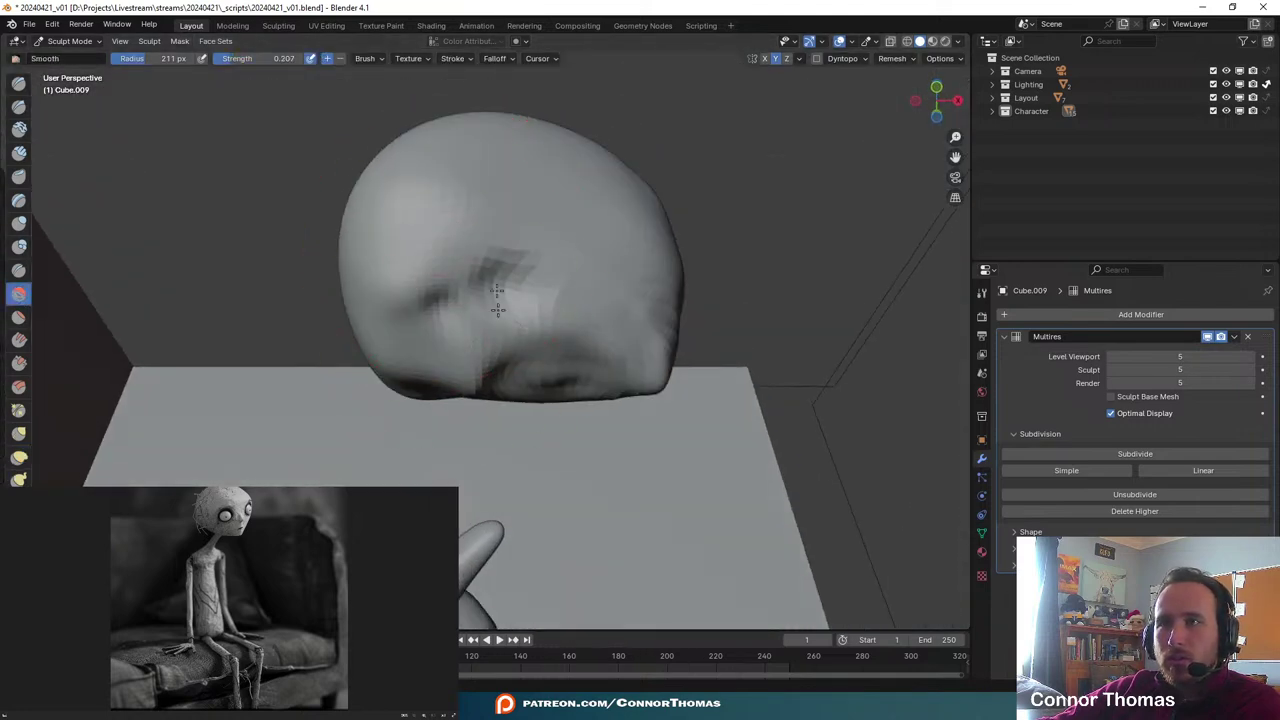
{"action": "mouse_move", "coordinate": [510, 400]}
{"action": "middle_mouse_down"}
{"action": "mouse_move", "coordinate": [534, 260]}
{"action": "mouse_move", "coordinate": [557, 363]}
{"action": "mouse_move", "coordinate": [494, 386]}
{"action": "middle_mouse_up"}
{"action": "mouse_move", "coordinate": [614, 345]}
{"action": "middle_mouse_down"}
{"action": "mouse_move", "coordinate": [466, 337]}
{"action": "mouse_move", "coordinate": [529, 338]}
{"action": "middle_mouse_up"}
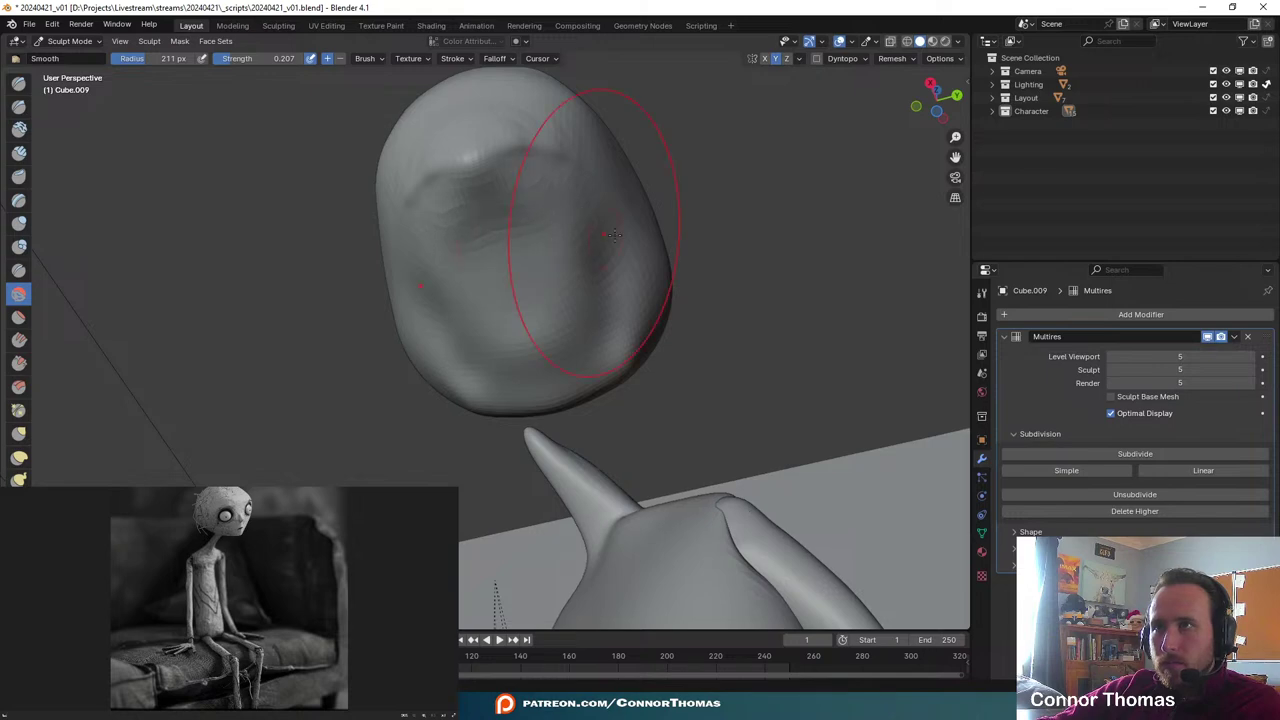
{"action": "left_click_drag", "start_coordinate": [495, 258], "coordinate": [494, 254]}
{"action": "middle_click_drag", "start_coordinate": [525, 306], "coordinate": [737, 391]}
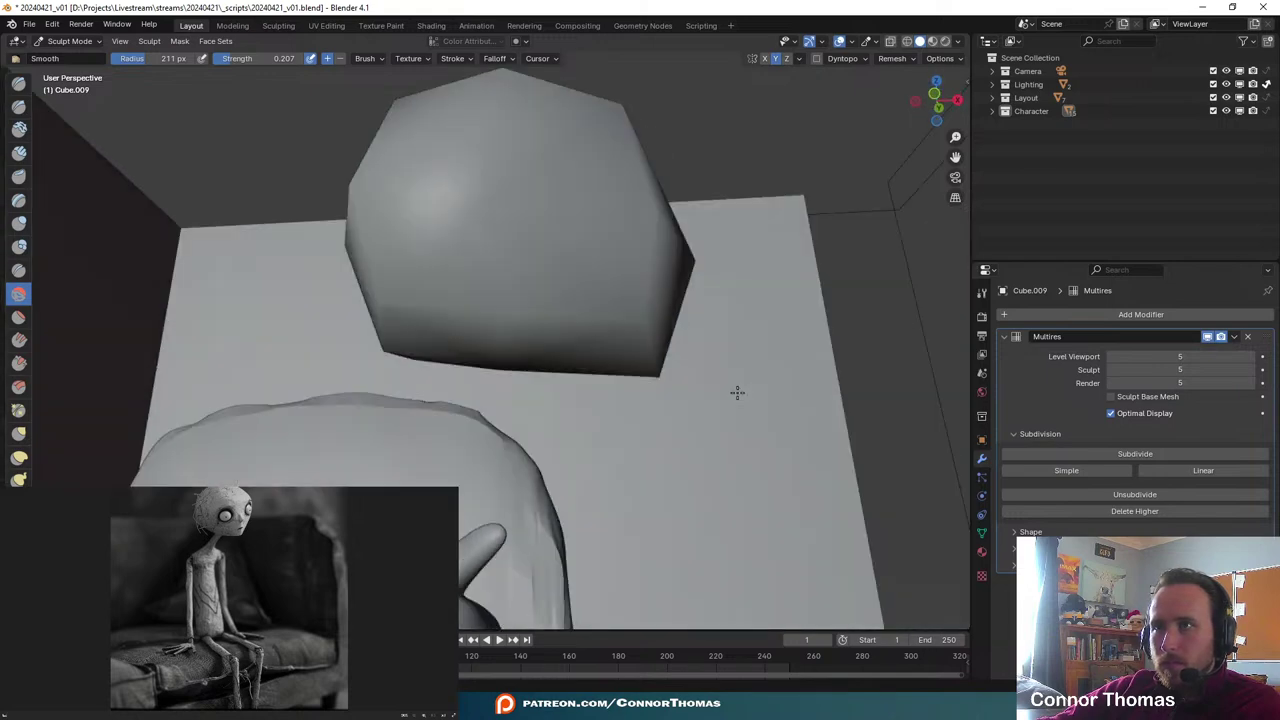
- Narrow both sides of the upper skull with the Elastic Deform brush for a slimmer front silhouette
{"action": "mouse_move", "coordinate": [421, 323]}
{"action": "middle_mouse_down"}
{"action": "mouse_move", "coordinate": [480, 330]}
{"action": "mouse_move", "coordinate": [580, 290]}
{"action": "mouse_move", "coordinate": [614, 306]}
{"action": "mouse_move", "coordinate": [654, 274]}
{"action": "mouse_move", "coordinate": [620, 240]}
{"action": "mouse_move", "coordinate": [683, 251]}
{"action": "mouse_move", "coordinate": [822, 203]}
{"action": "middle_mouse_up"}
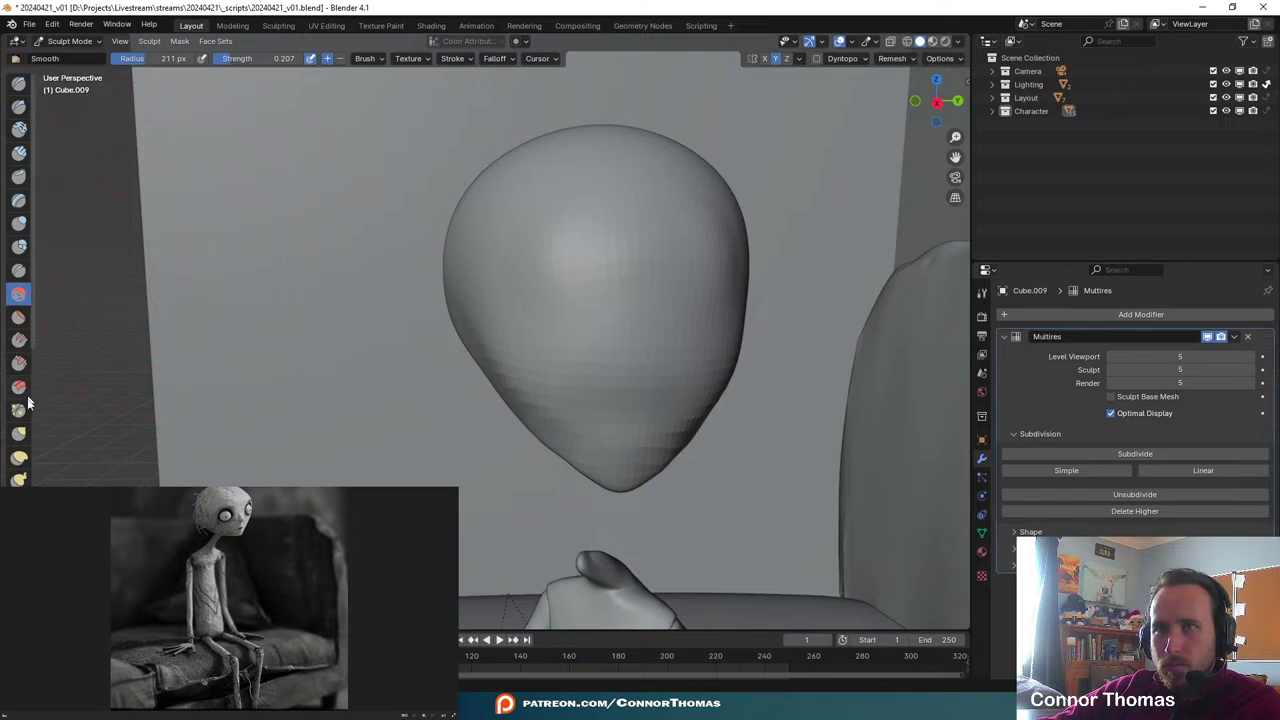
{"action": "left_click", "coordinate": [19, 456]}
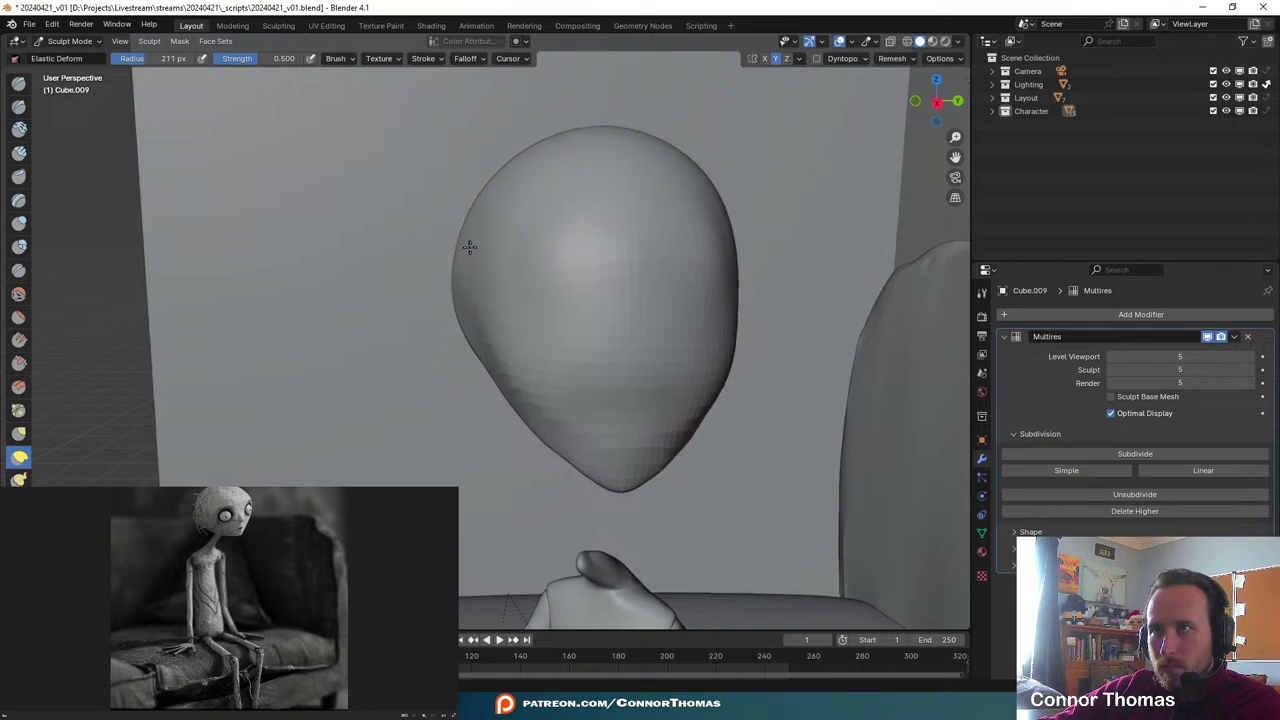
{"action": "mouse_move", "coordinate": [540, 250]}
{"action": "middle_mouse_down"}
{"action": "mouse_move", "coordinate": [677, 251]}
{"action": "mouse_move", "coordinate": [688, 290]}
{"action": "middle_mouse_up"}
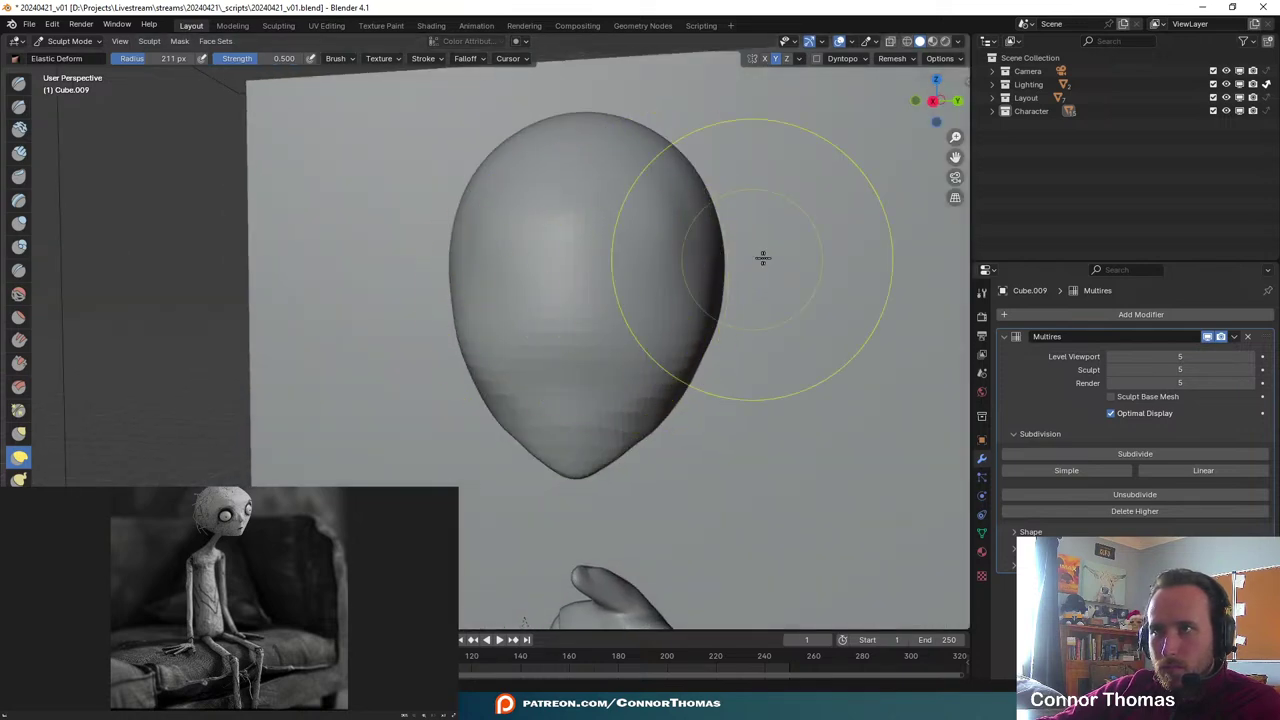
{"action": "mouse_move", "coordinate": [762, 258]}
{"action": "middle_mouse_down"}
{"action": "mouse_move", "coordinate": [763, 283]}
{"action": "mouse_move", "coordinate": [694, 296]}
{"action": "middle_mouse_up"}
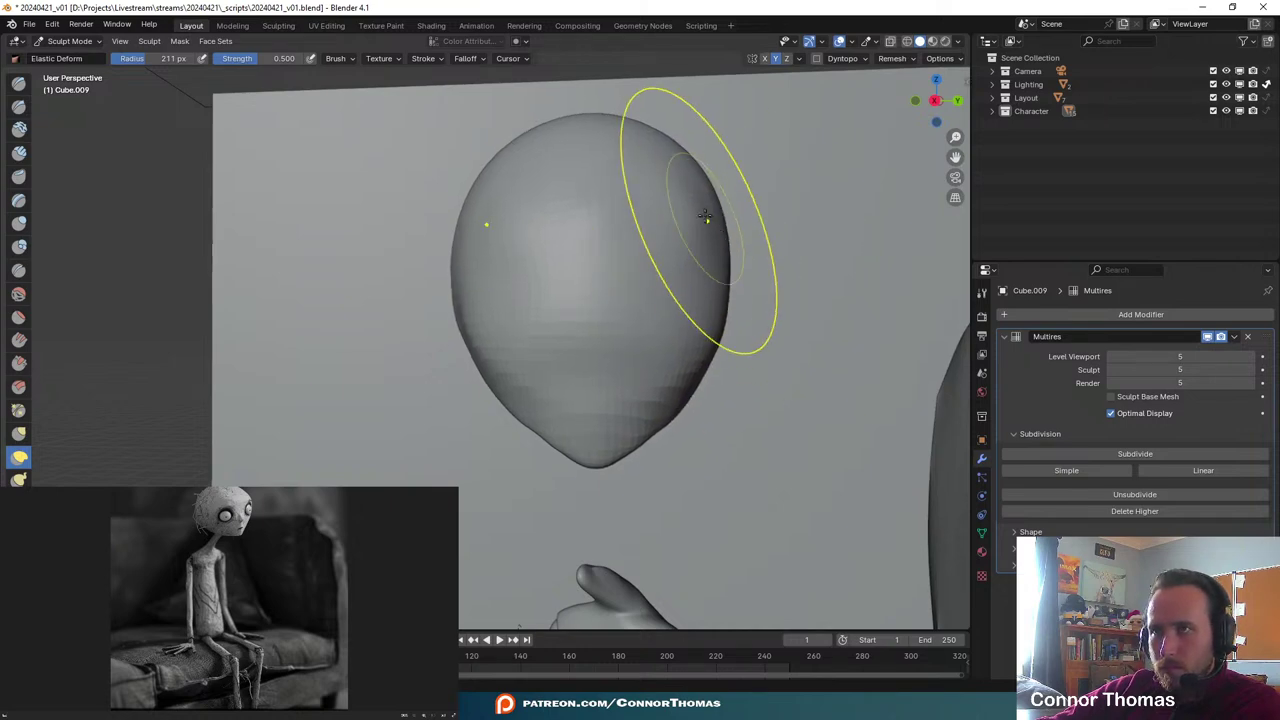
- Reshape the underside of the jaw and the chin corner with Elastic Deform, reducing the brush radius to 167 px
{"action": "mouse_move", "coordinate": [651, 229]}
{"action": "middle_mouse_down"}
{"action": "mouse_move", "coordinate": [774, 249]}
{"action": "mouse_move", "coordinate": [830, 336]}
{"action": "middle_mouse_up"}
{"action": "middle_click_drag", "start_coordinate": [897, 386], "coordinate": [766, 380]}
{"action": "mouse_move", "coordinate": [677, 343]}
{"action": "middle_mouse_down"}
{"action": "mouse_move", "coordinate": [800, 380]}
{"action": "mouse_move", "coordinate": [671, 371]}
{"action": "mouse_move", "coordinate": [677, 380]}
{"action": "mouse_move", "coordinate": [663, 380]}
{"action": "mouse_move", "coordinate": [755, 376]}
{"action": "mouse_move", "coordinate": [714, 443]}
{"action": "middle_mouse_up"}
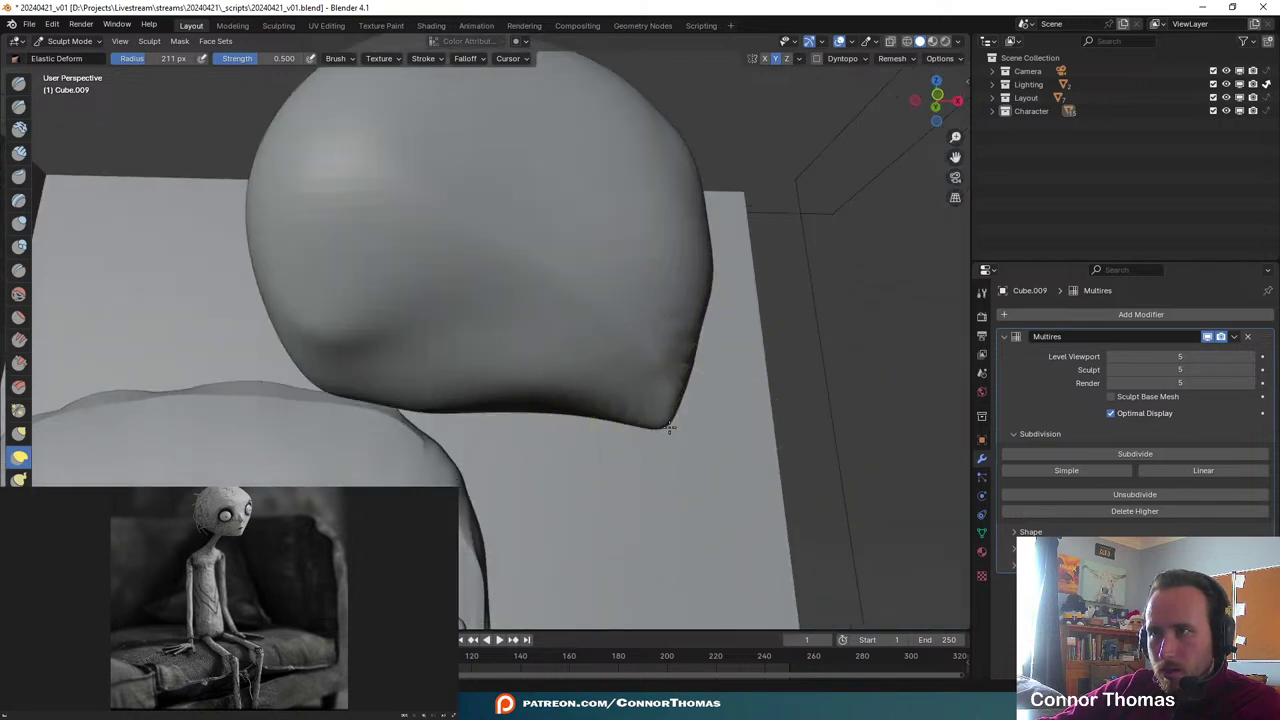
{"action": "mouse_move", "coordinate": [722, 384]}
{"action": "middle_mouse_down"}
{"action": "mouse_move", "coordinate": [680, 409]}
{"action": "mouse_move", "coordinate": [734, 449]}
{"action": "mouse_move", "coordinate": [665, 413]}
{"action": "middle_mouse_up"}
{"action": "key", "text": "f"}
{"action": "left_click", "coordinate": [632, 424]}
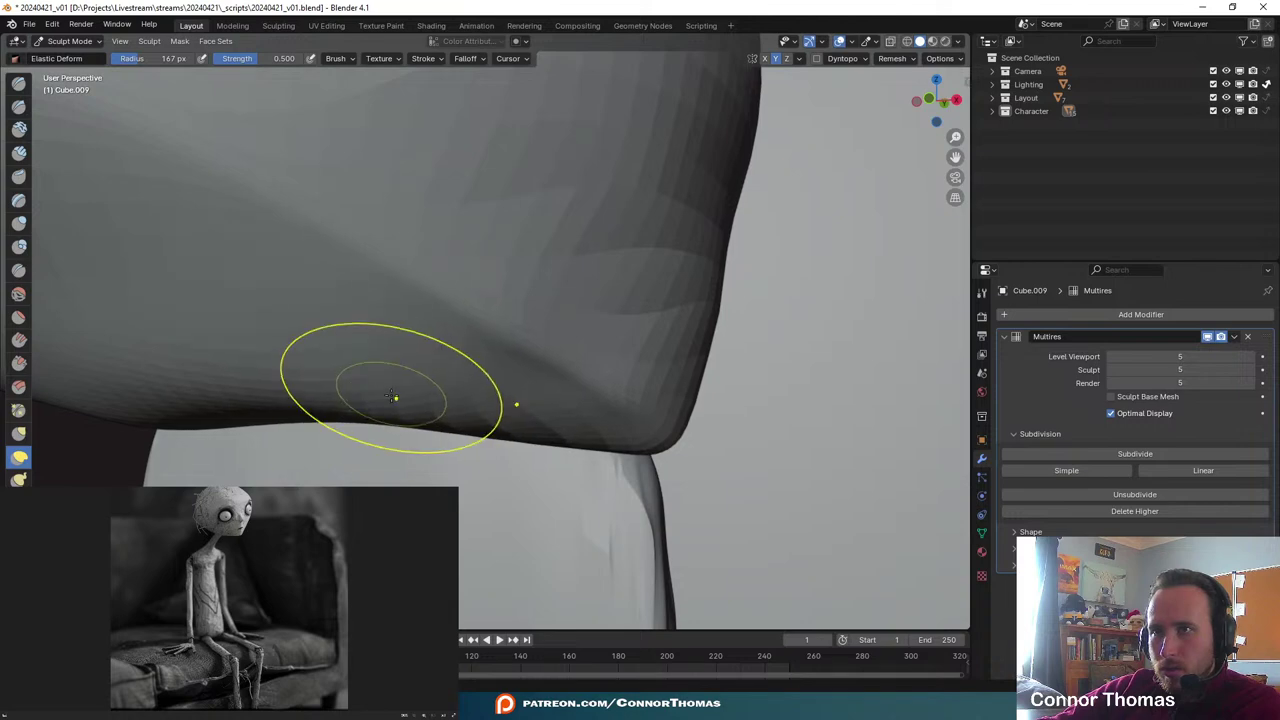
- Adjust the jaw edge beside the chin with the Elastic Deform brush
{"action": "middle_click_drag", "start_coordinate": [463, 386], "coordinate": [700, 369]}
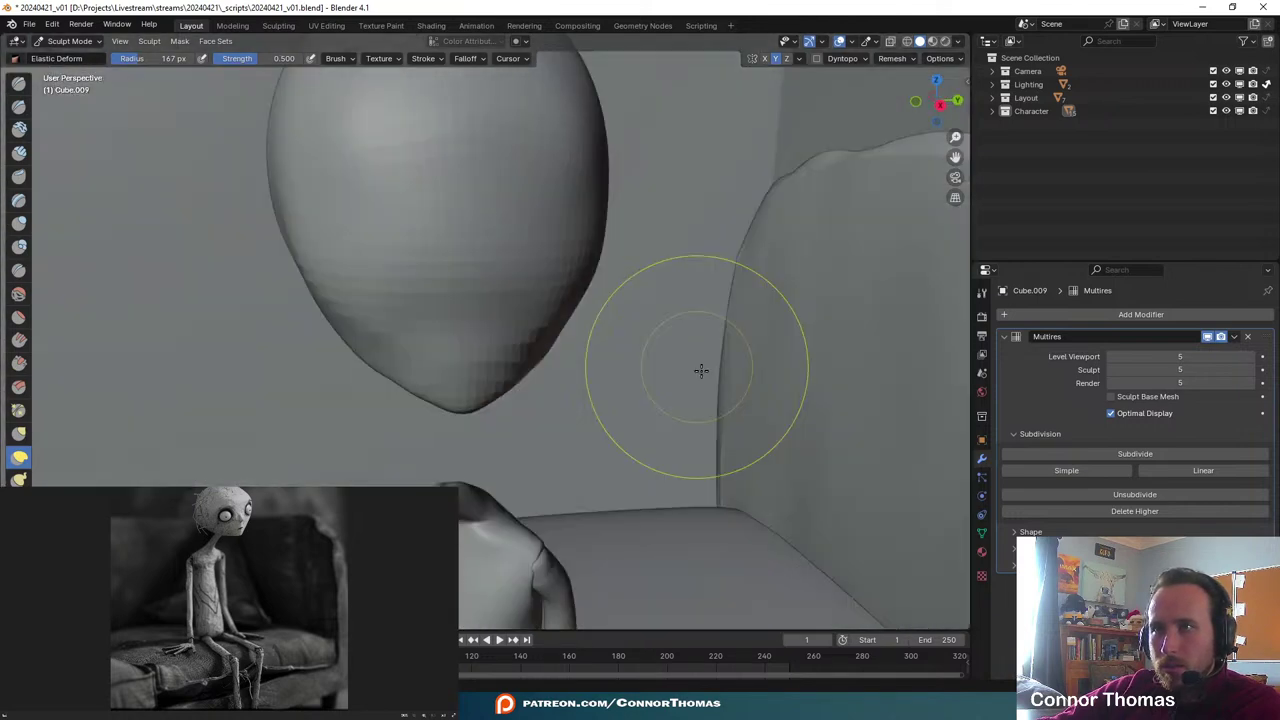
{"action": "scroll", "coordinate": [700, 369], "scroll_direction": "up", "scroll_amount": 5}
{"action": "middle_click_drag", "start_coordinate": [555, 452], "coordinate": [652, 400]}
{"action": "left_click_drag", "start_coordinate": [381, 384], "coordinate": [362, 361]}
{"action": "scroll", "coordinate": [477, 340], "scroll_direction": "down", "scroll_amount": 9}
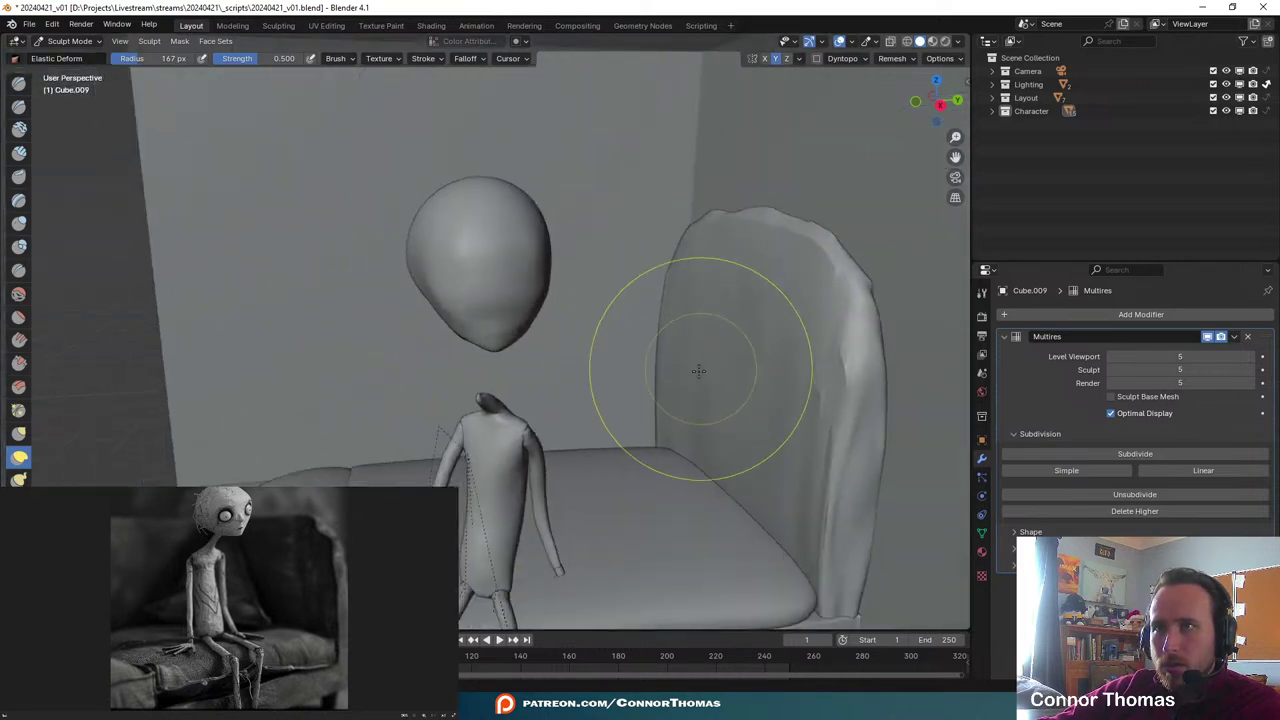
- Sharpen the jawline from the chin back along the side of the head with the Pinch/Magnify brush
{"action": "middle_click_drag", "start_coordinate": [734, 326], "coordinate": [757, 323]}
{"action": "middle_click_drag", "start_coordinate": [663, 319], "coordinate": [876, 310]}
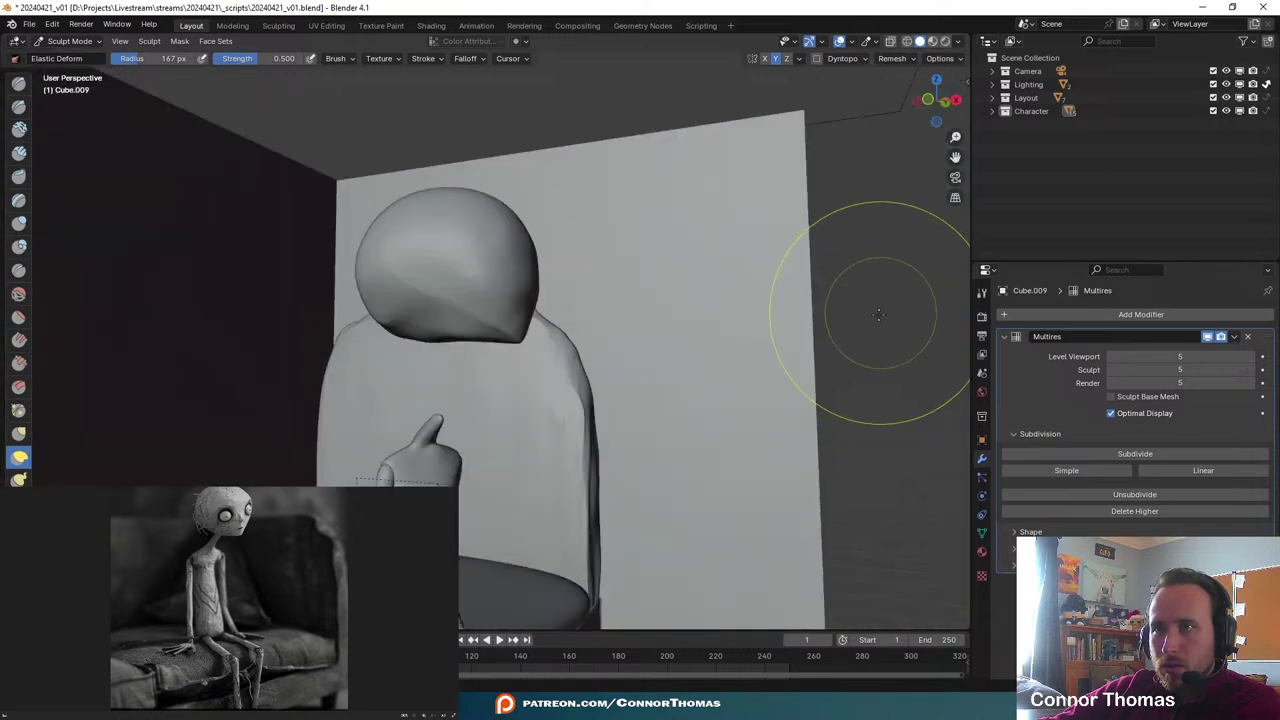
{"action": "middle_click_drag", "start_coordinate": [722, 312], "coordinate": [800, 308]}
{"action": "scroll", "coordinate": [680, 311], "scroll_direction": "up", "scroll_amount": 6}
{"action": "middle_click_drag", "start_coordinate": [667, 314], "coordinate": [598, 296]}
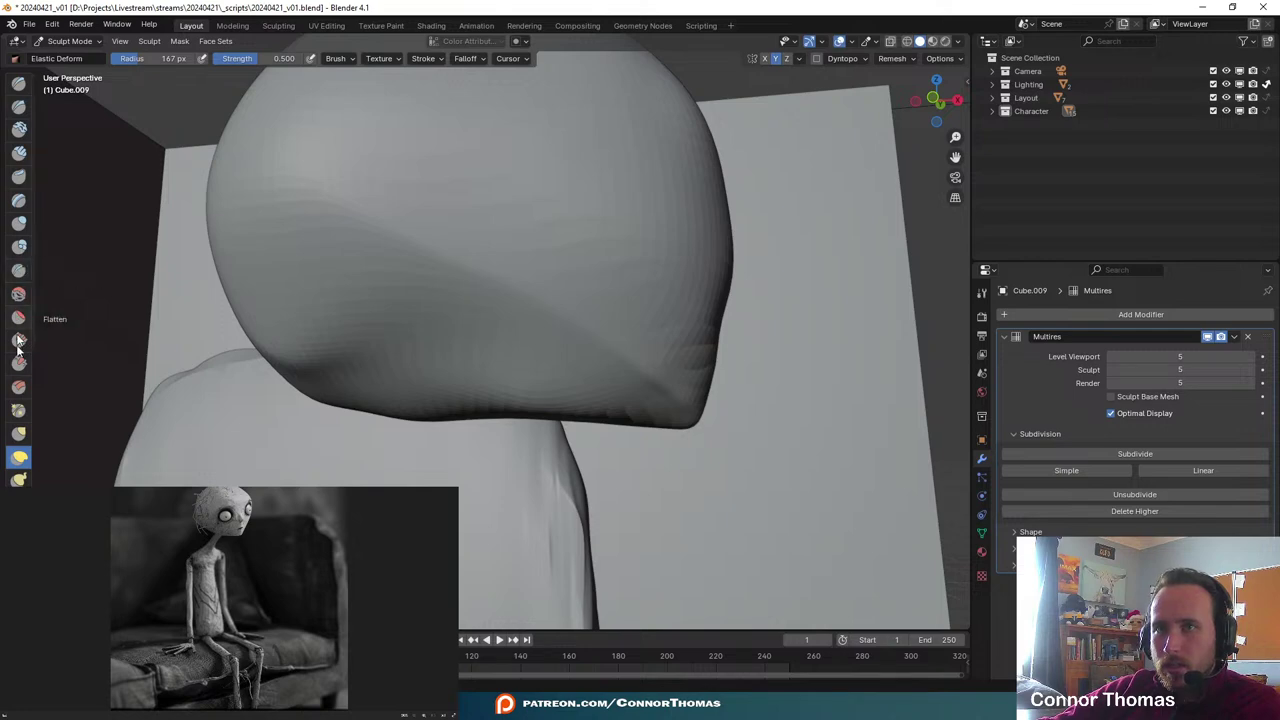
{"action": "left_click", "coordinate": [18, 411]}
{"action": "middle_click_drag", "start_coordinate": [646, 414], "coordinate": [654, 437]}
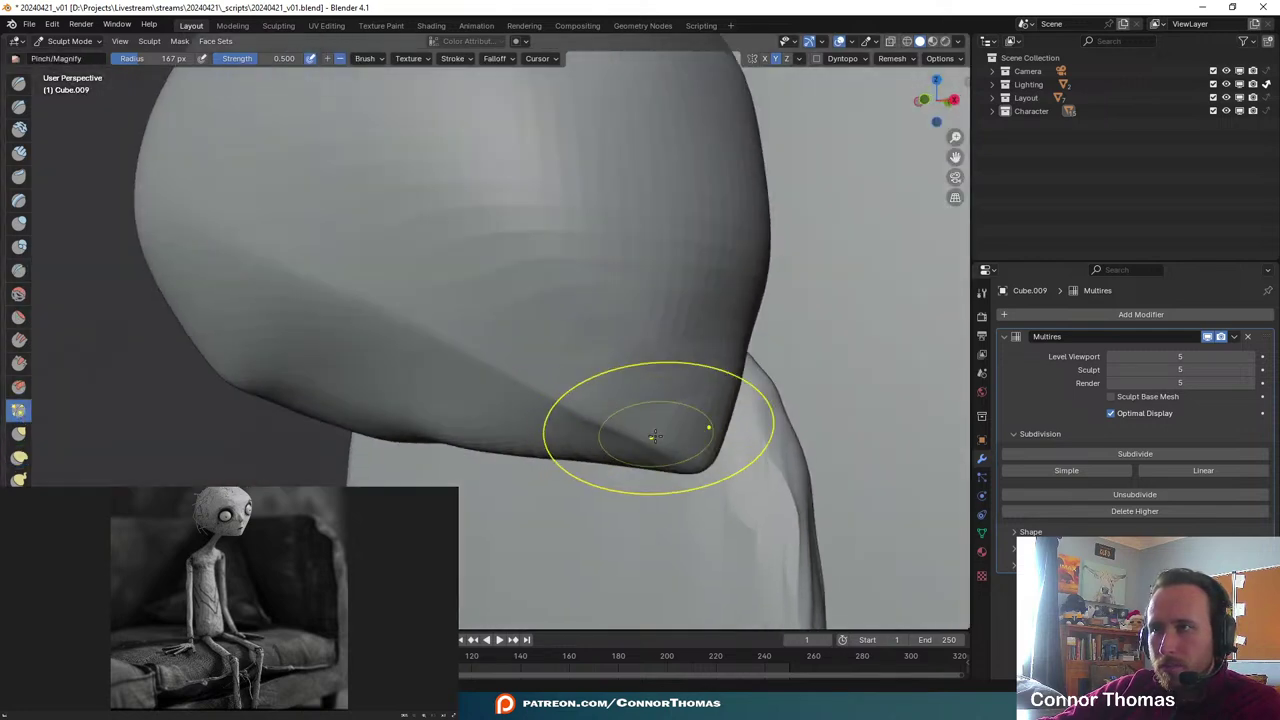
{"action": "left_click_drag", "start_coordinate": [580, 402], "coordinate": [336, 308]}
{"action": "mouse_move", "coordinate": [462, 346]}
{"action": "left_mouse_down"}
{"action": "mouse_move", "coordinate": [212, 244]}
{"action": "mouse_move", "coordinate": [431, 330]}
{"action": "left_mouse_up"}
{"action": "left_click", "coordinate": [585, 418]}
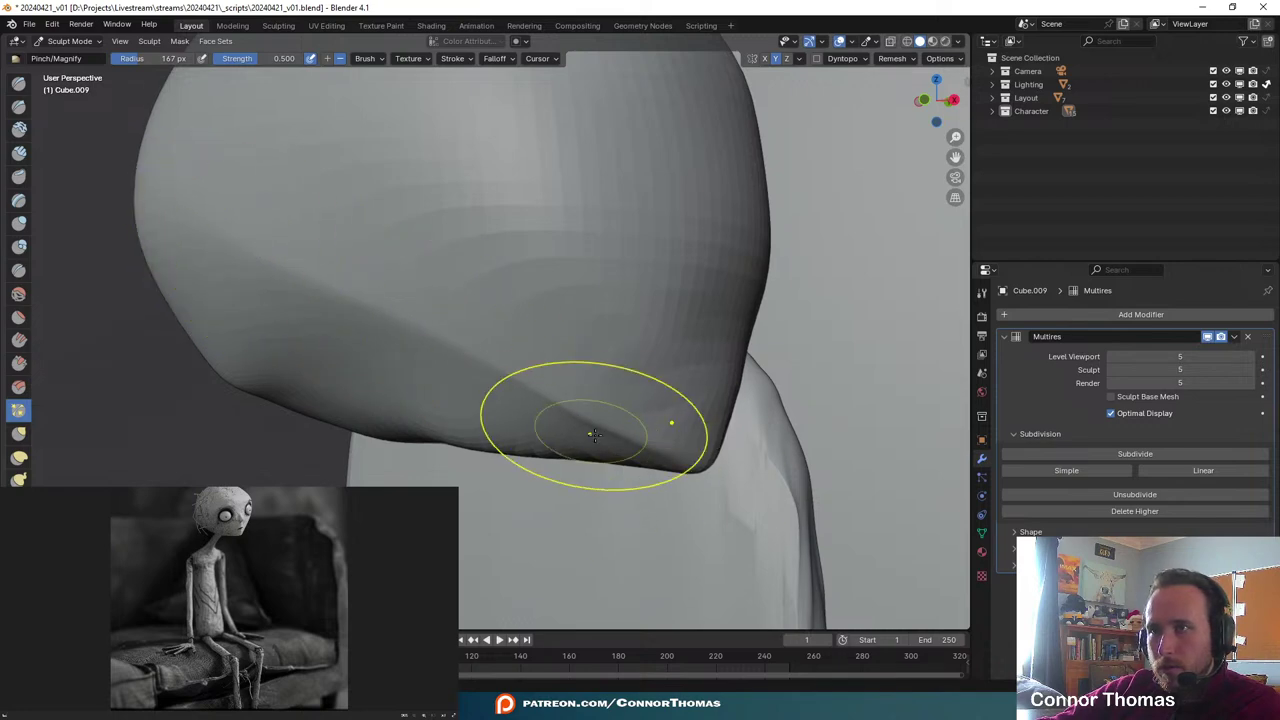
- Tighten the full jaw crease from the chin to the back of the head with further Pinch/Magnify strokes
{"action": "middle_click_drag", "start_coordinate": [819, 461], "coordinate": [683, 486]}
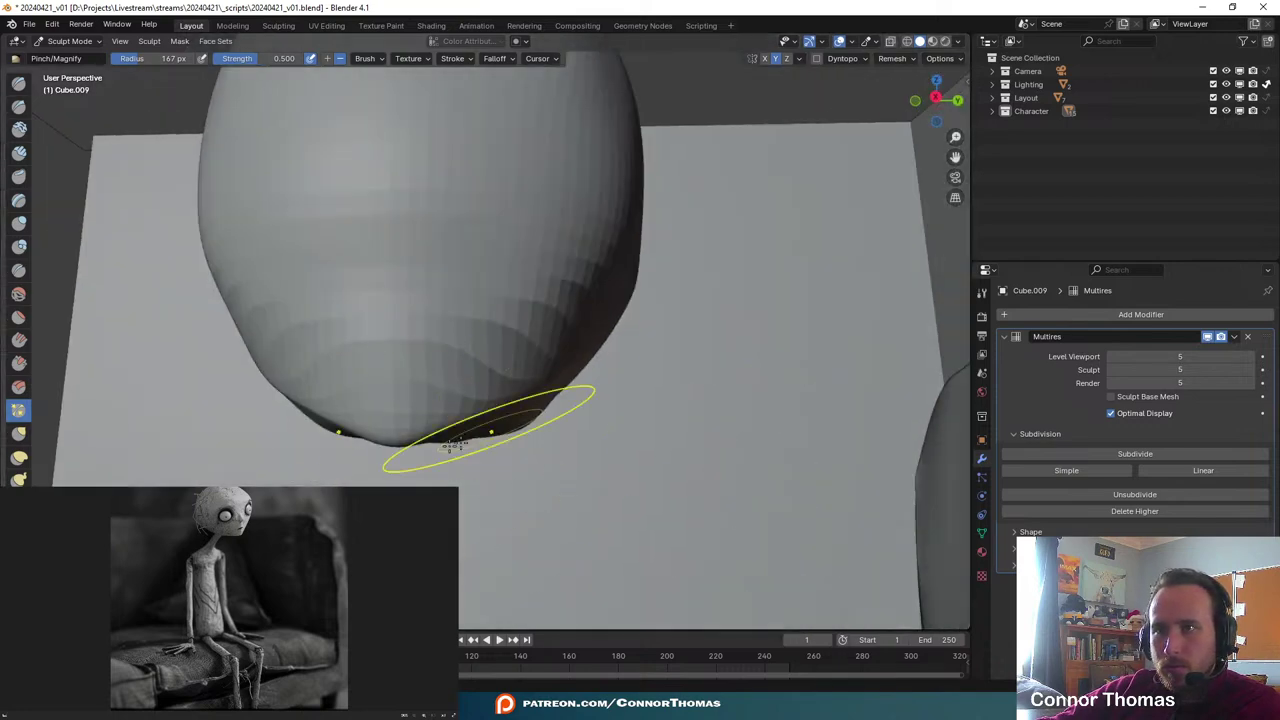
{"action": "mouse_move", "coordinate": [576, 395]}
{"action": "middle_mouse_down"}
{"action": "mouse_move", "coordinate": [640, 392]}
{"action": "mouse_move", "coordinate": [703, 441]}
{"action": "middle_mouse_up"}
{"action": "left_click_drag", "start_coordinate": [703, 441], "coordinate": [485, 361]}
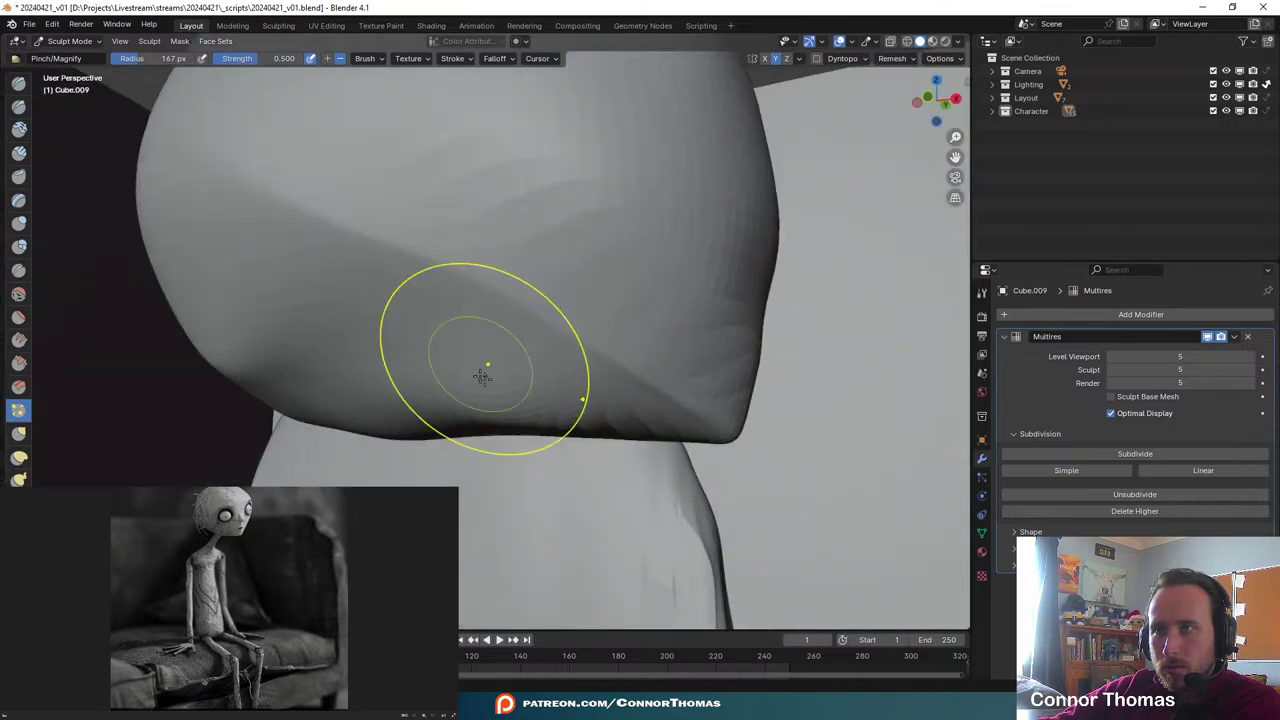
{"action": "mouse_move", "coordinate": [682, 400]}
{"action": "left_mouse_down"}
{"action": "mouse_move", "coordinate": [433, 293]}
{"action": "mouse_move", "coordinate": [215, 271]}
{"action": "left_mouse_up"}
{"action": "scroll", "coordinate": [737, 394], "scroll_direction": "down", "scroll_amount": 7}
{"action": "mouse_move", "coordinate": [737, 385]}
{"action": "middle_mouse_down"}
{"action": "mouse_move", "coordinate": [680, 343]}
{"action": "mouse_move", "coordinate": [610, 335]}
{"action": "middle_mouse_up"}
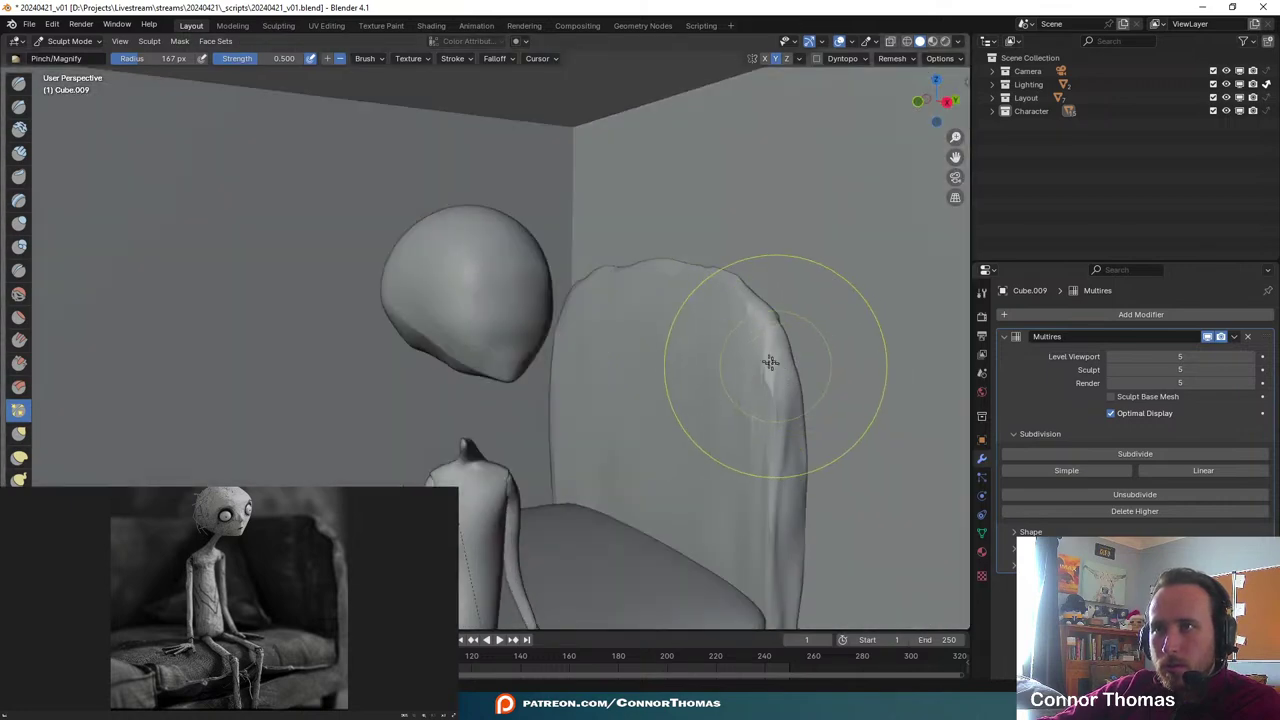
{"action": "mouse_move", "coordinate": [769, 363]}
{"action": "middle_mouse_down"}
{"action": "mouse_move", "coordinate": [603, 309]}
{"action": "mouse_move", "coordinate": [629, 346]}
{"action": "mouse_move", "coordinate": [714, 381]}
{"action": "mouse_move", "coordinate": [549, 377]}
{"action": "mouse_move", "coordinate": [631, 371]}
{"action": "mouse_move", "coordinate": [651, 349]}
{"action": "mouse_move", "coordinate": [586, 300]}
{"action": "mouse_move", "coordinate": [729, 306]}
{"action": "mouse_move", "coordinate": [671, 320]}
{"action": "middle_mouse_up"}
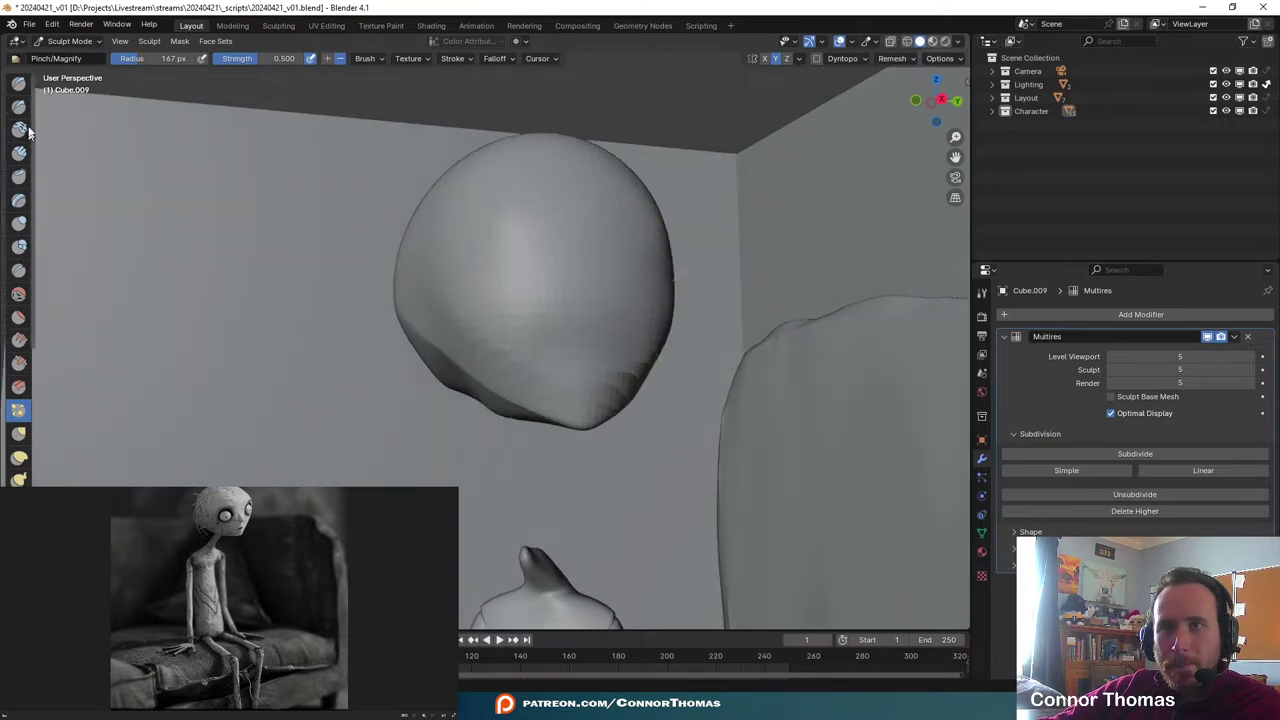
- Build up a narrow nose at the centre of the face using the Draw brush at 40 px radius
{"action": "left_click", "coordinate": [19, 83]}
{"action": "scroll", "coordinate": [390, 374], "scroll_direction": "up", "scroll_amount": 3}
{"action": "mouse_move", "coordinate": [486, 350]}
{"action": "middle_mouse_down"}
{"action": "mouse_move", "coordinate": [509, 343]}
{"action": "mouse_move", "coordinate": [474, 357]}
{"action": "mouse_move", "coordinate": [480, 371]}
{"action": "middle_mouse_up"}
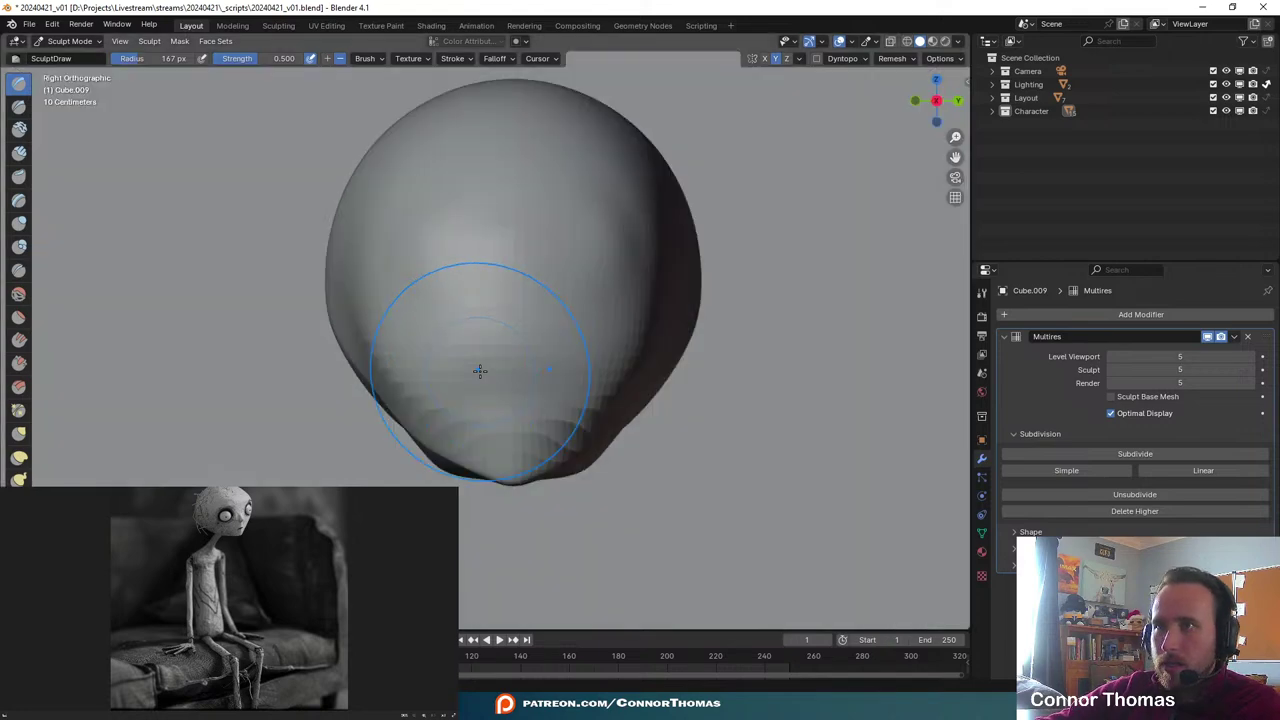
{"action": "scroll", "coordinate": [594, 237], "scroll_direction": "up", "scroll_amount": 4}
{"action": "scroll", "coordinate": [591, 354], "scroll_direction": "down", "scroll_amount": 3}
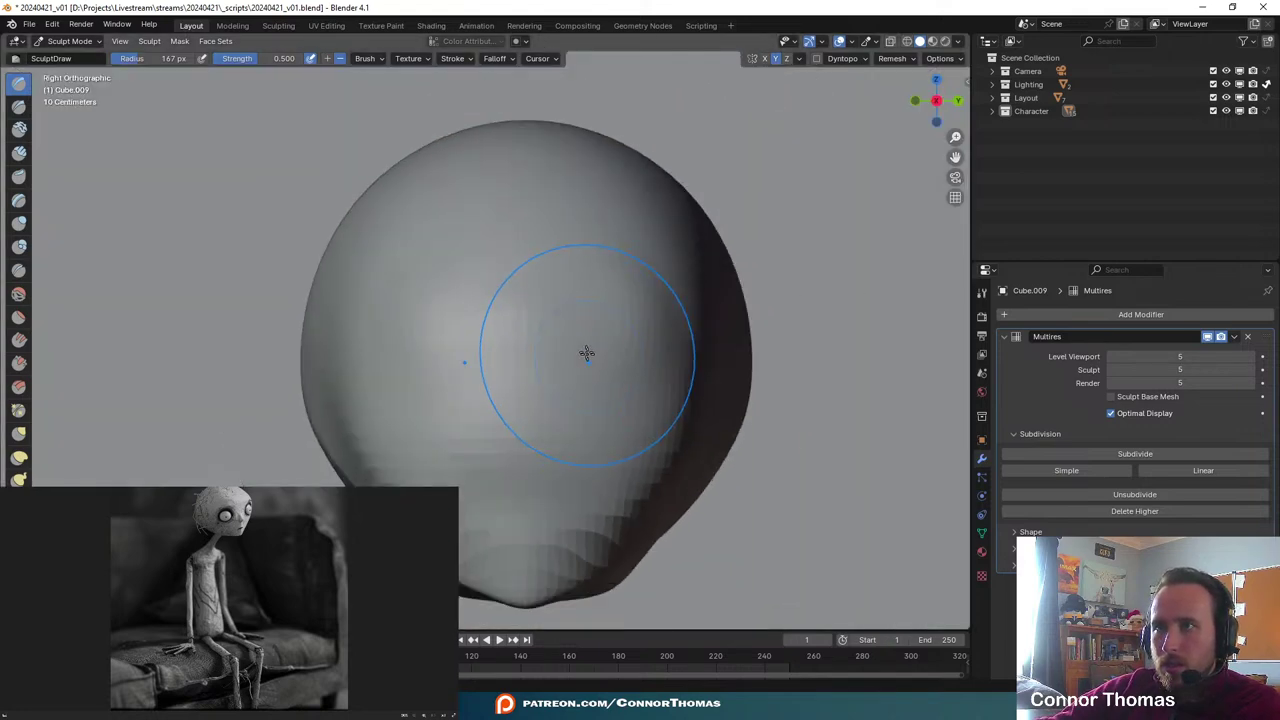
{"action": "key", "text": "f"}
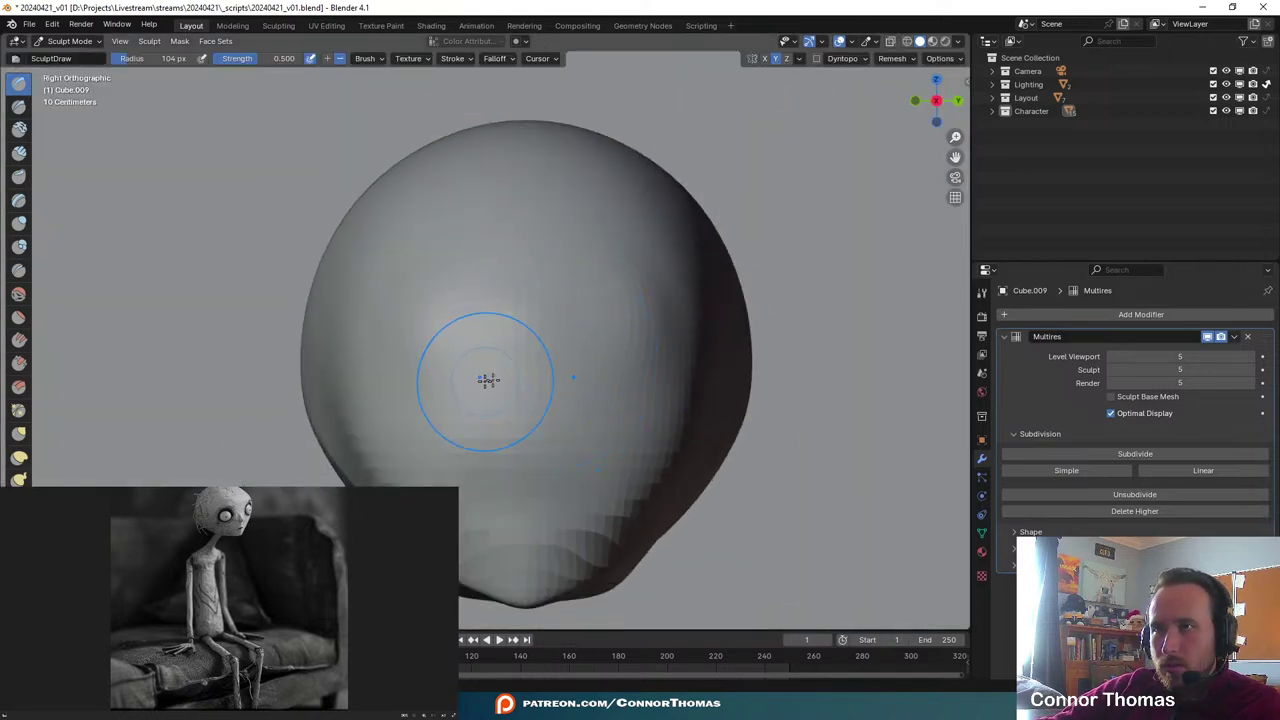
{"action": "left_click", "coordinate": [501, 381]}
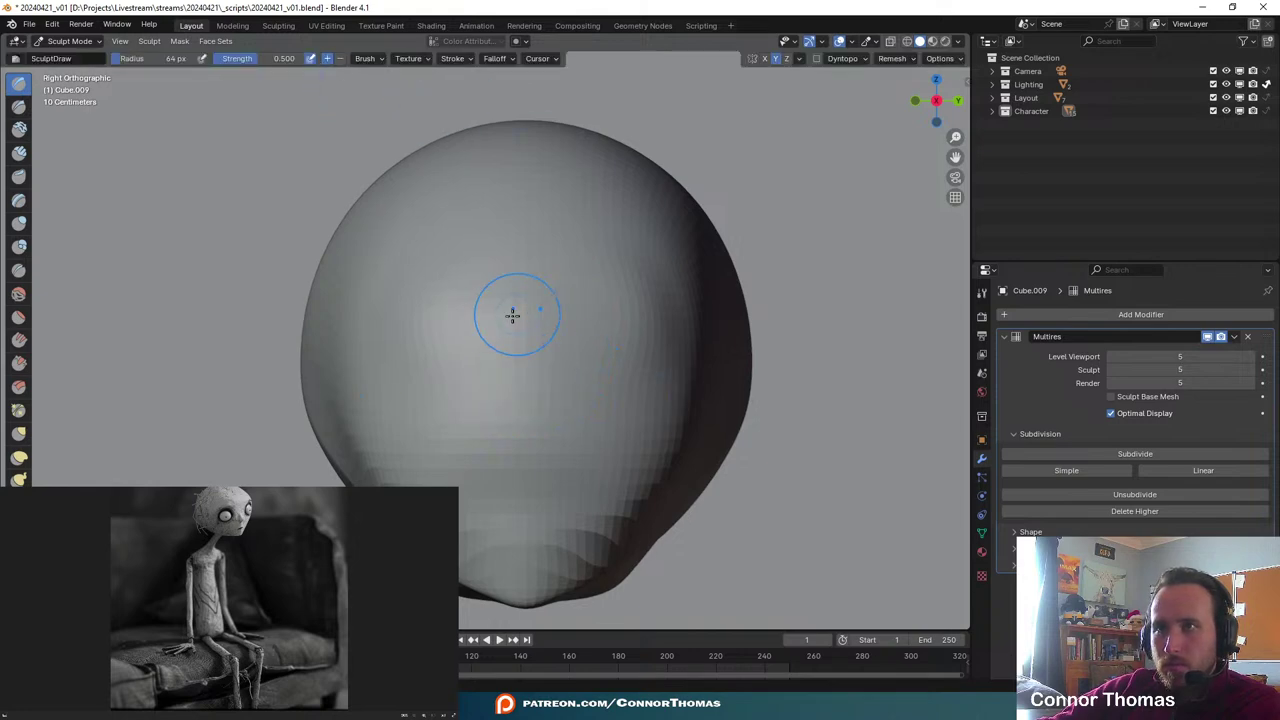
{"action": "key", "text": "f"}
{"action": "left_click", "coordinate": [491, 331]}
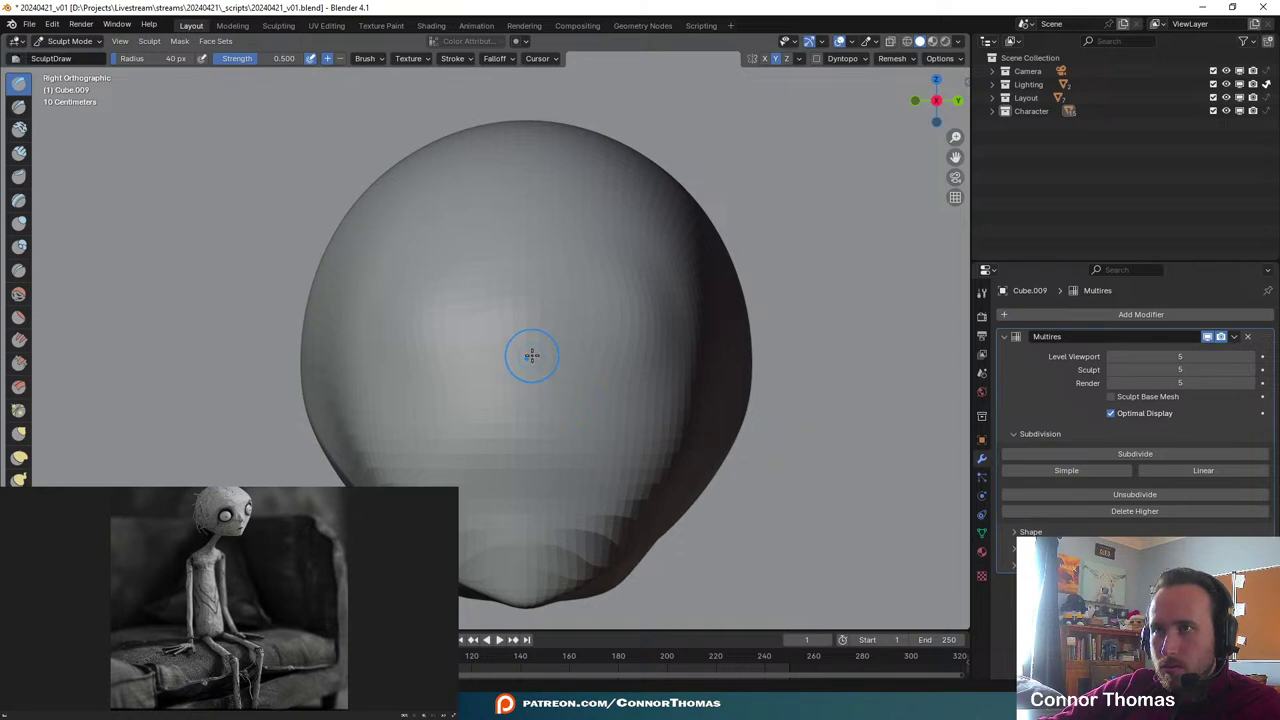
{"action": "left_click_drag", "start_coordinate": [531, 355], "coordinate": [526, 373]}
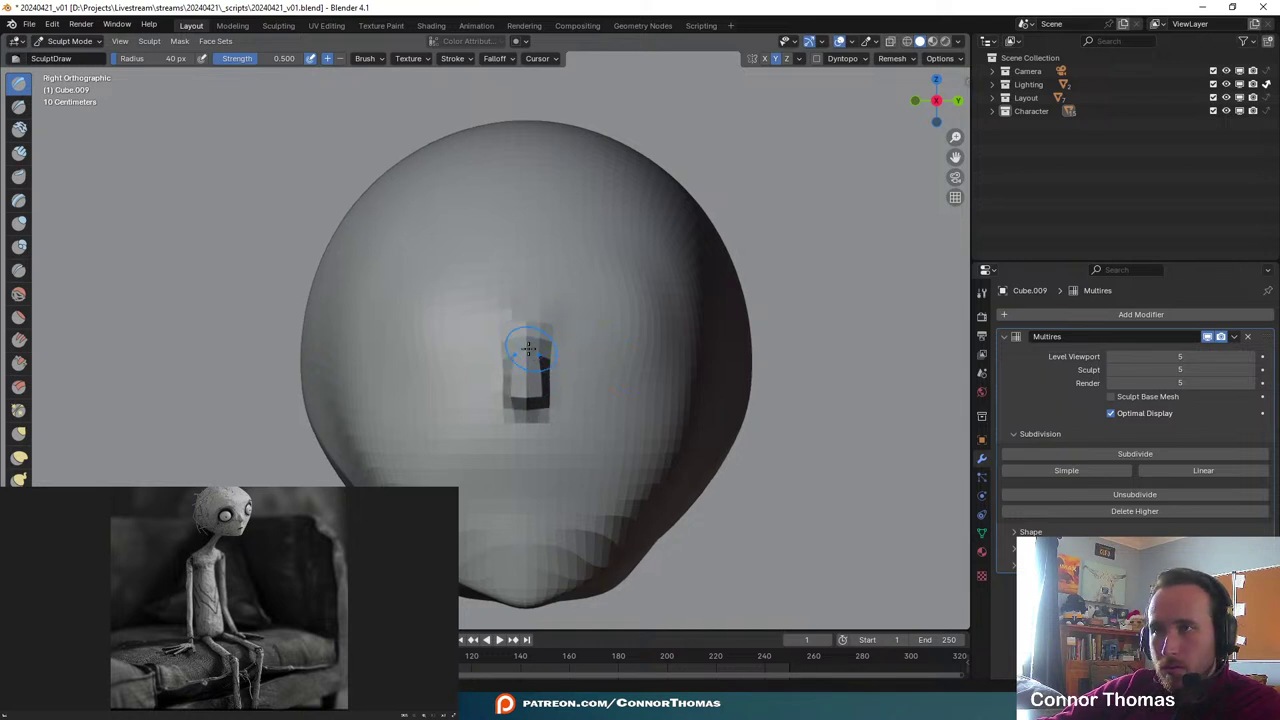
- Raise symmetrical brow ridges from the top of the nose outward around both eye areas with the Draw brush
{"action": "mouse_move", "coordinate": [528, 348]}
{"action": "left_mouse_down"}
{"action": "mouse_move", "coordinate": [474, 289]}
{"action": "mouse_move", "coordinate": [424, 266]}
{"action": "left_mouse_up"}
{"action": "left_click_drag", "start_coordinate": [523, 324], "coordinate": [408, 270]}
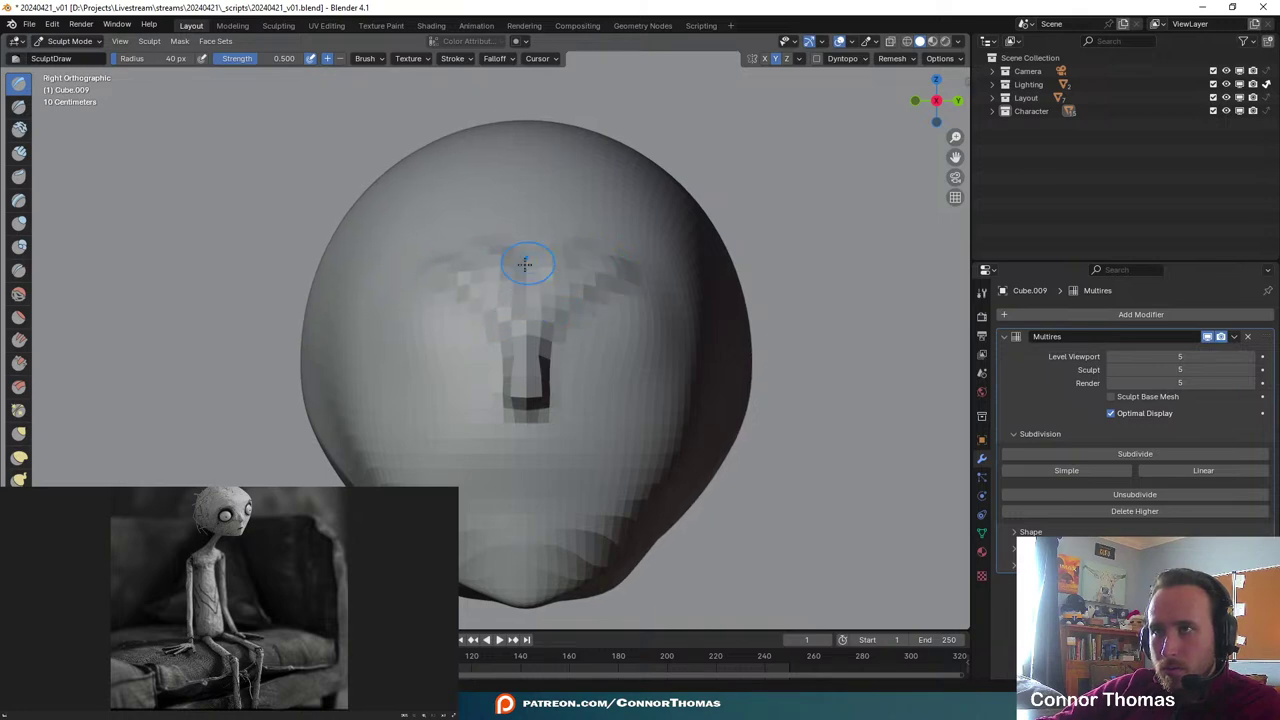
{"action": "mouse_move", "coordinate": [394, 263]}
{"action": "left_mouse_down"}
{"action": "mouse_move", "coordinate": [368, 285]}
{"action": "mouse_move", "coordinate": [409, 271]}
{"action": "mouse_move", "coordinate": [371, 313]}
{"action": "left_mouse_up"}
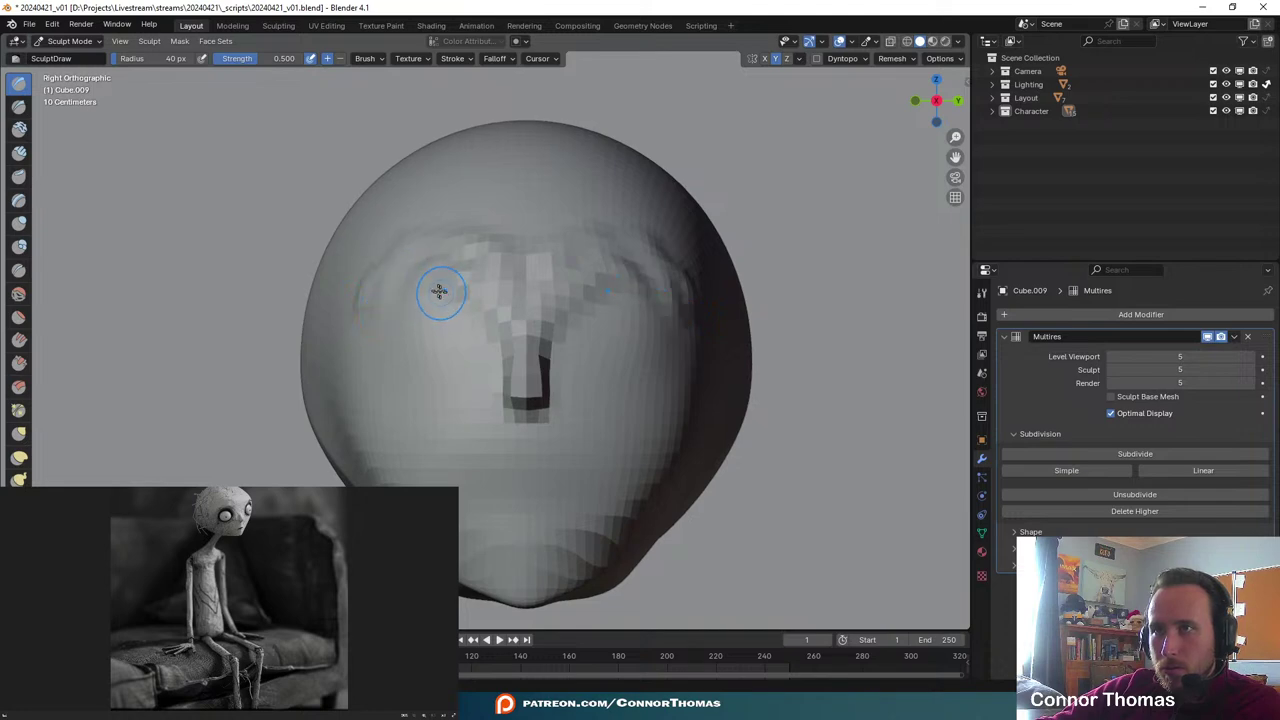
{"action": "left_click_drag", "start_coordinate": [439, 290], "coordinate": [408, 284]}
{"action": "left_click_drag", "start_coordinate": [642, 276], "coordinate": [675, 268]}
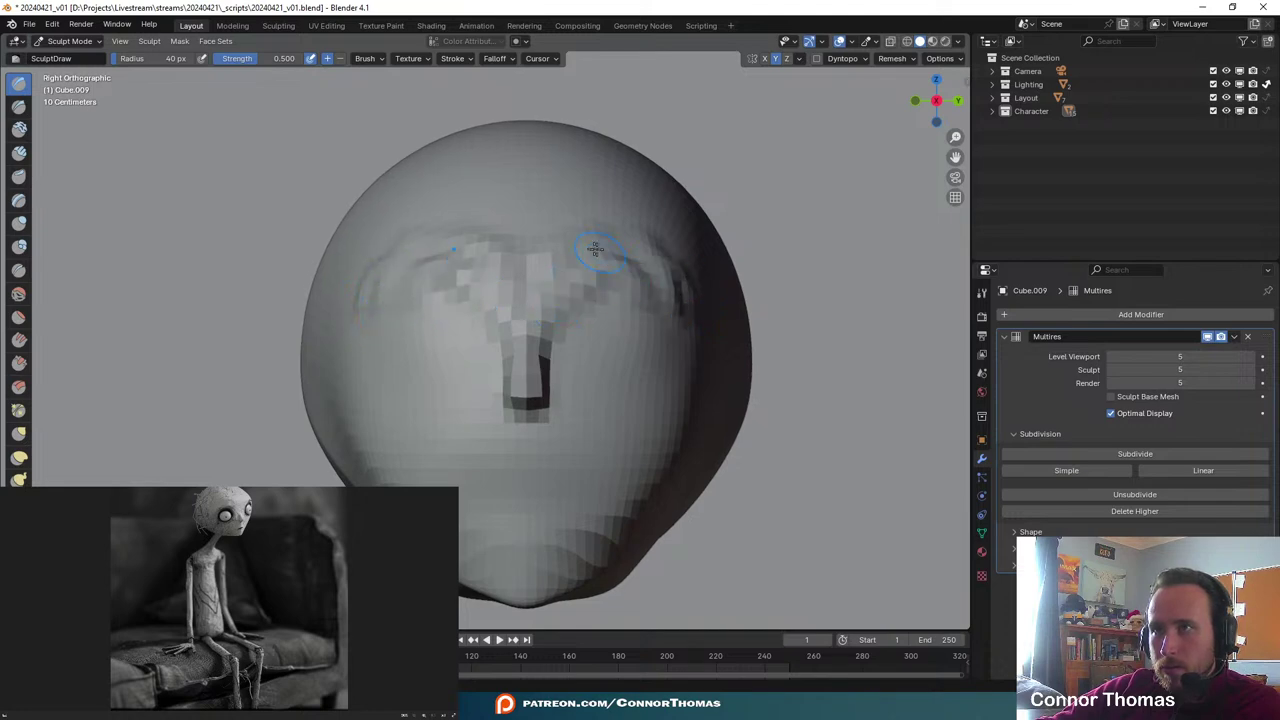
{"action": "left_click_drag", "start_coordinate": [595, 250], "coordinate": [403, 253]}
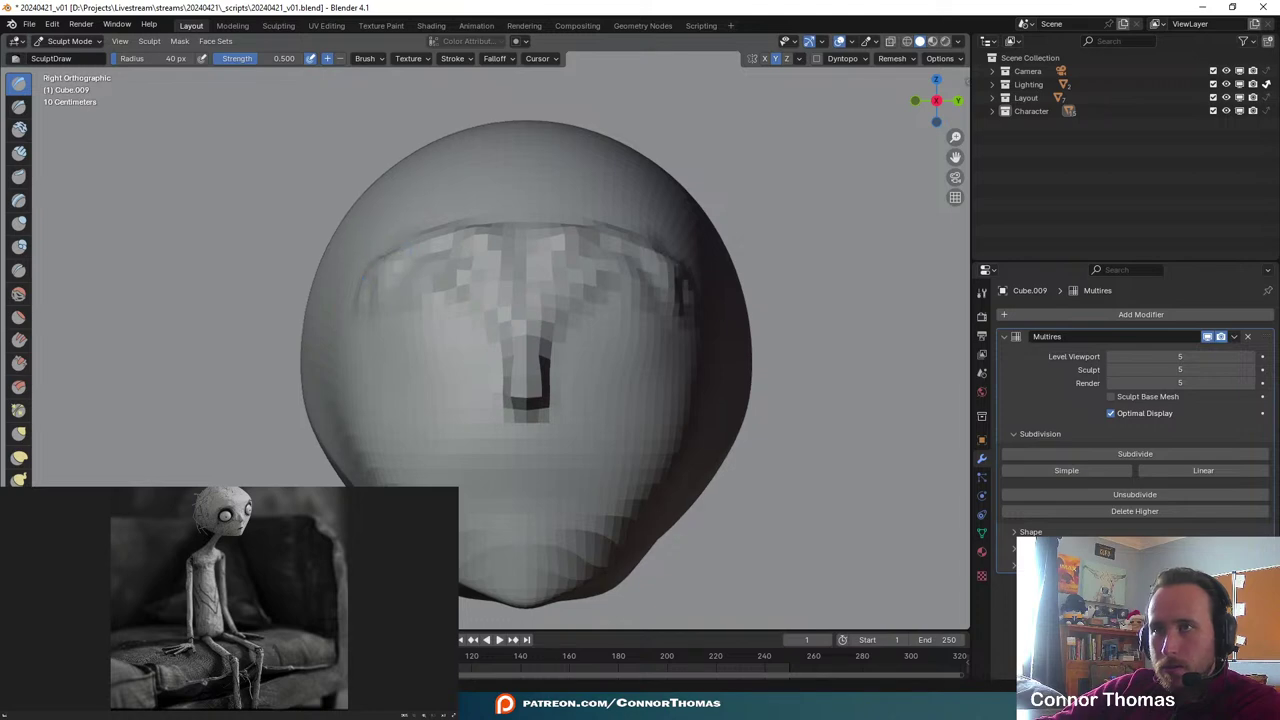
- Soften the brow ridges with the Smooth brush at 102 px radius
{"action": "left_click", "coordinate": [20, 296]}
{"action": "key", "text": "f"}
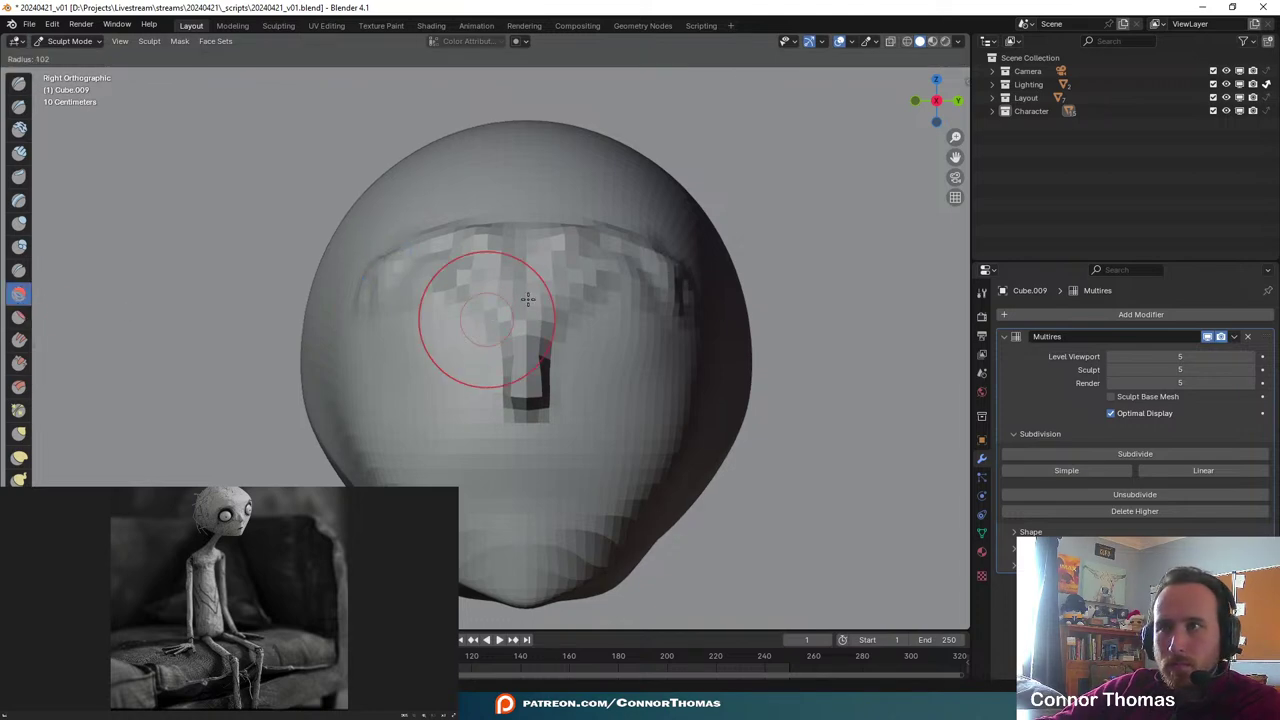
{"action": "left_click", "coordinate": [526, 300]}
{"action": "left_click_drag", "start_coordinate": [510, 290], "coordinate": [388, 261]}
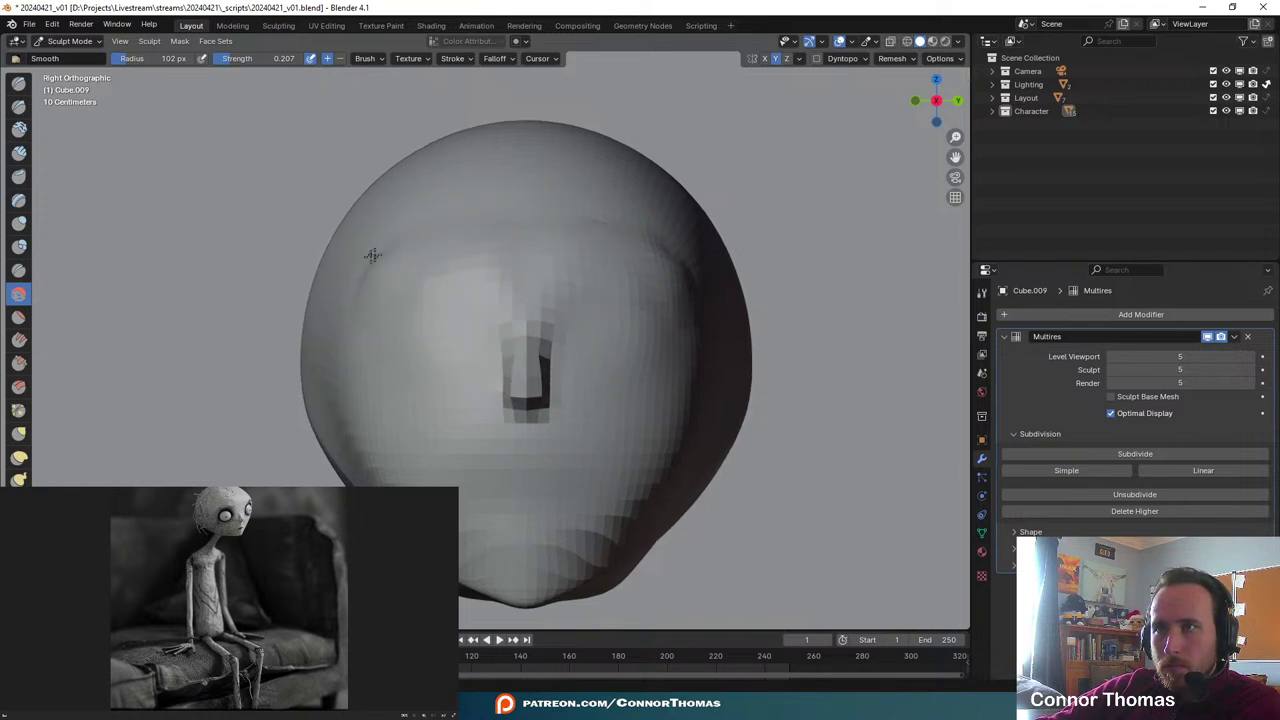
- Smooth the nose away and blend the area between the eyes into the face
{"action": "middle_click_drag", "start_coordinate": [565, 276], "coordinate": [555, 316]}
{"action": "mouse_move", "coordinate": [669, 325]}
{"action": "middle_mouse_down", "text": "ctrl"}
{"action": "mouse_move", "coordinate": [638, 352]}
{"action": "mouse_move", "coordinate": [457, 377]}
{"action": "mouse_move", "coordinate": [514, 373]}
{"action": "mouse_move", "coordinate": [608, 426]}
{"action": "mouse_move", "coordinate": [664, 432]}
{"action": "middle_mouse_up", "text": "ctrl"}
{"action": "scroll", "coordinate": [524, 392], "scroll_direction": "down", "scroll_amount": 4}
{"action": "scroll", "coordinate": [609, 426], "scroll_direction": "up", "scroll_amount": 3}
{"action": "middle_click_drag", "start_coordinate": [721, 505], "coordinate": [768, 501]}
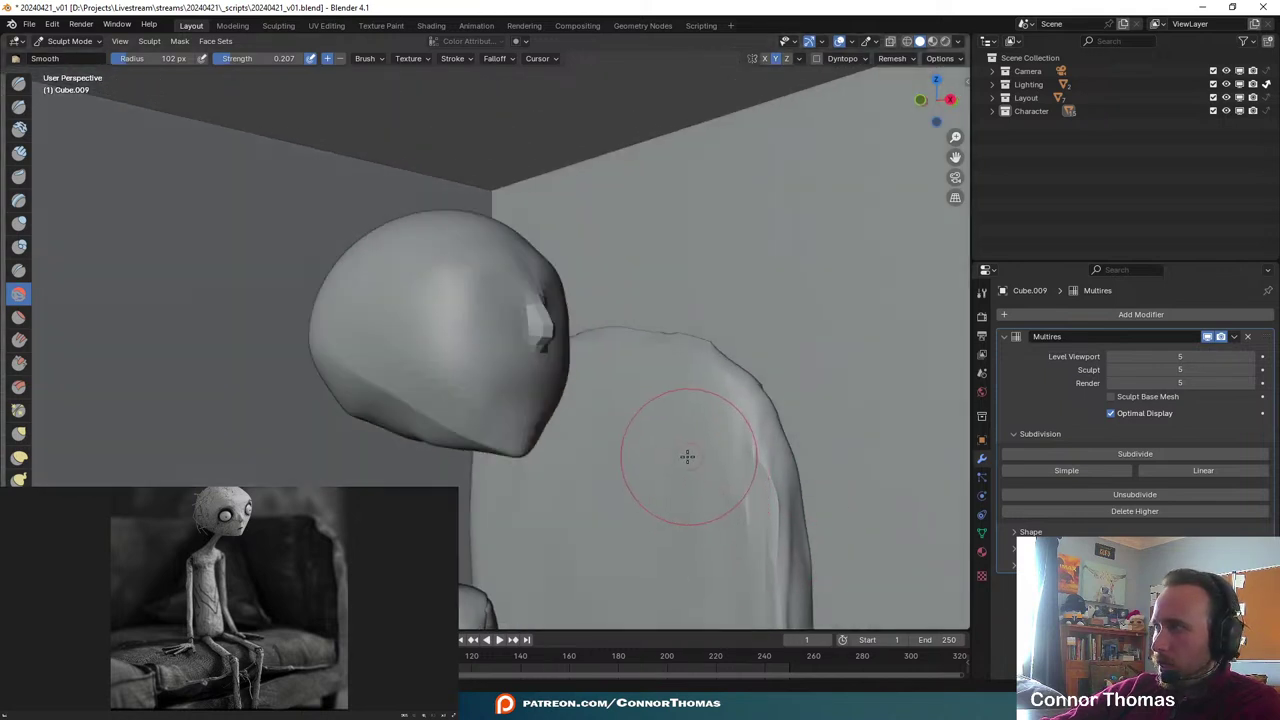
{"action": "middle_click_drag", "start_coordinate": [686, 452], "coordinate": [663, 470]}
{"action": "mouse_move", "coordinate": [631, 387]}
{"action": "middle_mouse_down"}
{"action": "mouse_move", "coordinate": [666, 429]}
{"action": "mouse_move", "coordinate": [633, 410]}
{"action": "middle_mouse_up"}
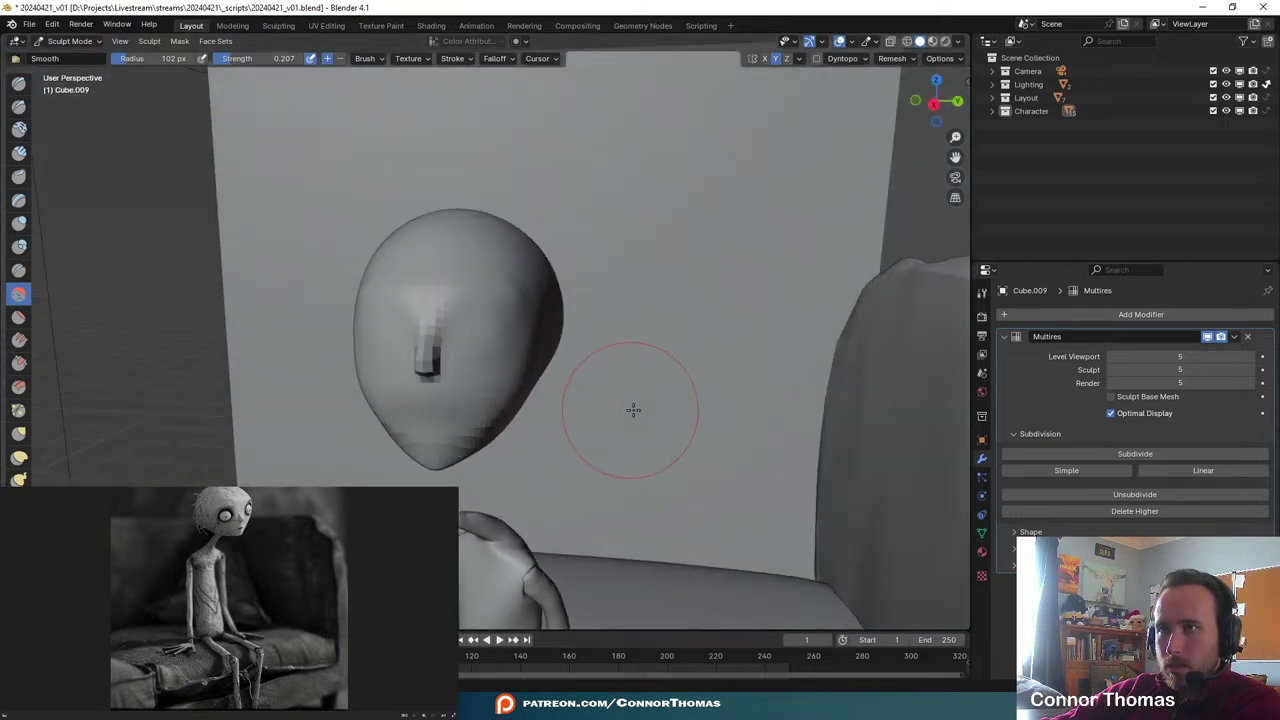
{"action": "middle_click_drag", "start_coordinate": [525, 403], "coordinate": [540, 391]}
{"action": "scroll", "coordinate": [520, 388], "scroll_direction": "up", "scroll_amount": 3}
{"action": "mouse_move", "coordinate": [430, 374]}
{"action": "left_mouse_down"}
{"action": "mouse_move", "coordinate": [457, 237]}
{"action": "mouse_move", "coordinate": [373, 260]}
{"action": "left_mouse_up"}
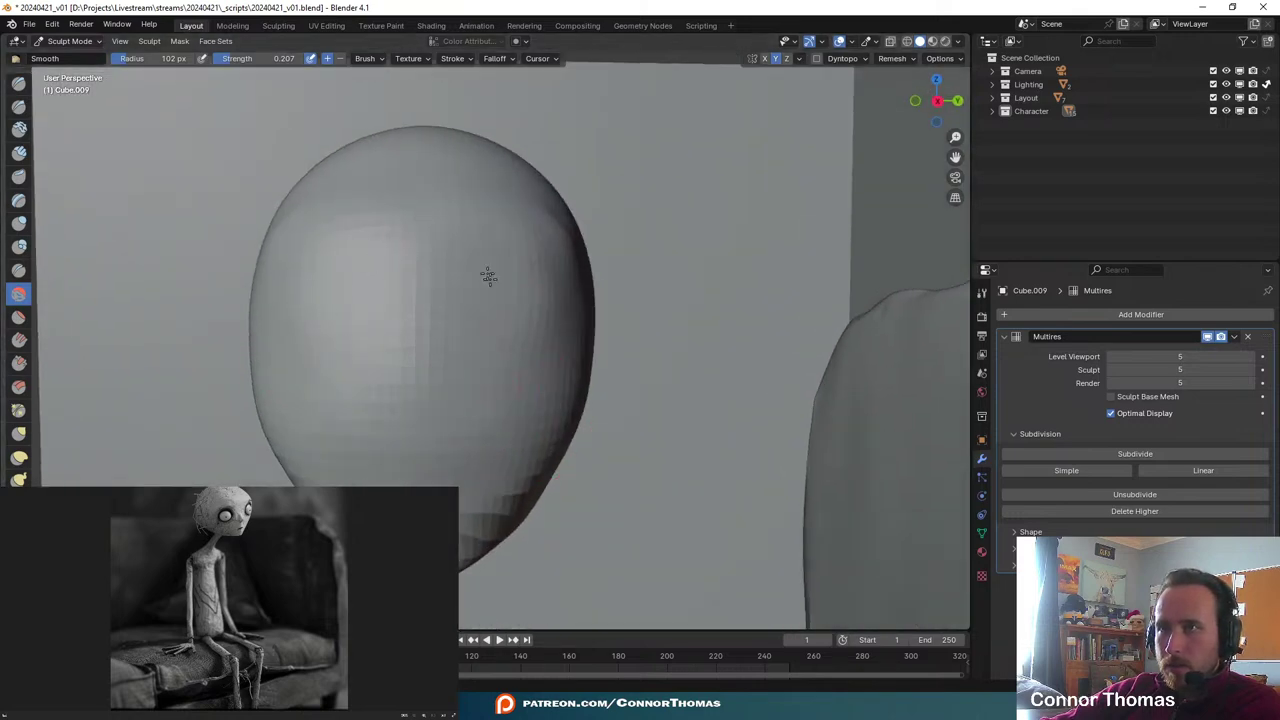
- Sculpt a new narrow nose and bridge on the face's centreline using the Draw brush at 37 px radius
{"action": "middle_click_drag", "start_coordinate": [426, 296], "coordinate": [452, 328]}
{"action": "key", "text": "KP_1"}
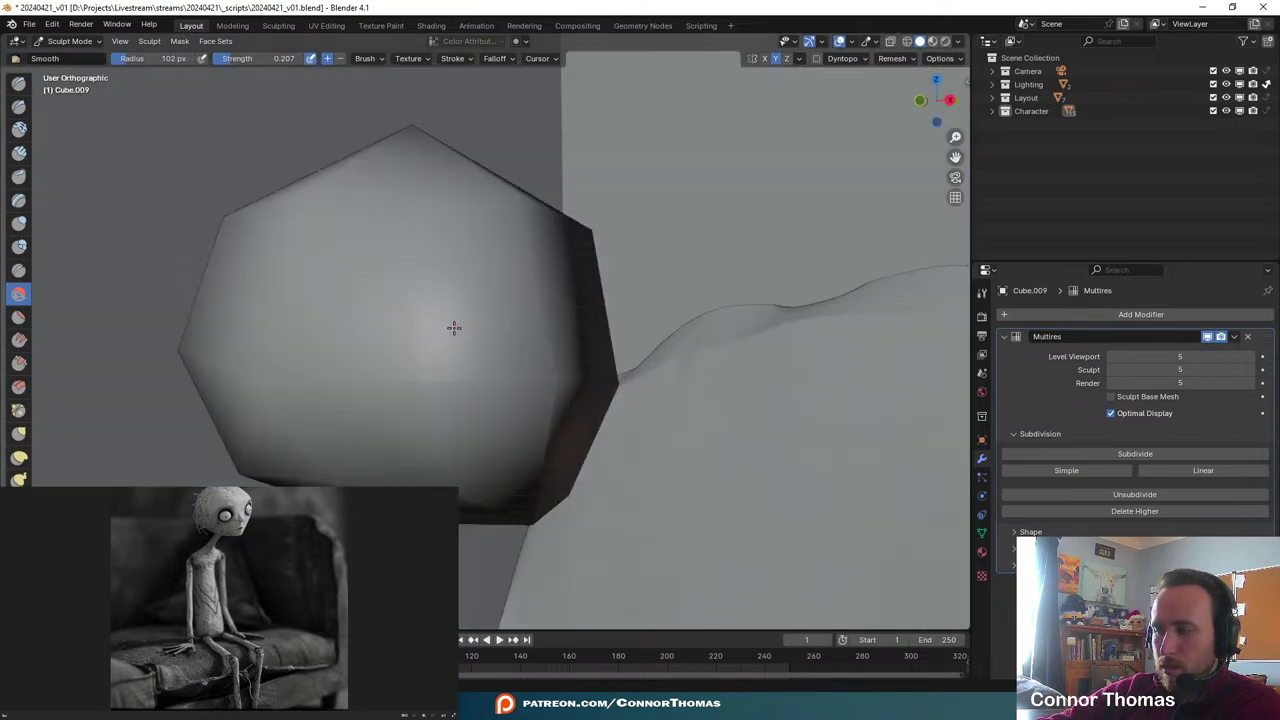
{"action": "key", "text": "KP_3"}
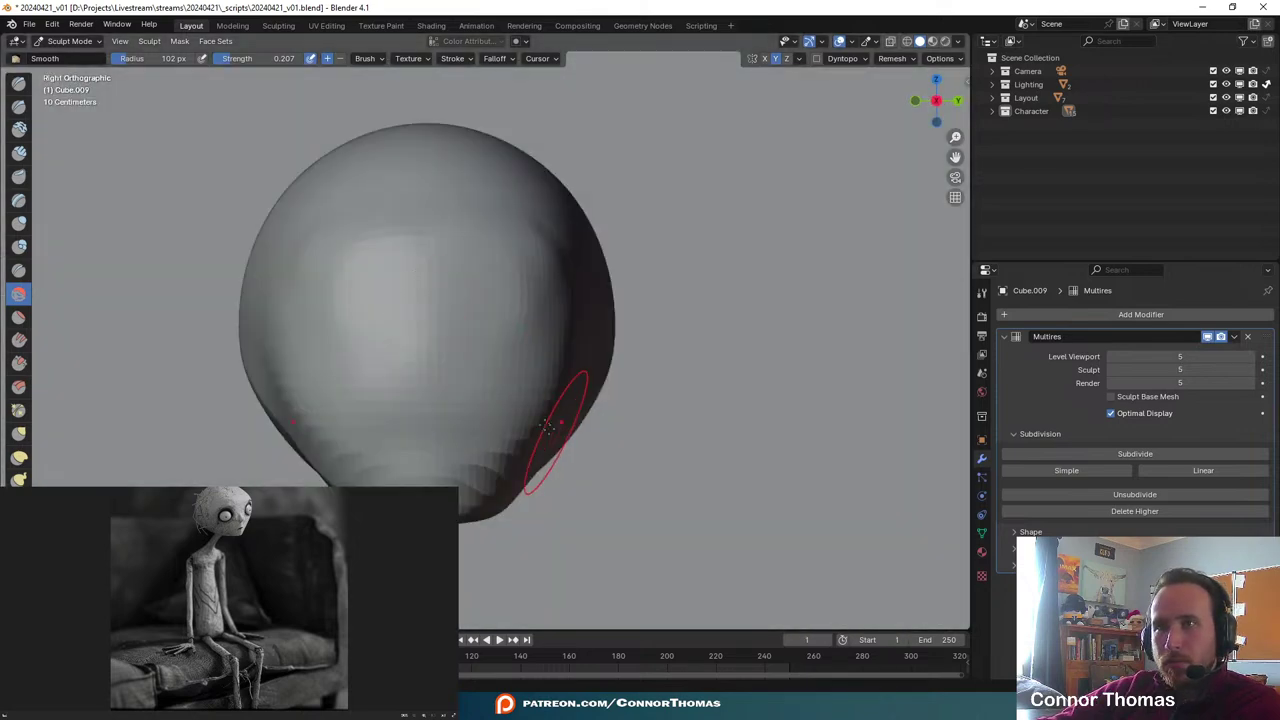
{"action": "middle_click_drag", "start_coordinate": [557, 430], "coordinate": [638, 394], "text": "shift"}
{"action": "scroll", "coordinate": [602, 415], "scroll_direction": "up", "scroll_amount": 2}
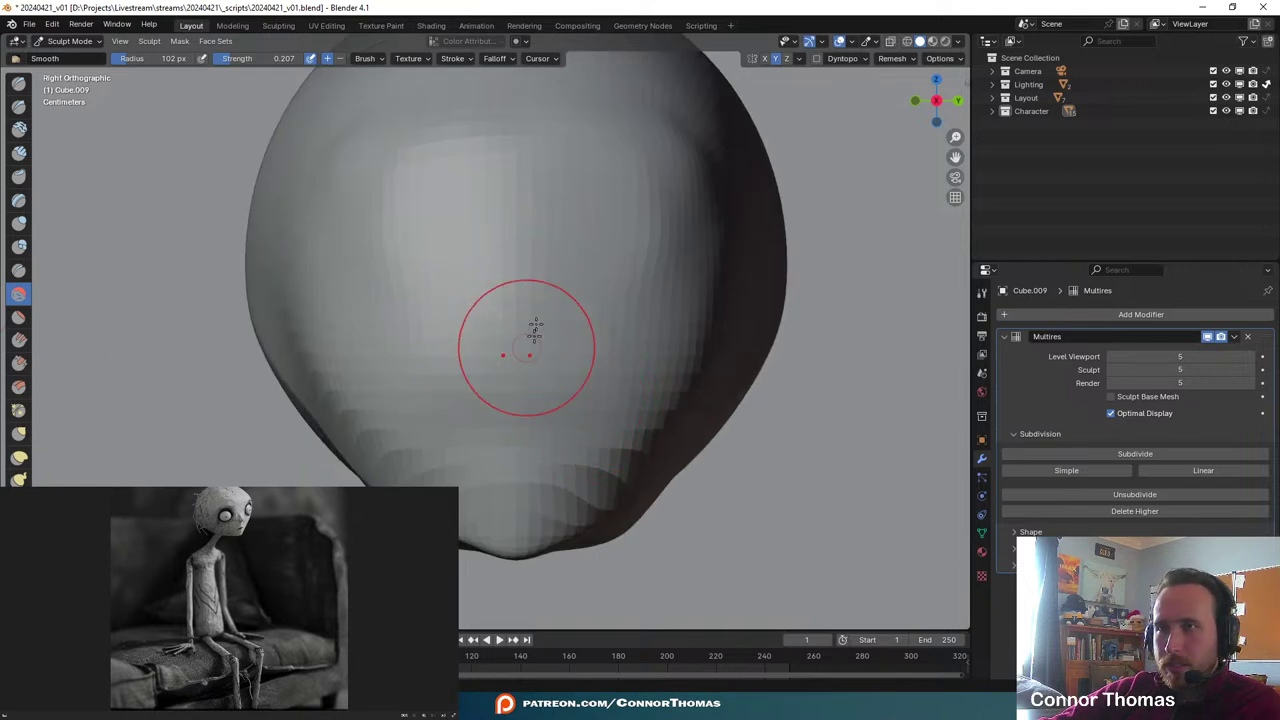
{"action": "left_click", "coordinate": [19, 85]}
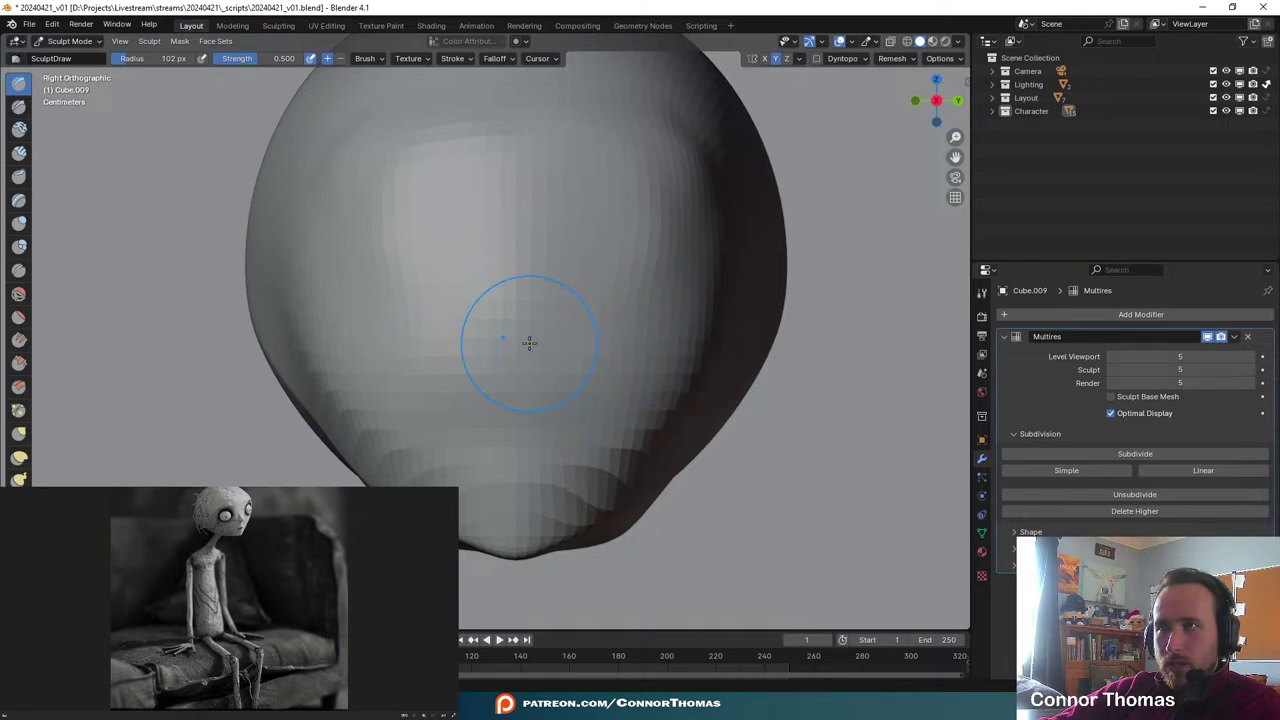
{"action": "key", "text": "f"}
{"action": "left_click", "coordinate": [490, 355]}
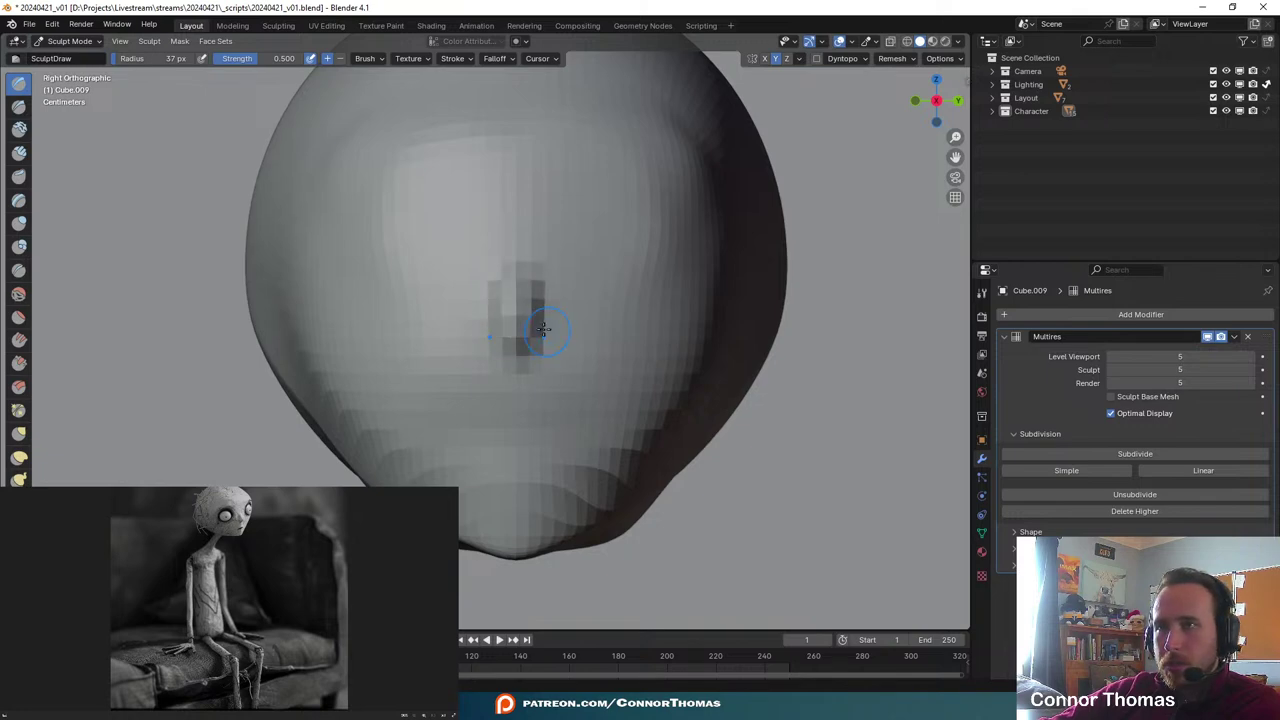
{"action": "left_click_drag", "start_coordinate": [512, 325], "coordinate": [561, 210]}
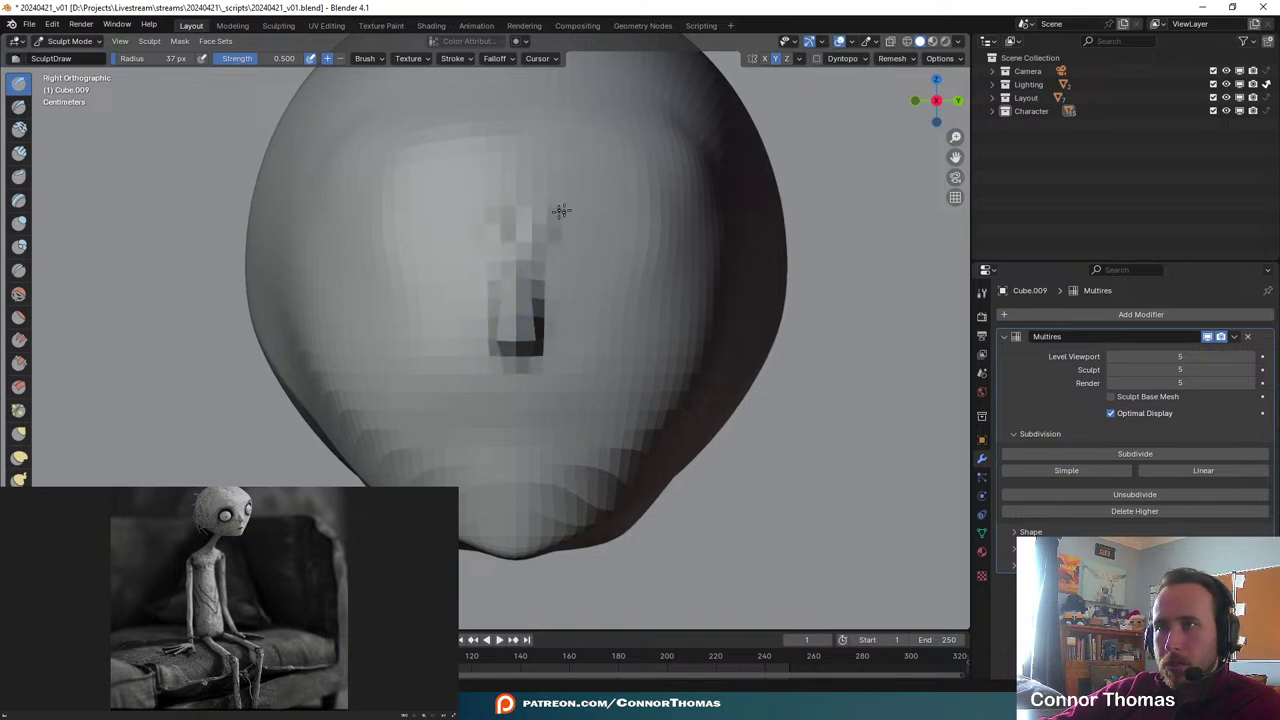
{"action": "left_click_drag", "start_coordinate": [529, 262], "coordinate": [524, 278]}
- Carve symmetrical eye sockets beneath the brows on both sides of the nose using the subtractive Draw brush at 86 px radius
{"action": "middle_click_drag", "start_coordinate": [537, 340], "coordinate": [634, 372]}
{"action": "key", "text": "KP_3"}
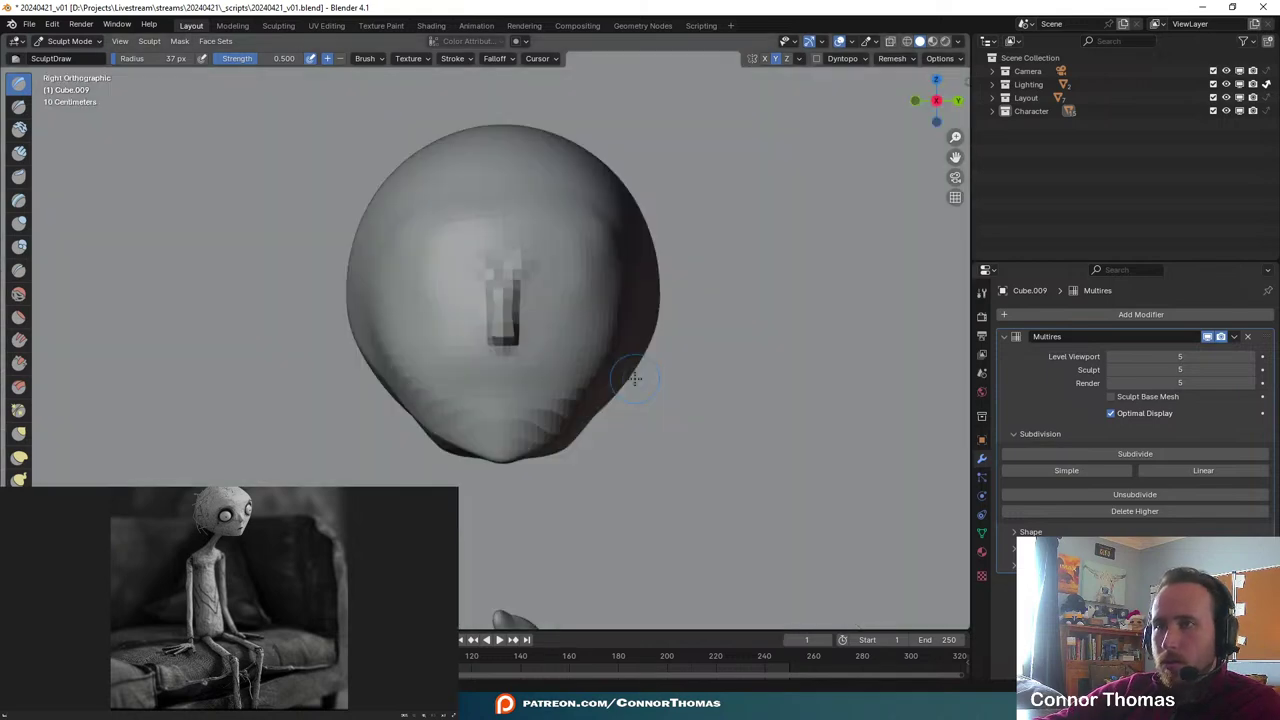
{"action": "scroll", "coordinate": [571, 334], "scroll_direction": "up", "scroll_amount": 4}
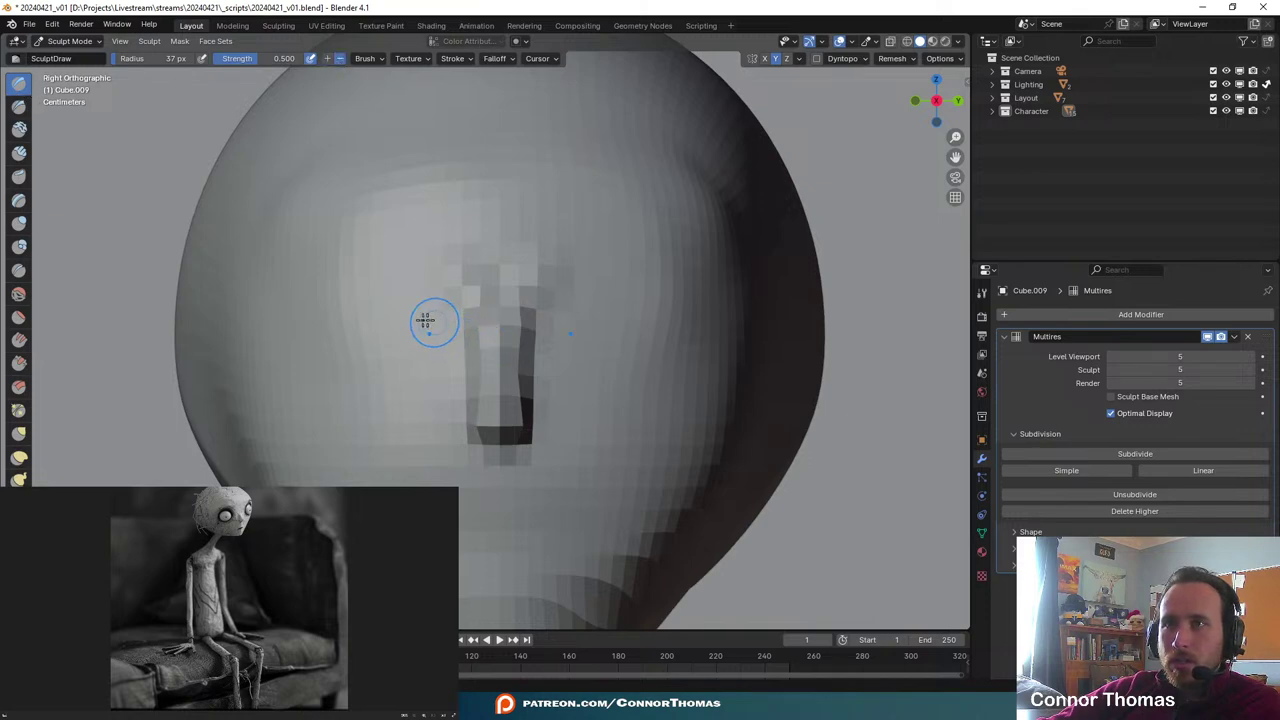
{"action": "key", "text": "f"}
{"action": "left_click", "coordinate": [460, 321]}
{"action": "mouse_move", "coordinate": [397, 311]}
{"action": "left_mouse_down"}
{"action": "mouse_move", "coordinate": [352, 294]}
{"action": "mouse_move", "coordinate": [351, 383]}
{"action": "mouse_move", "coordinate": [444, 331]}
{"action": "mouse_move", "coordinate": [380, 383]}
{"action": "mouse_move", "coordinate": [332, 317]}
{"action": "left_mouse_up"}
{"action": "mouse_move", "coordinate": [386, 278]}
{"action": "left_mouse_down"}
{"action": "mouse_move", "coordinate": [303, 287]}
{"action": "mouse_move", "coordinate": [325, 352]}
{"action": "left_mouse_up"}
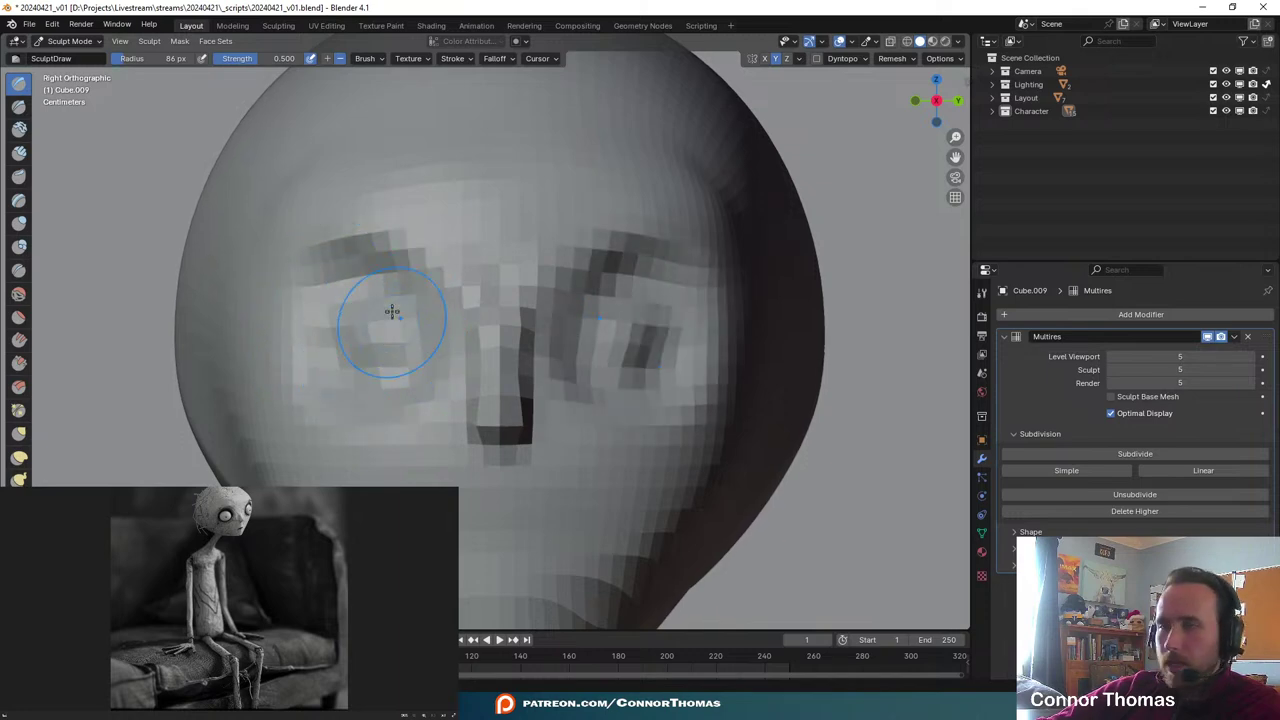
{"action": "mouse_move", "coordinate": [364, 278]}
{"action": "left_mouse_down"}
{"action": "mouse_move", "coordinate": [324, 342]}
{"action": "mouse_move", "coordinate": [411, 349]}
{"action": "mouse_move", "coordinate": [412, 360]}
{"action": "left_mouse_up"}
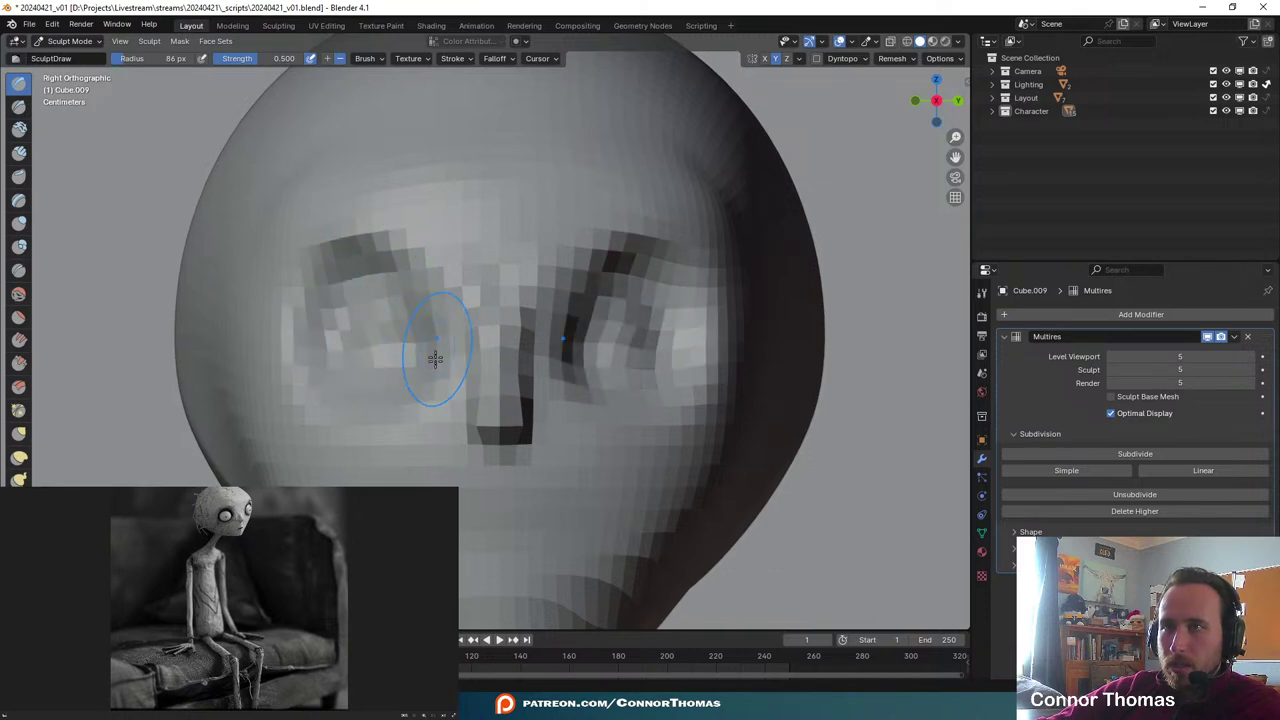
{"action": "scroll", "coordinate": [475, 391], "scroll_direction": "down", "scroll_amount": 3}
{"action": "scroll", "coordinate": [541, 383], "scroll_direction": "up", "scroll_amount": 3}
{"action": "mouse_move", "coordinate": [417, 297]}
{"action": "left_mouse_down"}
{"action": "mouse_move", "coordinate": [409, 252]}
{"action": "mouse_move", "coordinate": [378, 270]}
{"action": "mouse_move", "coordinate": [300, 271]}
{"action": "mouse_move", "coordinate": [306, 329]}
{"action": "mouse_move", "coordinate": [363, 337]}
{"action": "mouse_move", "coordinate": [400, 325]}
{"action": "mouse_move", "coordinate": [410, 262]}
{"action": "mouse_move", "coordinate": [318, 300]}
{"action": "left_mouse_up"}
- Subdivide the head's Multires modifier once more to sculpt level 6
{"action": "scroll", "coordinate": [455, 375], "scroll_direction": "down", "scroll_amount": 3}
{"action": "mouse_move", "coordinate": [466, 371]}
{"action": "middle_mouse_down"}
{"action": "mouse_move", "coordinate": [672, 410]}
{"action": "mouse_move", "coordinate": [714, 486]}
{"action": "middle_mouse_up"}
{"action": "scroll", "coordinate": [600, 446], "scroll_direction": "down", "scroll_amount": 4}
{"action": "middle_click_drag", "start_coordinate": [597, 446], "coordinate": [560, 360]}
{"action": "scroll", "coordinate": [672, 447], "scroll_direction": "up", "scroll_amount": 2}
{"action": "scroll", "coordinate": [545, 369], "scroll_direction": "up", "scroll_amount": 4}
{"action": "scroll", "coordinate": [545, 369], "scroll_direction": "down", "scroll_amount": 5}
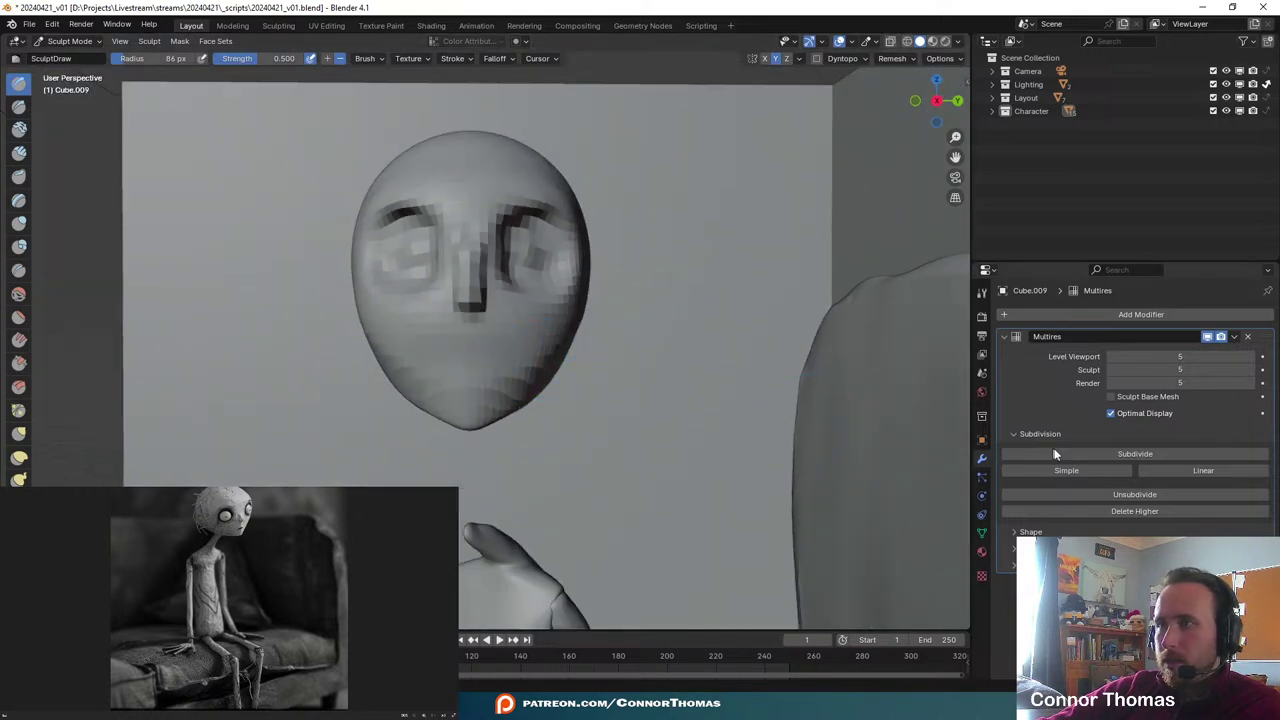
{"action": "left_click", "coordinate": [1180, 456]}
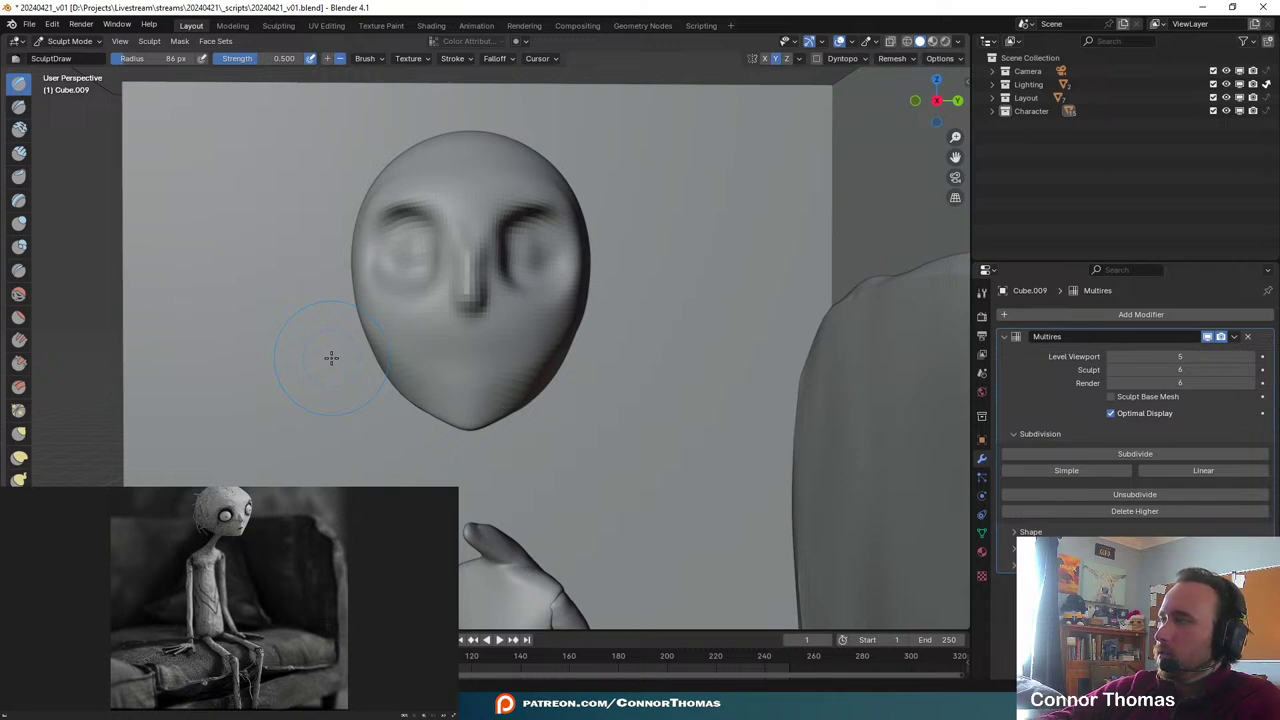
- Round off the pointed chin and adjust its side profile using the Elastic Deform brush at 86 px radius
{"action": "scroll", "coordinate": [275, 334], "scroll_direction": "down", "scroll_amount": 3}
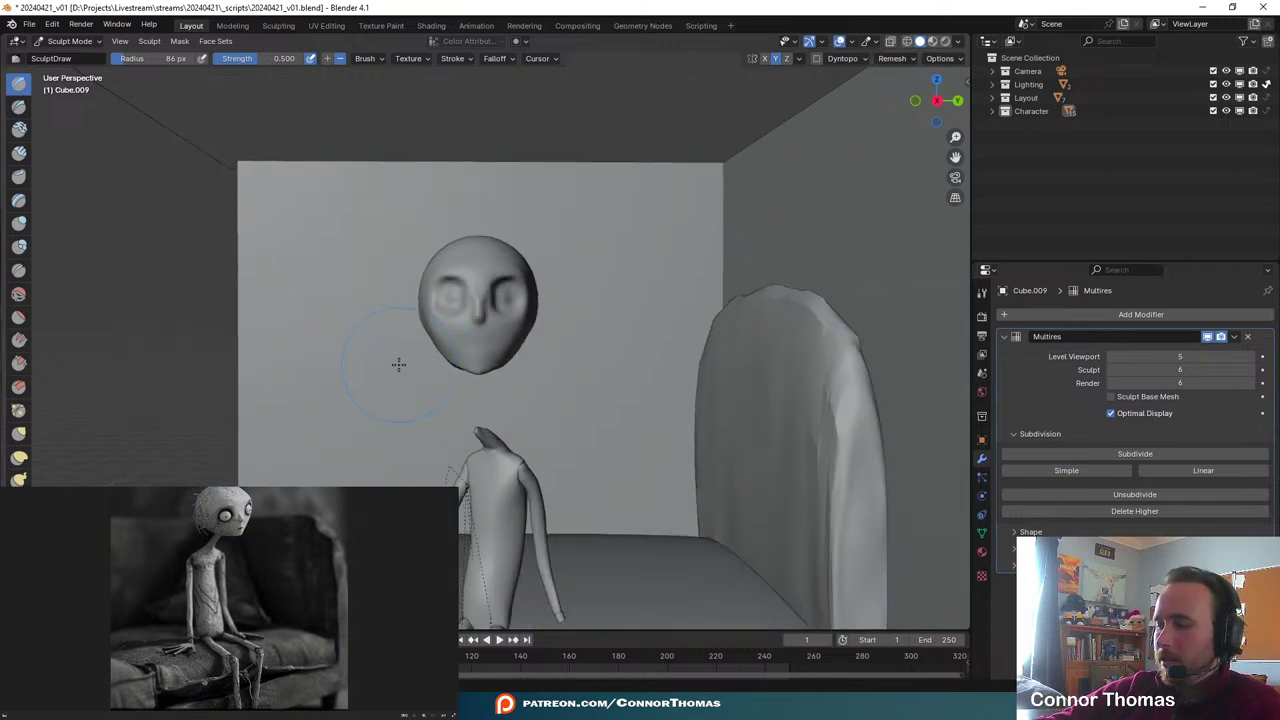
{"action": "middle_click_drag", "start_coordinate": [453, 365], "coordinate": [545, 368]}
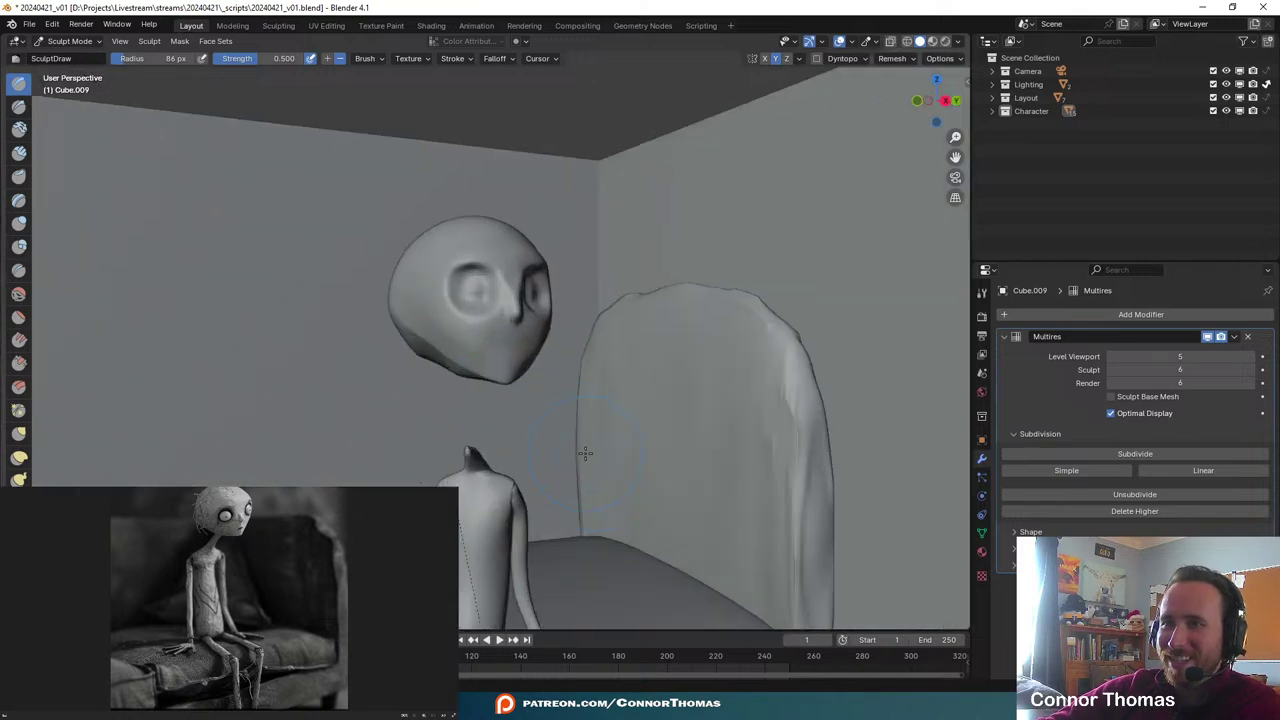
{"action": "scroll", "coordinate": [545, 366], "scroll_direction": "up", "scroll_amount": 6}
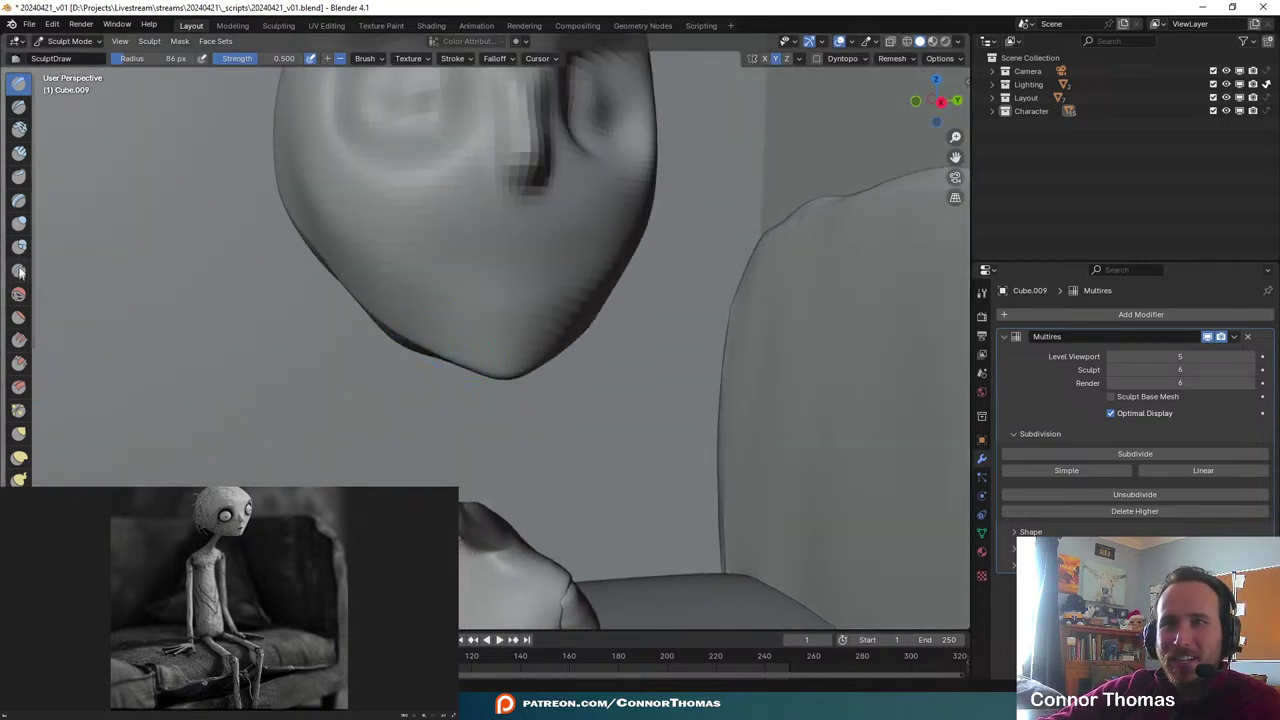
{"action": "left_click", "coordinate": [19, 456]}
{"action": "middle_click_drag", "start_coordinate": [428, 400], "coordinate": [430, 405]}
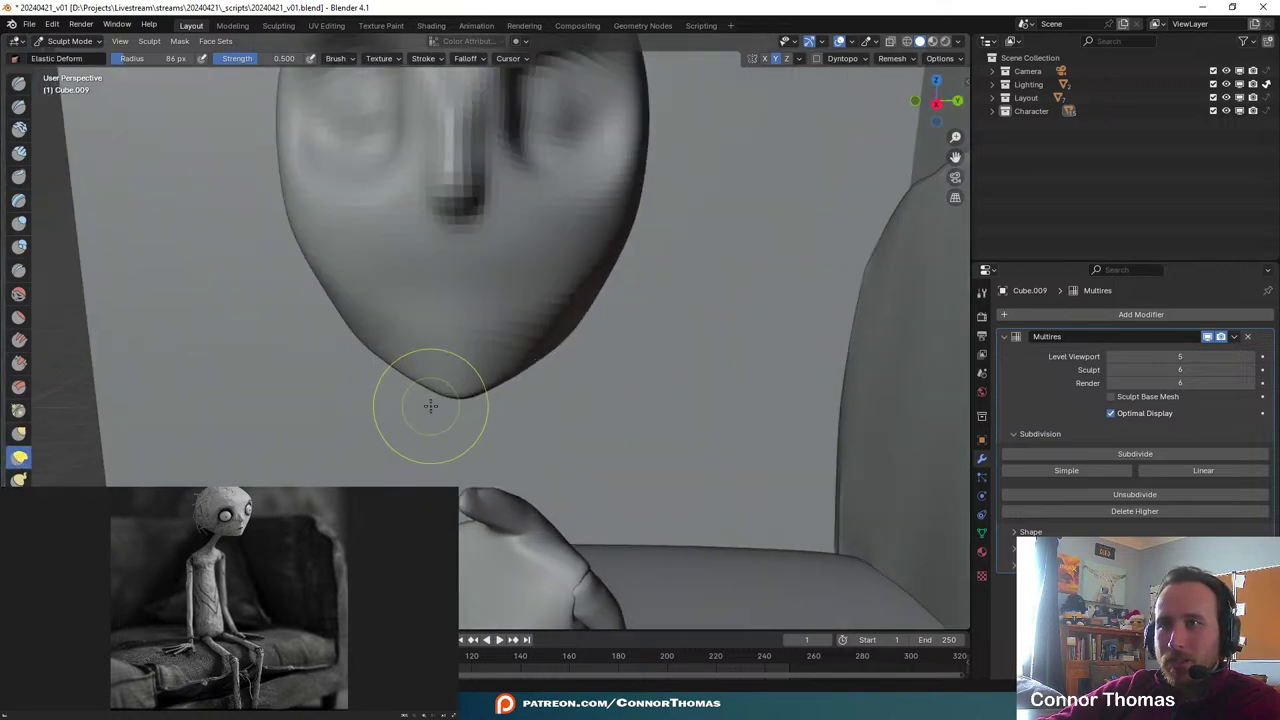
{"action": "left_click_drag", "start_coordinate": [402, 367], "coordinate": [463, 391]}
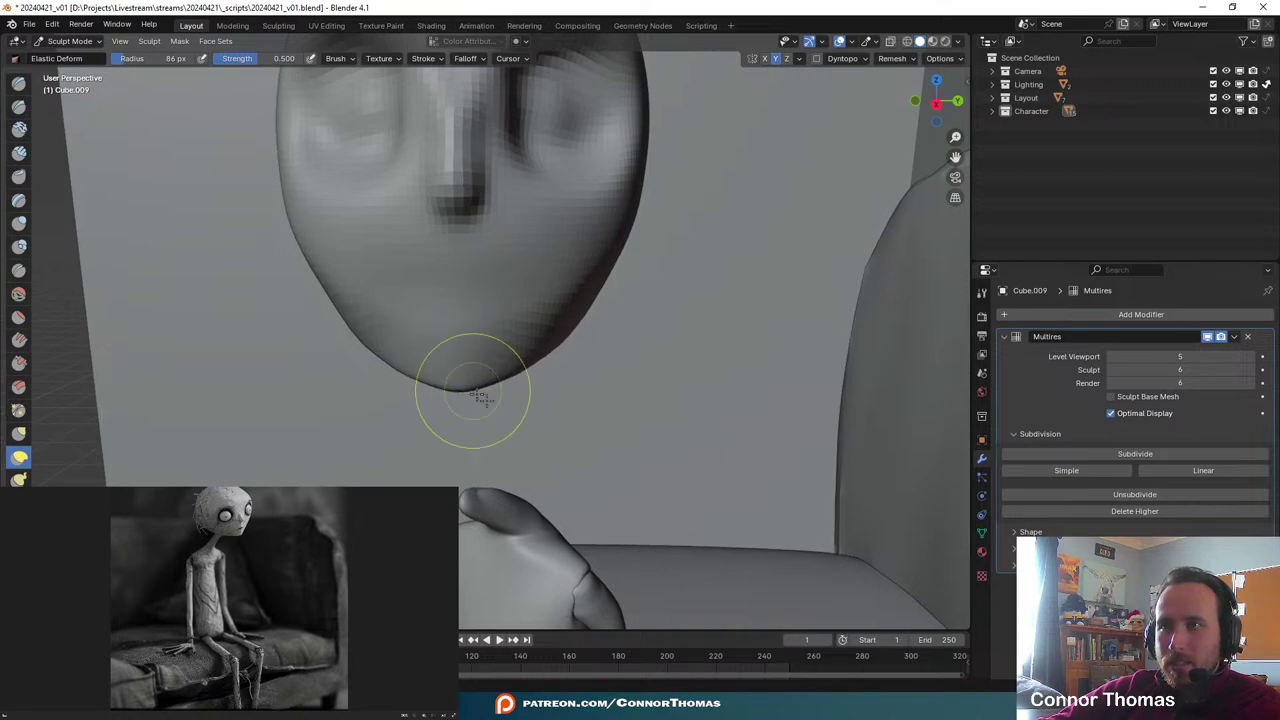
{"action": "mouse_move", "coordinate": [621, 466]}
{"action": "middle_mouse_down"}
{"action": "mouse_move", "coordinate": [760, 434]}
{"action": "mouse_move", "coordinate": [706, 441]}
{"action": "middle_mouse_up"}
{"action": "mouse_move", "coordinate": [567, 356]}
{"action": "left_mouse_down"}
{"action": "mouse_move", "coordinate": [526, 309]}
{"action": "mouse_move", "coordinate": [518, 331]}
{"action": "left_mouse_up"}
- Build out the tip of the nose using the additive Draw brush at 86 px radius
{"action": "middle_click_drag", "start_coordinate": [655, 304], "coordinate": [605, 370]}
{"action": "scroll", "coordinate": [605, 370], "scroll_direction": "down", "scroll_amount": 4}
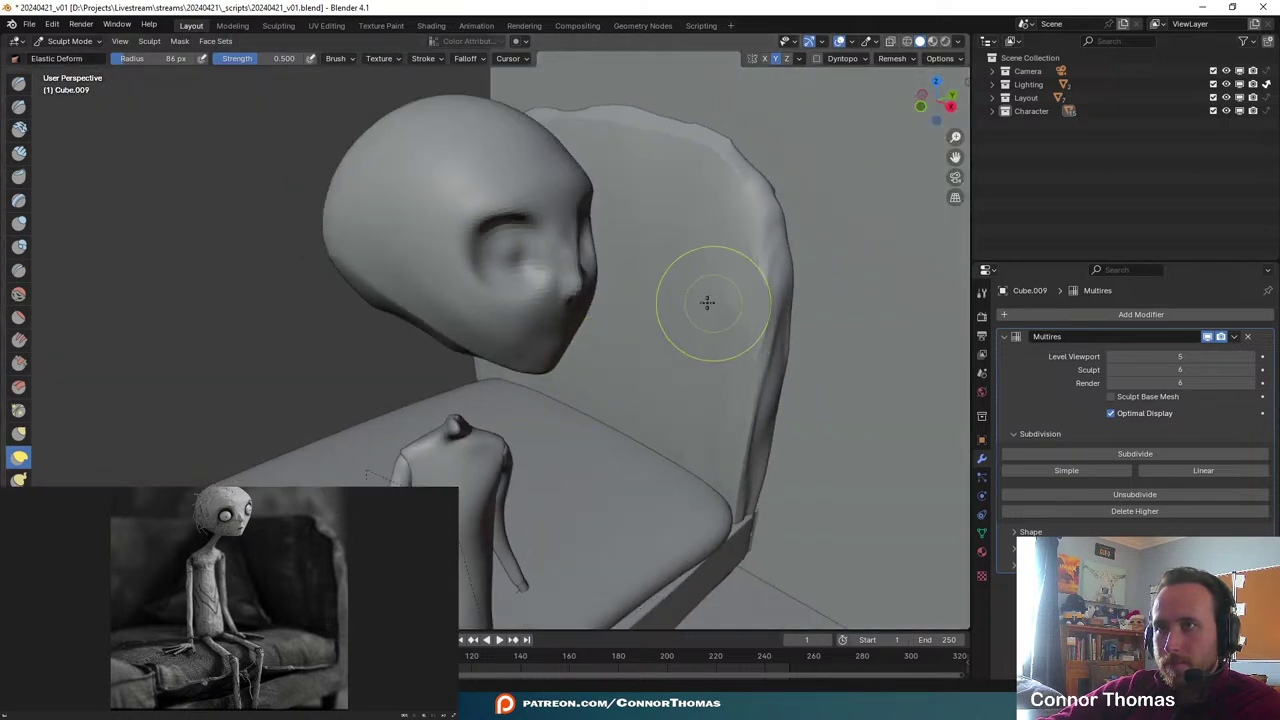
{"action": "middle_click_drag", "start_coordinate": [706, 303], "coordinate": [623, 323]}
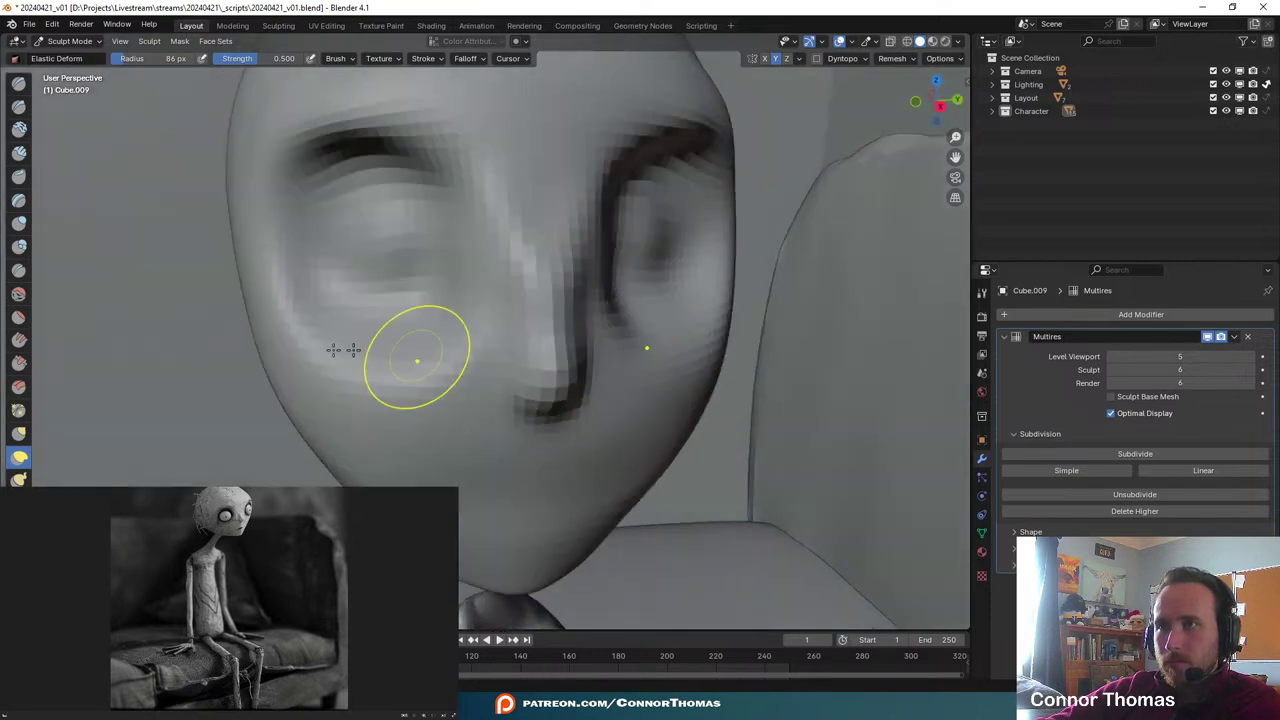
{"action": "left_click", "coordinate": [19, 84]}
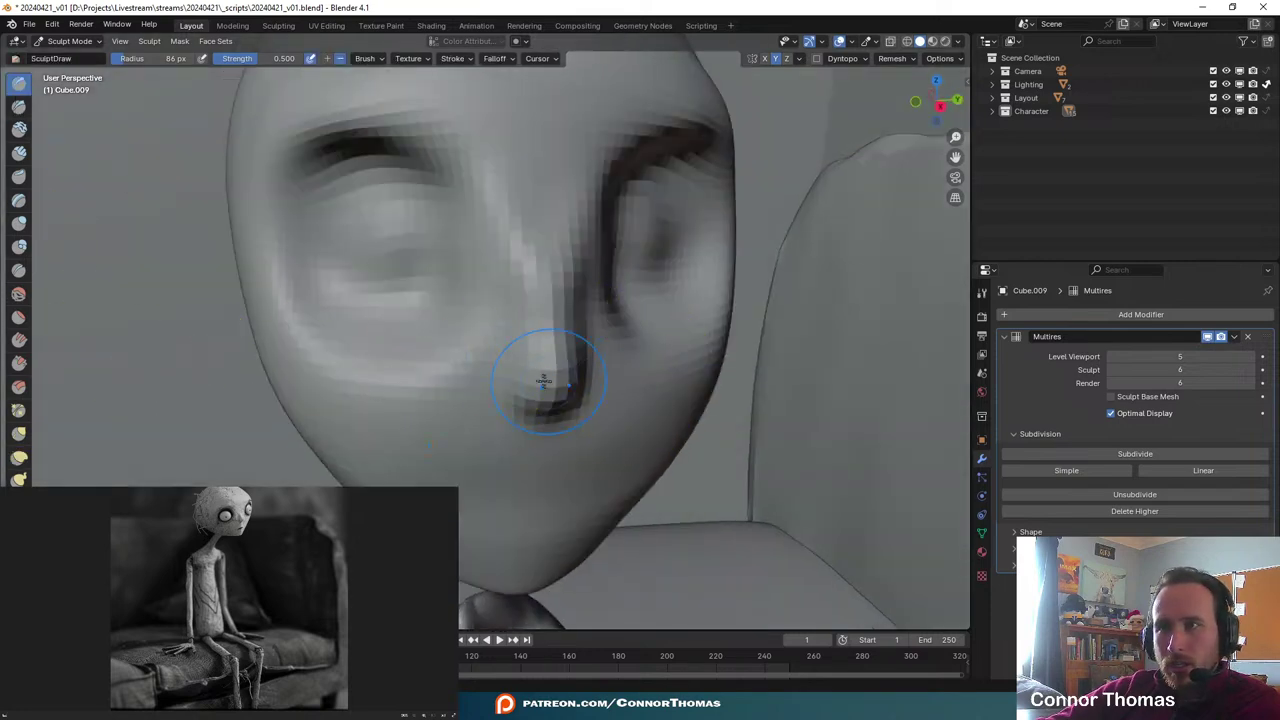
{"action": "mouse_move", "coordinate": [544, 383]}
{"action": "left_mouse_down"}
{"action": "mouse_move", "coordinate": [552, 368]}
{"action": "mouse_move", "coordinate": [556, 384]}
{"action": "left_mouse_up"}
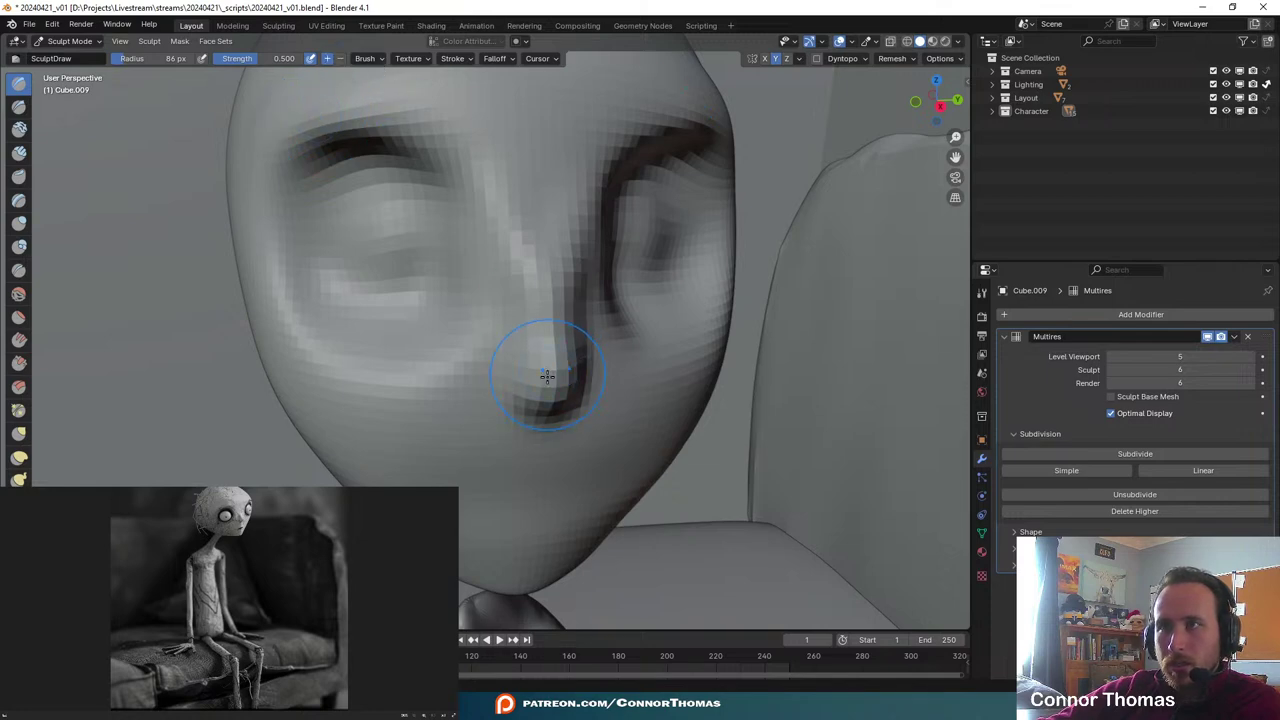
{"action": "left_click_drag", "start_coordinate": [547, 375], "coordinate": [554, 386]}
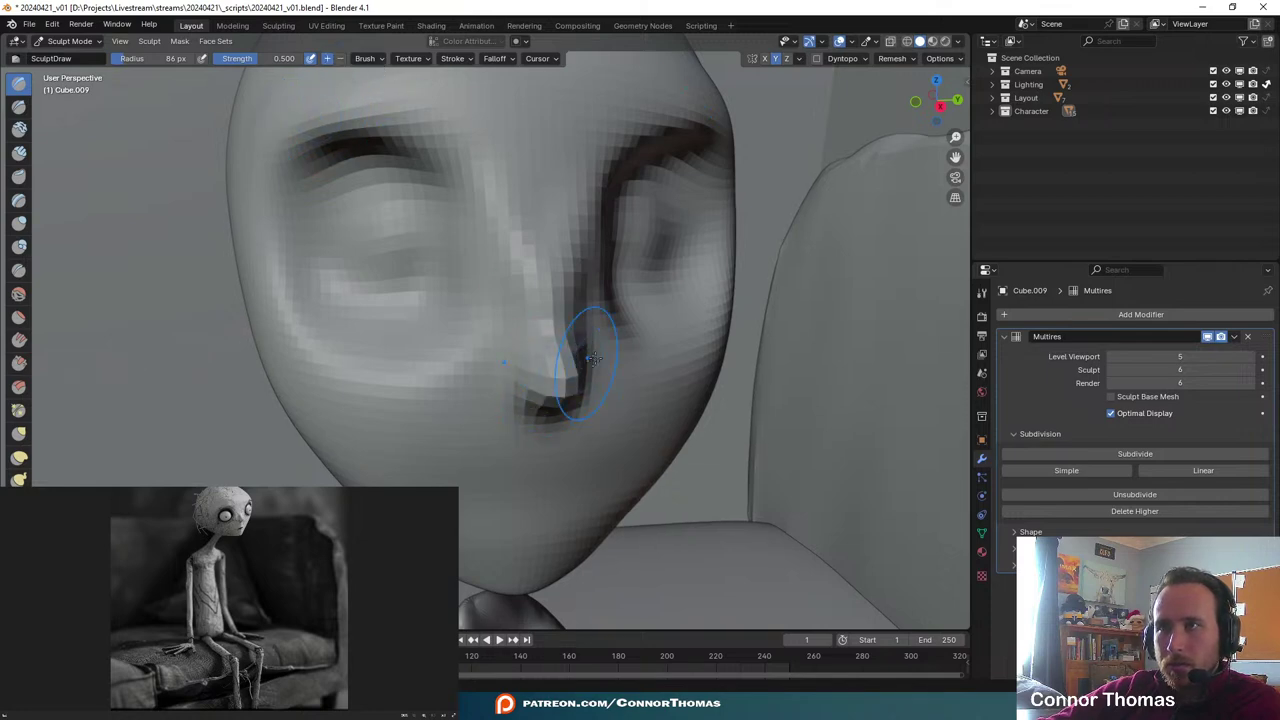
- Reshape and lower the brow ridges above both eye sockets using the Grab brush at 116 px radius
{"action": "mouse_move", "coordinate": [593, 360]}
{"action": "middle_mouse_down"}
{"action": "mouse_move", "coordinate": [505, 303]}
{"action": "mouse_move", "coordinate": [447, 415]}
{"action": "mouse_move", "coordinate": [777, 428]}
{"action": "mouse_move", "coordinate": [720, 380]}
{"action": "mouse_move", "coordinate": [700, 409]}
{"action": "mouse_move", "coordinate": [228, 401]}
{"action": "middle_mouse_up"}
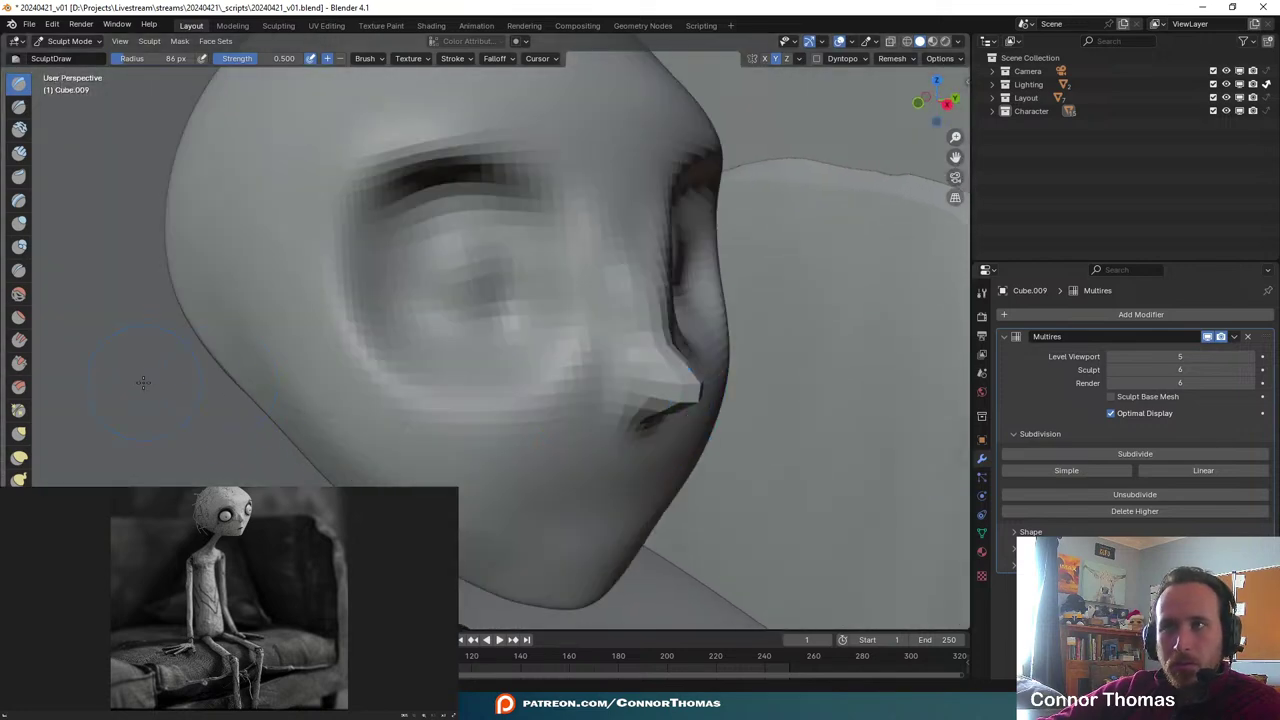
{"action": "left_click", "coordinate": [19, 433]}
{"action": "middle_click_drag", "start_coordinate": [560, 405], "coordinate": [474, 343]}
{"action": "key", "text": "f"}
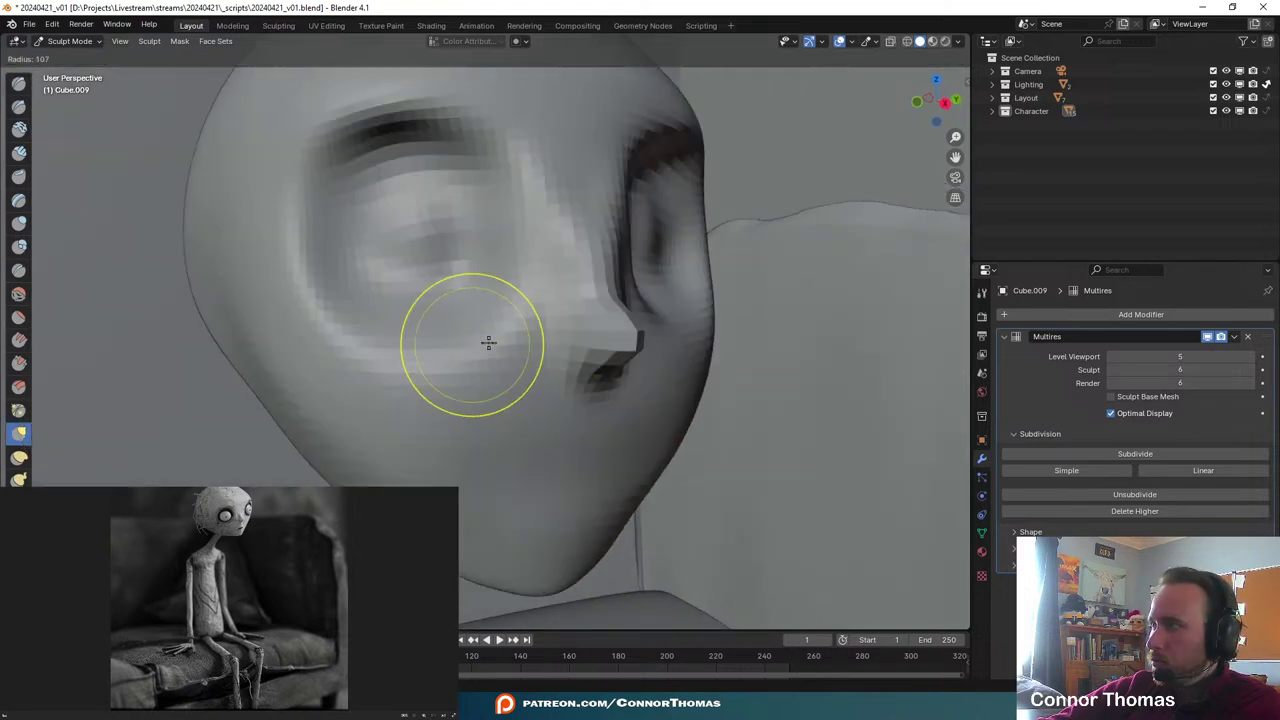
{"action": "left_click", "coordinate": [488, 342]}
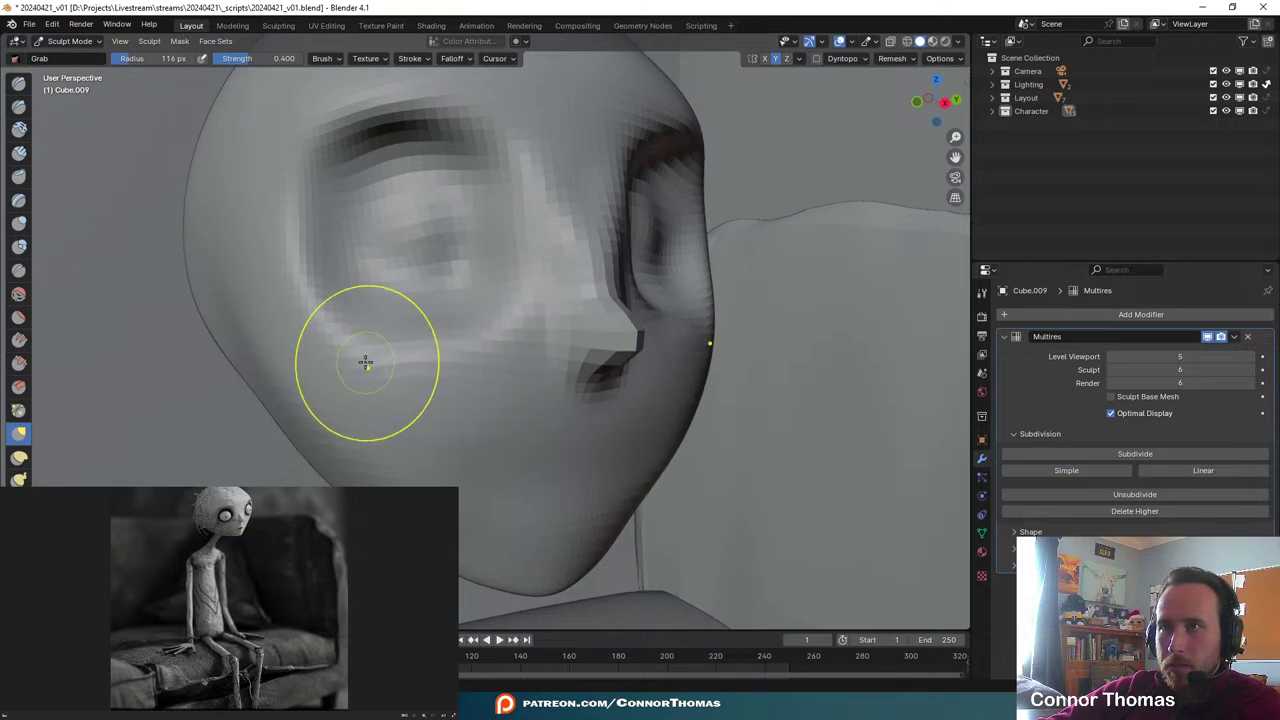
{"action": "middle_click_drag", "start_coordinate": [486, 386], "coordinate": [520, 240]}
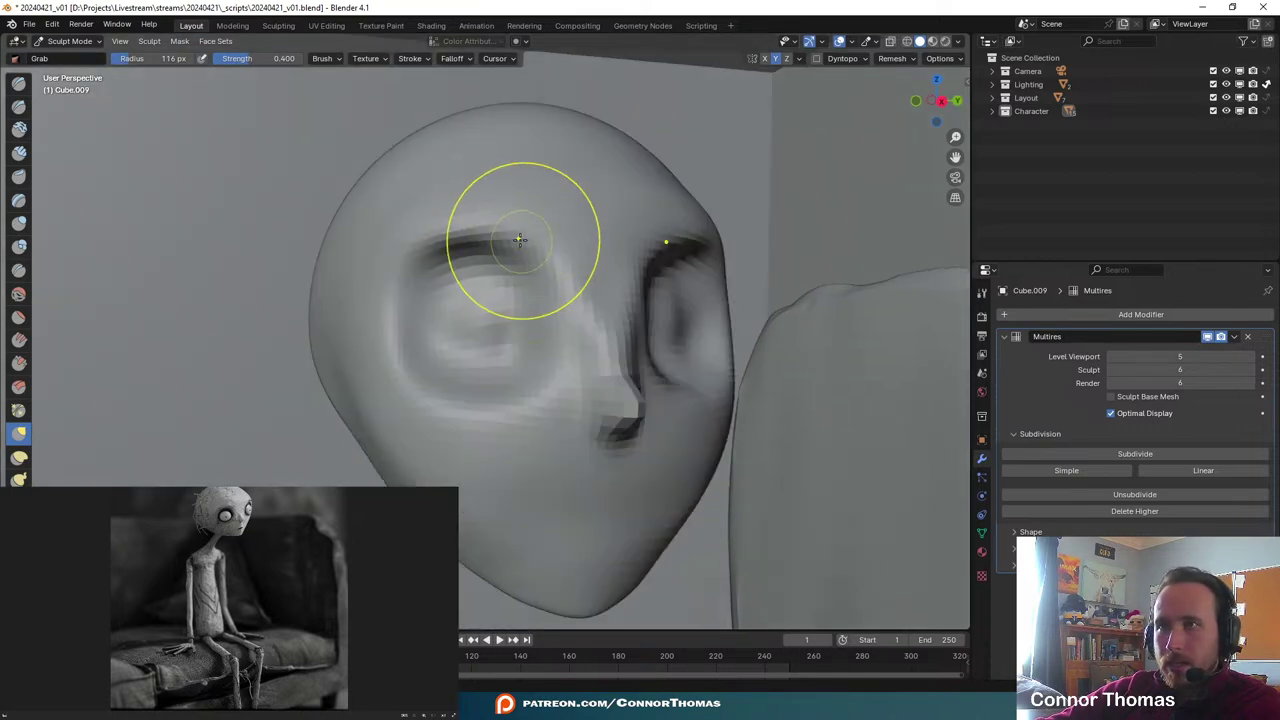
{"action": "mouse_move", "coordinate": [520, 240]}
{"action": "left_mouse_down"}
{"action": "mouse_move", "coordinate": [519, 256]}
{"action": "mouse_move", "coordinate": [477, 244]}
{"action": "left_mouse_up"}
{"action": "left_click_drag", "start_coordinate": [420, 211], "coordinate": [403, 231]}
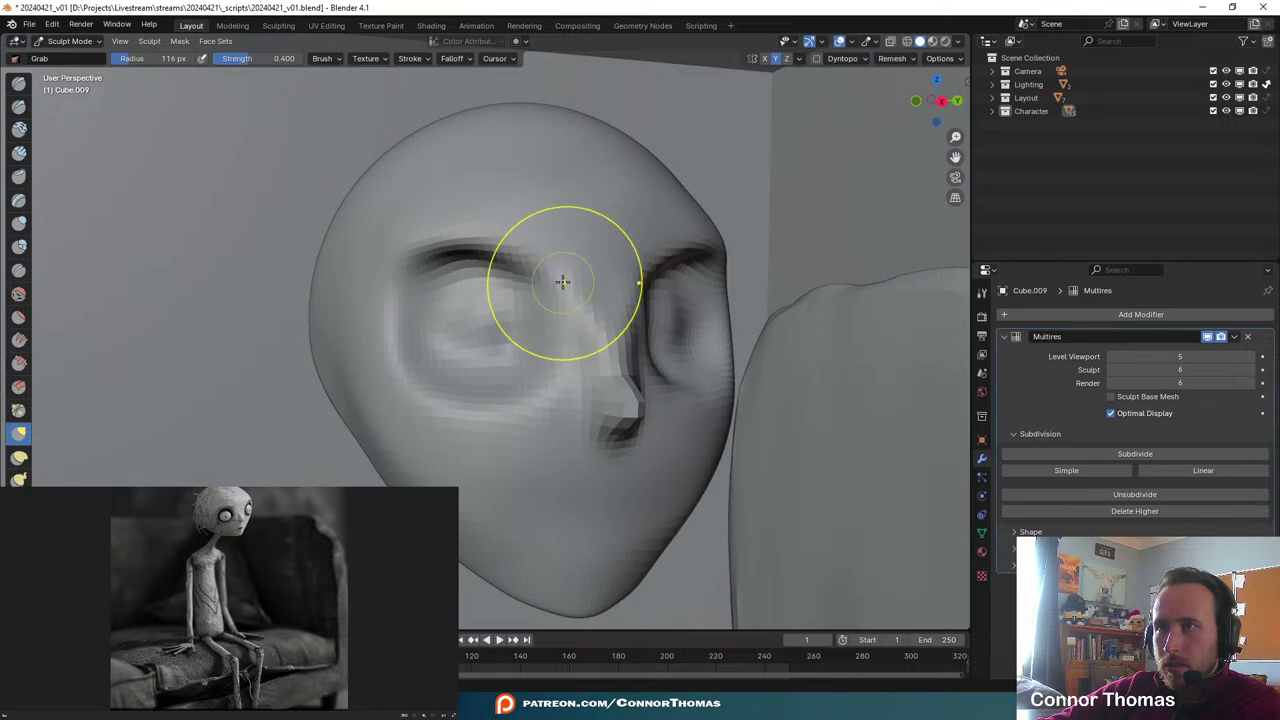
{"action": "left_click_drag", "start_coordinate": [566, 293], "coordinate": [565, 284]}
{"action": "left_click_drag", "start_coordinate": [442, 232], "coordinate": [427, 250]}
{"action": "mouse_move", "coordinate": [408, 304]}
{"action": "left_mouse_down"}
{"action": "mouse_move", "coordinate": [395, 303]}
{"action": "mouse_move", "coordinate": [400, 277]}
{"action": "mouse_move", "coordinate": [423, 241]}
{"action": "mouse_move", "coordinate": [502, 257]}
{"action": "left_mouse_up"}
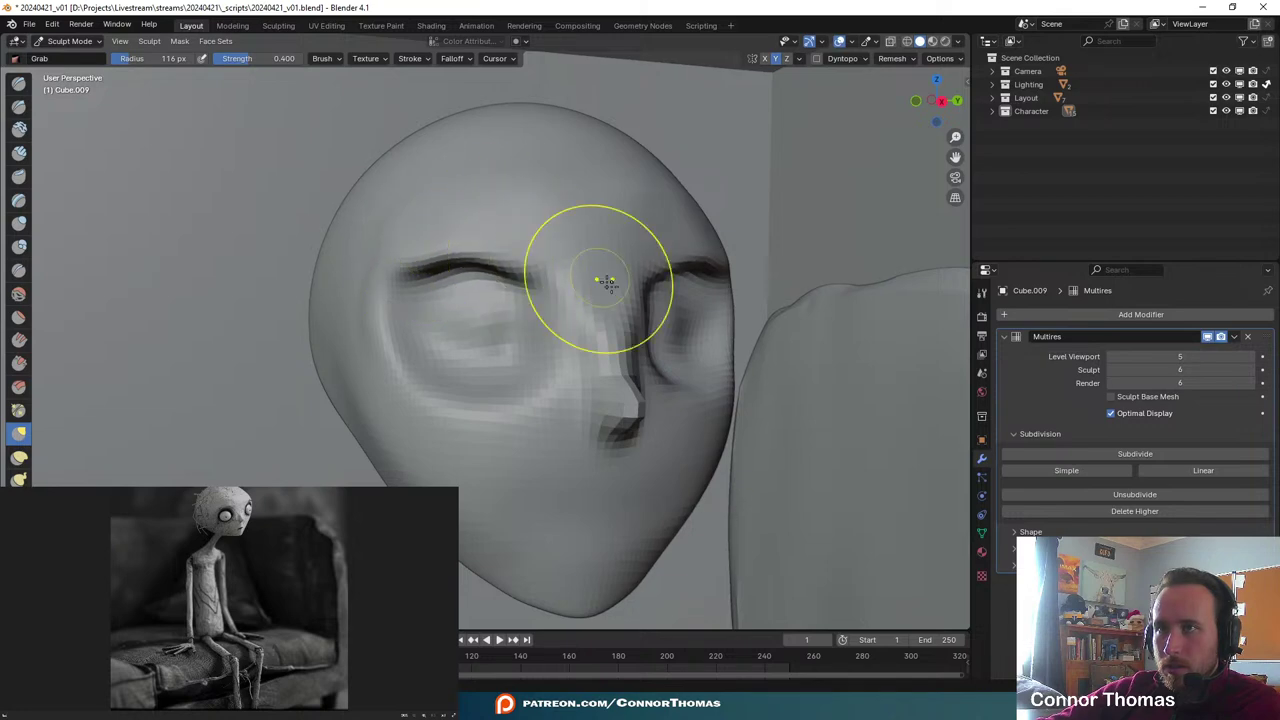
- Pull the outer part of both brows upward into a stronger arch with the Grab brush at 116 px radius
{"action": "scroll", "coordinate": [608, 282], "scroll_direction": "down", "scroll_amount": 2}
{"action": "middle_click_drag", "start_coordinate": [768, 335], "coordinate": [723, 340]}
{"action": "middle_click_drag", "start_coordinate": [606, 422], "coordinate": [636, 420]}
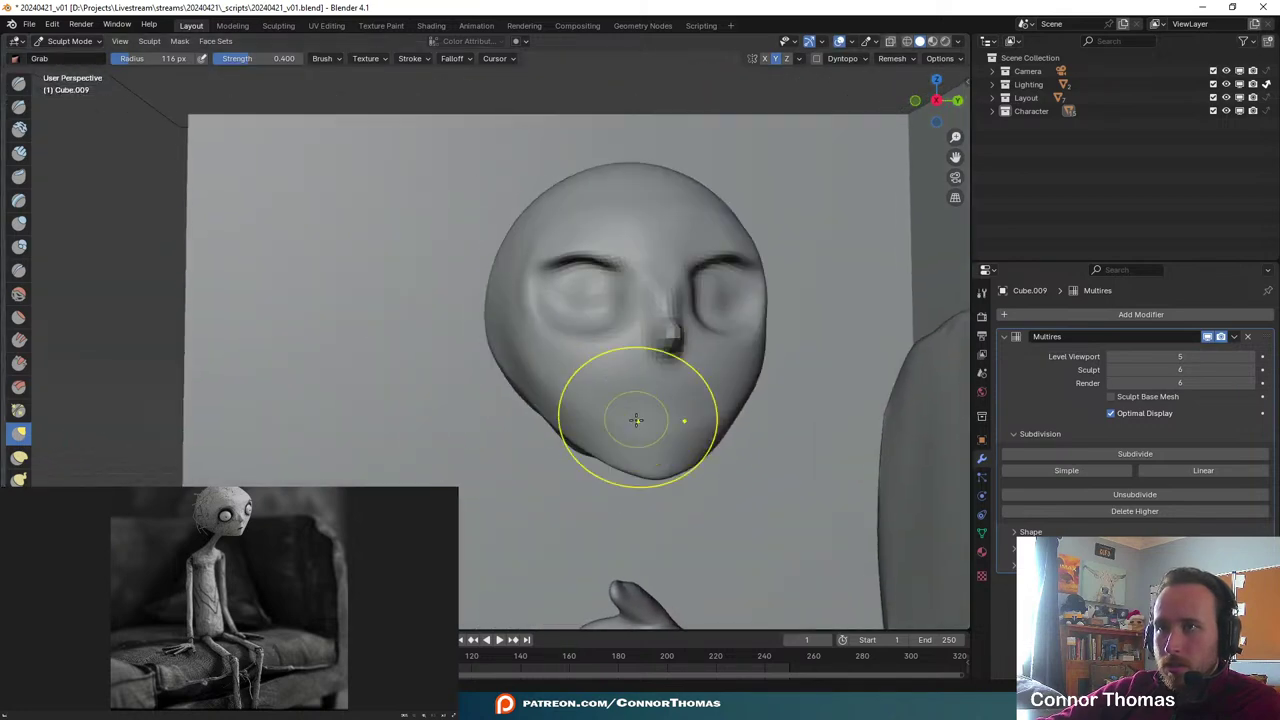
{"action": "middle_click_drag", "start_coordinate": [587, 286], "coordinate": [583, 354], "text": "ctrl"}
{"action": "mouse_move", "coordinate": [509, 217]}
{"action": "left_mouse_down"}
{"action": "mouse_move", "coordinate": [510, 194]}
{"action": "mouse_move", "coordinate": [562, 178]}
{"action": "left_mouse_up"}
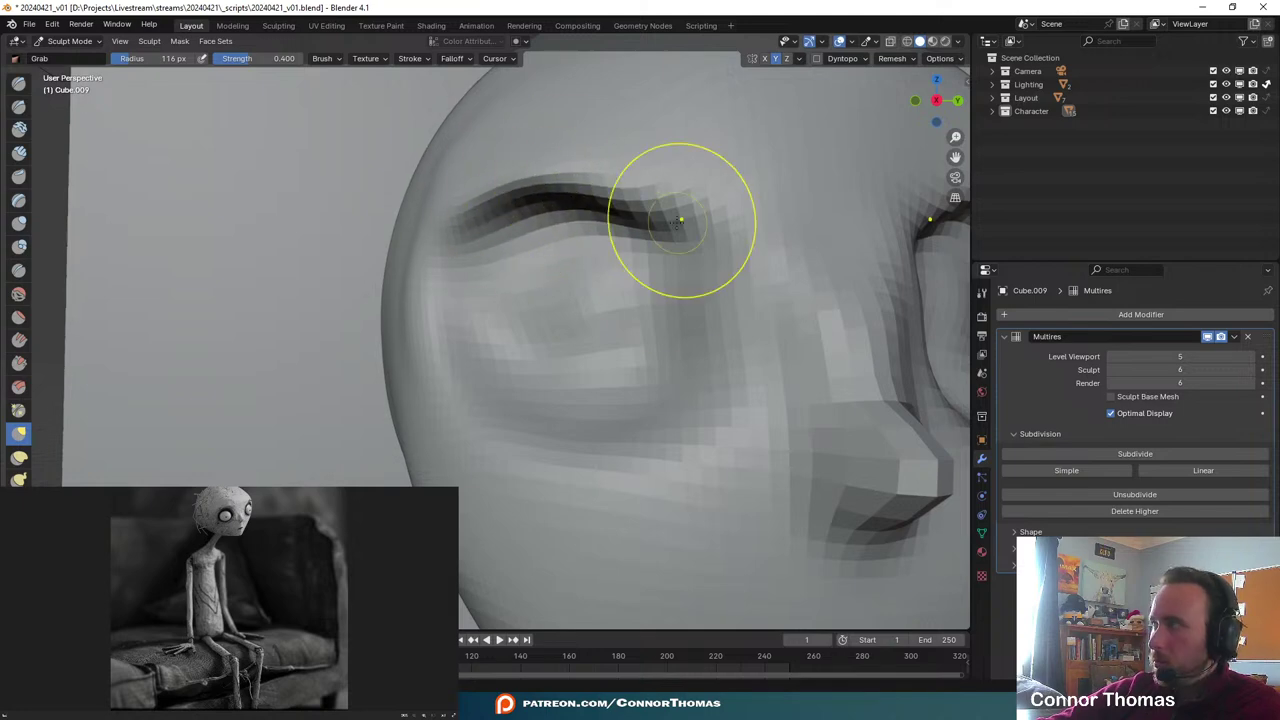
{"action": "mouse_move", "coordinate": [680, 220]}
{"action": "middle_mouse_down", "text": "ctrl"}
{"action": "mouse_move", "coordinate": [651, 277]}
{"action": "mouse_move", "coordinate": [568, 309]}
{"action": "mouse_move", "coordinate": [748, 429]}
{"action": "middle_mouse_up", "text": "ctrl"}
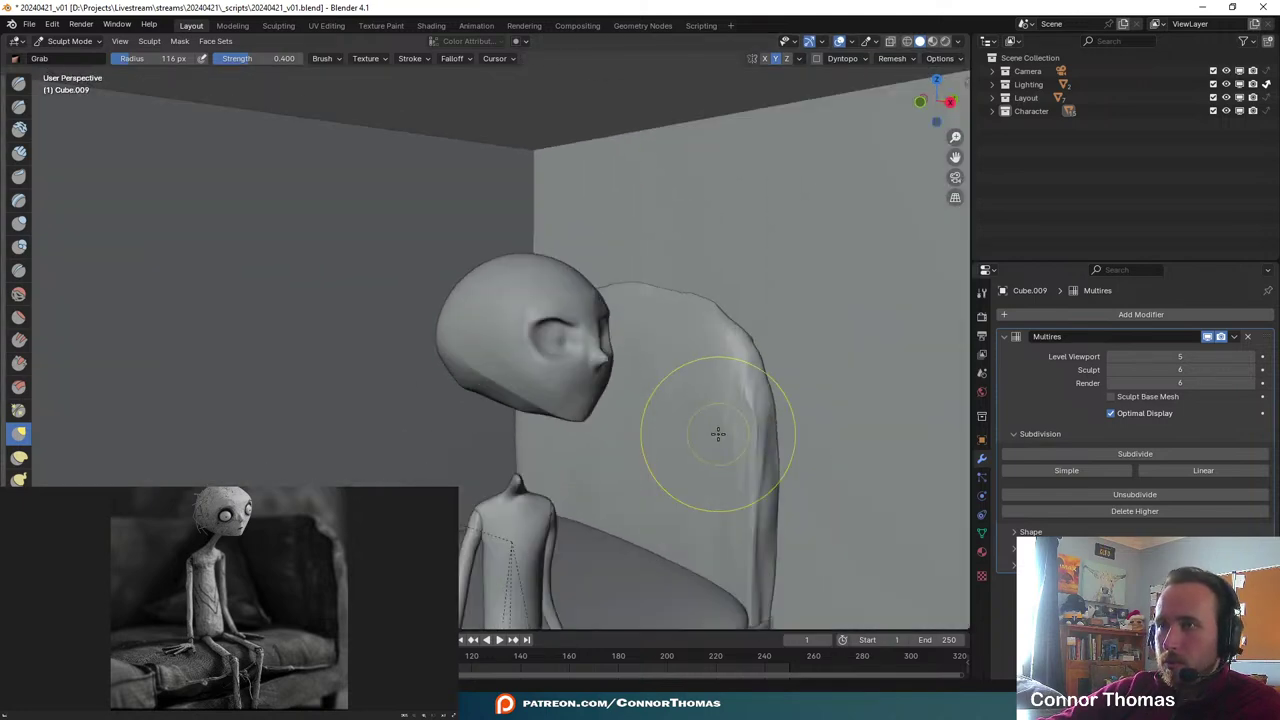
- Soften the brow creases and eye sockets using the Smooth brush at 116 px radius and 0.207 strength
{"action": "scroll", "coordinate": [720, 434], "scroll_direction": "up", "scroll_amount": 5}
{"action": "mouse_move", "coordinate": [757, 380]}
{"action": "middle_mouse_down", "text": "shift"}
{"action": "mouse_move", "coordinate": [558, 388]}
{"action": "mouse_move", "coordinate": [537, 366]}
{"action": "middle_mouse_up", "text": "shift"}
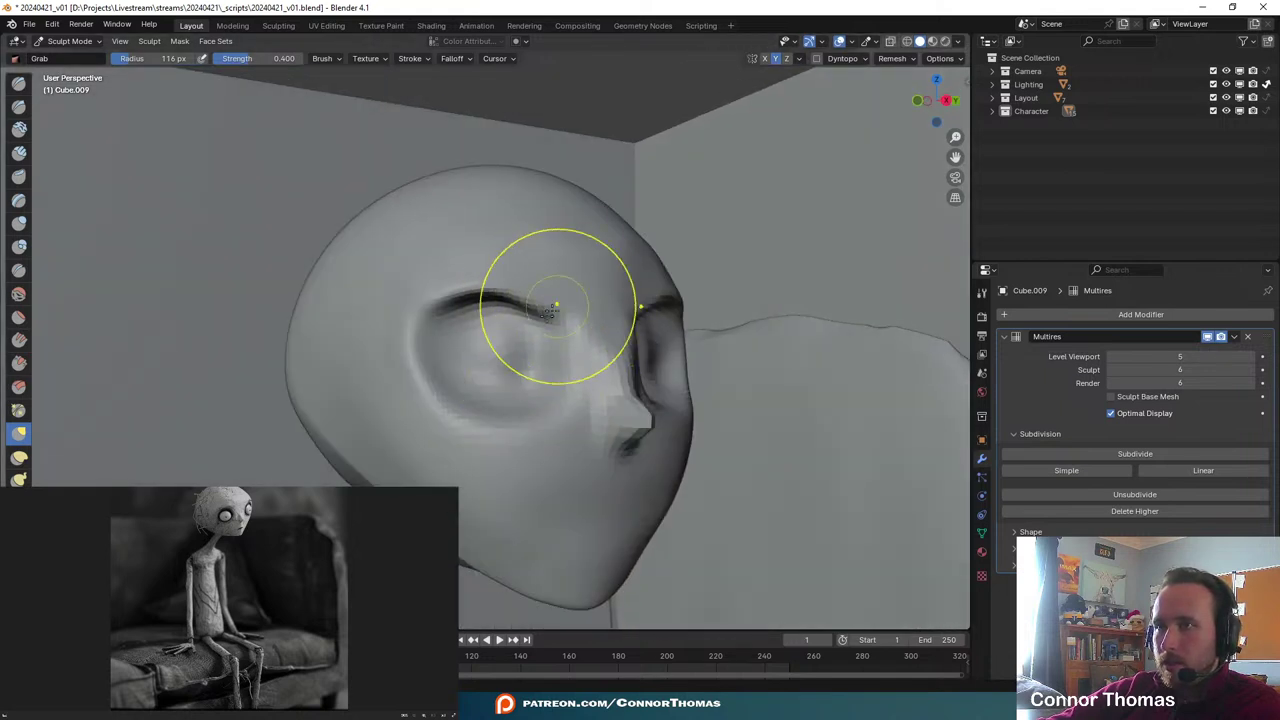
{"action": "left_click", "coordinate": [19, 294]}
{"action": "left_click_drag", "start_coordinate": [543, 314], "coordinate": [532, 313]}
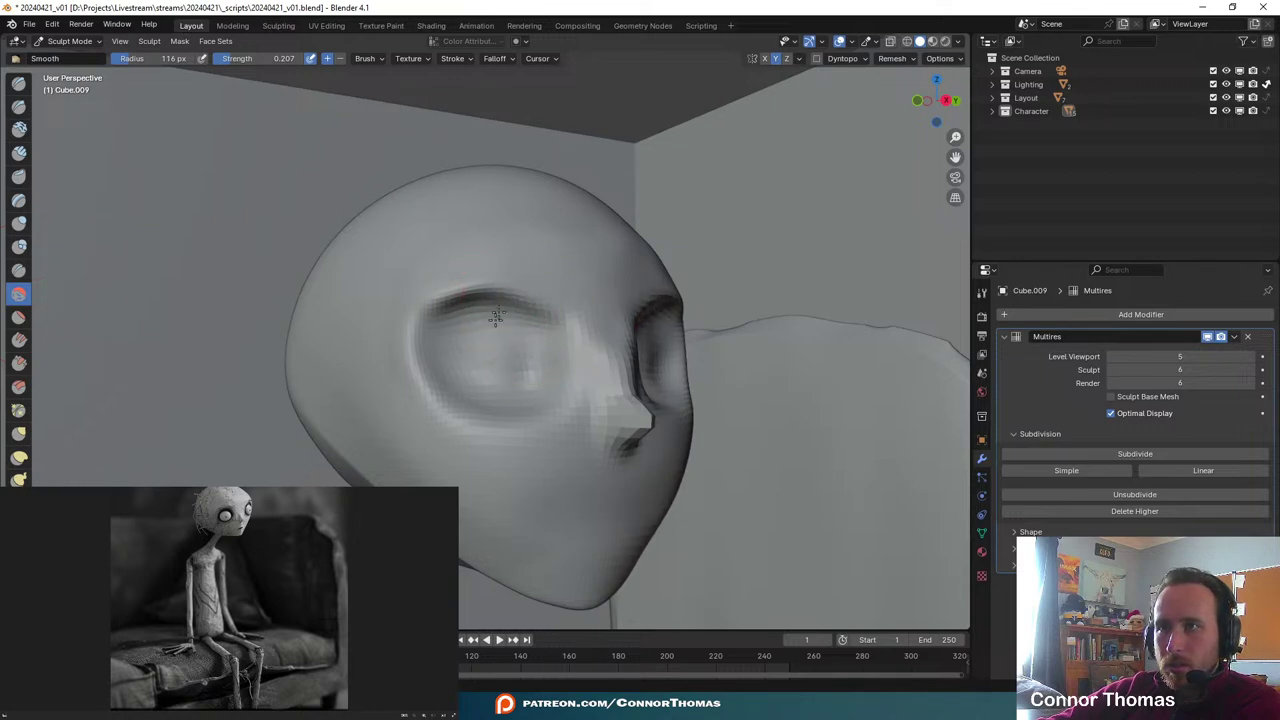
{"action": "scroll", "coordinate": [560, 410], "scroll_direction": "up", "scroll_amount": 4}
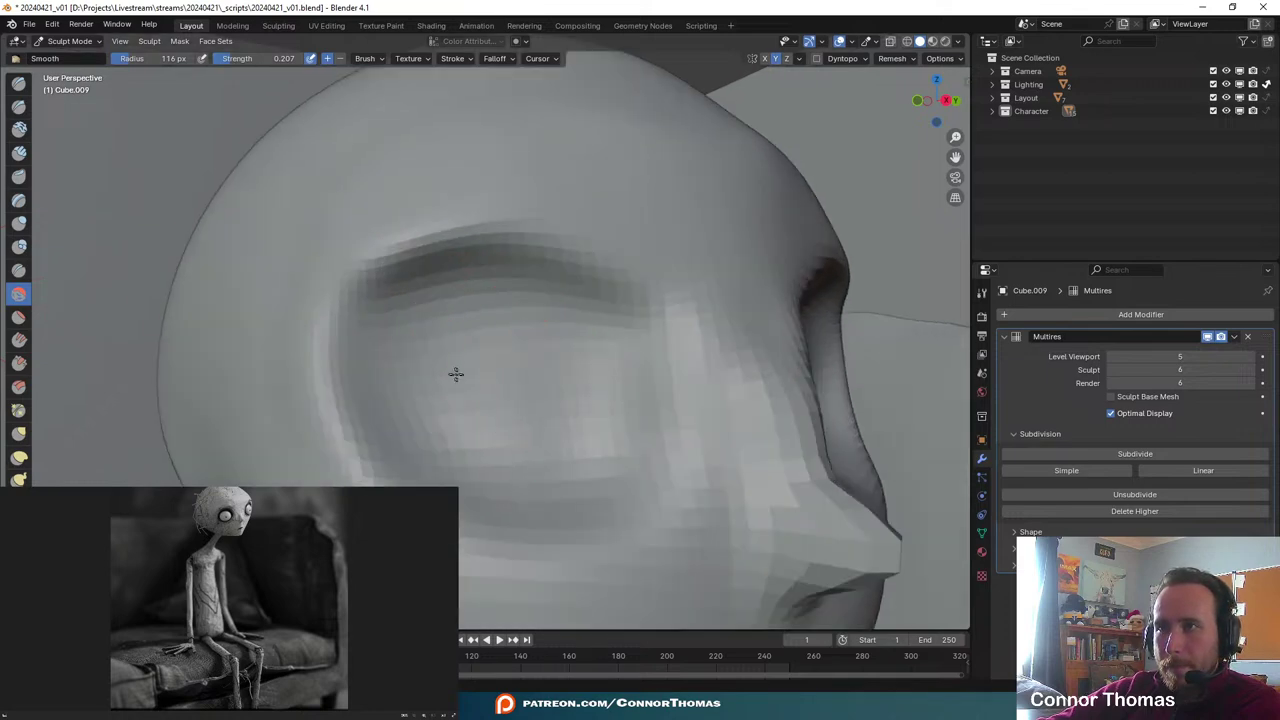
{"action": "scroll", "coordinate": [457, 411], "scroll_direction": "down", "scroll_amount": 5}
{"action": "scroll", "coordinate": [457, 429], "scroll_direction": "up", "scroll_amount": 4}
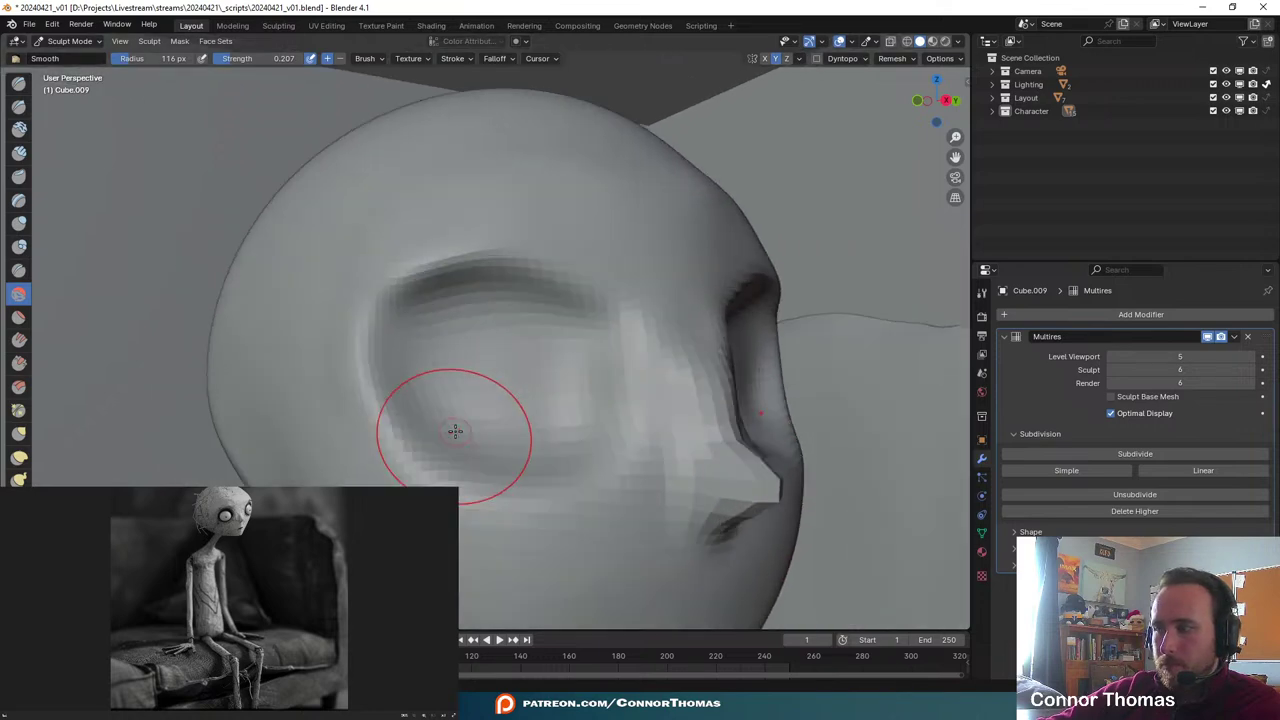
{"action": "scroll", "coordinate": [455, 430], "scroll_direction": "down", "scroll_amount": 4}
{"action": "scroll", "coordinate": [452, 424], "scroll_direction": "up", "scroll_amount": 4}
{"action": "scroll", "coordinate": [452, 426], "scroll_direction": "down", "scroll_amount": 5}
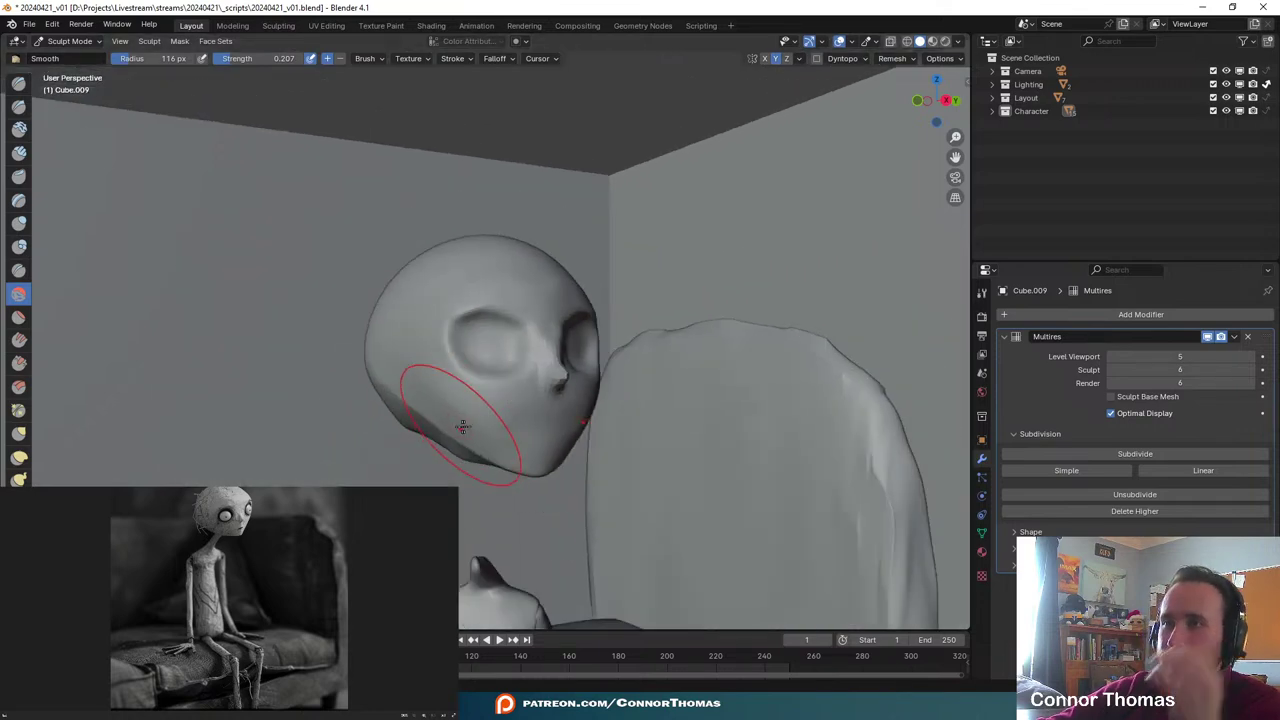
{"action": "scroll", "coordinate": [574, 415], "scroll_direction": "up", "scroll_amount": 5}
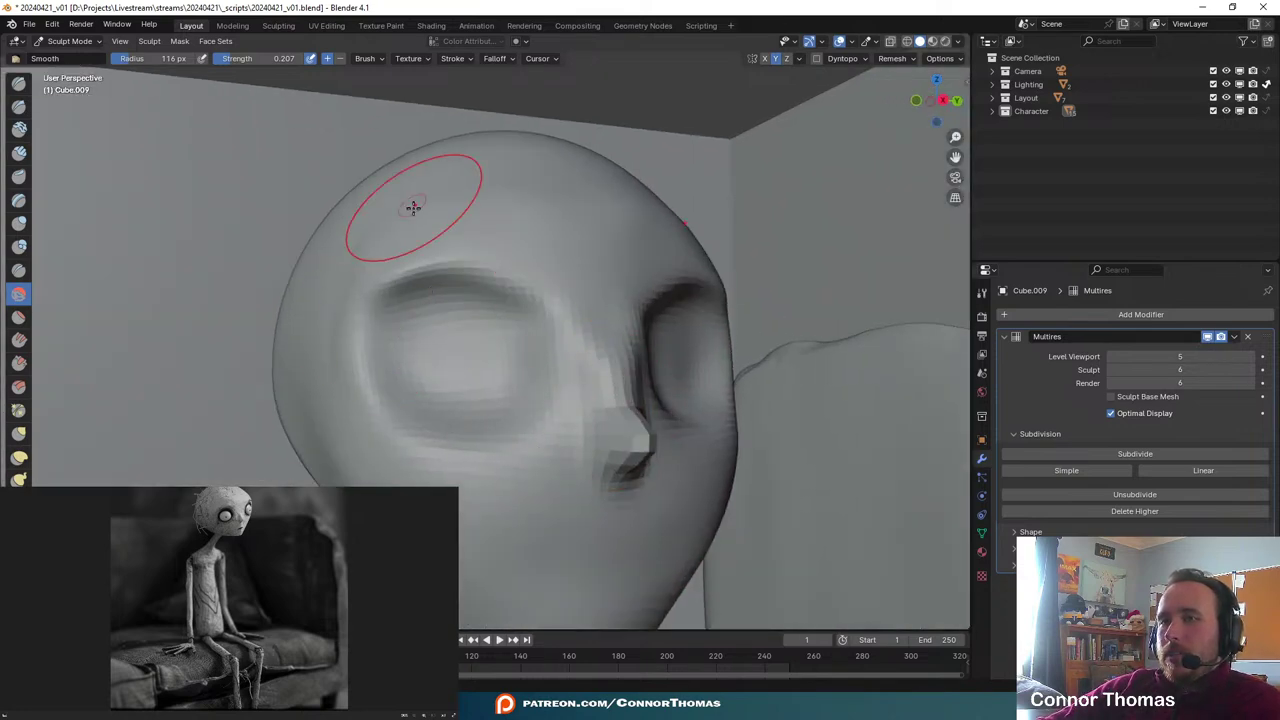
- Smooth the nose bridge, inner eye sockets and cheeks with the Smooth brush at 116 px radius
{"action": "middle_click_drag", "start_coordinate": [414, 206], "coordinate": [526, 320]}
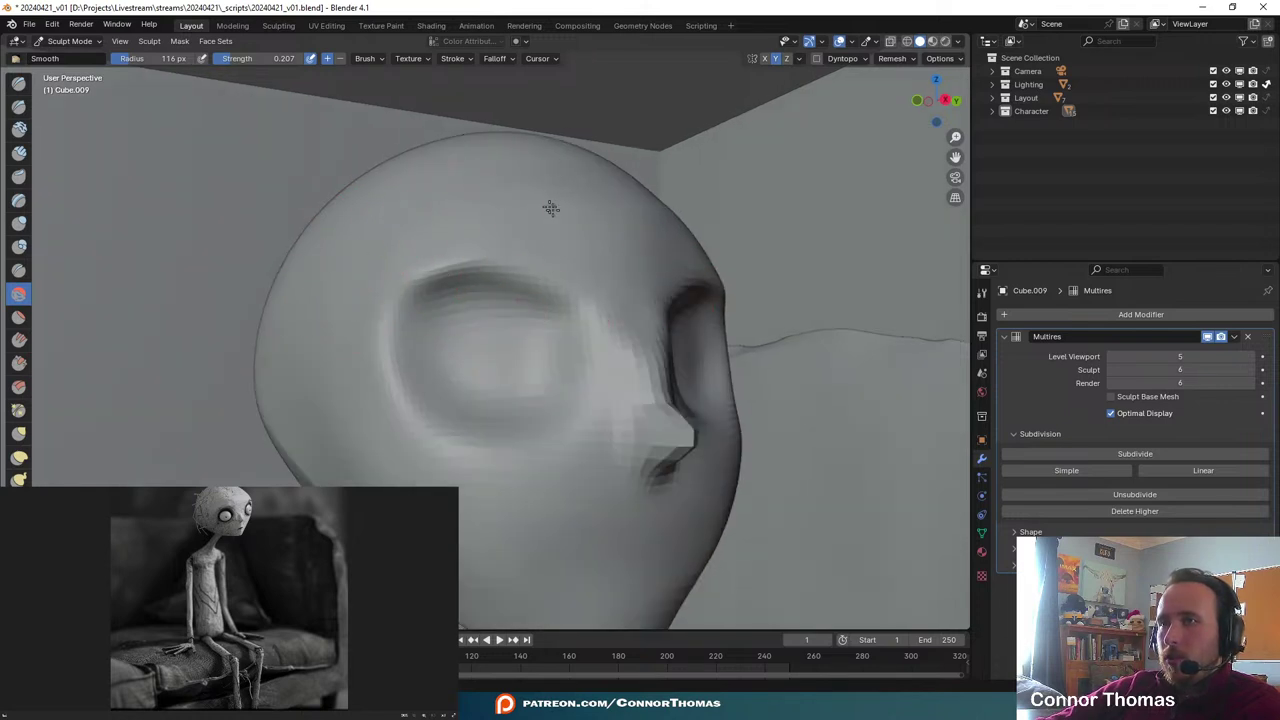
{"action": "middle_click_drag", "start_coordinate": [551, 208], "coordinate": [604, 337]}
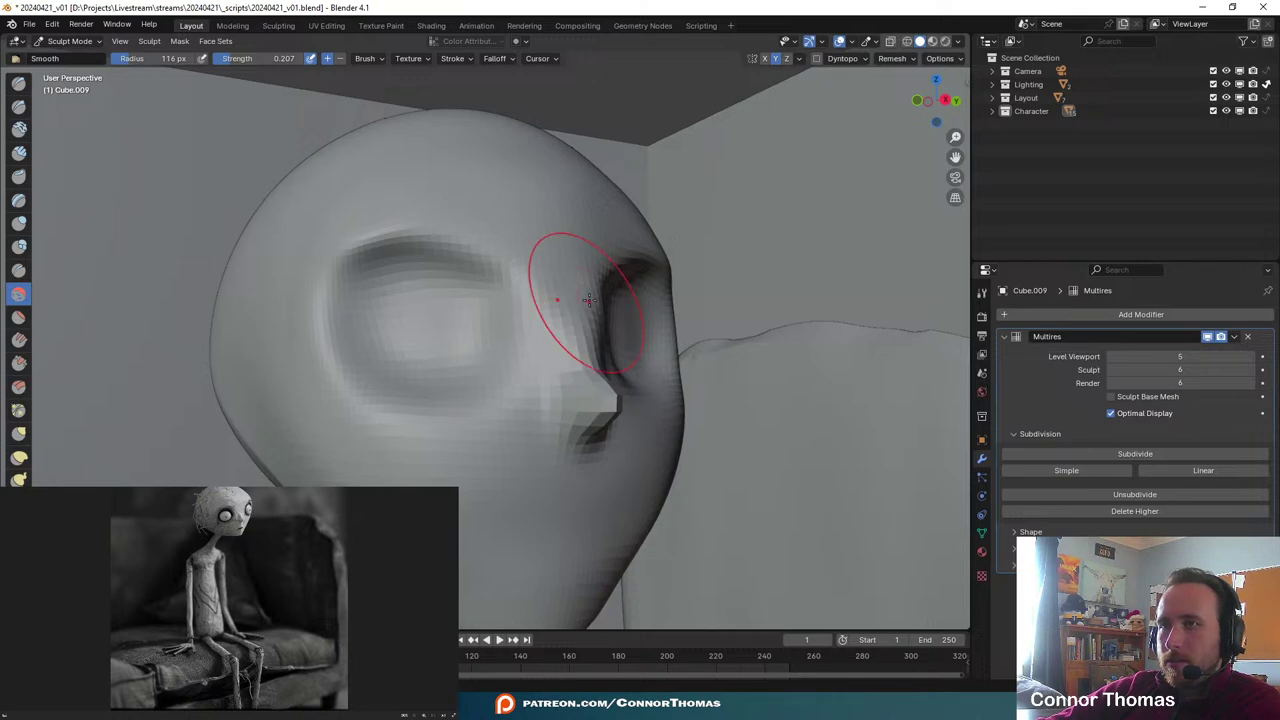
{"action": "mouse_move", "coordinate": [650, 296]}
{"action": "middle_mouse_down"}
{"action": "mouse_move", "coordinate": [540, 305]}
{"action": "mouse_move", "coordinate": [607, 303]}
{"action": "mouse_move", "coordinate": [643, 457]}
{"action": "mouse_move", "coordinate": [591, 331]}
{"action": "mouse_move", "coordinate": [582, 350]}
{"action": "middle_mouse_up"}
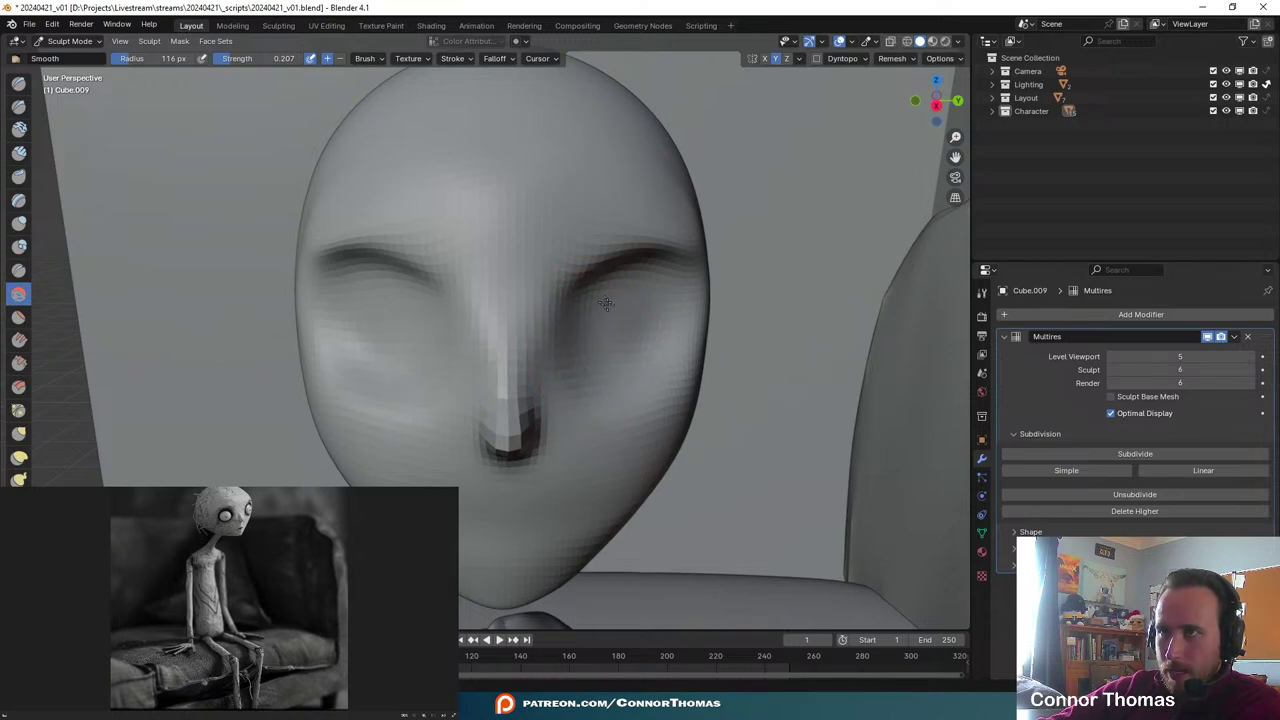
{"action": "mouse_move", "coordinate": [491, 314]}
{"action": "middle_mouse_down"}
{"action": "mouse_move", "coordinate": [771, 423]}
{"action": "mouse_move", "coordinate": [789, 289]}
{"action": "mouse_move", "coordinate": [668, 452]}
{"action": "middle_mouse_up"}
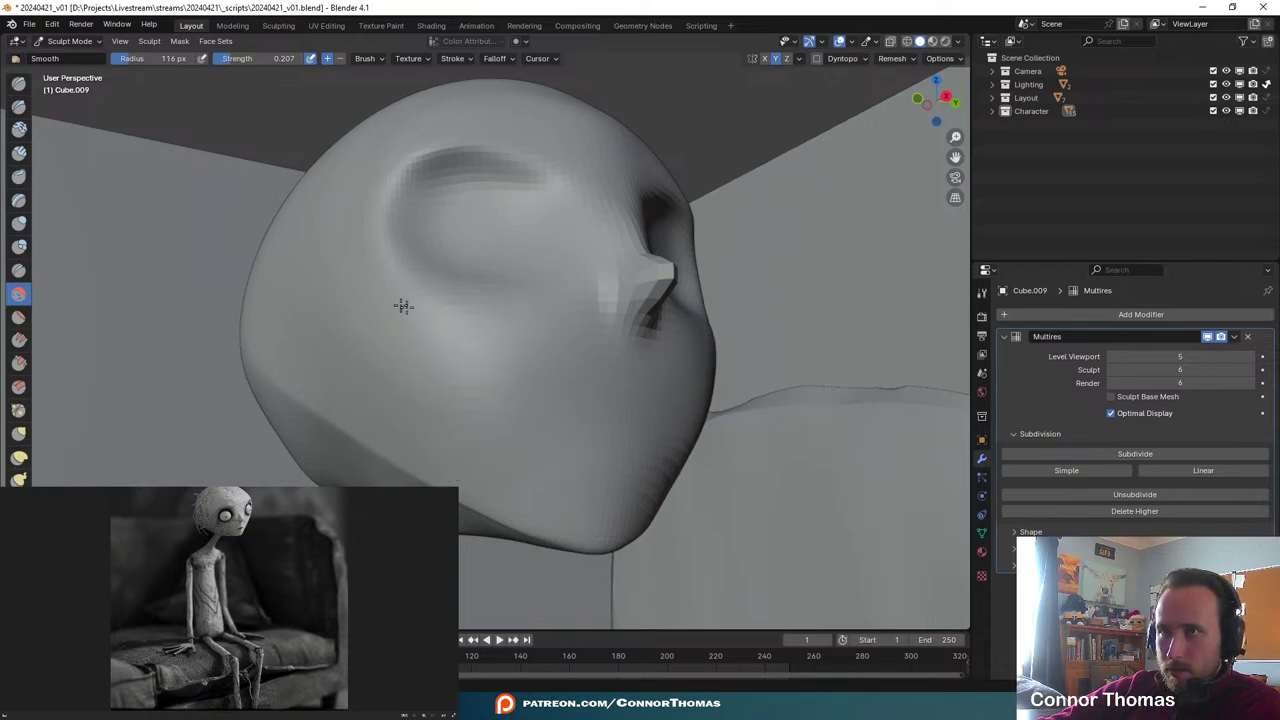
{"action": "left_click_drag", "start_coordinate": [494, 349], "coordinate": [405, 273]}
- Tighten the underside of the nose where it meets the face using the Crease brush at 116 px radius
{"action": "scroll", "coordinate": [500, 294], "scroll_direction": "down", "scroll_amount": 2}
{"action": "mouse_move", "coordinate": [527, 281]}
{"action": "middle_mouse_down"}
{"action": "mouse_move", "coordinate": [457, 351]}
{"action": "mouse_move", "coordinate": [633, 504]}
{"action": "mouse_move", "coordinate": [711, 392]}
{"action": "middle_mouse_up"}
{"action": "scroll", "coordinate": [633, 504], "scroll_direction": "down", "scroll_amount": 3}
{"action": "mouse_move", "coordinate": [679, 467]}
{"action": "middle_mouse_down"}
{"action": "mouse_move", "coordinate": [437, 409]}
{"action": "mouse_move", "coordinate": [622, 388]}
{"action": "middle_mouse_up"}
{"action": "scroll", "coordinate": [565, 345], "scroll_direction": "up", "scroll_amount": 4}
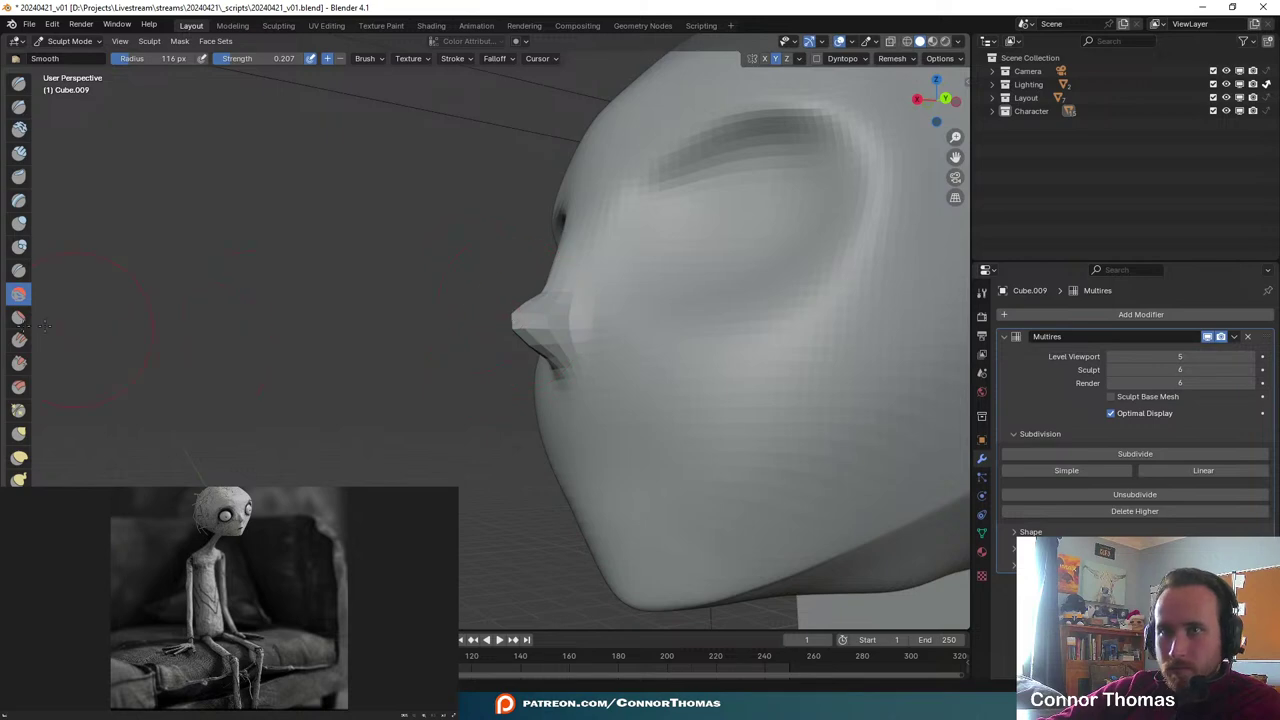
{"action": "left_click", "coordinate": [19, 270]}
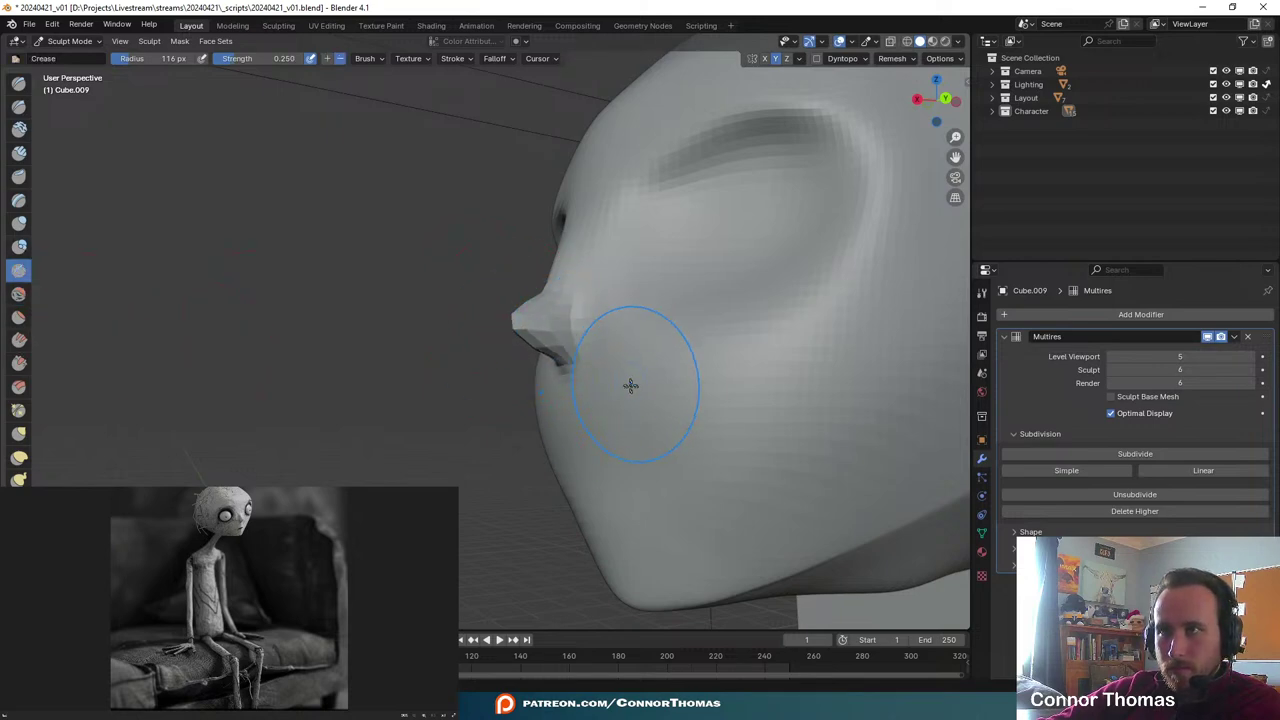
- Examine the nose, brows and eye sockets from both sides and the front of the head
{"action": "middle_click_drag", "start_coordinate": [630, 385], "coordinate": [707, 460]}
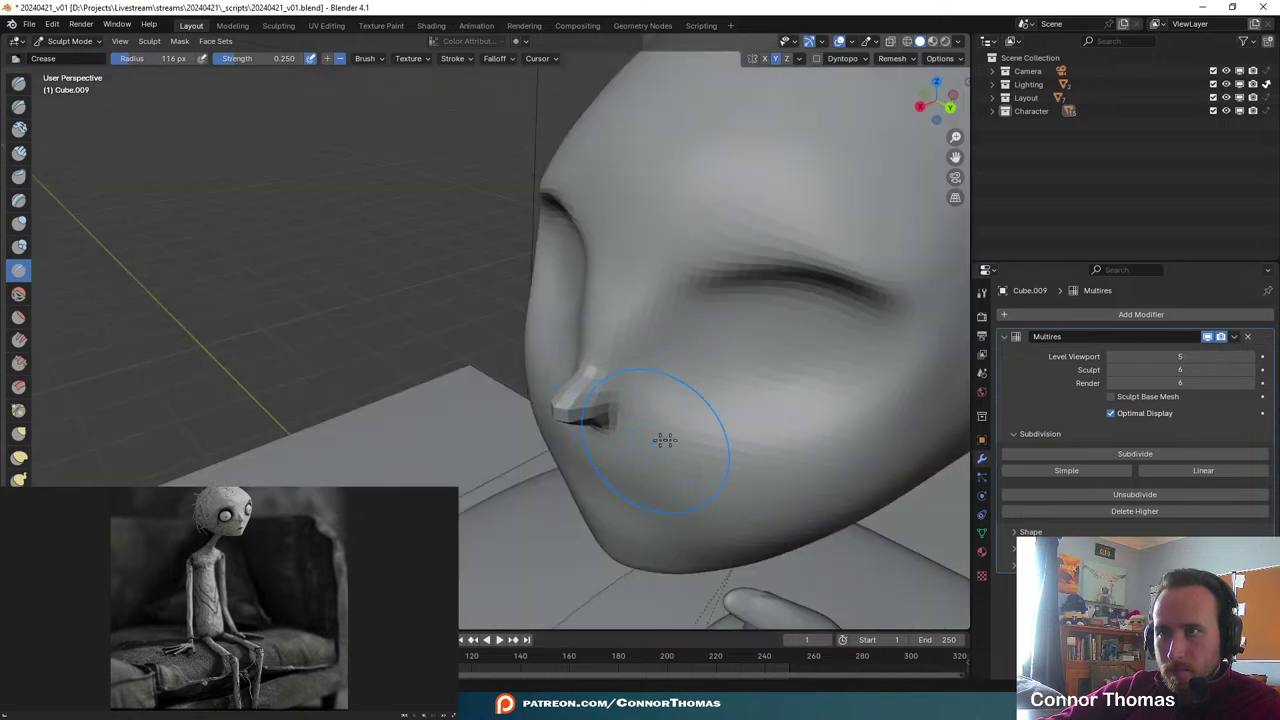
{"action": "mouse_move", "coordinate": [591, 342]}
{"action": "middle_mouse_down"}
{"action": "mouse_move", "coordinate": [733, 314]}
{"action": "mouse_move", "coordinate": [672, 343]}
{"action": "middle_mouse_up"}
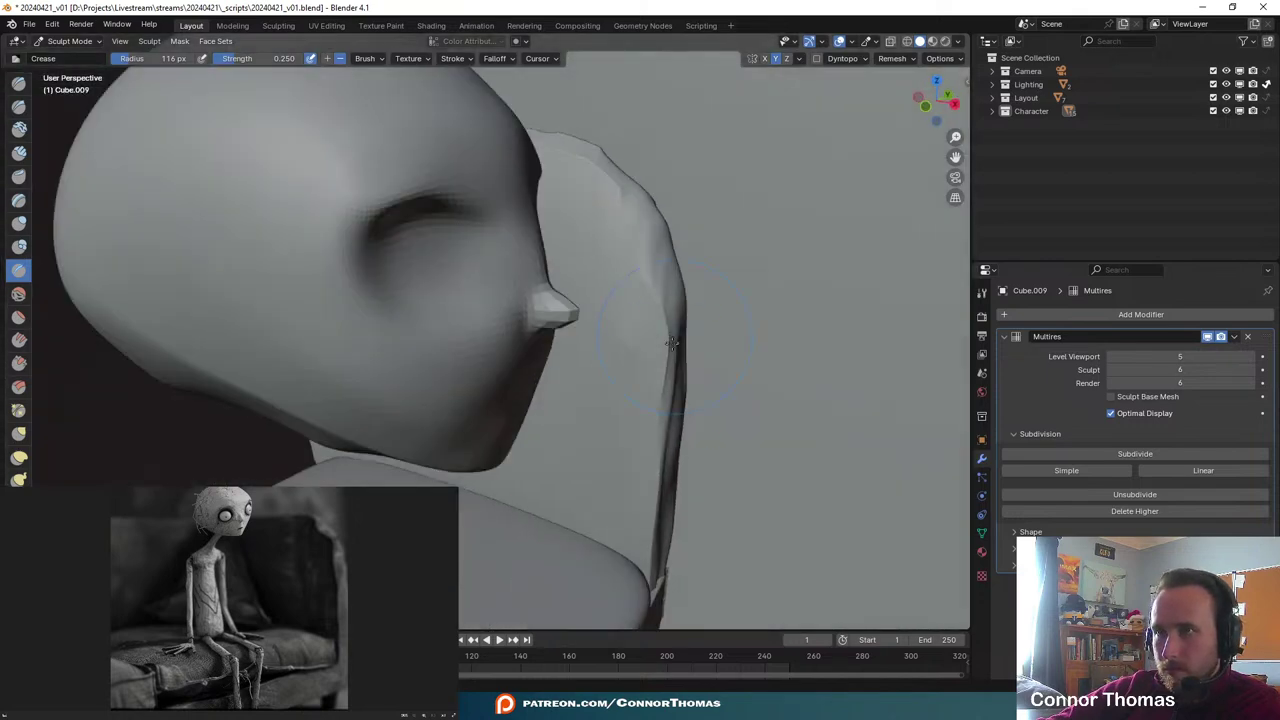
{"action": "mouse_move", "coordinate": [689, 390]}
{"action": "middle_mouse_down"}
{"action": "mouse_move", "coordinate": [603, 363]}
{"action": "mouse_move", "coordinate": [663, 349]}
{"action": "mouse_move", "coordinate": [595, 345]}
{"action": "middle_mouse_up"}
{"action": "scroll", "coordinate": [645, 355], "scroll_direction": "down", "scroll_amount": 2}
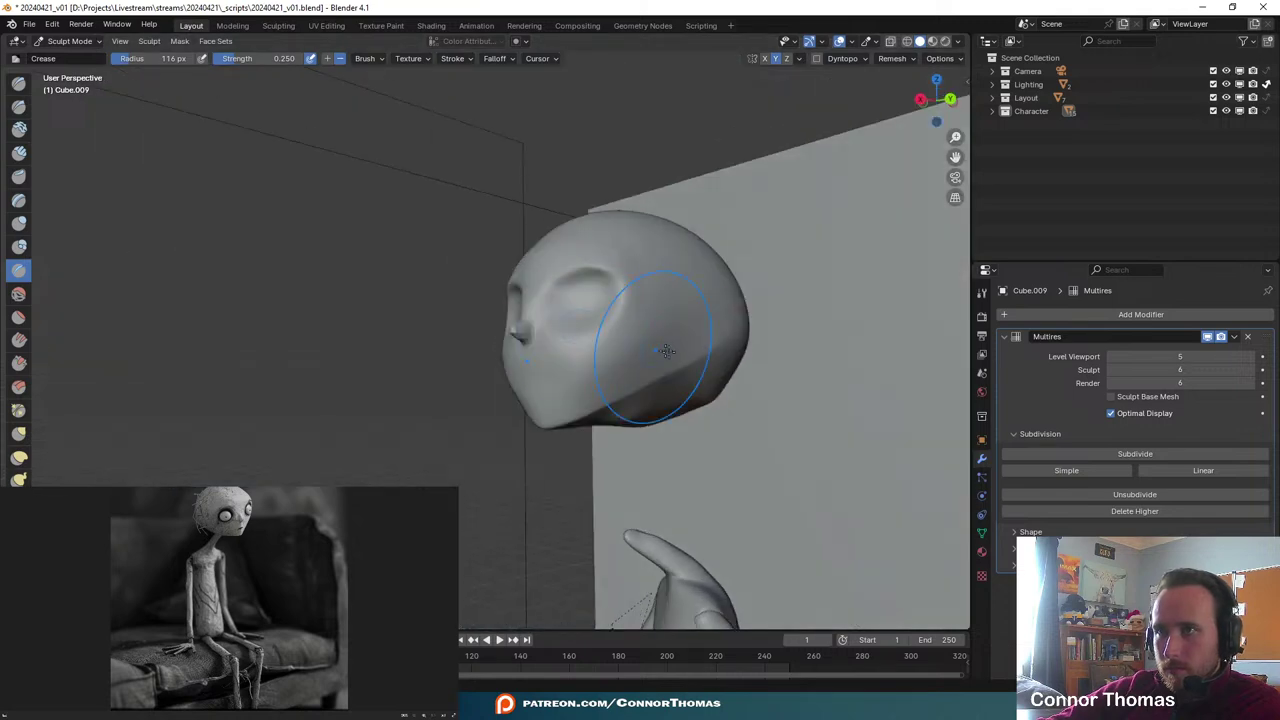
{"action": "mouse_move", "coordinate": [698, 363]}
{"action": "middle_mouse_down"}
{"action": "mouse_move", "coordinate": [660, 374]}
{"action": "mouse_move", "coordinate": [646, 343]}
{"action": "mouse_move", "coordinate": [711, 363]}
{"action": "middle_mouse_up"}
{"action": "scroll", "coordinate": [706, 335], "scroll_direction": "up", "scroll_amount": 4}
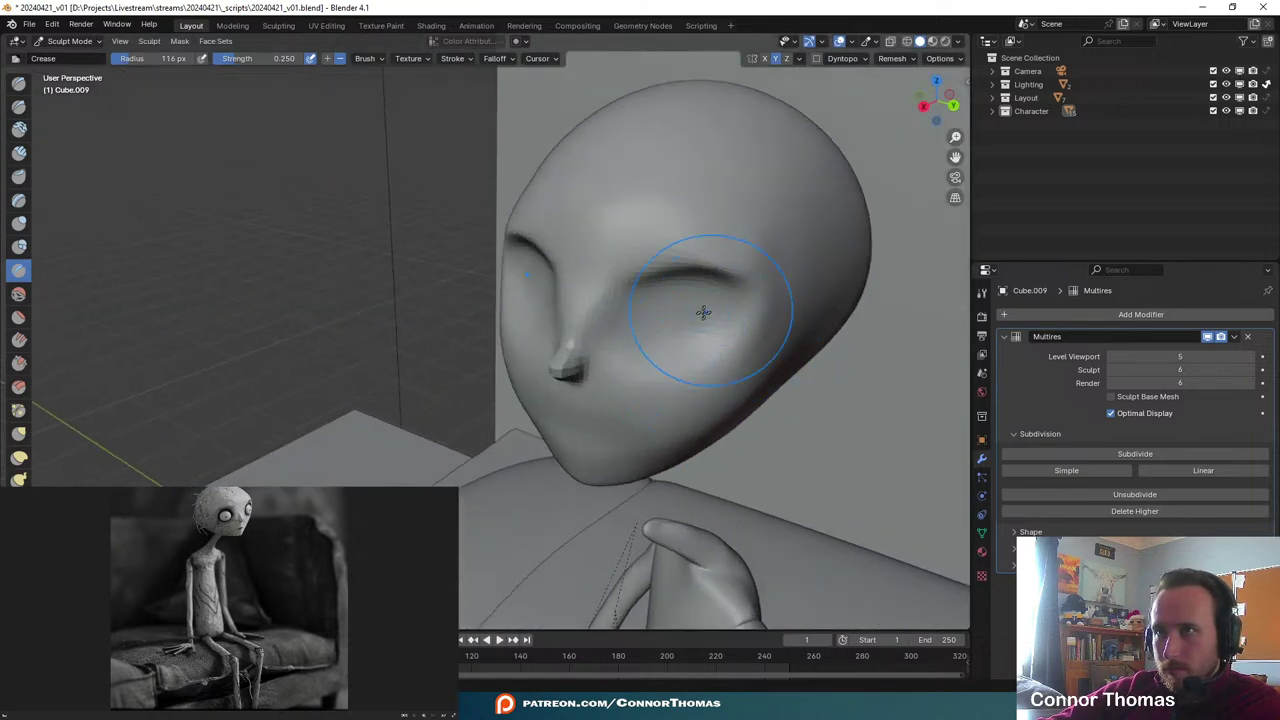
{"action": "middle_click_drag", "start_coordinate": [703, 311], "coordinate": [606, 386], "text": "shift"}
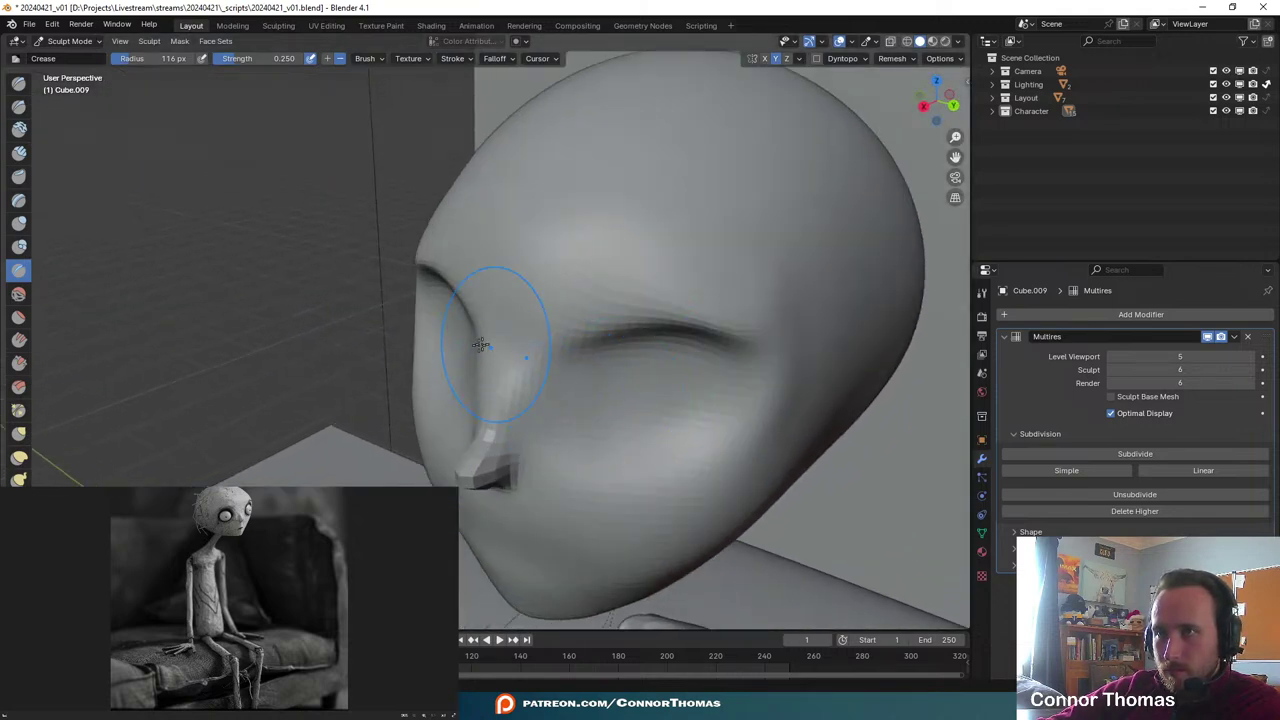
{"action": "middle_click_drag", "start_coordinate": [505, 355], "coordinate": [623, 470]}
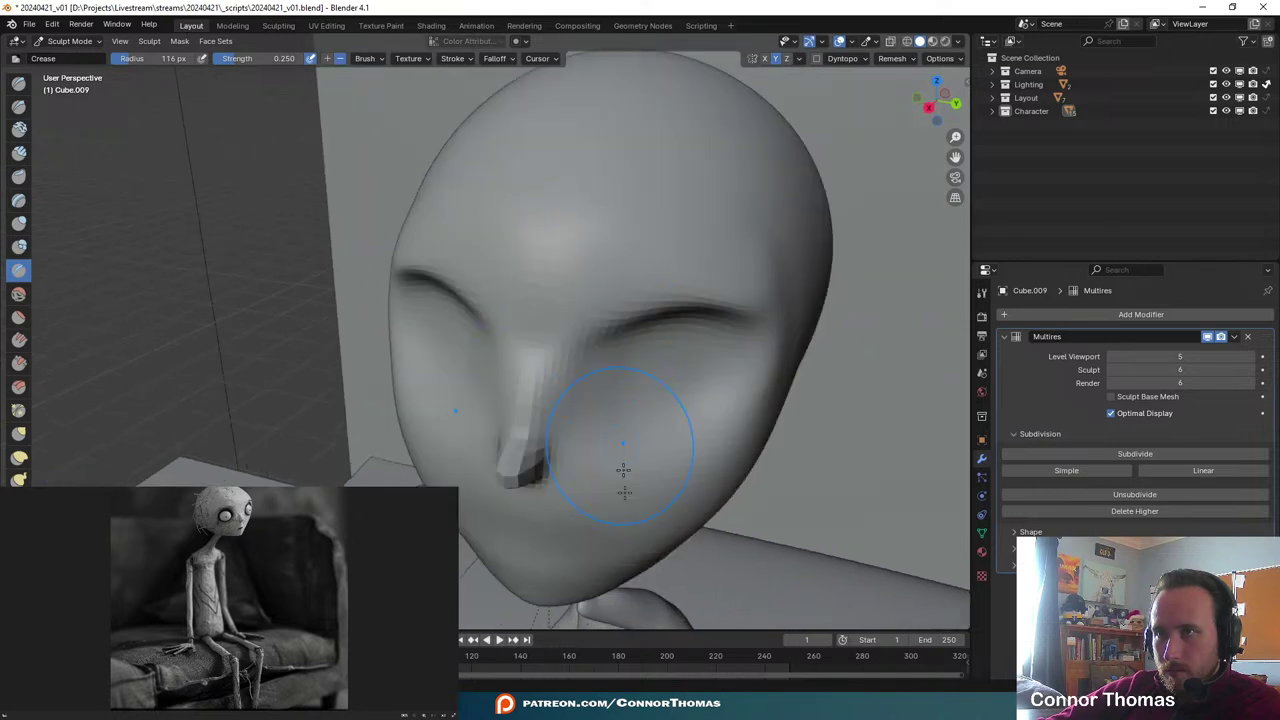
- Reshape the inner brows and the upper nose bridge with the Elastic Deform brush at 116 px radius and 0.500 strength
{"action": "left_click", "coordinate": [19, 457]}
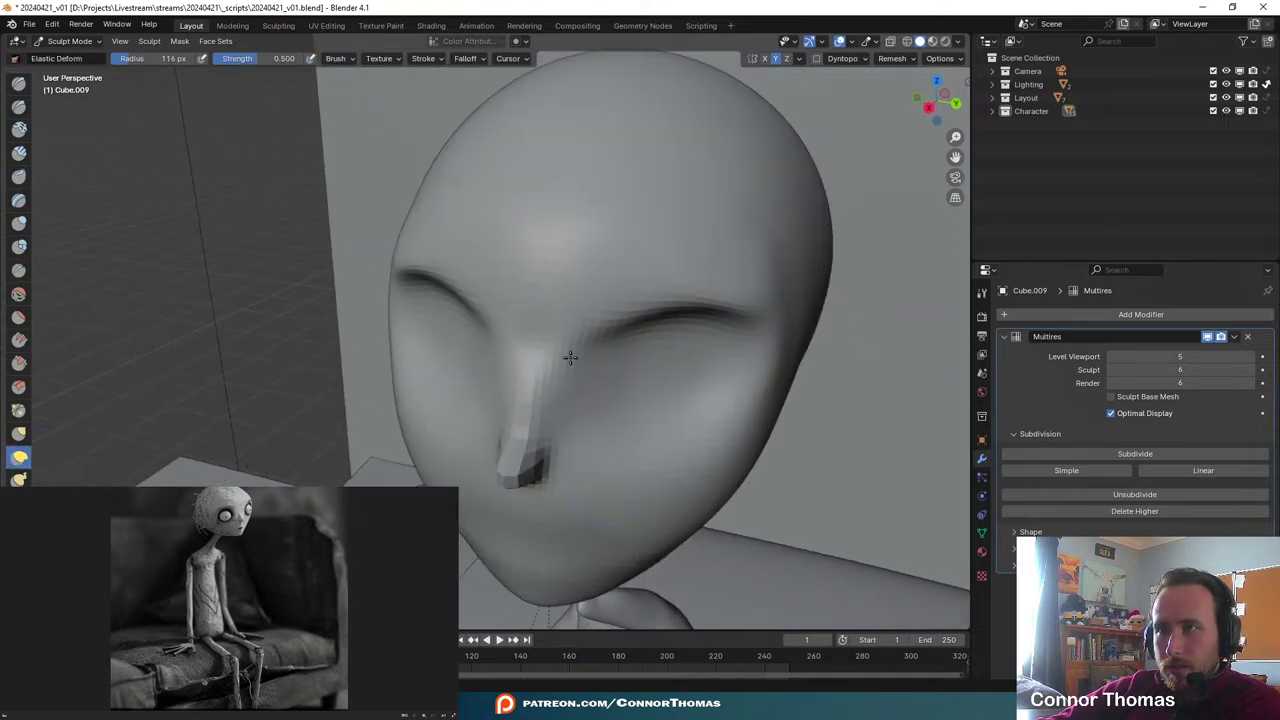
{"action": "left_click_drag", "start_coordinate": [525, 377], "coordinate": [553, 337]}
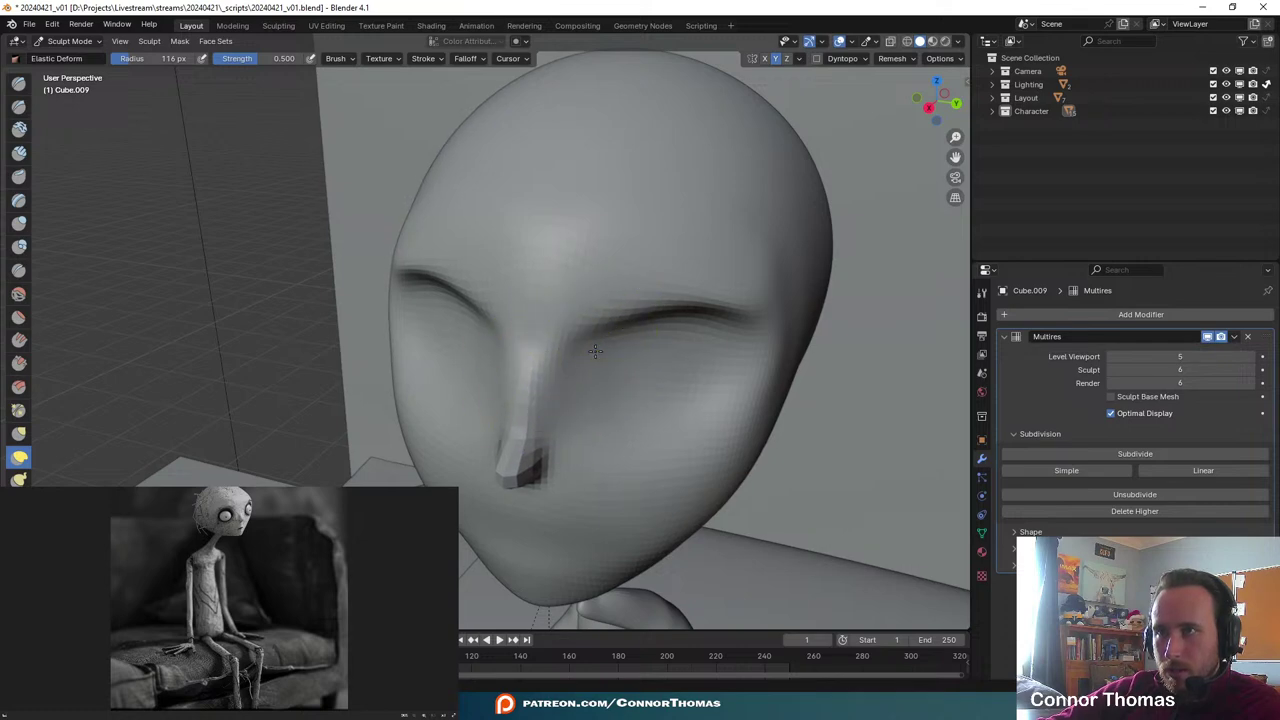
{"action": "middle_click_drag", "start_coordinate": [595, 351], "coordinate": [706, 471]}
{"action": "middle_click_drag", "start_coordinate": [626, 354], "coordinate": [600, 363]}
{"action": "scroll", "coordinate": [598, 362], "scroll_direction": "up", "scroll_amount": 2}
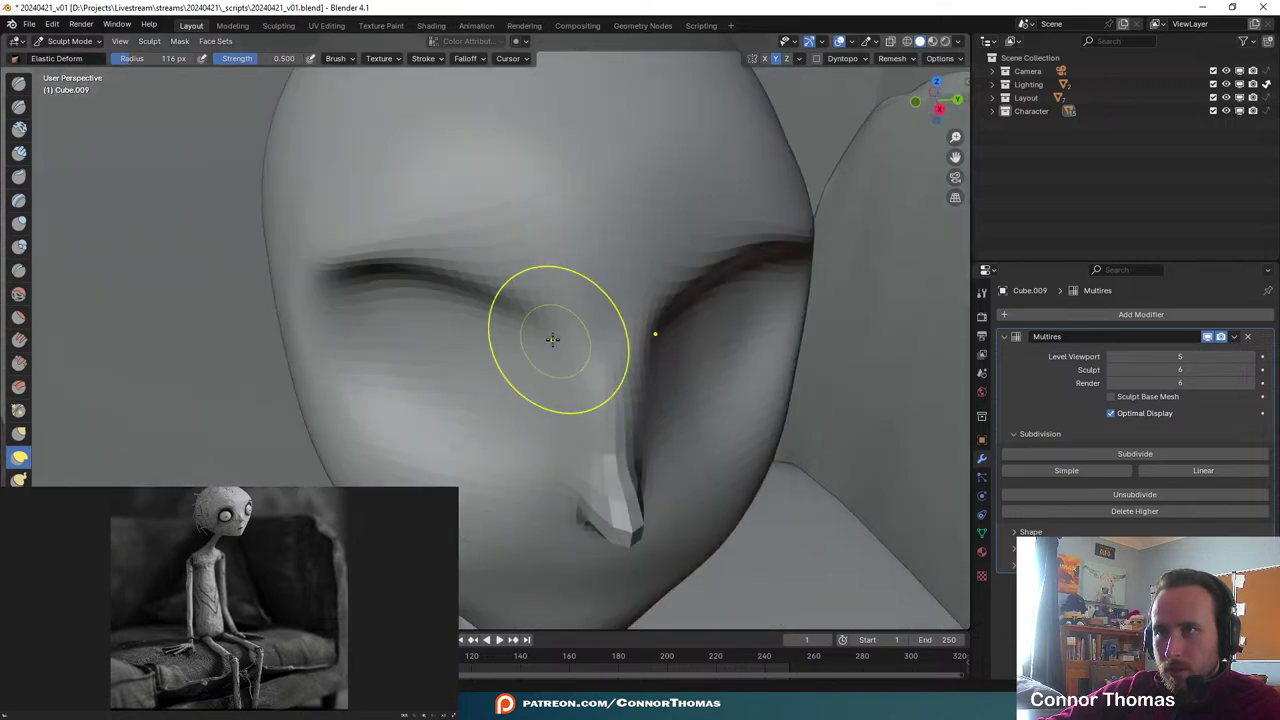
{"action": "left_click_drag", "start_coordinate": [491, 295], "coordinate": [497, 279]}
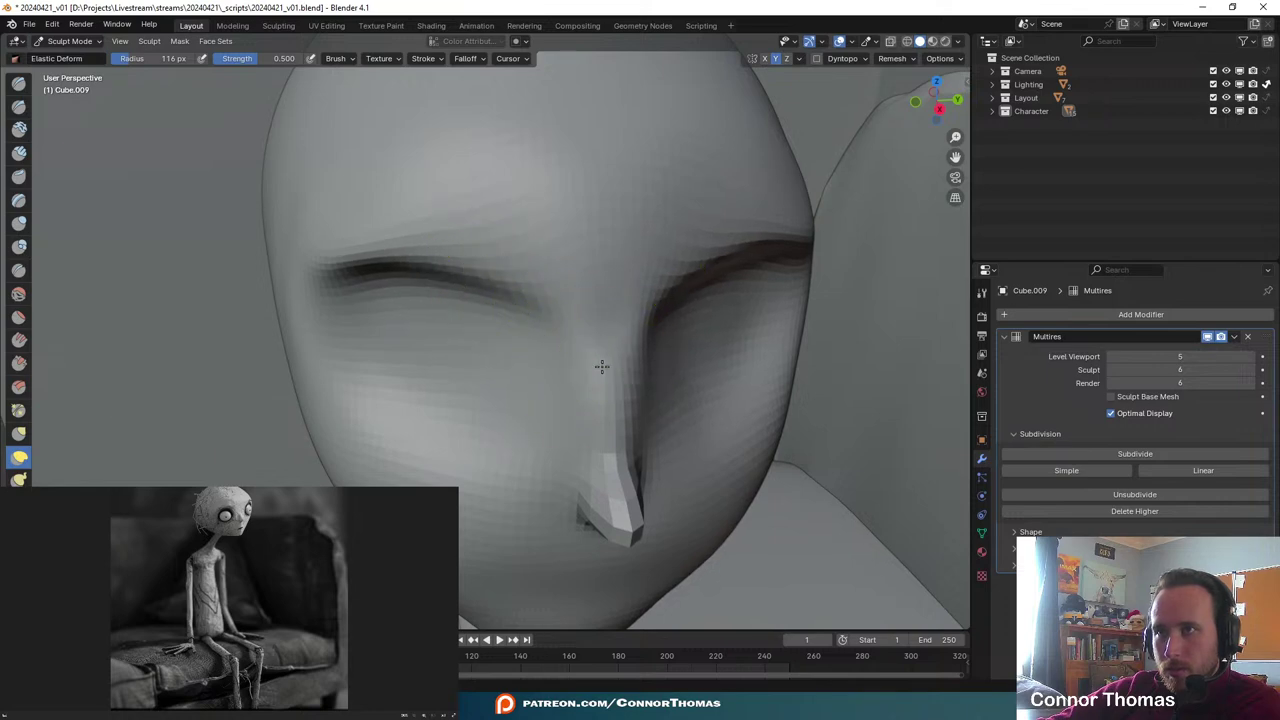
{"action": "scroll", "coordinate": [725, 448], "scroll_direction": "down", "scroll_amount": 3}
{"action": "middle_click_drag", "start_coordinate": [694, 434], "coordinate": [678, 405]}
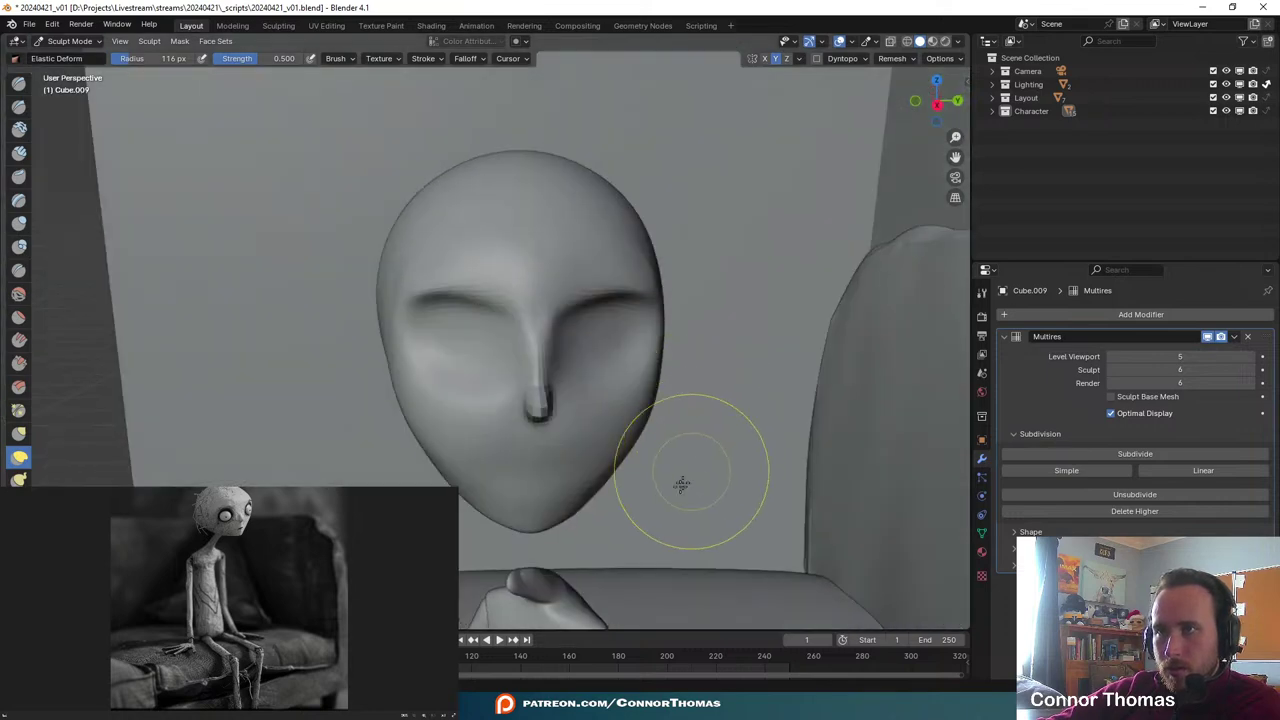
{"action": "scroll", "coordinate": [680, 483], "scroll_direction": "down", "scroll_amount": 2}
{"action": "mouse_move", "coordinate": [678, 478]}
{"action": "middle_mouse_down"}
{"action": "mouse_move", "coordinate": [653, 428]}
{"action": "mouse_move", "coordinate": [651, 477]}
{"action": "middle_mouse_up"}
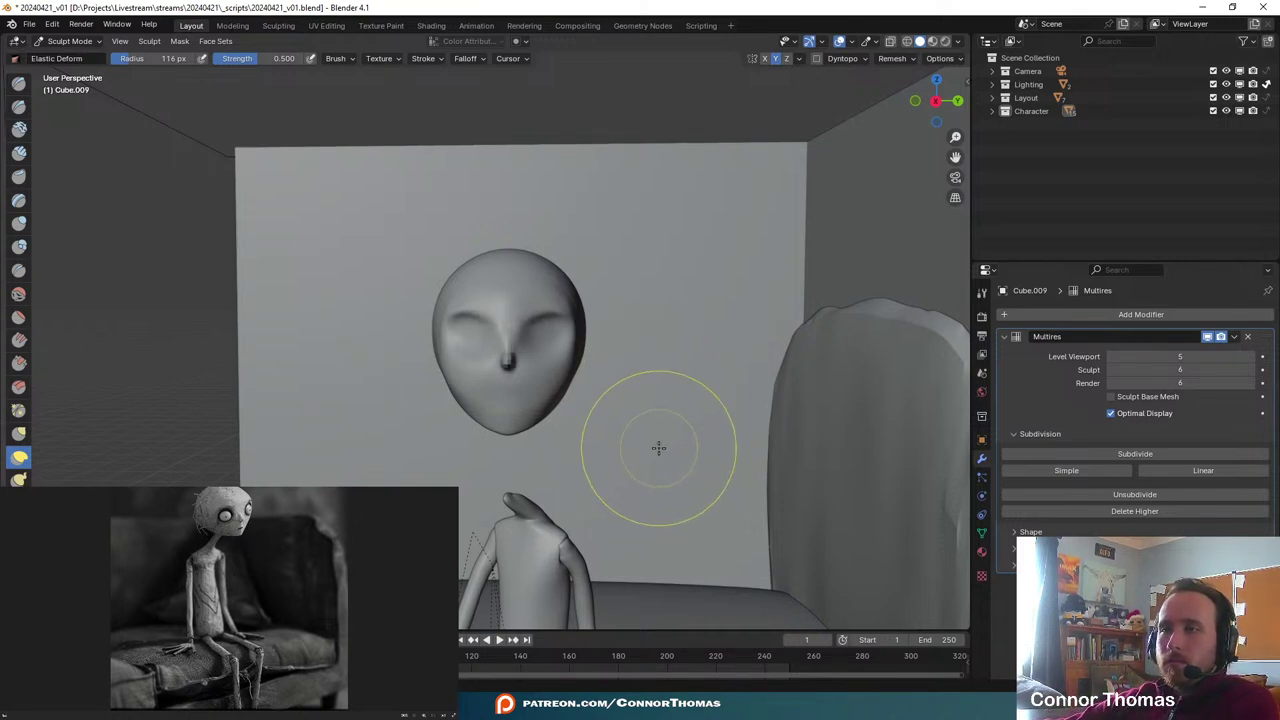
- Pinch the inner eye sockets and the sides of the nose bridge with the Pinch/Magnify brush at 116 px radius and 0.500 strength
{"action": "scroll", "coordinate": [632, 428], "scroll_direction": "up", "scroll_amount": 5}
{"action": "mouse_move", "coordinate": [689, 446]}
{"action": "middle_mouse_down", "text": "shift"}
{"action": "mouse_move", "coordinate": [551, 466]}
{"action": "mouse_move", "coordinate": [565, 470]}
{"action": "middle_mouse_up", "text": "shift"}
{"action": "scroll", "coordinate": [560, 467], "scroll_direction": "up", "scroll_amount": 1}
{"action": "left_click", "coordinate": [18, 410]}
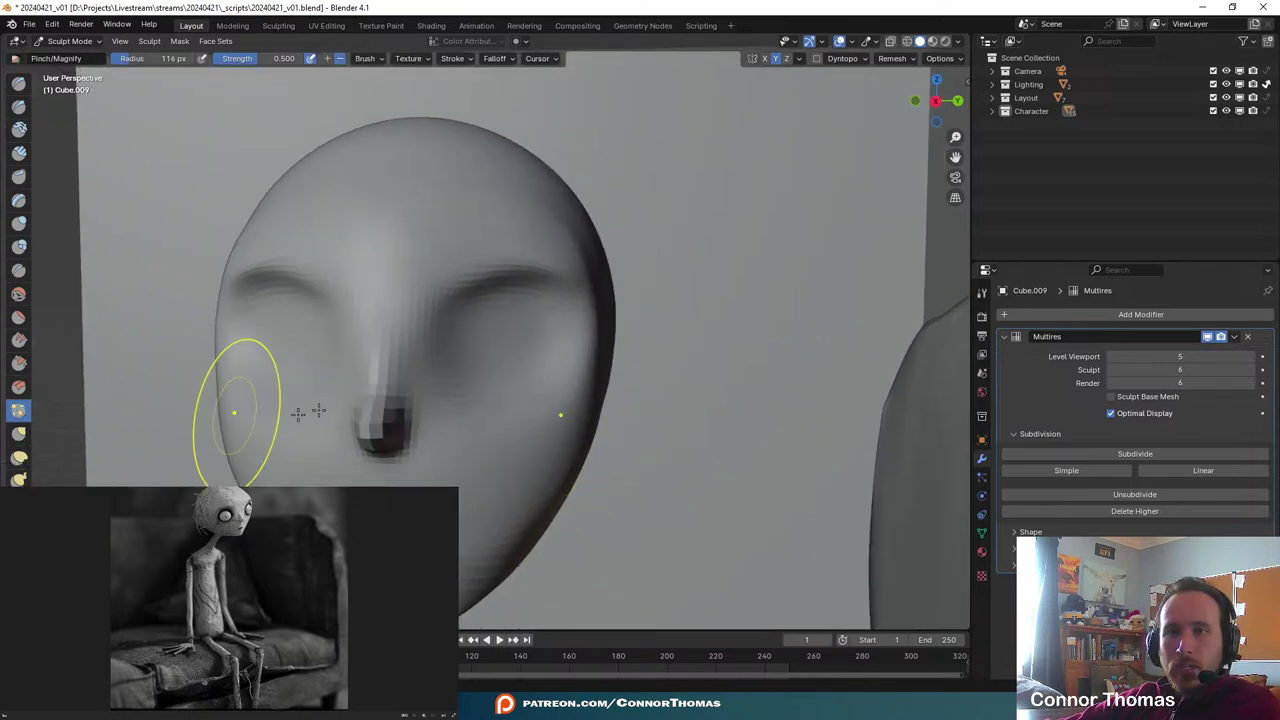
{"action": "scroll", "coordinate": [460, 400], "scroll_direction": "up", "scroll_amount": 4}
{"action": "mouse_move", "coordinate": [389, 346]}
{"action": "left_mouse_down"}
{"action": "mouse_move", "coordinate": [448, 445]}
{"action": "mouse_move", "coordinate": [565, 426]}
{"action": "mouse_move", "coordinate": [433, 426]}
{"action": "mouse_move", "coordinate": [366, 325]}
{"action": "mouse_move", "coordinate": [395, 343]}
{"action": "left_mouse_up"}
{"action": "left_click_drag", "start_coordinate": [531, 453], "coordinate": [544, 430]}
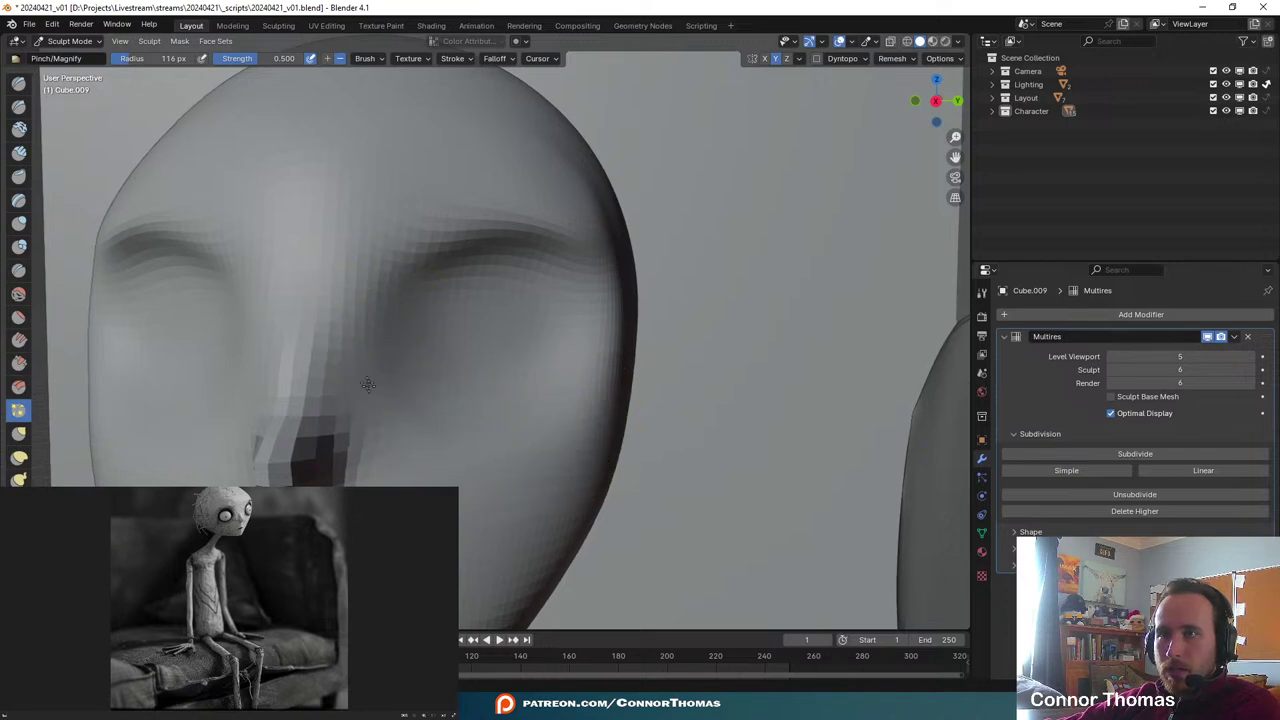
{"action": "left_click_drag", "start_coordinate": [368, 385], "coordinate": [380, 330]}
{"action": "mouse_move", "coordinate": [414, 279]}
{"action": "left_mouse_down"}
{"action": "mouse_move", "coordinate": [417, 420]}
{"action": "mouse_move", "coordinate": [548, 465]}
{"action": "left_mouse_up"}
{"action": "scroll", "coordinate": [587, 425], "scroll_direction": "down", "scroll_amount": 3}
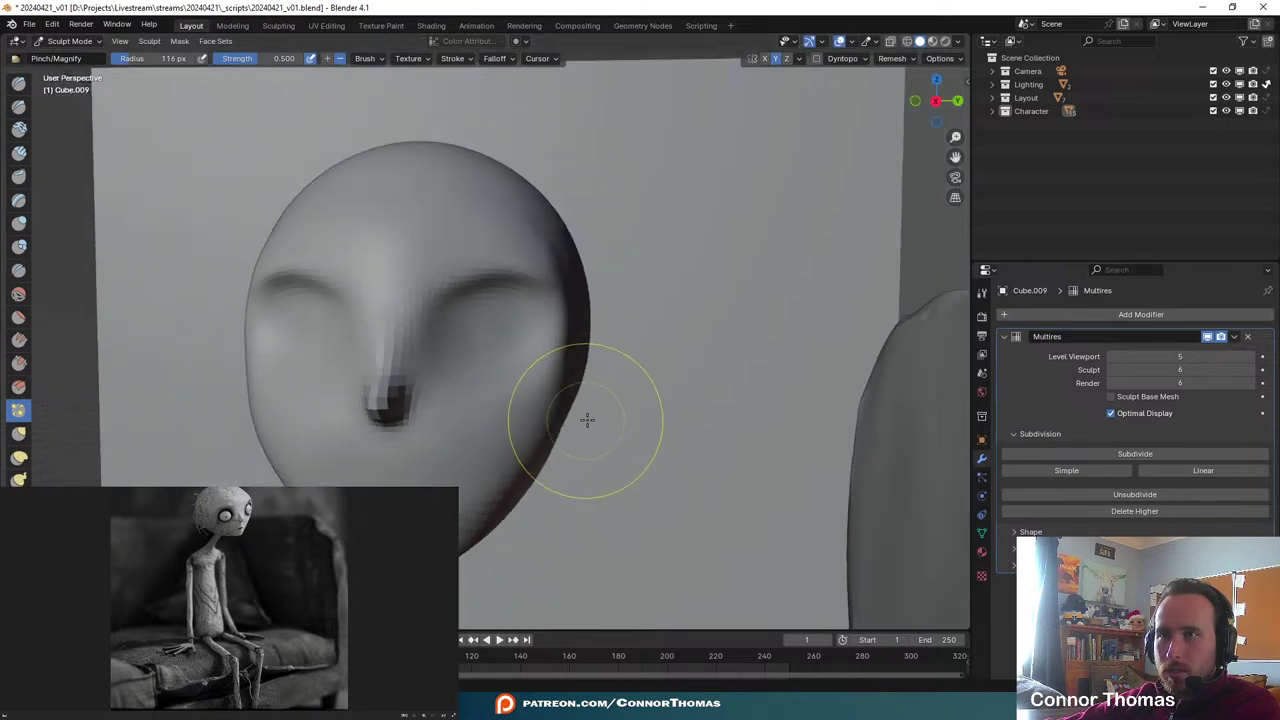
{"action": "scroll", "coordinate": [525, 408], "scroll_direction": "up", "scroll_amount": 3}
{"action": "middle_click_drag", "start_coordinate": [458, 372], "coordinate": [557, 312], "text": "shift"}
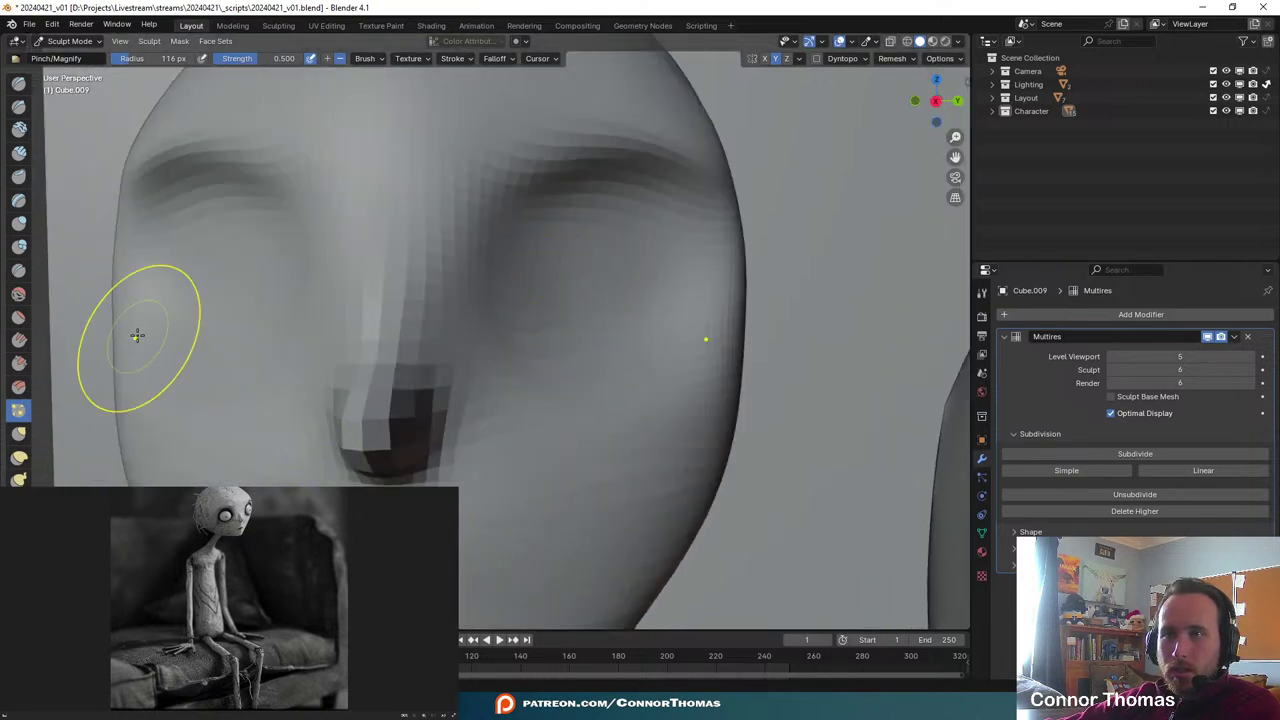
- Smooth the surfaces beside and beneath the nose with the Smooth brush at 116 px radius and 0.207 strength
{"action": "left_click", "coordinate": [16, 296]}
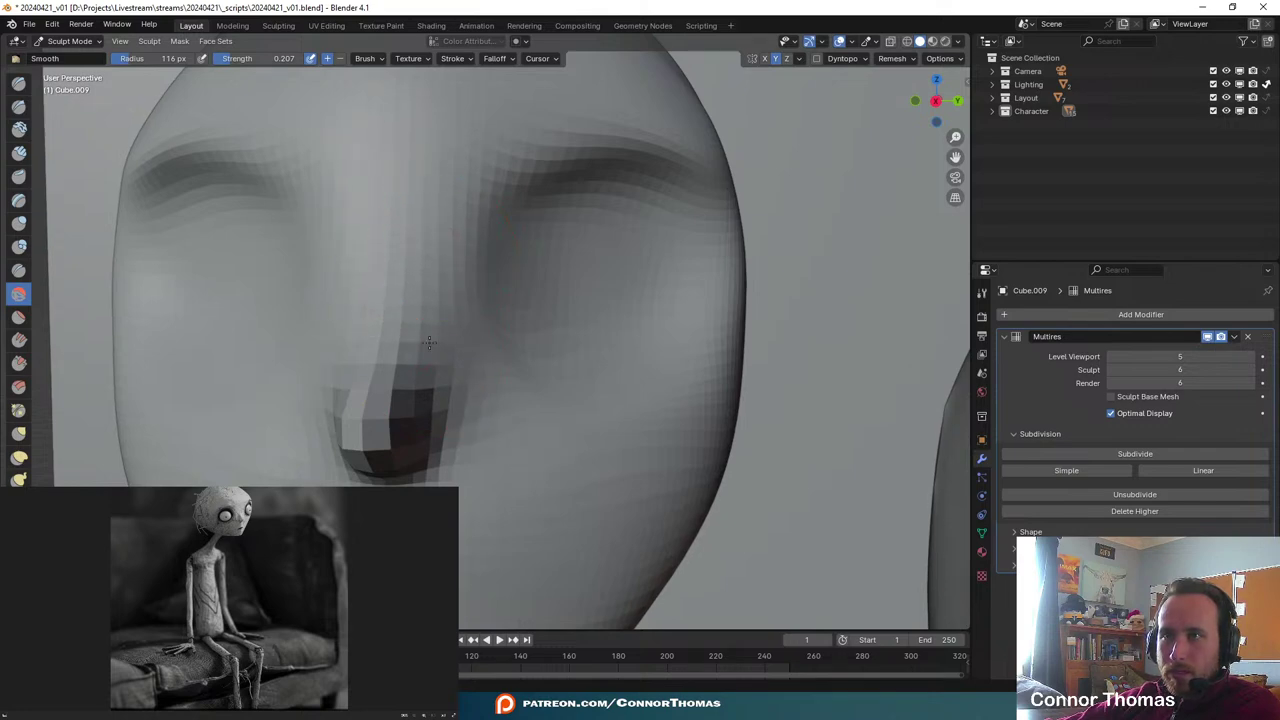
{"action": "scroll", "coordinate": [490, 371], "scroll_direction": "down", "scroll_amount": 4}
{"action": "middle_click_drag", "start_coordinate": [514, 375], "coordinate": [686, 406]}
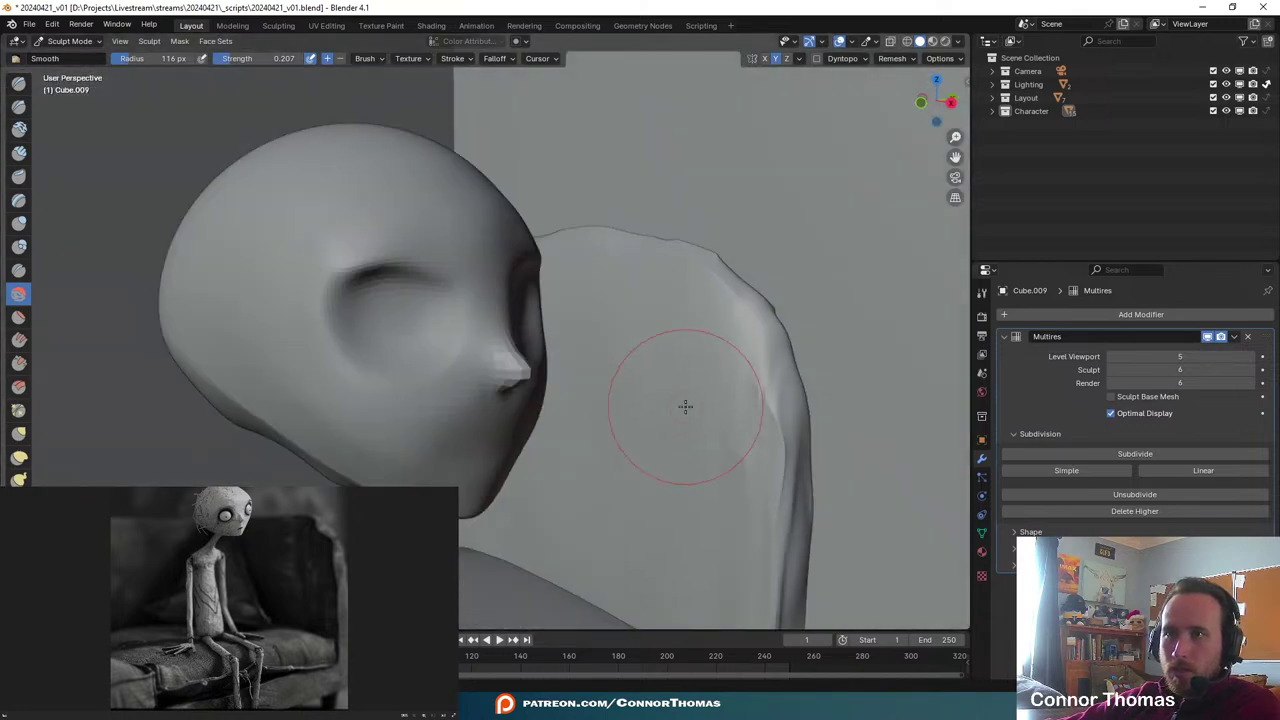
{"action": "scroll", "coordinate": [640, 420], "scroll_direction": "up", "scroll_amount": 3}
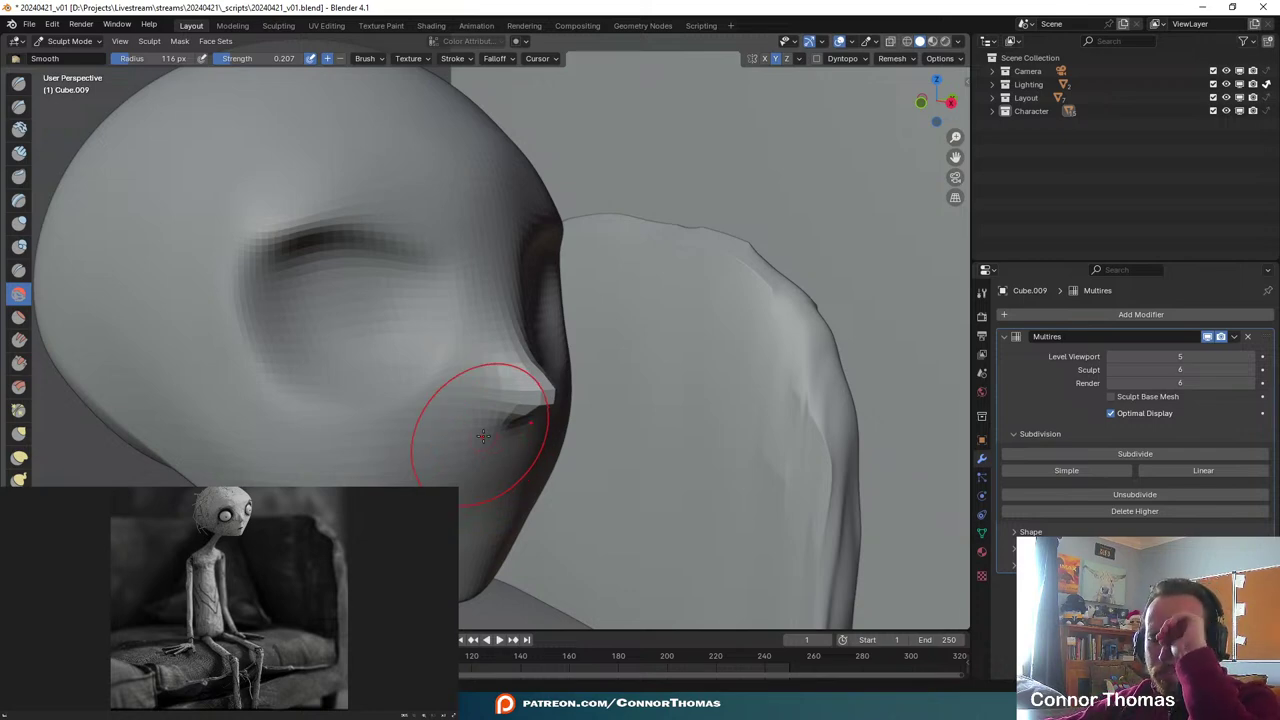
{"action": "scroll", "coordinate": [550, 460], "scroll_direction": "down", "scroll_amount": 1}
{"action": "mouse_move", "coordinate": [611, 367]}
{"action": "middle_mouse_down"}
{"action": "mouse_move", "coordinate": [549, 343]}
{"action": "mouse_move", "coordinate": [537, 324]}
{"action": "mouse_move", "coordinate": [483, 408]}
{"action": "middle_mouse_up"}
{"action": "scroll", "coordinate": [483, 406], "scroll_direction": "up", "scroll_amount": 3}
{"action": "mouse_move", "coordinate": [471, 337]}
{"action": "middle_mouse_down"}
{"action": "mouse_move", "coordinate": [643, 506]}
{"action": "mouse_move", "coordinate": [704, 462]}
{"action": "middle_mouse_up"}
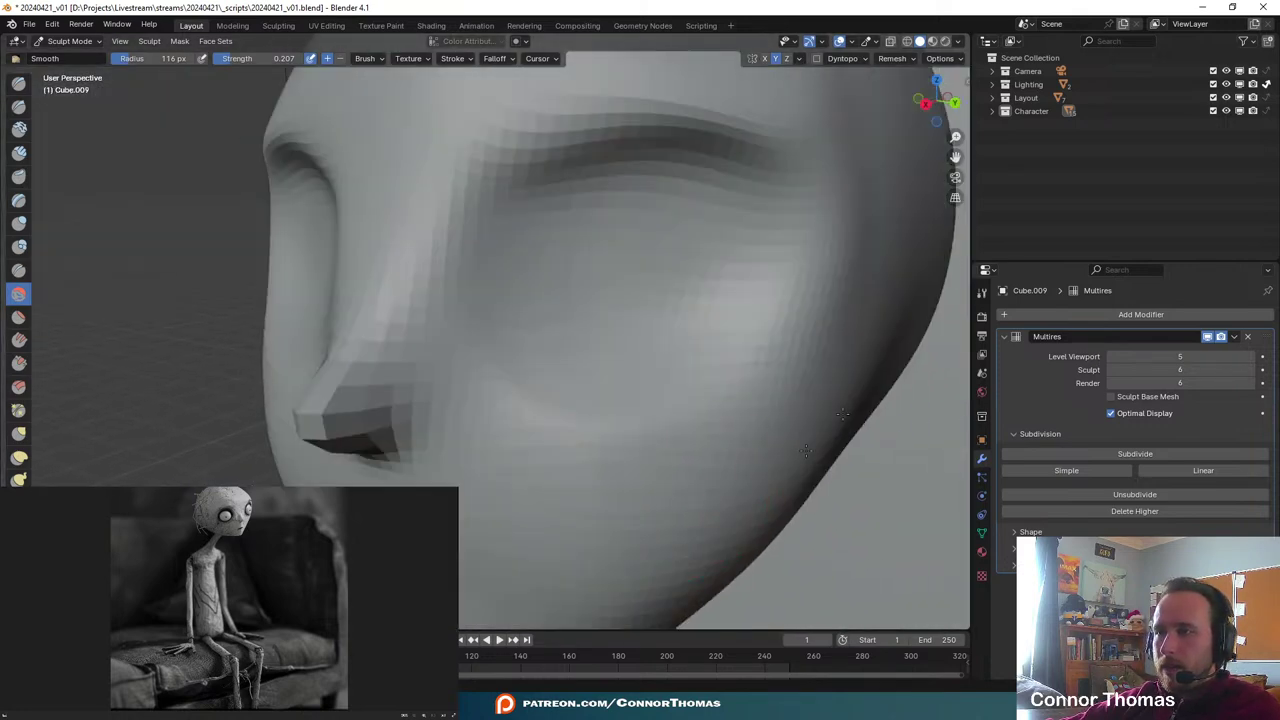
- Soften the brow creases and the eye socket rims with the Smooth brush at 116 px radius
{"action": "scroll", "coordinate": [700, 445], "scroll_direction": "down", "scroll_amount": 6}
{"action": "scroll", "coordinate": [672, 442], "scroll_direction": "up", "scroll_amount": 3}
{"action": "middle_click_drag", "start_coordinate": [640, 385], "coordinate": [667, 473], "text": "shift"}
{"action": "left_click_drag", "start_coordinate": [735, 410], "coordinate": [698, 352]}
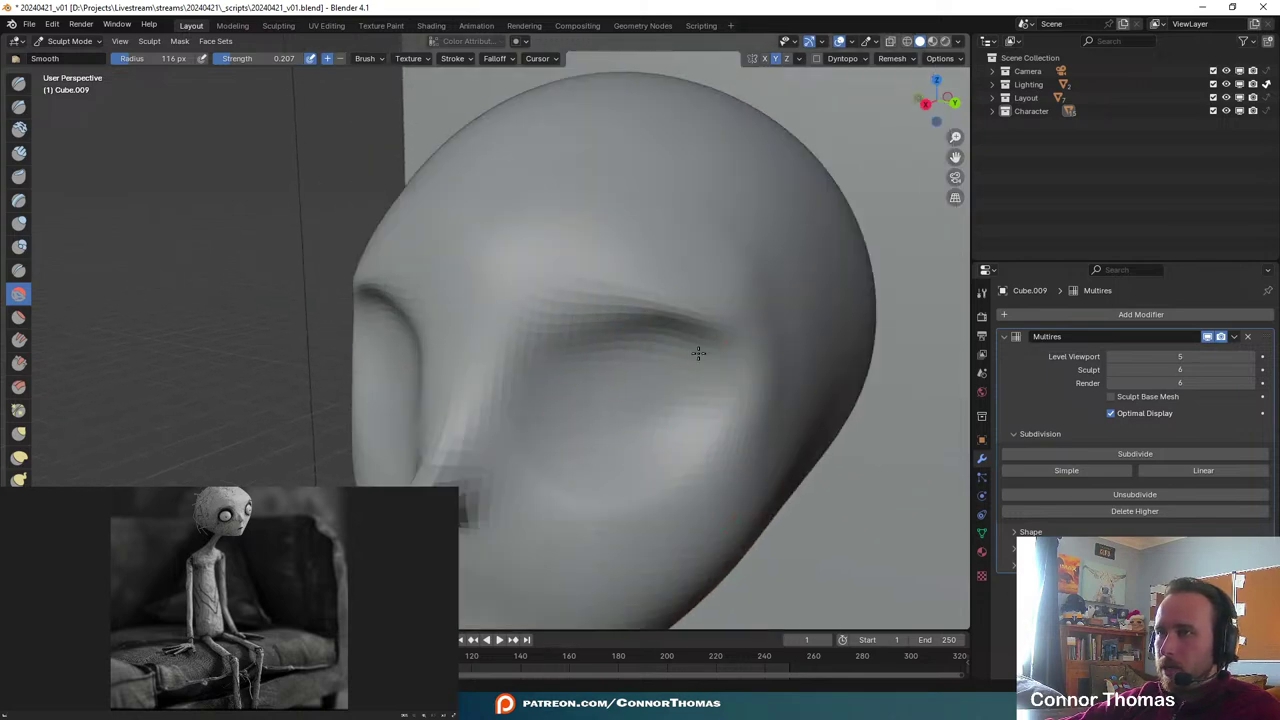
{"action": "scroll", "coordinate": [760, 410], "scroll_direction": "down", "scroll_amount": 5}
{"action": "mouse_move", "coordinate": [589, 451]}
{"action": "middle_mouse_down"}
{"action": "mouse_move", "coordinate": [697, 434]}
{"action": "mouse_move", "coordinate": [633, 417]}
{"action": "mouse_move", "coordinate": [590, 440]}
{"action": "middle_mouse_up"}
{"action": "scroll", "coordinate": [588, 443], "scroll_direction": "up", "scroll_amount": 5}
{"action": "middle_click_drag", "start_coordinate": [620, 400], "coordinate": [689, 374], "text": "shift"}
{"action": "middle_click_drag", "start_coordinate": [500, 375], "coordinate": [574, 342]}
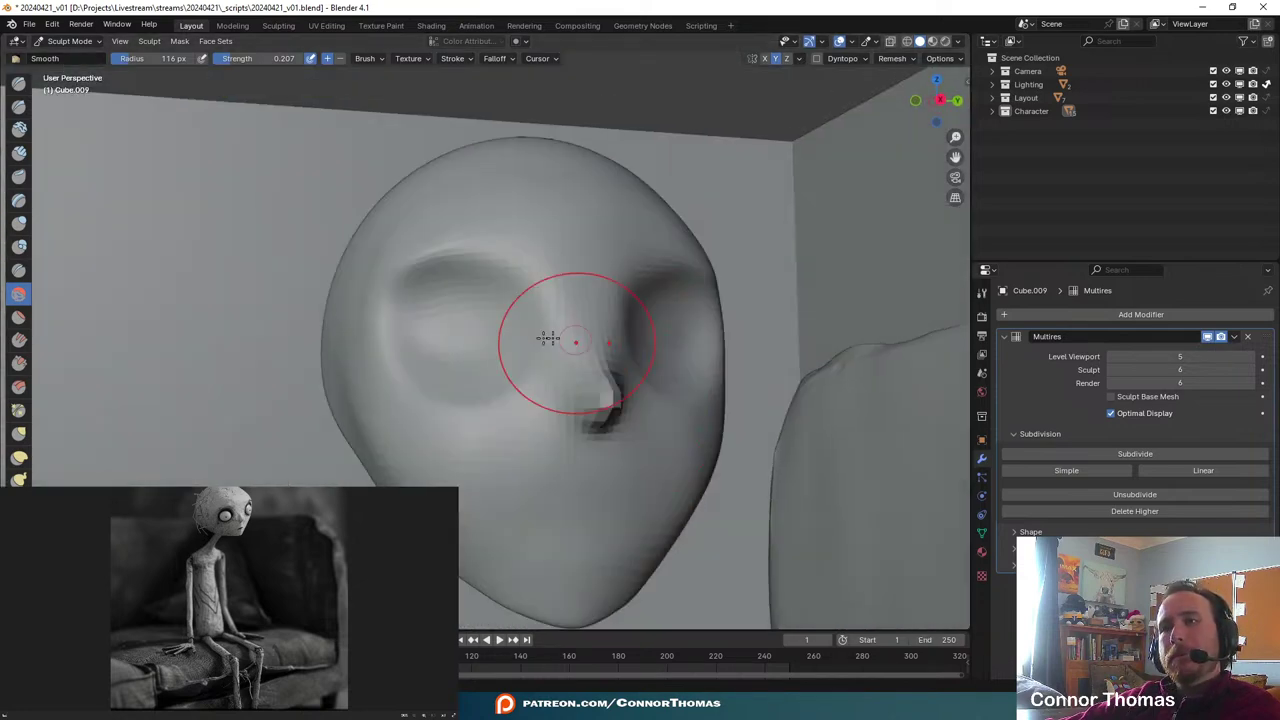
{"action": "scroll", "coordinate": [523, 329], "scroll_direction": "down", "scroll_amount": 4}
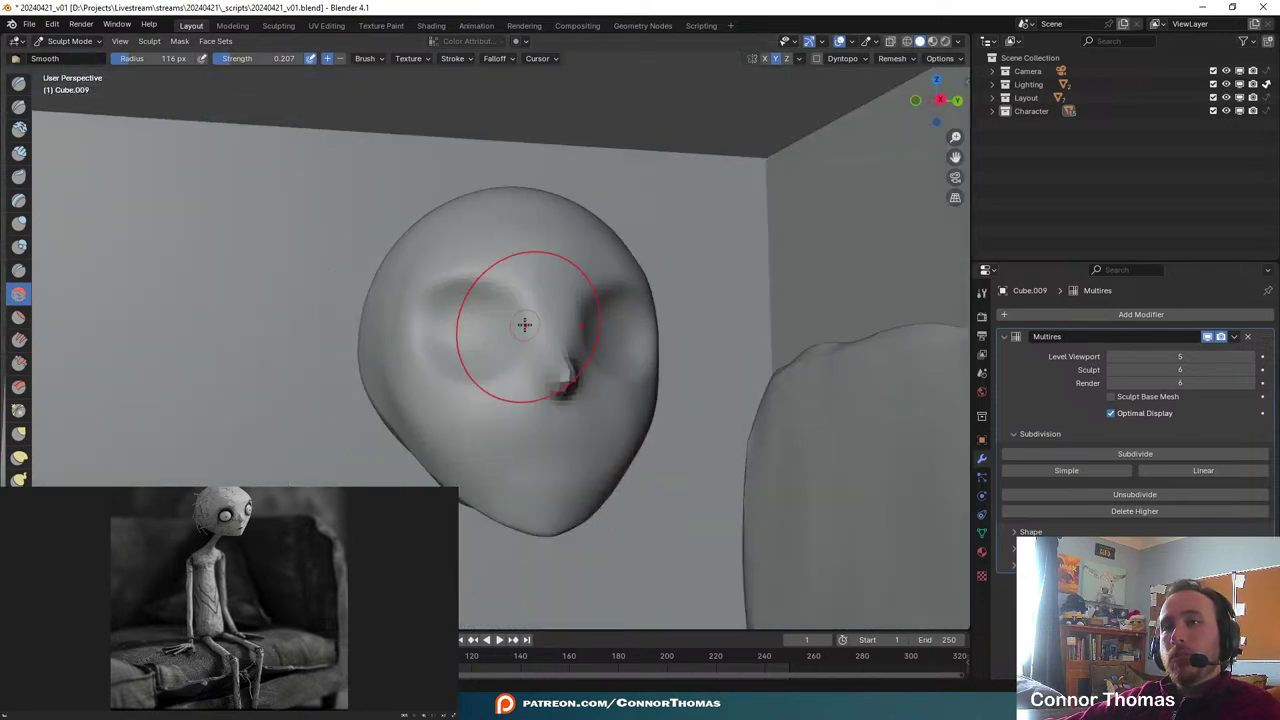
{"action": "scroll", "coordinate": [630, 477], "scroll_direction": "up", "scroll_amount": 4}
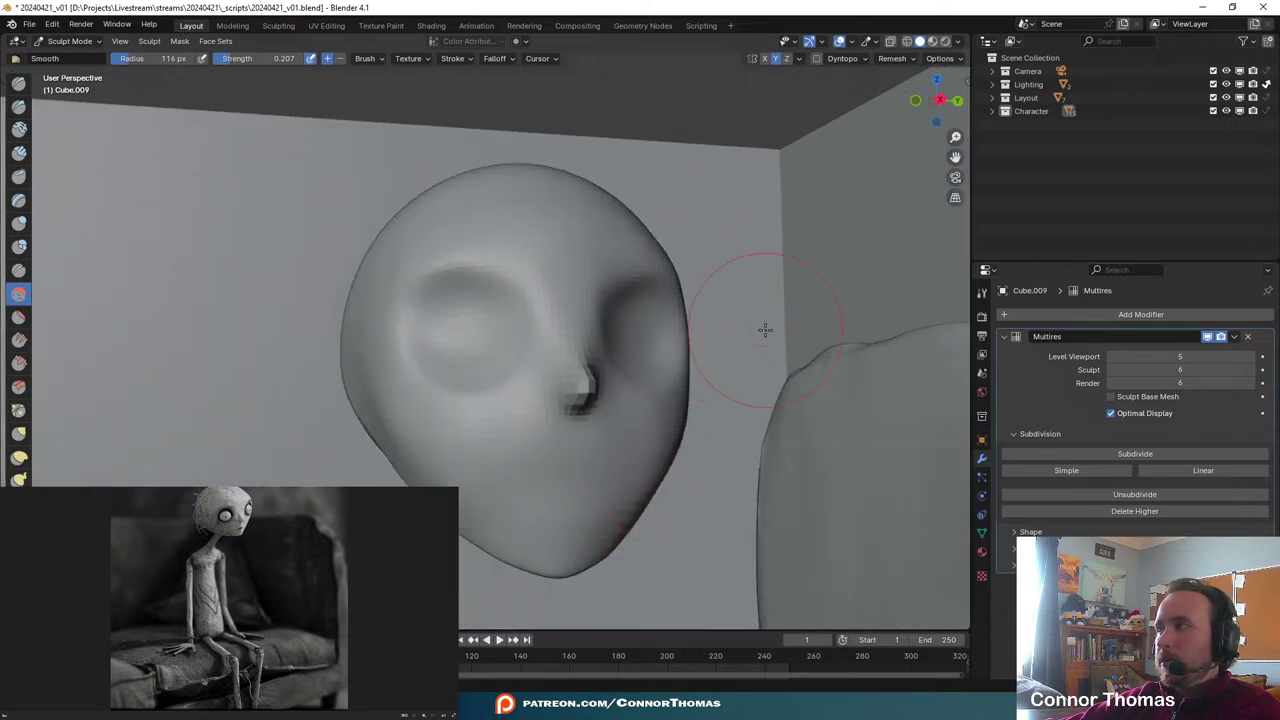
- Examine the smoothed eye sockets, nose and jaw from the front and both sides of the head
{"action": "mouse_move", "coordinate": [765, 329]}
{"action": "middle_mouse_down"}
{"action": "mouse_move", "coordinate": [806, 309]}
{"action": "mouse_move", "coordinate": [782, 340]}
{"action": "middle_mouse_up"}
{"action": "scroll", "coordinate": [720, 320], "scroll_direction": "down", "scroll_amount": 4}
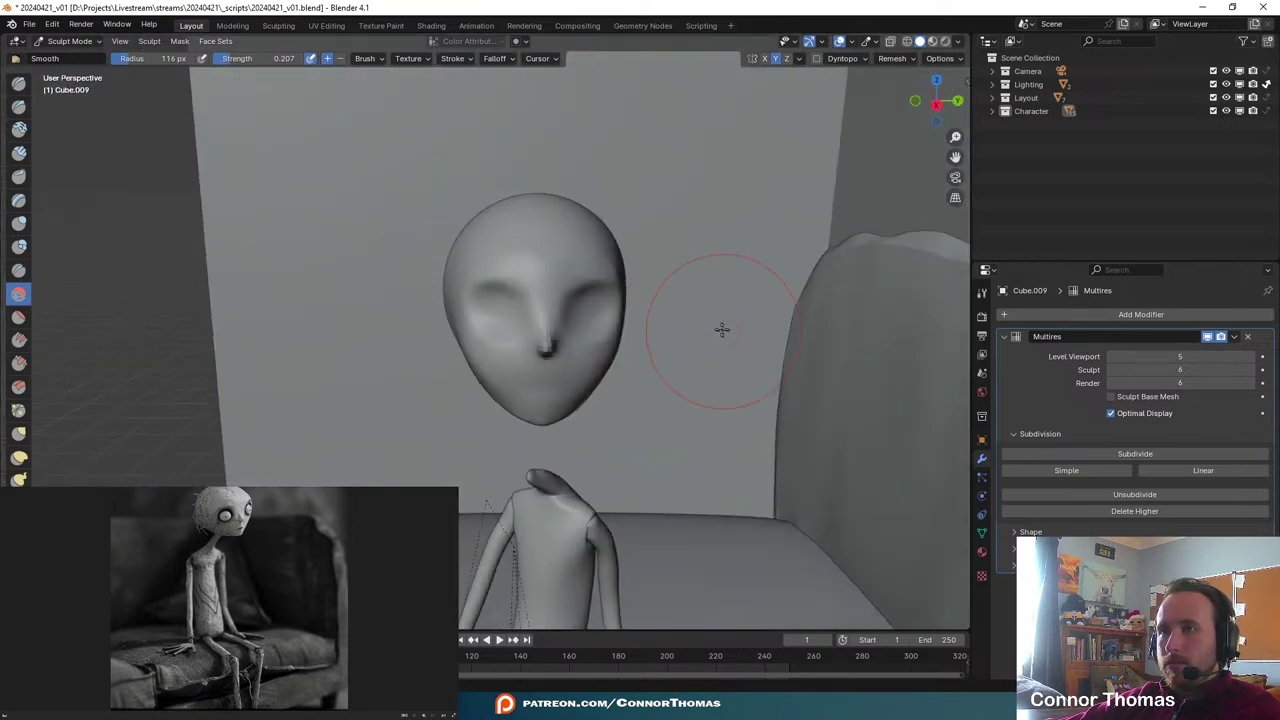
{"action": "scroll", "coordinate": [600, 340], "scroll_direction": "up", "scroll_amount": 3}
{"action": "scroll", "coordinate": [597, 343], "scroll_direction": "up", "scroll_amount": 5}
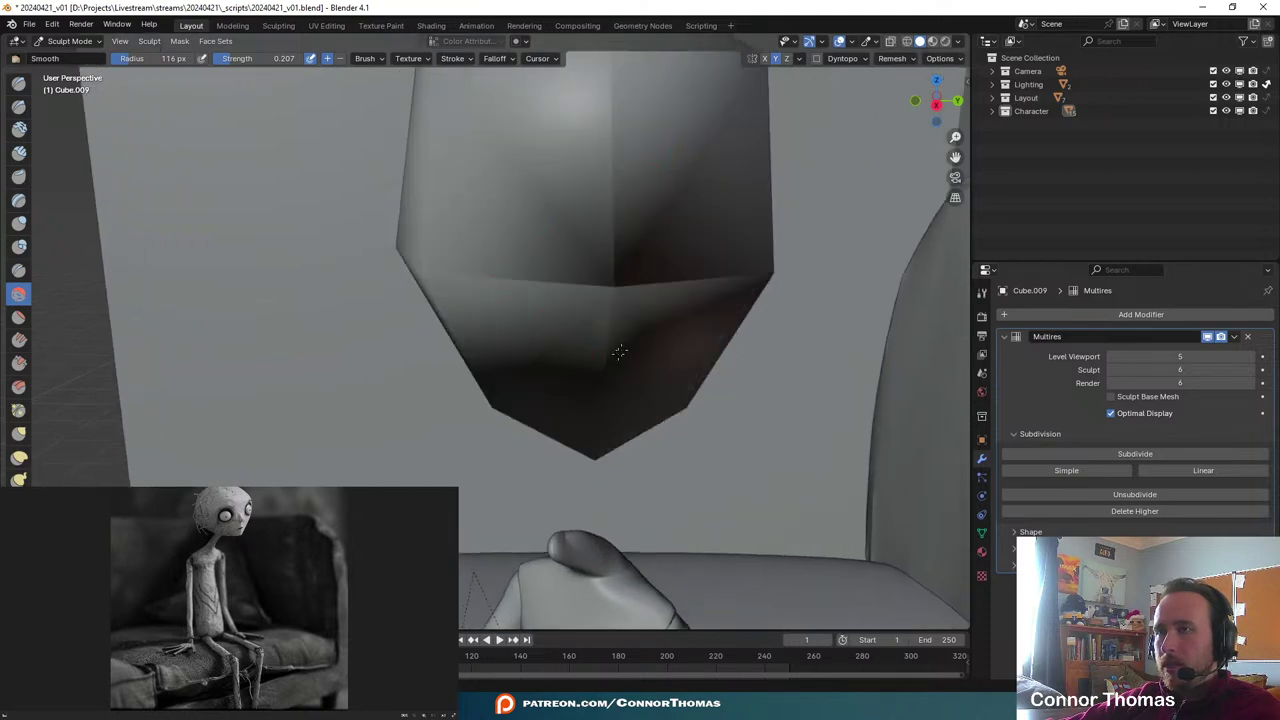
{"action": "scroll", "coordinate": [520, 460], "scroll_direction": "down", "scroll_amount": 2}
{"action": "middle_click_drag", "start_coordinate": [584, 418], "coordinate": [539, 379]}
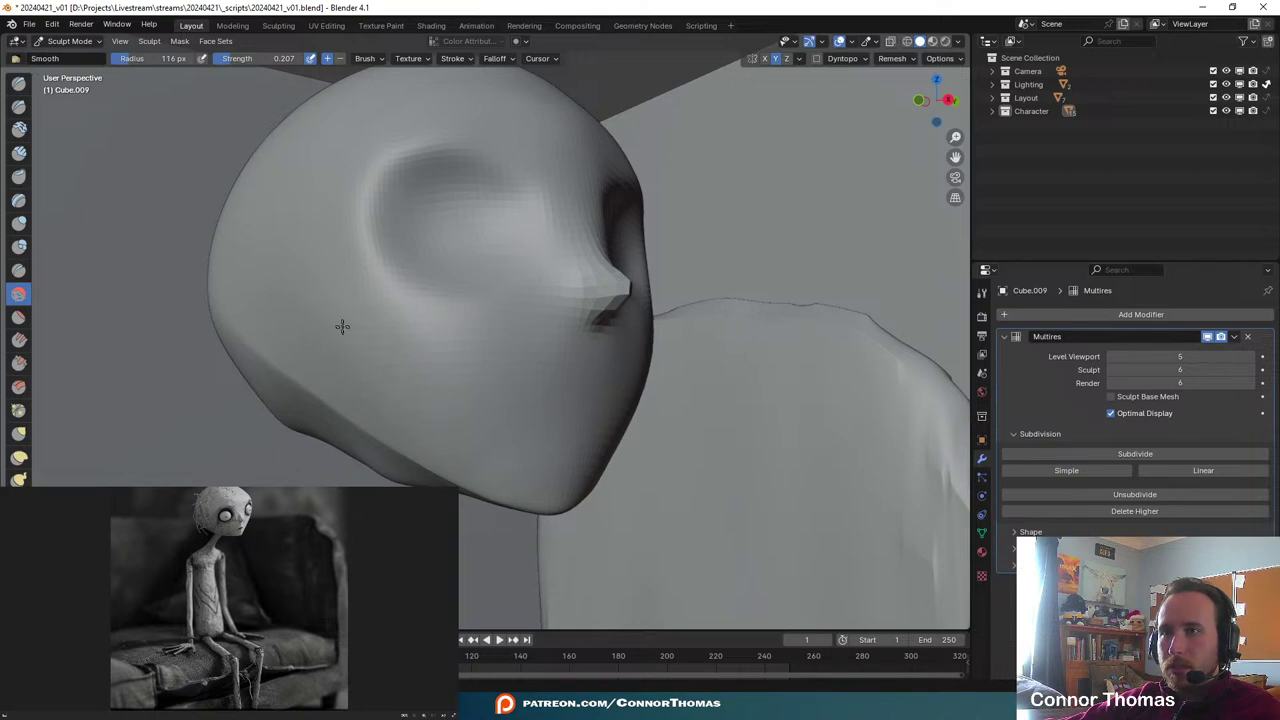
{"action": "middle_click_drag", "start_coordinate": [342, 326], "coordinate": [563, 437]}
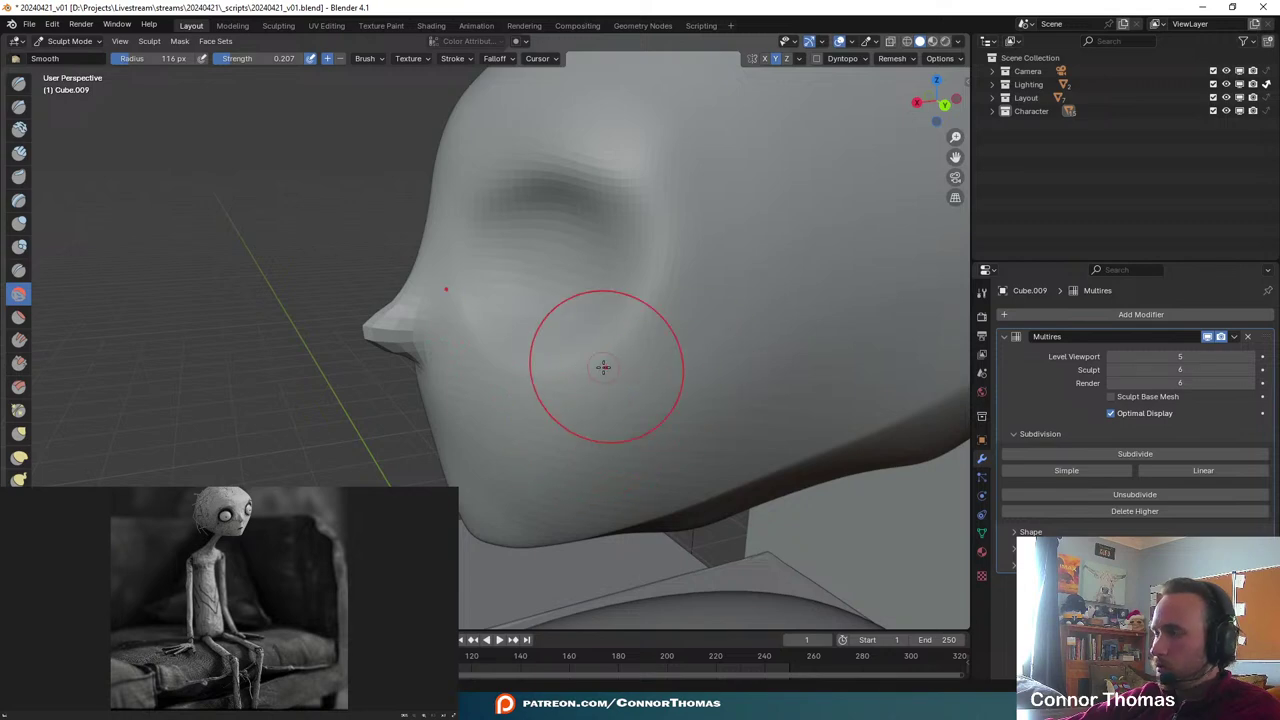
{"action": "mouse_move", "coordinate": [603, 367]}
{"action": "middle_mouse_down"}
{"action": "mouse_move", "coordinate": [643, 391]}
{"action": "mouse_move", "coordinate": [586, 421]}
{"action": "mouse_move", "coordinate": [463, 421]}
{"action": "middle_mouse_up"}
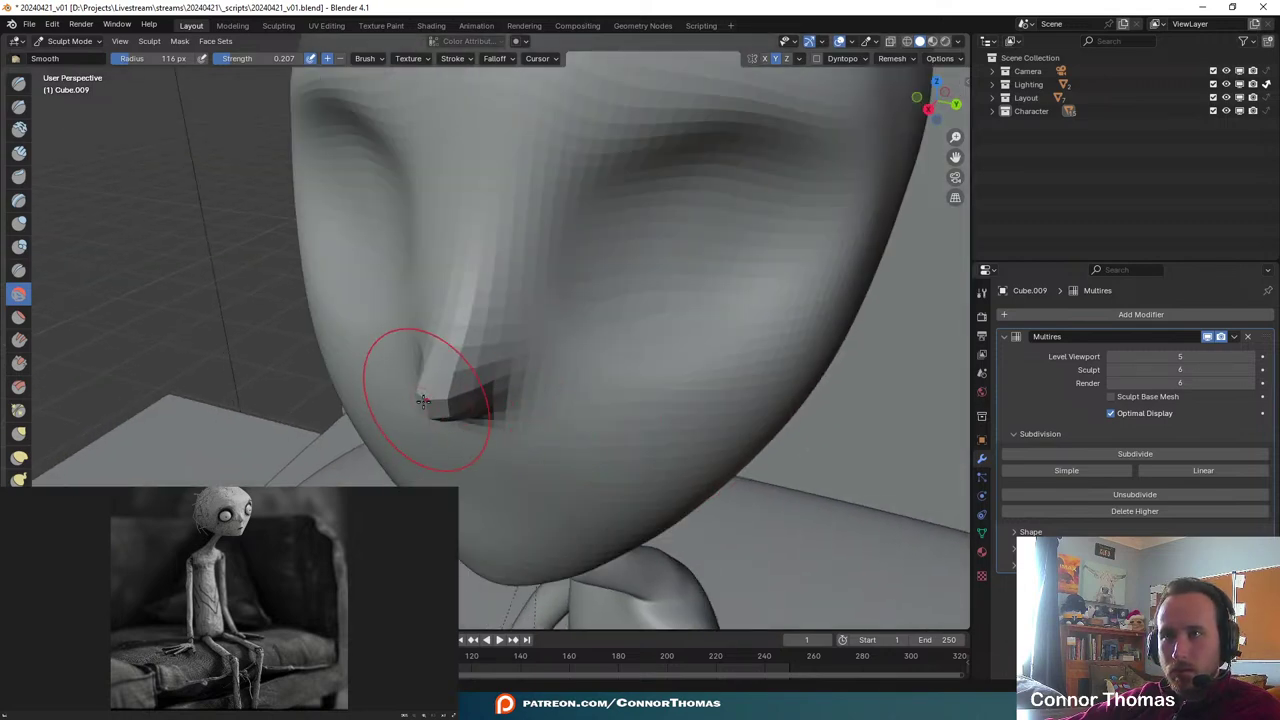
{"action": "scroll", "coordinate": [608, 492], "scroll_direction": "down", "scroll_amount": 4}
{"action": "mouse_move", "coordinate": [608, 492]}
{"action": "middle_mouse_down"}
{"action": "mouse_move", "coordinate": [589, 431]}
{"action": "mouse_move", "coordinate": [550, 413]}
{"action": "middle_mouse_up"}
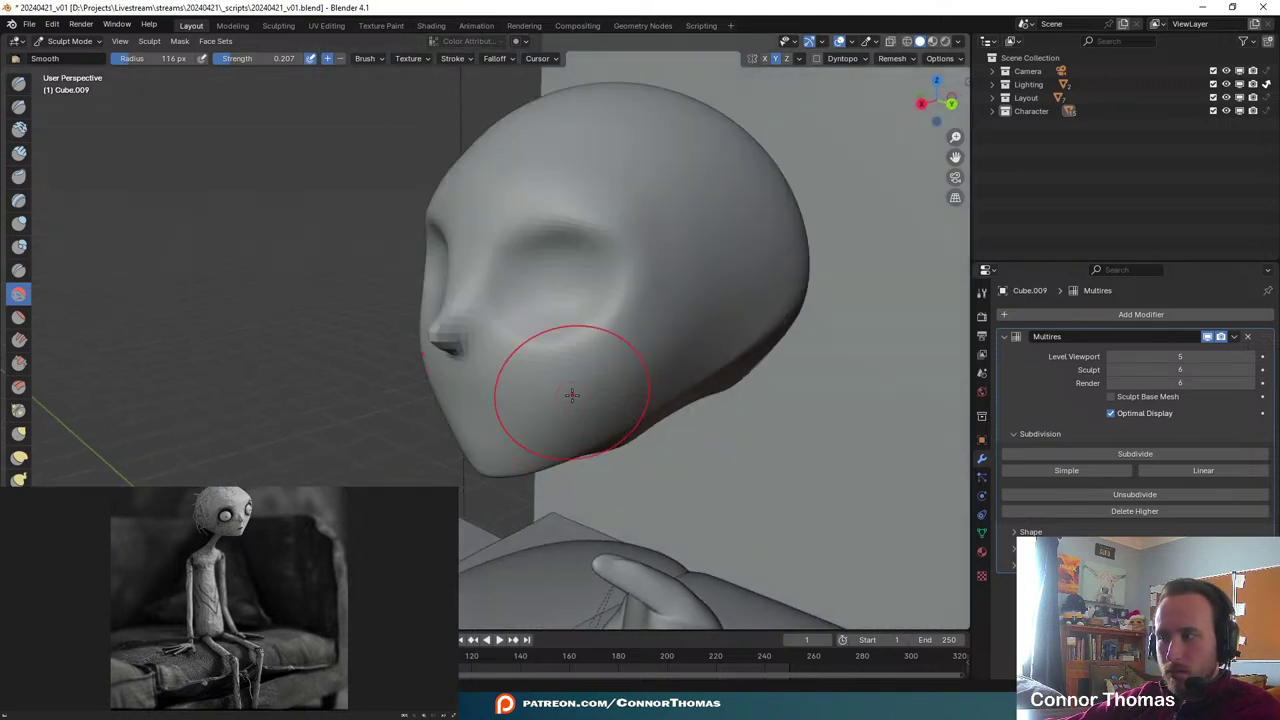
- Push the back of the skull inward in profile with the Elastic Deform brush at 346 px radius and 0.500 strength
{"action": "middle_click_drag", "start_coordinate": [713, 363], "coordinate": [587, 379]}
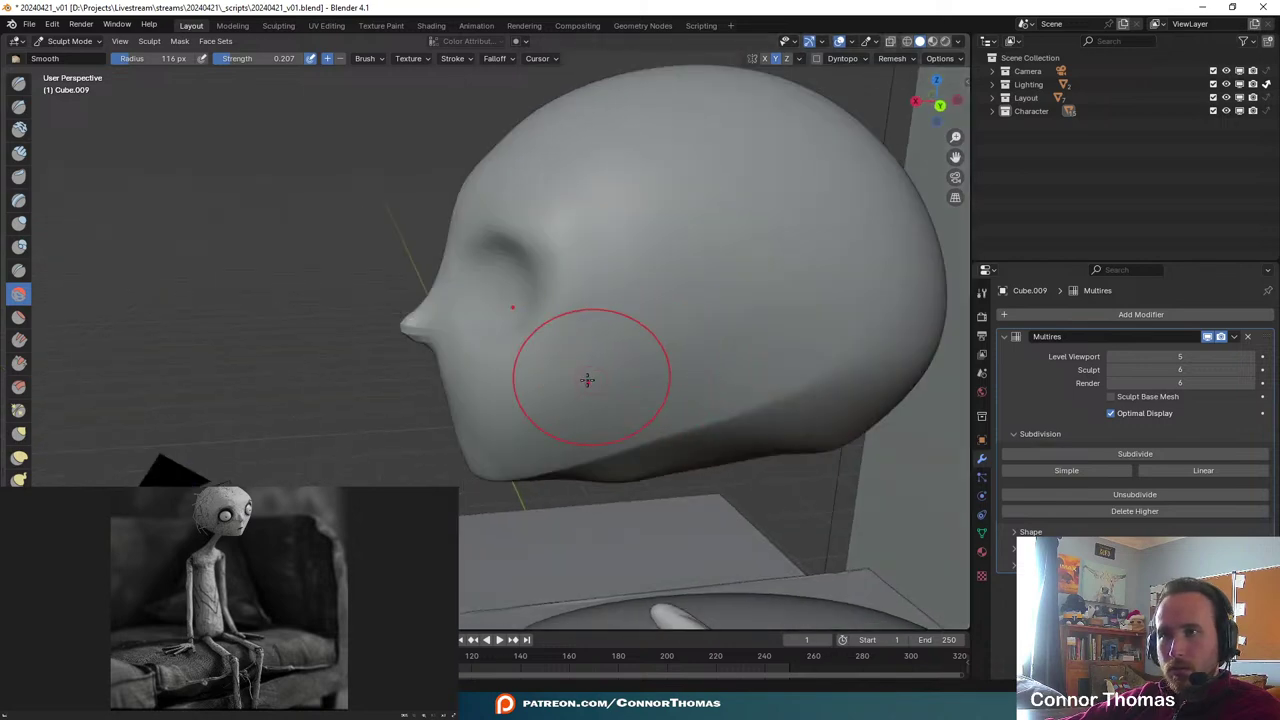
{"action": "middle_click_drag", "start_coordinate": [691, 372], "coordinate": [640, 346]}
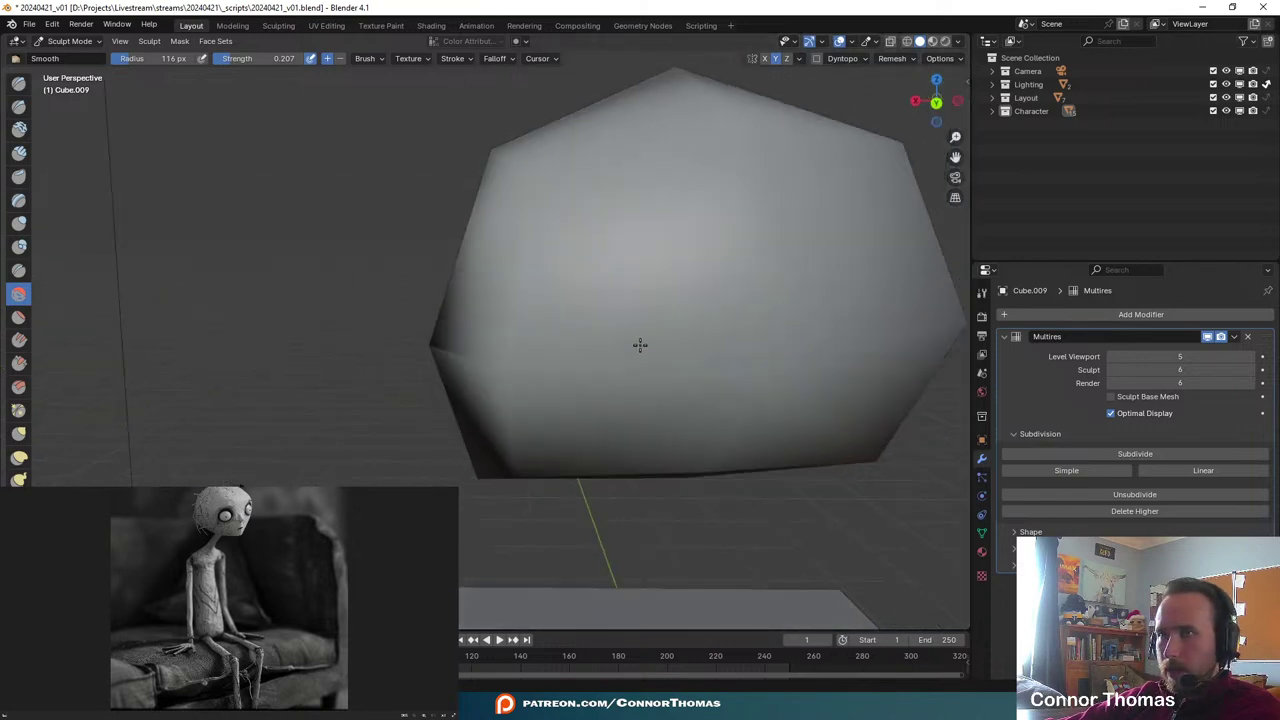
{"action": "scroll", "coordinate": [682, 388], "scroll_direction": "down", "scroll_amount": 3}
{"action": "scroll", "coordinate": [676, 392], "scroll_direction": "up", "scroll_amount": 8}
{"action": "scroll", "coordinate": [676, 391], "scroll_direction": "down", "scroll_amount": 5}
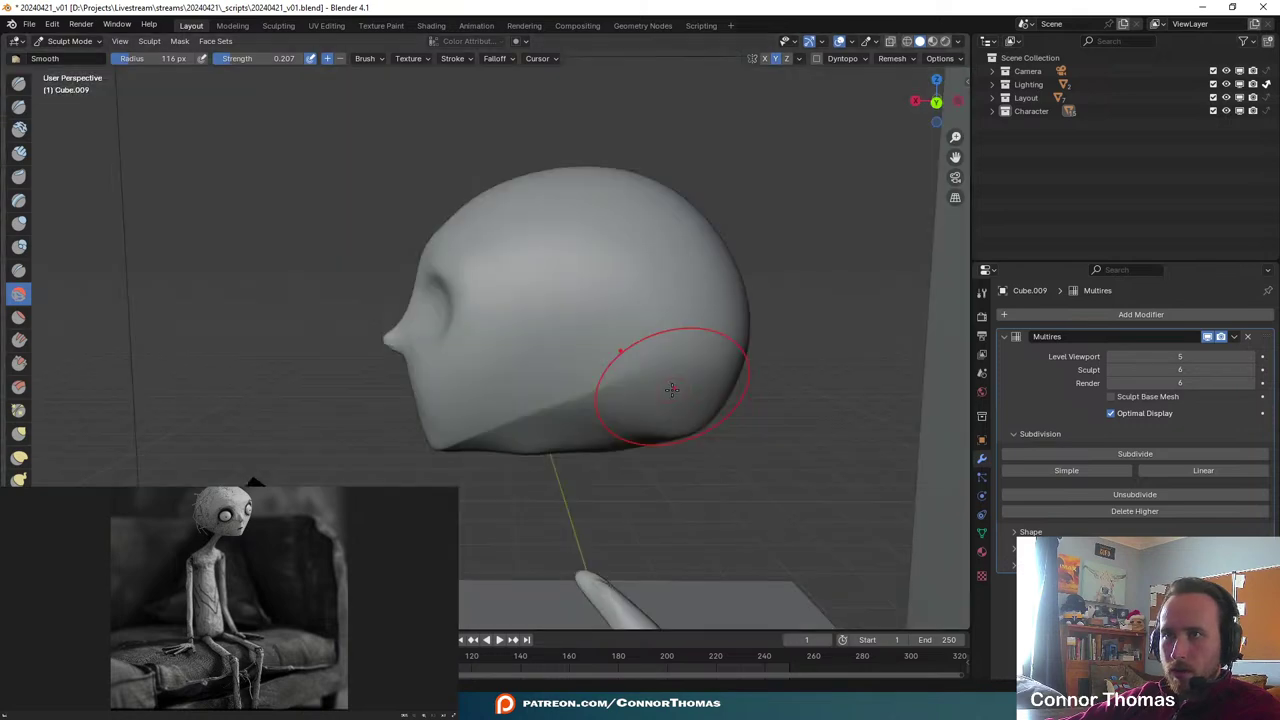
{"action": "left_click", "coordinate": [19, 457]}
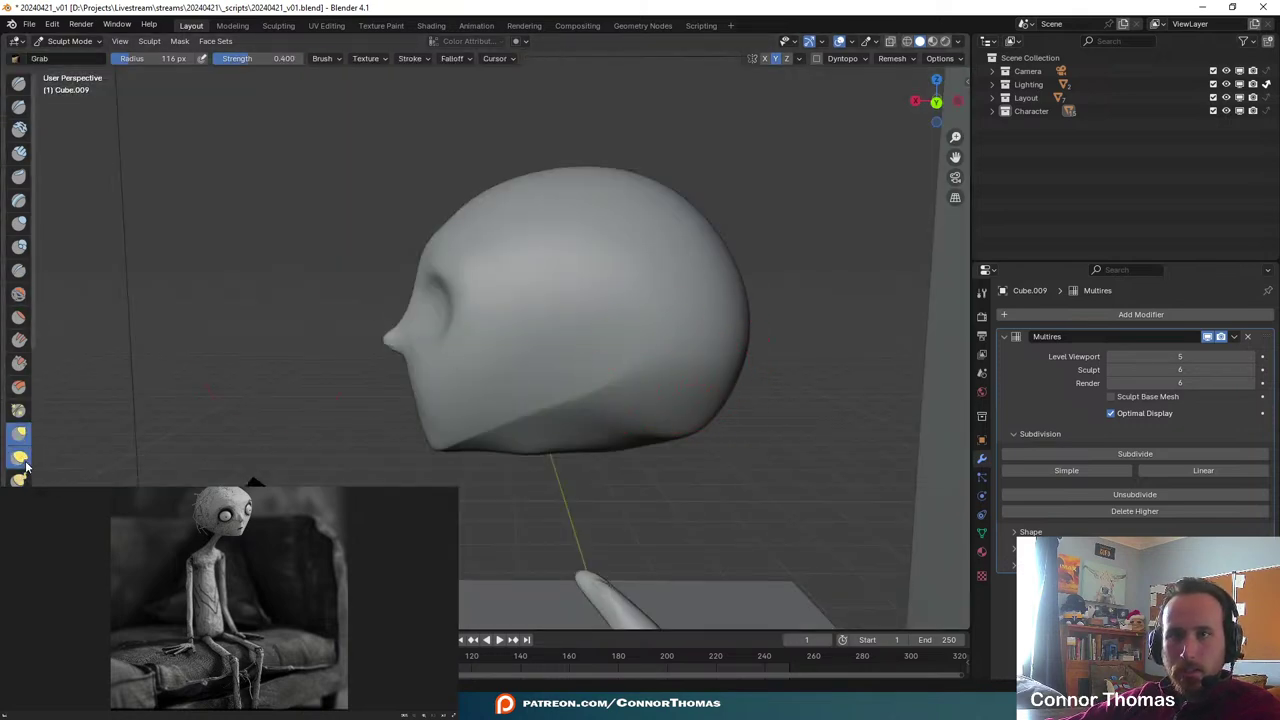
{"action": "mouse_move", "coordinate": [741, 299]}
{"action": "left_mouse_down"}
{"action": "mouse_move", "coordinate": [697, 304]}
{"action": "mouse_move", "coordinate": [717, 353]}
{"action": "mouse_move", "coordinate": [638, 361]}
{"action": "left_mouse_up"}
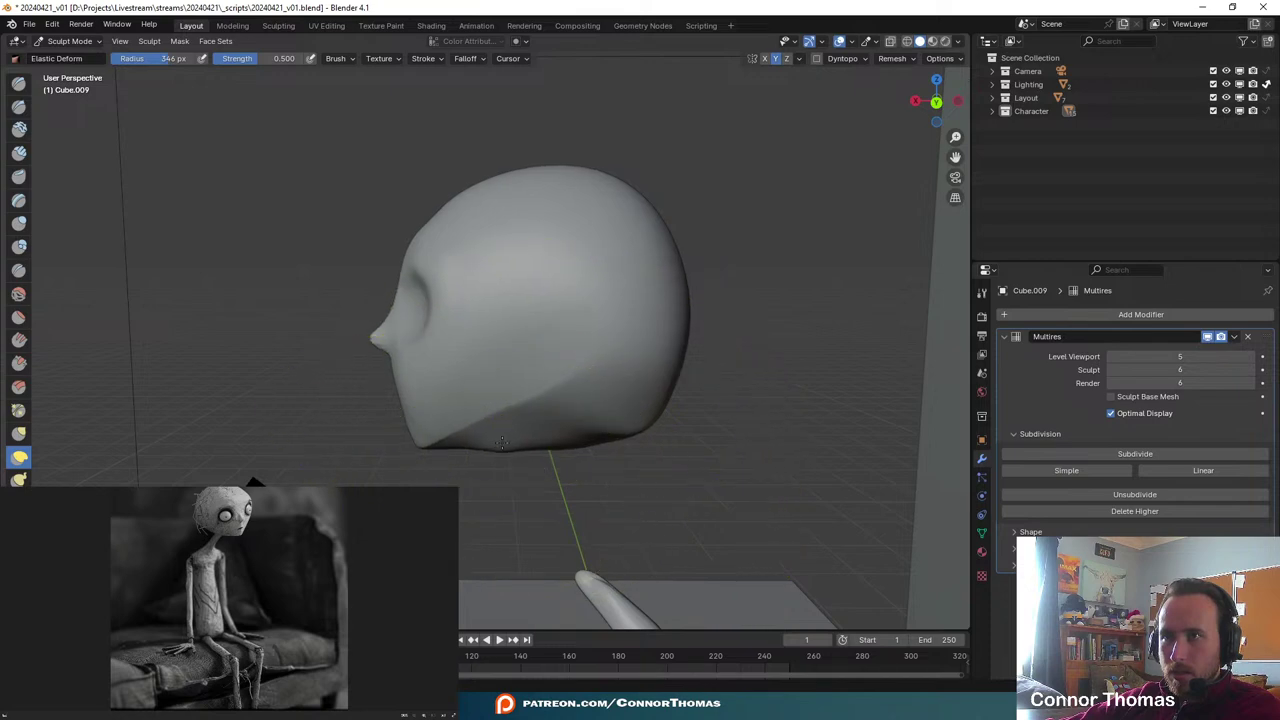
- Raise the underside of the head behind the chin with the Grab brush at 267 px radius and 0.400 strength
{"action": "left_click", "coordinate": [19, 433]}
{"action": "scroll", "coordinate": [591, 557], "scroll_direction": "up", "scroll_amount": 5}
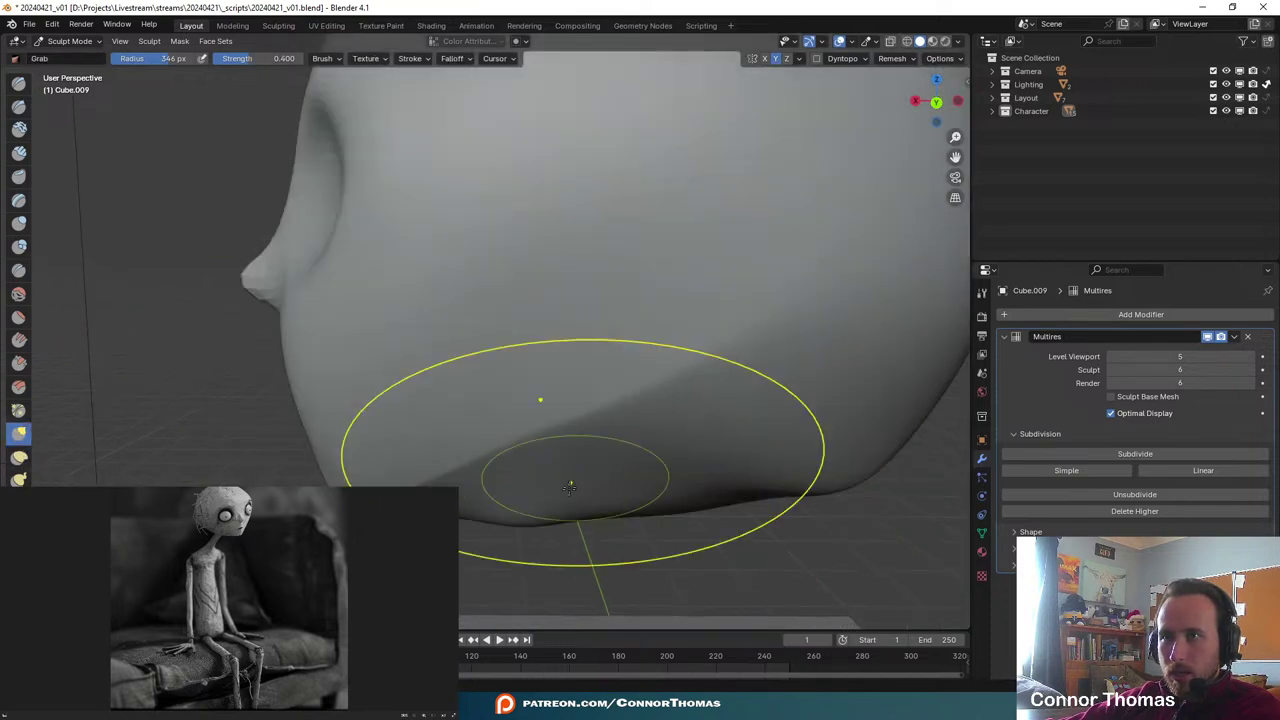
{"action": "left_click_drag", "start_coordinate": [539, 522], "coordinate": [547, 501]}
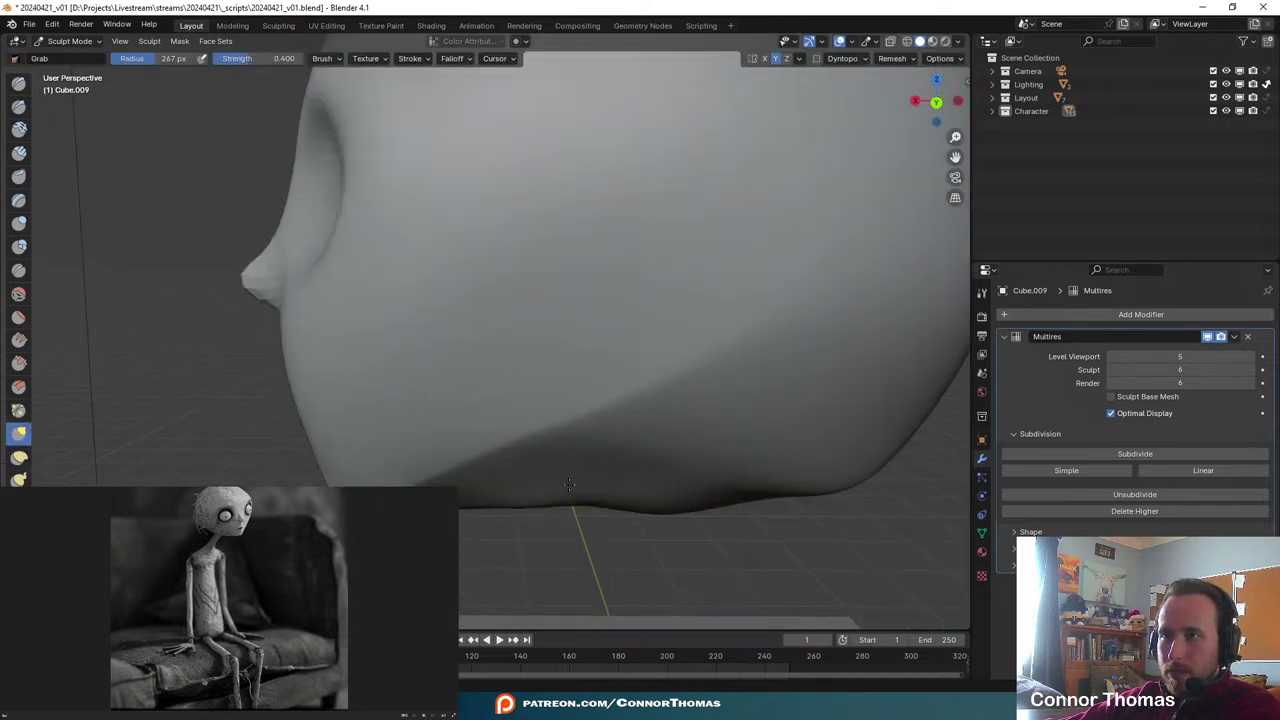
{"action": "left_click_drag", "start_coordinate": [648, 513], "coordinate": [655, 499]}
{"action": "left_click_drag", "start_coordinate": [675, 503], "coordinate": [676, 493]}
{"action": "mouse_move", "coordinate": [597, 492]}
{"action": "left_mouse_down"}
{"action": "mouse_move", "coordinate": [588, 478]}
{"action": "mouse_move", "coordinate": [546, 482]}
{"action": "left_mouse_up"}
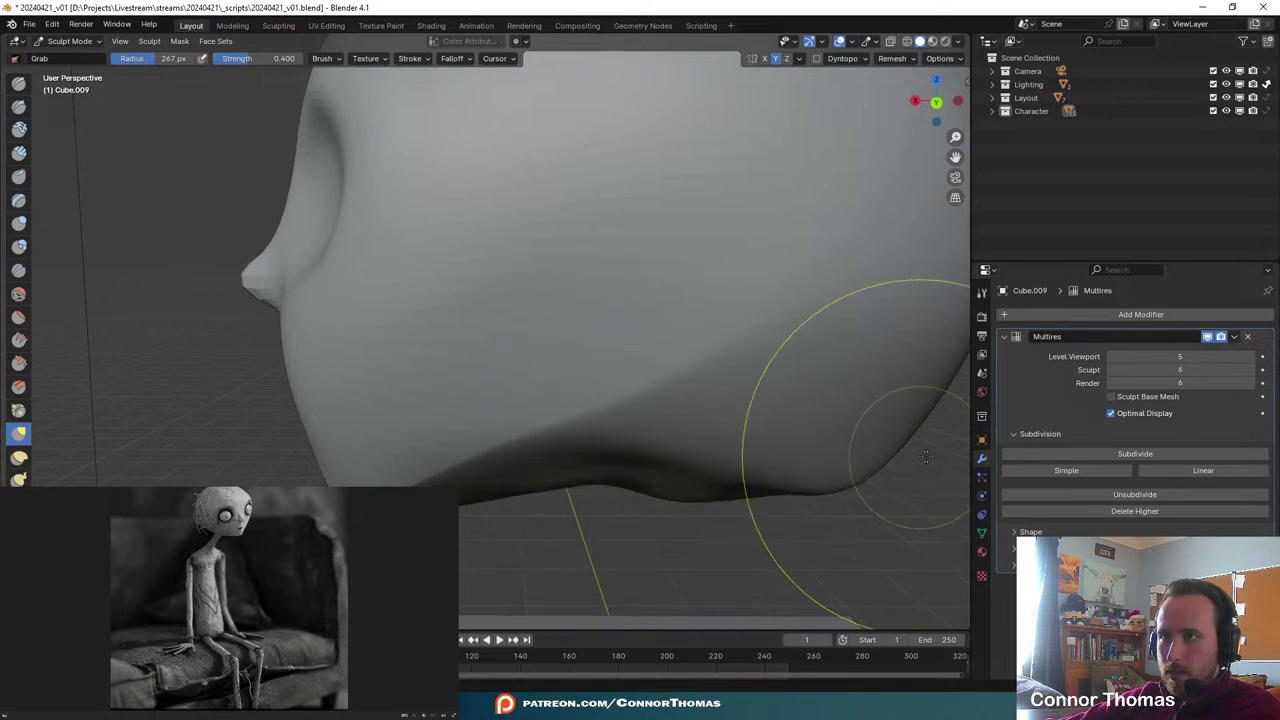
- Pull the lower back of the skull inward to form the nape with the Grab brush at 267 px radius
{"action": "middle_click_drag", "start_coordinate": [890, 452], "coordinate": [762, 468], "text": "shift"}
{"action": "mouse_move", "coordinate": [755, 429]}
{"action": "left_mouse_down"}
{"action": "mouse_move", "coordinate": [724, 422]}
{"action": "mouse_move", "coordinate": [738, 413]}
{"action": "left_mouse_up"}
{"action": "left_click_drag", "start_coordinate": [796, 356], "coordinate": [777, 338]}
{"action": "left_click_drag", "start_coordinate": [744, 440], "coordinate": [760, 450]}
{"action": "left_click_drag", "start_coordinate": [791, 427], "coordinate": [699, 453]}
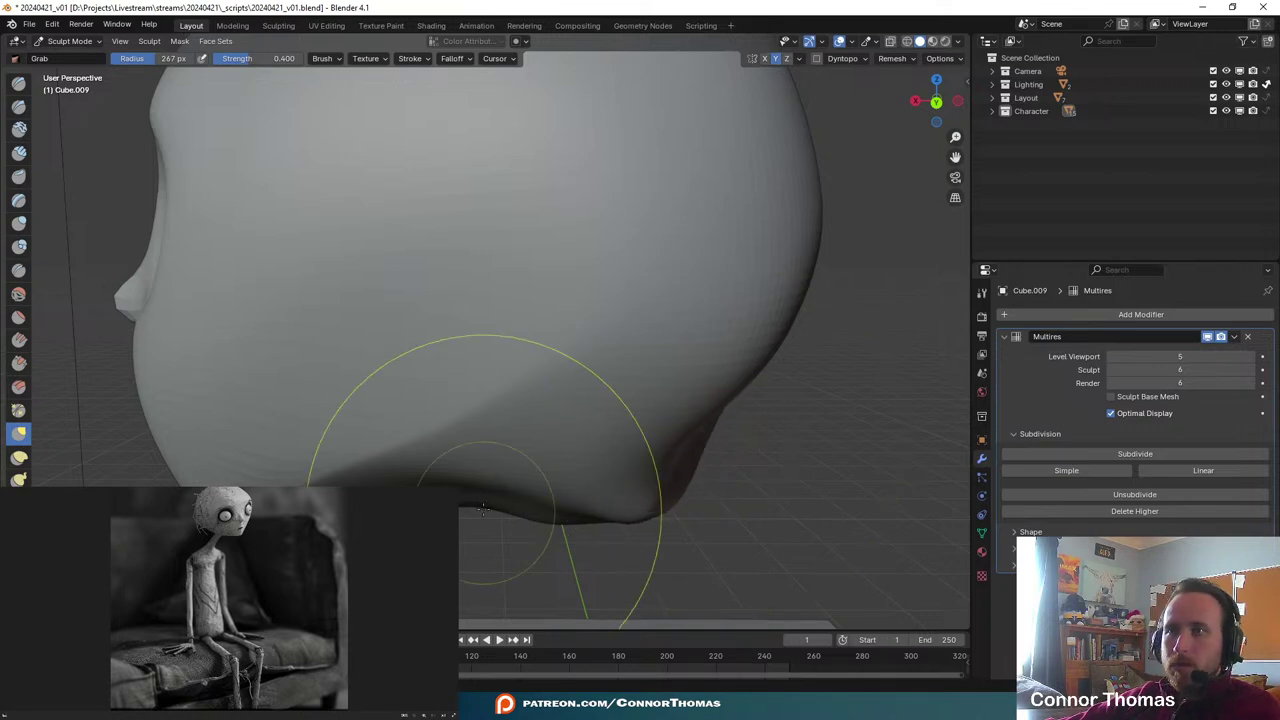
{"action": "scroll", "coordinate": [466, 524], "scroll_direction": "down", "scroll_amount": 5}
{"action": "scroll", "coordinate": [470, 522], "scroll_direction": "up", "scroll_amount": 3}
{"action": "mouse_move", "coordinate": [470, 521]}
{"action": "middle_mouse_down"}
{"action": "mouse_move", "coordinate": [400, 363]}
{"action": "mouse_move", "coordinate": [405, 306]}
{"action": "mouse_move", "coordinate": [486, 371]}
{"action": "mouse_move", "coordinate": [600, 418]}
{"action": "mouse_move", "coordinate": [680, 391]}
{"action": "mouse_move", "coordinate": [646, 400]}
{"action": "mouse_move", "coordinate": [431, 374]}
{"action": "mouse_move", "coordinate": [508, 460]}
{"action": "middle_mouse_up"}
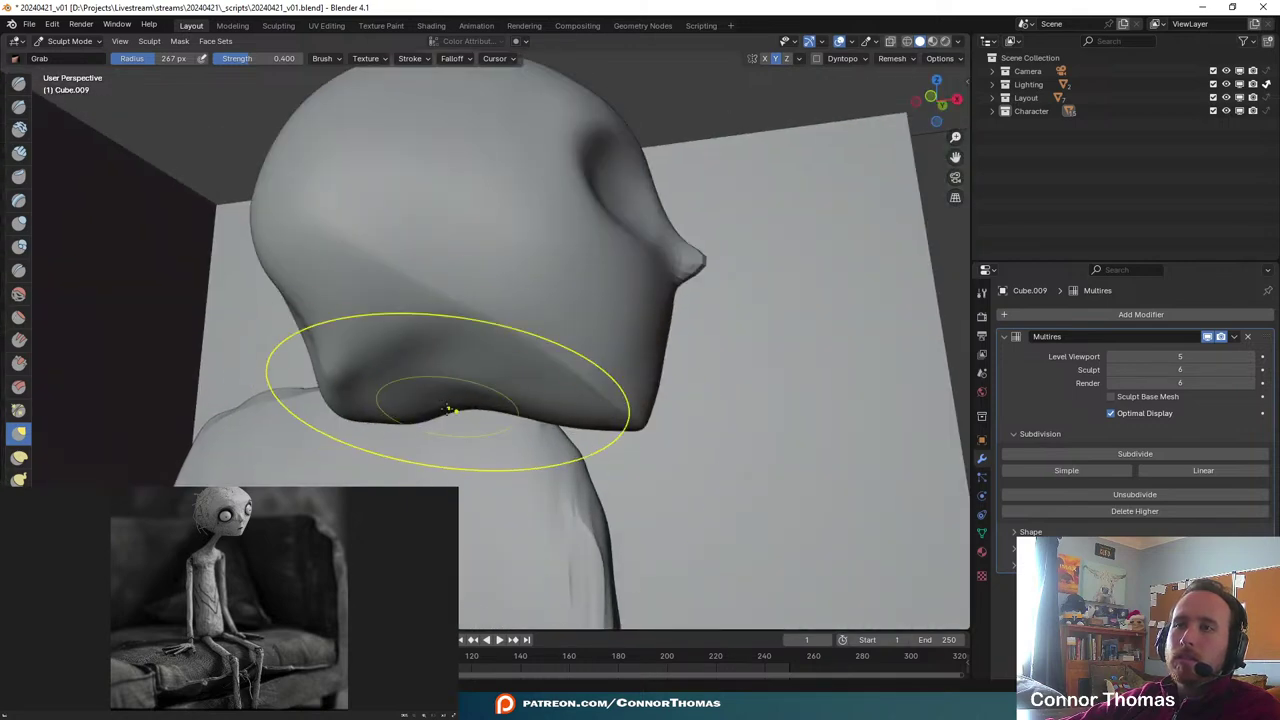
{"action": "mouse_move", "coordinate": [423, 386]}
{"action": "middle_mouse_down"}
{"action": "mouse_move", "coordinate": [457, 420]}
{"action": "mouse_move", "coordinate": [645, 407]}
{"action": "mouse_move", "coordinate": [595, 401]}
{"action": "mouse_move", "coordinate": [623, 400]}
{"action": "middle_mouse_up"}
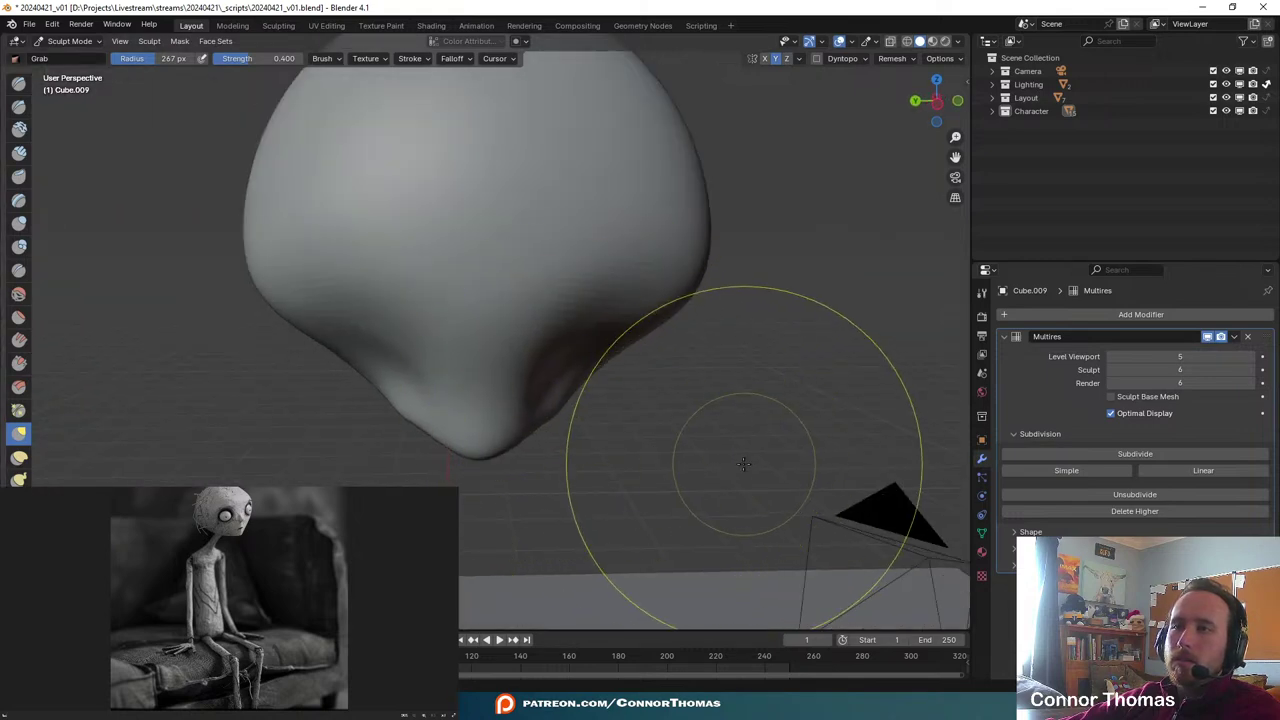
- Examine the reshaped head, eye sockets and nose from behind, below, the front and a three-quarter view
{"action": "mouse_move", "coordinate": [743, 463]}
{"action": "middle_mouse_down"}
{"action": "mouse_move", "coordinate": [497, 460]}
{"action": "mouse_move", "coordinate": [586, 389]}
{"action": "mouse_move", "coordinate": [594, 409]}
{"action": "middle_mouse_up"}
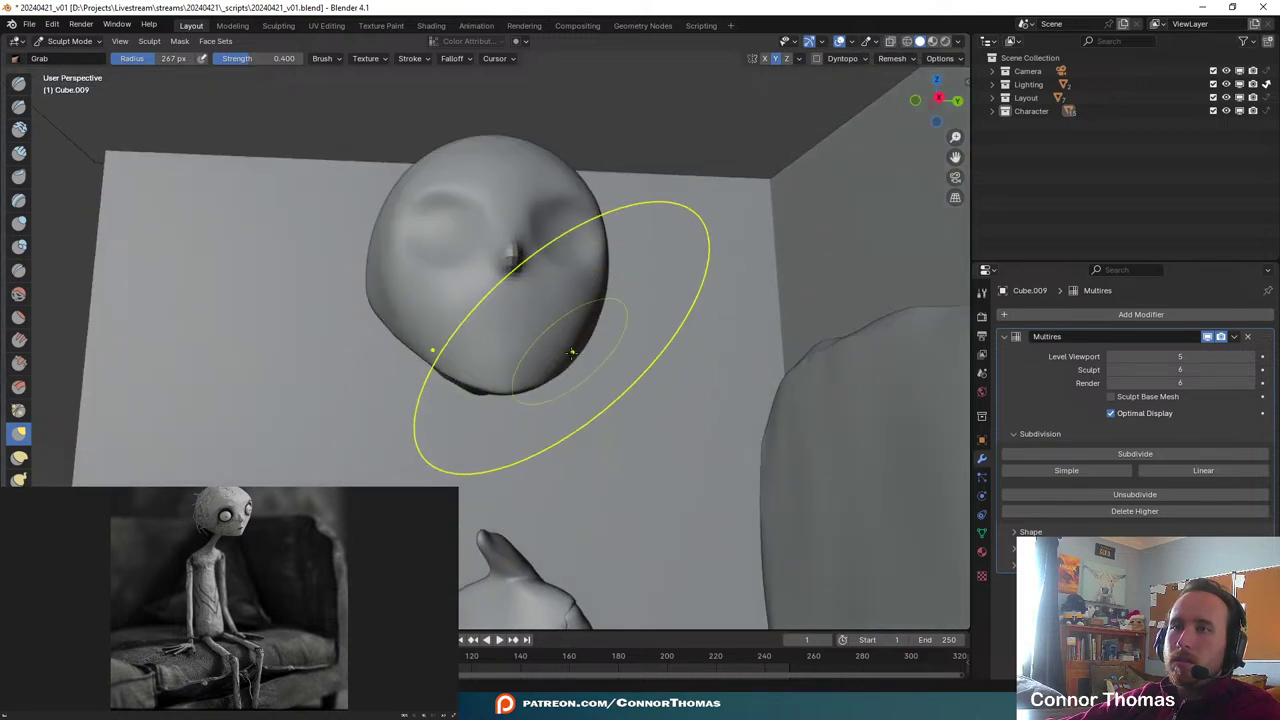
{"action": "middle_click_drag", "start_coordinate": [572, 352], "coordinate": [609, 243]}
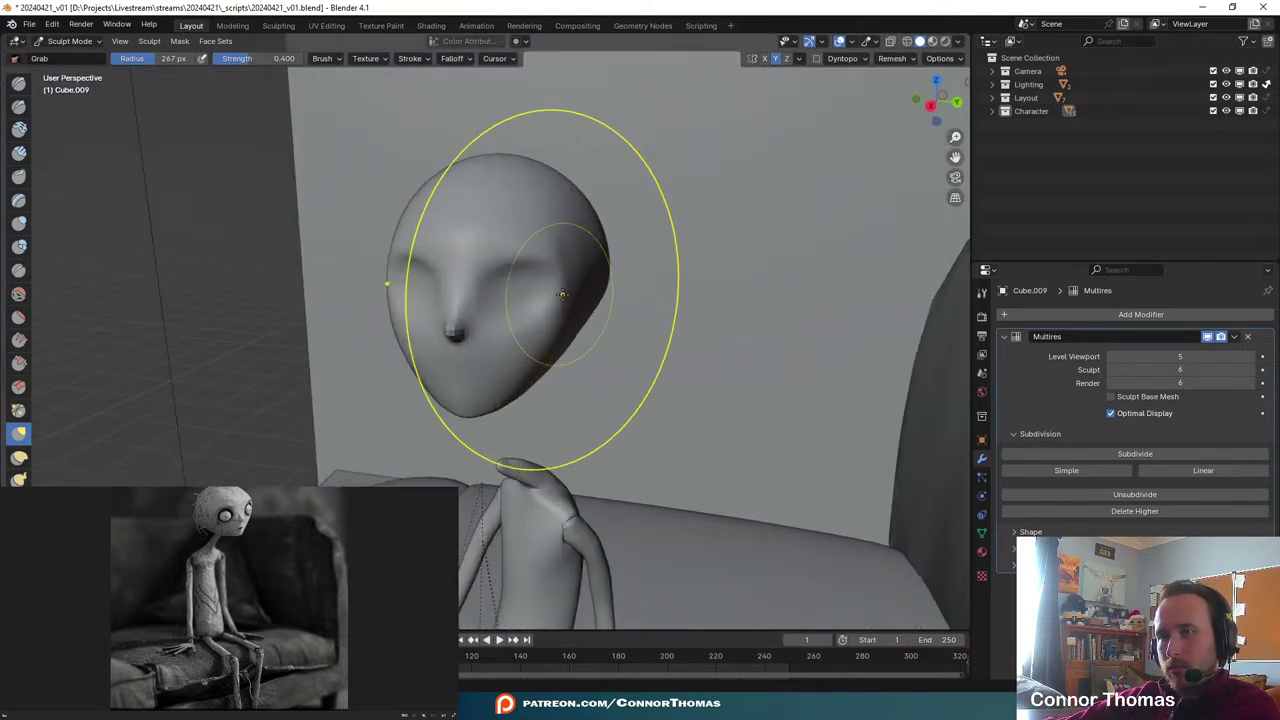
{"action": "mouse_move", "coordinate": [562, 294]}
{"action": "middle_mouse_down", "text": "shift"}
{"action": "mouse_move", "coordinate": [596, 225]}
{"action": "mouse_move", "coordinate": [530, 350]}
{"action": "middle_mouse_up", "text": "shift"}
{"action": "scroll", "coordinate": [586, 217], "scroll_direction": "down", "scroll_amount": 5}
{"action": "scroll", "coordinate": [600, 245], "scroll_direction": "up", "scroll_amount": 4}
{"action": "mouse_move", "coordinate": [530, 350]}
{"action": "middle_mouse_down"}
{"action": "mouse_move", "coordinate": [543, 325]}
{"action": "mouse_move", "coordinate": [598, 305]}
{"action": "mouse_move", "coordinate": [582, 251]}
{"action": "middle_mouse_up"}
{"action": "scroll", "coordinate": [600, 303], "scroll_direction": "up", "scroll_amount": 6}
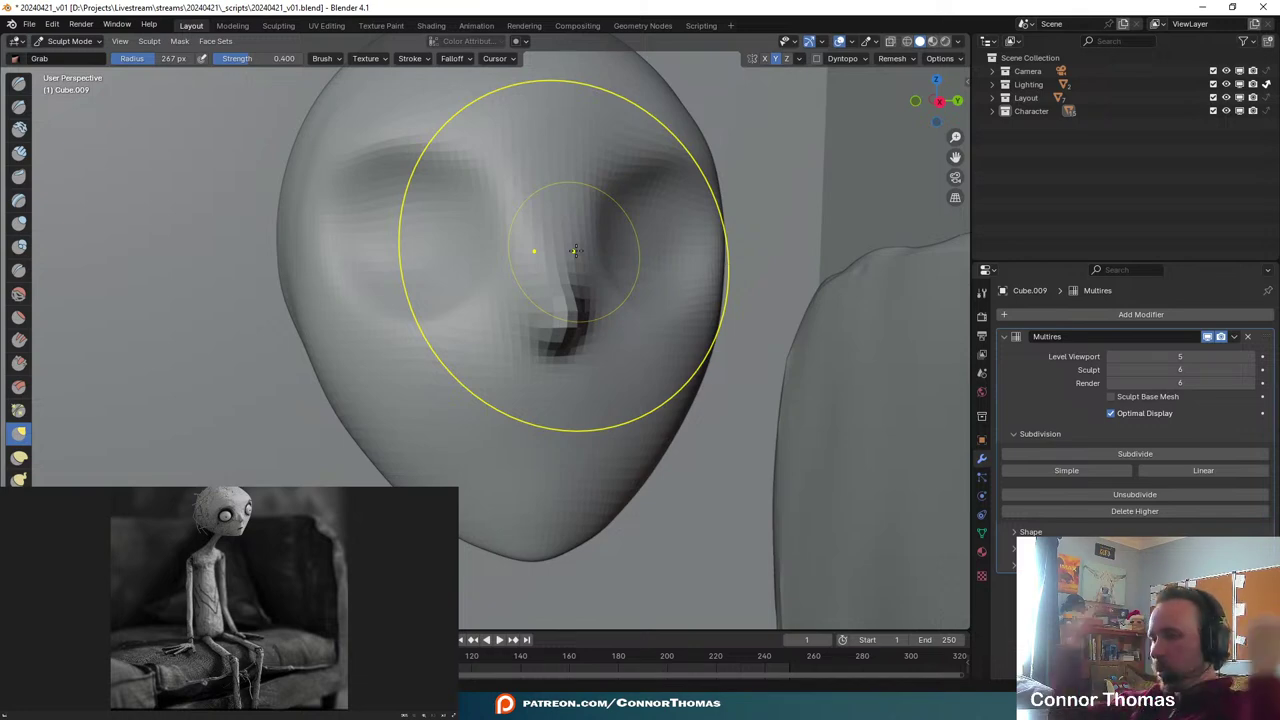
{"action": "scroll", "coordinate": [424, 291], "scroll_direction": "down", "scroll_amount": 6}
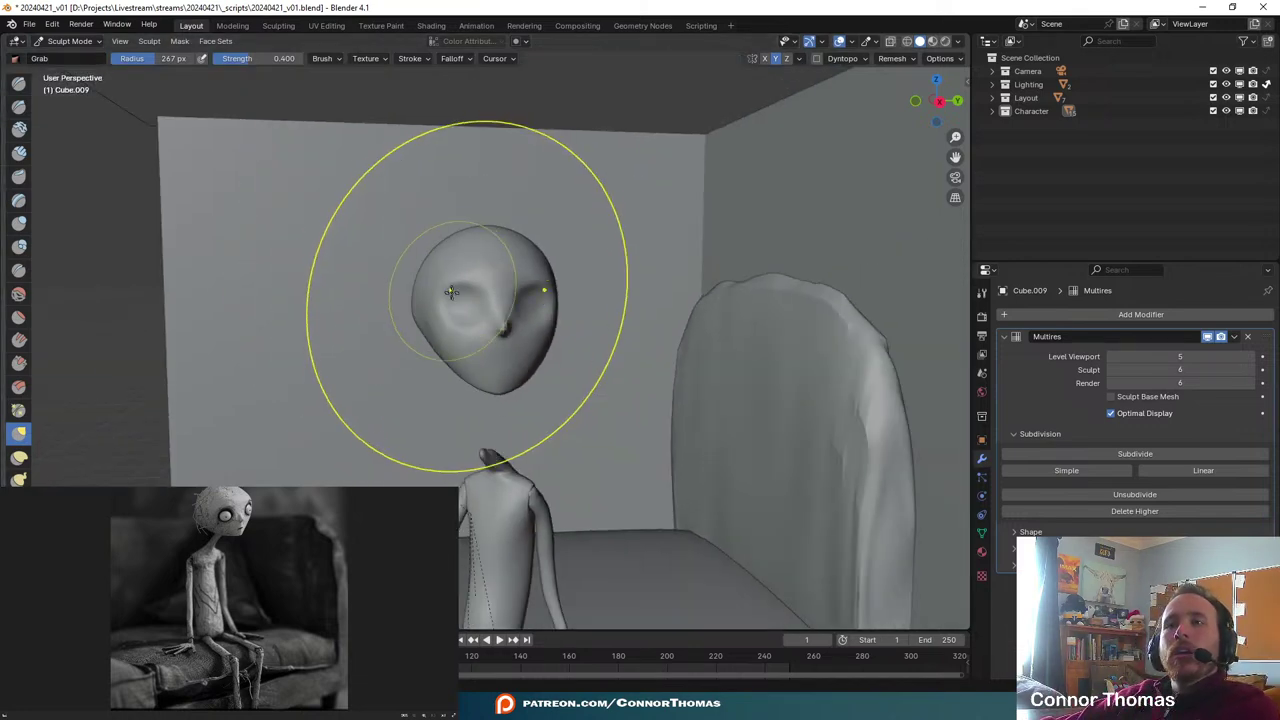
- Subdivide the head's Multires modifier once more to reach sculpt level 7
{"action": "scroll", "coordinate": [470, 300], "scroll_direction": "up", "scroll_amount": 5}
{"action": "mouse_move", "coordinate": [545, 357]}
{"action": "middle_mouse_down"}
{"action": "mouse_move", "coordinate": [580, 366]}
{"action": "mouse_move", "coordinate": [517, 366]}
{"action": "mouse_move", "coordinate": [651, 381]}
{"action": "mouse_move", "coordinate": [632, 380]}
{"action": "mouse_move", "coordinate": [640, 407]}
{"action": "mouse_move", "coordinate": [696, 336]}
{"action": "mouse_move", "coordinate": [674, 400]}
{"action": "mouse_move", "coordinate": [485, 320]}
{"action": "middle_mouse_up"}
{"action": "scroll", "coordinate": [632, 380], "scroll_direction": "up", "scroll_amount": 2}
{"action": "scroll", "coordinate": [640, 388], "scroll_direction": "up", "scroll_amount": 3}
{"action": "scroll", "coordinate": [649, 397], "scroll_direction": "down", "scroll_amount": 3}
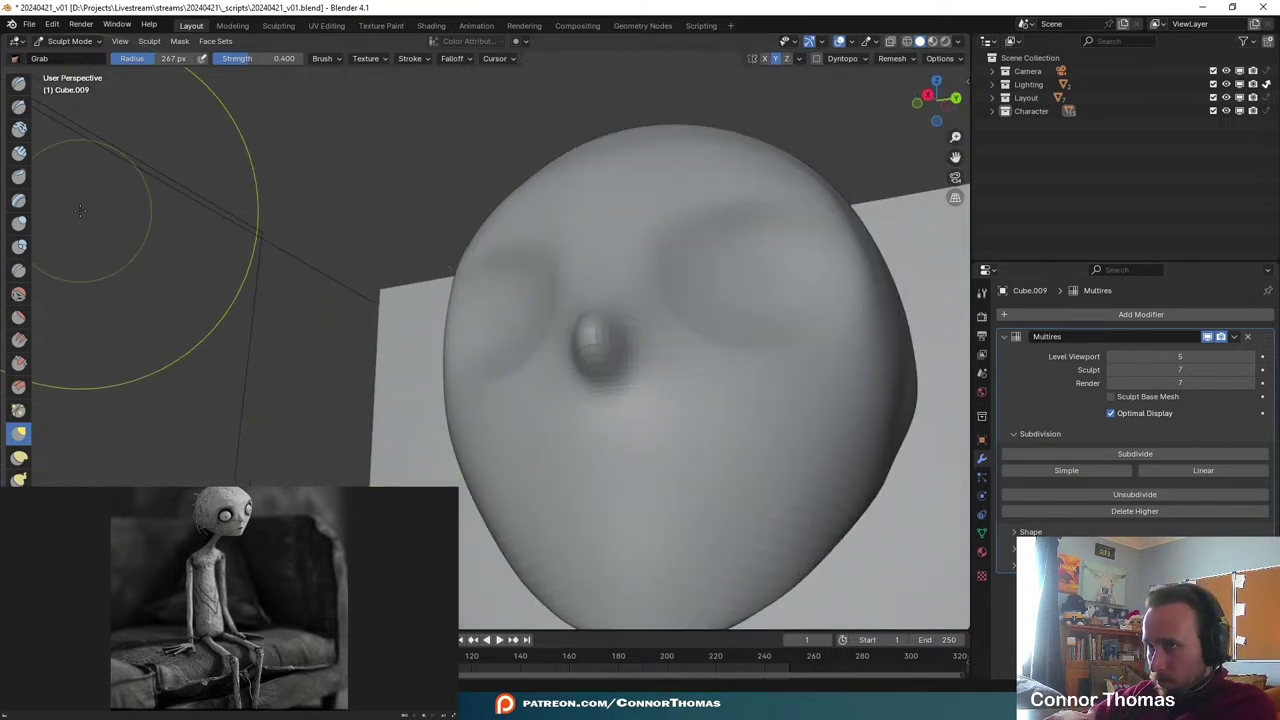
{"action": "scroll", "coordinate": [508, 389], "scroll_direction": "down", "scroll_amount": 4}
{"action": "middle_click_drag", "start_coordinate": [508, 389], "coordinate": [557, 377]}
{"action": "scroll", "coordinate": [623, 457], "scroll_direction": "up", "scroll_amount": 4}
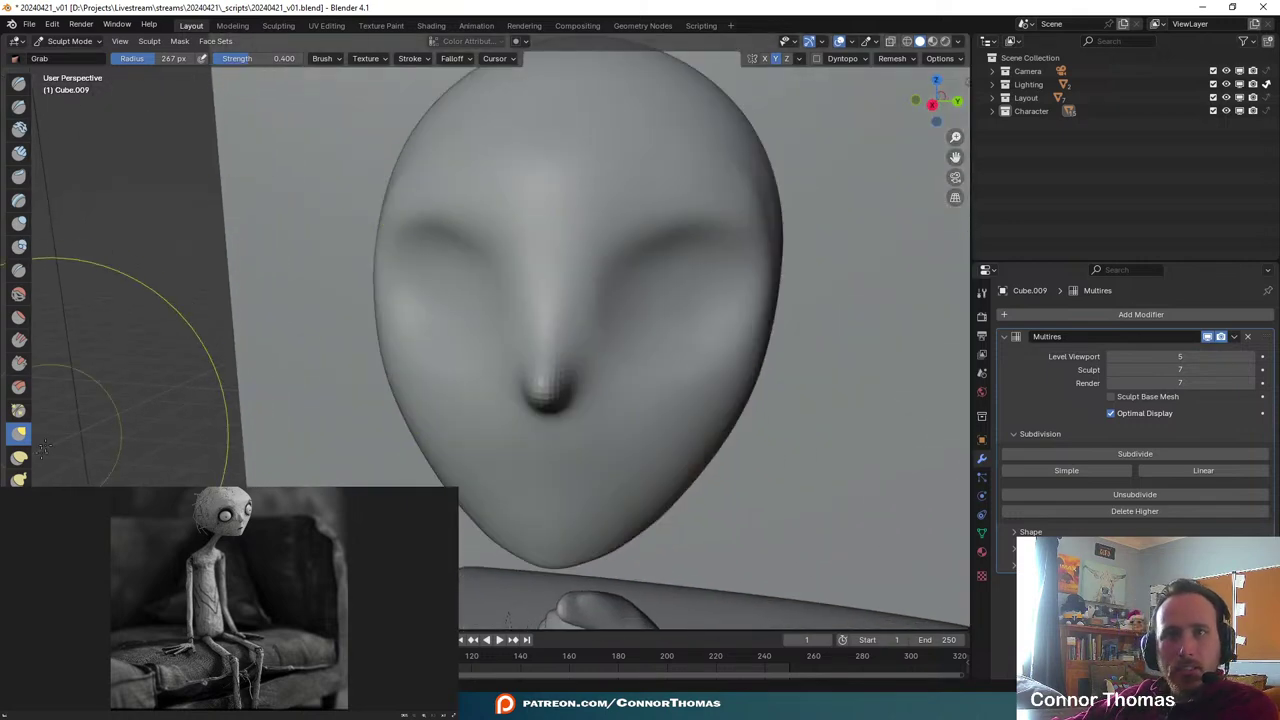
- Narrow the nose's bridge and sides with the Grab brush at 267 px radius and 0.400 strength
{"action": "middle_click_drag", "start_coordinate": [345, 443], "coordinate": [268, 410], "text": "shift"}
{"action": "scroll", "coordinate": [268, 410], "scroll_direction": "up", "scroll_amount": 6}
{"action": "mouse_move", "coordinate": [476, 431]}
{"action": "left_mouse_down"}
{"action": "mouse_move", "coordinate": [484, 438]}
{"action": "mouse_move", "coordinate": [442, 424]}
{"action": "left_mouse_up"}
{"action": "left_click_drag", "start_coordinate": [406, 360], "coordinate": [388, 387]}
{"action": "left_click_drag", "start_coordinate": [485, 363], "coordinate": [486, 355]}
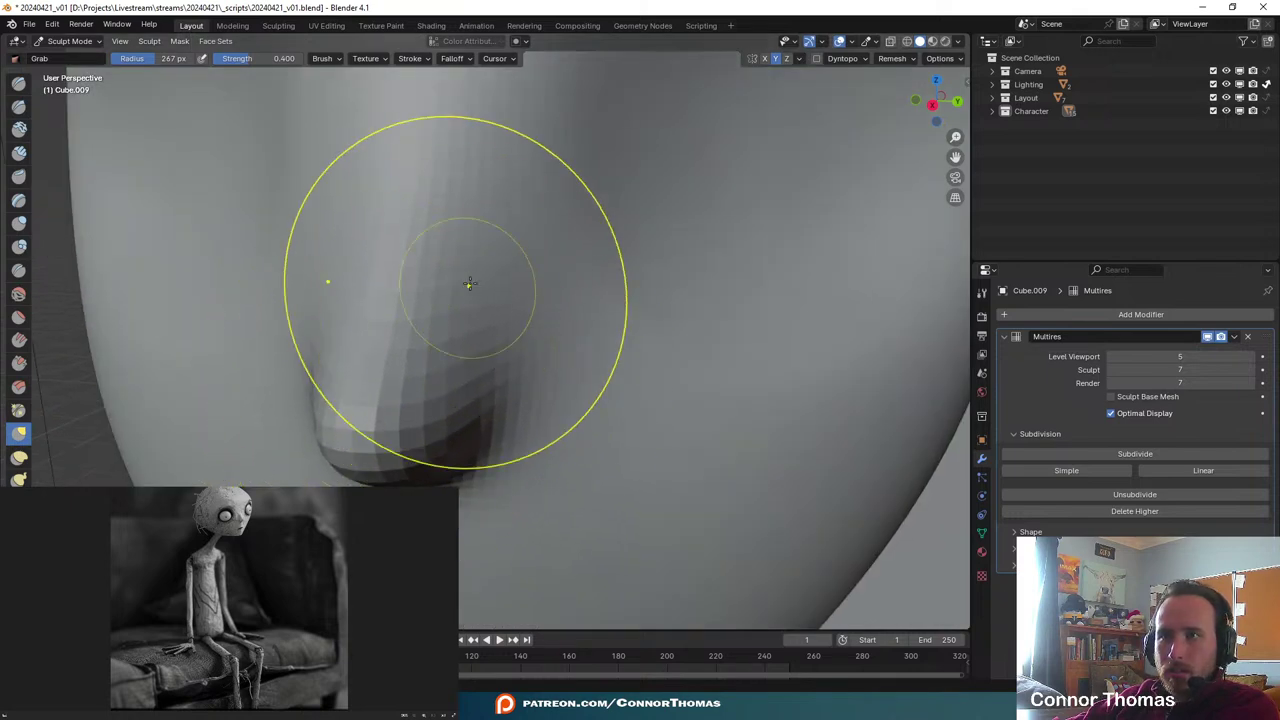
{"action": "left_click_drag", "start_coordinate": [469, 286], "coordinate": [455, 274]}
{"action": "left_click_drag", "start_coordinate": [417, 235], "coordinate": [401, 224]}
{"action": "left_click_drag", "start_coordinate": [480, 305], "coordinate": [449, 304]}
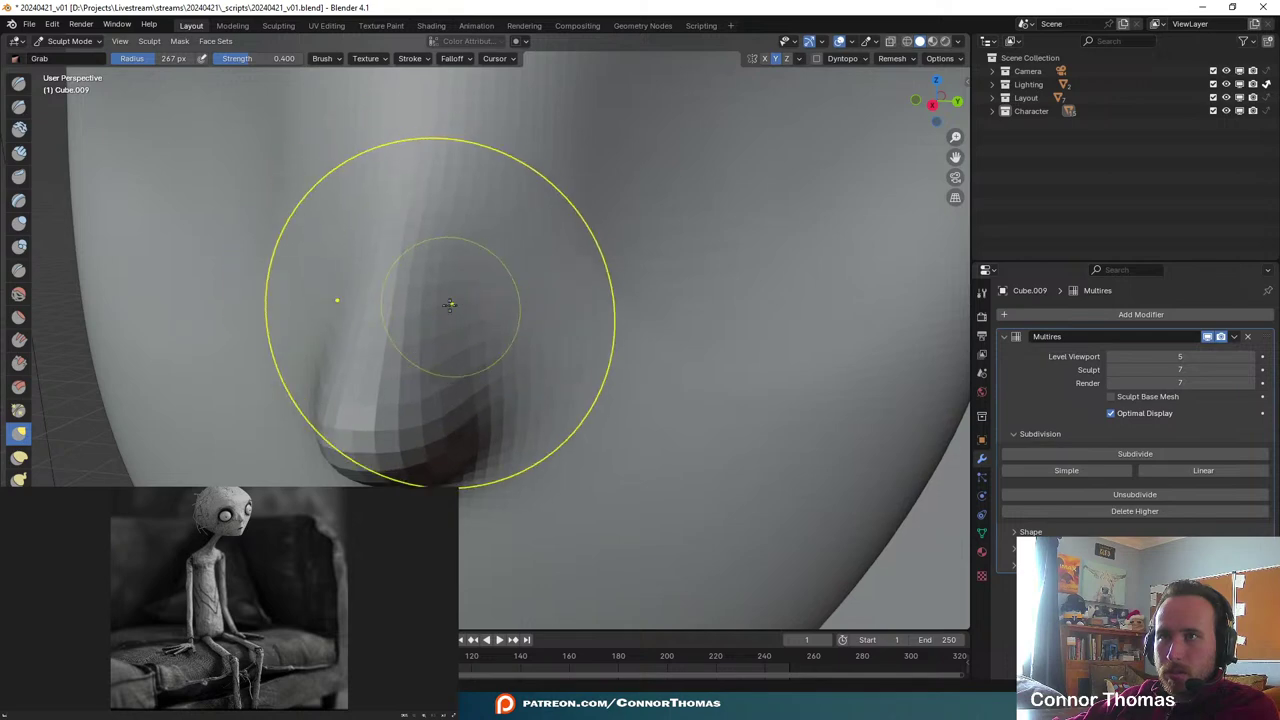
- Check the nose in profile and pull the side of its tip upward from the front with the Grab brush
{"action": "scroll", "coordinate": [434, 328], "scroll_direction": "down", "scroll_amount": 6}
{"action": "mouse_move", "coordinate": [434, 328]}
{"action": "middle_mouse_down"}
{"action": "mouse_move", "coordinate": [569, 388]}
{"action": "mouse_move", "coordinate": [448, 346]}
{"action": "mouse_move", "coordinate": [705, 378]}
{"action": "mouse_move", "coordinate": [690, 351]}
{"action": "middle_mouse_up"}
{"action": "scroll", "coordinate": [506, 350], "scroll_direction": "up", "scroll_amount": 4}
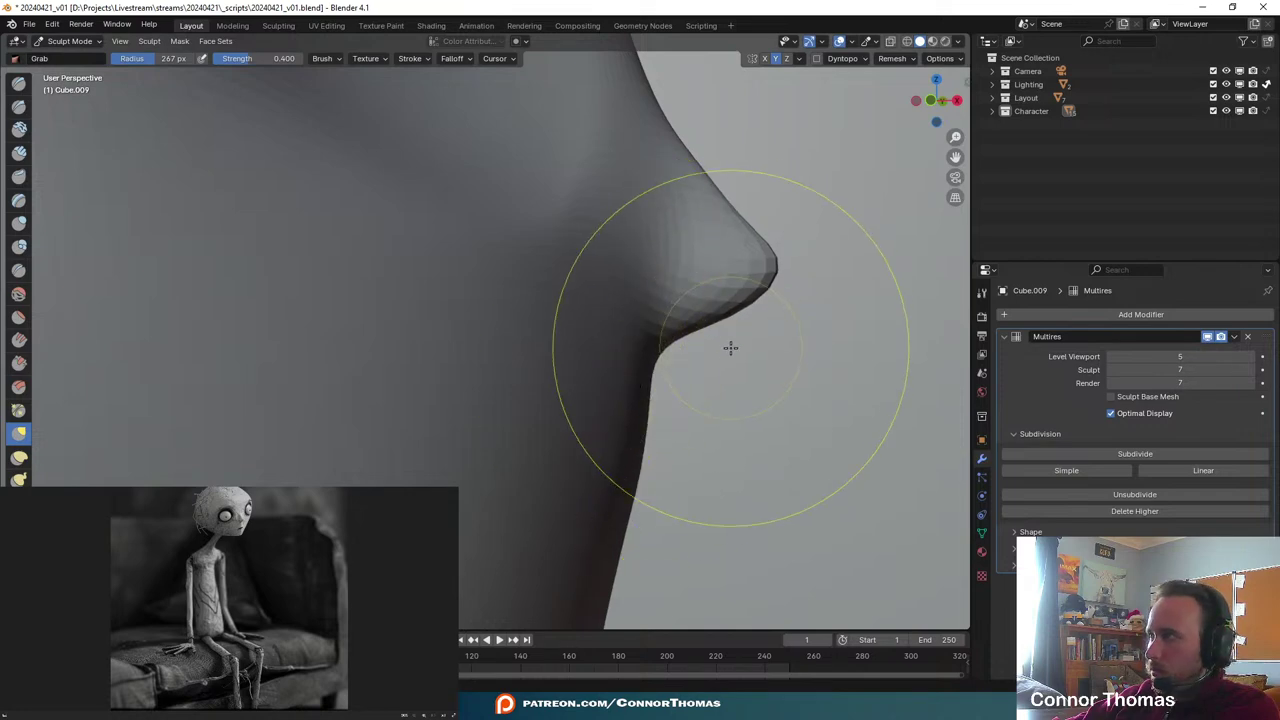
{"action": "scroll", "coordinate": [750, 338], "scroll_direction": "down", "scroll_amount": 5}
{"action": "mouse_move", "coordinate": [731, 286]}
{"action": "middle_mouse_down"}
{"action": "mouse_move", "coordinate": [692, 309]}
{"action": "mouse_move", "coordinate": [635, 316]}
{"action": "mouse_move", "coordinate": [651, 326]}
{"action": "mouse_move", "coordinate": [550, 335]}
{"action": "middle_mouse_up"}
{"action": "mouse_move", "coordinate": [383, 346]}
{"action": "middle_mouse_down", "text": "shift"}
{"action": "mouse_move", "coordinate": [543, 306]}
{"action": "mouse_move", "coordinate": [500, 385]}
{"action": "mouse_move", "coordinate": [493, 366]}
{"action": "middle_mouse_up", "text": "shift"}
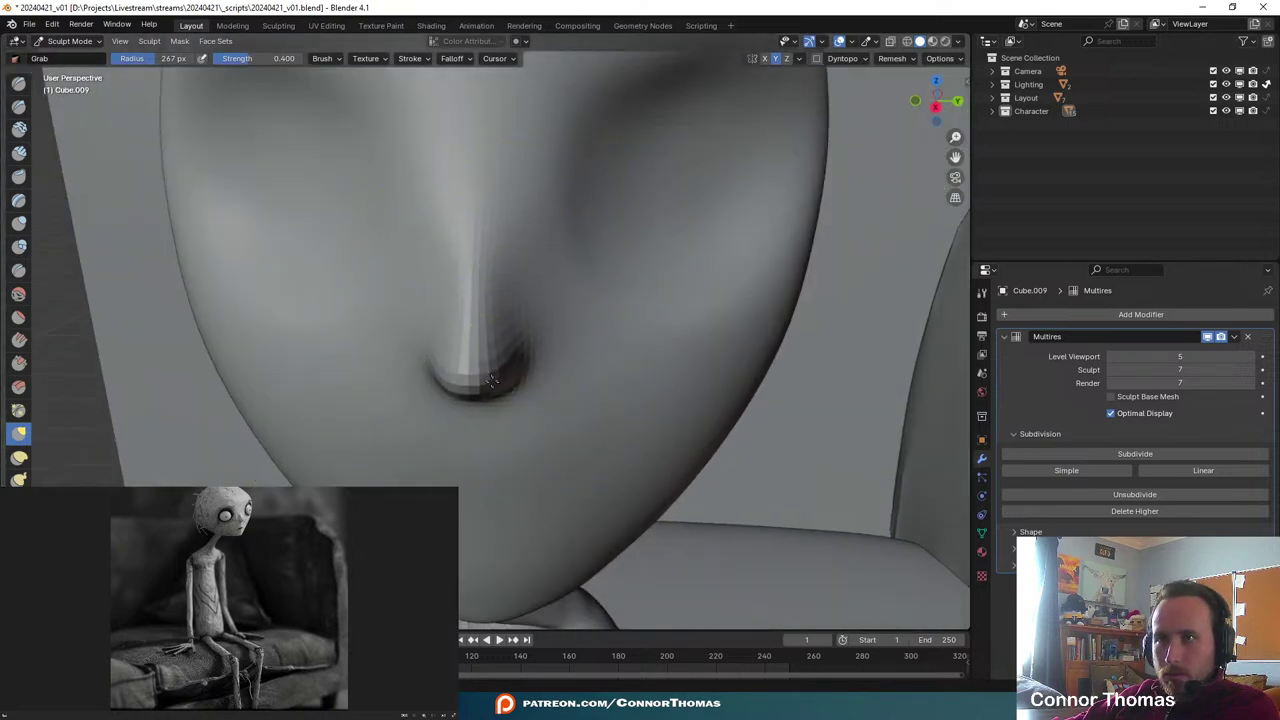
{"action": "left_click_drag", "start_coordinate": [481, 371], "coordinate": [505, 338]}
{"action": "scroll", "coordinate": [487, 341], "scroll_direction": "down", "scroll_amount": 6}
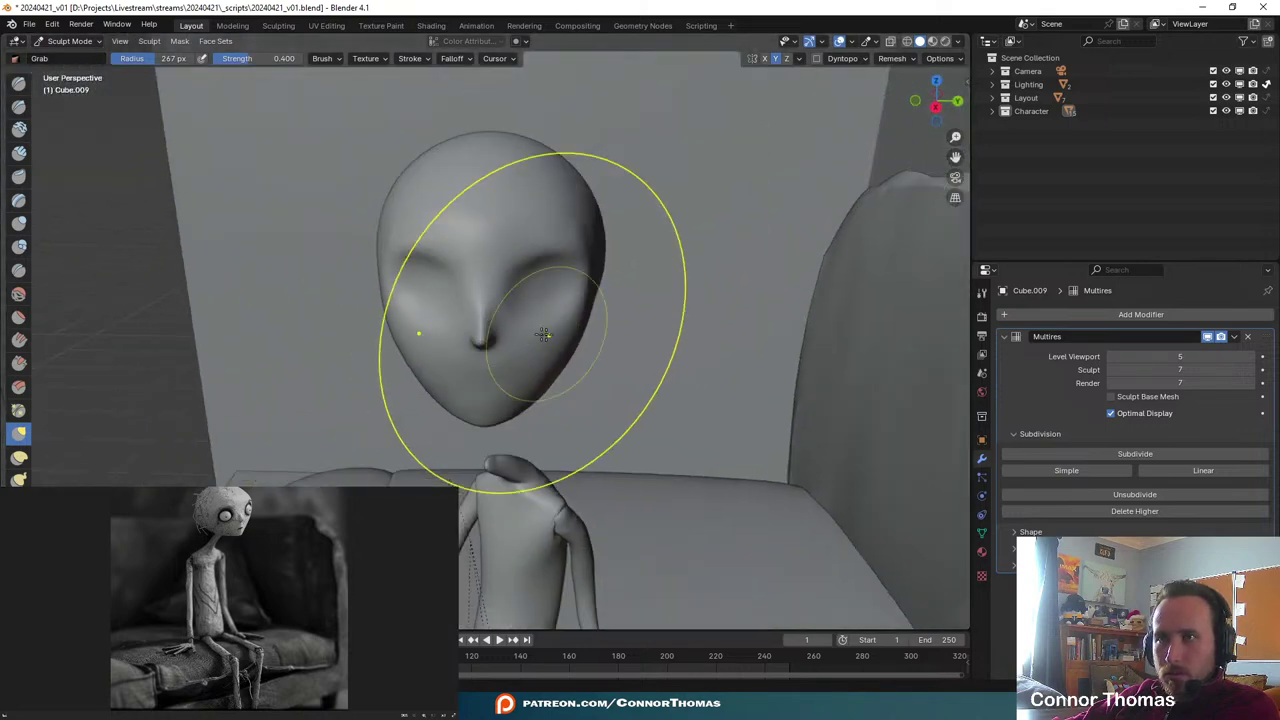
- Reshape the side of the nose bridge from a three-quarter view with the Grab brush at 267 px radius
{"action": "middle_click_drag", "start_coordinate": [492, 330], "coordinate": [571, 354]}
{"action": "scroll", "coordinate": [571, 354], "scroll_direction": "up", "scroll_amount": 5}
{"action": "left_click_drag", "start_coordinate": [598, 289], "coordinate": [557, 337]}
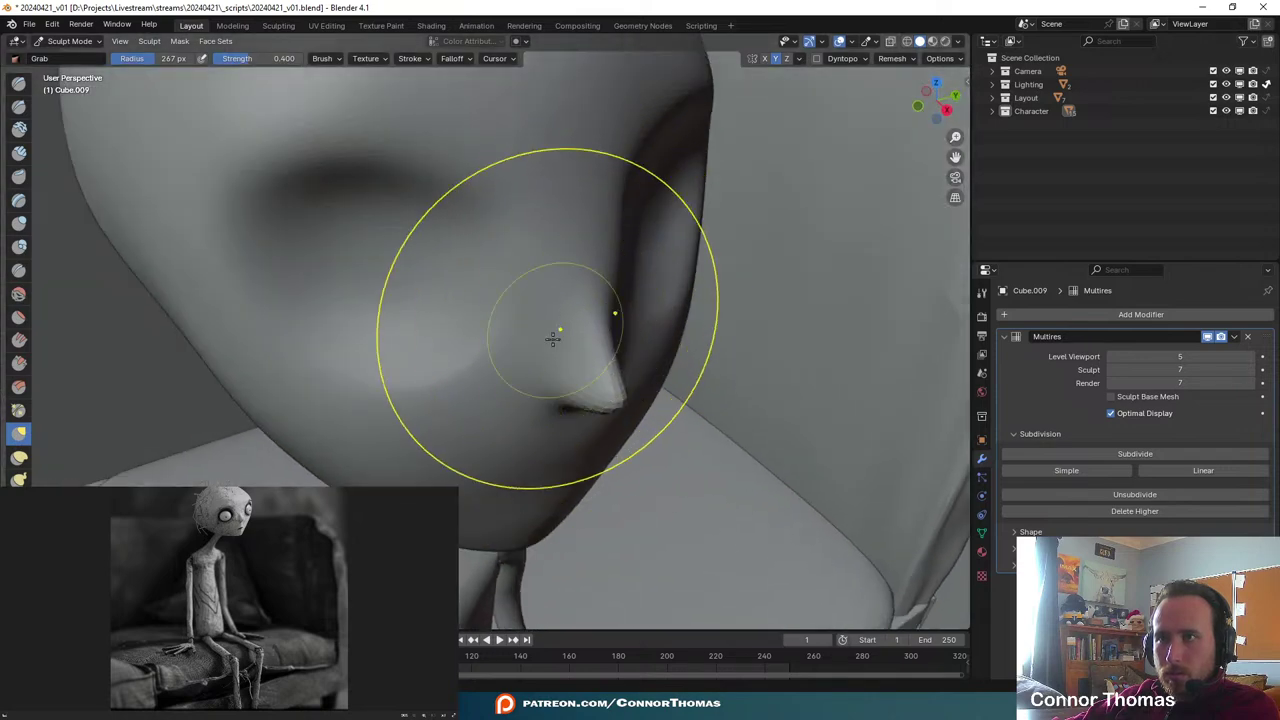
{"action": "scroll", "coordinate": [629, 377], "scroll_direction": "down", "scroll_amount": 8}
{"action": "middle_click_drag", "start_coordinate": [629, 377], "coordinate": [562, 322]}
{"action": "scroll", "coordinate": [467, 381], "scroll_direction": "up", "scroll_amount": 5}
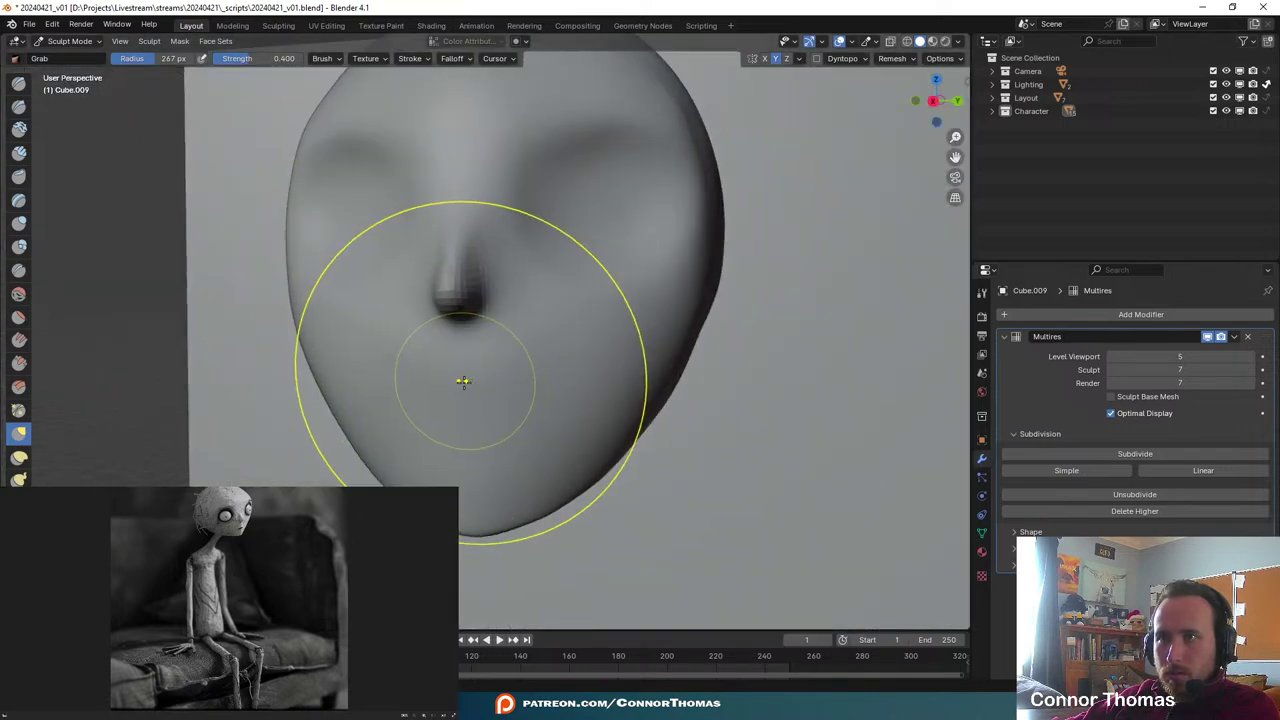
- Draw a downturned raised mouth line below the nose with the Draw brush at 14 px radius and 0.500 strength
{"action": "mouse_move", "coordinate": [460, 369]}
{"action": "middle_mouse_down", "text": "shift"}
{"action": "mouse_move", "coordinate": [580, 366]}
{"action": "mouse_move", "coordinate": [612, 344]}
{"action": "middle_mouse_up", "text": "shift"}
{"action": "scroll", "coordinate": [611, 344], "scroll_direction": "down", "scroll_amount": 5}
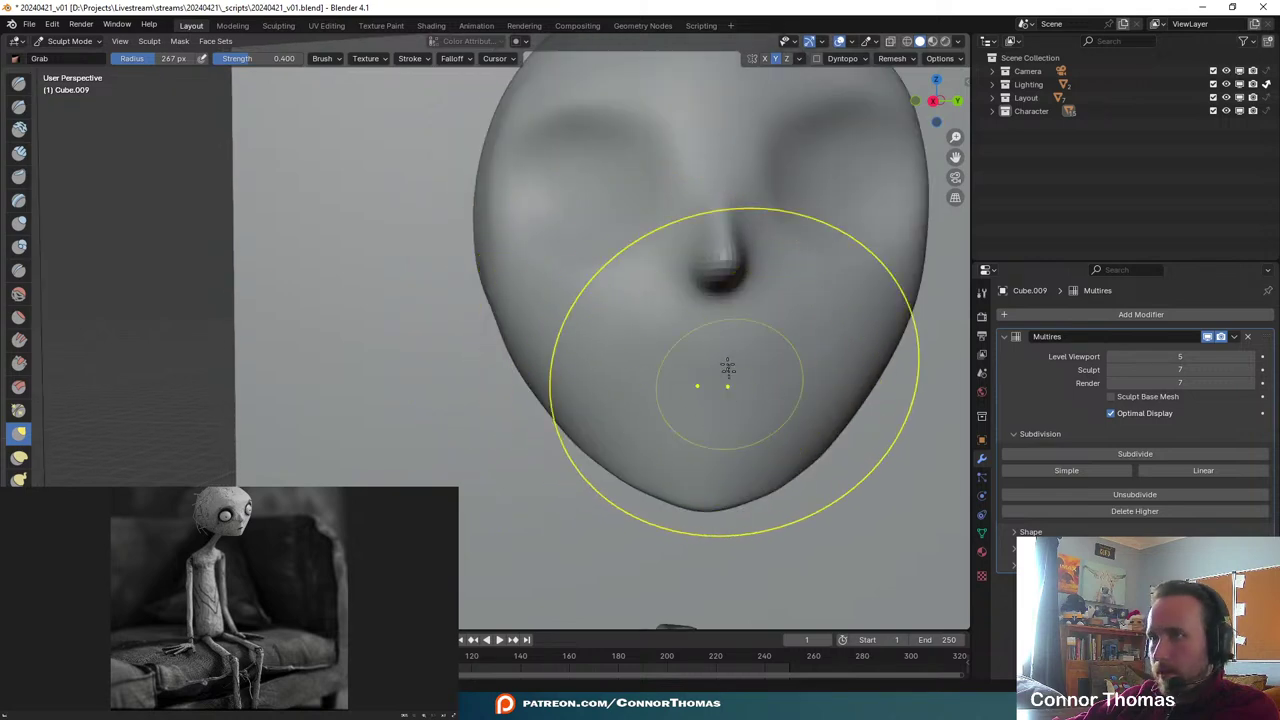
{"action": "middle_click_drag", "start_coordinate": [726, 371], "coordinate": [655, 487]}
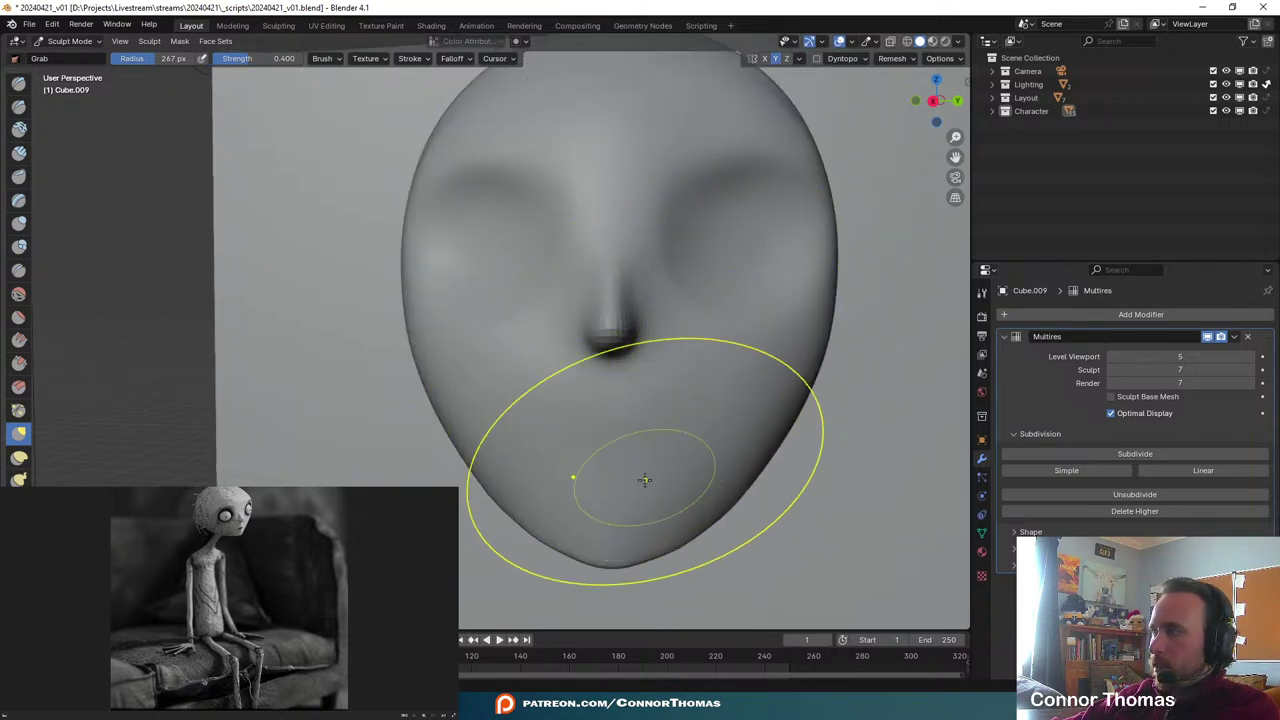
{"action": "left_click", "coordinate": [16, 90]}
{"action": "key", "text": "f"}
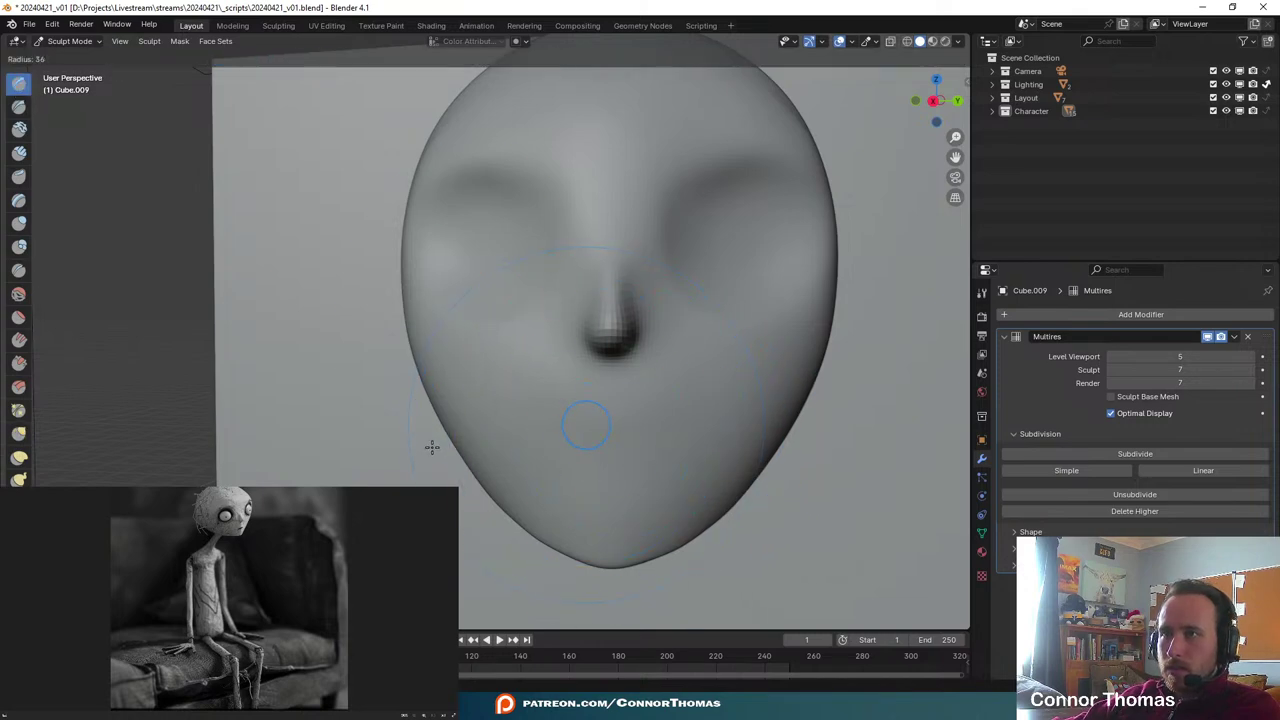
{"action": "left_click", "coordinate": [432, 447]}
{"action": "scroll", "coordinate": [645, 423], "scroll_direction": "up", "scroll_amount": 4}
{"action": "middle_click_drag", "start_coordinate": [663, 474], "coordinate": [640, 426], "text": "shift"}
{"action": "scroll", "coordinate": [640, 426], "scroll_direction": "down", "scroll_amount": 3}
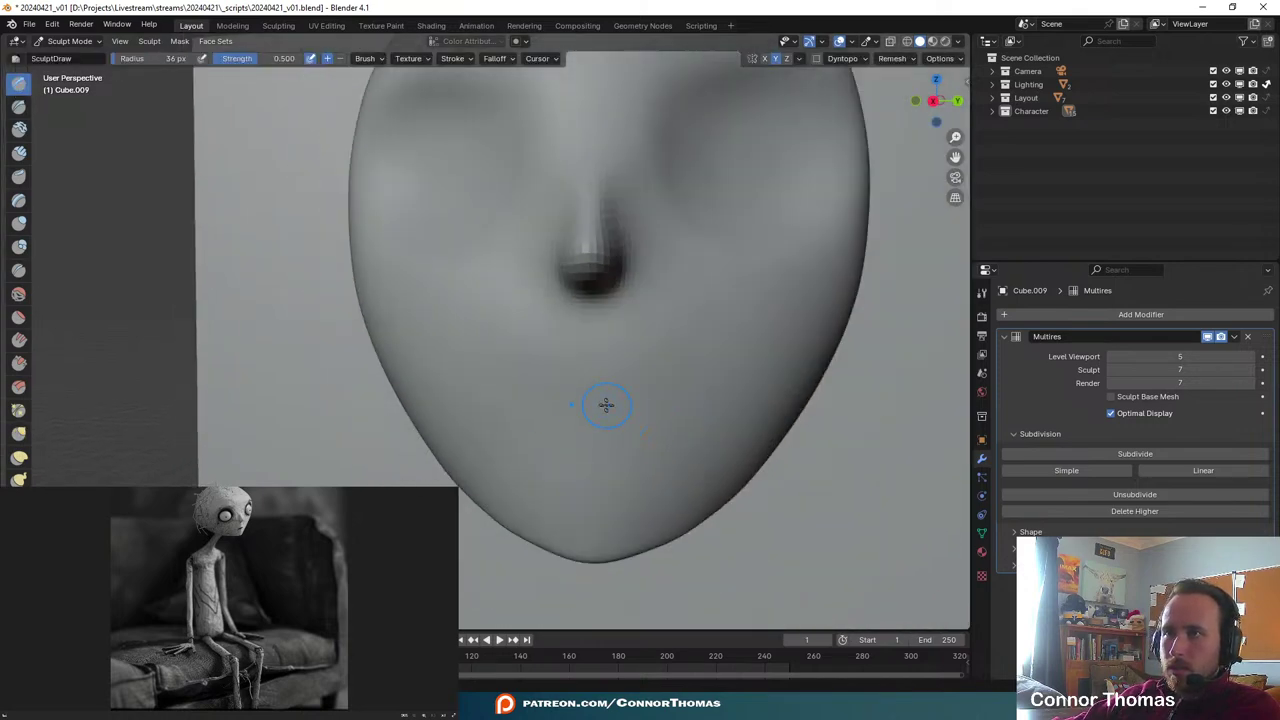
{"action": "key", "text": "f"}
{"action": "left_click", "coordinate": [585, 401]}
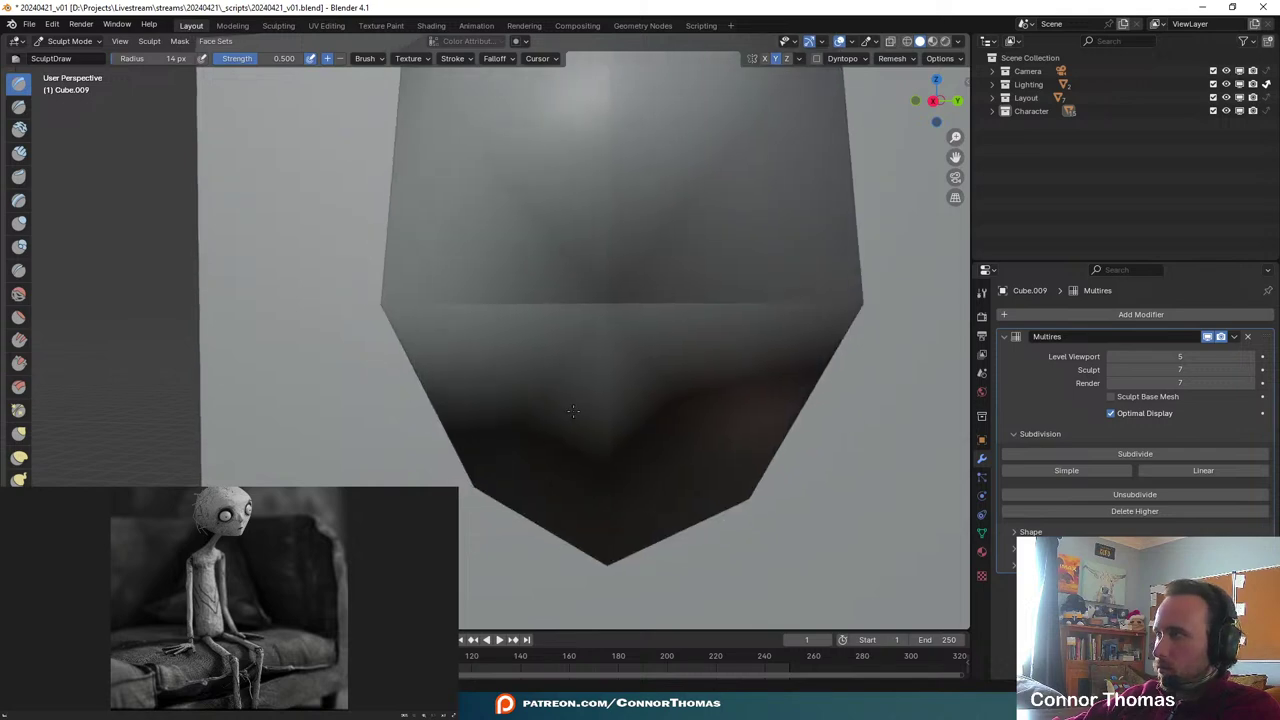
{"action": "middle_click_drag", "start_coordinate": [550, 424], "coordinate": [564, 380]}
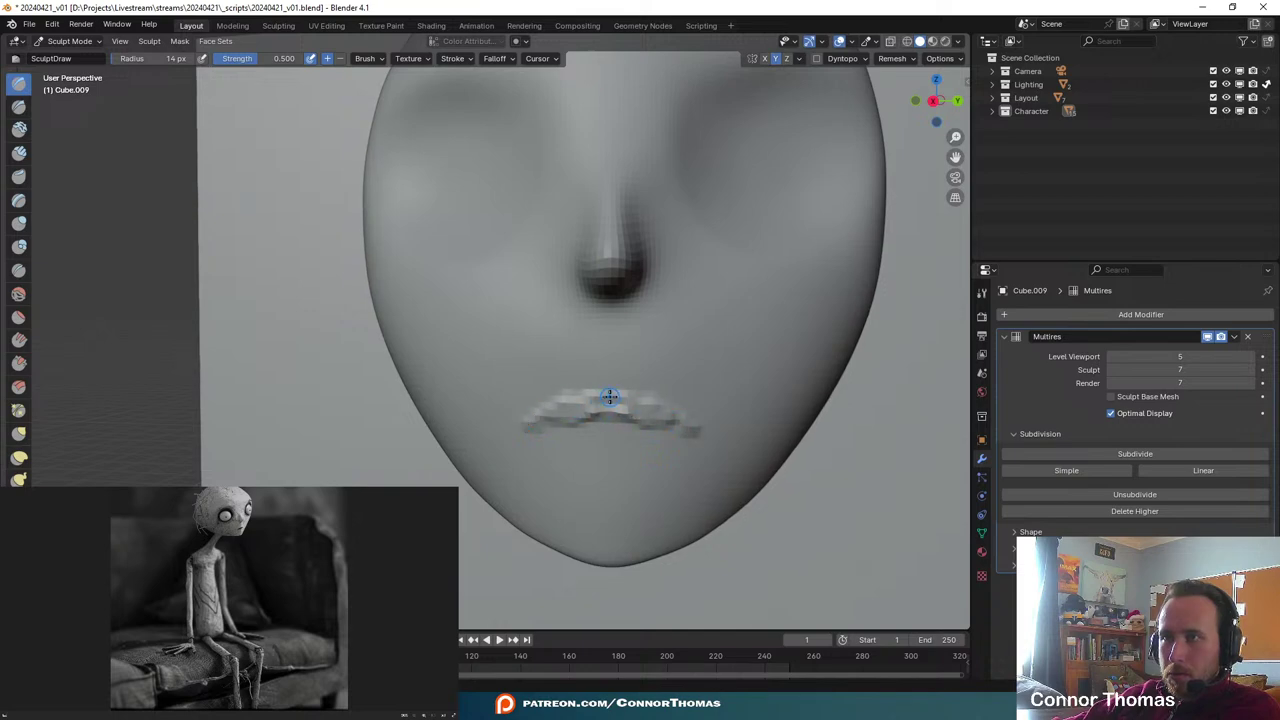
{"action": "scroll", "coordinate": [603, 527], "scroll_direction": "down", "scroll_amount": 4}
{"action": "scroll", "coordinate": [534, 402], "scroll_direction": "up", "scroll_amount": 6}
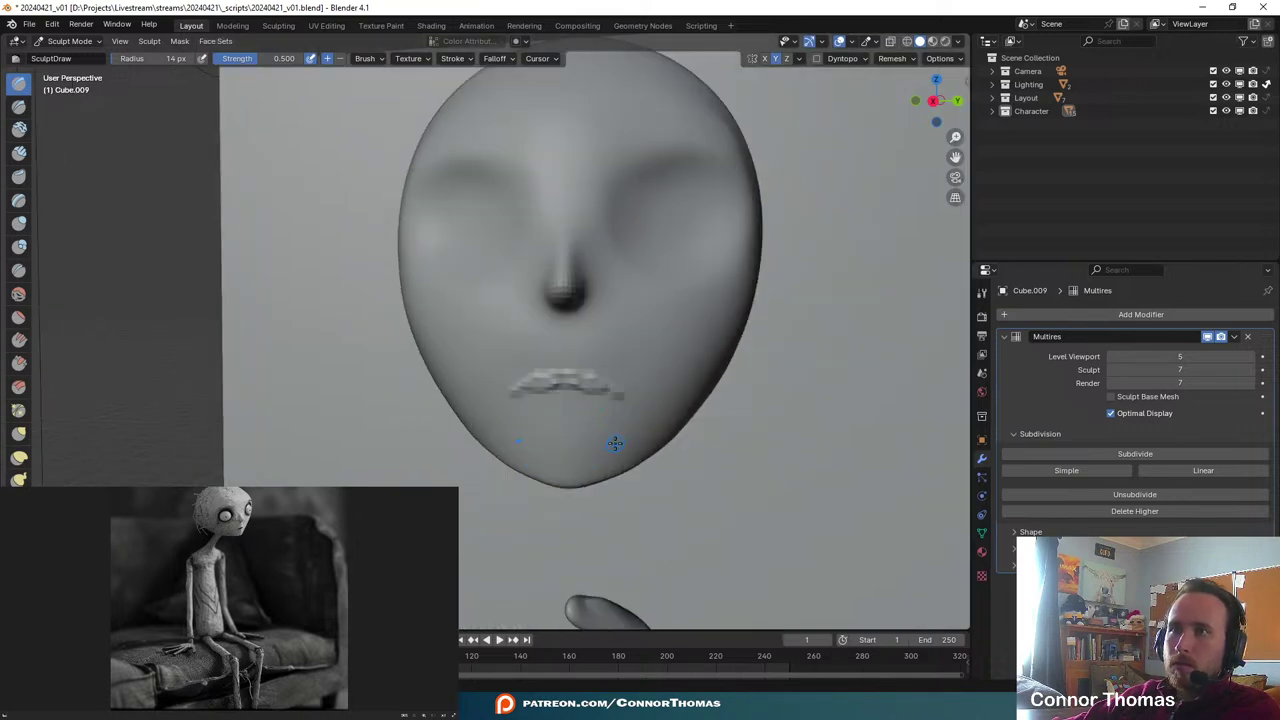
- Smooth the mouth line away with the Smooth brush at 96 px and 0.207 strength, and undo a trial Draw stroke at 65 px radius
{"action": "left_click", "coordinate": [20, 292]}
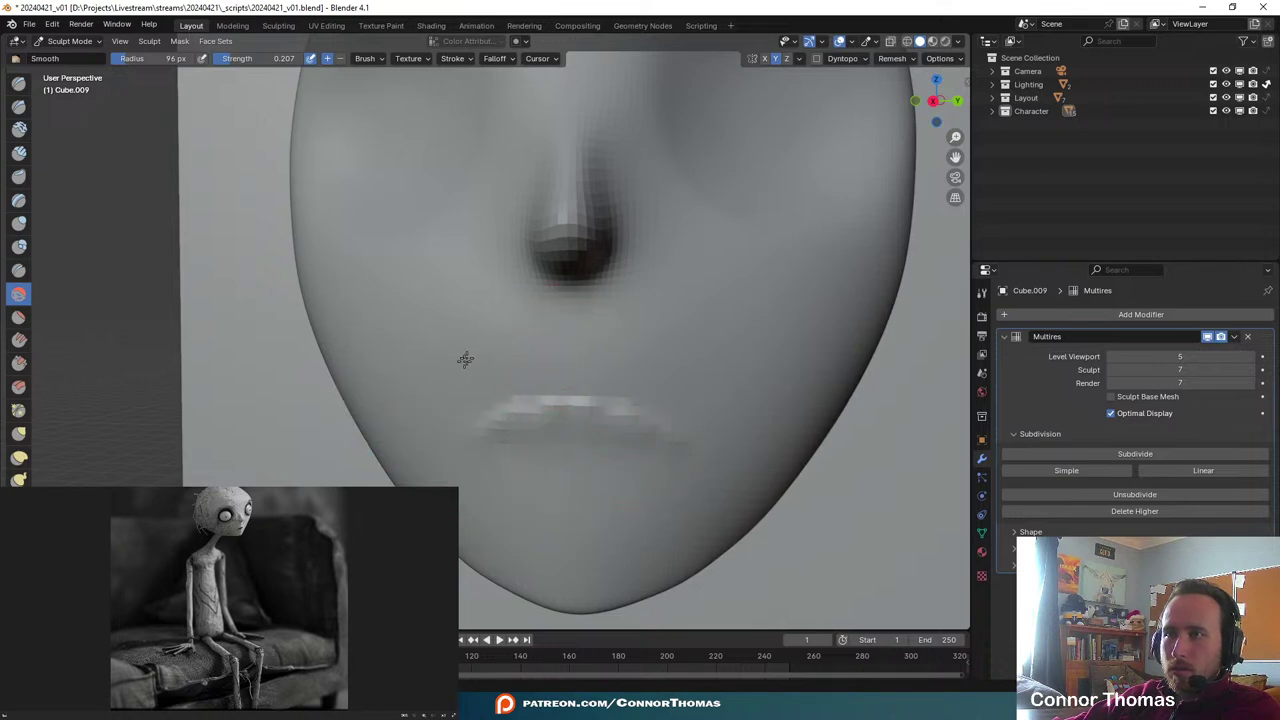
{"action": "scroll", "coordinate": [463, 357], "scroll_direction": "down", "scroll_amount": 5}
{"action": "scroll", "coordinate": [500, 445], "scroll_direction": "up", "scroll_amount": 5}
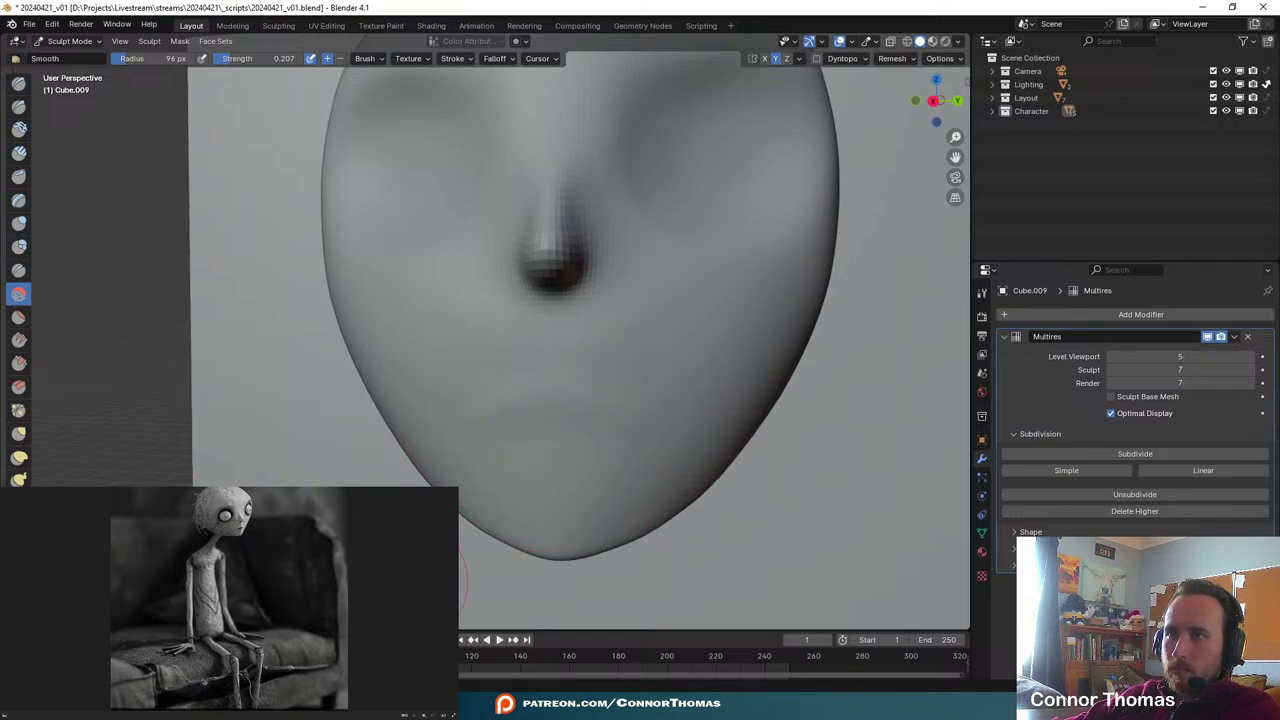
{"action": "scroll", "coordinate": [466, 445], "scroll_direction": "up", "scroll_amount": 3}
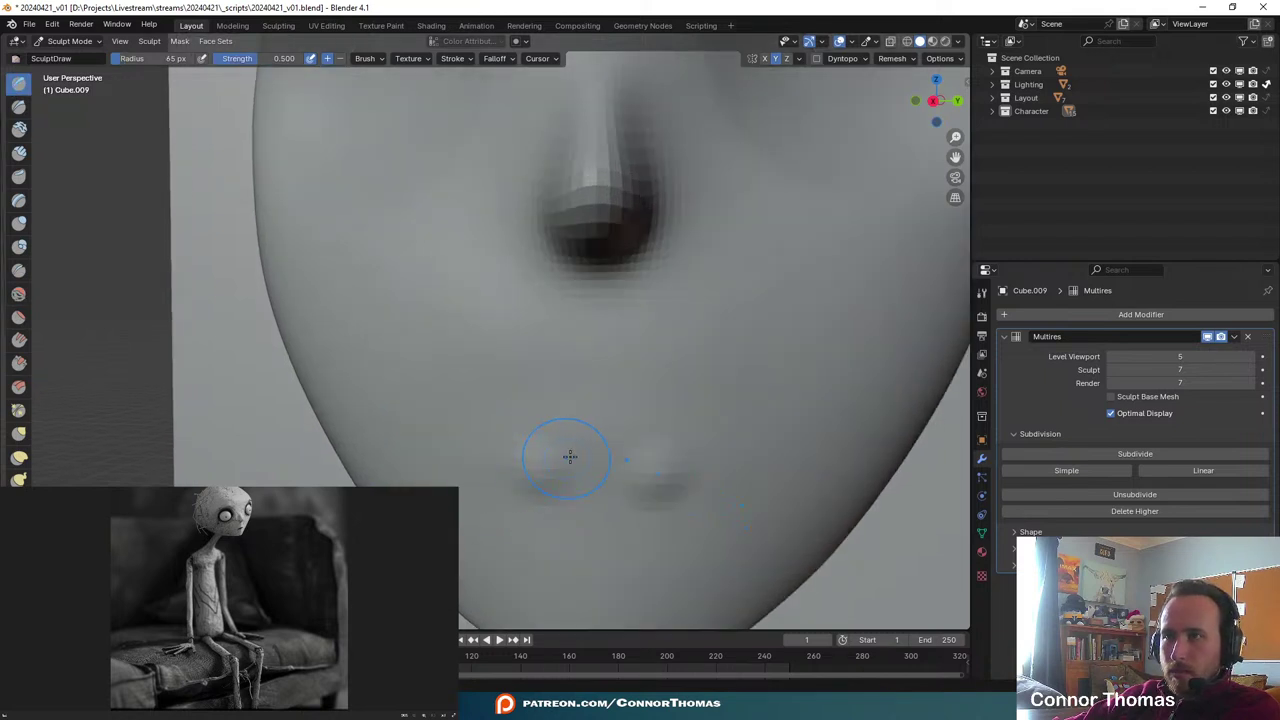
{"action": "key", "text": "ctrl+z"}
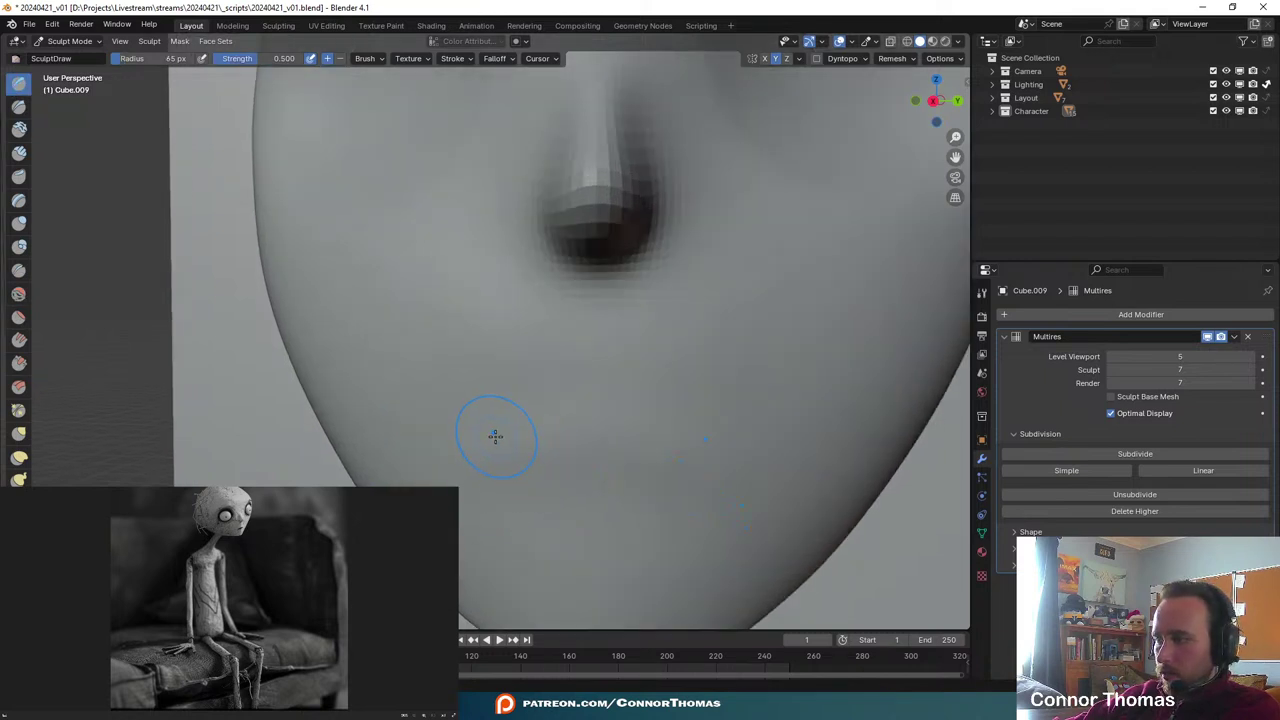
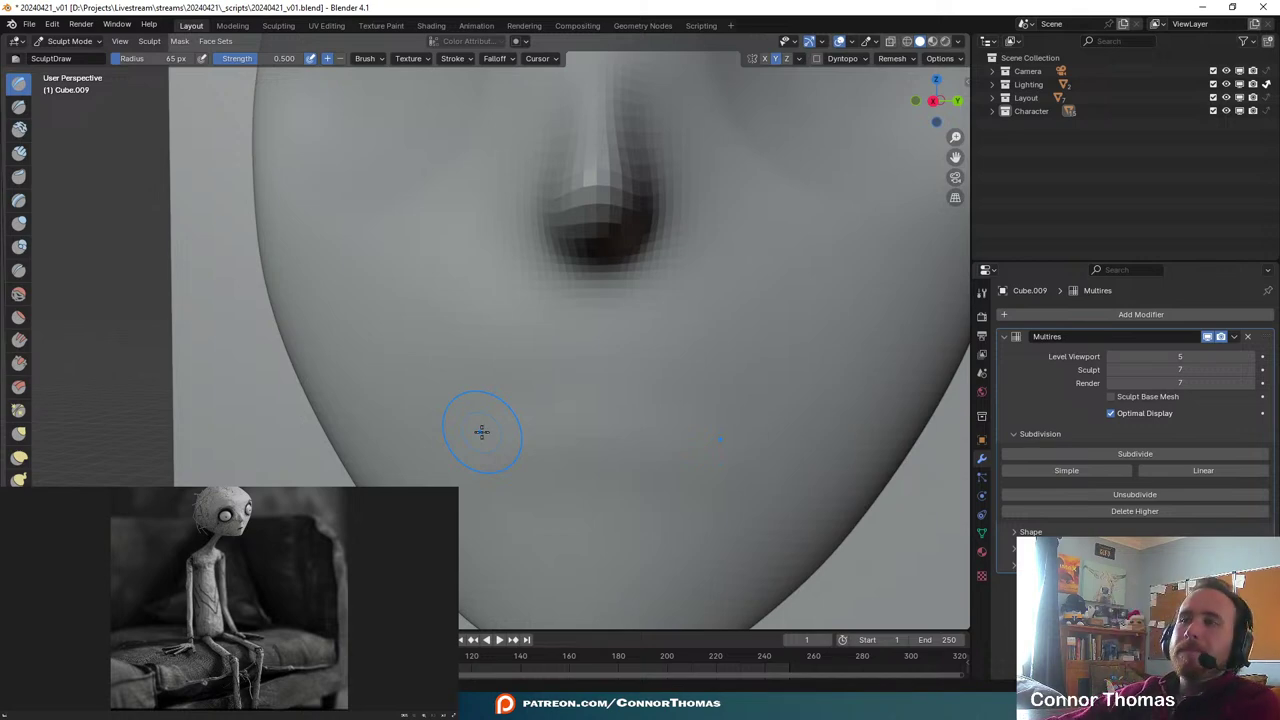
- Draw a raised upper-lip ridge closer below the nose with the Draw brush at 23 px radius and 0.500 strength
{"action": "key", "text": "f"}
{"action": "left_click", "coordinate": [540, 412]}
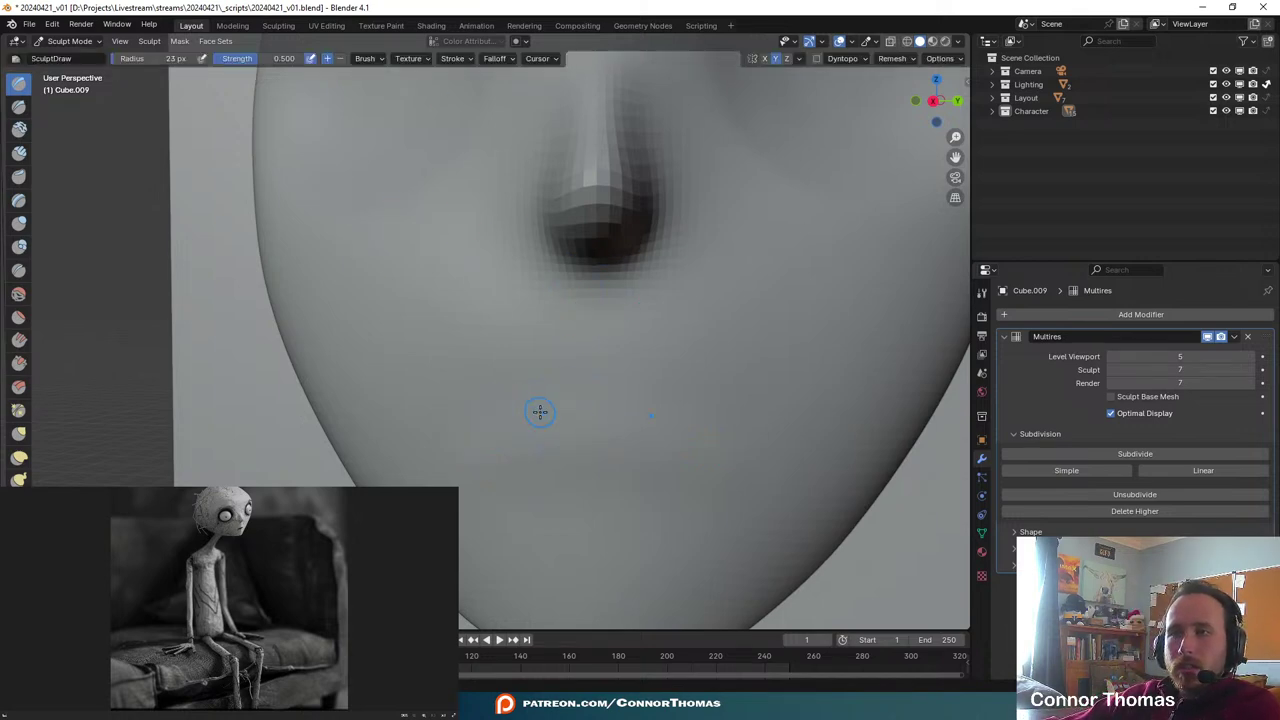
{"action": "mouse_move", "coordinate": [570, 374]}
{"action": "left_mouse_down"}
{"action": "mouse_move", "coordinate": [514, 375]}
{"action": "mouse_move", "coordinate": [517, 386]}
{"action": "mouse_move", "coordinate": [490, 392]}
{"action": "mouse_move", "coordinate": [603, 377]}
{"action": "mouse_move", "coordinate": [490, 398]}
{"action": "mouse_move", "coordinate": [520, 394]}
{"action": "left_mouse_up"}
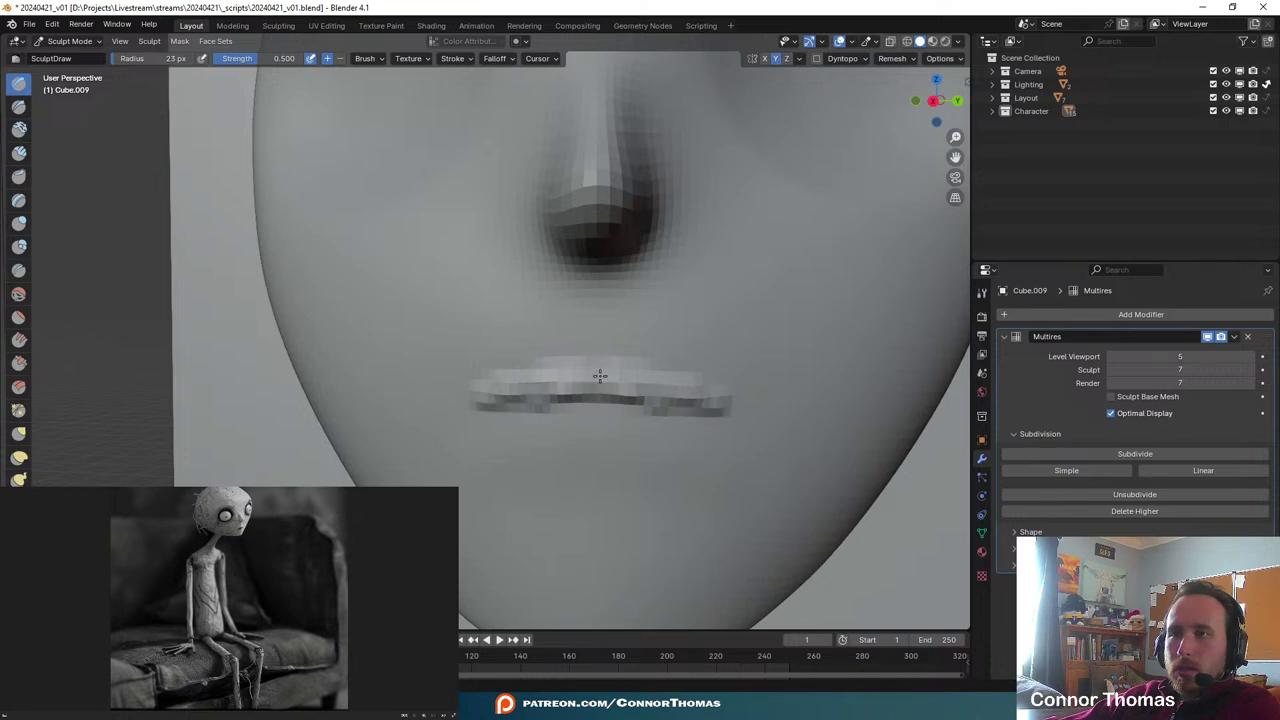
{"action": "scroll", "coordinate": [616, 413], "scroll_direction": "down", "scroll_amount": 5}
{"action": "scroll", "coordinate": [590, 397], "scroll_direction": "up", "scroll_amount": 5}
{"action": "scroll", "coordinate": [568, 385], "scroll_direction": "down", "scroll_amount": 6}
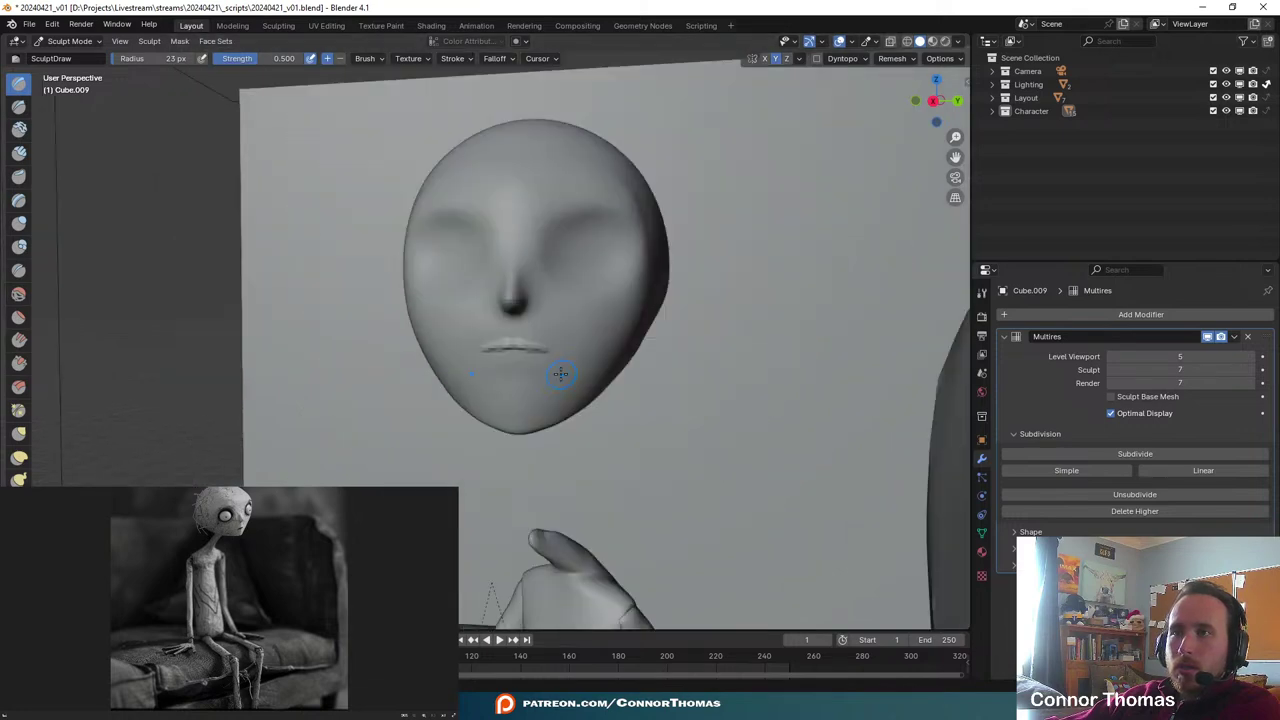
- Soften the lip ridge and its corners with the Smooth brush at 93 px radius and 0.207 strength
{"action": "mouse_move", "coordinate": [560, 371]}
{"action": "middle_mouse_down"}
{"action": "mouse_move", "coordinate": [582, 352]}
{"action": "mouse_move", "coordinate": [618, 366]}
{"action": "mouse_move", "coordinate": [540, 374]}
{"action": "middle_mouse_up"}
{"action": "scroll", "coordinate": [617, 402], "scroll_direction": "up", "scroll_amount": 5}
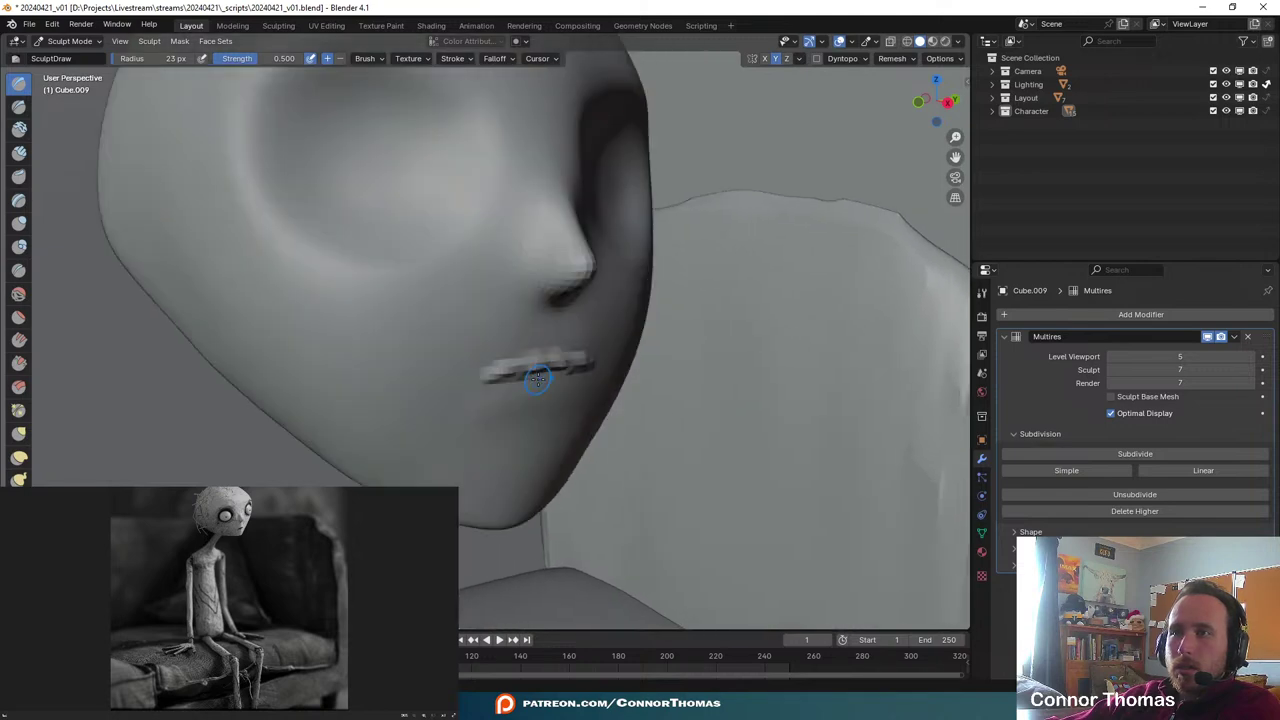
{"action": "scroll", "coordinate": [546, 377], "scroll_direction": "up", "scroll_amount": 2}
{"action": "scroll", "coordinate": [548, 376], "scroll_direction": "down", "scroll_amount": 5}
{"action": "left_click", "coordinate": [18, 293]}
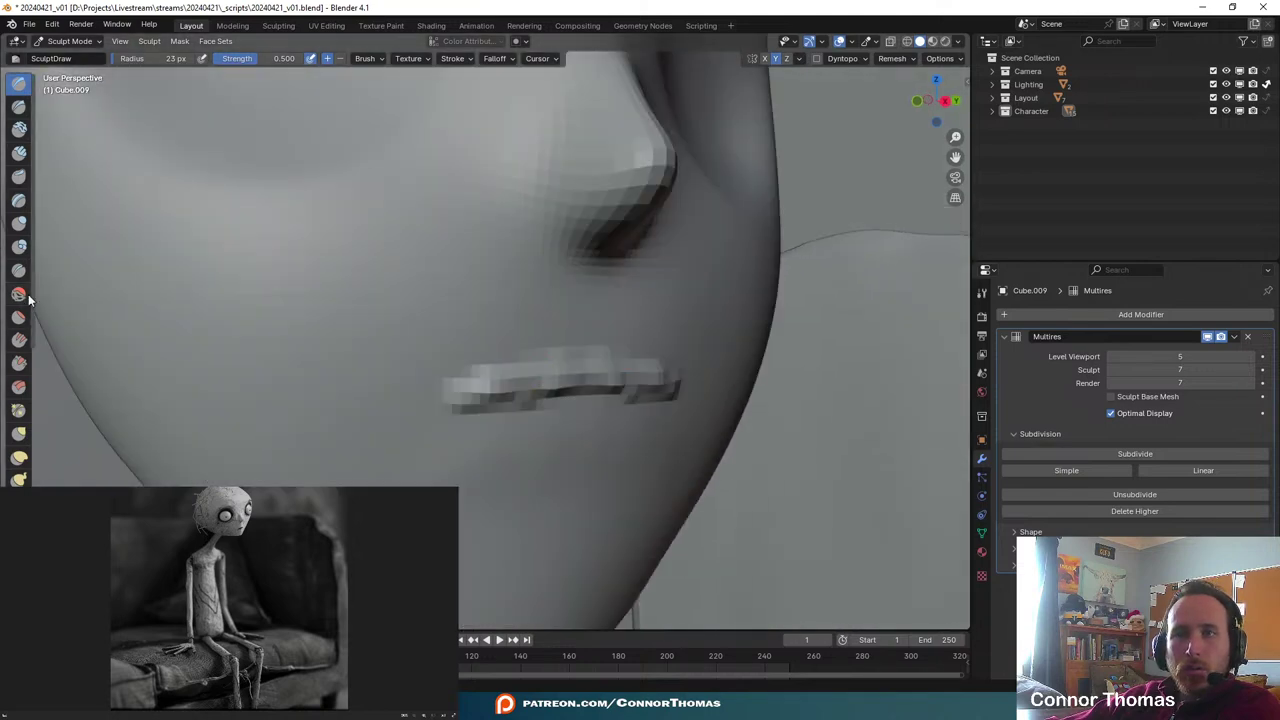
{"action": "key", "text": "f"}
{"action": "left_click", "coordinate": [443, 330]}
{"action": "mouse_move", "coordinate": [475, 338]}
{"action": "left_mouse_down"}
{"action": "mouse_move", "coordinate": [481, 355]}
{"action": "mouse_move", "coordinate": [453, 378]}
{"action": "mouse_move", "coordinate": [518, 421]}
{"action": "left_mouse_up"}
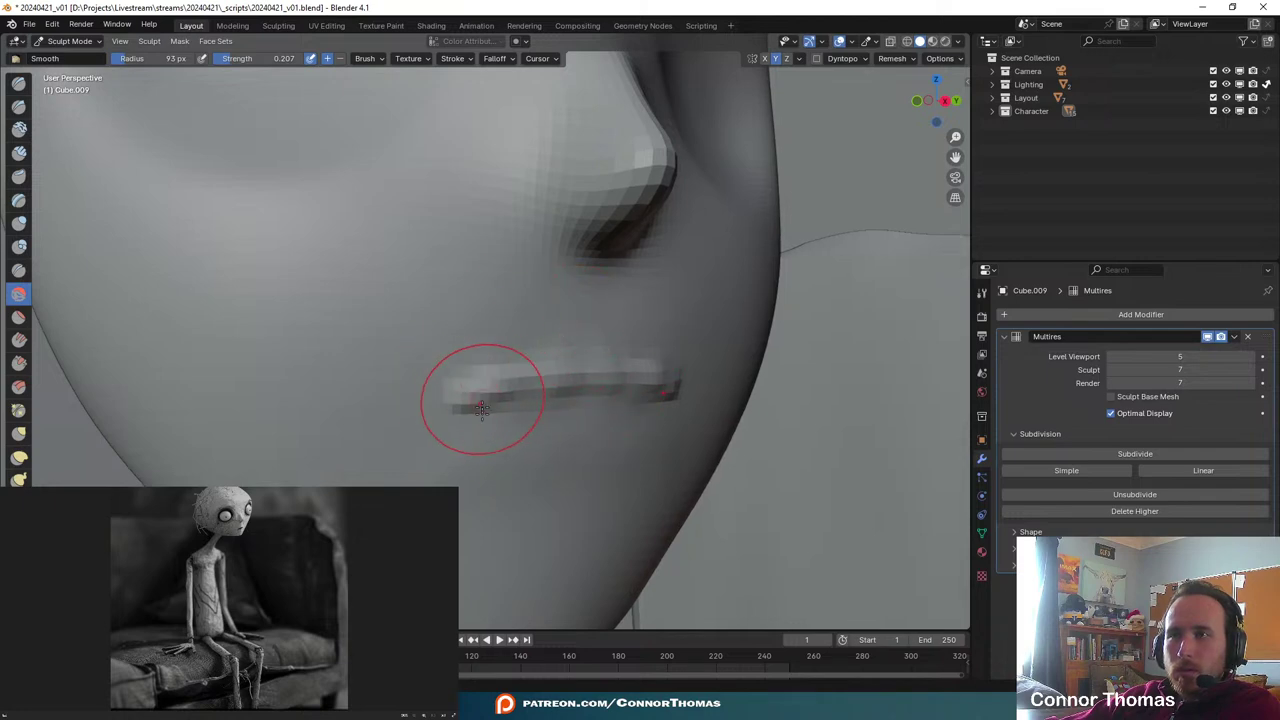
{"action": "scroll", "coordinate": [580, 423], "scroll_direction": "down", "scroll_amount": 8}
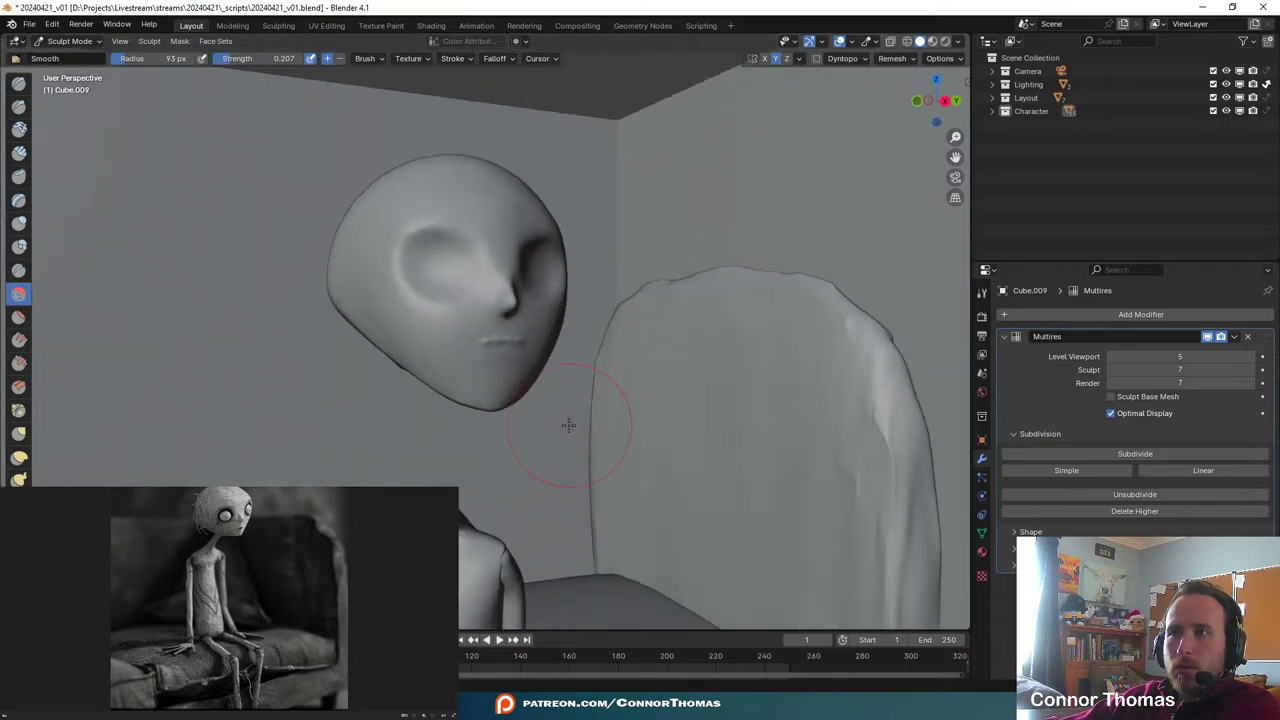
{"action": "scroll", "coordinate": [567, 426], "scroll_direction": "up", "scroll_amount": 6}
{"action": "mouse_move", "coordinate": [524, 346]}
{"action": "left_mouse_down"}
{"action": "mouse_move", "coordinate": [547, 366]}
{"action": "mouse_move", "coordinate": [460, 373]}
{"action": "mouse_move", "coordinate": [466, 403]}
{"action": "left_mouse_up"}
{"action": "left_click_drag", "start_coordinate": [463, 346], "coordinate": [543, 372]}
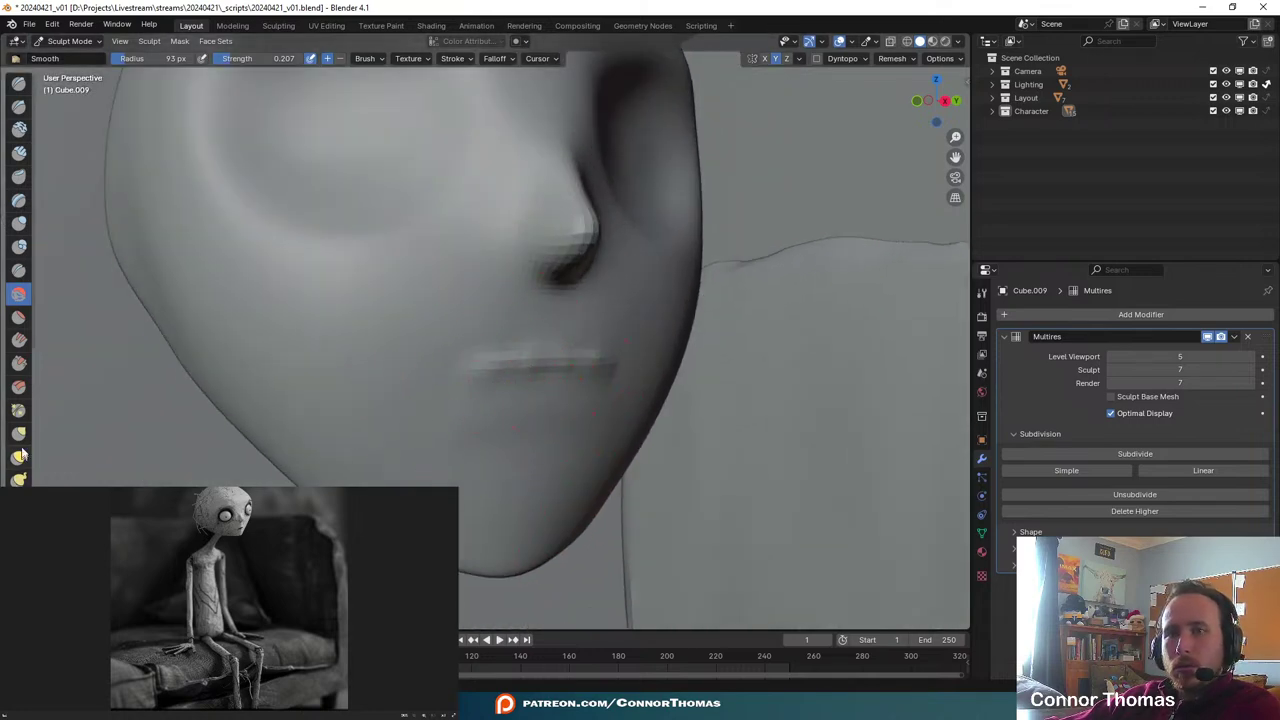
- Adjust the shape of the mouth with the Grab brush at 93 px radius and 0.400 strength
{"action": "left_click", "coordinate": [18, 433]}
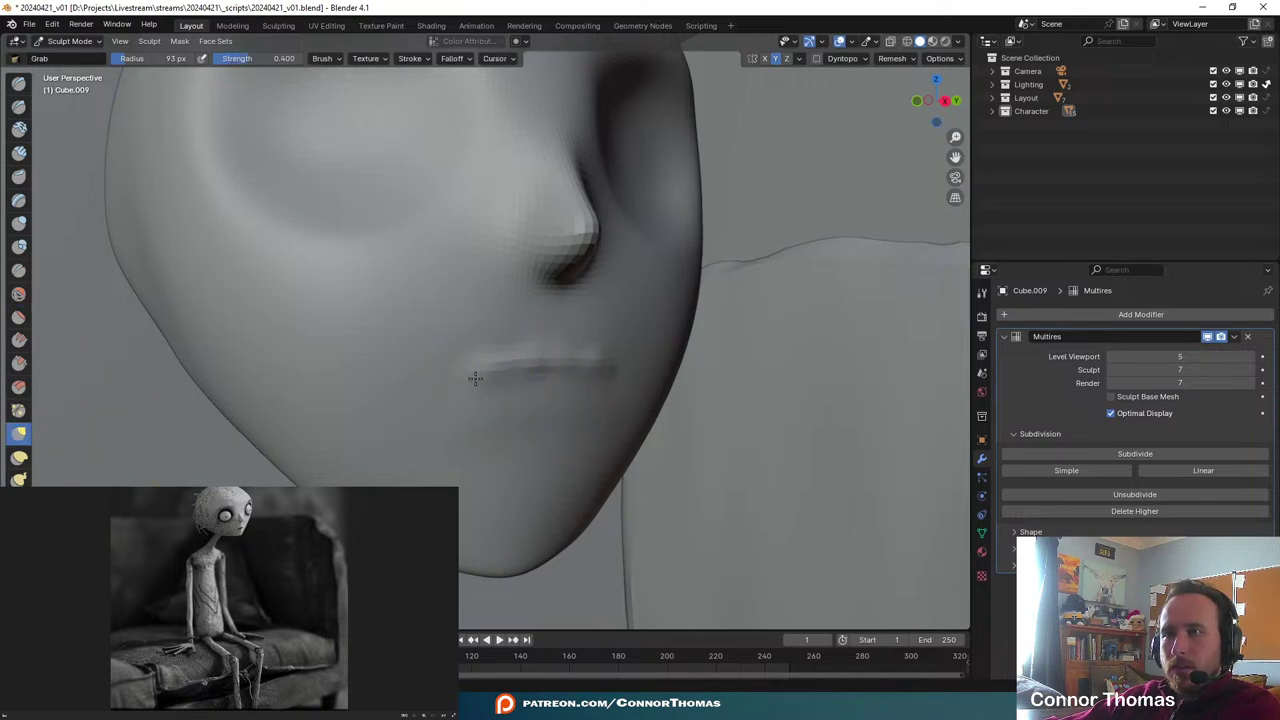
{"action": "middle_click_drag", "start_coordinate": [480, 380], "coordinate": [578, 476]}
{"action": "scroll", "coordinate": [576, 472], "scroll_direction": "up", "scroll_amount": 2}
{"action": "left_click_drag", "start_coordinate": [532, 418], "coordinate": [542, 426]}
{"action": "scroll", "coordinate": [598, 520], "scroll_direction": "down", "scroll_amount": 3}
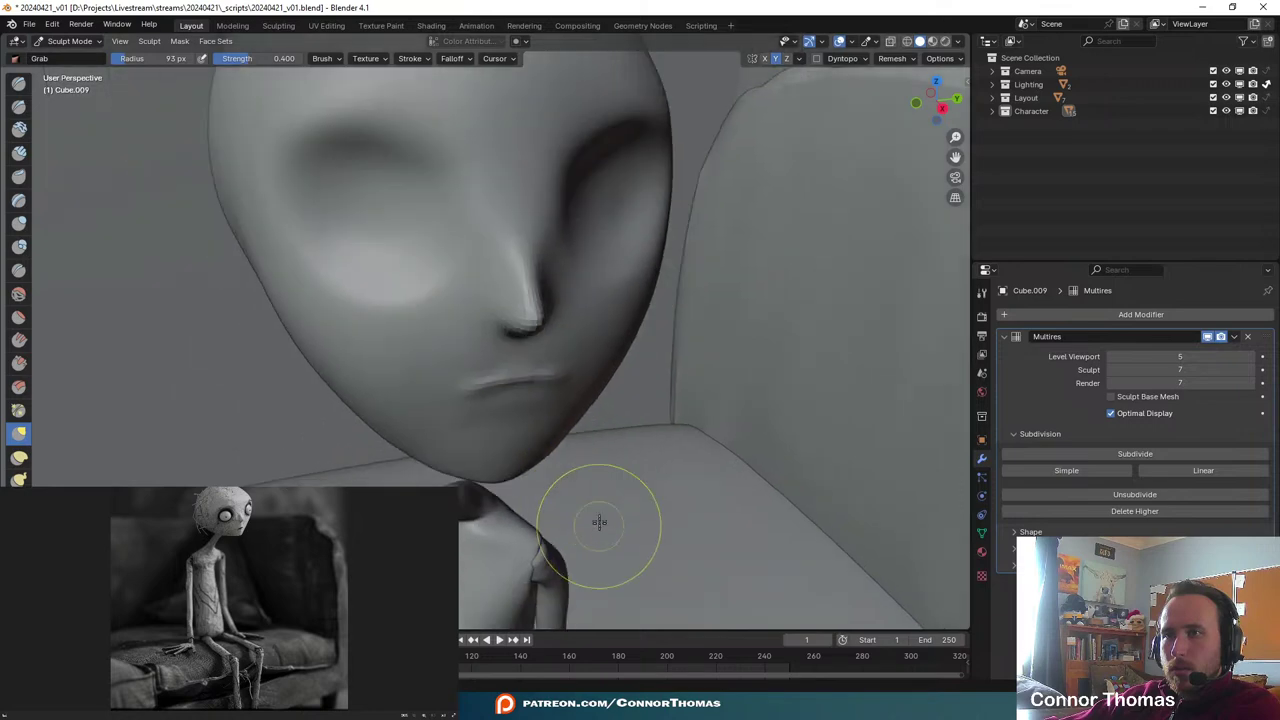
- Smooth the lip ridge below the nose away with the Smooth brush at 93 px radius and 0.207 strength
{"action": "middle_click_drag", "start_coordinate": [600, 523], "coordinate": [575, 414]}
{"action": "scroll", "coordinate": [534, 466], "scroll_direction": "down", "scroll_amount": 1}
{"action": "scroll", "coordinate": [590, 442], "scroll_direction": "up", "scroll_amount": 3}
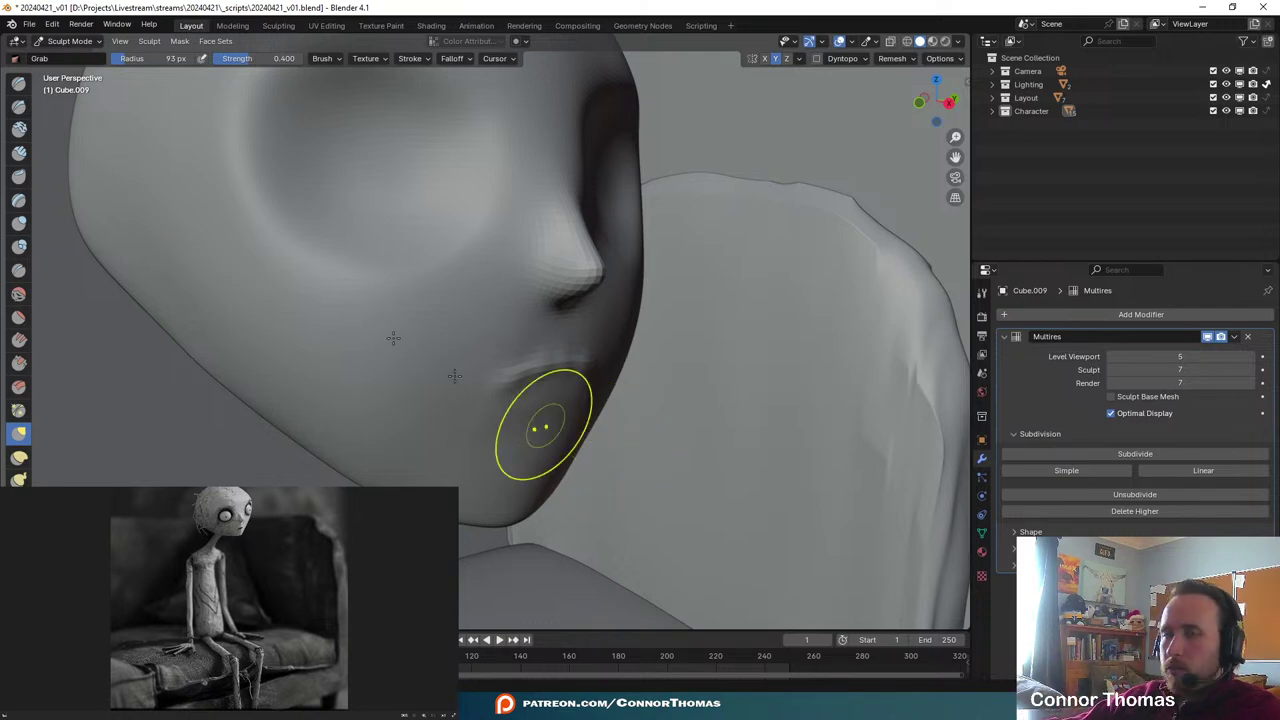
{"action": "left_click", "coordinate": [19, 87]}
{"action": "mouse_move", "coordinate": [602, 351]}
{"action": "middle_mouse_down", "text": "shift"}
{"action": "mouse_move", "coordinate": [518, 371]}
{"action": "mouse_move", "coordinate": [508, 354]}
{"action": "mouse_move", "coordinate": [466, 355]}
{"action": "middle_mouse_up", "text": "shift"}
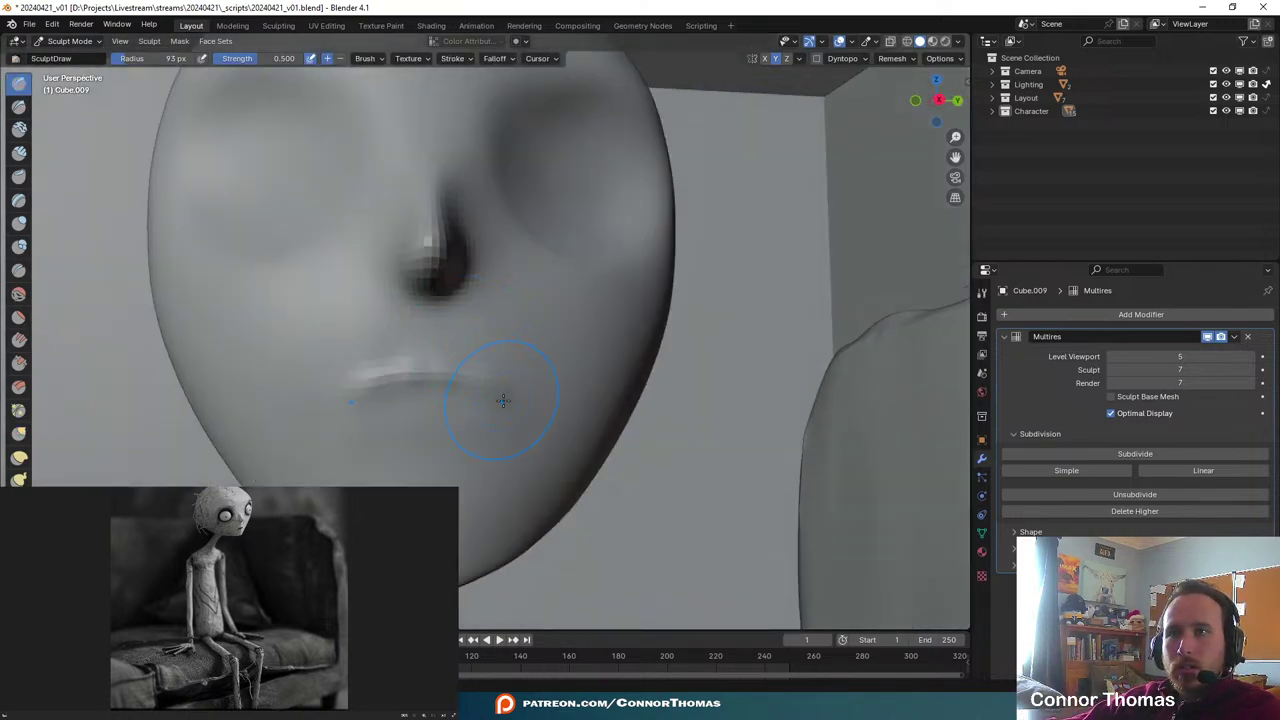
{"action": "left_click", "coordinate": [19, 294]}
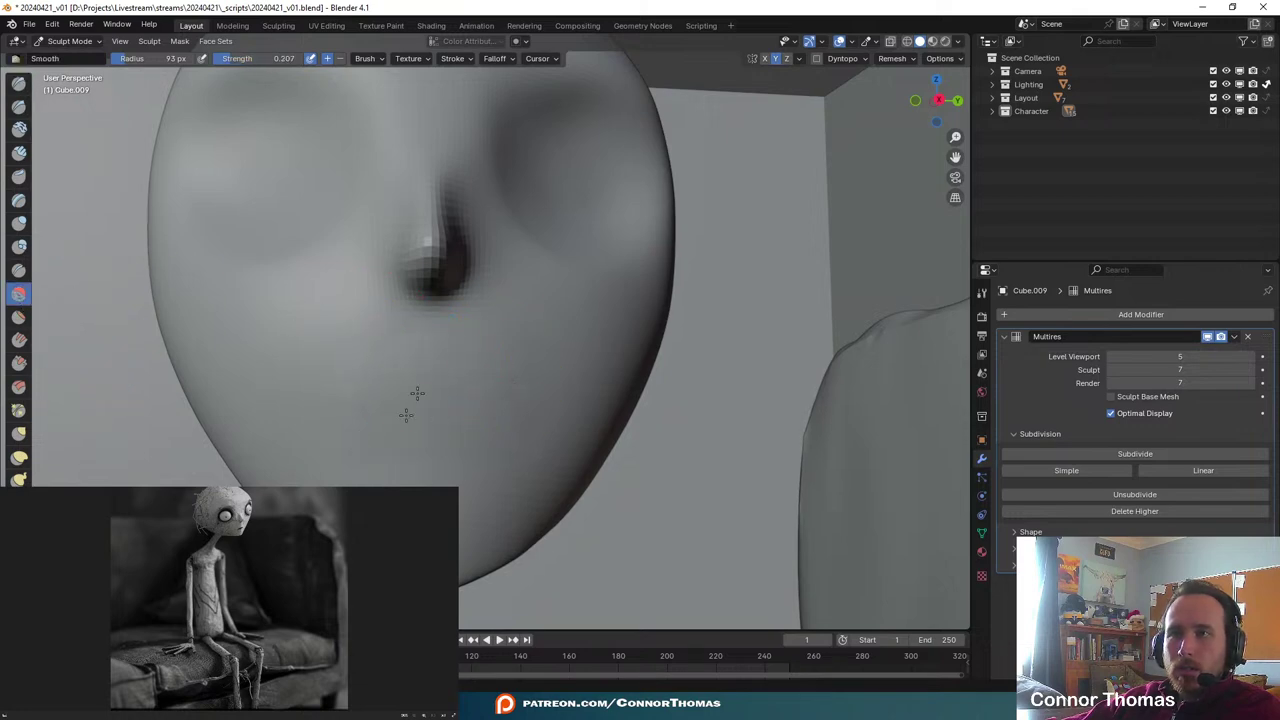
- Try raising two vertical ridges below the nose with the Draw brush at 33 px radius and 0.500 strength, and undo the strokes
{"action": "left_click", "coordinate": [19, 86]}
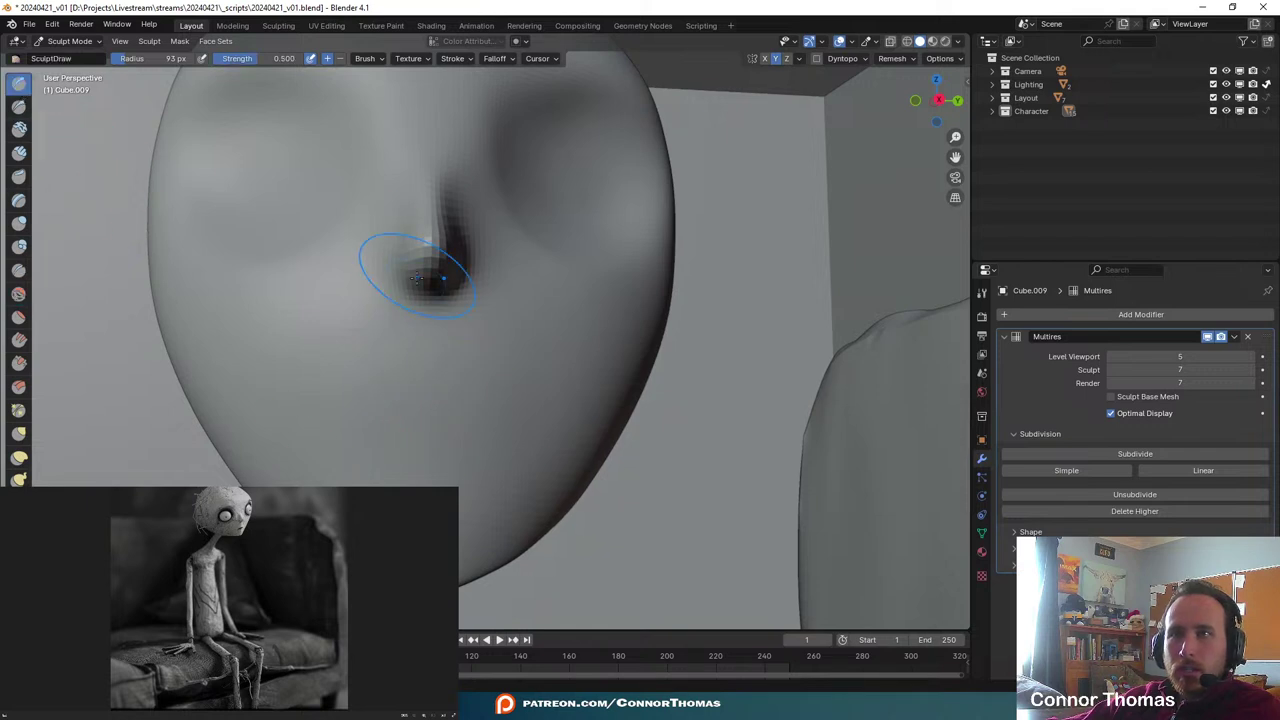
{"action": "key", "text": "f"}
{"action": "left_click", "coordinate": [376, 333]}
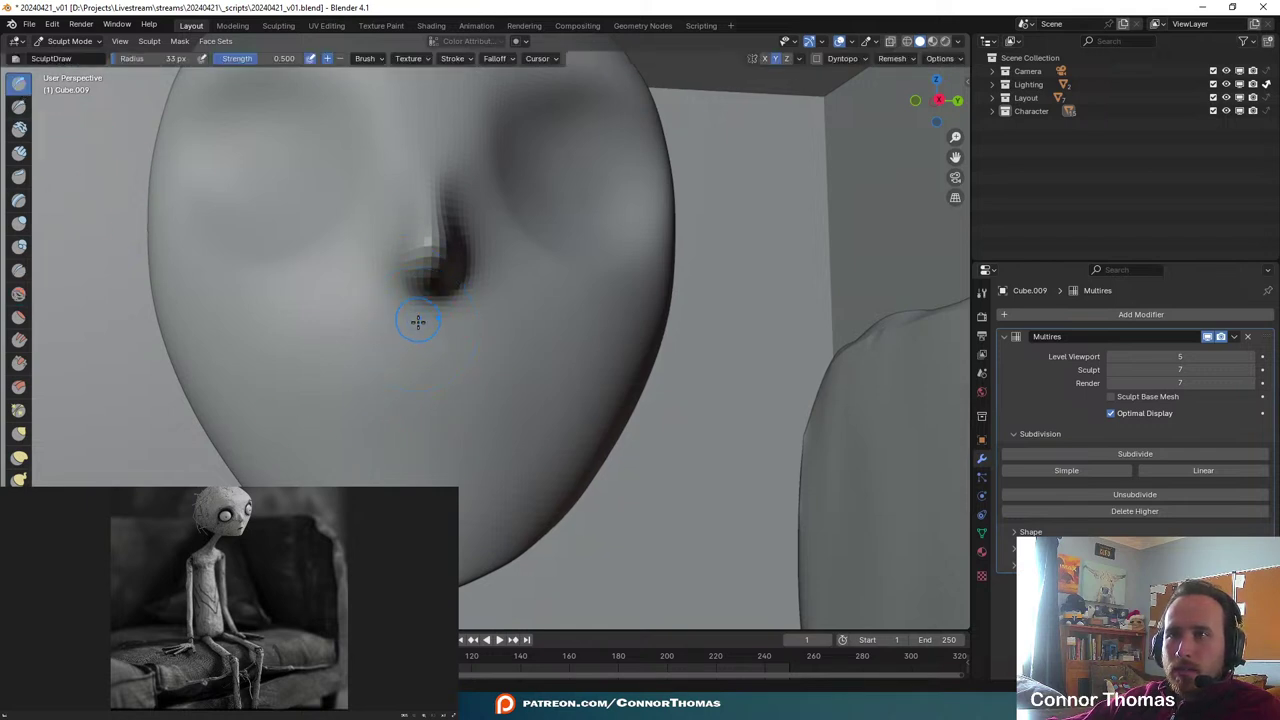
{"action": "left_click_drag", "start_coordinate": [412, 326], "coordinate": [410, 389]}
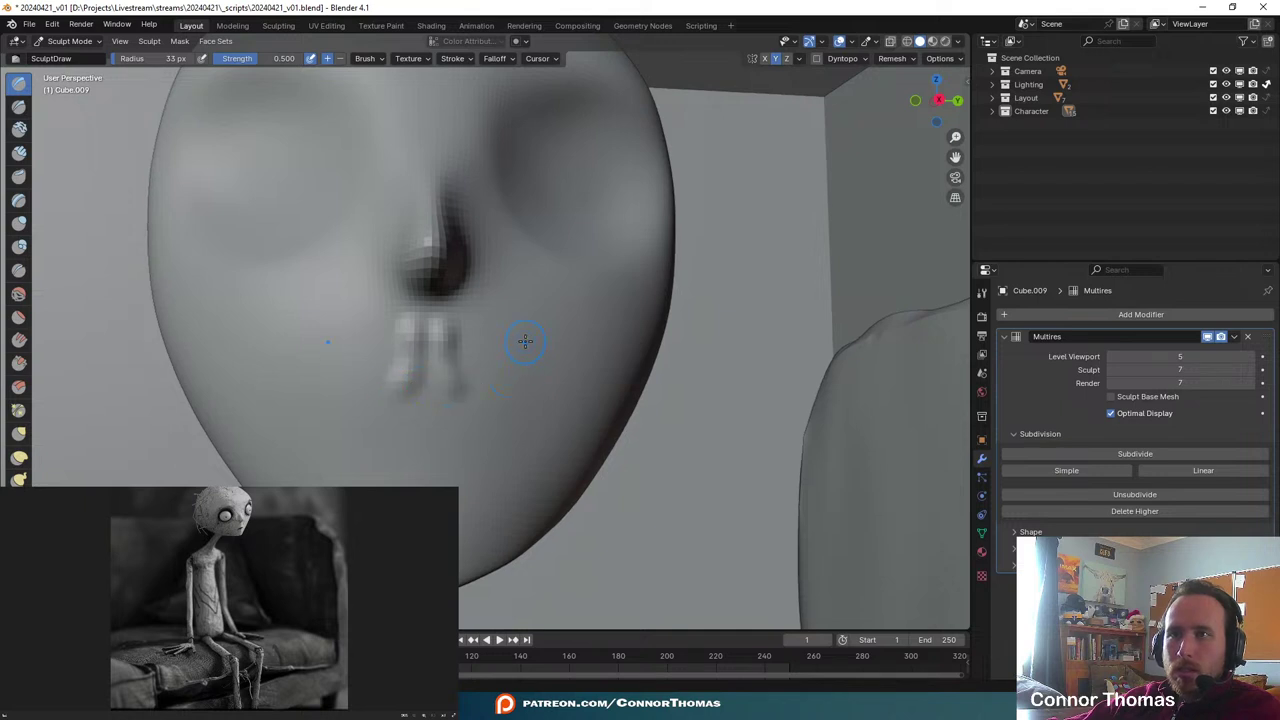
{"action": "key", "text": "ctrl+z"}
{"action": "key", "text": "ctrl+z"}
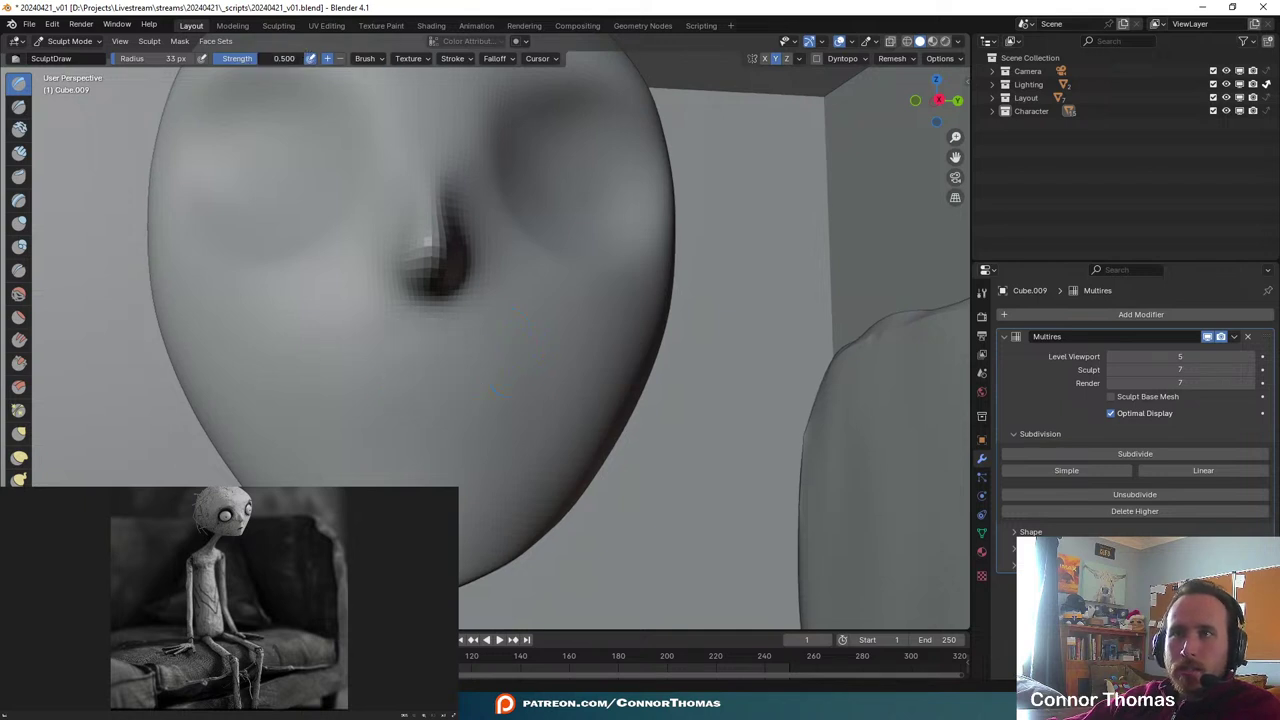
- Draw faint philtrum ridges, an upper lip and a lower lip with the Draw brush at 33 px radius and 0.116 strength
{"action": "left_click_drag", "start_coordinate": [258, 58], "coordinate": [256, 58]}
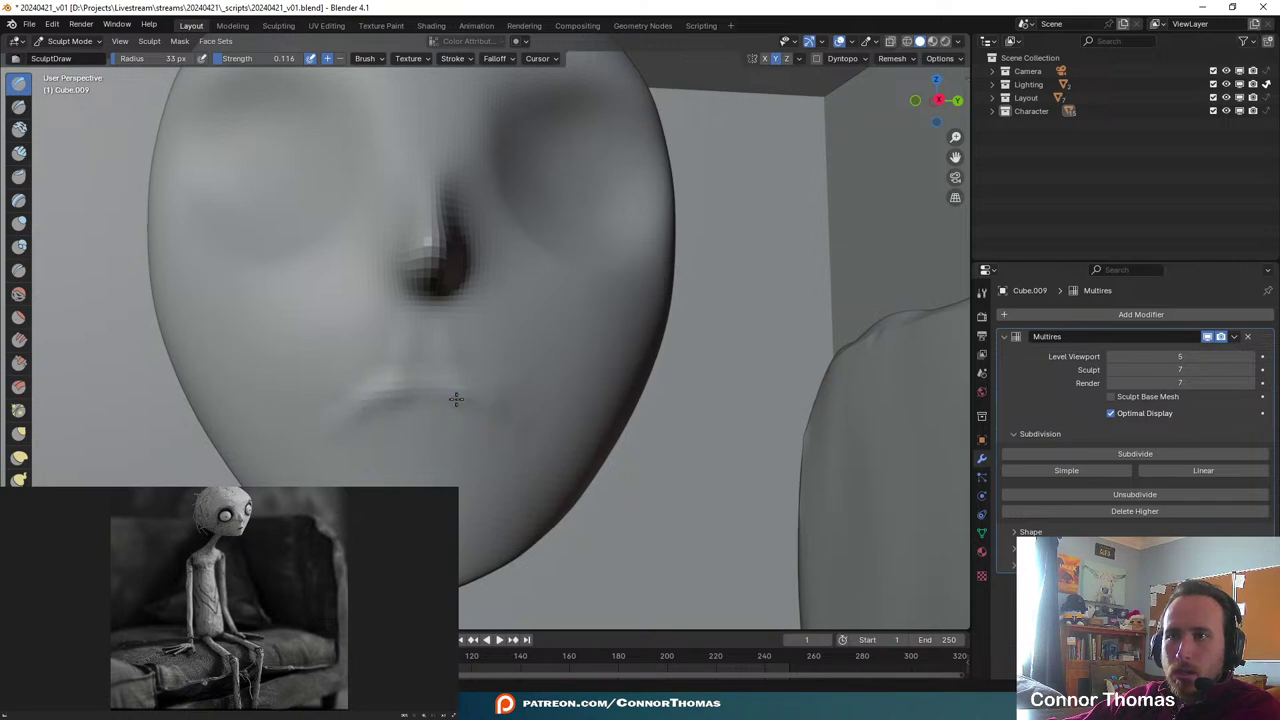
{"action": "scroll", "coordinate": [500, 474], "scroll_direction": "down", "scroll_amount": 3}
{"action": "middle_click_drag", "start_coordinate": [471, 463], "coordinate": [517, 427]}
{"action": "scroll", "coordinate": [550, 442], "scroll_direction": "up", "scroll_amount": 3}
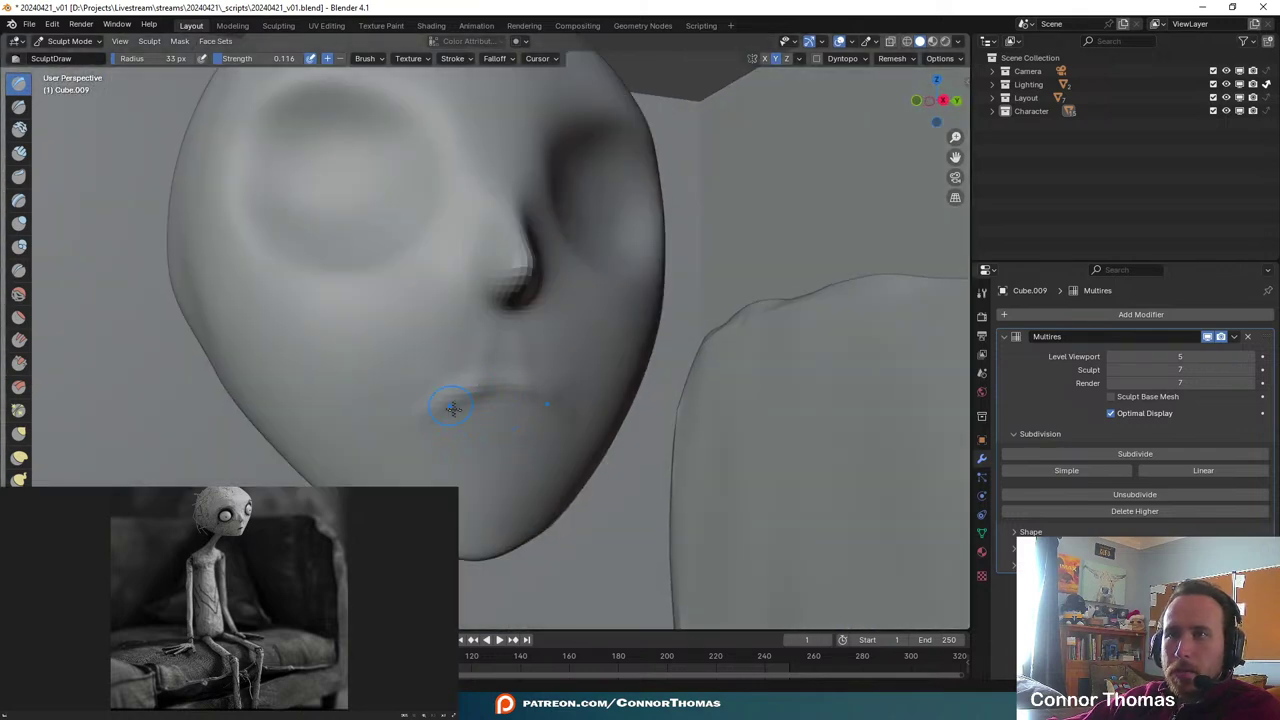
{"action": "left_click_drag", "start_coordinate": [453, 408], "coordinate": [524, 403]}
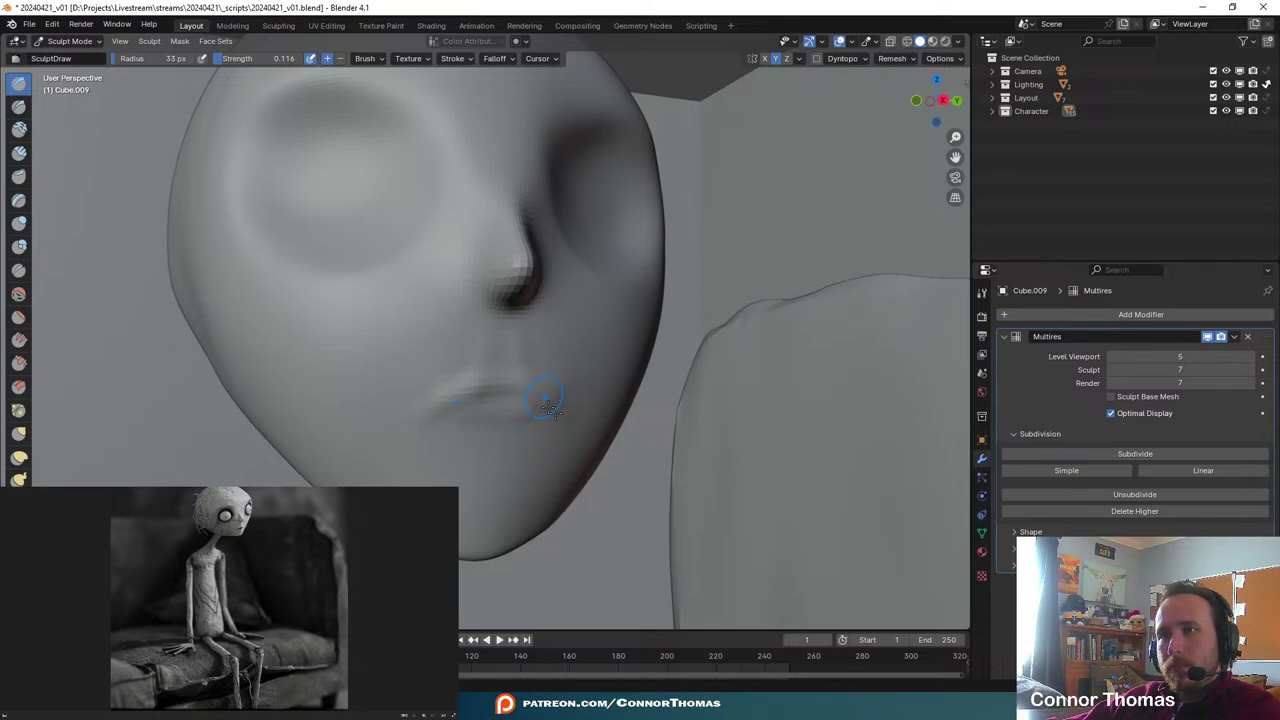
{"action": "scroll", "coordinate": [486, 420], "scroll_direction": "down", "scroll_amount": 3}
{"action": "scroll", "coordinate": [540, 432], "scroll_direction": "up", "scroll_amount": 3}
{"action": "mouse_move", "coordinate": [549, 437]}
{"action": "middle_mouse_down", "text": "shift"}
{"action": "mouse_move", "coordinate": [654, 374]}
{"action": "mouse_move", "coordinate": [629, 407]}
{"action": "middle_mouse_up", "text": "shift"}
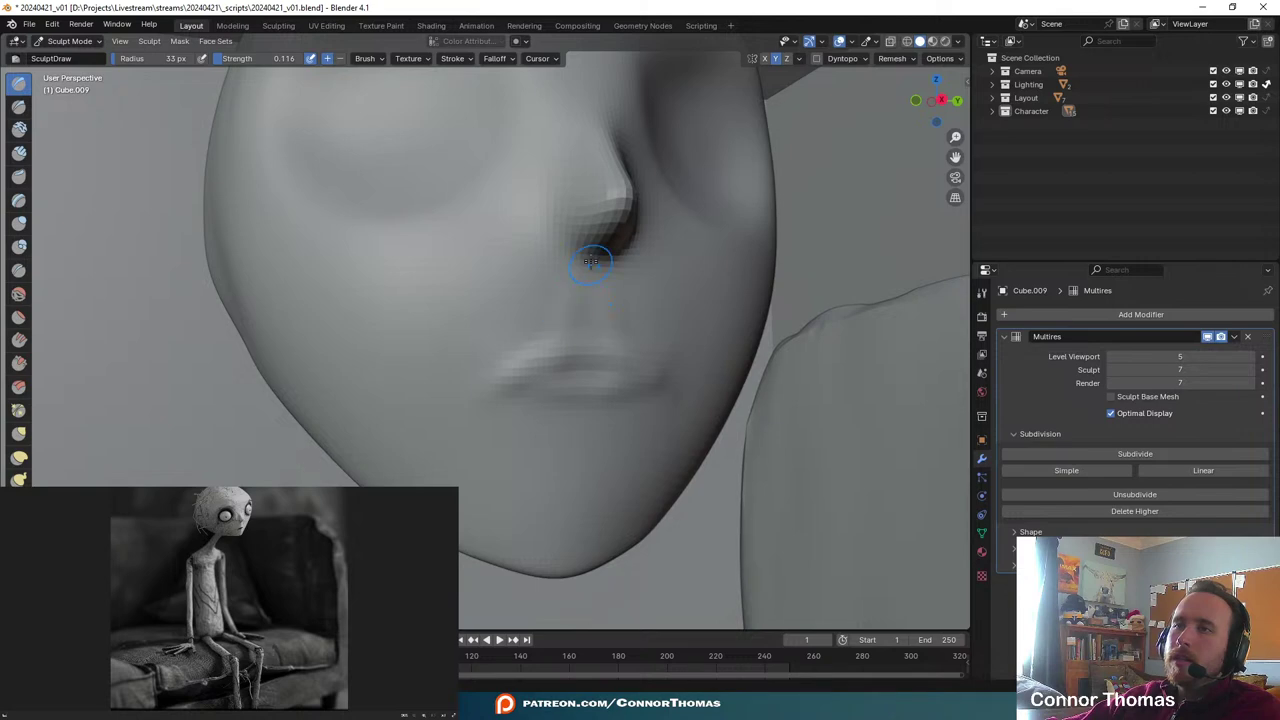
- Soften the philtrum ridges and lips with the Smooth brush at 111 px radius and 0.207 strength
{"action": "scroll", "coordinate": [437, 334], "scroll_direction": "down", "scroll_amount": 3}
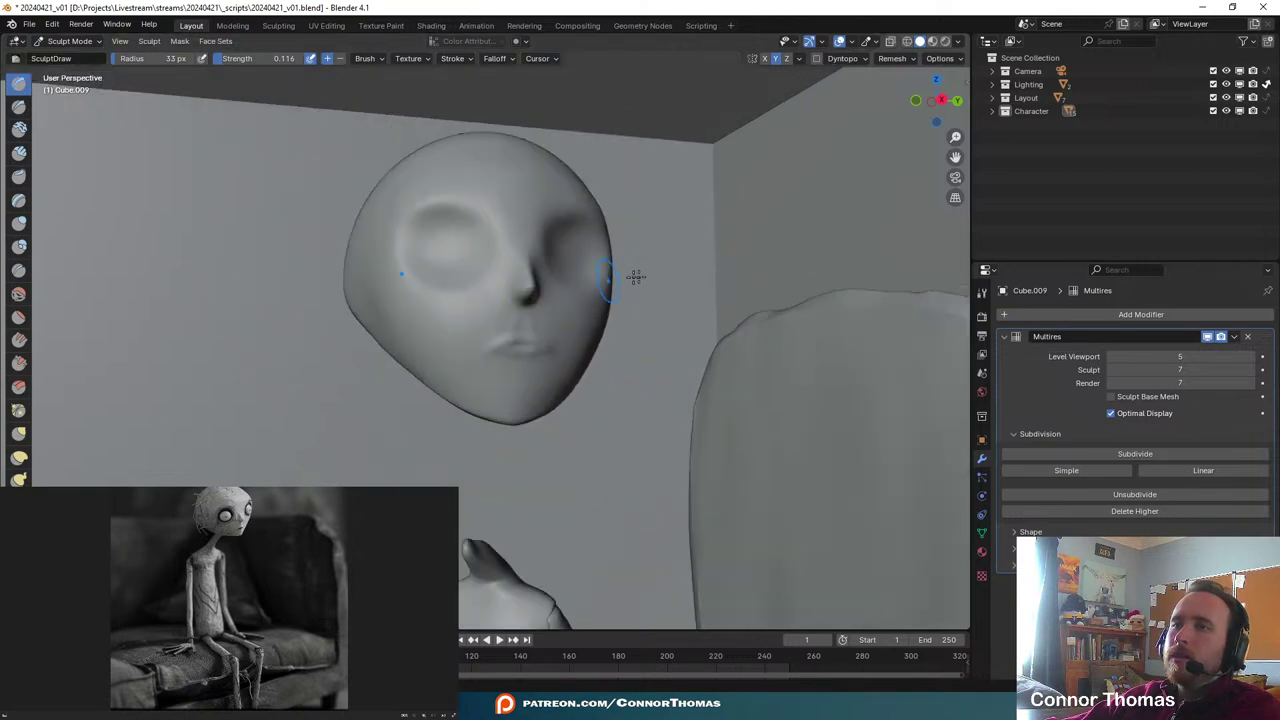
{"action": "scroll", "coordinate": [634, 277], "scroll_direction": "up", "scroll_amount": 3}
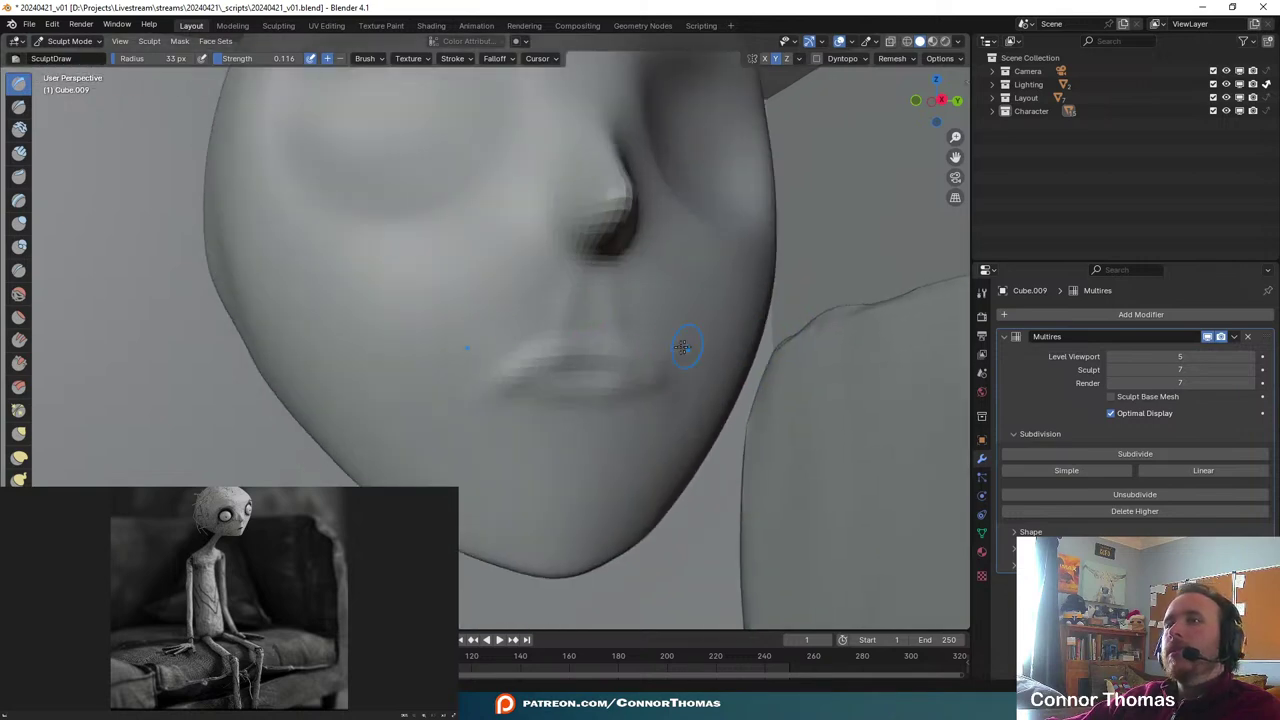
{"action": "left_click", "coordinate": [19, 293]}
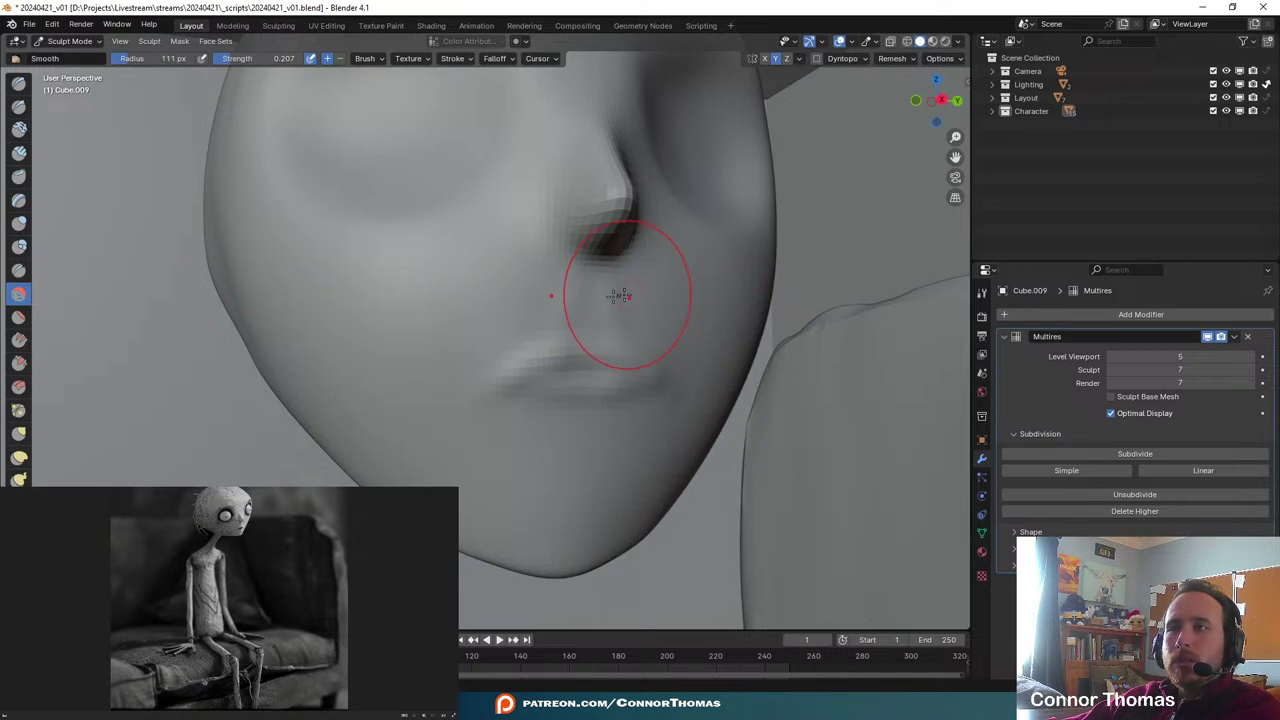
{"action": "scroll", "coordinate": [550, 467], "scroll_direction": "up", "scroll_amount": 1}
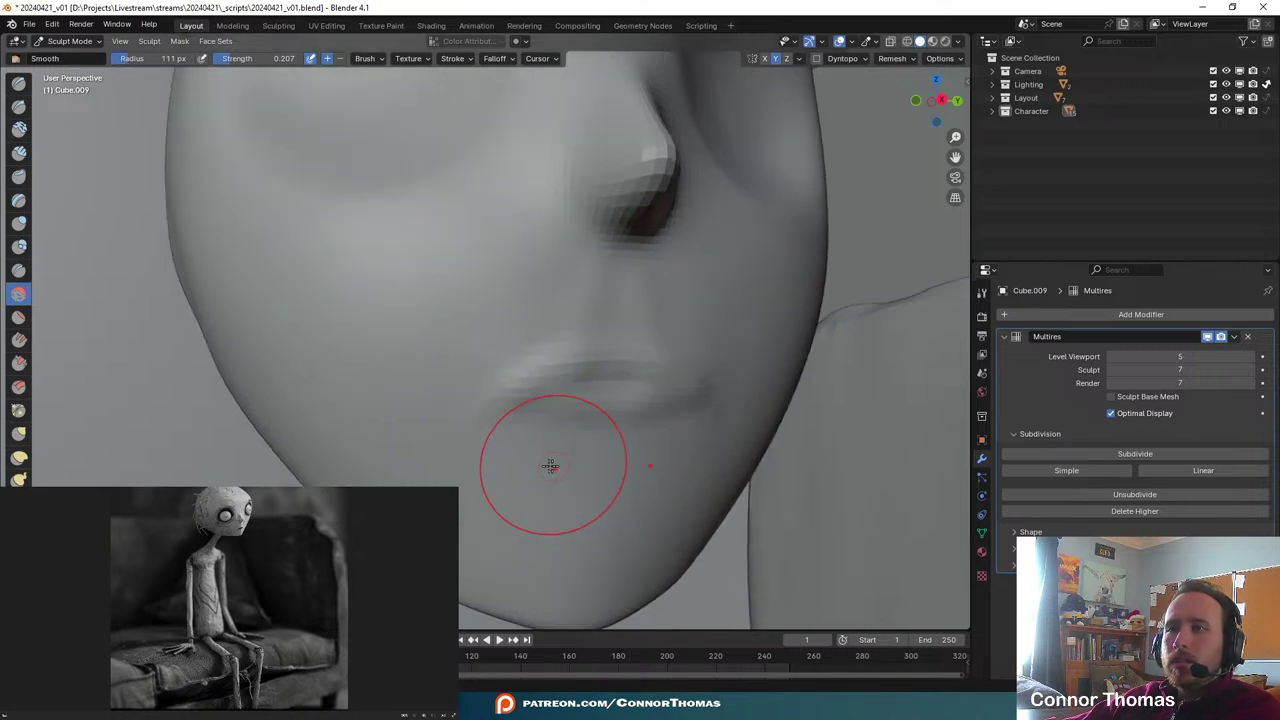
- Sharpen the mouth line and lip edges with the Pinch/Magnify brush at 53 px radius and 0.500 strength
{"action": "left_click", "coordinate": [18, 410]}
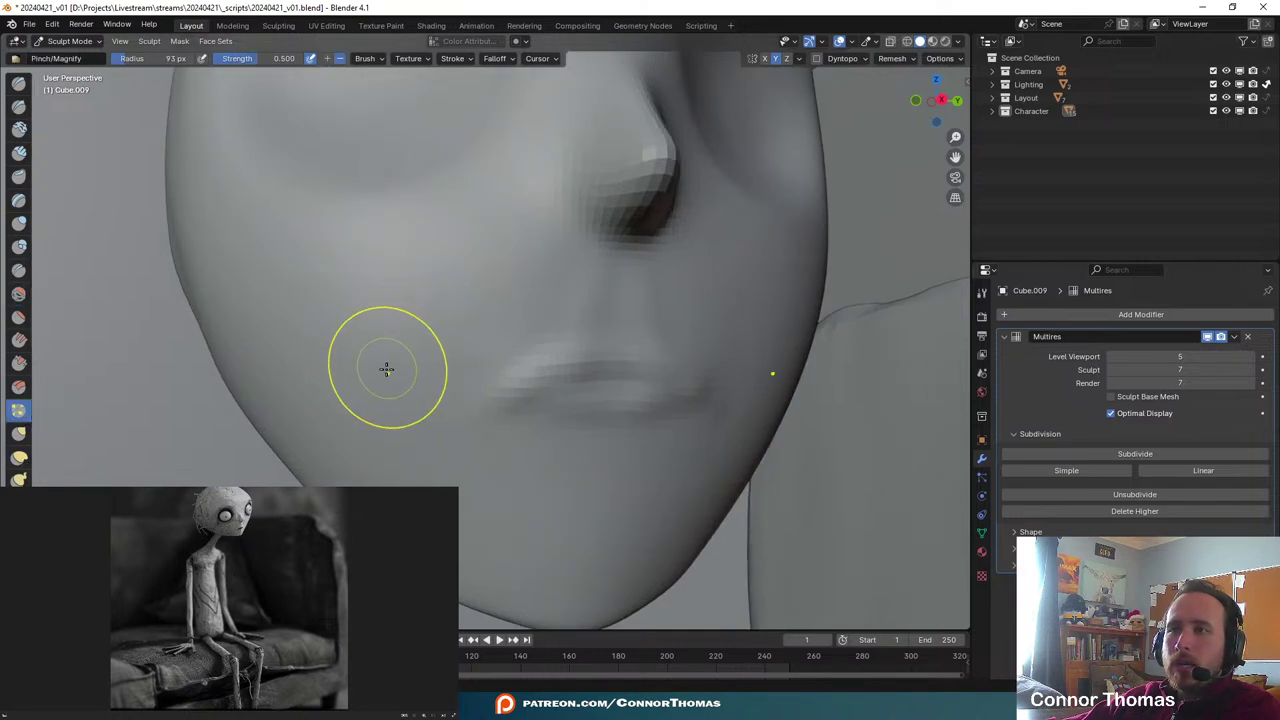
{"action": "key", "text": "f"}
{"action": "left_click", "coordinate": [383, 367]}
{"action": "mouse_move", "coordinate": [500, 392]}
{"action": "left_mouse_down"}
{"action": "mouse_move", "coordinate": [645, 363]}
{"action": "mouse_move", "coordinate": [717, 380]}
{"action": "left_mouse_up"}
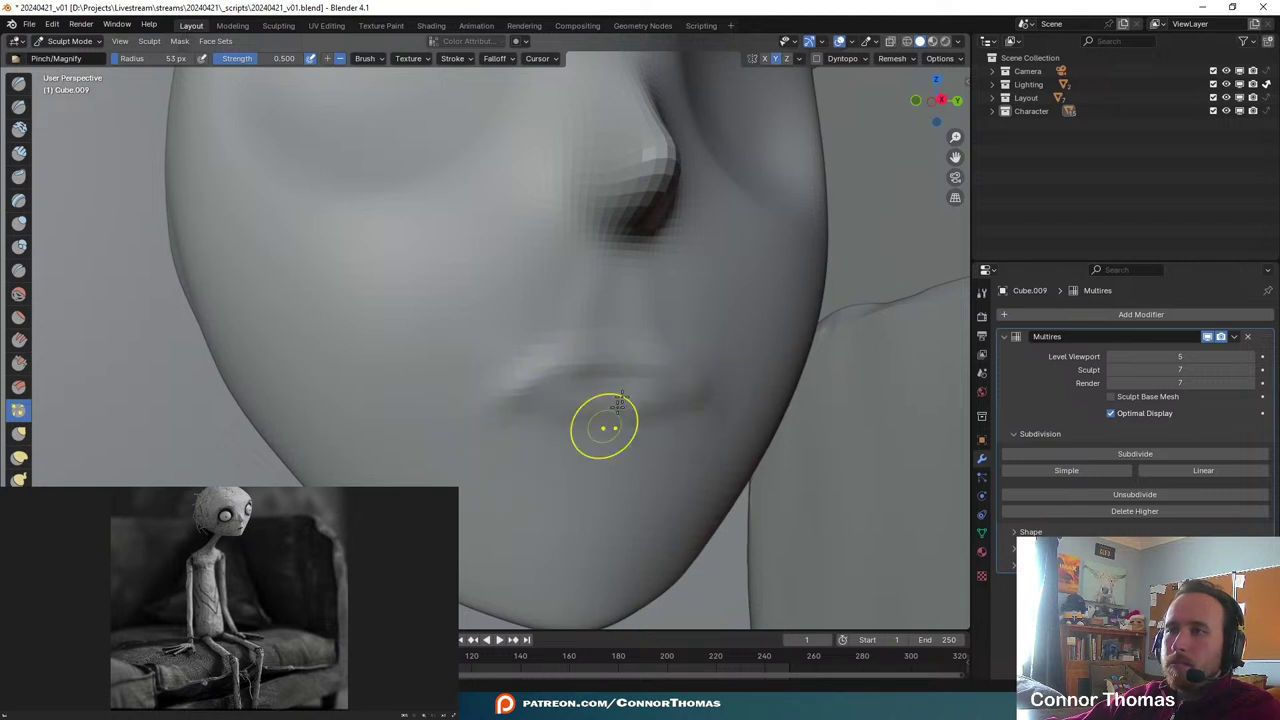
{"action": "left_click_drag", "start_coordinate": [527, 393], "coordinate": [740, 418]}
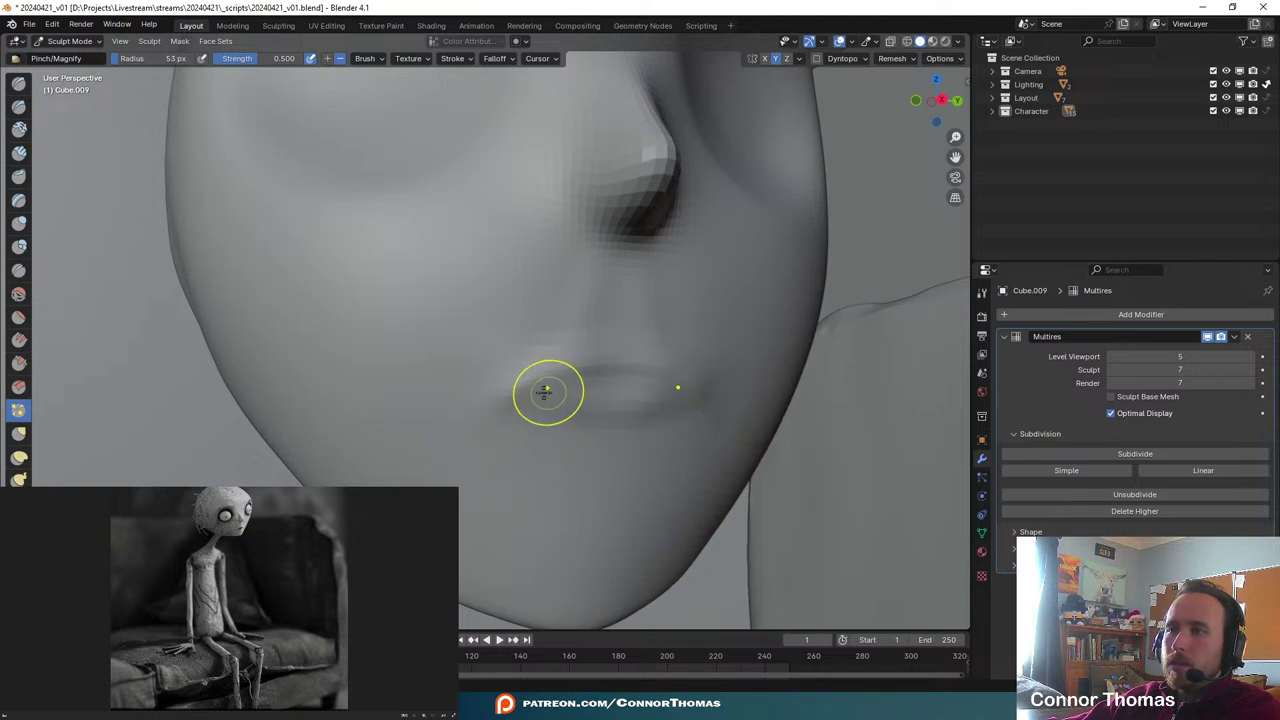
{"action": "scroll", "coordinate": [720, 405], "scroll_direction": "down", "scroll_amount": 6}
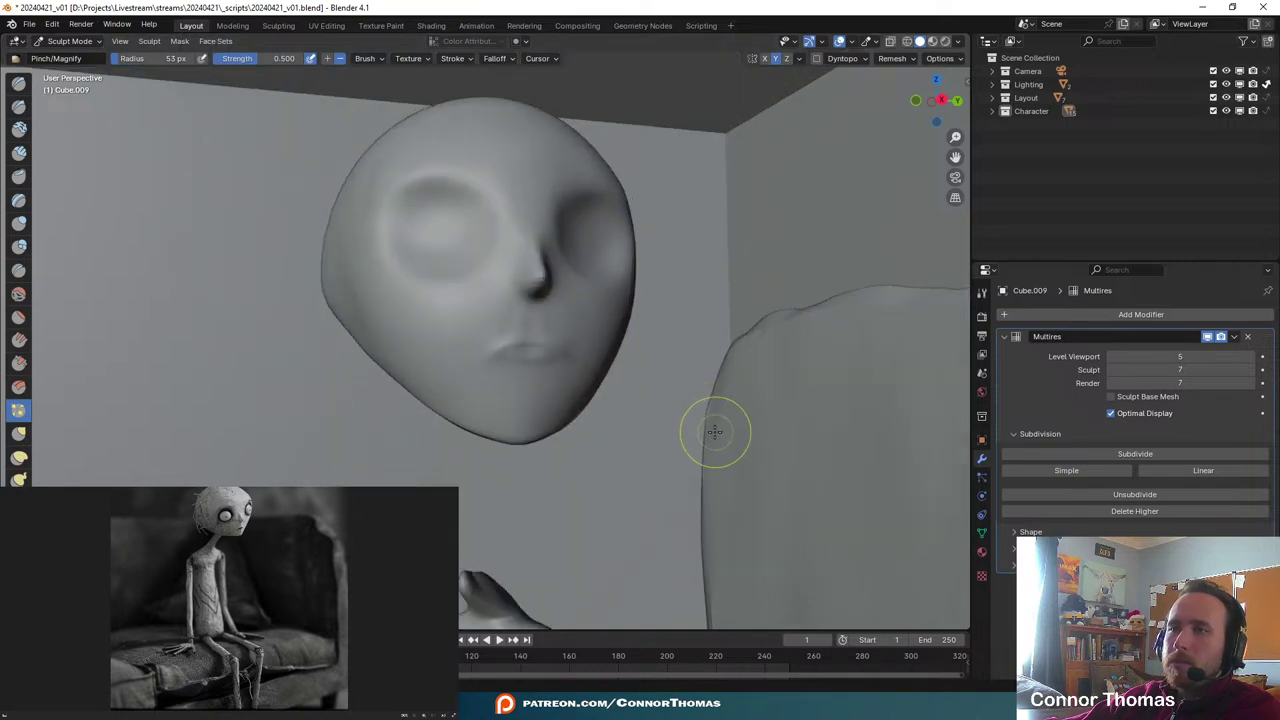
{"action": "scroll", "coordinate": [715, 432], "scroll_direction": "up", "scroll_amount": 3}
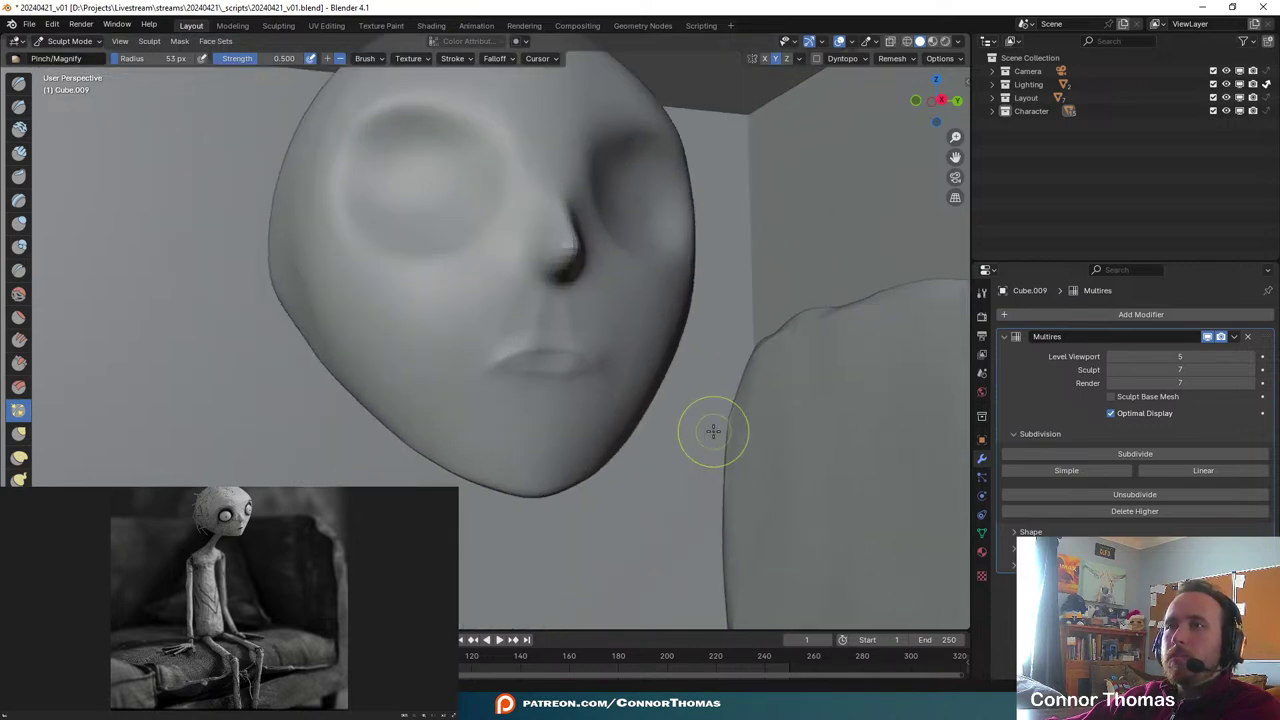
- Reshape the upper and lower lips with the Grab brush at 92 px radius and 0.400 strength
{"action": "left_click", "coordinate": [19, 433]}
{"action": "scroll", "coordinate": [606, 446], "scroll_direction": "up", "scroll_amount": 3}
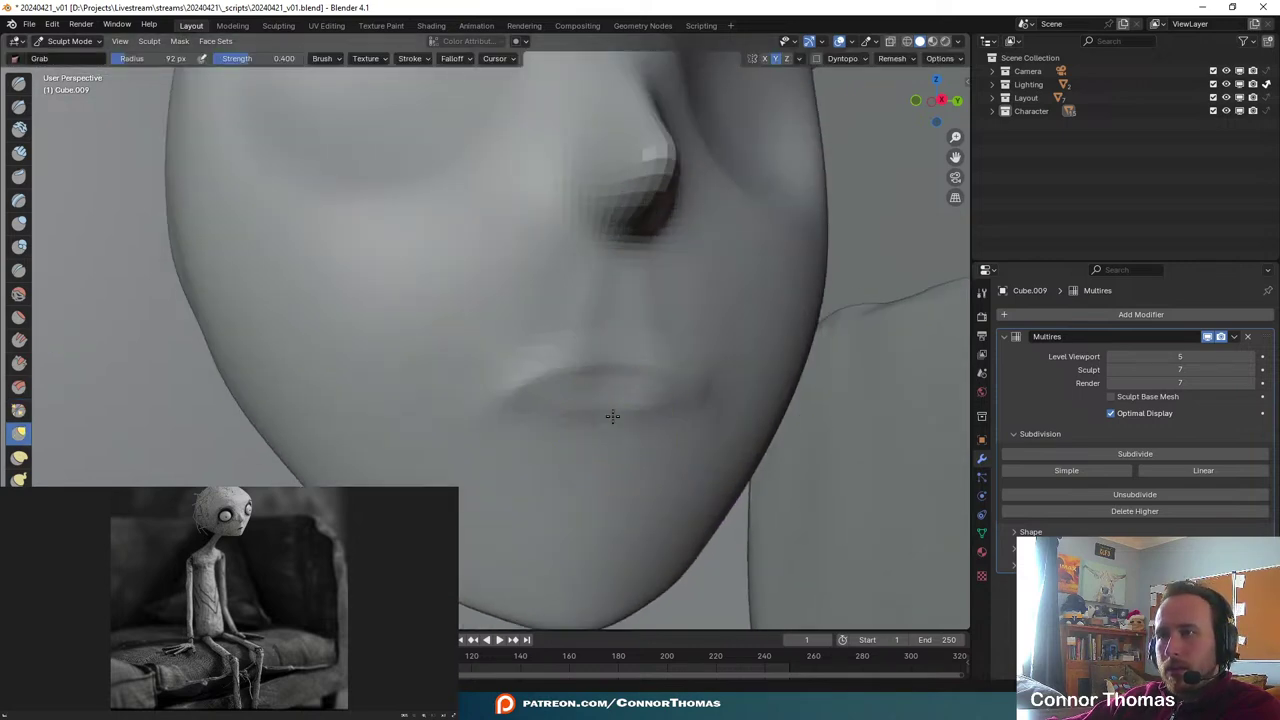
{"action": "left_click_drag", "start_coordinate": [611, 402], "coordinate": [612, 399]}
{"action": "mouse_move", "coordinate": [637, 407]}
{"action": "left_mouse_down"}
{"action": "mouse_move", "coordinate": [653, 392]}
{"action": "mouse_move", "coordinate": [587, 395]}
{"action": "left_mouse_up"}
{"action": "scroll", "coordinate": [620, 391], "scroll_direction": "down", "scroll_amount": 10}
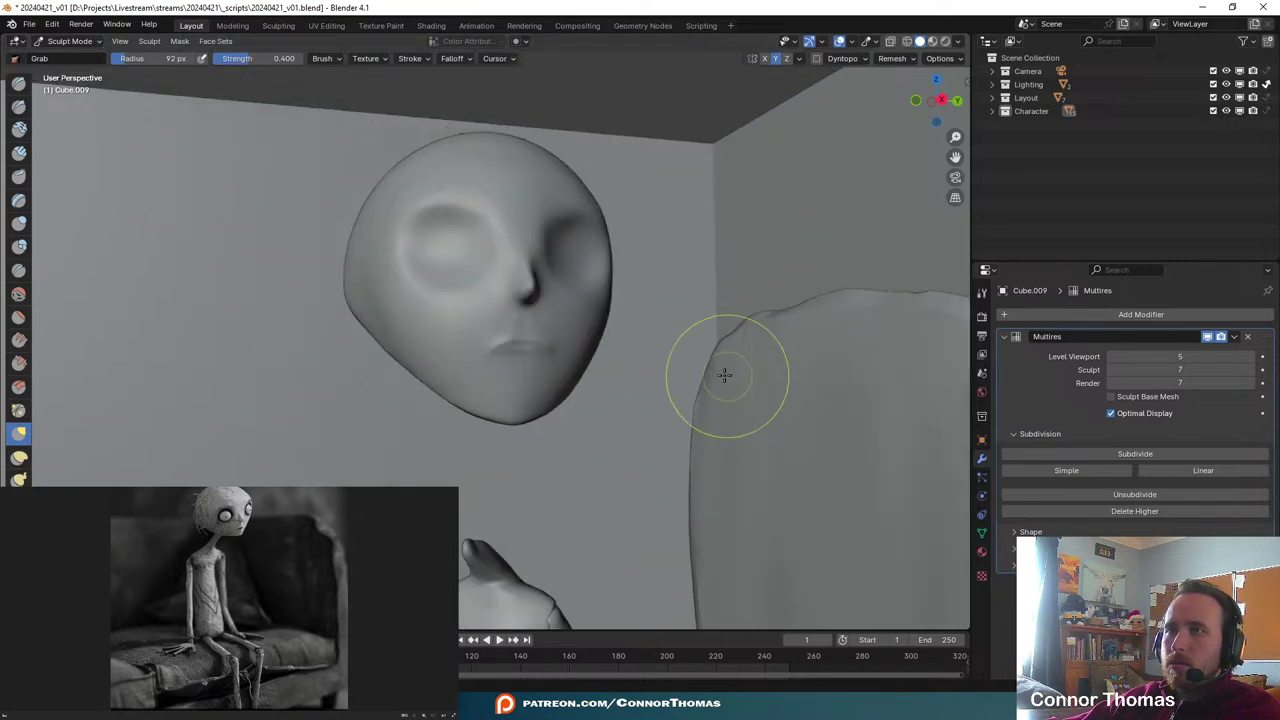
{"action": "scroll", "coordinate": [530, 277], "scroll_direction": "up", "scroll_amount": 10}
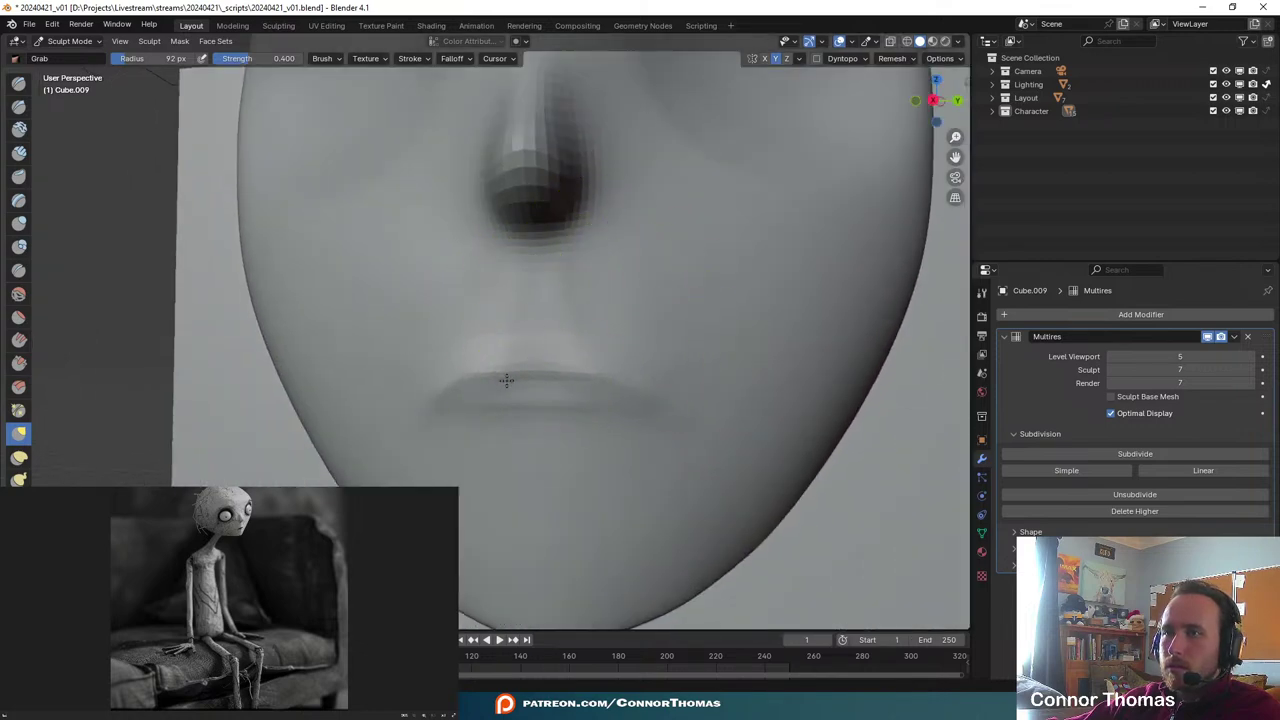
{"action": "mouse_move", "coordinate": [480, 368]}
{"action": "left_mouse_down"}
{"action": "mouse_move", "coordinate": [480, 381]}
{"action": "mouse_move", "coordinate": [533, 364]}
{"action": "left_mouse_up"}
{"action": "scroll", "coordinate": [571, 363], "scroll_direction": "down", "scroll_amount": 5}
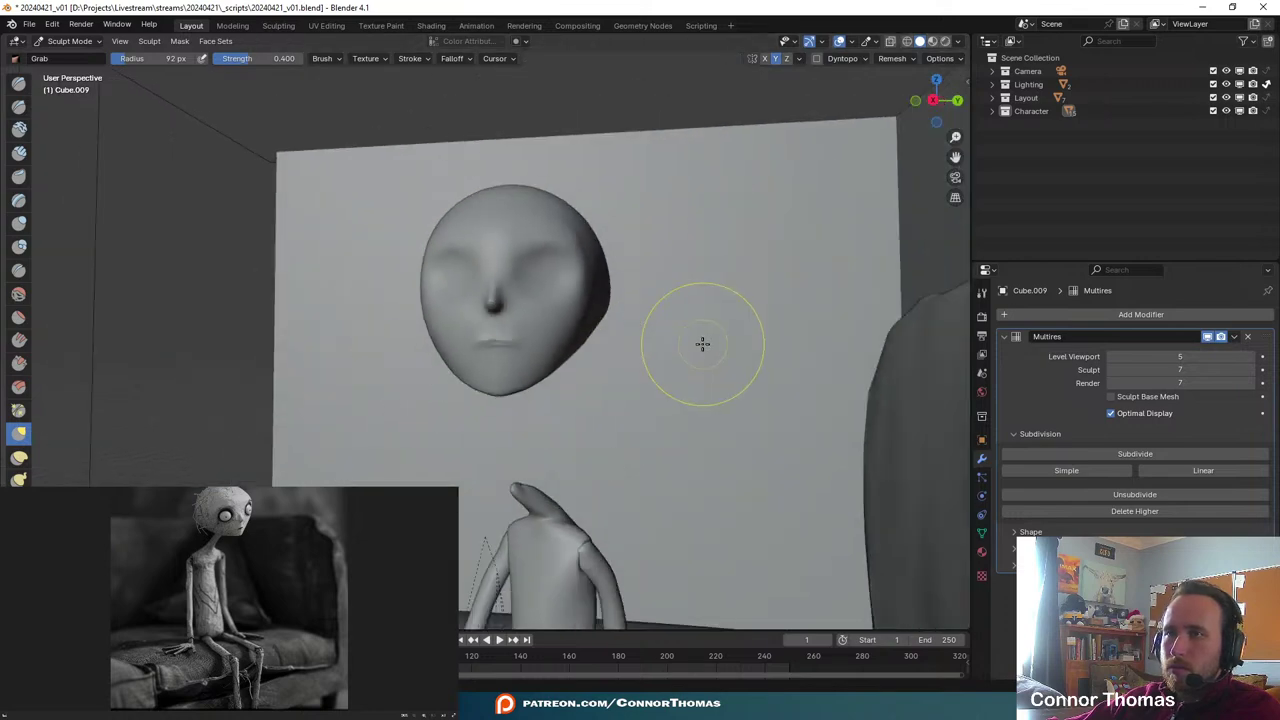
- Soften the lips and mouth corners with the Smooth brush at 92 px radius and 0.207 strength
{"action": "middle_click_drag", "start_coordinate": [680, 339], "coordinate": [745, 352]}
{"action": "scroll", "coordinate": [700, 350], "scroll_direction": "up", "scroll_amount": 4}
{"action": "scroll", "coordinate": [740, 352], "scroll_direction": "up", "scroll_amount": 3}
{"action": "left_click", "coordinate": [18, 293]}
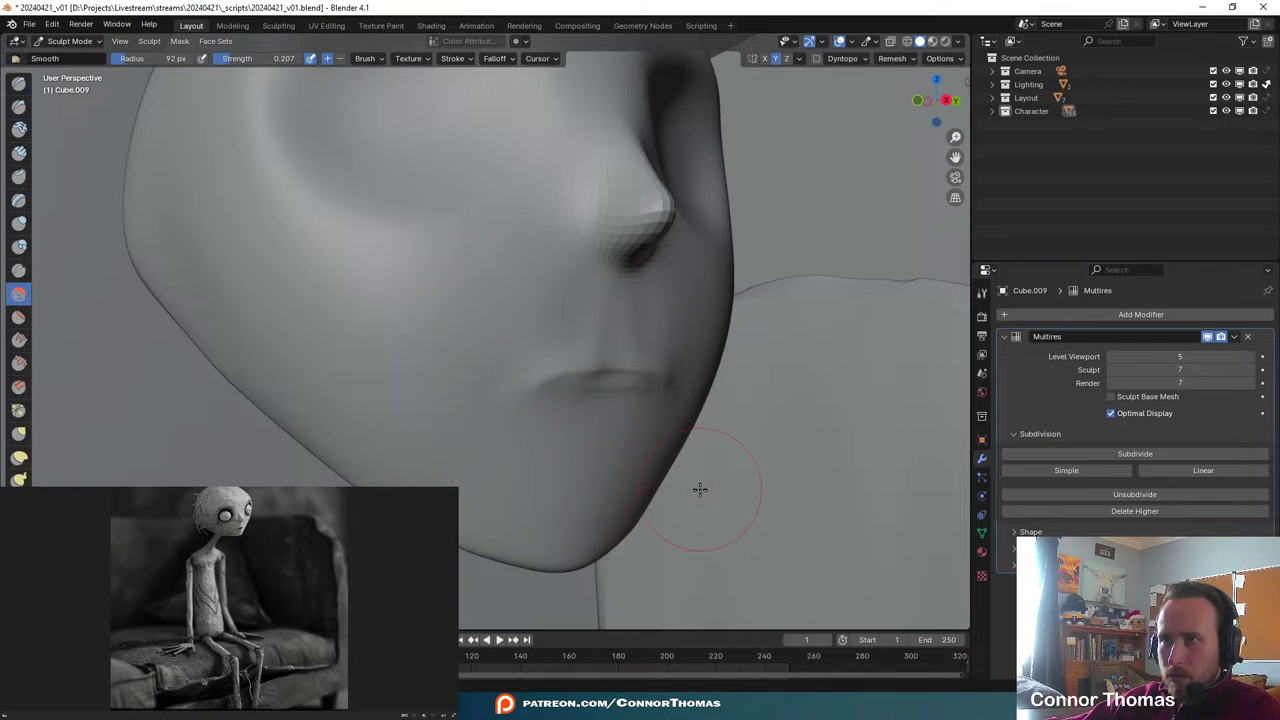
{"action": "scroll", "coordinate": [697, 480], "scroll_direction": "down", "scroll_amount": 5}
{"action": "scroll", "coordinate": [680, 458], "scroll_direction": "up", "scroll_amount": 3}
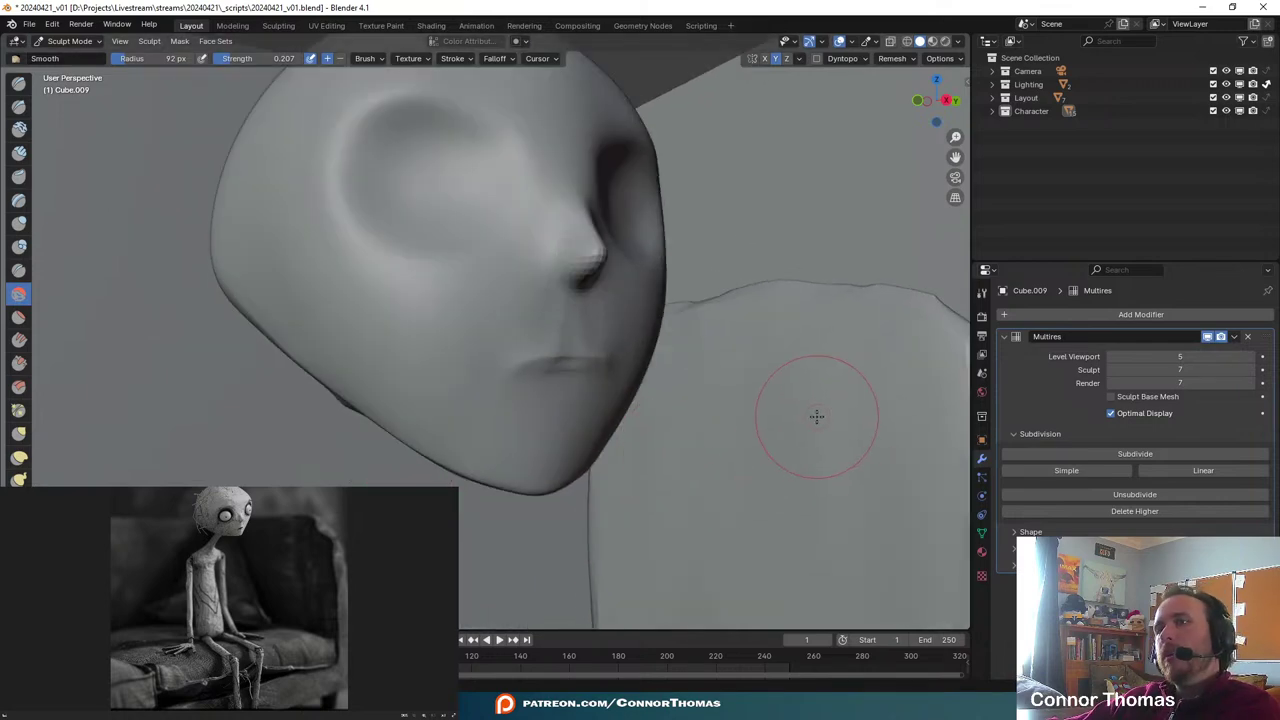
- Check the mouth from several angles and smooth the area between the mouth and chin with the Smooth brush
{"action": "scroll", "coordinate": [770, 417], "scroll_direction": "down", "scroll_amount": 4}
{"action": "middle_click_drag", "start_coordinate": [766, 416], "coordinate": [491, 343]}
{"action": "scroll", "coordinate": [610, 414], "scroll_direction": "up", "scroll_amount": 4}
{"action": "middle_click_drag", "start_coordinate": [643, 407], "coordinate": [737, 397]}
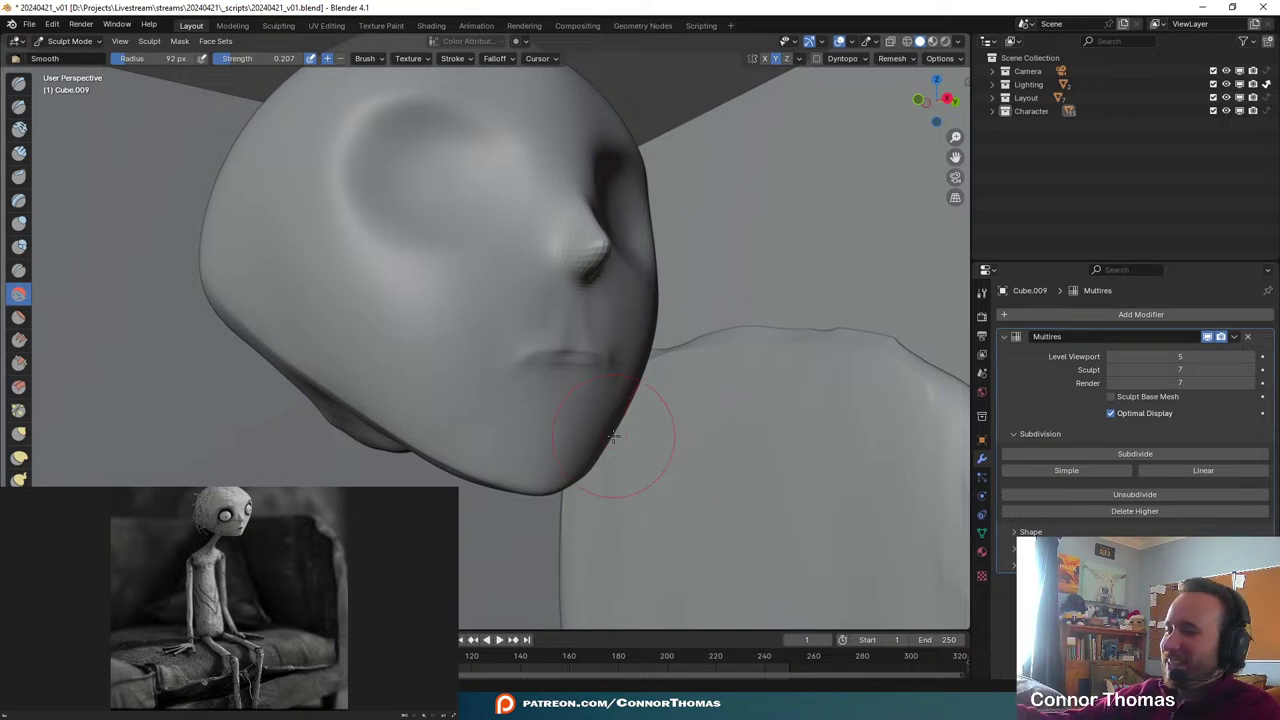
{"action": "mouse_move", "coordinate": [557, 371]}
{"action": "middle_mouse_down"}
{"action": "mouse_move", "coordinate": [703, 434]}
{"action": "mouse_move", "coordinate": [666, 449]}
{"action": "mouse_move", "coordinate": [710, 468]}
{"action": "mouse_move", "coordinate": [586, 457]}
{"action": "middle_mouse_up"}
{"action": "scroll", "coordinate": [529, 423], "scroll_direction": "down", "scroll_amount": 3}
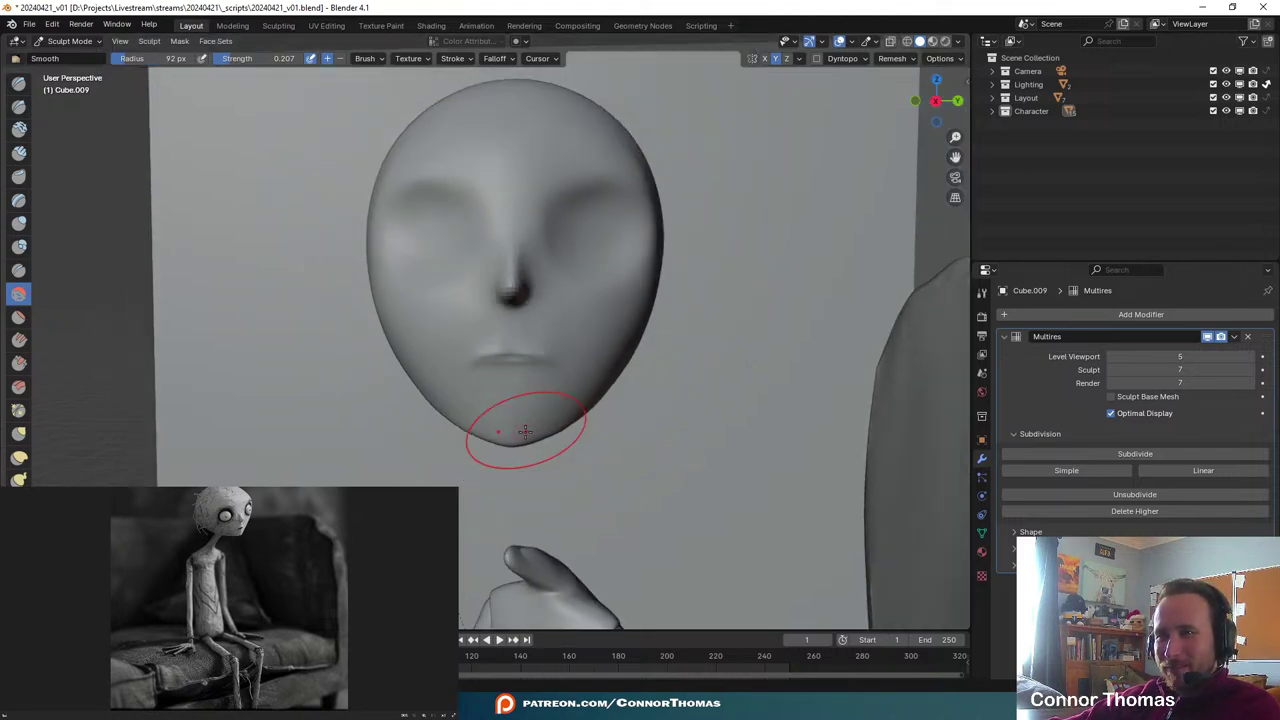
{"action": "scroll", "coordinate": [531, 432], "scroll_direction": "up", "scroll_amount": 3}
{"action": "left_click_drag", "start_coordinate": [531, 432], "coordinate": [515, 420]}
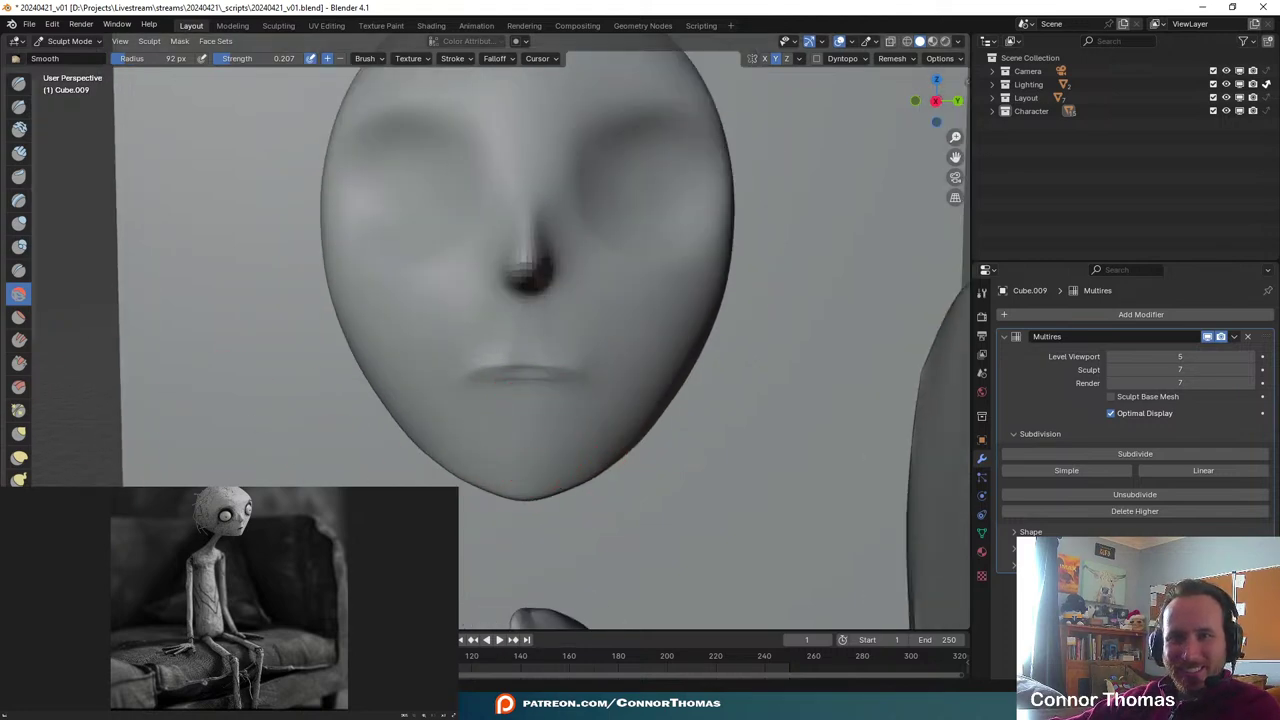
- Adjust the mouth corners and the centre of the lips with the Grab brush at 92 px radius and 0.400 strength
{"action": "left_click", "coordinate": [19, 433]}
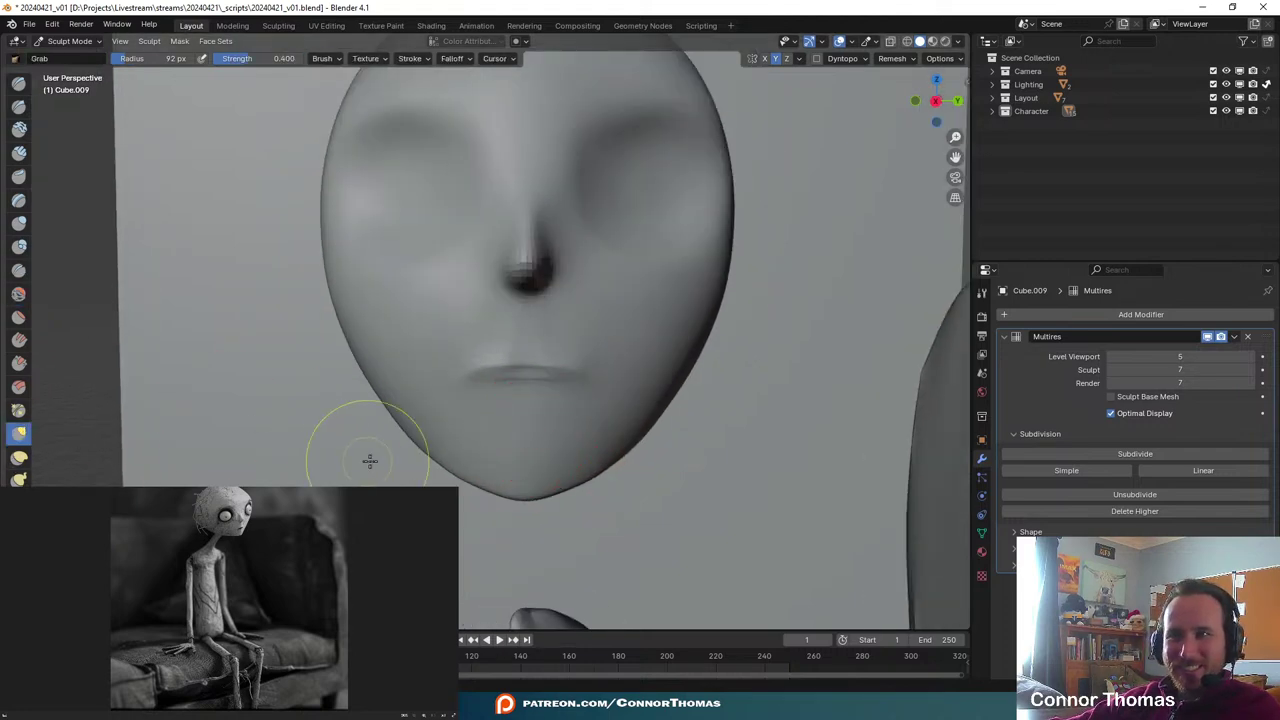
{"action": "scroll", "coordinate": [368, 457], "scroll_direction": "up", "scroll_amount": 2}
{"action": "mouse_move", "coordinate": [486, 420]}
{"action": "left_mouse_down"}
{"action": "mouse_move", "coordinate": [497, 404]}
{"action": "mouse_move", "coordinate": [457, 391]}
{"action": "left_mouse_up"}
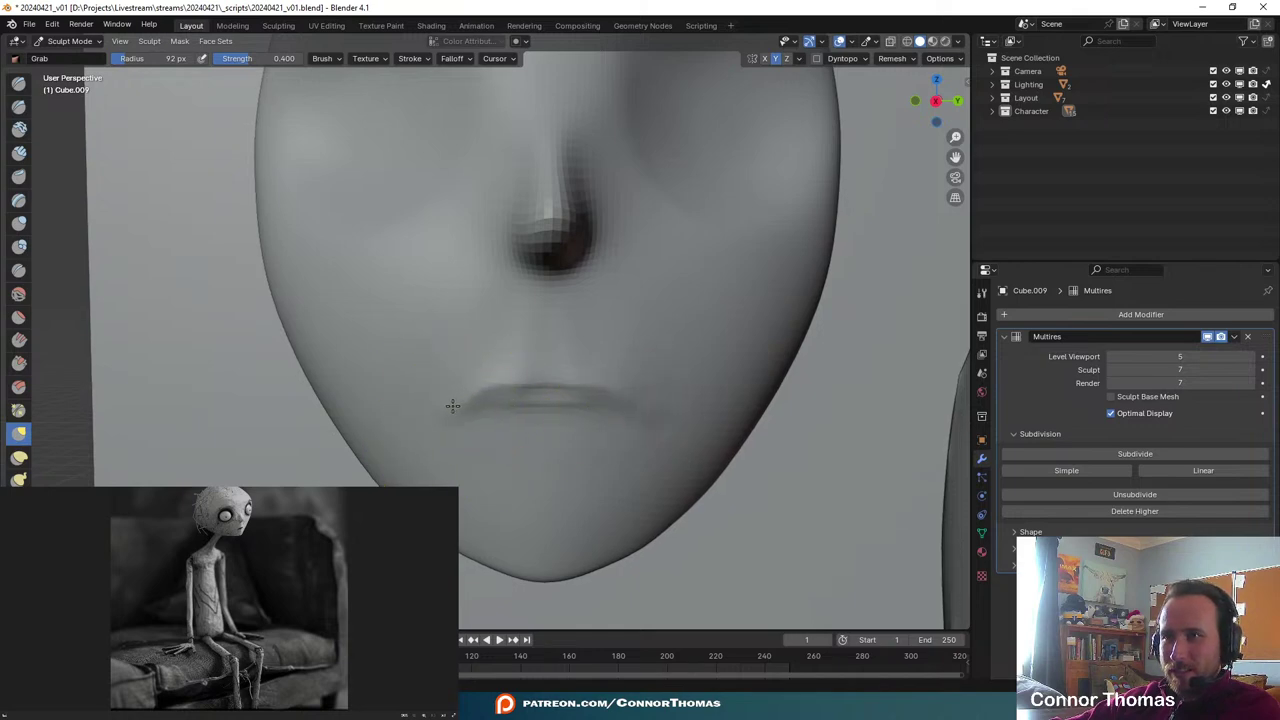
{"action": "left_click_drag", "start_coordinate": [545, 399], "coordinate": [539, 385]}
{"action": "scroll", "coordinate": [539, 385], "scroll_direction": "down", "scroll_amount": 8}
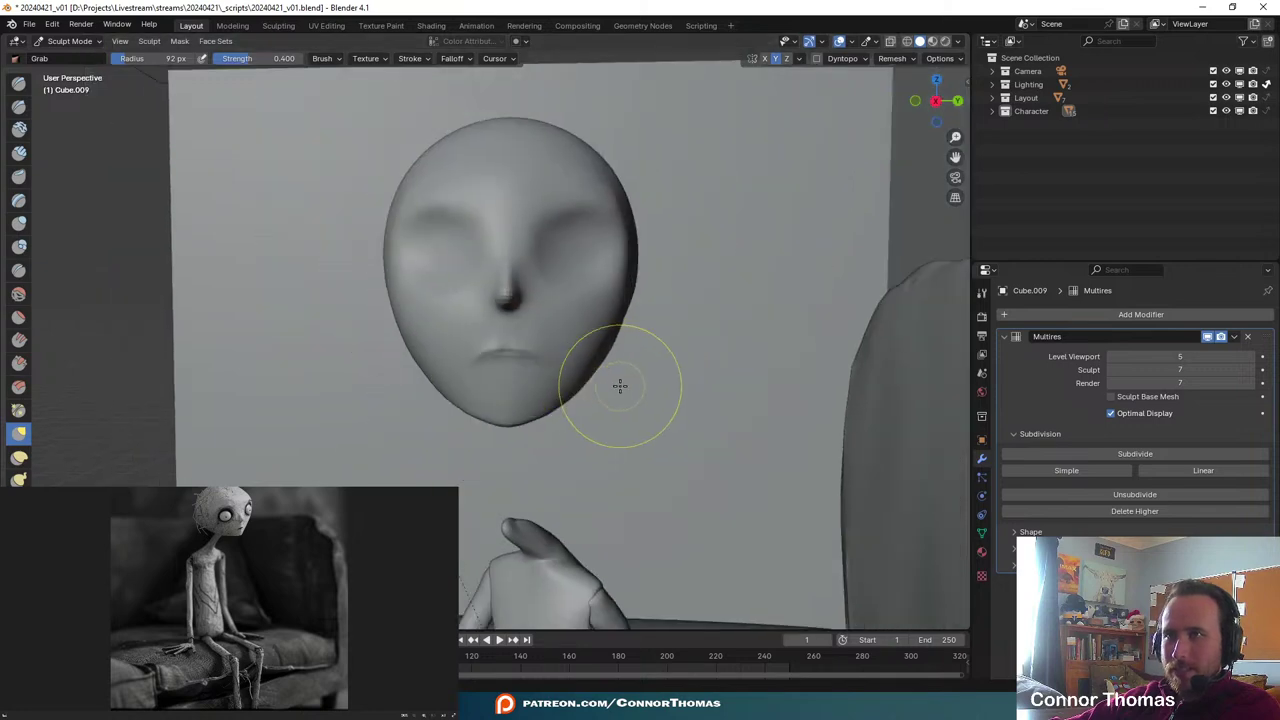
- Soften the mouth and the area above the upper lip with the Smooth brush at 92 px radius and 0.207 strength
{"action": "middle_click_drag", "start_coordinate": [529, 400], "coordinate": [443, 371]}
{"action": "scroll", "coordinate": [525, 456], "scroll_direction": "up", "scroll_amount": 4}
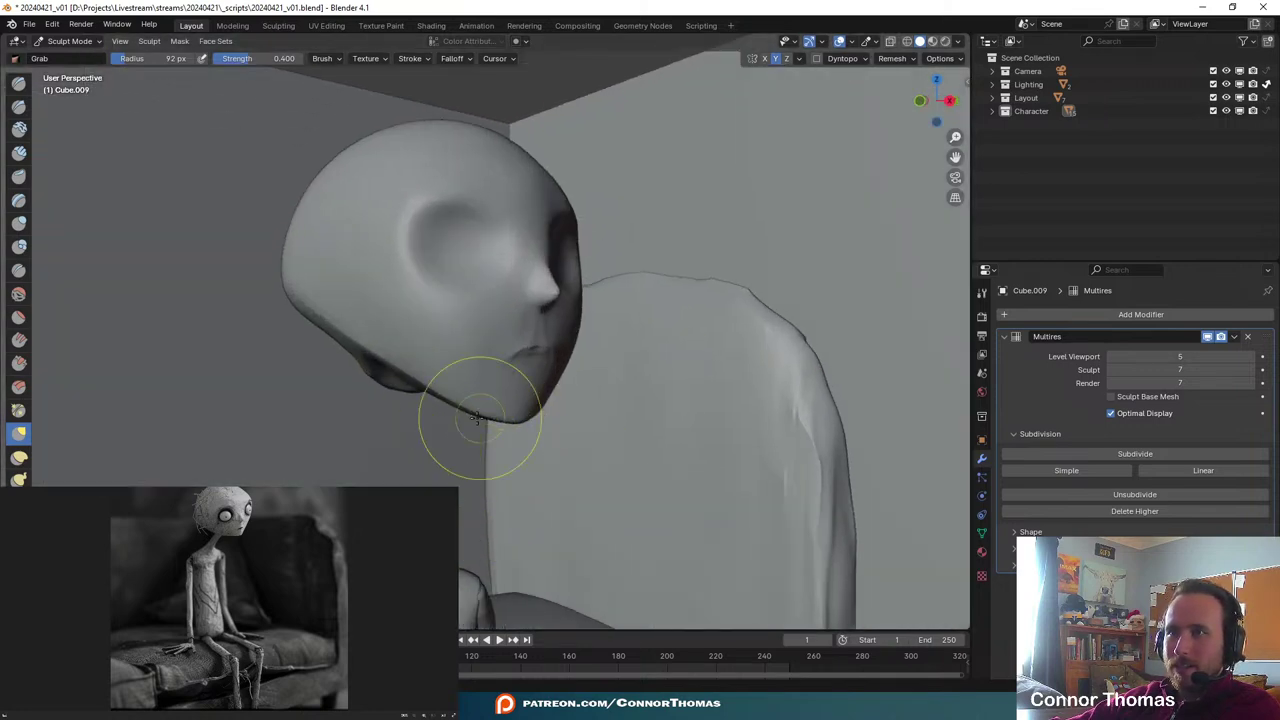
{"action": "middle_click_drag", "start_coordinate": [471, 414], "coordinate": [666, 441]}
{"action": "scroll", "coordinate": [534, 414], "scroll_direction": "up", "scroll_amount": 3}
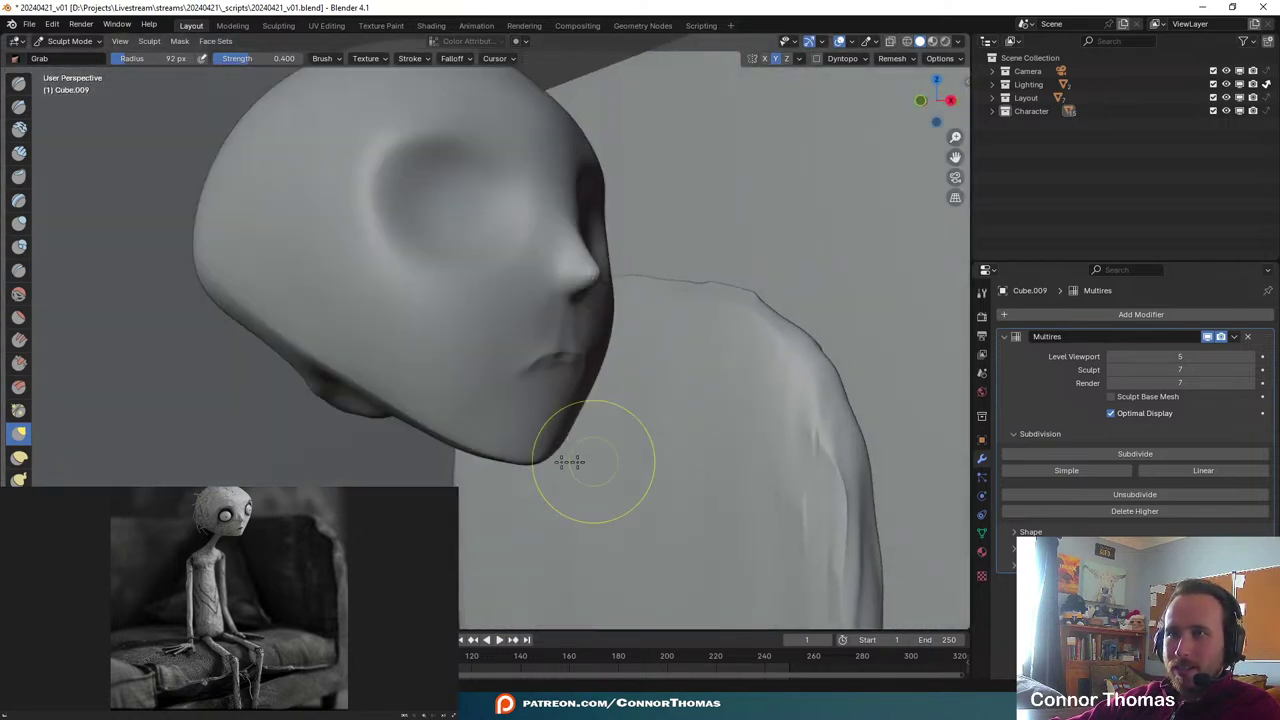
{"action": "left_click", "coordinate": [22, 295]}
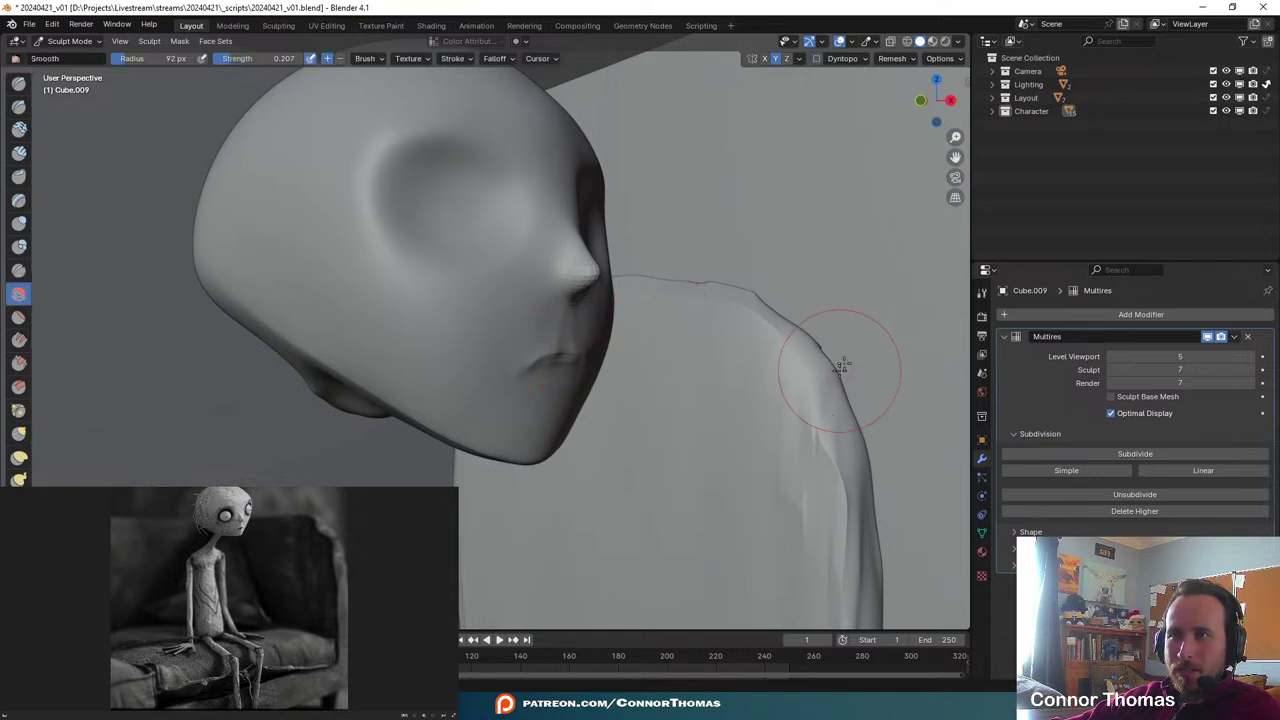
{"action": "scroll", "coordinate": [740, 371], "scroll_direction": "up", "scroll_amount": 3}
{"action": "middle_click_drag", "start_coordinate": [737, 369], "coordinate": [695, 383]}
{"action": "scroll", "coordinate": [695, 383], "scroll_direction": "up", "scroll_amount": 2}
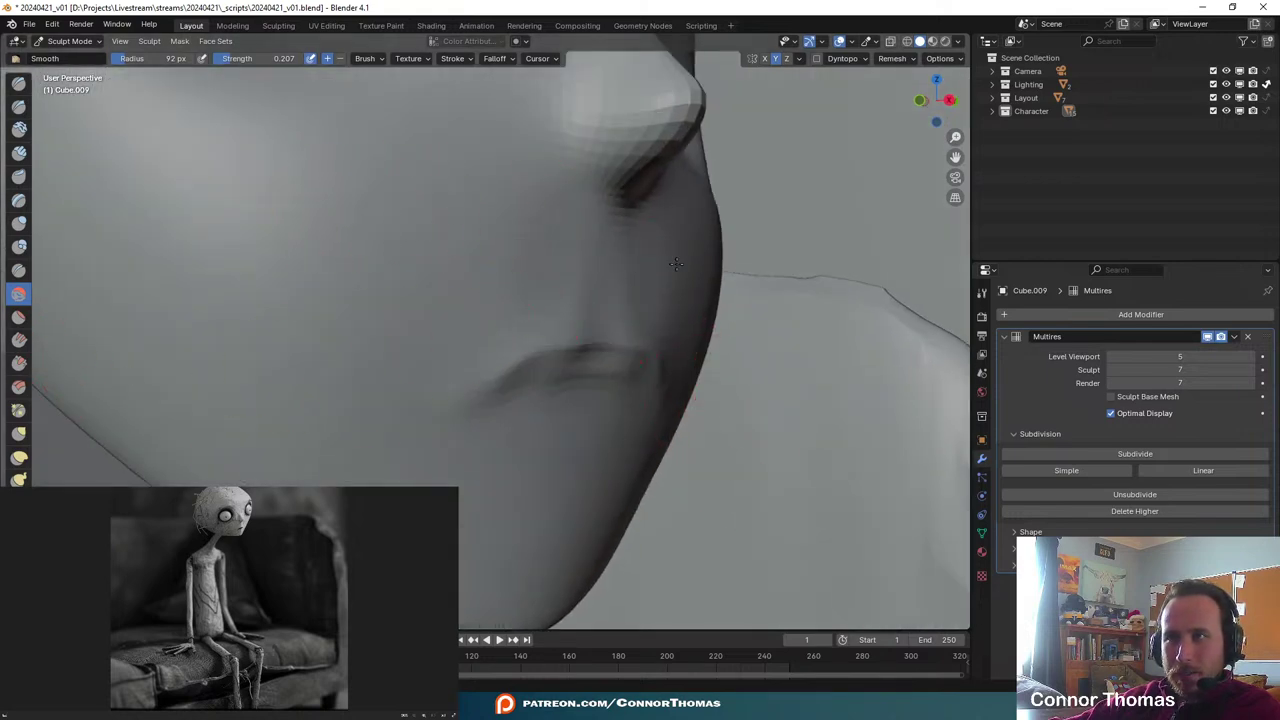
{"action": "scroll", "coordinate": [814, 351], "scroll_direction": "down", "scroll_amount": 4}
{"action": "middle_click_drag", "start_coordinate": [705, 335], "coordinate": [659, 367]}
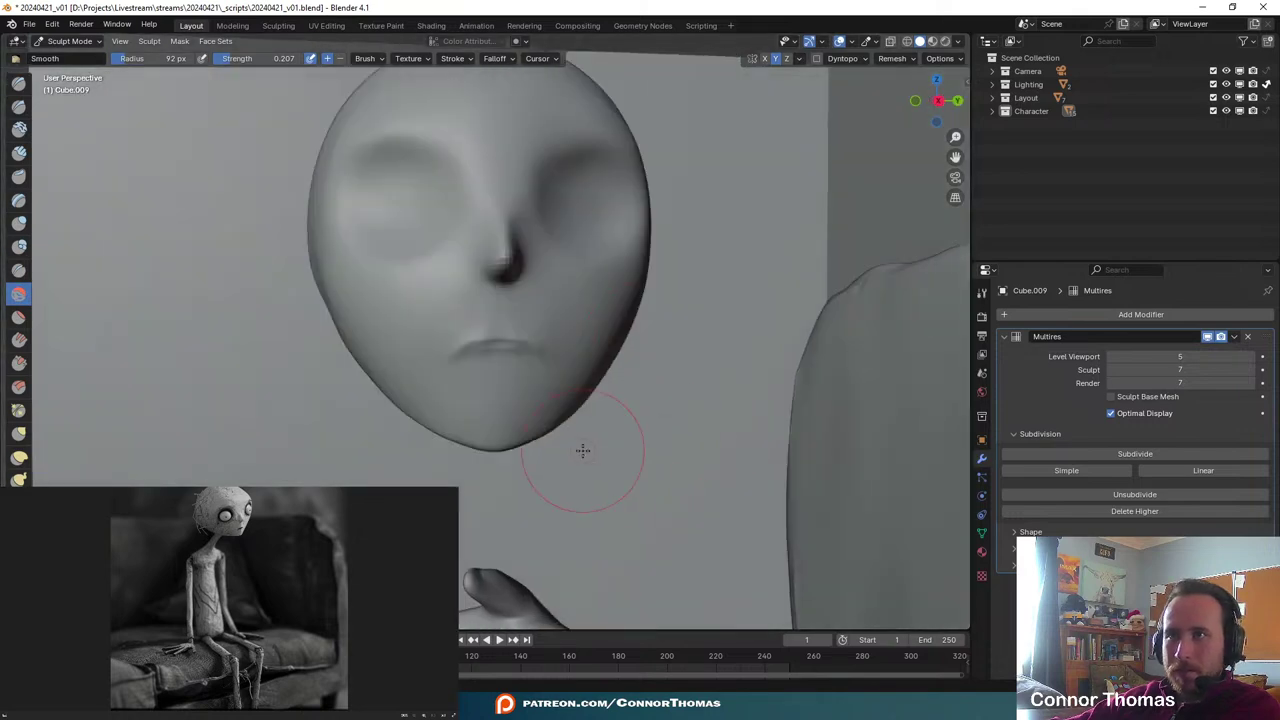
- Narrow the lower cheeks and reshape the underside of the jaw with the Grab brush at 181 px radius and 0.400 strength
{"action": "scroll", "coordinate": [550, 446], "scroll_direction": "up", "scroll_amount": 4}
{"action": "scroll", "coordinate": [540, 452], "scroll_direction": "down", "scroll_amount": 6}
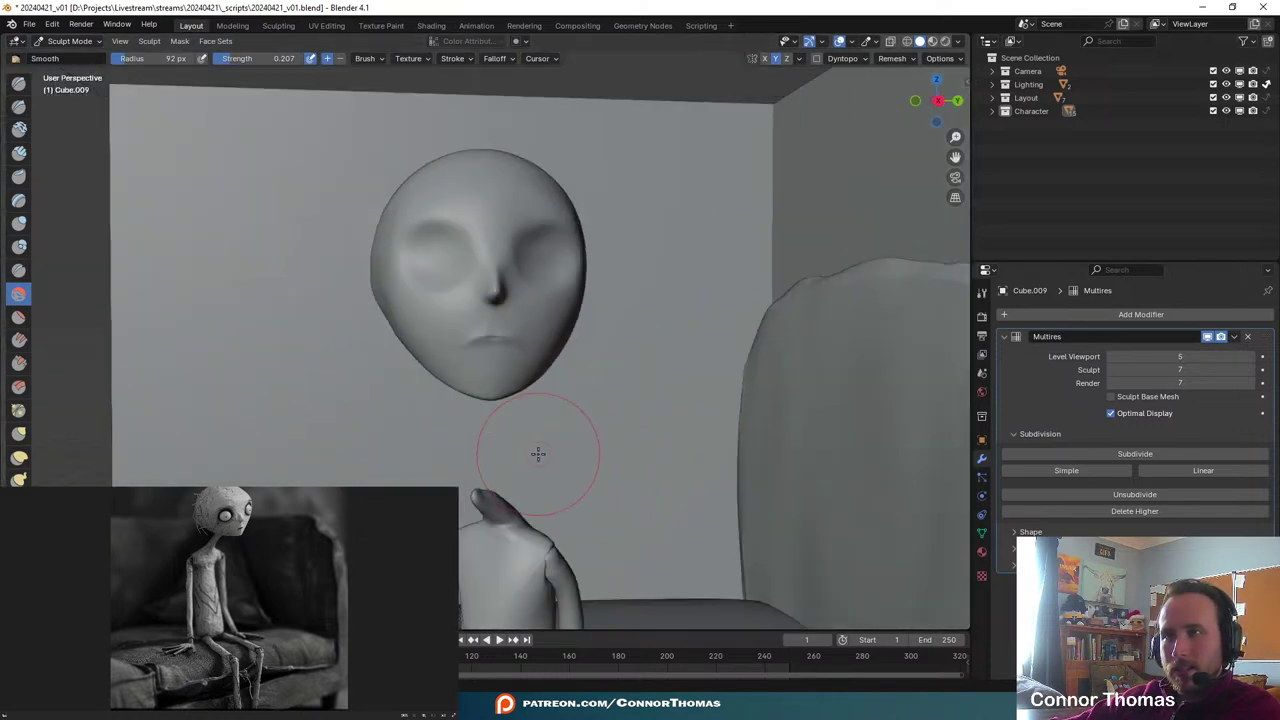
{"action": "middle_click_drag", "start_coordinate": [523, 449], "coordinate": [494, 451]}
{"action": "scroll", "coordinate": [477, 457], "scroll_direction": "up", "scroll_amount": 4}
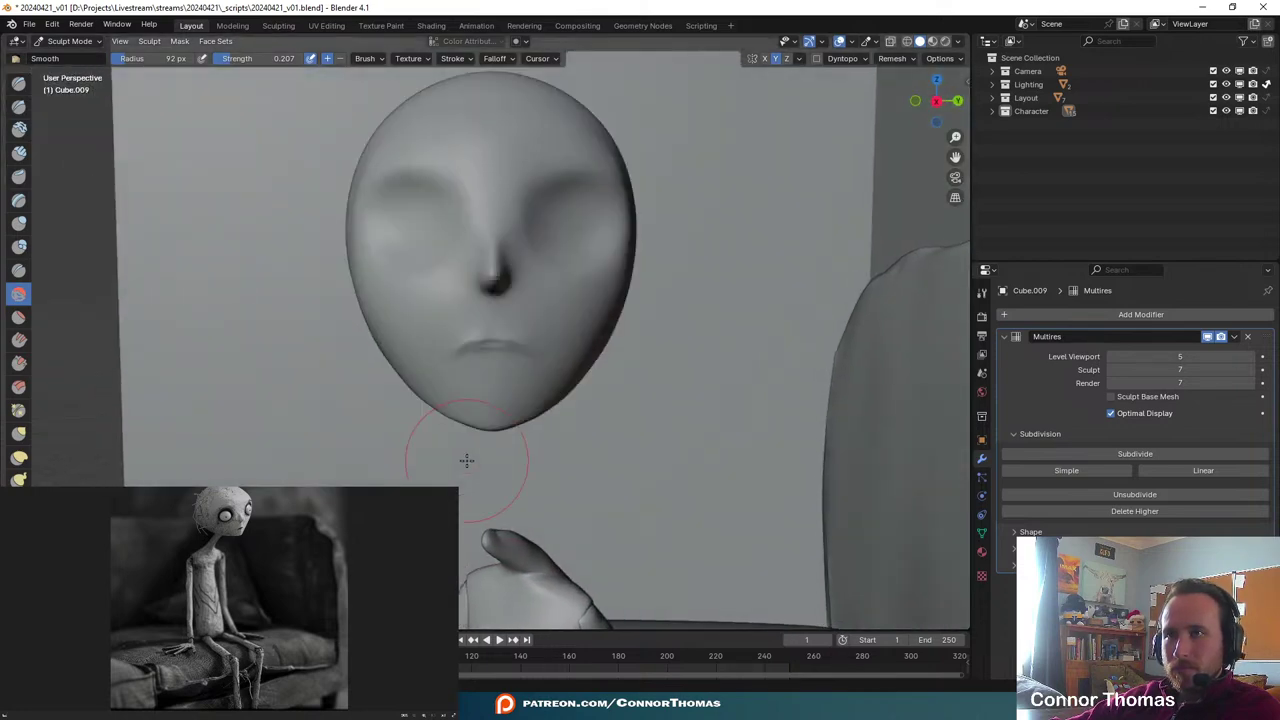
{"action": "left_click", "coordinate": [19, 479]}
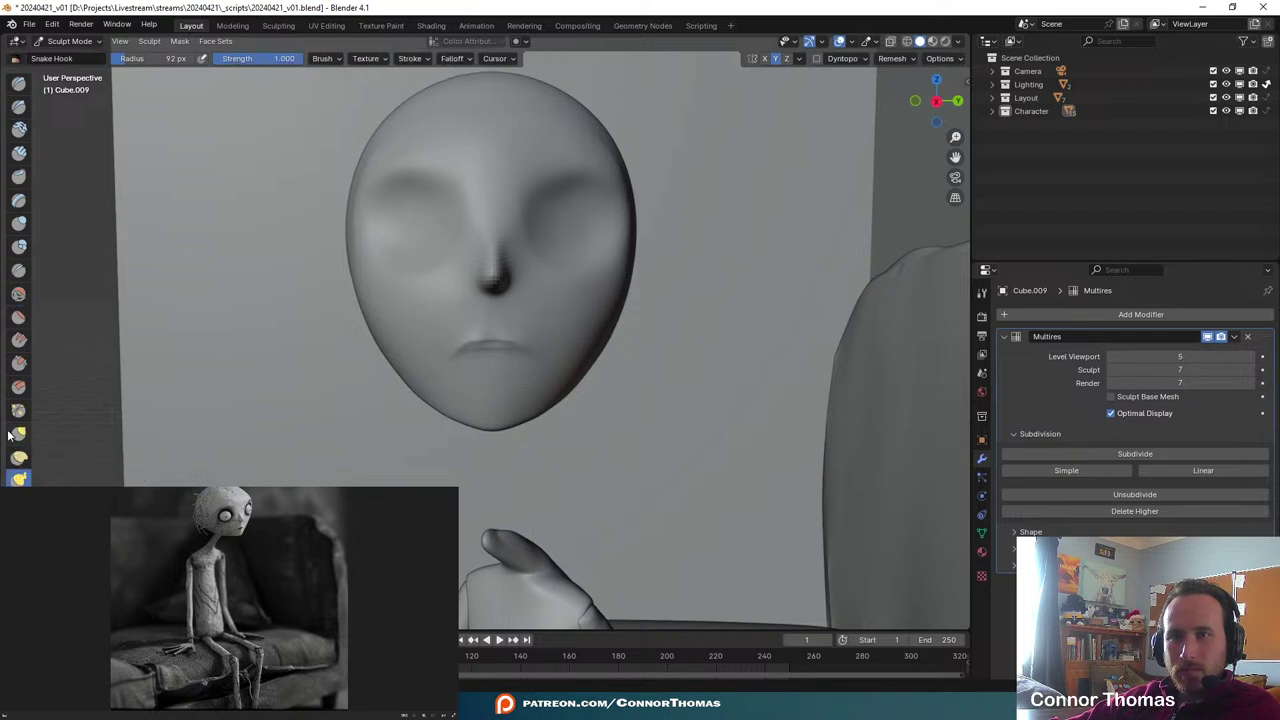
{"action": "left_click", "coordinate": [17, 434]}
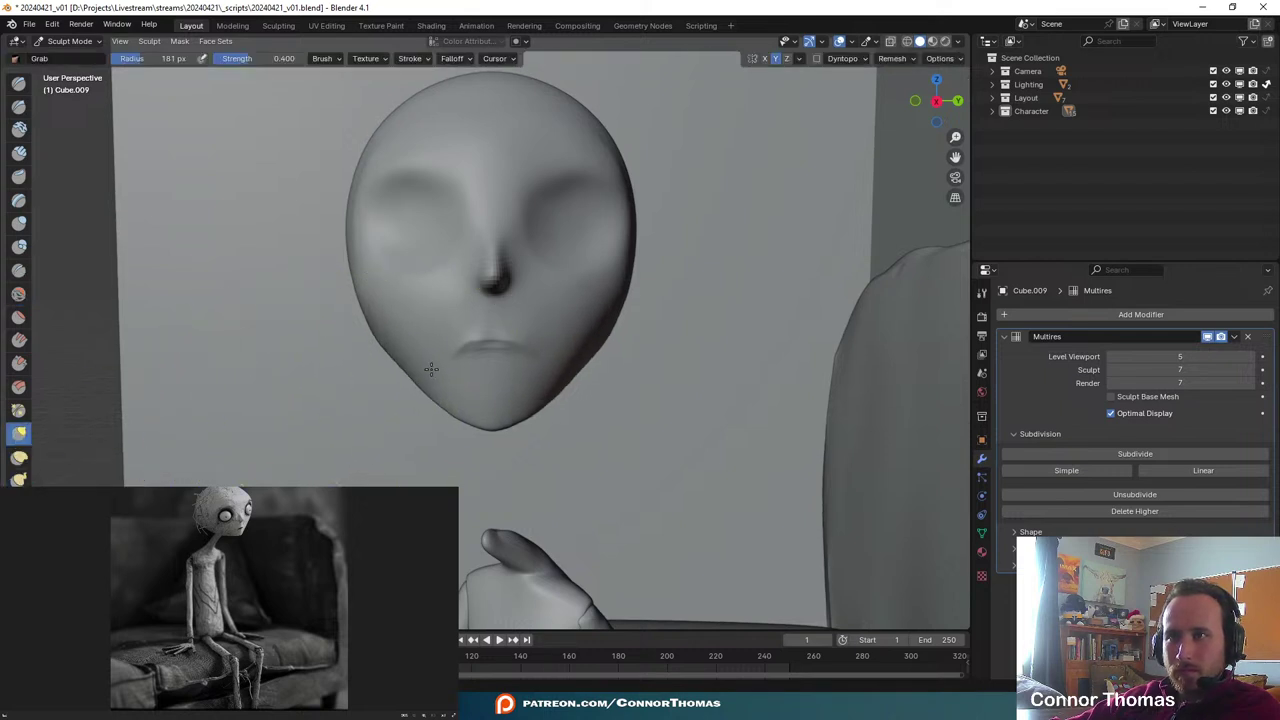
{"action": "mouse_move", "coordinate": [422, 371]}
{"action": "left_mouse_down"}
{"action": "mouse_move", "coordinate": [401, 349]}
{"action": "mouse_move", "coordinate": [414, 344]}
{"action": "left_mouse_up"}
{"action": "mouse_move", "coordinate": [409, 344]}
{"action": "middle_mouse_down"}
{"action": "mouse_move", "coordinate": [411, 423]}
{"action": "mouse_move", "coordinate": [540, 491]}
{"action": "middle_mouse_up"}
{"action": "left_click_drag", "start_coordinate": [446, 421], "coordinate": [363, 384]}
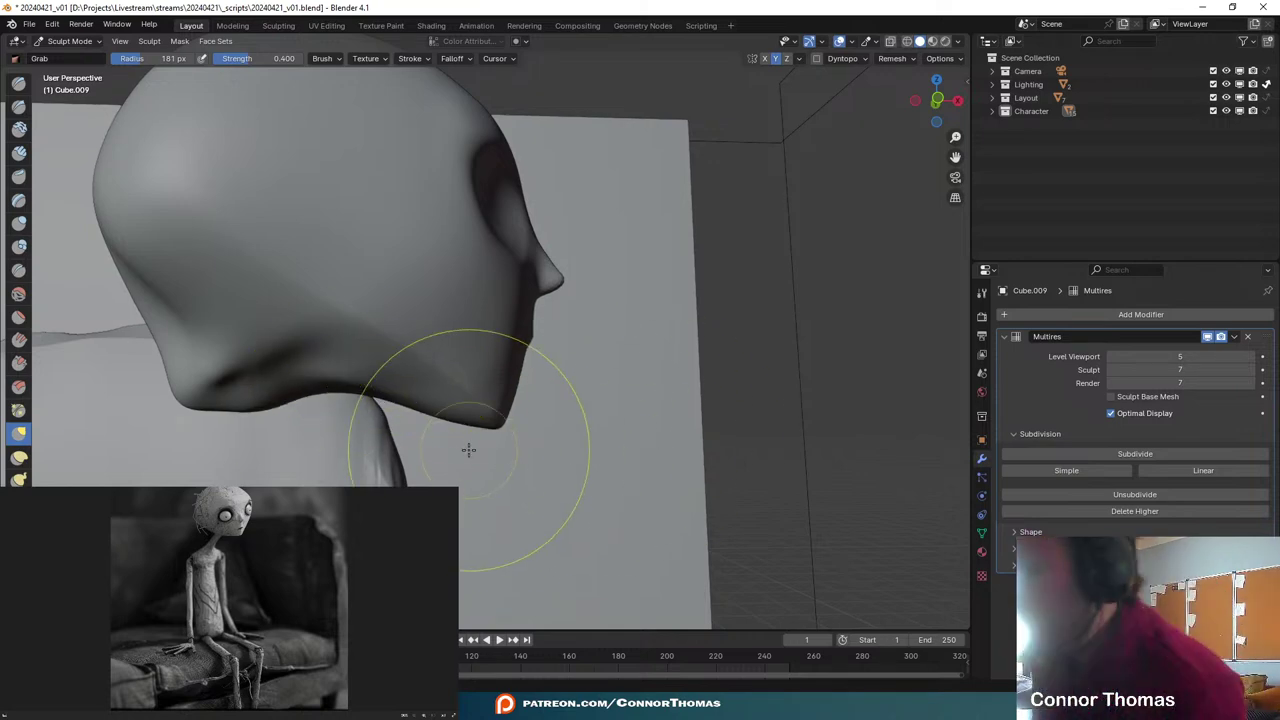
- Refine the jawline and the back of the skull with the Grab brush at 181 px radius and 0.400 strength
{"action": "middle_click_drag", "start_coordinate": [514, 443], "coordinate": [749, 337]}
{"action": "mouse_move", "coordinate": [706, 299]}
{"action": "middle_mouse_down"}
{"action": "mouse_move", "coordinate": [834, 371]}
{"action": "mouse_move", "coordinate": [880, 429]}
{"action": "middle_mouse_up"}
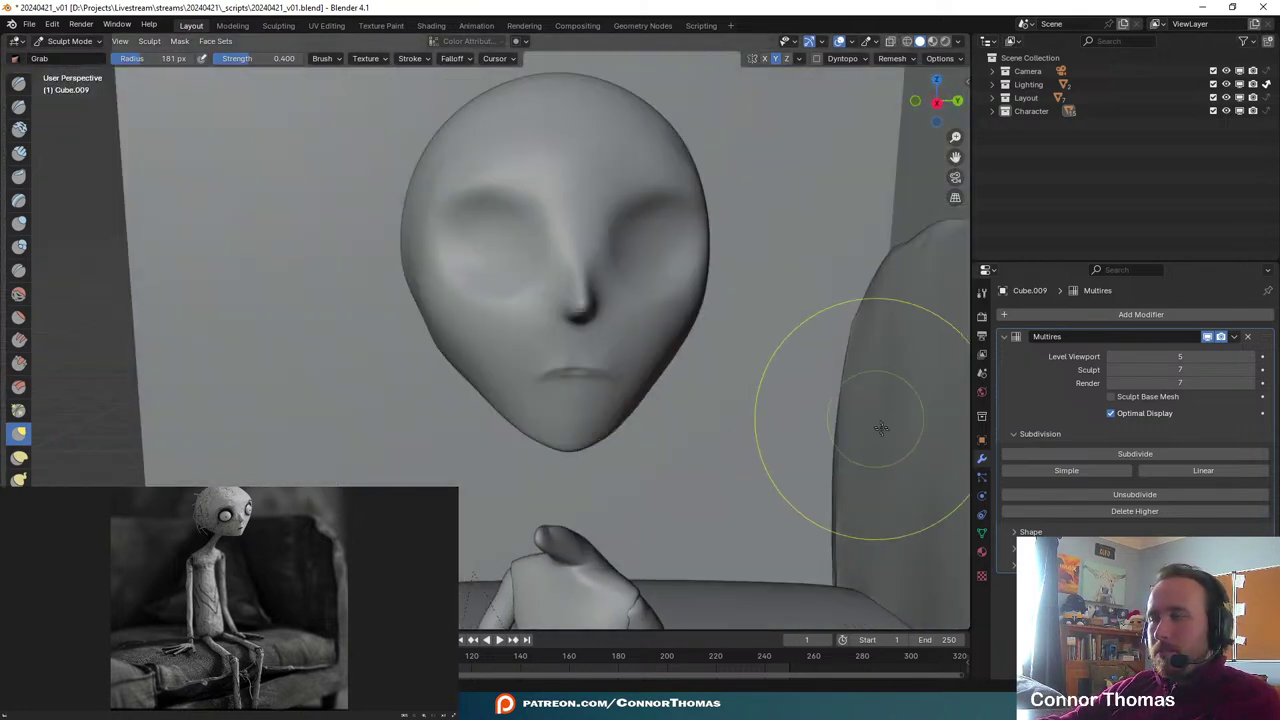
{"action": "scroll", "coordinate": [681, 473], "scroll_direction": "up", "scroll_amount": 6}
{"action": "scroll", "coordinate": [690, 450], "scroll_direction": "down", "scroll_amount": 3}
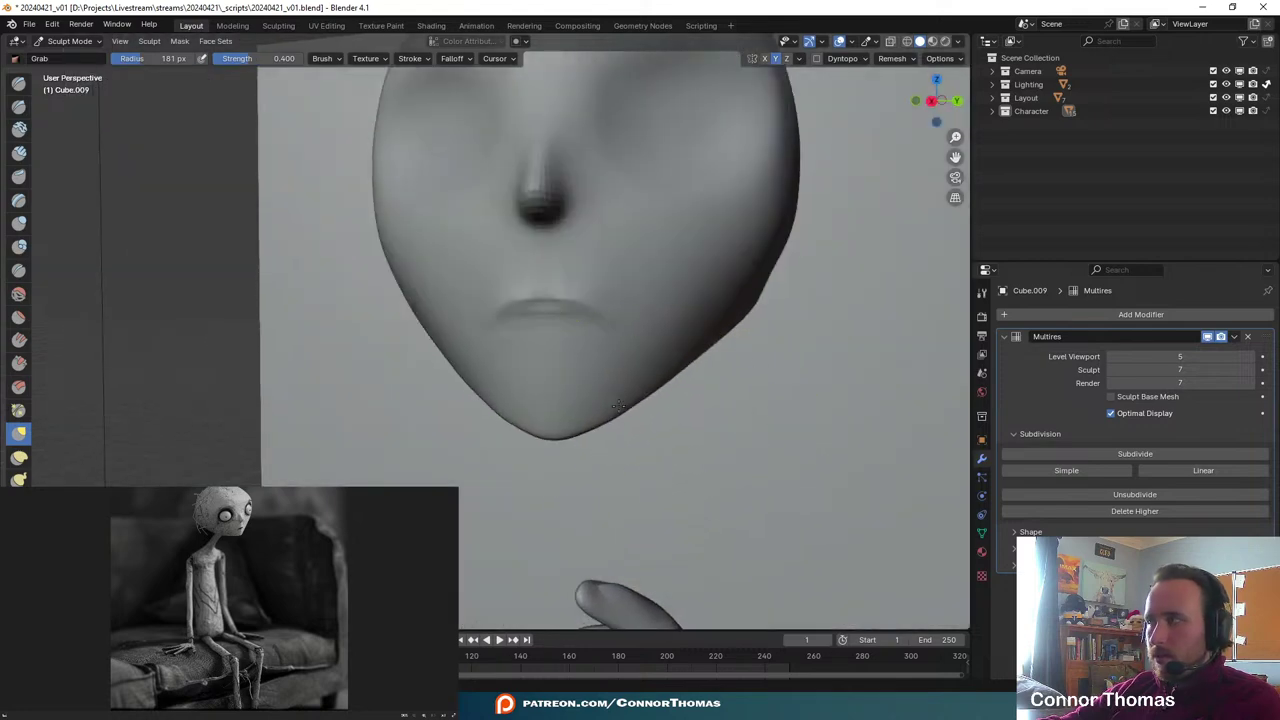
{"action": "scroll", "coordinate": [740, 370], "scroll_direction": "down", "scroll_amount": 8}
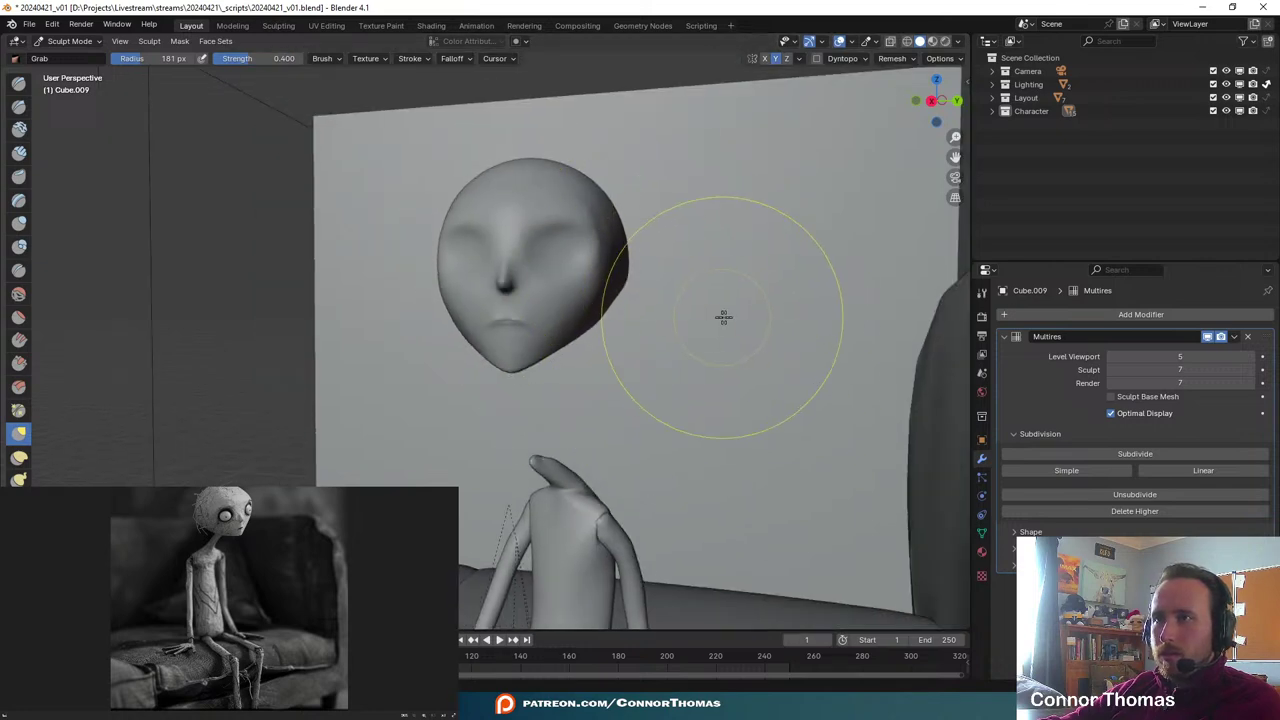
{"action": "middle_click_drag", "start_coordinate": [723, 314], "coordinate": [670, 272]}
{"action": "mouse_move", "coordinate": [677, 271]}
{"action": "left_mouse_down"}
{"action": "mouse_move", "coordinate": [672, 246]}
{"action": "mouse_move", "coordinate": [662, 272]}
{"action": "mouse_move", "coordinate": [667, 218]}
{"action": "left_mouse_up"}
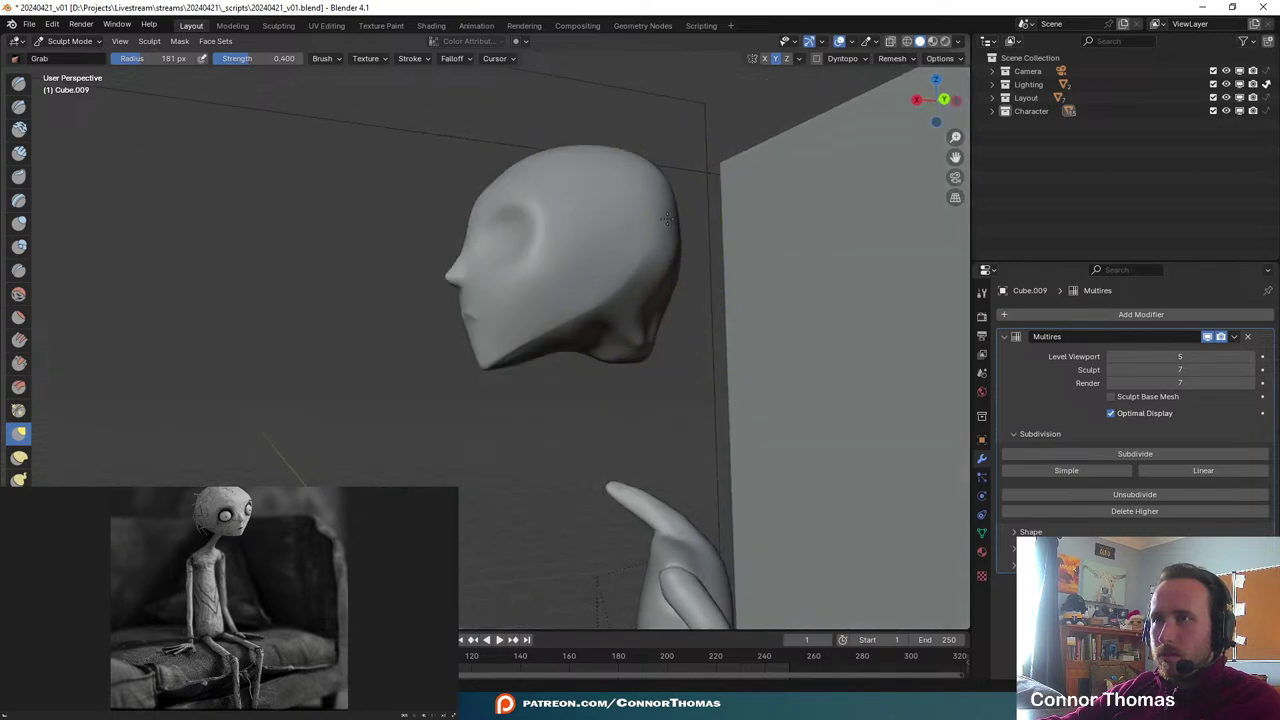
{"action": "middle_click_drag", "start_coordinate": [586, 257], "coordinate": [806, 323]}
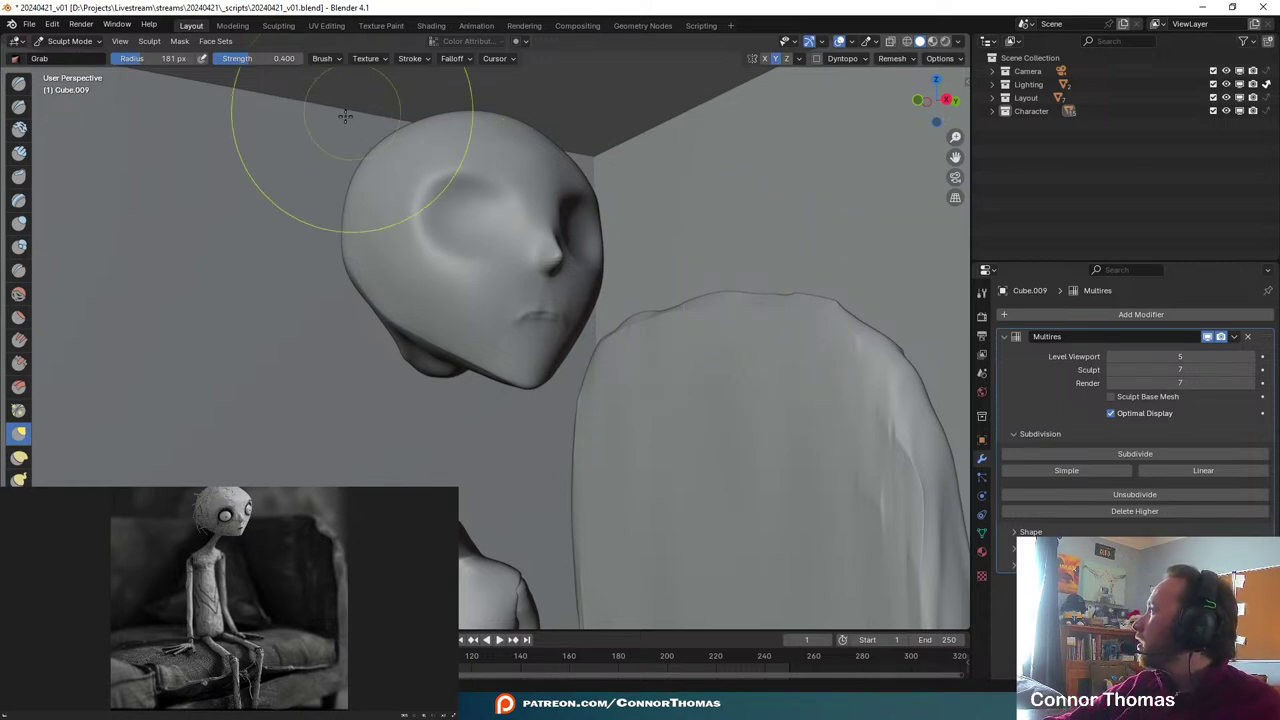
- Set up the Crease brush at 181 px radius and 0.250 strength for the underside of the nose
{"action": "middle_click_drag", "start_coordinate": [622, 256], "coordinate": [483, 295]}
{"action": "scroll", "coordinate": [611, 277], "scroll_direction": "up", "scroll_amount": 3}
{"action": "scroll", "coordinate": [505, 228], "scroll_direction": "up", "scroll_amount": 2}
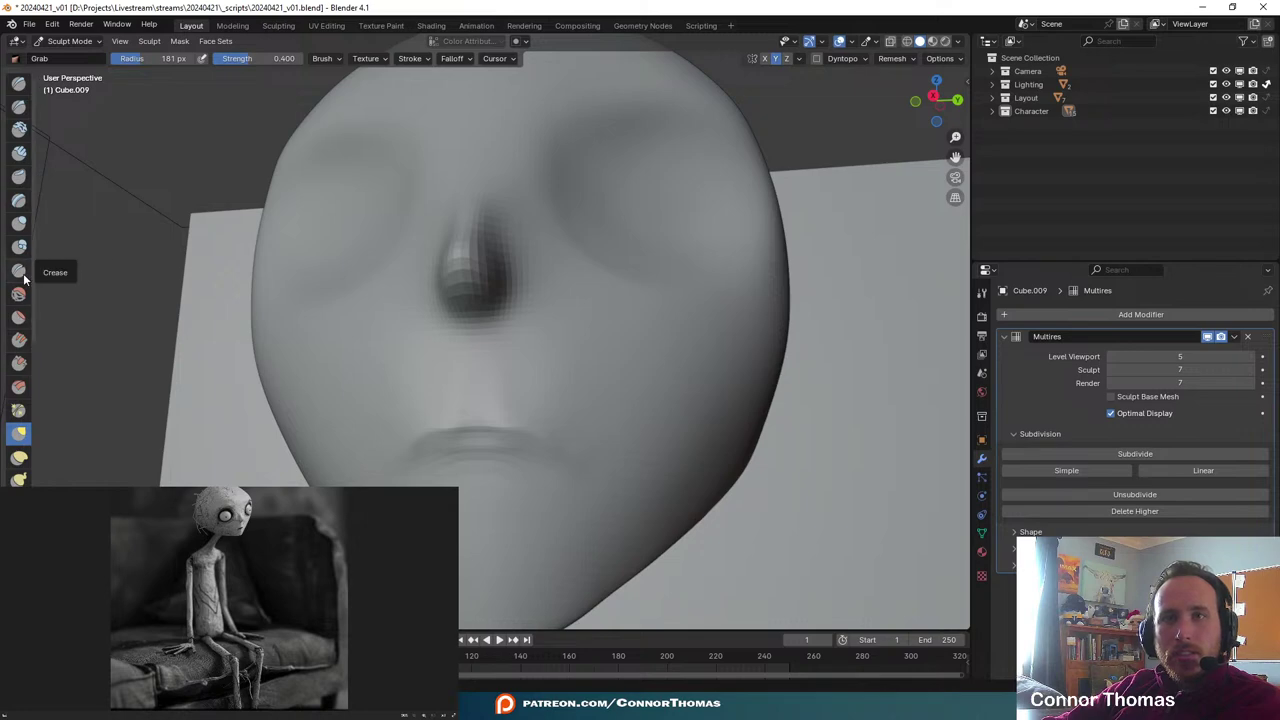
{"action": "left_click", "coordinate": [19, 270]}
{"action": "scroll", "coordinate": [457, 318], "scroll_direction": "up", "scroll_amount": 2}
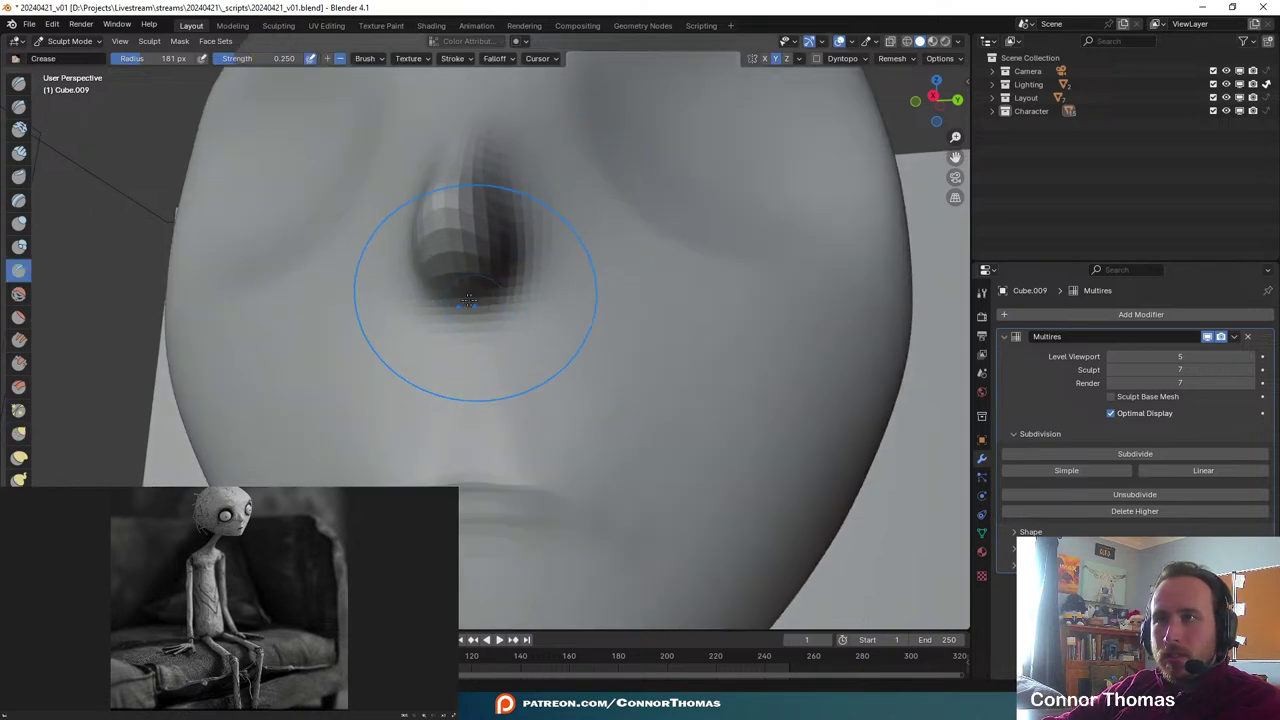
{"action": "scroll", "coordinate": [469, 300], "scroll_direction": "down", "scroll_amount": 4}
{"action": "middle_click_drag", "start_coordinate": [423, 294], "coordinate": [450, 348]}
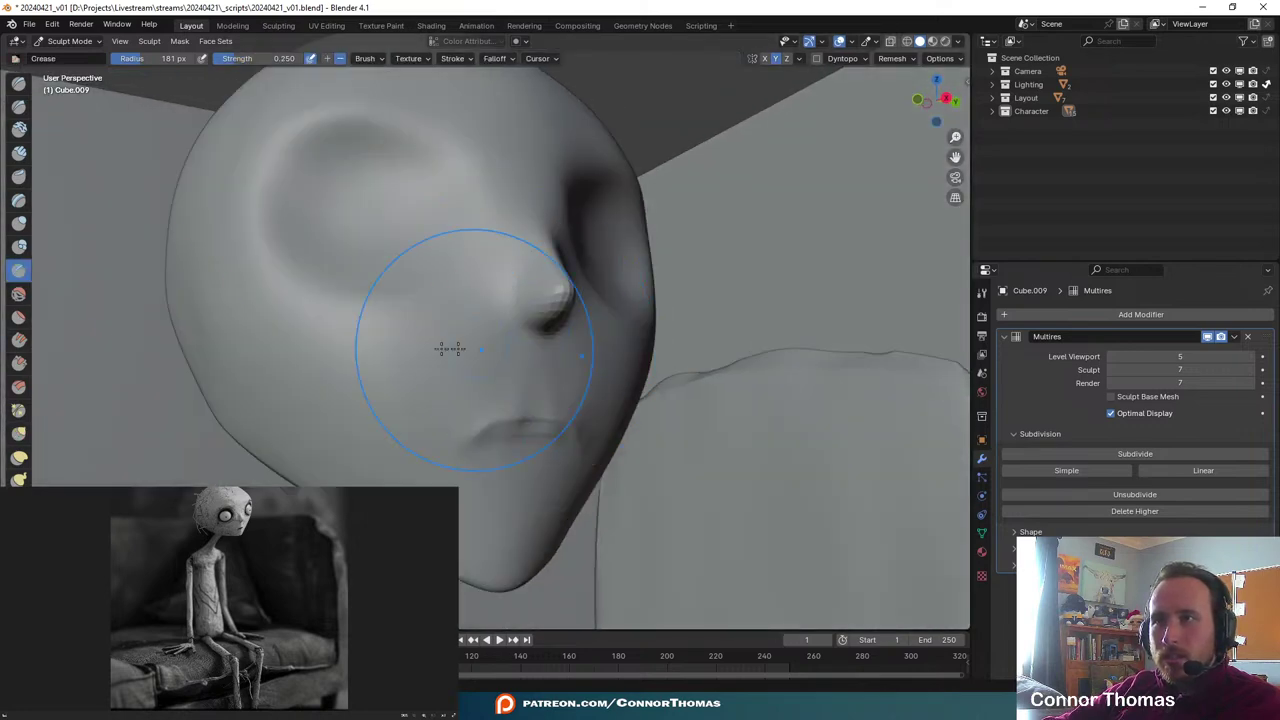
- Widen the sides of the nose near its base with the Grab brush at strength 0.400
{"action": "left_click", "coordinate": [22, 436]}
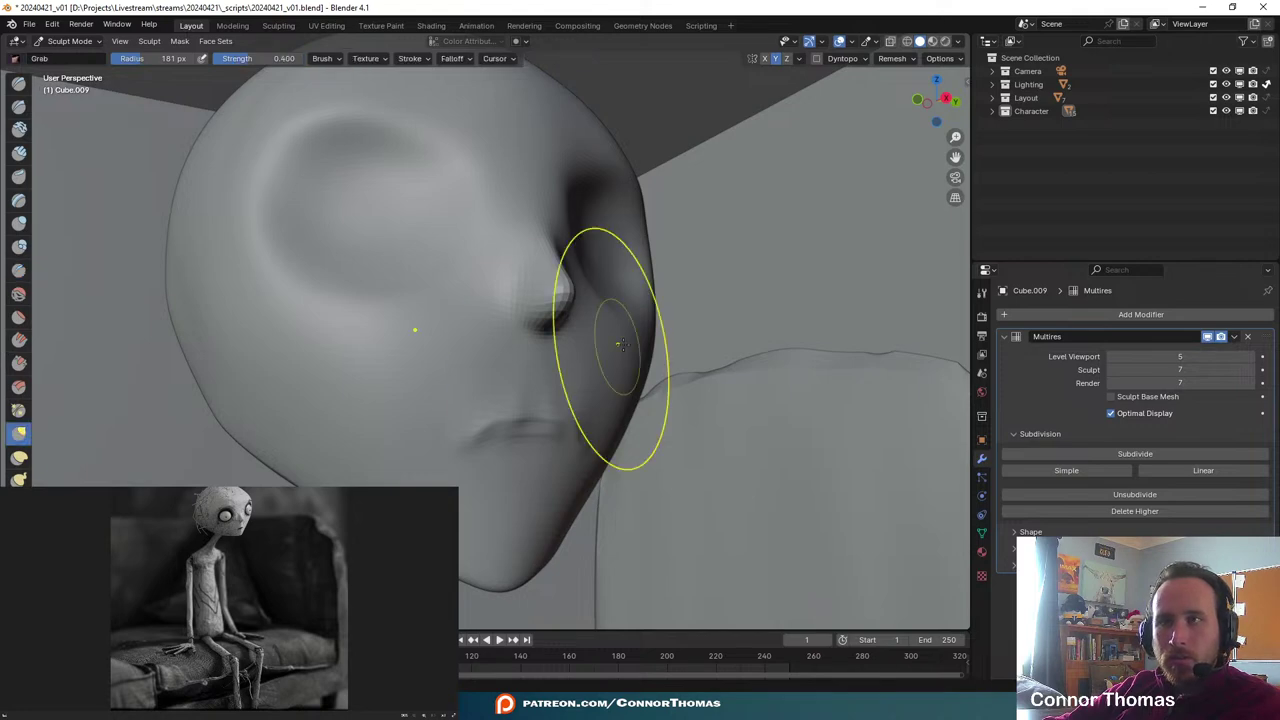
{"action": "middle_click_drag", "start_coordinate": [594, 357], "coordinate": [586, 337]}
{"action": "scroll", "coordinate": [471, 286], "scroll_direction": "up", "scroll_amount": 2}
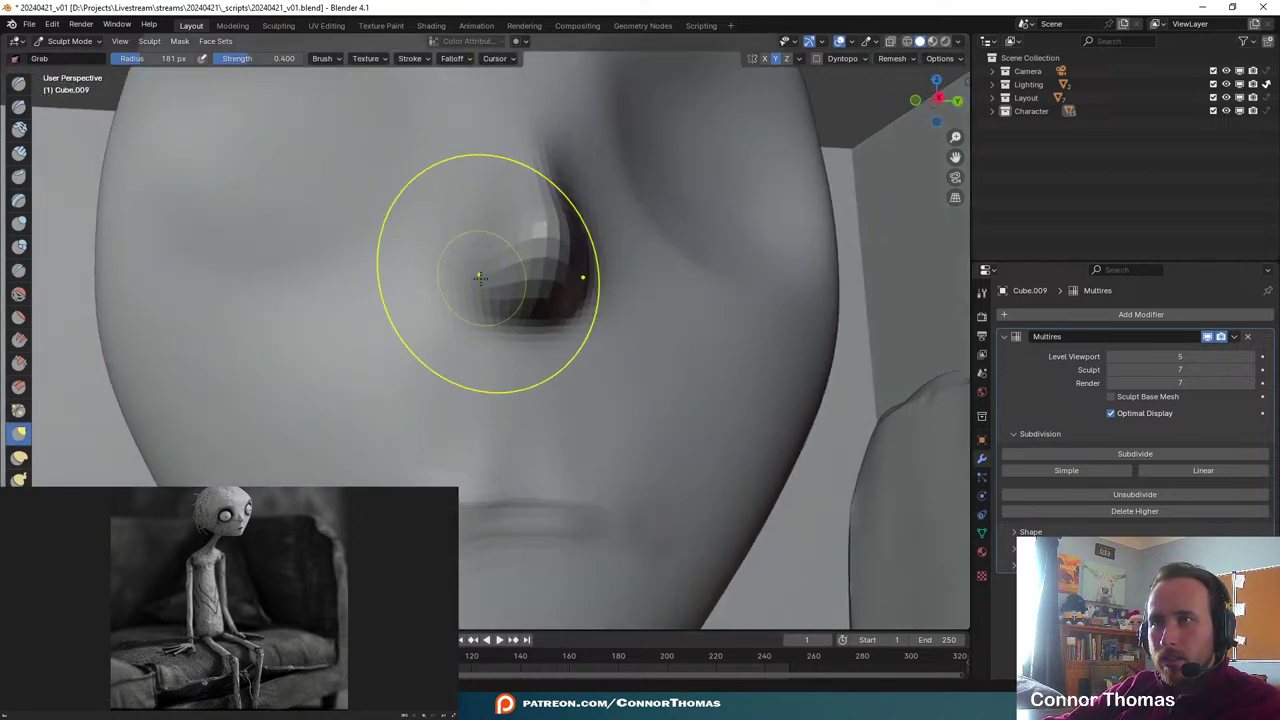
{"action": "left_click_drag", "start_coordinate": [480, 278], "coordinate": [460, 276]}
{"action": "mouse_move", "coordinate": [517, 249]}
{"action": "middle_mouse_down"}
{"action": "mouse_move", "coordinate": [503, 255]}
{"action": "mouse_move", "coordinate": [507, 276]}
{"action": "mouse_move", "coordinate": [567, 364]}
{"action": "middle_mouse_up"}
{"action": "left_click_drag", "start_coordinate": [595, 351], "coordinate": [574, 357]}
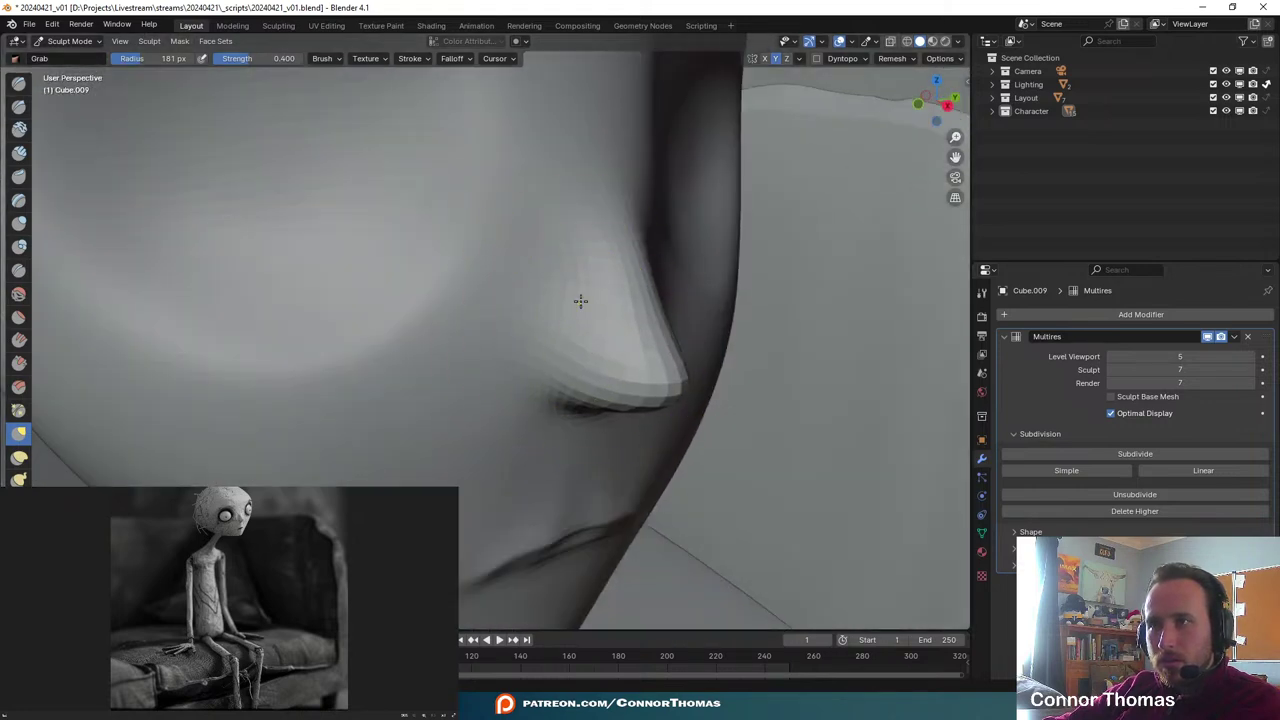
- Examine the head's overall shape, nose and jaw from the front, both profiles and below
{"action": "scroll", "coordinate": [642, 308], "scroll_direction": "down", "scroll_amount": 3}
{"action": "middle_click_drag", "start_coordinate": [646, 323], "coordinate": [583, 343]}
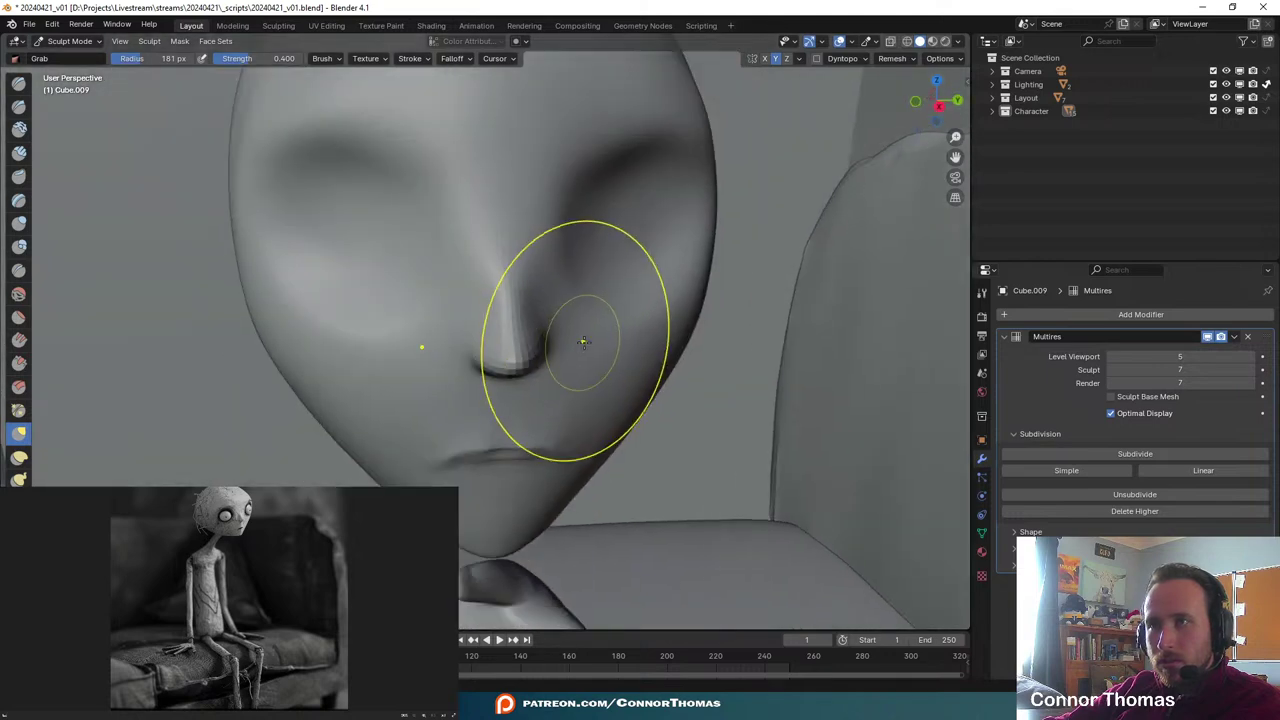
{"action": "scroll", "coordinate": [570, 325], "scroll_direction": "down", "scroll_amount": 8}
{"action": "scroll", "coordinate": [535, 399], "scroll_direction": "up", "scroll_amount": 8}
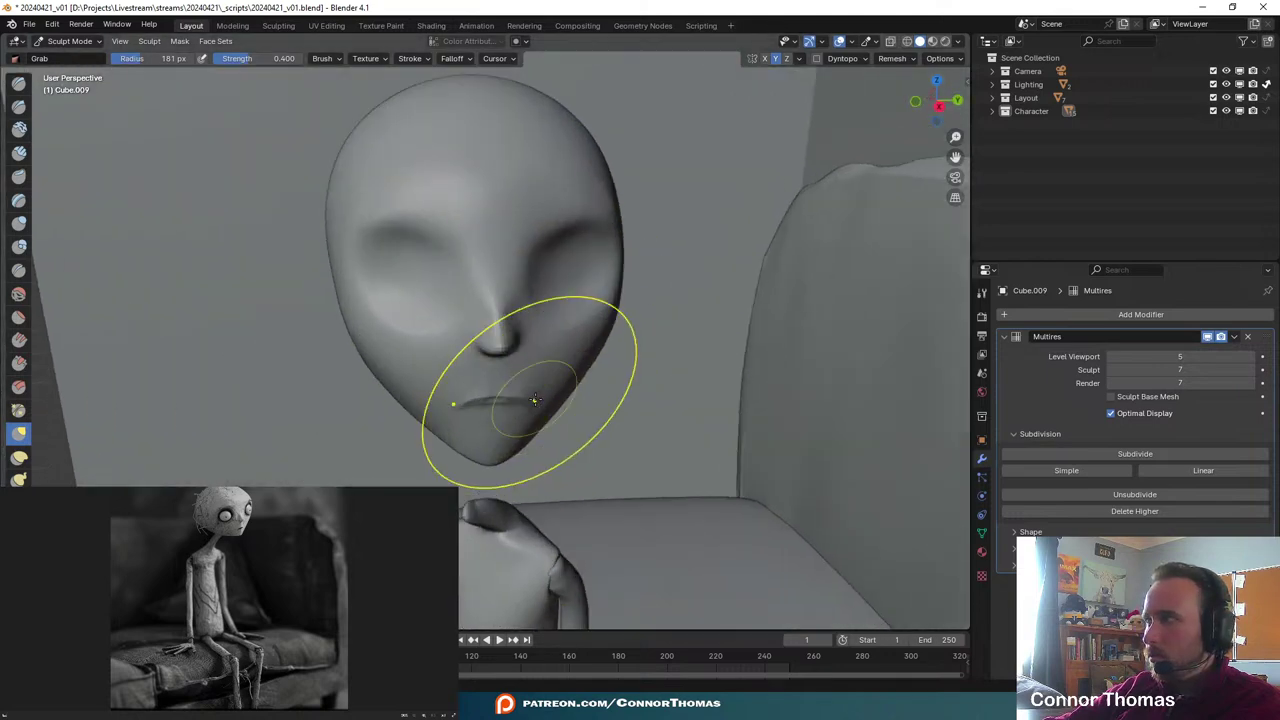
{"action": "middle_click_drag", "start_coordinate": [655, 384], "coordinate": [620, 338]}
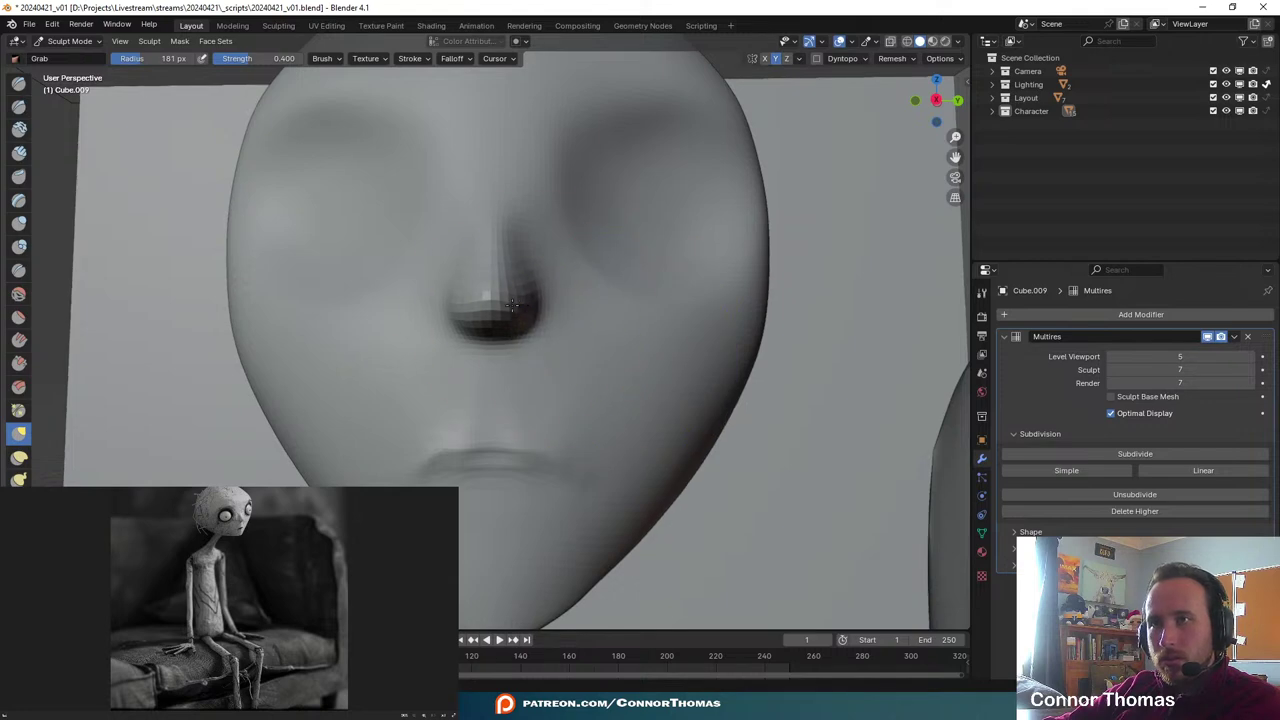
{"action": "mouse_move", "coordinate": [520, 330]}
{"action": "middle_mouse_down"}
{"action": "mouse_move", "coordinate": [703, 314]}
{"action": "mouse_move", "coordinate": [594, 320]}
{"action": "mouse_move", "coordinate": [716, 330]}
{"action": "mouse_move", "coordinate": [677, 309]}
{"action": "middle_mouse_up"}
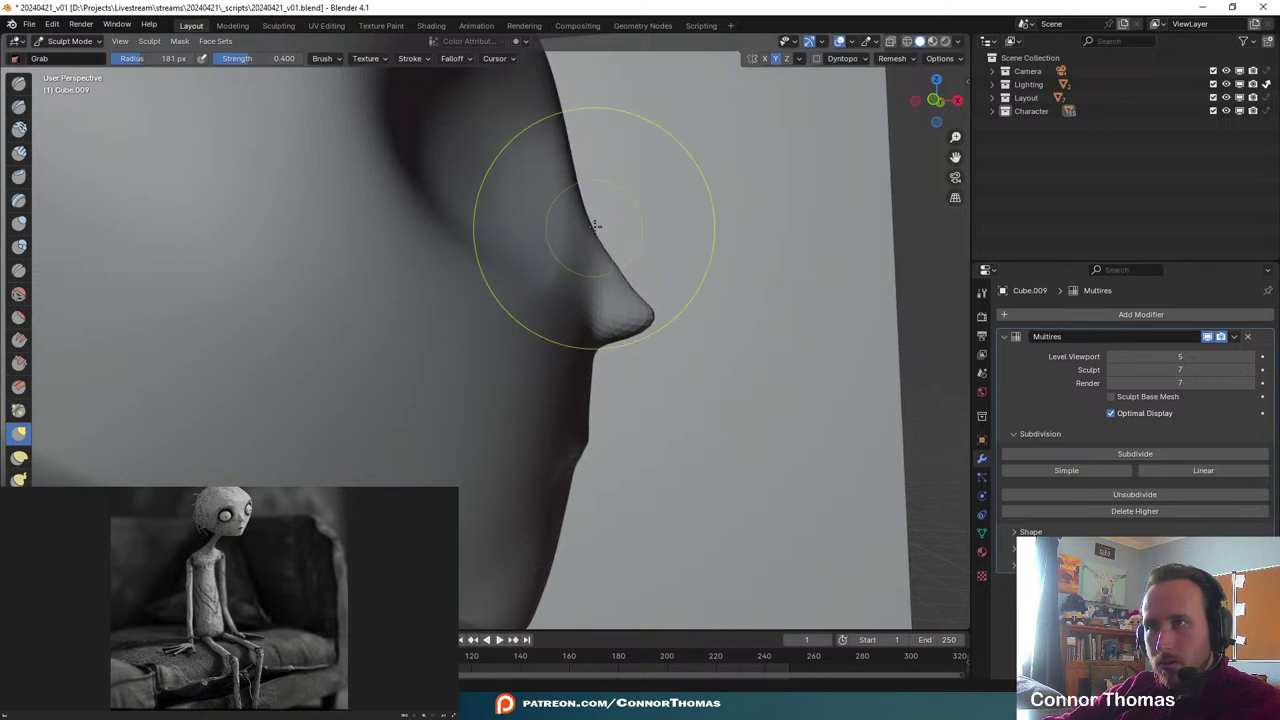
{"action": "scroll", "coordinate": [696, 232], "scroll_direction": "down", "scroll_amount": 5}
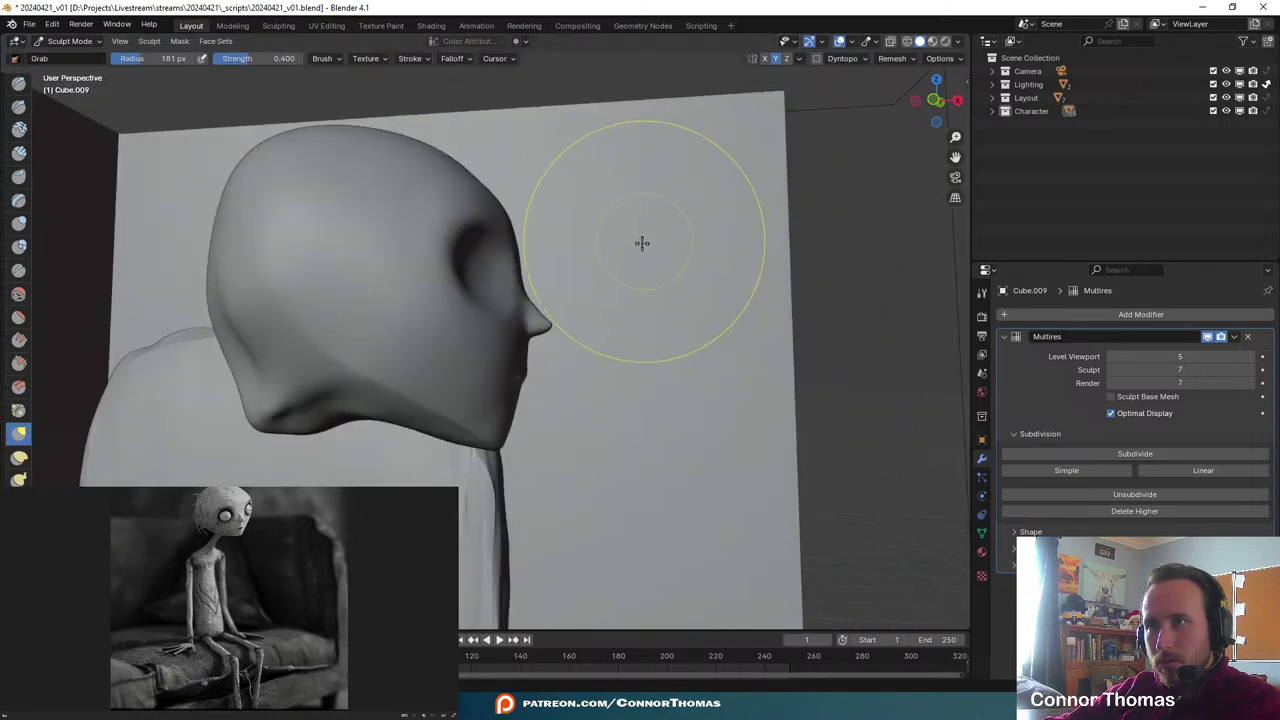
{"action": "middle_click_drag", "start_coordinate": [626, 386], "coordinate": [595, 428]}
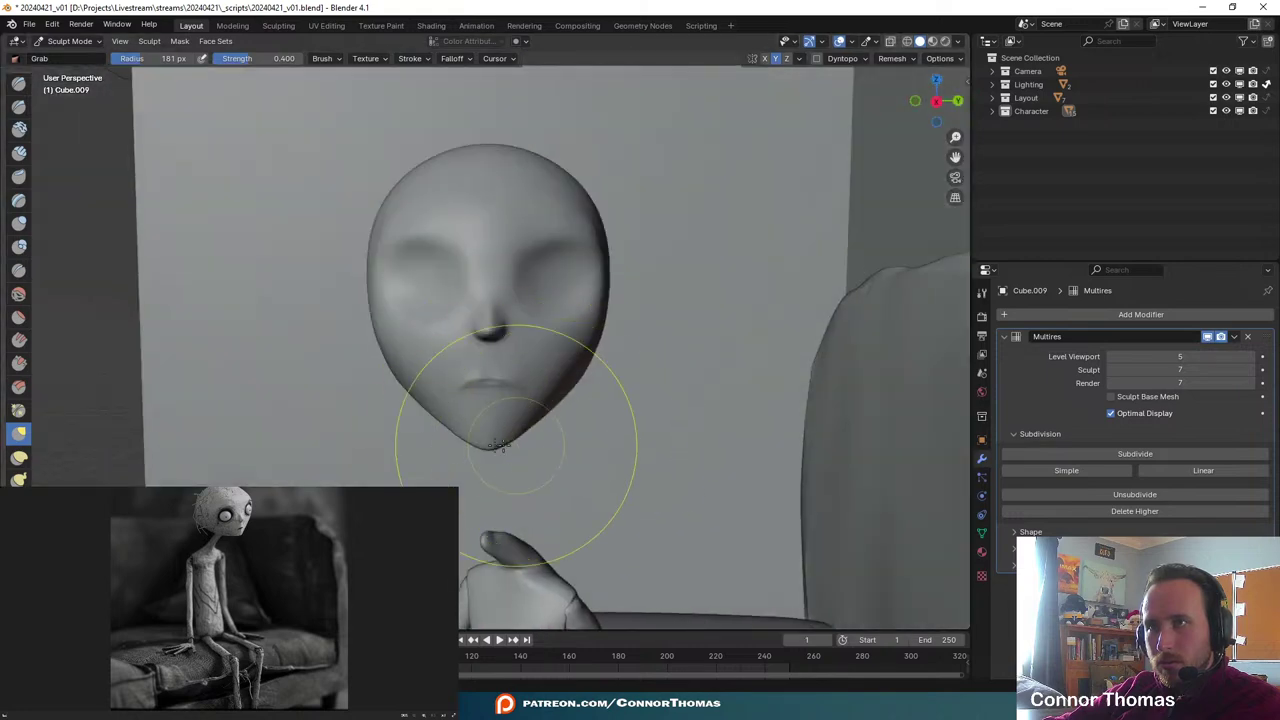
{"action": "mouse_move", "coordinate": [500, 445]}
{"action": "middle_mouse_down"}
{"action": "mouse_move", "coordinate": [371, 429]}
{"action": "mouse_move", "coordinate": [400, 429]}
{"action": "middle_mouse_up"}
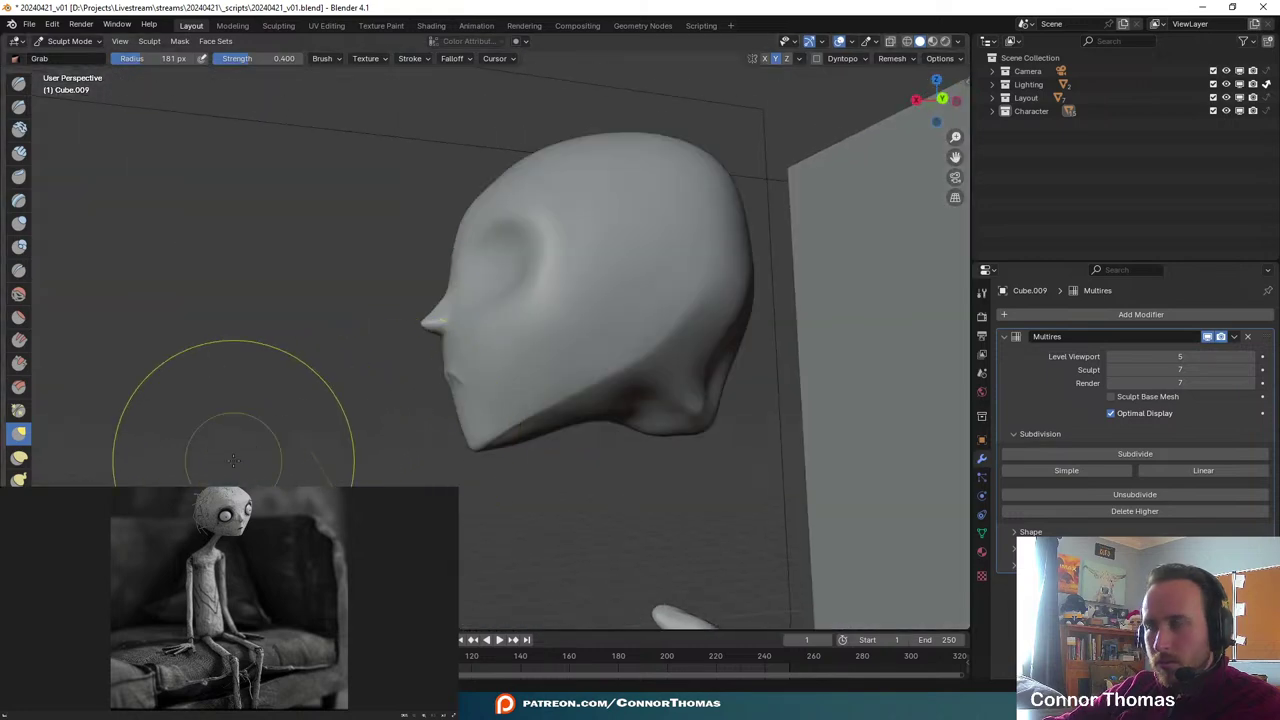
{"action": "middle_click_drag", "start_coordinate": [233, 460], "coordinate": [343, 432]}
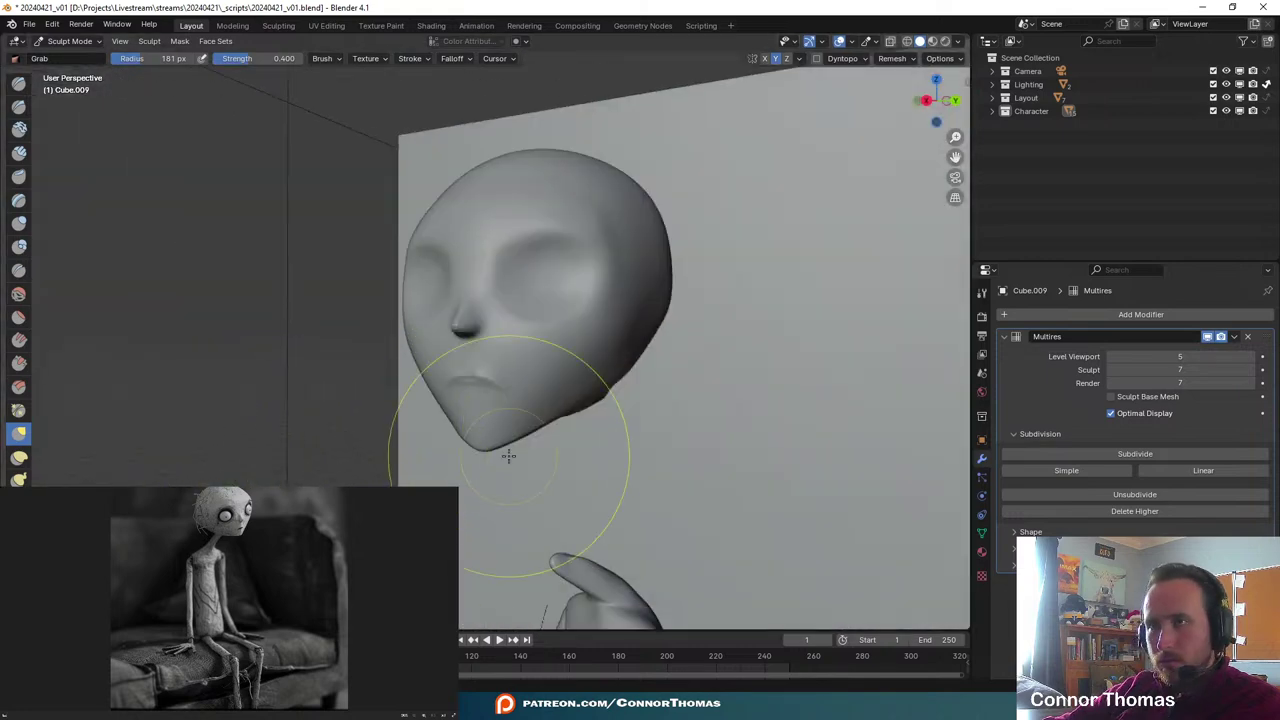
{"action": "middle_click_drag", "start_coordinate": [508, 456], "coordinate": [586, 480]}
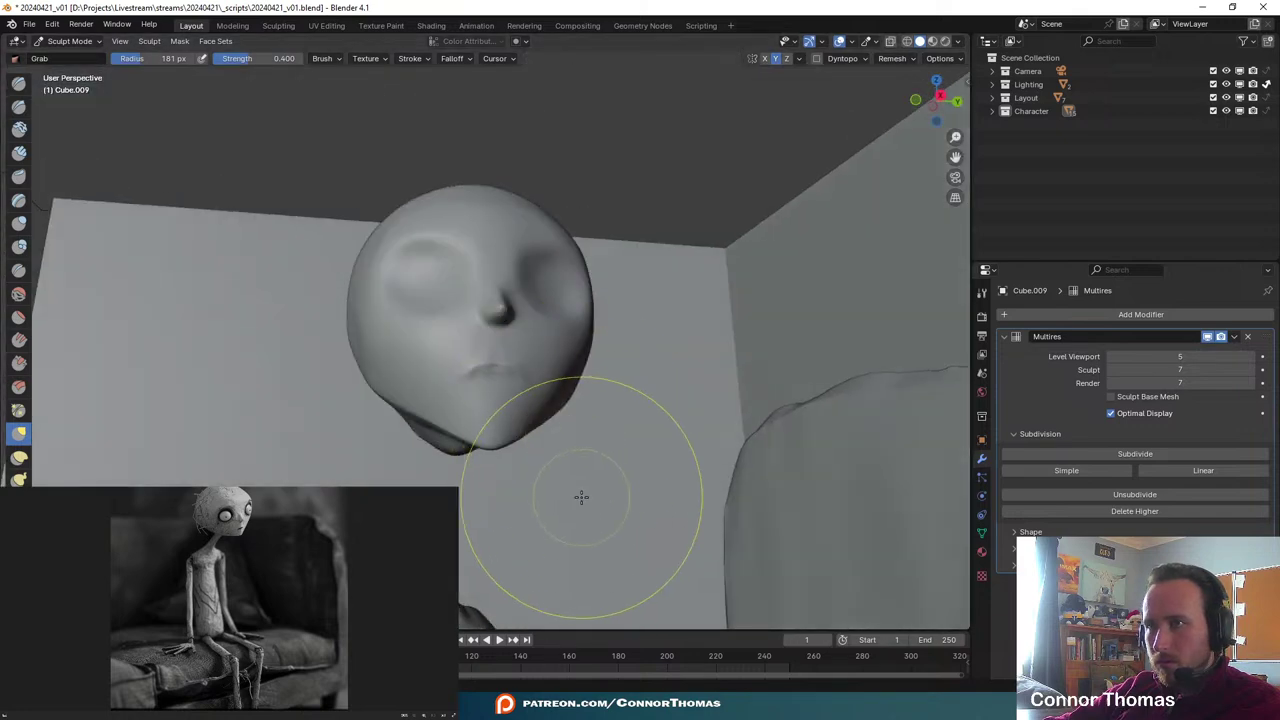
{"action": "middle_click_drag", "start_coordinate": [529, 449], "coordinate": [547, 394]}
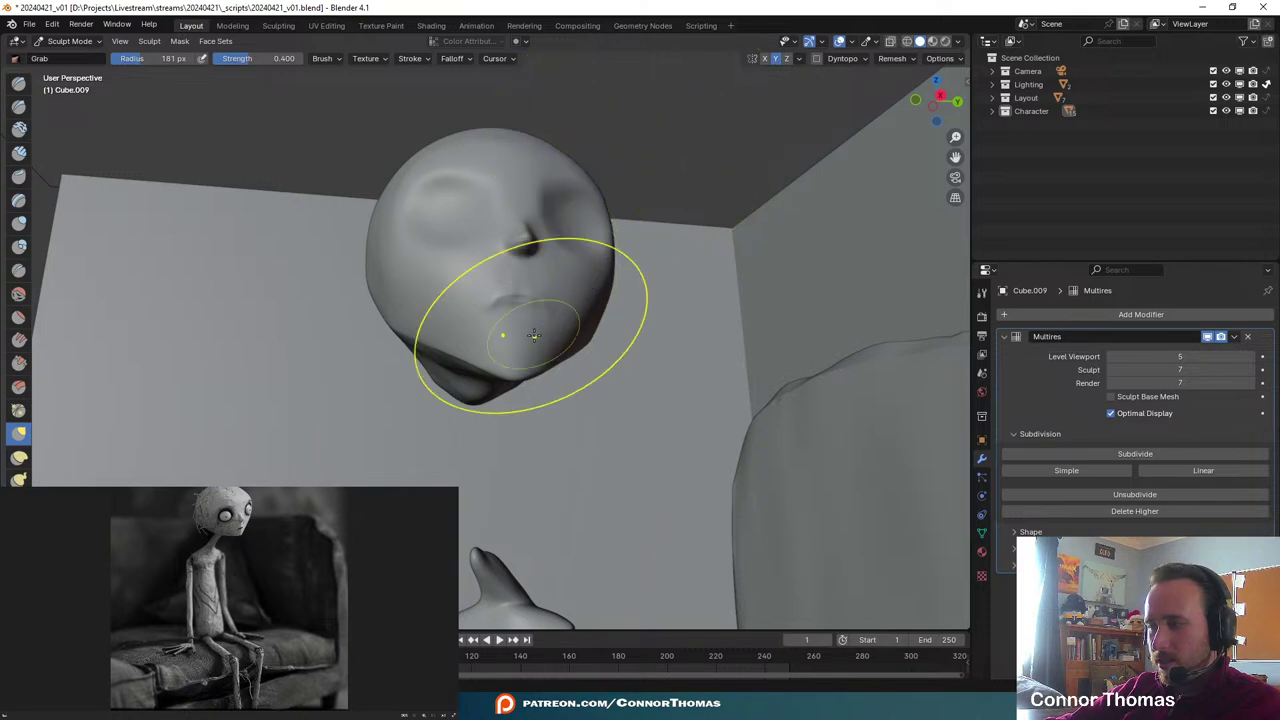
{"action": "middle_click_drag", "start_coordinate": [529, 256], "coordinate": [488, 320]}
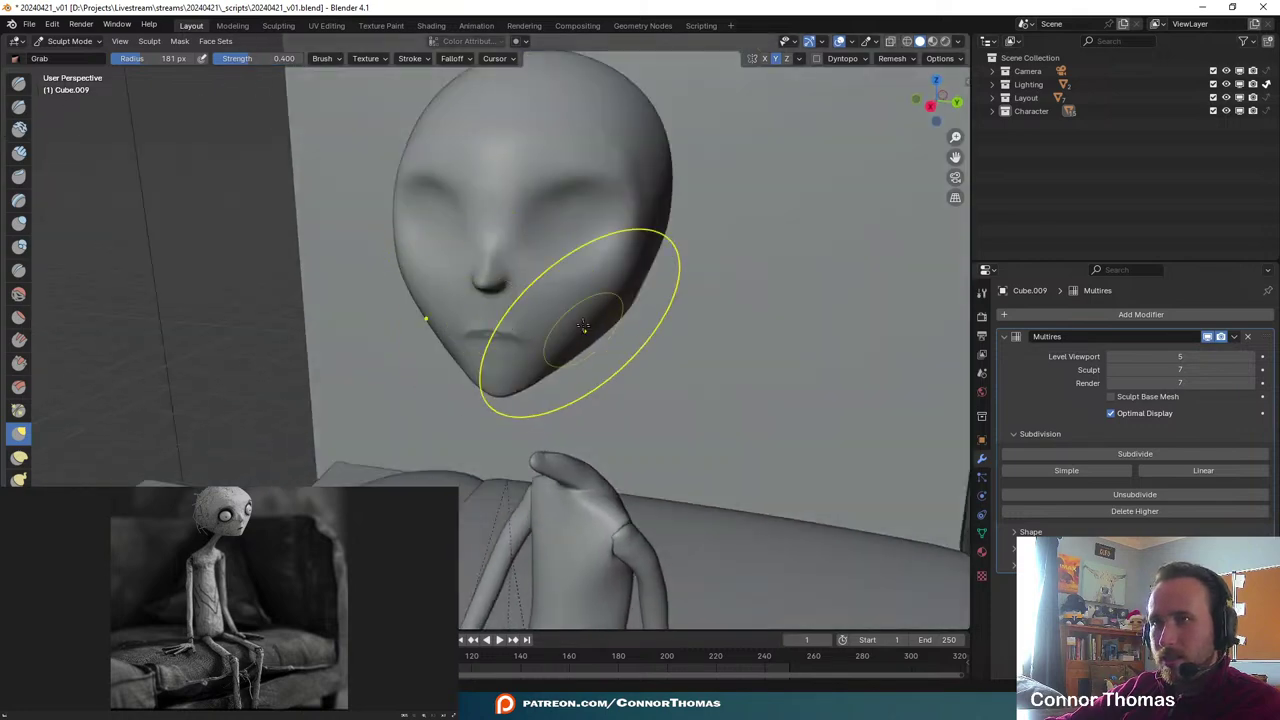
- Pull the sides of the head slightly outward at eye level, comparing the shape with an undo and redo
{"action": "middle_click_drag", "start_coordinate": [565, 237], "coordinate": [686, 318], "text": "shift"}
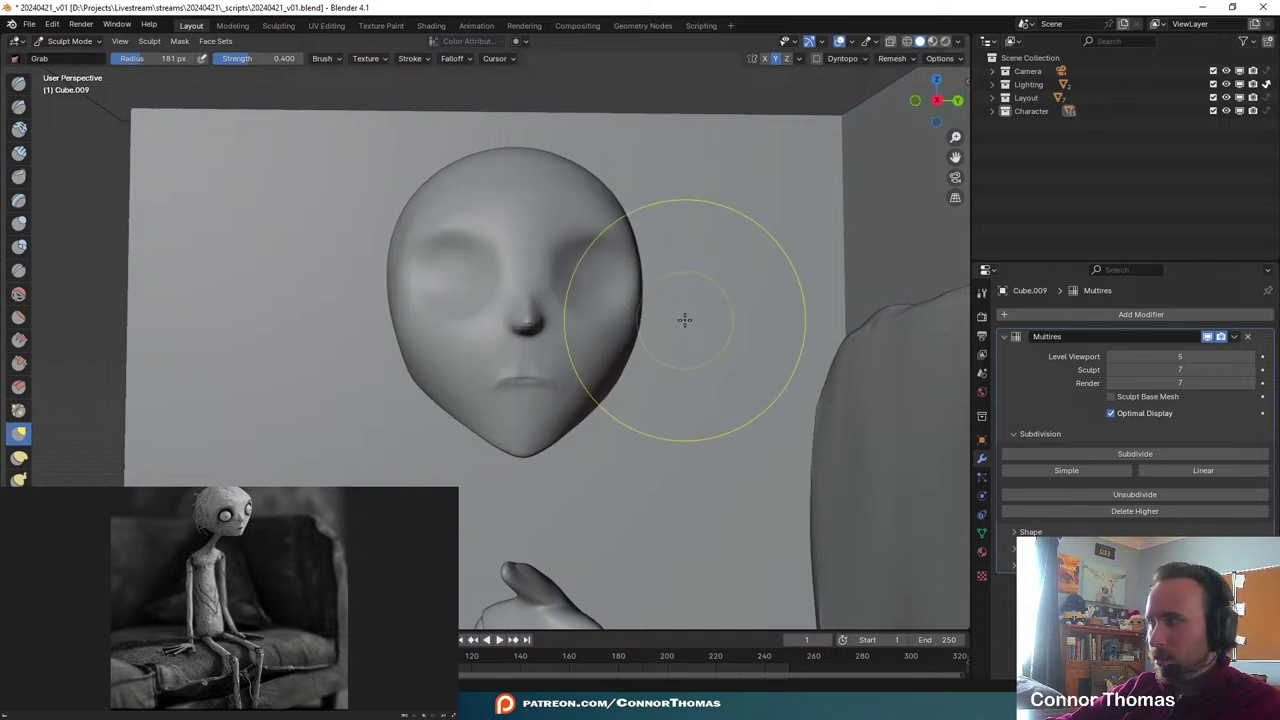
{"action": "mouse_move", "coordinate": [791, 334]}
{"action": "middle_mouse_down"}
{"action": "mouse_move", "coordinate": [763, 320]}
{"action": "mouse_move", "coordinate": [760, 289]}
{"action": "middle_mouse_up"}
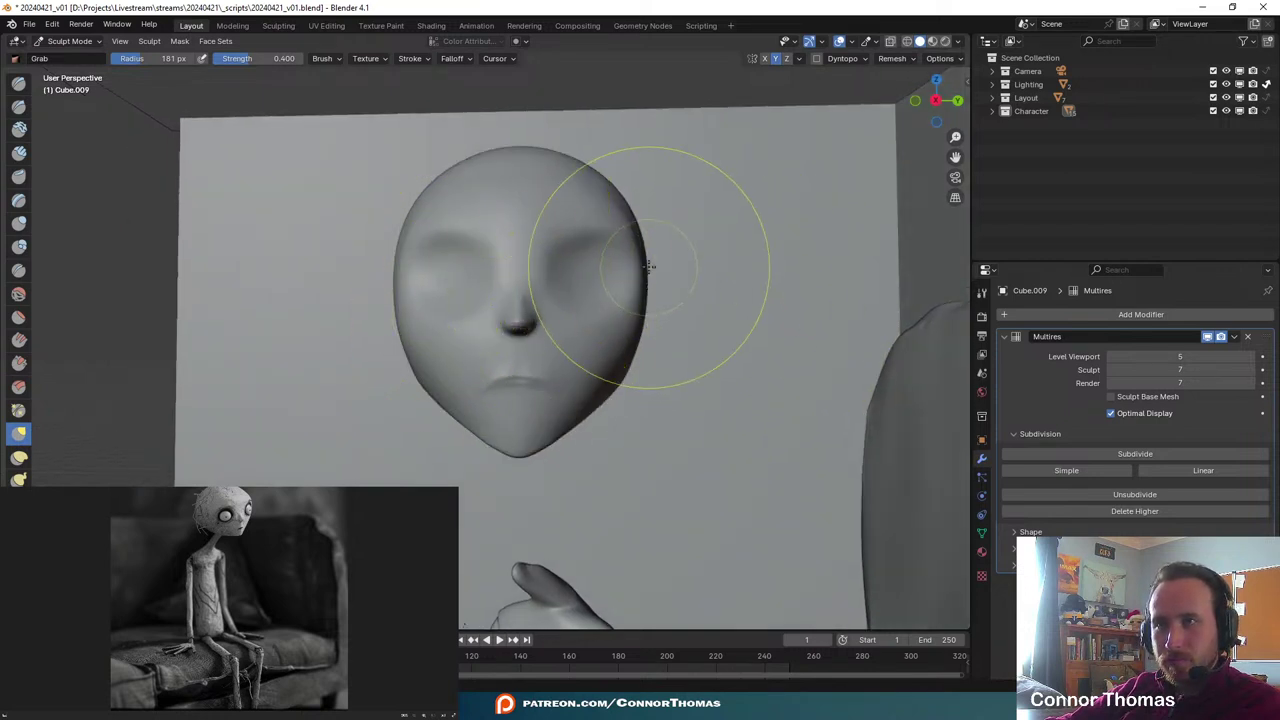
{"action": "left_click_drag", "start_coordinate": [632, 257], "coordinate": [658, 259]}
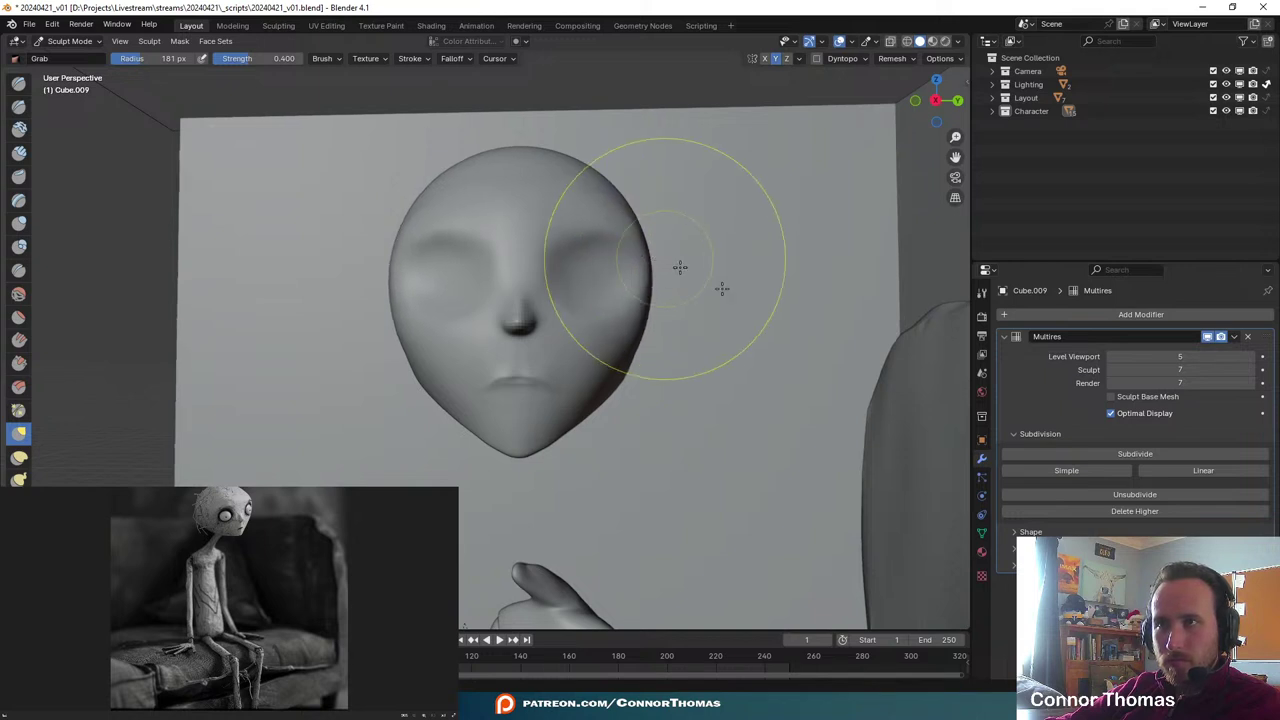
{"action": "key", "text": "ctrl+z"}
{"action": "key", "text": "ctrl+shift+z"}
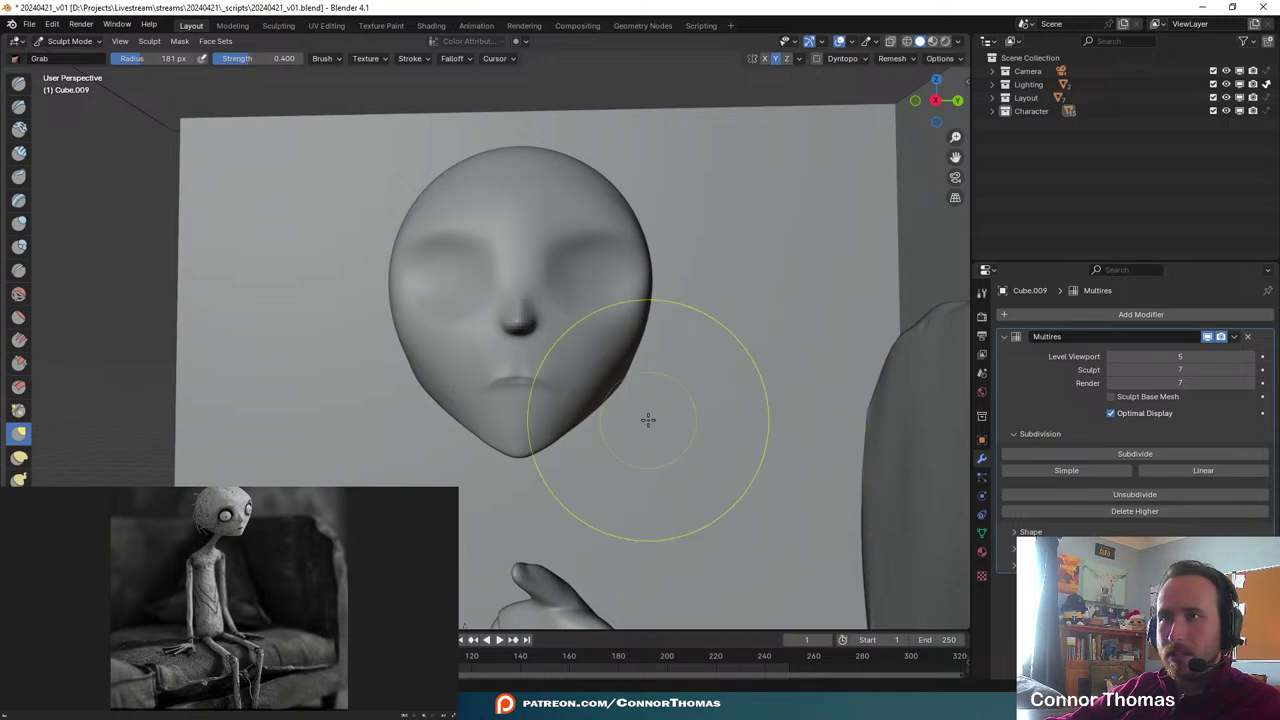
- Reshape the outer edges and upper rims of the eye sockets with Grab strokes
{"action": "middle_click_drag", "start_coordinate": [648, 420], "coordinate": [514, 374]}
{"action": "scroll", "coordinate": [496, 291], "scroll_direction": "up", "scroll_amount": 2}
{"action": "left_click_drag", "start_coordinate": [443, 262], "coordinate": [472, 274]}
{"action": "mouse_move", "coordinate": [494, 228]}
{"action": "left_mouse_down"}
{"action": "mouse_move", "coordinate": [533, 204]}
{"action": "mouse_move", "coordinate": [600, 223]}
{"action": "mouse_move", "coordinate": [611, 258]}
{"action": "mouse_move", "coordinate": [613, 293]}
{"action": "mouse_move", "coordinate": [580, 334]}
{"action": "mouse_move", "coordinate": [551, 357]}
{"action": "mouse_move", "coordinate": [502, 365]}
{"action": "left_mouse_up"}
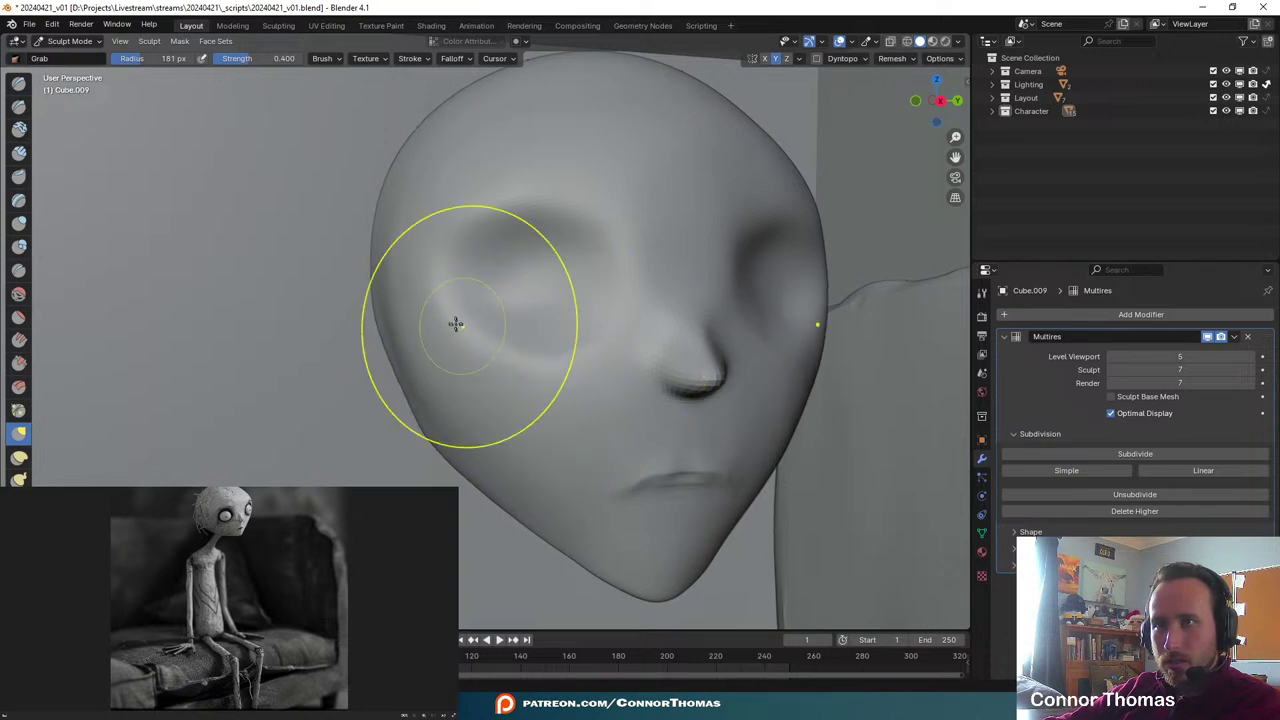
{"action": "mouse_move", "coordinate": [466, 214]}
{"action": "left_mouse_down"}
{"action": "mouse_move", "coordinate": [493, 204]}
{"action": "mouse_move", "coordinate": [586, 220]}
{"action": "left_mouse_up"}
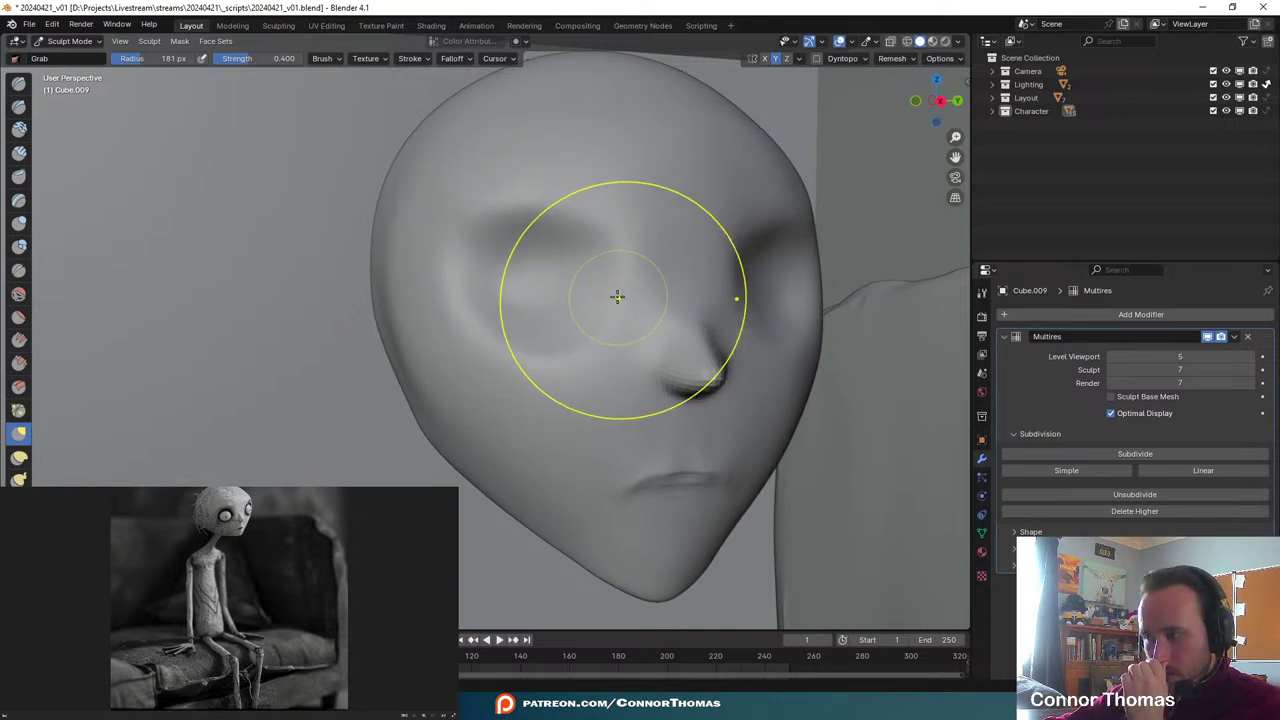
- Examine the face's proportions from the front, from the whole head down to the mouth and chin
{"action": "scroll", "coordinate": [657, 352], "scroll_direction": "down", "scroll_amount": 3}
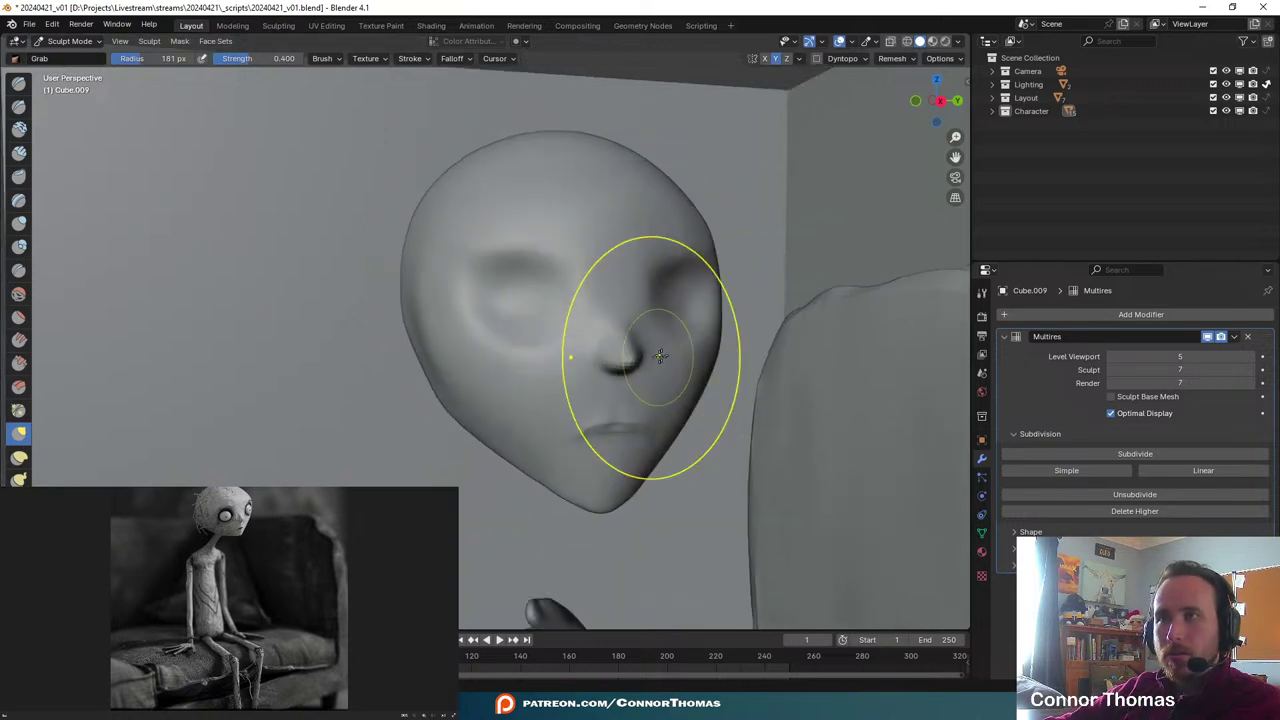
{"action": "middle_click_drag", "start_coordinate": [806, 292], "coordinate": [788, 282]}
{"action": "scroll", "coordinate": [884, 407], "scroll_direction": "up", "scroll_amount": 1}
{"action": "middle_click_drag", "start_coordinate": [883, 408], "coordinate": [870, 408]}
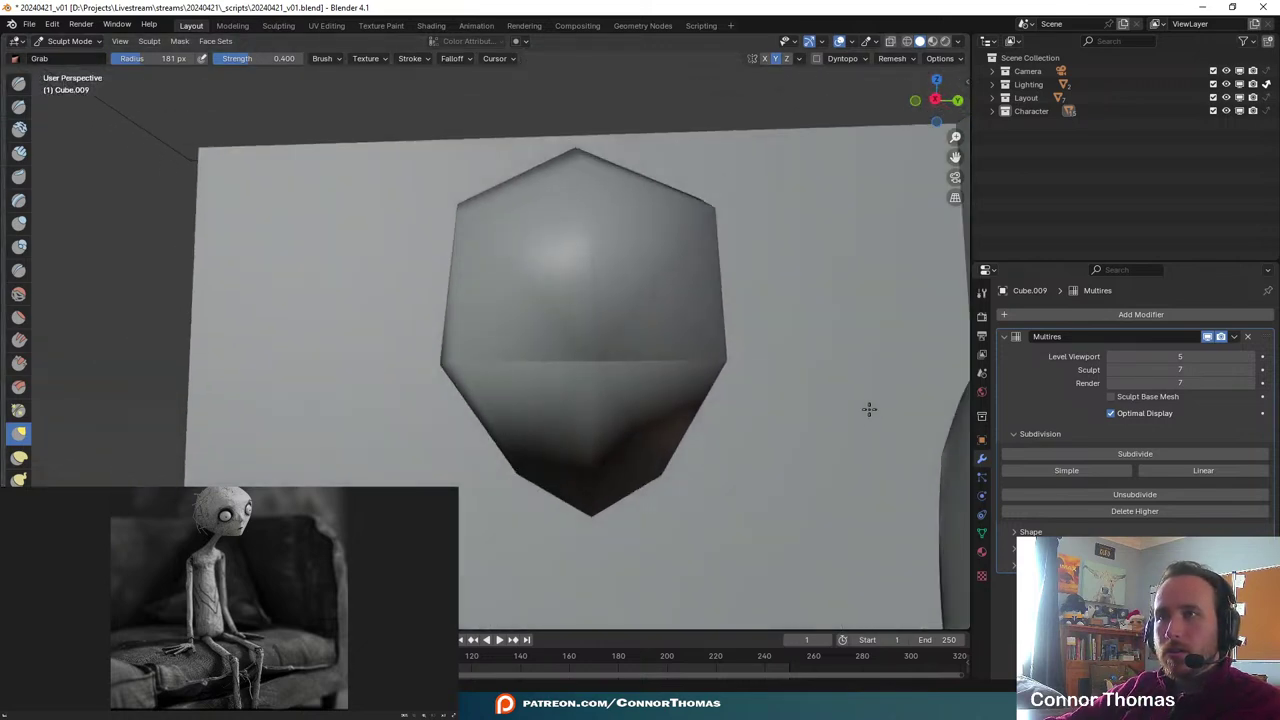
{"action": "scroll", "coordinate": [871, 408], "scroll_direction": "down", "scroll_amount": 3}
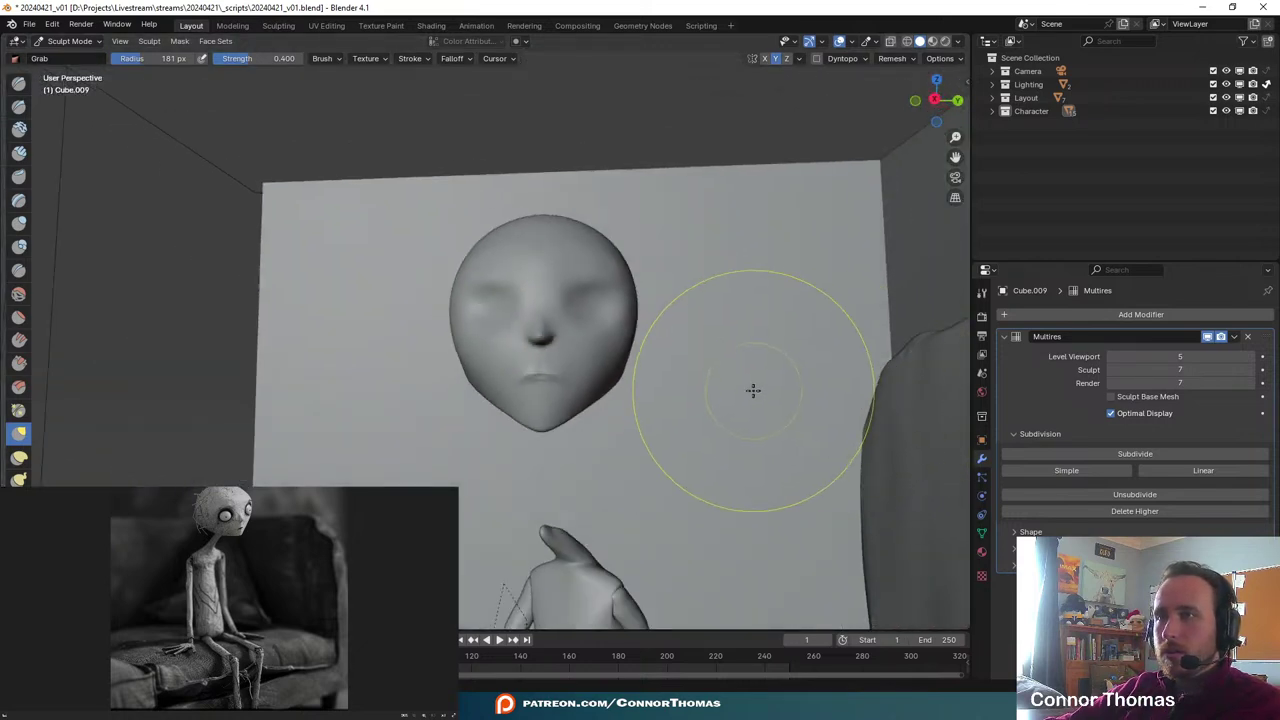
{"action": "scroll", "coordinate": [700, 412], "scroll_direction": "down", "scroll_amount": 2}
{"action": "scroll", "coordinate": [736, 420], "scroll_direction": "up", "scroll_amount": 4}
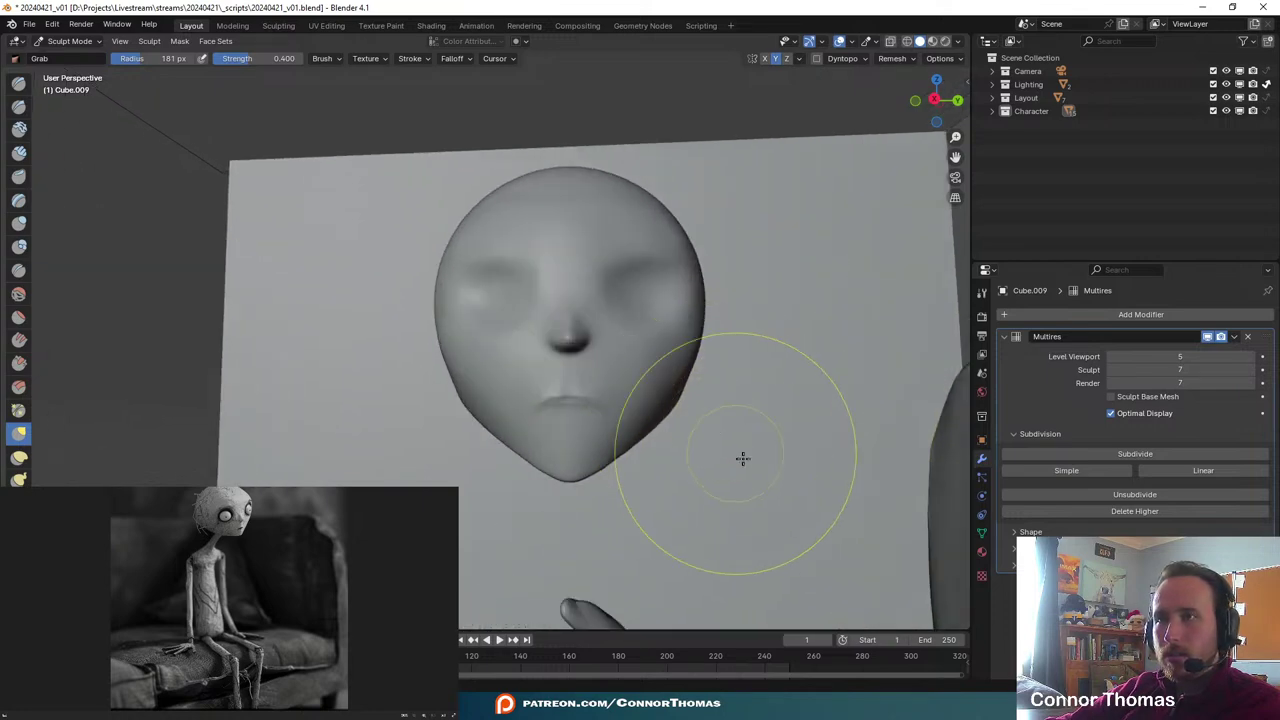
{"action": "scroll", "coordinate": [780, 485], "scroll_direction": "down", "scroll_amount": 1}
{"action": "middle_click_drag", "start_coordinate": [774, 479], "coordinate": [770, 476]}
{"action": "scroll", "coordinate": [758, 462], "scroll_direction": "up", "scroll_amount": 3}
{"action": "scroll", "coordinate": [780, 495], "scroll_direction": "up", "scroll_amount": 3}
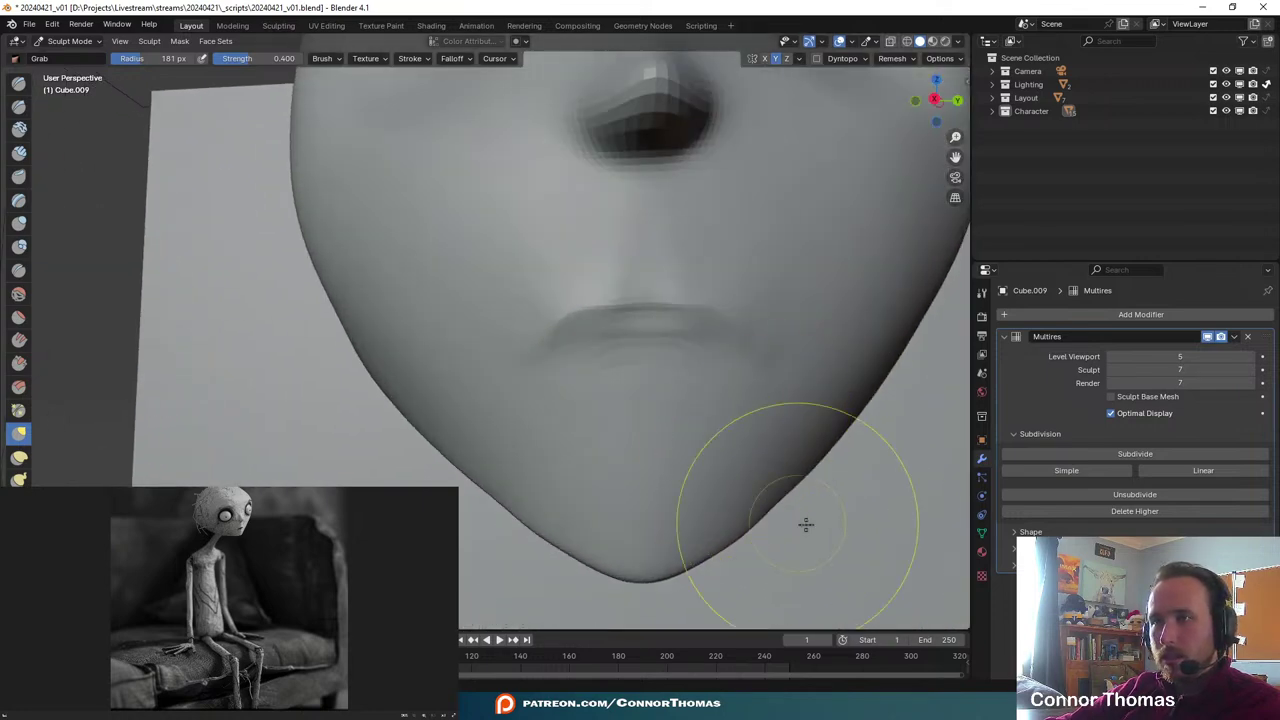
- Pull the jawline outward on both sides and draw the chin tip slightly down with the Grab brush
{"action": "scroll", "coordinate": [796, 525], "scroll_direction": "down", "scroll_amount": 3}
{"action": "middle_click_drag", "start_coordinate": [525, 452], "coordinate": [523, 451]}
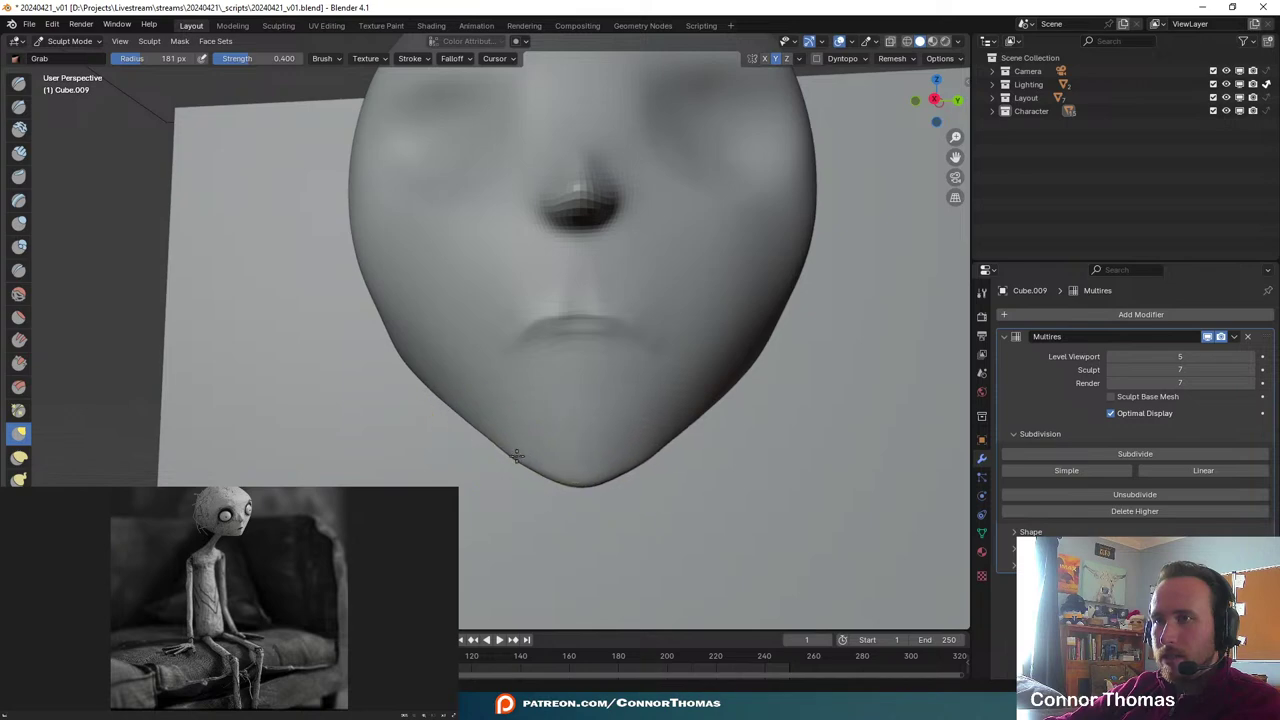
{"action": "left_click_drag", "start_coordinate": [516, 457], "coordinate": [492, 437]}
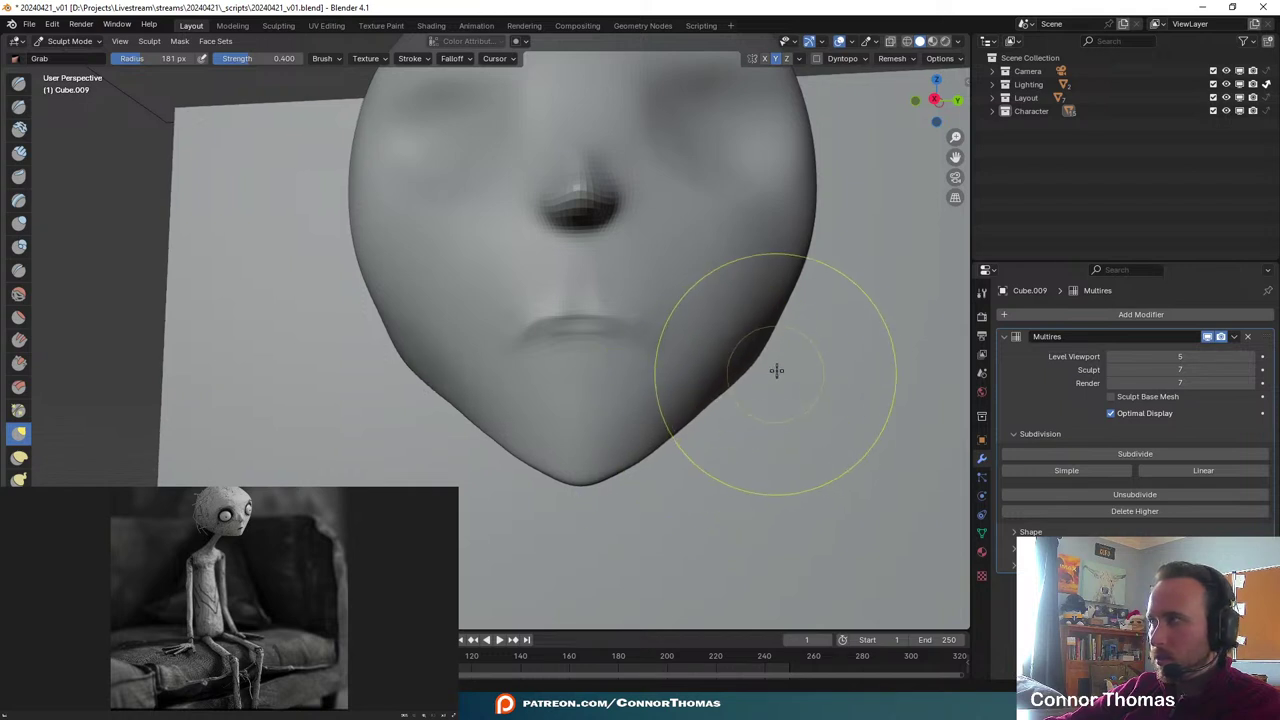
{"action": "left_click_drag", "start_coordinate": [739, 369], "coordinate": [759, 353]}
{"action": "left_click_drag", "start_coordinate": [585, 473], "coordinate": [583, 482]}
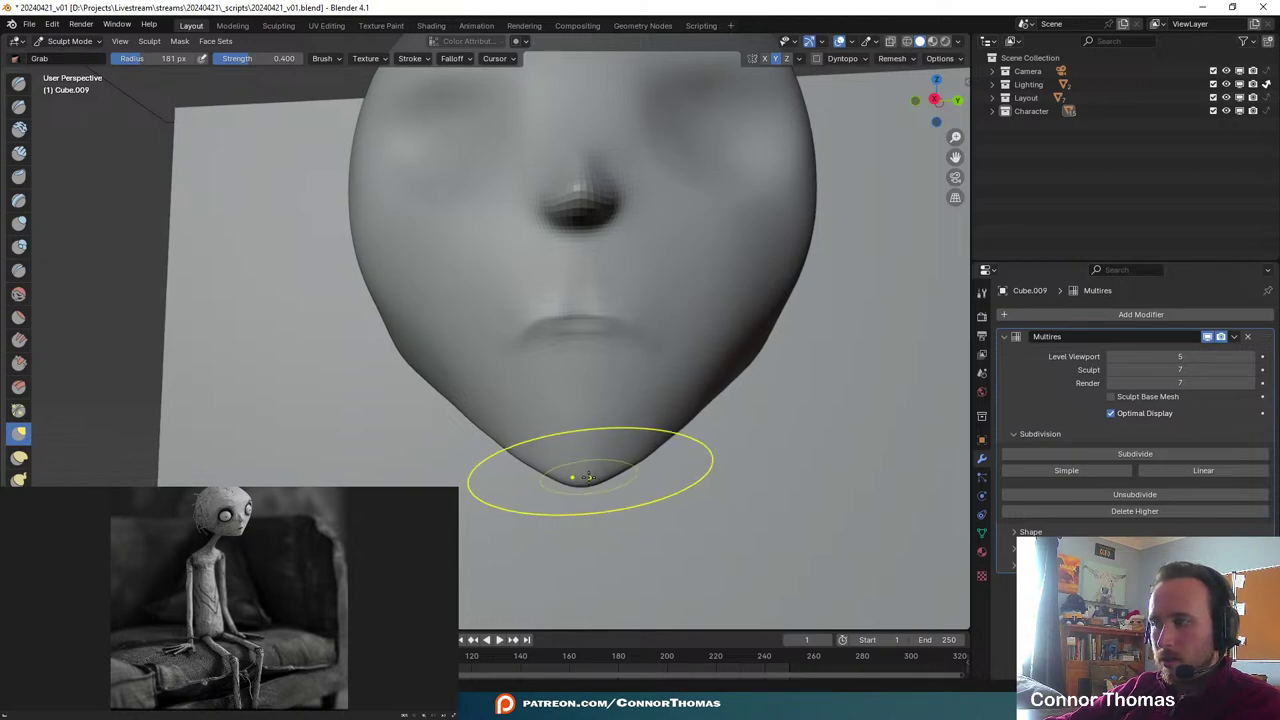
- Pull the underside of the jaw behind the chin up and back in profile with the Grab brush
{"action": "scroll", "coordinate": [766, 457], "scroll_direction": "down", "scroll_amount": 5}
{"action": "scroll", "coordinate": [537, 391], "scroll_direction": "up", "scroll_amount": 5}
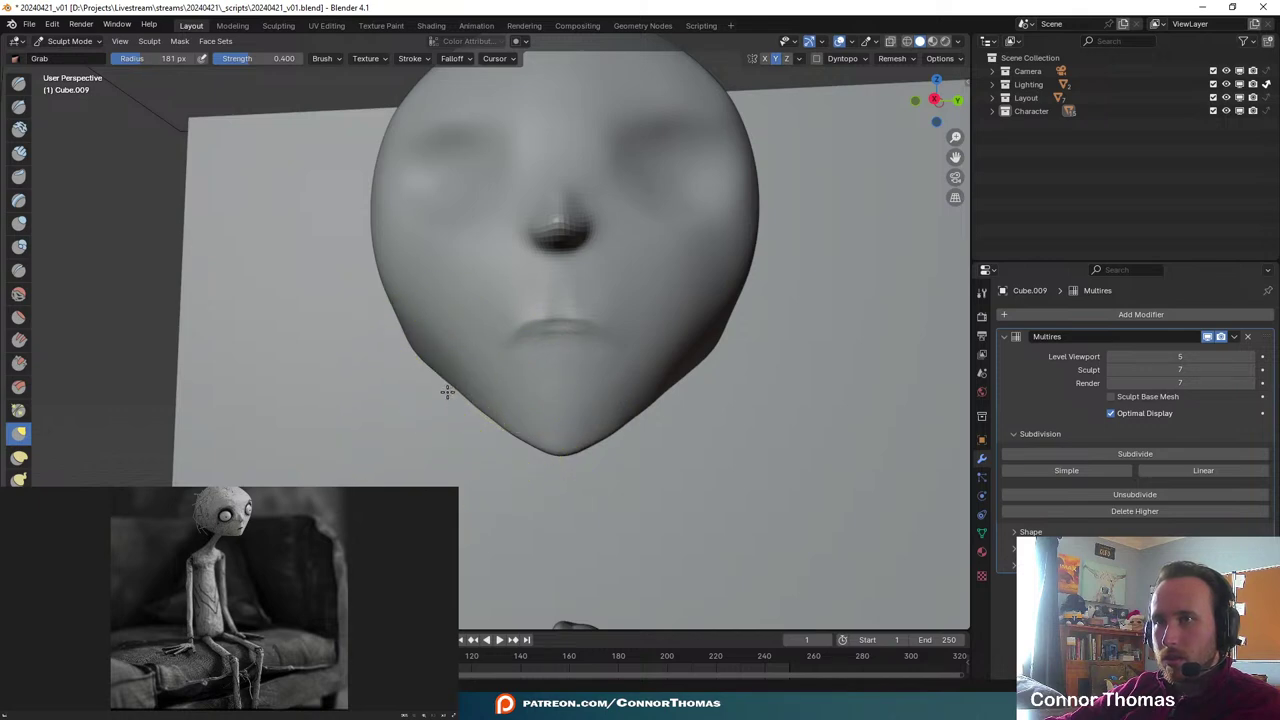
{"action": "scroll", "coordinate": [654, 380], "scroll_direction": "down", "scroll_amount": 5}
{"action": "mouse_move", "coordinate": [654, 380]}
{"action": "middle_mouse_down"}
{"action": "mouse_move", "coordinate": [640, 334]}
{"action": "mouse_move", "coordinate": [708, 363]}
{"action": "mouse_move", "coordinate": [663, 400]}
{"action": "middle_mouse_up"}
{"action": "scroll", "coordinate": [663, 400], "scroll_direction": "up", "scroll_amount": 7}
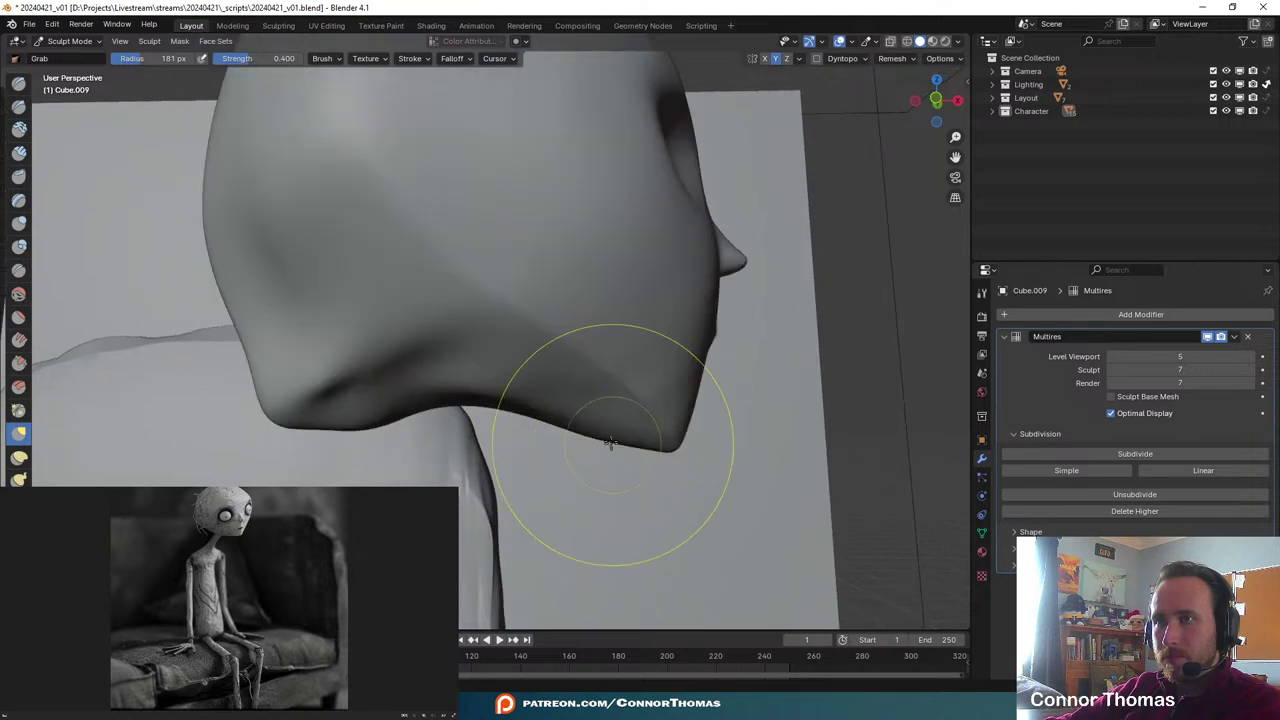
{"action": "left_click_drag", "start_coordinate": [569, 423], "coordinate": [513, 398]}
- Switch the head from Sculpt Mode to Object Mode
{"action": "scroll", "coordinate": [663, 411], "scroll_direction": "down", "scroll_amount": 3}
{"action": "middle_click_drag", "start_coordinate": [774, 299], "coordinate": [722, 301]}
{"action": "scroll", "coordinate": [780, 320], "scroll_direction": "down", "scroll_amount": 4}
{"action": "left_click", "coordinate": [69, 41]}
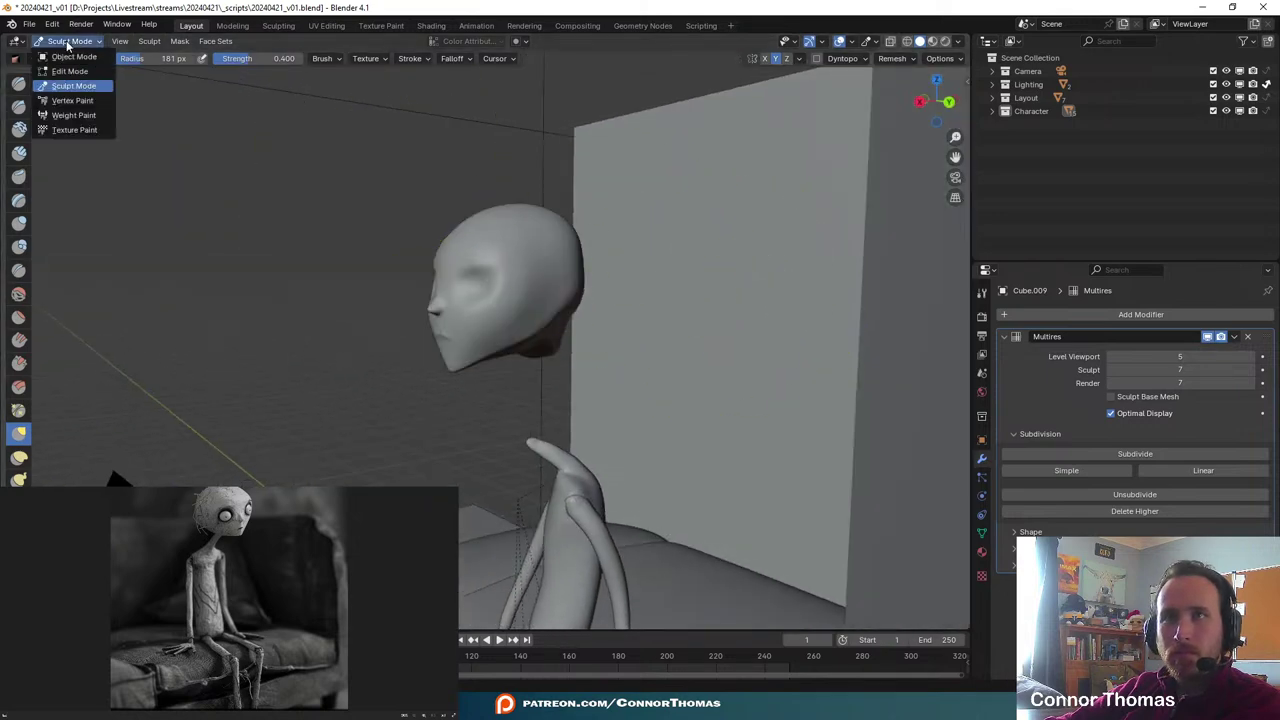
{"action": "left_click", "coordinate": [78, 57]}
- Seat the head on the neck and adjust the face's direction and tilt with several free rotations
{"action": "middle_click_drag", "start_coordinate": [571, 334], "coordinate": [441, 445]}
{"action": "key", "text": "r"}
{"action": "key", "text": "r"}
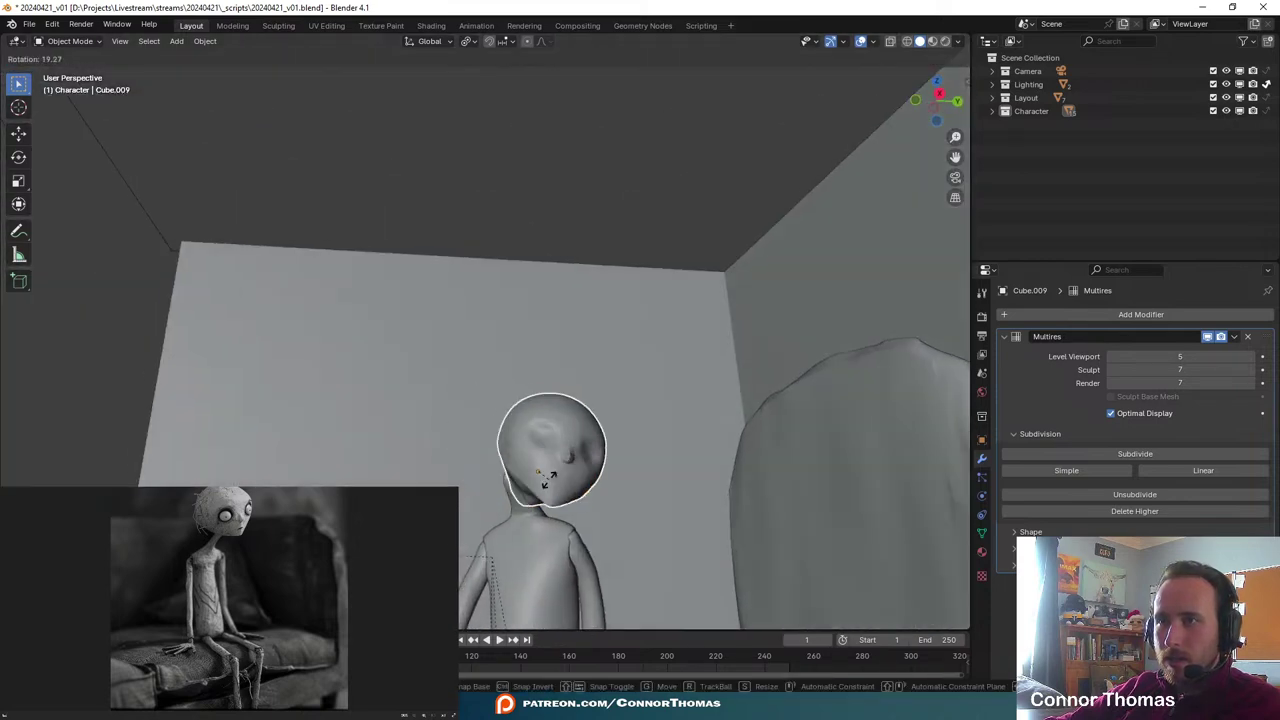
{"action": "left_click", "coordinate": [526, 487]}
{"action": "key", "text": "r"}
{"action": "left_click", "coordinate": [641, 417]}
{"action": "key", "text": "r"}
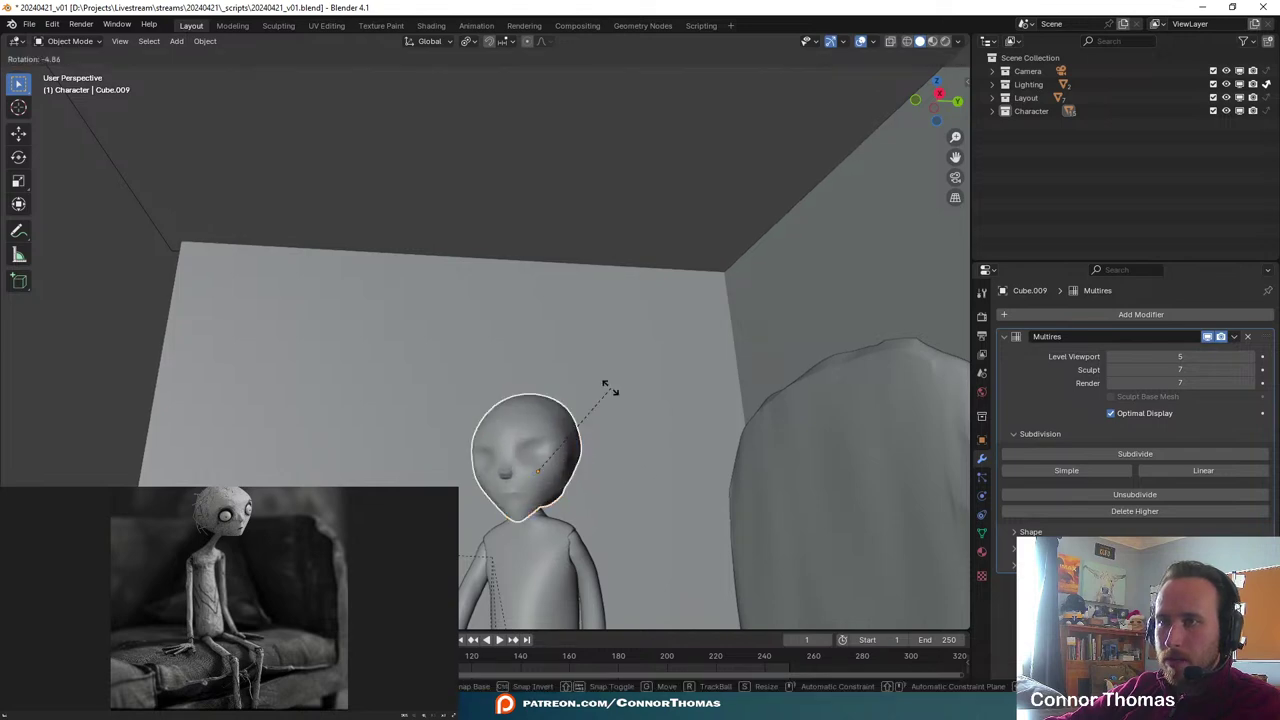
{"action": "left_click", "coordinate": [602, 389]}
- Nudge the head's position on the neck and inspect it closely through the scene camera
{"action": "key", "text": "g"}
{"action": "left_click", "coordinate": [588, 385]}
{"action": "key", "text": "KP_0"}
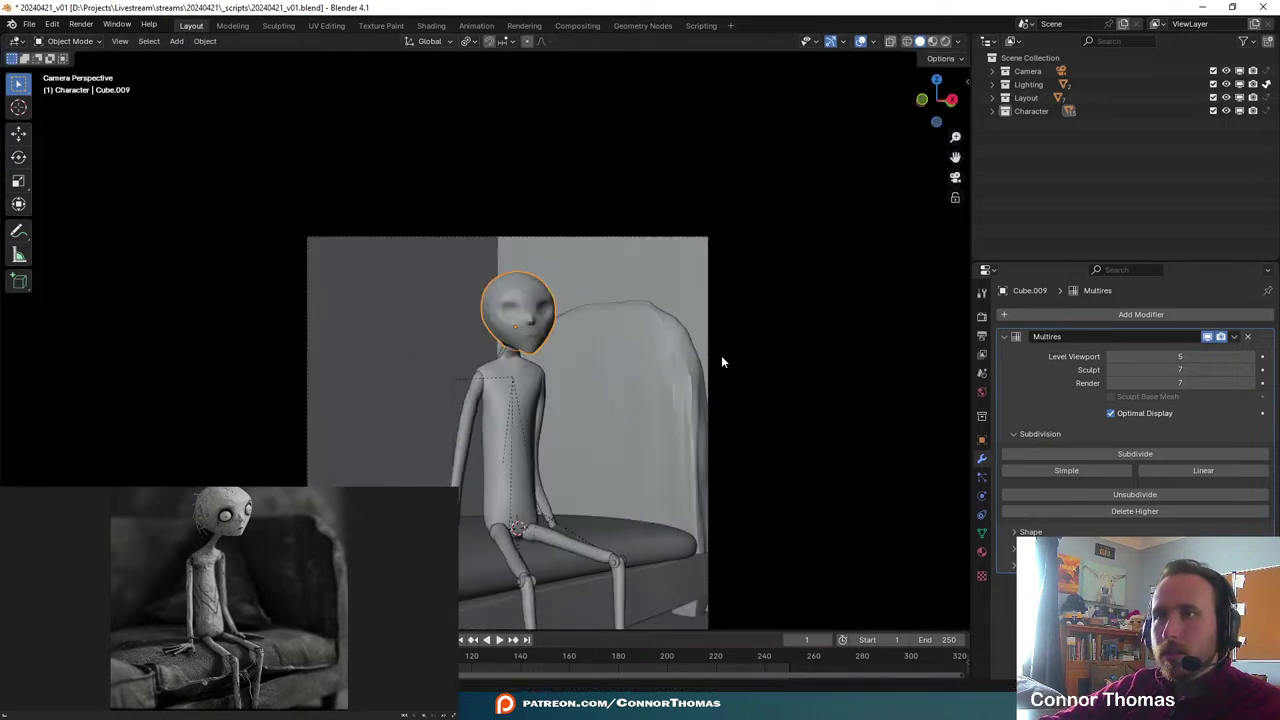
{"action": "scroll", "coordinate": [600, 393], "scroll_direction": "up", "scroll_amount": 2}
{"action": "scroll", "coordinate": [600, 395], "scroll_direction": "up", "scroll_amount": 4}
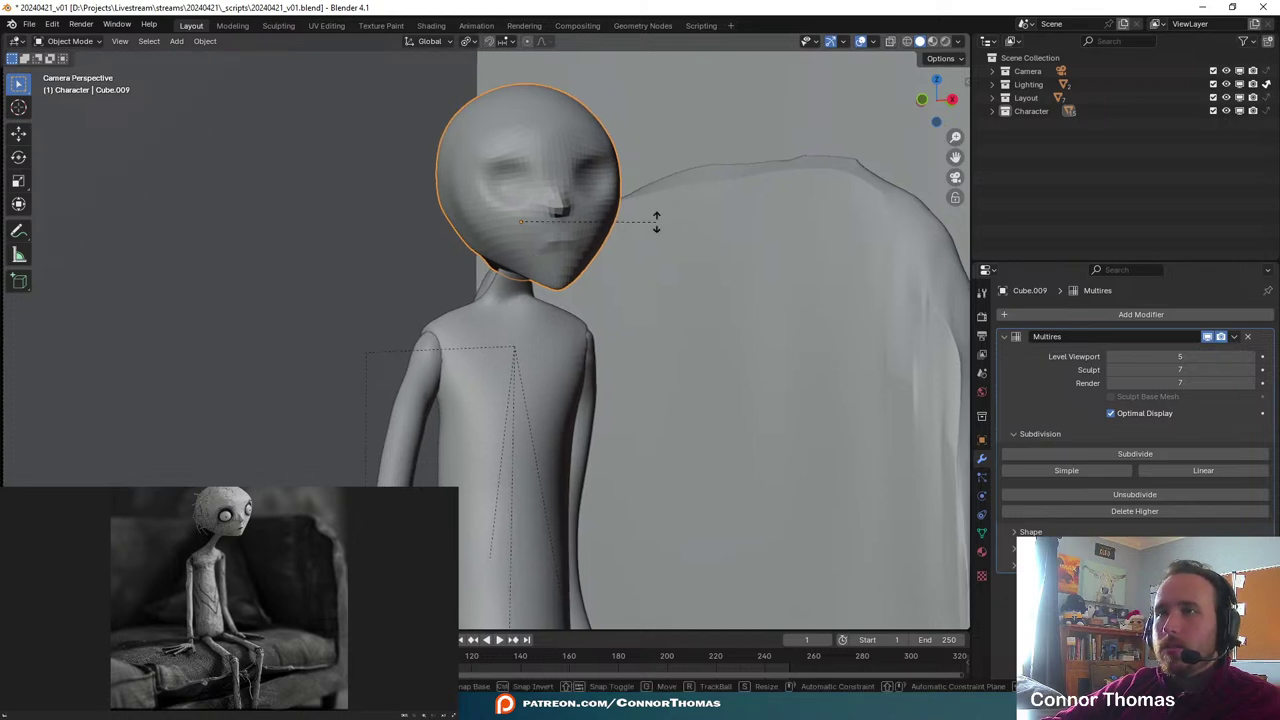
- Tilt the head downward with a free rotation and shift it slightly toward the back of the neck
{"action": "key", "text": "r"}
{"action": "key", "text": "r"}
{"action": "left_click", "coordinate": [703, 136]}
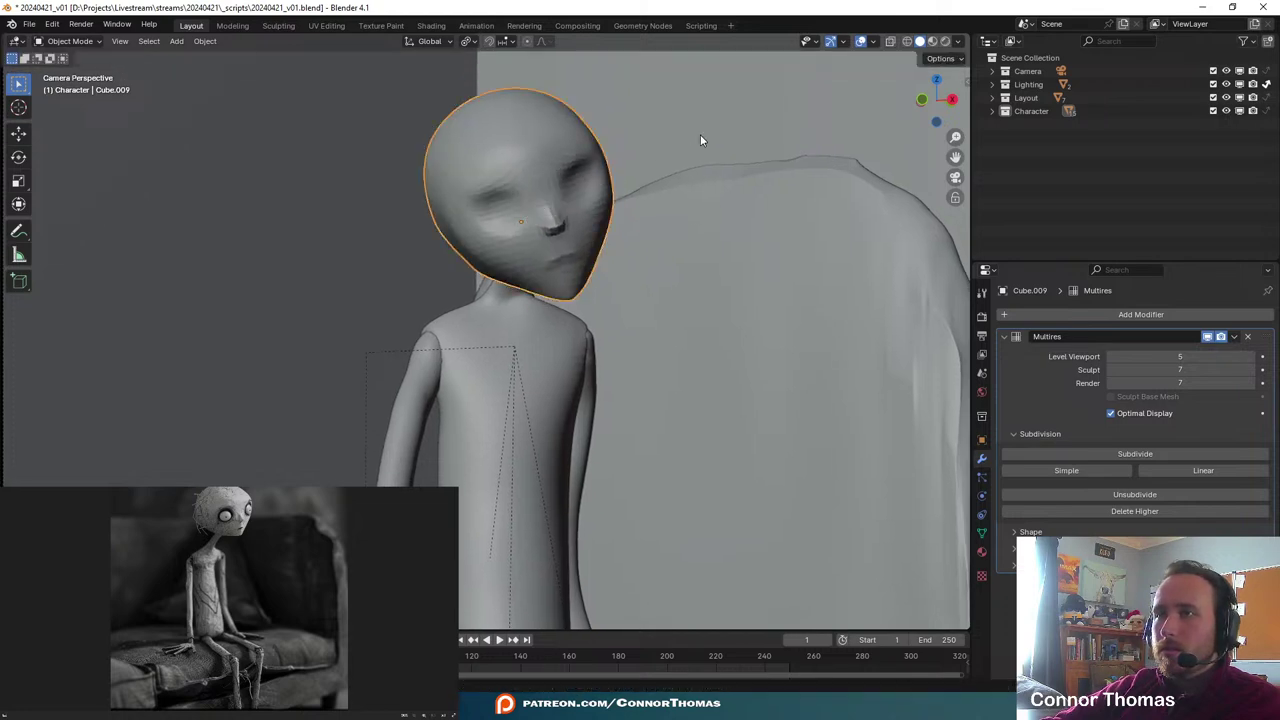
{"action": "key", "text": "g"}
{"action": "left_click", "coordinate": [690, 117]}
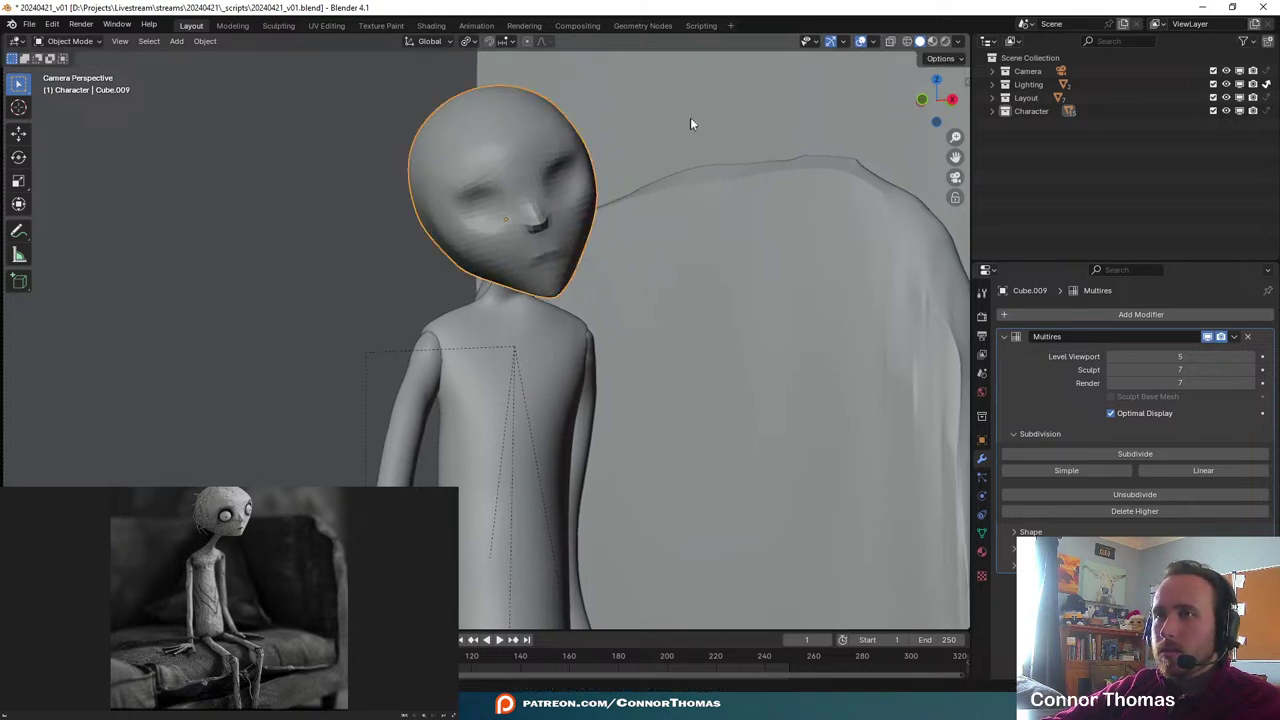
- Straighten the head's sideways tilt and raise the face slightly with a free rotation
{"action": "key", "text": "r"}
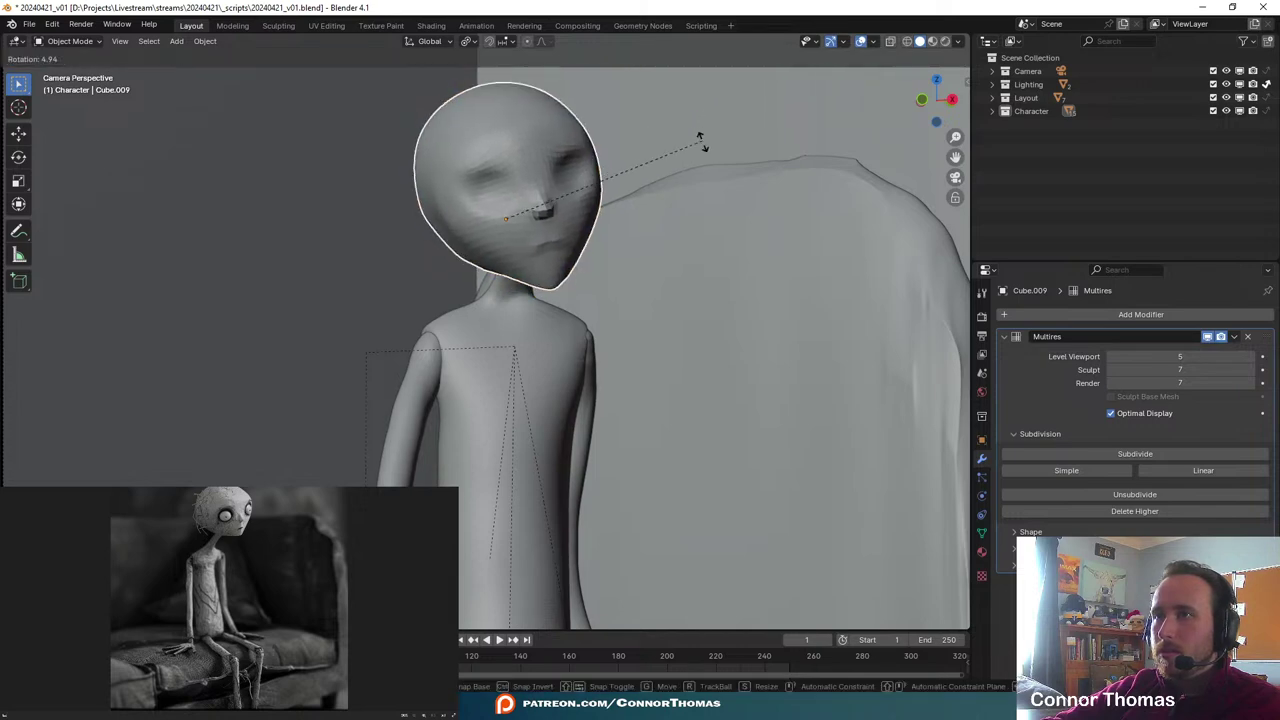
{"action": "left_click", "coordinate": [693, 159]}
{"action": "key", "text": "r"}
{"action": "key", "text": "r"}
{"action": "left_click", "coordinate": [688, 154]}
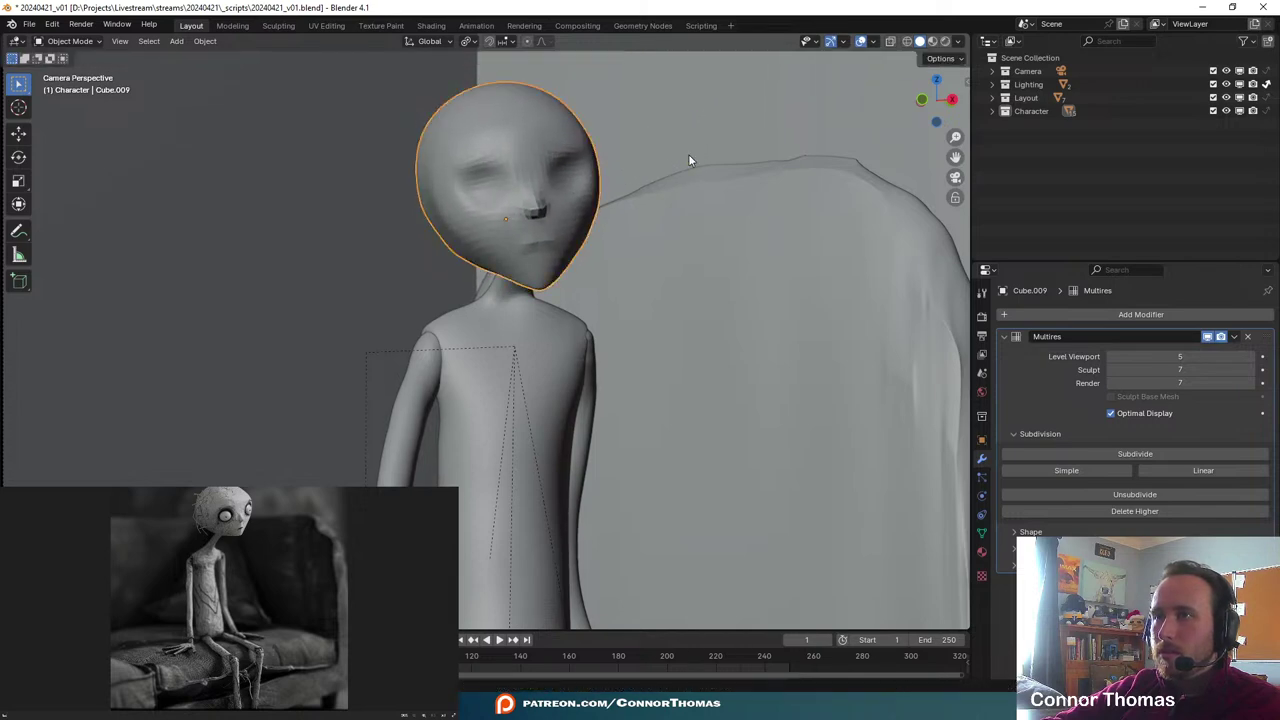
- Scale the head up slightly and turn the face further toward the chair back
{"action": "key", "text": "s"}
{"action": "left_click", "coordinate": [733, 150]}
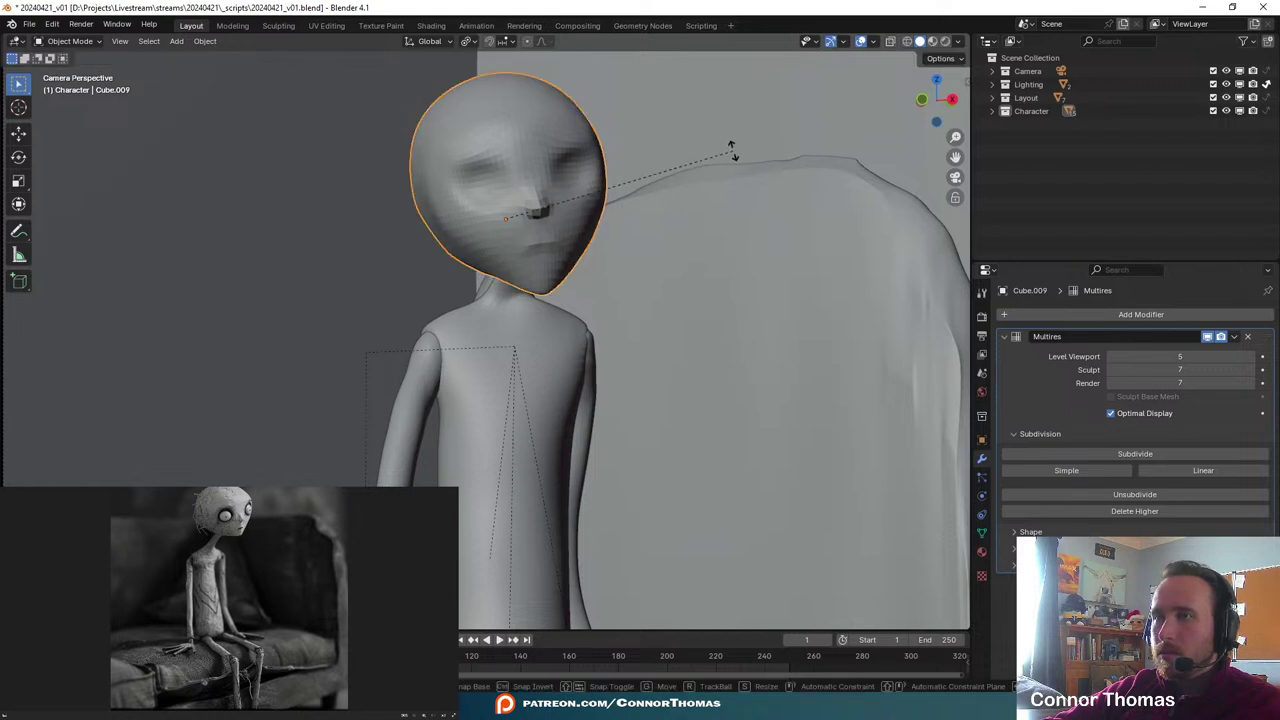
{"action": "key", "text": "r"}
{"action": "key", "text": "r"}
{"action": "left_click", "coordinate": [741, 148]}
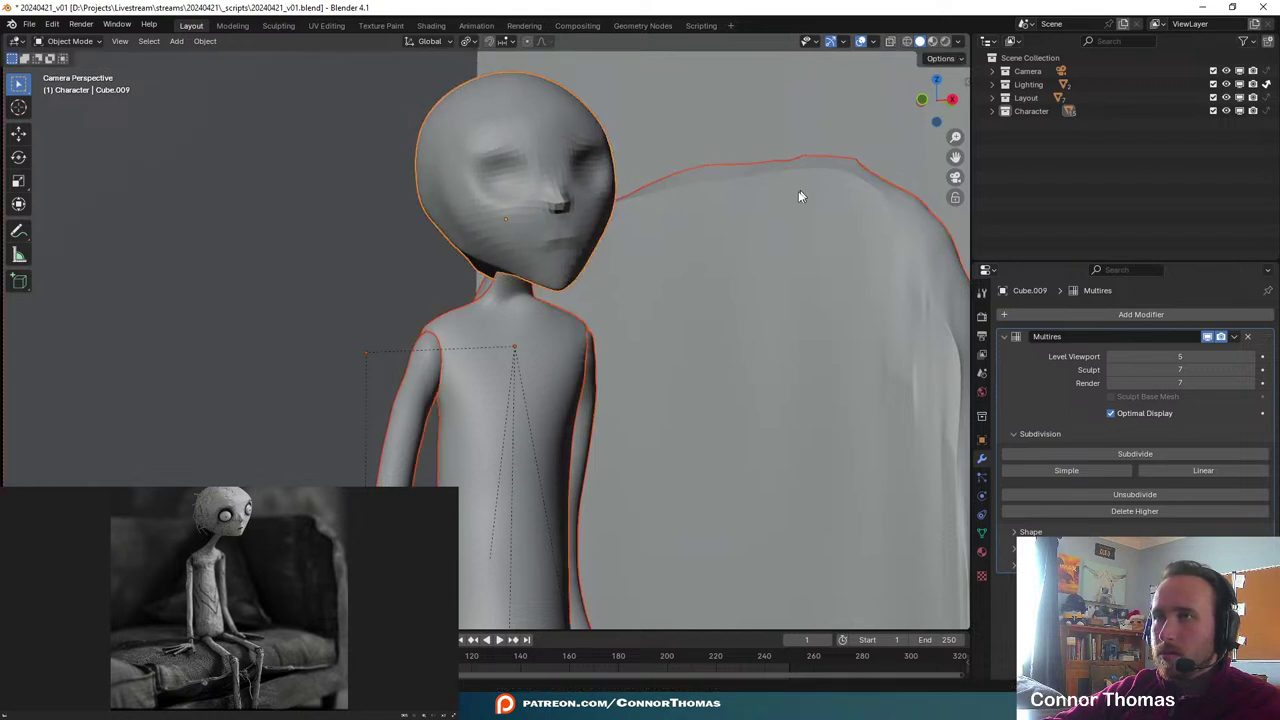
- Fine-tune the head's turn and sideways tilt on the neck with several small rotations to match the reference
{"action": "key", "text": "r"}
{"action": "key", "text": "r"}
{"action": "left_click", "coordinate": [628, 207]}
{"action": "key", "text": "r"}
{"action": "key", "text": "r"}
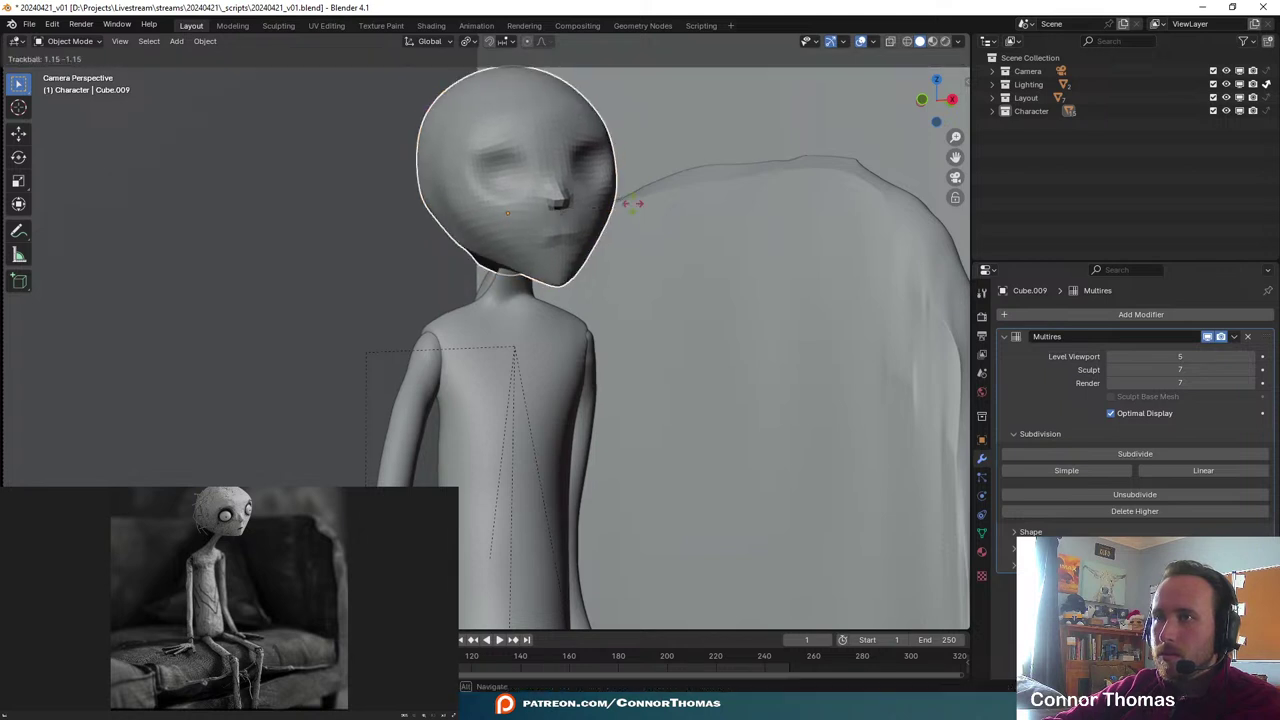
{"action": "left_click", "coordinate": [648, 216]}
{"action": "key", "text": "r"}
{"action": "key", "text": "r"}
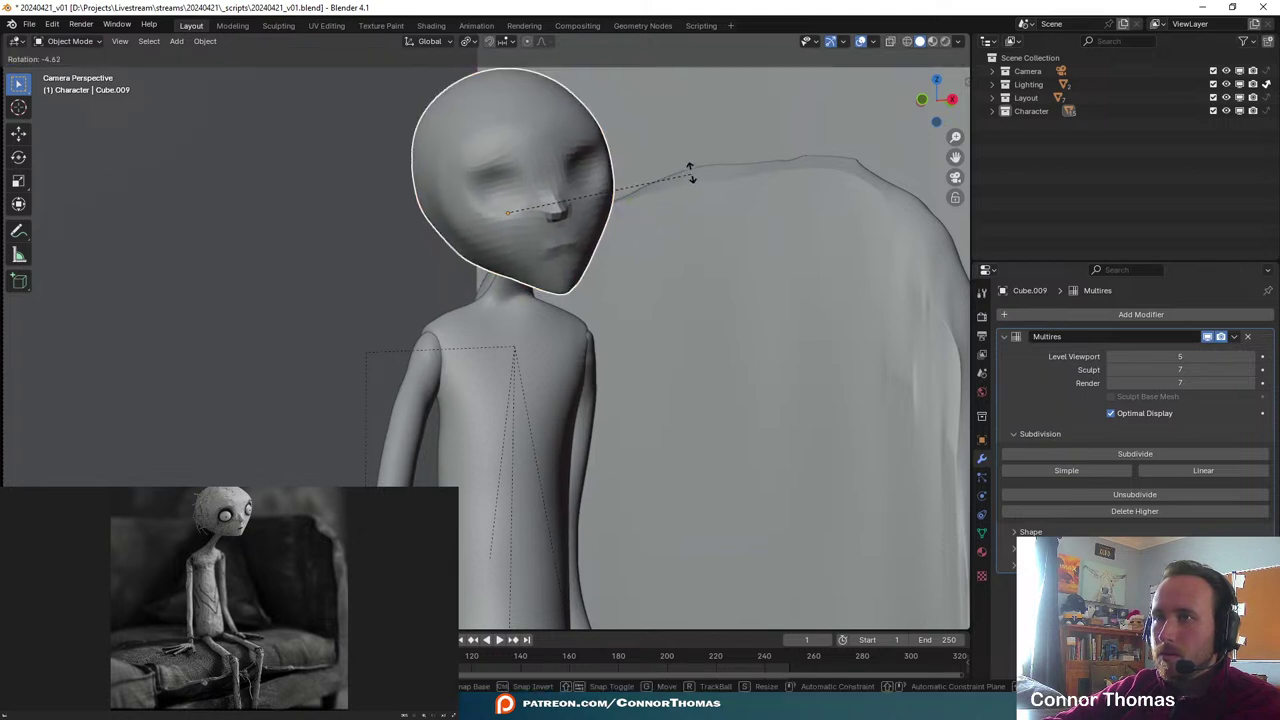
{"action": "left_click", "coordinate": [685, 170]}
{"action": "key", "text": "r"}
{"action": "key", "text": "r"}
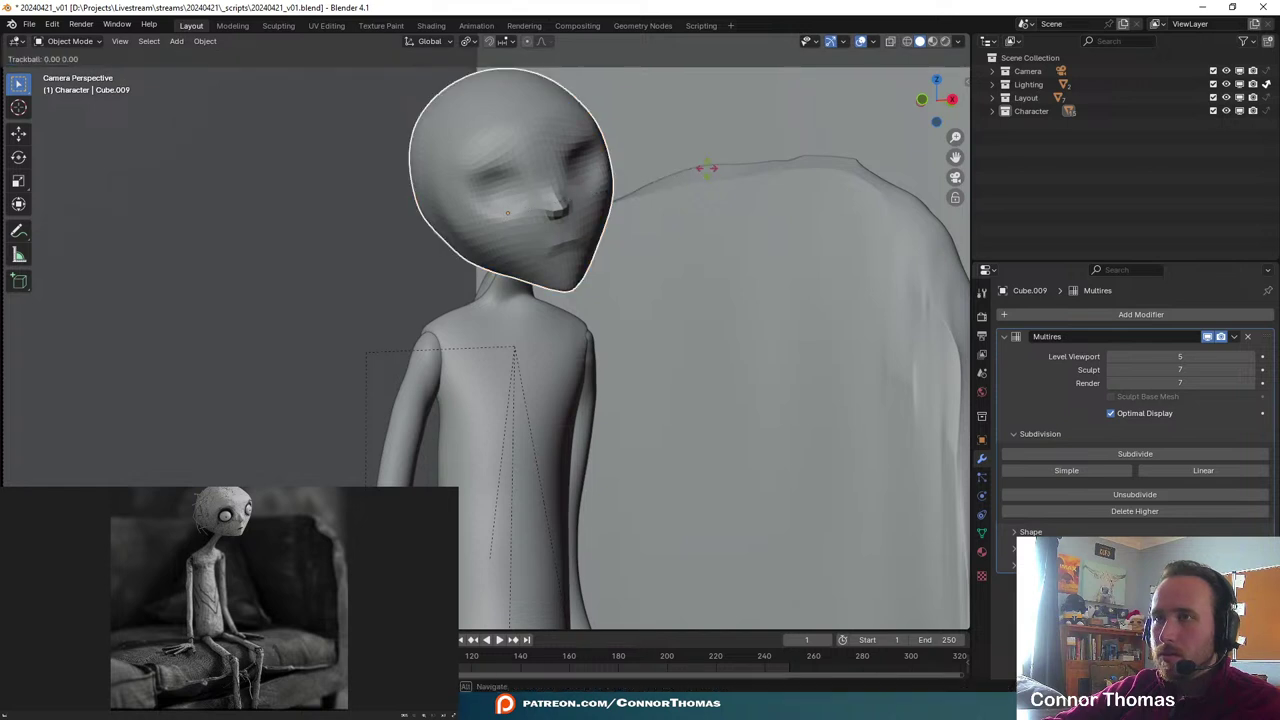
{"action": "left_click", "coordinate": [700, 189]}
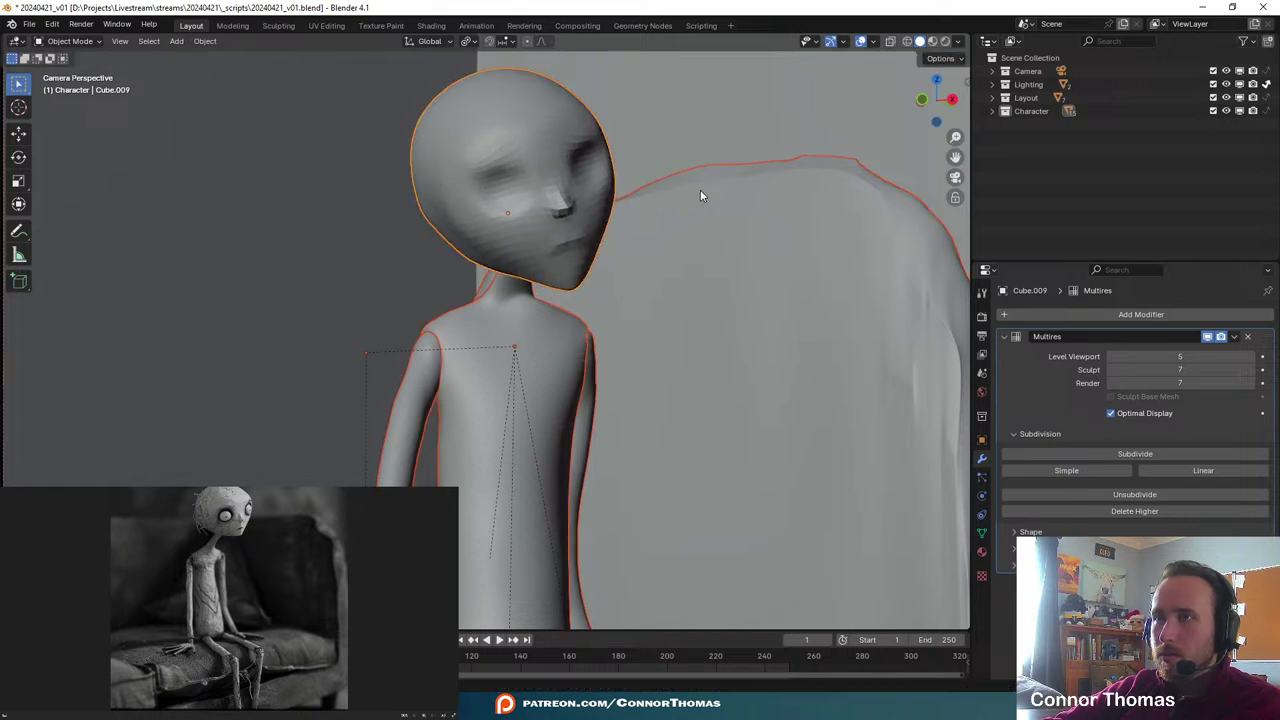
- Save the file and set the viewport level of the head's Multires modifier to 7
{"action": "scroll", "coordinate": [700, 200], "scroll_direction": "down", "scroll_amount": 6}
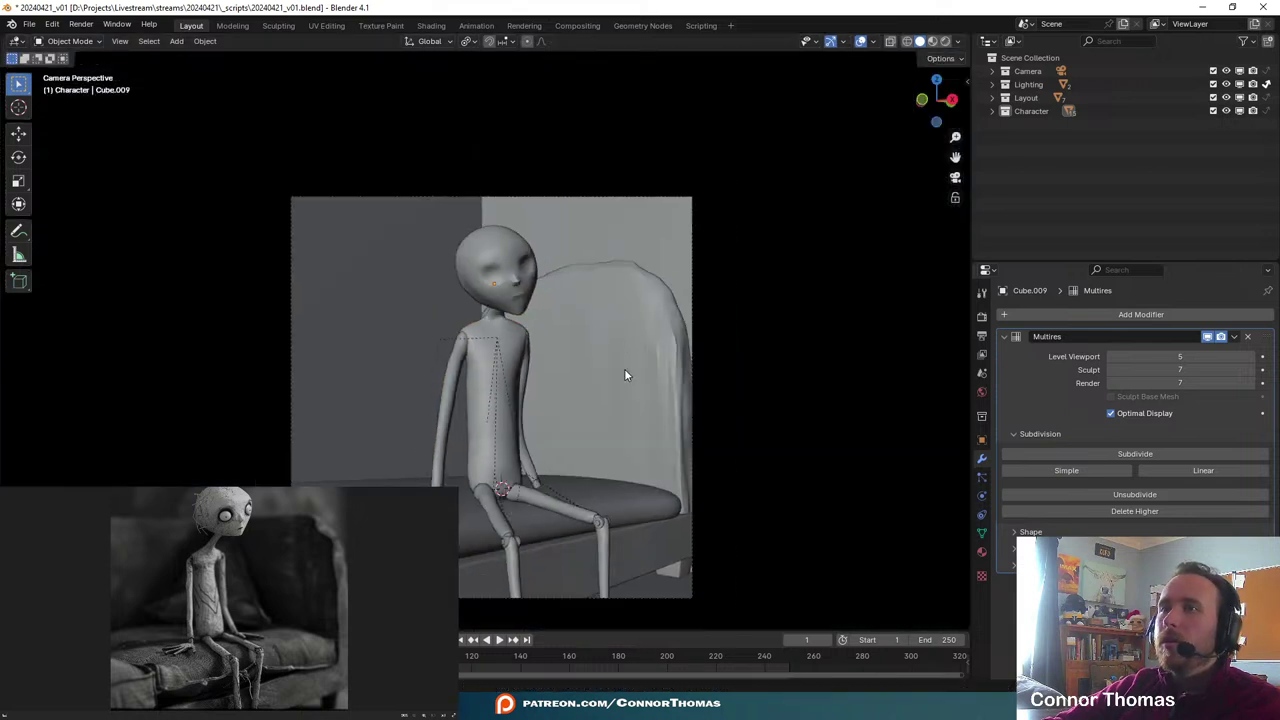
{"action": "mouse_move", "coordinate": [625, 370]}
{"action": "middle_mouse_down", "text": "shift"}
{"action": "mouse_move", "coordinate": [717, 237]}
{"action": "mouse_move", "coordinate": [646, 375]}
{"action": "middle_mouse_up", "text": "shift"}
{"action": "scroll", "coordinate": [623, 283], "scroll_direction": "up", "scroll_amount": 3}
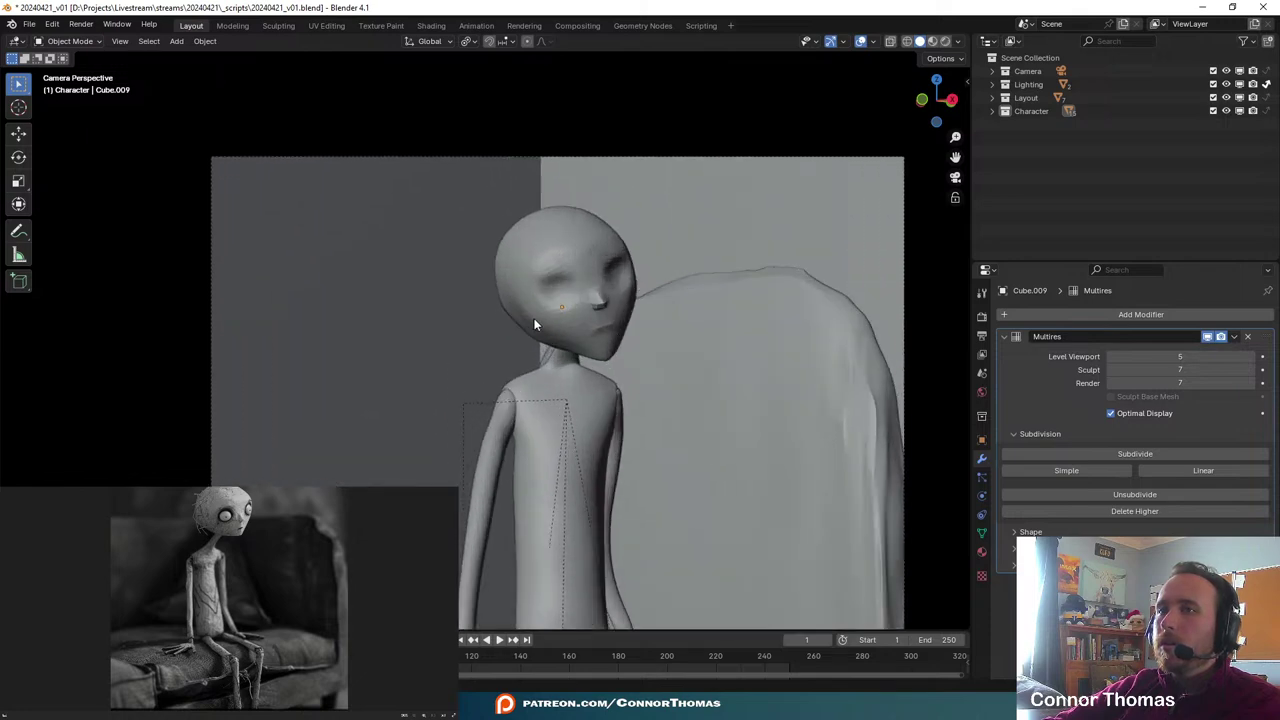
{"action": "left_click", "coordinate": [605, 314]}
{"action": "key", "text": "KP_Decimal"}
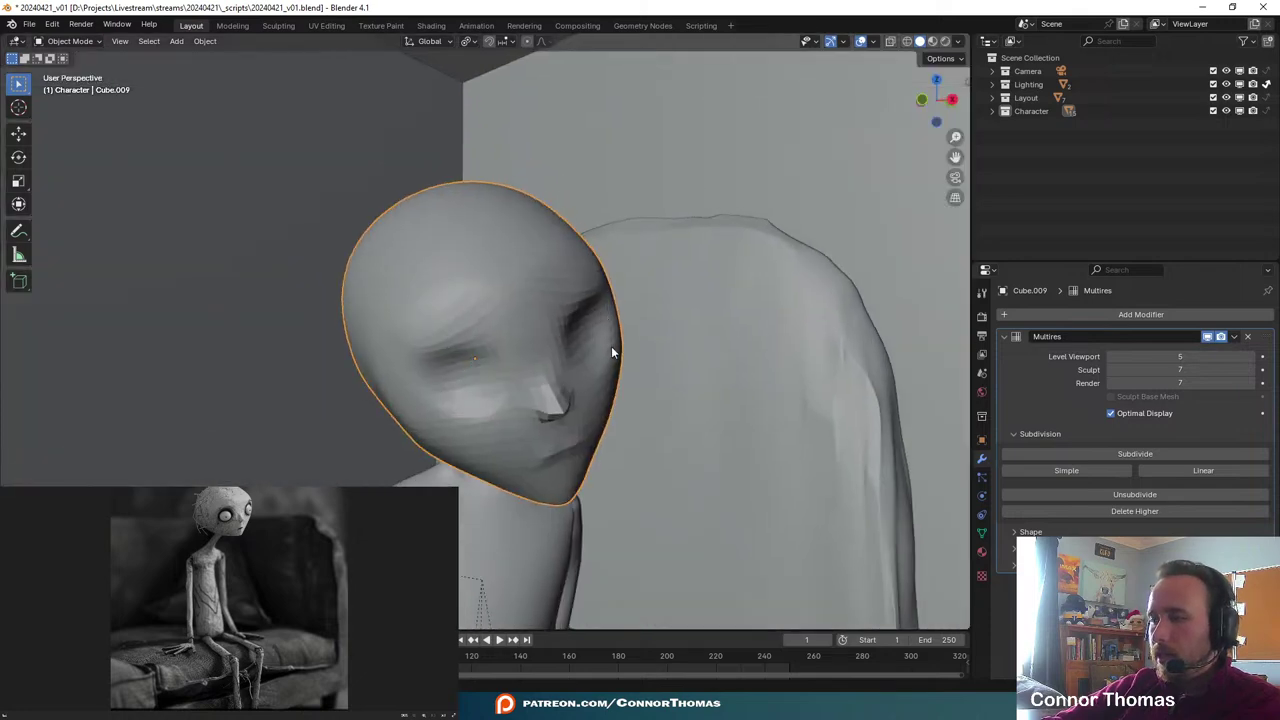
{"action": "middle_click_drag", "start_coordinate": [611, 346], "coordinate": [545, 258], "text": "shift"}
{"action": "key", "text": "ctrl+s"}
{"action": "left_click", "coordinate": [1250, 358]}
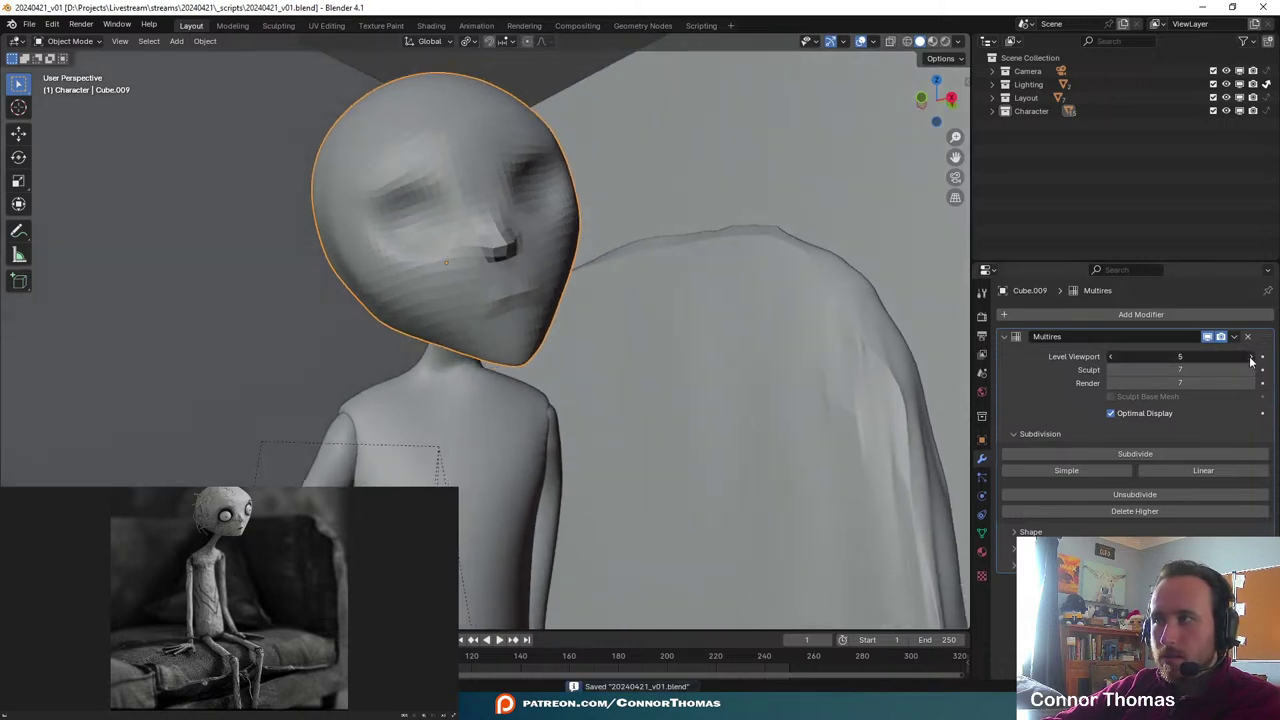
{"action": "left_click", "coordinate": [1250, 358]}
- Examine the deselected head from the front, in profile and through the scene camera
{"action": "key", "text": "alt+a"}
{"action": "middle_click_drag", "start_coordinate": [574, 304], "coordinate": [594, 314]}
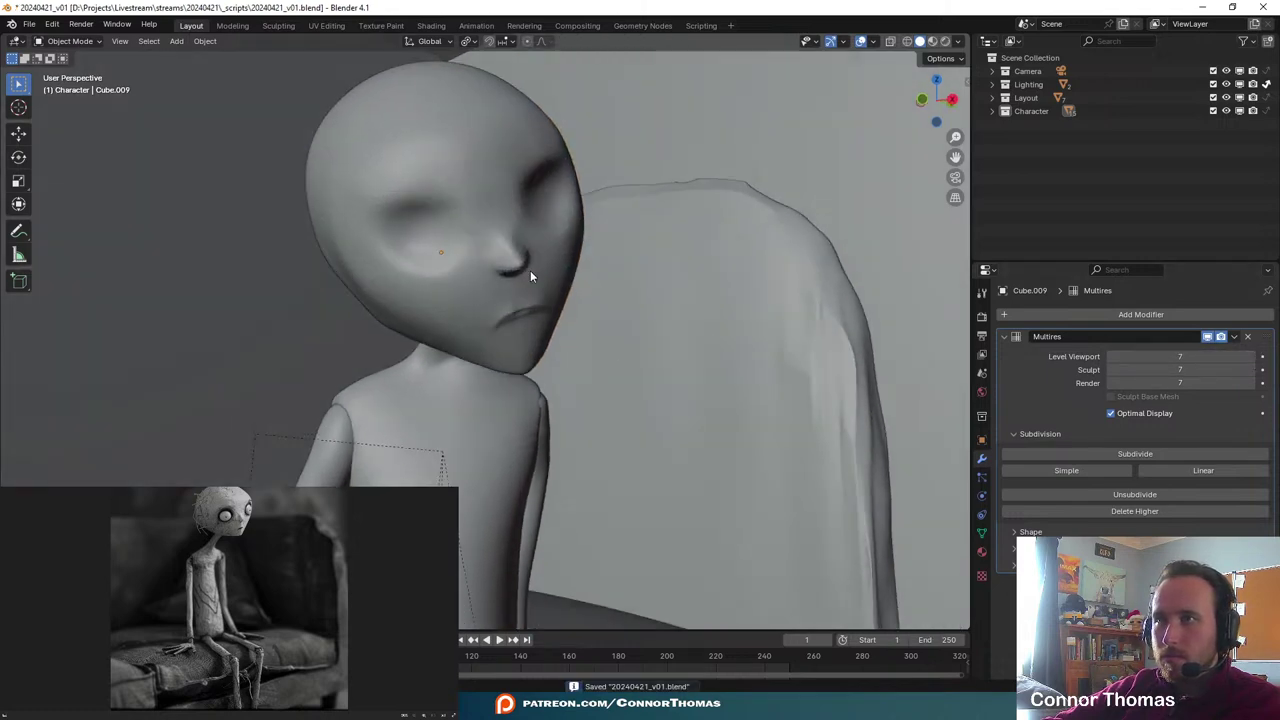
{"action": "left_click", "coordinate": [531, 272]}
{"action": "right_click", "coordinate": [531, 272]}
{"action": "left_click", "coordinate": [532, 273]}
{"action": "mouse_move", "coordinate": [571, 363]}
{"action": "middle_mouse_down"}
{"action": "mouse_move", "coordinate": [663, 340]}
{"action": "mouse_move", "coordinate": [726, 363]}
{"action": "mouse_move", "coordinate": [773, 353]}
{"action": "mouse_move", "coordinate": [571, 340]}
{"action": "middle_mouse_up"}
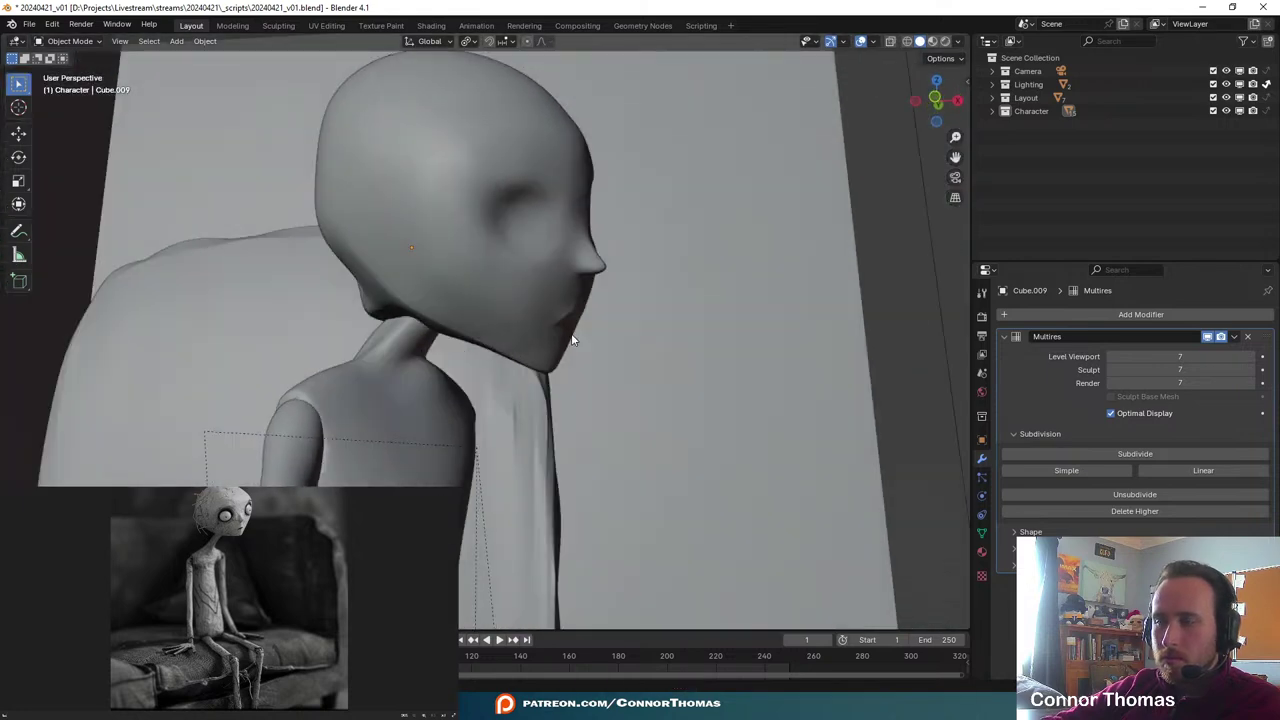
{"action": "key", "text": "KP_0"}
{"action": "scroll", "coordinate": [571, 340], "scroll_direction": "up", "scroll_amount": 3}
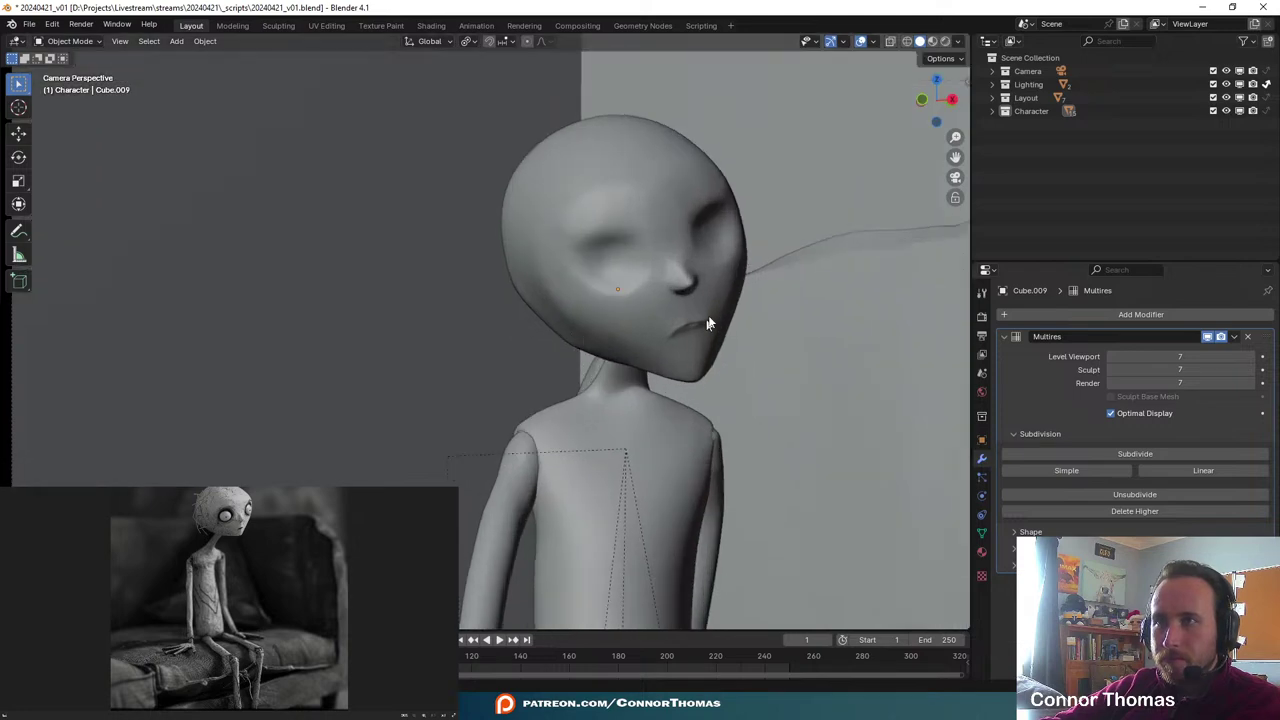
{"action": "left_click", "coordinate": [618, 324]}
{"action": "key", "text": "g"}
{"action": "right_click", "coordinate": [540, 382]}
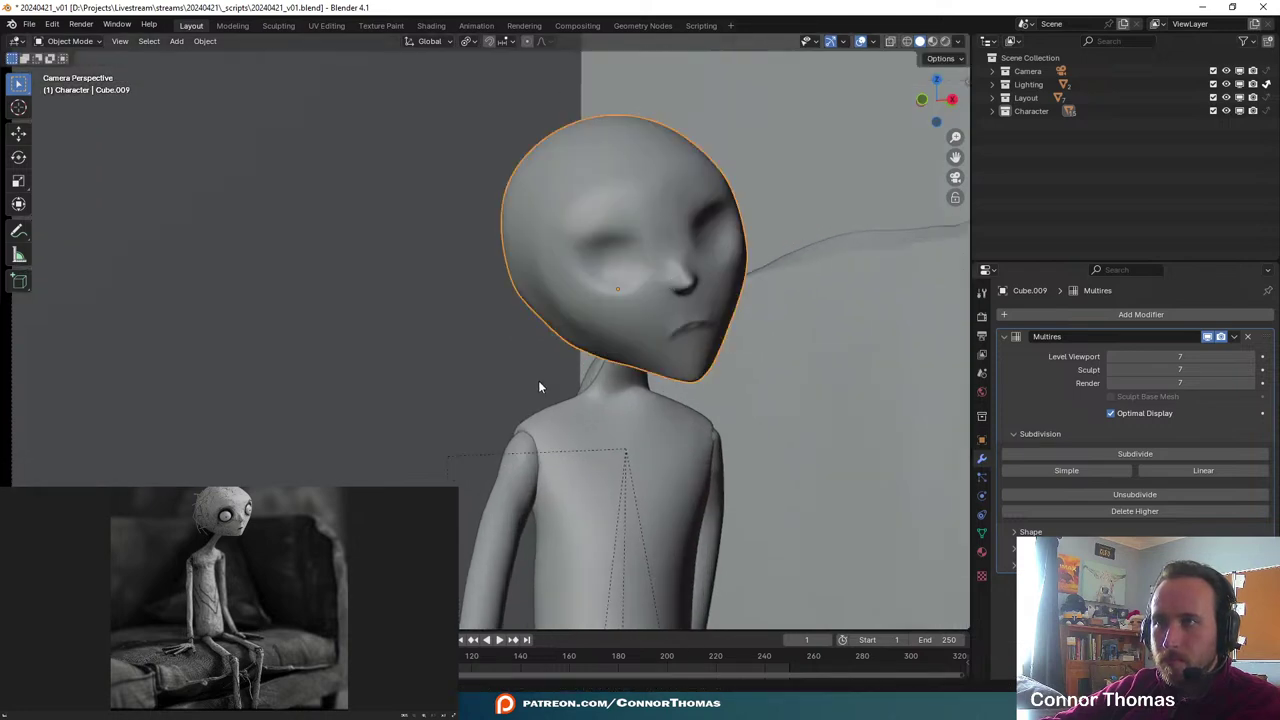
- Check the whole seated figure's pose through the scene camera and save the file
{"action": "middle_click_drag", "start_coordinate": [559, 427], "coordinate": [582, 443]}
{"action": "key", "text": "KP_0"}
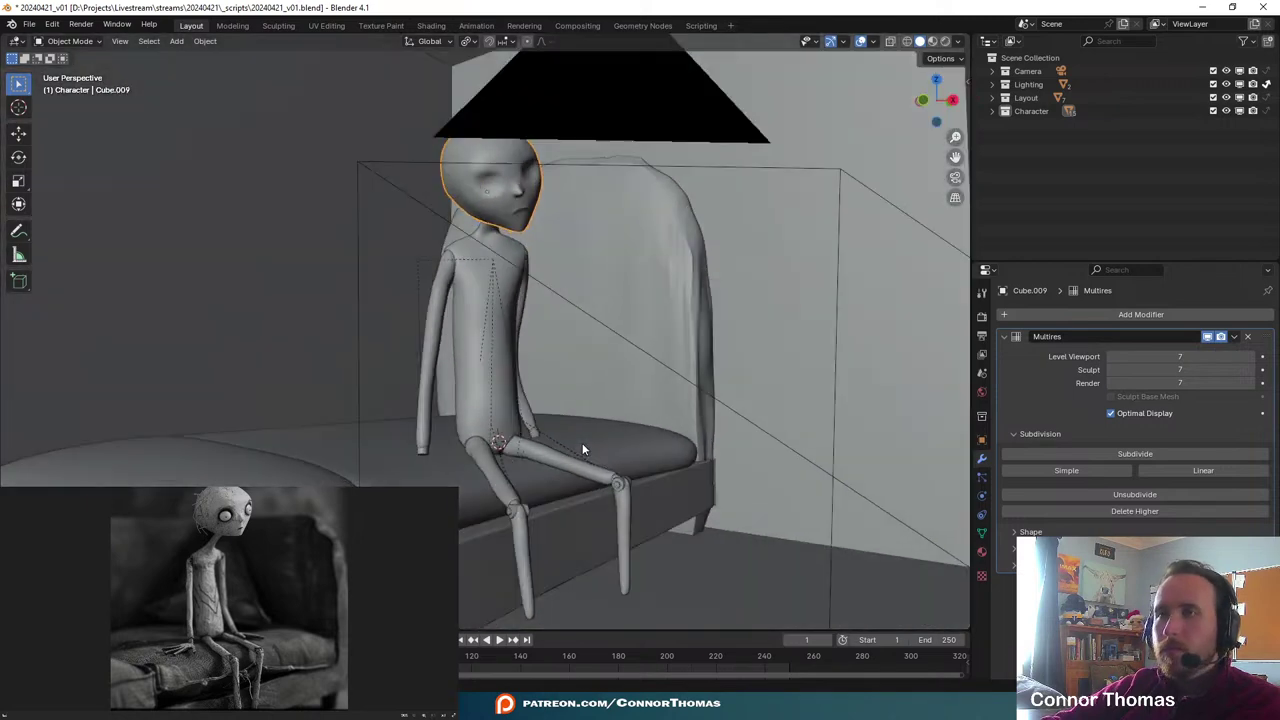
{"action": "scroll", "coordinate": [825, 360], "scroll_direction": "down", "scroll_amount": 6}
{"action": "middle_click_drag", "start_coordinate": [698, 436], "coordinate": [618, 408], "text": "shift"}
{"action": "scroll", "coordinate": [721, 327], "scroll_direction": "up", "scroll_amount": 1}
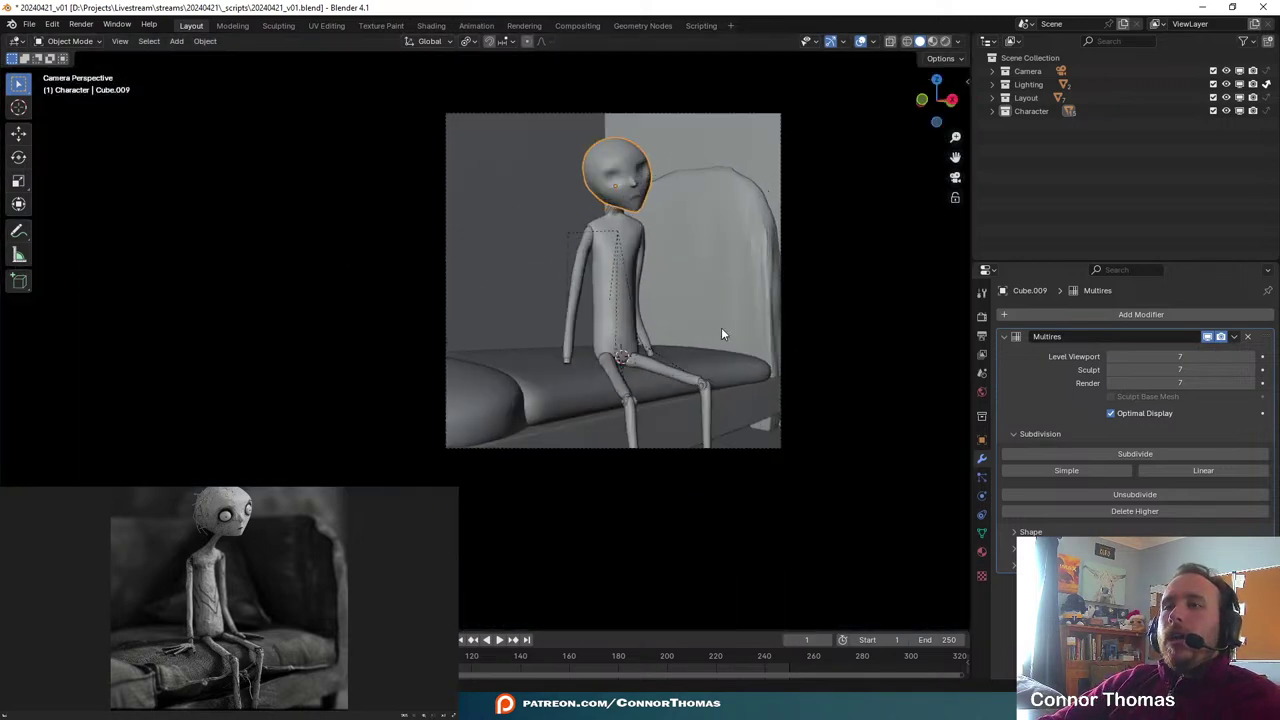
{"action": "scroll", "coordinate": [608, 386], "scroll_direction": "up", "scroll_amount": 4}
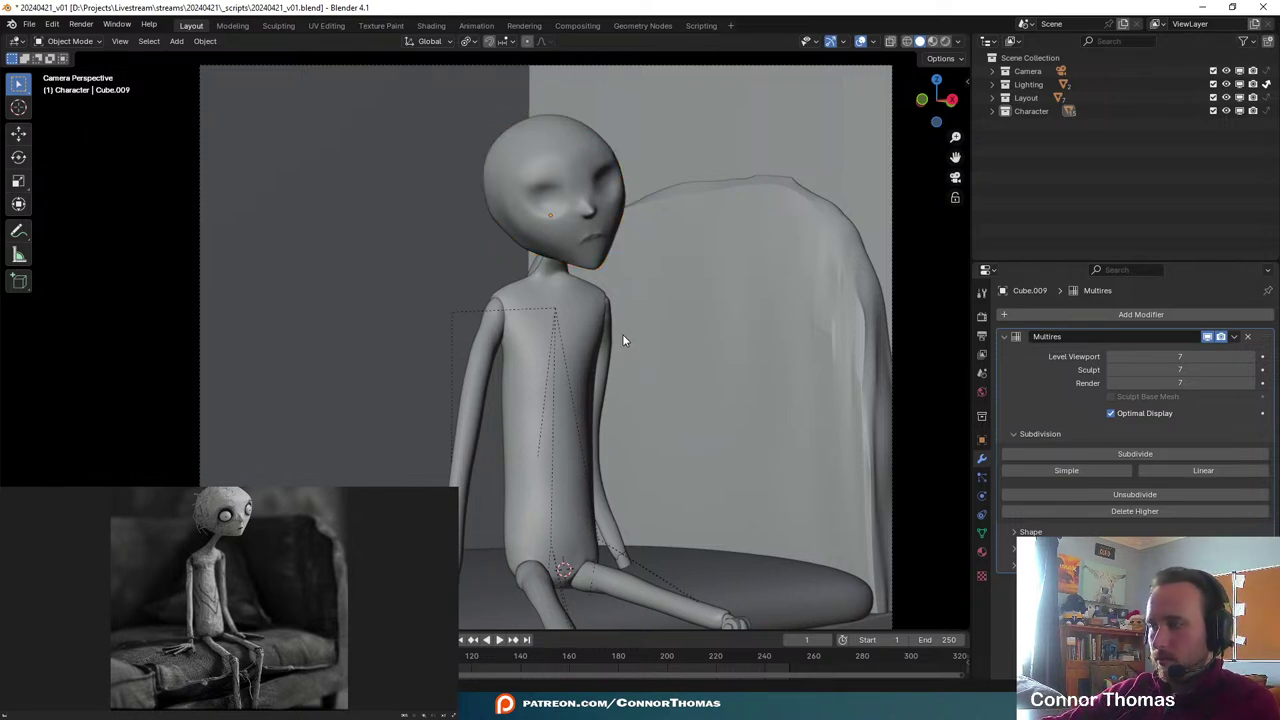
{"action": "key", "text": "ctrl+s"}
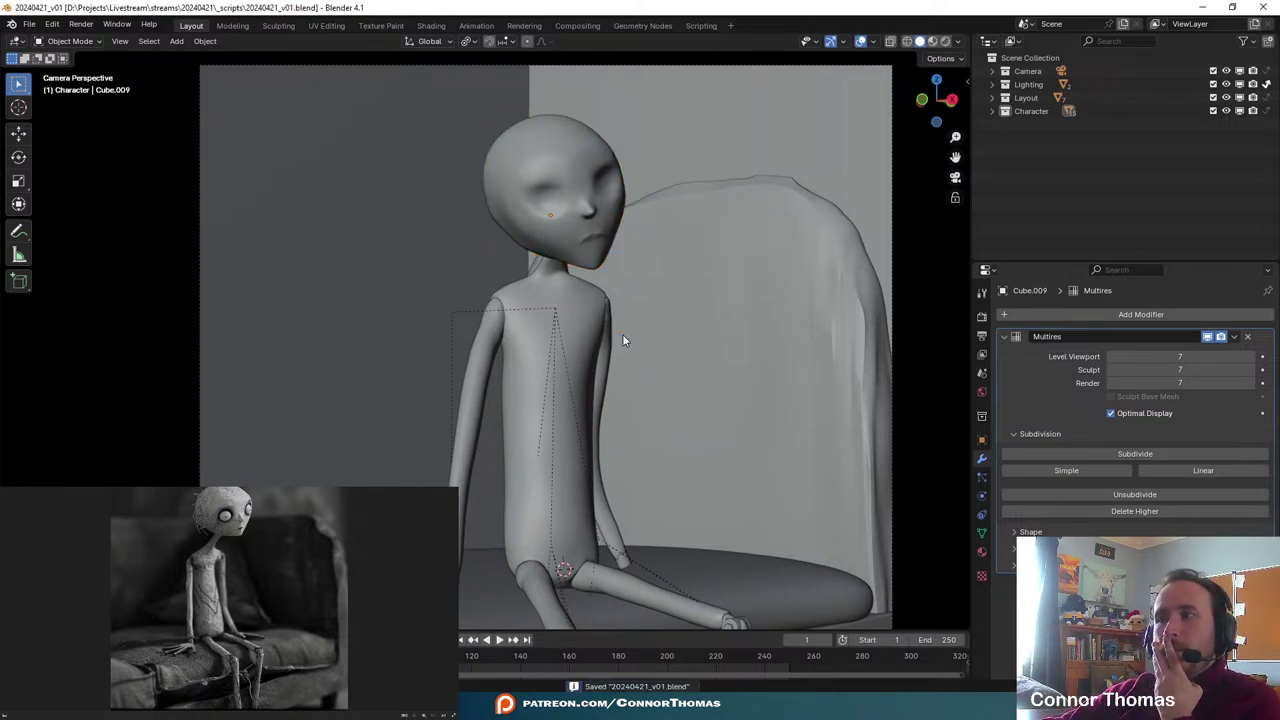
- Place the 3D cursor on the surface of the character's right eye socket
{"action": "mouse_move", "coordinate": [622, 340]}
{"action": "middle_mouse_down"}
{"action": "mouse_move", "coordinate": [560, 306]}
{"action": "mouse_move", "coordinate": [543, 220]}
{"action": "mouse_move", "coordinate": [613, 362]}
{"action": "mouse_move", "coordinate": [599, 350]}
{"action": "middle_mouse_up"}
{"action": "scroll", "coordinate": [570, 287], "scroll_direction": "up", "scroll_amount": 6}
{"action": "left_click", "coordinate": [15, 109]}
{"action": "middle_click_drag", "start_coordinate": [325, 250], "coordinate": [302, 192]}
{"action": "left_click", "coordinate": [480, 184]}
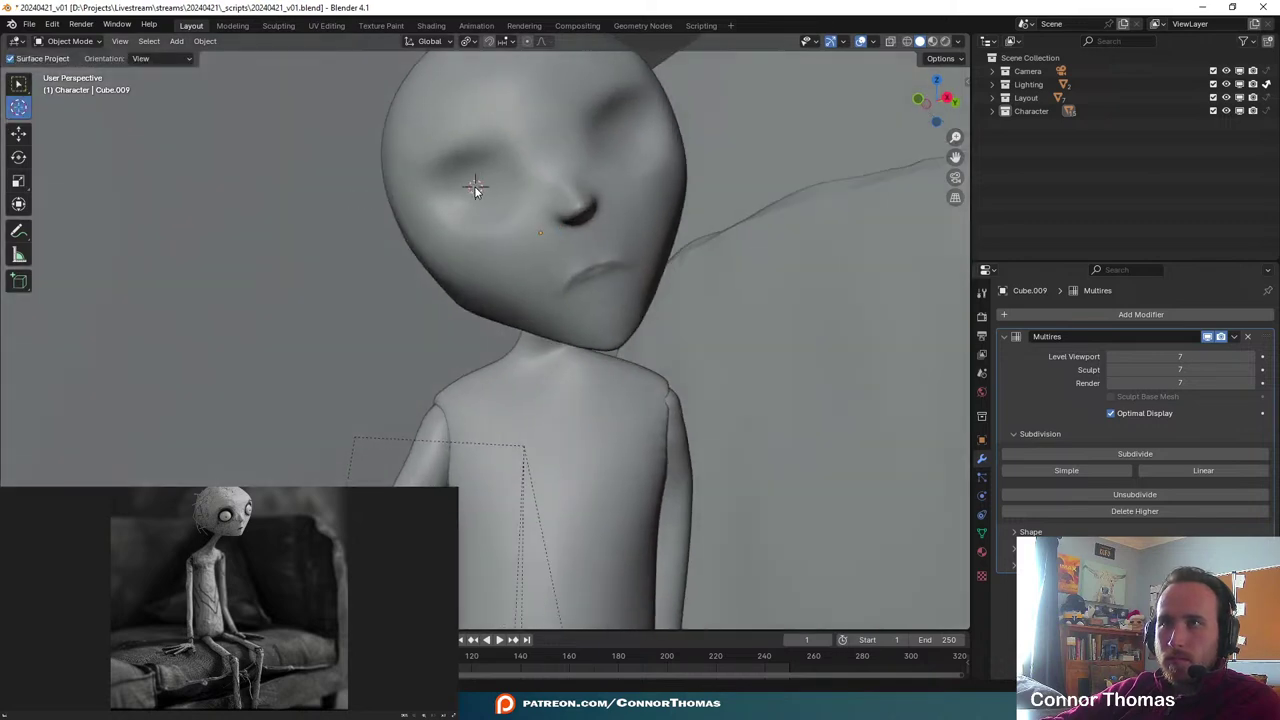
- Add a UV sphere at the 3D cursor and scale it down for an eyeball
{"action": "left_click", "coordinate": [18, 84]}
{"action": "key", "text": "shift+a"}
{"action": "mouse_move", "coordinate": [455, 195]}
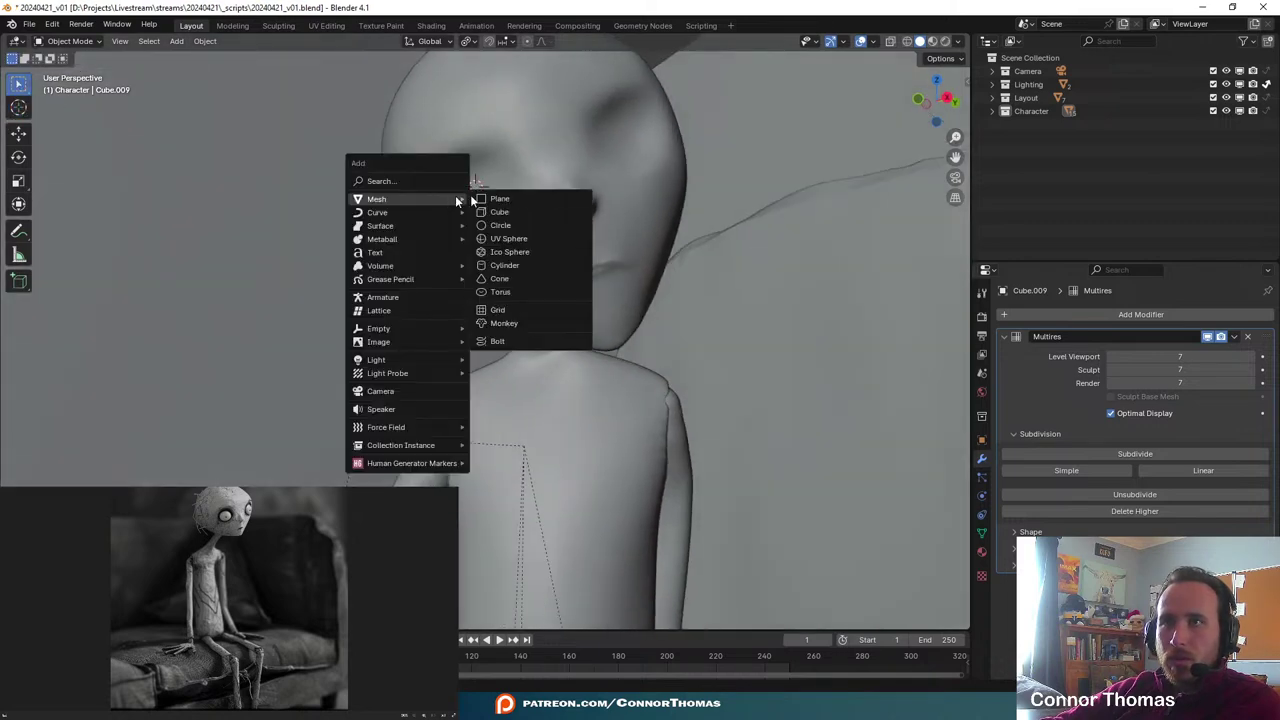
{"action": "left_click", "coordinate": [509, 239]}
{"action": "key", "text": "s"}
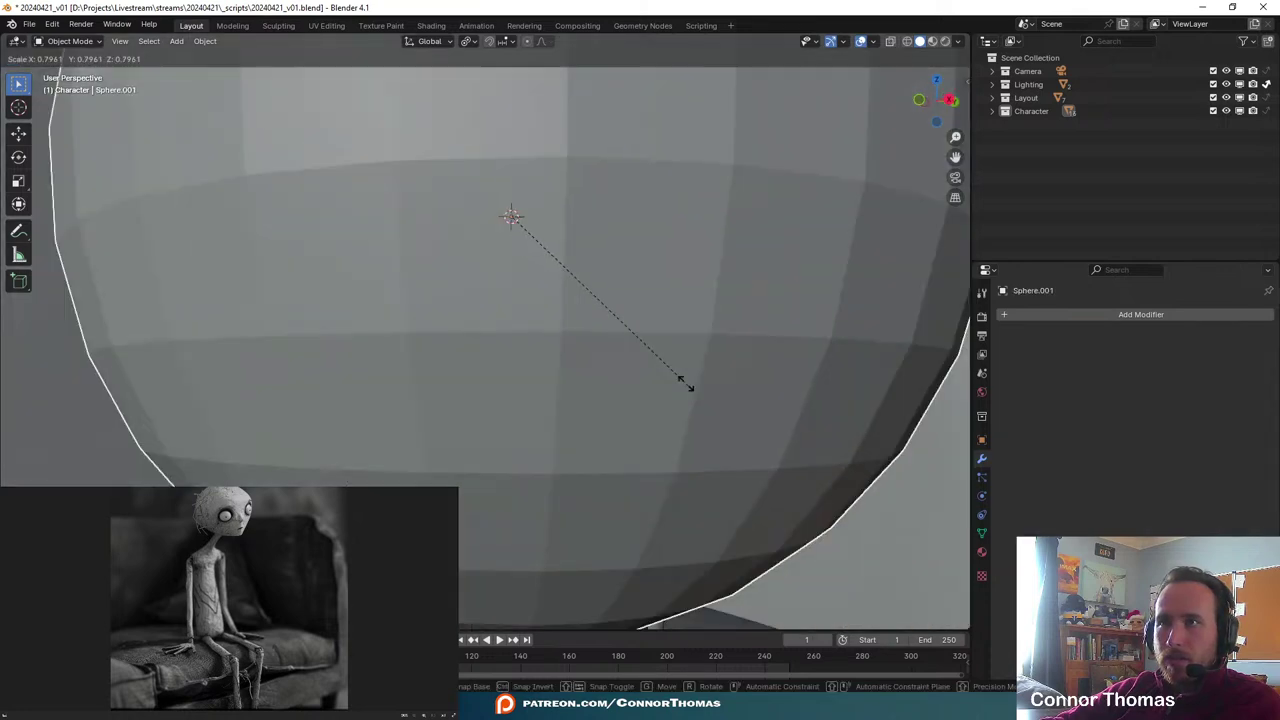
{"action": "left_click", "coordinate": [542, 218]}
- Refine the eyeball sphere's size and move it into the right eye socket
{"action": "middle_click_drag", "start_coordinate": [542, 218], "coordinate": [734, 391]}
{"action": "key", "text": "s"}
{"action": "left_click", "coordinate": [788, 381]}
{"action": "key", "text": "g"}
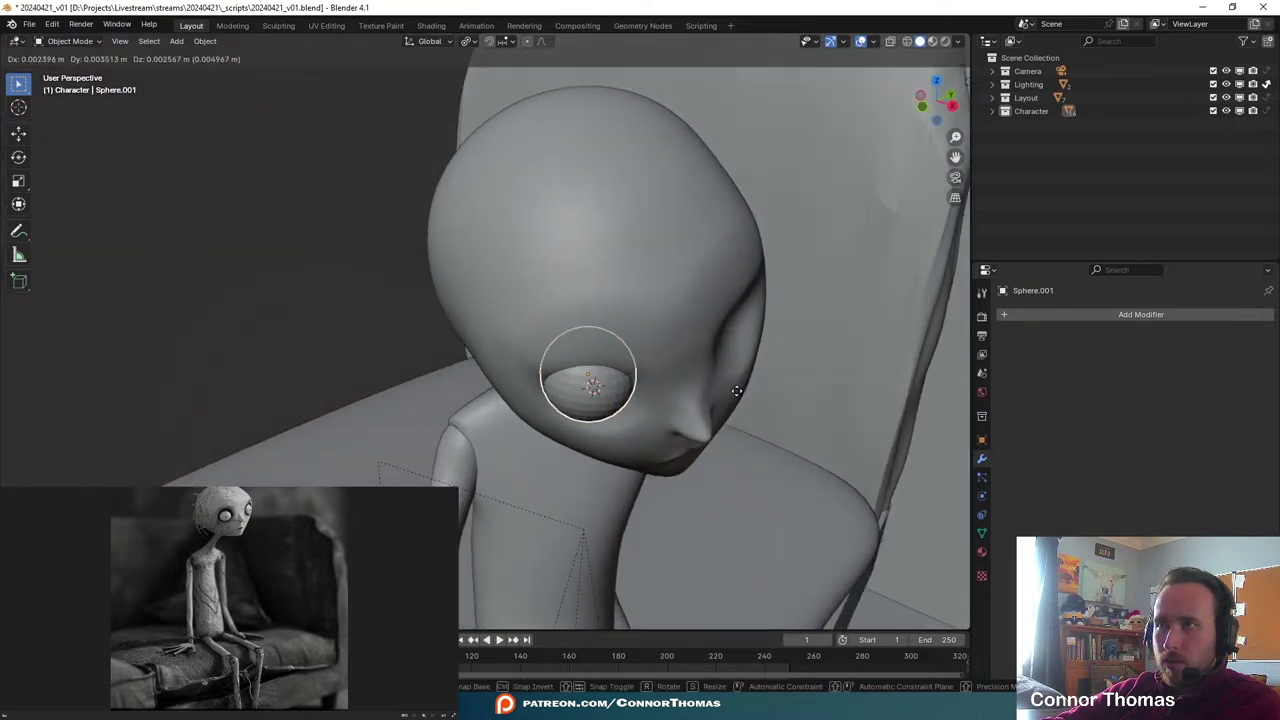
{"action": "left_click", "coordinate": [746, 388]}
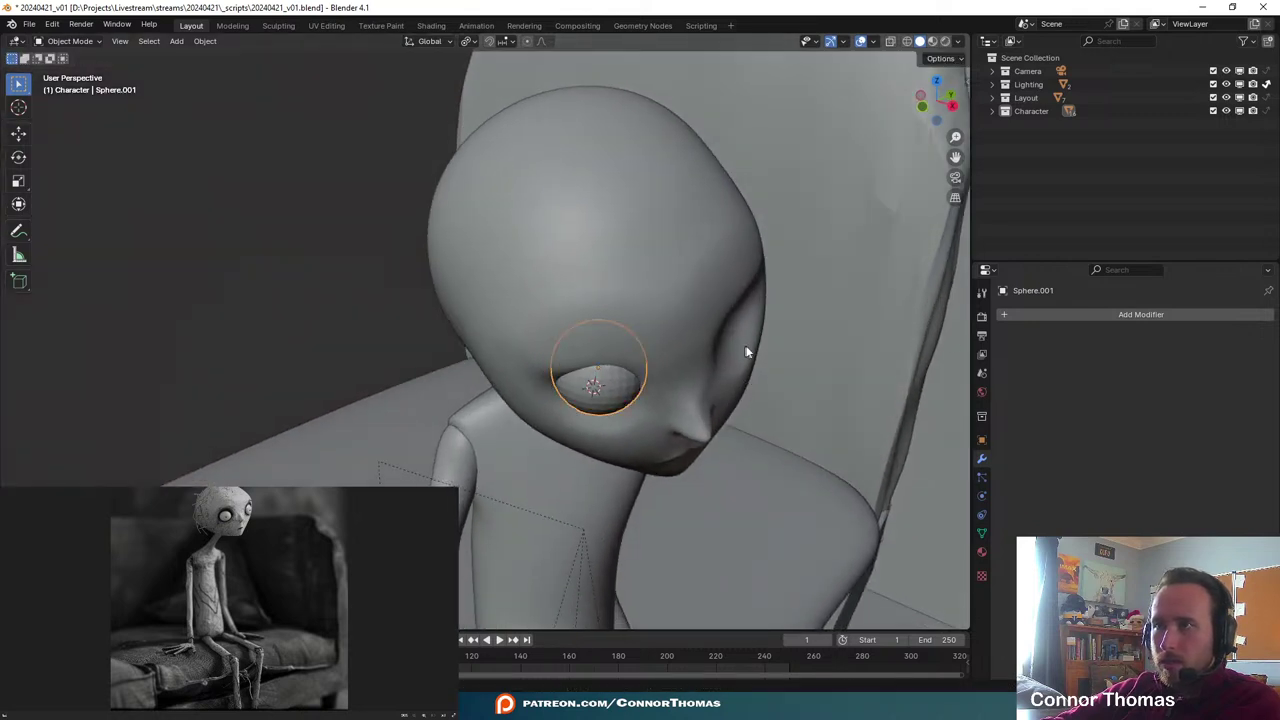
- Add a Mirror modifier to the eyeball with the head as mirror object and only the Y axis enabled
{"action": "left_click", "coordinate": [1058, 311]}
{"action": "type", "text": "m"}
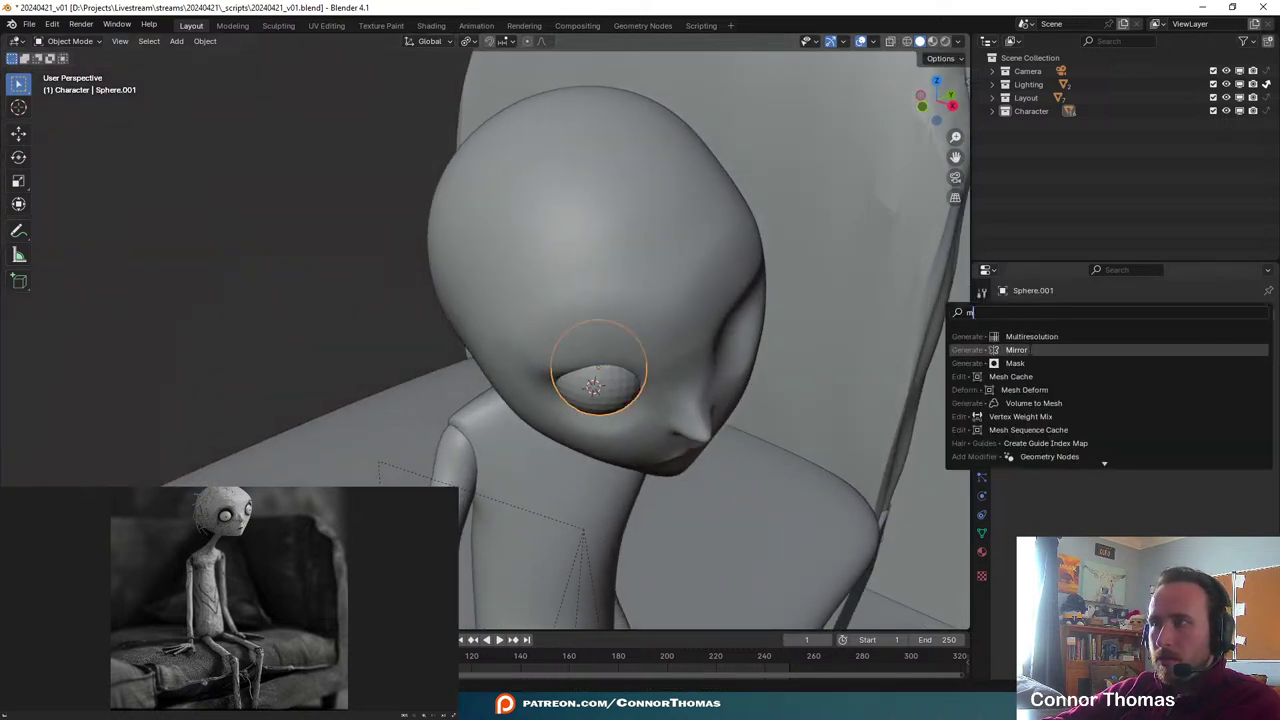
{"action": "left_click", "coordinate": [1028, 350]}
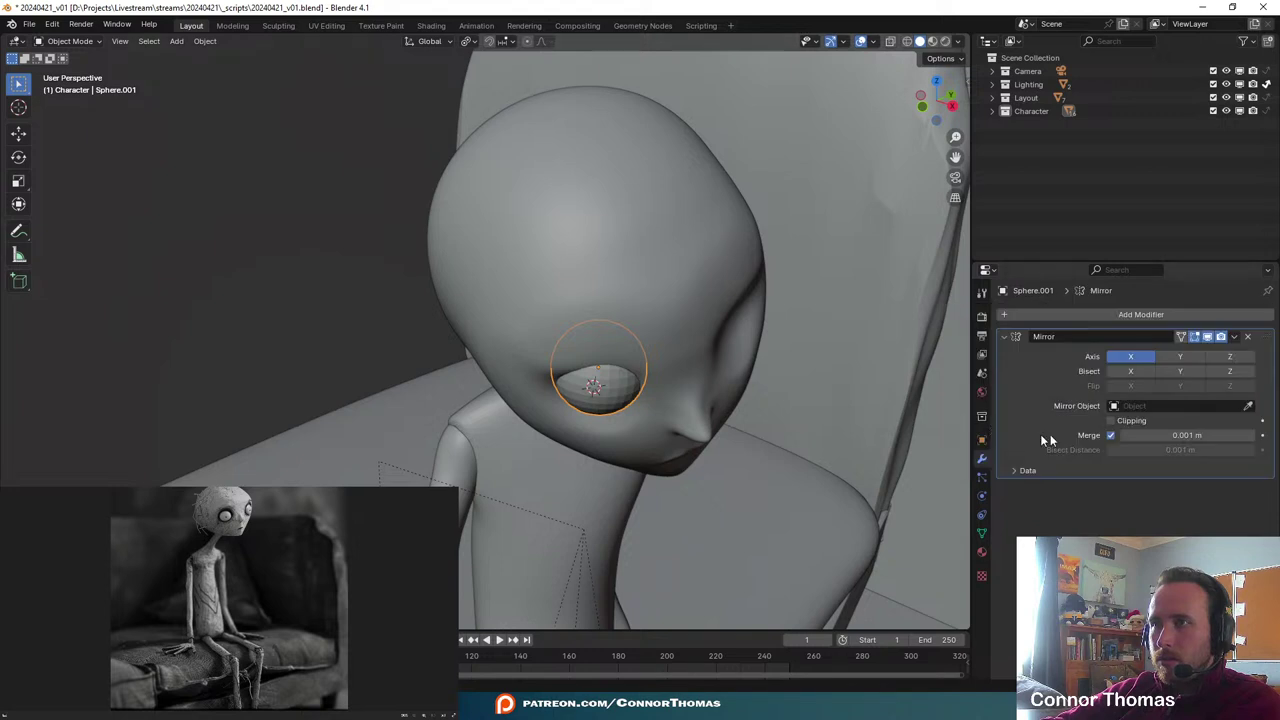
{"action": "left_click", "coordinate": [1248, 406]}
{"action": "left_click", "coordinate": [482, 207]}
{"action": "left_click", "coordinate": [1179, 358]}
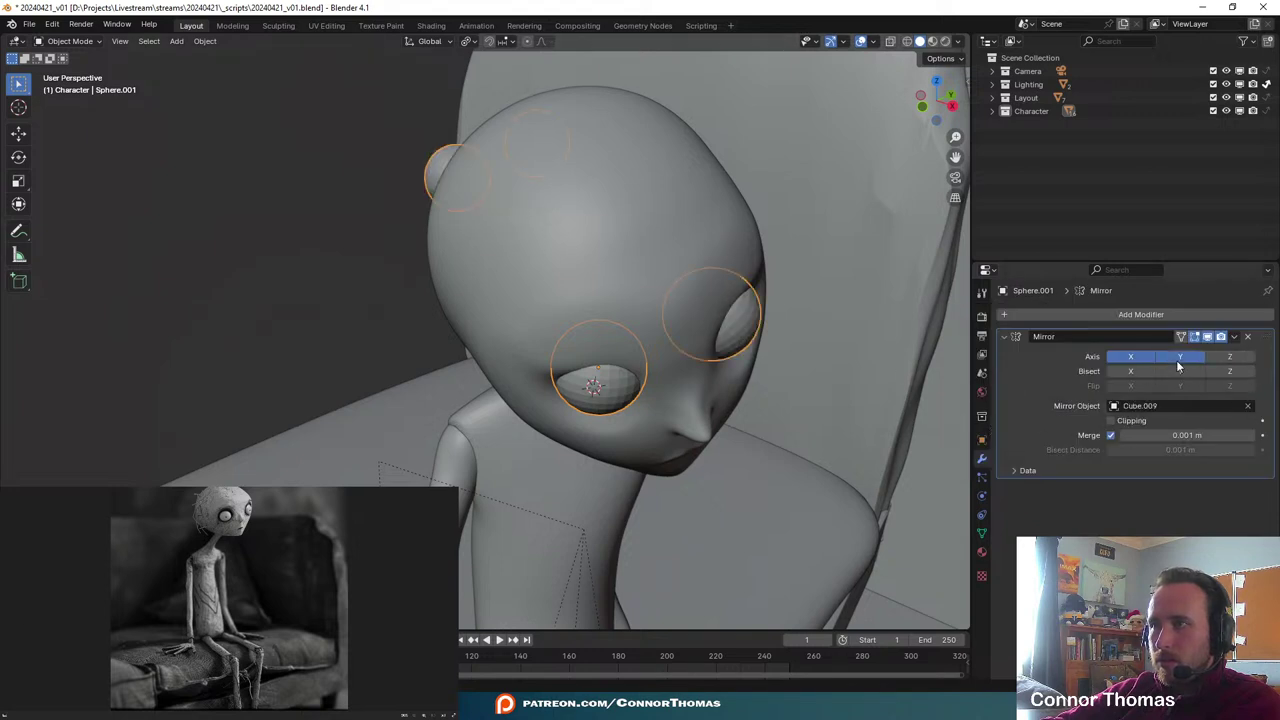
{"action": "left_click", "coordinate": [1133, 358]}
- Examine the fit of both eyeballs up close and through the scene camera
{"action": "middle_click_drag", "start_coordinate": [696, 361], "coordinate": [642, 319]}
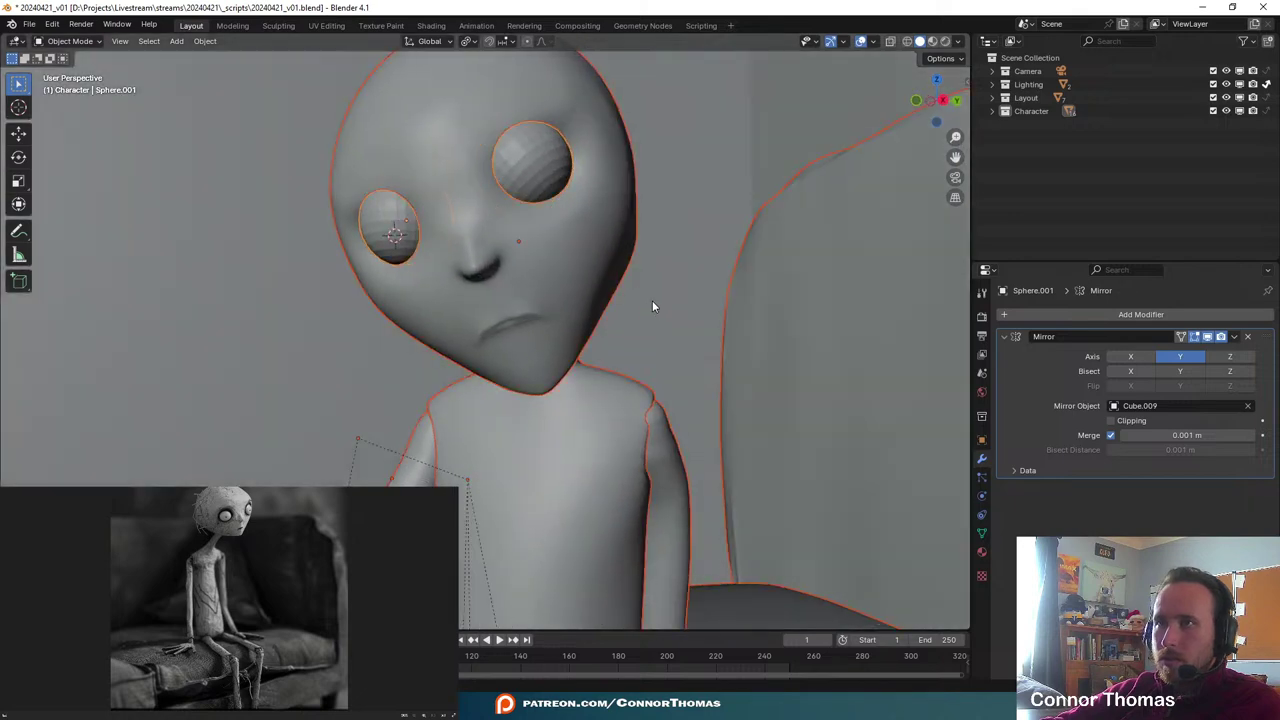
{"action": "scroll", "coordinate": [680, 301], "scroll_direction": "down", "scroll_amount": 5}
{"action": "scroll", "coordinate": [560, 250], "scroll_direction": "up", "scroll_amount": 8}
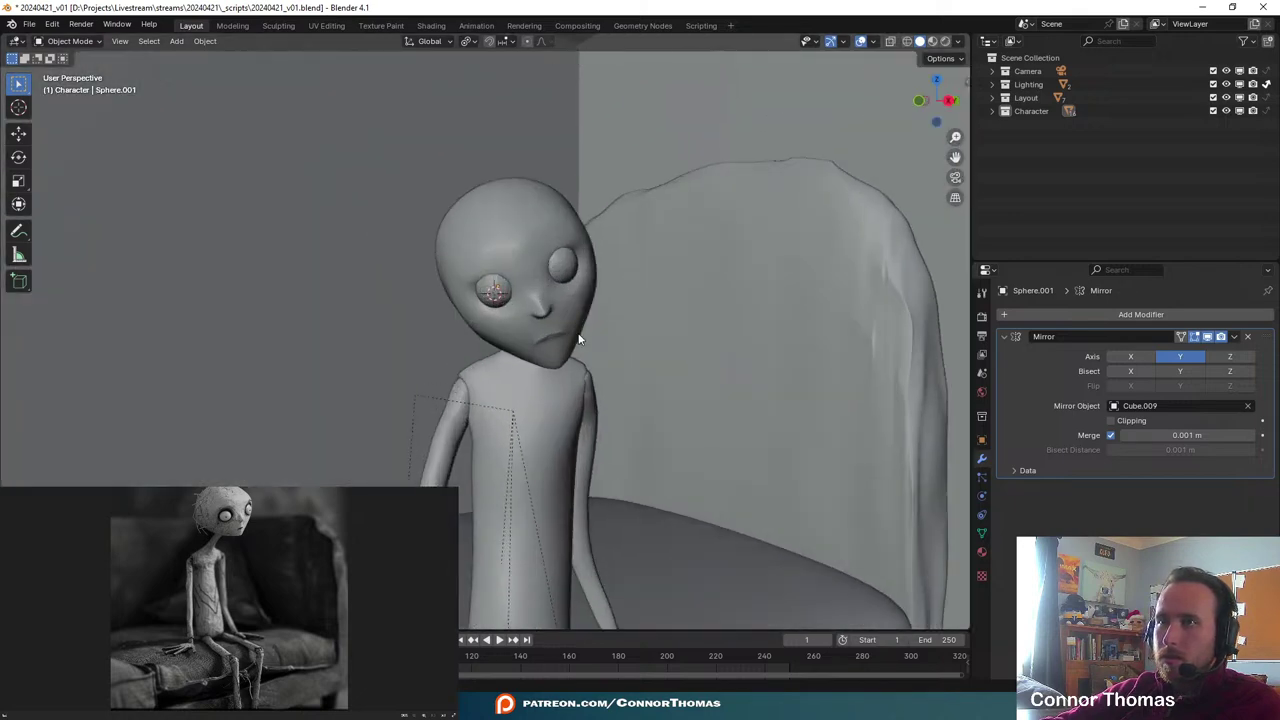
{"action": "scroll", "coordinate": [559, 160], "scroll_direction": "down", "scroll_amount": 2}
{"action": "scroll", "coordinate": [690, 240], "scroll_direction": "down", "scroll_amount": 6}
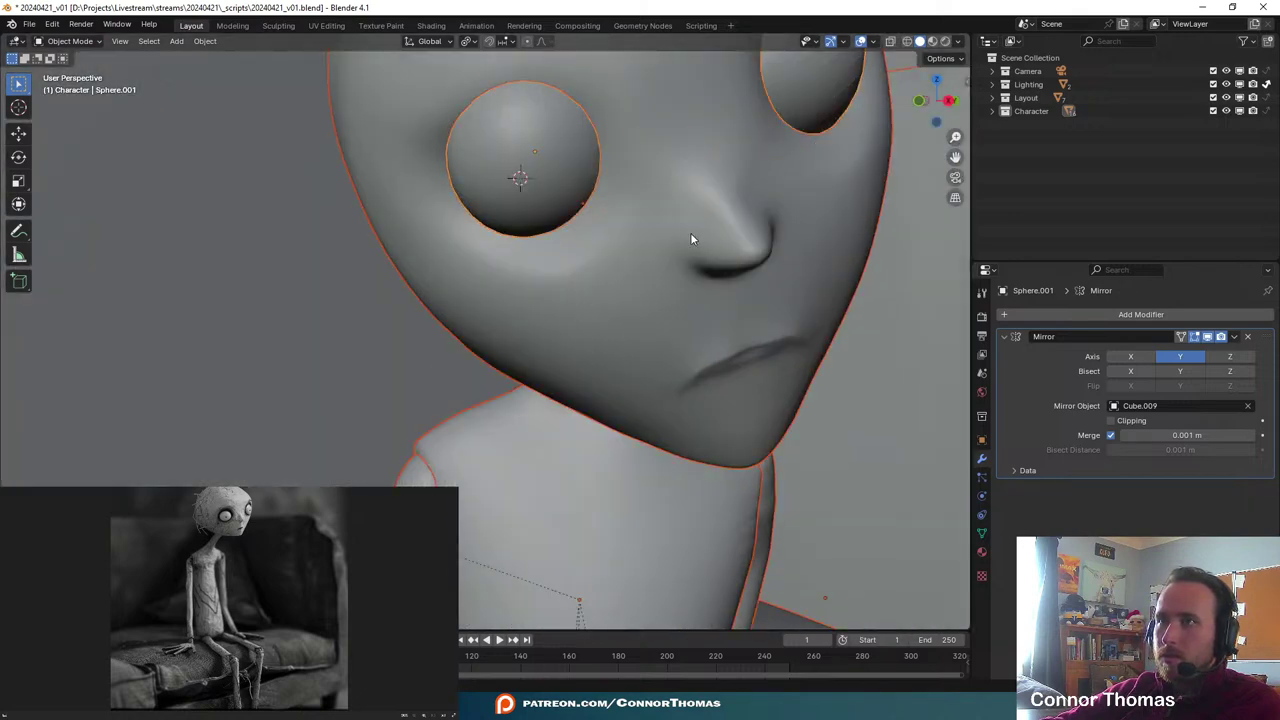
{"action": "middle_click_drag", "start_coordinate": [684, 248], "coordinate": [668, 311]}
{"action": "key", "text": "KP_0"}
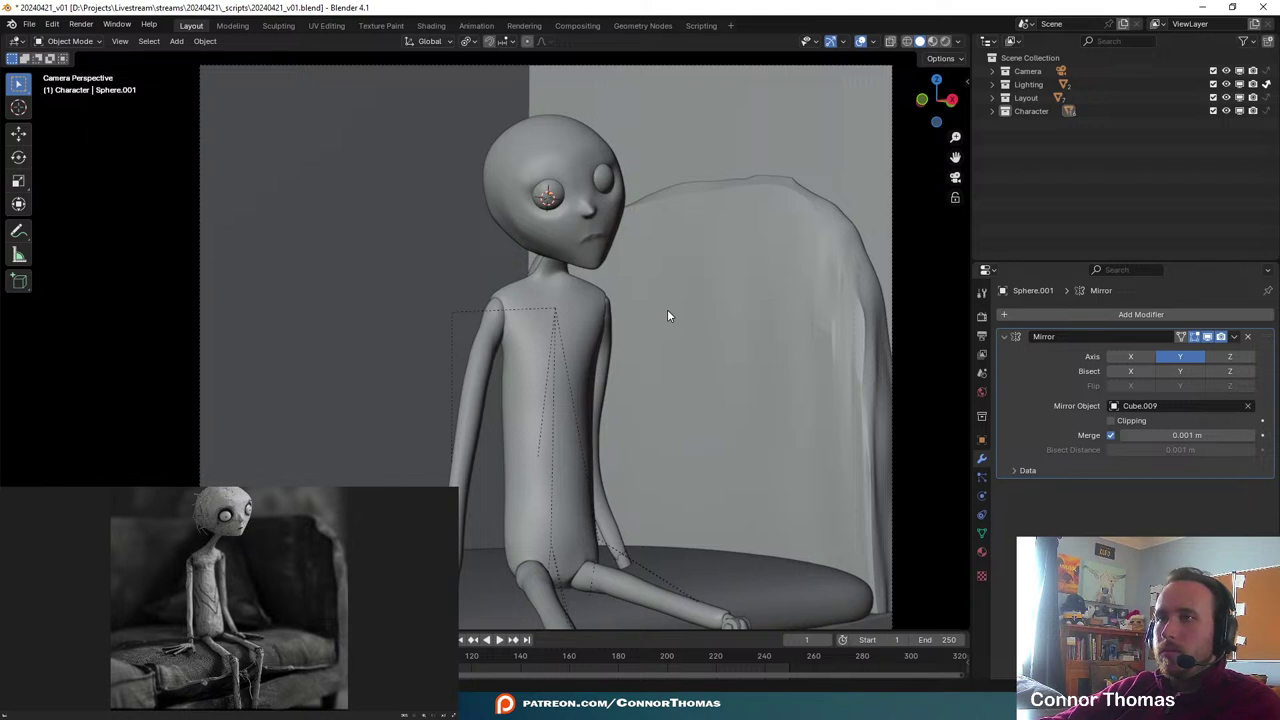
{"action": "left_click", "coordinate": [600, 258]}
{"action": "key", "text": "r"}
{"action": "key", "text": "r"}
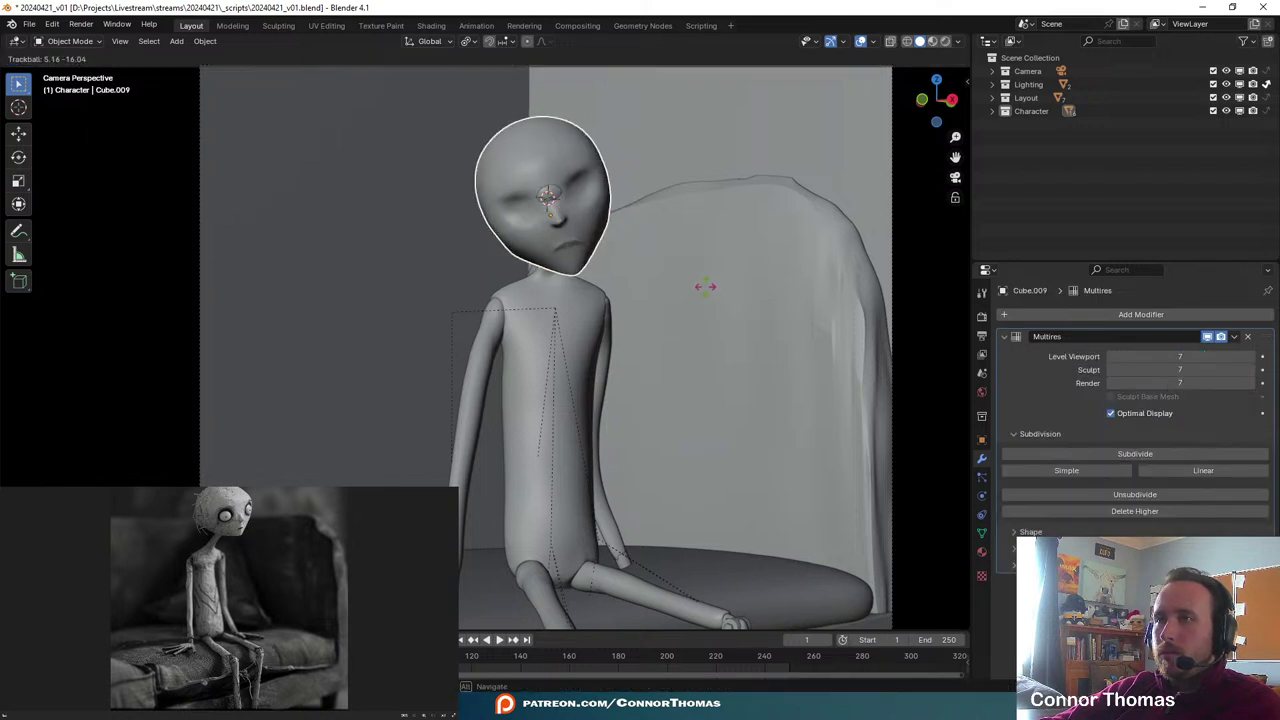
{"action": "right_click", "coordinate": [716, 279]}
- Parent the mirrored eyeballs to the head using Object (Keep Transform)
{"action": "left_click", "coordinate": [546, 193]}
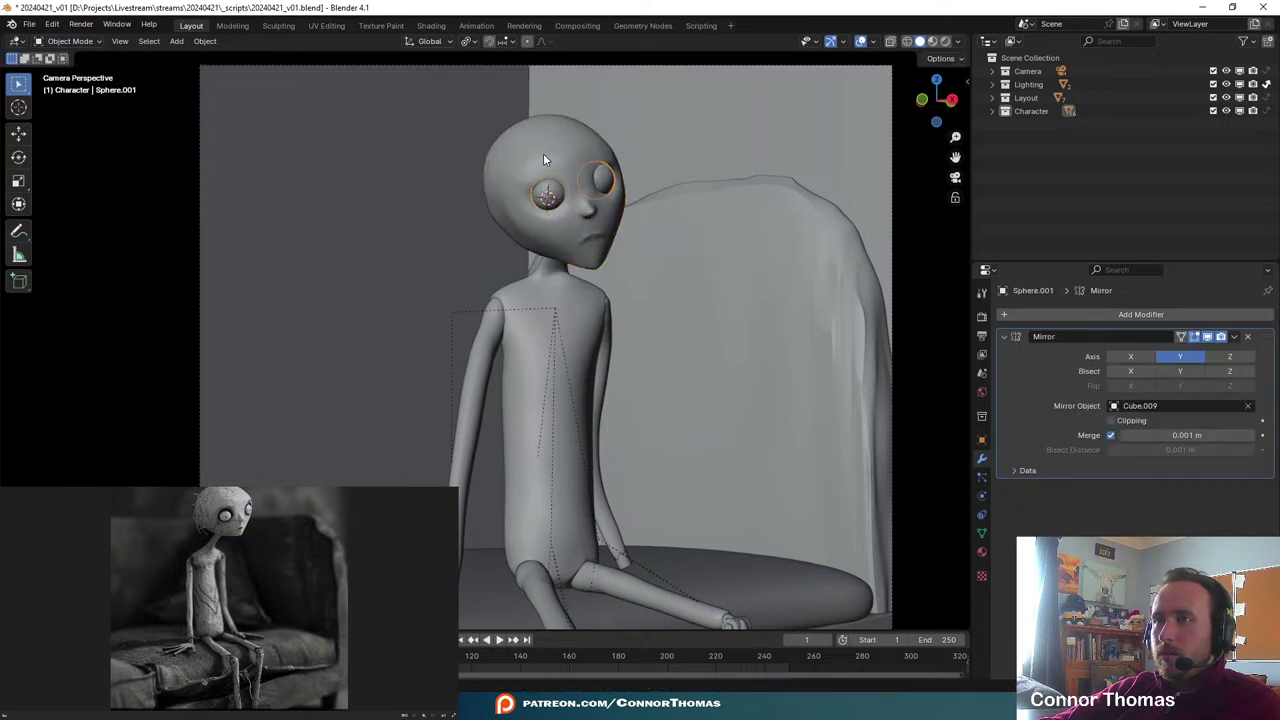
{"action": "left_click", "coordinate": [547, 161], "text": "shift"}
{"action": "key", "text": "ctrl+p"}
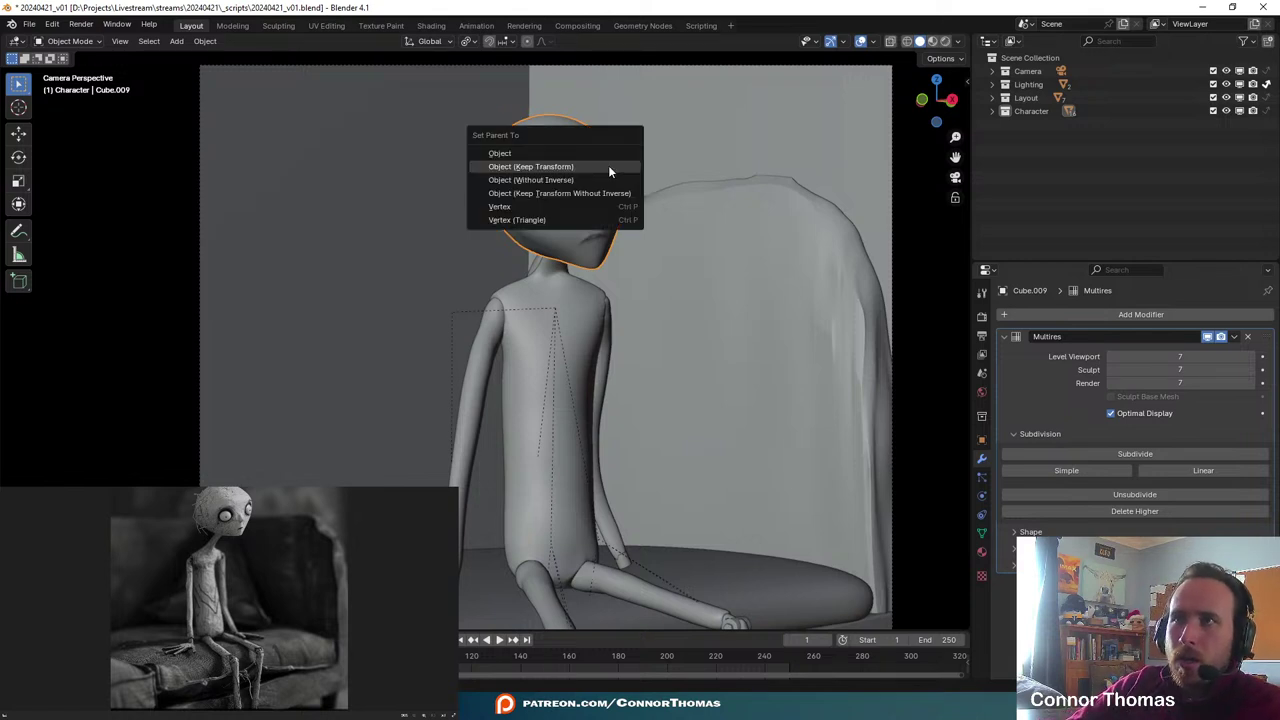
{"action": "left_click", "coordinate": [608, 165]}
- Rotate the head with its eyes, tilting it slightly and turning the face farther from the camera to match the reference
{"action": "key", "text": "r"}
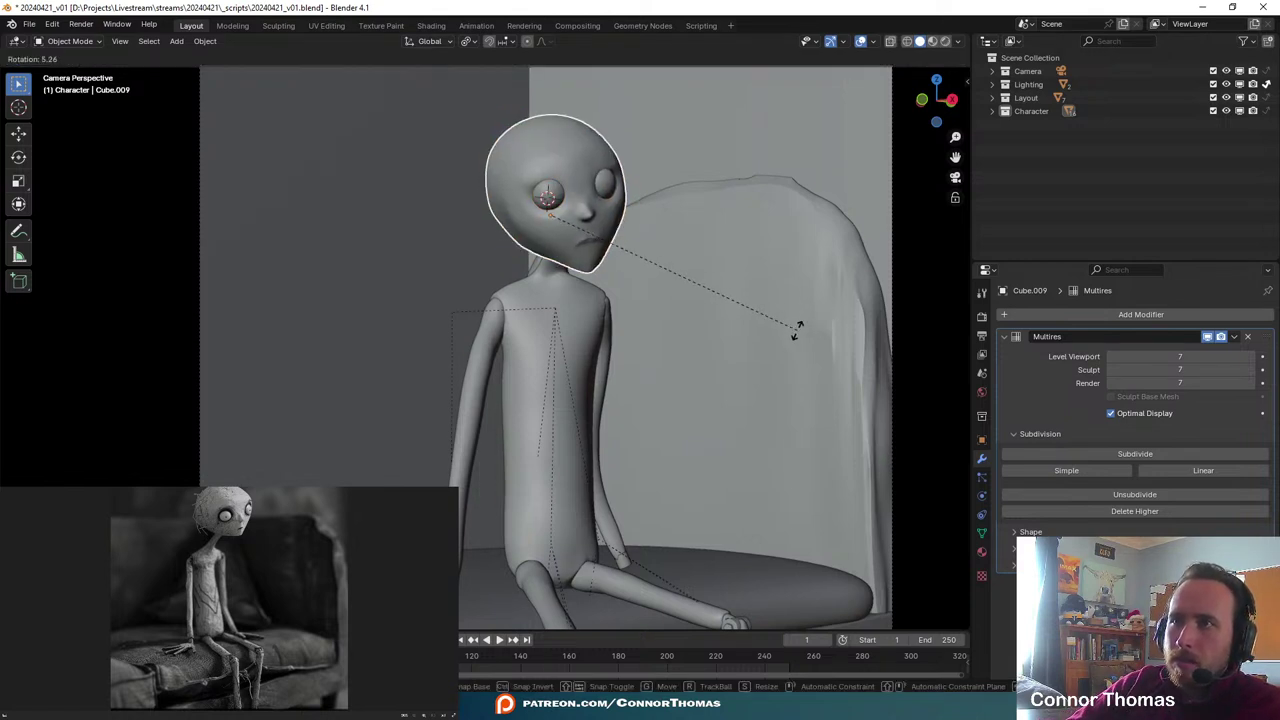
{"action": "left_click", "coordinate": [797, 329]}
{"action": "key", "text": "r"}
{"action": "key", "text": "r"}
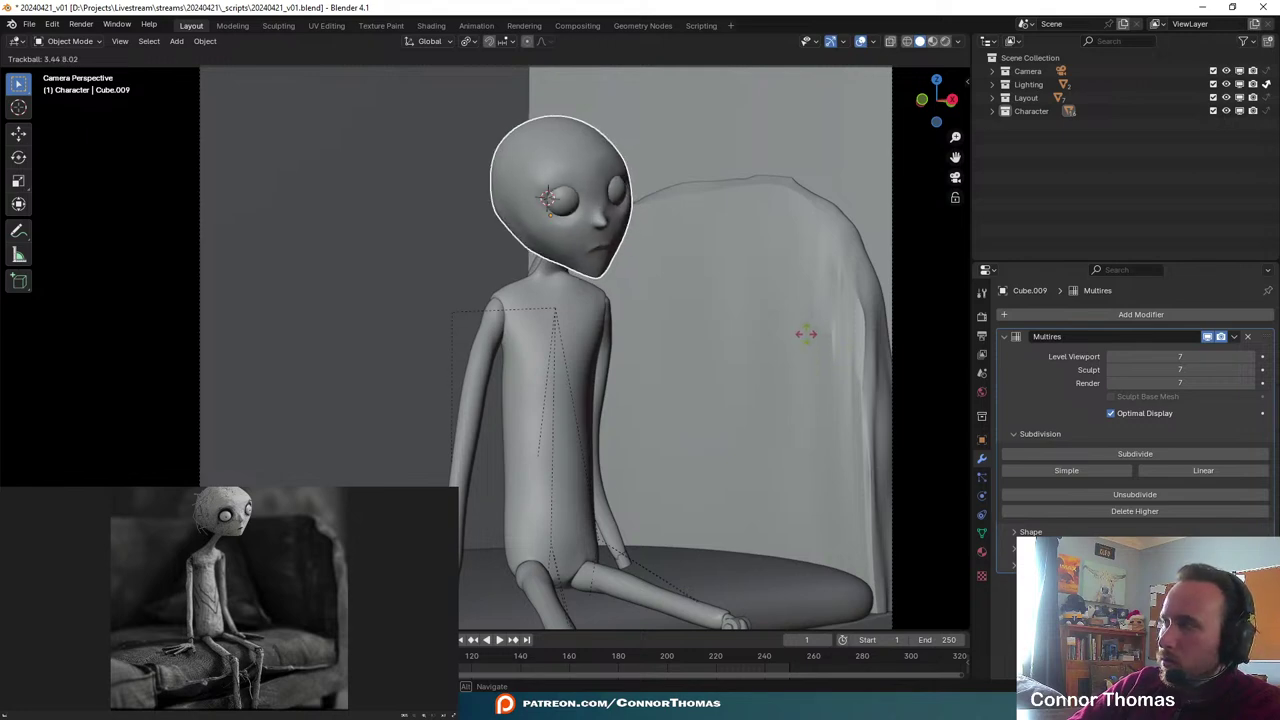
{"action": "left_click", "coordinate": [806, 334]}
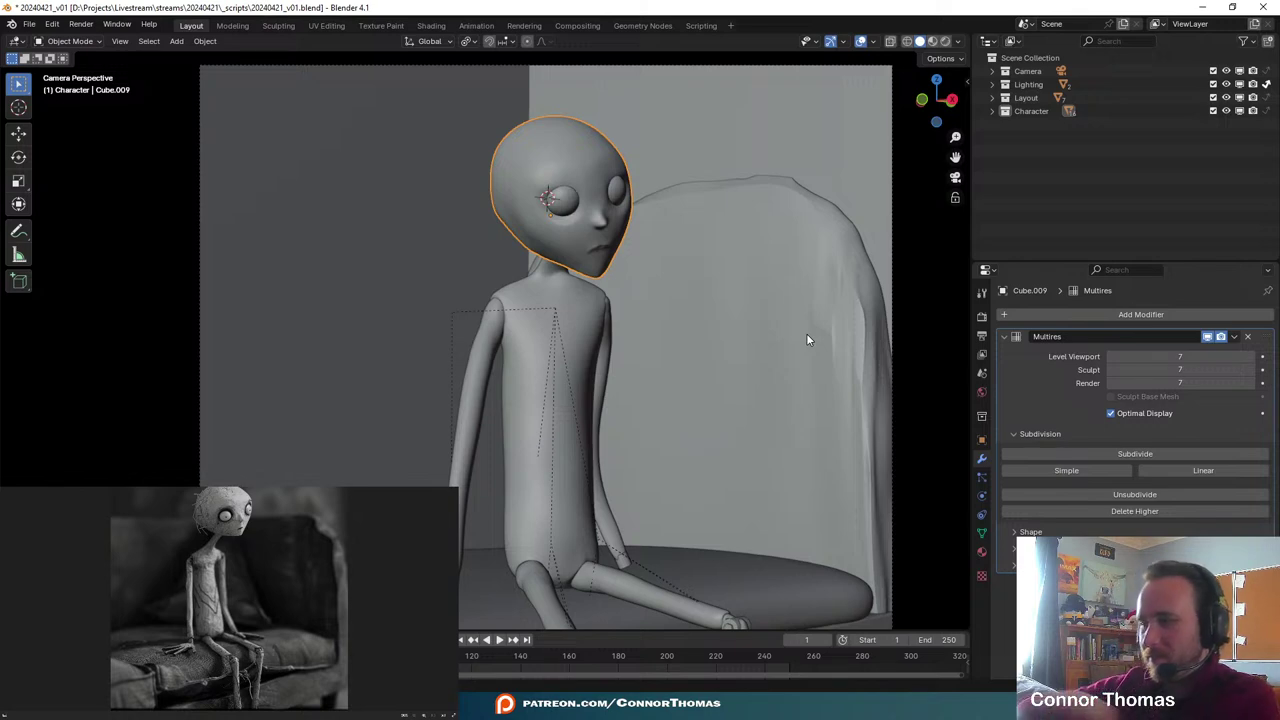
- Check the posed face up close and save the file
{"action": "middle_click_drag", "start_coordinate": [807, 334], "coordinate": [752, 308]}
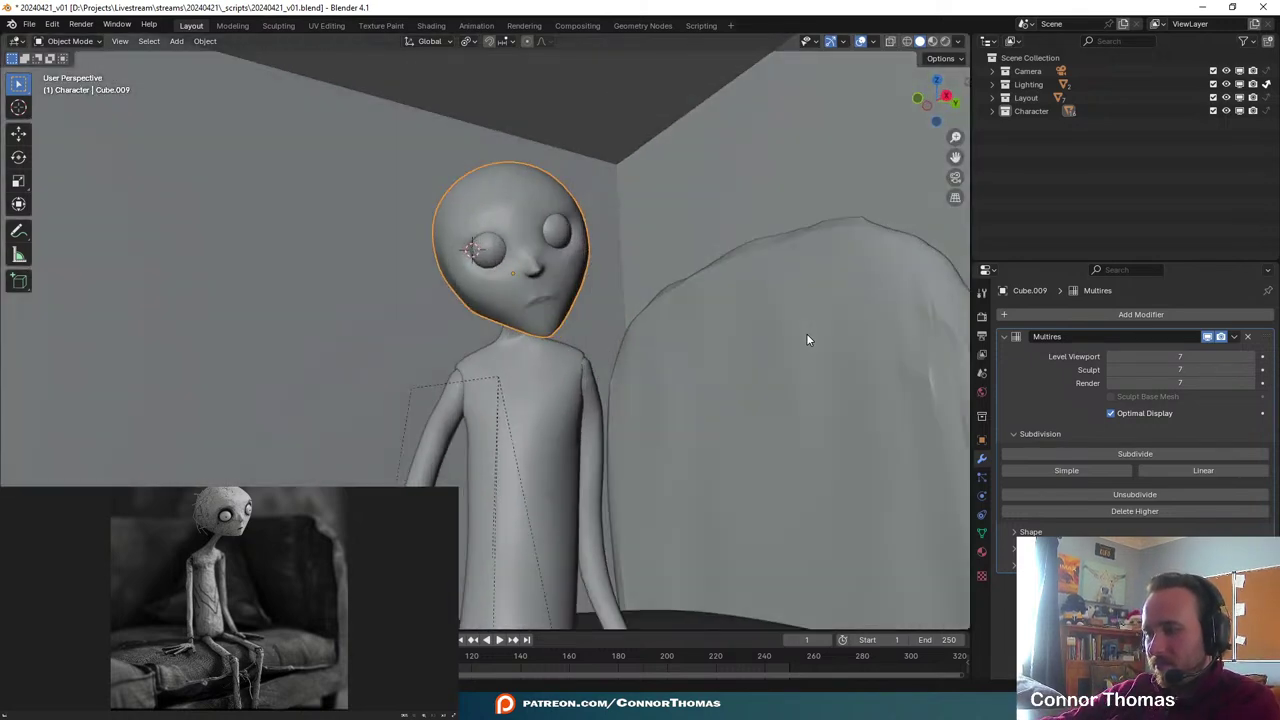
{"action": "scroll", "coordinate": [525, 306], "scroll_direction": "up", "scroll_amount": 8}
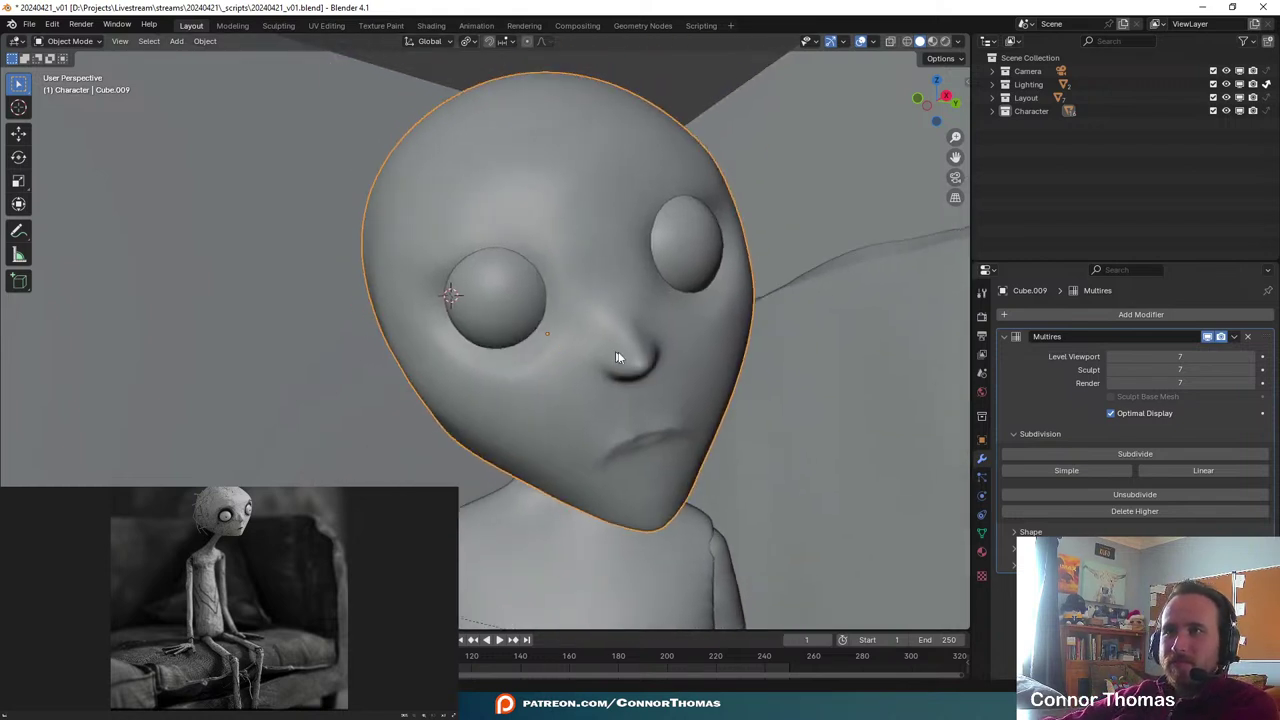
{"action": "key", "text": "ctrl+s"}
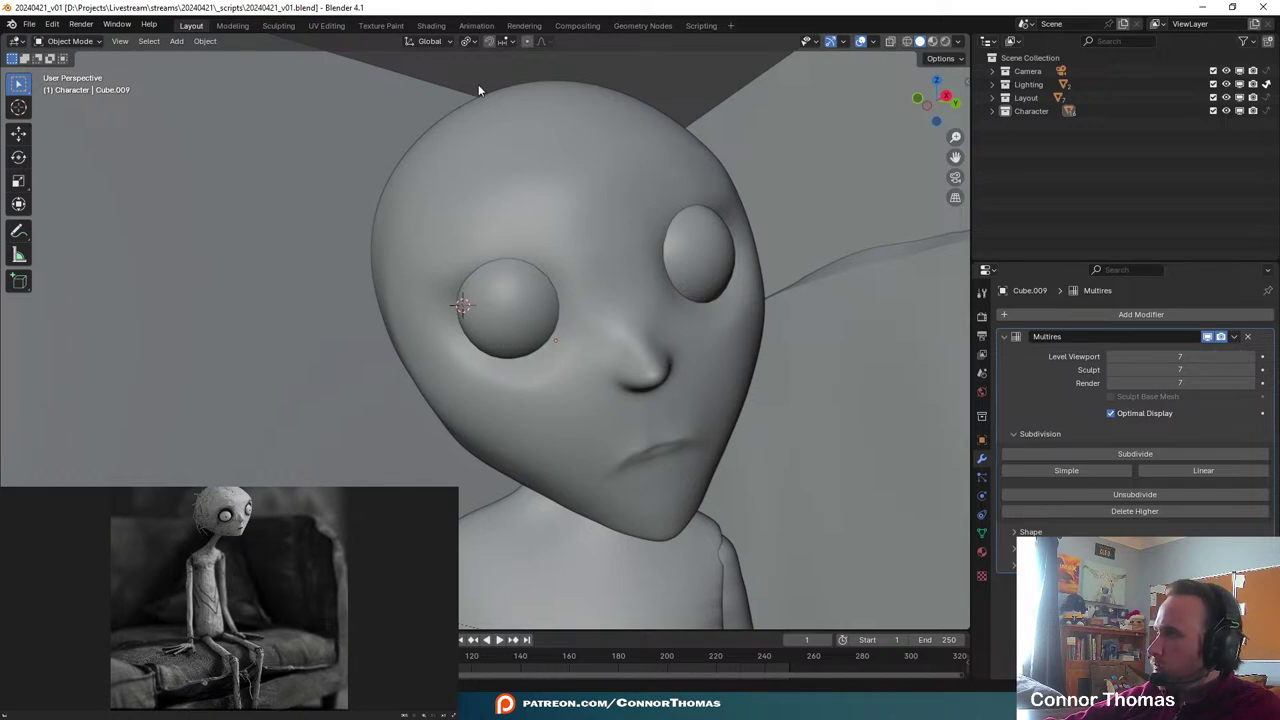
- Scale the mirrored eyeballs up slightly and check their size through the scene camera
{"action": "mouse_move", "coordinate": [528, 283]}
{"action": "middle_mouse_down"}
{"action": "mouse_move", "coordinate": [546, 315]}
{"action": "mouse_move", "coordinate": [531, 306]}
{"action": "middle_mouse_up"}
{"action": "left_click", "coordinate": [537, 346]}
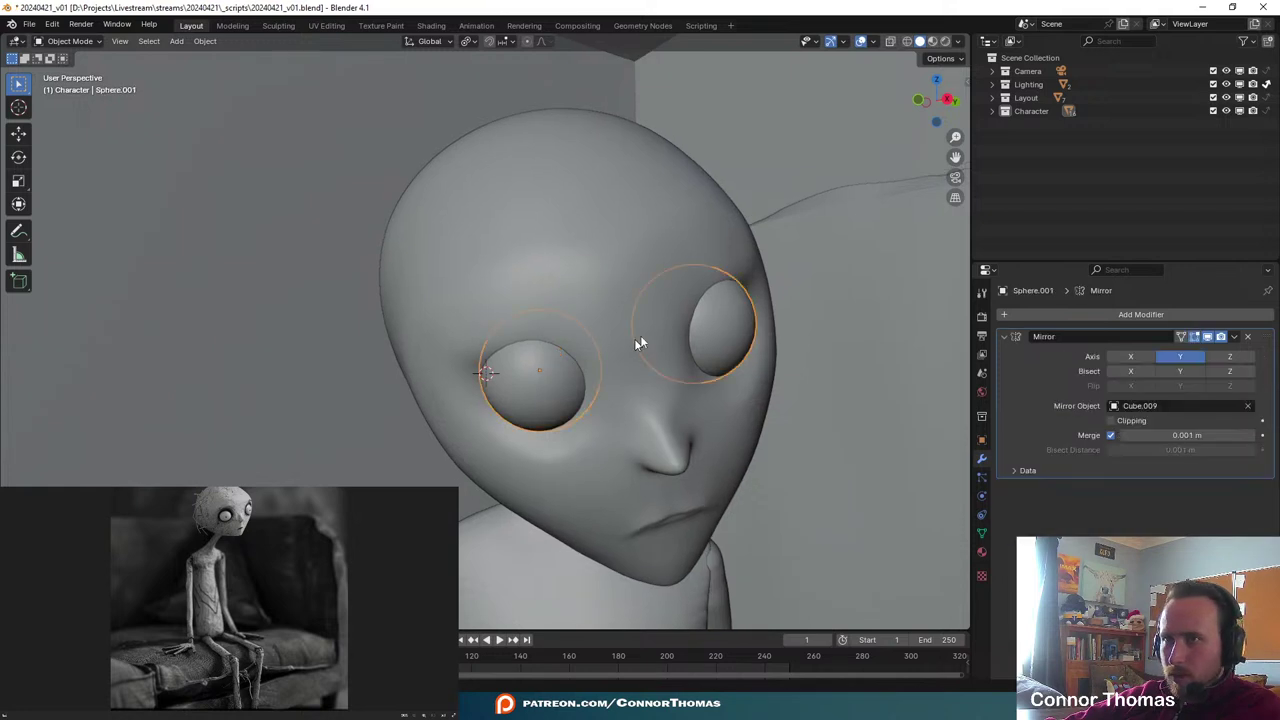
{"action": "key", "text": "s"}
{"action": "left_click", "coordinate": [651, 316]}
{"action": "middle_click_drag", "start_coordinate": [651, 316], "coordinate": [651, 422]}
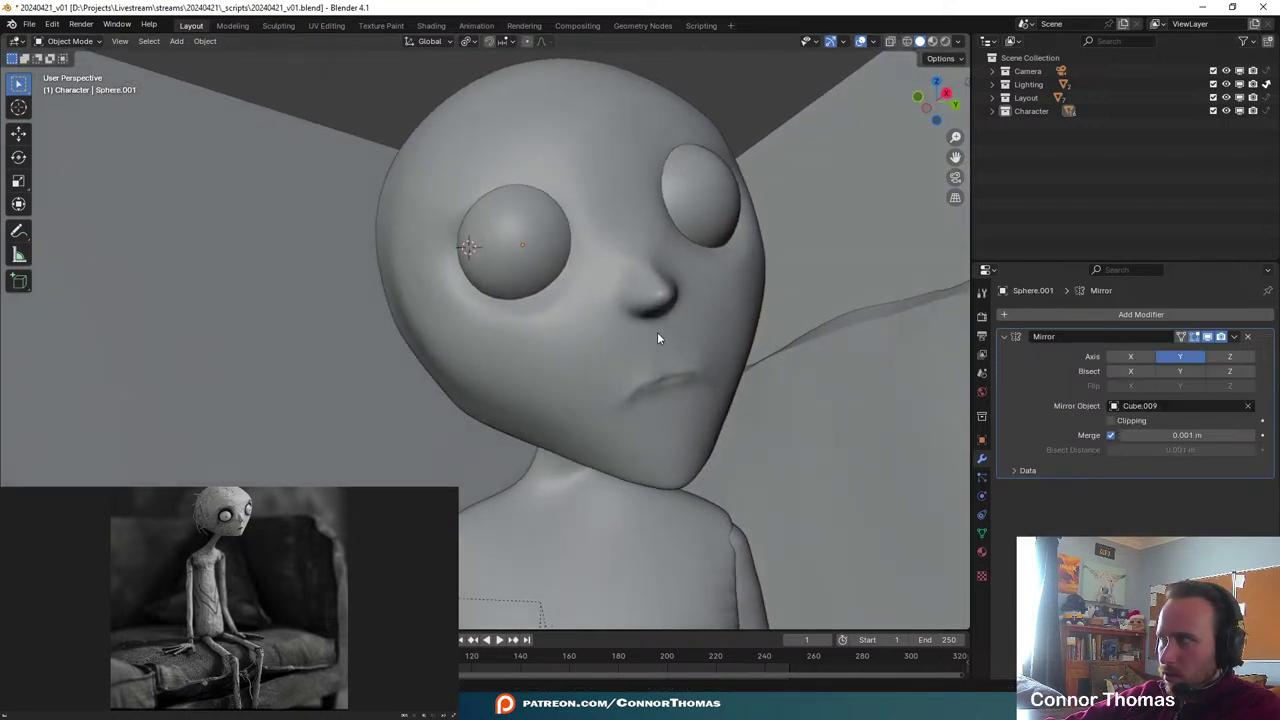
{"action": "middle_click_drag", "start_coordinate": [657, 338], "coordinate": [632, 260]}
{"action": "key", "text": "KP_0"}
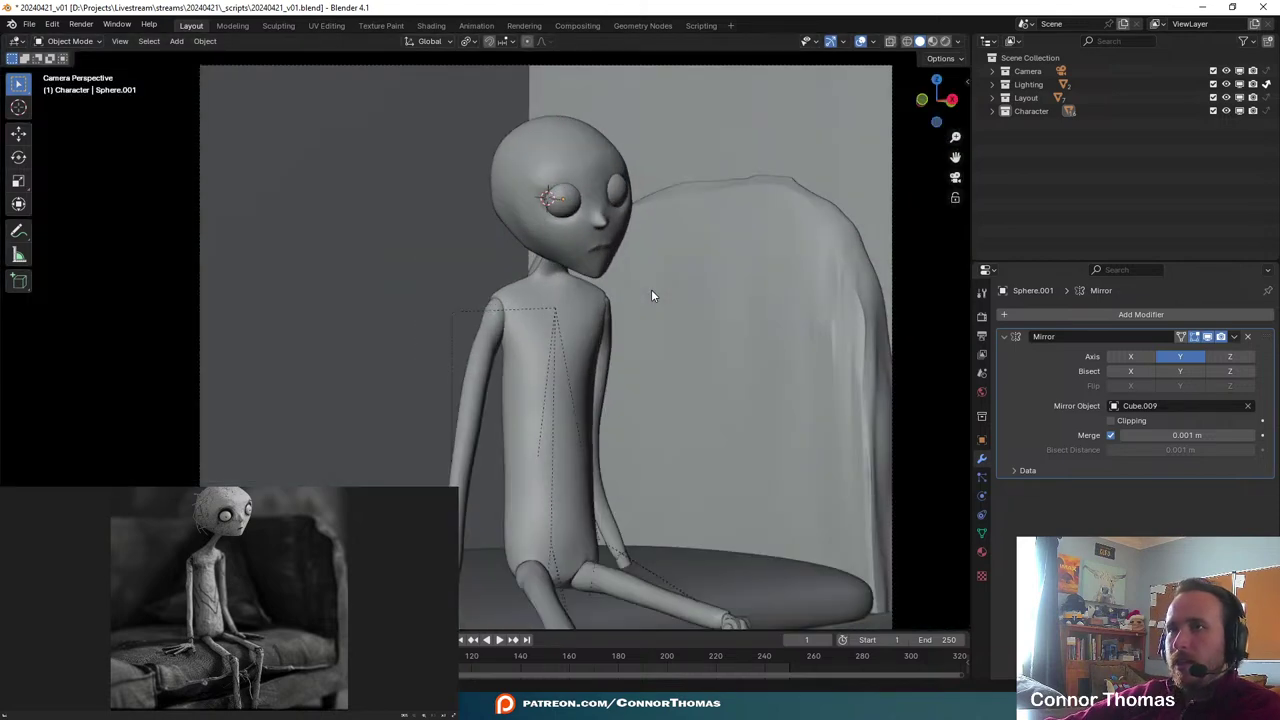
{"action": "left_click", "coordinate": [593, 274]}
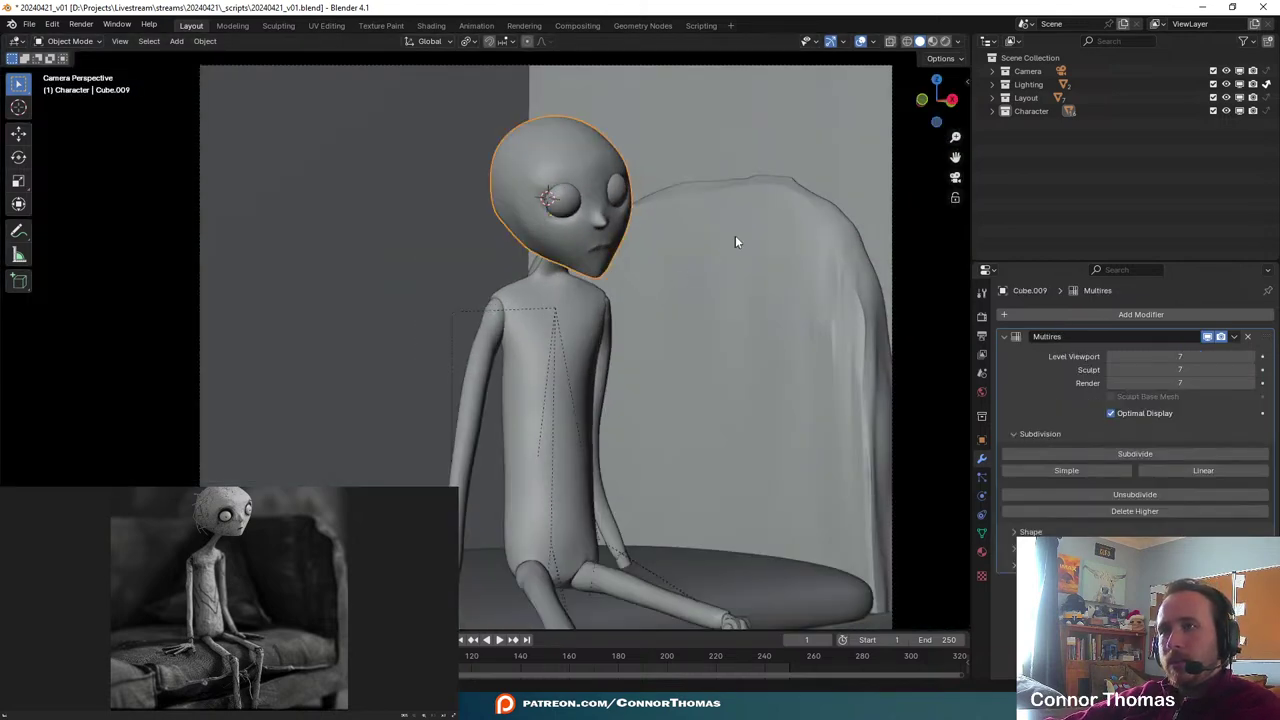
{"action": "key", "text": "s"}
{"action": "key", "text": "z"}
{"action": "key", "text": "z"}
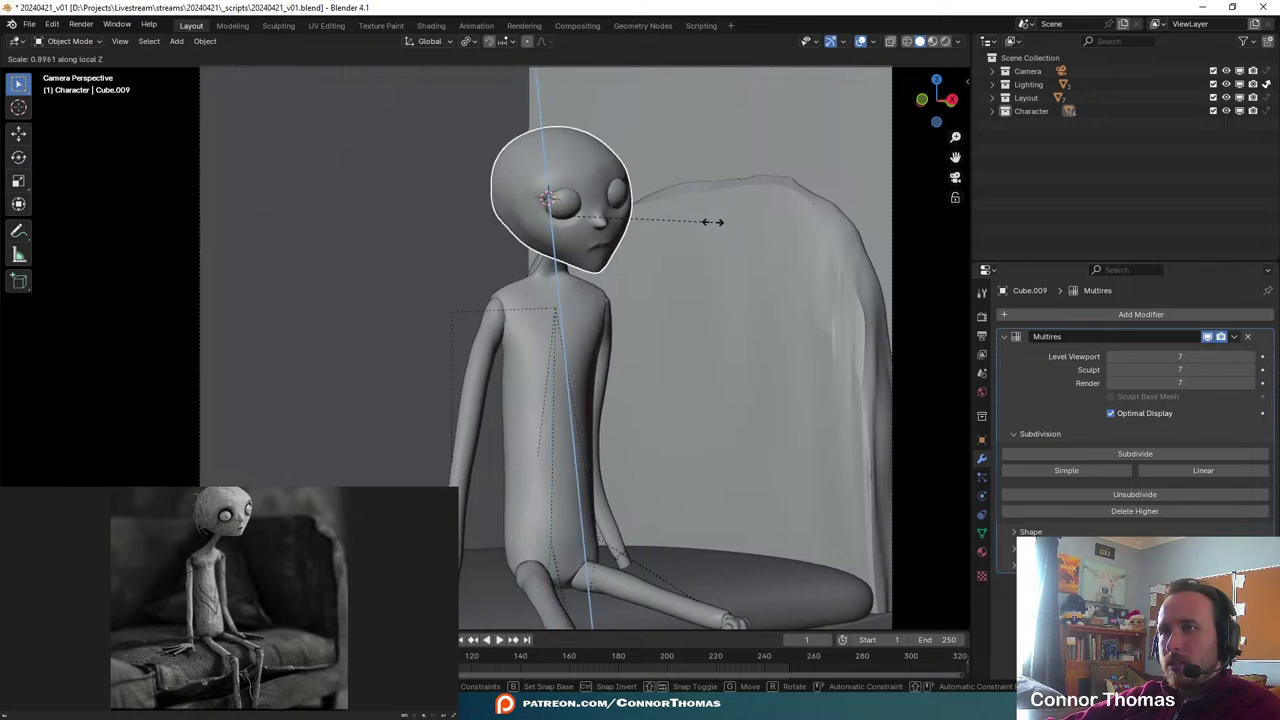
{"action": "right_click", "coordinate": [711, 222]}
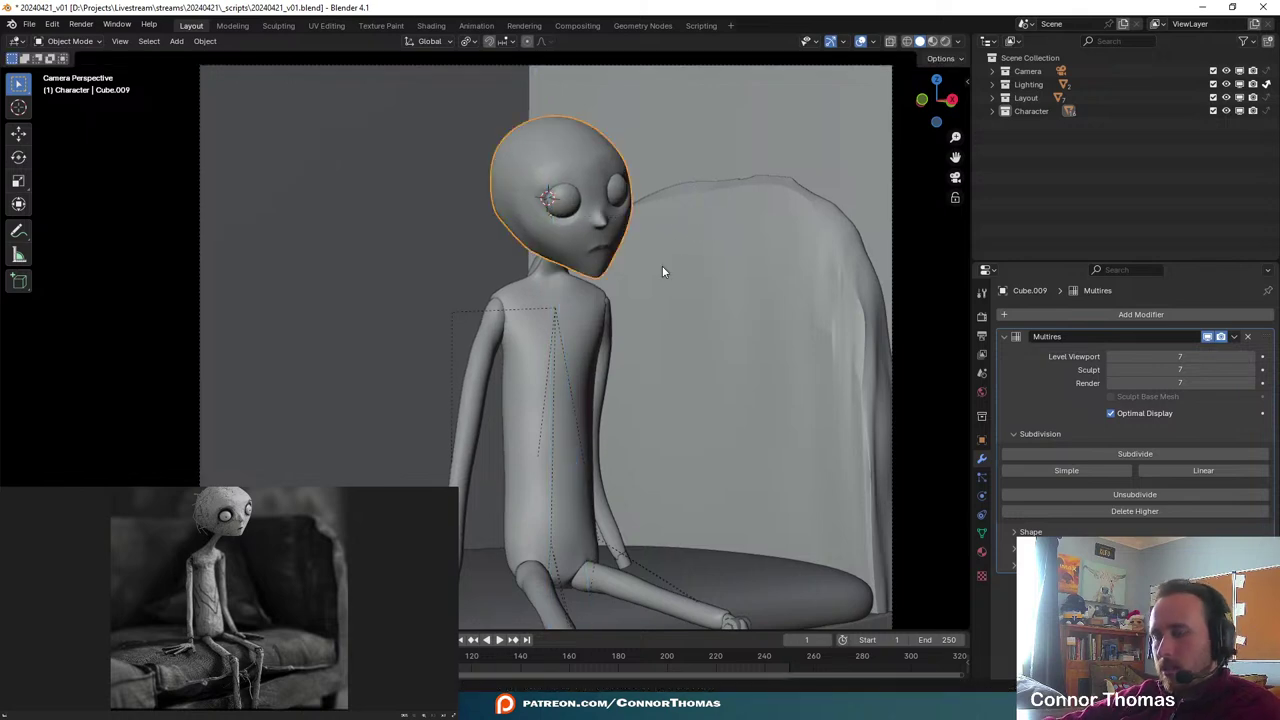
- Switch the head to Sculpt Mode and adjust the rear of the lower jaw with the Grab brush
{"action": "key", "text": "KP_Decimal"}
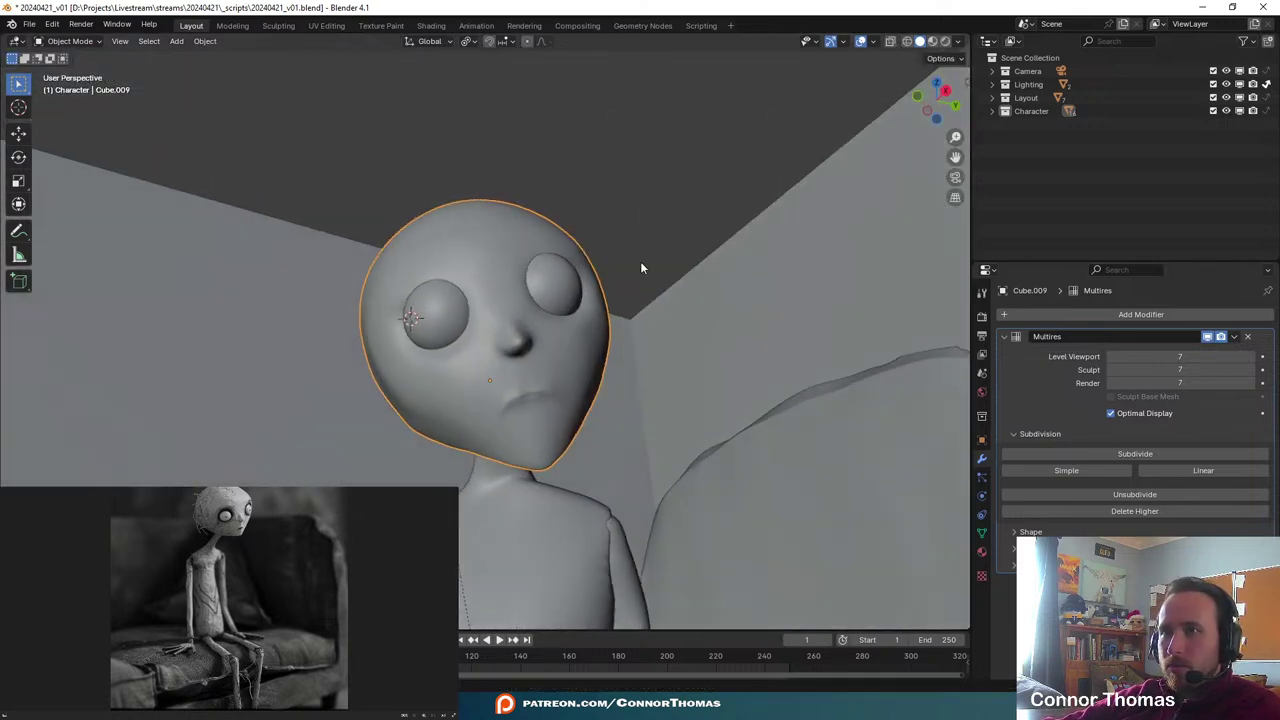
{"action": "middle_click_drag", "start_coordinate": [640, 261], "coordinate": [586, 314]}
{"action": "left_click", "coordinate": [92, 44]}
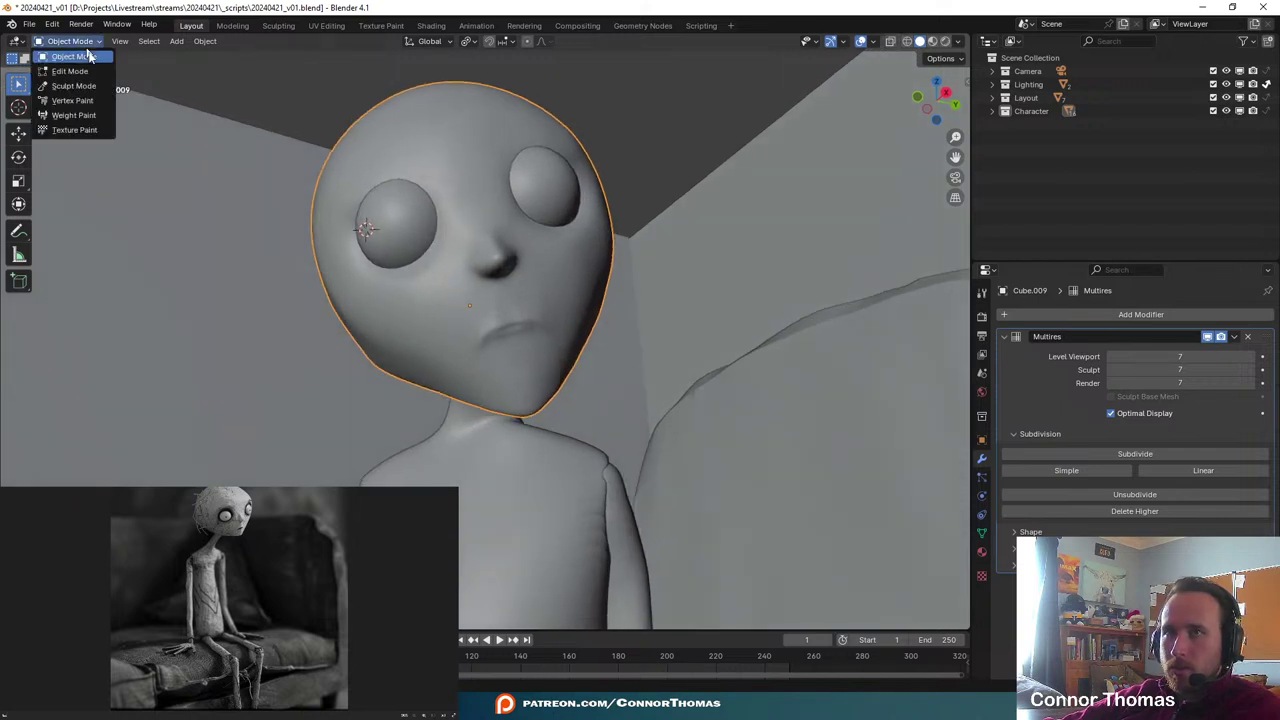
{"action": "left_click", "coordinate": [70, 84]}
{"action": "middle_click_drag", "start_coordinate": [434, 380], "coordinate": [554, 348]}
{"action": "scroll", "coordinate": [554, 348], "scroll_direction": "up", "scroll_amount": 3}
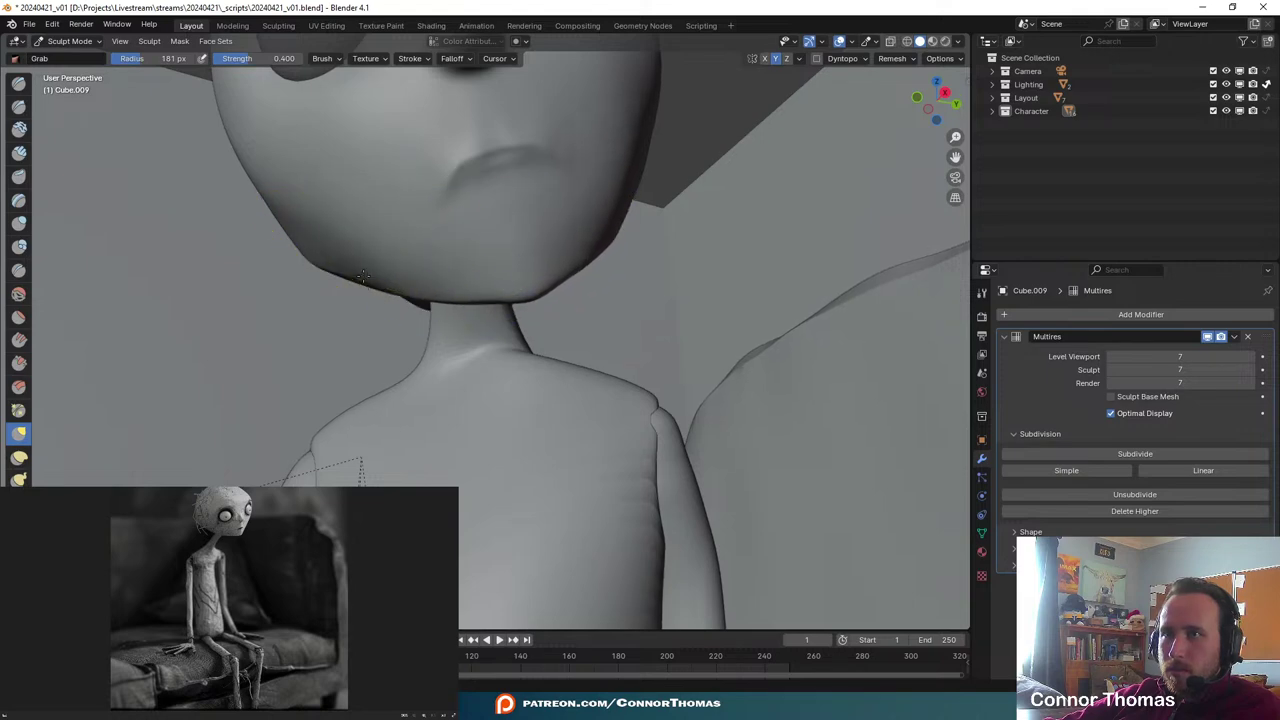
{"action": "mouse_move", "coordinate": [400, 266]}
{"action": "middle_mouse_down"}
{"action": "mouse_move", "coordinate": [540, 343]}
{"action": "mouse_move", "coordinate": [708, 303]}
{"action": "middle_mouse_up"}
{"action": "scroll", "coordinate": [706, 304], "scroll_direction": "down", "scroll_amount": 2}
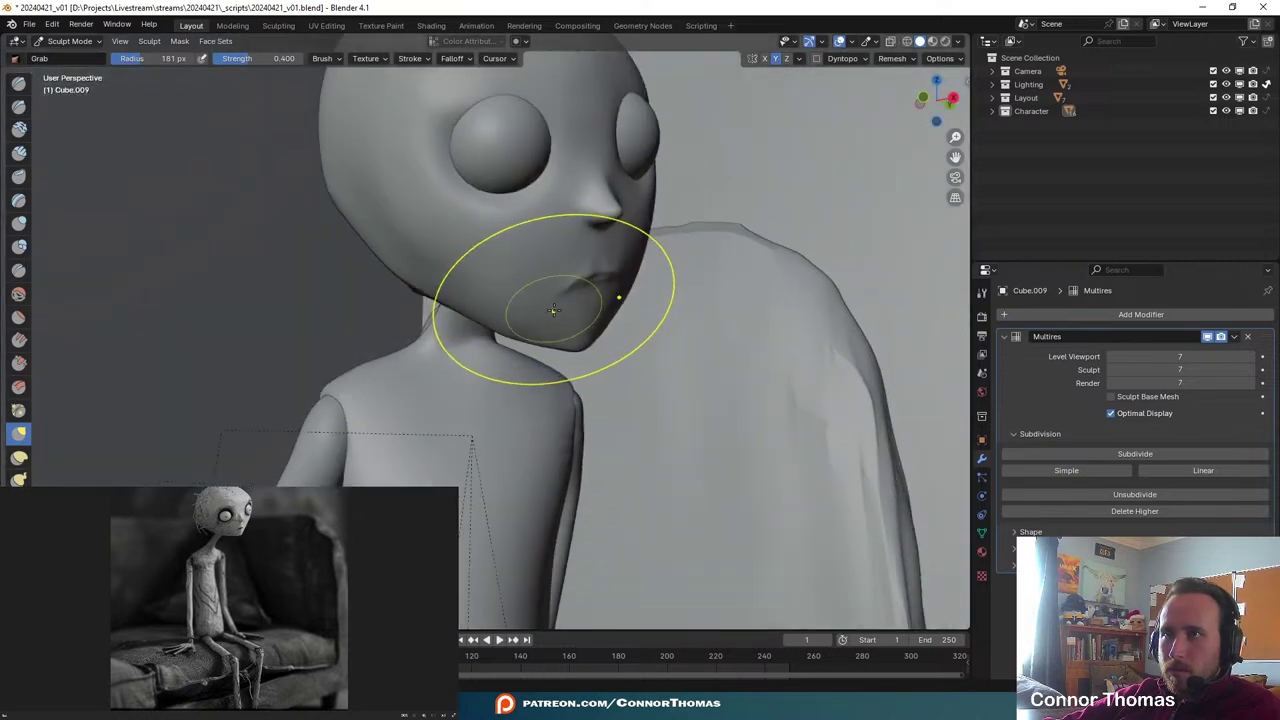
{"action": "left_click_drag", "start_coordinate": [457, 298], "coordinate": [460, 305]}
- Reshape the back and crown of the skull with the Grab brush while looking through the scene camera
{"action": "key", "text": "KP_0"}
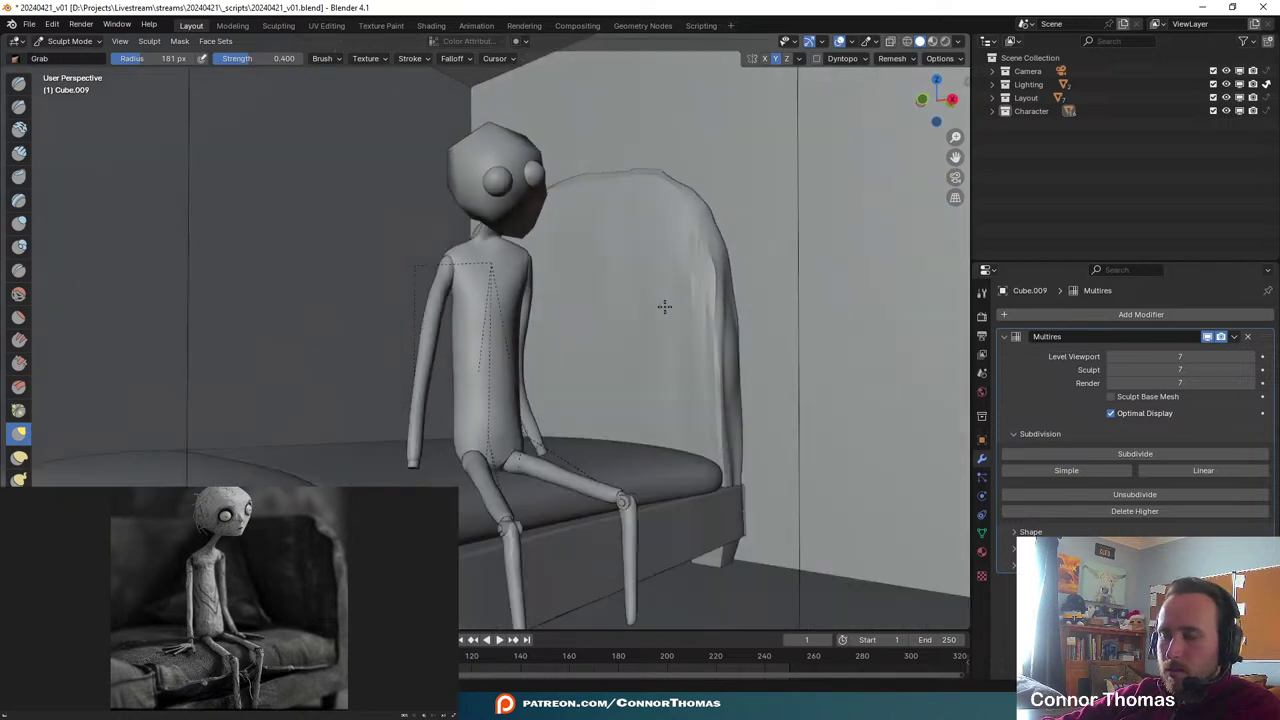
{"action": "scroll", "coordinate": [663, 306], "scroll_direction": "up", "scroll_amount": 2}
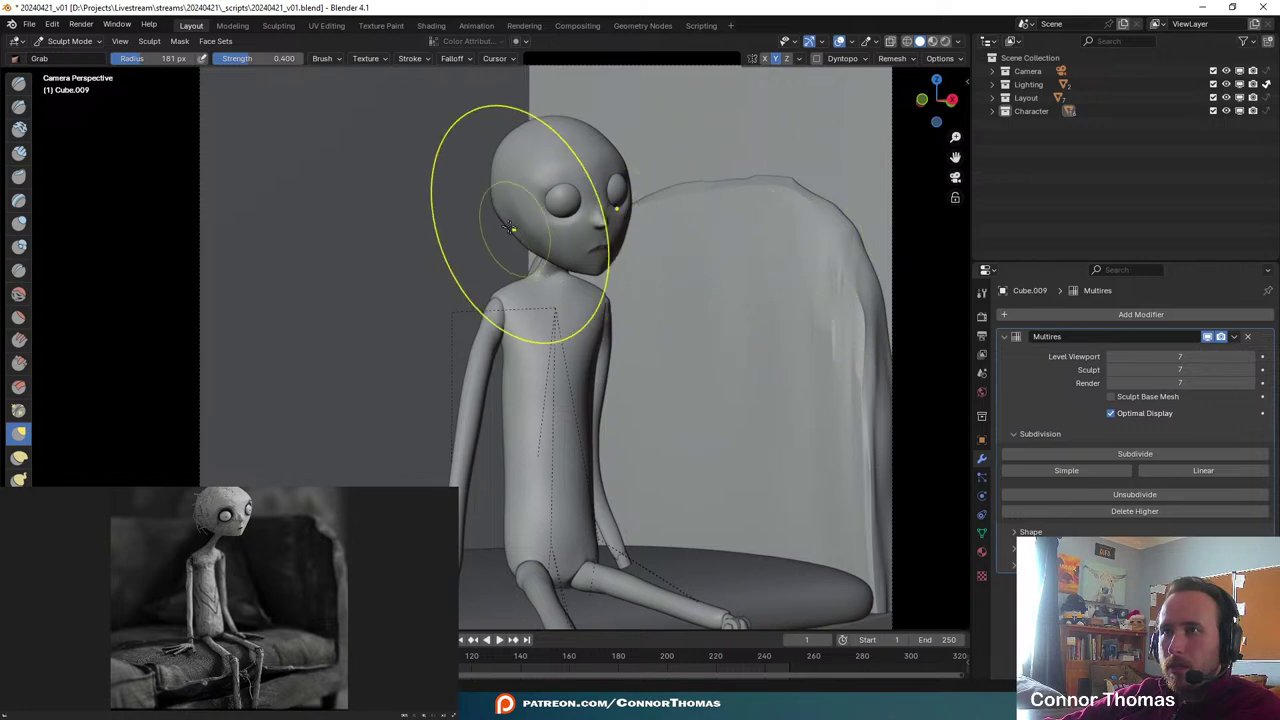
{"action": "left_click_drag", "start_coordinate": [496, 200], "coordinate": [486, 200]}
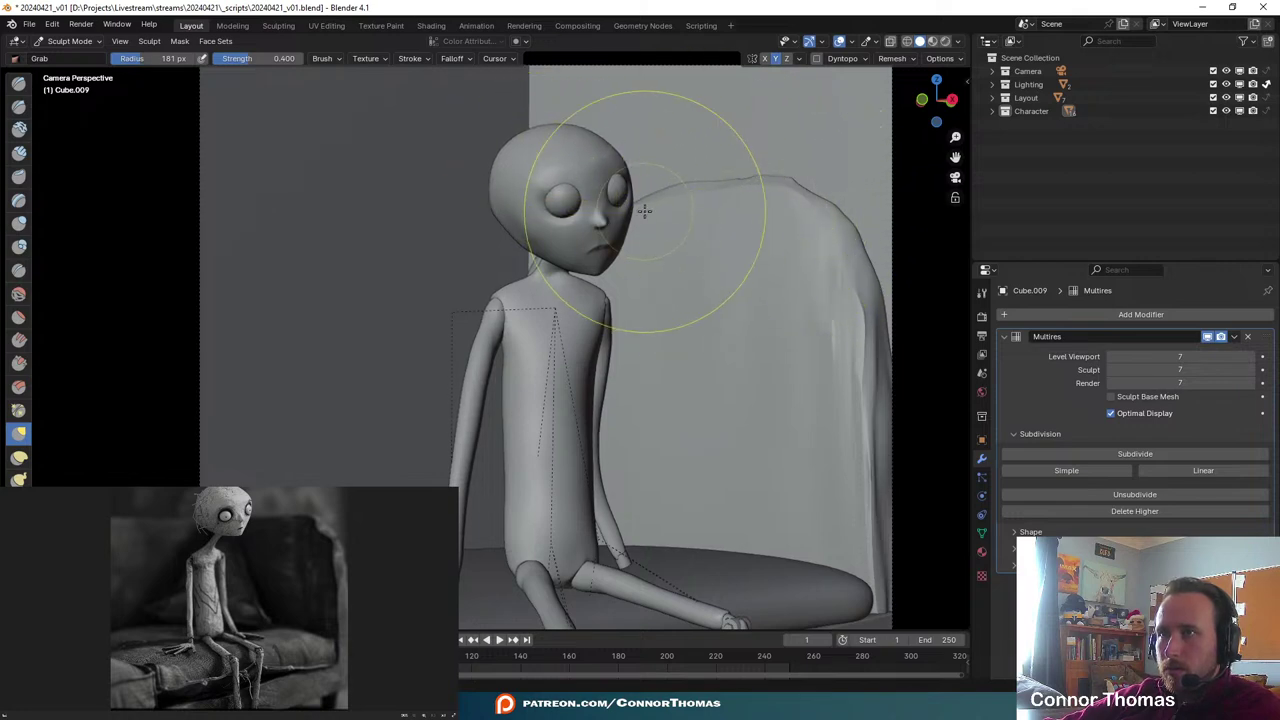
- Refine the chin and the underside of the jaw with short Grab brush strokes
{"action": "scroll", "coordinate": [624, 240], "scroll_direction": "up", "scroll_amount": 5}
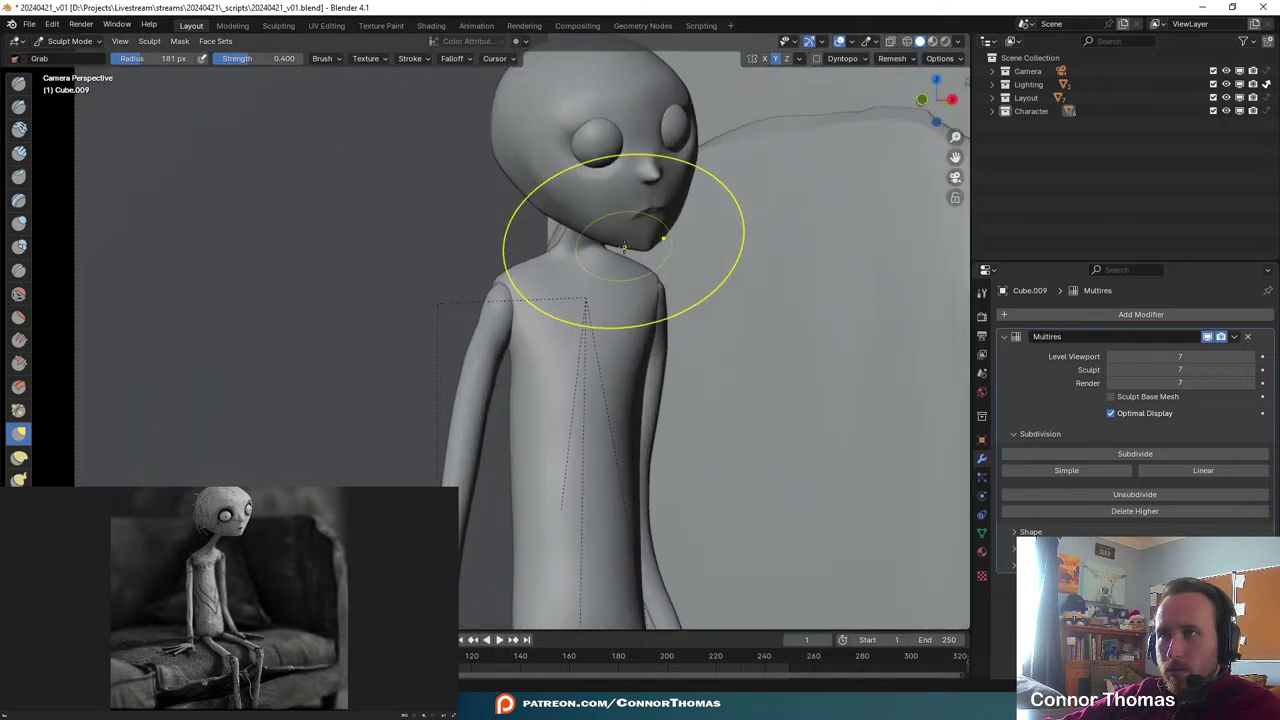
{"action": "middle_click_drag", "start_coordinate": [647, 214], "coordinate": [470, 377], "text": "shift"}
{"action": "middle_click_drag", "start_coordinate": [612, 265], "coordinate": [563, 360]}
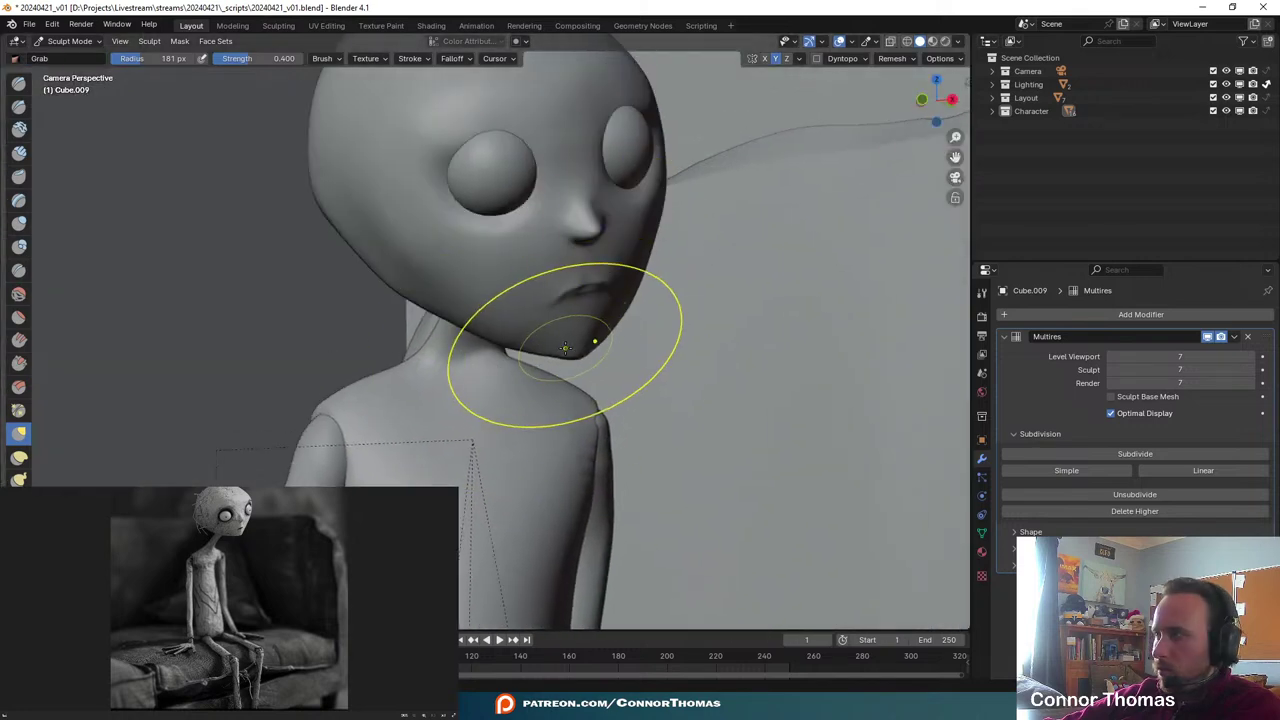
{"action": "left_click_drag", "start_coordinate": [523, 344], "coordinate": [551, 352]}
{"action": "left_click_drag", "start_coordinate": [577, 359], "coordinate": [575, 358]}
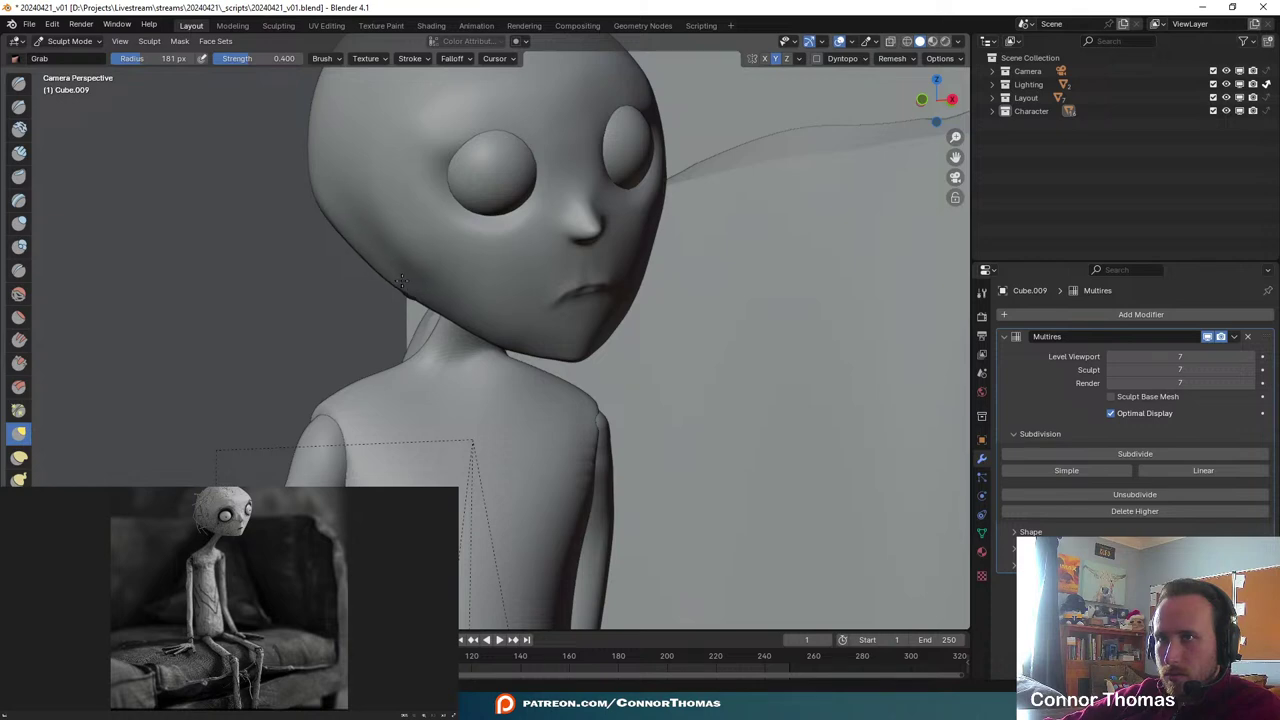
{"action": "scroll", "coordinate": [717, 346], "scroll_direction": "down", "scroll_amount": 3}
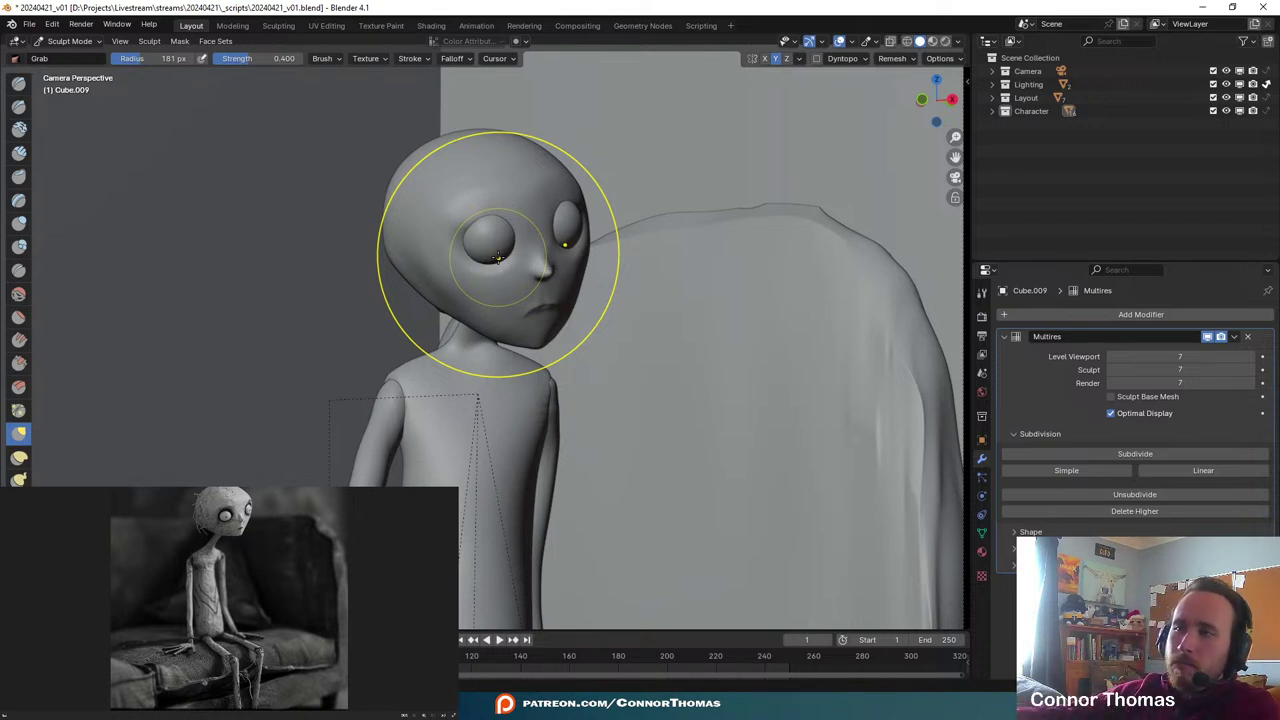
- Undo the last grab stroke and pull the lower back of the head and the rear jawline inward
{"action": "key", "text": "ctrl+z"}
{"action": "scroll", "coordinate": [676, 320], "scroll_direction": "up", "scroll_amount": 3}
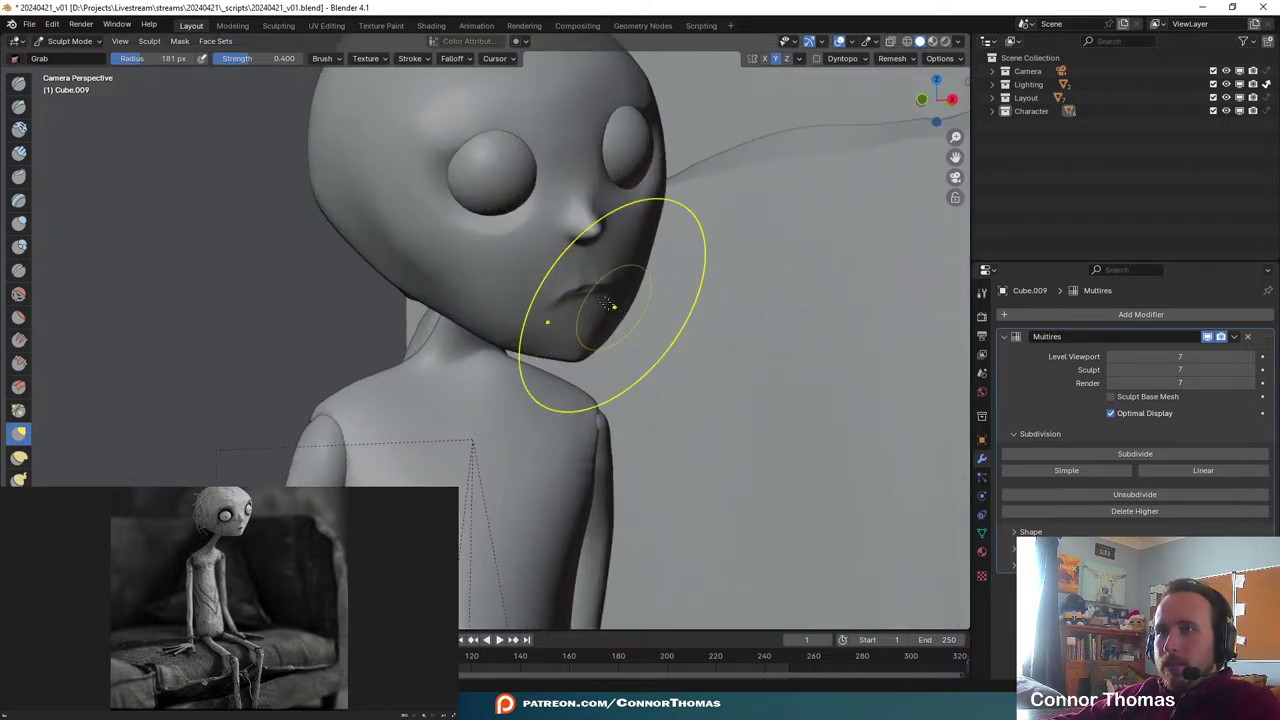
{"action": "middle_click_drag", "start_coordinate": [387, 247], "coordinate": [446, 284], "text": "shift"}
{"action": "left_click_drag", "start_coordinate": [381, 235], "coordinate": [390, 236]}
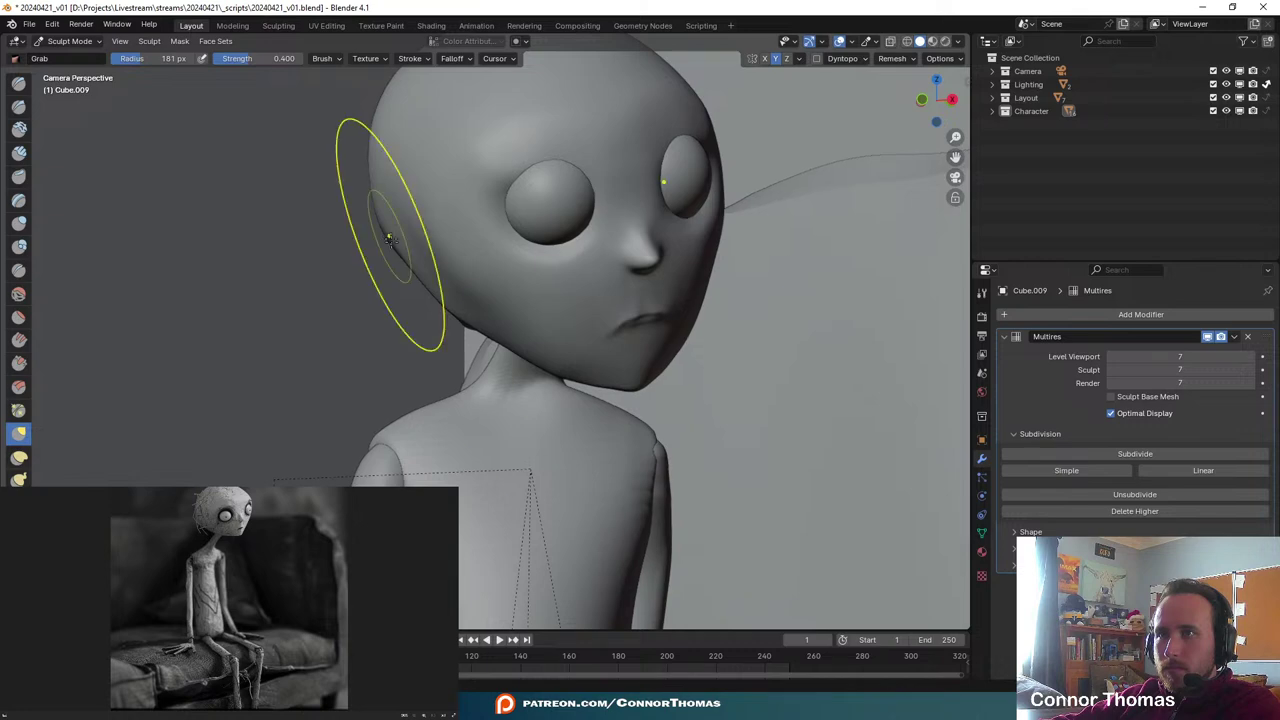
{"action": "left_click_drag", "start_coordinate": [472, 333], "coordinate": [478, 328]}
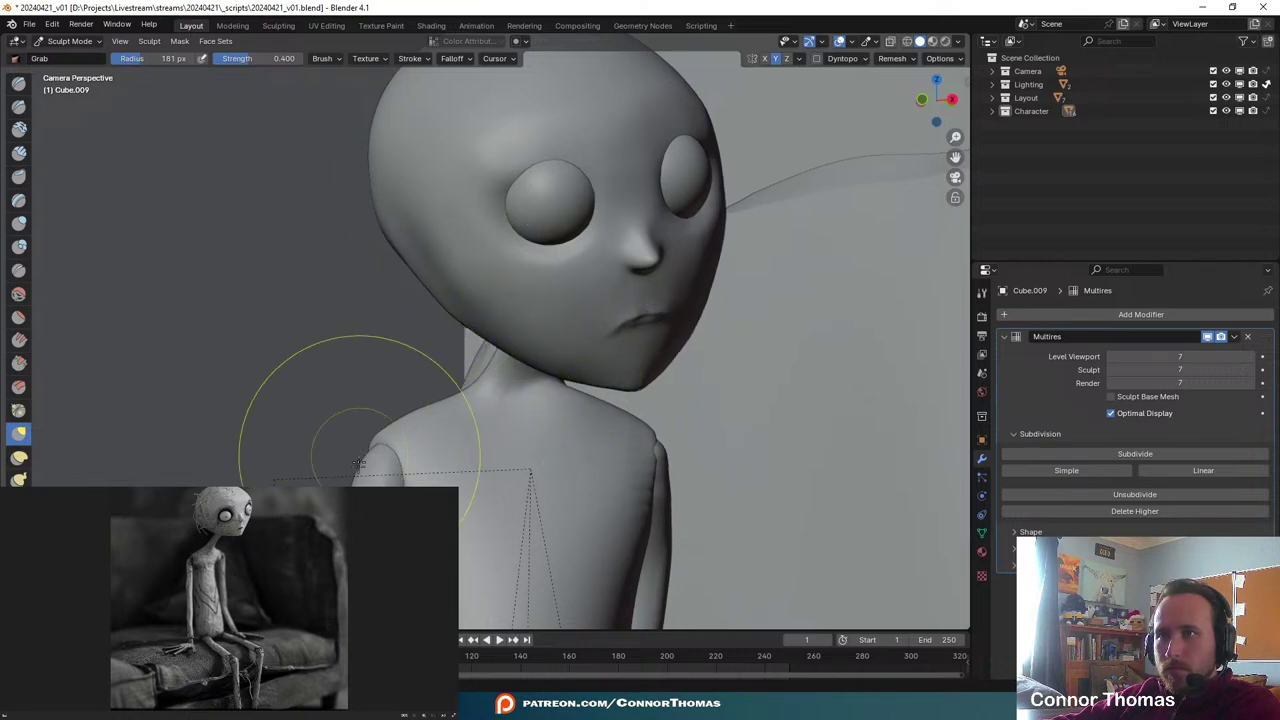
- Soften the mouth crease on the head with the Smooth brush at strength 0.207
{"action": "scroll", "coordinate": [634, 371], "scroll_direction": "down", "scroll_amount": 4}
{"action": "scroll", "coordinate": [822, 347], "scroll_direction": "down", "scroll_amount": 3}
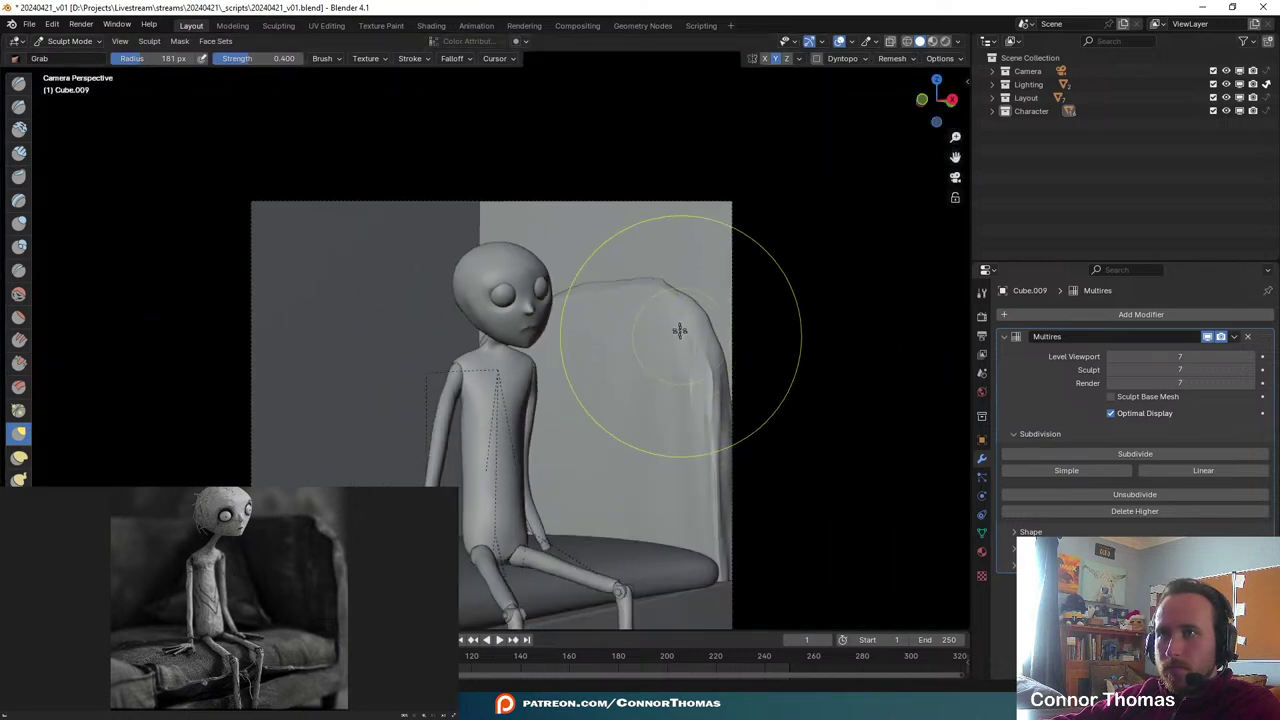
{"action": "middle_click_drag", "start_coordinate": [679, 328], "coordinate": [667, 264], "text": "shift"}
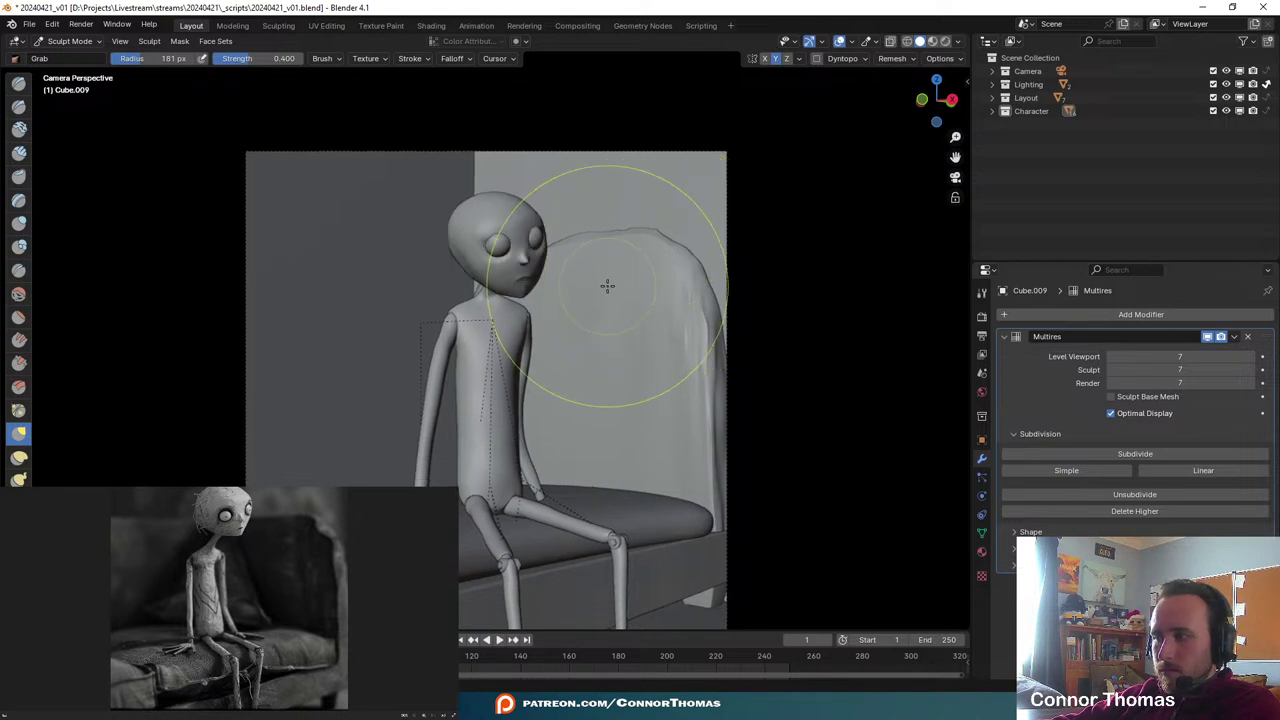
{"action": "scroll", "coordinate": [540, 377], "scroll_direction": "up", "scroll_amount": 4}
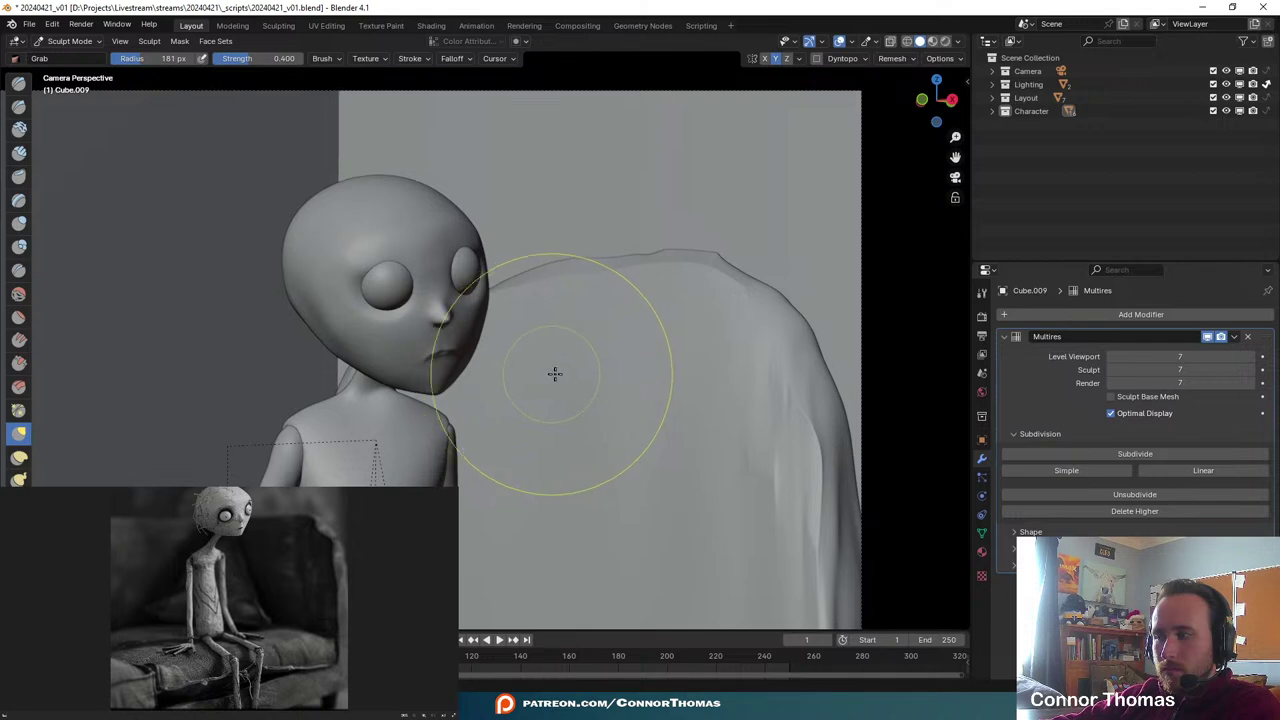
{"action": "middle_click_drag", "start_coordinate": [563, 373], "coordinate": [612, 287], "text": "shift"}
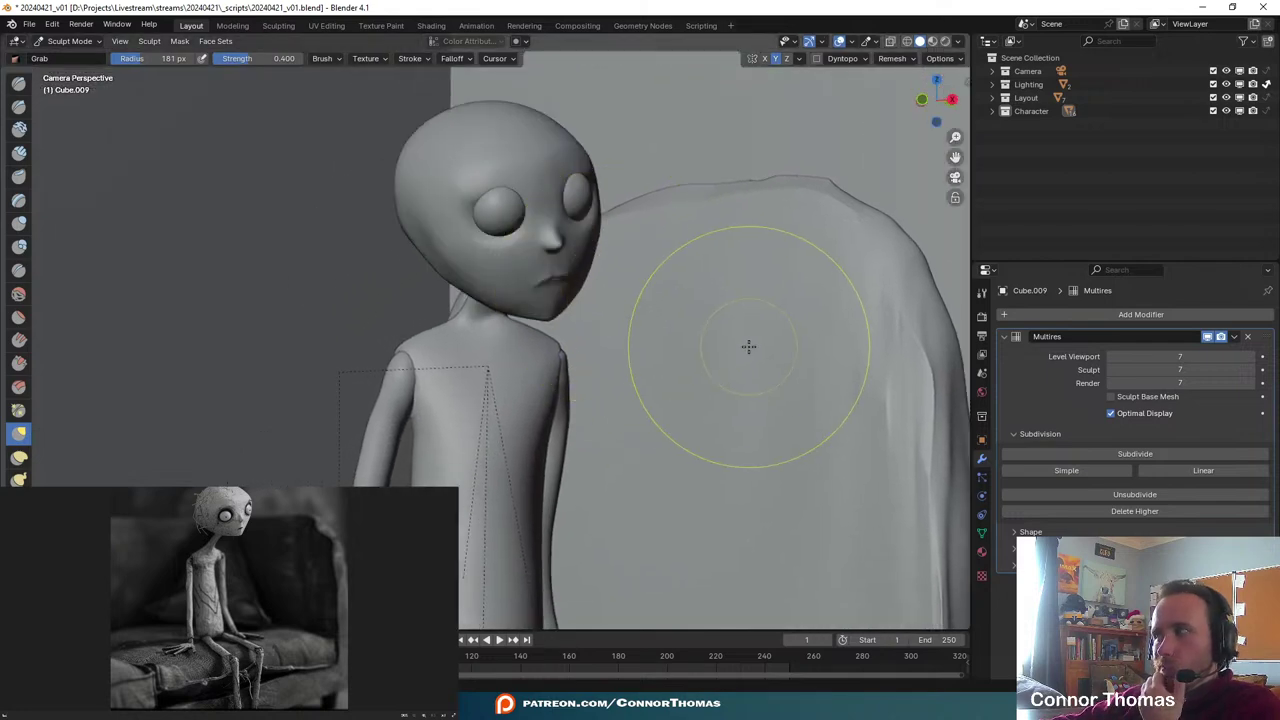
{"action": "scroll", "coordinate": [740, 345], "scroll_direction": "up", "scroll_amount": 3}
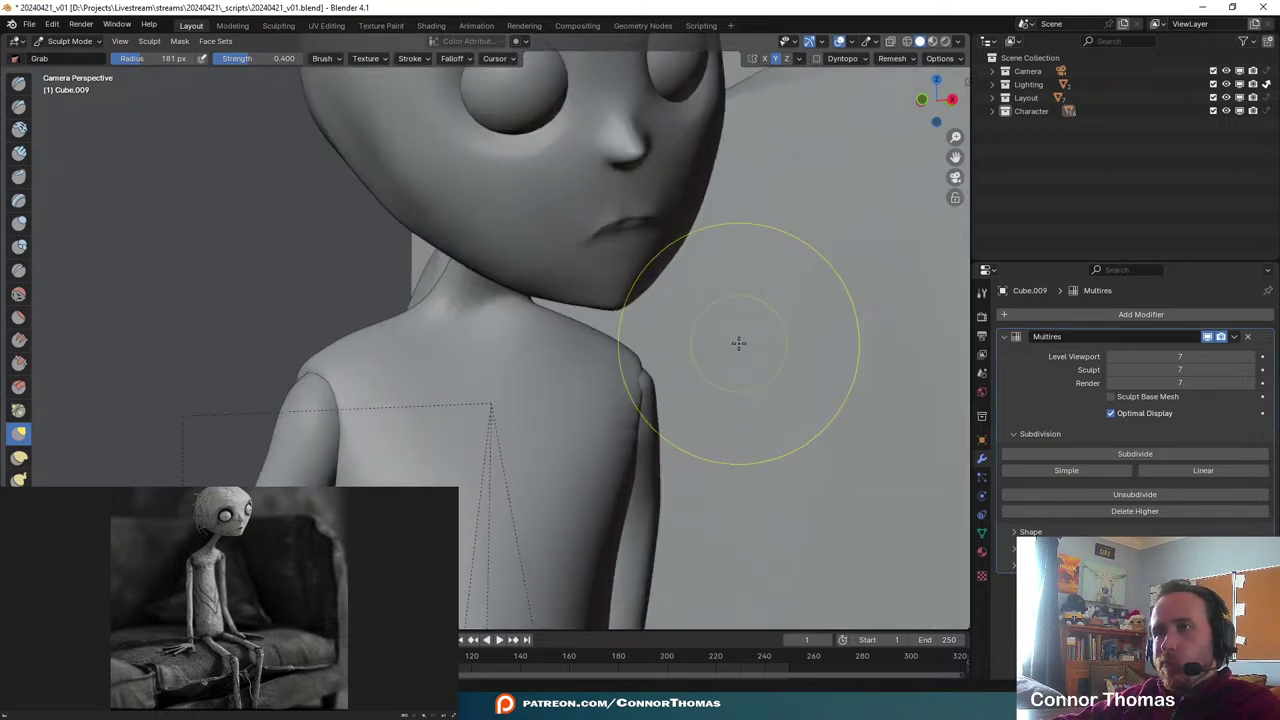
{"action": "left_click", "coordinate": [19, 294]}
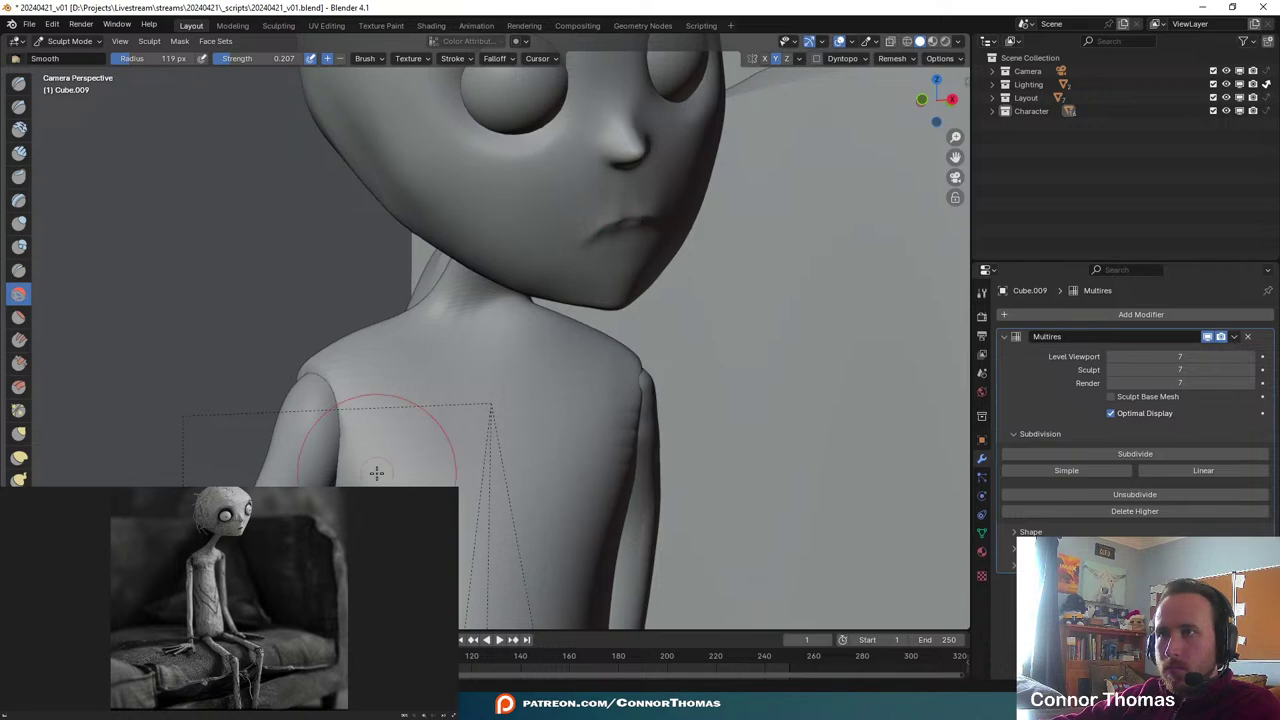
{"action": "scroll", "coordinate": [640, 386], "scroll_direction": "down", "scroll_amount": 3}
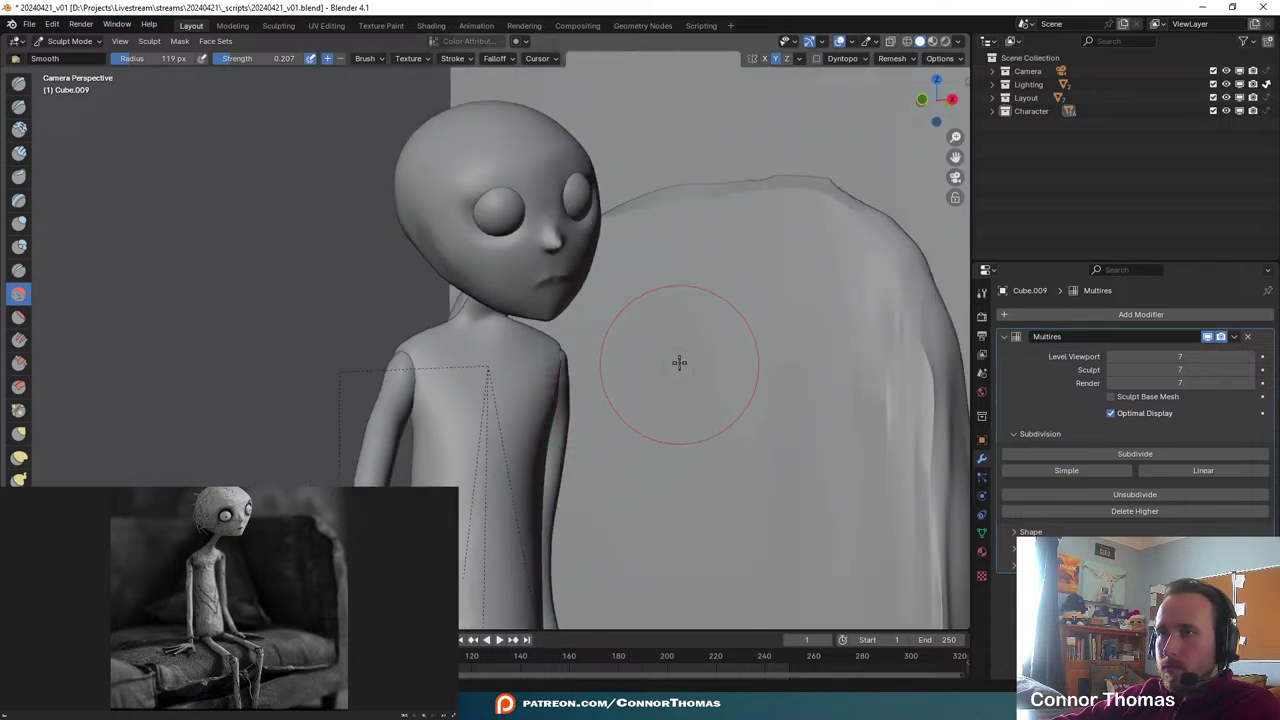
{"action": "scroll", "coordinate": [679, 350], "scroll_direction": "up", "scroll_amount": 3}
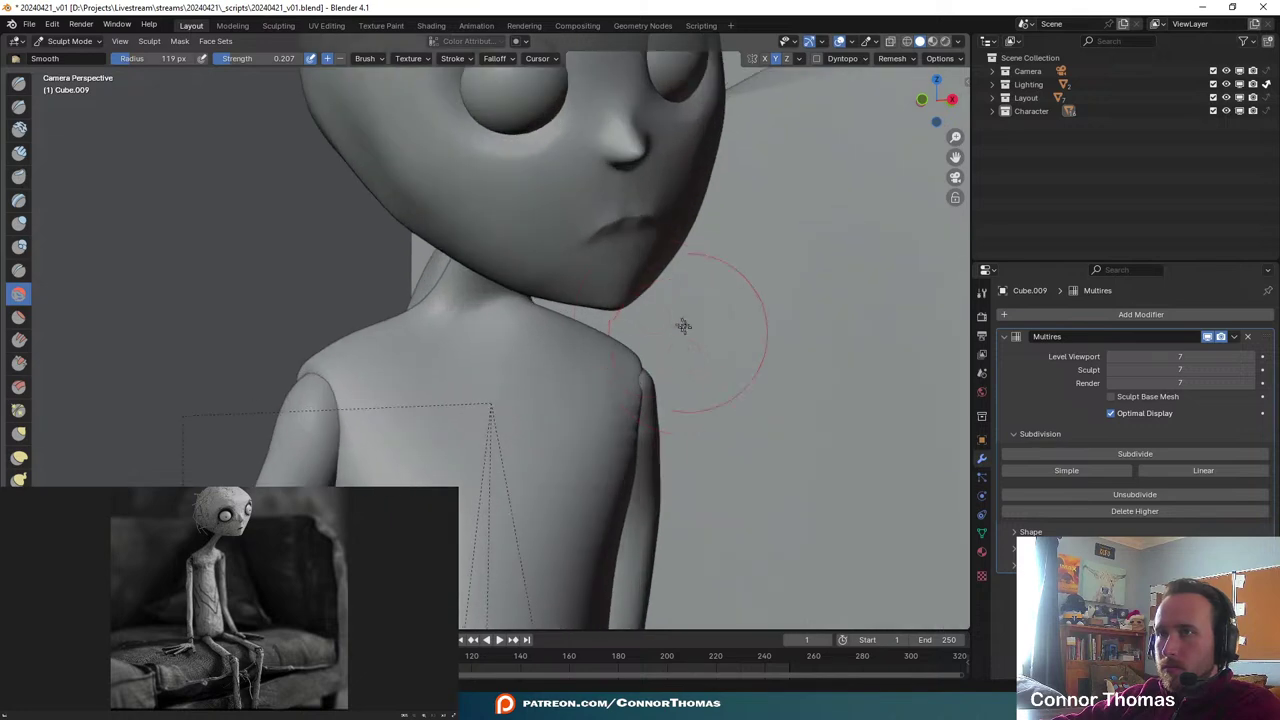
- Reshape the mouth area of the lower face with the Grab brush at a 119 px radius
{"action": "left_click", "coordinate": [18, 433]}
{"action": "scroll", "coordinate": [453, 327], "scroll_direction": "up", "scroll_amount": 4}
{"action": "left_click_drag", "start_coordinate": [453, 327], "coordinate": [413, 249]}
{"action": "scroll", "coordinate": [669, 349], "scroll_direction": "down", "scroll_amount": 5}
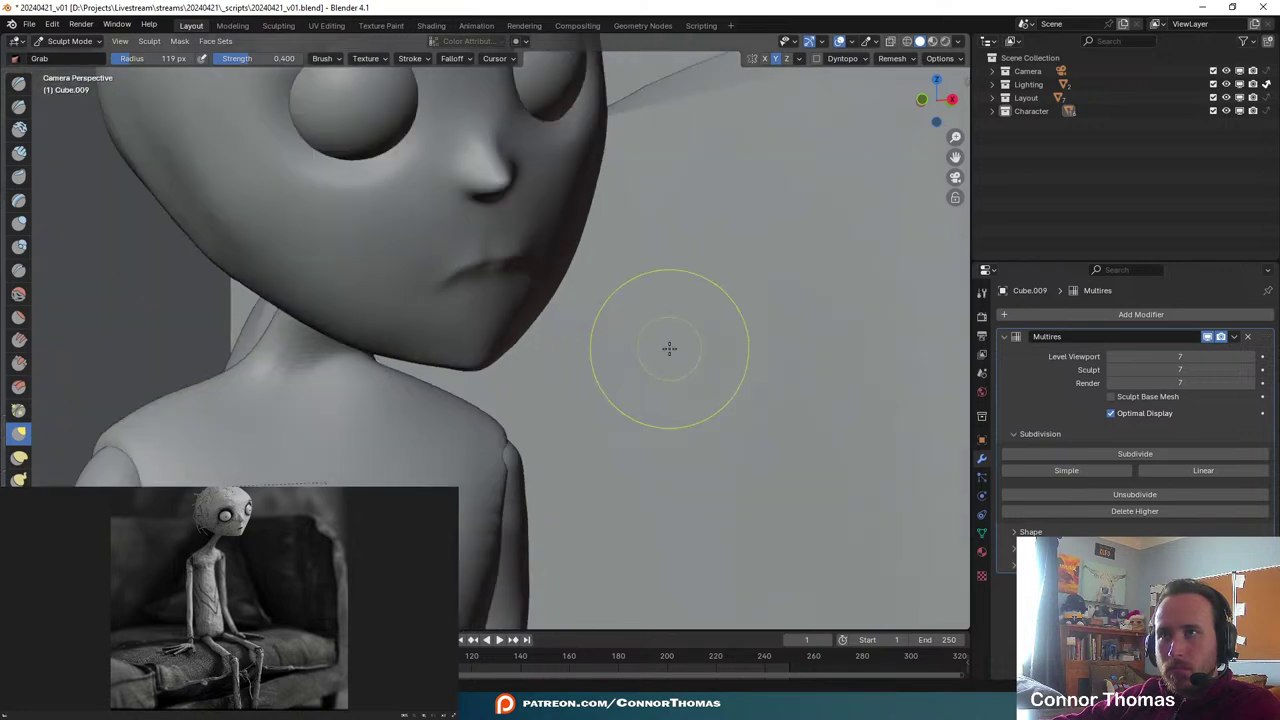
{"action": "scroll", "coordinate": [551, 326], "scroll_direction": "up", "scroll_amount": 4}
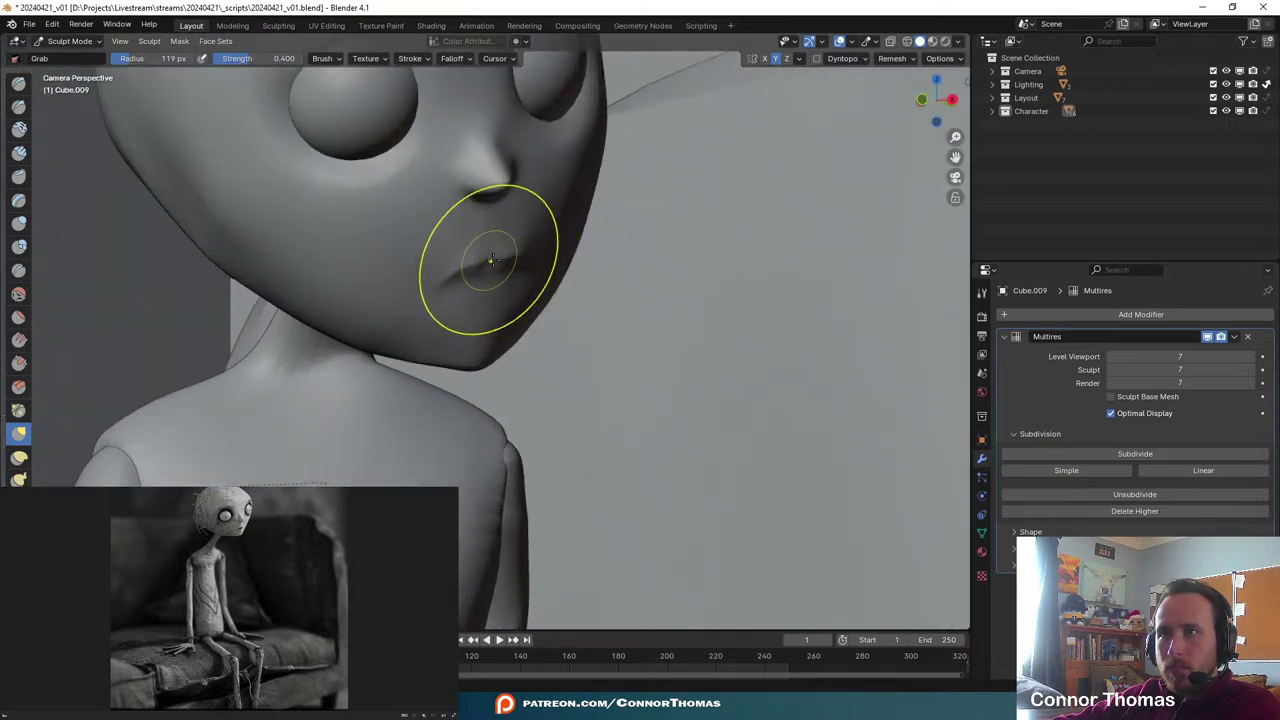
{"action": "scroll", "coordinate": [471, 266], "scroll_direction": "up", "scroll_amount": 4}
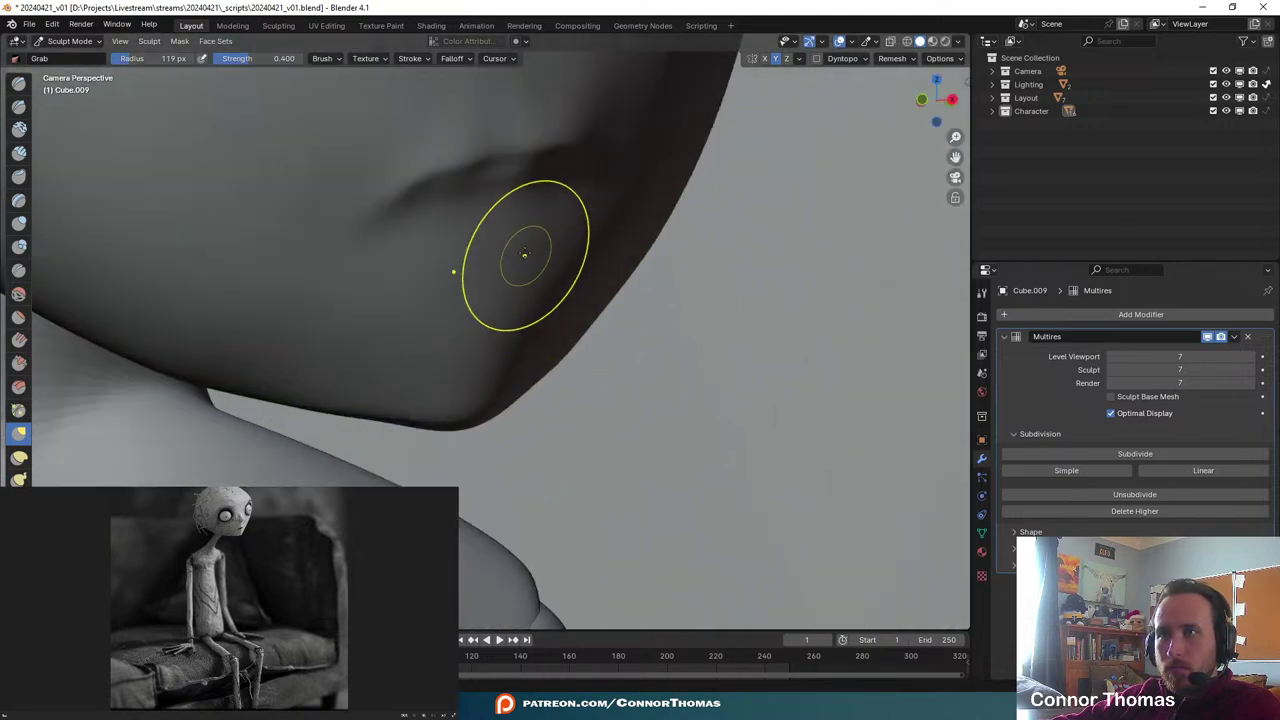
- Smooth the hard edges along the lips and the mouth corner
{"action": "left_click", "coordinate": [18, 294]}
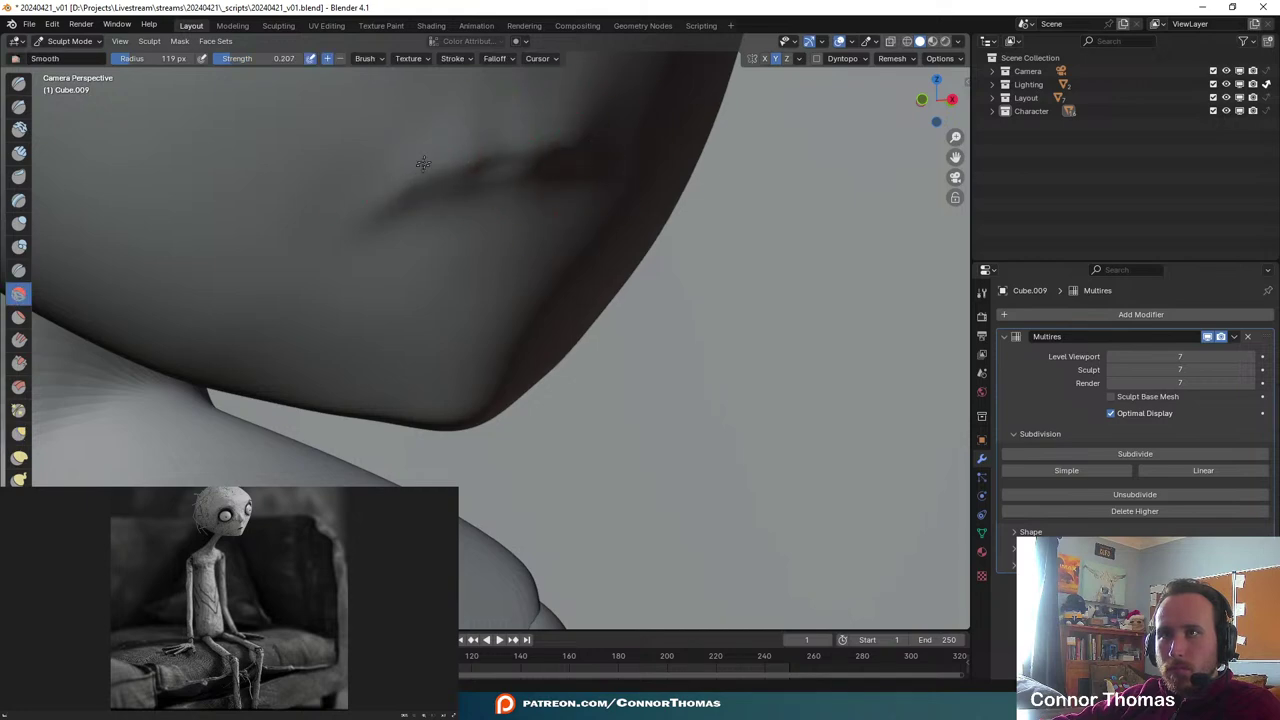
{"action": "scroll", "coordinate": [660, 466], "scroll_direction": "down", "scroll_amount": 8}
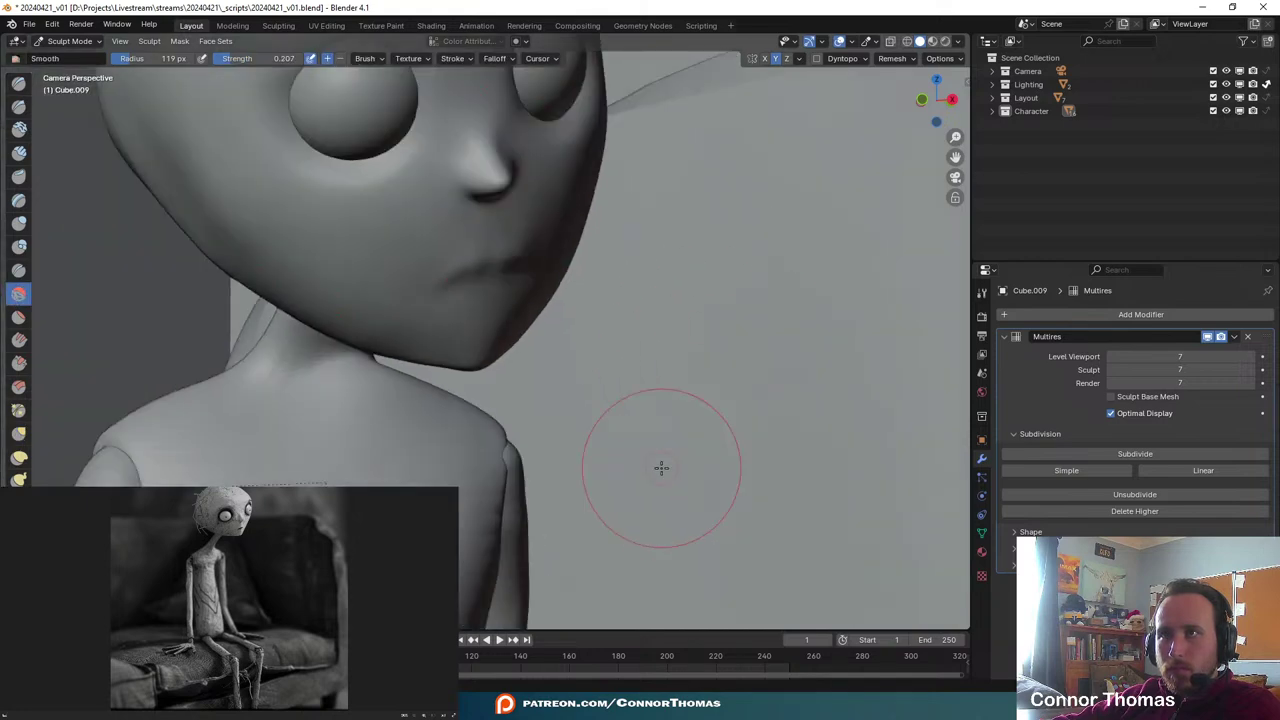
{"action": "scroll", "coordinate": [658, 467], "scroll_direction": "up", "scroll_amount": 5}
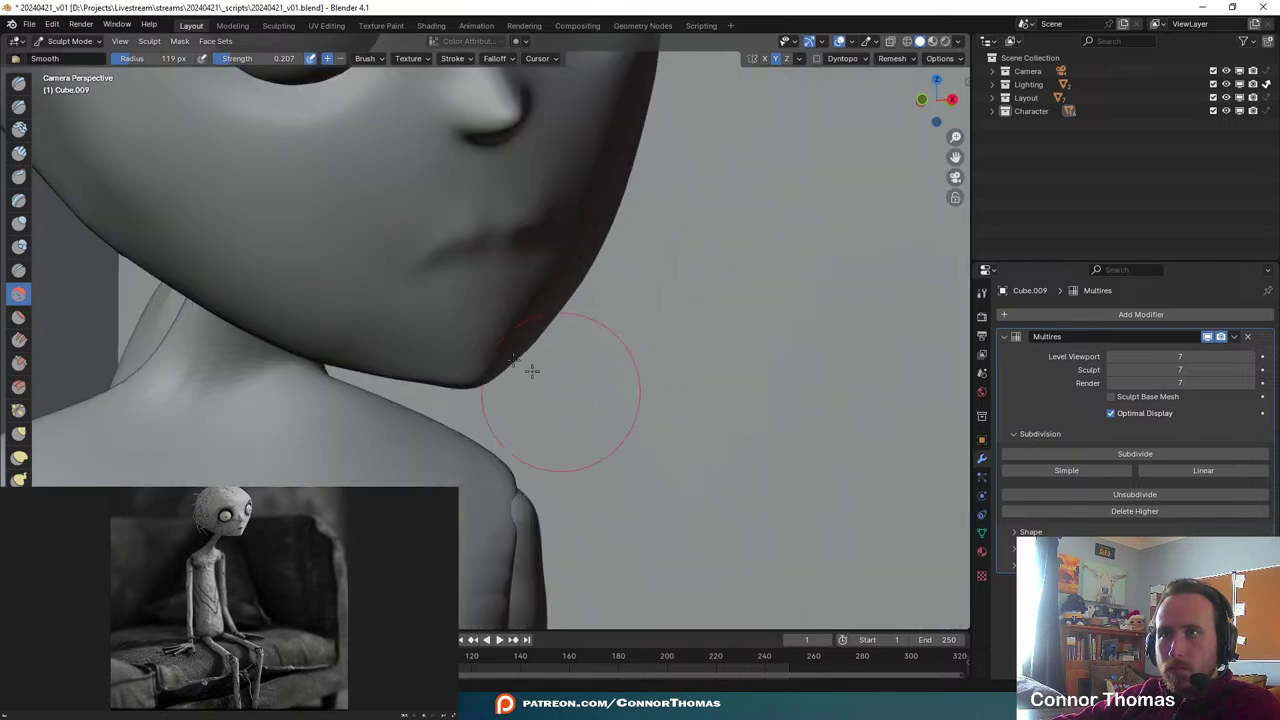
- Adjust the curve of the mouth line with the Grab brush at strength 0.400
{"action": "left_click", "coordinate": [19, 433]}
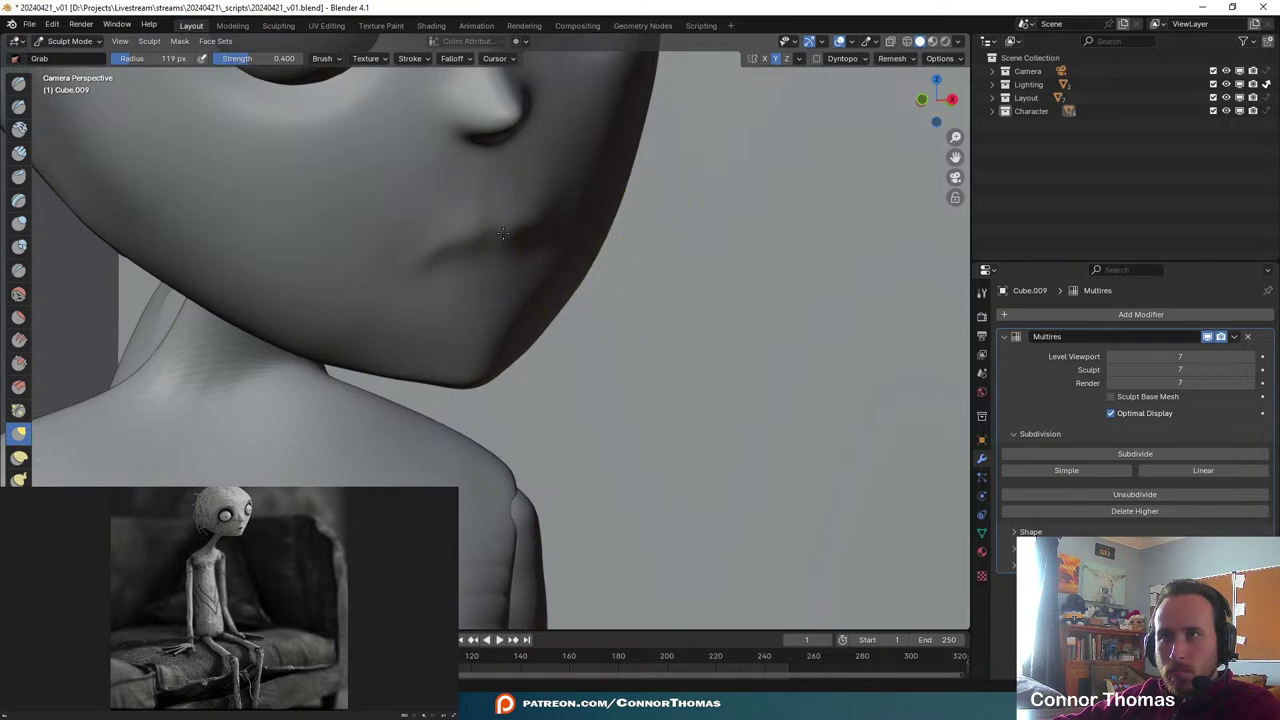
{"action": "scroll", "coordinate": [814, 309], "scroll_direction": "down", "scroll_amount": 5}
{"action": "scroll", "coordinate": [730, 315], "scroll_direction": "up", "scroll_amount": 5}
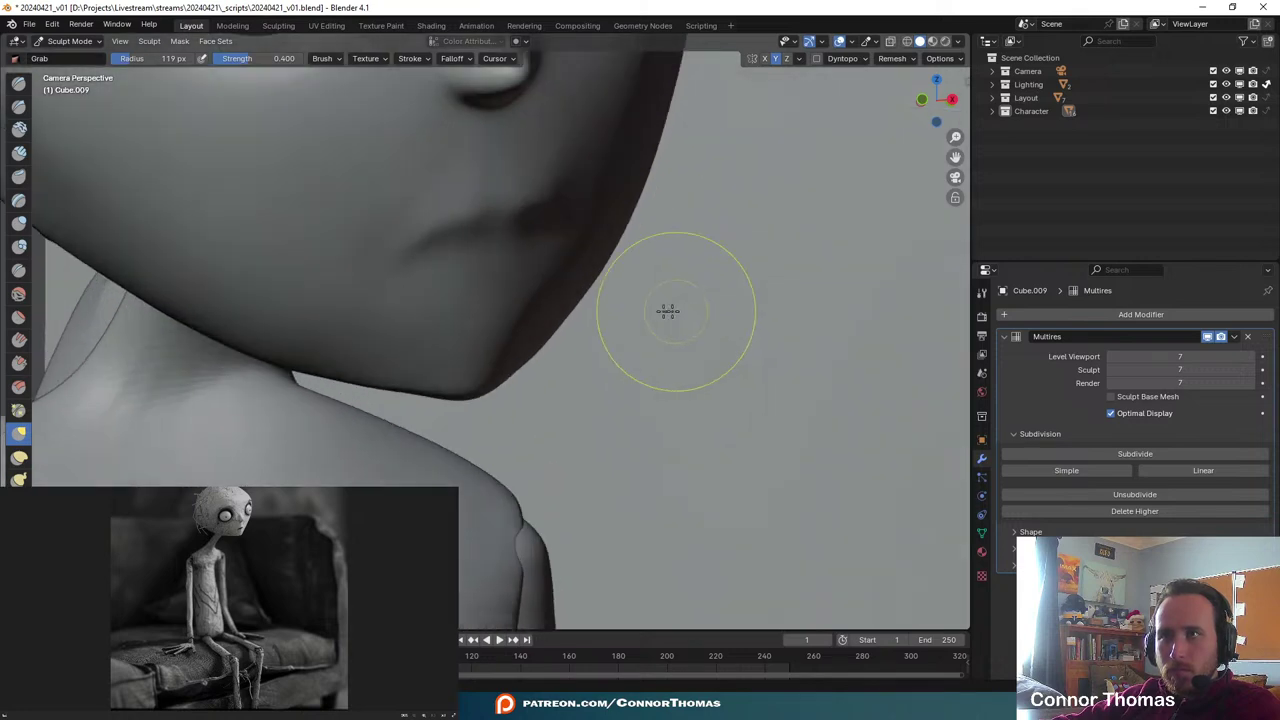
- Blend the adjusted mouth line into the surrounding face with the Smooth brush
{"action": "left_click", "coordinate": [19, 294]}
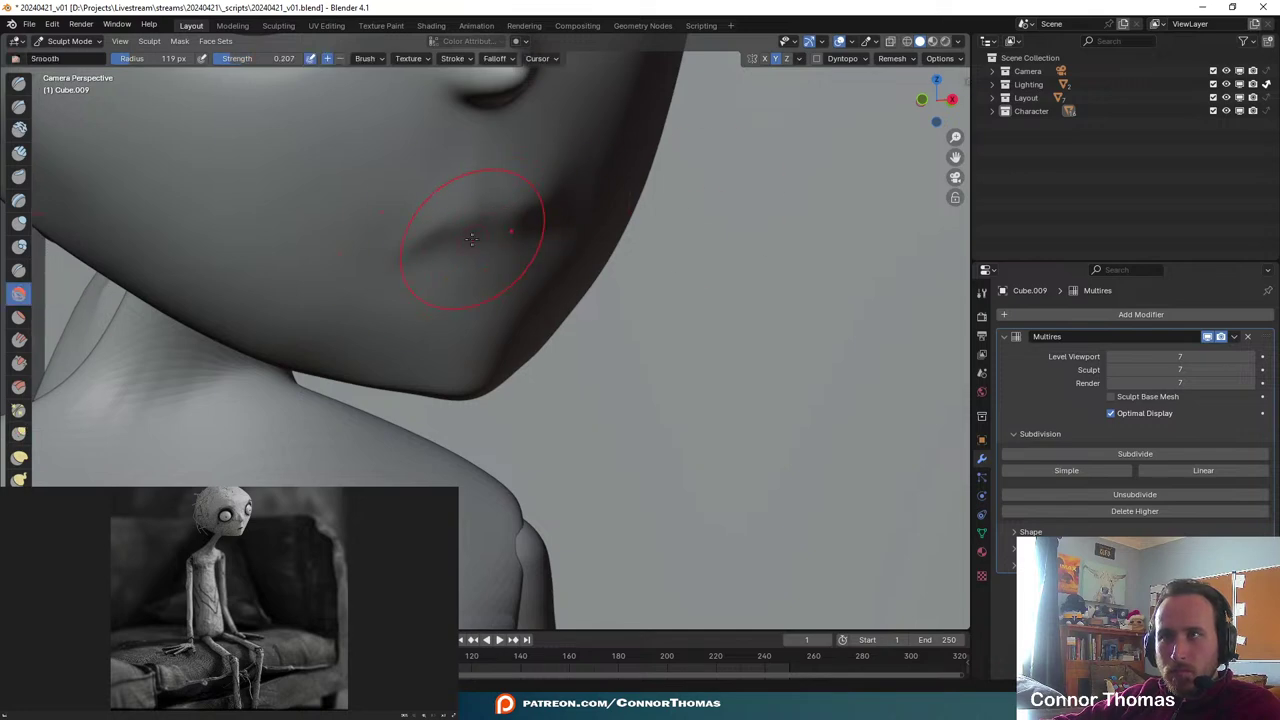
{"action": "key", "text": "Home"}
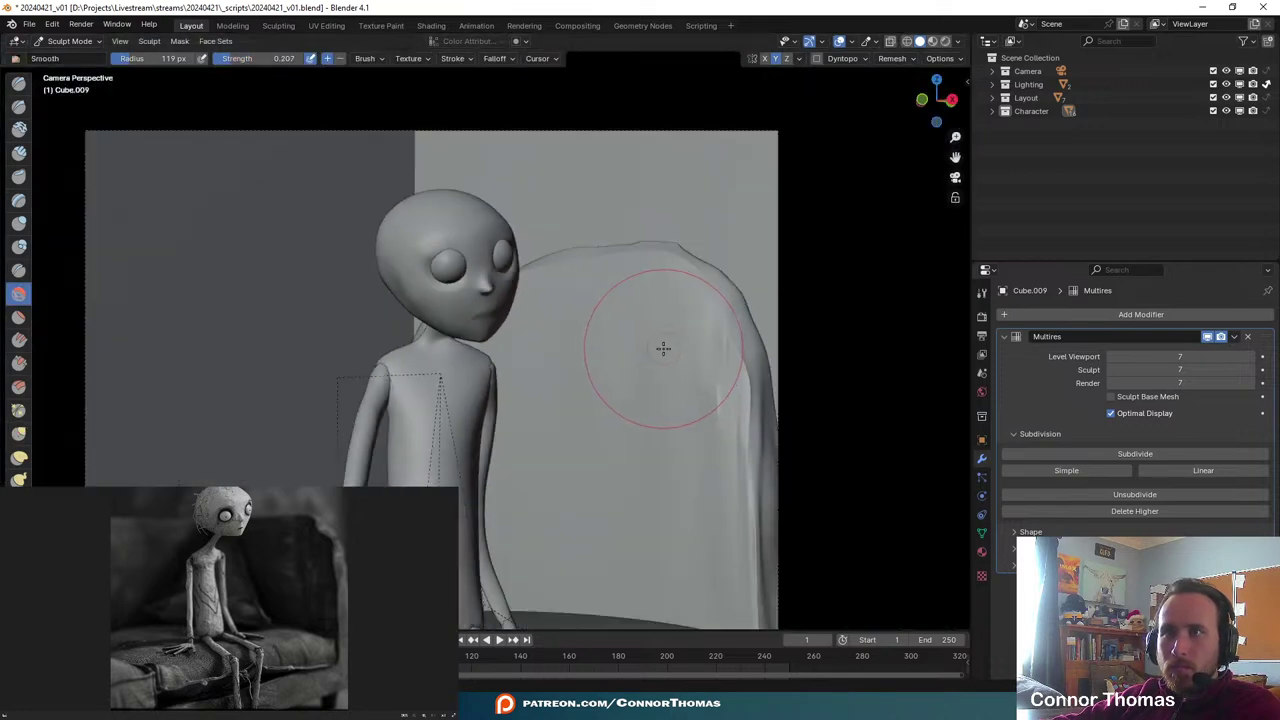
{"action": "scroll", "coordinate": [659, 348], "scroll_direction": "up", "scroll_amount": 8}
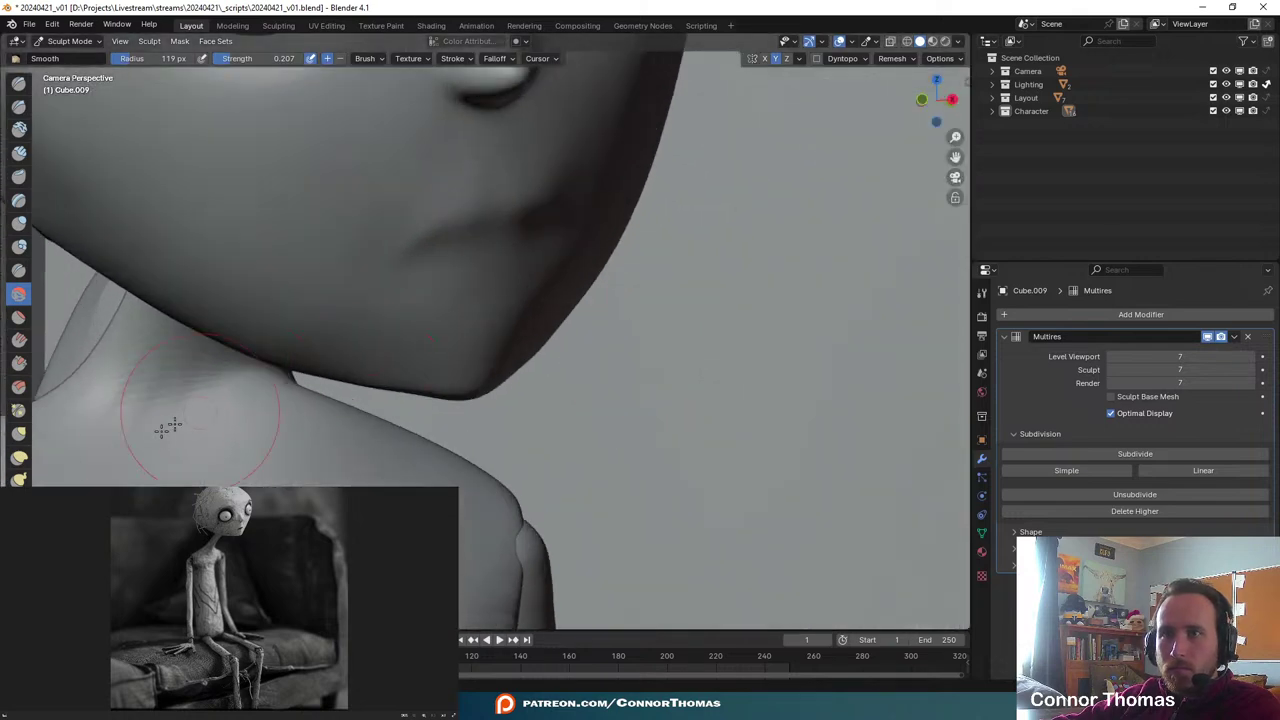
- Reshape the upper lip and the middle of the mouth with the Elastic Deform brush at strength 0.500
{"action": "left_click", "coordinate": [33, 461]}
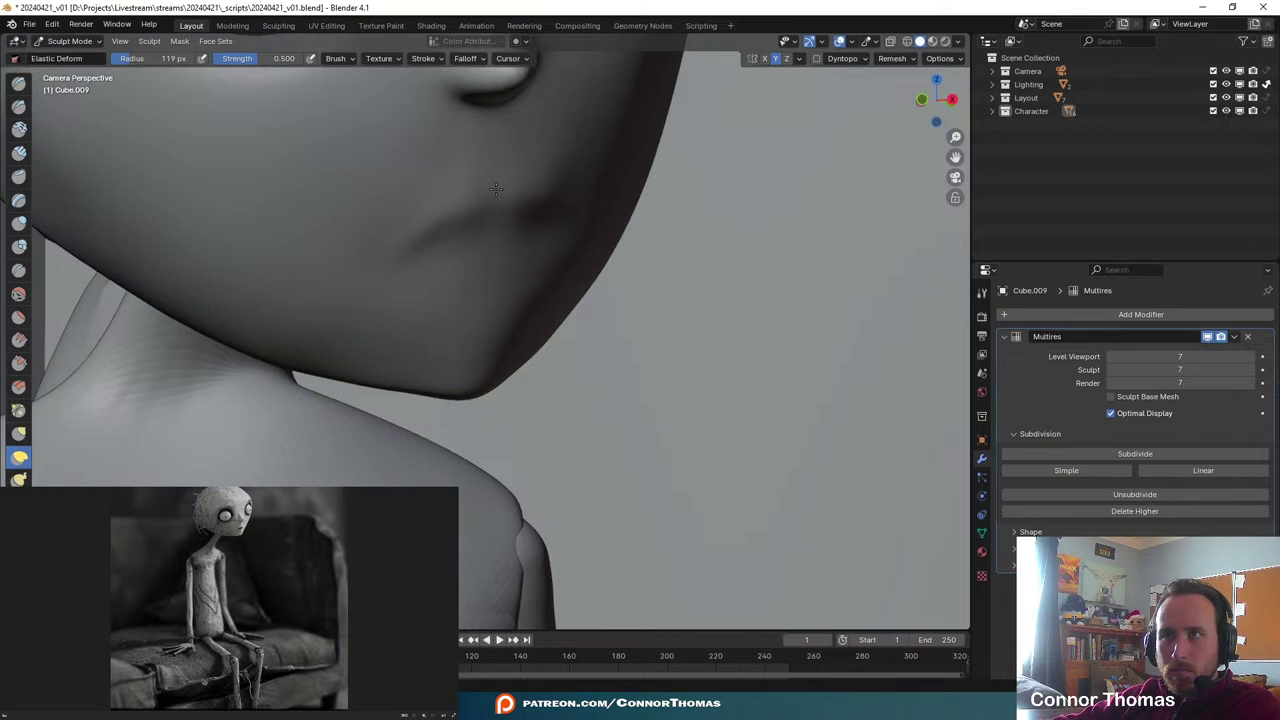
{"action": "left_click_drag", "start_coordinate": [449, 196], "coordinate": [492, 203]}
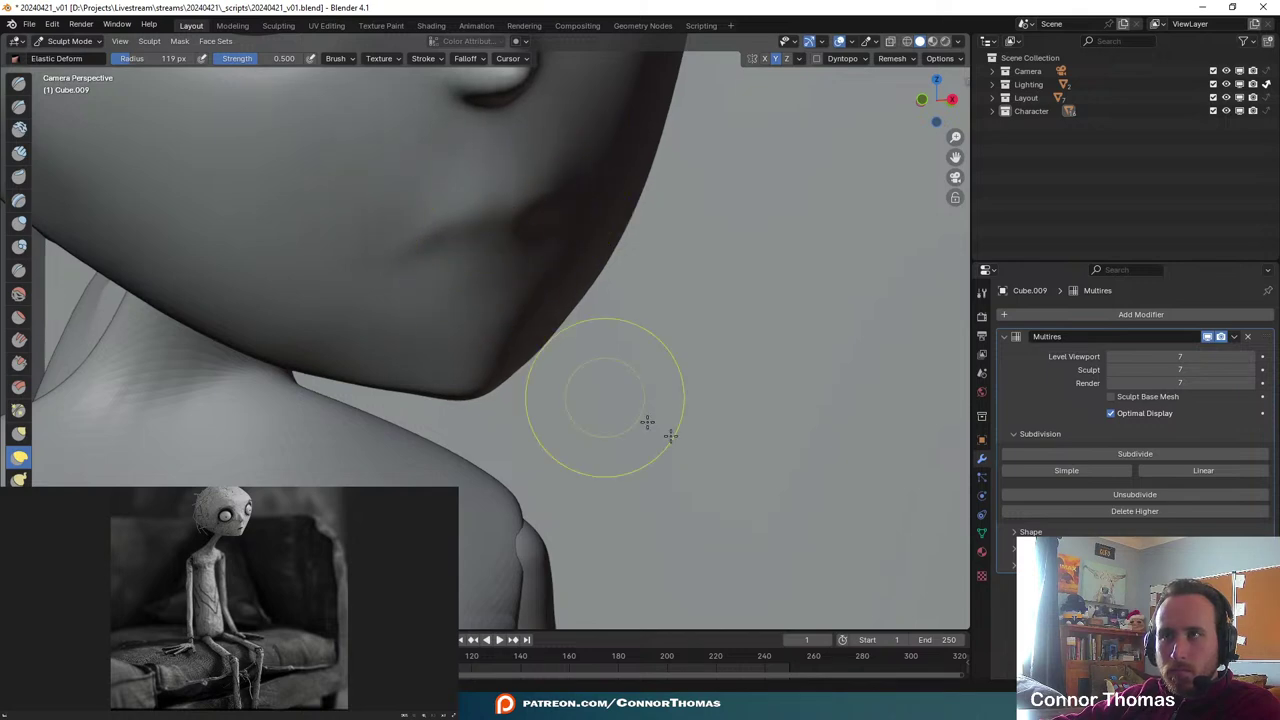
{"action": "scroll", "coordinate": [652, 423], "scroll_direction": "down", "scroll_amount": 6}
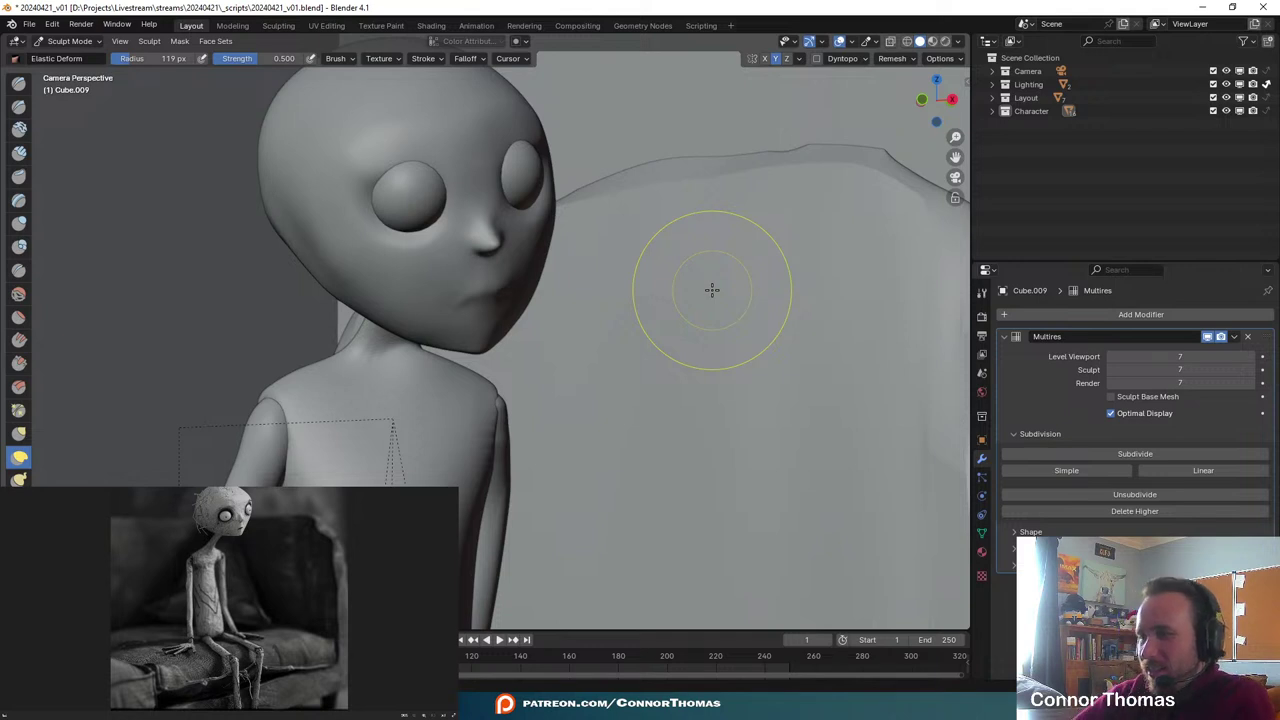
- Examine the head's silhouette and facial proportions through the camera, from the full frame to close-up, against the reference image
{"action": "scroll", "coordinate": [531, 330], "scroll_direction": "down", "scroll_amount": 5}
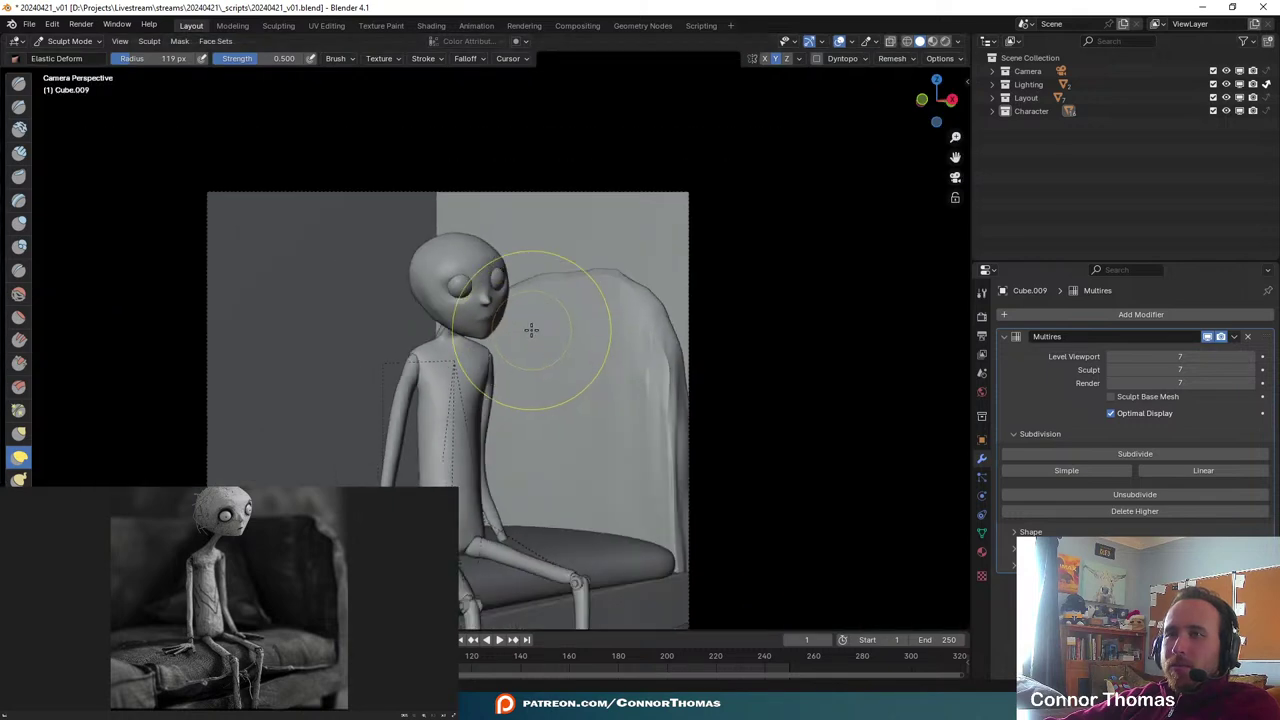
{"action": "scroll", "coordinate": [520, 337], "scroll_direction": "up", "scroll_amount": 2}
{"action": "scroll", "coordinate": [517, 337], "scroll_direction": "down", "scroll_amount": 5}
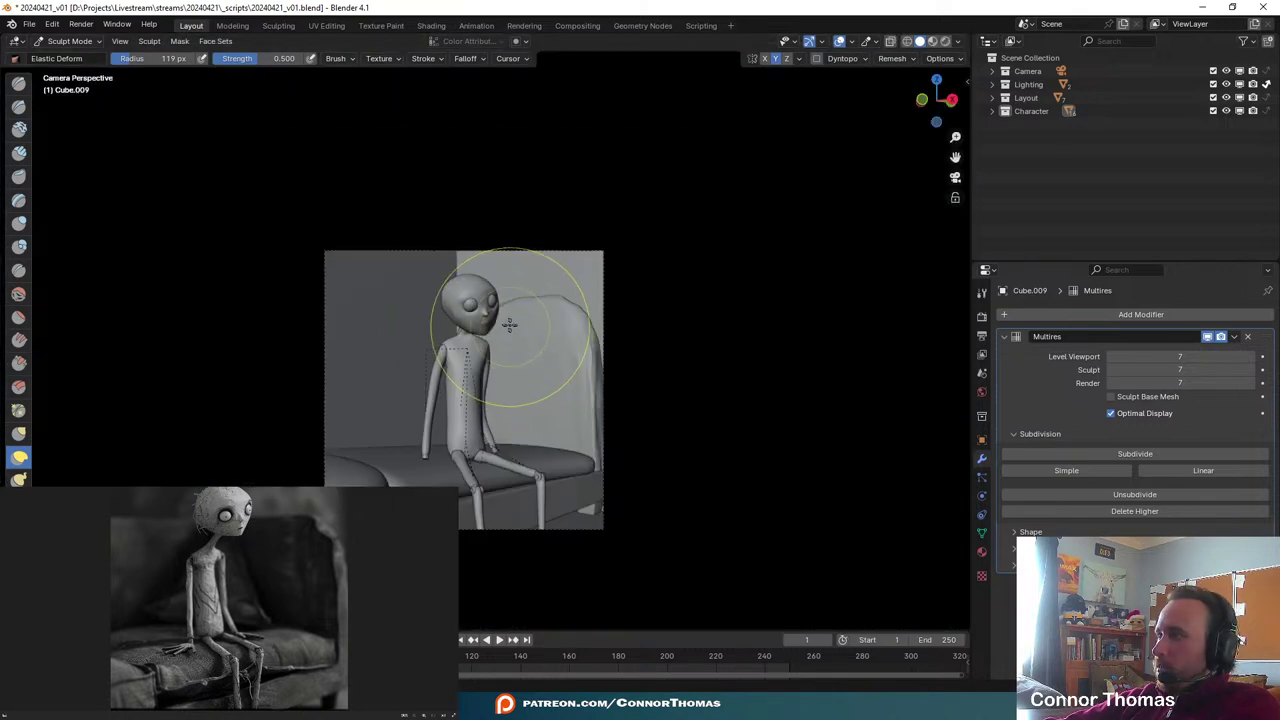
{"action": "scroll", "coordinate": [509, 320], "scroll_direction": "up", "scroll_amount": 6}
{"action": "scroll", "coordinate": [507, 315], "scroll_direction": "up", "scroll_amount": 8}
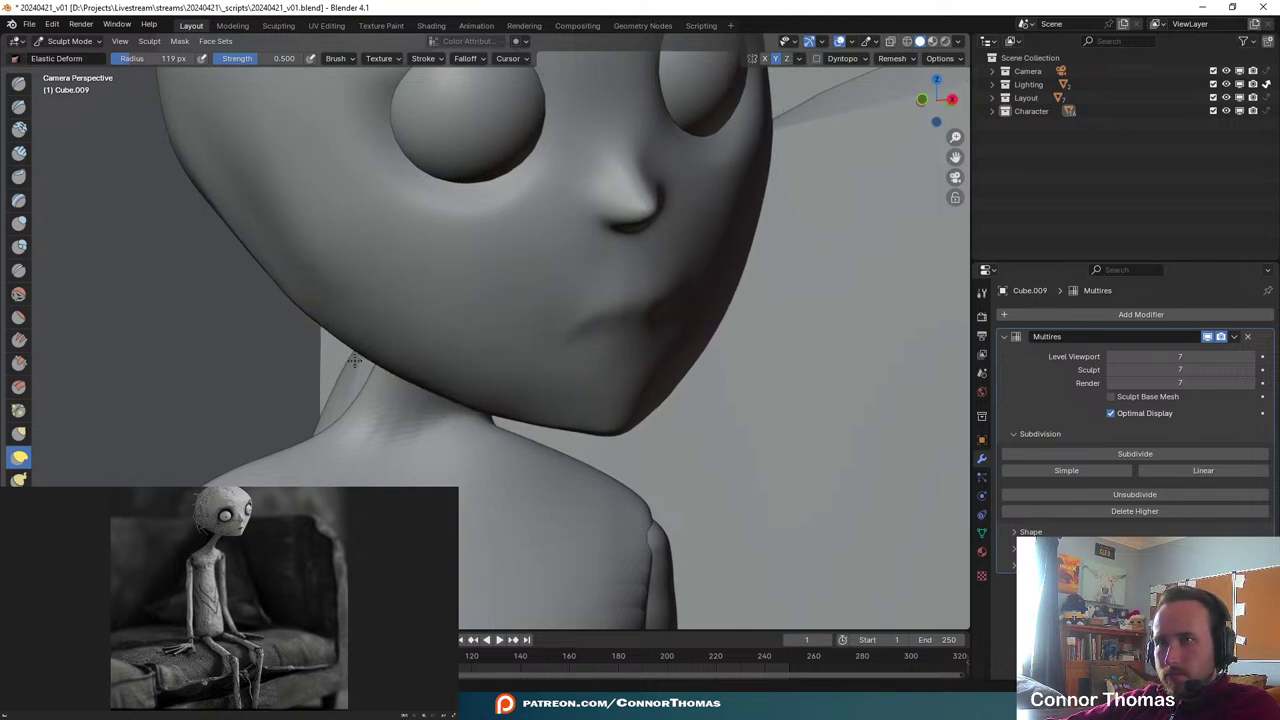
{"action": "scroll", "coordinate": [443, 350], "scroll_direction": "down", "scroll_amount": 8}
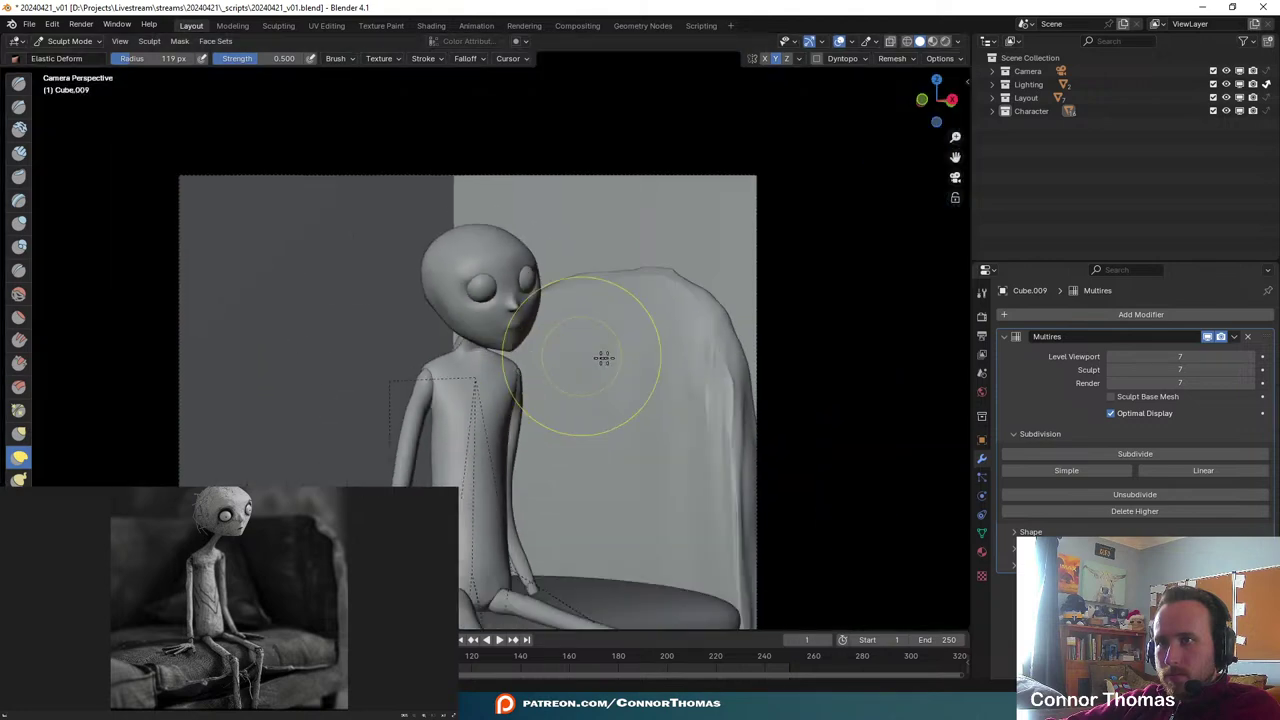
{"action": "scroll", "coordinate": [597, 351], "scroll_direction": "down", "scroll_amount": 4}
{"action": "scroll", "coordinate": [563, 337], "scroll_direction": "up", "scroll_amount": 1}
{"action": "scroll", "coordinate": [565, 343], "scroll_direction": "down", "scroll_amount": 4}
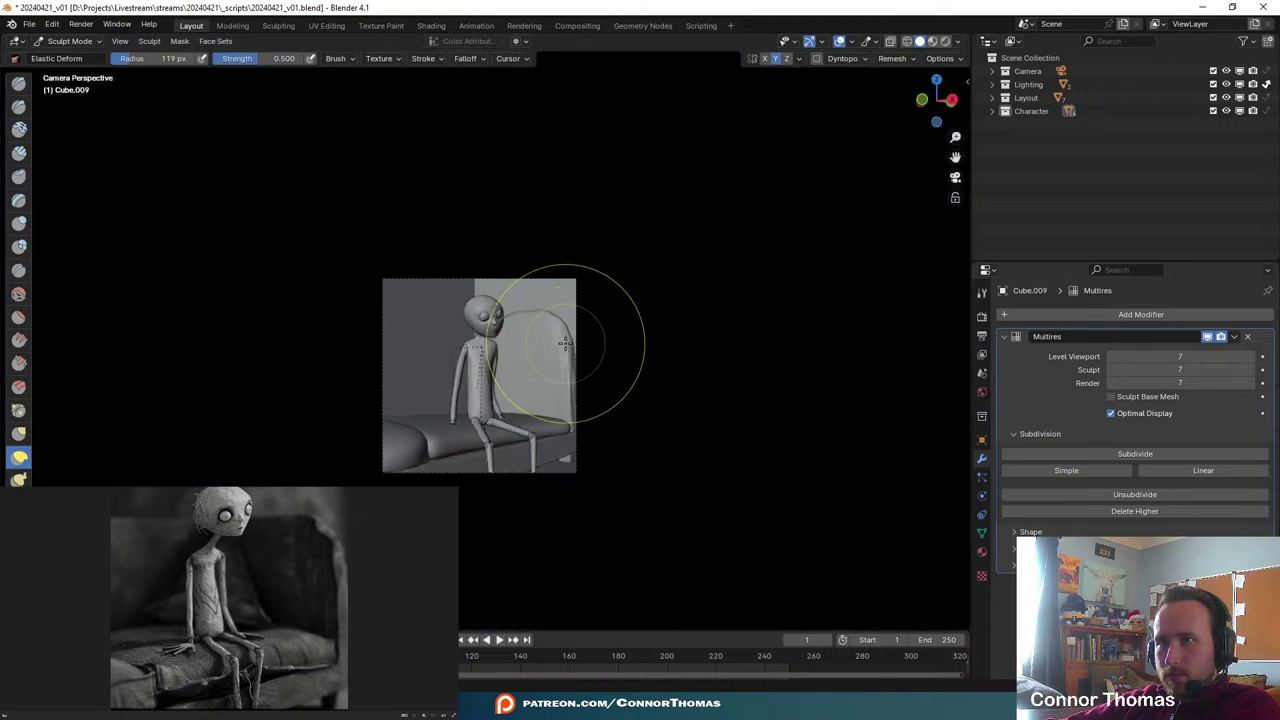
{"action": "scroll", "coordinate": [614, 366], "scroll_direction": "up", "scroll_amount": 8}
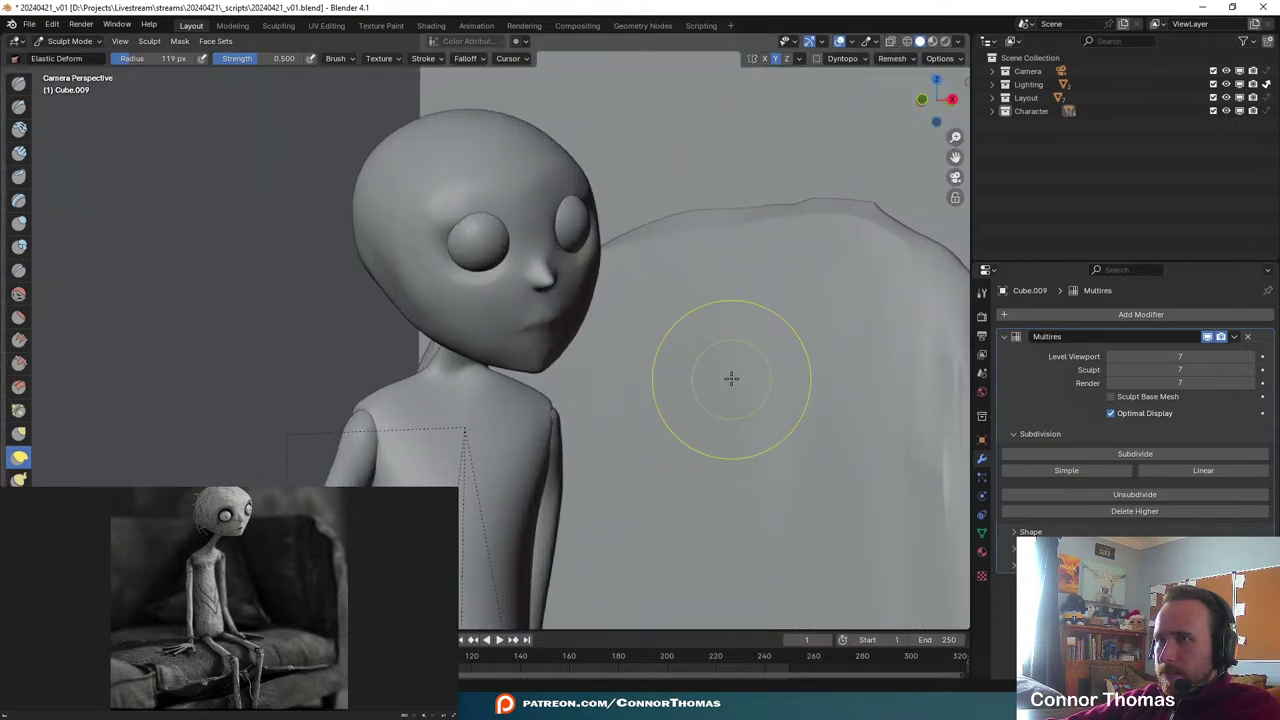
{"action": "scroll", "coordinate": [500, 314], "scroll_direction": "up", "scroll_amount": 3}
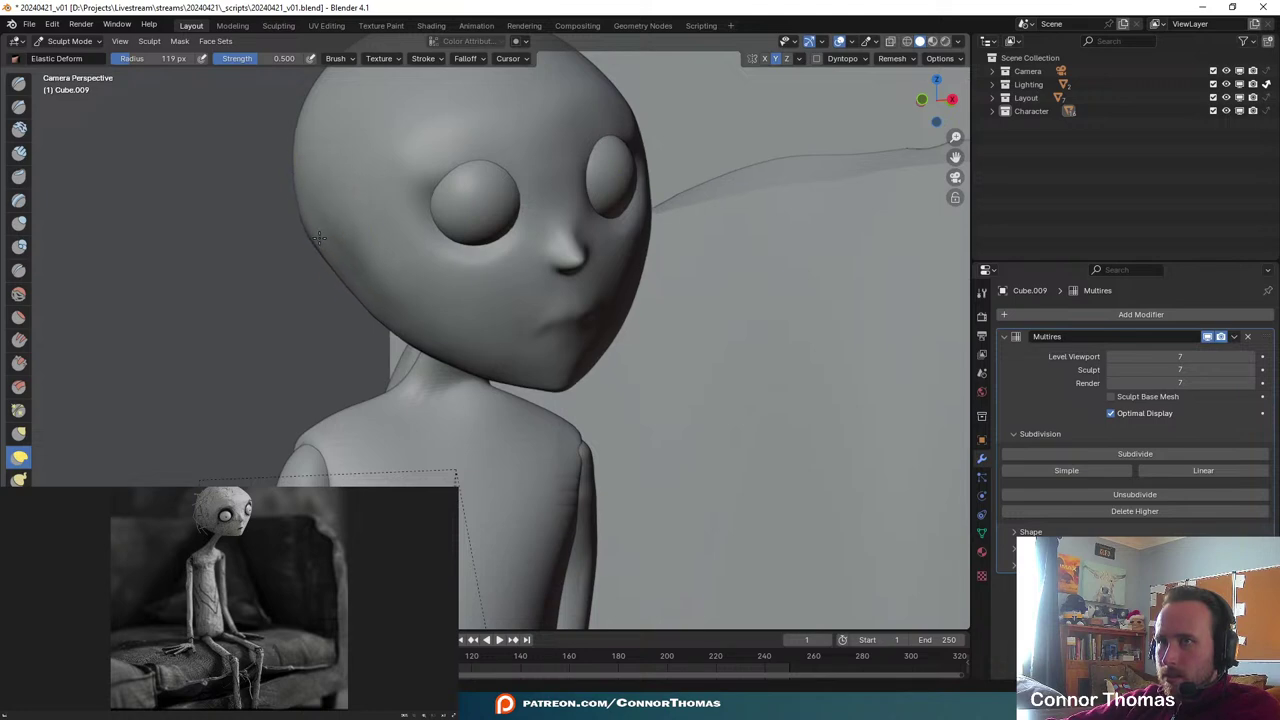
{"action": "scroll", "coordinate": [414, 250], "scroll_direction": "down", "scroll_amount": 5}
{"action": "scroll", "coordinate": [651, 266], "scroll_direction": "up", "scroll_amount": 6}
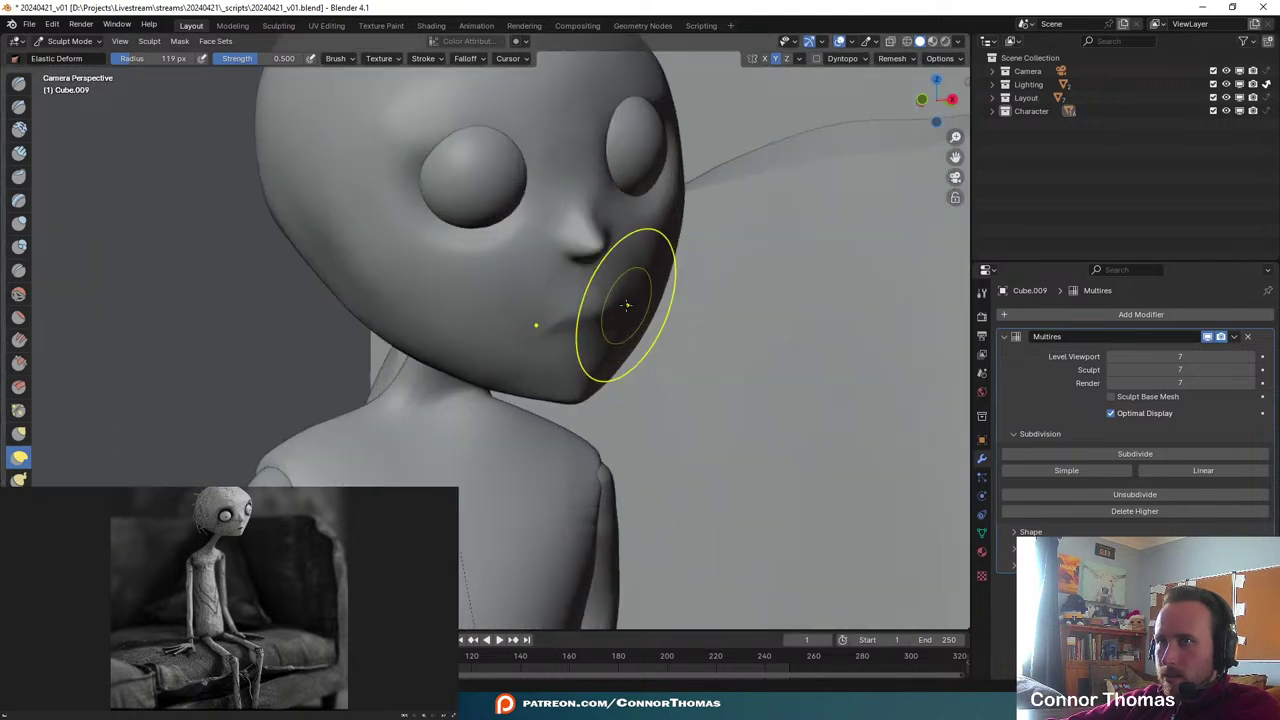
- Adjust the cheek and rear jawline with the Elastic Deform brush and check the head within the full camera composition
{"action": "scroll", "coordinate": [626, 305], "scroll_direction": "up", "scroll_amount": 3}
{"action": "left_click_drag", "start_coordinate": [434, 317], "coordinate": [384, 292]}
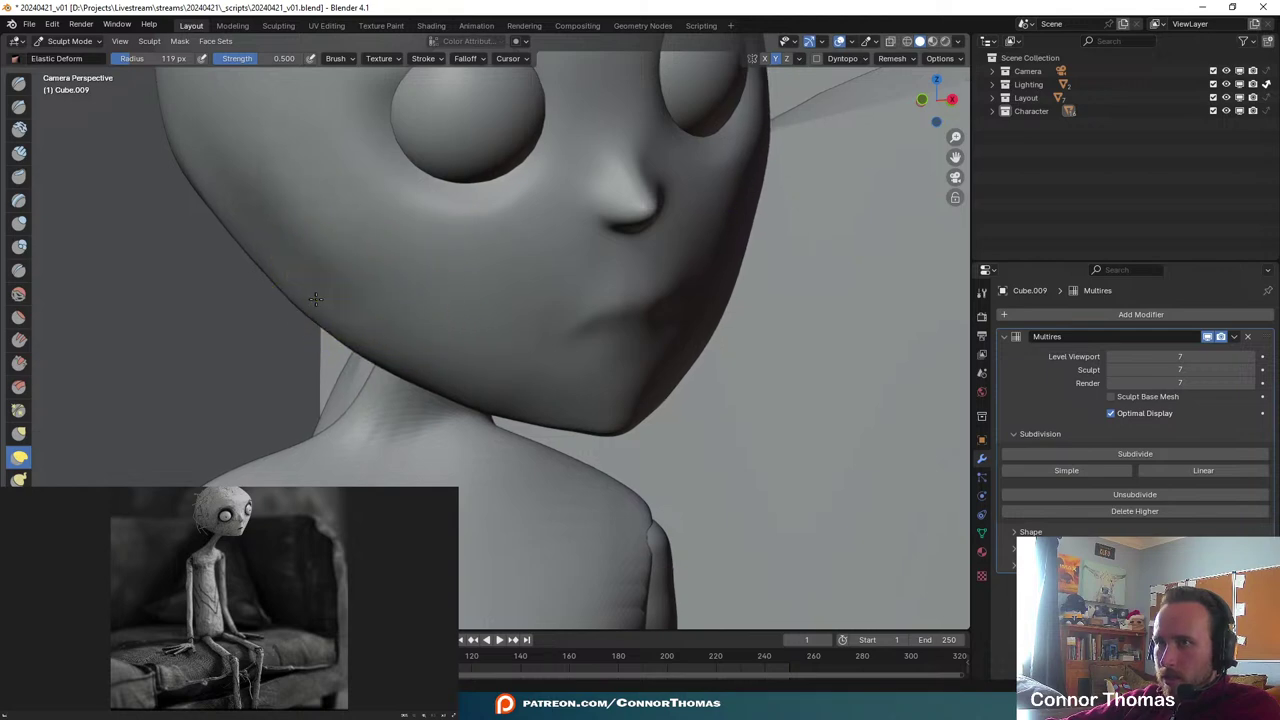
{"action": "middle_click_drag", "start_coordinate": [435, 320], "coordinate": [525, 316], "text": "shift"}
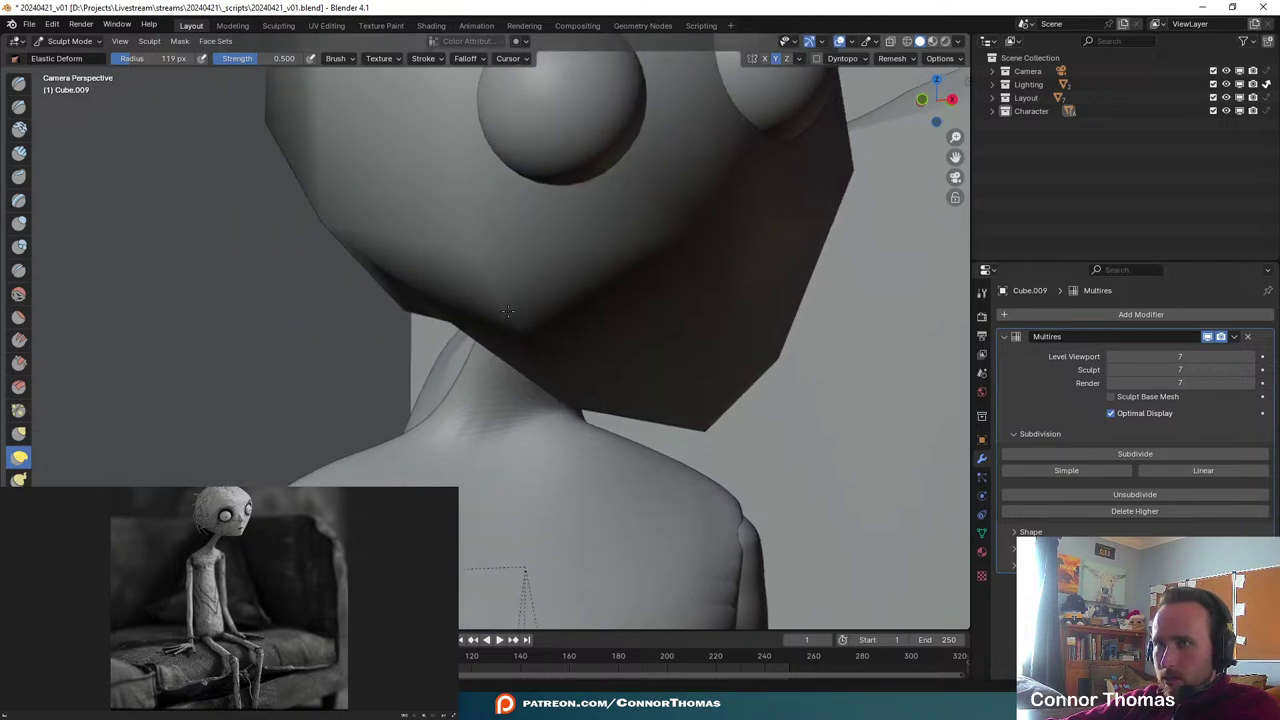
{"action": "scroll", "coordinate": [576, 321], "scroll_direction": "down", "scroll_amount": 8}
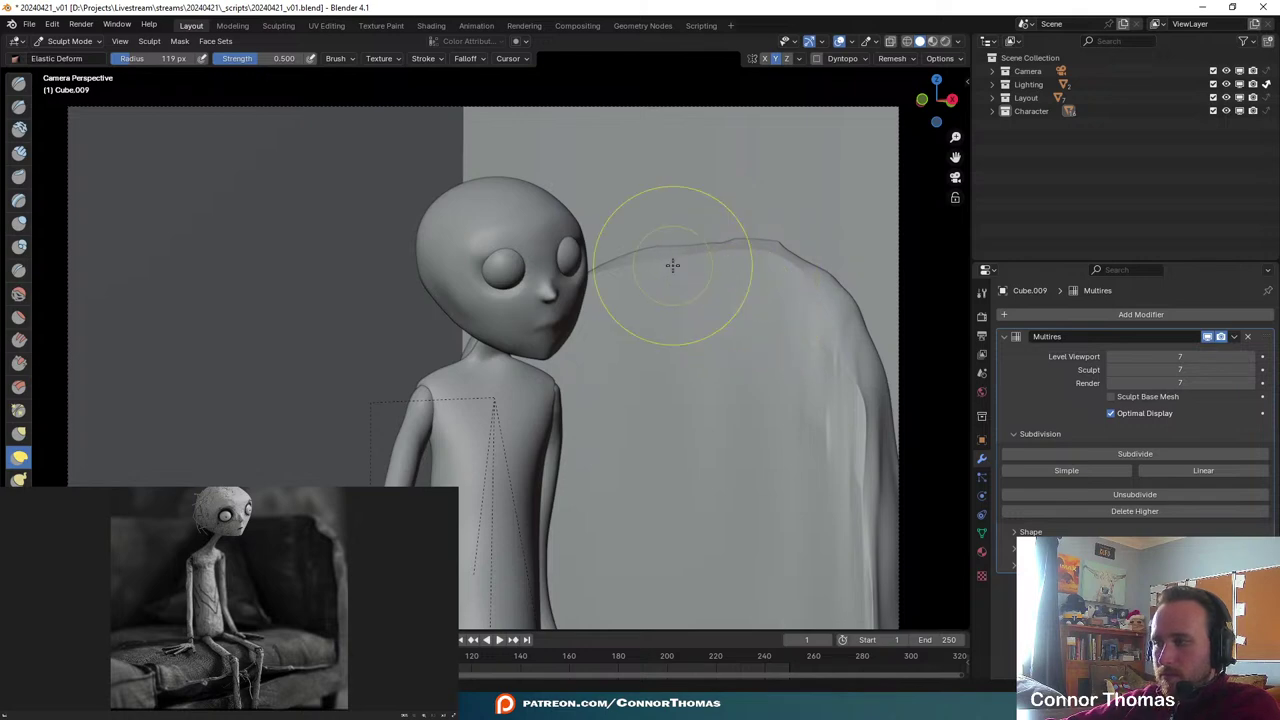
{"action": "scroll", "coordinate": [677, 368], "scroll_direction": "up", "scroll_amount": 2}
{"action": "middle_click_drag", "start_coordinate": [685, 268], "coordinate": [612, 325], "text": "shift"}
{"action": "scroll", "coordinate": [657, 340], "scroll_direction": "up", "scroll_amount": 3}
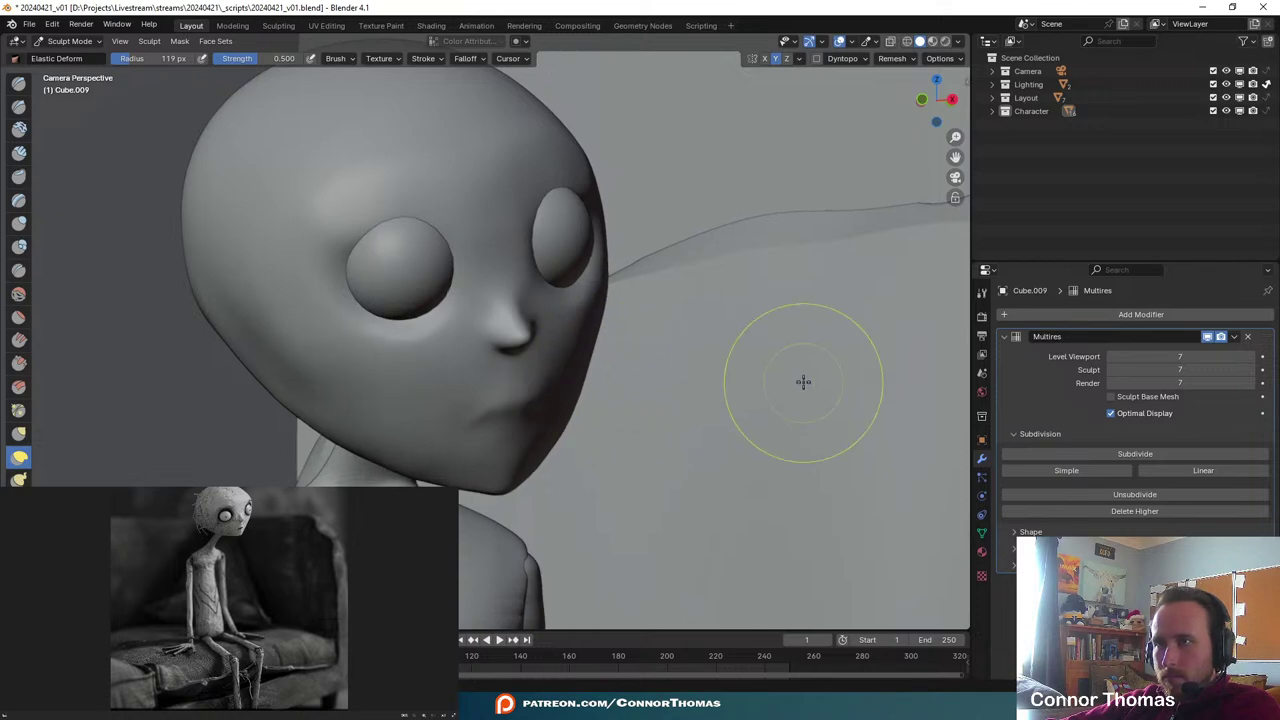
{"action": "scroll", "coordinate": [803, 380], "scroll_direction": "down", "scroll_amount": 6}
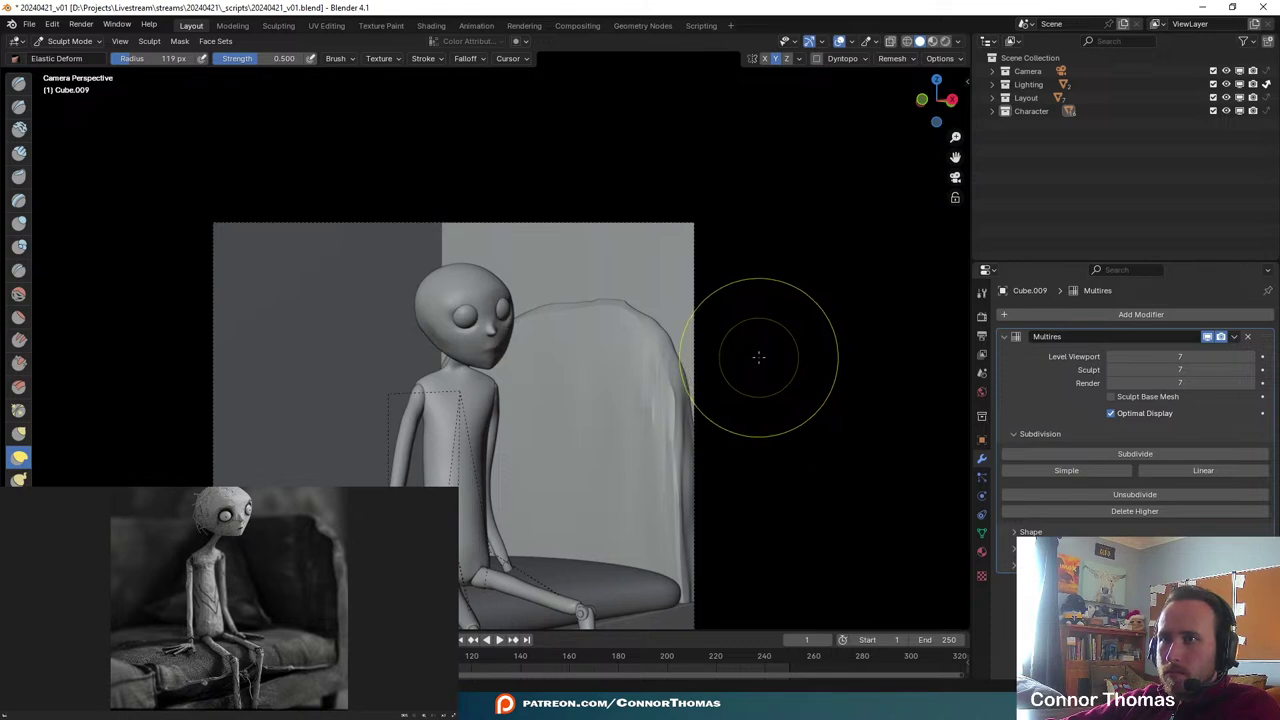
- Try reshaping the upper forehead's outline with the Elastic Deform brush and undo the stroke
{"action": "scroll", "coordinate": [640, 330], "scroll_direction": "up", "scroll_amount": 7}
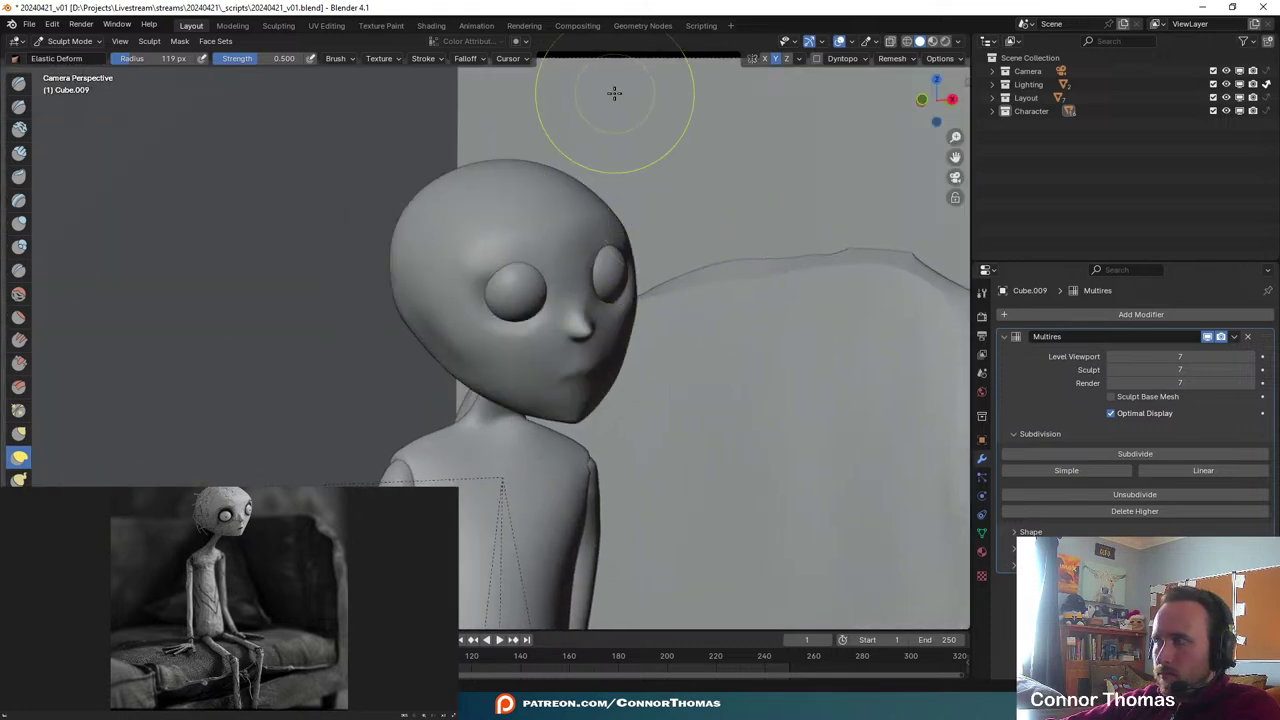
{"action": "scroll", "coordinate": [703, 129], "scroll_direction": "up", "scroll_amount": 3}
{"action": "scroll", "coordinate": [728, 184], "scroll_direction": "up", "scroll_amount": 1}
{"action": "left_click_drag", "start_coordinate": [728, 184], "coordinate": [677, 118]}
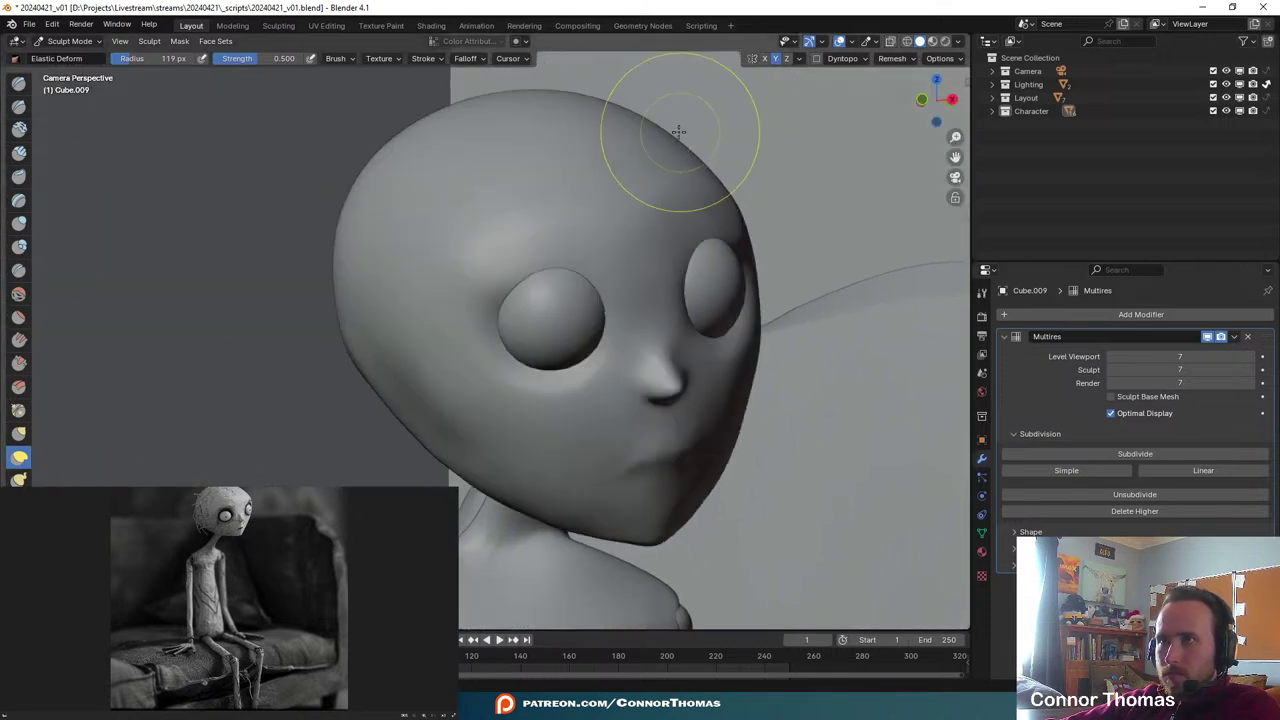
{"action": "key", "text": "ctrl+z"}
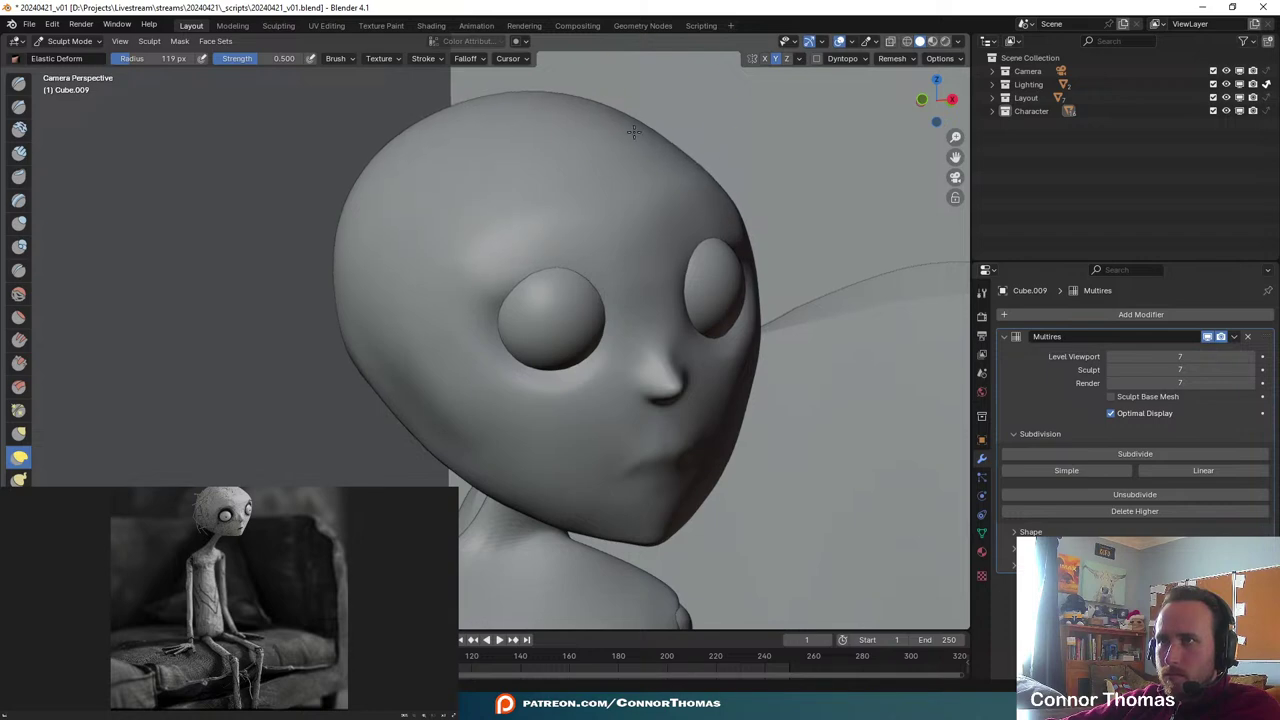
- Pull the upper forehead's far side outward with the Elastic Deform brush at strength 0.500 and compare the shape before and after the stroke
{"action": "scroll", "coordinate": [800, 280], "scroll_direction": "down", "scroll_amount": 10}
{"action": "scroll", "coordinate": [660, 414], "scroll_direction": "up", "scroll_amount": 3}
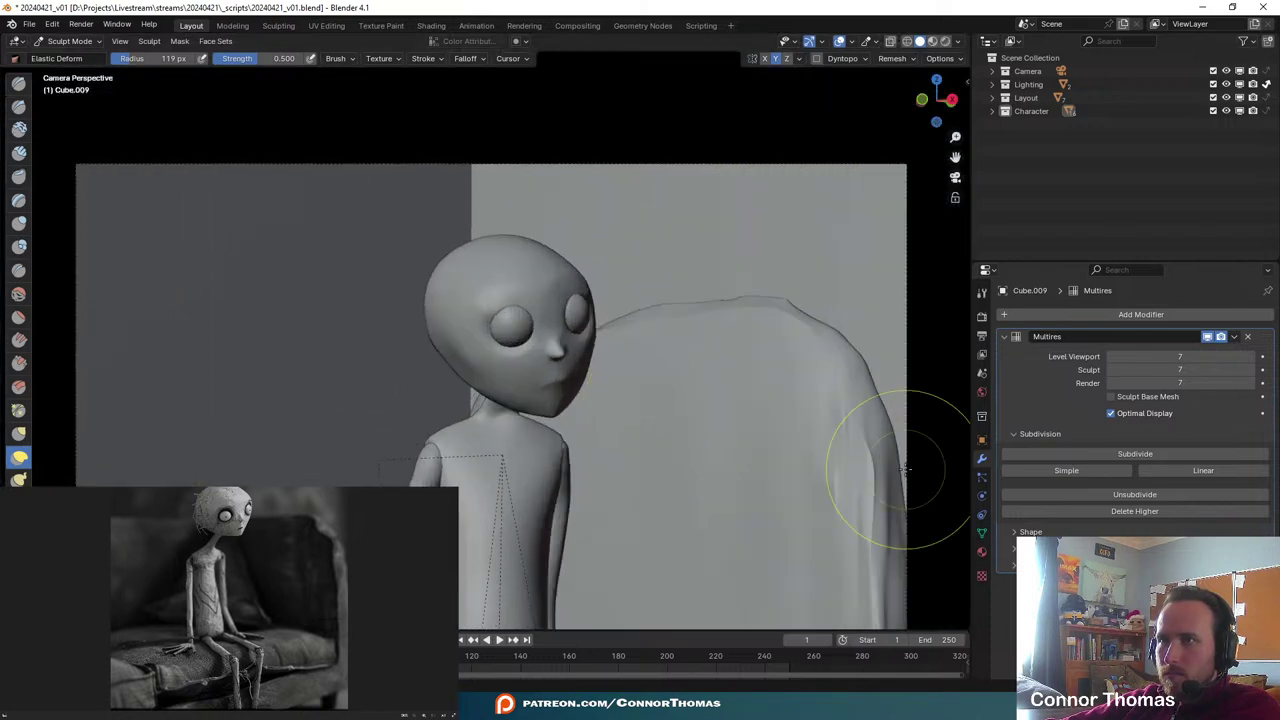
{"action": "middle_click_drag", "start_coordinate": [698, 451], "coordinate": [721, 397], "text": "shift"}
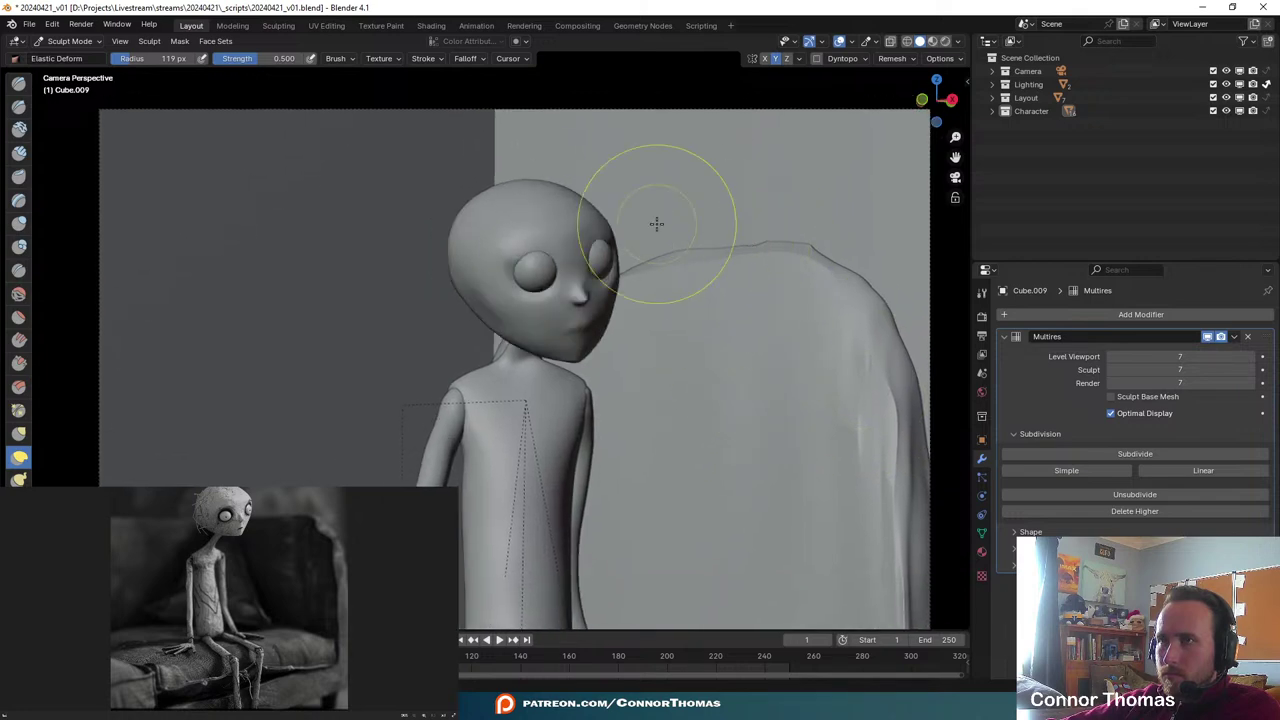
{"action": "scroll", "coordinate": [600, 214], "scroll_direction": "up", "scroll_amount": 5}
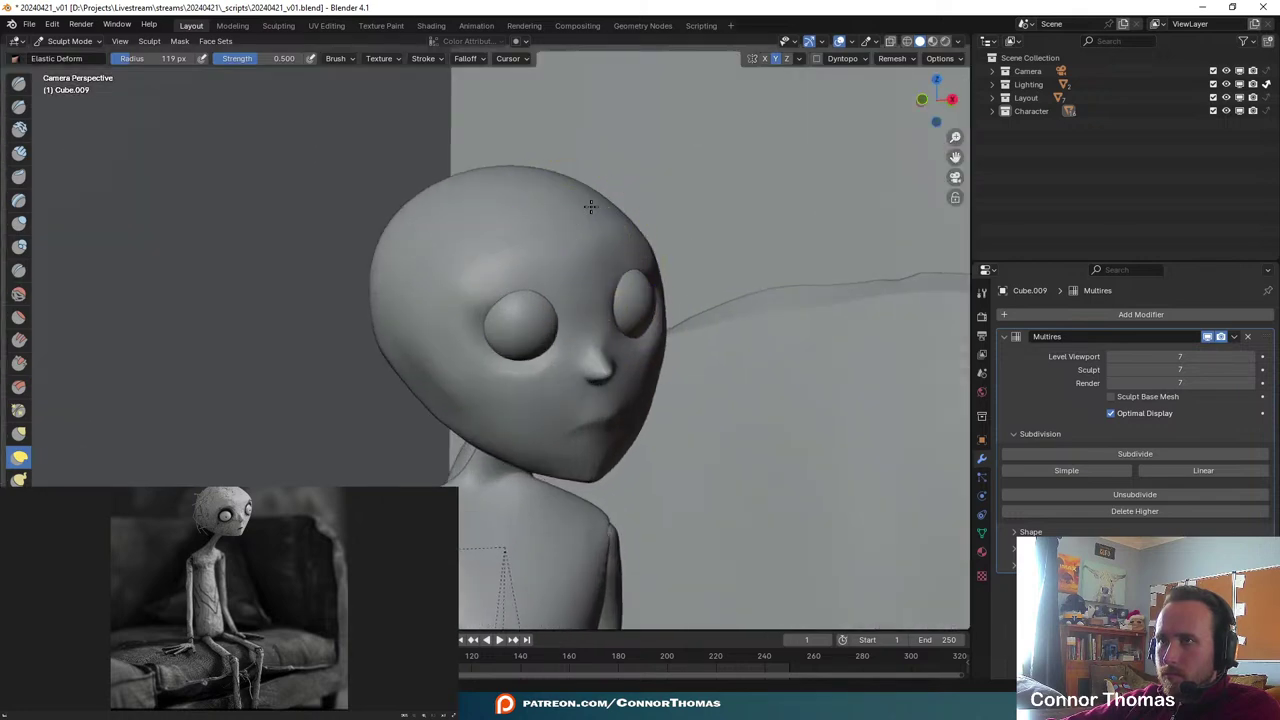
{"action": "left_click_drag", "start_coordinate": [591, 207], "coordinate": [670, 193]}
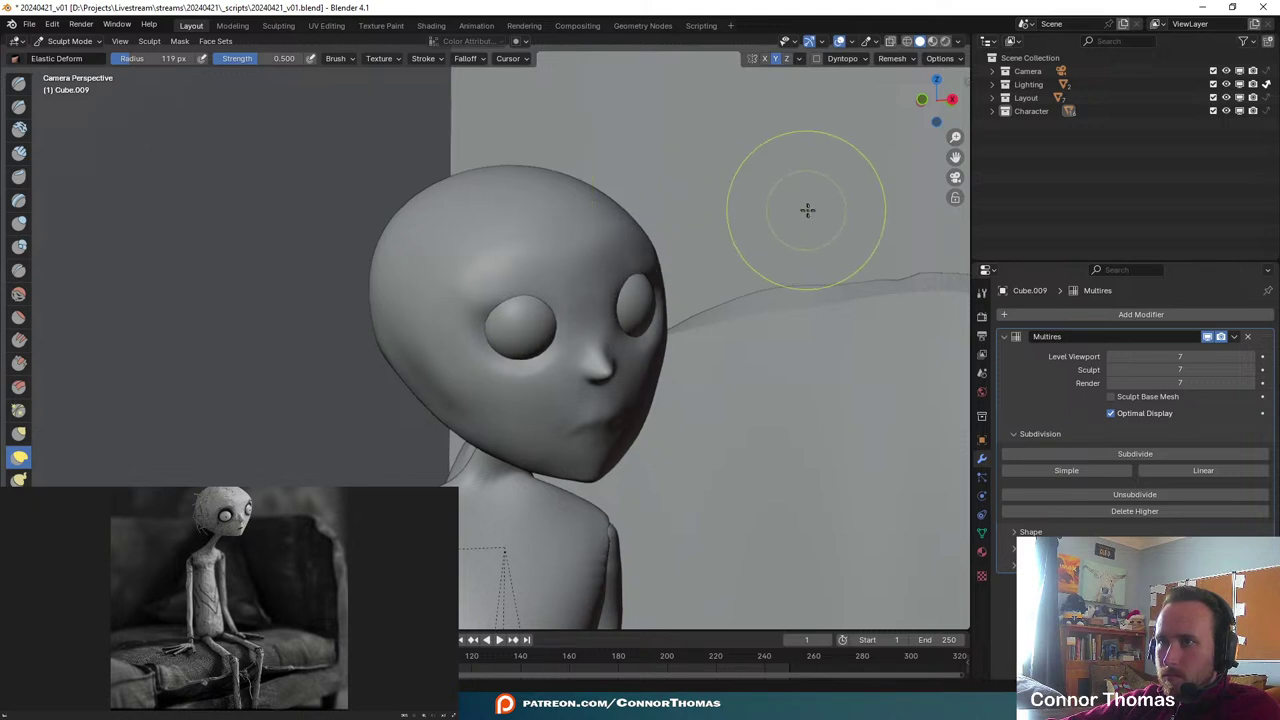
{"action": "key", "text": "ctrl+z"}
{"action": "key", "text": "ctrl+shift+z"}
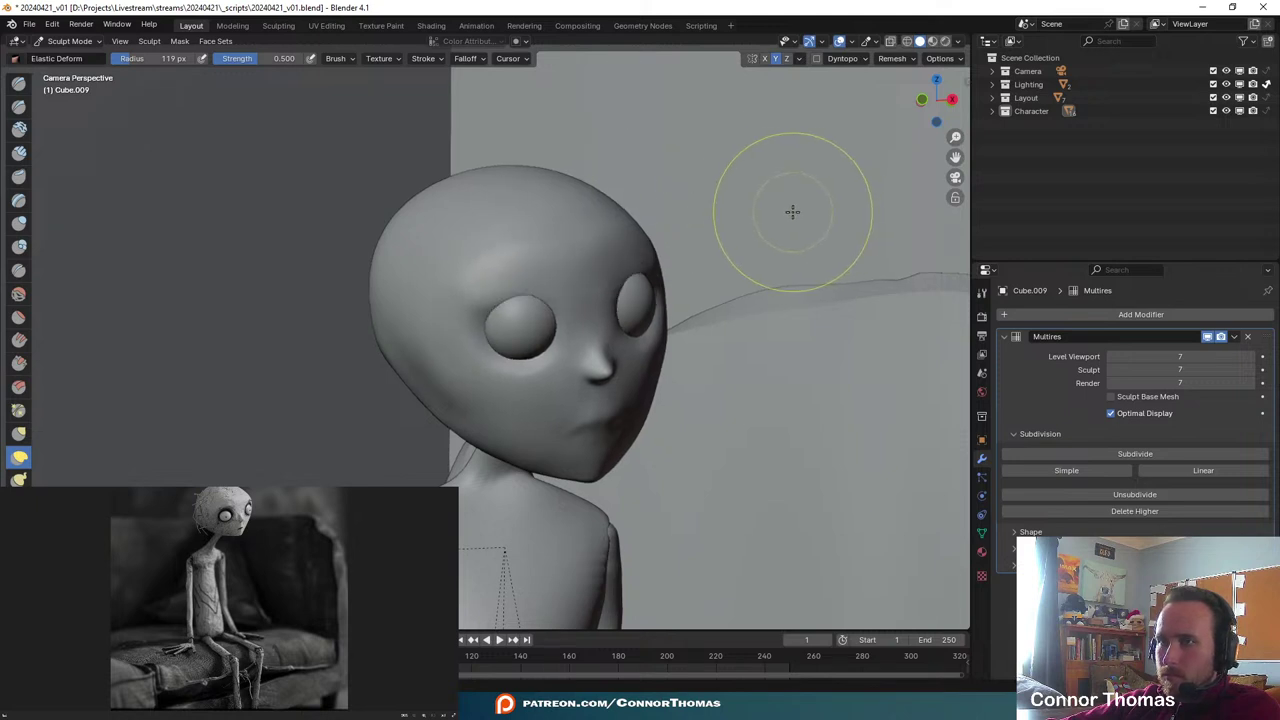
{"action": "key", "text": "ctrl+z"}
{"action": "key", "text": "ctrl+shift+z"}
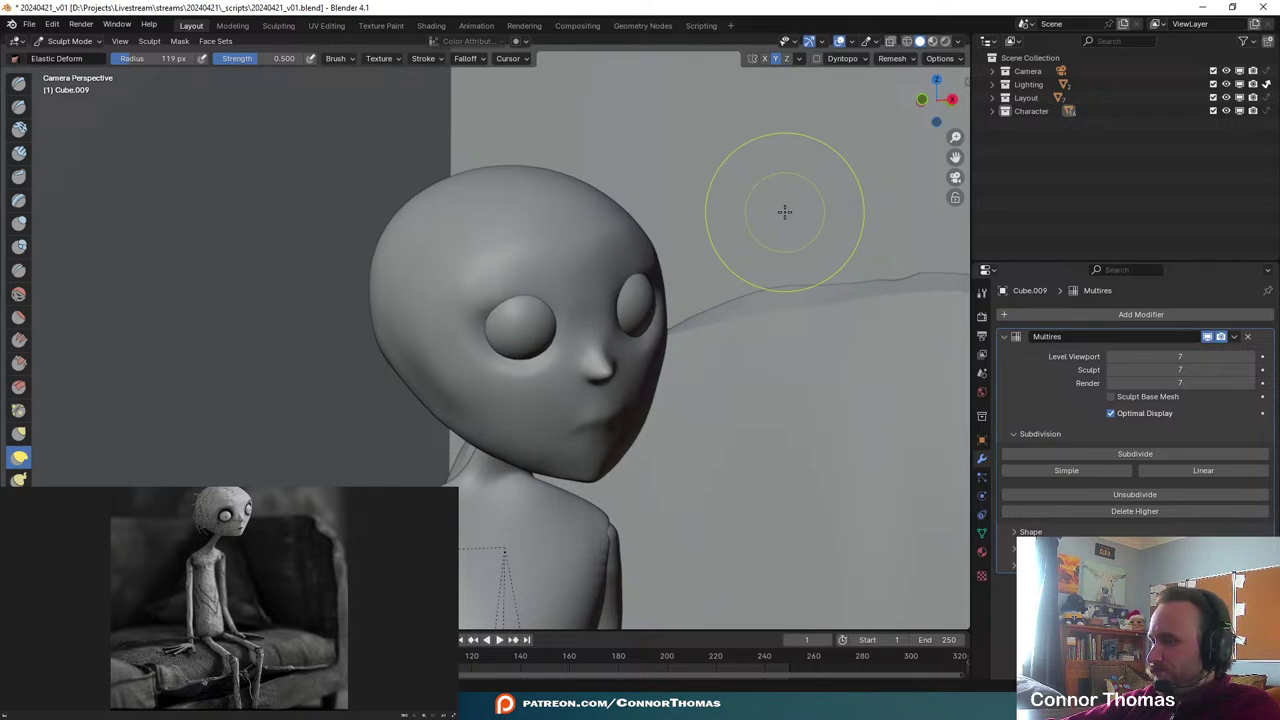
- Check the head's shape within the full camera composition and save the file
{"action": "scroll", "coordinate": [700, 291], "scroll_direction": "down", "scroll_amount": 5}
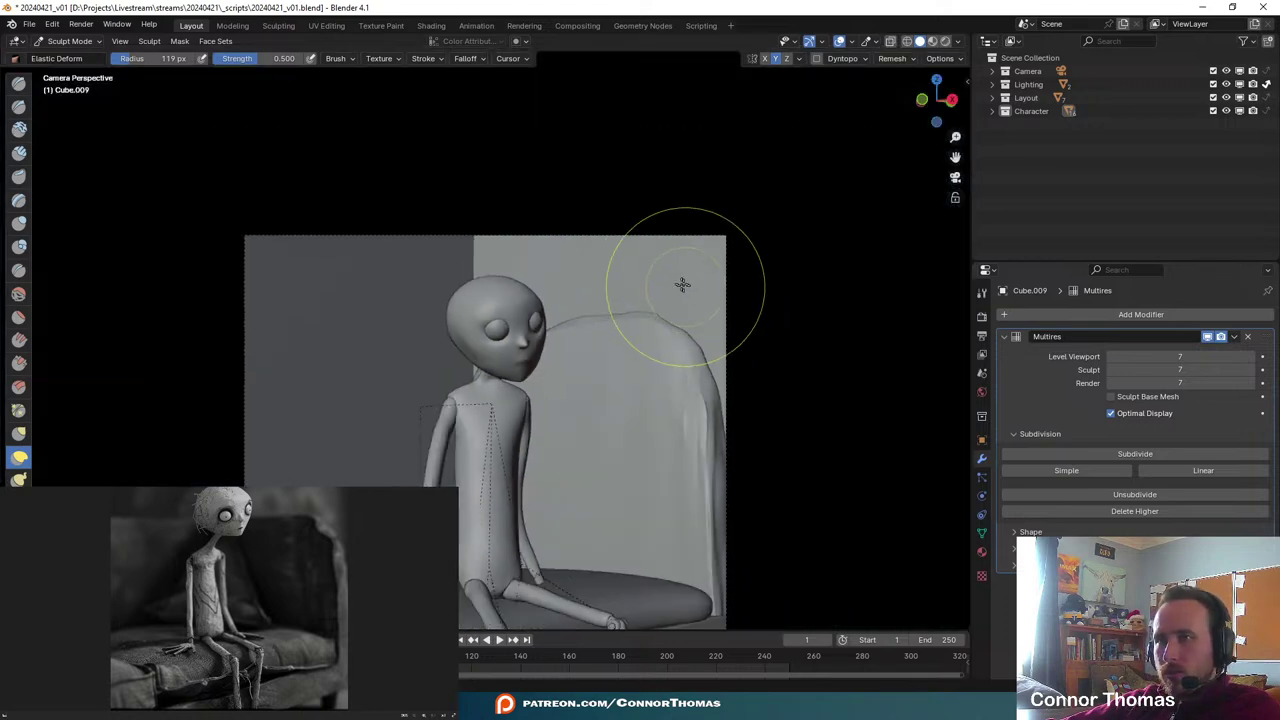
{"action": "middle_click_drag", "start_coordinate": [643, 293], "coordinate": [667, 165], "text": "shift"}
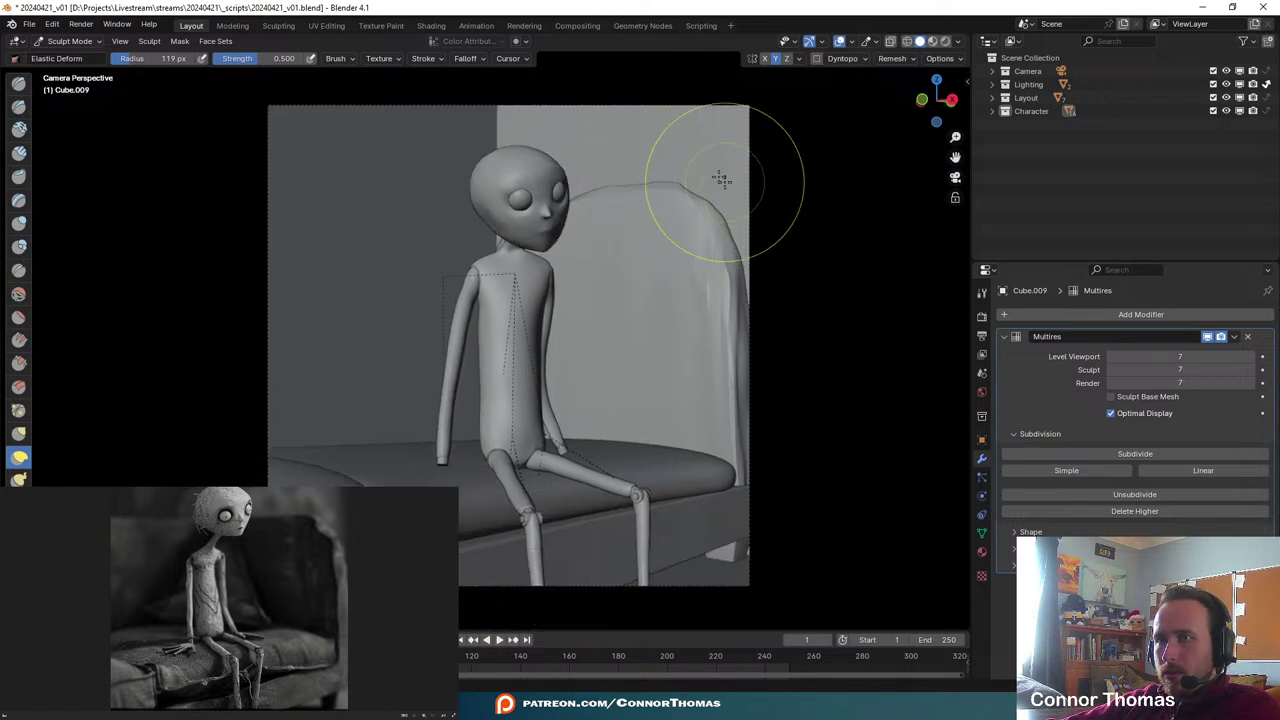
{"action": "scroll", "coordinate": [722, 179], "scroll_direction": "up", "scroll_amount": 2}
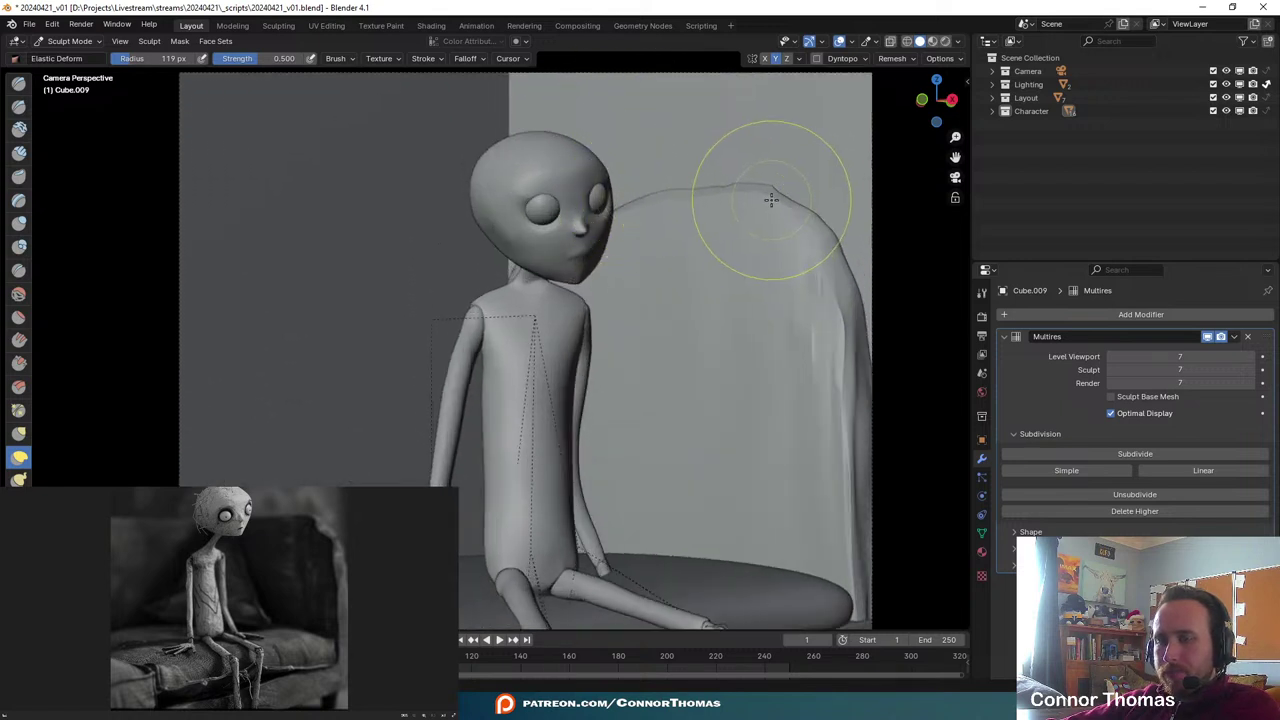
{"action": "key", "text": "ctrl+s"}
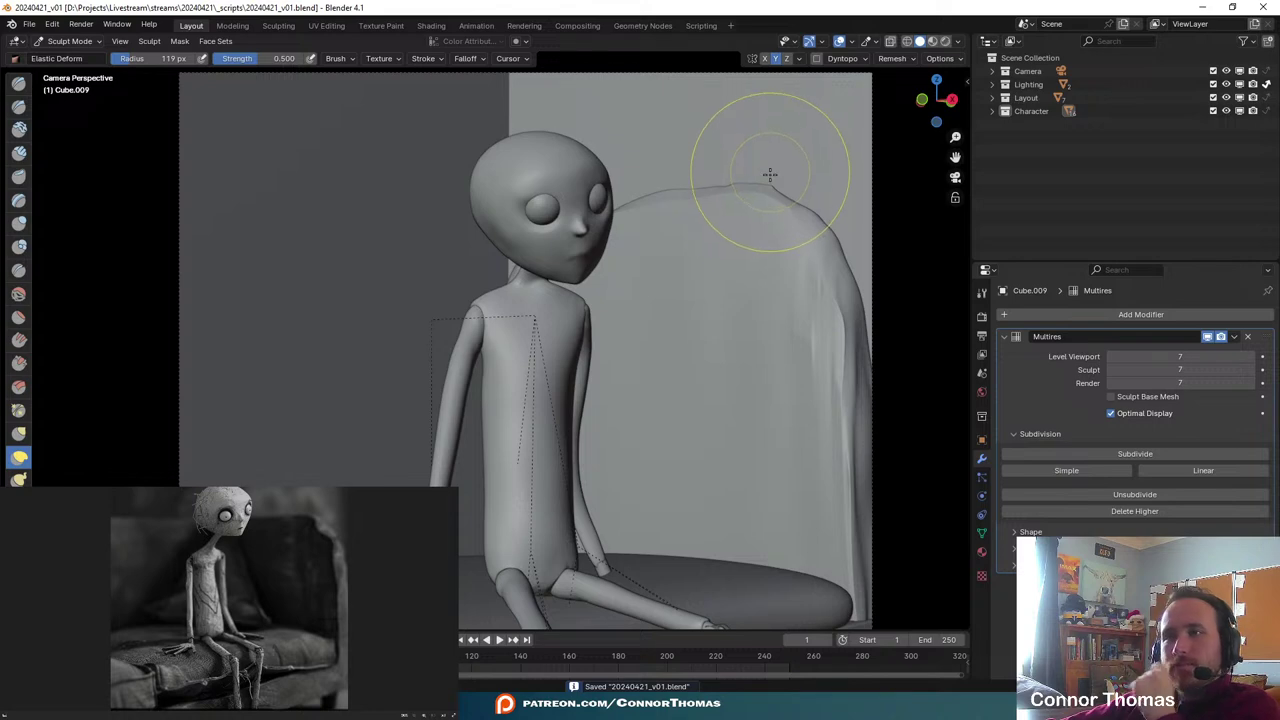
- Switch to Object Mode, raise the head to expose more of the neck and tilt it slightly downward
{"action": "scroll", "coordinate": [766, 177], "scroll_direction": "up", "scroll_amount": 3}
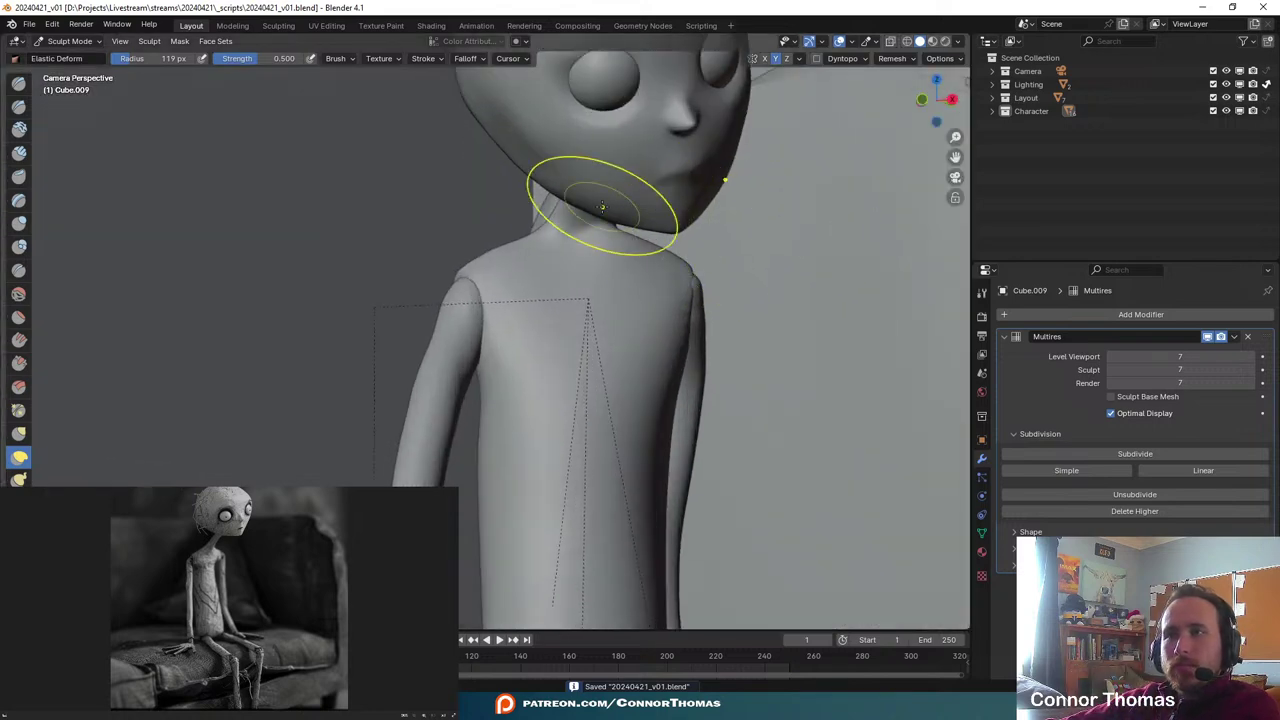
{"action": "middle_click_drag", "start_coordinate": [649, 127], "coordinate": [588, 247], "text": "shift"}
{"action": "left_click", "coordinate": [72, 42]}
{"action": "left_click", "coordinate": [78, 55]}
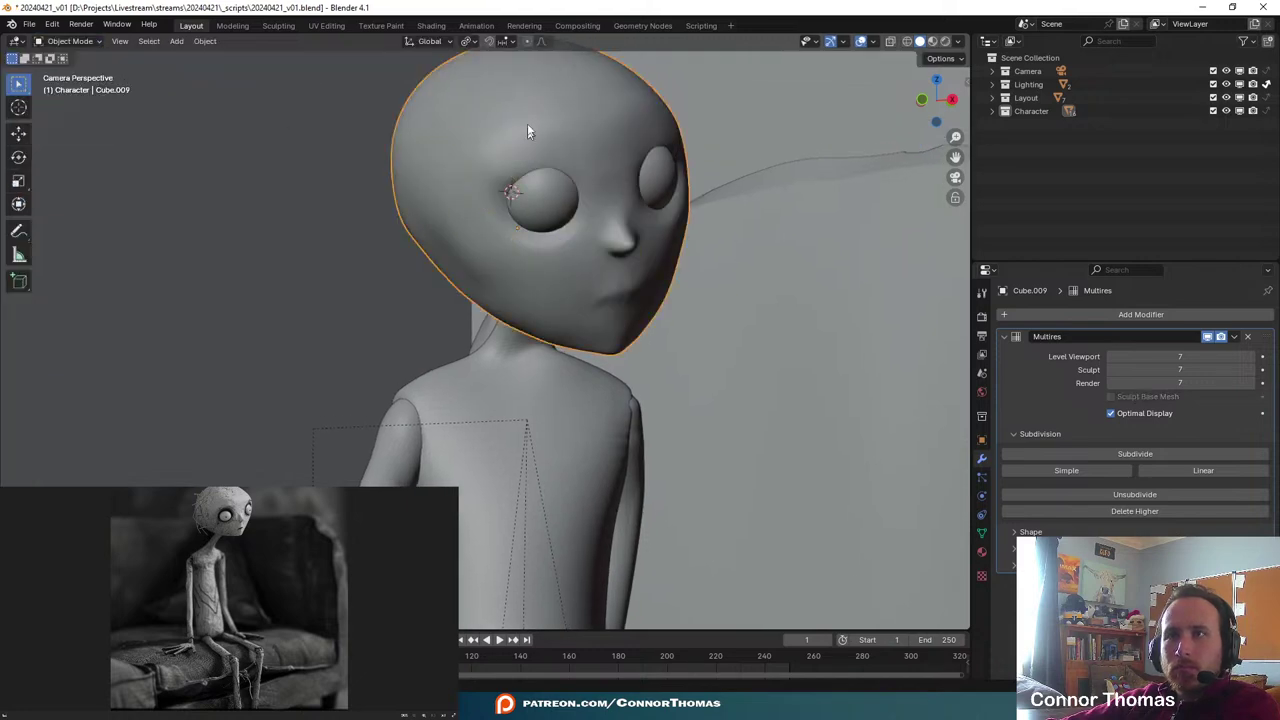
{"action": "key", "text": "g"}
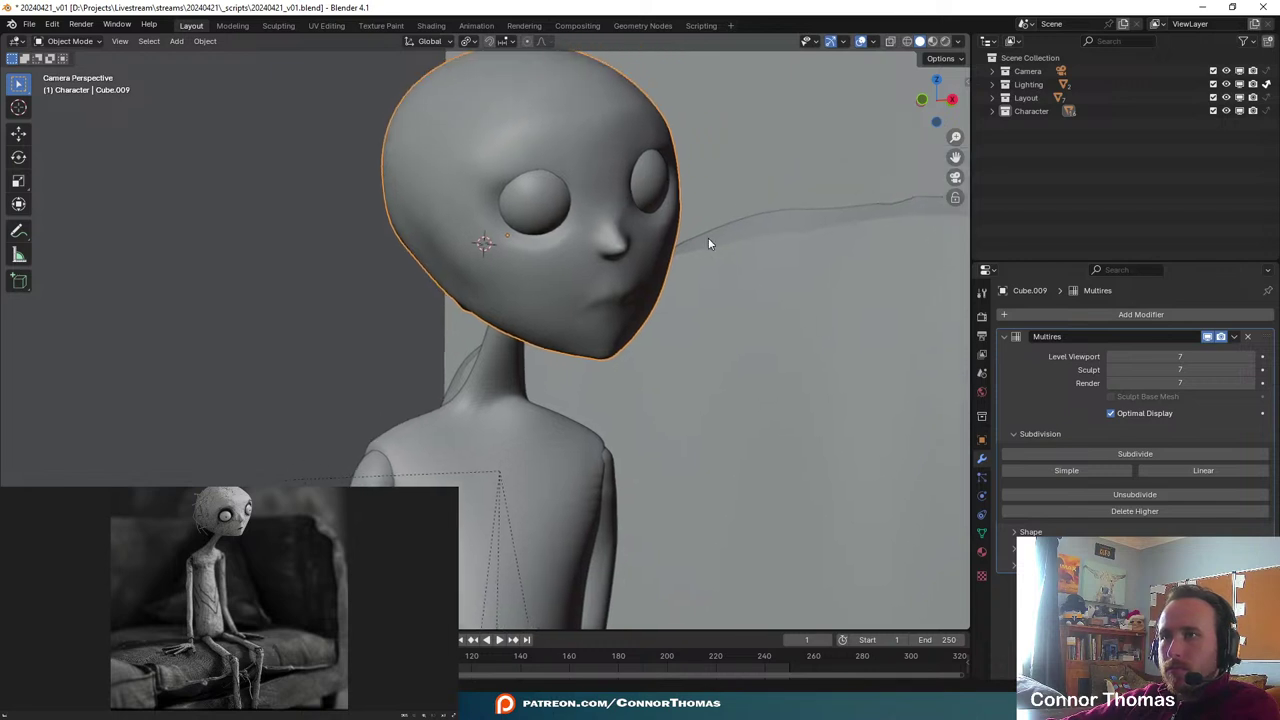
{"action": "key", "text": "r"}
{"action": "left_click", "coordinate": [691, 258]}
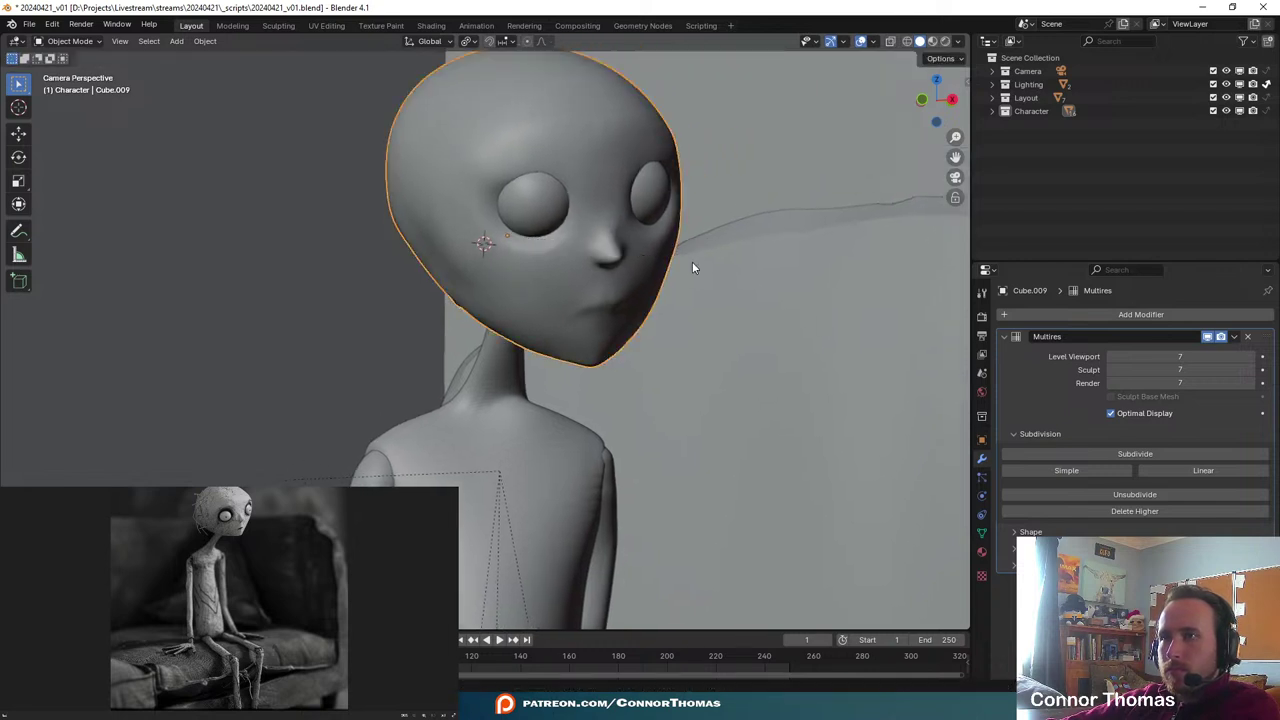
- Shift the chair's backrest further behind the character and widen it along its local X axis
{"action": "left_click", "coordinate": [537, 392]}
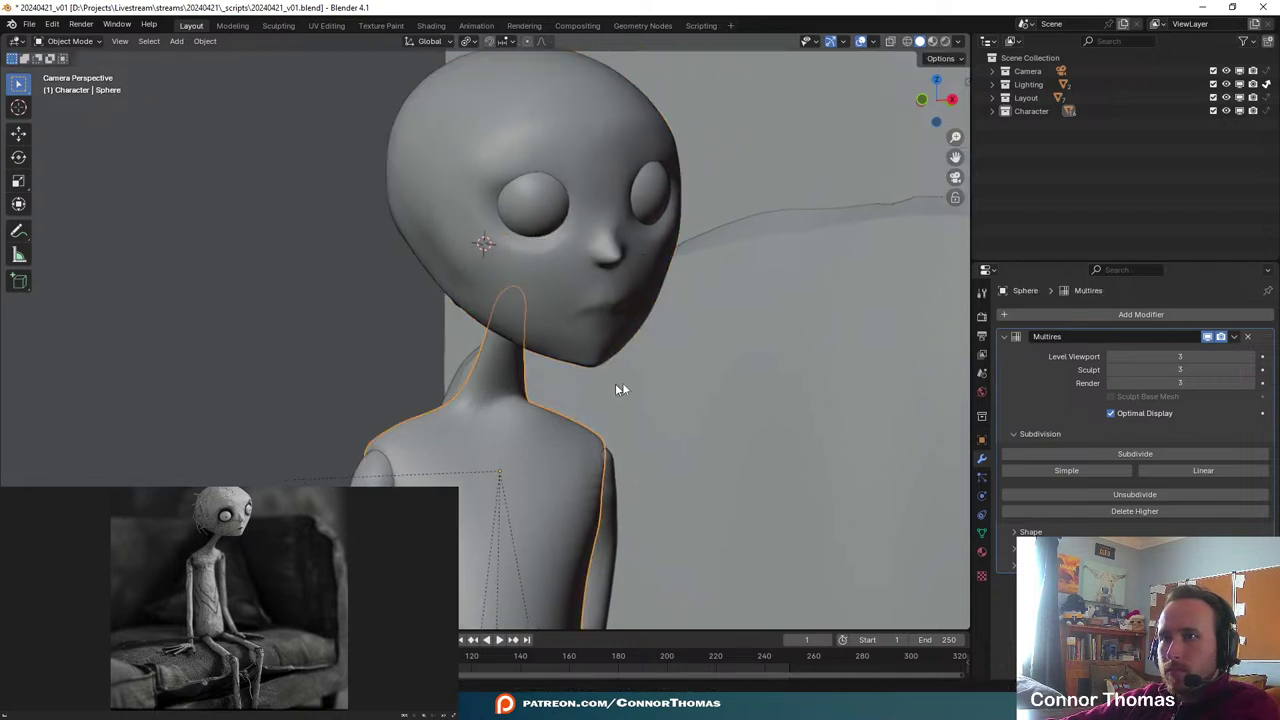
{"action": "left_click", "coordinate": [697, 389]}
{"action": "key", "text": "g"}
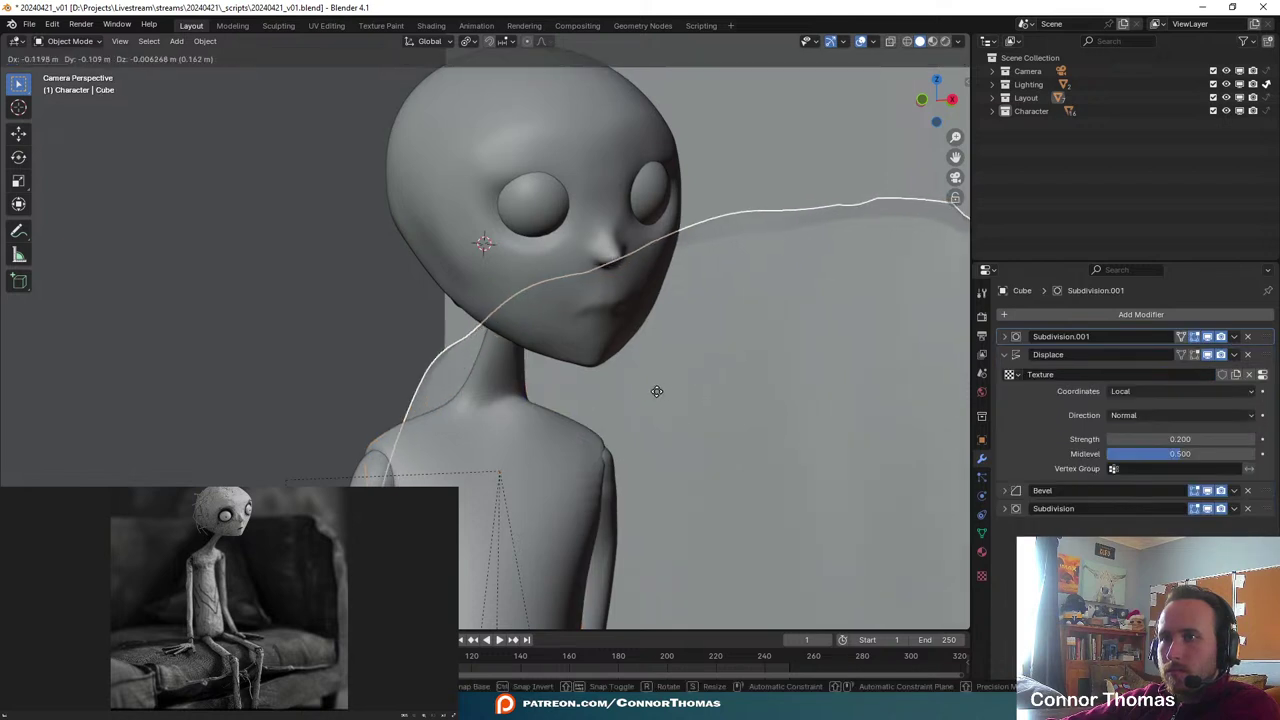
{"action": "left_click", "coordinate": [679, 392]}
{"action": "scroll", "coordinate": [680, 392], "scroll_direction": "down", "scroll_amount": 4}
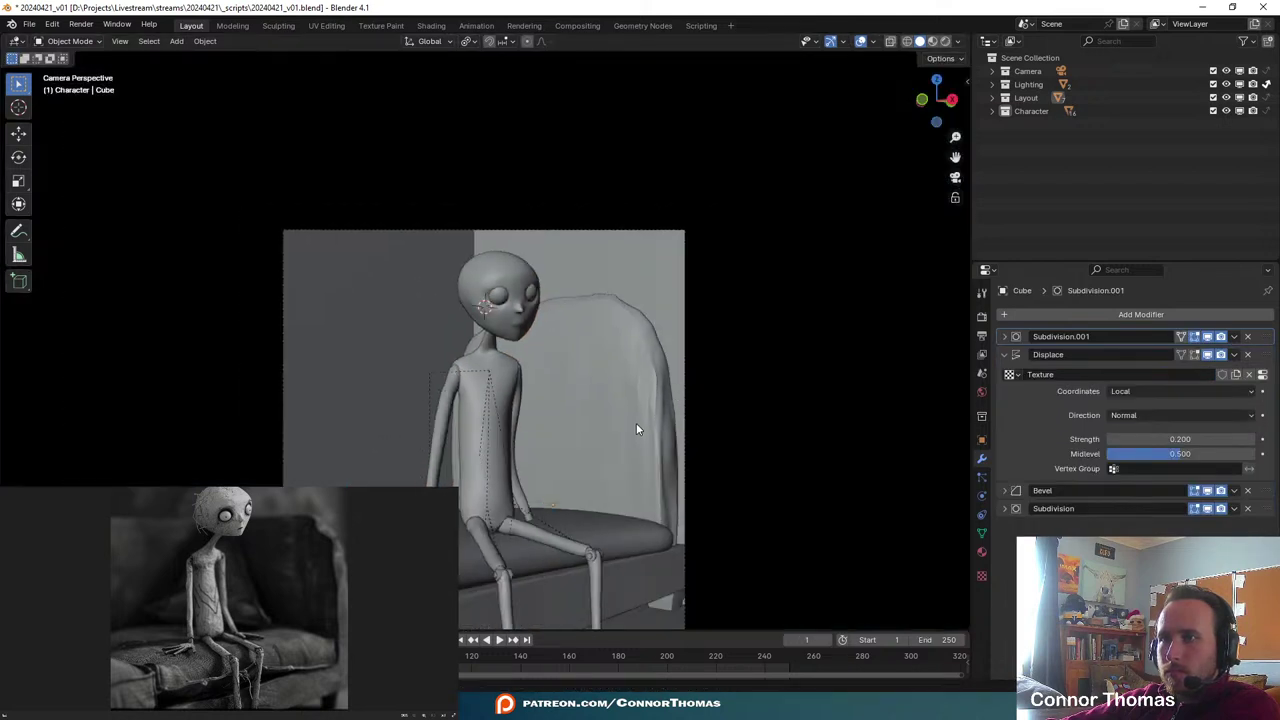
{"action": "key", "text": "s"}
{"action": "key", "text": "x"}
{"action": "key", "text": "x"}
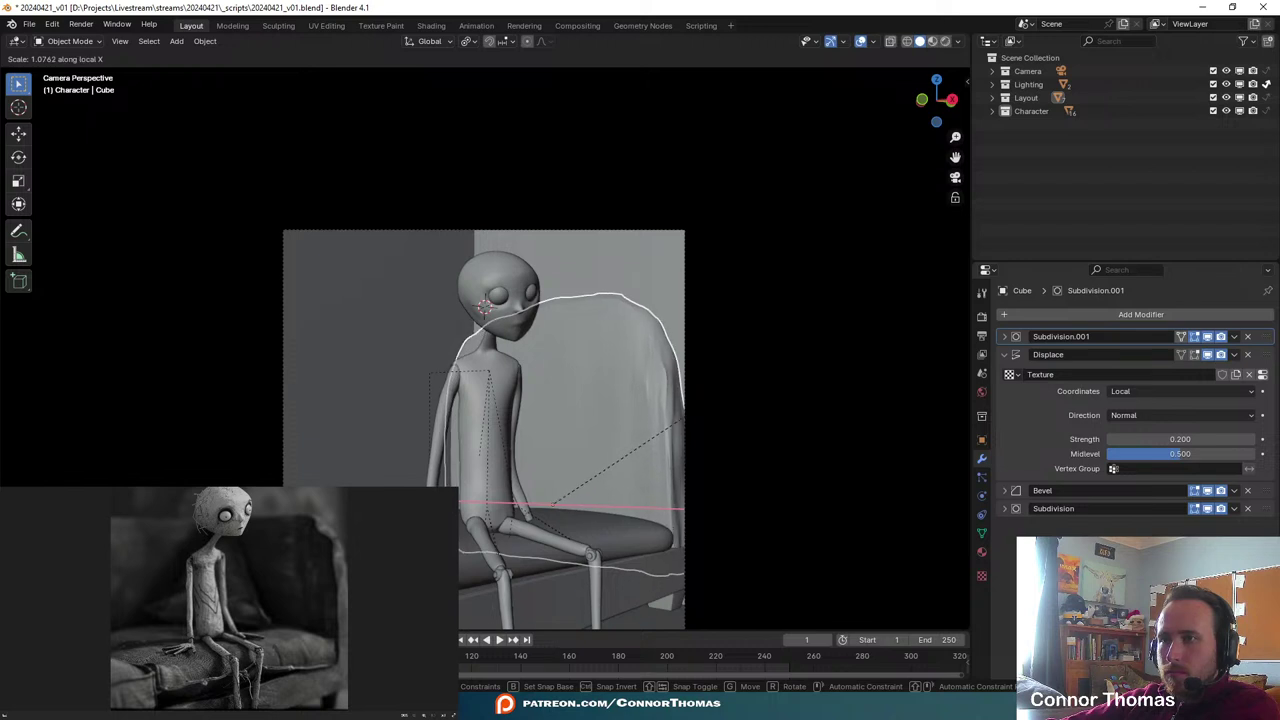
{"action": "left_click", "coordinate": [660, 400]}
- Nudge the head on the neck and turn its face further away from the torso with a trackball rotation
{"action": "scroll", "coordinate": [565, 388], "scroll_direction": "up", "scroll_amount": 8}
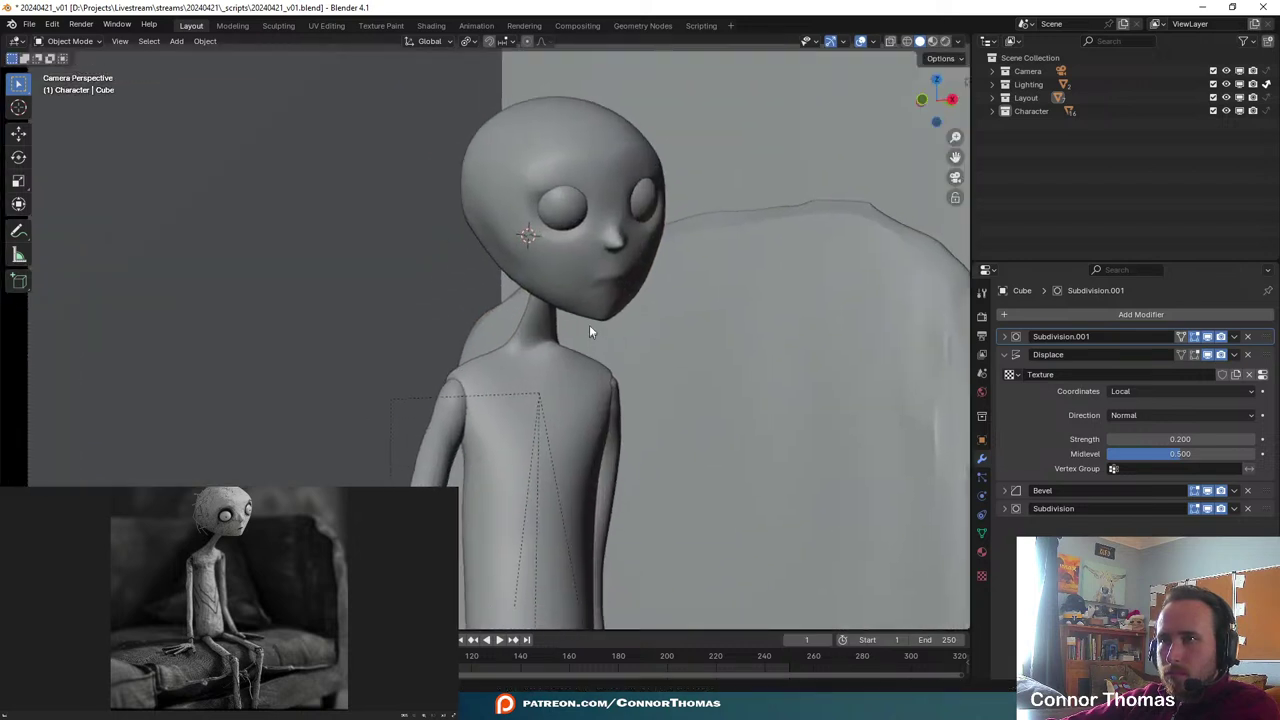
{"action": "left_click", "coordinate": [566, 321]}
{"action": "middle_click_drag", "start_coordinate": [642, 284], "coordinate": [629, 316], "text": "shift"}
{"action": "left_click", "coordinate": [636, 259]}
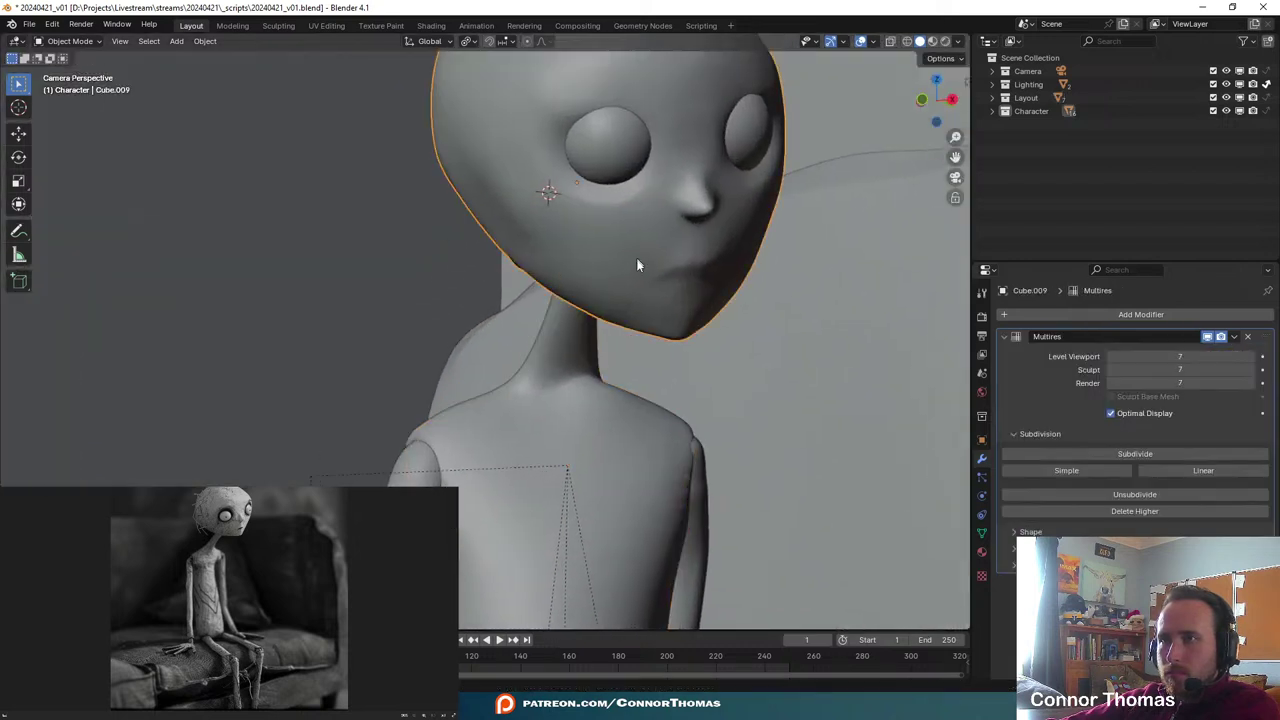
{"action": "key", "text": "g"}
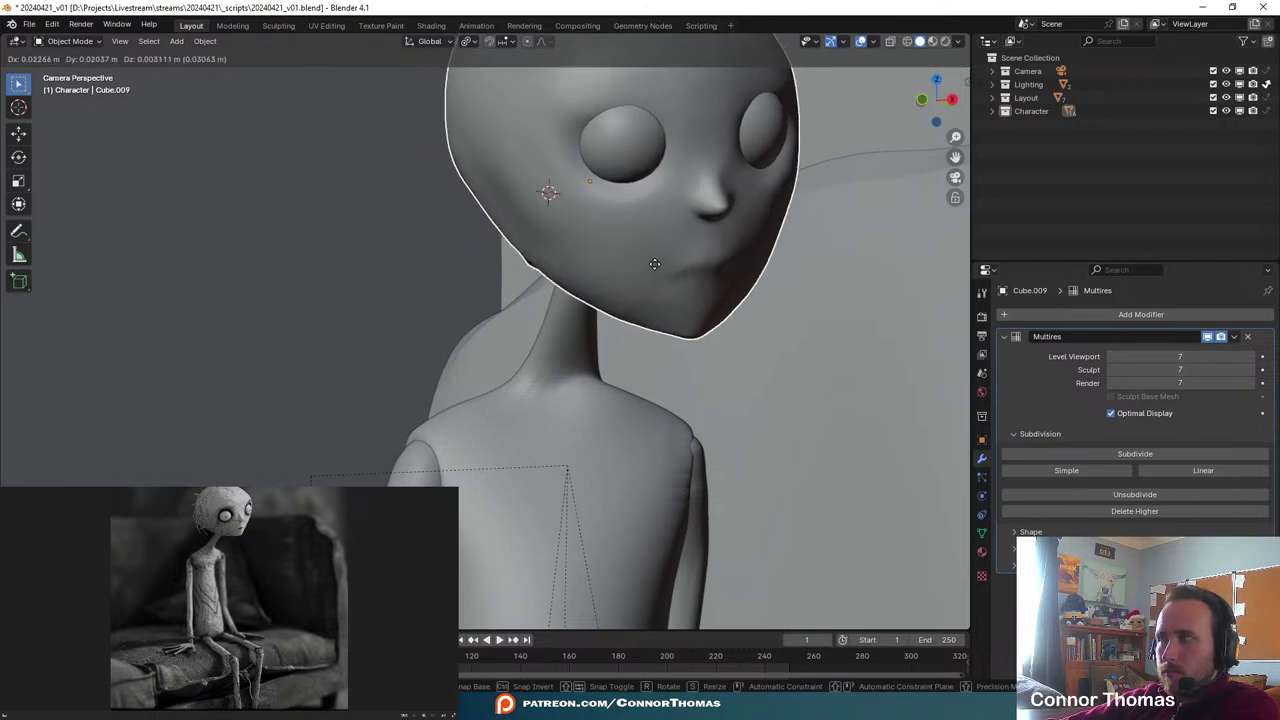
{"action": "left_click", "coordinate": [648, 278]}
{"action": "key", "text": "r"}
{"action": "key", "text": "r"}
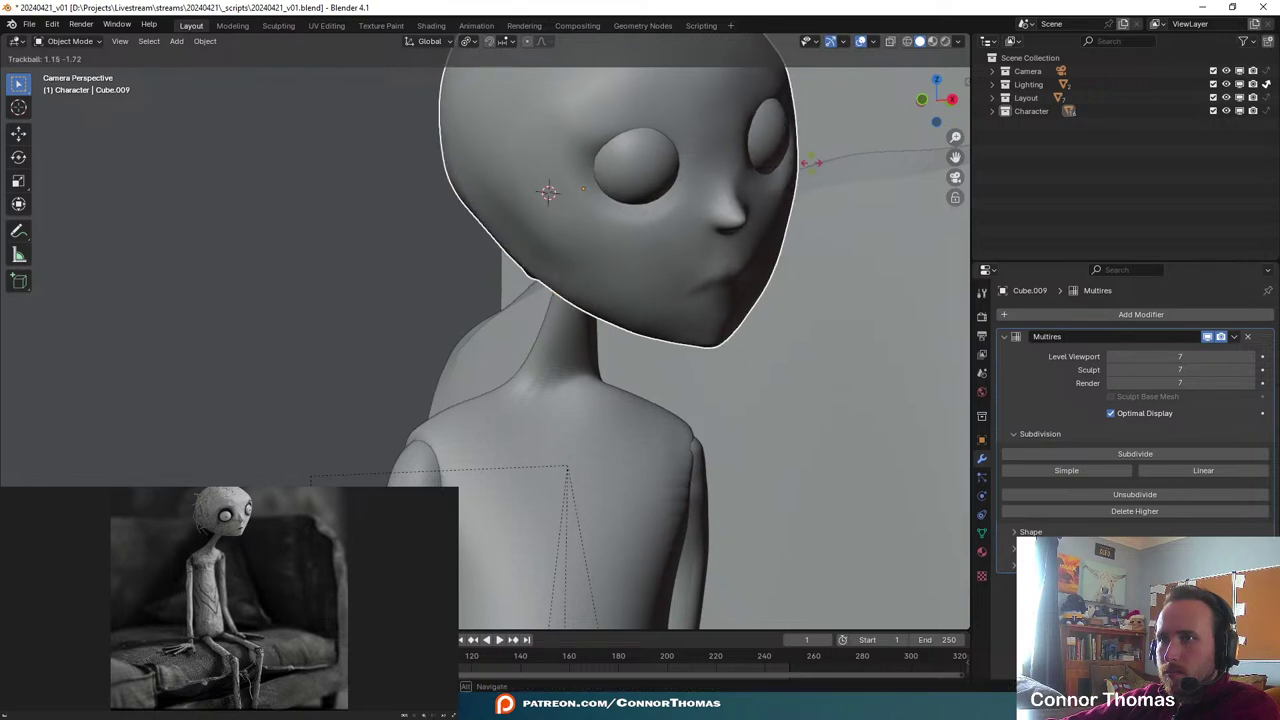
{"action": "left_click", "coordinate": [770, 278]}
- Examine the character's head pose, neck, arms and chair in the camera frame against the reference image, with everything deselected
{"action": "scroll", "coordinate": [700, 290], "scroll_direction": "down", "scroll_amount": 6}
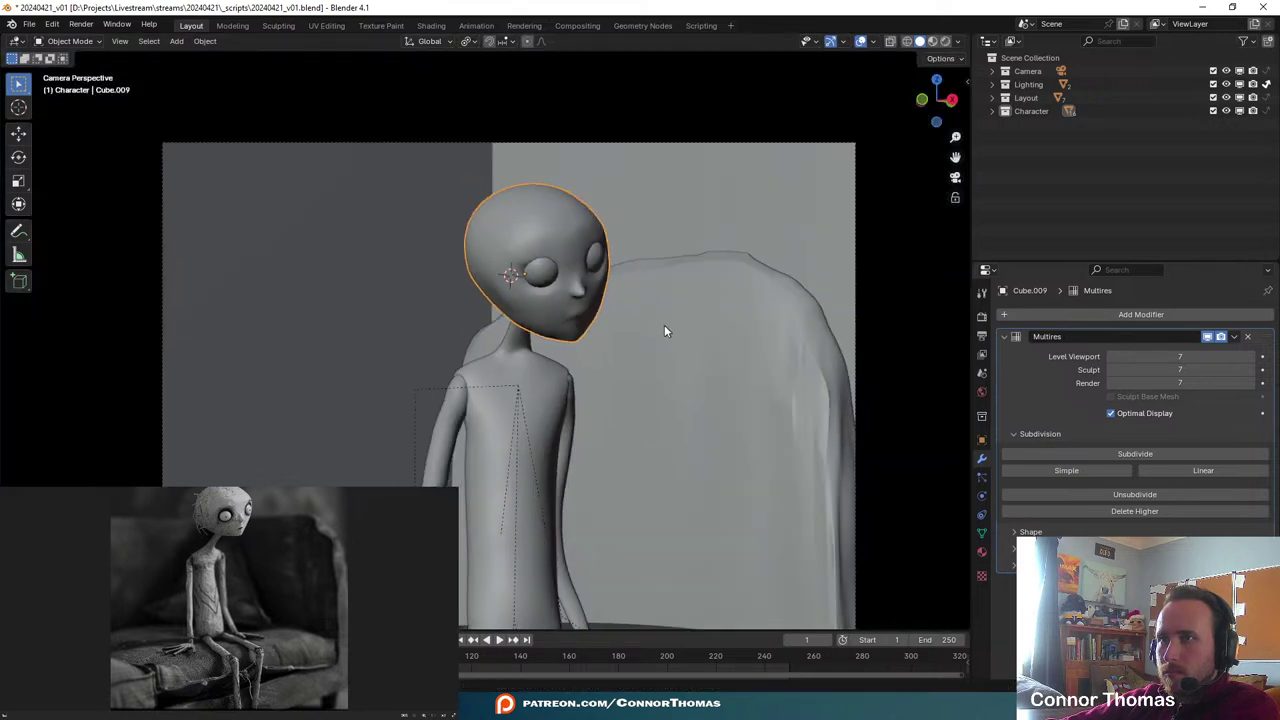
{"action": "middle_click_drag", "start_coordinate": [648, 275], "coordinate": [646, 285], "text": "shift"}
{"action": "key", "text": "a"}
{"action": "key", "text": "a"}
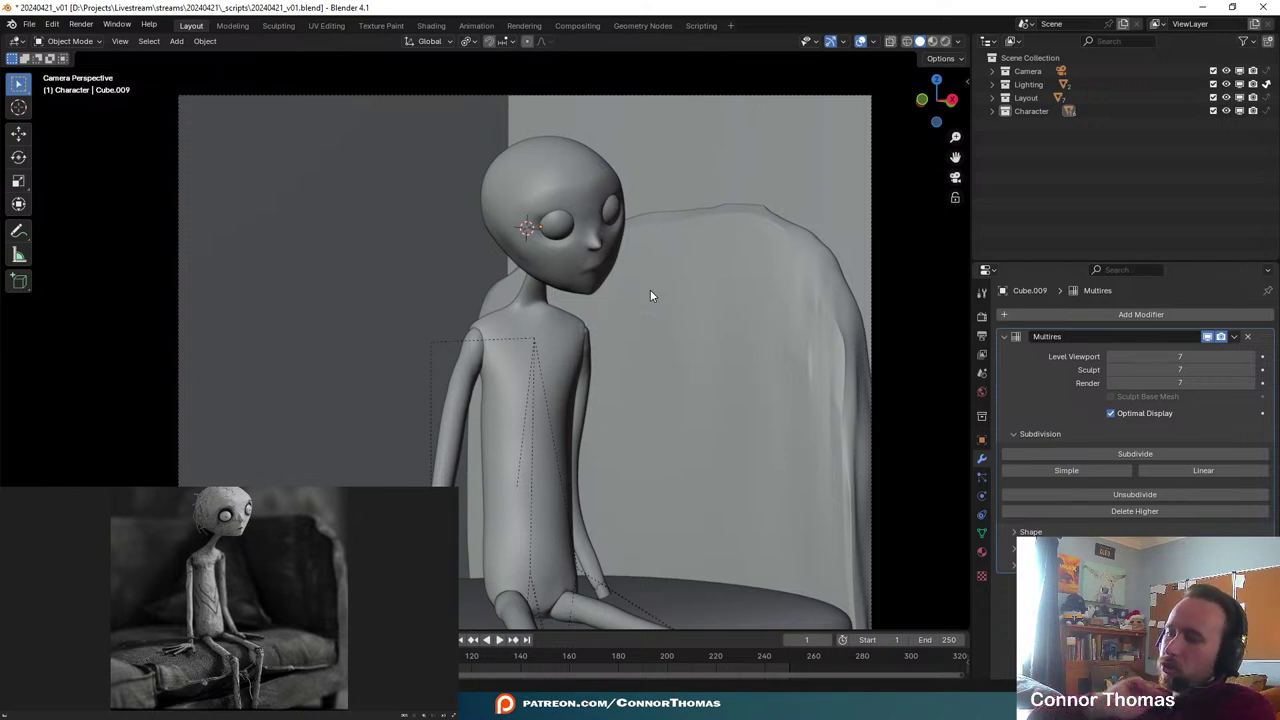
{"action": "scroll", "coordinate": [551, 338], "scroll_direction": "down", "scroll_amount": 5}
{"action": "scroll", "coordinate": [551, 338], "scroll_direction": "up", "scroll_amount": 4}
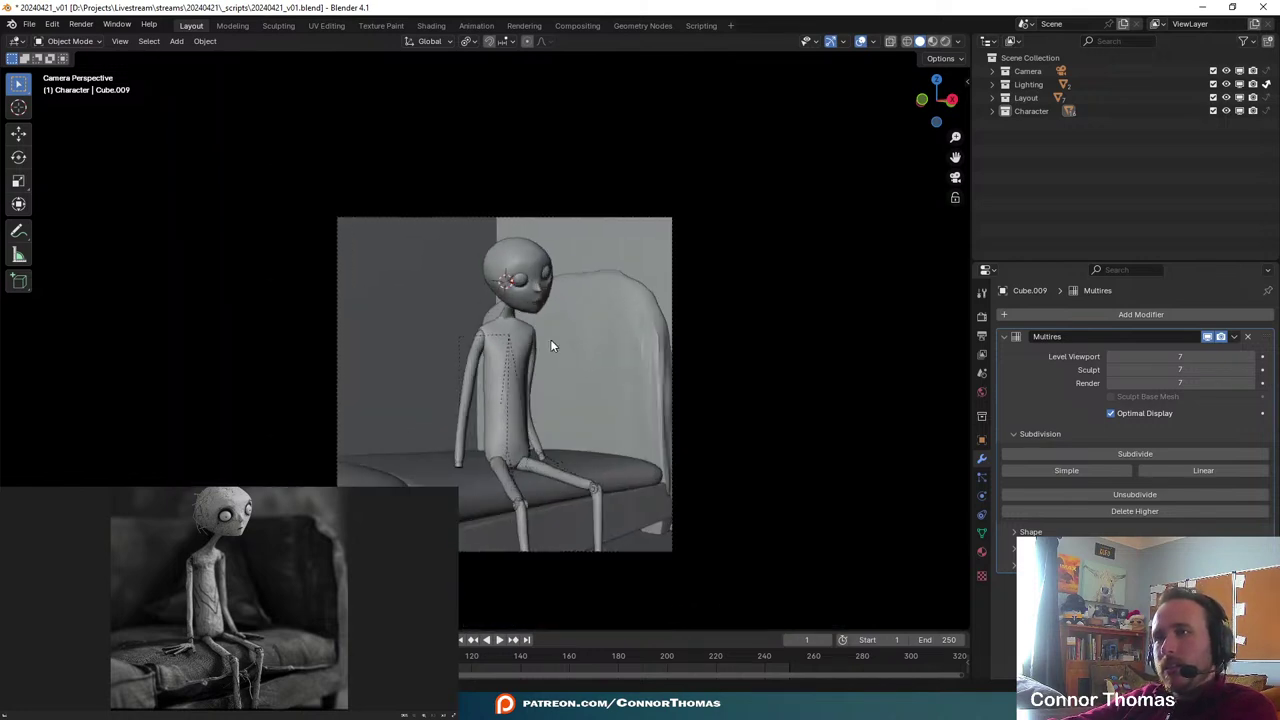
{"action": "middle_click_drag", "start_coordinate": [550, 332], "coordinate": [567, 312], "text": "shift"}
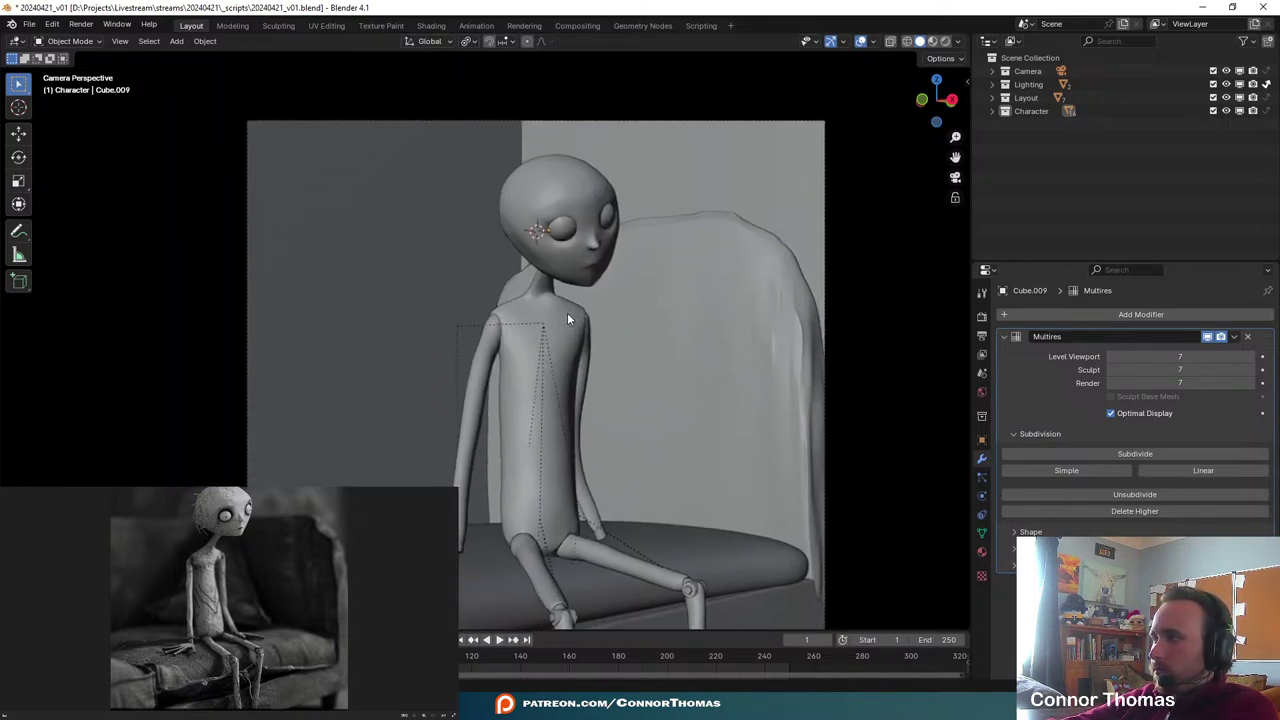
{"action": "left_click", "coordinate": [466, 489]}
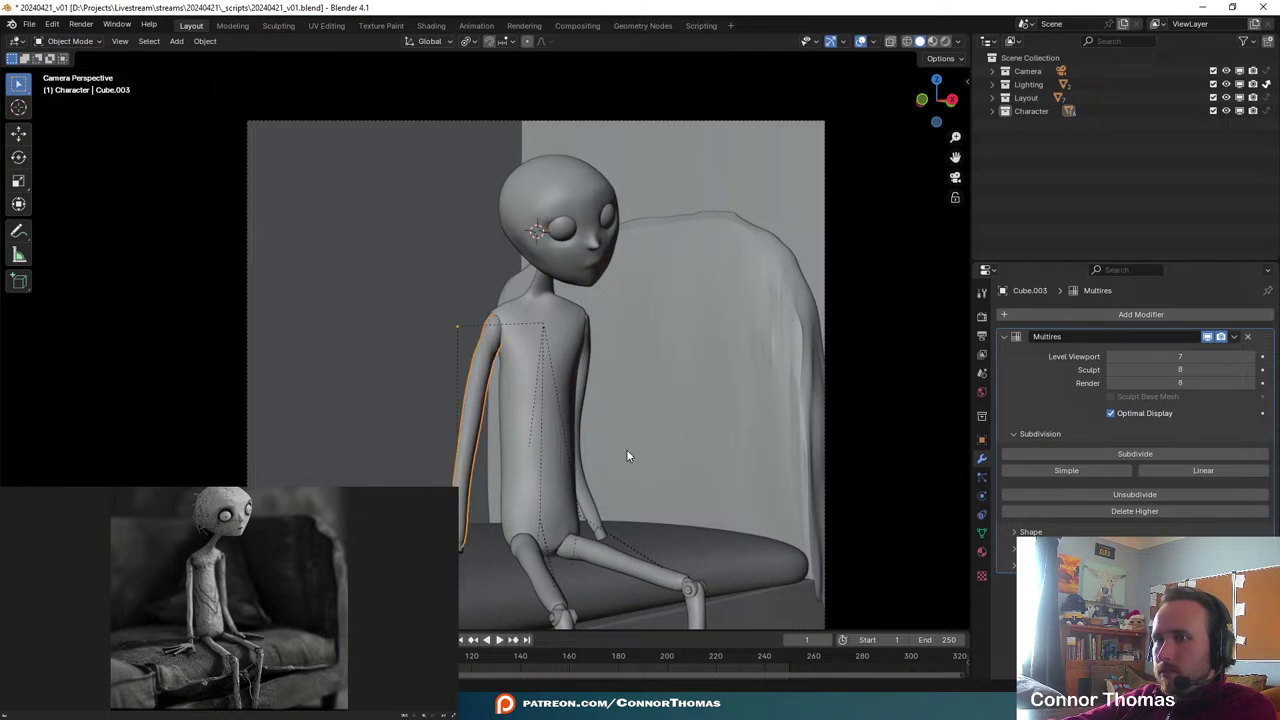
{"action": "key", "text": "a"}
{"action": "key", "text": "alt+a"}
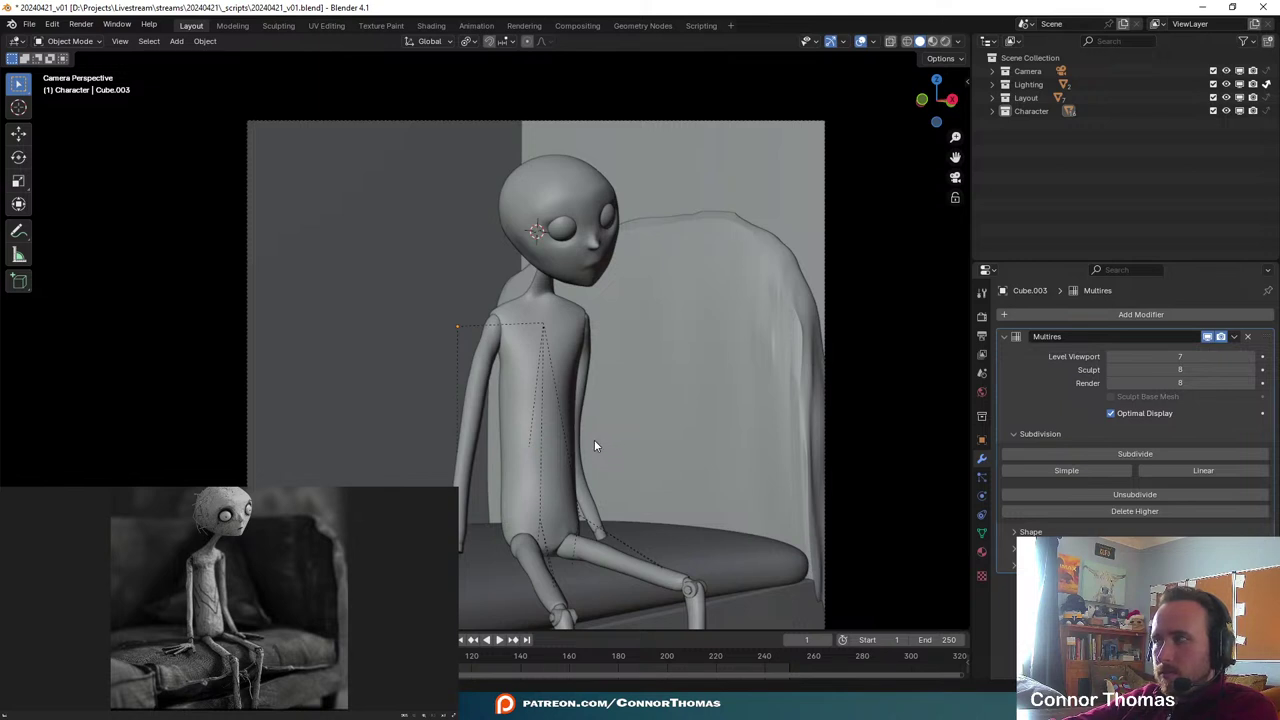
- Switch the torso to Sculpt Mode and push its far side inward at the waist with the Elastic Deform brush
{"action": "scroll", "coordinate": [590, 380], "scroll_direction": "up", "scroll_amount": 4}
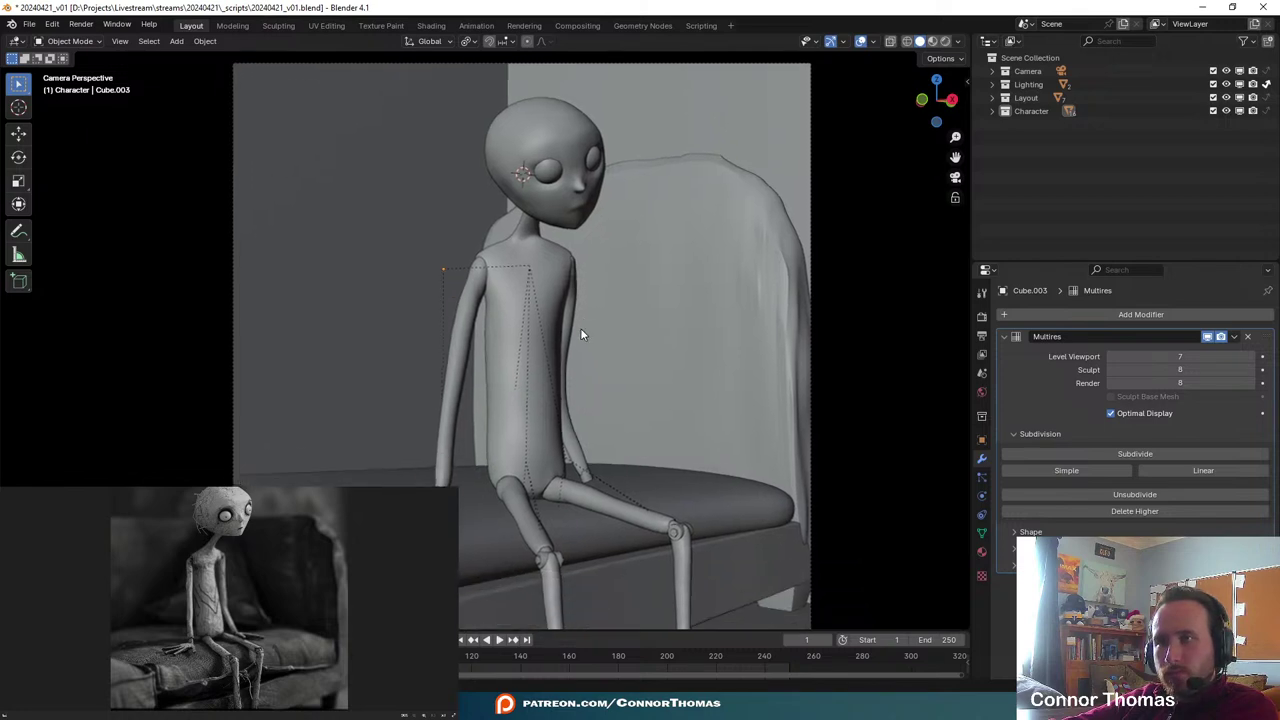
{"action": "left_click", "coordinate": [583, 337]}
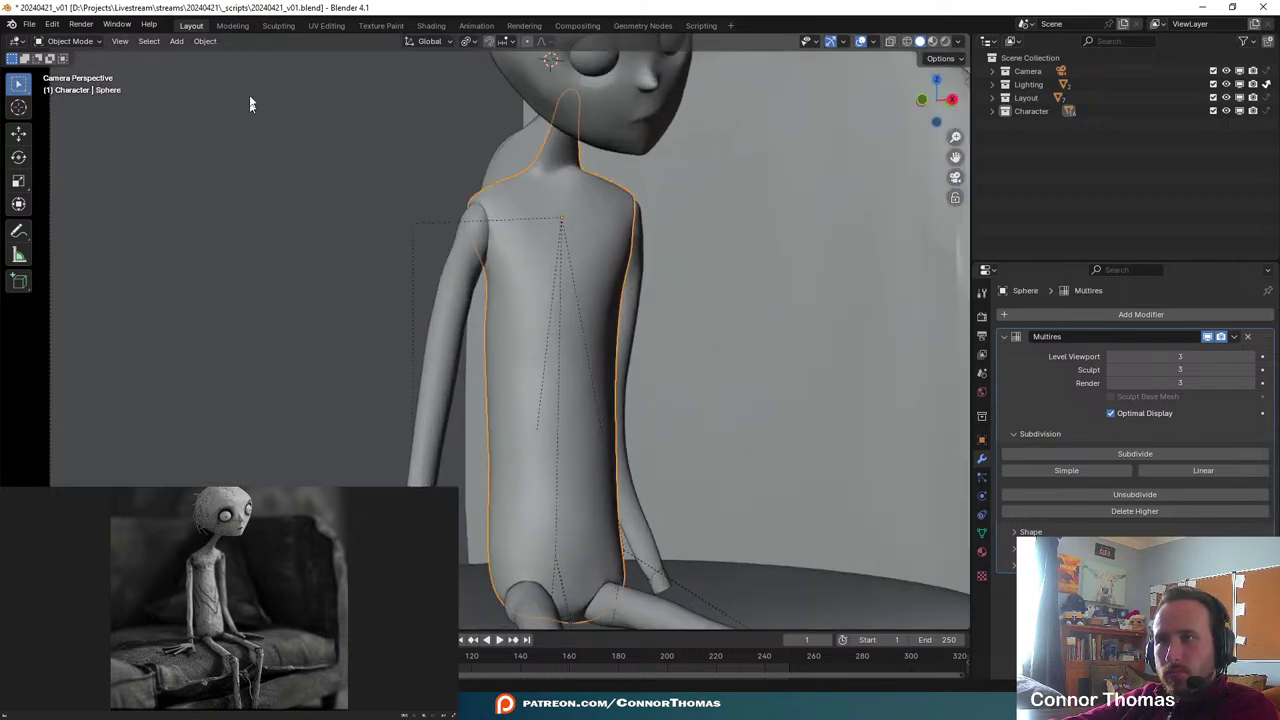
{"action": "left_click", "coordinate": [70, 41]}
{"action": "left_click", "coordinate": [72, 90]}
{"action": "middle_click_drag", "start_coordinate": [684, 323], "coordinate": [650, 293], "text": "shift"}
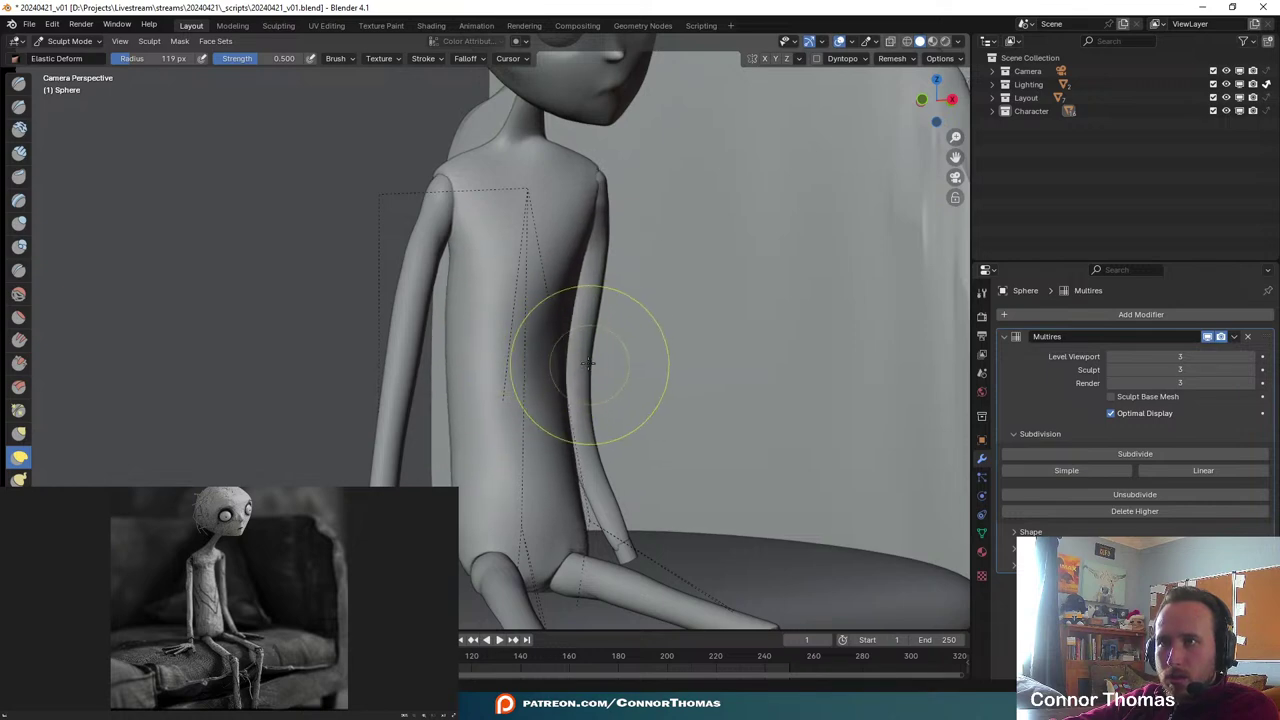
{"action": "left_click_drag", "start_coordinate": [590, 362], "coordinate": [538, 357]}
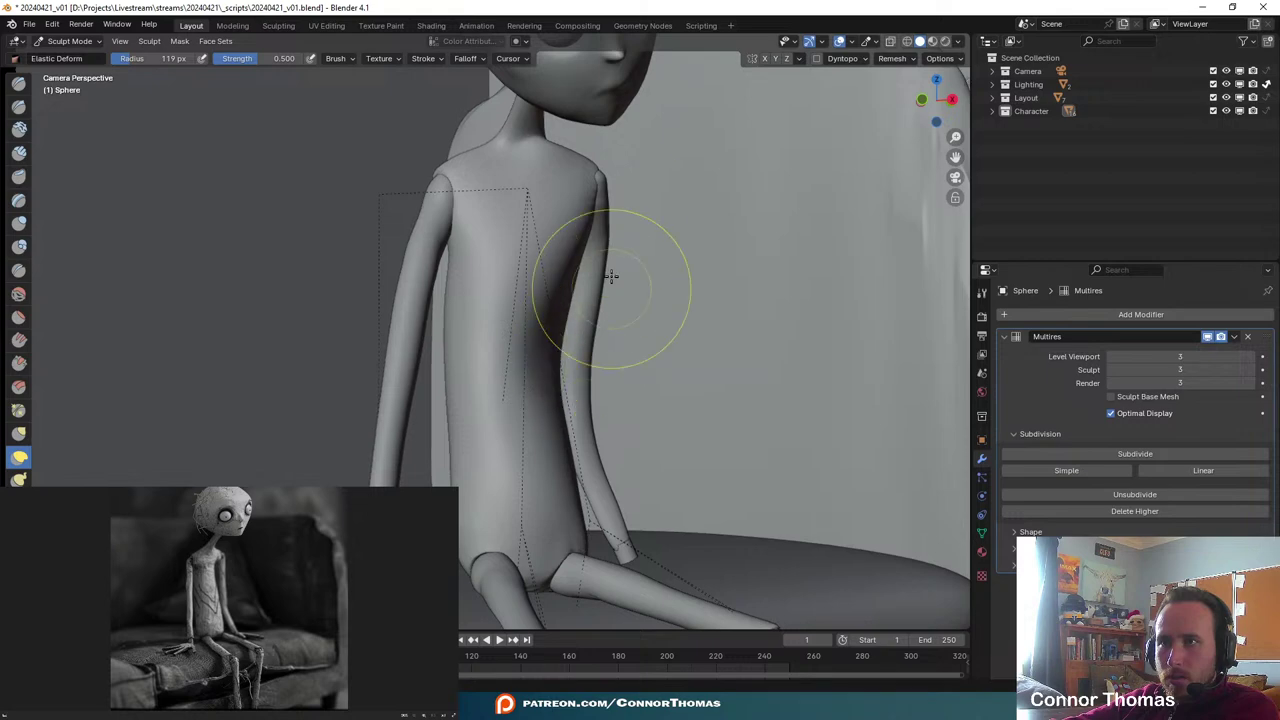
- Pull the far shoulder outward with Elastic Deform, and lower the slope between neck and far shoulder using Grab at a 122 px radius
{"action": "left_click_drag", "start_coordinate": [573, 180], "coordinate": [598, 177]}
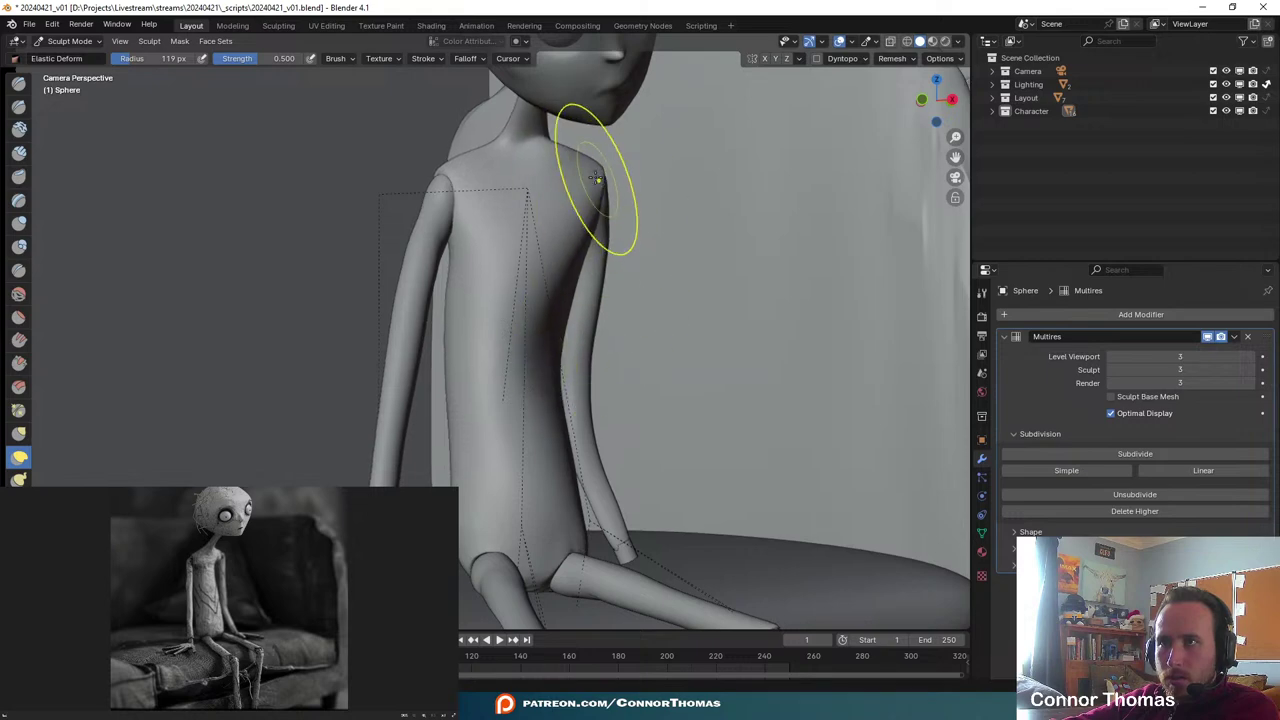
{"action": "middle_click_drag", "start_coordinate": [595, 178], "coordinate": [300, 335]}
{"action": "scroll", "coordinate": [295, 335], "scroll_direction": "up", "scroll_amount": 3}
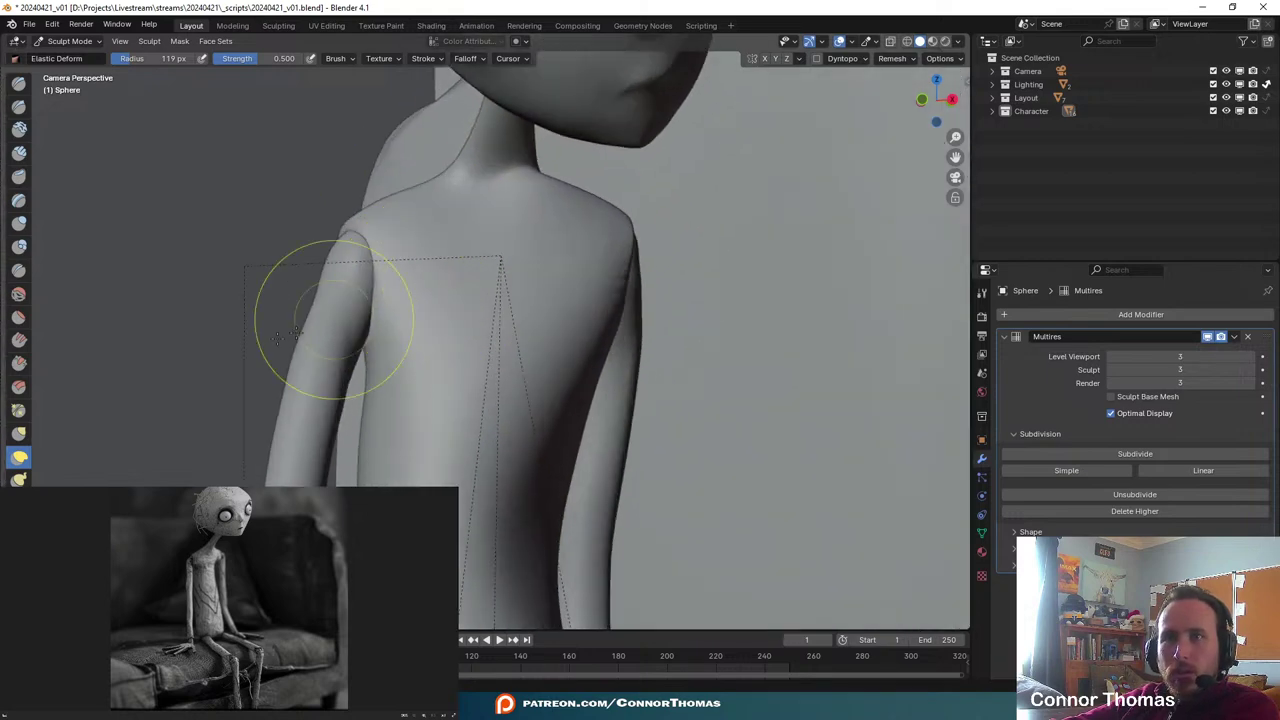
{"action": "left_click", "coordinate": [22, 436]}
{"action": "middle_click_drag", "start_coordinate": [610, 236], "coordinate": [557, 303], "text": "shift"}
{"action": "scroll", "coordinate": [557, 303], "scroll_direction": "up", "scroll_amount": 2}
{"action": "key", "text": "f"}
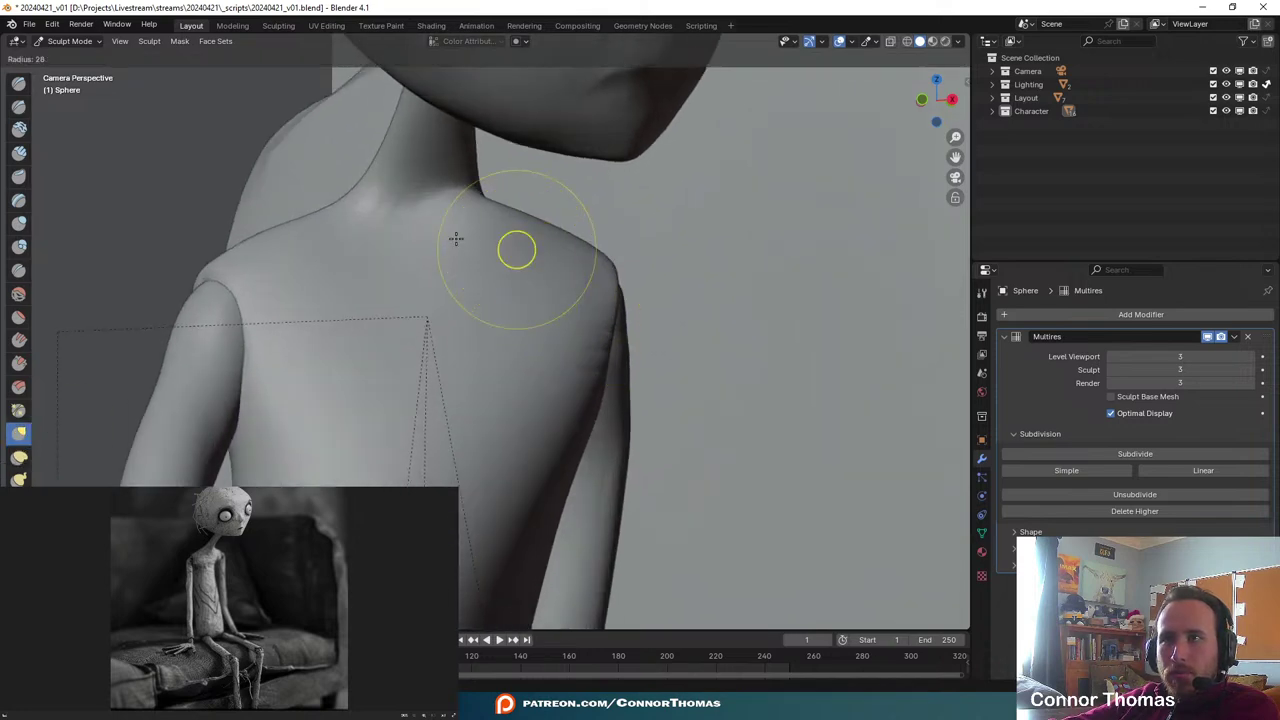
{"action": "left_click", "coordinate": [460, 236]}
{"action": "key", "text": "f"}
{"action": "left_click", "coordinate": [525, 201]}
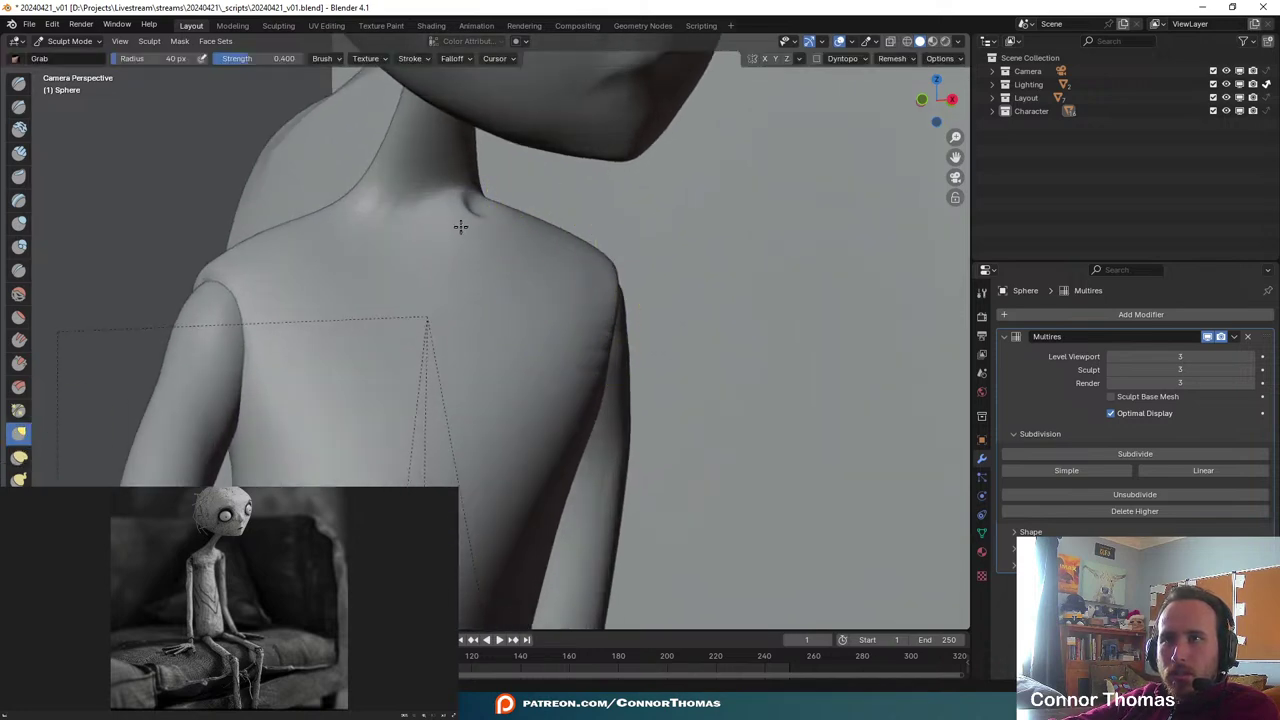
{"action": "key", "text": "f"}
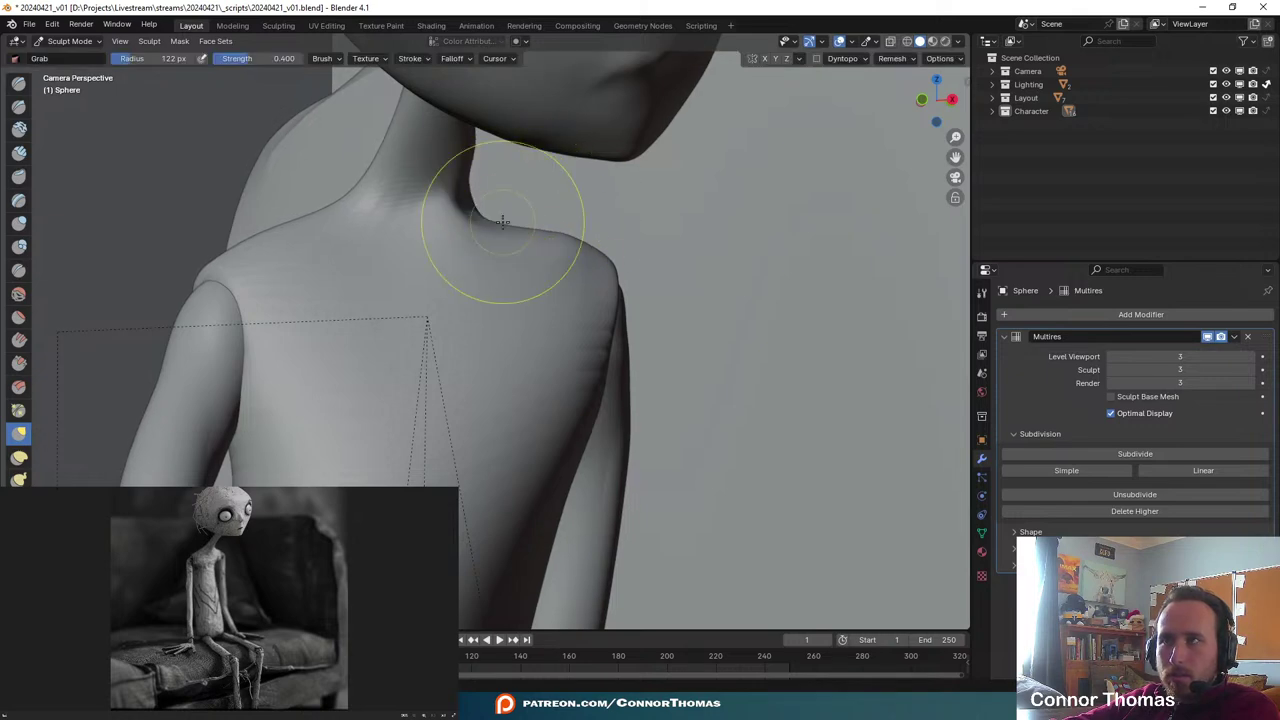
- Shape the neck's far side with Grab, then stretch its hidden tip up into the head in wireframe using Elastic Deform at 203 px
{"action": "middle_click_drag", "start_coordinate": [509, 223], "coordinate": [712, 257], "text": "shift"}
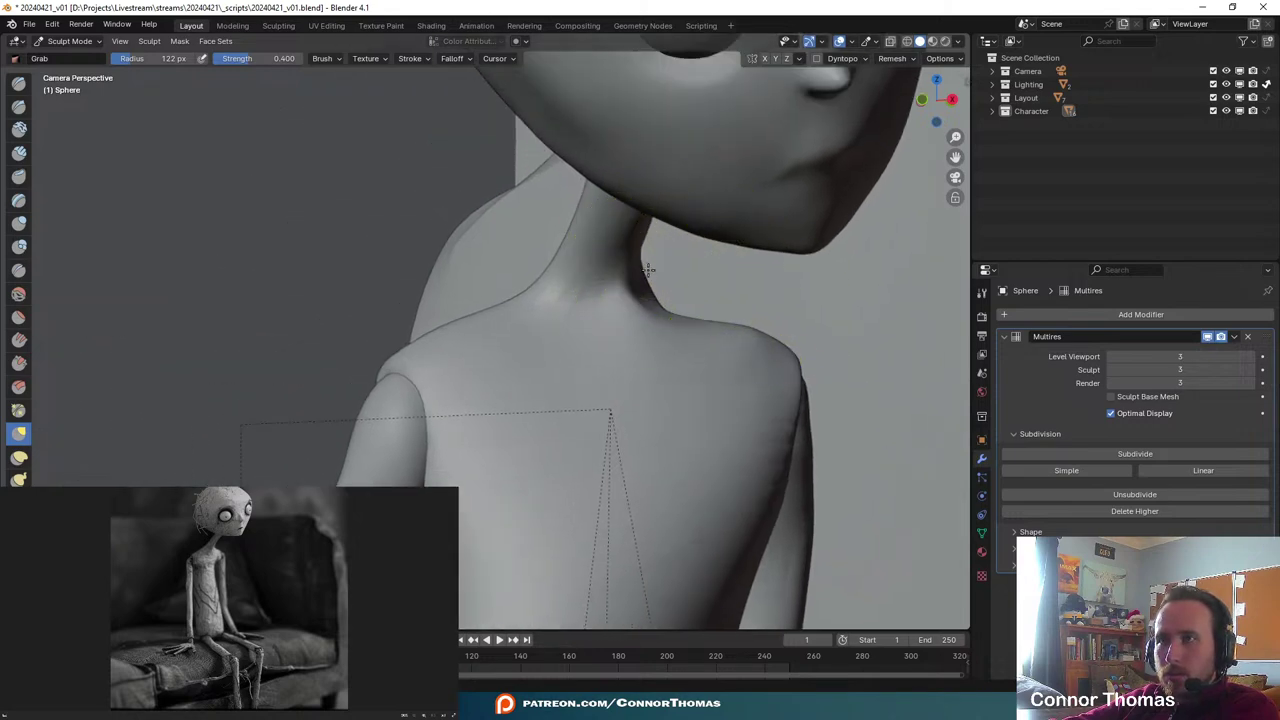
{"action": "left_click_drag", "start_coordinate": [643, 209], "coordinate": [650, 209]}
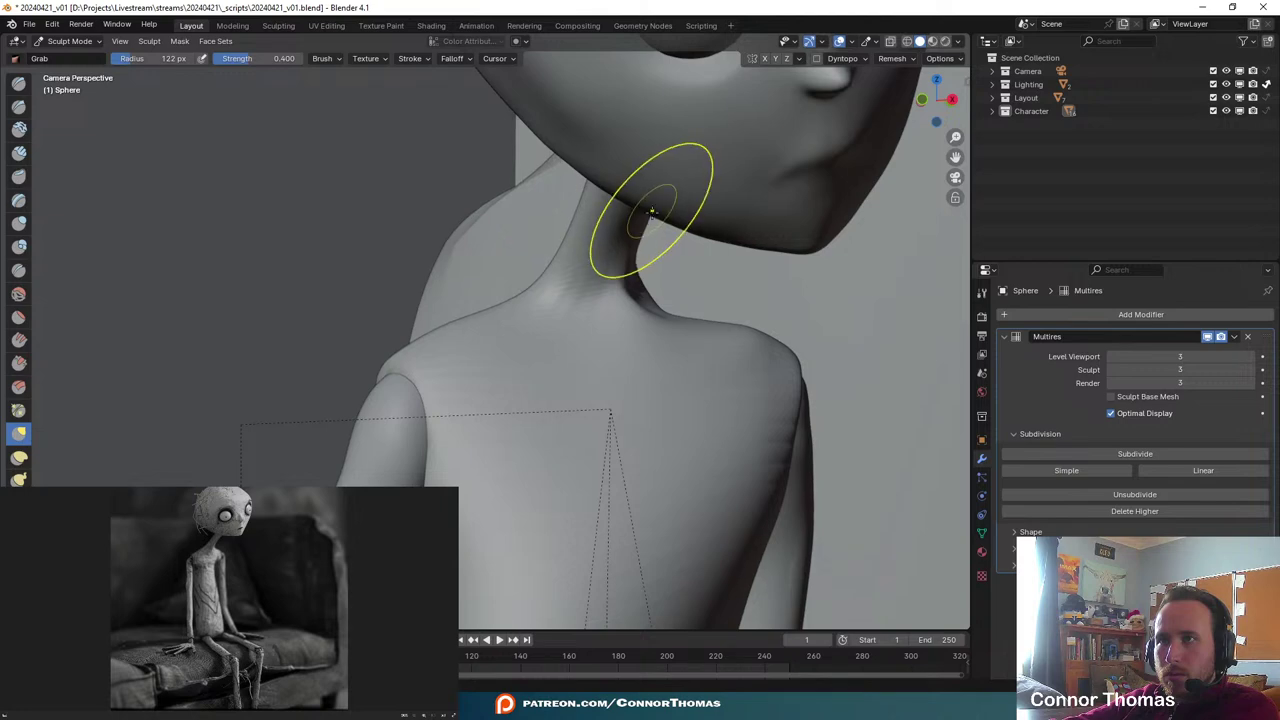
{"action": "left_click", "coordinate": [24, 462]}
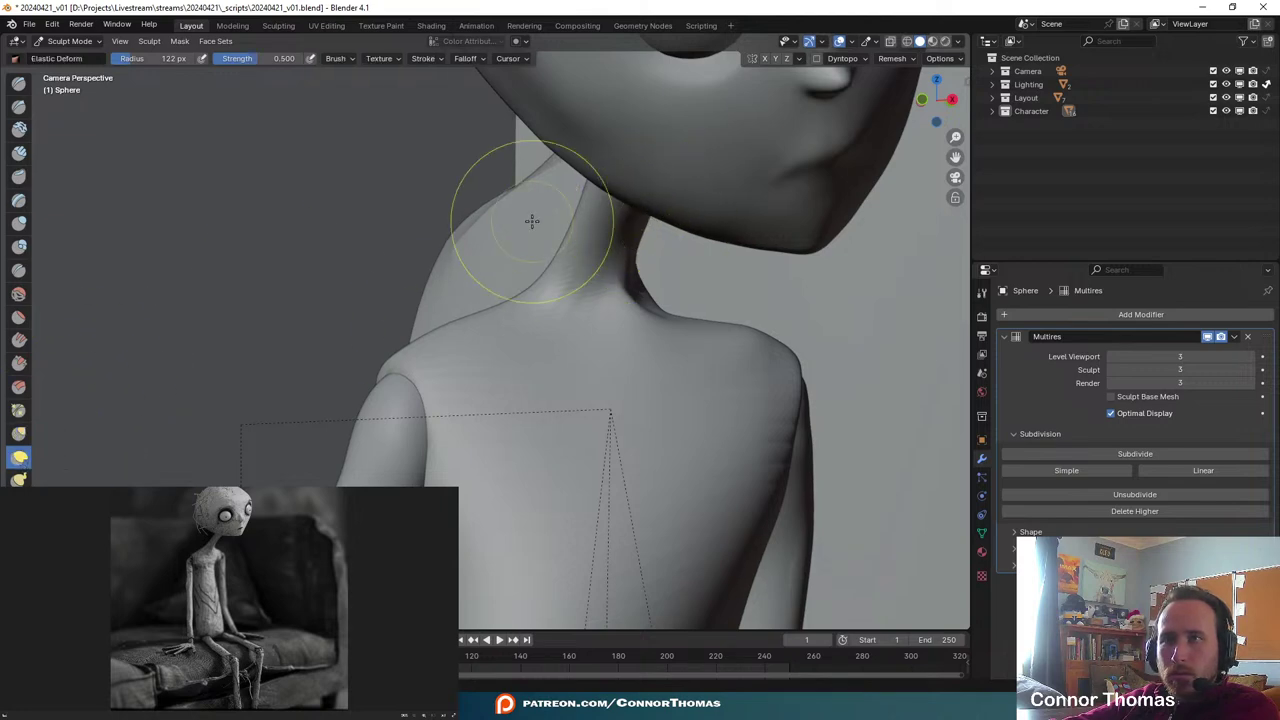
{"action": "middle_click_drag", "start_coordinate": [685, 228], "coordinate": [632, 335], "text": "shift"}
{"action": "key", "text": "z"}
{"action": "key", "text": "f"}
{"action": "left_click", "coordinate": [645, 264]}
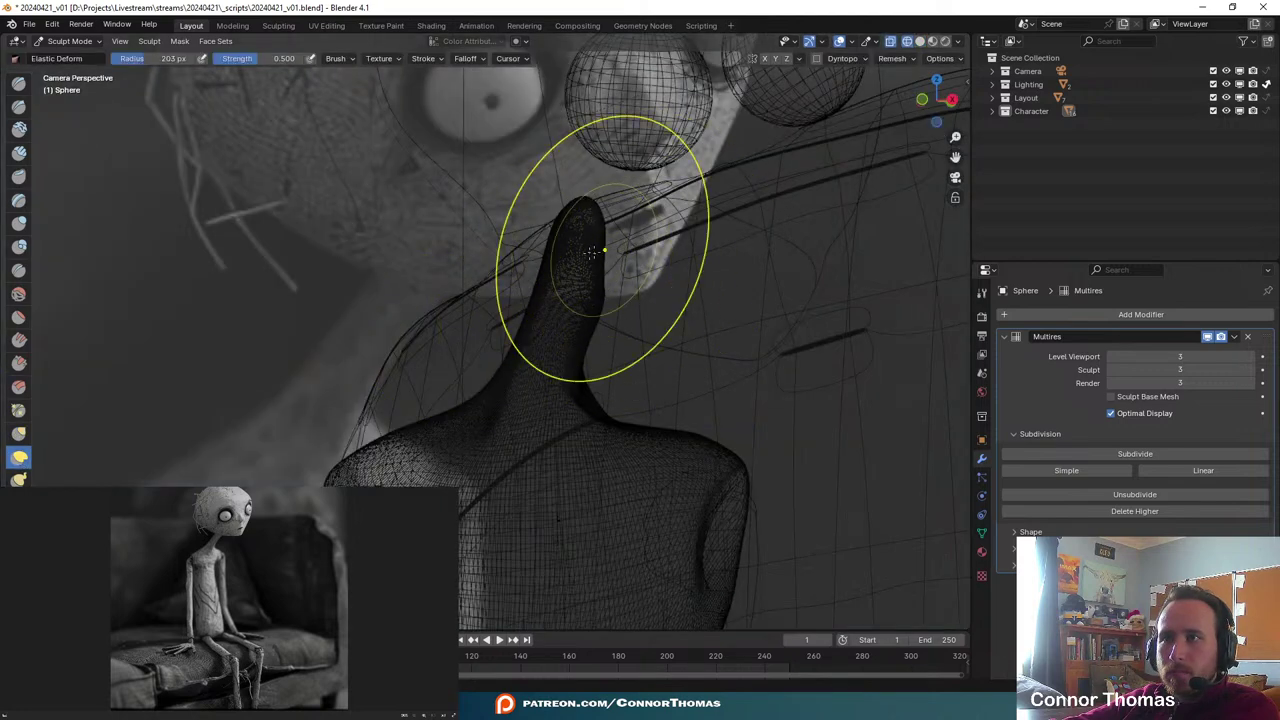
{"action": "mouse_move", "coordinate": [580, 250]}
{"action": "left_mouse_down"}
{"action": "mouse_move", "coordinate": [611, 205]}
{"action": "mouse_move", "coordinate": [609, 180]}
{"action": "left_mouse_up"}
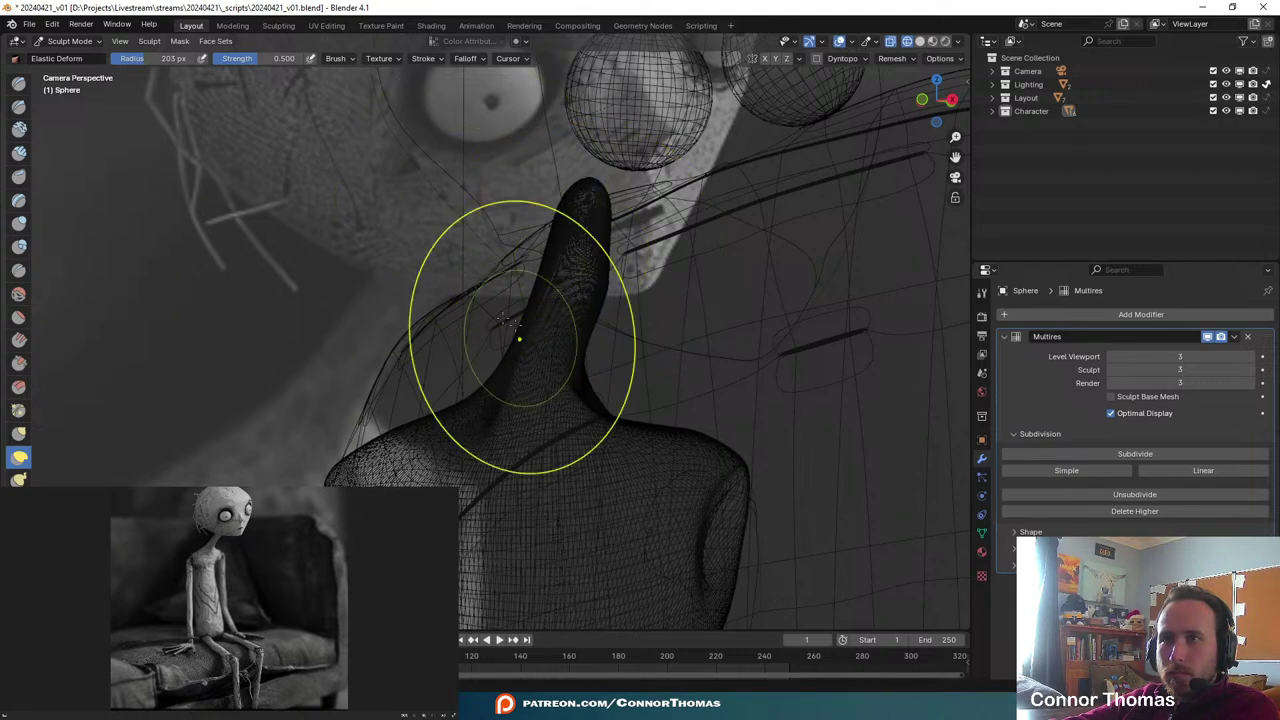
- Return to solid shading, check the whole figure in the camera frame, and save the file
{"action": "key", "text": "shift+z"}
{"action": "mouse_move", "coordinate": [613, 359]}
{"action": "middle_mouse_down", "text": "shift"}
{"action": "mouse_move", "coordinate": [586, 266]}
{"action": "mouse_move", "coordinate": [614, 143]}
{"action": "middle_mouse_up", "text": "shift"}
{"action": "scroll", "coordinate": [588, 290], "scroll_direction": "down", "scroll_amount": 5}
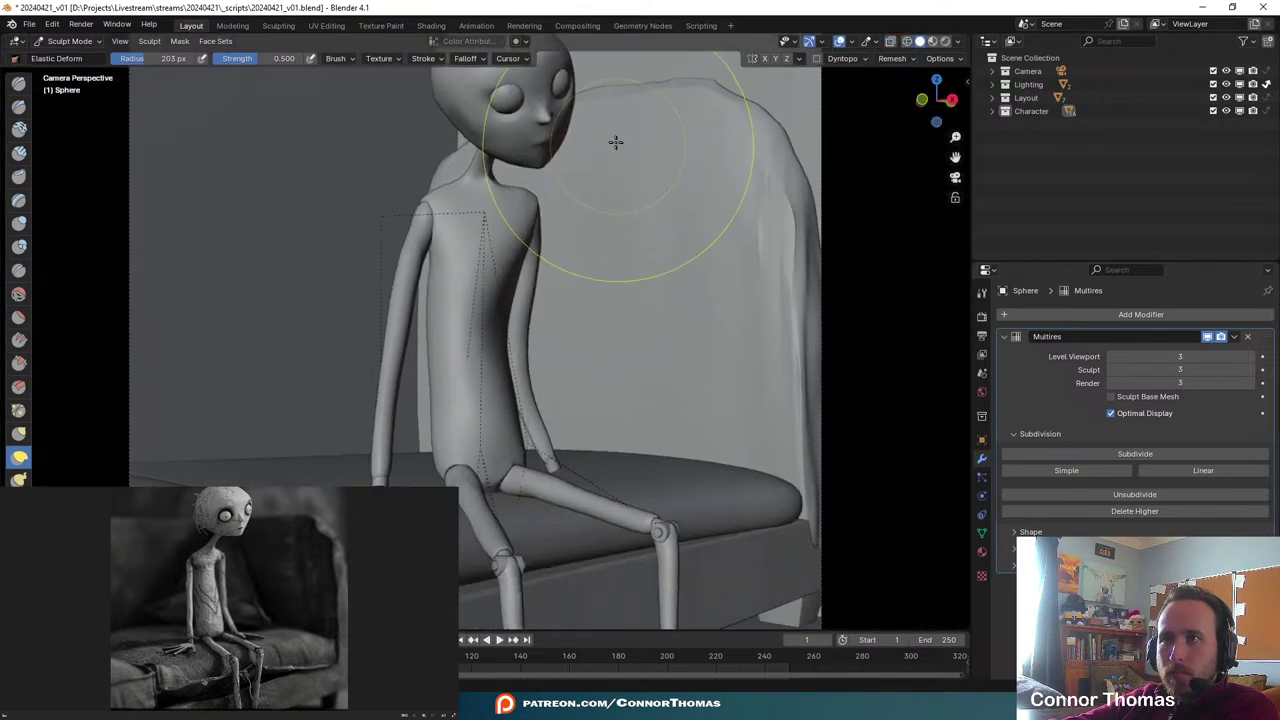
{"action": "scroll", "coordinate": [612, 300], "scroll_direction": "down", "scroll_amount": 6}
{"action": "scroll", "coordinate": [617, 306], "scroll_direction": "up", "scroll_amount": 5}
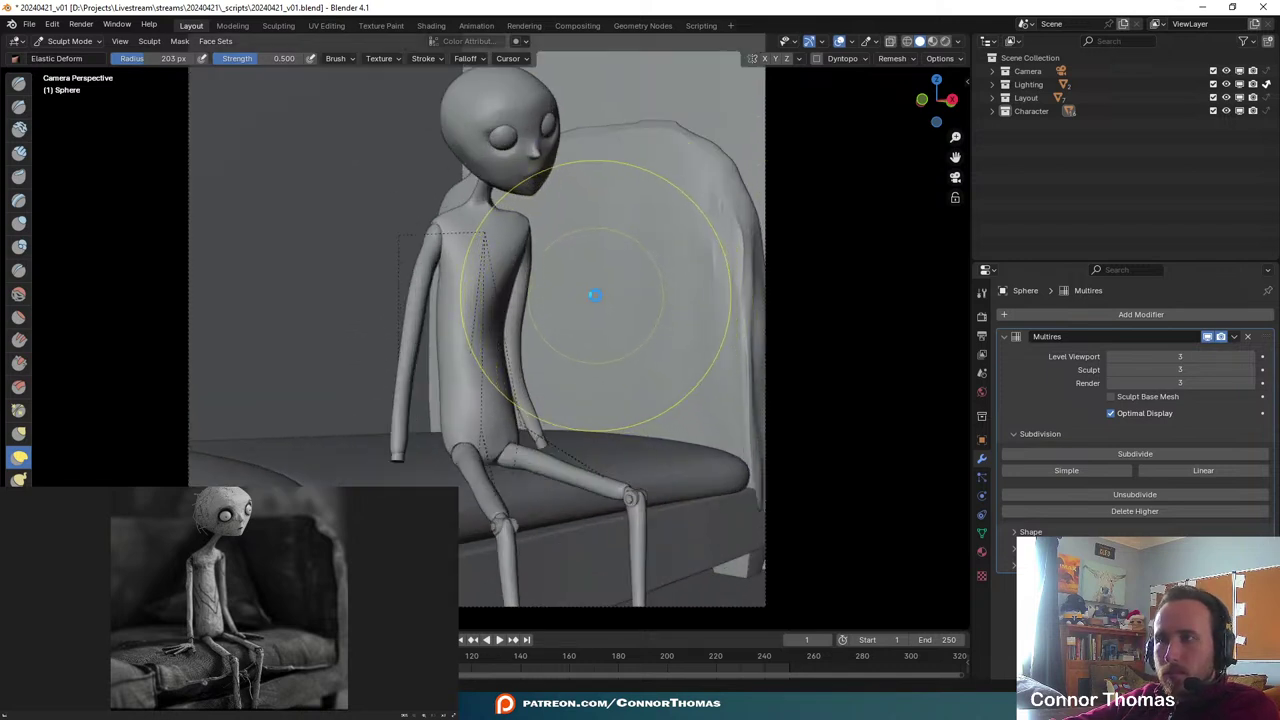
{"action": "key", "text": "ctrl+s"}
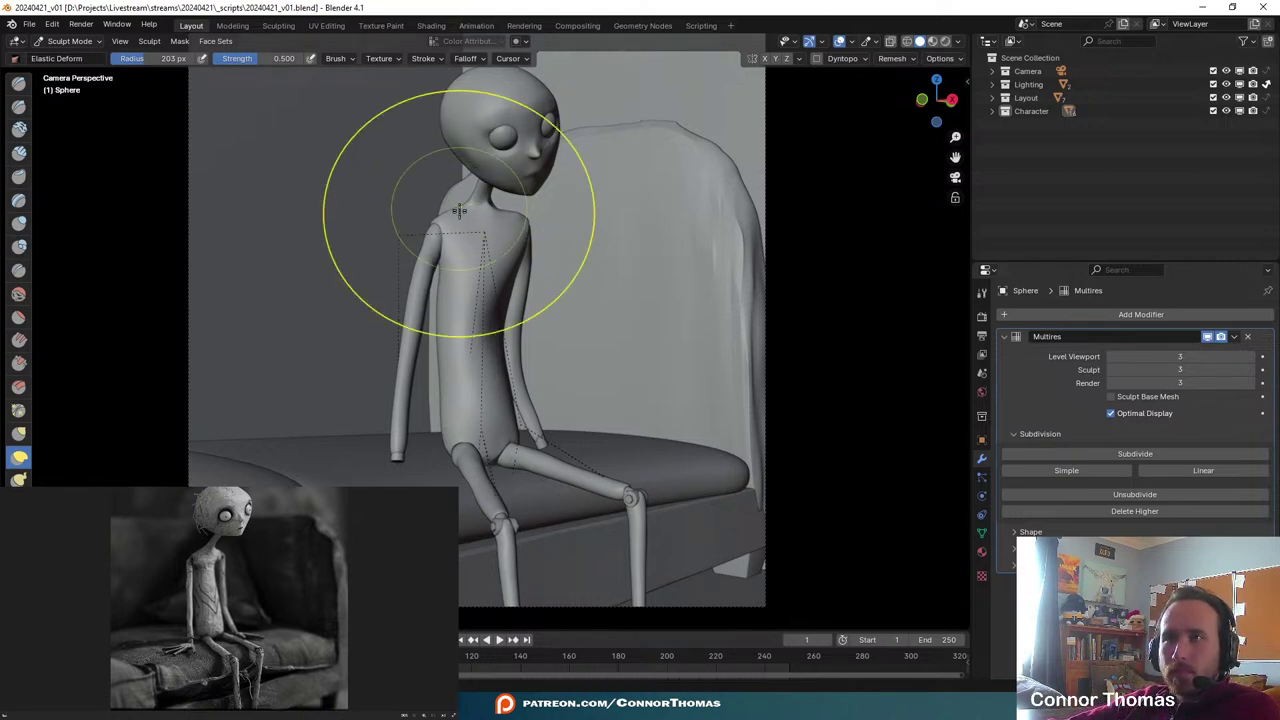
- Push the far side of the lower torso slightly inward and nudge its near side at the waist with the 203 px Grab brush
{"action": "scroll", "coordinate": [522, 257], "scroll_direction": "down", "scroll_amount": 2}
{"action": "scroll", "coordinate": [530, 320], "scroll_direction": "up", "scroll_amount": 2}
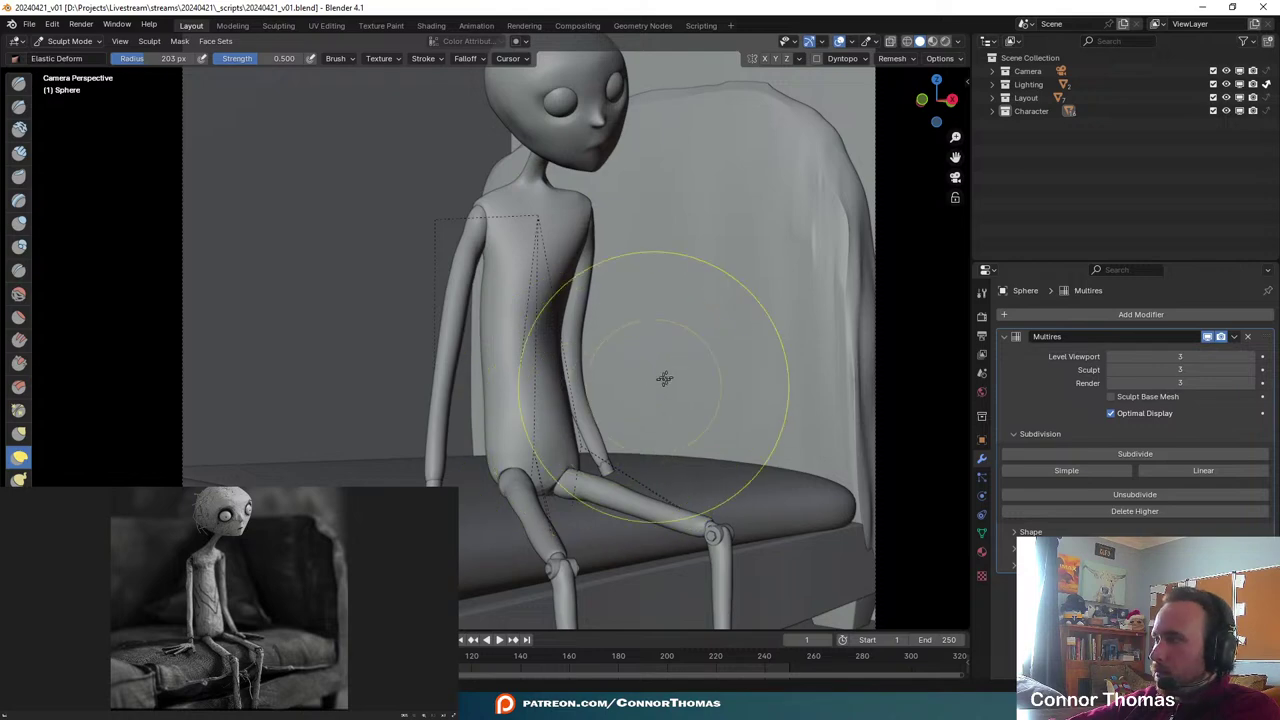
{"action": "middle_click_drag", "start_coordinate": [691, 362], "coordinate": [645, 363], "text": "shift"}
{"action": "scroll", "coordinate": [645, 362], "scroll_direction": "up", "scroll_amount": 3}
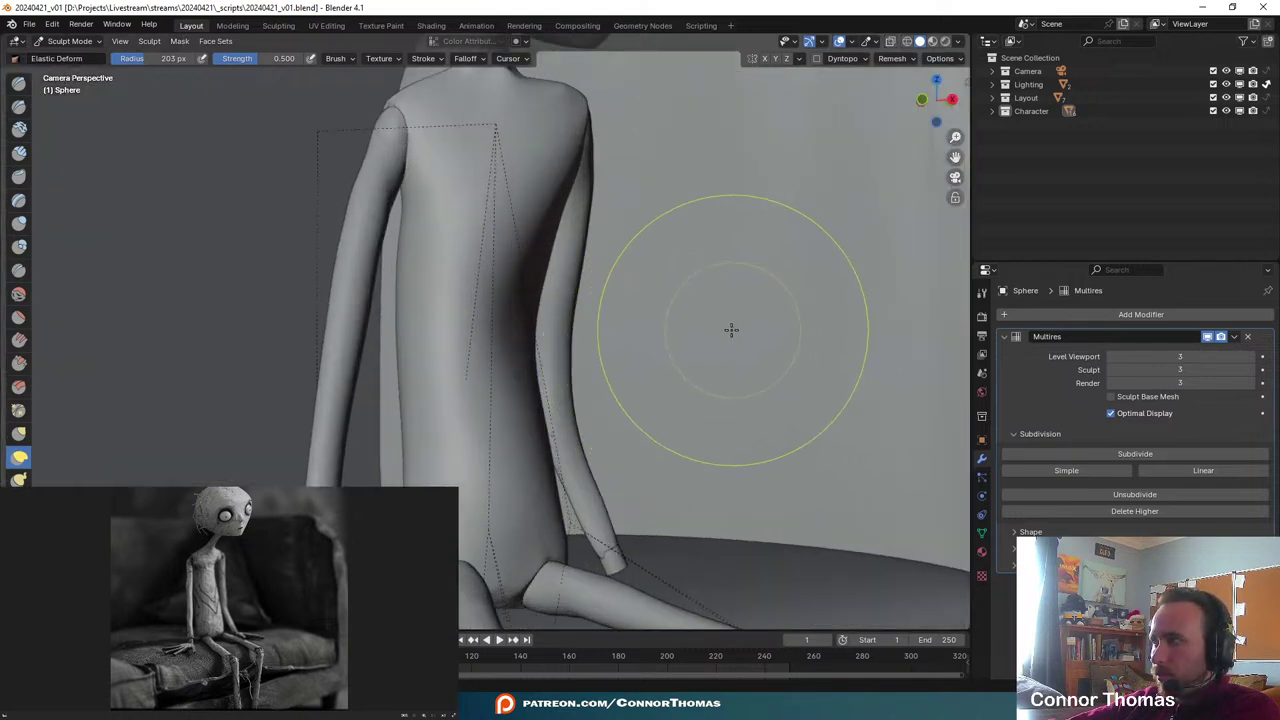
{"action": "scroll", "coordinate": [700, 330], "scroll_direction": "down", "scroll_amount": 3}
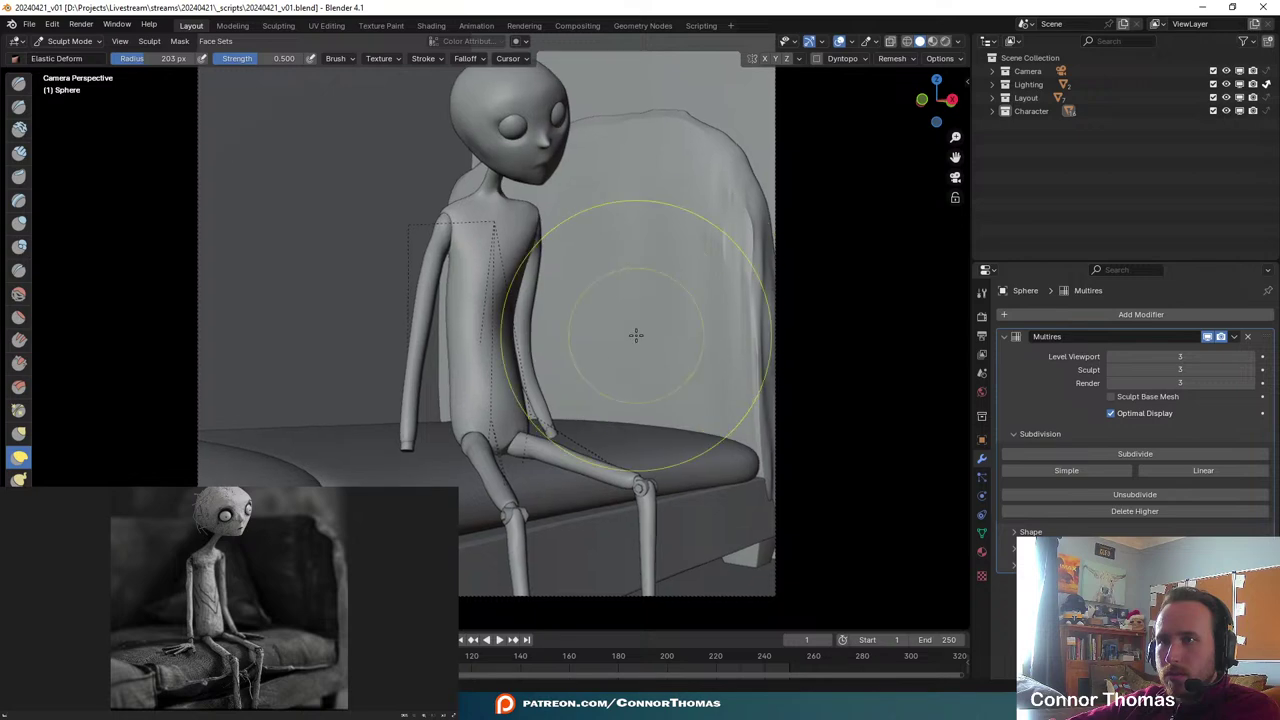
{"action": "middle_click_drag", "start_coordinate": [607, 355], "coordinate": [620, 317], "text": "shift"}
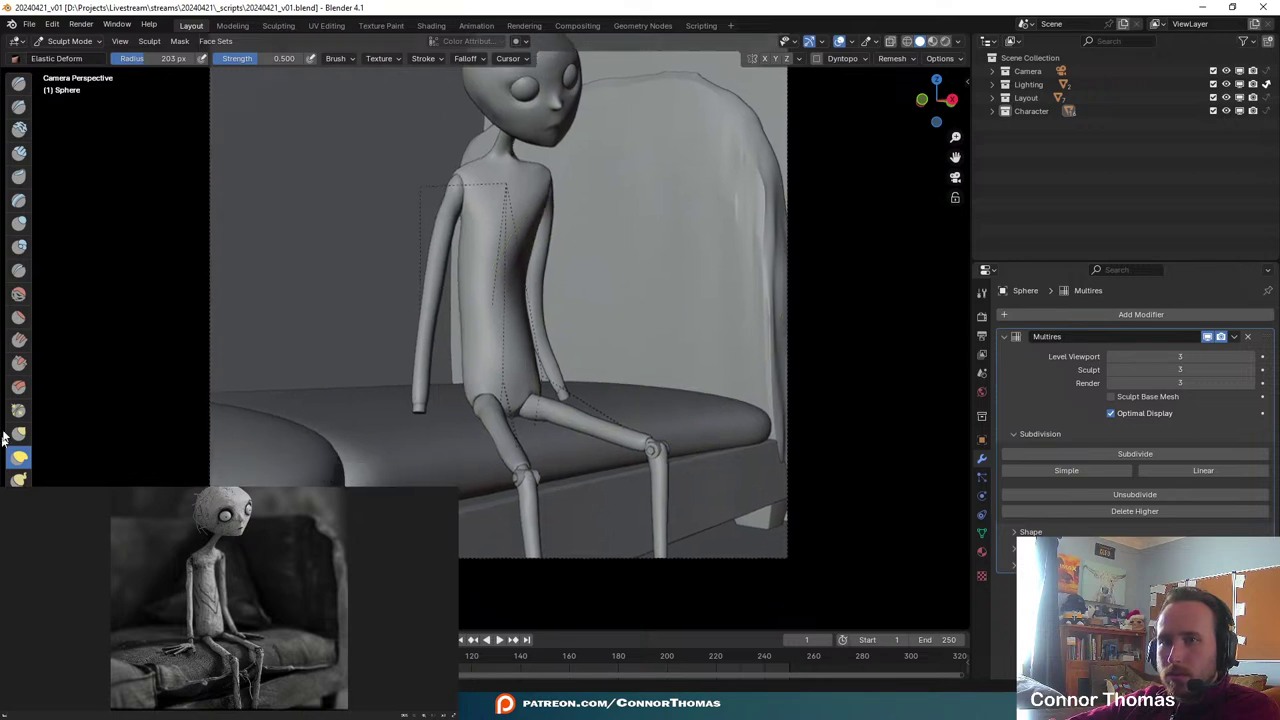
{"action": "left_click", "coordinate": [19, 432]}
{"action": "scroll", "coordinate": [443, 409], "scroll_direction": "up", "scroll_amount": 5}
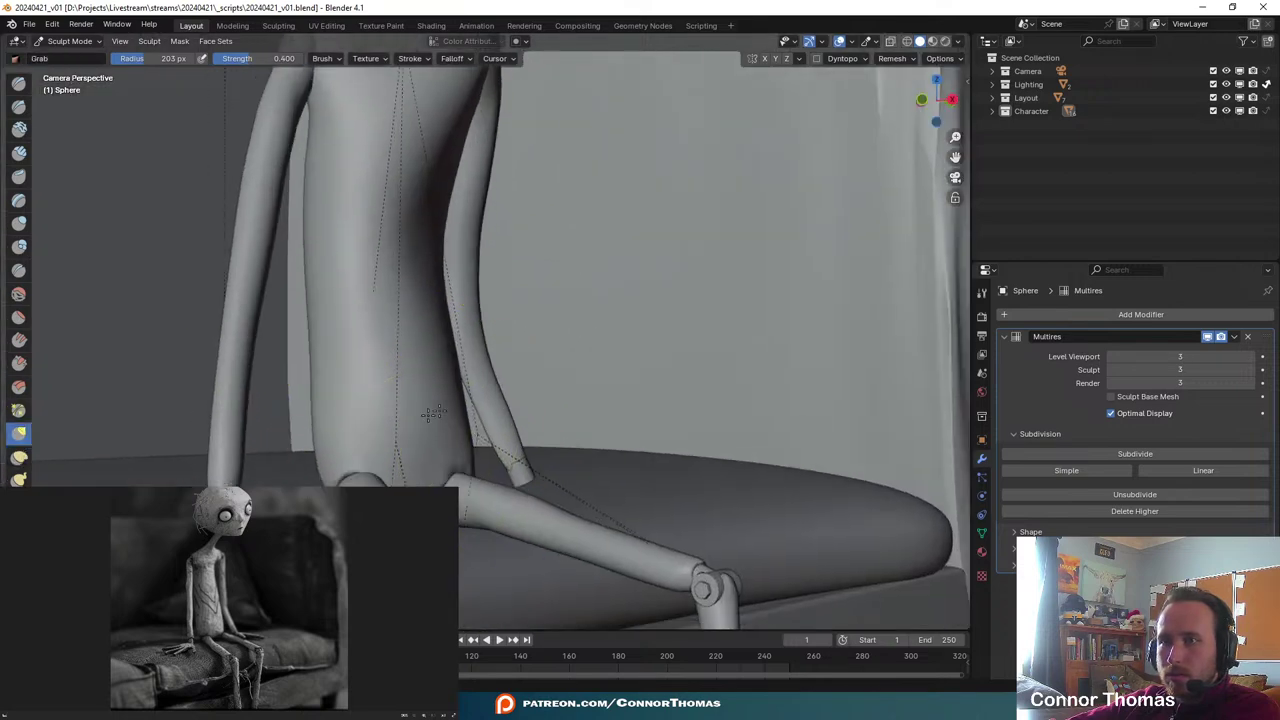
{"action": "left_click_drag", "start_coordinate": [461, 347], "coordinate": [451, 350]}
{"action": "left_click_drag", "start_coordinate": [443, 258], "coordinate": [439, 256]}
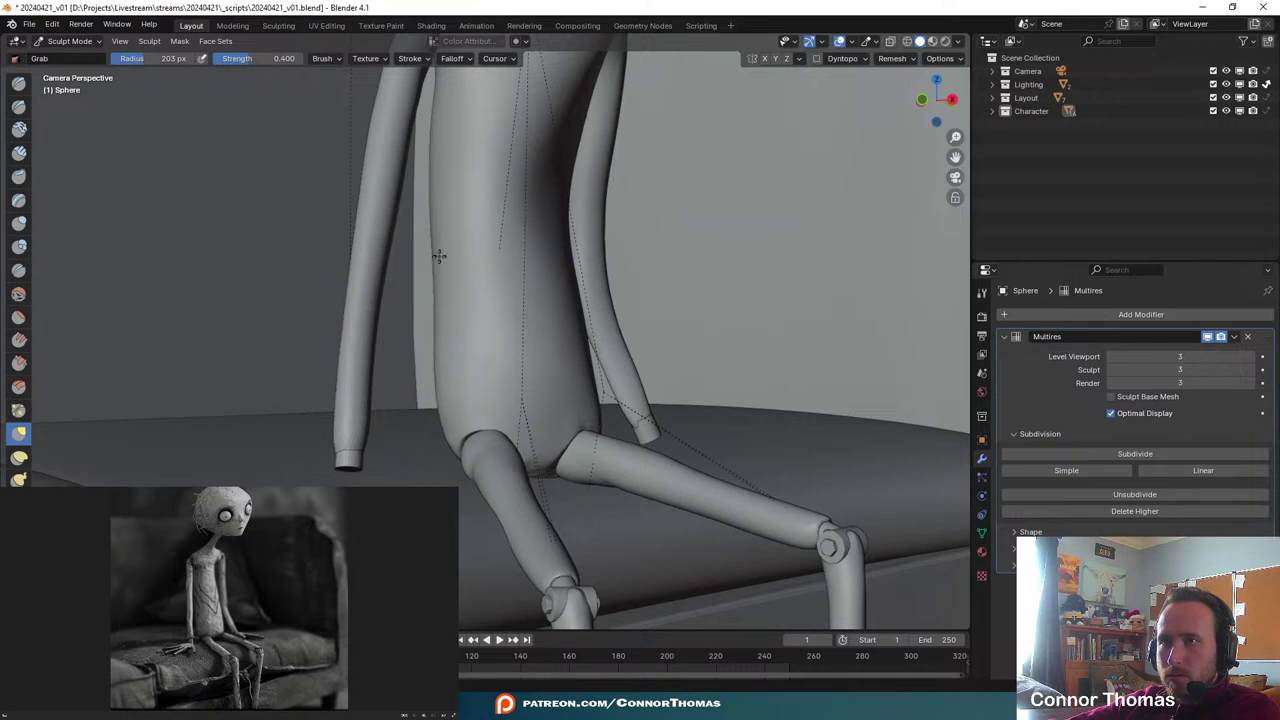
{"action": "scroll", "coordinate": [466, 251], "scroll_direction": "down", "scroll_amount": 4}
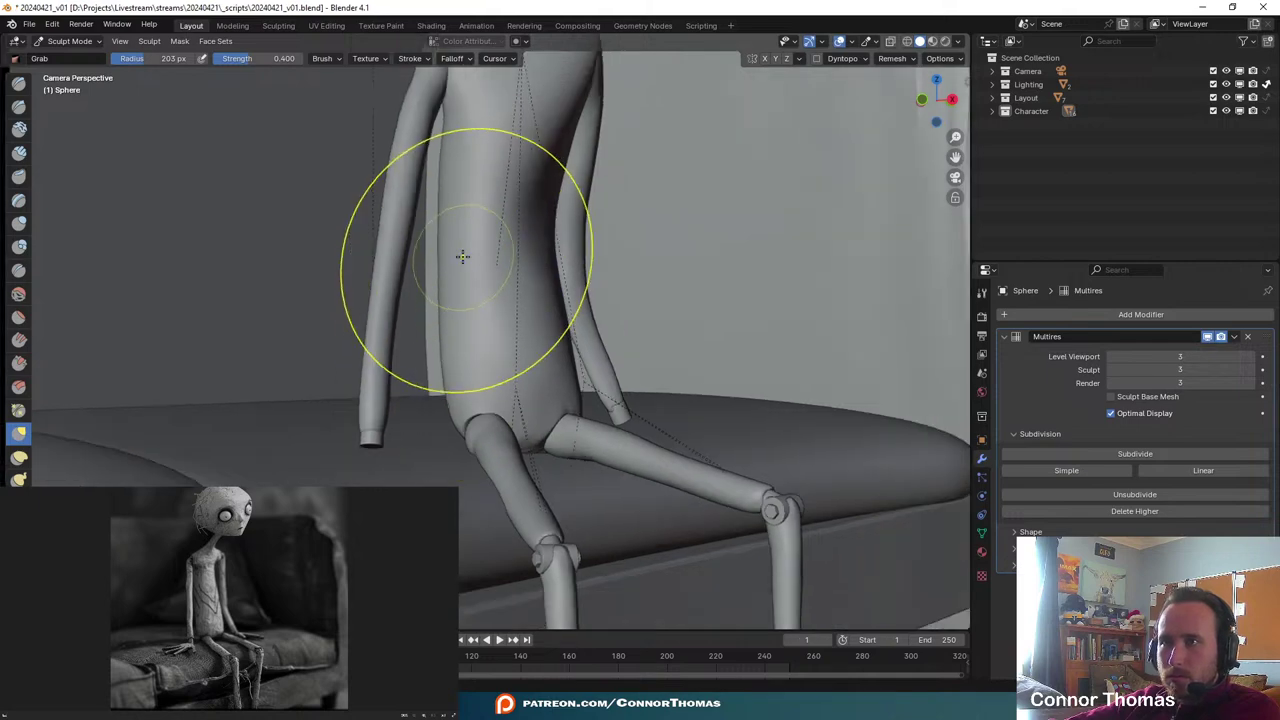
- Adjust the torso's far hip slightly outward and nudge the surface between the legs with the Grab brush
{"action": "middle_click_drag", "start_coordinate": [567, 305], "coordinate": [583, 326], "text": "shift"}
{"action": "scroll", "coordinate": [600, 355], "scroll_direction": "up", "scroll_amount": 2}
{"action": "middle_click_drag", "start_coordinate": [613, 380], "coordinate": [606, 349], "text": "shift"}
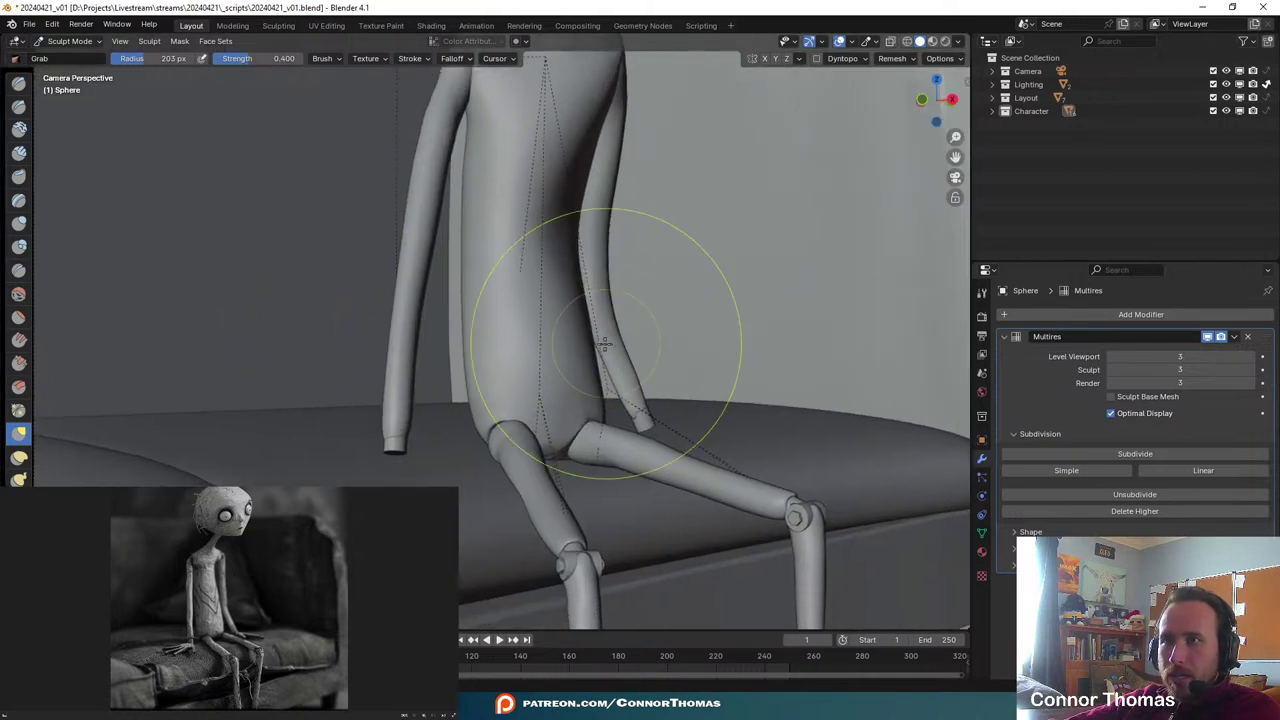
{"action": "scroll", "coordinate": [610, 358], "scroll_direction": "up", "scroll_amount": 2}
{"action": "left_click_drag", "start_coordinate": [622, 378], "coordinate": [630, 378]}
{"action": "left_click_drag", "start_coordinate": [587, 452], "coordinate": [589, 455]}
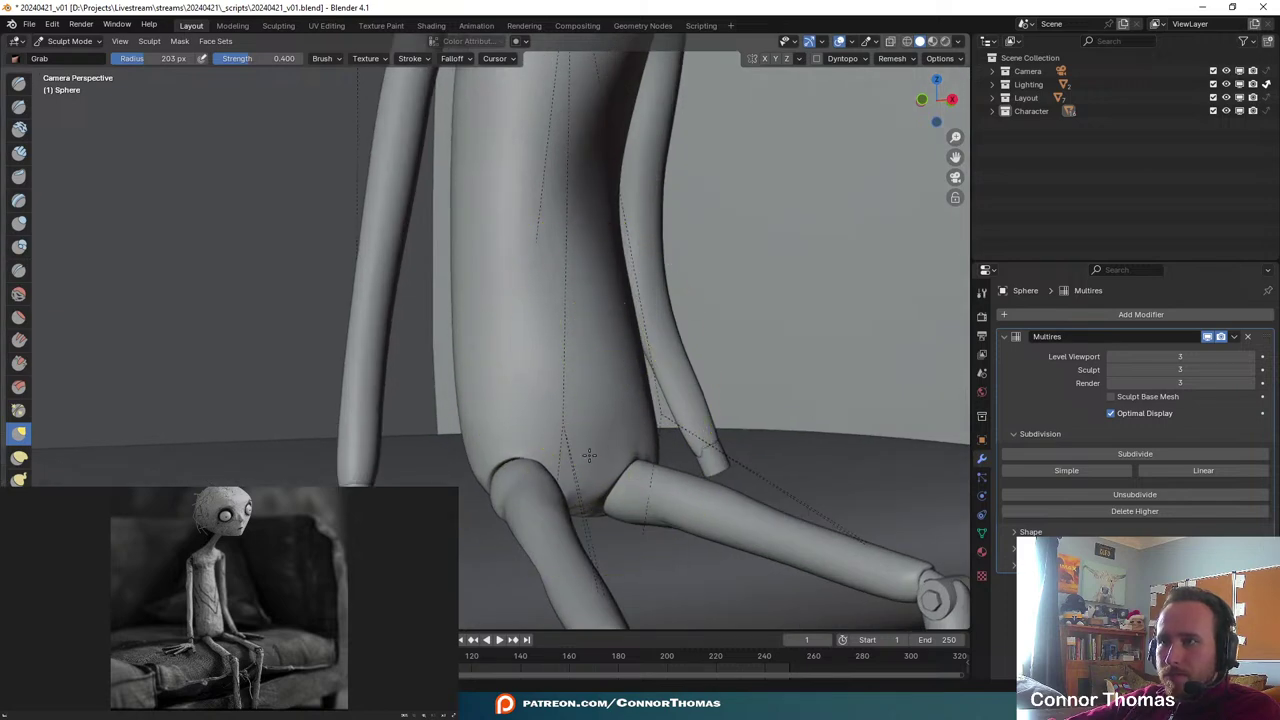
- Examine the torso, shoulders, hips and head proportions, close up and in the full camera frame, against the reference image
{"action": "scroll", "coordinate": [591, 455], "scroll_direction": "down", "scroll_amount": 4}
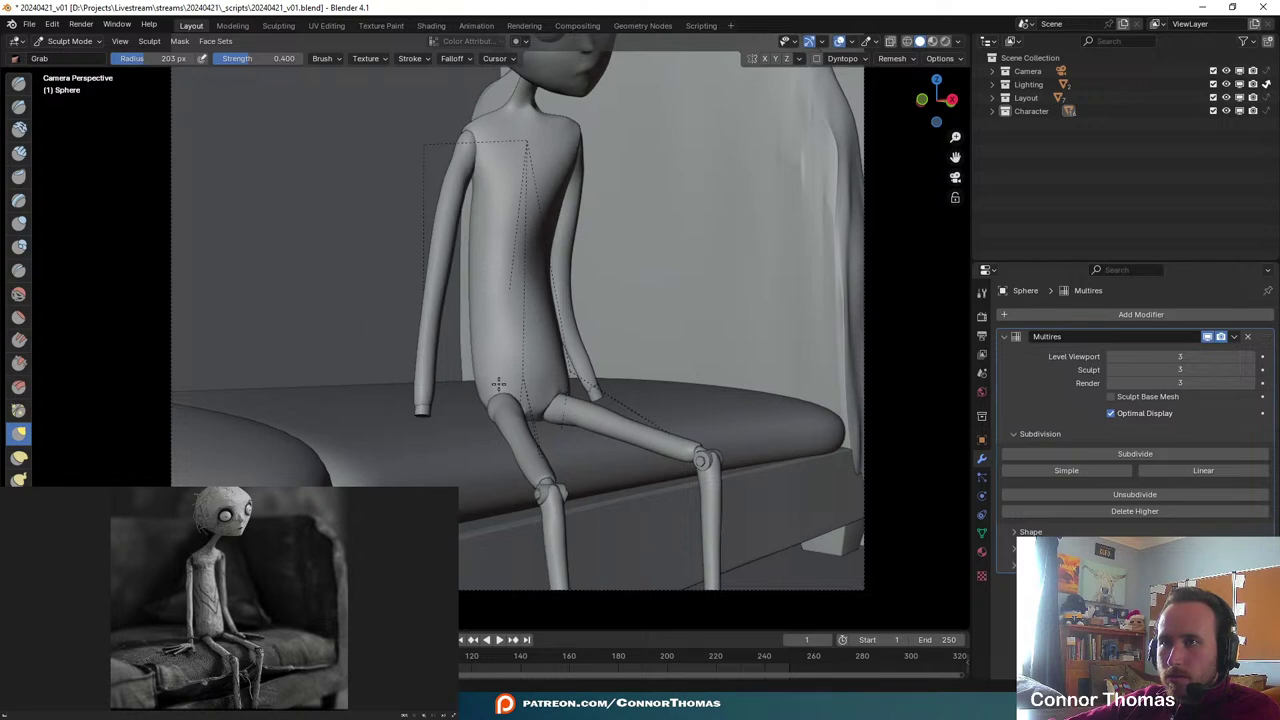
{"action": "scroll", "coordinate": [498, 383], "scroll_direction": "up", "scroll_amount": 5}
{"action": "scroll", "coordinate": [585, 370], "scroll_direction": "down", "scroll_amount": 5}
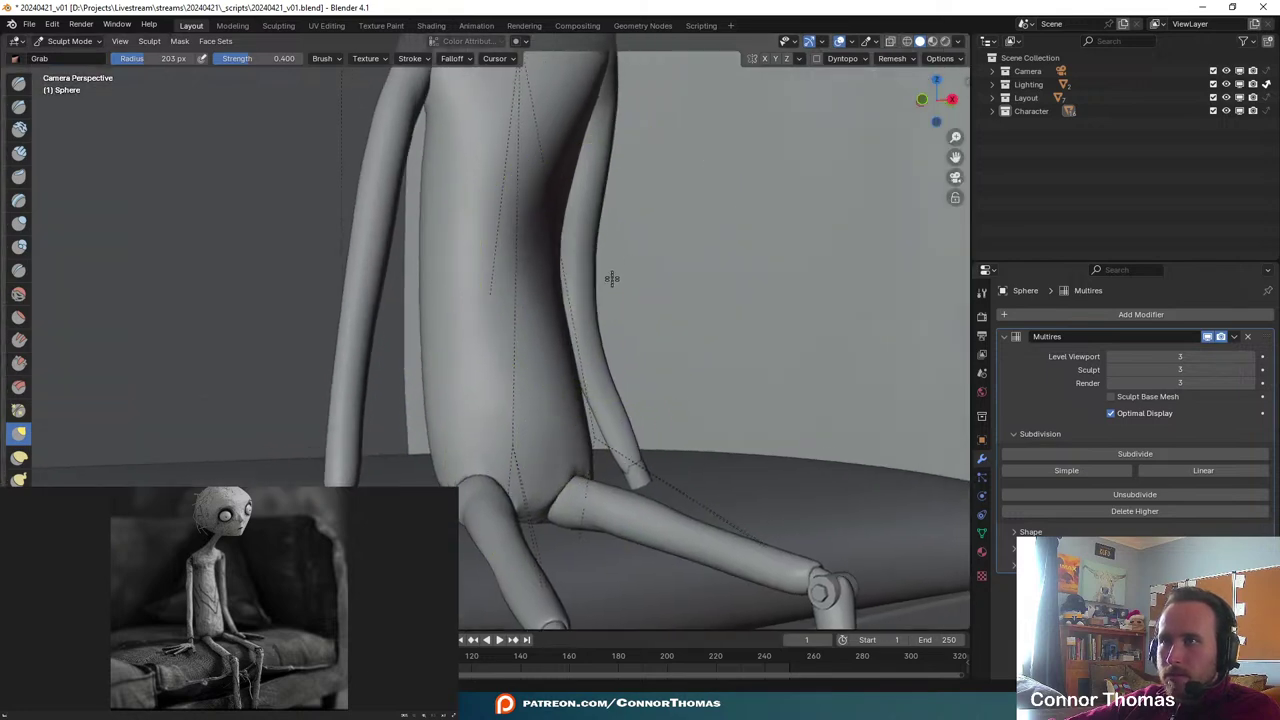
{"action": "scroll", "coordinate": [470, 330], "scroll_direction": "up", "scroll_amount": 4}
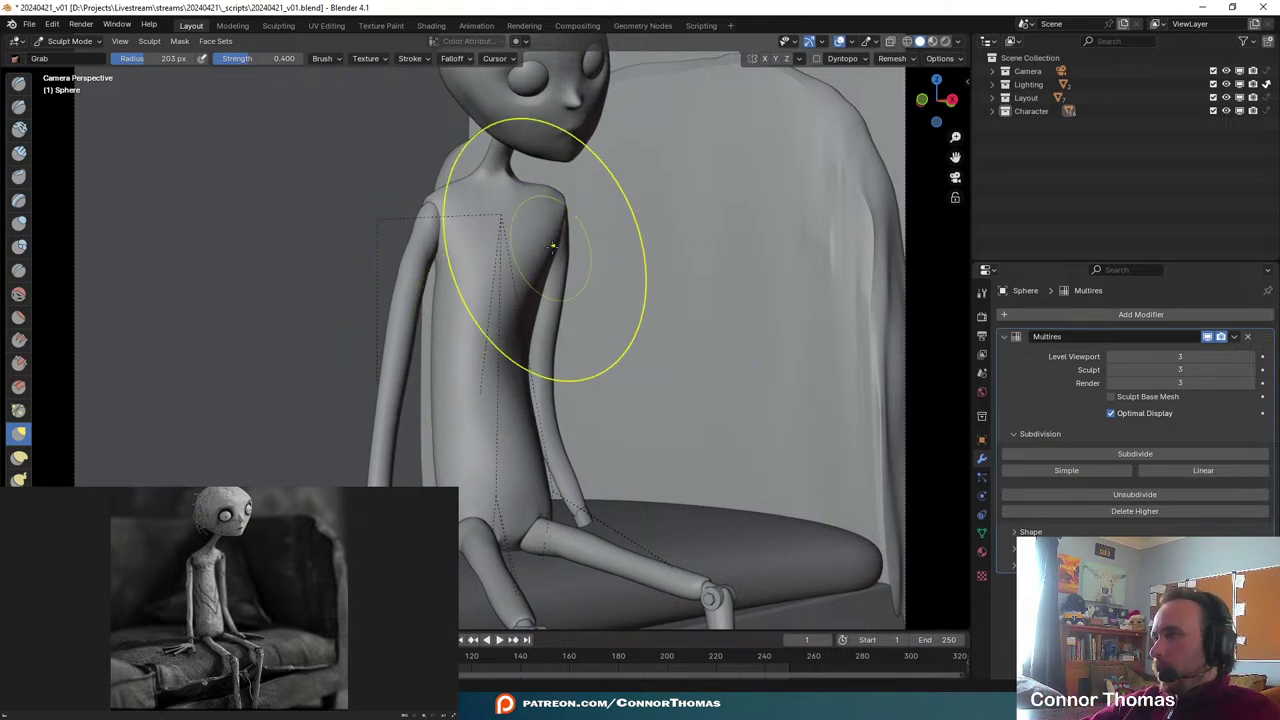
{"action": "scroll", "coordinate": [414, 250], "scroll_direction": "down", "scroll_amount": 1}
{"action": "scroll", "coordinate": [446, 357], "scroll_direction": "up", "scroll_amount": 4}
{"action": "scroll", "coordinate": [509, 351], "scroll_direction": "down", "scroll_amount": 5}
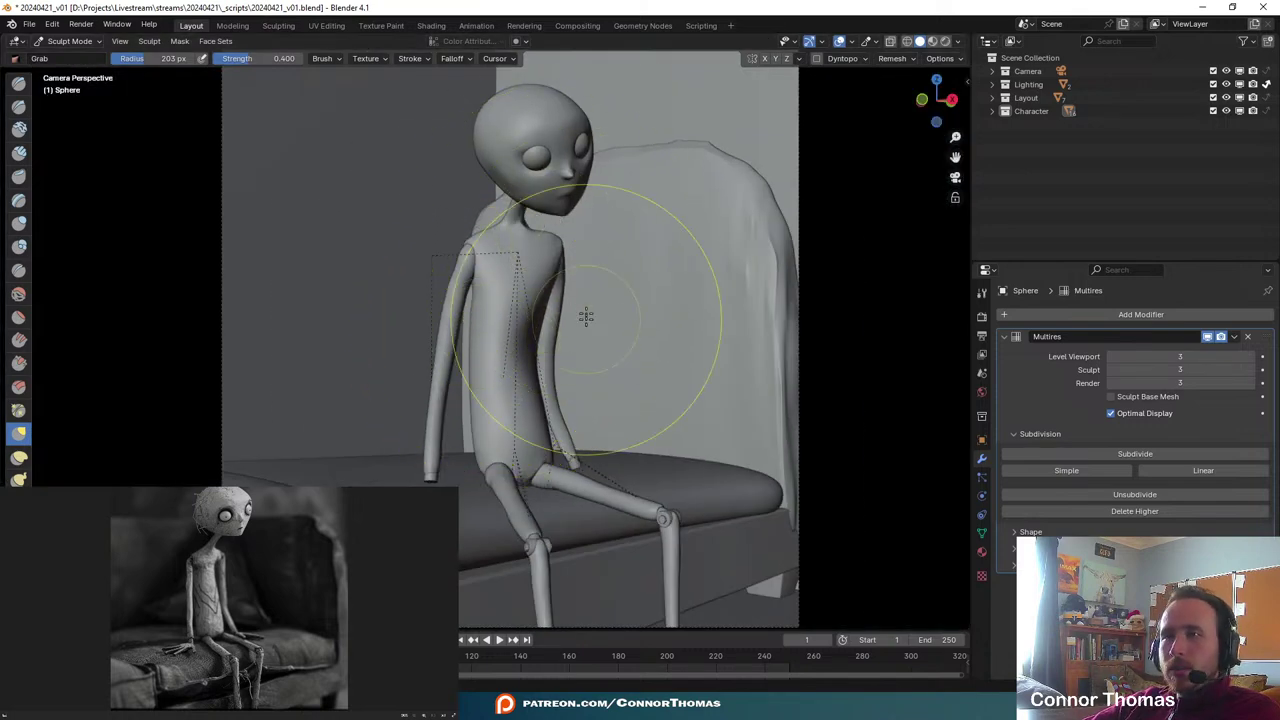
{"action": "scroll", "coordinate": [586, 316], "scroll_direction": "up", "scroll_amount": 3}
{"action": "scroll", "coordinate": [623, 191], "scroll_direction": "down", "scroll_amount": 3}
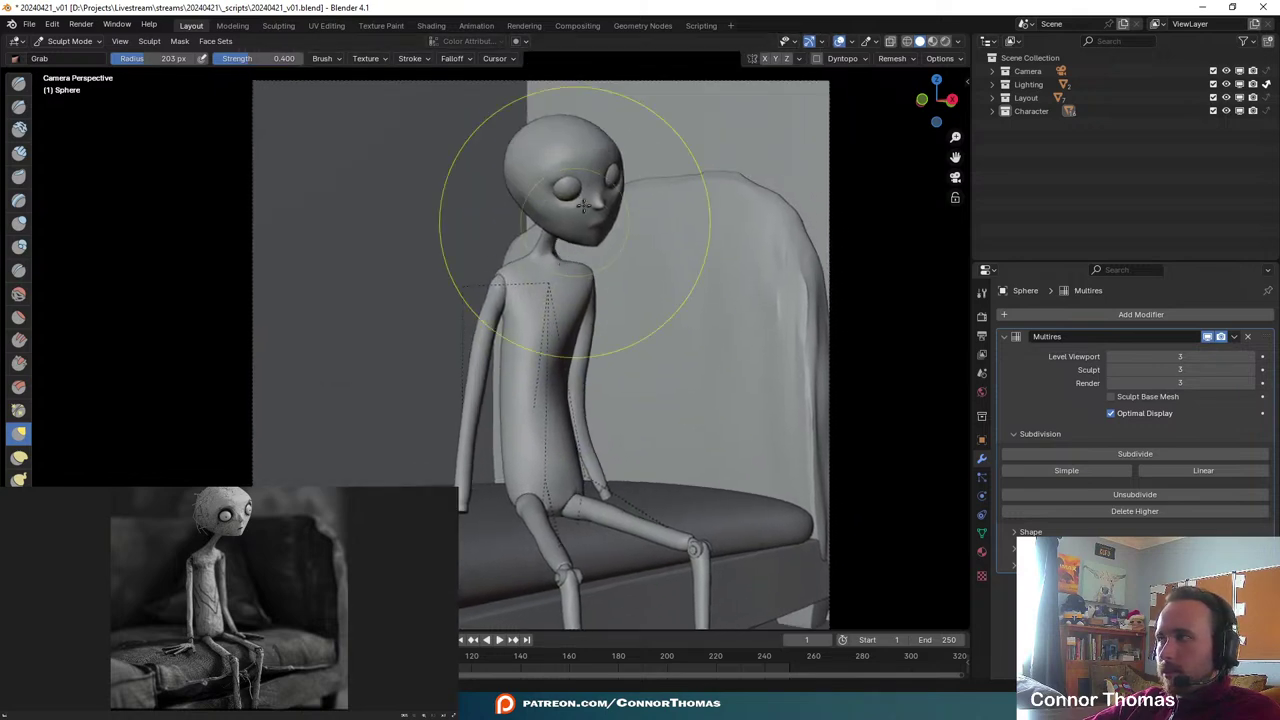
{"action": "mouse_move", "coordinate": [639, 221]}
{"action": "middle_mouse_down", "text": "shift"}
{"action": "mouse_move", "coordinate": [636, 270]}
{"action": "mouse_move", "coordinate": [645, 242]}
{"action": "middle_mouse_up", "text": "shift"}
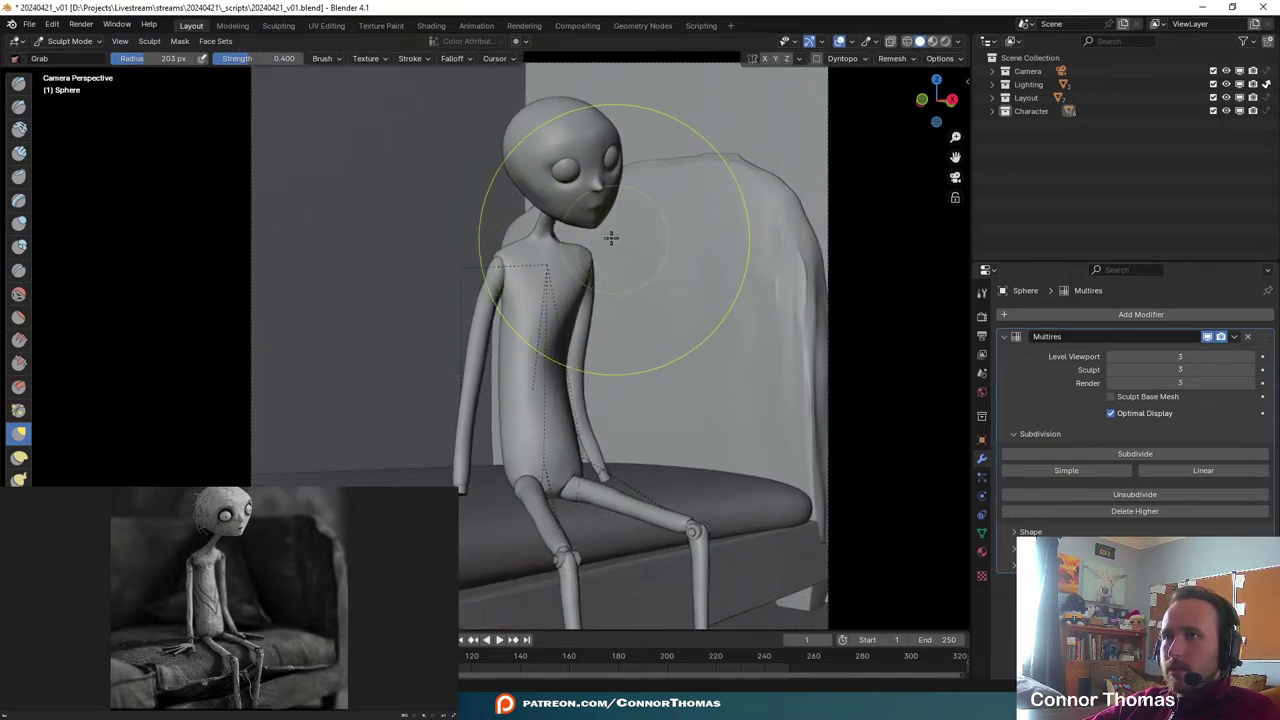
- Save the file and switch the torso from Sculpt Mode back to Object Mode
{"action": "key", "text": "ctrl+s"}
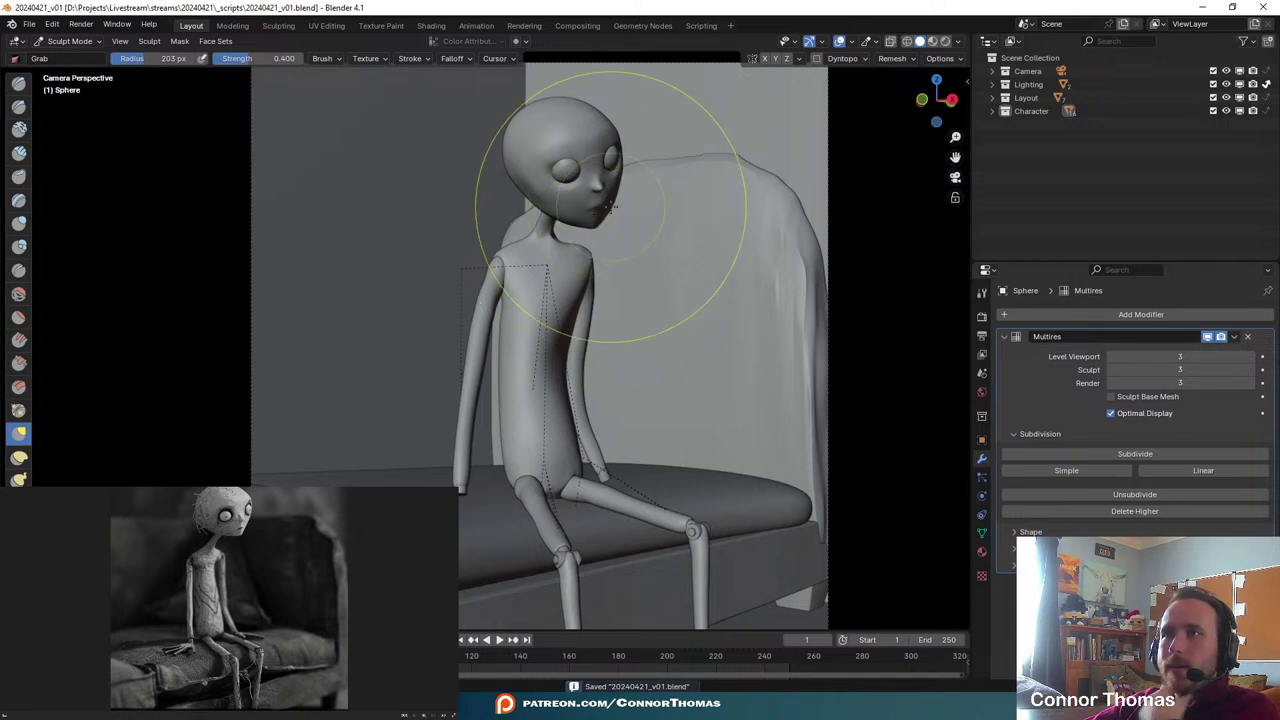
{"action": "mouse_move", "coordinate": [602, 351]}
{"action": "middle_mouse_down", "text": "shift"}
{"action": "mouse_move", "coordinate": [660, 423]}
{"action": "mouse_move", "coordinate": [666, 286]}
{"action": "mouse_move", "coordinate": [649, 331]}
{"action": "mouse_move", "coordinate": [621, 305]}
{"action": "middle_mouse_up", "text": "shift"}
{"action": "scroll", "coordinate": [621, 305], "scroll_direction": "down", "scroll_amount": 1}
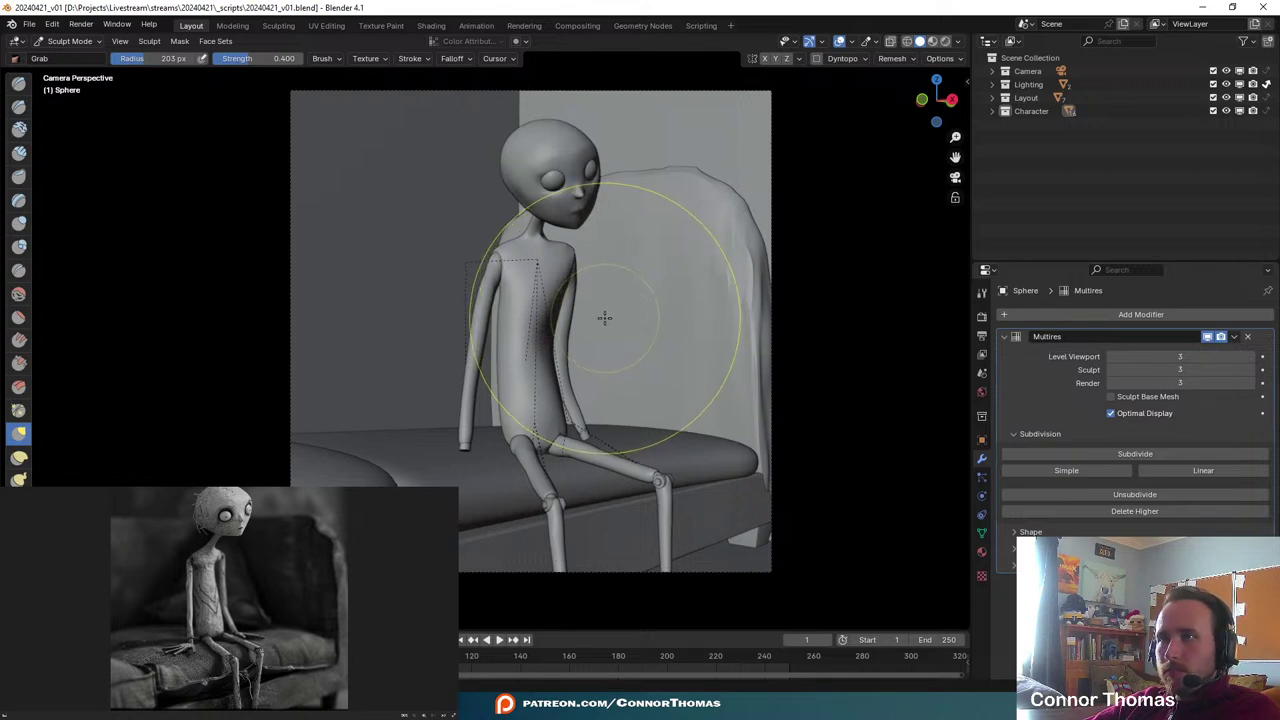
{"action": "left_click", "coordinate": [60, 43]}
{"action": "left_click", "coordinate": [65, 56]}
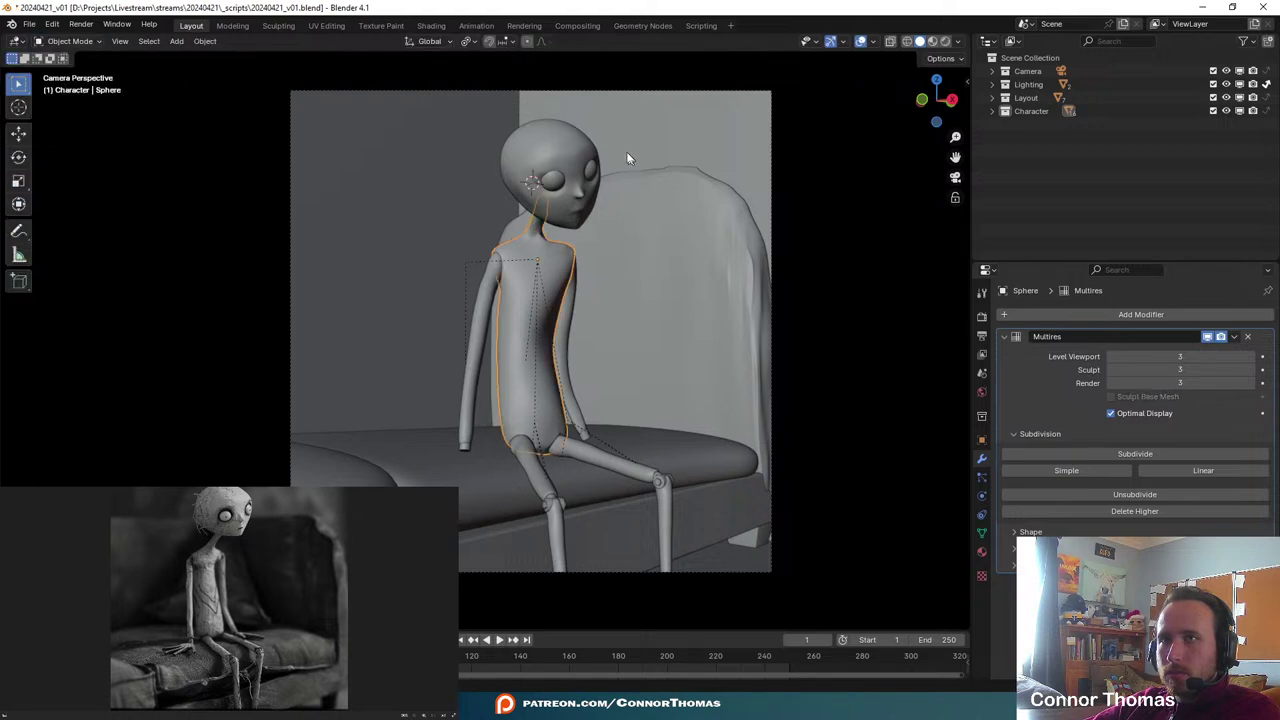
- Select the head and scale it down slightly along its local Z axis to make it flatter
{"action": "left_click", "coordinate": [586, 146]}
{"action": "key", "text": "s"}
{"action": "key", "text": "z"}
{"action": "key", "text": "z"}
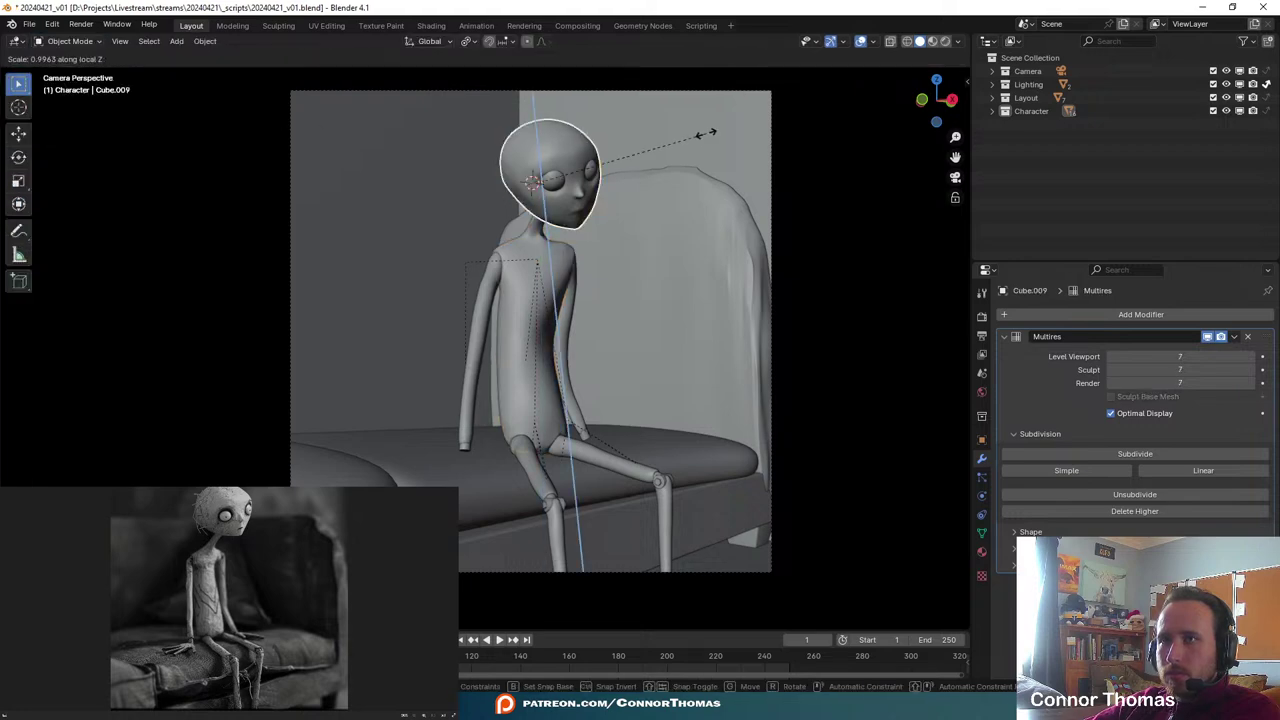
{"action": "key", "text": "Escape"}
- Widen the head along its local Y axis by a scale factor of about 1.11
{"action": "key", "text": "s"}
{"action": "key", "text": "x"}
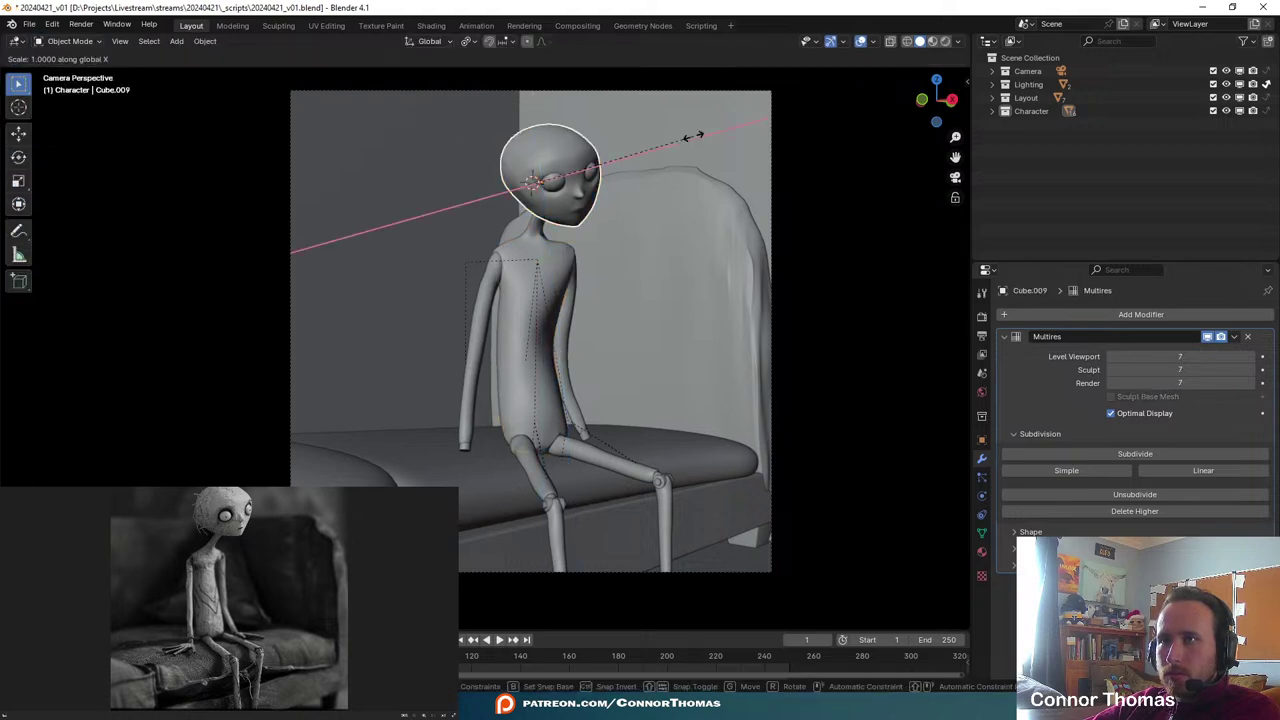
{"action": "key", "text": "x"}
{"action": "key", "text": "y"}
{"action": "key", "text": "y"}
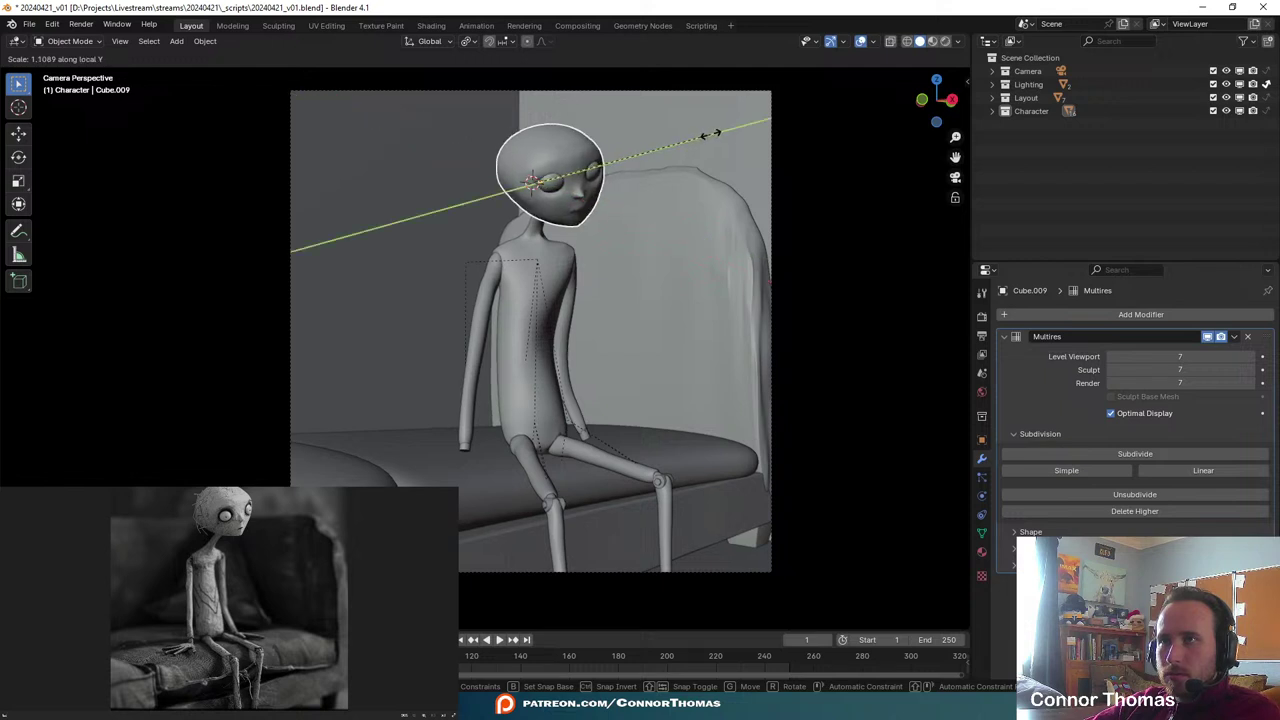
{"action": "key", "text": "Escape"}
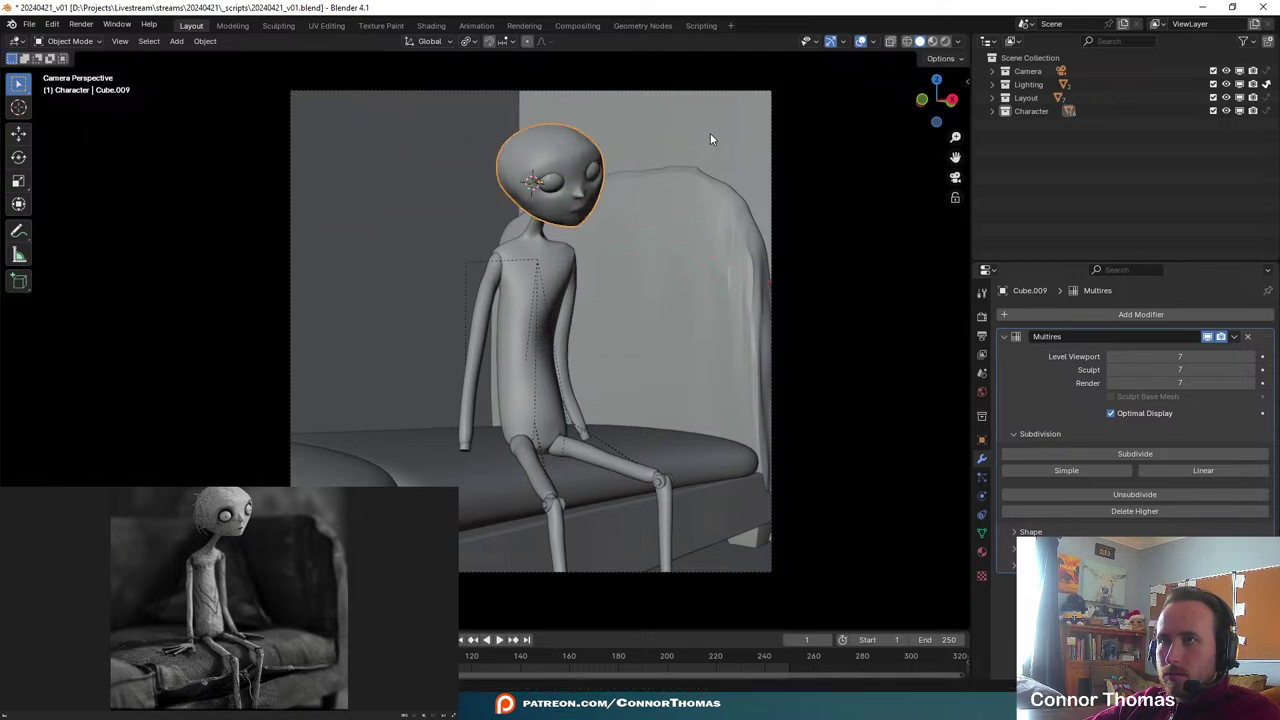
- Stretch the head along its local Z axis by a scale factor of about 1.07, then deselect it
{"action": "key", "text": "s"}
{"action": "key", "text": "z"}
{"action": "key", "text": "z"}
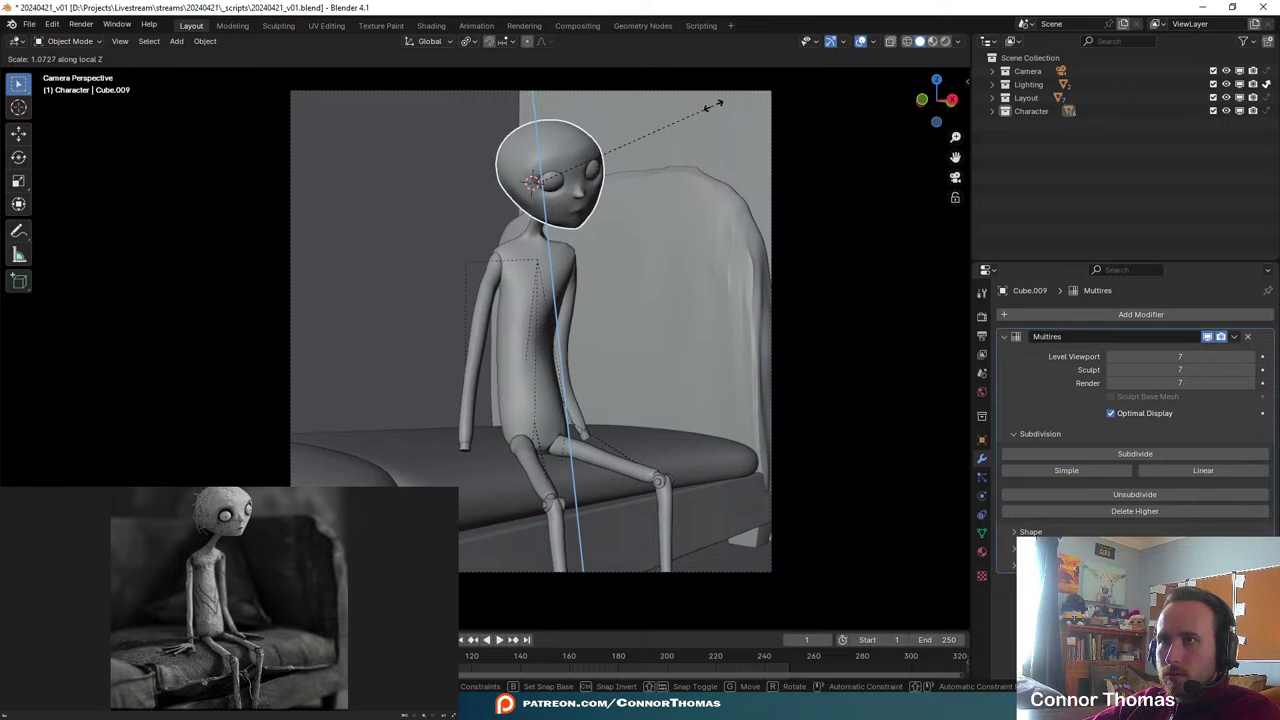
{"action": "key", "text": "Escape"}
{"action": "key", "text": "a"}
{"action": "key", "text": "alt+a"}
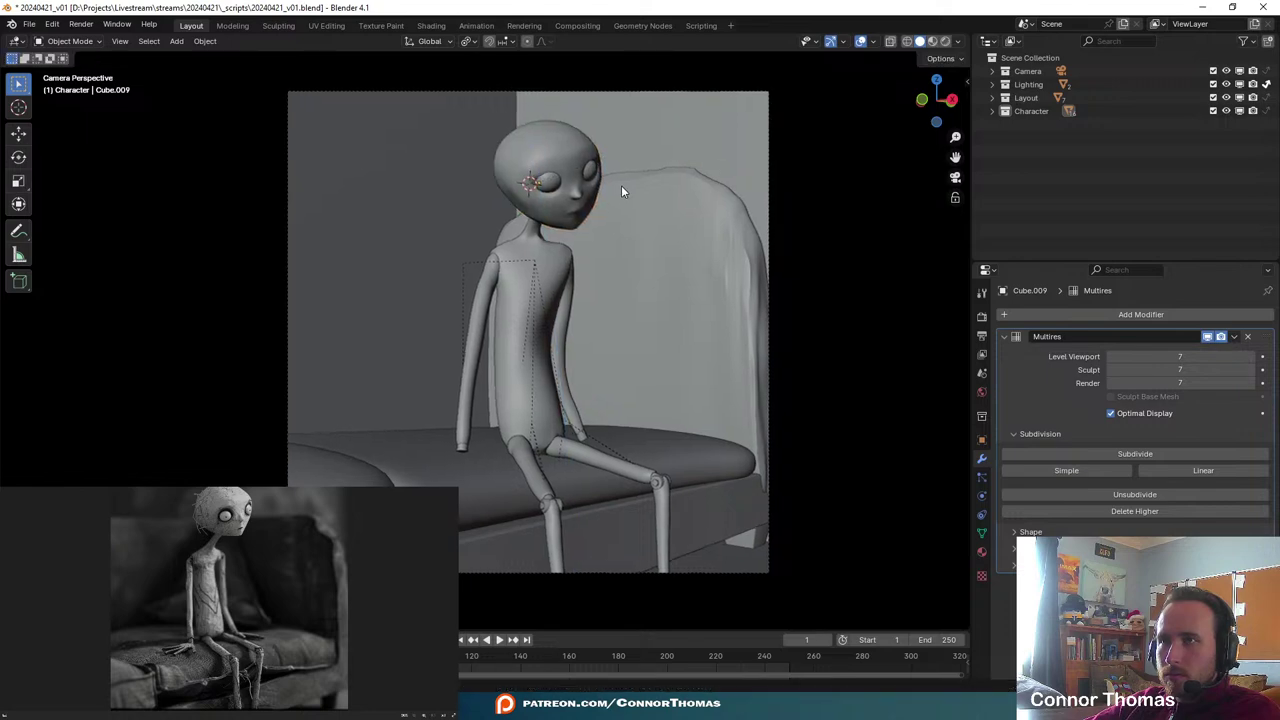
- Rotate the head slightly with free trackball rotation, deselect everything and save the file
{"action": "scroll", "coordinate": [596, 305], "scroll_direction": "up", "scroll_amount": 3}
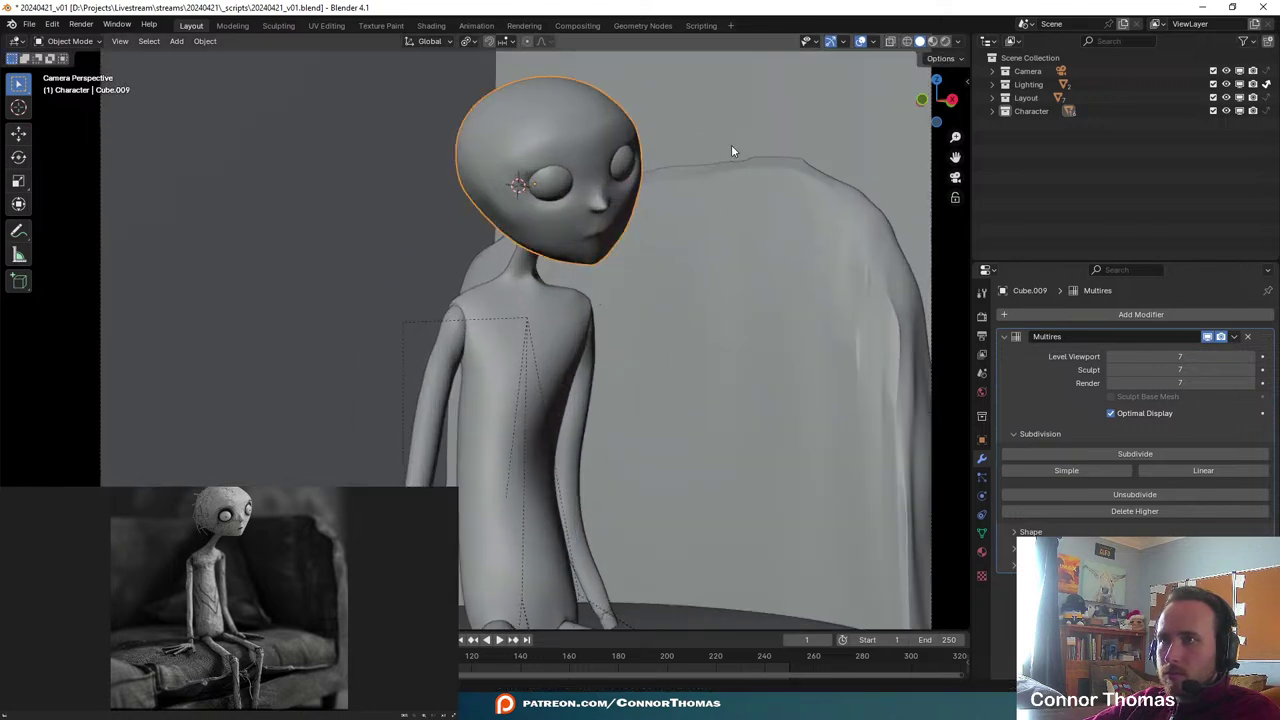
{"action": "key", "text": "r"}
{"action": "key", "text": "r"}
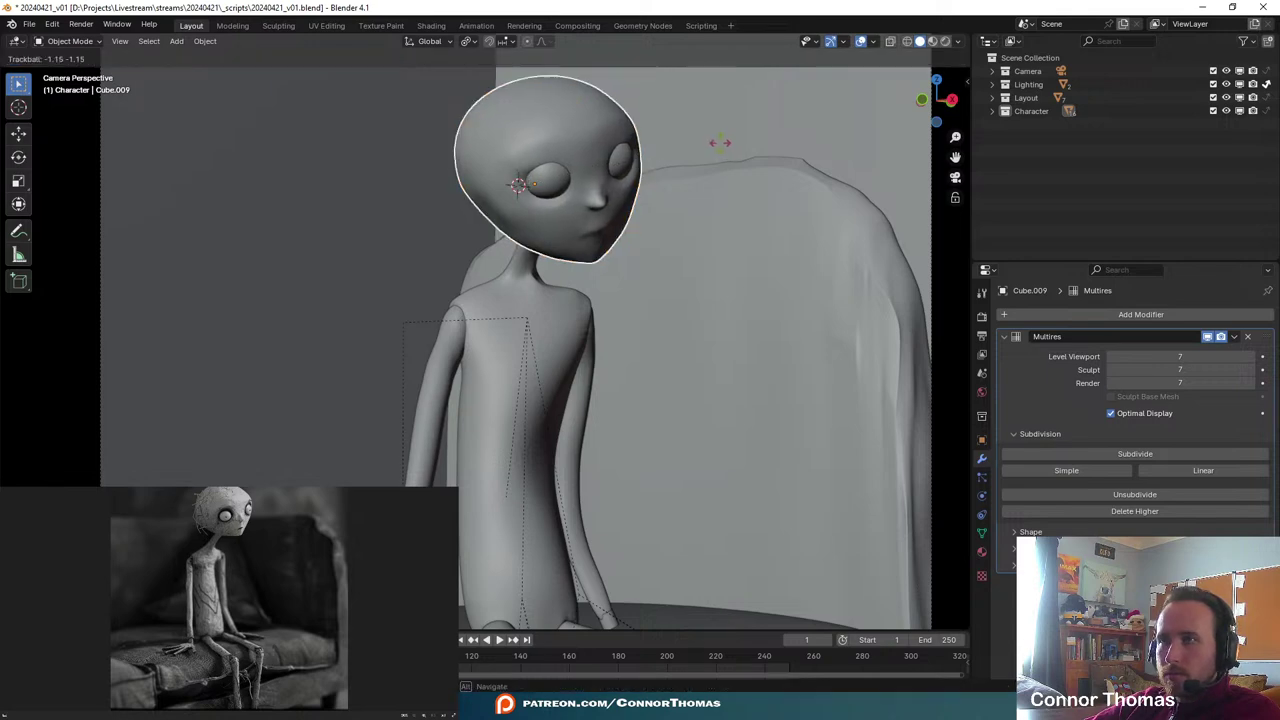
{"action": "left_click", "coordinate": [718, 142]}
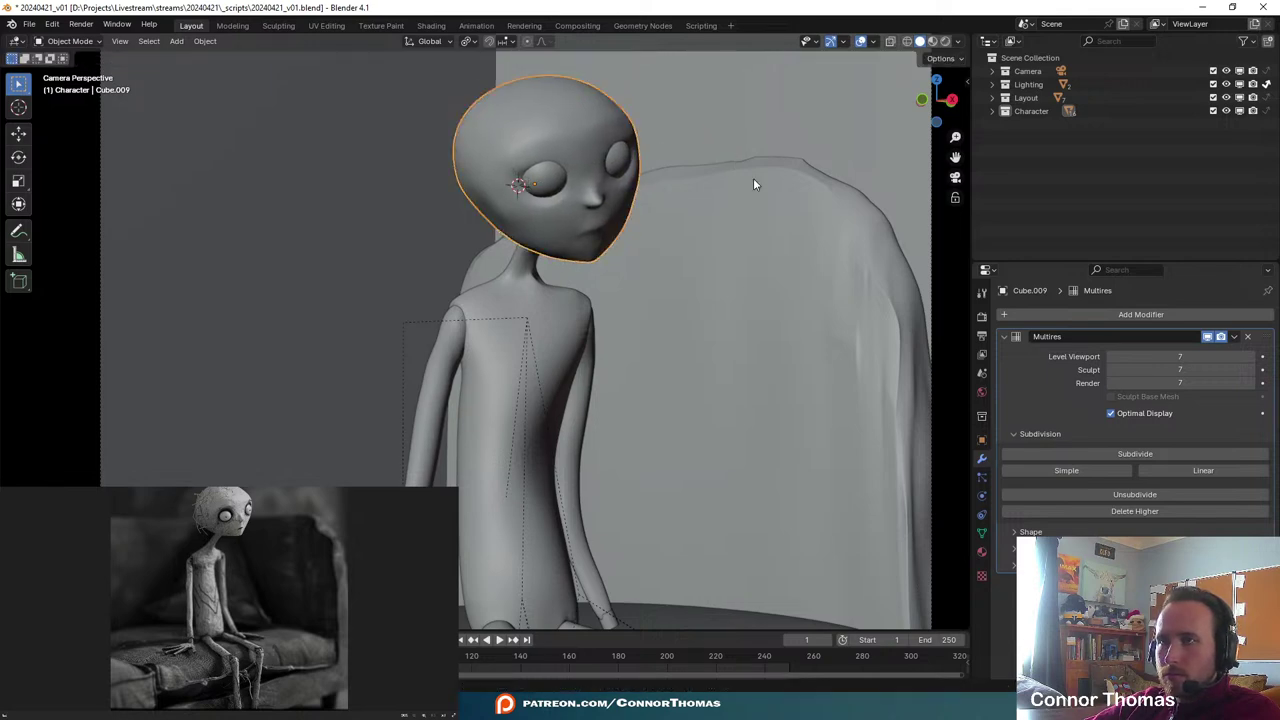
{"action": "key", "text": "a"}
{"action": "key", "text": "a"}
{"action": "key", "text": "ctrl+s"}
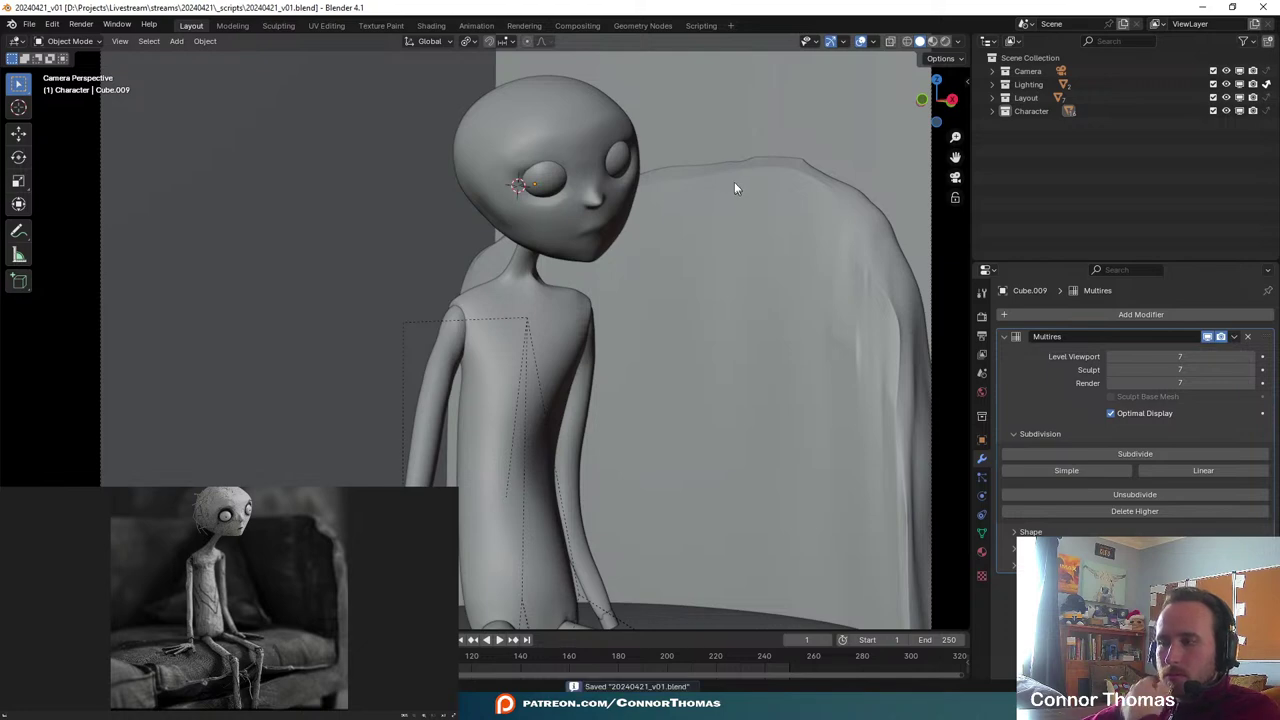
- Select the wrist cylinder on the character's right arm and lengthen it along its local Z axis
{"action": "scroll", "coordinate": [534, 323], "scroll_direction": "down", "scroll_amount": 5}
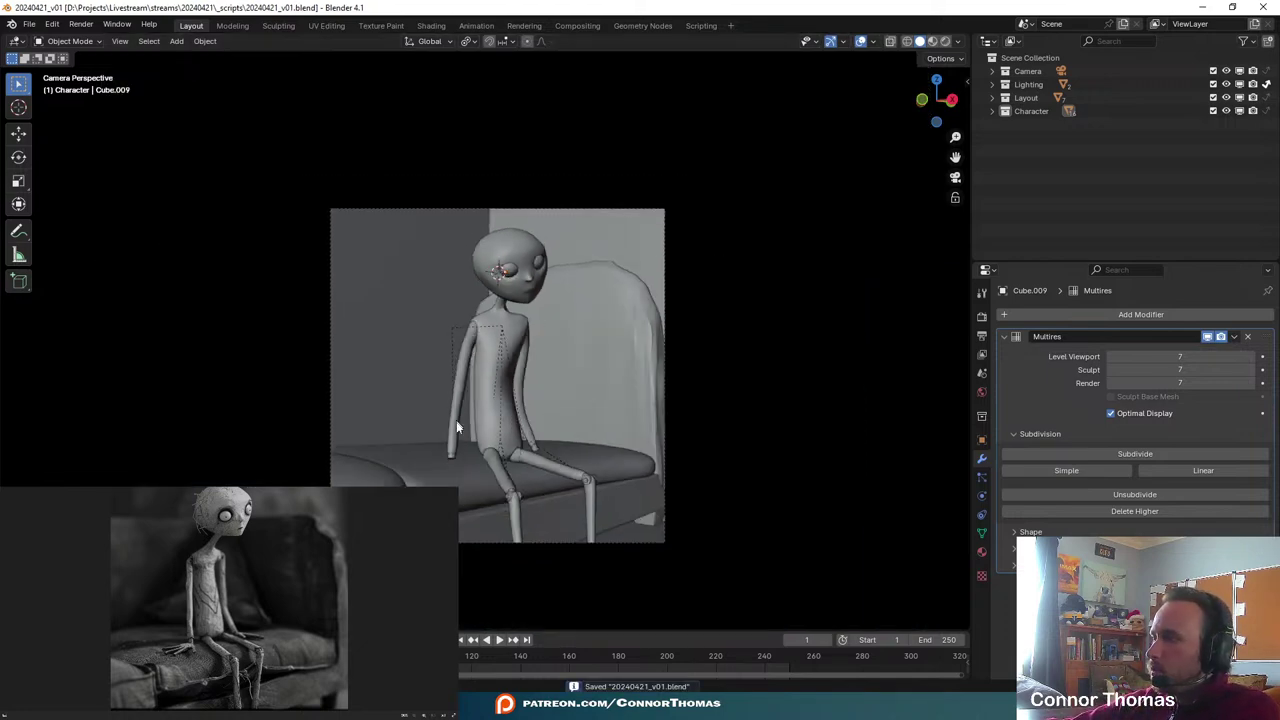
{"action": "middle_click_drag", "start_coordinate": [456, 428], "coordinate": [535, 345], "text": "shift"}
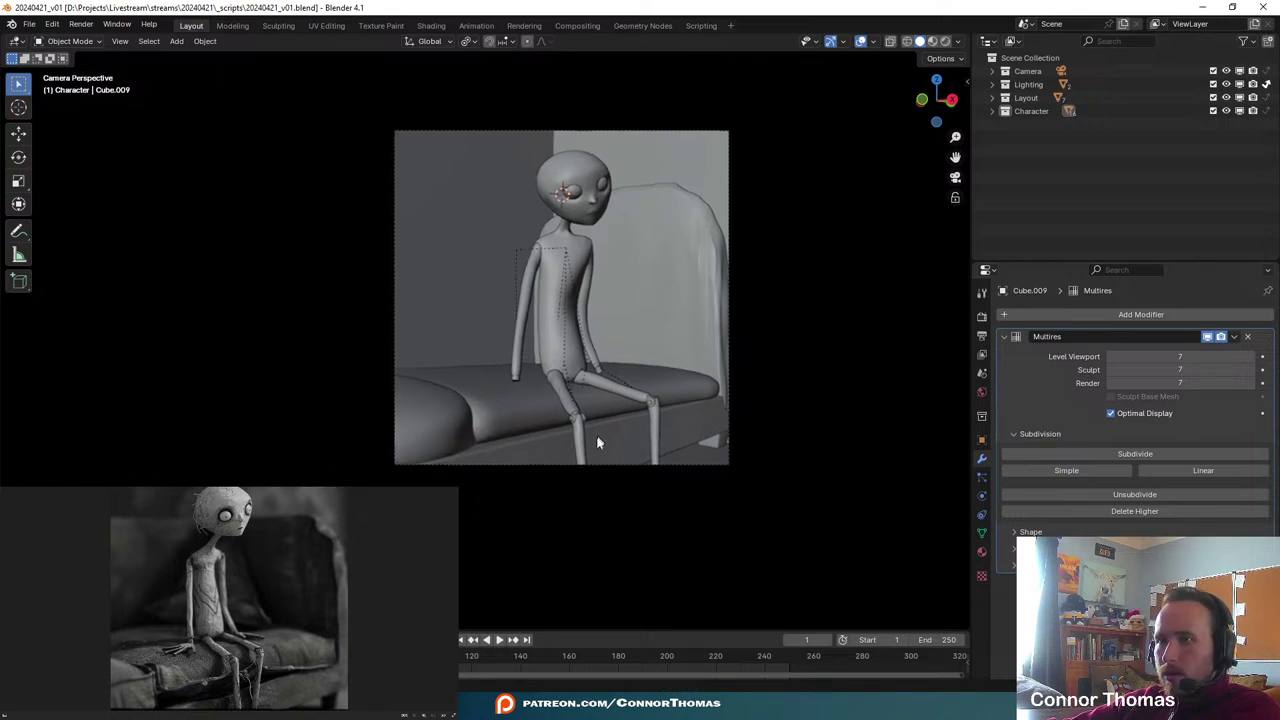
{"action": "scroll", "coordinate": [597, 442], "scroll_direction": "up", "scroll_amount": 4}
{"action": "left_click", "coordinate": [551, 431]}
{"action": "key", "text": "KP_Decimal"}
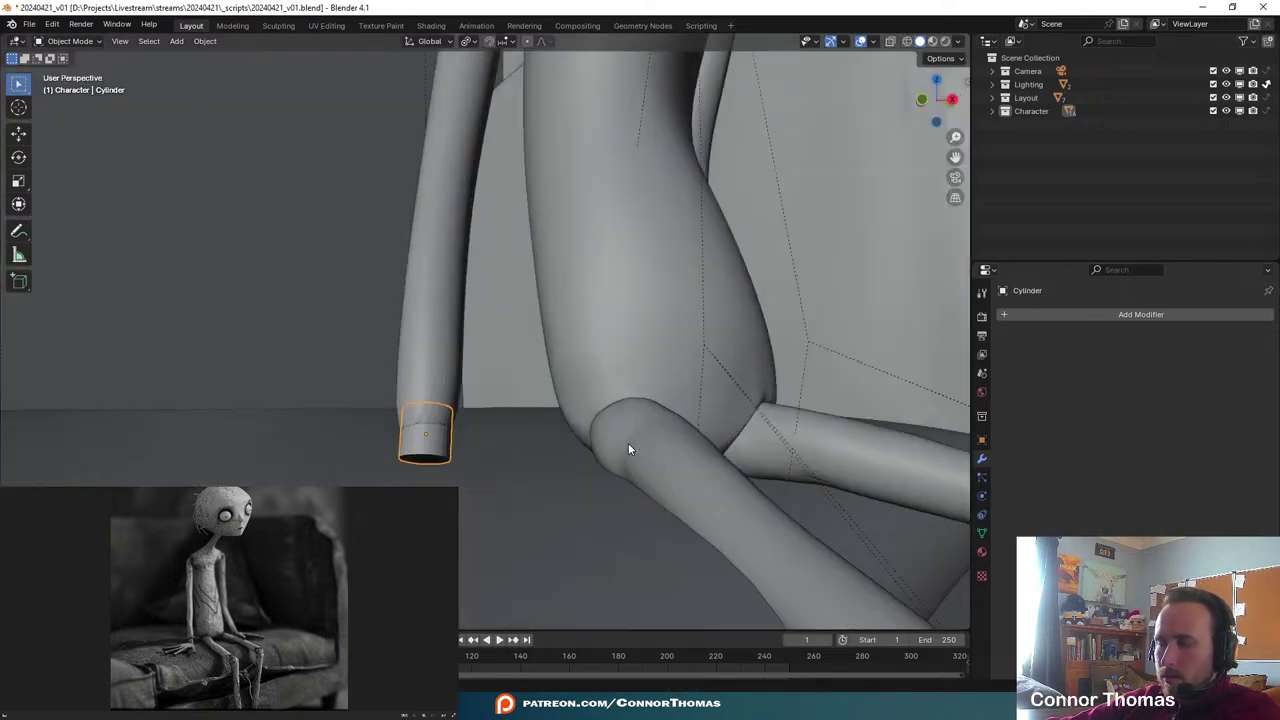
{"action": "key", "text": "s"}
{"action": "key", "text": "x"}
{"action": "key", "text": "x"}
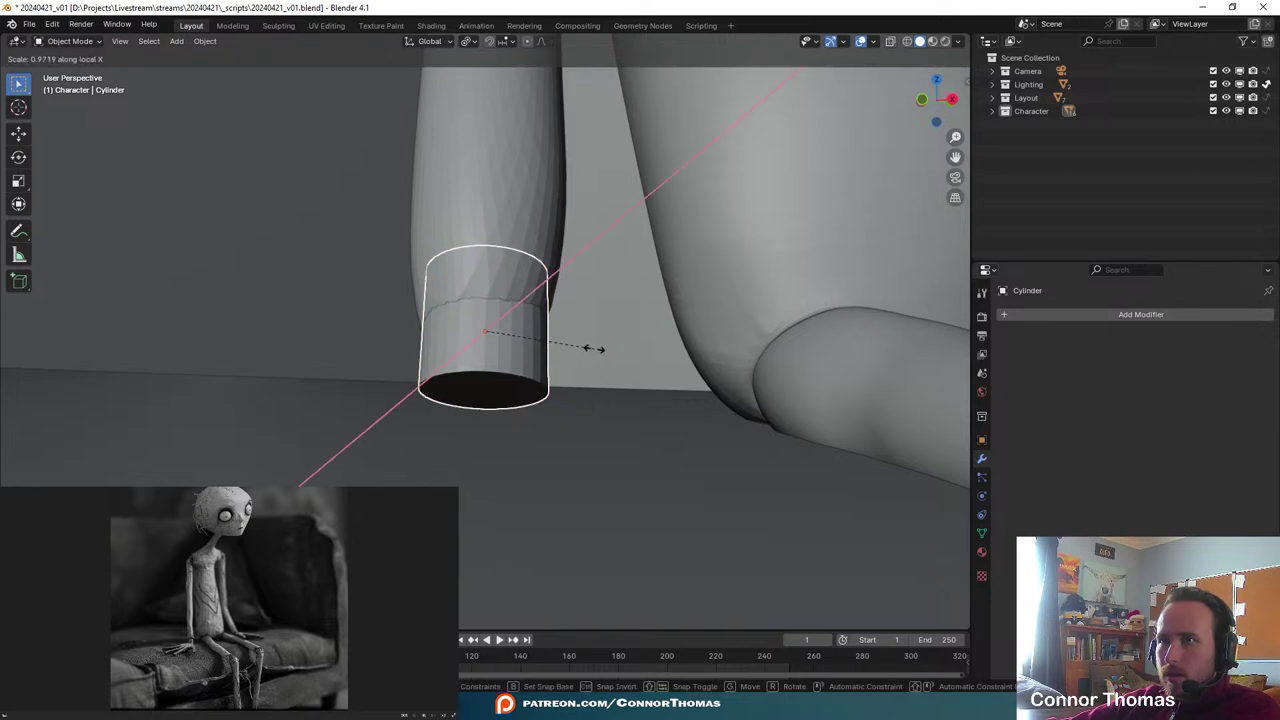
{"action": "key", "text": "z"}
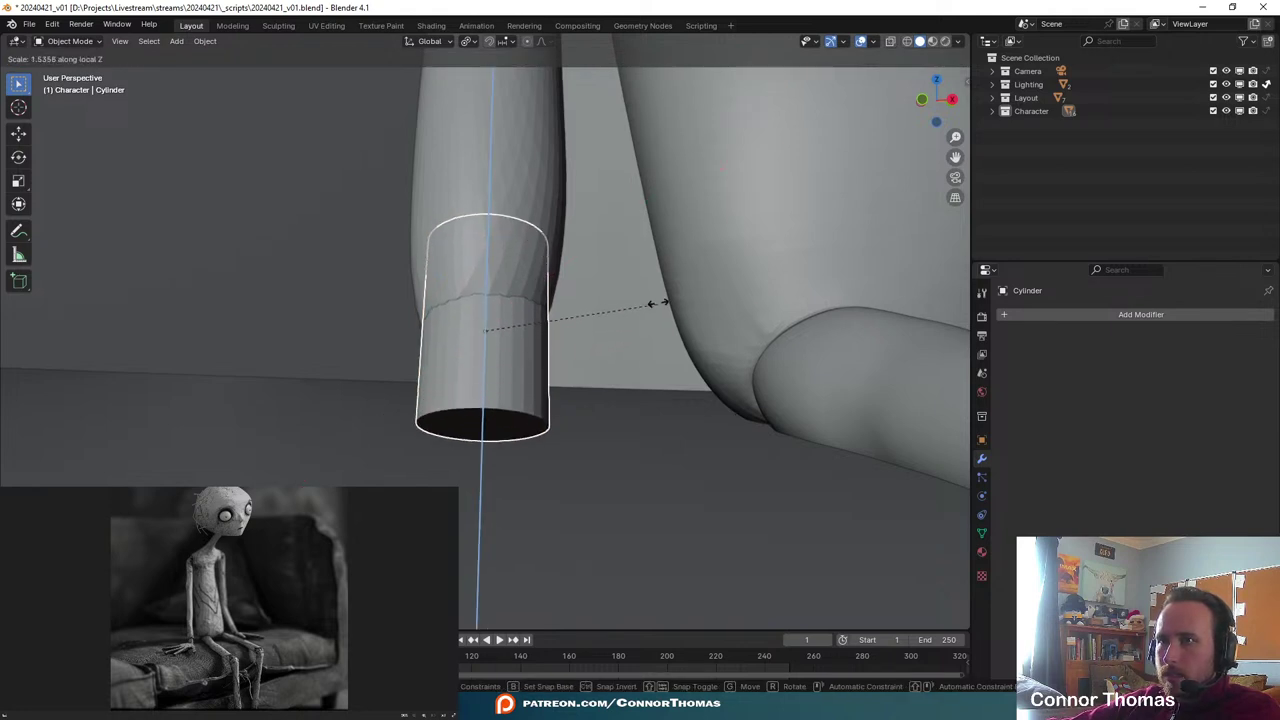
{"action": "left_click", "coordinate": [609, 314]}
- Select the character's left lower leg, save the file and switch the leg to Sculpt Mode
{"action": "middle_click_drag", "start_coordinate": [505, 378], "coordinate": [590, 424]}
{"action": "scroll", "coordinate": [599, 411], "scroll_direction": "down", "scroll_amount": 12}
{"action": "middle_click_drag", "start_coordinate": [673, 323], "coordinate": [726, 242]}
{"action": "scroll", "coordinate": [589, 289], "scroll_direction": "down", "scroll_amount": 3}
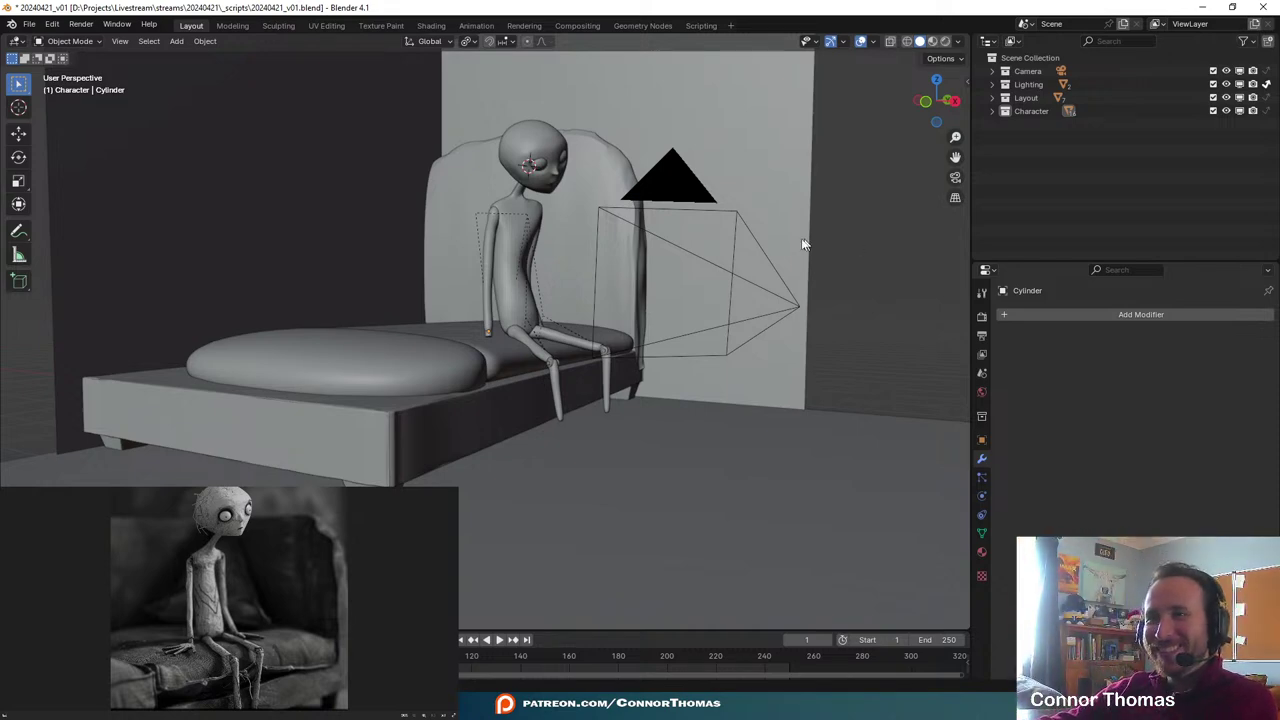
{"action": "middle_click_drag", "start_coordinate": [805, 243], "coordinate": [679, 316]}
{"action": "key", "text": "KP_0"}
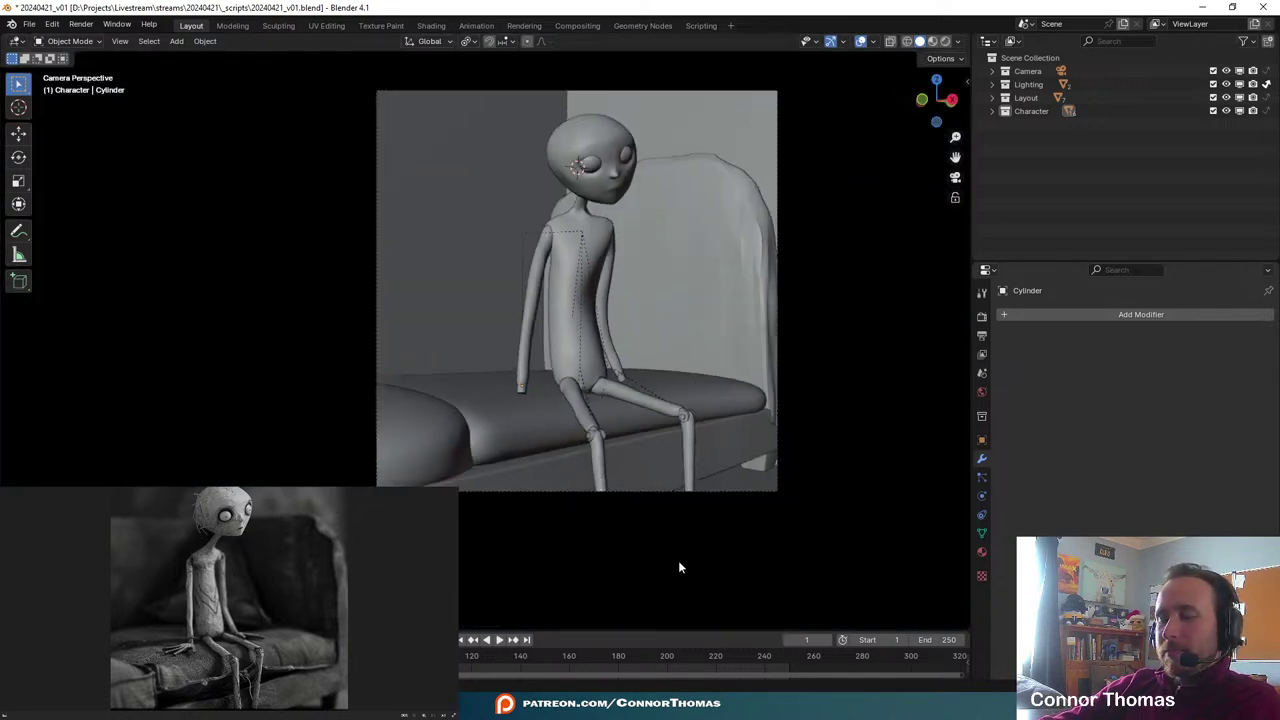
{"action": "left_click", "coordinate": [692, 472]}
{"action": "key", "text": "KP_Decimal"}
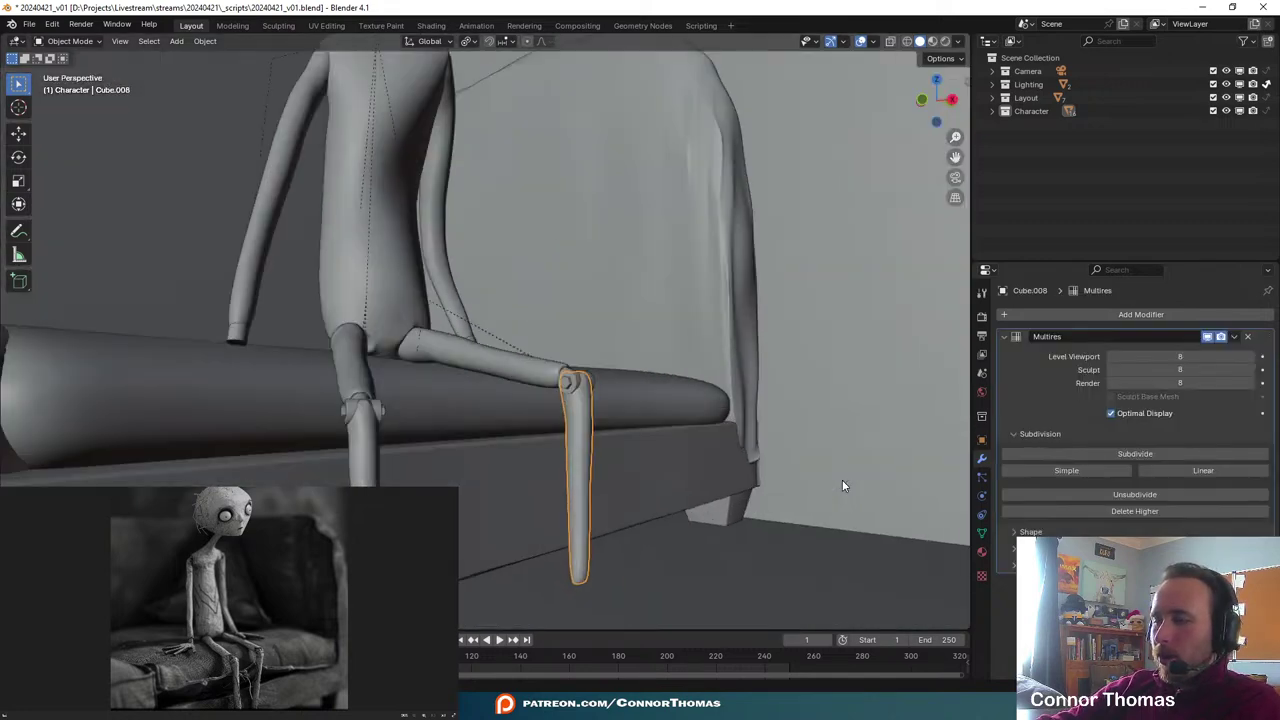
{"action": "scroll", "coordinate": [505, 283], "scroll_direction": "down", "scroll_amount": 9}
{"action": "mouse_move", "coordinate": [505, 283]}
{"action": "middle_mouse_down"}
{"action": "mouse_move", "coordinate": [532, 331]}
{"action": "mouse_move", "coordinate": [506, 291]}
{"action": "middle_mouse_up"}
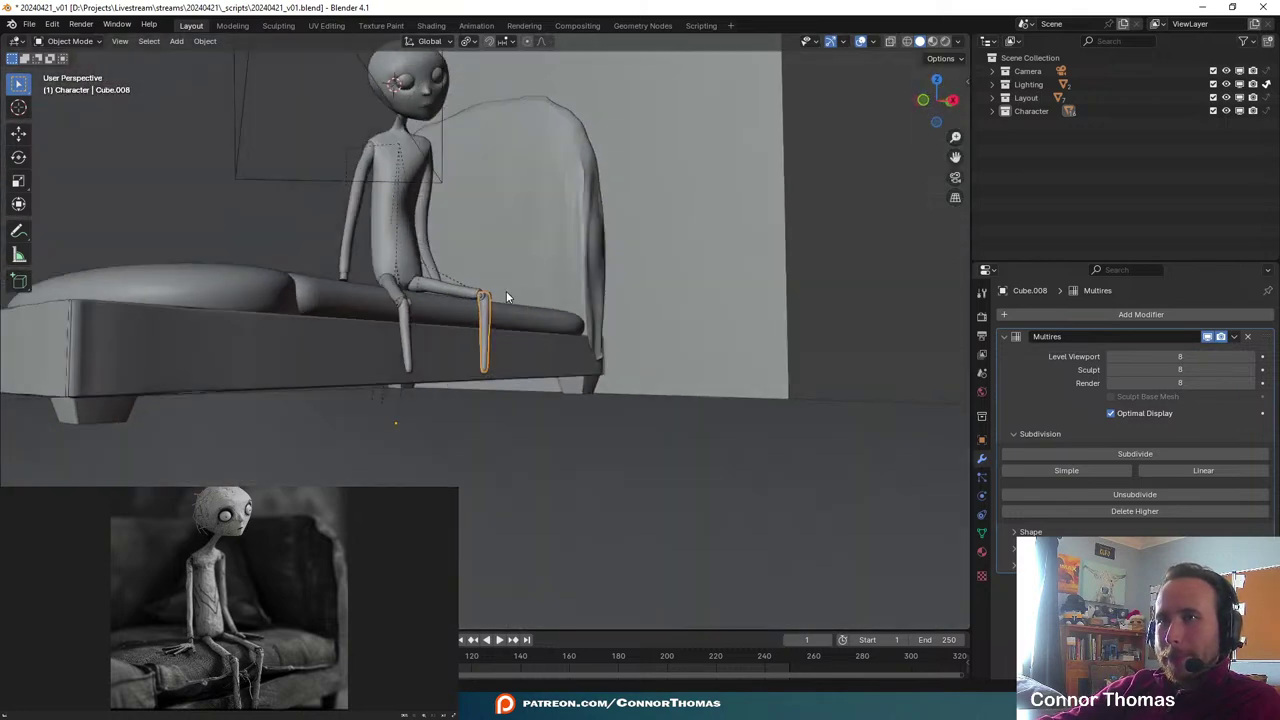
{"action": "scroll", "coordinate": [506, 291], "scroll_direction": "up", "scroll_amount": 4}
{"action": "middle_click_drag", "start_coordinate": [558, 420], "coordinate": [535, 342]}
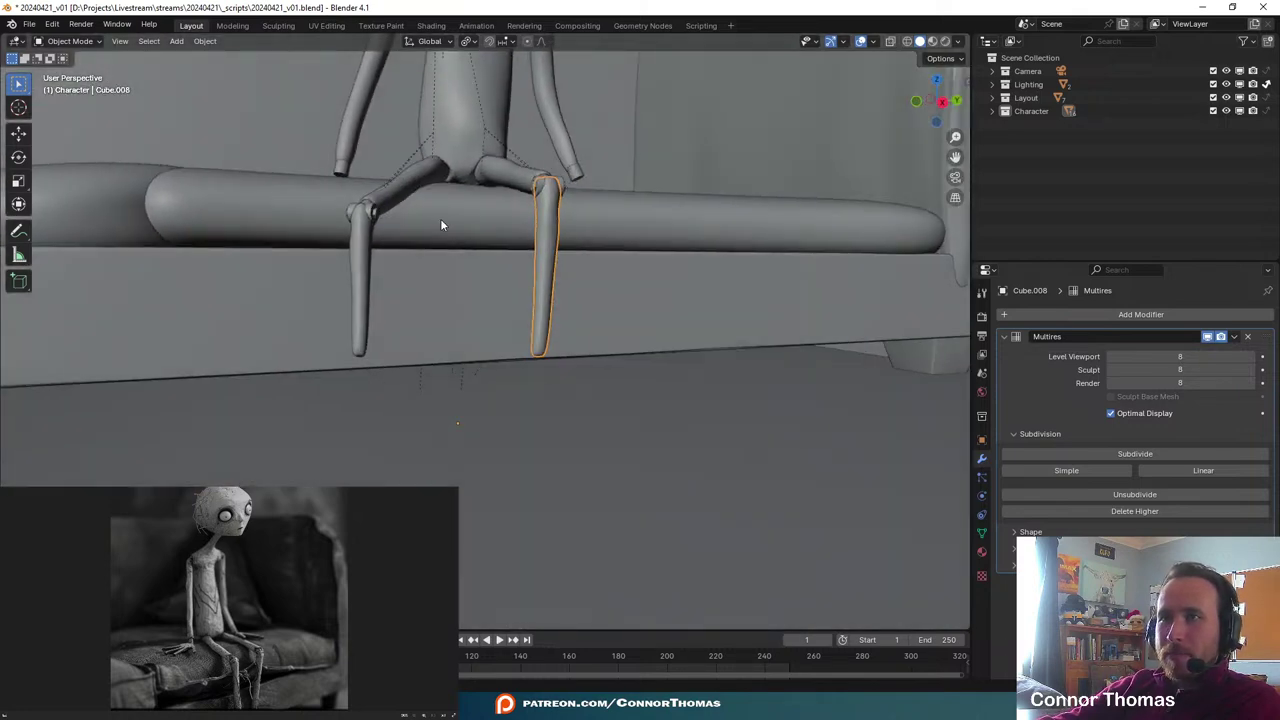
{"action": "left_click", "coordinate": [70, 41]}
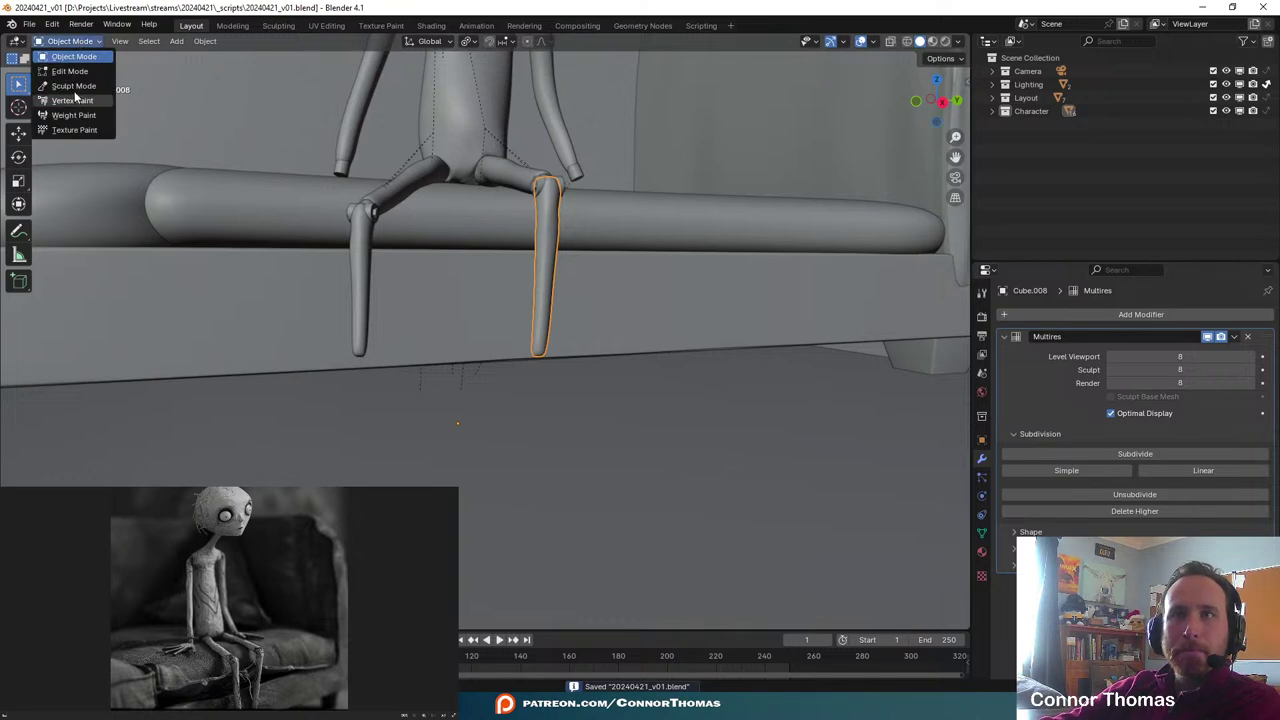
{"action": "left_click", "coordinate": [77, 91]}
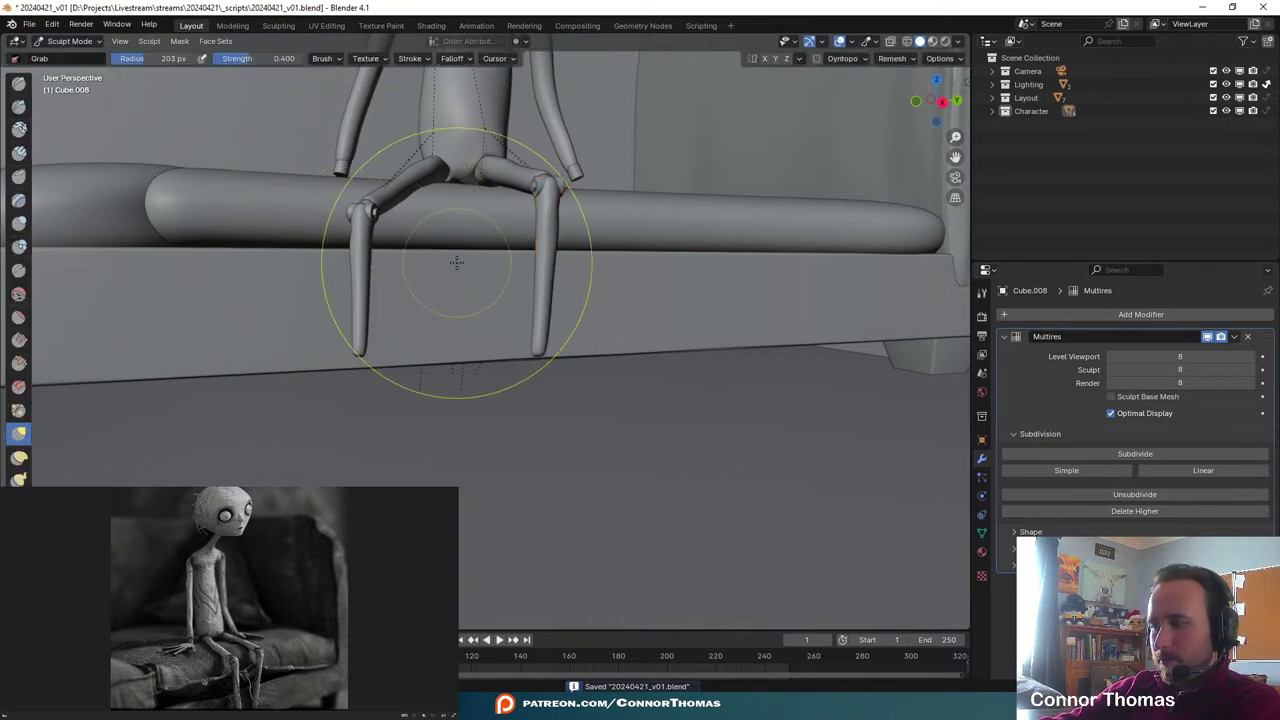
- Pull the end of the left lower leg downward with the Grab brush to lengthen it, then return to Object Mode
{"action": "middle_click_drag", "start_coordinate": [505, 263], "coordinate": [503, 285]}
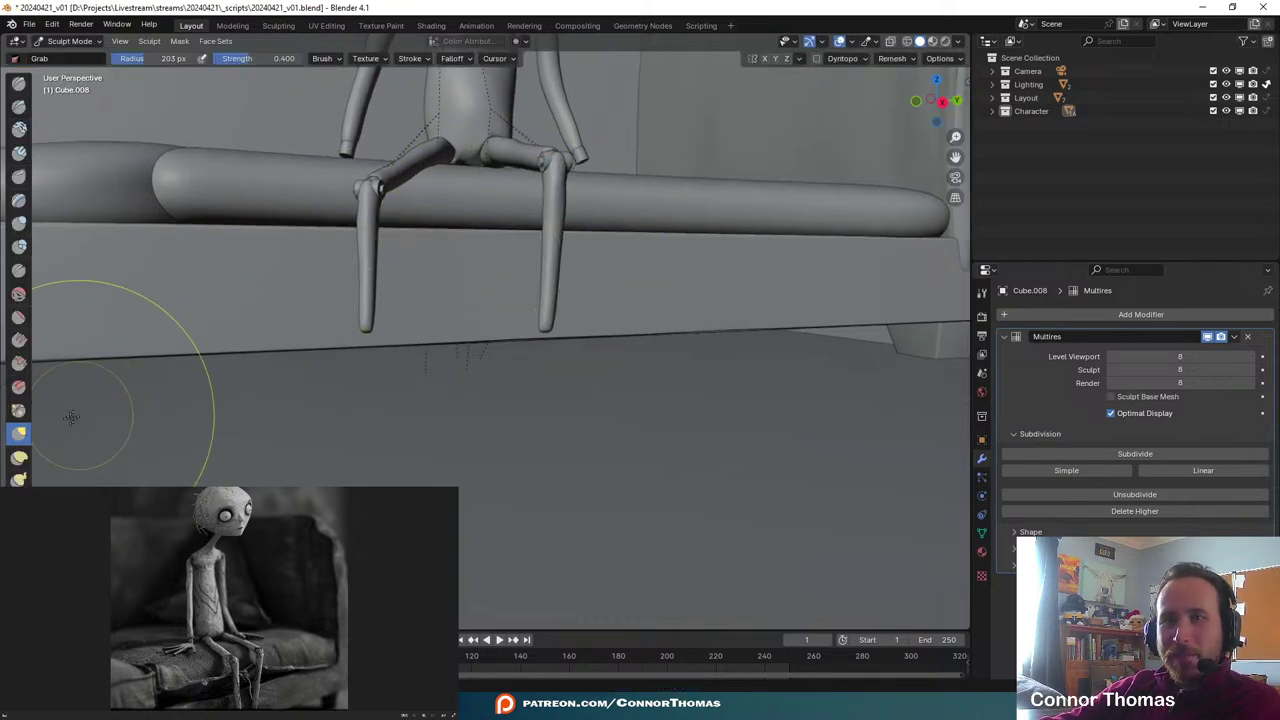
{"action": "left_click_drag", "start_coordinate": [541, 327], "coordinate": [543, 357]}
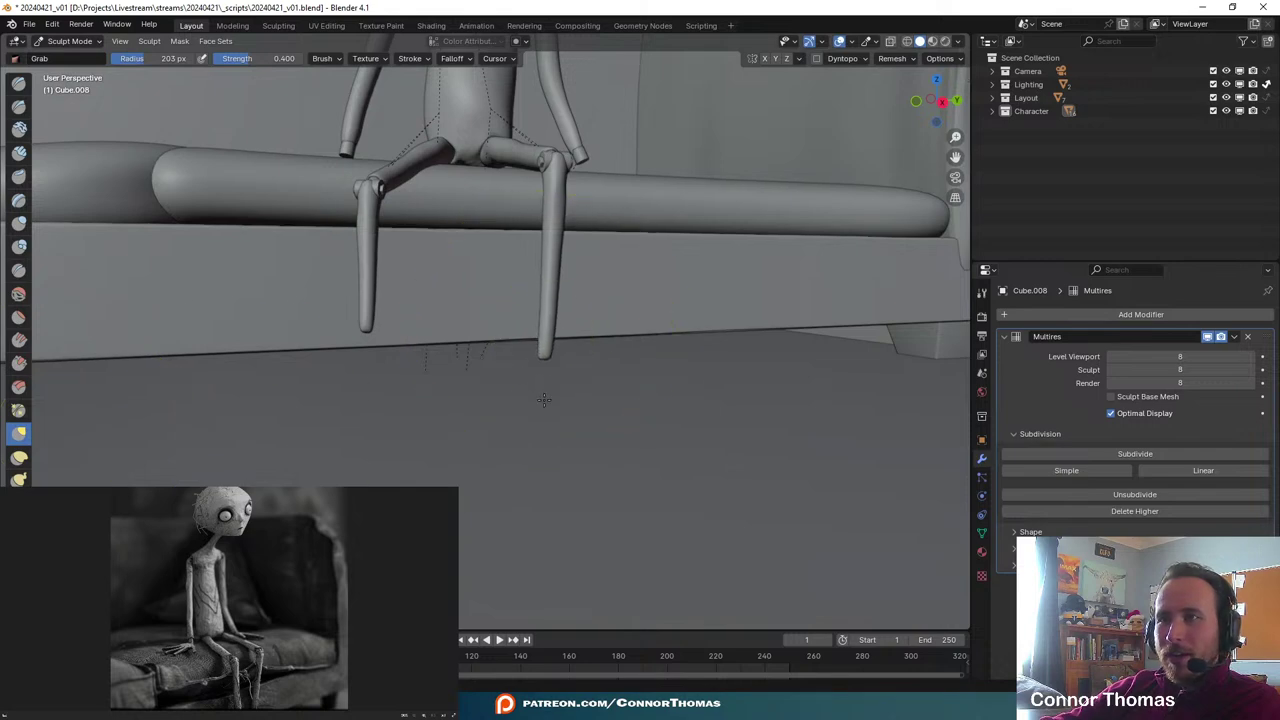
{"action": "left_click_drag", "start_coordinate": [540, 427], "coordinate": [541, 450]}
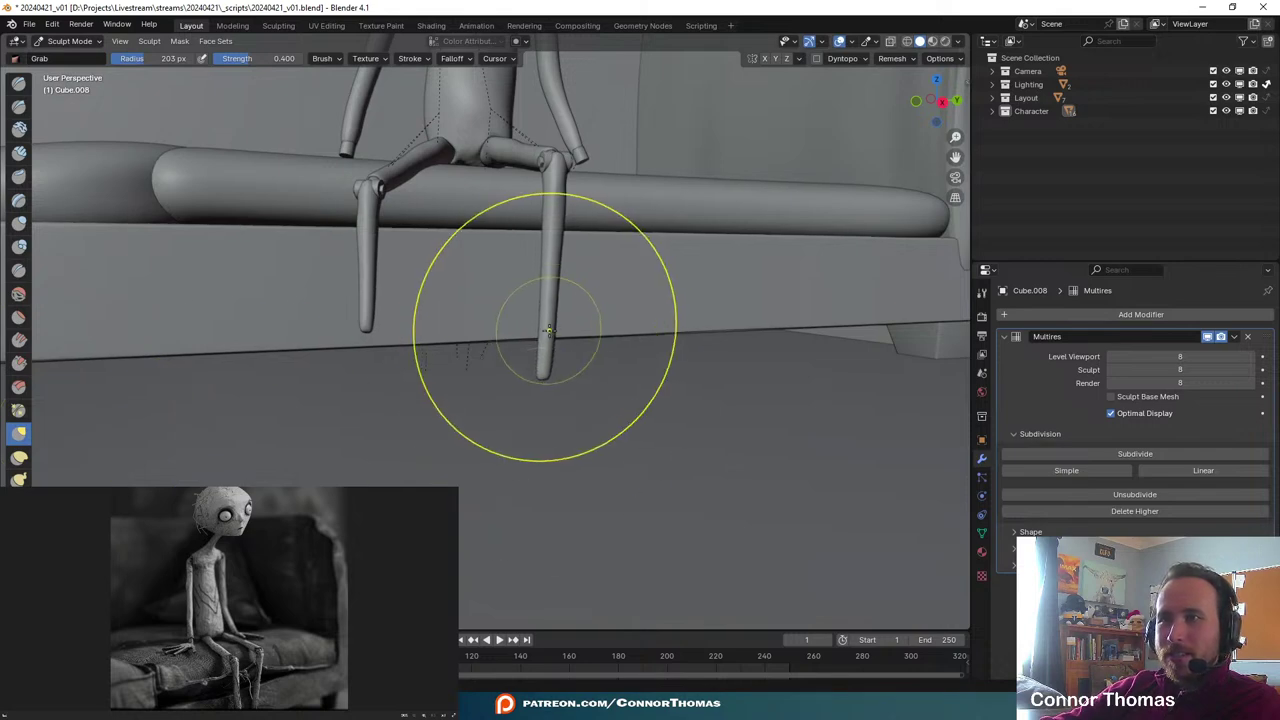
{"action": "middle_click_drag", "start_coordinate": [549, 323], "coordinate": [634, 329]}
{"action": "mouse_move", "coordinate": [534, 329]}
{"action": "middle_mouse_down"}
{"action": "mouse_move", "coordinate": [431, 343]}
{"action": "mouse_move", "coordinate": [509, 286]}
{"action": "mouse_move", "coordinate": [563, 314]}
{"action": "middle_mouse_up"}
{"action": "left_click", "coordinate": [62, 42]}
{"action": "left_click", "coordinate": [62, 57]}
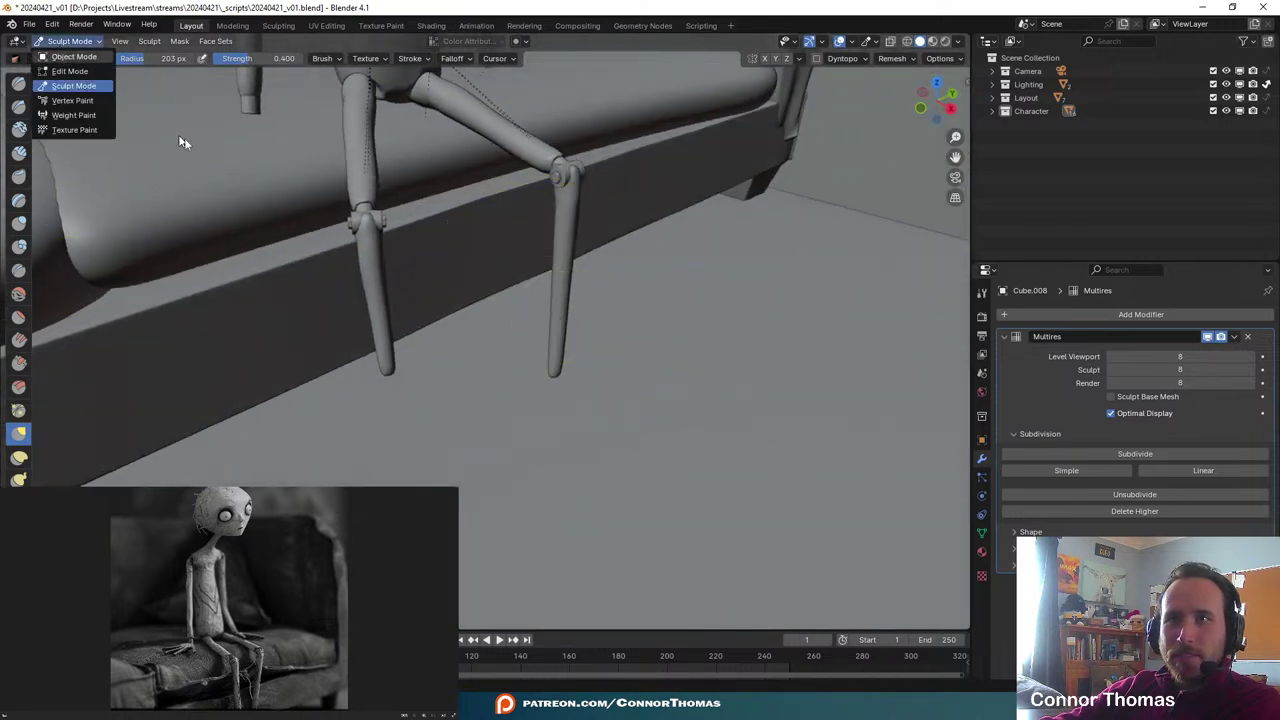
- Put the right lower leg in Sculpt Mode and pull its end downward with the Grab brush to lengthen it
{"action": "left_click", "coordinate": [379, 326]}
{"action": "left_click", "coordinate": [72, 42]}
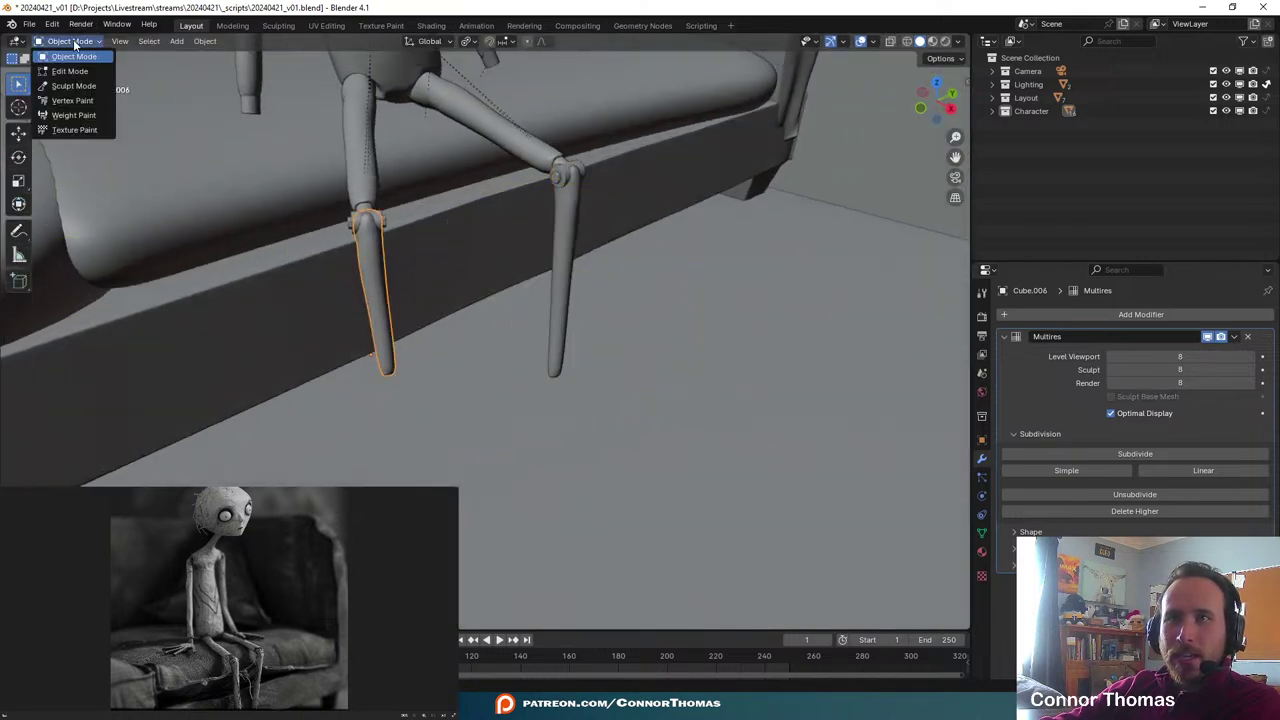
{"action": "left_click", "coordinate": [76, 86]}
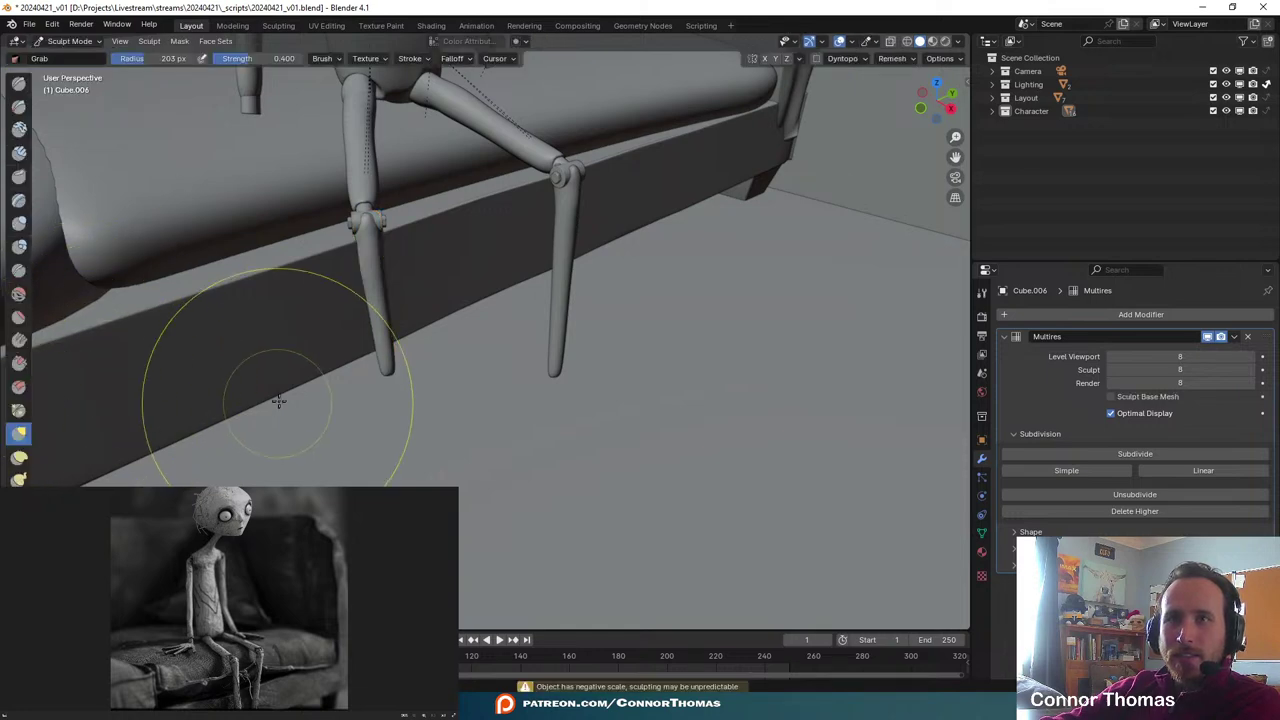
{"action": "mouse_move", "coordinate": [280, 400]}
{"action": "middle_mouse_down"}
{"action": "mouse_move", "coordinate": [423, 286]}
{"action": "mouse_move", "coordinate": [420, 296]}
{"action": "middle_mouse_up"}
{"action": "left_click_drag", "start_coordinate": [487, 239], "coordinate": [493, 347]}
{"action": "middle_click_drag", "start_coordinate": [505, 327], "coordinate": [557, 294]}
{"action": "left_click_drag", "start_coordinate": [512, 240], "coordinate": [514, 288]}
{"action": "middle_click_drag", "start_coordinate": [516, 288], "coordinate": [681, 226]}
{"action": "left_click_drag", "start_coordinate": [458, 241], "coordinate": [458, 285]}
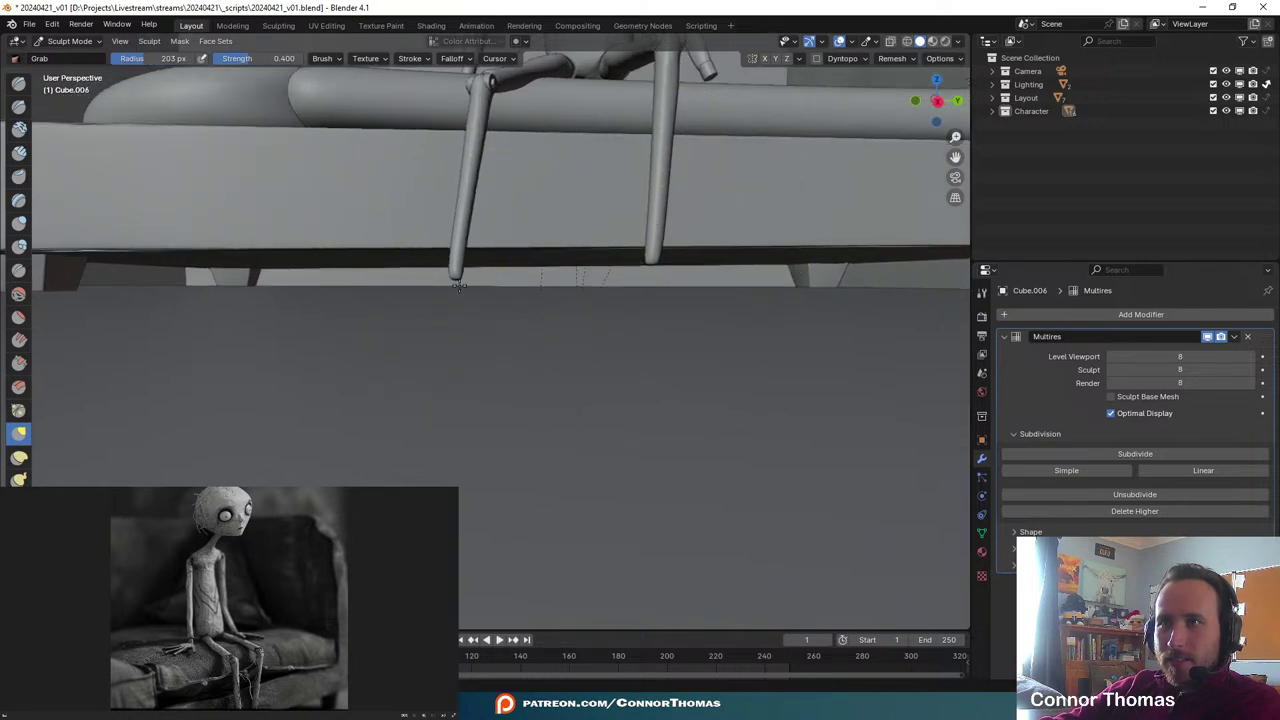
{"action": "mouse_move", "coordinate": [458, 285]}
{"action": "middle_mouse_down"}
{"action": "mouse_move", "coordinate": [574, 220]}
{"action": "mouse_move", "coordinate": [563, 249]}
{"action": "mouse_move", "coordinate": [605, 283]}
{"action": "mouse_move", "coordinate": [514, 337]}
{"action": "mouse_move", "coordinate": [471, 257]}
{"action": "mouse_move", "coordinate": [519, 287]}
{"action": "mouse_move", "coordinate": [614, 243]}
{"action": "middle_mouse_up"}
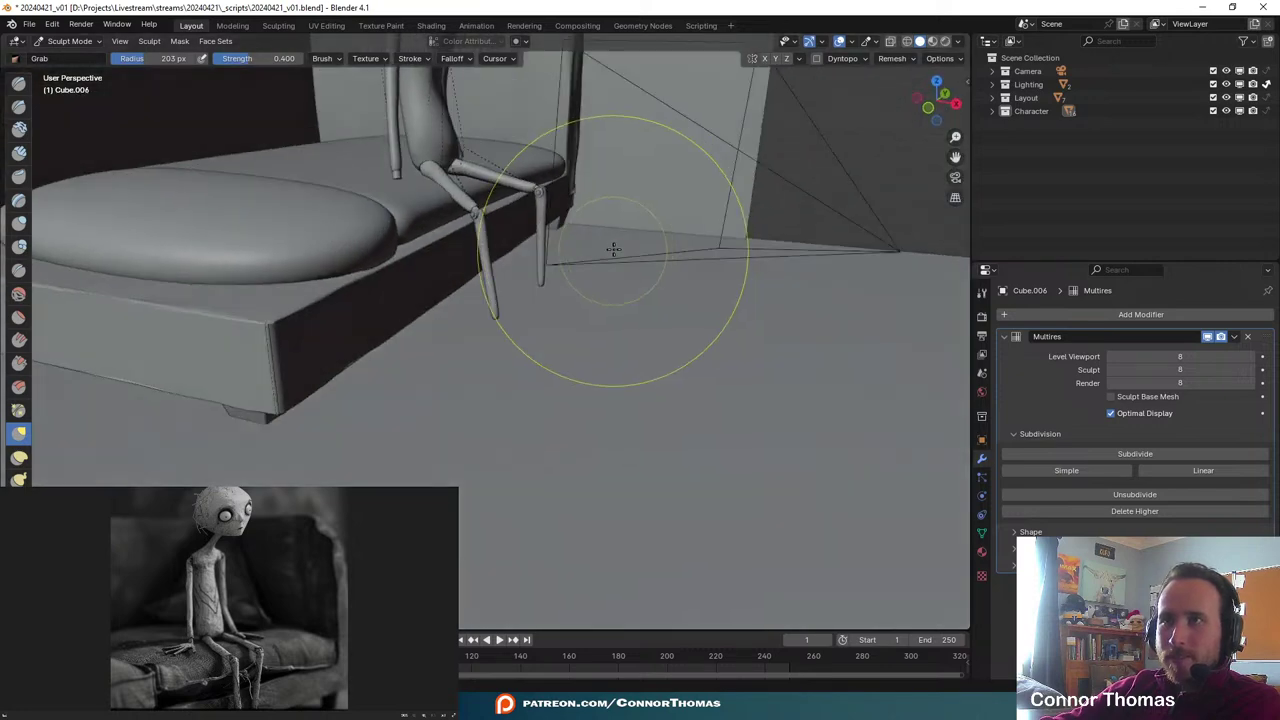
- Switch the right lower leg back to Object Mode and save the file
{"action": "left_click", "coordinate": [70, 41]}
{"action": "left_click", "coordinate": [70, 57]}
{"action": "middle_click_drag", "start_coordinate": [728, 217], "coordinate": [621, 305]}
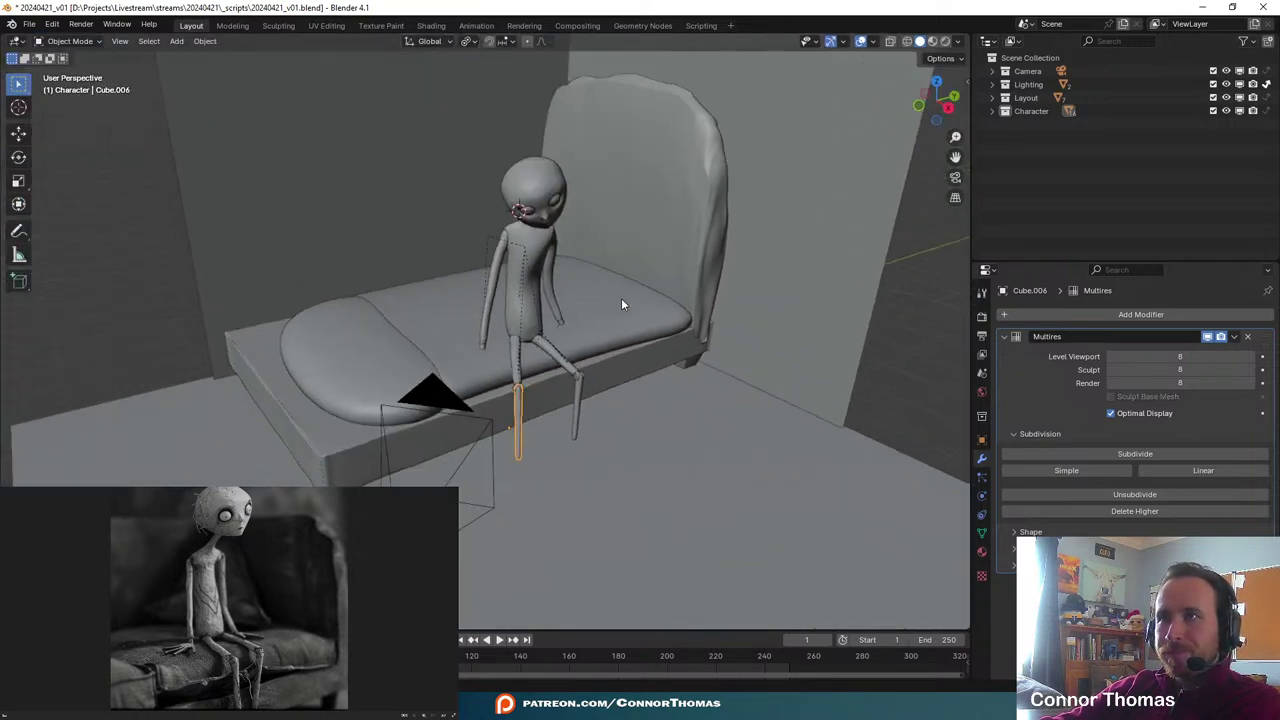
{"action": "key", "text": "ctrl+s"}
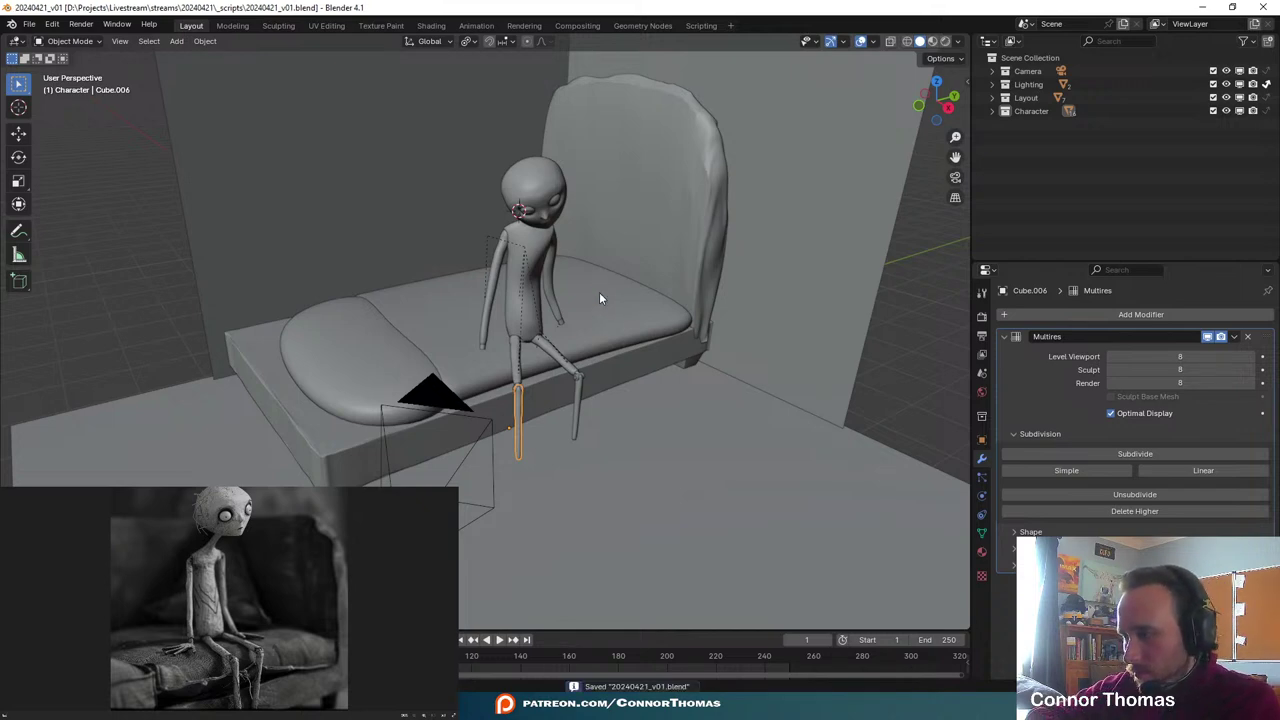
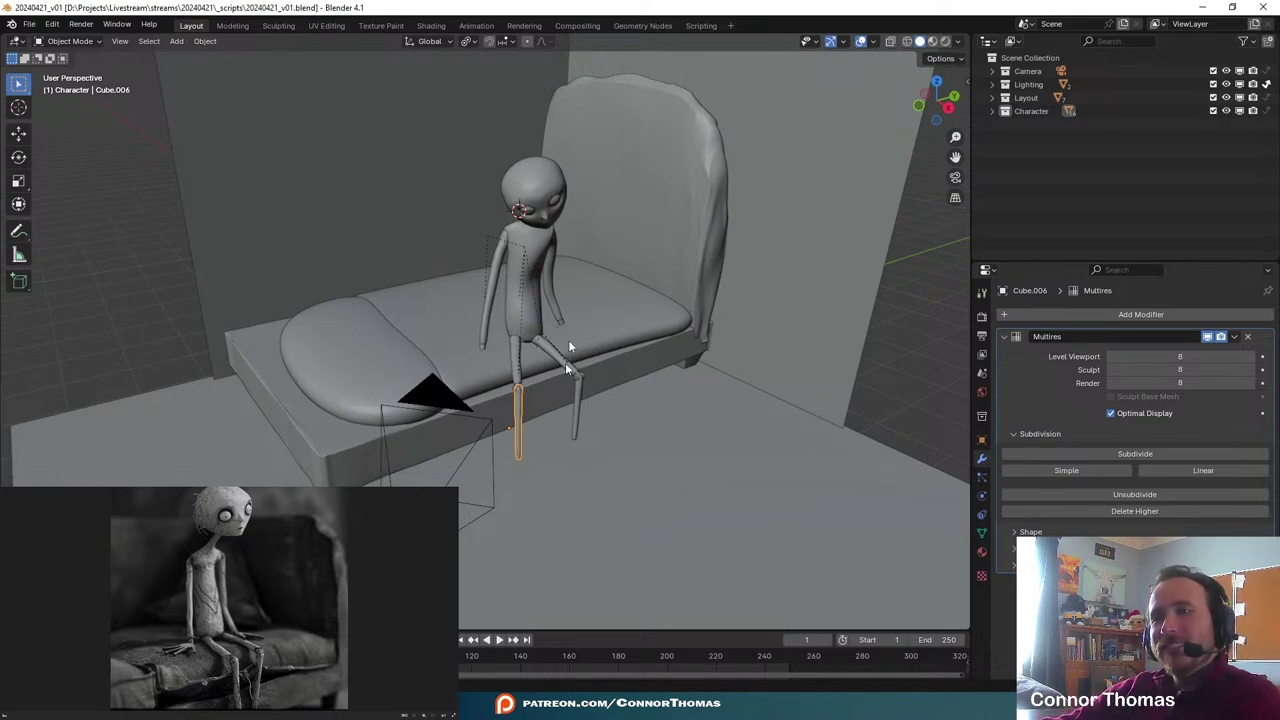
- Place the 3D cursor on the bed cushion beside the character's right hand and restore the selection tool
{"action": "middle_click_drag", "start_coordinate": [567, 365], "coordinate": [592, 253]}
{"action": "key", "text": "KP_0"}
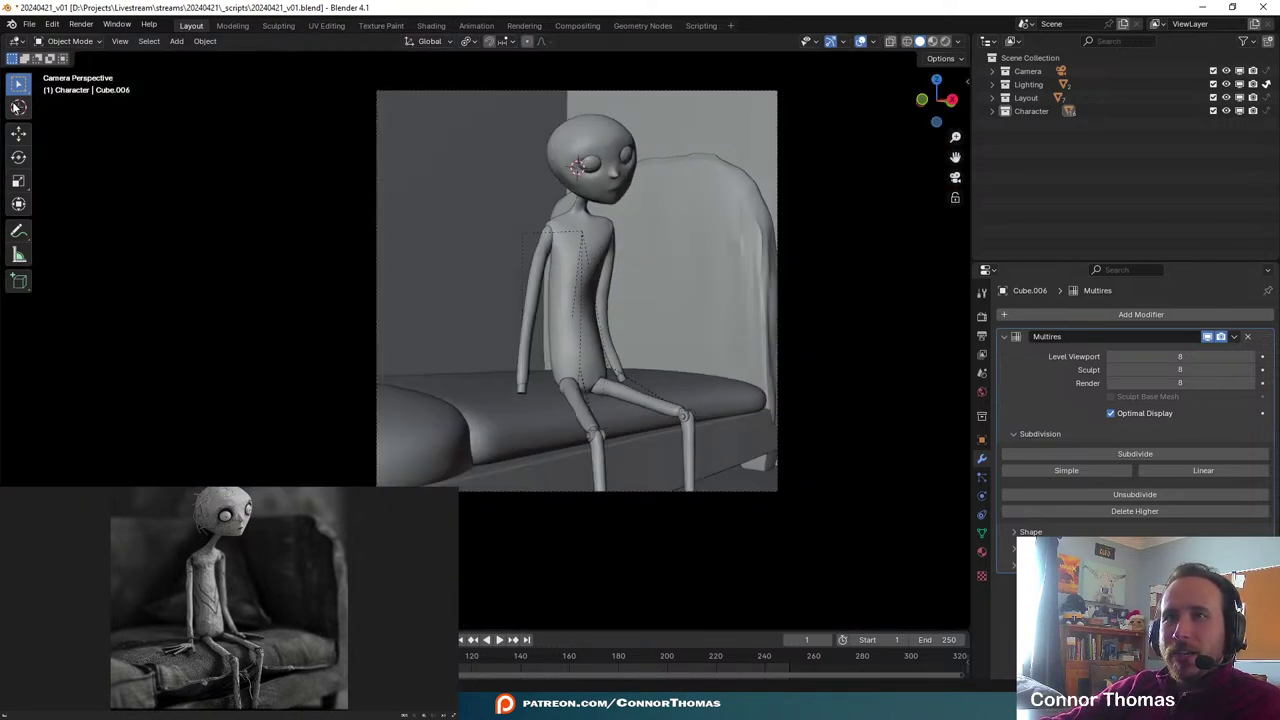
{"action": "left_click", "coordinate": [17, 107]}
{"action": "left_click", "coordinate": [18, 85]}
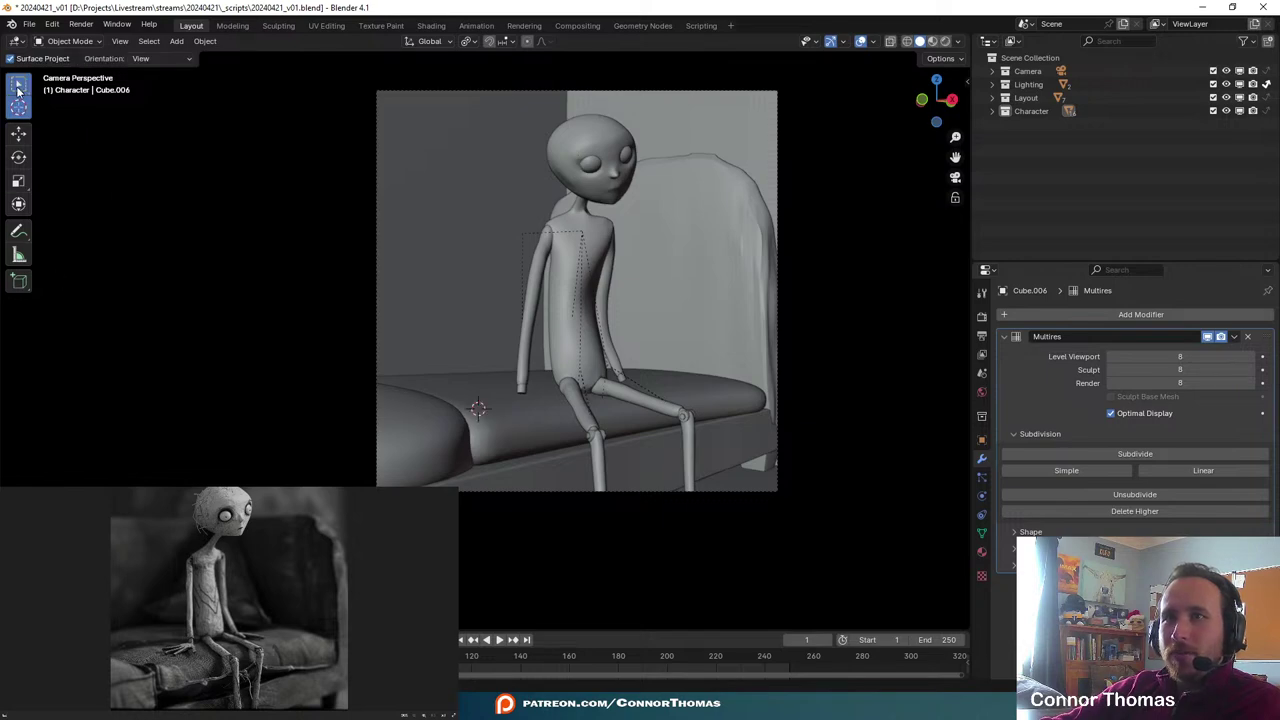
{"action": "middle_click_drag", "start_coordinate": [631, 386], "coordinate": [618, 411]}
{"action": "key", "text": "shift+a"}
{"action": "mouse_move", "coordinate": [611, 408]}
{"action": "left_click", "coordinate": [678, 421]}
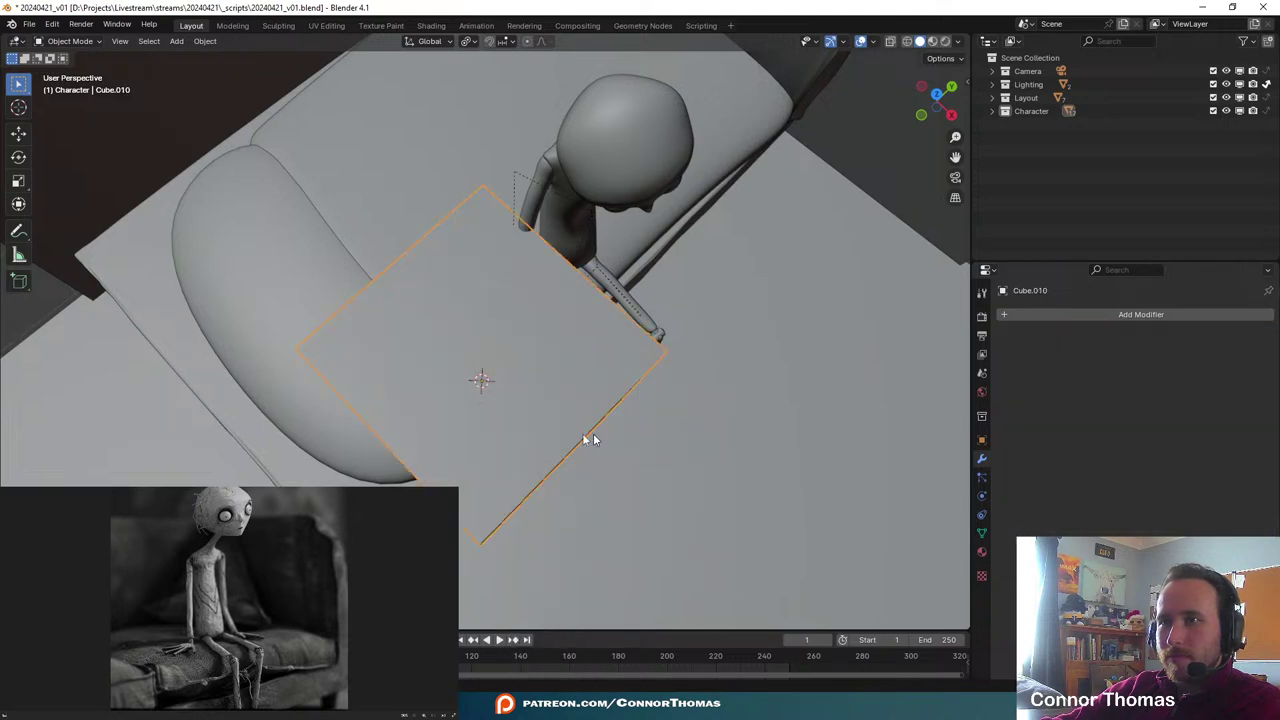
{"action": "key", "text": "s"}
{"action": "right_click", "coordinate": [604, 388]}
{"action": "key", "text": "x"}
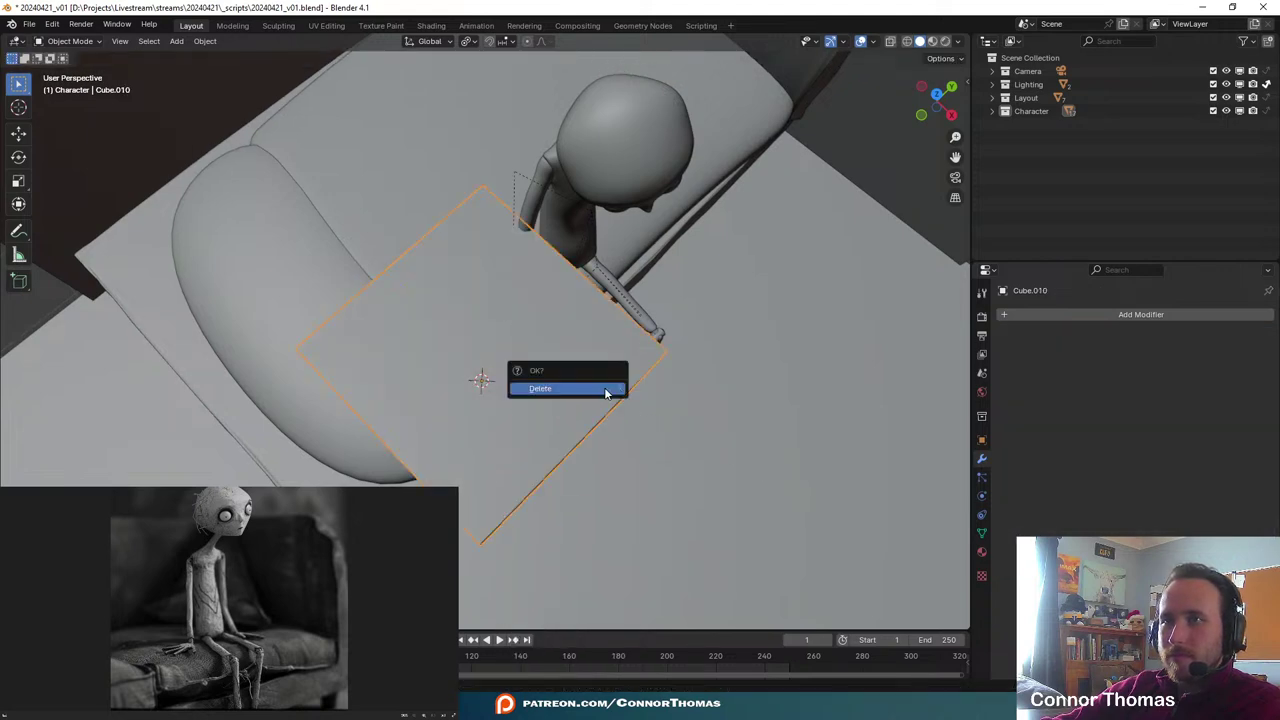
{"action": "left_click", "coordinate": [606, 391]}
- Add a plane and place it on the cushion beside the character's right hand, viewed from the top
{"action": "key", "text": "shift+a"}
{"action": "mouse_move", "coordinate": [600, 364]}
{"action": "left_click", "coordinate": [652, 366]}
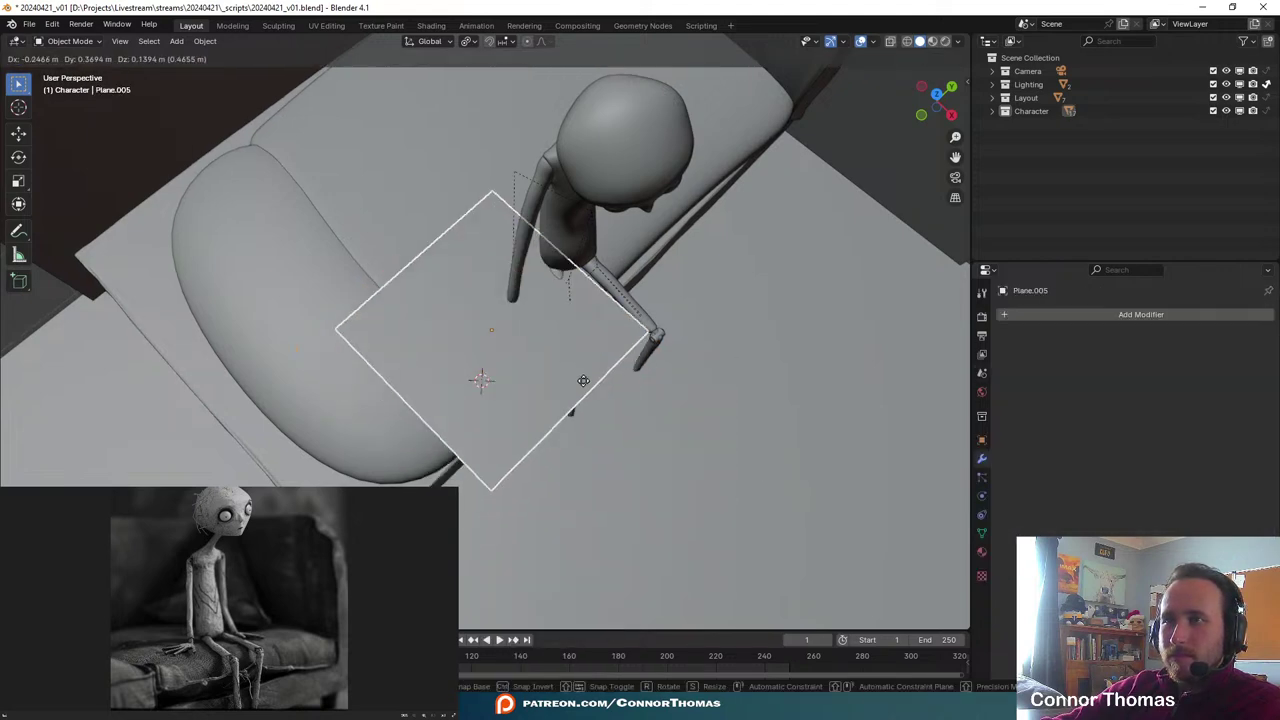
{"action": "key", "text": "KP_7"}
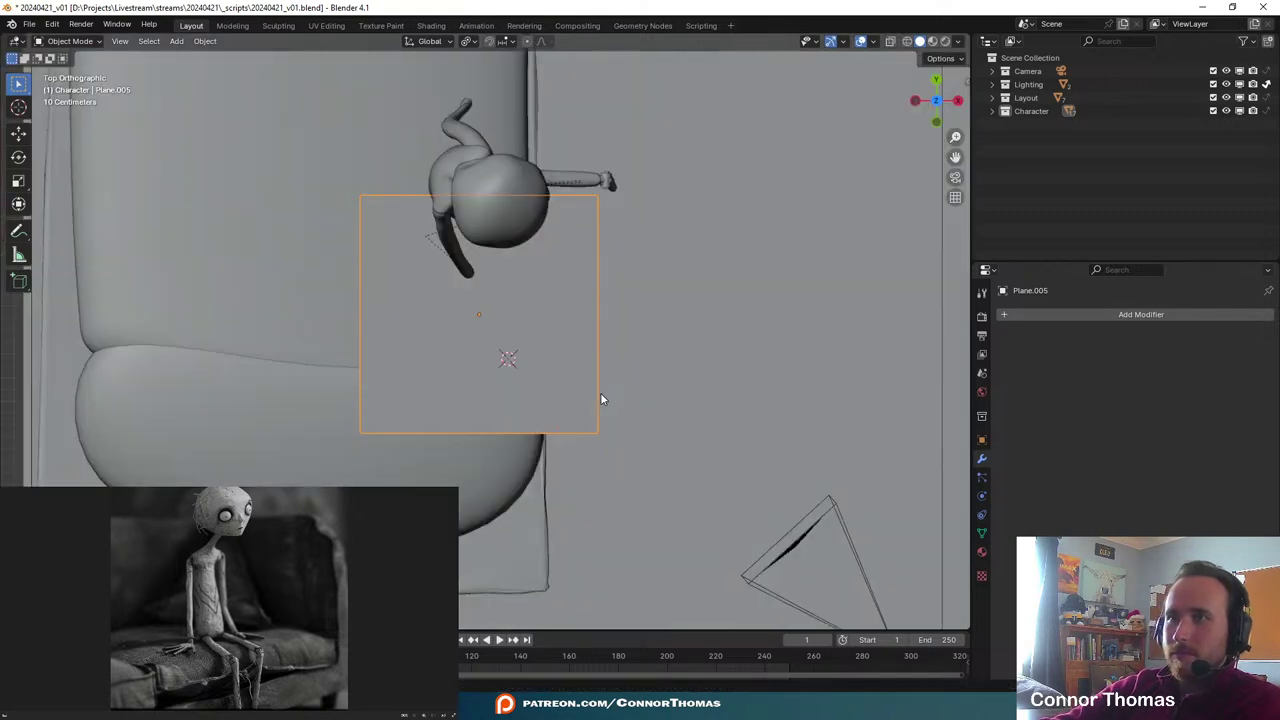
- Scale the new plane down to a small square roughly the size of the character's hand
{"action": "scroll", "coordinate": [601, 399], "scroll_direction": "up", "scroll_amount": 3}
{"action": "scroll", "coordinate": [600, 400], "scroll_direction": "down", "scroll_amount": 1}
{"action": "key", "text": "s"}
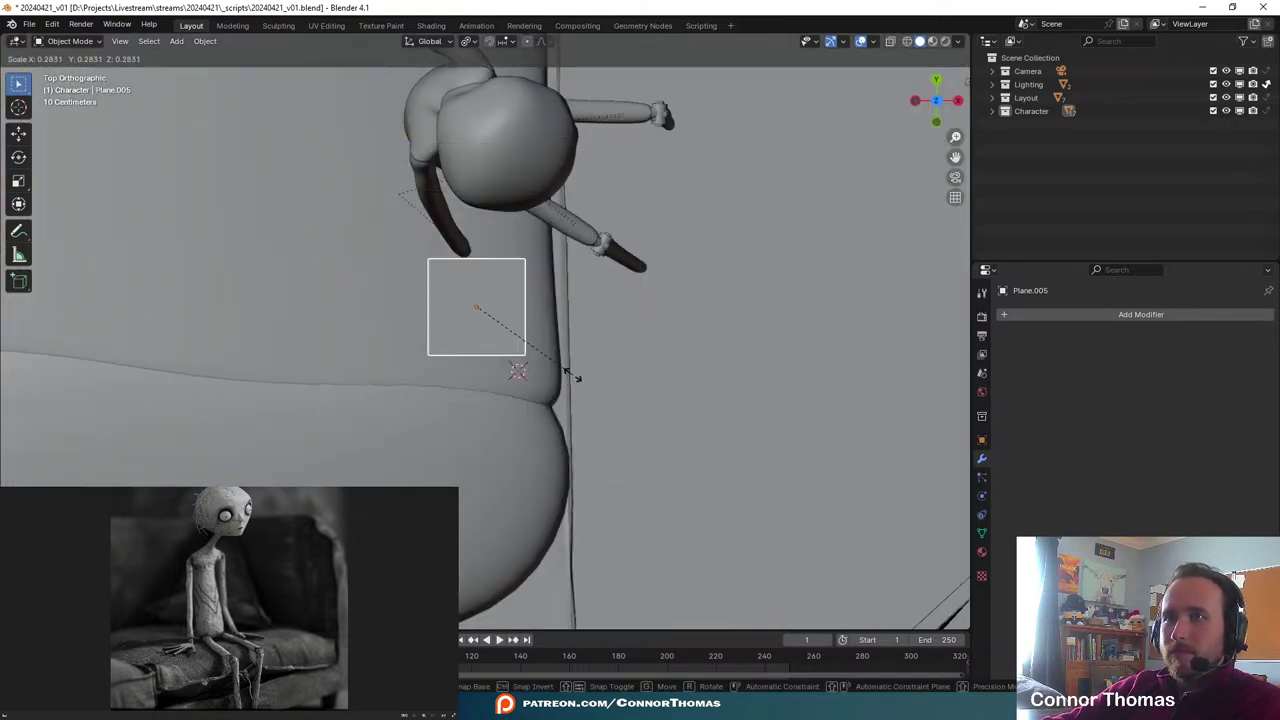
{"action": "left_click", "coordinate": [522, 355]}
{"action": "scroll", "coordinate": [563, 365], "scroll_direction": "up", "scroll_amount": 2}
{"action": "key", "text": "s"}
{"action": "left_click", "coordinate": [585, 330]}
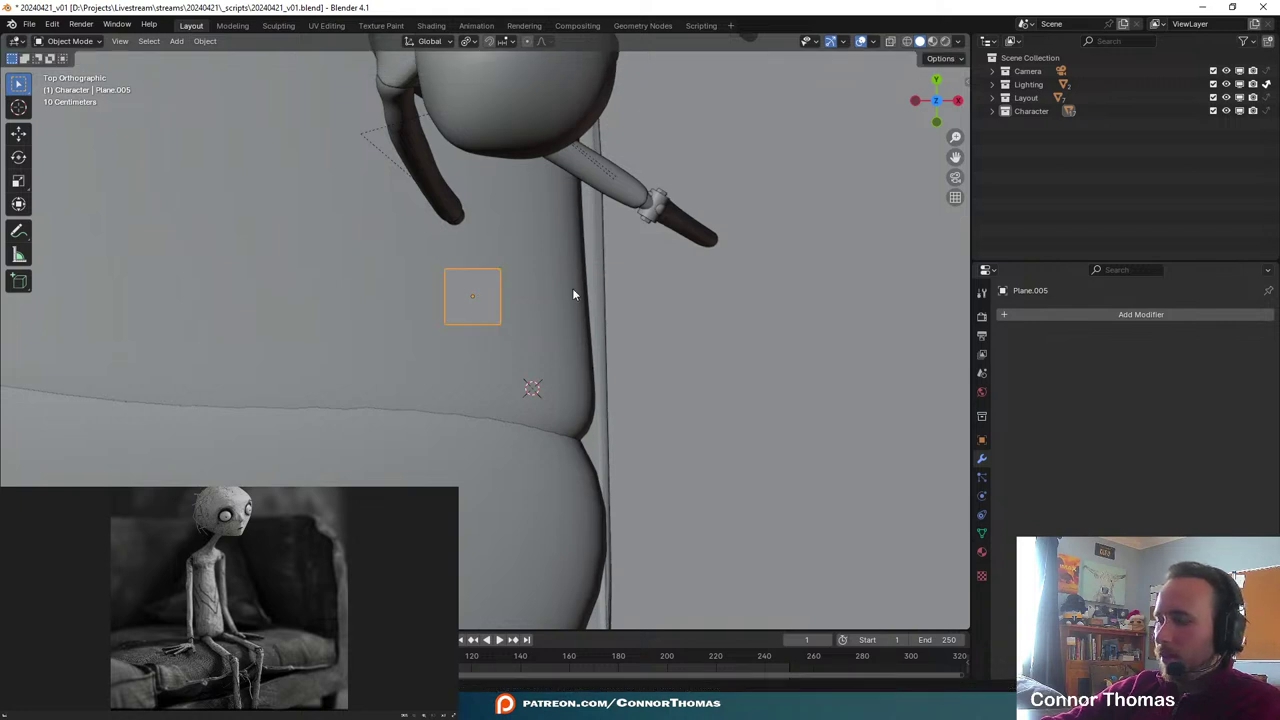
- Enter Edit Mode on the small plane and delete one corner vertex, leaving three connected vertices
{"action": "key", "text": "KP_Decimal"}
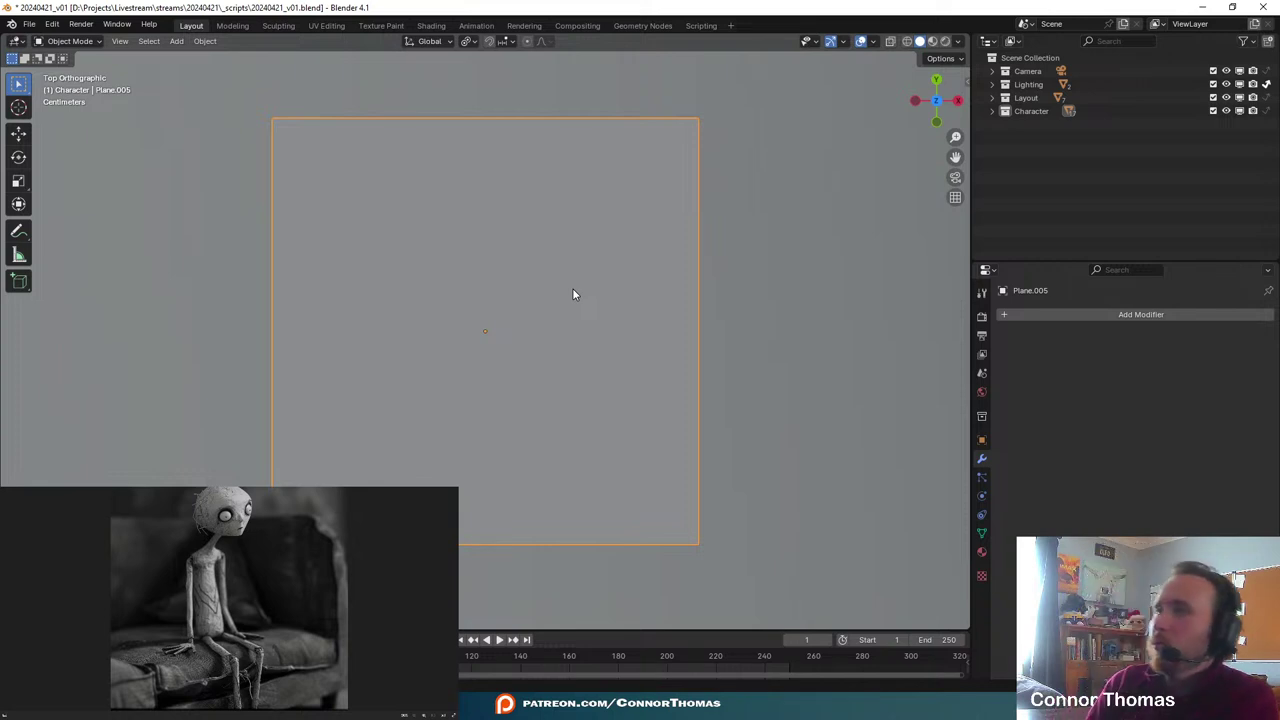
{"action": "scroll", "coordinate": [500, 340], "scroll_direction": "down", "scroll_amount": 12}
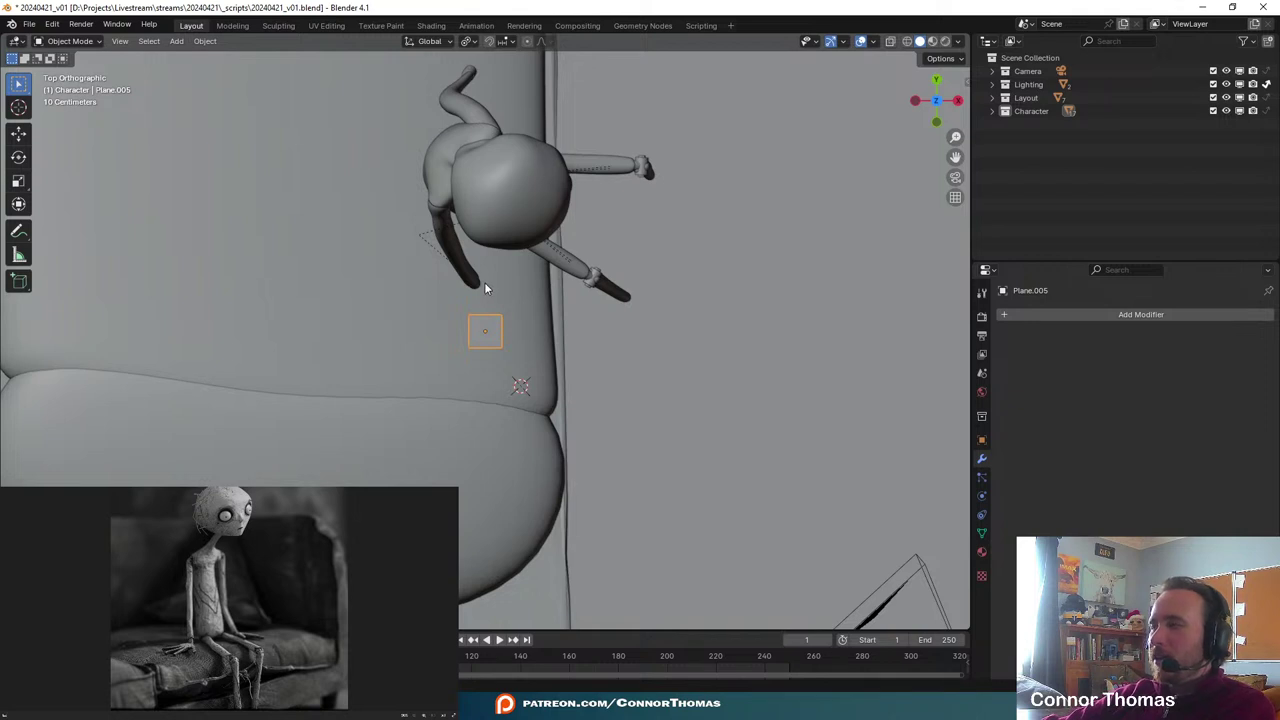
{"action": "scroll", "coordinate": [573, 312], "scroll_direction": "up", "scroll_amount": 4}
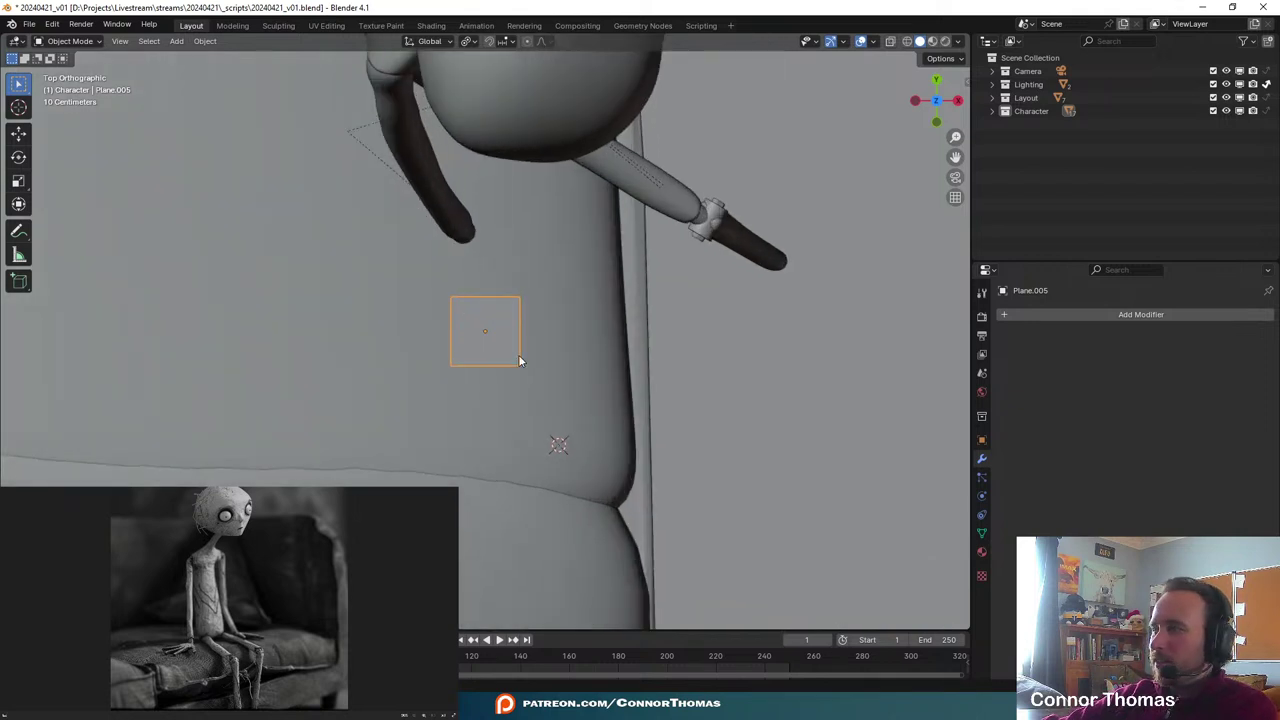
{"action": "middle_click_drag", "start_coordinate": [519, 360], "coordinate": [718, 396], "text": "shift"}
{"action": "key", "text": "Tab"}
{"action": "scroll", "coordinate": [715, 395], "scroll_direction": "up", "scroll_amount": 3}
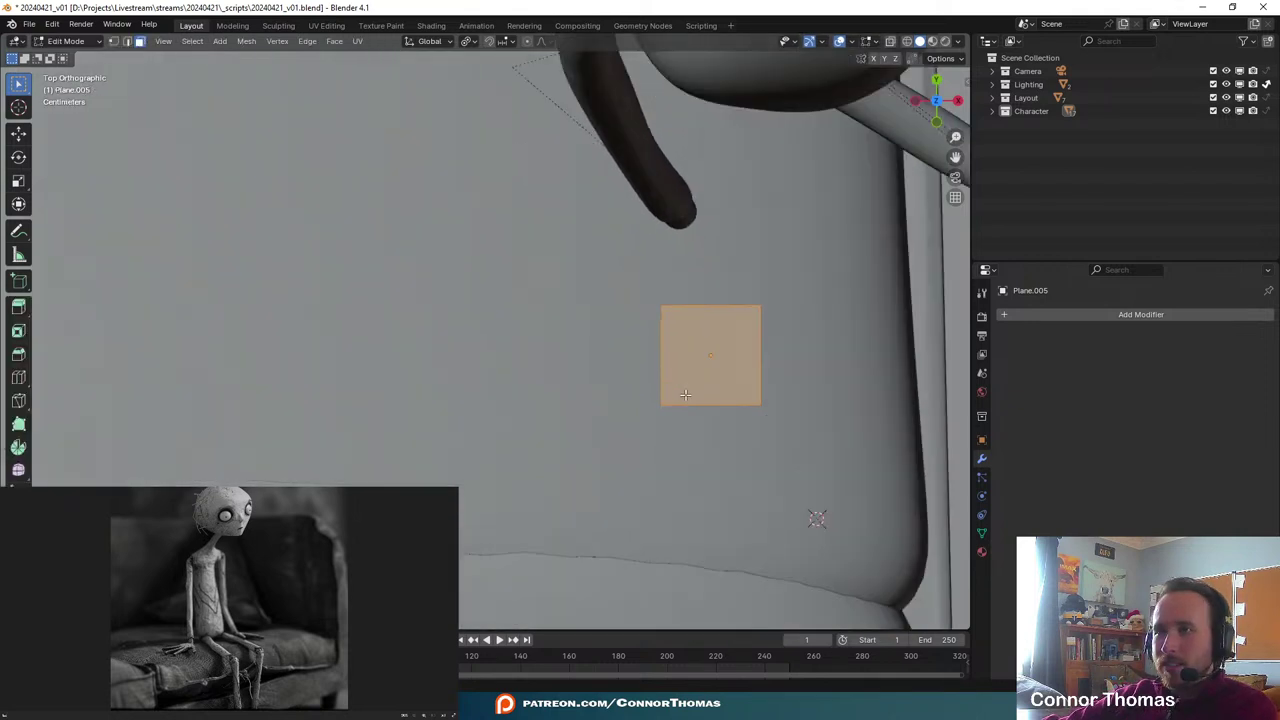
{"action": "middle_click_drag", "start_coordinate": [724, 401], "coordinate": [622, 371], "text": "shift"}
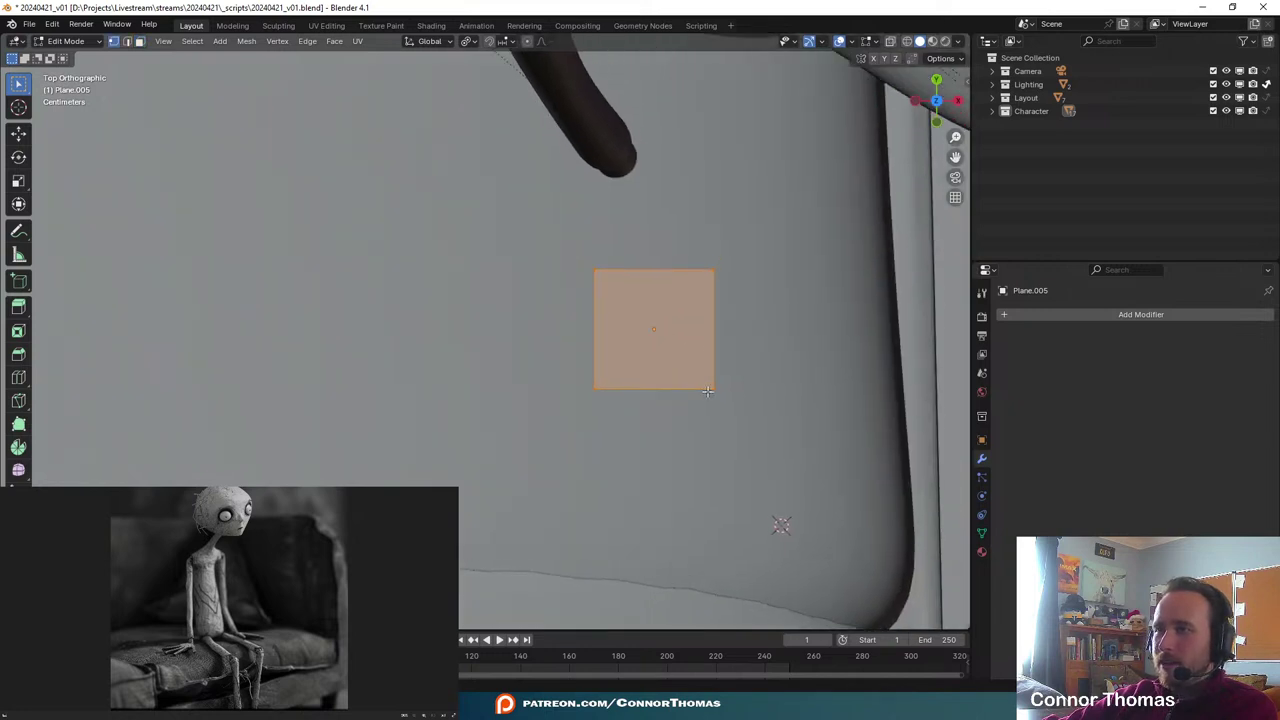
{"action": "left_click", "coordinate": [710, 390]}
{"action": "key", "text": "x"}
{"action": "left_click", "coordinate": [708, 390]}
- Move the two end vertices close to the remaining corner to form a short starting line for the hand outline
{"action": "left_click", "coordinate": [622, 390]}
{"action": "key", "text": "g"}
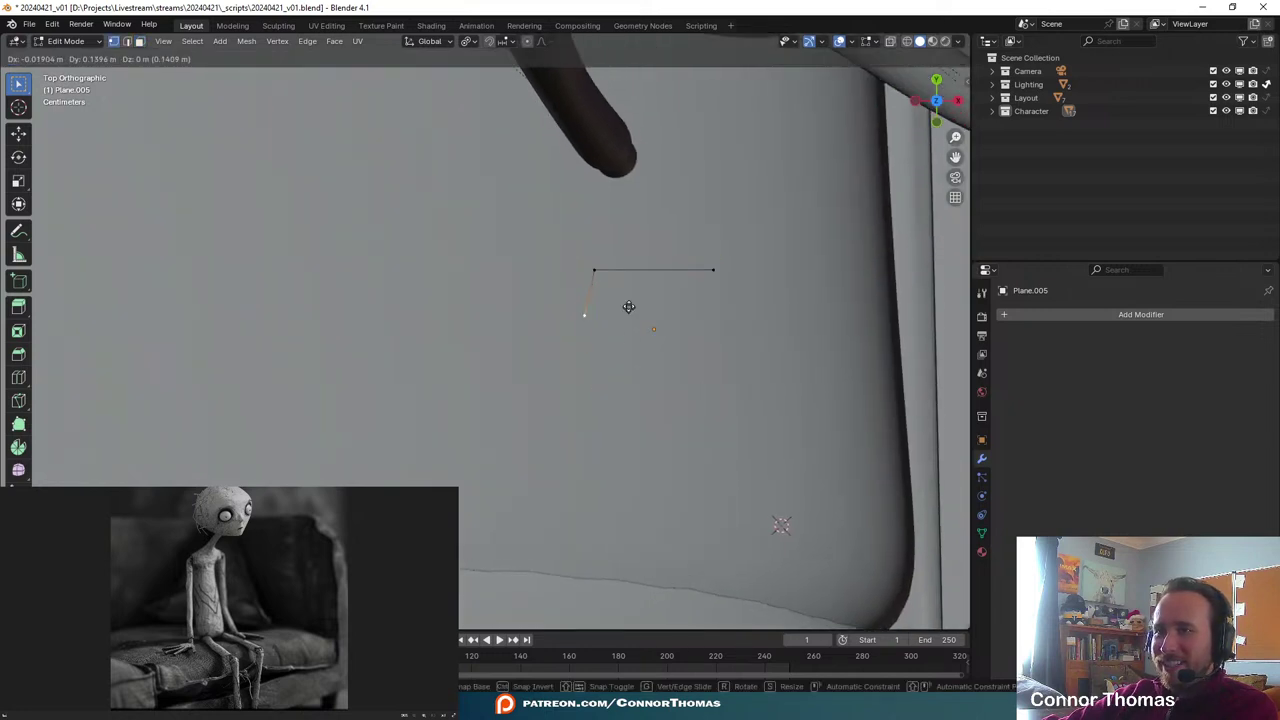
{"action": "left_click", "coordinate": [630, 265]}
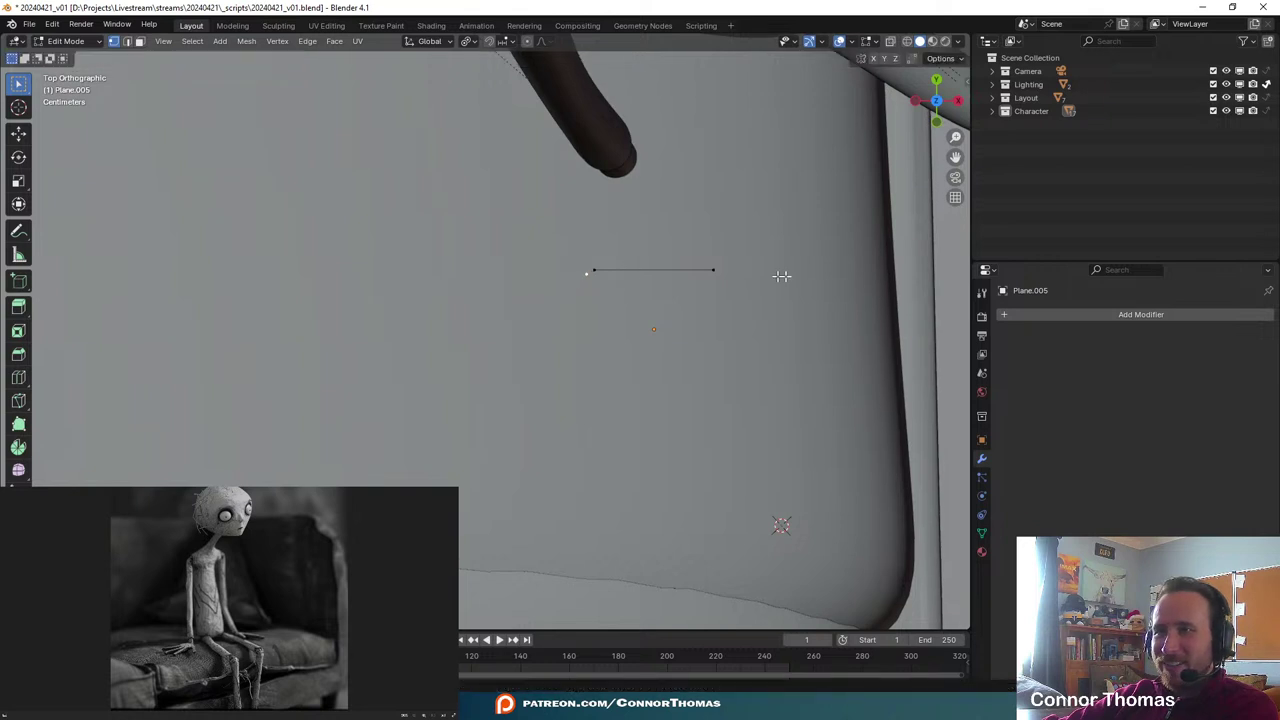
{"action": "left_click", "coordinate": [762, 282]}
{"action": "key", "text": "g"}
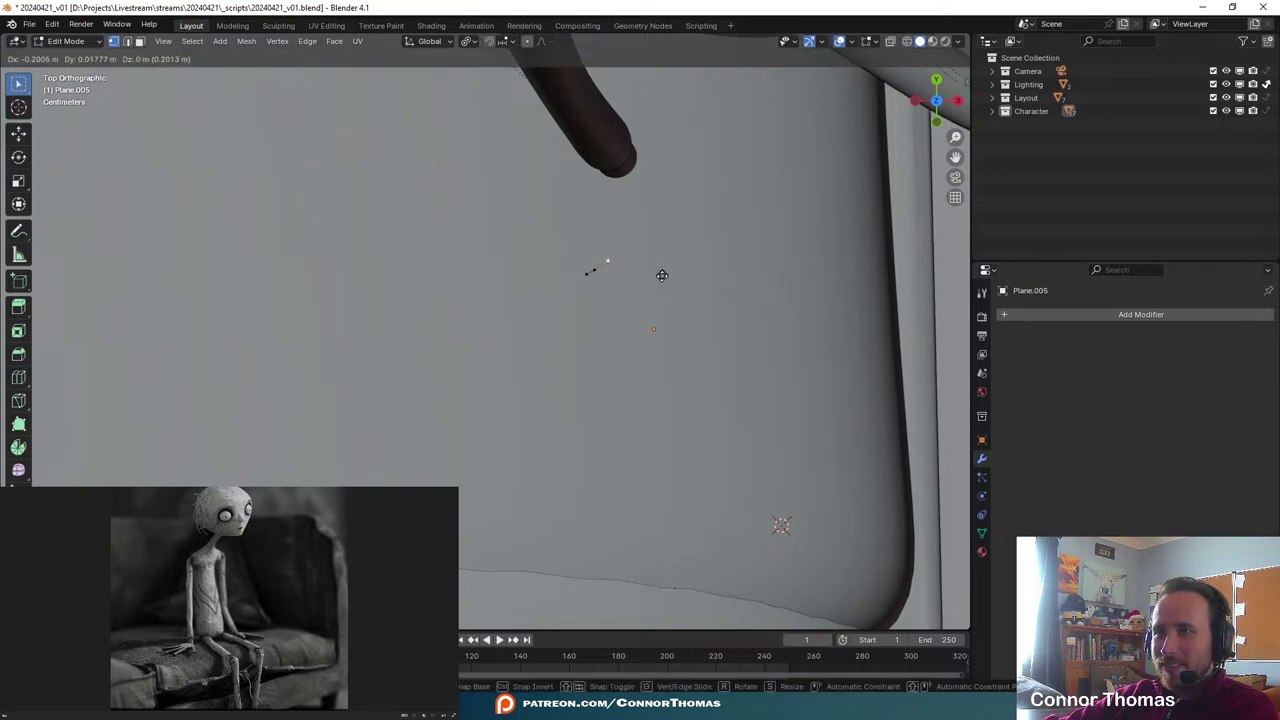
{"action": "left_click", "coordinate": [662, 279]}
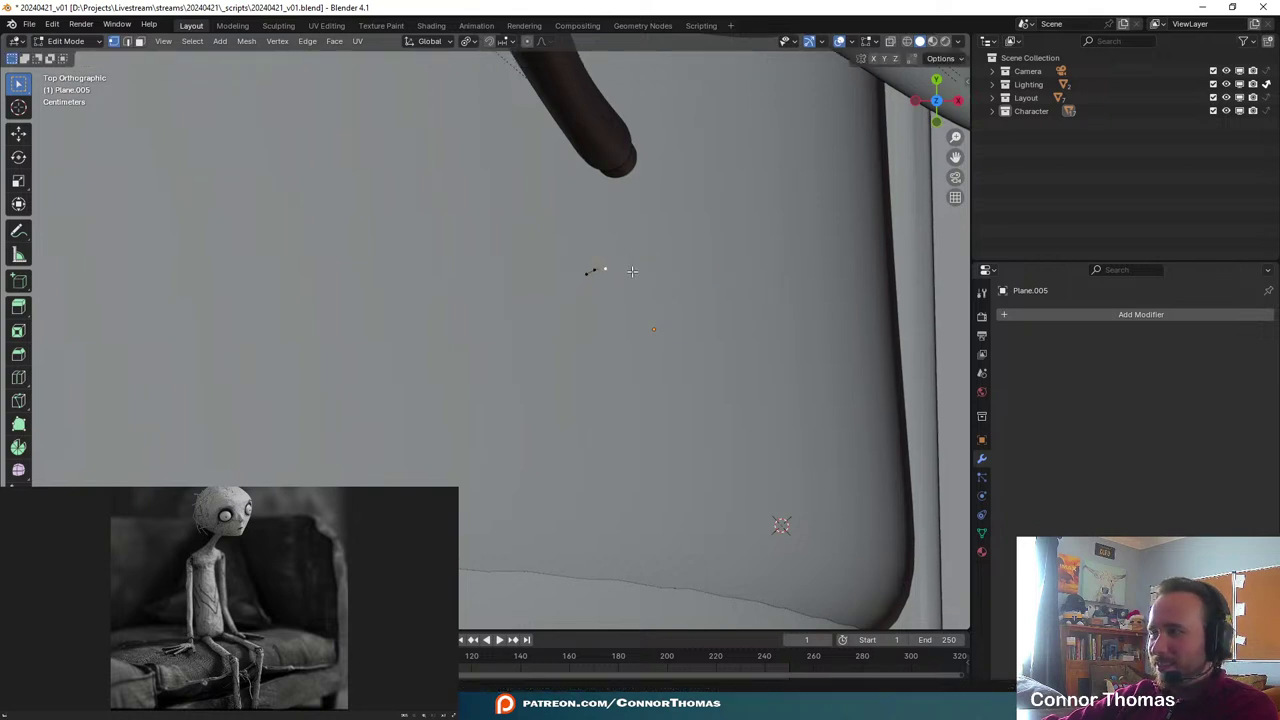
- Adjust the line's end vertex and extrude it point by point into a curve for the rounded wrist end of the hand
{"action": "scroll", "coordinate": [642, 314], "scroll_direction": "up", "scroll_amount": 2}
{"action": "middle_click_drag", "start_coordinate": [640, 304], "coordinate": [510, 352], "text": "shift"}
{"action": "key", "text": "g"}
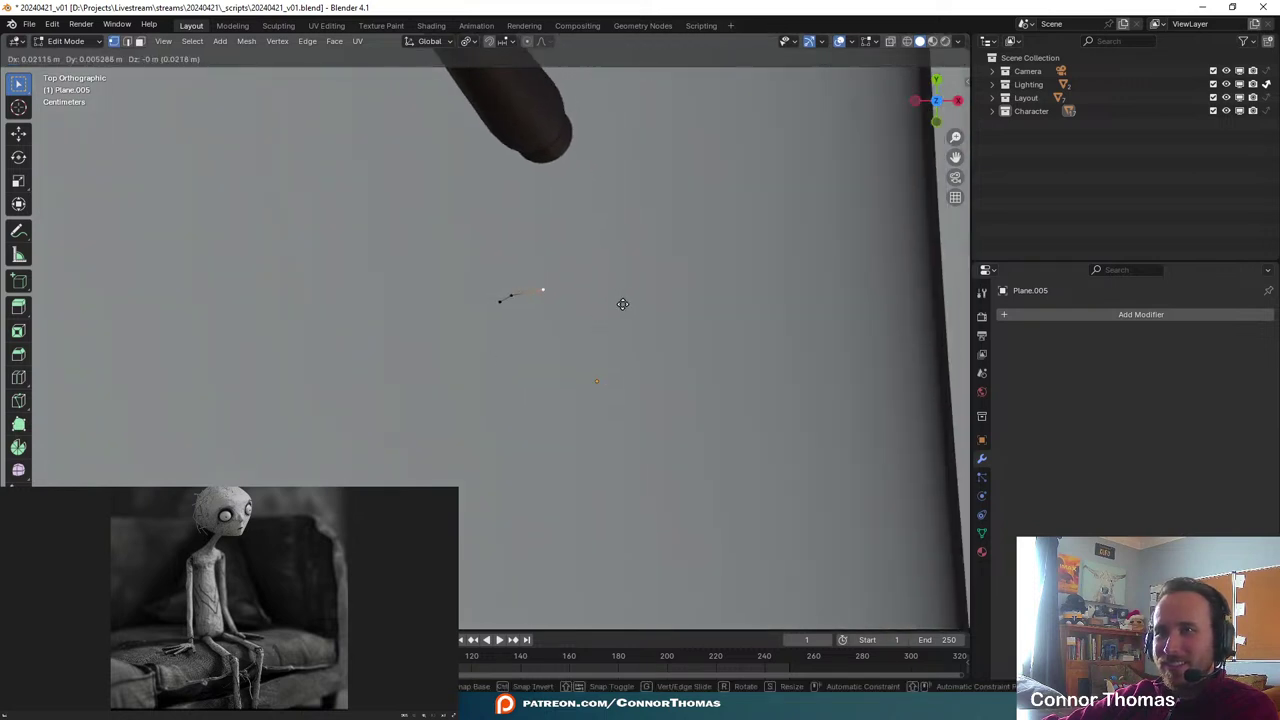
{"action": "left_click", "coordinate": [699, 303]}
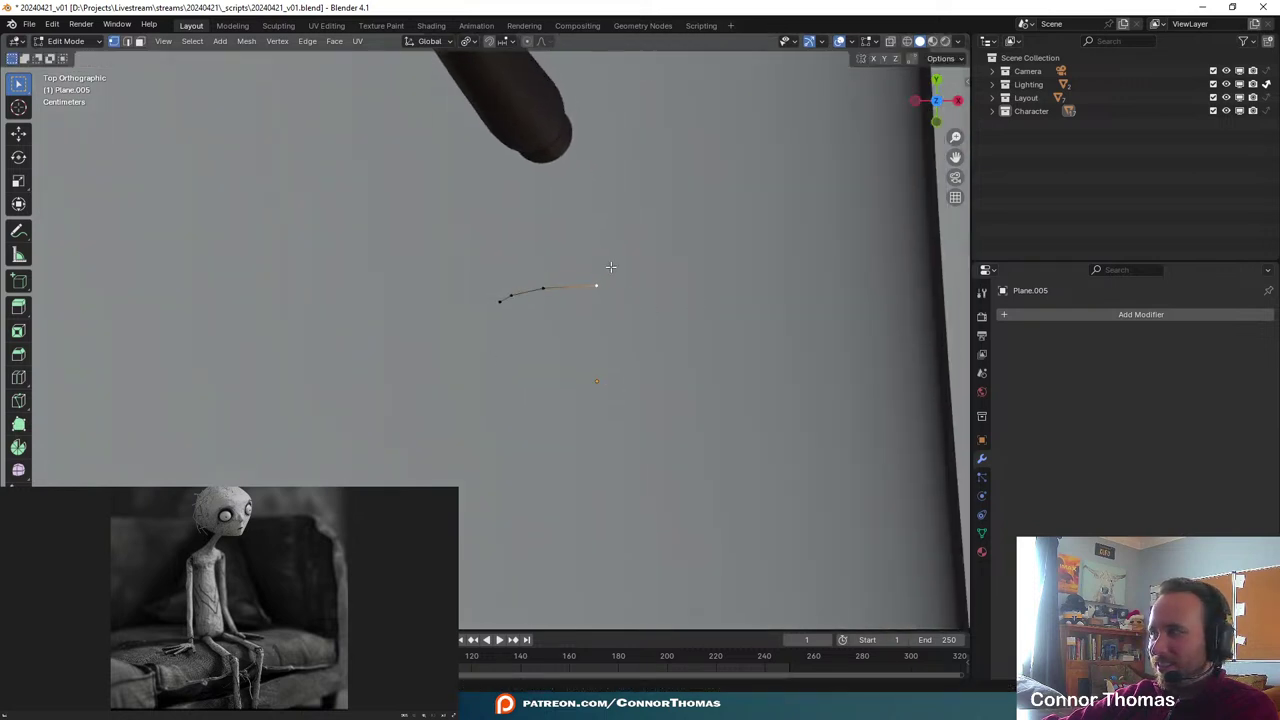
{"action": "key", "text": "e"}
{"action": "left_click", "coordinate": [685, 311]}
{"action": "key", "text": "e"}
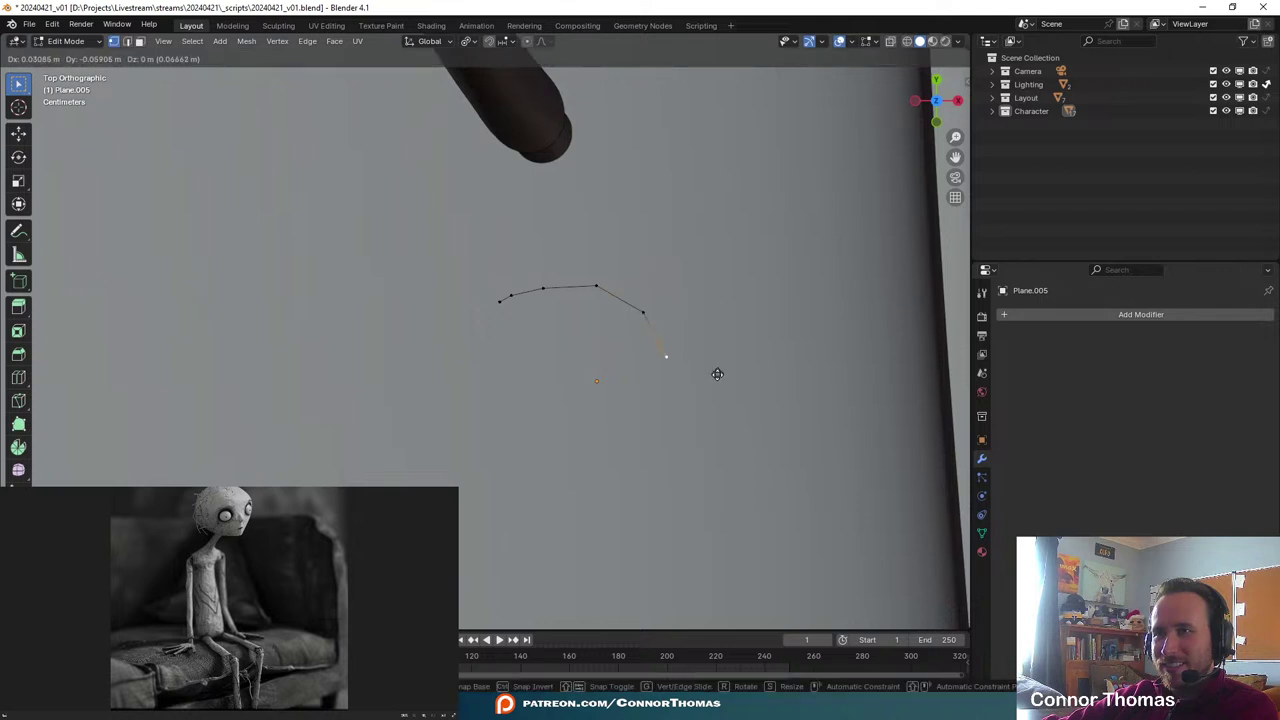
{"action": "left_click", "coordinate": [720, 378]}
{"action": "key", "text": "e"}
{"action": "left_click", "coordinate": [725, 444]}
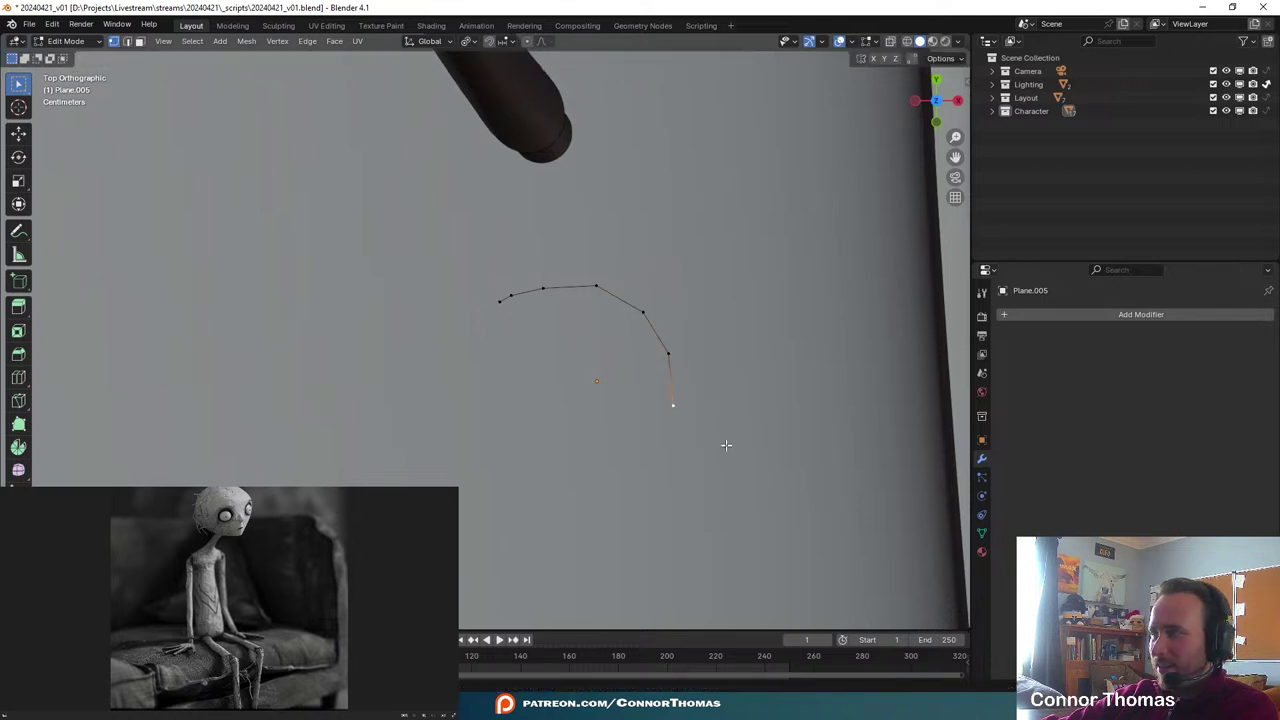
- Extrude the outline straight down the hand's side, across a narrow fingertip and back up to outline the first finger
{"action": "key", "text": "e"}
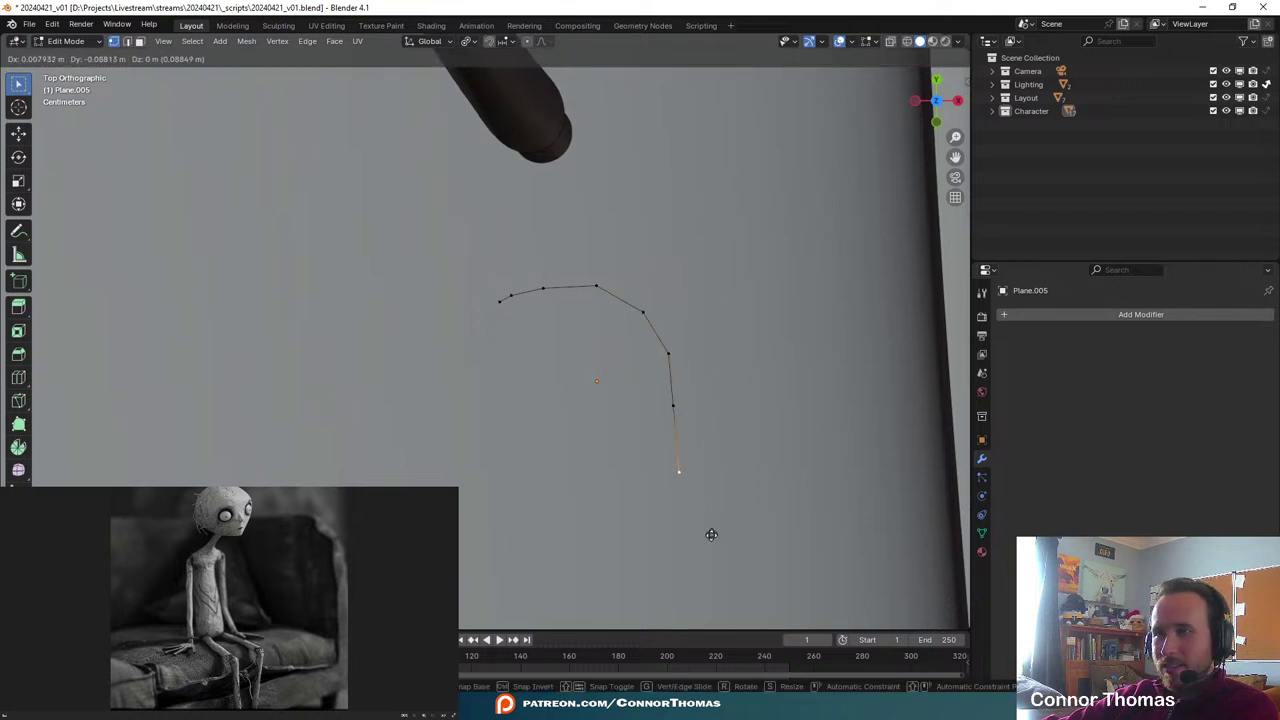
{"action": "left_click", "coordinate": [705, 561]}
{"action": "middle_click_drag", "start_coordinate": [705, 561], "coordinate": [707, 404], "text": "shift"}
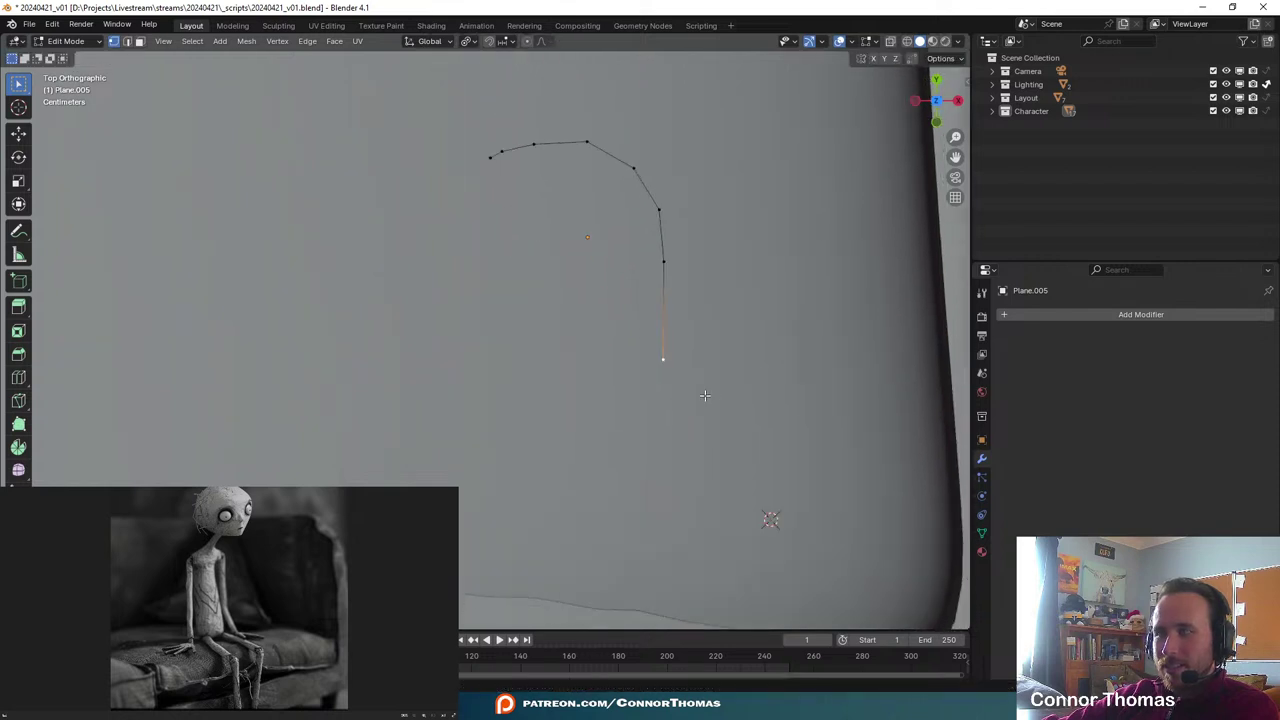
{"action": "key", "text": "e"}
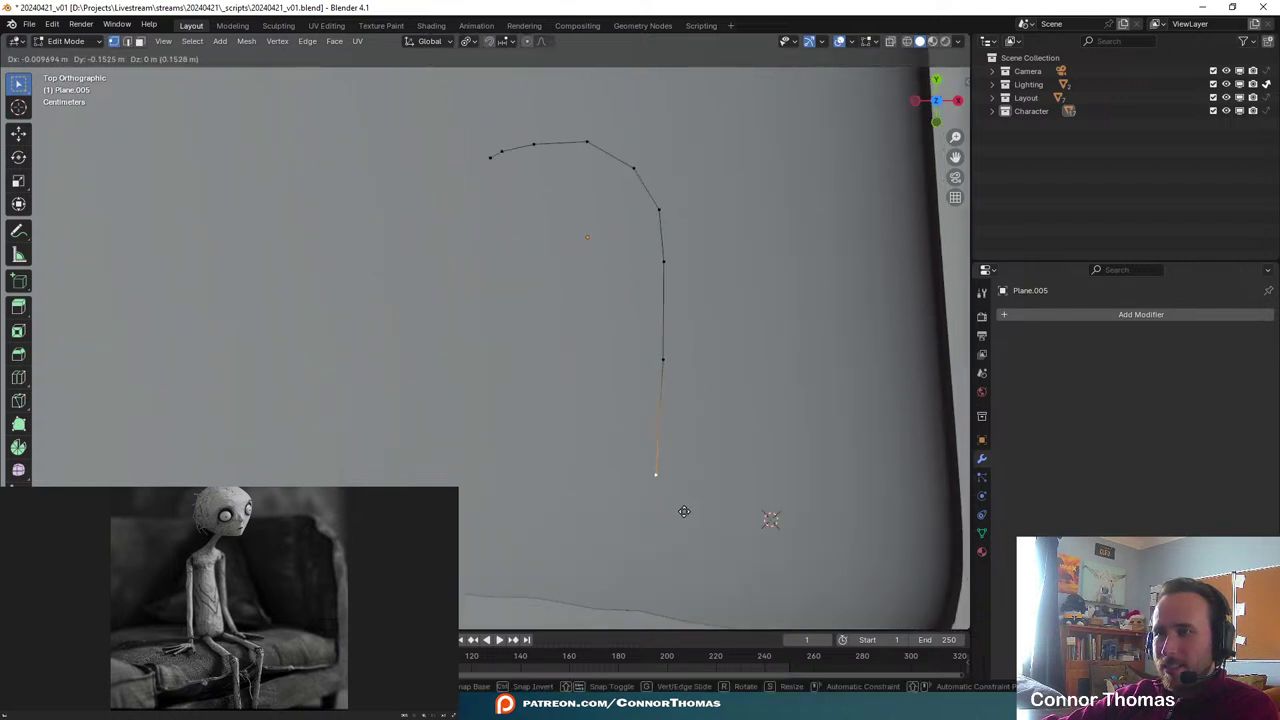
{"action": "left_click", "coordinate": [684, 510]}
{"action": "middle_click_drag", "start_coordinate": [680, 509], "coordinate": [748, 478], "text": "shift"}
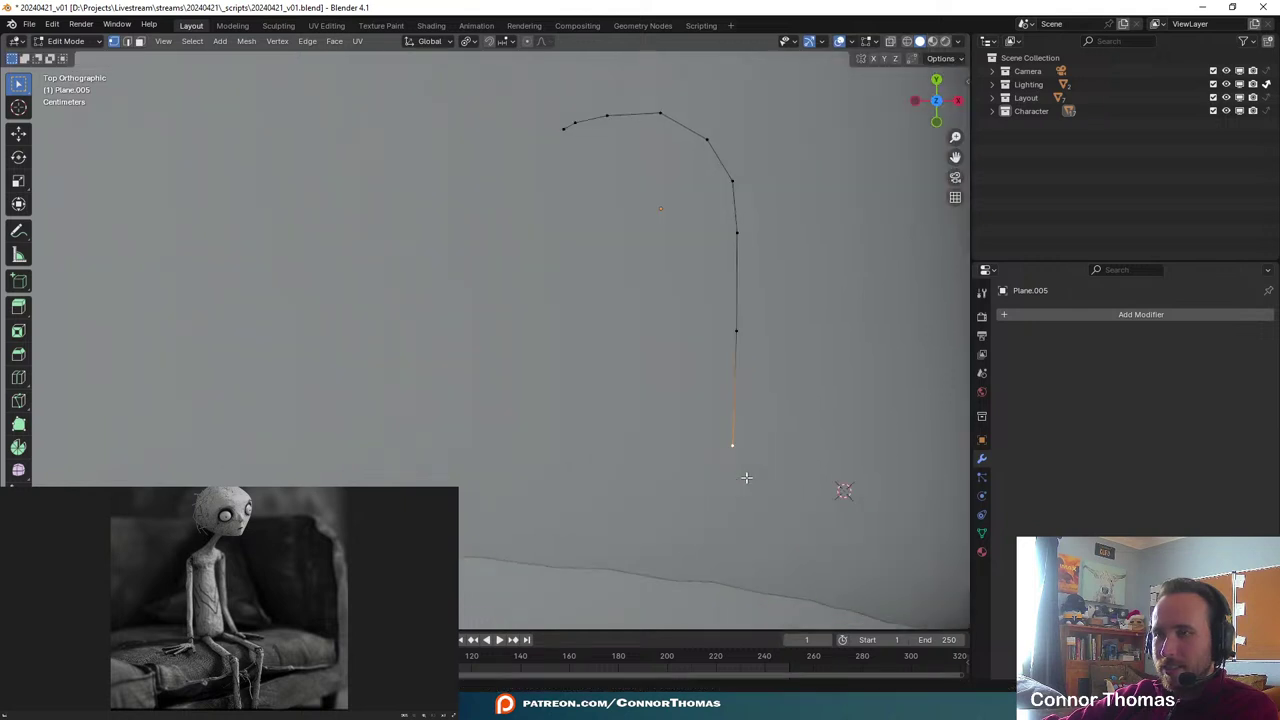
{"action": "key", "text": "e"}
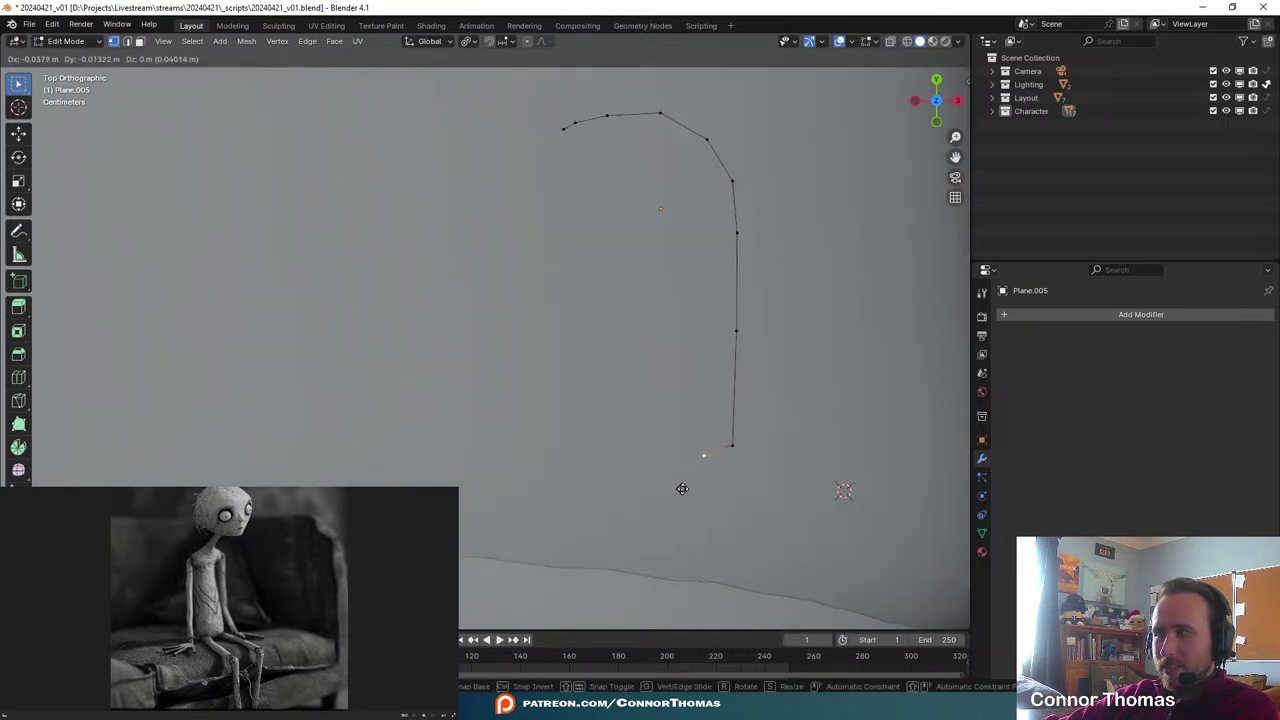
{"action": "left_click", "coordinate": [671, 486]}
{"action": "key", "text": "e"}
{"action": "left_click", "coordinate": [667, 331]}
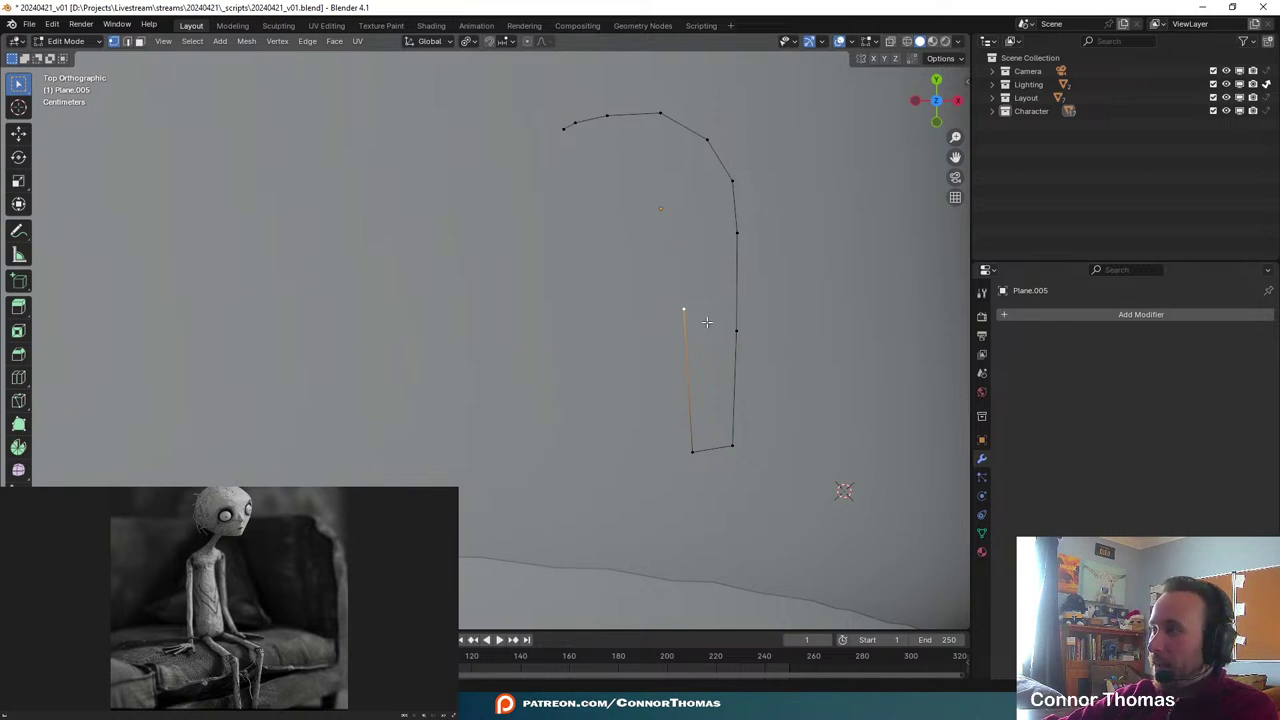
- Widen the first finger by shifting its inner edge outward and raise the vertex at the finger's base
{"action": "key", "text": "g"}
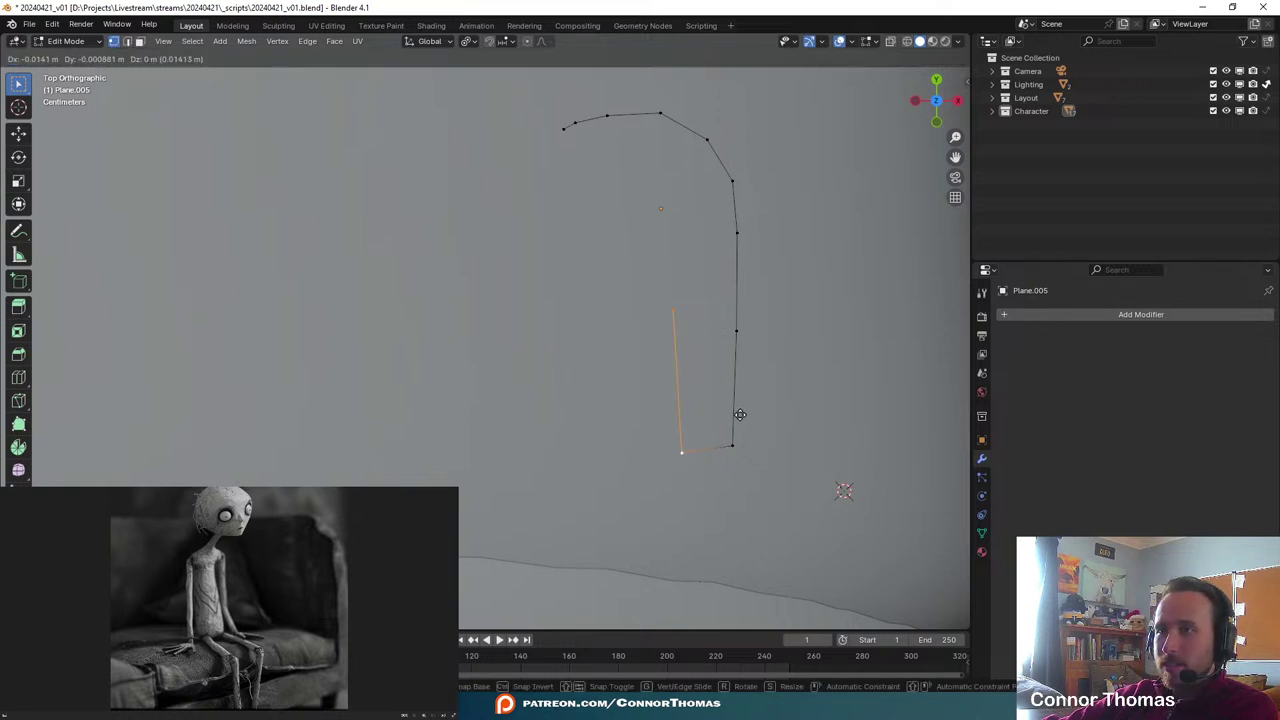
{"action": "left_click", "coordinate": [740, 416]}
{"action": "left_click", "coordinate": [666, 315]}
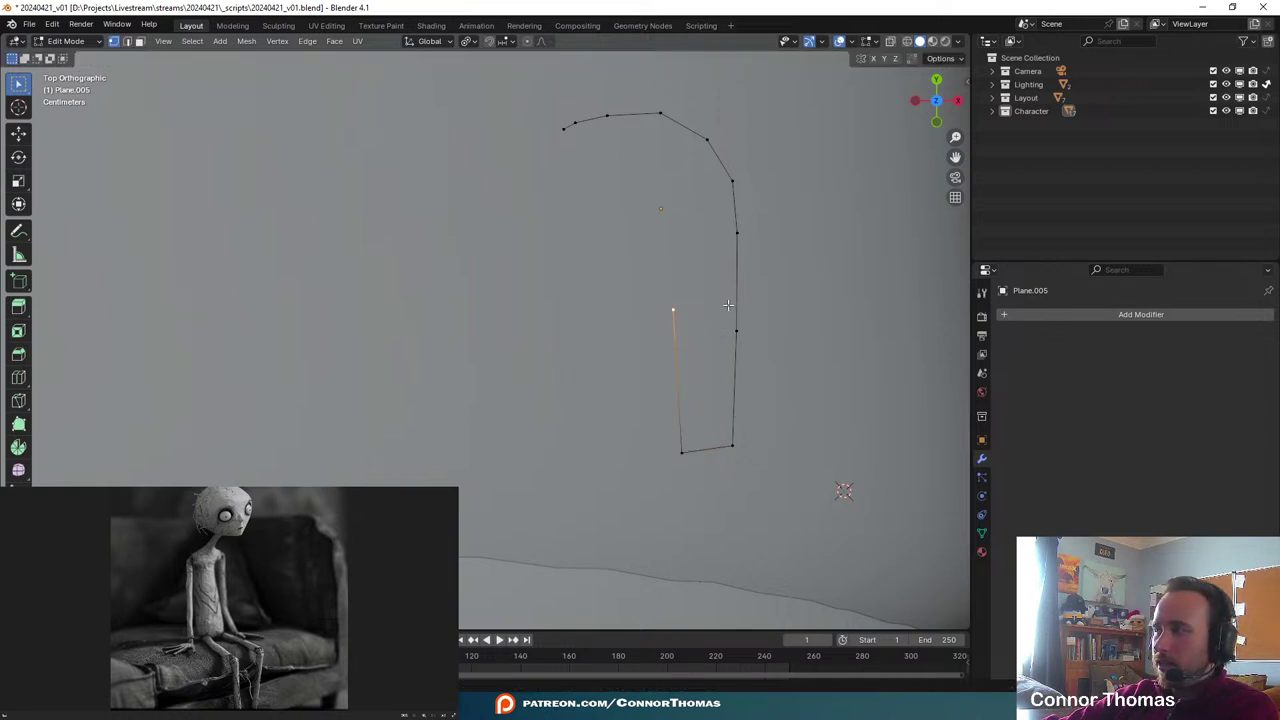
{"action": "key", "text": "g"}
{"action": "left_click", "coordinate": [723, 292]}
{"action": "key", "text": "g"}
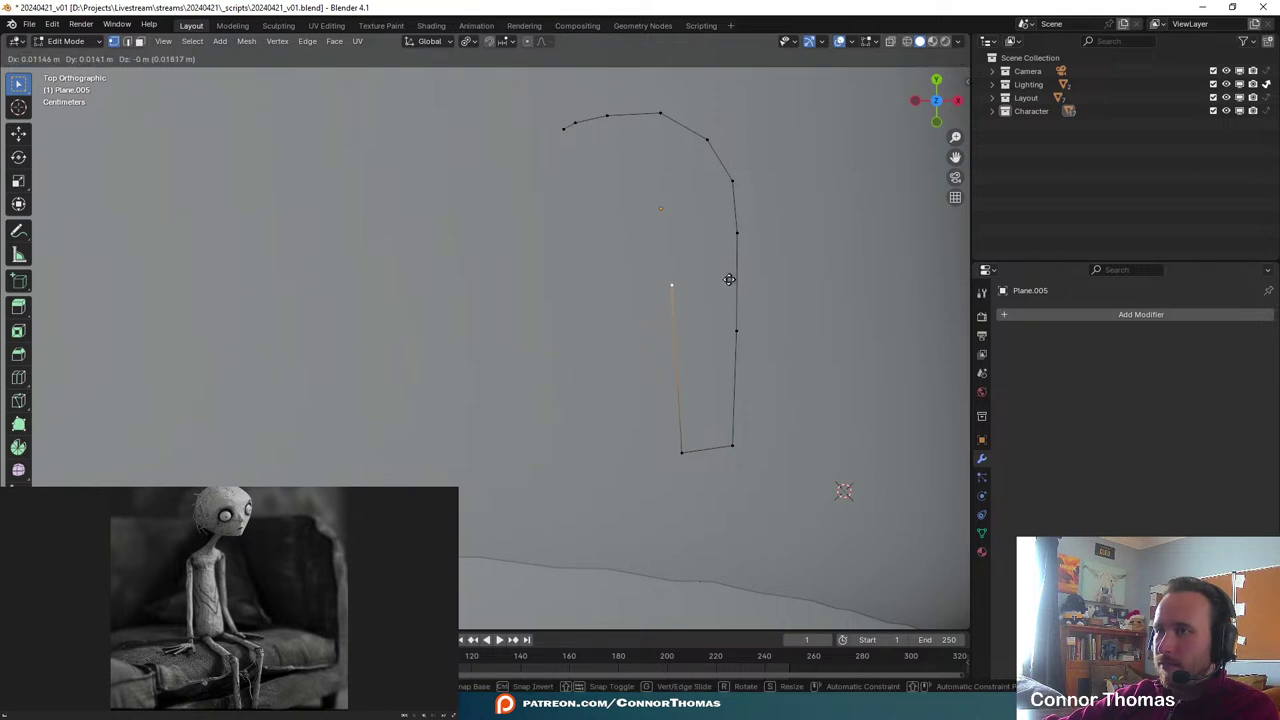
{"action": "left_click", "coordinate": [727, 280]}
- Extrude the outline from the first finger's base diagonally down to form the near edge of the second finger
{"action": "key", "text": "e"}
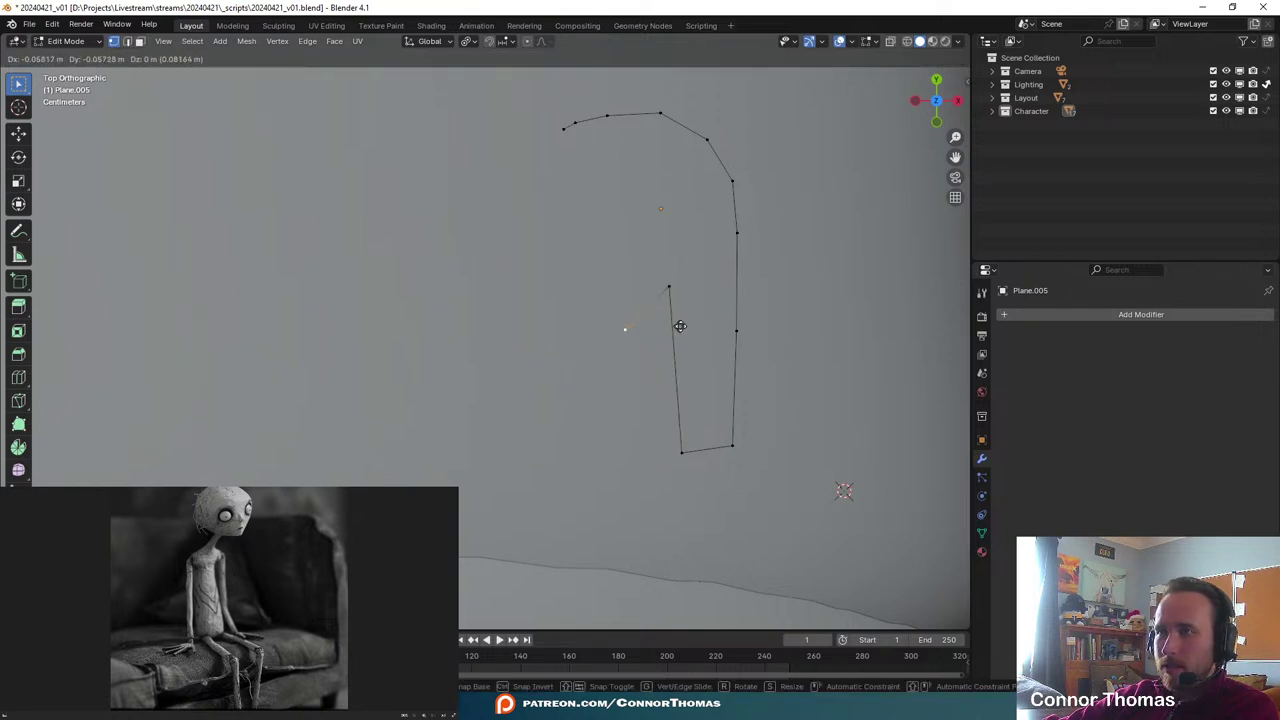
{"action": "left_click", "coordinate": [692, 318]}
{"action": "scroll", "coordinate": [706, 349], "scroll_direction": "up", "scroll_amount": 4, "text": "ctrl"}
{"action": "key", "text": "e"}
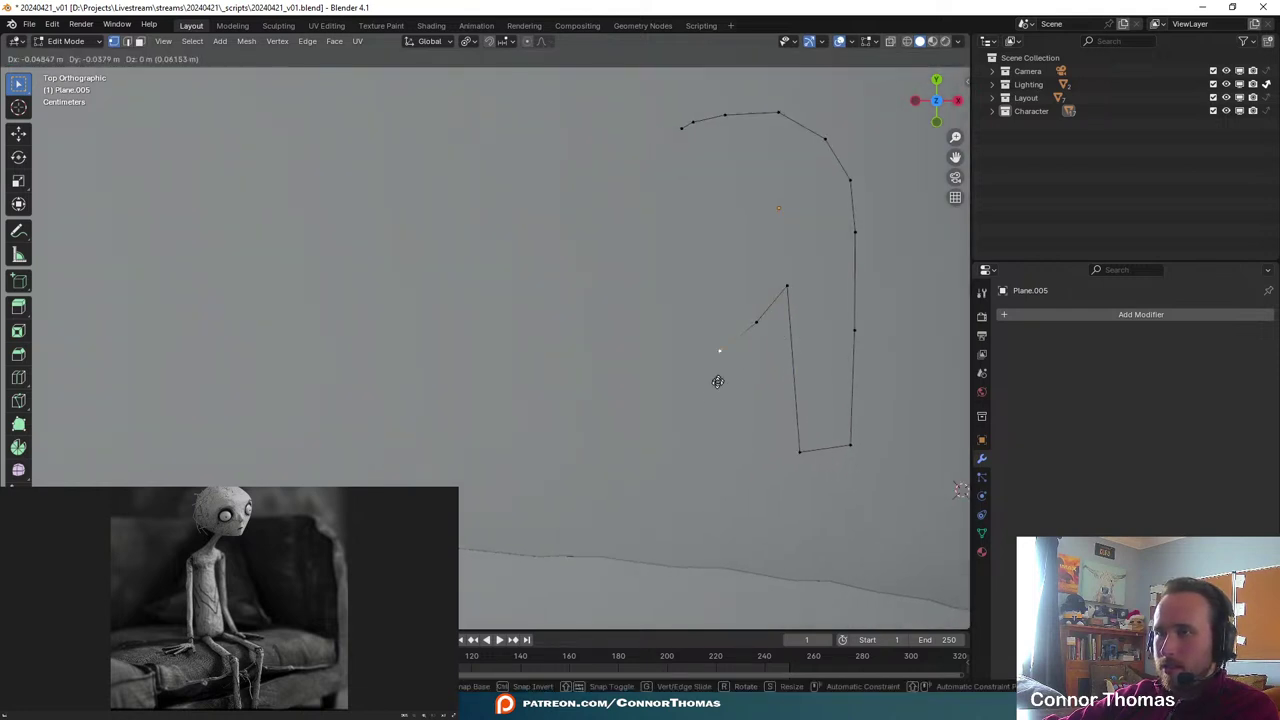
{"action": "left_click", "coordinate": [725, 409]}
{"action": "middle_click_drag", "start_coordinate": [662, 443], "coordinate": [663, 297], "text": "shift"}
{"action": "scroll", "coordinate": [685, 322], "scroll_direction": "down", "scroll_amount": 2}
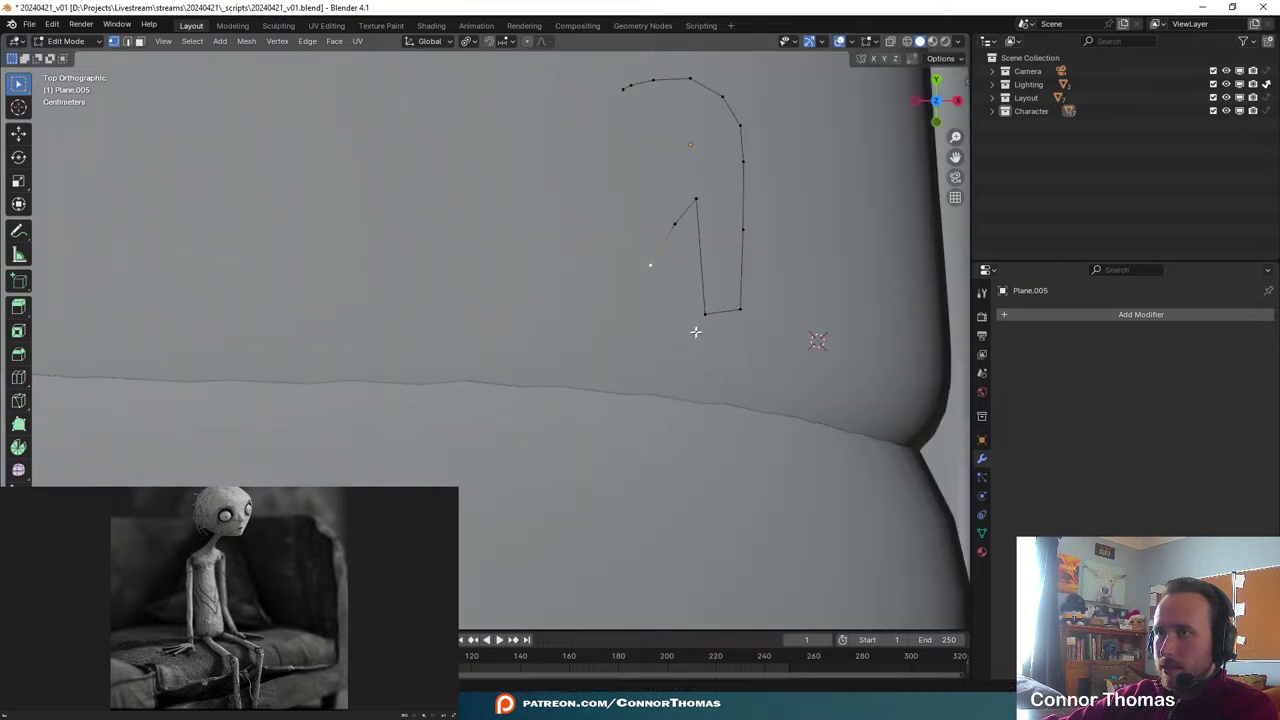
{"action": "key", "text": "e"}
{"action": "left_click", "coordinate": [663, 394]}
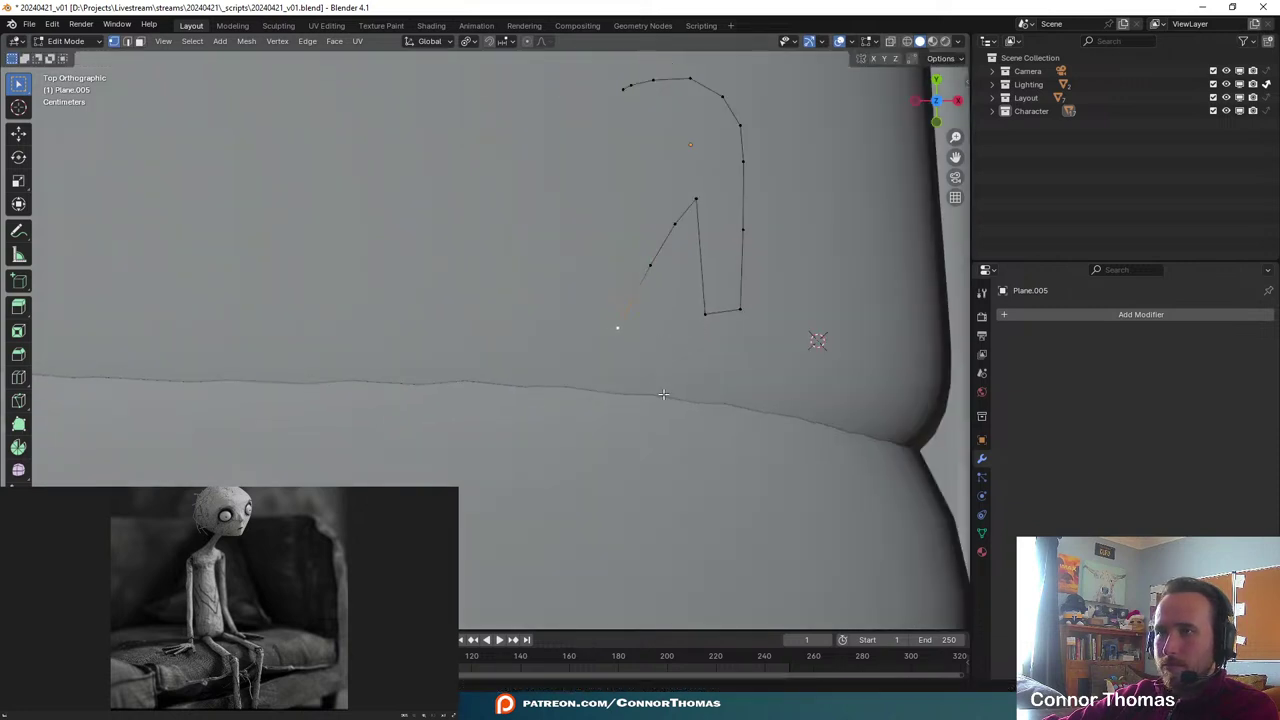
{"action": "key", "text": "e"}
{"action": "left_click", "coordinate": [624, 462]}
- Extrude a narrow tip for the second finger and bring its far edge back up to the finger base
{"action": "key", "text": "e"}
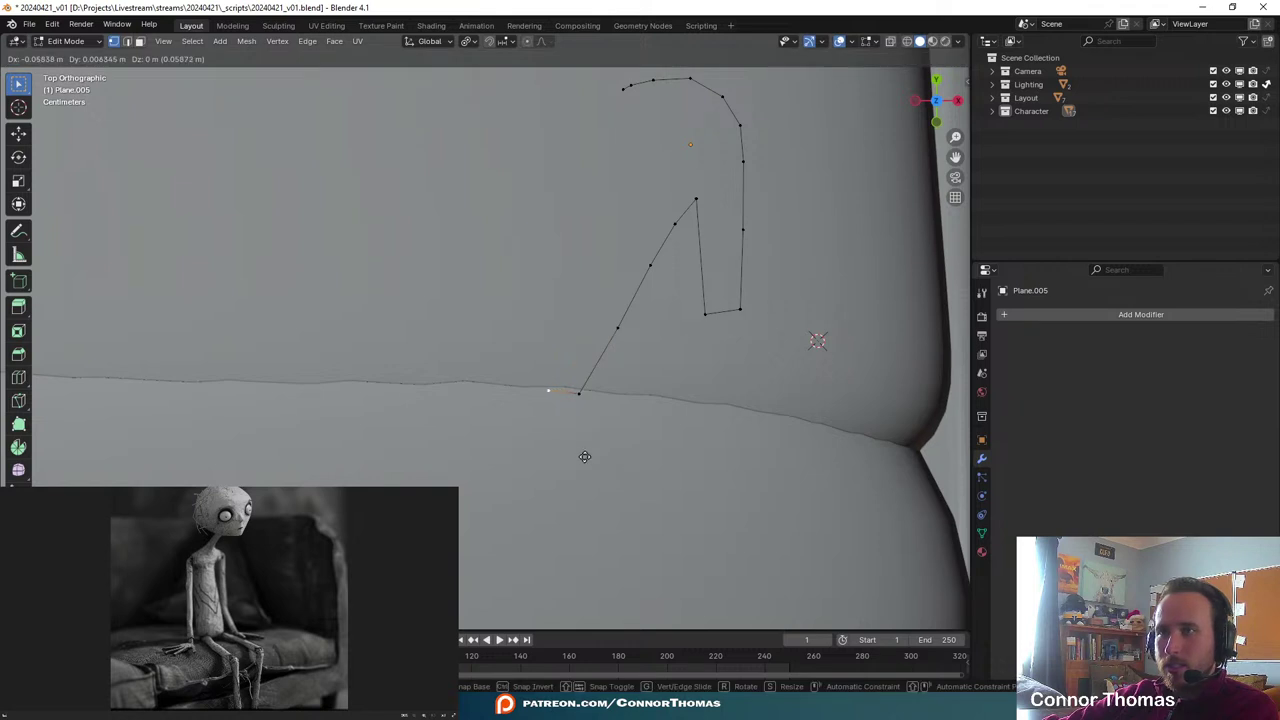
{"action": "left_click", "coordinate": [585, 457]}
{"action": "key", "text": "e"}
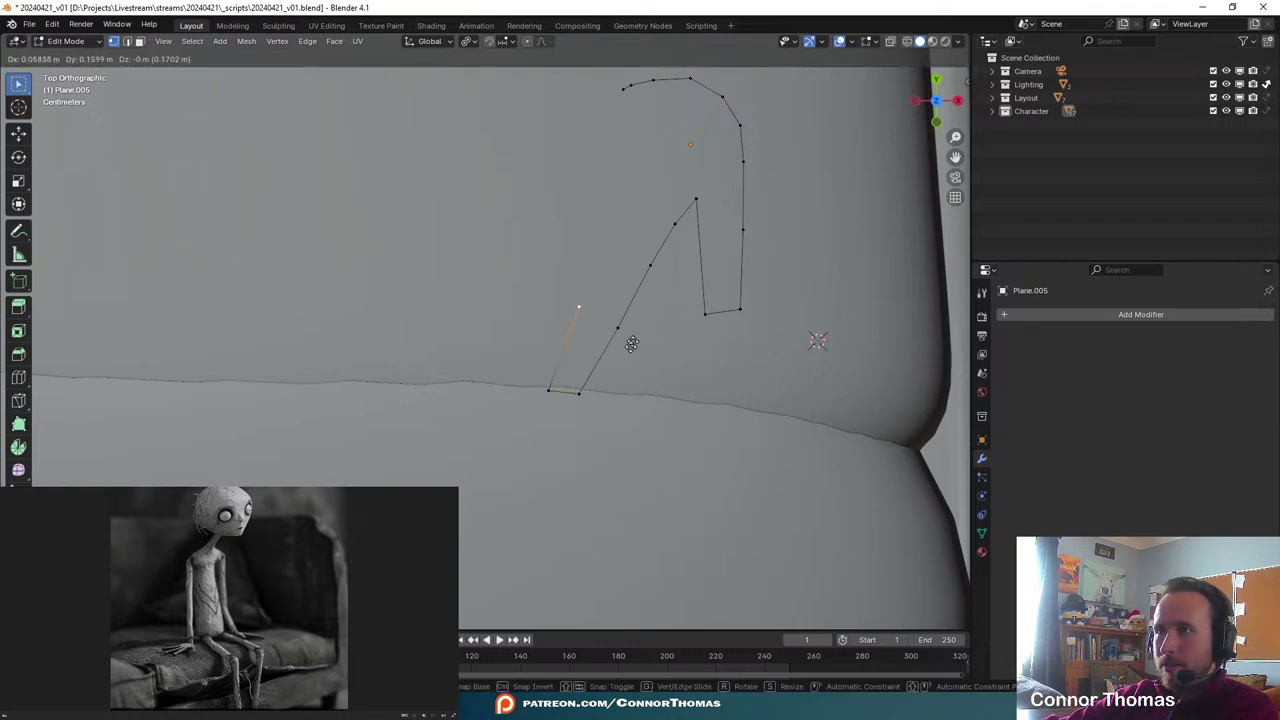
{"action": "left_click", "coordinate": [633, 345]}
{"action": "key", "text": "e"}
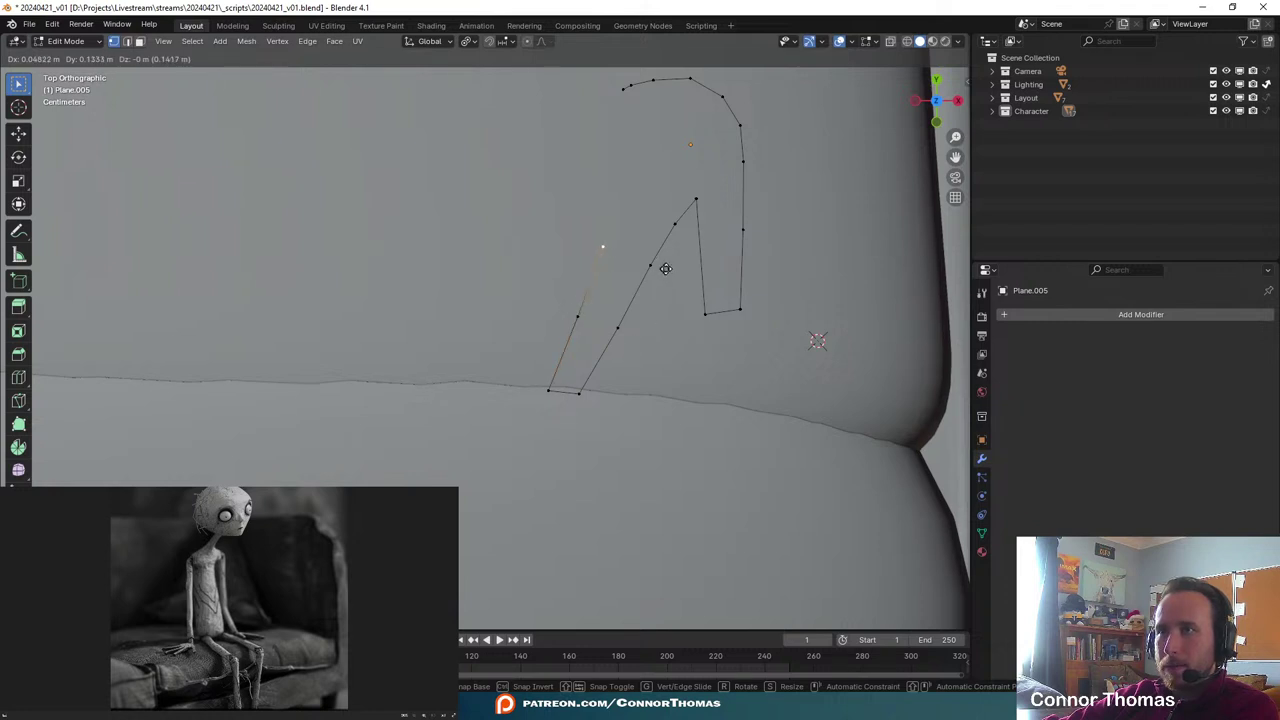
{"action": "left_click", "coordinate": [666, 267]}
- Extrude the outline diagonally down, across a narrow tip and back up to outline the longer third finger
{"action": "key", "text": "e"}
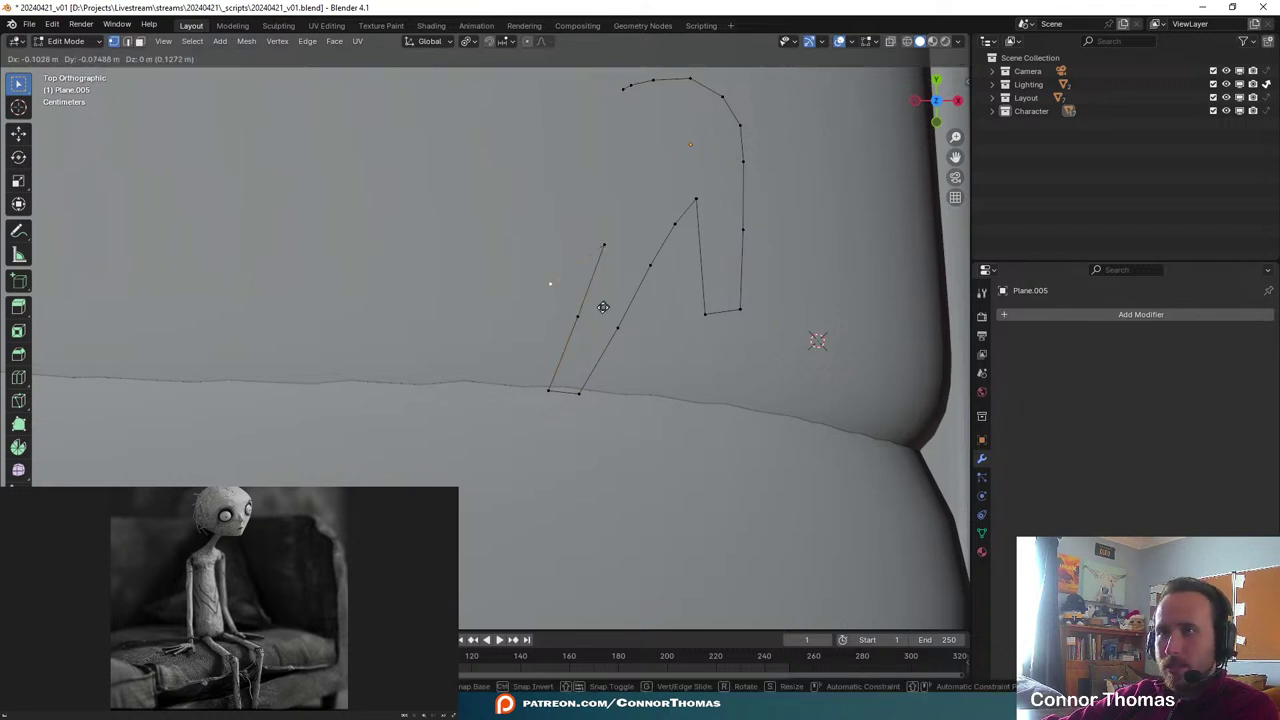
{"action": "left_click", "coordinate": [612, 312]}
{"action": "key", "text": "e"}
{"action": "left_click", "coordinate": [520, 407]}
{"action": "key", "text": "e"}
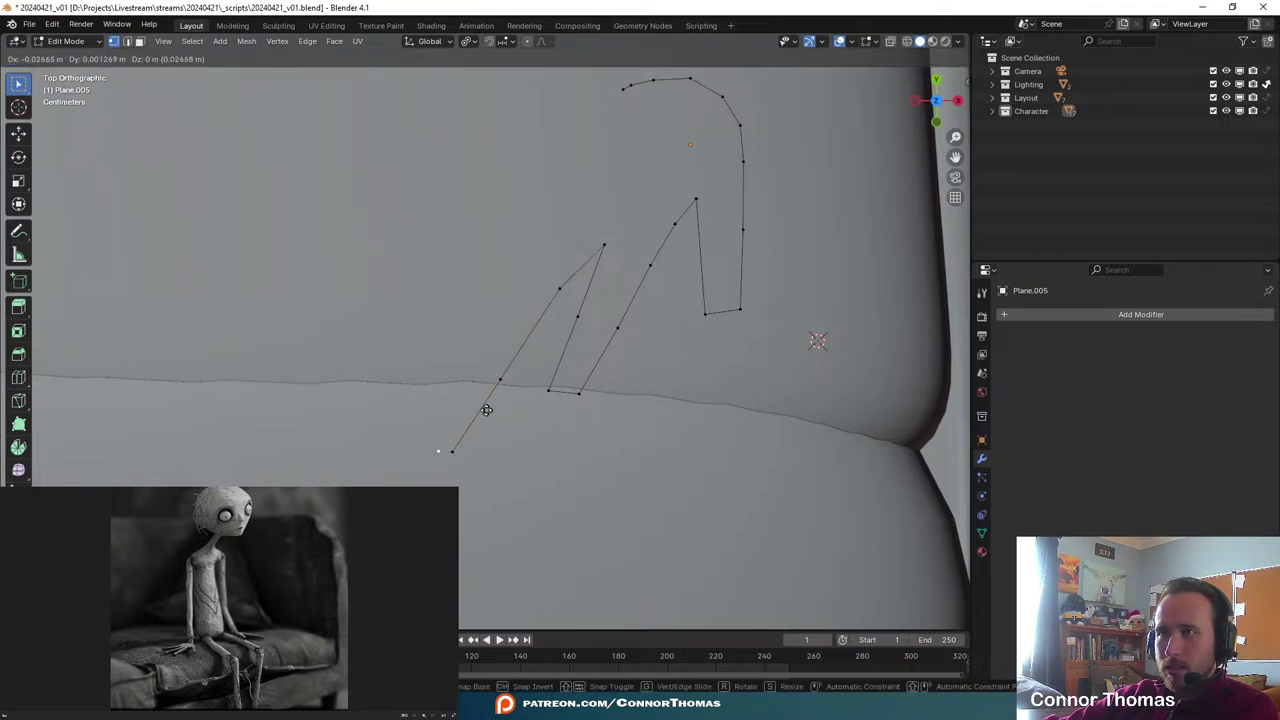
{"action": "left_click", "coordinate": [467, 407]}
{"action": "key", "text": "e"}
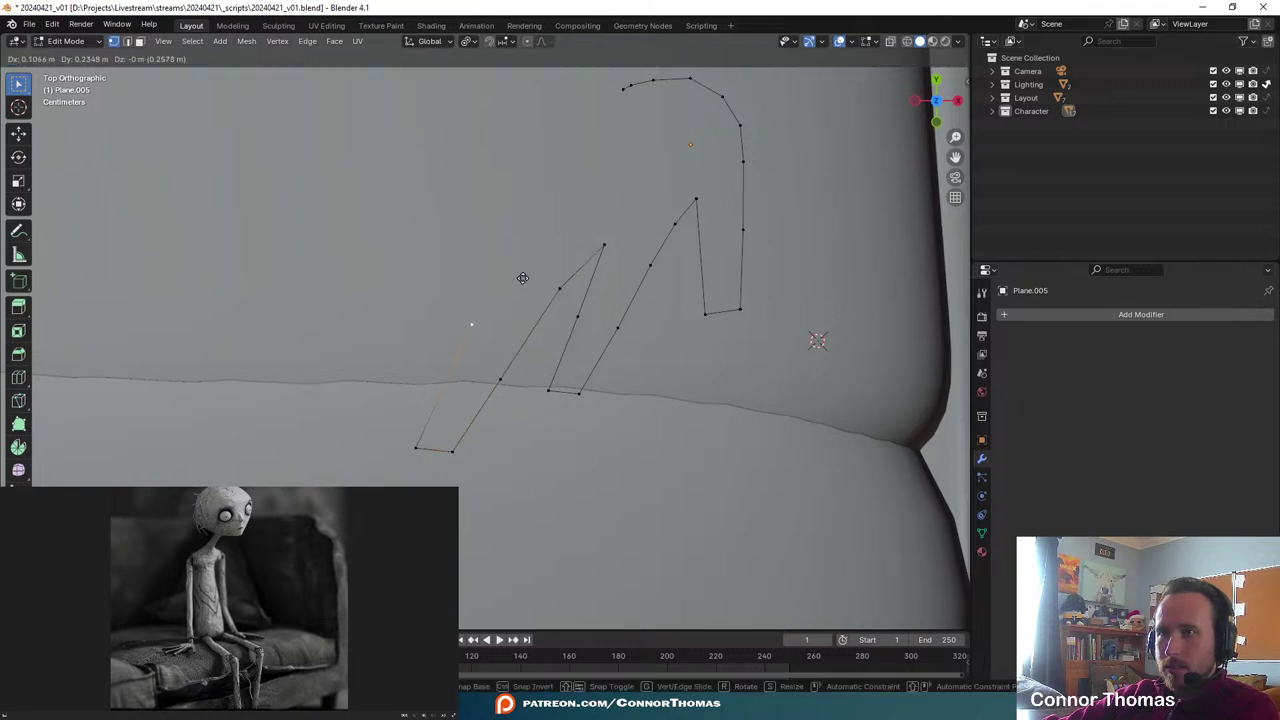
{"action": "left_click", "coordinate": [524, 282]}
{"action": "key", "text": "e"}
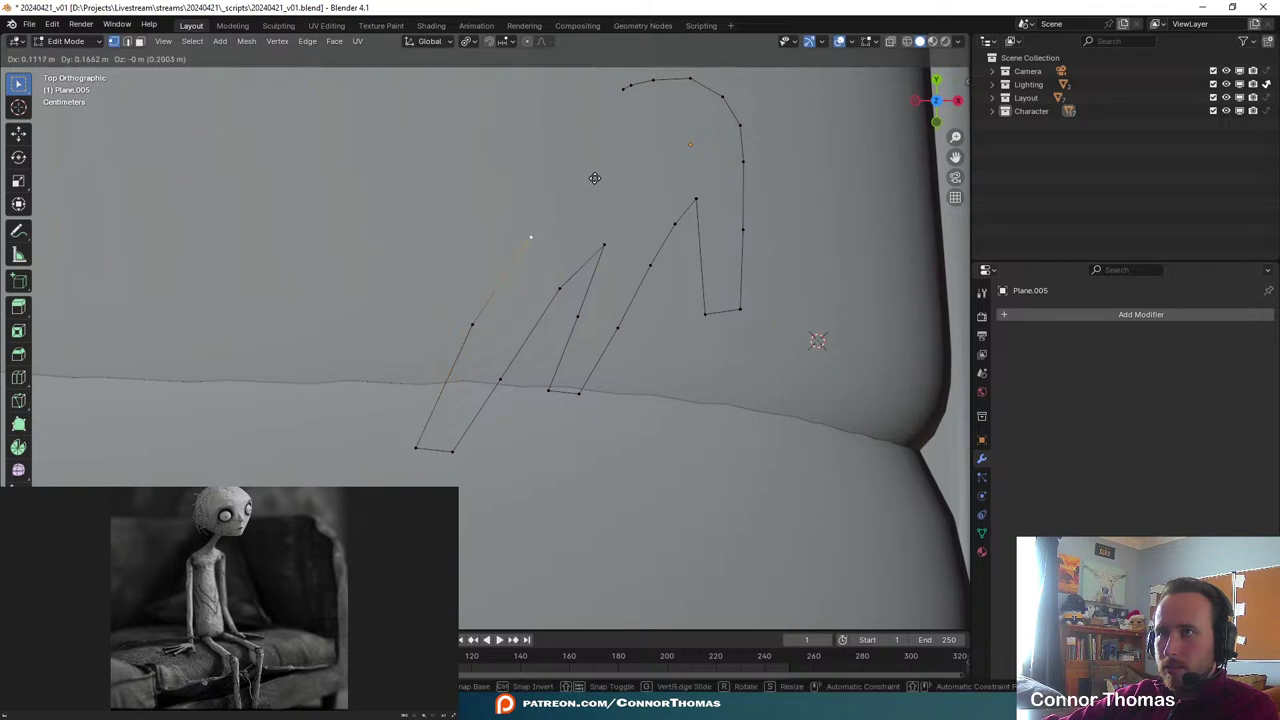
{"action": "left_click", "coordinate": [590, 165]}
- Extrude the outline from the third finger's base around a short, narrow-tipped fourth finger
{"action": "key", "text": "e"}
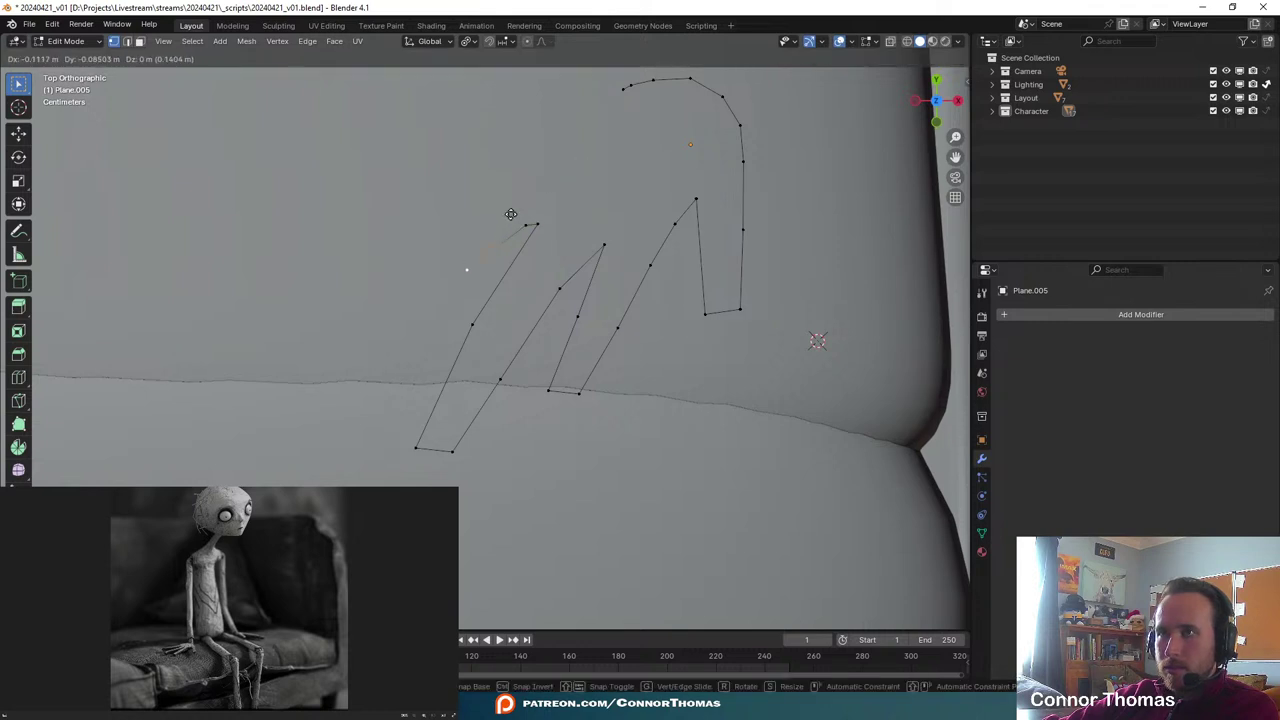
{"action": "left_click", "coordinate": [440, 235]}
{"action": "key", "text": "e"}
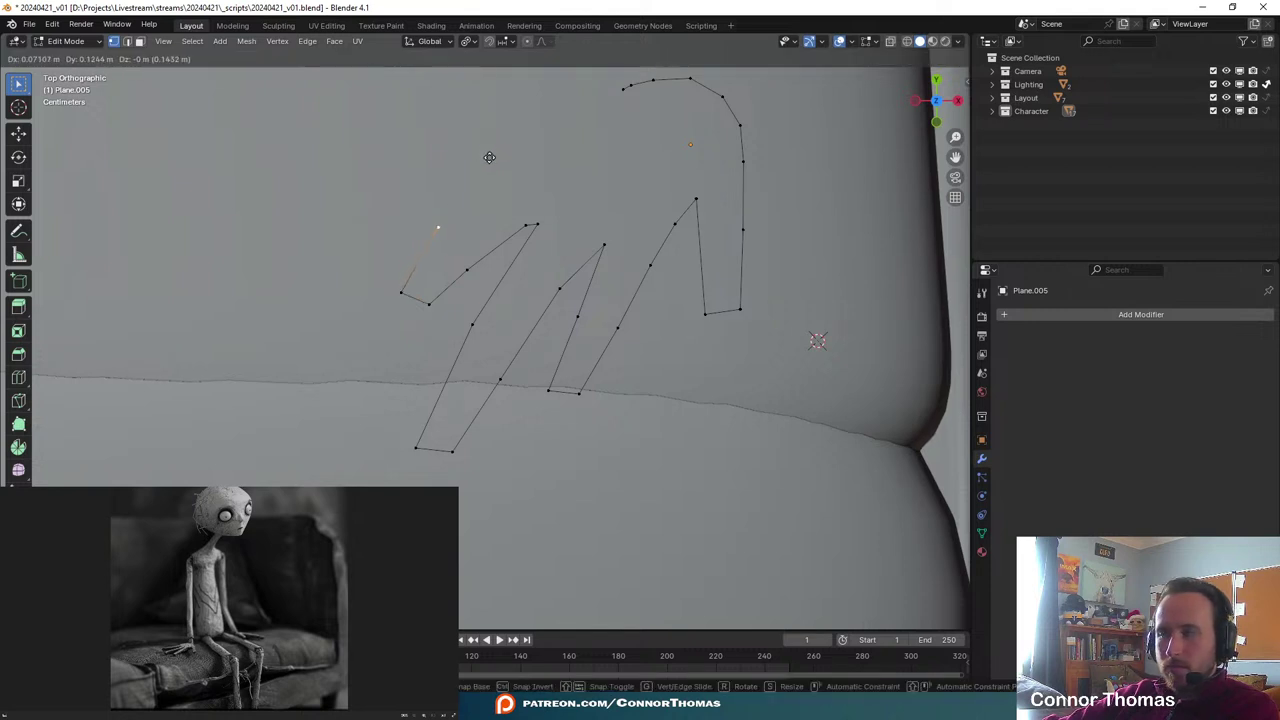
{"action": "left_click", "coordinate": [489, 157]}
- Extrude the outline from the fourth finger along the hand's outer side up to the starting vertex at the wrist
{"action": "key", "text": "e"}
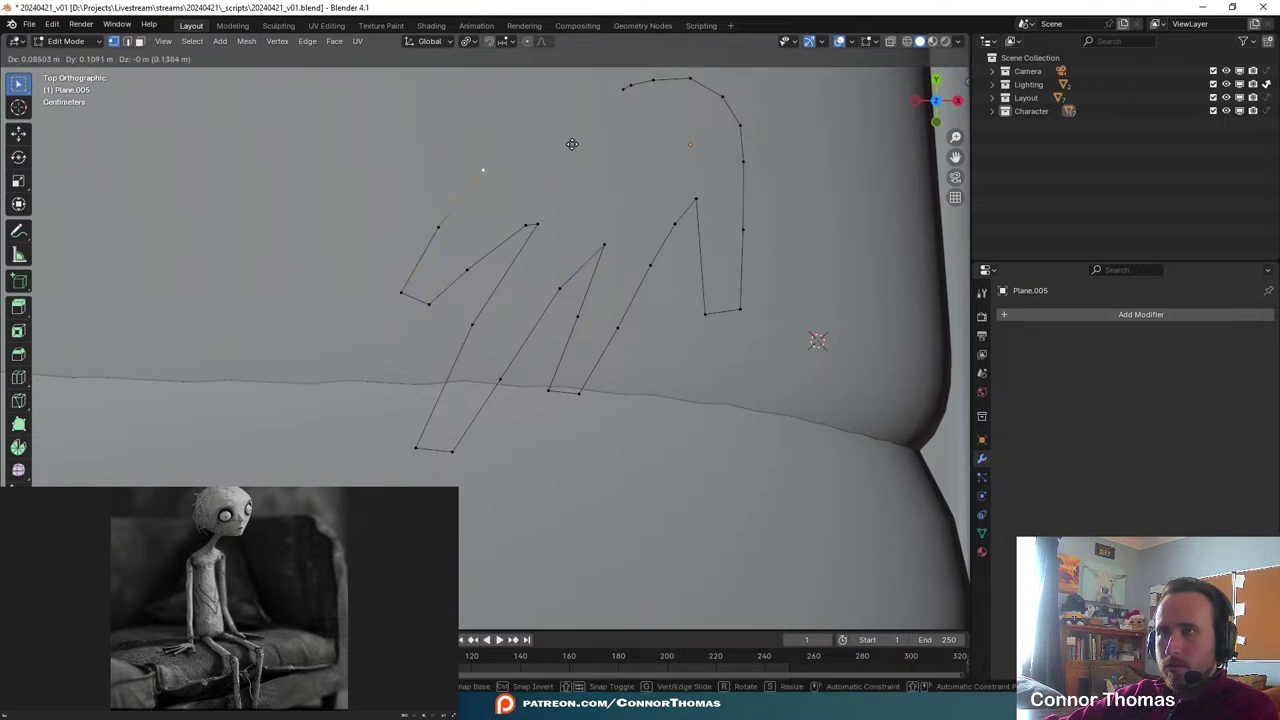
{"action": "left_click", "coordinate": [595, 125]}
{"action": "key", "text": "e"}
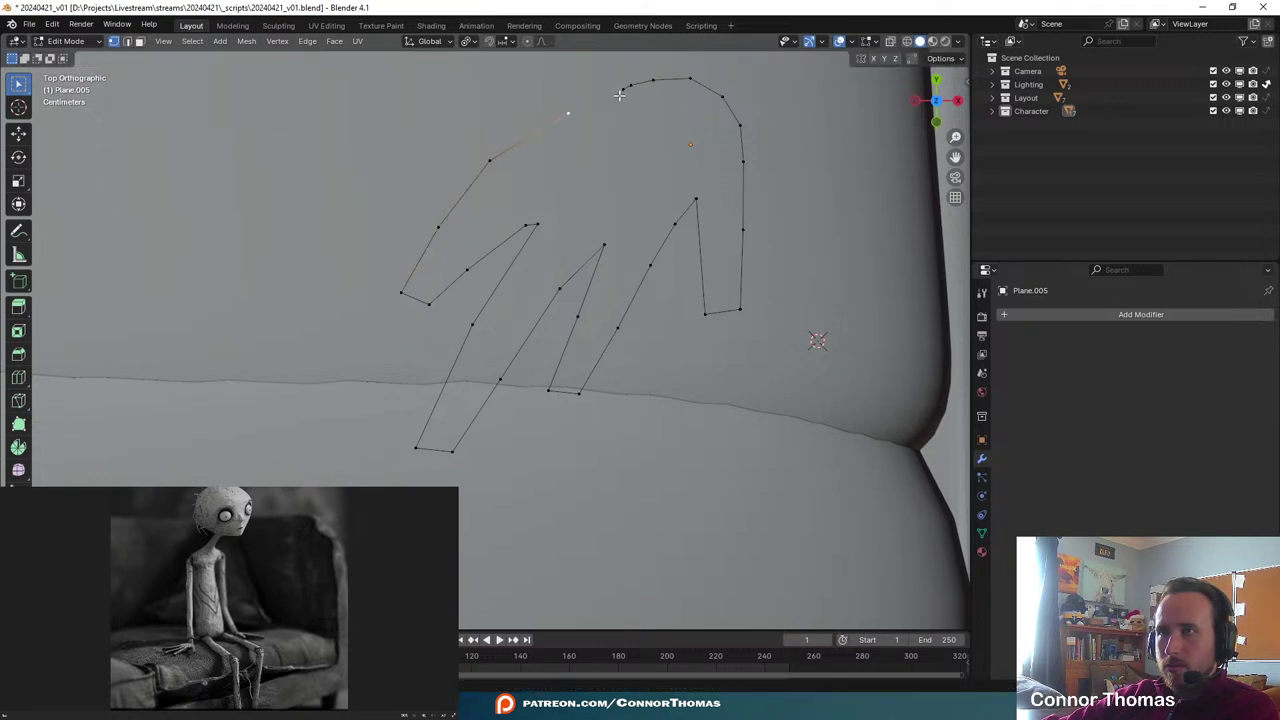
{"action": "key", "text": "e"}
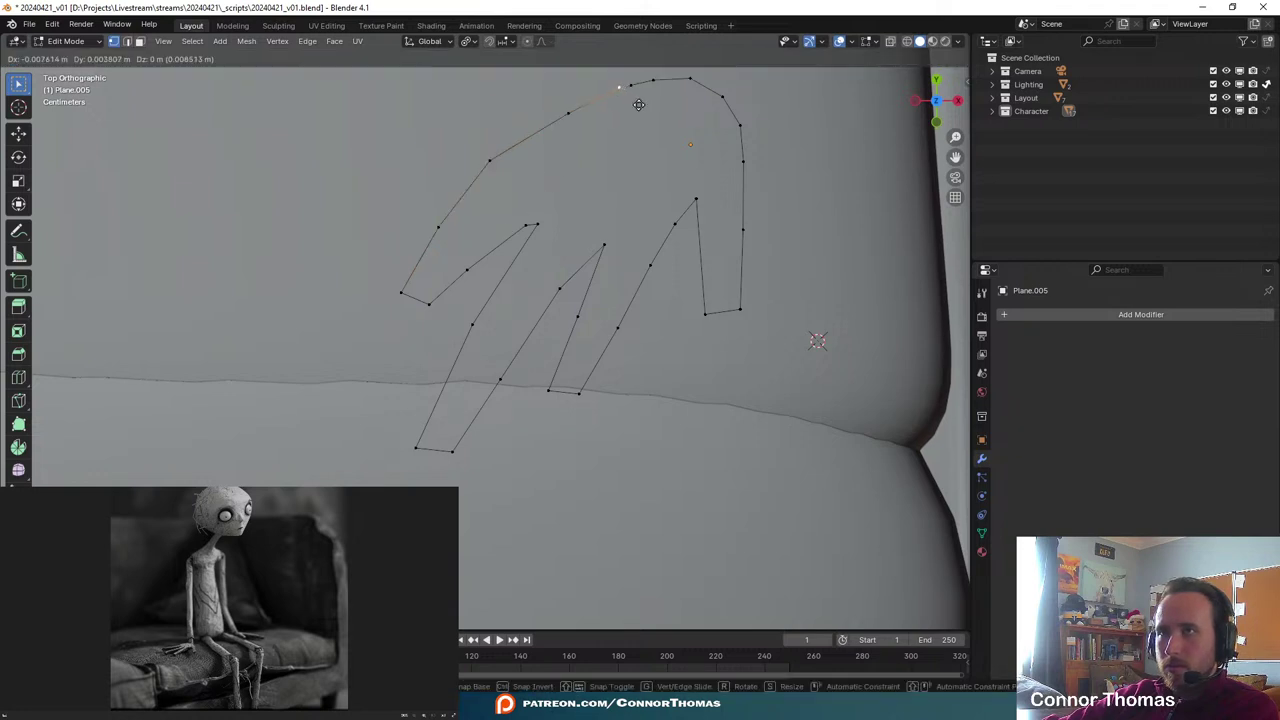
{"action": "left_click", "coordinate": [634, 106]}
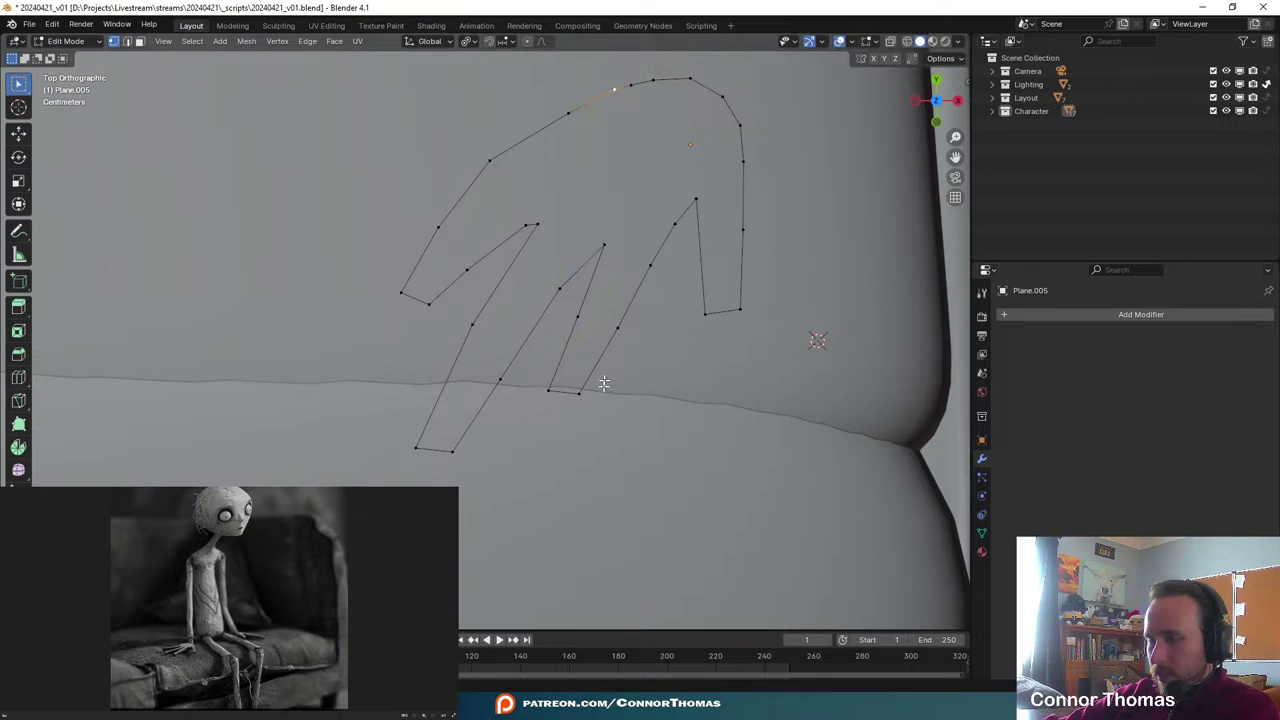
- Scale the whole hand outline down and move it beneath the end of the character's arm
{"action": "middle_click_drag", "start_coordinate": [689, 253], "coordinate": [700, 384], "text": "shift"}
{"action": "key", "text": "Tab"}
{"action": "key", "text": "s"}
{"action": "left_click", "coordinate": [717, 353]}
{"action": "key", "text": "g"}
{"action": "left_click", "coordinate": [696, 220]}
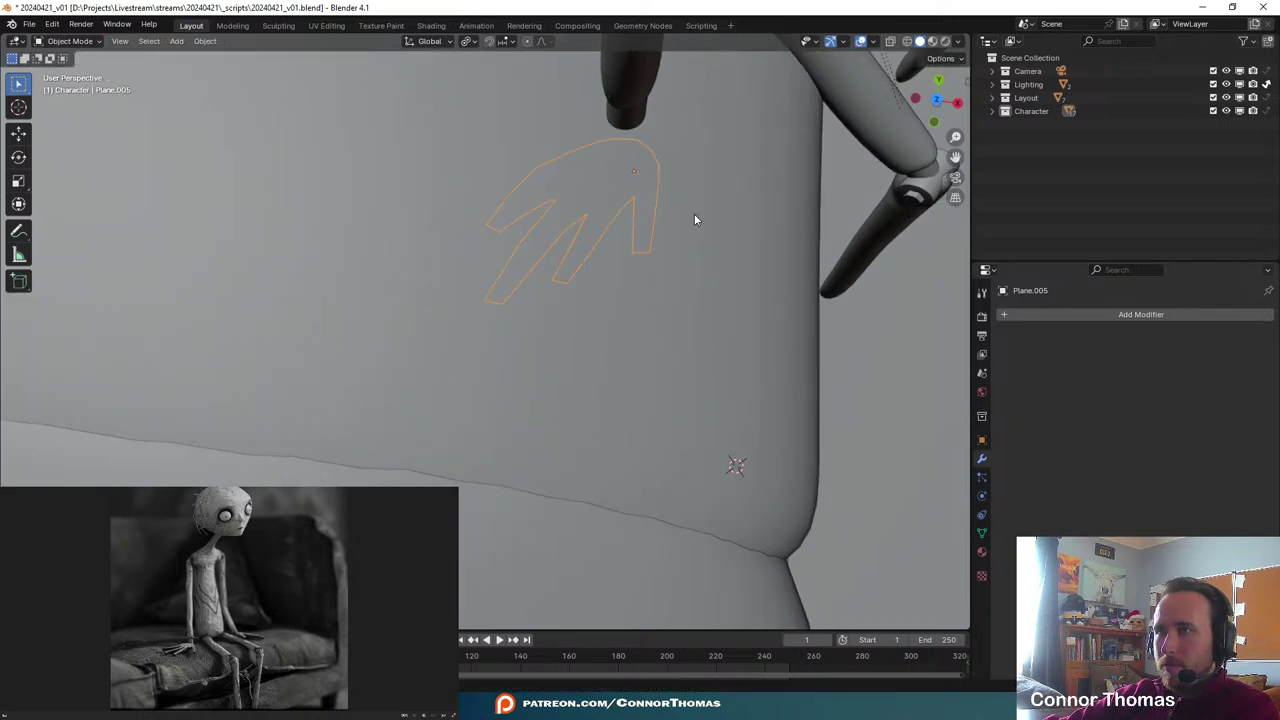
- Rotate the hand outline so its fingers point away from the arm, and align its wrist edge with the arm's end
{"action": "key", "text": "r"}
{"action": "left_click", "coordinate": [728, 143]}
{"action": "key", "text": "g"}
{"action": "left_click", "coordinate": [725, 135]}
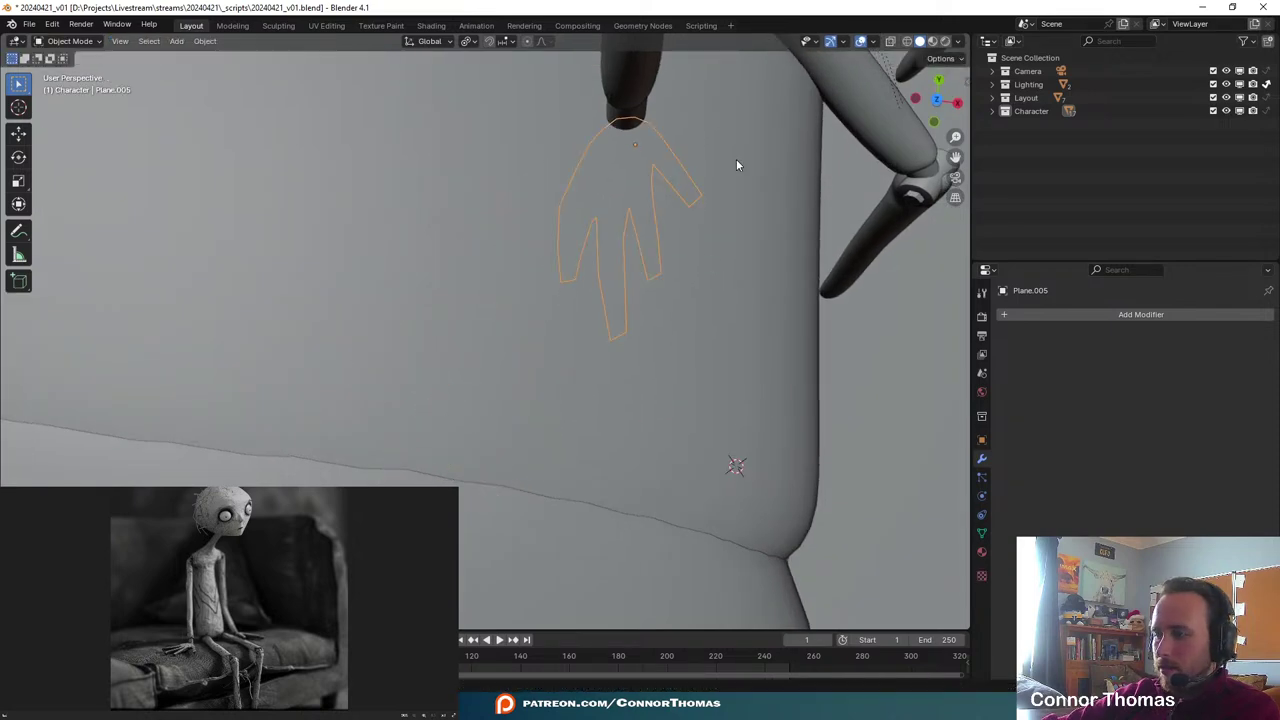
{"action": "key", "text": "KP_Decimal"}
{"action": "key", "text": "g"}
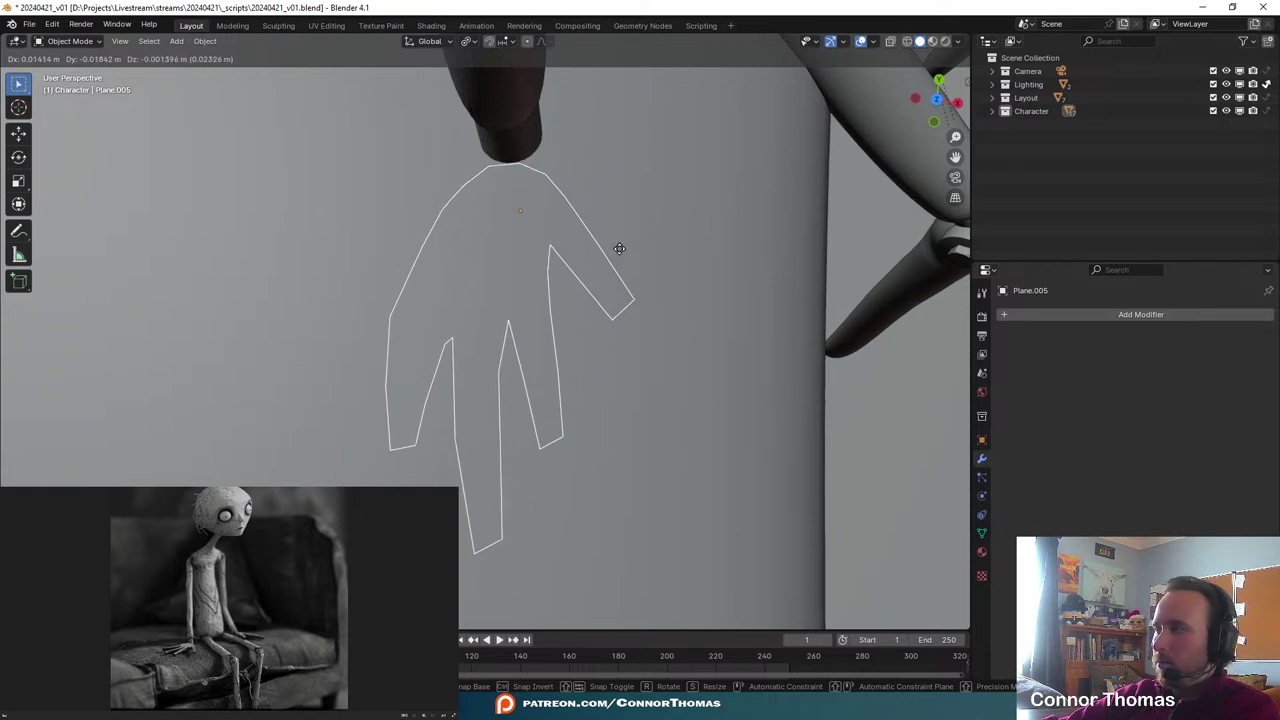
{"action": "left_click", "coordinate": [620, 247]}
- Try to fill the first finger with a face from its fingertip edge in edge selection
{"action": "middle_click_drag", "start_coordinate": [620, 247], "coordinate": [505, 126]}
{"action": "key", "text": "Tab"}
{"action": "middle_click_drag", "start_coordinate": [572, 310], "coordinate": [618, 397]}
{"action": "key", "text": "2"}
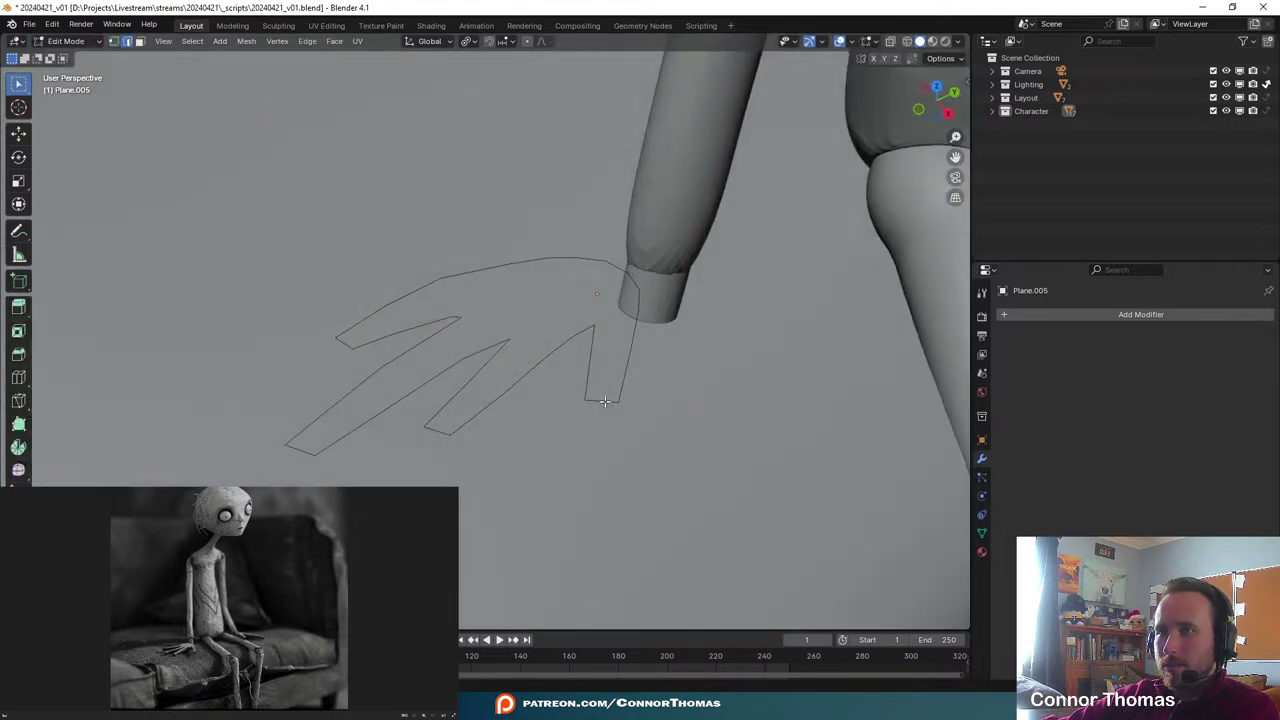
{"action": "key", "text": "f"}
{"action": "left_click", "coordinate": [660, 409]}
{"action": "key", "text": "z"}
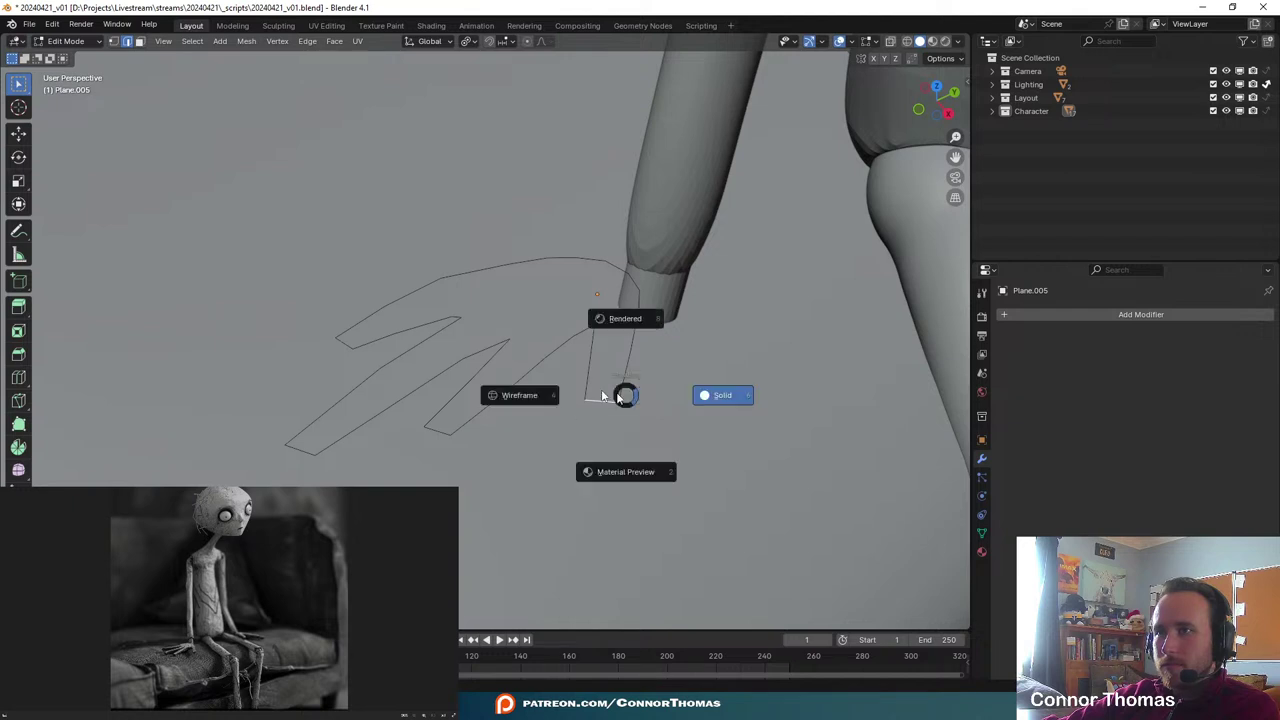
{"action": "left_click", "coordinate": [760, 405]}
{"action": "key", "text": "Tab"}
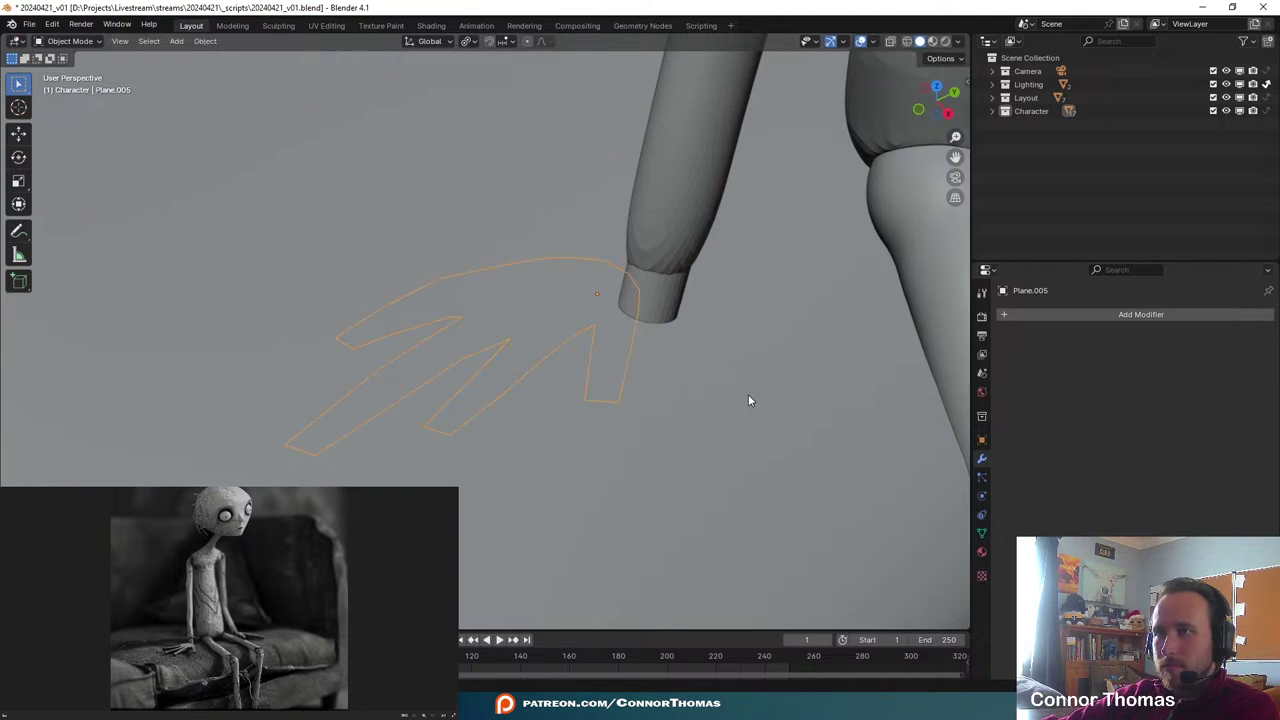
- Fill the first finger with a face from its fingertip vertices up to the finger's base
{"action": "key", "text": "Tab"}
{"action": "key", "text": "1"}
{"action": "middle_click_drag", "start_coordinate": [724, 386], "coordinate": [631, 428]}
{"action": "key", "text": "f"}
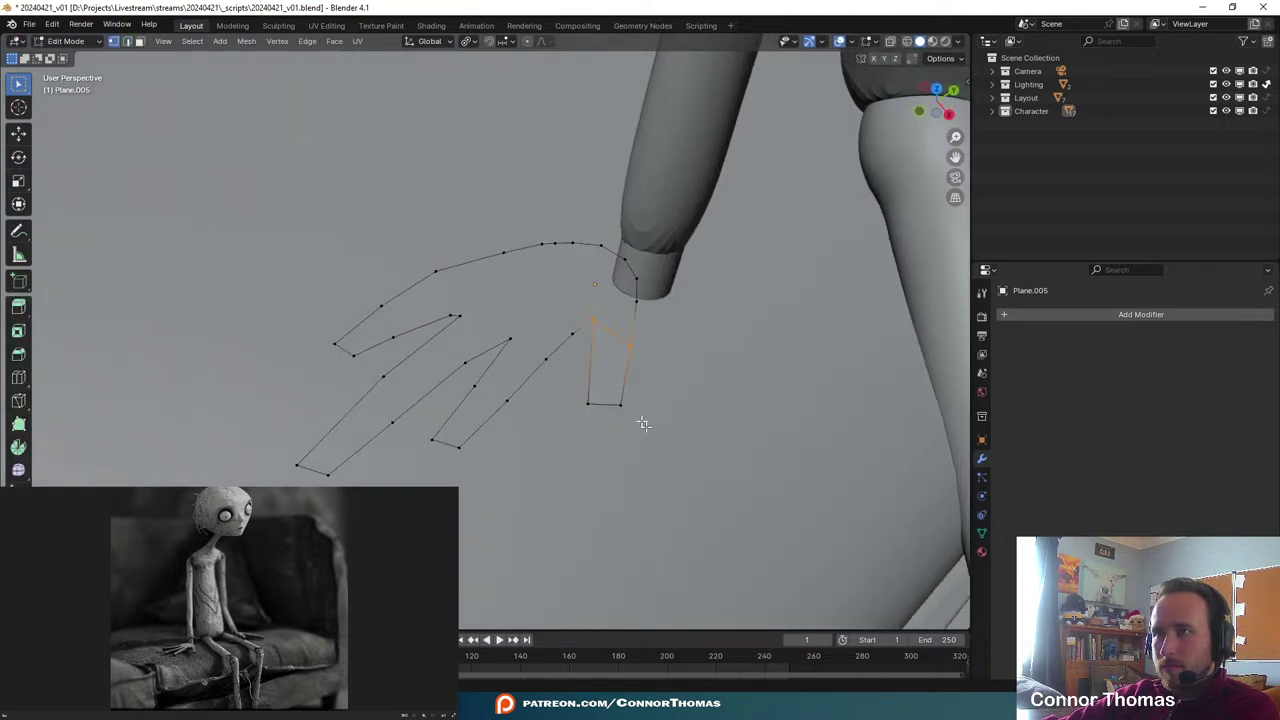
- Fill the second finger with two faces, starting from its two fingertip vertices
{"action": "middle_click_drag", "start_coordinate": [602, 374], "coordinate": [700, 417], "text": "shift"}
{"action": "left_click", "coordinate": [570, 491]}
{"action": "left_click", "coordinate": [537, 483], "text": "shift"}
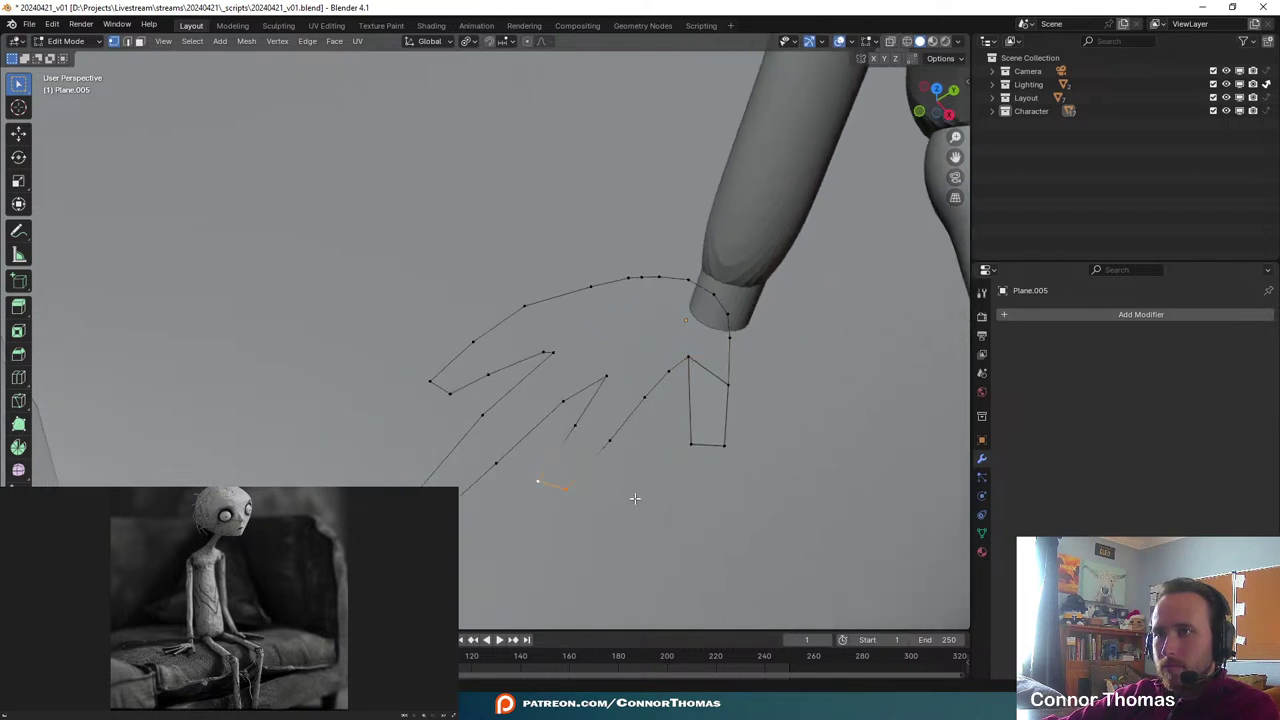
{"action": "key", "text": "f"}
{"action": "key", "text": "f"}
- Fill the third finger with two faces and close the triangular gap between its base and the second finger
{"action": "middle_click_drag", "start_coordinate": [660, 350], "coordinate": [510, 511]}
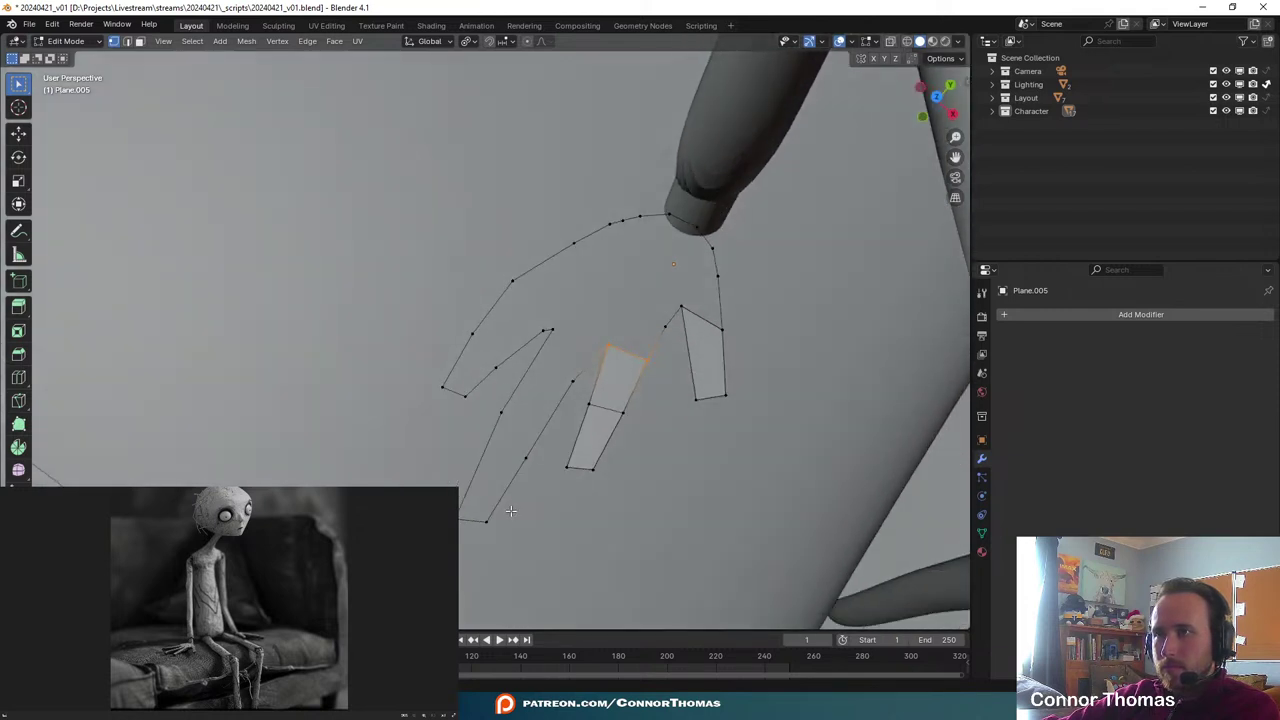
{"action": "left_click", "coordinate": [485, 520]}
{"action": "key", "text": "f"}
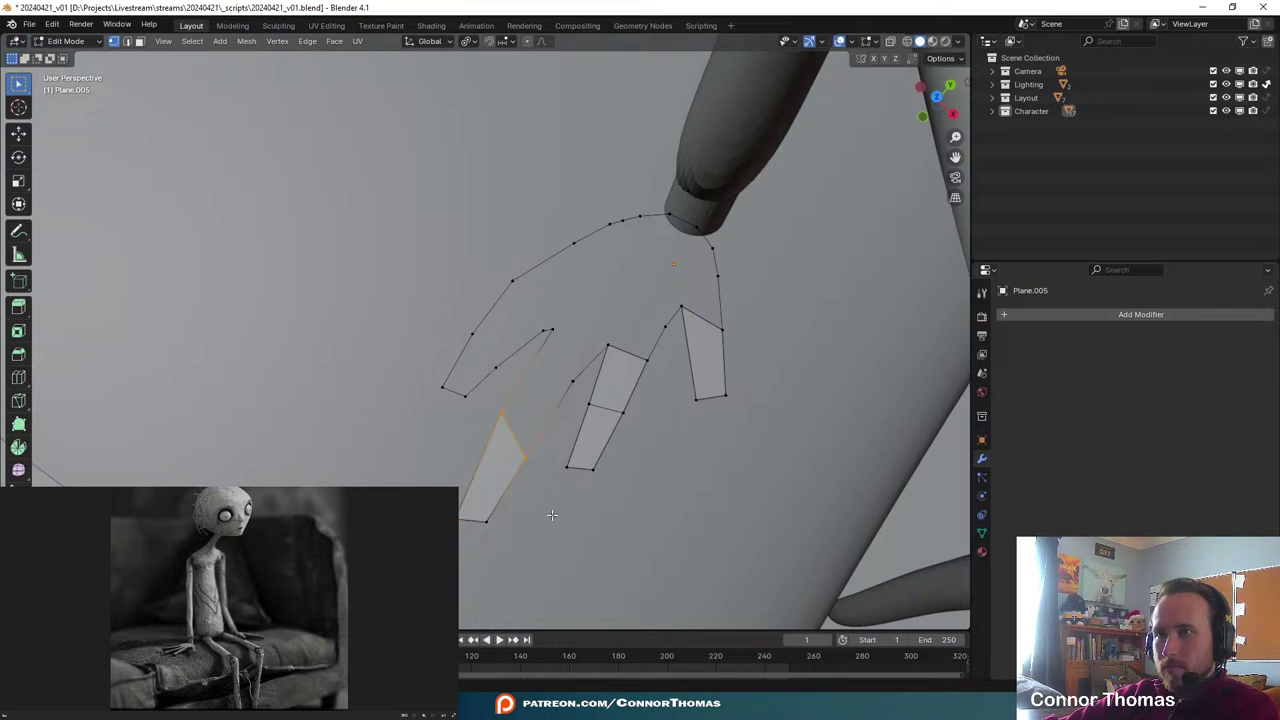
{"action": "key", "text": "f"}
{"action": "left_click", "coordinate": [607, 346], "text": "shift"}
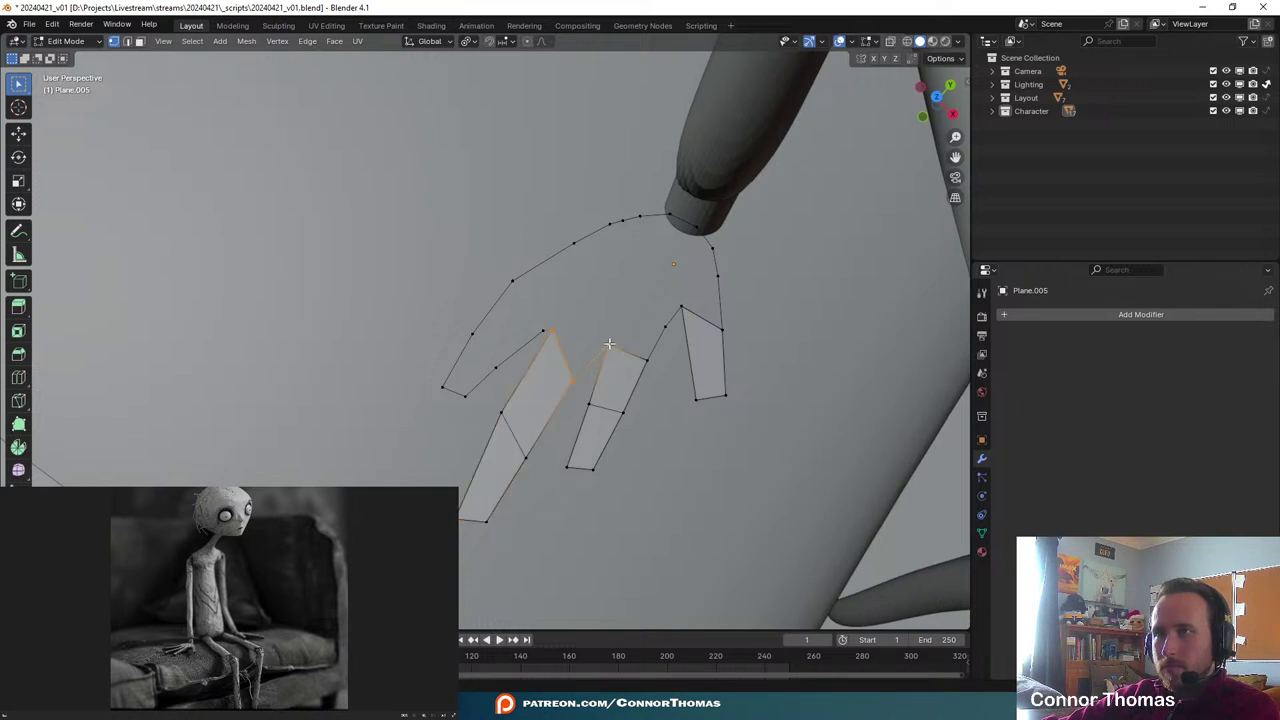
{"action": "key", "text": "f"}
- Fill the fourth finger with two faces and add the adjoining palm face up to the third finger's base
{"action": "middle_click_drag", "start_coordinate": [606, 346], "coordinate": [597, 371]}
{"action": "key", "text": "a"}
{"action": "key", "text": "a"}
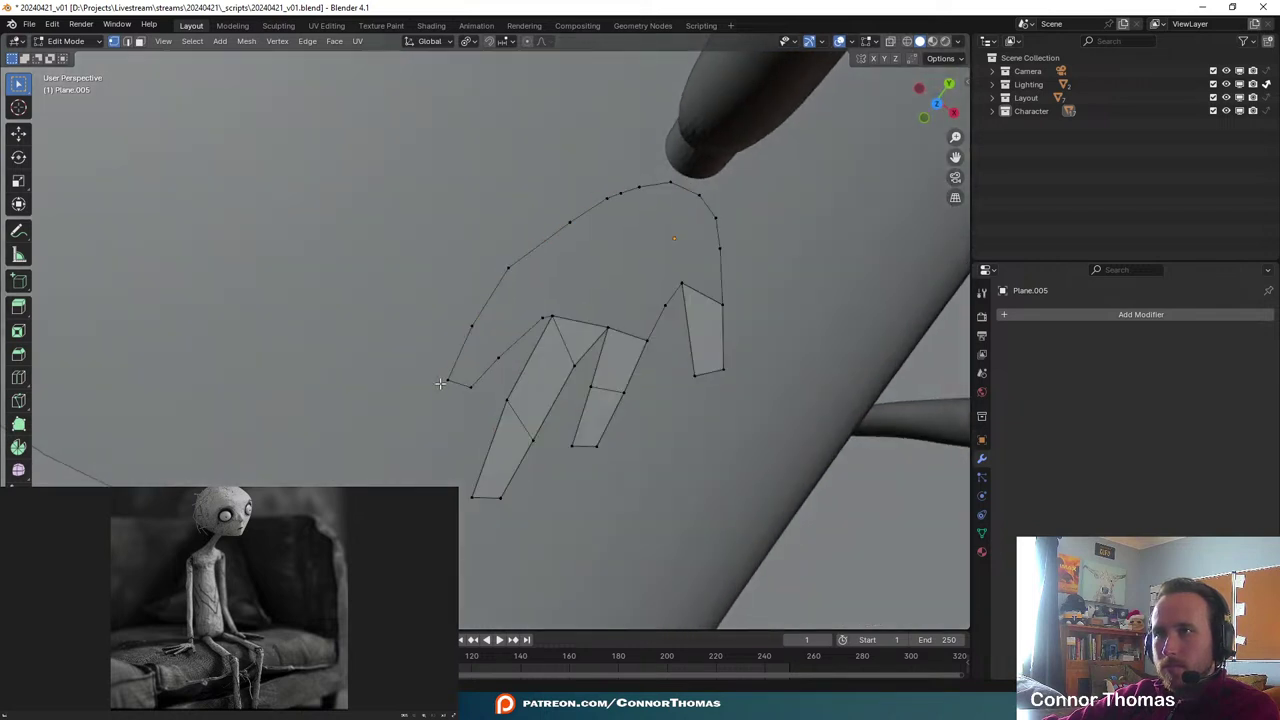
{"action": "key", "text": "f"}
{"action": "key", "text": "f"}
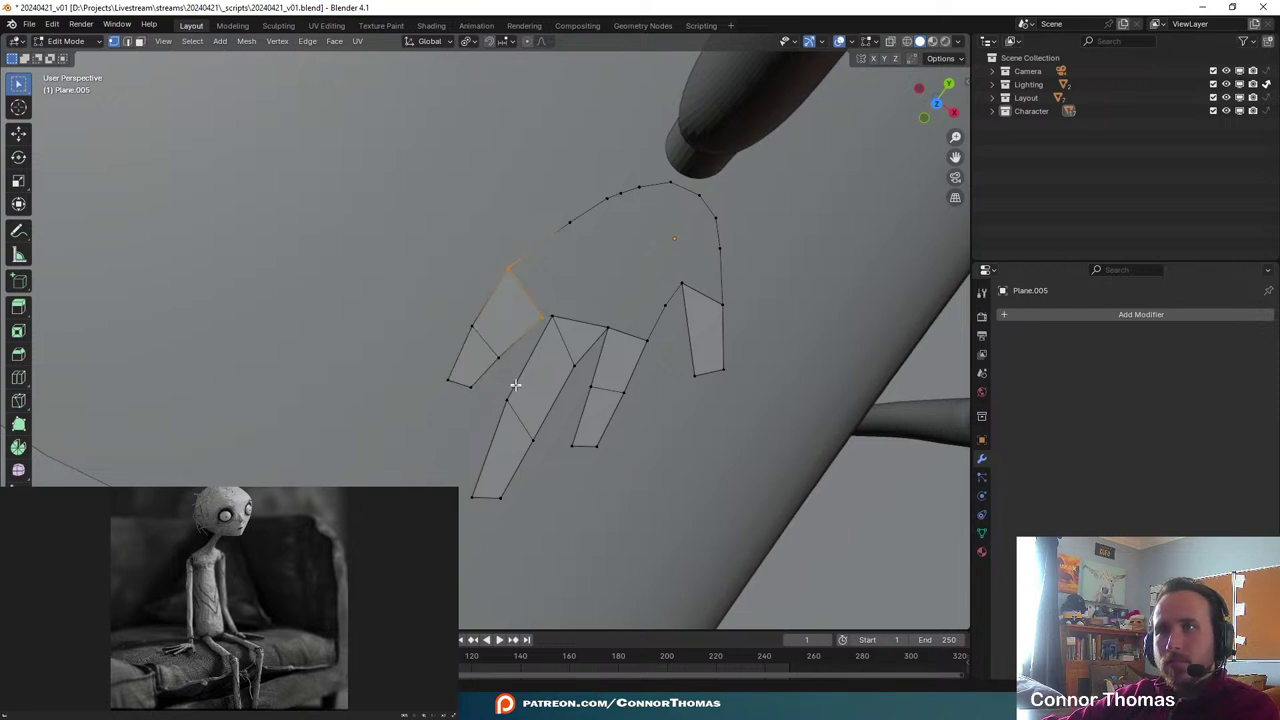
{"action": "middle_click_drag", "start_coordinate": [646, 325], "coordinate": [545, 388], "text": "shift"}
{"action": "key", "text": "f"}
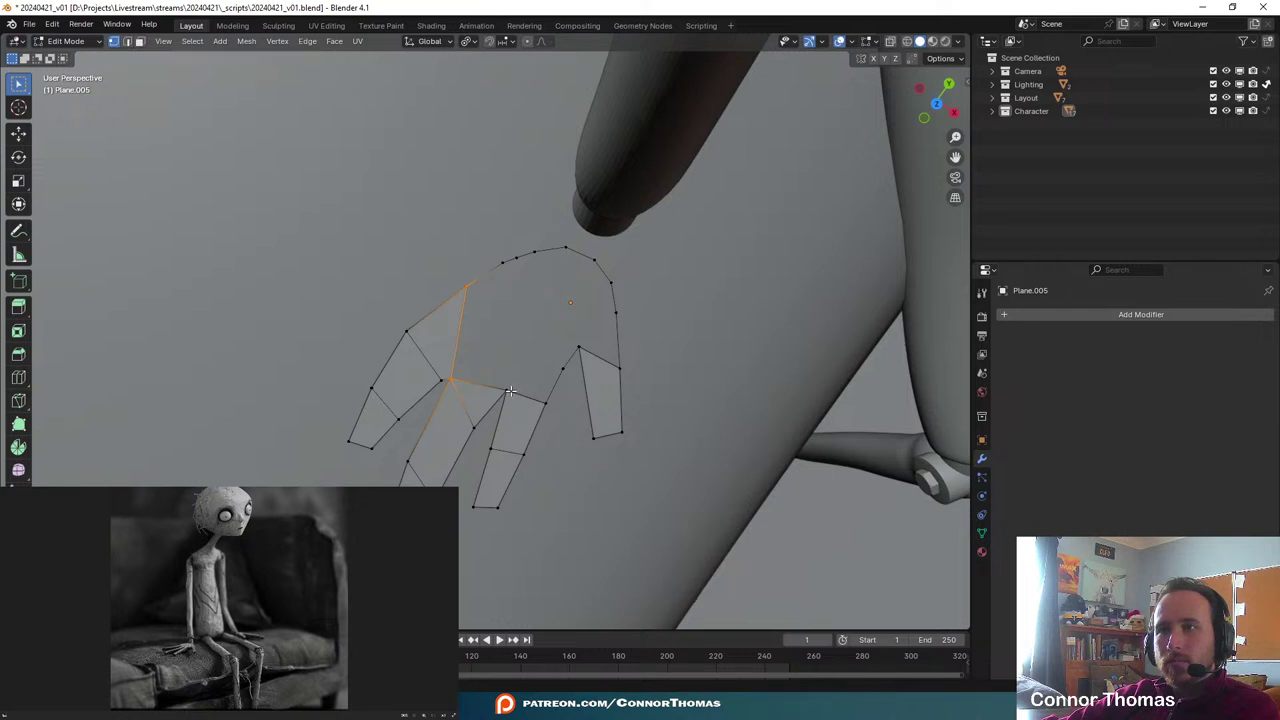
- Fill a triangular face at the base of the second finger
{"action": "left_click", "coordinate": [564, 370]}
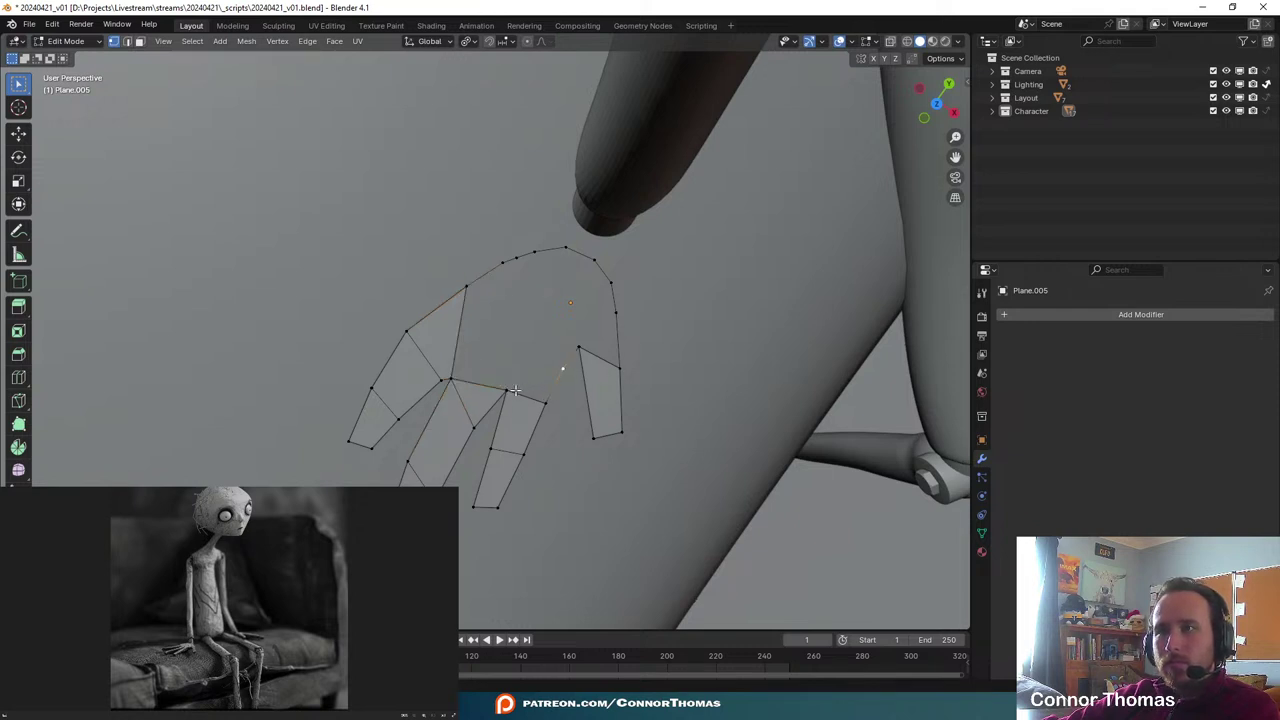
{"action": "left_click", "coordinate": [509, 389], "text": "shift"}
{"action": "left_click", "coordinate": [545, 403], "text": "shift"}
{"action": "key", "text": "f"}
- Fill the middle of the palm with a face spanning the finger bases and the hand's outer edge
{"action": "left_click", "coordinate": [509, 391]}
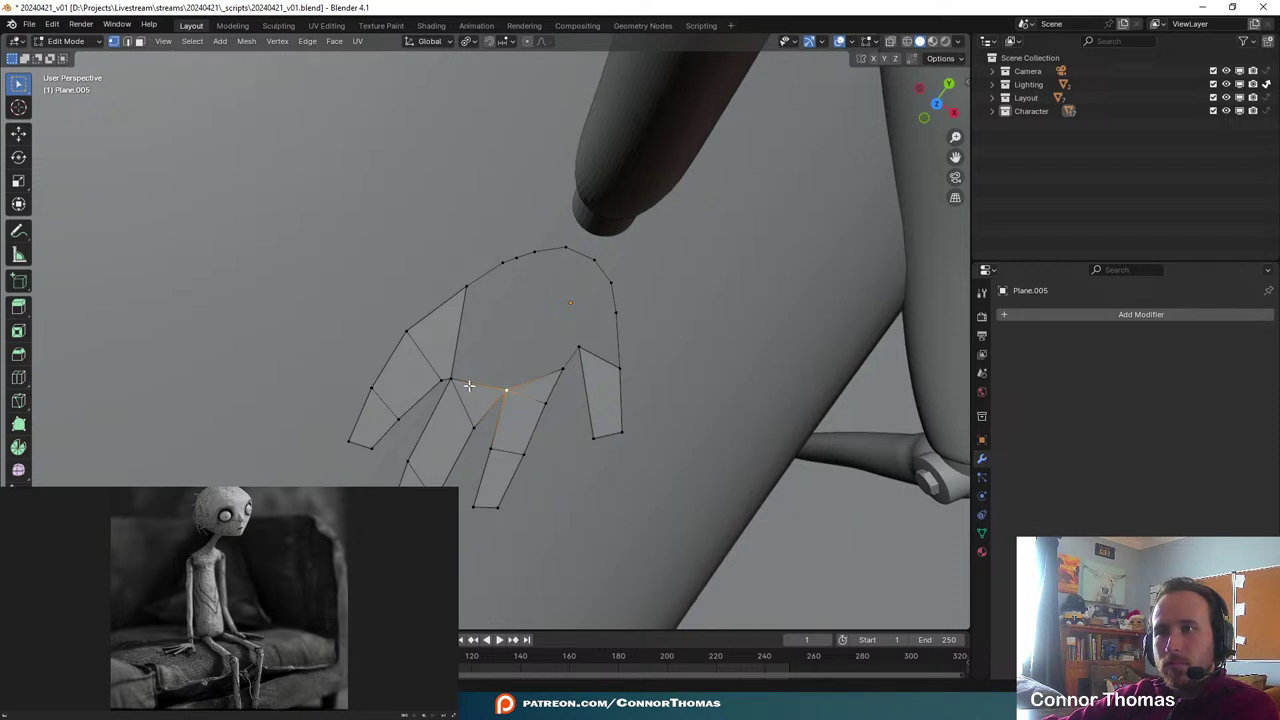
{"action": "left_click", "coordinate": [460, 378], "text": "shift"}
{"action": "left_click", "coordinate": [465, 289], "text": "shift"}
{"action": "left_click", "coordinate": [578, 348], "text": "shift"}
{"action": "key", "text": "f"}
- Fill the faces joining the first finger's base to the hand's side and across the upper palm
{"action": "middle_click_drag", "start_coordinate": [570, 303], "coordinate": [513, 386], "text": "shift"}
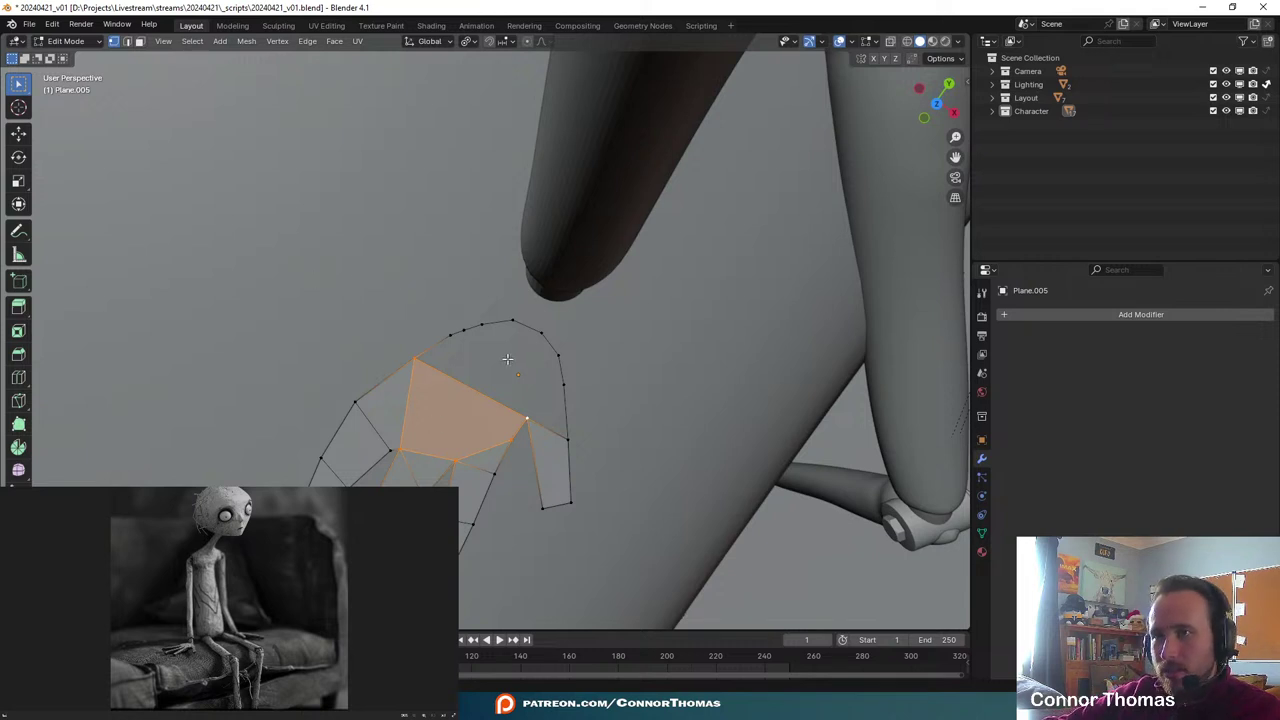
{"action": "middle_click_drag", "start_coordinate": [508, 359], "coordinate": [433, 337], "text": "shift"}
{"action": "left_click", "coordinate": [458, 393]}
{"action": "left_click", "coordinate": [494, 411], "text": "shift"}
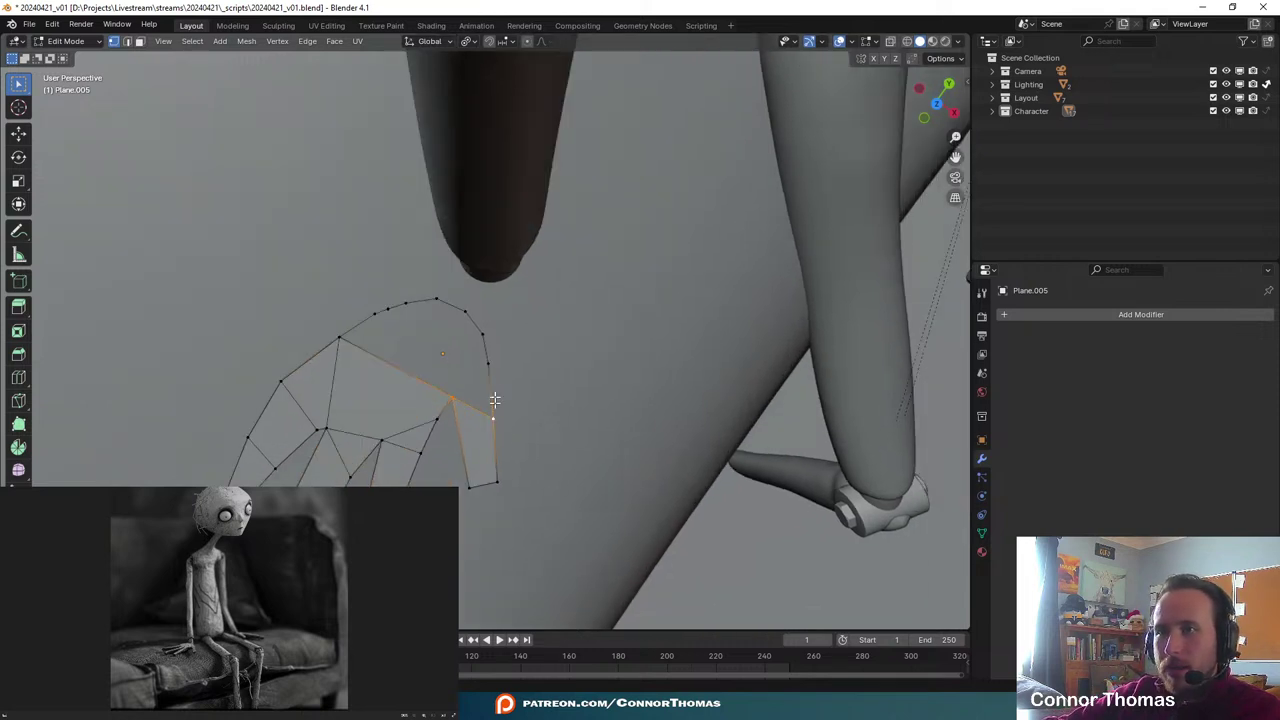
{"action": "key", "text": "j"}
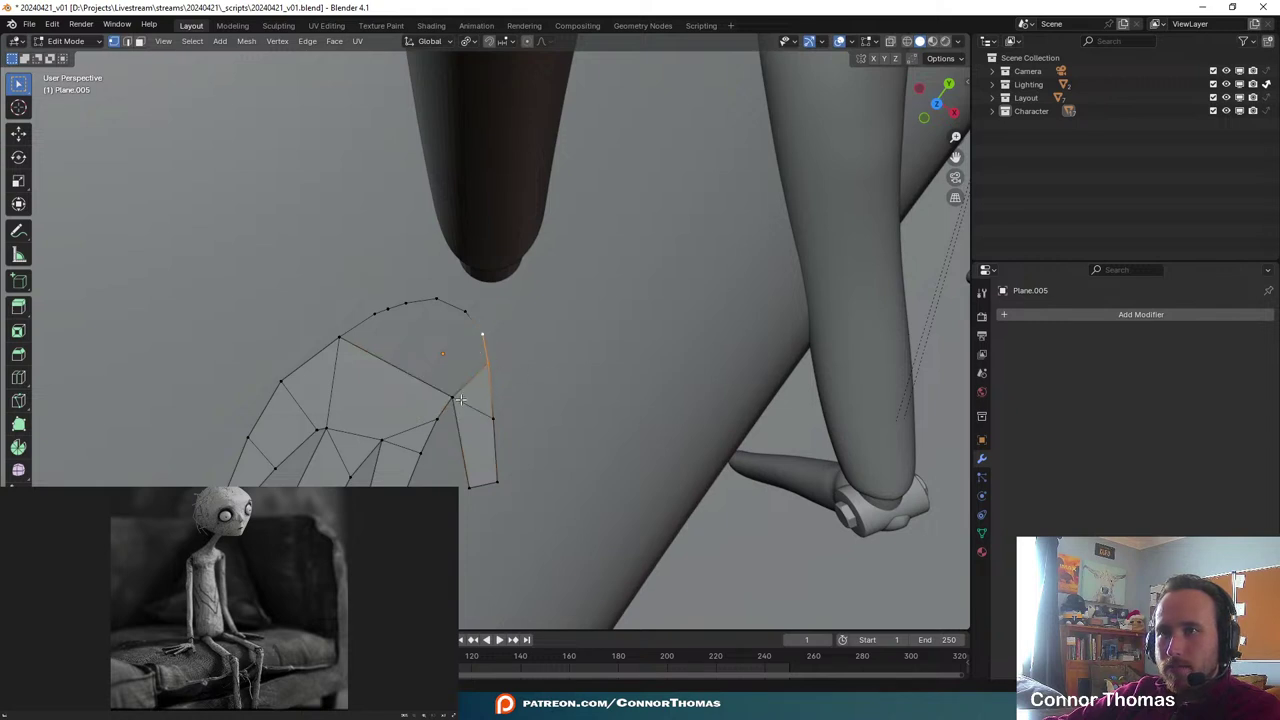
{"action": "left_click", "coordinate": [456, 398], "text": "shift"}
{"action": "left_click", "coordinate": [341, 344], "text": "shift"}
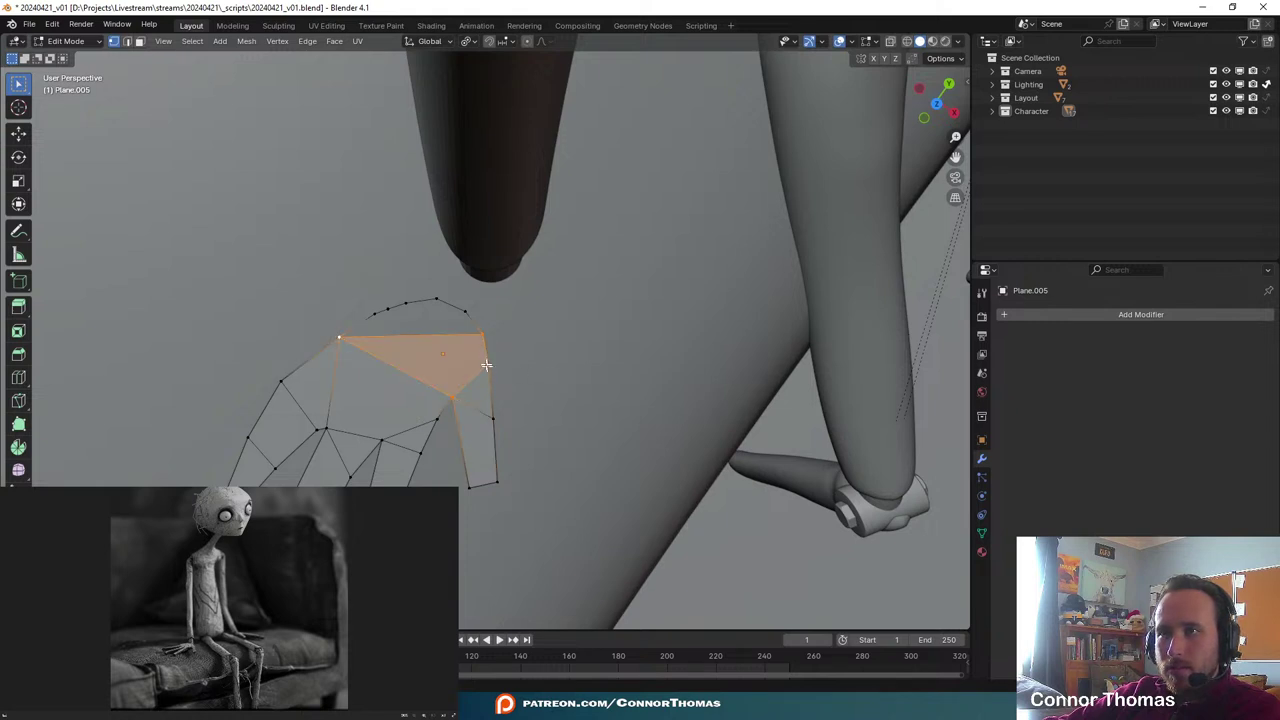
- Fill the remaining gap between the upper palm and the curved wrist edge with faces
{"action": "left_click", "coordinate": [479, 337]}
{"action": "left_click", "coordinate": [359, 336], "text": "shift"}
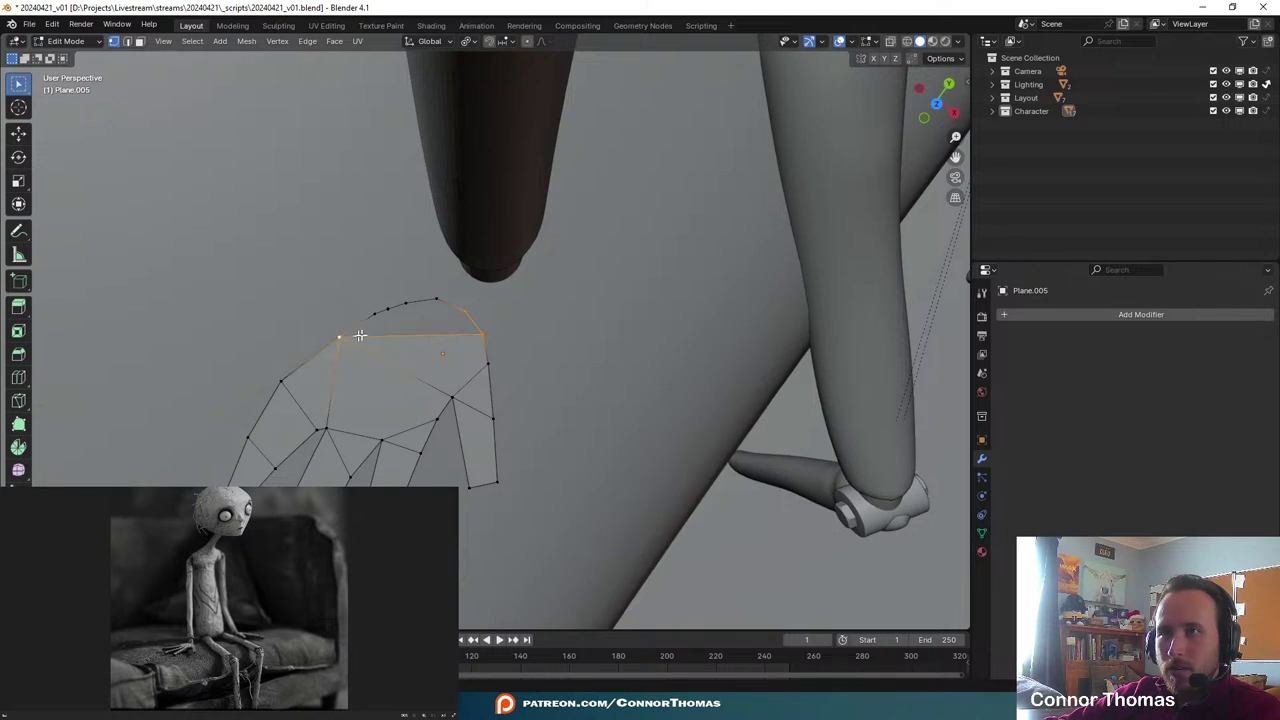
{"action": "key", "text": "f"}
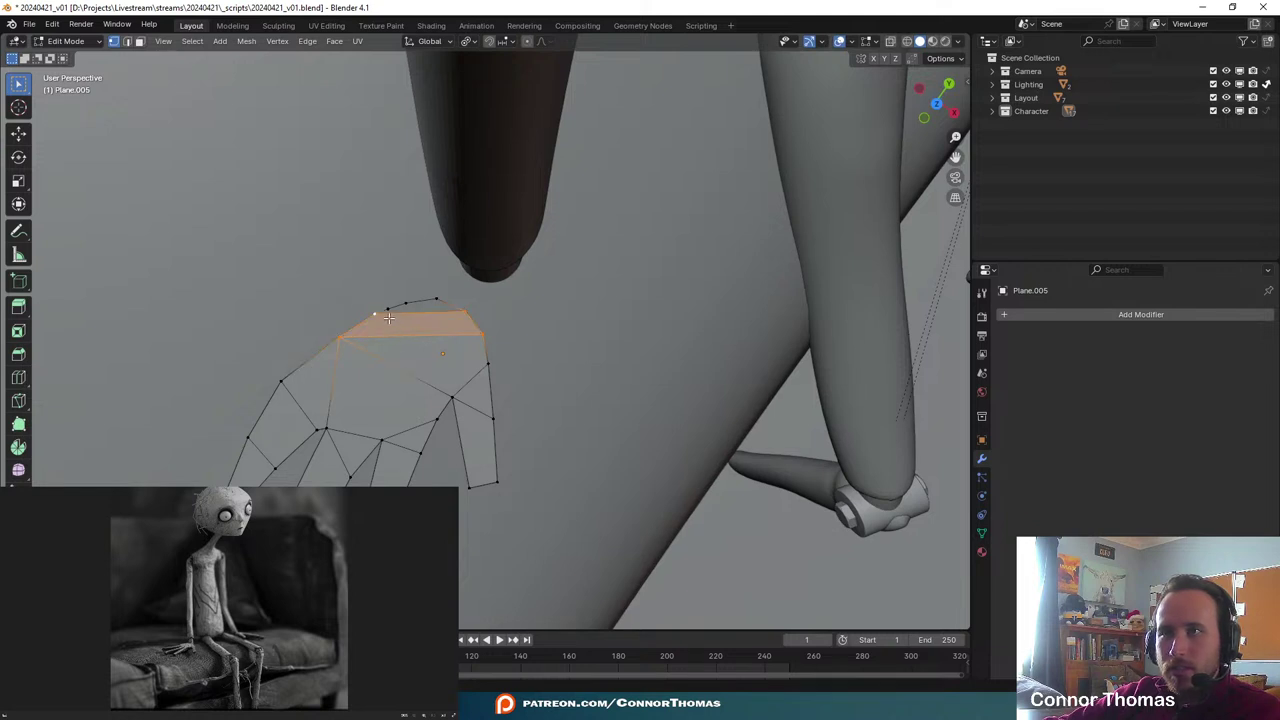
{"action": "left_click", "coordinate": [389, 312]}
{"action": "left_click", "coordinate": [385, 311]}
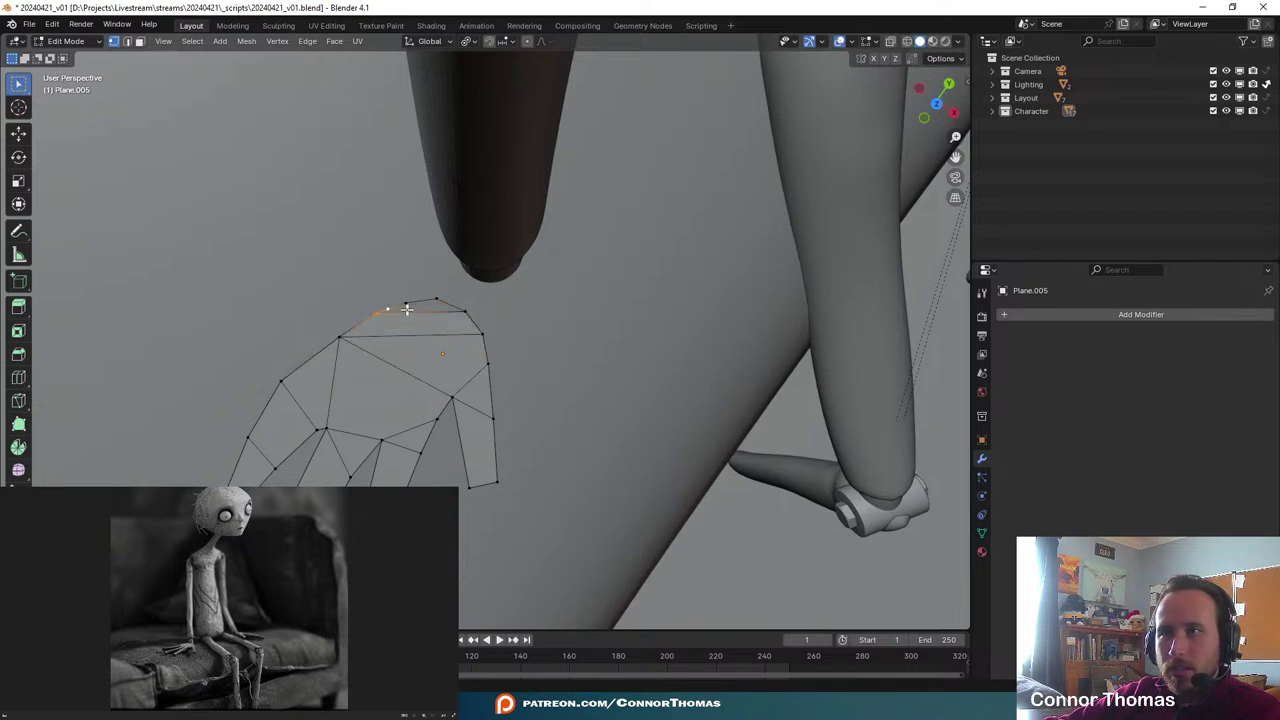
{"action": "left_click", "coordinate": [458, 310], "text": "shift"}
{"action": "key", "text": "f"}
- Extrude the whole flat hand mesh downward along its normal by about 0.02 m to give it thickness
{"action": "scroll", "coordinate": [500, 308], "scroll_direction": "down", "scroll_amount": 5}
{"action": "key", "text": "Tab"}
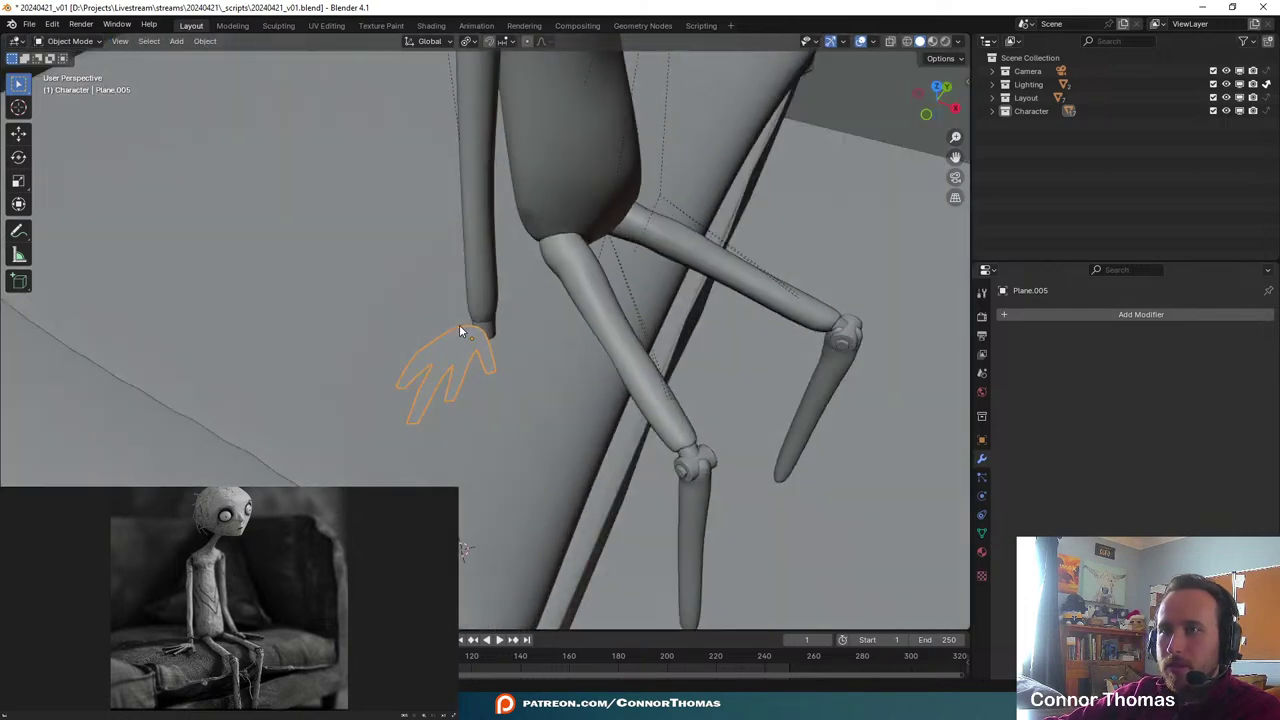
{"action": "scroll", "coordinate": [460, 326], "scroll_direction": "up", "scroll_amount": 3}
{"action": "middle_click_drag", "start_coordinate": [459, 317], "coordinate": [425, 292]}
{"action": "key", "text": "Tab"}
{"action": "key", "text": "a"}
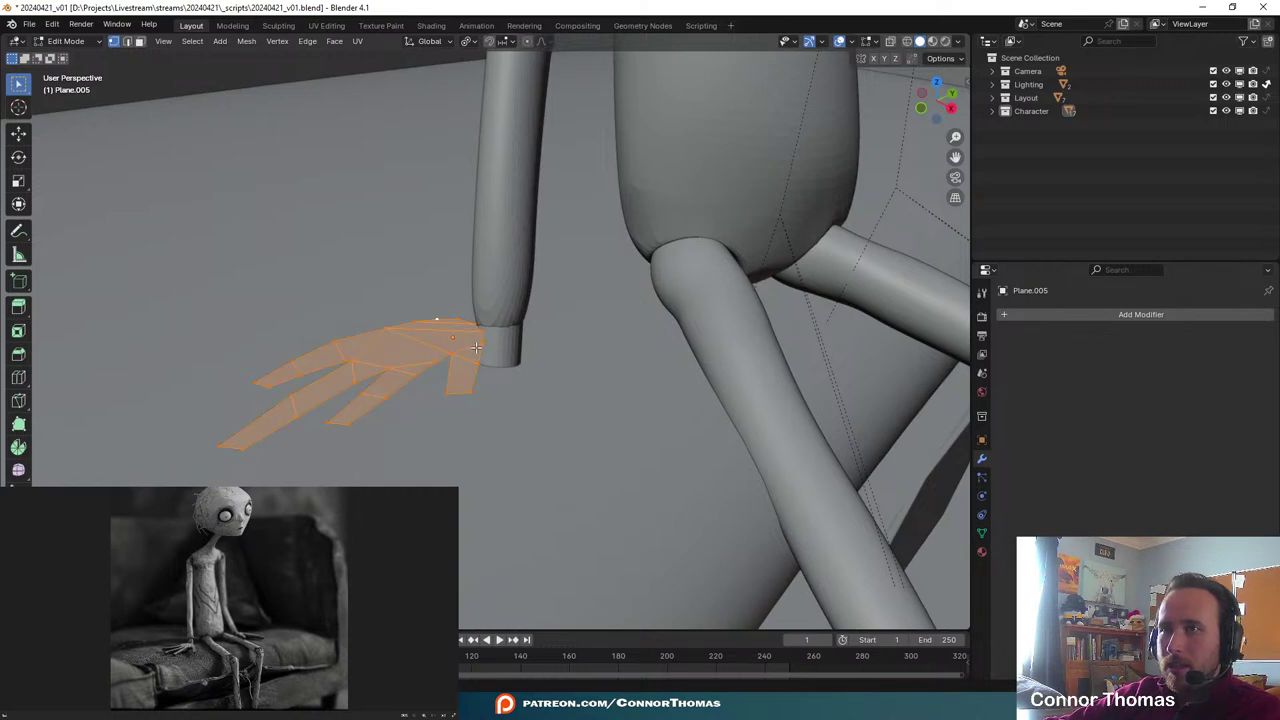
{"action": "middle_click_drag", "start_coordinate": [476, 347], "coordinate": [450, 345]}
{"action": "key", "text": "e"}
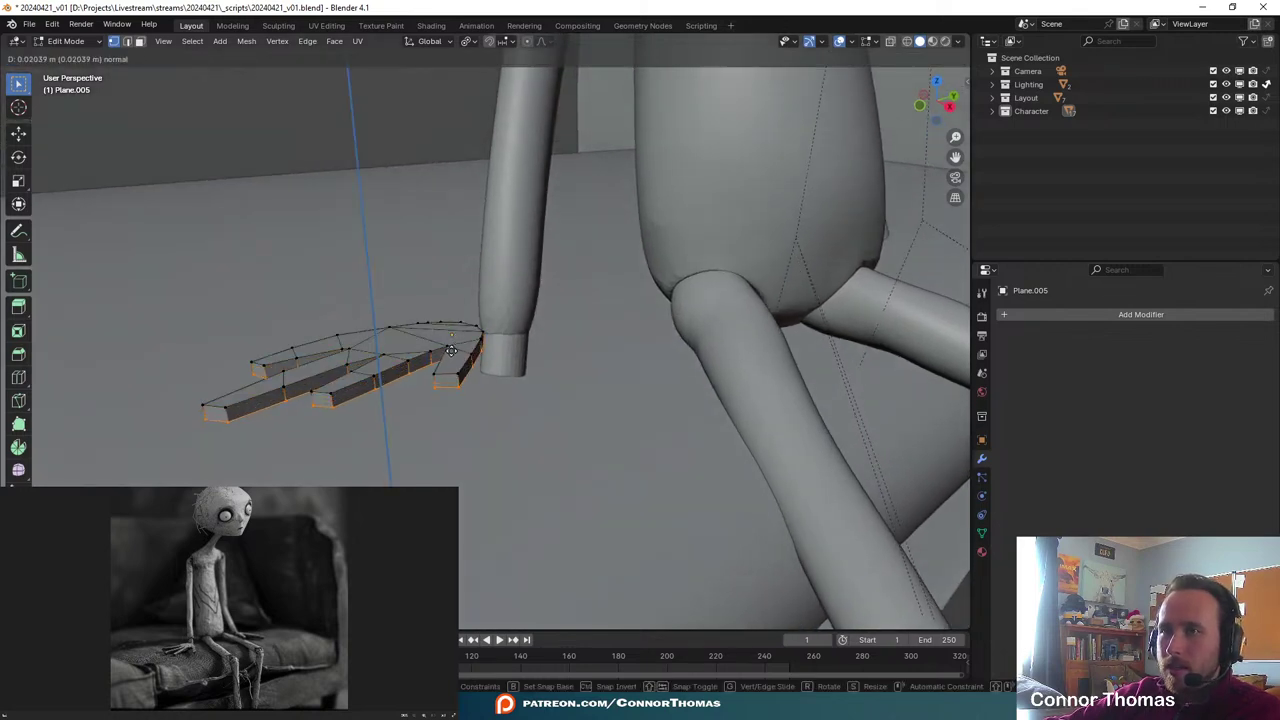
{"action": "left_click", "coordinate": [452, 352]}
- Add a Subdivision Surface modifier to the hand object
{"action": "key", "text": "Tab"}
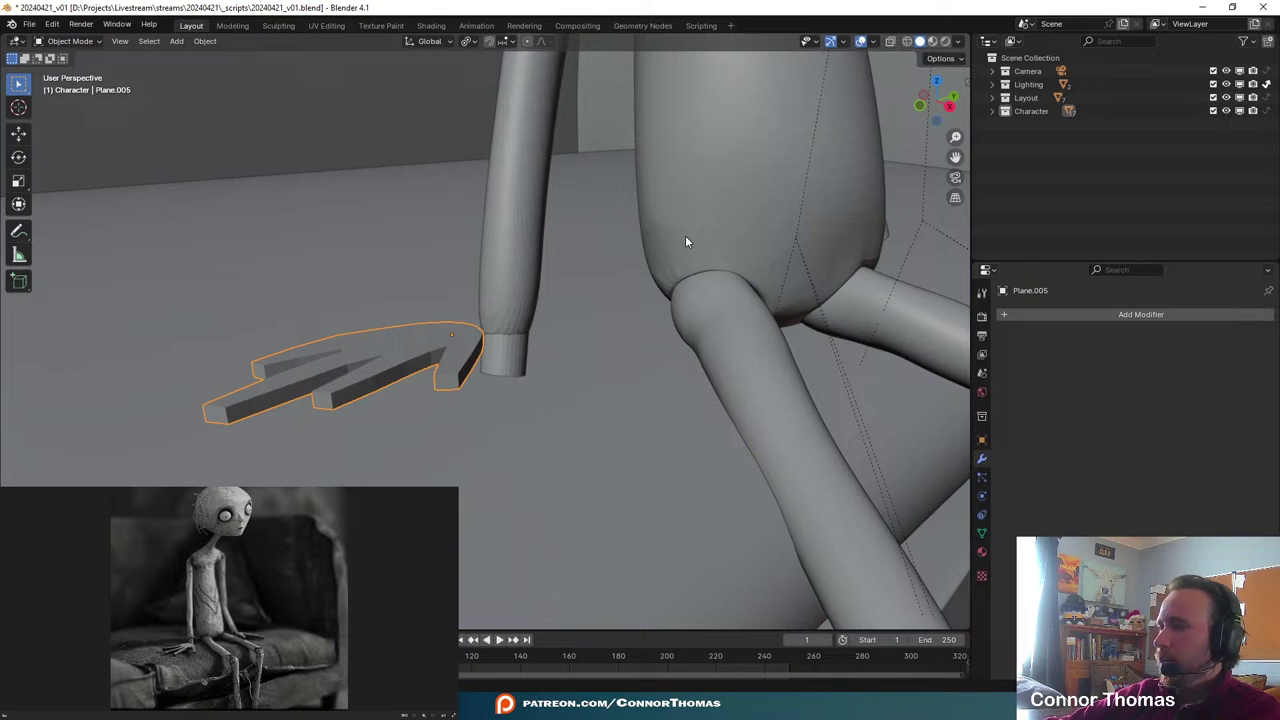
{"action": "left_click", "coordinate": [1100, 313]}
{"action": "type", "text": "s"}
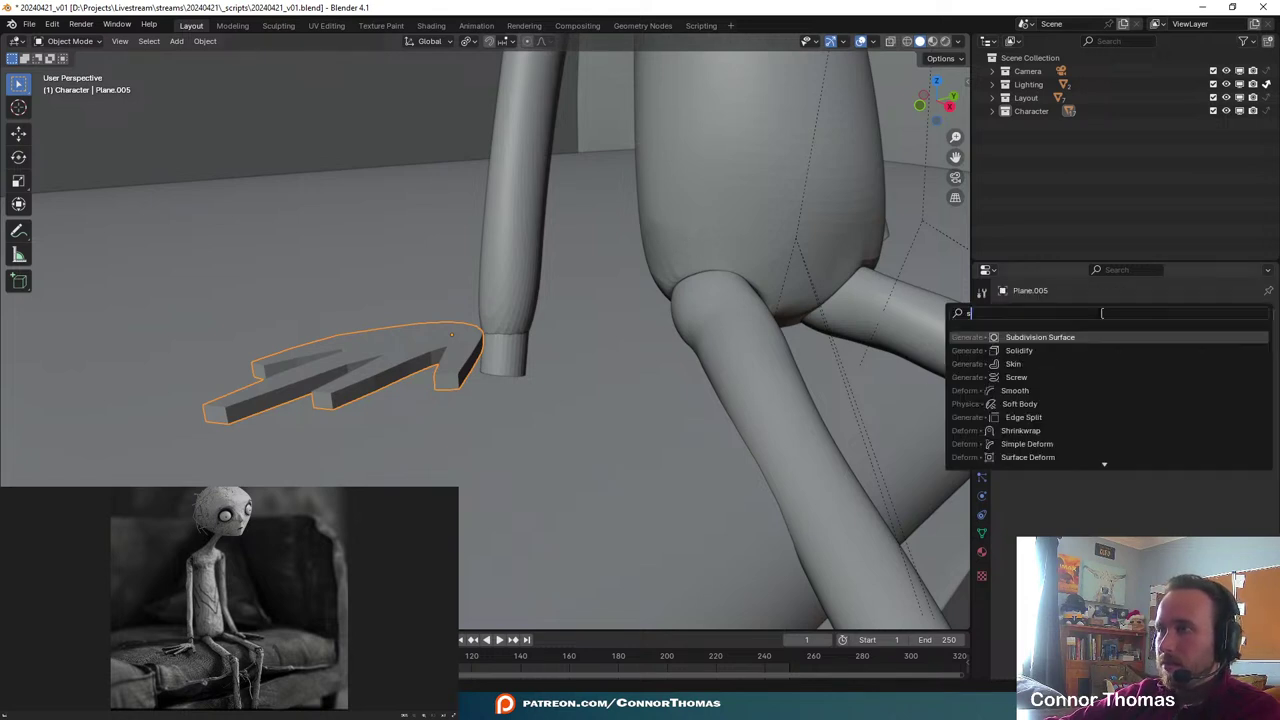
{"action": "left_click", "coordinate": [1022, 332]}
- Resize the hand and move it in against the end of the arm's wrist
{"action": "middle_click_drag", "start_coordinate": [447, 352], "coordinate": [543, 408], "text": "shift"}
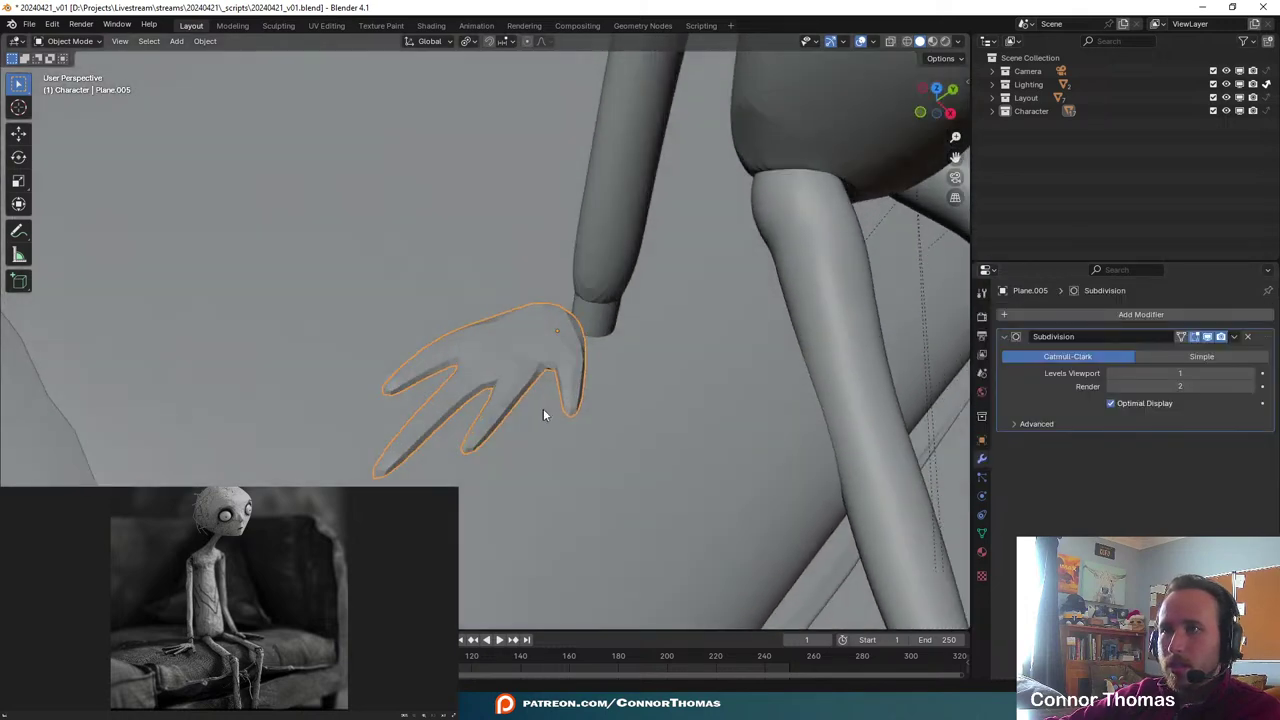
{"action": "key", "text": "s"}
{"action": "left_click", "coordinate": [658, 333]}
{"action": "middle_click_drag", "start_coordinate": [658, 337], "coordinate": [543, 262]}
{"action": "key", "text": "g"}
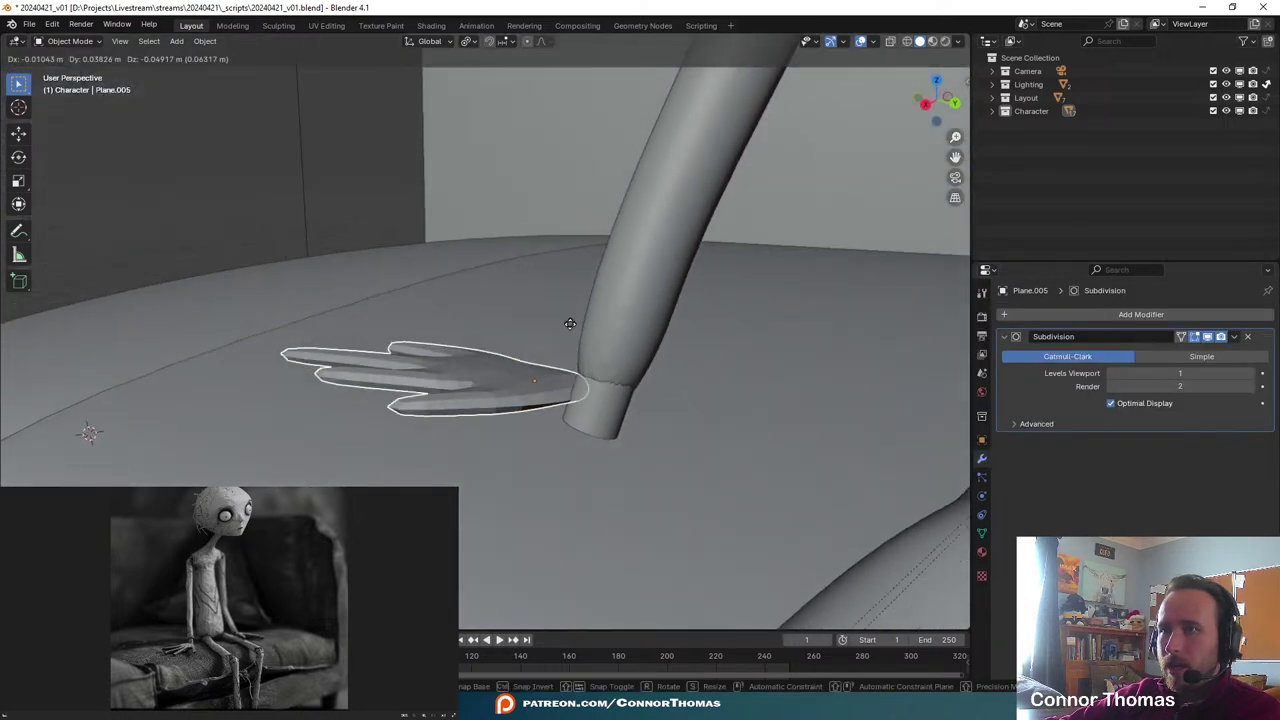
{"action": "left_click", "coordinate": [586, 358]}
- Rotate the hand around the wrist in the top view and tilt it slightly with a free rotation
{"action": "middle_click_drag", "start_coordinate": [586, 358], "coordinate": [661, 487]}
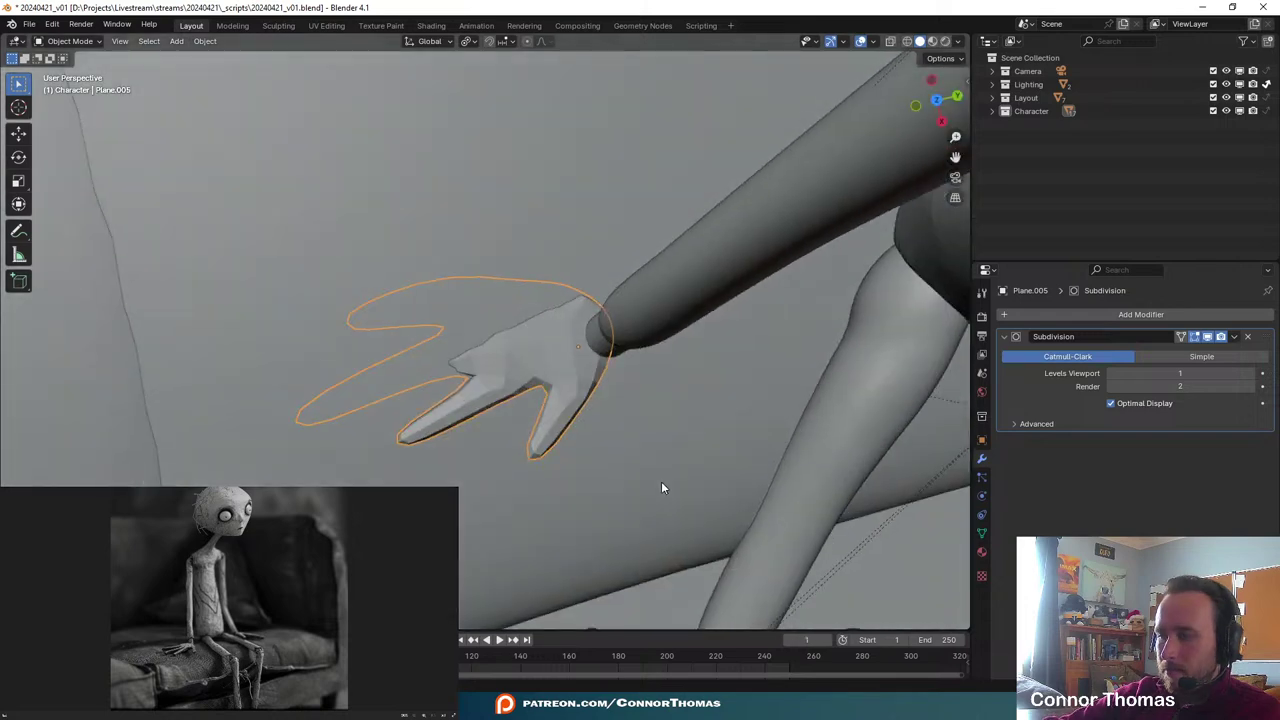
{"action": "key", "text": "KP_7"}
{"action": "key", "text": "r"}
{"action": "left_click", "coordinate": [660, 207]}
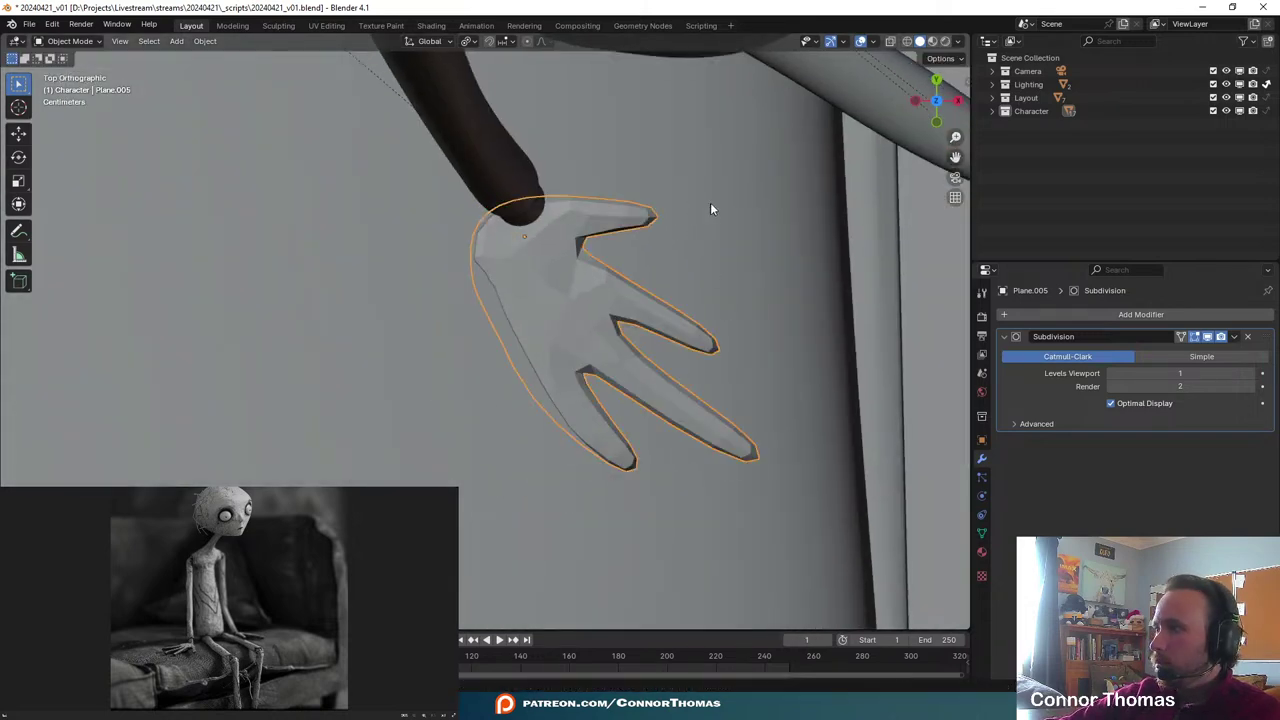
{"action": "key", "text": "r"}
{"action": "key", "text": "r"}
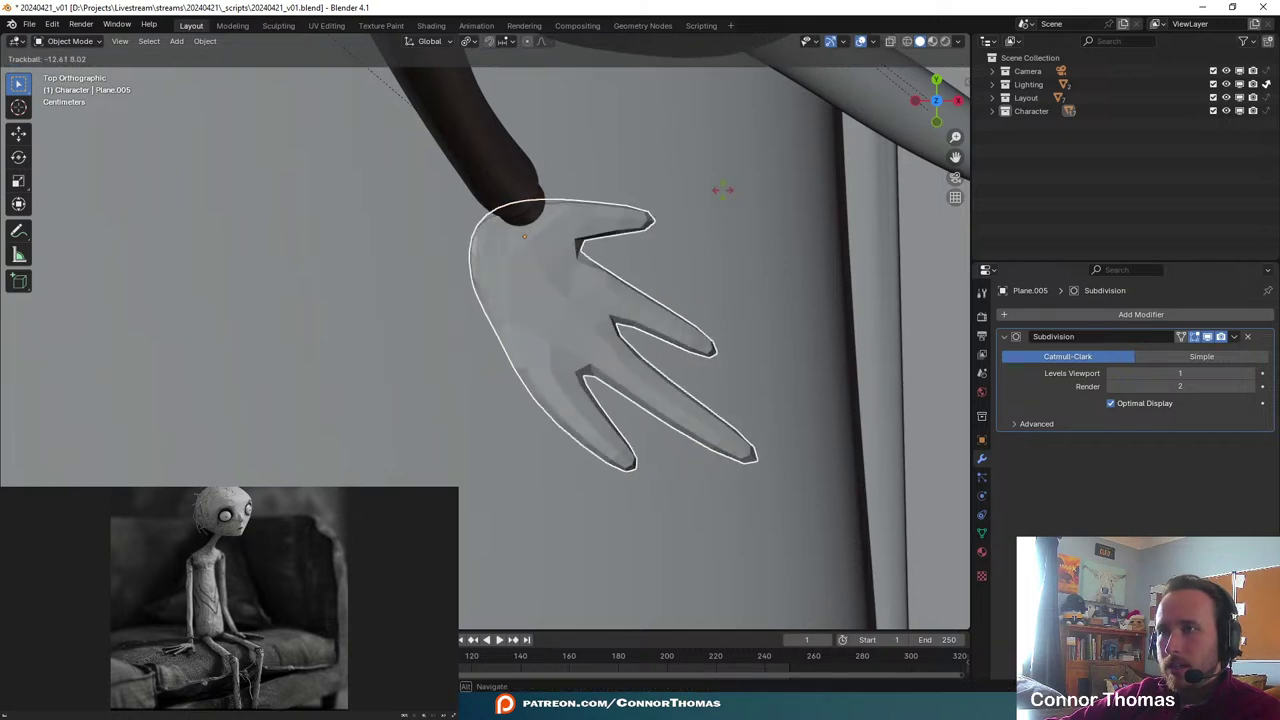
{"action": "left_click", "coordinate": [722, 189]}
- Tilt the hand so its fingers slope down toward the cushion and shift it under the wrist
{"action": "middle_click_drag", "start_coordinate": [722, 189], "coordinate": [706, 275]}
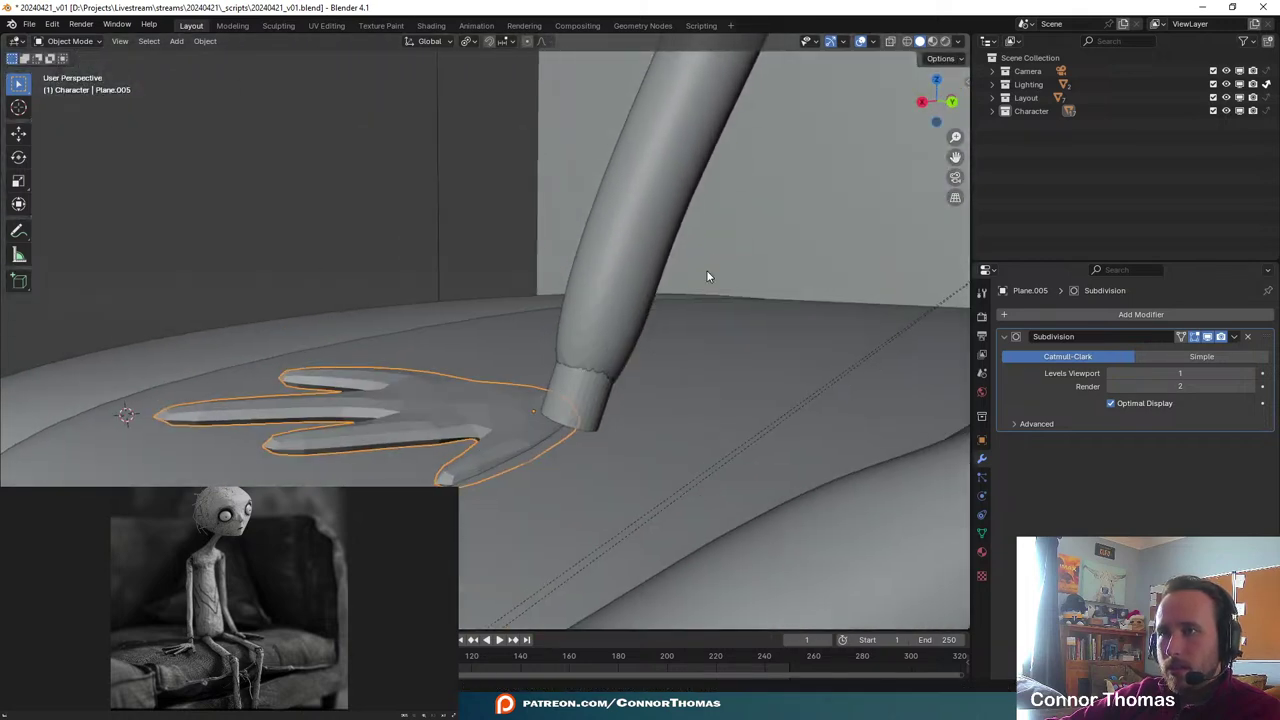
{"action": "key", "text": "r"}
{"action": "key", "text": "r"}
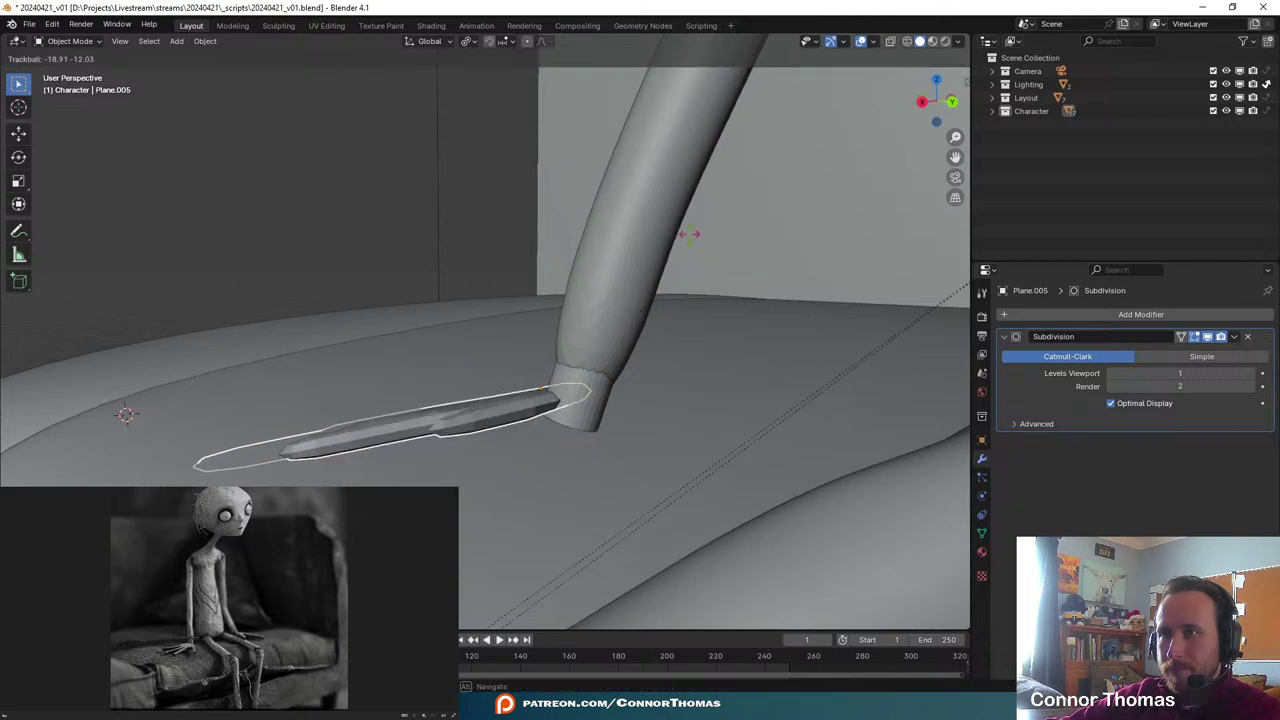
{"action": "left_click", "coordinate": [694, 265]}
{"action": "key", "text": "g"}
{"action": "left_click", "coordinate": [698, 284]}
- Turn the hand so the fingers extend forward from the forearm, and scale it down to suit the wrist
{"action": "middle_click_drag", "start_coordinate": [508, 337], "coordinate": [640, 420]}
{"action": "key", "text": "r"}
{"action": "key", "text": "r"}
{"action": "left_click", "coordinate": [687, 467]}
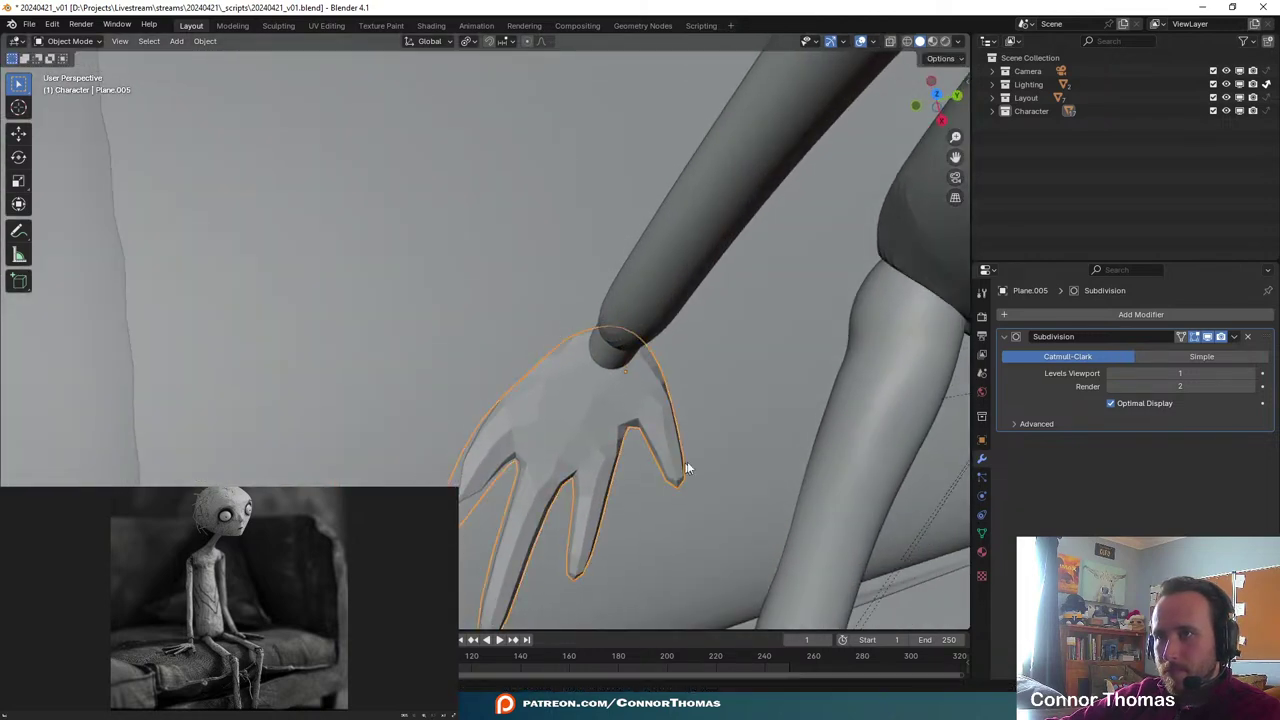
{"action": "key", "text": "r"}
{"action": "key", "text": "r"}
{"action": "left_click", "coordinate": [647, 433]}
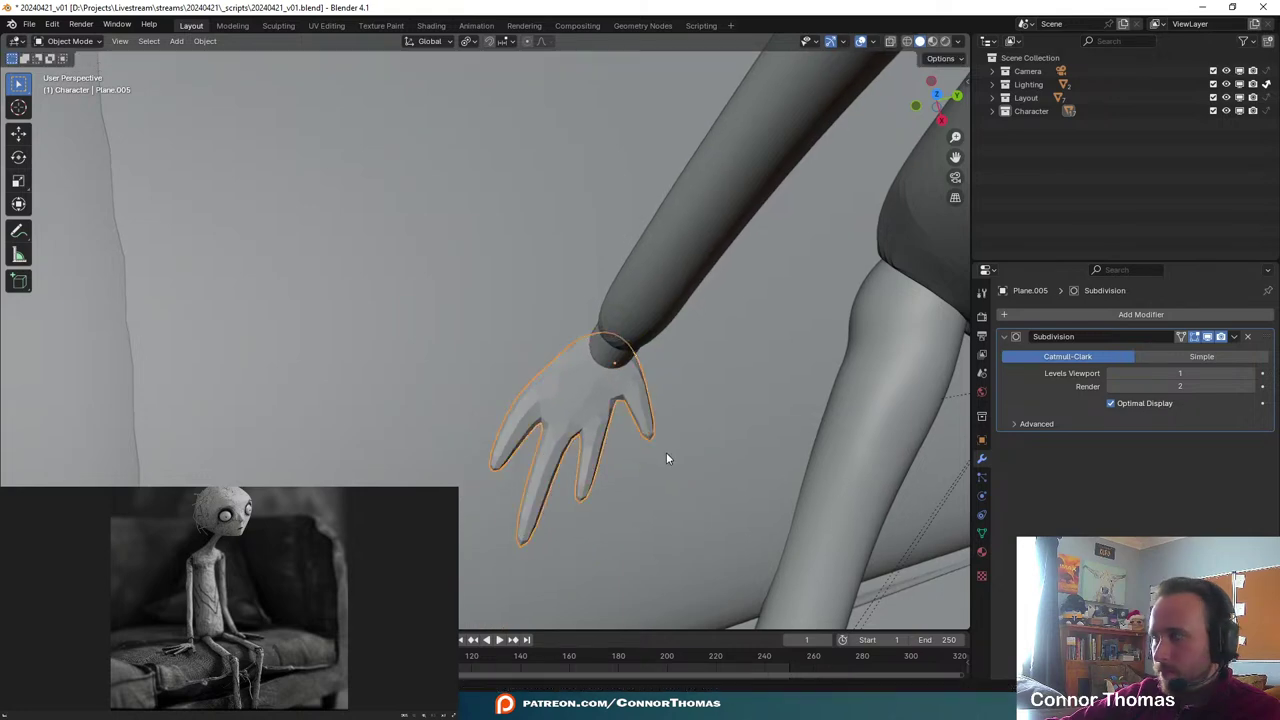
- Adjust the hand's tilt and move it so its palm meets the bottom of the wrist
{"action": "middle_click_drag", "start_coordinate": [662, 456], "coordinate": [531, 334]}
{"action": "key", "text": "r"}
{"action": "key", "text": "r"}
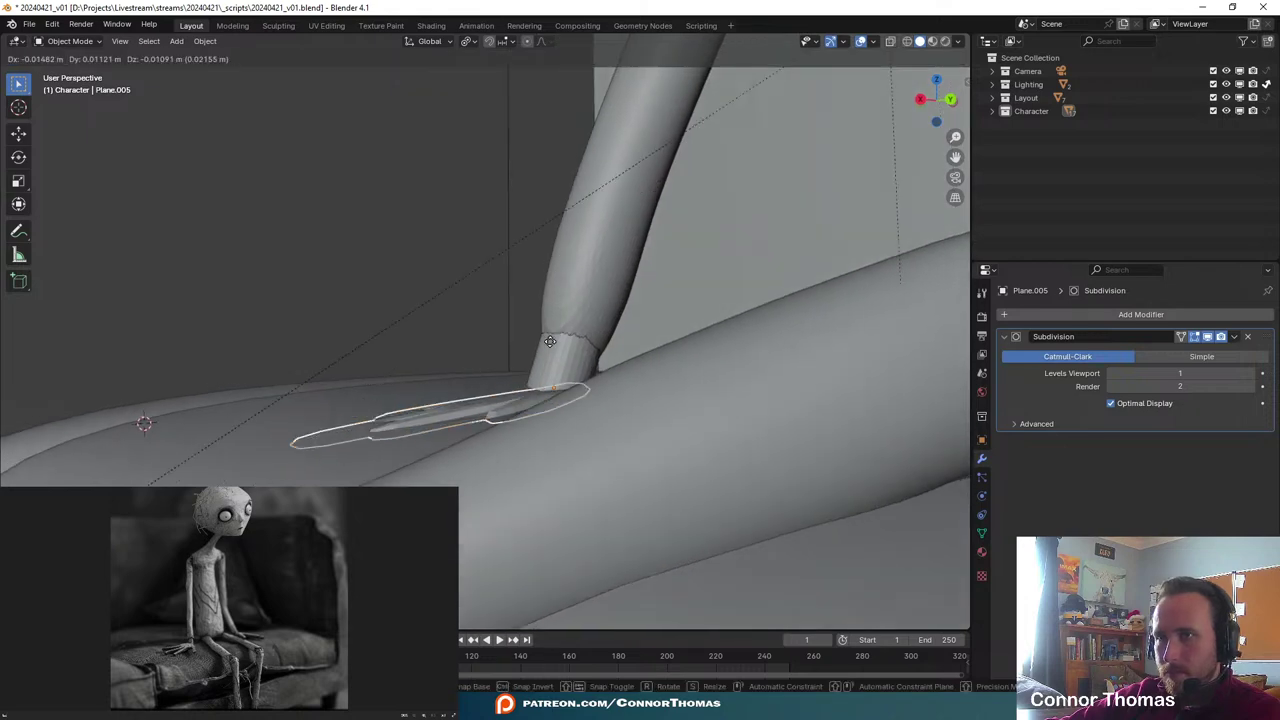
{"action": "left_click", "coordinate": [546, 378]}
{"action": "middle_click_drag", "start_coordinate": [546, 378], "coordinate": [755, 462]}
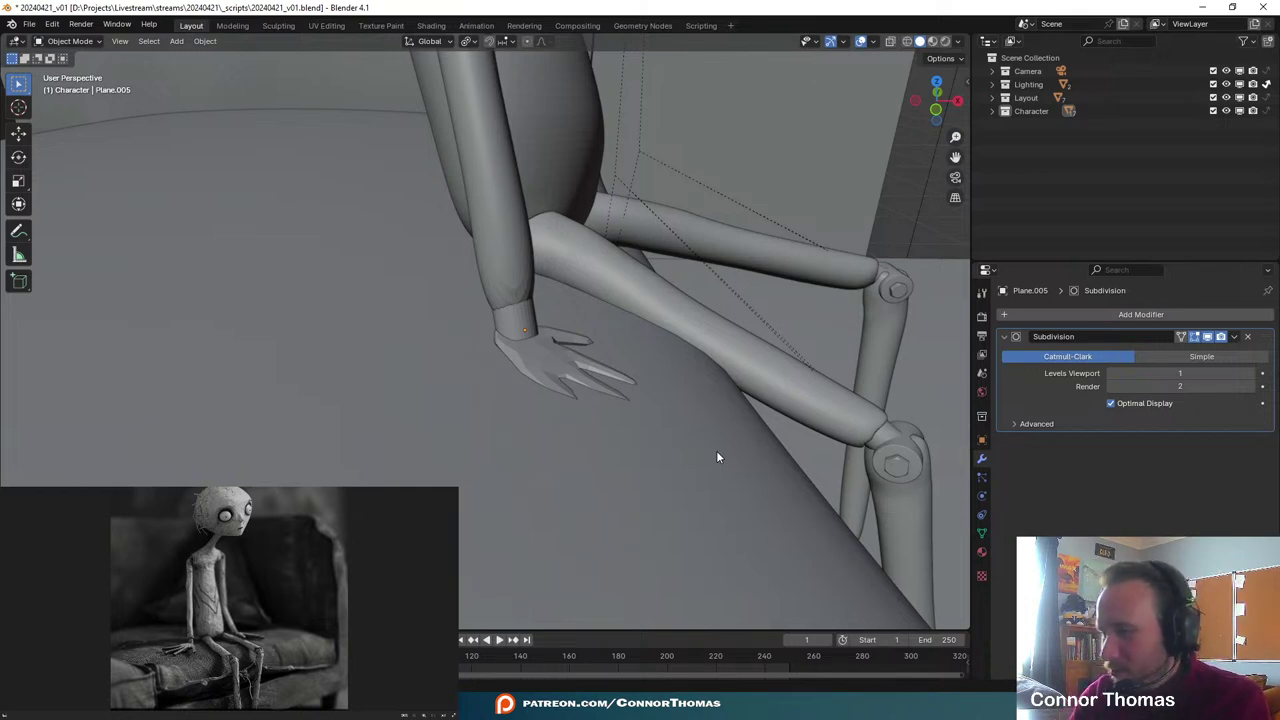
- Raise the fingertip vertices by about 0.03 m using proportional editing with a radius of about 0.3 m, lifting the fingers out of the cushion
{"action": "middle_click_drag", "start_coordinate": [600, 368], "coordinate": [478, 354]}
{"action": "mouse_move", "coordinate": [551, 371]}
{"action": "middle_mouse_down"}
{"action": "mouse_move", "coordinate": [611, 397]}
{"action": "mouse_move", "coordinate": [551, 331]}
{"action": "mouse_move", "coordinate": [469, 303]}
{"action": "mouse_move", "coordinate": [471, 365]}
{"action": "mouse_move", "coordinate": [443, 337]}
{"action": "mouse_move", "coordinate": [476, 405]}
{"action": "mouse_move", "coordinate": [563, 334]}
{"action": "mouse_move", "coordinate": [541, 381]}
{"action": "mouse_move", "coordinate": [591, 397]}
{"action": "mouse_move", "coordinate": [626, 434]}
{"action": "mouse_move", "coordinate": [654, 349]}
{"action": "mouse_move", "coordinate": [689, 400]}
{"action": "mouse_move", "coordinate": [623, 360]}
{"action": "mouse_move", "coordinate": [610, 430]}
{"action": "middle_mouse_up"}
{"action": "left_click", "coordinate": [471, 364]}
{"action": "left_click", "coordinate": [541, 381]}
{"action": "key", "text": "Tab"}
{"action": "scroll", "coordinate": [652, 351], "scroll_direction": "up", "scroll_amount": 3}
{"action": "scroll", "coordinate": [651, 351], "scroll_direction": "down", "scroll_amount": 2}
{"action": "key", "text": "z"}
{"action": "key", "text": "alt+a"}
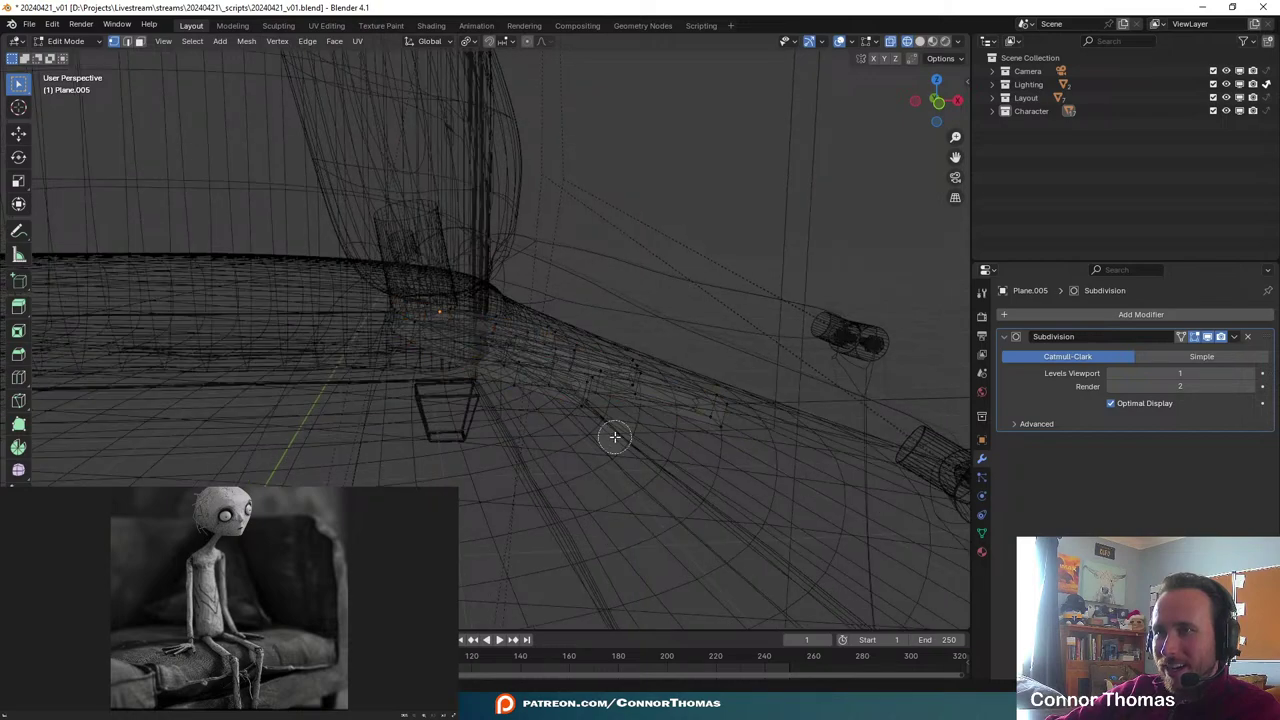
{"action": "key", "text": "c"}
{"action": "mouse_move", "coordinate": [613, 420]}
{"action": "left_mouse_down"}
{"action": "mouse_move", "coordinate": [663, 414]}
{"action": "mouse_move", "coordinate": [654, 394]}
{"action": "left_mouse_up"}
{"action": "key", "text": "Escape"}
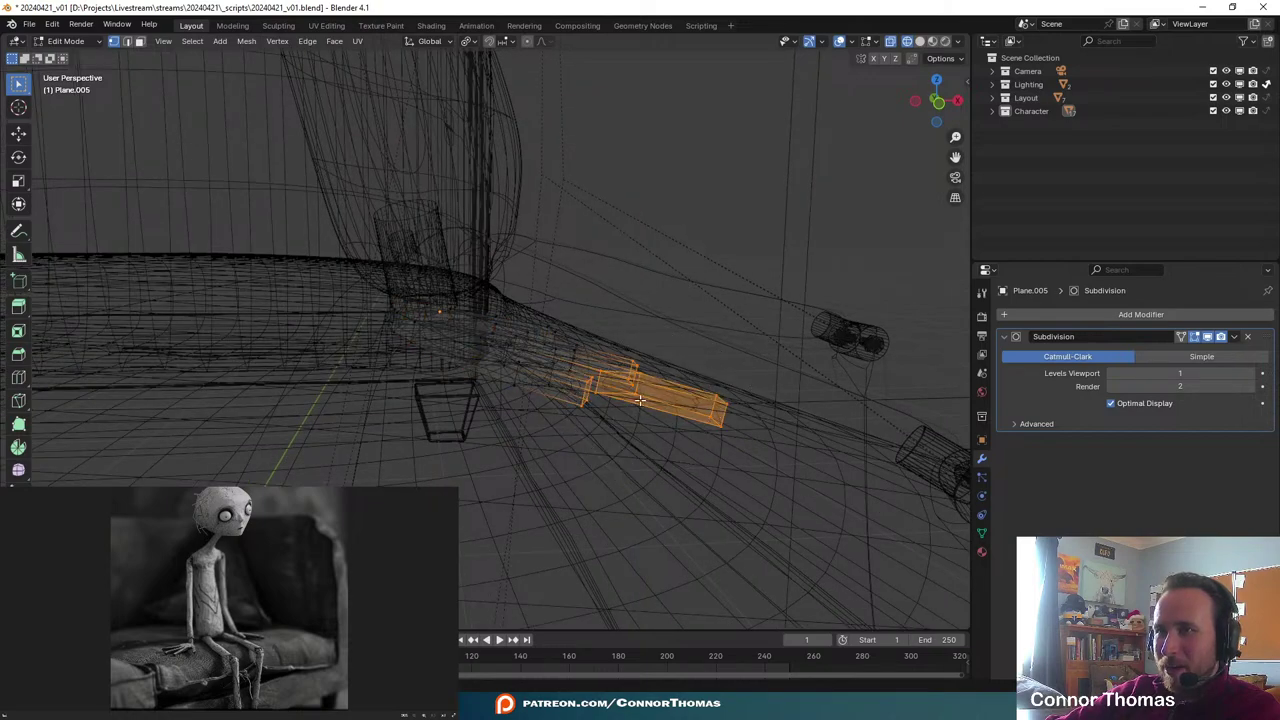
{"action": "mouse_move", "coordinate": [654, 394]}
{"action": "middle_mouse_down"}
{"action": "mouse_move", "coordinate": [643, 337]}
{"action": "mouse_move", "coordinate": [653, 349]}
{"action": "middle_mouse_up"}
{"action": "key", "text": "z"}
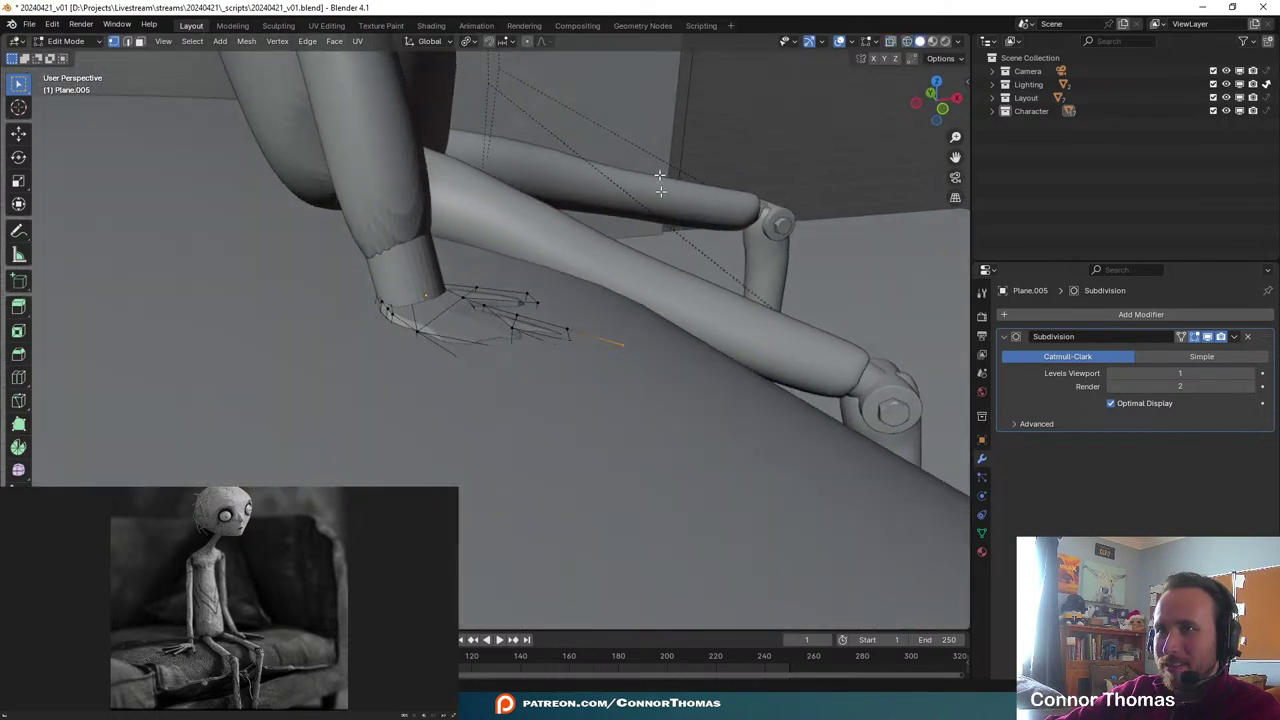
{"action": "left_click", "coordinate": [527, 41]}
{"action": "key", "text": "g"}
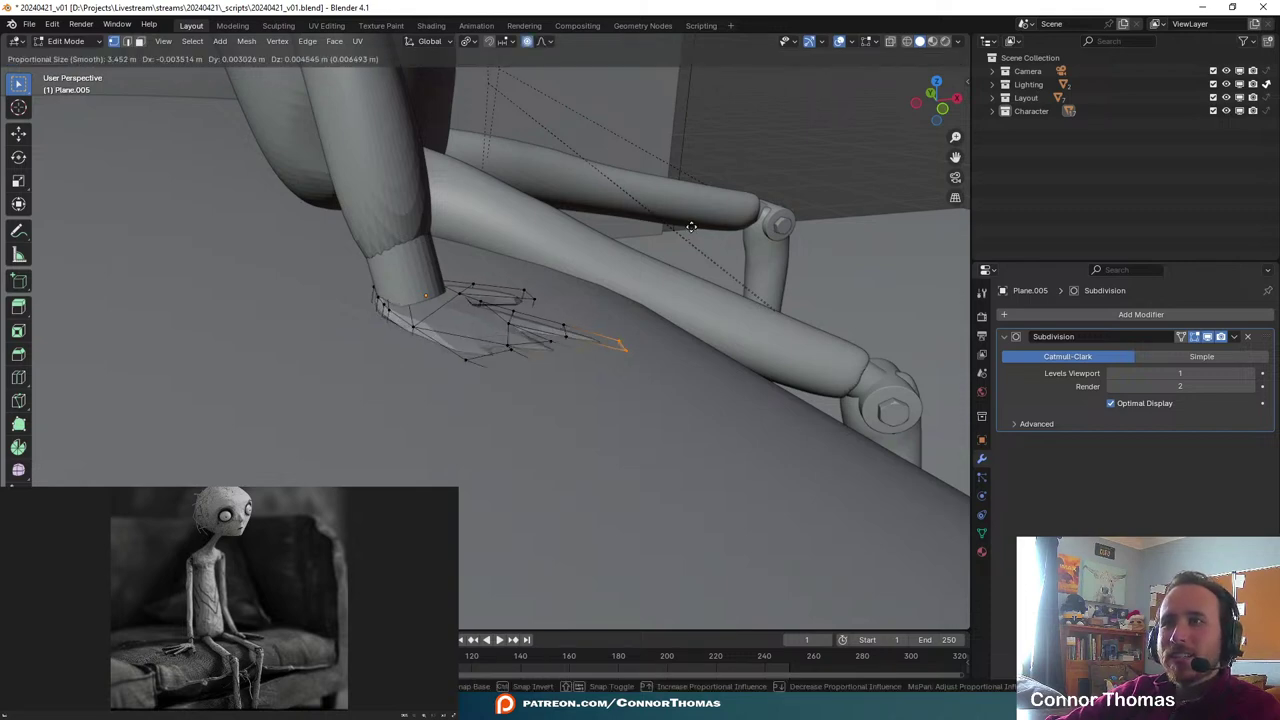
{"action": "scroll", "coordinate": [709, 235], "scroll_direction": "down", "scroll_amount": 20}
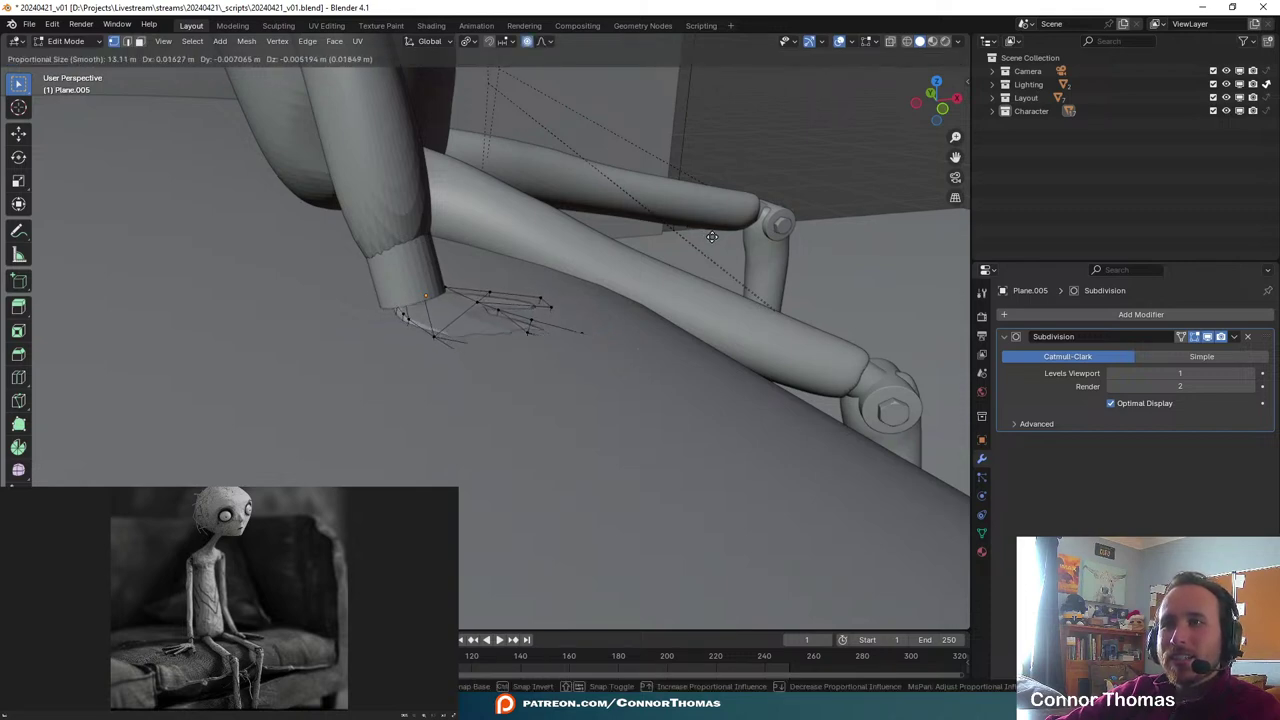
{"action": "scroll", "coordinate": [712, 235], "scroll_direction": "down", "scroll_amount": 8}
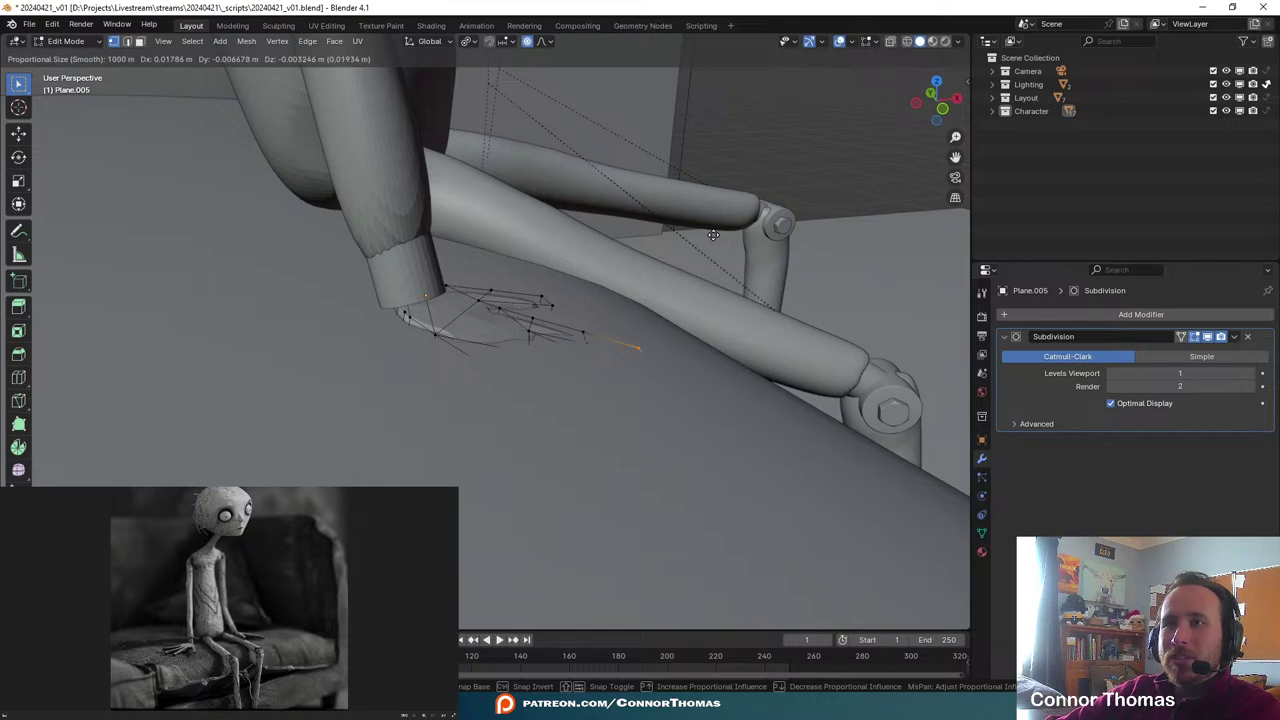
{"action": "scroll", "coordinate": [713, 233], "scroll_direction": "down", "scroll_amount": 8}
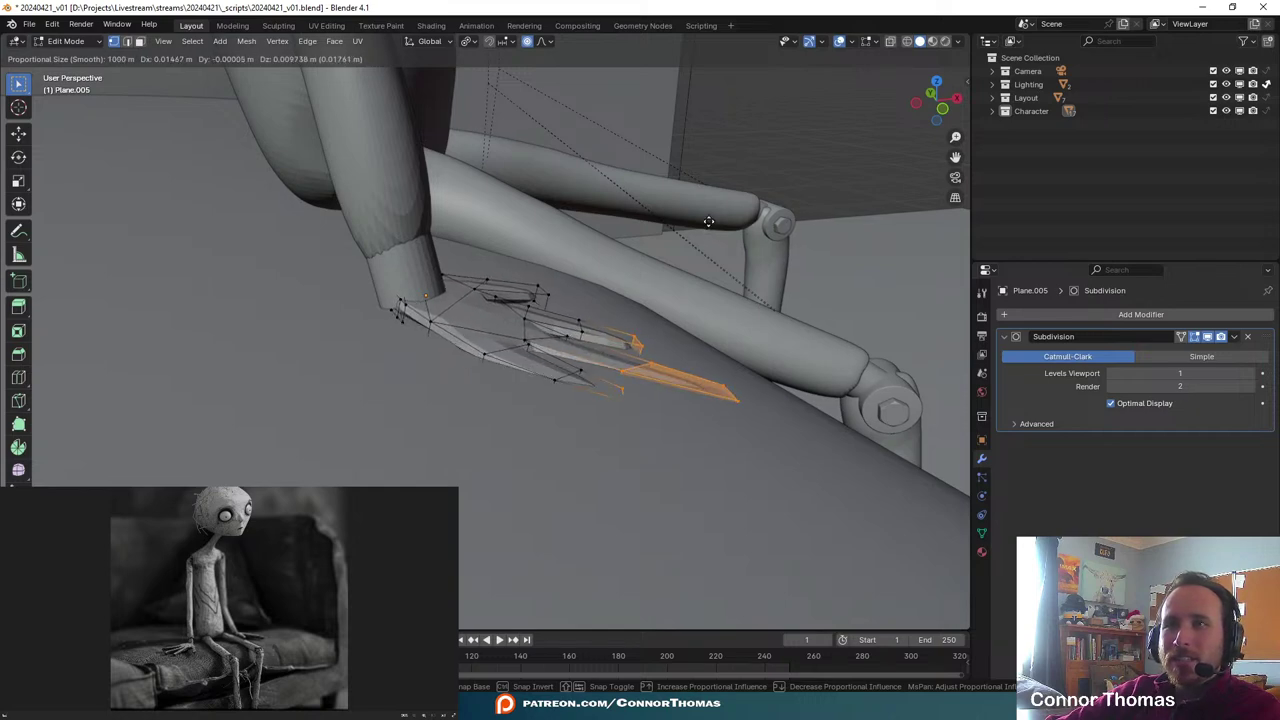
{"action": "scroll", "coordinate": [712, 224], "scroll_direction": "up", "scroll_amount": 20}
{"action": "scroll", "coordinate": [712, 217], "scroll_direction": "up", "scroll_amount": 20}
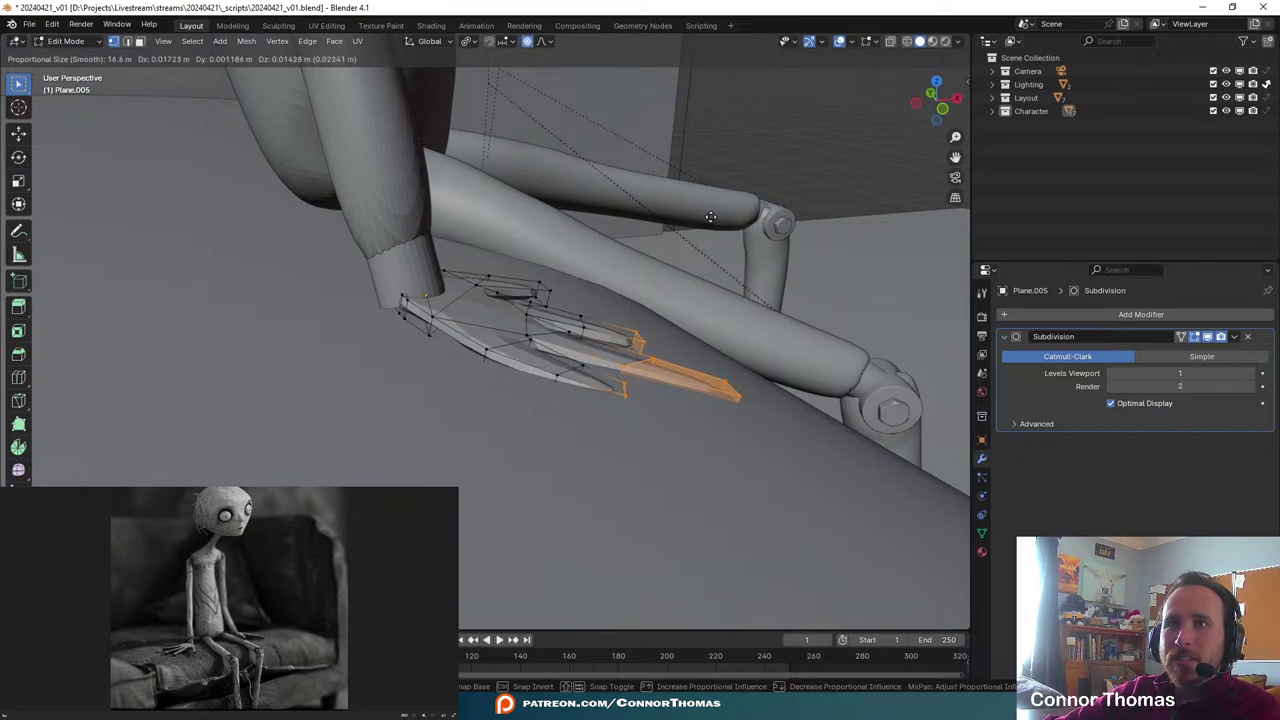
{"action": "scroll", "coordinate": [705, 208], "scroll_direction": "up", "scroll_amount": 20}
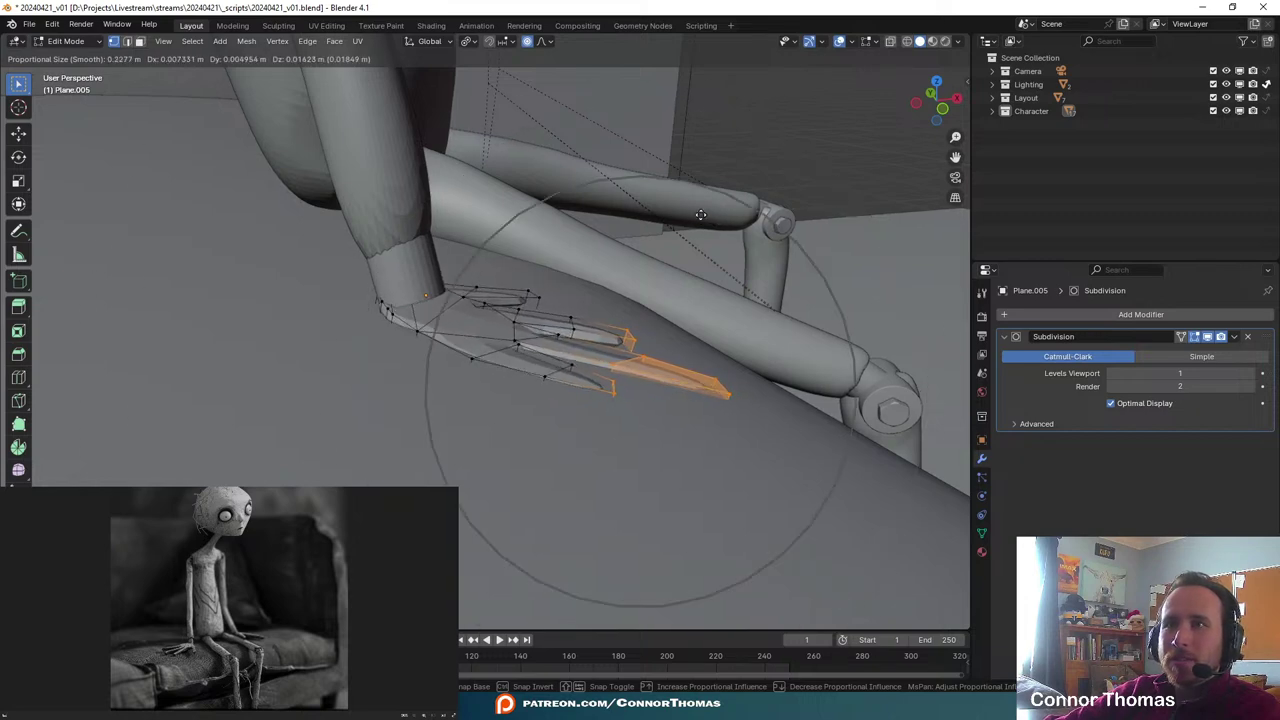
{"action": "scroll", "coordinate": [710, 196], "scroll_direction": "down", "scroll_amount": 6}
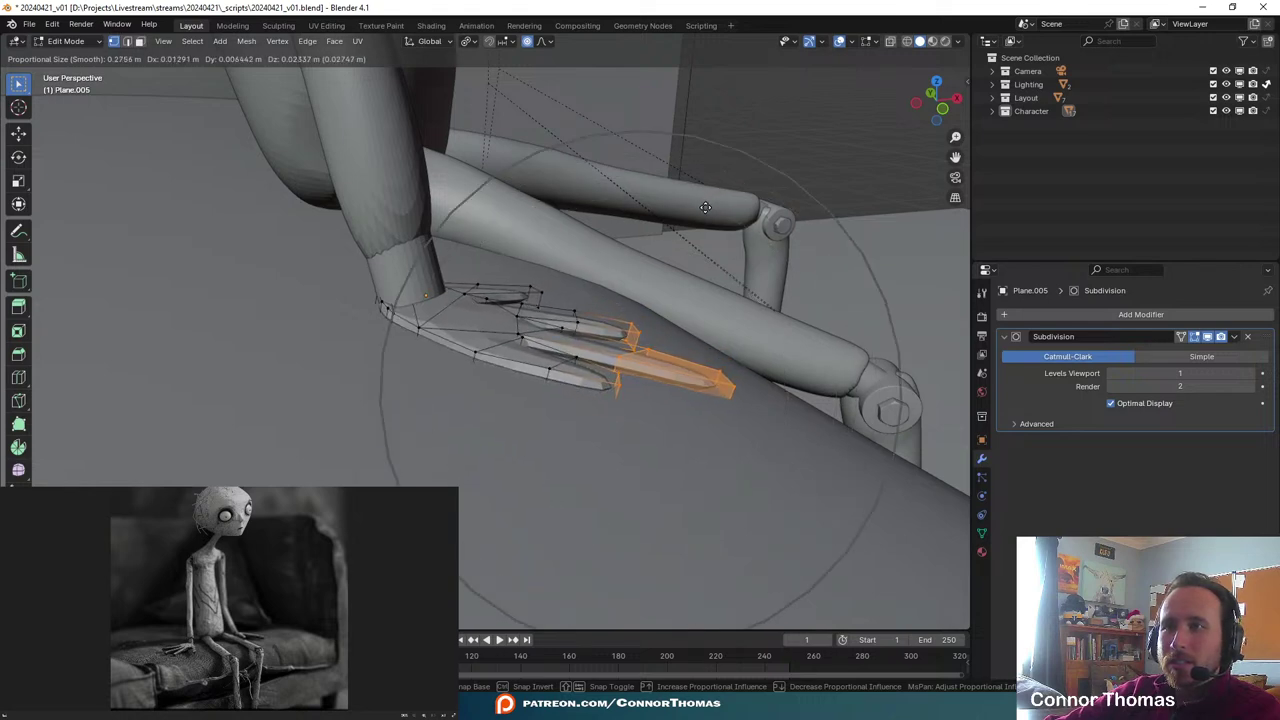
{"action": "scroll", "coordinate": [703, 212], "scroll_direction": "down", "scroll_amount": 2}
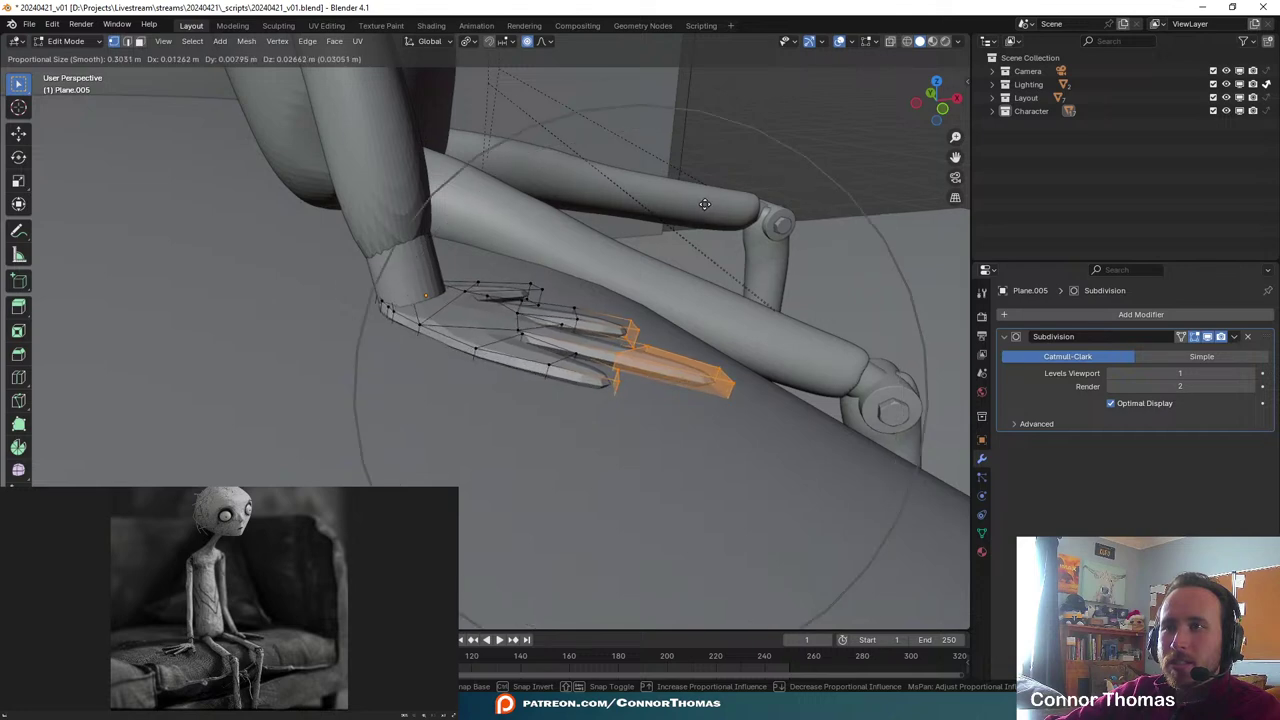
{"action": "left_click", "coordinate": [703, 204]}
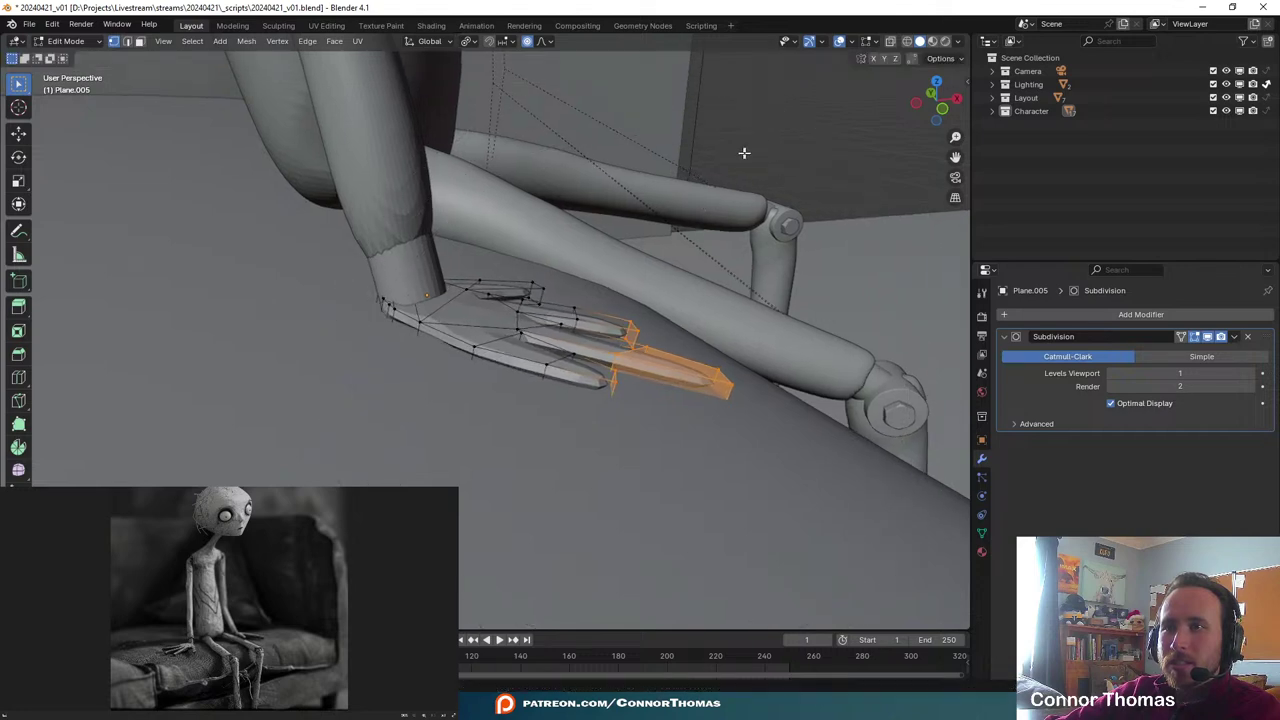
- Examine the hand's pose on the cushion from the scene camera and close up from above
{"action": "middle_click_drag", "start_coordinate": [743, 149], "coordinate": [650, 205]}
{"action": "key", "text": "Tab"}
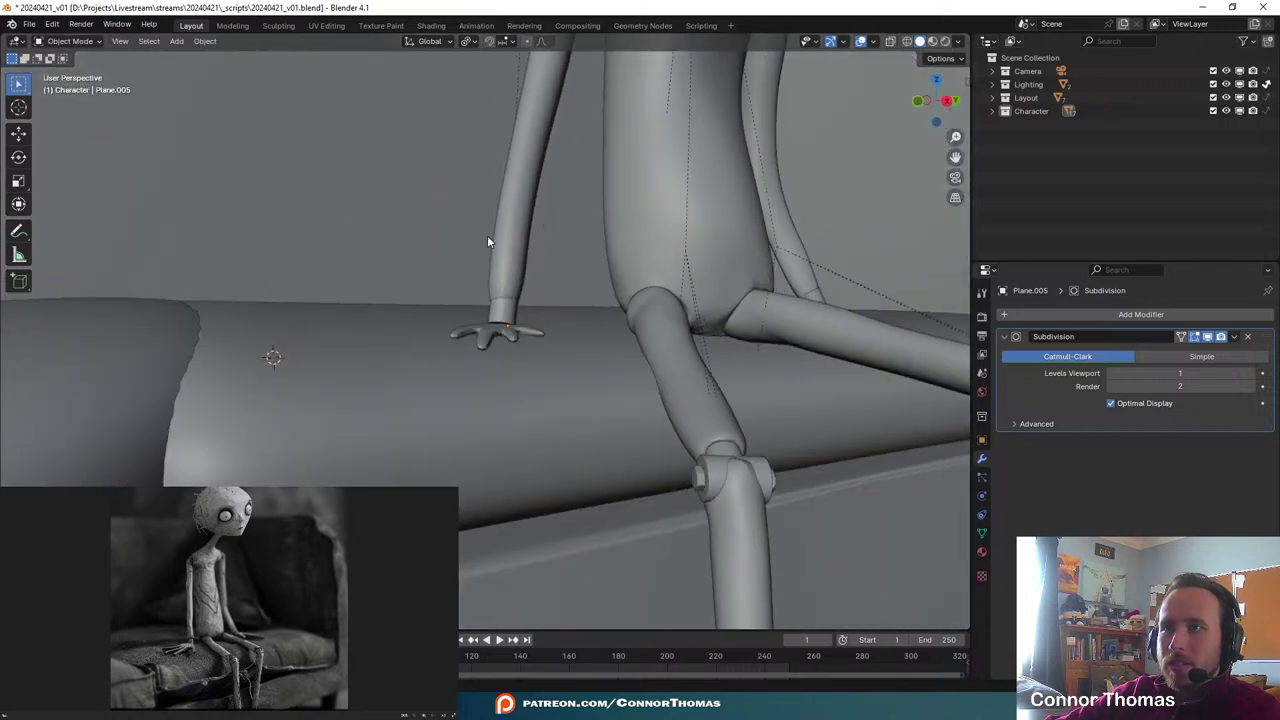
{"action": "middle_click_drag", "start_coordinate": [487, 235], "coordinate": [548, 338]}
{"action": "key", "text": "KP_0"}
{"action": "scroll", "coordinate": [548, 338], "scroll_direction": "up", "scroll_amount": 8}
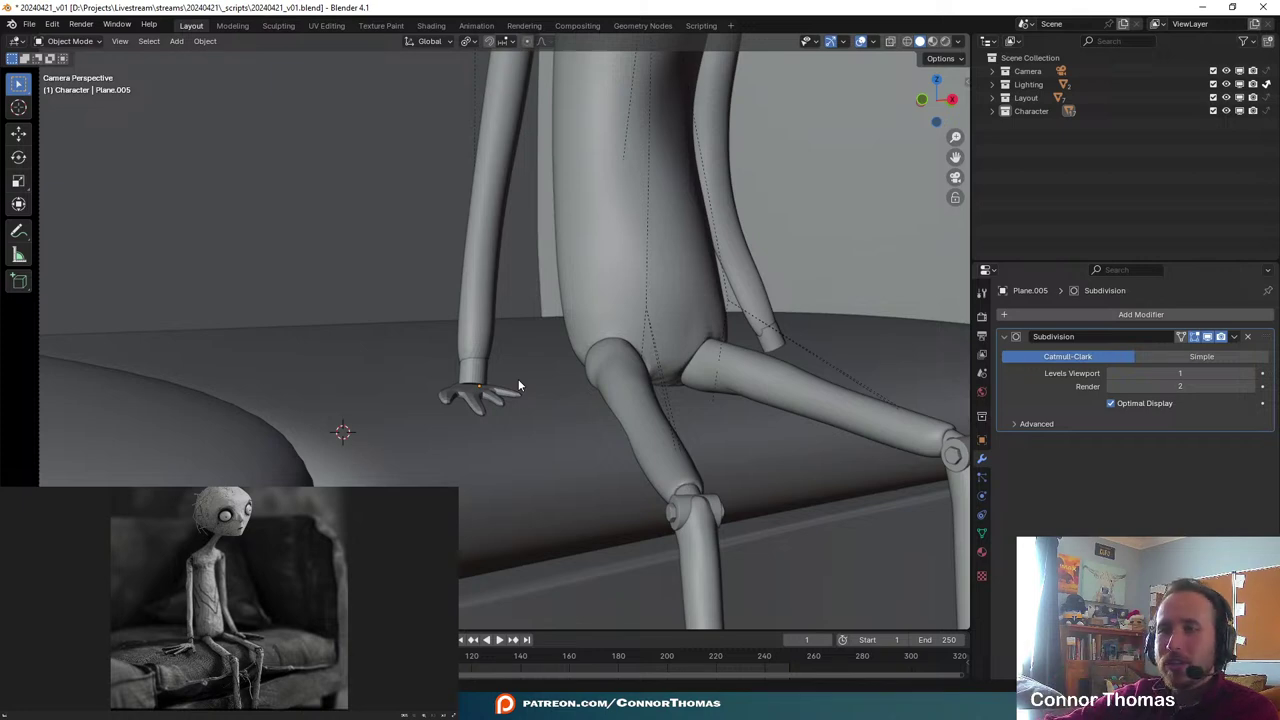
{"action": "key", "text": "KP_Decimal"}
{"action": "mouse_move", "coordinate": [518, 379]}
{"action": "middle_mouse_down"}
{"action": "mouse_move", "coordinate": [568, 401]}
{"action": "mouse_move", "coordinate": [546, 283]}
{"action": "mouse_move", "coordinate": [531, 380]}
{"action": "middle_mouse_up"}
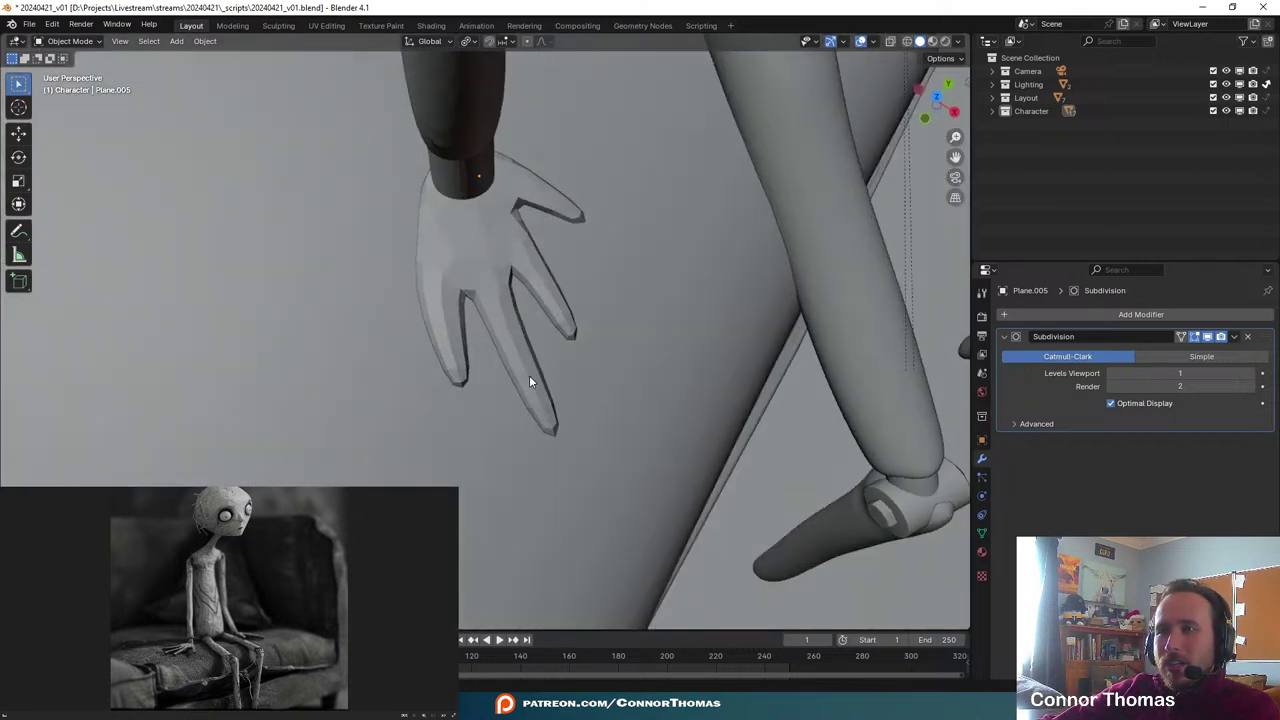
- Shorten the hand's longest finger by moving its tip vertices toward the palm, using proportional editing with a radius of about 0.17 m
{"action": "key", "text": "Tab"}
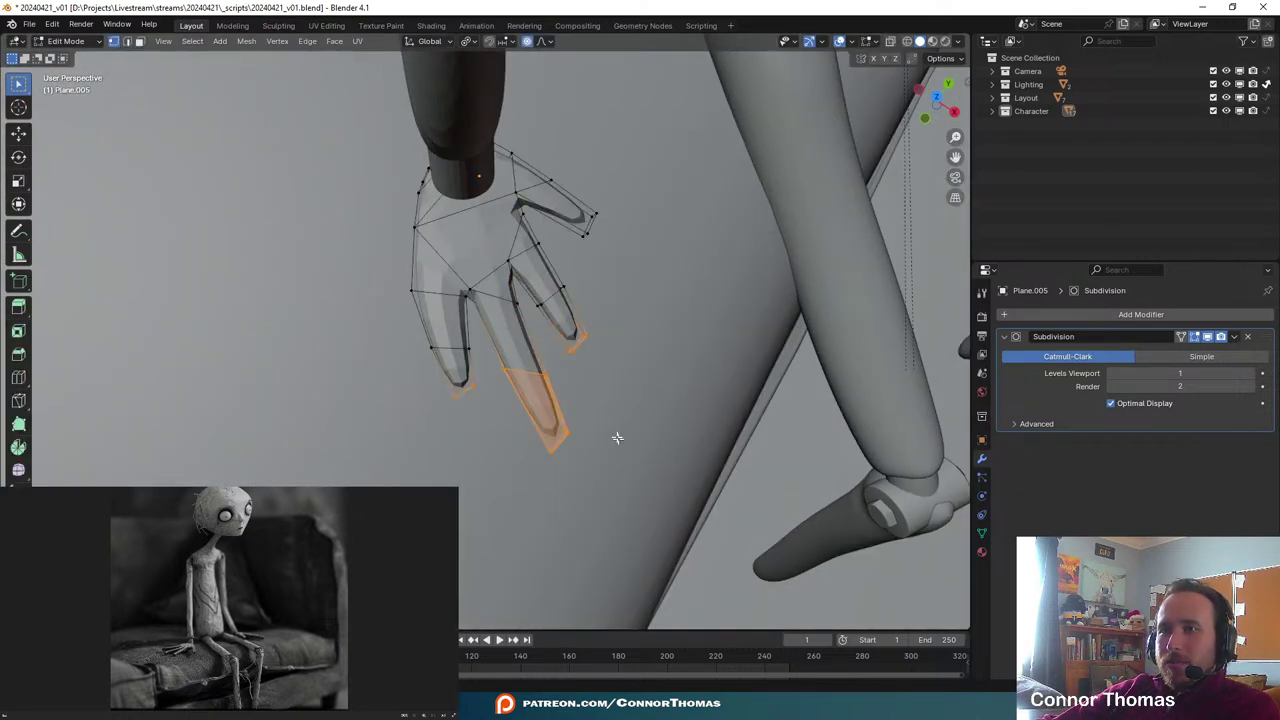
{"action": "key", "text": "alt+a"}
{"action": "key", "text": "c"}
{"action": "left_click", "coordinate": [569, 446]}
{"action": "right_click", "coordinate": [573, 469]}
{"action": "key", "text": "z"}
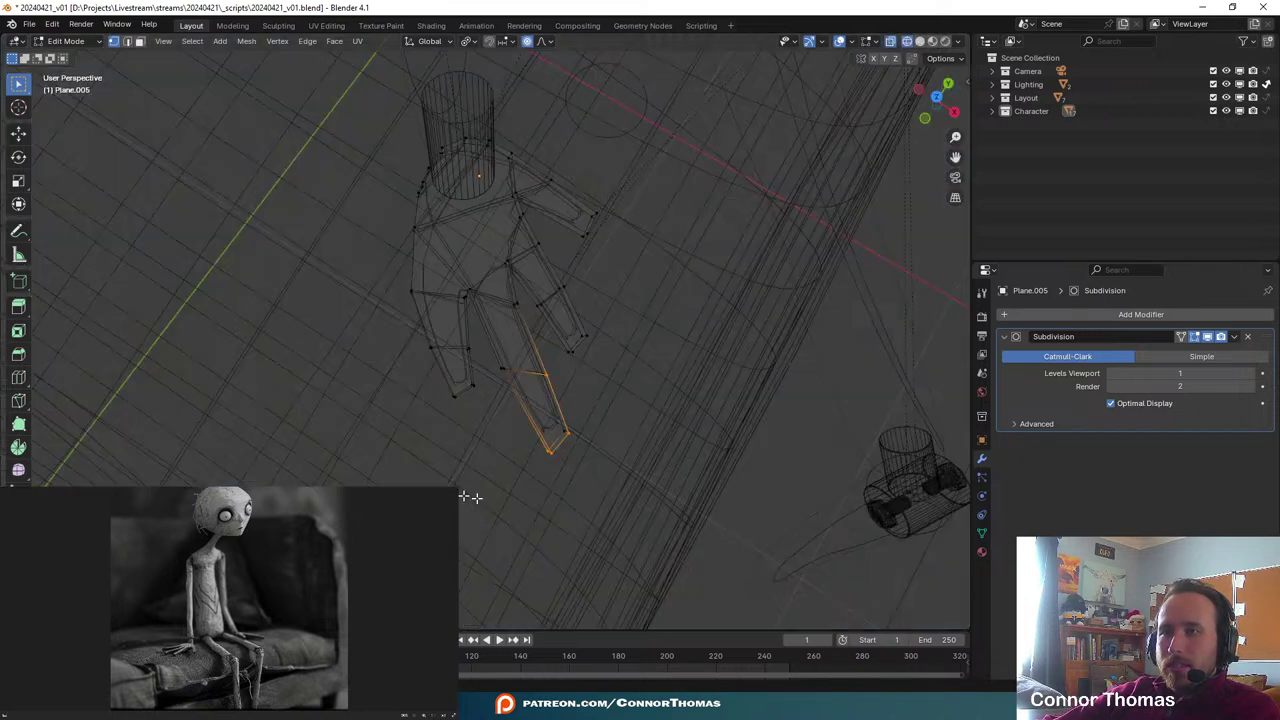
{"action": "key", "text": "a"}
{"action": "key", "text": "alt+a"}
{"action": "key", "text": "c"}
{"action": "left_click", "coordinate": [583, 483]}
{"action": "right_click", "coordinate": [583, 485]}
{"action": "key", "text": "g"}
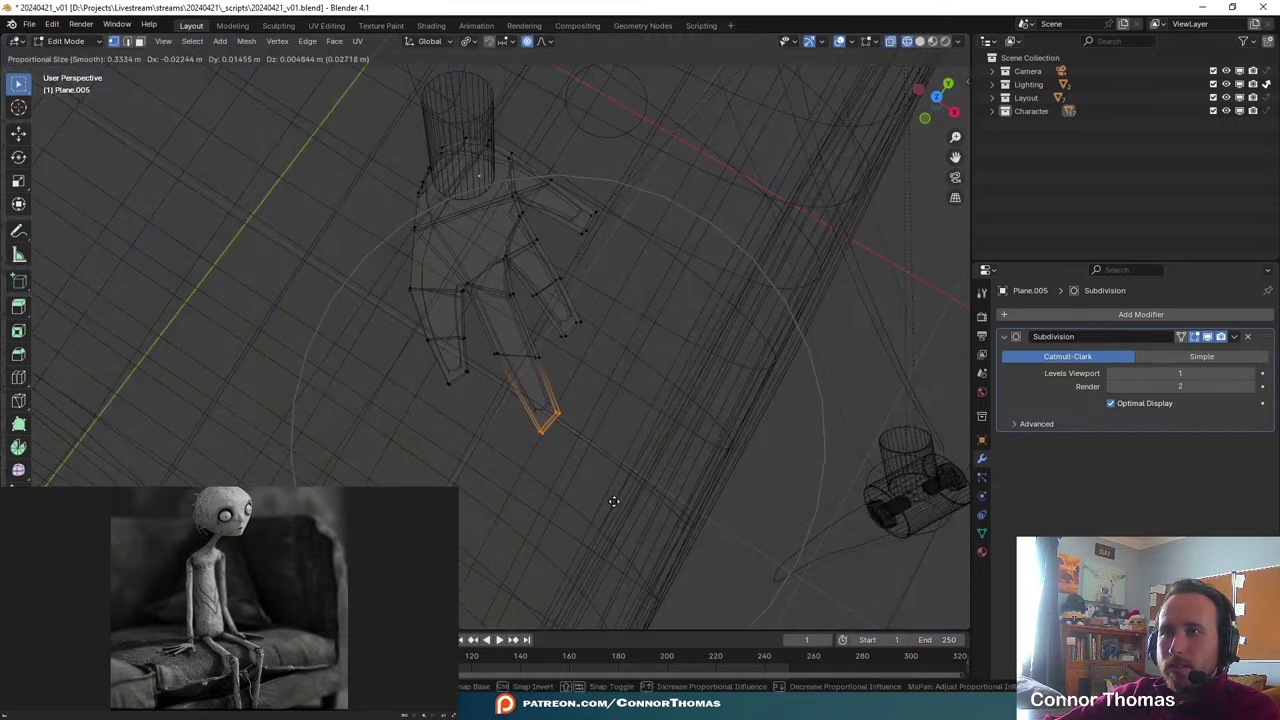
{"action": "scroll", "coordinate": [610, 500], "scroll_direction": "up", "scroll_amount": 7}
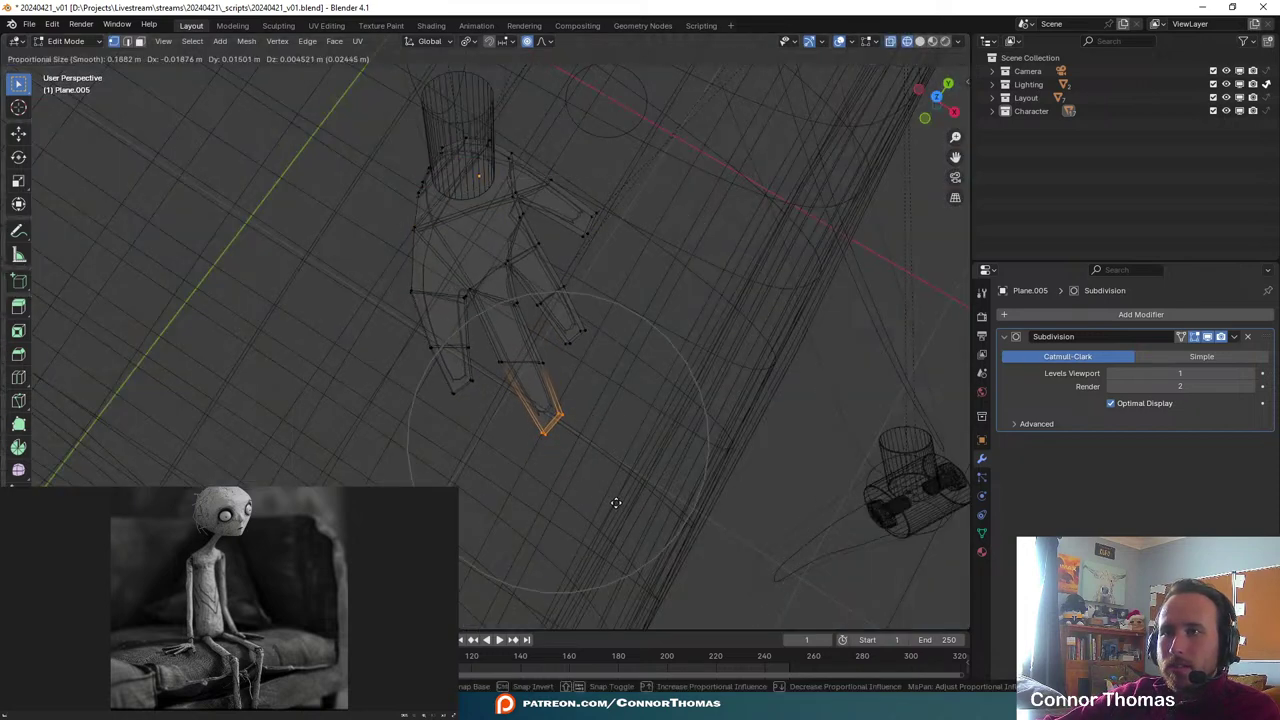
{"action": "left_click", "coordinate": [578, 459]}
- Reposition the longest finger's tip vertices again so the finger runs straighter and better matches its neighbours' length
{"action": "key", "text": "g"}
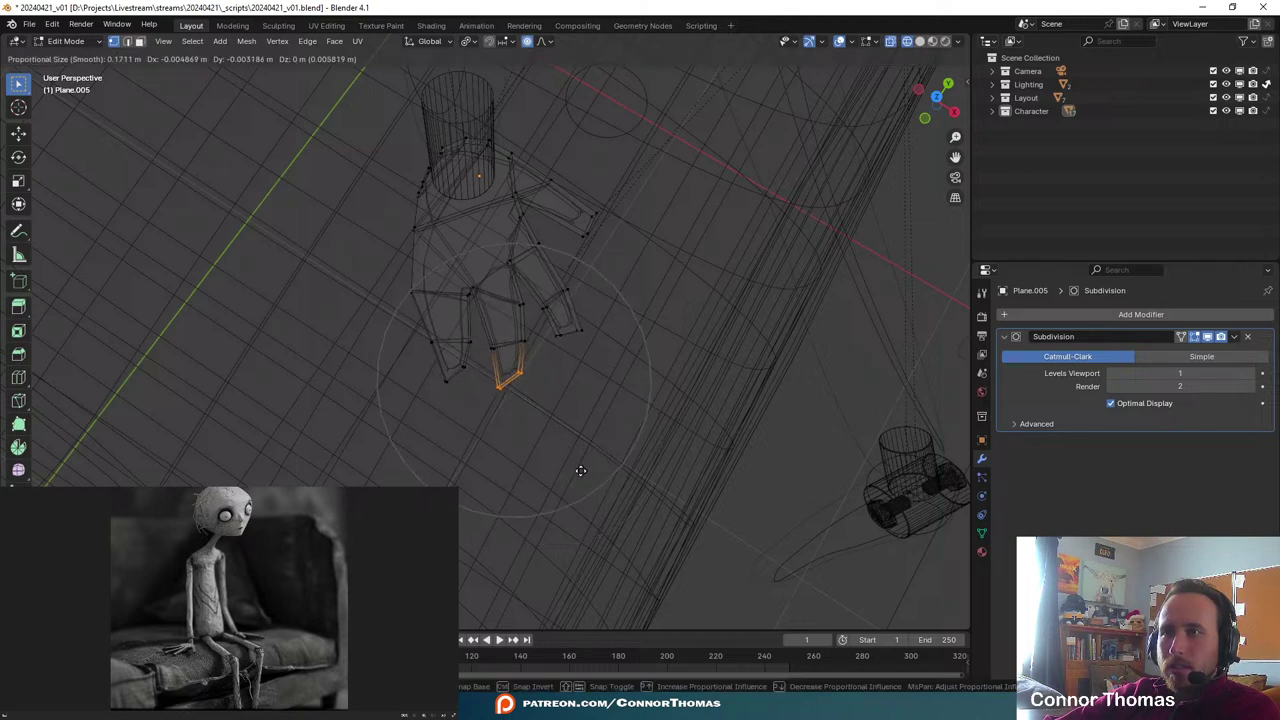
{"action": "left_click", "coordinate": [574, 476]}
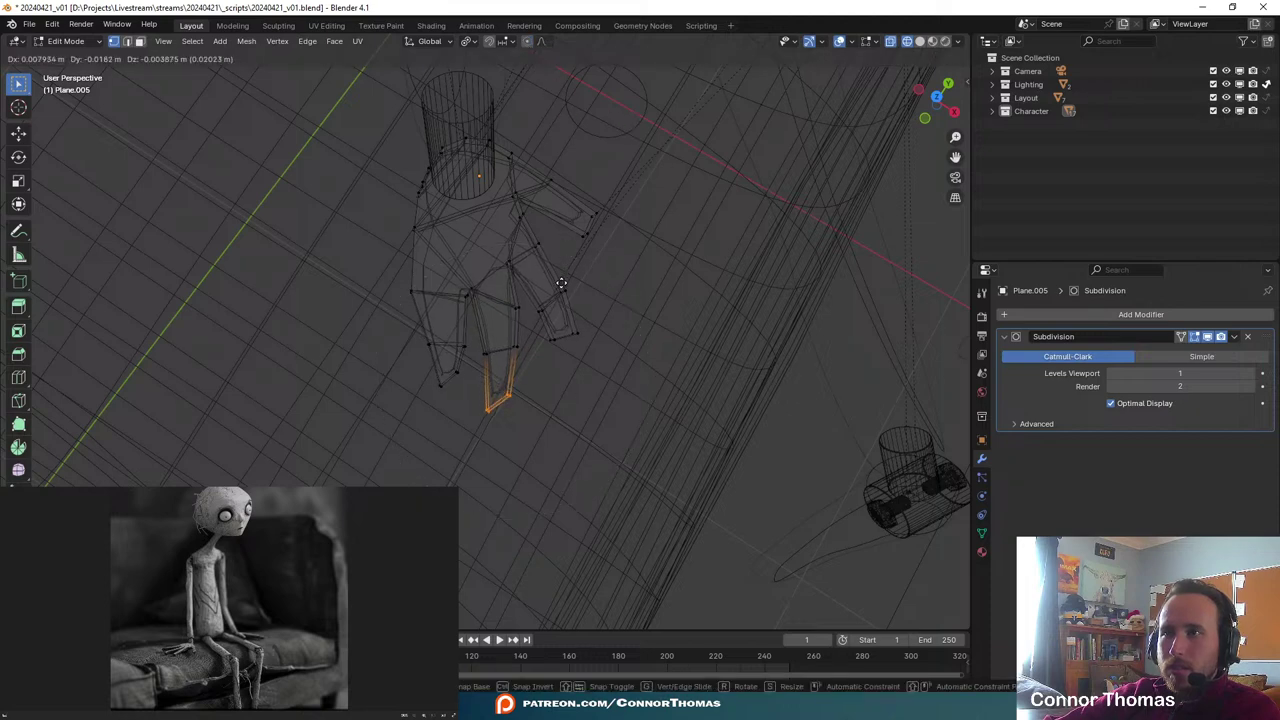
{"action": "key", "text": "Tab"}
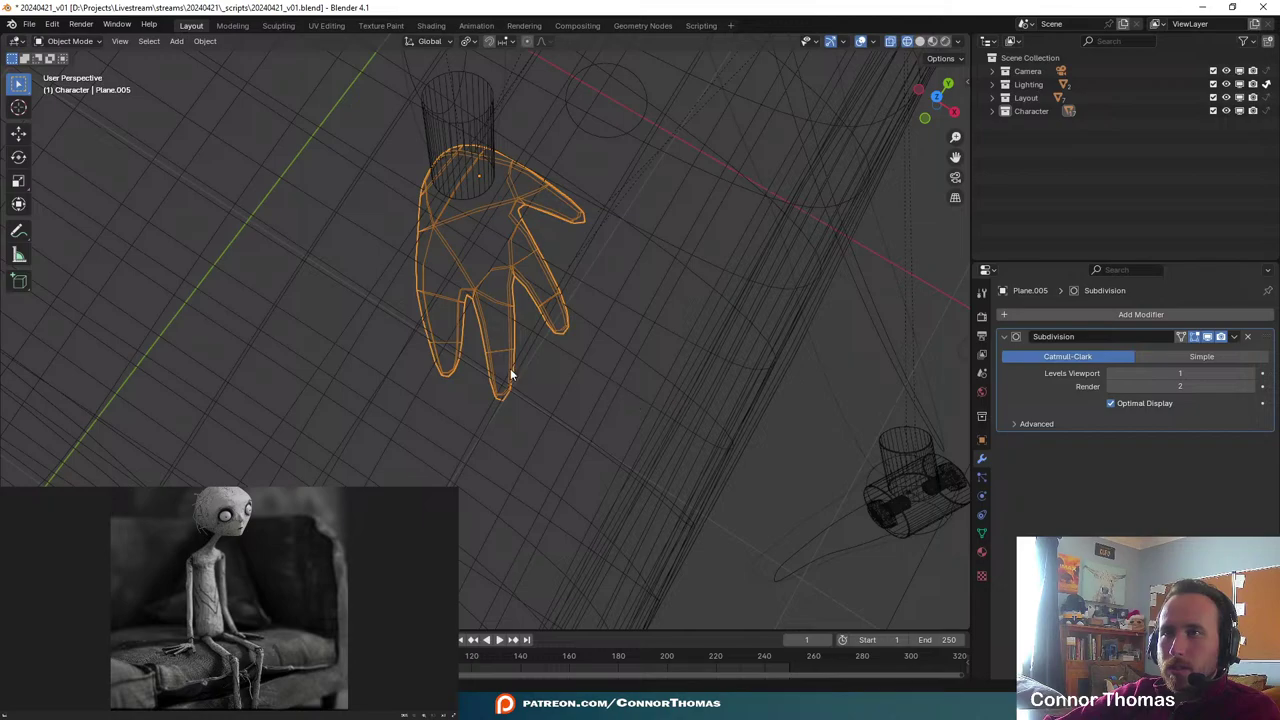
{"action": "key", "text": "Tab"}
{"action": "key", "text": "Tab"}
{"action": "key", "text": "a"}
{"action": "key", "text": "a"}
- In solid shading, move the knuckle vertex beside the outermost finger gap about 0.06 m toward the wrist, with a falloff radius of about 0.05 m
{"action": "scroll", "coordinate": [646, 388], "scroll_direction": "down", "scroll_amount": 7}
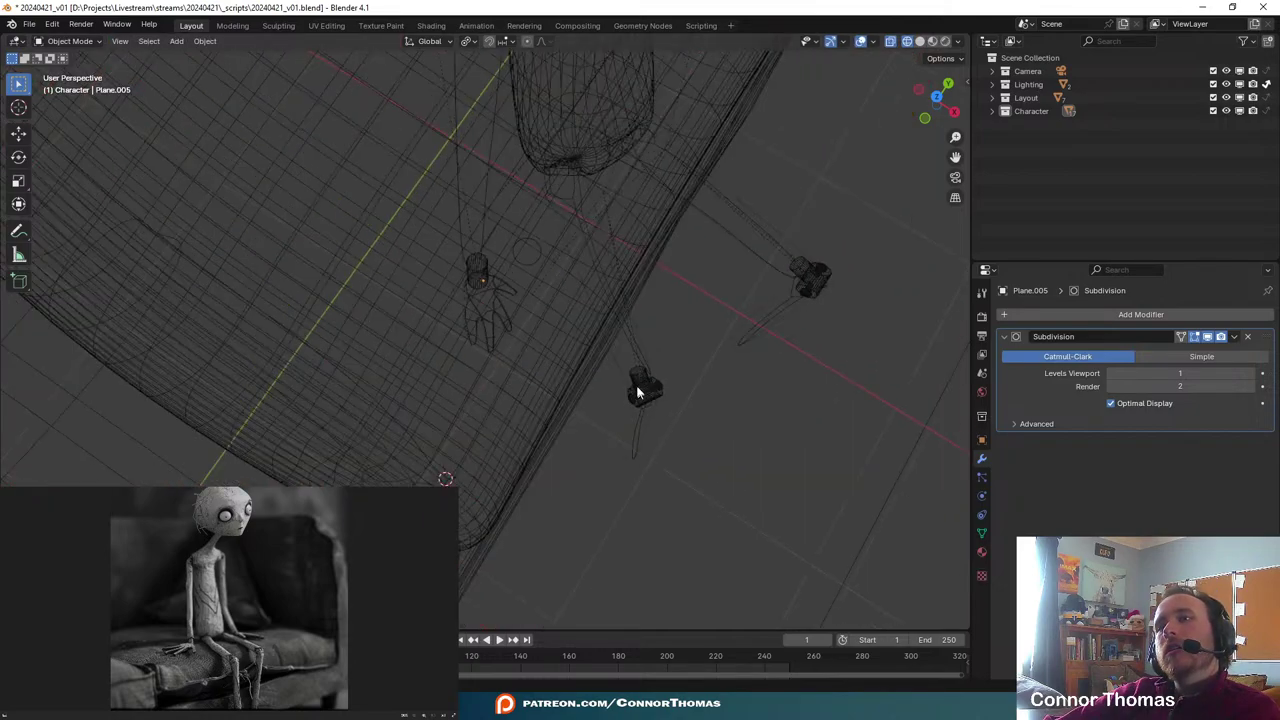
{"action": "mouse_move", "coordinate": [638, 392]}
{"action": "middle_mouse_down"}
{"action": "mouse_move", "coordinate": [560, 266]}
{"action": "mouse_move", "coordinate": [514, 263]}
{"action": "mouse_move", "coordinate": [676, 439]}
{"action": "middle_mouse_up"}
{"action": "key", "text": "z"}
{"action": "middle_click_drag", "start_coordinate": [603, 345], "coordinate": [562, 348]}
{"action": "scroll", "coordinate": [562, 348], "scroll_direction": "up", "scroll_amount": 9}
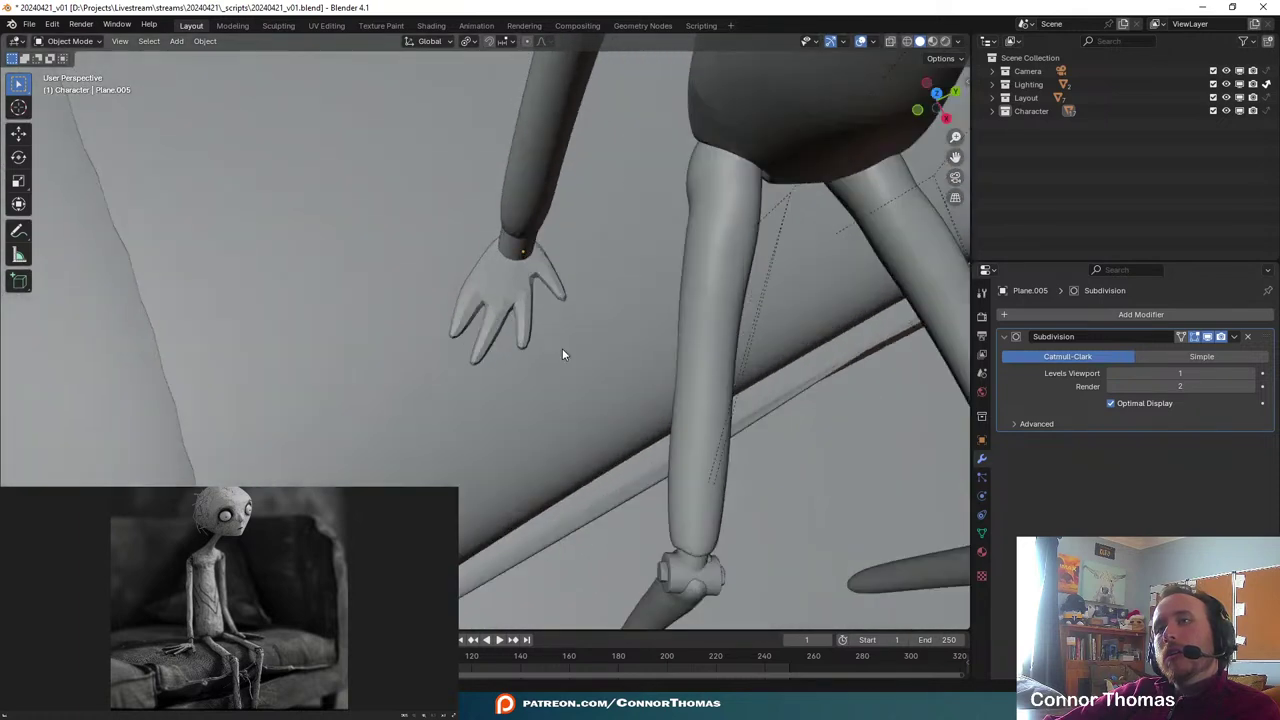
{"action": "key", "text": "Tab"}
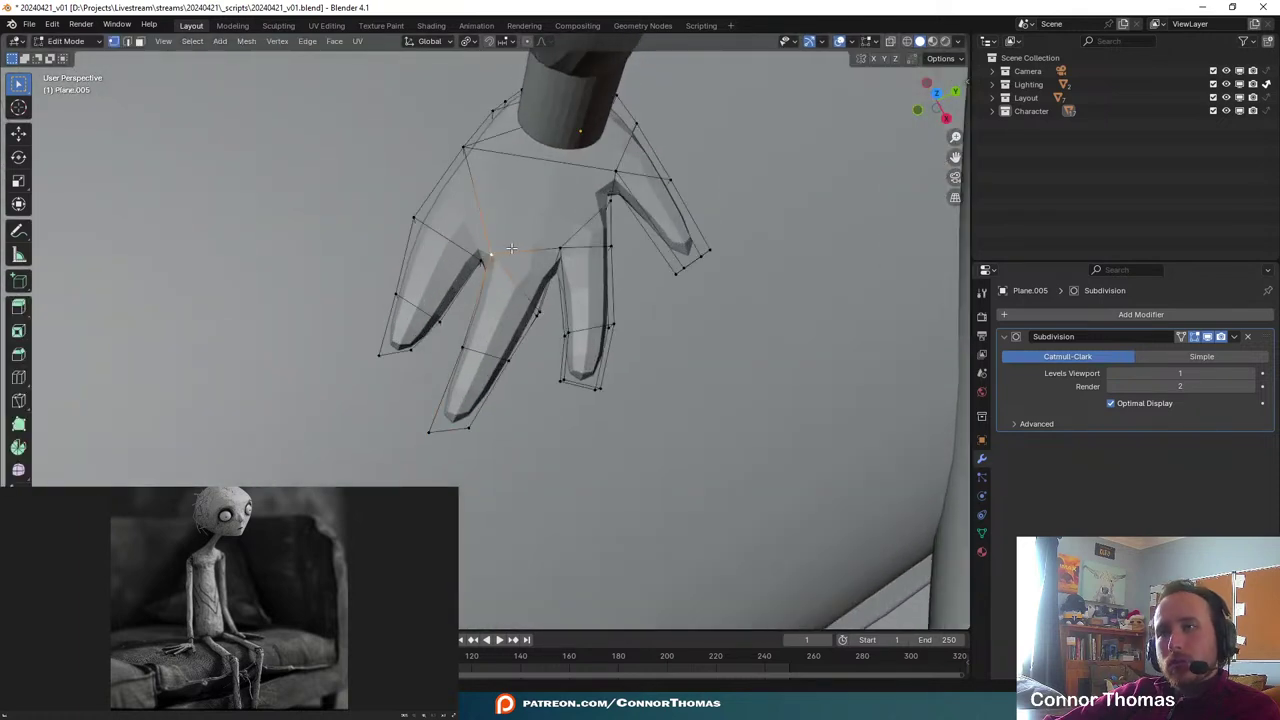
{"action": "left_click", "coordinate": [489, 256]}
{"action": "key", "text": "g"}
{"action": "key", "text": "Escape"}
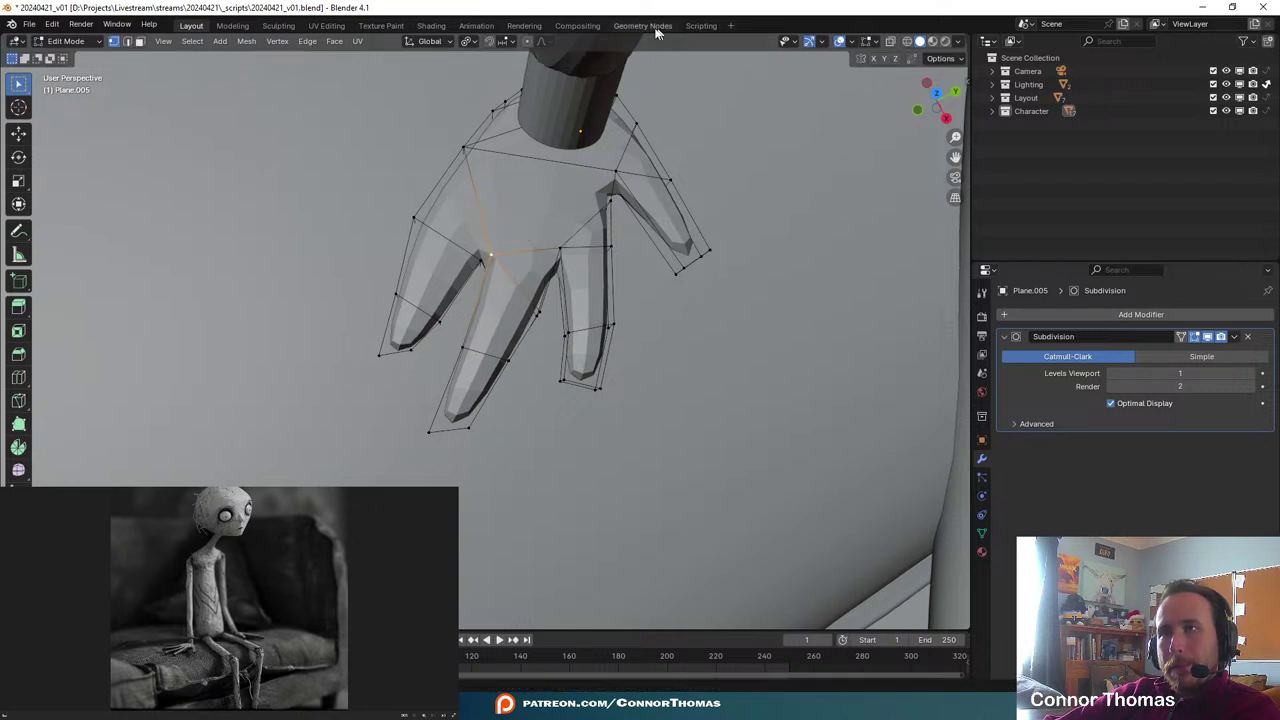
{"action": "middle_click_drag", "start_coordinate": [568, 76], "coordinate": [550, 152], "text": "shift"}
{"action": "key", "text": "g"}
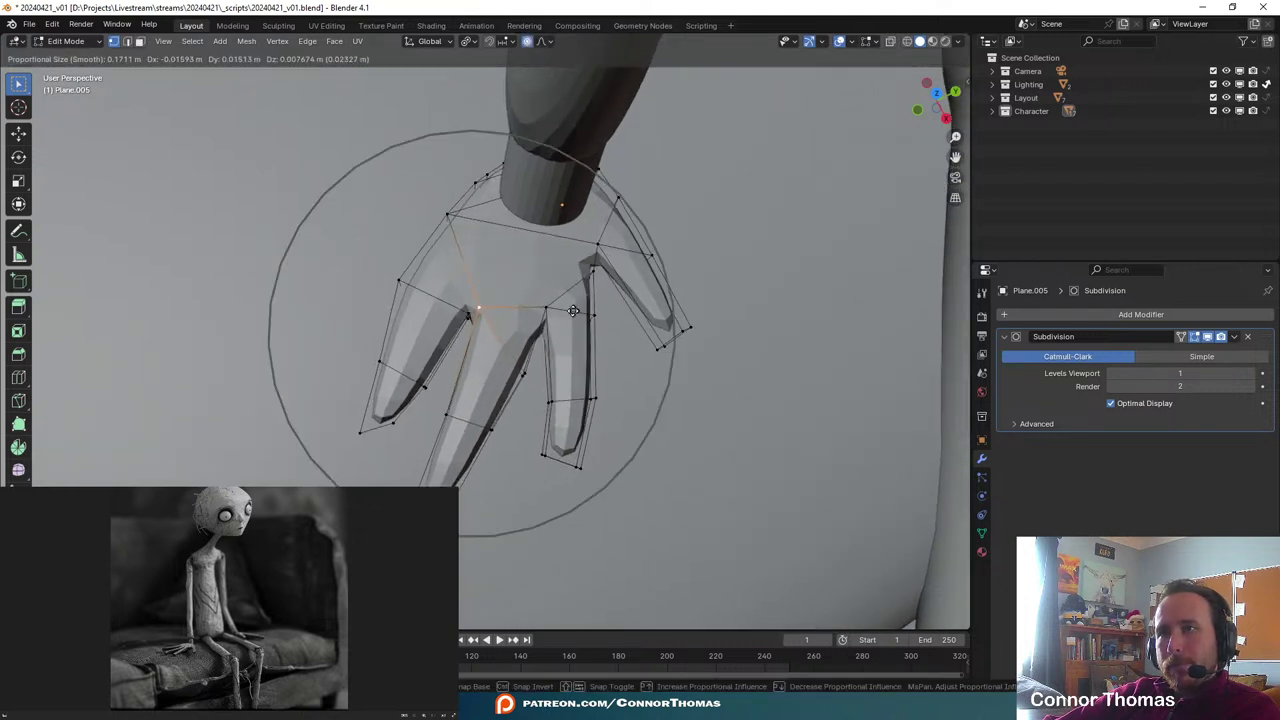
{"action": "scroll", "coordinate": [571, 312], "scroll_direction": "up", "scroll_amount": 11}
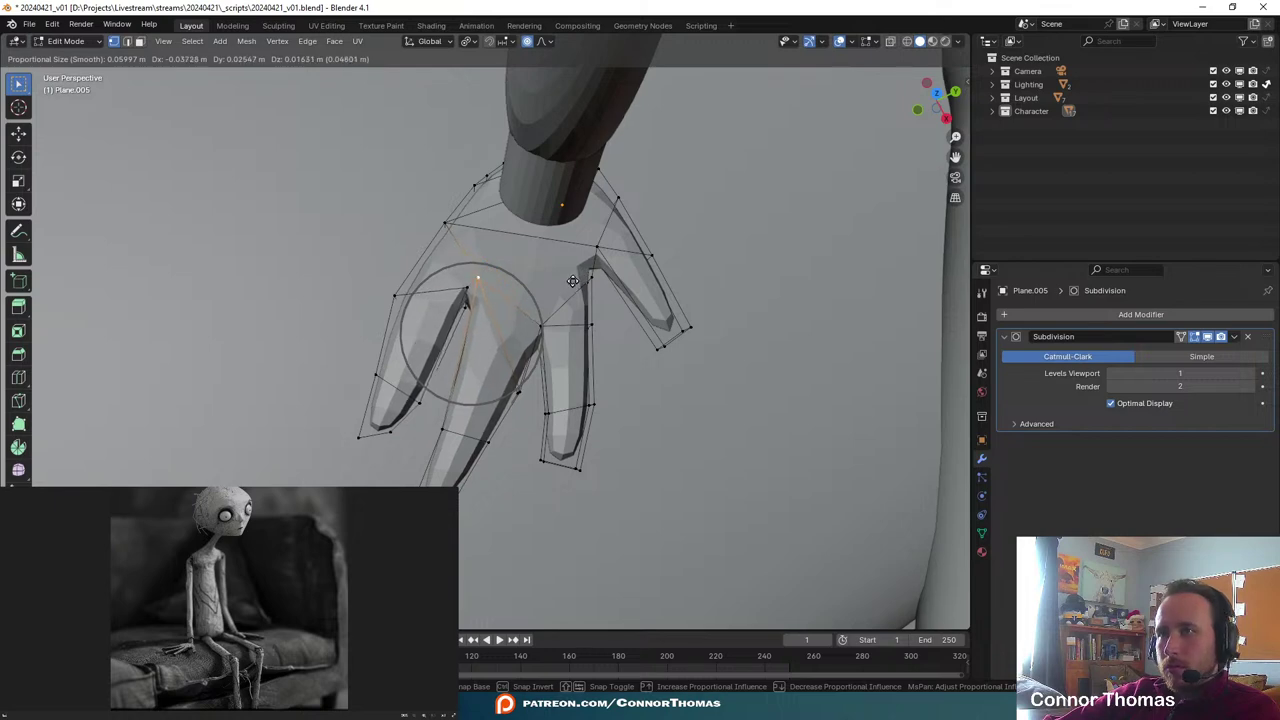
{"action": "scroll", "coordinate": [576, 275], "scroll_direction": "up", "scroll_amount": 1}
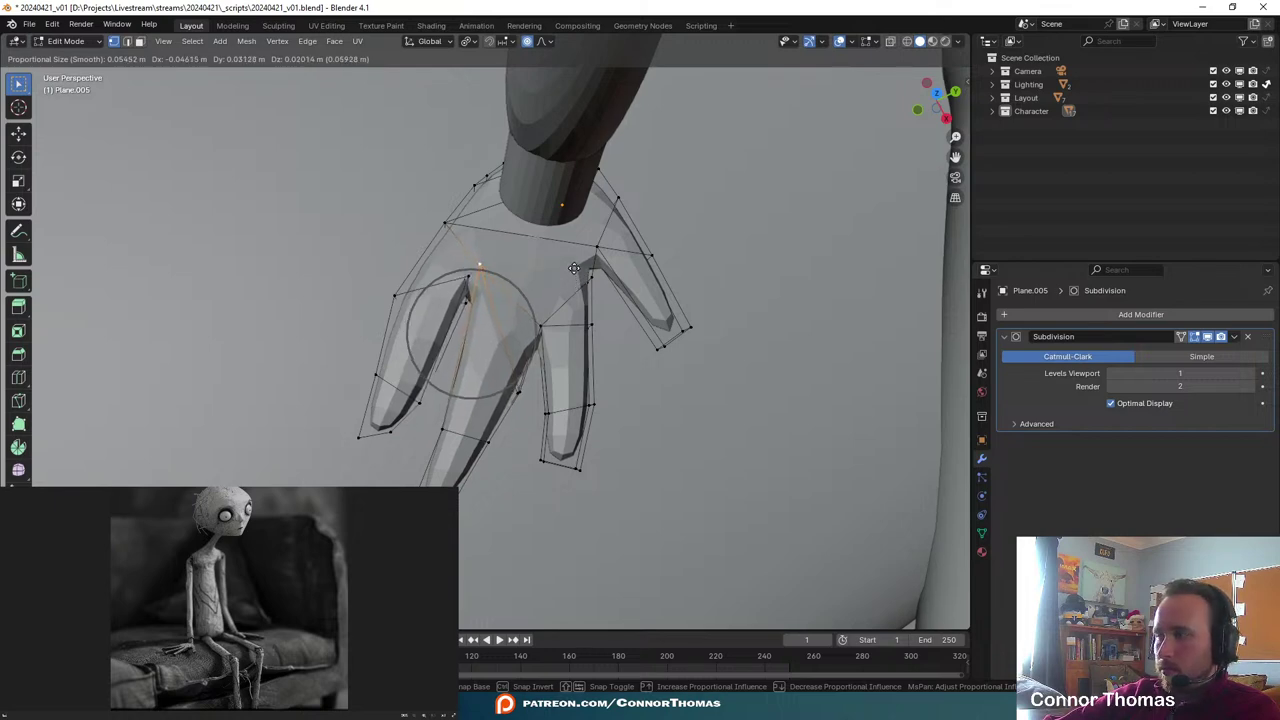
{"action": "left_click", "coordinate": [574, 266]}
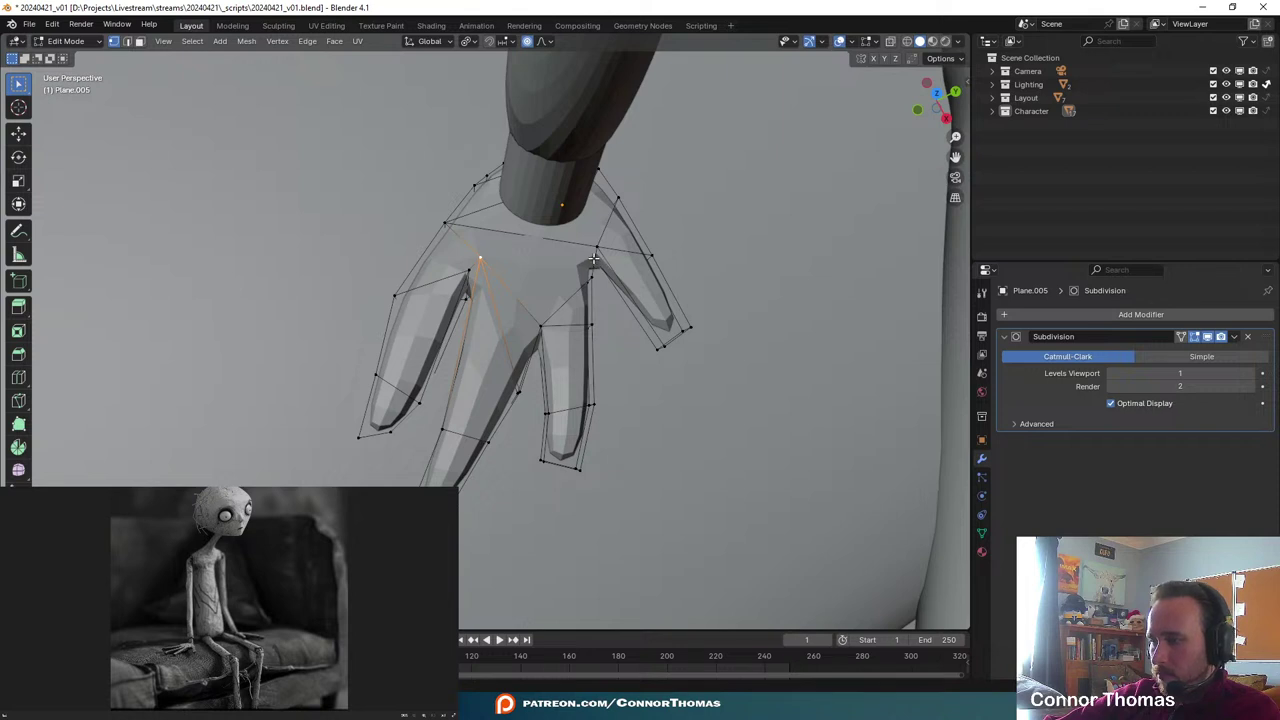
- Move the knuckle vertex at the gap nearer the thumb about 0.04 m toward the wrist to even out the knuckle line
{"action": "middle_click_drag", "start_coordinate": [565, 276], "coordinate": [588, 323], "text": "shift"}
{"action": "left_click", "coordinate": [569, 378]}
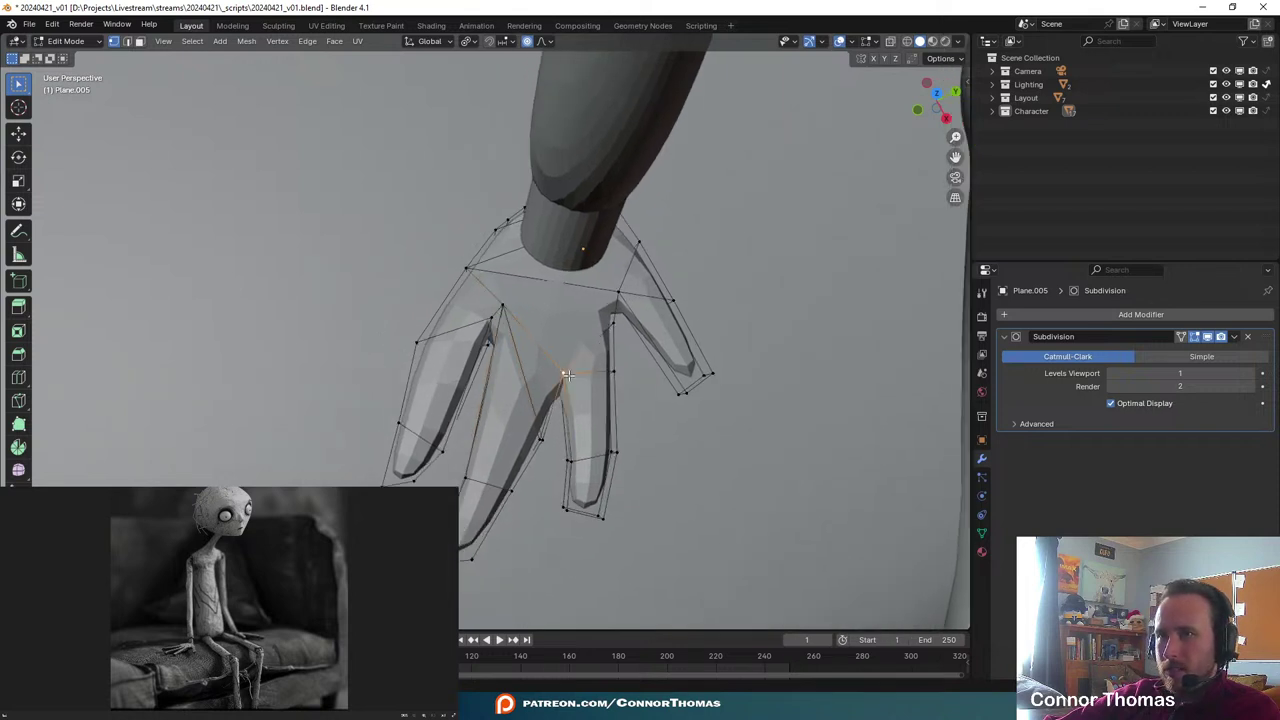
{"action": "key", "text": "g"}
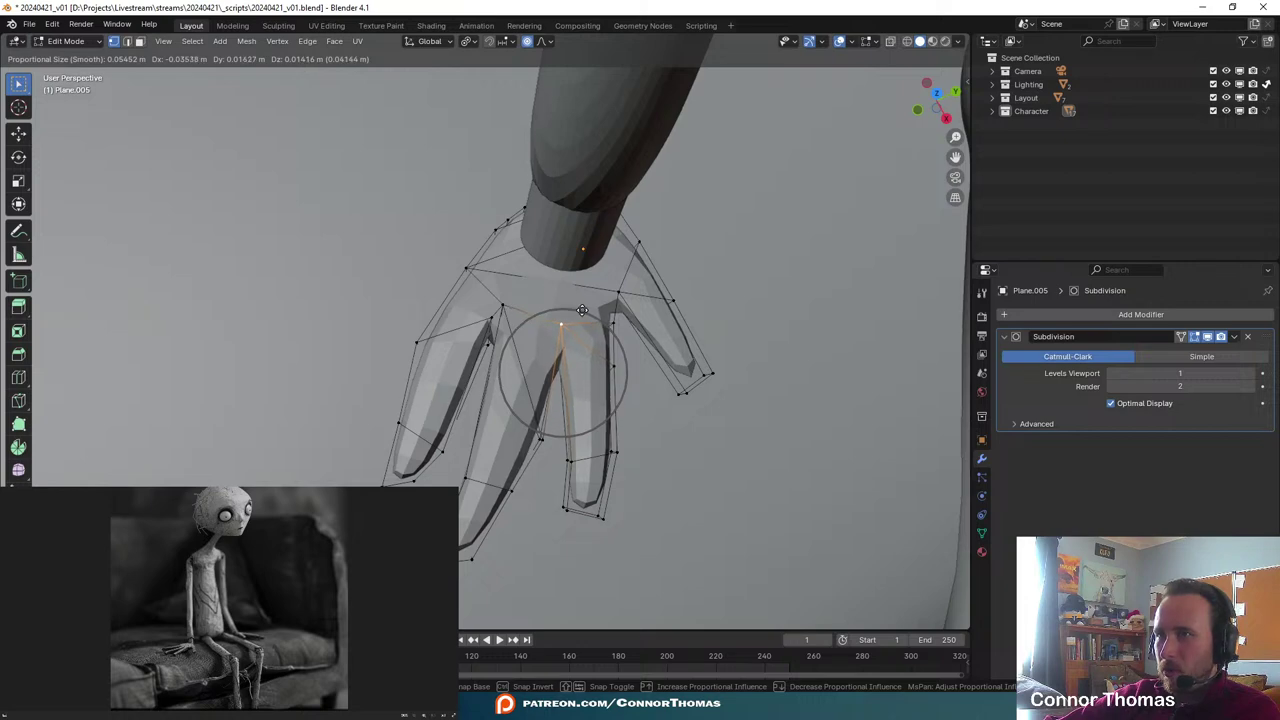
{"action": "left_click", "coordinate": [582, 310]}
{"action": "key", "text": "Tab"}
- Save the scene file with the reshaped hand
{"action": "scroll", "coordinate": [692, 406], "scroll_direction": "down", "scroll_amount": 5}
{"action": "key", "text": "a"}
{"action": "key", "text": "a"}
{"action": "scroll", "coordinate": [573, 367], "scroll_direction": "down", "scroll_amount": 5}
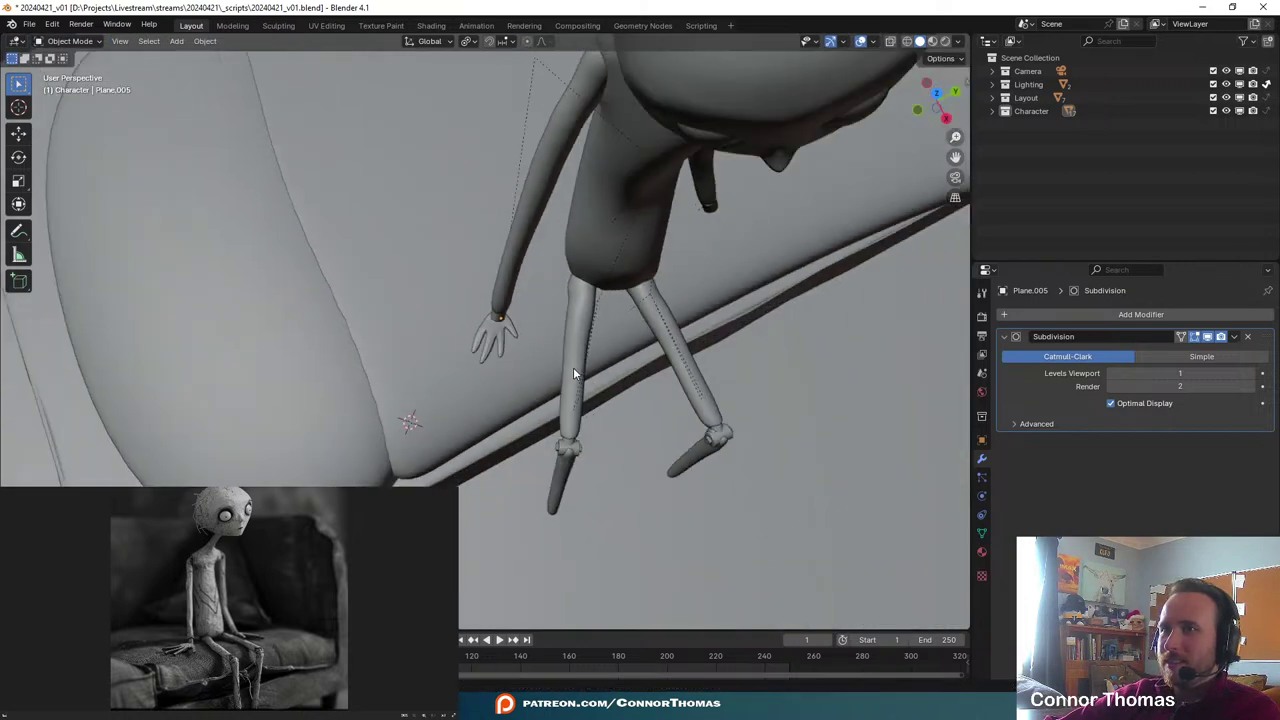
{"action": "scroll", "coordinate": [621, 363], "scroll_direction": "down", "scroll_amount": 5}
{"action": "middle_click_drag", "start_coordinate": [621, 363], "coordinate": [530, 407]}
{"action": "scroll", "coordinate": [563, 328], "scroll_direction": "up", "scroll_amount": 7}
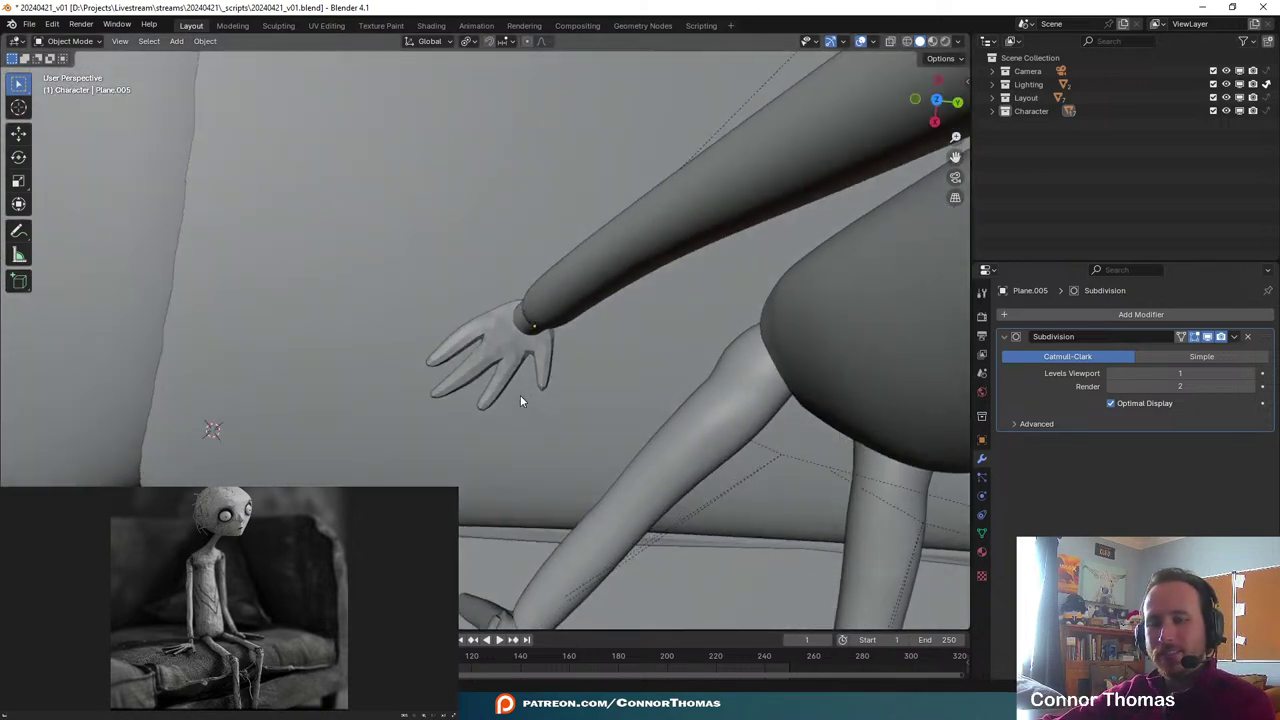
{"action": "key", "text": "ctrl+s"}
- Examine the hand close up and the whole seated pose from the scene camera against the reference image
{"action": "scroll", "coordinate": [520, 397], "scroll_direction": "down", "scroll_amount": 3}
{"action": "middle_click_drag", "start_coordinate": [521, 399], "coordinate": [551, 346]}
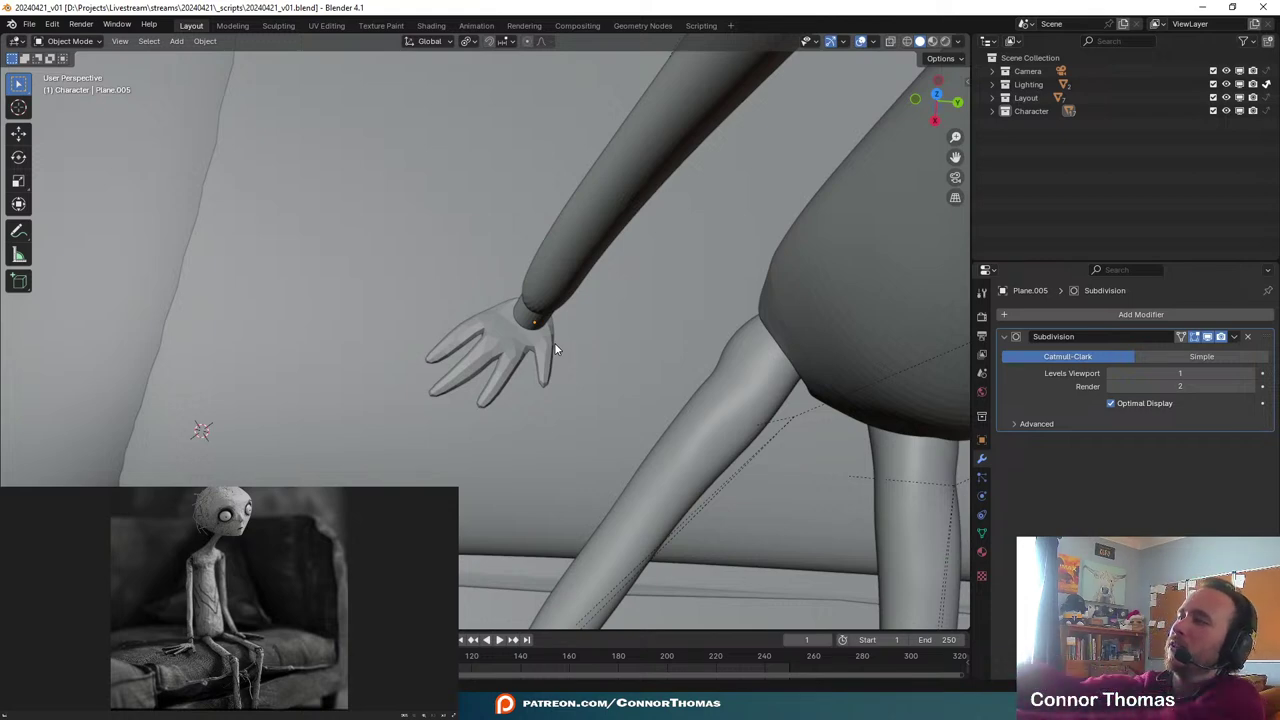
{"action": "middle_click_drag", "start_coordinate": [571, 286], "coordinate": [601, 294]}
{"action": "scroll", "coordinate": [553, 363], "scroll_direction": "down", "scroll_amount": 6}
{"action": "key", "text": "KP_0"}
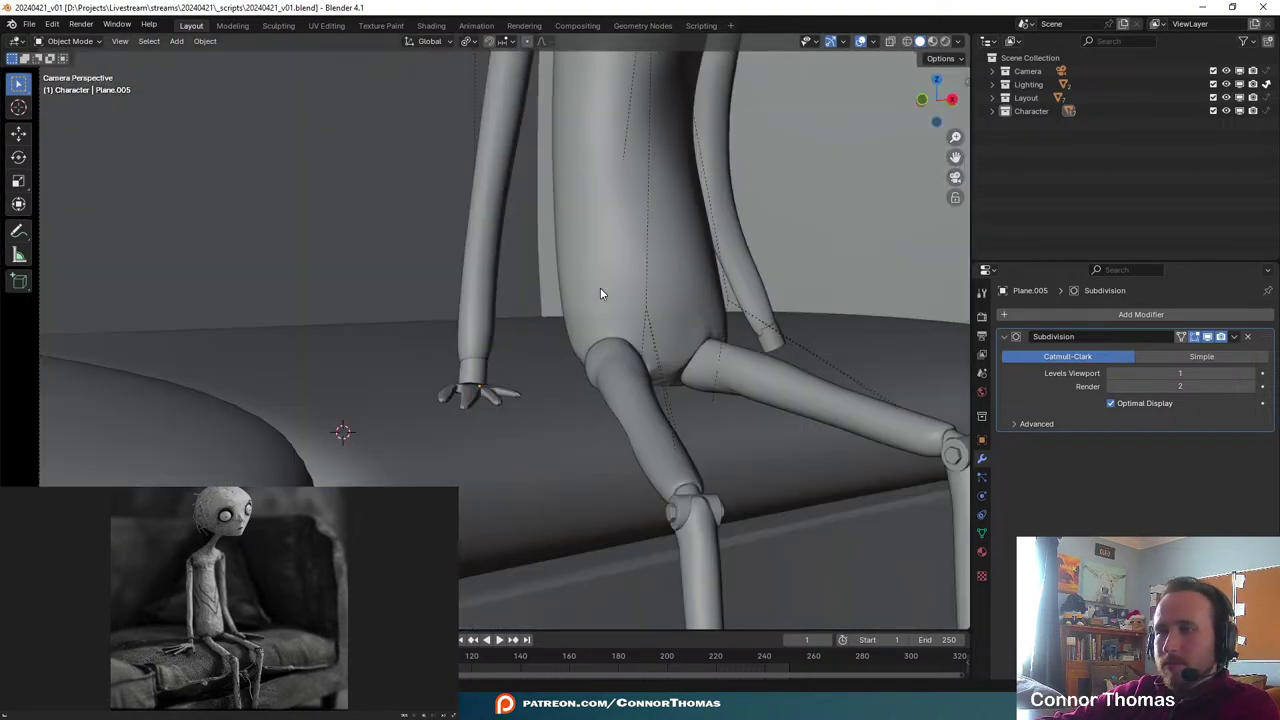
{"action": "key", "text": "Home"}
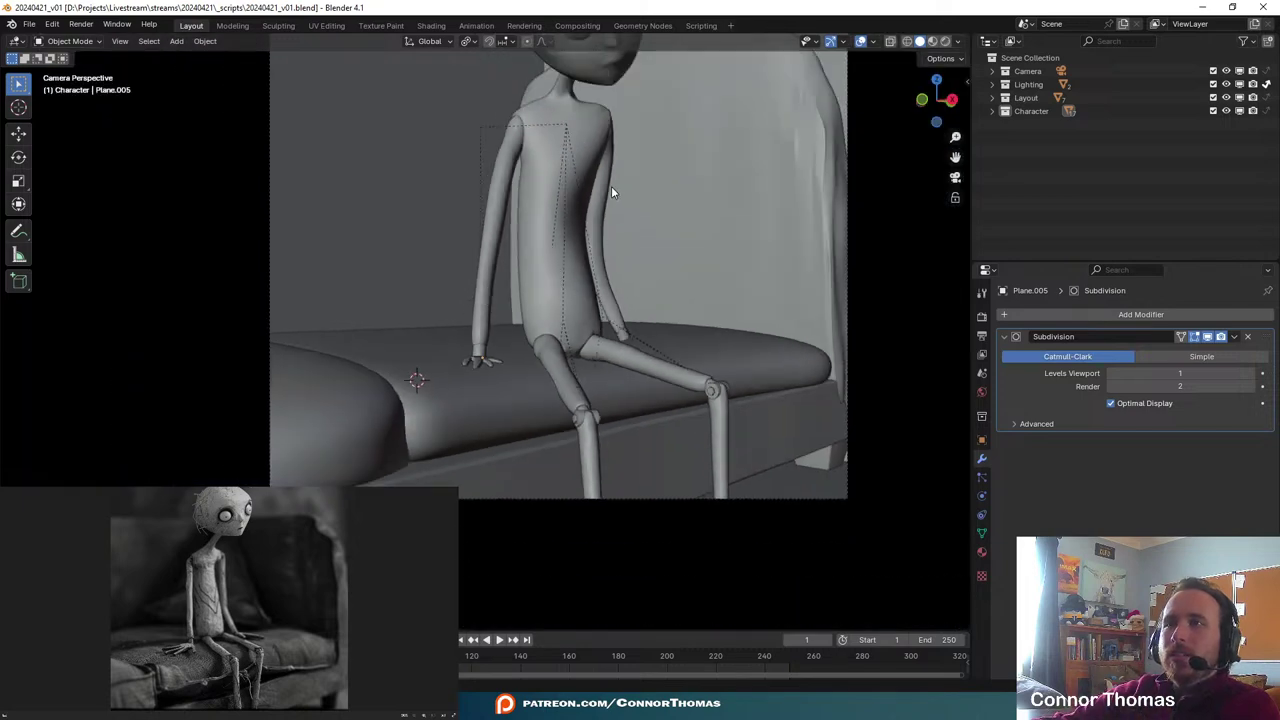
{"action": "middle_click_drag", "start_coordinate": [611, 186], "coordinate": [609, 325], "text": "shift"}
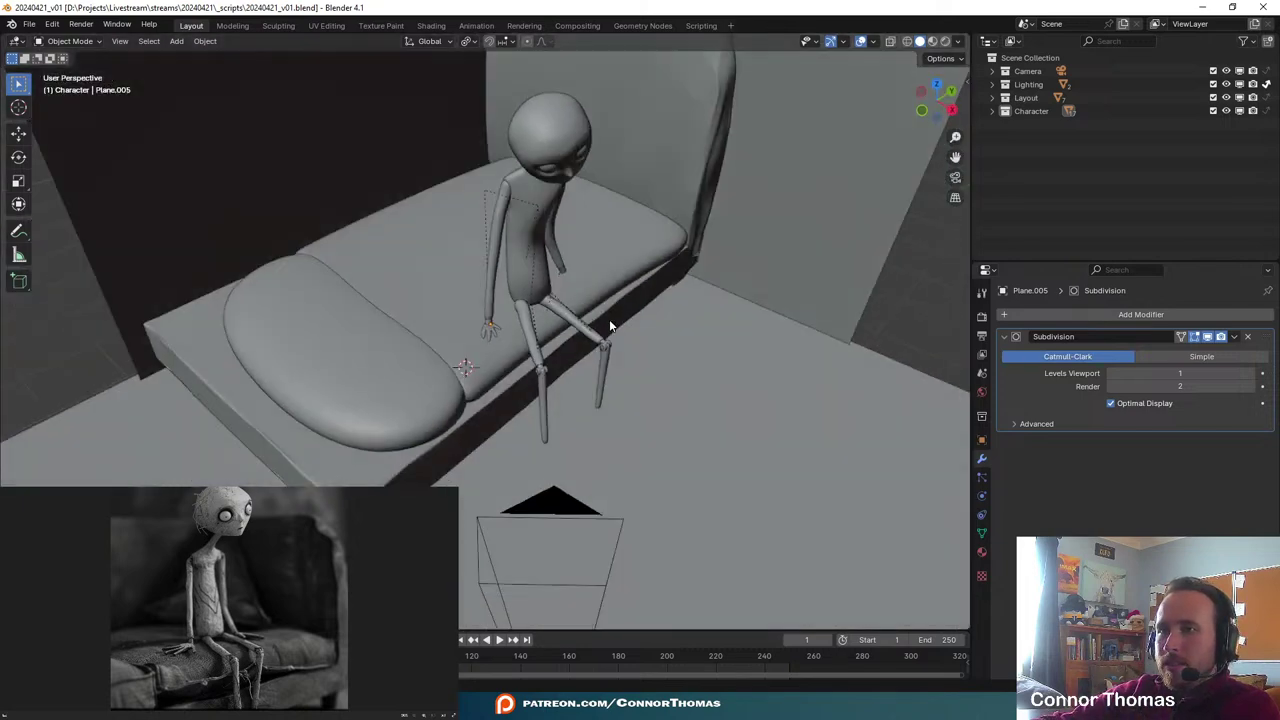
- Adjust the facing side vertices of the middle finger and the finger nearer the thumb to refine the gap between them
{"action": "scroll", "coordinate": [607, 323], "scroll_direction": "up", "scroll_amount": 6}
{"action": "middle_click_drag", "start_coordinate": [560, 279], "coordinate": [558, 376]}
{"action": "left_click", "coordinate": [523, 316]}
{"action": "key", "text": "Tab"}
{"action": "scroll", "coordinate": [557, 376], "scroll_direction": "up", "scroll_amount": 4}
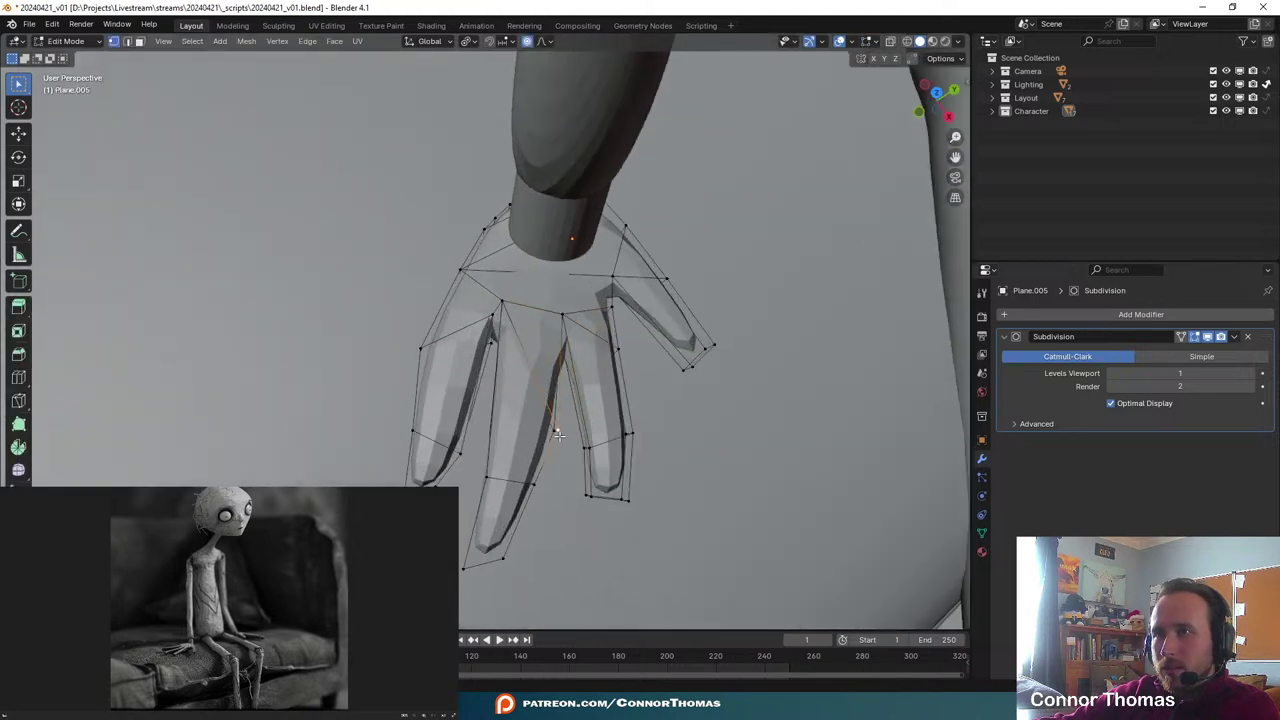
{"action": "key", "text": "g"}
{"action": "left_click", "coordinate": [554, 420]}
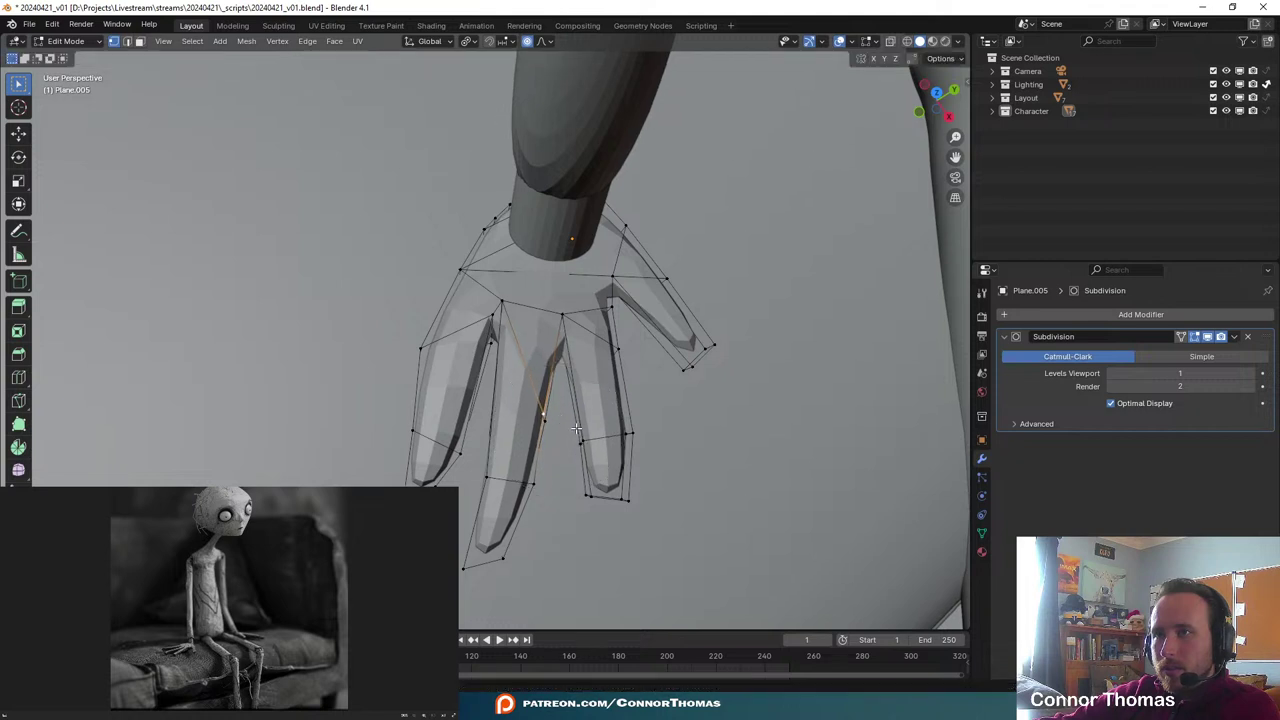
{"action": "left_click", "coordinate": [583, 439]}
{"action": "key", "text": "g"}
{"action": "left_click", "coordinate": [604, 427]}
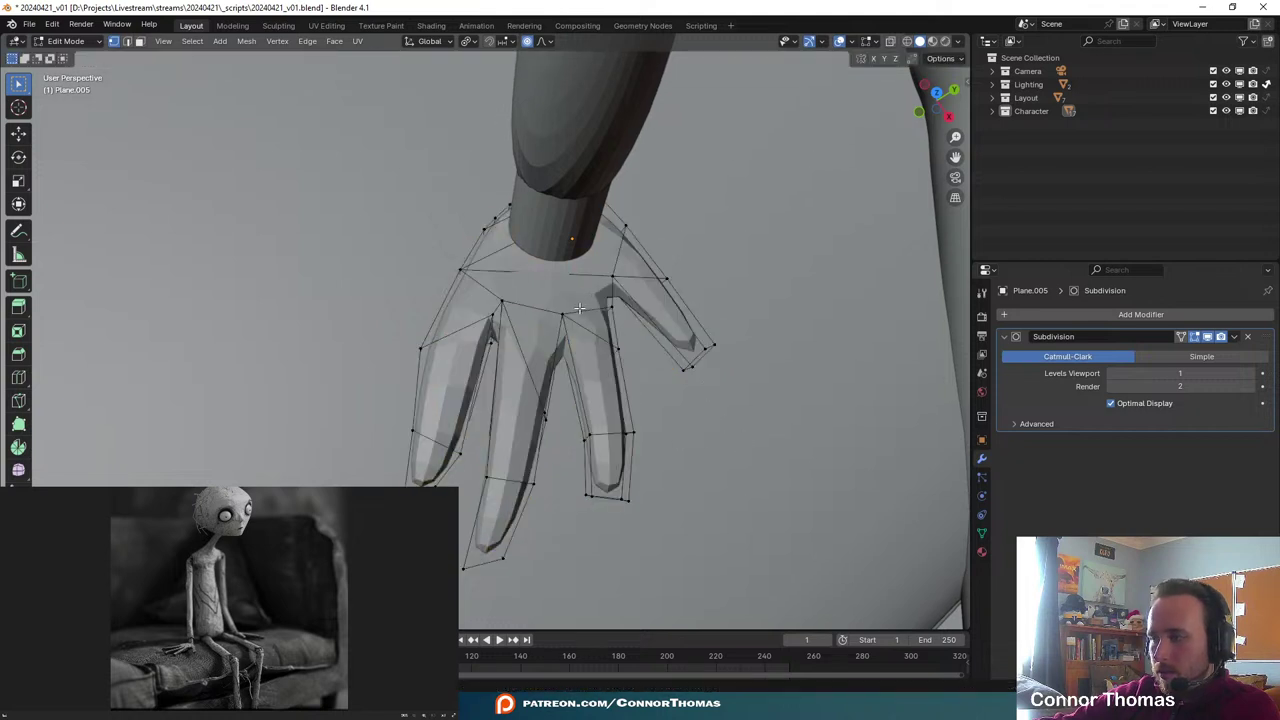
- Move the outermost finger's base vertex about 0.02 m inward to narrow the finger where it joins the palm
{"action": "middle_click_drag", "start_coordinate": [551, 279], "coordinate": [560, 293], "text": "shift"}
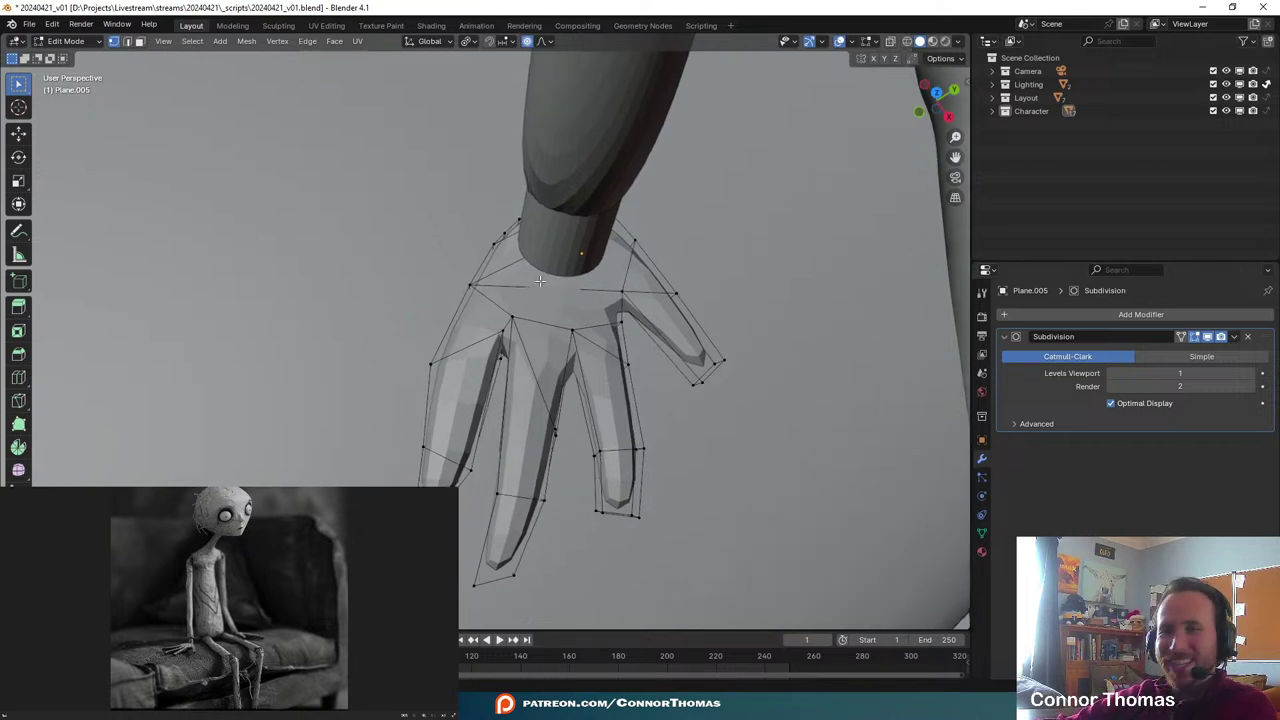
{"action": "key", "text": "g"}
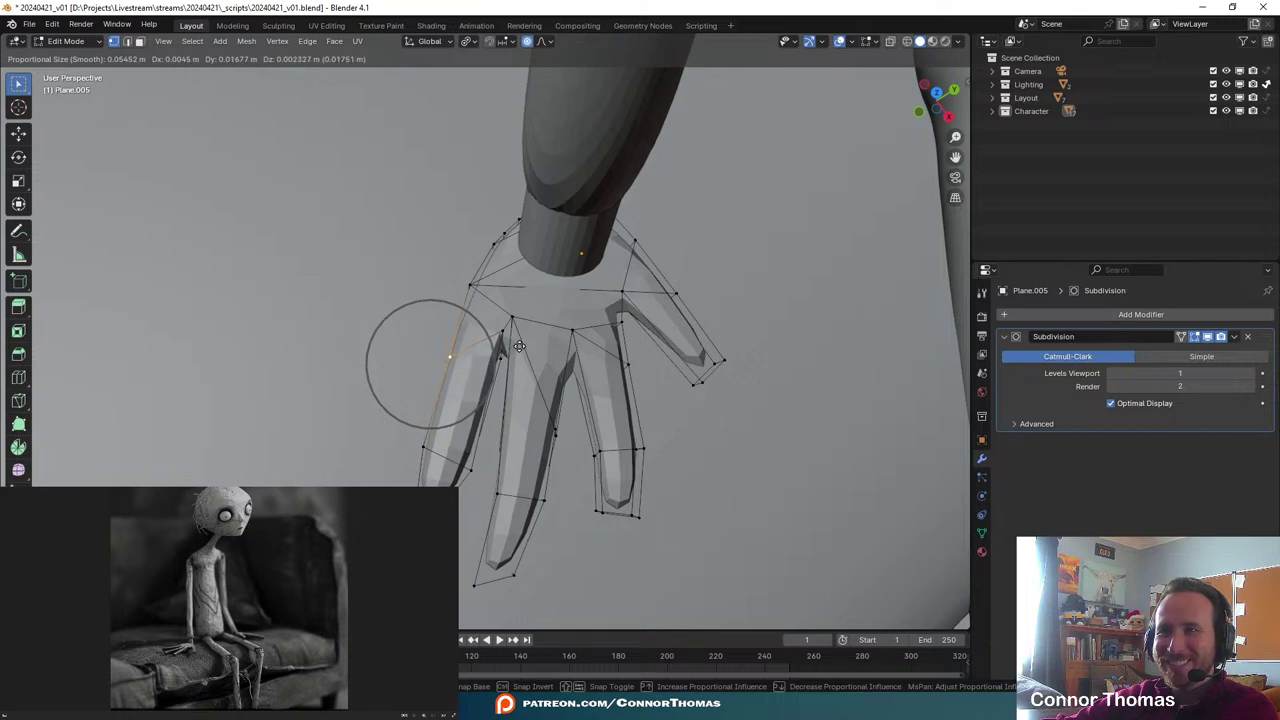
{"action": "left_click", "coordinate": [517, 347]}
{"action": "key", "text": "Tab"}
{"action": "scroll", "coordinate": [665, 398], "scroll_direction": "down", "scroll_amount": 4}
{"action": "scroll", "coordinate": [653, 405], "scroll_direction": "up", "scroll_amount": 4}
{"action": "key", "text": "Tab"}
- Extrude the outermost finger's base edge, seen from above, into a new finger outline: two segments outward, one across the tip, one back
{"action": "mouse_move", "coordinate": [560, 345]}
{"action": "middle_mouse_down"}
{"action": "mouse_move", "coordinate": [641, 284]}
{"action": "mouse_move", "coordinate": [609, 325]}
{"action": "mouse_move", "coordinate": [556, 348]}
{"action": "middle_mouse_up"}
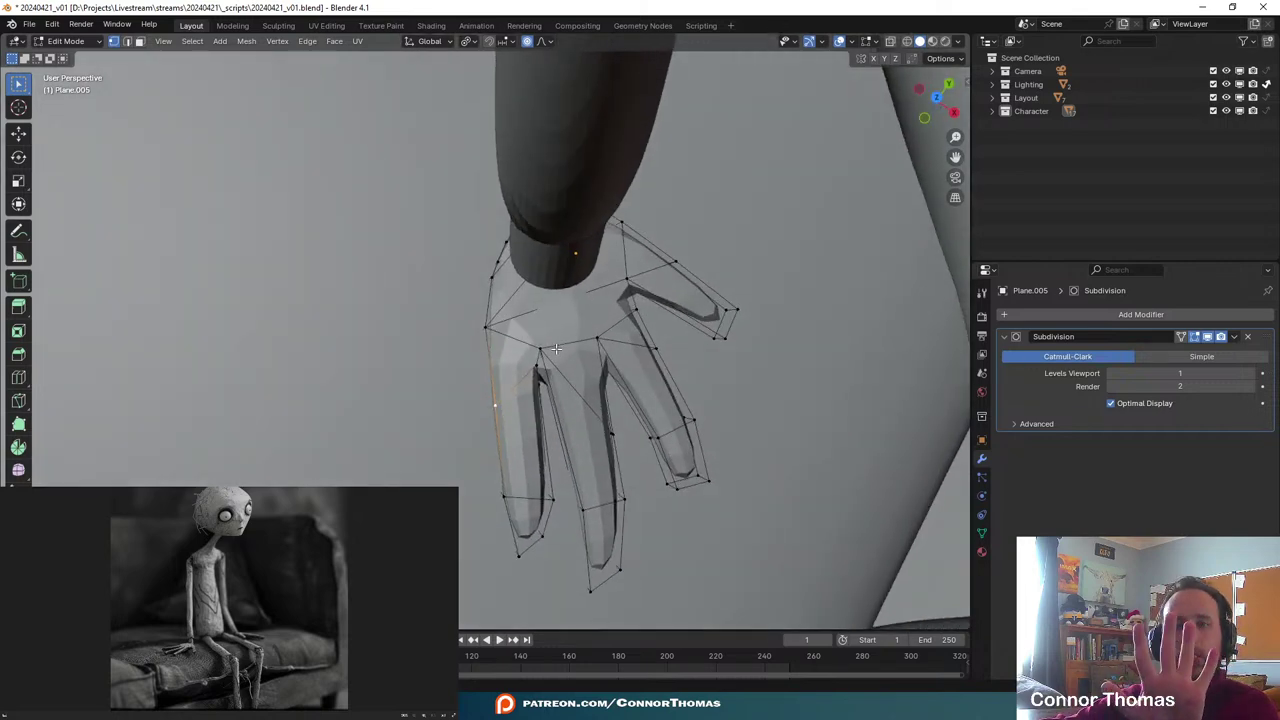
{"action": "middle_click_drag", "start_coordinate": [510, 374], "coordinate": [481, 394]}
{"action": "key", "text": "KP_7"}
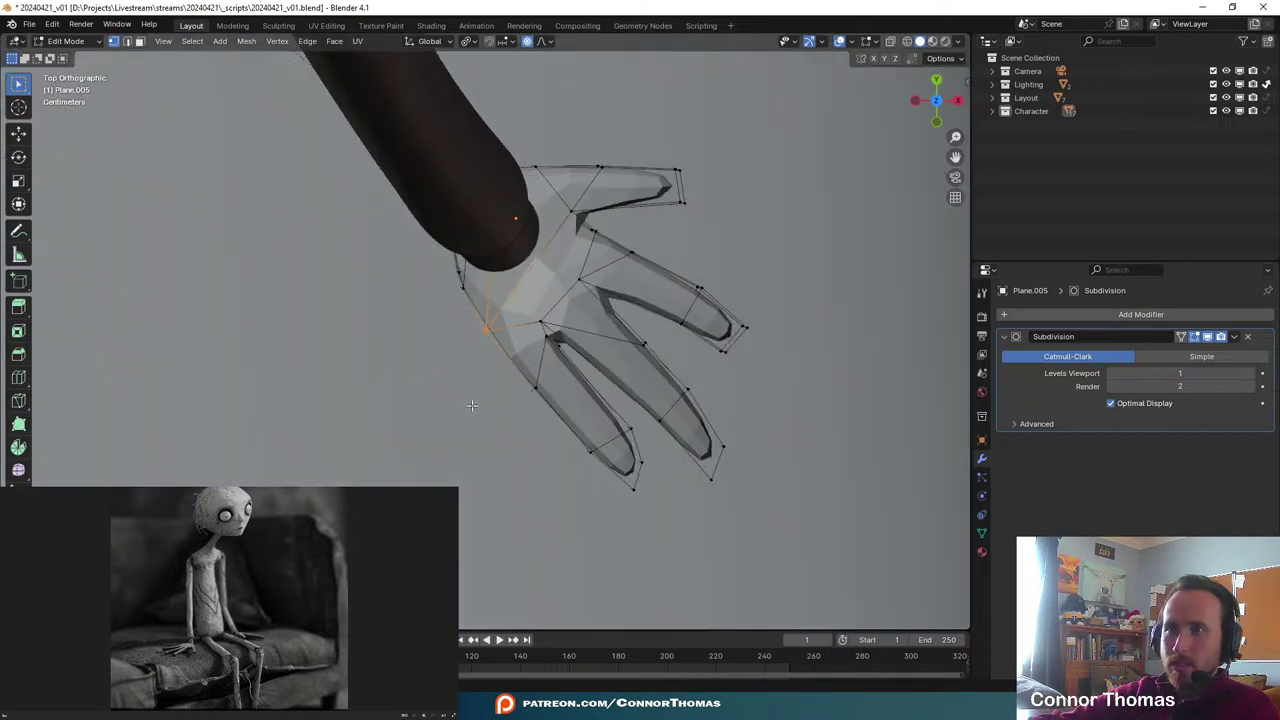
{"action": "key", "text": "e"}
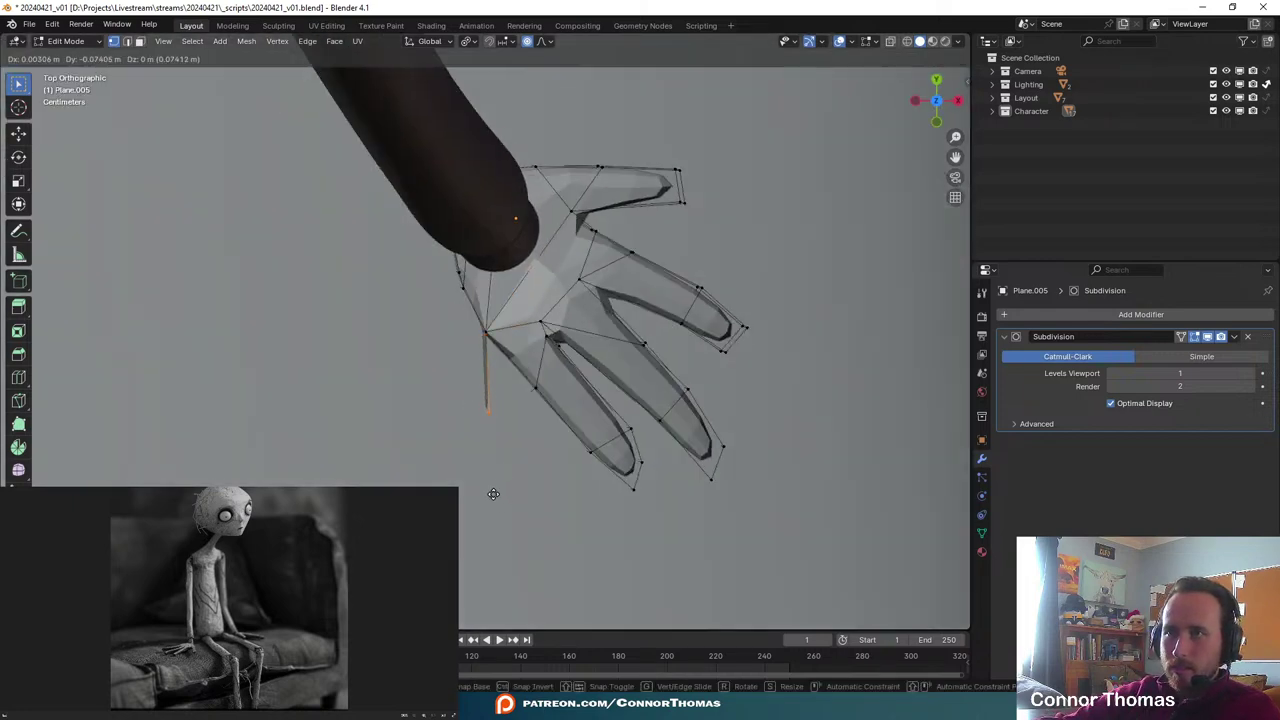
{"action": "left_click", "coordinate": [512, 560]}
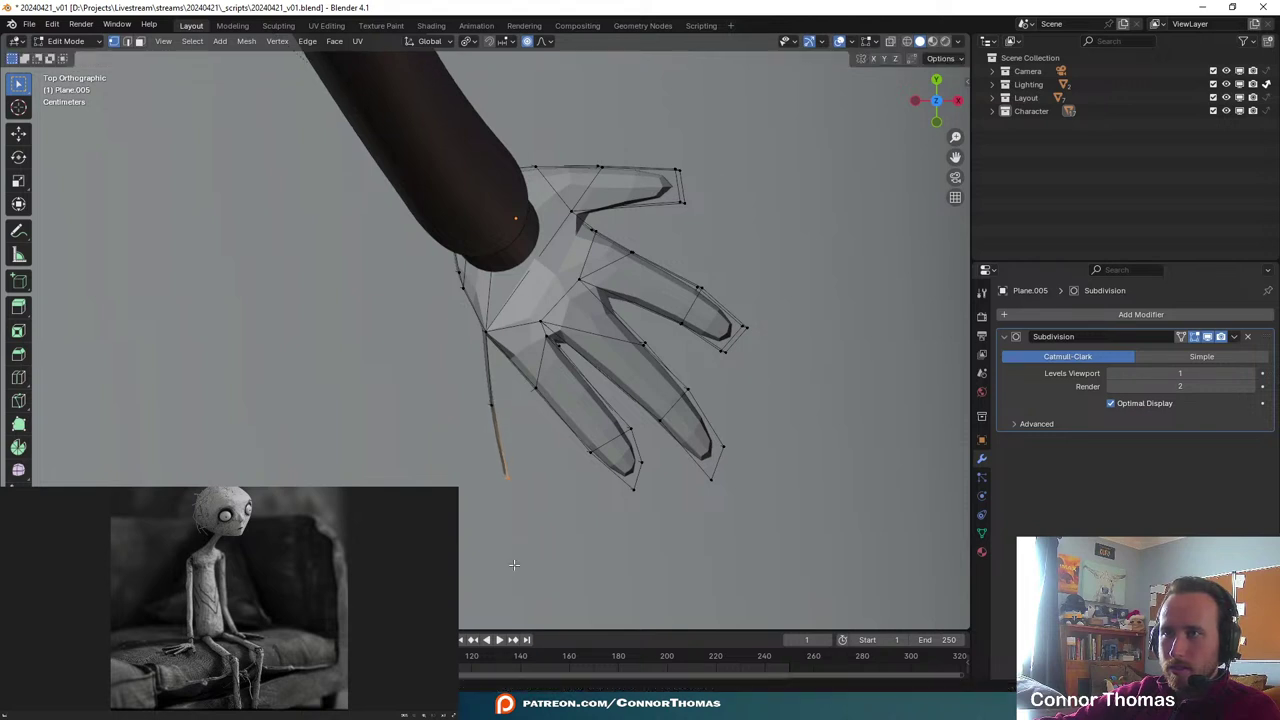
{"action": "middle_click_drag", "start_coordinate": [526, 533], "coordinate": [502, 477], "text": "shift"}
{"action": "key", "text": "e"}
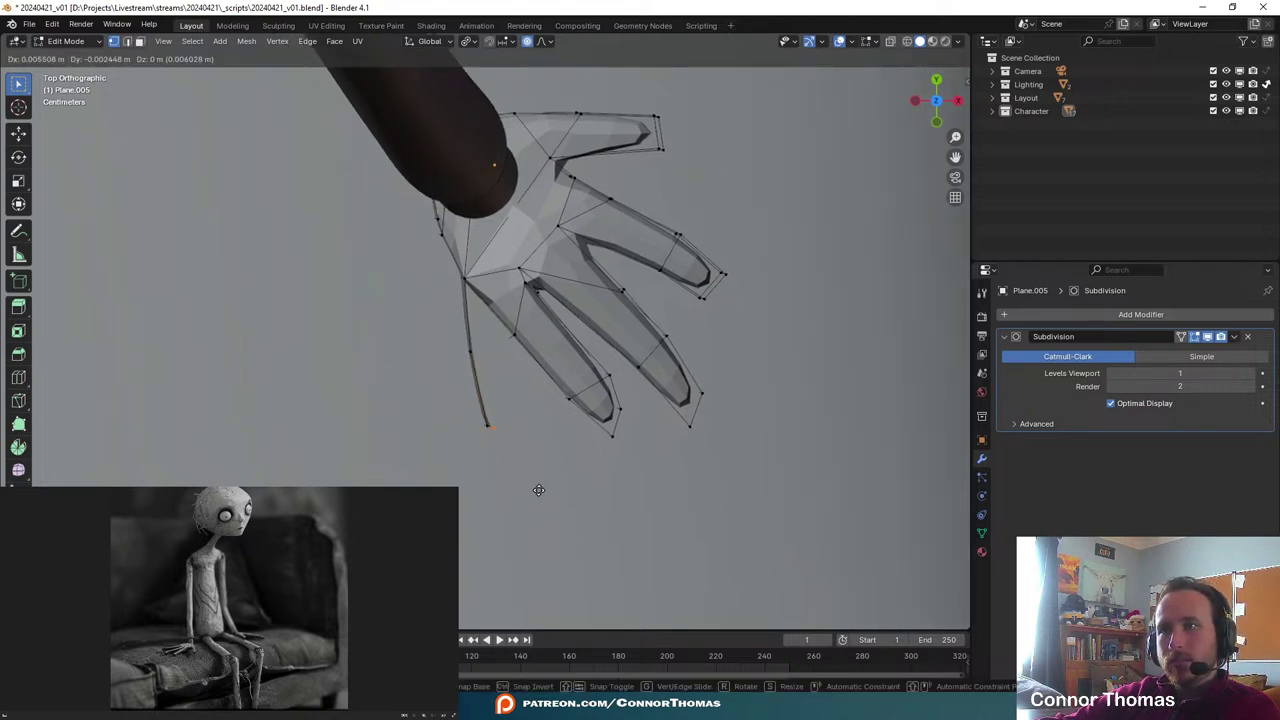
{"action": "left_click", "coordinate": [557, 491]}
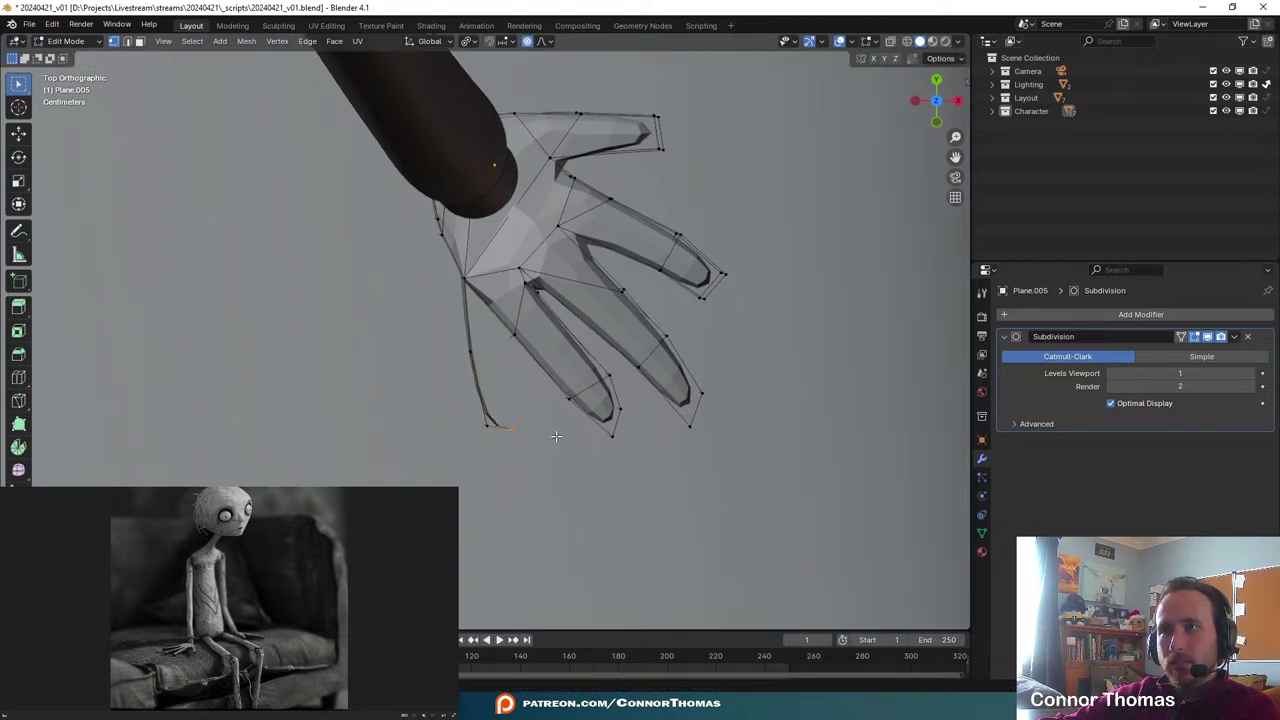
{"action": "key", "text": "e"}
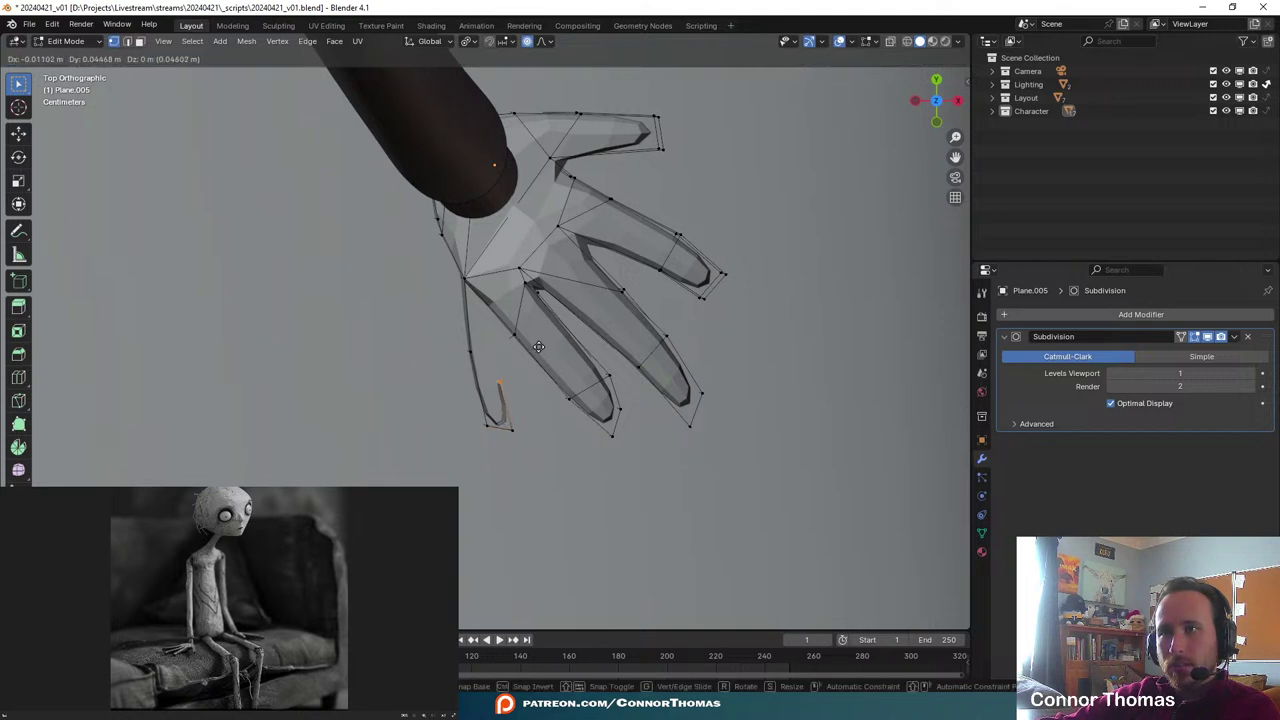
{"action": "left_click", "coordinate": [539, 333]}
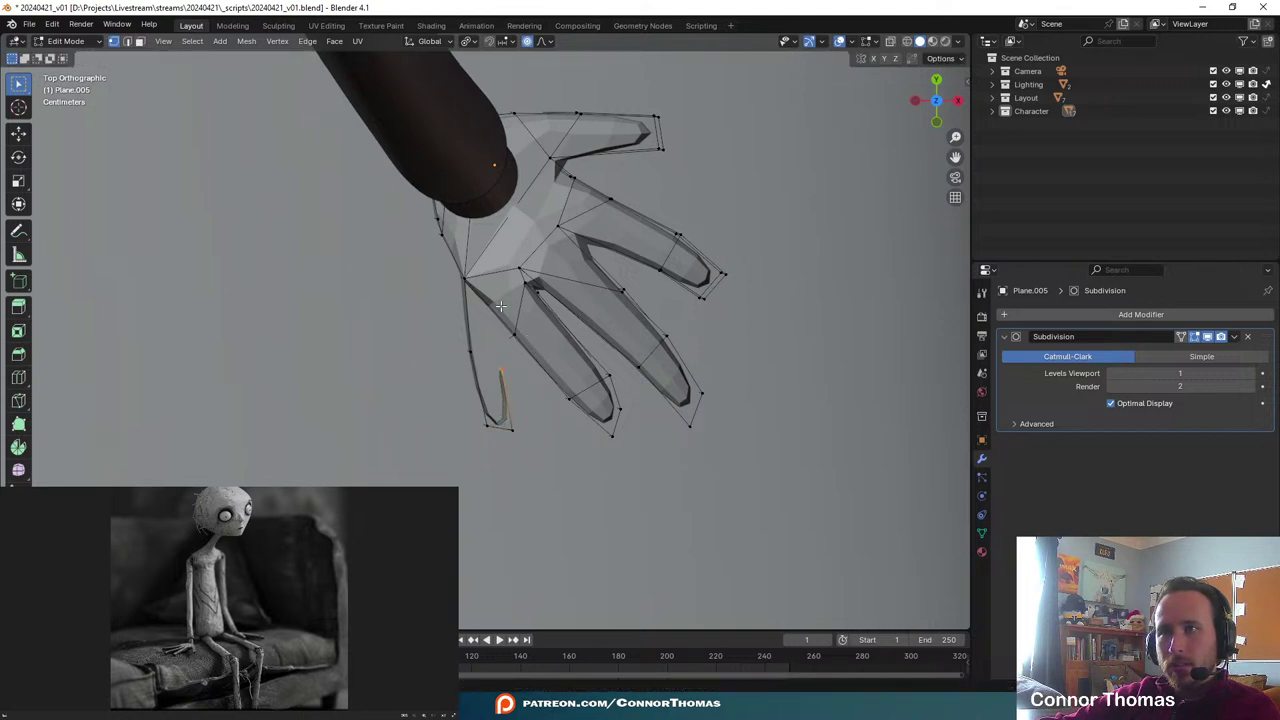
{"action": "left_click", "coordinate": [507, 308]}
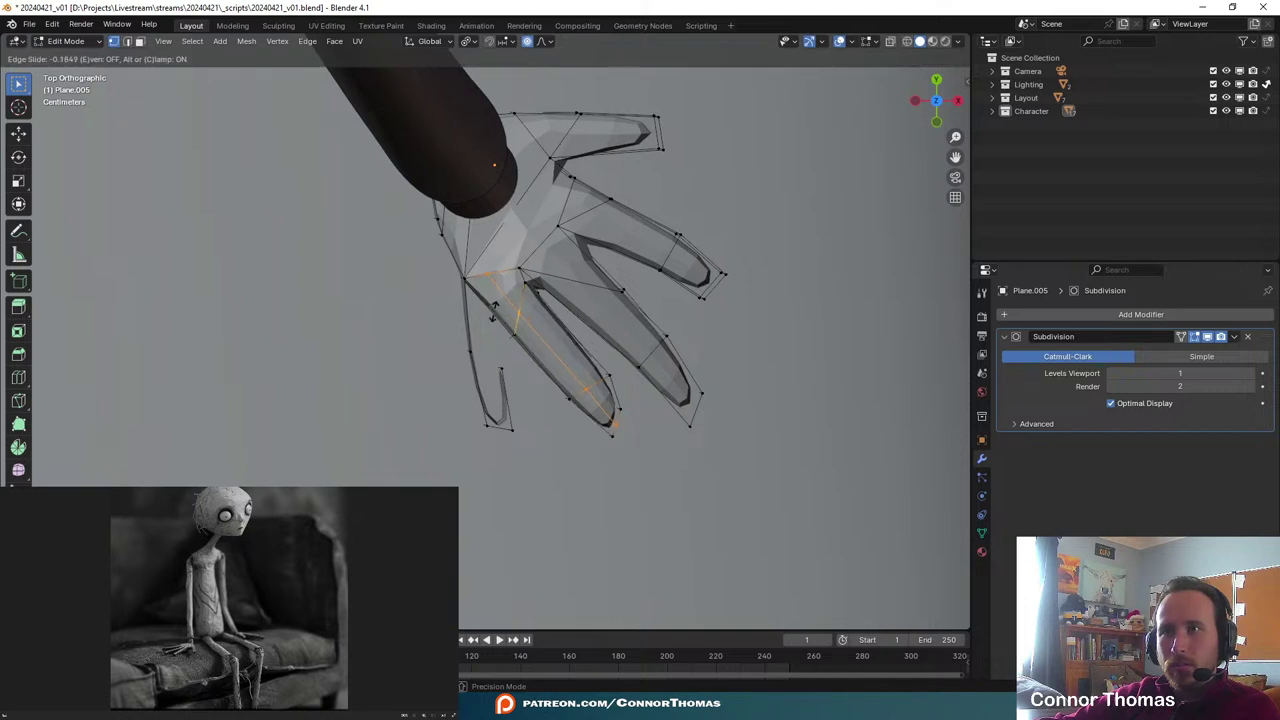
{"action": "left_click", "coordinate": [507, 324]}
{"action": "key", "text": "ctrl+z"}
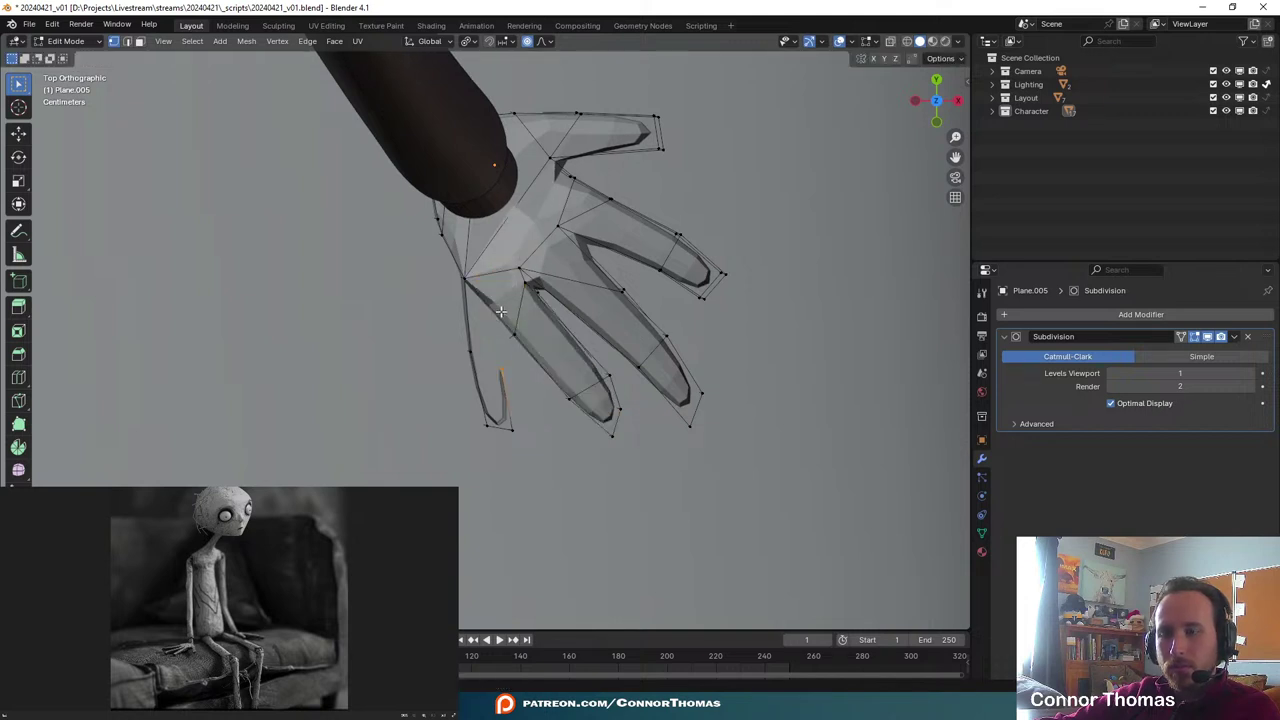
- Add a loop cut across the base of the neighbouring finger and join the new finger's open inner side to it
{"action": "left_click", "coordinate": [499, 313]}
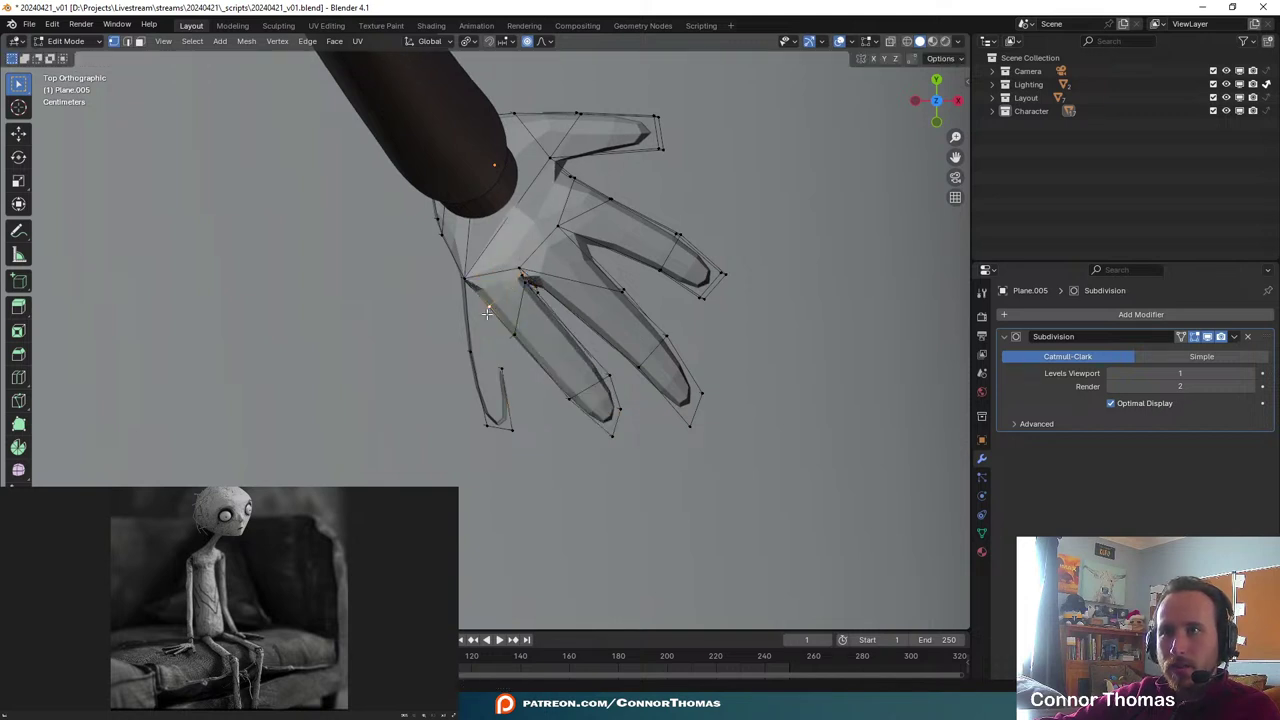
{"action": "left_click", "coordinate": [508, 367], "text": "shift"}
{"action": "middle_click_drag", "start_coordinate": [498, 326], "coordinate": [495, 272]}
{"action": "scroll", "coordinate": [495, 272], "scroll_direction": "up", "scroll_amount": 3}
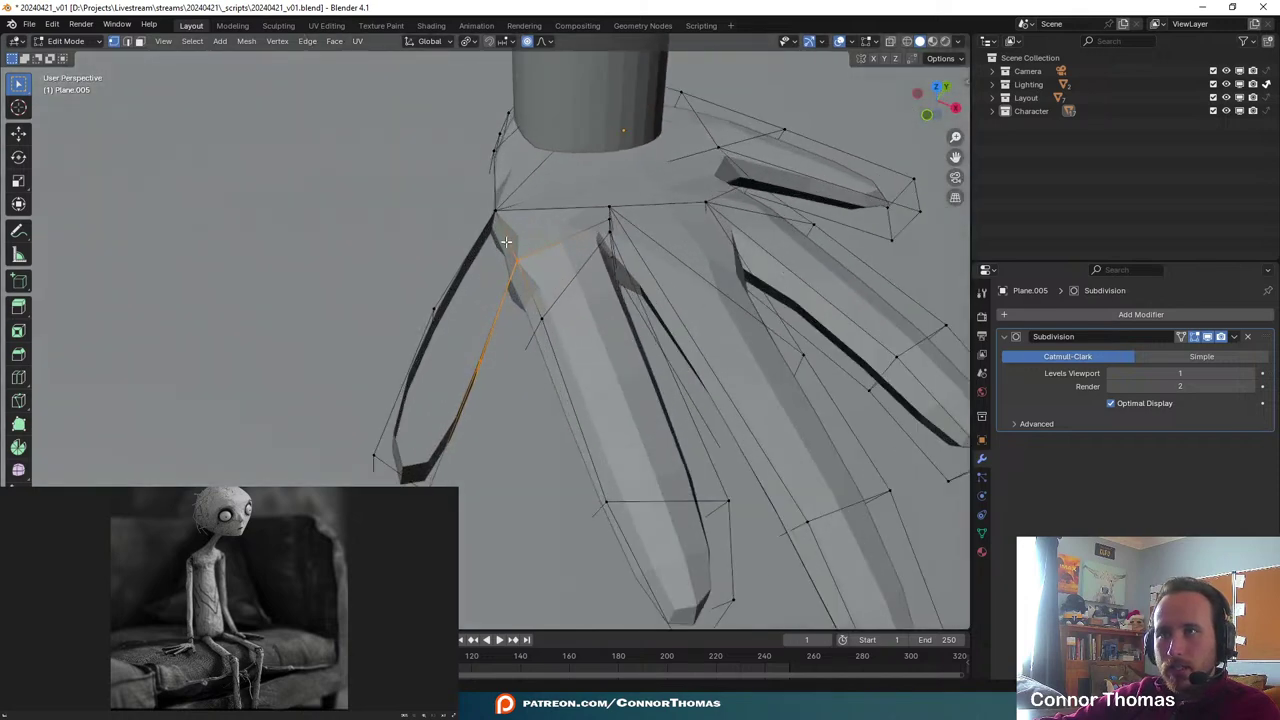
- In wireframe view, fill a face between the new finger's two side walls where it meets the palm
{"action": "left_click", "coordinate": [507, 238]}
{"action": "left_click", "coordinate": [504, 219]}
{"action": "key", "text": "shift+z"}
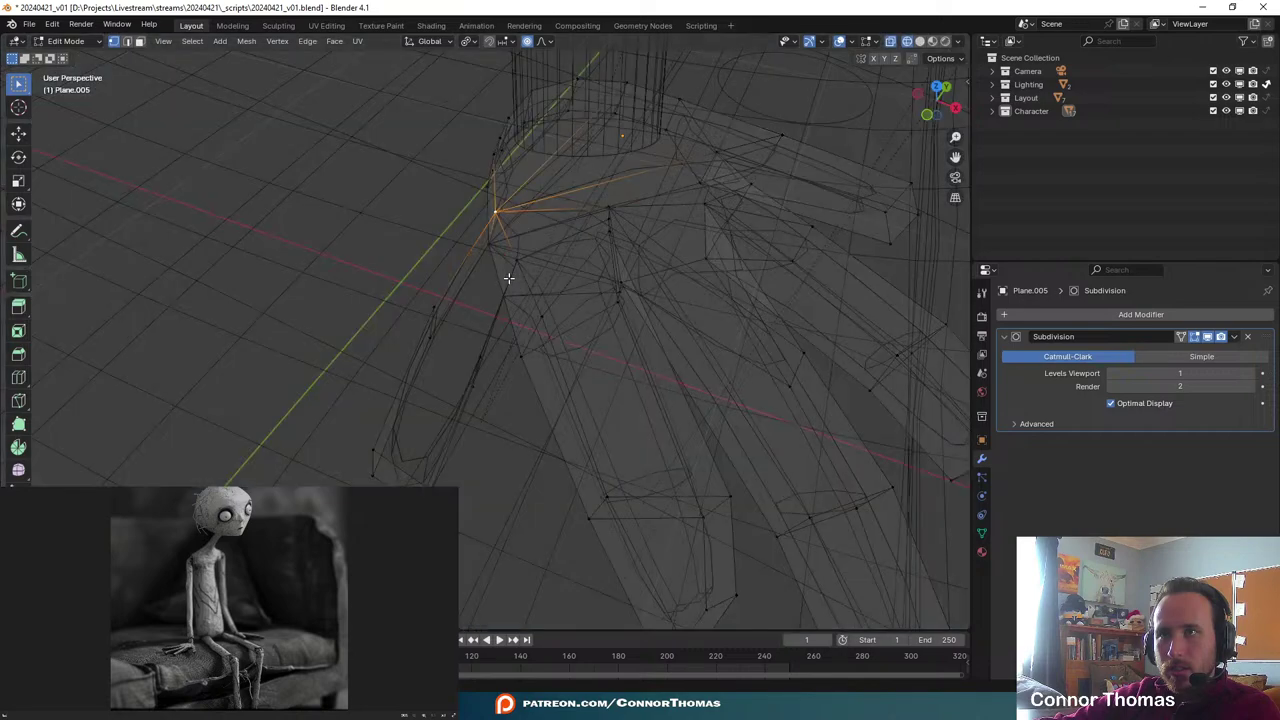
{"action": "middle_click_drag", "start_coordinate": [508, 278], "coordinate": [489, 249]}
{"action": "middle_click_drag", "start_coordinate": [473, 359], "coordinate": [526, 378]}
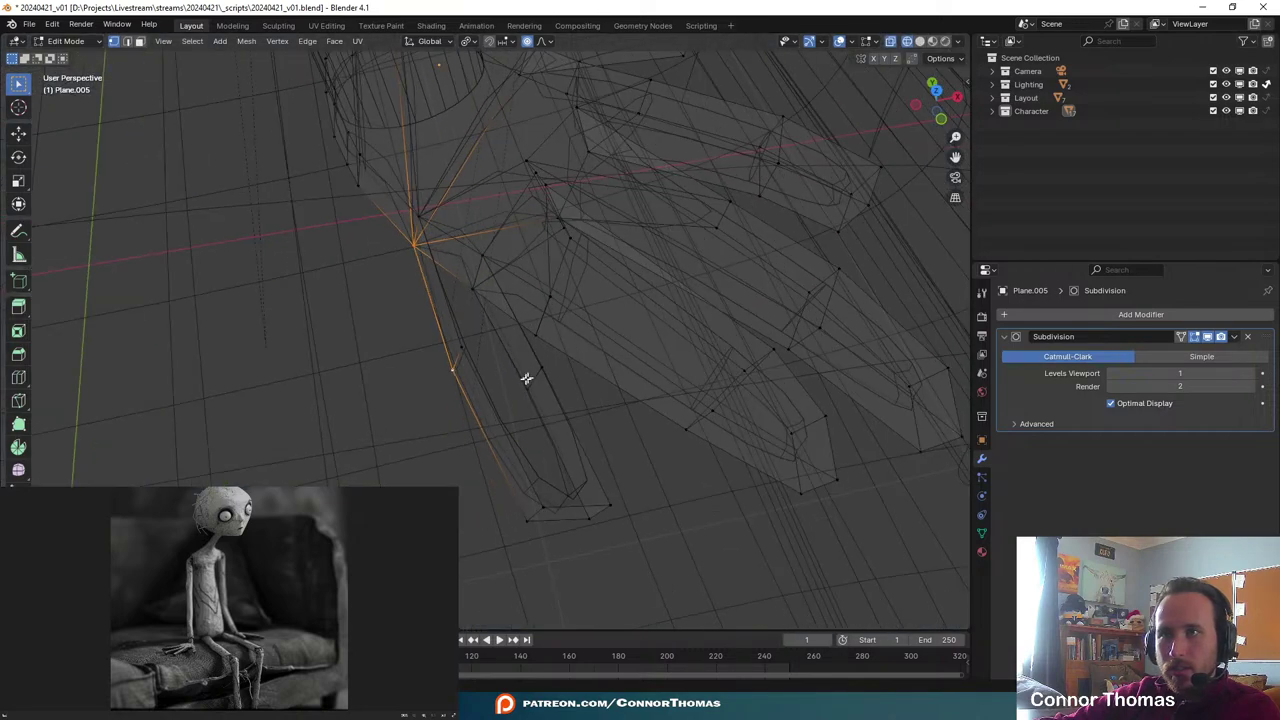
{"action": "left_click", "coordinate": [478, 299], "text": "shift"}
{"action": "key", "text": "f"}
- Fill the remaining opening between the new finger's middle and tip vertices, and return the viewport to solid shading
{"action": "middle_click_drag", "start_coordinate": [524, 327], "coordinate": [324, 365]}
{"action": "left_click", "coordinate": [434, 350]}
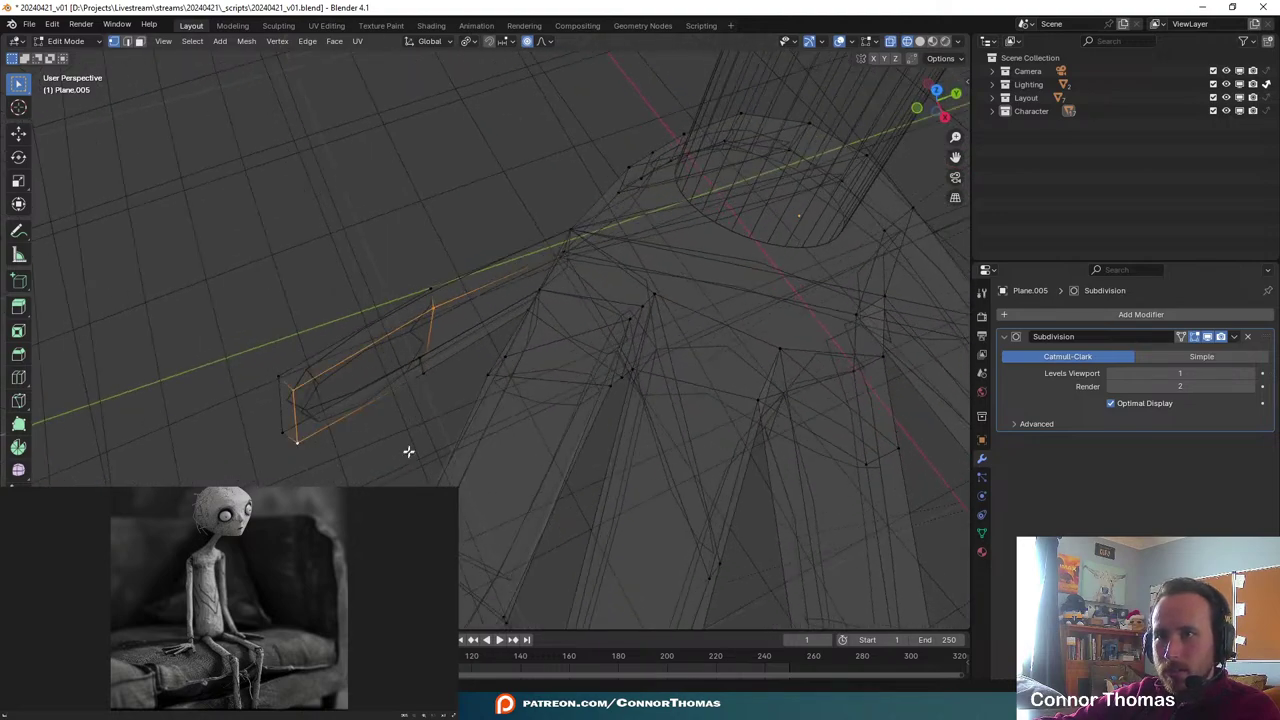
{"action": "left_click", "coordinate": [429, 381], "text": "shift"}
{"action": "key", "text": "f"}
{"action": "mouse_move", "coordinate": [431, 389]}
{"action": "middle_mouse_down"}
{"action": "mouse_move", "coordinate": [446, 403]}
{"action": "mouse_move", "coordinate": [494, 371]}
{"action": "middle_mouse_up"}
{"action": "key", "text": "z"}
{"action": "left_click", "coordinate": [646, 369]}
{"action": "middle_click_drag", "start_coordinate": [600, 352], "coordinate": [630, 318]}
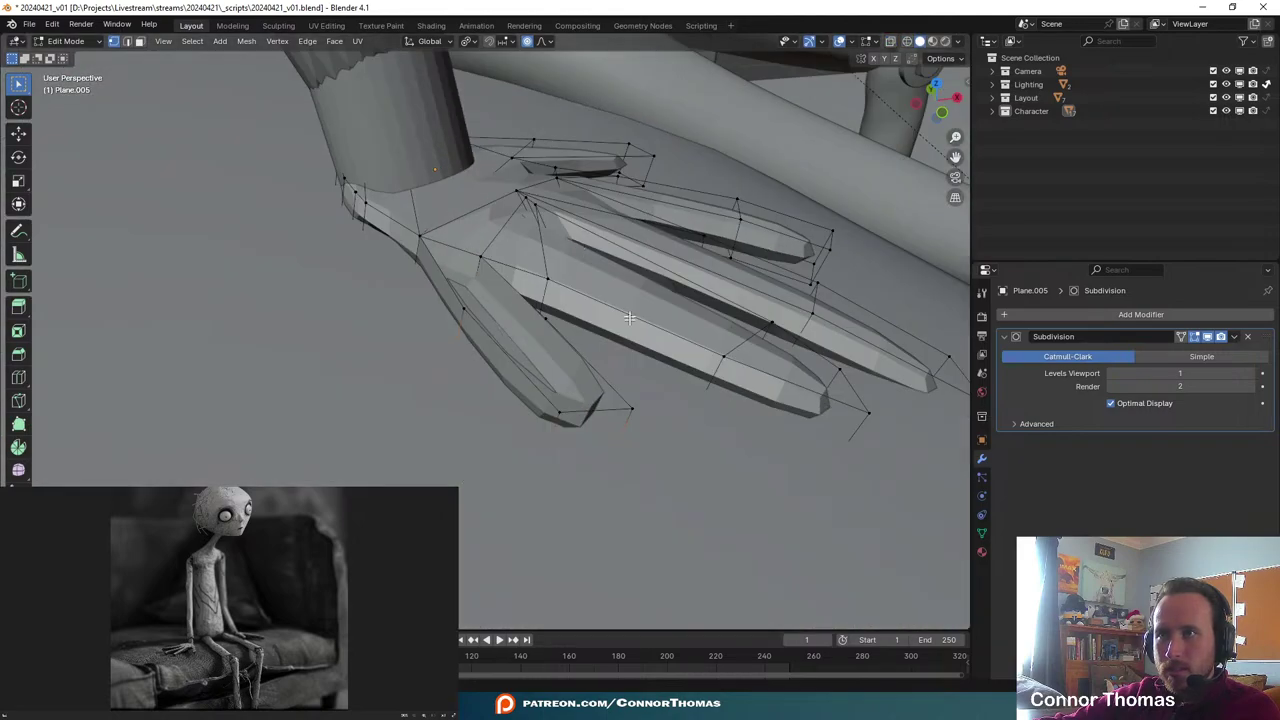
- Fill the open side of the little finger with two faces, from knuckle to middle joint and from middle joint to fingertip
{"action": "left_click", "coordinate": [425, 234]}
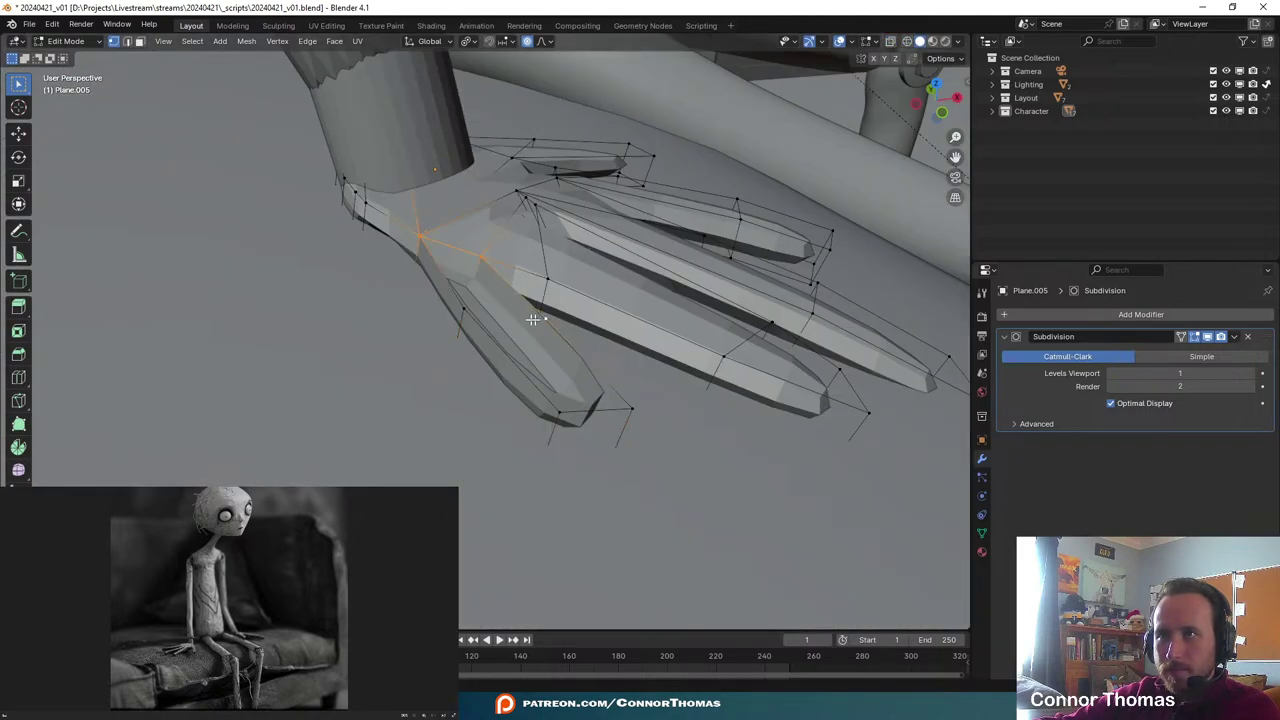
{"action": "left_click", "coordinate": [462, 309], "text": "shift"}
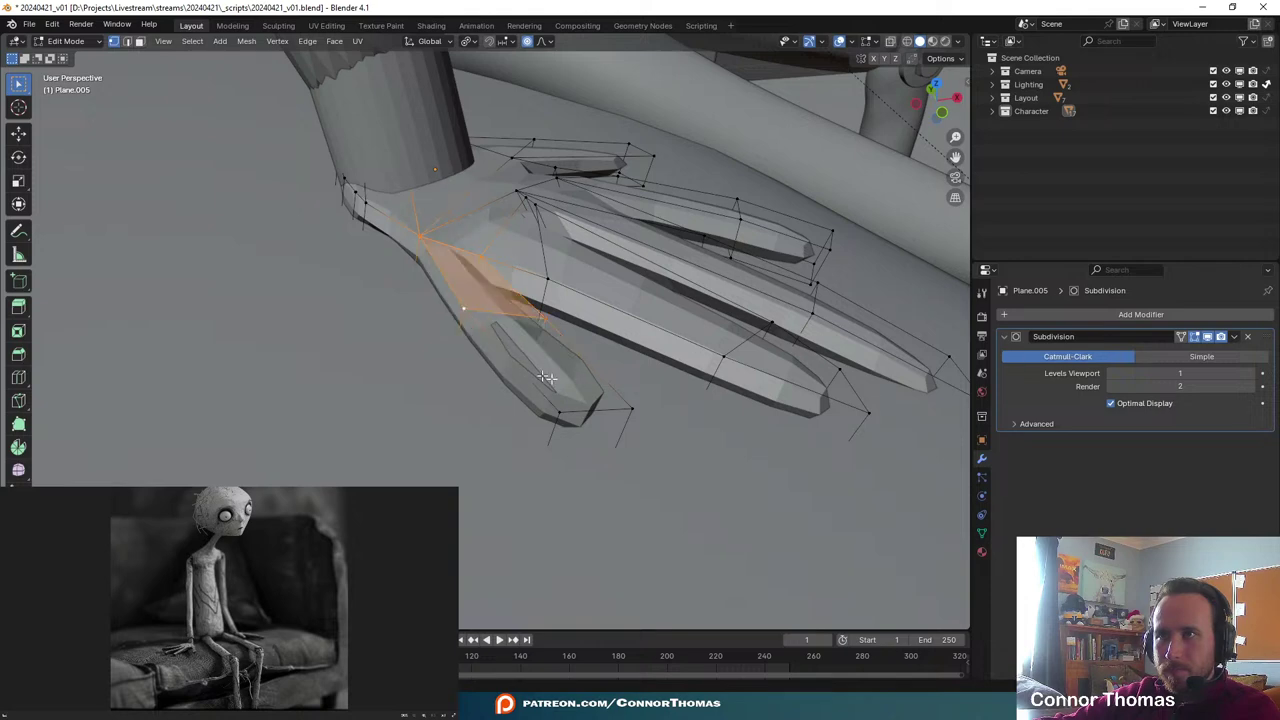
{"action": "left_click", "coordinate": [549, 318]}
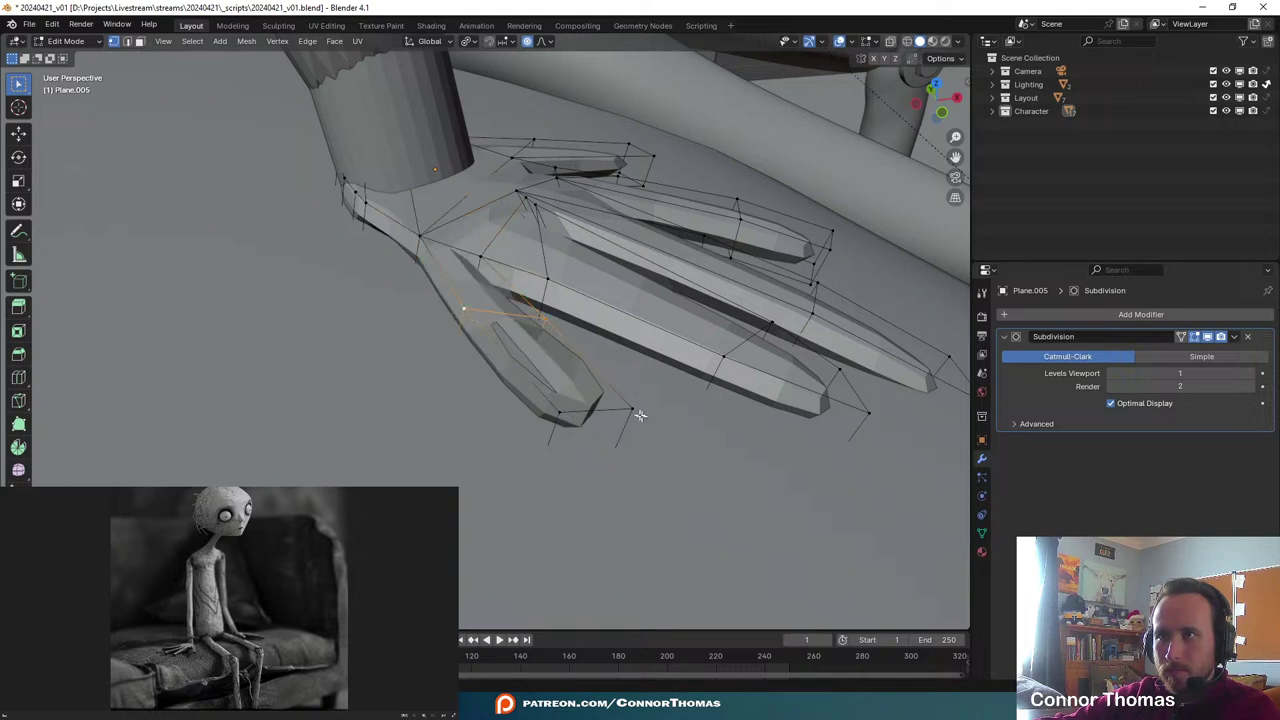
{"action": "key", "text": "f"}
{"action": "middle_click_drag", "start_coordinate": [663, 415], "coordinate": [631, 433]}
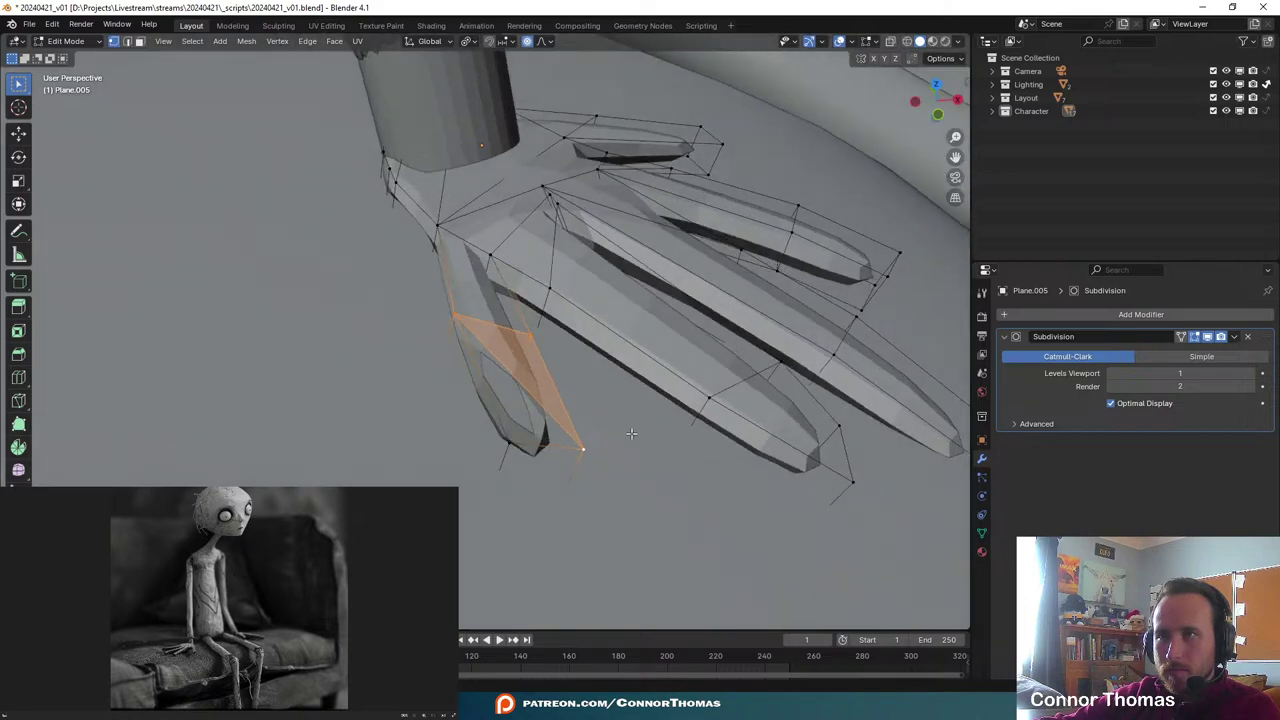
{"action": "key", "text": "ctrl+z"}
{"action": "key", "text": "f"}
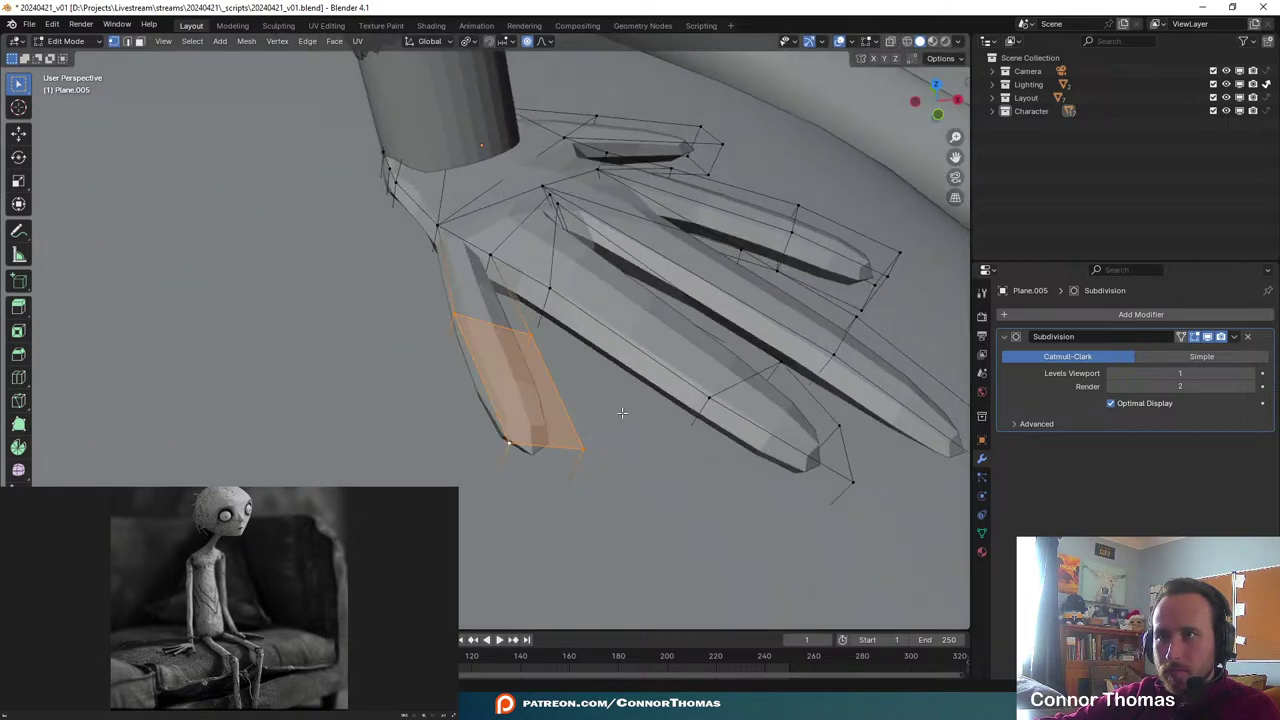
- Move the vertex at the little finger's outer knuckle to smooth the outer edge of the hand
{"action": "key", "text": "Tab"}
{"action": "middle_click_drag", "start_coordinate": [610, 401], "coordinate": [566, 496]}
{"action": "key", "text": "Tab"}
{"action": "middle_click_drag", "start_coordinate": [542, 292], "coordinate": [569, 273]}
{"action": "left_click", "coordinate": [568, 246]}
{"action": "left_click", "coordinate": [584, 272]}
{"action": "key", "text": "g"}
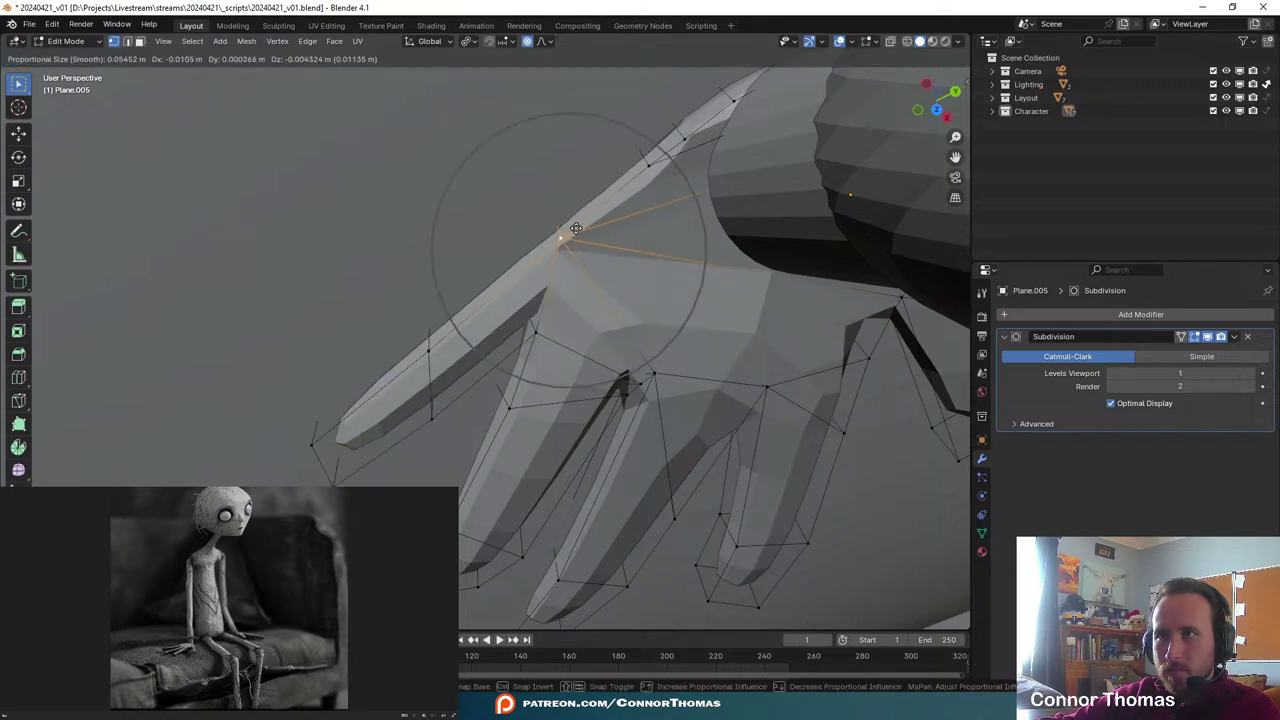
{"action": "left_click", "coordinate": [573, 240]}
- Move the vertex in the web between the little and ring fingers slightly toward the ring finger
{"action": "scroll", "coordinate": [584, 278], "scroll_direction": "down", "scroll_amount": 4}
{"action": "middle_click_drag", "start_coordinate": [586, 283], "coordinate": [578, 255]}
{"action": "scroll", "coordinate": [578, 255], "scroll_direction": "up", "scroll_amount": 4}
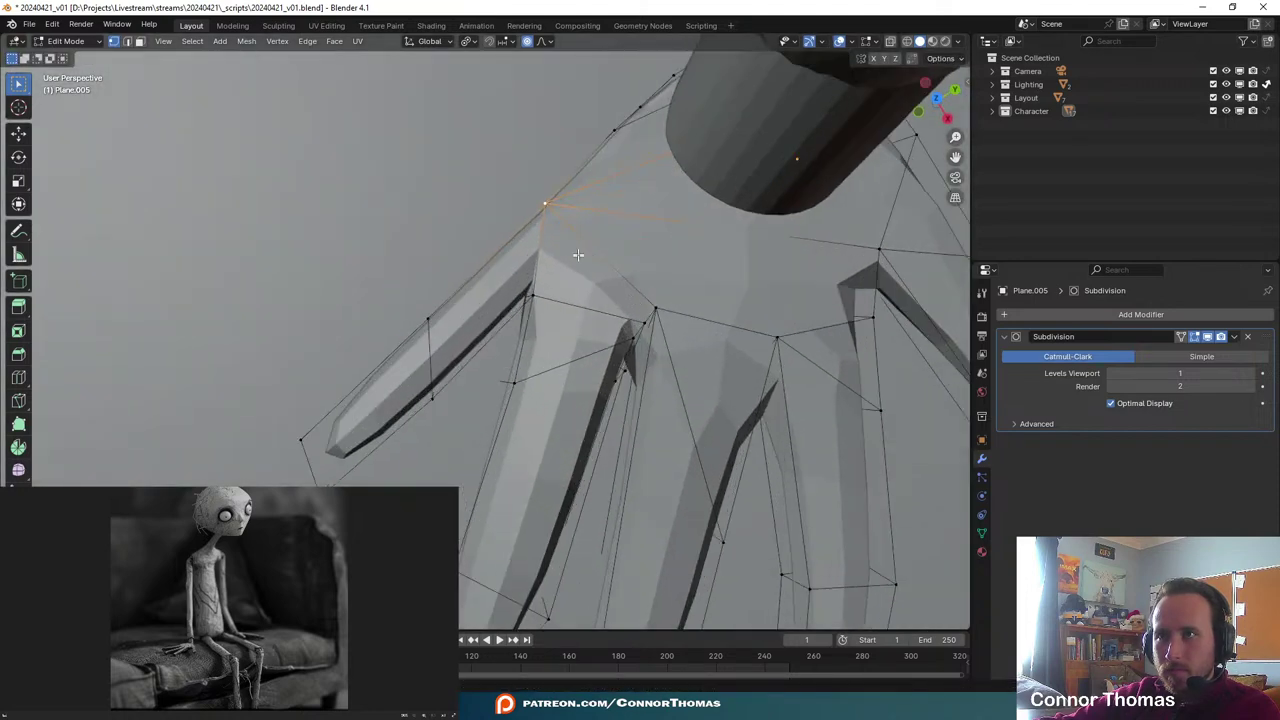
{"action": "left_click", "coordinate": [541, 296]}
{"action": "middle_click_drag", "start_coordinate": [541, 297], "coordinate": [554, 280]}
{"action": "key", "text": "g"}
{"action": "left_click", "coordinate": [577, 295]}
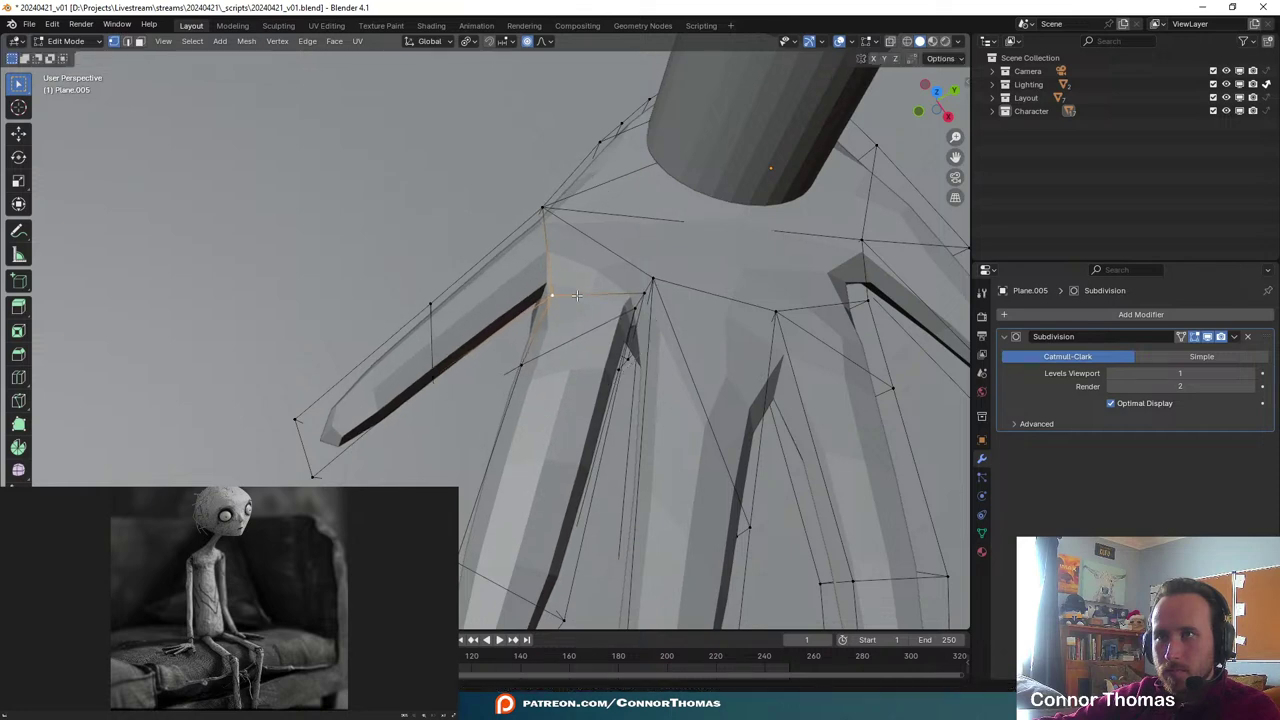
- Reposition the lower corner vertex of the little finger's tip
{"action": "left_click", "coordinate": [425, 386]}
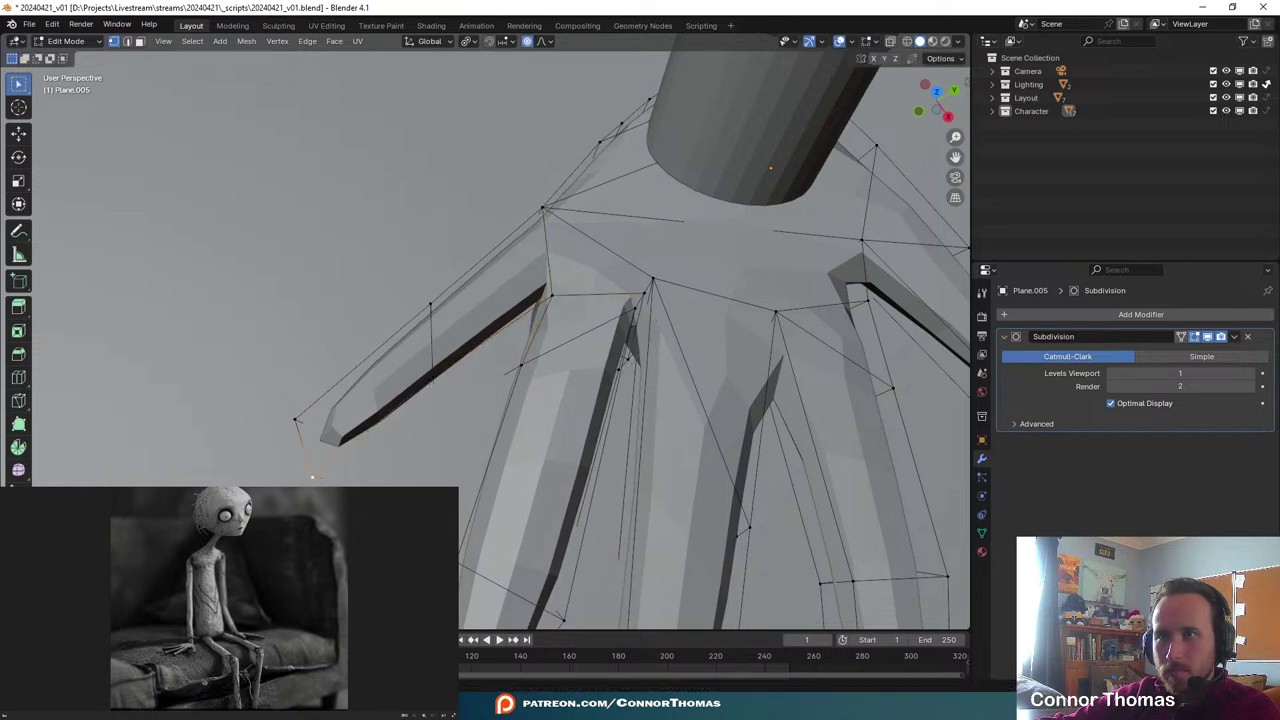
{"action": "key", "text": "g"}
{"action": "left_click", "coordinate": [335, 452]}
{"action": "scroll", "coordinate": [441, 370], "scroll_direction": "down", "scroll_amount": 5}
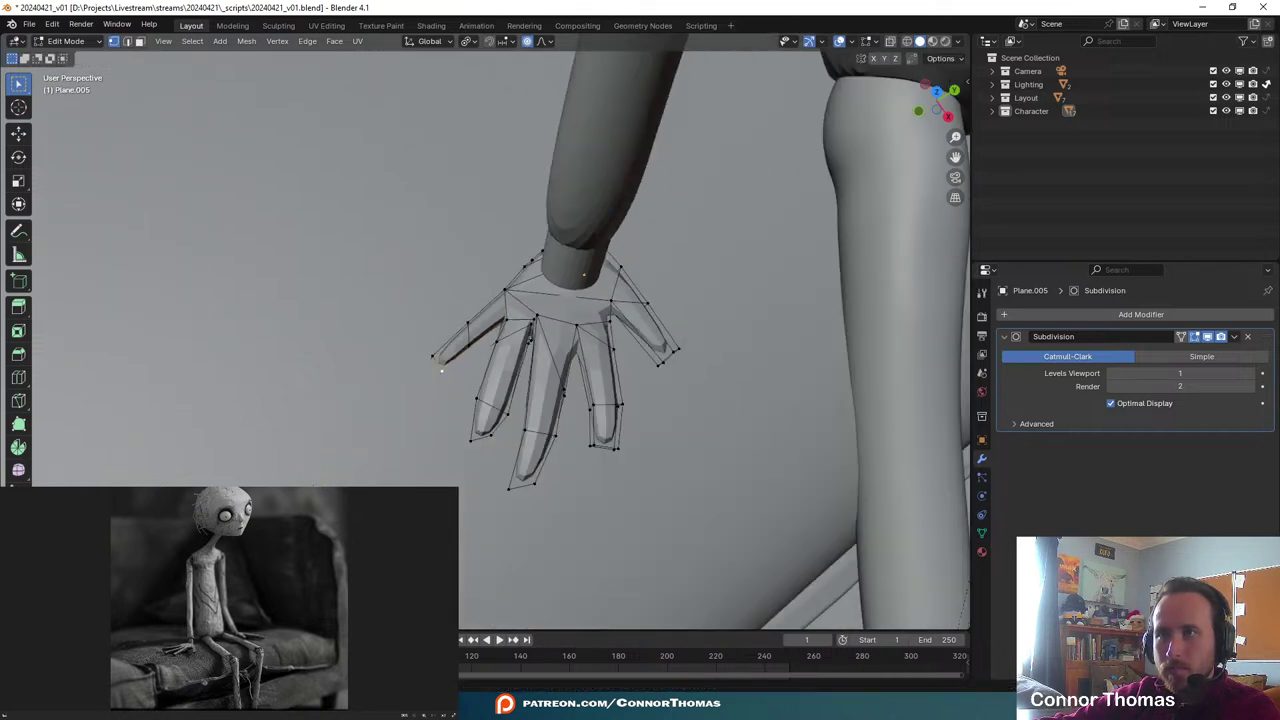
- Adjust the vertices on the back of the hand between the thumb base and the wrist
{"action": "key", "text": "Tab"}
{"action": "scroll", "coordinate": [560, 497], "scroll_direction": "down", "scroll_amount": 5}
{"action": "left_click", "coordinate": [560, 496]}
{"action": "middle_click_drag", "start_coordinate": [651, 429], "coordinate": [560, 330]}
{"action": "scroll", "coordinate": [495, 322], "scroll_direction": "up", "scroll_amount": 8}
{"action": "key", "text": "Tab"}
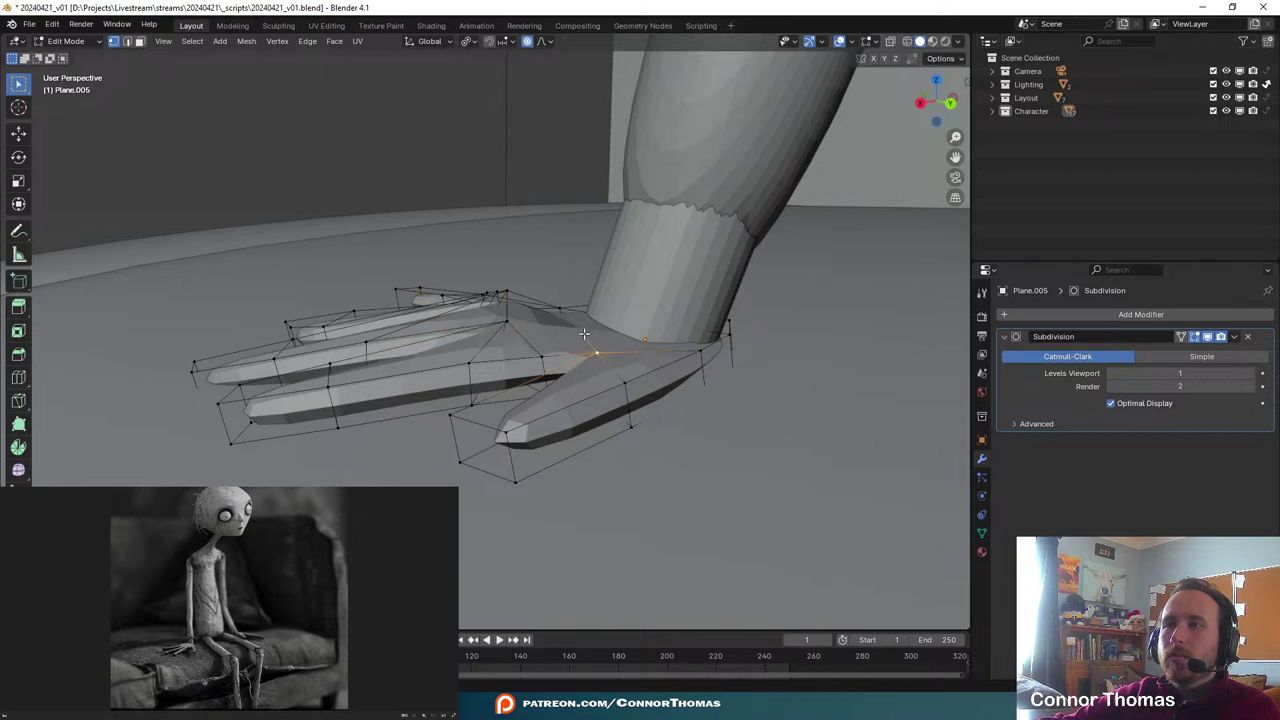
{"action": "key", "text": "g"}
{"action": "middle_click_drag", "start_coordinate": [593, 312], "coordinate": [576, 379]}
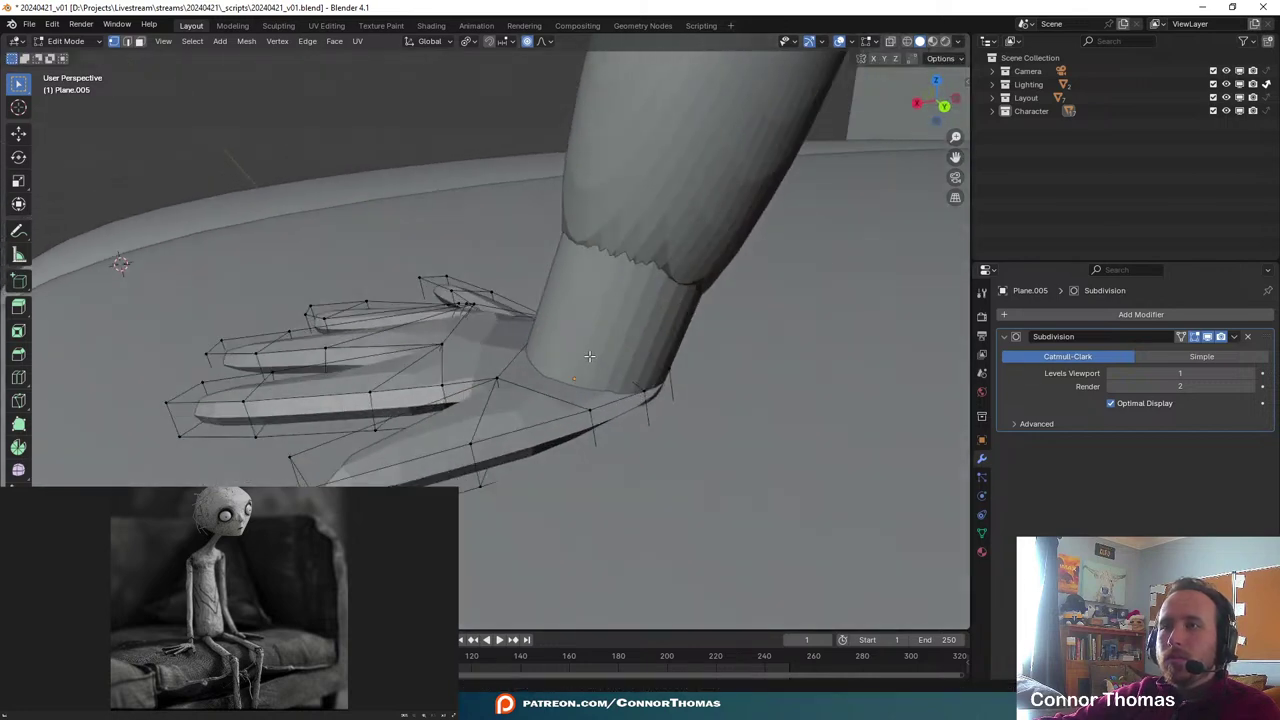
{"action": "key", "text": "g"}
{"action": "left_click", "coordinate": [573, 258]}
- Select the hidden vertex at the front of the wrist in wireframe and raise it to fill out the back of the hand
{"action": "key", "text": "z"}
{"action": "mouse_move", "coordinate": [582, 331]}
{"action": "middle_mouse_down"}
{"action": "mouse_move", "coordinate": [664, 335]}
{"action": "mouse_move", "coordinate": [654, 381]}
{"action": "middle_mouse_up"}
{"action": "left_click", "coordinate": [600, 335]}
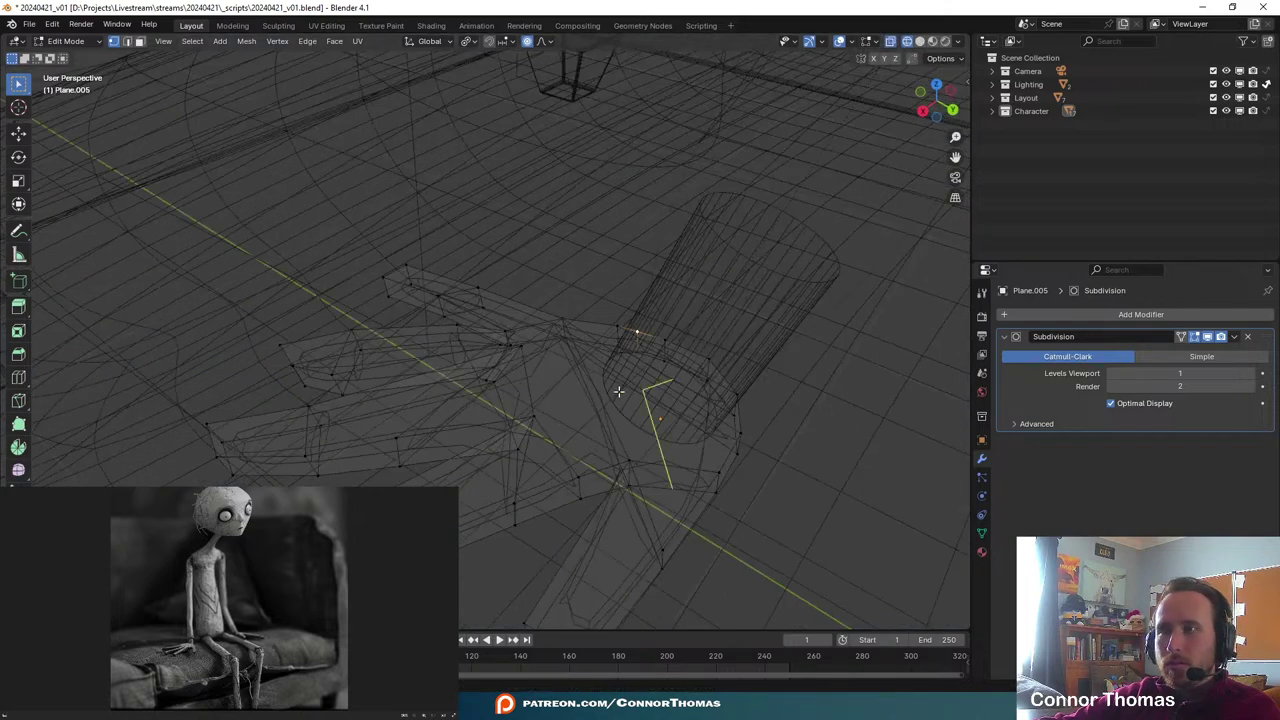
{"action": "left_click", "coordinate": [610, 400], "text": "alt"}
{"action": "key", "text": "z"}
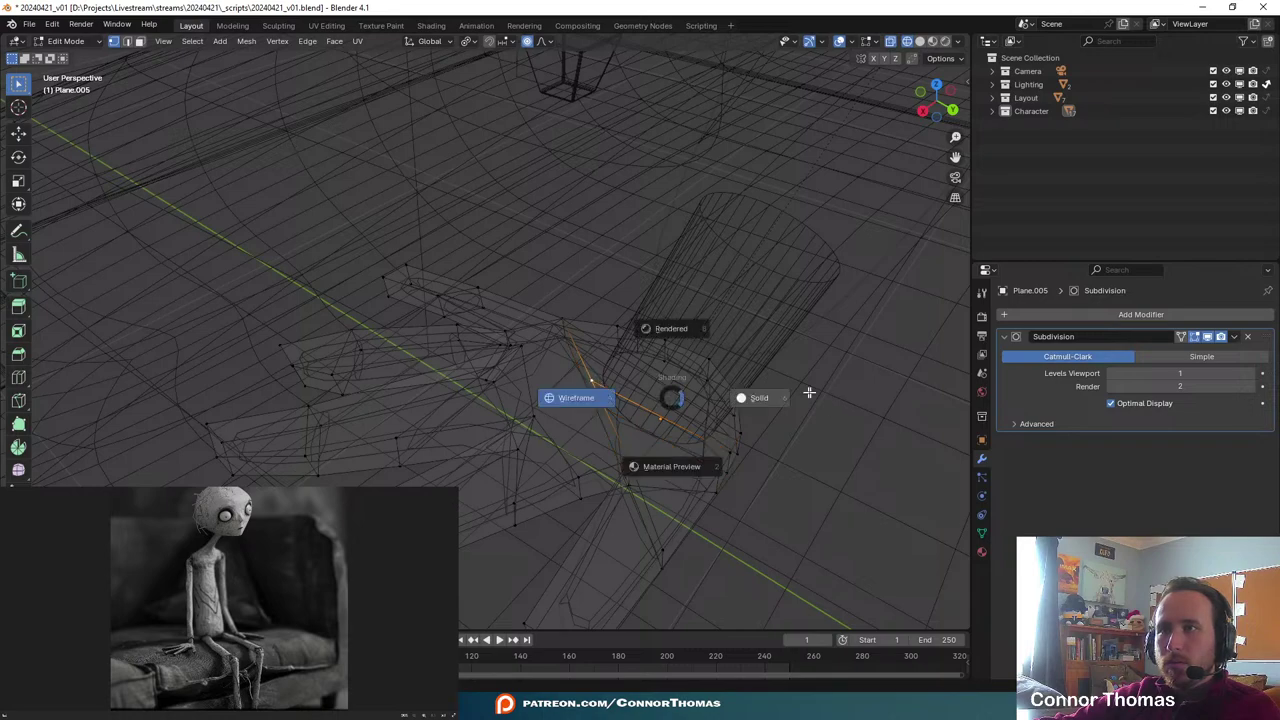
{"action": "left_click", "coordinate": [808, 394]}
{"action": "key", "text": "g"}
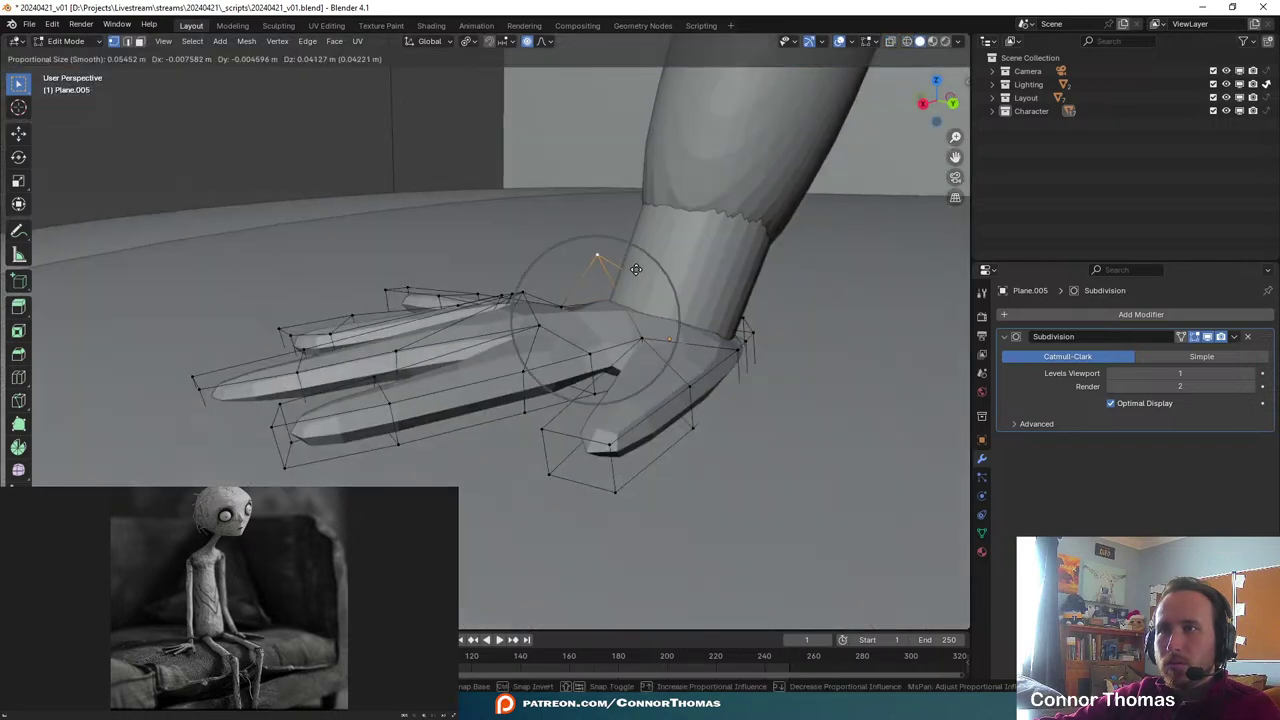
{"action": "left_click", "coordinate": [643, 298]}
{"action": "middle_click_drag", "start_coordinate": [643, 298], "coordinate": [722, 292]}
{"action": "key", "text": "Tab"}
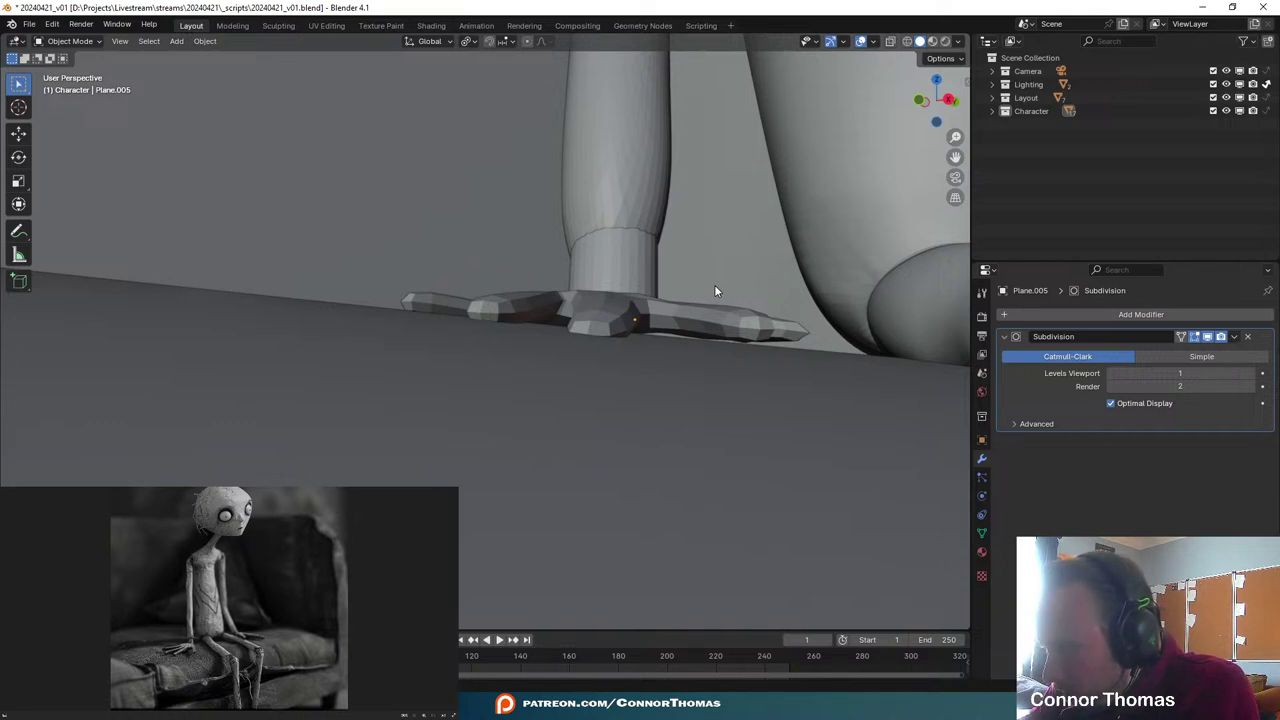
- Curve the little finger inward by moving its fingertip vertices toward the ring finger and adjusting its middle joint
{"action": "middle_click_drag", "start_coordinate": [498, 254], "coordinate": [571, 417]}
{"action": "key", "text": "Tab"}
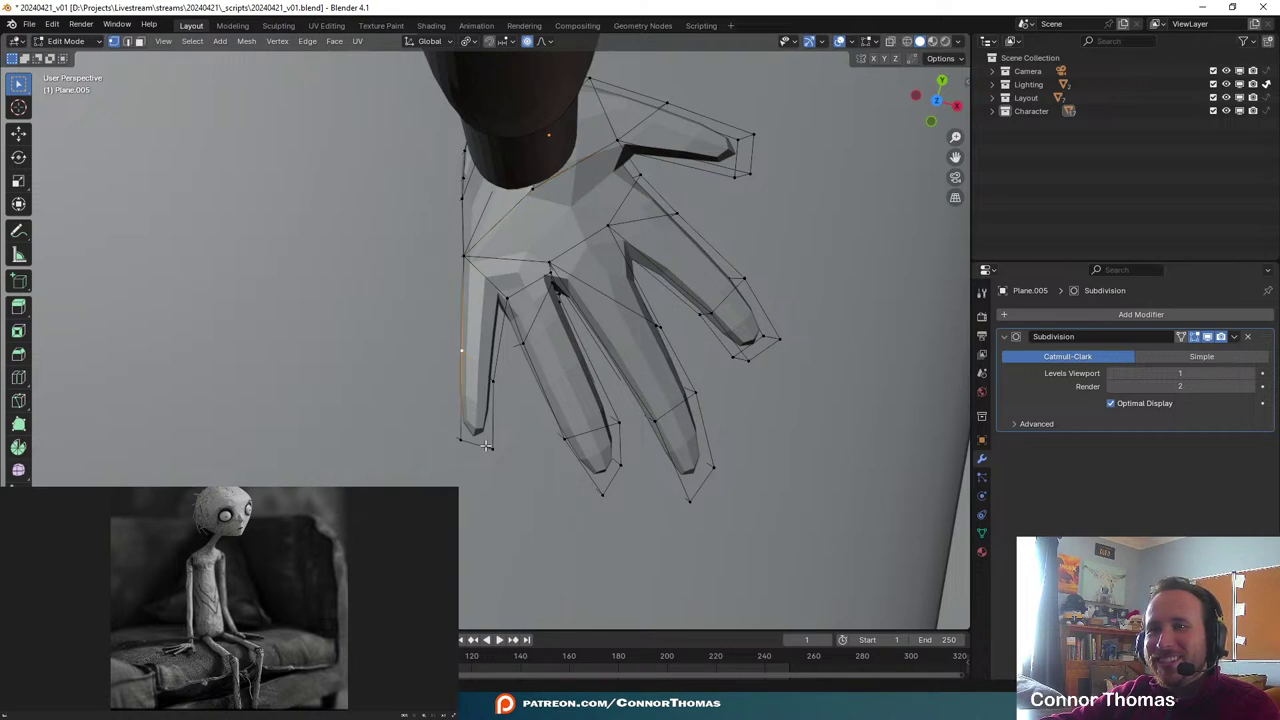
{"action": "key", "text": "g"}
{"action": "left_click", "coordinate": [519, 455]}
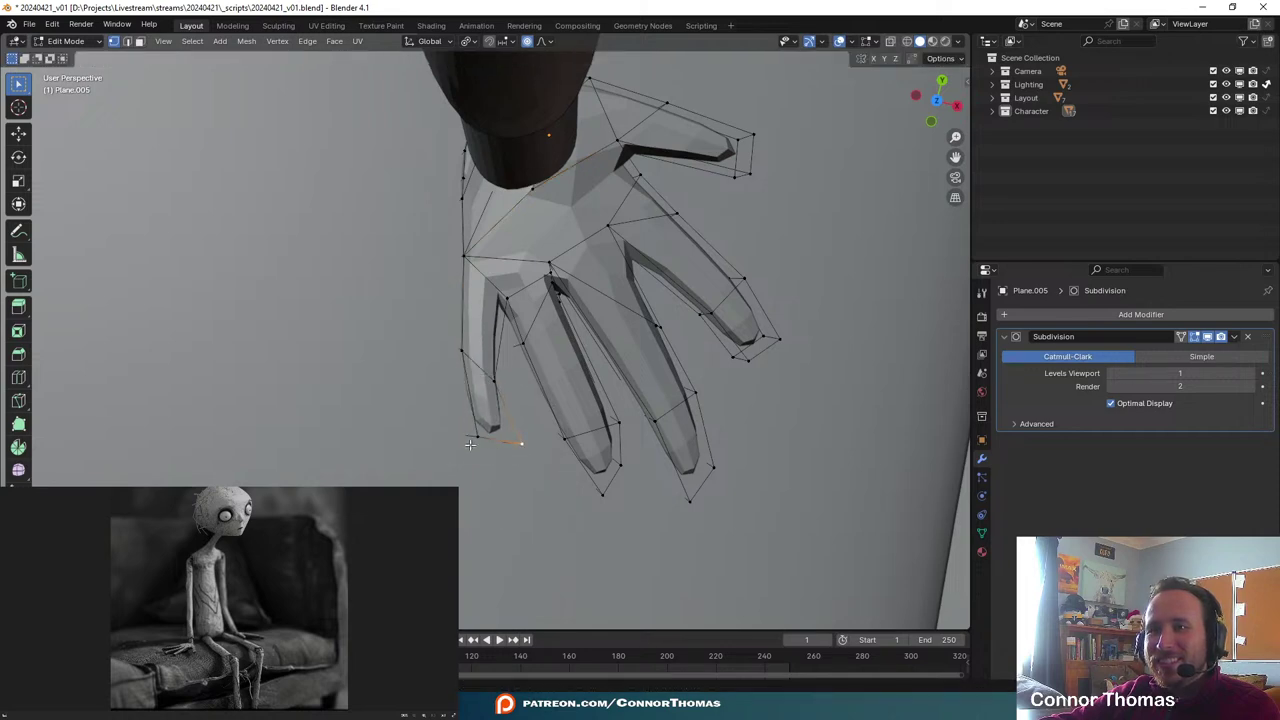
{"action": "key", "text": "g"}
{"action": "left_click", "coordinate": [487, 441]}
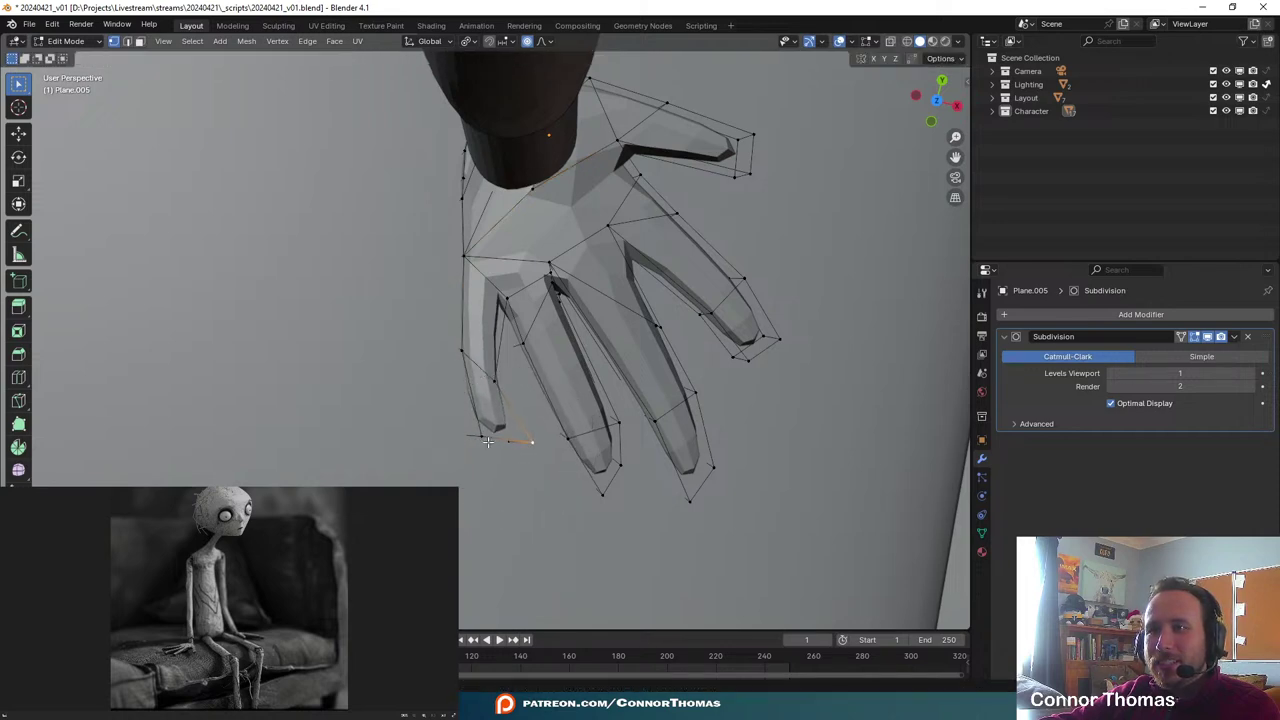
{"action": "key", "text": "g"}
{"action": "left_click", "coordinate": [488, 352]}
{"action": "scroll", "coordinate": [500, 356], "scroll_direction": "down", "scroll_amount": 6}
{"action": "key", "text": "Tab"}
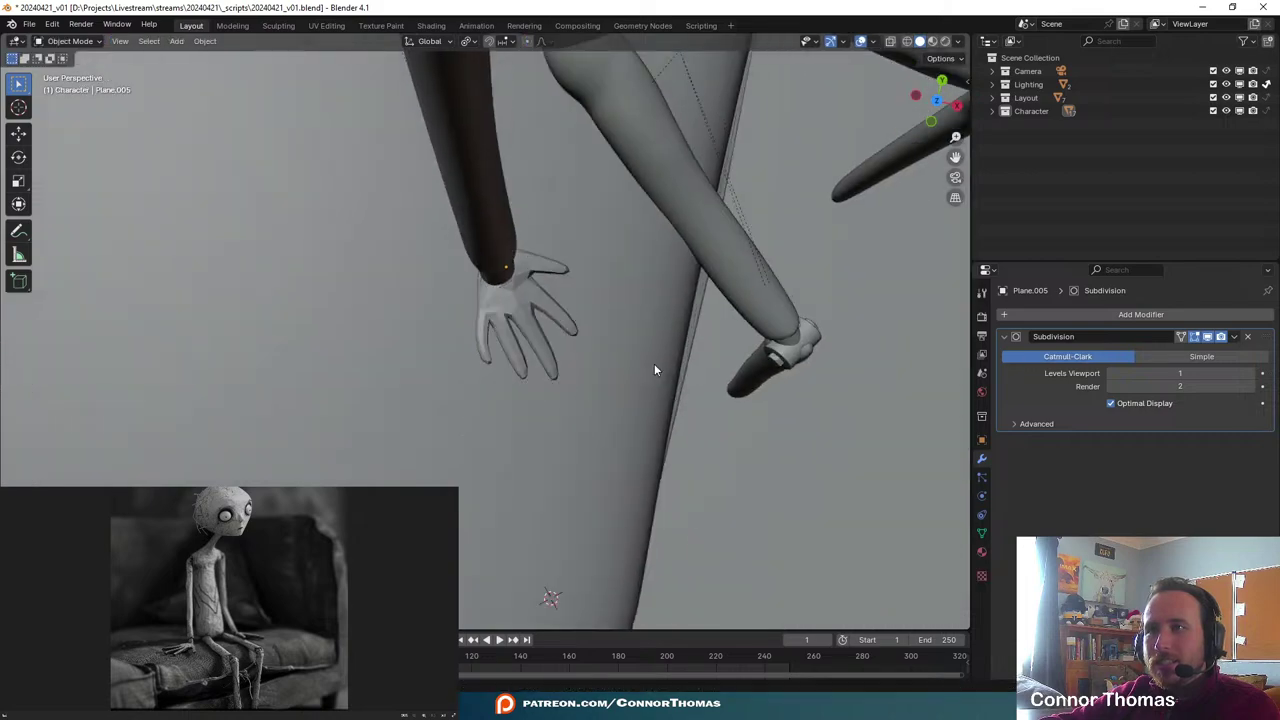
- Rotate the hand object freely with trackball rotation to tilt it relative to the wrist and seat cushion
{"action": "mouse_move", "coordinate": [654, 366]}
{"action": "middle_mouse_down"}
{"action": "mouse_move", "coordinate": [547, 250]}
{"action": "mouse_move", "coordinate": [569, 286]}
{"action": "mouse_move", "coordinate": [580, 263]}
{"action": "mouse_move", "coordinate": [666, 266]}
{"action": "mouse_move", "coordinate": [693, 292]}
{"action": "mouse_move", "coordinate": [606, 366]}
{"action": "mouse_move", "coordinate": [691, 314]}
{"action": "mouse_move", "coordinate": [687, 366]}
{"action": "mouse_move", "coordinate": [655, 366]}
{"action": "middle_mouse_up"}
{"action": "key", "text": "KP_0"}
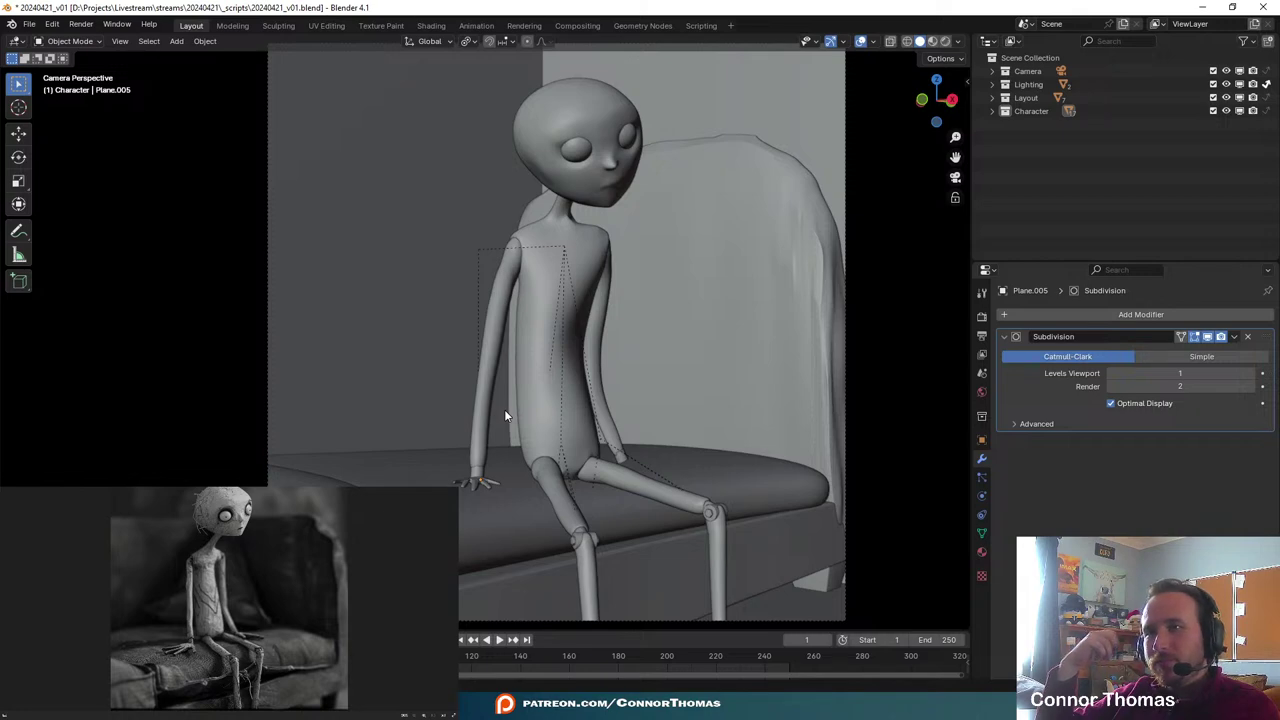
{"action": "key", "text": "KP_0"}
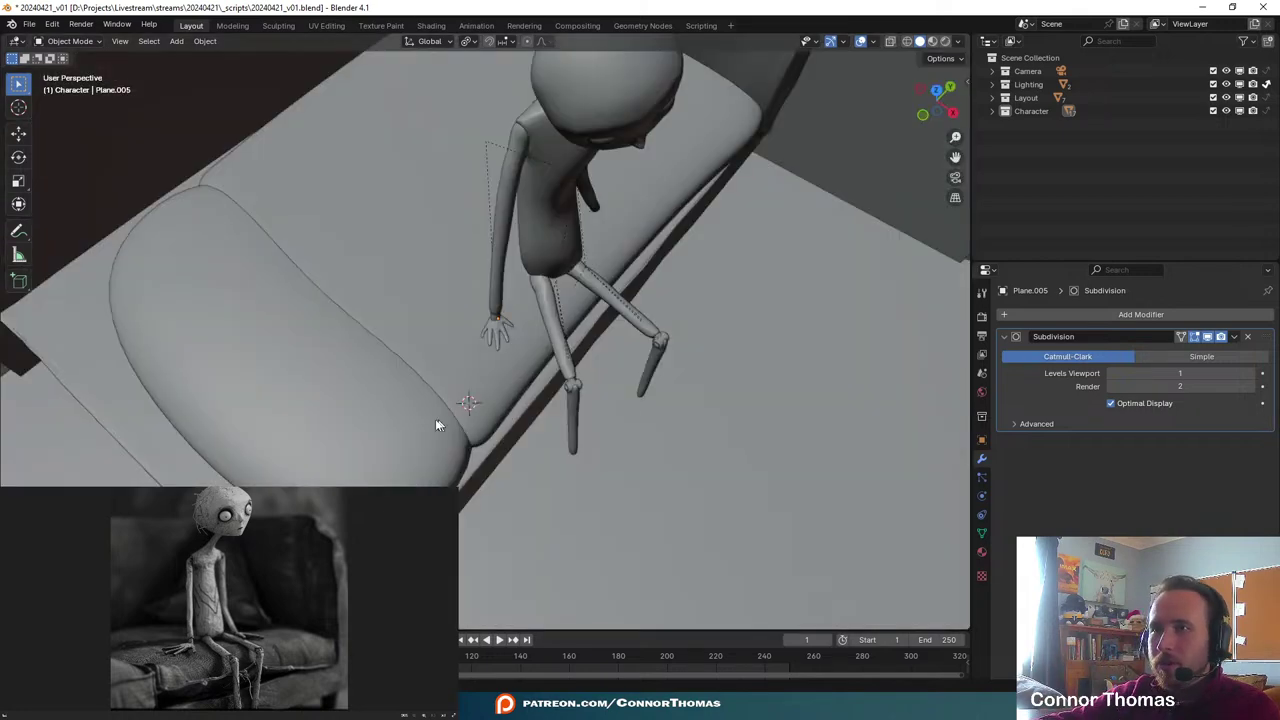
{"action": "scroll", "coordinate": [437, 420], "scroll_direction": "up", "scroll_amount": 5}
{"action": "scroll", "coordinate": [617, 367], "scroll_direction": "up", "scroll_amount": 4}
{"action": "middle_click_drag", "start_coordinate": [577, 363], "coordinate": [499, 436], "text": "shift"}
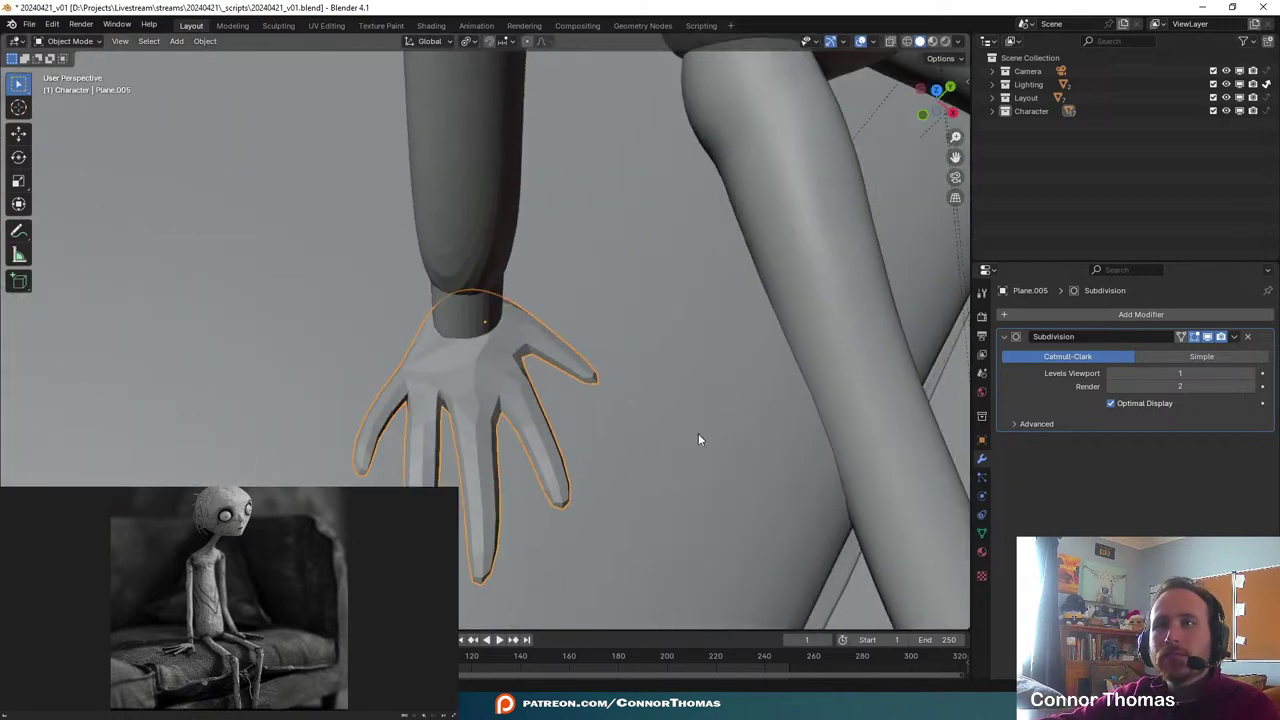
{"action": "key", "text": "r"}
{"action": "middle_click_drag", "start_coordinate": [568, 483], "coordinate": [617, 389]}
{"action": "key", "text": "r"}
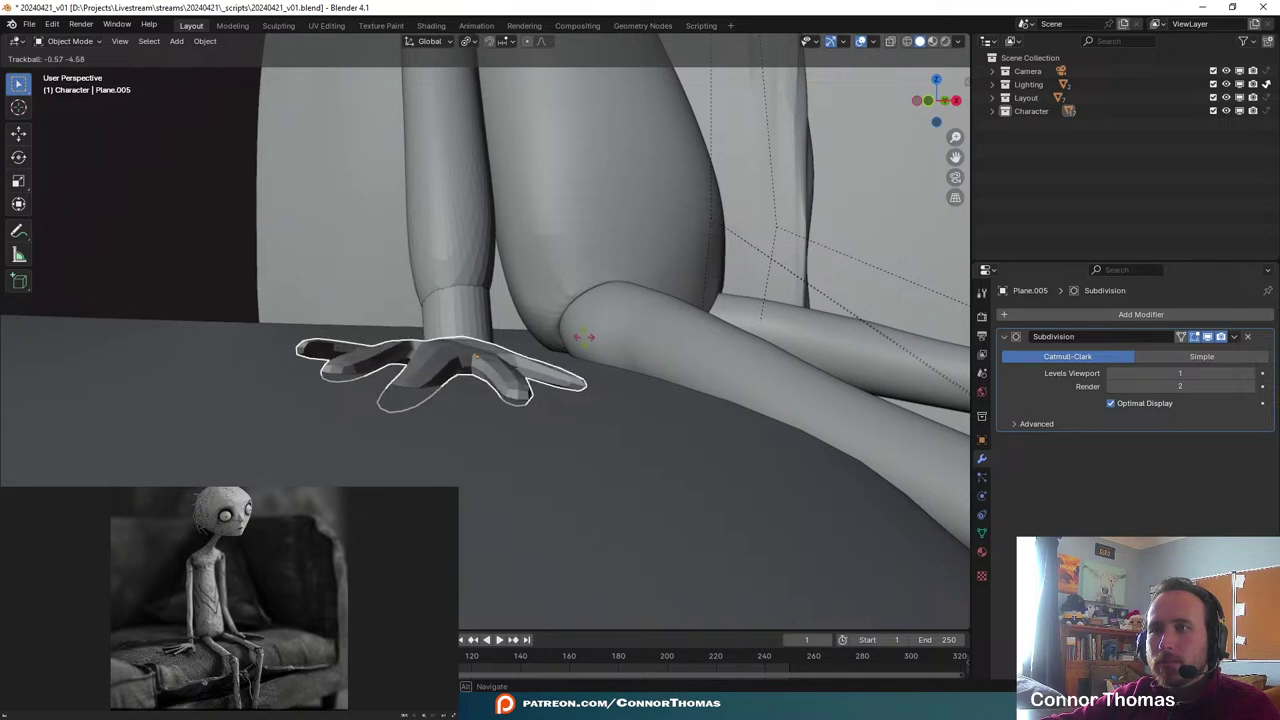
{"action": "left_click", "coordinate": [587, 334]}
{"action": "middle_click_drag", "start_coordinate": [587, 334], "coordinate": [565, 369]}
- Check the hand through the scene camera and move it into place beneath the wrist
{"action": "key", "text": "KP_0"}
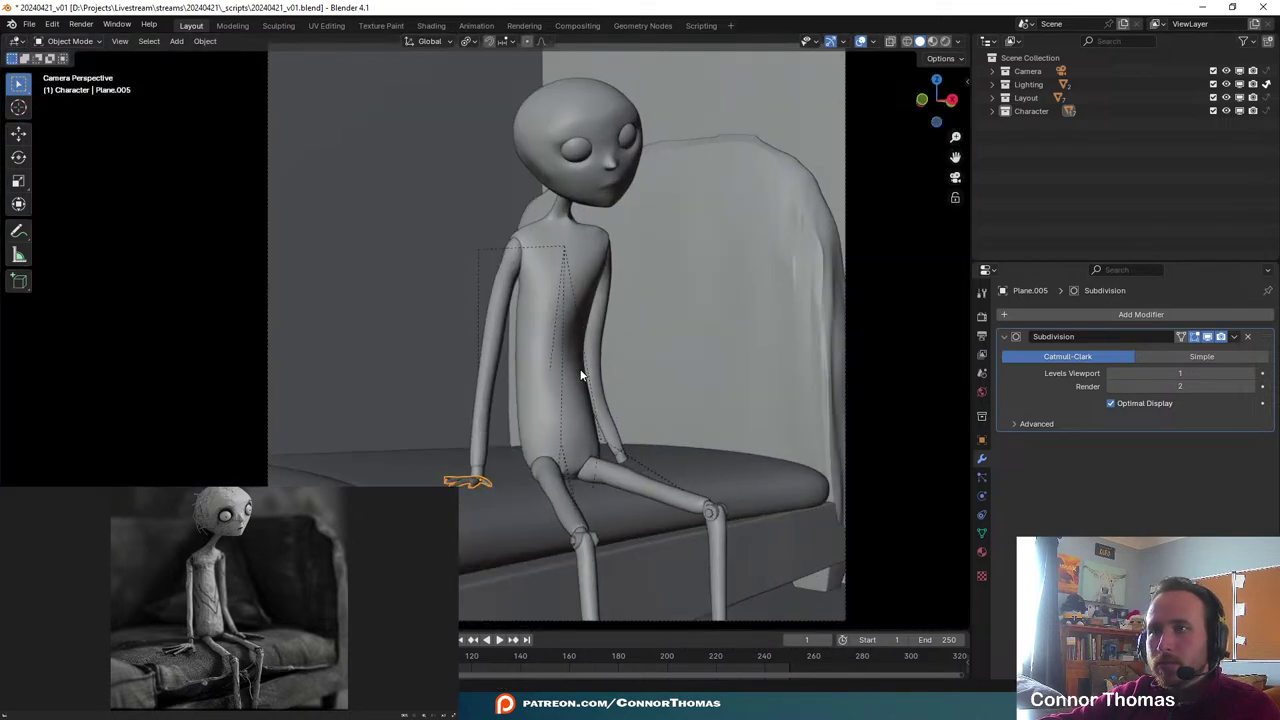
{"action": "scroll", "coordinate": [580, 372], "scroll_direction": "up", "scroll_amount": 5}
{"action": "middle_click_drag", "start_coordinate": [553, 479], "coordinate": [572, 196], "text": "shift"}
{"action": "scroll", "coordinate": [645, 395], "scroll_direction": "up", "scroll_amount": 4}
{"action": "left_click", "coordinate": [650, 405]}
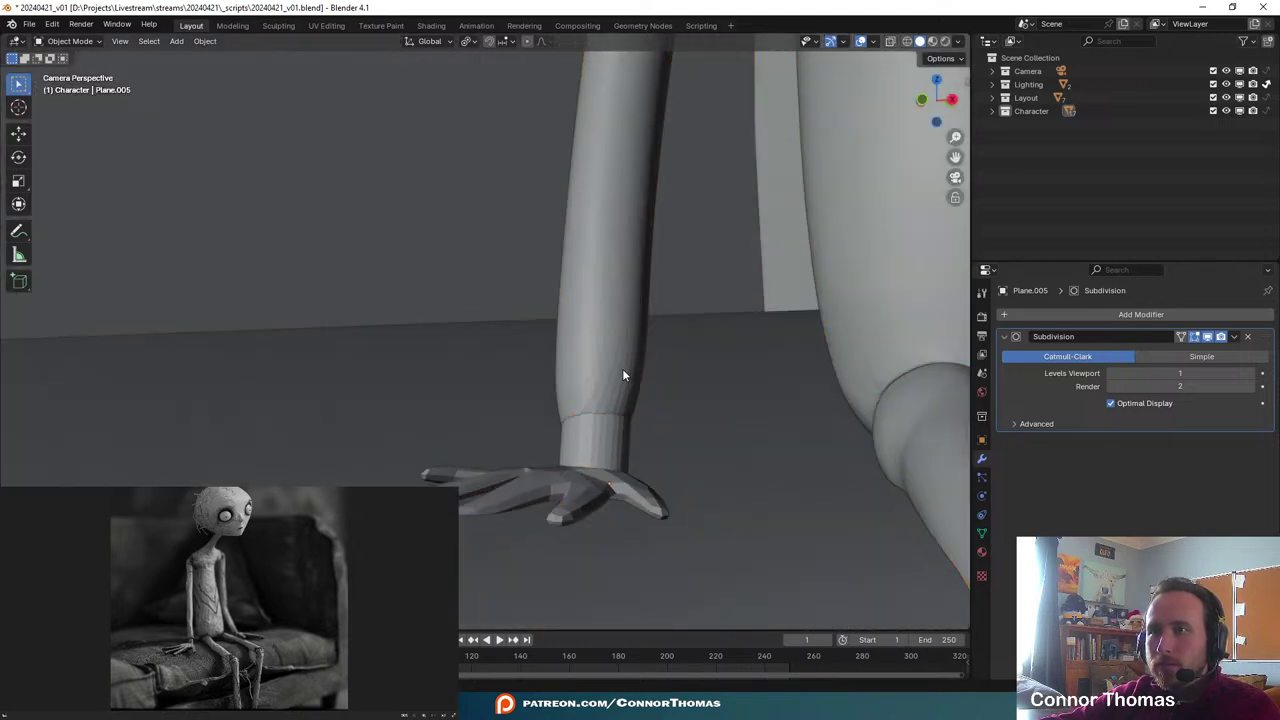
{"action": "middle_click_drag", "start_coordinate": [622, 368], "coordinate": [626, 494]}
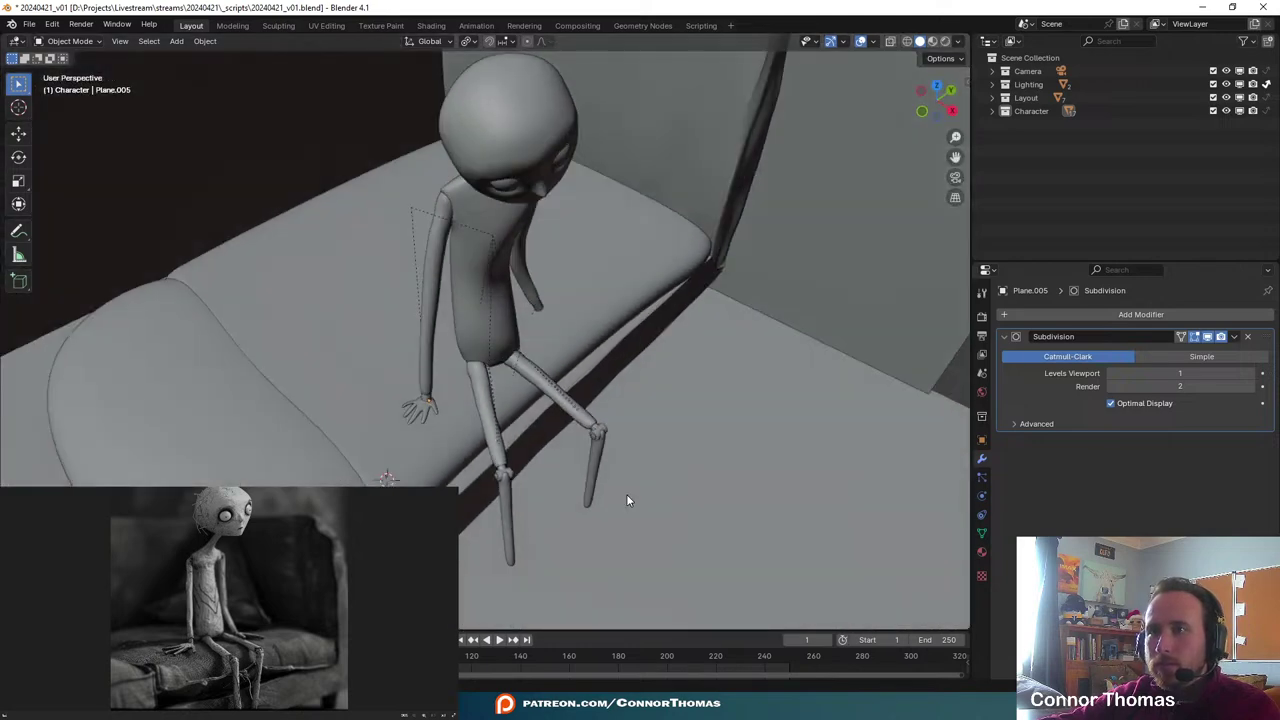
{"action": "scroll", "coordinate": [540, 476], "scroll_direction": "up", "scroll_amount": 5}
{"action": "middle_click_drag", "start_coordinate": [528, 473], "coordinate": [487, 346], "text": "shift"}
{"action": "left_click", "coordinate": [399, 214]}
{"action": "scroll", "coordinate": [408, 218], "scroll_direction": "up", "scroll_amount": 2}
{"action": "middle_click_drag", "start_coordinate": [410, 219], "coordinate": [585, 220], "text": "shift"}
{"action": "key", "text": "g"}
{"action": "left_click", "coordinate": [546, 343]}
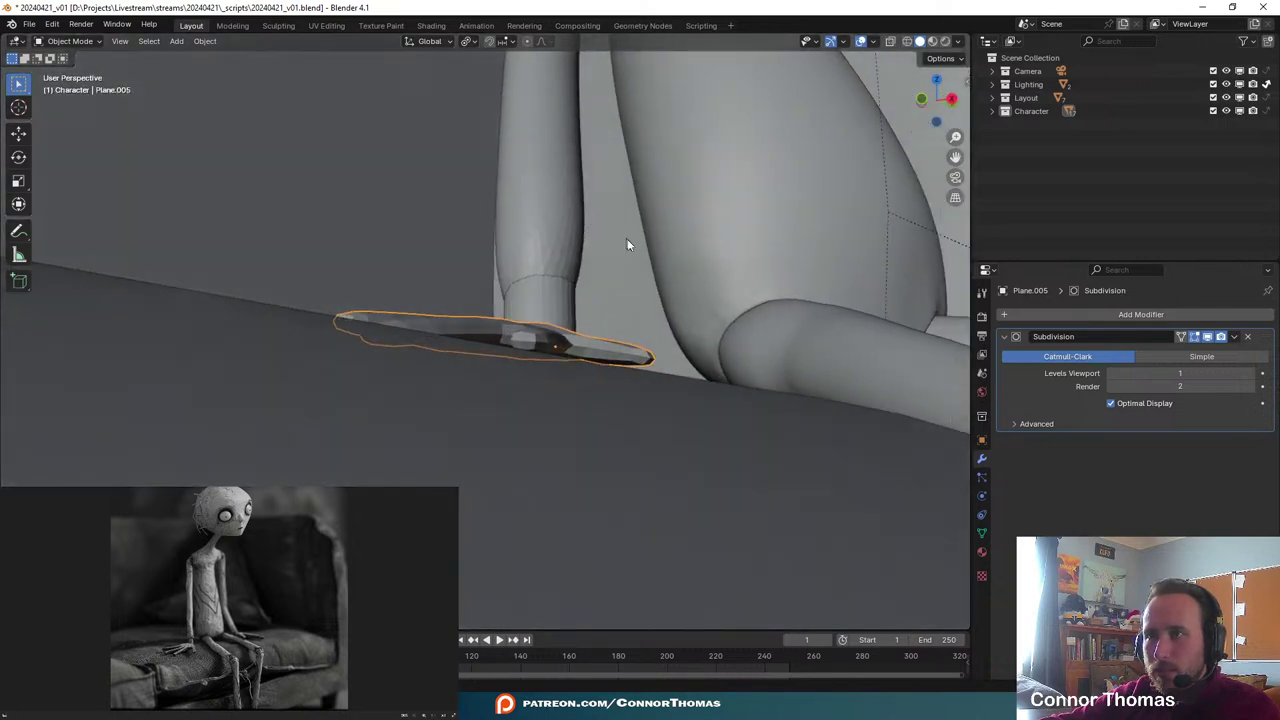
- Rotate the hand so it lies along the surface of the seat cushion
{"action": "key", "text": "r"}
{"action": "left_click", "coordinate": [688, 285]}
{"action": "middle_click_drag", "start_coordinate": [636, 271], "coordinate": [433, 268]}
- Lower the vertices of the little finger toward the seat cushion using proportional editing
{"action": "key", "text": "Tab"}
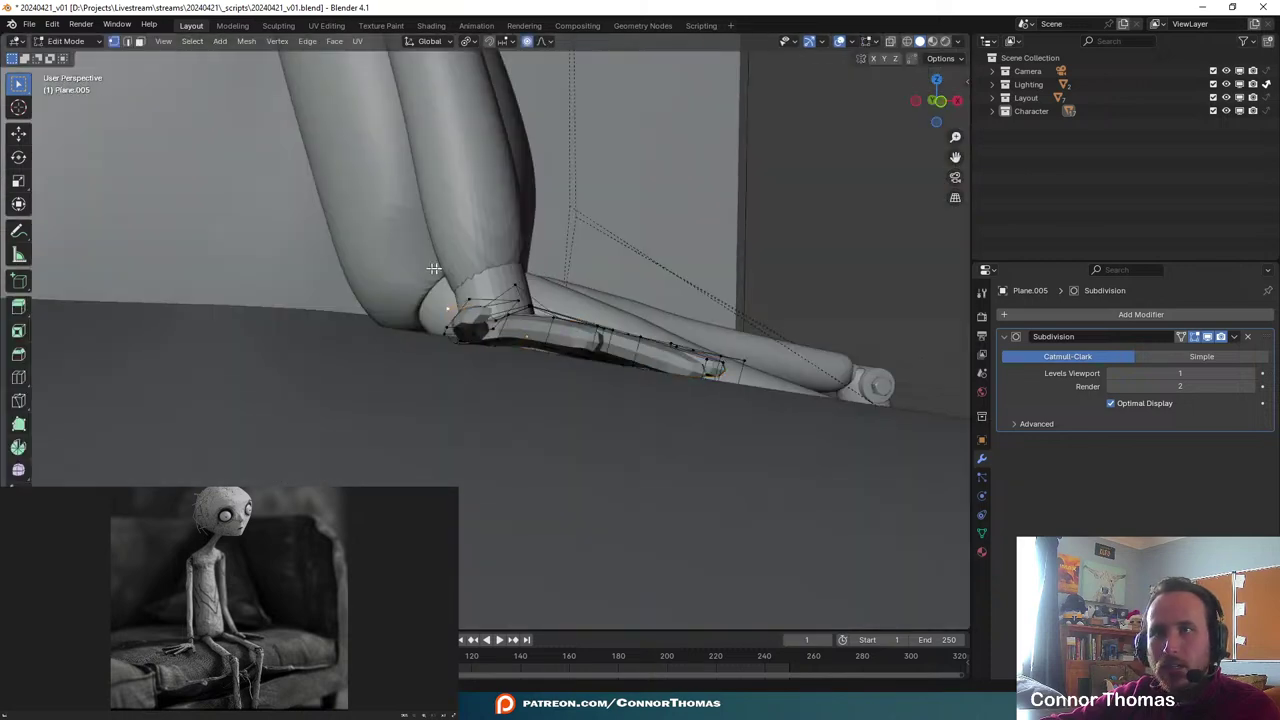
{"action": "middle_click_drag", "start_coordinate": [519, 302], "coordinate": [518, 314]}
{"action": "key", "text": "g"}
{"action": "left_click", "coordinate": [531, 313]}
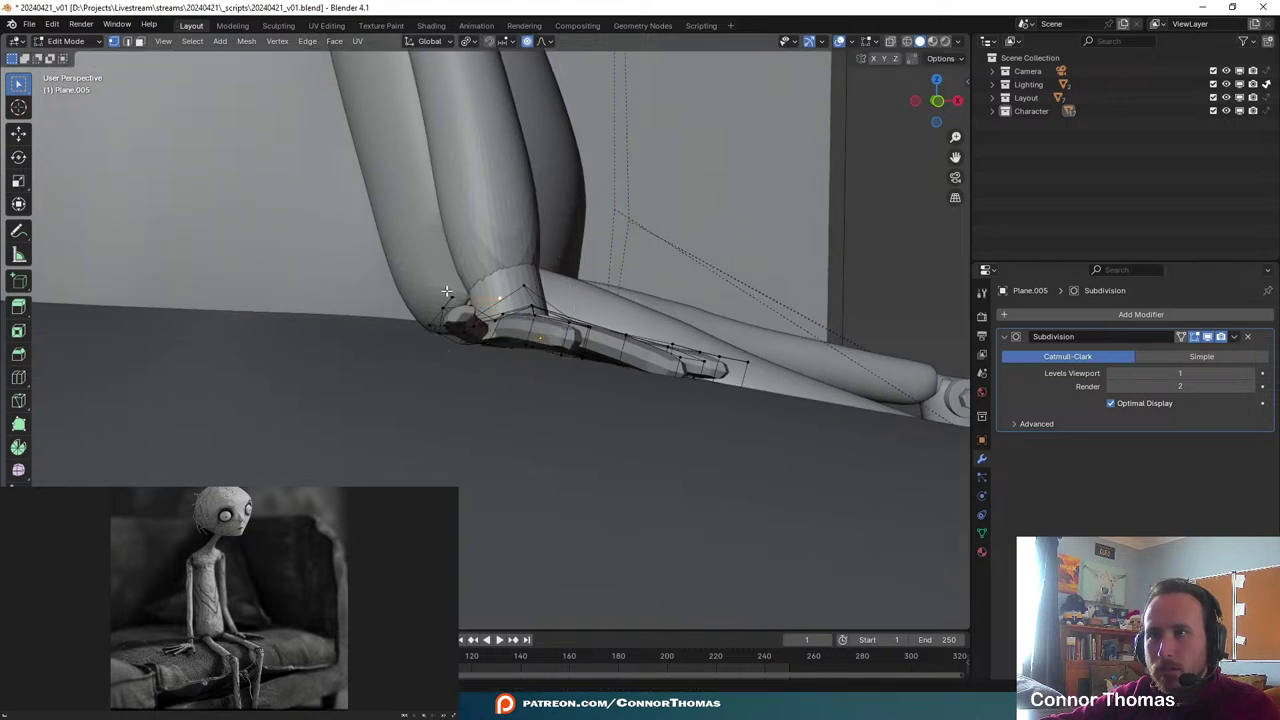
{"action": "key", "text": "g"}
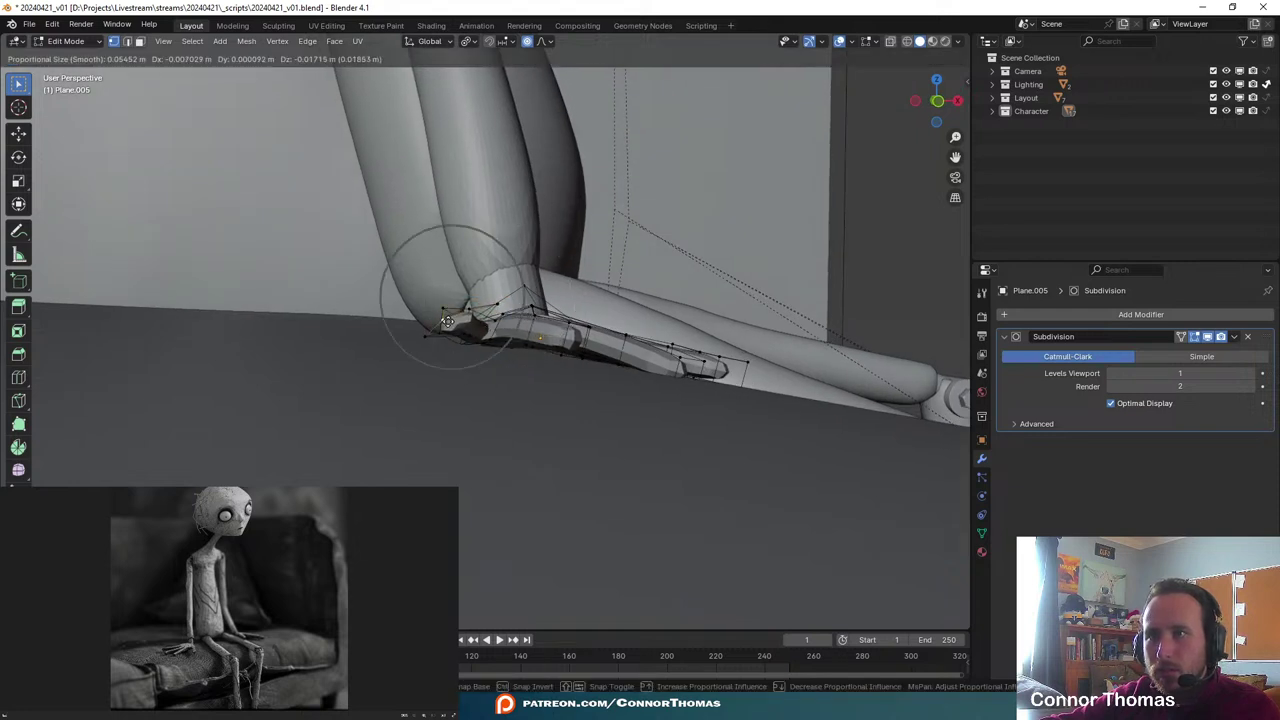
{"action": "scroll", "coordinate": [444, 323], "scroll_direction": "down", "scroll_amount": 4}
{"action": "left_click", "coordinate": [444, 328]}
- Lower the ring finger's tip and middle joint vertices toward the seat cushion and return to Object Mode
{"action": "middle_click_drag", "start_coordinate": [444, 328], "coordinate": [605, 377]}
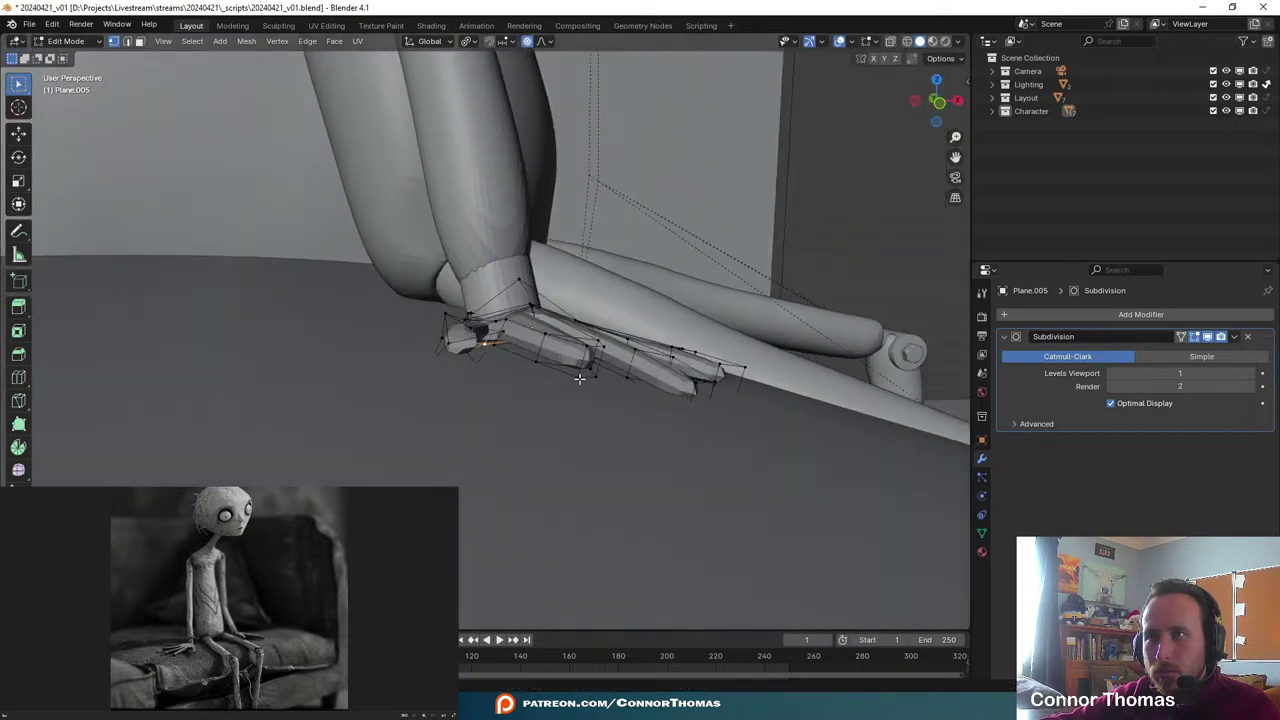
{"action": "key", "text": "g"}
{"action": "left_click", "coordinate": [606, 387]}
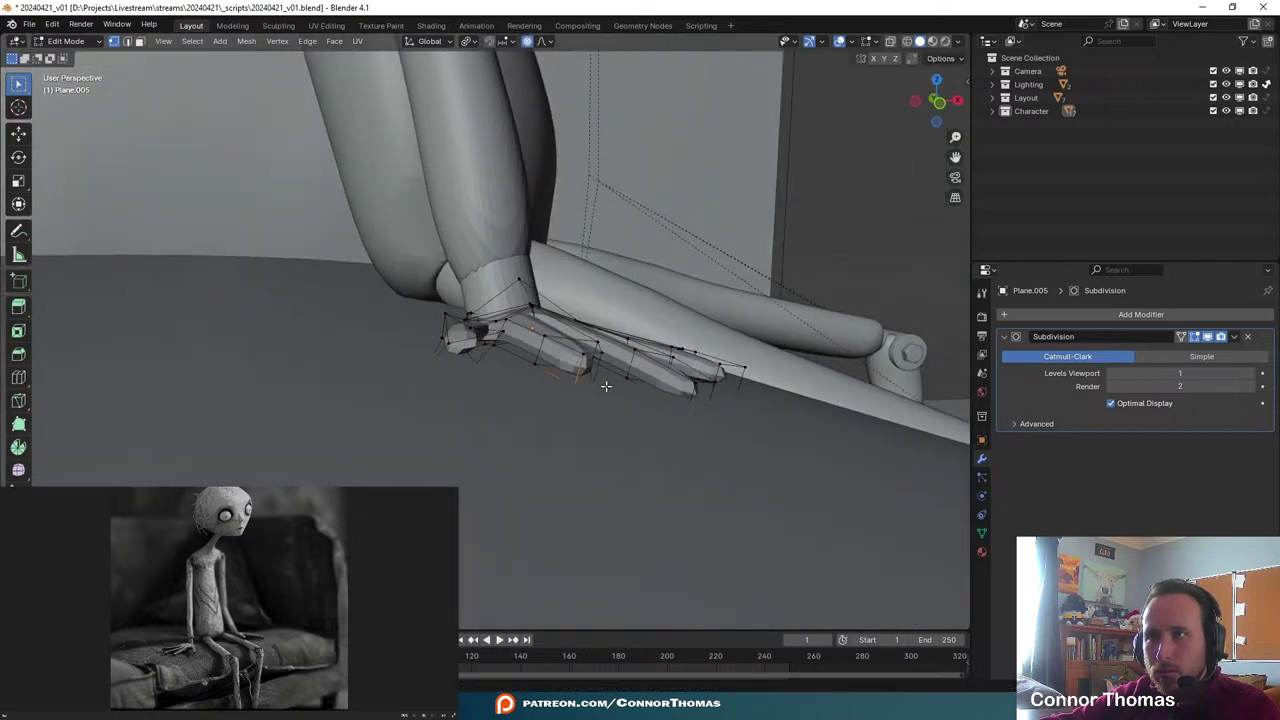
{"action": "key", "text": "g"}
{"action": "left_click", "coordinate": [609, 398]}
{"action": "key", "text": "g"}
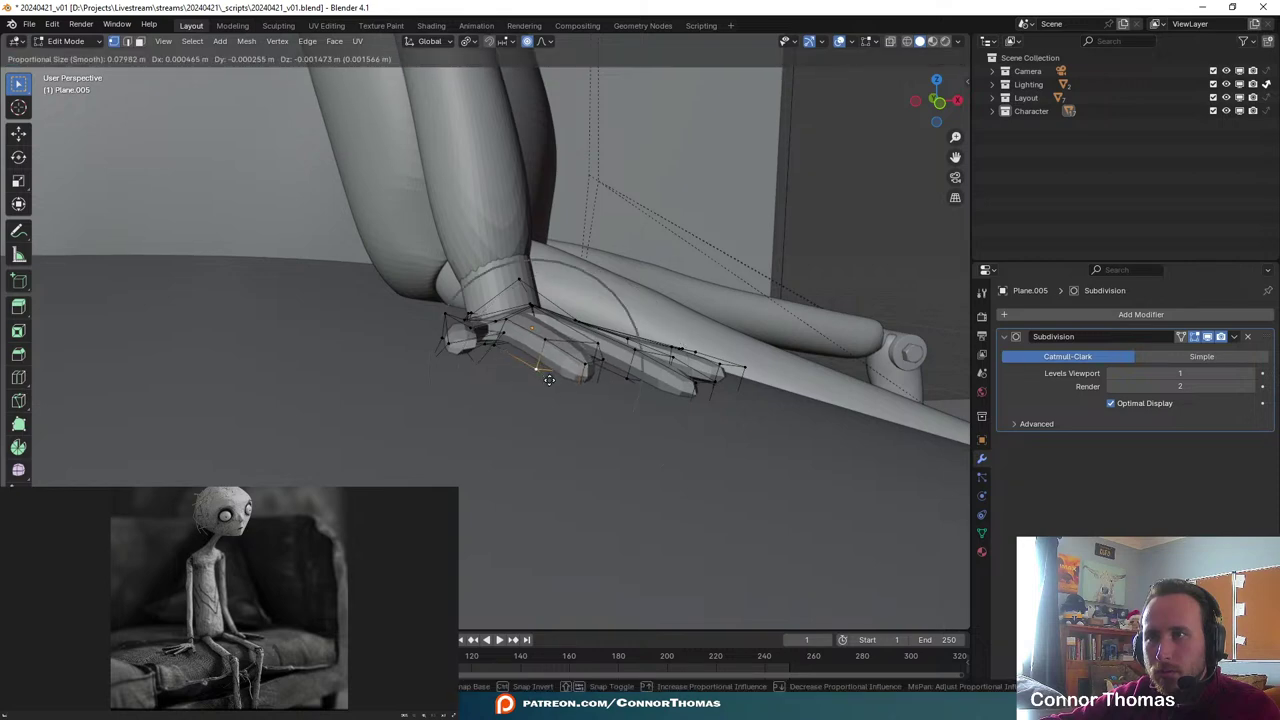
{"action": "left_click", "coordinate": [548, 387]}
{"action": "middle_click_drag", "start_coordinate": [548, 387], "coordinate": [597, 374]}
{"action": "key", "text": "Tab"}
{"action": "key", "text": "a"}
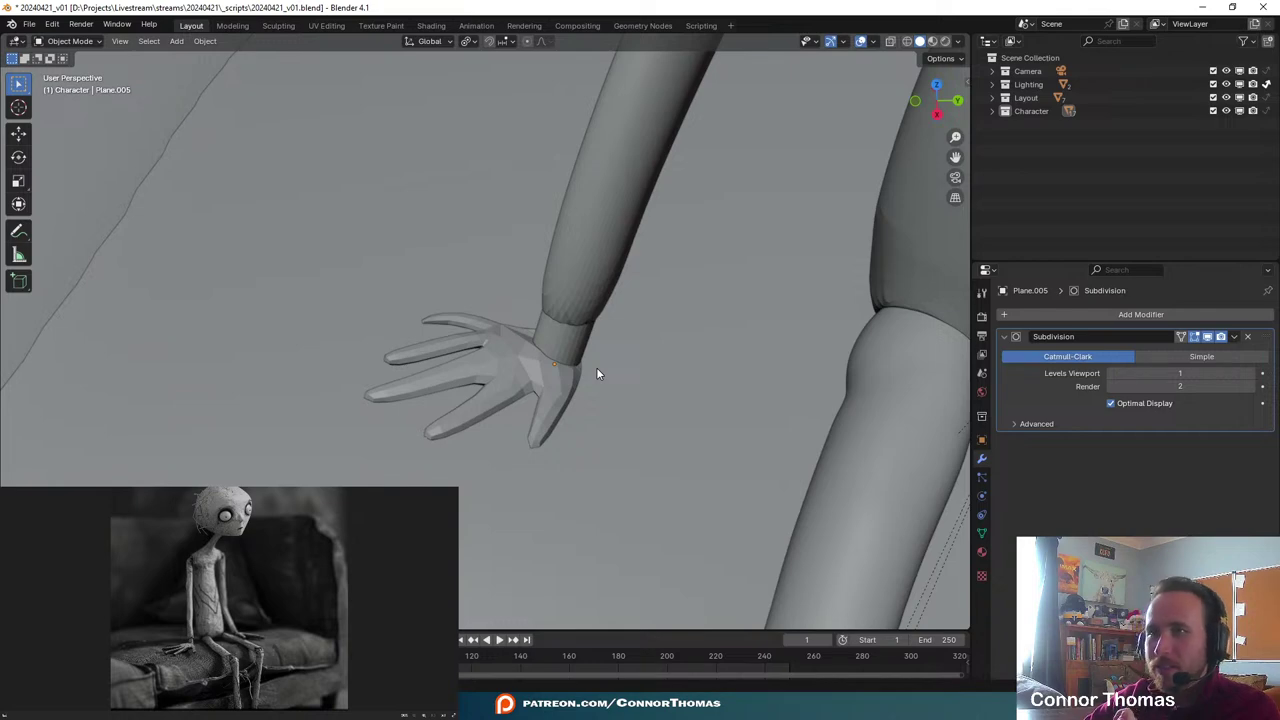
- Duplicate the finished hand and move the copy along the Y axis to just below the character's other wrist
{"action": "scroll", "coordinate": [601, 368], "scroll_direction": "down", "scroll_amount": 14}
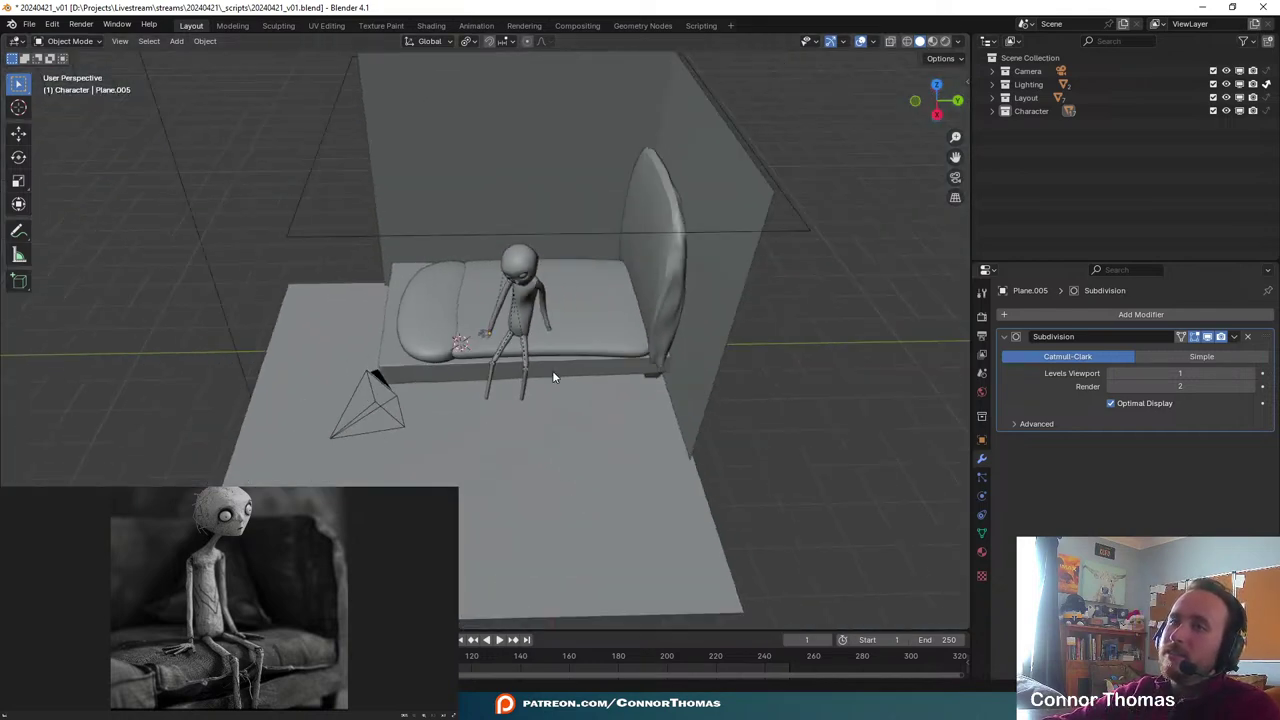
{"action": "middle_click_drag", "start_coordinate": [552, 370], "coordinate": [640, 349]}
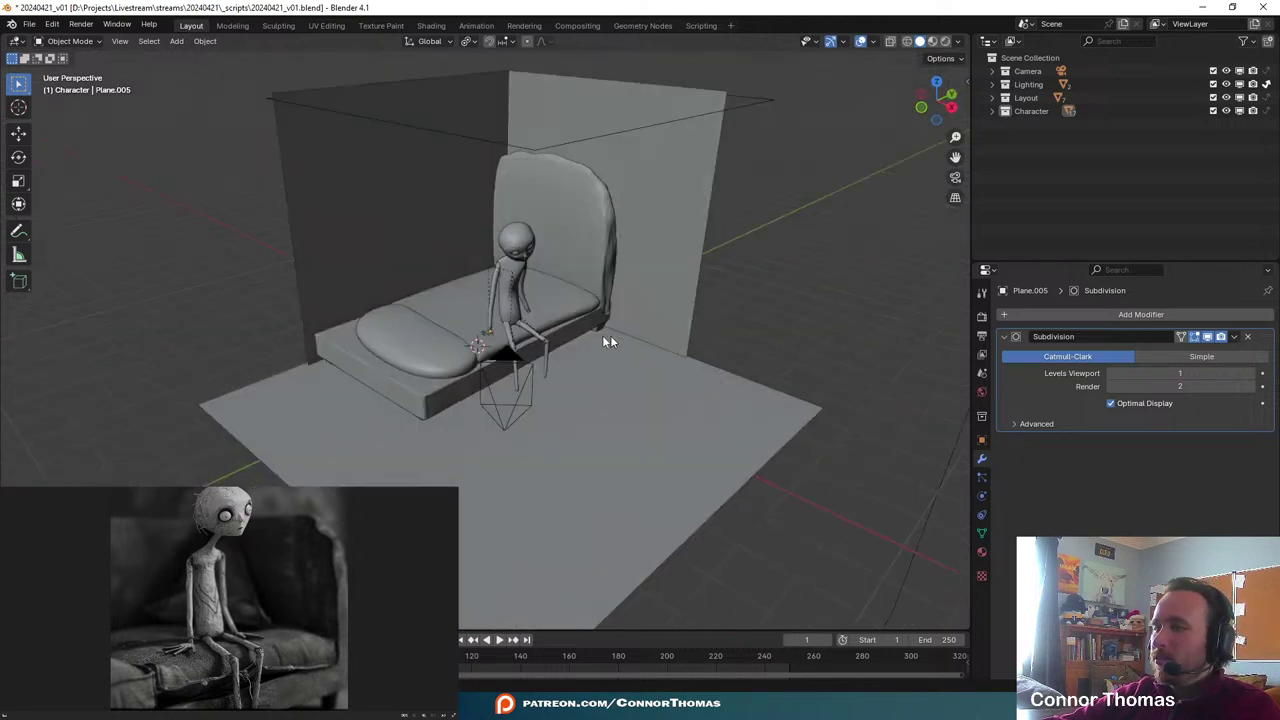
{"action": "scroll", "coordinate": [600, 350], "scroll_direction": "up", "scroll_amount": 8}
{"action": "scroll", "coordinate": [512, 383], "scroll_direction": "up", "scroll_amount": 3}
{"action": "middle_click_drag", "start_coordinate": [512, 340], "coordinate": [555, 415]}
{"action": "left_click", "coordinate": [512, 362]}
{"action": "middle_click_drag", "start_coordinate": [700, 397], "coordinate": [533, 343]}
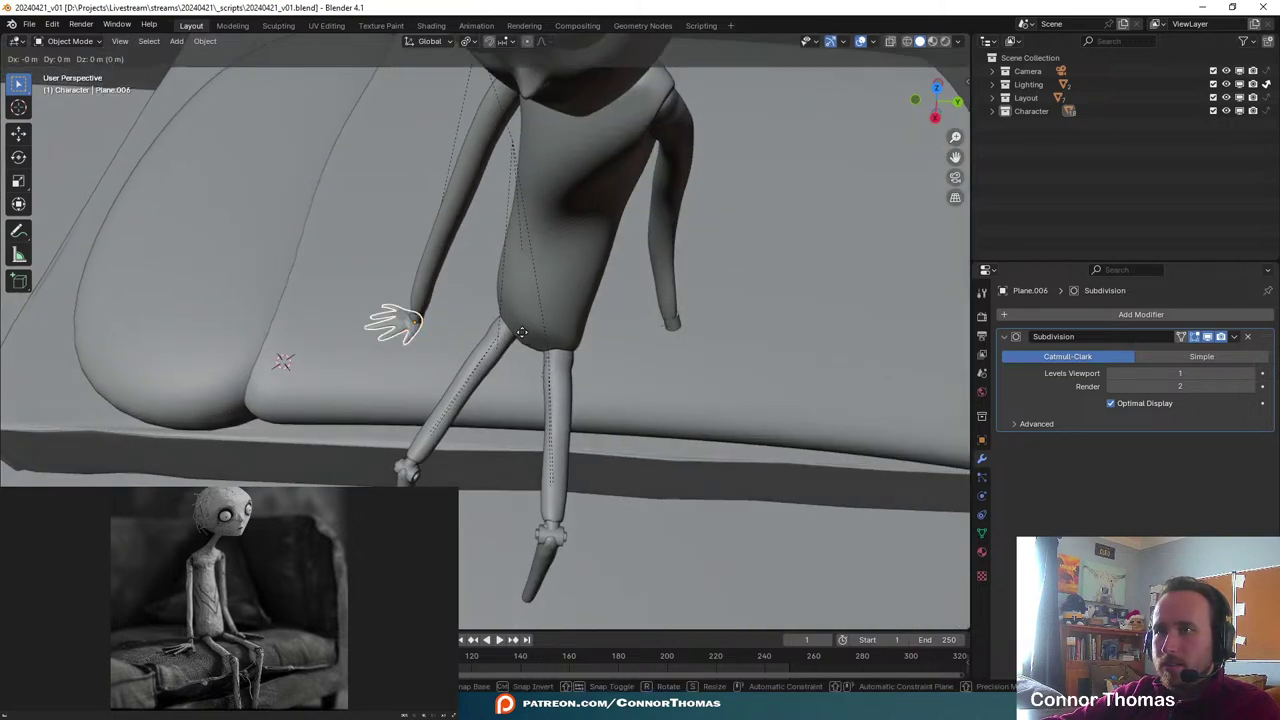
{"action": "key", "text": "shift+d"}
{"action": "key", "text": "y"}
{"action": "left_click", "coordinate": [788, 356]}
- Mirror the copied hand across the Y axis and shift it along Y to line up beneath its wrist
{"action": "key", "text": "g"}
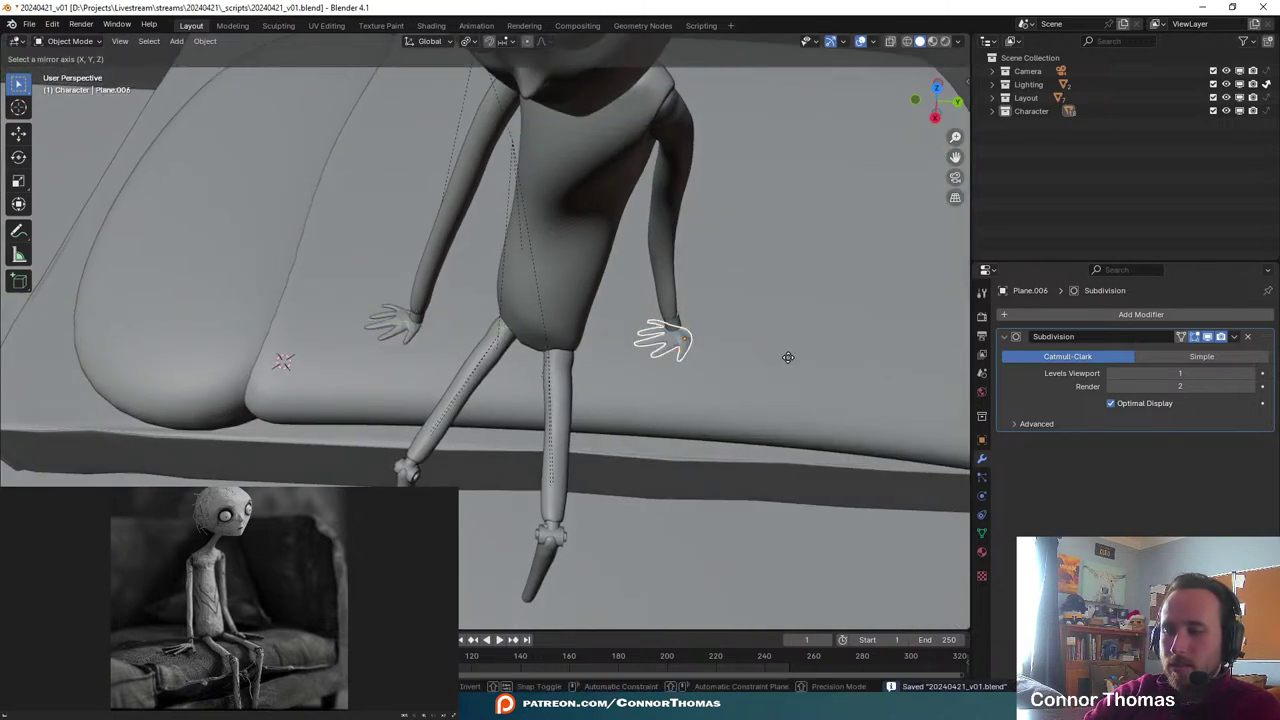
{"action": "key", "text": "y"}
{"action": "left_click", "coordinate": [788, 357]}
{"action": "middle_click_drag", "start_coordinate": [791, 360], "coordinate": [663, 506]}
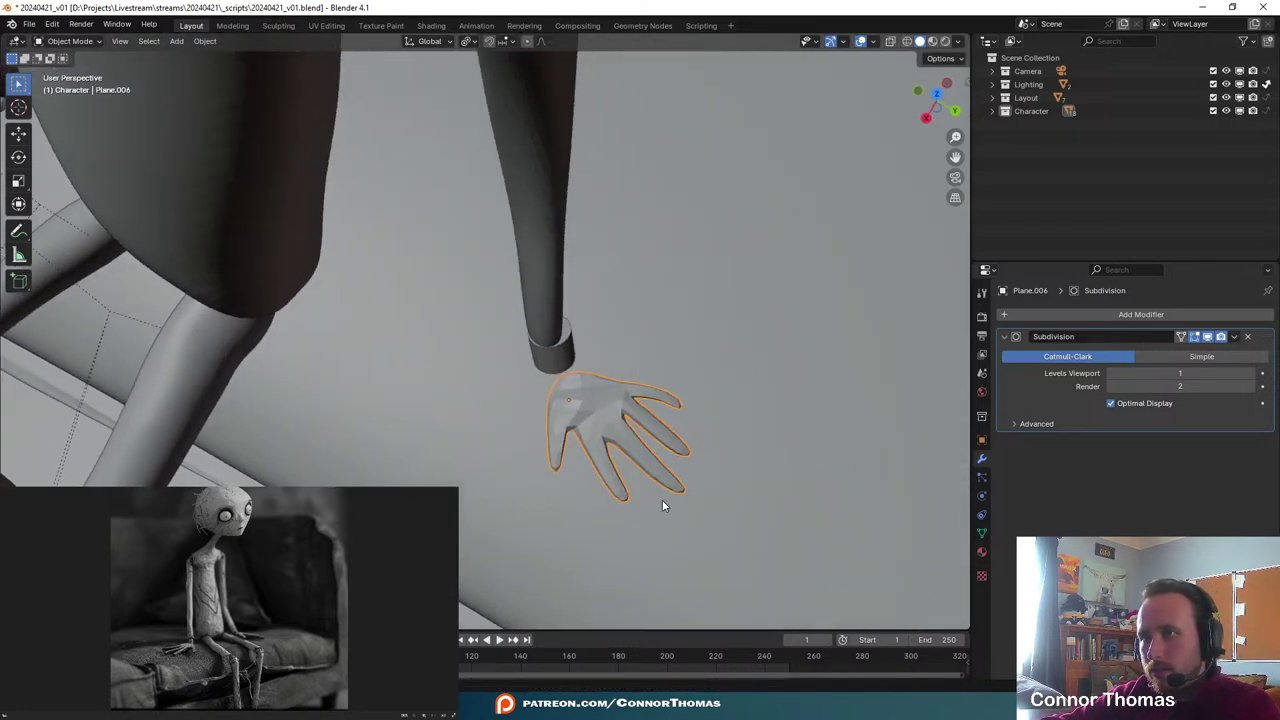
{"action": "key", "text": "g"}
{"action": "key", "text": "y"}
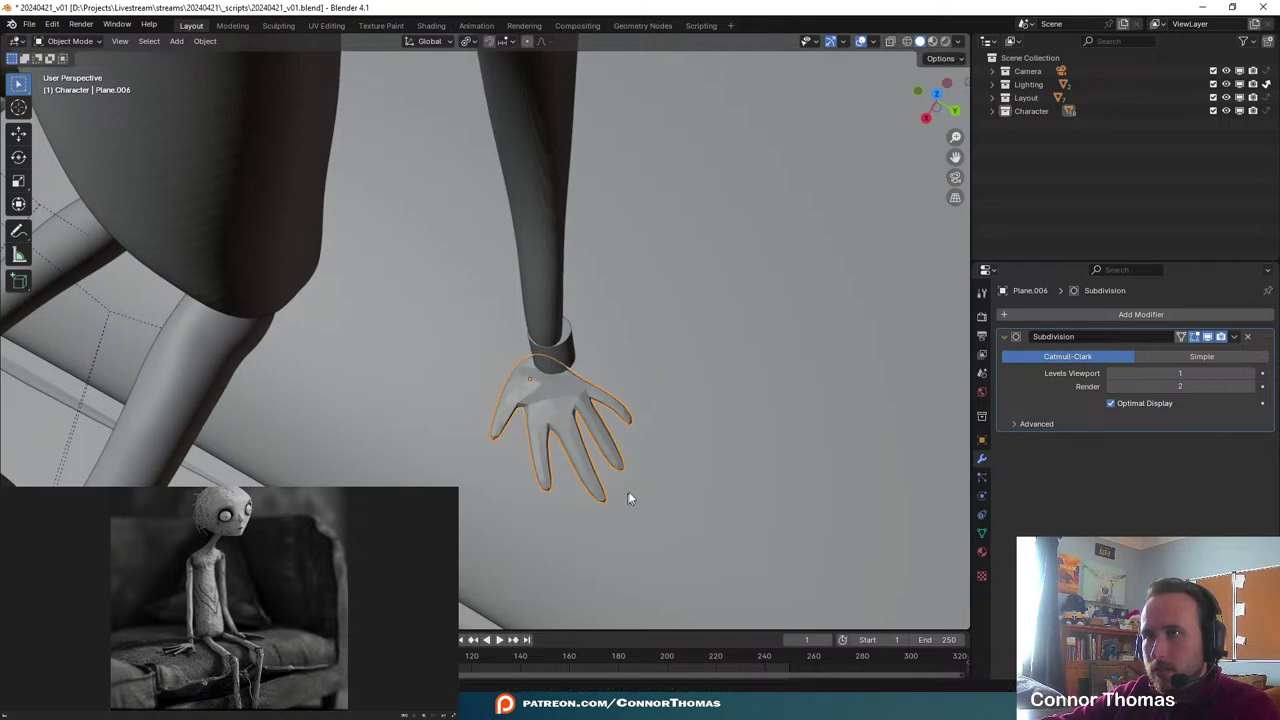
{"action": "left_click", "coordinate": [656, 491]}
- Rotate the mirrored hand freely and reposition it so it lies on the seat cushion against the wrist
{"action": "middle_click_drag", "start_coordinate": [656, 491], "coordinate": [704, 364]}
{"action": "key", "text": "r"}
{"action": "key", "text": "r"}
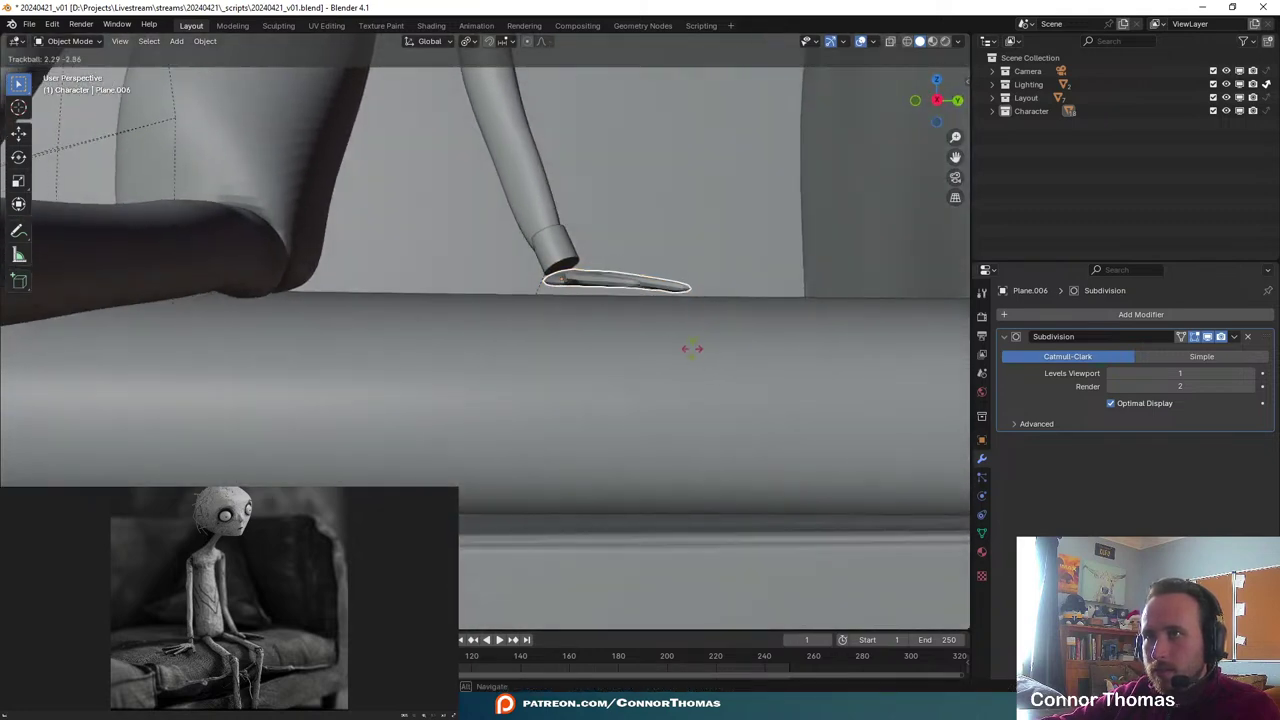
{"action": "left_click", "coordinate": [686, 358]}
{"action": "key", "text": "g"}
{"action": "left_click", "coordinate": [684, 346]}
{"action": "middle_click_drag", "start_coordinate": [684, 343], "coordinate": [726, 238]}
{"action": "scroll", "coordinate": [667, 354], "scroll_direction": "down", "scroll_amount": 5}
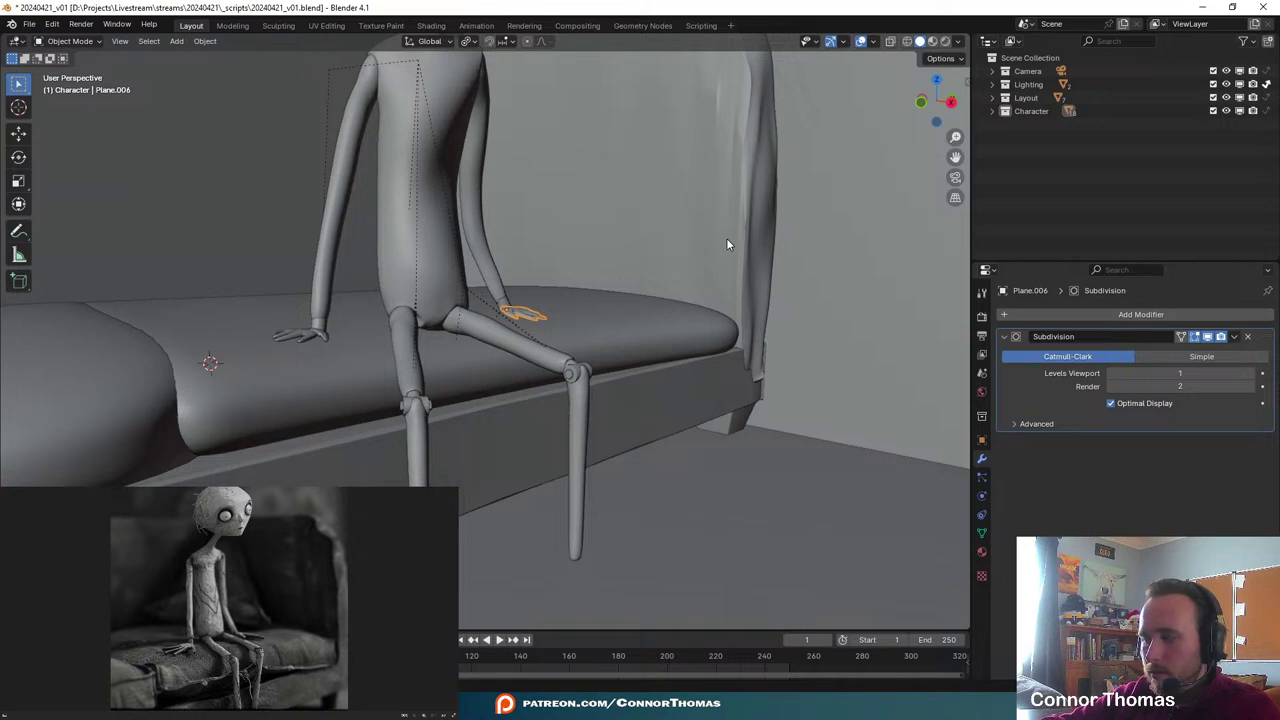
- In the scene camera view, resize the wrist cylinder above the mirrored hand and move it to fit the end of the forearm
{"action": "key", "text": "KP_0"}
{"action": "scroll", "coordinate": [400, 372], "scroll_direction": "down", "scroll_amount": 2}
{"action": "scroll", "coordinate": [402, 370], "scroll_direction": "down", "scroll_amount": 3}
{"action": "middle_click_drag", "start_coordinate": [565, 307], "coordinate": [420, 275], "text": "shift"}
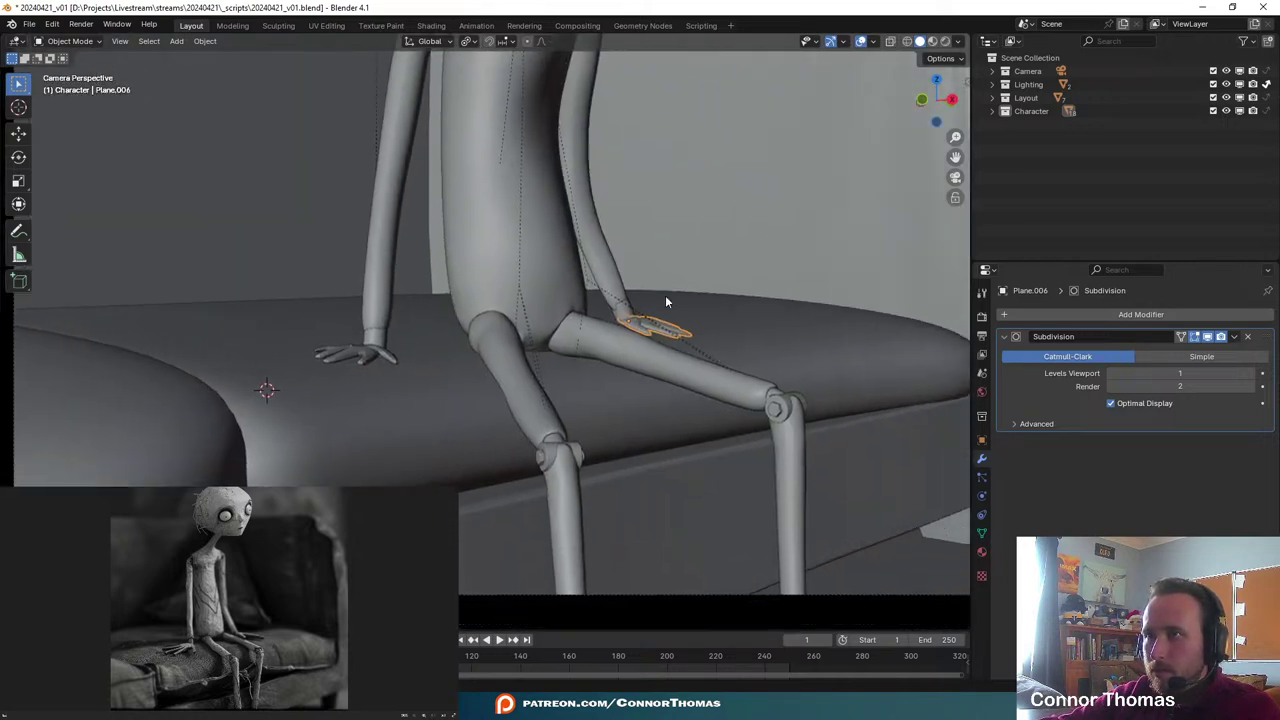
{"action": "key", "text": "a"}
{"action": "key", "text": "a"}
{"action": "middle_click_drag", "start_coordinate": [702, 268], "coordinate": [552, 313], "text": "shift"}
{"action": "scroll", "coordinate": [560, 335], "scroll_direction": "up", "scroll_amount": 6}
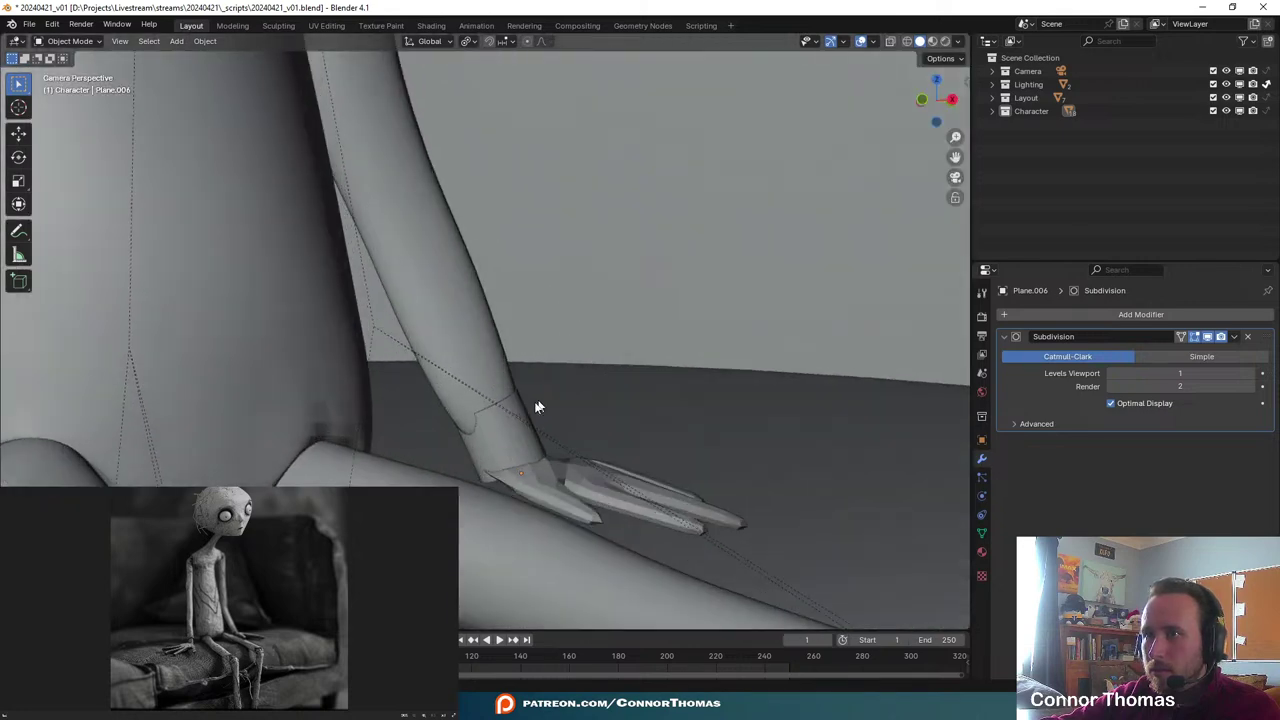
{"action": "left_click", "coordinate": [511, 423]}
{"action": "key", "text": "s"}
{"action": "left_click", "coordinate": [577, 436]}
{"action": "key", "text": "g"}
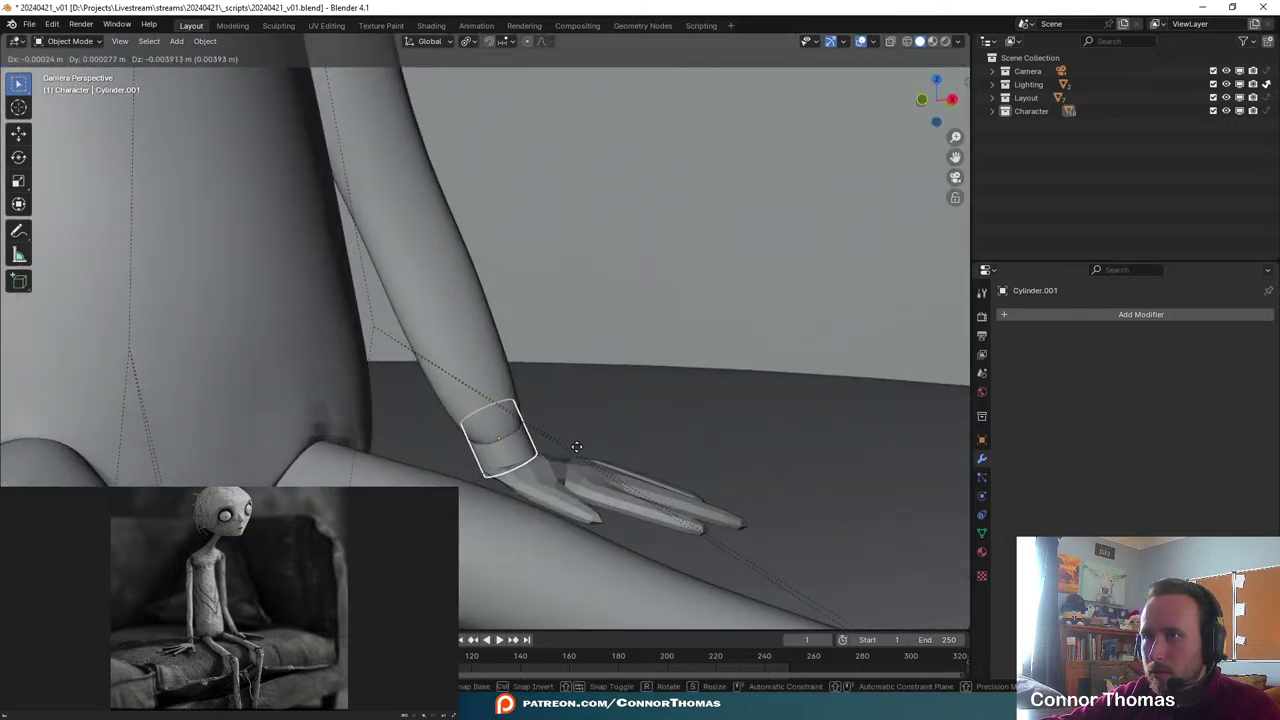
{"action": "left_click", "coordinate": [580, 449]}
{"action": "key", "text": "alt+a"}
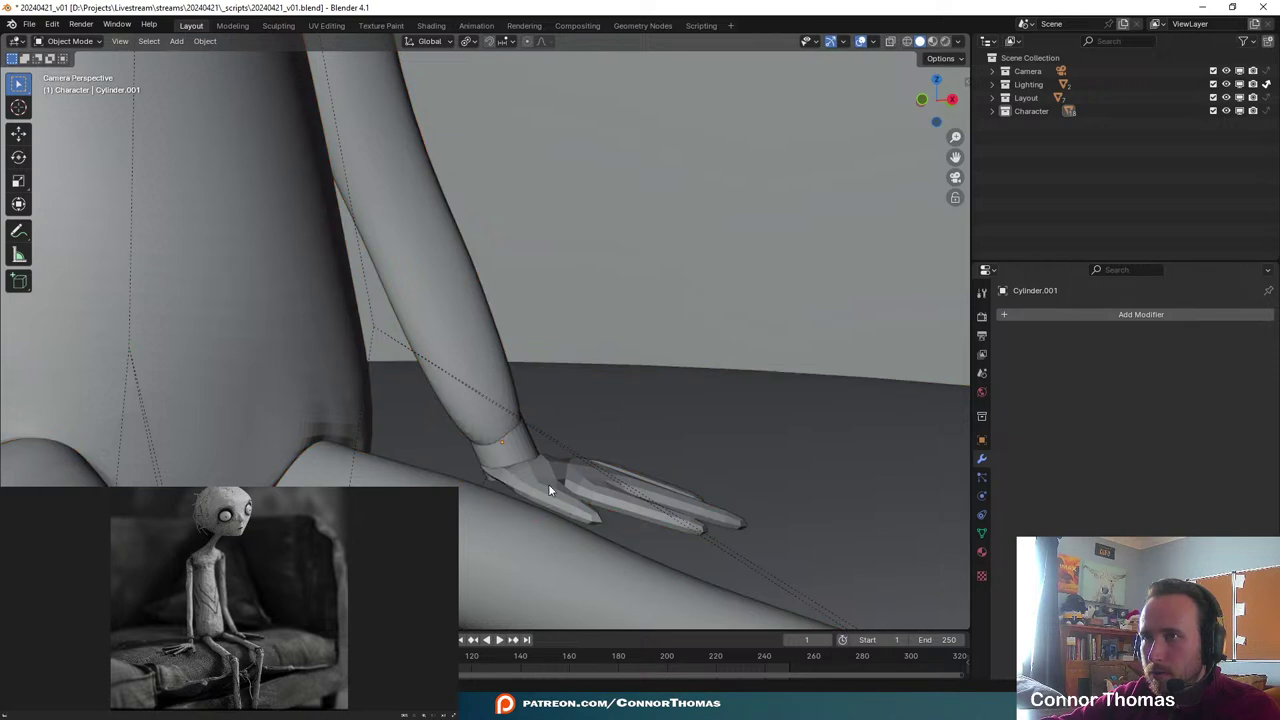
- Rotate and reposition the mirrored hand under the wrist cylinder so its fingers angle down toward the cushion beside the thigh
{"action": "left_click", "coordinate": [549, 490]}
{"action": "key", "text": "g"}
{"action": "left_click", "coordinate": [553, 493]}
{"action": "key", "text": "r"}
{"action": "key", "text": "r"}
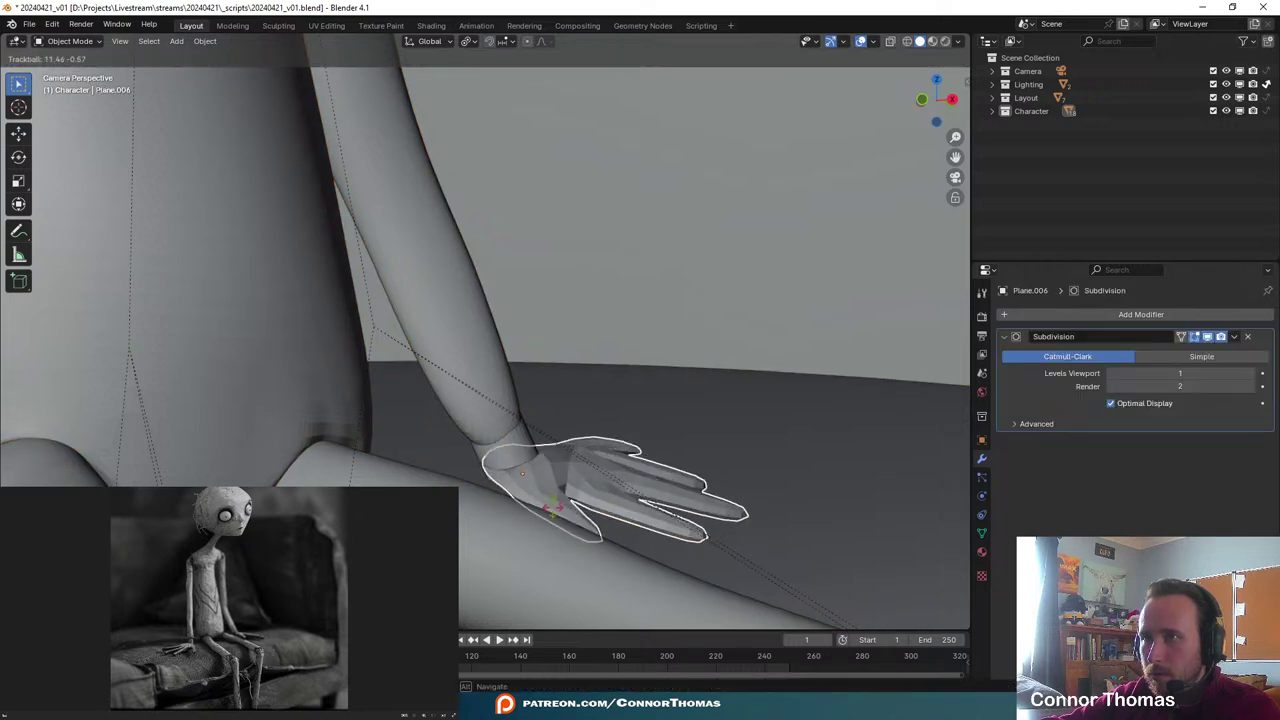
{"action": "left_click", "coordinate": [557, 490]}
{"action": "key", "text": "g"}
{"action": "left_click", "coordinate": [702, 453]}
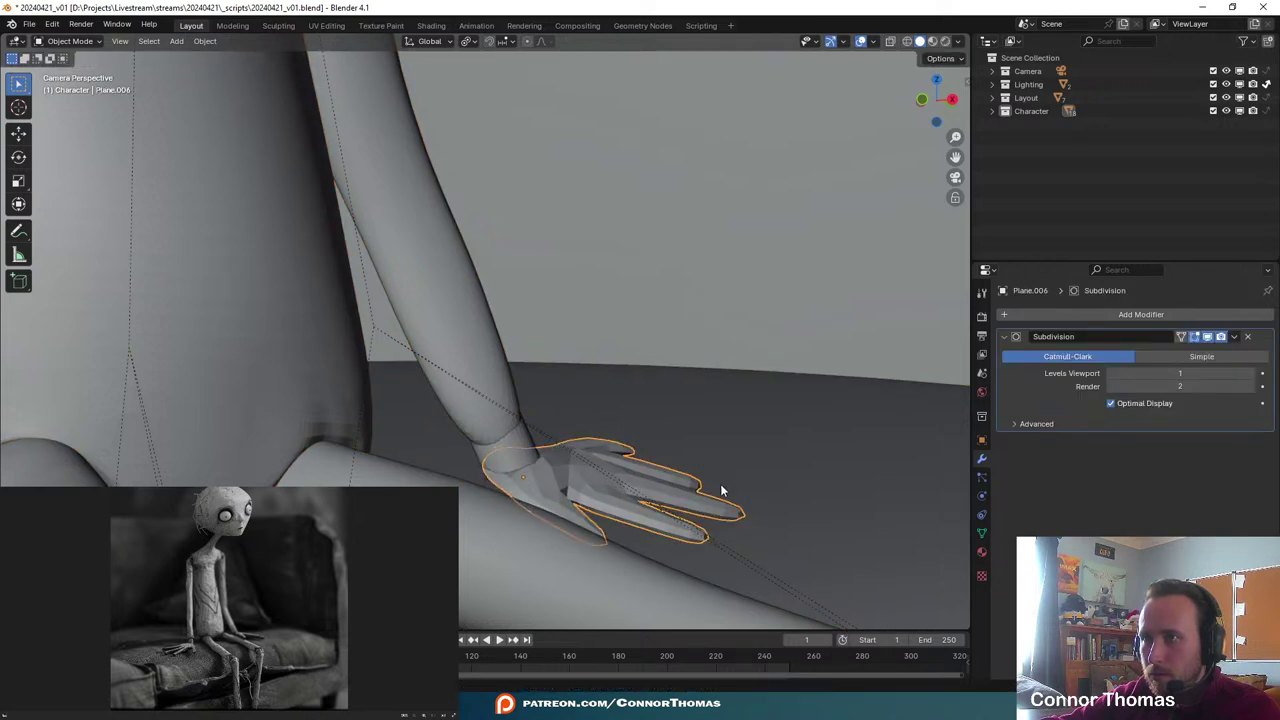
{"action": "key", "text": "r"}
{"action": "left_click", "coordinate": [684, 517]}
{"action": "key", "text": "g"}
{"action": "left_click", "coordinate": [680, 522]}
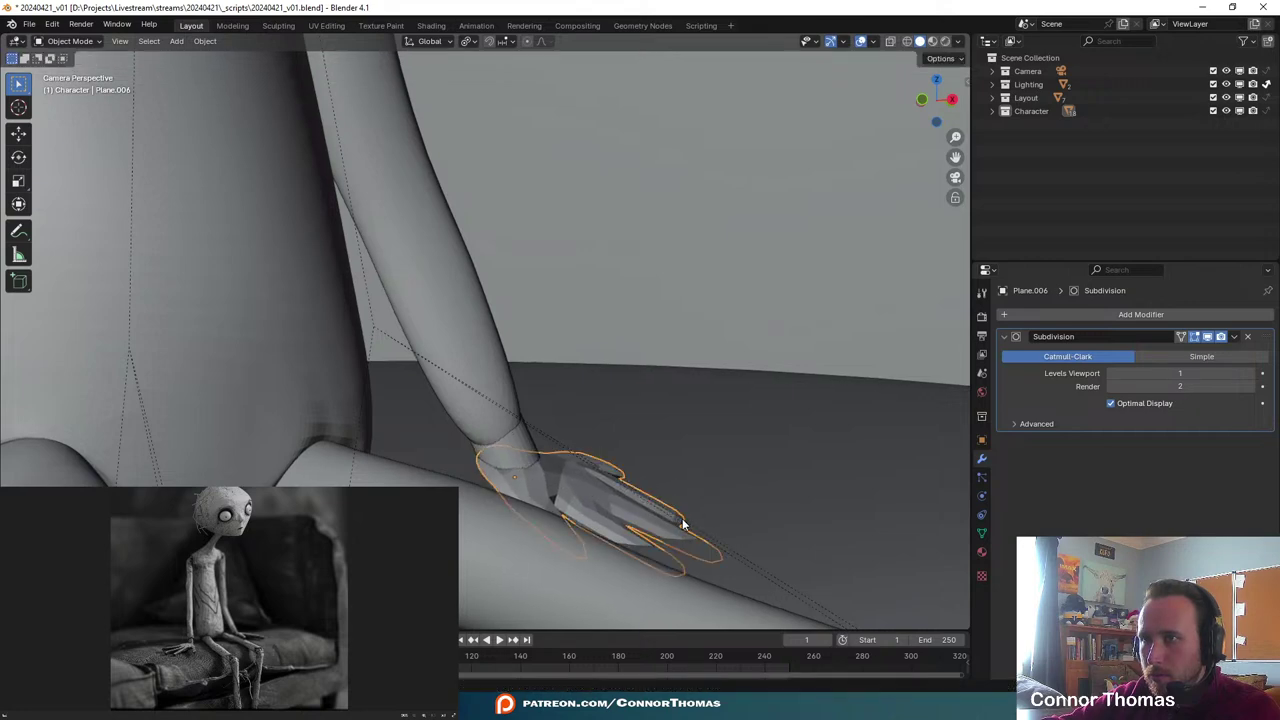
- Select the fingertip vertices of the mirrored hand in wireframe, then rotate and shift them with proportional editing to bend the fingers
{"action": "key", "text": "Tab"}
{"action": "key", "text": "alt+a"}
{"action": "key", "text": "z"}
{"action": "left_click", "coordinate": [594, 565]}
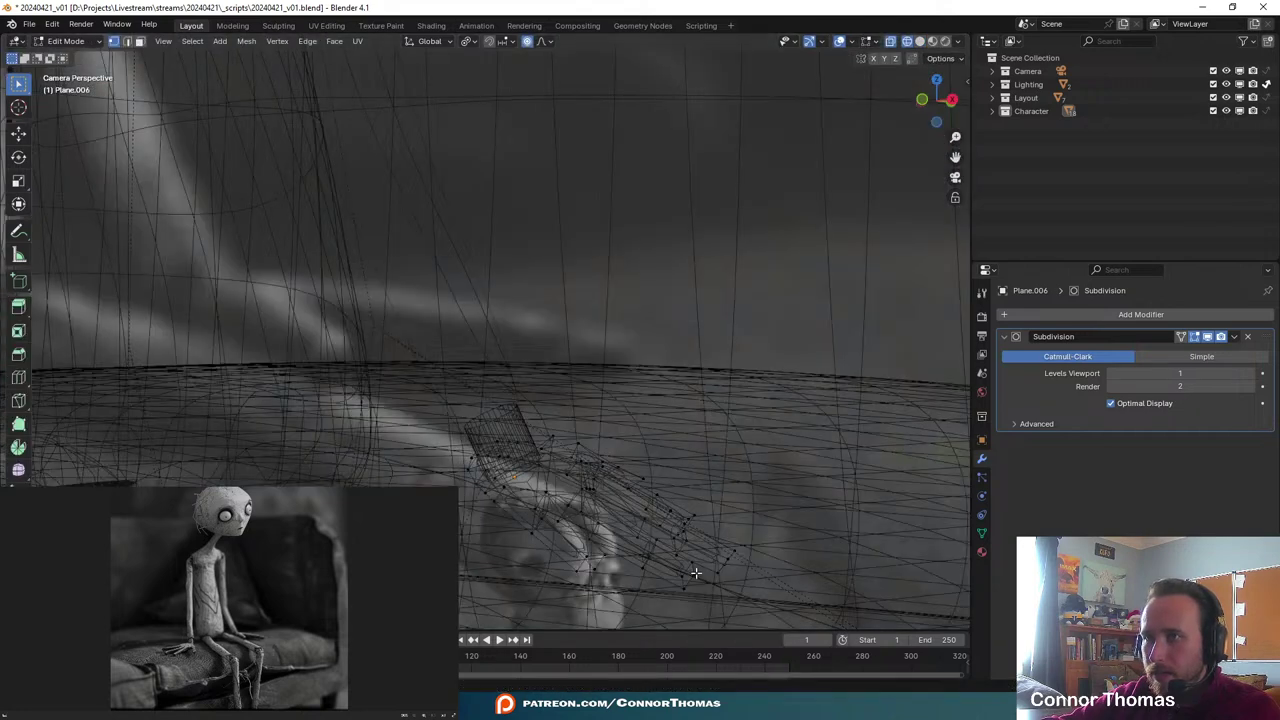
{"action": "key", "text": "a"}
{"action": "key", "text": "alt+a"}
{"action": "key", "text": "c"}
{"action": "scroll", "coordinate": [692, 574], "scroll_direction": "down", "scroll_amount": 5}
{"action": "left_click", "coordinate": [733, 575]}
{"action": "right_click", "coordinate": [735, 574]}
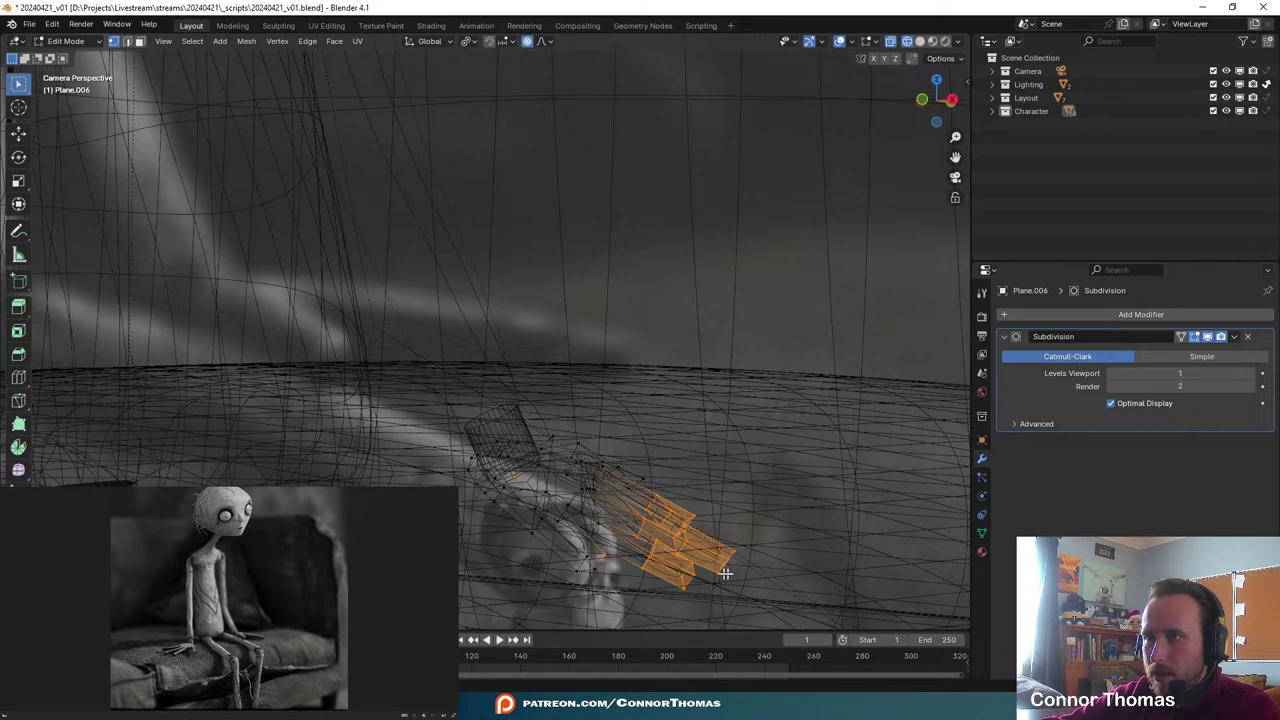
{"action": "key", "text": "z"}
{"action": "left_click", "coordinate": [819, 548]}
{"action": "key", "text": "r"}
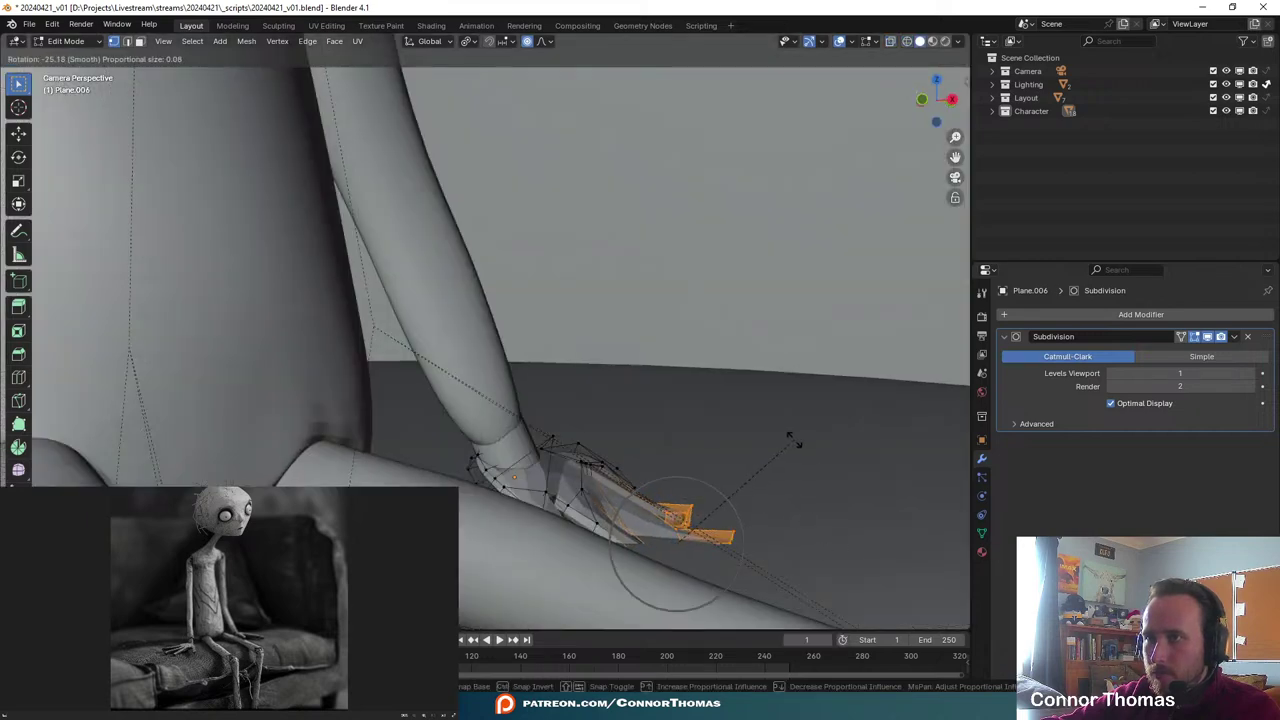
{"action": "left_click", "coordinate": [805, 460]}
{"action": "key", "text": "g"}
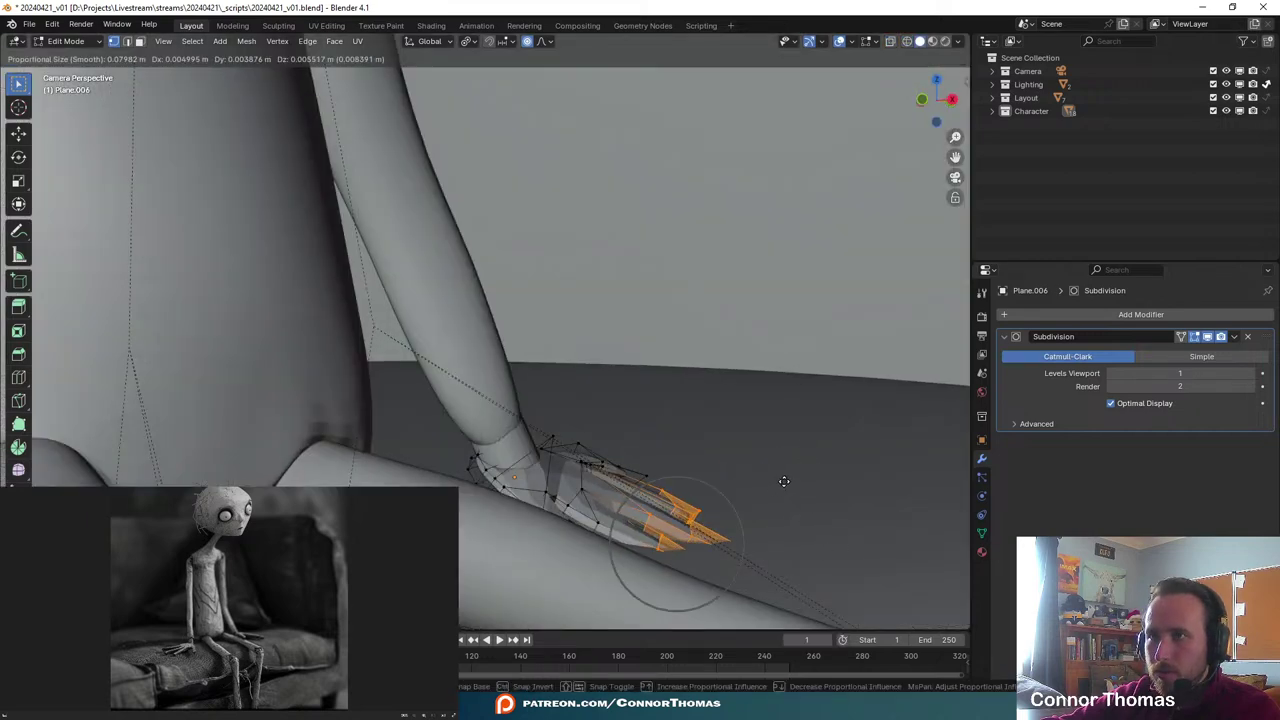
{"action": "left_click", "coordinate": [789, 474]}
- Rotate the selected fingertips further, raise them slightly so they lie flat along the cushion, and return to Object Mode
{"action": "key", "text": "r"}
{"action": "left_click", "coordinate": [836, 401]}
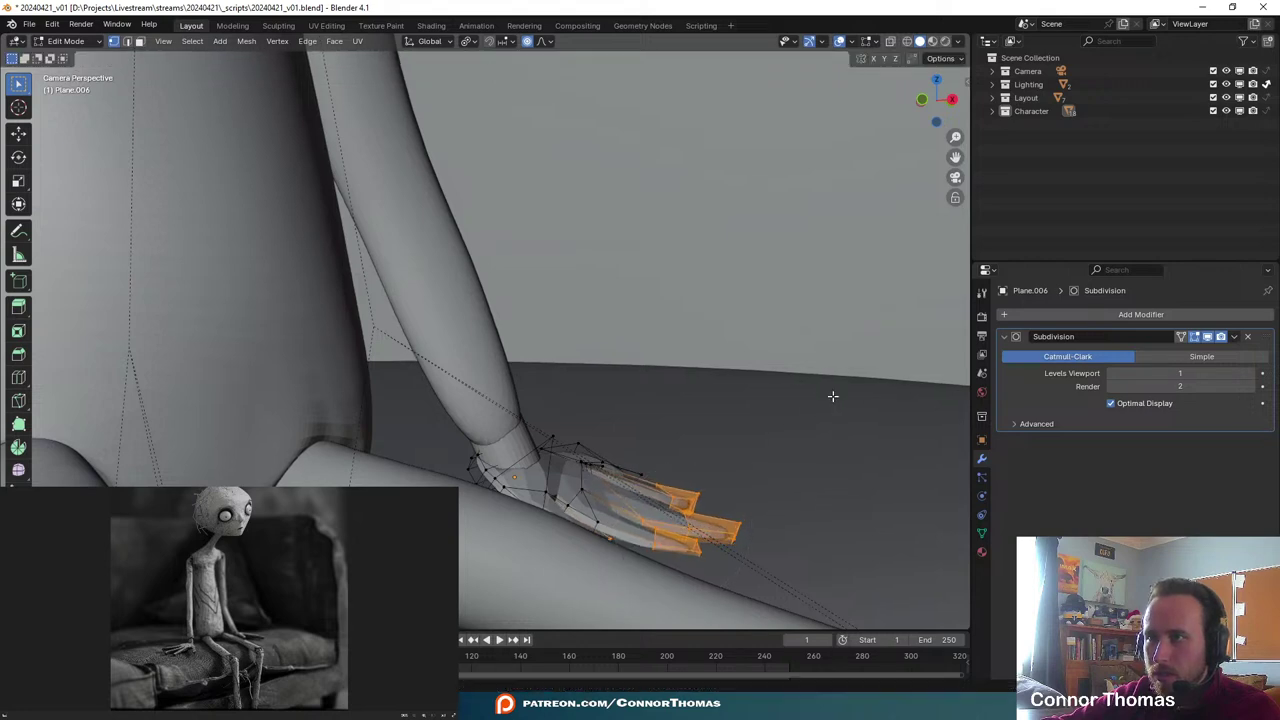
{"action": "key", "text": "r"}
{"action": "left_click", "coordinate": [807, 386]}
{"action": "key", "text": "g"}
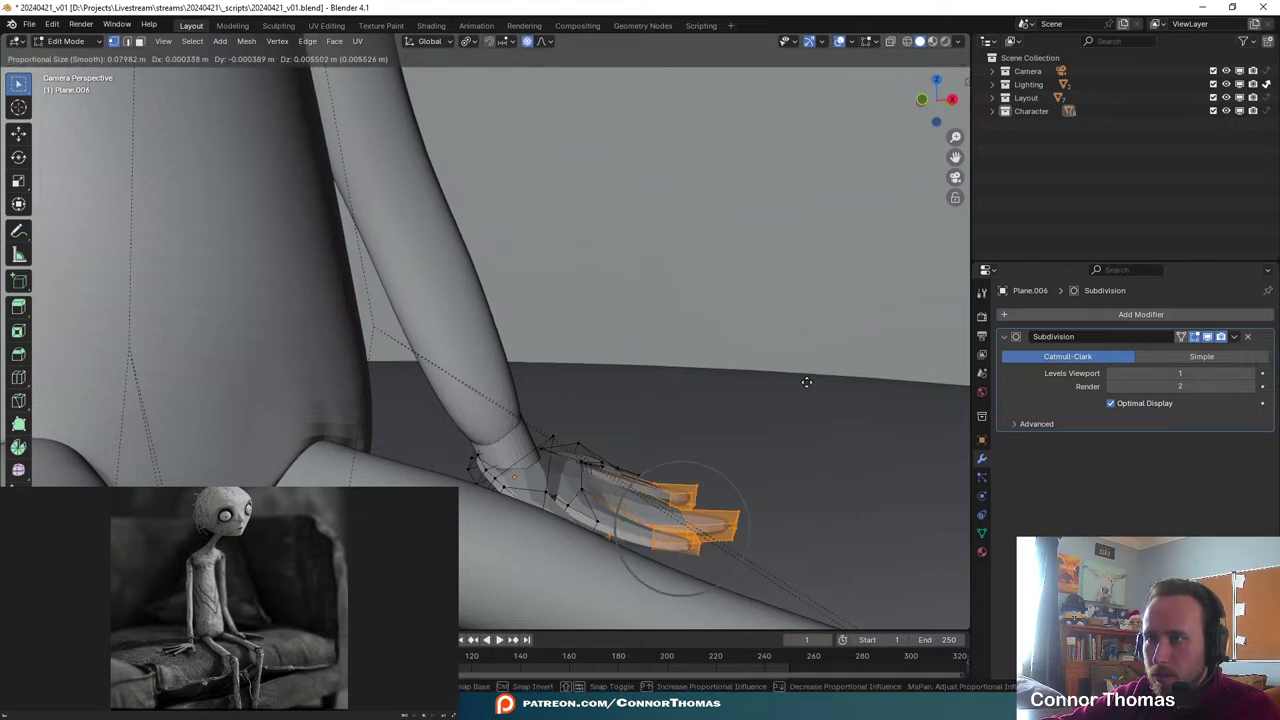
{"action": "left_click", "coordinate": [807, 381]}
{"action": "key", "text": "Tab"}
{"action": "key", "text": "a"}
{"action": "key", "text": "a"}
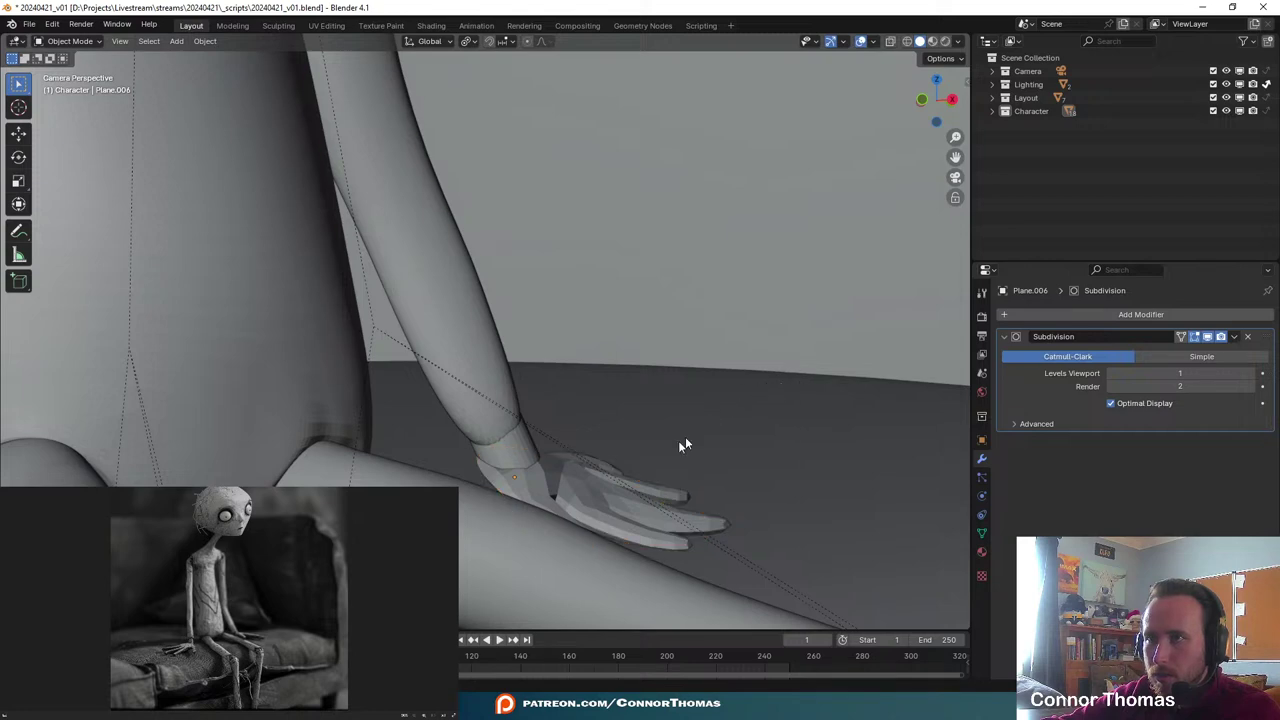
- Circle-select the upper knuckle vertices of the mirrored hand, lower them with proportional editing, and return to Object Mode
{"action": "left_click", "coordinate": [561, 484]}
{"action": "key", "text": "Tab"}
{"action": "key", "text": "r"}
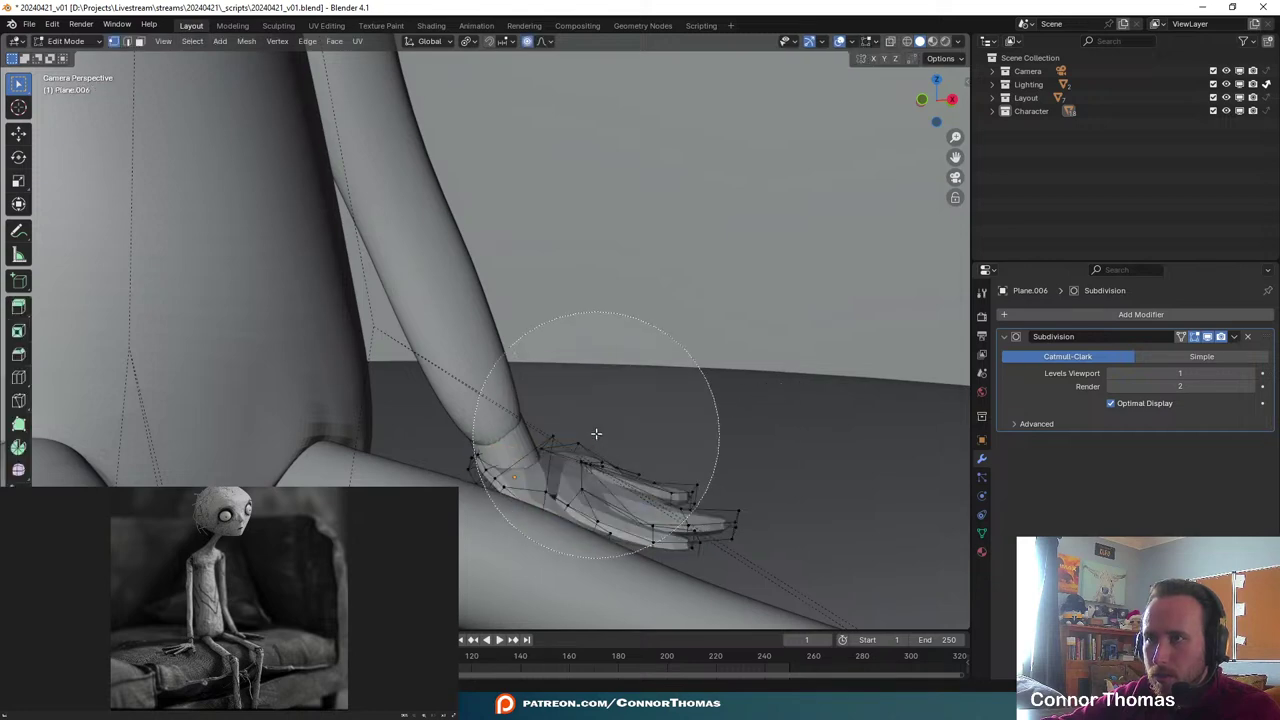
{"action": "right_click", "coordinate": [640, 396]}
{"action": "key", "text": "a"}
{"action": "key", "text": "a"}
{"action": "key", "text": "c"}
{"action": "scroll", "coordinate": [656, 378], "scroll_direction": "up", "scroll_amount": 4}
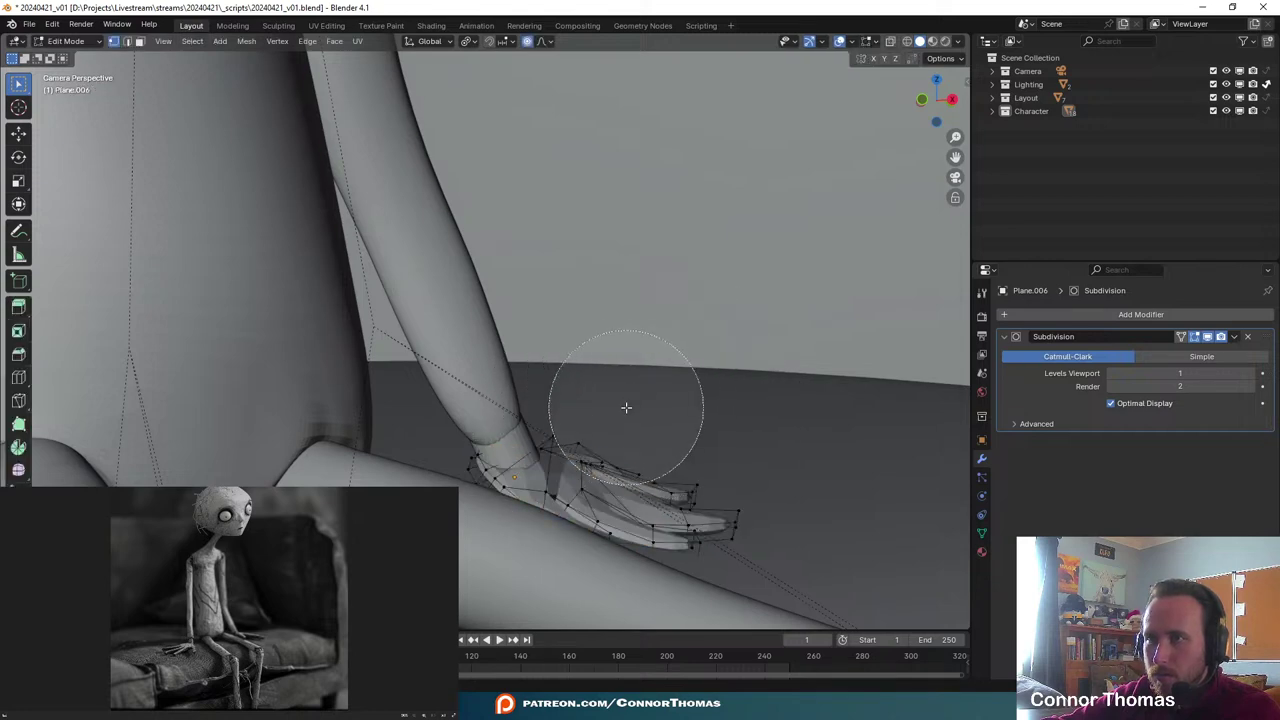
{"action": "left_click", "coordinate": [627, 411]}
{"action": "right_click", "coordinate": [644, 411]}
{"action": "key", "text": "g"}
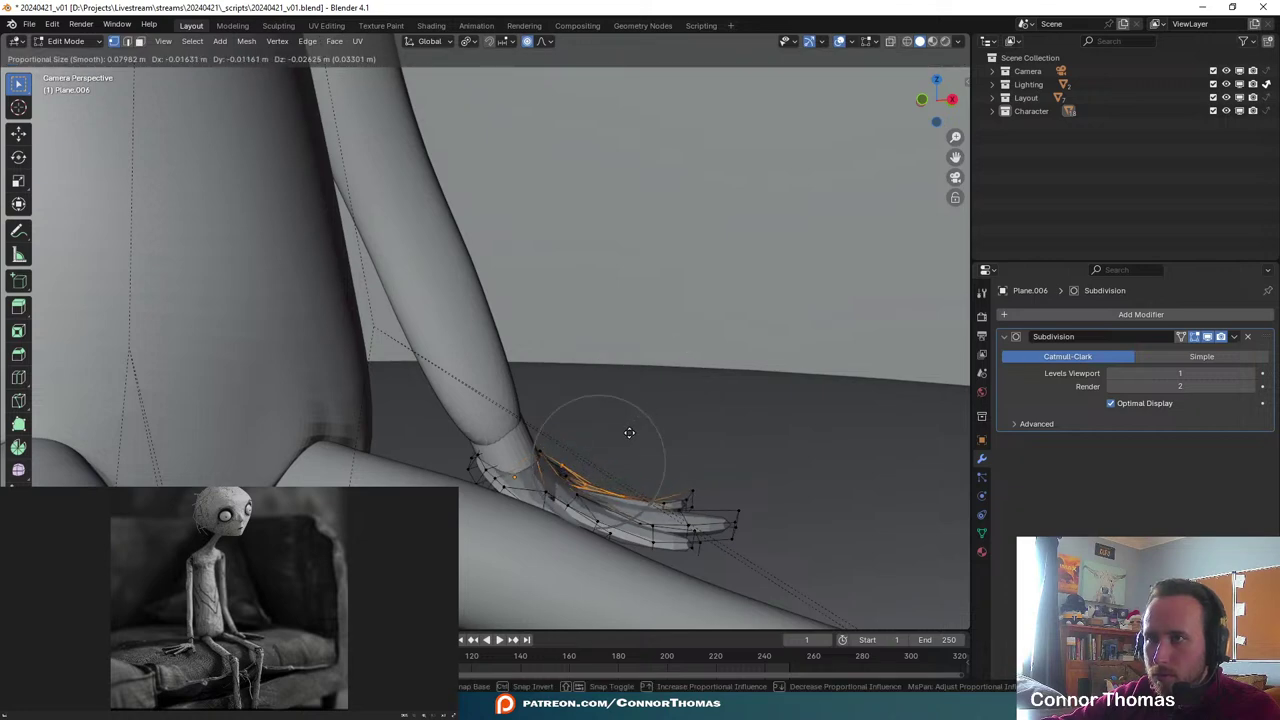
{"action": "left_click", "coordinate": [638, 432]}
{"action": "key", "text": "Tab"}
{"action": "key", "text": "a"}
{"action": "key", "text": "a"}
- Review the whole seated character through the scene camera with the viewport overlays hidden, comparing it with the reference image
{"action": "scroll", "coordinate": [675, 449], "scroll_direction": "down", "scroll_amount": 5}
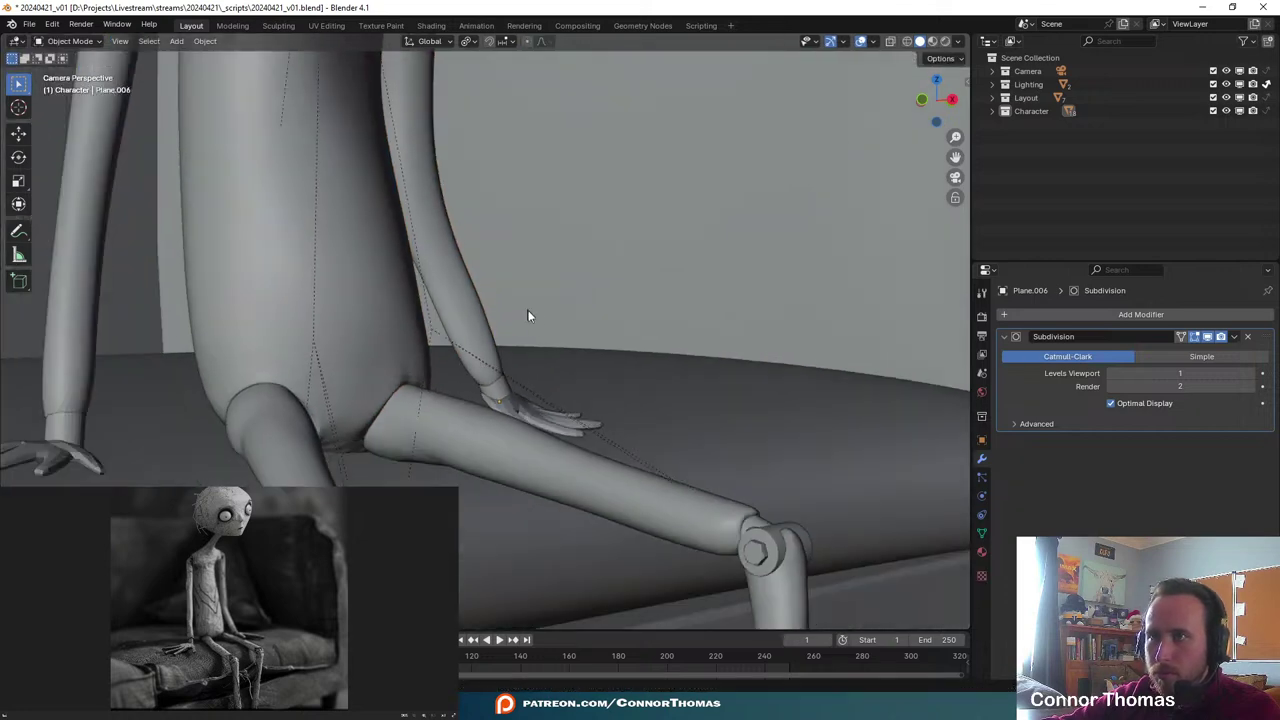
{"action": "scroll", "coordinate": [528, 316], "scroll_direction": "down", "scroll_amount": 6}
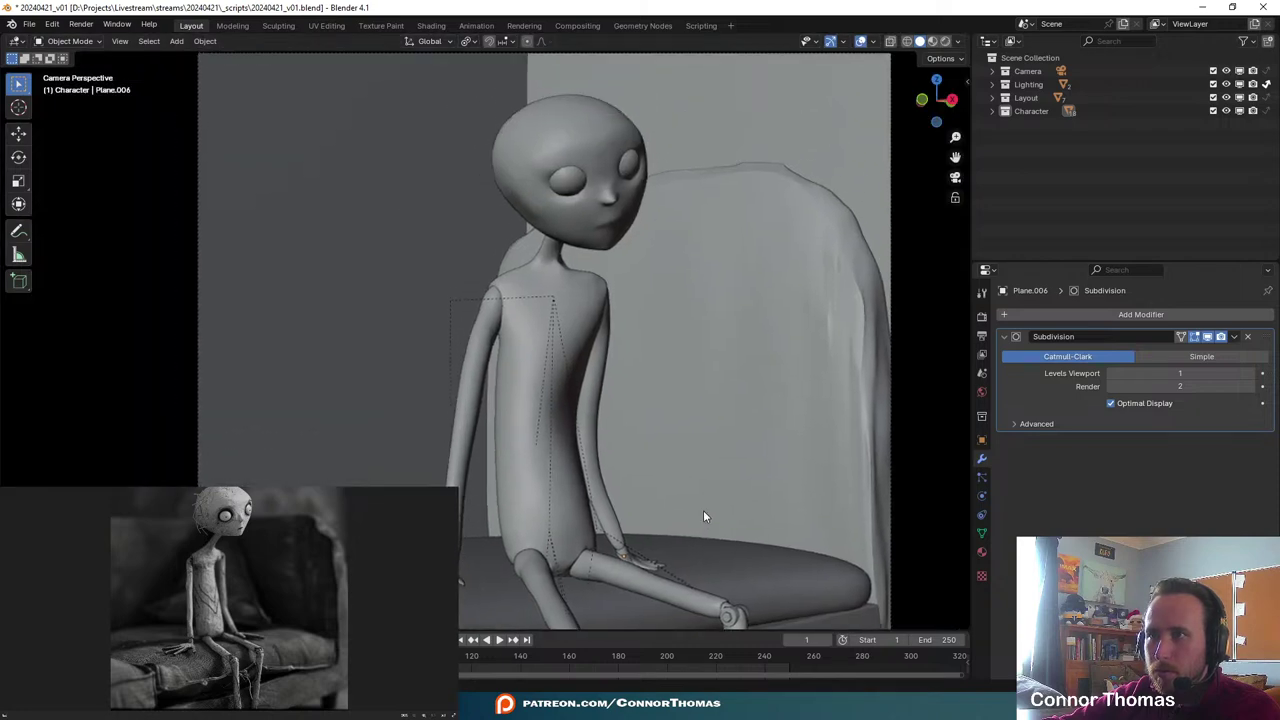
{"action": "scroll", "coordinate": [640, 400], "scroll_direction": "down", "scroll_amount": 3}
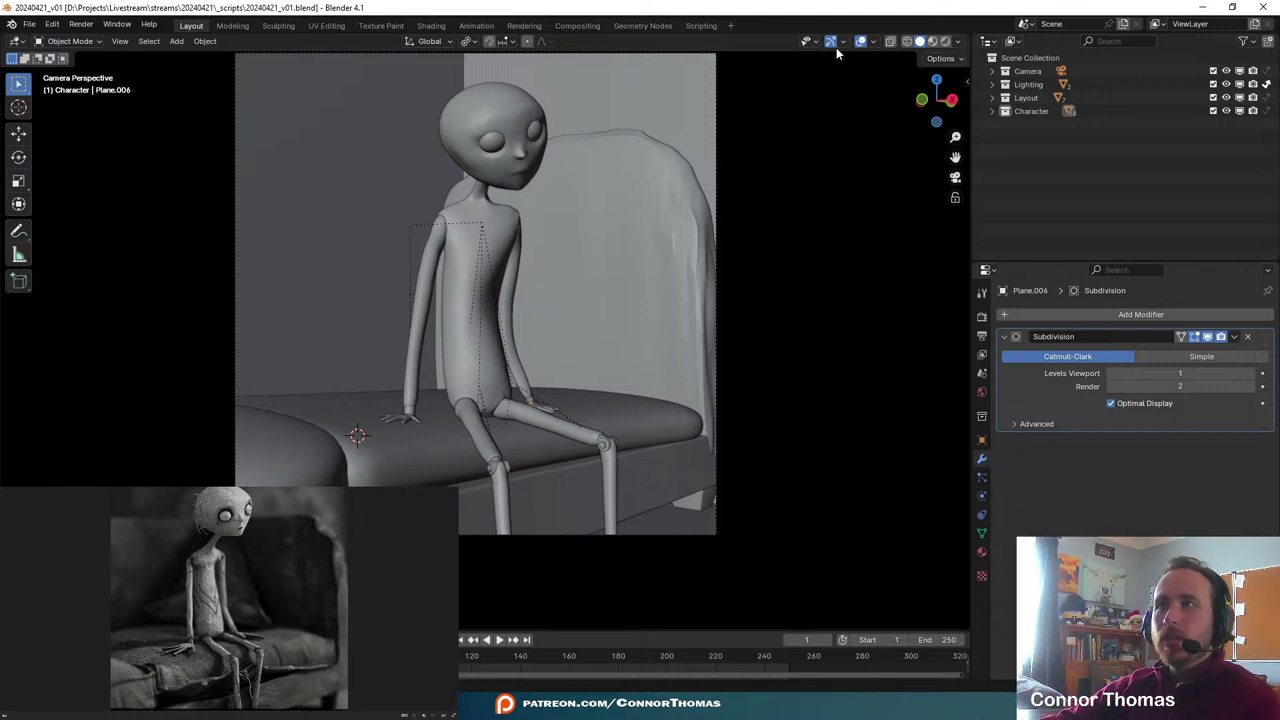
{"action": "scroll", "coordinate": [640, 360], "scroll_direction": "down", "scroll_amount": 4}
{"action": "scroll", "coordinate": [608, 357], "scroll_direction": "up", "scroll_amount": 6}
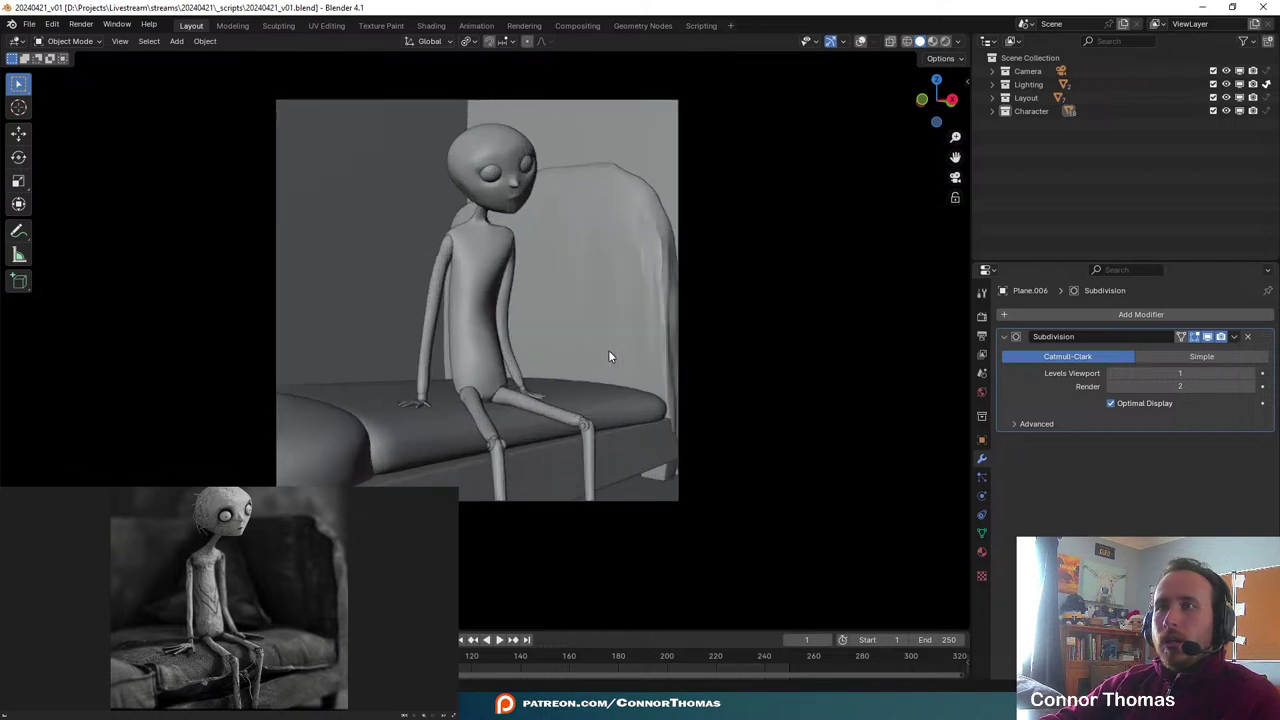
{"action": "middle_click_drag", "start_coordinate": [613, 275], "coordinate": [627, 321], "text": "shift"}
{"action": "scroll", "coordinate": [612, 283], "scroll_direction": "down", "scroll_amount": 2}
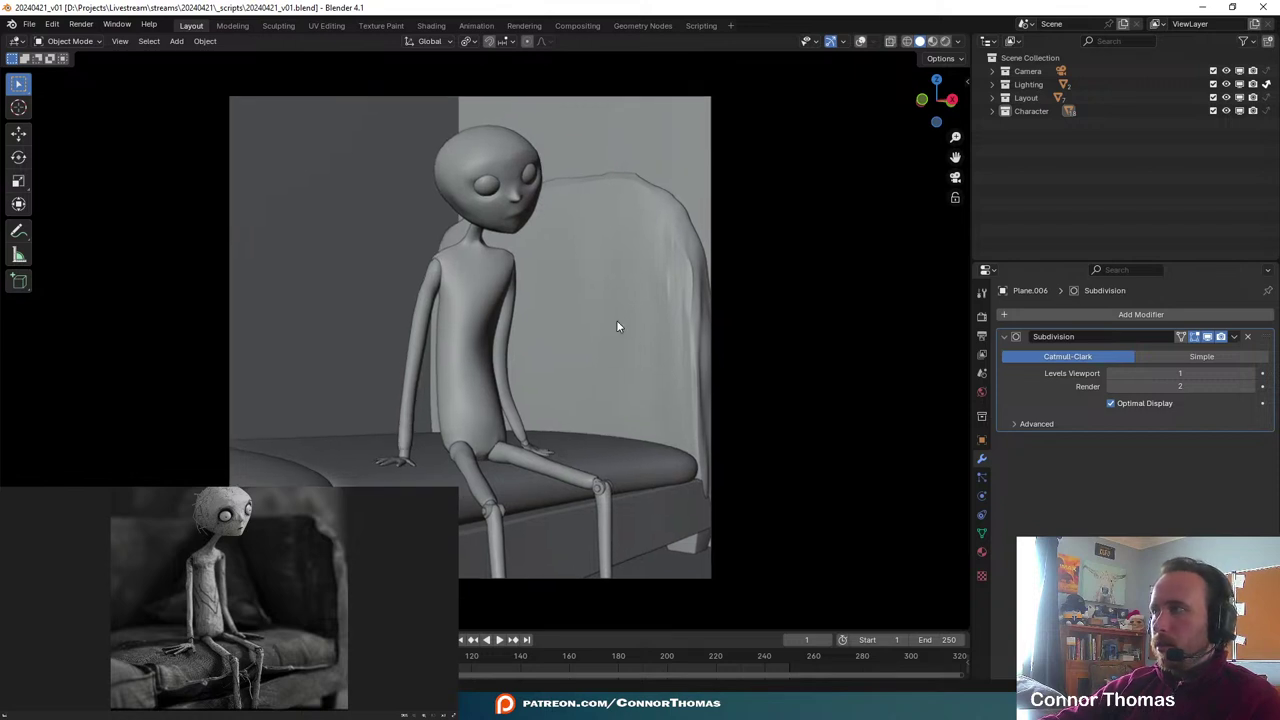
{"action": "scroll", "coordinate": [616, 320], "scroll_direction": "up", "scroll_amount": 2}
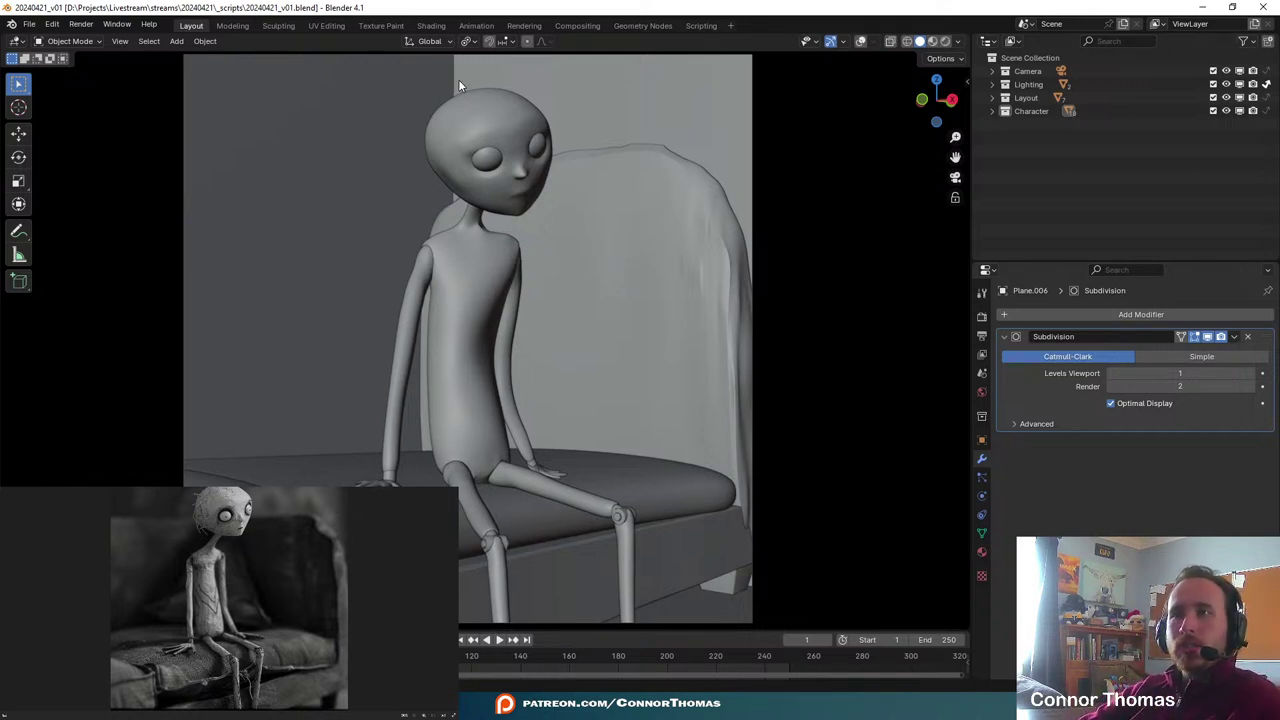
{"action": "left_click", "coordinate": [482, 105]}
{"action": "key", "text": "s"}
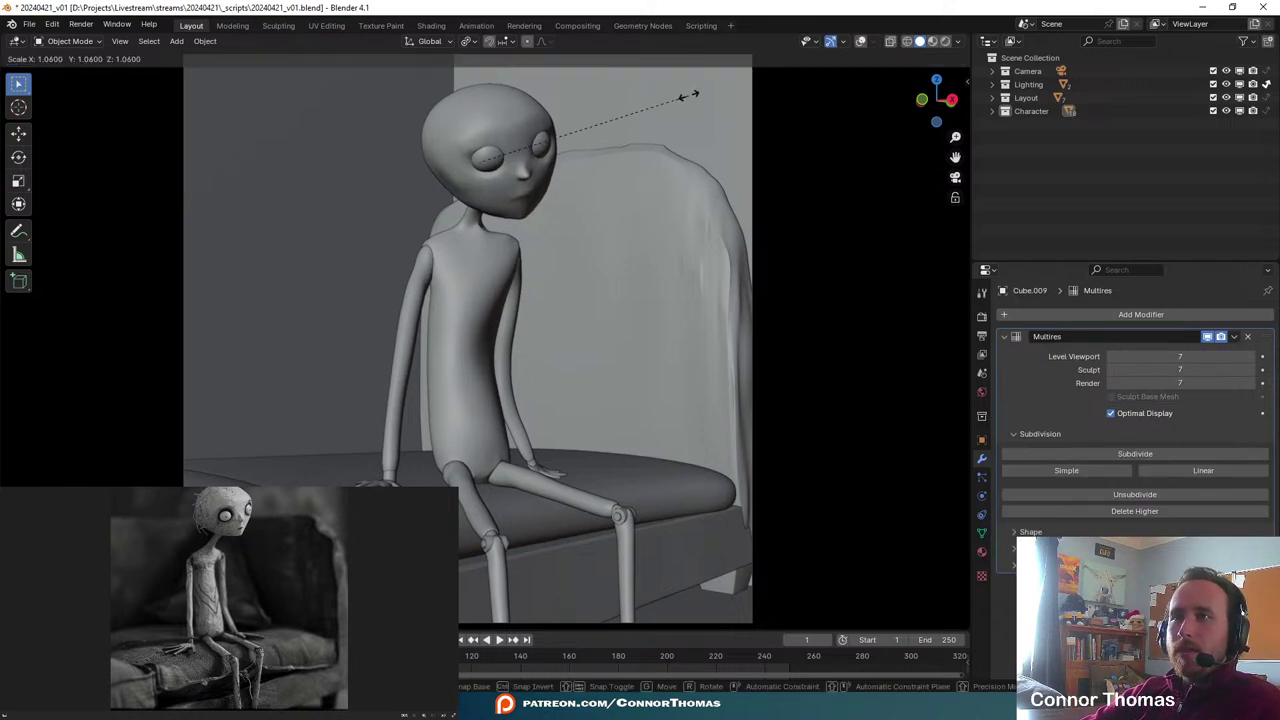
{"action": "key", "text": "Escape"}
{"action": "key", "text": "r"}
{"action": "key", "text": "r"}
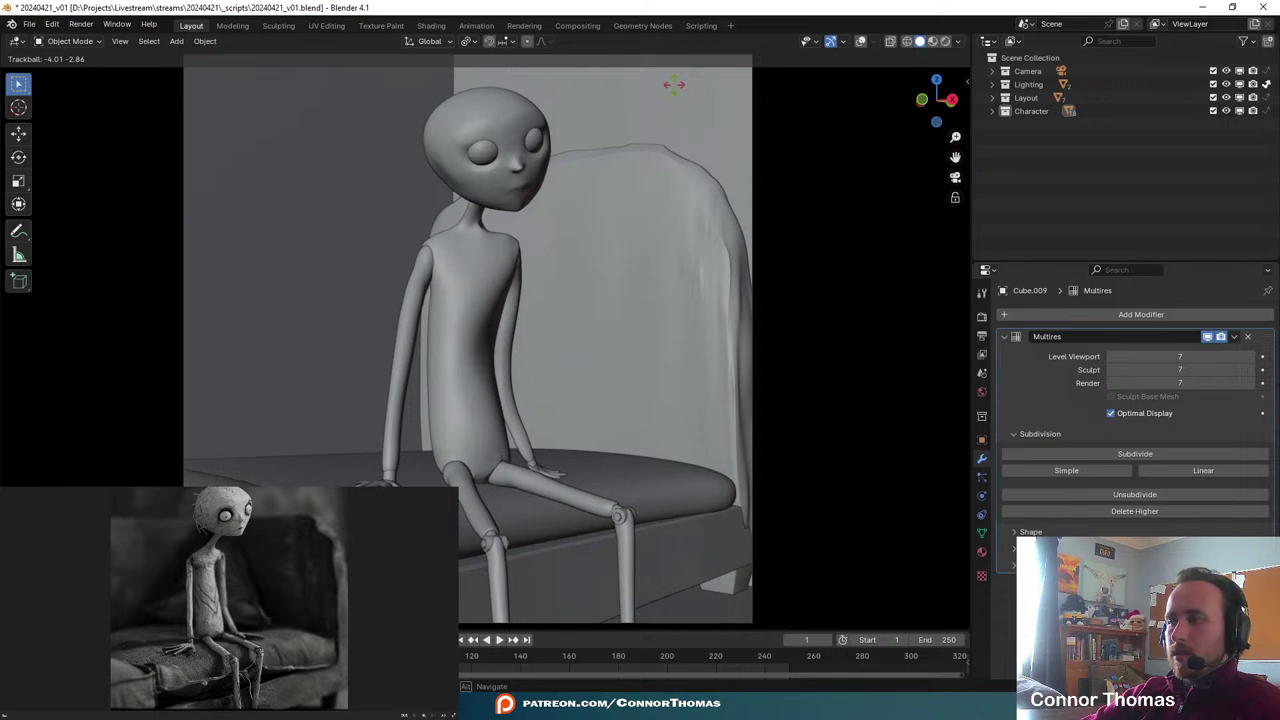
{"action": "right_click", "coordinate": [674, 85]}
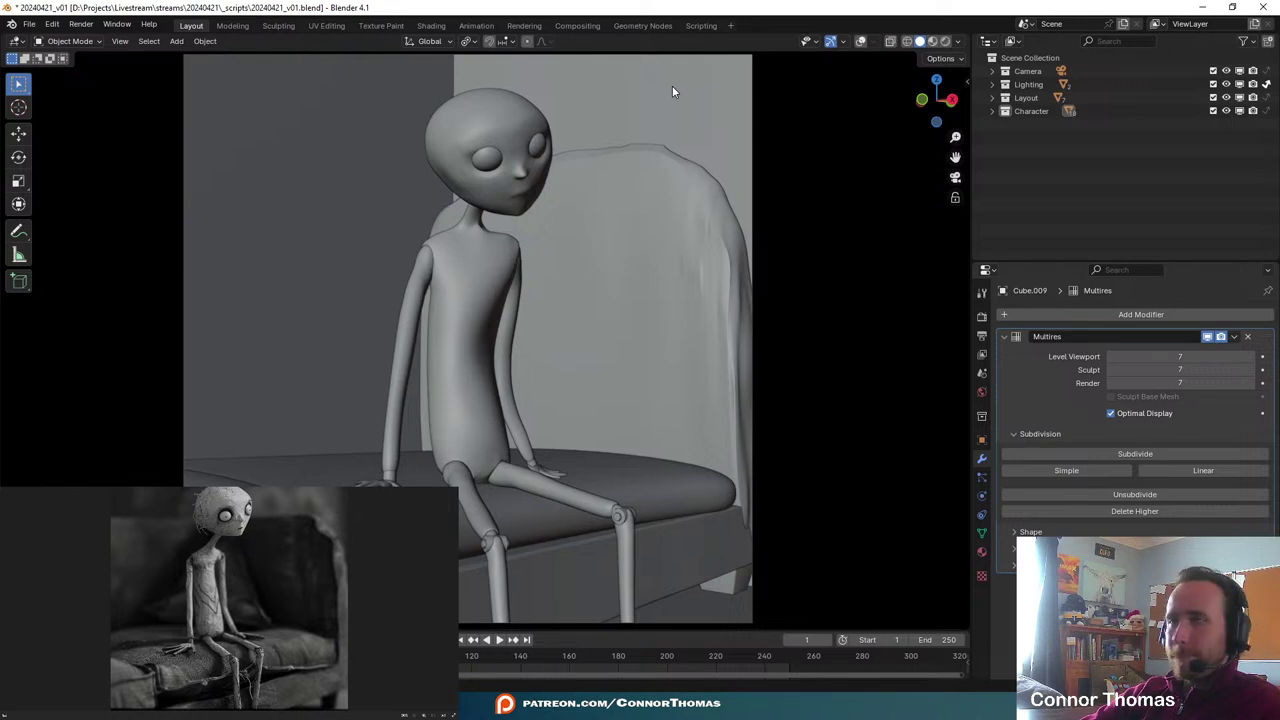
- Switch the head to Sculpt Mode and pull the cheek on its near side outward with the Grab brush
{"action": "key", "text": "Tab"}
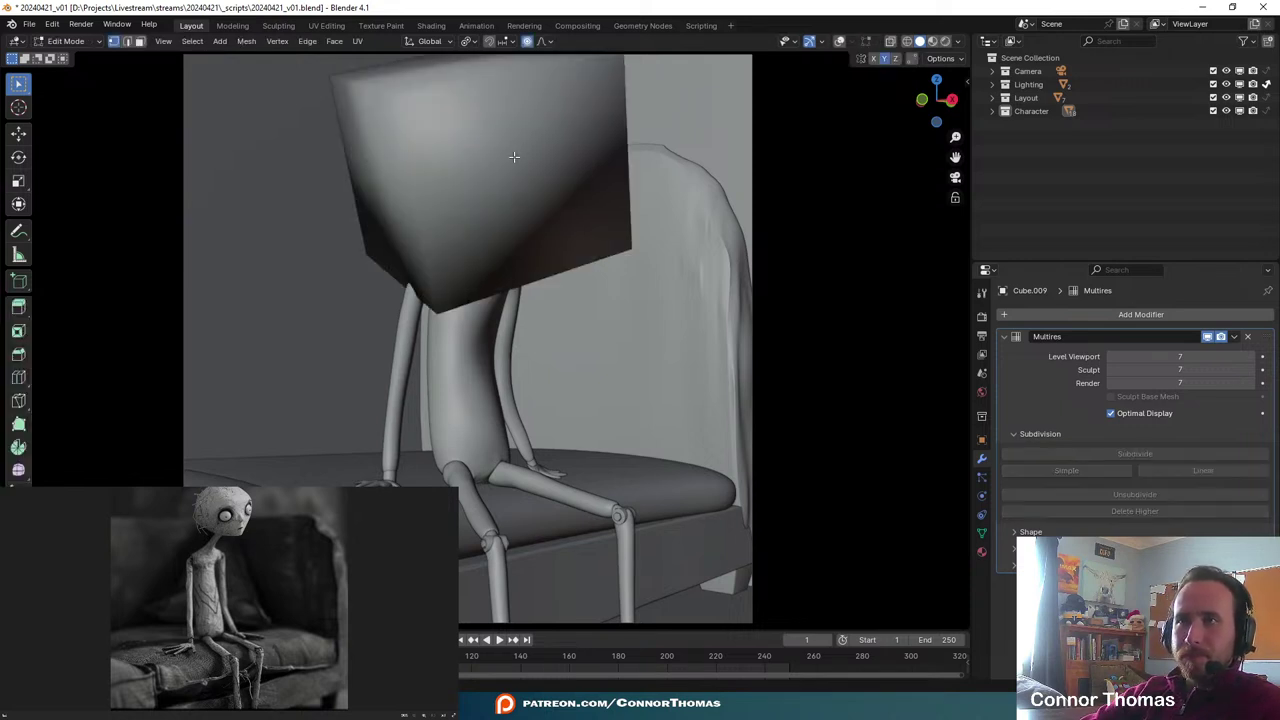
{"action": "key", "text": "Tab"}
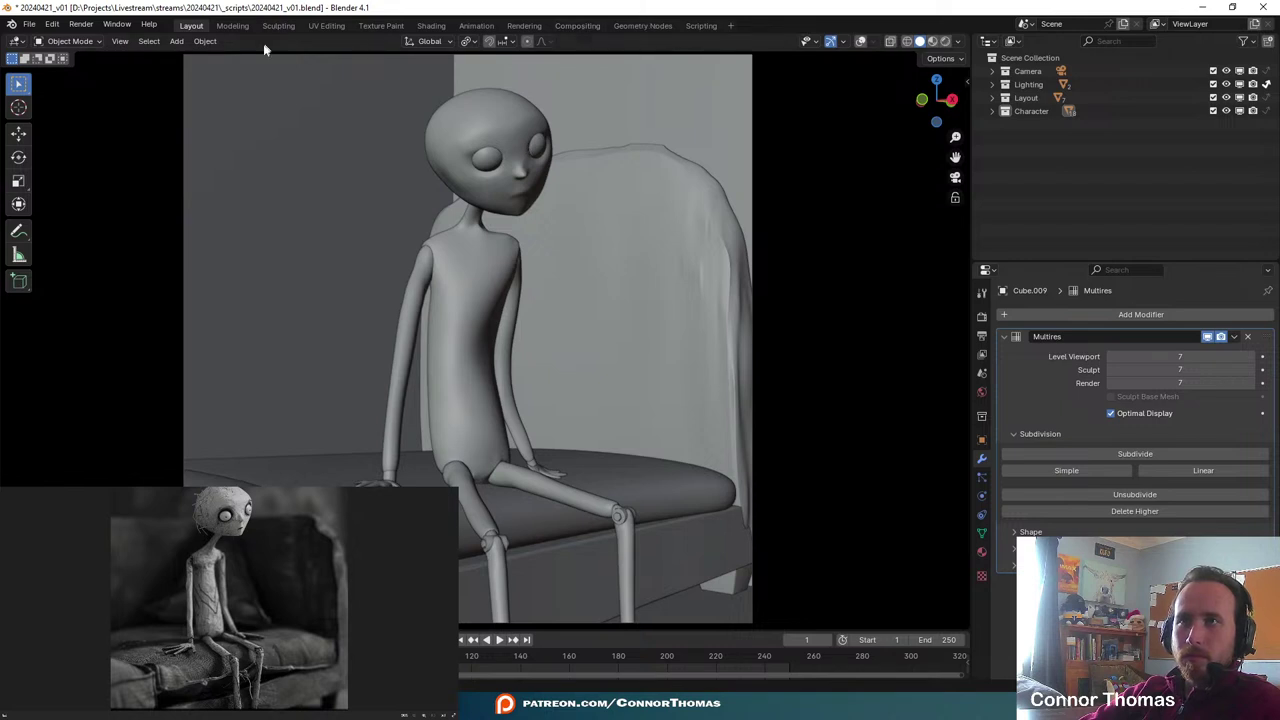
{"action": "left_click", "coordinate": [44, 42]}
{"action": "left_click", "coordinate": [70, 88]}
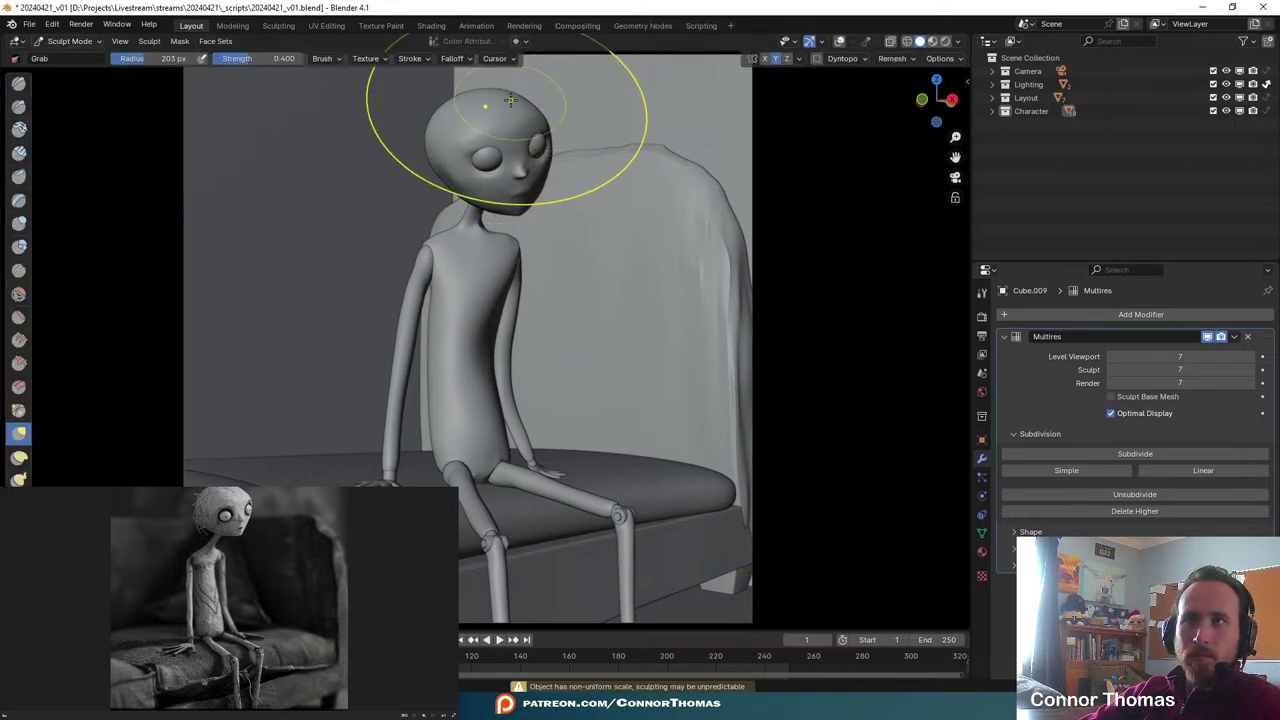
{"action": "middle_click_drag", "start_coordinate": [450, 115], "coordinate": [466, 165], "text": "shift"}
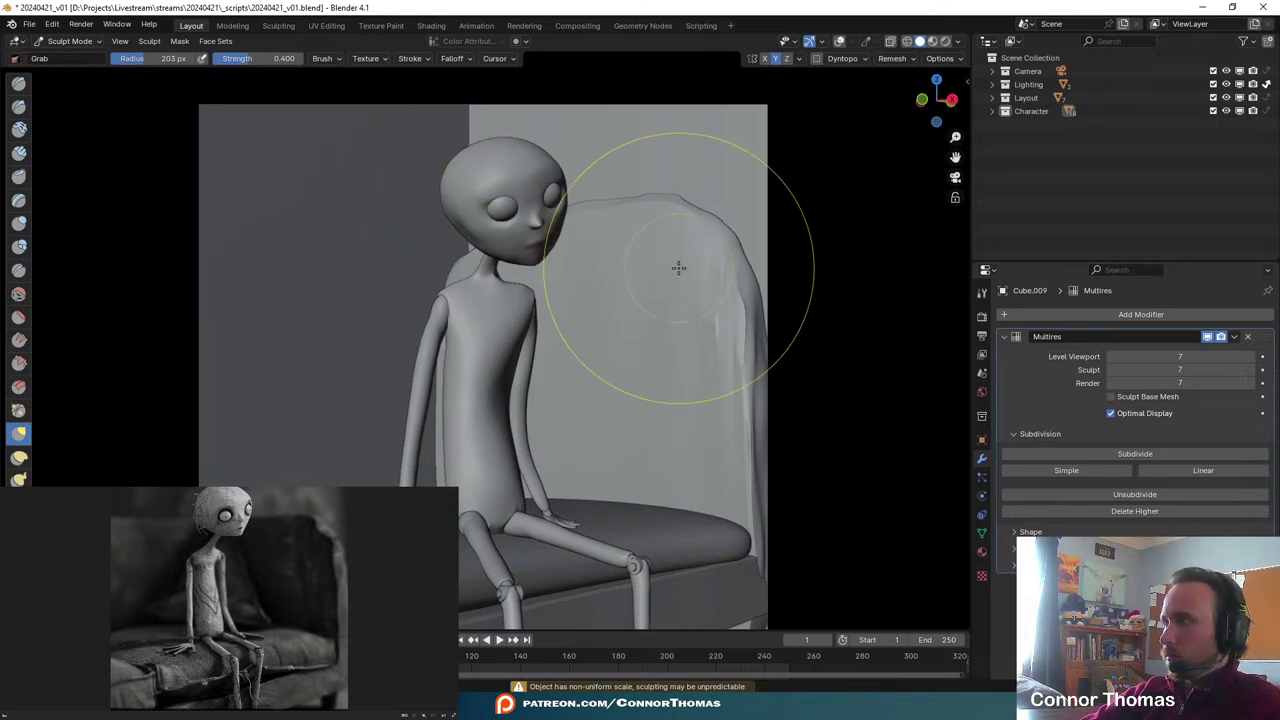
{"action": "scroll", "coordinate": [578, 288], "scroll_direction": "up", "scroll_amount": 3}
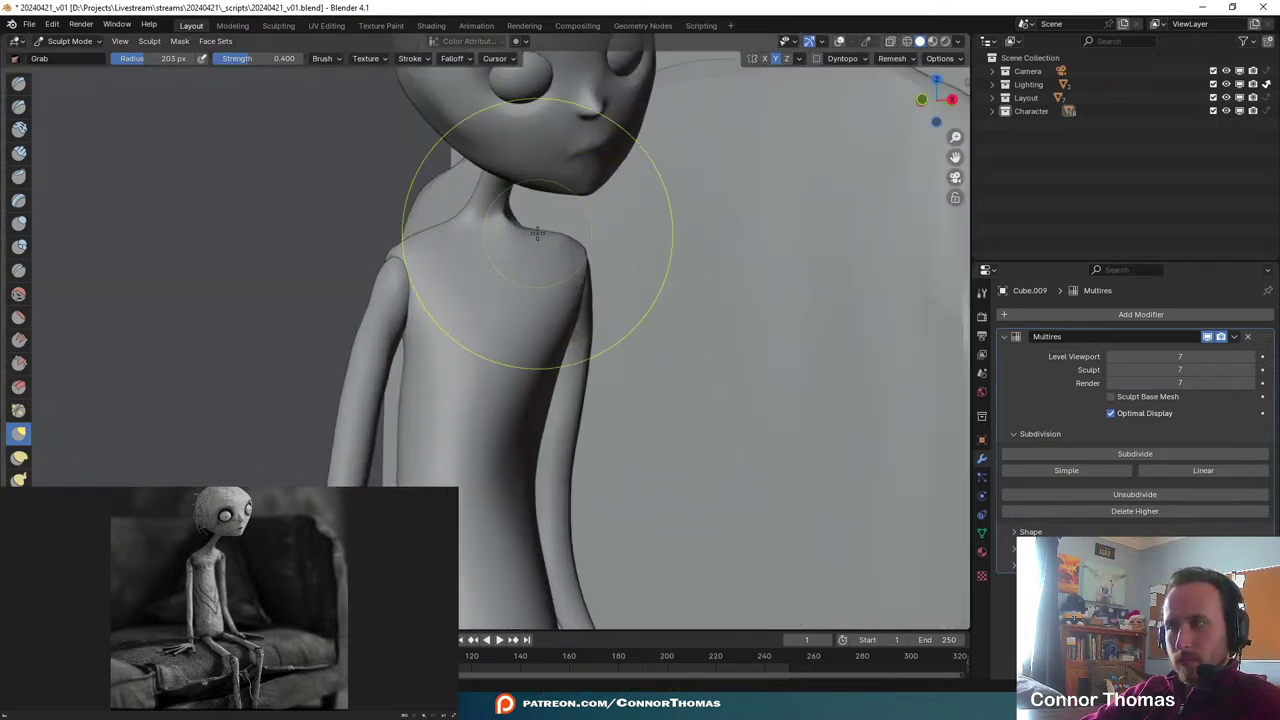
{"action": "middle_click_drag", "start_coordinate": [540, 232], "coordinate": [556, 285]}
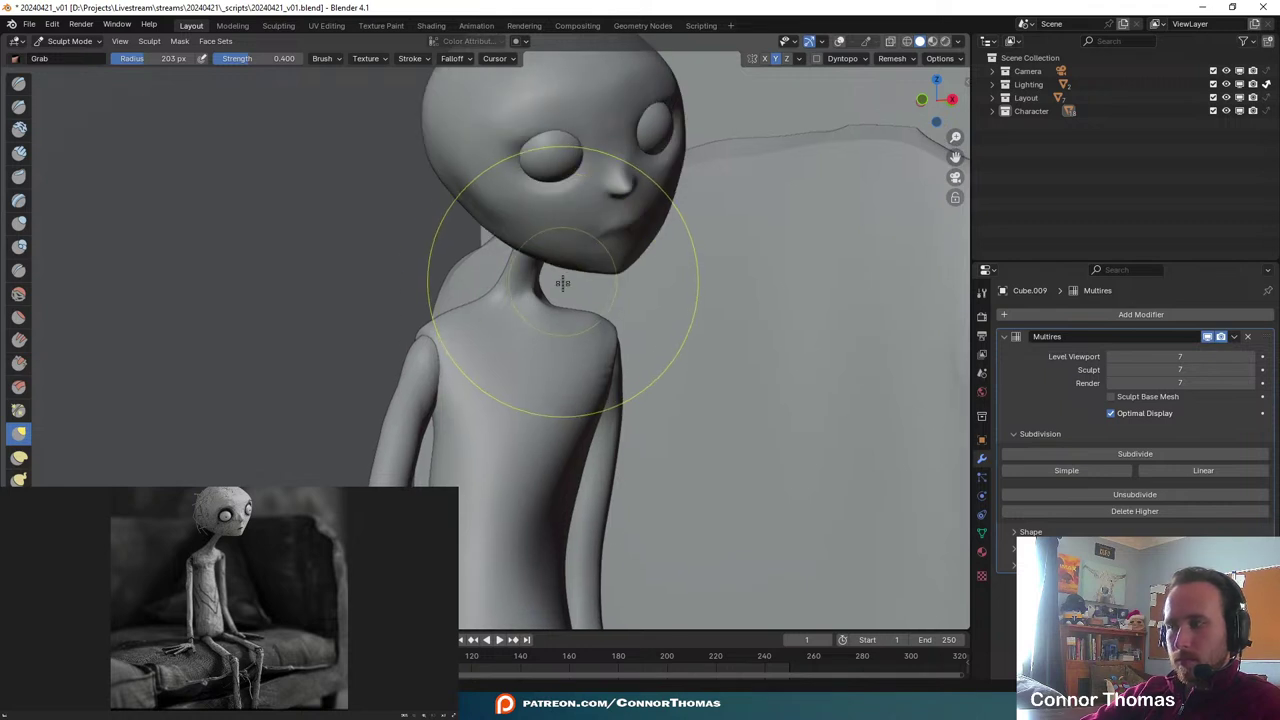
{"action": "mouse_move", "coordinate": [497, 203]}
{"action": "left_mouse_down"}
{"action": "mouse_move", "coordinate": [466, 220]}
{"action": "mouse_move", "coordinate": [450, 209]}
{"action": "left_mouse_up"}
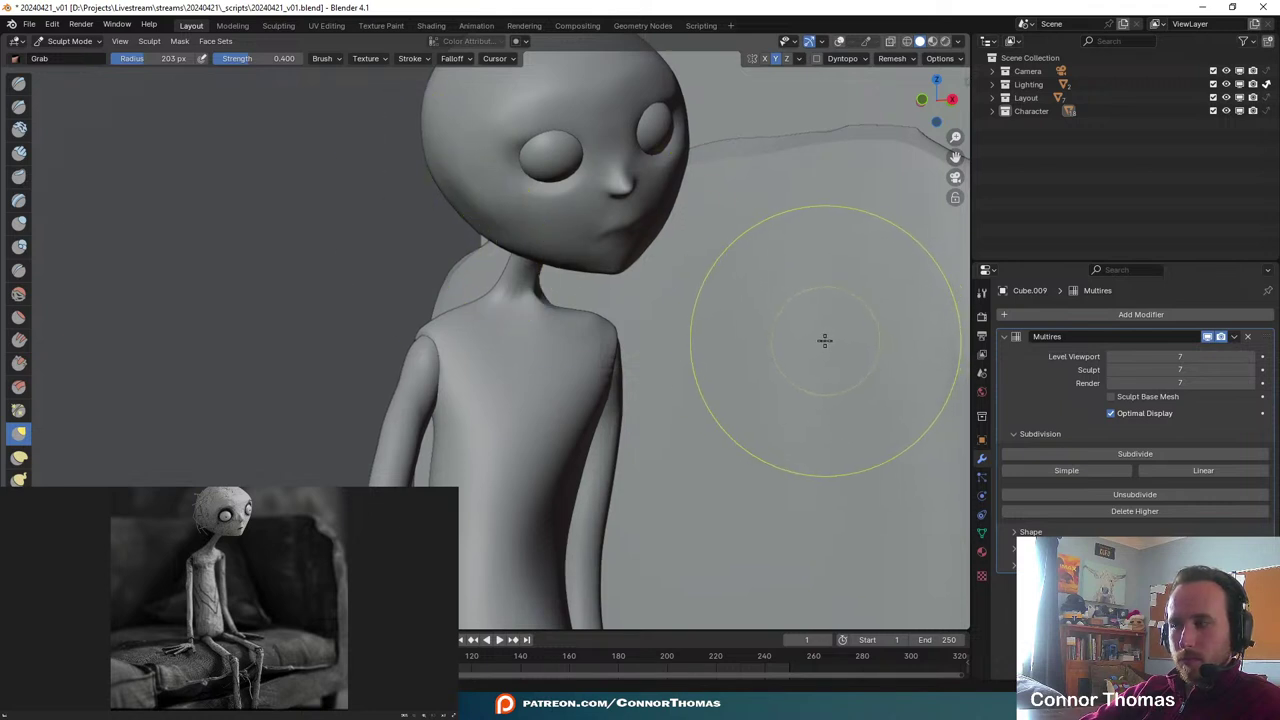
- Check the head through the scene camera and push in the far side of the jaw beside the mouth with the Grab brush
{"action": "key", "text": "KP_0"}
{"action": "scroll", "coordinate": [780, 338], "scroll_direction": "up", "scroll_amount": 1}
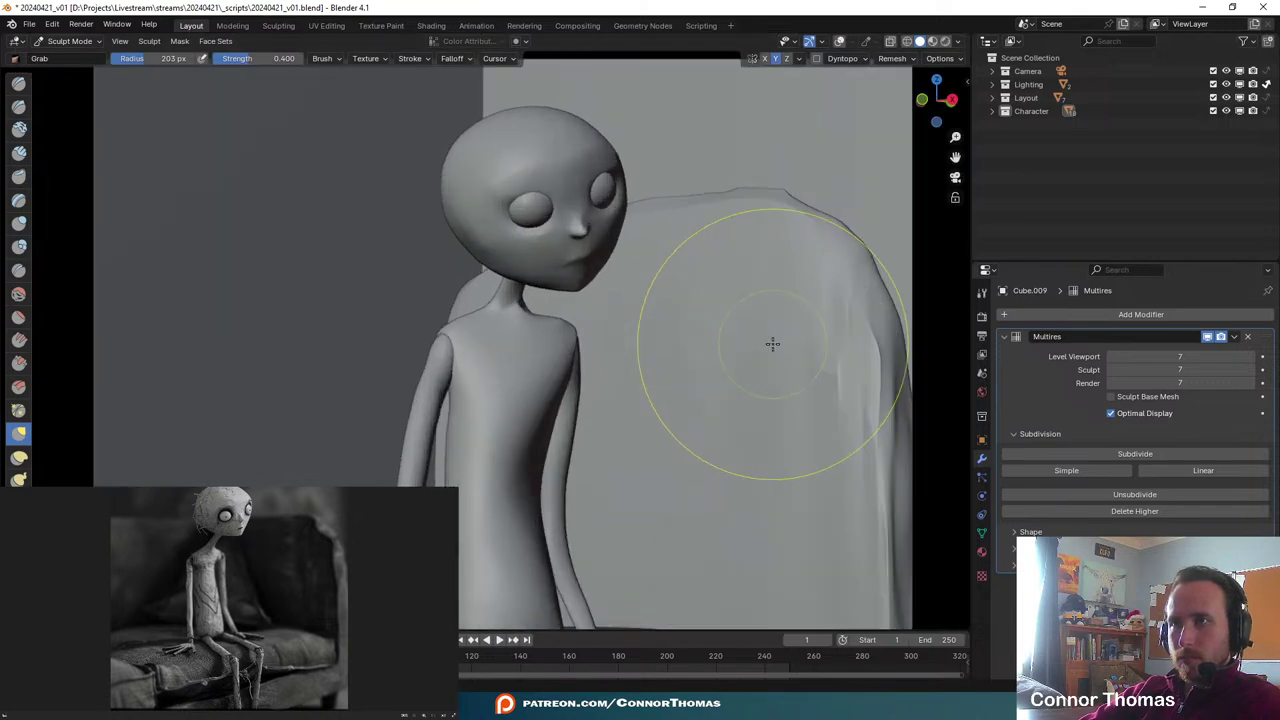
{"action": "scroll", "coordinate": [771, 343], "scroll_direction": "down", "scroll_amount": 2}
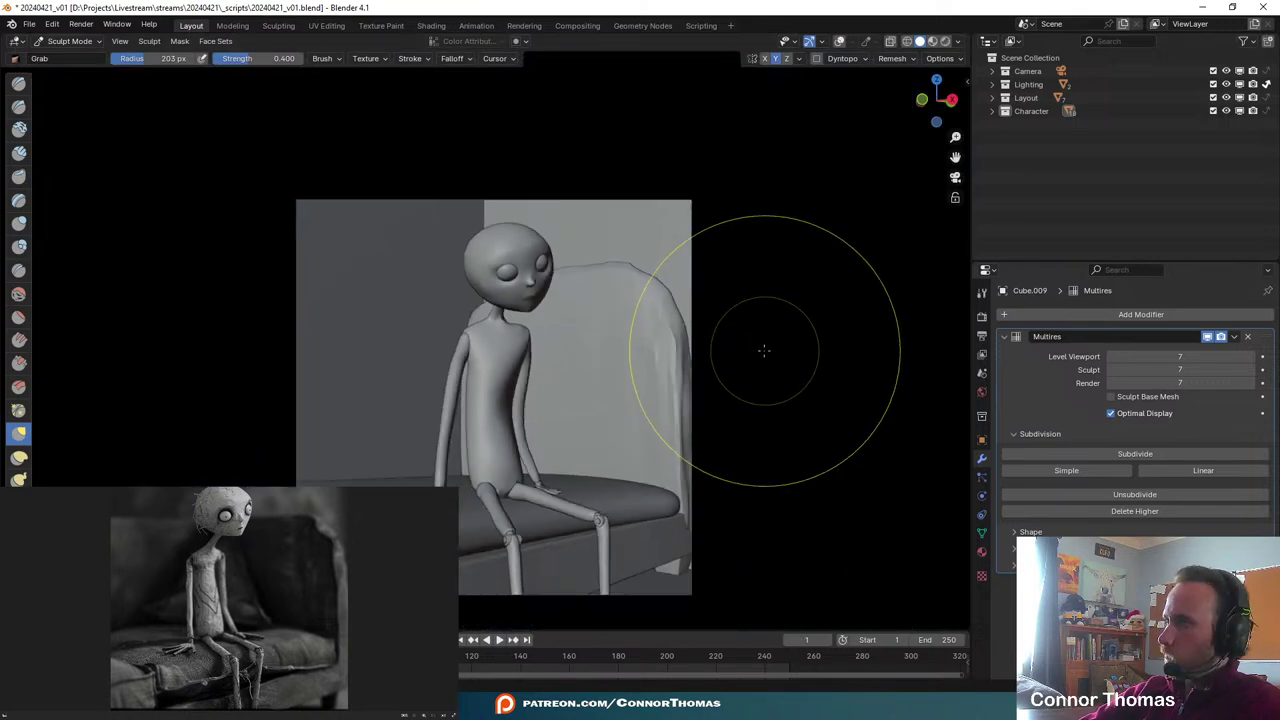
{"action": "scroll", "coordinate": [766, 350], "scroll_direction": "up", "scroll_amount": 5}
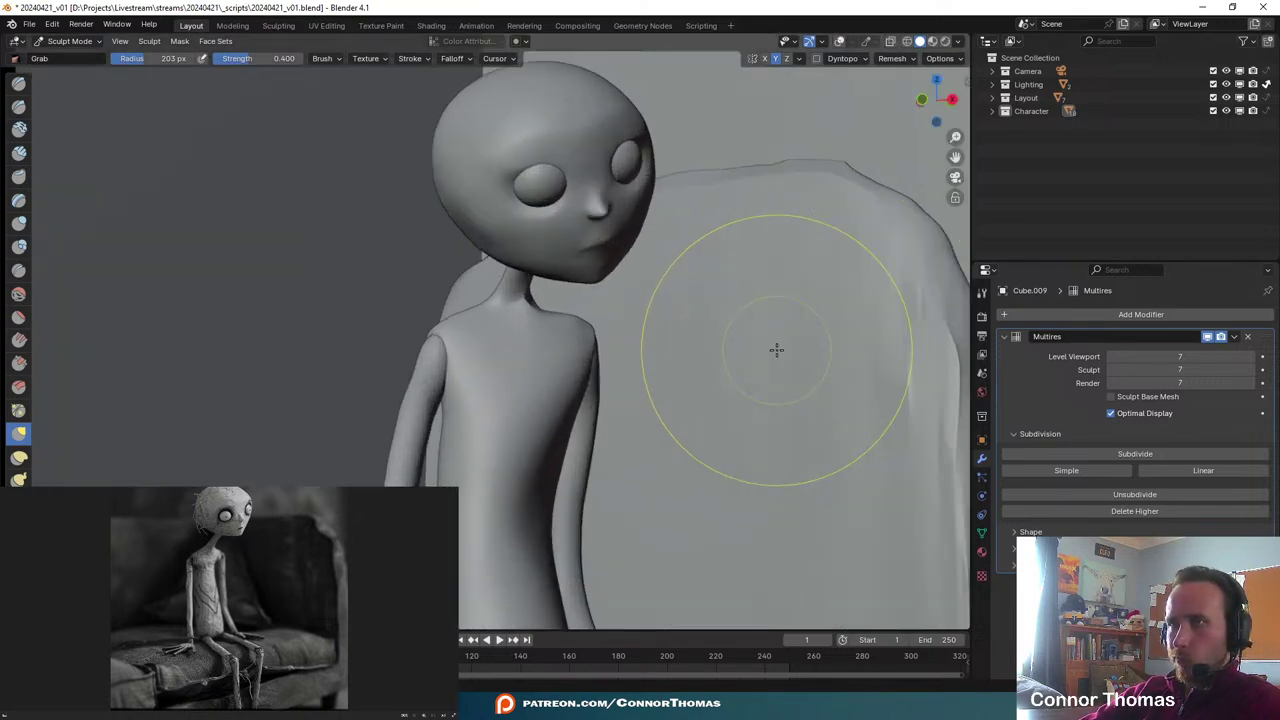
{"action": "scroll", "coordinate": [779, 349], "scroll_direction": "up", "scroll_amount": 2}
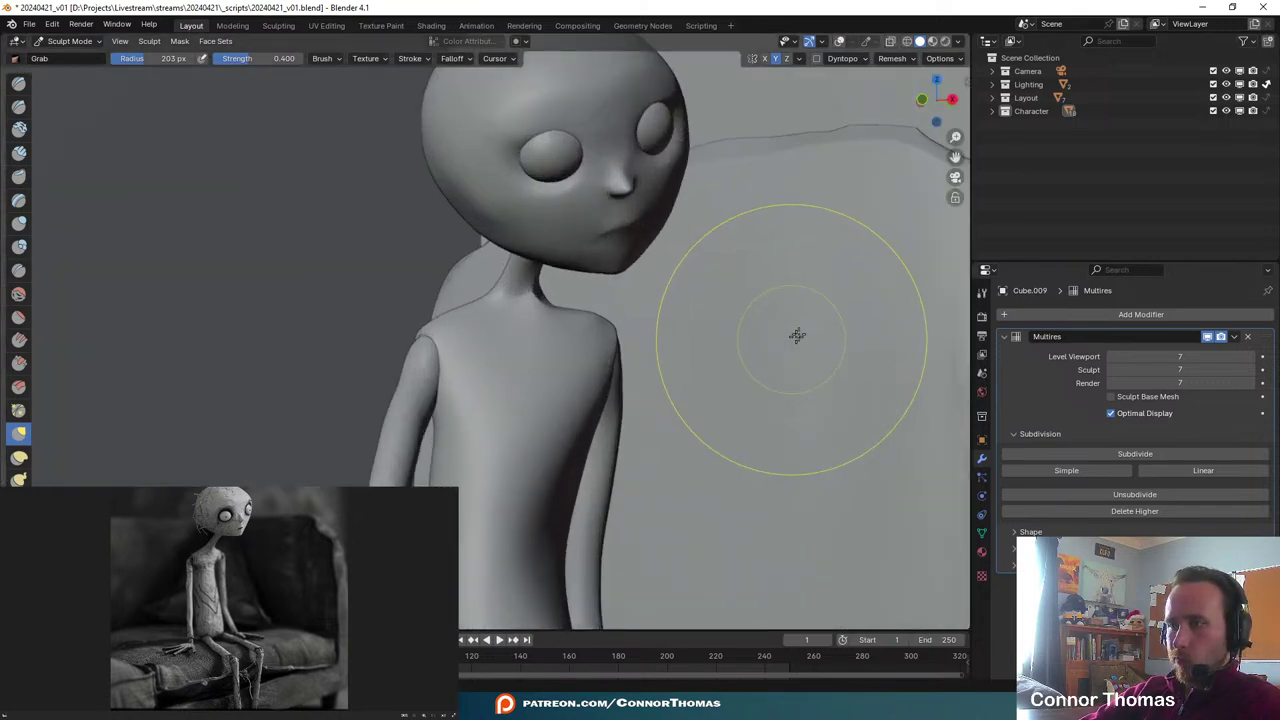
{"action": "middle_click_drag", "start_coordinate": [808, 312], "coordinate": [708, 430], "text": "shift"}
{"action": "scroll", "coordinate": [706, 429], "scroll_direction": "up", "scroll_amount": 3}
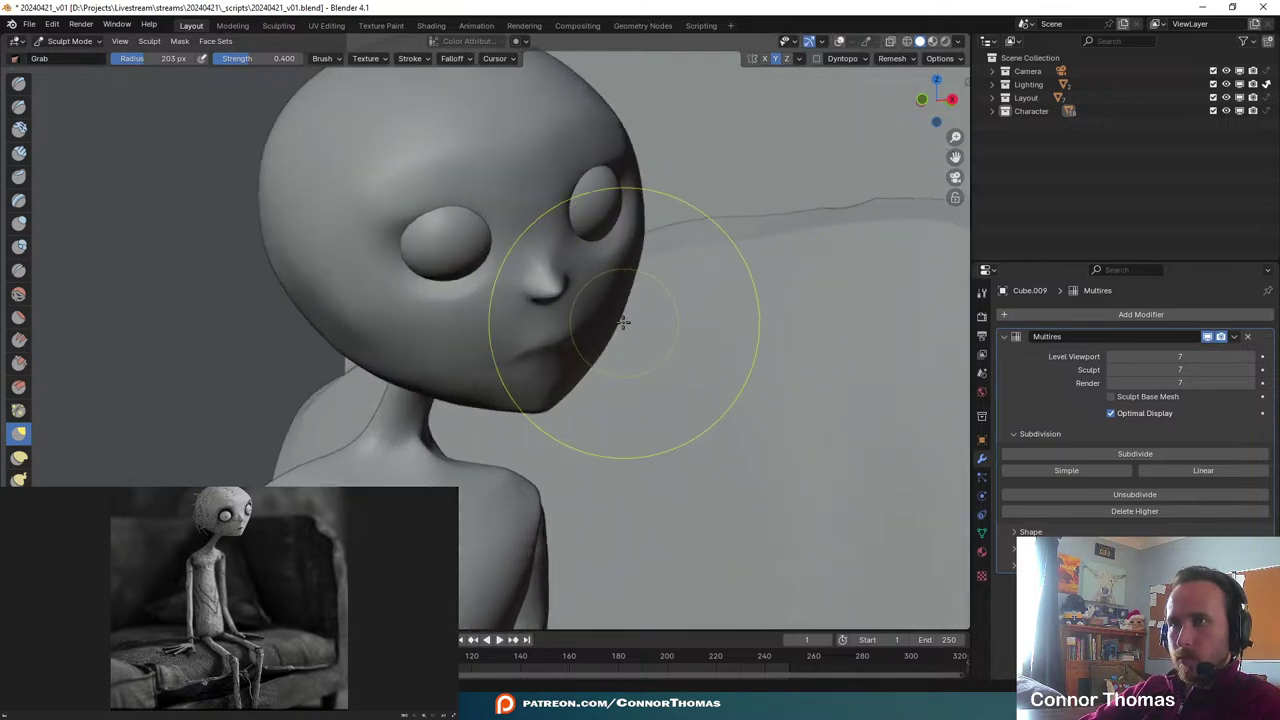
{"action": "left_click_drag", "start_coordinate": [623, 325], "coordinate": [606, 314]}
{"action": "key", "text": "KP_0"}
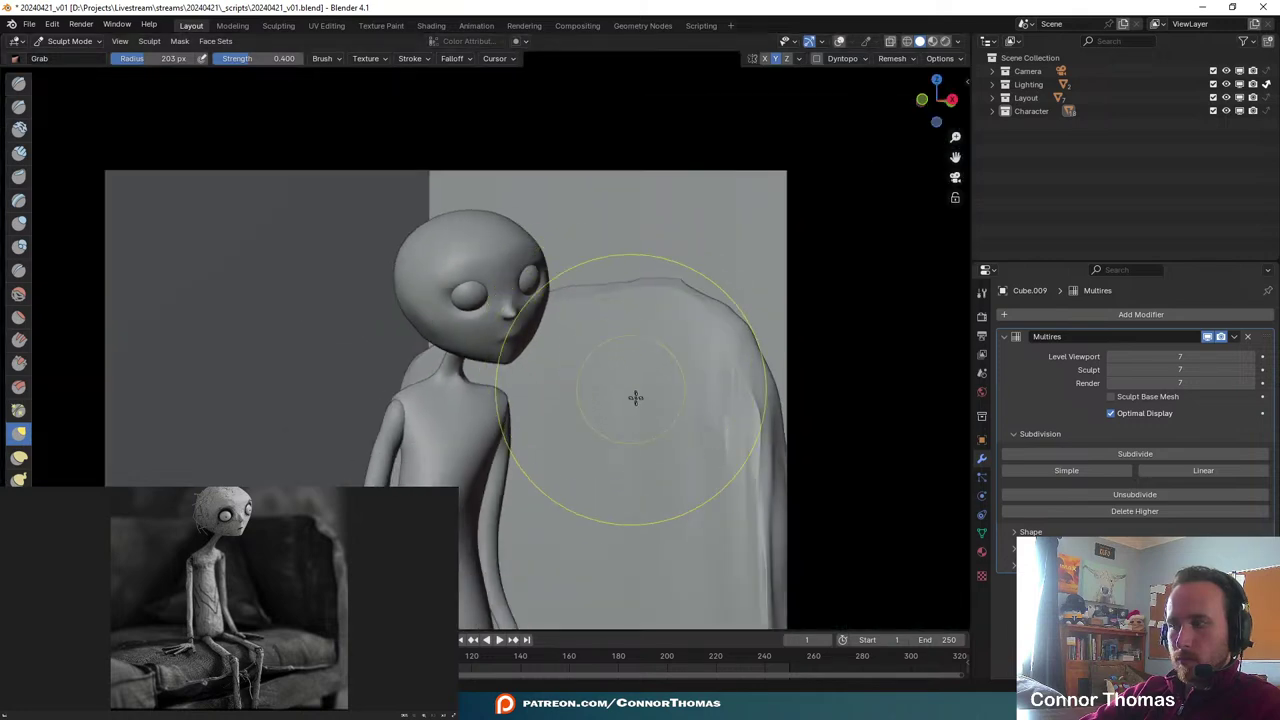
- Reshape the crown of the head upward with short Grab strokes and compare the silhouette with the reference through the camera
{"action": "middle_click_drag", "start_coordinate": [653, 415], "coordinate": [657, 349], "text": "shift"}
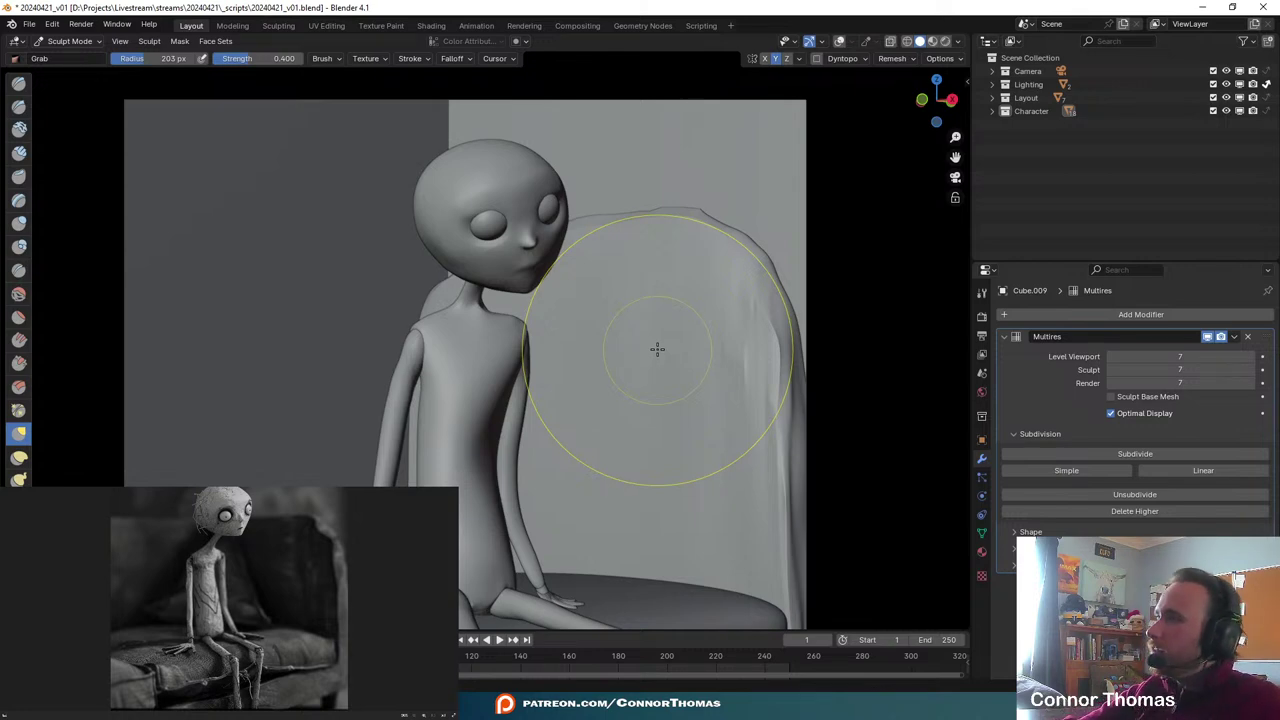
{"action": "scroll", "coordinate": [551, 186], "scroll_direction": "up", "scroll_amount": 2}
{"action": "middle_click_drag", "start_coordinate": [558, 180], "coordinate": [577, 306], "text": "shift"}
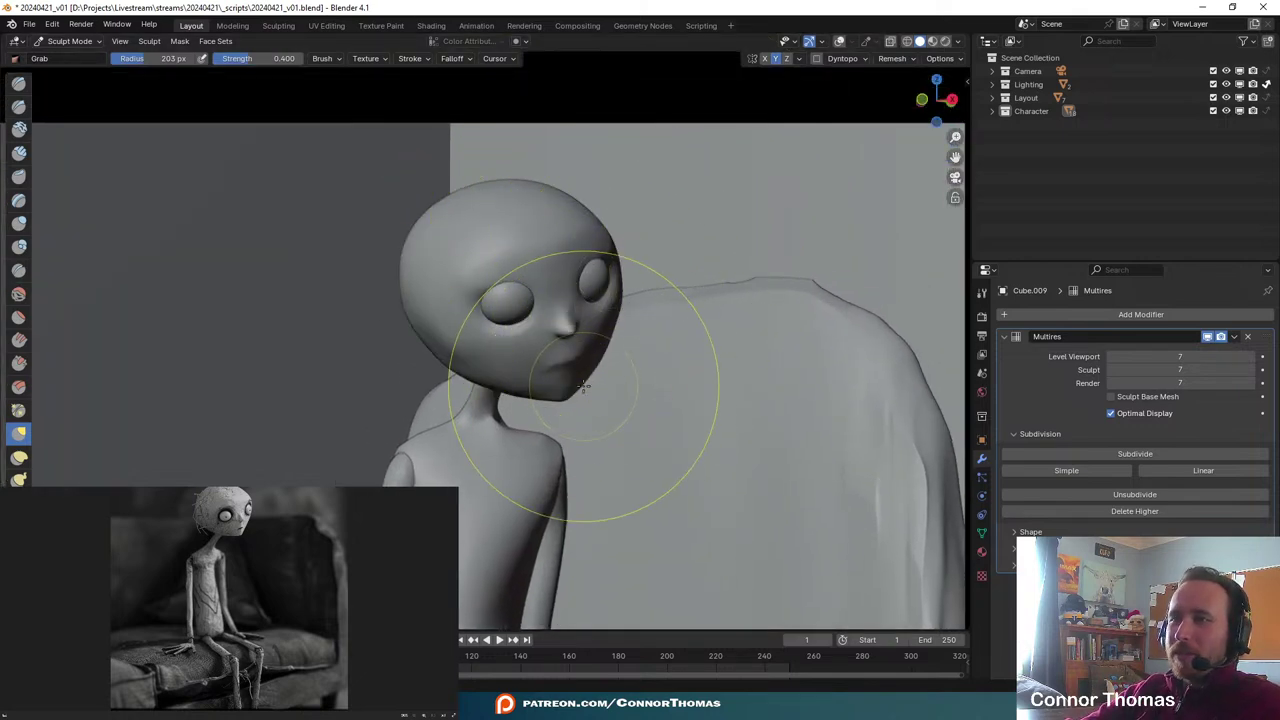
{"action": "scroll", "coordinate": [650, 408], "scroll_direction": "up", "scroll_amount": 3}
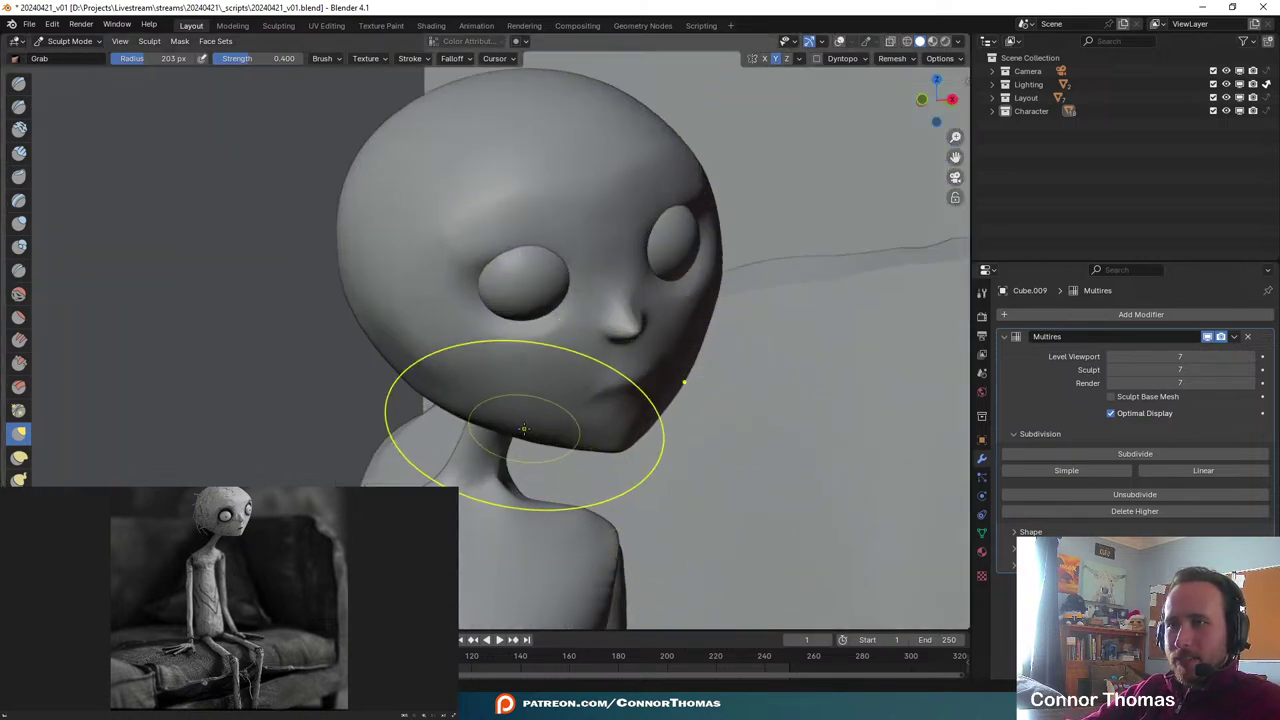
{"action": "mouse_move", "coordinate": [600, 129]}
{"action": "middle_mouse_down"}
{"action": "mouse_move", "coordinate": [600, 157]}
{"action": "mouse_move", "coordinate": [643, 196]}
{"action": "middle_mouse_up"}
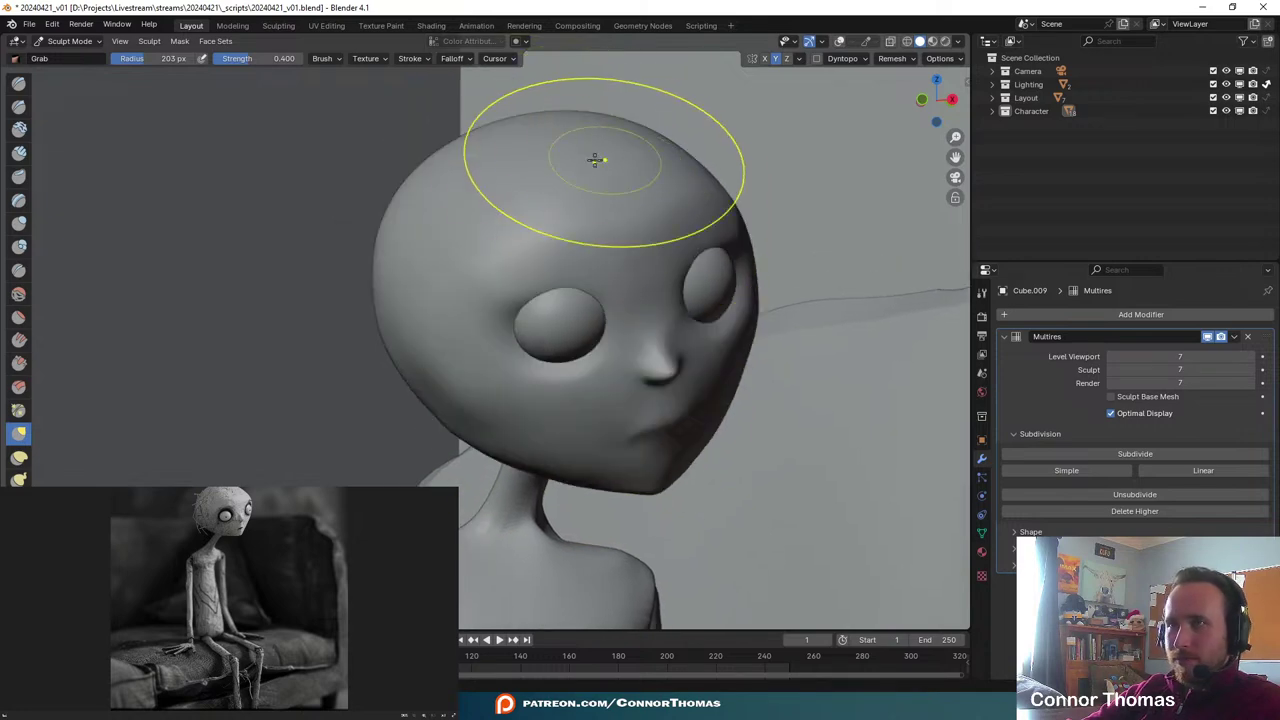
{"action": "left_click_drag", "start_coordinate": [562, 142], "coordinate": [565, 133]}
{"action": "left_click_drag", "start_coordinate": [472, 139], "coordinate": [467, 134]}
{"action": "scroll", "coordinate": [588, 284], "scroll_direction": "down", "scroll_amount": 4}
{"action": "middle_click_drag", "start_coordinate": [590, 402], "coordinate": [570, 293], "text": "shift"}
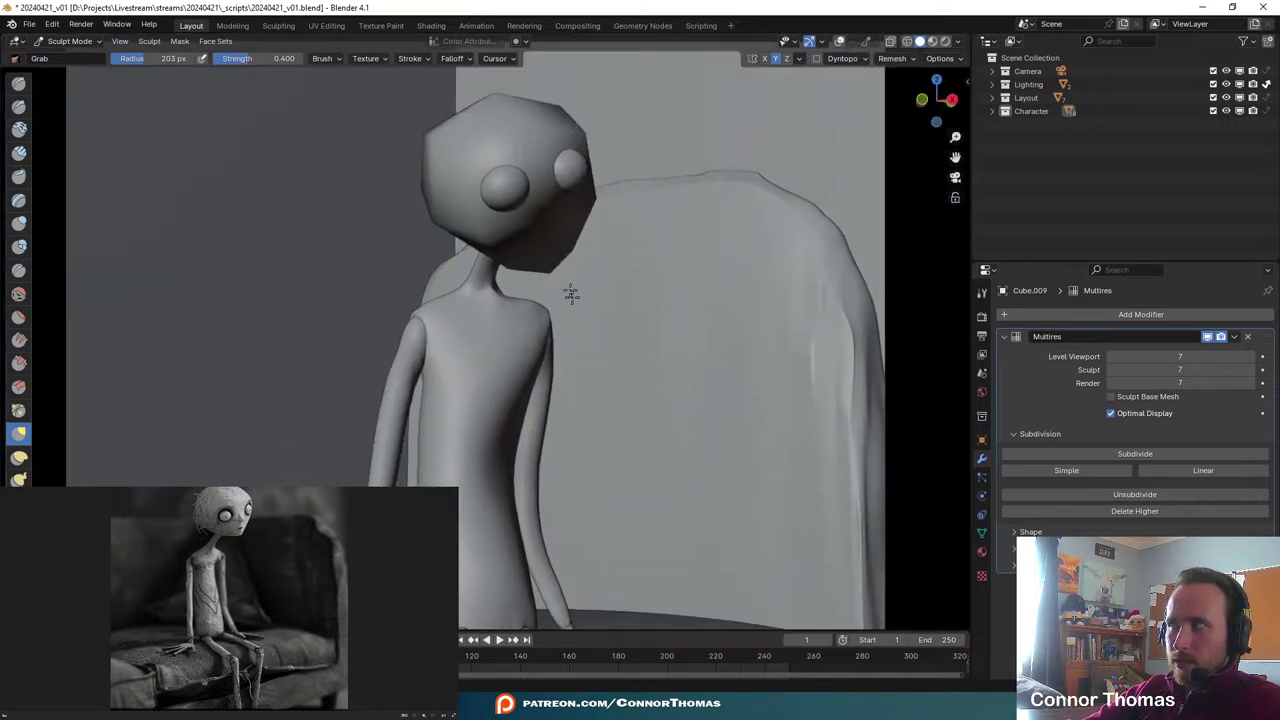
{"action": "key", "text": "KP_0"}
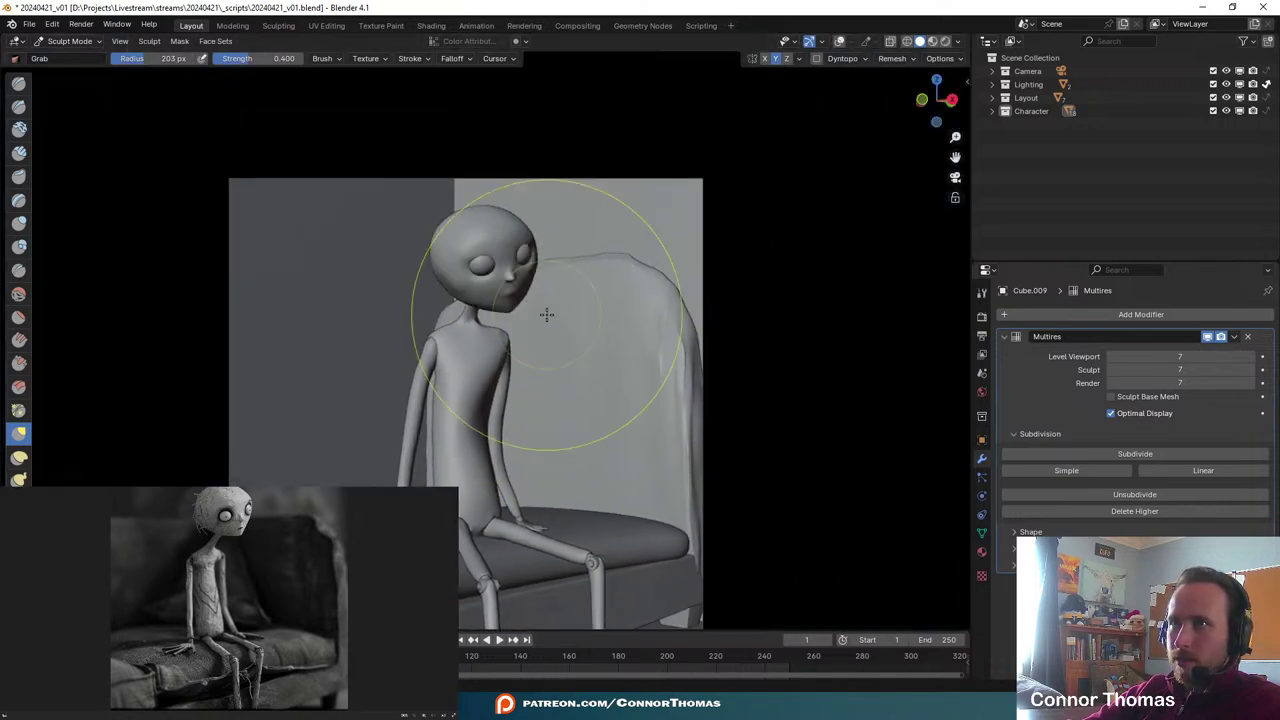
{"action": "scroll", "coordinate": [555, 300], "scroll_direction": "up", "scroll_amount": 3}
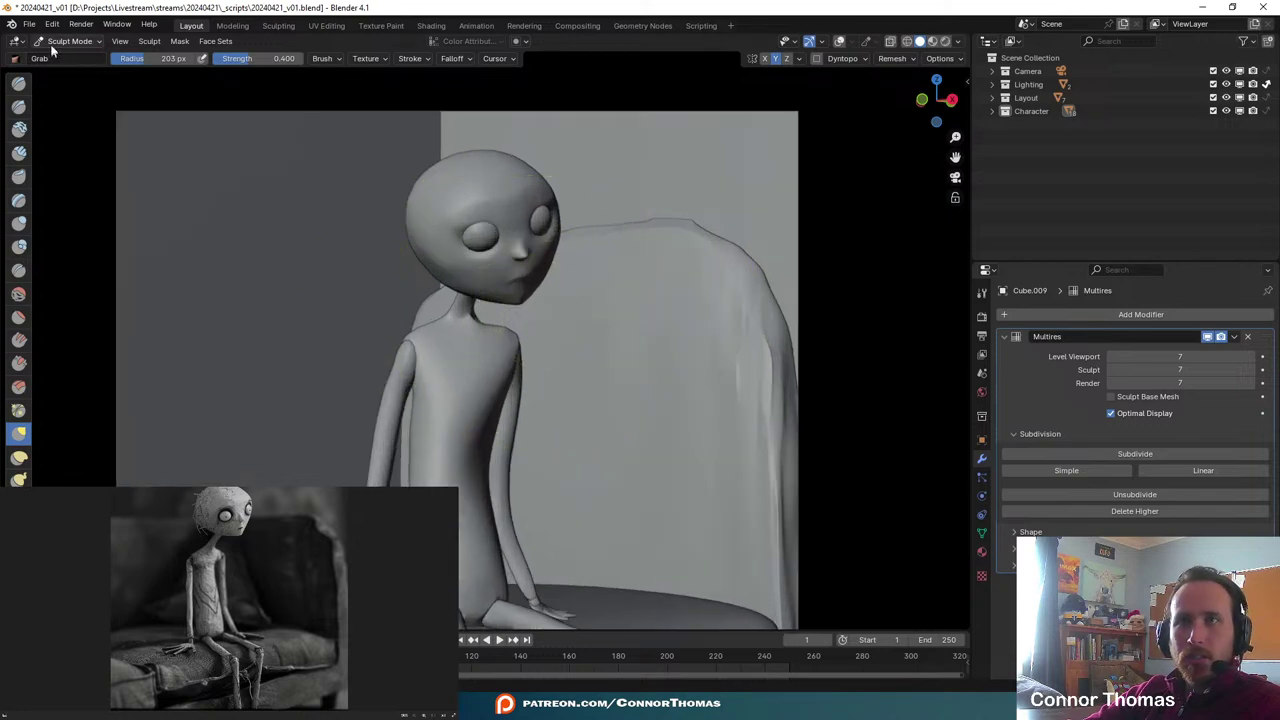
- Return to Object Mode and move the head slightly forward and up from the neck, checking it through the scene camera
{"action": "left_click", "coordinate": [52, 46]}
{"action": "left_click", "coordinate": [58, 57]}
{"action": "middle_click_drag", "start_coordinate": [540, 284], "coordinate": [588, 326]}
{"action": "key", "text": "g"}
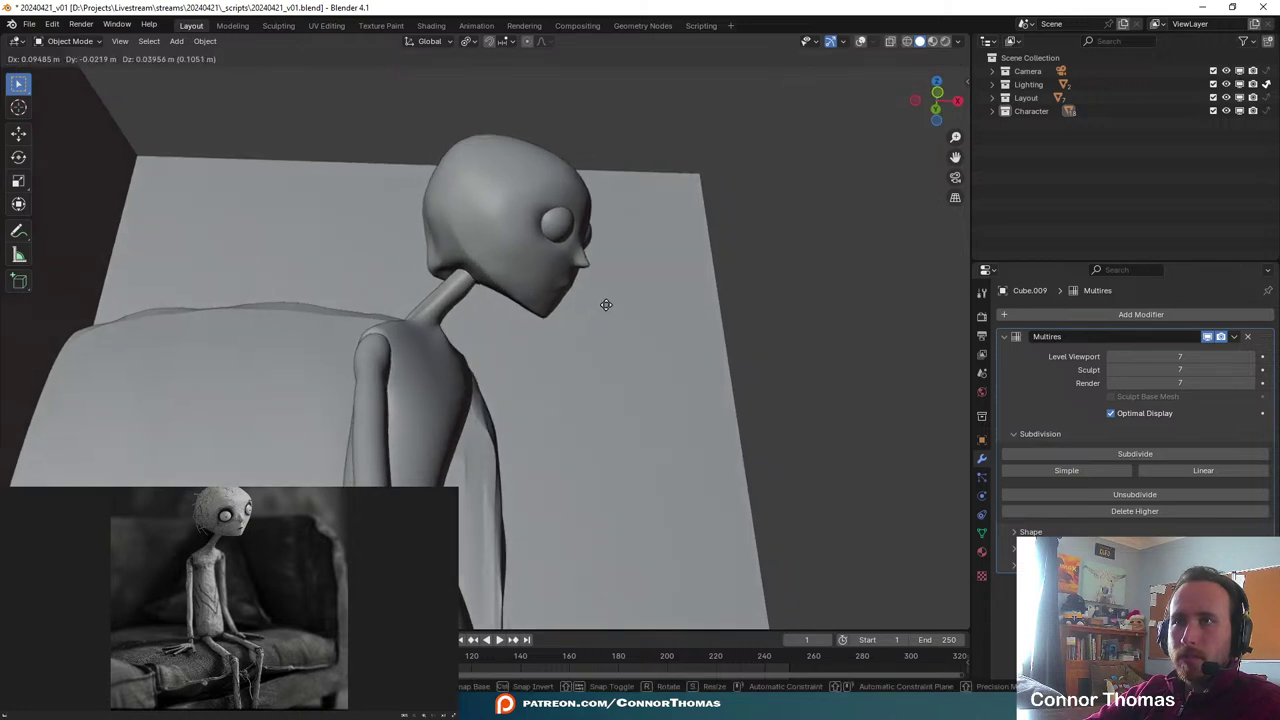
{"action": "left_click", "coordinate": [621, 309]}
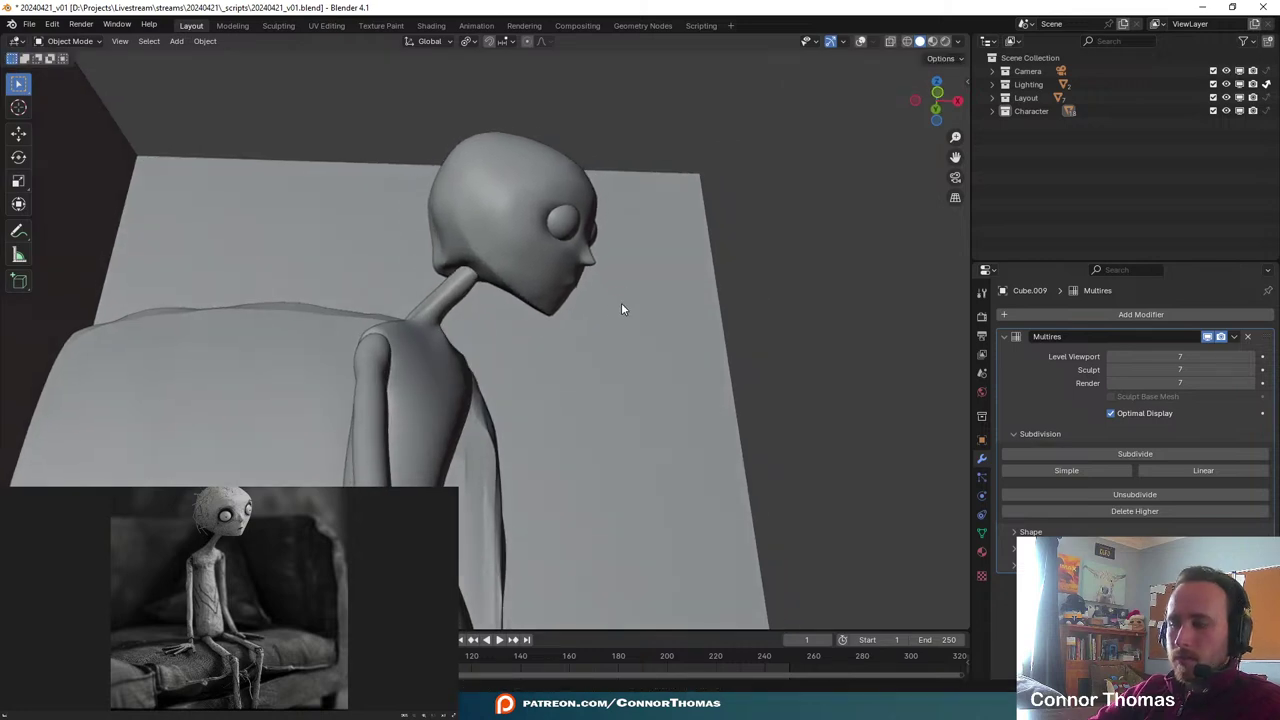
{"action": "key", "text": "KP_0"}
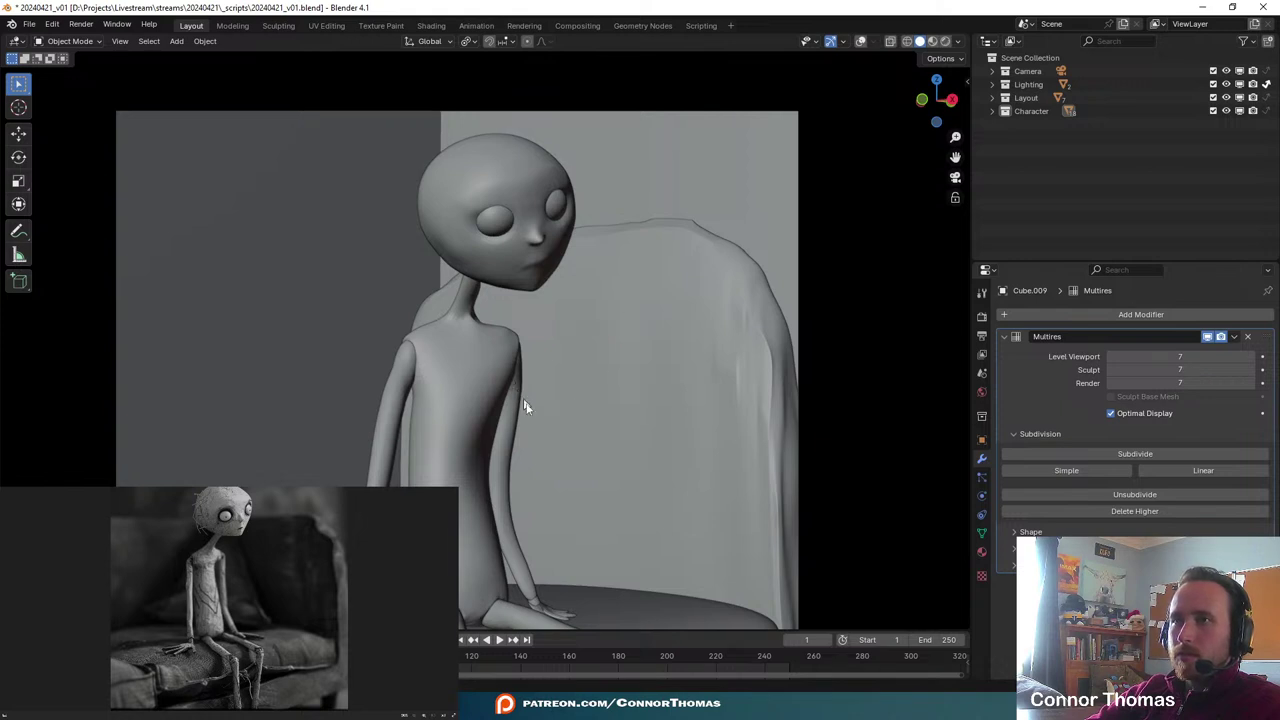
- Put the torso into Sculpt Mode and smooth the upper chest where the neck begins with the Smooth brush
{"action": "middle_click_drag", "start_coordinate": [546, 436], "coordinate": [583, 437], "text": "shift"}
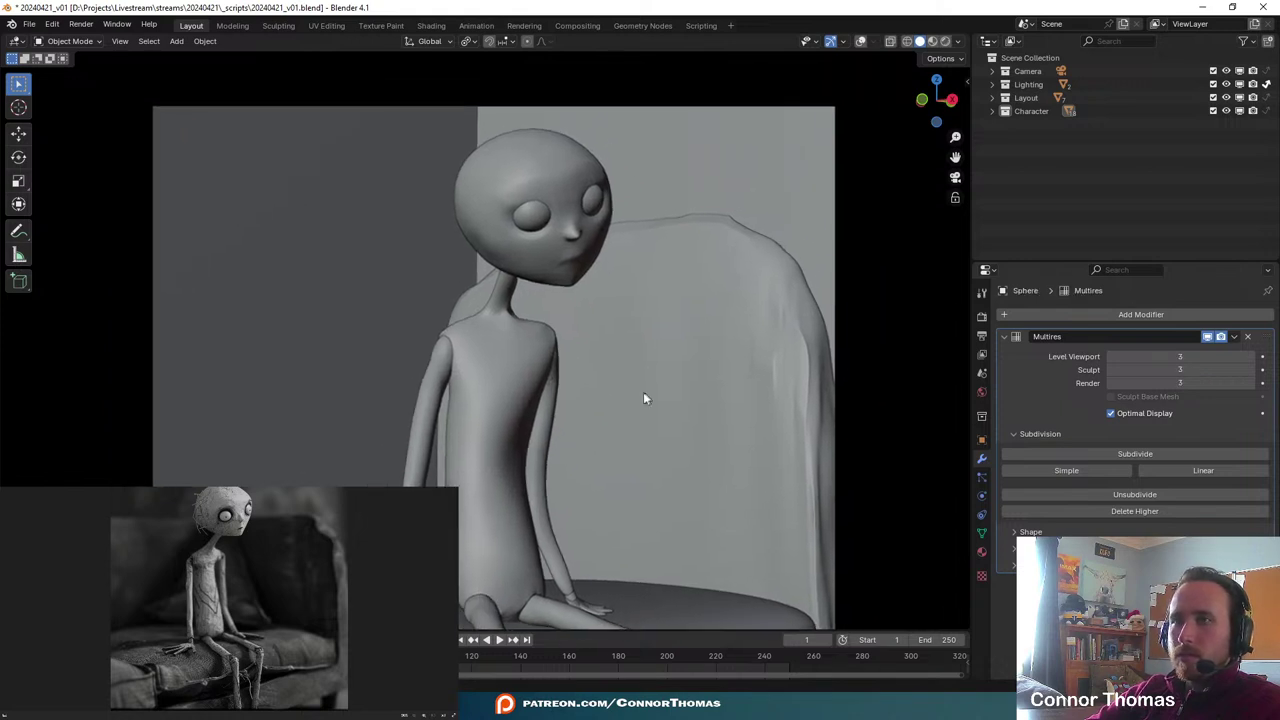
{"action": "middle_click_drag", "start_coordinate": [643, 391], "coordinate": [631, 570]}
{"action": "scroll", "coordinate": [629, 391], "scroll_direction": "up", "scroll_amount": 5}
{"action": "middle_click_drag", "start_coordinate": [590, 392], "coordinate": [540, 408]}
{"action": "left_click", "coordinate": [50, 42]}
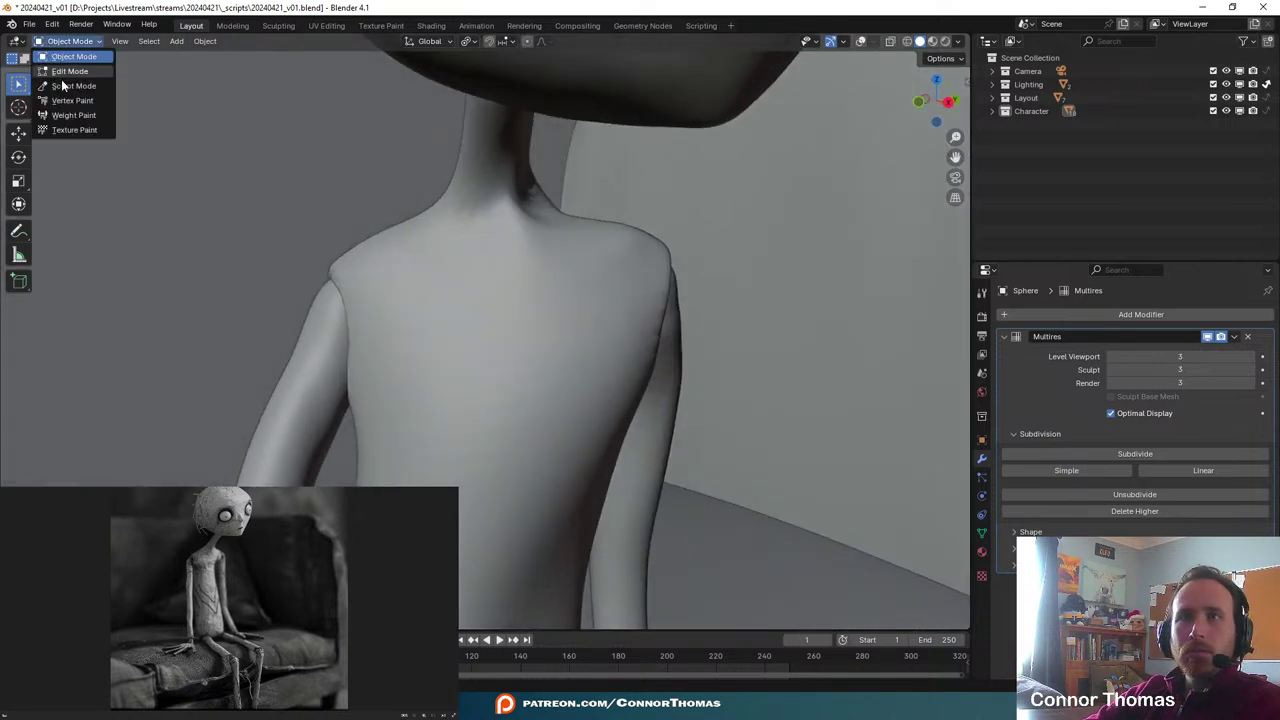
{"action": "left_click", "coordinate": [68, 90]}
{"action": "left_click", "coordinate": [16, 435]}
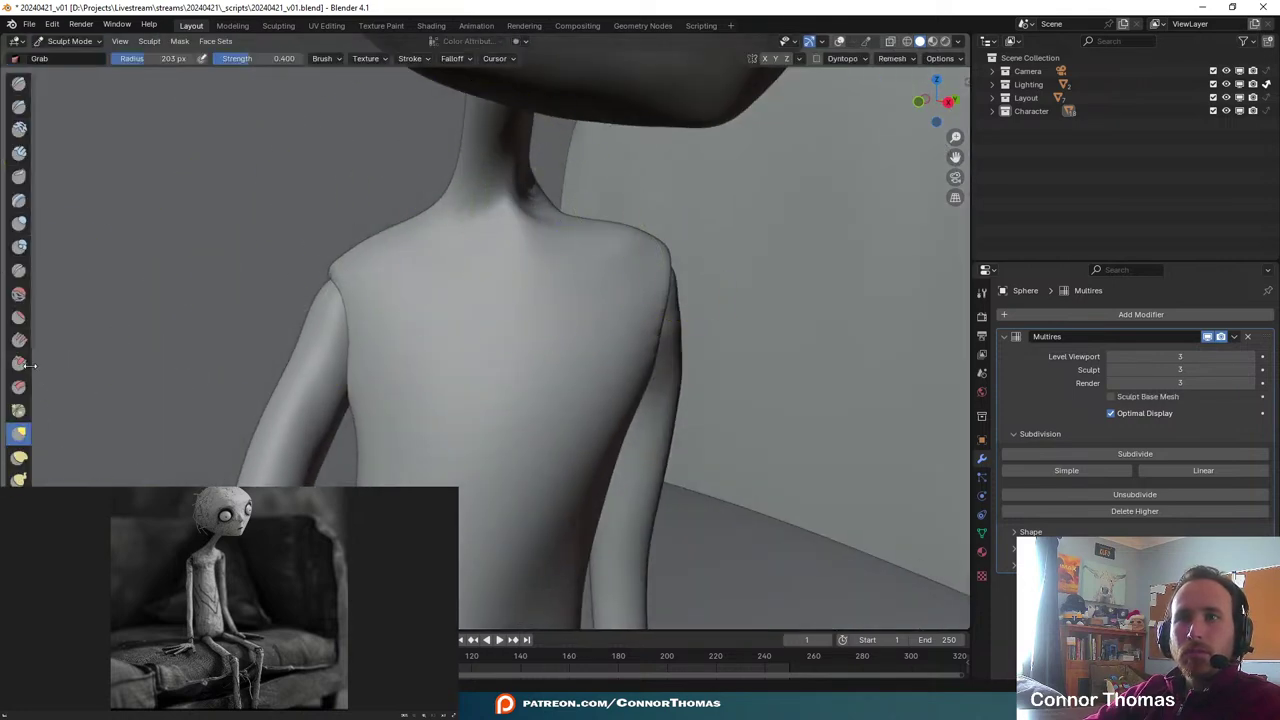
{"action": "left_click", "coordinate": [16, 290]}
{"action": "mouse_move", "coordinate": [520, 243]}
{"action": "middle_mouse_down", "text": "shift"}
{"action": "mouse_move", "coordinate": [571, 354]}
{"action": "mouse_move", "coordinate": [566, 277]}
{"action": "middle_mouse_up", "text": "shift"}
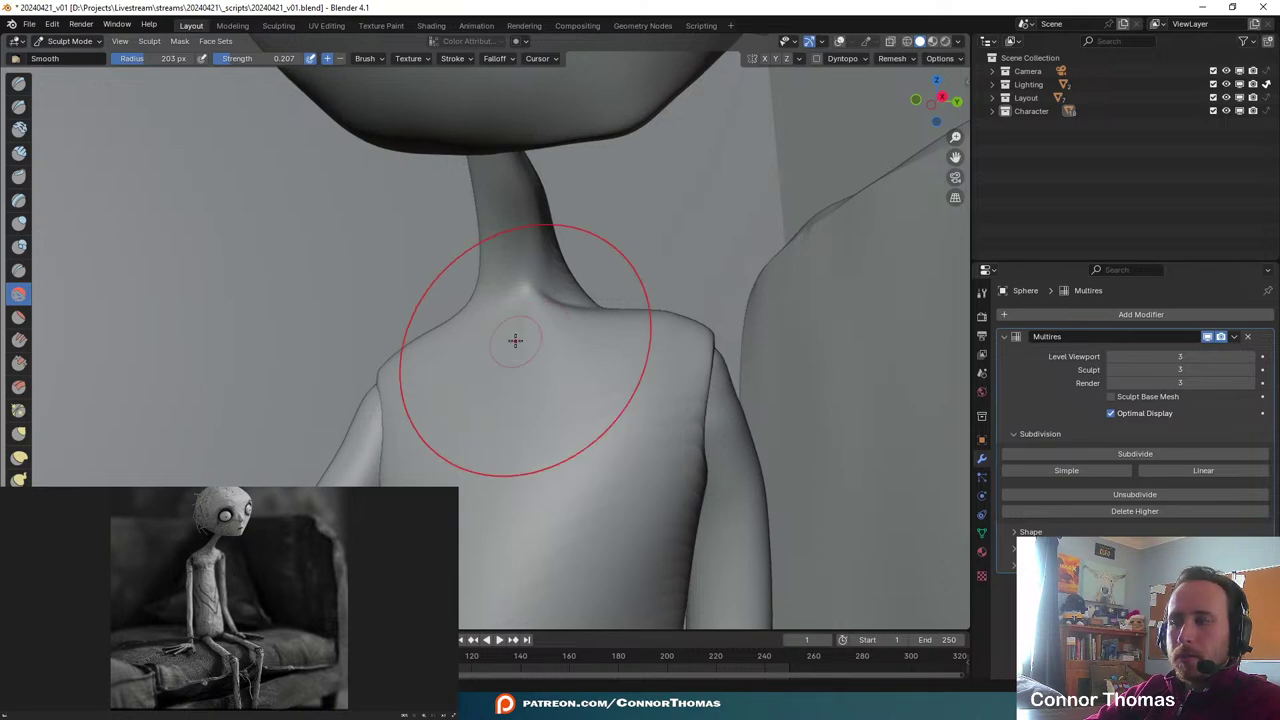
{"action": "mouse_move", "coordinate": [515, 340]}
{"action": "middle_mouse_down"}
{"action": "mouse_move", "coordinate": [608, 334]}
{"action": "mouse_move", "coordinate": [513, 321]}
{"action": "mouse_move", "coordinate": [580, 209]}
{"action": "middle_mouse_up"}
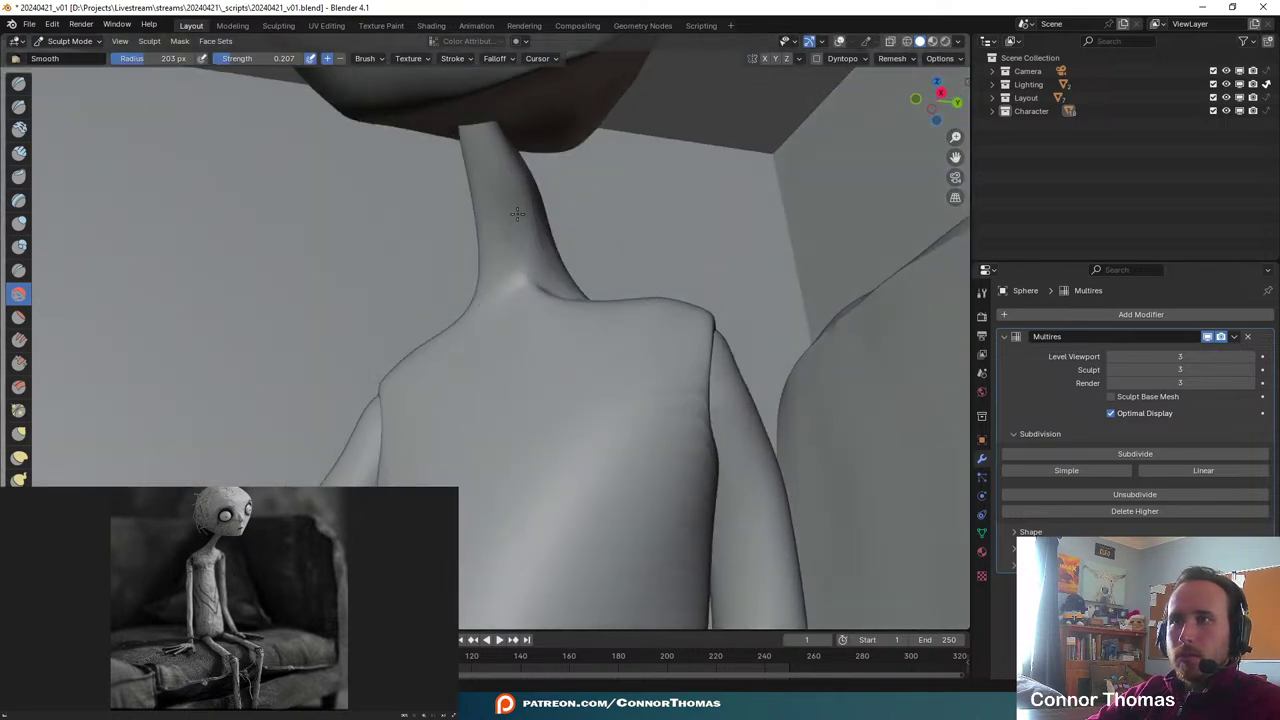
- Shift the neck sideways with Elastic Deform and pull its base inward above the shoulder with the Grab brush
{"action": "left_click", "coordinate": [18, 456]}
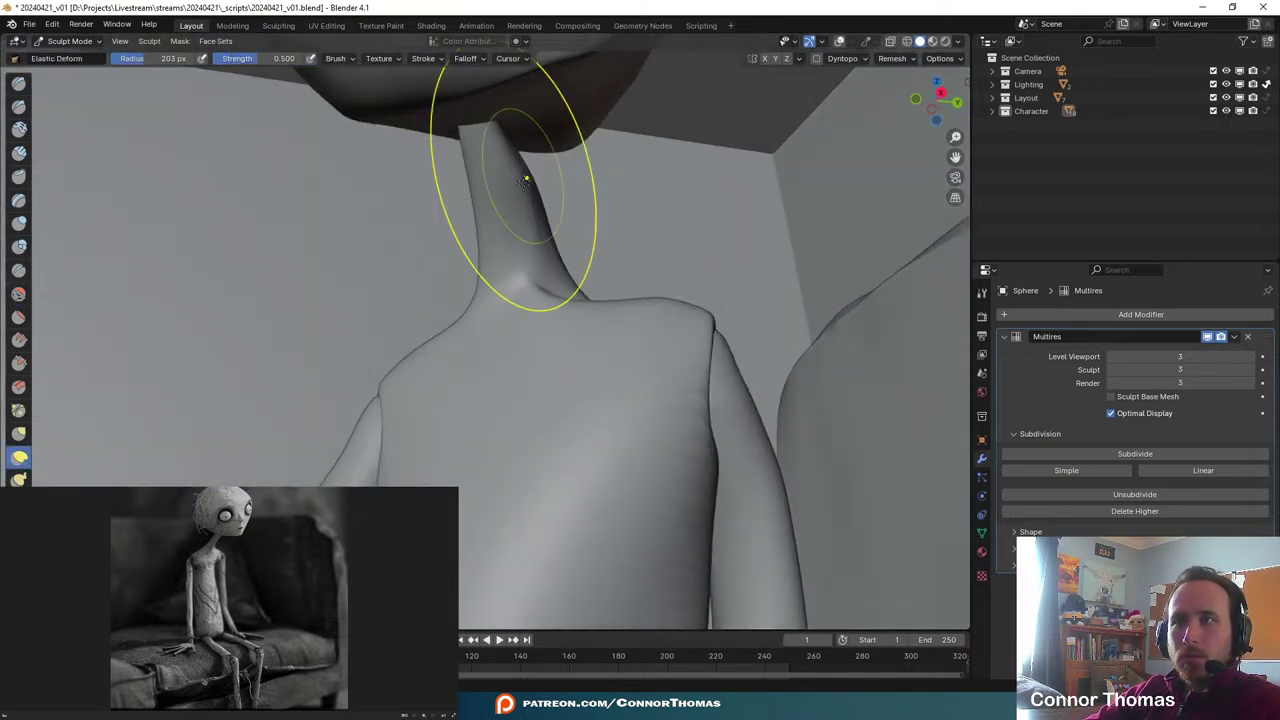
{"action": "mouse_move", "coordinate": [540, 212]}
{"action": "left_mouse_down"}
{"action": "mouse_move", "coordinate": [519, 217]}
{"action": "mouse_move", "coordinate": [514, 184]}
{"action": "left_mouse_up"}
{"action": "left_click", "coordinate": [20, 435]}
{"action": "mouse_move", "coordinate": [574, 292]}
{"action": "left_mouse_down"}
{"action": "mouse_move", "coordinate": [558, 295]}
{"action": "mouse_move", "coordinate": [561, 283]}
{"action": "mouse_move", "coordinate": [528, 300]}
{"action": "left_mouse_up"}
- Smooth the junction of neck and shoulders with the Smooth brush and review the whole figure through the scene camera
{"action": "left_click", "coordinate": [18, 293]}
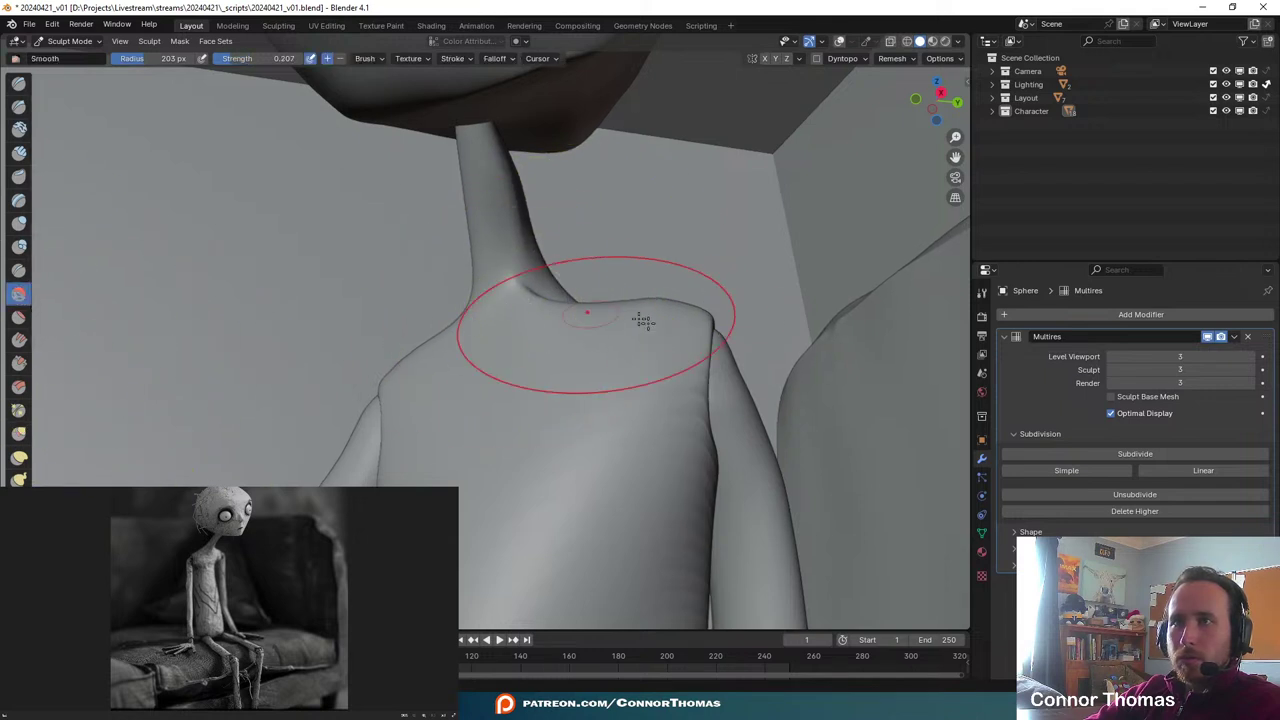
{"action": "scroll", "coordinate": [643, 320], "scroll_direction": "up", "scroll_amount": 5}
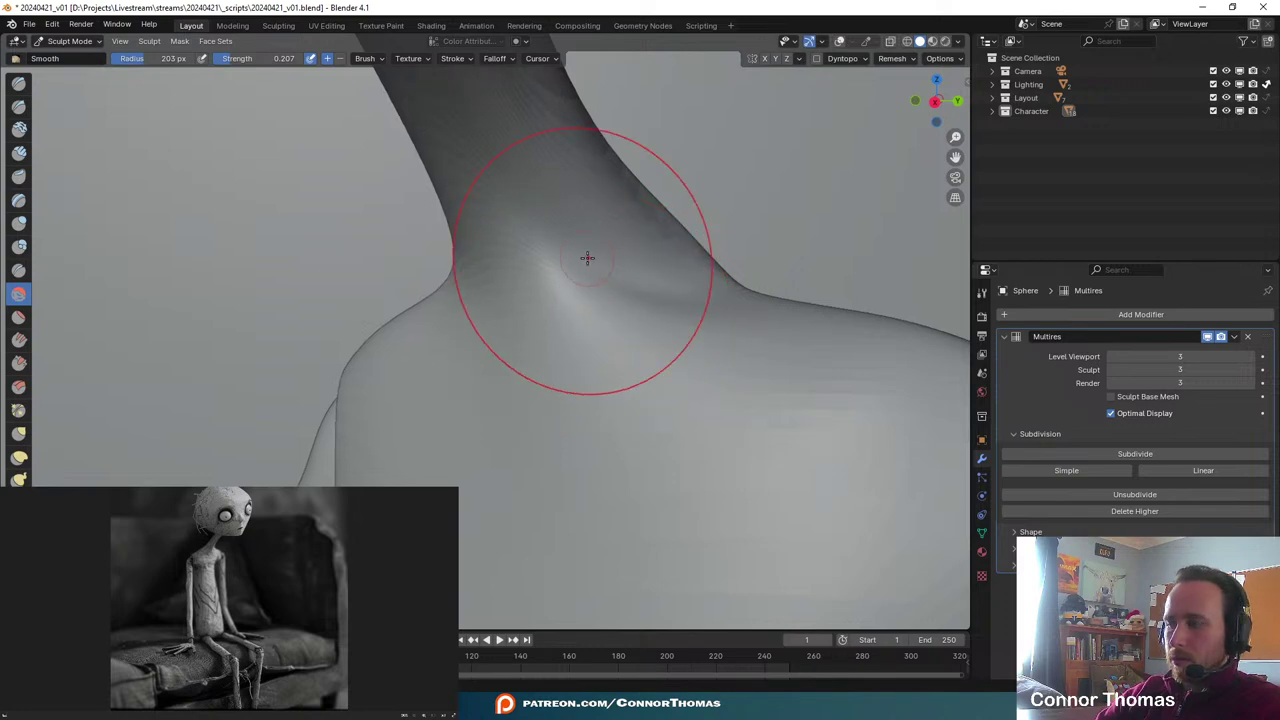
{"action": "scroll", "coordinate": [586, 255], "scroll_direction": "down", "scroll_amount": 8}
{"action": "middle_click_drag", "start_coordinate": [586, 255], "coordinate": [563, 268]}
{"action": "scroll", "coordinate": [560, 285], "scroll_direction": "up", "scroll_amount": 4}
{"action": "scroll", "coordinate": [551, 345], "scroll_direction": "down", "scroll_amount": 4}
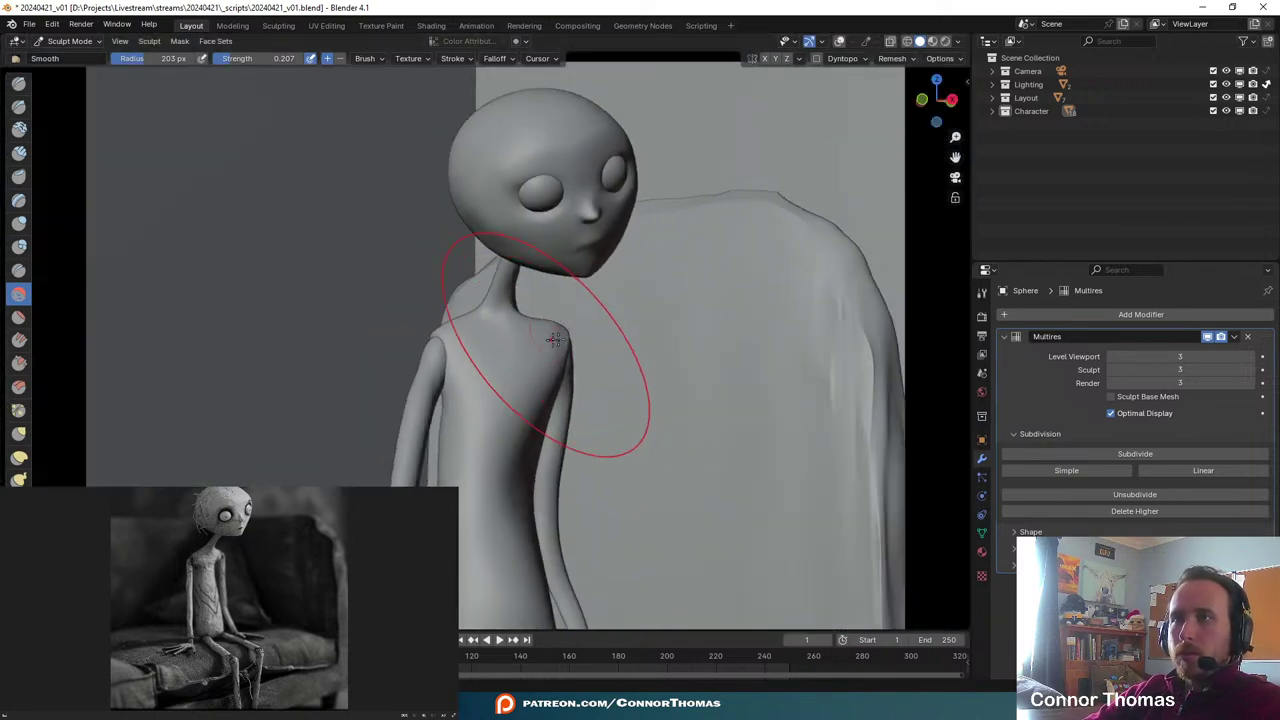
{"action": "scroll", "coordinate": [688, 298], "scroll_direction": "down", "scroll_amount": 3}
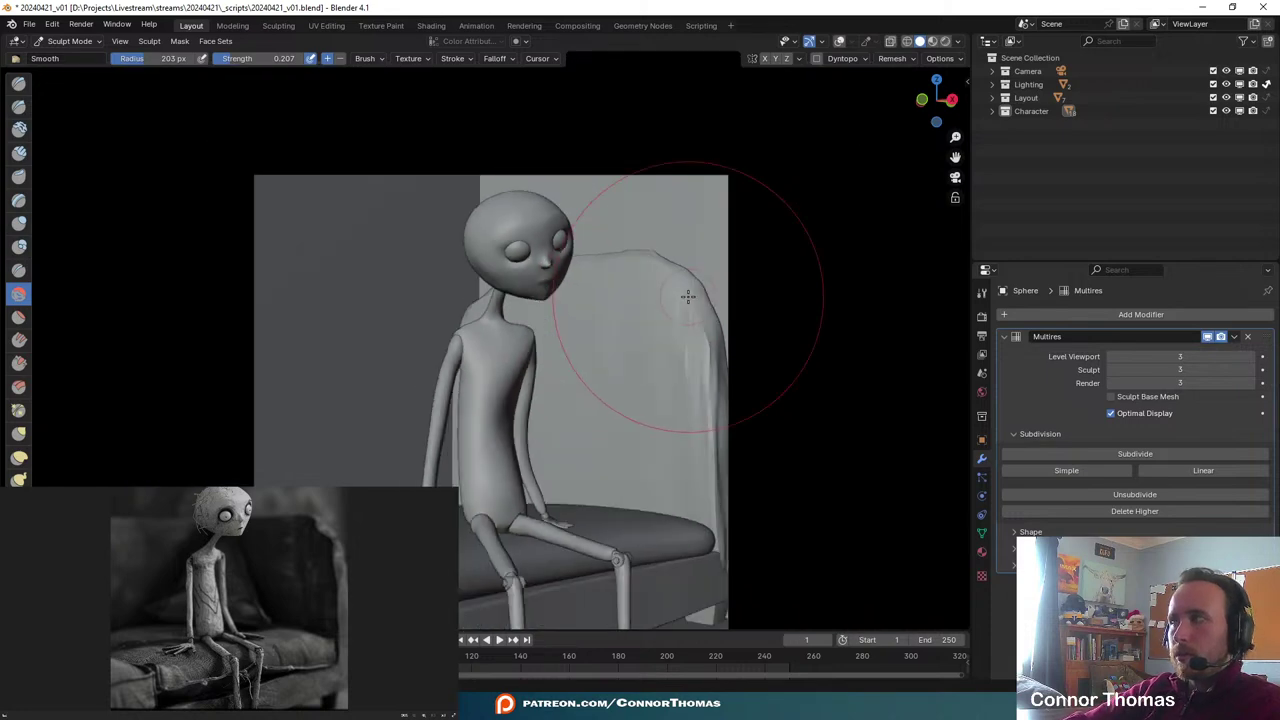
{"action": "scroll", "coordinate": [688, 296], "scroll_direction": "down", "scroll_amount": 2}
{"action": "scroll", "coordinate": [686, 295], "scroll_direction": "up", "scroll_amount": 1}
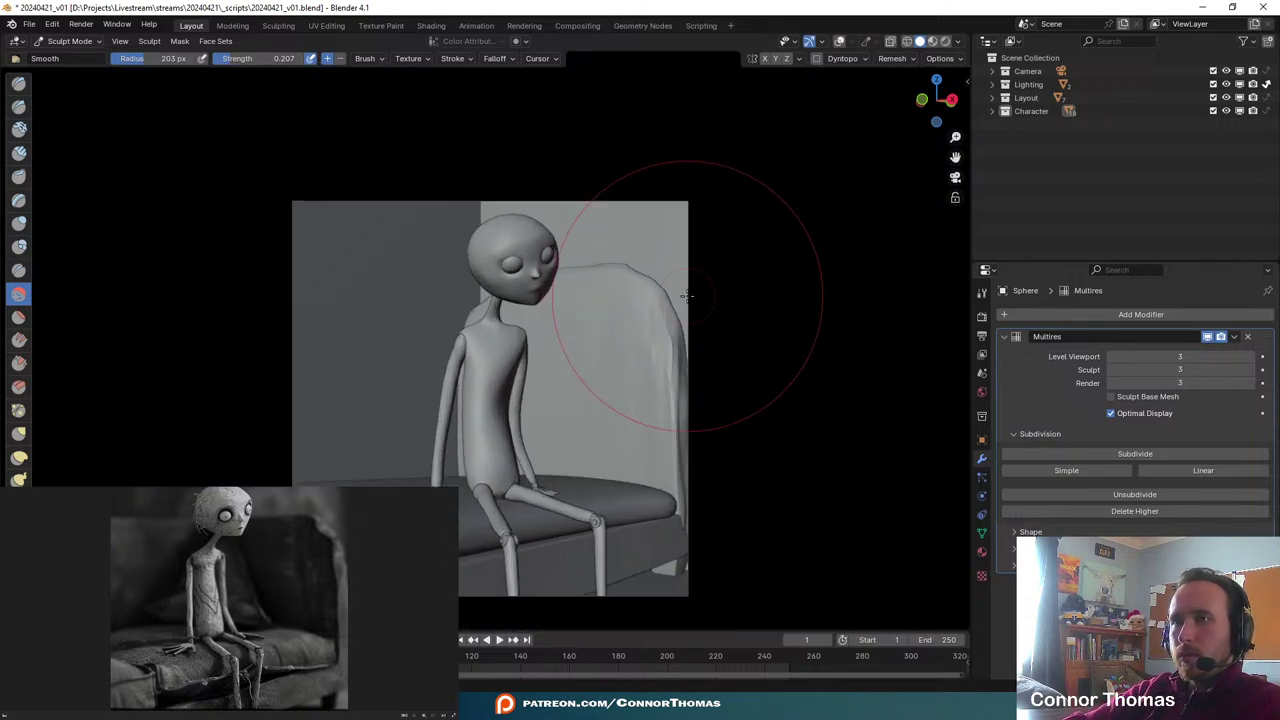
{"action": "scroll", "coordinate": [686, 295], "scroll_direction": "up", "scroll_amount": 2}
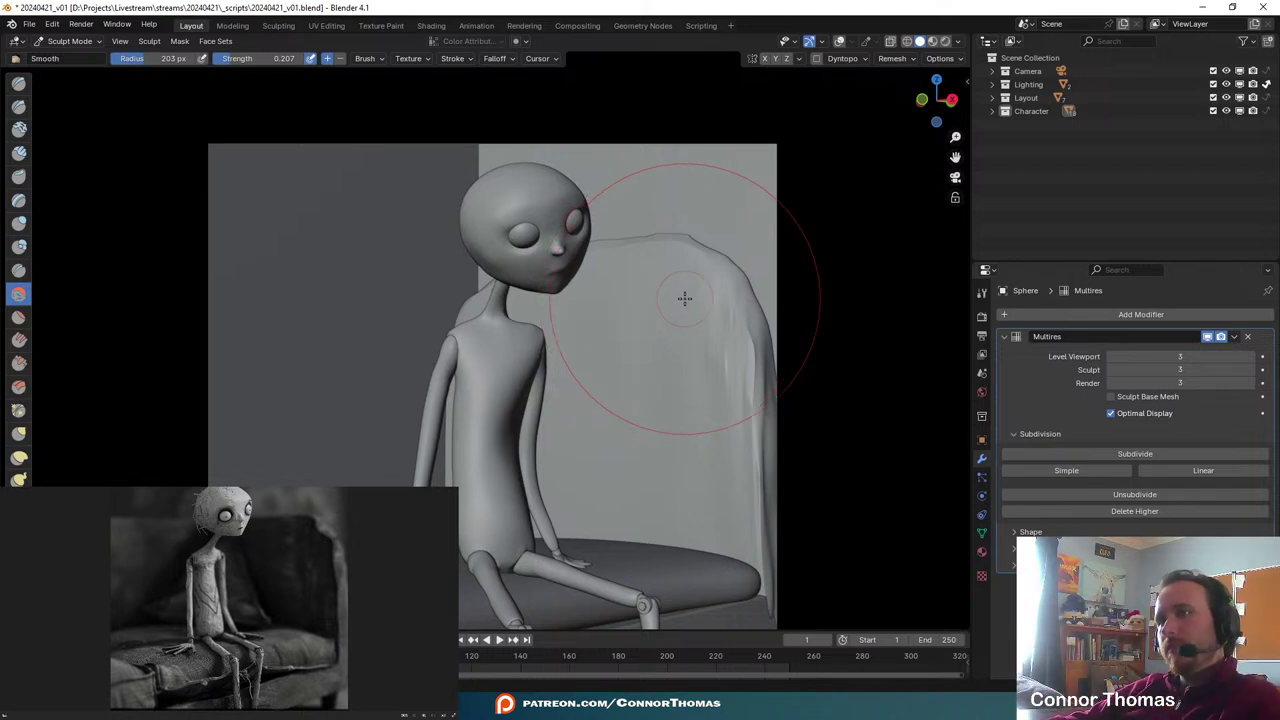
- Compare the figure's overall pose, neck base and face with the reference, through the scene camera and from close up
{"action": "middle_click_drag", "start_coordinate": [651, 457], "coordinate": [634, 337]}
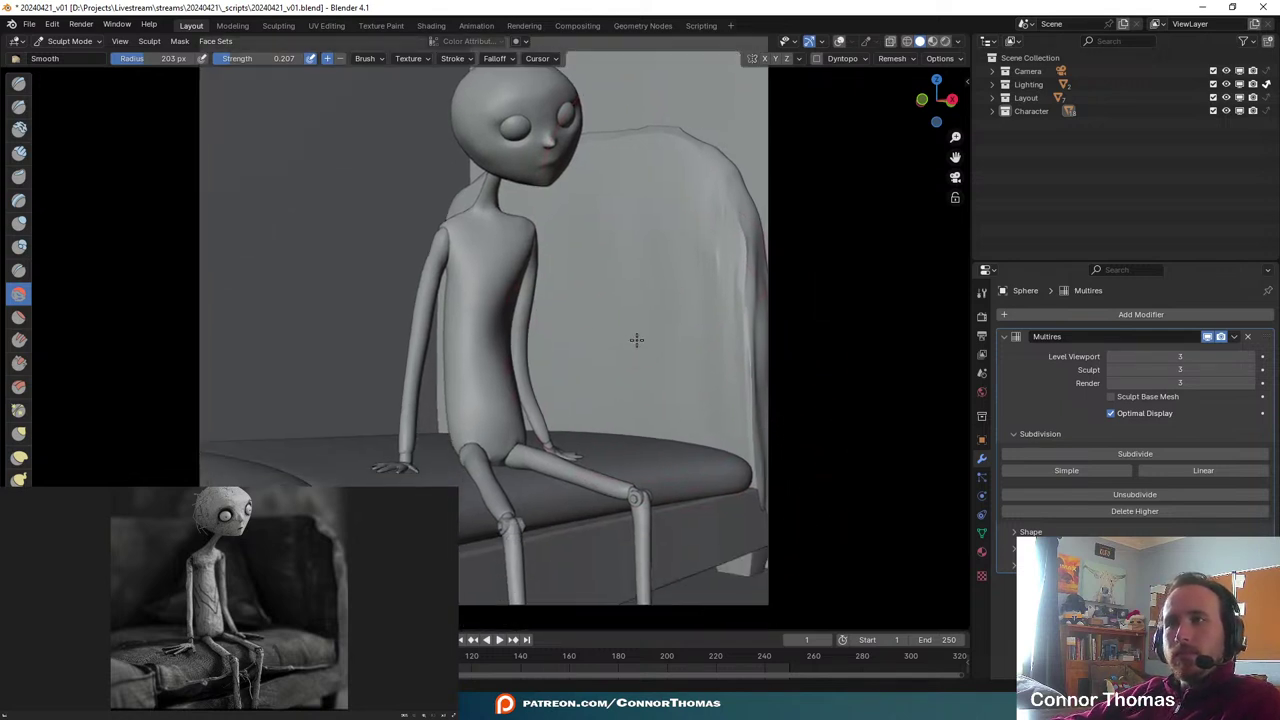
{"action": "middle_click_drag", "start_coordinate": [660, 244], "coordinate": [682, 214], "text": "shift"}
{"action": "scroll", "coordinate": [671, 201], "scroll_direction": "down", "scroll_amount": 1}
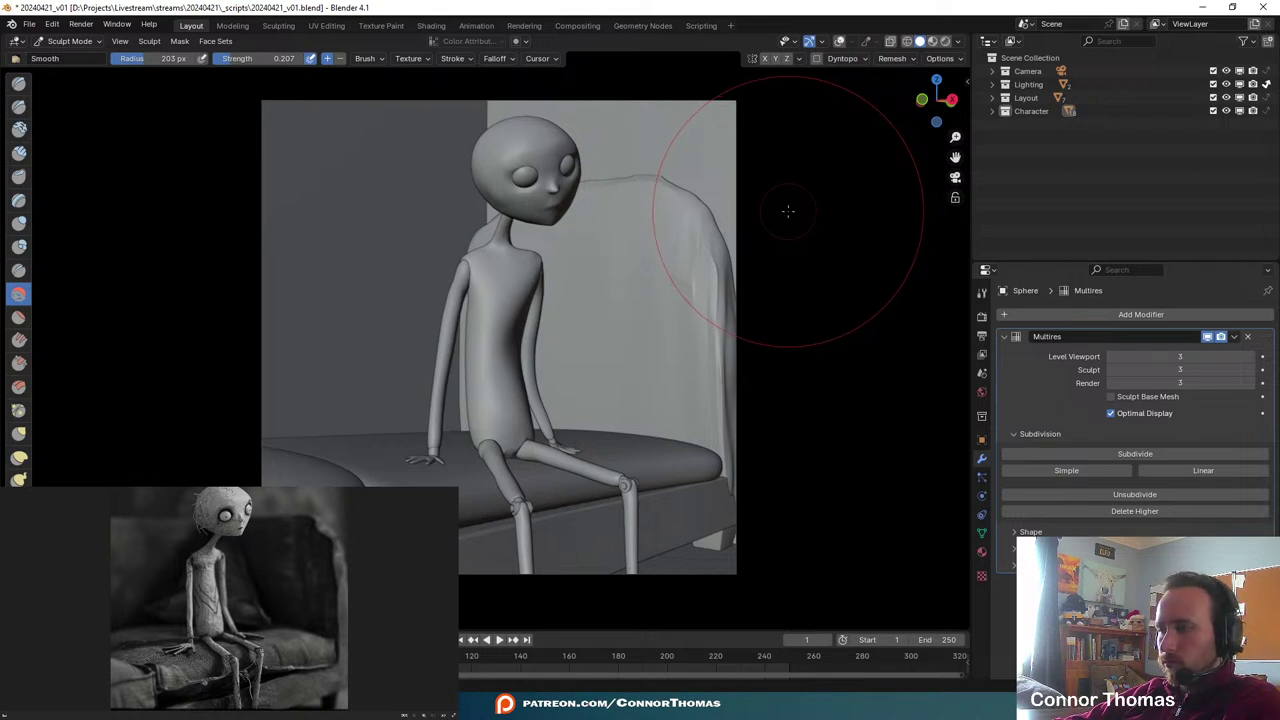
{"action": "middle_click_drag", "start_coordinate": [623, 297], "coordinate": [623, 253], "text": "shift"}
{"action": "key", "text": "KP_0"}
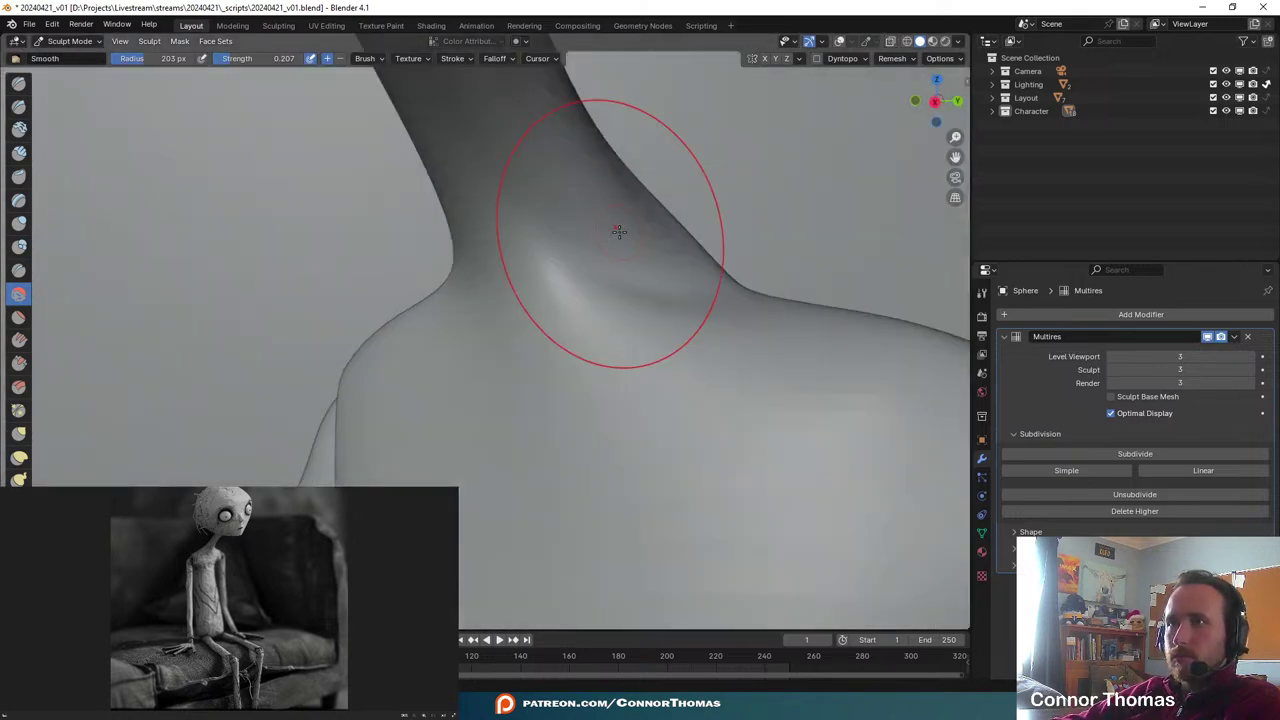
{"action": "scroll", "coordinate": [617, 232], "scroll_direction": "down", "scroll_amount": 7}
{"action": "middle_click_drag", "start_coordinate": [566, 206], "coordinate": [597, 277], "text": "shift"}
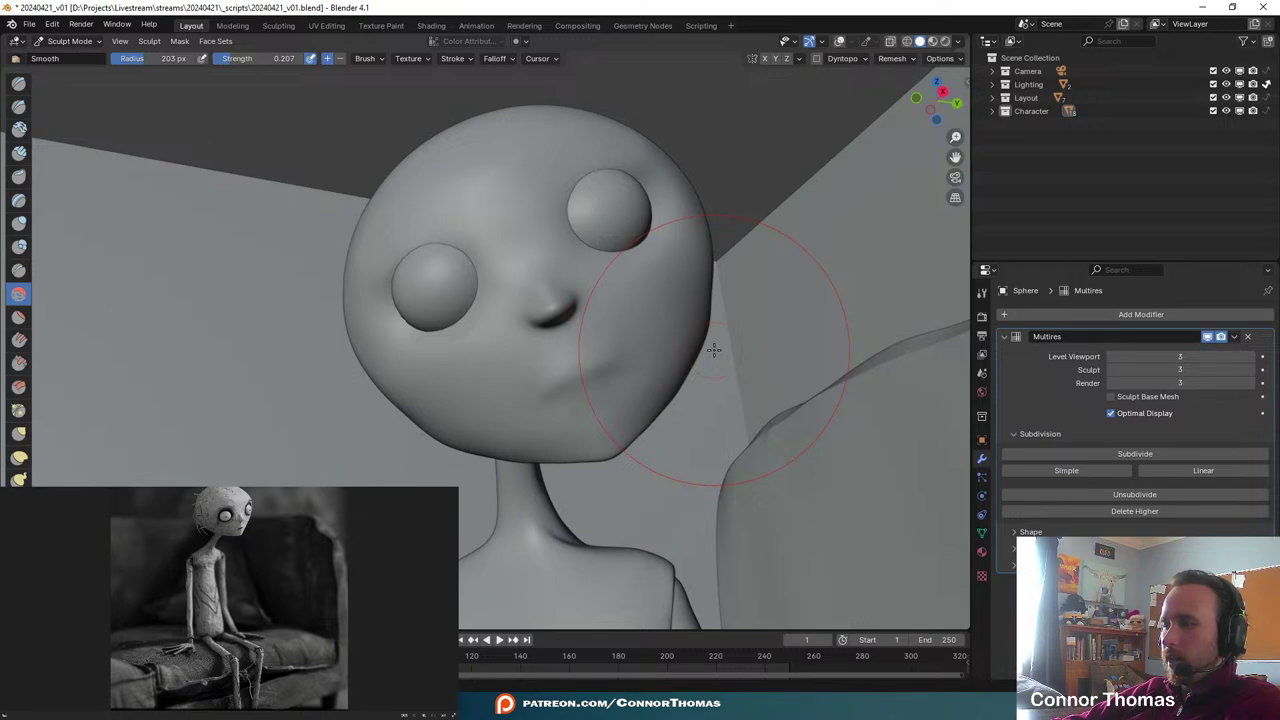
{"action": "scroll", "coordinate": [591, 343], "scroll_direction": "down", "scroll_amount": 5}
{"action": "middle_click_drag", "start_coordinate": [591, 343], "coordinate": [500, 309]}
{"action": "scroll", "coordinate": [500, 309], "scroll_direction": "up", "scroll_amount": 2}
- Save the file and return the torso to Object Mode
{"action": "key", "text": "ctrl+s"}
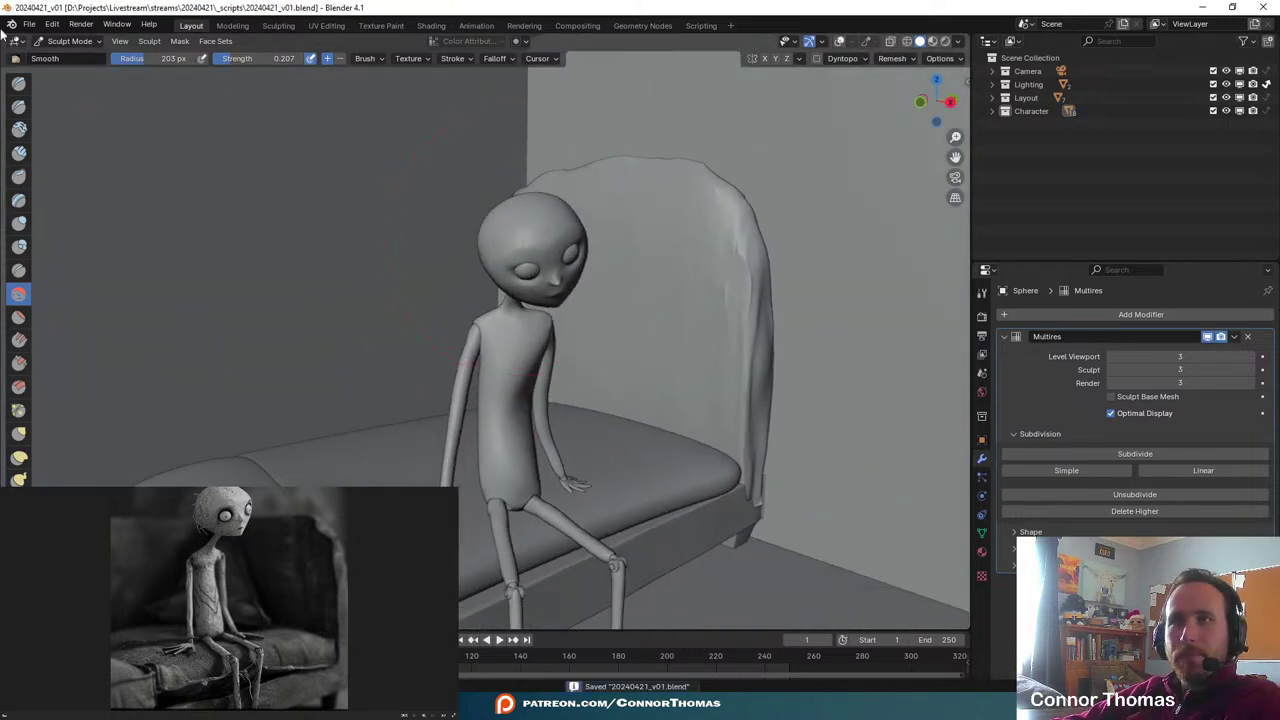
{"action": "left_click", "coordinate": [69, 41]}
{"action": "left_click", "coordinate": [62, 57]}
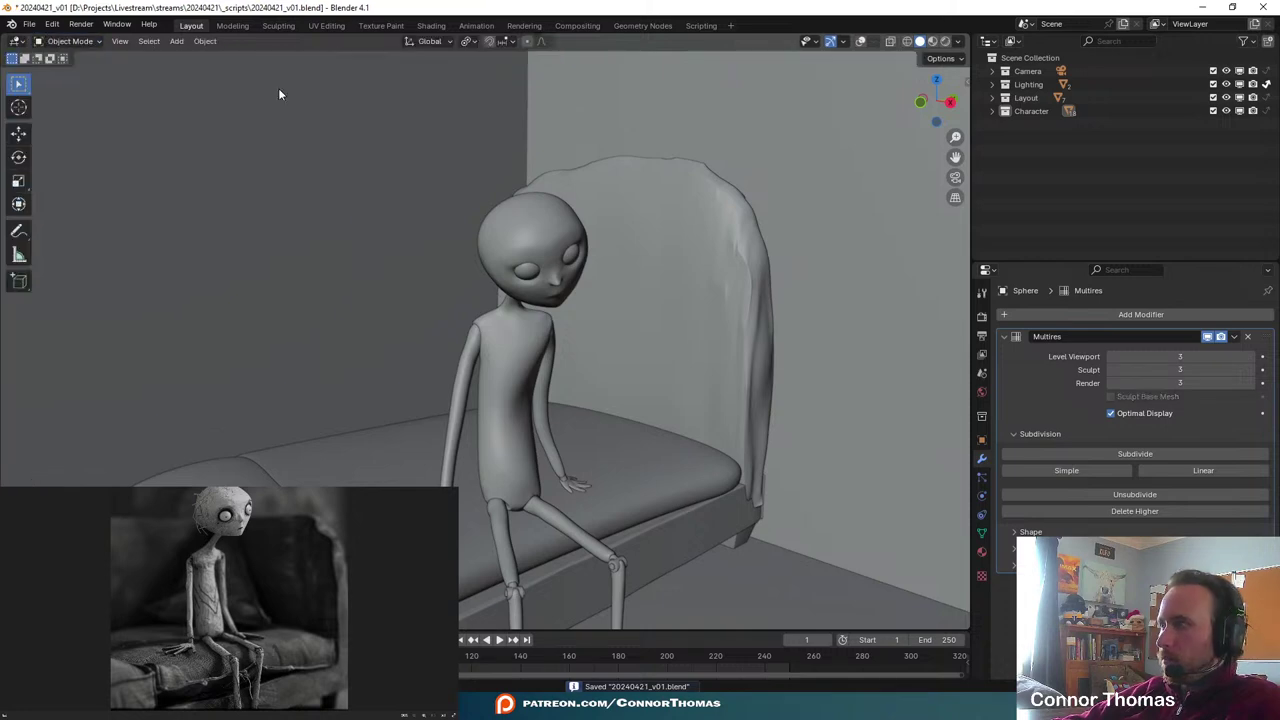
- Select the long seat cushion under the character and put it into Sculpt Mode
{"action": "middle_click_drag", "start_coordinate": [540, 386], "coordinate": [516, 301]}
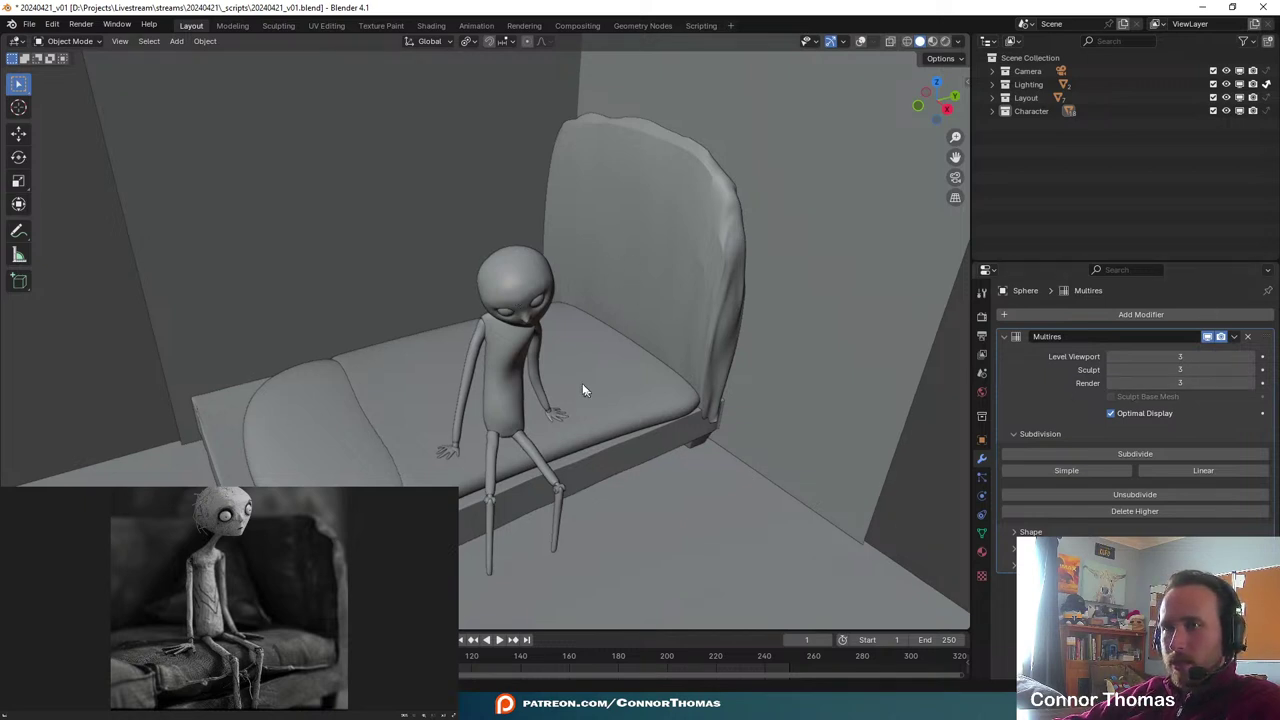
{"action": "middle_click_drag", "start_coordinate": [580, 386], "coordinate": [606, 440]}
{"action": "mouse_move", "coordinate": [606, 371]}
{"action": "middle_mouse_down"}
{"action": "mouse_move", "coordinate": [617, 414]}
{"action": "mouse_move", "coordinate": [594, 363]}
{"action": "mouse_move", "coordinate": [603, 347]}
{"action": "middle_mouse_up"}
{"action": "left_click", "coordinate": [634, 434]}
{"action": "middle_click_drag", "start_coordinate": [634, 434], "coordinate": [616, 394], "text": "shift"}
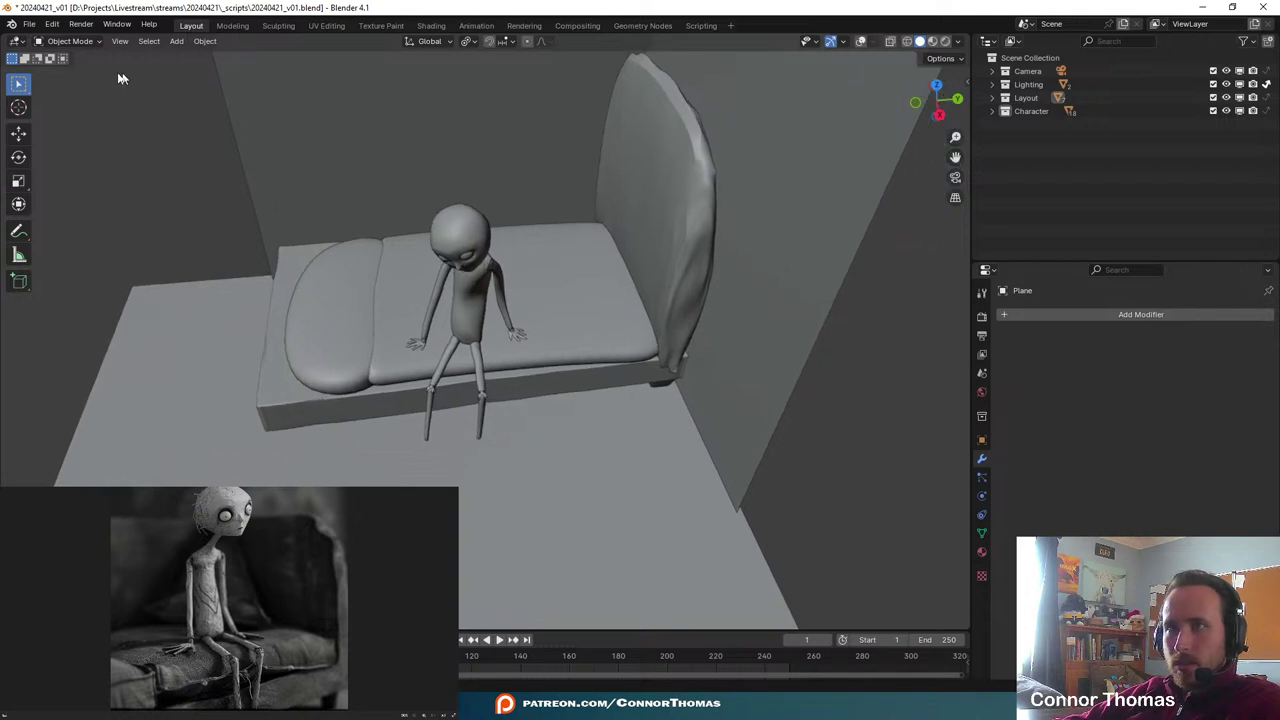
{"action": "left_click", "coordinate": [67, 41]}
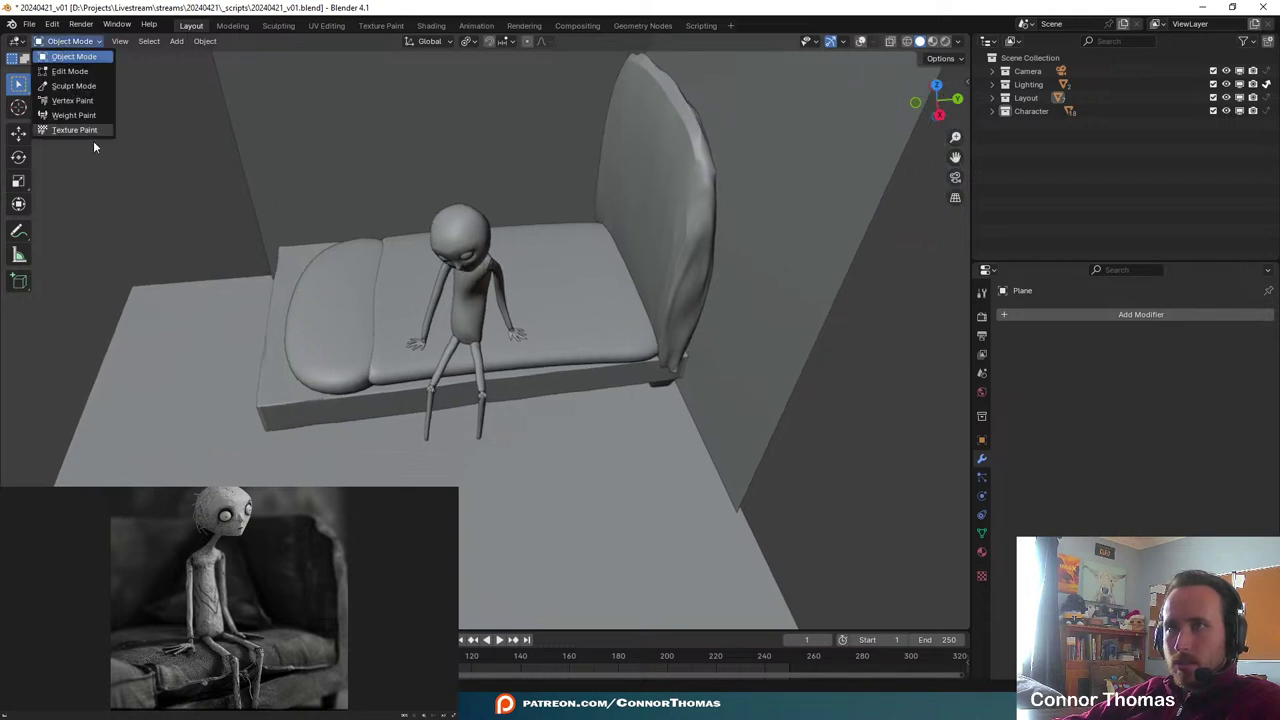
{"action": "left_click", "coordinate": [72, 86]}
- Add a Multiresolution modifier to the seat cushion
{"action": "left_click", "coordinate": [1158, 313]}
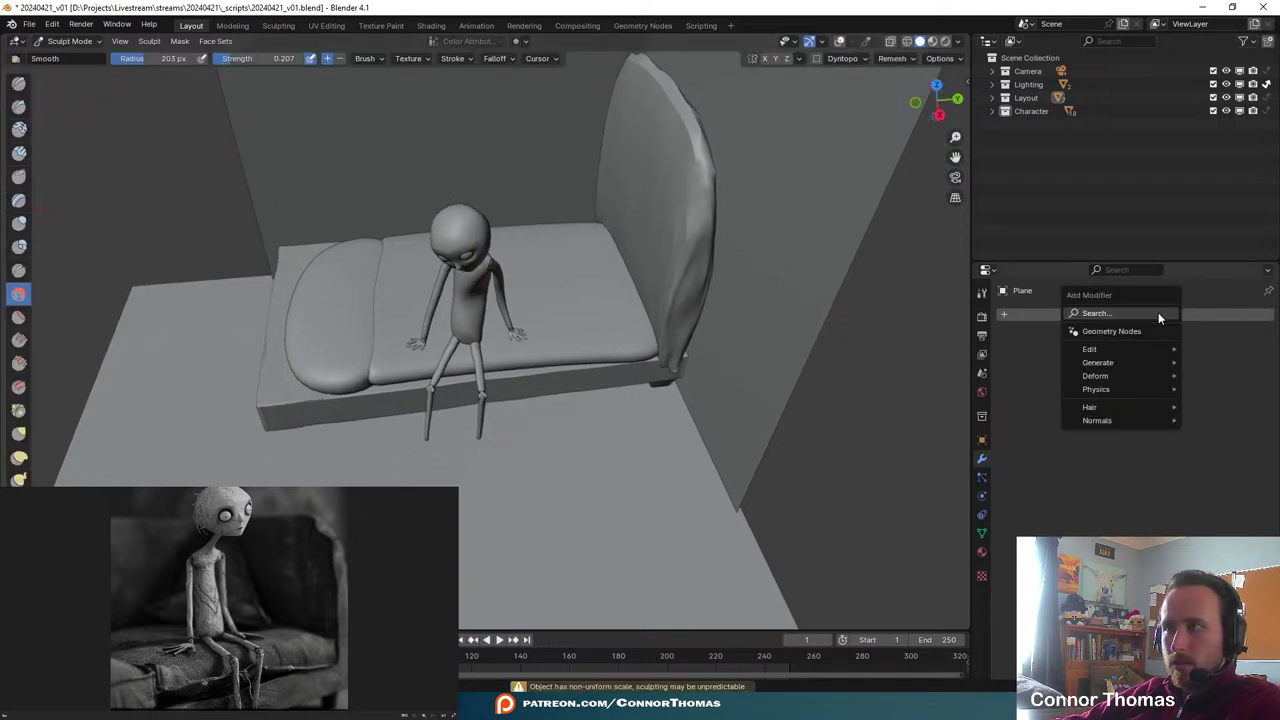
{"action": "type", "text": "m"}
{"action": "left_click", "coordinate": [1024, 349]}
{"action": "middle_click_drag", "start_coordinate": [564, 450], "coordinate": [671, 343]}
{"action": "scroll", "coordinate": [576, 404], "scroll_direction": "up", "scroll_amount": 4}
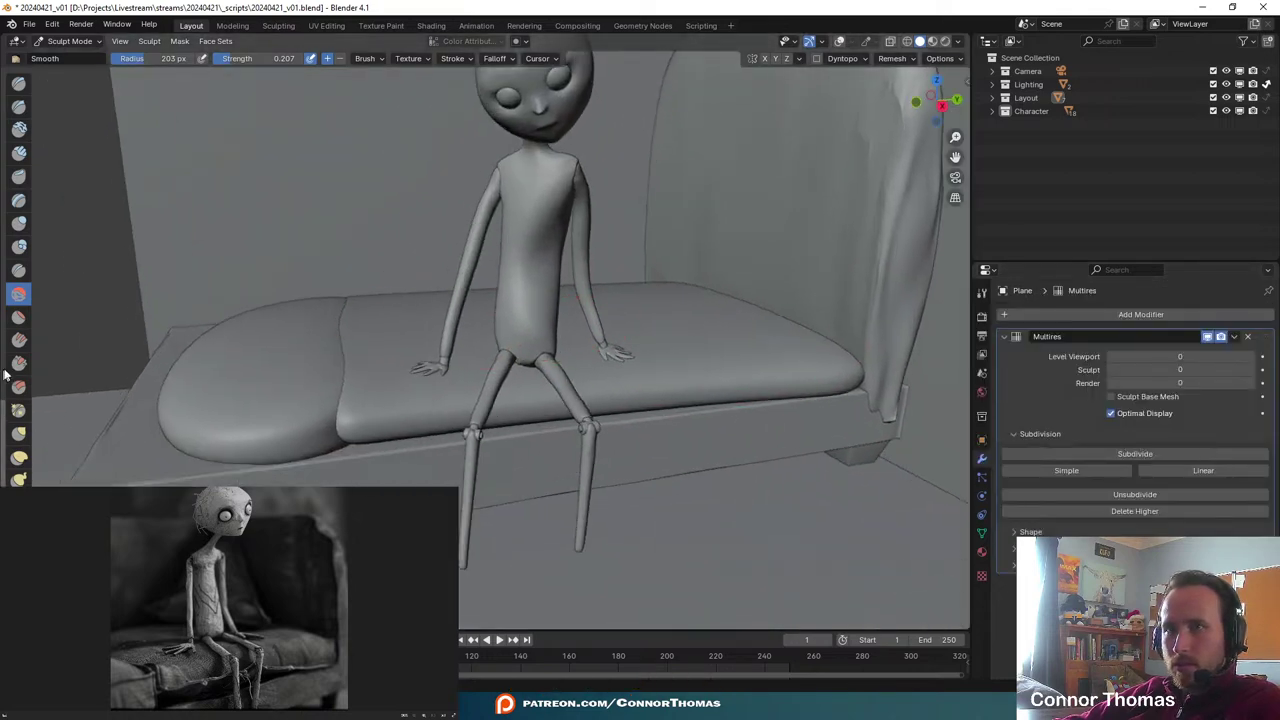
- Choose the Cloth brush for the seat cushion and set its radius to 138 px
{"action": "scroll", "coordinate": [18, 455], "scroll_direction": "down", "scroll_amount": 3}
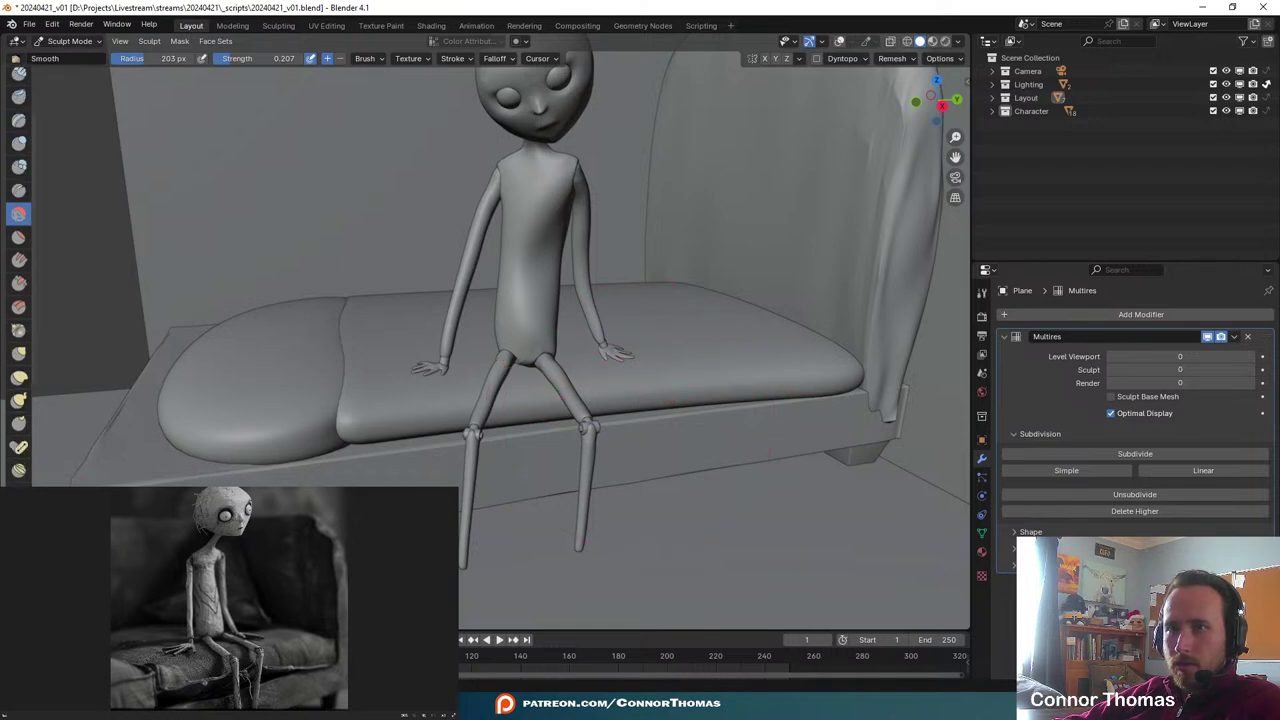
{"action": "mouse_move", "coordinate": [343, 469]}
{"action": "middle_mouse_down"}
{"action": "mouse_move", "coordinate": [317, 346]}
{"action": "mouse_move", "coordinate": [514, 451]}
{"action": "mouse_move", "coordinate": [472, 437]}
{"action": "mouse_move", "coordinate": [771, 423]}
{"action": "mouse_move", "coordinate": [777, 509]}
{"action": "mouse_move", "coordinate": [649, 320]}
{"action": "mouse_move", "coordinate": [720, 334]}
{"action": "mouse_move", "coordinate": [697, 335]}
{"action": "middle_mouse_up"}
{"action": "key", "text": "f"}
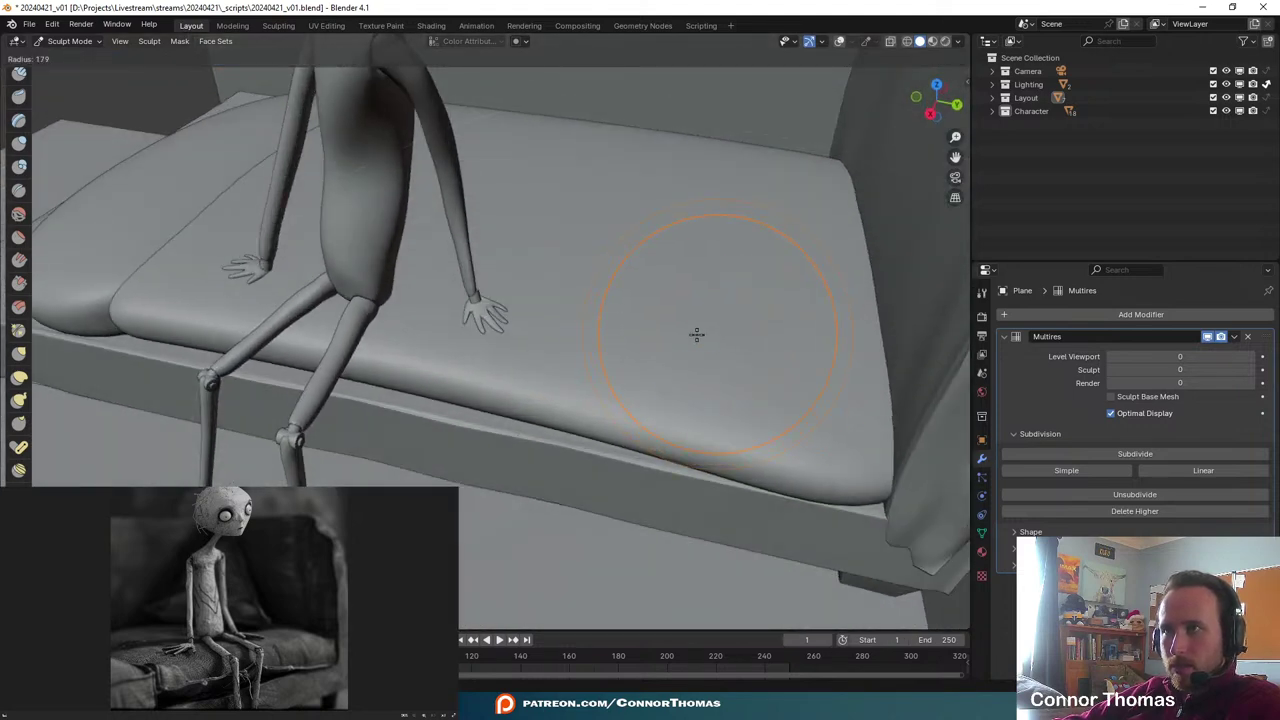
{"action": "left_click", "coordinate": [674, 338]}
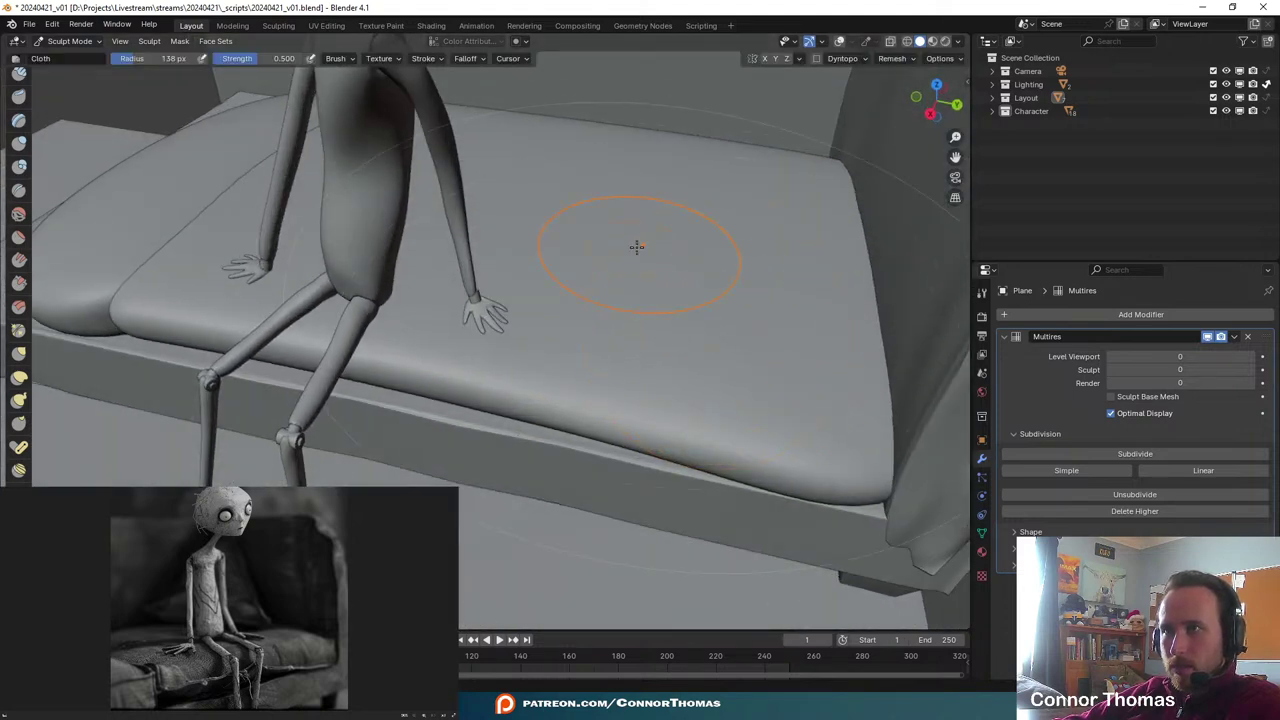
- Try subdividing the cushion's Multiresolution modifier up to level 6, and remove the modifier
{"action": "left_click", "coordinate": [1170, 454]}
{"action": "left_click", "coordinate": [1170, 454]}
{"action": "left_click", "coordinate": [1170, 454]}
{"action": "left_click", "coordinate": [1170, 454]}
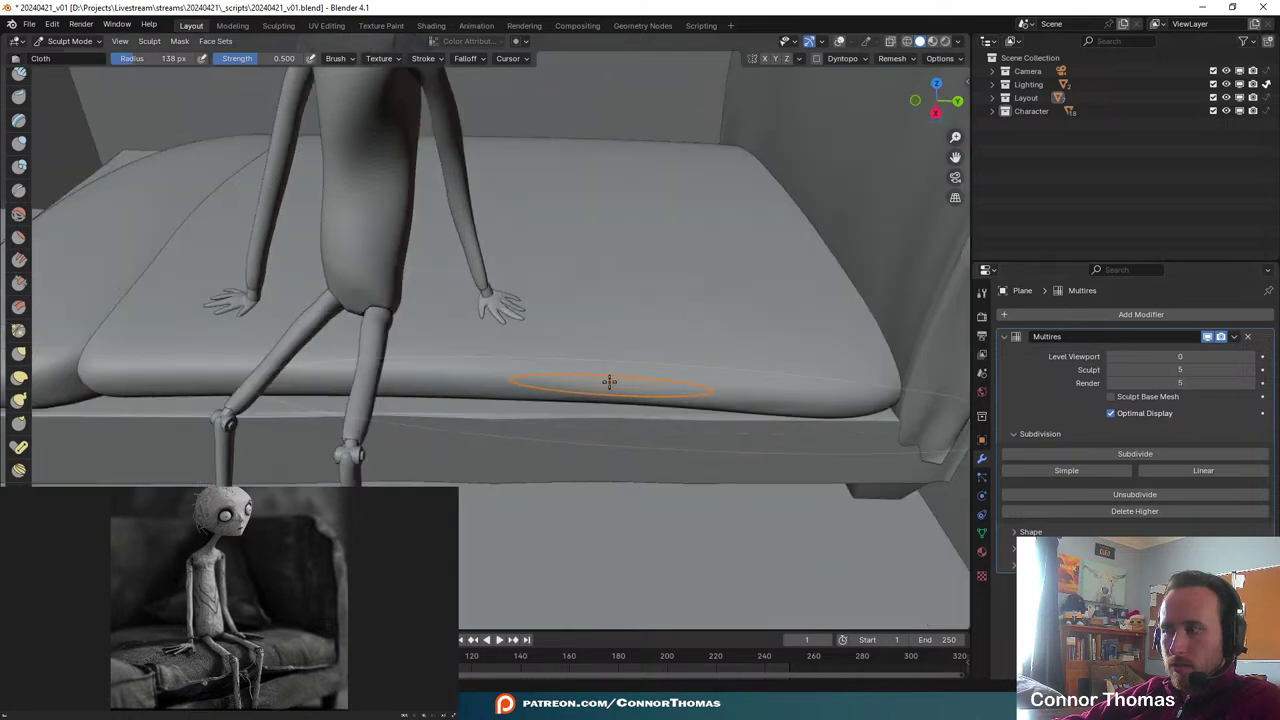
{"action": "middle_click_drag", "start_coordinate": [610, 384], "coordinate": [634, 286]}
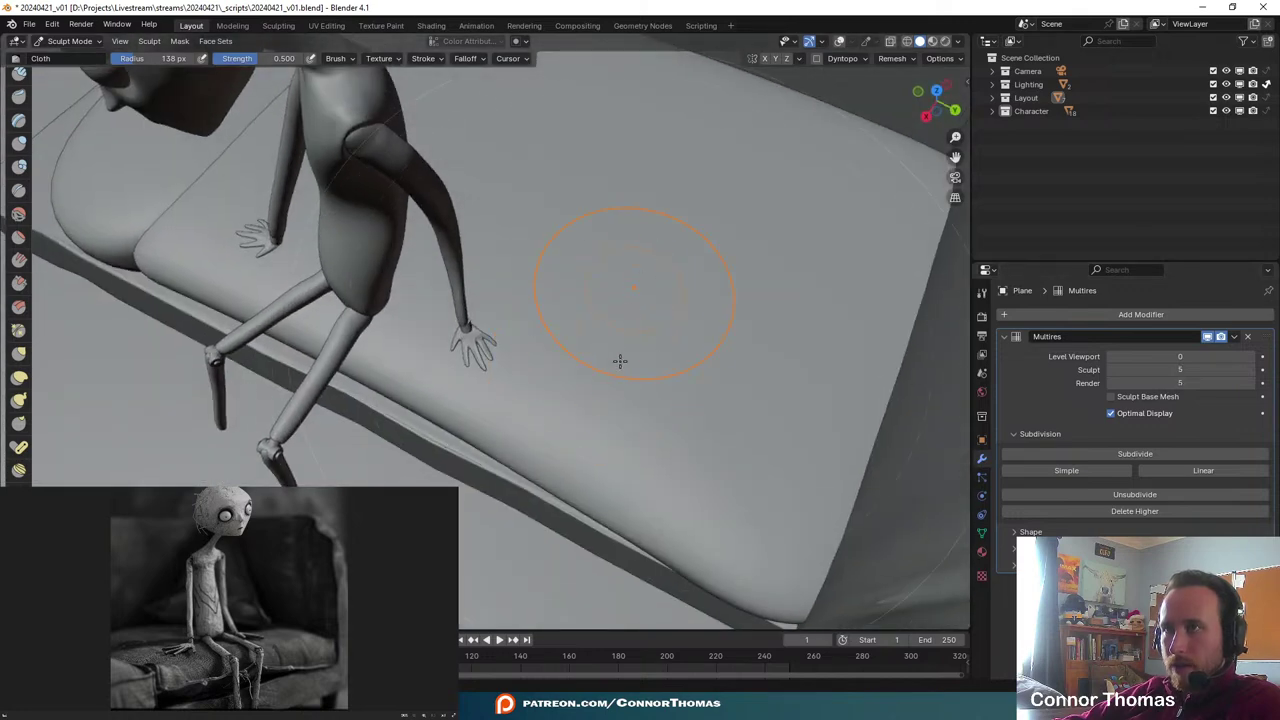
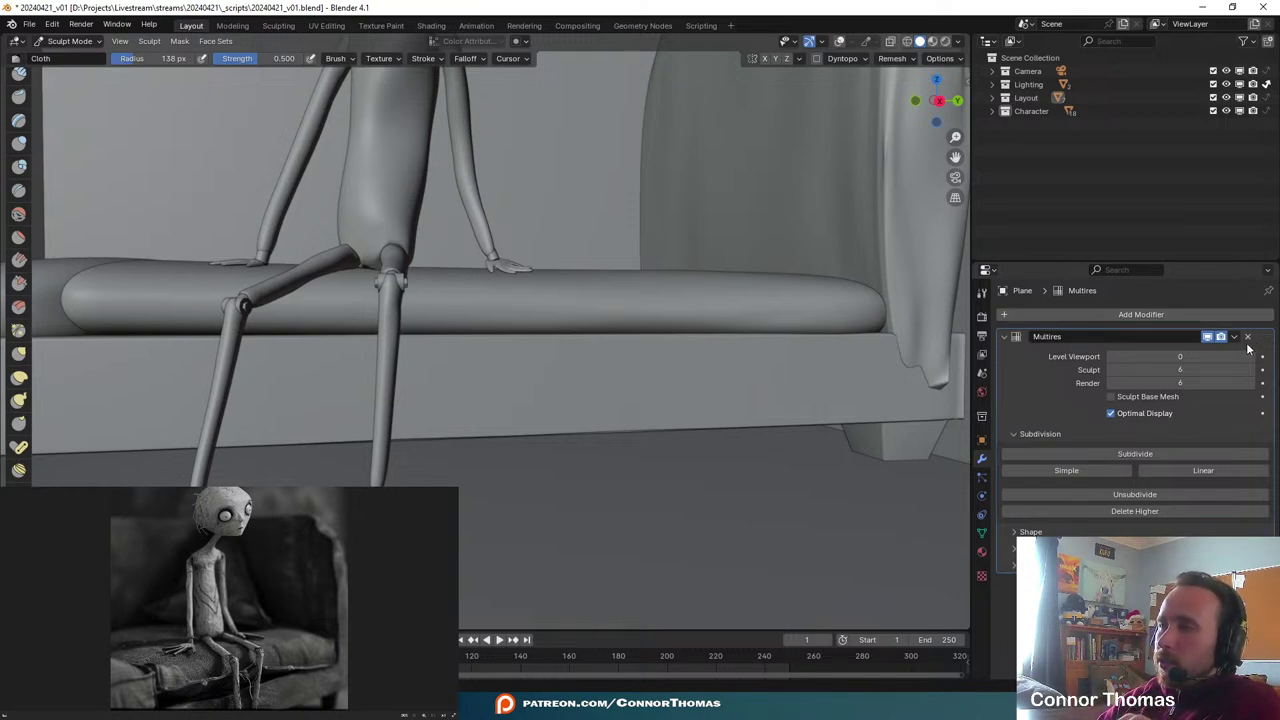
{"action": "key", "text": "ctrl+x"}
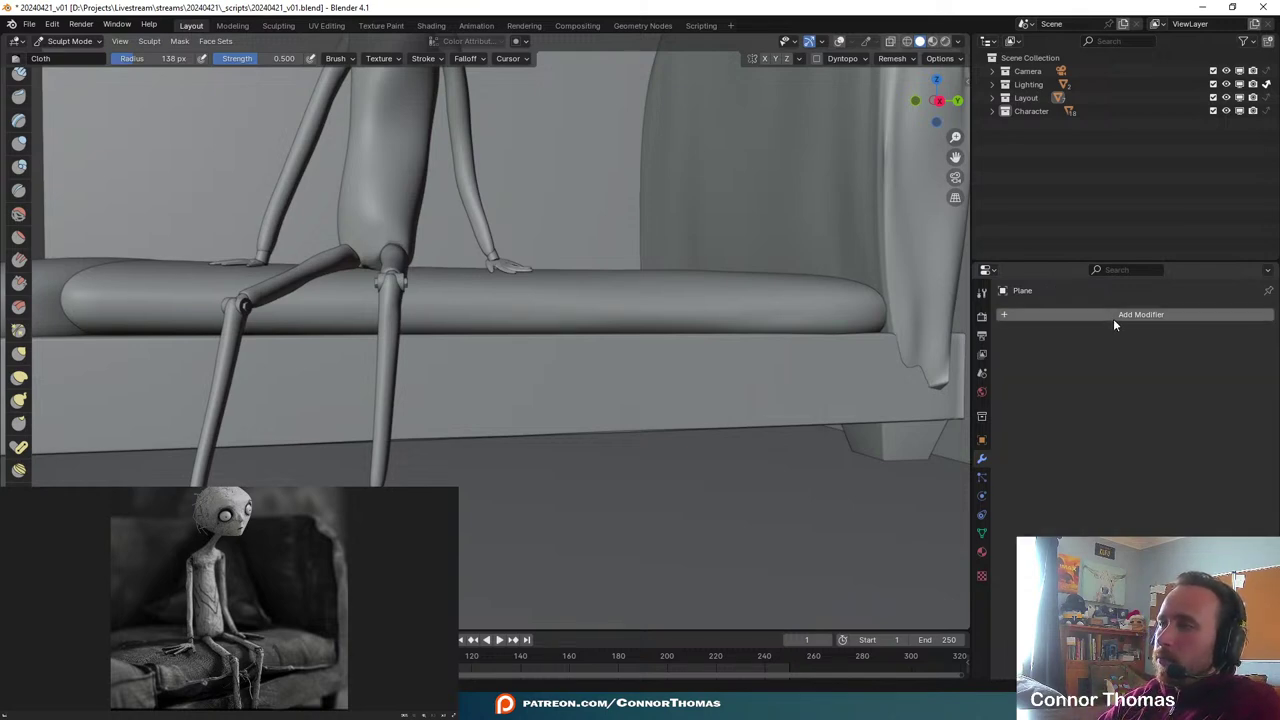
- Add a fresh Multiresolution modifier to the seat cushion and subdivide it to level 2
{"action": "left_click", "coordinate": [1118, 315]}
{"action": "type", "text": "mul"}
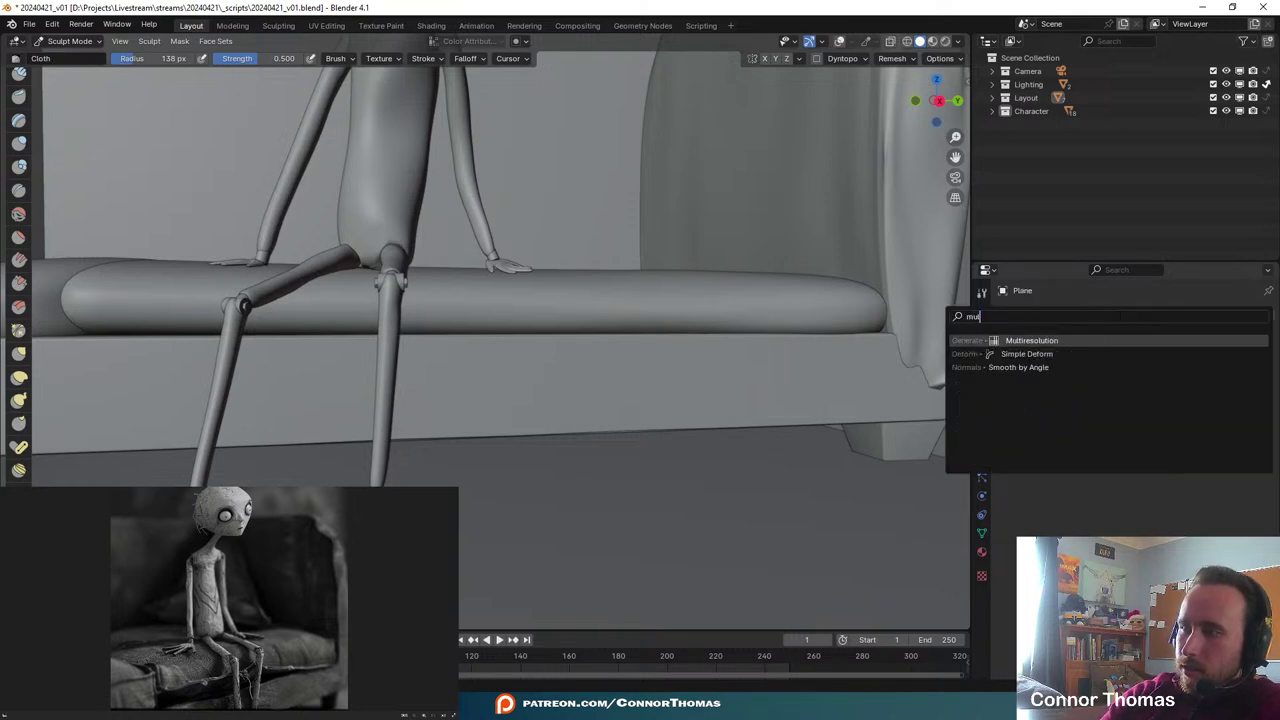
{"action": "key", "text": "Return"}
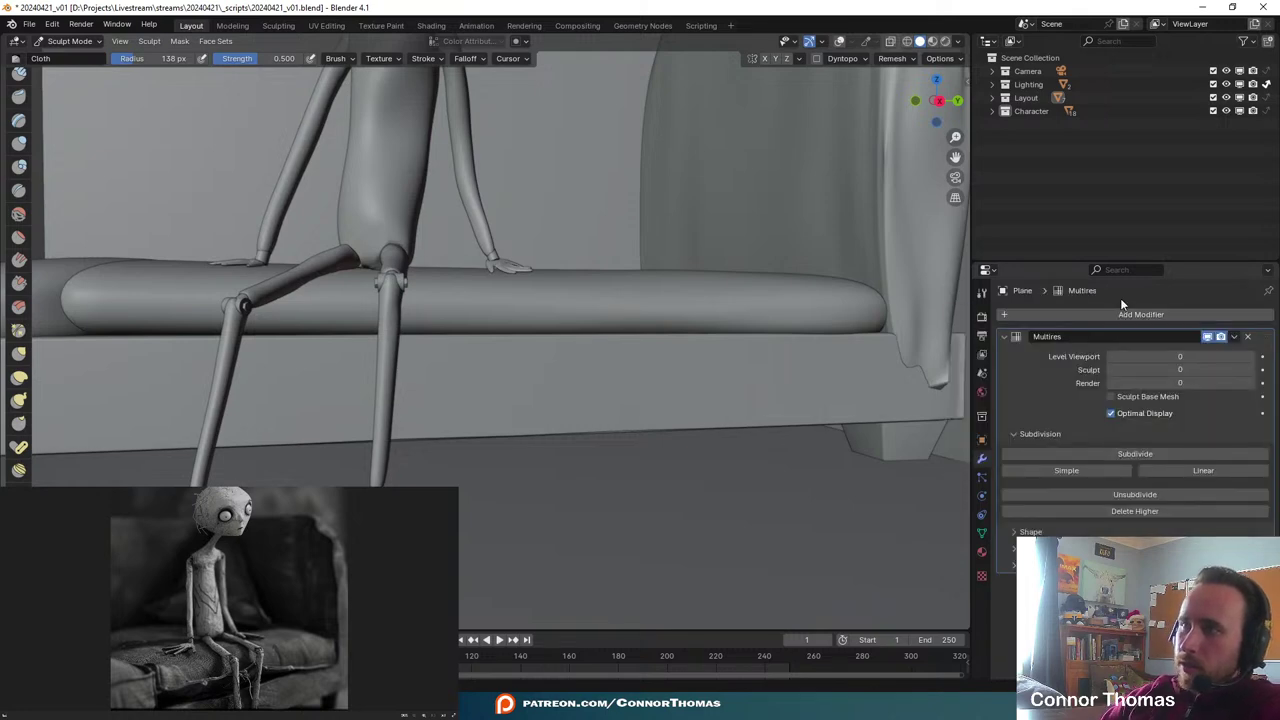
{"action": "left_click", "coordinate": [1126, 456]}
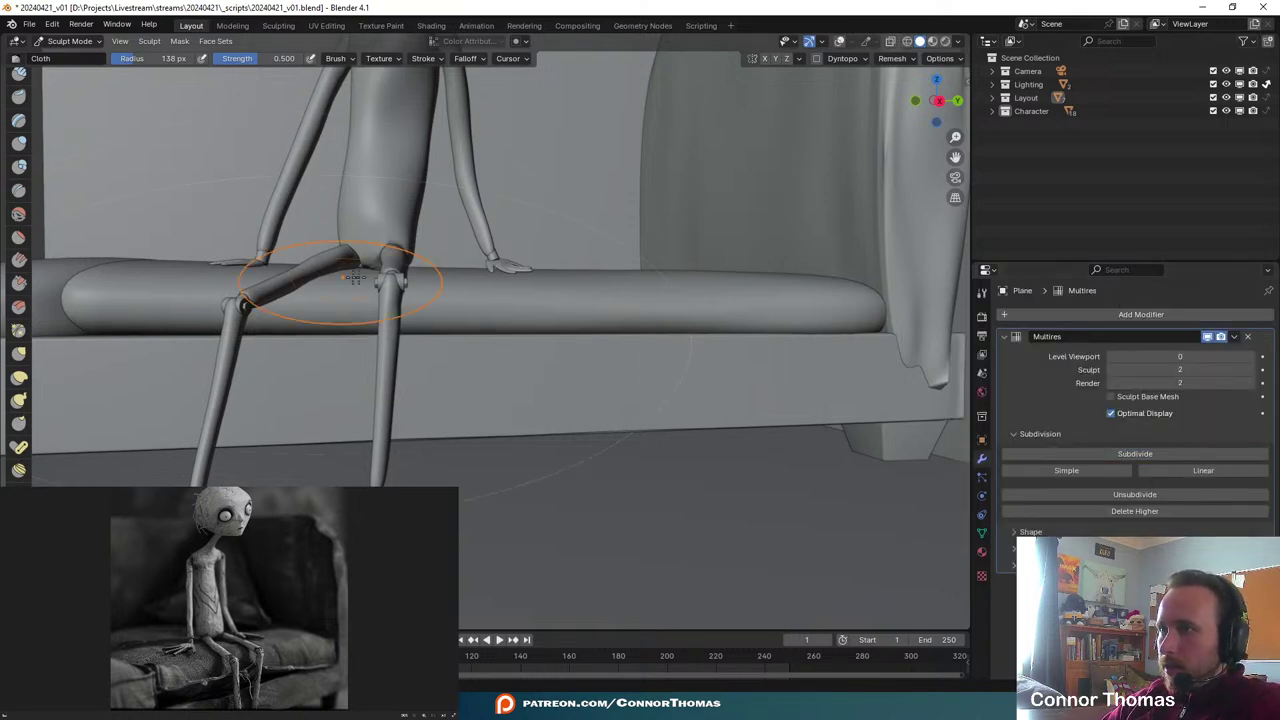
- Pull wrinkles into the cushion's top near the draped backrest with the Cloth brush
{"action": "middle_click_drag", "start_coordinate": [358, 280], "coordinate": [436, 402]}
{"action": "mouse_move", "coordinate": [634, 336]}
{"action": "left_mouse_down"}
{"action": "mouse_move", "coordinate": [637, 309]}
{"action": "mouse_move", "coordinate": [686, 317]}
{"action": "mouse_move", "coordinate": [679, 268]}
{"action": "left_mouse_up"}
{"action": "middle_click_drag", "start_coordinate": [700, 166], "coordinate": [669, 300]}
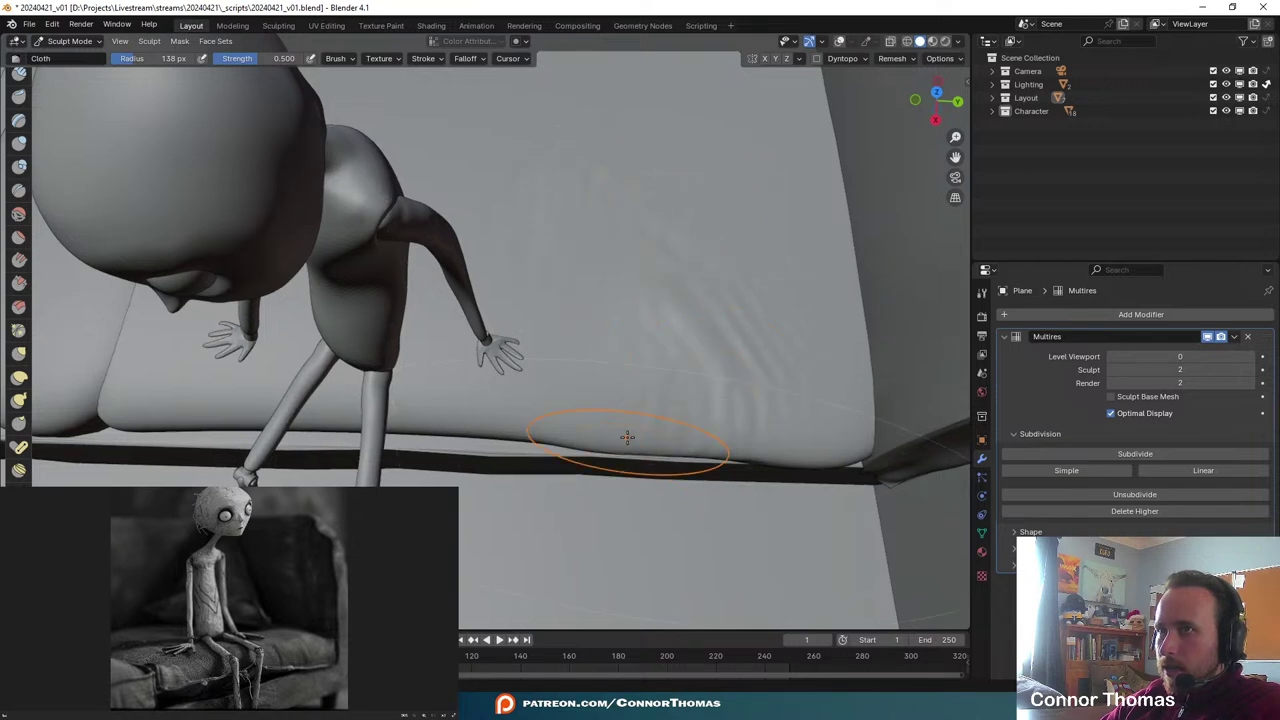
{"action": "middle_click_drag", "start_coordinate": [626, 437], "coordinate": [677, 352]}
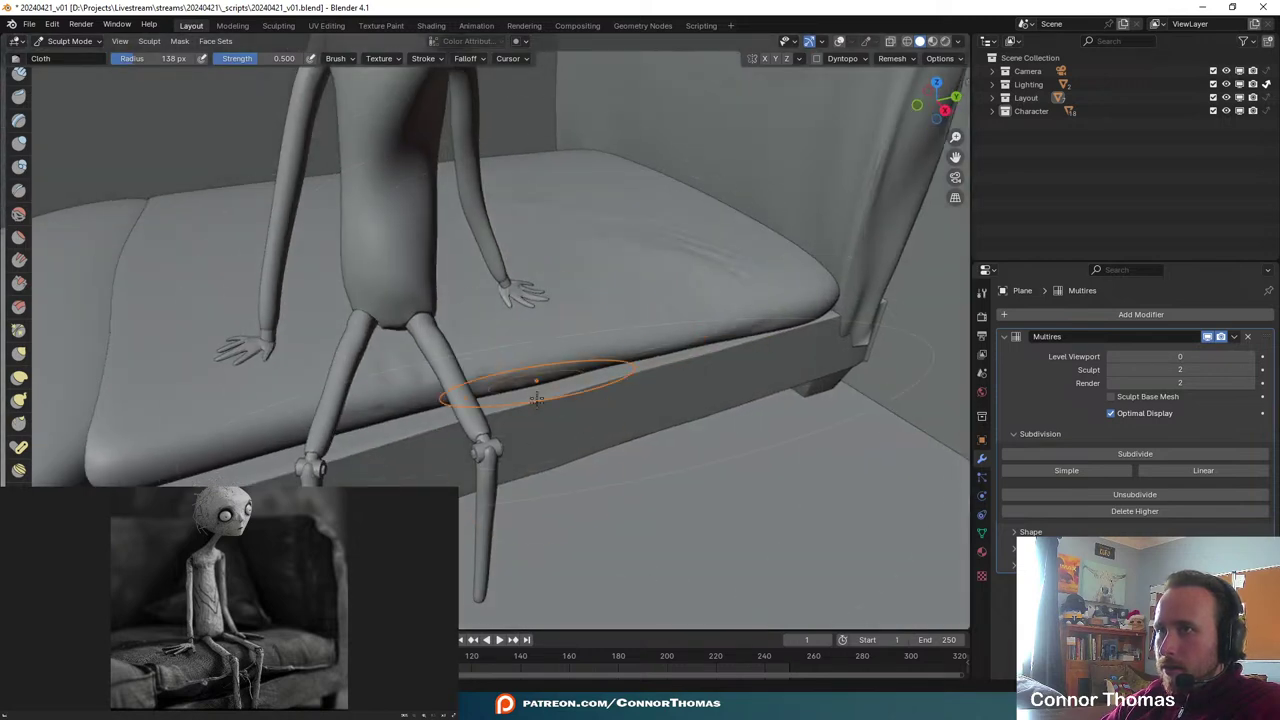
- Sculpt cloth folds along the cushion's front edge by the legs and across its top toward the bolster
{"action": "middle_click_drag", "start_coordinate": [418, 420], "coordinate": [681, 382], "text": "shift"}
{"action": "left_click_drag", "start_coordinate": [503, 397], "coordinate": [553, 379]}
{"action": "mouse_move", "coordinate": [553, 378]}
{"action": "middle_mouse_down"}
{"action": "mouse_move", "coordinate": [470, 330]}
{"action": "mouse_move", "coordinate": [537, 323]}
{"action": "middle_mouse_up"}
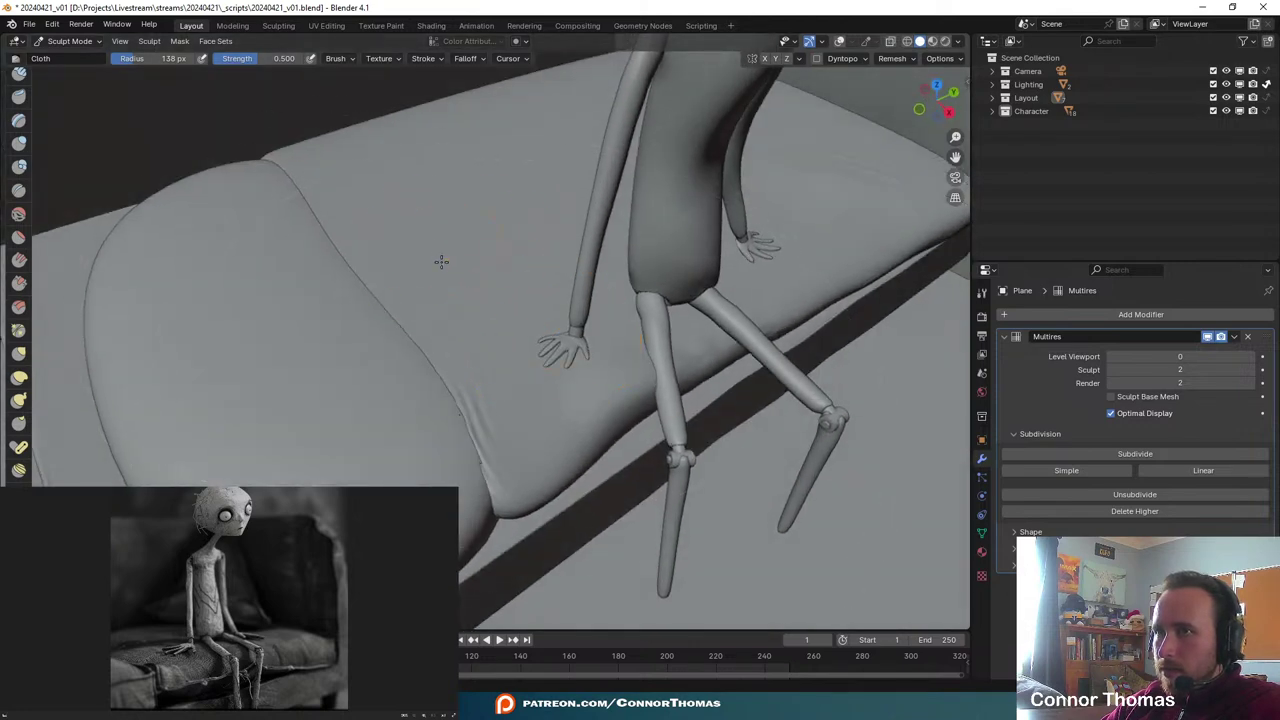
{"action": "middle_click_drag", "start_coordinate": [508, 223], "coordinate": [402, 165]}
{"action": "left_click_drag", "start_coordinate": [402, 165], "coordinate": [419, 170]}
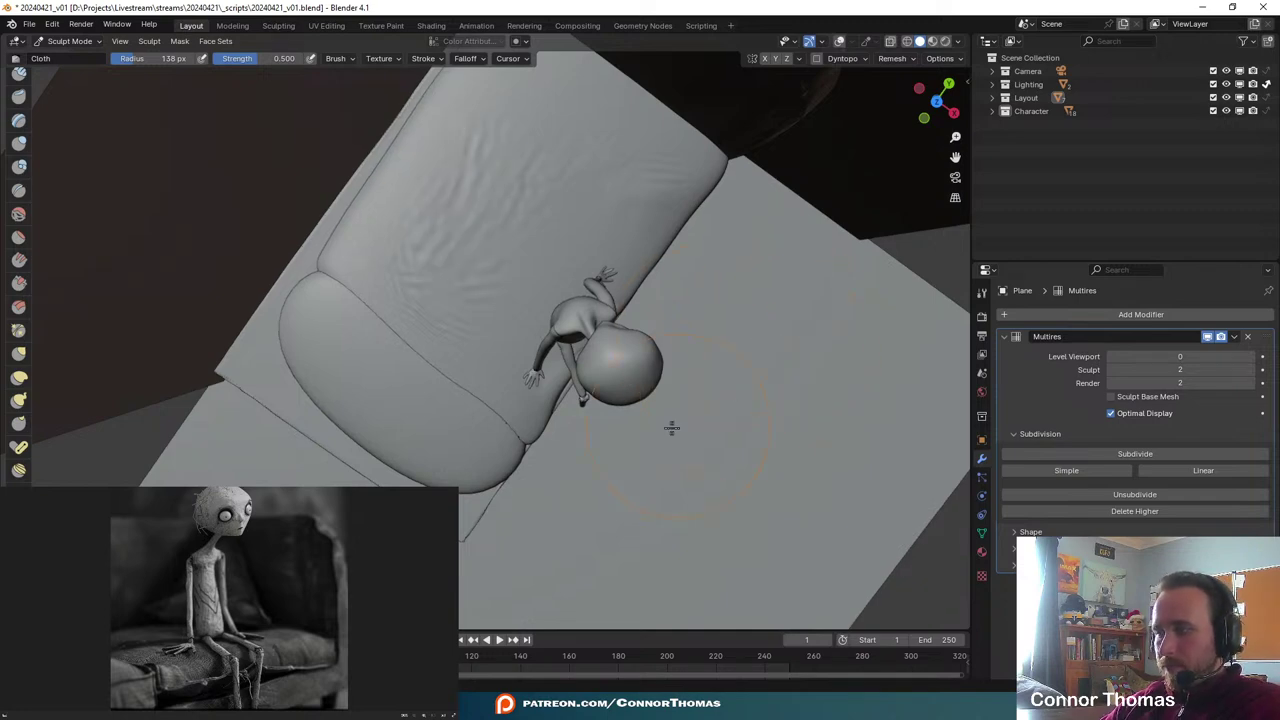
- Bunch the cushion's front edge into folds between the character's legs and the backrest with the Cloth brush
{"action": "middle_click_drag", "start_coordinate": [677, 334], "coordinate": [560, 400]}
{"action": "scroll", "coordinate": [720, 392], "scroll_direction": "up", "scroll_amount": 4}
{"action": "middle_click_drag", "start_coordinate": [720, 440], "coordinate": [750, 355]}
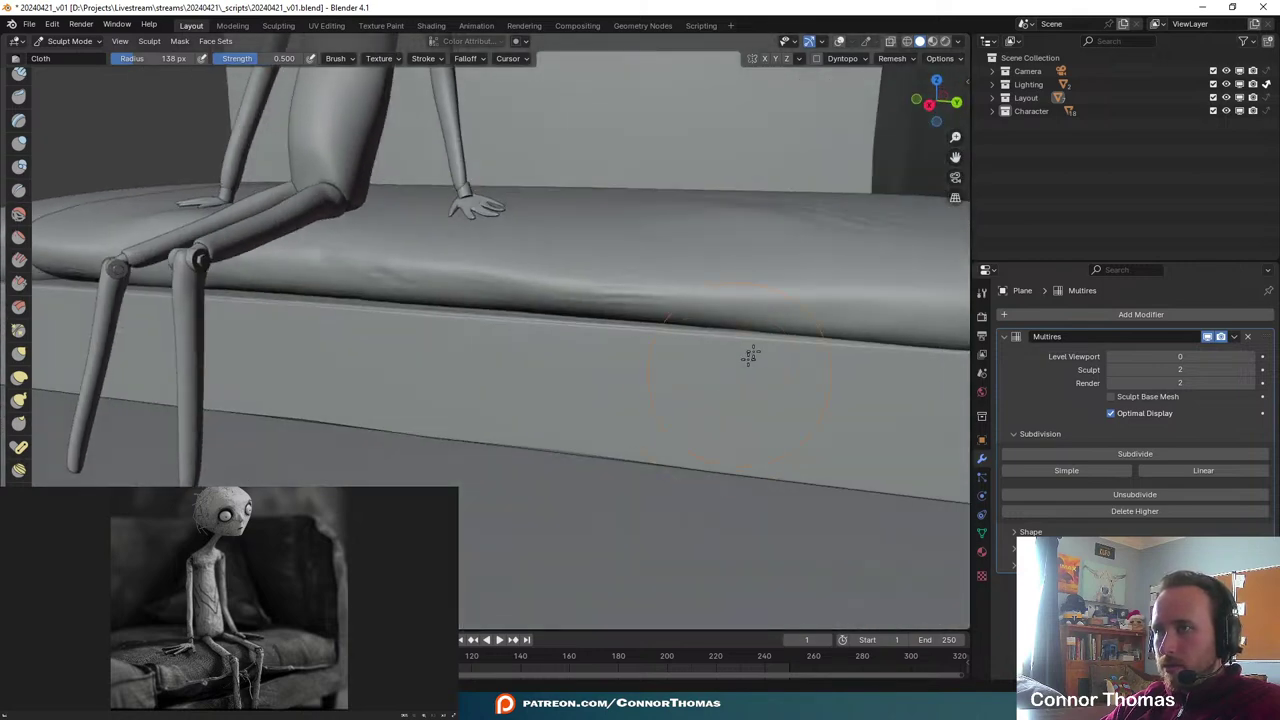
{"action": "left_click_drag", "start_coordinate": [750, 355], "coordinate": [810, 312]}
{"action": "mouse_move", "coordinate": [810, 312]}
{"action": "middle_mouse_down"}
{"action": "mouse_move", "coordinate": [837, 354]}
{"action": "mouse_move", "coordinate": [779, 345]}
{"action": "middle_mouse_up"}
{"action": "mouse_move", "coordinate": [779, 345]}
{"action": "left_mouse_down"}
{"action": "mouse_move", "coordinate": [717, 377]}
{"action": "mouse_move", "coordinate": [580, 410]}
{"action": "left_mouse_up"}
{"action": "middle_click_drag", "start_coordinate": [562, 412], "coordinate": [632, 382]}
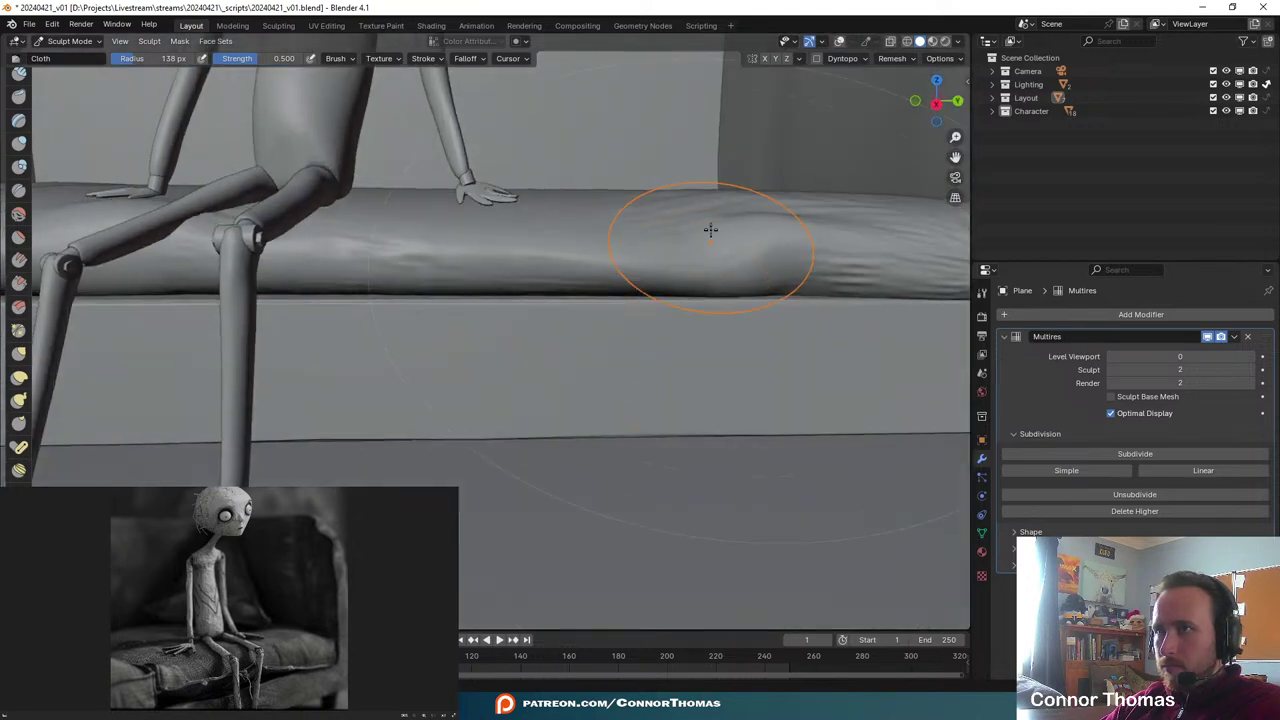
- Work folds into the cushion's front corner and top beside the backrest, and check them through the scene camera
{"action": "mouse_move", "coordinate": [710, 230]}
{"action": "left_mouse_down"}
{"action": "mouse_move", "coordinate": [634, 249]}
{"action": "mouse_move", "coordinate": [771, 243]}
{"action": "left_mouse_up"}
{"action": "mouse_move", "coordinate": [771, 243]}
{"action": "middle_mouse_down"}
{"action": "mouse_move", "coordinate": [808, 266]}
{"action": "mouse_move", "coordinate": [716, 281]}
{"action": "middle_mouse_up"}
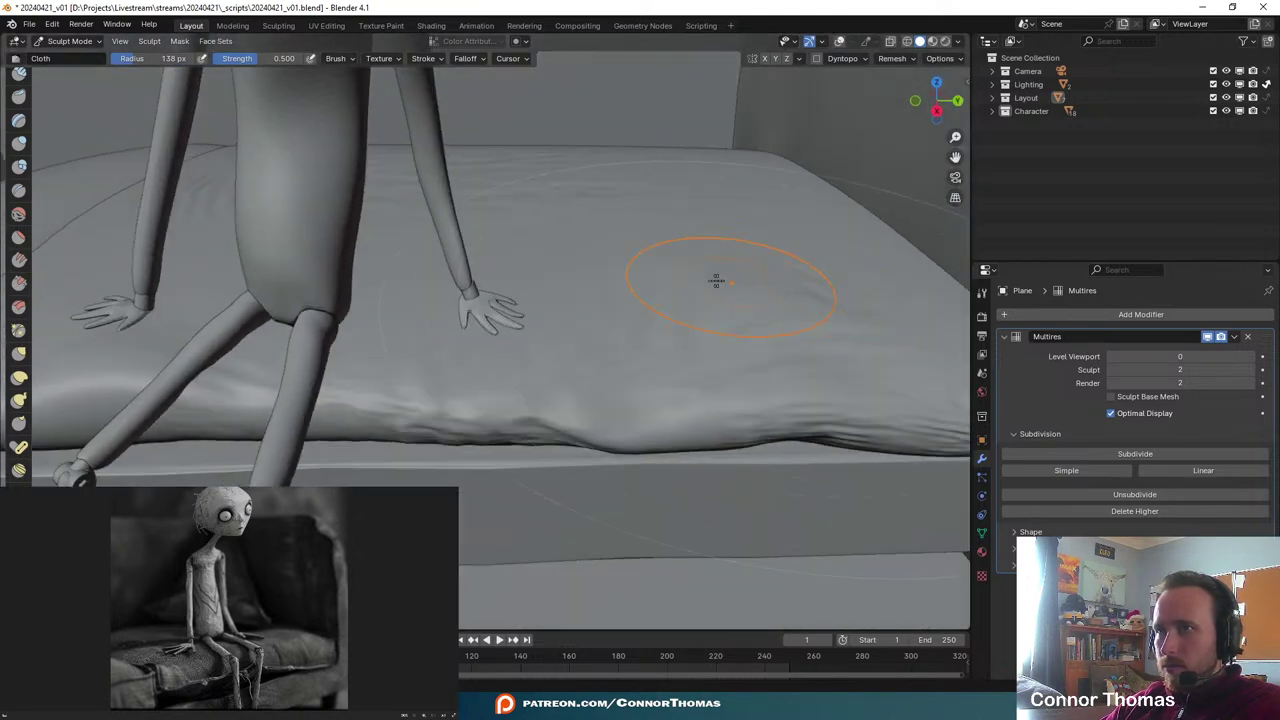
{"action": "middle_click_drag", "start_coordinate": [829, 271], "coordinate": [808, 244]}
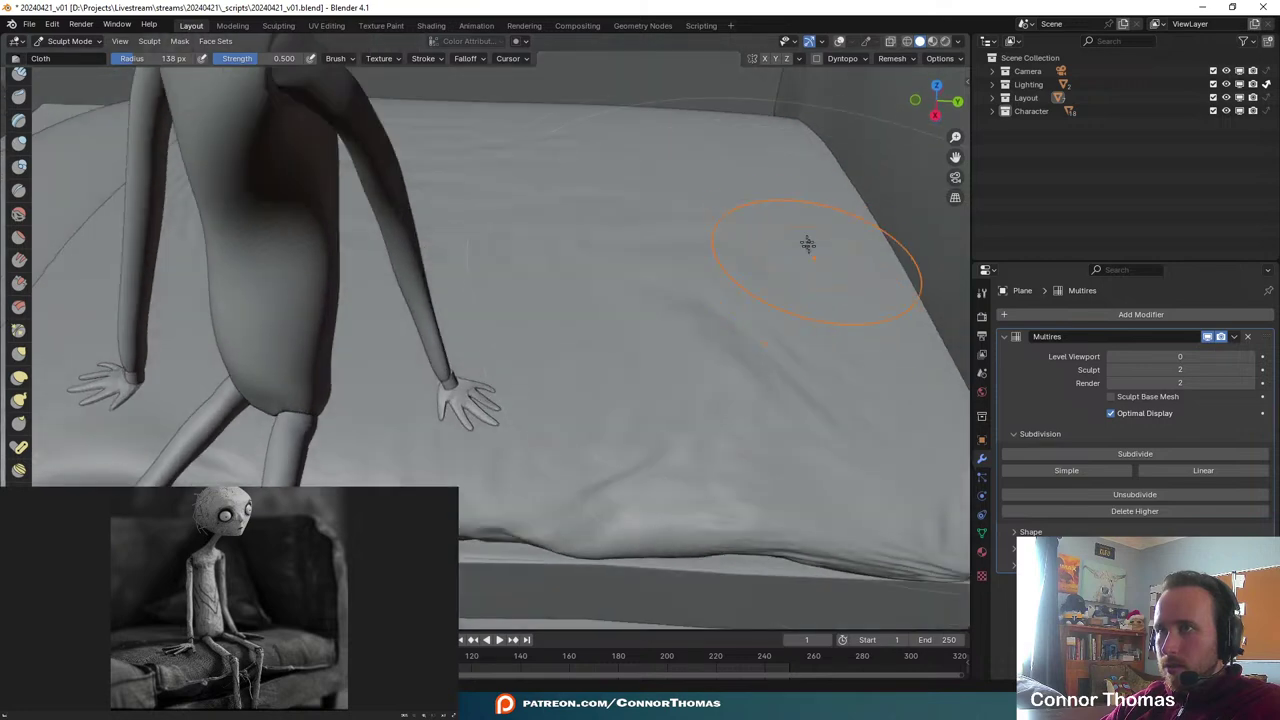
{"action": "middle_click_drag", "start_coordinate": [734, 217], "coordinate": [682, 320], "text": "ctrl"}
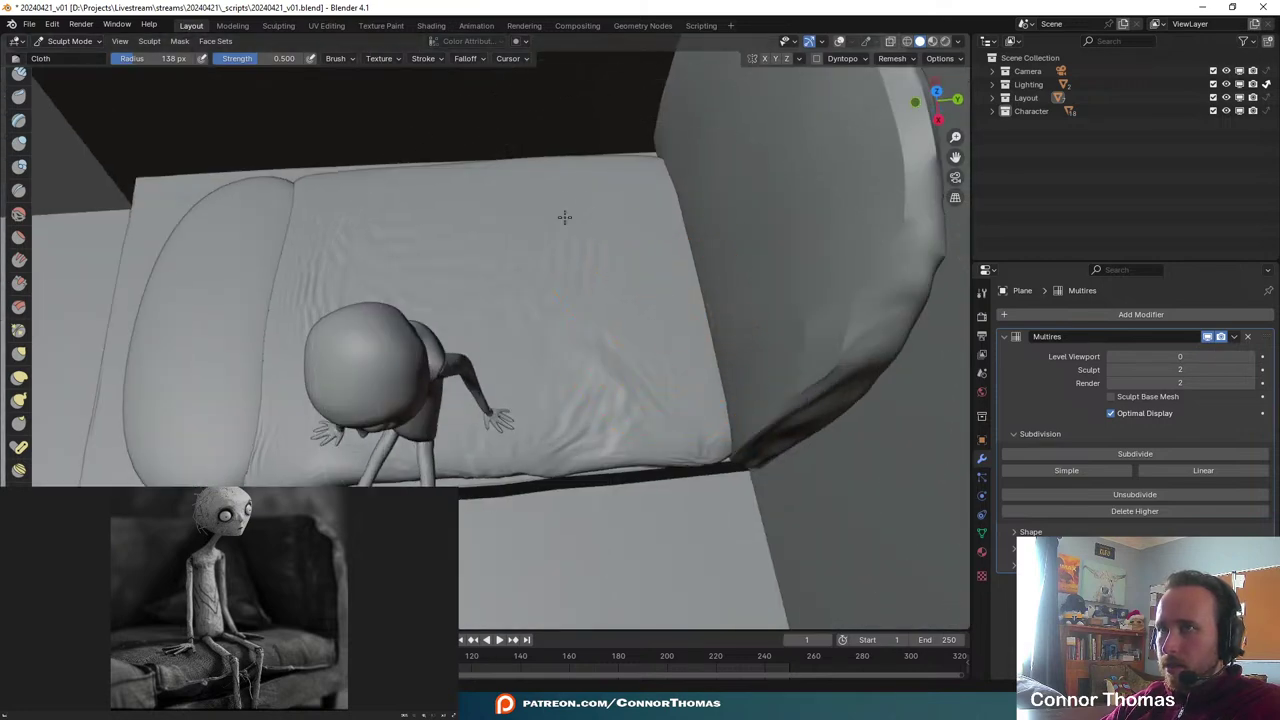
{"action": "mouse_move", "coordinate": [690, 250]}
{"action": "middle_mouse_down"}
{"action": "mouse_move", "coordinate": [603, 246]}
{"action": "mouse_move", "coordinate": [468, 320]}
{"action": "middle_mouse_up"}
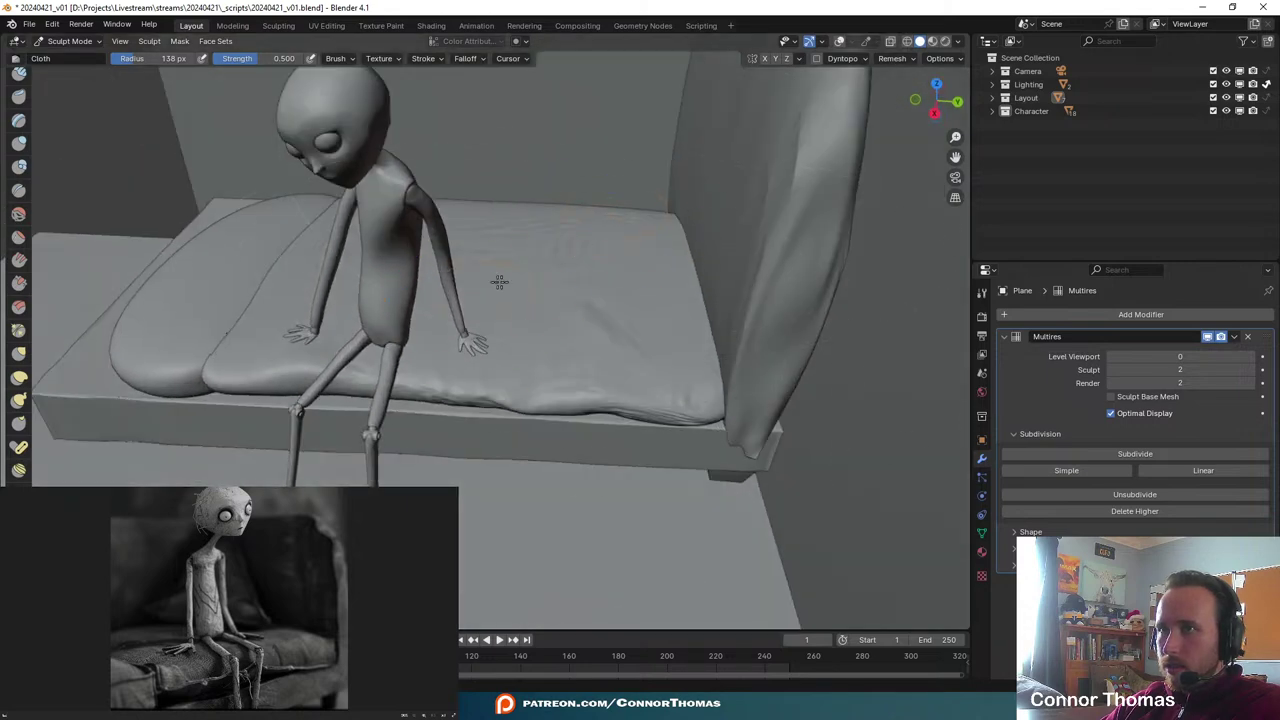
{"action": "key", "text": "KP_0"}
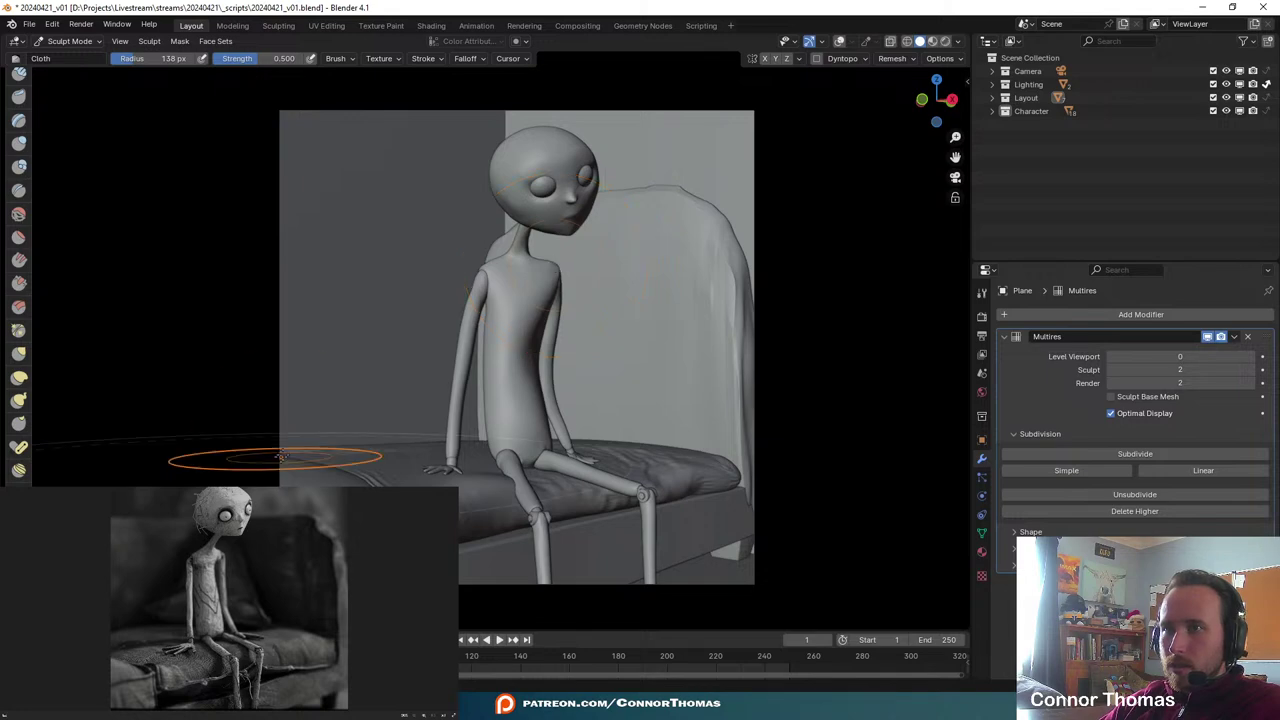
- Wrinkle the cushion's top beside the bolster and its front side near the bolster seam with the Cloth brush
{"action": "middle_click_drag", "start_coordinate": [329, 357], "coordinate": [492, 417]}
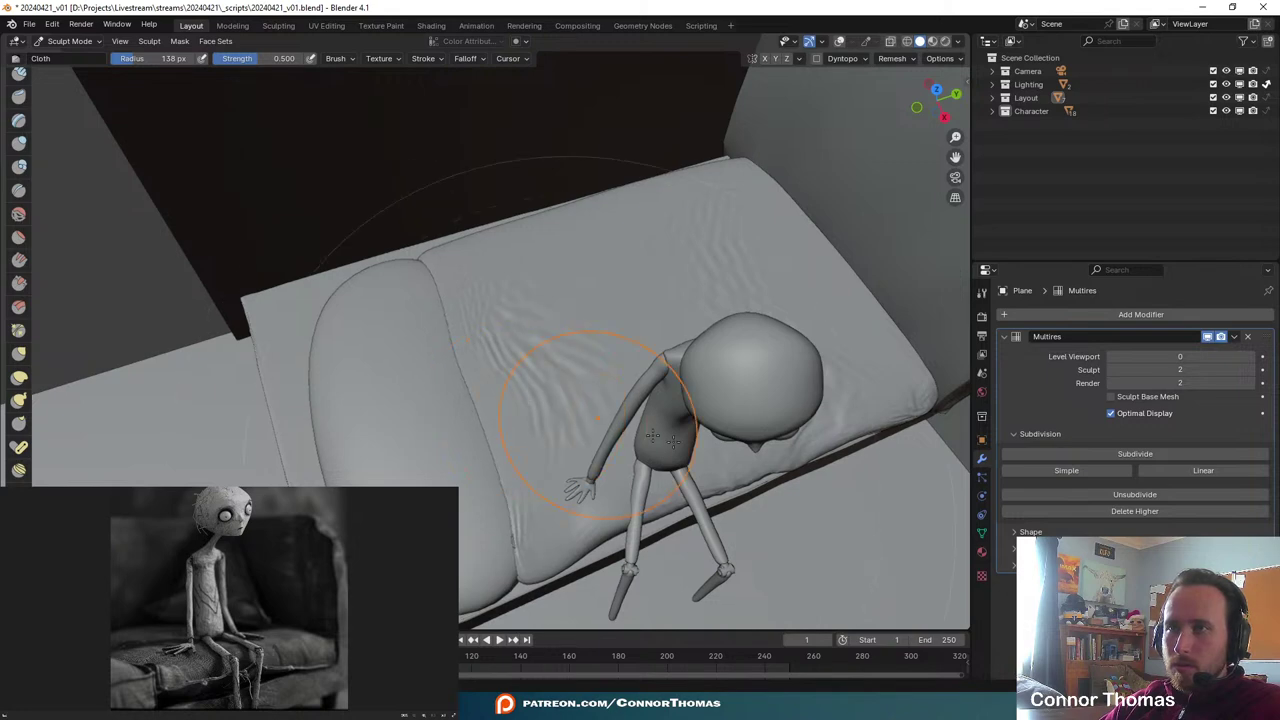
{"action": "key", "text": "KP_0"}
{"action": "middle_click_drag", "start_coordinate": [718, 320], "coordinate": [571, 314]}
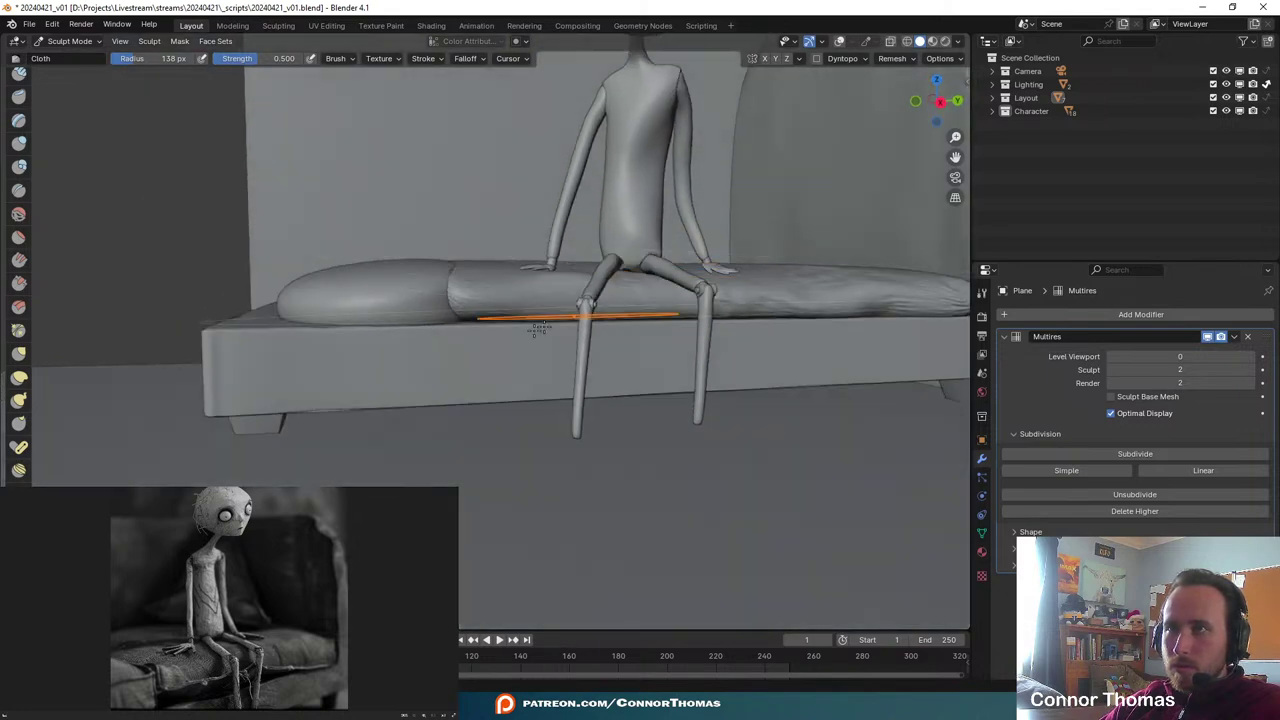
{"action": "scroll", "coordinate": [506, 271], "scroll_direction": "up", "scroll_amount": 5}
{"action": "left_click_drag", "start_coordinate": [530, 301], "coordinate": [592, 279]}
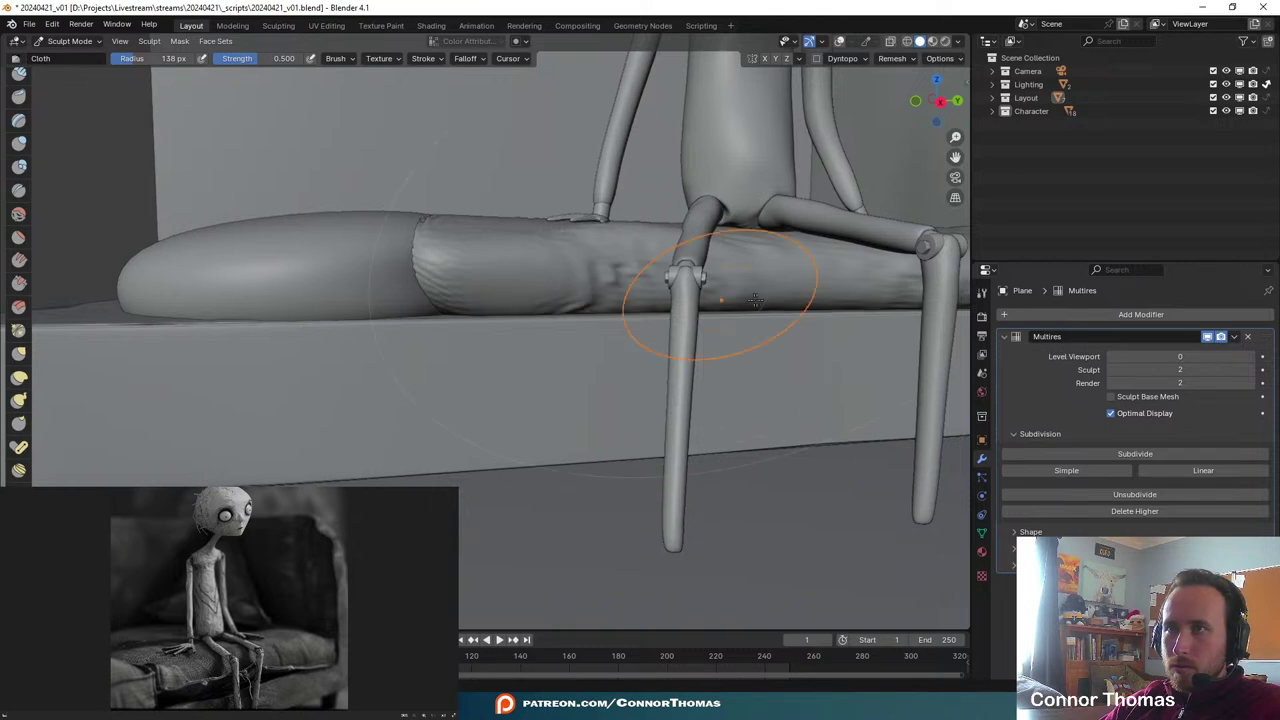
- Work another fold along the cushion's front edge by the legs and check the wrinkles from several angles and through the scene camera
{"action": "middle_click_drag", "start_coordinate": [780, 288], "coordinate": [694, 281]}
{"action": "left_click_drag", "start_coordinate": [660, 276], "coordinate": [860, 288]}
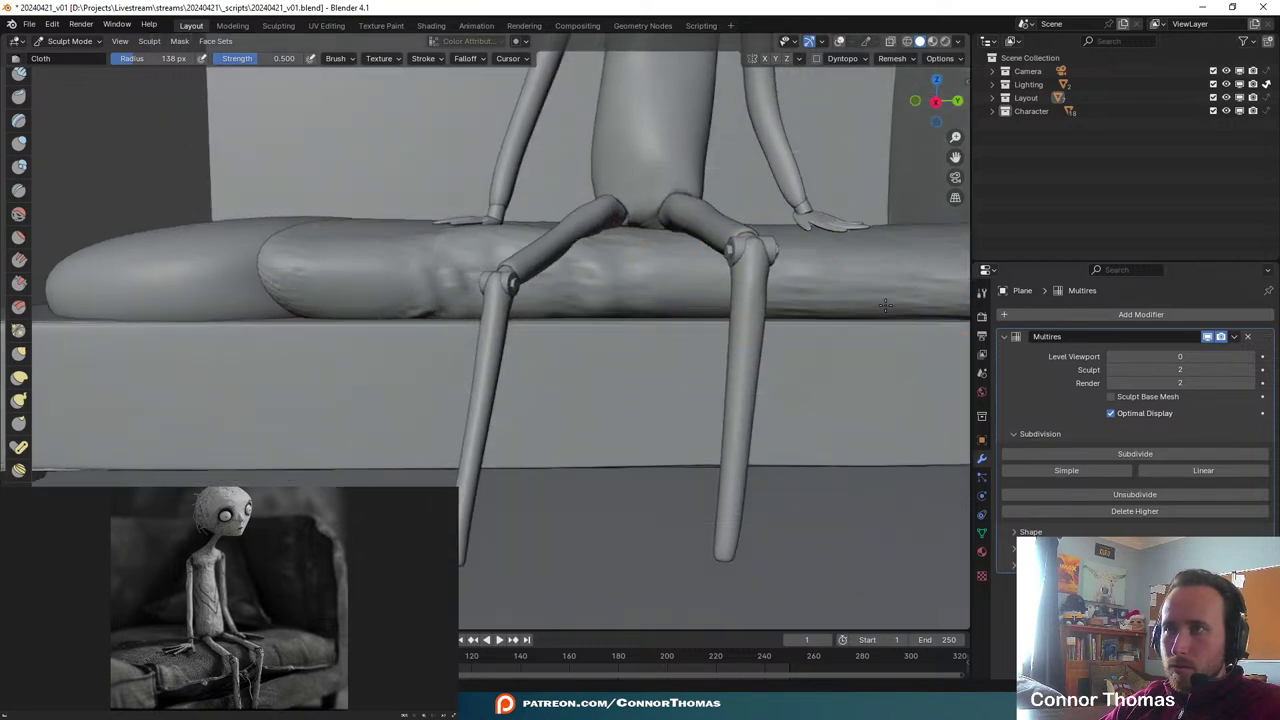
{"action": "mouse_move", "coordinate": [850, 282]}
{"action": "middle_mouse_down"}
{"action": "mouse_move", "coordinate": [814, 314]}
{"action": "mouse_move", "coordinate": [606, 355]}
{"action": "middle_mouse_up"}
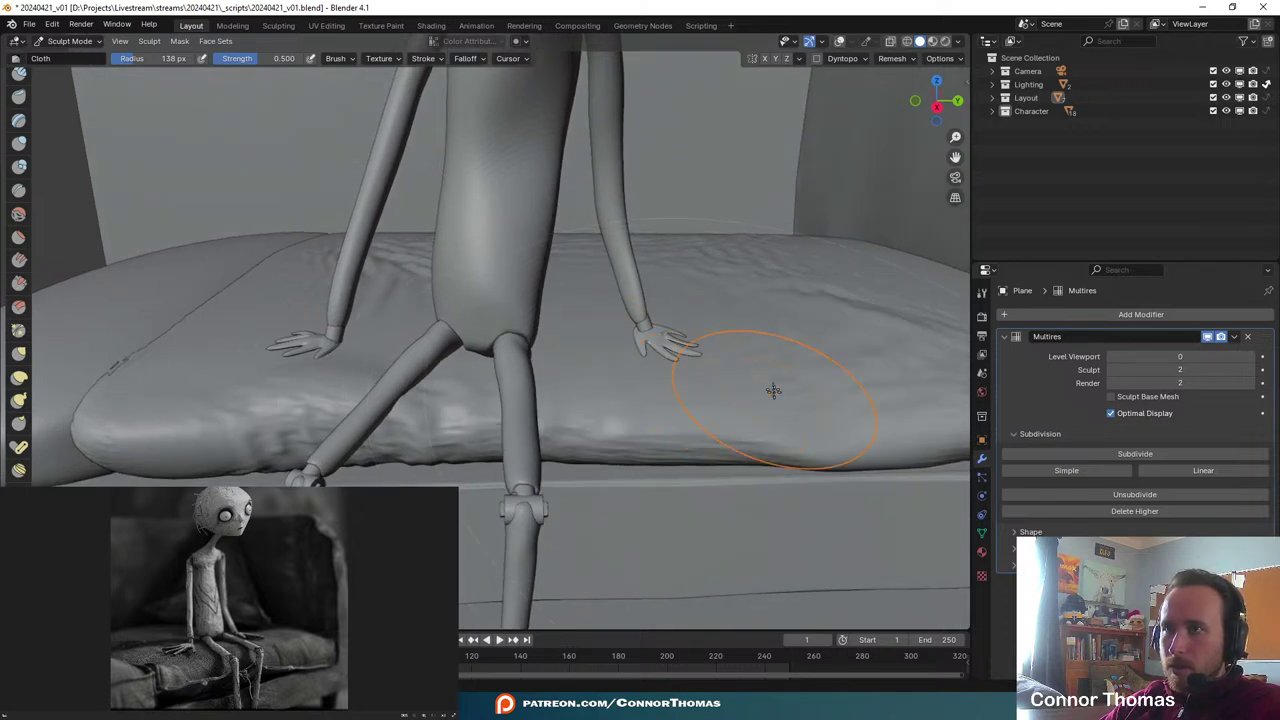
{"action": "middle_click_drag", "start_coordinate": [773, 390], "coordinate": [657, 351]}
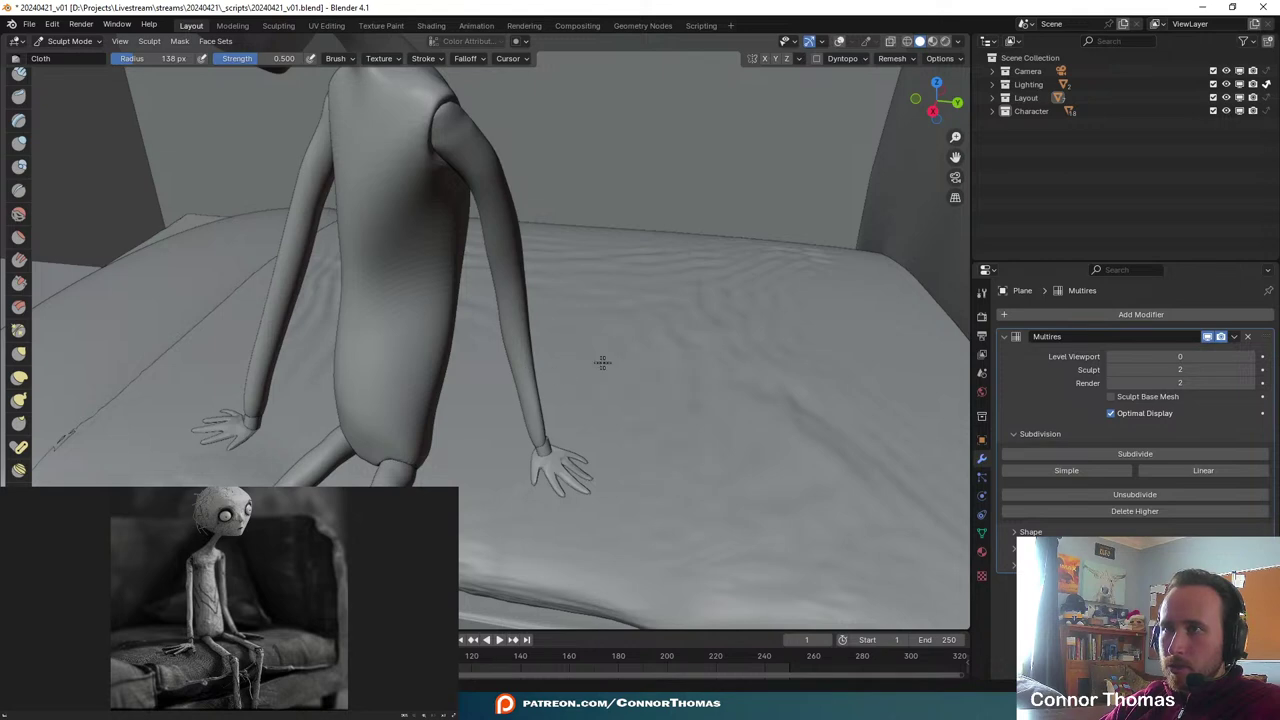
{"action": "middle_click_drag", "start_coordinate": [682, 418], "coordinate": [686, 366]}
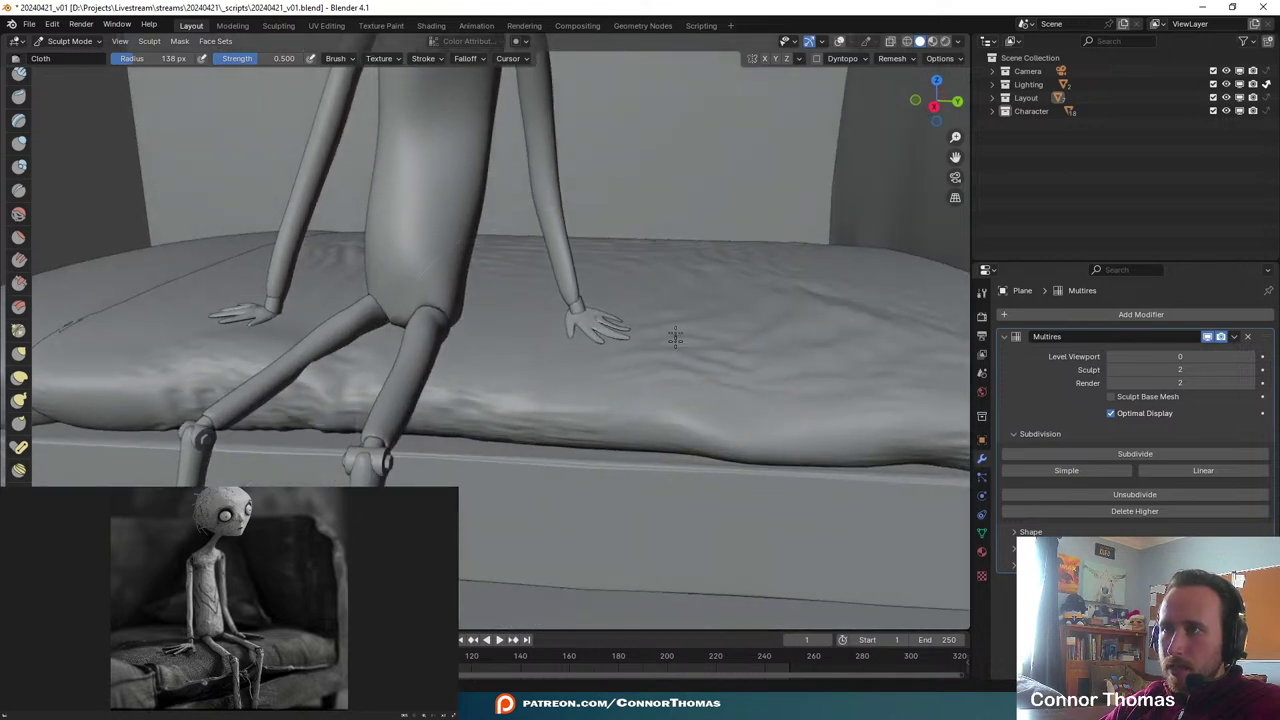
{"action": "mouse_move", "coordinate": [781, 393]}
{"action": "middle_mouse_down"}
{"action": "mouse_move", "coordinate": [814, 334]}
{"action": "mouse_move", "coordinate": [803, 351]}
{"action": "mouse_move", "coordinate": [791, 343]}
{"action": "mouse_move", "coordinate": [810, 352]}
{"action": "mouse_move", "coordinate": [694, 331]}
{"action": "middle_mouse_up"}
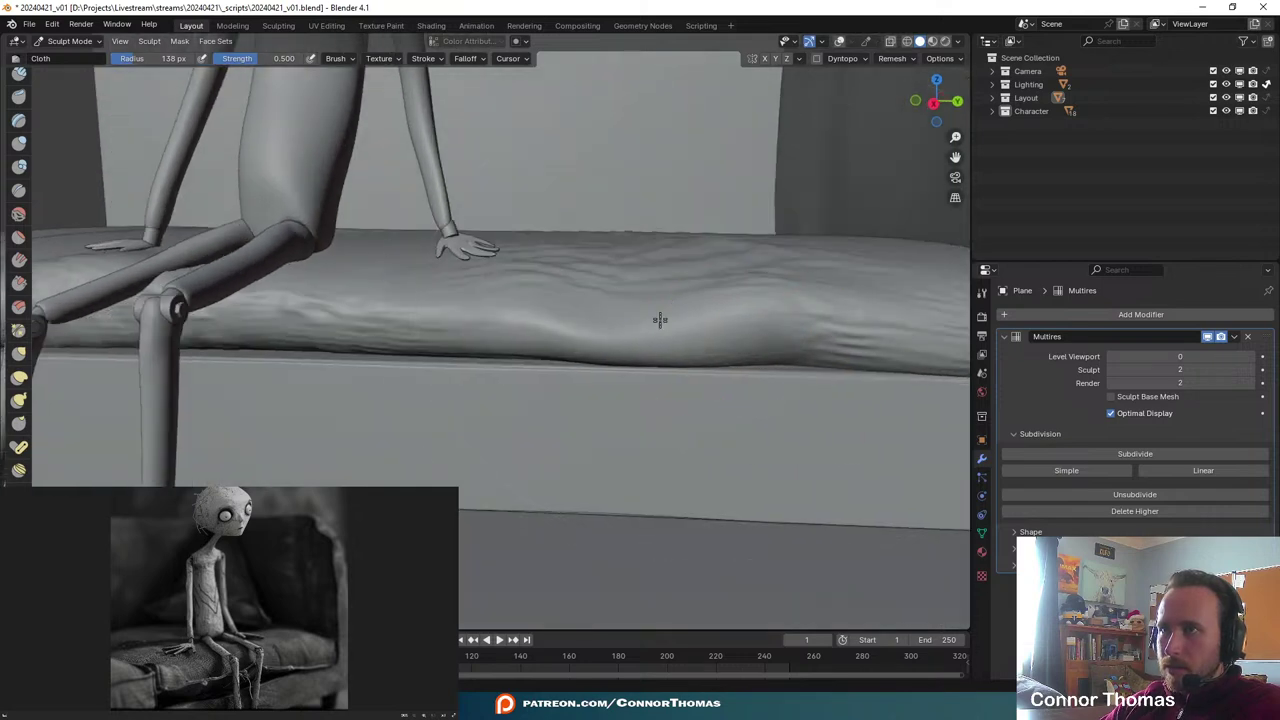
{"action": "middle_click_drag", "start_coordinate": [790, 240], "coordinate": [766, 277]}
{"action": "scroll", "coordinate": [660, 304], "scroll_direction": "down", "scroll_amount": 4}
{"action": "middle_click_drag", "start_coordinate": [654, 306], "coordinate": [690, 258]}
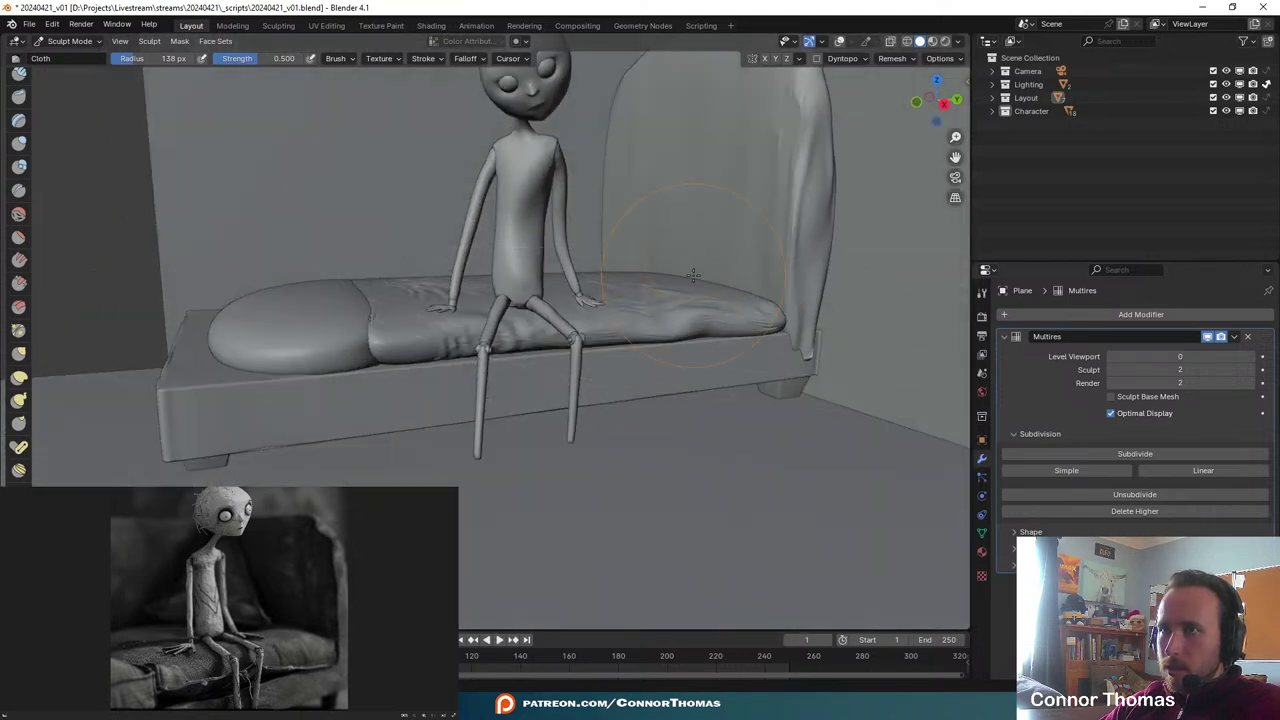
{"action": "key", "text": "KP_0"}
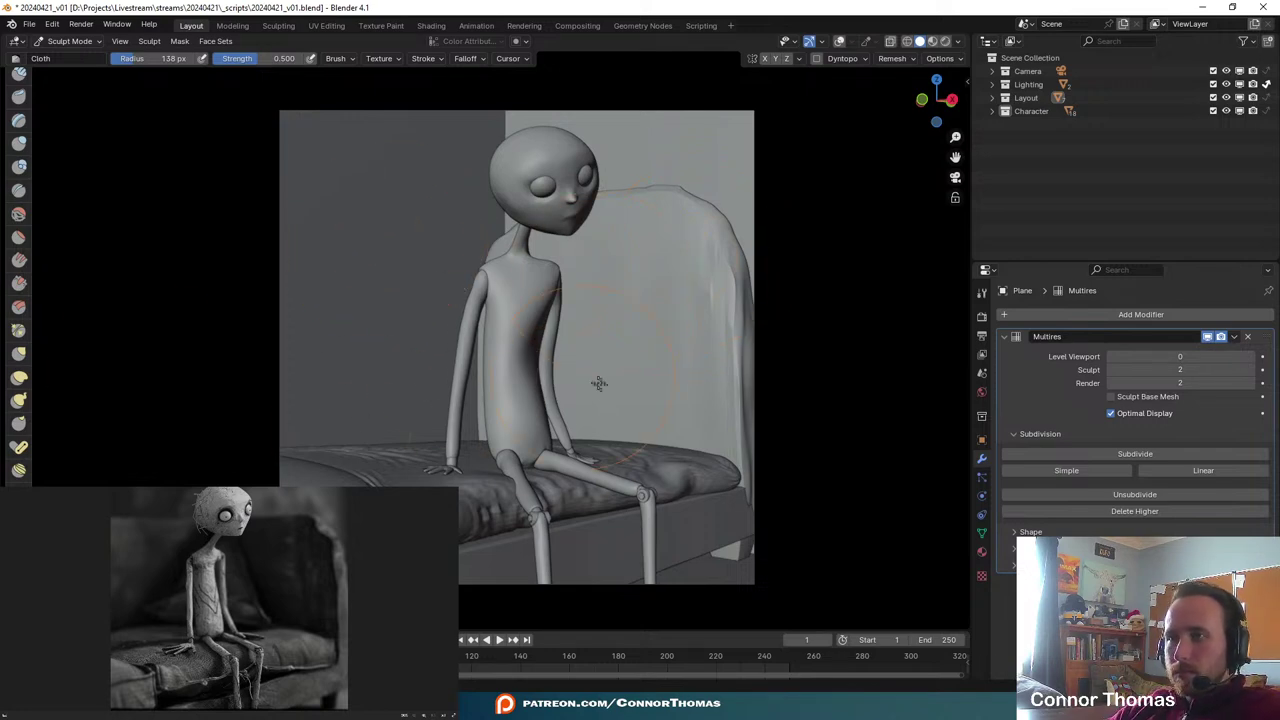
{"action": "middle_click_drag", "start_coordinate": [540, 421], "coordinate": [590, 380]}
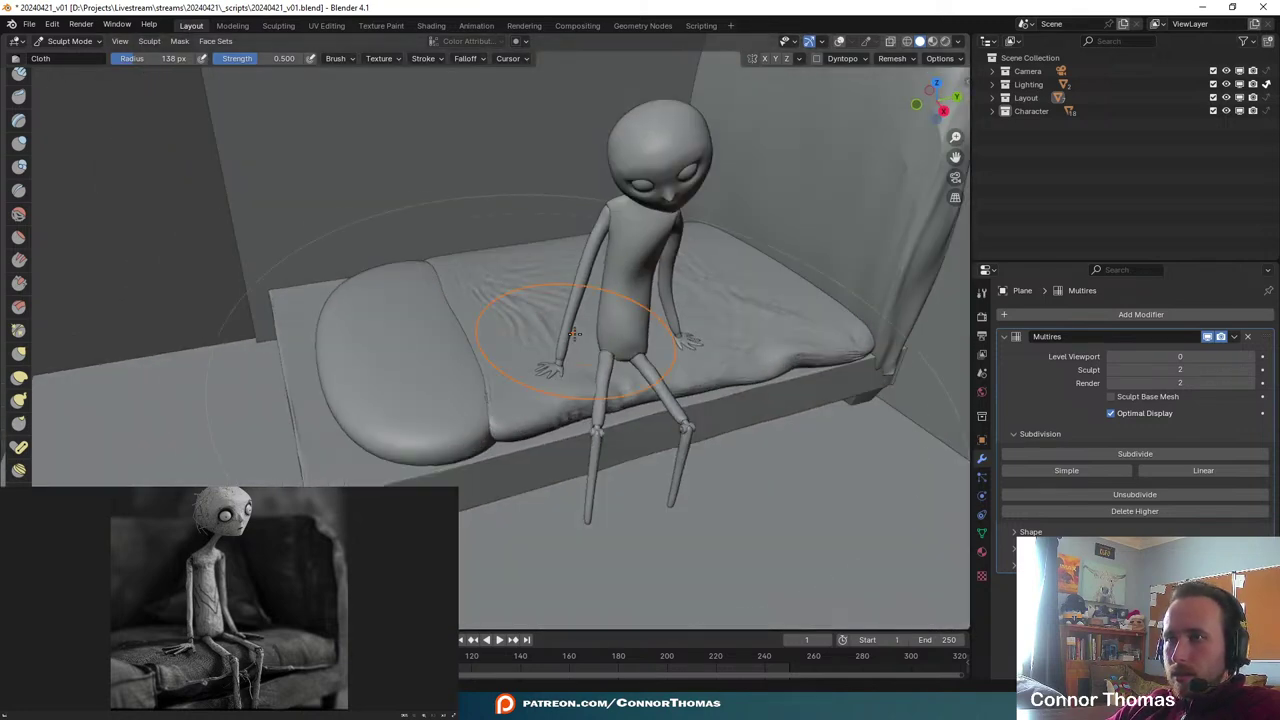
- Return to Object Mode, set the seat cushion's Multires viewport level to 2, and save the file
{"action": "left_click", "coordinate": [65, 41]}
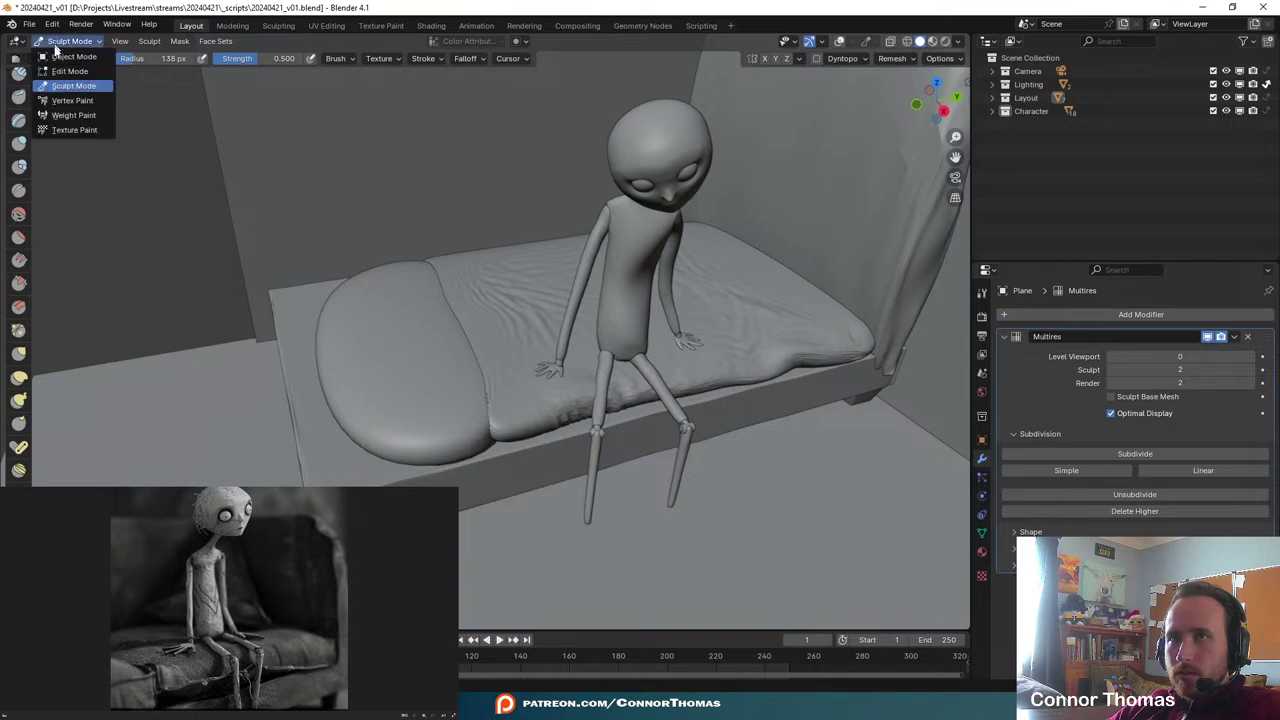
{"action": "left_click", "coordinate": [75, 60]}
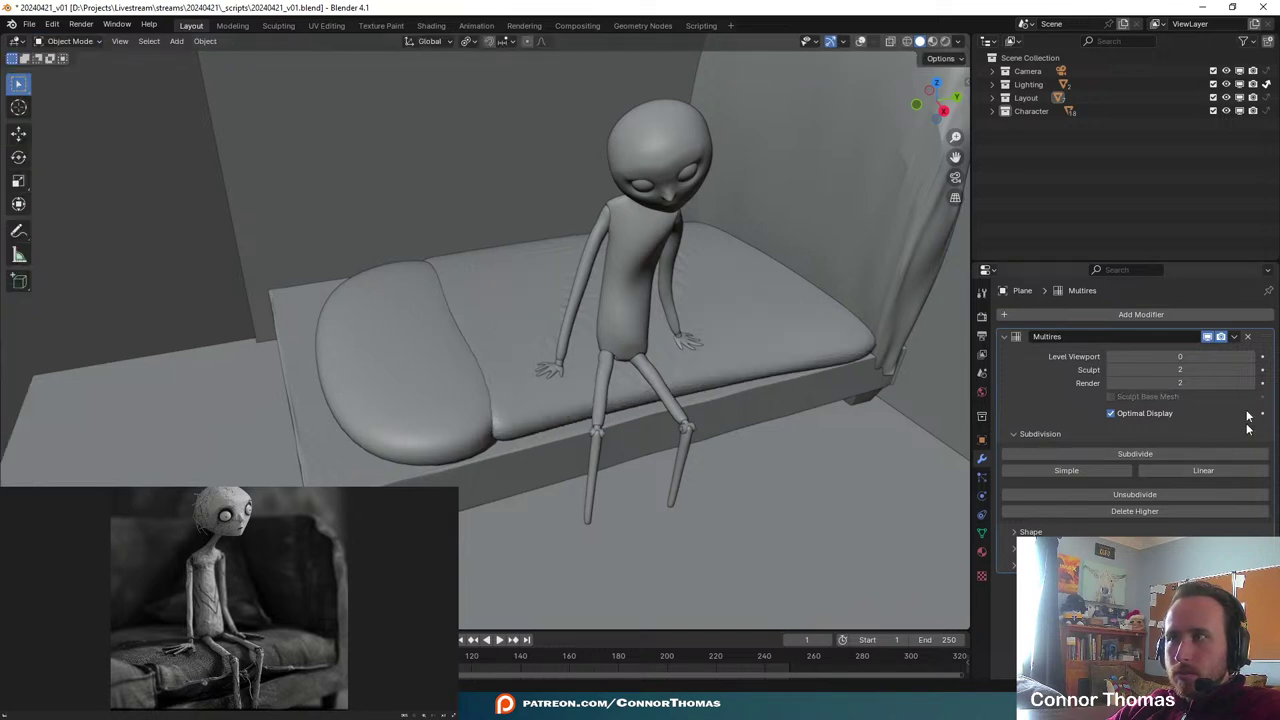
{"action": "left_click_drag", "start_coordinate": [1180, 357], "coordinate": [1204, 357]}
{"action": "middle_click_drag", "start_coordinate": [696, 412], "coordinate": [727, 467]}
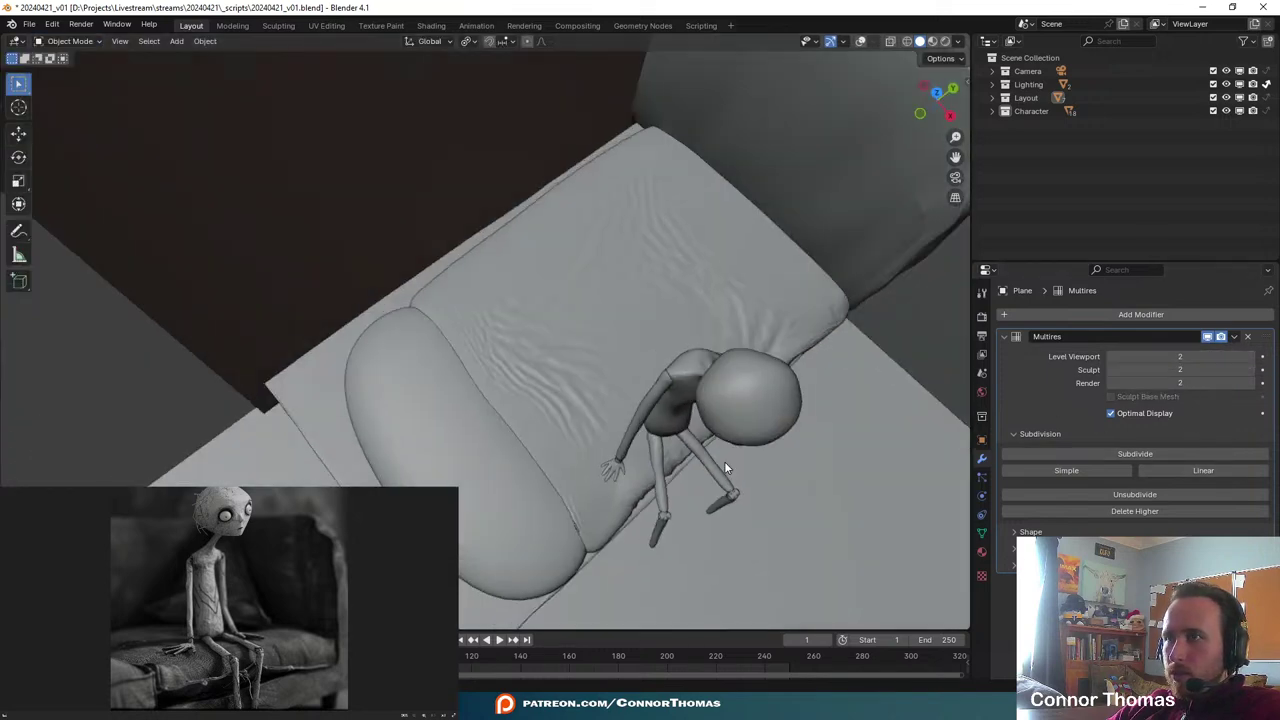
{"action": "middle_click_drag", "start_coordinate": [729, 417], "coordinate": [674, 324]}
{"action": "key", "text": "ctrl+s"}
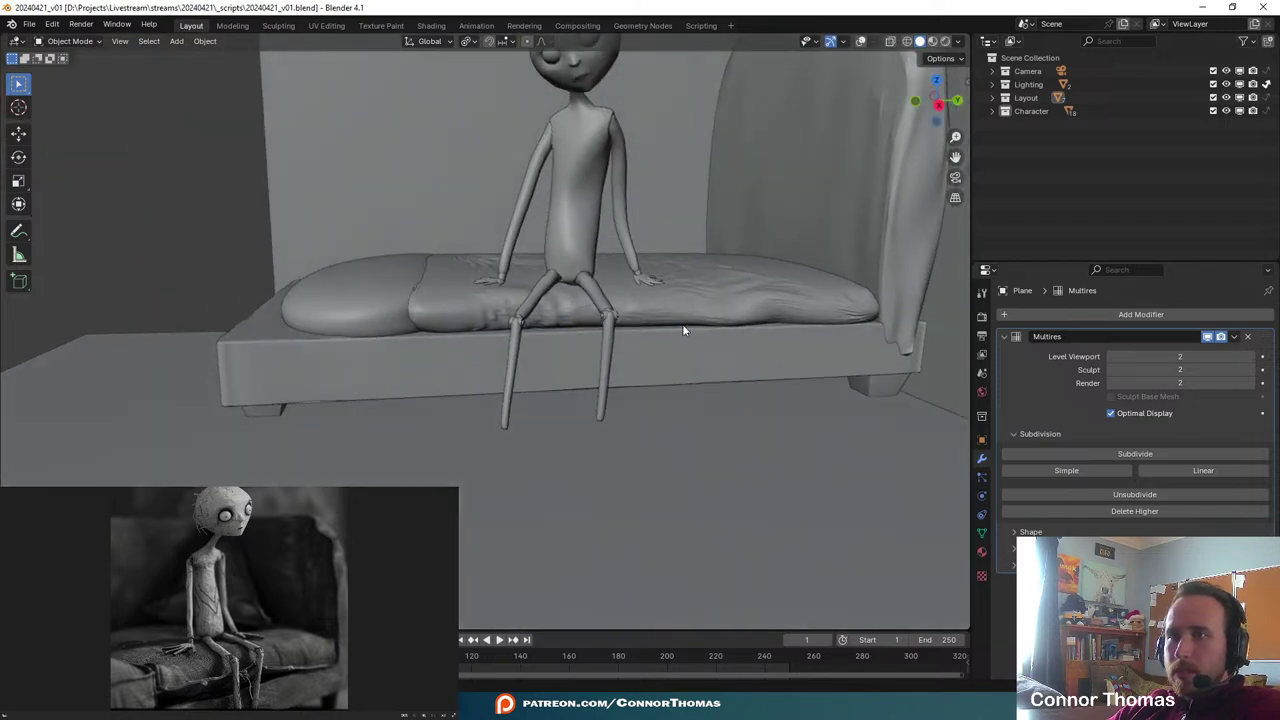
- Apply the Multires modifier on the bolster and enter Edit Mode on its mesh
{"action": "middle_click_drag", "start_coordinate": [582, 189], "coordinate": [636, 359]}
{"action": "left_click", "coordinate": [662, 351]}
{"action": "scroll", "coordinate": [658, 354], "scroll_direction": "up", "scroll_amount": 3}
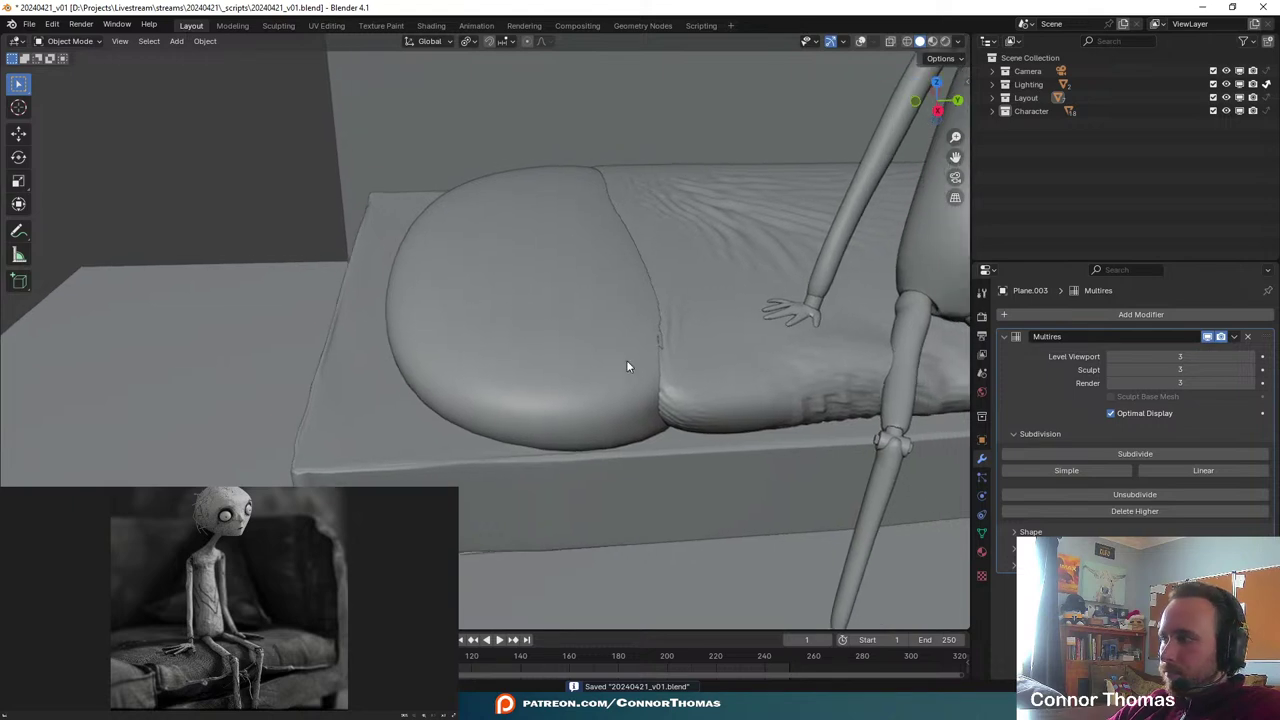
{"action": "middle_click_drag", "start_coordinate": [749, 423], "coordinate": [763, 340]}
{"action": "left_click", "coordinate": [816, 357]}
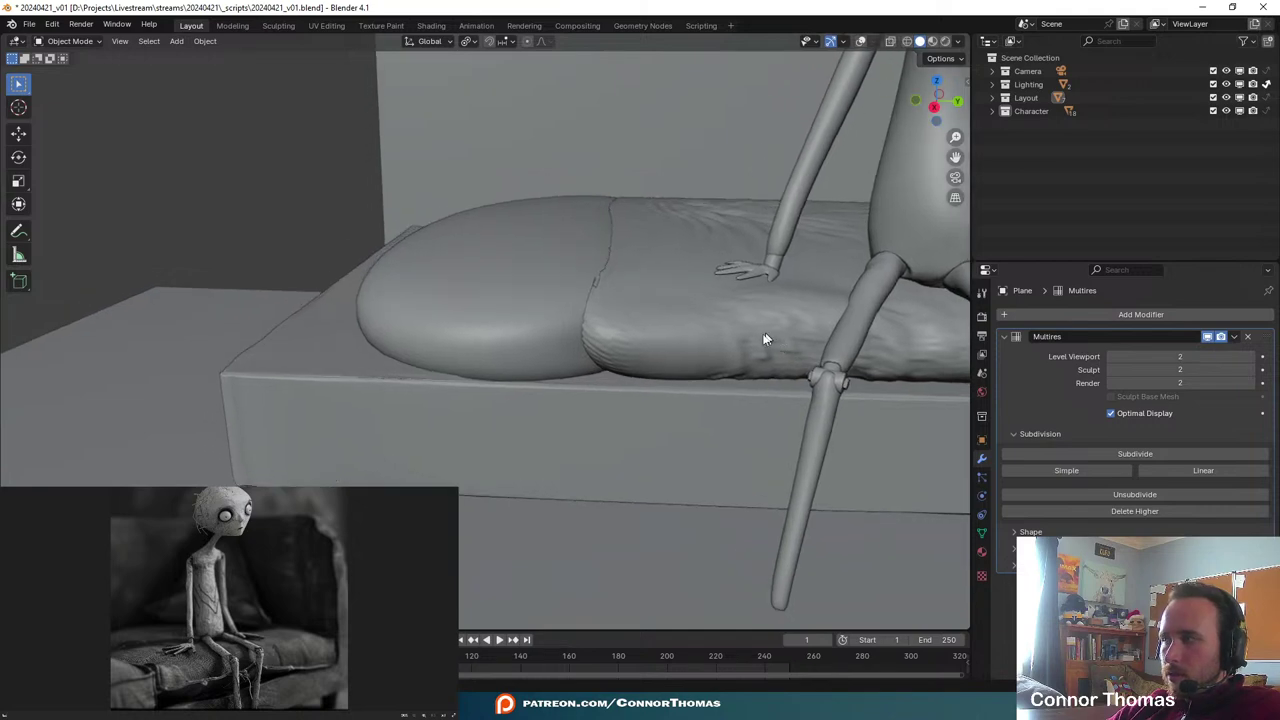
{"action": "left_click", "coordinate": [466, 323]}
{"action": "key", "text": "Tab"}
{"action": "middle_click_drag", "start_coordinate": [567, 321], "coordinate": [709, 342]}
{"action": "key", "text": "Tab"}
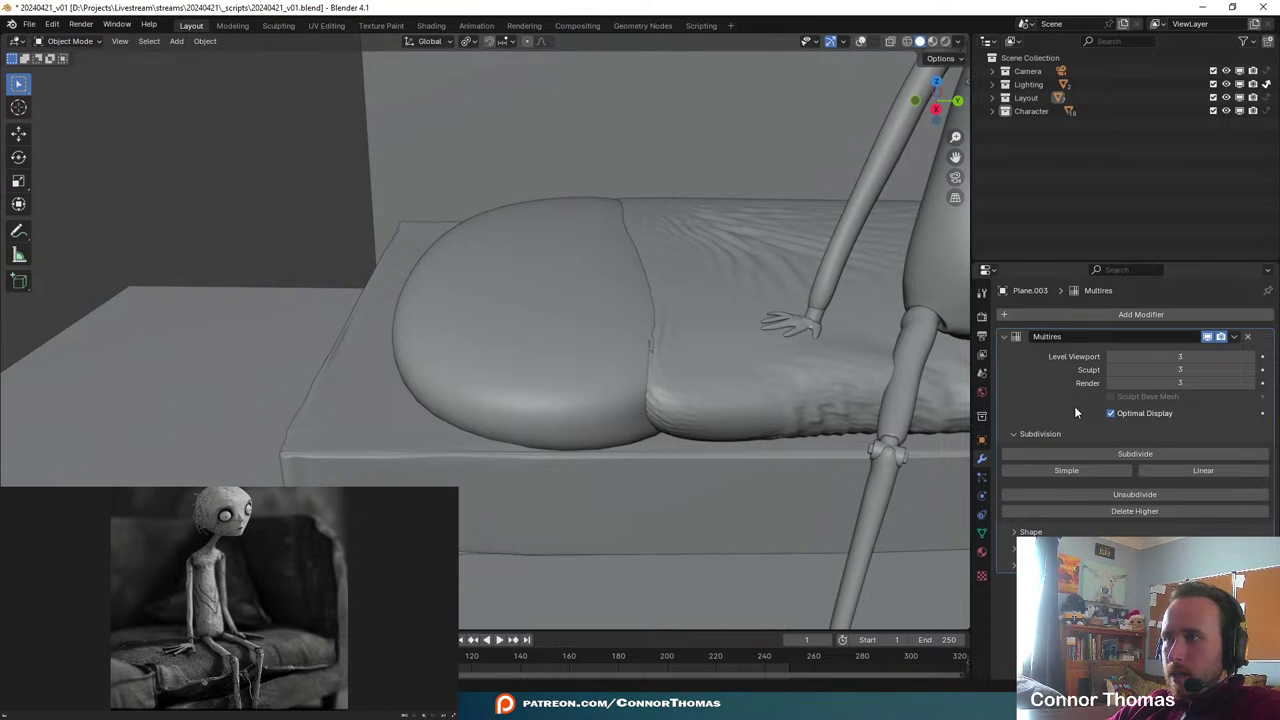
{"action": "key", "text": "ctrl+a"}
{"action": "key", "text": "Tab"}
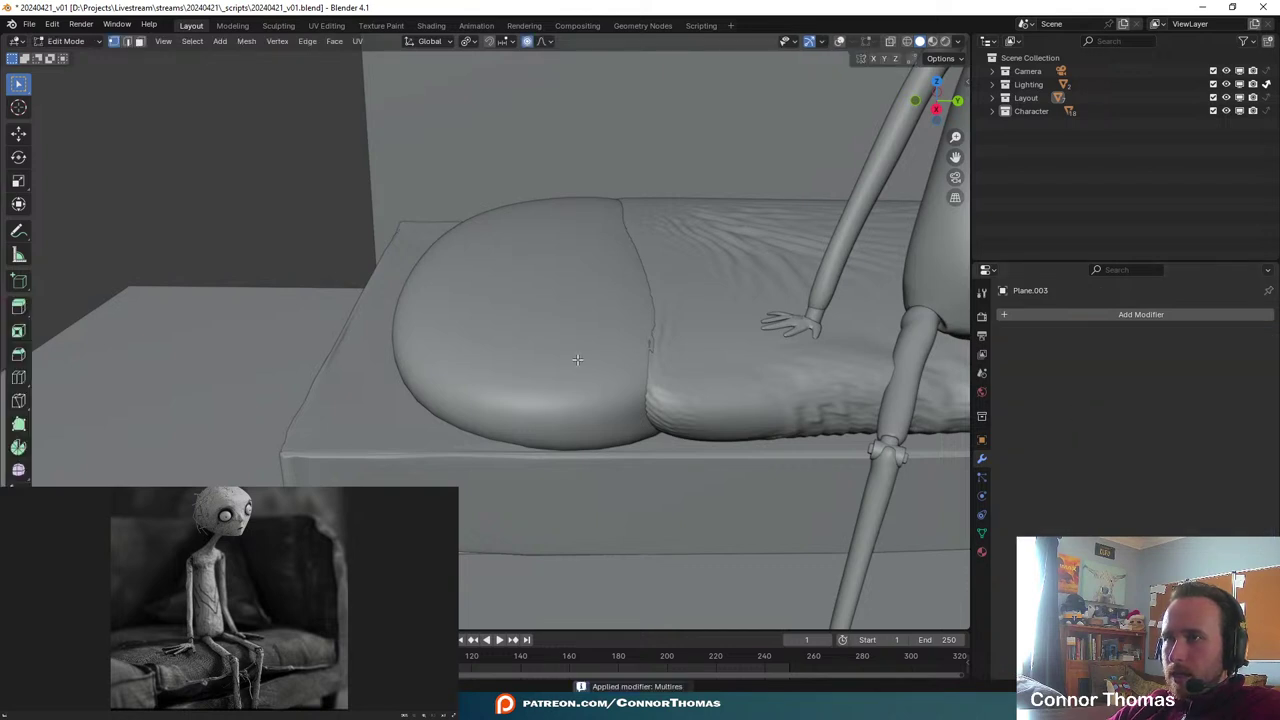
- Show the viewport overlays and select the edge loop running around the bolster's upper rim
{"action": "left_click", "coordinate": [839, 43]}
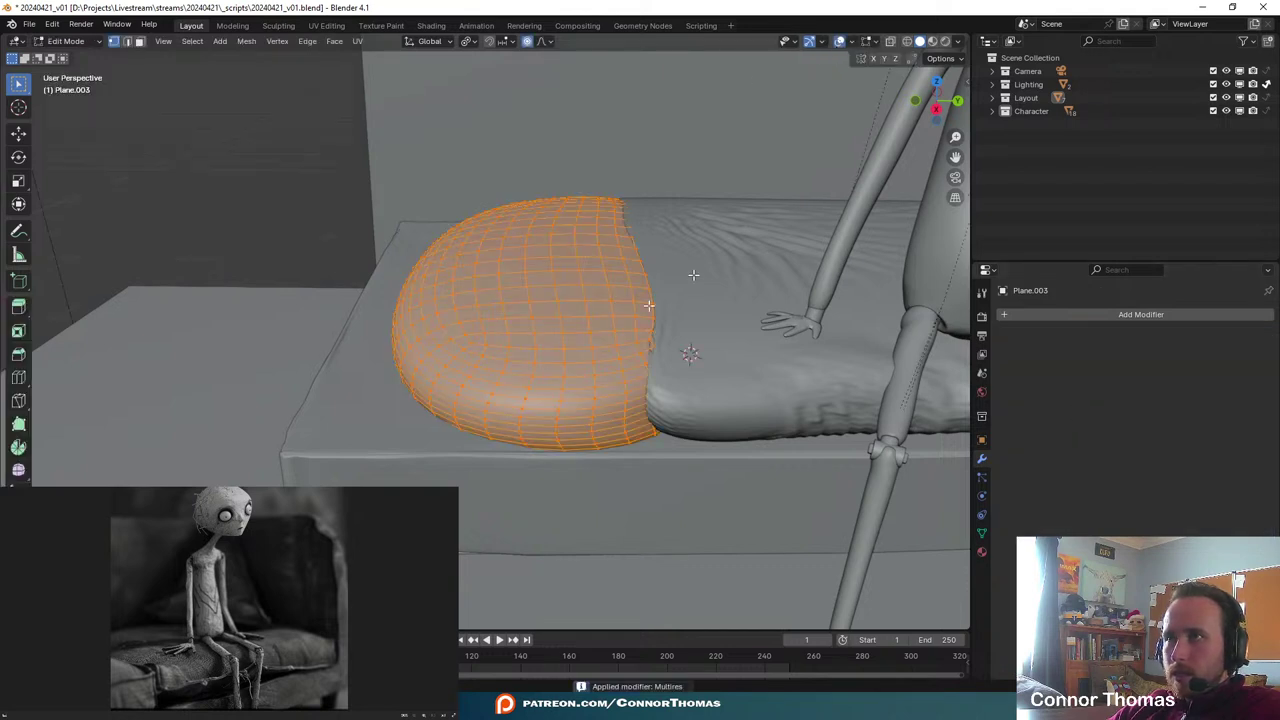
{"action": "left_click", "coordinate": [593, 390], "text": "alt"}
{"action": "left_click", "coordinate": [627, 381], "text": "alt"}
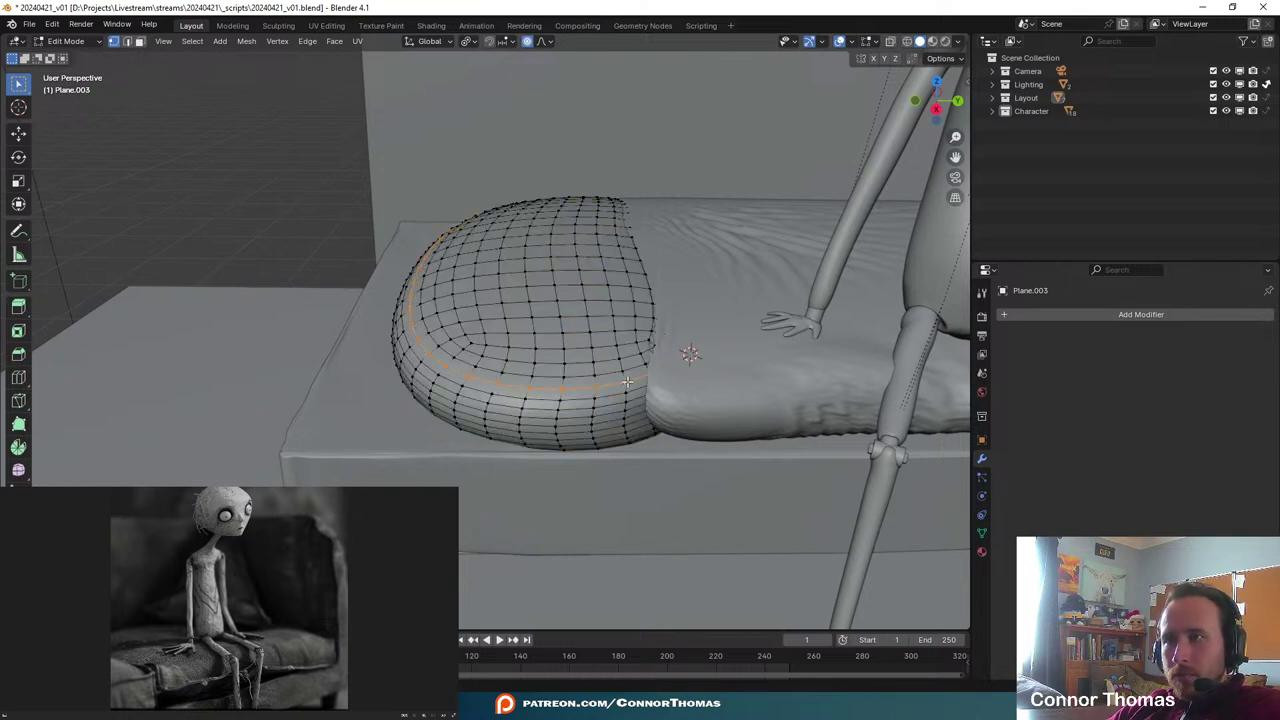
{"action": "middle_click_drag", "start_coordinate": [601, 366], "coordinate": [761, 320]}
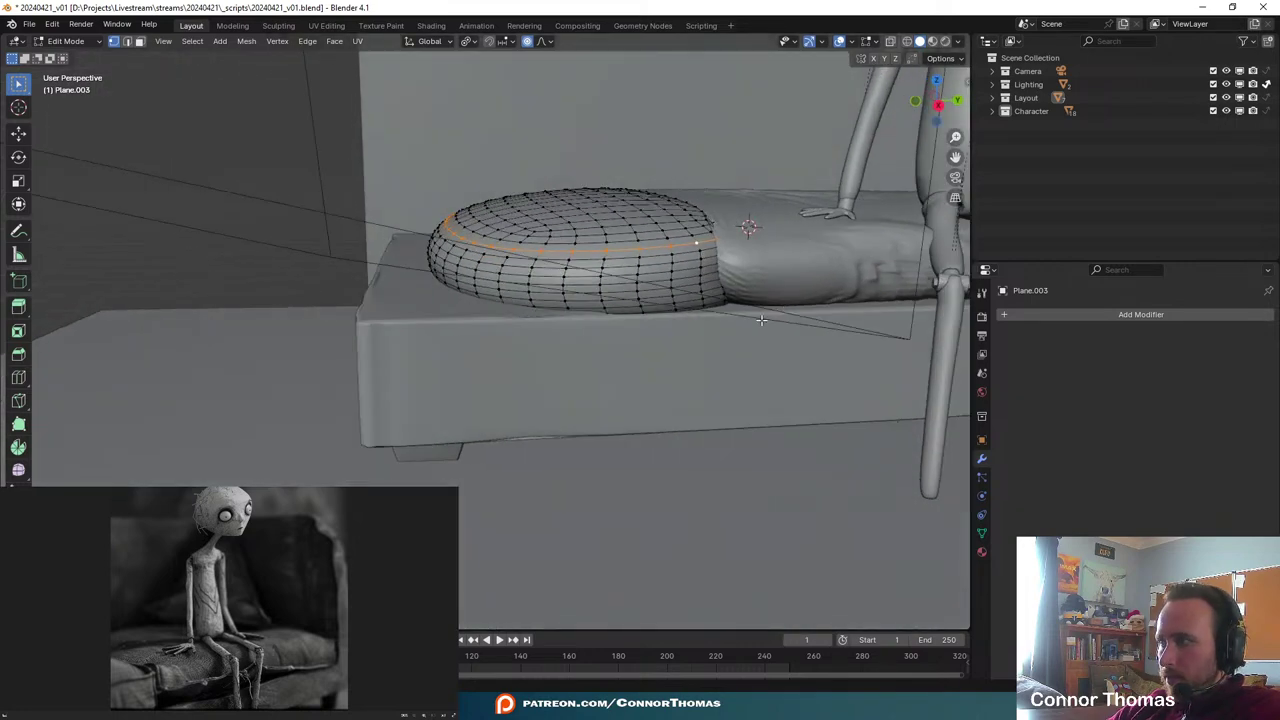
{"action": "left_click", "coordinate": [705, 258], "text": "alt+shift"}
{"action": "left_click", "coordinate": [703, 256], "text": "alt+shift"}
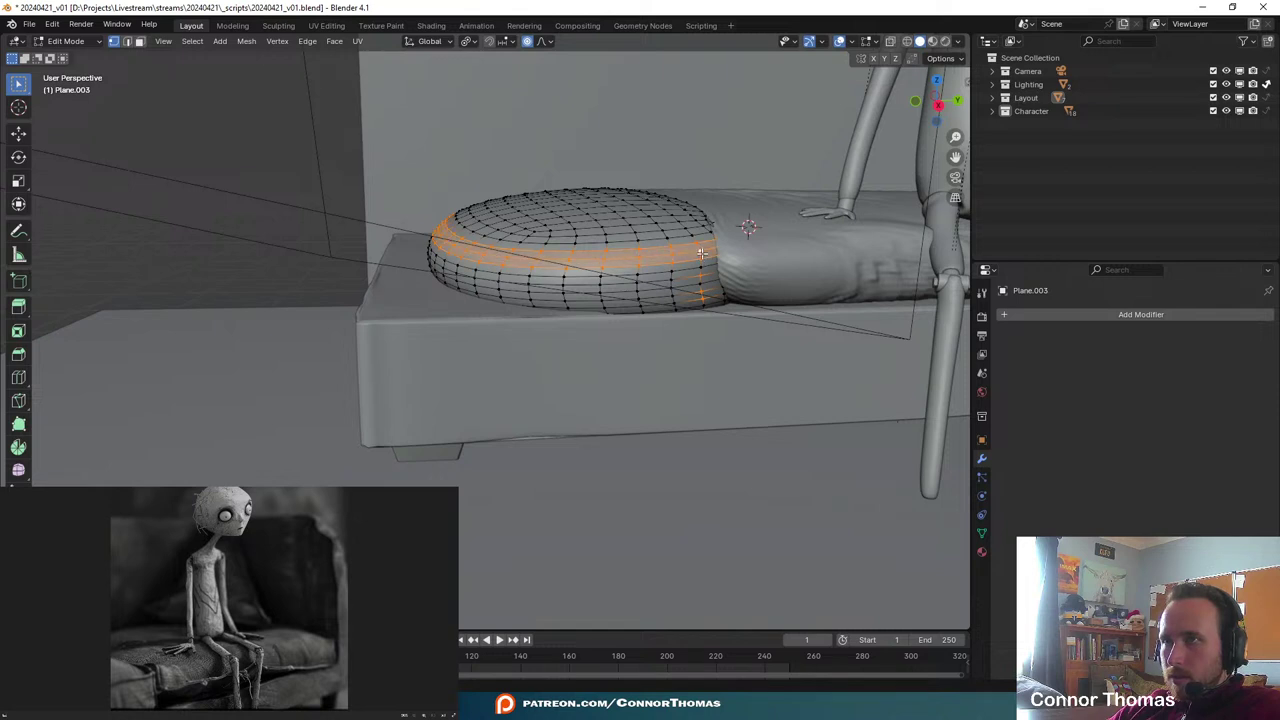
{"action": "left_click", "coordinate": [700, 267], "text": "alt+shift"}
{"action": "left_click", "coordinate": [701, 288], "text": "alt+shift"}
{"action": "key", "text": "ctrl+z"}
{"action": "key", "text": "ctrl+z"}
{"action": "key", "text": "ctrl+z"}
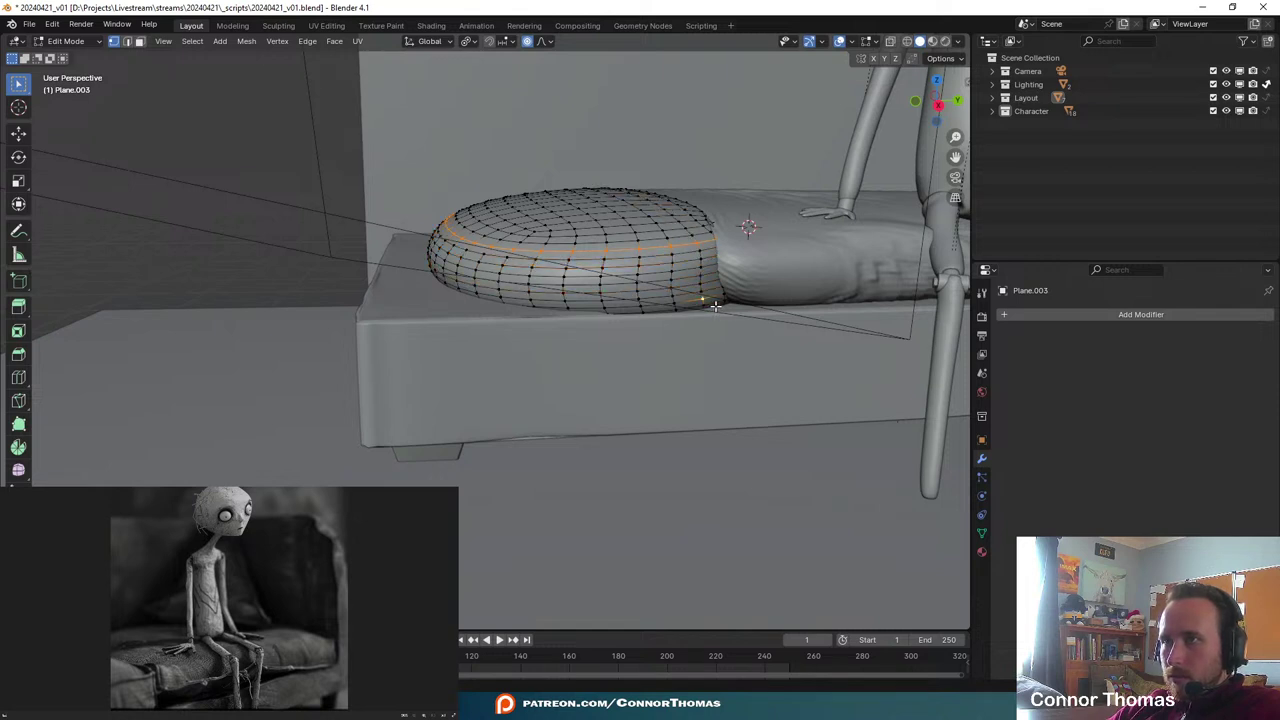
- Add the edge loop along the bolster's side facing the seat cushion to the rim loop selection
{"action": "scroll", "coordinate": [734, 294], "scroll_direction": "up", "scroll_amount": 5}
{"action": "scroll", "coordinate": [836, 279], "scroll_direction": "down", "scroll_amount": 2}
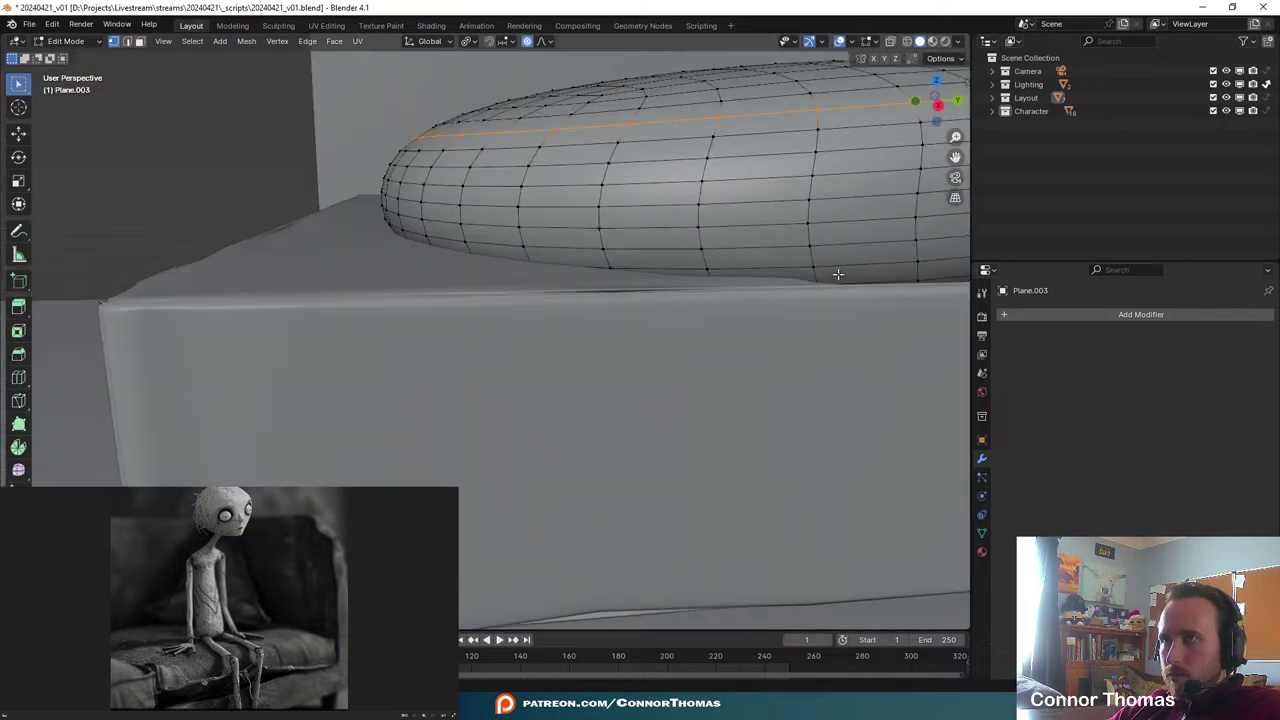
{"action": "middle_click_drag", "start_coordinate": [826, 277], "coordinate": [888, 206]}
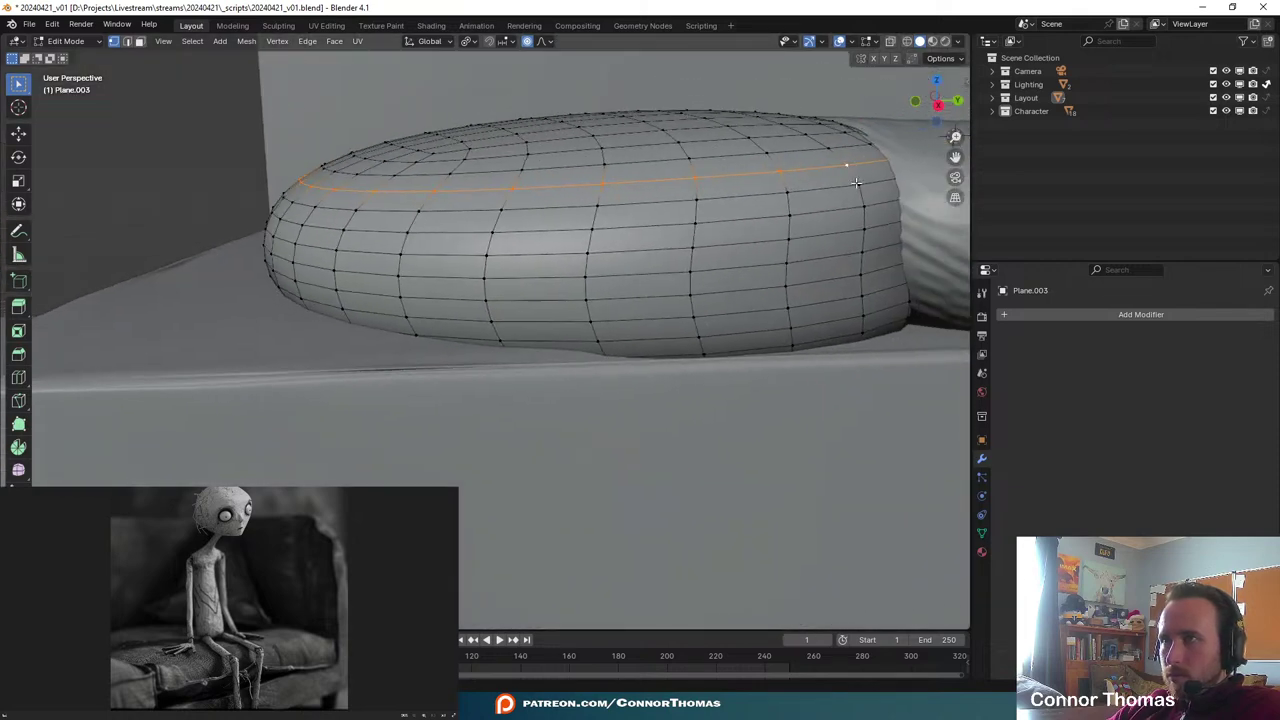
{"action": "left_click", "coordinate": [857, 181], "text": "alt+shift"}
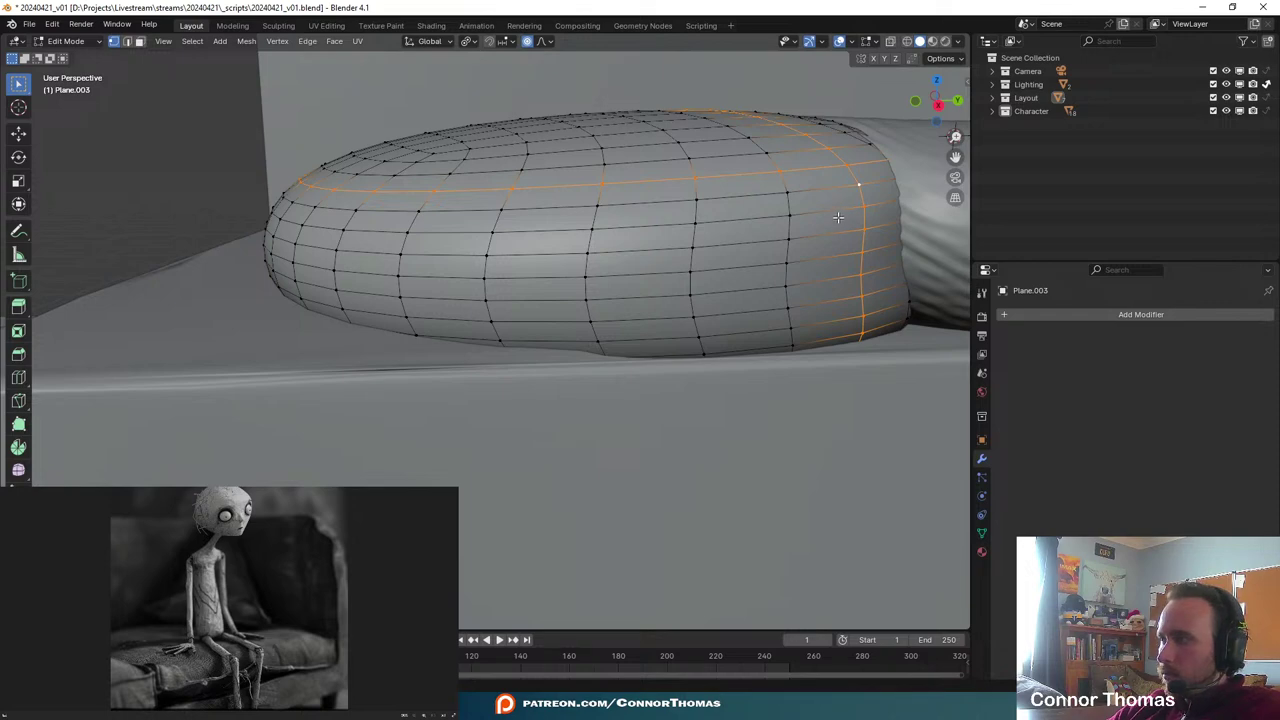
{"action": "middle_click_drag", "start_coordinate": [838, 217], "coordinate": [871, 336]}
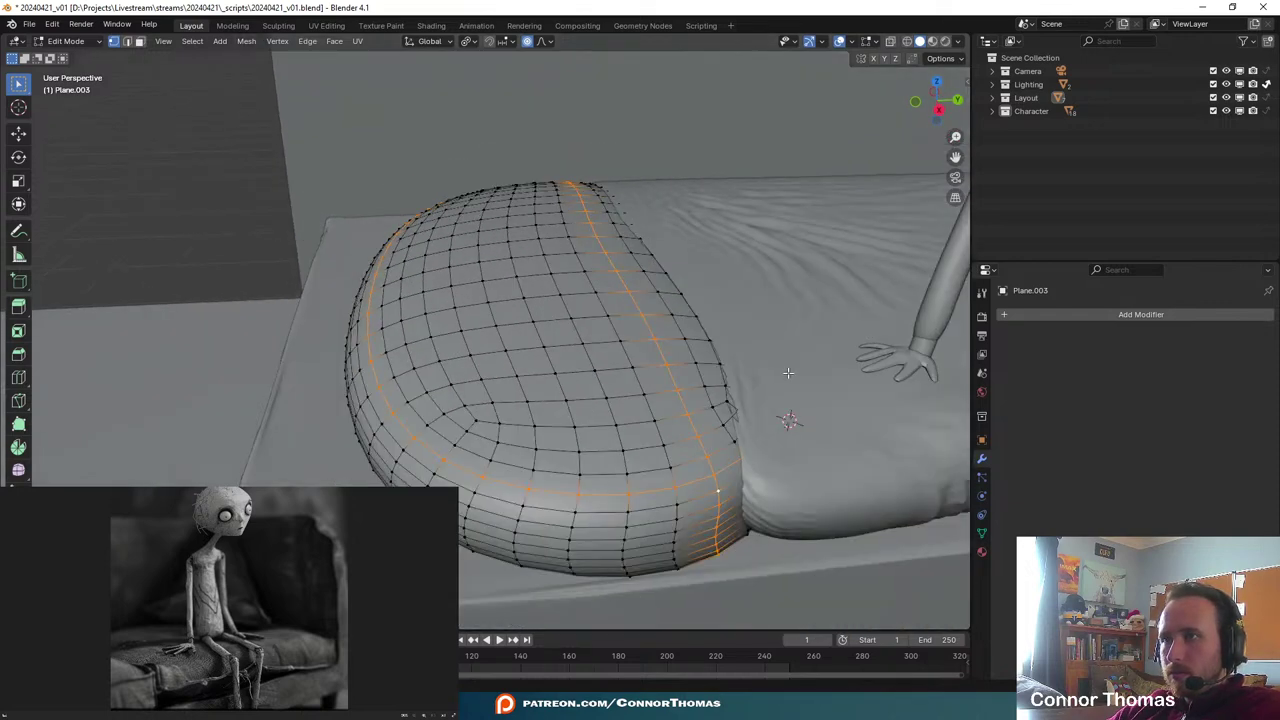
{"action": "key", "text": "ctrl+z"}
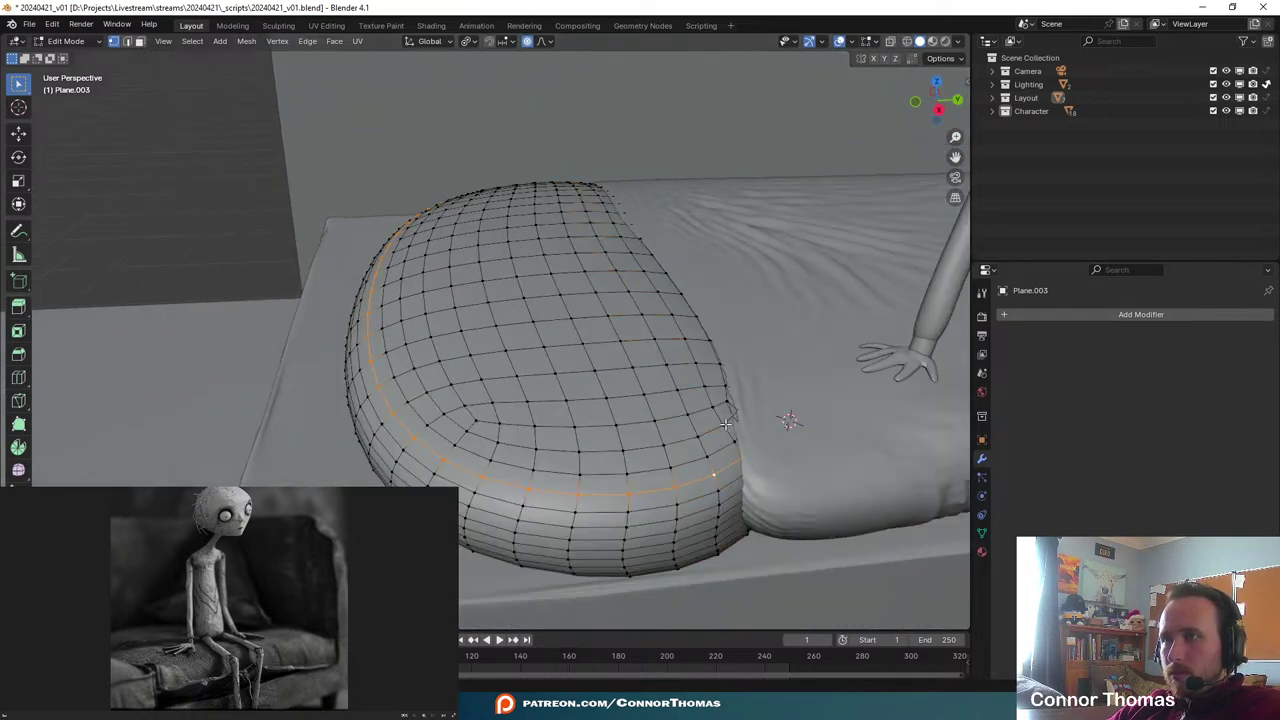
{"action": "left_click", "coordinate": [725, 425], "text": "alt+shift"}
{"action": "key", "text": "ctrl+z"}
{"action": "left_click", "coordinate": [717, 411], "text": "alt+shift"}
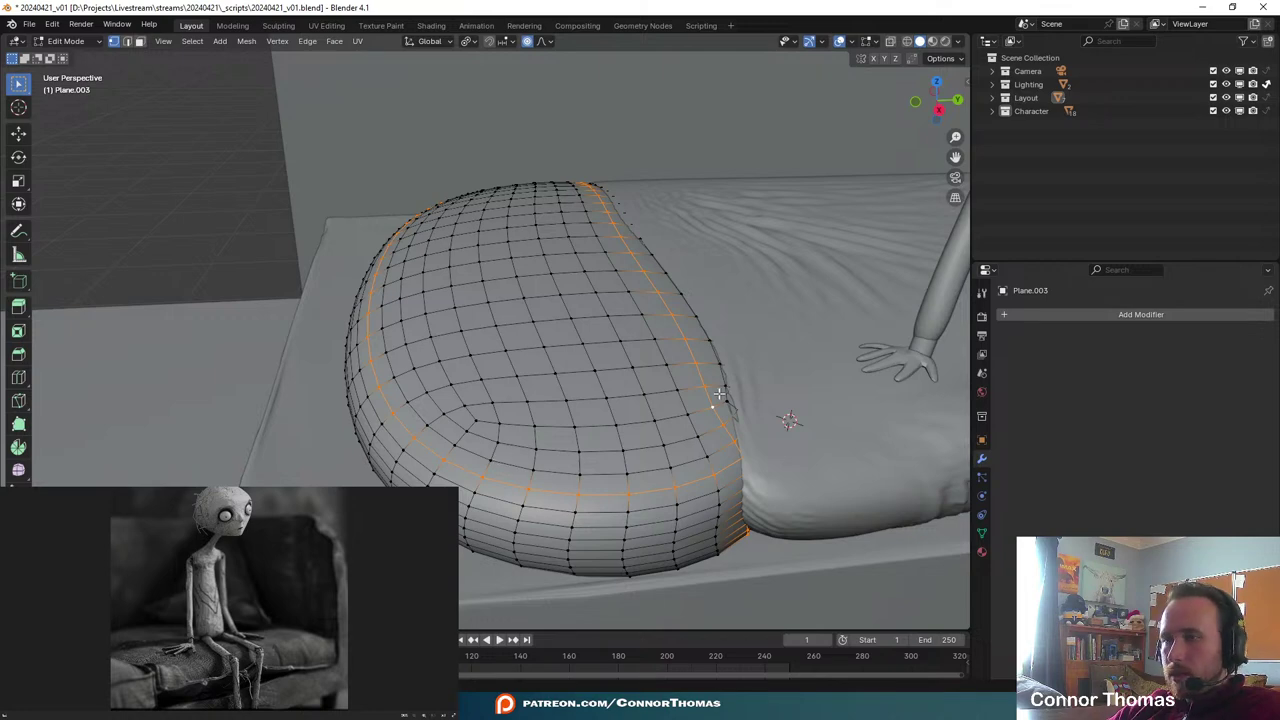
- Separate the selected edge loops from the bolster into their own object and select that object in Object Mode
{"action": "key", "text": "p"}
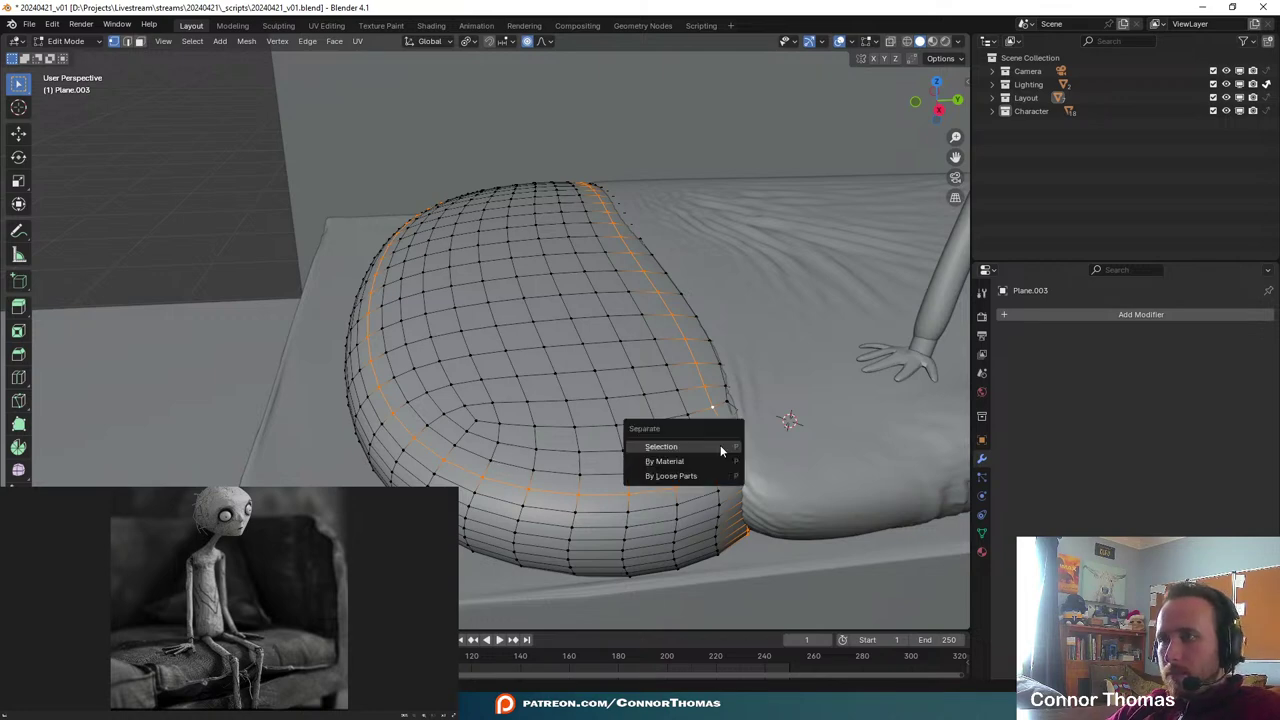
{"action": "left_click", "coordinate": [727, 449]}
{"action": "key", "text": "Tab"}
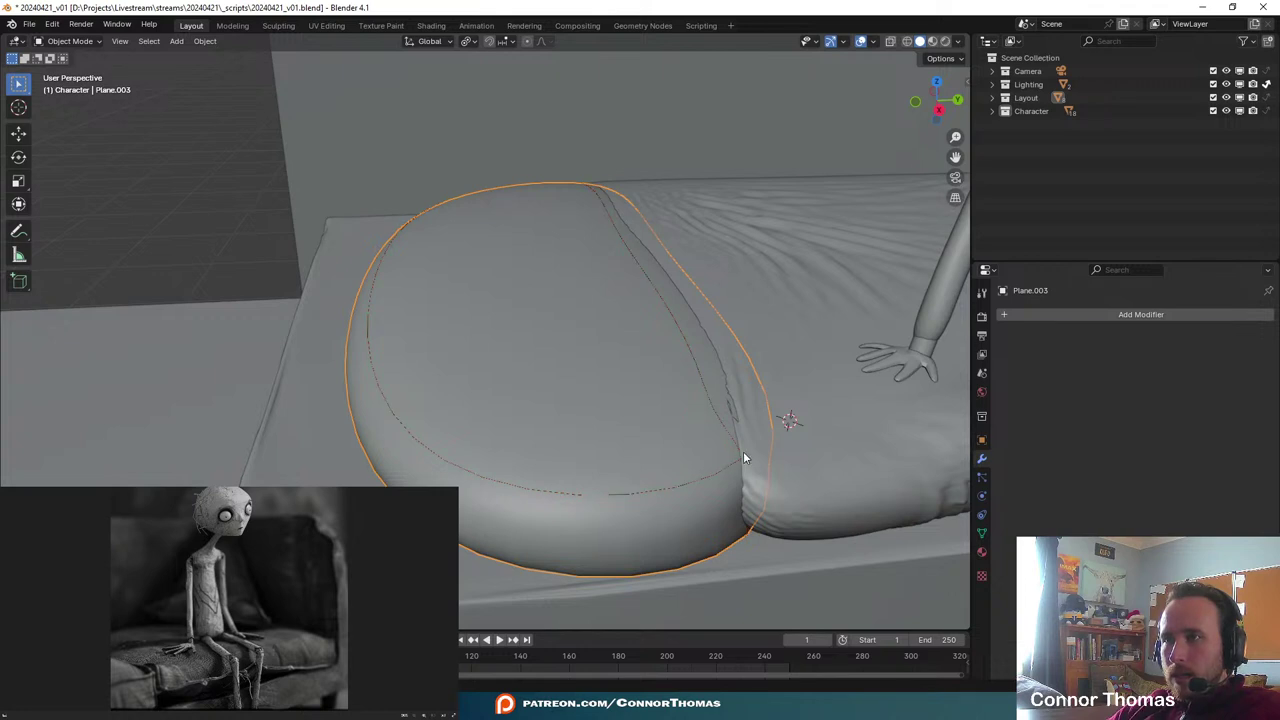
{"action": "key", "text": "ctrl+1"}
{"action": "key", "text": "ctrl+z"}
{"action": "left_click", "coordinate": [712, 471]}
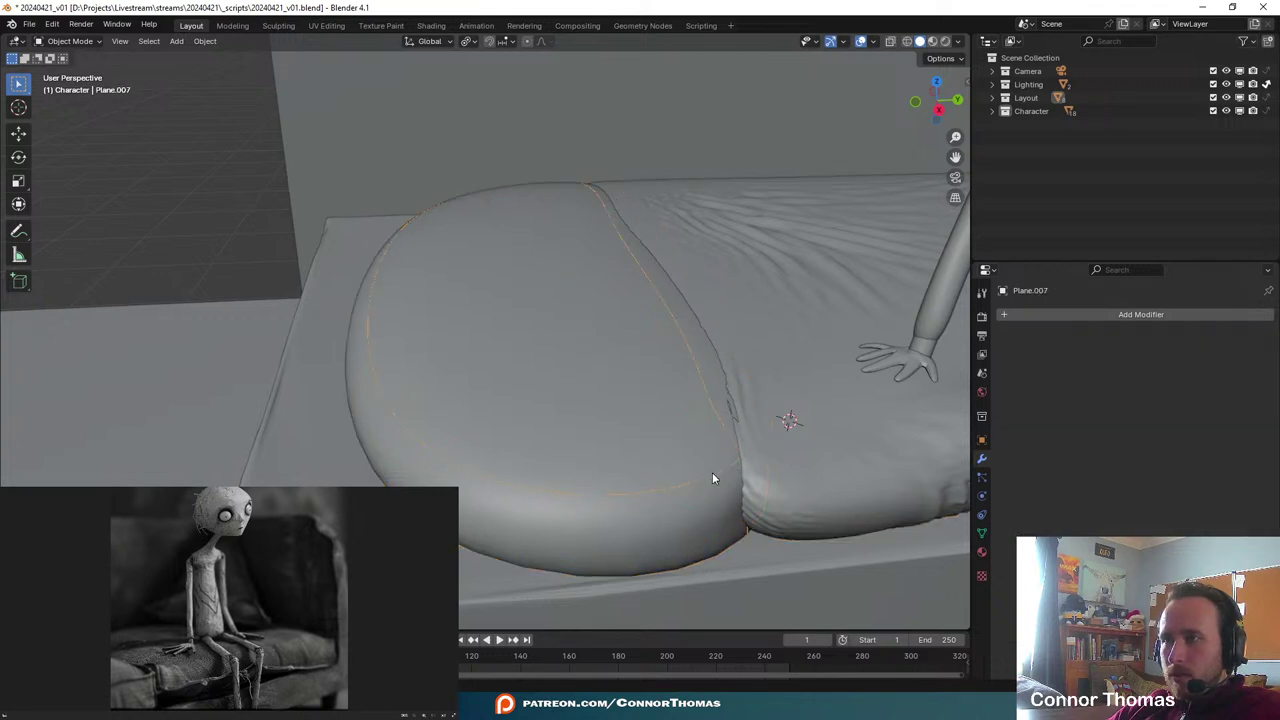
{"action": "left_click", "coordinate": [711, 473]}
{"action": "left_click", "coordinate": [710, 474]}
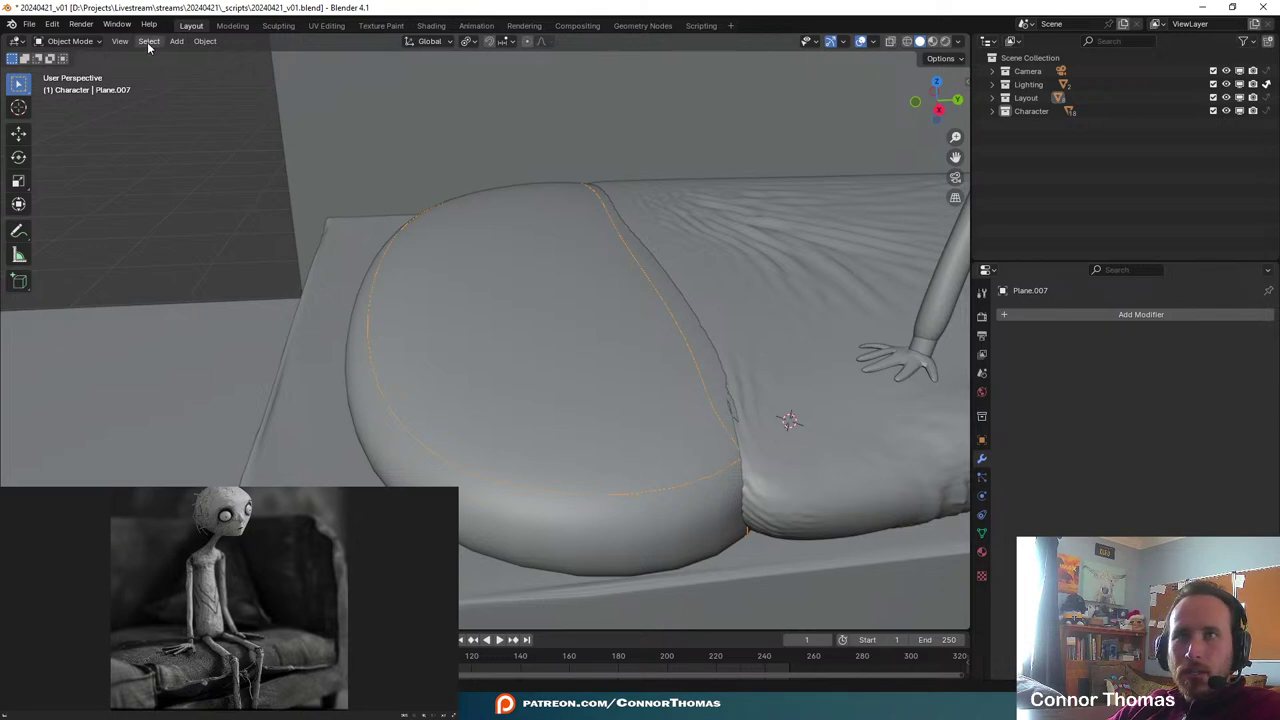
- Convert the edge loops separated from the bolster from a mesh into a curve object
{"action": "left_click", "coordinate": [205, 41]}
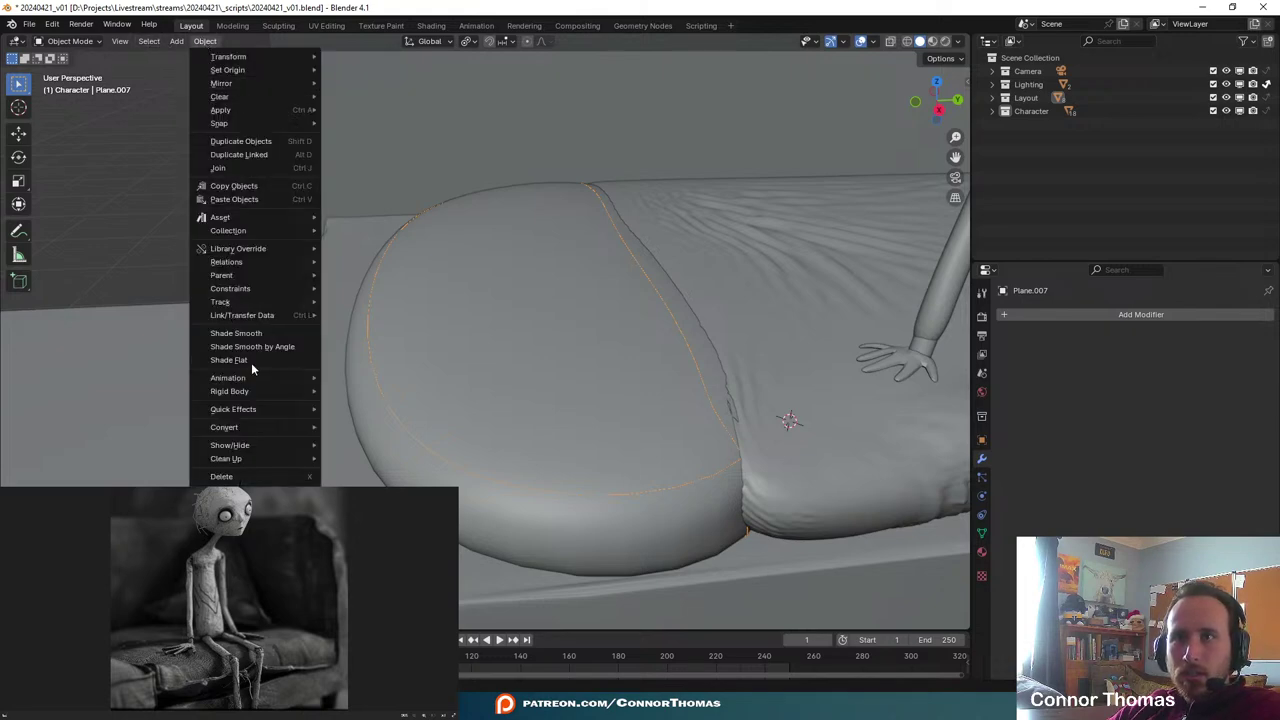
{"action": "mouse_move", "coordinate": [265, 389]}
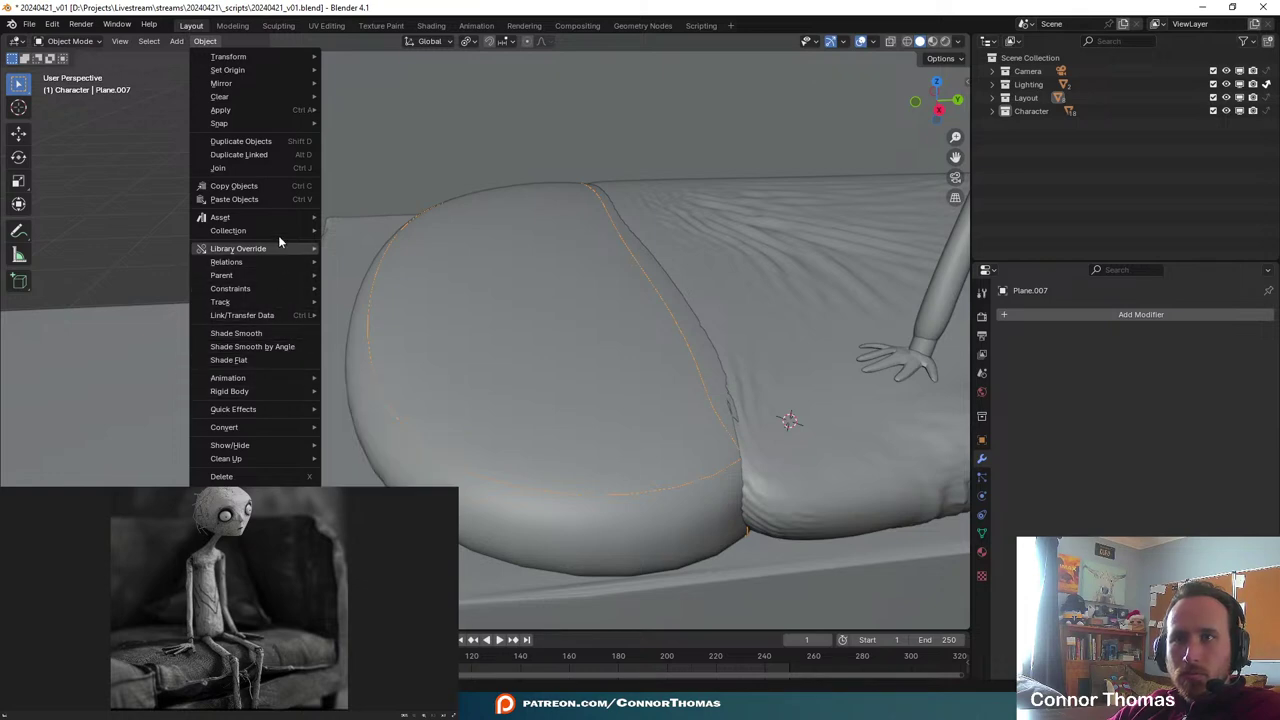
{"action": "mouse_move", "coordinate": [262, 82]}
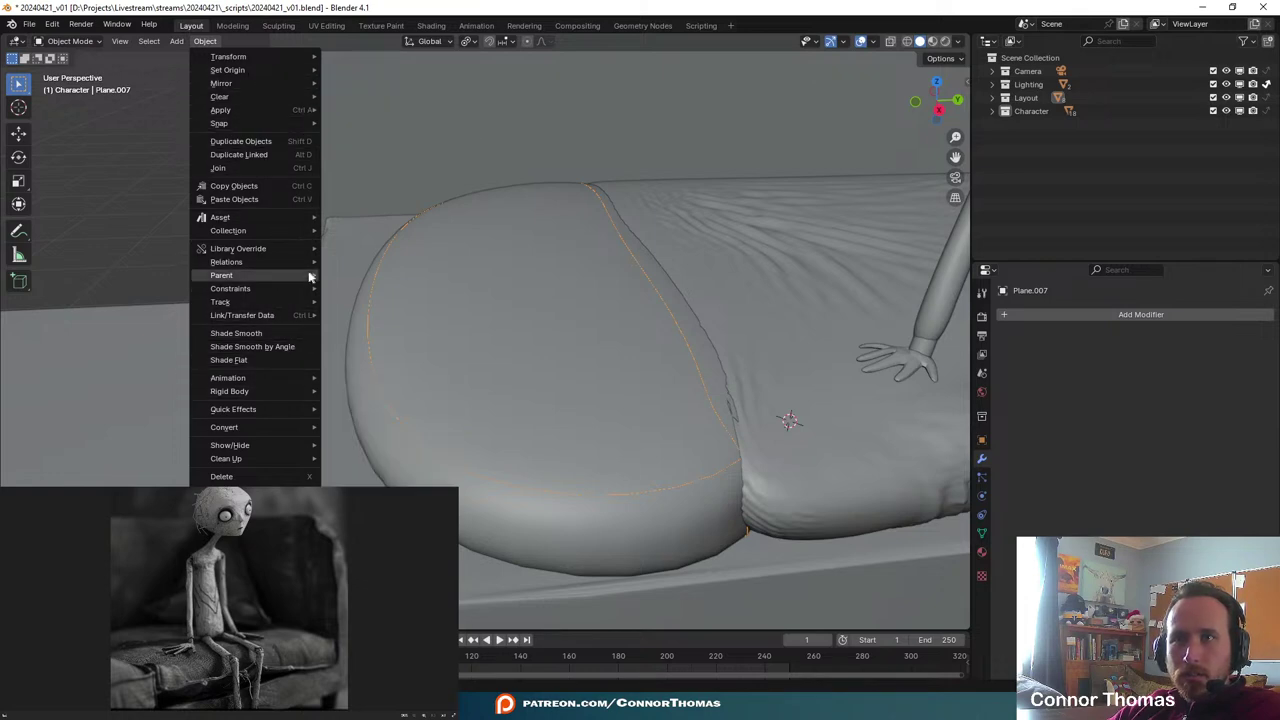
{"action": "mouse_move", "coordinate": [304, 126]}
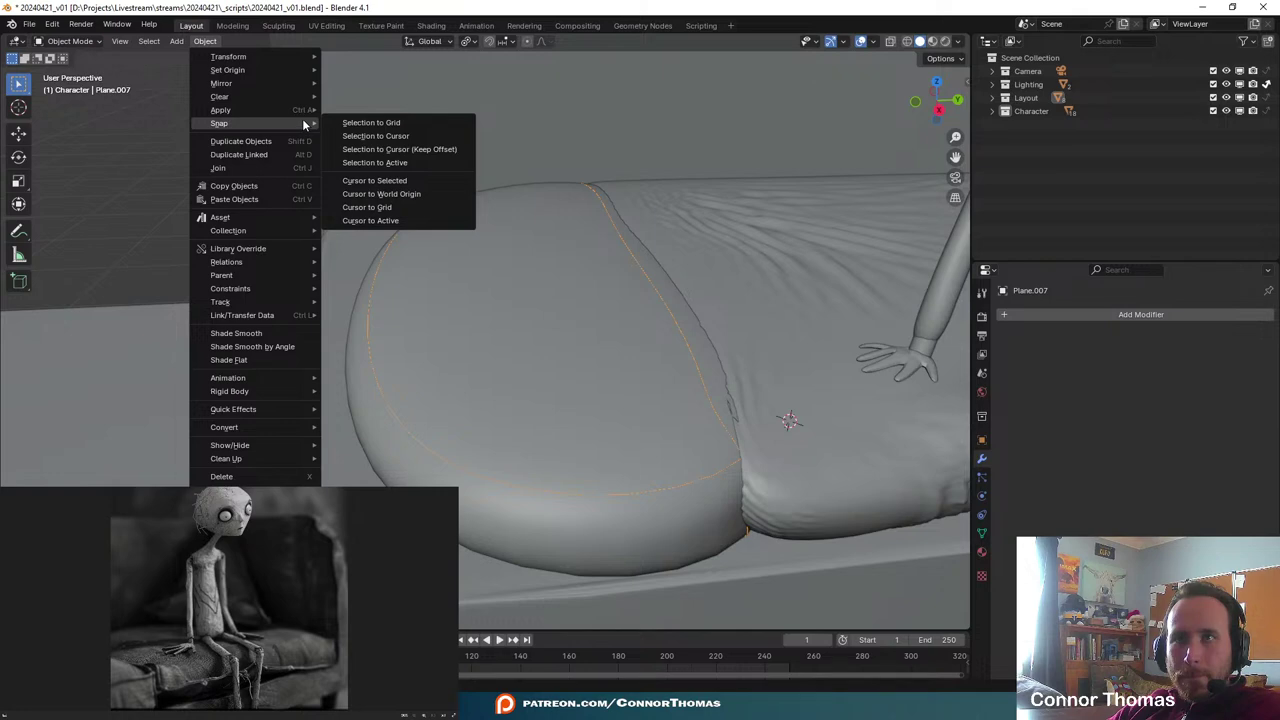
{"action": "mouse_move", "coordinate": [149, 45]}
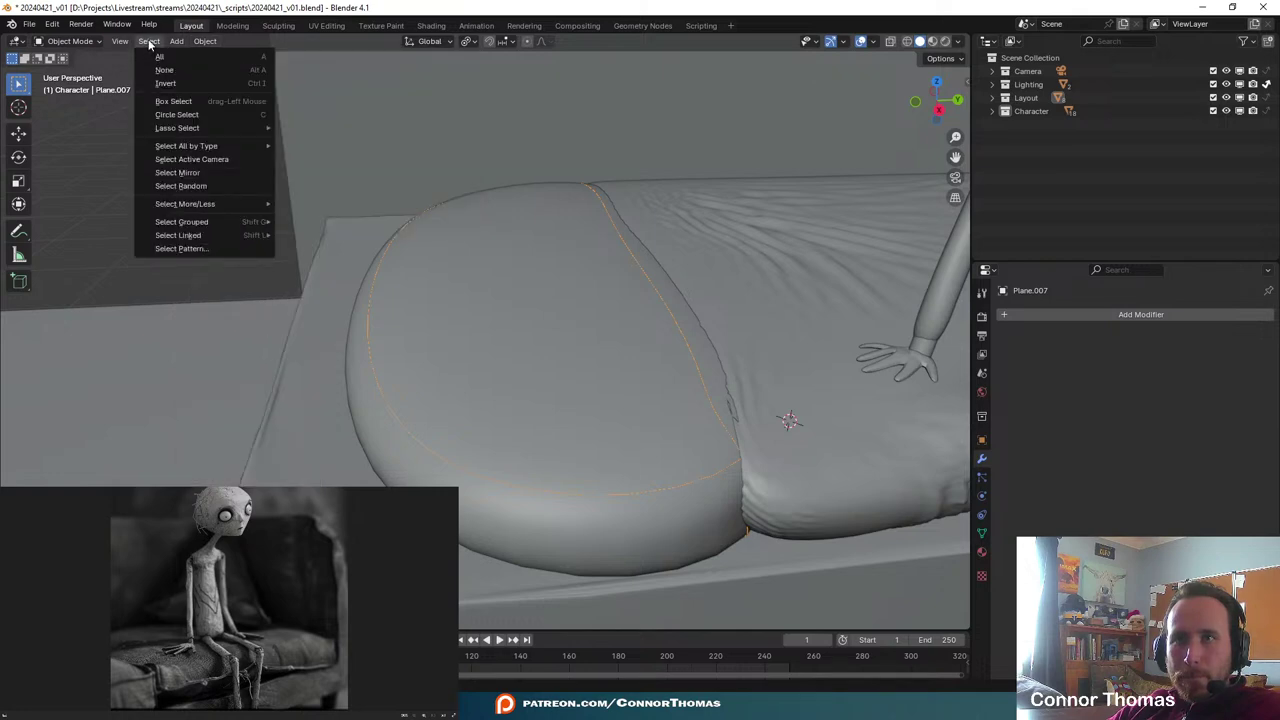
{"action": "mouse_move", "coordinate": [205, 41]}
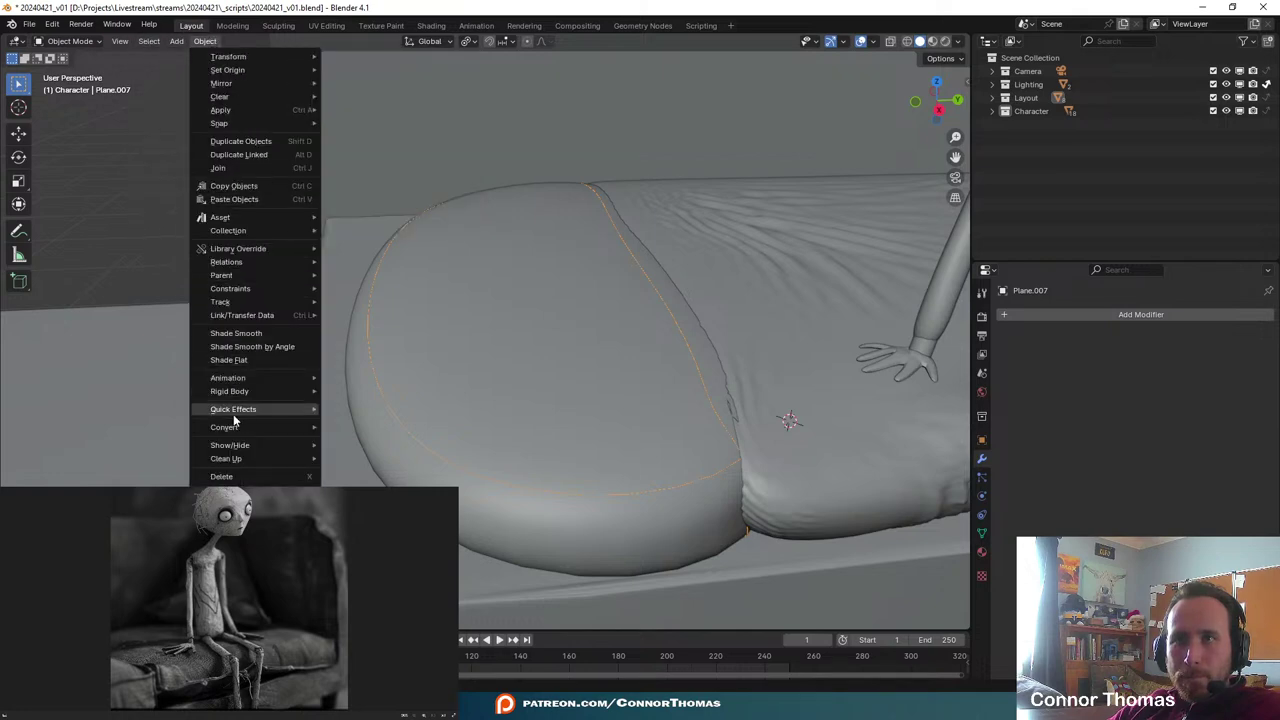
{"action": "mouse_move", "coordinate": [252, 428]}
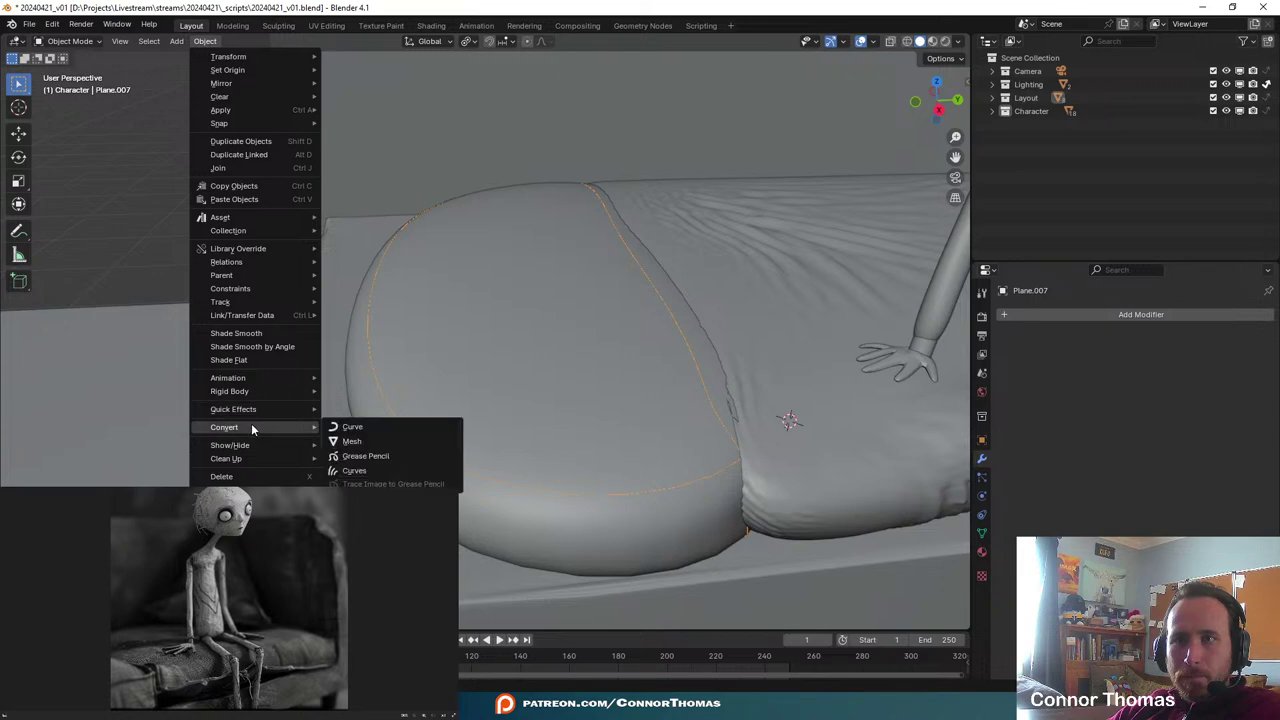
{"action": "left_click", "coordinate": [381, 427]}
- Give the converted bolster curve a round bevel 0.01 m deep to form piping
{"action": "left_click", "coordinate": [983, 515]}
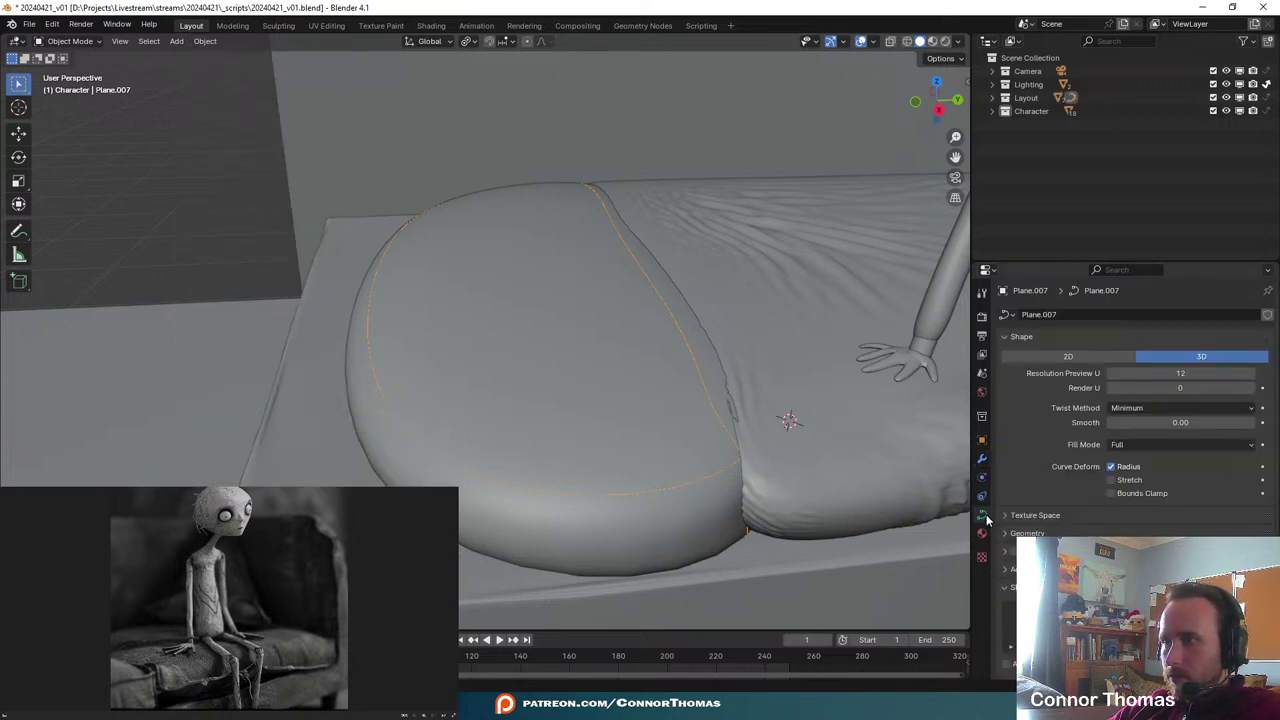
{"action": "scroll", "coordinate": [1130, 450], "scroll_direction": "down", "scroll_amount": 1}
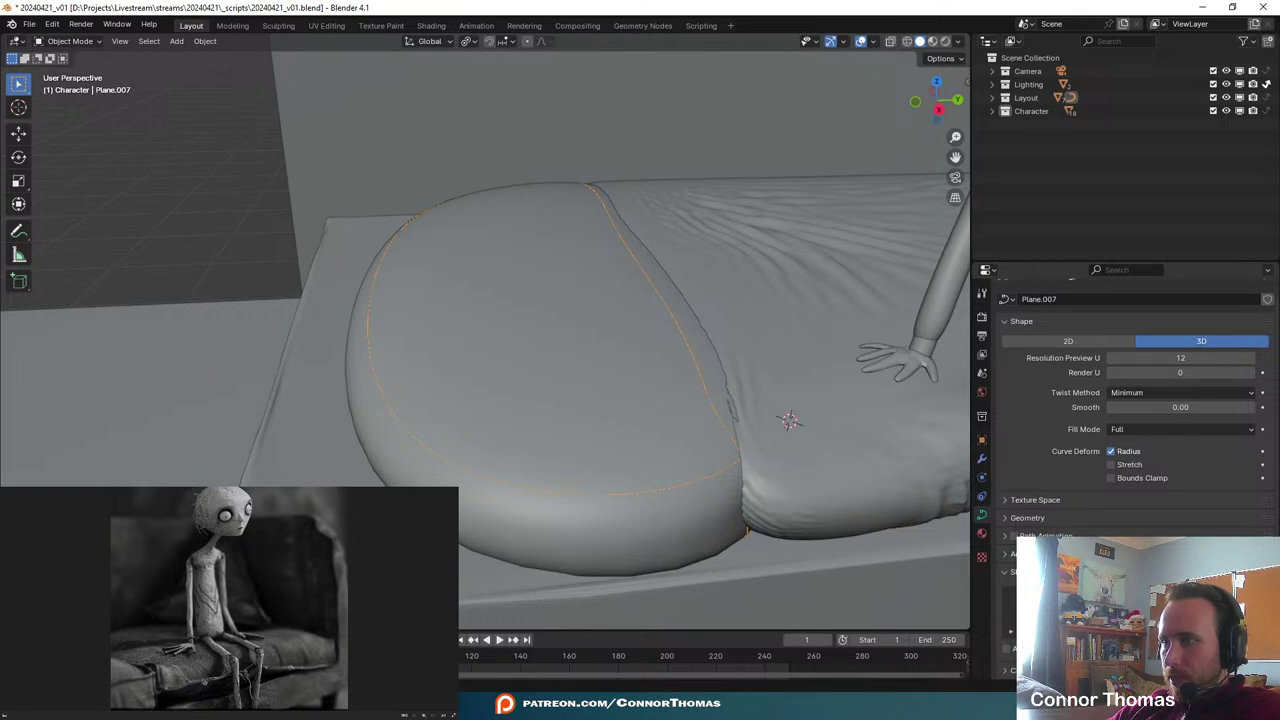
{"action": "left_click", "coordinate": [1005, 518]}
{"action": "scroll", "coordinate": [1150, 480], "scroll_direction": "down", "scroll_amount": 5}
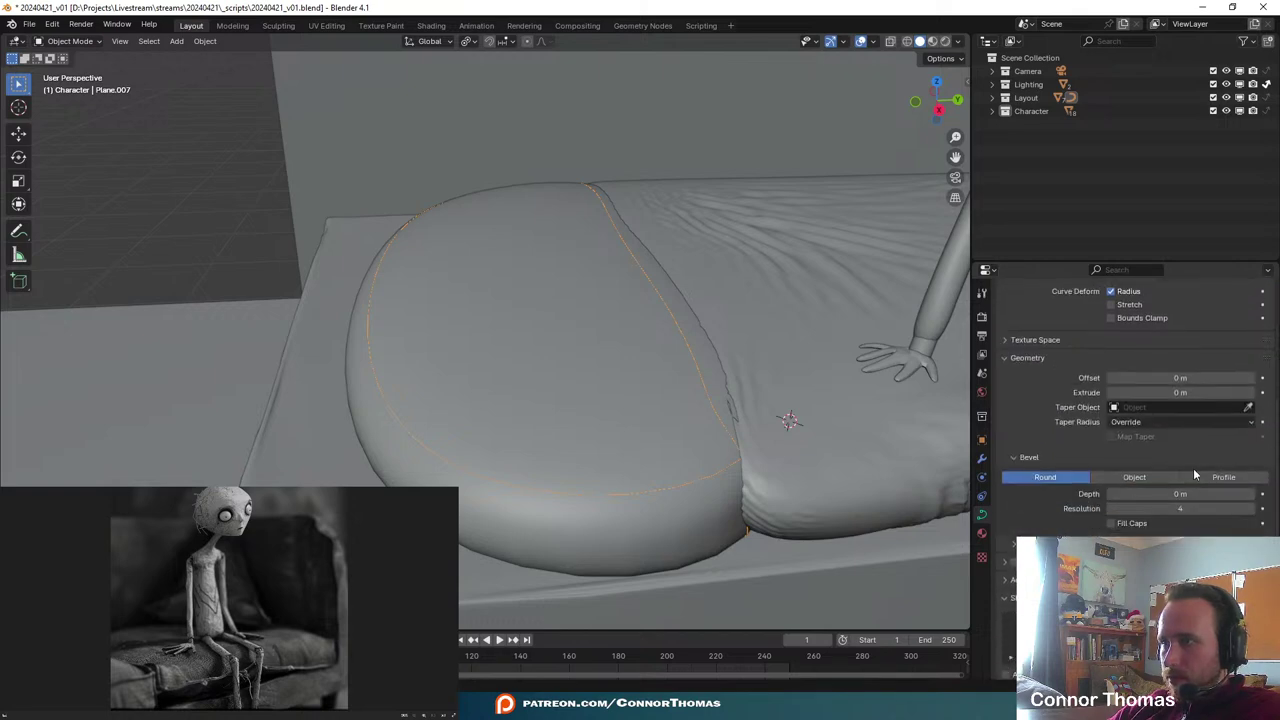
{"action": "mouse_move", "coordinate": [1180, 494]}
{"action": "left_mouse_down"}
{"action": "mouse_move", "coordinate": [1198, 494]}
{"action": "mouse_move", "coordinate": [1186, 494]}
{"action": "left_mouse_up"}
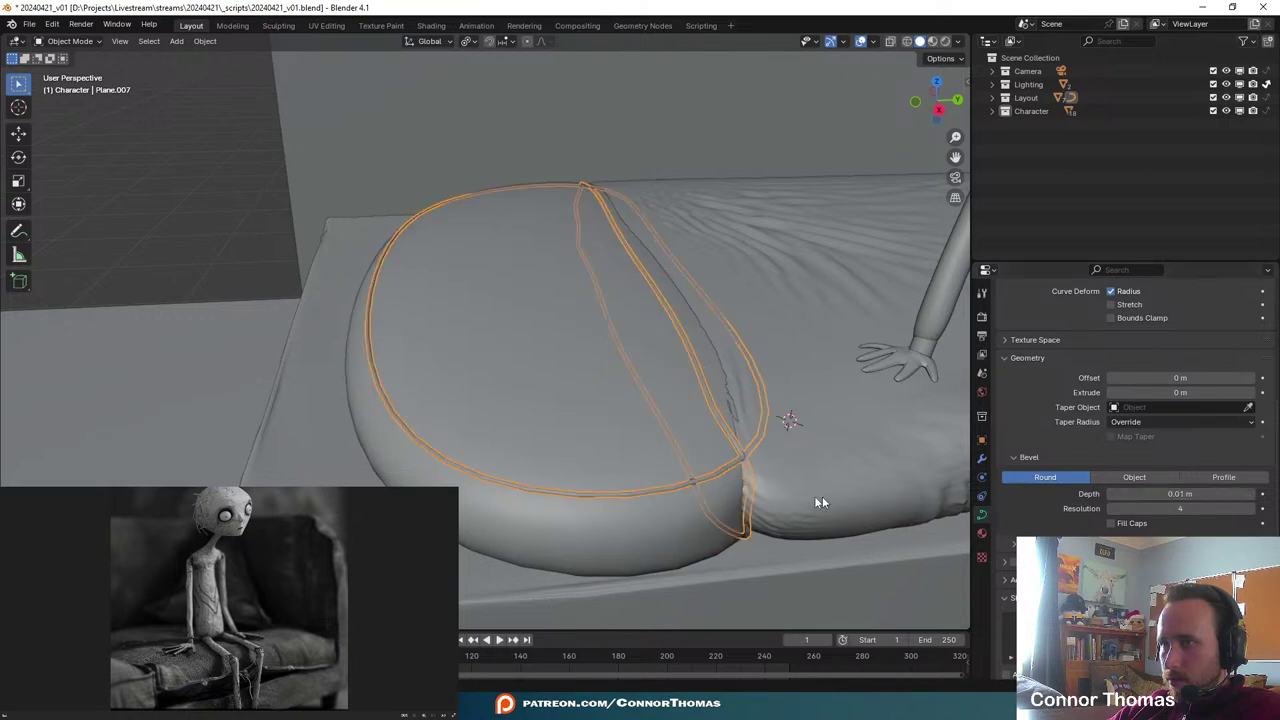
- Check the piping through the scene camera and smooth it with a Subdivision Surface modifier
{"action": "key", "text": "alt+a"}
{"action": "middle_click_drag", "start_coordinate": [726, 467], "coordinate": [734, 446]}
{"action": "key", "text": "KP_0"}
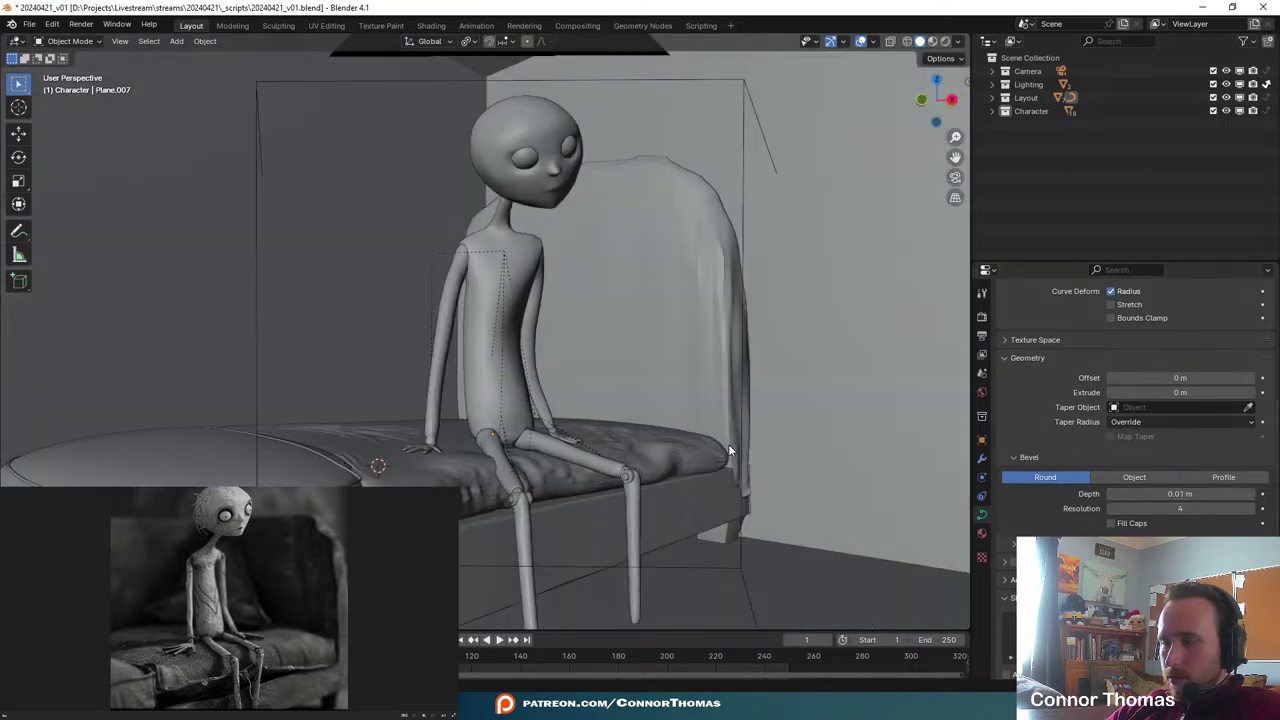
{"action": "scroll", "coordinate": [650, 410], "scroll_direction": "up", "scroll_amount": 4}
{"action": "scroll", "coordinate": [603, 454], "scroll_direction": "up", "scroll_amount": 3}
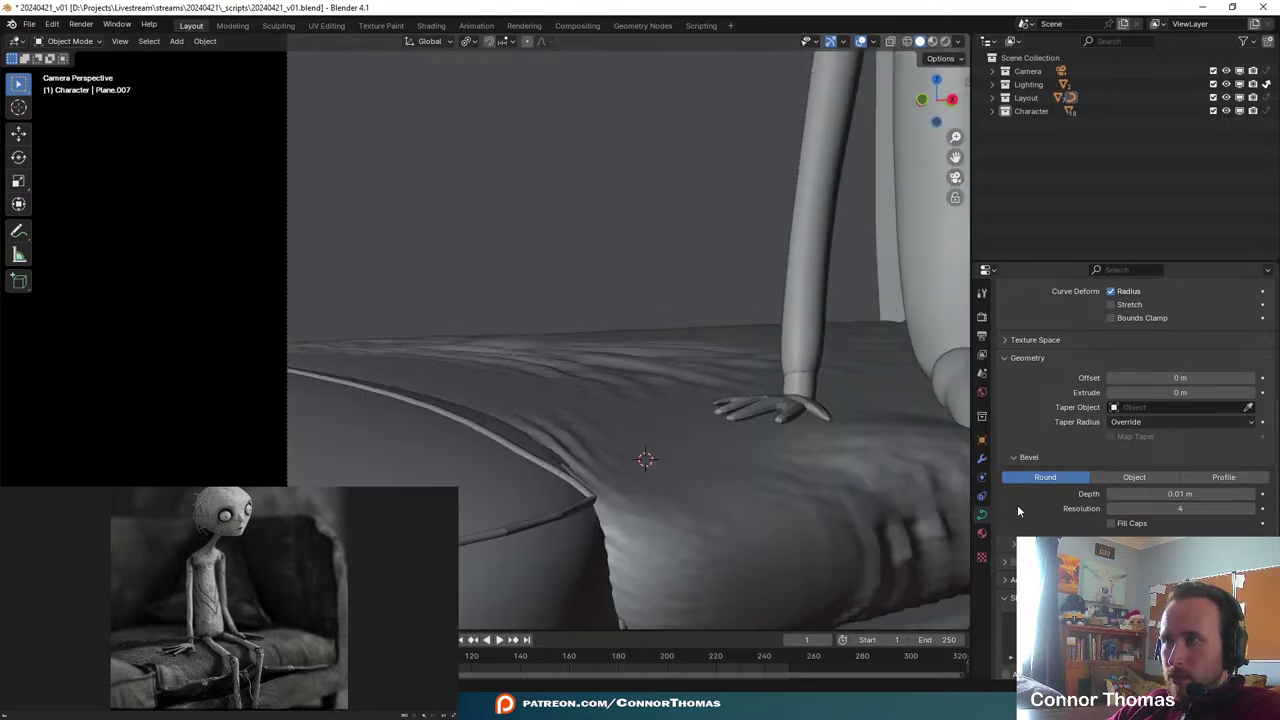
{"action": "left_click", "coordinate": [982, 460]}
{"action": "left_click", "coordinate": [1170, 316]}
{"action": "type", "text": "s"}
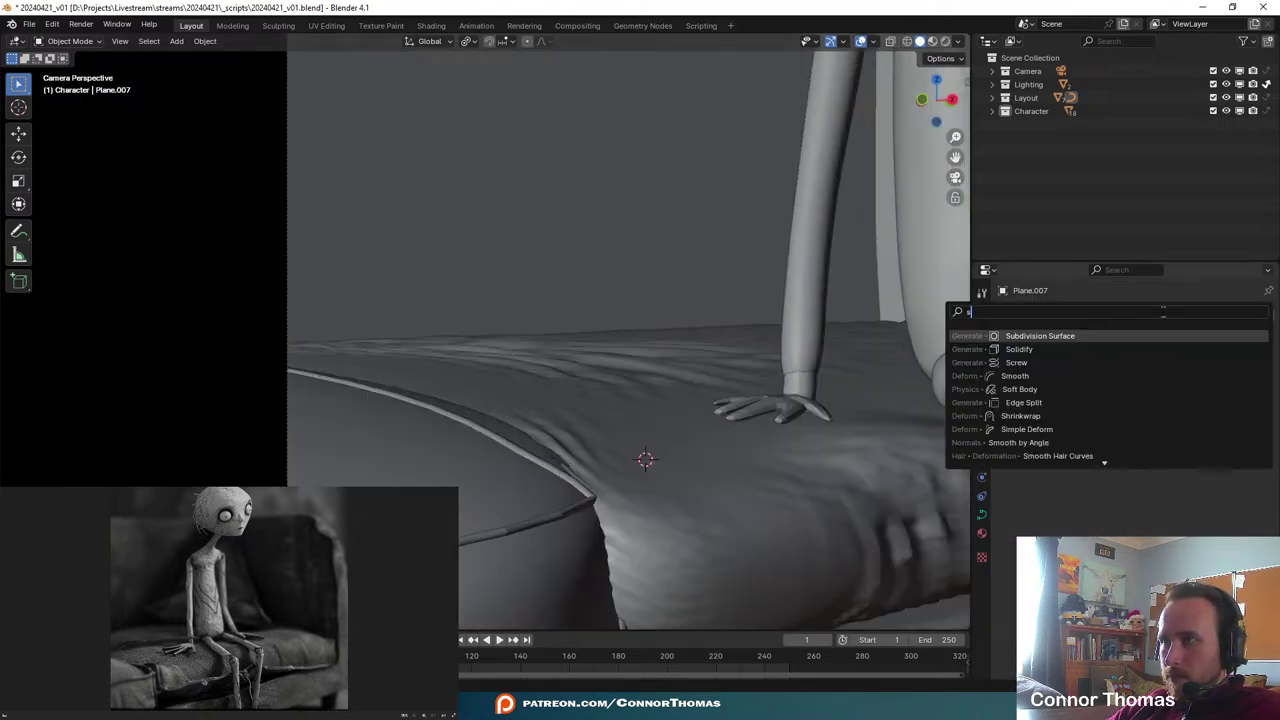
{"action": "left_click", "coordinate": [1031, 337]}
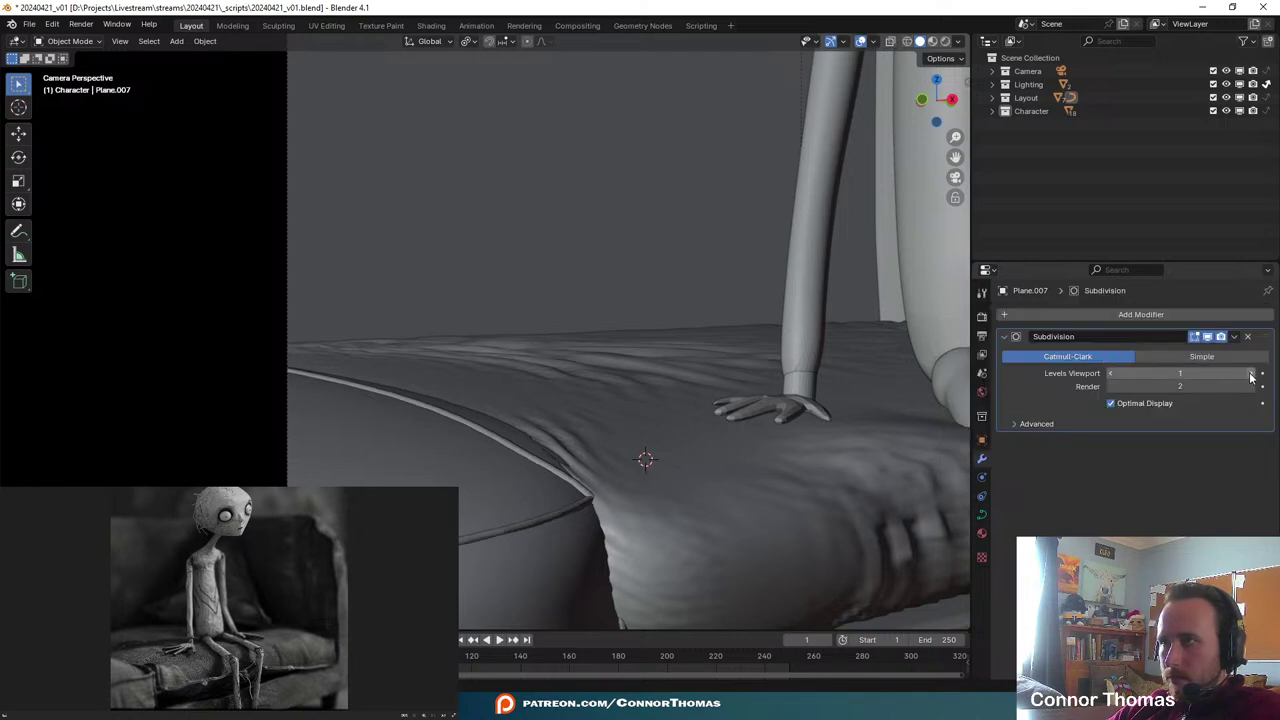
- Select the seat cushion and, in Sculpt Mode, pull its front corner away from the bolster piping with Elastic Deform
{"action": "middle_click_drag", "start_coordinate": [786, 467], "coordinate": [696, 414]}
{"action": "scroll", "coordinate": [698, 397], "scroll_direction": "up", "scroll_amount": 4}
{"action": "left_click", "coordinate": [760, 505]}
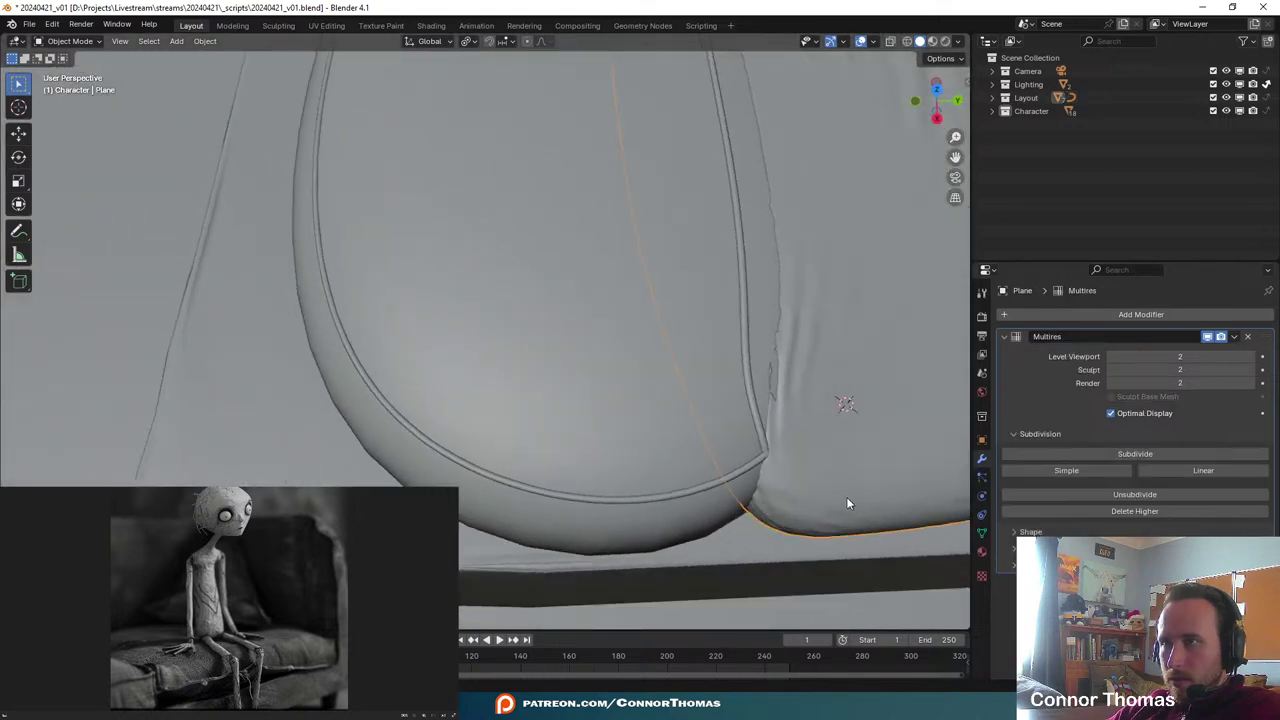
{"action": "middle_click_drag", "start_coordinate": [846, 503], "coordinate": [748, 494]}
{"action": "key", "text": "Tab"}
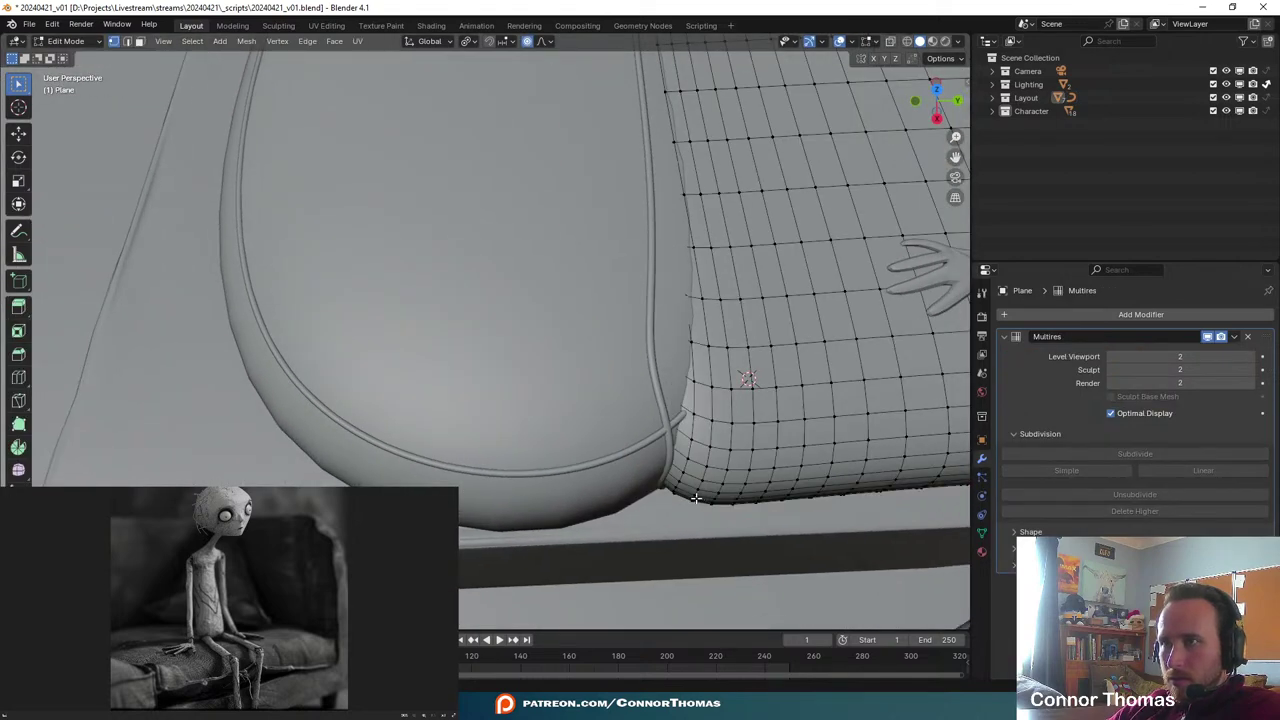
{"action": "key", "text": "Tab"}
{"action": "left_click", "coordinate": [69, 41]}
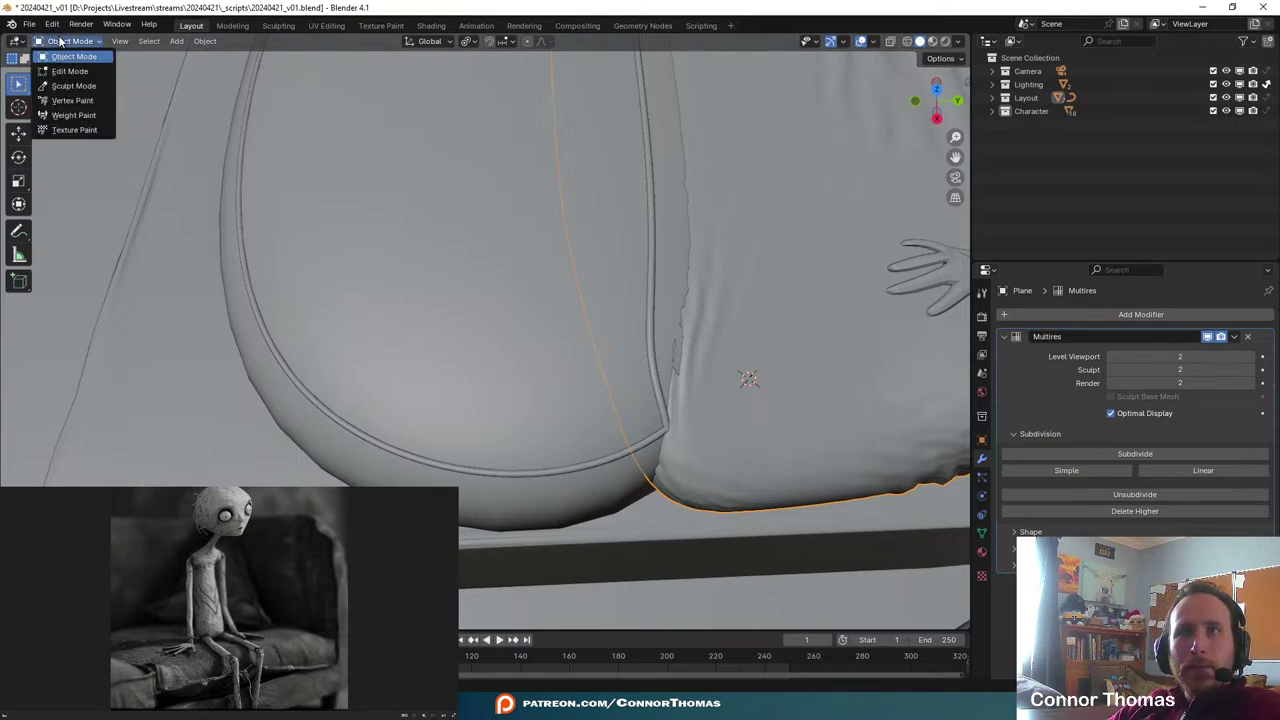
{"action": "left_click", "coordinate": [62, 87]}
{"action": "middle_click_drag", "start_coordinate": [597, 412], "coordinate": [498, 382], "text": "shift"}
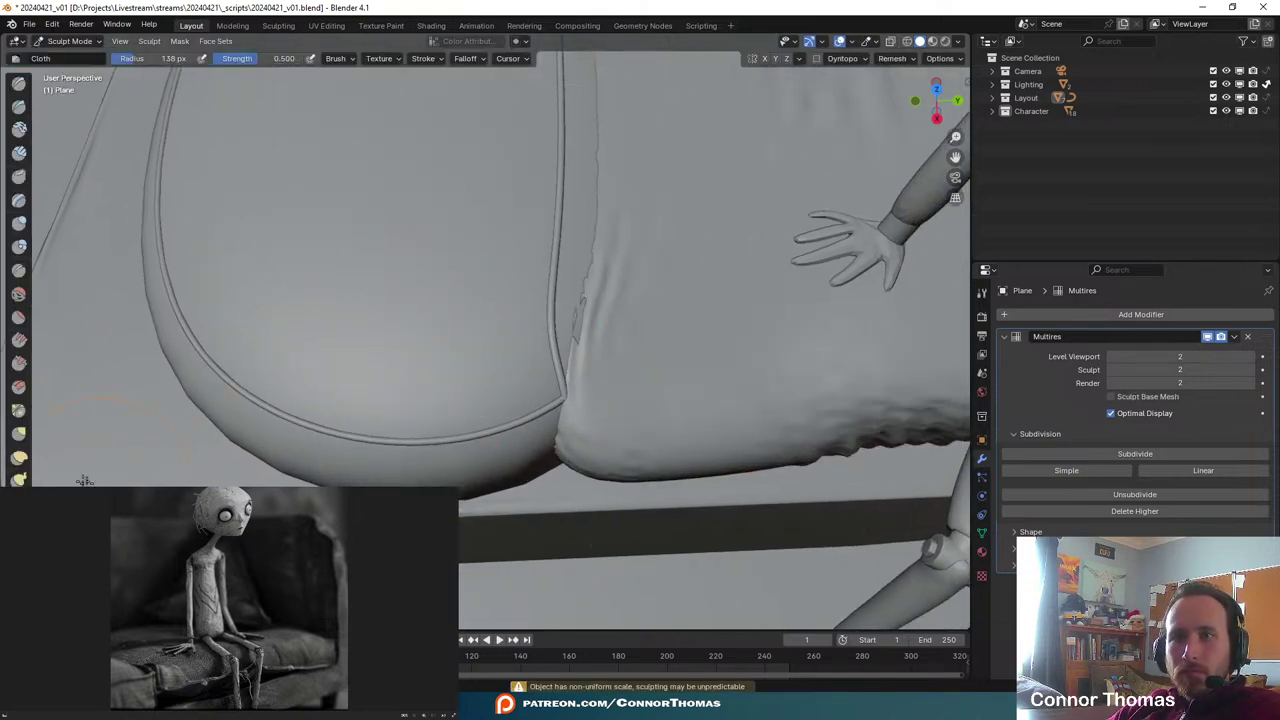
{"action": "left_click", "coordinate": [18, 456]}
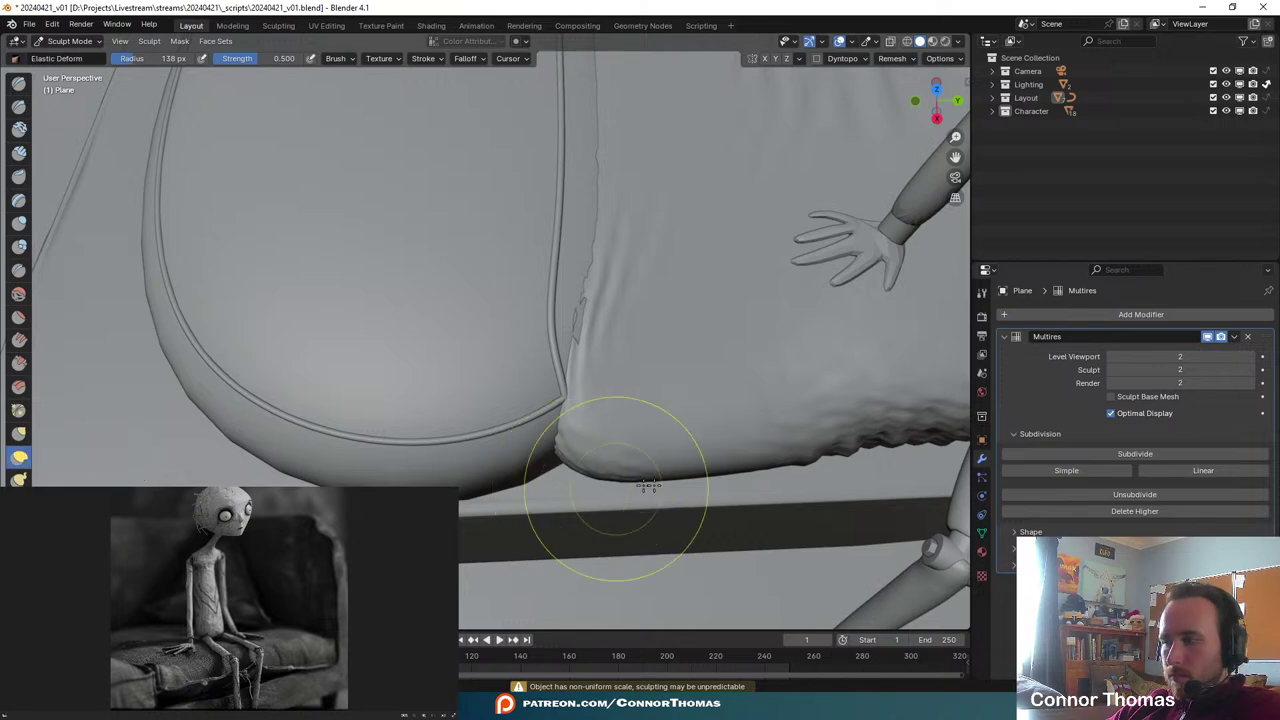
{"action": "left_click_drag", "start_coordinate": [615, 442], "coordinate": [663, 429]}
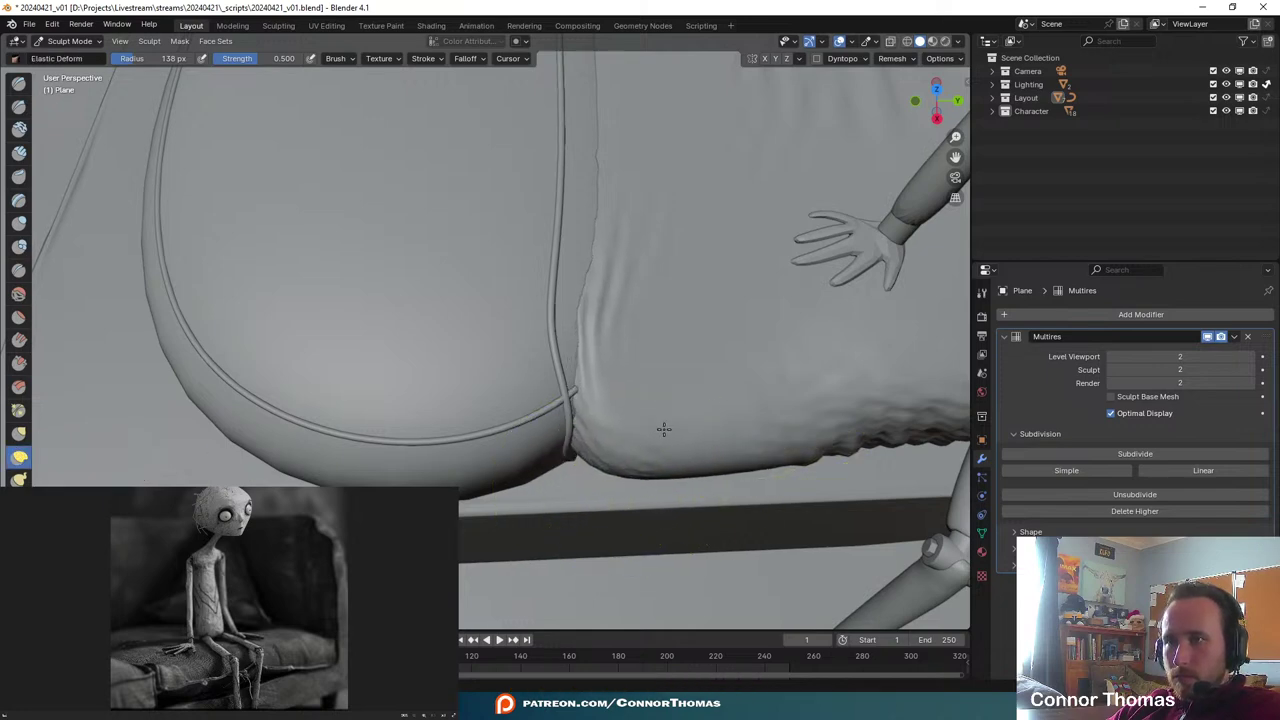
- Return to Object Mode, check the sofa through the scene camera and save the file
{"action": "scroll", "coordinate": [663, 429], "scroll_direction": "down", "scroll_amount": 5}
{"action": "middle_click_drag", "start_coordinate": [614, 329], "coordinate": [629, 280]}
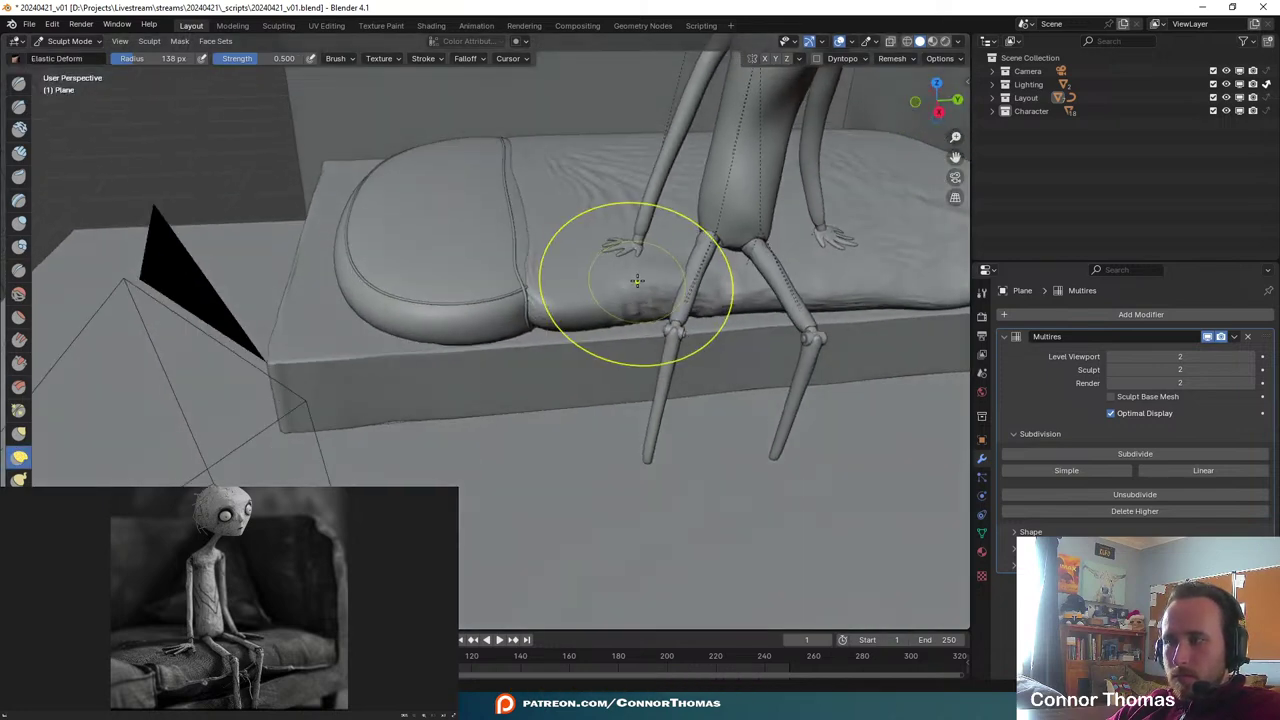
{"action": "left_click", "coordinate": [69, 41]}
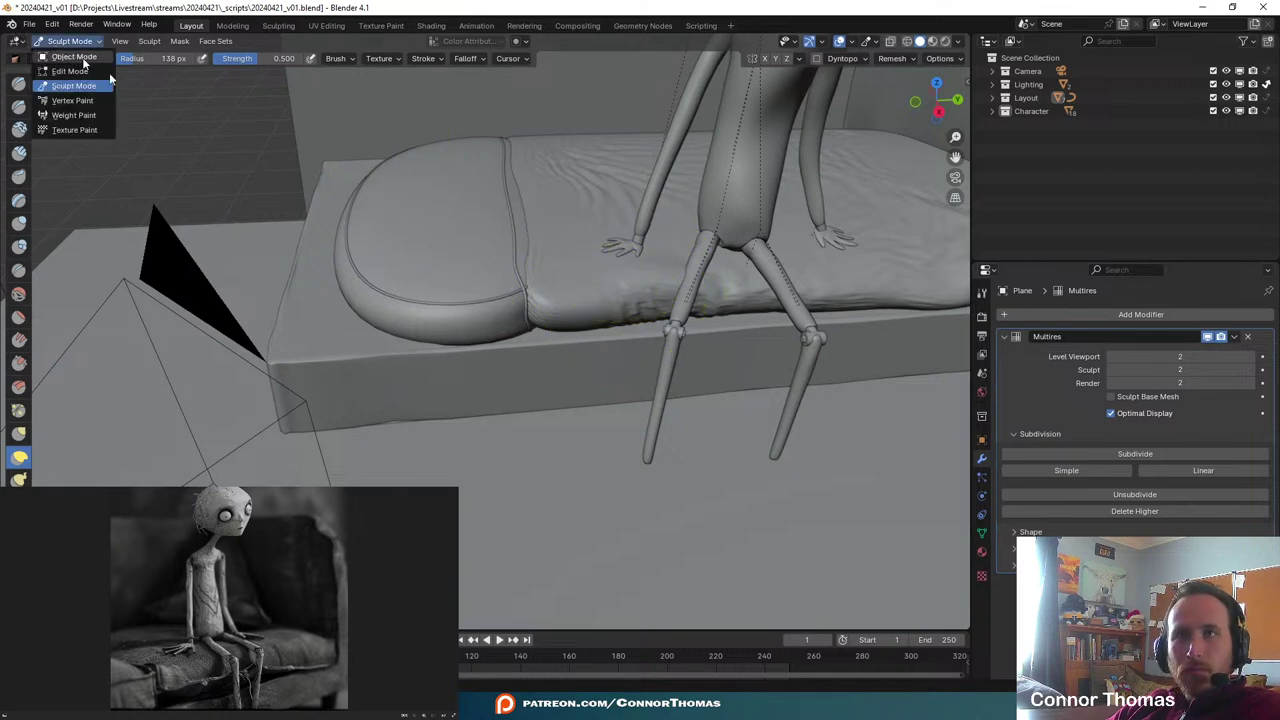
{"action": "left_click", "coordinate": [72, 54]}
{"action": "scroll", "coordinate": [562, 380], "scroll_direction": "up", "scroll_amount": 3}
{"action": "middle_click_drag", "start_coordinate": [562, 380], "coordinate": [531, 235]}
{"action": "key", "text": "KP_0"}
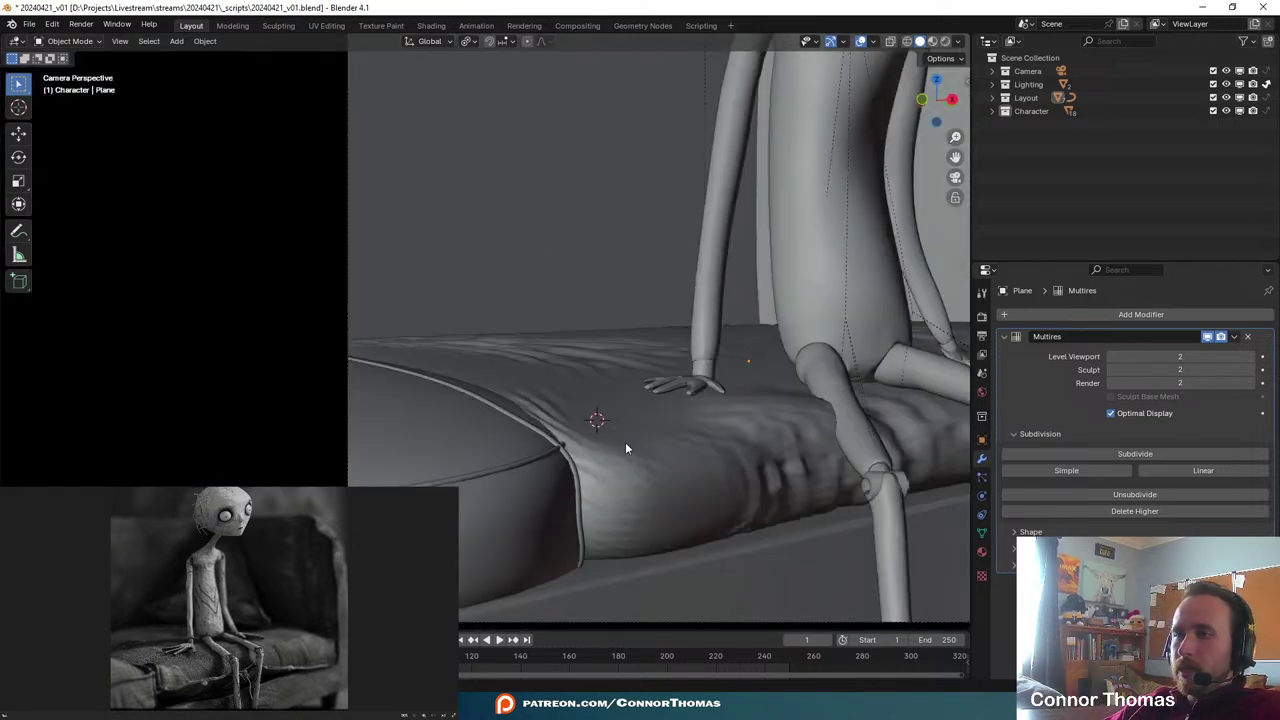
{"action": "scroll", "coordinate": [531, 532], "scroll_direction": "down", "scroll_amount": 4}
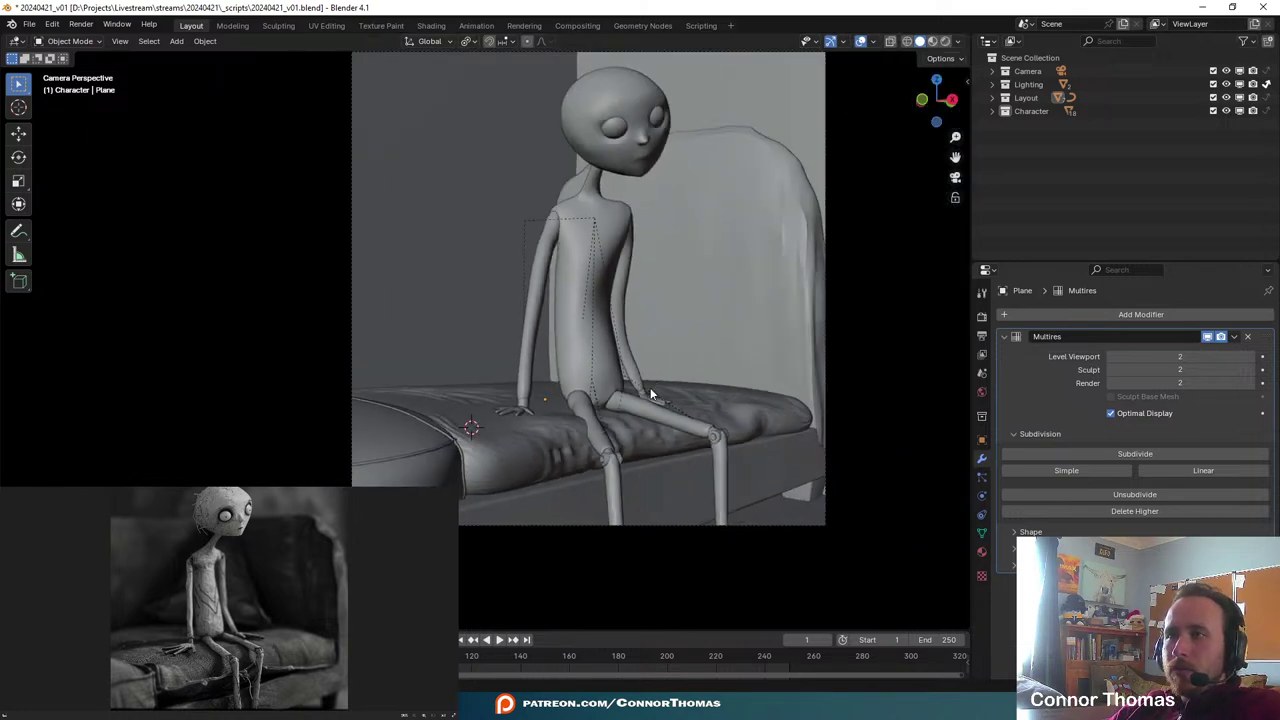
{"action": "key", "text": "ctrl+s"}
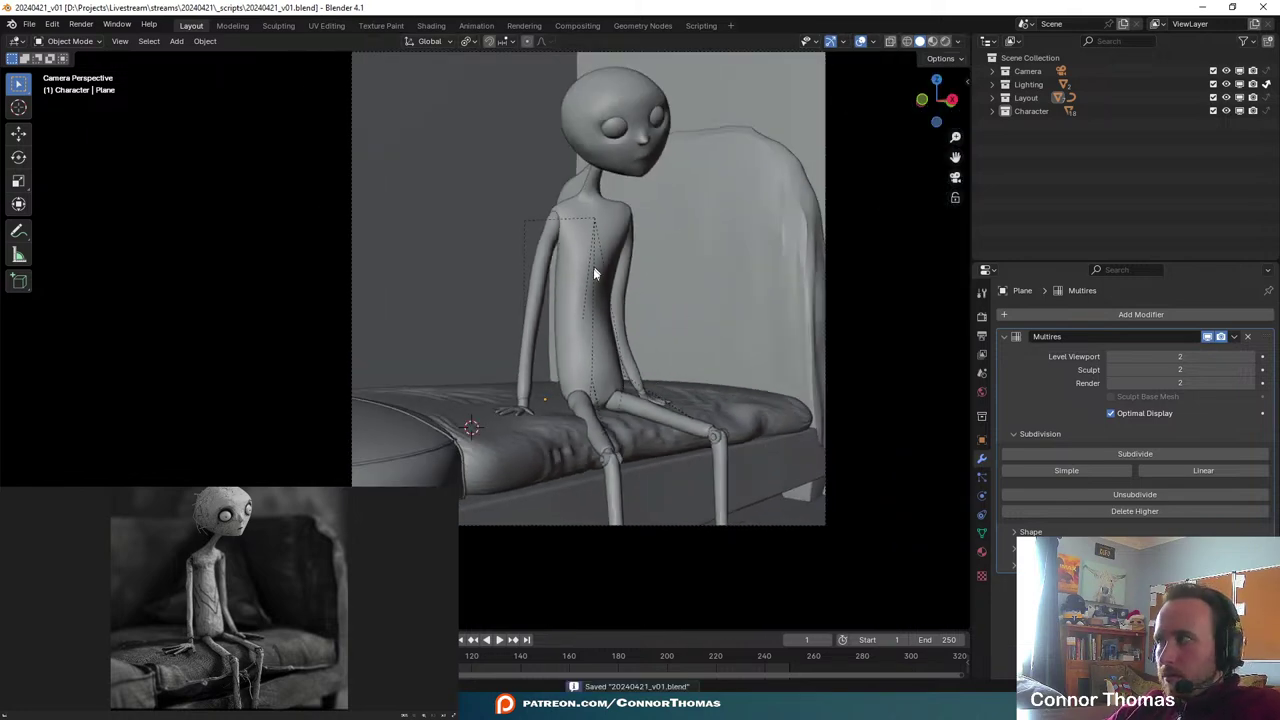
- Put the seat cushion back in Sculpt Mode and pull its upper edge against the bolster piping with Elastic Deform
{"action": "middle_click_drag", "start_coordinate": [594, 272], "coordinate": [686, 243], "text": "shift"}
{"action": "scroll", "coordinate": [576, 370], "scroll_direction": "down", "scroll_amount": 2}
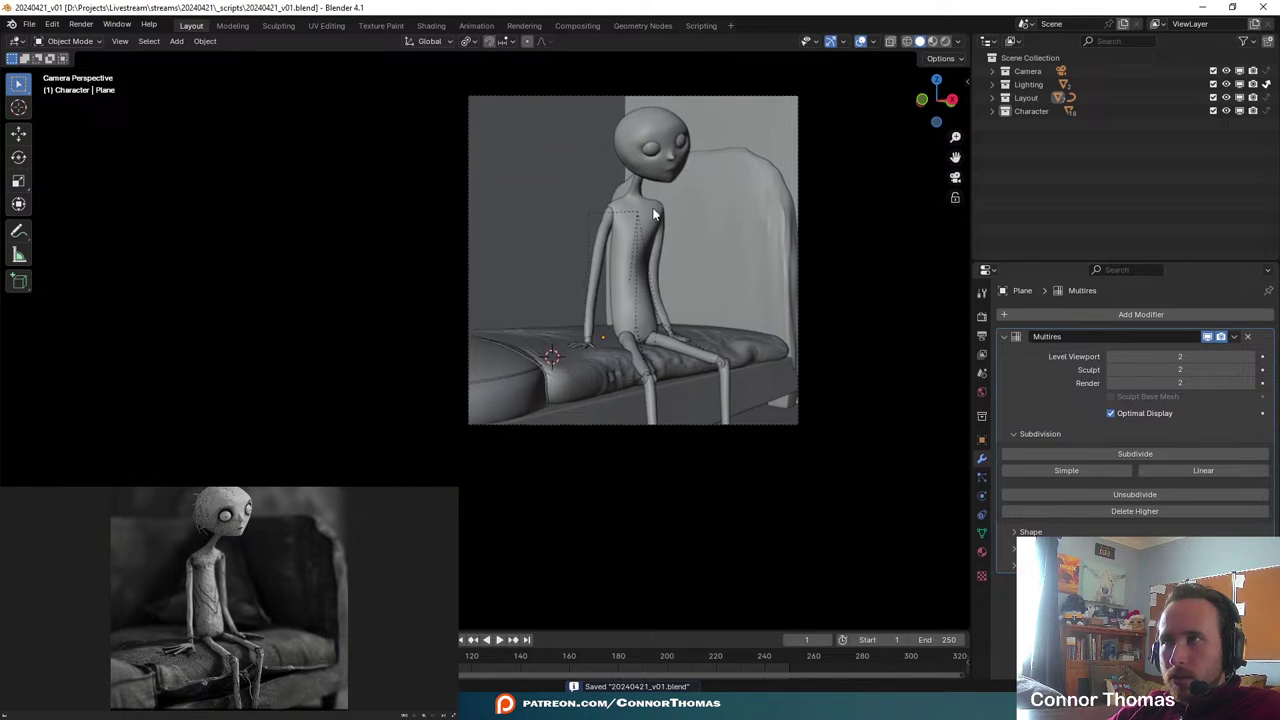
{"action": "scroll", "coordinate": [655, 301], "scroll_direction": "up", "scroll_amount": 2}
{"action": "middle_click_drag", "start_coordinate": [689, 166], "coordinate": [471, 323]}
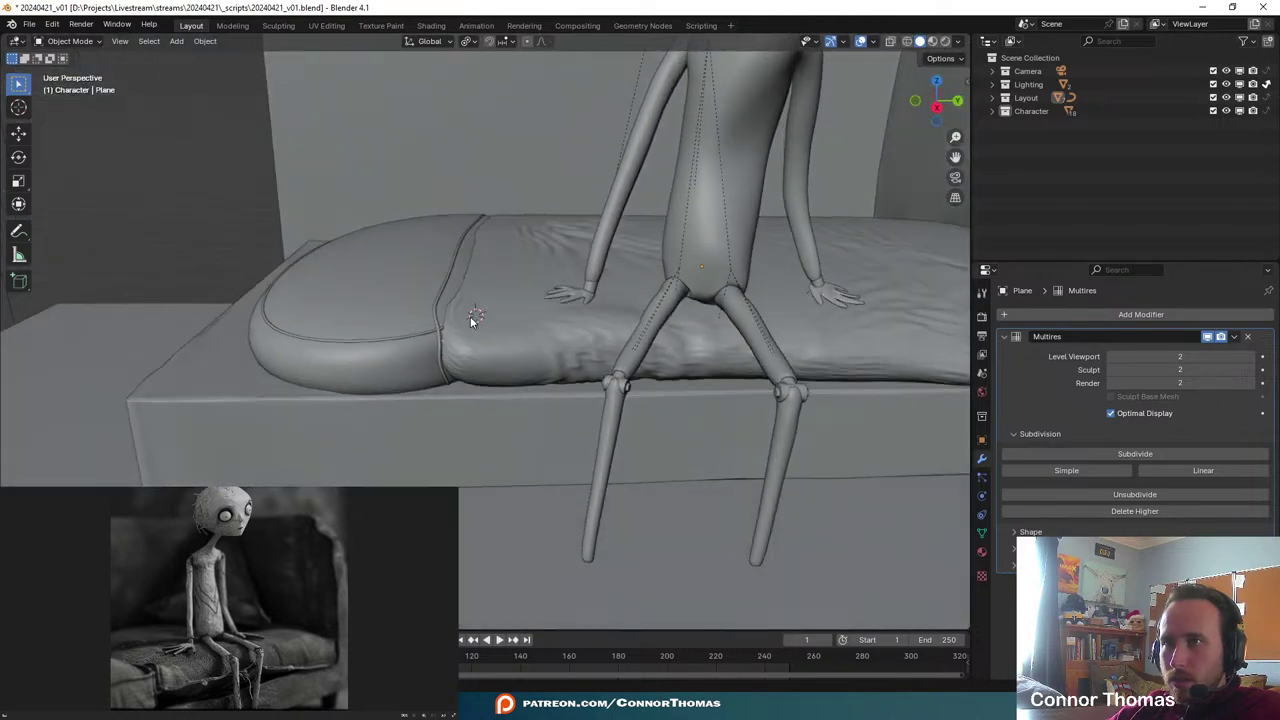
{"action": "left_click", "coordinate": [471, 323]}
{"action": "middle_click_drag", "start_coordinate": [506, 265], "coordinate": [426, 203]}
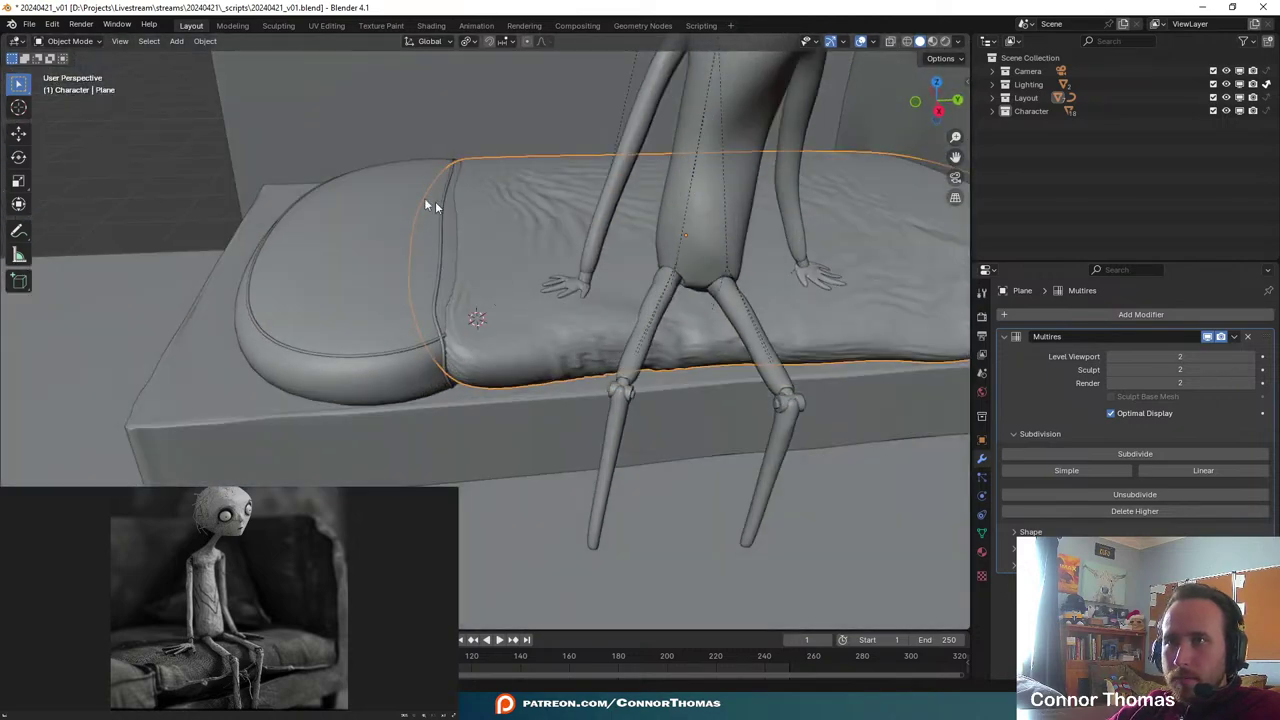
{"action": "left_click", "coordinate": [70, 41]}
{"action": "left_click", "coordinate": [82, 89]}
{"action": "mouse_move", "coordinate": [400, 217]}
{"action": "middle_mouse_down"}
{"action": "mouse_move", "coordinate": [443, 243]}
{"action": "mouse_move", "coordinate": [111, 370]}
{"action": "middle_mouse_up"}
{"action": "mouse_move", "coordinate": [470, 260]}
{"action": "middle_mouse_down"}
{"action": "mouse_move", "coordinate": [423, 194]}
{"action": "mouse_move", "coordinate": [700, 329]}
{"action": "middle_mouse_up"}
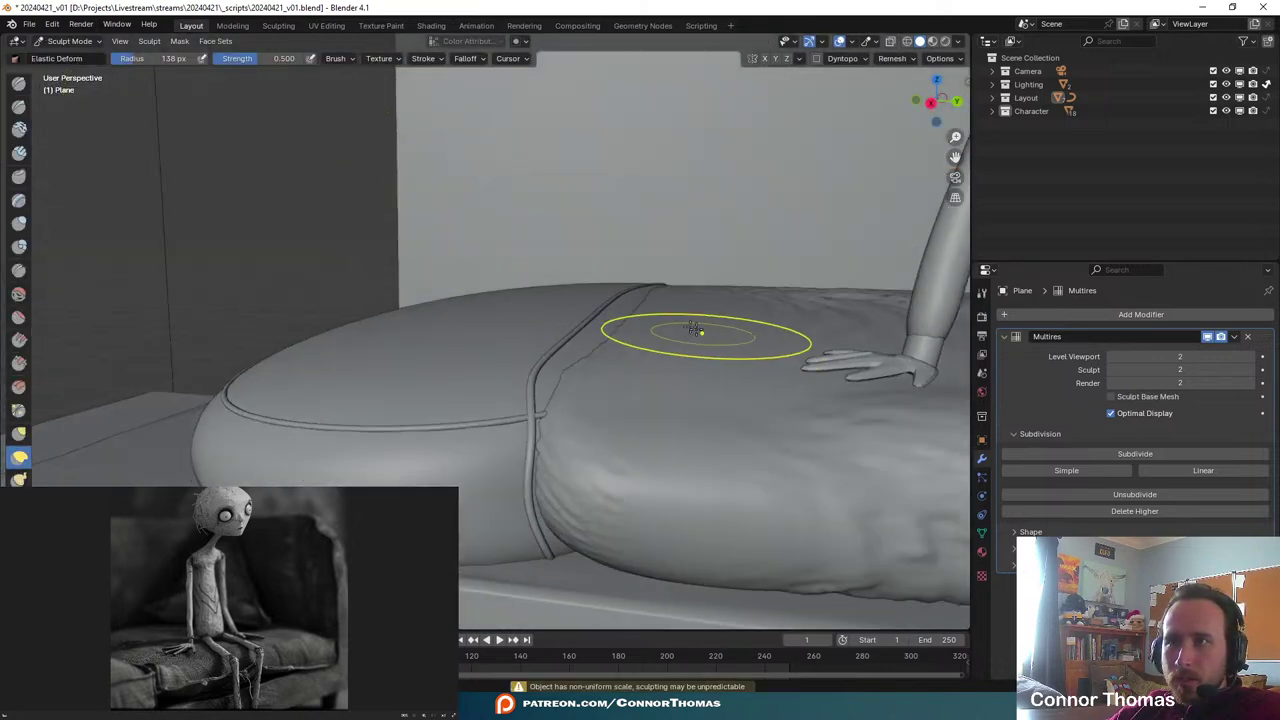
{"action": "mouse_move", "coordinate": [638, 361]}
{"action": "left_mouse_down"}
{"action": "mouse_move", "coordinate": [617, 336]}
{"action": "mouse_move", "coordinate": [600, 371]}
{"action": "mouse_move", "coordinate": [575, 371]}
{"action": "left_mouse_up"}
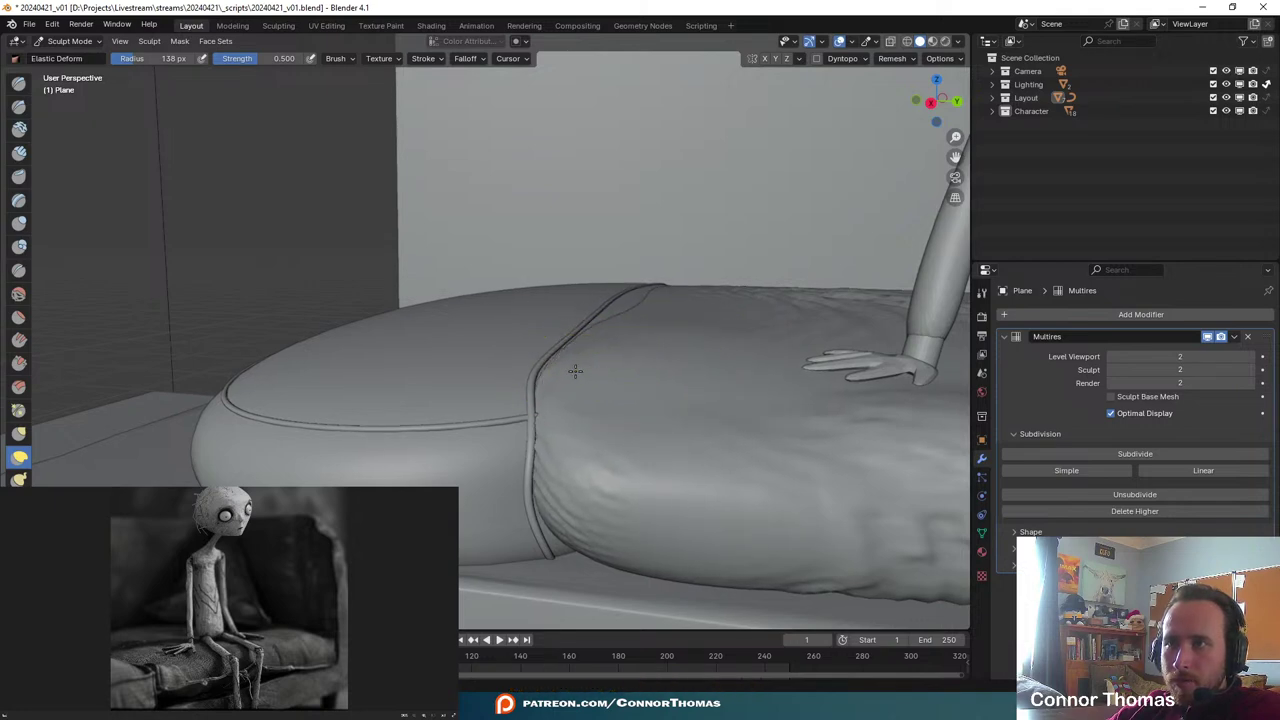
- Reshape the top of the seat cushion along the bolster seam with further Elastic Deform strokes
{"action": "mouse_move", "coordinate": [700, 308]}
{"action": "middle_mouse_down"}
{"action": "mouse_move", "coordinate": [674, 371]}
{"action": "mouse_move", "coordinate": [724, 327]}
{"action": "middle_mouse_up"}
{"action": "left_click_drag", "start_coordinate": [724, 327], "coordinate": [697, 303]}
{"action": "mouse_move", "coordinate": [651, 374]}
{"action": "left_mouse_down"}
{"action": "mouse_move", "coordinate": [626, 340]}
{"action": "mouse_move", "coordinate": [808, 237]}
{"action": "mouse_move", "coordinate": [818, 218]}
{"action": "left_mouse_up"}
{"action": "mouse_move", "coordinate": [851, 157]}
{"action": "middle_mouse_down"}
{"action": "mouse_move", "coordinate": [819, 213]}
{"action": "mouse_move", "coordinate": [669, 243]}
{"action": "mouse_move", "coordinate": [450, 317]}
{"action": "middle_mouse_up"}
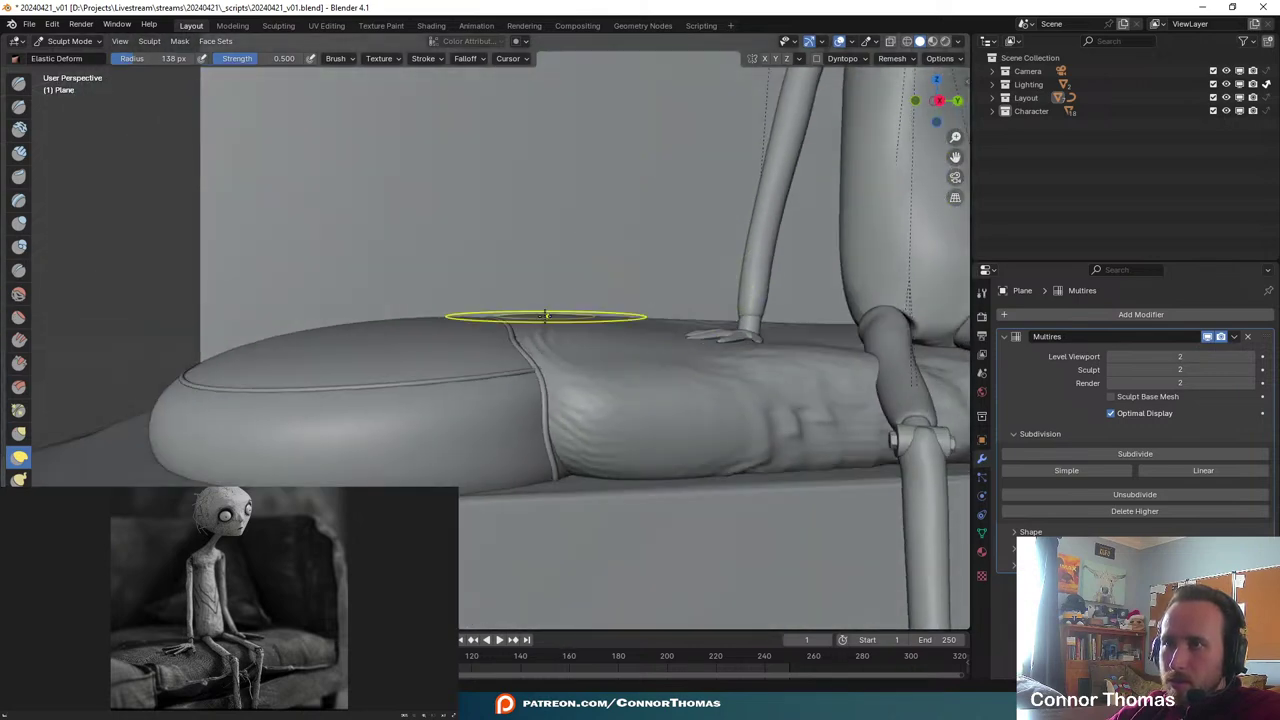
{"action": "mouse_move", "coordinate": [573, 298]}
{"action": "left_mouse_down"}
{"action": "mouse_move", "coordinate": [545, 360]}
{"action": "mouse_move", "coordinate": [562, 333]}
{"action": "left_mouse_up"}
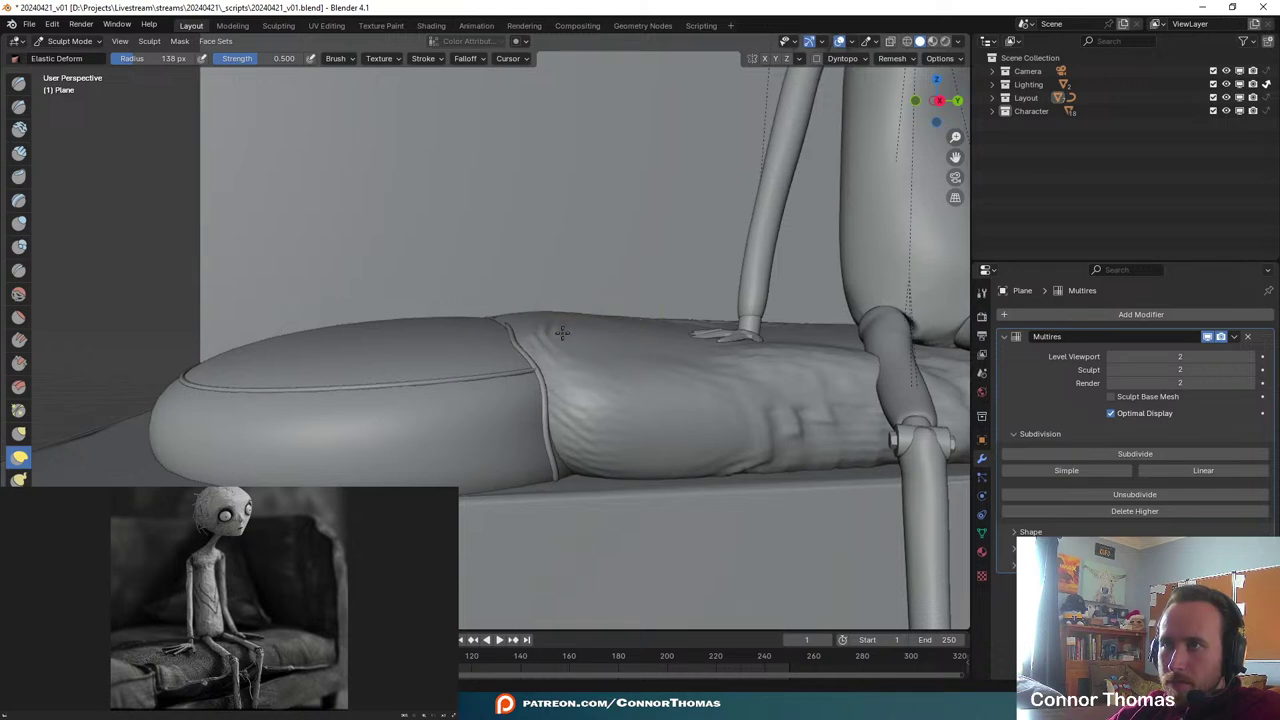
{"action": "scroll", "coordinate": [514, 280], "scroll_direction": "up", "scroll_amount": 4}
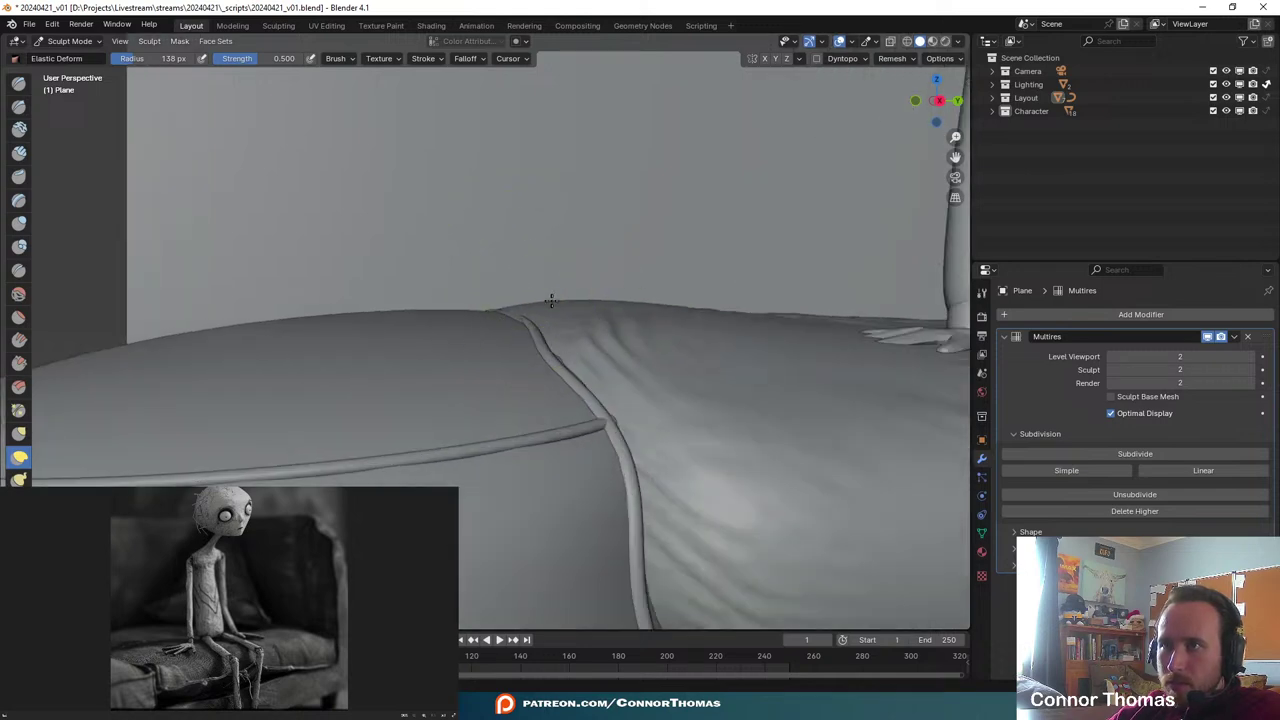
{"action": "middle_click_drag", "start_coordinate": [529, 320], "coordinate": [557, 337]}
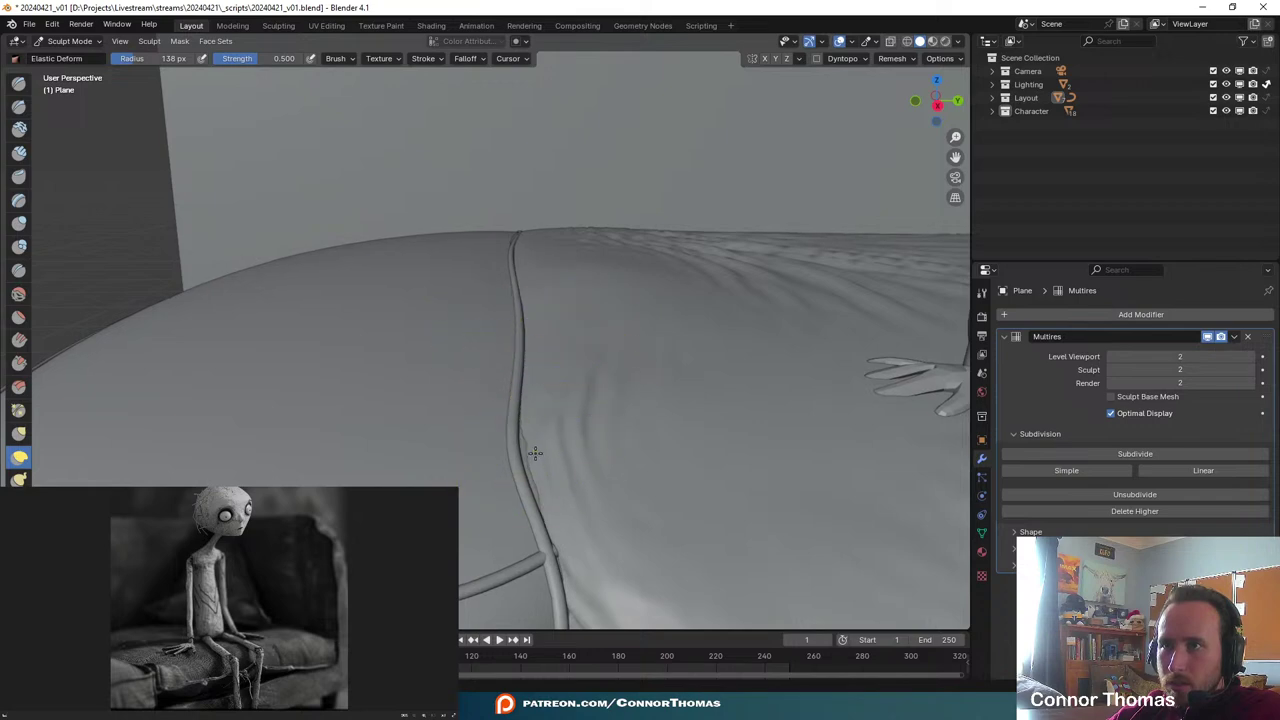
- Return to Object Mode, save the file and check the seat cushion's fit against the bolster from several angles
{"action": "left_click", "coordinate": [68, 41]}
{"action": "left_click", "coordinate": [62, 48]}
{"action": "key", "text": "alt+a"}
{"action": "scroll", "coordinate": [578, 433], "scroll_direction": "down", "scroll_amount": 6}
{"action": "middle_click_drag", "start_coordinate": [578, 433], "coordinate": [725, 437]}
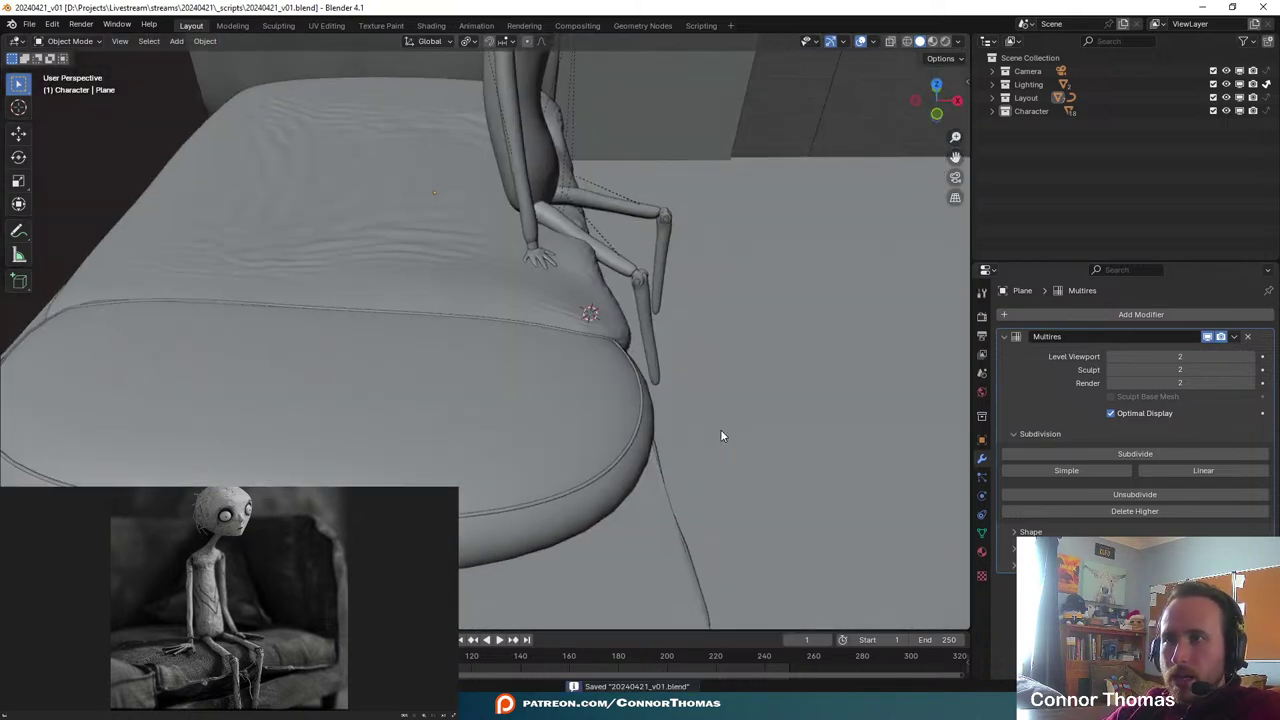
{"action": "scroll", "coordinate": [720, 436], "scroll_direction": "down", "scroll_amount": 3}
{"action": "middle_click_drag", "start_coordinate": [722, 437], "coordinate": [558, 376]}
{"action": "scroll", "coordinate": [558, 376], "scroll_direction": "up", "scroll_amount": 1}
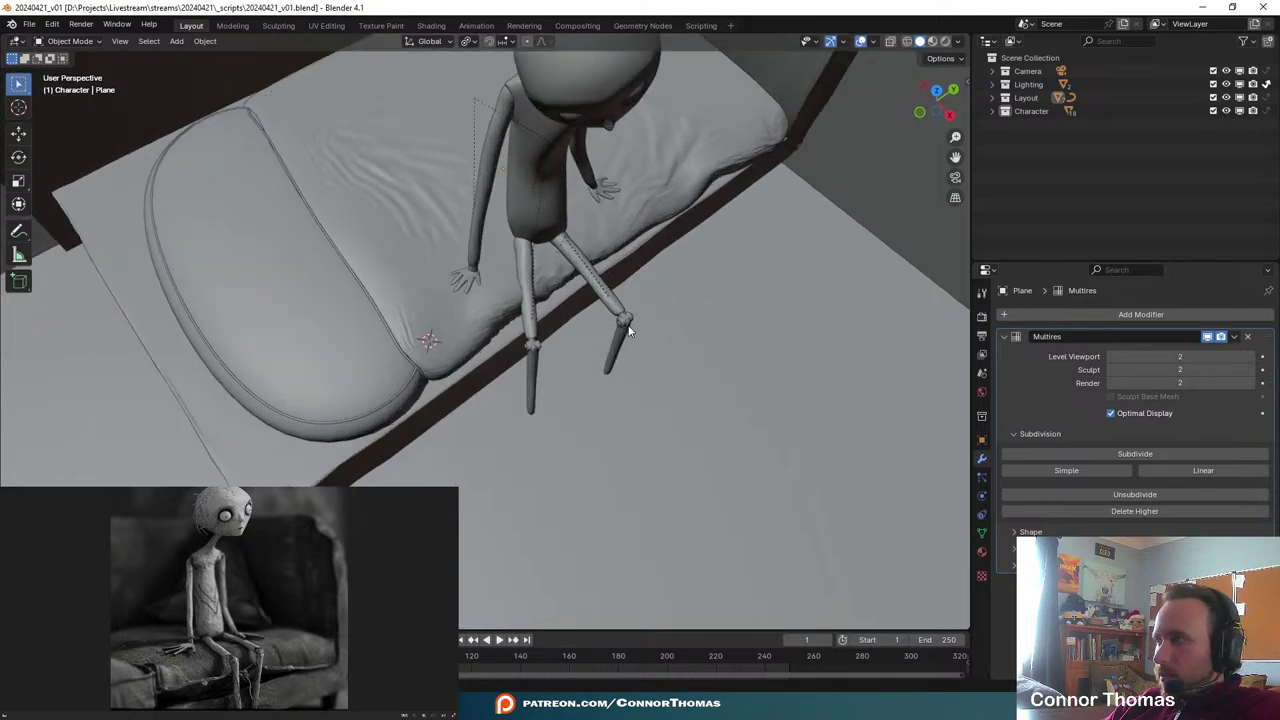
{"action": "middle_click_drag", "start_coordinate": [670, 316], "coordinate": [608, 295]}
{"action": "scroll", "coordinate": [502, 332], "scroll_direction": "up", "scroll_amount": 3}
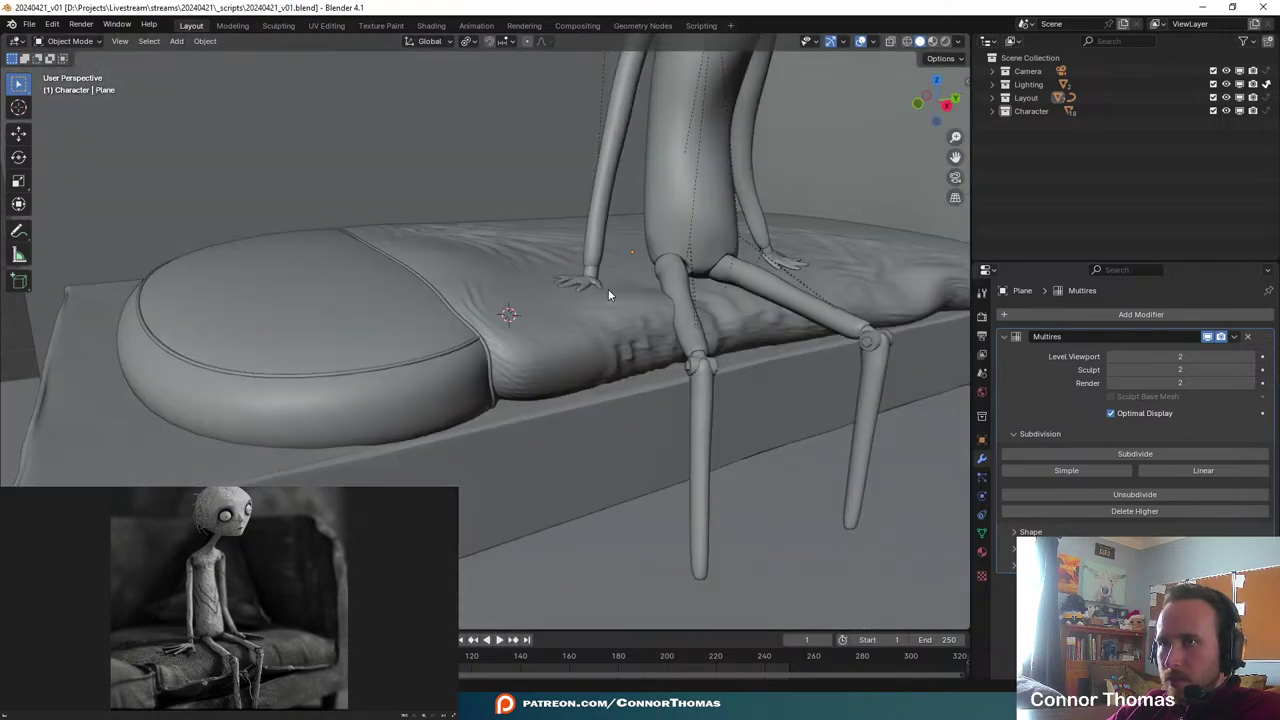
- Duplicate the seat cushion in place and hide the copy
{"action": "left_click", "coordinate": [528, 369]}
{"action": "key", "text": "Tab"}
{"action": "middle_click_drag", "start_coordinate": [594, 368], "coordinate": [552, 326]}
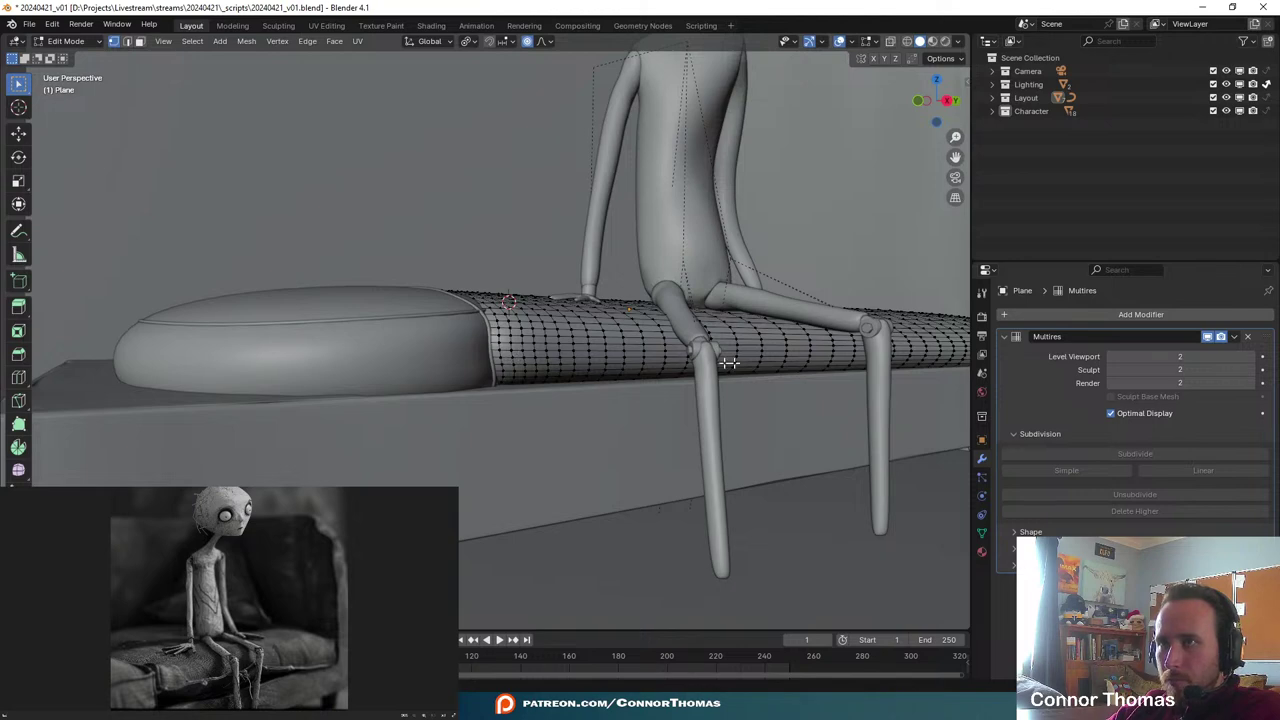
{"action": "key", "text": "KP_3"}
{"action": "scroll", "coordinate": [597, 332], "scroll_direction": "down", "scroll_amount": 3}
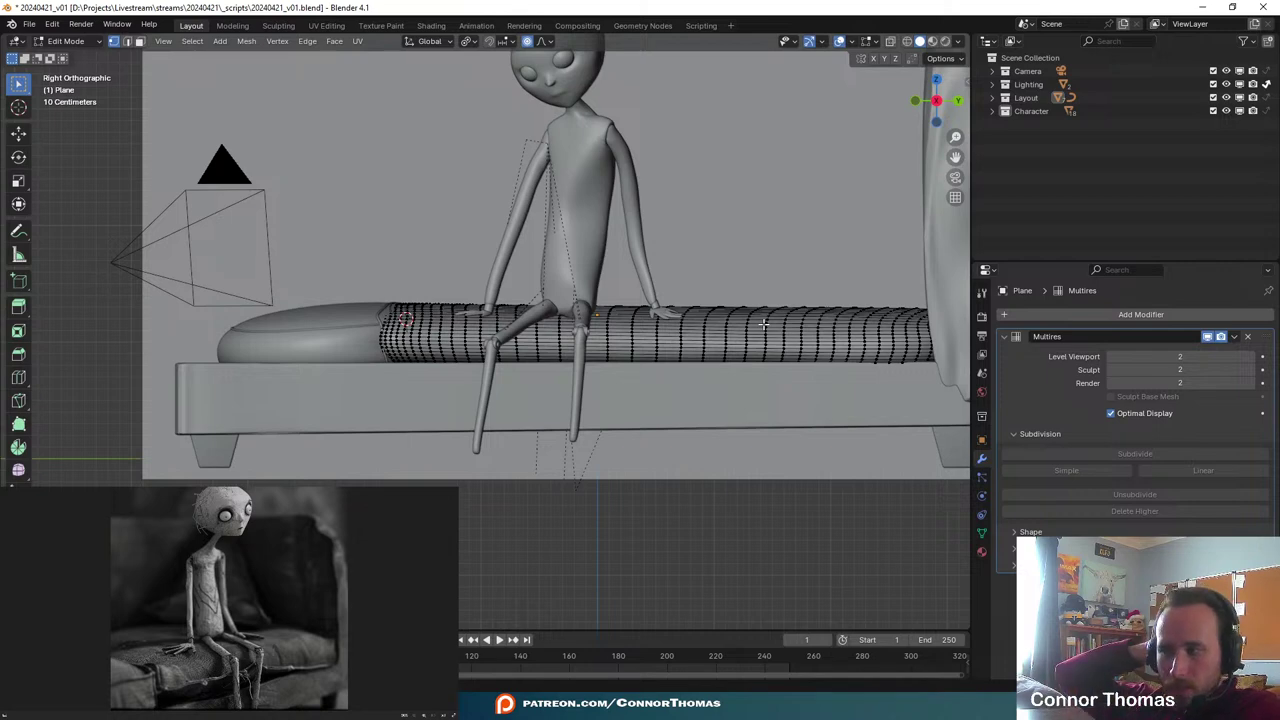
{"action": "key", "text": "Tab"}
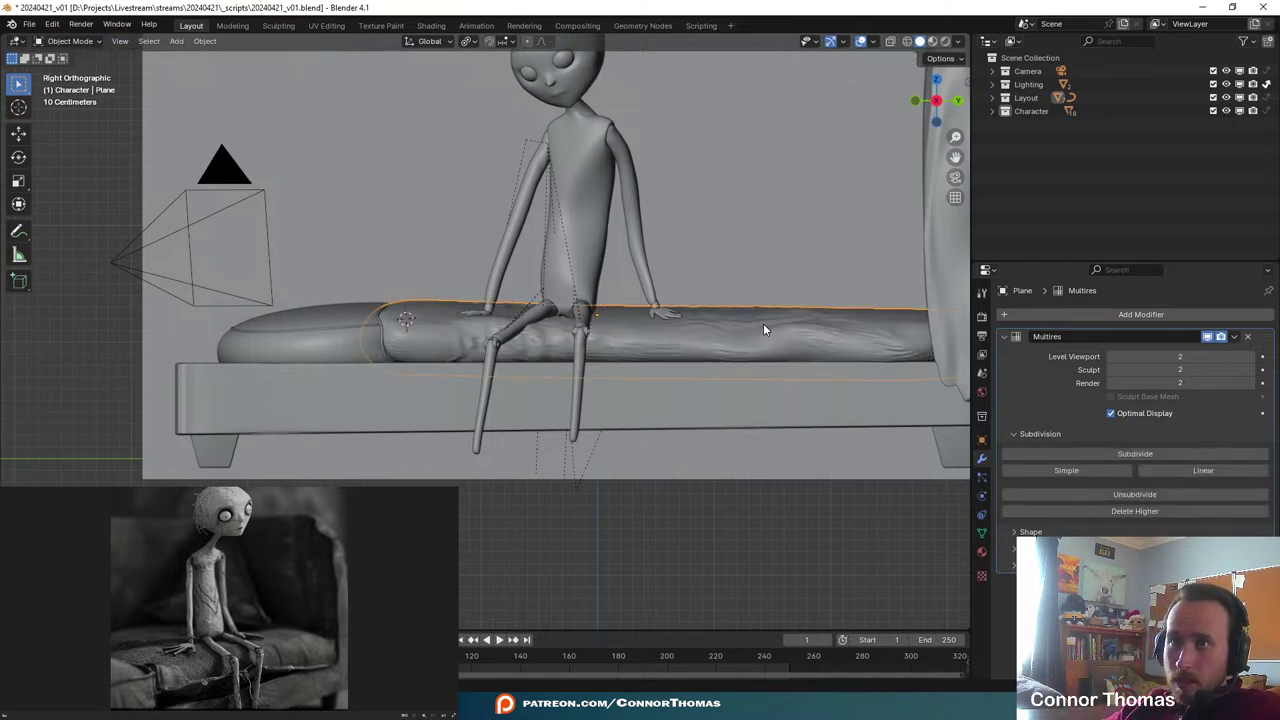
{"action": "key", "text": "shift+d"}
{"action": "right_click", "coordinate": [703, 338]}
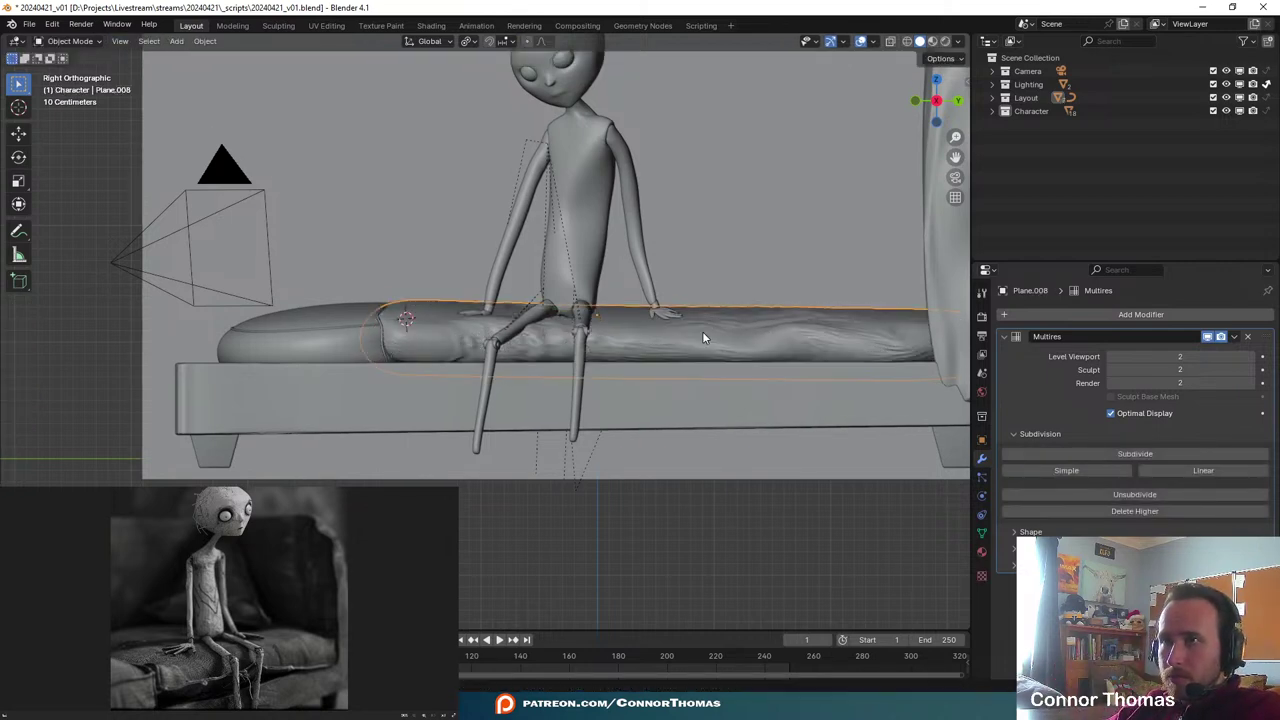
{"action": "key", "text": "alt+a"}
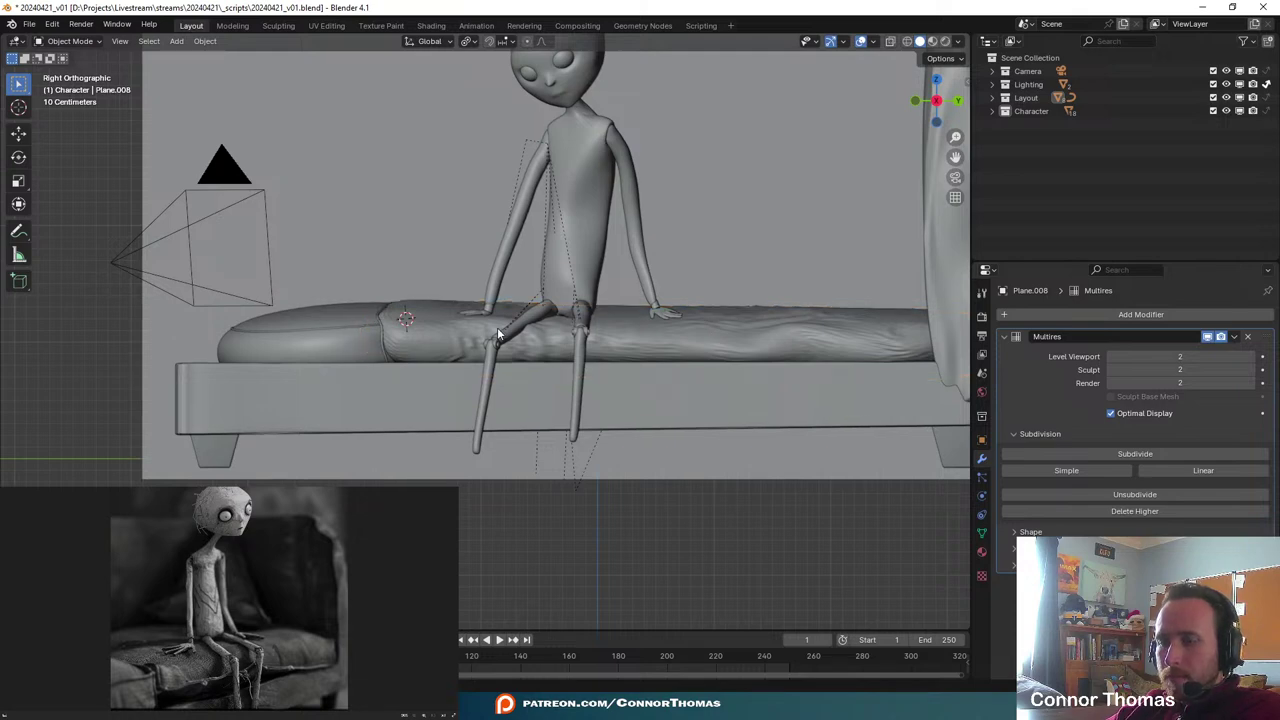
- Delete the lower half of the original seat cushion's vertices so only its upper layer remains, and return to Object Mode in solid shading
{"action": "left_click", "coordinate": [436, 345]}
{"action": "scroll", "coordinate": [453, 349], "scroll_direction": "up", "scroll_amount": 4}
{"action": "key", "text": "Tab"}
{"action": "scroll", "coordinate": [478, 352], "scroll_direction": "down", "scroll_amount": 5}
{"action": "key", "text": "z"}
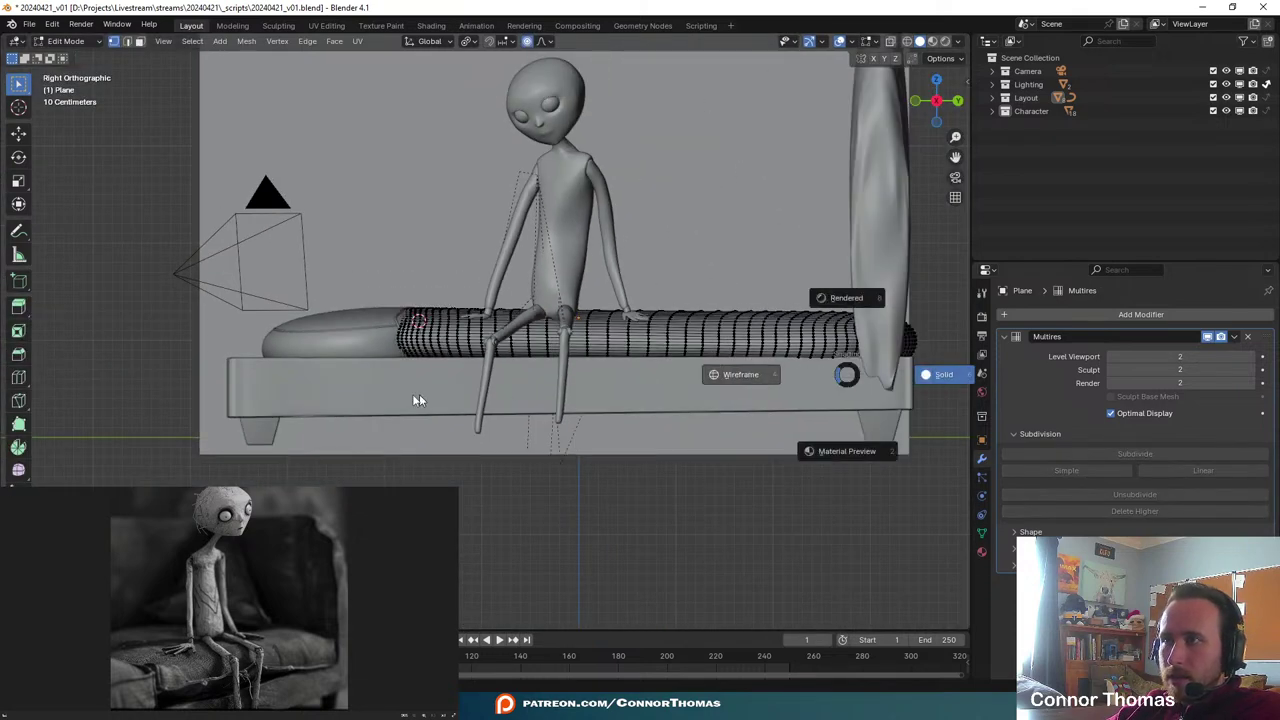
{"action": "left_click", "coordinate": [419, 399]}
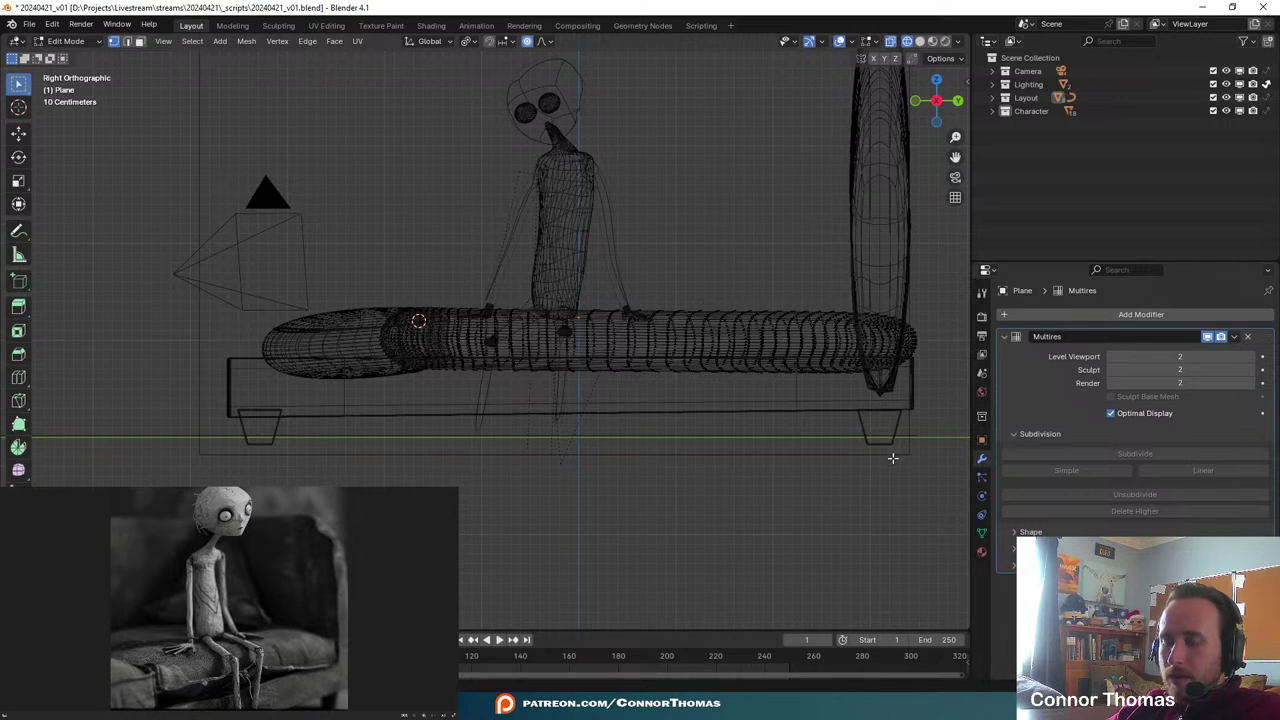
{"action": "left_click_drag", "start_coordinate": [940, 470], "coordinate": [126, 336]}
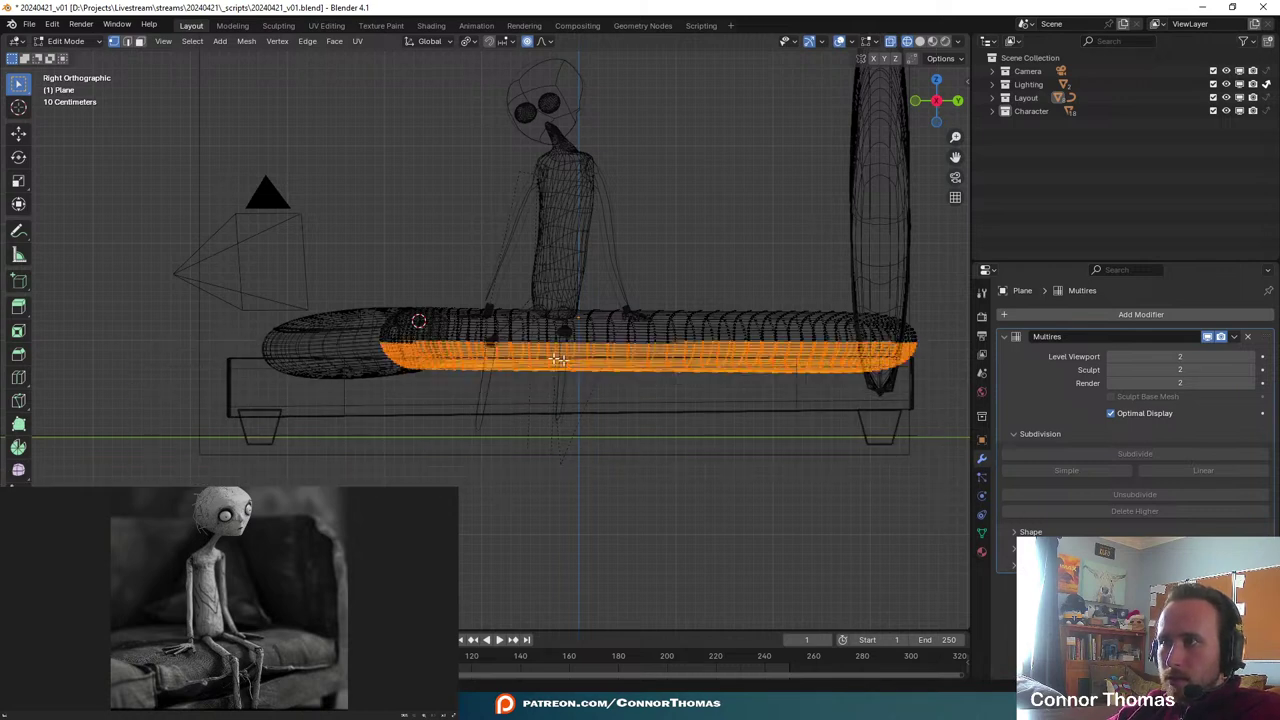
{"action": "key", "text": "x"}
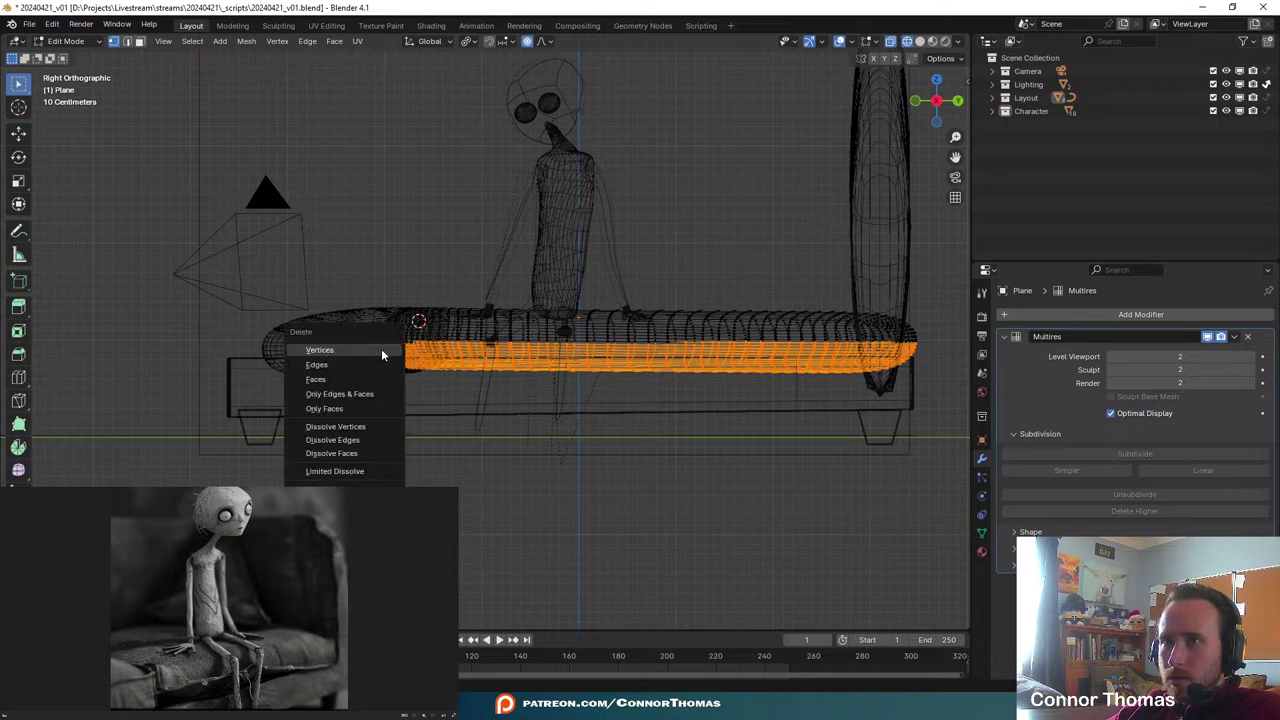
{"action": "left_click", "coordinate": [381, 348]}
{"action": "middle_click_drag", "start_coordinate": [366, 325], "coordinate": [460, 345]}
{"action": "key", "text": "z"}
{"action": "left_click", "coordinate": [708, 380]}
{"action": "mouse_move", "coordinate": [540, 345]}
{"action": "middle_mouse_down"}
{"action": "mouse_move", "coordinate": [600, 407]}
{"action": "mouse_move", "coordinate": [501, 298]}
{"action": "mouse_move", "coordinate": [528, 357]}
{"action": "mouse_move", "coordinate": [566, 331]}
{"action": "middle_mouse_up"}
{"action": "key", "text": "Tab"}
- Add a Solidify modifier with a thickness of 0.01 m to the cushion's upper layer
{"action": "left_click", "coordinate": [1004, 339]}
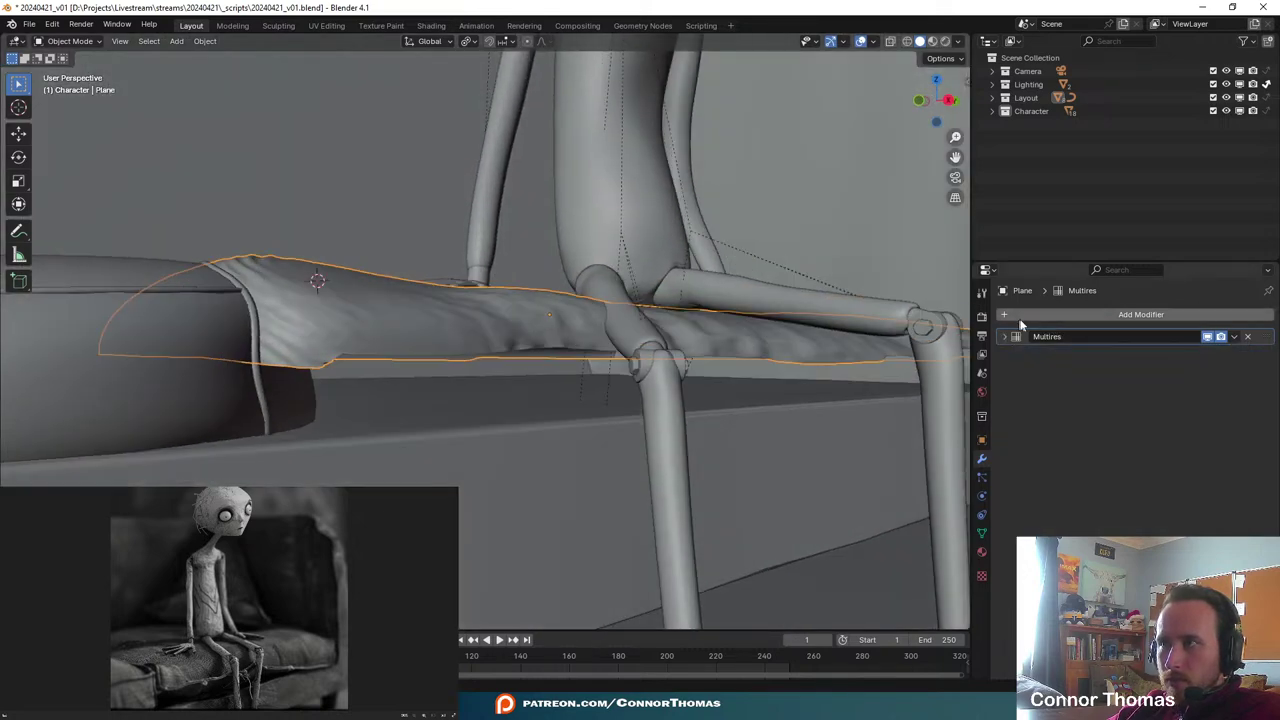
{"action": "key", "text": "shift+a"}
{"action": "type", "text": "s"}
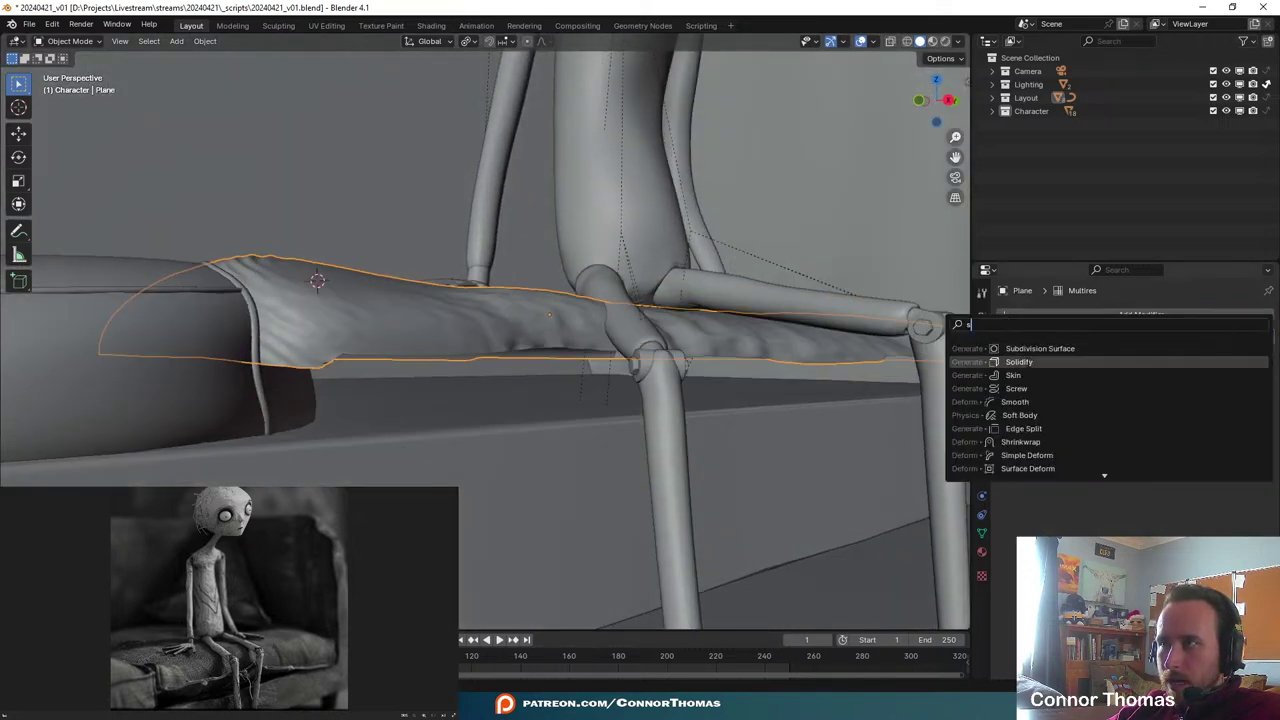
{"action": "left_click", "coordinate": [1019, 361]}
{"action": "middle_click_drag", "start_coordinate": [532, 434], "coordinate": [561, 265]}
{"action": "key", "text": "minus"}
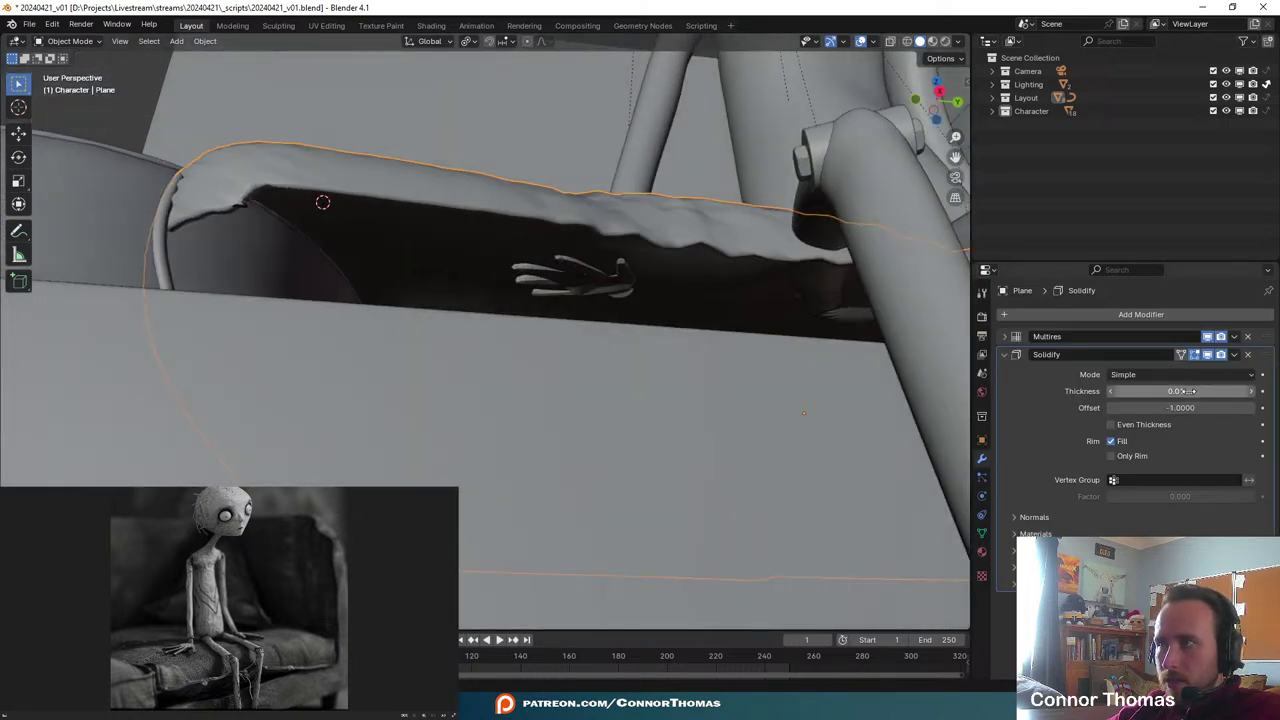
{"action": "key", "text": "minus"}
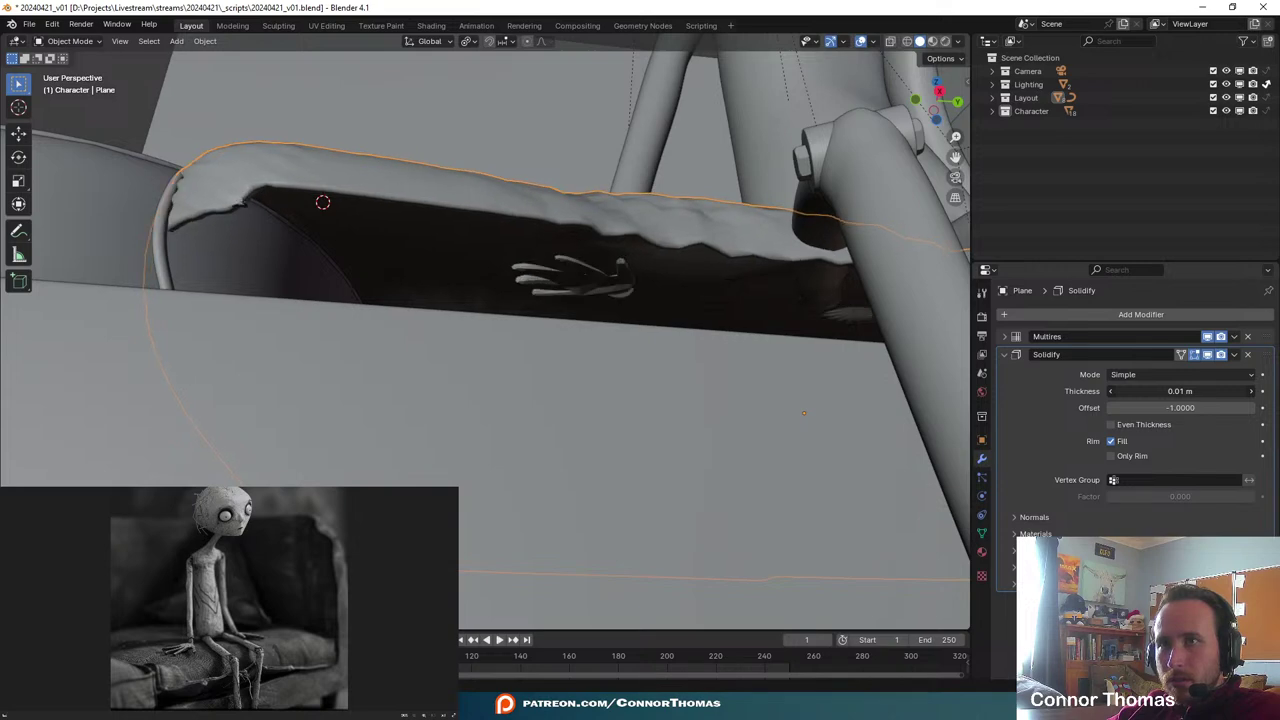
{"action": "left_click_drag", "start_coordinate": [1180, 391], "coordinate": [1185, 391]}
{"action": "middle_click_drag", "start_coordinate": [498, 277], "coordinate": [515, 287]}
- Unhide the full cushion copy and check how the solidified upper layer sits over it
{"action": "key", "text": "alt+h"}
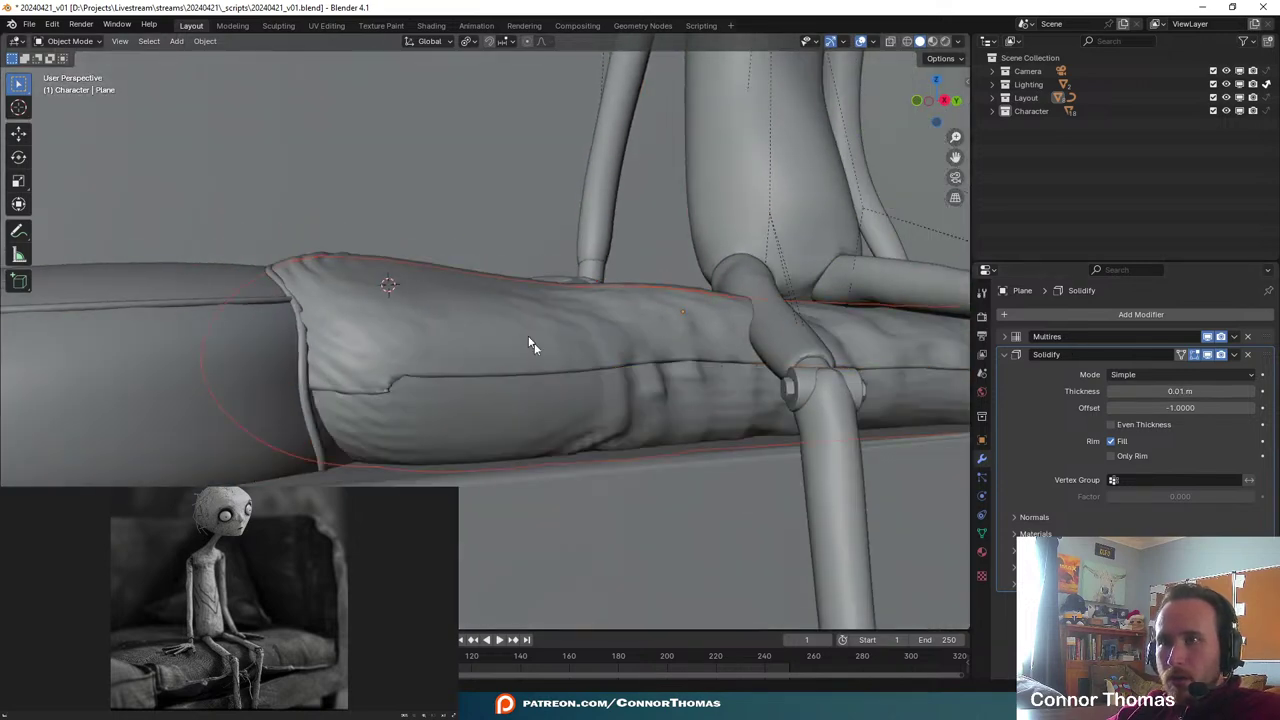
{"action": "key", "text": "a"}
{"action": "key", "text": "a"}
{"action": "left_click", "coordinate": [587, 421]}
{"action": "middle_click_drag", "start_coordinate": [658, 369], "coordinate": [654, 414]}
{"action": "left_click", "coordinate": [499, 363]}
{"action": "middle_click_drag", "start_coordinate": [598, 363], "coordinate": [575, 314]}
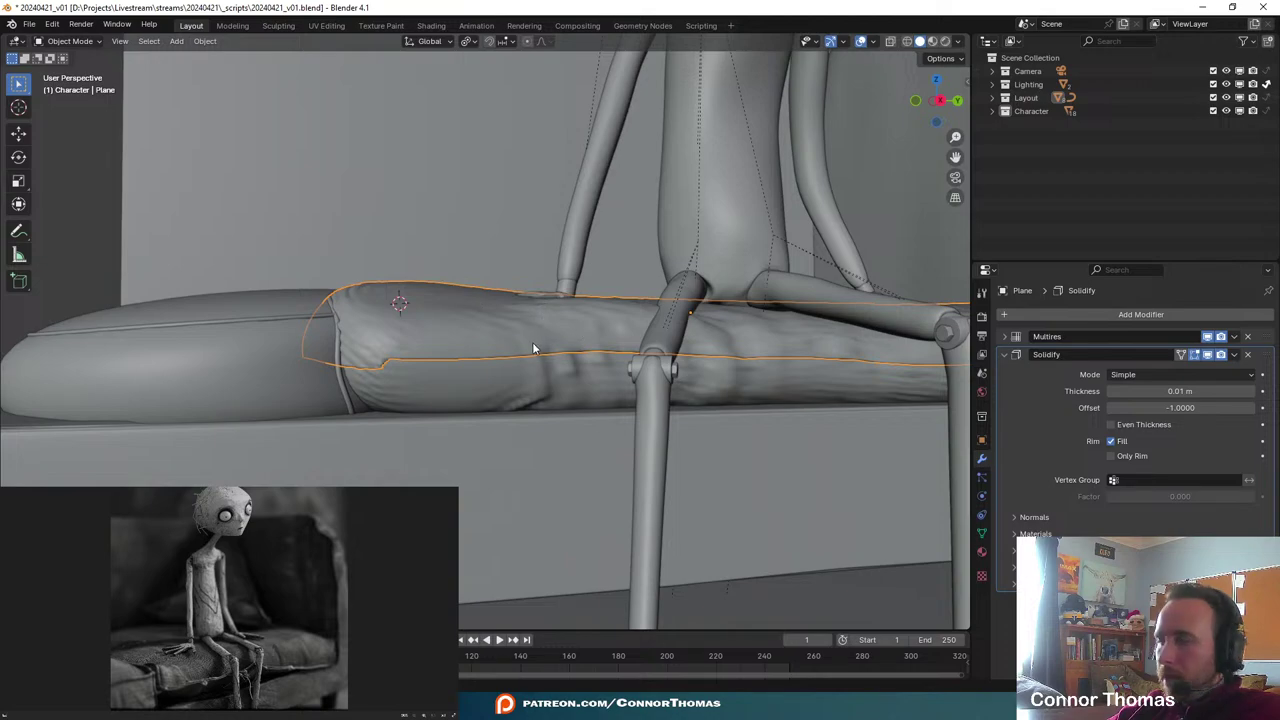
{"action": "middle_click_drag", "start_coordinate": [497, 323], "coordinate": [540, 439]}
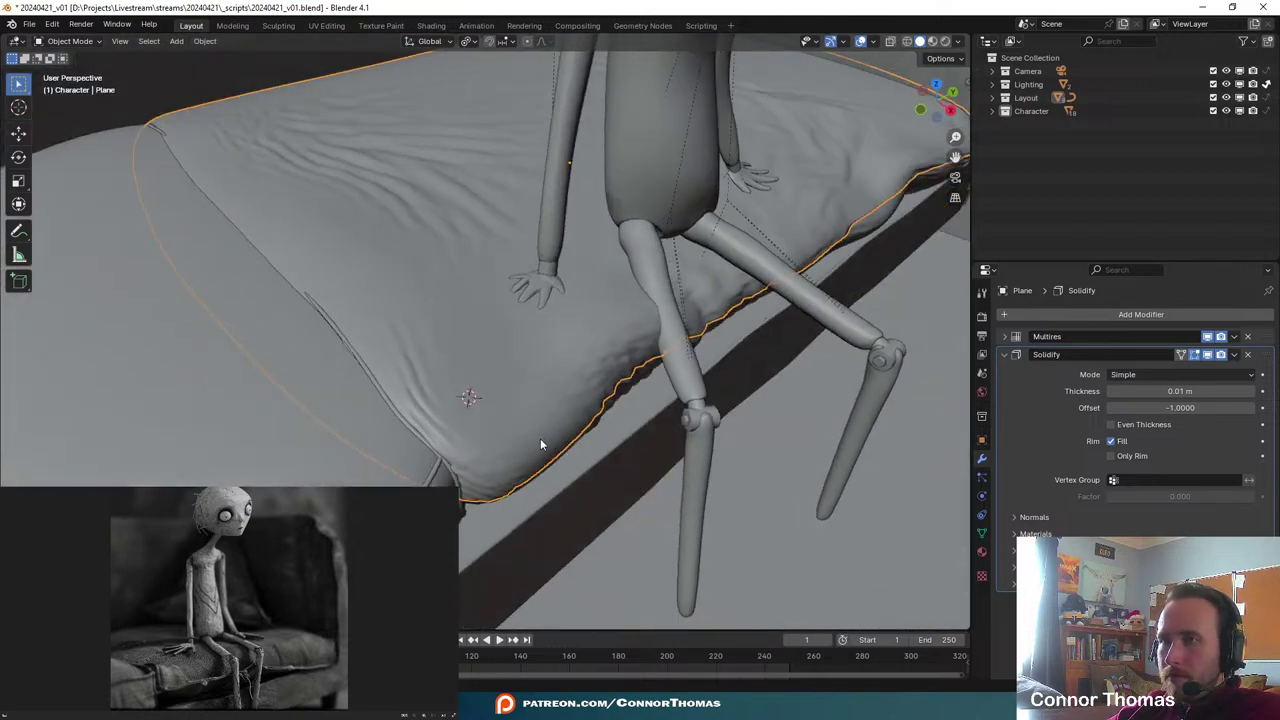
{"action": "key", "text": "a"}
{"action": "key", "text": "a"}
{"action": "mouse_move", "coordinate": [604, 380]}
{"action": "middle_mouse_down"}
{"action": "mouse_move", "coordinate": [557, 323]}
{"action": "mouse_move", "coordinate": [466, 320]}
{"action": "mouse_move", "coordinate": [569, 374]}
{"action": "mouse_move", "coordinate": [596, 280]}
{"action": "mouse_move", "coordinate": [593, 362]}
{"action": "middle_mouse_up"}
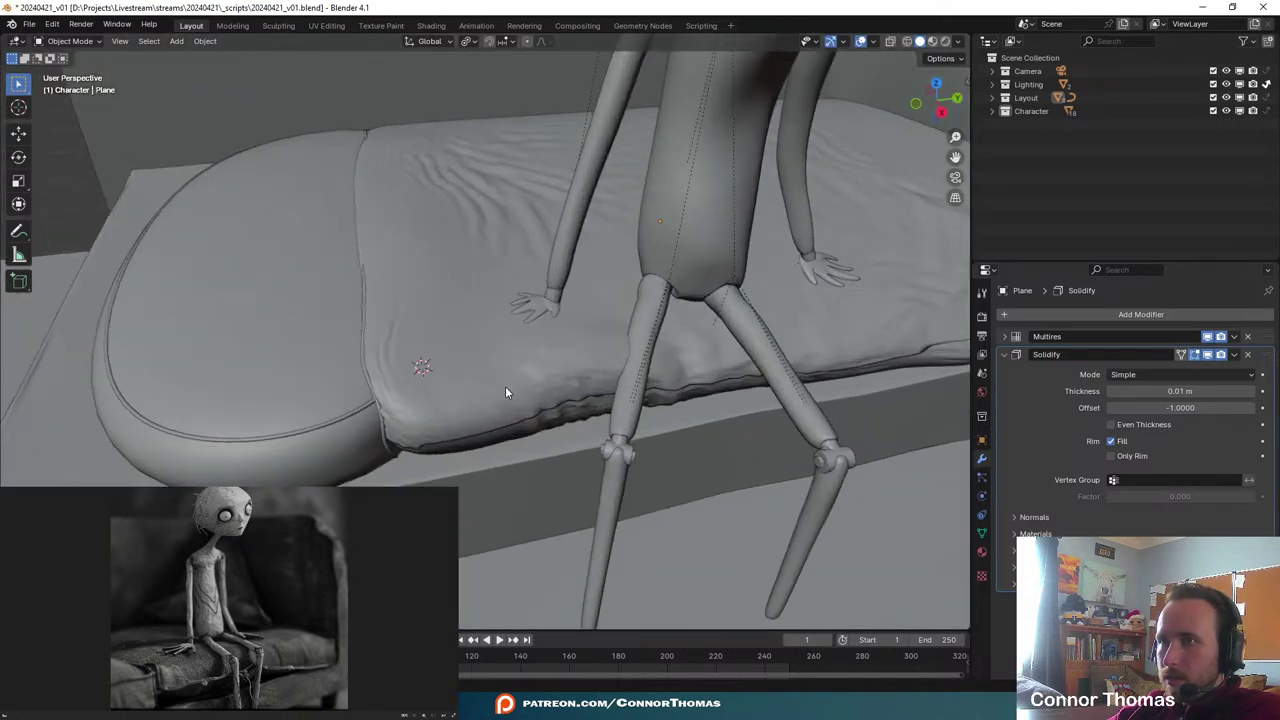
- Set the upper layer's Solidify thickness to 0.03 m
{"action": "key", "text": "alt+h"}
{"action": "middle_click_drag", "start_coordinate": [506, 392], "coordinate": [558, 401]}
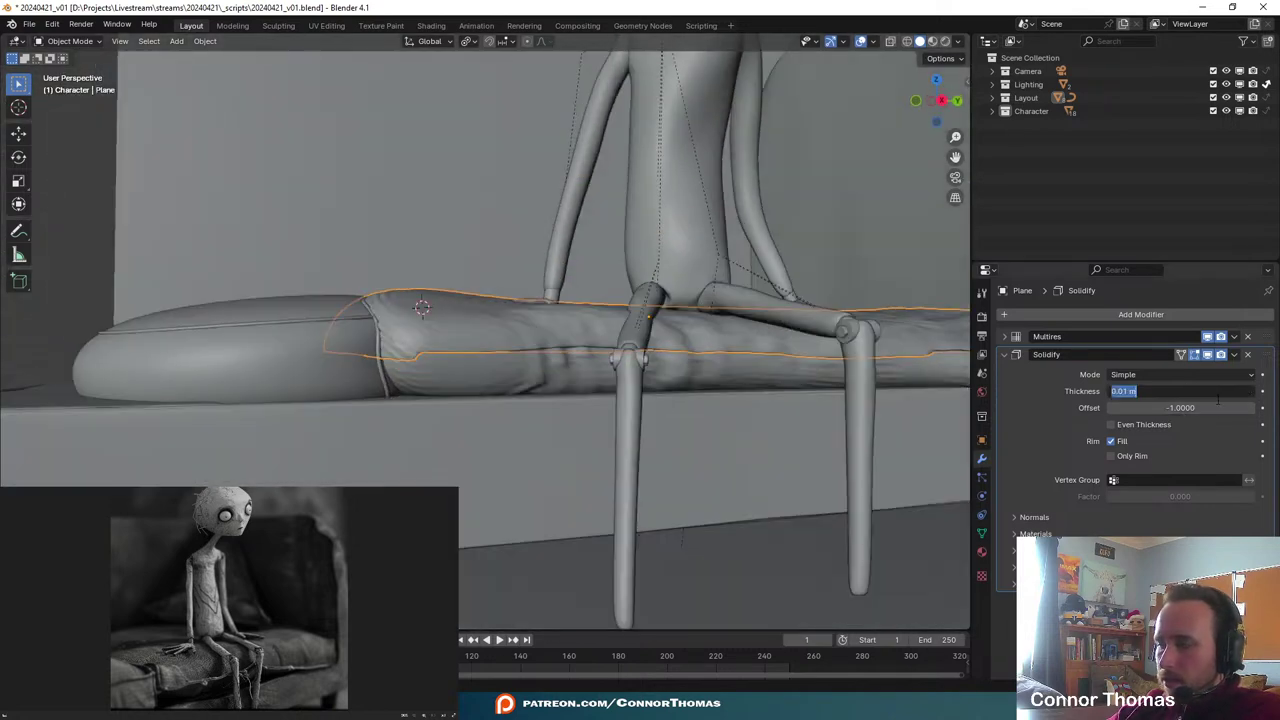
{"action": "type", "text": "0.03"}
{"action": "key", "text": "Return"}
{"action": "key", "text": "a"}
{"action": "key", "text": "a"}
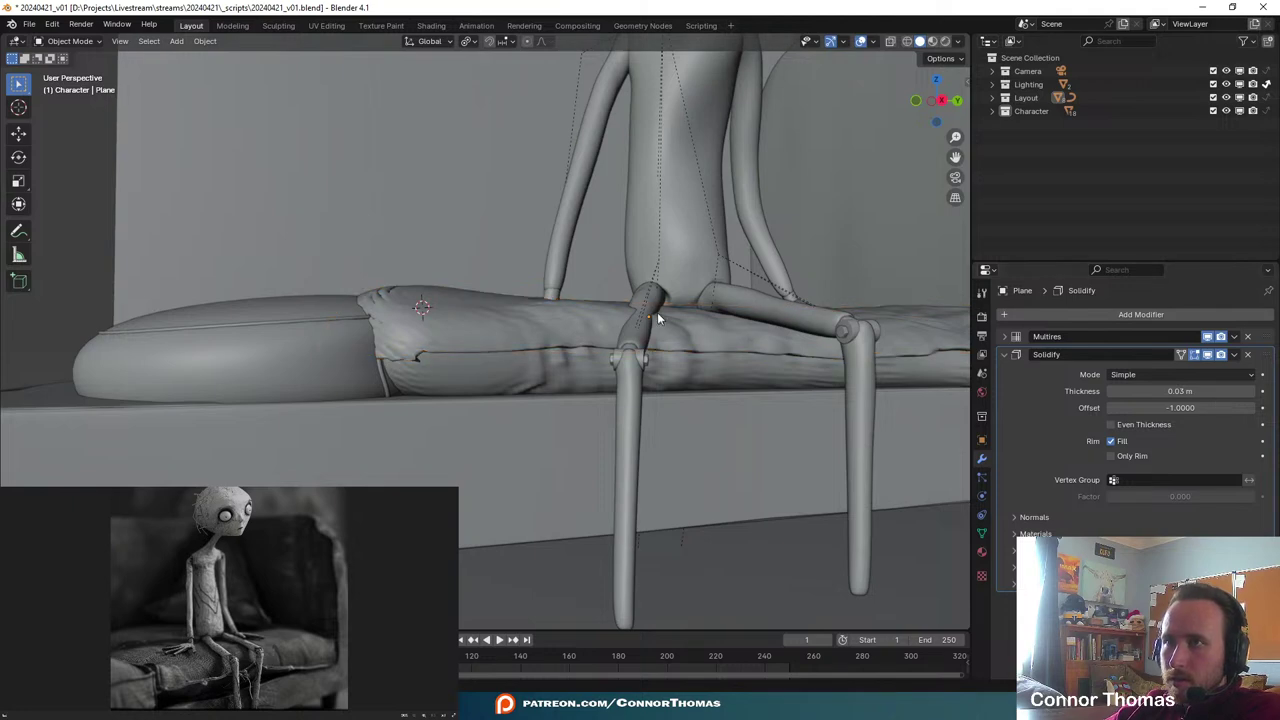
{"action": "mouse_move", "coordinate": [657, 312]}
{"action": "middle_mouse_down"}
{"action": "mouse_move", "coordinate": [645, 332]}
{"action": "mouse_move", "coordinate": [642, 306]}
{"action": "middle_mouse_up"}
{"action": "scroll", "coordinate": [543, 321], "scroll_direction": "up", "scroll_amount": 5}
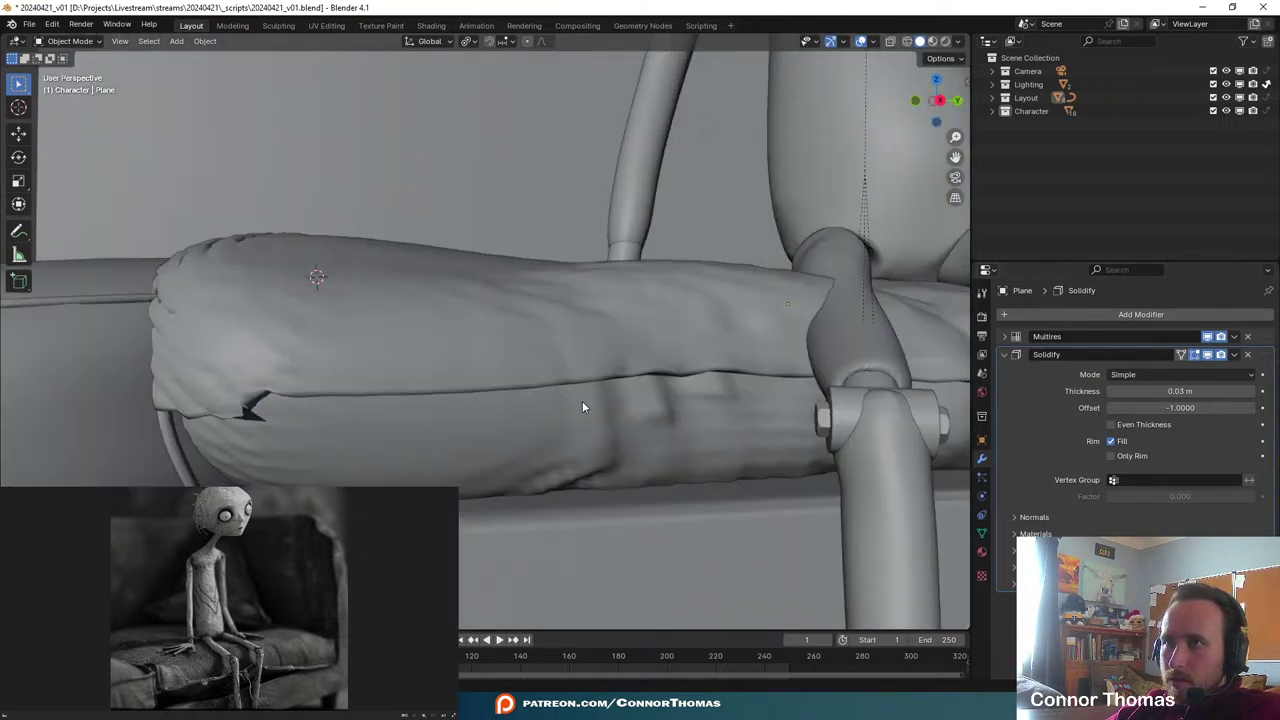
- Scale the upper cushion layer along Z and lower it about 0.025 m onto the cushion
{"action": "left_click", "coordinate": [600, 360]}
{"action": "middle_click_drag", "start_coordinate": [611, 366], "coordinate": [794, 422]}
{"action": "key", "text": "s"}
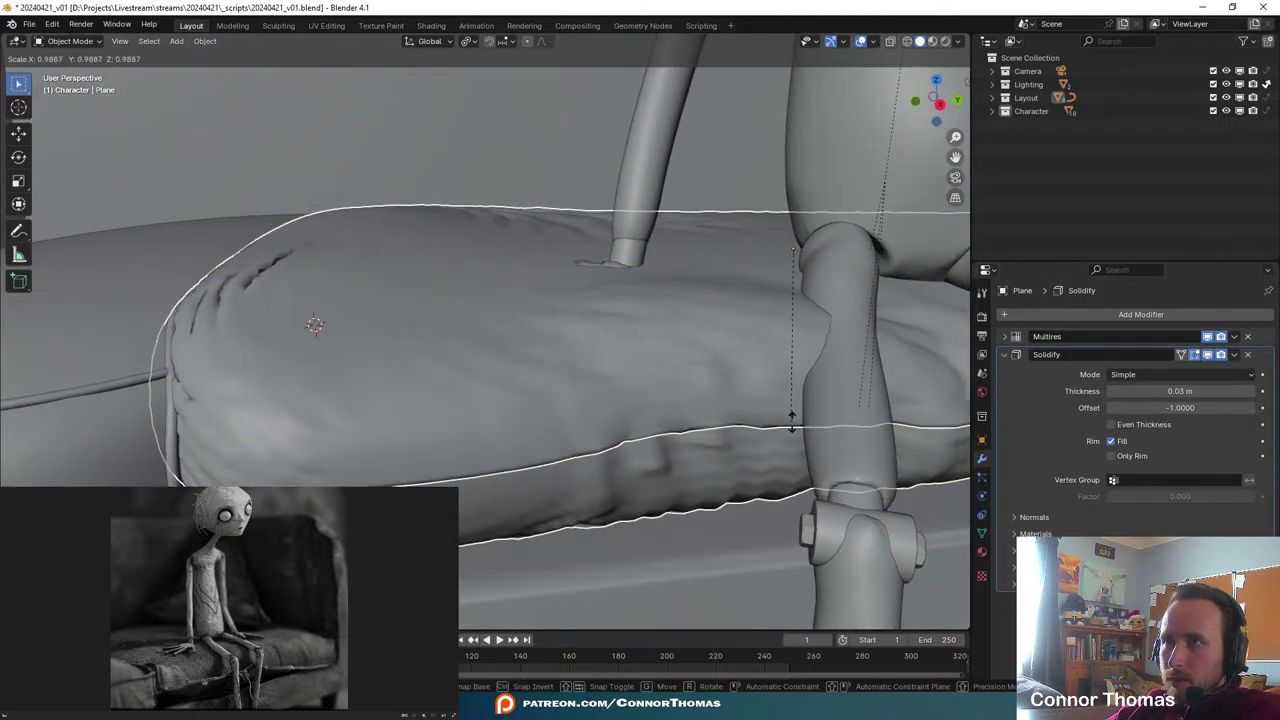
{"action": "right_click", "coordinate": [804, 388]}
{"action": "key", "text": "s"}
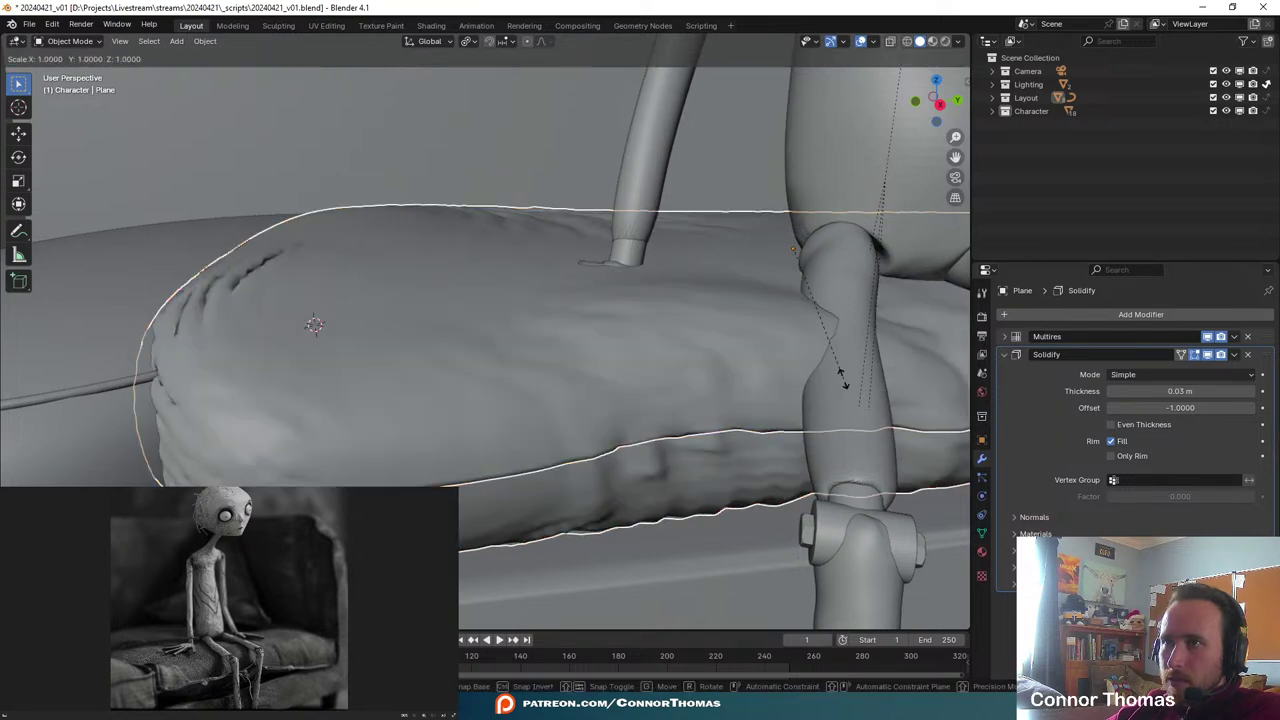
{"action": "key", "text": "z"}
{"action": "left_click", "coordinate": [814, 359]}
{"action": "key", "text": "g"}
{"action": "key", "text": "z"}
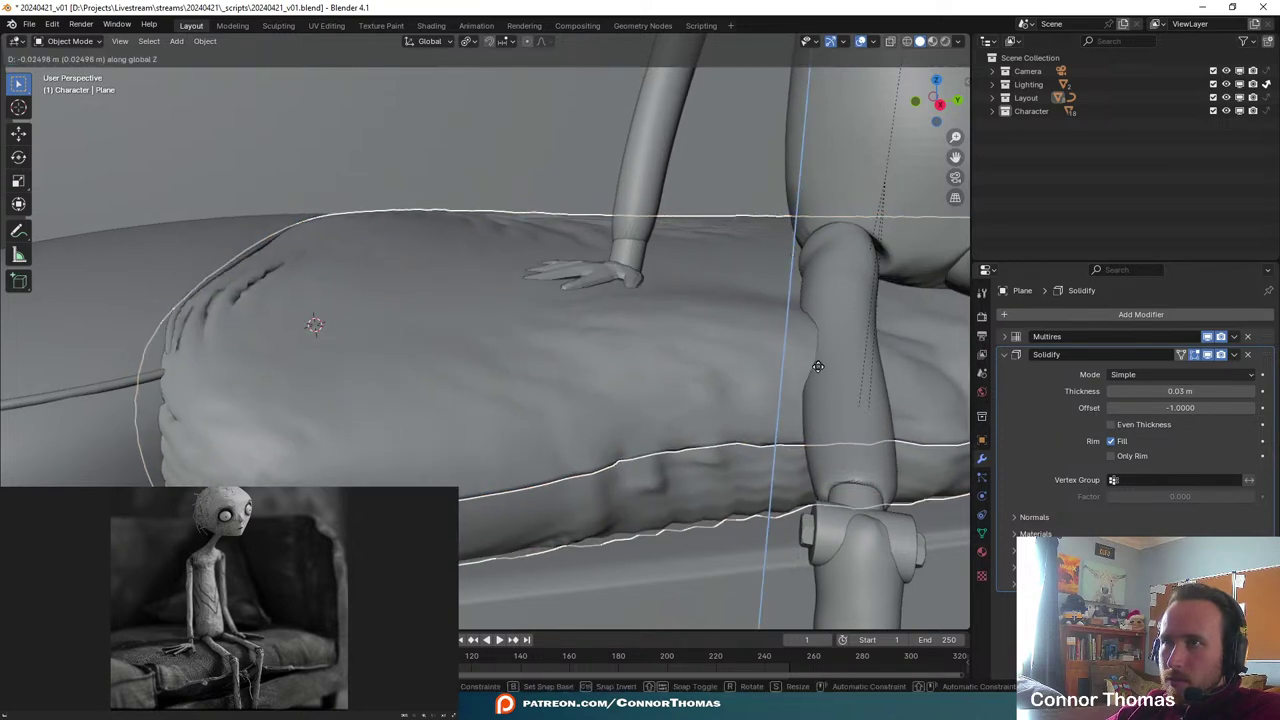
{"action": "left_click", "coordinate": [815, 367]}
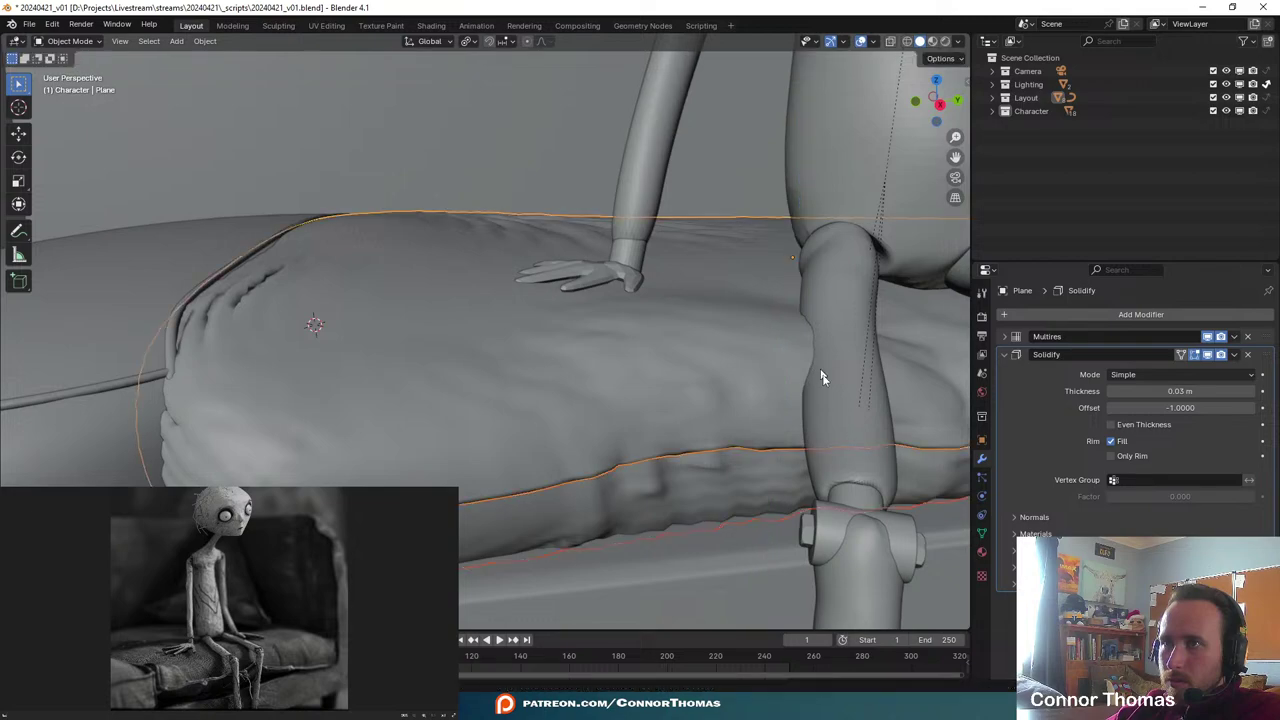
- Shift the upper cushion layer slightly along the Y axis over the cushion beneath
{"action": "middle_click_drag", "start_coordinate": [706, 375], "coordinate": [607, 440]}
{"action": "left_click", "coordinate": [607, 440]}
{"action": "middle_click_drag", "start_coordinate": [670, 507], "coordinate": [697, 355]}
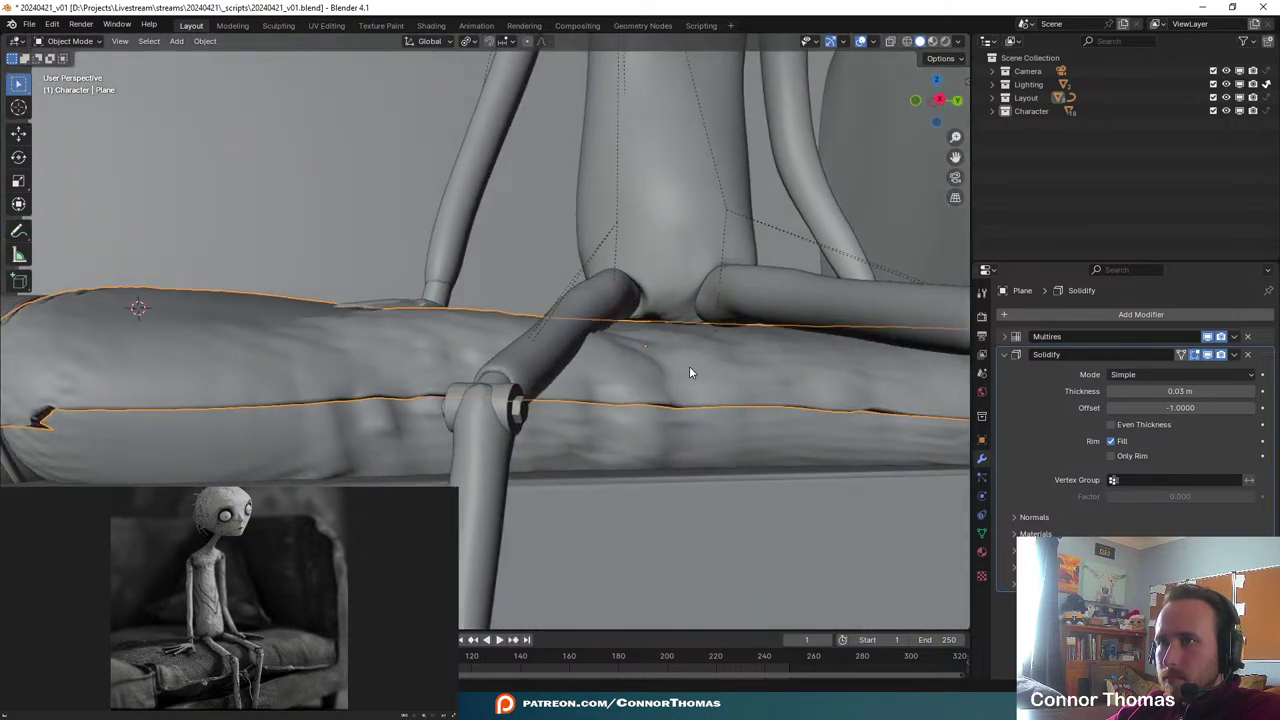
{"action": "key", "text": "g"}
{"action": "key", "text": "y"}
{"action": "left_click", "coordinate": [663, 360]}
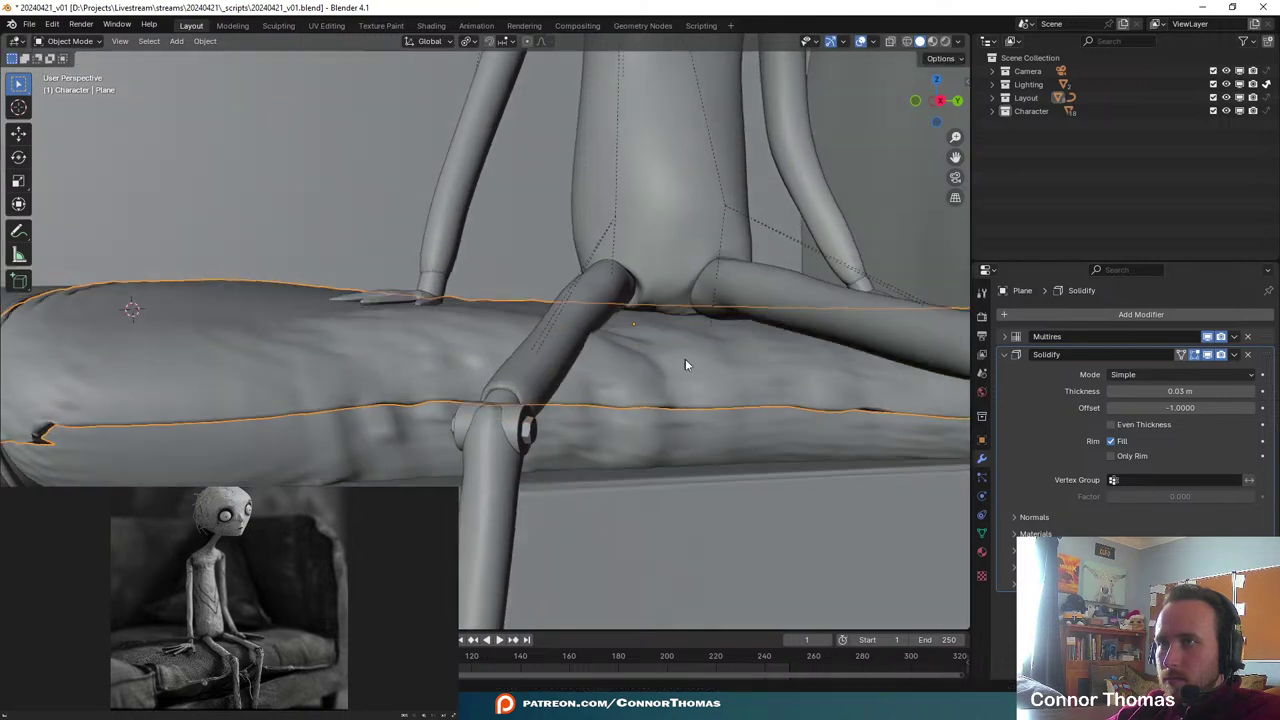
{"action": "mouse_move", "coordinate": [685, 358]}
{"action": "middle_mouse_down"}
{"action": "mouse_move", "coordinate": [771, 369]}
{"action": "mouse_move", "coordinate": [690, 329]}
{"action": "mouse_move", "coordinate": [680, 340]}
{"action": "middle_mouse_up"}
{"action": "left_click", "coordinate": [464, 450], "text": "shift"}
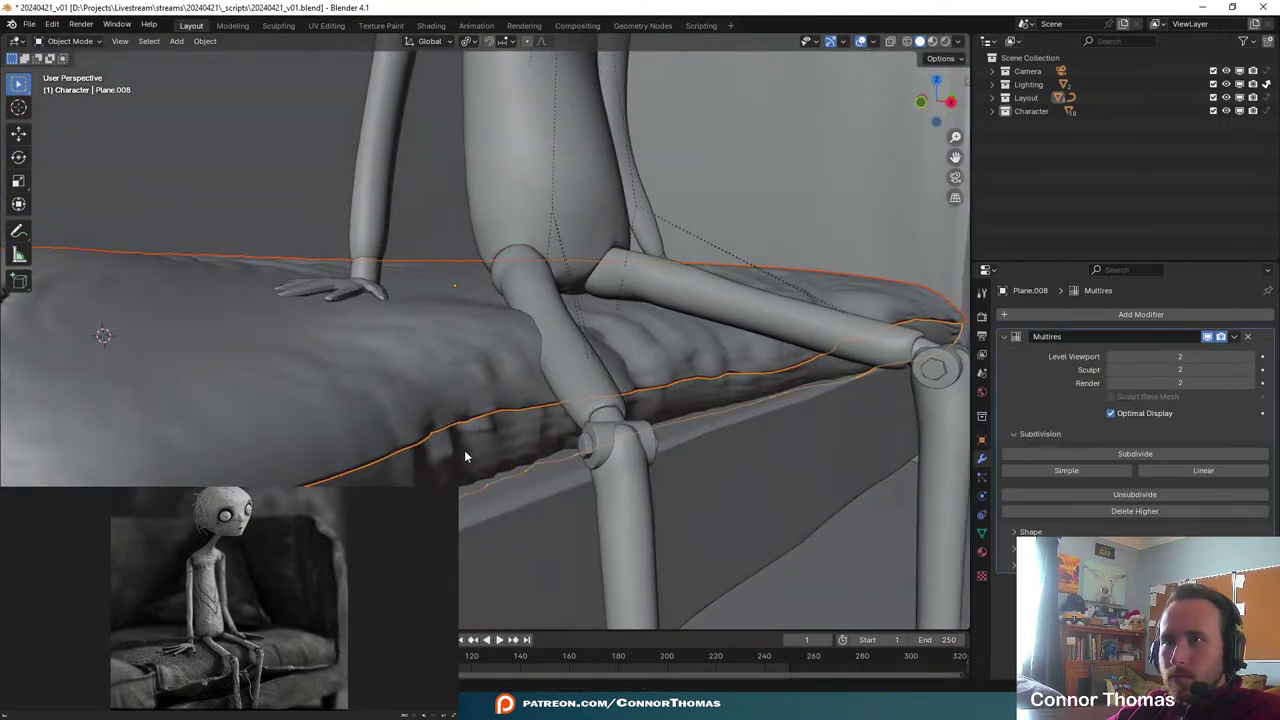
{"action": "left_click", "coordinate": [82, 44]}
{"action": "left_click", "coordinate": [77, 86]}
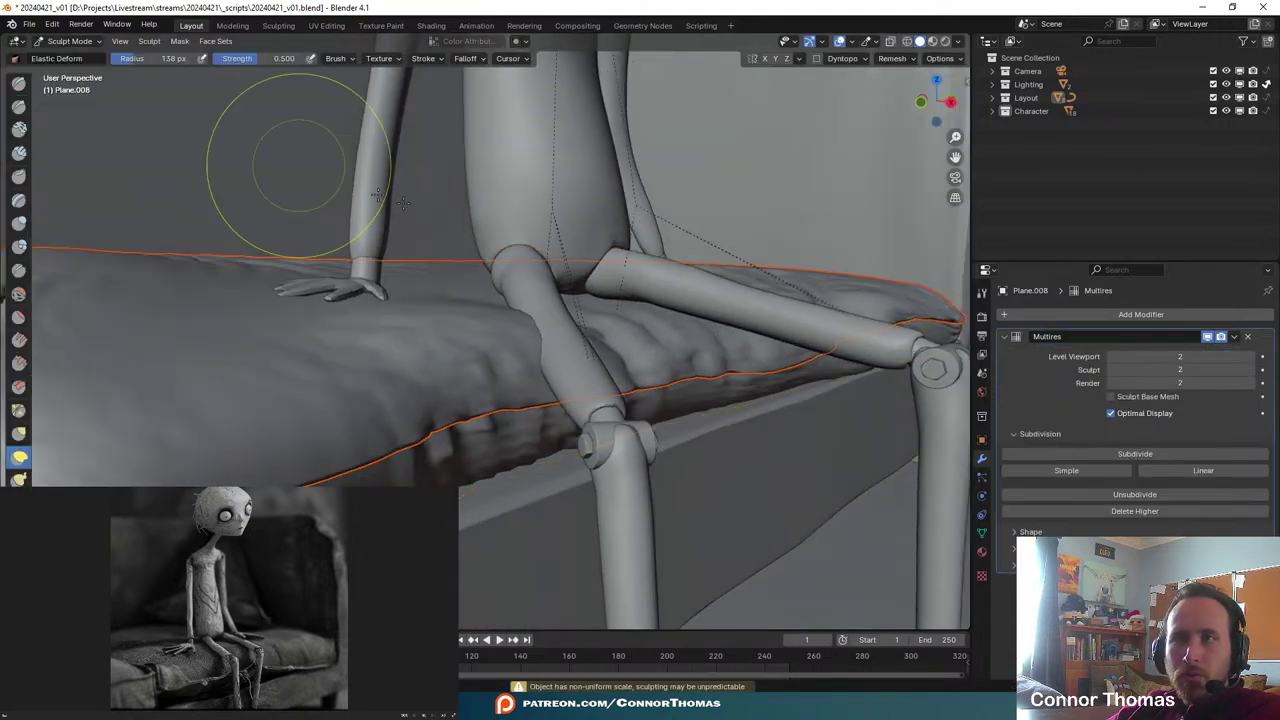
{"action": "middle_click_drag", "start_coordinate": [606, 288], "coordinate": [562, 275]}
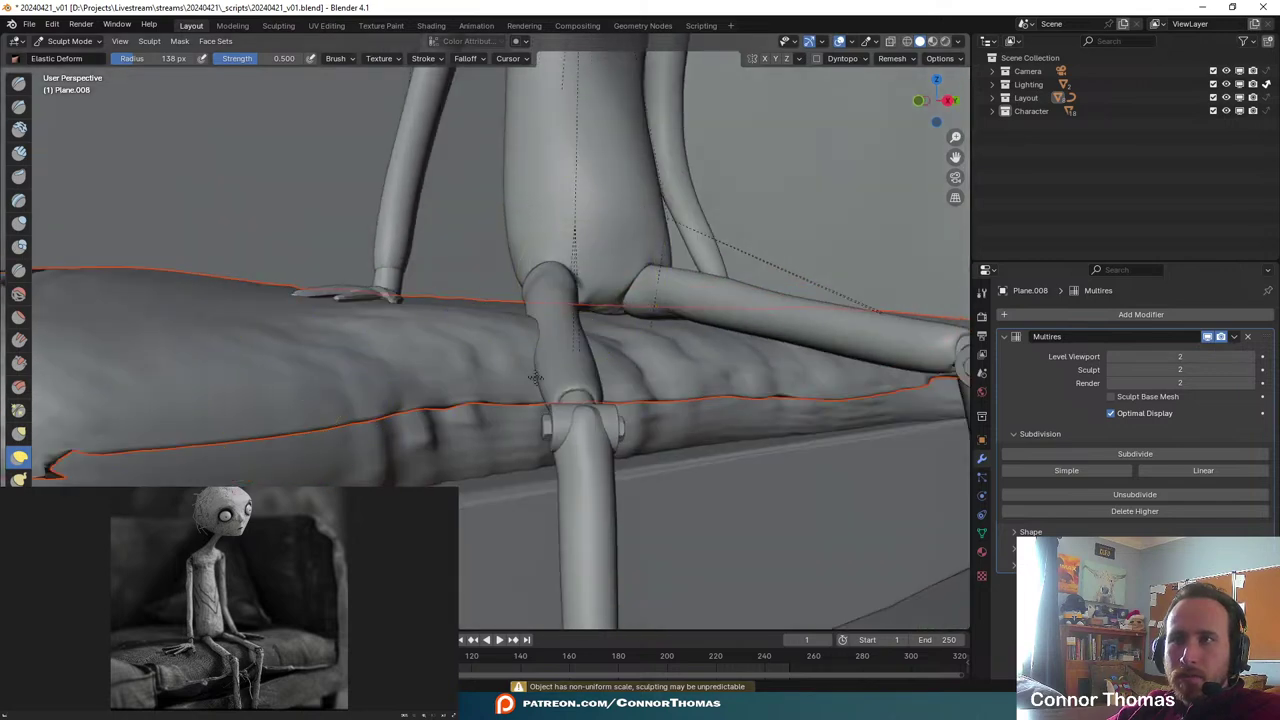
{"action": "mouse_move", "coordinate": [633, 390]}
{"action": "middle_mouse_down"}
{"action": "mouse_move", "coordinate": [560, 377]}
{"action": "mouse_move", "coordinate": [594, 418]}
{"action": "middle_mouse_up"}
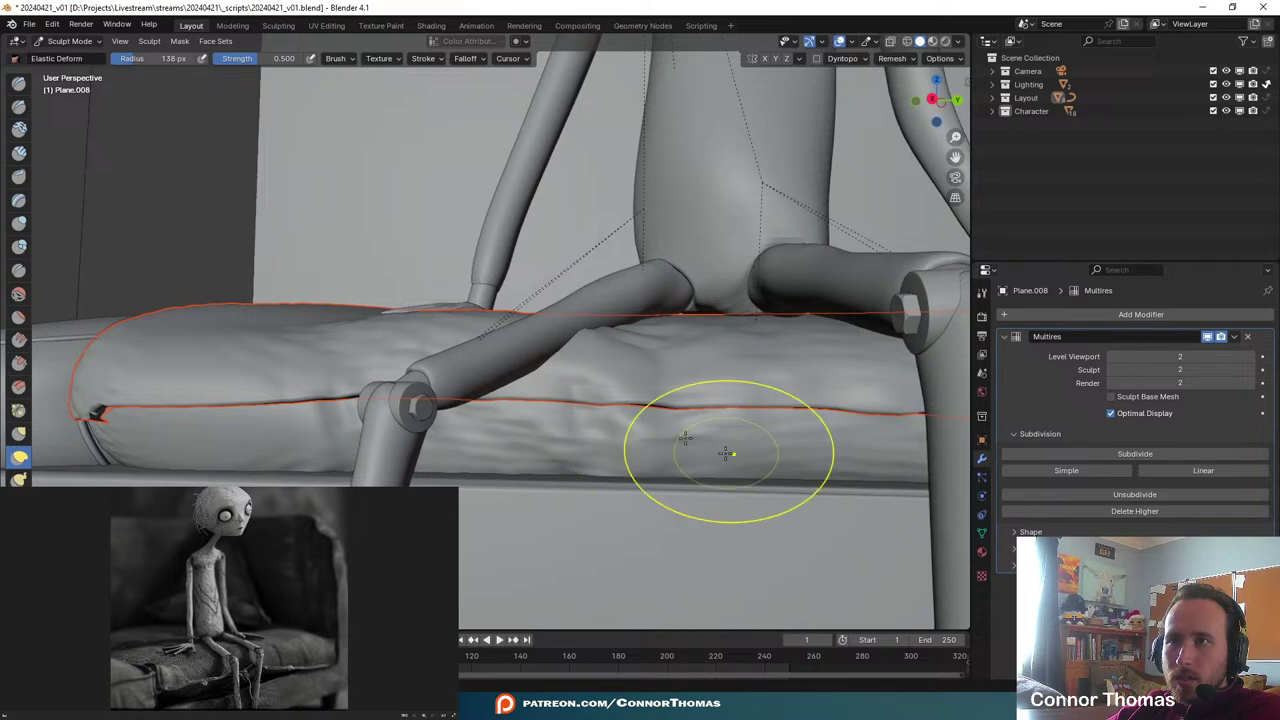
{"action": "left_click", "coordinate": [61, 43]}
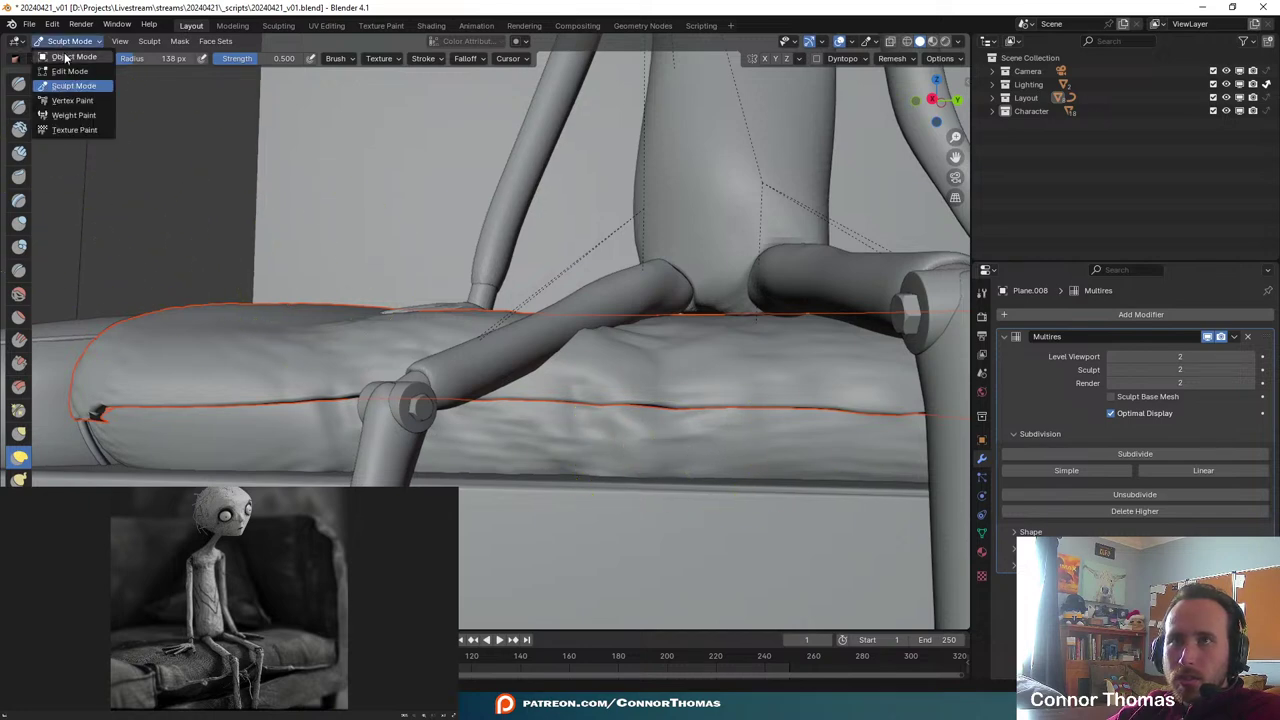
{"action": "left_click", "coordinate": [66, 57]}
- Sculpt the upper cushion layer near the character's thigh with one downward Elastic Deform stroke, and return to Object Mode
{"action": "left_click", "coordinate": [565, 345]}
{"action": "left_click", "coordinate": [58, 41]}
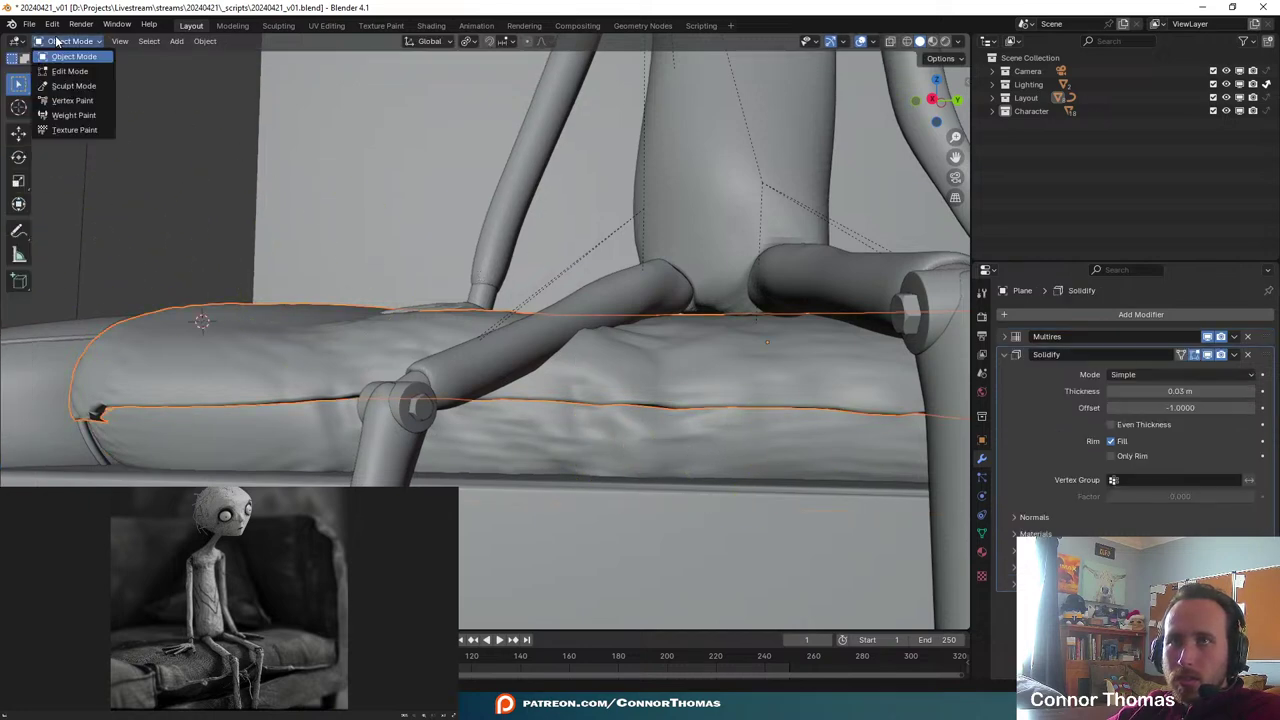
{"action": "left_click", "coordinate": [70, 86]}
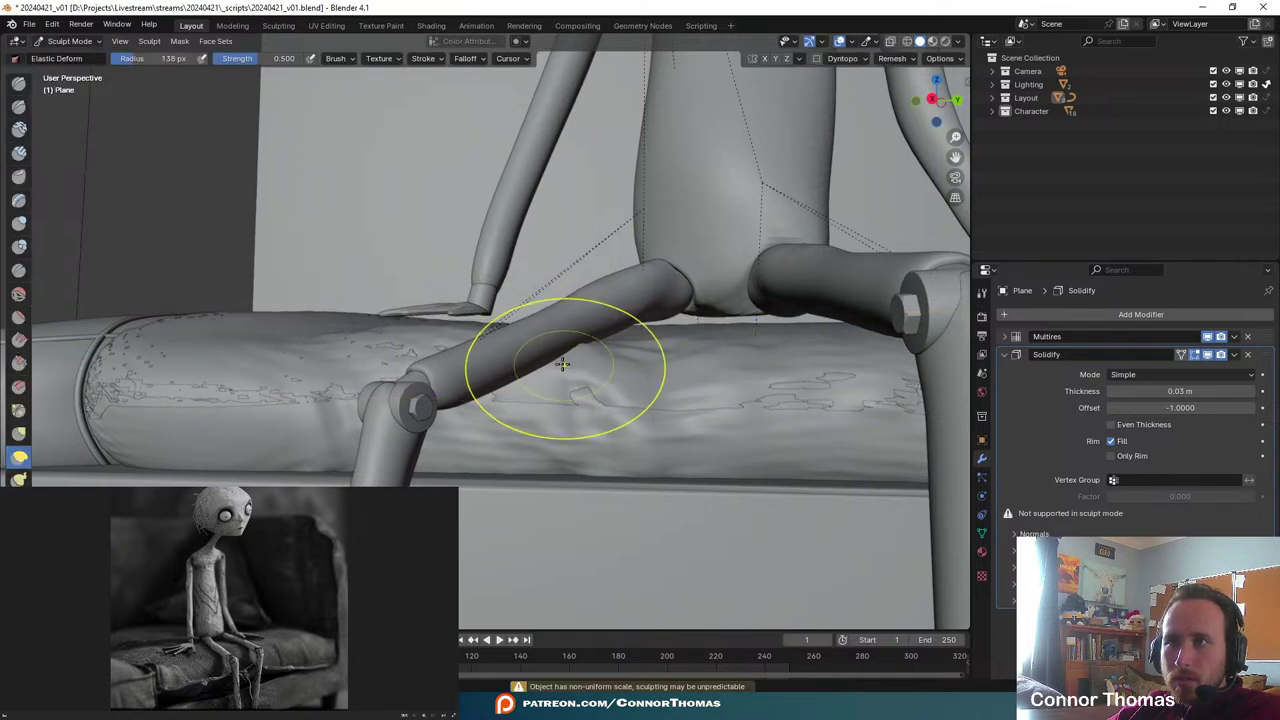
{"action": "middle_click_drag", "start_coordinate": [557, 371], "coordinate": [549, 334]}
{"action": "left_click_drag", "start_coordinate": [533, 389], "coordinate": [525, 419]}
{"action": "middle_click_drag", "start_coordinate": [641, 416], "coordinate": [580, 363]}
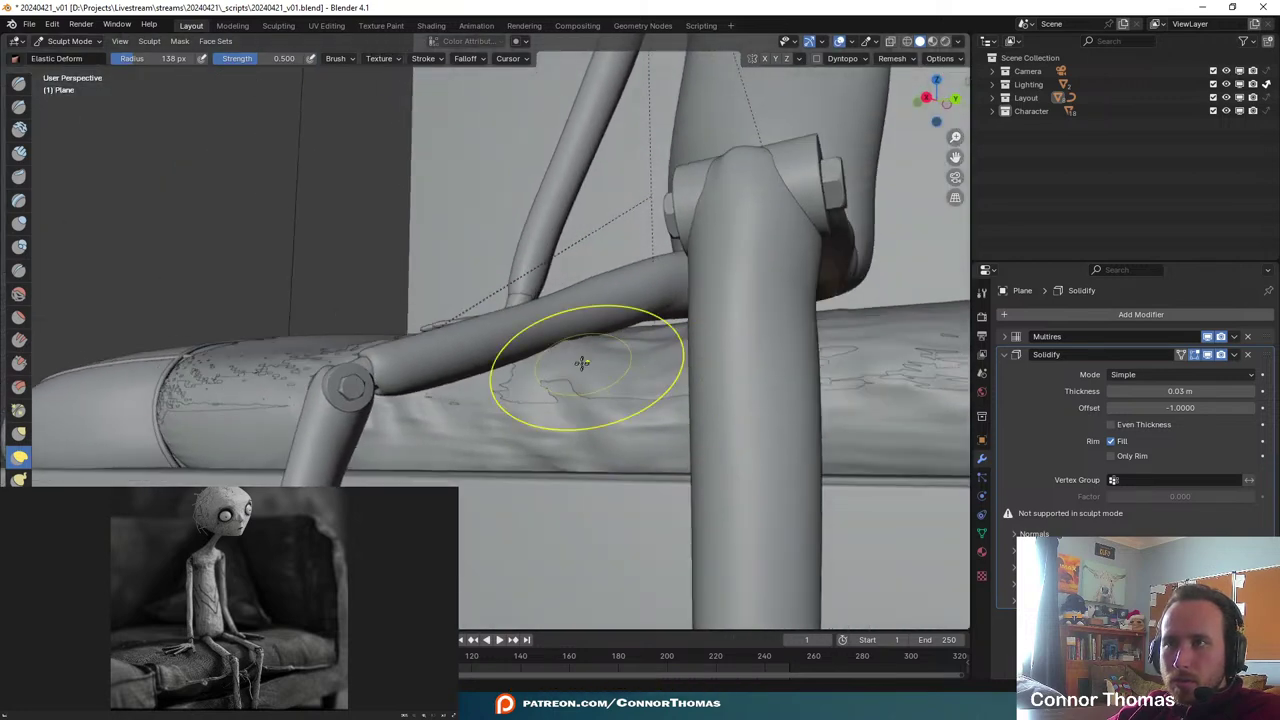
{"action": "left_click", "coordinate": [66, 41]}
{"action": "left_click", "coordinate": [68, 57]}
- Save the file and check the layered cushion through the camera view
{"action": "middle_click_drag", "start_coordinate": [675, 351], "coordinate": [651, 349]}
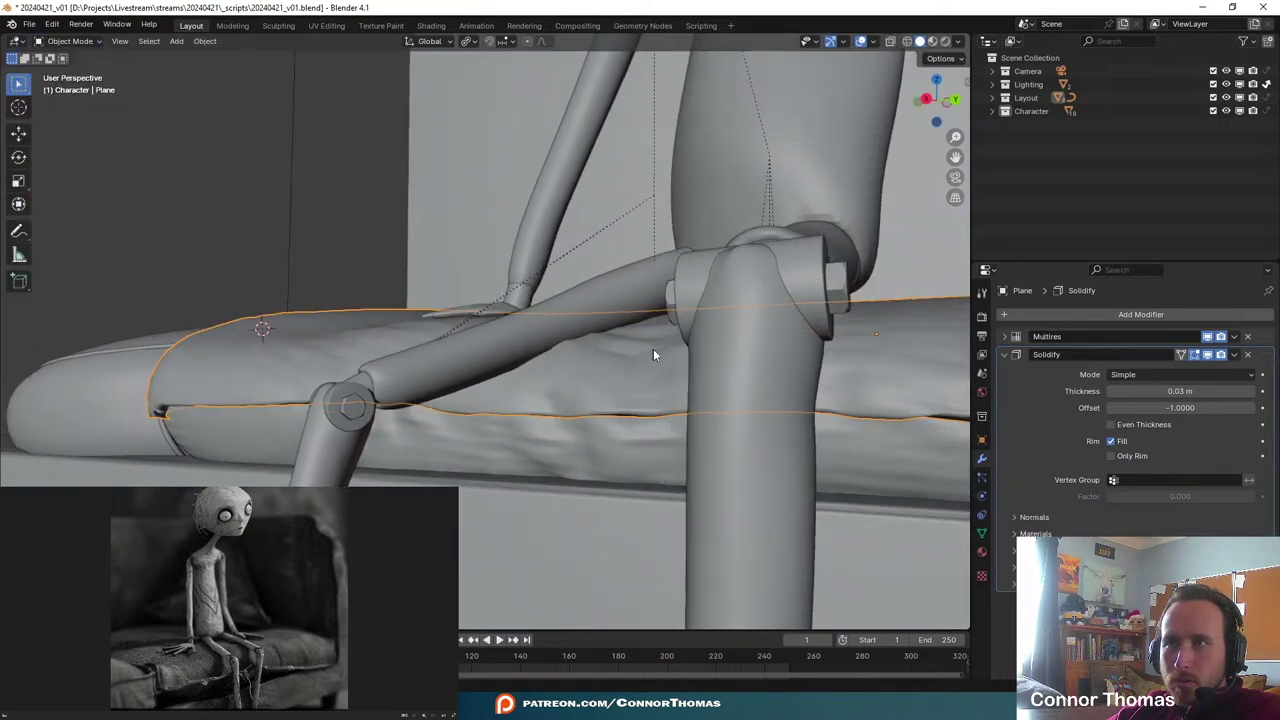
{"action": "middle_click_drag", "start_coordinate": [511, 344], "coordinate": [604, 336]}
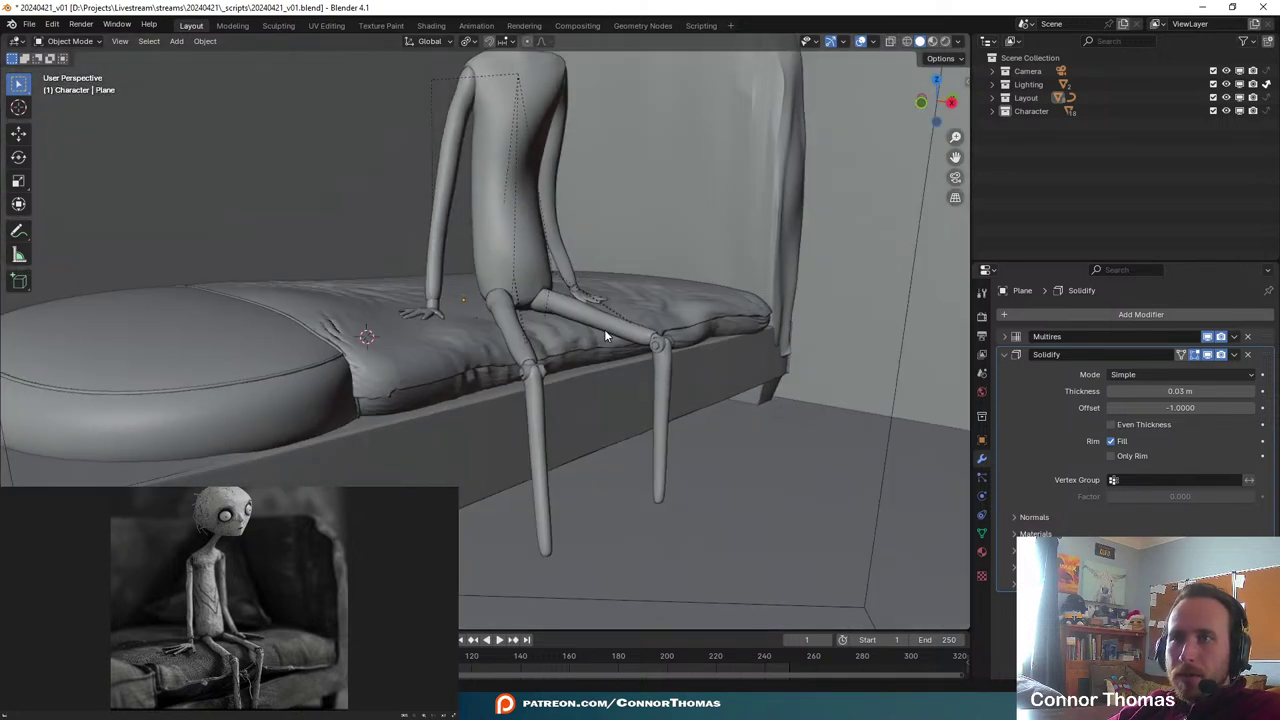
{"action": "key", "text": "ctrl+s"}
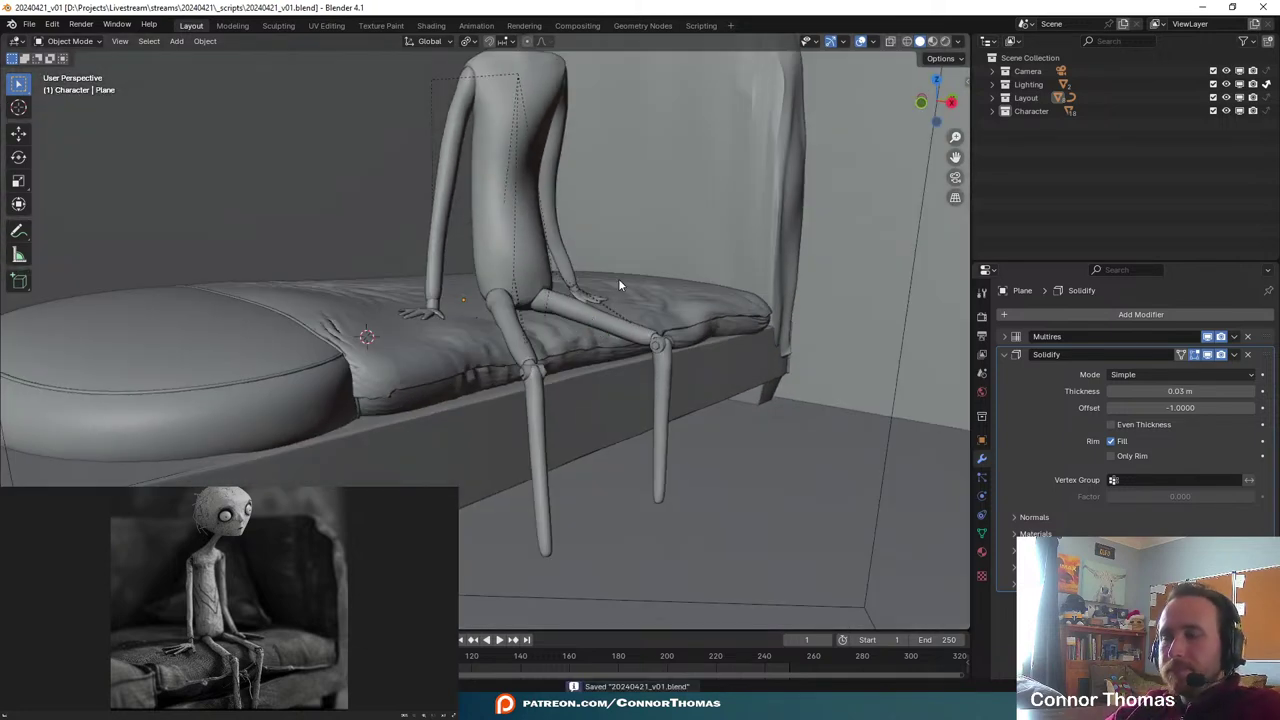
{"action": "middle_click_drag", "start_coordinate": [635, 240], "coordinate": [497, 190]}
{"action": "key", "text": "KP_0"}
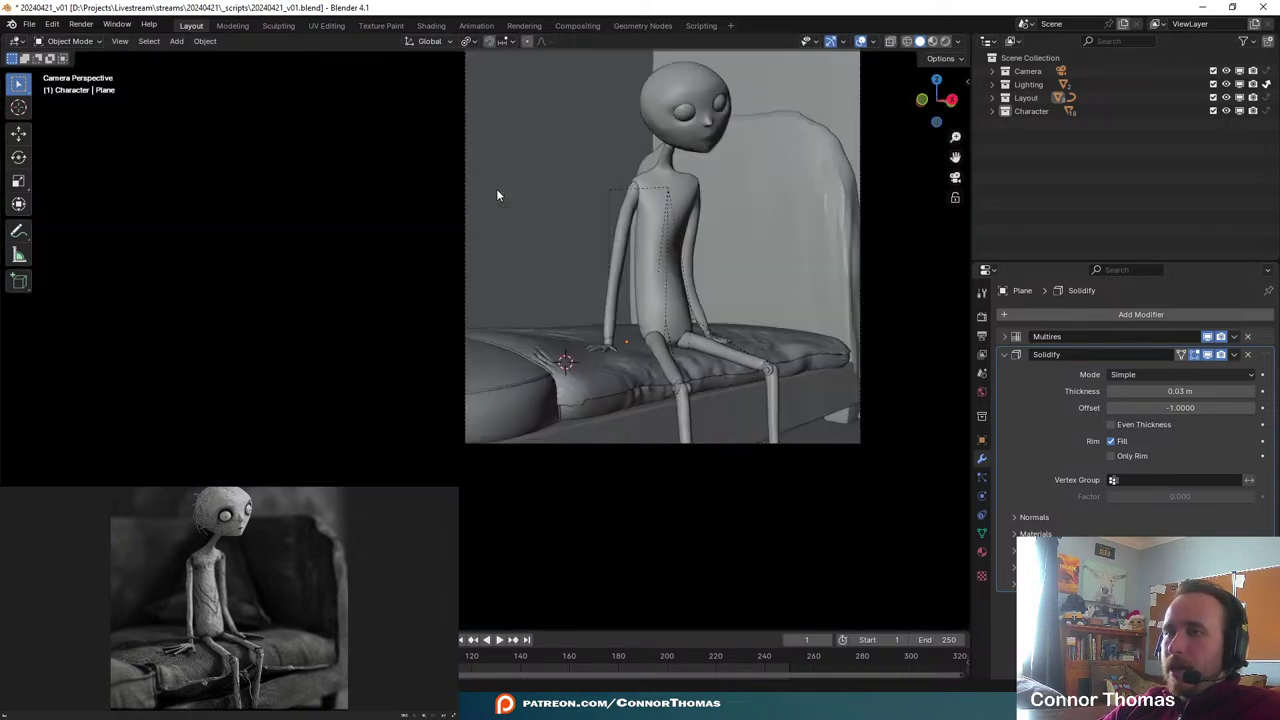
{"action": "middle_click_drag", "start_coordinate": [637, 254], "coordinate": [632, 326], "text": "shift"}
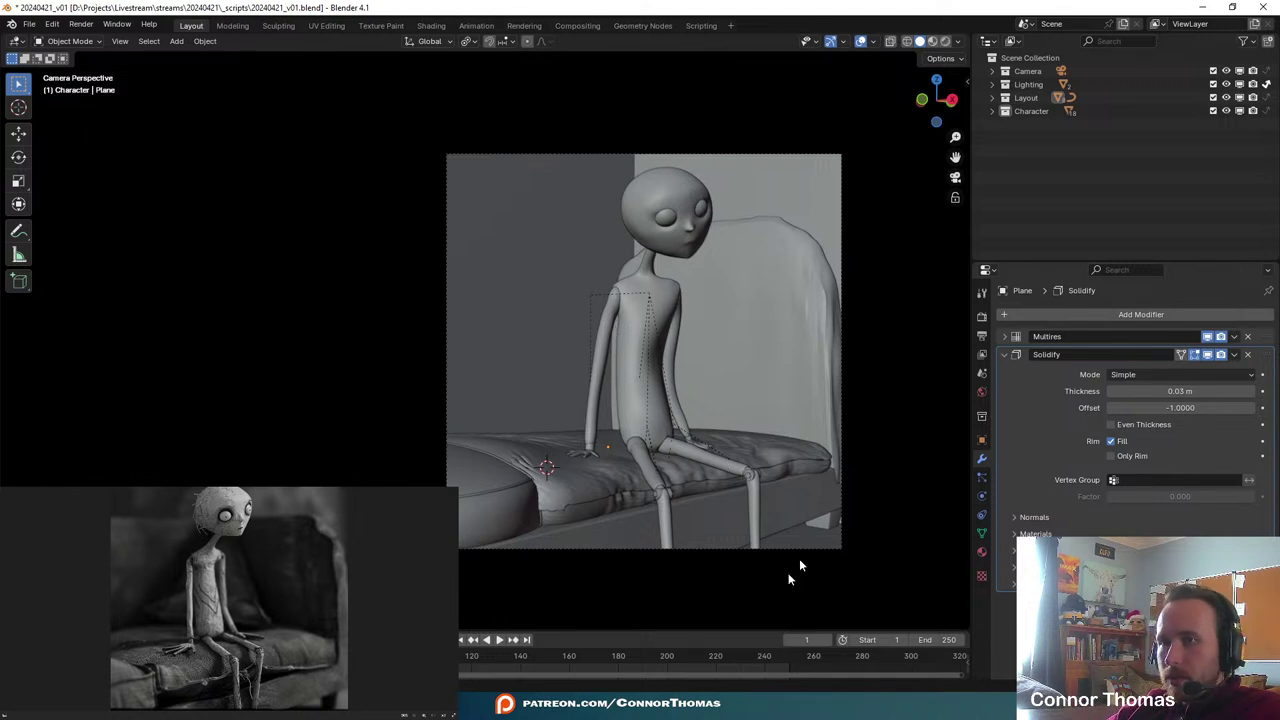
- Add a Subdivision Surface modifier to the upper cushion layer
{"action": "left_click", "coordinate": [573, 476]}
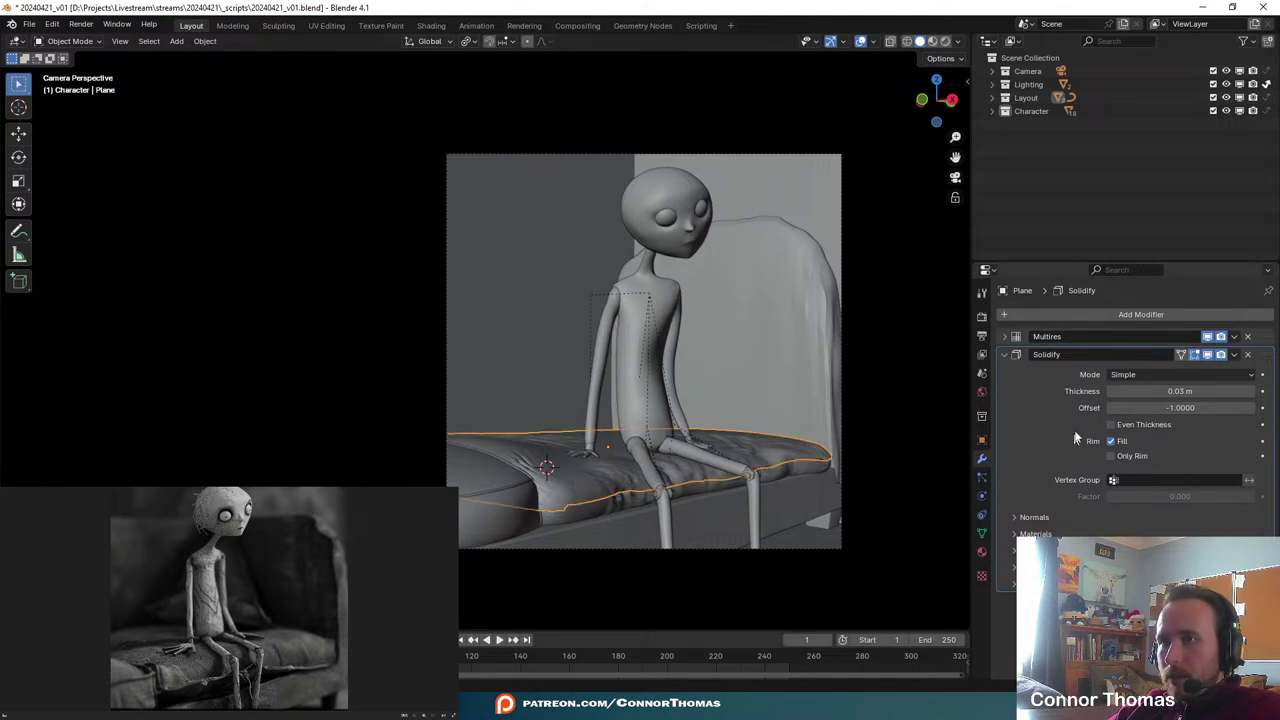
{"action": "left_click", "coordinate": [1005, 355]}
{"action": "left_click", "coordinate": [1041, 318]}
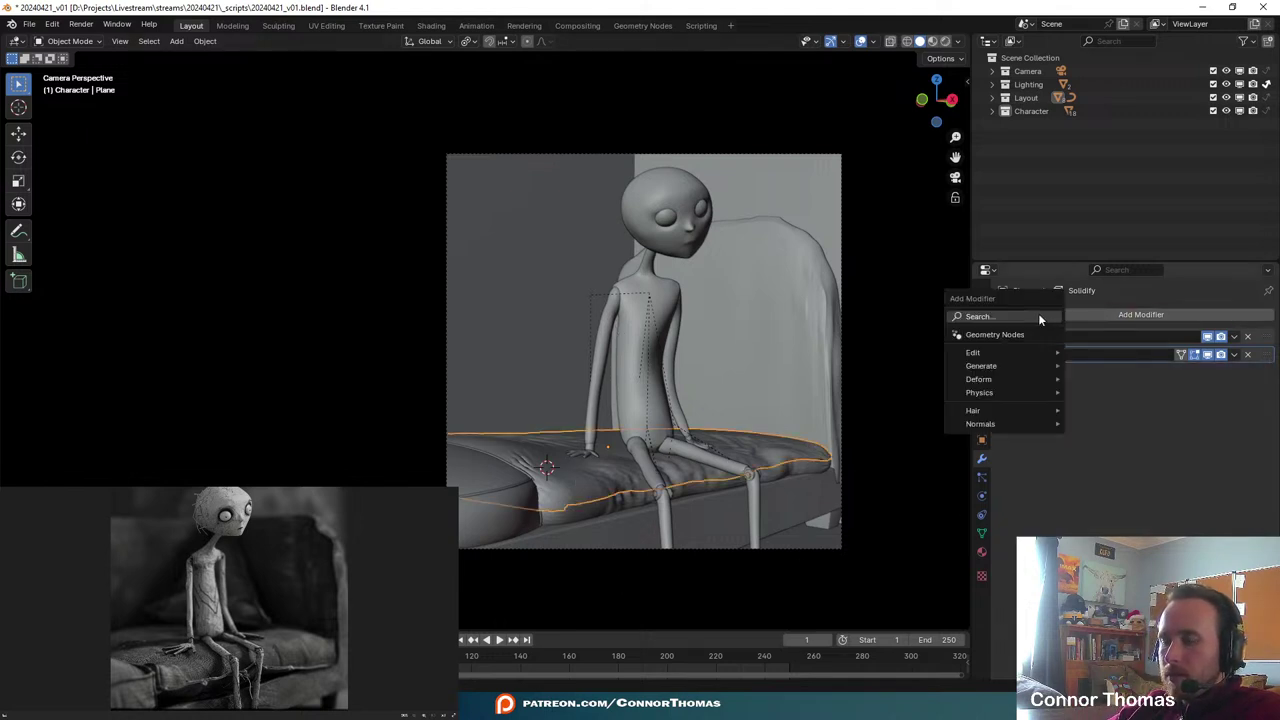
{"action": "type", "text": "s"}
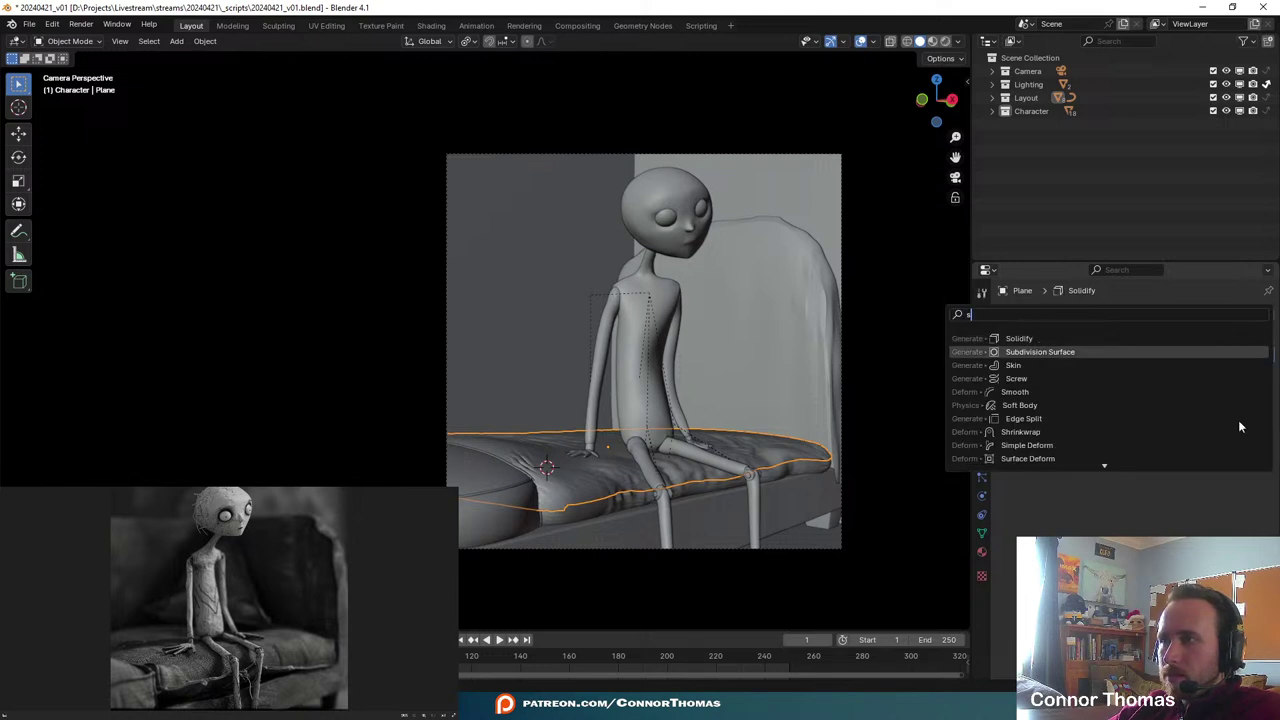
{"action": "key", "text": "Return"}
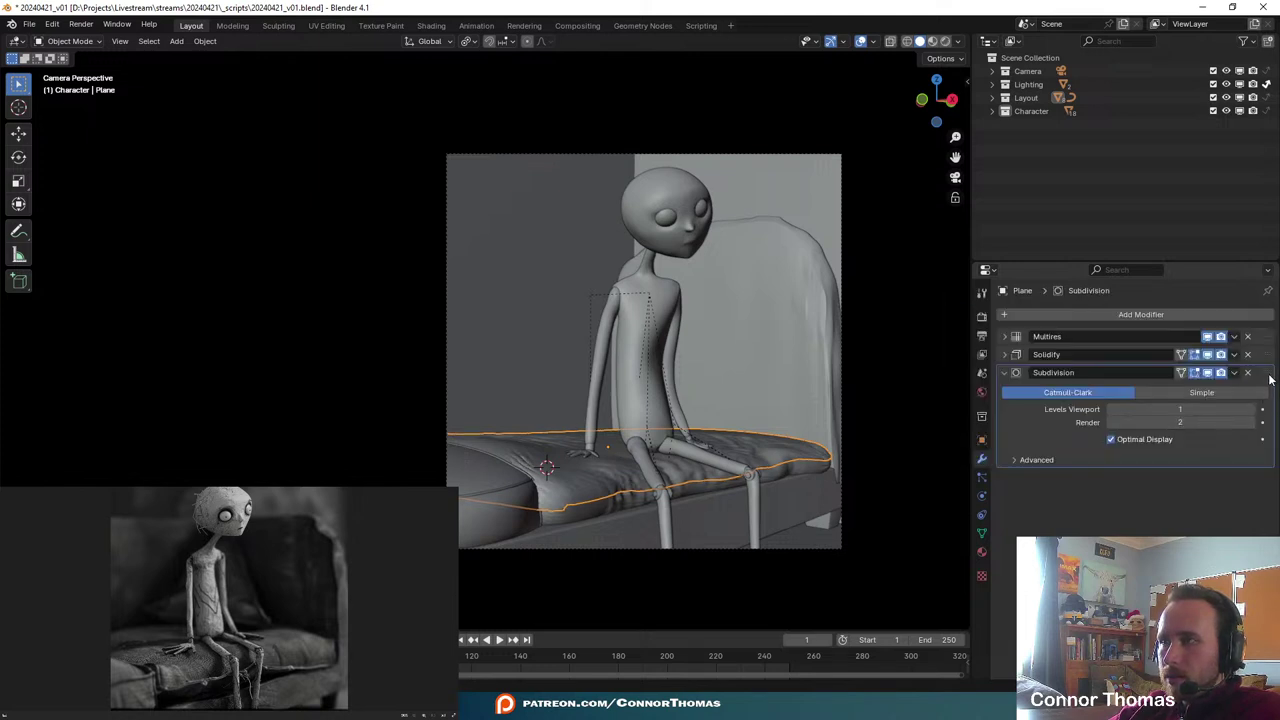
- Try the Subdivision modifier above Solidify in the stack, move it back below Solidify, and examine the cushion folds
{"action": "left_click_drag", "start_coordinate": [1270, 378], "coordinate": [1266, 342]}
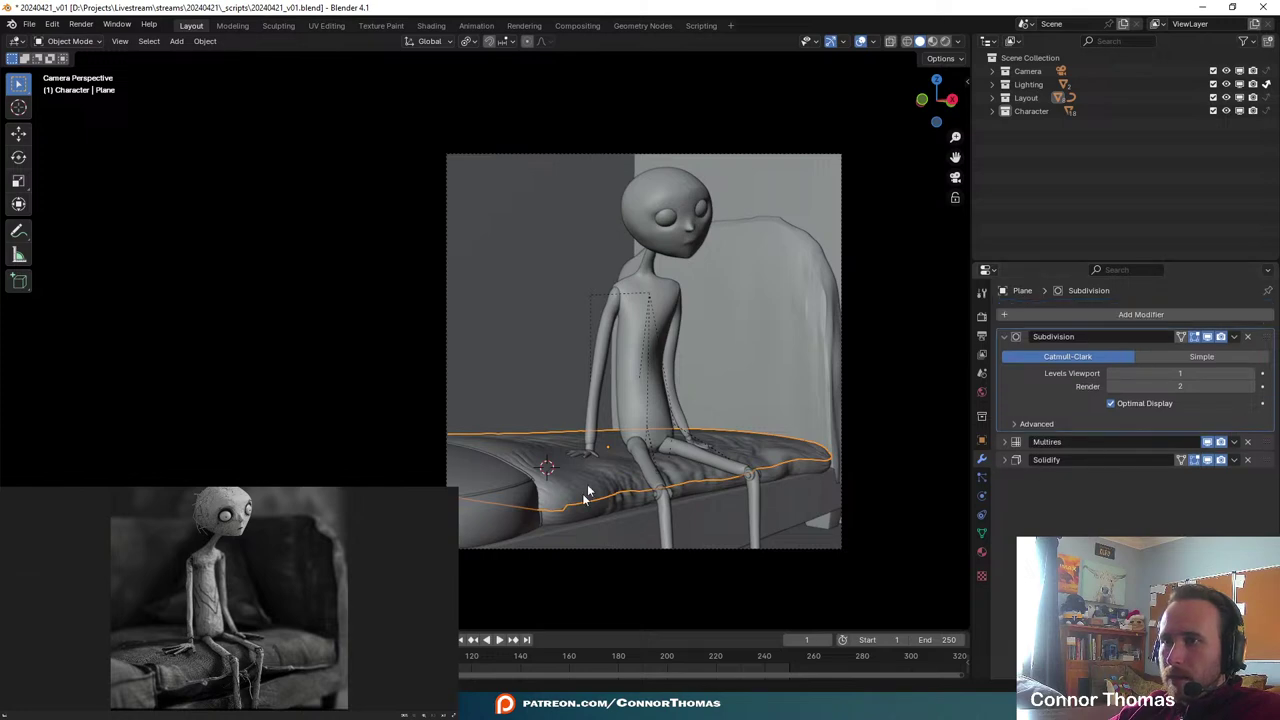
{"action": "scroll", "coordinate": [587, 484], "scroll_direction": "up", "scroll_amount": 8}
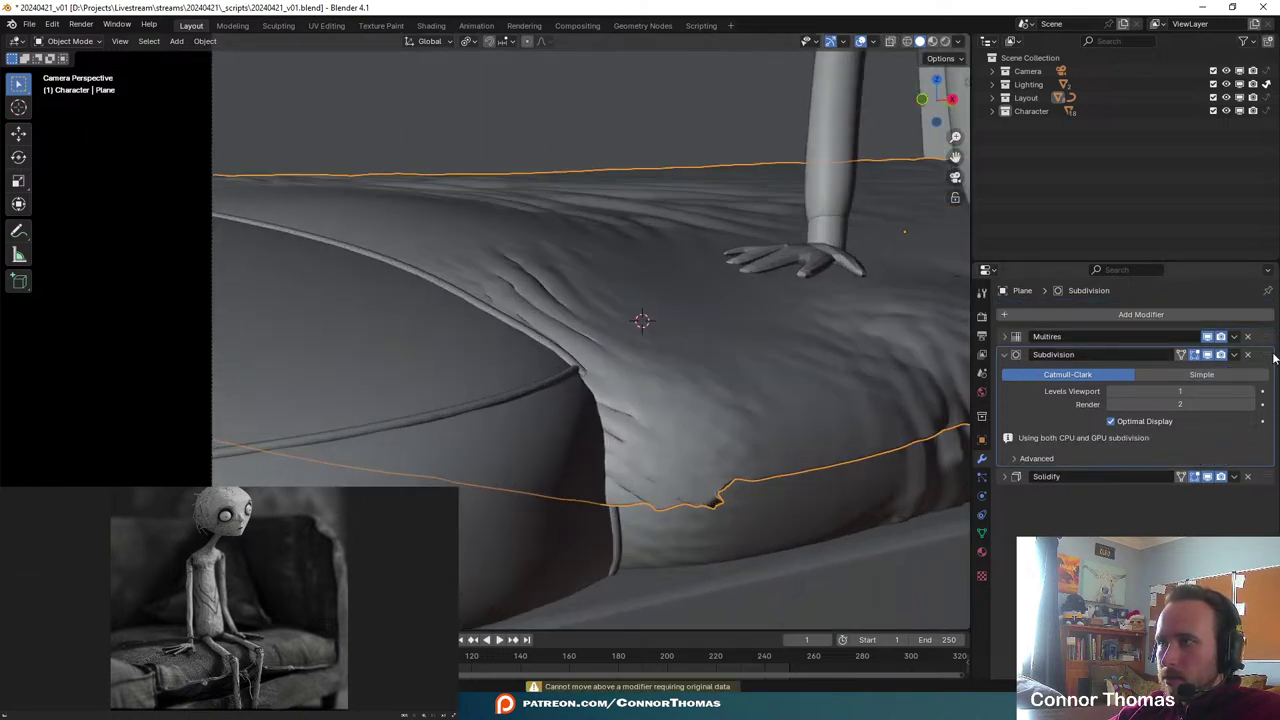
{"action": "left_click_drag", "start_coordinate": [1274, 357], "coordinate": [1201, 425]}
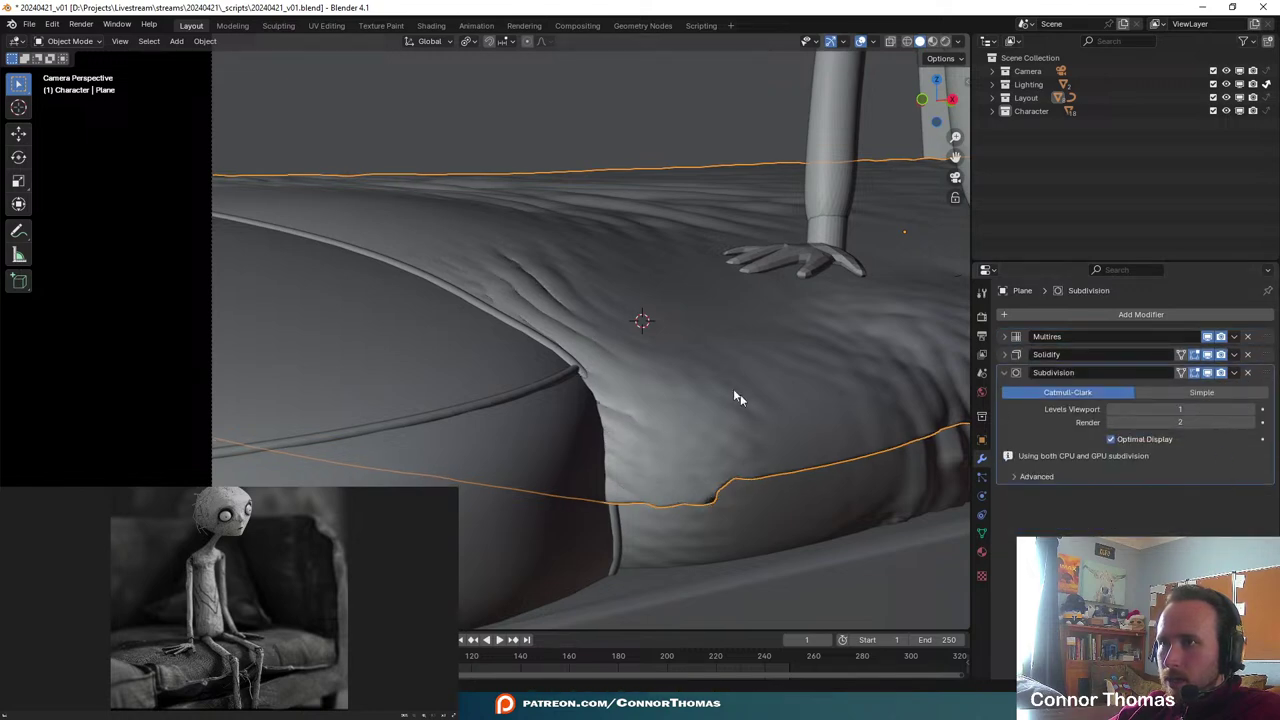
{"action": "middle_click_drag", "start_coordinate": [717, 352], "coordinate": [517, 432], "text": "shift"}
{"action": "scroll", "coordinate": [517, 432], "scroll_direction": "down", "scroll_amount": 2}
{"action": "key", "text": "a"}
{"action": "key", "text": "a"}
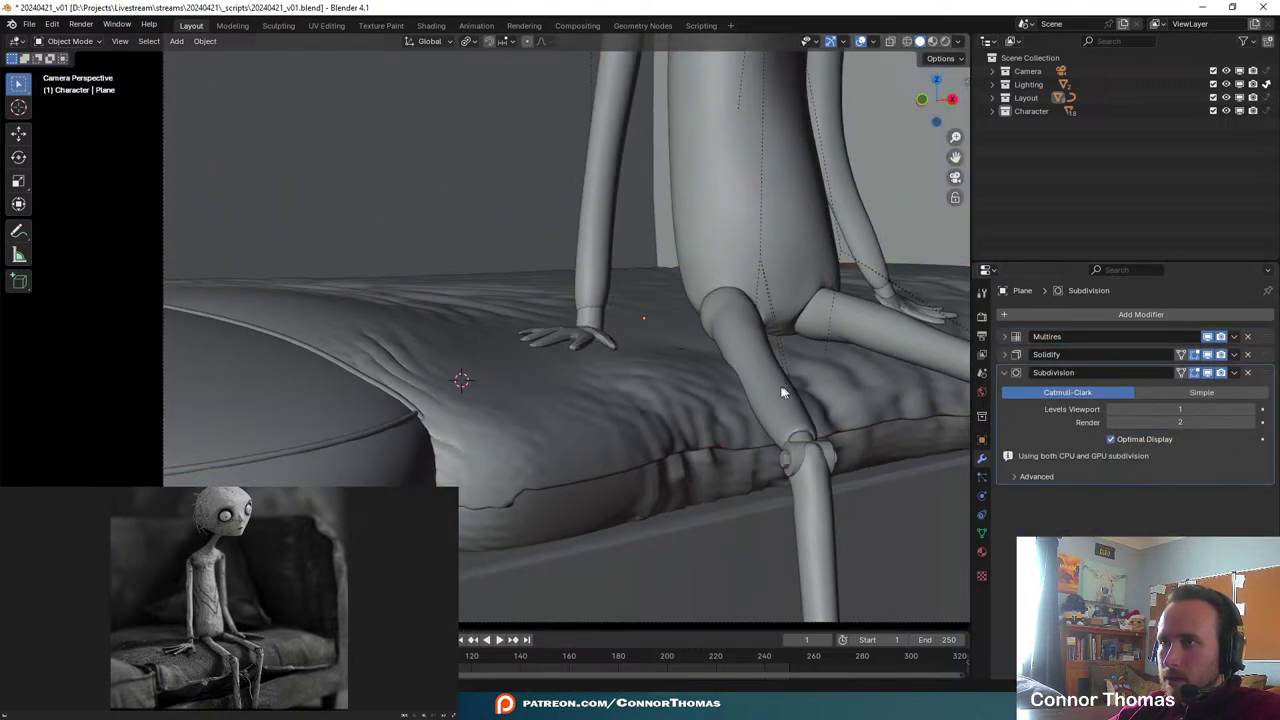
- Delete the upper cushion layer's vertices at the bolster end, selecting them in wireframe from the right orthographic view, and return to solid Object Mode
{"action": "middle_click_drag", "start_coordinate": [760, 420], "coordinate": [590, 383]}
{"action": "left_click", "coordinate": [424, 440]}
{"action": "key", "text": "Tab"}
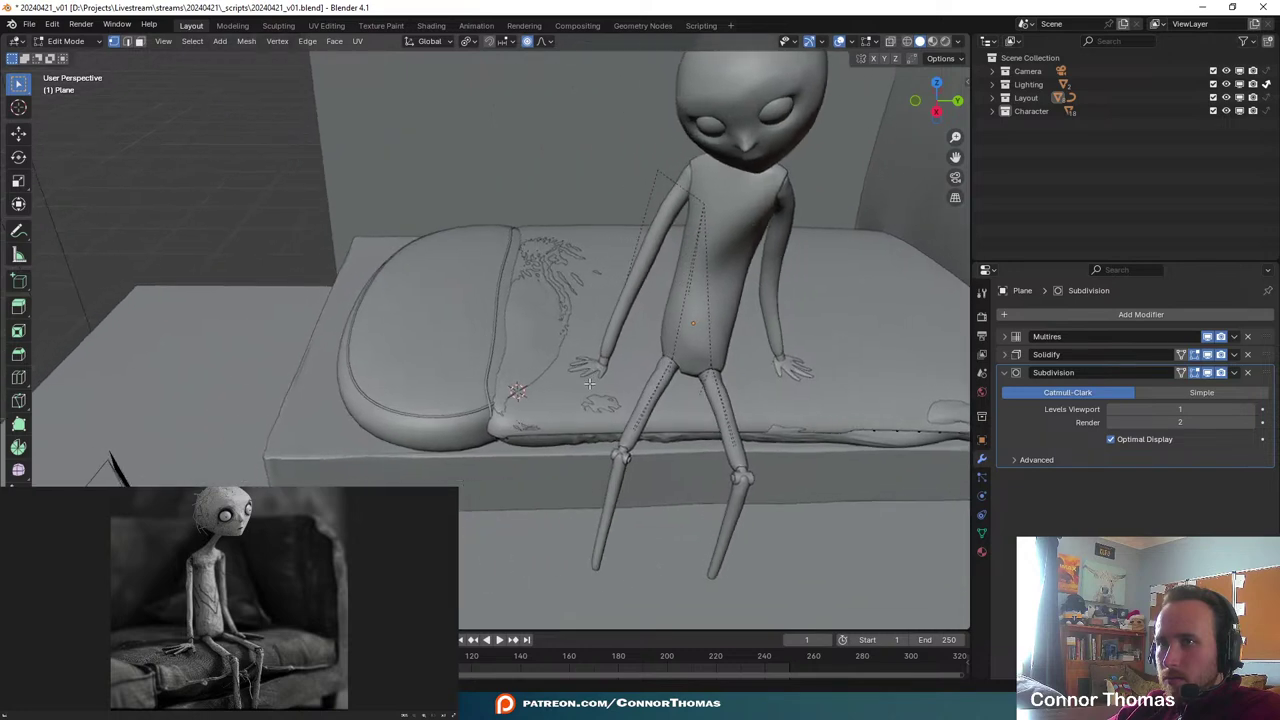
{"action": "key", "text": "z"}
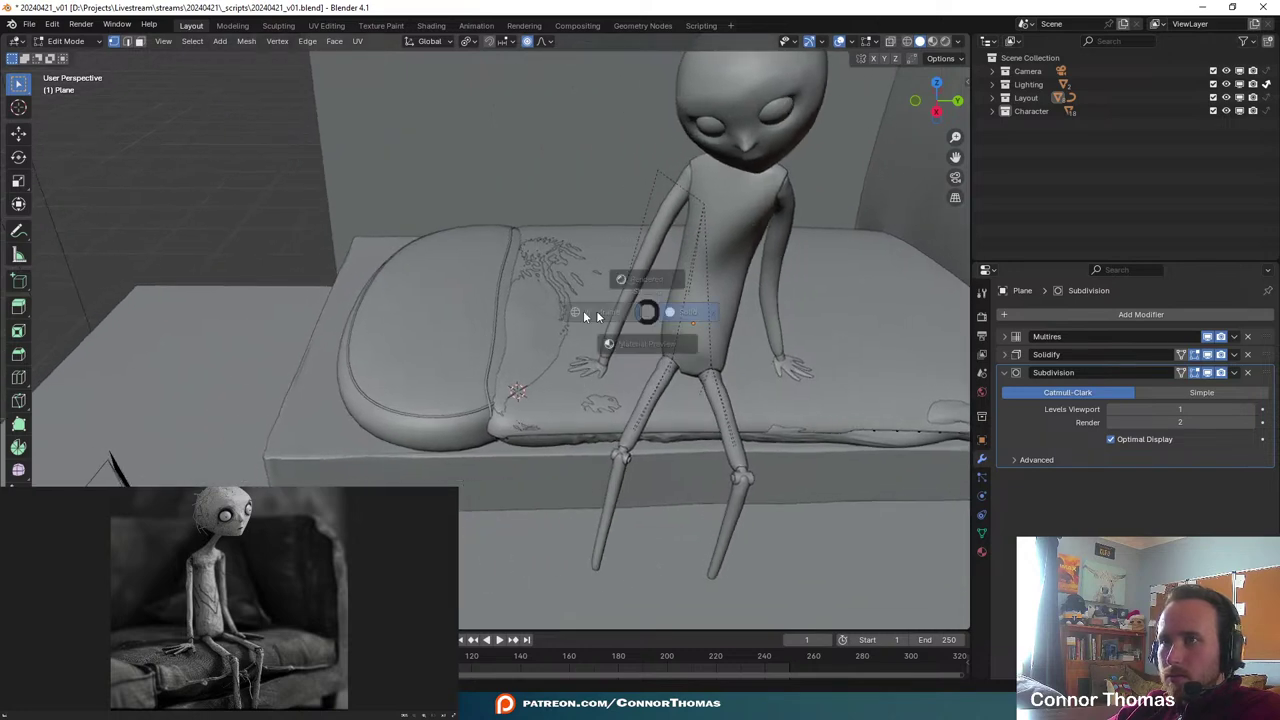
{"action": "left_click", "coordinate": [583, 310]}
{"action": "middle_click_drag", "start_coordinate": [646, 323], "coordinate": [646, 257]}
{"action": "key", "text": "KP_3"}
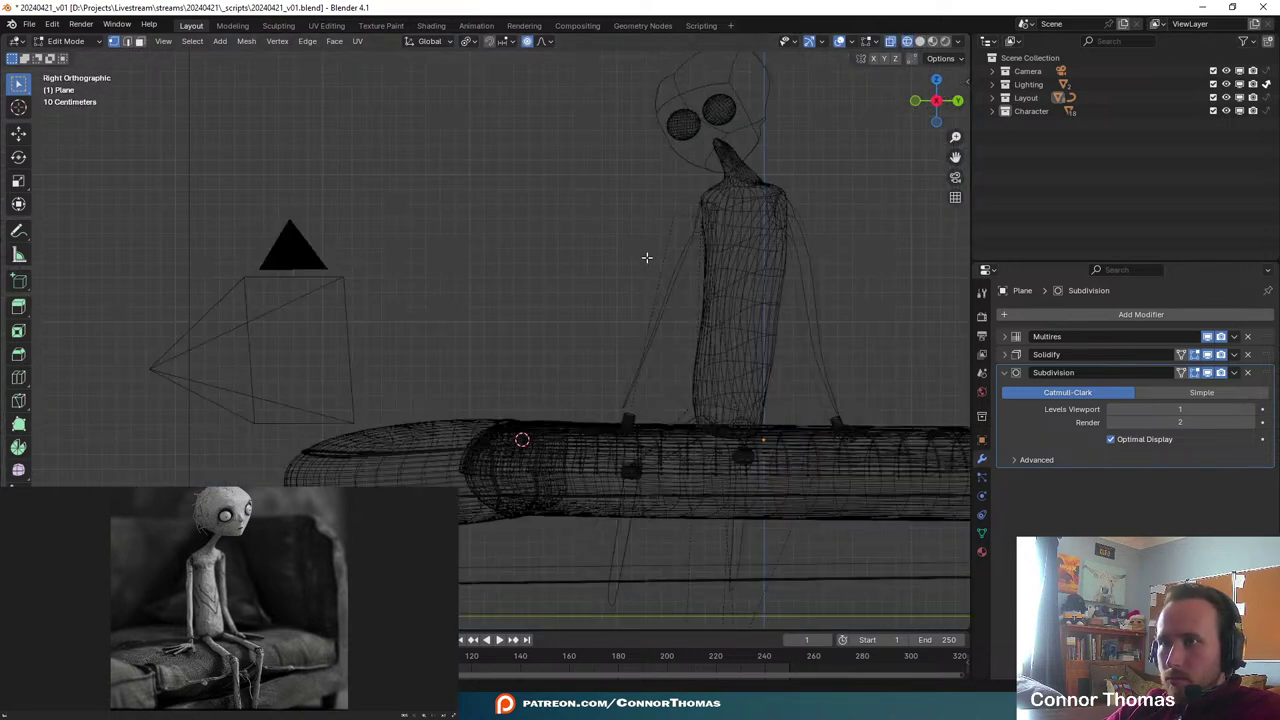
{"action": "left_click_drag", "start_coordinate": [387, 296], "coordinate": [523, 587]}
{"action": "key", "text": "x"}
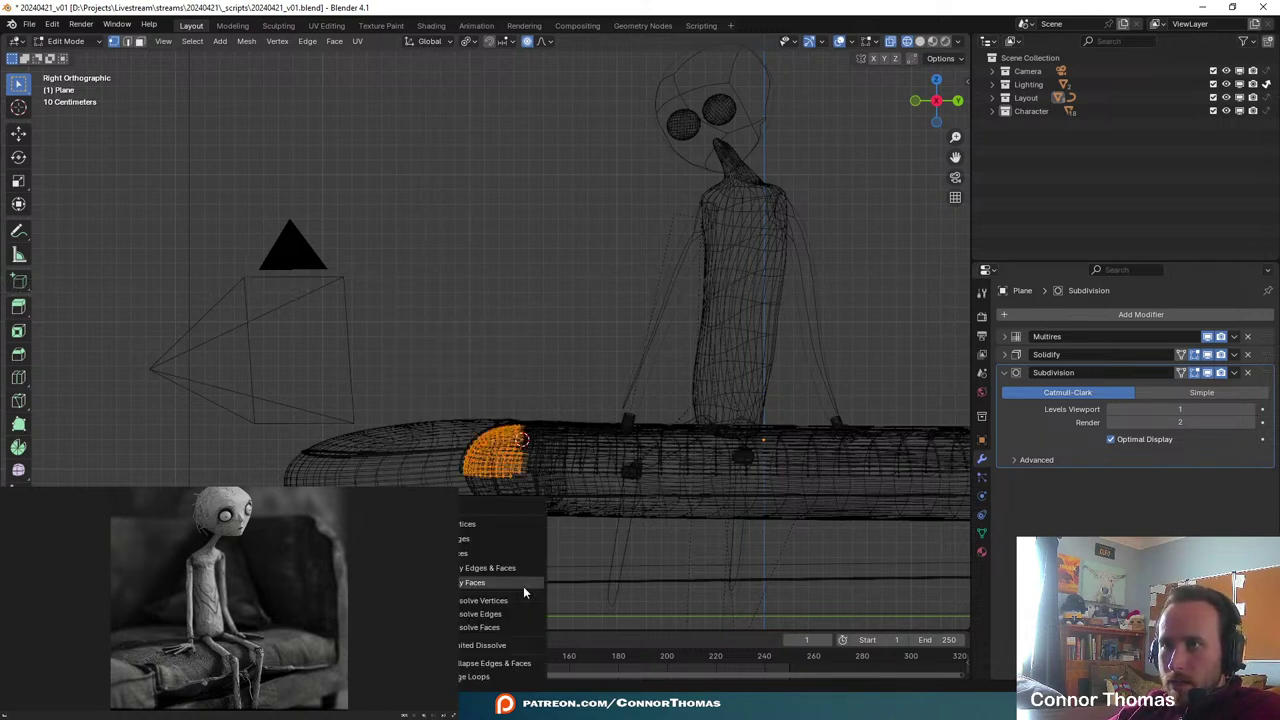
{"action": "left_click", "coordinate": [527, 521]}
{"action": "middle_click_drag", "start_coordinate": [522, 412], "coordinate": [637, 422]}
{"action": "key", "text": "shift+z"}
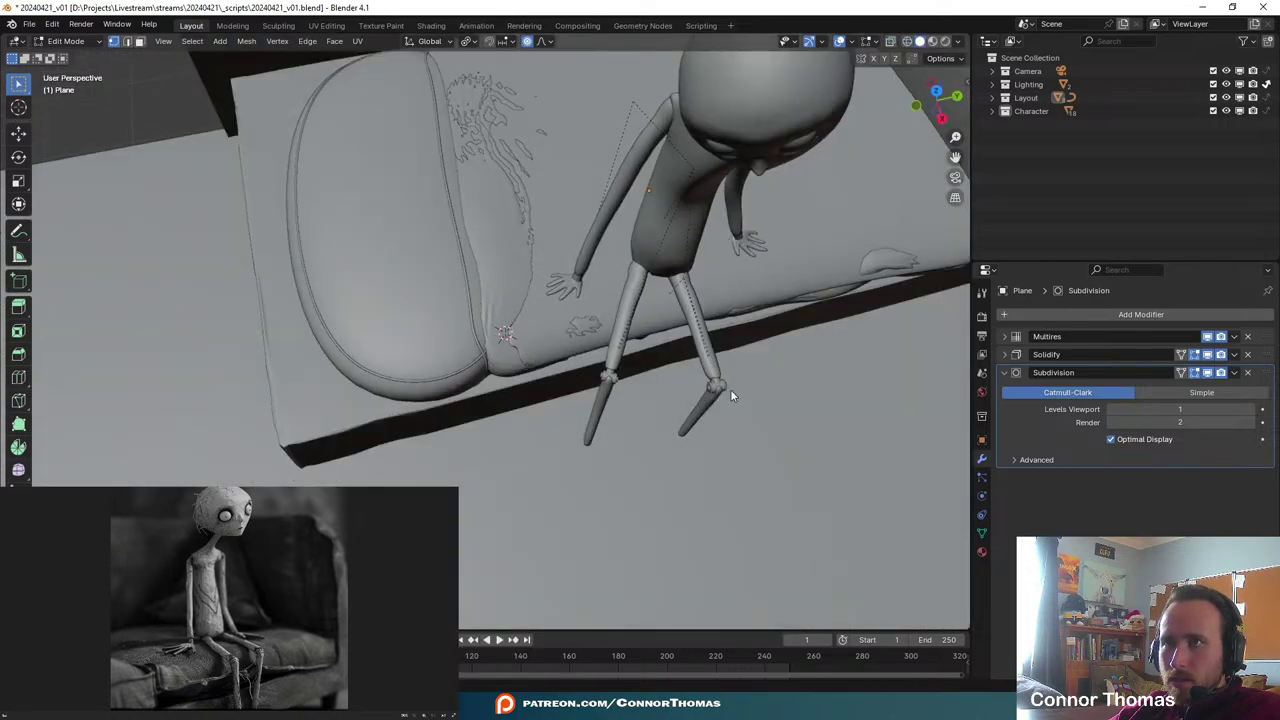
{"action": "key", "text": "Tab"}
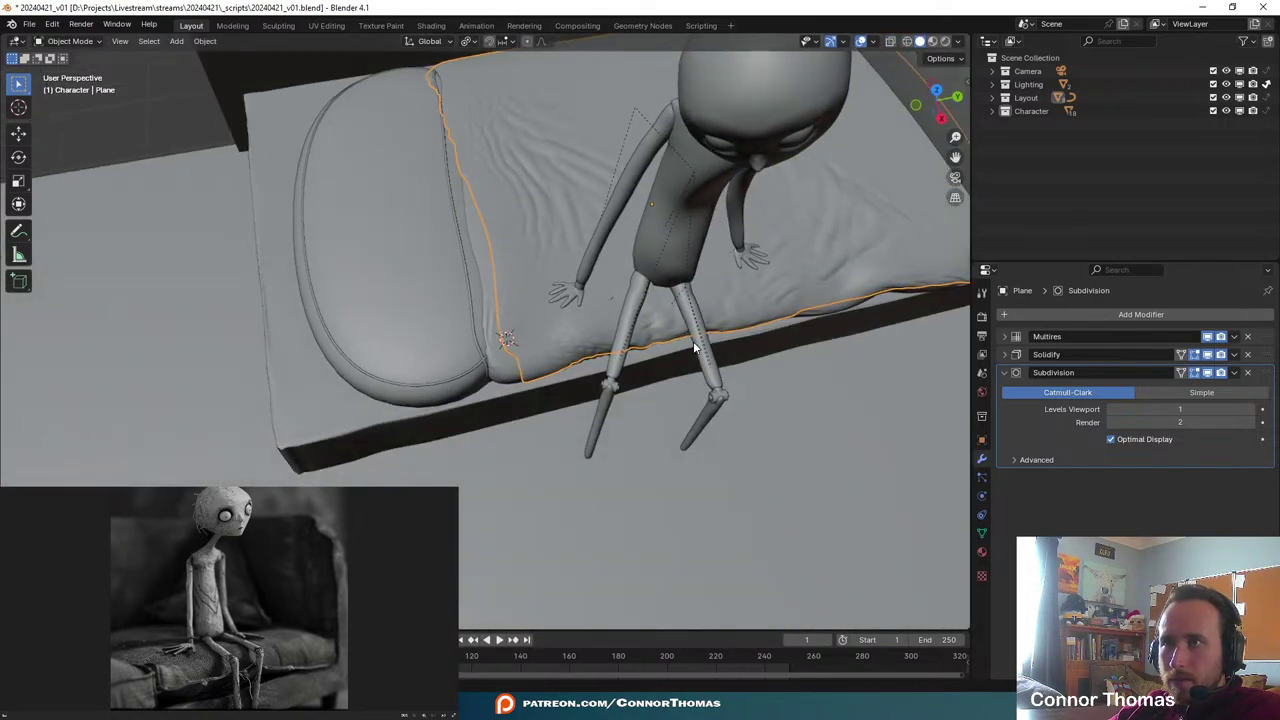
- Examine the shortened layer's edge beside the bolster up close and through the camera, and save the file
{"action": "middle_click_drag", "start_coordinate": [646, 333], "coordinate": [539, 396]}
{"action": "scroll", "coordinate": [539, 396], "scroll_direction": "up", "scroll_amount": 4}
{"action": "middle_click_drag", "start_coordinate": [526, 573], "coordinate": [552, 246], "text": "shift"}
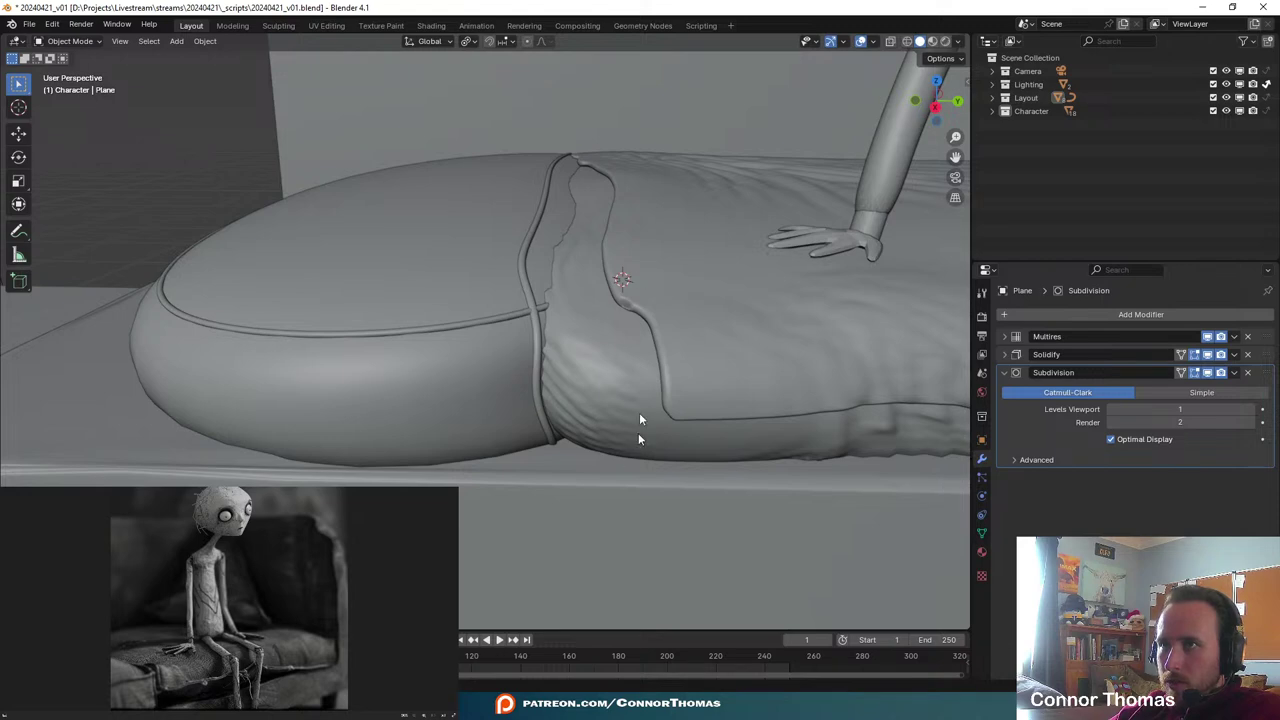
{"action": "key", "text": "KP_0"}
{"action": "scroll", "coordinate": [603, 330], "scroll_direction": "down", "scroll_amount": 4}
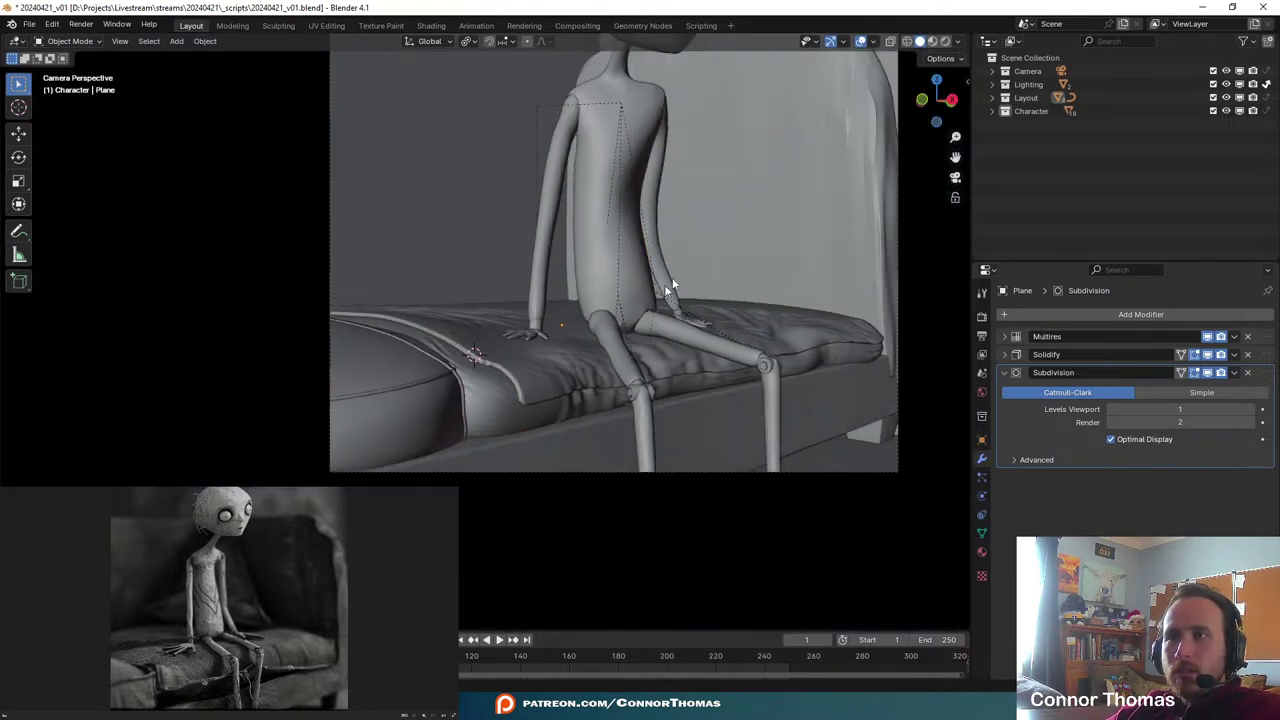
{"action": "middle_click_drag", "start_coordinate": [690, 220], "coordinate": [553, 320], "text": "shift"}
{"action": "key", "text": "KP_0"}
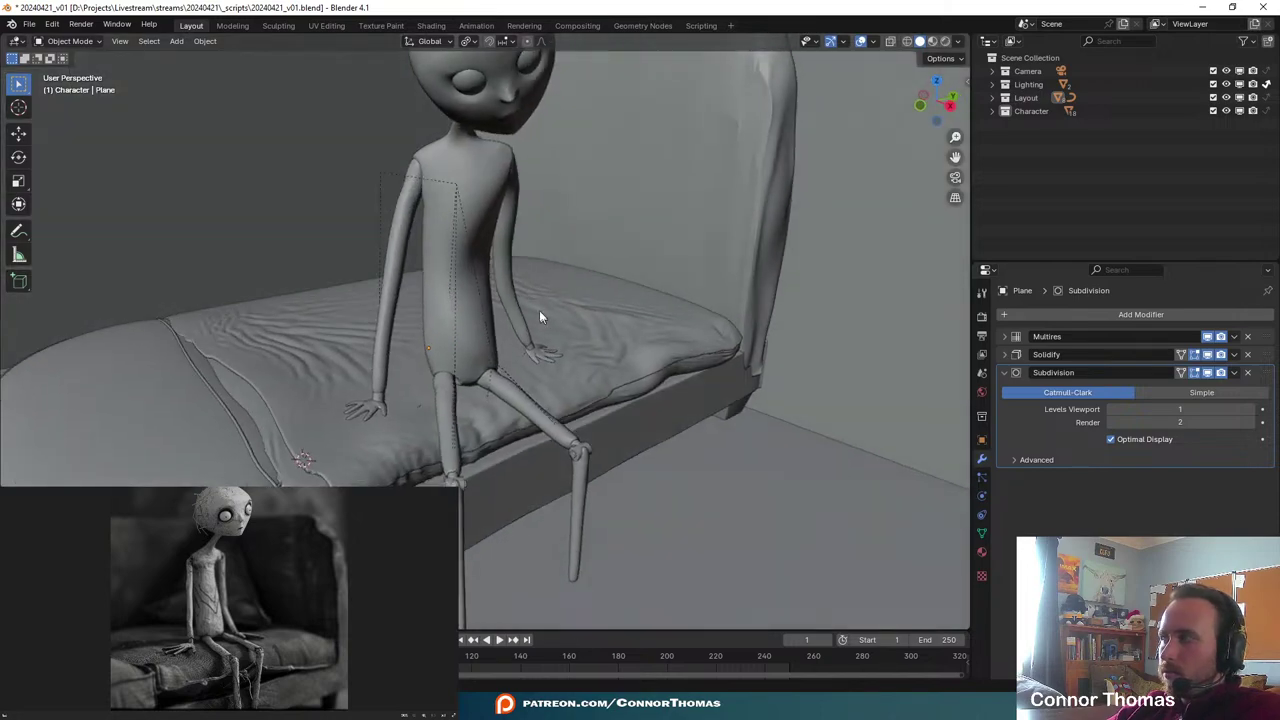
{"action": "key", "text": "ctrl+s"}
- Add a cube and place it above the seat cushion near the sofa's tall rounded end
{"action": "middle_click_drag", "start_coordinate": [586, 257], "coordinate": [602, 368]}
{"action": "middle_click_drag", "start_coordinate": [584, 244], "coordinate": [77, 127]}
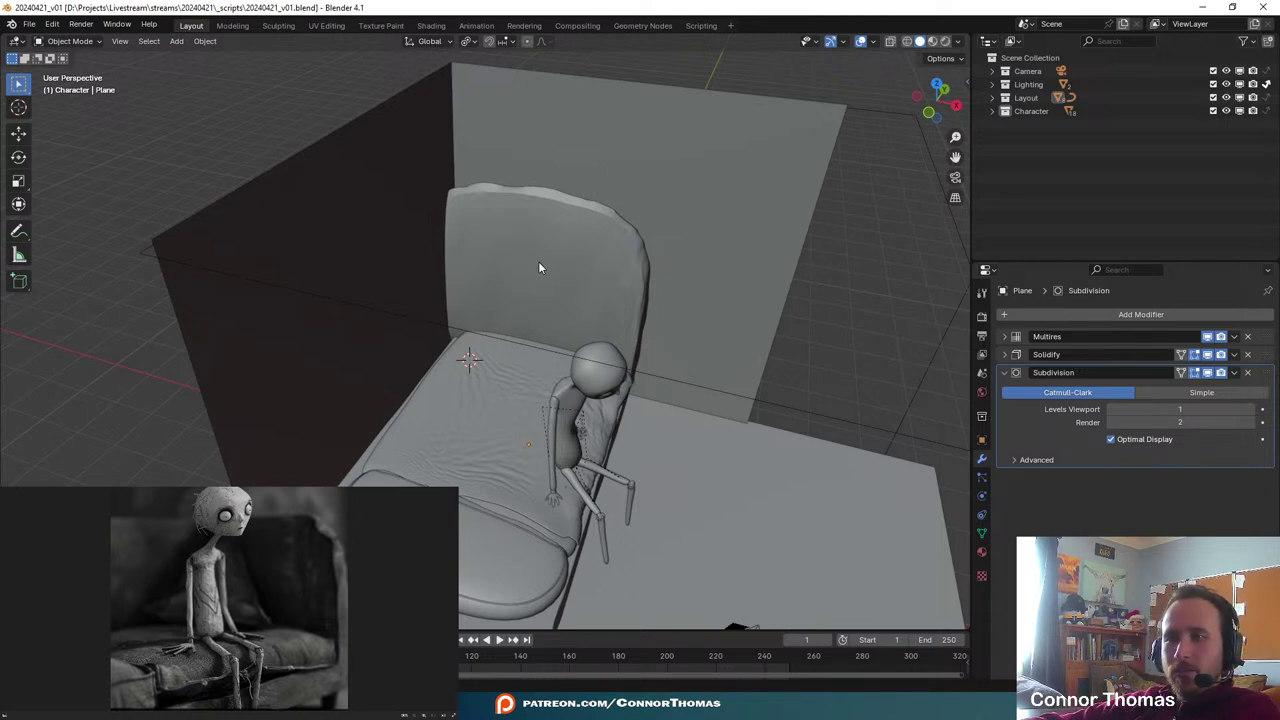
{"action": "middle_click_drag", "start_coordinate": [546, 257], "coordinate": [542, 231]}
{"action": "mouse_move", "coordinate": [661, 356]}
{"action": "middle_mouse_down"}
{"action": "mouse_move", "coordinate": [666, 417]}
{"action": "mouse_move", "coordinate": [634, 358]}
{"action": "mouse_move", "coordinate": [676, 373]}
{"action": "mouse_move", "coordinate": [681, 361]}
{"action": "middle_mouse_up"}
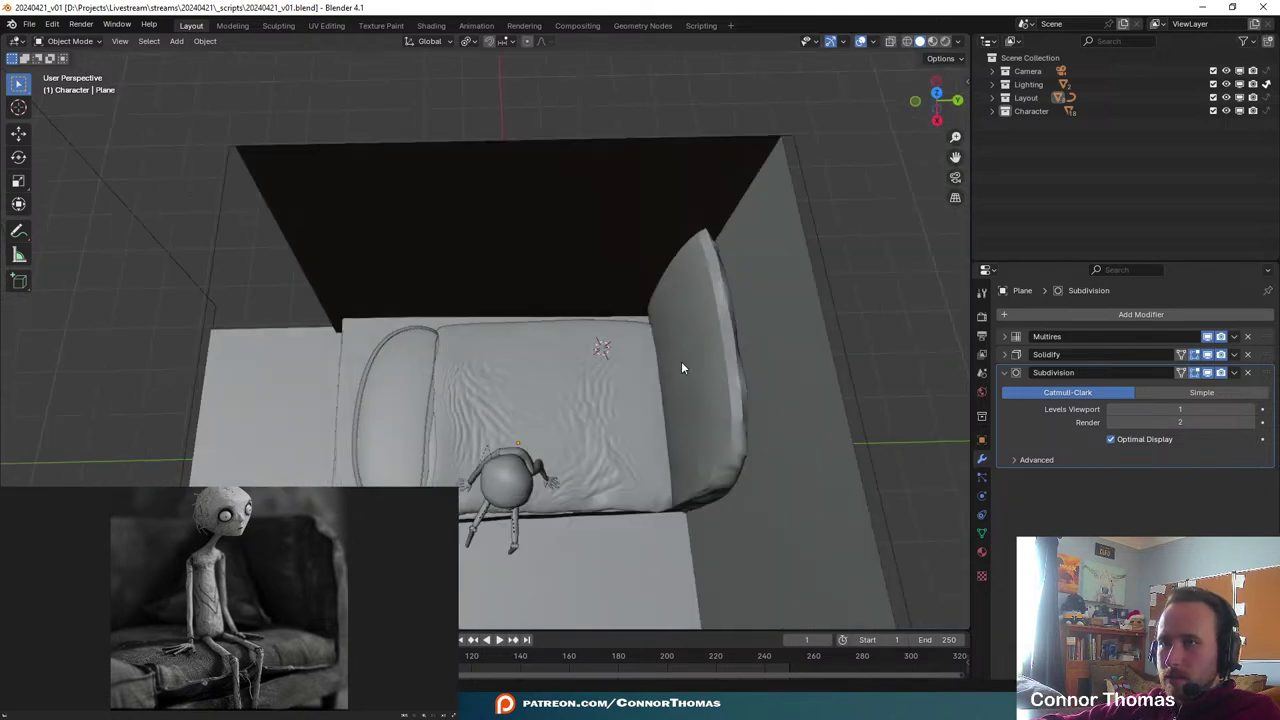
{"action": "key", "text": "shift+a"}
{"action": "mouse_move", "coordinate": [681, 361]}
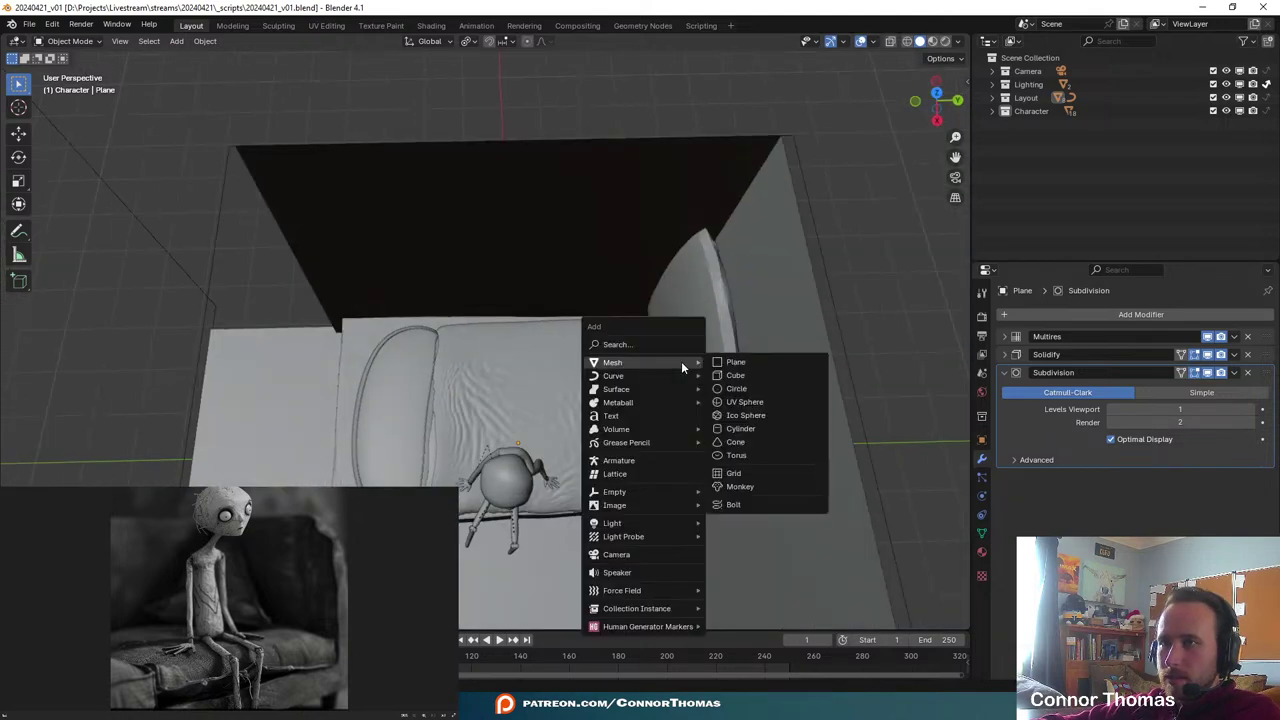
{"action": "left_click", "coordinate": [756, 375]}
{"action": "middle_click_drag", "start_coordinate": [750, 371], "coordinate": [688, 332]}
{"action": "key", "text": "g"}
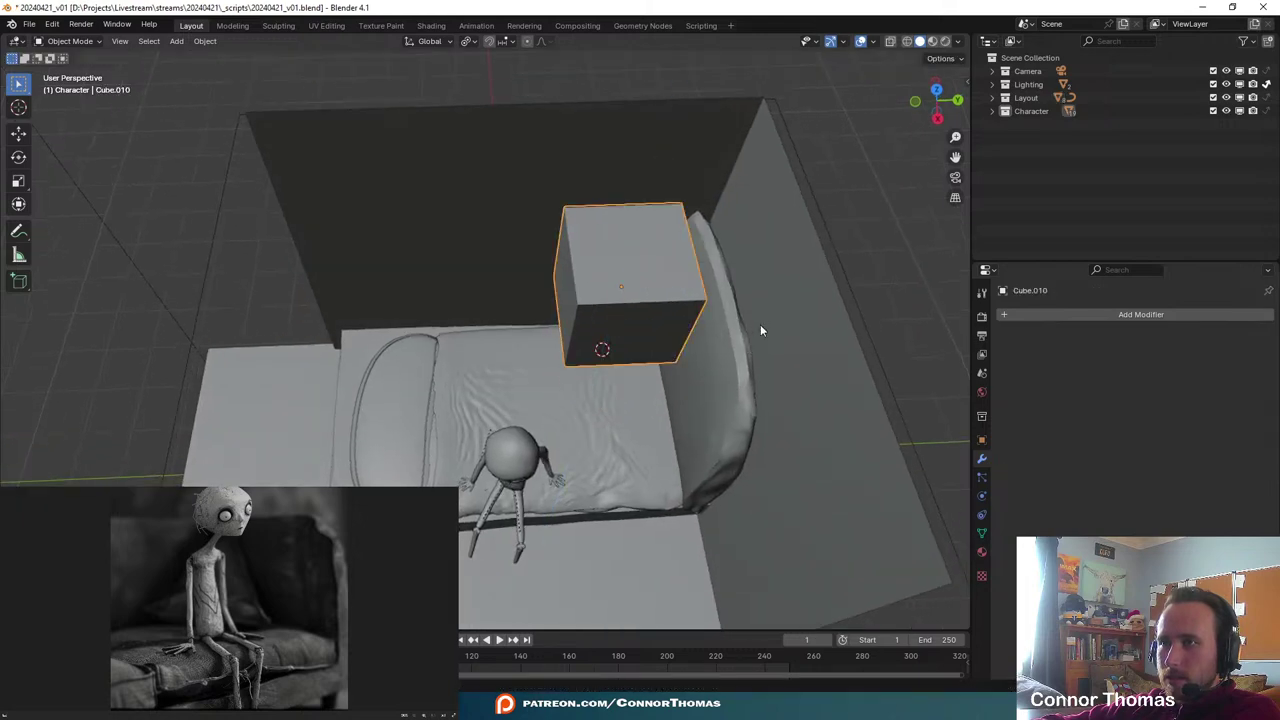
{"action": "left_click", "coordinate": [757, 328]}
- Narrow the cube along the Y axis to roughly half its width and rotate it to a slanted angle
{"action": "key", "text": "s"}
{"action": "key", "text": "y"}
{"action": "left_click", "coordinate": [718, 291]}
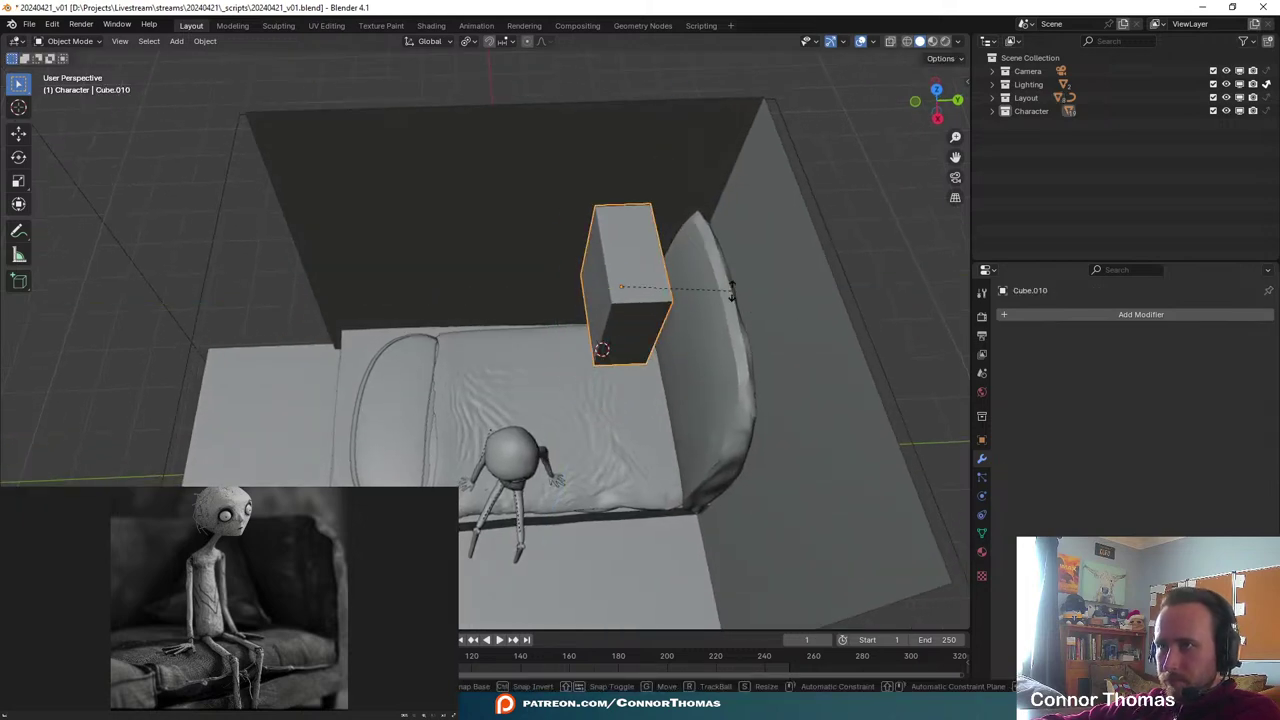
{"action": "key", "text": "r"}
{"action": "left_click", "coordinate": [768, 296]}
{"action": "key", "text": "r"}
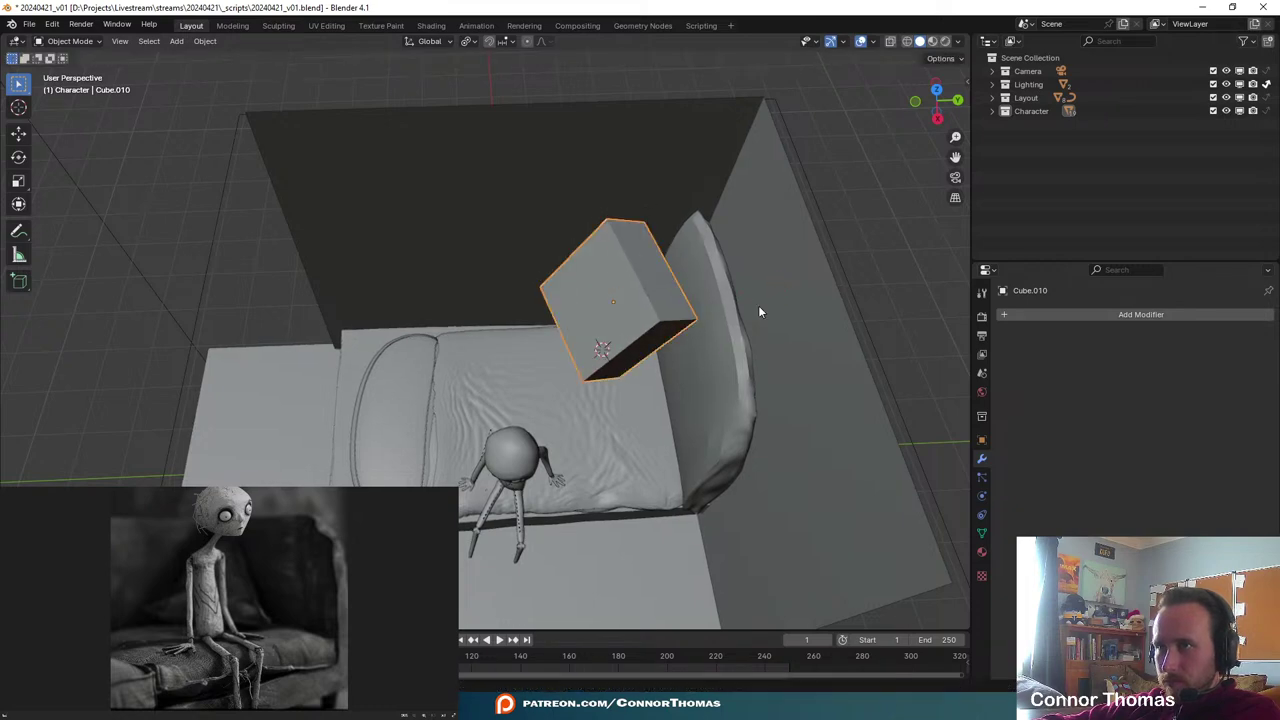
{"action": "left_click", "coordinate": [785, 314]}
- Shrink the cube and rotate it so it tilts against the sofa's tall rounded end above the seat cushion
{"action": "middle_click_drag", "start_coordinate": [785, 314], "coordinate": [692, 281]}
{"action": "scroll", "coordinate": [692, 281], "scroll_direction": "up", "scroll_amount": 4}
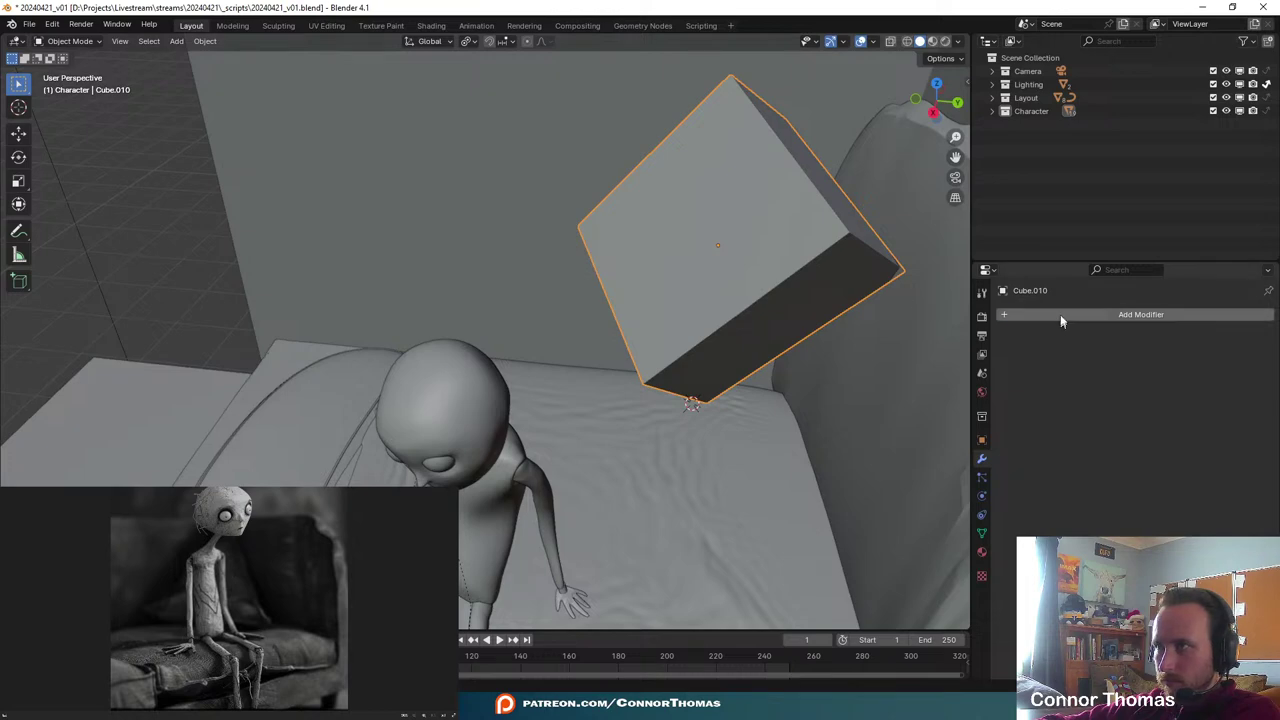
{"action": "left_click", "coordinate": [1062, 316]}
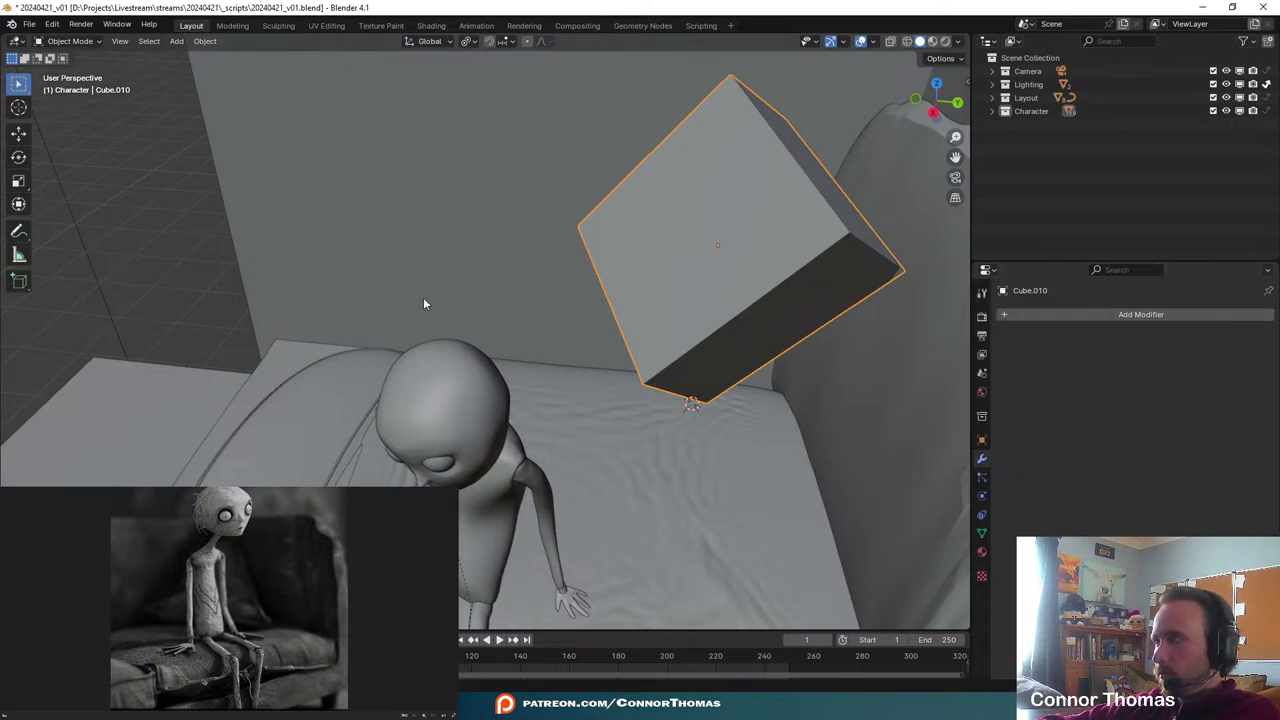
{"action": "middle_click_drag", "start_coordinate": [625, 300], "coordinate": [755, 327]}
{"action": "key", "text": "r"}
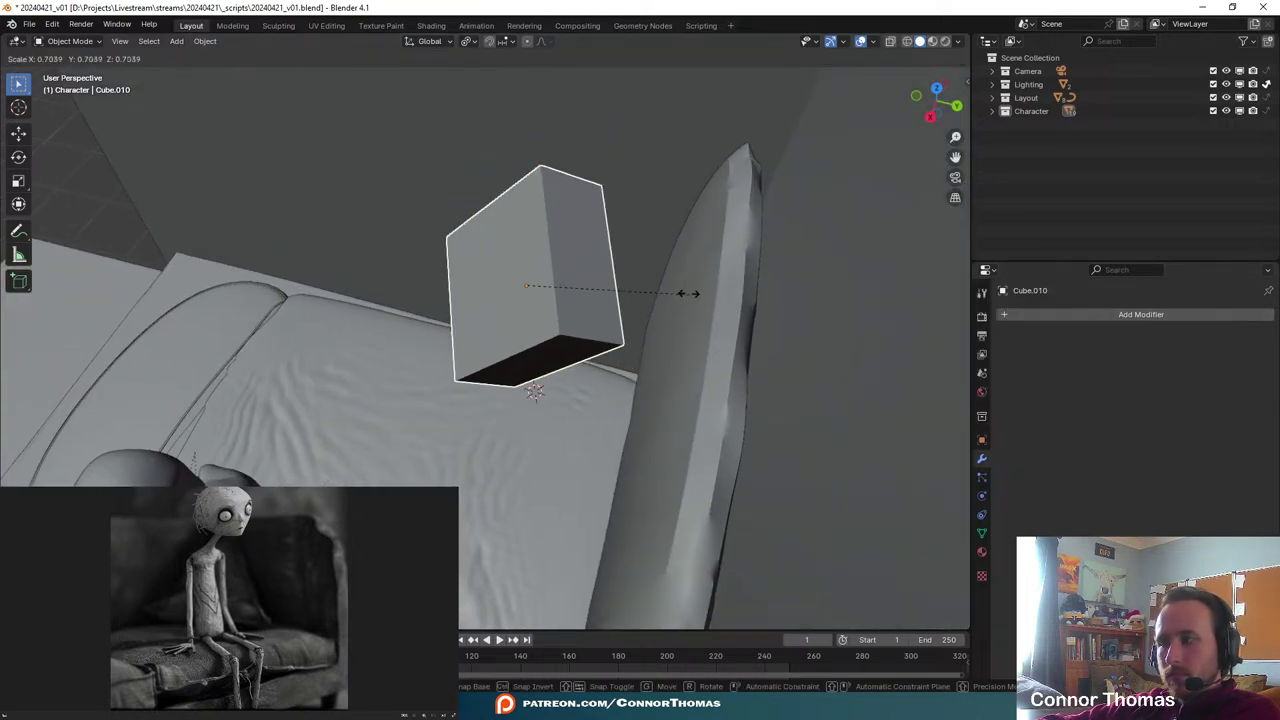
{"action": "left_click", "coordinate": [623, 286]}
{"action": "key", "text": "r"}
{"action": "left_click", "coordinate": [655, 378]}
{"action": "middle_click_drag", "start_coordinate": [655, 378], "coordinate": [651, 331]}
{"action": "key", "text": "s"}
{"action": "left_click", "coordinate": [735, 318]}
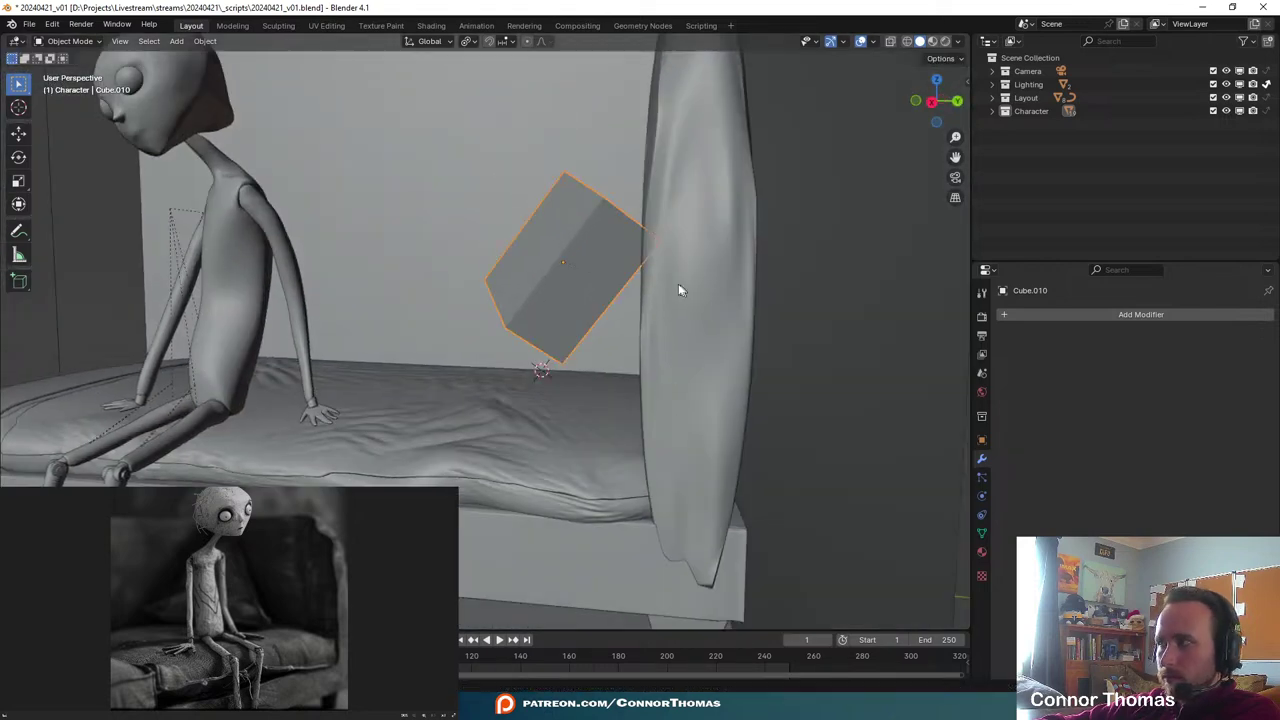
- Move the cube into position above the seat cushion, just in front of the sofa's tall rounded end
{"action": "middle_click_drag", "start_coordinate": [678, 285], "coordinate": [679, 400]}
{"action": "key", "text": "r"}
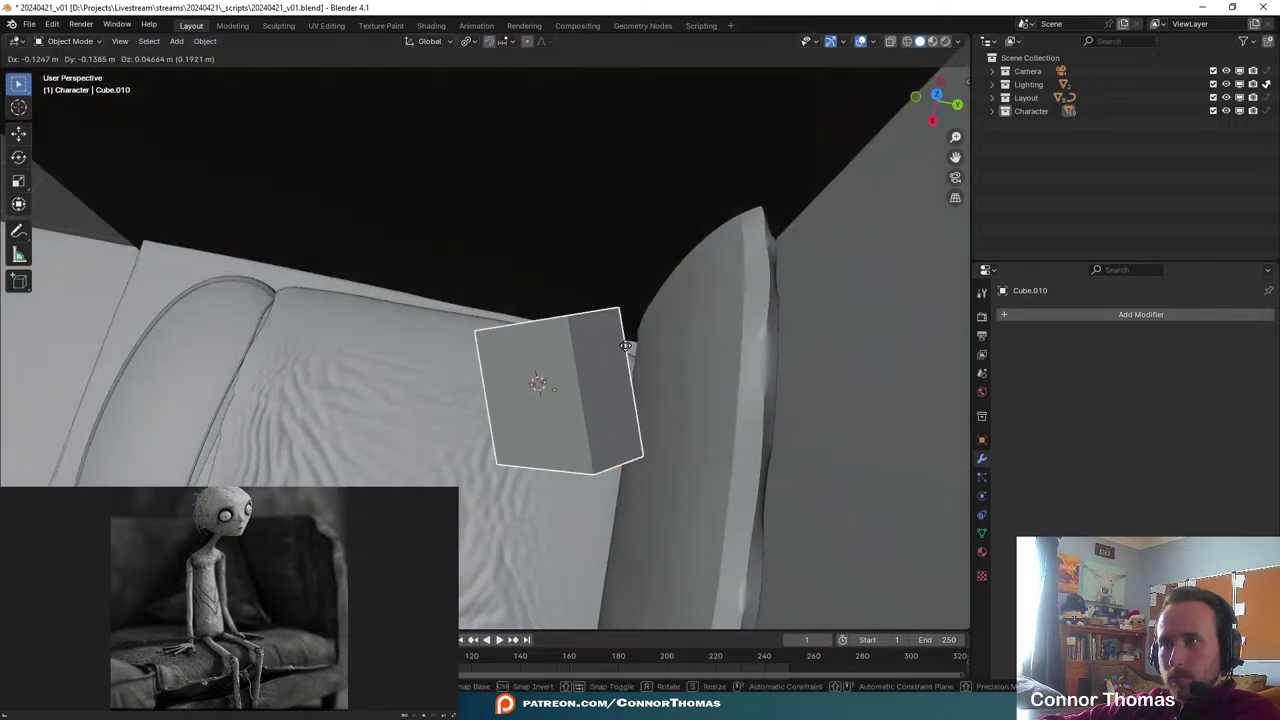
{"action": "left_click", "coordinate": [600, 357]}
{"action": "middle_click_drag", "start_coordinate": [600, 357], "coordinate": [620, 281]}
{"action": "key", "text": "KP_Decimal"}
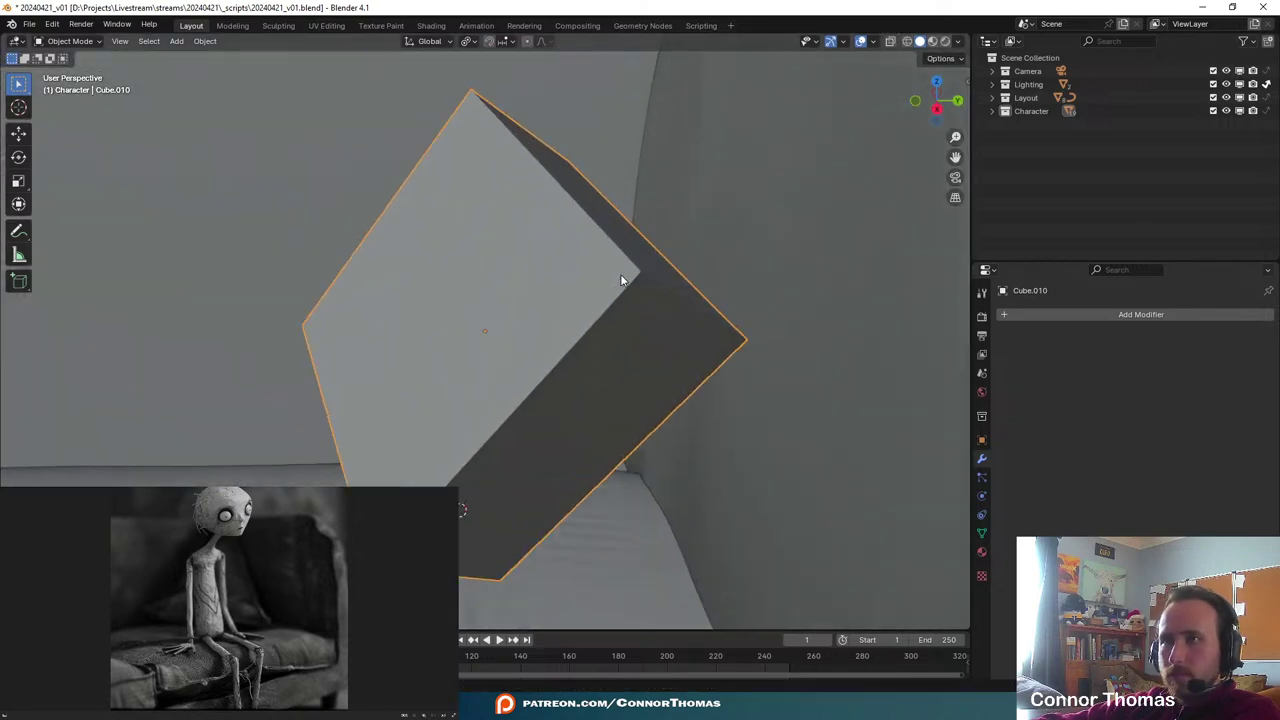
- Scale the cube along its local Y axis to a little over half its thickness, forming a flatter cushion block
{"action": "scroll", "coordinate": [608, 283], "scroll_direction": "down", "scroll_amount": 6}
{"action": "key", "text": "s"}
{"action": "key", "text": "z"}
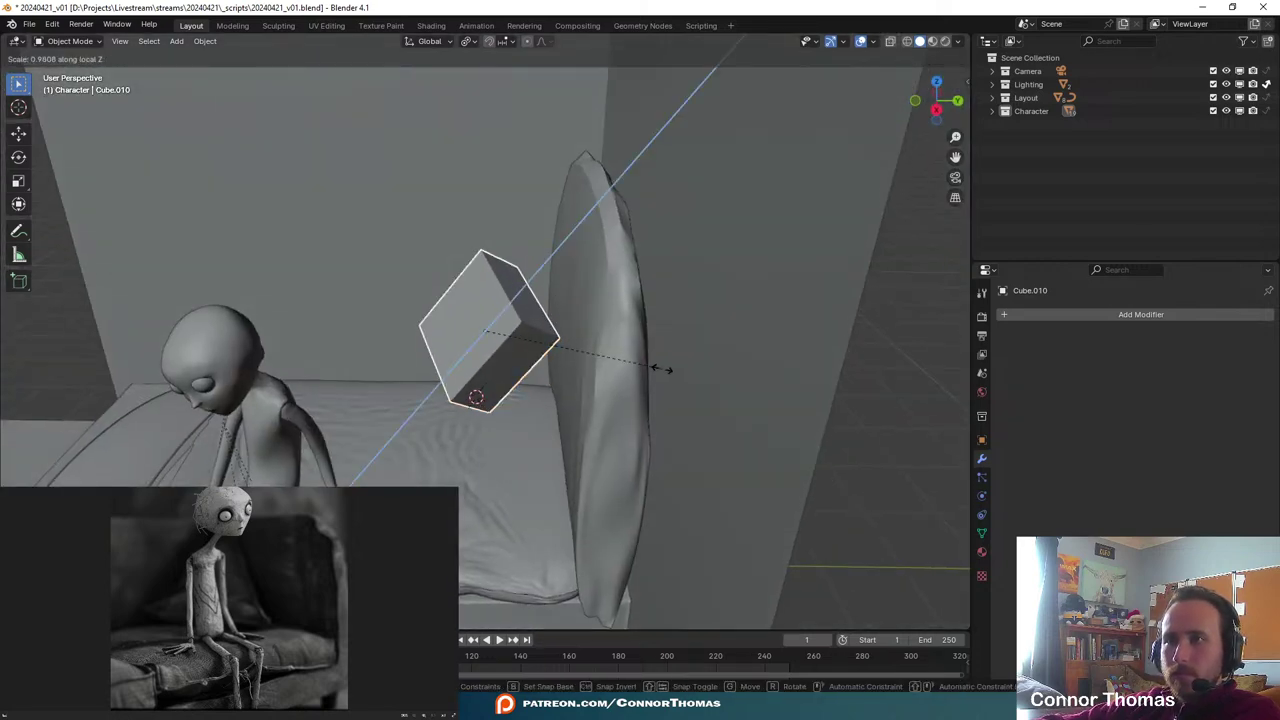
{"action": "key", "text": "y"}
{"action": "key", "text": "y"}
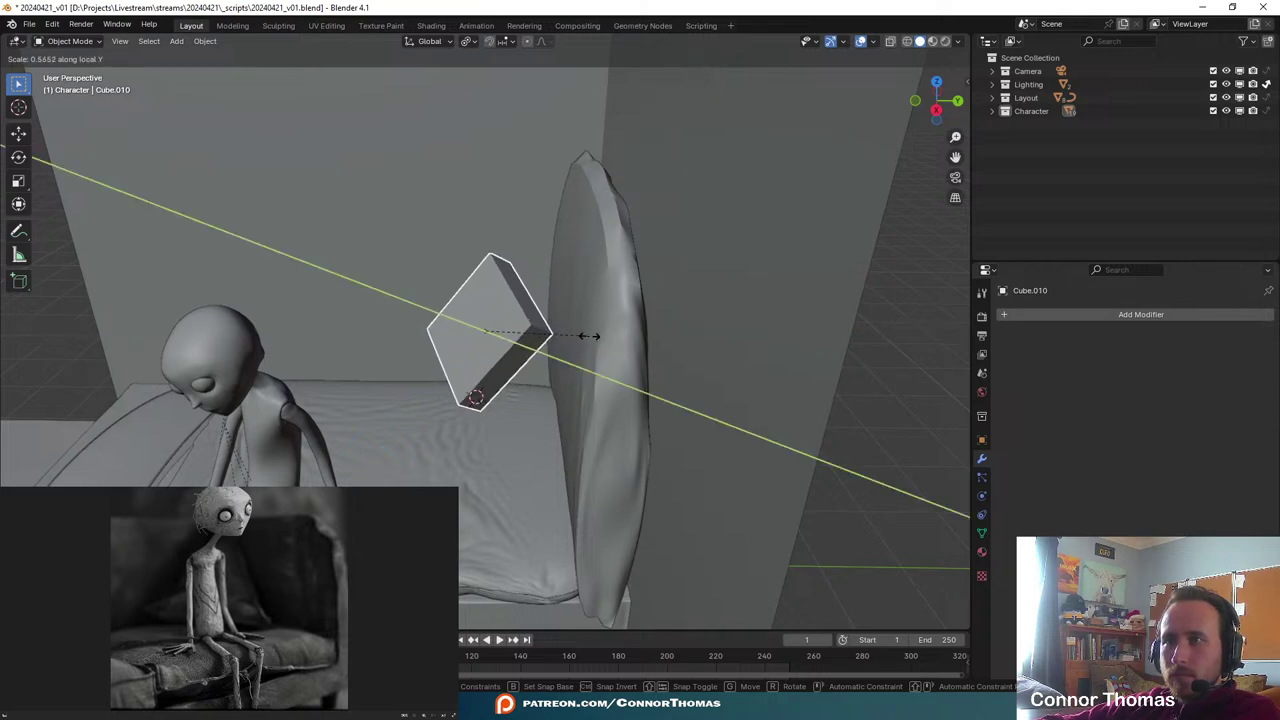
{"action": "left_click", "coordinate": [602, 337]}
- Freely rotate the flattened block to tip it over, and lower it toward the seat cushion
{"action": "key", "text": "r"}
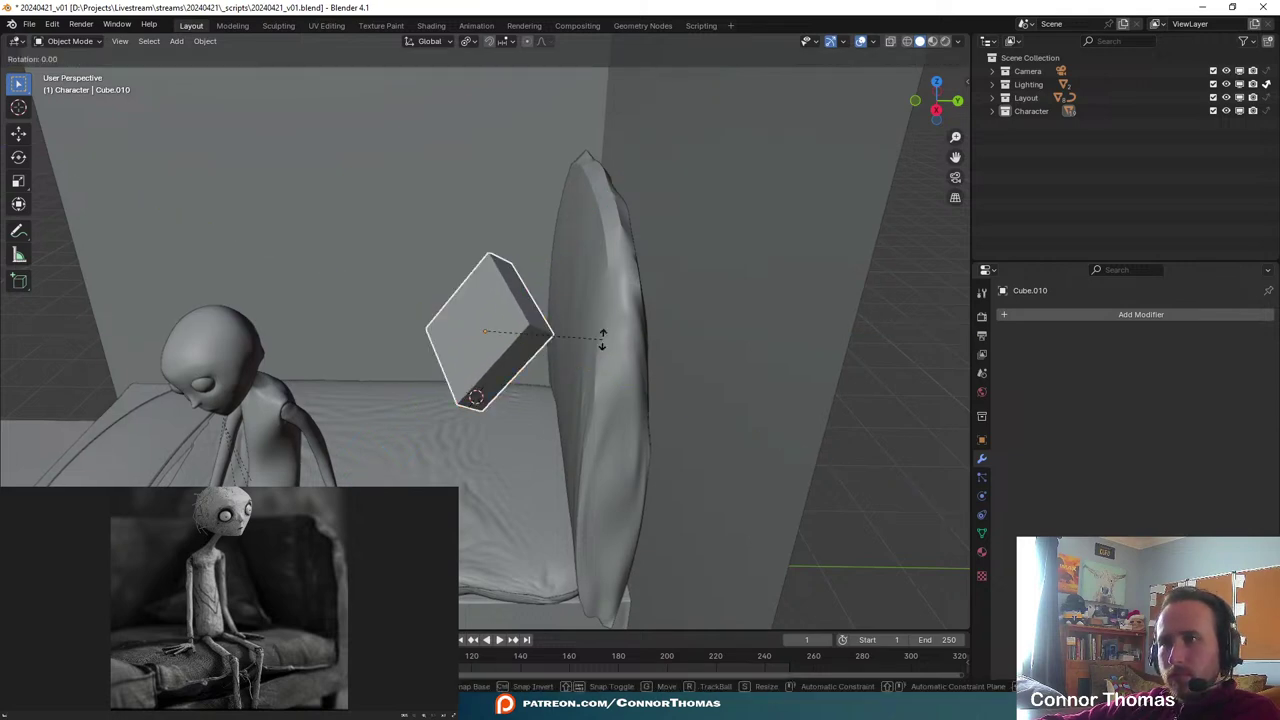
{"action": "key", "text": "r"}
{"action": "left_click", "coordinate": [621, 344]}
{"action": "middle_click_drag", "start_coordinate": [621, 344], "coordinate": [731, 284]}
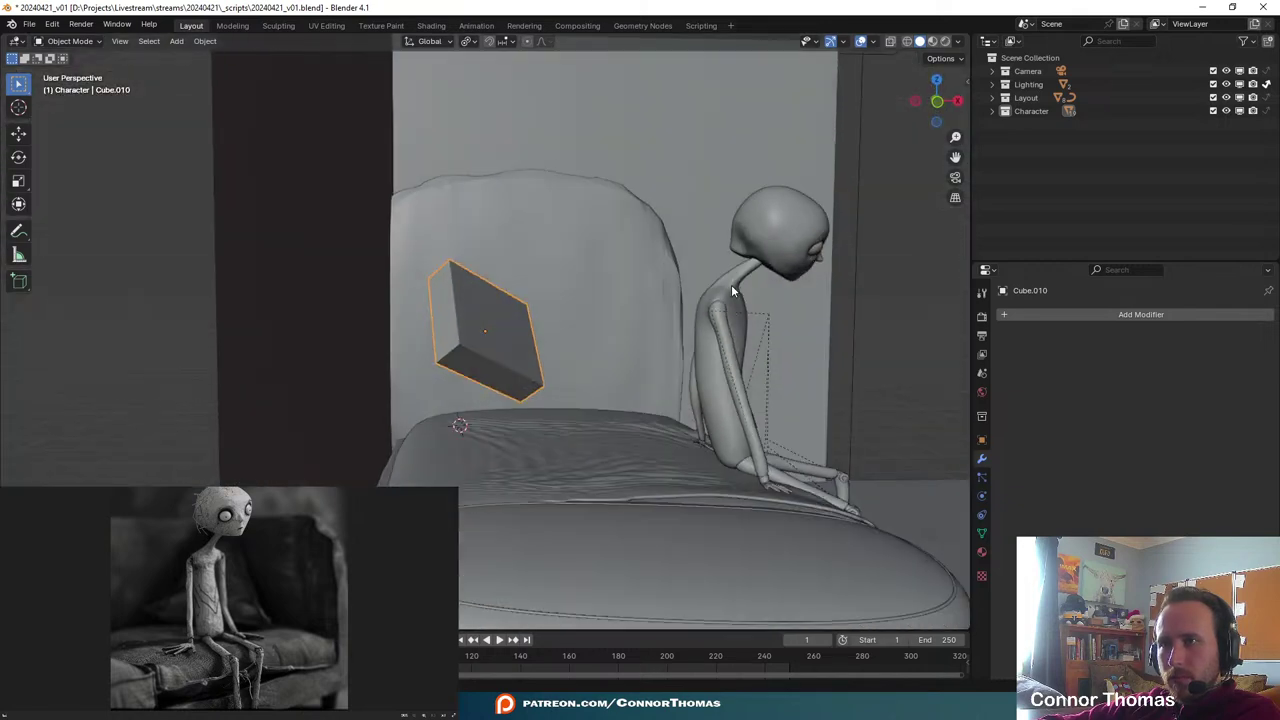
{"action": "key", "text": "r"}
{"action": "key", "text": "r"}
{"action": "left_click", "coordinate": [632, 254]}
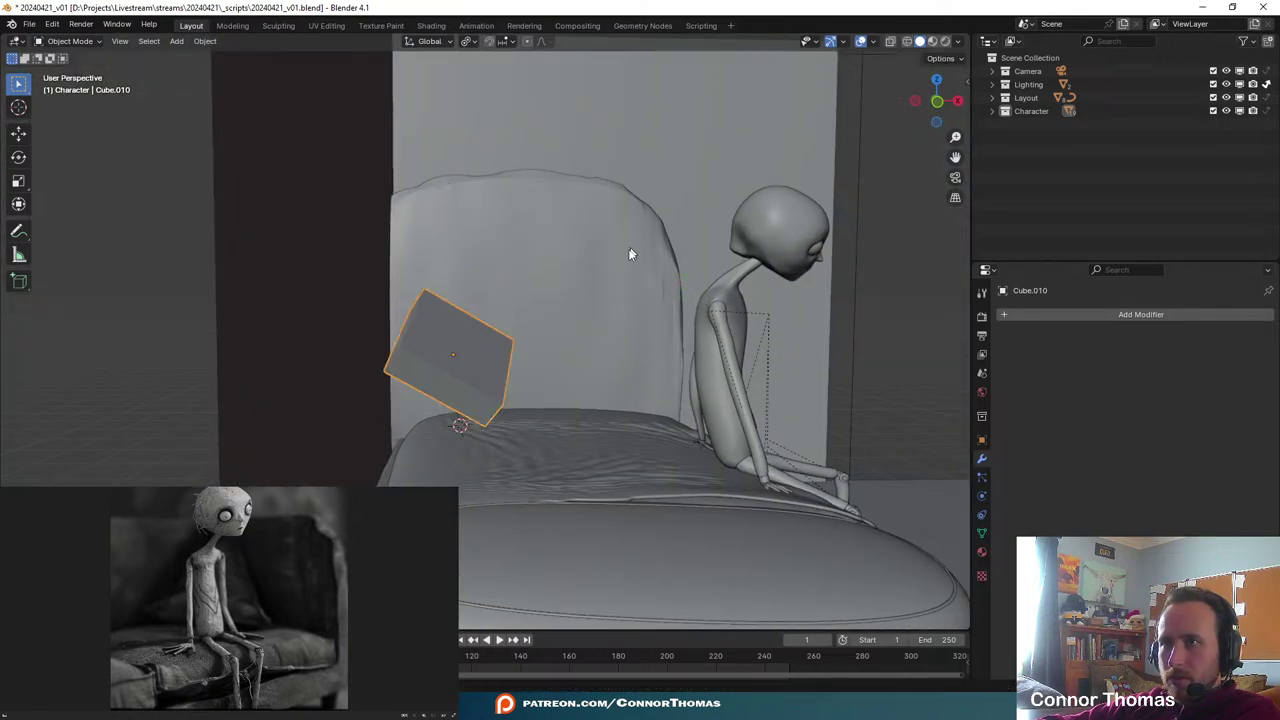
- Rotate the block so its broad face turns forward behind the character's arm
{"action": "middle_click_drag", "start_coordinate": [632, 254], "coordinate": [607, 292]}
{"action": "key", "text": "r"}
{"action": "key", "text": "r"}
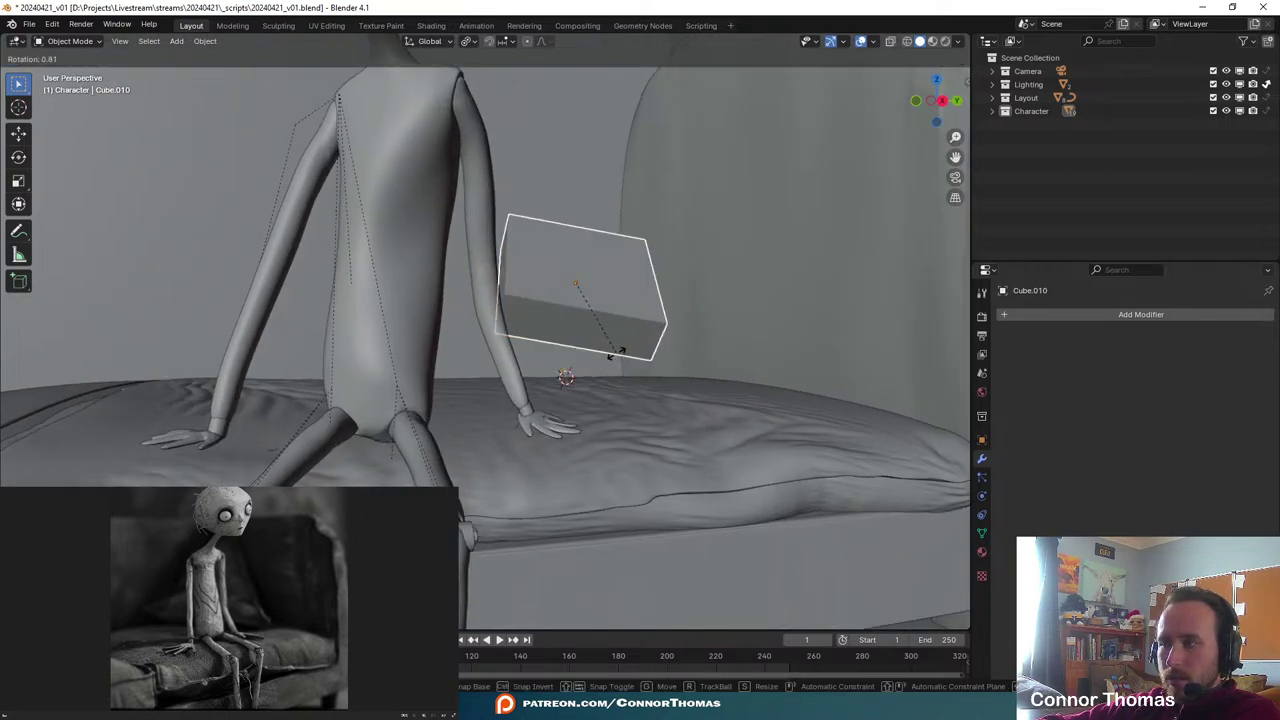
{"action": "left_click", "coordinate": [628, 337]}
- Rotate the block more upright toward the tall rounded end and adjust its tilt freely from above
{"action": "scroll", "coordinate": [626, 336], "scroll_direction": "up", "scroll_amount": 4}
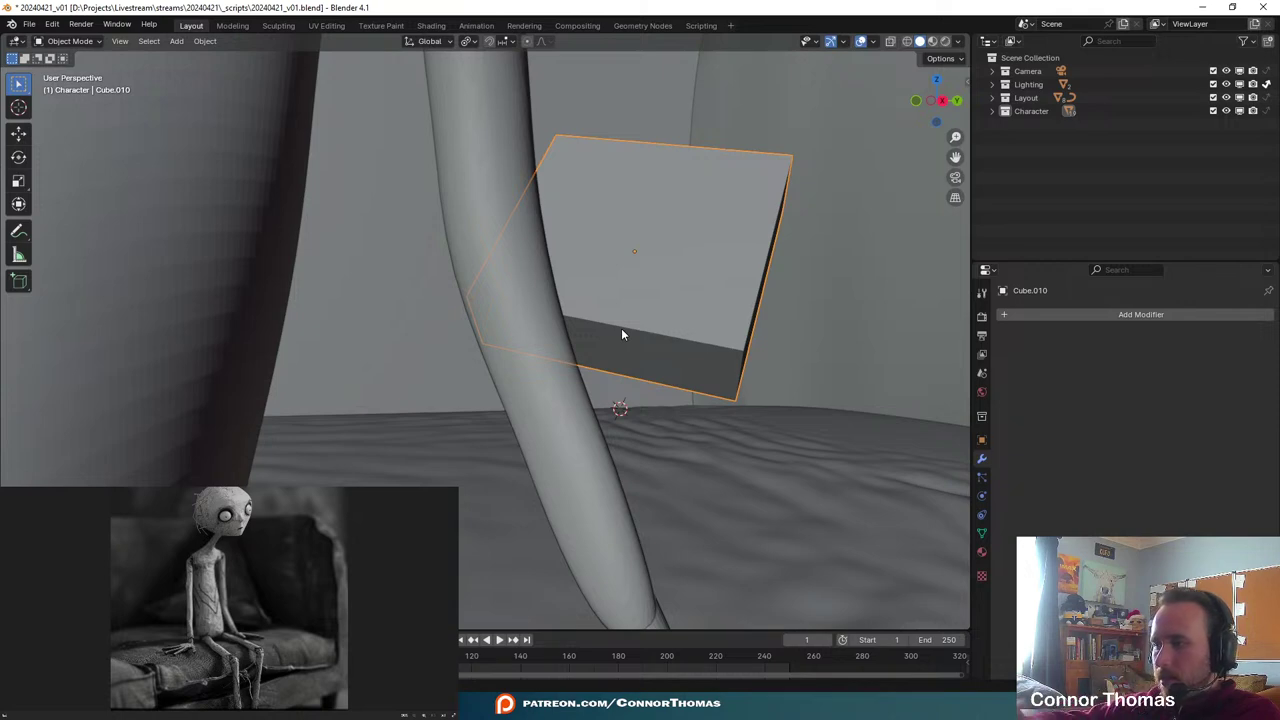
{"action": "scroll", "coordinate": [621, 335], "scroll_direction": "up", "scroll_amount": 4}
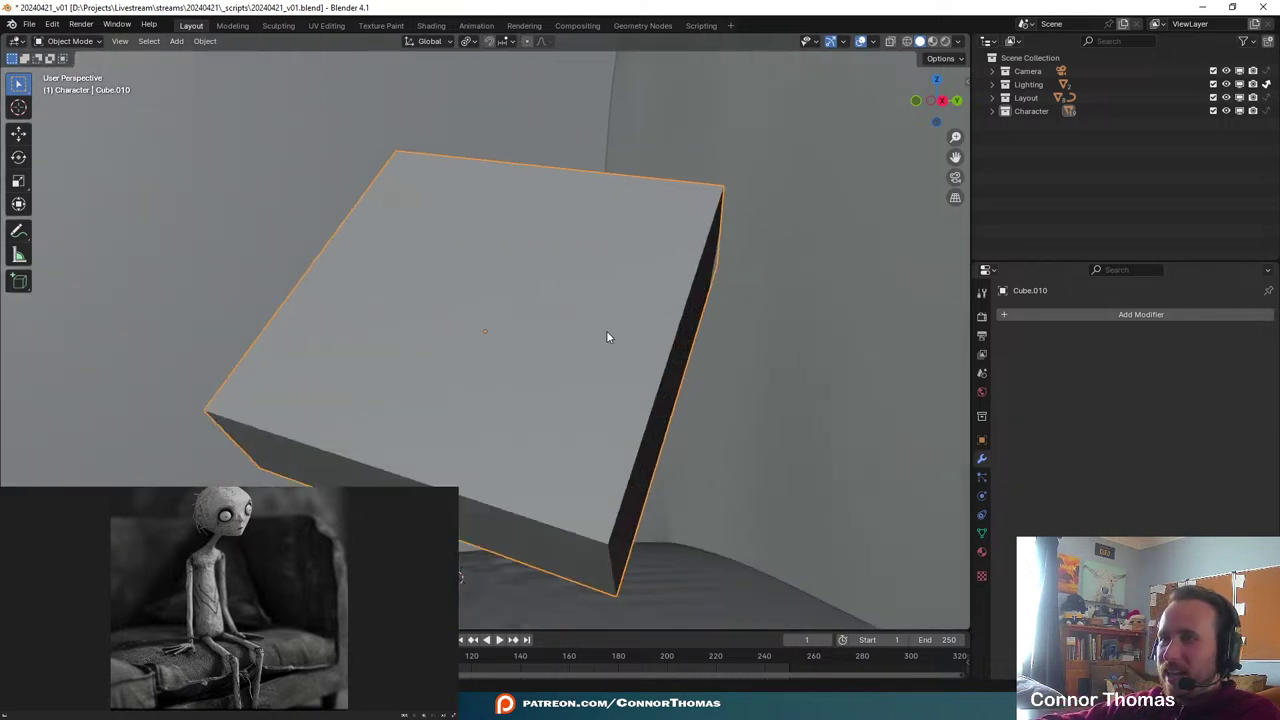
{"action": "scroll", "coordinate": [670, 195], "scroll_direction": "up", "scroll_amount": 3}
{"action": "middle_click_drag", "start_coordinate": [665, 179], "coordinate": [658, 262]}
{"action": "key", "text": "r"}
{"action": "key", "text": "r"}
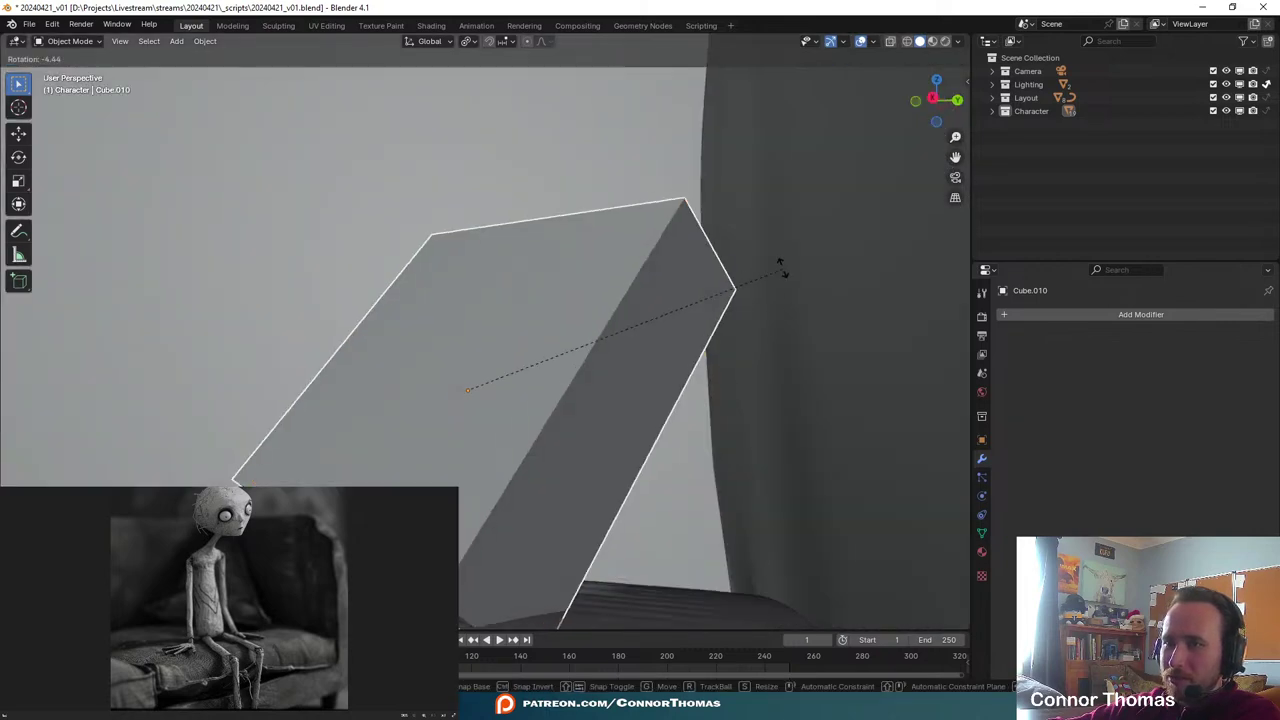
{"action": "left_click", "coordinate": [802, 186]}
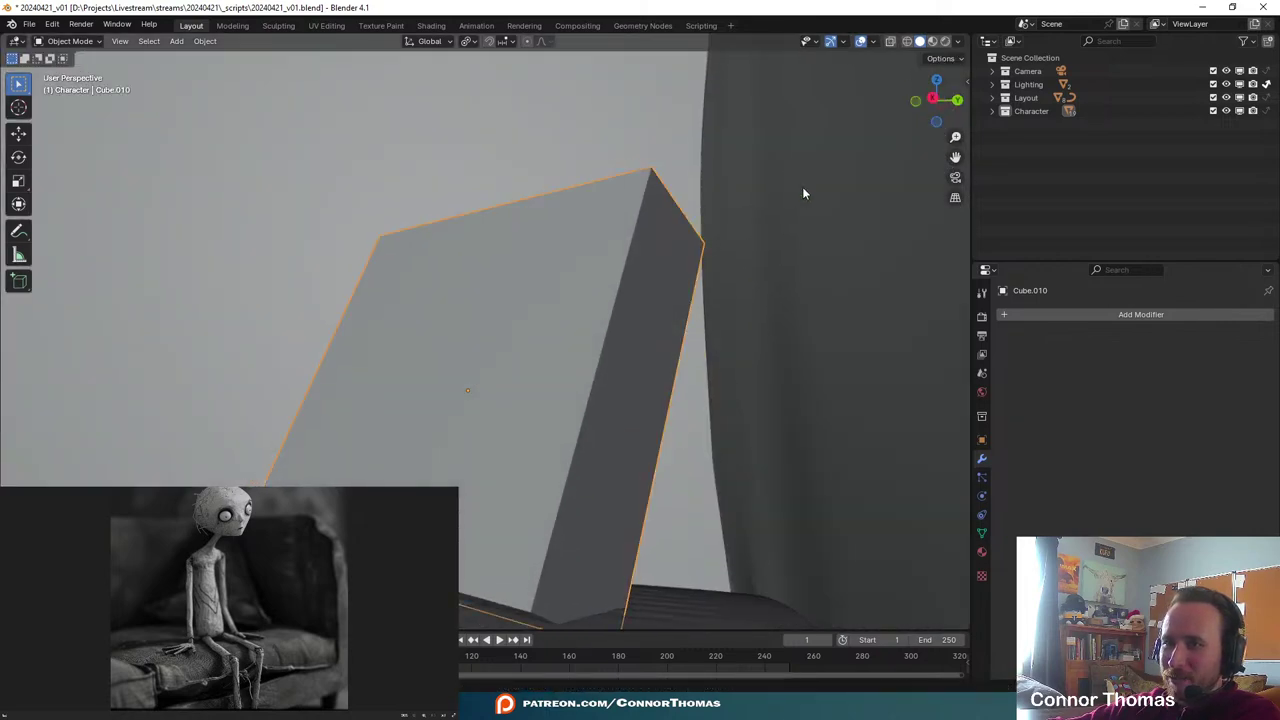
{"action": "middle_click_drag", "start_coordinate": [802, 186], "coordinate": [618, 343]}
{"action": "key", "text": "r"}
{"action": "key", "text": "r"}
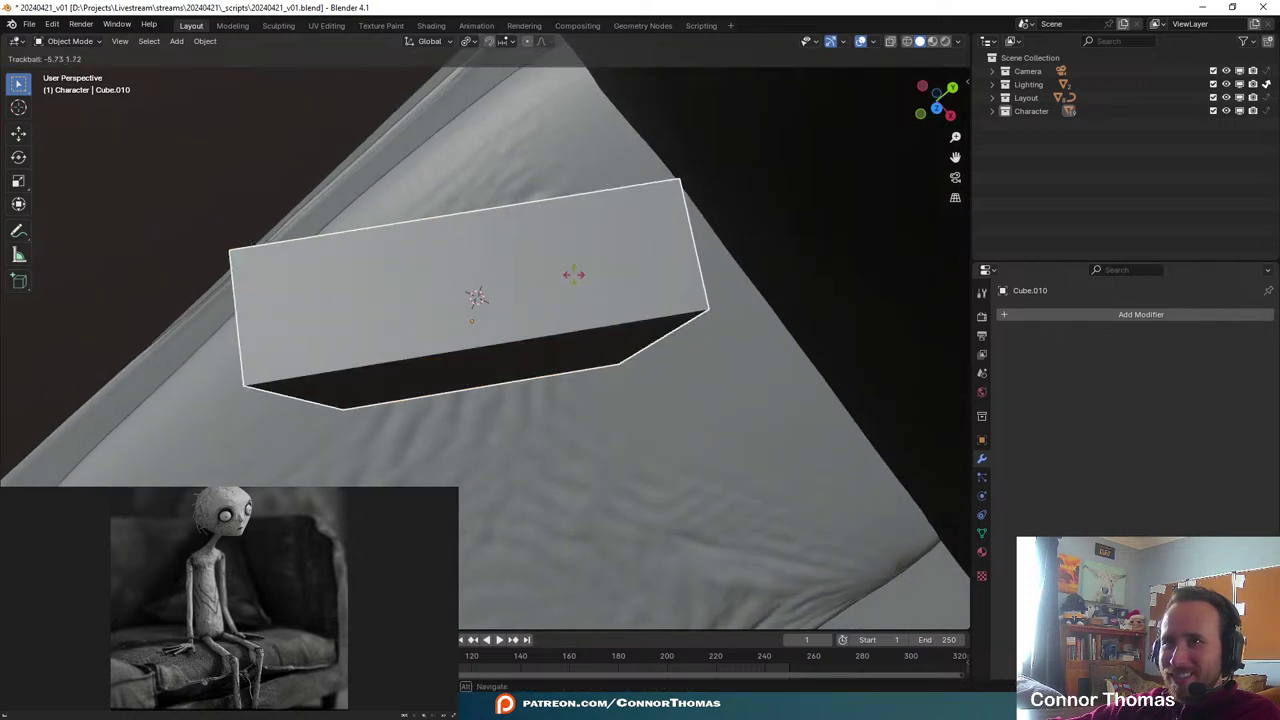
{"action": "left_click", "coordinate": [573, 196]}
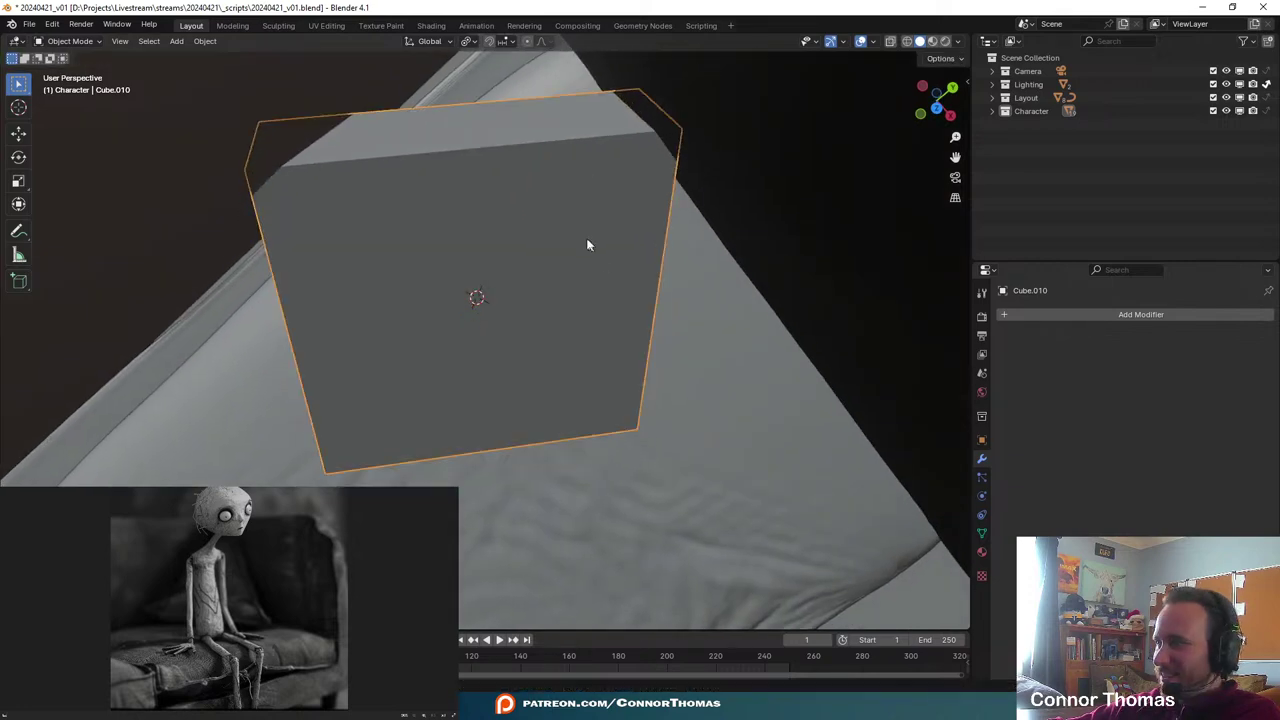
- Add a Multiresolution modifier to the block and subdivide it twice
{"action": "middle_click_drag", "start_coordinate": [588, 244], "coordinate": [600, 261]}
{"action": "middle_click_drag", "start_coordinate": [677, 262], "coordinate": [658, 190]}
{"action": "left_click", "coordinate": [1047, 316]}
{"action": "type", "text": "m"}
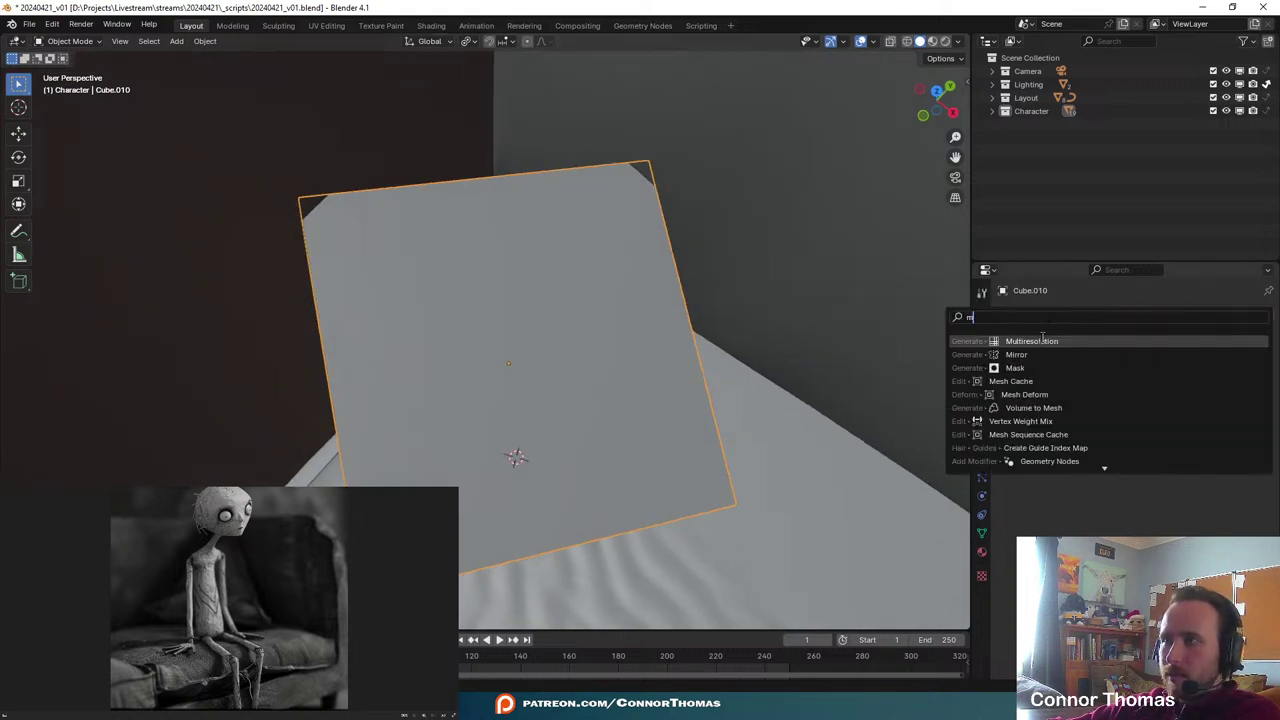
{"action": "key", "text": "Return"}
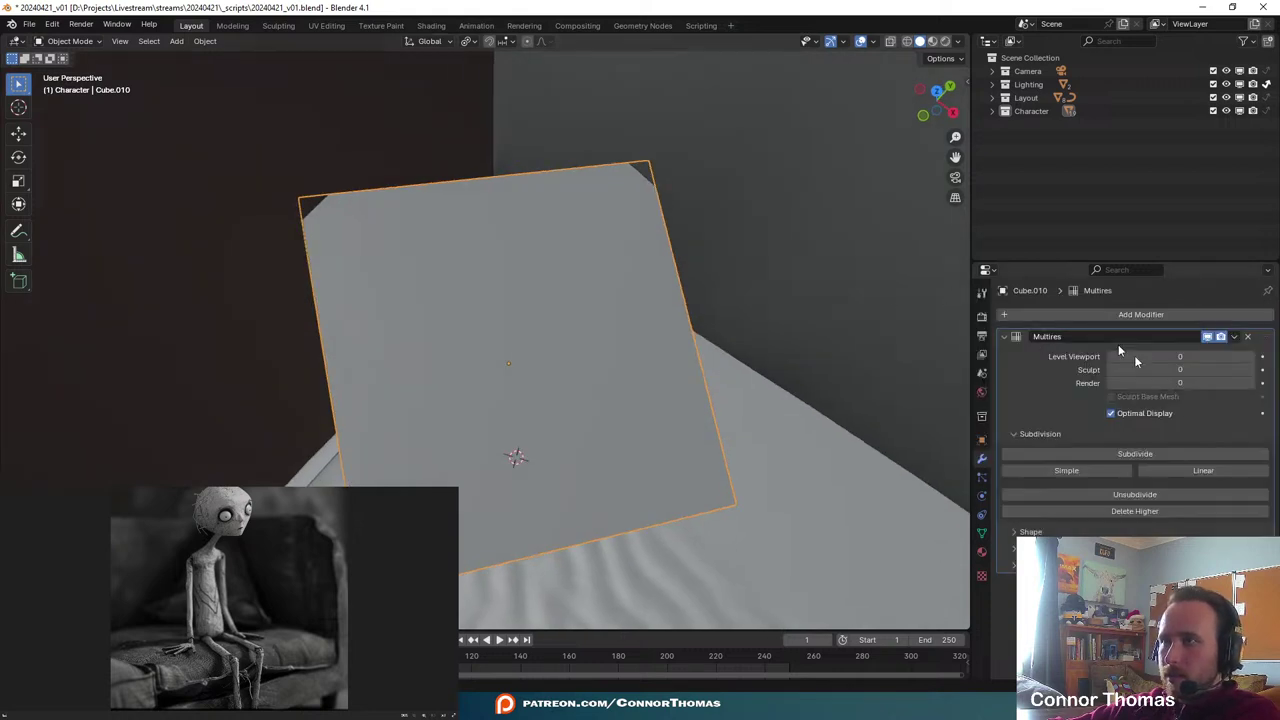
{"action": "left_click", "coordinate": [1166, 453]}
{"action": "left_click", "coordinate": [1160, 454]}
- Insert two lengthwise edge loops in the block's mesh, one close to each side edge
{"action": "key", "text": "Tab"}
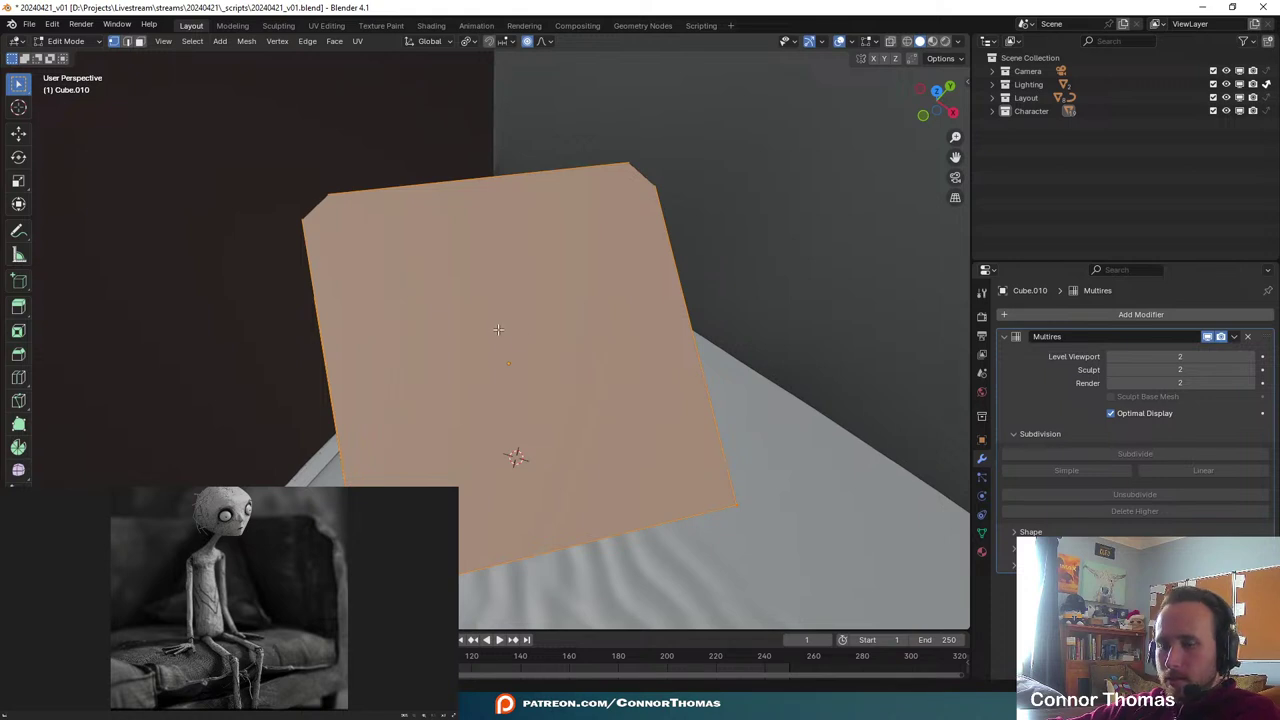
{"action": "left_click", "coordinate": [397, 163]}
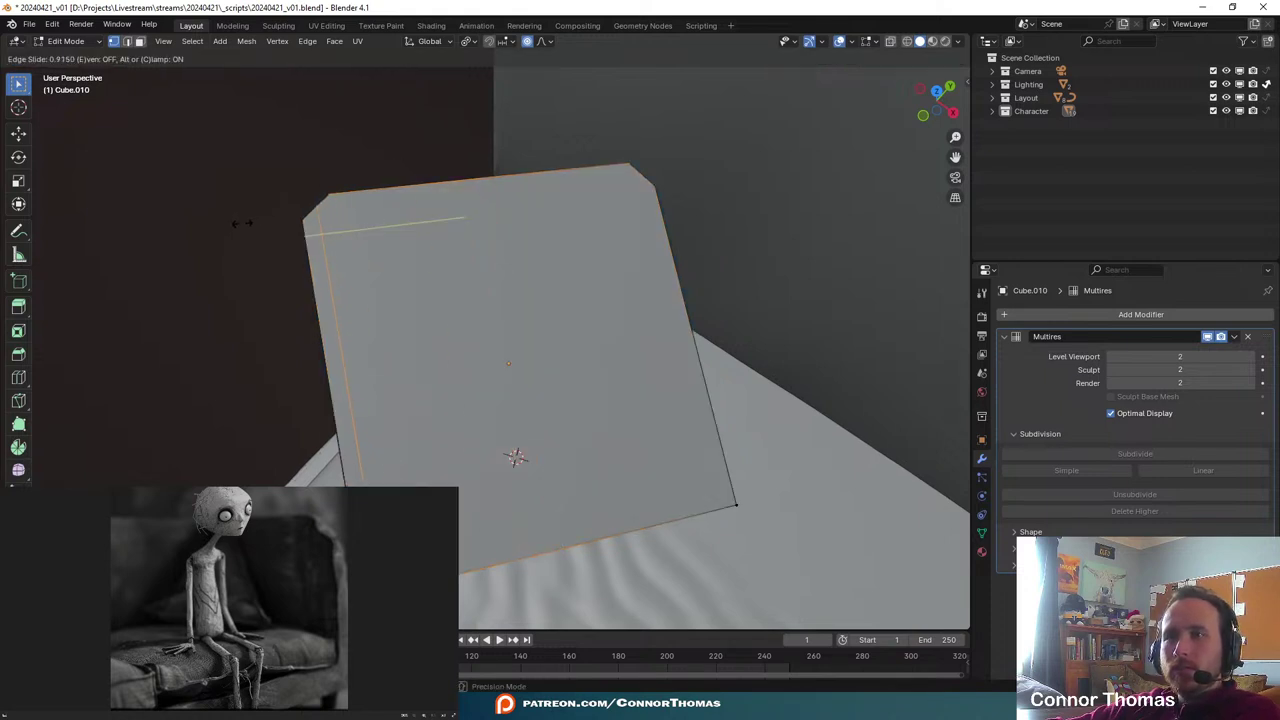
{"action": "left_click", "coordinate": [241, 223]}
{"action": "left_click", "coordinate": [558, 186]}
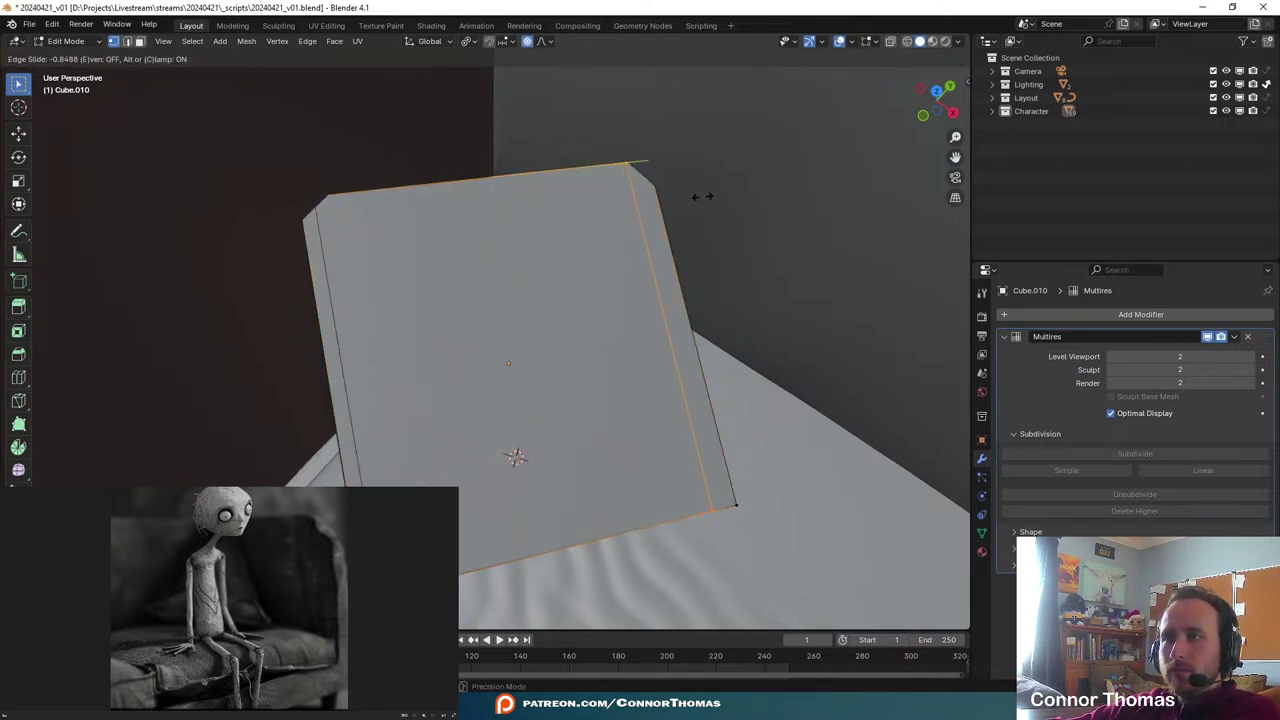
{"action": "left_click", "coordinate": [703, 196]}
- Insert two crosswise edge loops near the block's upper and lower edges, and return to Object Mode
{"action": "key", "text": "ctrl+r"}
{"action": "left_click", "coordinate": [694, 229]}
{"action": "left_click", "coordinate": [635, 108]}
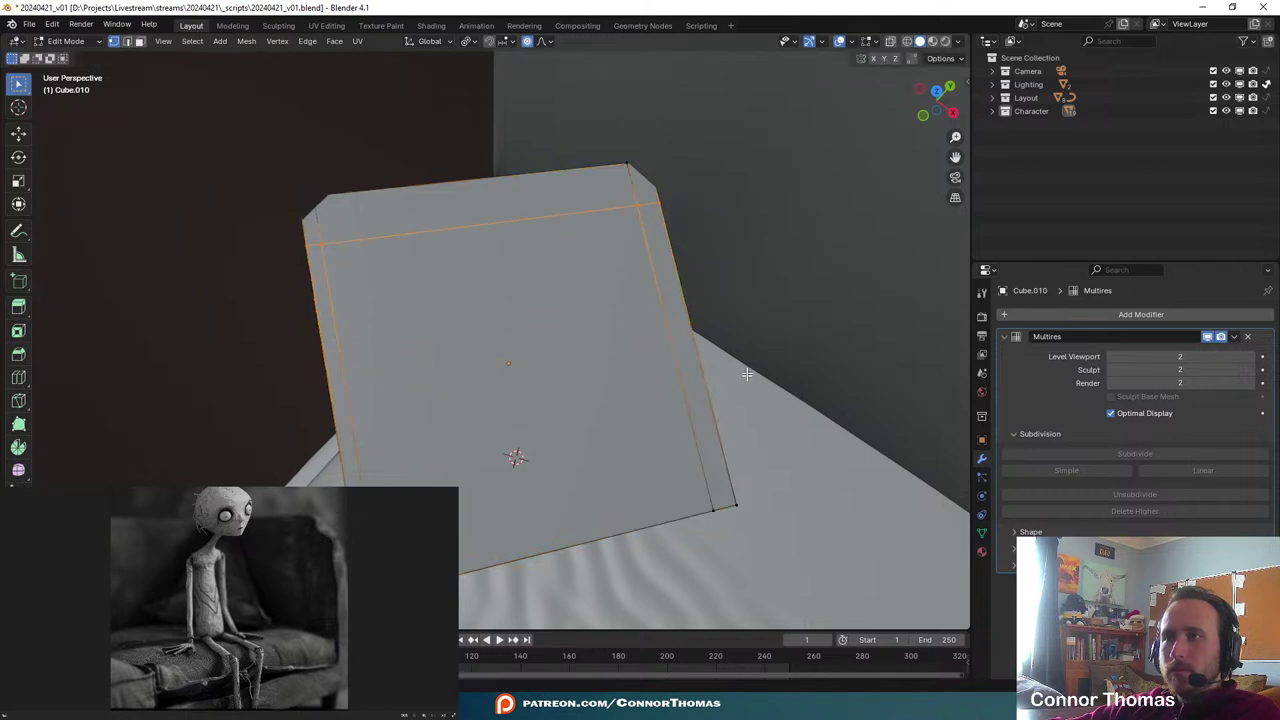
{"action": "left_click", "coordinate": [722, 443]}
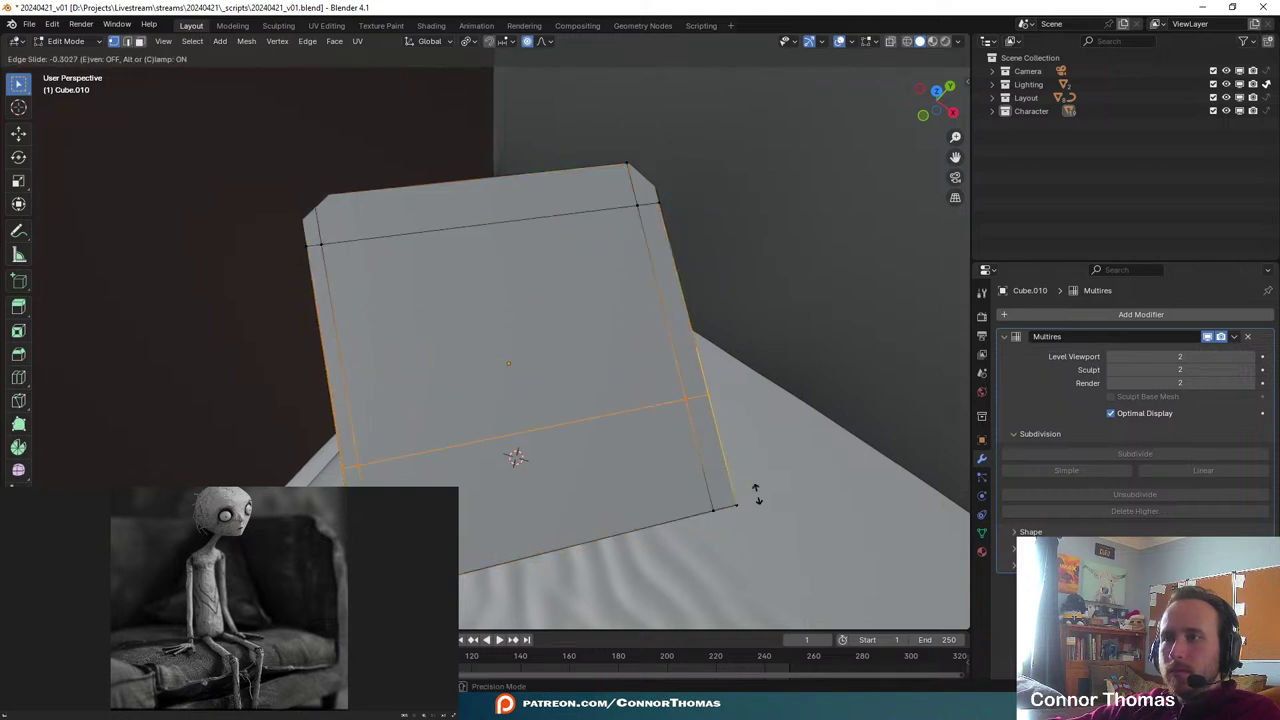
{"action": "left_click", "coordinate": [829, 583]}
{"action": "key", "text": "Tab"}
{"action": "key", "text": "grave"}
{"action": "key", "text": "Escape"}
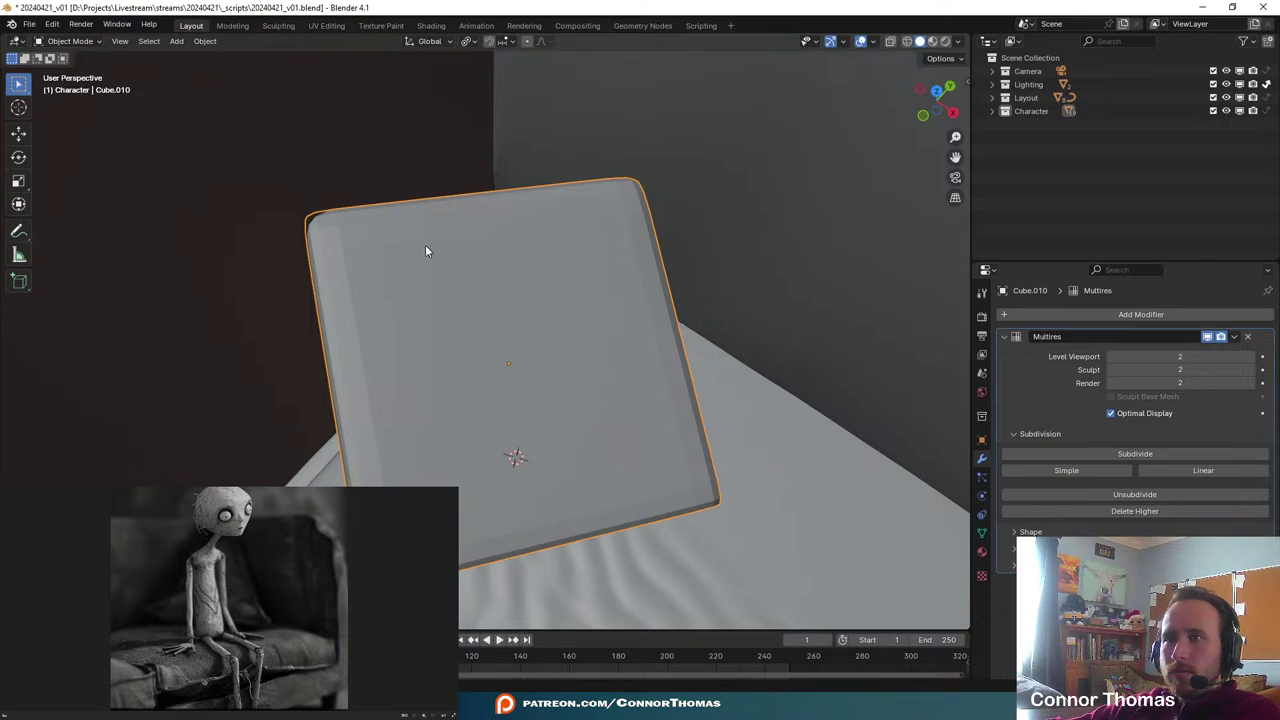
- Subdivide the block's Multiresolution modifier to level 3 and switch to Sculpt Mode
{"action": "middle_click_drag", "start_coordinate": [615, 292], "coordinate": [606, 170]}
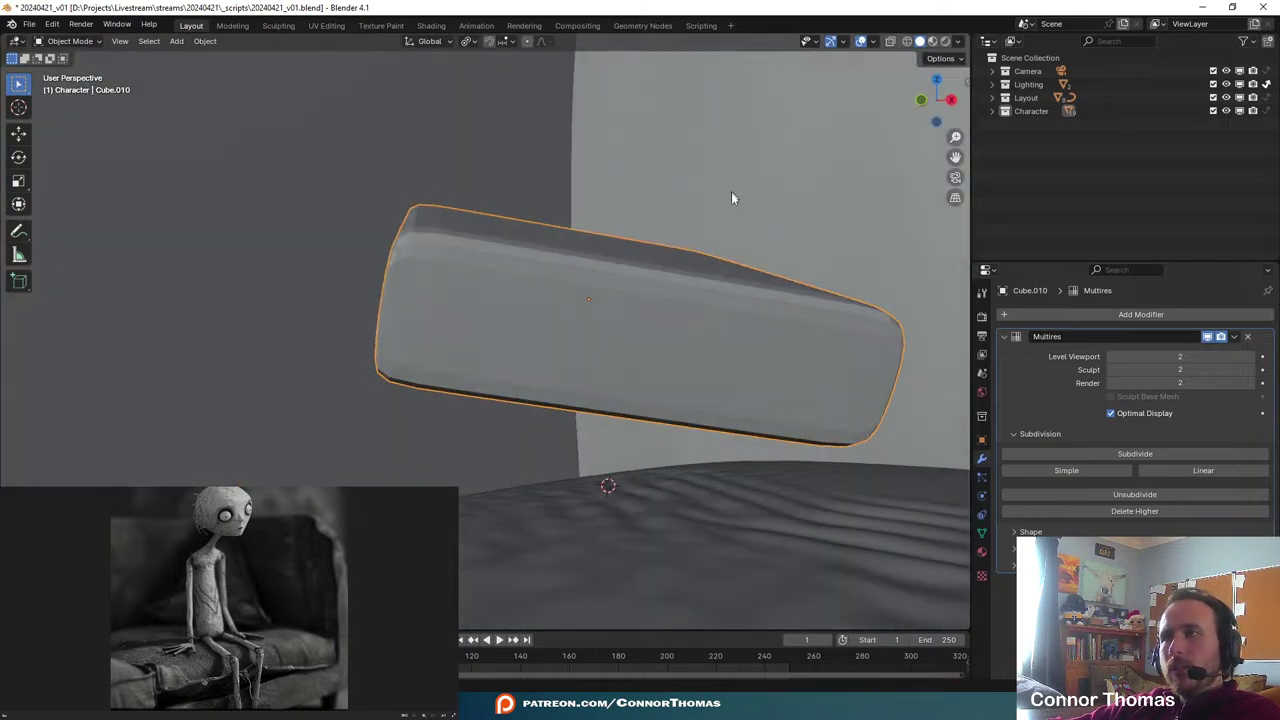
{"action": "left_click", "coordinate": [1170, 453]}
{"action": "middle_click_drag", "start_coordinate": [638, 283], "coordinate": [107, 25]}
{"action": "left_click", "coordinate": [68, 41]}
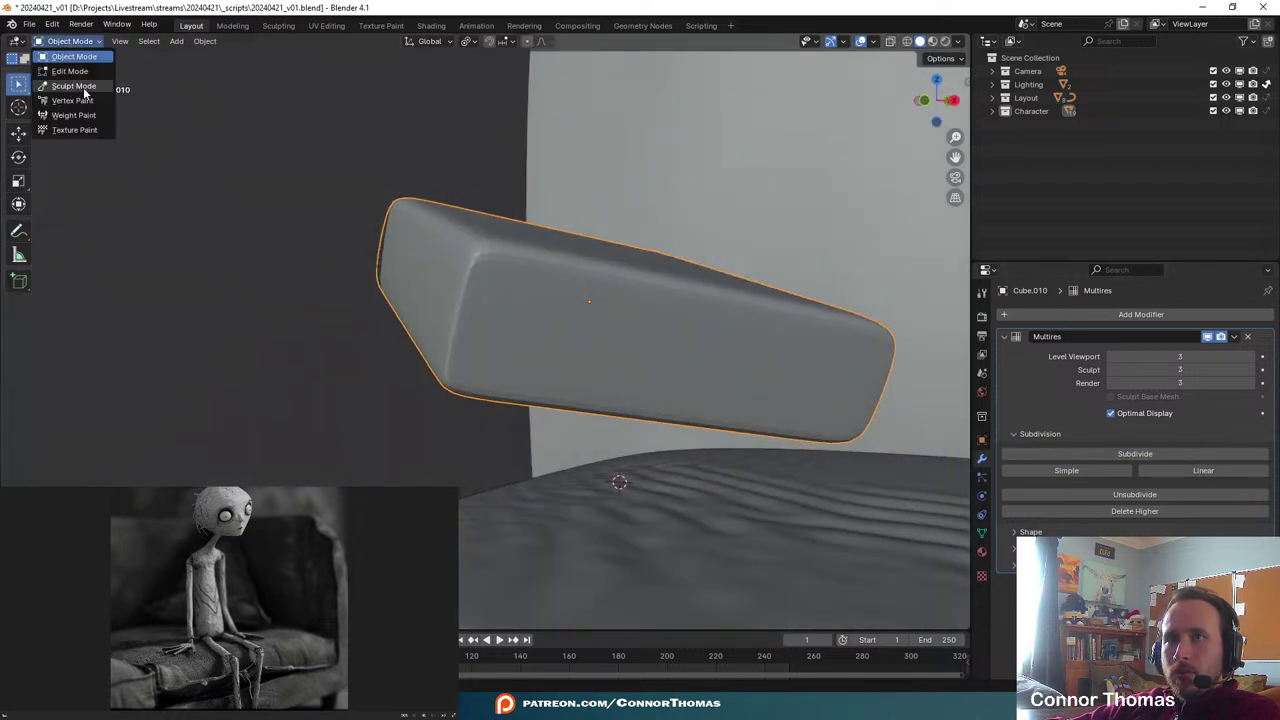
{"action": "left_click", "coordinate": [74, 86]}
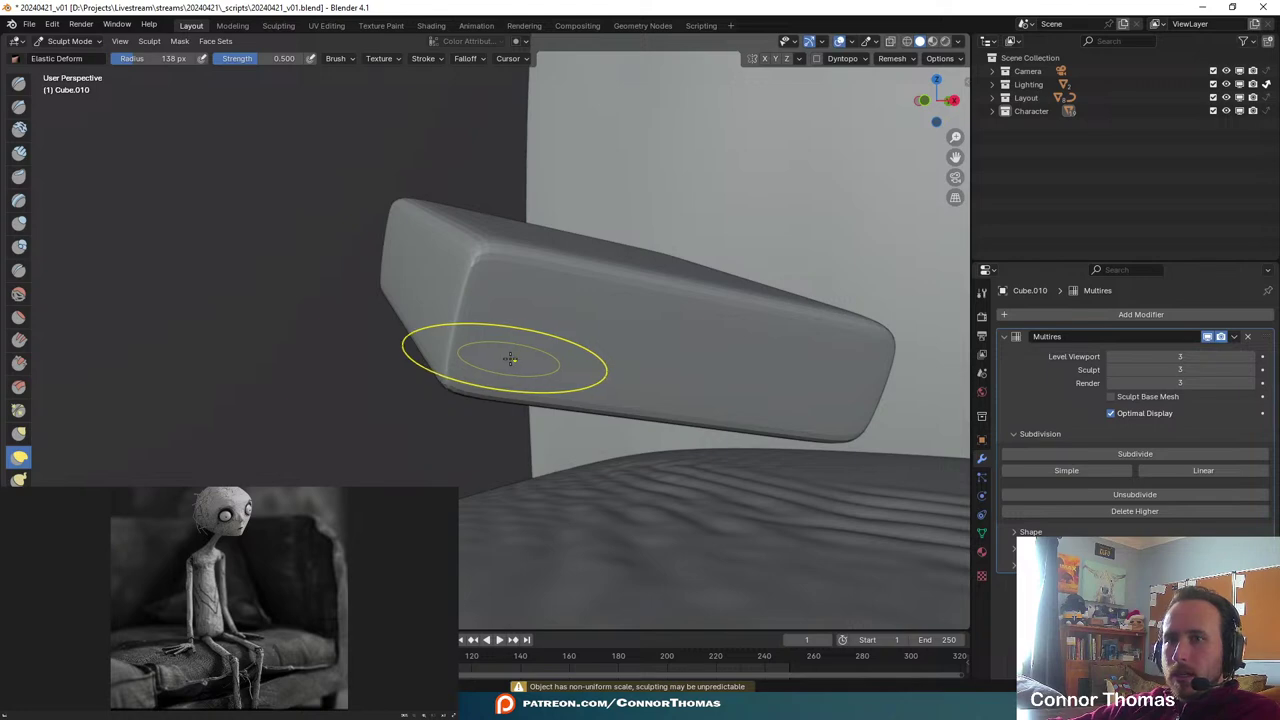
- Set the Elastic Deform brush radius to 450 px and pull the block's near corner and underside down toward the seat cushion
{"action": "middle_click_drag", "start_coordinate": [557, 314], "coordinate": [588, 300]}
{"action": "key", "text": "f"}
{"action": "left_click", "coordinate": [880, 303]}
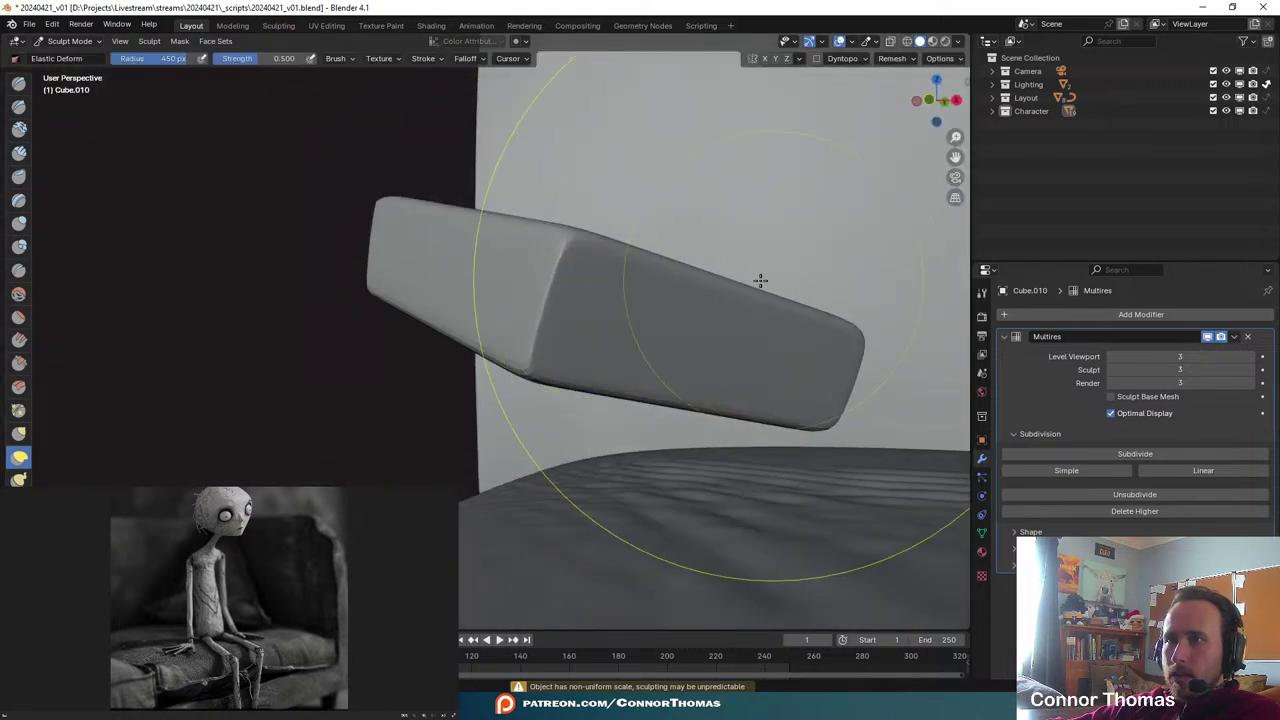
{"action": "left_click_drag", "start_coordinate": [573, 239], "coordinate": [556, 332]}
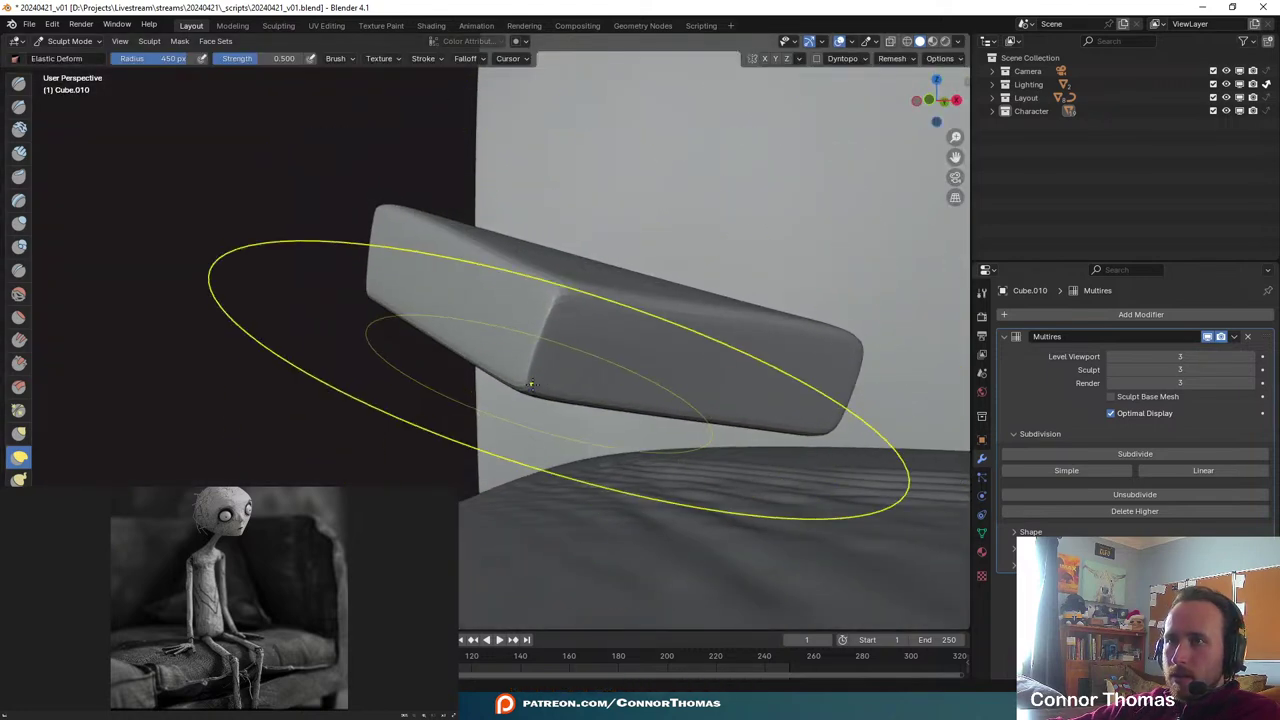
{"action": "left_click_drag", "start_coordinate": [531, 384], "coordinate": [537, 484]}
{"action": "left_click_drag", "start_coordinate": [652, 429], "coordinate": [757, 597]}
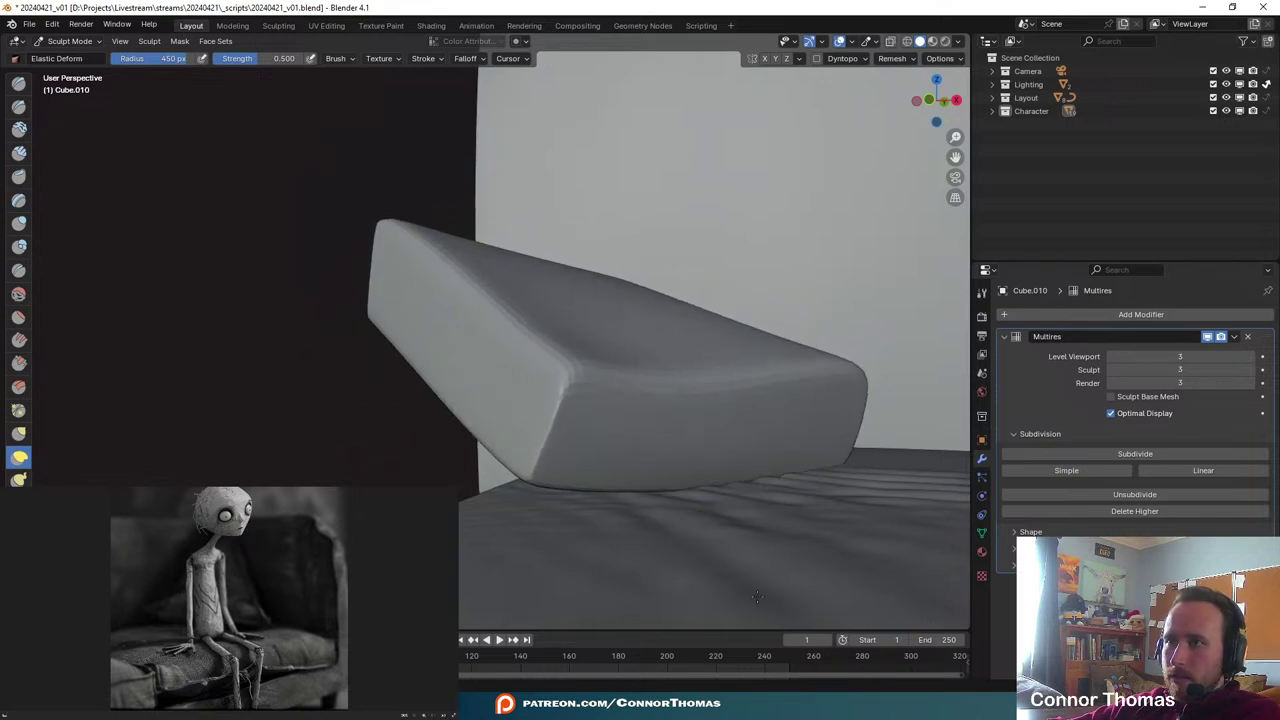
{"action": "mouse_move", "coordinate": [542, 290]}
{"action": "left_mouse_down"}
{"action": "mouse_move", "coordinate": [480, 366]}
{"action": "mouse_move", "coordinate": [502, 432]}
{"action": "left_mouse_up"}
- Pull the block's side outward and down into a curve, reducing the Elastic Deform radius to 229 px
{"action": "mouse_move", "coordinate": [604, 413]}
{"action": "middle_mouse_down"}
{"action": "mouse_move", "coordinate": [474, 446]}
{"action": "mouse_move", "coordinate": [466, 423]}
{"action": "mouse_move", "coordinate": [551, 331]}
{"action": "middle_mouse_up"}
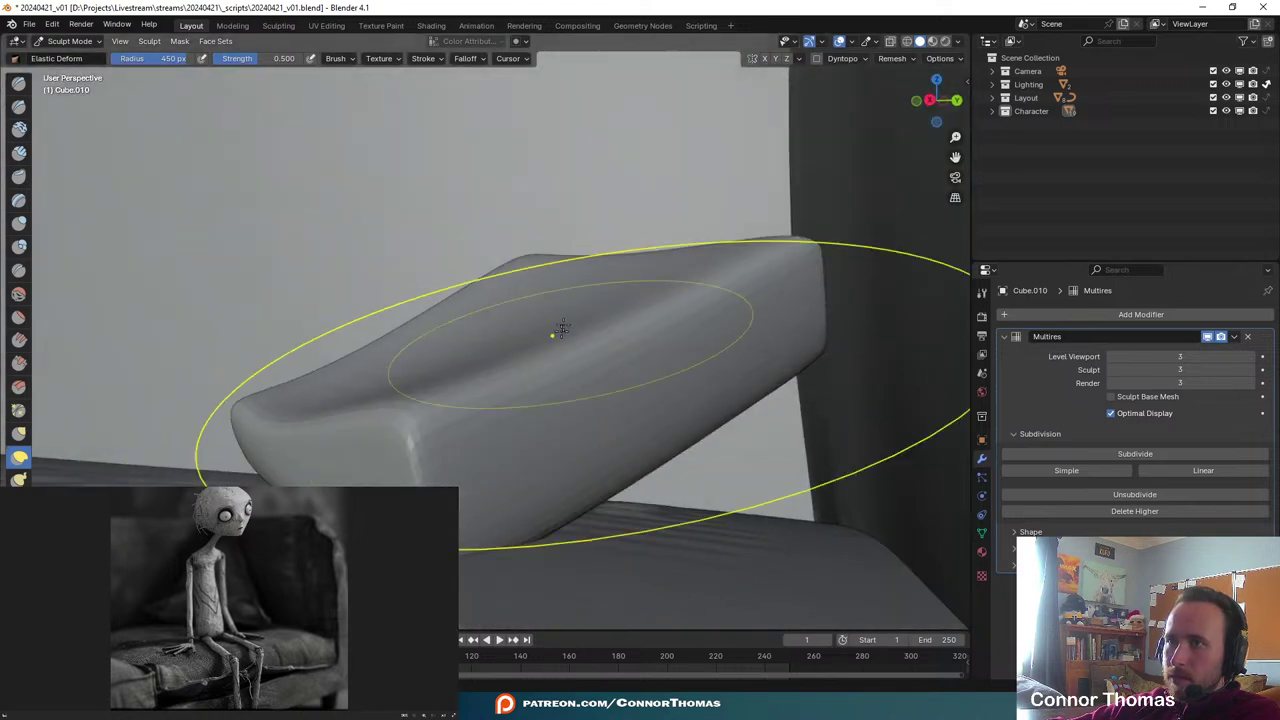
{"action": "mouse_move", "coordinate": [615, 371]}
{"action": "left_mouse_down"}
{"action": "mouse_move", "coordinate": [611, 331]}
{"action": "mouse_move", "coordinate": [751, 474]}
{"action": "mouse_move", "coordinate": [706, 403]}
{"action": "left_mouse_up"}
{"action": "key", "text": "f"}
{"action": "left_click", "coordinate": [626, 360]}
{"action": "mouse_move", "coordinate": [706, 403]}
{"action": "middle_mouse_down"}
{"action": "mouse_move", "coordinate": [723, 367]}
{"action": "mouse_move", "coordinate": [754, 421]}
{"action": "middle_mouse_up"}
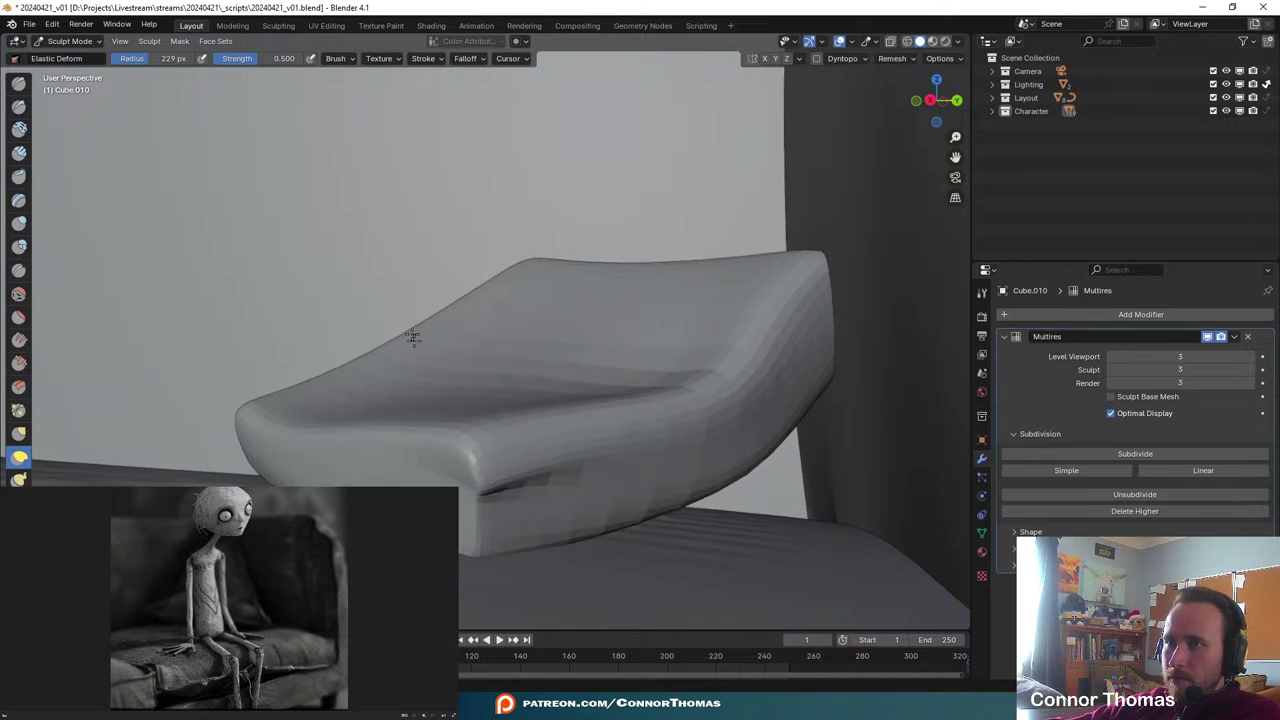
- Set the Elastic Deform radius to 354 px and bend the block's front edge and lower end into a slumped cushion shape
{"action": "key", "text": "f"}
{"action": "left_click", "coordinate": [484, 469]}
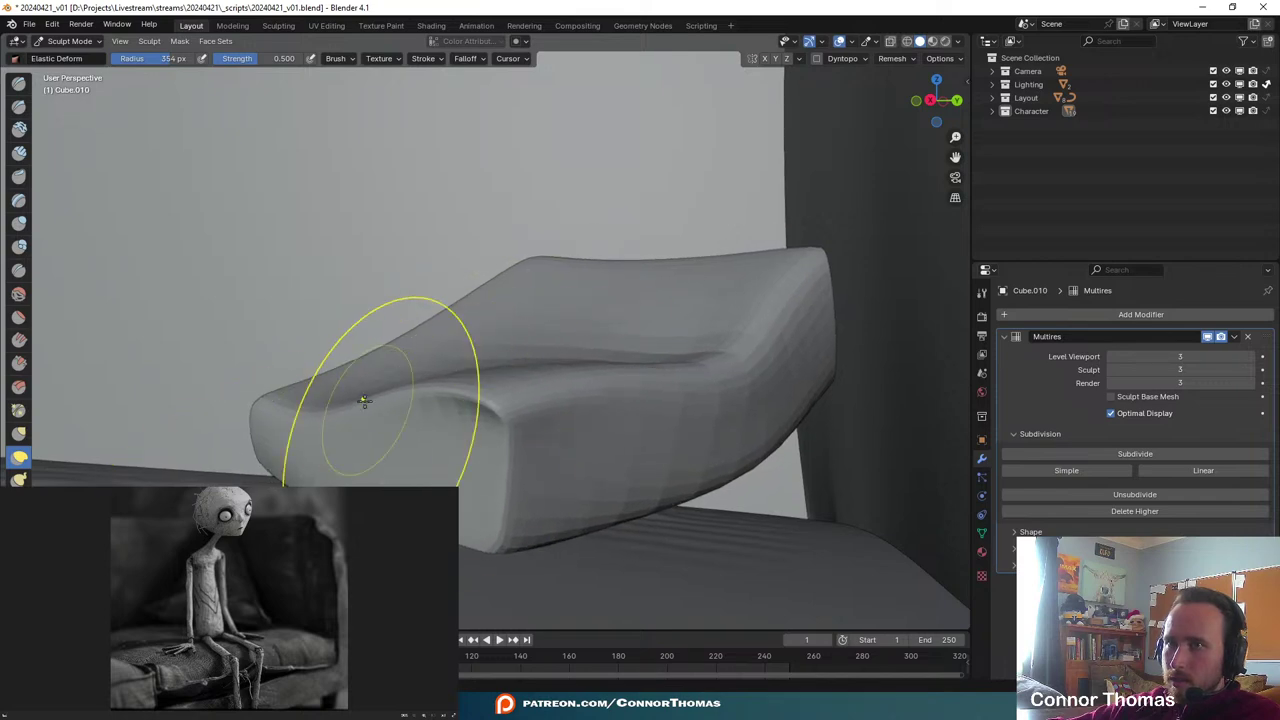
{"action": "middle_click_drag", "start_coordinate": [357, 391], "coordinate": [641, 443]}
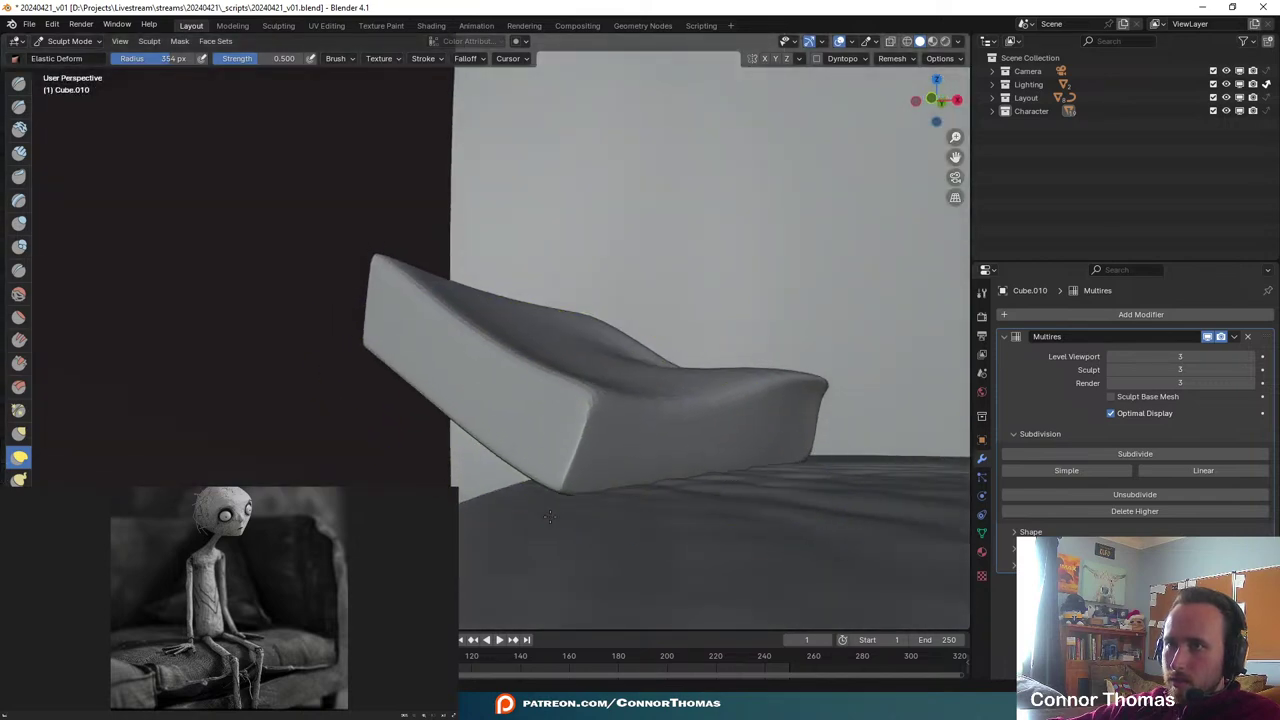
{"action": "left_click_drag", "start_coordinate": [719, 421], "coordinate": [748, 420]}
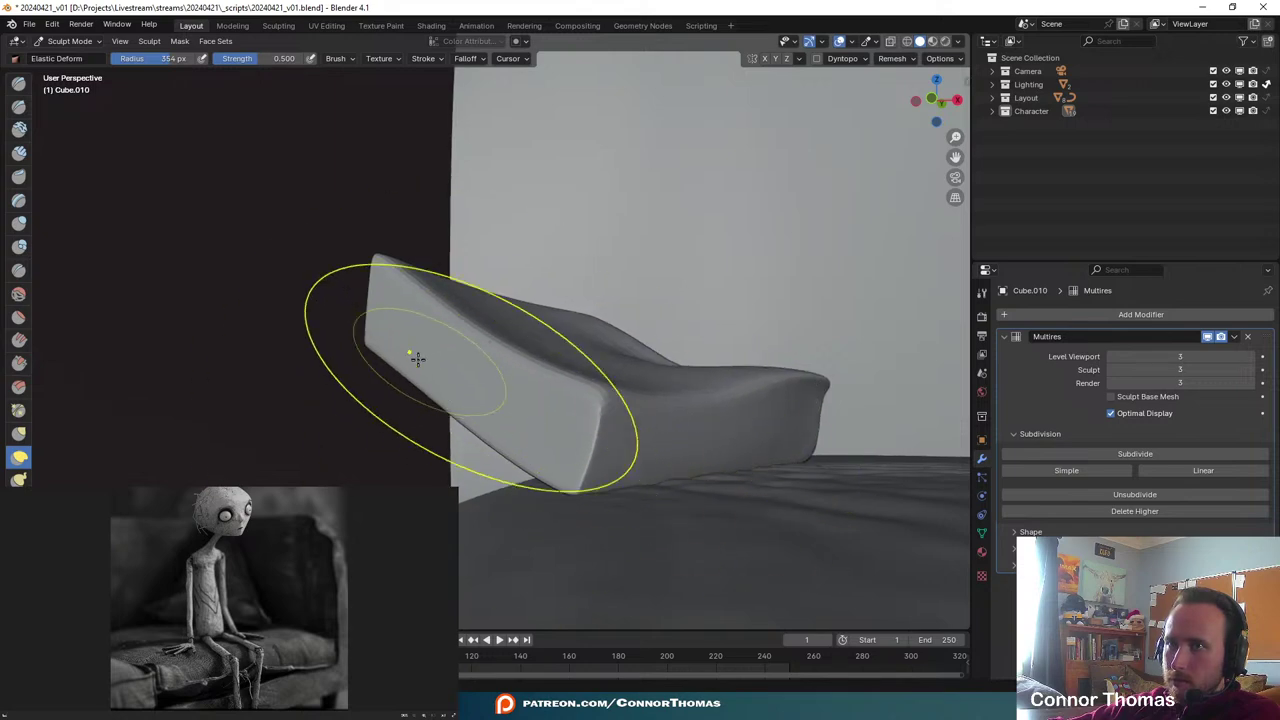
{"action": "left_click_drag", "start_coordinate": [416, 357], "coordinate": [441, 428]}
- Set the Elastic Deform radius to 251 px and pull the cushion's near side and lower edge down toward the seat
{"action": "middle_click_drag", "start_coordinate": [408, 352], "coordinate": [482, 346]}
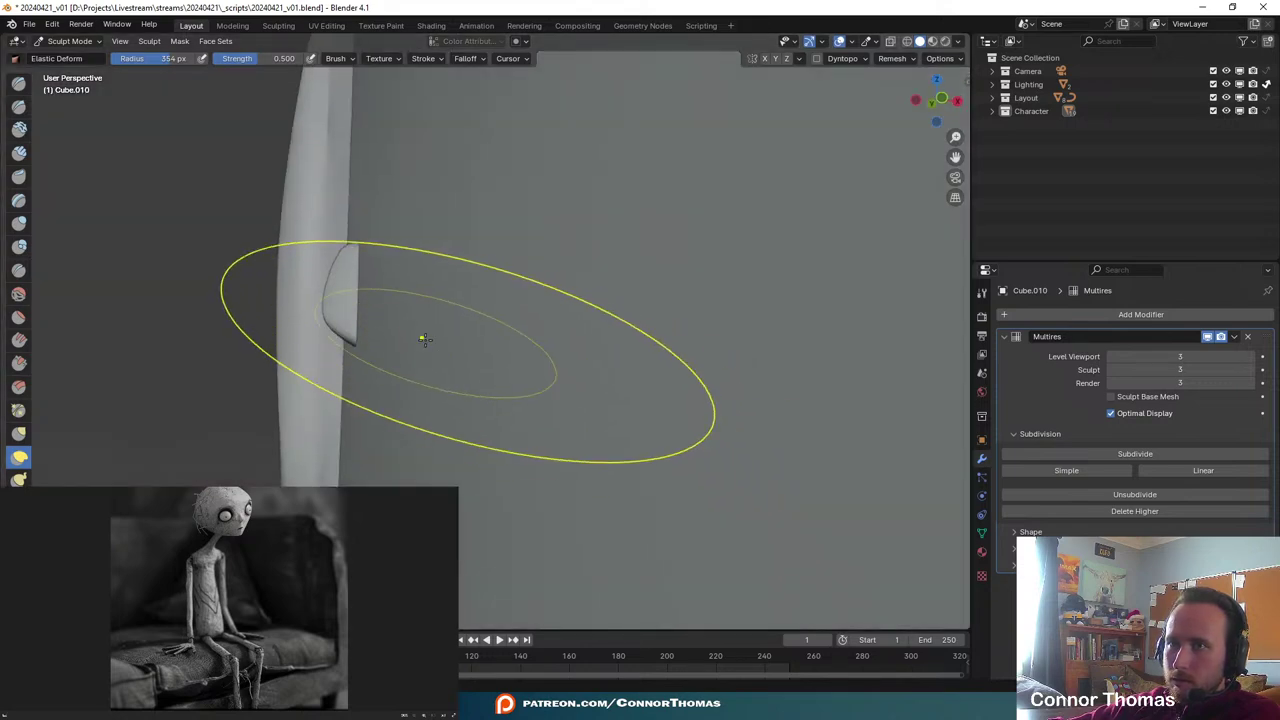
{"action": "key", "text": "f"}
{"action": "left_click", "coordinate": [370, 347]}
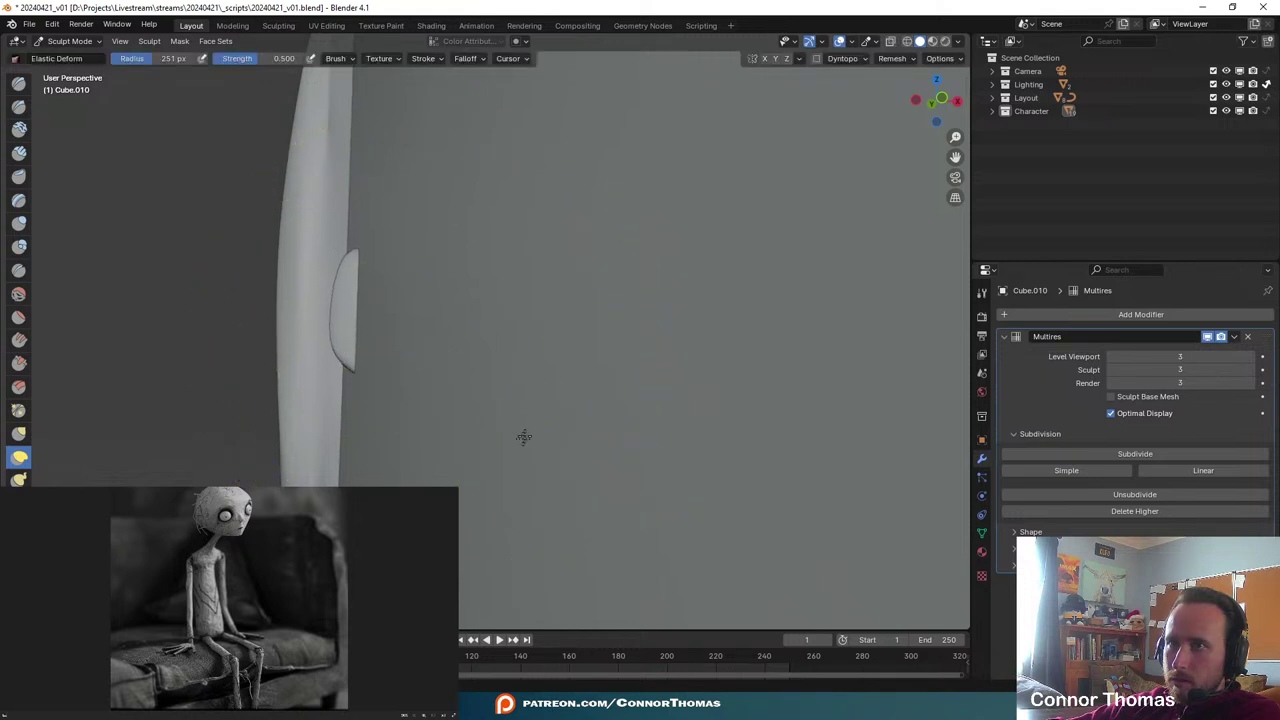
{"action": "middle_click_drag", "start_coordinate": [645, 460], "coordinate": [580, 427]}
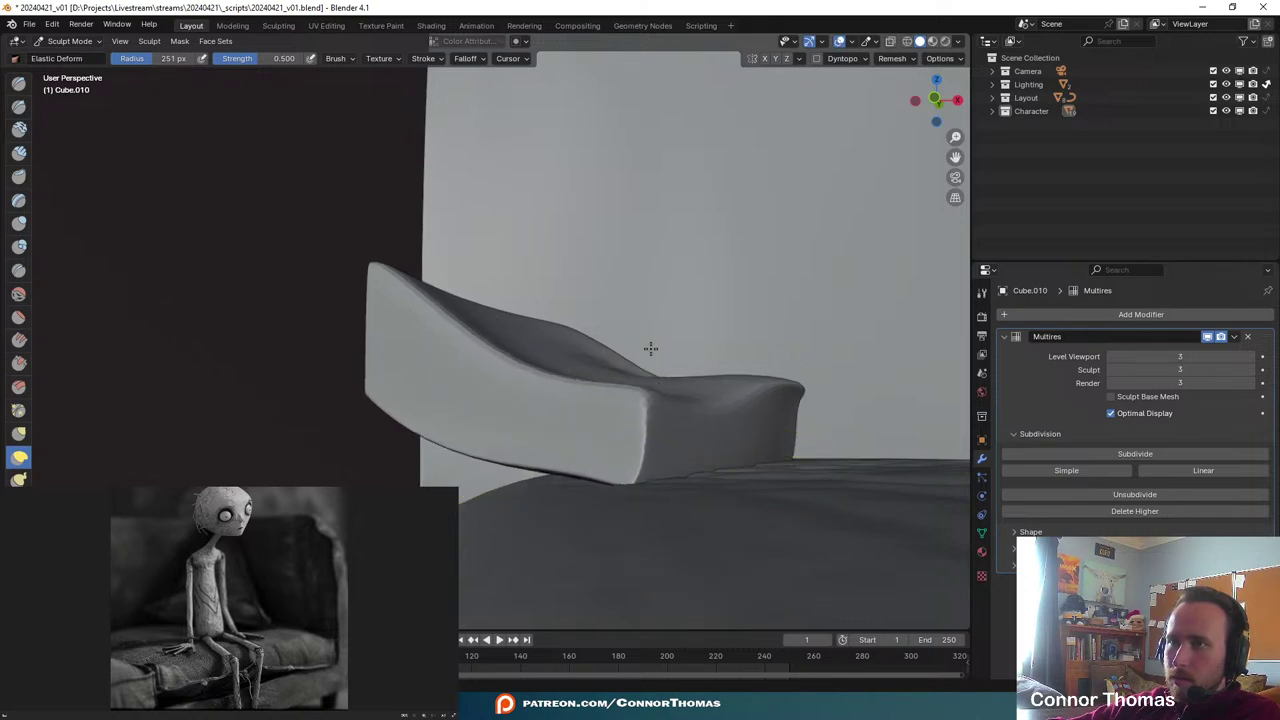
{"action": "mouse_move", "coordinate": [650, 348]}
{"action": "middle_mouse_down"}
{"action": "mouse_move", "coordinate": [443, 423]}
{"action": "mouse_move", "coordinate": [478, 442]}
{"action": "middle_mouse_up"}
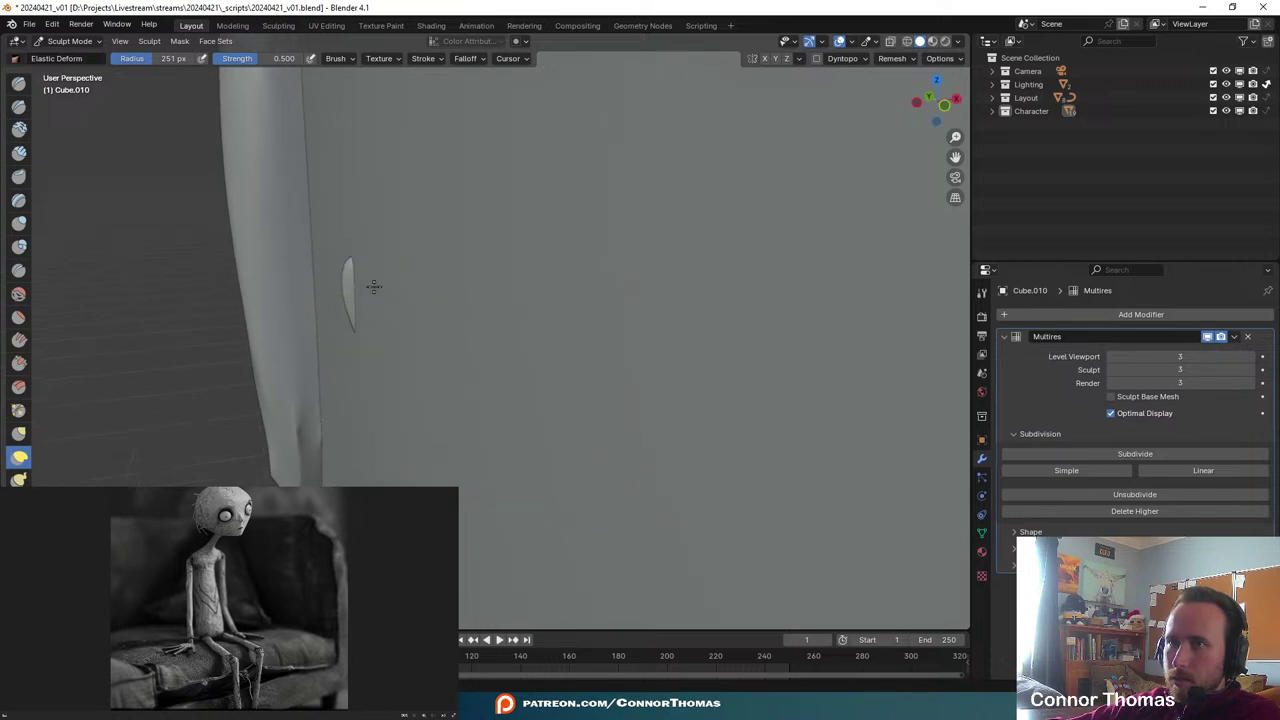
{"action": "middle_click_drag", "start_coordinate": [344, 287], "coordinate": [589, 383]}
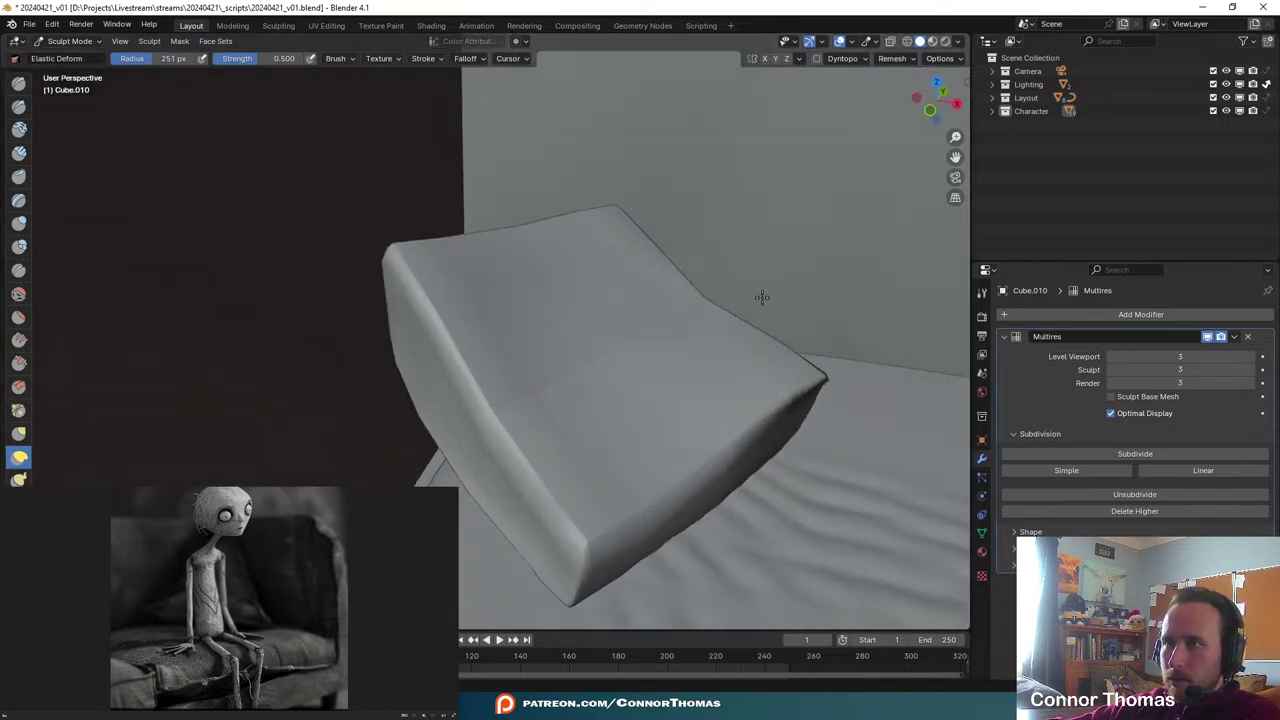
{"action": "middle_click_drag", "start_coordinate": [500, 397], "coordinate": [517, 343]}
{"action": "left_click_drag", "start_coordinate": [474, 422], "coordinate": [489, 486]}
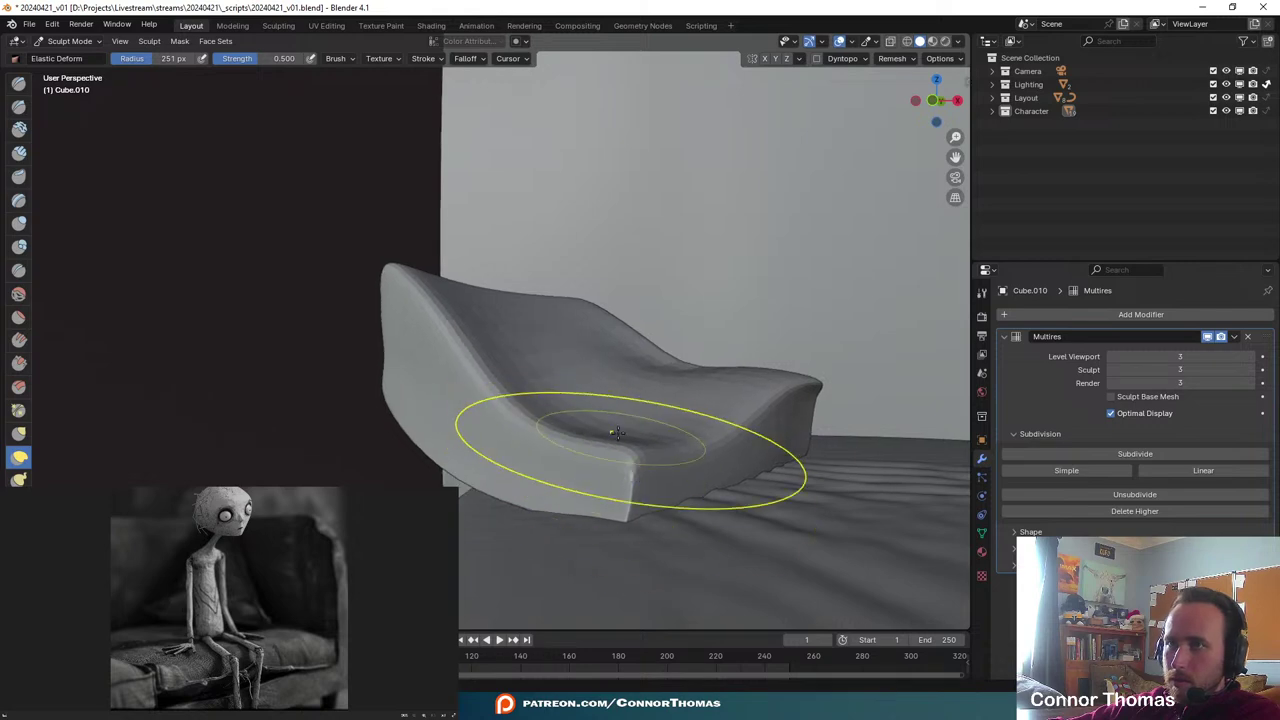
{"action": "middle_click_drag", "start_coordinate": [617, 432], "coordinate": [593, 450]}
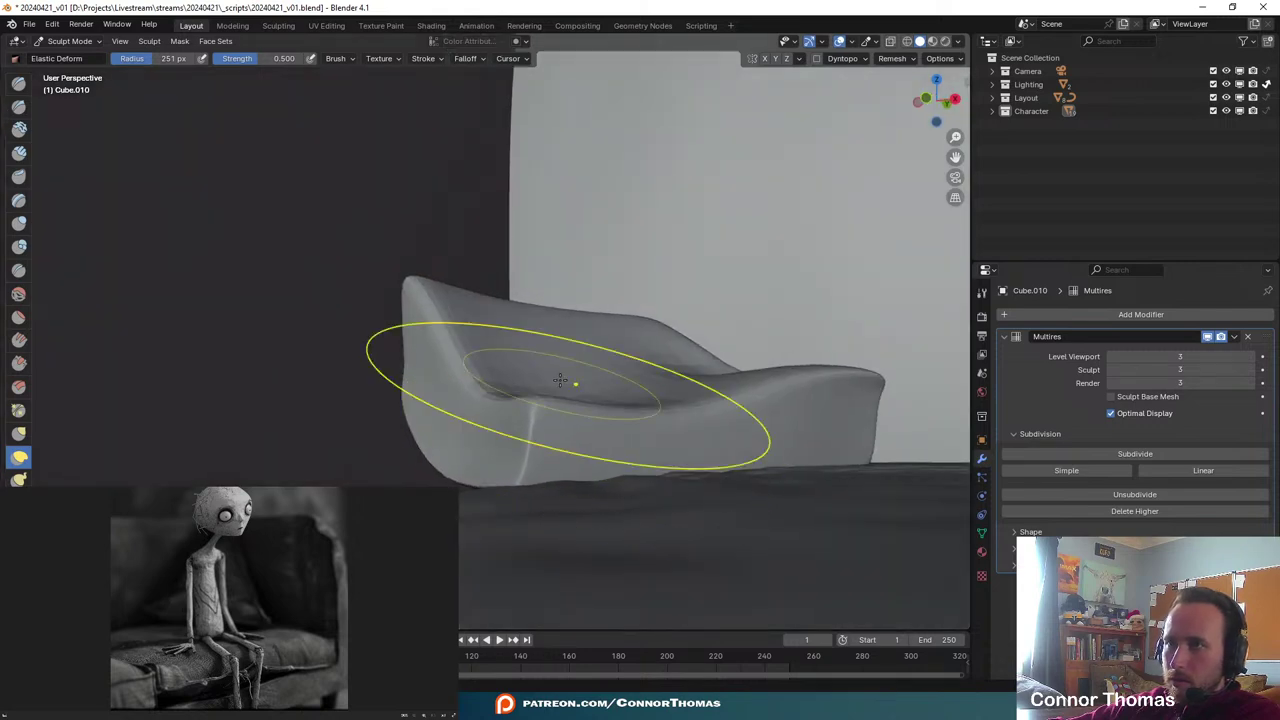
{"action": "key", "text": "KP_0"}
{"action": "key", "text": "KP_0"}
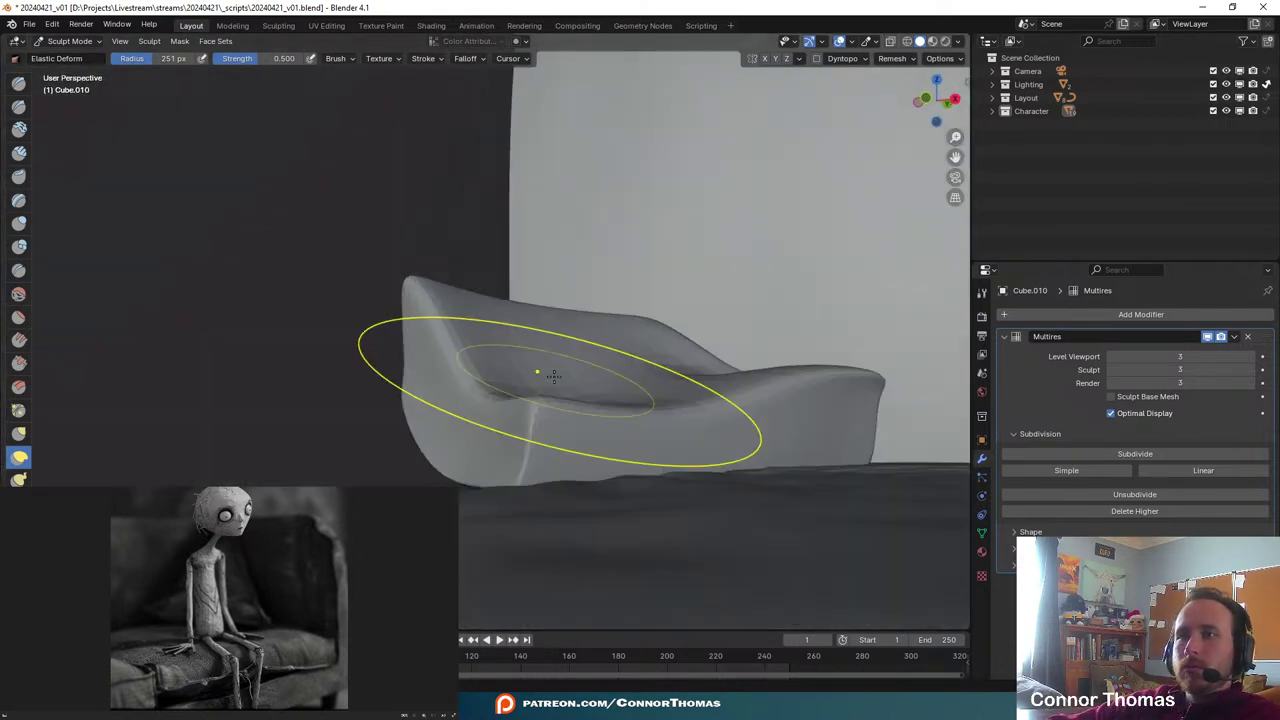
- Bend the cushion's upper edge and corners with Elastic Deform strokes and check the shape in the camera view
{"action": "mouse_move", "coordinate": [648, 297]}
{"action": "middle_mouse_down"}
{"action": "mouse_move", "coordinate": [654, 390]}
{"action": "mouse_move", "coordinate": [686, 294]}
{"action": "mouse_move", "coordinate": [651, 334]}
{"action": "mouse_move", "coordinate": [700, 283]}
{"action": "mouse_move", "coordinate": [825, 271]}
{"action": "mouse_move", "coordinate": [668, 262]}
{"action": "mouse_move", "coordinate": [663, 114]}
{"action": "mouse_move", "coordinate": [691, 89]}
{"action": "middle_mouse_up"}
{"action": "mouse_move", "coordinate": [396, 160]}
{"action": "left_mouse_down"}
{"action": "mouse_move", "coordinate": [380, 329]}
{"action": "mouse_move", "coordinate": [482, 308]}
{"action": "left_mouse_up"}
{"action": "left_click_drag", "start_coordinate": [688, 272], "coordinate": [641, 204]}
{"action": "left_click_drag", "start_coordinate": [730, 300], "coordinate": [702, 295]}
{"action": "middle_click_drag", "start_coordinate": [702, 295], "coordinate": [625, 228]}
{"action": "left_click_drag", "start_coordinate": [704, 299], "coordinate": [706, 309]}
{"action": "middle_click_drag", "start_coordinate": [631, 289], "coordinate": [700, 280]}
{"action": "mouse_move", "coordinate": [637, 238]}
{"action": "left_mouse_down"}
{"action": "mouse_move", "coordinate": [631, 223]}
{"action": "mouse_move", "coordinate": [650, 221]}
{"action": "left_mouse_up"}
{"action": "middle_click_drag", "start_coordinate": [633, 237], "coordinate": [704, 341]}
{"action": "scroll", "coordinate": [686, 334], "scroll_direction": "down", "scroll_amount": 4}
{"action": "key", "text": "KP_0"}
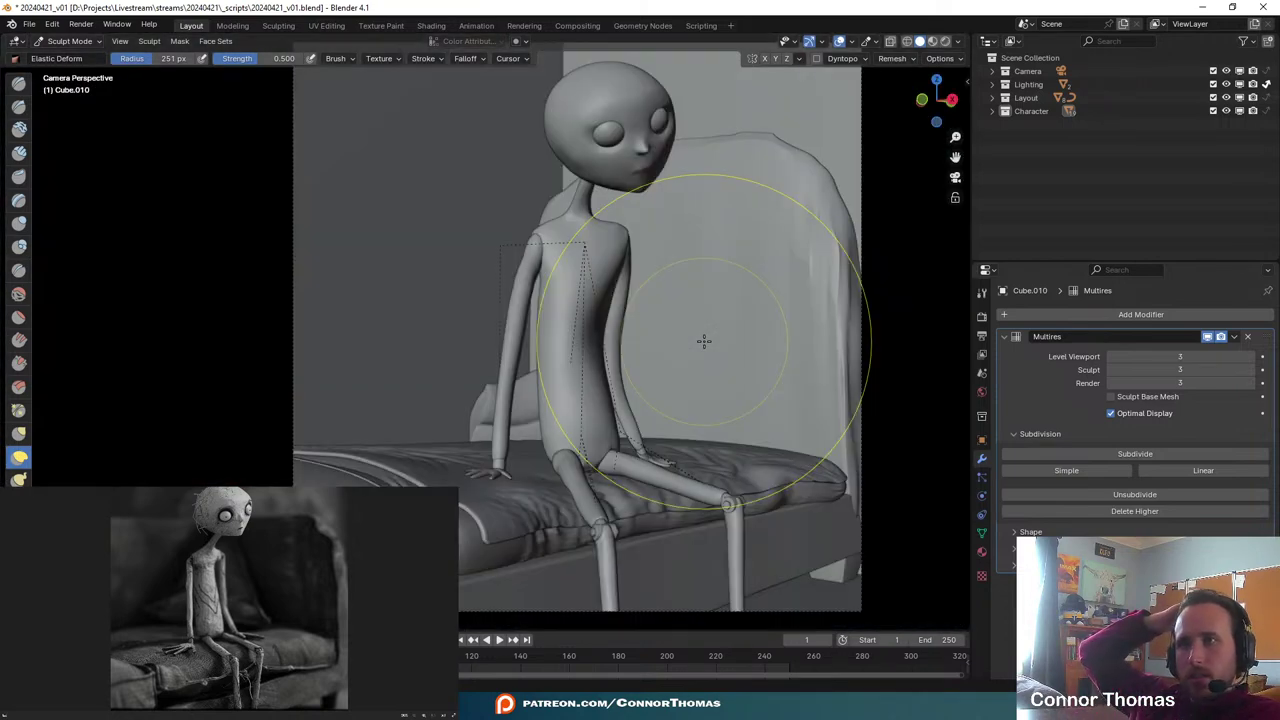
- Switch to Object Mode and reposition the cushion on the seat near the sofa's end
{"action": "middle_click_drag", "start_coordinate": [600, 257], "coordinate": [575, 395]}
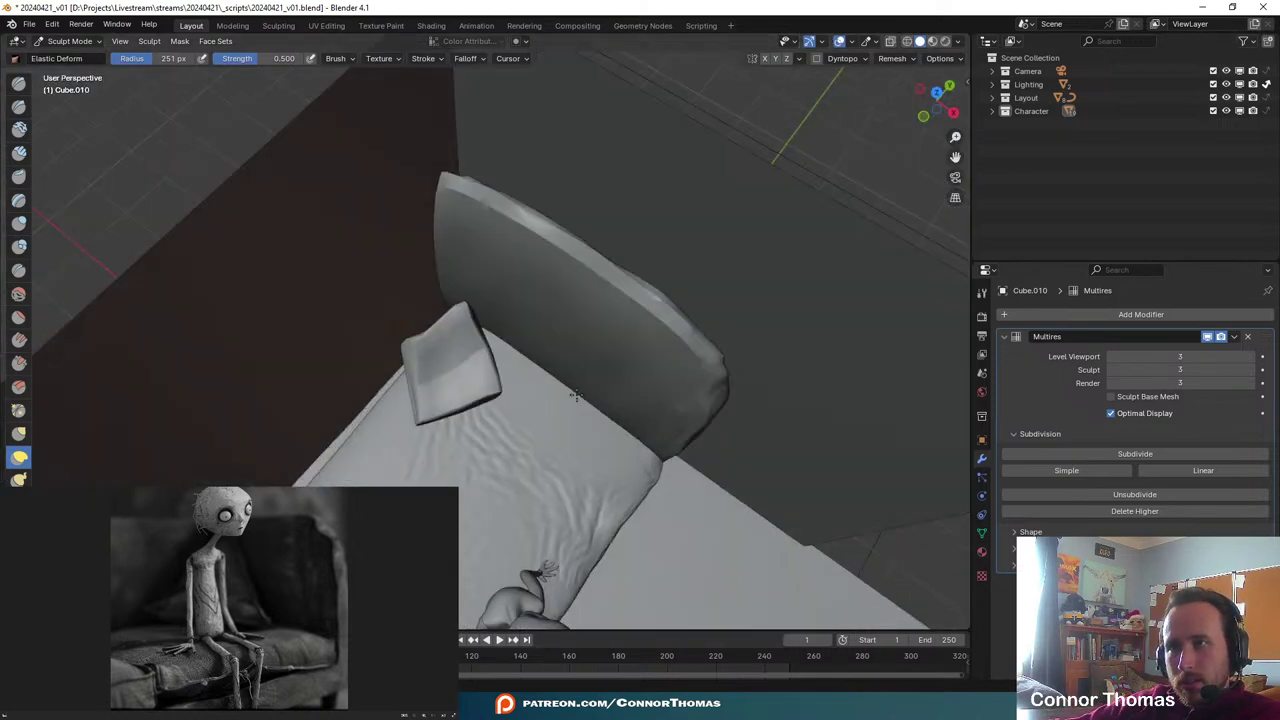
{"action": "scroll", "coordinate": [565, 370], "scroll_direction": "up", "scroll_amount": 2}
{"action": "scroll", "coordinate": [549, 337], "scroll_direction": "down", "scroll_amount": 2}
{"action": "scroll", "coordinate": [530, 340], "scroll_direction": "up", "scroll_amount": 1}
{"action": "middle_click_drag", "start_coordinate": [477, 377], "coordinate": [607, 292], "text": "shift"}
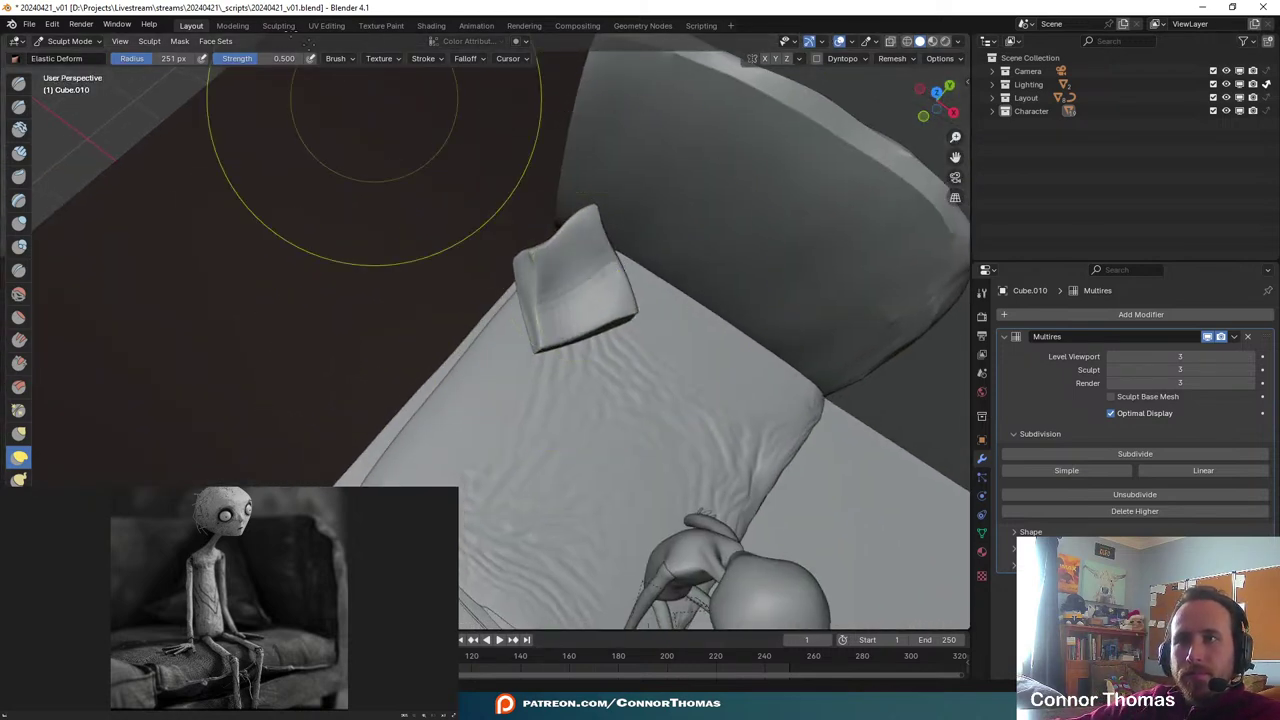
{"action": "left_click", "coordinate": [69, 41]}
{"action": "left_click", "coordinate": [62, 55]}
{"action": "middle_click_drag", "start_coordinate": [523, 206], "coordinate": [719, 291]}
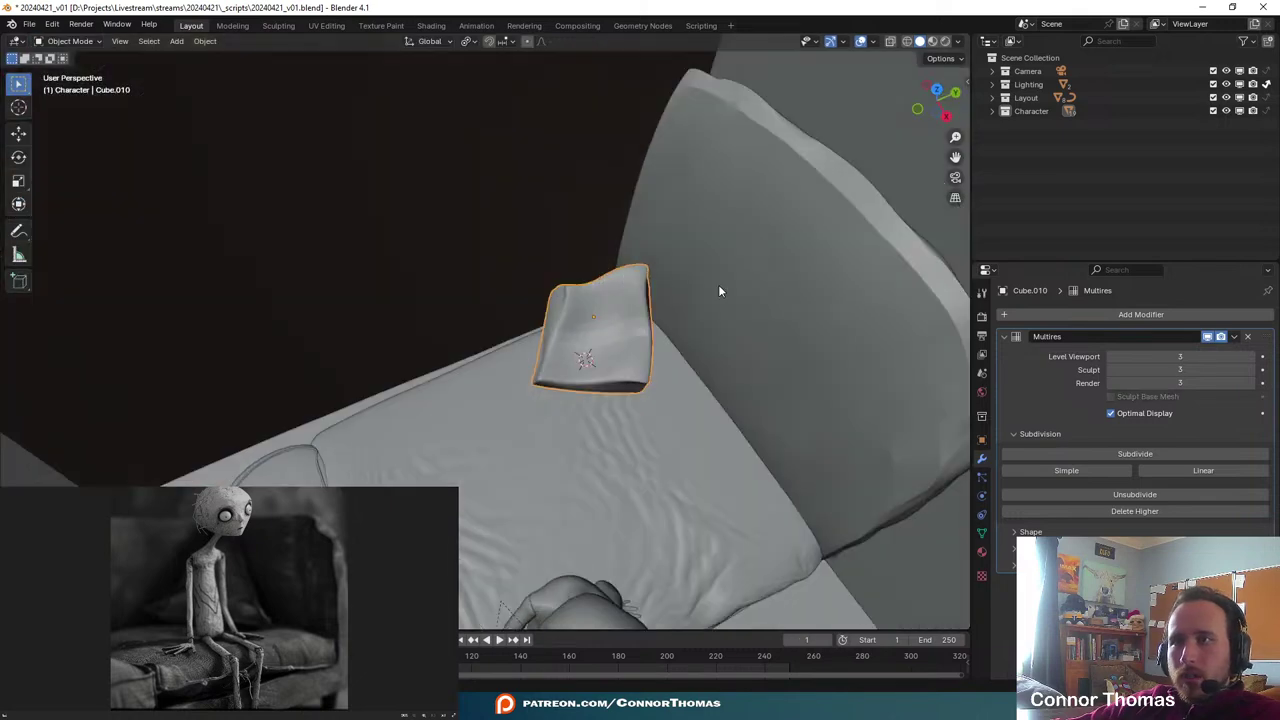
{"action": "key", "text": "g"}
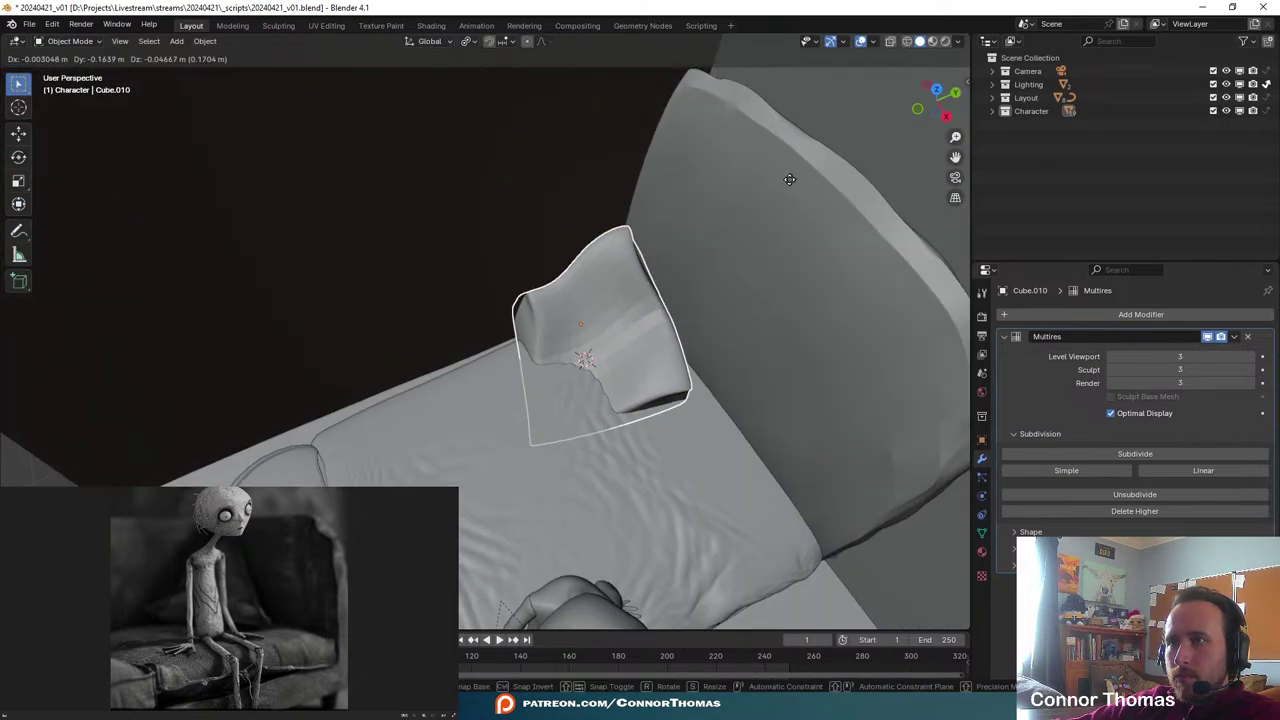
{"action": "left_click", "coordinate": [787, 184]}
- Move and rotate the cushion so it rests on the seat beside the sofa's end and shows behind the character in camera view
{"action": "middle_click_drag", "start_coordinate": [748, 298], "coordinate": [664, 200]}
{"action": "key", "text": "g"}
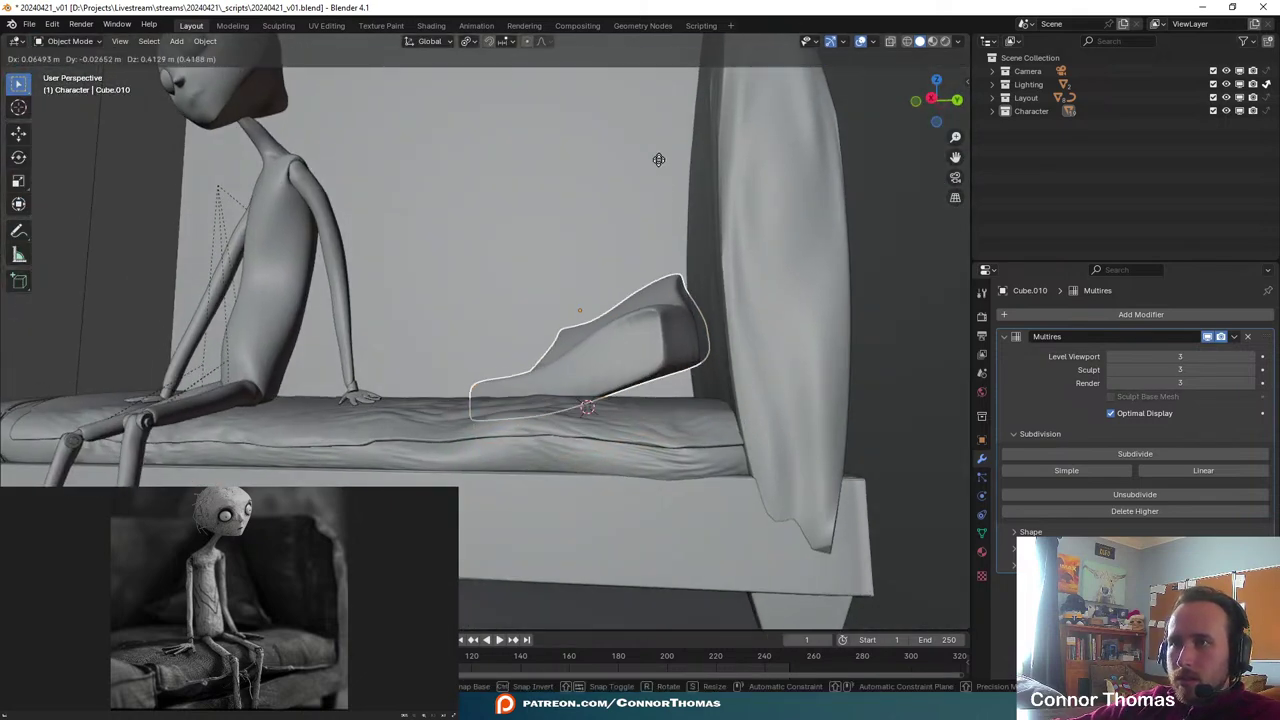
{"action": "key", "text": "r"}
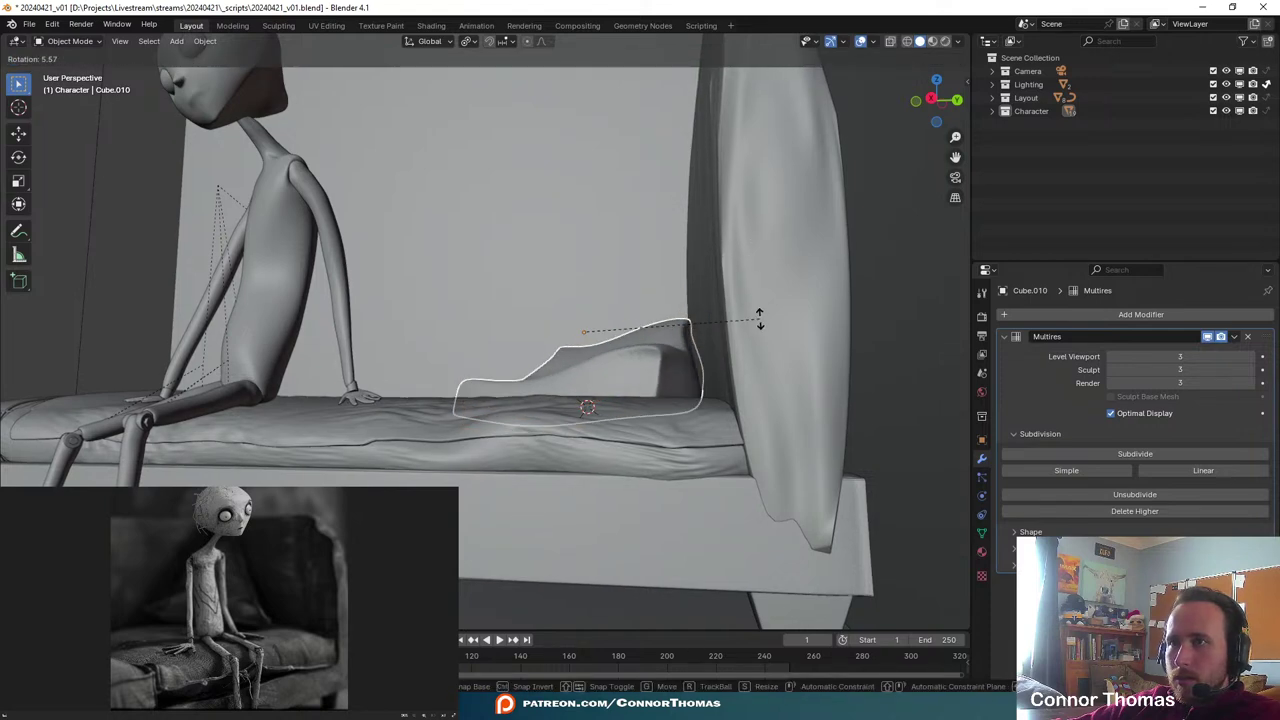
{"action": "key", "text": "g"}
{"action": "mouse_move", "coordinate": [759, 318]}
{"action": "middle_mouse_down"}
{"action": "mouse_move", "coordinate": [749, 297]}
{"action": "mouse_move", "coordinate": [766, 317]}
{"action": "middle_mouse_up"}
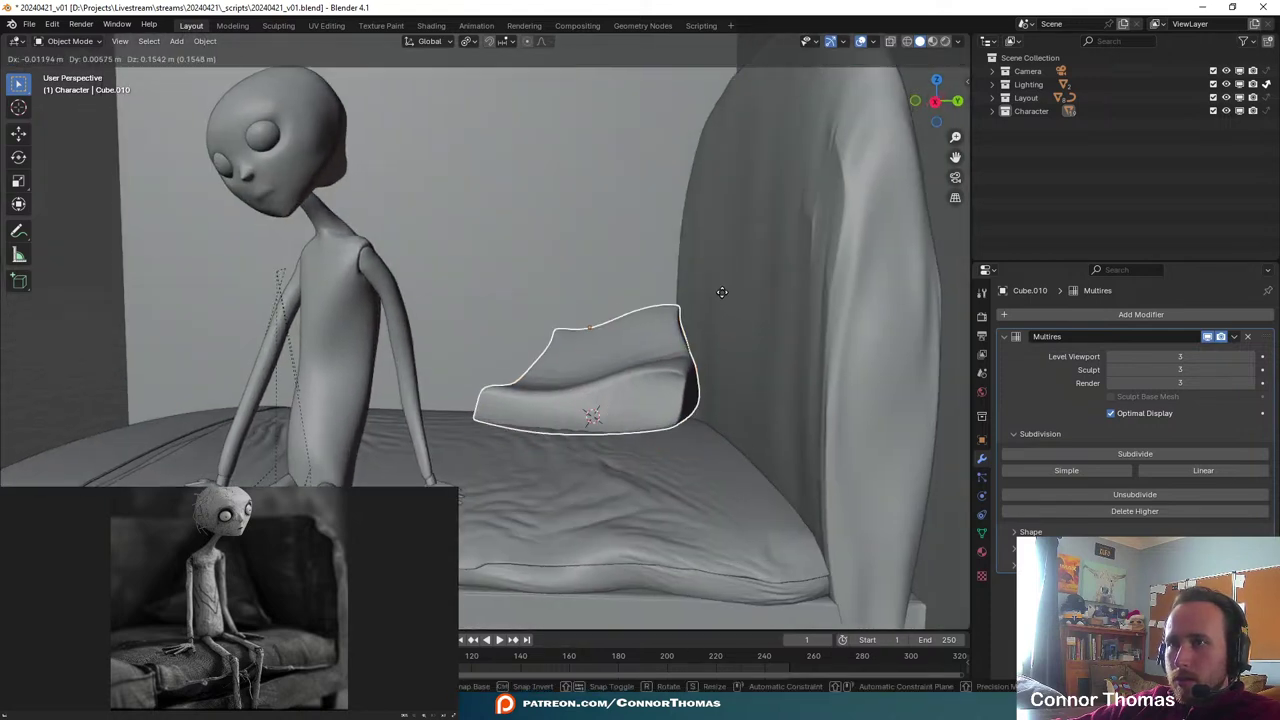
{"action": "left_click", "coordinate": [666, 366]}
{"action": "middle_click_drag", "start_coordinate": [666, 366], "coordinate": [664, 431]}
{"action": "key", "text": "KP_0"}
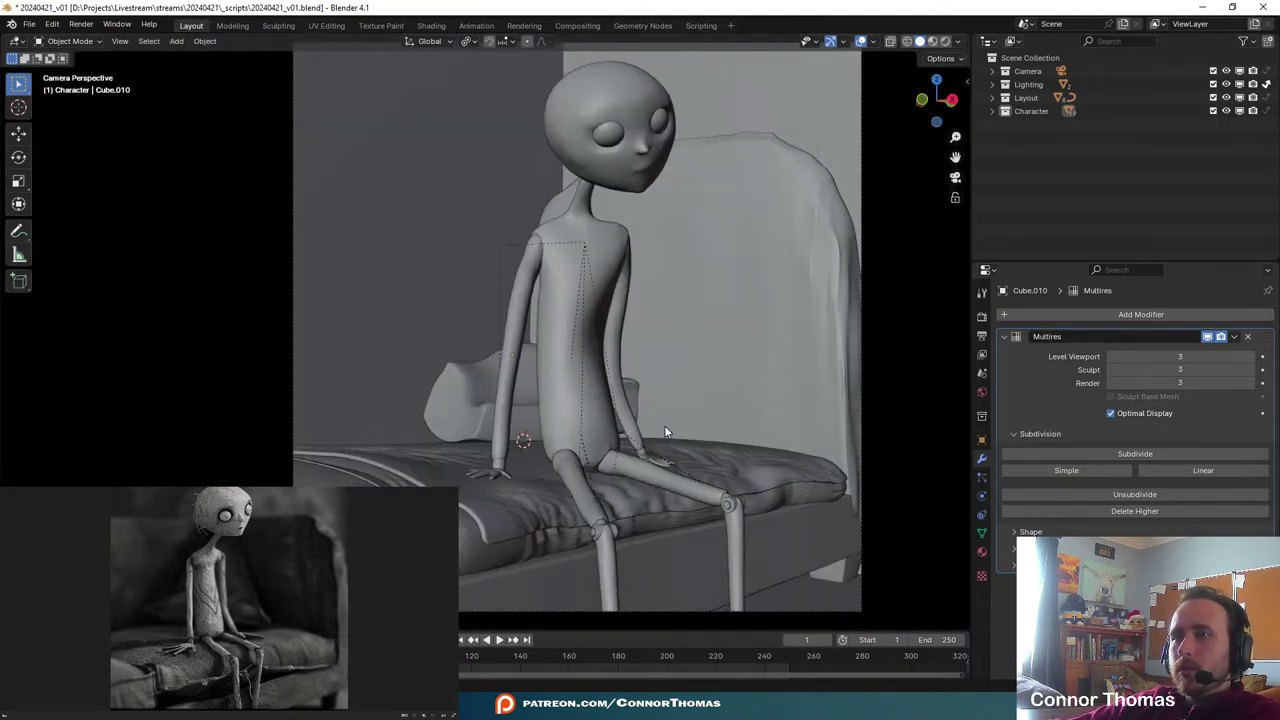
- Subdivide the cushion's Multiresolution modifier to level 4 and return to Sculpt Mode
{"action": "middle_click_drag", "start_coordinate": [580, 351], "coordinate": [110, 187]}
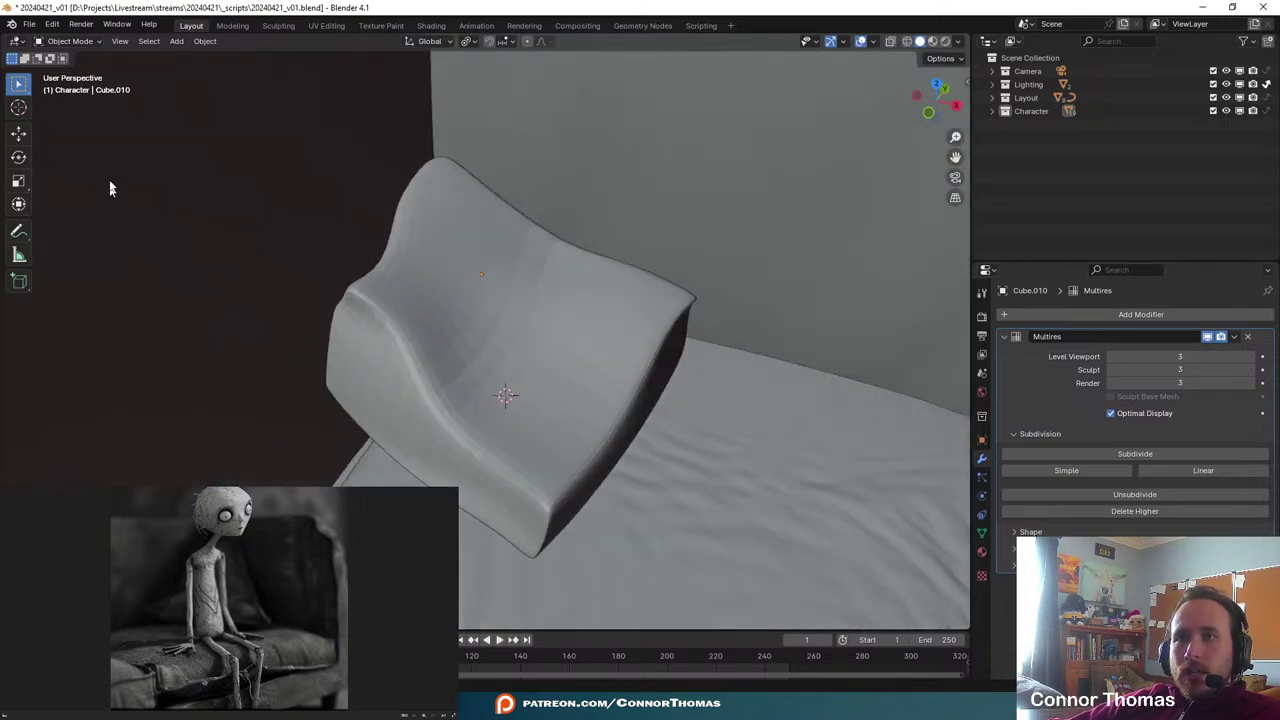
{"action": "left_click", "coordinate": [429, 338]}
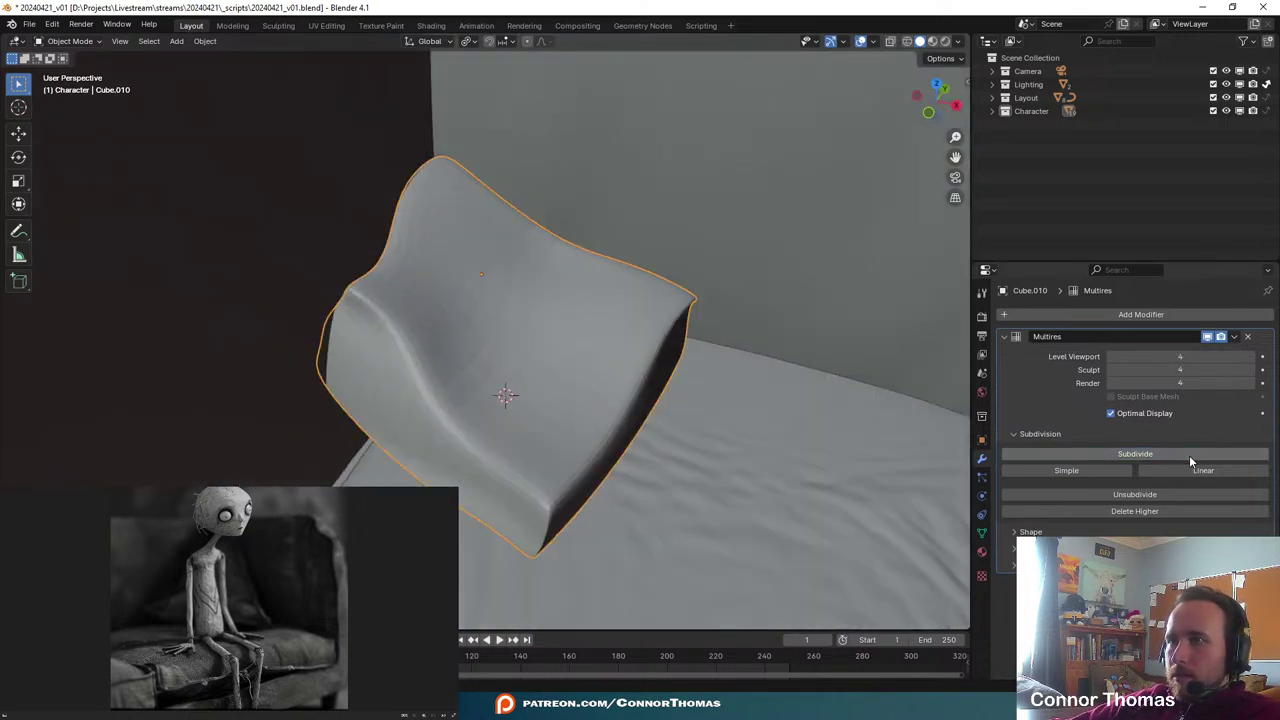
{"action": "left_click", "coordinate": [70, 42]}
{"action": "left_click", "coordinate": [74, 86]}
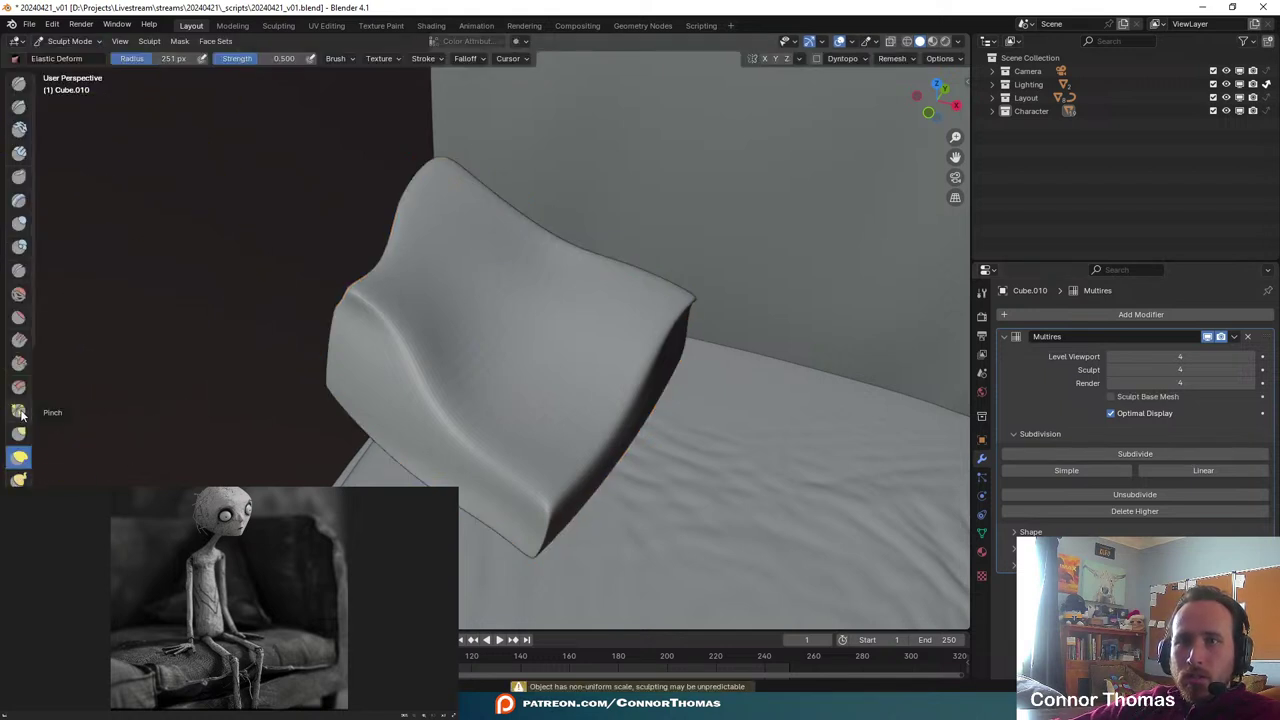
- Drag fabric folds across the cushion's front and top with the Cloth brush at a 251 px radius
{"action": "scroll", "coordinate": [12, 372], "scroll_direction": "down", "scroll_amount": 4}
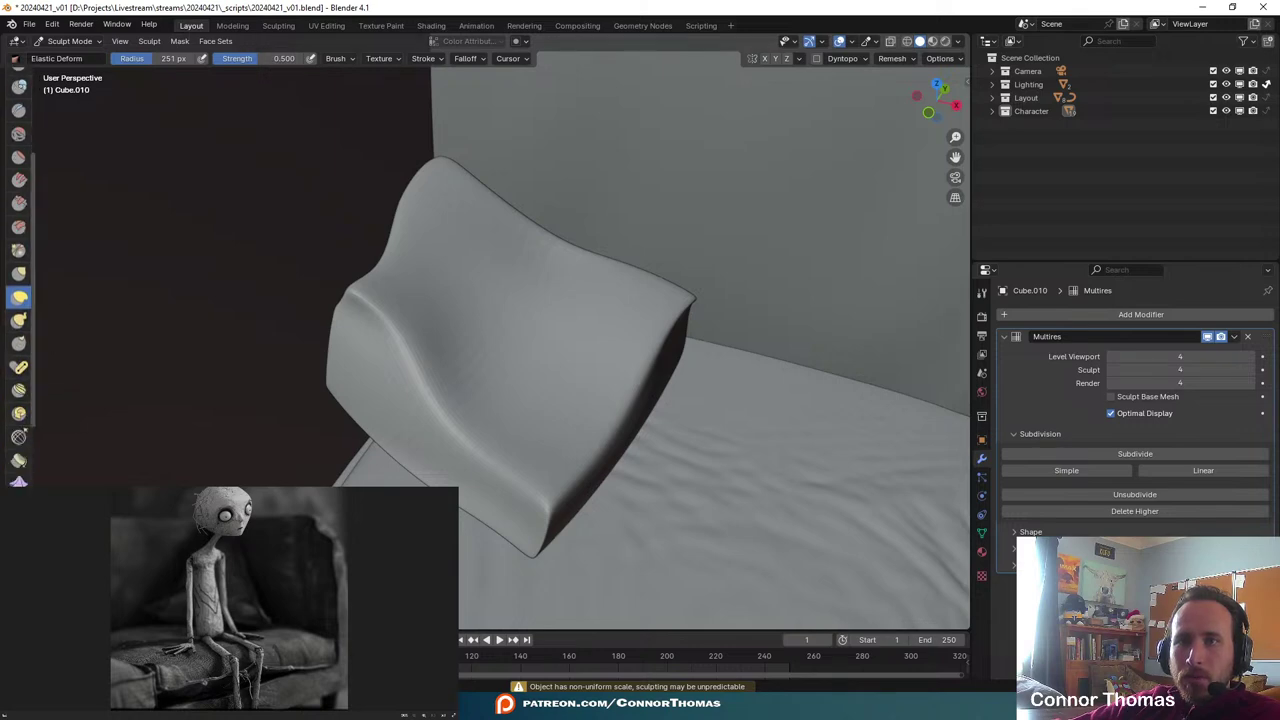
{"action": "left_click", "coordinate": [18, 481]}
{"action": "left_click_drag", "start_coordinate": [440, 402], "coordinate": [446, 386]}
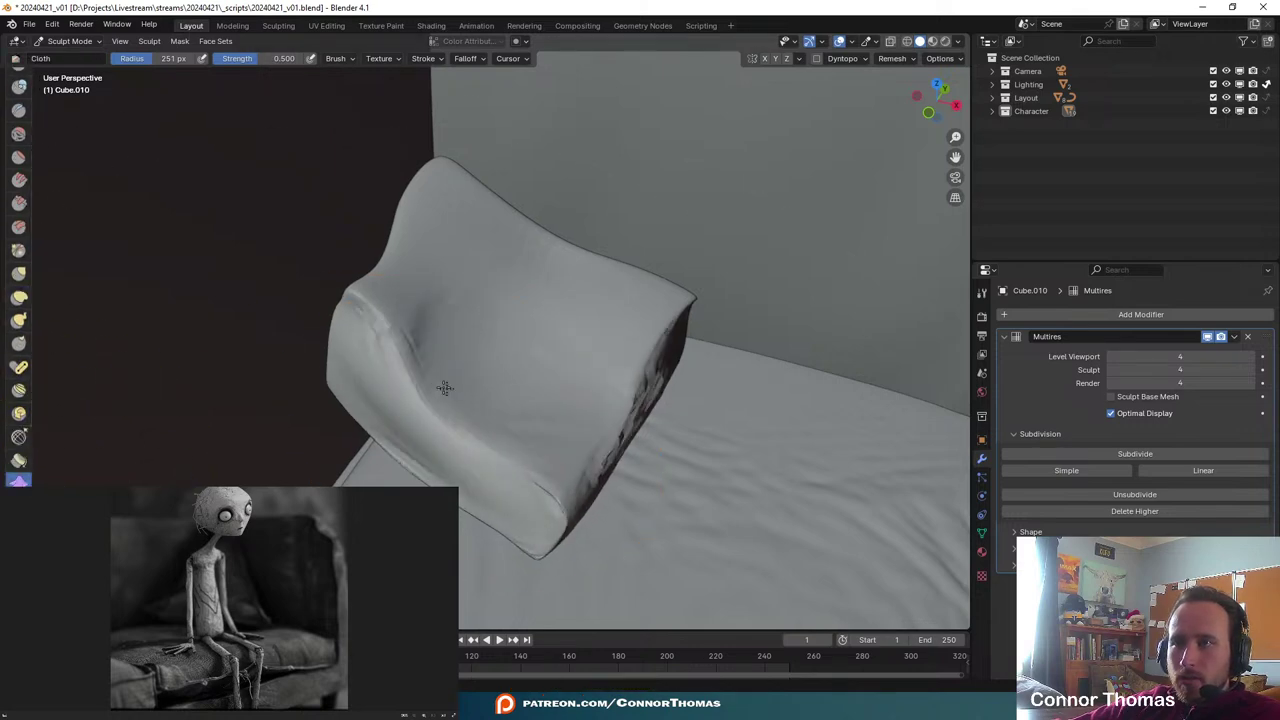
{"action": "middle_click_drag", "start_coordinate": [640, 310], "coordinate": [626, 314]}
{"action": "scroll", "coordinate": [671, 466], "scroll_direction": "up", "scroll_amount": 6}
{"action": "scroll", "coordinate": [671, 466], "scroll_direction": "down", "scroll_amount": 6}
{"action": "mouse_move", "coordinate": [671, 466]}
{"action": "middle_mouse_down"}
{"action": "mouse_move", "coordinate": [635, 445]}
{"action": "mouse_move", "coordinate": [655, 441]}
{"action": "middle_mouse_up"}
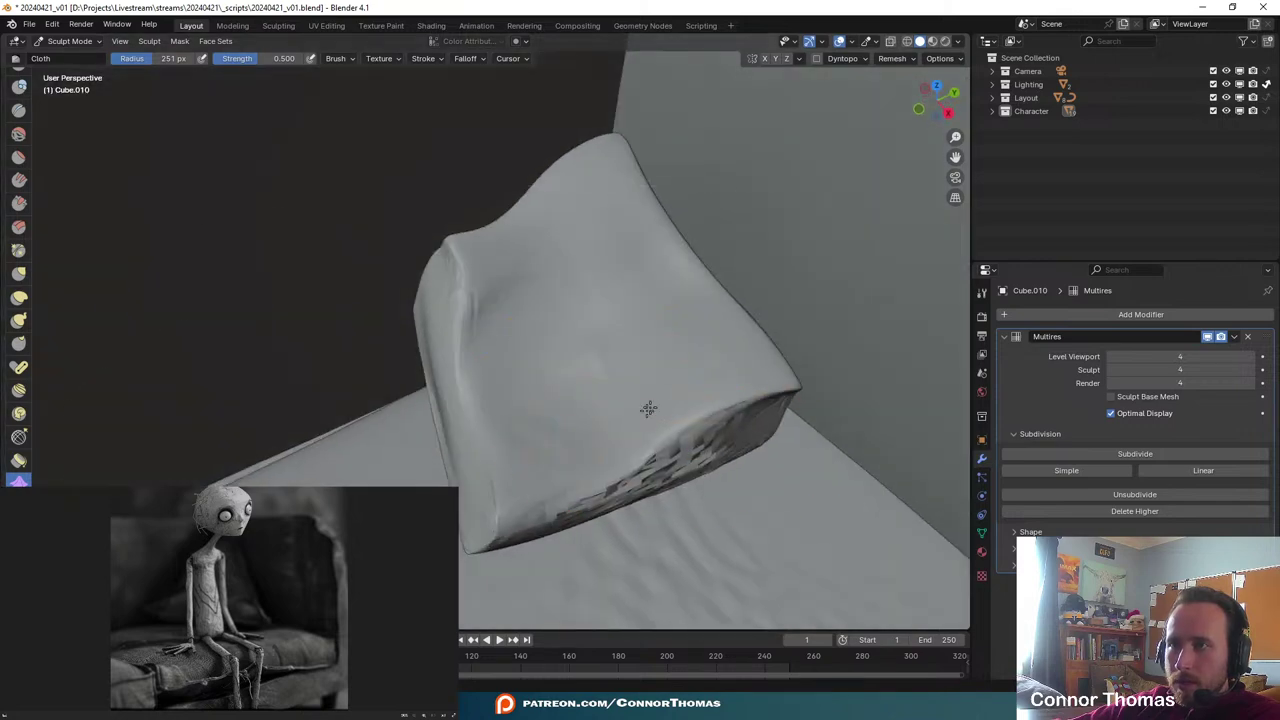
{"action": "mouse_move", "coordinate": [648, 409]}
{"action": "left_mouse_down"}
{"action": "mouse_move", "coordinate": [677, 377]}
{"action": "mouse_move", "coordinate": [660, 377]}
{"action": "left_mouse_up"}
{"action": "mouse_move", "coordinate": [588, 328]}
{"action": "middle_mouse_down"}
{"action": "mouse_move", "coordinate": [675, 313]}
{"action": "mouse_move", "coordinate": [702, 285]}
{"action": "middle_mouse_up"}
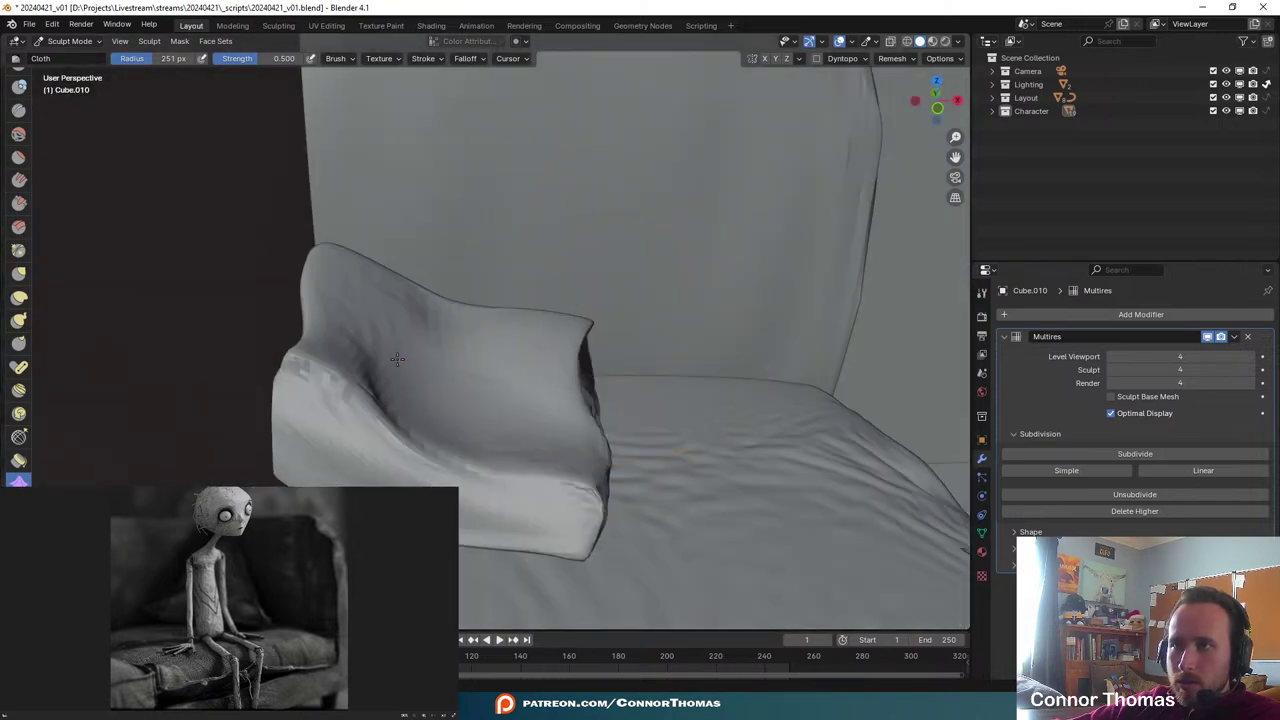
{"action": "mouse_move", "coordinate": [408, 432]}
{"action": "left_mouse_down"}
{"action": "mouse_move", "coordinate": [362, 372]}
{"action": "mouse_move", "coordinate": [470, 402]}
{"action": "left_mouse_up"}
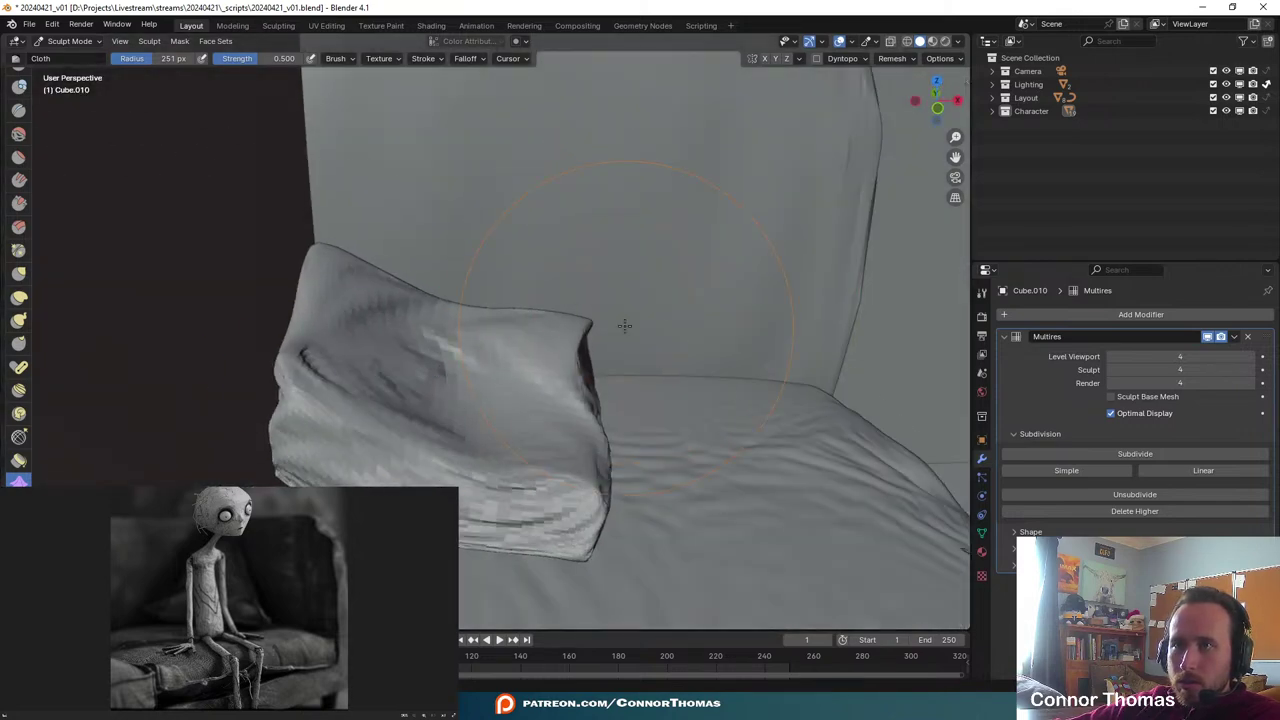
- Reduce the Cloth brush radius to 106 px and add finer wrinkles over the cushion's top and sides
{"action": "middle_click_drag", "start_coordinate": [626, 326], "coordinate": [537, 357]}
{"action": "key", "text": "f"}
{"action": "left_click", "coordinate": [551, 281]}
{"action": "mouse_move", "coordinate": [552, 281]}
{"action": "left_mouse_down"}
{"action": "mouse_move", "coordinate": [557, 208]}
{"action": "mouse_move", "coordinate": [586, 223]}
{"action": "left_mouse_up"}
{"action": "mouse_move", "coordinate": [586, 223]}
{"action": "middle_mouse_down"}
{"action": "mouse_move", "coordinate": [777, 186]}
{"action": "mouse_move", "coordinate": [503, 485]}
{"action": "middle_mouse_up"}
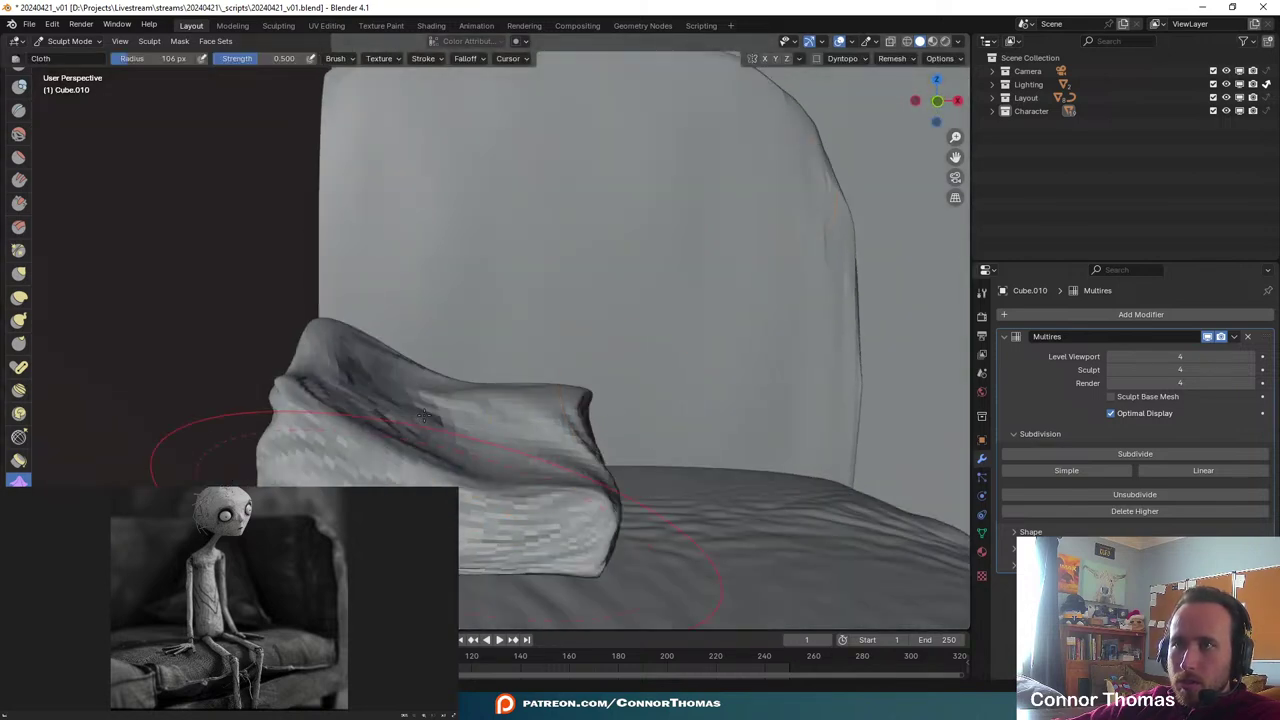
{"action": "mouse_move", "coordinate": [424, 416]}
{"action": "left_mouse_down"}
{"action": "mouse_move", "coordinate": [390, 430]}
{"action": "mouse_move", "coordinate": [311, 394]}
{"action": "mouse_move", "coordinate": [320, 400]}
{"action": "left_mouse_up"}
{"action": "mouse_move", "coordinate": [575, 410]}
{"action": "middle_mouse_down"}
{"action": "mouse_move", "coordinate": [525, 455]}
{"action": "mouse_move", "coordinate": [512, 440]}
{"action": "middle_mouse_up"}
{"action": "left_click_drag", "start_coordinate": [514, 496], "coordinate": [573, 457]}
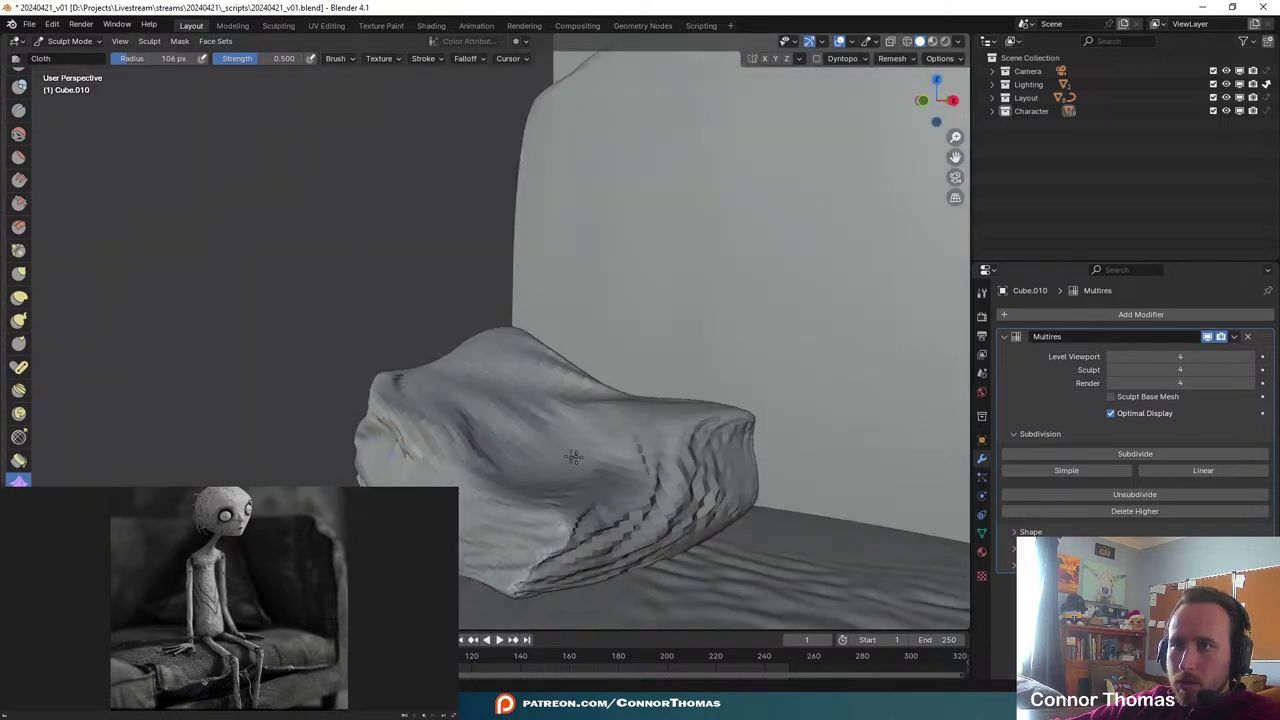
{"action": "middle_click_drag", "start_coordinate": [772, 431], "coordinate": [715, 453]}
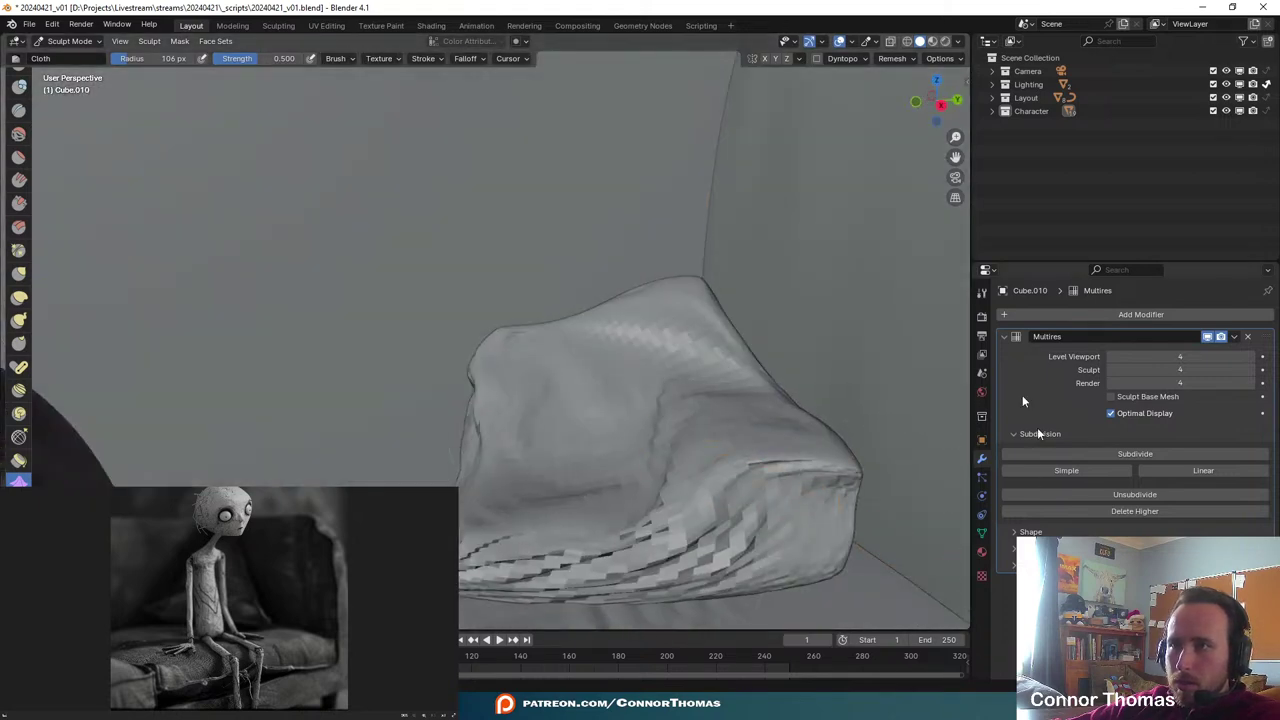
- Subdivide the Multiresolution modifier to sculpt level 6 and check the cushion in the camera view
{"action": "middle_click_drag", "start_coordinate": [760, 390], "coordinate": [637, 357]}
{"action": "left_click", "coordinate": [1190, 452]}
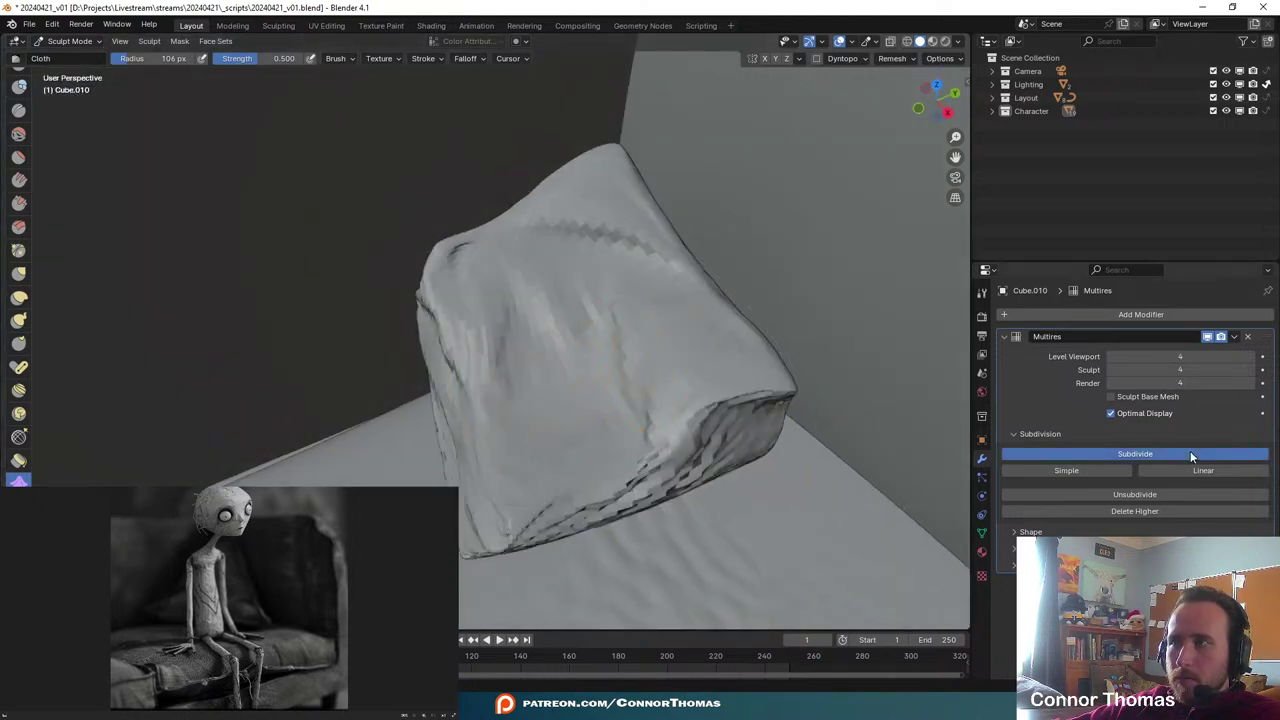
{"action": "left_click", "coordinate": [1184, 453]}
{"action": "middle_click_drag", "start_coordinate": [906, 414], "coordinate": [763, 334]}
{"action": "scroll", "coordinate": [700, 345], "scroll_direction": "down", "scroll_amount": 3}
{"action": "middle_click_drag", "start_coordinate": [650, 350], "coordinate": [632, 322]}
{"action": "key", "text": "KP_0"}
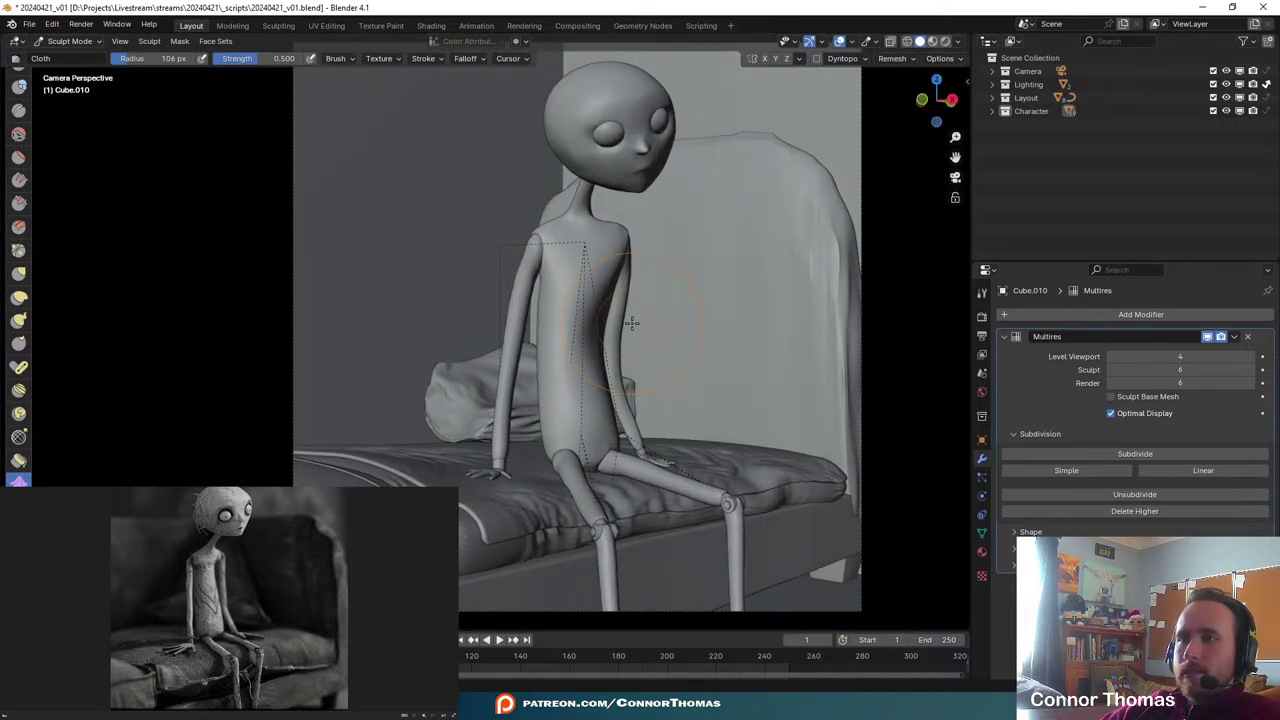
{"action": "key", "text": "KP_0"}
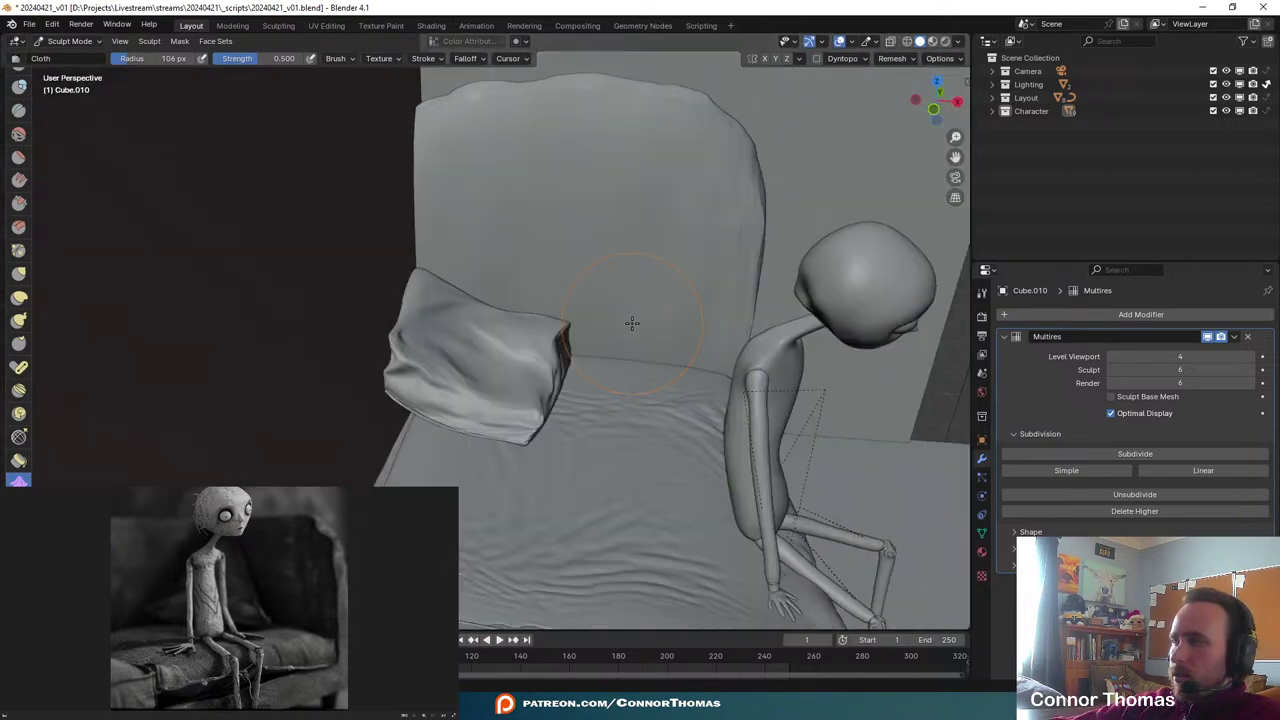
- Return to Object Mode, apply the cushion's Multiresolution modifier and inspect the resulting mesh in Edit Mode
{"action": "left_click", "coordinate": [68, 41]}
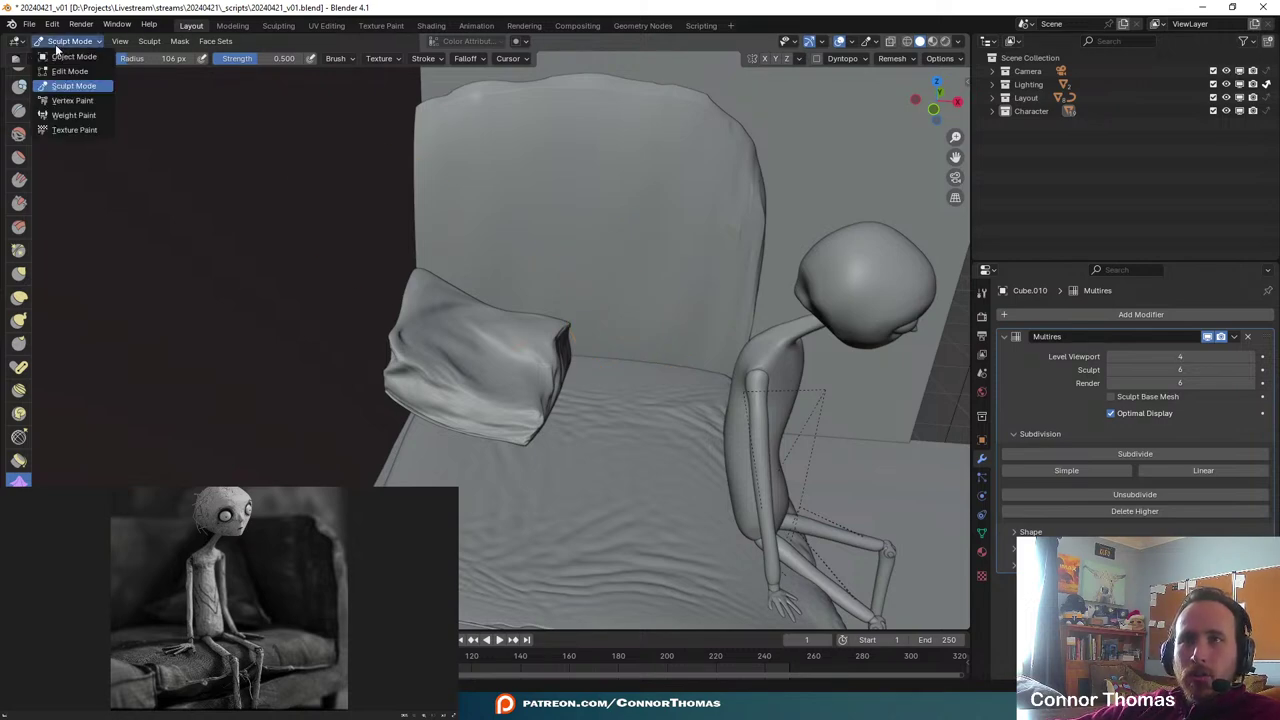
{"action": "left_click", "coordinate": [68, 56]}
{"action": "key", "text": "KP_Decimal"}
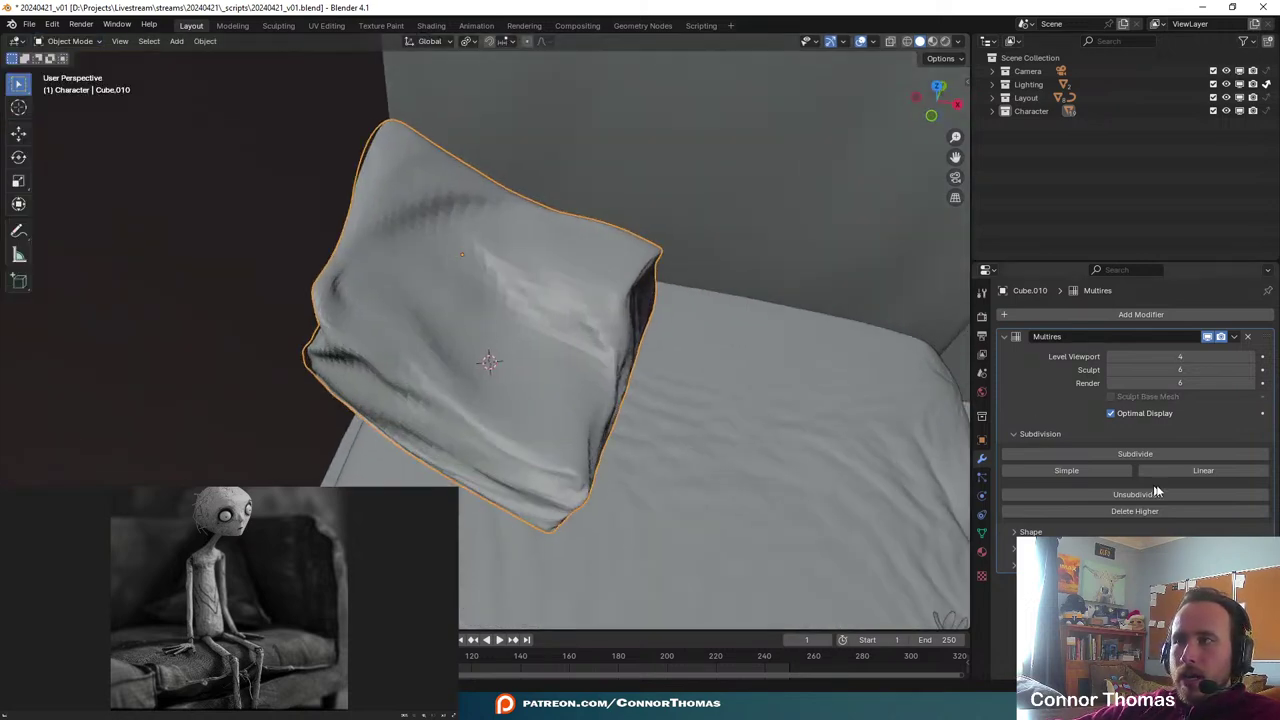
{"action": "key", "text": "ctrl+a"}
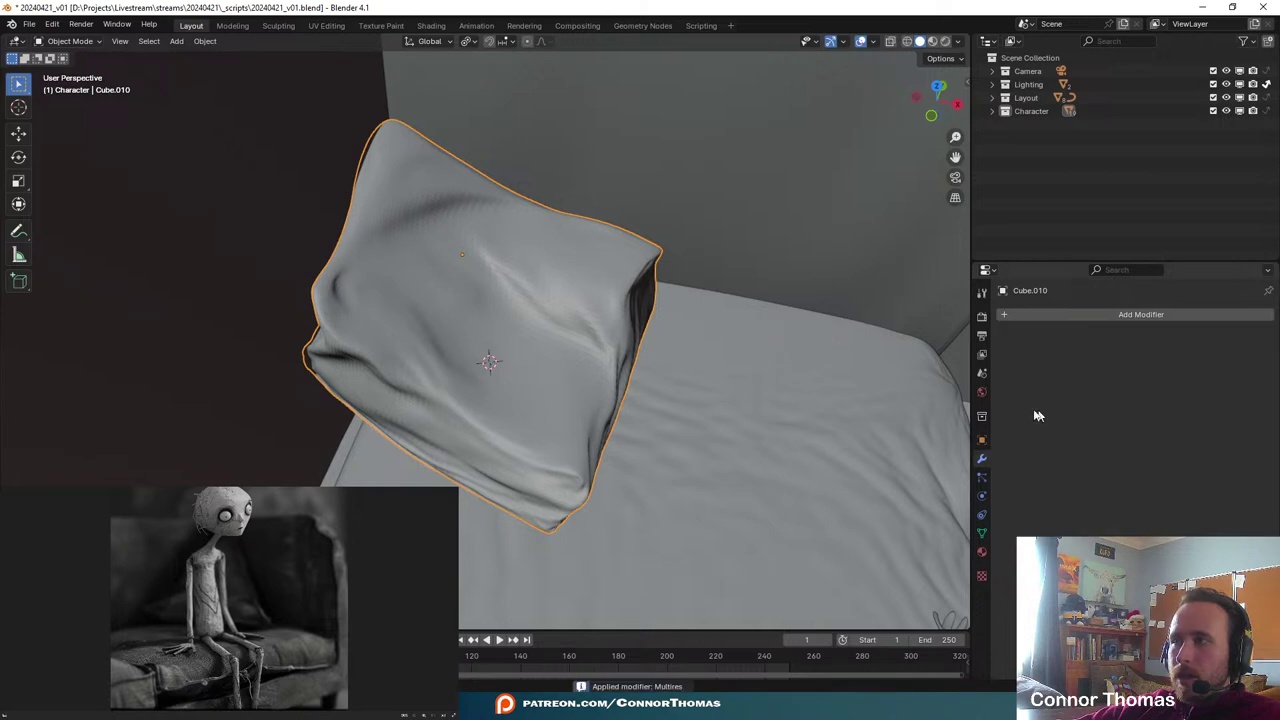
{"action": "middle_click_drag", "start_coordinate": [566, 386], "coordinate": [597, 453]}
{"action": "key", "text": "Tab"}
{"action": "middle_click_drag", "start_coordinate": [583, 348], "coordinate": [549, 330]}
{"action": "key", "text": "Tab"}
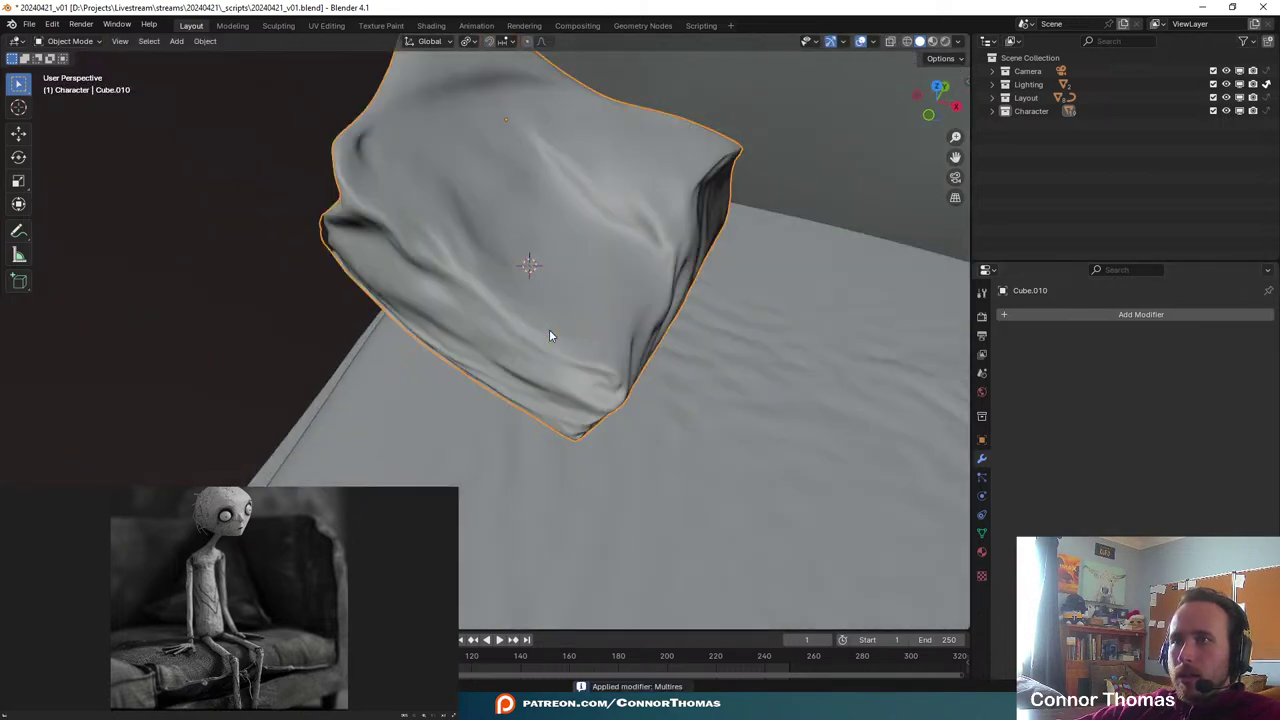
- Apply the cushion's Multiresolution modifier at level 6 and open the dense mesh in Edit Mode
{"action": "middle_click_drag", "start_coordinate": [687, 330], "coordinate": [686, 291]}
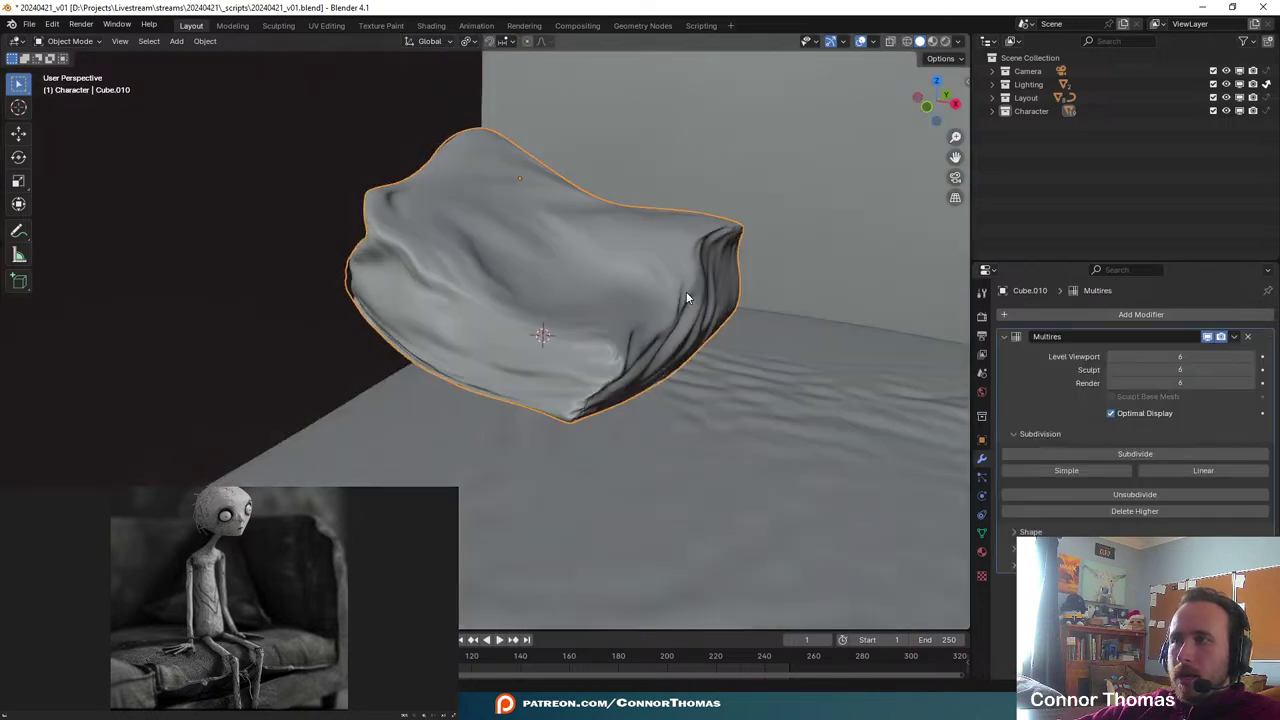
{"action": "key", "text": "Tab"}
{"action": "key", "text": "Tab"}
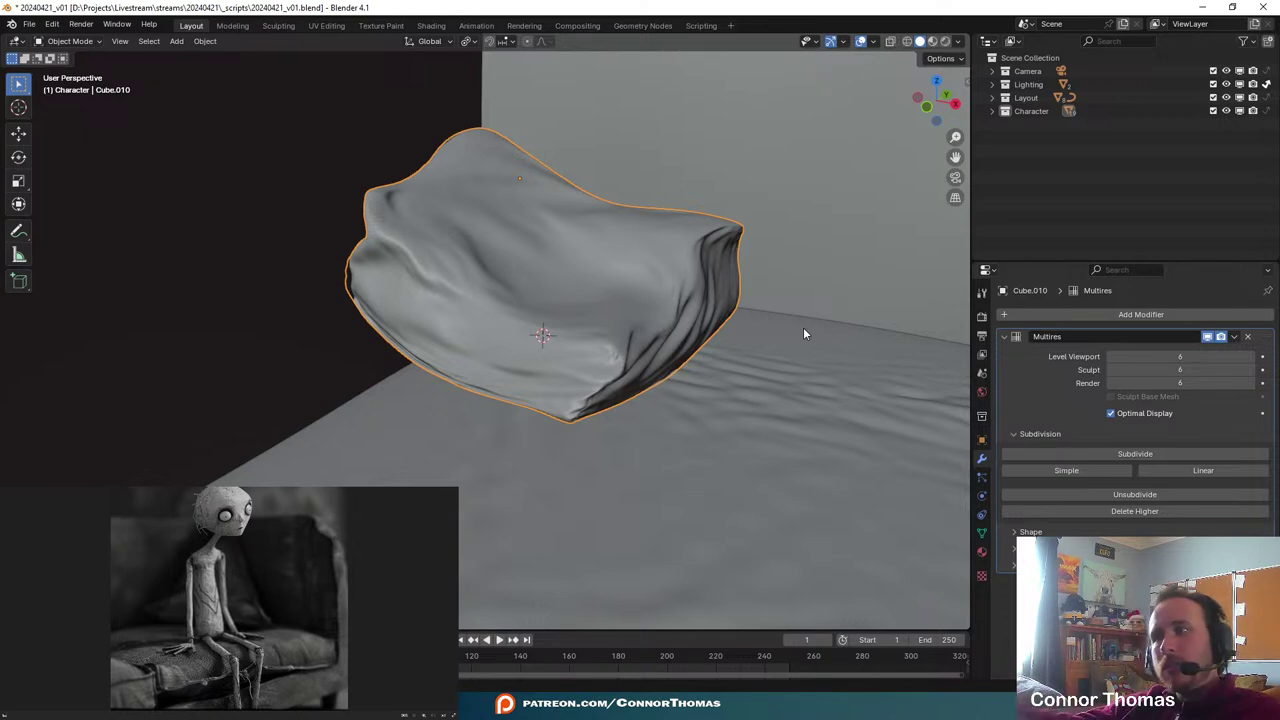
{"action": "key", "text": "ctrl+a"}
{"action": "key", "text": "Tab"}
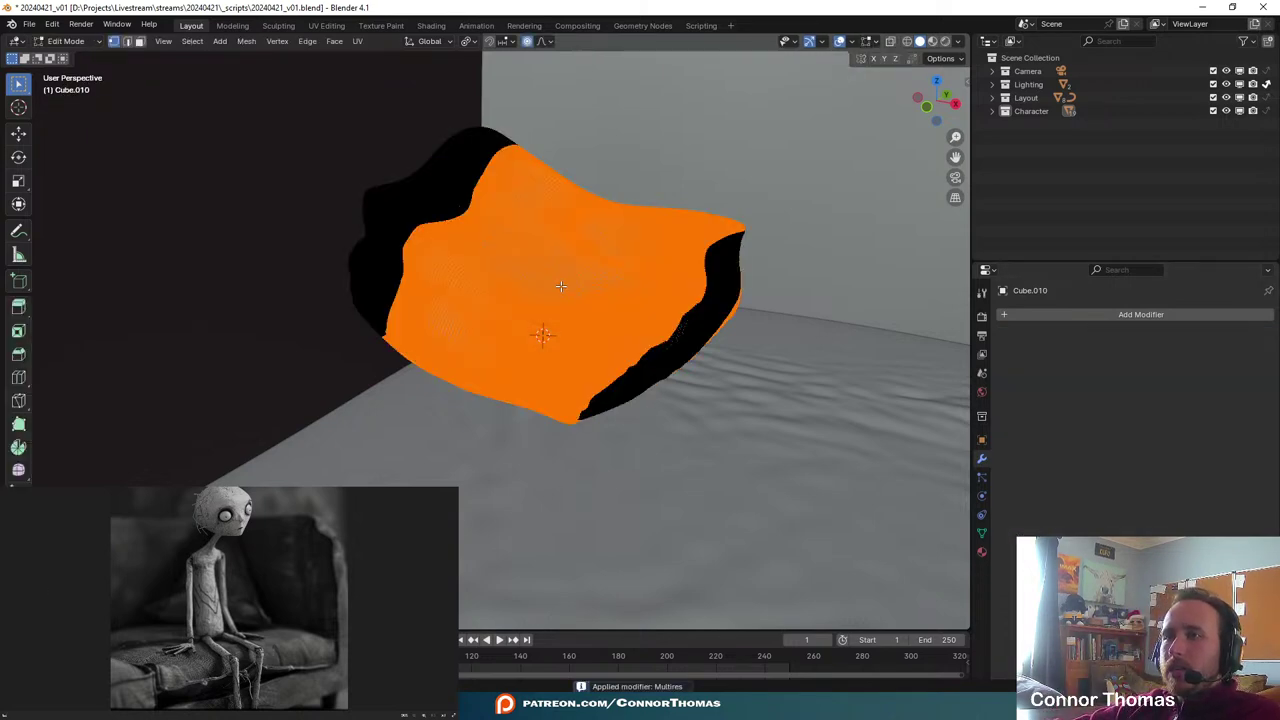
- Clear the mesh selection and select the edge loops that follow the cushion's front and side seams
{"action": "scroll", "coordinate": [610, 348], "scroll_direction": "up", "scroll_amount": 5}
{"action": "mouse_move", "coordinate": [674, 374]}
{"action": "middle_mouse_down"}
{"action": "mouse_move", "coordinate": [654, 351]}
{"action": "mouse_move", "coordinate": [634, 363]}
{"action": "mouse_move", "coordinate": [595, 308]}
{"action": "mouse_move", "coordinate": [686, 386]}
{"action": "middle_mouse_up"}
{"action": "key", "text": "alt+a"}
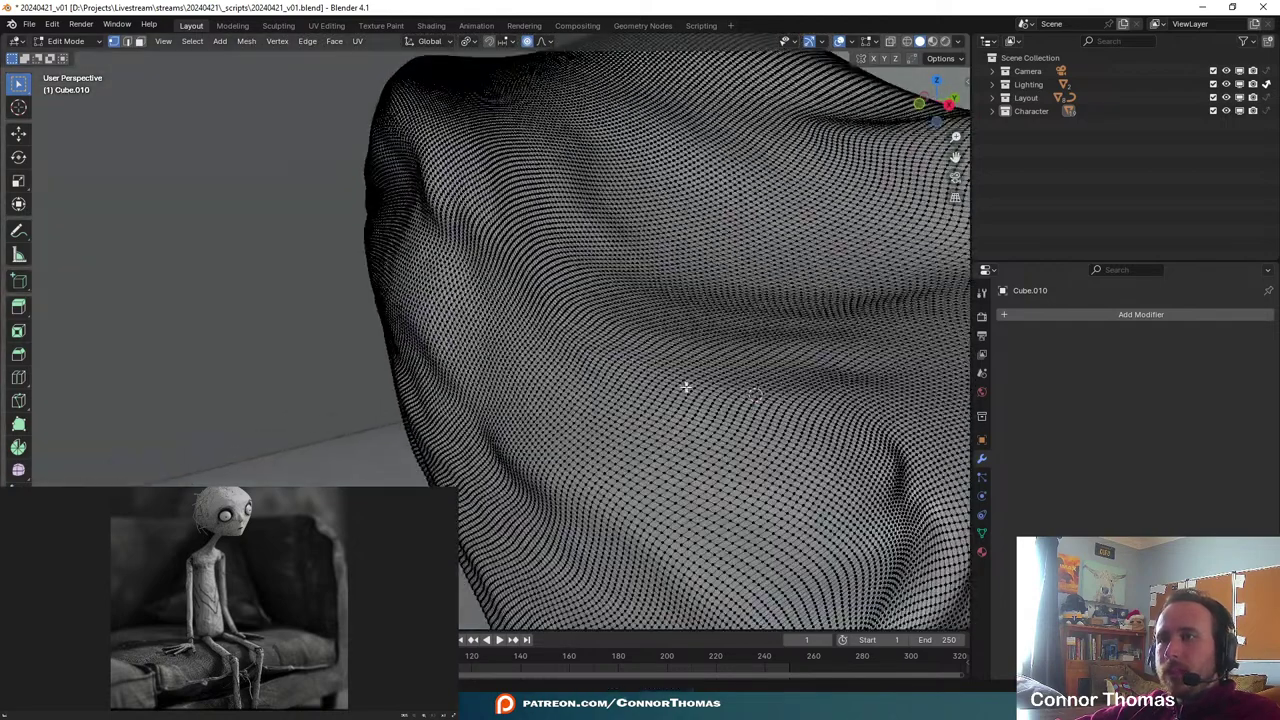
{"action": "left_click", "coordinate": [680, 401], "text": "alt"}
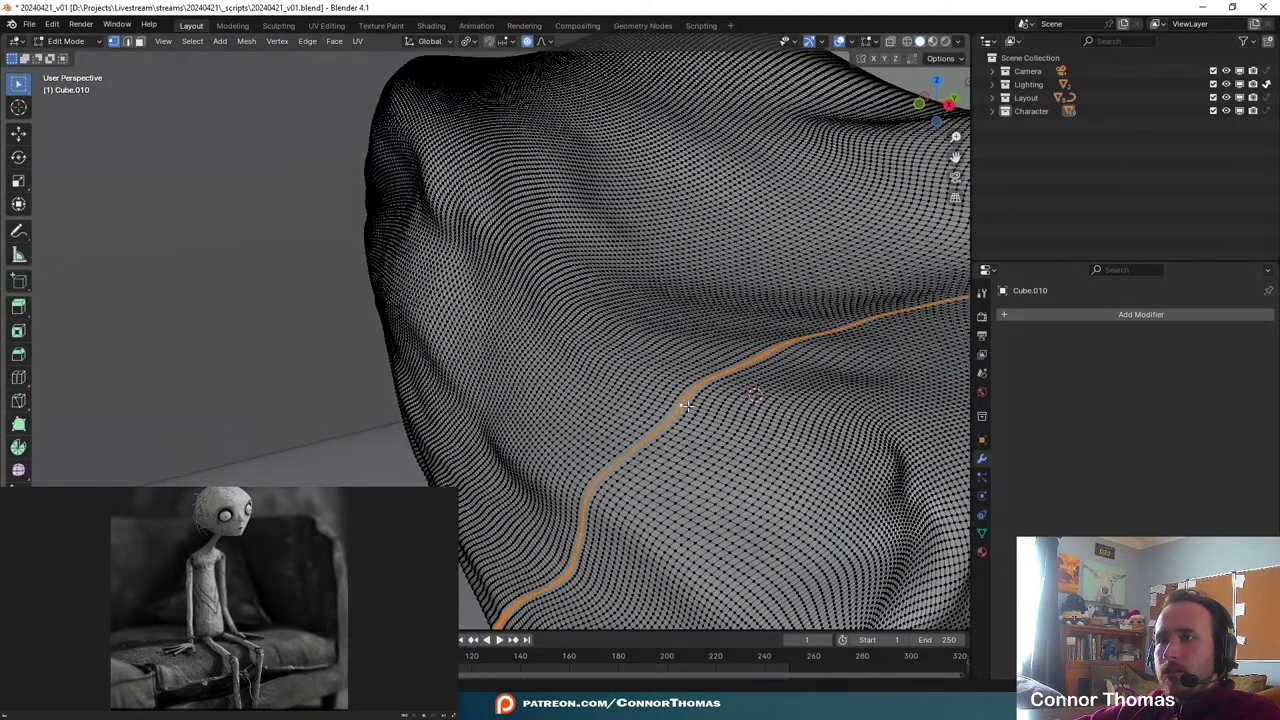
{"action": "left_click", "coordinate": [691, 409], "text": "alt"}
{"action": "scroll", "coordinate": [774, 477], "scroll_direction": "down", "scroll_amount": 2}
{"action": "mouse_move", "coordinate": [696, 434]}
{"action": "middle_mouse_down"}
{"action": "mouse_move", "coordinate": [642, 413]}
{"action": "mouse_move", "coordinate": [686, 434]}
{"action": "middle_mouse_up"}
{"action": "scroll", "coordinate": [640, 460], "scroll_direction": "up", "scroll_amount": 4}
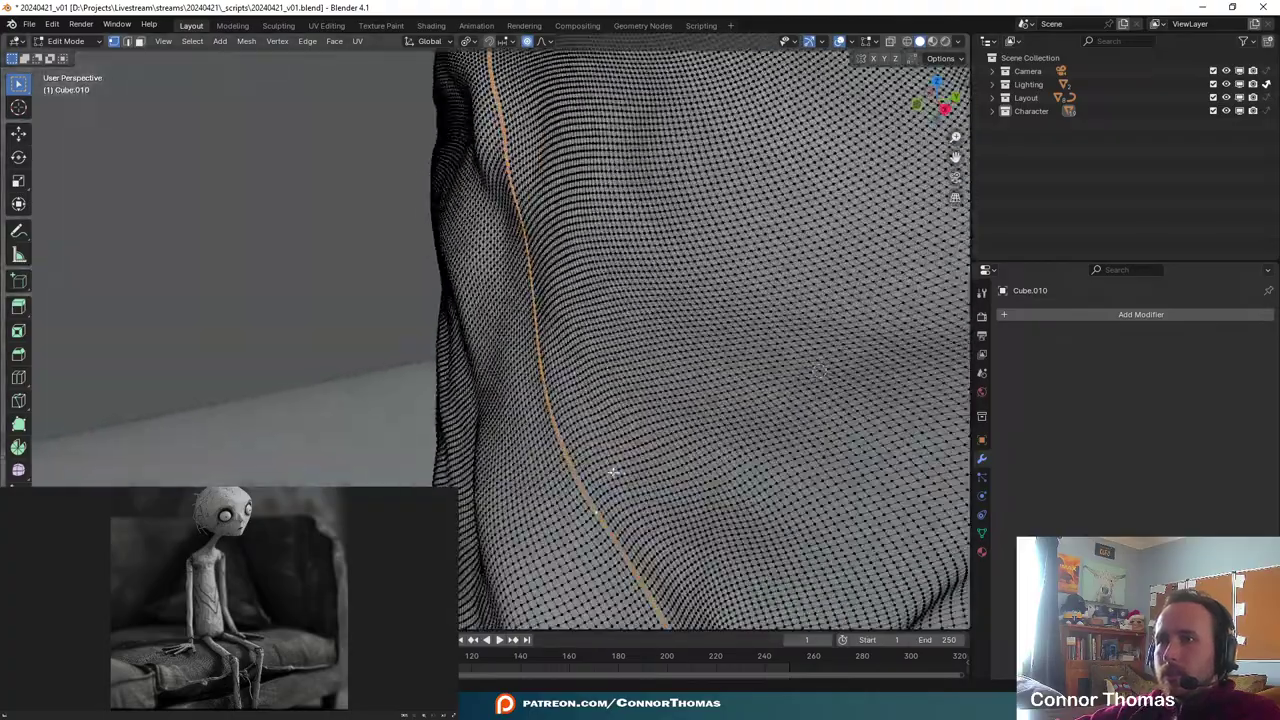
{"action": "middle_click_drag", "start_coordinate": [611, 474], "coordinate": [690, 451]}
{"action": "scroll", "coordinate": [550, 443], "scroll_direction": "up", "scroll_amount": 1}
{"action": "scroll", "coordinate": [690, 451], "scroll_direction": "up", "scroll_amount": 1}
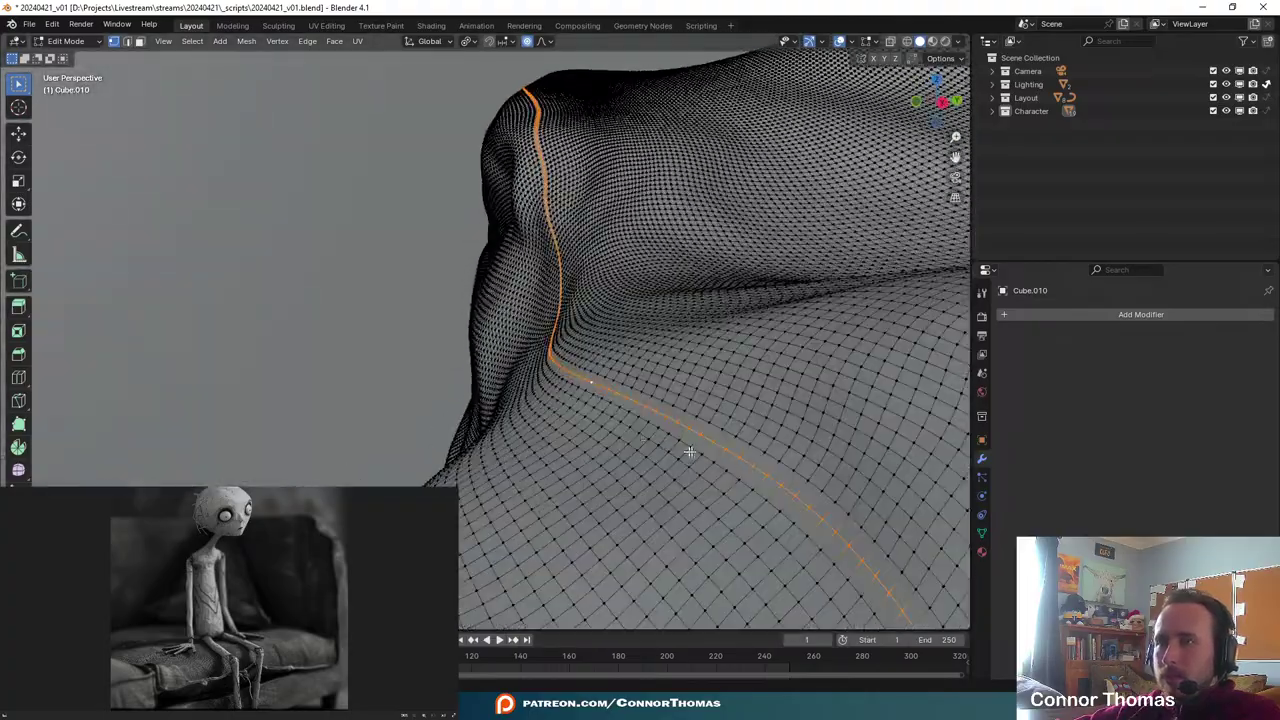
{"action": "middle_click_drag", "start_coordinate": [825, 499], "coordinate": [861, 517]}
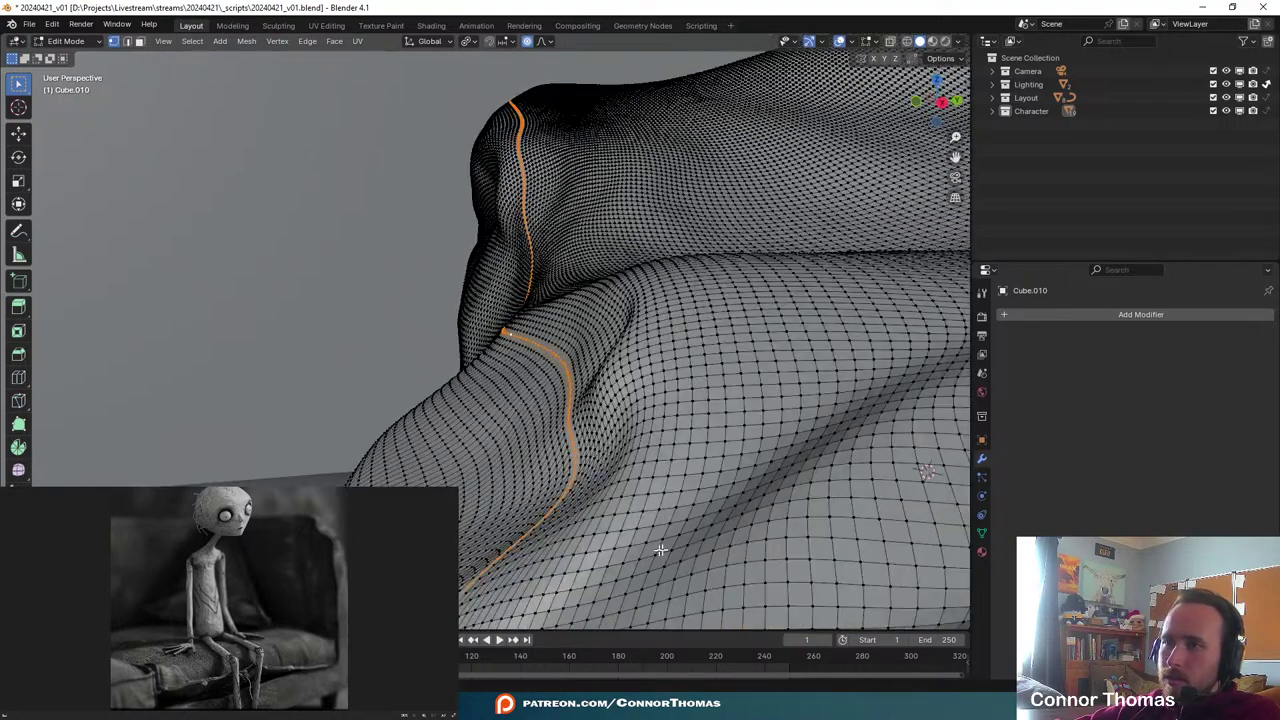
{"action": "middle_click_drag", "start_coordinate": [688, 535], "coordinate": [680, 483]}
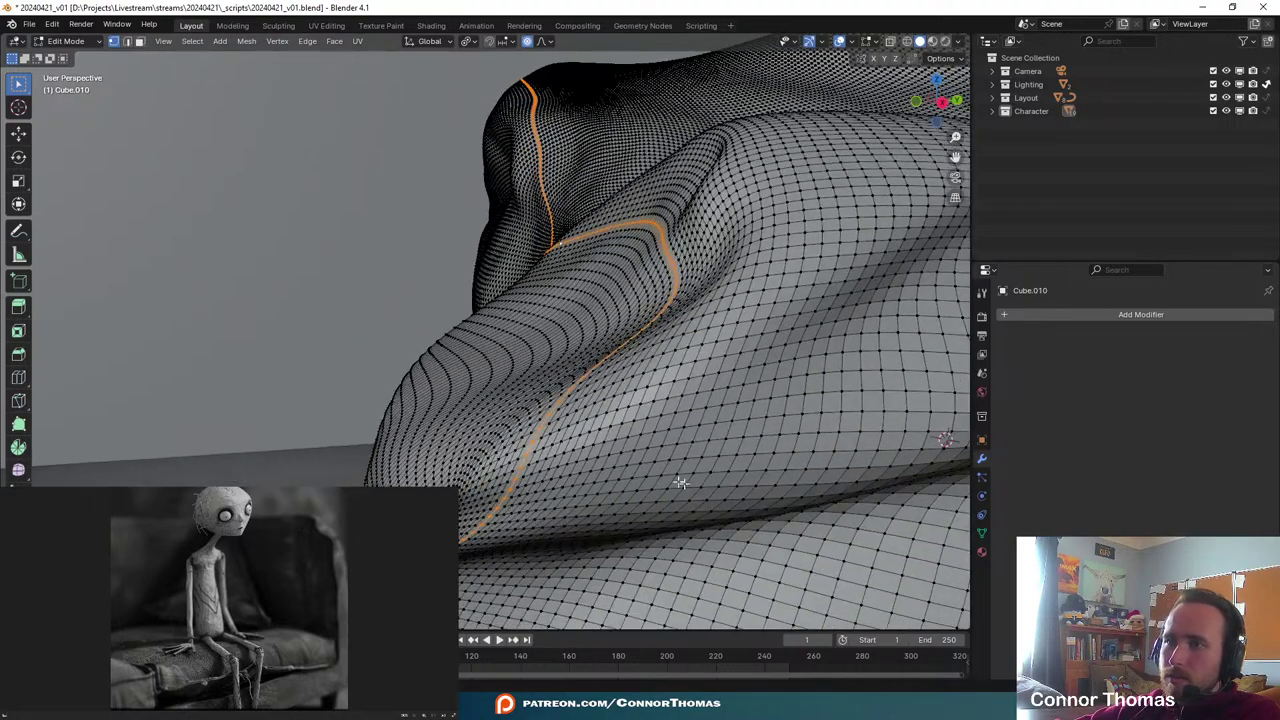
{"action": "left_click", "coordinate": [582, 431], "text": "alt+shift"}
{"action": "key", "text": "ctrl+z"}
{"action": "scroll", "coordinate": [584, 432], "scroll_direction": "down", "scroll_amount": 3}
{"action": "middle_click_drag", "start_coordinate": [584, 434], "coordinate": [590, 346]}
{"action": "scroll", "coordinate": [590, 346], "scroll_direction": "up", "scroll_amount": 3}
- Separate the selected seam edges from the cushion into their own object and convert that object to a curve
{"action": "key", "text": "p"}
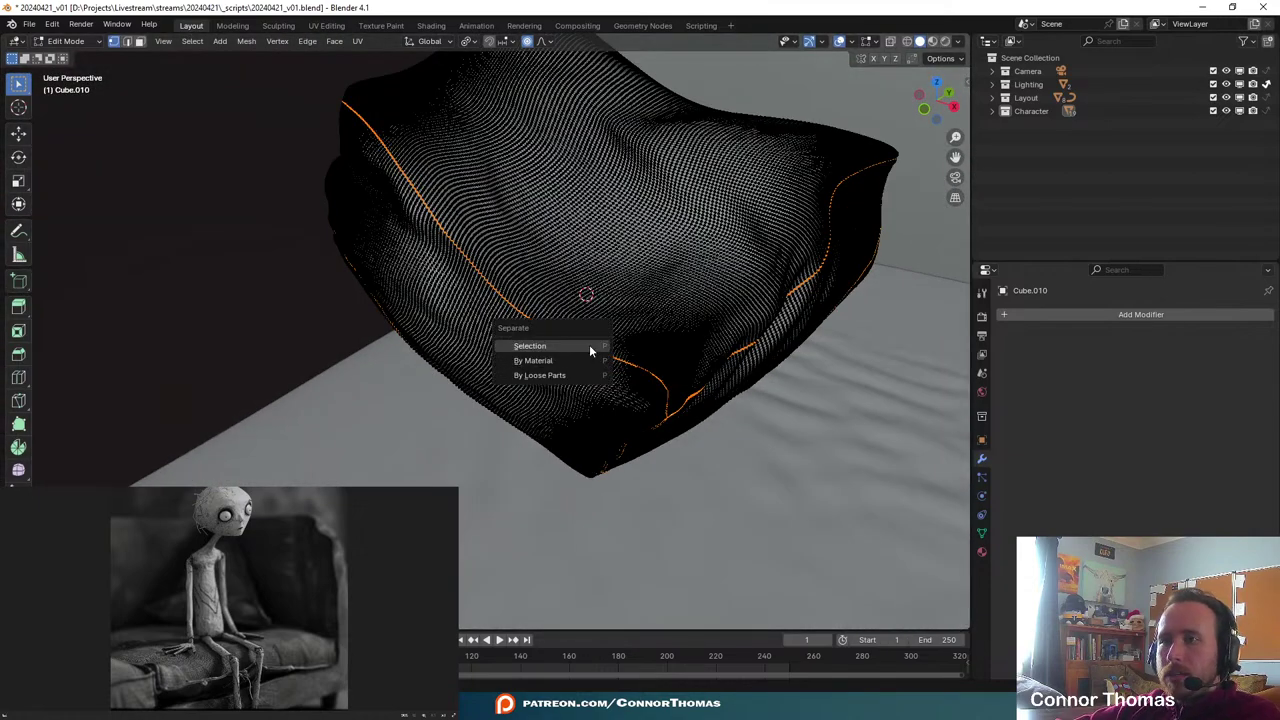
{"action": "left_click", "coordinate": [590, 346]}
{"action": "key", "text": "Tab"}
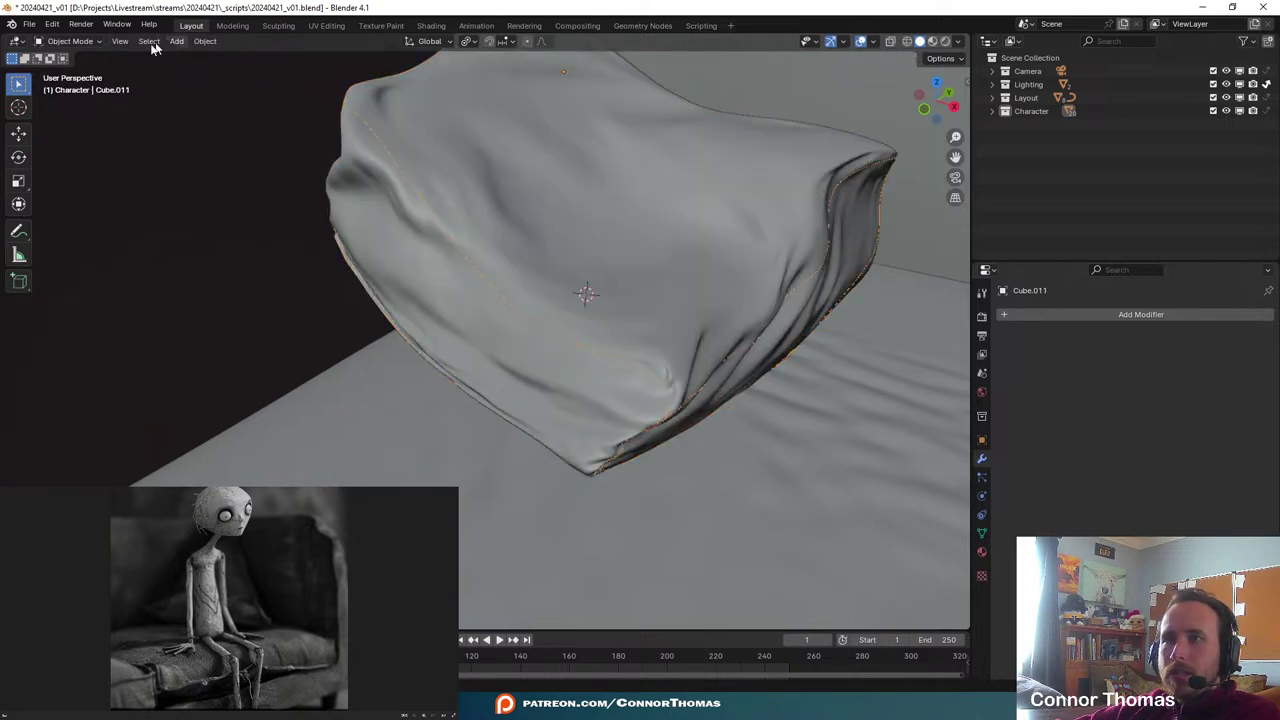
{"action": "left_click", "coordinate": [197, 43]}
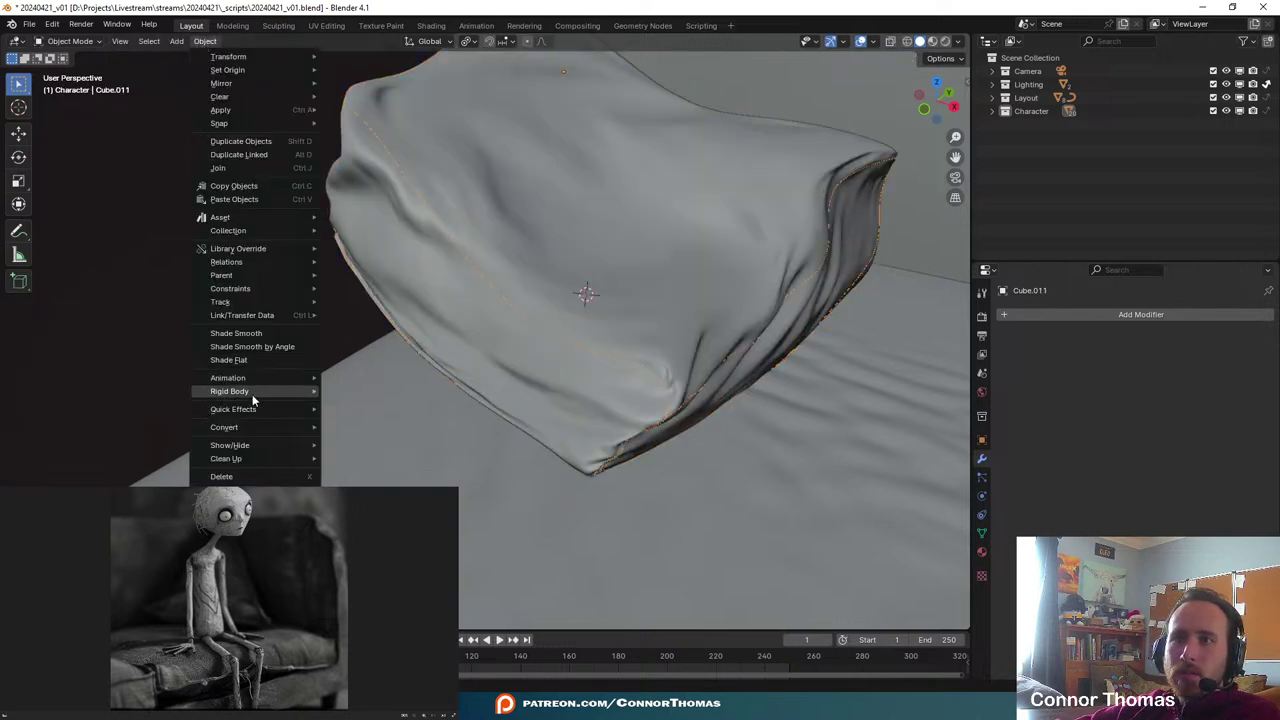
{"action": "mouse_move", "coordinate": [263, 428]}
{"action": "left_click", "coordinate": [352, 430]}
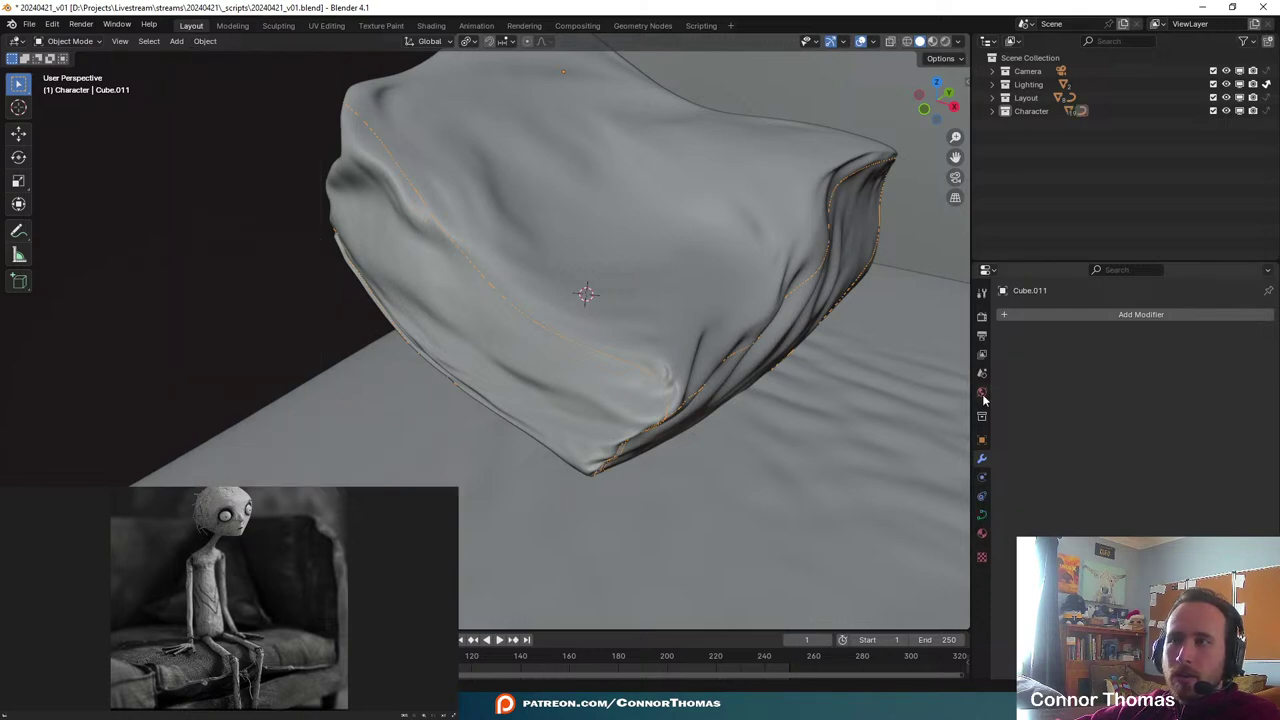
- Thicken the seam curve into round piping, testing a bevel depth of 0.03 m and settling on 0.01 m
{"action": "left_click", "coordinate": [982, 516]}
{"action": "scroll", "coordinate": [1170, 470], "scroll_direction": "down", "scroll_amount": 2}
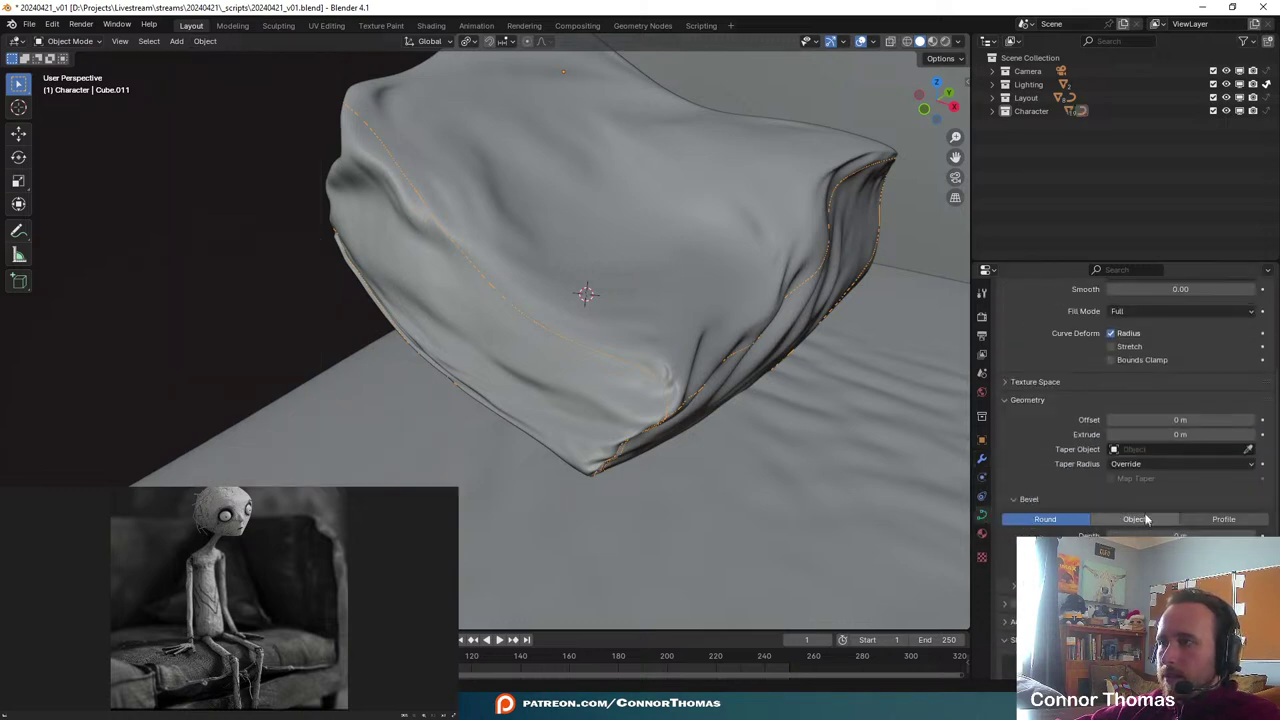
{"action": "mouse_move", "coordinate": [1186, 536]}
{"action": "left_mouse_down"}
{"action": "mouse_move", "coordinate": [1198, 536]}
{"action": "mouse_move", "coordinate": [1187, 536]}
{"action": "left_mouse_up"}
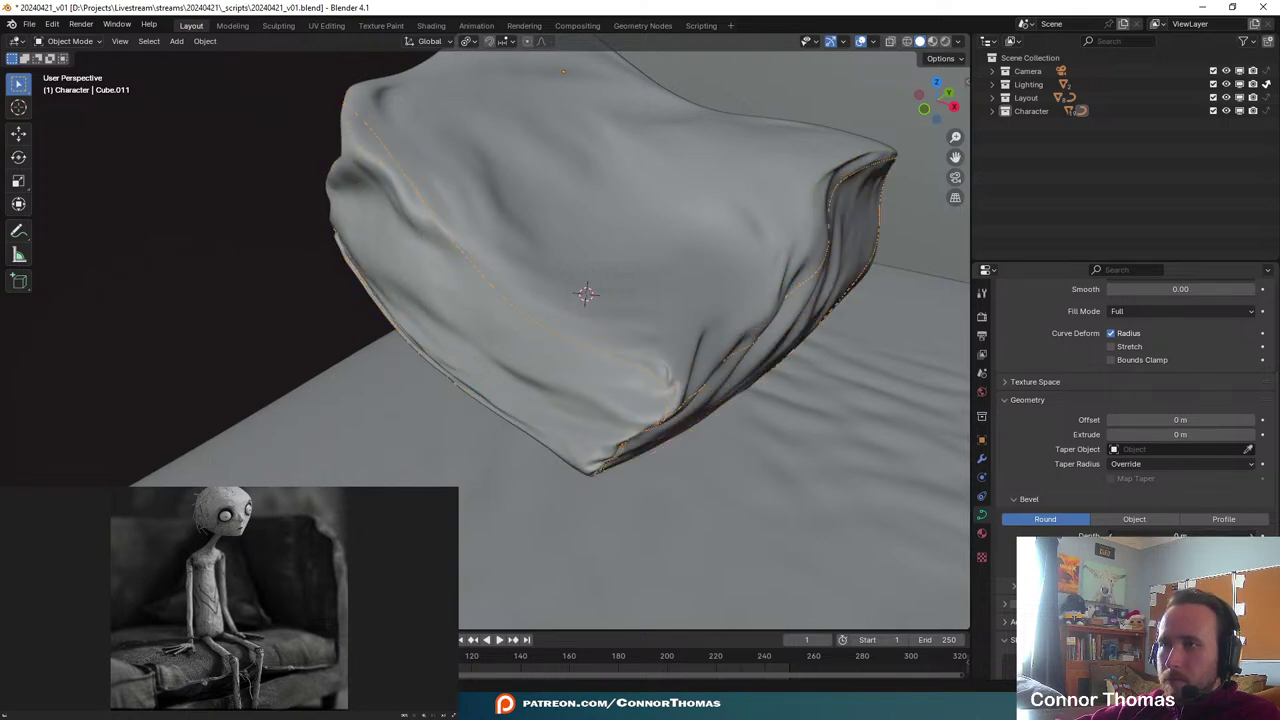
{"action": "left_click", "coordinate": [1186, 536]}
{"action": "type", "text": "."}
{"action": "type", "text": ".03"}
{"action": "key", "text": "Return"}
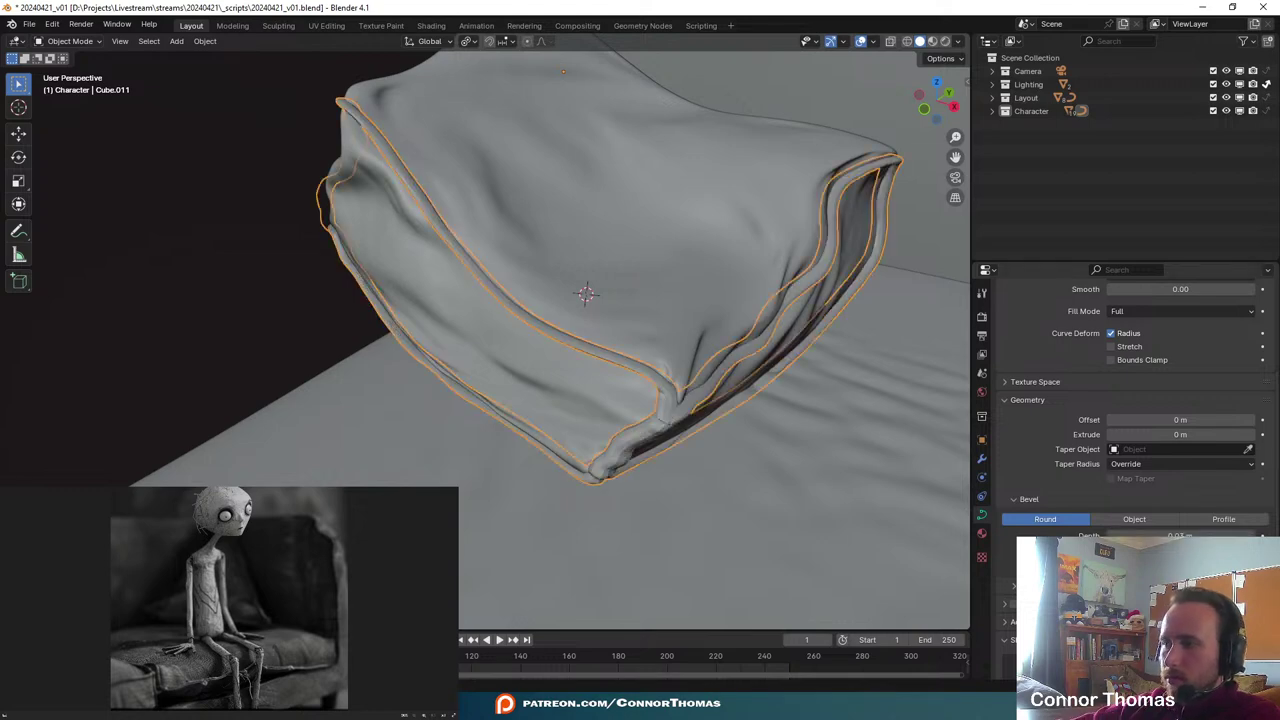
{"action": "left_click", "coordinate": [1176, 535]}
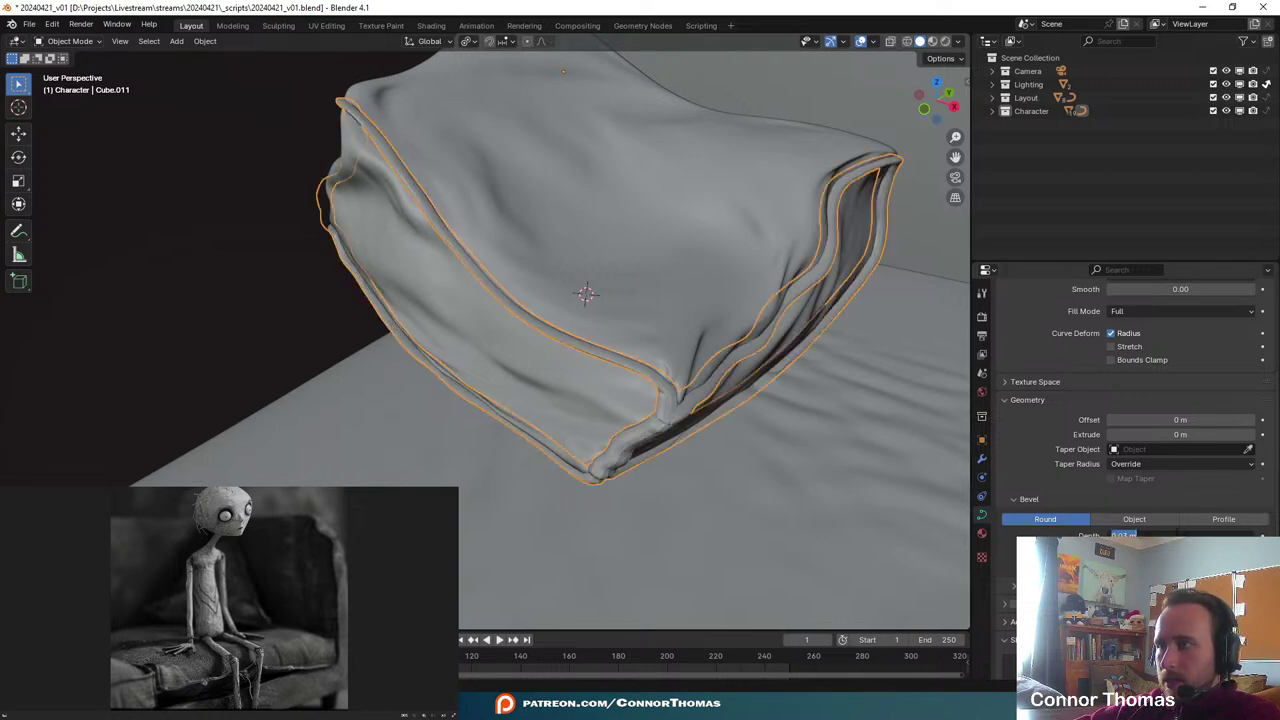
{"action": "type", "text": ".01"}
{"action": "key", "text": "Return"}
{"action": "left_click", "coordinate": [854, 492]}
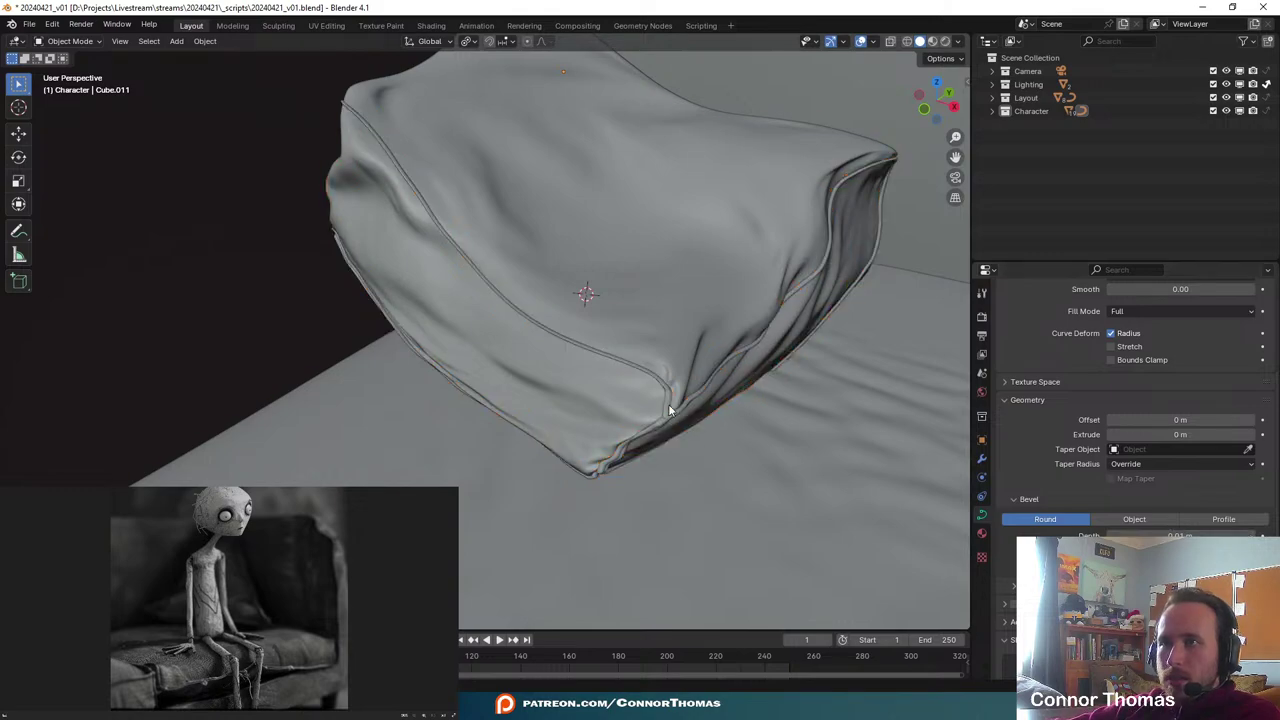
- Examine the cushion and its seam piping behind the character through the camera, and save the file
{"action": "middle_click_drag", "start_coordinate": [671, 405], "coordinate": [595, 250]}
{"action": "scroll", "coordinate": [591, 333], "scroll_direction": "down", "scroll_amount": 3}
{"action": "scroll", "coordinate": [615, 338], "scroll_direction": "down", "scroll_amount": 4}
{"action": "key", "text": "KP_0"}
{"action": "scroll", "coordinate": [595, 250], "scroll_direction": "up", "scroll_amount": 6}
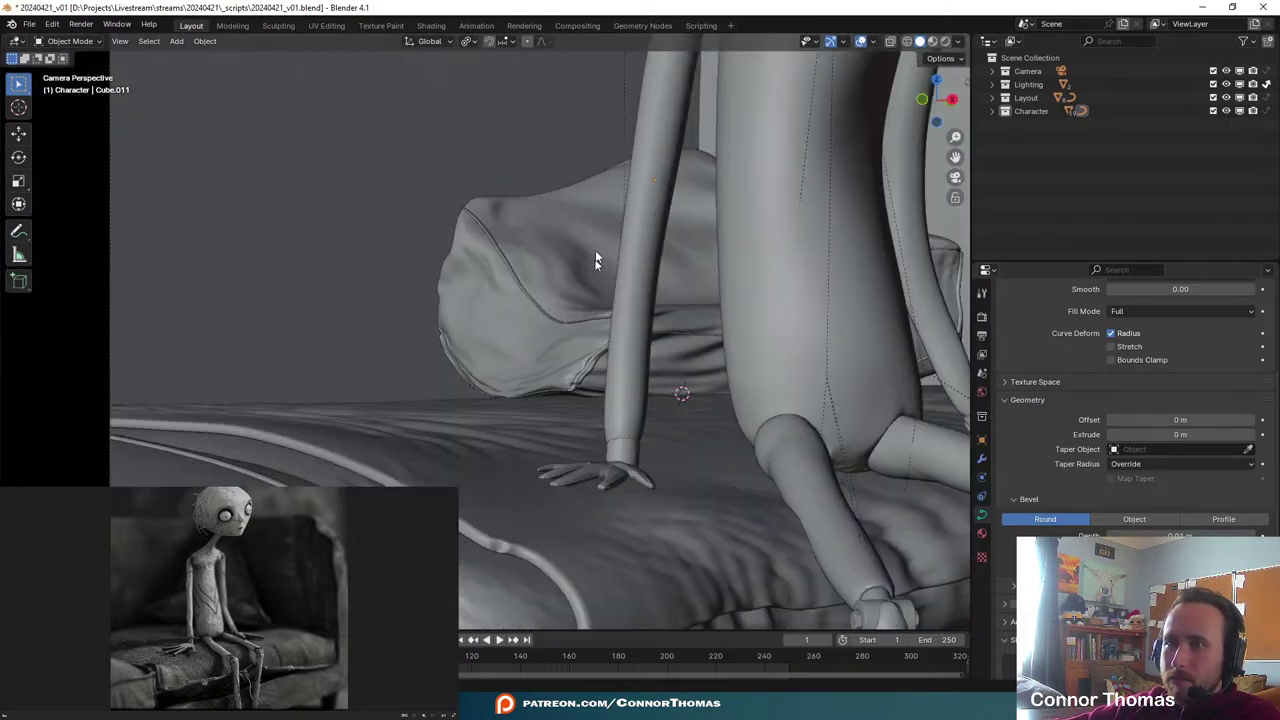
{"action": "middle_click_drag", "start_coordinate": [630, 300], "coordinate": [683, 227], "text": "shift"}
{"action": "middle_click_drag", "start_coordinate": [775, 228], "coordinate": [700, 438], "text": "shift"}
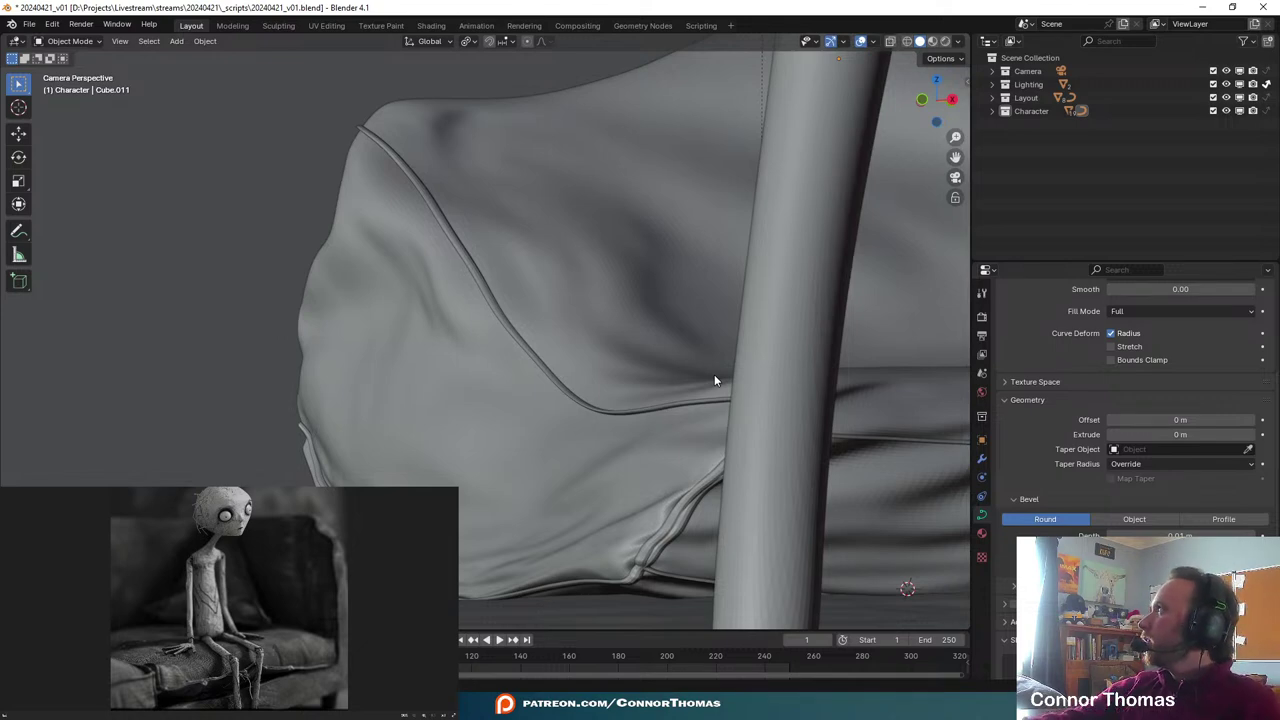
{"action": "scroll", "coordinate": [717, 517], "scroll_direction": "down", "scroll_amount": 5}
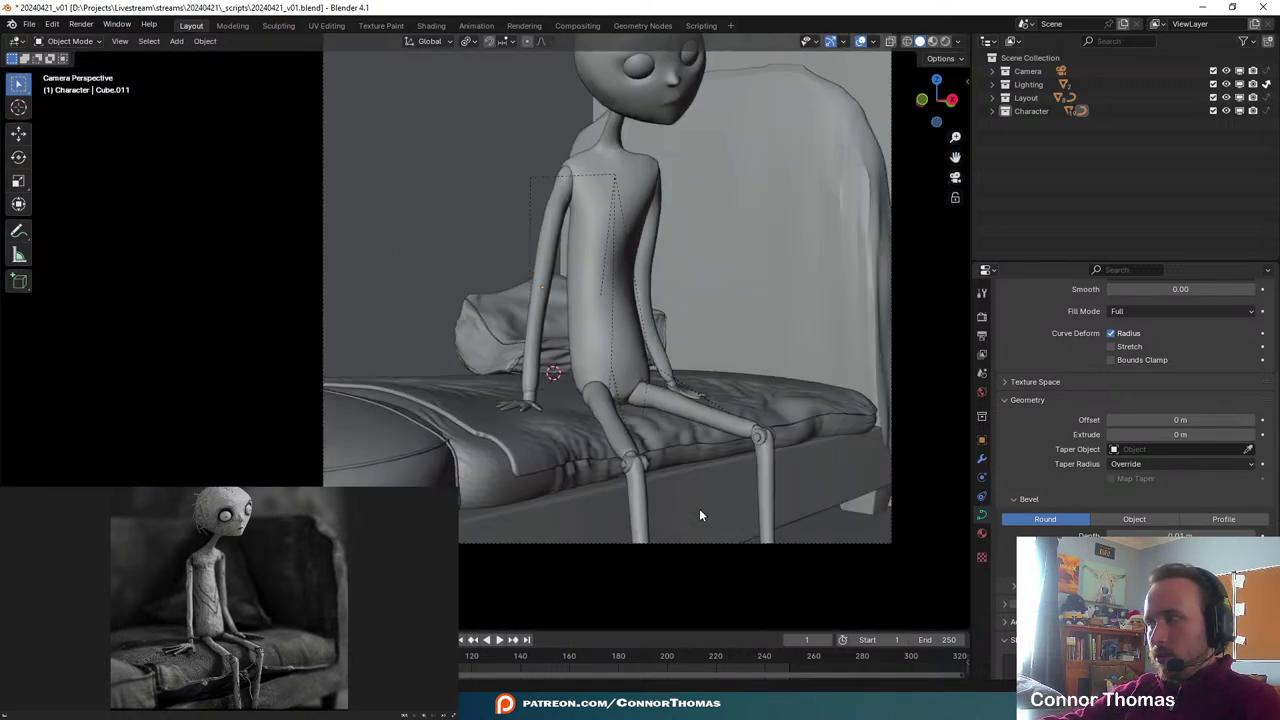
{"action": "key", "text": "a"}
{"action": "key", "text": "a"}
{"action": "scroll", "coordinate": [532, 375], "scroll_direction": "up", "scroll_amount": 6}
{"action": "middle_click_drag", "start_coordinate": [626, 324], "coordinate": [698, 284], "text": "shift"}
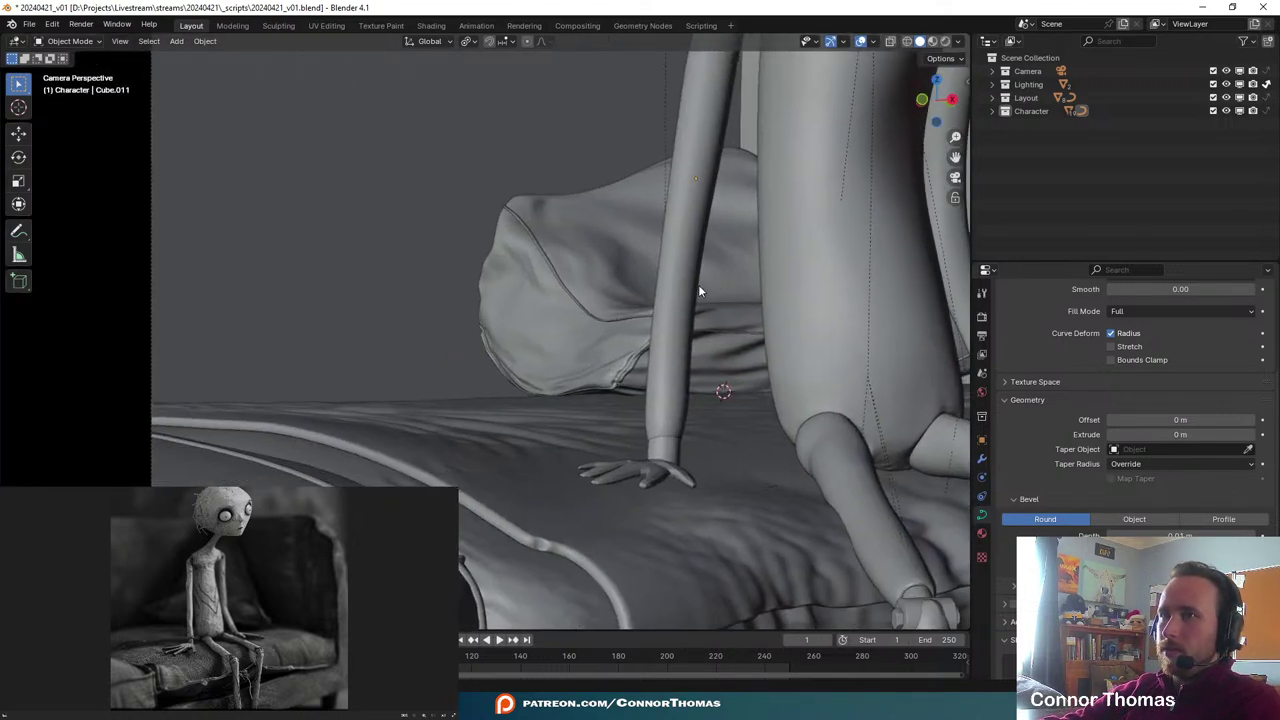
{"action": "scroll", "coordinate": [700, 287], "scroll_direction": "down", "scroll_amount": 5}
{"action": "scroll", "coordinate": [700, 292], "scroll_direction": "down", "scroll_amount": 3}
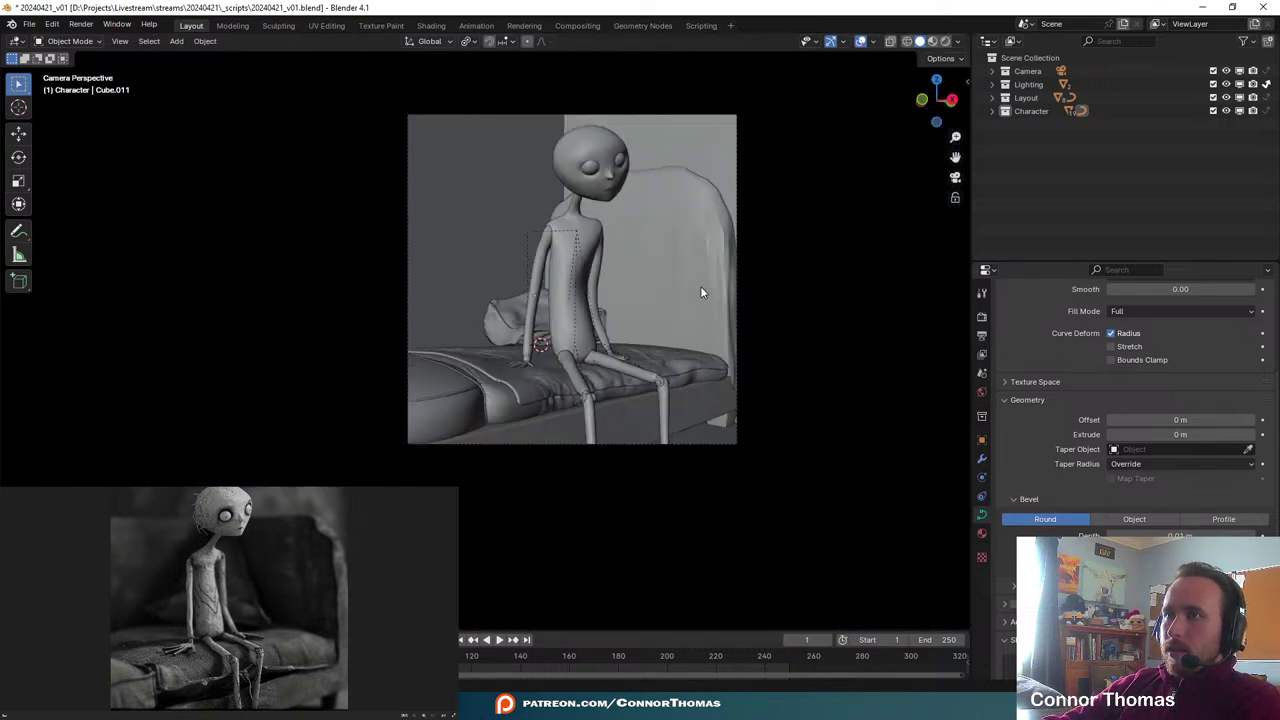
{"action": "key", "text": "ctrl+s"}
- Select the character's torso and switch it to Sculpt Mode
{"action": "middle_click_drag", "start_coordinate": [649, 280], "coordinate": [700, 331], "text": "shift"}
{"action": "scroll", "coordinate": [743, 270], "scroll_direction": "up", "scroll_amount": 2}
{"action": "middle_click_drag", "start_coordinate": [743, 270], "coordinate": [638, 254], "text": "shift"}
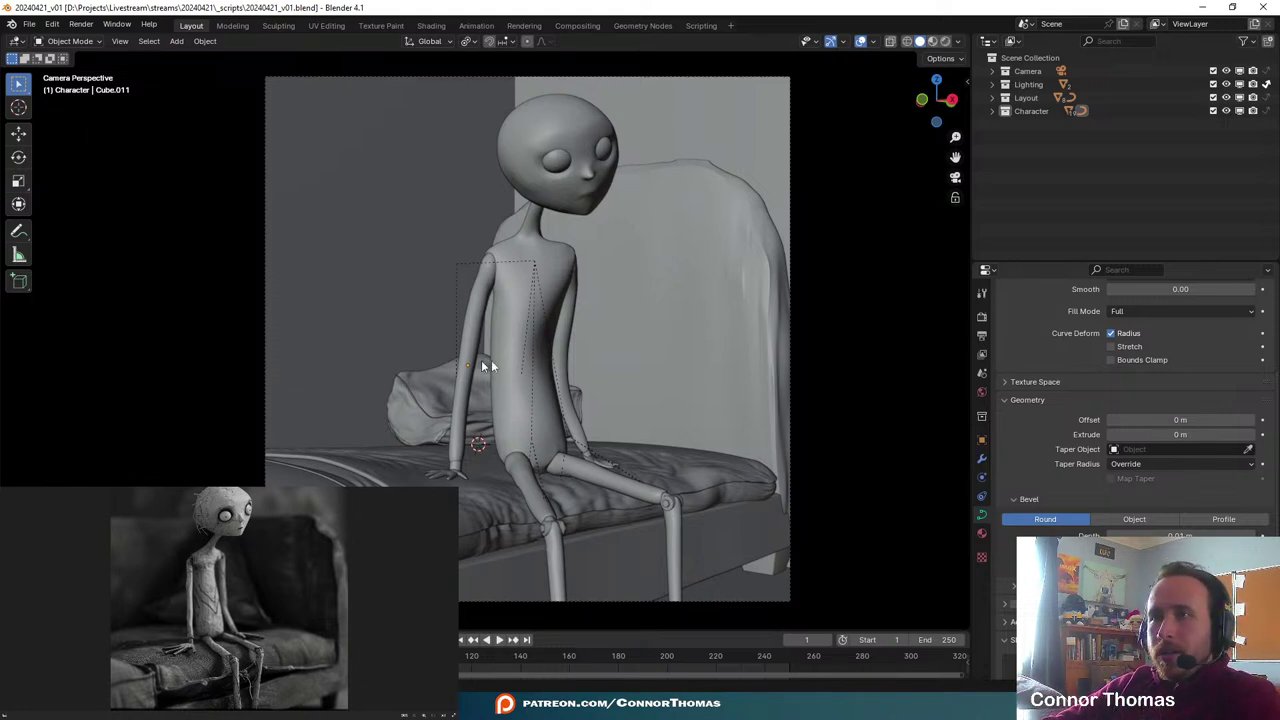
{"action": "left_click", "coordinate": [526, 366]}
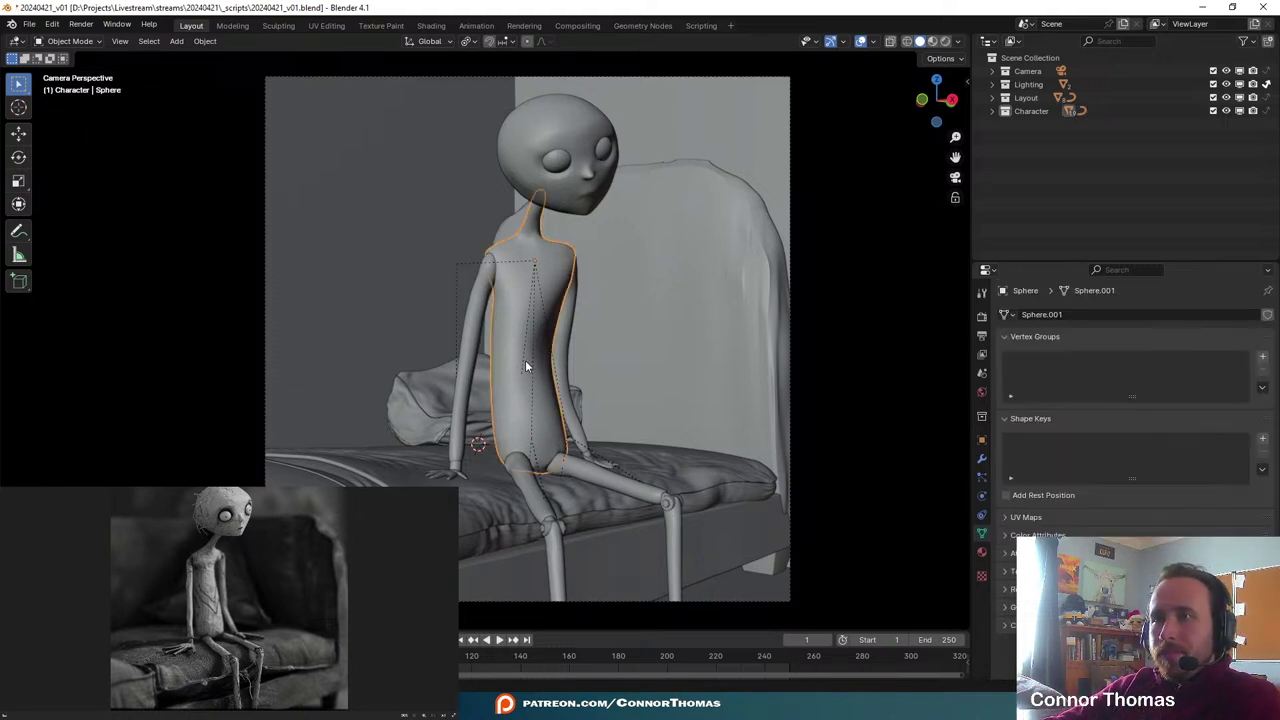
{"action": "left_click", "coordinate": [70, 41]}
{"action": "left_click", "coordinate": [73, 86]}
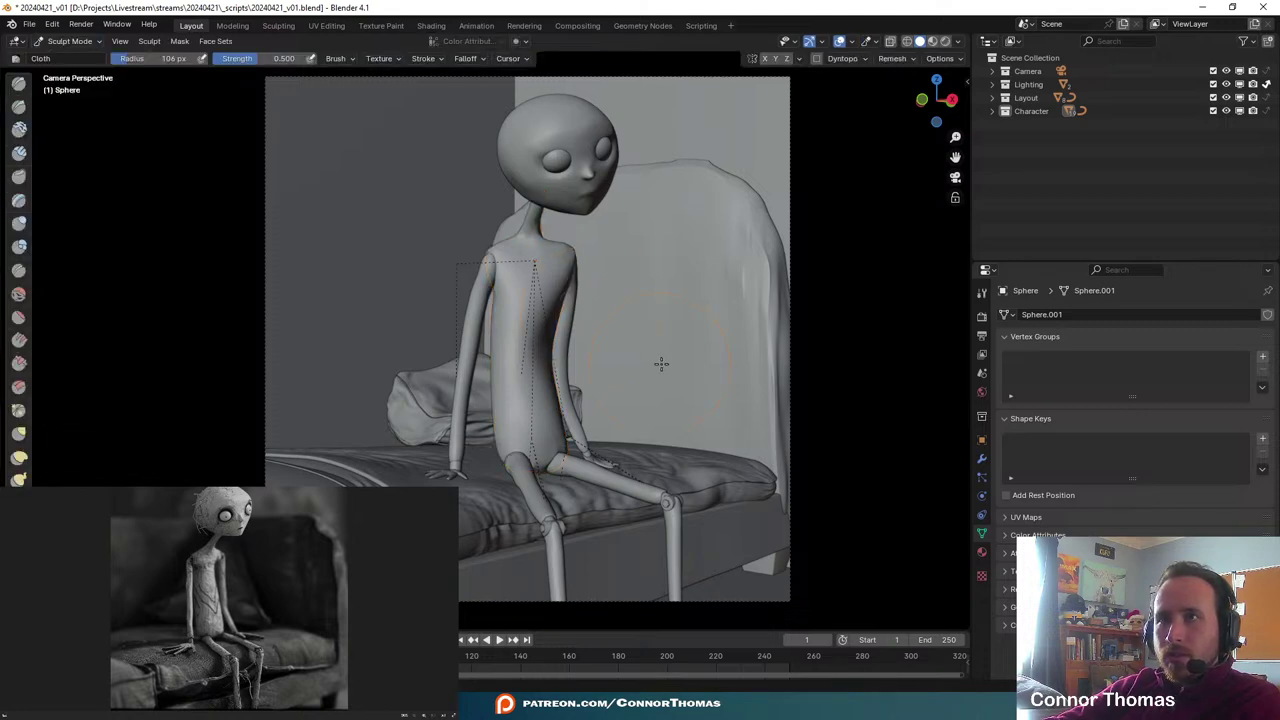
- Subdivide the torso's Multiresolution modifier to sculpt level 4
{"action": "middle_click_drag", "start_coordinate": [660, 363], "coordinate": [533, 309], "text": "shift"}
{"action": "left_click", "coordinate": [981, 457]}
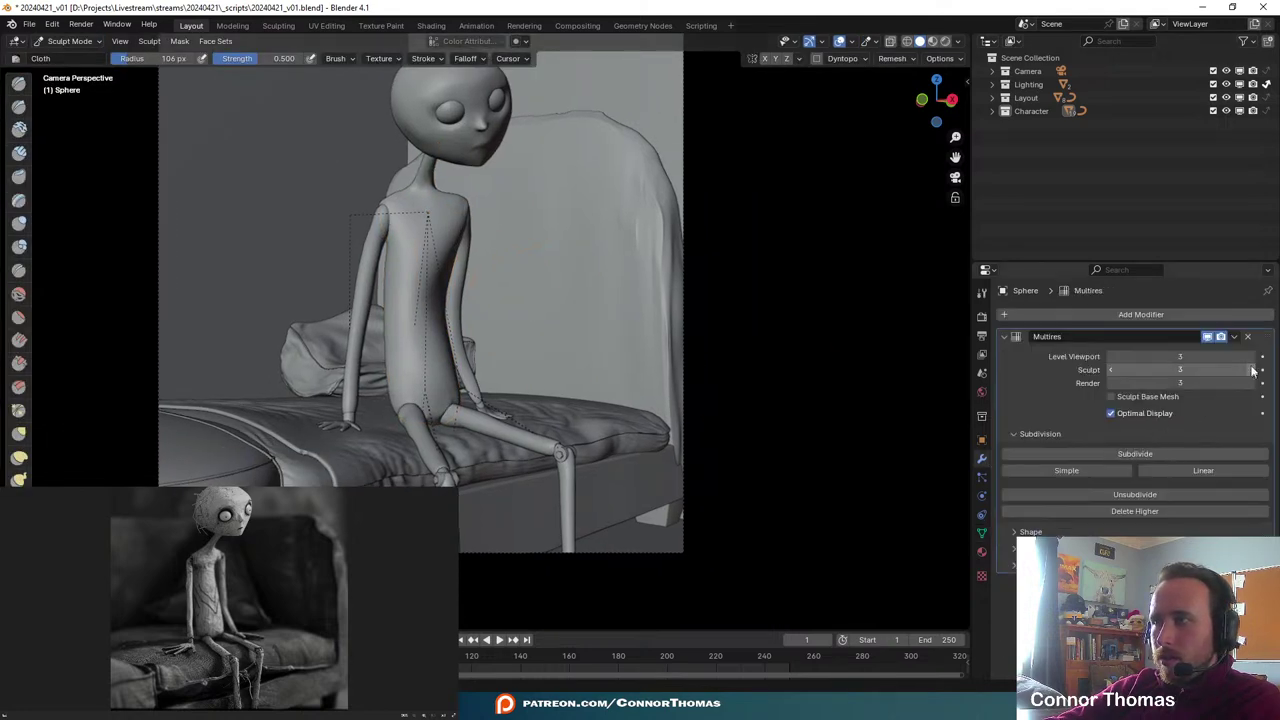
{"action": "left_click", "coordinate": [1189, 455]}
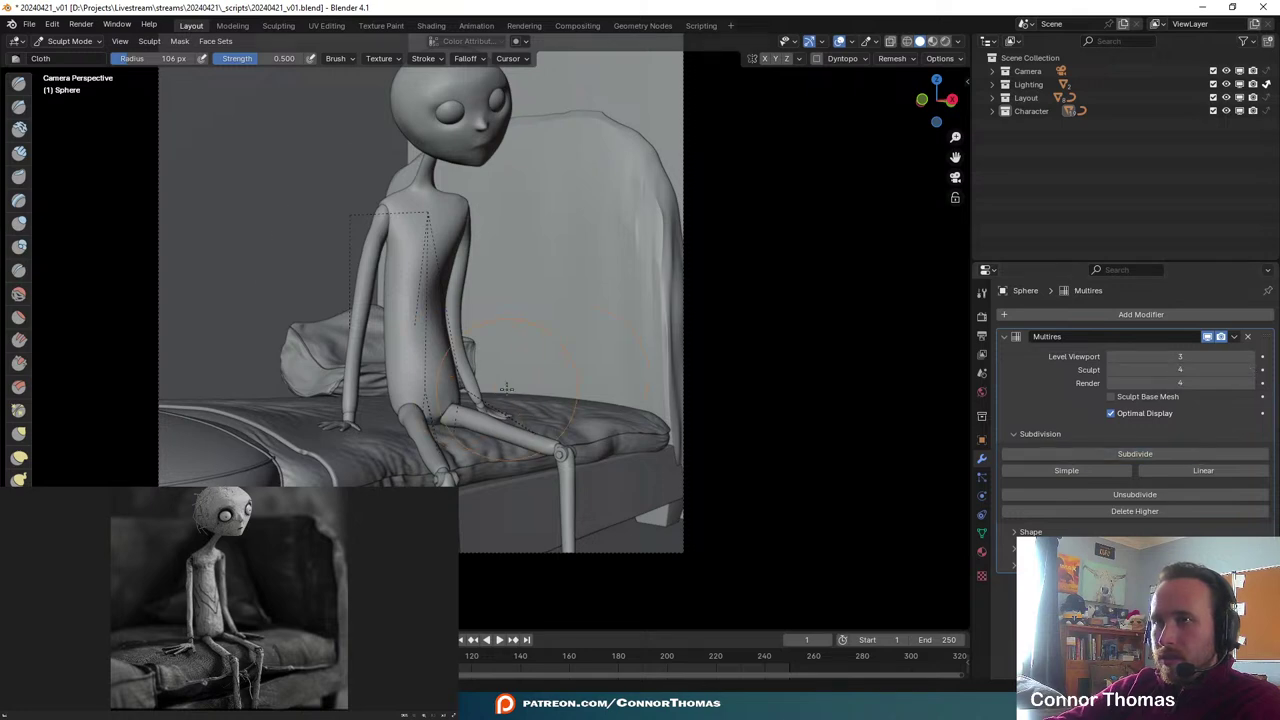
- Set up the Draw brush for carving the torso, using the Subtract direction, a 16 px radius and a strength of 0.601
{"action": "scroll", "coordinate": [400, 314], "scroll_direction": "up", "scroll_amount": 6}
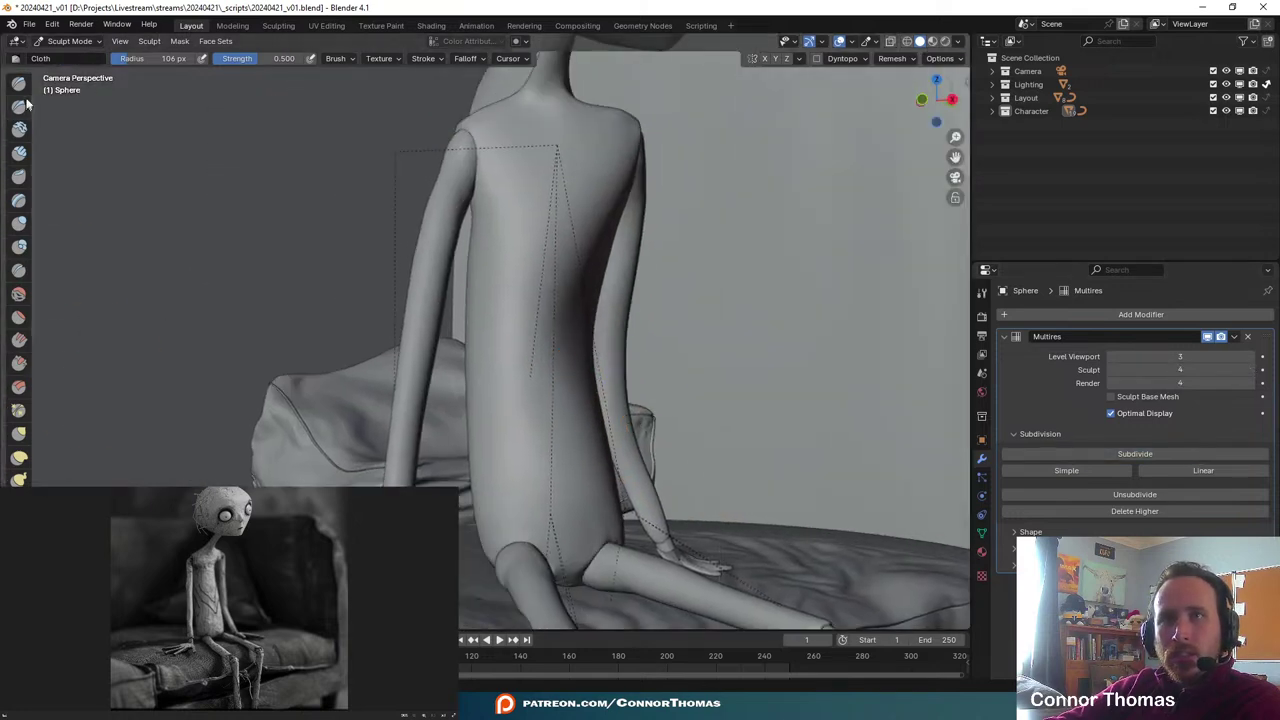
{"action": "left_click", "coordinate": [18, 83]}
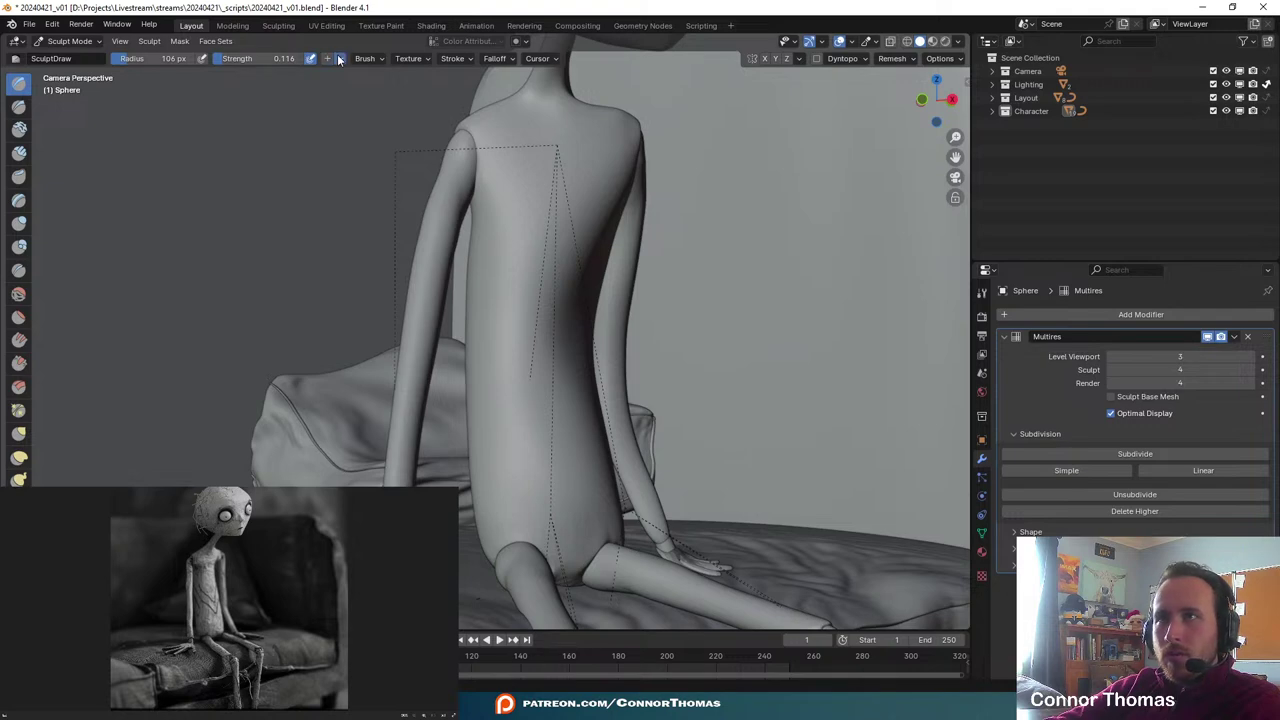
{"action": "scroll", "coordinate": [540, 312], "scroll_direction": "up", "scroll_amount": 6}
{"action": "key", "text": "f"}
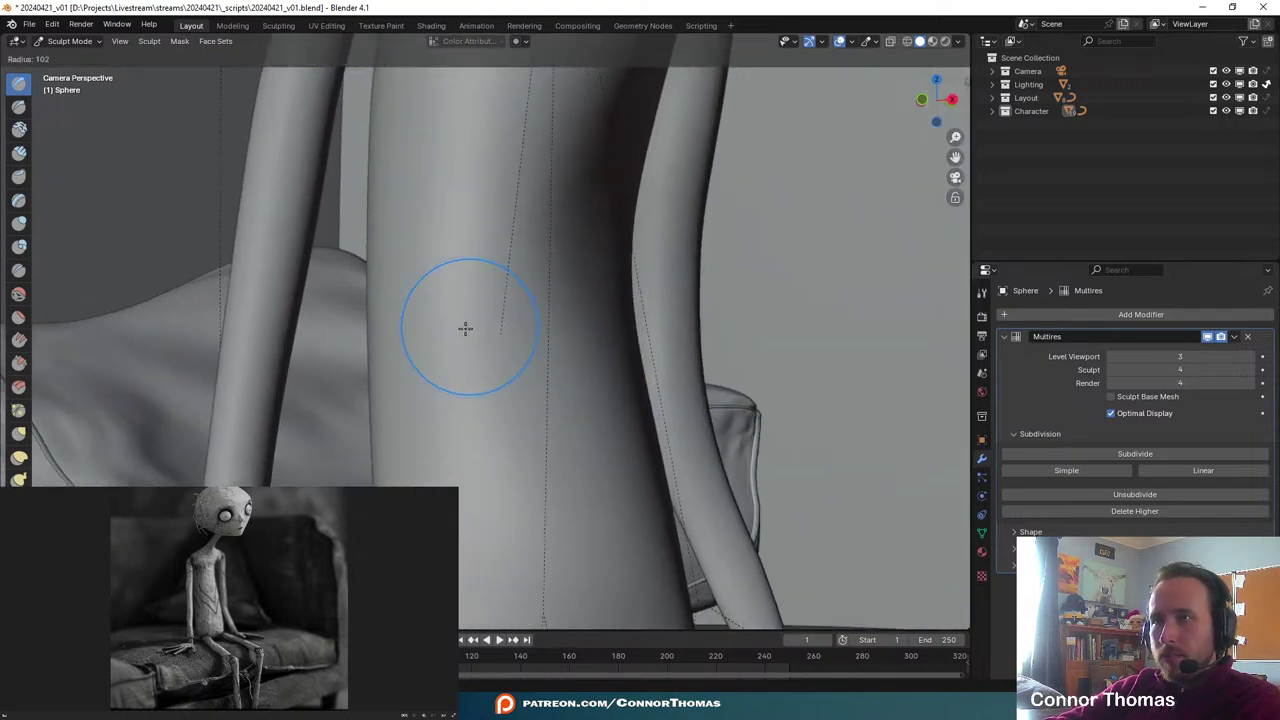
{"action": "left_click", "coordinate": [415, 331]}
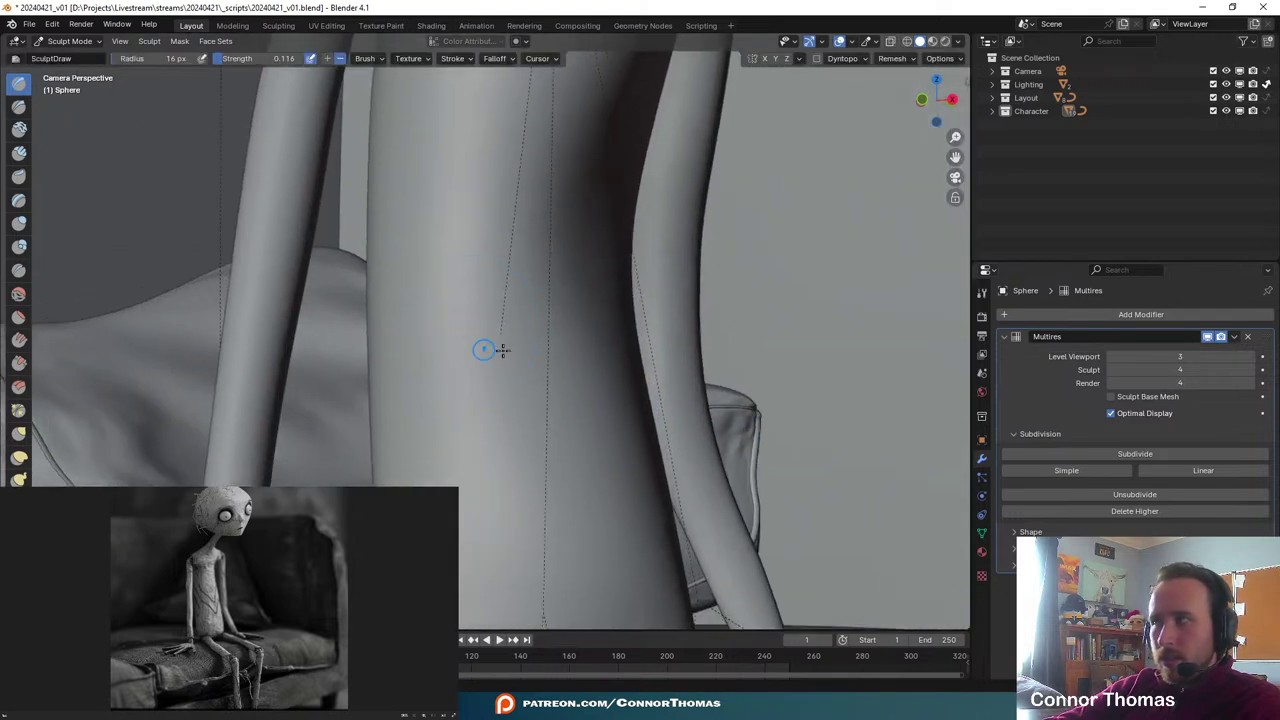
{"action": "middle_click_drag", "start_coordinate": [640, 442], "coordinate": [637, 395], "text": "shift"}
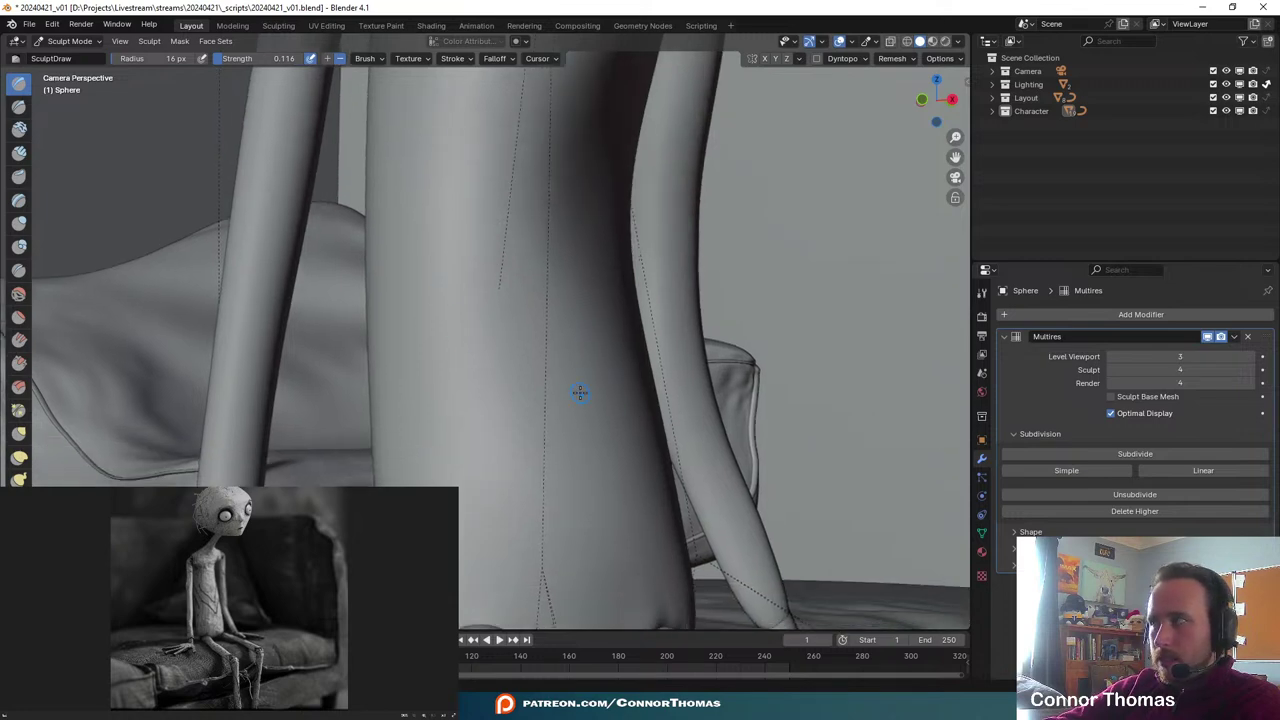
{"action": "scroll", "coordinate": [590, 393], "scroll_direction": "down", "scroll_amount": 2}
{"action": "middle_click_drag", "start_coordinate": [669, 301], "coordinate": [704, 310], "text": "shift"}
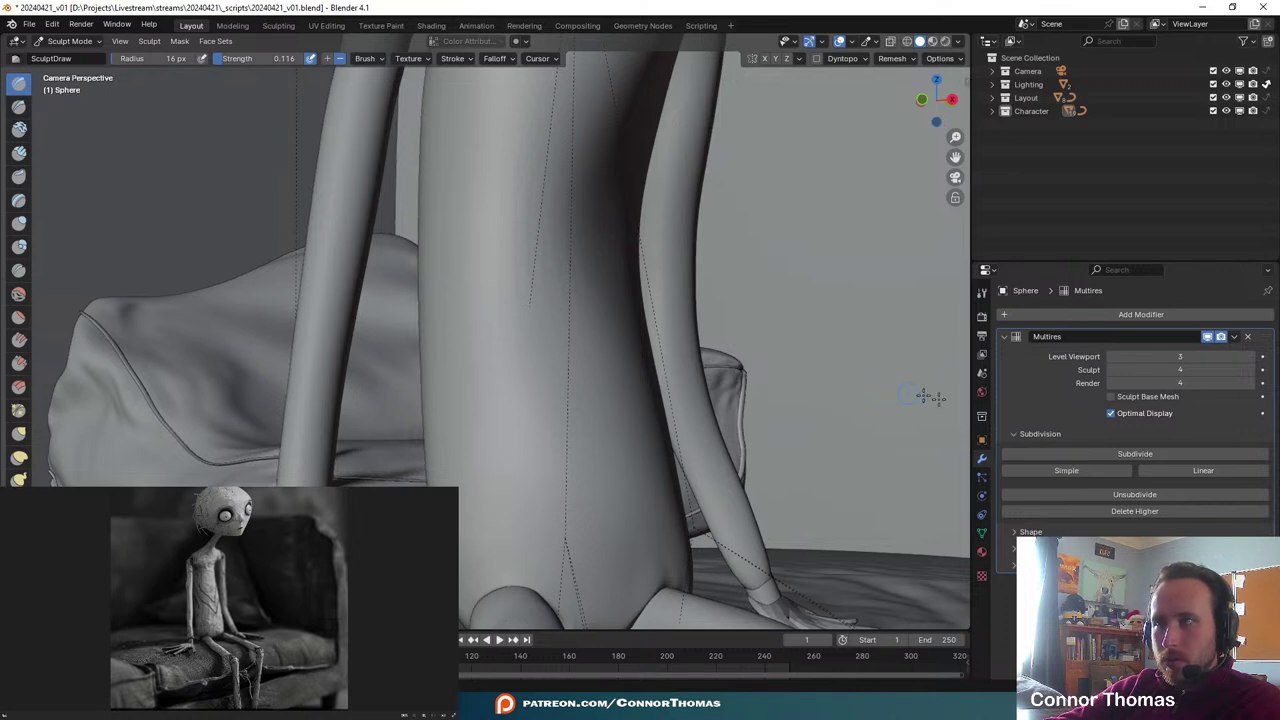
{"action": "left_click_drag", "start_coordinate": [241, 68], "coordinate": [263, 68]}
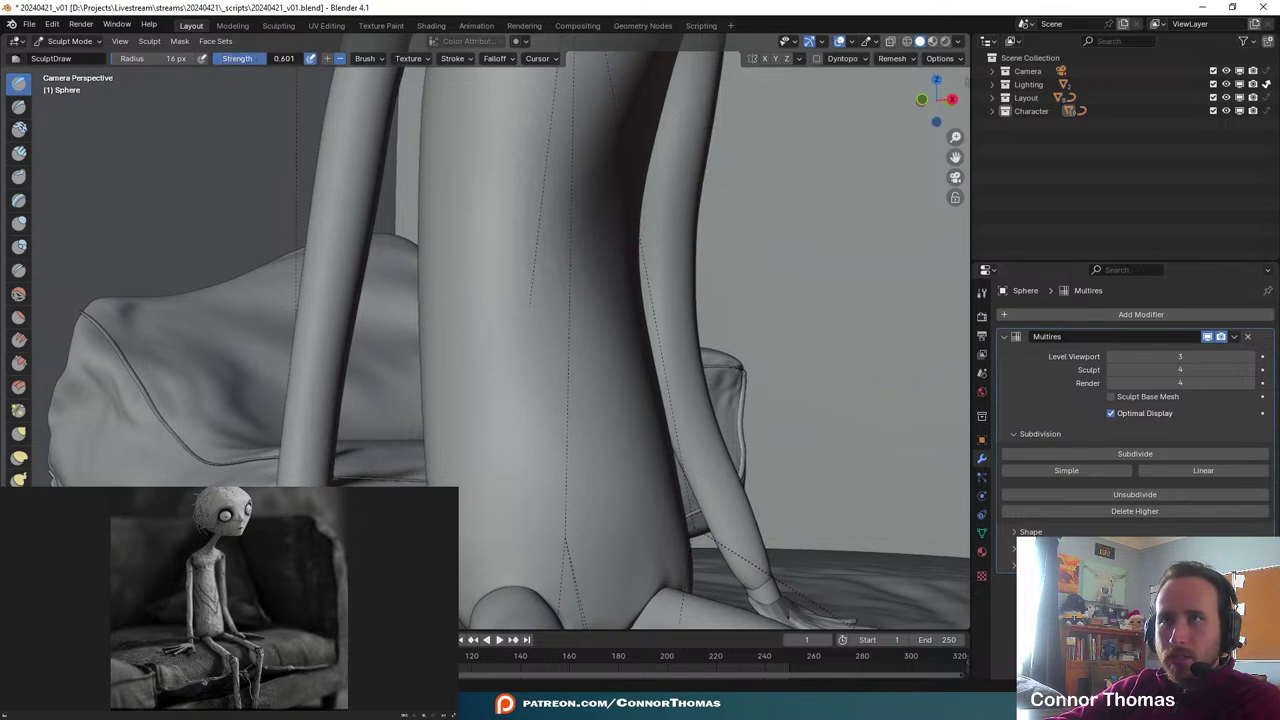
- Subdivide the torso's Multires modifier once more to sculpt level 5 and save the file
{"action": "left_click_drag", "start_coordinate": [460, 276], "coordinate": [530, 373]}
{"action": "key", "text": "ctrl+z"}
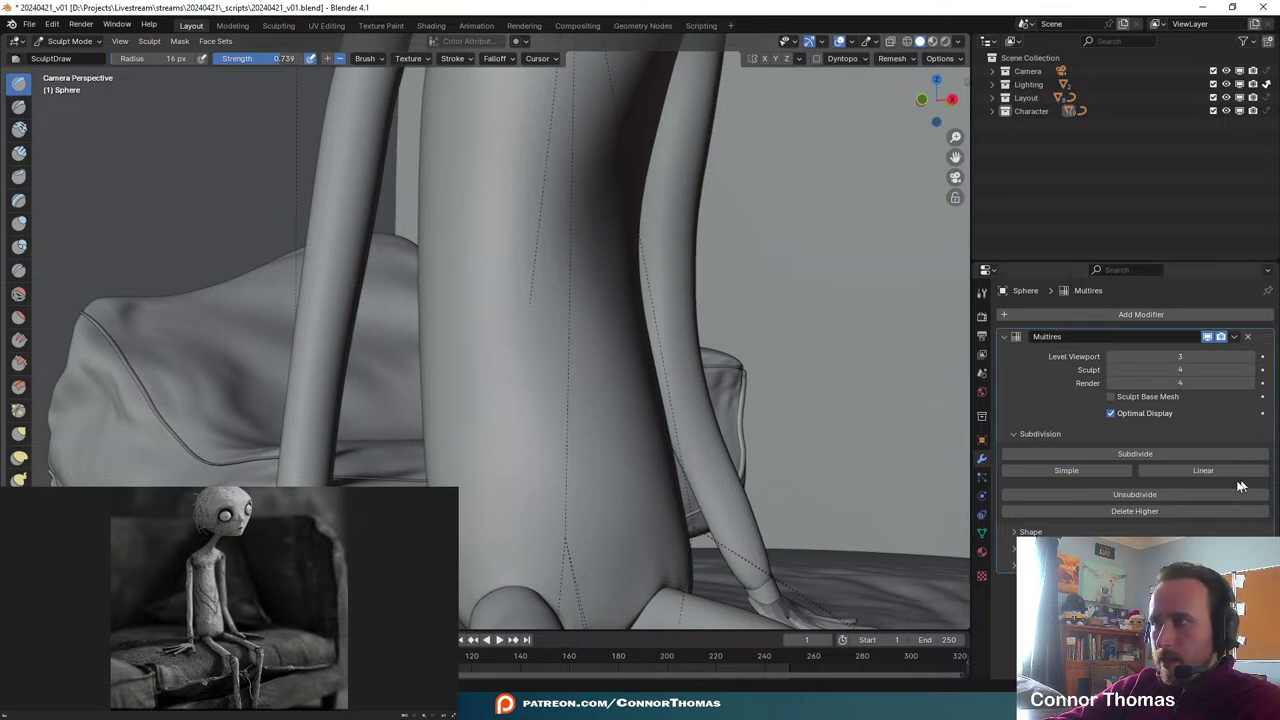
{"action": "left_click", "coordinate": [1193, 455]}
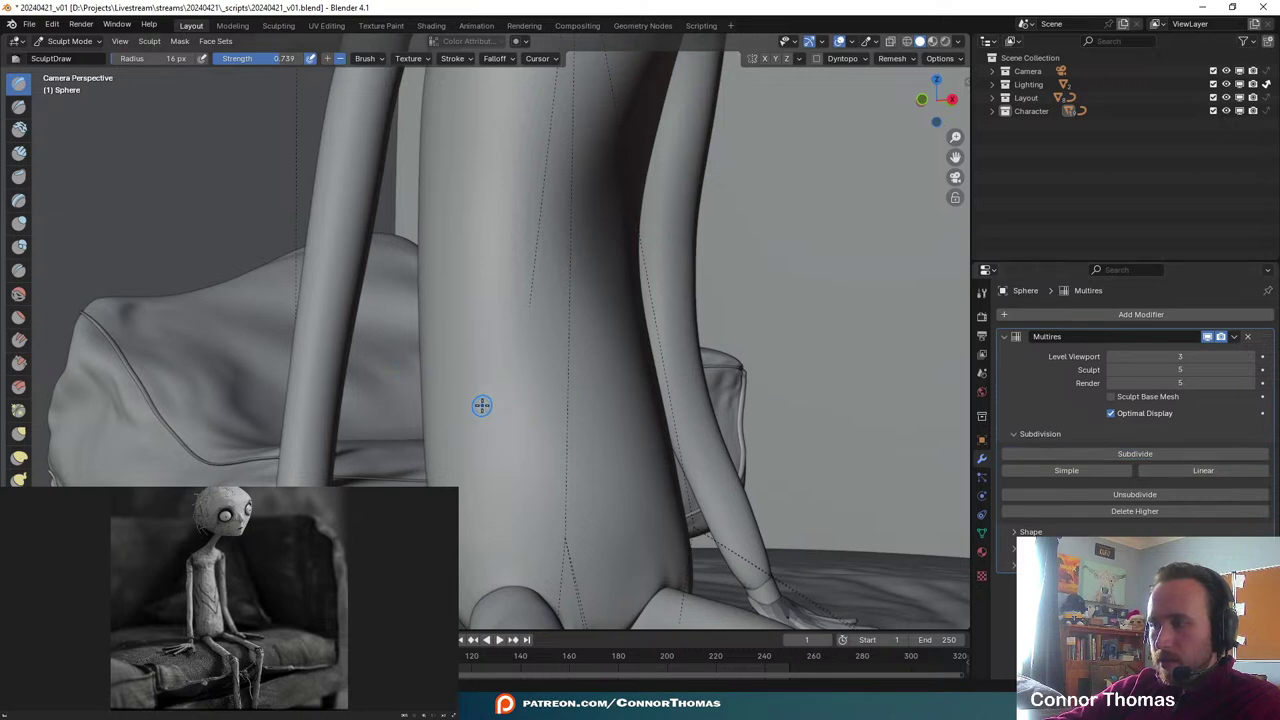
{"action": "key", "text": "ctrl+s"}
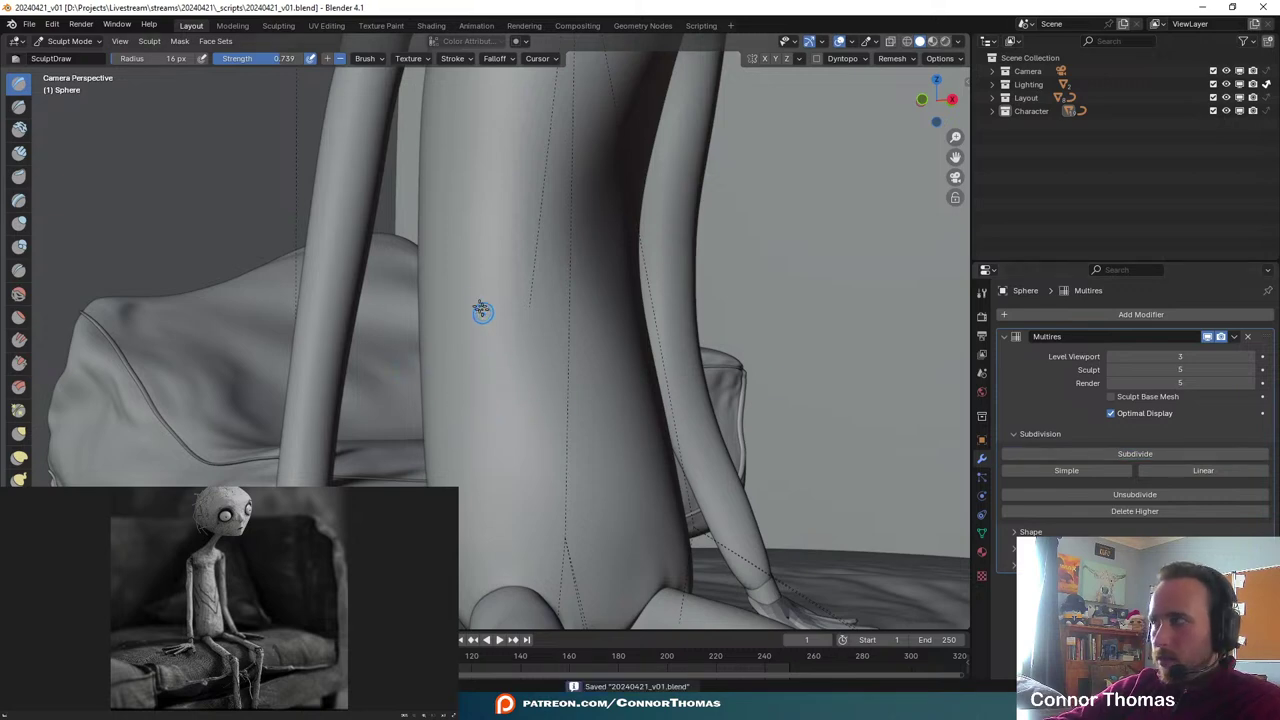
- Try carving a V-shaped groove across the front of the abdomen with a 7 px brush radius
{"action": "left_click_drag", "start_coordinate": [460, 277], "coordinate": [566, 386]}
{"action": "key", "text": "ctrl+z"}
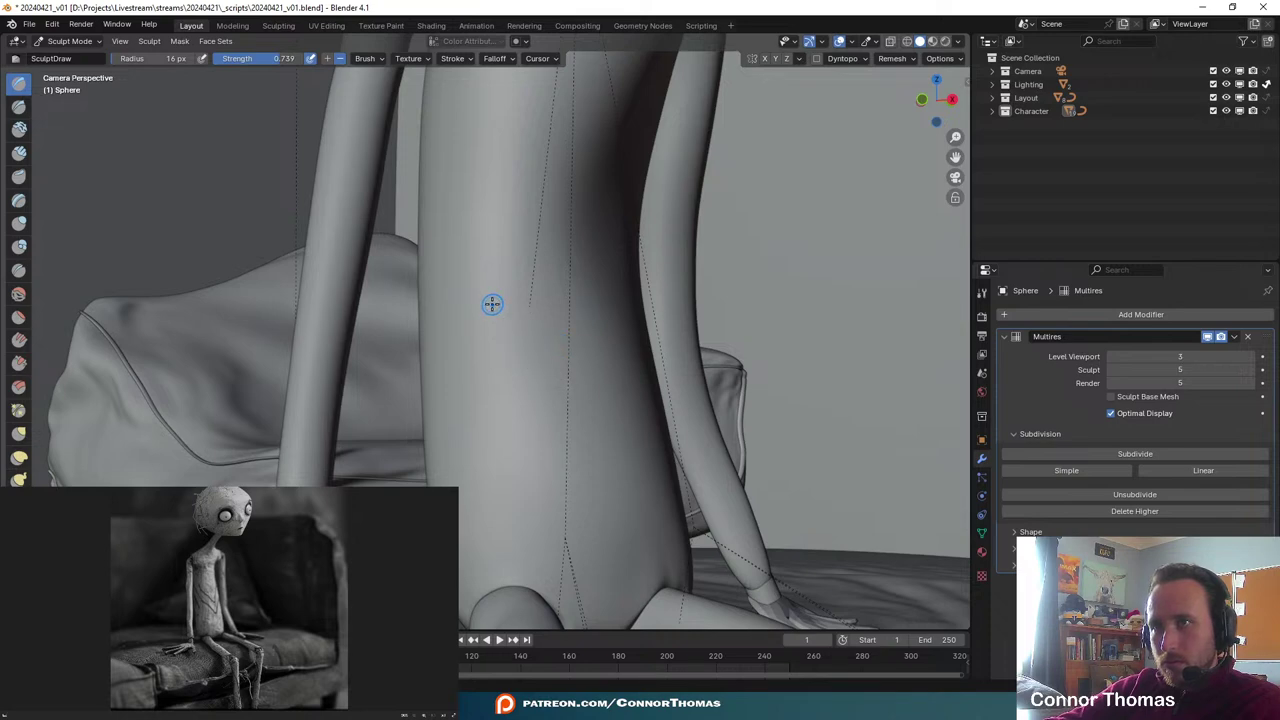
{"action": "key", "text": "f"}
{"action": "left_click", "coordinate": [489, 305]}
{"action": "left_click_drag", "start_coordinate": [458, 273], "coordinate": [541, 354]}
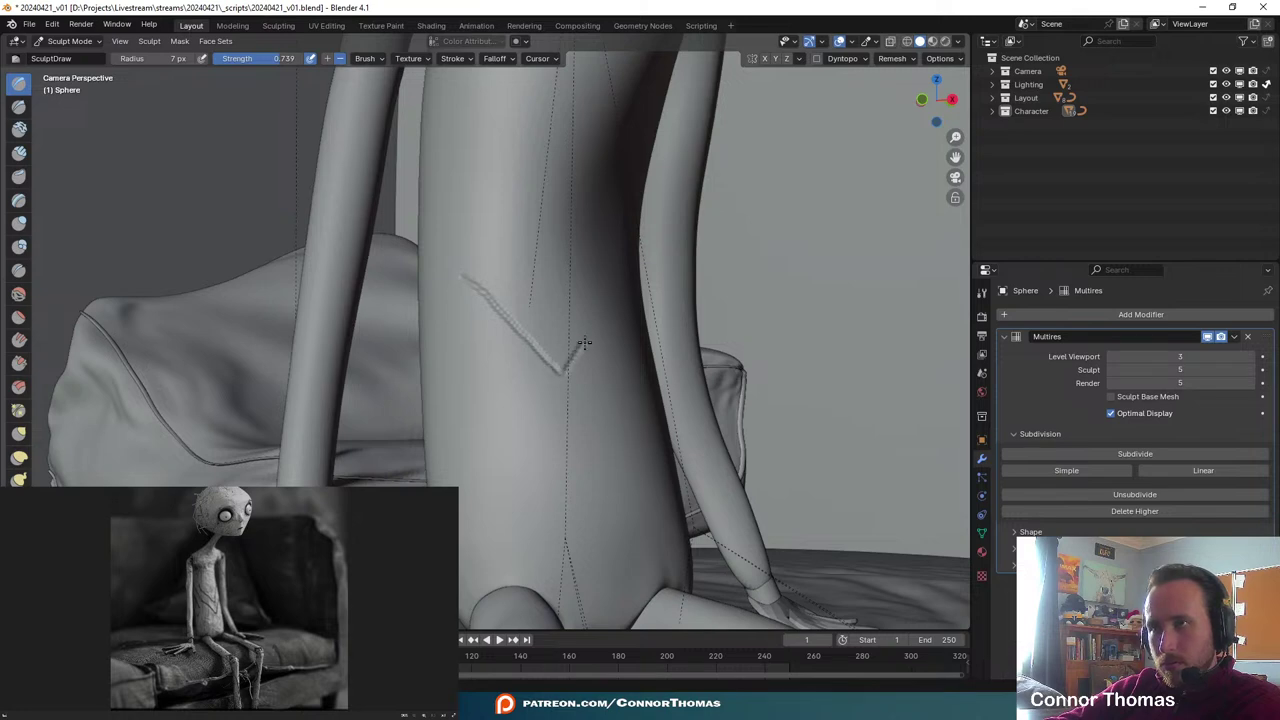
{"action": "left_click_drag", "start_coordinate": [584, 342], "coordinate": [607, 311]}
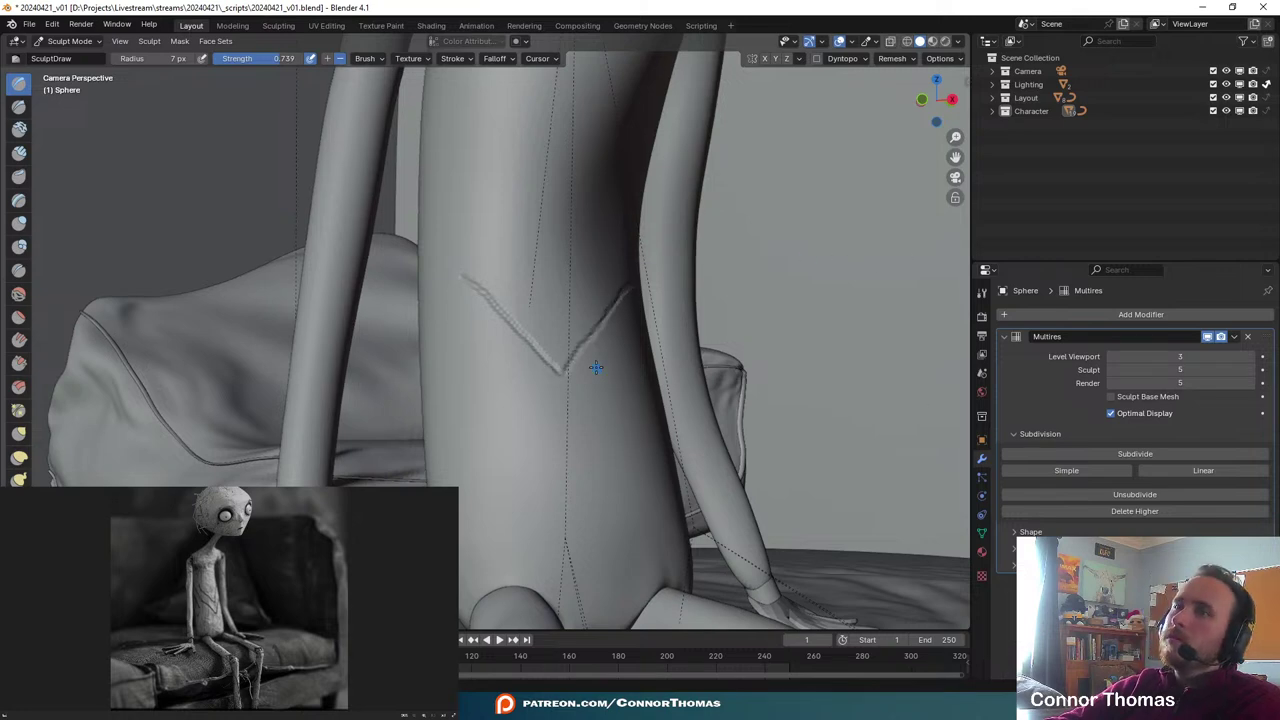
- Try carving a jagged V-shaped groove across the abdomen from a rotated close-up view
{"action": "middle_click_drag", "start_coordinate": [596, 367], "coordinate": [594, 382]}
{"action": "scroll", "coordinate": [590, 380], "scroll_direction": "up", "scroll_amount": 5}
{"action": "middle_click_drag", "start_coordinate": [500, 450], "coordinate": [545, 291], "text": "shift"}
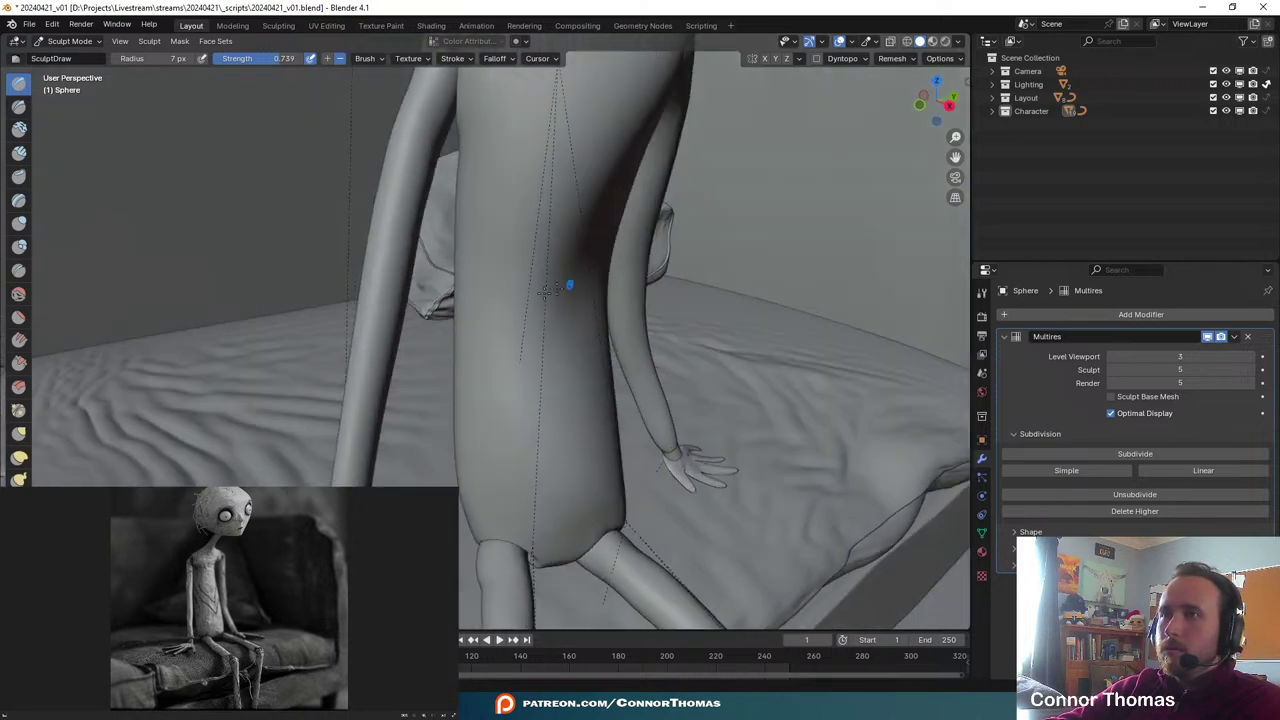
{"action": "scroll", "coordinate": [531, 369], "scroll_direction": "up", "scroll_amount": 3}
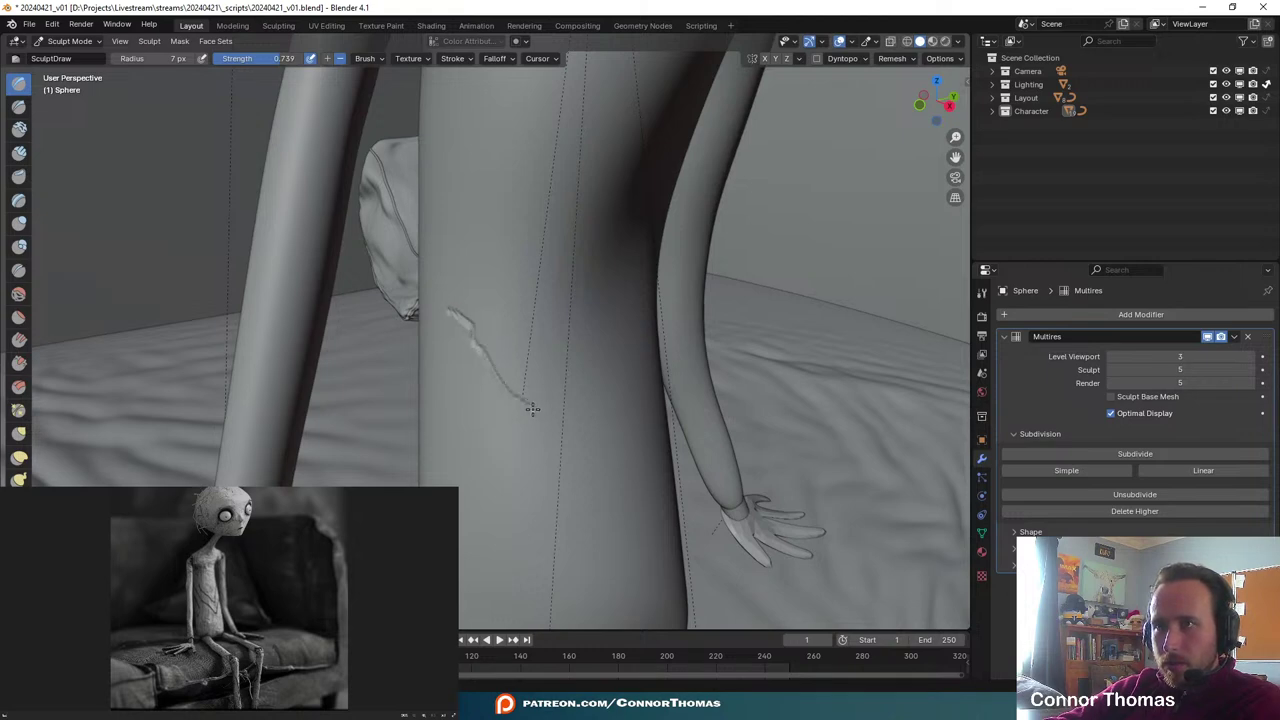
{"action": "mouse_move", "coordinate": [532, 408]}
{"action": "left_mouse_down"}
{"action": "mouse_move", "coordinate": [552, 427]}
{"action": "mouse_move", "coordinate": [634, 341]}
{"action": "left_mouse_up"}
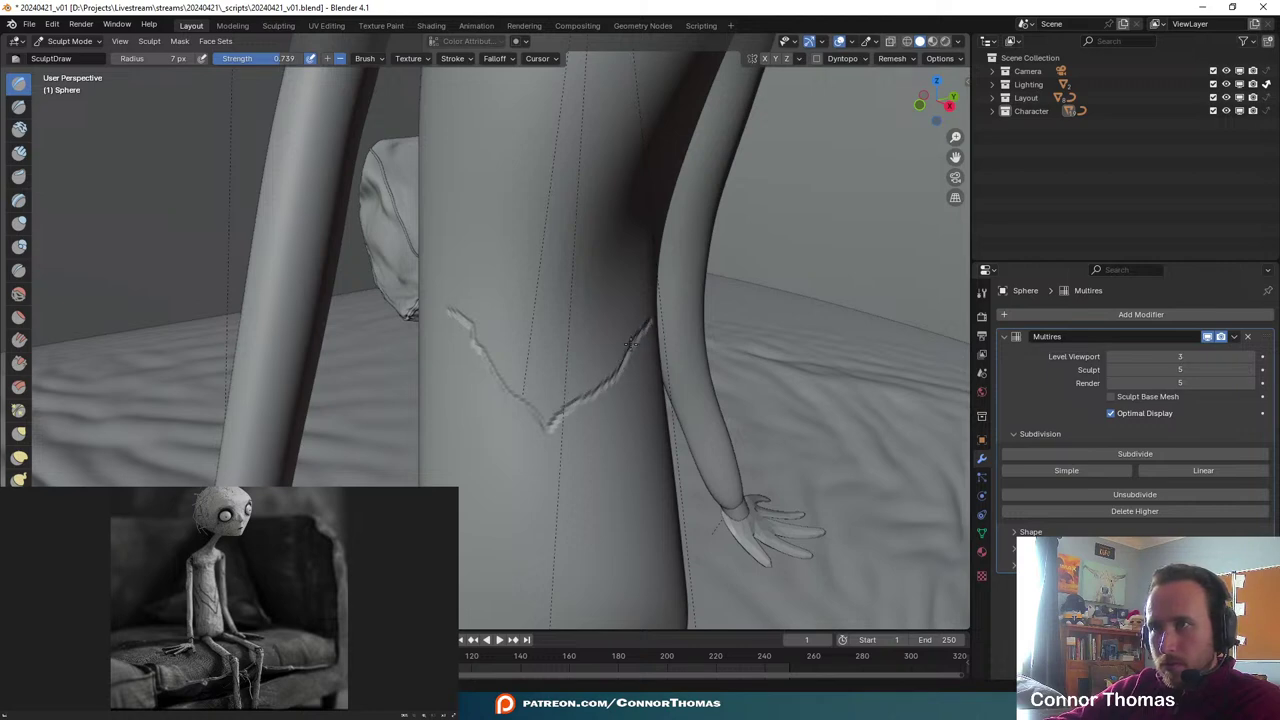
- Check the jagged groove from another angle and through the camera, and undo it
{"action": "middle_click_drag", "start_coordinate": [654, 395], "coordinate": [634, 375]}
{"action": "key", "text": "ctrl+shift+z"}
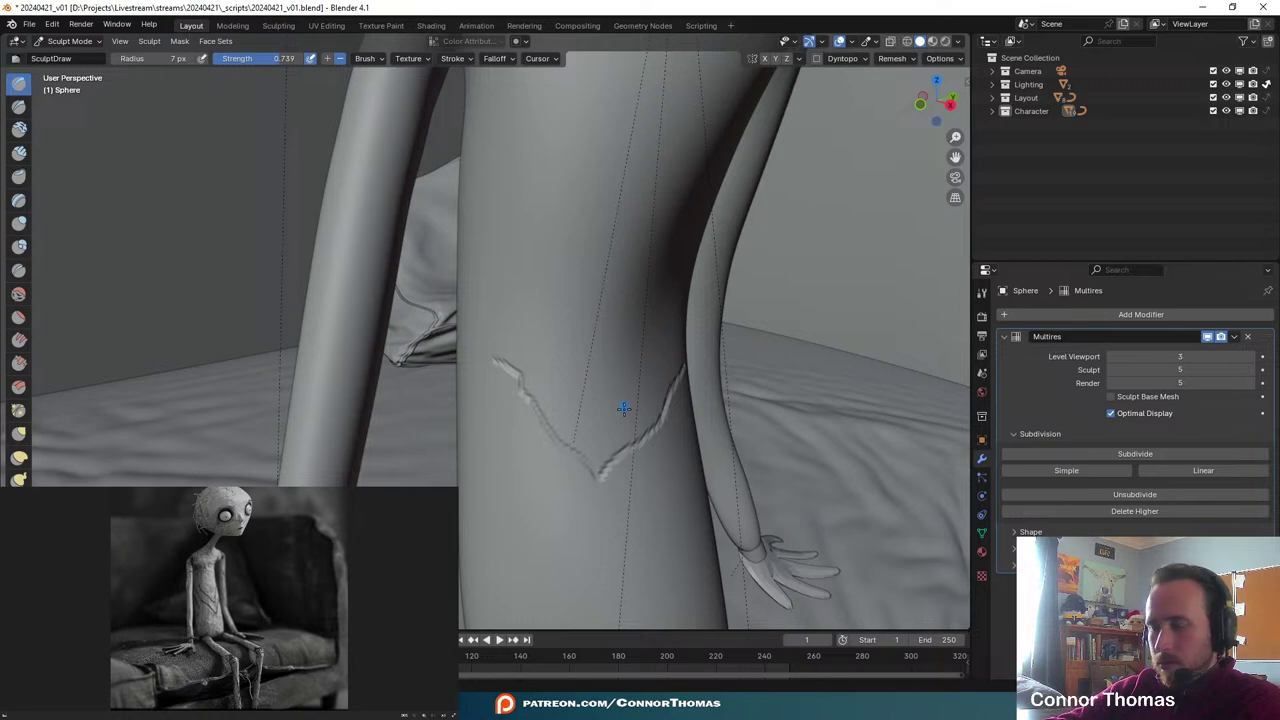
{"action": "mouse_move", "coordinate": [626, 409]}
{"action": "middle_mouse_down"}
{"action": "mouse_move", "coordinate": [617, 357]}
{"action": "mouse_move", "coordinate": [590, 378]}
{"action": "mouse_move", "coordinate": [591, 352]}
{"action": "middle_mouse_up"}
{"action": "key", "text": "ctrl+z"}
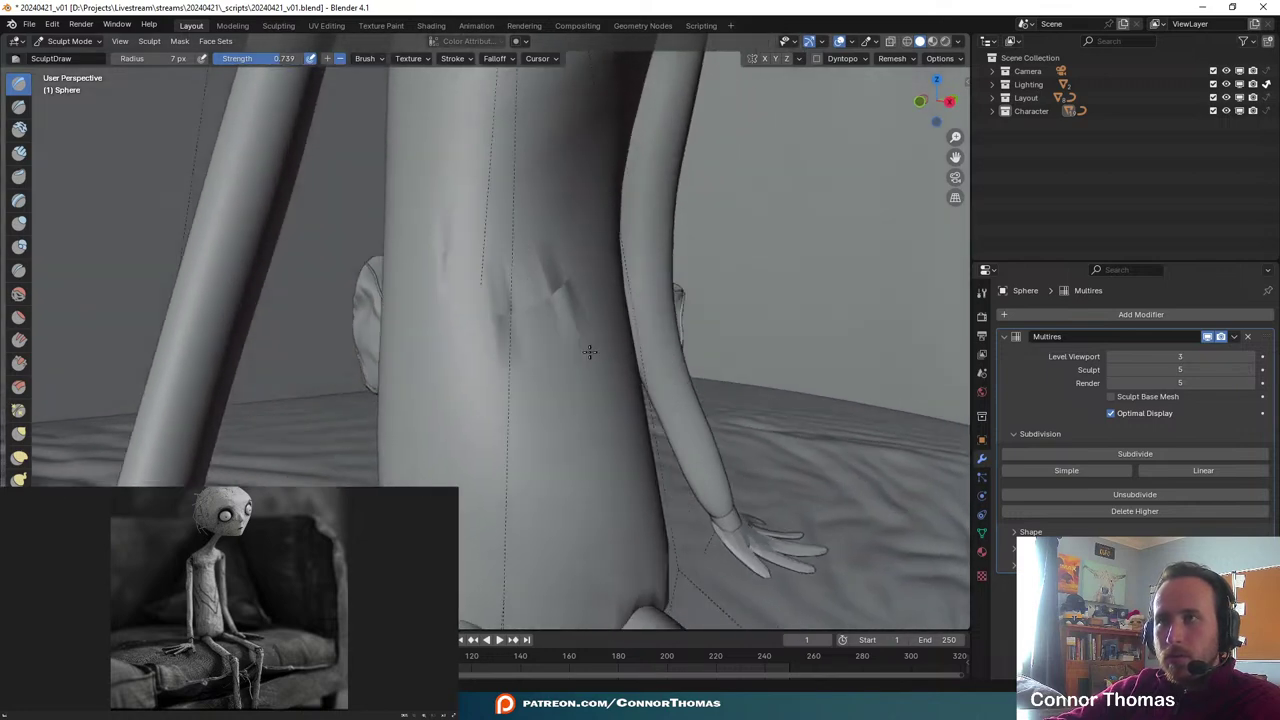
{"action": "key", "text": "KP_0"}
{"action": "scroll", "coordinate": [587, 355], "scroll_direction": "up", "scroll_amount": 4}
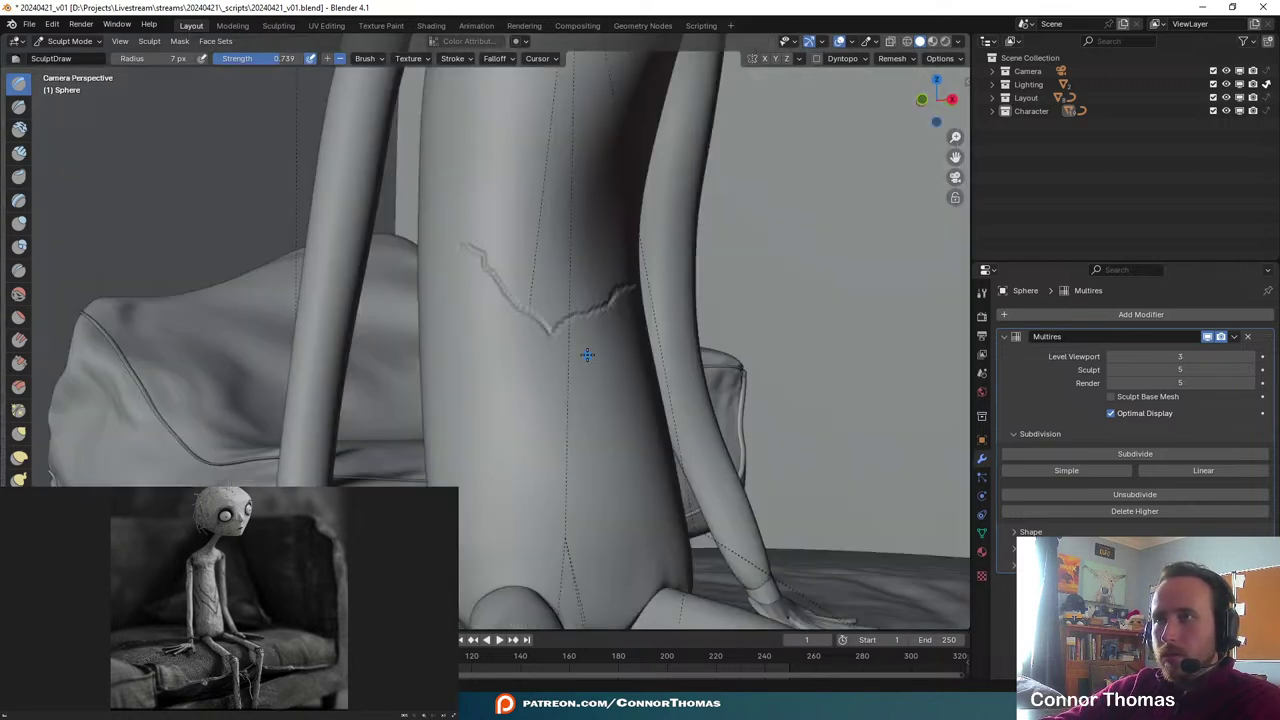
{"action": "key", "text": "ctrl+z"}
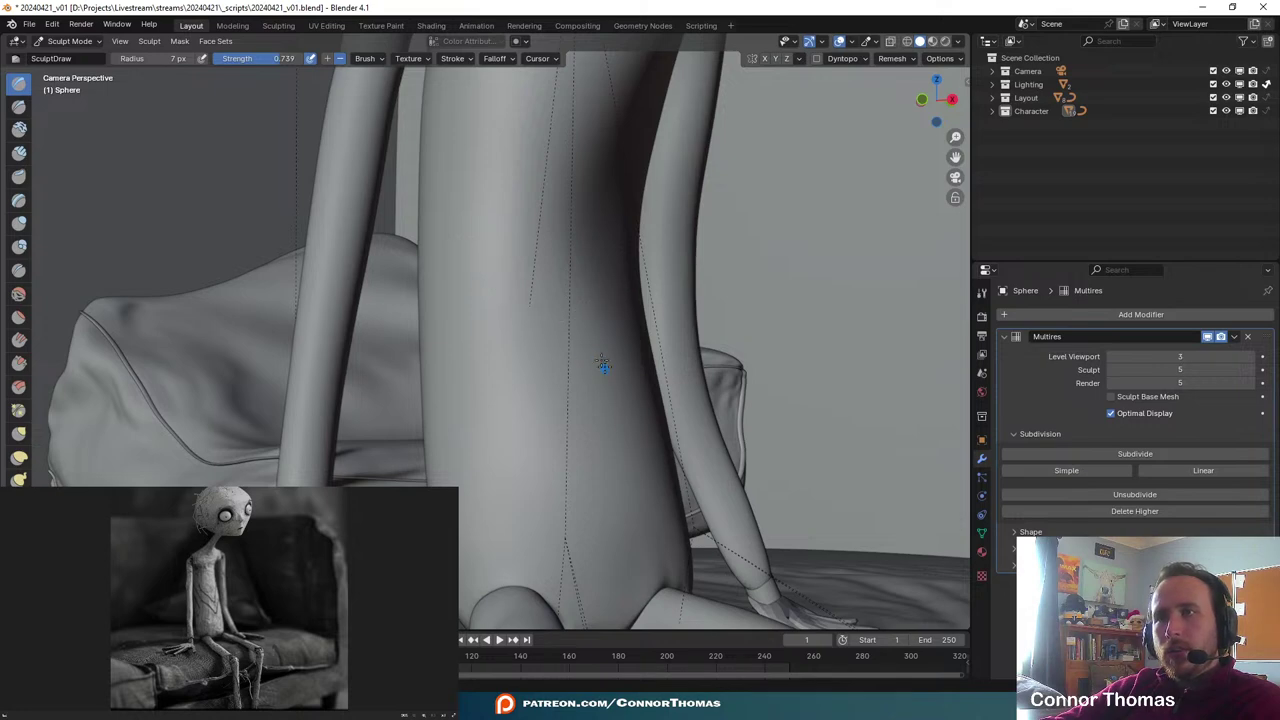
- Carve two stacked V-shaped grooves across the abdomen and a slanted groove beside them with a 9 px brush radius
{"action": "key", "text": "f"}
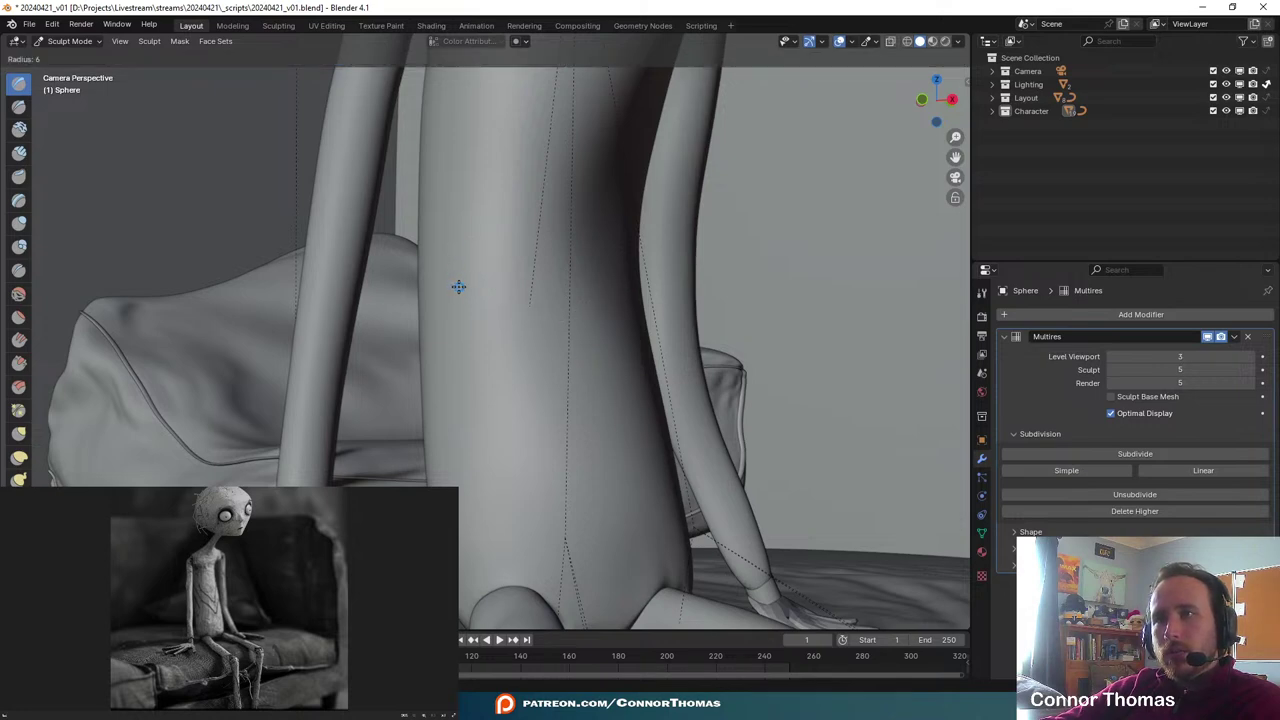
{"action": "left_click", "coordinate": [461, 288]}
{"action": "mouse_move", "coordinate": [454, 285]}
{"action": "left_mouse_down"}
{"action": "mouse_move", "coordinate": [565, 366]}
{"action": "mouse_move", "coordinate": [582, 338]}
{"action": "left_mouse_up"}
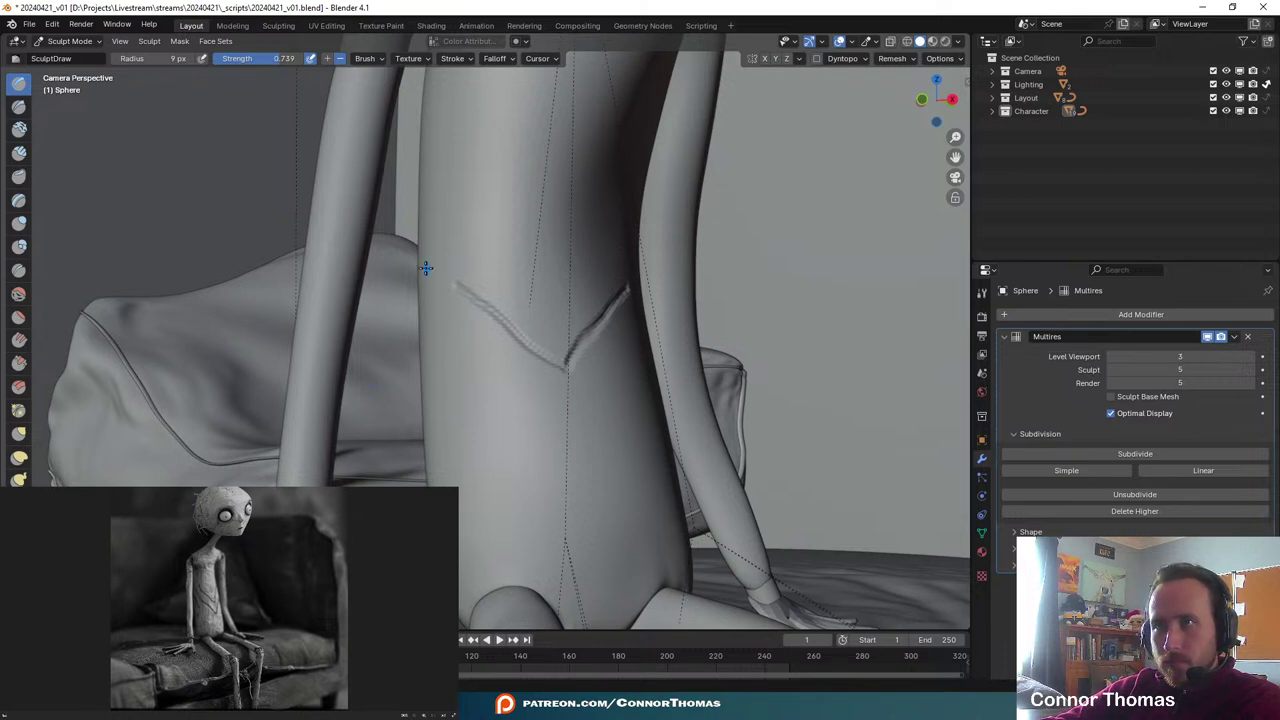
{"action": "mouse_move", "coordinate": [426, 272]}
{"action": "left_mouse_down"}
{"action": "mouse_move", "coordinate": [463, 334]}
{"action": "mouse_move", "coordinate": [561, 420]}
{"action": "left_mouse_up"}
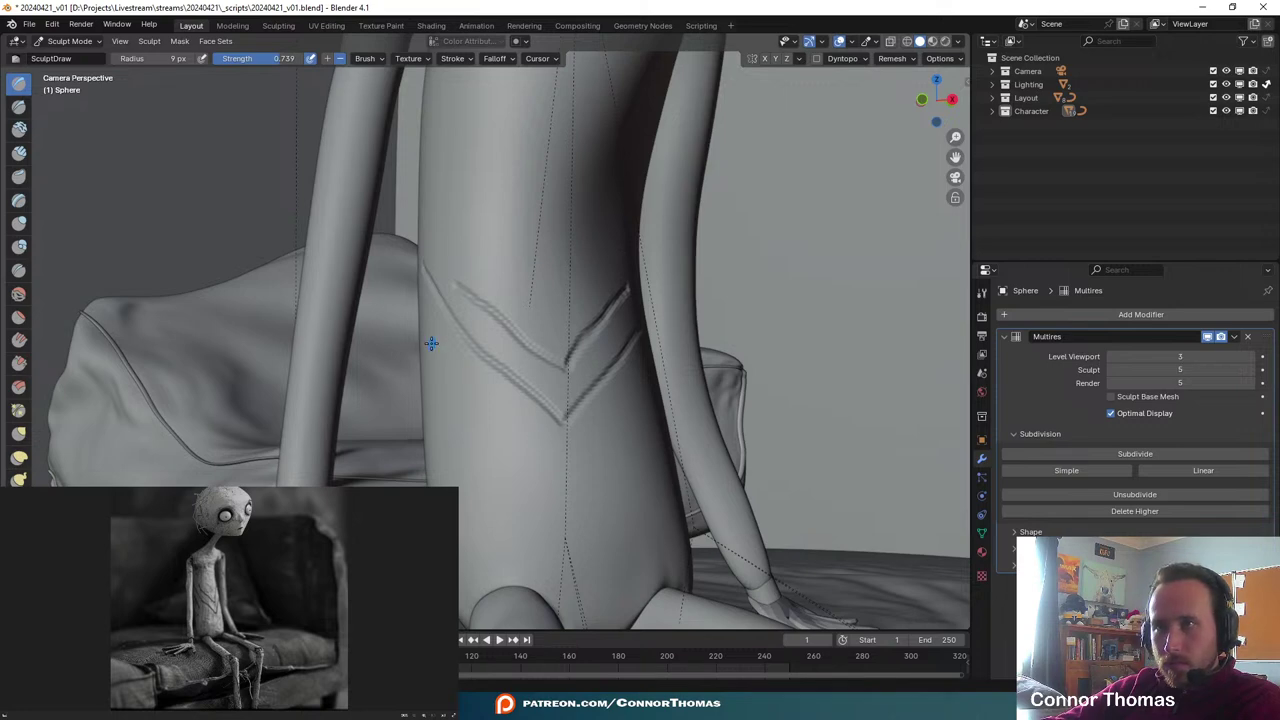
{"action": "left_click_drag", "start_coordinate": [426, 329], "coordinate": [480, 436]}
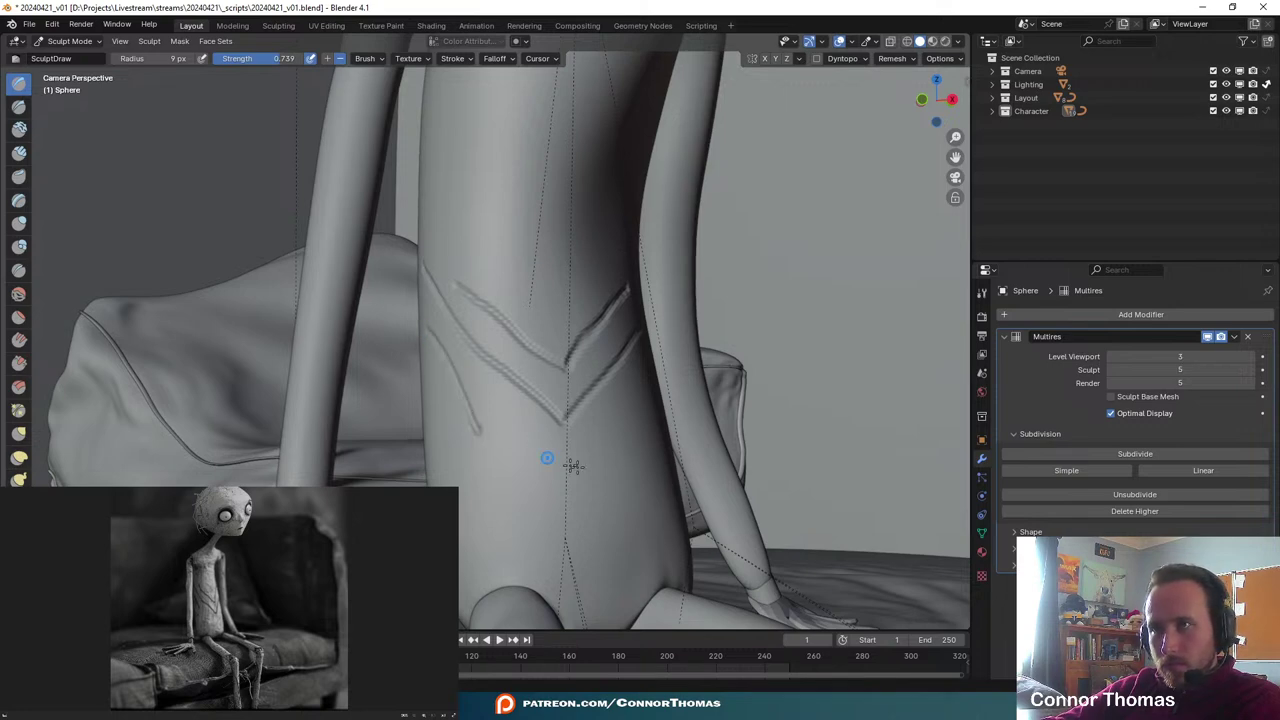
- Examine the abdomen grooves from a distance, from the side and close up
{"action": "scroll", "coordinate": [588, 354], "scroll_direction": "down", "scroll_amount": 5}
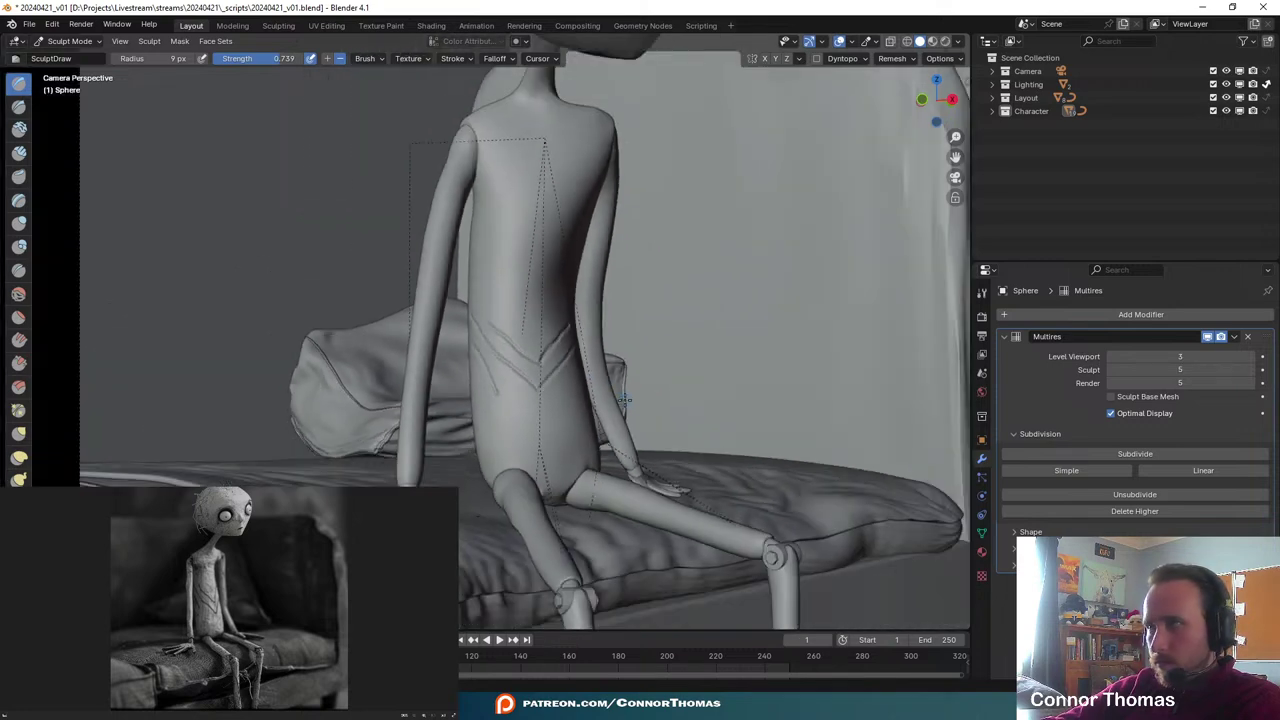
{"action": "middle_click_drag", "start_coordinate": [545, 405], "coordinate": [595, 467]}
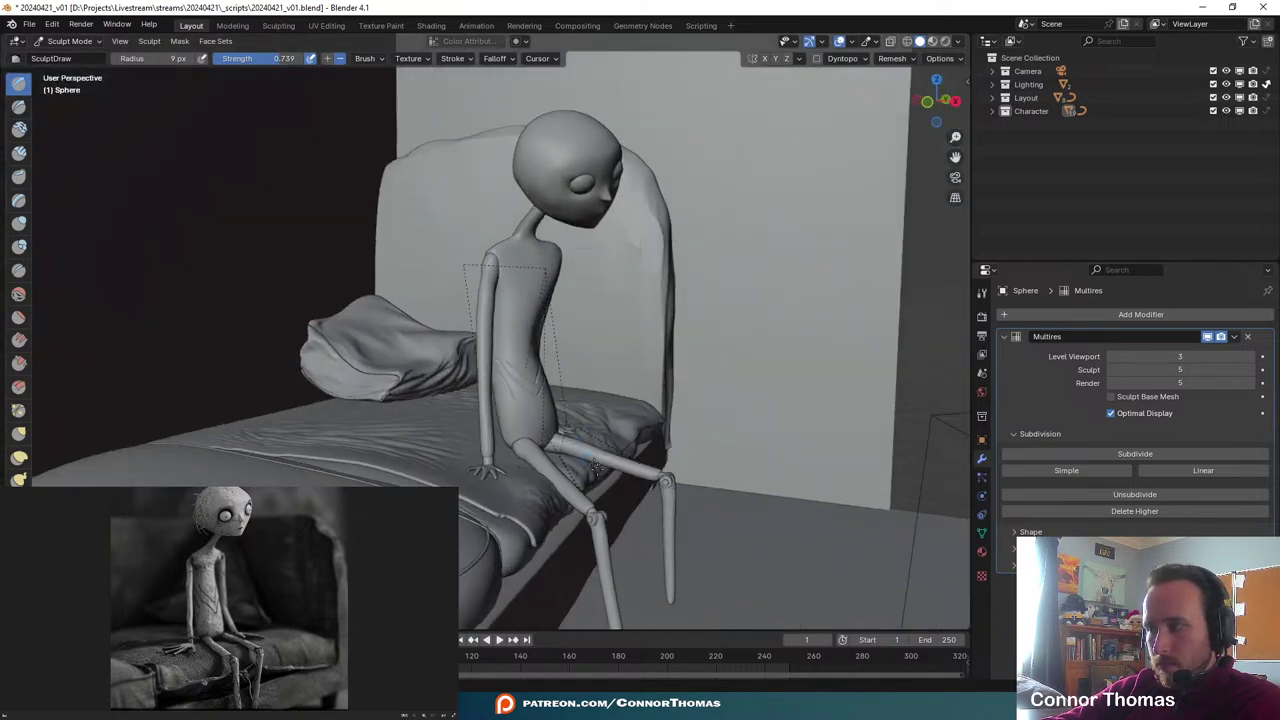
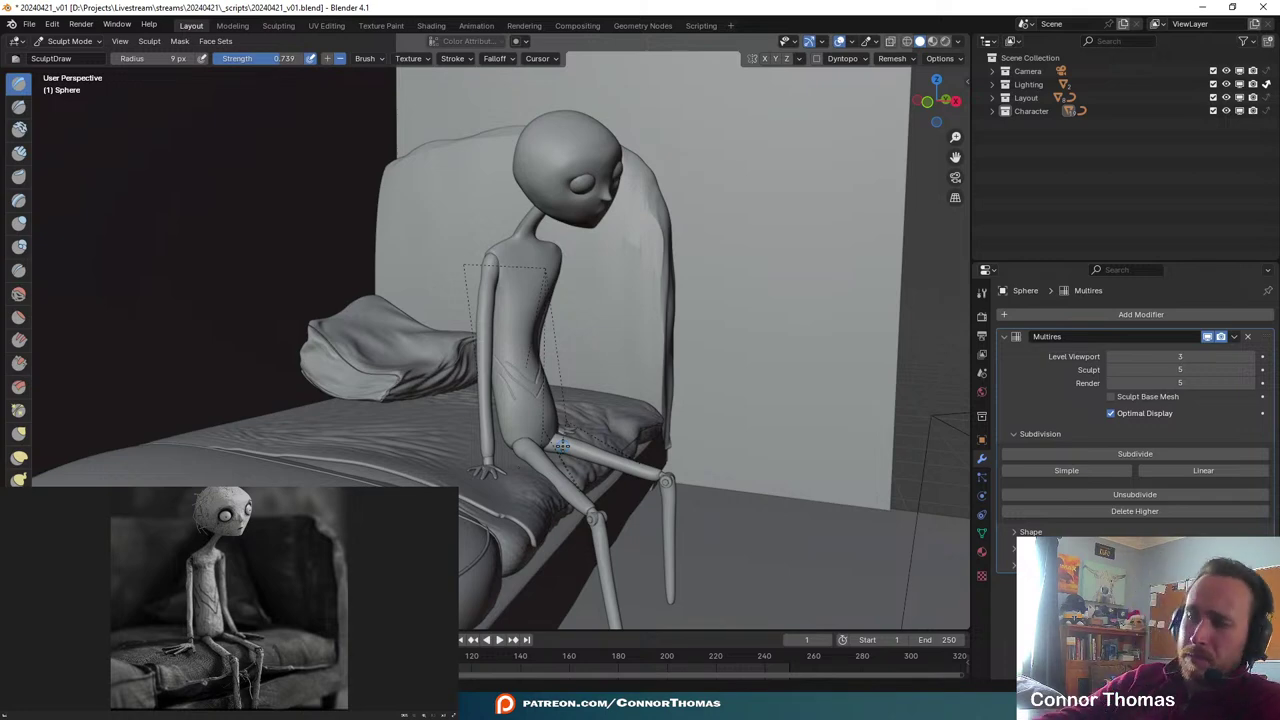
{"action": "middle_click_drag", "start_coordinate": [516, 395], "coordinate": [824, 396]}
{"action": "scroll", "coordinate": [473, 372], "scroll_direction": "up", "scroll_amount": 7}
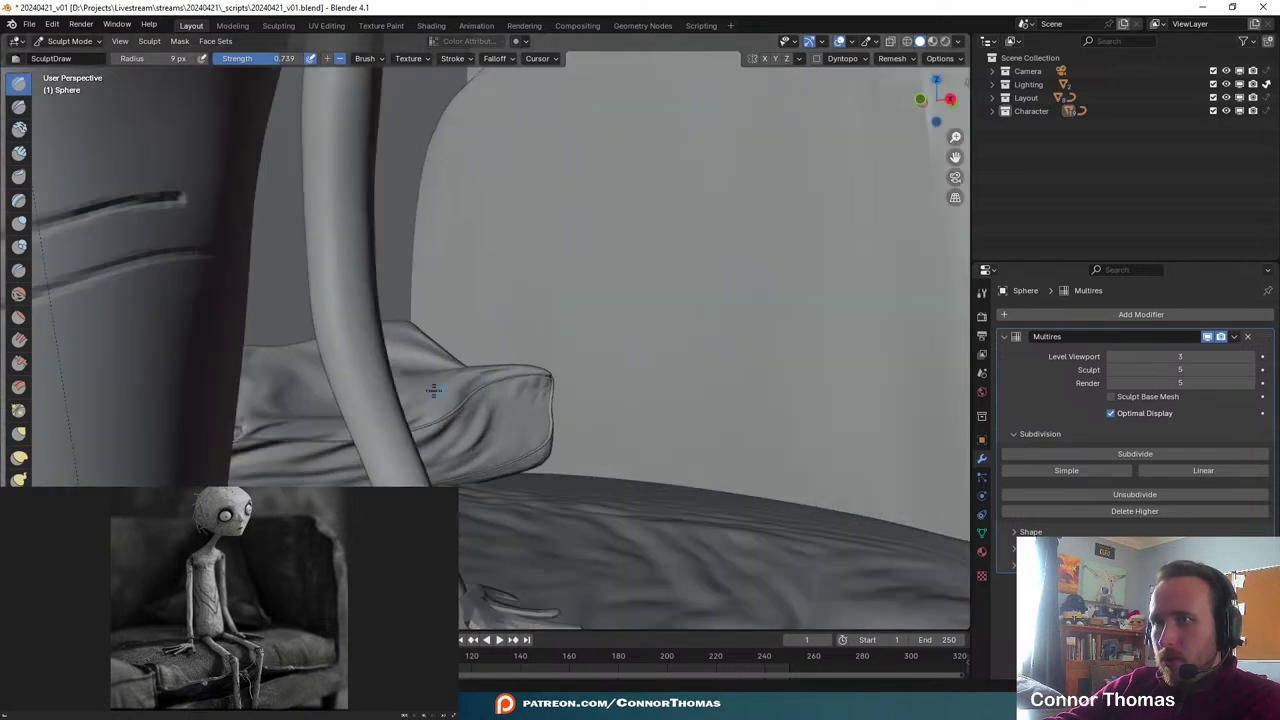
{"action": "middle_click_drag", "start_coordinate": [262, 270], "coordinate": [557, 403], "text": "shift"}
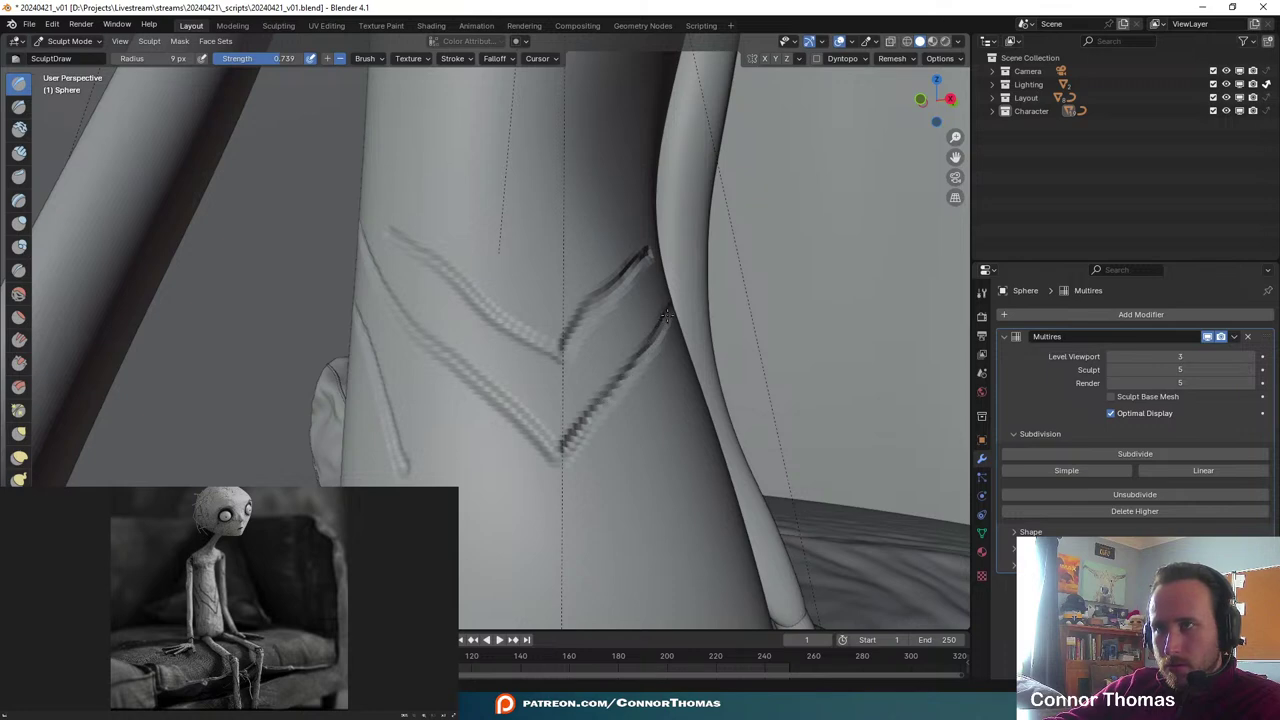
{"action": "scroll", "coordinate": [566, 345], "scroll_direction": "down", "scroll_amount": 10}
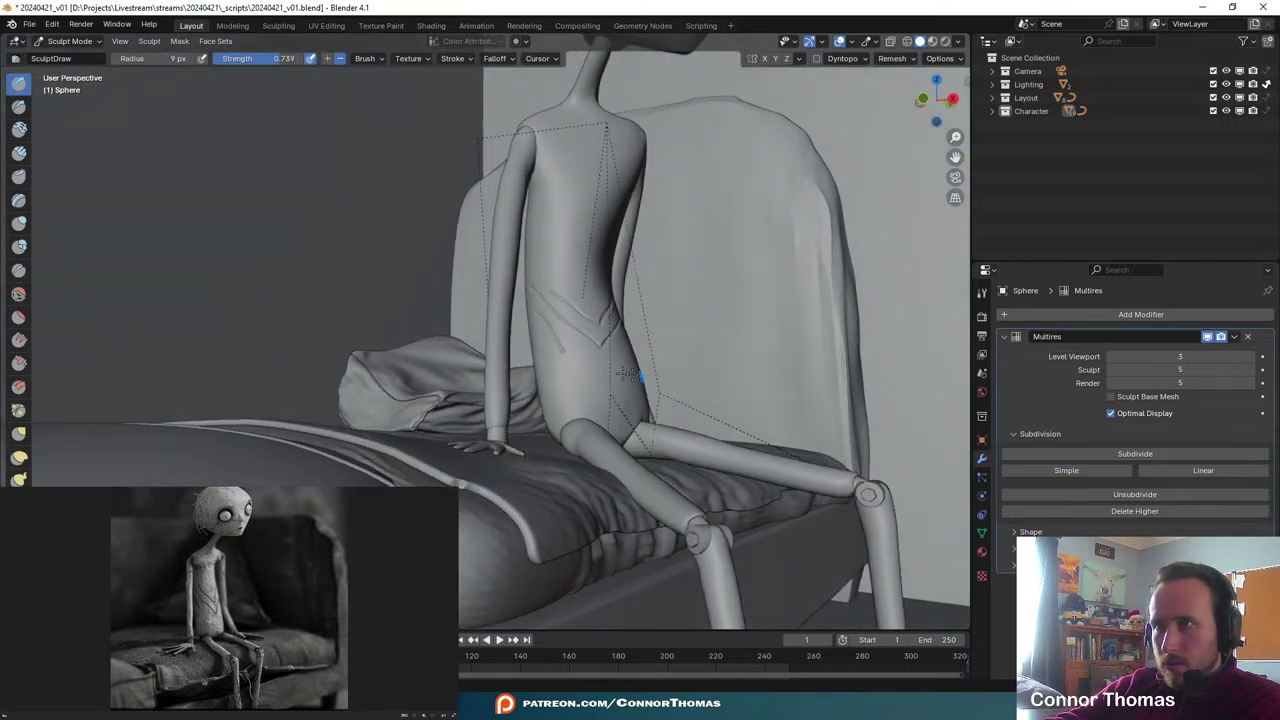
{"action": "mouse_move", "coordinate": [590, 358]}
{"action": "middle_mouse_down"}
{"action": "mouse_move", "coordinate": [561, 337]}
{"action": "mouse_move", "coordinate": [595, 308]}
{"action": "mouse_move", "coordinate": [572, 346]}
{"action": "middle_mouse_up"}
{"action": "scroll", "coordinate": [572, 346], "scroll_direction": "up", "scroll_amount": 3}
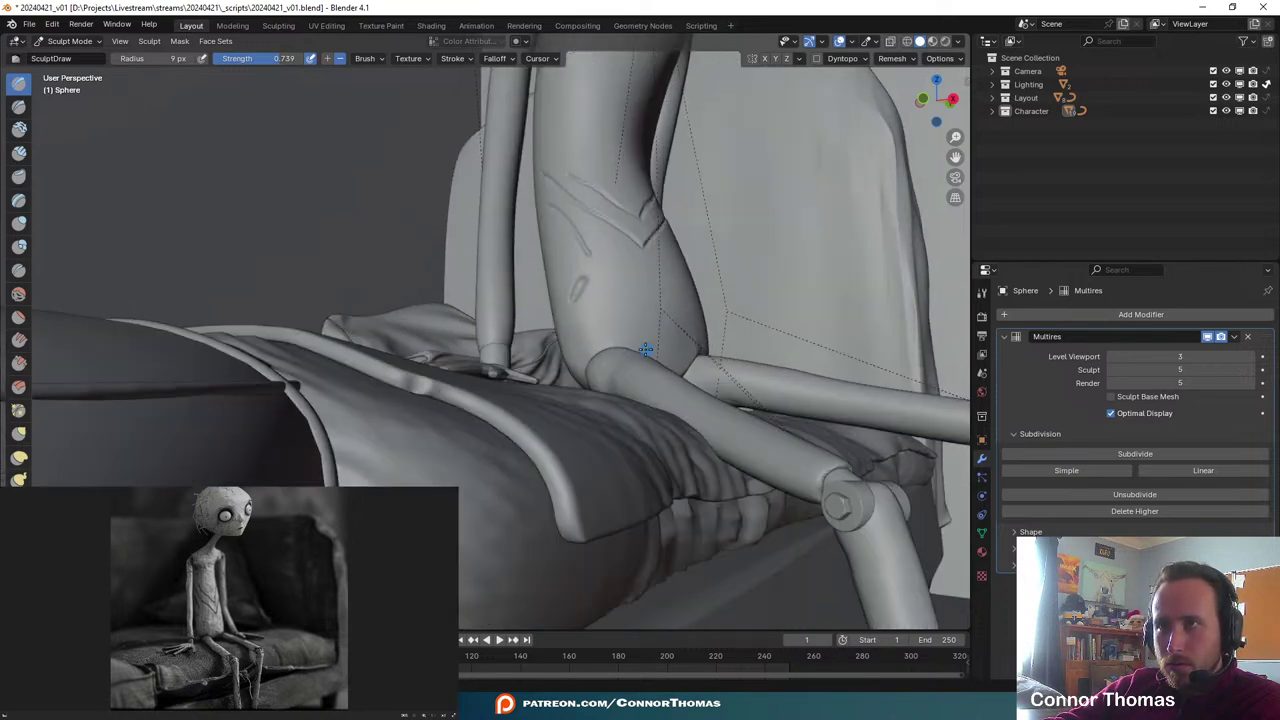
- Carve a short slanted groove on the side of the hip, below the side groove, with a 7 px brush radius
{"action": "scroll", "coordinate": [636, 340], "scroll_direction": "up", "scroll_amount": 2}
{"action": "key", "text": "f"}
{"action": "left_click", "coordinate": [645, 263]}
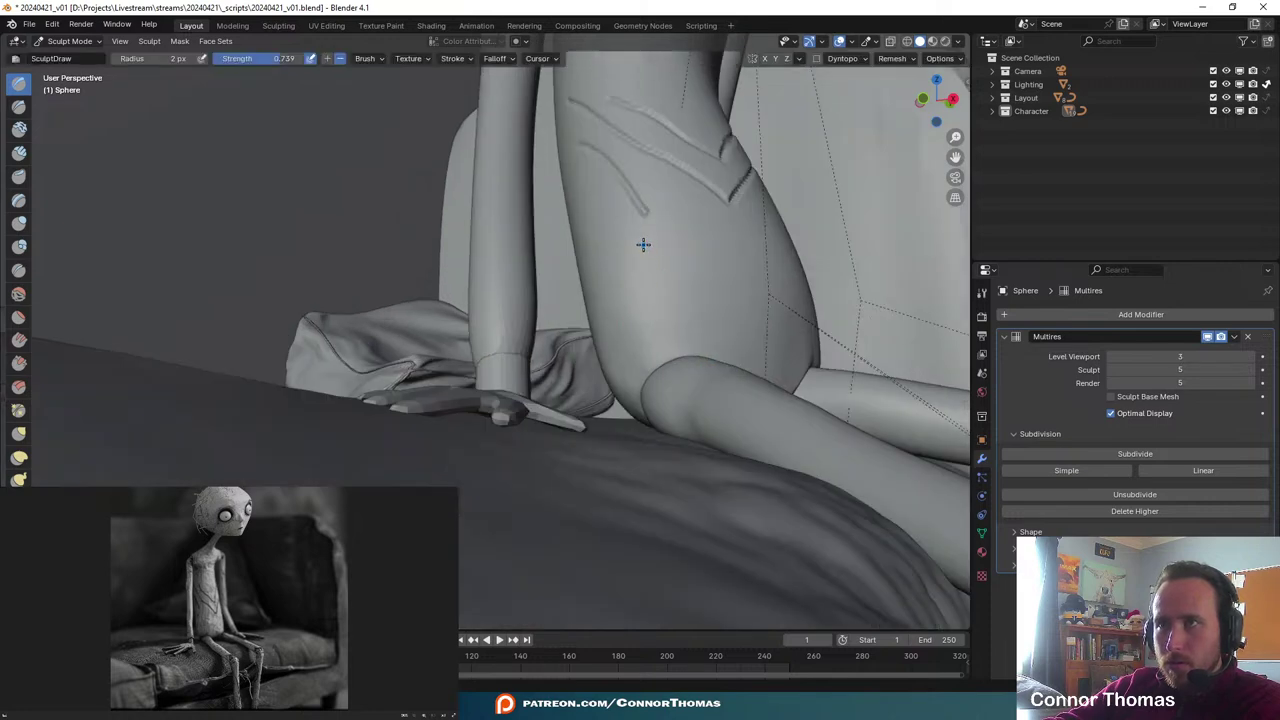
{"action": "scroll", "coordinate": [706, 301], "scroll_direction": "up", "scroll_amount": 2}
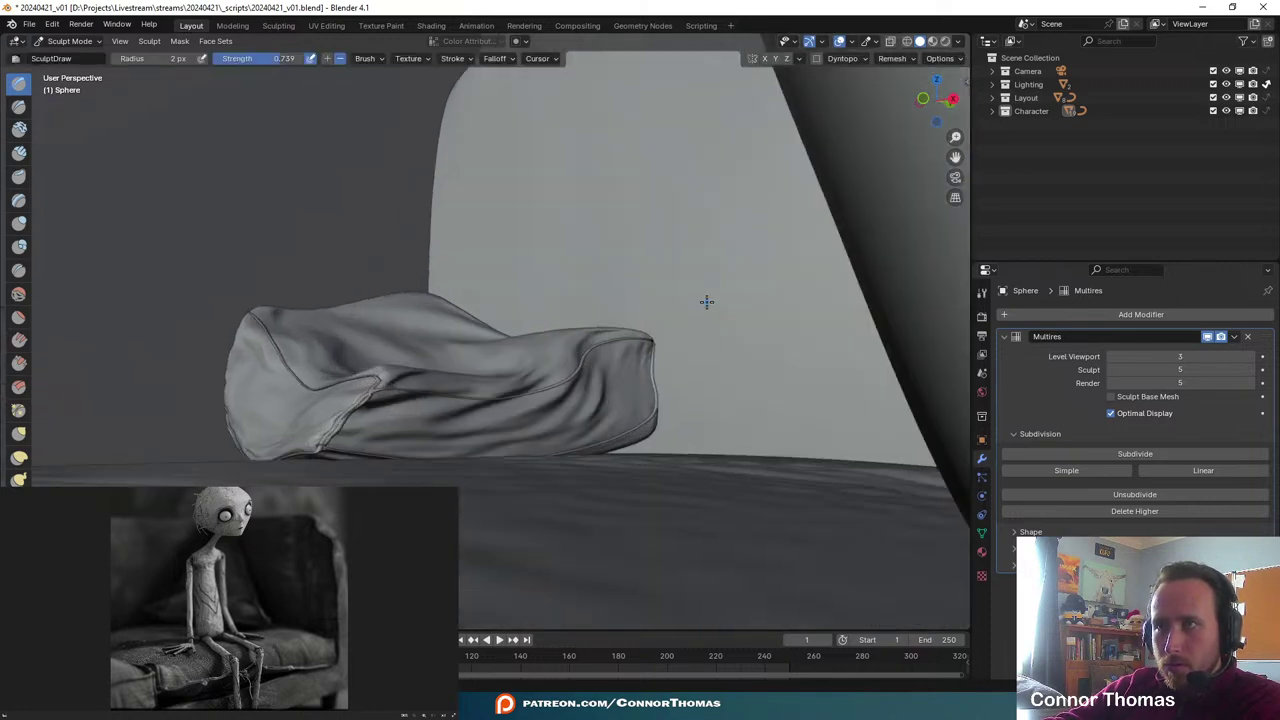
{"action": "scroll", "coordinate": [705, 311], "scroll_direction": "down", "scroll_amount": 1}
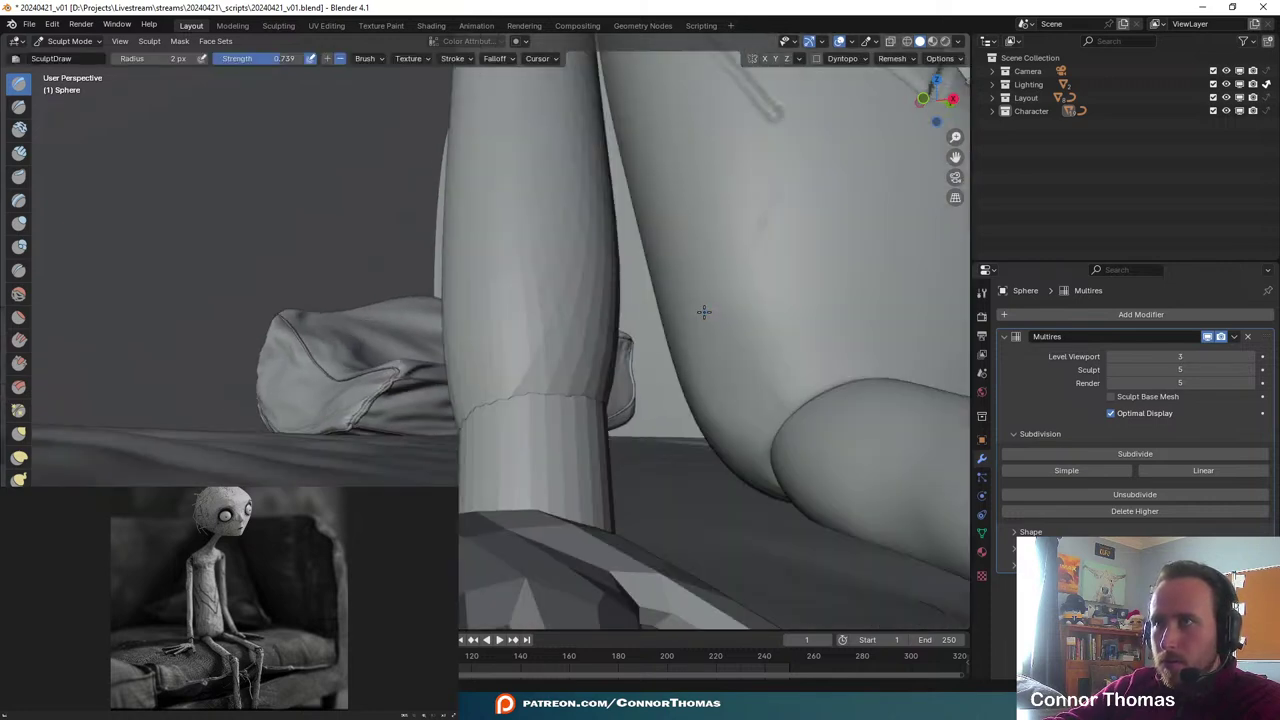
{"action": "key", "text": "f"}
{"action": "left_click", "coordinate": [760, 231]}
{"action": "mouse_move", "coordinate": [774, 190]}
{"action": "left_mouse_down"}
{"action": "mouse_move", "coordinate": [742, 247]}
{"action": "mouse_move", "coordinate": [763, 197]}
{"action": "left_mouse_up"}
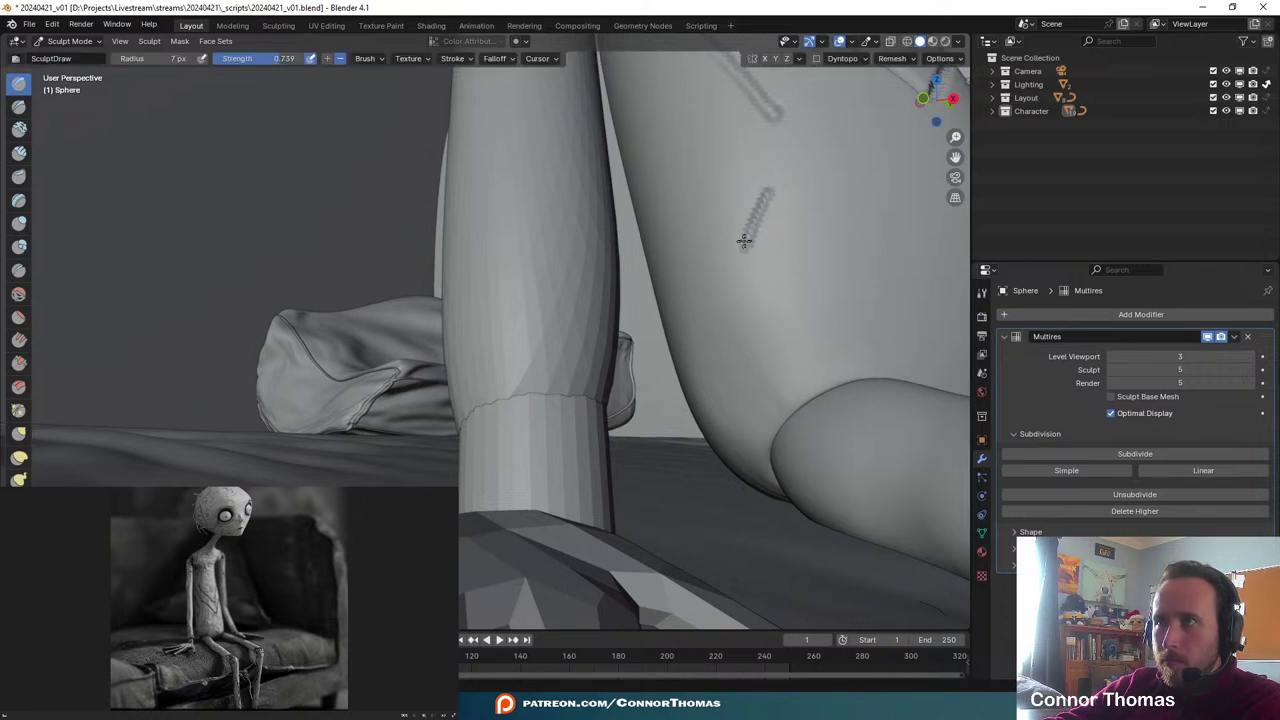
- Examine the grooved torso from several angles, from the hips up to the chest and shoulders
{"action": "scroll", "coordinate": [809, 183], "scroll_direction": "down", "scroll_amount": 5}
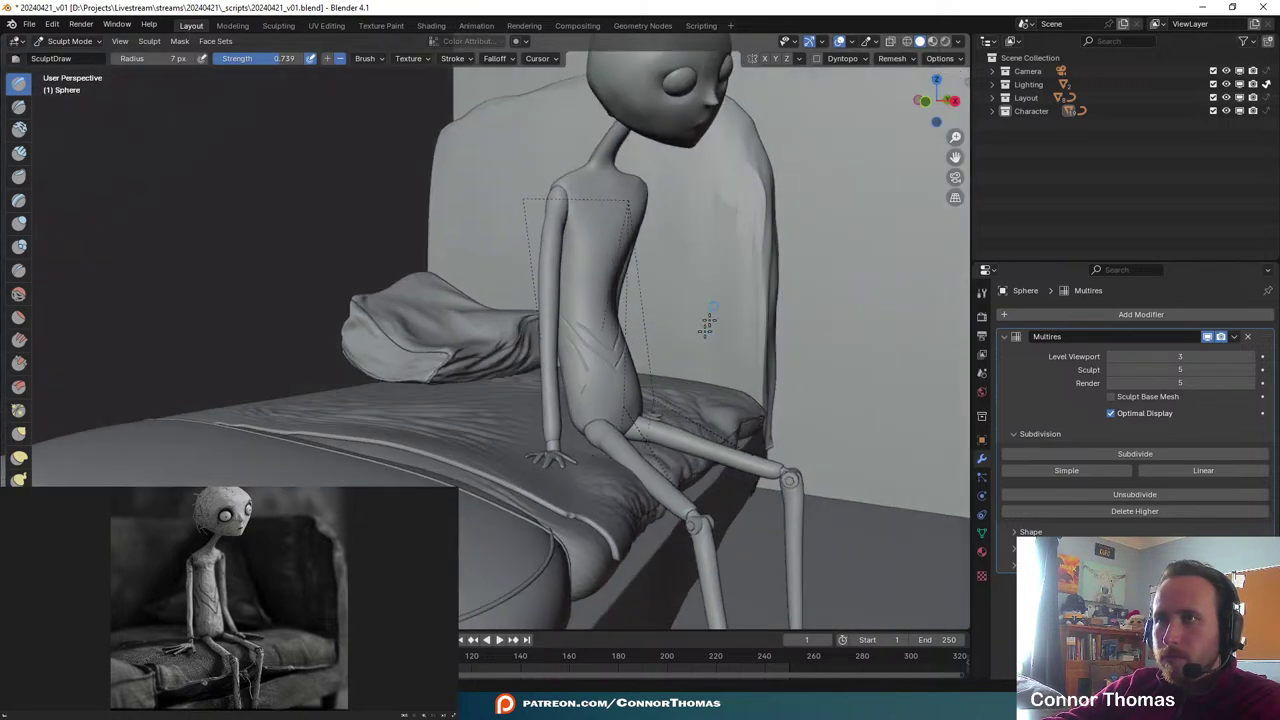
{"action": "middle_click_drag", "start_coordinate": [662, 333], "coordinate": [662, 304]}
{"action": "scroll", "coordinate": [678, 353], "scroll_direction": "up", "scroll_amount": 2}
{"action": "middle_click_drag", "start_coordinate": [733, 396], "coordinate": [629, 366]}
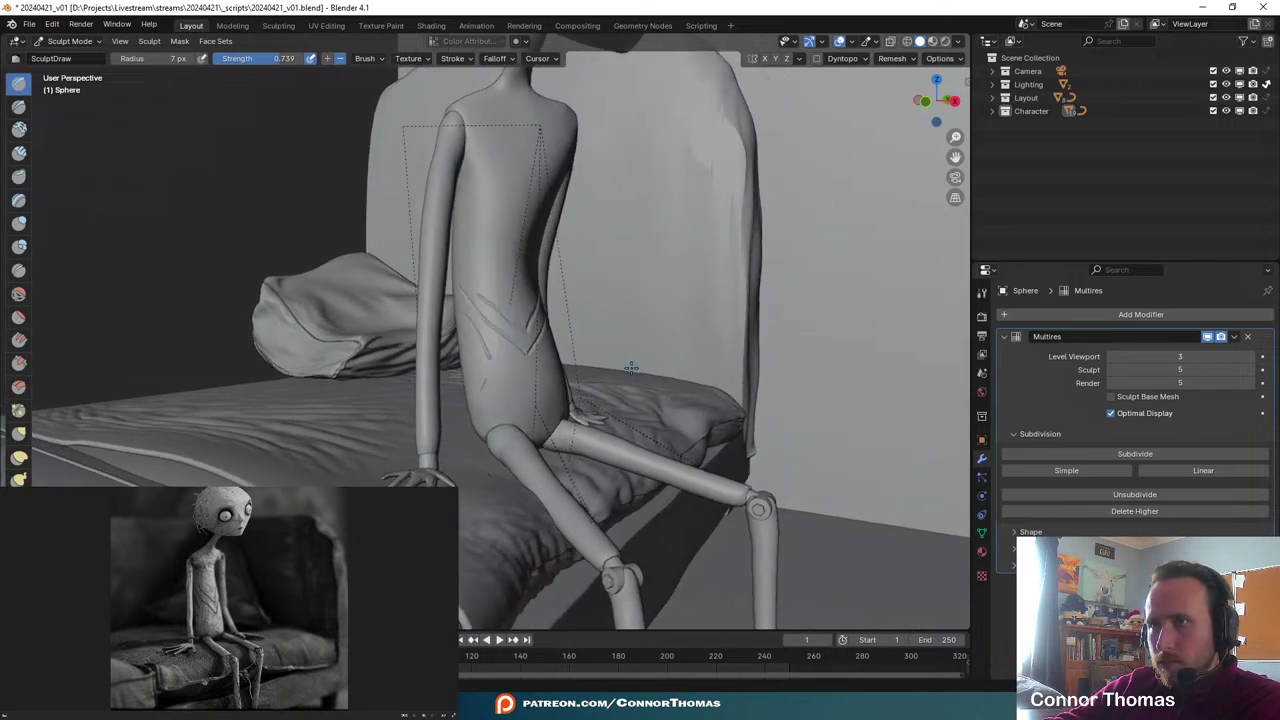
{"action": "scroll", "coordinate": [600, 330], "scroll_direction": "up", "scroll_amount": 2}
{"action": "mouse_move", "coordinate": [565, 270]}
{"action": "middle_mouse_down", "text": "shift"}
{"action": "mouse_move", "coordinate": [583, 291]}
{"action": "mouse_move", "coordinate": [583, 227]}
{"action": "mouse_move", "coordinate": [634, 246]}
{"action": "mouse_move", "coordinate": [560, 240]}
{"action": "mouse_move", "coordinate": [626, 237]}
{"action": "mouse_move", "coordinate": [597, 234]}
{"action": "middle_mouse_up", "text": "shift"}
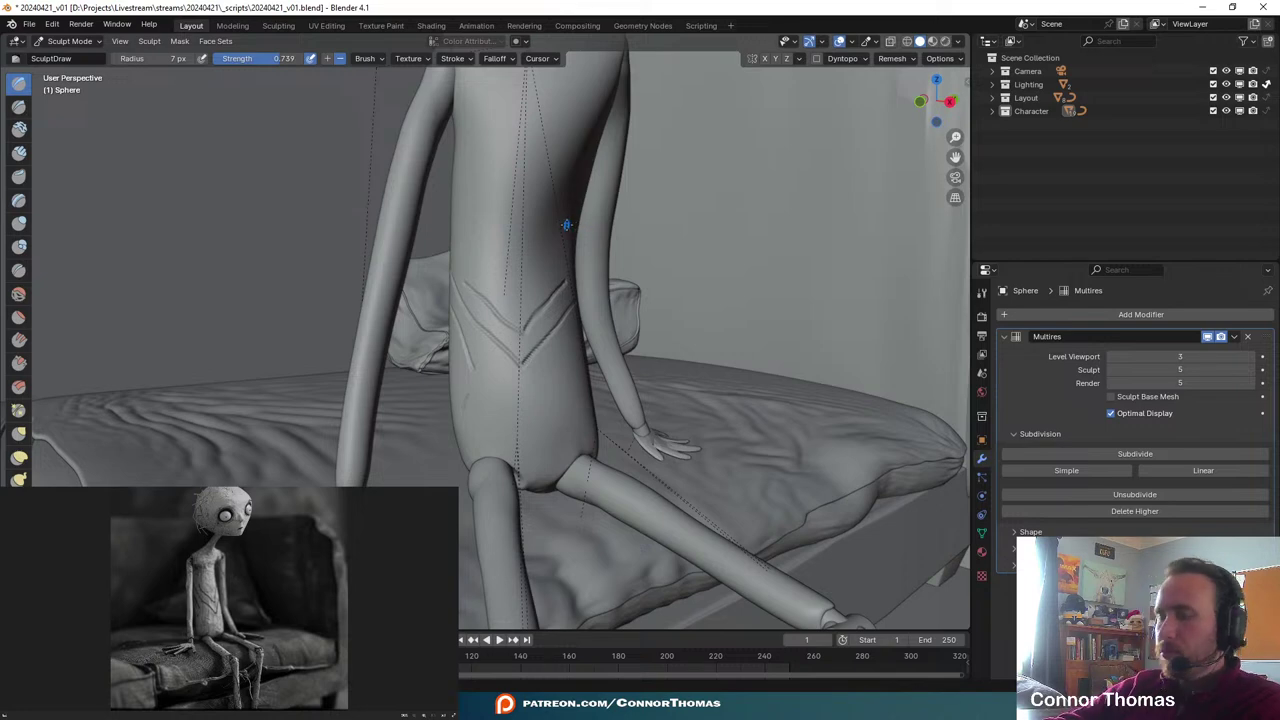
{"action": "middle_click_drag", "start_coordinate": [514, 237], "coordinate": [542, 330]}
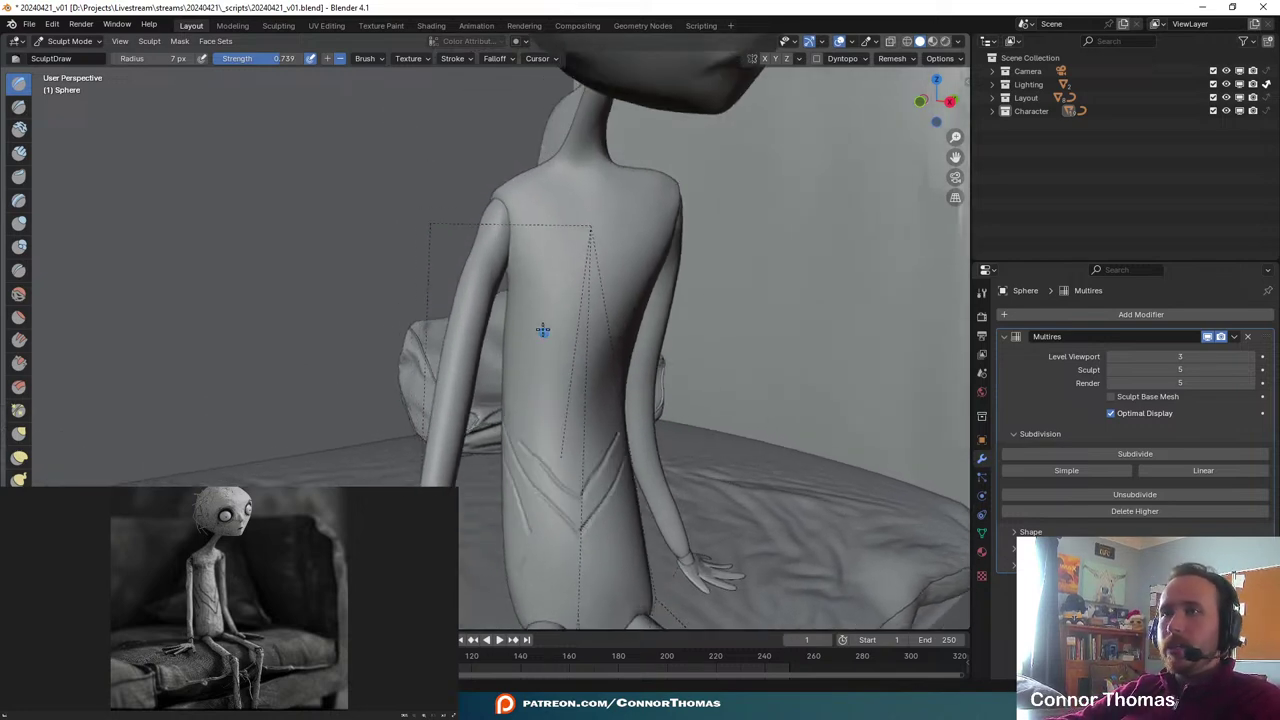
{"action": "middle_click_drag", "start_coordinate": [537, 251], "coordinate": [860, 300]}
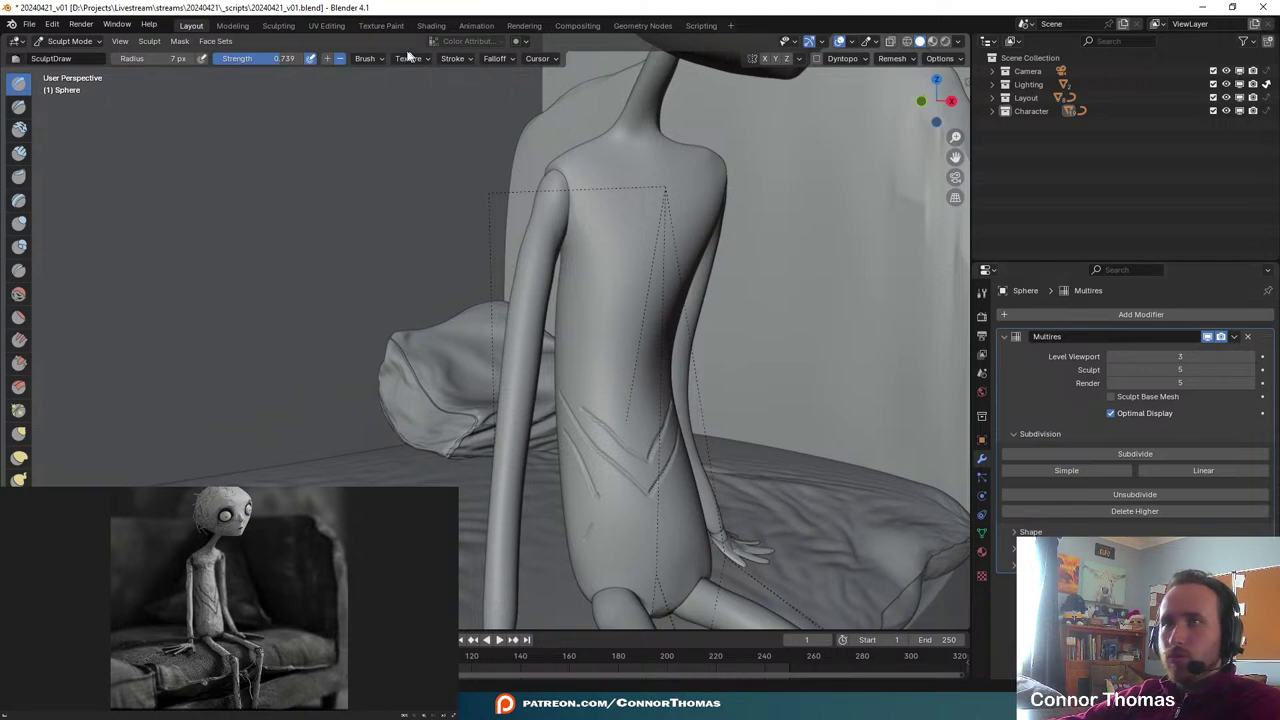
- Set the brush strength to 0.478, try a short groove on the upper chest and undo that stroke
{"action": "left_click_drag", "start_coordinate": [250, 58], "coordinate": [240, 58]}
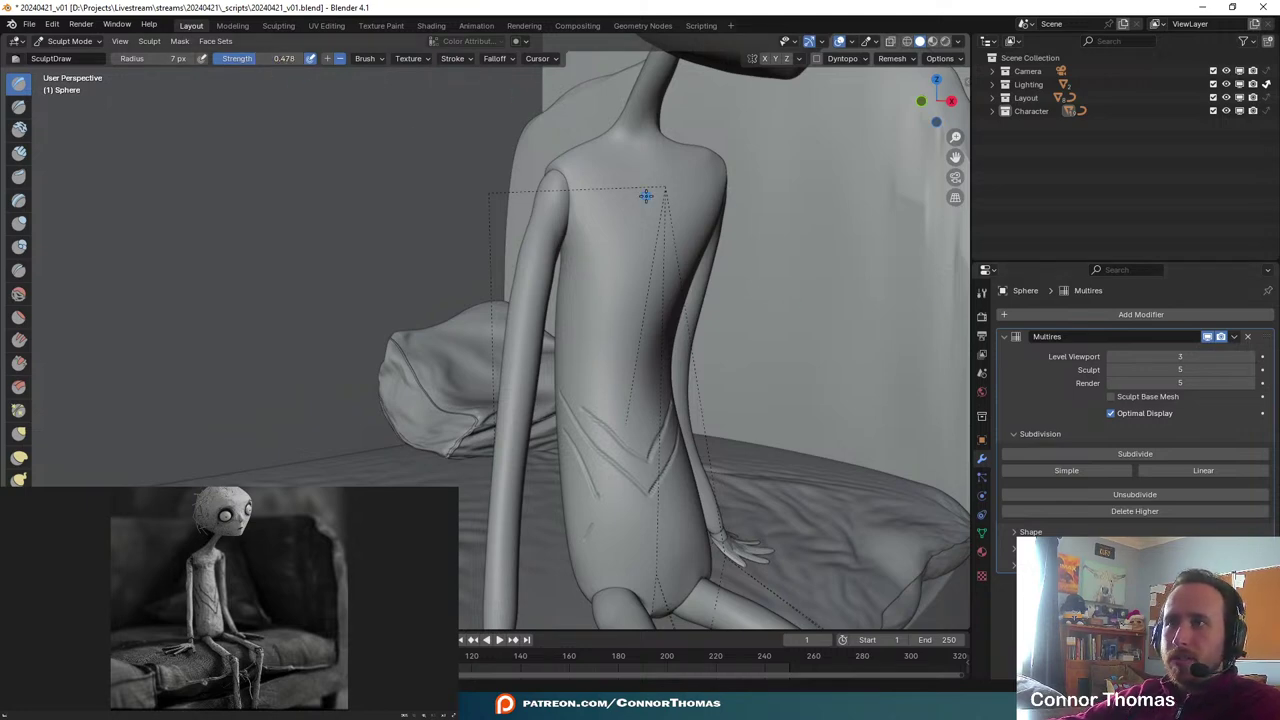
{"action": "left_click_drag", "start_coordinate": [606, 189], "coordinate": [594, 246]}
{"action": "key", "text": "ctrl+z"}
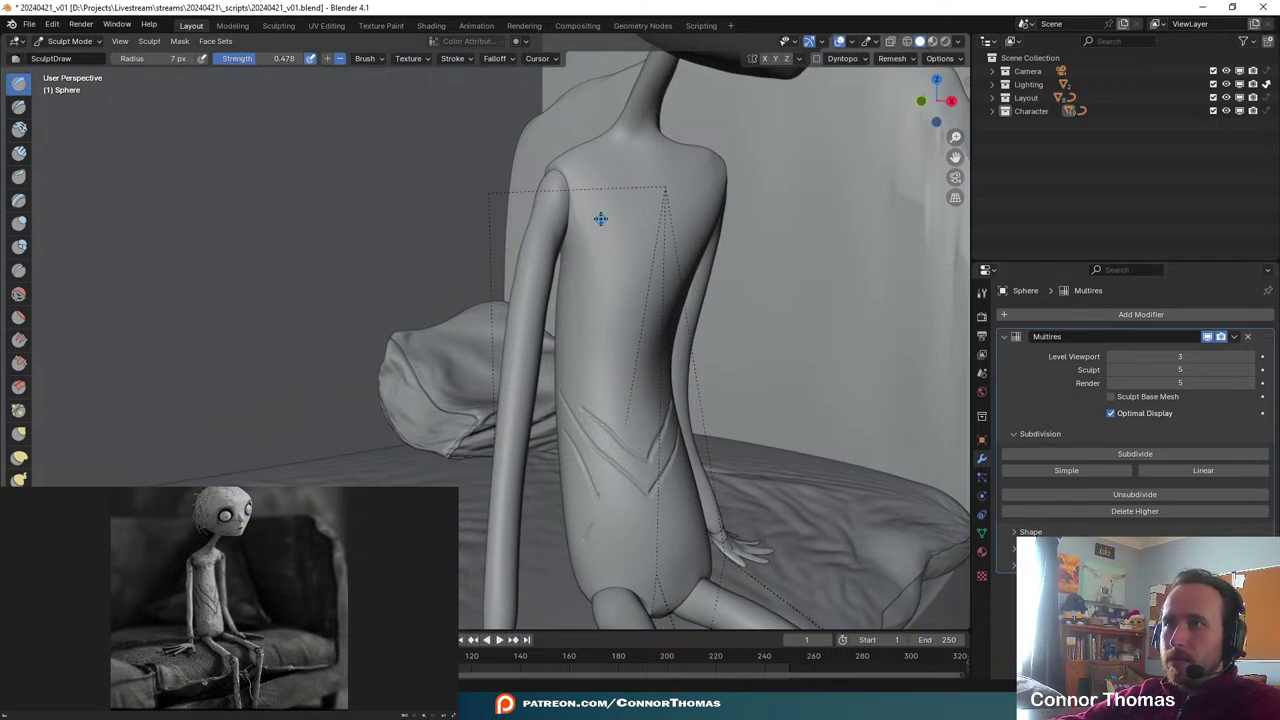
- Set the brush radius to 7 px and carve a long wavy vertical groove down the side of the chest beside the right arm
{"action": "key", "text": "f"}
{"action": "left_click", "coordinate": [598, 219]}
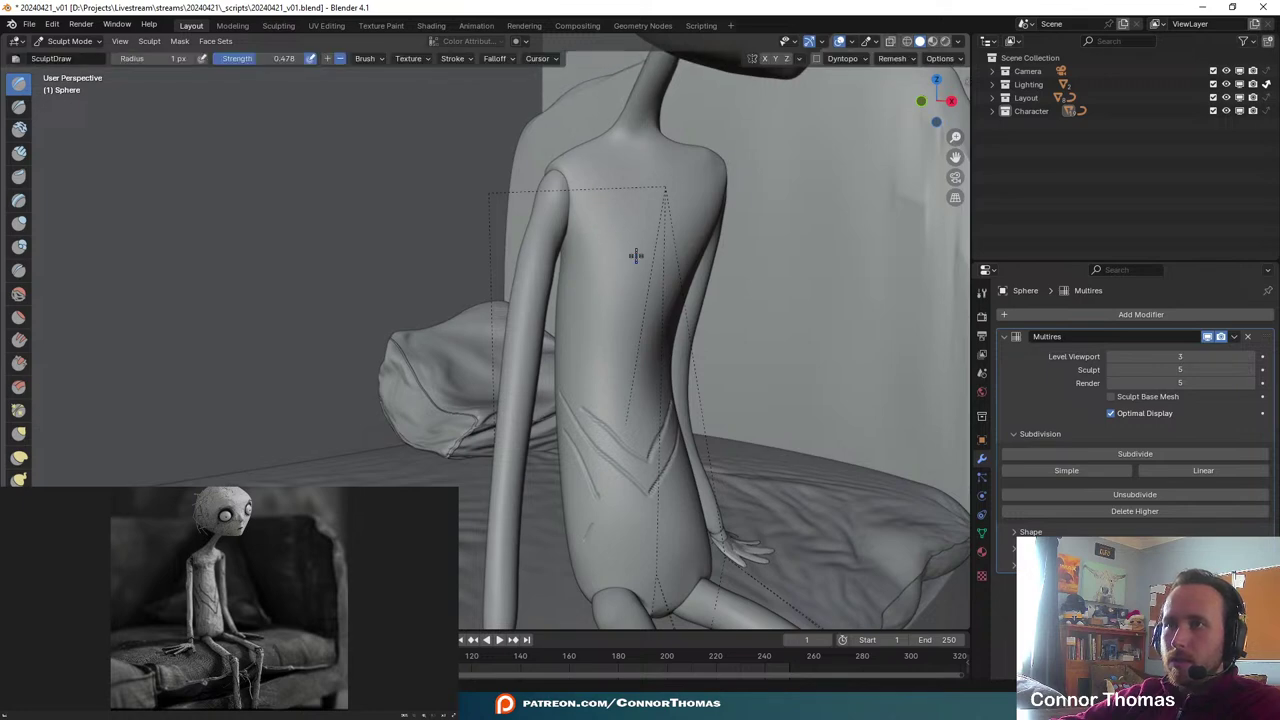
{"action": "middle_click_drag", "start_coordinate": [631, 205], "coordinate": [651, 229]}
{"action": "key", "text": "f"}
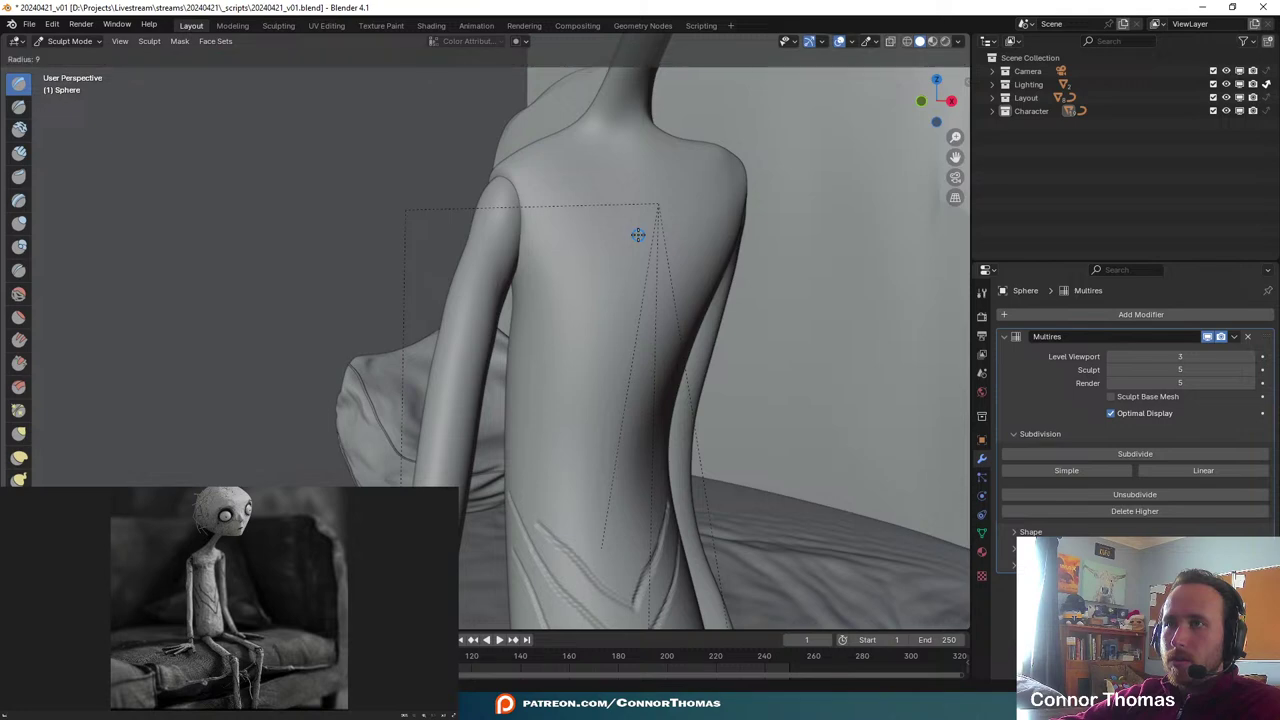
{"action": "left_click", "coordinate": [637, 236]}
{"action": "left_click_drag", "start_coordinate": [564, 198], "coordinate": [552, 325]}
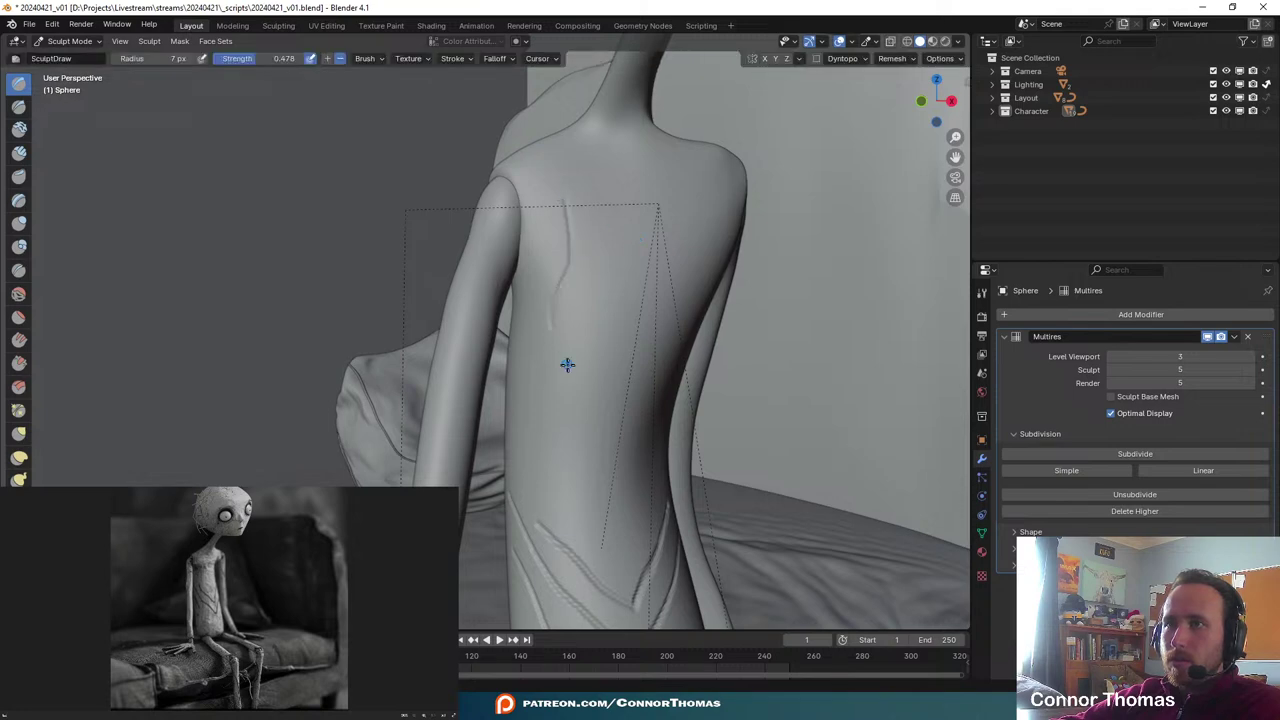
- Carve short wavy grooves near the right shoulder and down the side of the ribs to just above the waist seams
{"action": "scroll", "coordinate": [702, 410], "scroll_direction": "down", "scroll_amount": 4}
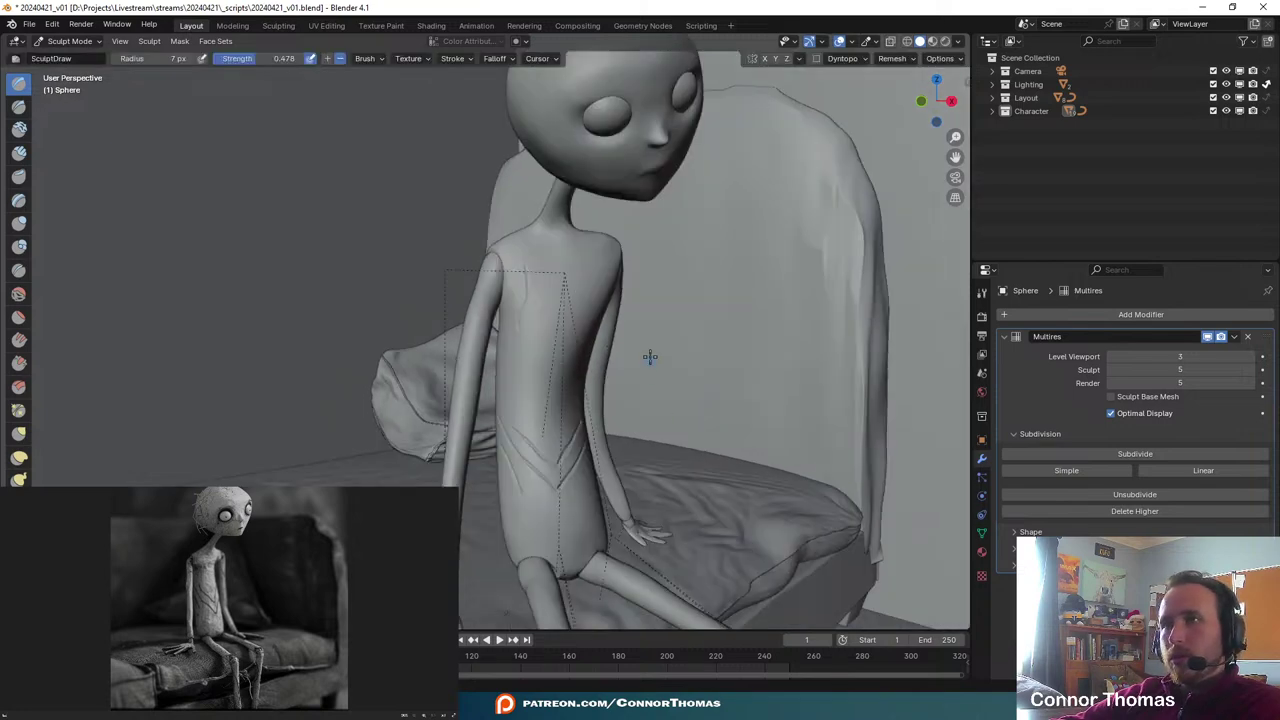
{"action": "middle_click_drag", "start_coordinate": [650, 357], "coordinate": [582, 262], "text": "shift"}
{"action": "scroll", "coordinate": [453, 312], "scroll_direction": "up", "scroll_amount": 2}
{"action": "middle_click_drag", "start_coordinate": [398, 248], "coordinate": [436, 286]}
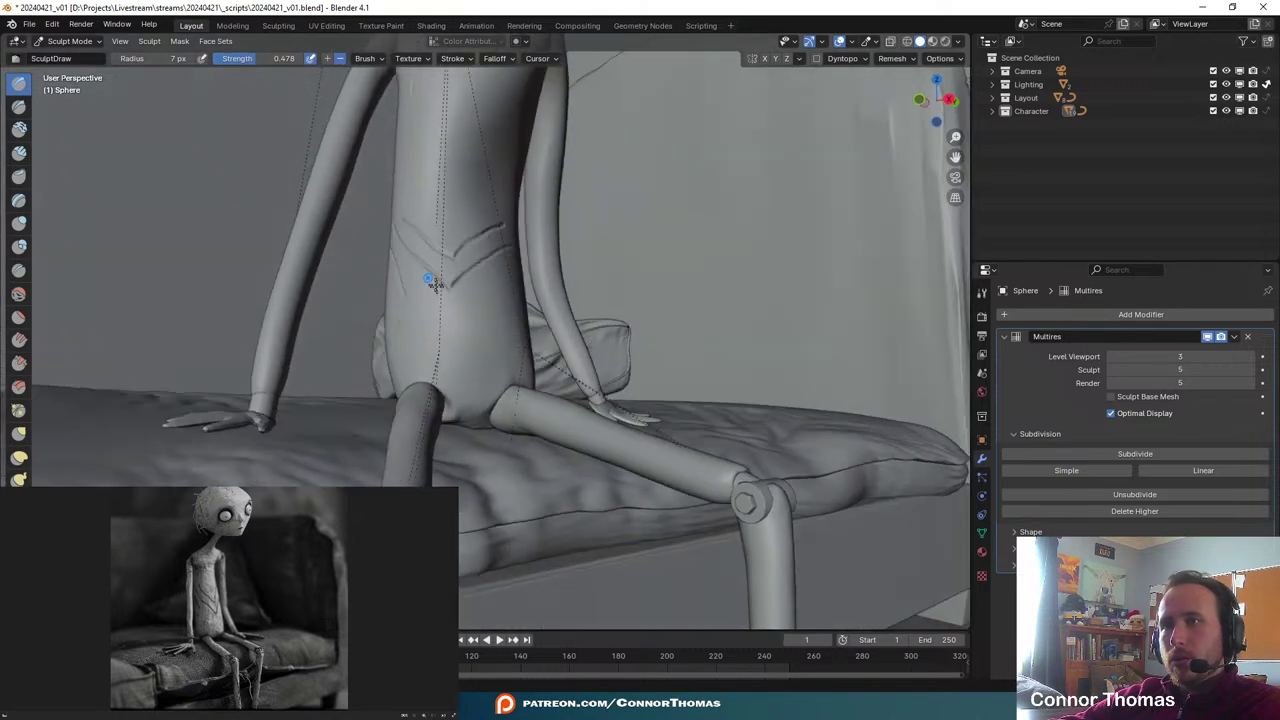
{"action": "middle_click_drag", "start_coordinate": [527, 260], "coordinate": [549, 215]}
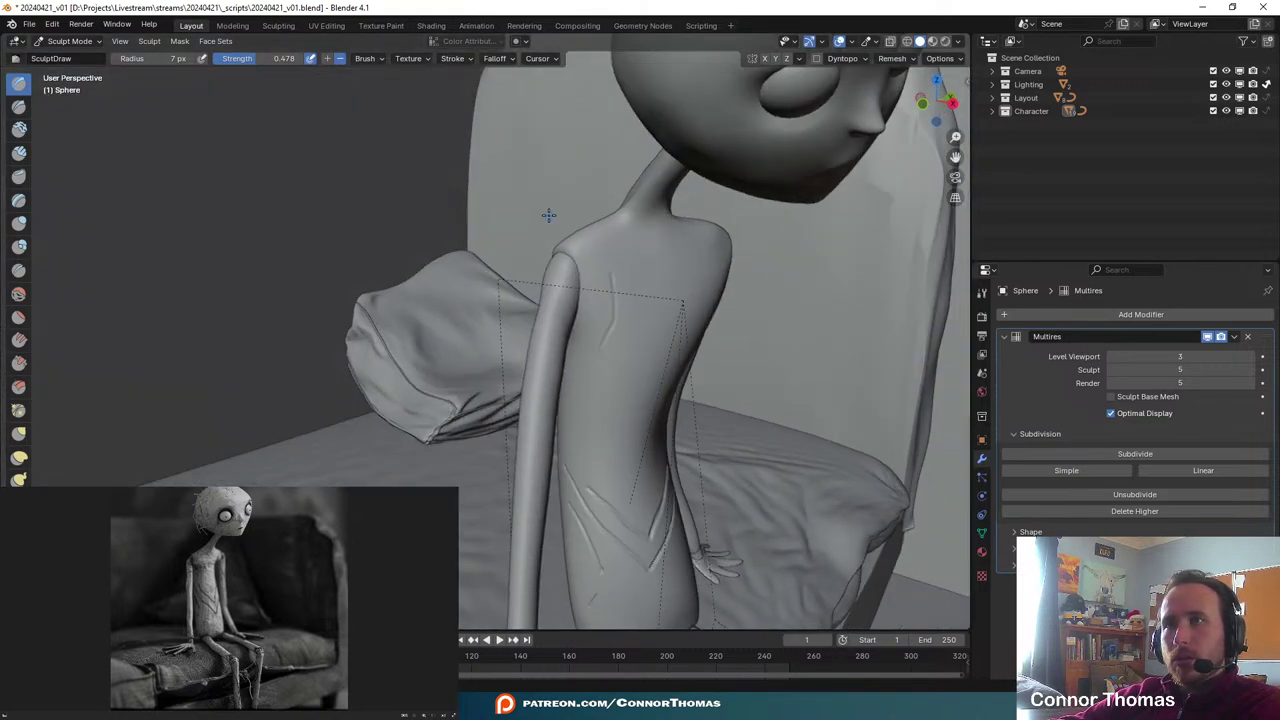
{"action": "middle_click_drag", "start_coordinate": [629, 337], "coordinate": [536, 222]}
{"action": "left_click_drag", "start_coordinate": [534, 230], "coordinate": [532, 246]}
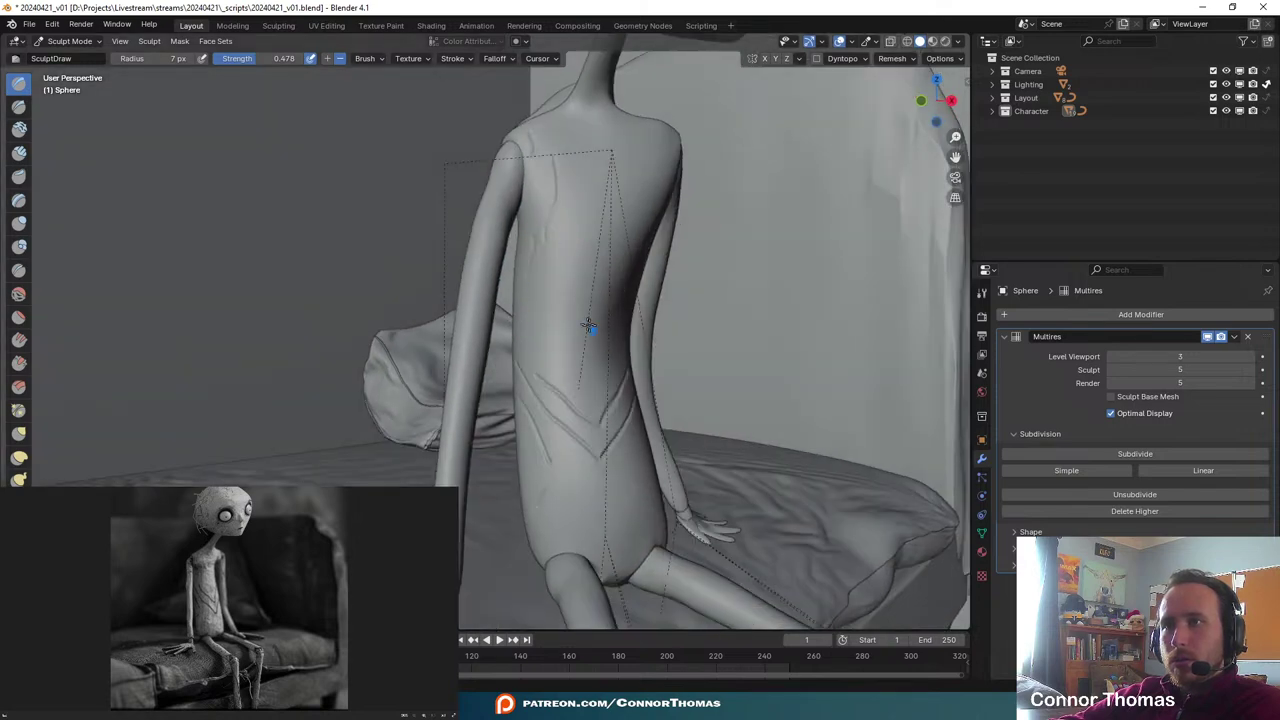
{"action": "left_click_drag", "start_coordinate": [541, 309], "coordinate": [557, 346]}
{"action": "mouse_move", "coordinate": [638, 320]}
{"action": "middle_mouse_down"}
{"action": "mouse_move", "coordinate": [646, 306]}
{"action": "mouse_move", "coordinate": [717, 297]}
{"action": "mouse_move", "coordinate": [700, 277]}
{"action": "mouse_move", "coordinate": [603, 271]}
{"action": "middle_mouse_up"}
{"action": "scroll", "coordinate": [640, 305], "scroll_direction": "up", "scroll_amount": 3}
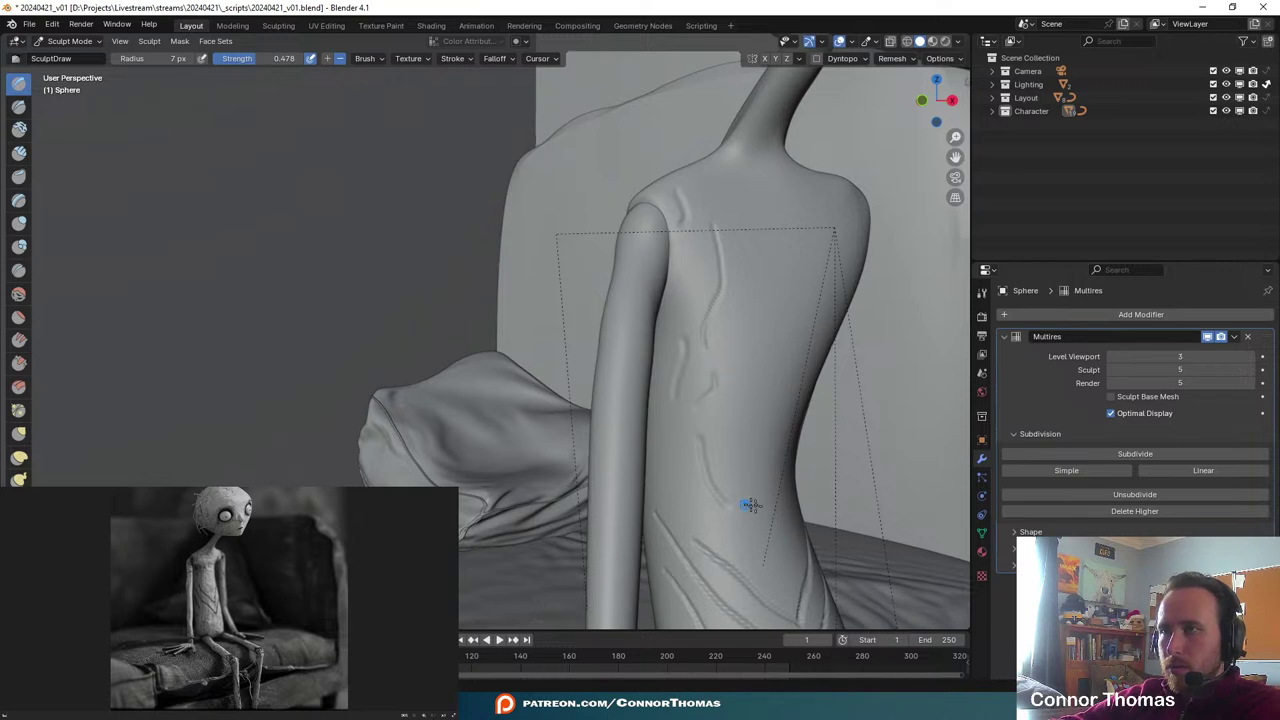
- From the camera view, set the brush strength to 0.196 and carve faint long vertical wrinkles down the chest
{"action": "scroll", "coordinate": [759, 386], "scroll_direction": "down", "scroll_amount": 2}
{"action": "middle_click_drag", "start_coordinate": [757, 386], "coordinate": [655, 298]}
{"action": "key", "text": "KP_0"}
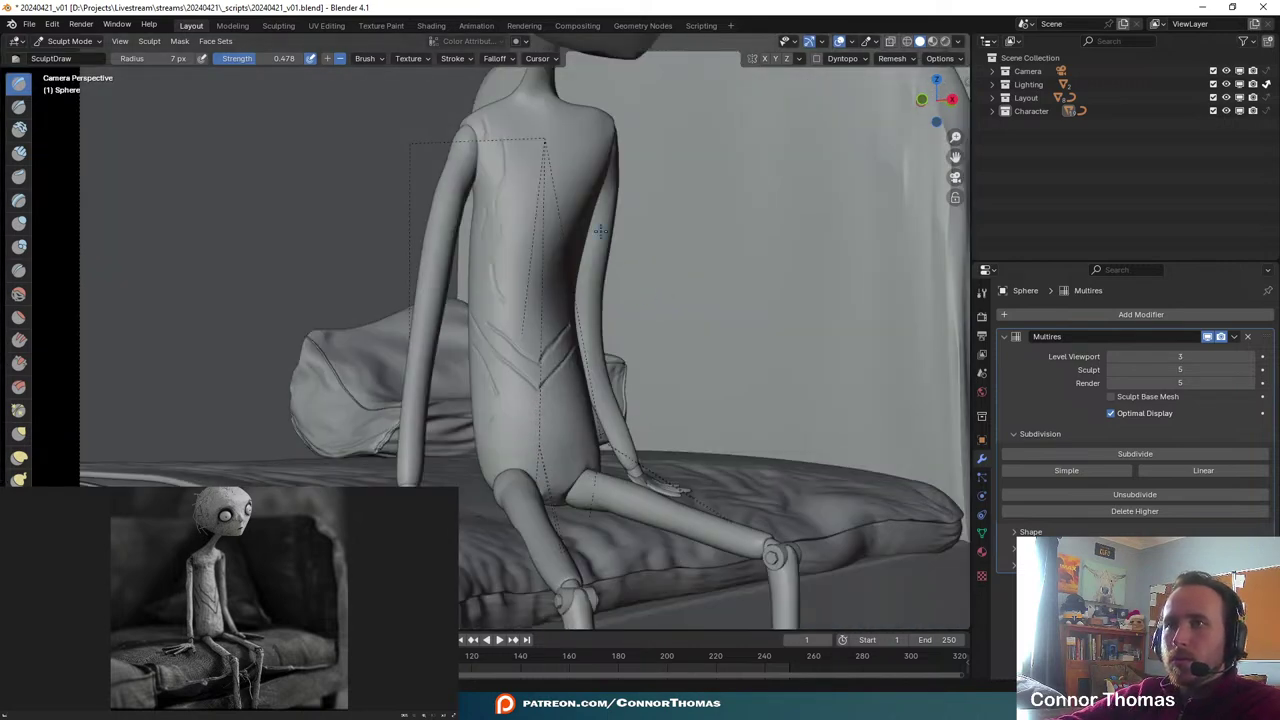
{"action": "scroll", "coordinate": [640, 285], "scroll_direction": "up", "scroll_amount": 1}
{"action": "left_click_drag", "start_coordinate": [228, 62], "coordinate": [197, 62]}
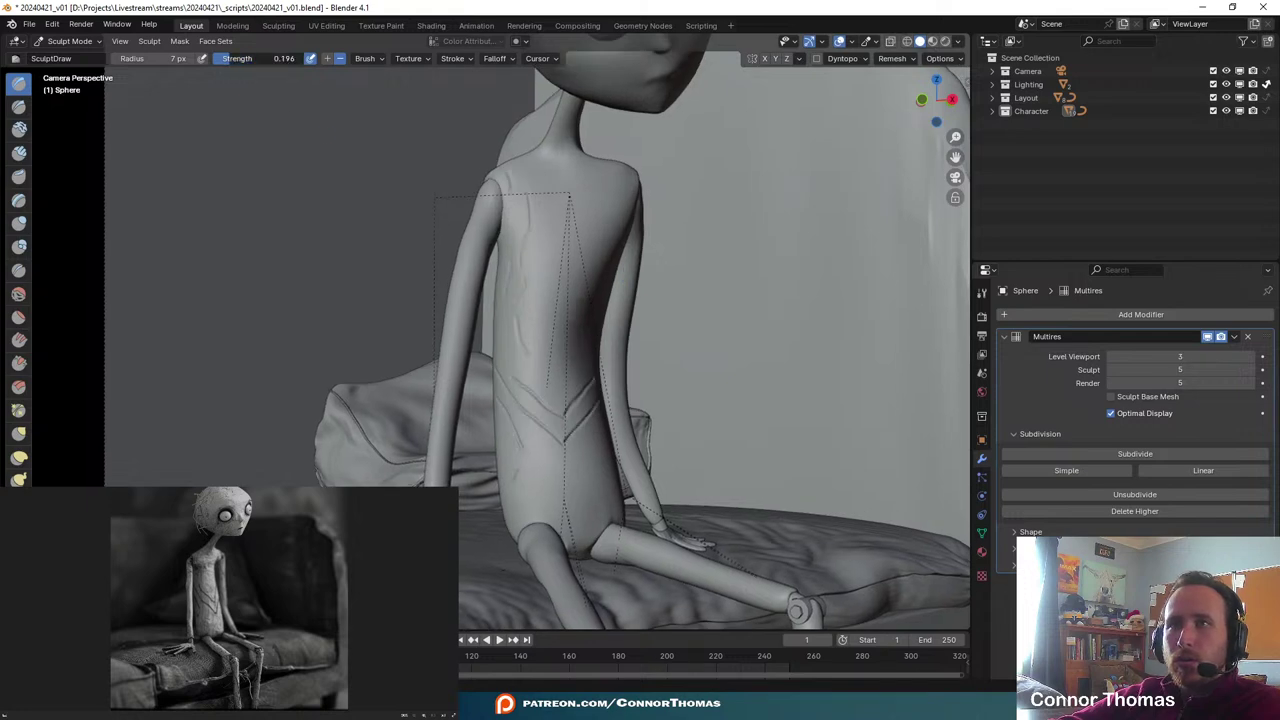
{"action": "scroll", "coordinate": [586, 214], "scroll_direction": "up", "scroll_amount": 2}
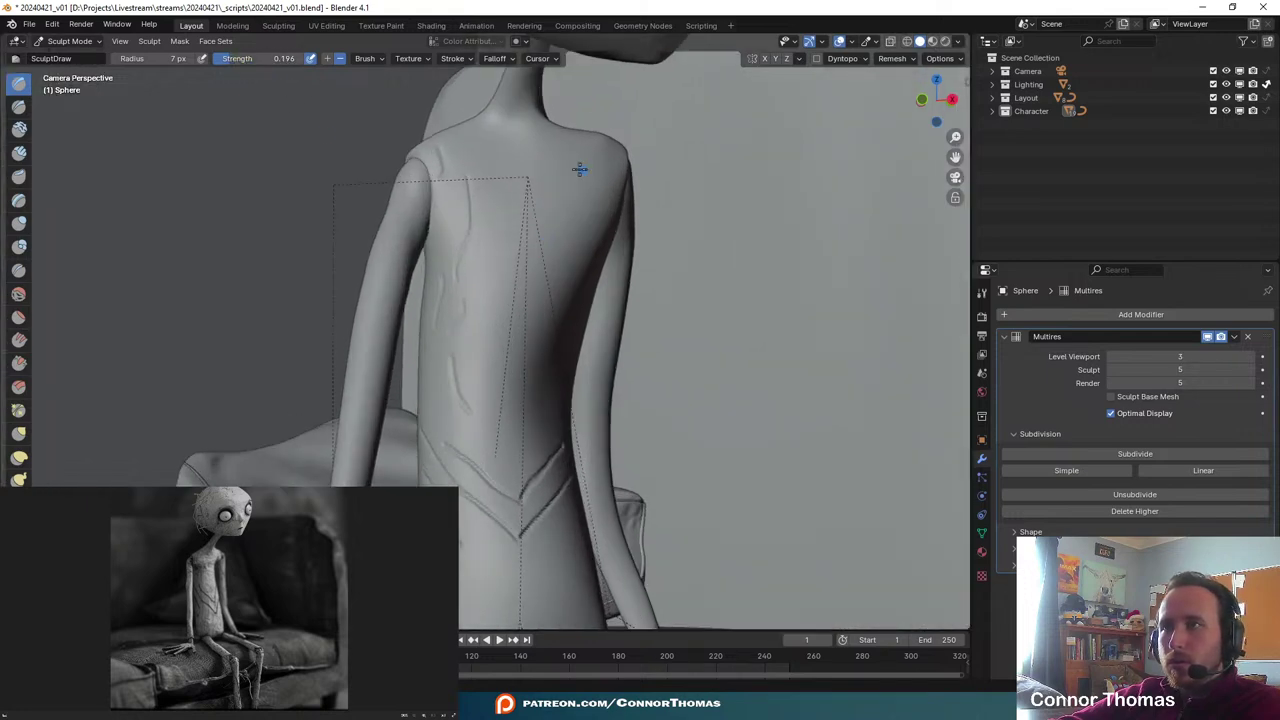
{"action": "mouse_move", "coordinate": [580, 169]}
{"action": "left_mouse_down"}
{"action": "mouse_move", "coordinate": [574, 306]}
{"action": "mouse_move", "coordinate": [544, 334]}
{"action": "left_mouse_up"}
{"action": "left_click_drag", "start_coordinate": [508, 220], "coordinate": [510, 350]}
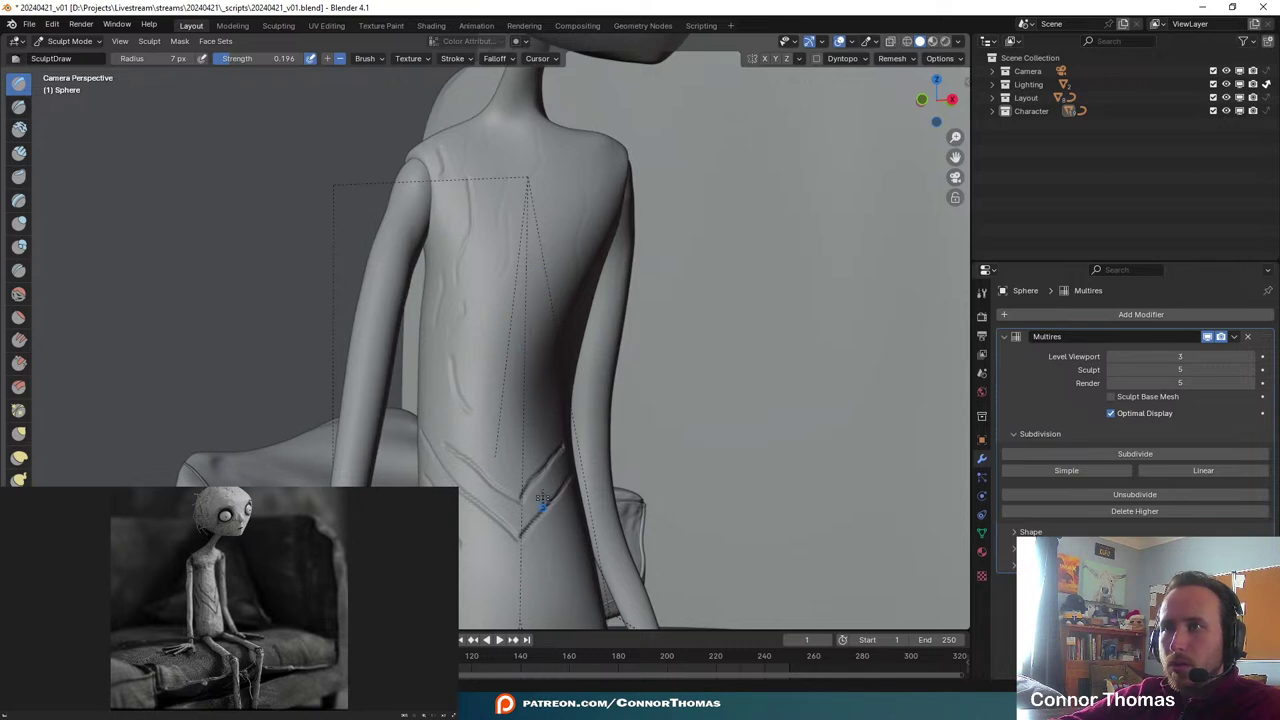
- Cover the chest, shoulders and base of the neck with fine vertical wrinkle strokes running down to the waist seams
{"action": "middle_click_drag", "start_coordinate": [576, 322], "coordinate": [640, 246], "text": "shift"}
{"action": "middle_click_drag", "start_coordinate": [603, 439], "coordinate": [632, 352], "text": "shift"}
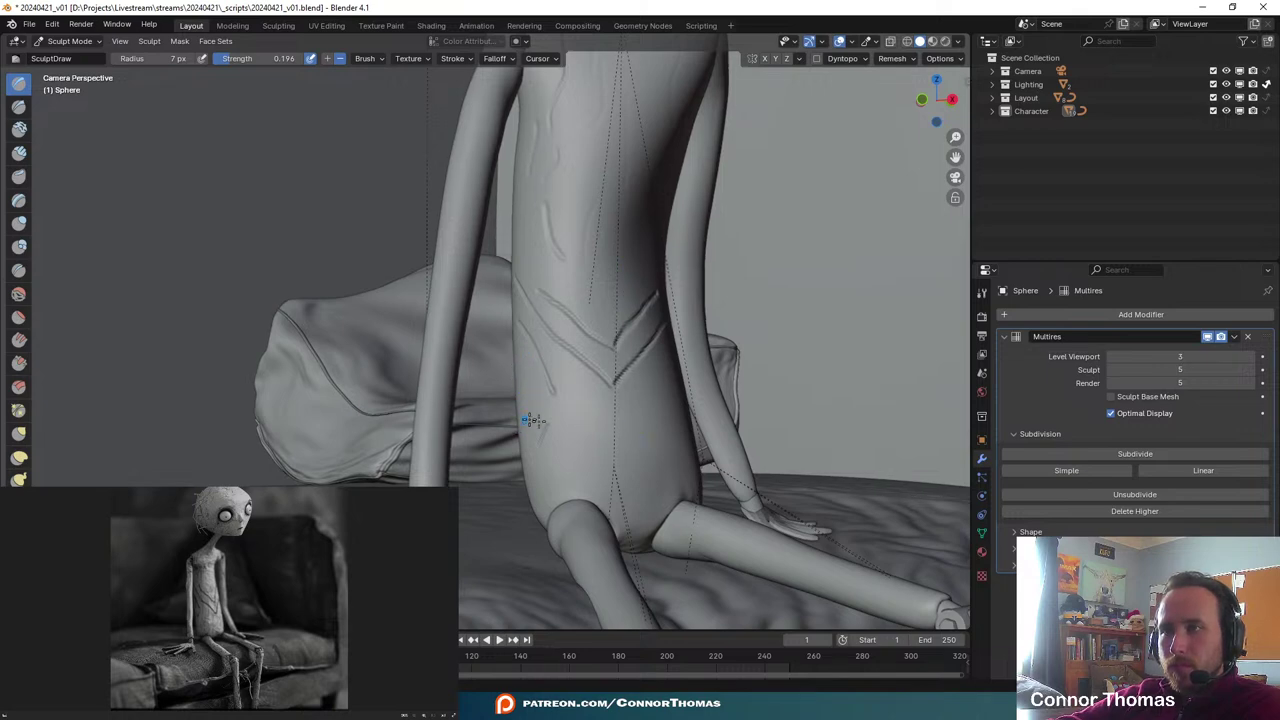
{"action": "mouse_move", "coordinate": [531, 423]}
{"action": "middle_mouse_down"}
{"action": "mouse_move", "coordinate": [560, 357]}
{"action": "mouse_move", "coordinate": [508, 378]}
{"action": "middle_mouse_up"}
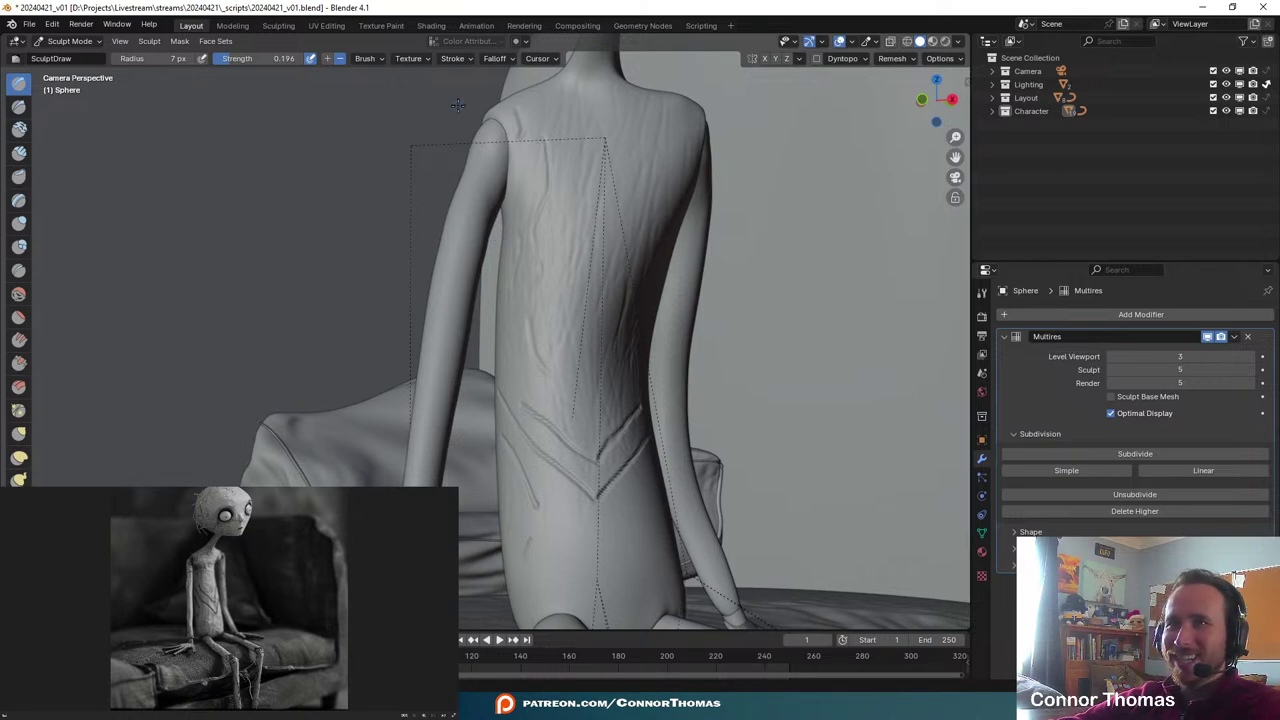
{"action": "middle_click_drag", "start_coordinate": [625, 190], "coordinate": [643, 293], "text": "shift"}
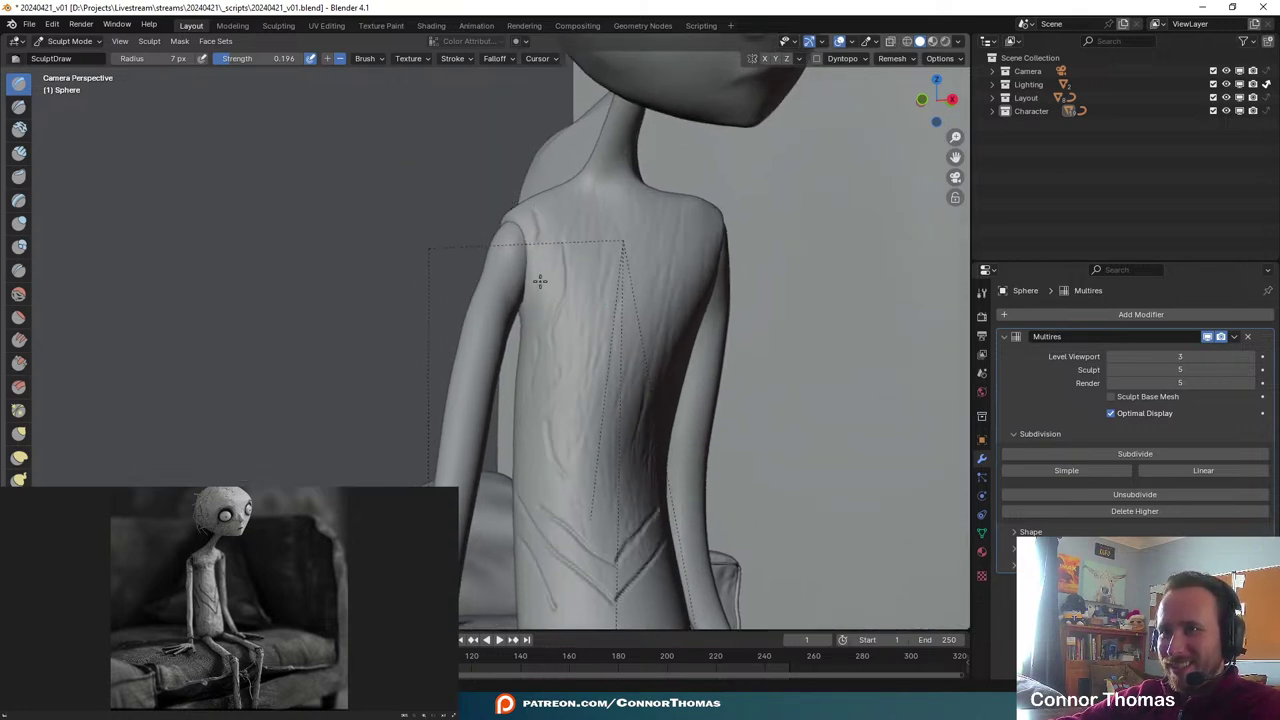
{"action": "middle_click_drag", "start_coordinate": [577, 182], "coordinate": [615, 223], "text": "shift"}
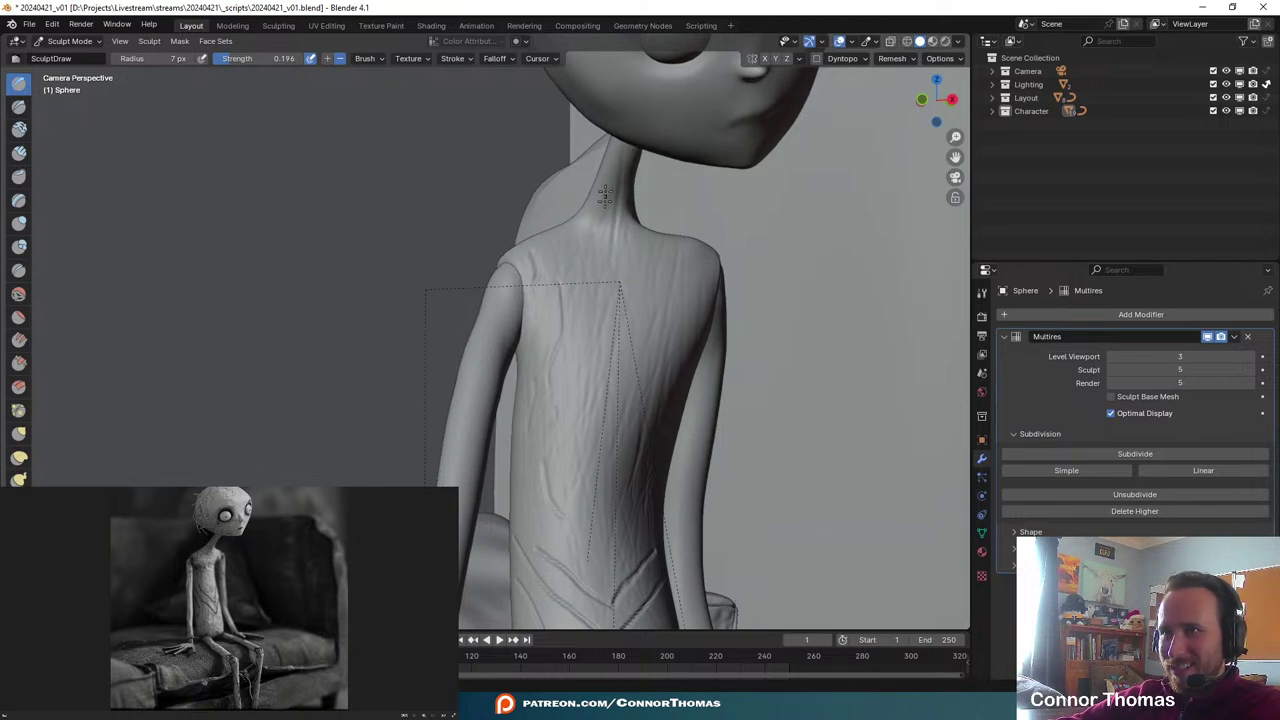
- Extend the fine vertical wrinkle strokes over the abdomen and hips below the V-shaped seams, and check the whole torso
{"action": "middle_click_drag", "start_coordinate": [613, 378], "coordinate": [639, 214]}
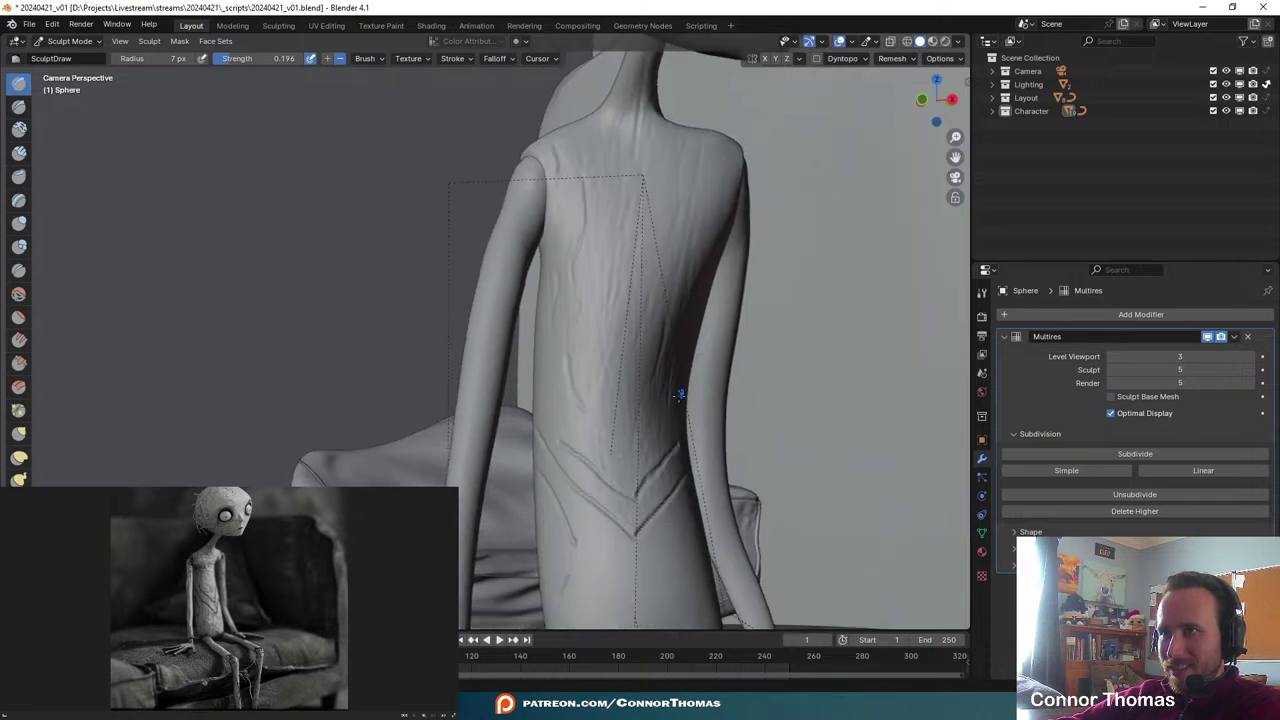
{"action": "middle_click_drag", "start_coordinate": [637, 486], "coordinate": [678, 436], "text": "shift"}
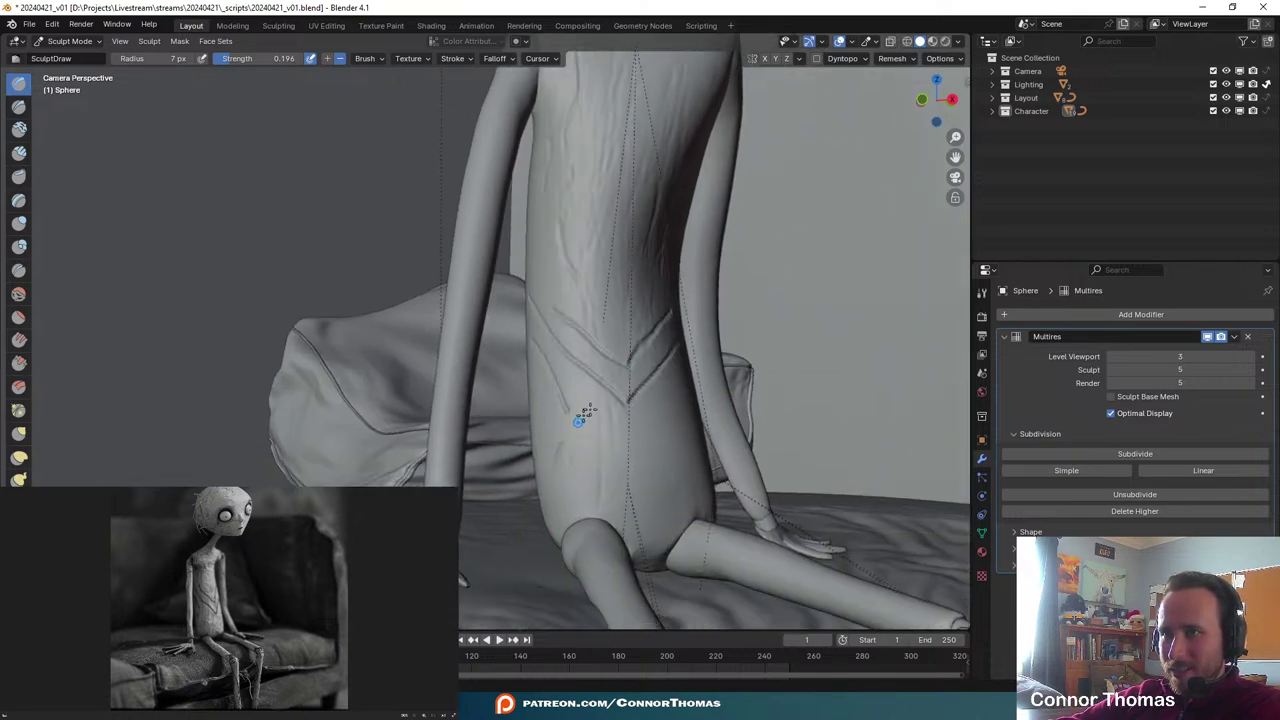
{"action": "middle_click_drag", "start_coordinate": [659, 303], "coordinate": [782, 390]}
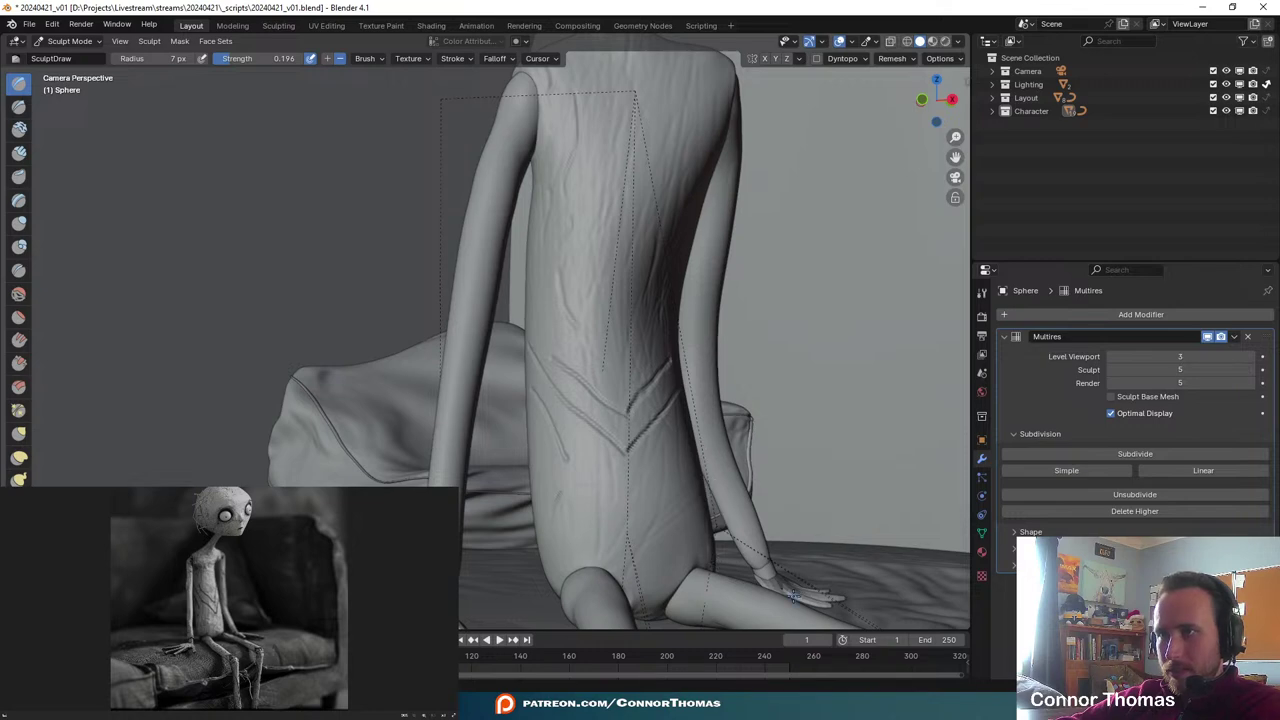
{"action": "scroll", "coordinate": [746, 550], "scroll_direction": "down", "scroll_amount": 2}
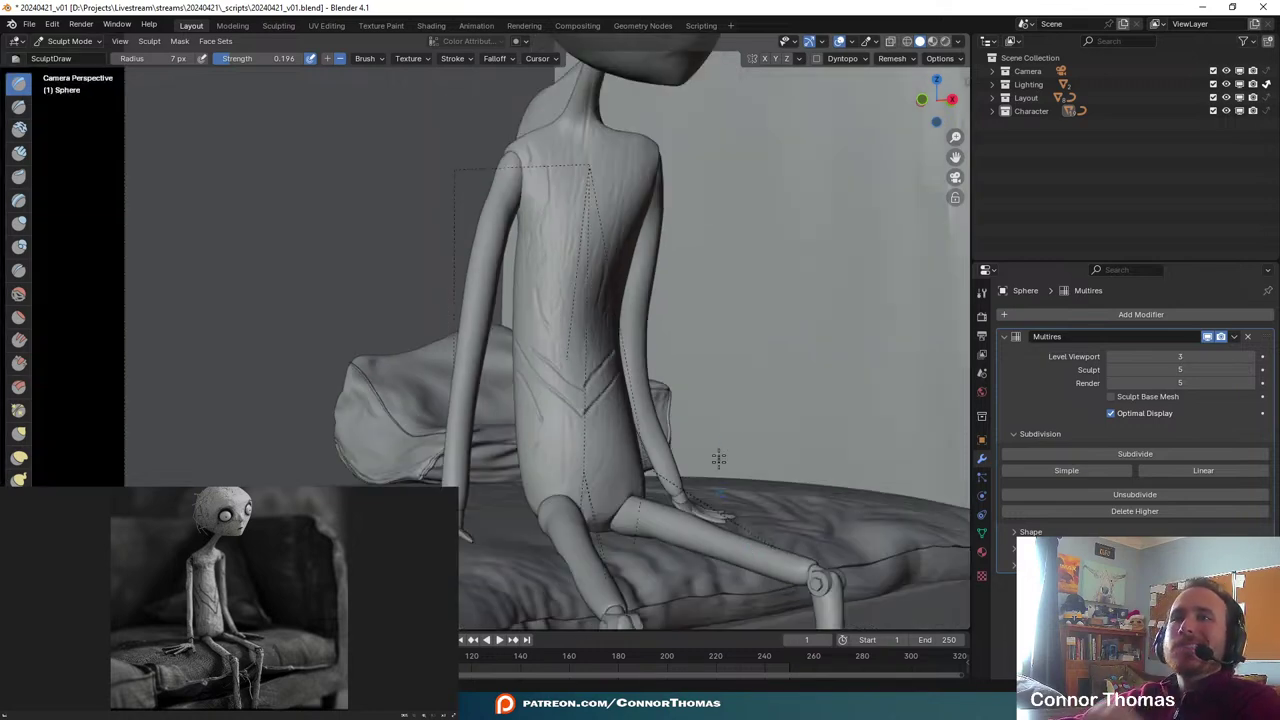
{"action": "middle_click_drag", "start_coordinate": [720, 457], "coordinate": [640, 323]}
{"action": "middle_click_drag", "start_coordinate": [590, 221], "coordinate": [622, 319]}
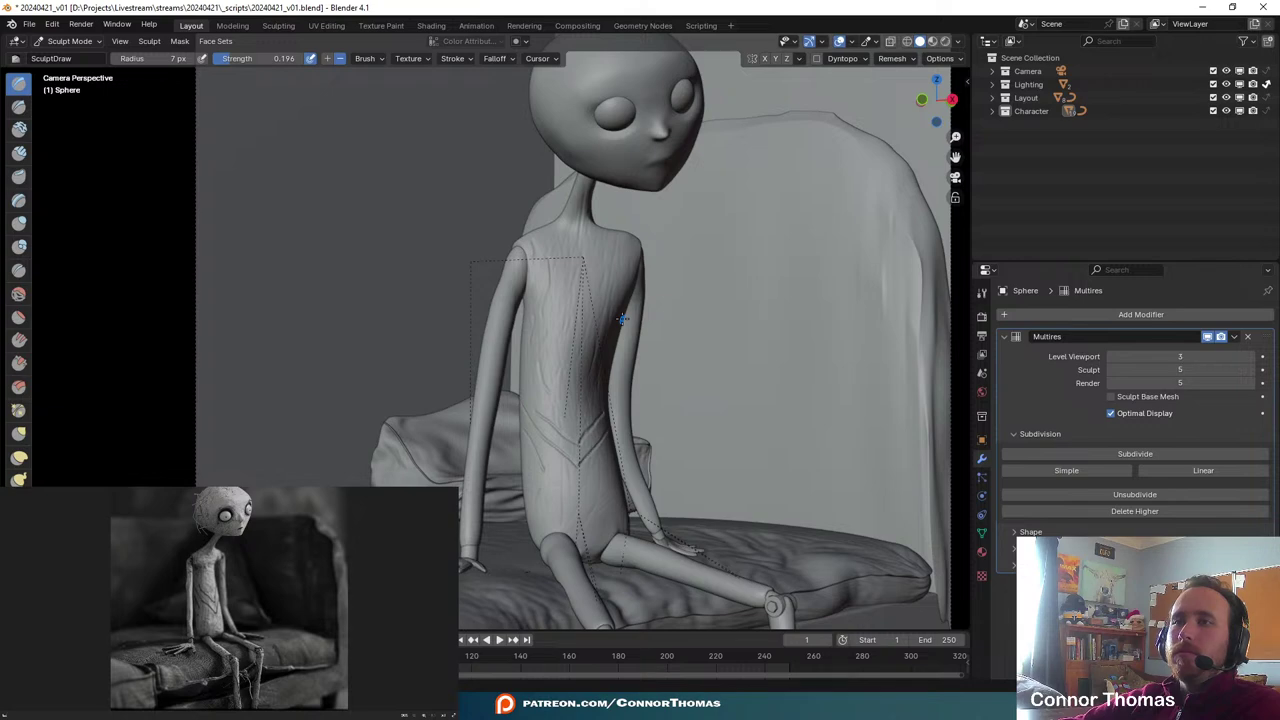
- Leave sculpting of the torso and start sculpting on the character's right arm
{"action": "left_click", "coordinate": [69, 41]}
{"action": "left_click", "coordinate": [72, 64]}
{"action": "left_click", "coordinate": [497, 326]}
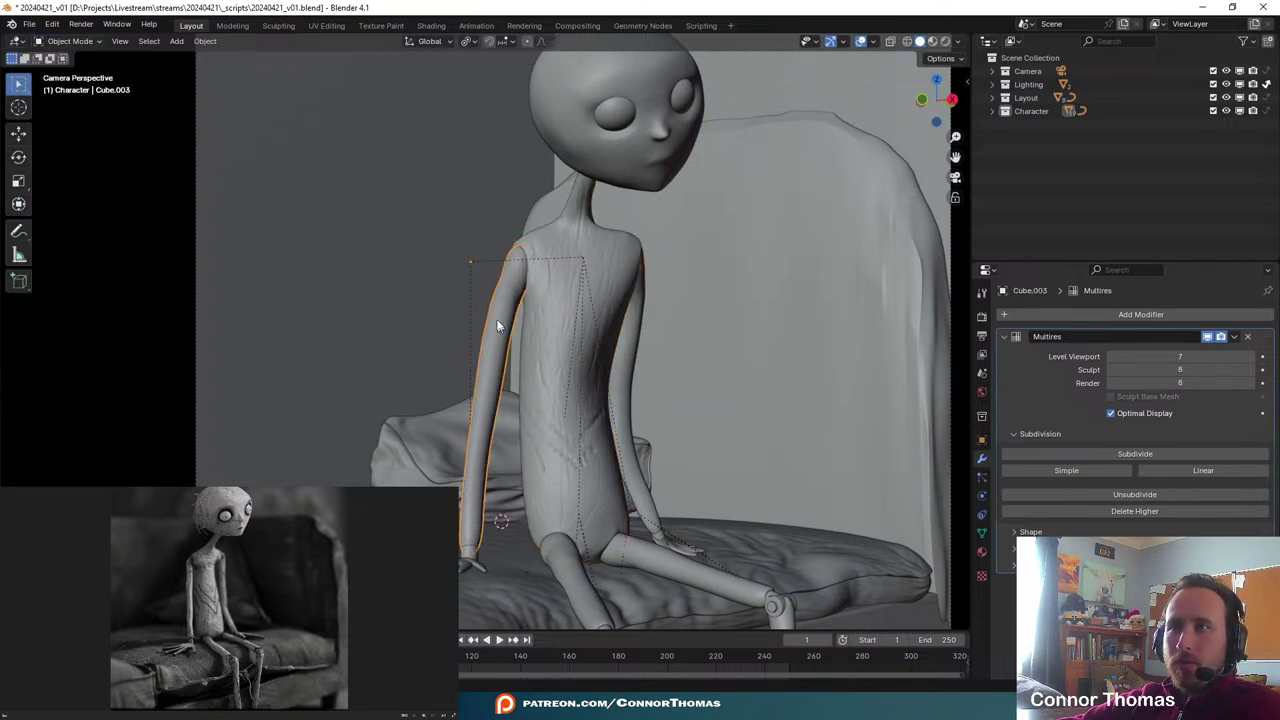
{"action": "left_click", "coordinate": [69, 41]}
{"action": "middle_click_drag", "start_coordinate": [383, 280], "coordinate": [371, 221], "text": "shift"}
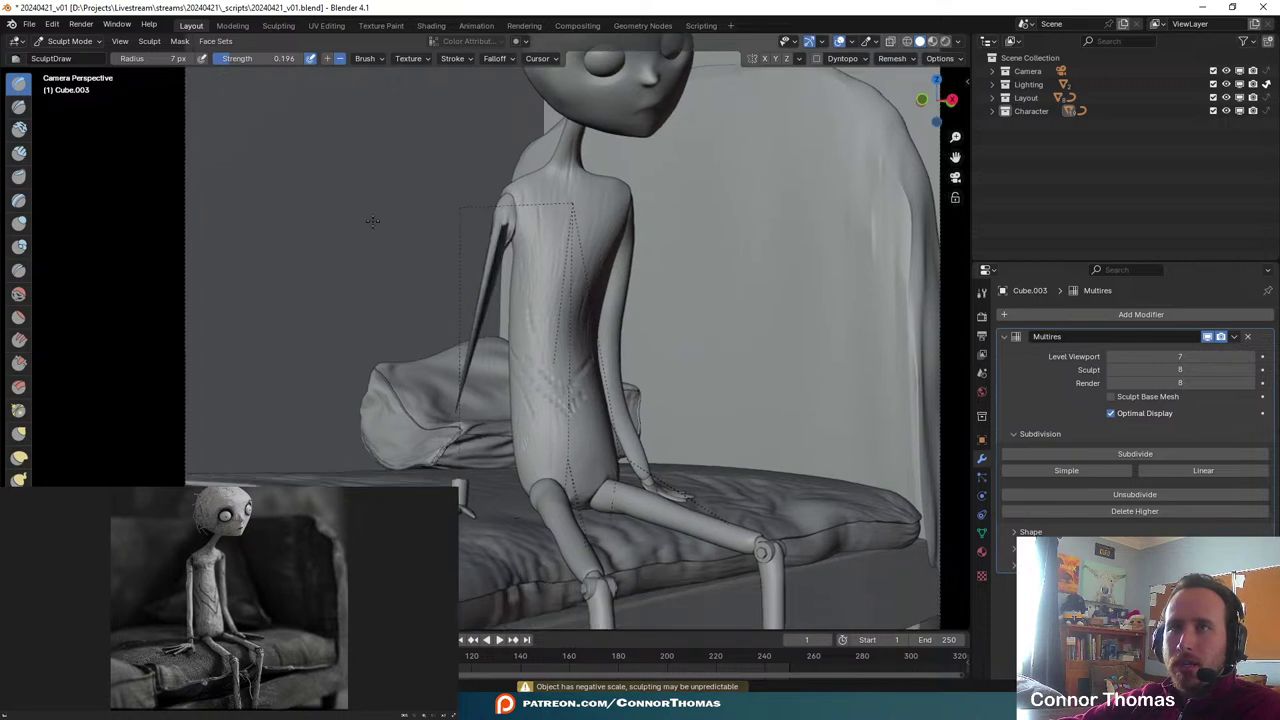
{"action": "scroll", "coordinate": [508, 214], "scroll_direction": "up", "scroll_amount": 2}
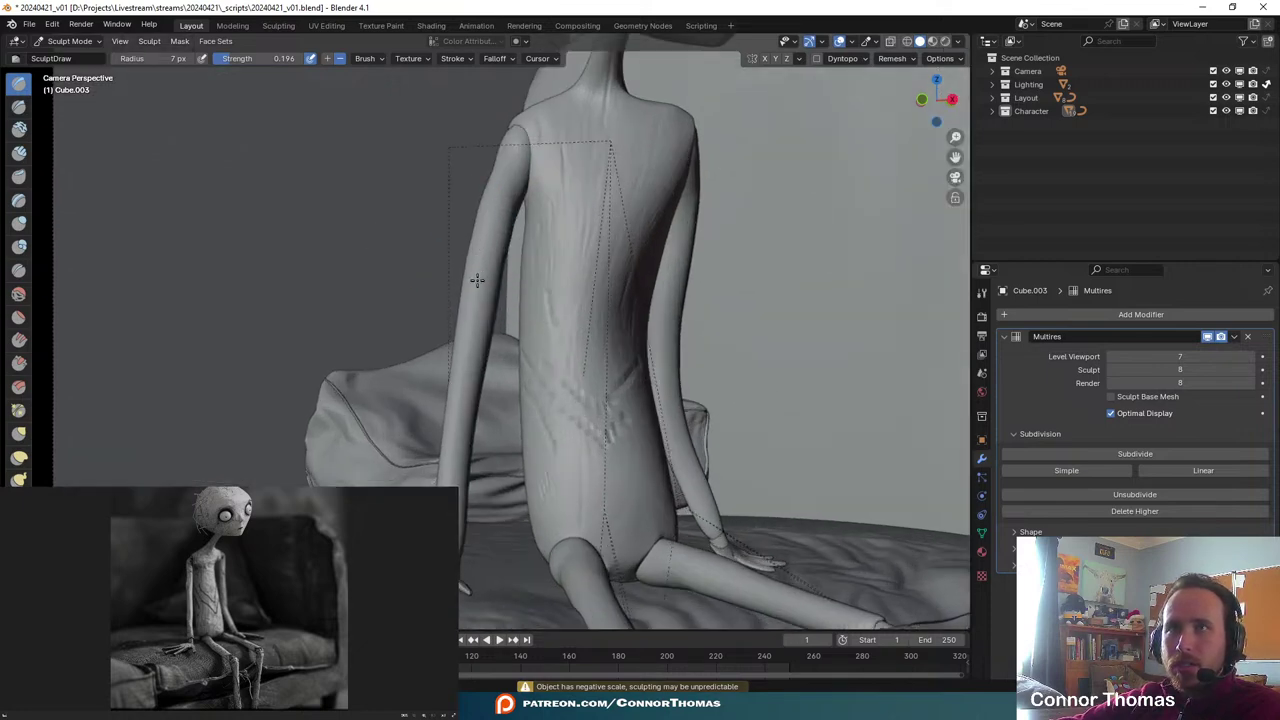
- Set the brush strength to 0.493 and carve a short slanted crease on the right arm near the elbow
{"action": "scroll", "coordinate": [477, 260], "scroll_direction": "up", "scroll_amount": 2}
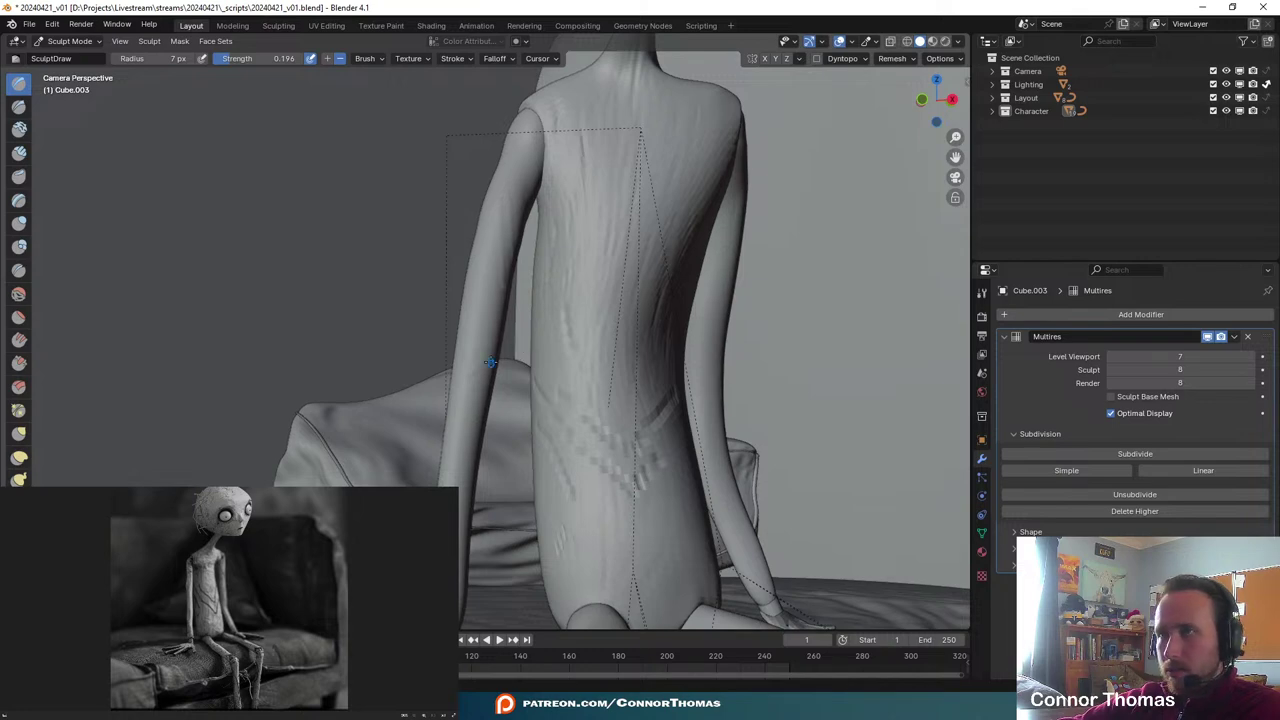
{"action": "scroll", "coordinate": [481, 348], "scroll_direction": "up", "scroll_amount": 5}
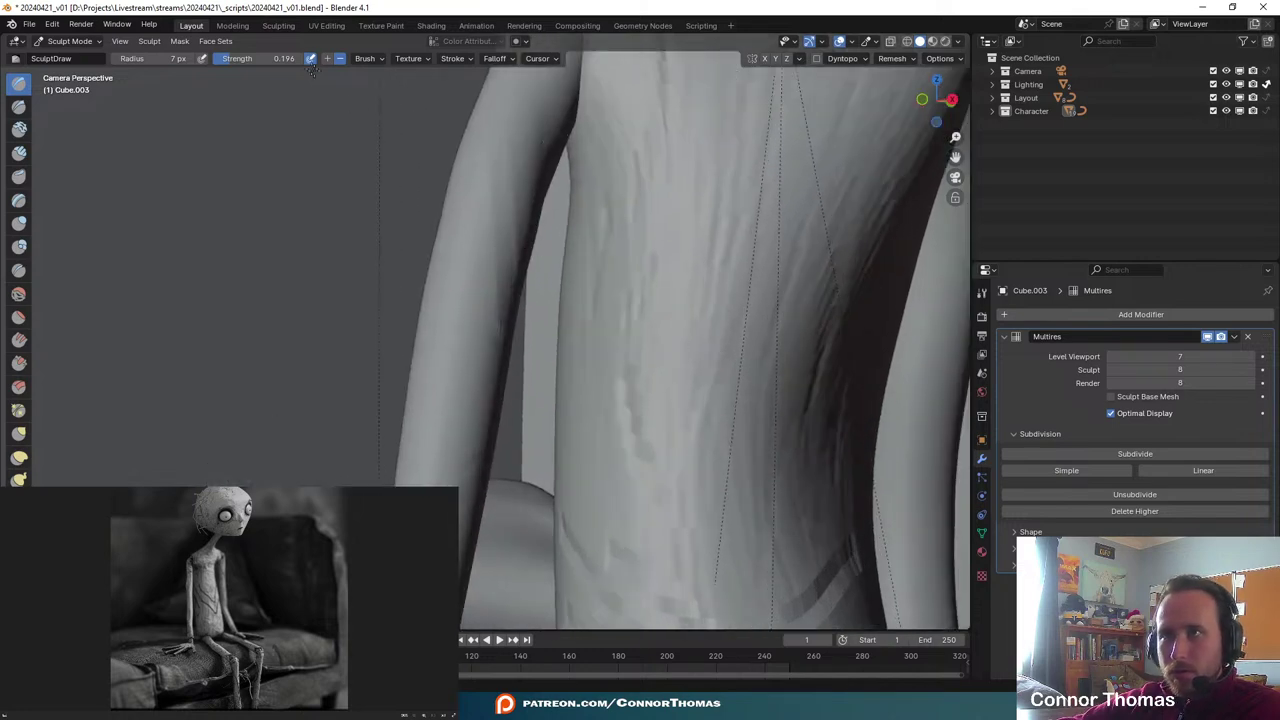
{"action": "left_click_drag", "start_coordinate": [281, 61], "coordinate": [301, 61]}
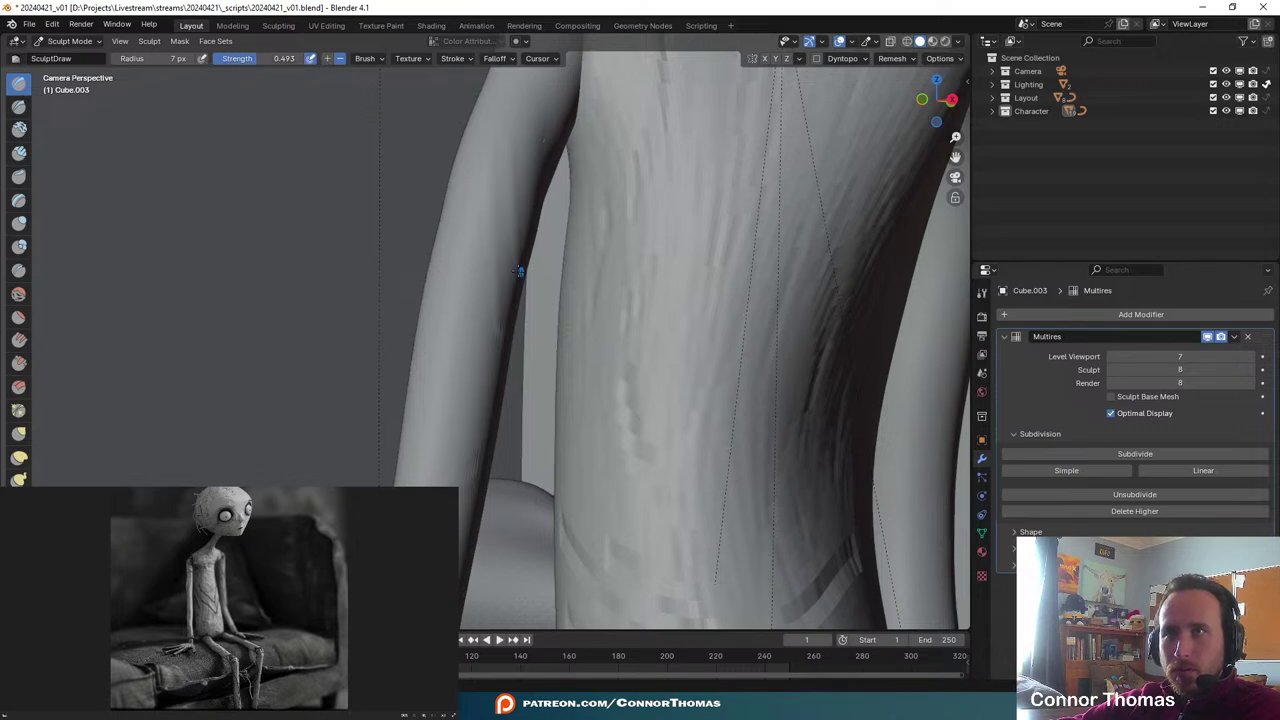
{"action": "left_click_drag", "start_coordinate": [495, 260], "coordinate": [512, 240]}
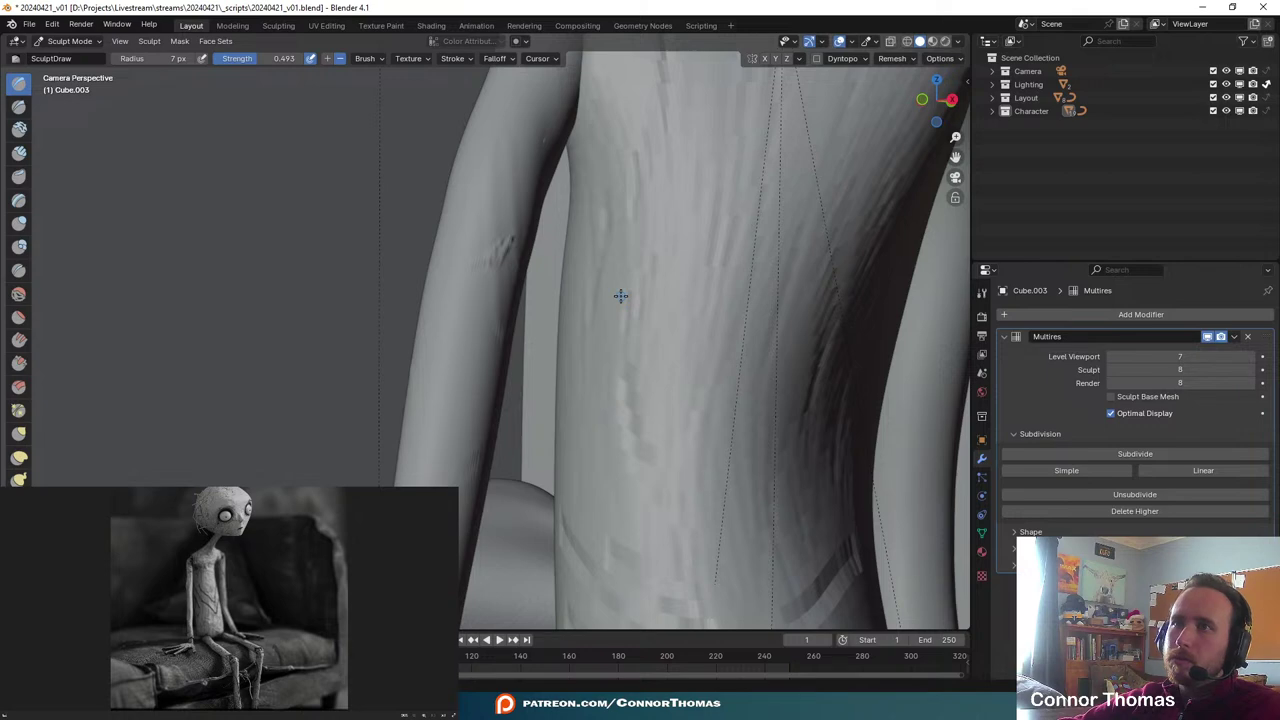
- Carve fine lengthwise wrinkles along the right forearm and a second slanted crease below the one at the elbow
{"action": "scroll", "coordinate": [606, 423], "scroll_direction": "down", "scroll_amount": 7}
{"action": "middle_click_drag", "start_coordinate": [603, 423], "coordinate": [542, 282], "text": "shift"}
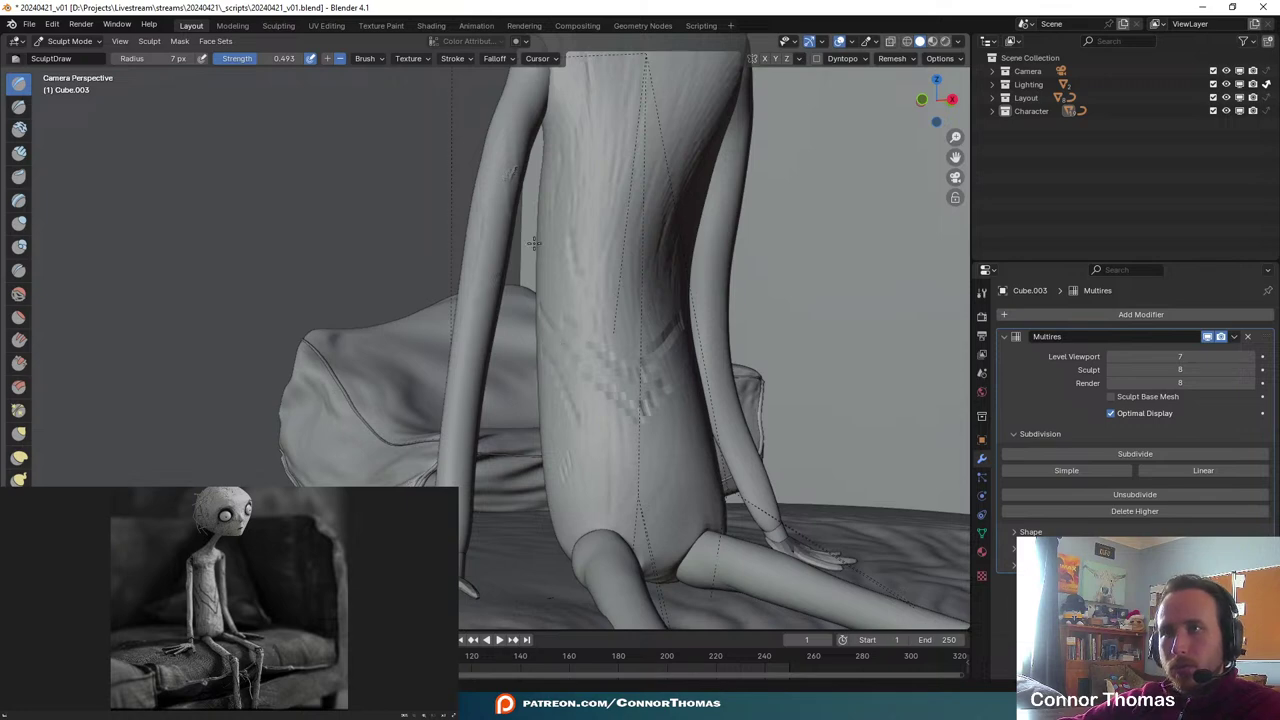
{"action": "scroll", "coordinate": [522, 212], "scroll_direction": "up", "scroll_amount": 5}
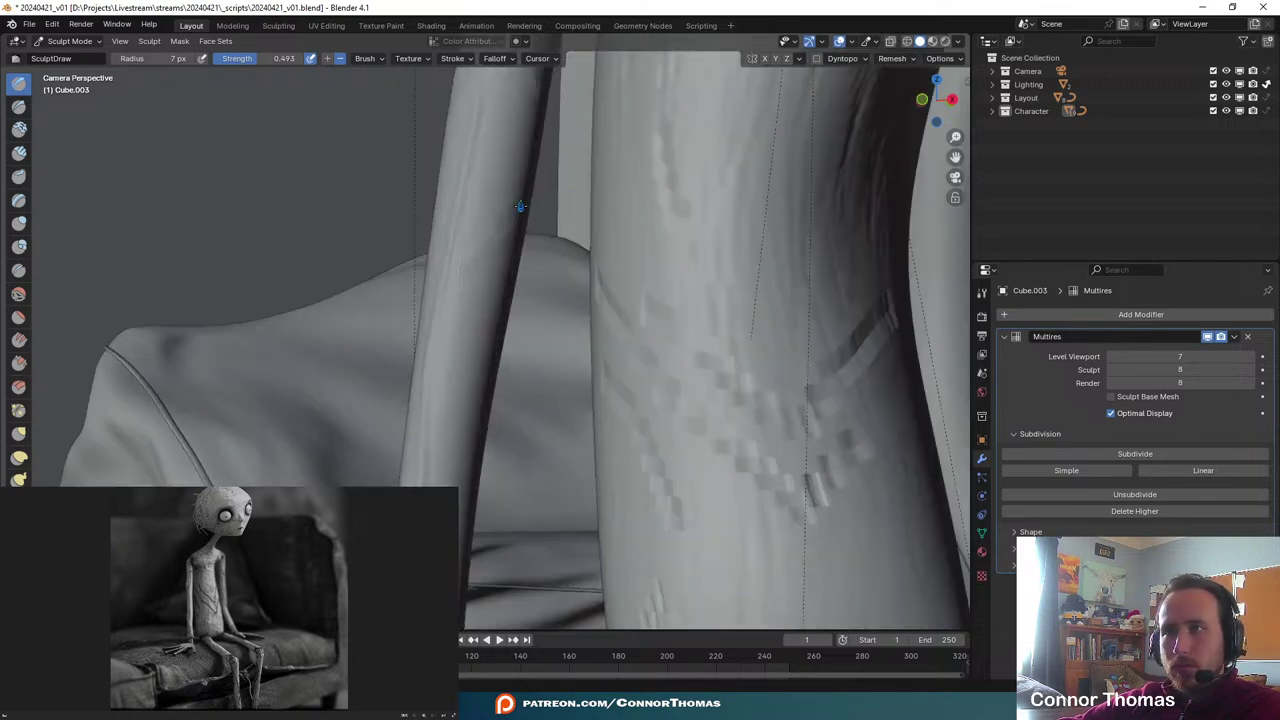
{"action": "middle_click_drag", "start_coordinate": [520, 206], "coordinate": [497, 391], "text": "shift"}
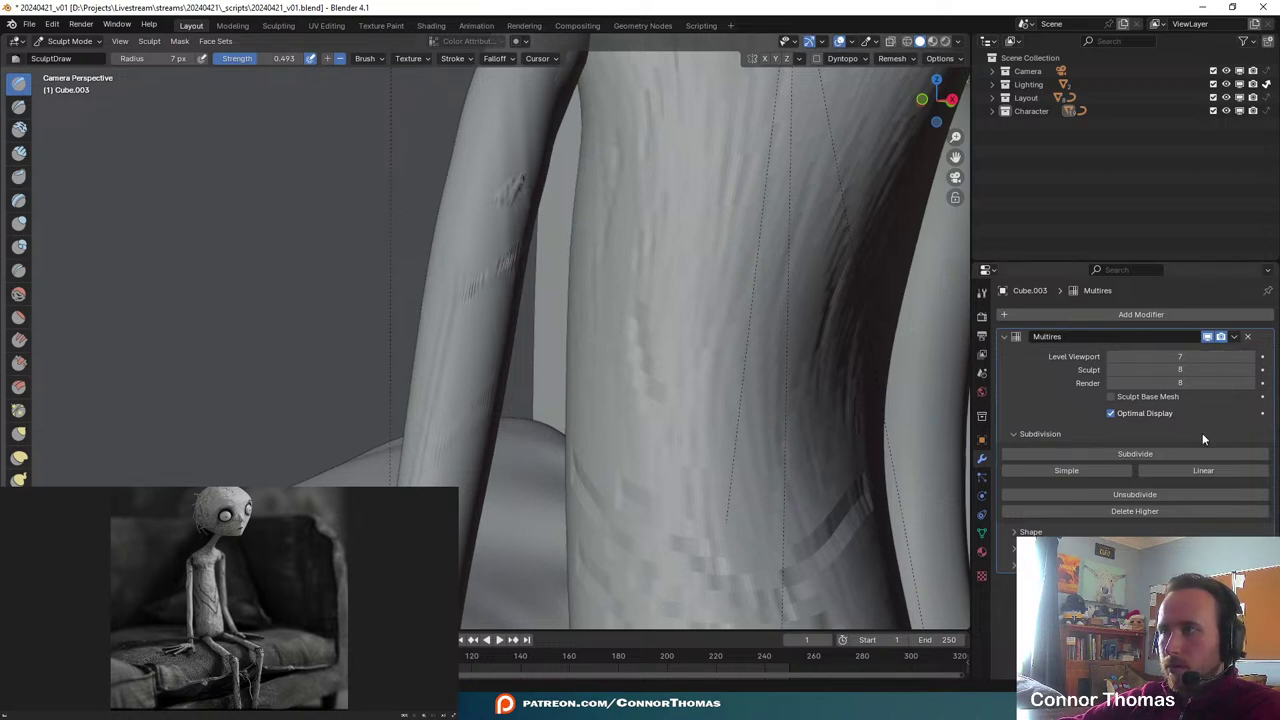
- Return to Object Mode with nothing selected and examine the arm and the whole character from the side and front
{"action": "left_click", "coordinate": [68, 41]}
{"action": "left_click", "coordinate": [65, 47]}
{"action": "middle_click_drag", "start_coordinate": [415, 352], "coordinate": [537, 438]}
{"action": "scroll", "coordinate": [478, 405], "scroll_direction": "up", "scroll_amount": 8}
{"action": "key", "text": "a"}
{"action": "key", "text": "a"}
{"action": "scroll", "coordinate": [459, 417], "scroll_direction": "down", "scroll_amount": 4}
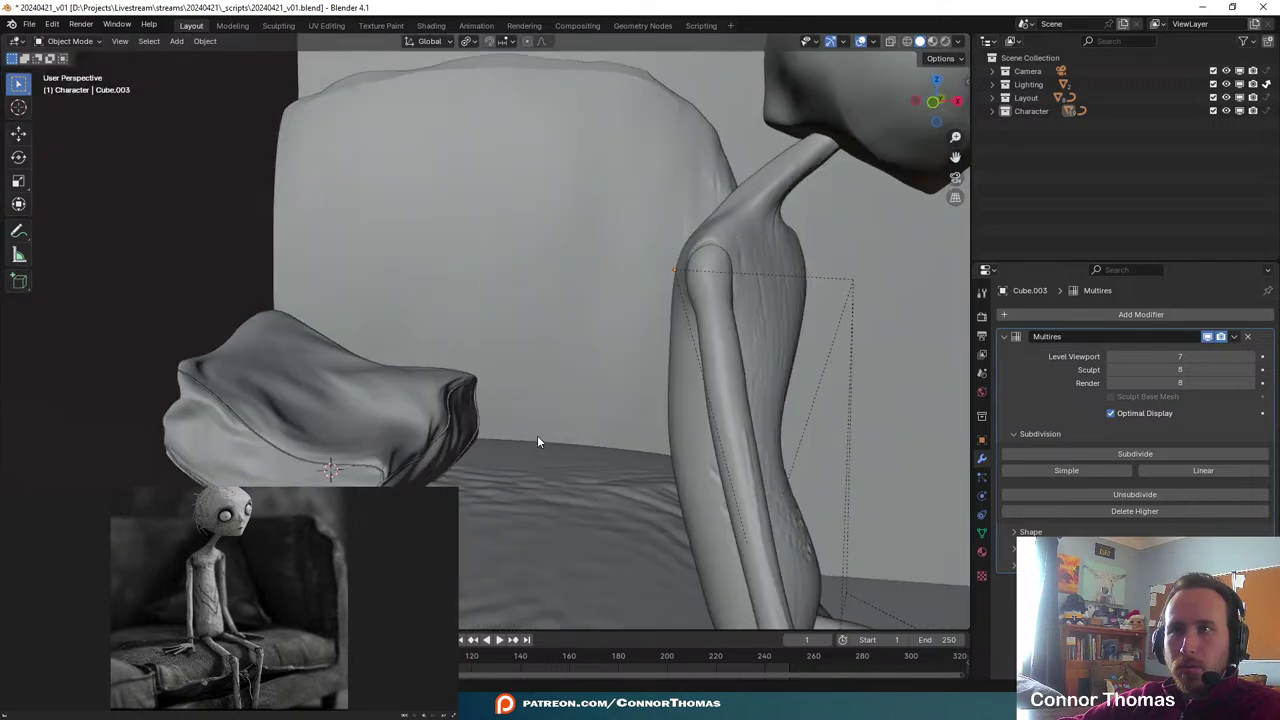
{"action": "middle_click_drag", "start_coordinate": [689, 429], "coordinate": [531, 299]}
{"action": "scroll", "coordinate": [517, 334], "scroll_direction": "down", "scroll_amount": 4}
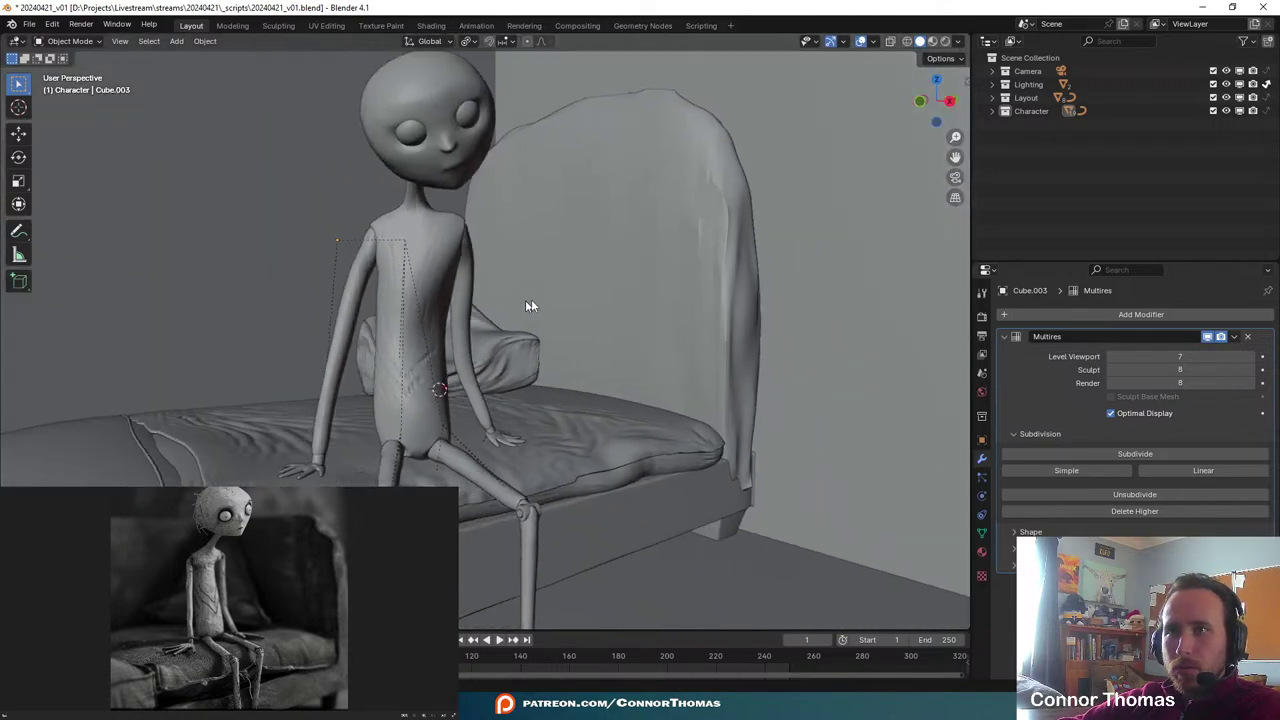
{"action": "scroll", "coordinate": [531, 300], "scroll_direction": "up", "scroll_amount": 2}
- Set the torso's Multires viewport level to 5 and check the sculpted detail on the seated figure
{"action": "left_click", "coordinate": [460, 263]}
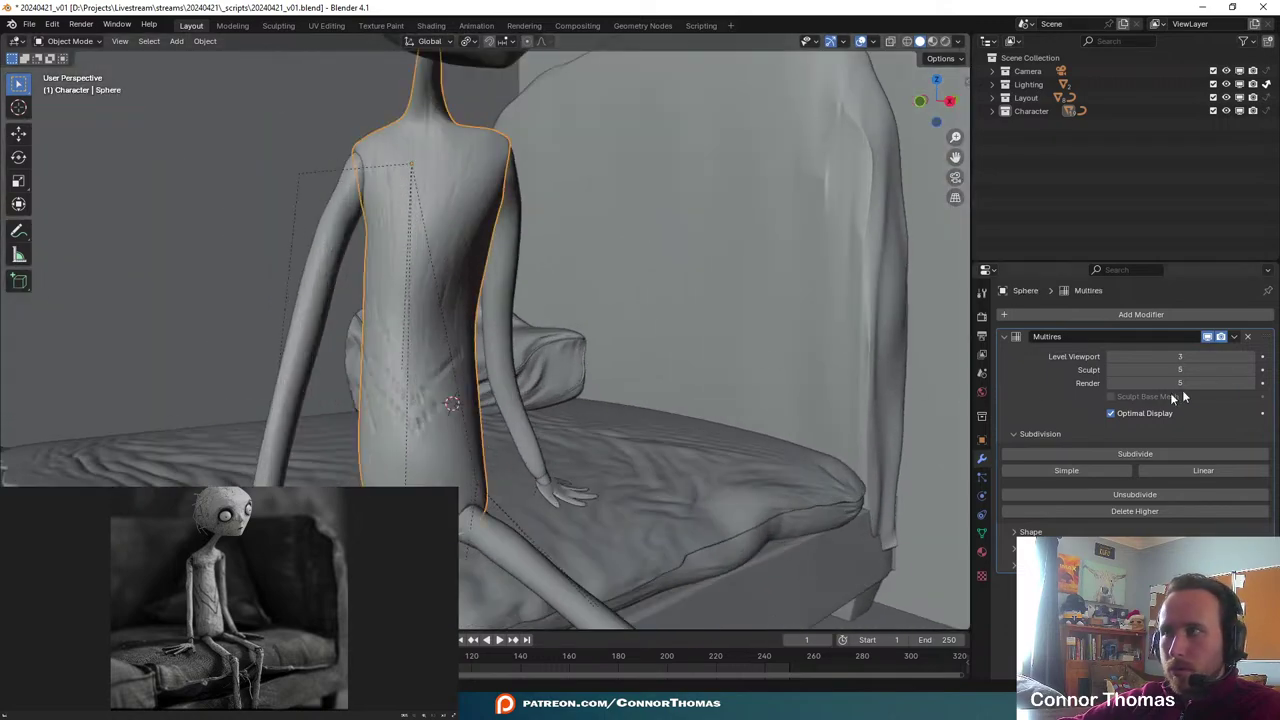
{"action": "double_click", "coordinate": [1219, 357]}
{"action": "type", "text": "5"}
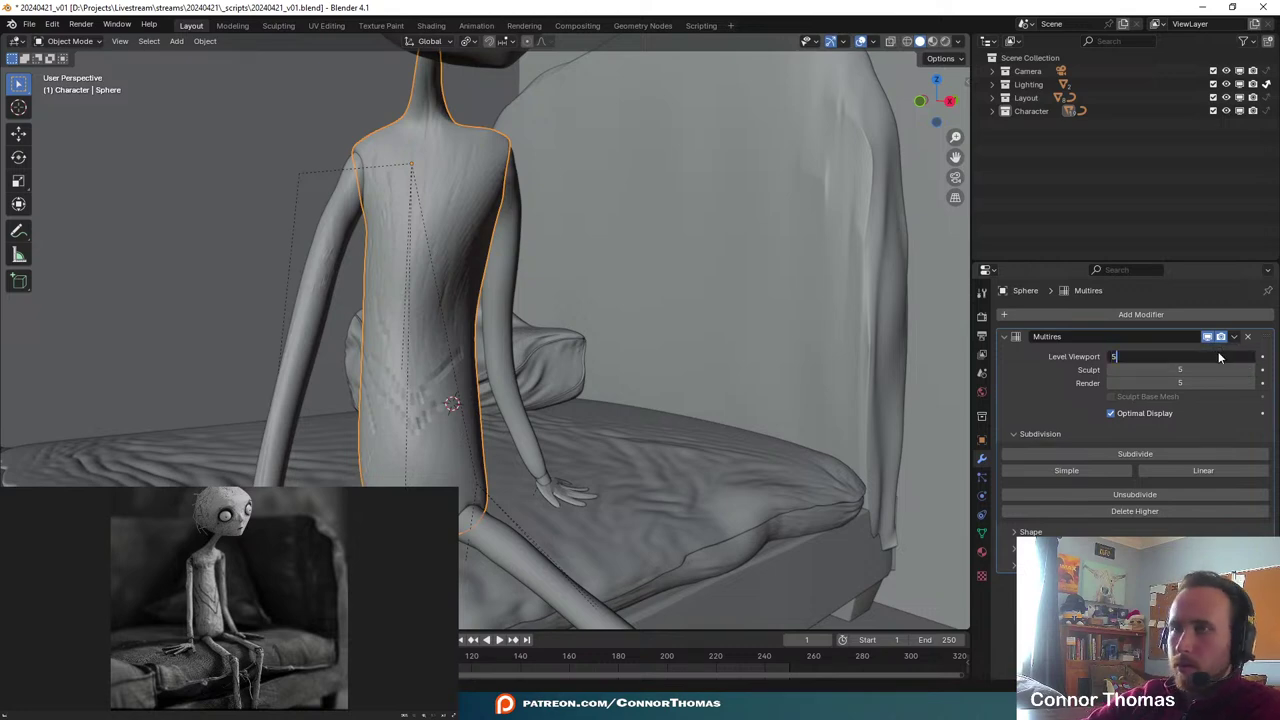
{"action": "key", "text": "Return"}
{"action": "middle_click_drag", "start_coordinate": [498, 284], "coordinate": [672, 384]}
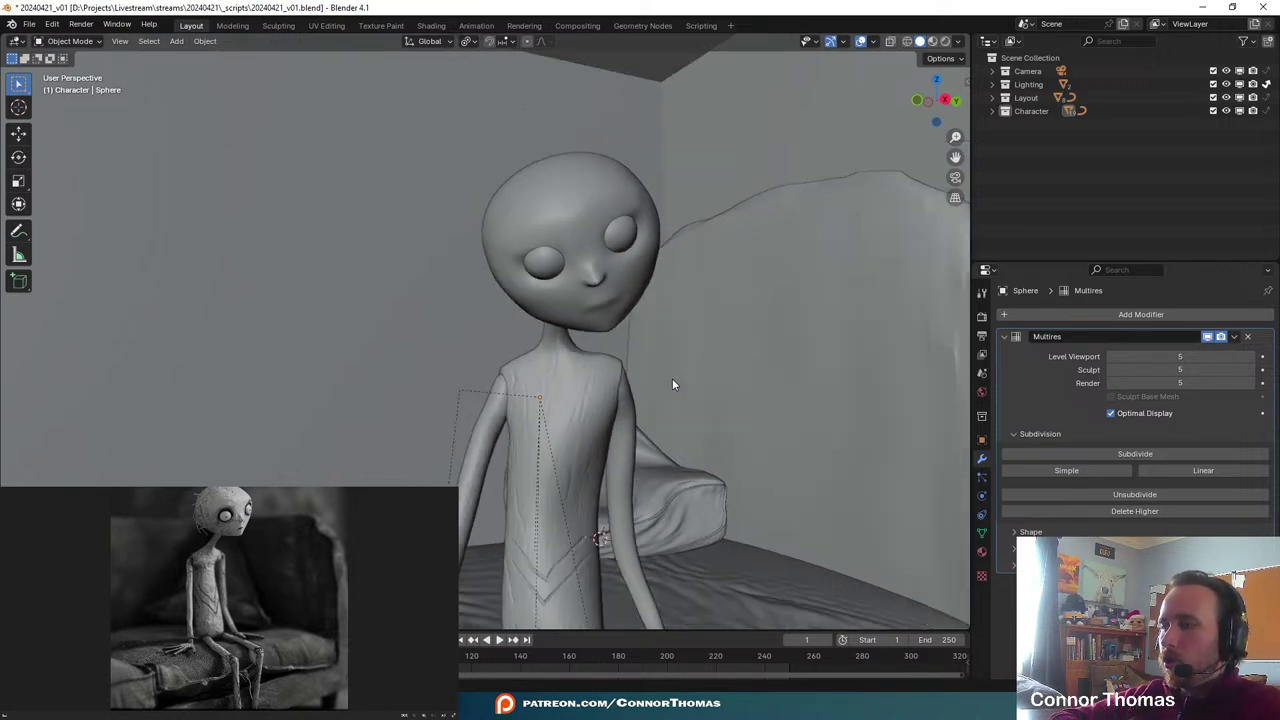
{"action": "scroll", "coordinate": [672, 384], "scroll_direction": "down", "scroll_amount": 3}
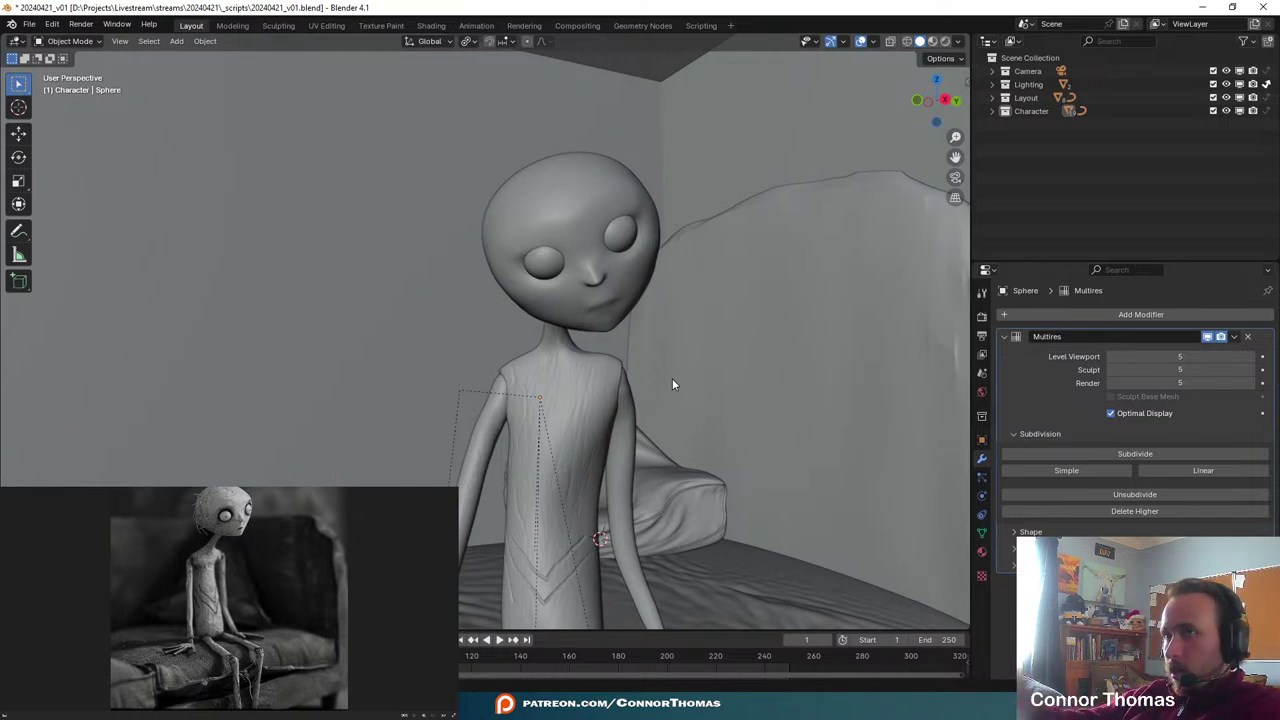
{"action": "middle_click_drag", "start_coordinate": [663, 380], "coordinate": [596, 274]}
{"action": "scroll", "coordinate": [588, 272], "scroll_direction": "up", "scroll_amount": 5}
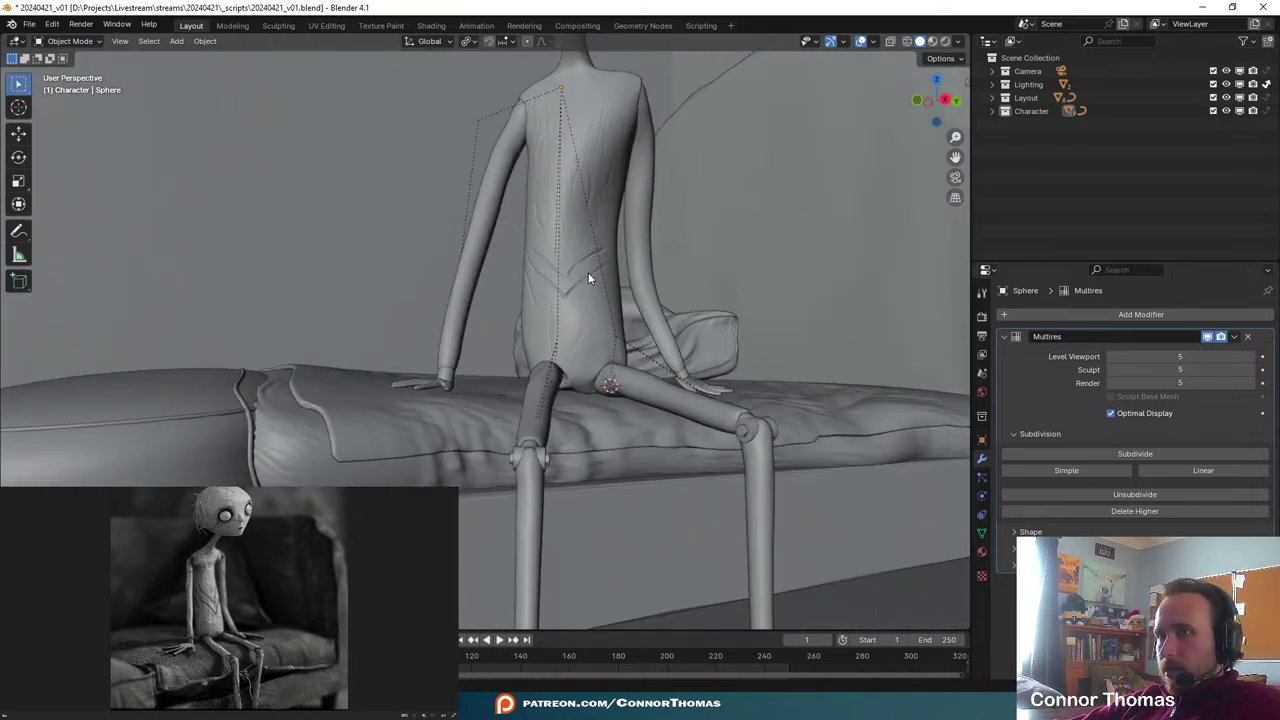
- Select the character's left arm from the camera view and switch it to Sculpt Mode
{"action": "key", "text": "KP_0"}
{"action": "scroll", "coordinate": [588, 278], "scroll_direction": "down", "scroll_amount": 2}
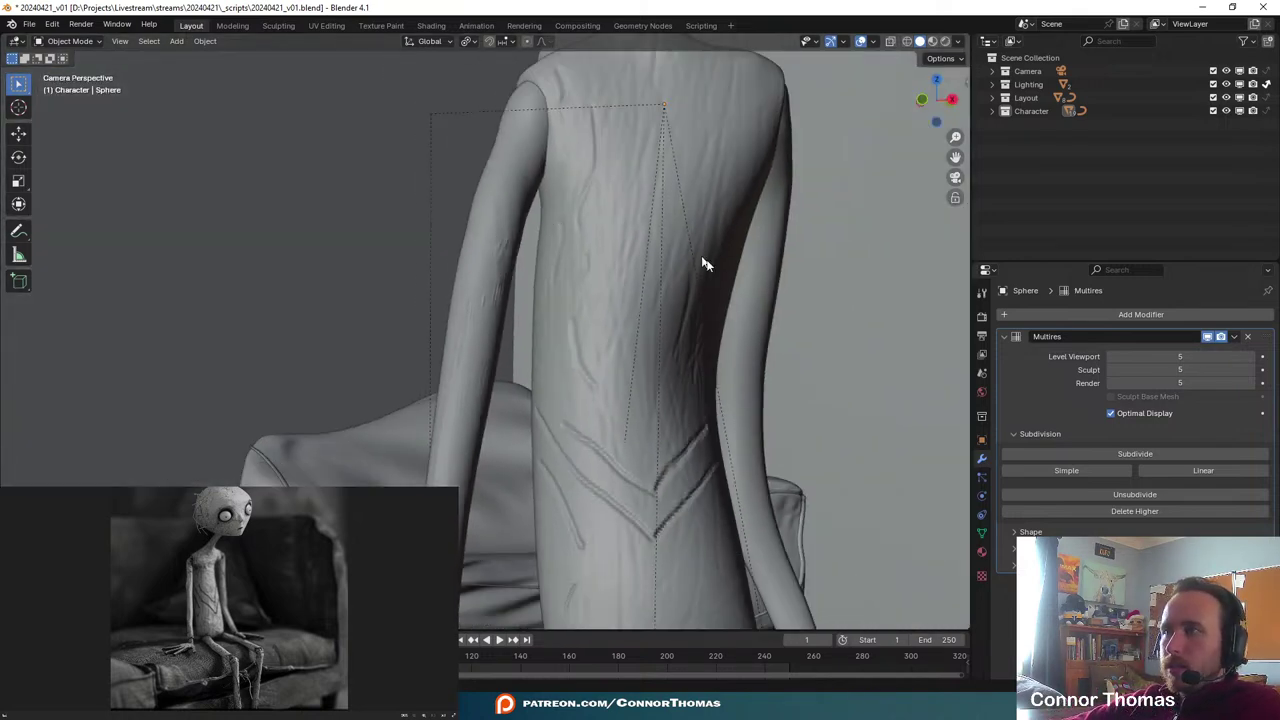
{"action": "scroll", "coordinate": [754, 295], "scroll_direction": "up", "scroll_amount": 2}
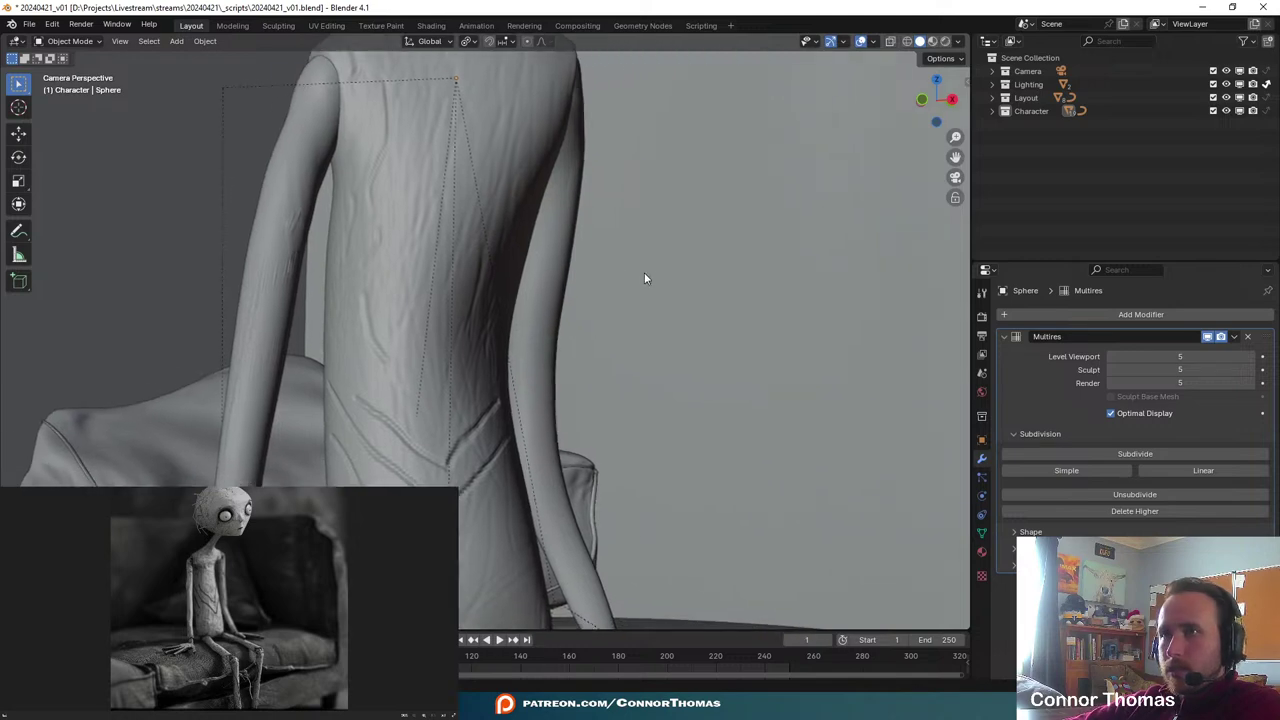
{"action": "middle_click_drag", "start_coordinate": [644, 272], "coordinate": [622, 266], "text": "shift"}
{"action": "left_click", "coordinate": [520, 307]}
{"action": "middle_click_drag", "start_coordinate": [595, 336], "coordinate": [560, 317], "text": "shift"}
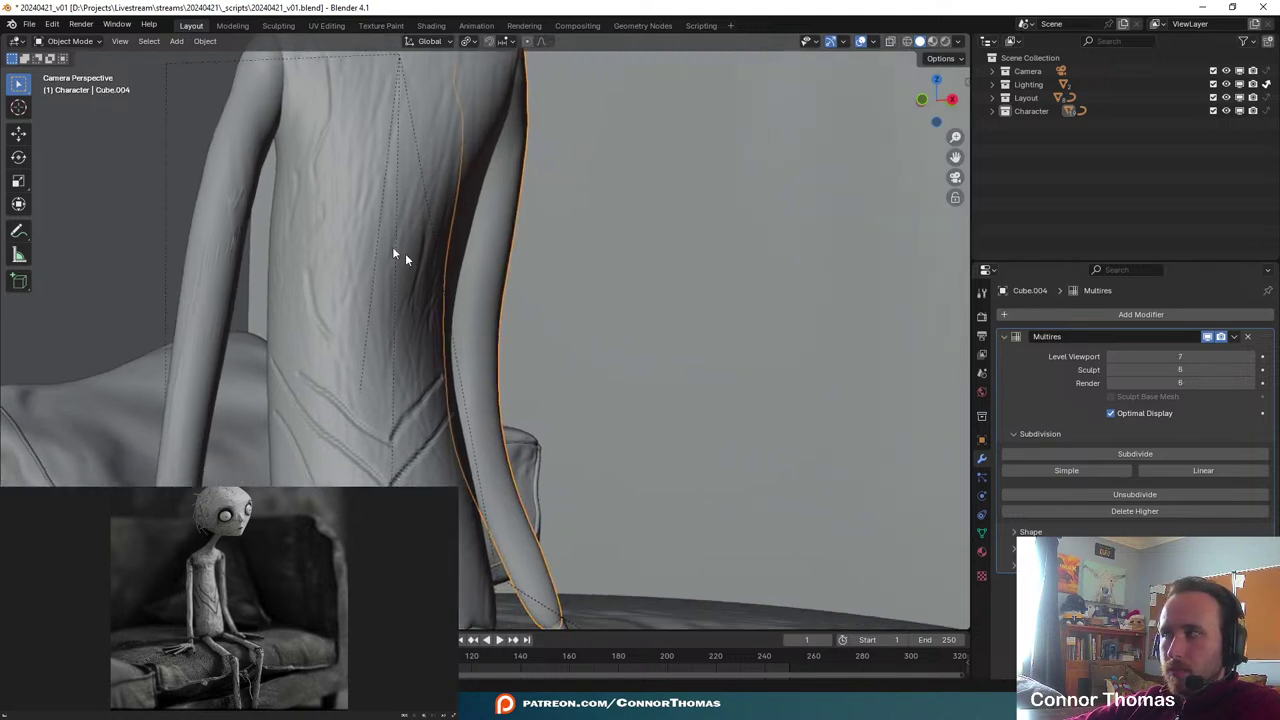
{"action": "scroll", "coordinate": [523, 328], "scroll_direction": "down", "scroll_amount": 4}
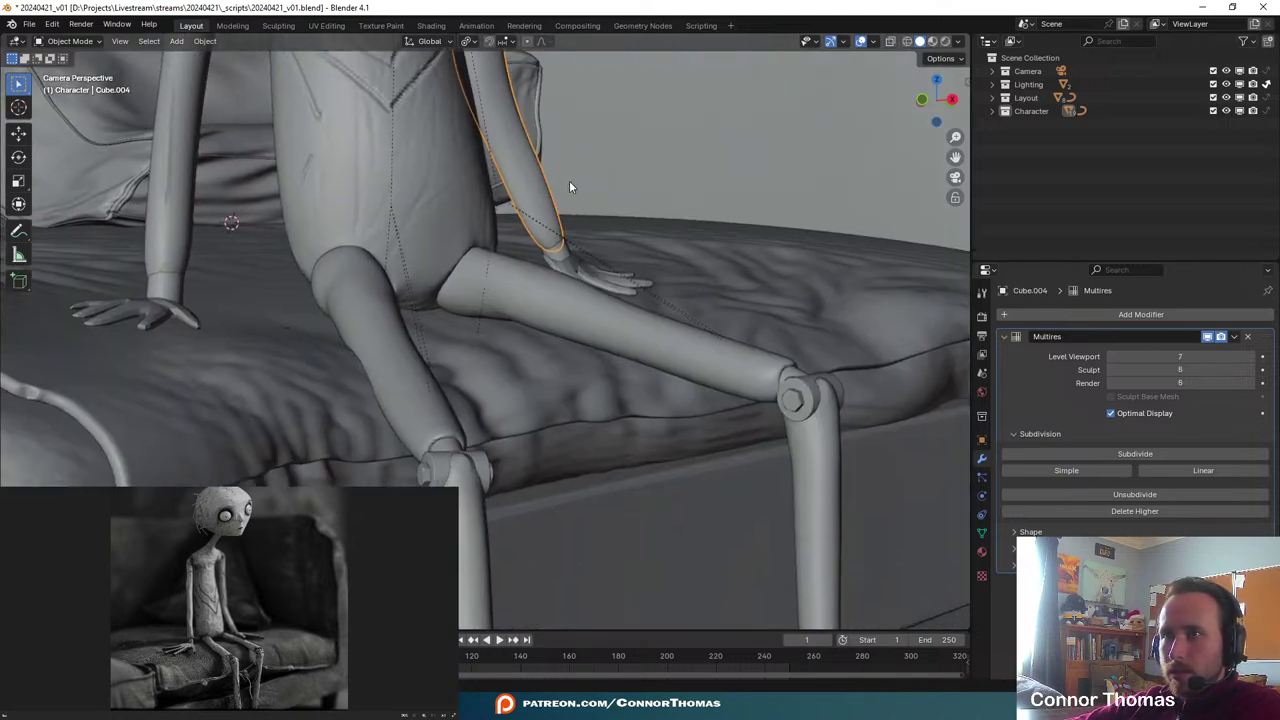
{"action": "scroll", "coordinate": [569, 180], "scroll_direction": "up", "scroll_amount": 4}
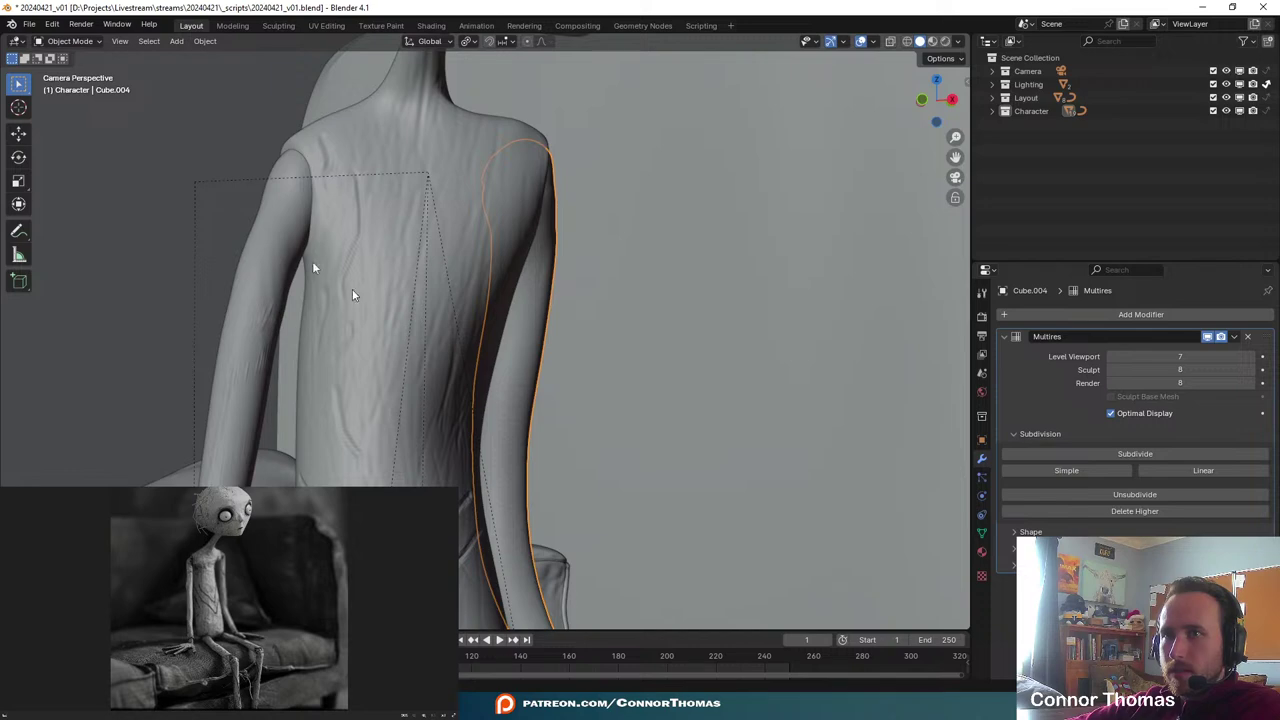
{"action": "left_click", "coordinate": [69, 41]}
{"action": "left_click", "coordinate": [70, 82]}
{"action": "middle_click_drag", "start_coordinate": [539, 313], "coordinate": [609, 280]}
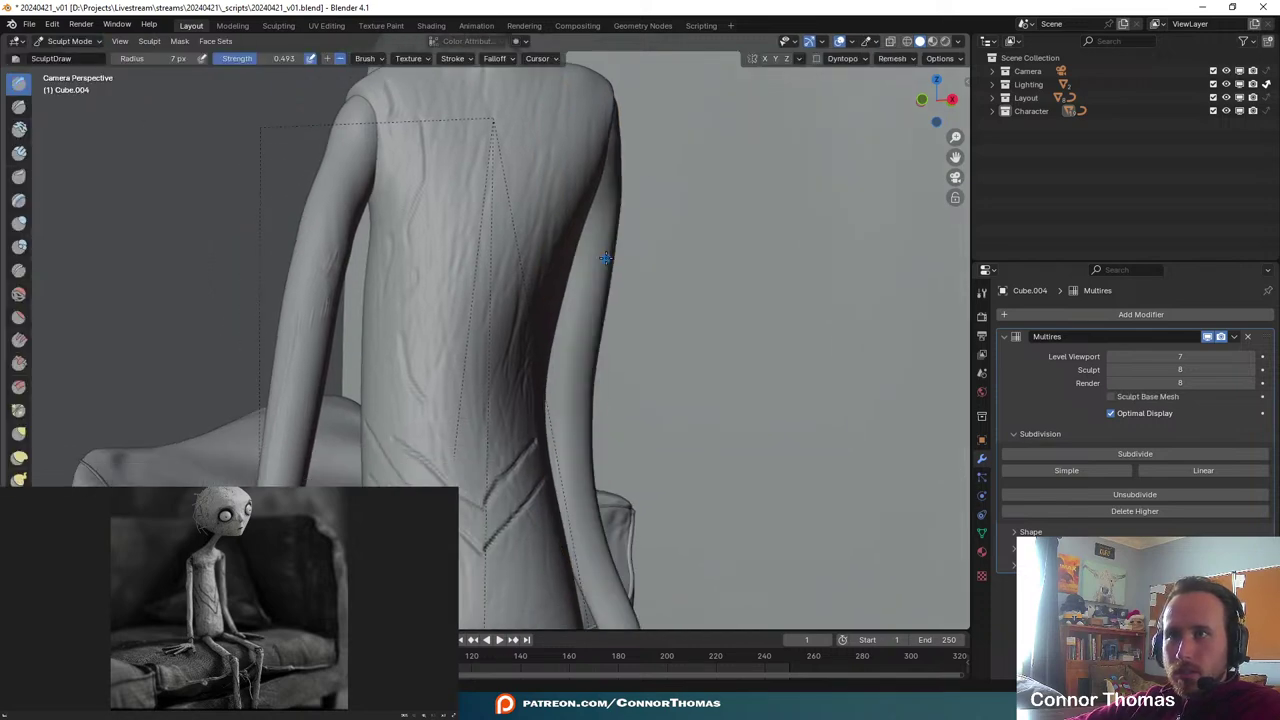
- Carve creases around the left elbow with a 10 px Draw brush and reduce the brush strength to 0.217
{"action": "key", "text": "f"}
{"action": "left_click", "coordinate": [612, 284]}
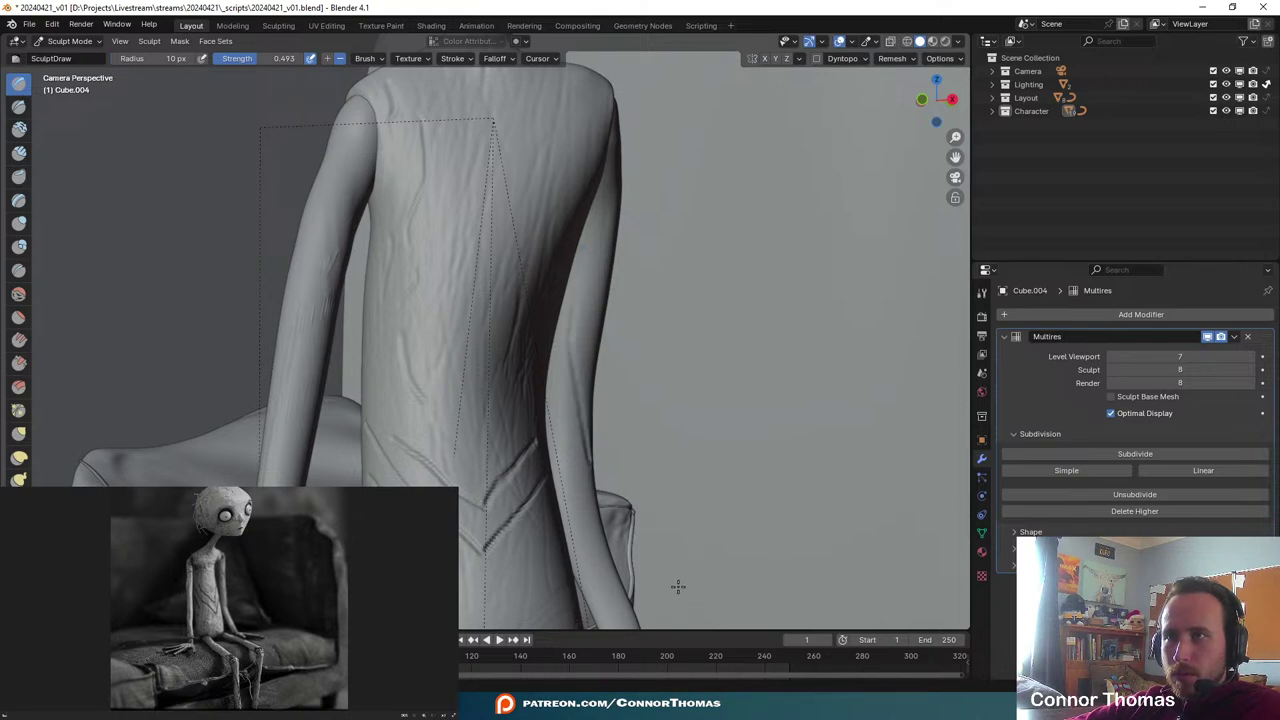
{"action": "middle_click_drag", "start_coordinate": [694, 552], "coordinate": [674, 431], "text": "shift"}
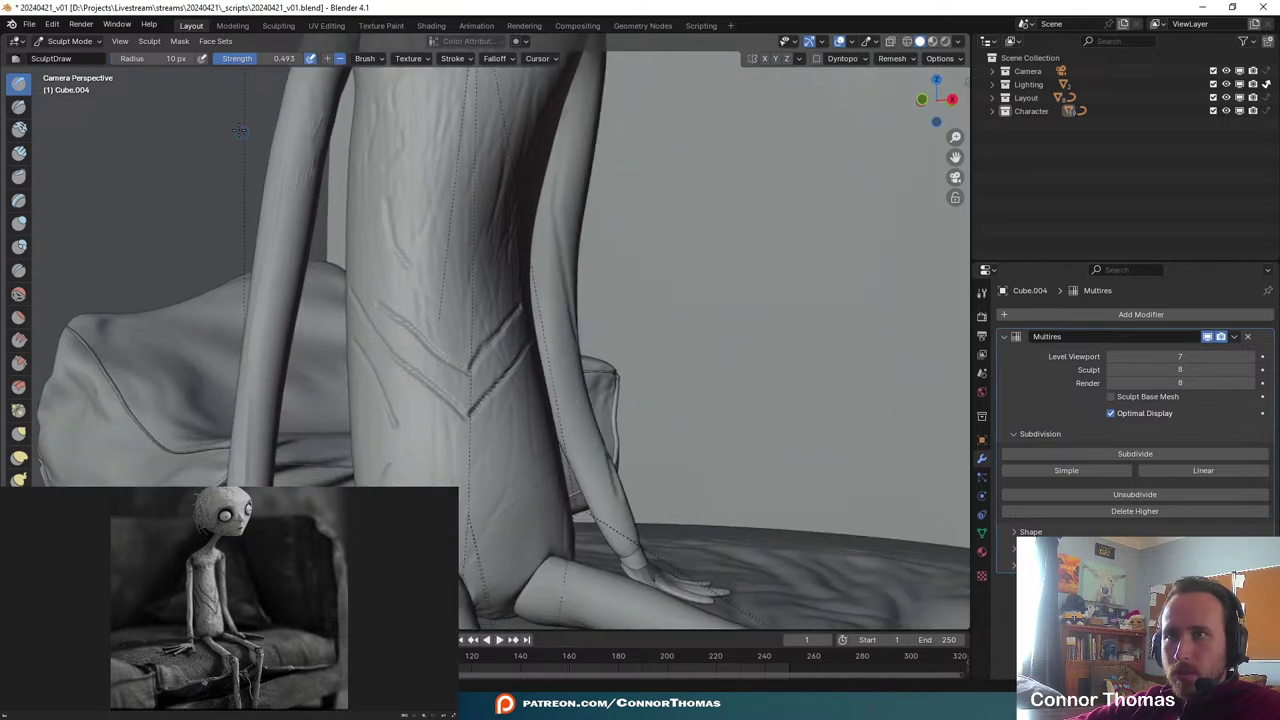
{"action": "left_click_drag", "start_coordinate": [237, 58], "coordinate": [212, 58]}
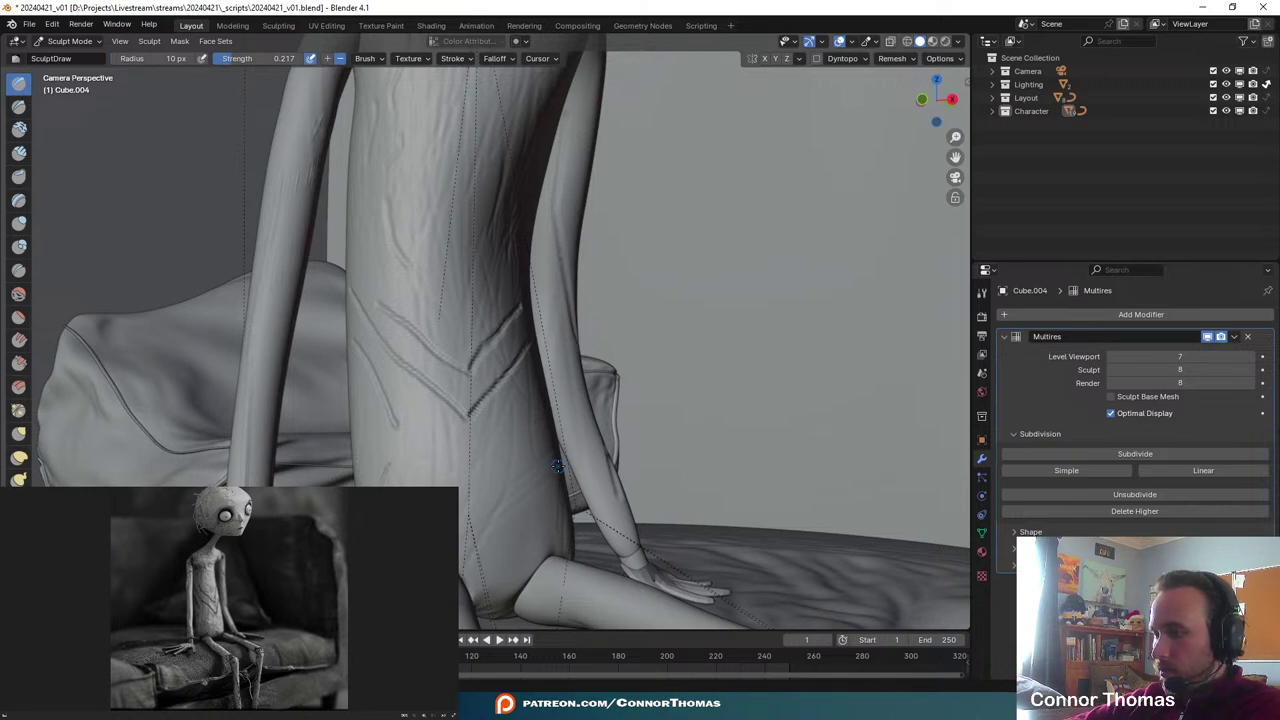
{"action": "middle_click_drag", "start_coordinate": [596, 295], "coordinate": [630, 355]}
{"action": "key", "text": "KP_0"}
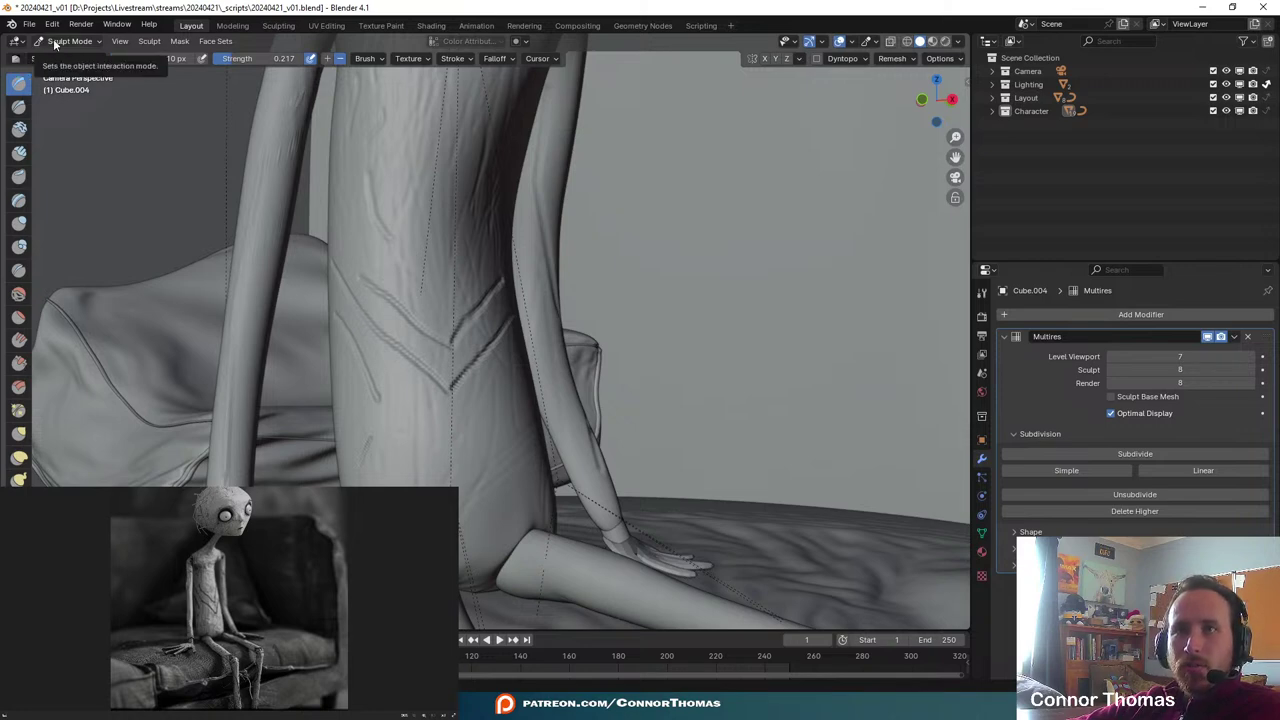
- Soften the left arm's creases using the Smooth brush with a 54 px radius
{"action": "left_click", "coordinate": [19, 293]}
{"action": "key", "text": "f"}
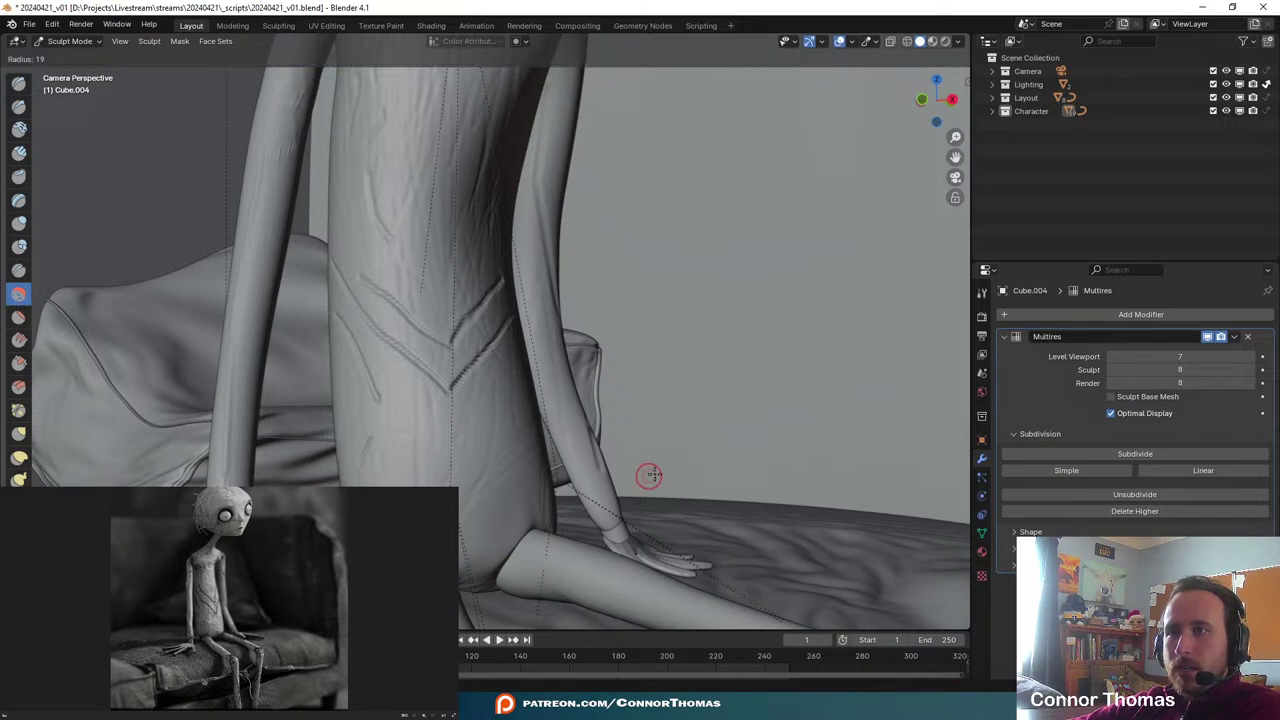
{"action": "left_click", "coordinate": [649, 475]}
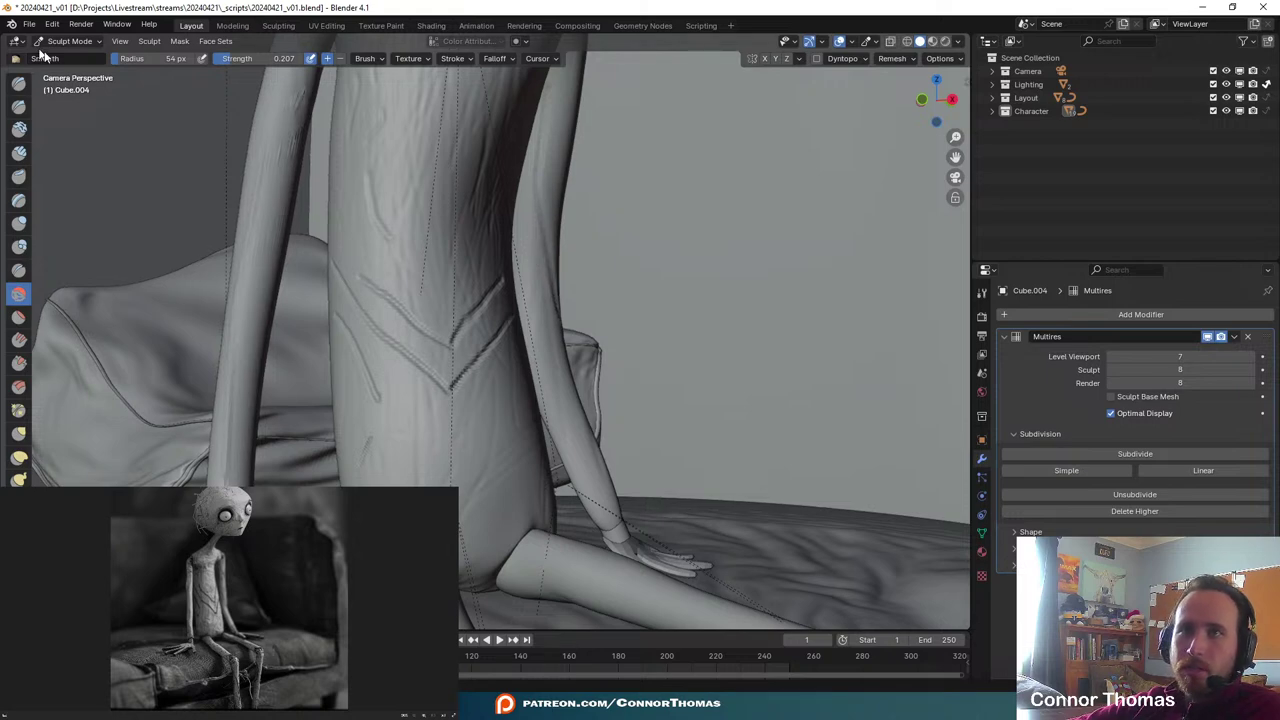
- Return to the Draw brush with an 8 px radius and carve fine wrinkles around the left elbow
{"action": "left_click", "coordinate": [13, 90]}
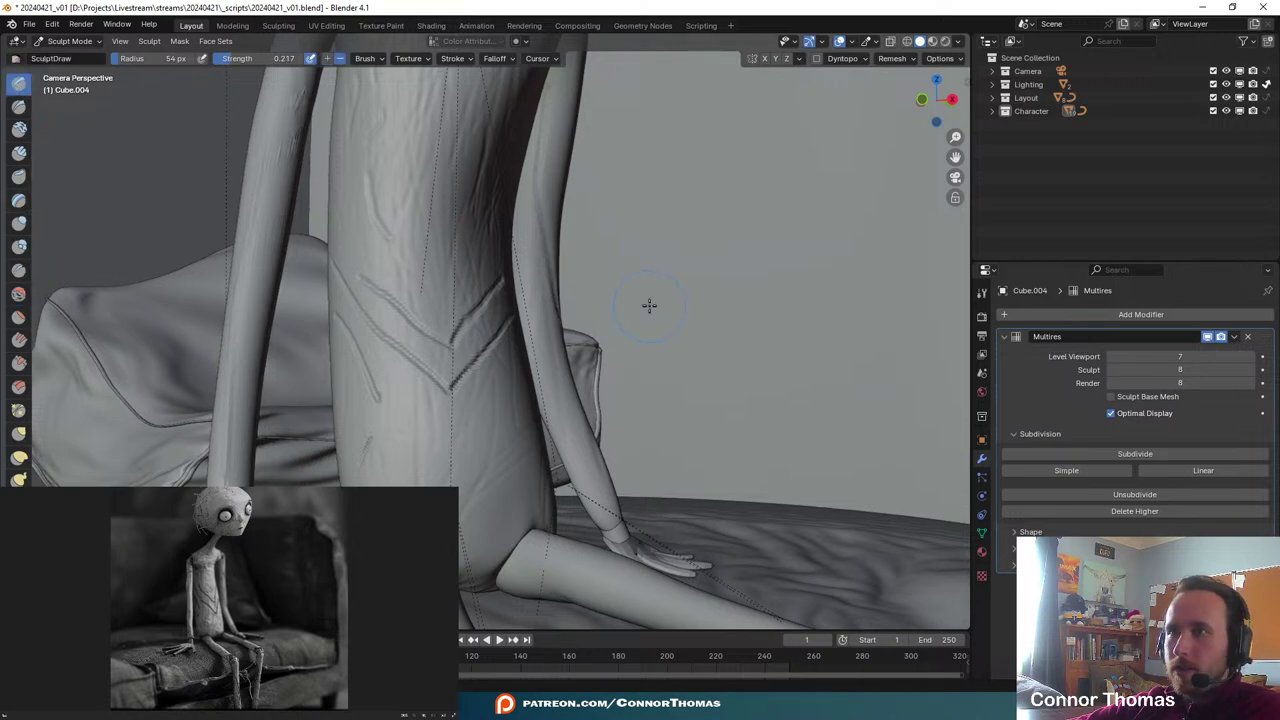
{"action": "middle_click_drag", "start_coordinate": [589, 208], "coordinate": [568, 358], "text": "shift"}
{"action": "key", "text": "f"}
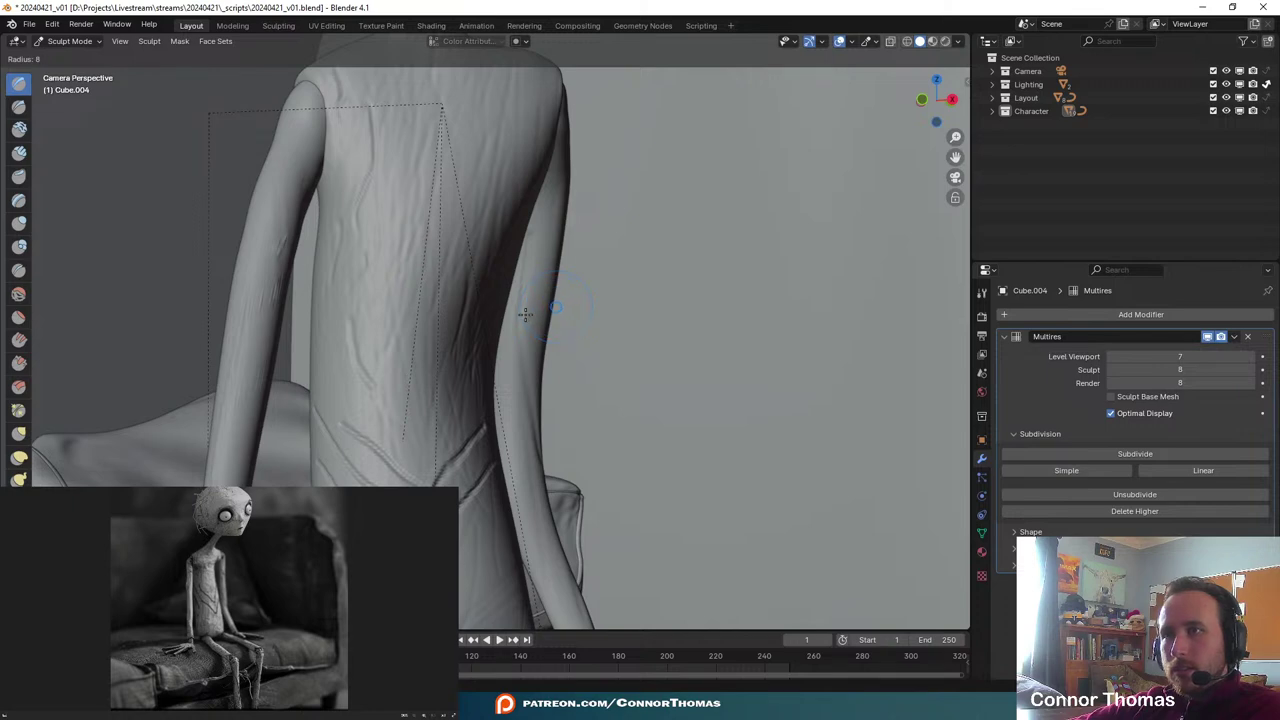
{"action": "left_click", "coordinate": [525, 315]}
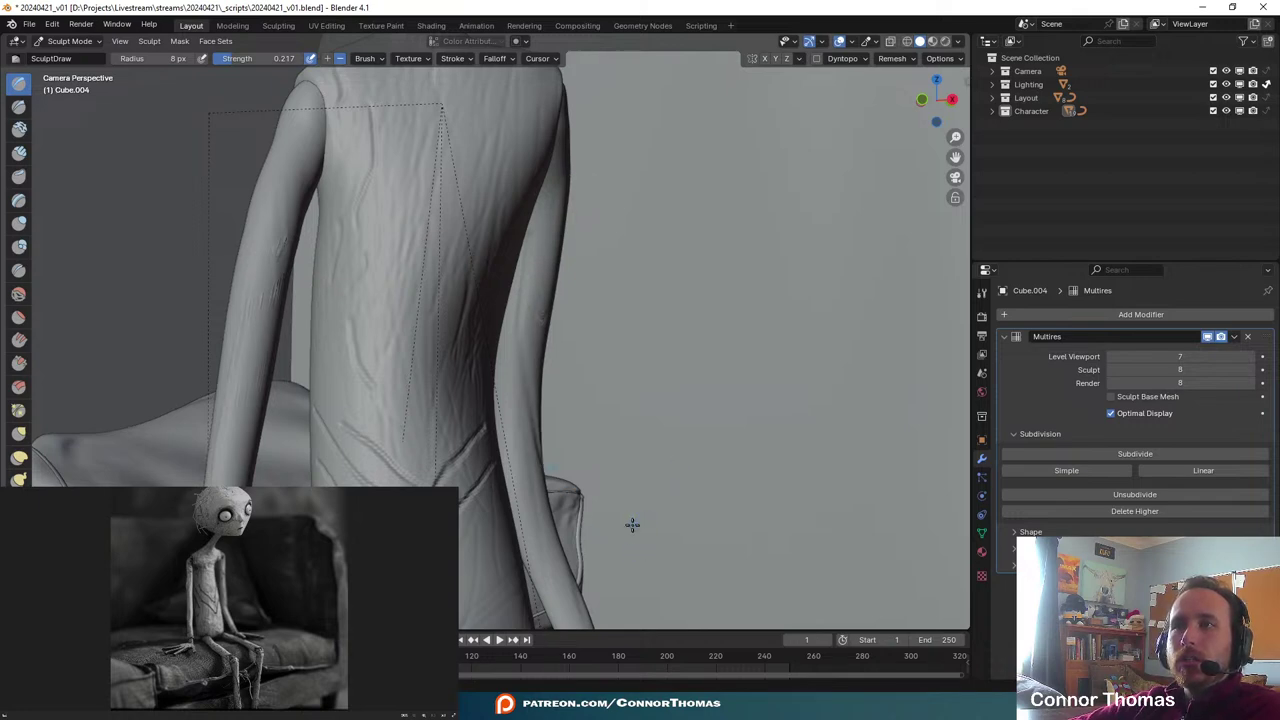
{"action": "mouse_move", "coordinate": [622, 473]}
{"action": "middle_mouse_down", "text": "shift"}
{"action": "mouse_move", "coordinate": [646, 346]}
{"action": "mouse_move", "coordinate": [637, 433]}
{"action": "mouse_move", "coordinate": [611, 377]}
{"action": "mouse_move", "coordinate": [576, 353]}
{"action": "middle_mouse_up", "text": "shift"}
- Examine the arms, legs and whole seated character through the camera view
{"action": "scroll", "coordinate": [640, 358], "scroll_direction": "down", "scroll_amount": 3}
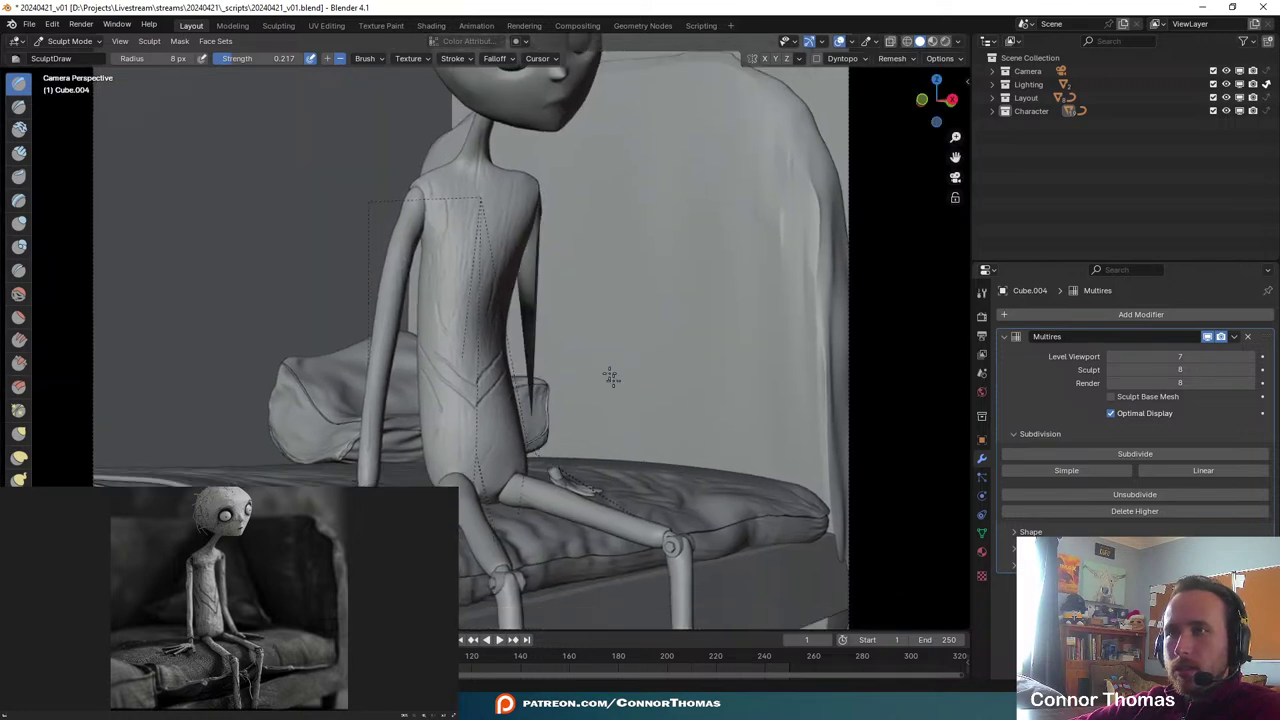
{"action": "scroll", "coordinate": [554, 357], "scroll_direction": "up", "scroll_amount": 2}
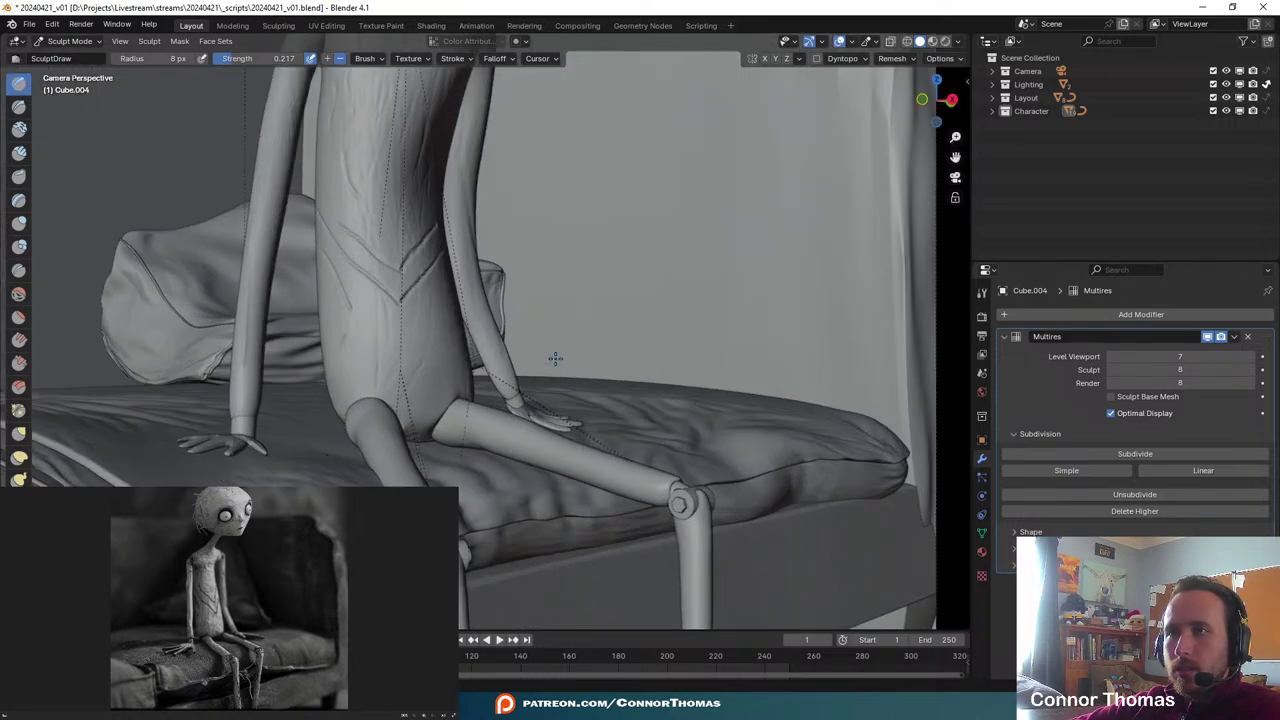
{"action": "scroll", "coordinate": [556, 363], "scroll_direction": "down", "scroll_amount": 3}
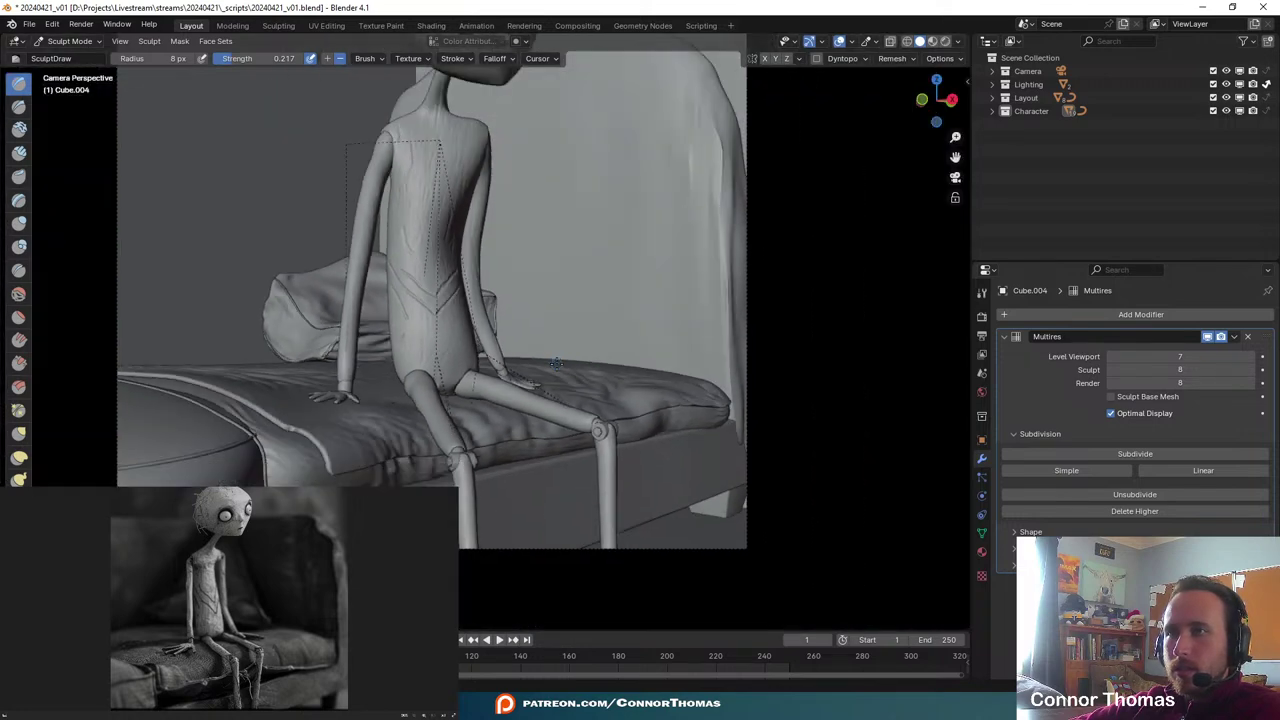
{"action": "scroll", "coordinate": [556, 363], "scroll_direction": "down", "scroll_amount": 1}
{"action": "key", "text": "a"}
{"action": "key", "text": "Escape"}
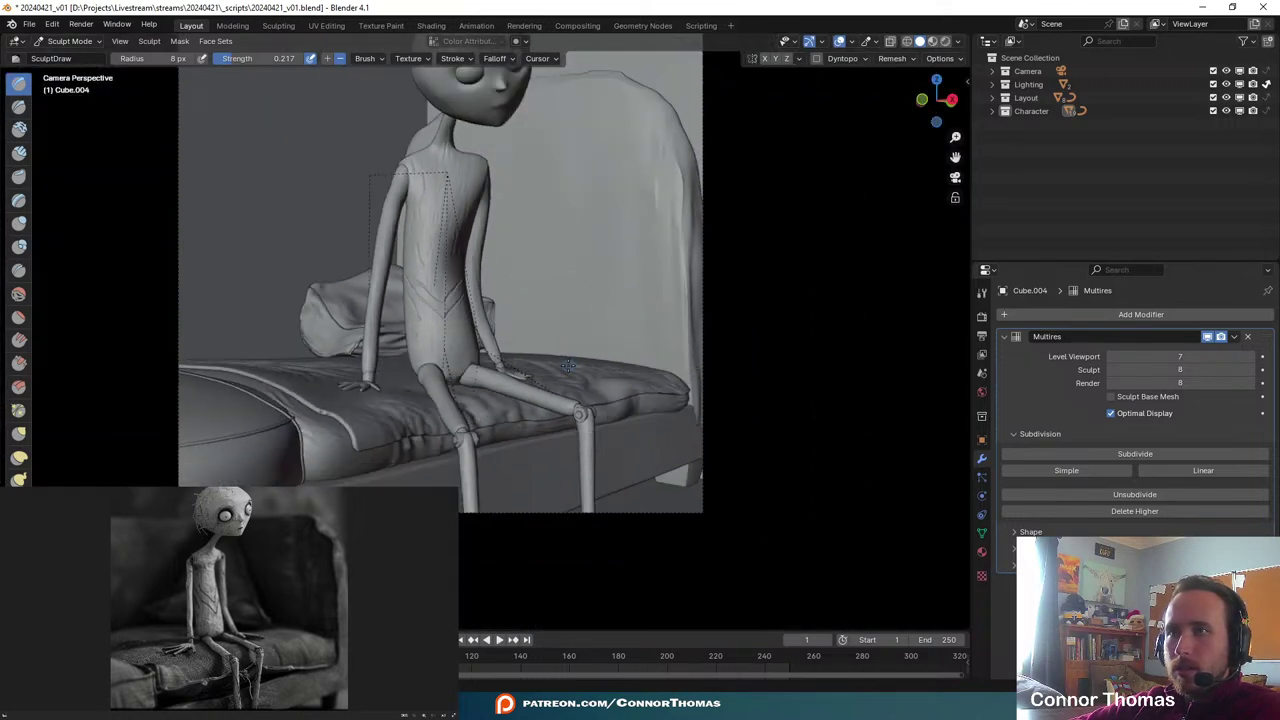
{"action": "middle_click_drag", "start_coordinate": [545, 343], "coordinate": [548, 332]}
{"action": "scroll", "coordinate": [548, 332], "scroll_direction": "up", "scroll_amount": 3}
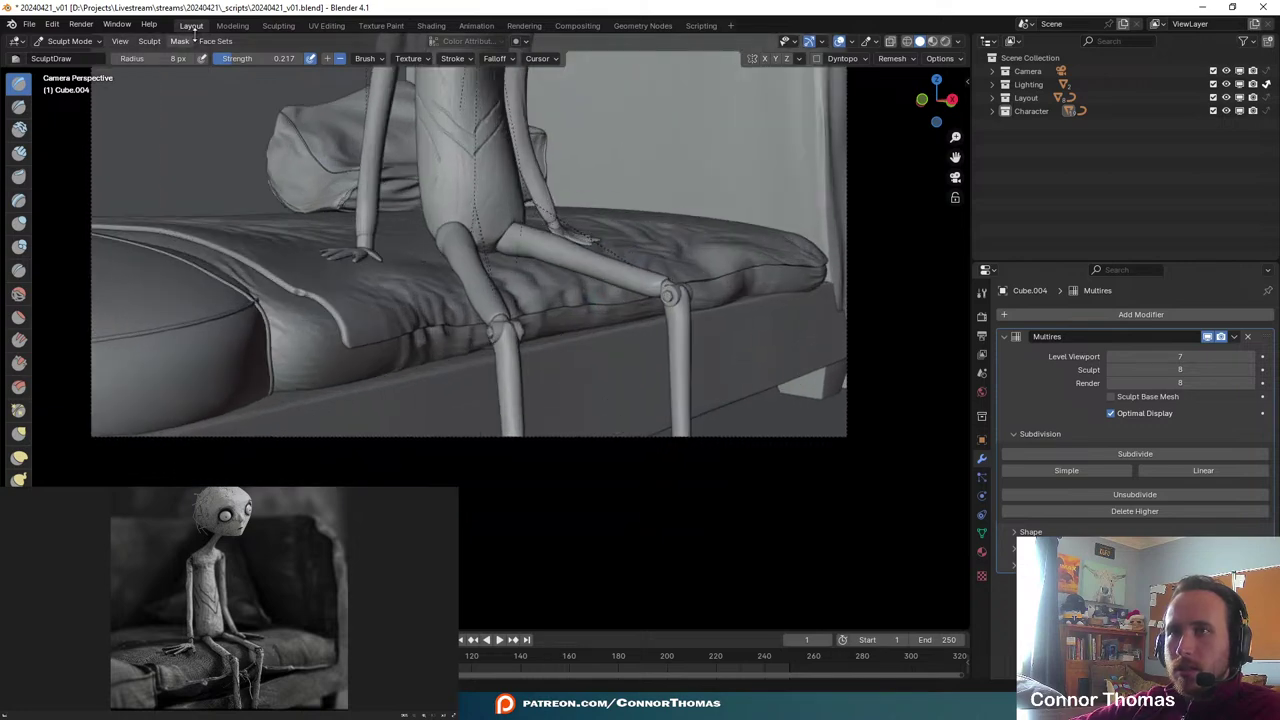
- Return to Object Mode with nothing selected and save the file
{"action": "left_click", "coordinate": [70, 41]}
{"action": "left_click", "coordinate": [73, 56]}
{"action": "left_click", "coordinate": [505, 312]}
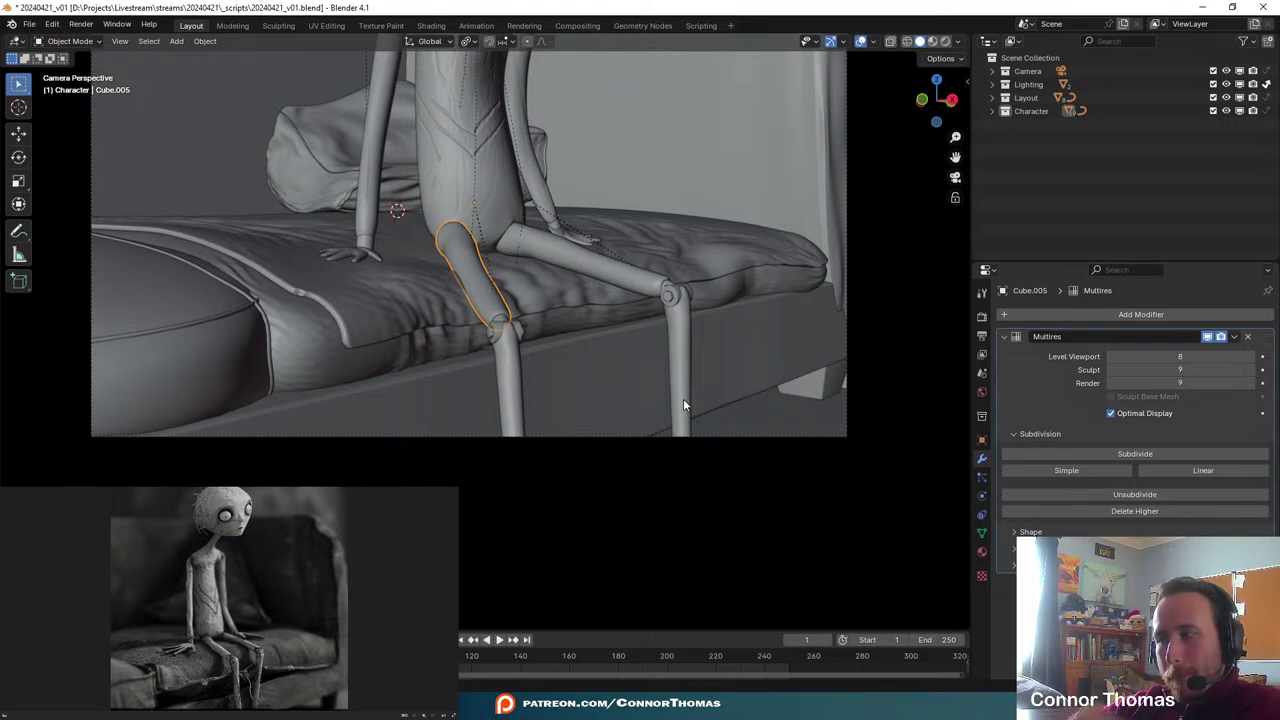
{"action": "key", "text": "a"}
{"action": "key", "text": "a"}
{"action": "middle_click_drag", "start_coordinate": [531, 263], "coordinate": [473, 259]}
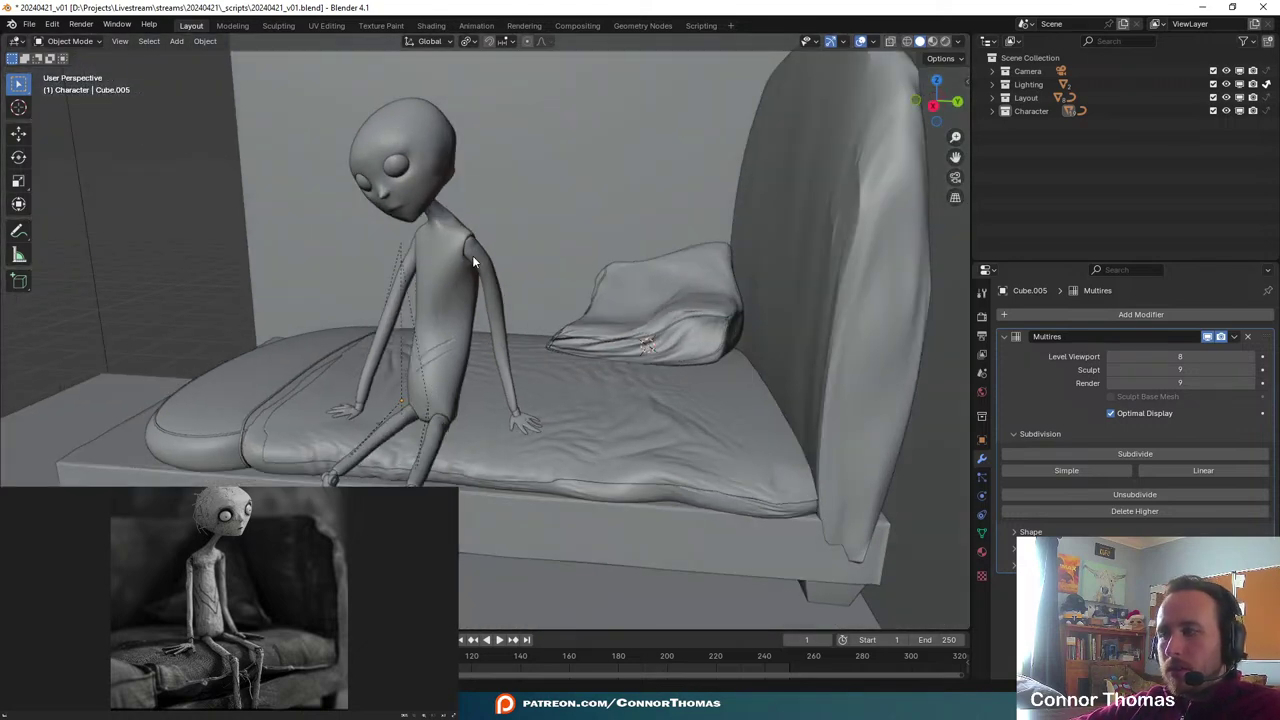
{"action": "key", "text": "ctrl+s"}
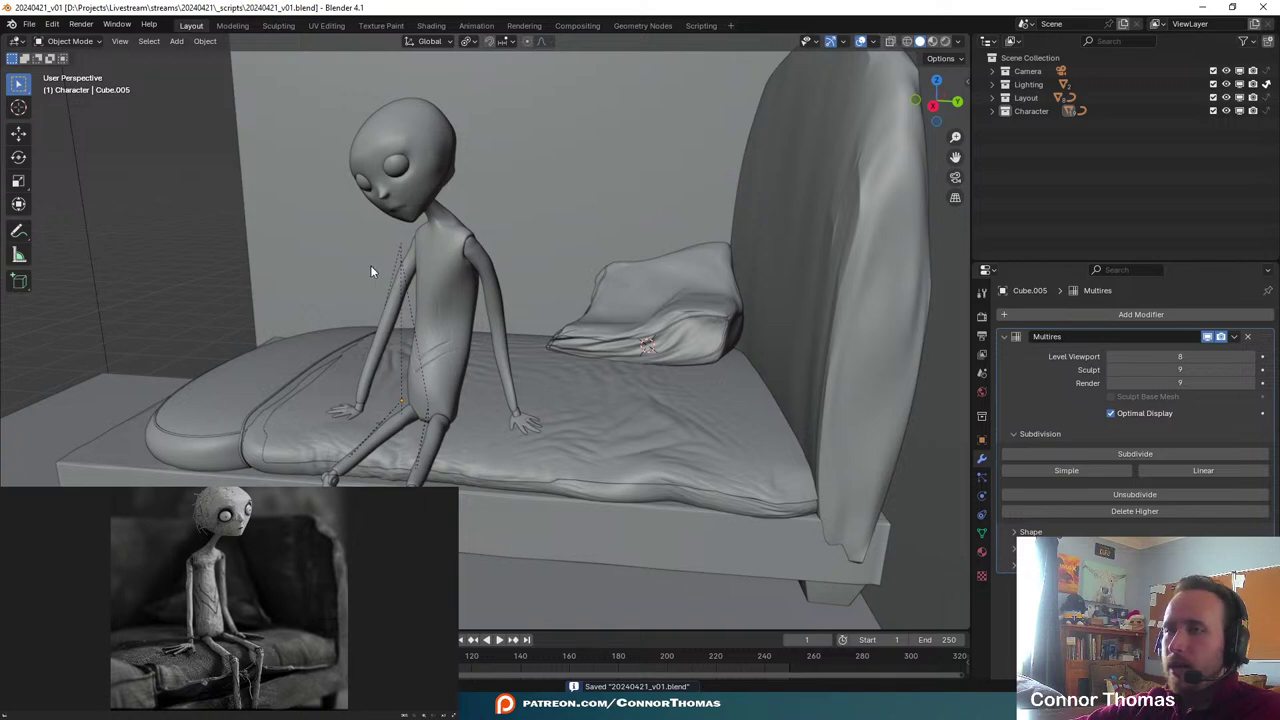
- Place the 3D cursor on the lower part of the character's face, near the chin
{"action": "scroll", "coordinate": [506, 314], "scroll_direction": "down", "scroll_amount": 4}
{"action": "middle_click_drag", "start_coordinate": [382, 268], "coordinate": [536, 305]}
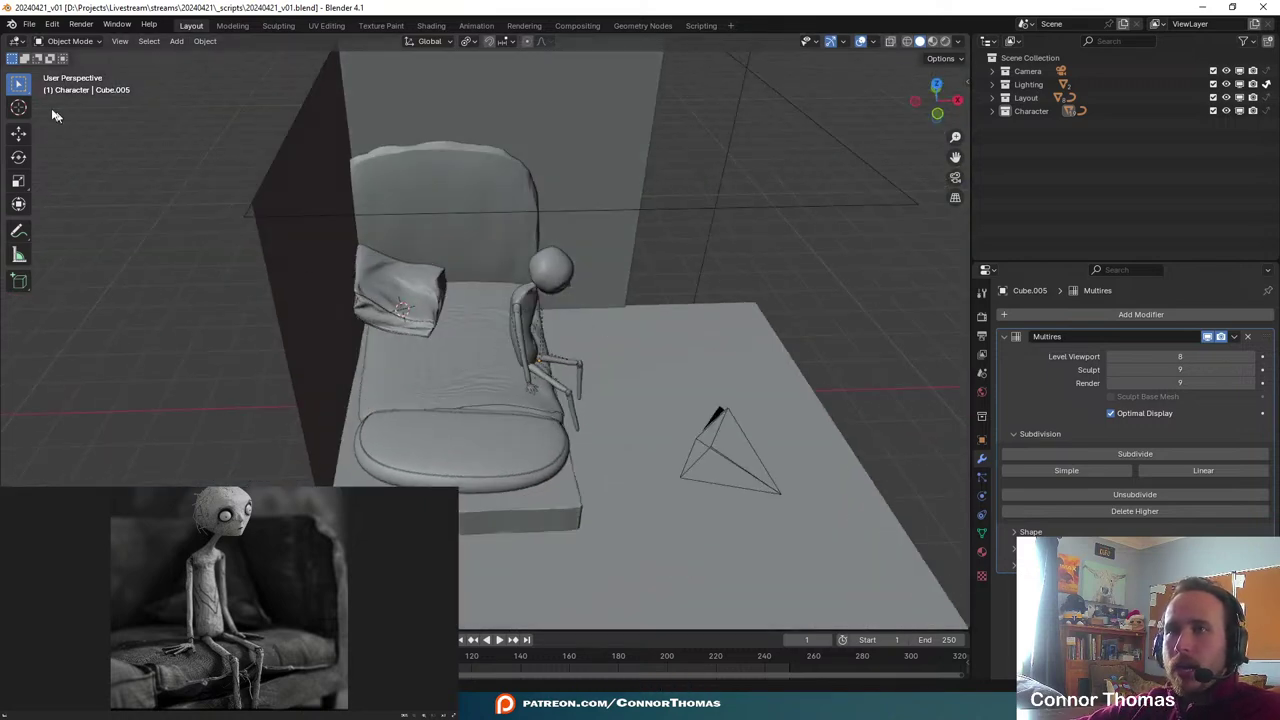
{"action": "left_click", "coordinate": [21, 107]}
{"action": "scroll", "coordinate": [552, 252], "scroll_direction": "up", "scroll_amount": 4}
{"action": "middle_click_drag", "start_coordinate": [602, 272], "coordinate": [561, 196]}
{"action": "scroll", "coordinate": [584, 256], "scroll_direction": "up", "scroll_amount": 1}
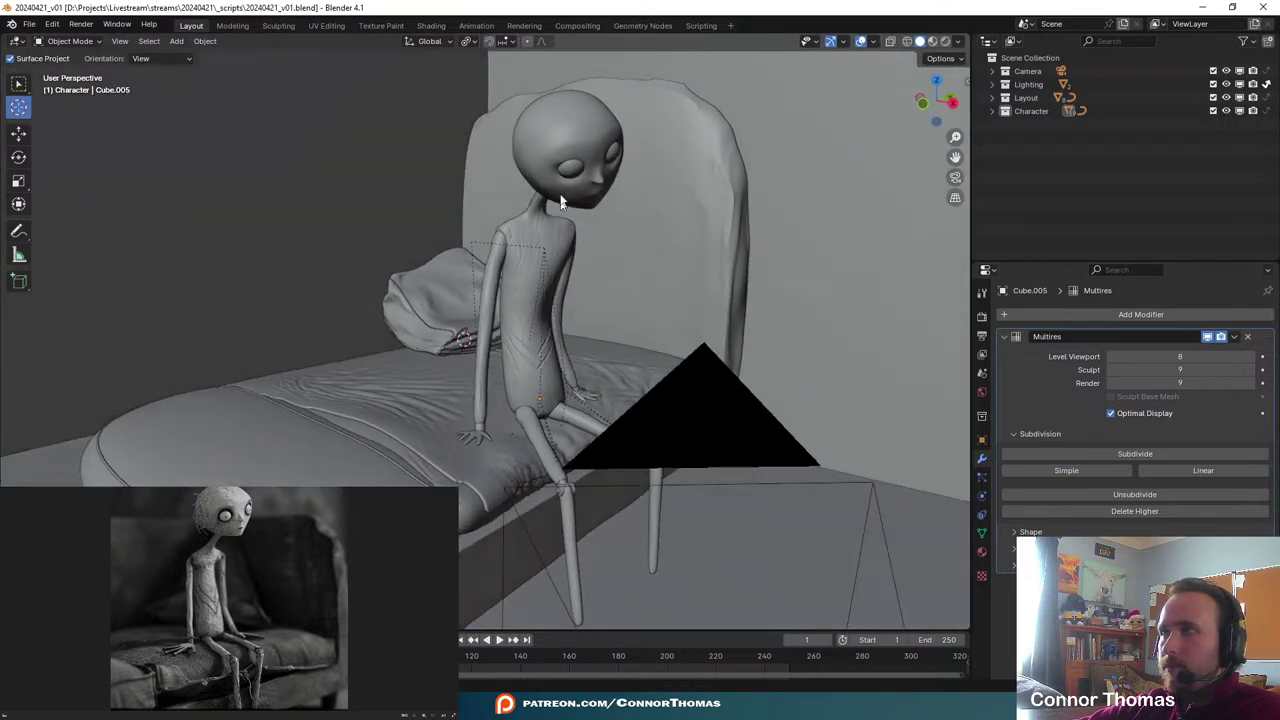
{"action": "left_click", "coordinate": [18, 84]}
{"action": "middle_click_drag", "start_coordinate": [722, 363], "coordinate": [677, 333]}
- Add a Plain Axes empty at the 3D cursor
{"action": "key", "text": "shift+a"}
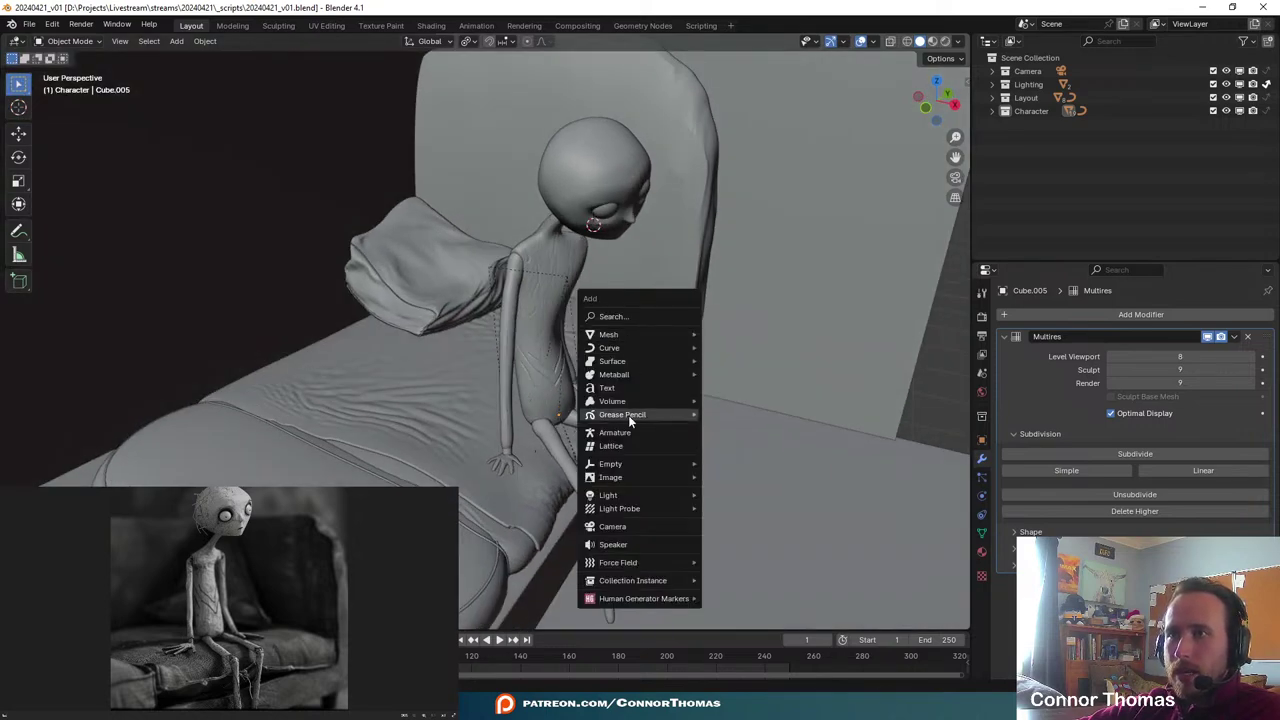
{"action": "mouse_move", "coordinate": [640, 464]}
{"action": "left_click", "coordinate": [740, 464]}
{"action": "middle_click_drag", "start_coordinate": [646, 366], "coordinate": [651, 370]}
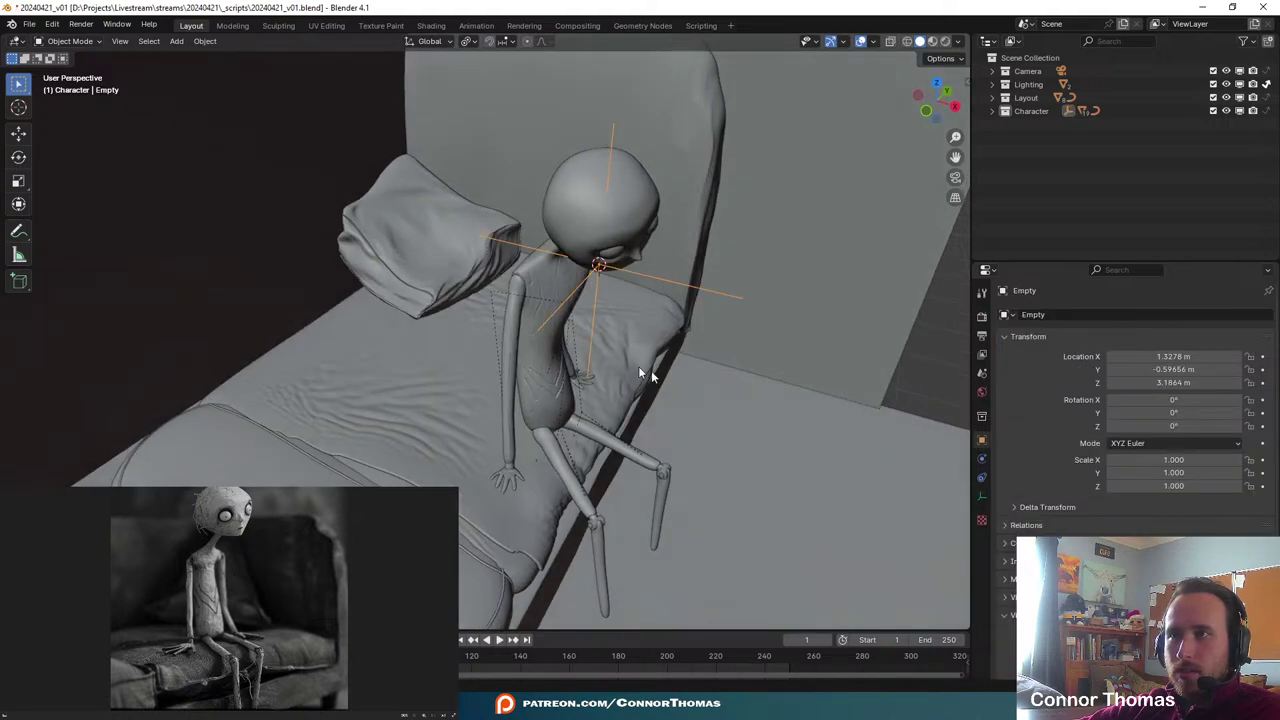
- Move the new empty into the Camera collection and rename it Focus
{"action": "key", "text": "KP_Decimal"}
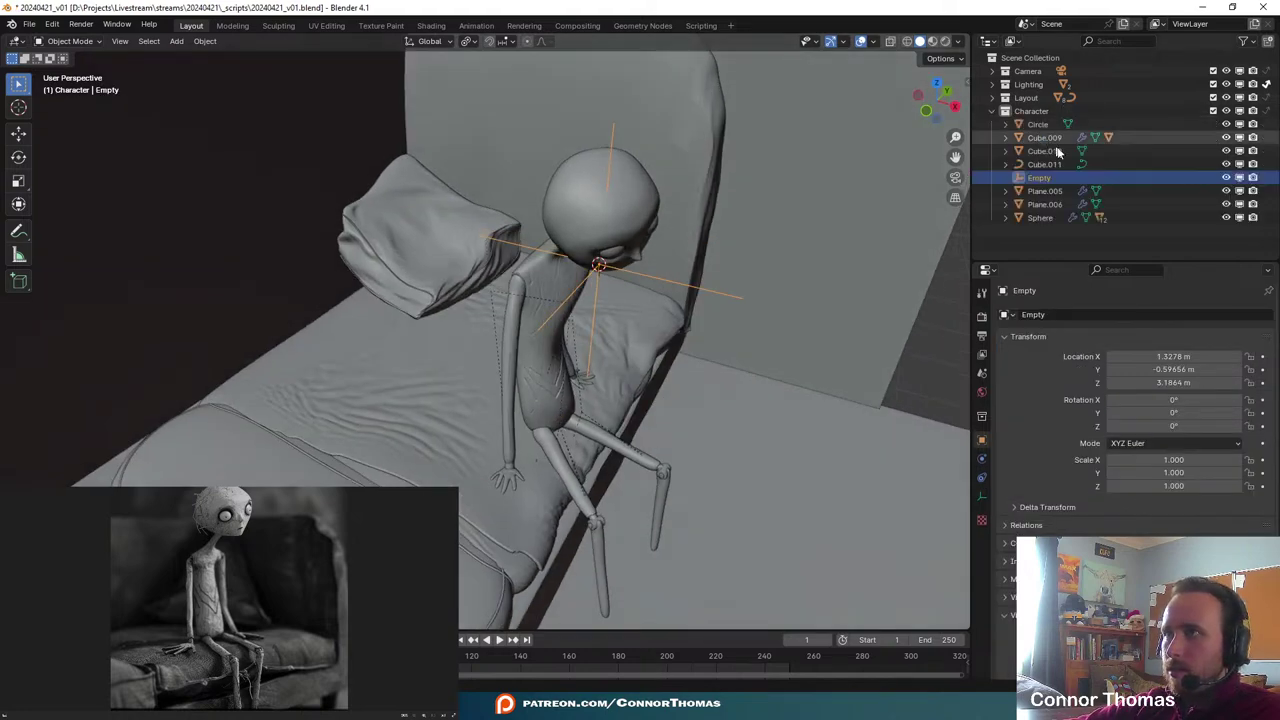
{"action": "left_click_drag", "start_coordinate": [1032, 181], "coordinate": [1015, 72]}
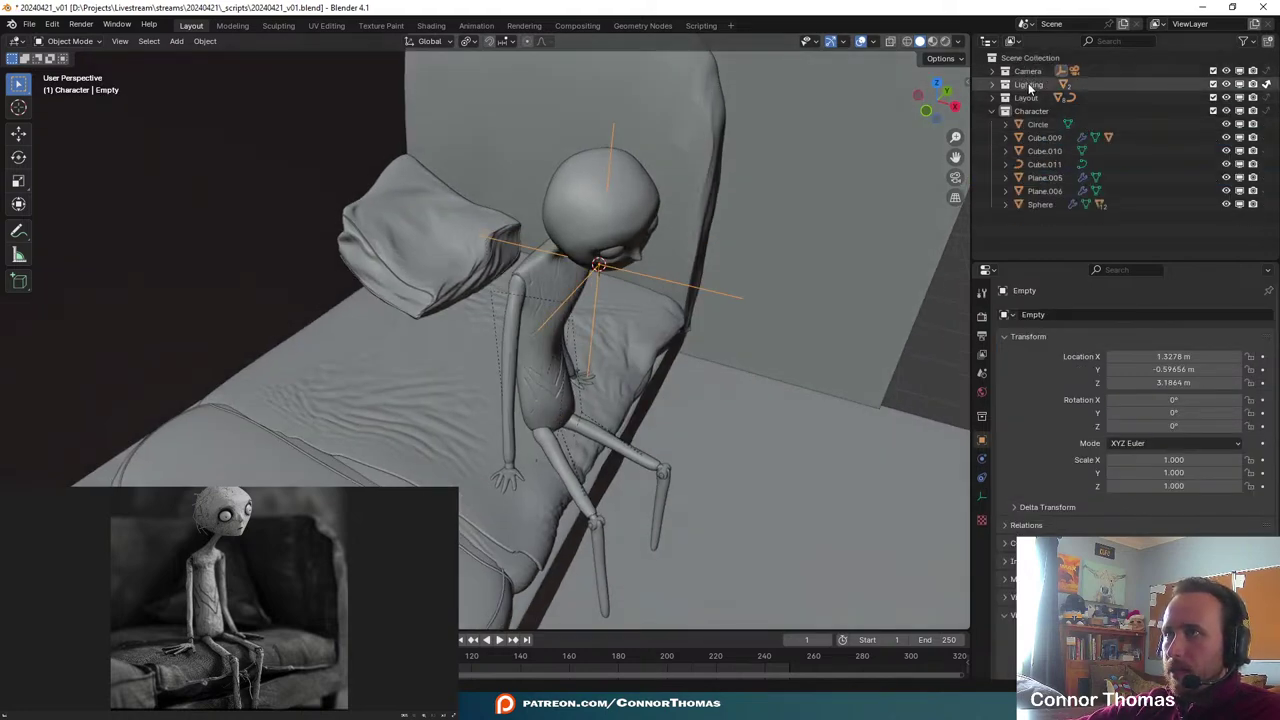
{"action": "left_click", "coordinate": [992, 72]}
{"action": "key", "text": "F2"}
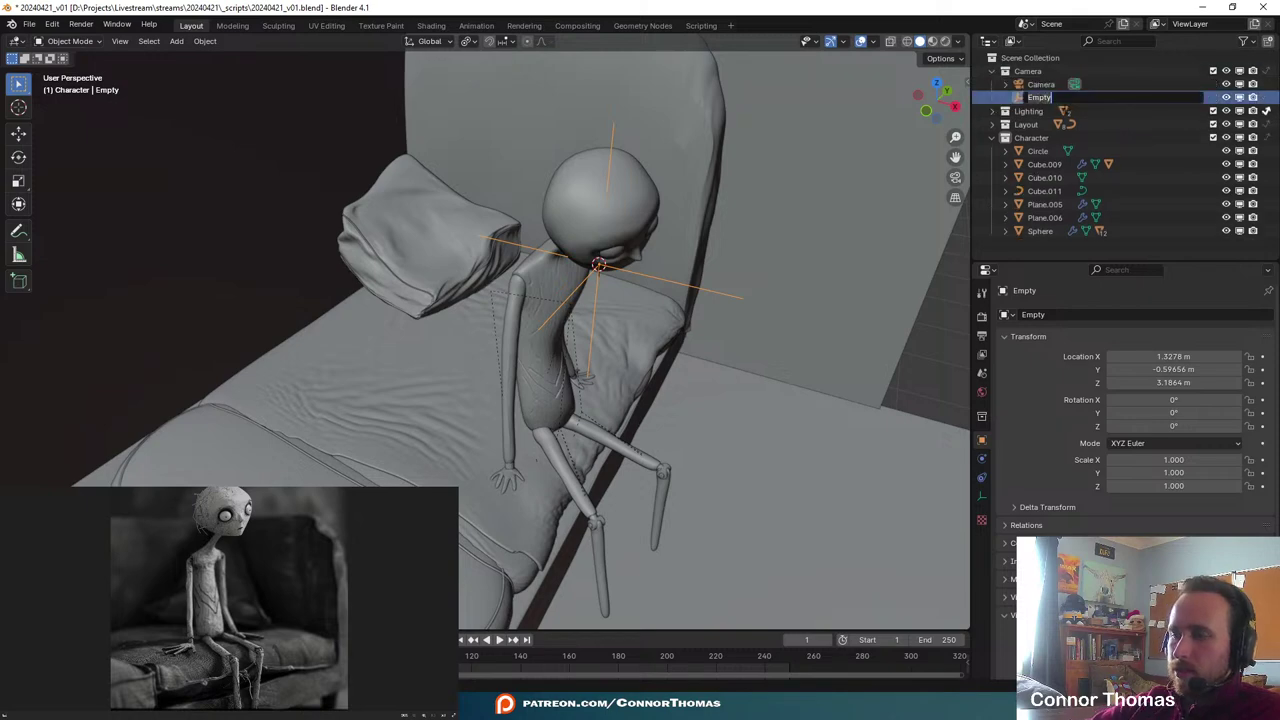
{"action": "type", "text": "Focus"}
{"action": "key", "text": "Return"}
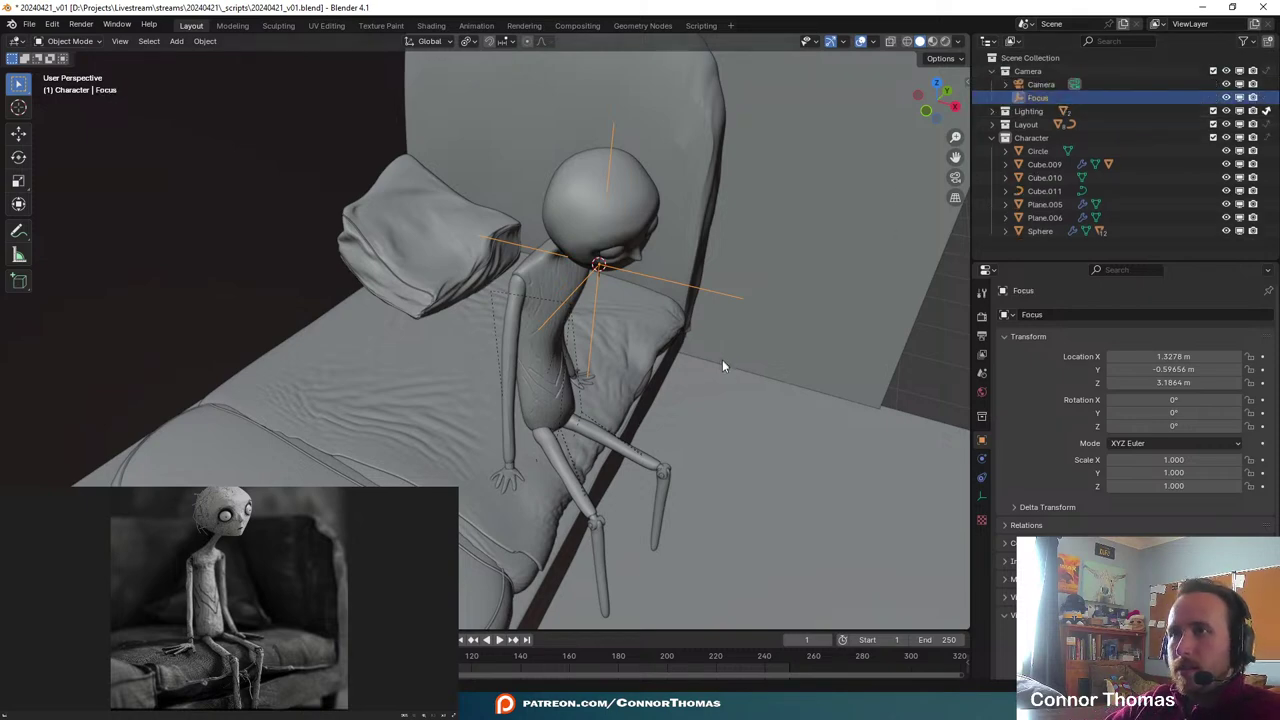
- Enable Depth of Field on the camera and set its focus object to the Focus empty
{"action": "middle_click_drag", "start_coordinate": [722, 359], "coordinate": [713, 412]}
{"action": "left_click", "coordinate": [780, 612]}
{"action": "middle_click_drag", "start_coordinate": [870, 628], "coordinate": [912, 388]}
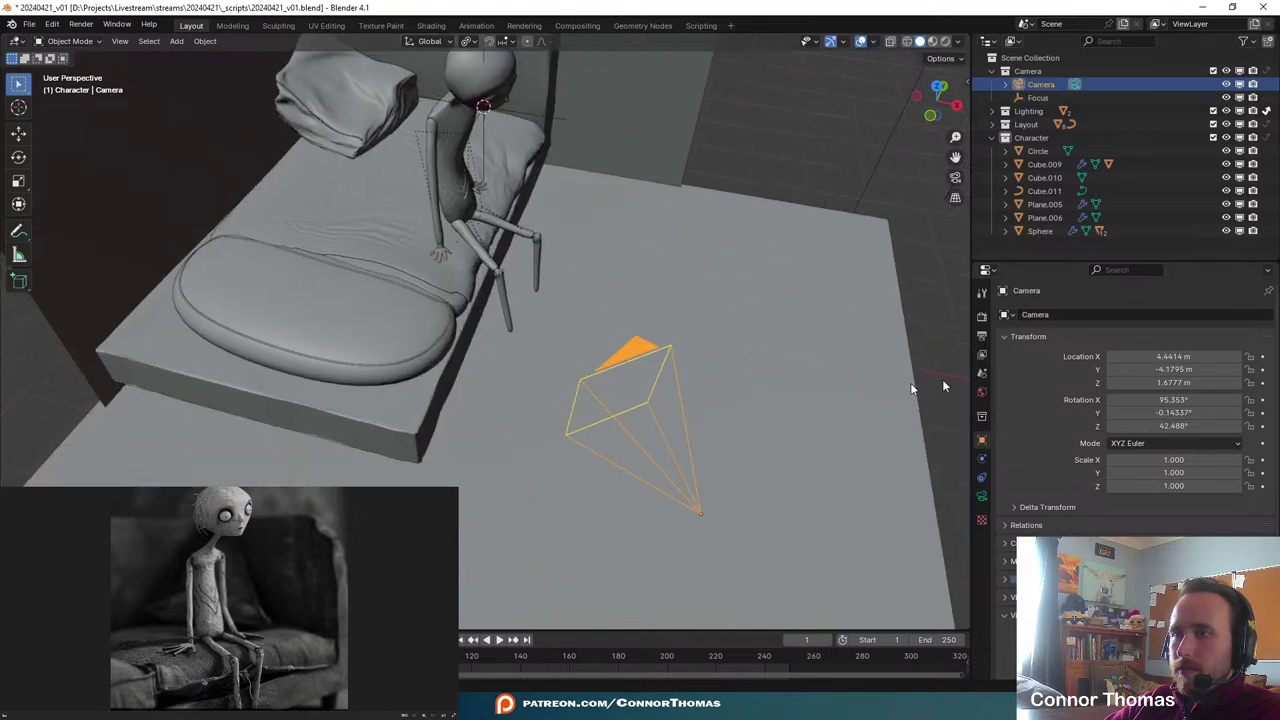
{"action": "left_click", "coordinate": [981, 496]}
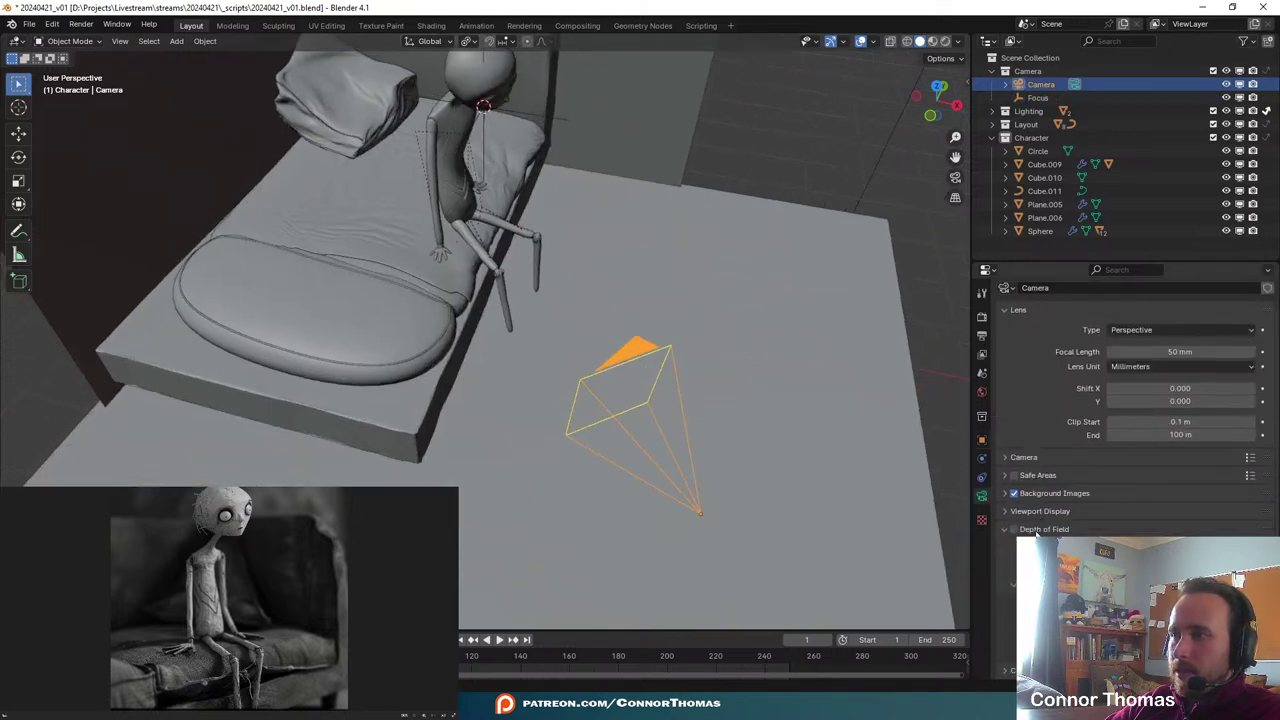
{"action": "scroll", "coordinate": [1036, 536], "scroll_direction": "up", "scroll_amount": 1}
{"action": "scroll", "coordinate": [1150, 540], "scroll_direction": "down", "scroll_amount": 1}
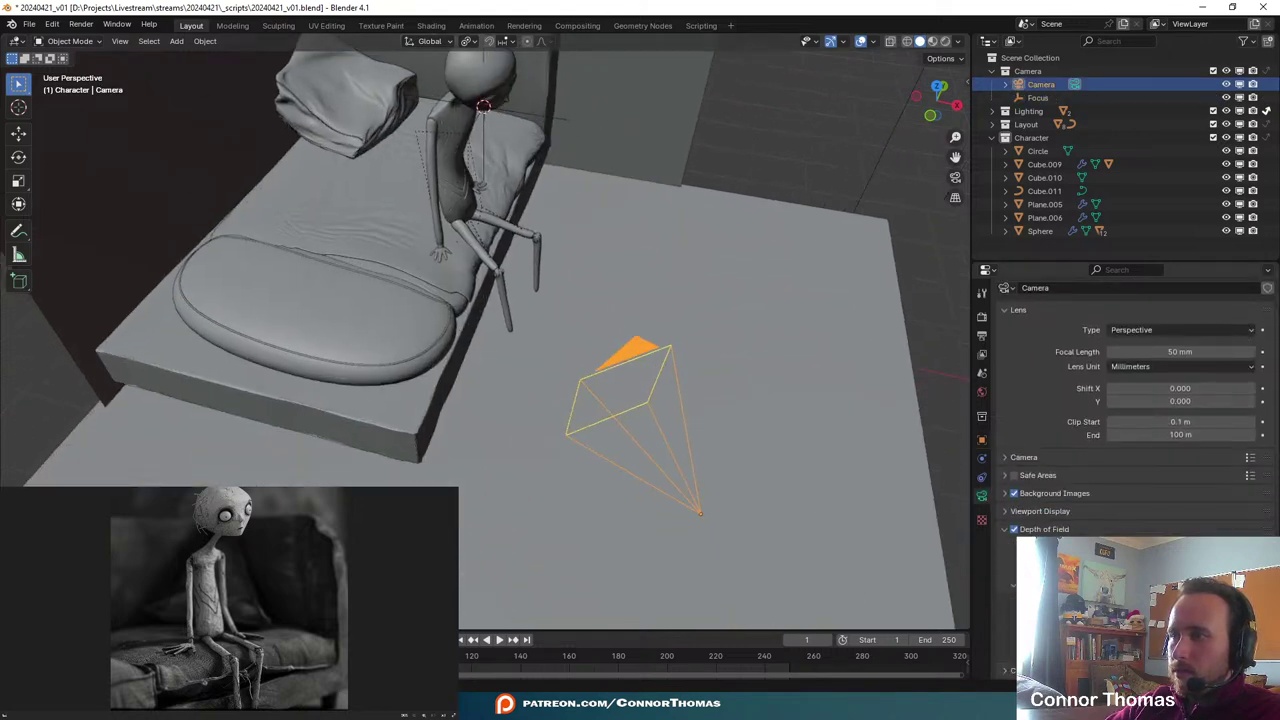
{"action": "left_click", "coordinate": [1168, 546]}
{"action": "type", "text": "f"}
{"action": "key", "text": "Return"}
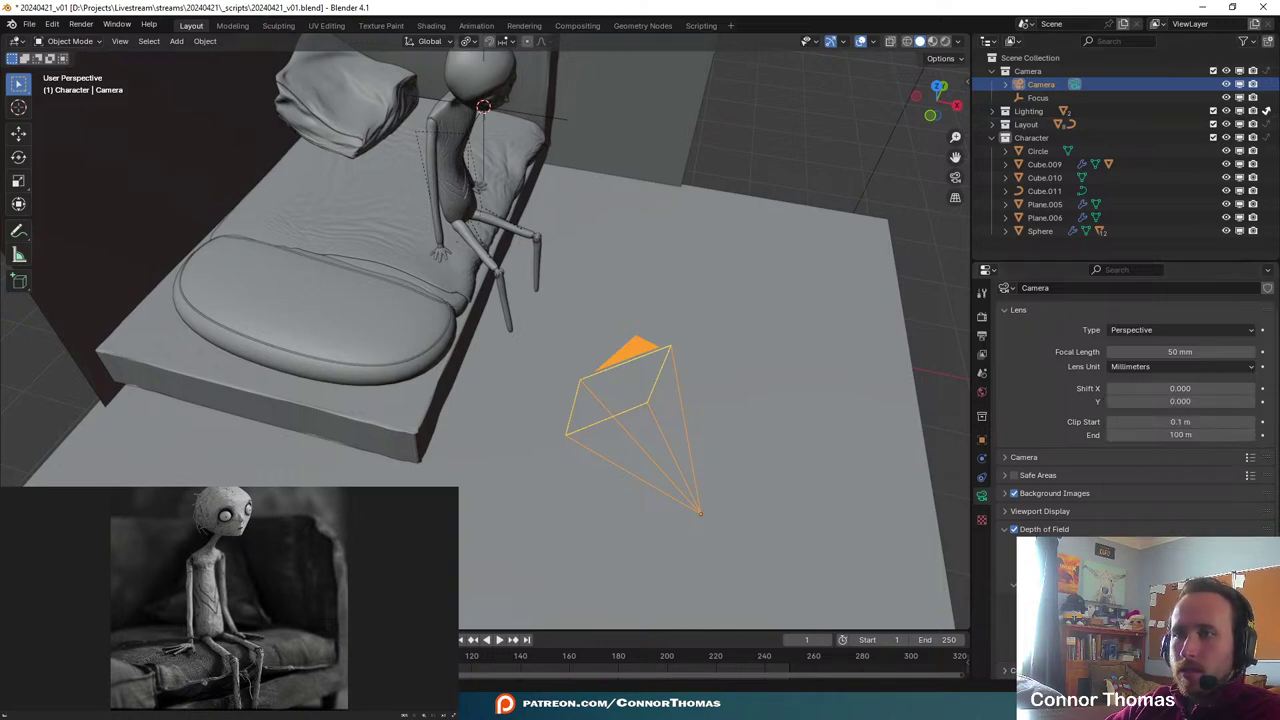
- Bring the second window with the camera view to the front and fit the seated character's frame inside it
{"action": "mouse_move", "coordinate": [498, 706]}
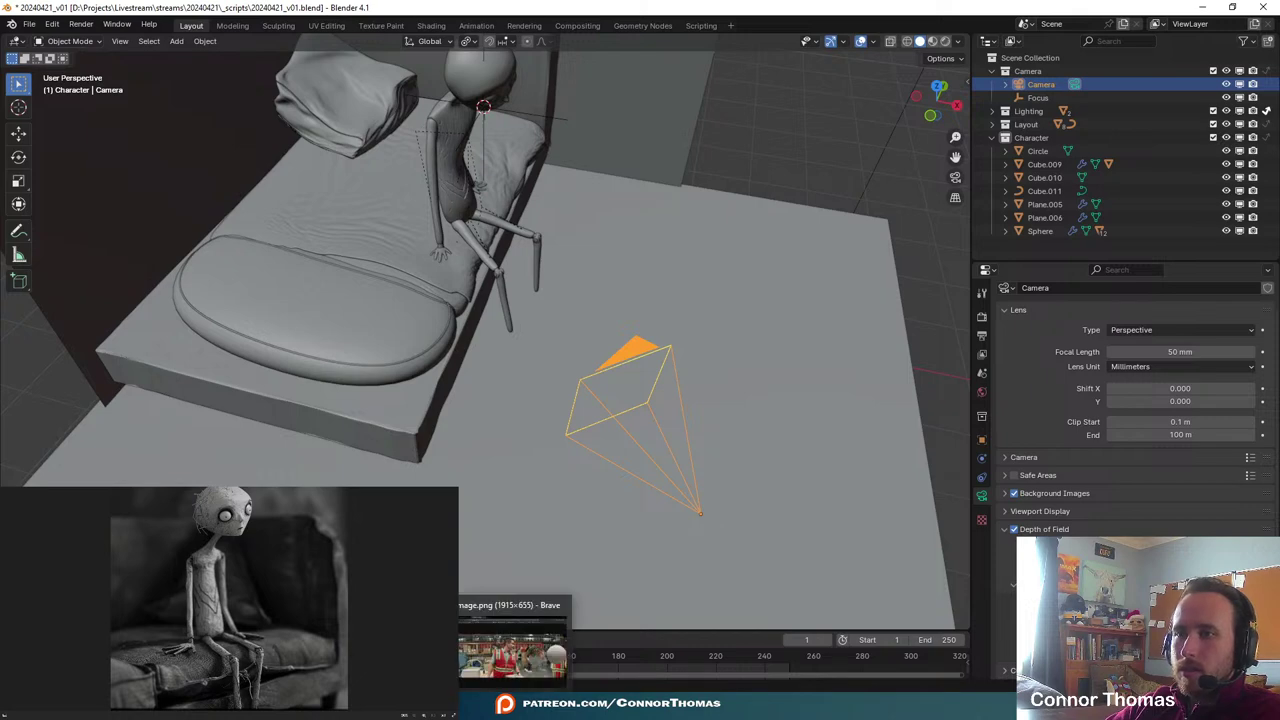
{"action": "mouse_move", "coordinate": [698, 706]}
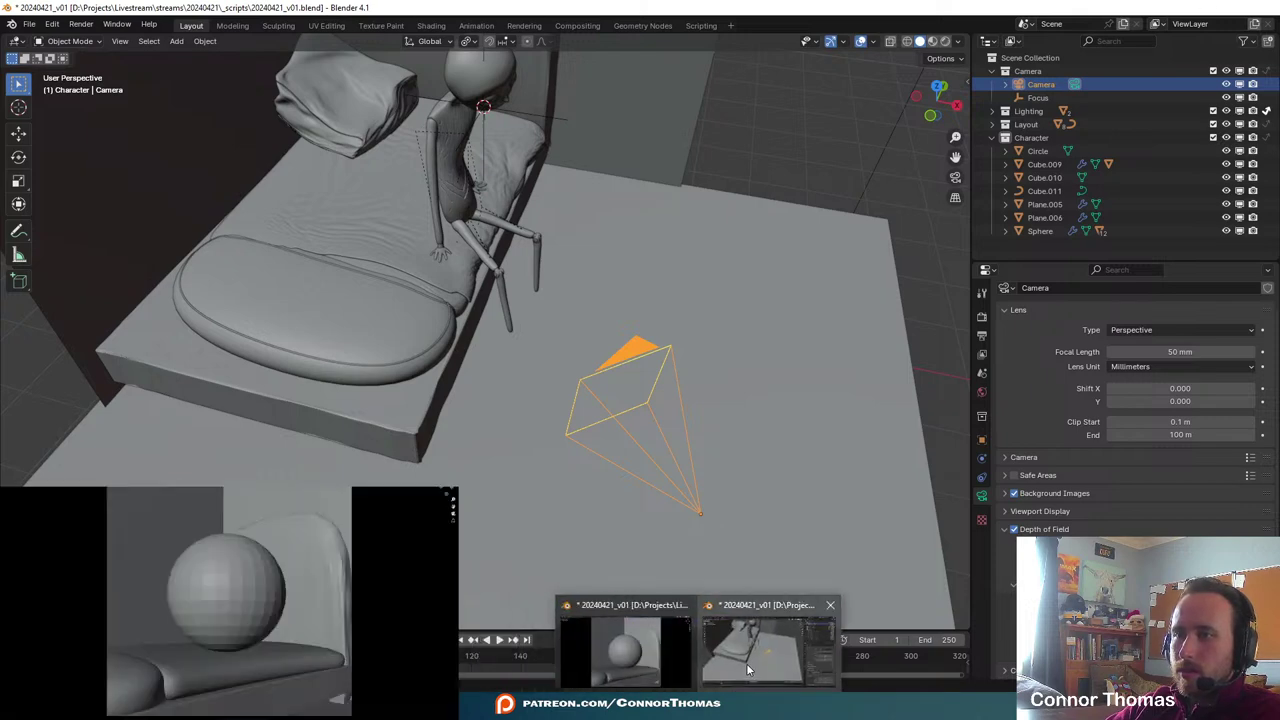
{"action": "left_click", "coordinate": [748, 670]}
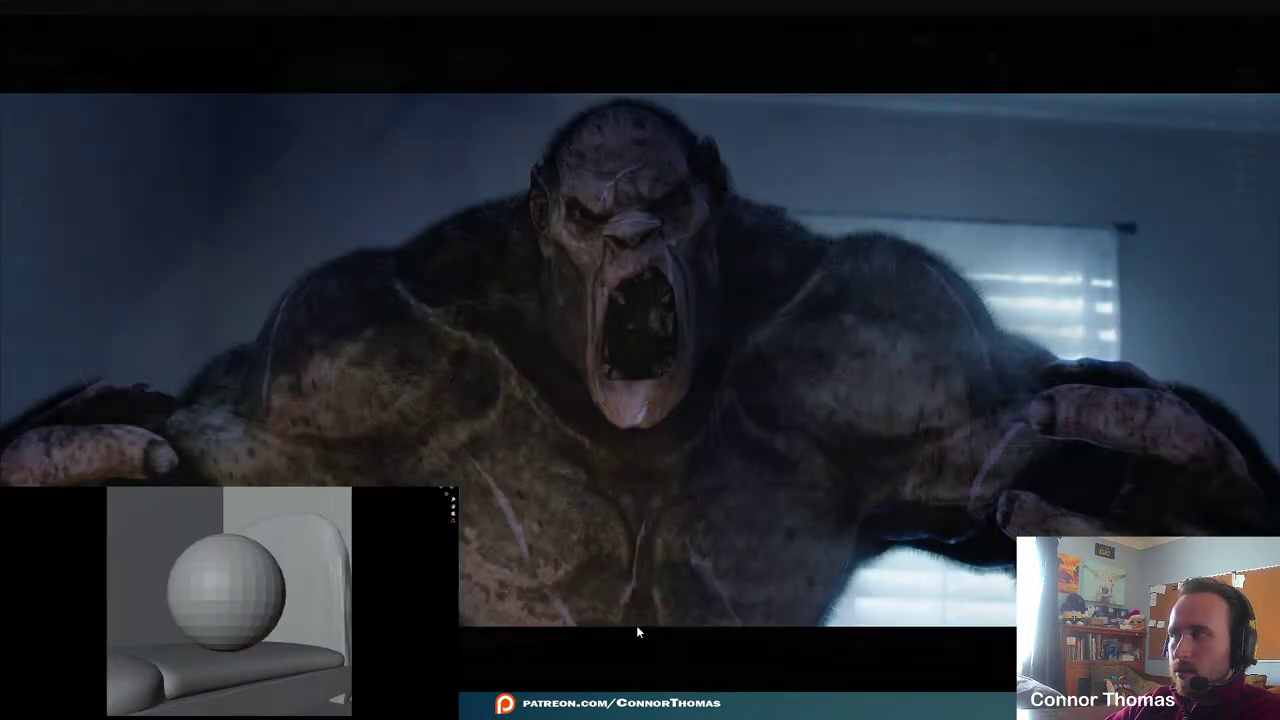
{"action": "left_click", "coordinate": [636, 625]}
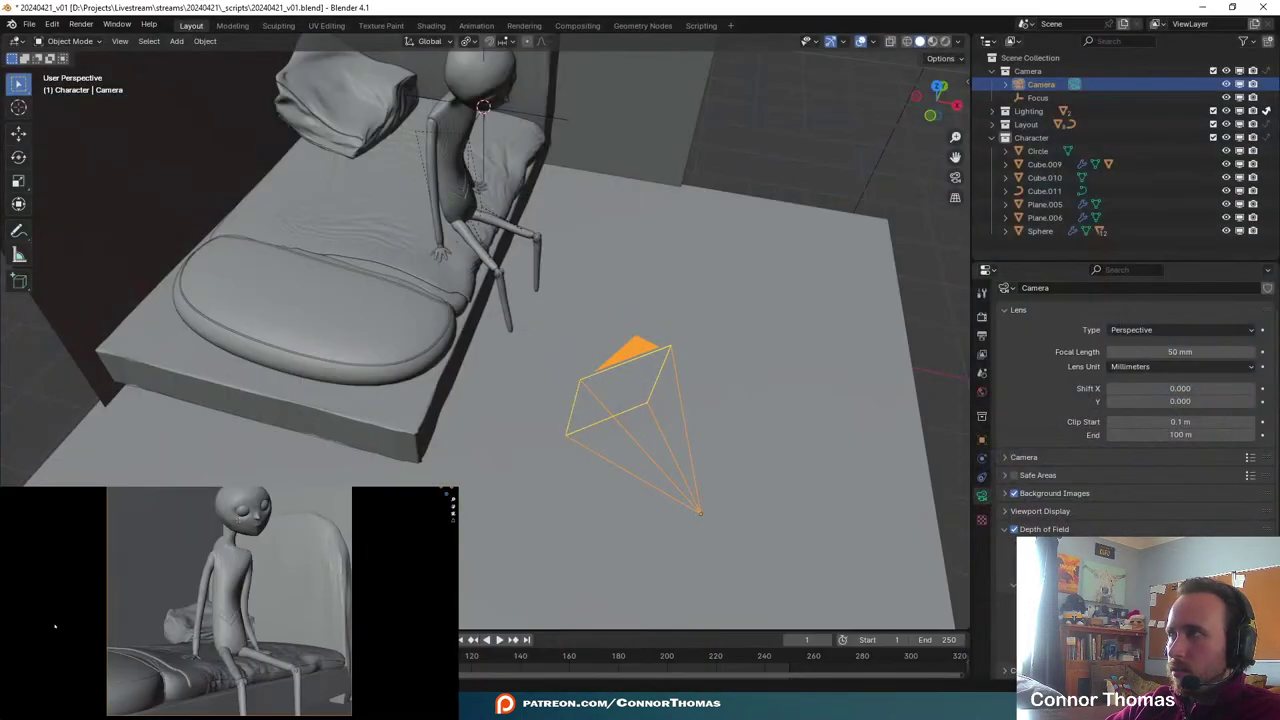
{"action": "left_click", "coordinate": [203, 545]}
{"action": "scroll", "coordinate": [194, 586], "scroll_direction": "down", "scroll_amount": 4}
{"action": "scroll", "coordinate": [225, 573], "scroll_direction": "up", "scroll_amount": 3}
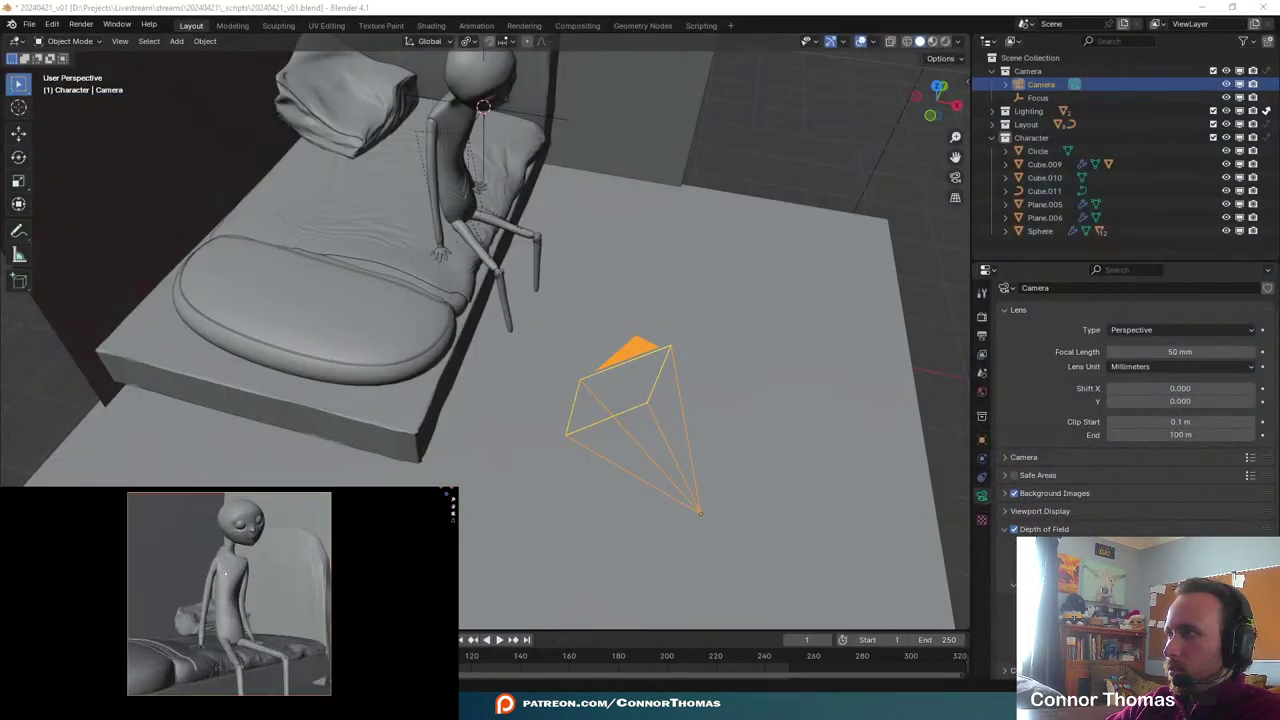
{"action": "middle_click_drag", "start_coordinate": [227, 573], "coordinate": [294, 535], "text": "ctrl"}
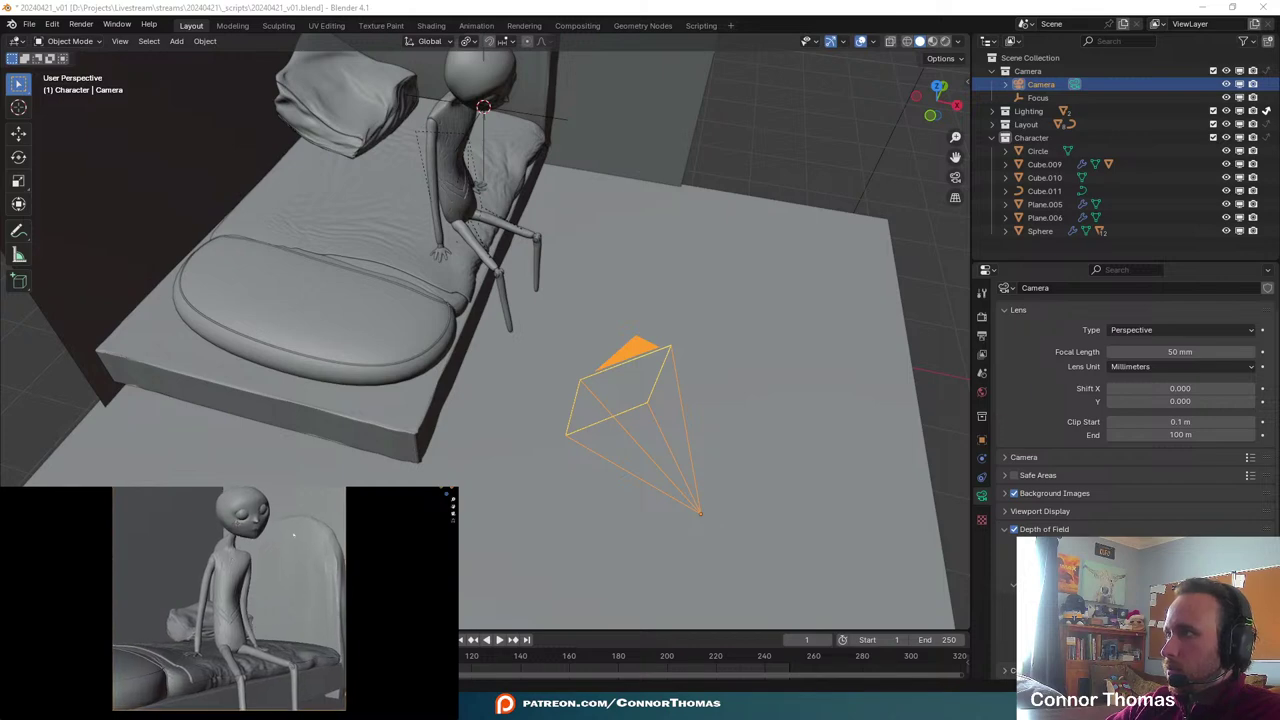
- Turn on Depth of Field in the viewport shading options of the camera-view window
{"action": "left_click", "coordinate": [424, 488]}
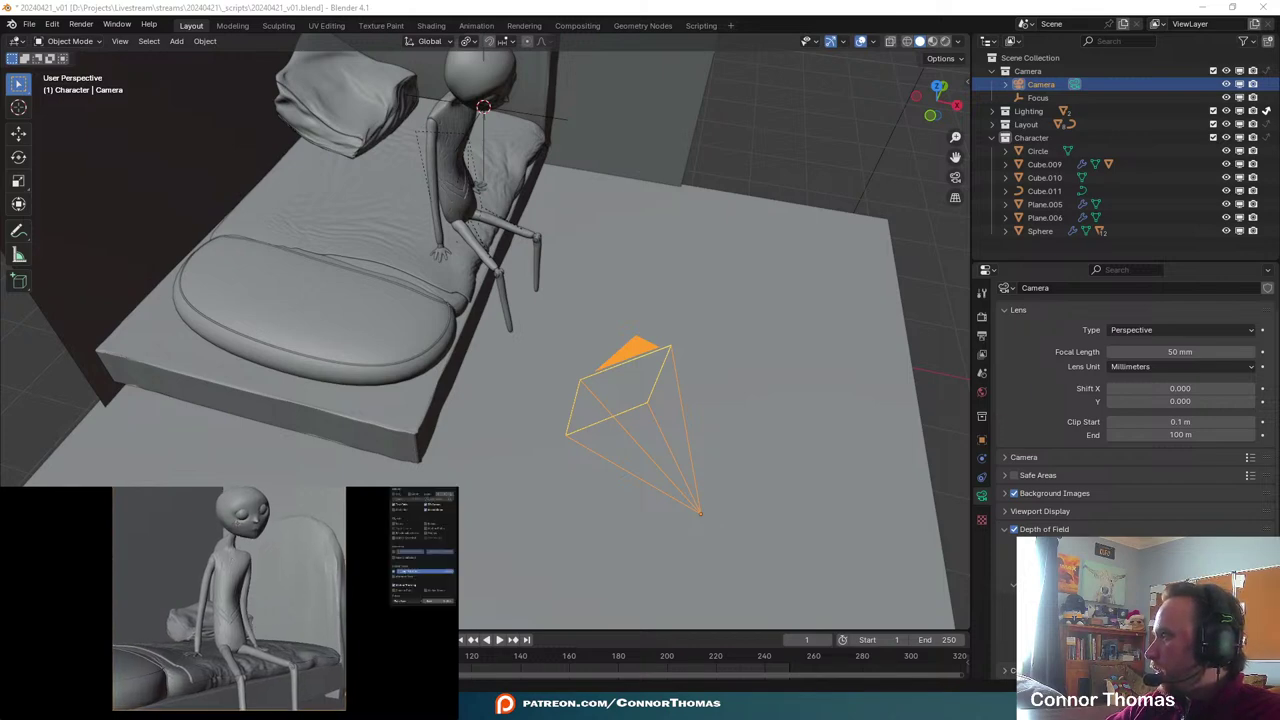
{"action": "left_click", "coordinate": [452, 488]}
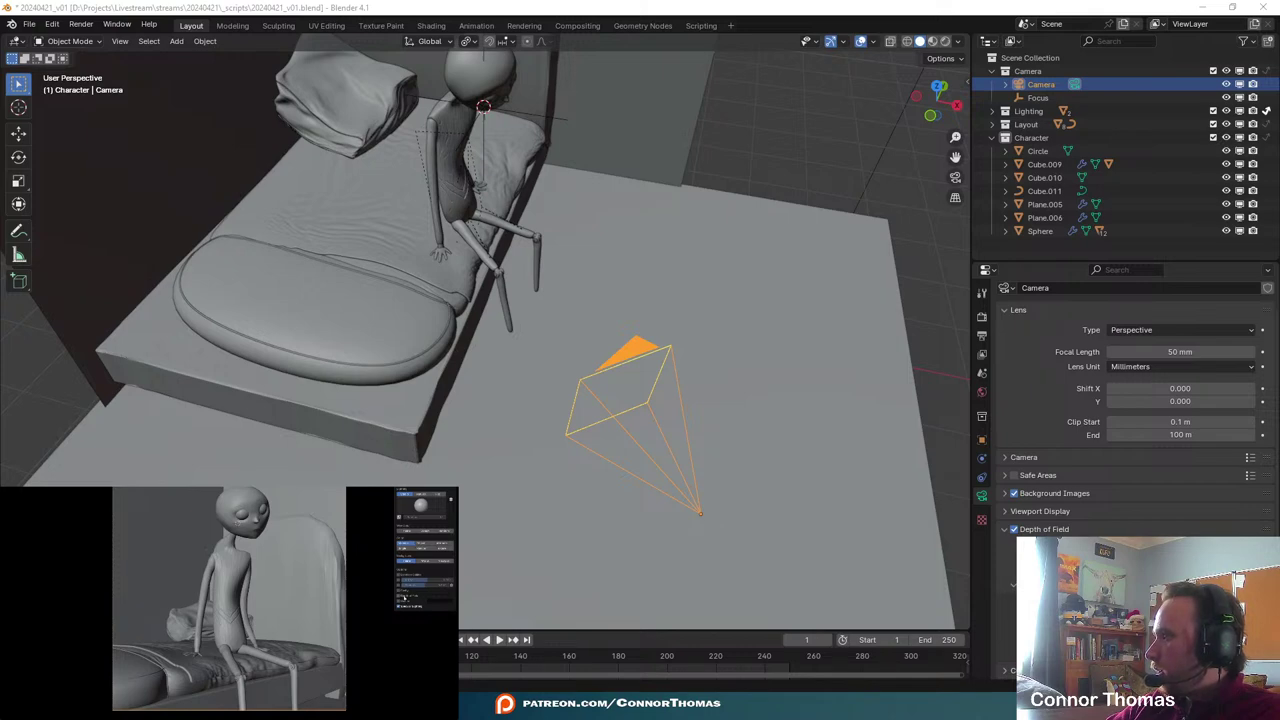
{"action": "middle_click_drag", "start_coordinate": [545, 352], "coordinate": [602, 304]}
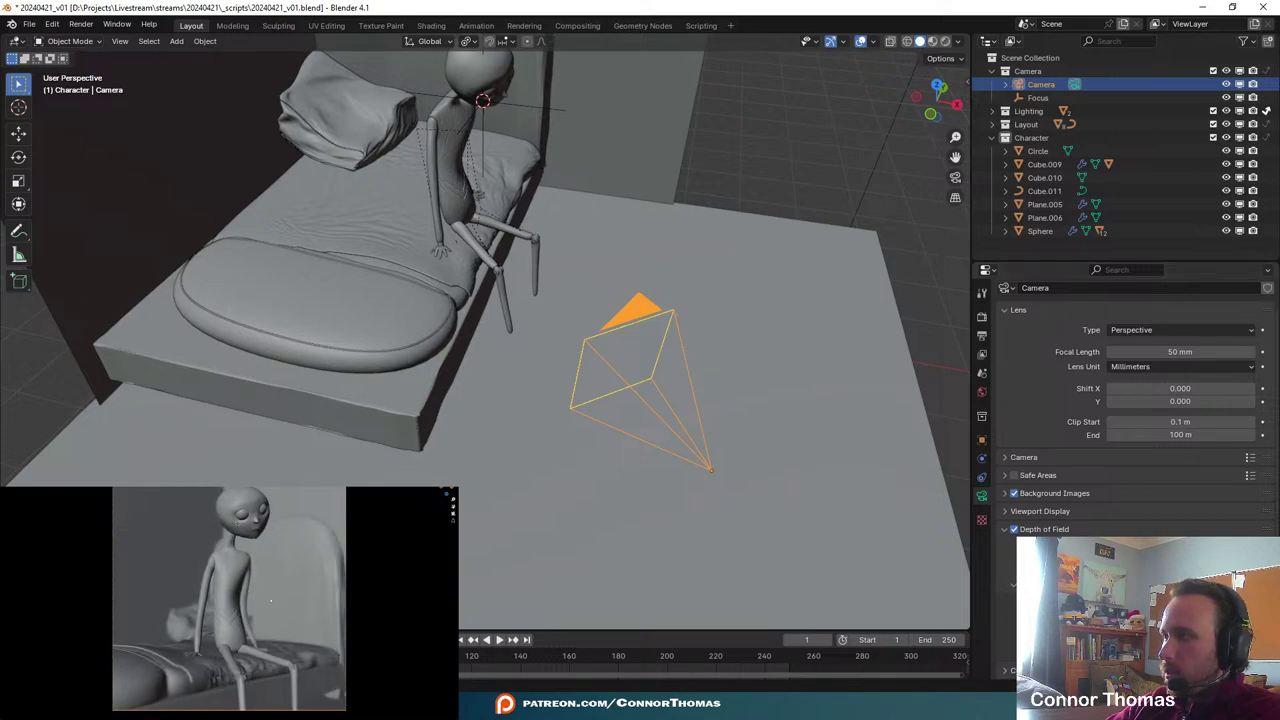
- Deselect the camera and save the file
{"action": "left_click", "coordinate": [271, 600]}
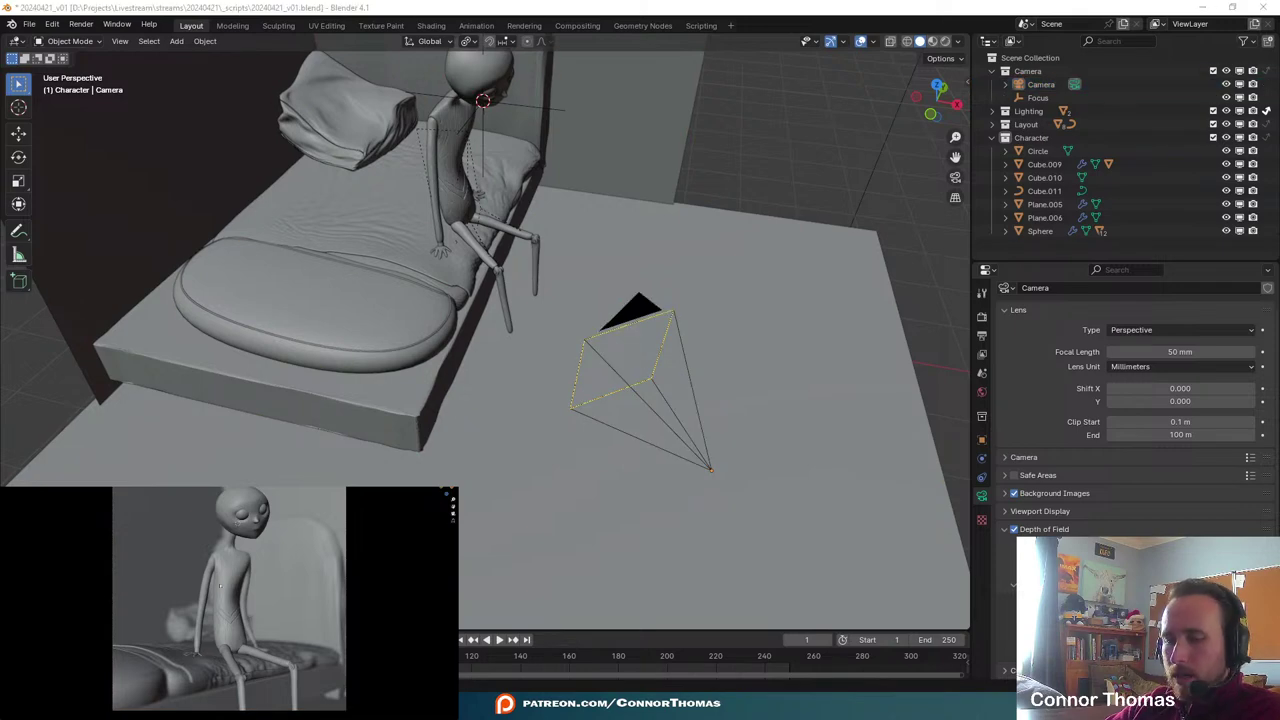
{"action": "key", "text": "ctrl+s"}
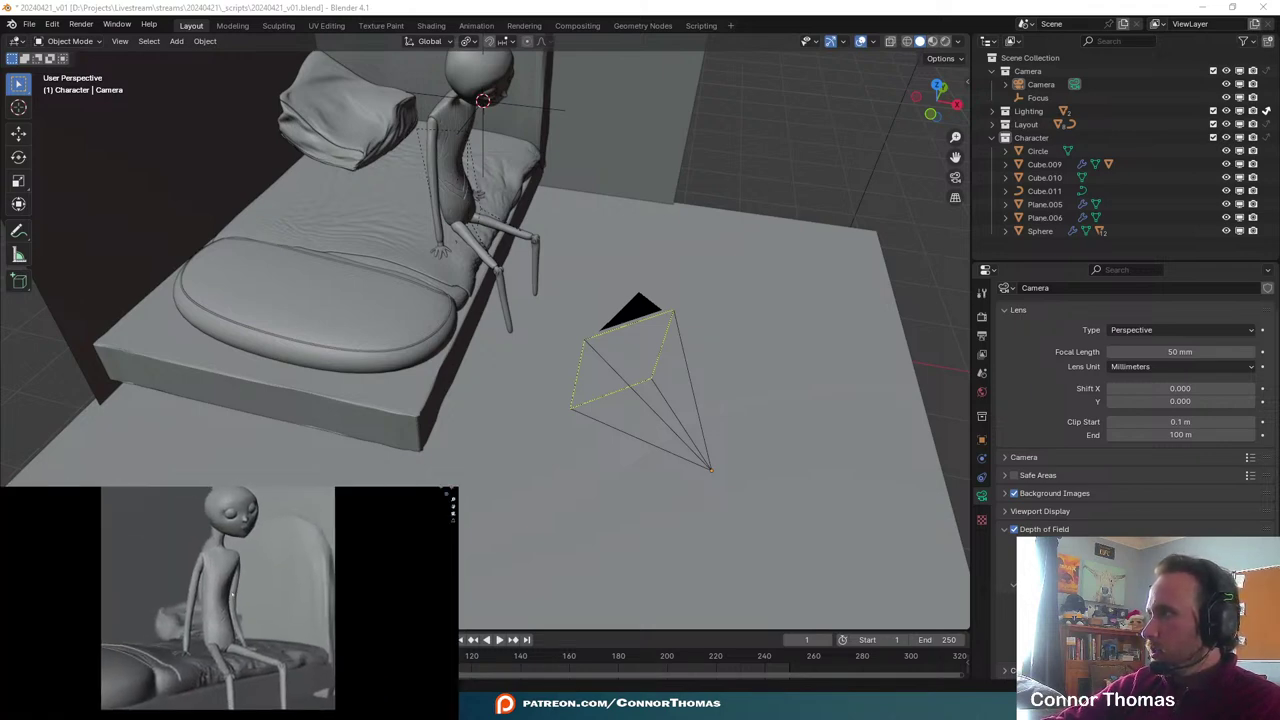
{"action": "key", "text": "ctrl+s"}
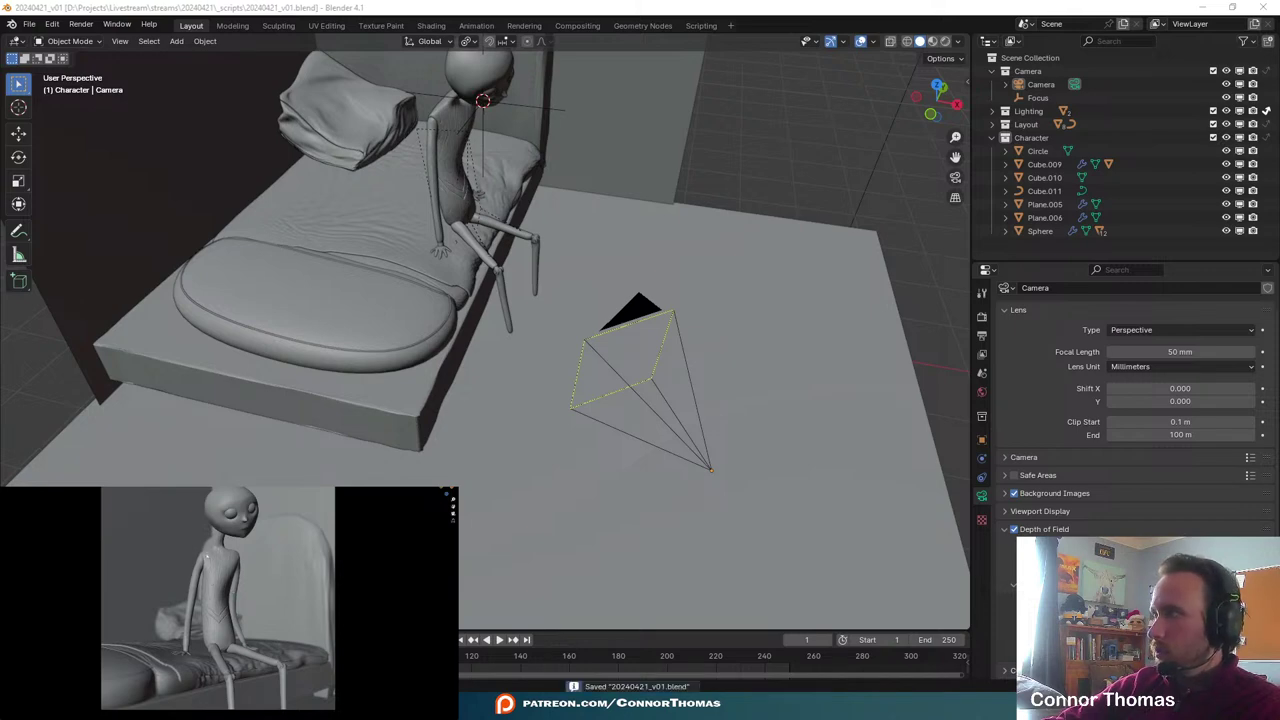
- Select the character's head in the main scene view
{"action": "middle_click_drag", "start_coordinate": [516, 158], "coordinate": [608, 236]}
{"action": "left_click", "coordinate": [585, 195]}
{"action": "scroll", "coordinate": [600, 192], "scroll_direction": "up", "scroll_amount": 6}
{"action": "middle_click_drag", "start_coordinate": [647, 184], "coordinate": [693, 347], "text": "shift"}
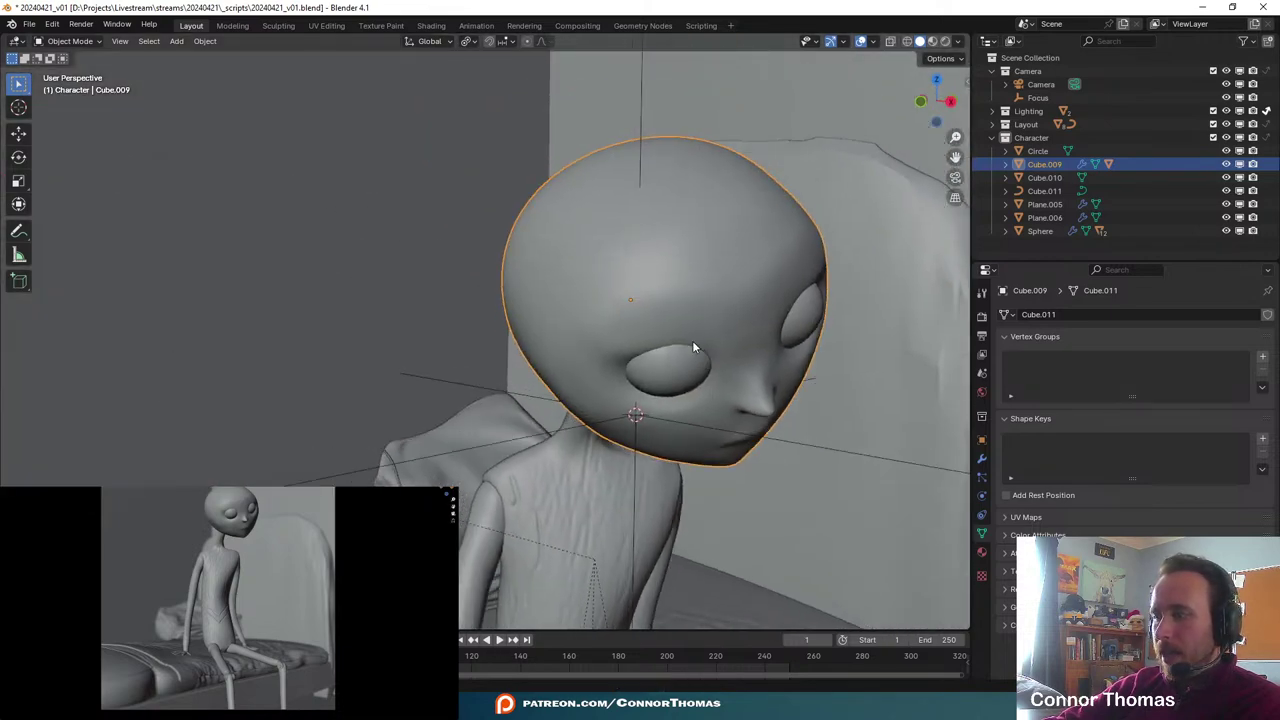
{"action": "scroll", "coordinate": [672, 324], "scroll_direction": "down", "scroll_amount": 5}
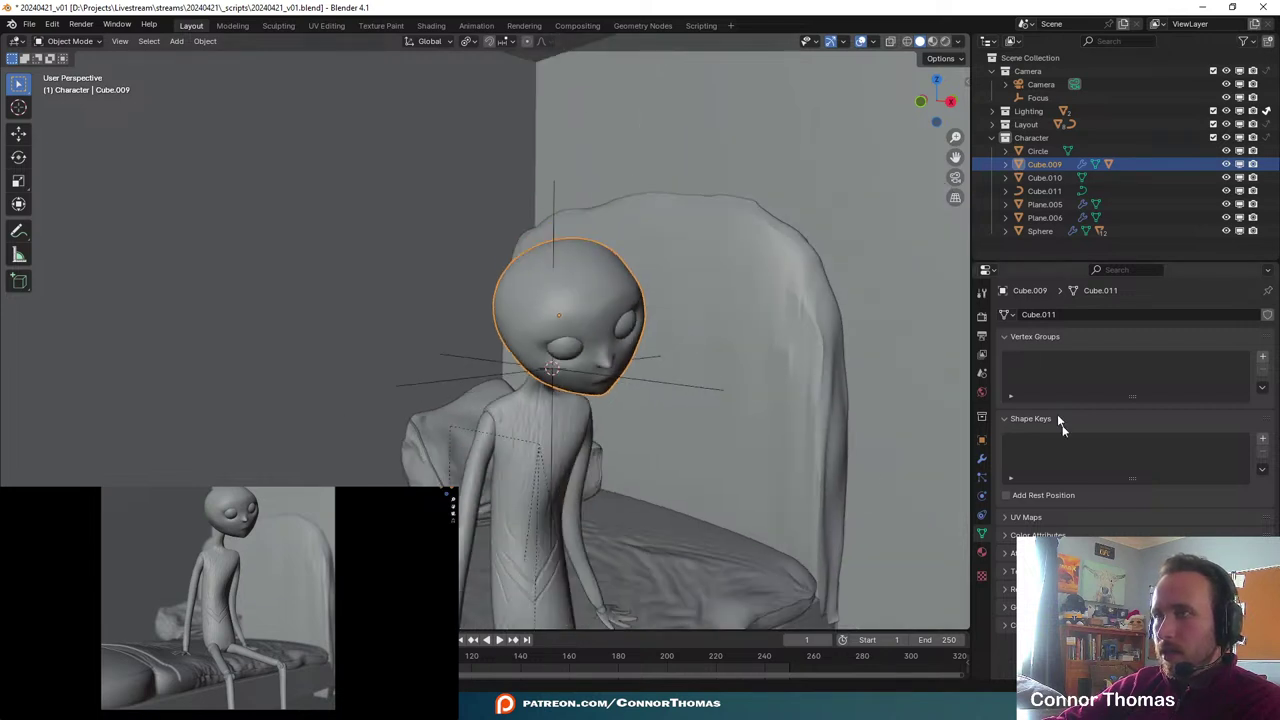
- Examine the scene's output settings, including resolution, frame range and file format
{"action": "left_click", "coordinate": [981, 336]}
{"action": "scroll", "coordinate": [1043, 524], "scroll_direction": "down", "scroll_amount": 1}
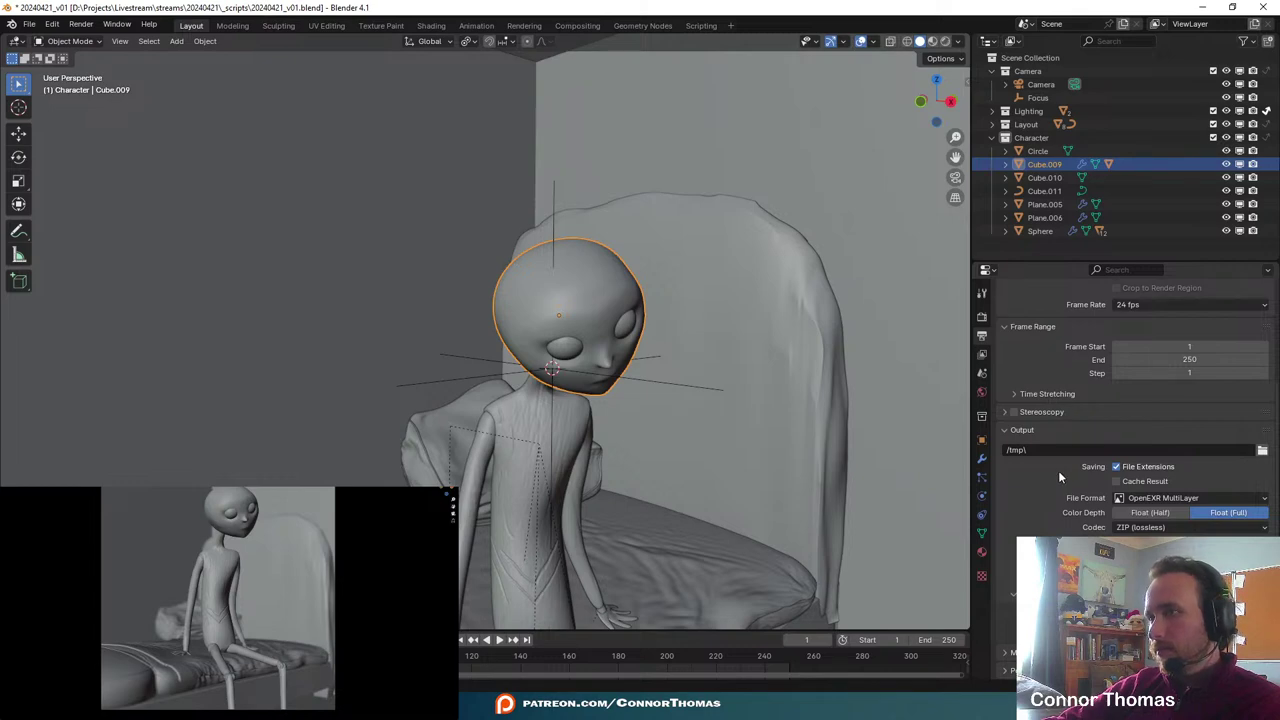
{"action": "scroll", "coordinate": [1125, 420], "scroll_direction": "down", "scroll_amount": 2}
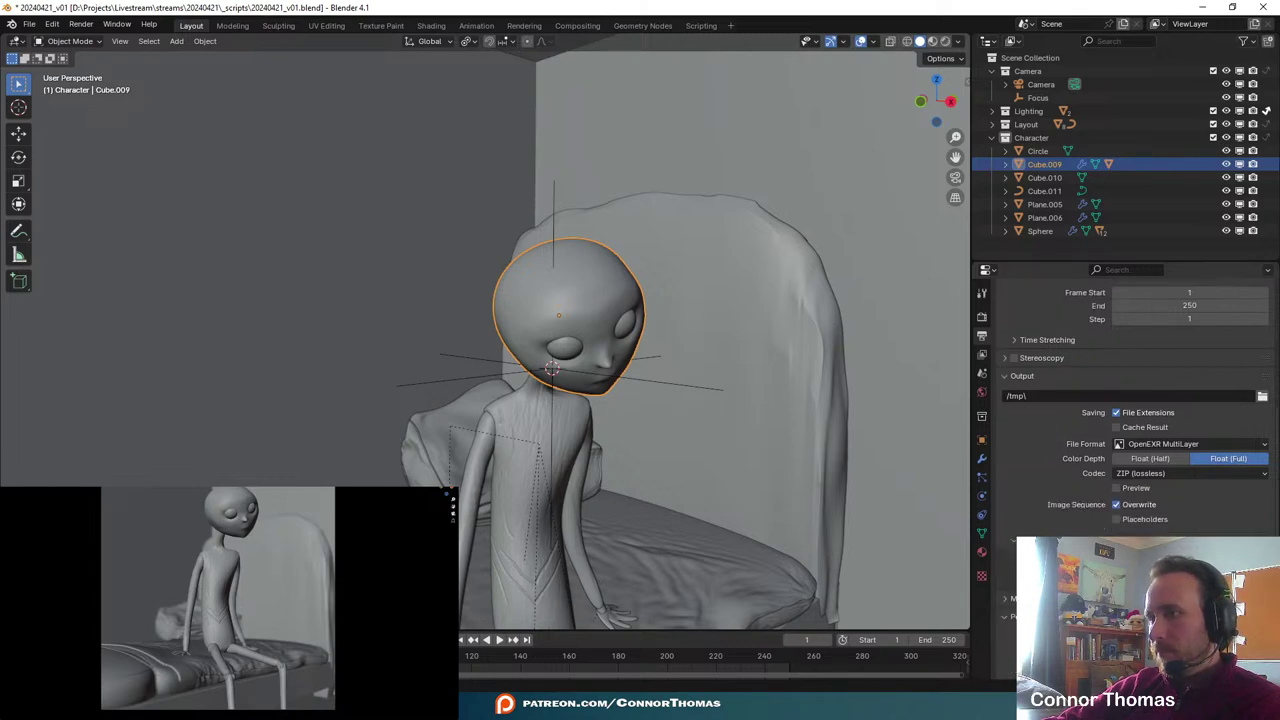
{"action": "scroll", "coordinate": [1142, 500], "scroll_direction": "up", "scroll_amount": 2}
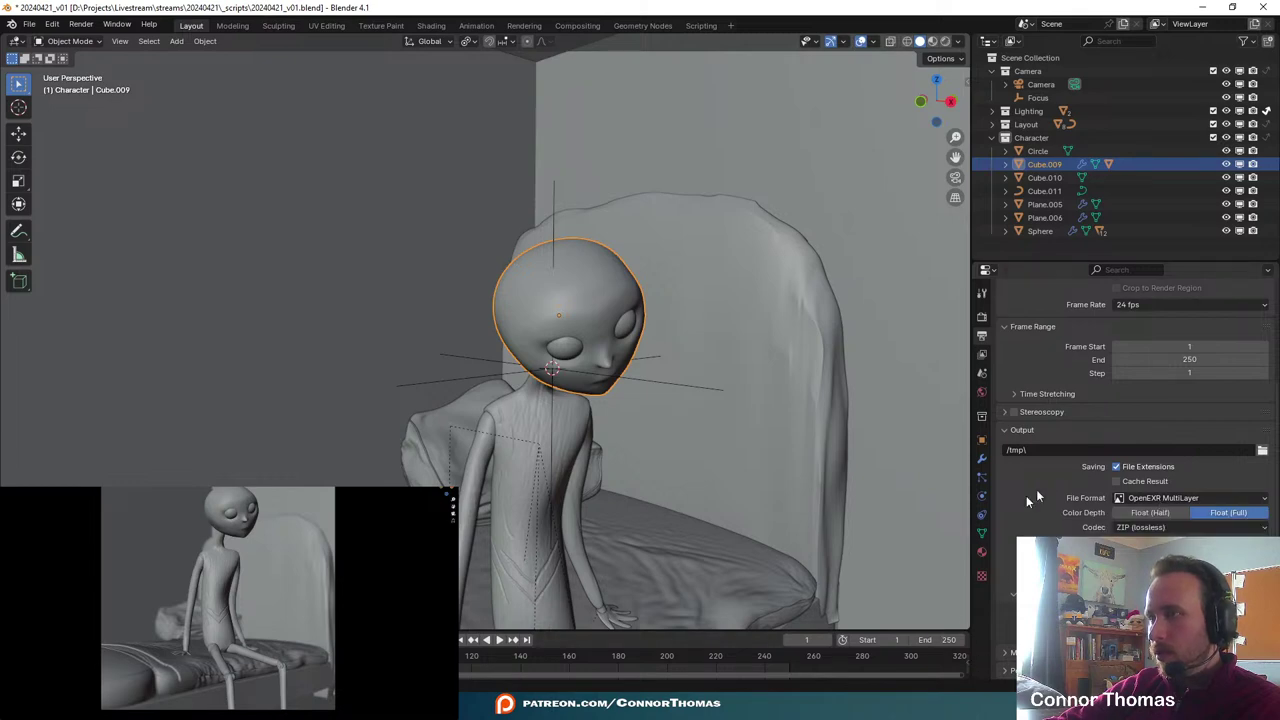
{"action": "scroll", "coordinate": [1125, 420], "scroll_direction": "up", "scroll_amount": 3}
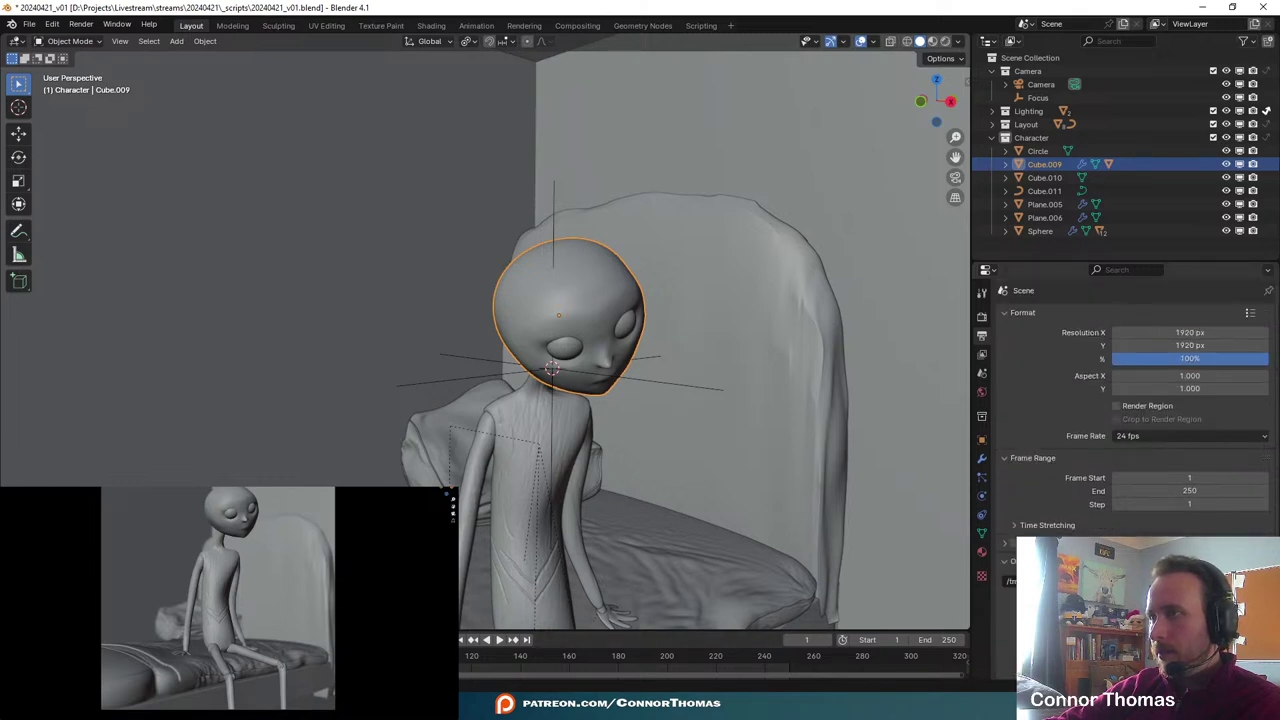
{"action": "scroll", "coordinate": [1125, 420], "scroll_direction": "down", "scroll_amount": 3}
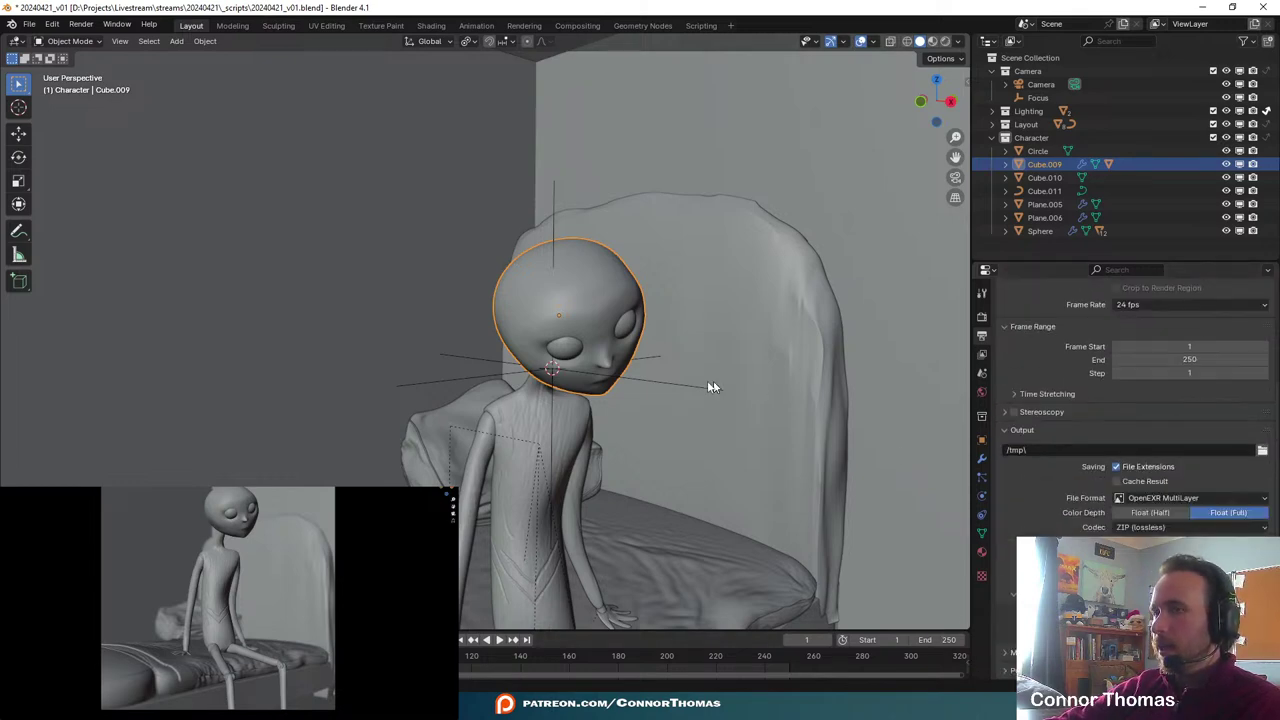
{"action": "middle_click_drag", "start_coordinate": [709, 386], "coordinate": [619, 291], "text": "shift"}
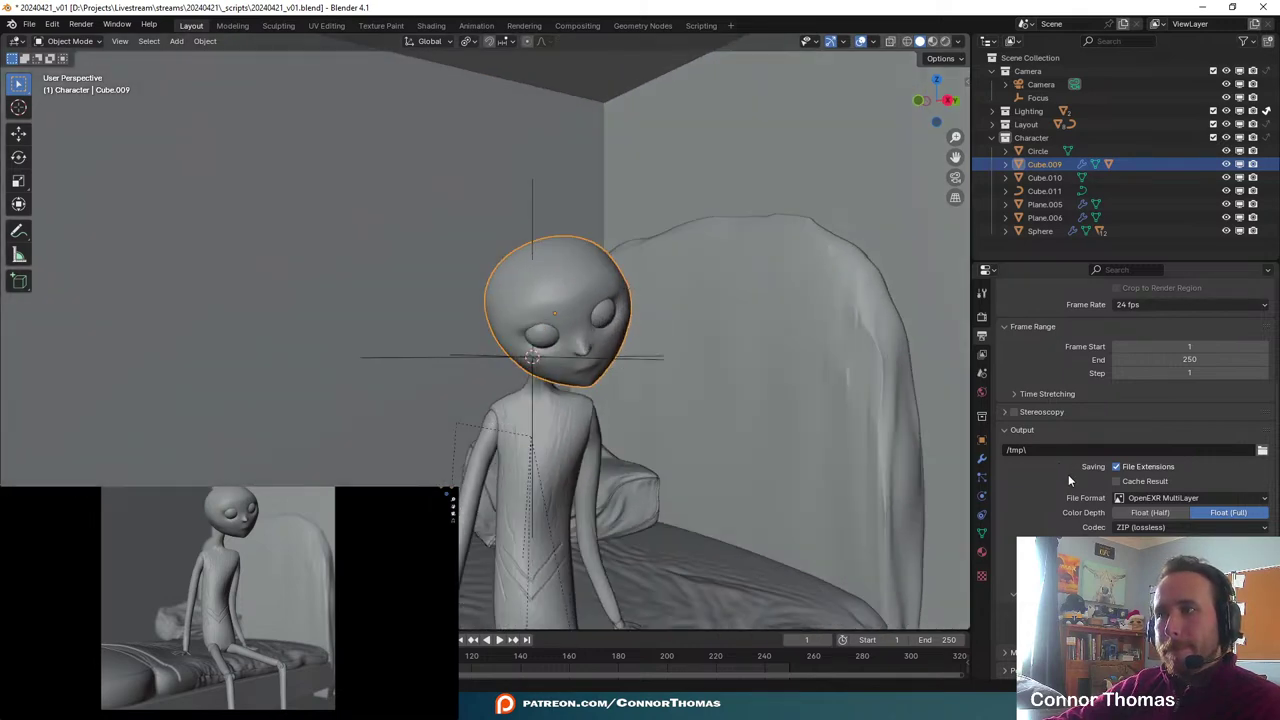
{"action": "scroll", "coordinate": [1068, 474], "scroll_direction": "up", "scroll_amount": 3}
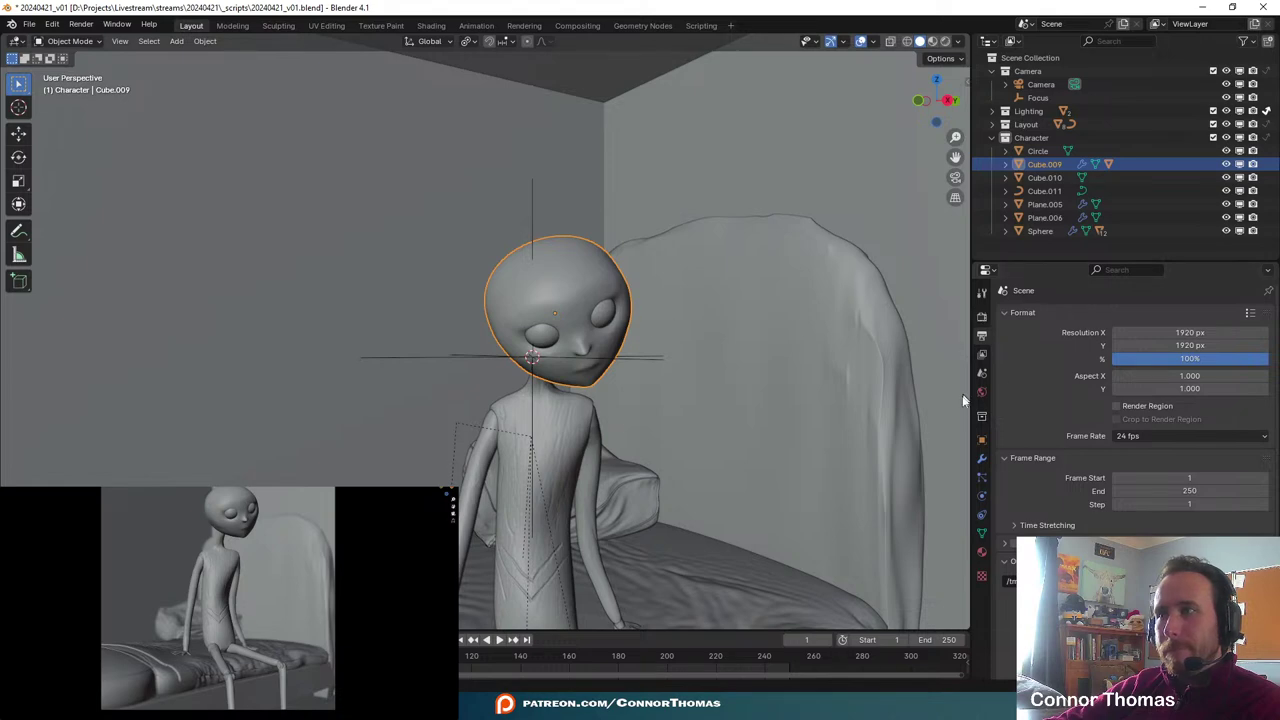
- Apply the Multires modifier on the character's head
{"action": "key", "text": "Tab"}
{"action": "middle_click_drag", "start_coordinate": [569, 302], "coordinate": [714, 342]}
{"action": "key", "text": "Tab"}
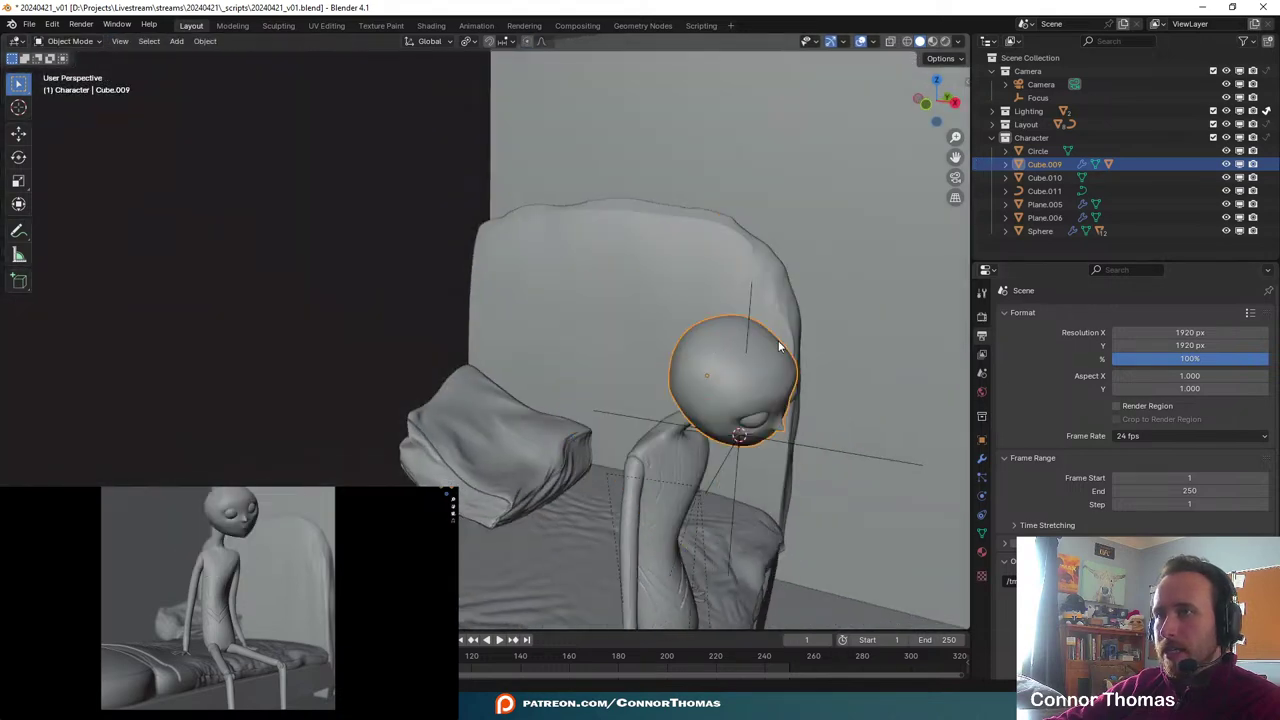
{"action": "left_click", "coordinate": [981, 458]}
{"action": "key", "text": "ctrl+a"}
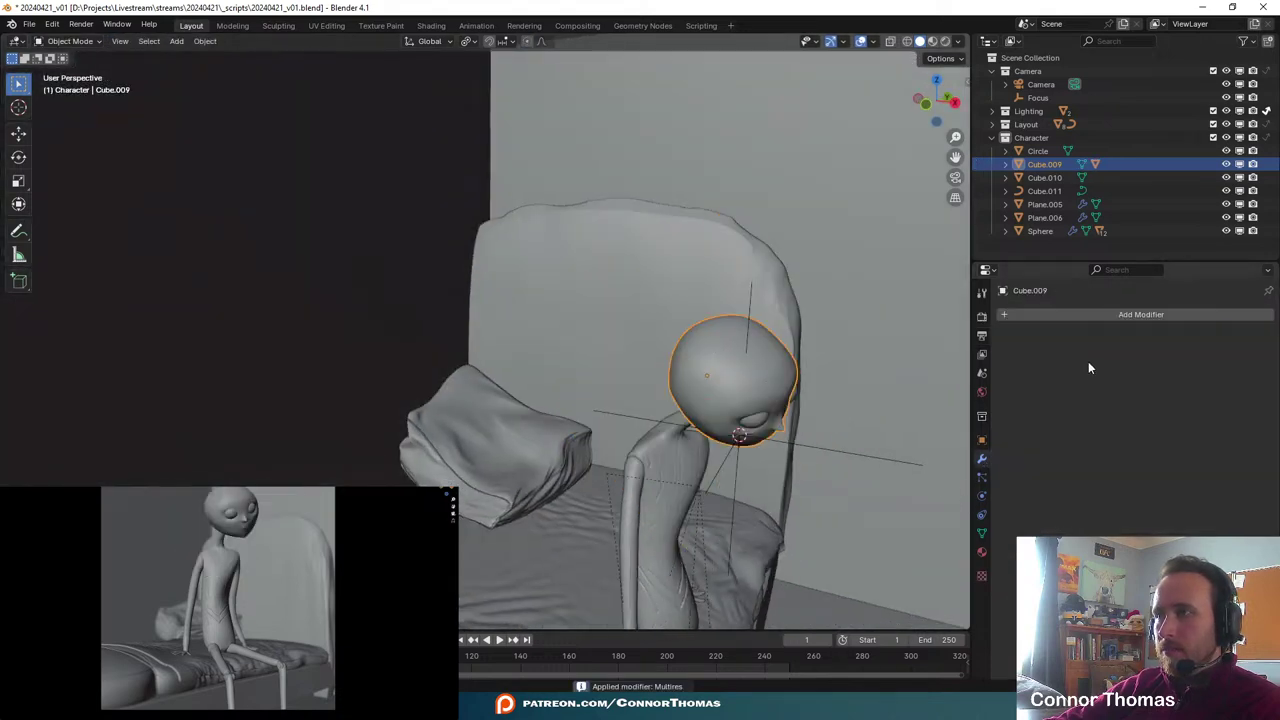
- Clear the selection on the head mesh and circle-select the vertices on the crown
{"action": "key", "text": "Tab"}
{"action": "middle_click_drag", "start_coordinate": [707, 408], "coordinate": [734, 481]}
{"action": "key", "text": "alt+a"}
{"action": "key", "text": "c"}
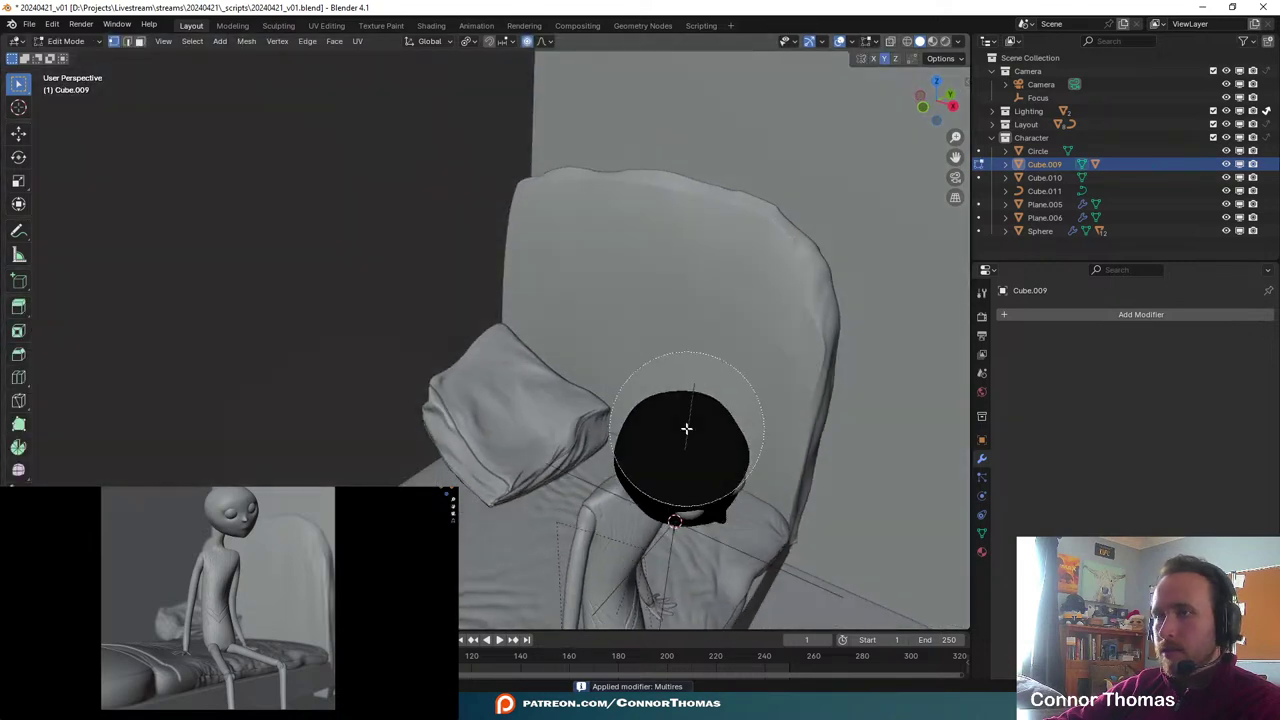
{"action": "scroll", "coordinate": [683, 433], "scroll_direction": "up", "scroll_amount": 4}
{"action": "left_click", "coordinate": [667, 427]}
{"action": "right_click", "coordinate": [680, 442]}
{"action": "middle_click_drag", "start_coordinate": [680, 442], "coordinate": [652, 374]}
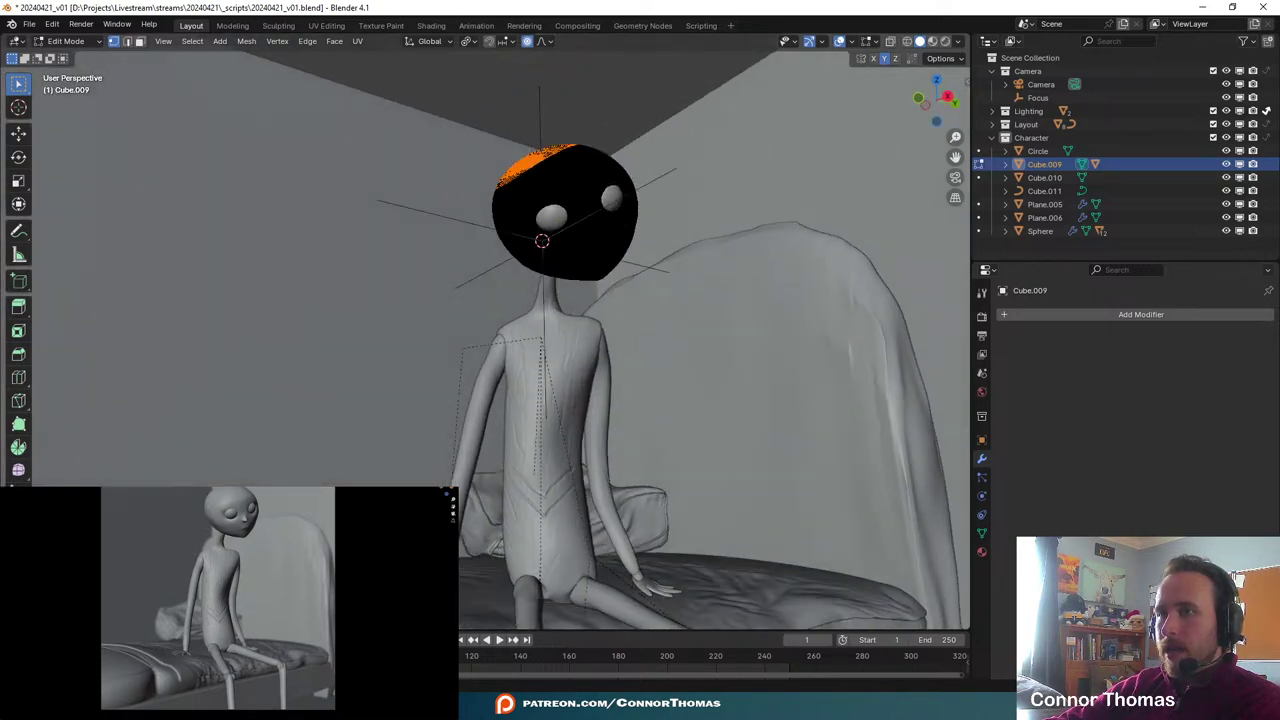
- Compare with the reference image and extend the scalp vertex selection from the crown down the back and side of the head
{"action": "left_click", "coordinate": [712, 706]}
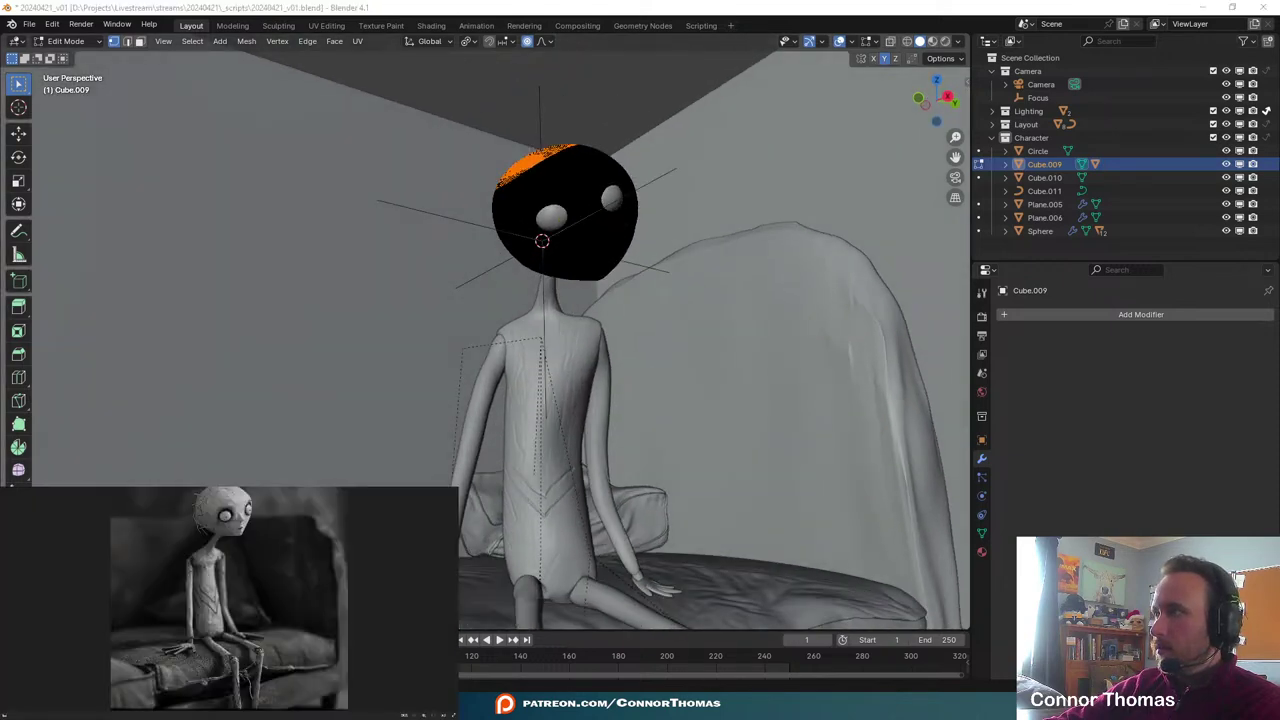
{"action": "mouse_move", "coordinate": [584, 162]}
{"action": "middle_mouse_down"}
{"action": "mouse_move", "coordinate": [603, 197]}
{"action": "mouse_move", "coordinate": [540, 195]}
{"action": "mouse_move", "coordinate": [652, 222]}
{"action": "middle_mouse_up"}
{"action": "key", "text": "c"}
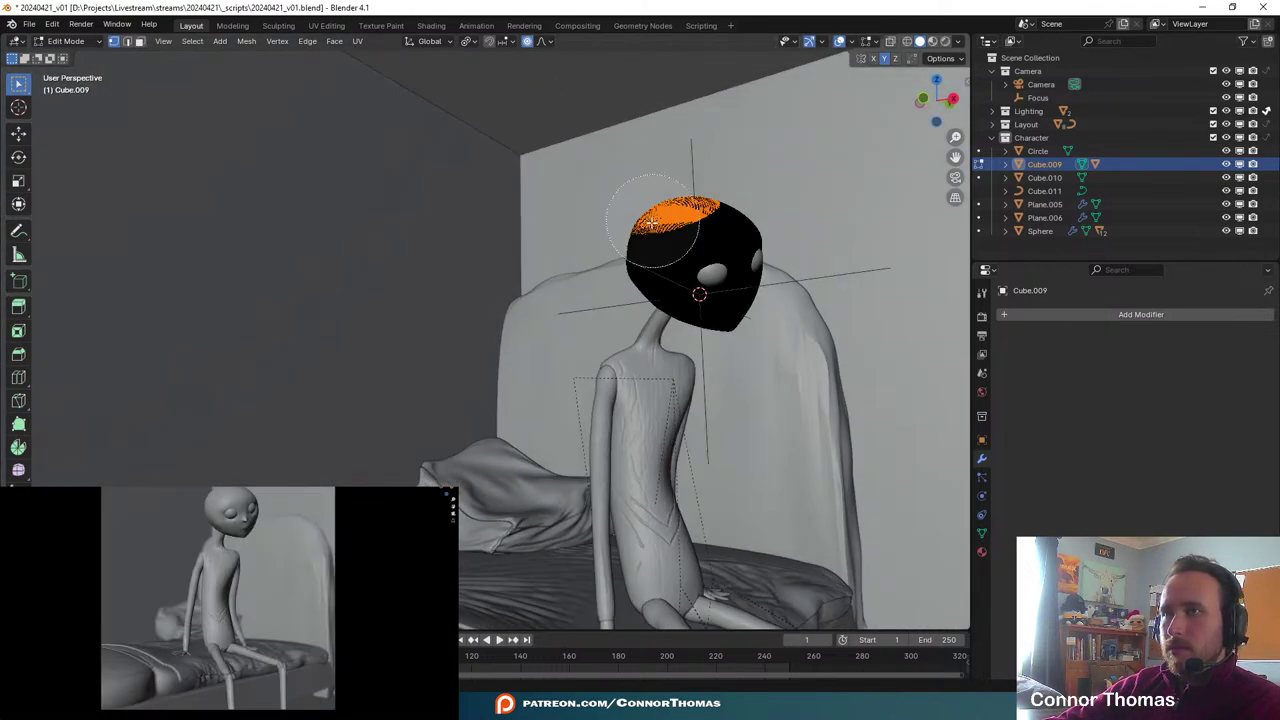
{"action": "left_click_drag", "start_coordinate": [652, 222], "coordinate": [569, 210]}
{"action": "right_click", "coordinate": [569, 210]}
{"action": "middle_click_drag", "start_coordinate": [735, 213], "coordinate": [689, 199]}
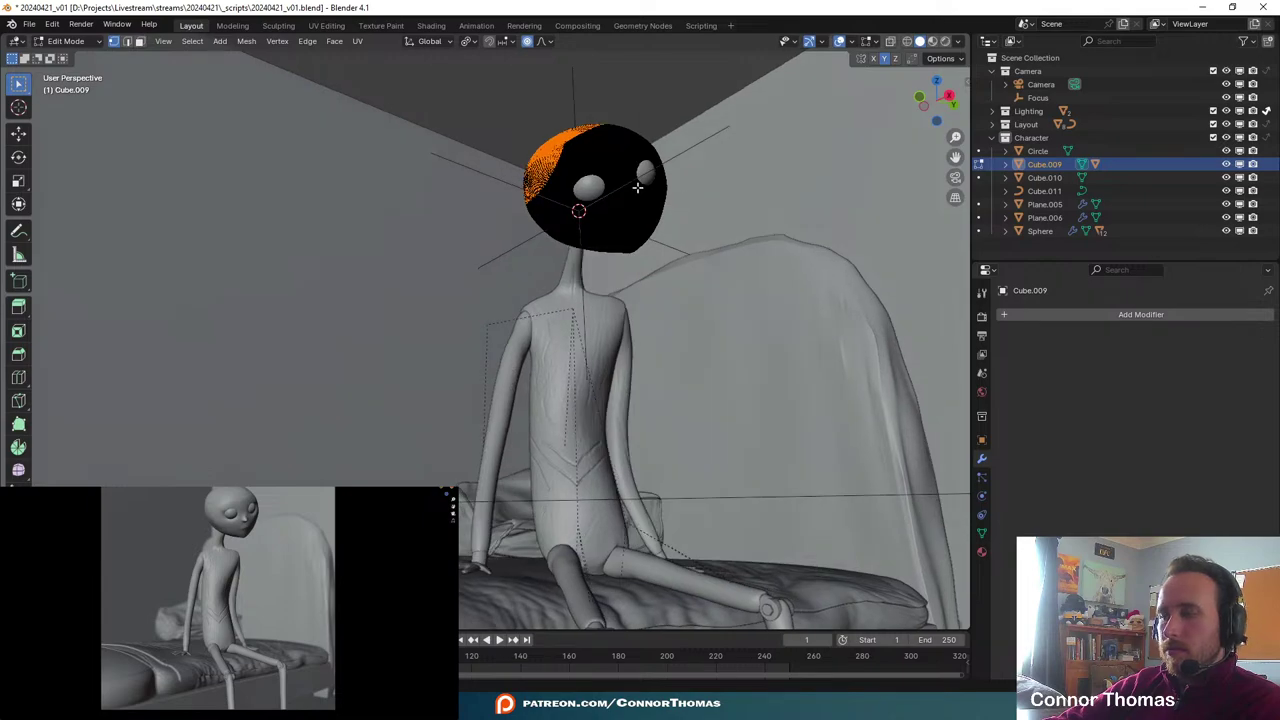
{"action": "mouse_move", "coordinate": [687, 136]}
{"action": "middle_mouse_down"}
{"action": "mouse_move", "coordinate": [635, 165]}
{"action": "mouse_move", "coordinate": [723, 223]}
{"action": "mouse_move", "coordinate": [743, 260]}
{"action": "mouse_move", "coordinate": [640, 218]}
{"action": "middle_mouse_up"}
{"action": "key", "text": "c"}
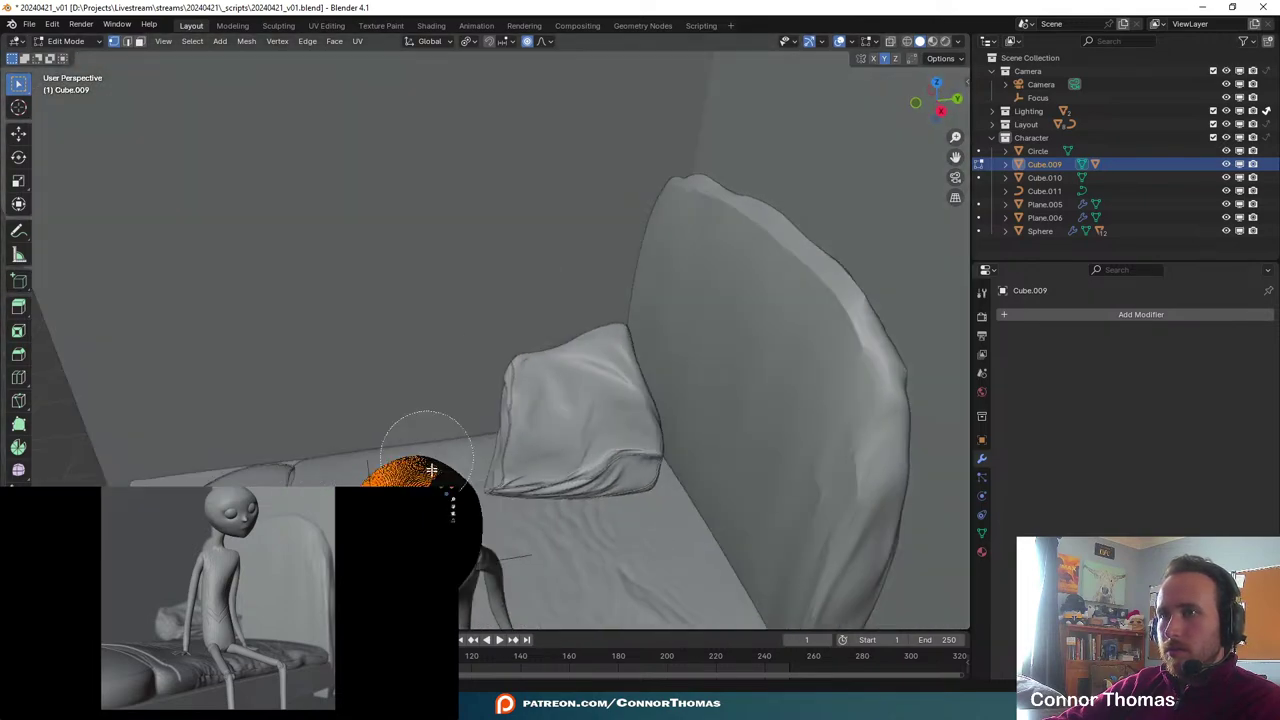
{"action": "left_click_drag", "start_coordinate": [432, 470], "coordinate": [456, 477]}
{"action": "right_click", "coordinate": [458, 479]}
{"action": "middle_click_drag", "start_coordinate": [462, 481], "coordinate": [566, 388]}
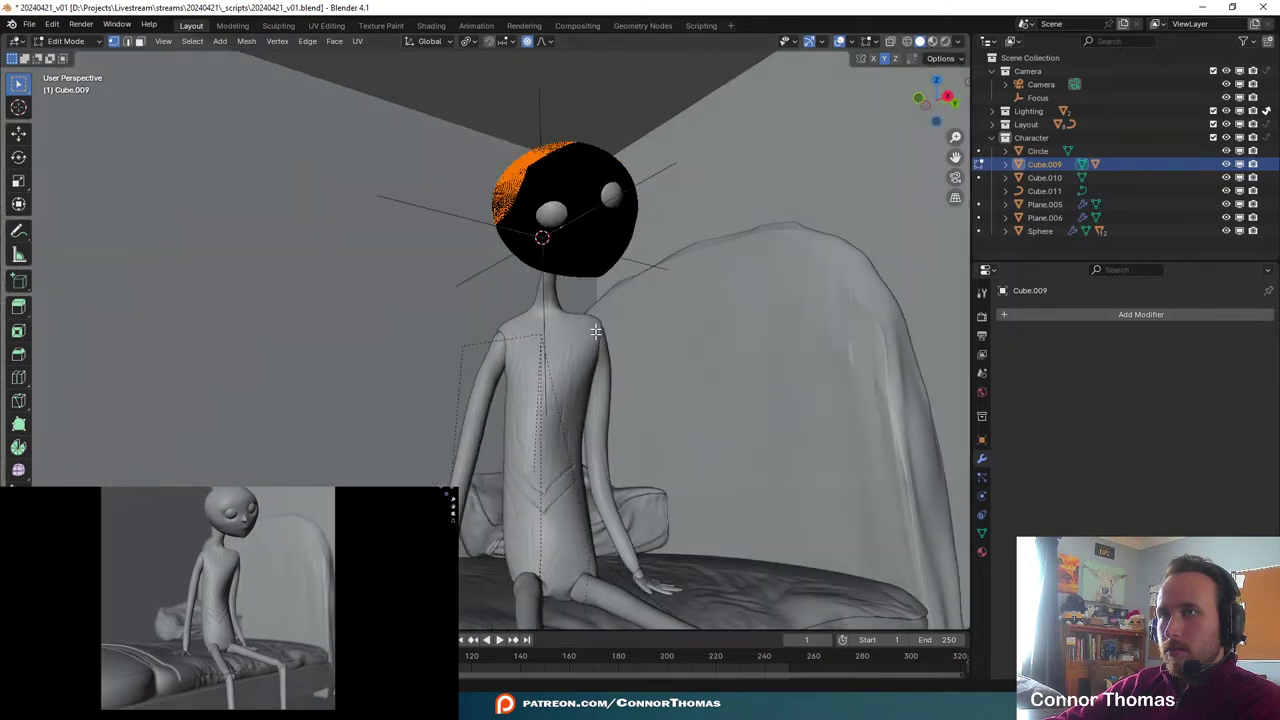
- Create a vertex group named Hair on the head mesh
{"action": "left_click", "coordinate": [982, 533]}
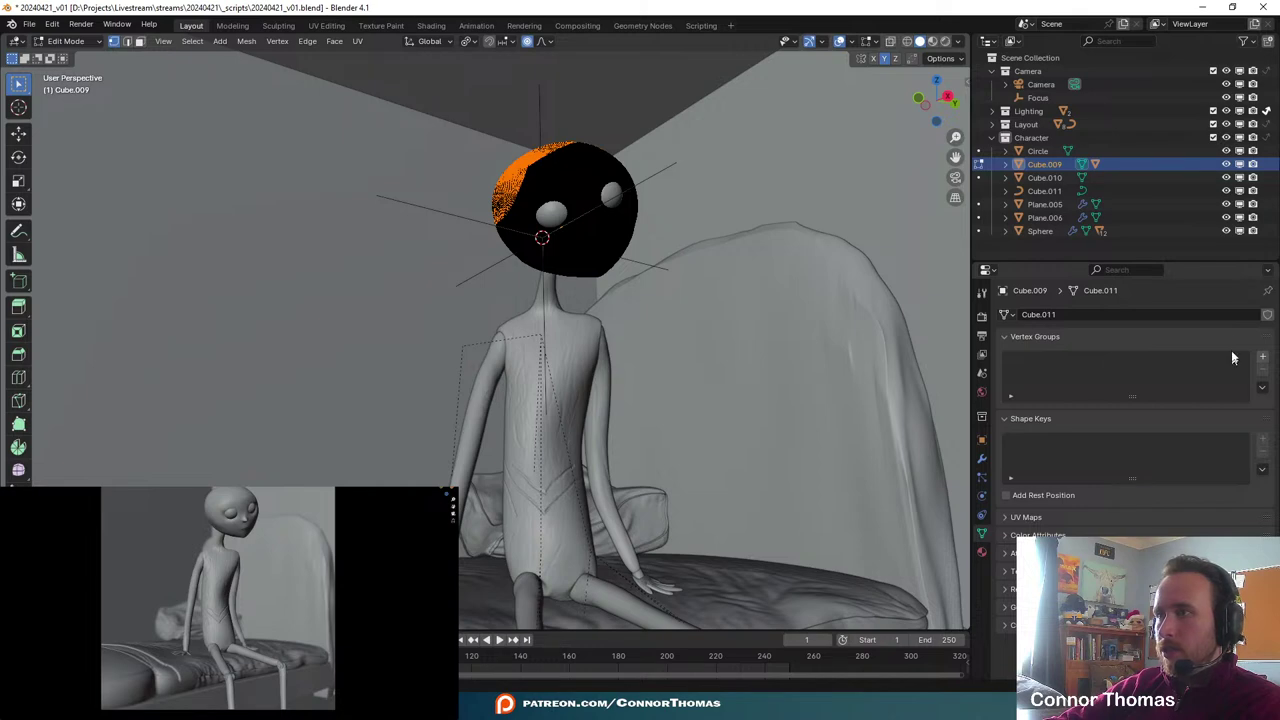
{"action": "left_click", "coordinate": [1262, 358]}
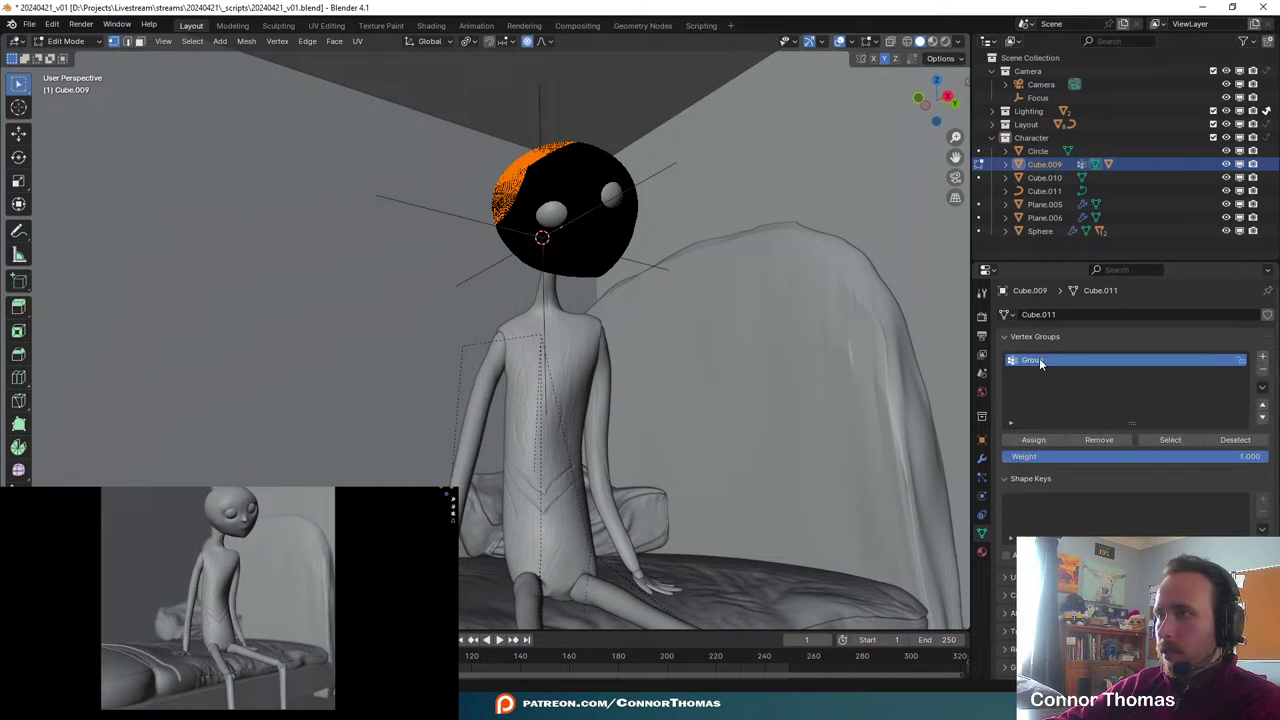
{"action": "type", "text": "Hair"}
{"action": "key", "text": "Return"}
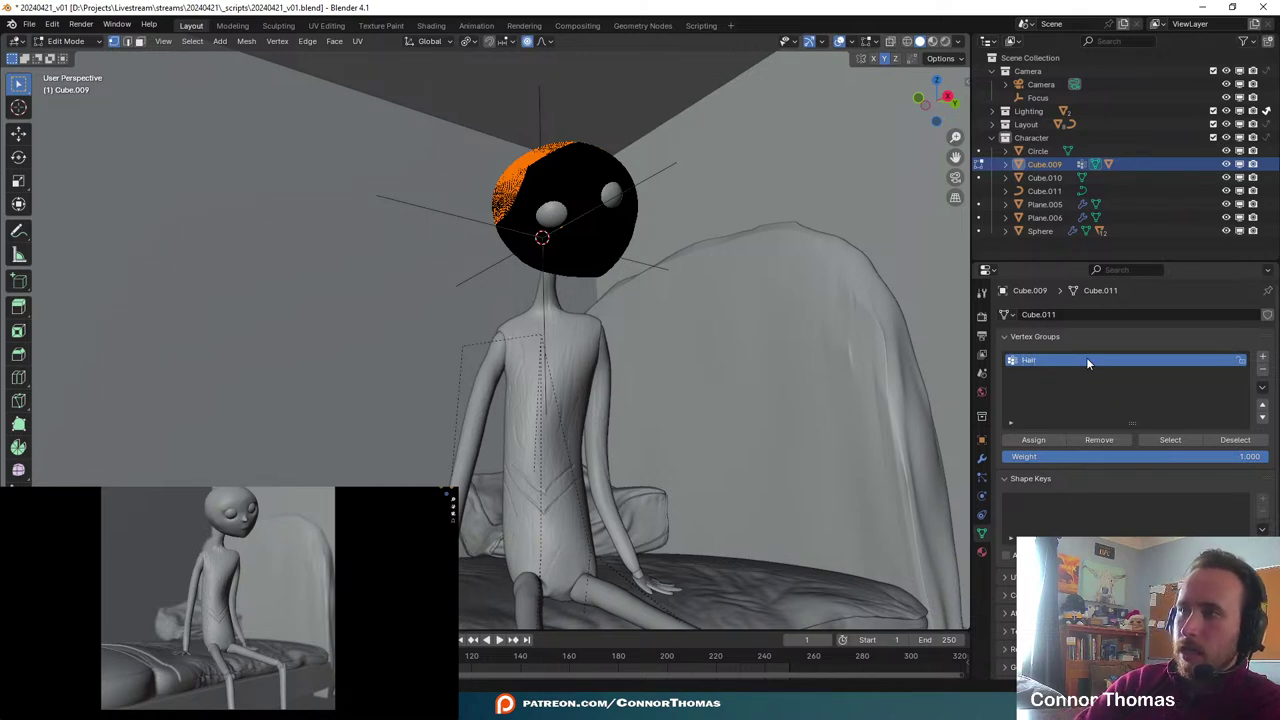
- Return to Object Mode and add a Hair particle system to the head, with density limited to the Hair group and a 0.46 m length
{"action": "key", "text": "Tab"}
{"action": "middle_click_drag", "start_coordinate": [560, 288], "coordinate": [776, 333]}
{"action": "key", "text": "alt+a"}
{"action": "left_click", "coordinate": [981, 477]}
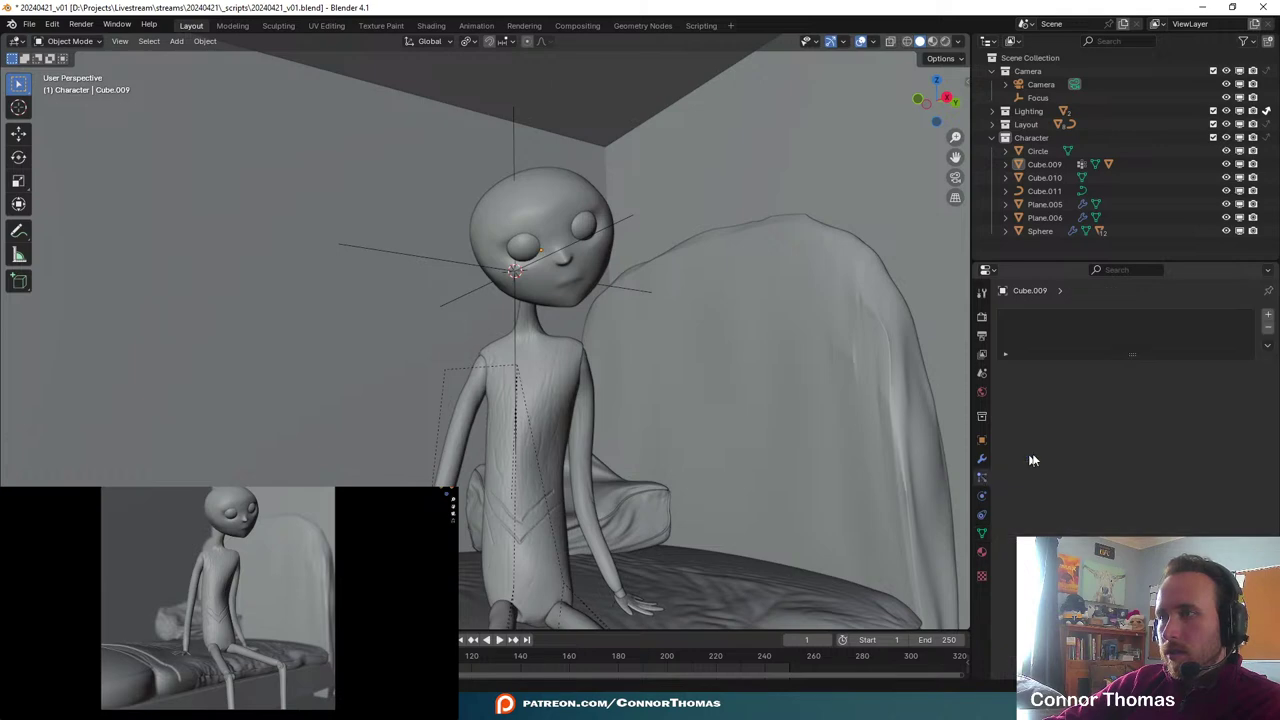
{"action": "left_click", "coordinate": [1267, 316]}
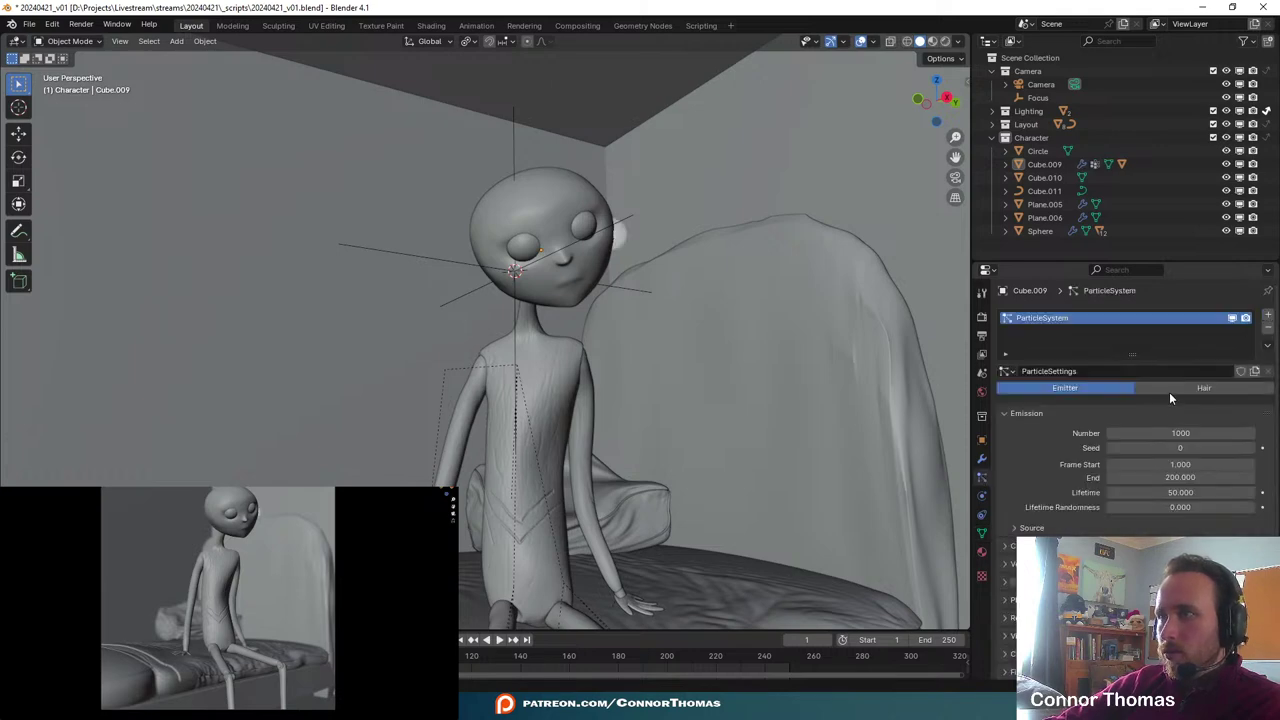
{"action": "left_click", "coordinate": [1200, 388]}
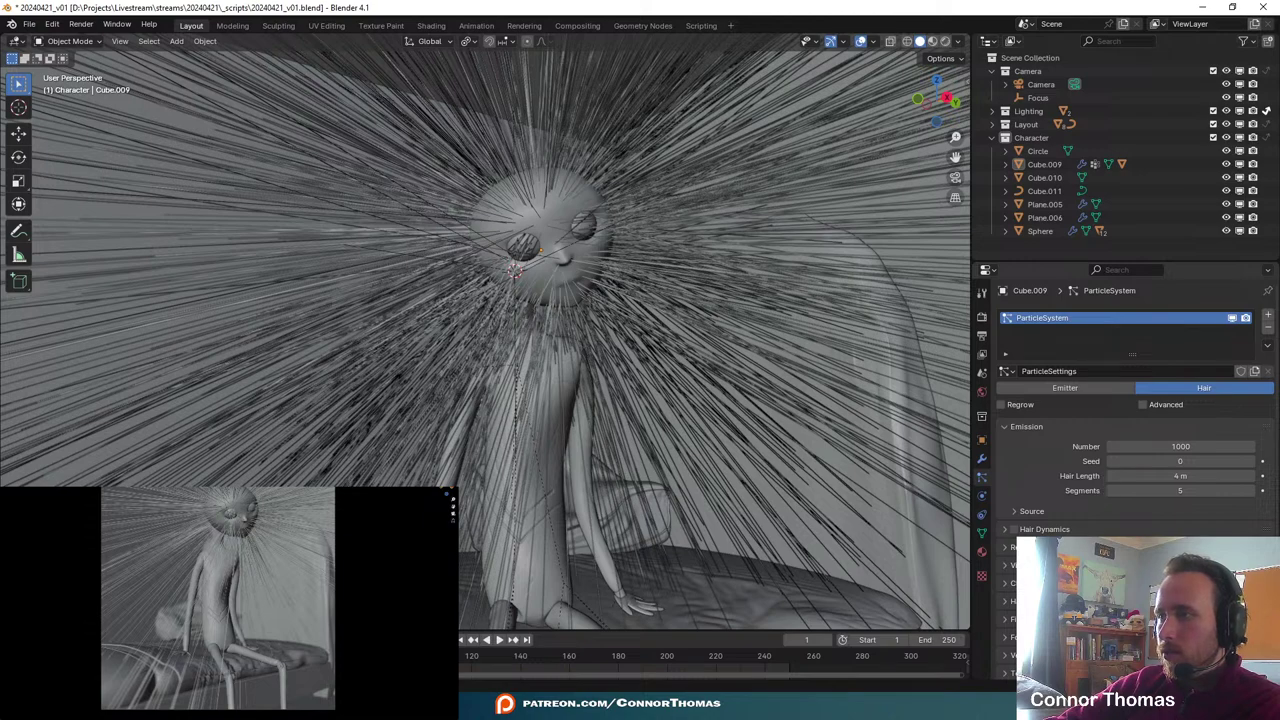
{"action": "scroll", "coordinate": [1130, 420], "scroll_direction": "down", "scroll_amount": 1}
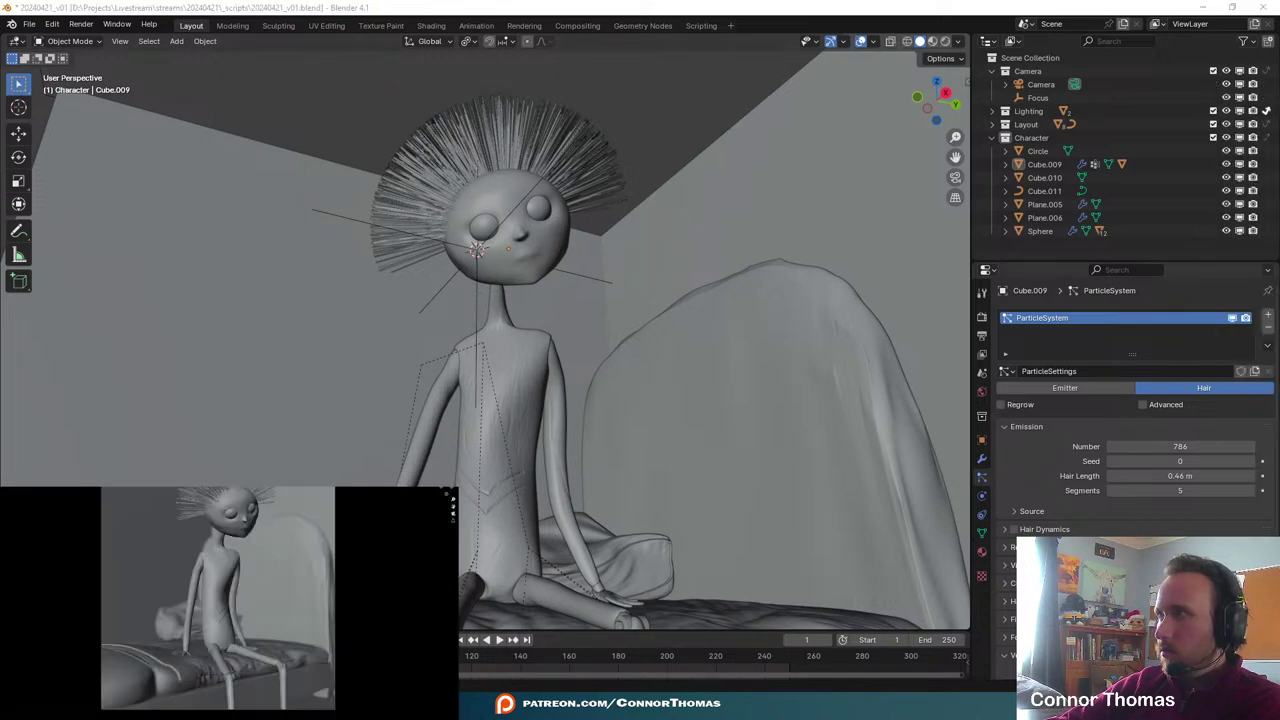
- Try an emission number of 56 for the hair and reduce it to 5
{"action": "double_click", "coordinate": [1165, 446]}
{"action": "type", "text": "56"}
{"action": "key", "text": "Return"}
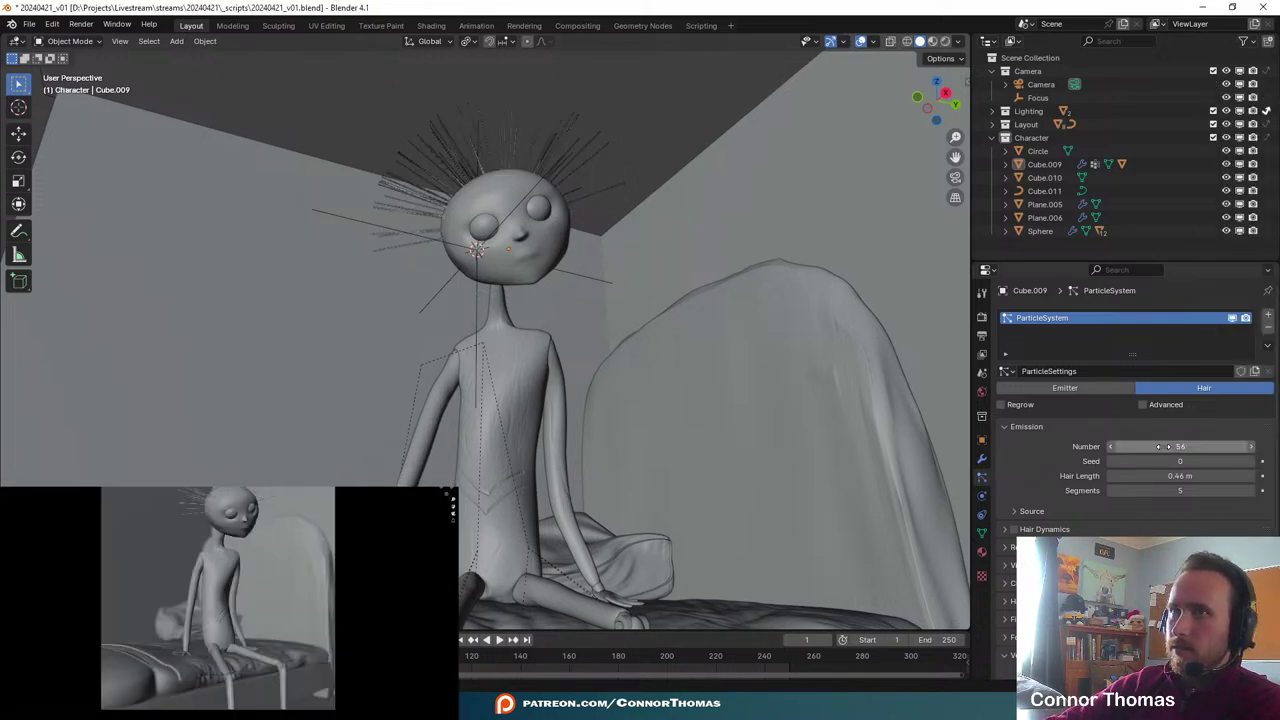
{"action": "double_click", "coordinate": [1165, 446]}
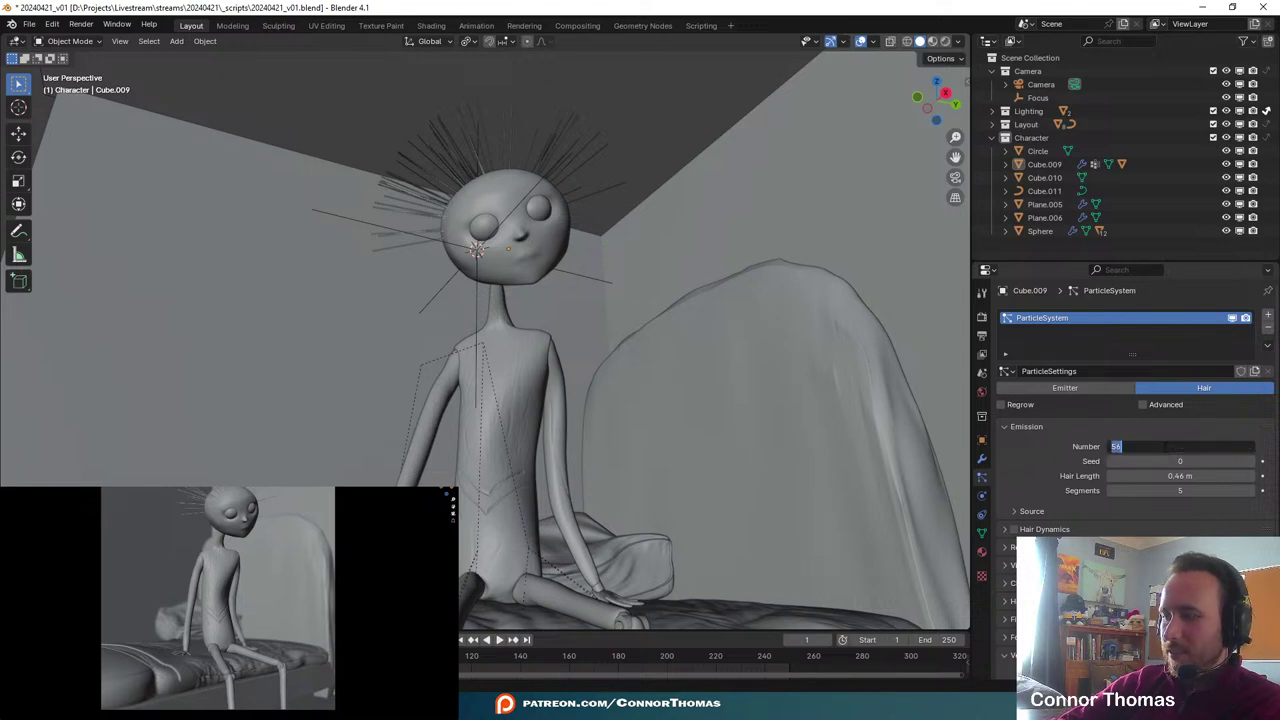
{"action": "type", "text": "5"}
{"action": "key", "text": "Return"}
{"action": "middle_click_drag", "start_coordinate": [555, 266], "coordinate": [586, 304]}
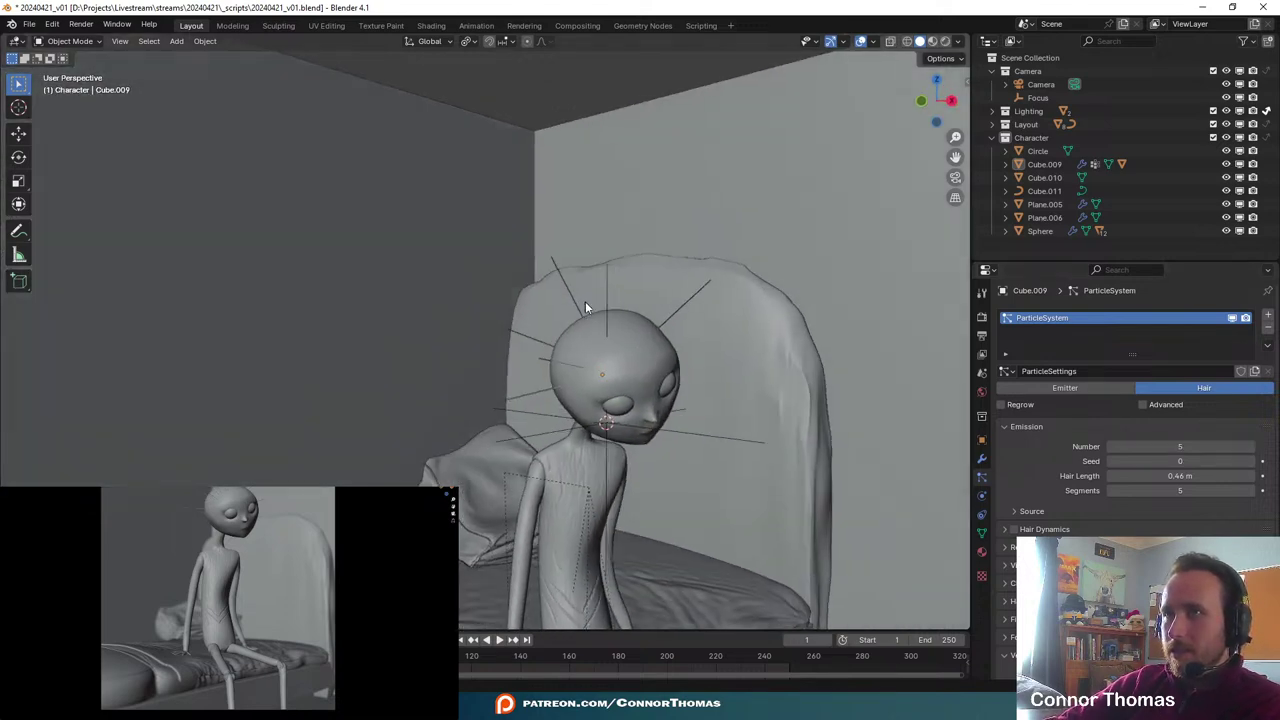
{"action": "mouse_move", "coordinate": [662, 335]}
{"action": "middle_mouse_down"}
{"action": "mouse_move", "coordinate": [646, 326]}
{"action": "mouse_move", "coordinate": [673, 335]}
{"action": "mouse_move", "coordinate": [653, 323]}
{"action": "middle_mouse_up"}
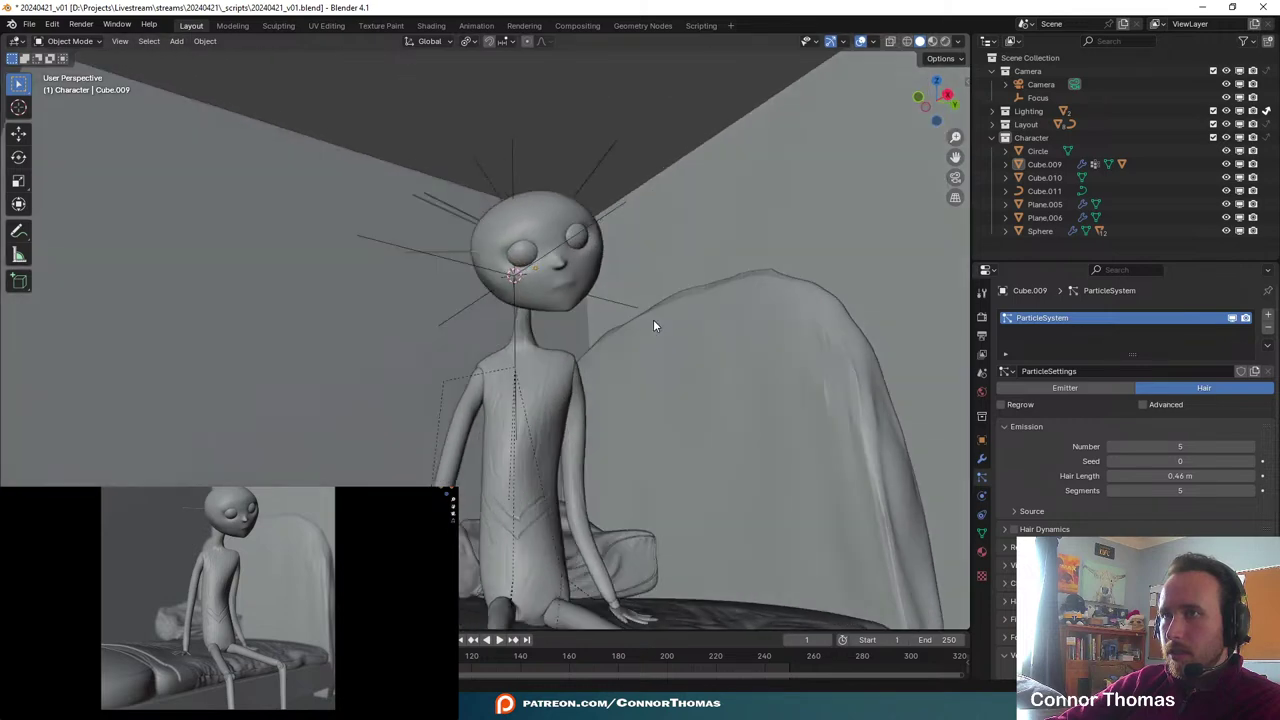
- Give the hair Interpolated children and set their render amount to 10
{"action": "scroll", "coordinate": [1116, 516], "scroll_direction": "down", "scroll_amount": 6}
{"action": "left_click", "coordinate": [1030, 436]}
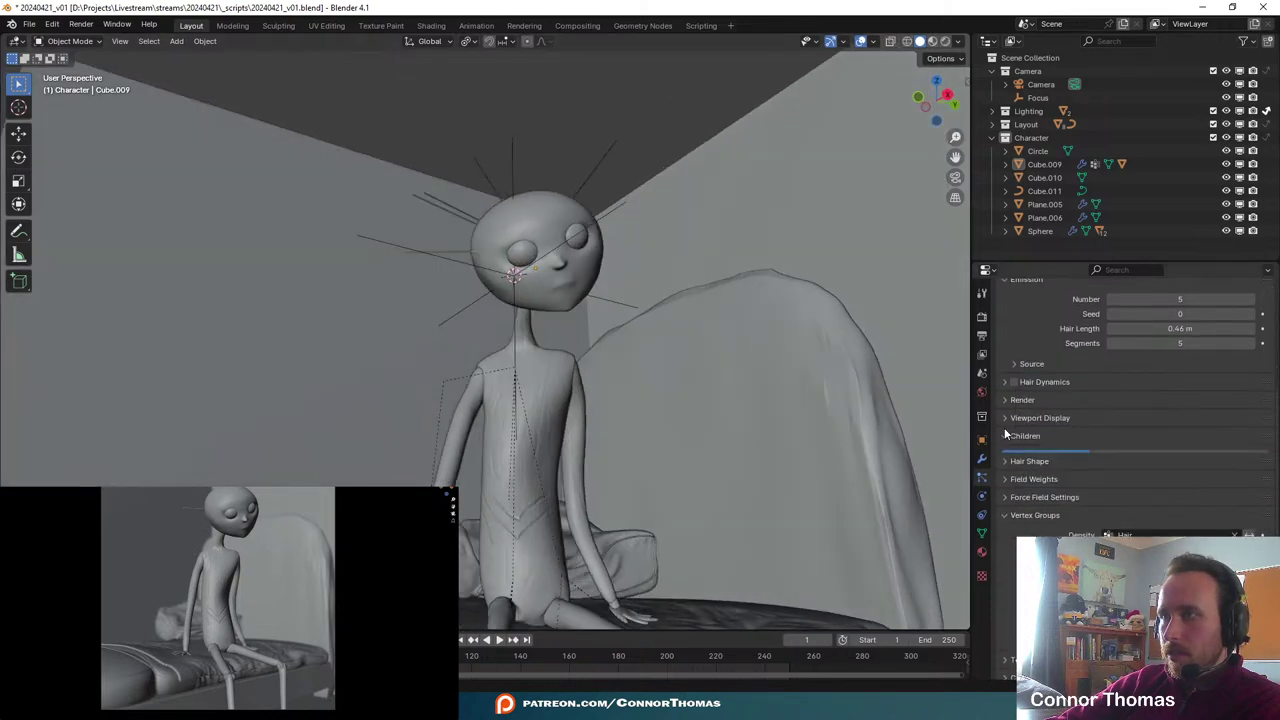
{"action": "scroll", "coordinate": [1170, 433], "scroll_direction": "down", "scroll_amount": 1}
{"action": "left_click", "coordinate": [1222, 429]}
{"action": "scroll", "coordinate": [1142, 401], "scroll_direction": "down", "scroll_amount": 1}
{"action": "scroll", "coordinate": [1142, 401], "scroll_direction": "down", "scroll_amount": 2}
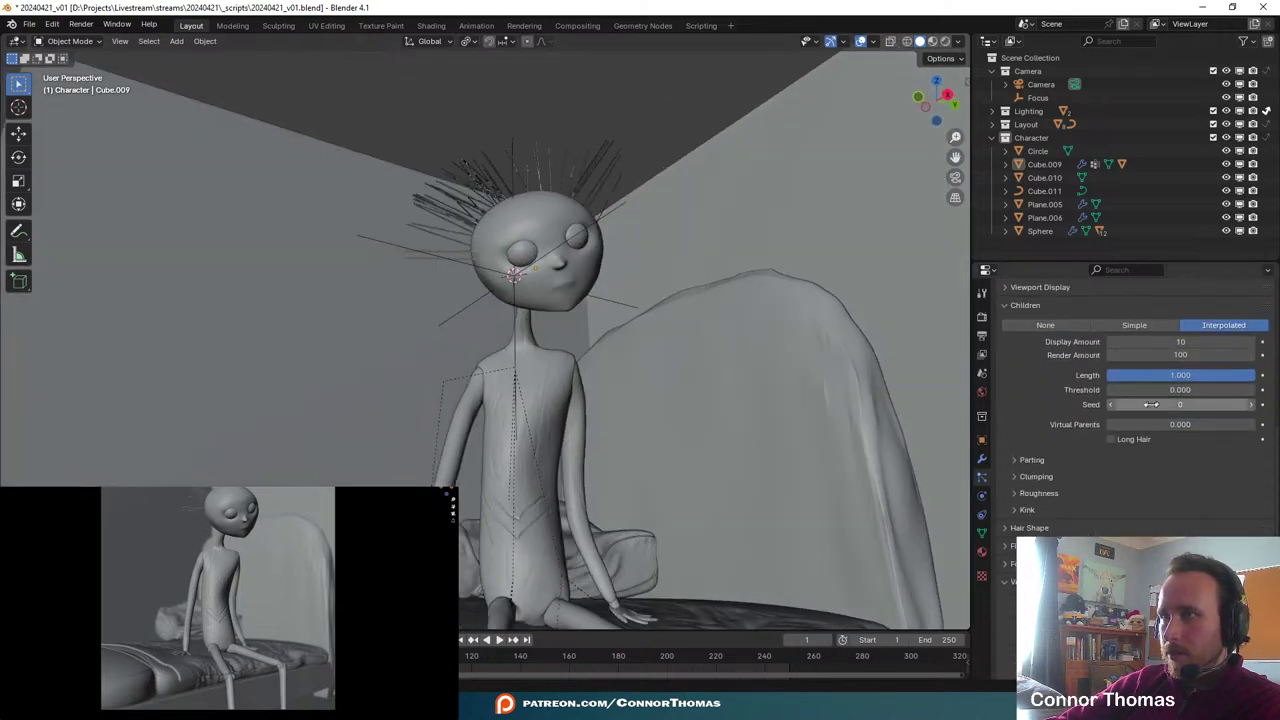
{"action": "left_click", "coordinate": [1182, 356]}
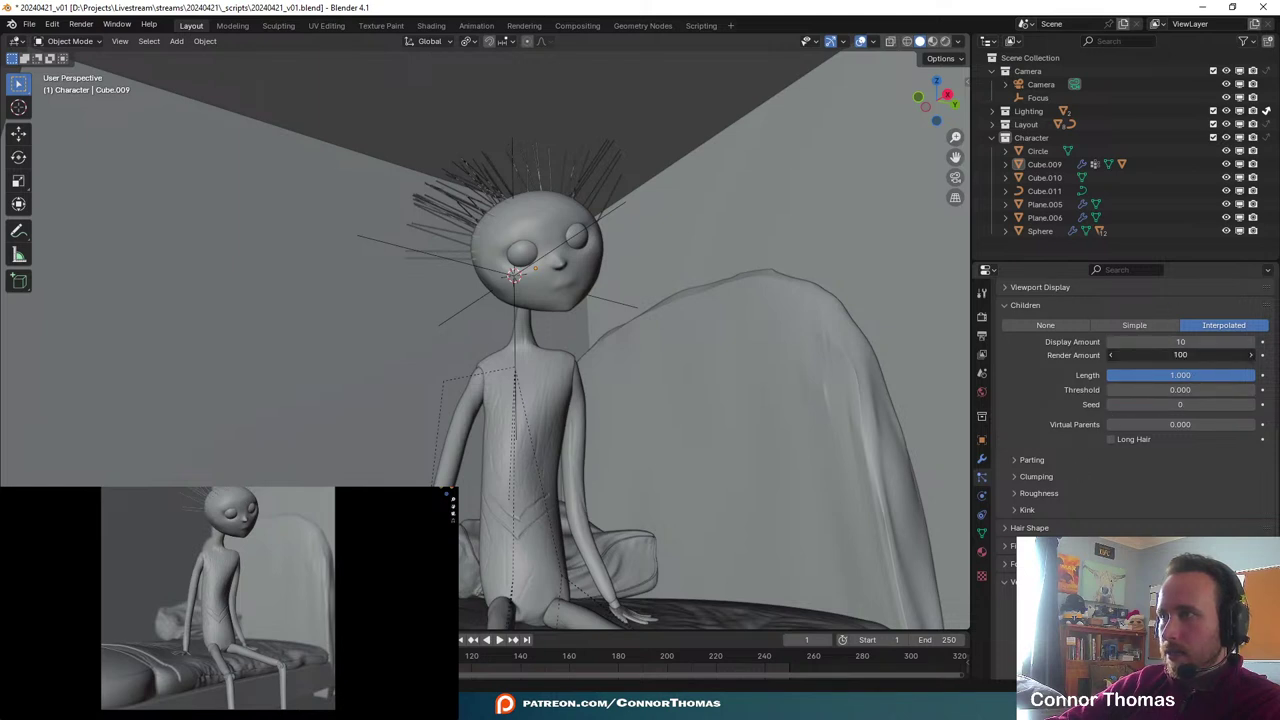
{"action": "type", "text": "10"}
{"action": "key", "text": "Return"}
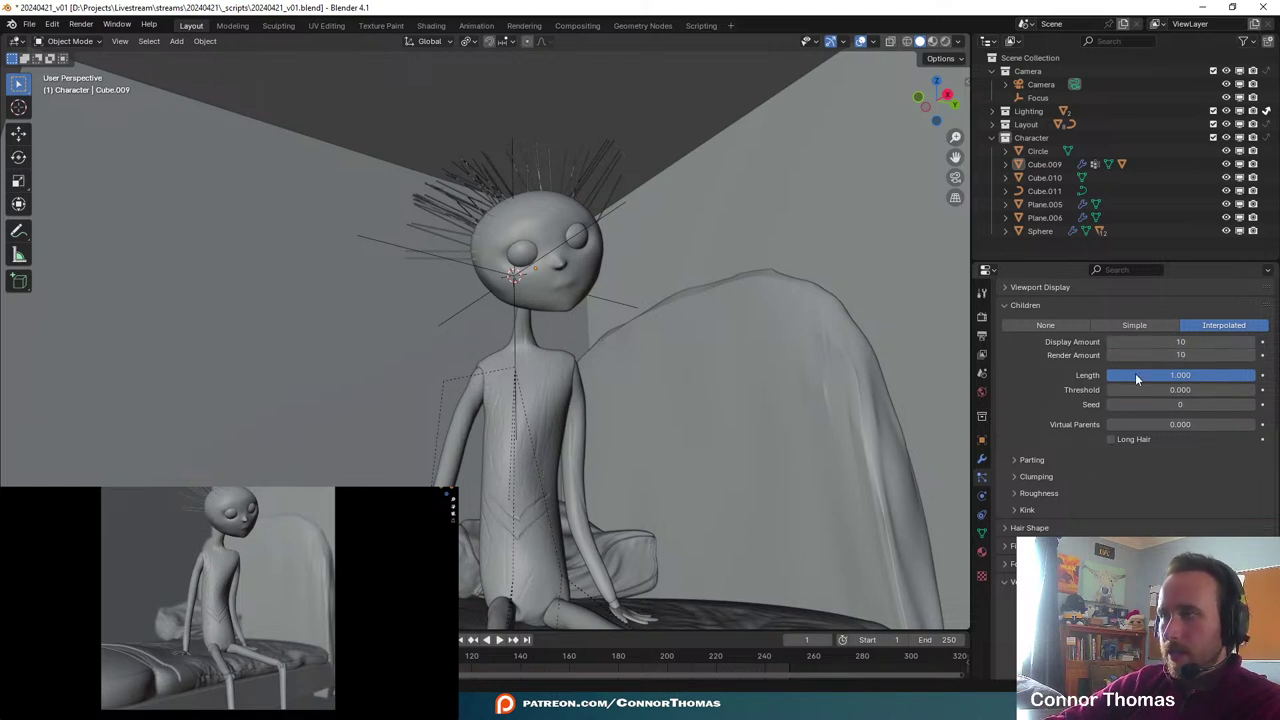
- Enable Hair Dynamics on the particle system and play the animation until the hair droops, stopping around frame 47
{"action": "scroll", "coordinate": [1116, 454], "scroll_direction": "down", "scroll_amount": 2}
{"action": "scroll", "coordinate": [1086, 433], "scroll_direction": "up", "scroll_amount": 1}
{"action": "scroll", "coordinate": [1086, 427], "scroll_direction": "up", "scroll_amount": 15}
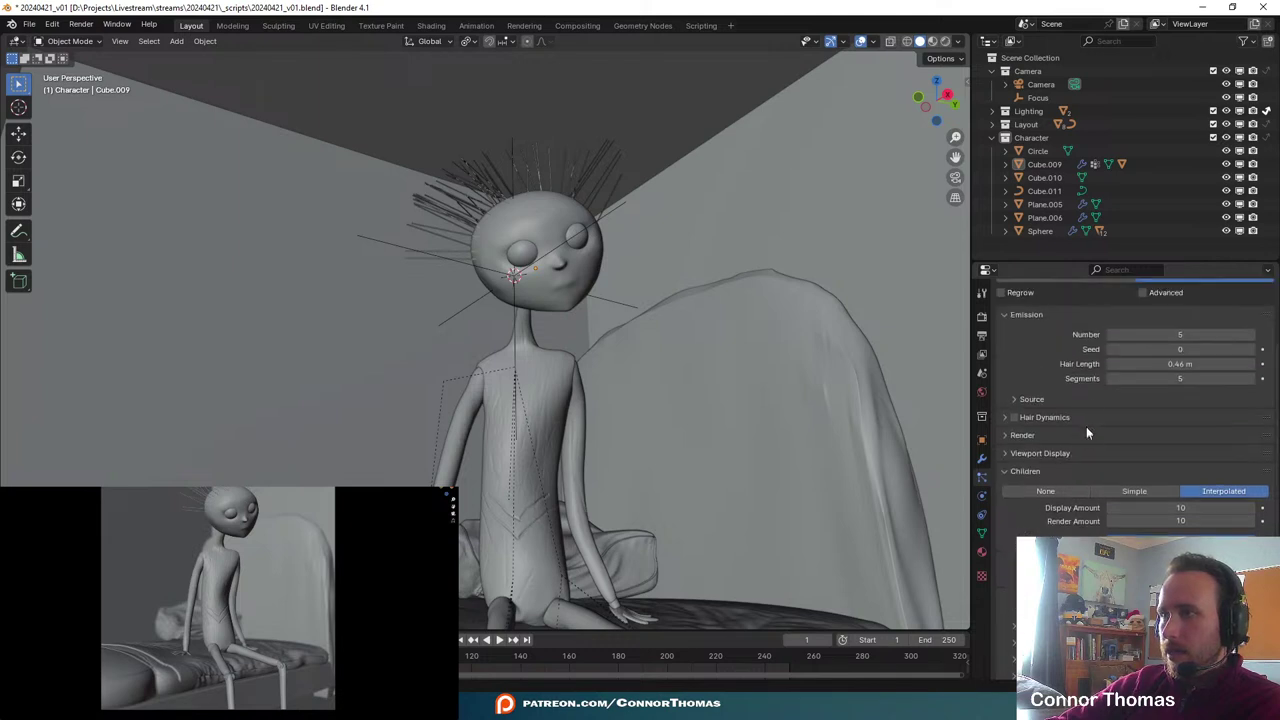
{"action": "scroll", "coordinate": [1045, 400], "scroll_direction": "up", "scroll_amount": 2}
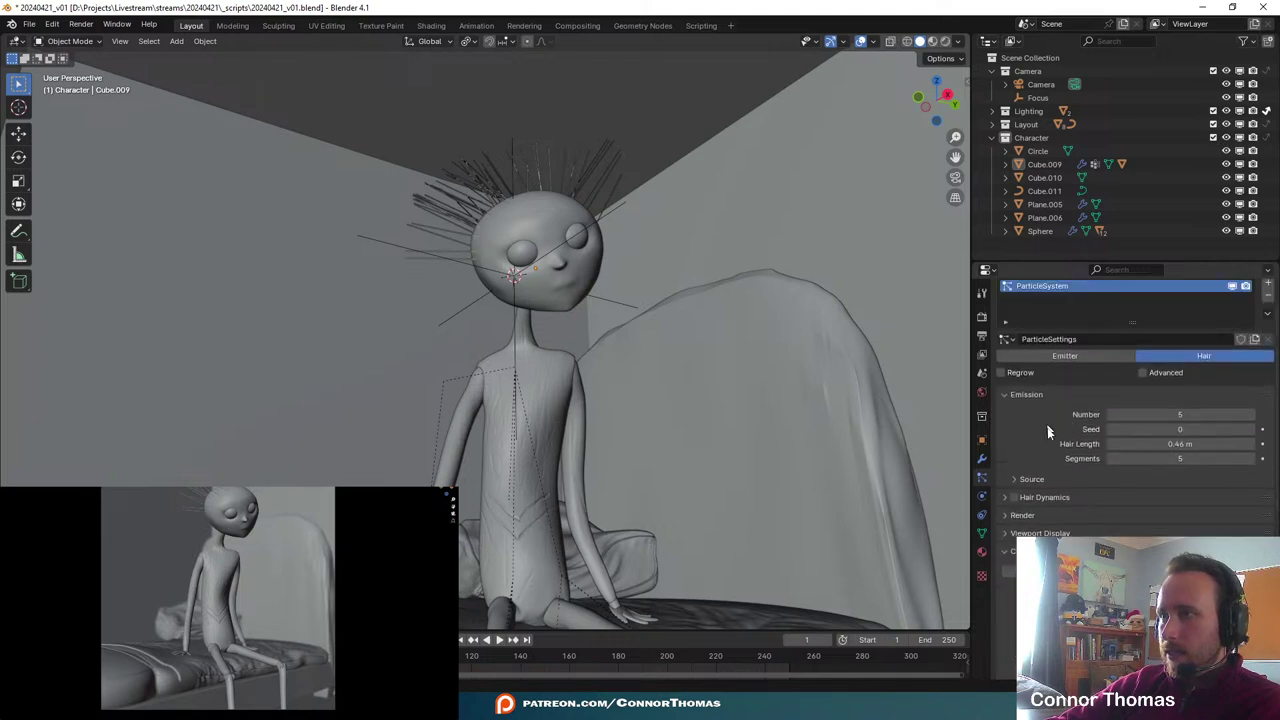
{"action": "left_click", "coordinate": [1014, 497]}
{"action": "scroll", "coordinate": [1130, 450], "scroll_direction": "down", "scroll_amount": 2}
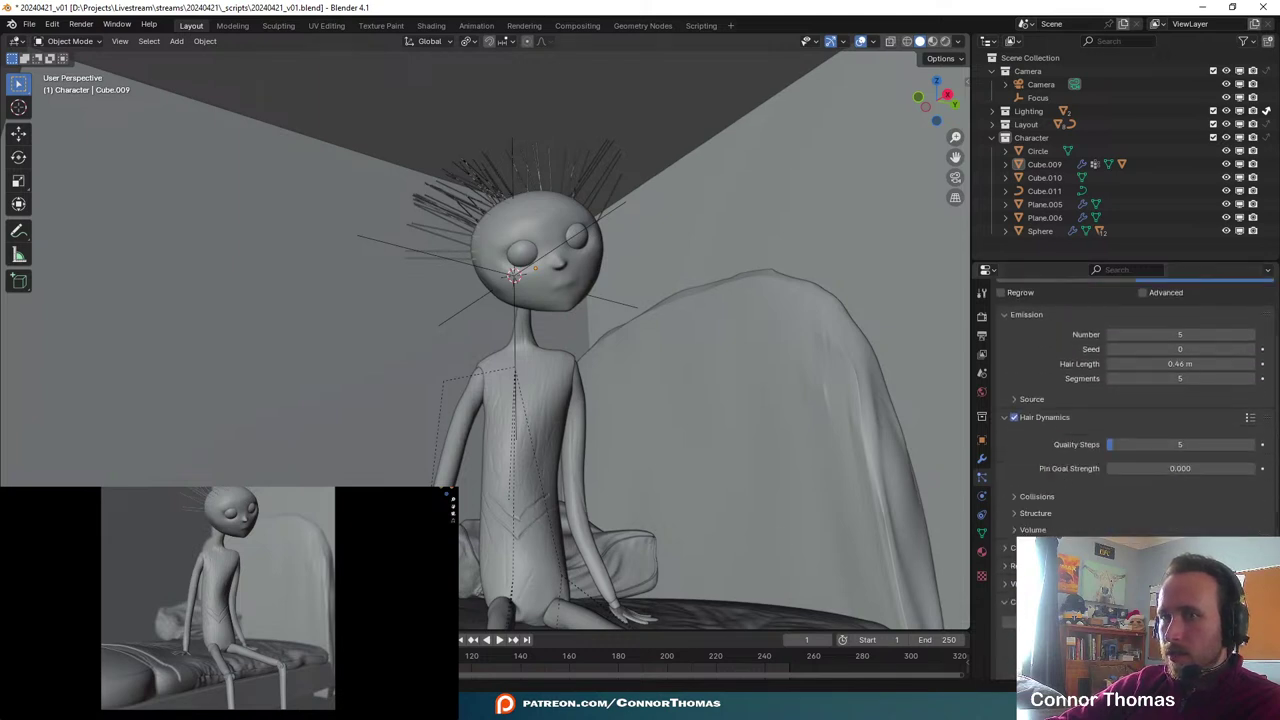
{"action": "key", "text": "space"}
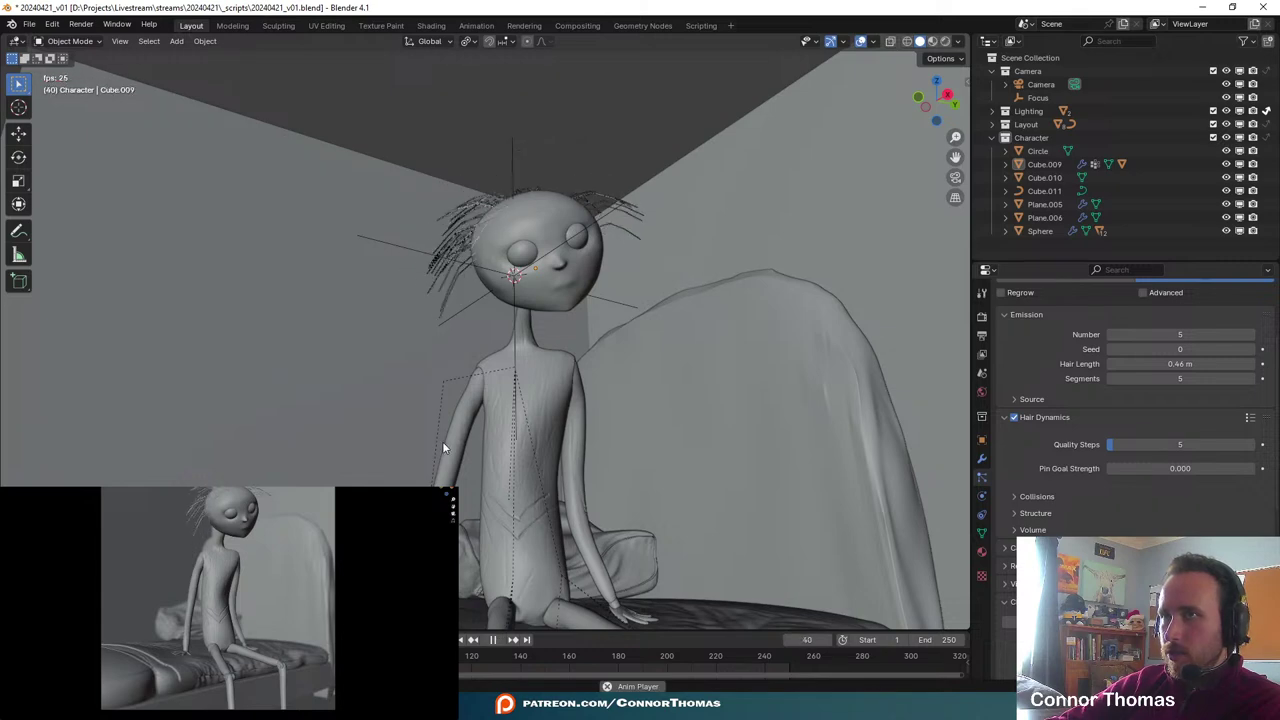
{"action": "key", "text": "space"}
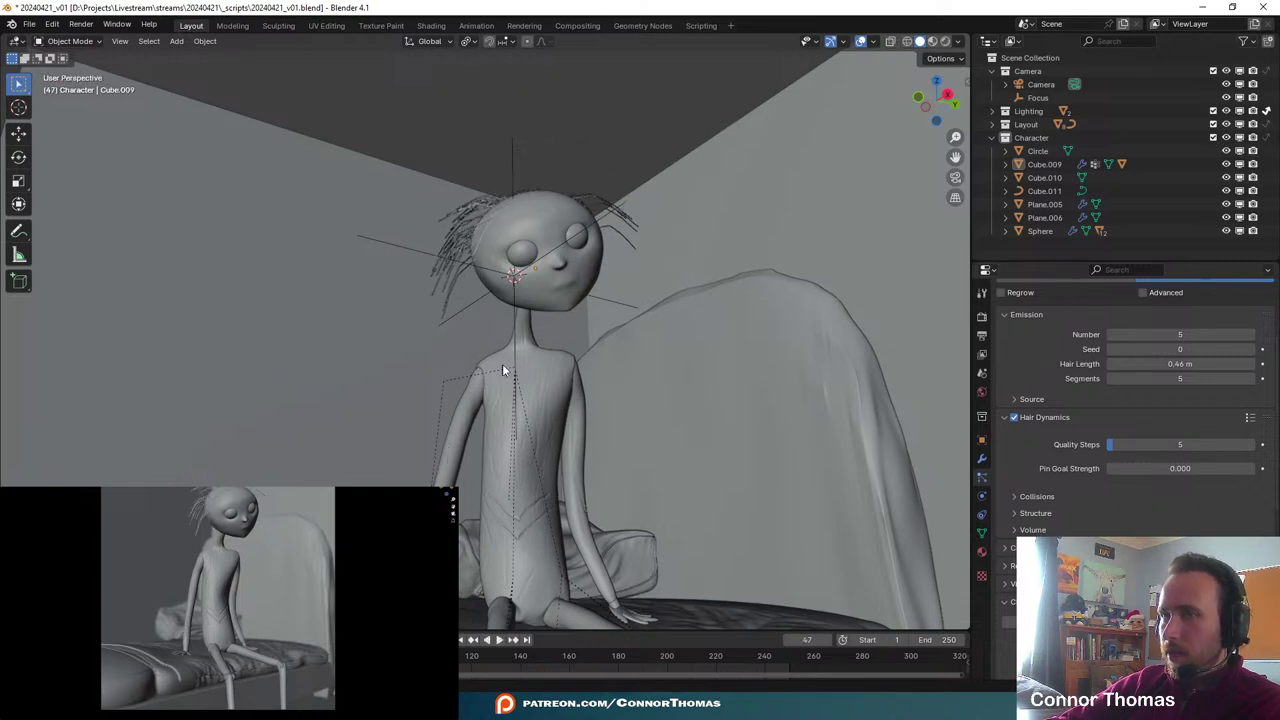
- Examine the drooping hair through the camera and from behind, comparing it with the reference image
{"action": "middle_click_drag", "start_coordinate": [502, 364], "coordinate": [528, 364]}
{"action": "key", "text": "KP_0"}
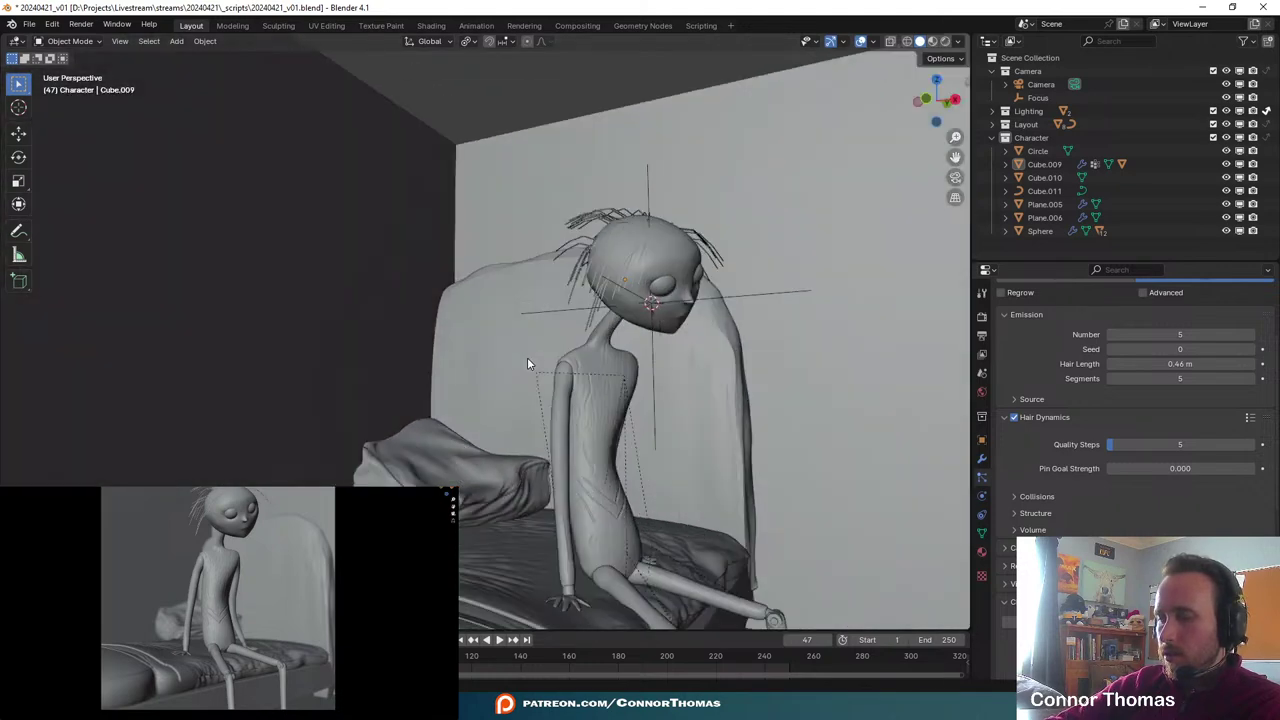
{"action": "scroll", "coordinate": [487, 185], "scroll_direction": "up", "scroll_amount": 3}
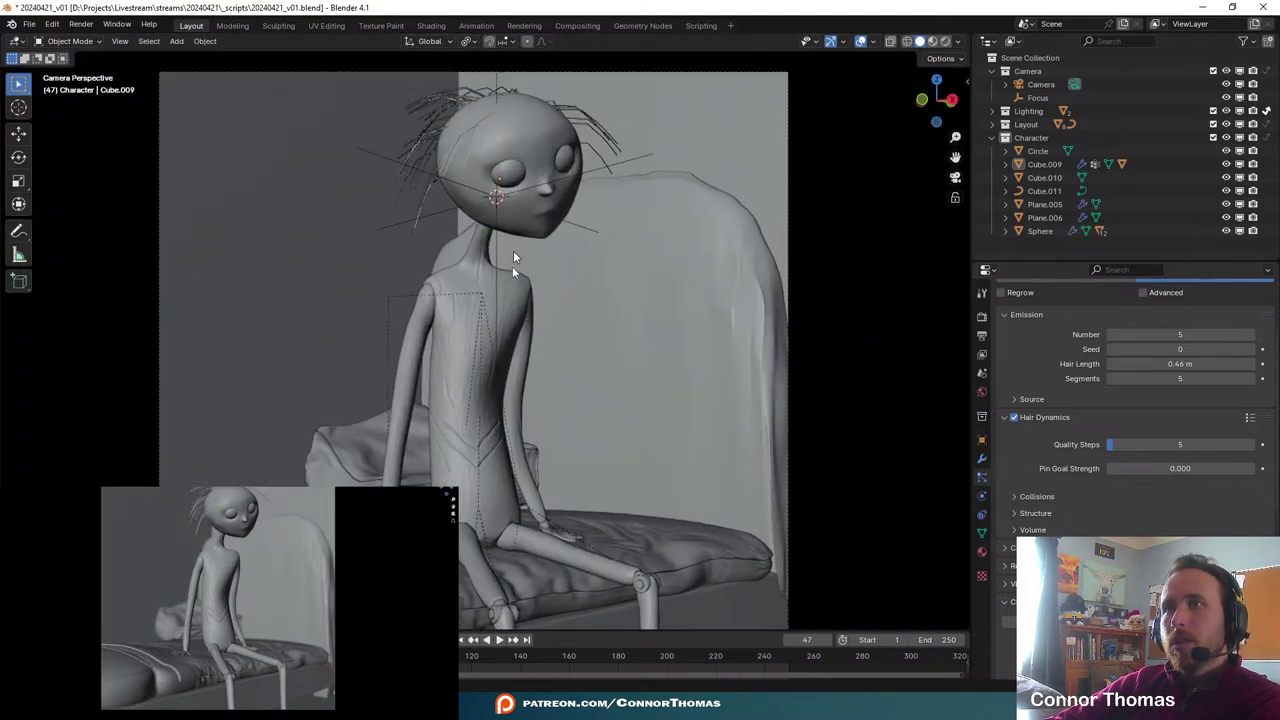
{"action": "scroll", "coordinate": [494, 137], "scroll_direction": "up", "scroll_amount": 1}
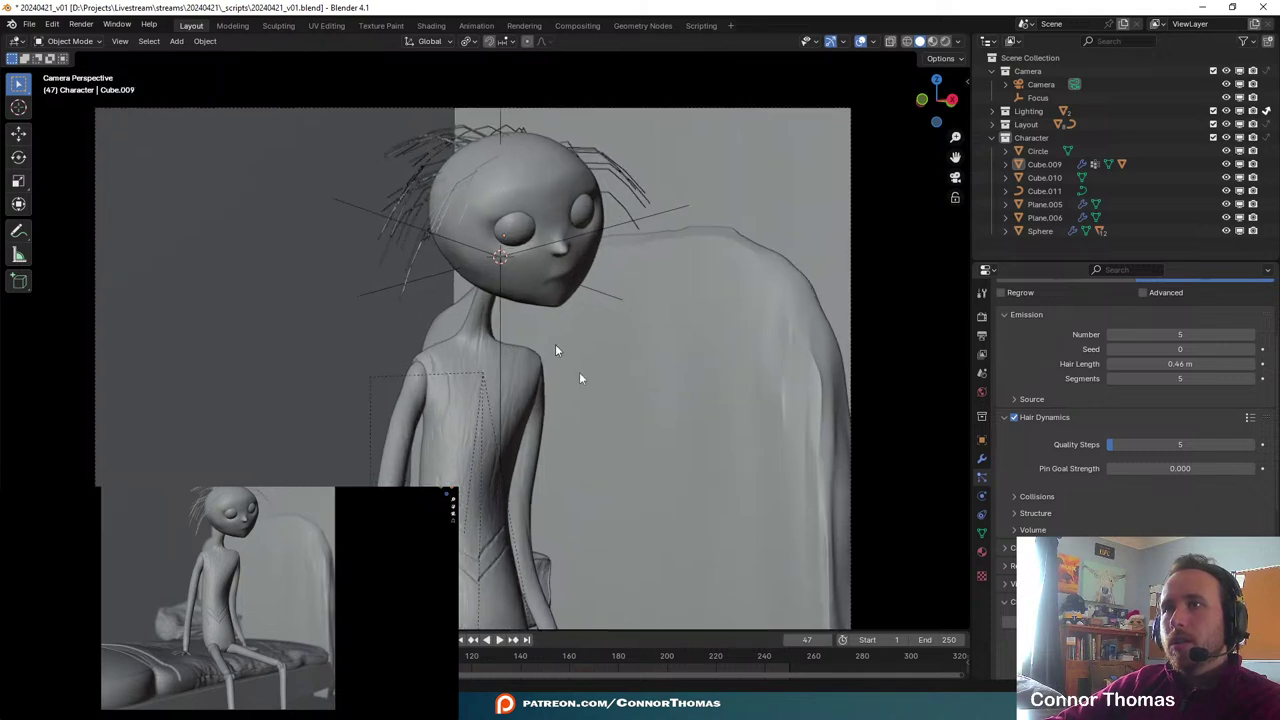
{"action": "key", "text": "alt+Tab"}
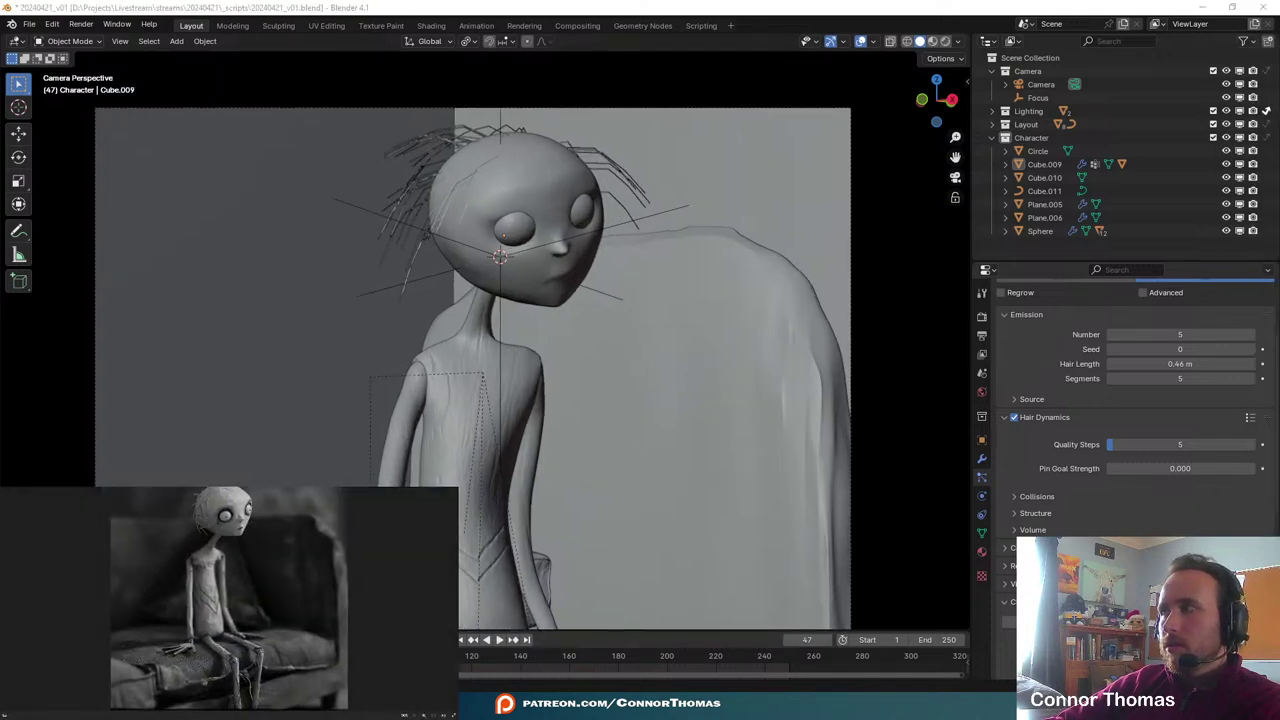
{"action": "key", "text": "alt+Tab"}
{"action": "middle_click_drag", "start_coordinate": [504, 288], "coordinate": [561, 342]}
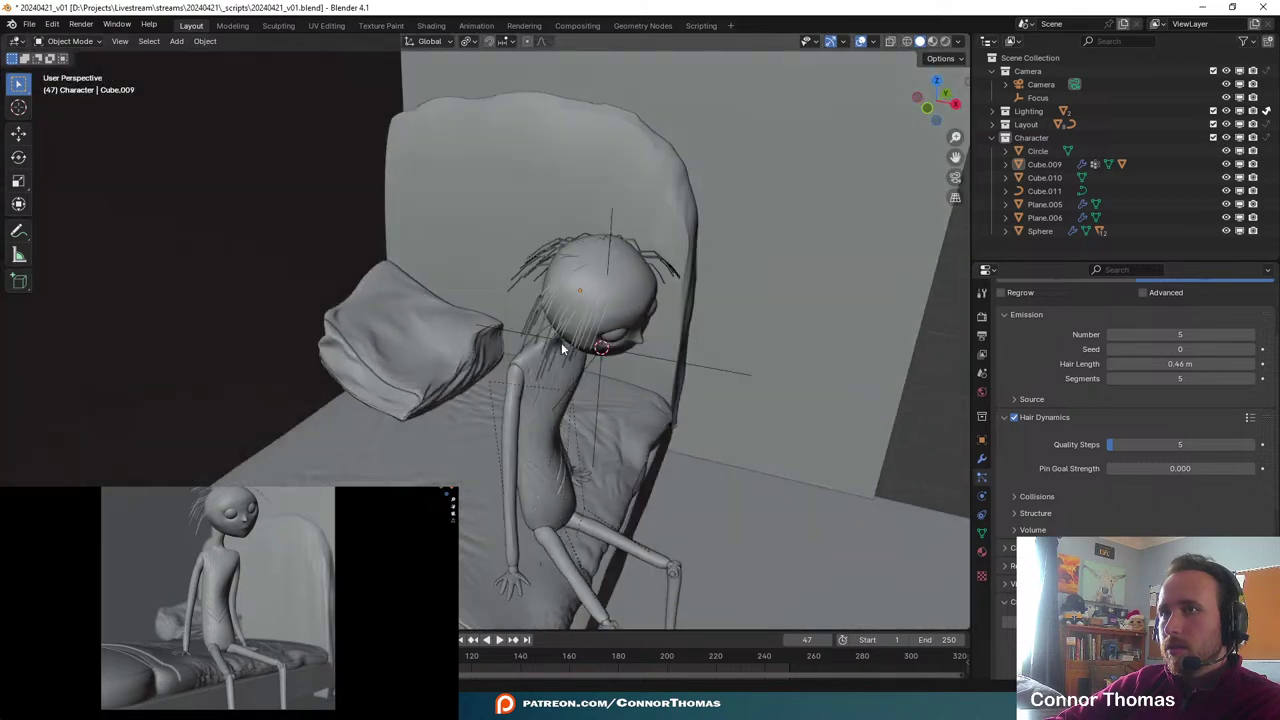
- Set the hair children's kink type to Curl and play the hair simulation from frame 0
{"action": "left_click_drag", "start_coordinate": [324, 656], "coordinate": [228, 656]}
{"action": "scroll", "coordinate": [1120, 452], "scroll_direction": "down", "scroll_amount": 8}
{"action": "scroll", "coordinate": [1125, 420], "scroll_direction": "down", "scroll_amount": 3}
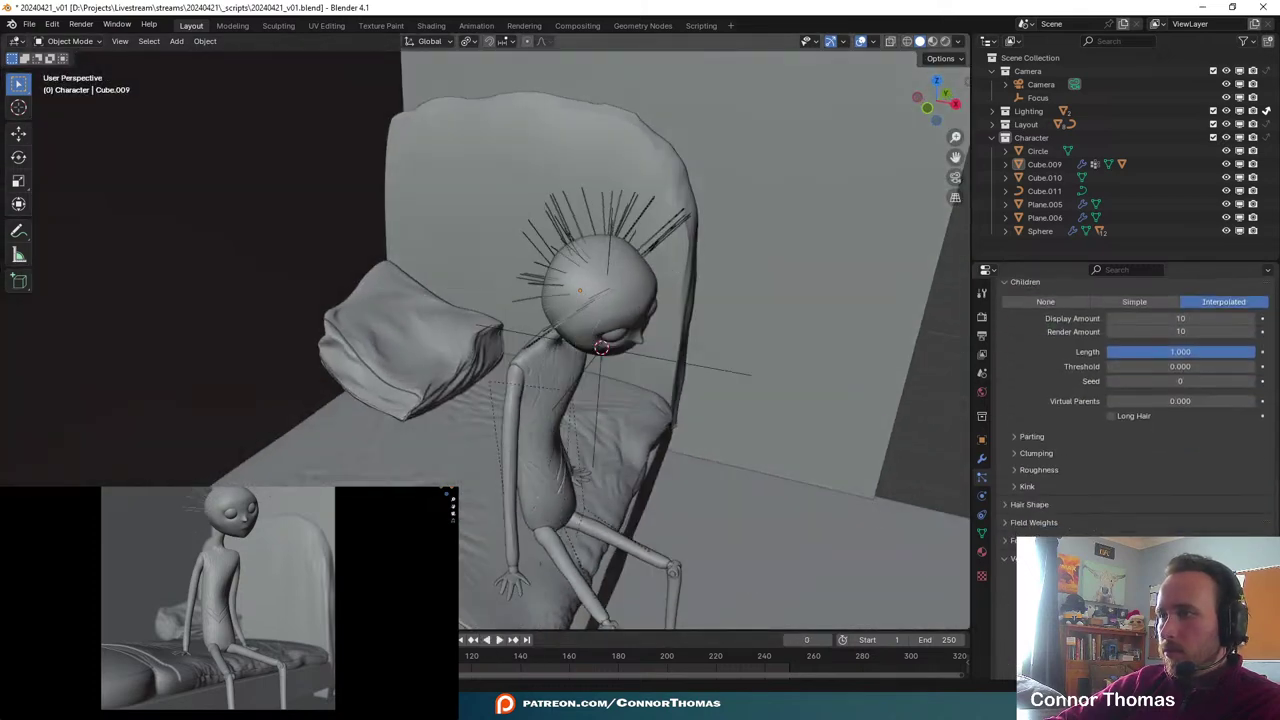
{"action": "left_click", "coordinate": [1020, 486]}
{"action": "scroll", "coordinate": [1150, 445], "scroll_direction": "down", "scroll_amount": 2}
{"action": "left_click", "coordinate": [1166, 452]}
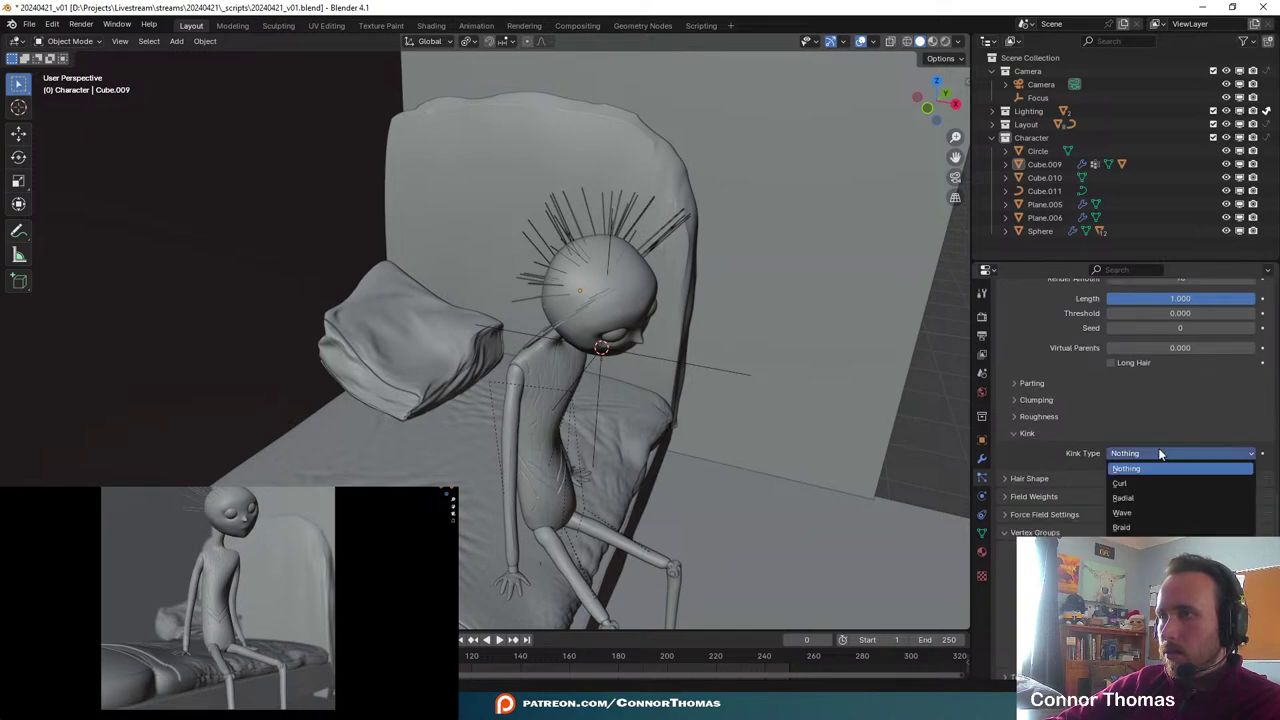
{"action": "left_click", "coordinate": [1121, 484]}
{"action": "middle_click_drag", "start_coordinate": [686, 294], "coordinate": [654, 275]}
{"action": "key", "text": "space"}
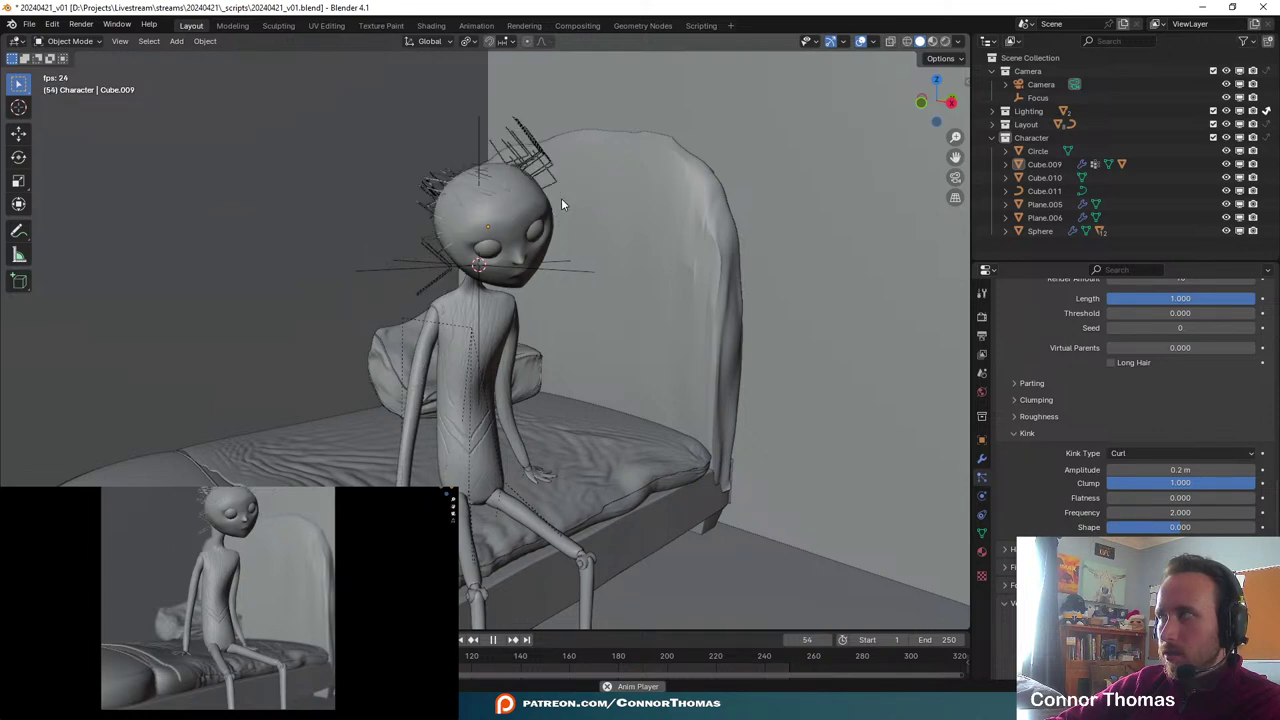
- Stop the hair playback and lower the children's curl amplitude, trying 0.01 m before settling on 0.03 m
{"action": "key", "text": "space"}
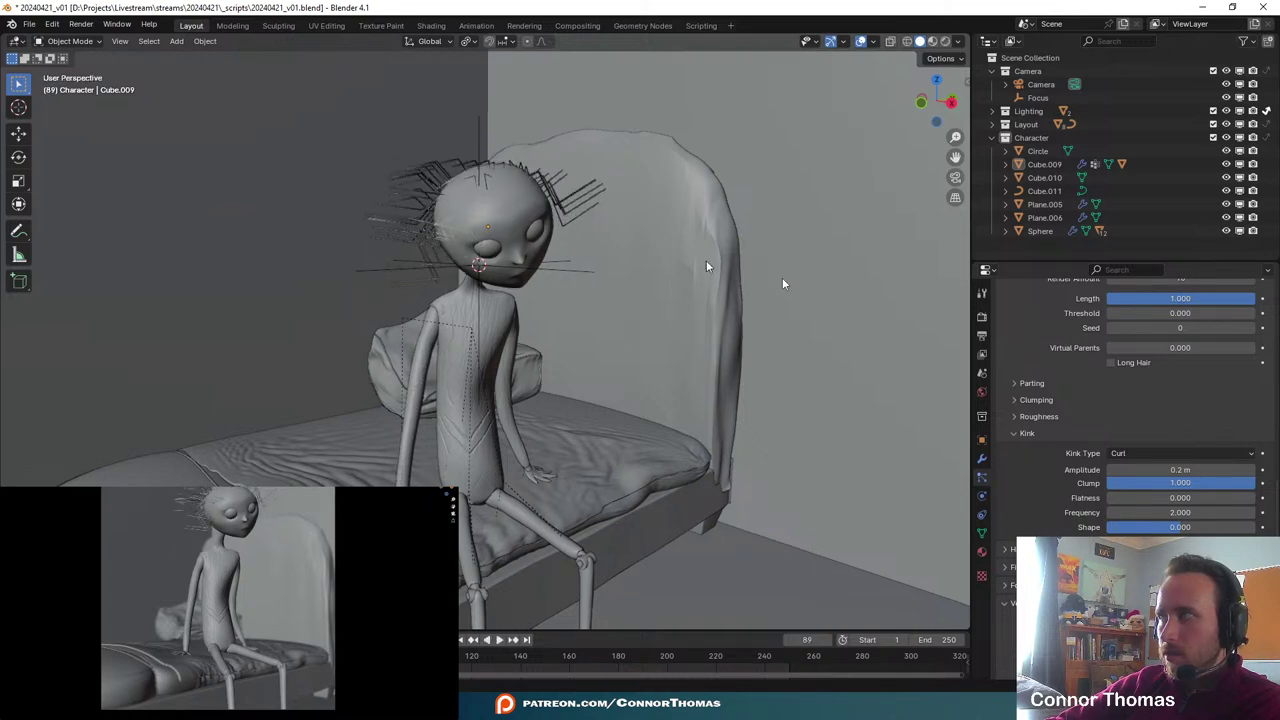
{"action": "left_click", "coordinate": [1190, 470]}
{"action": "type", "text": "0.01"}
{"action": "key", "text": "Return"}
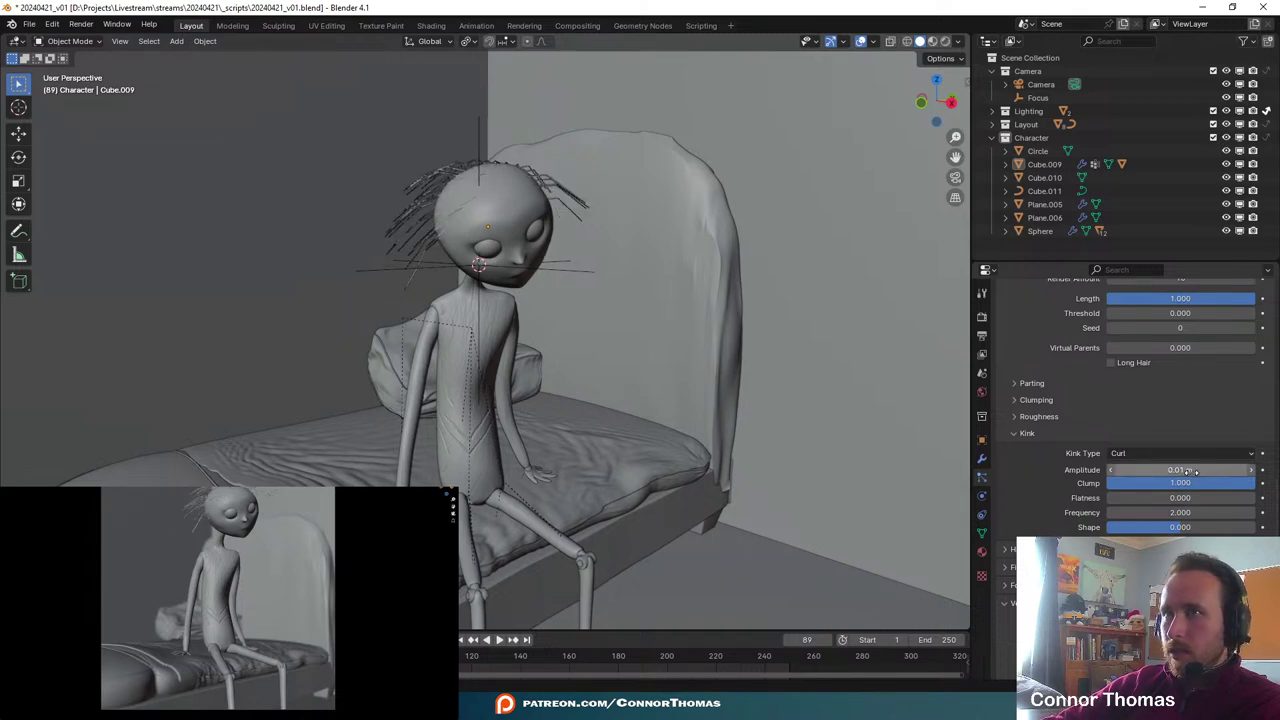
{"action": "left_click", "coordinate": [1172, 471]}
{"action": "type", "text": ".03"}
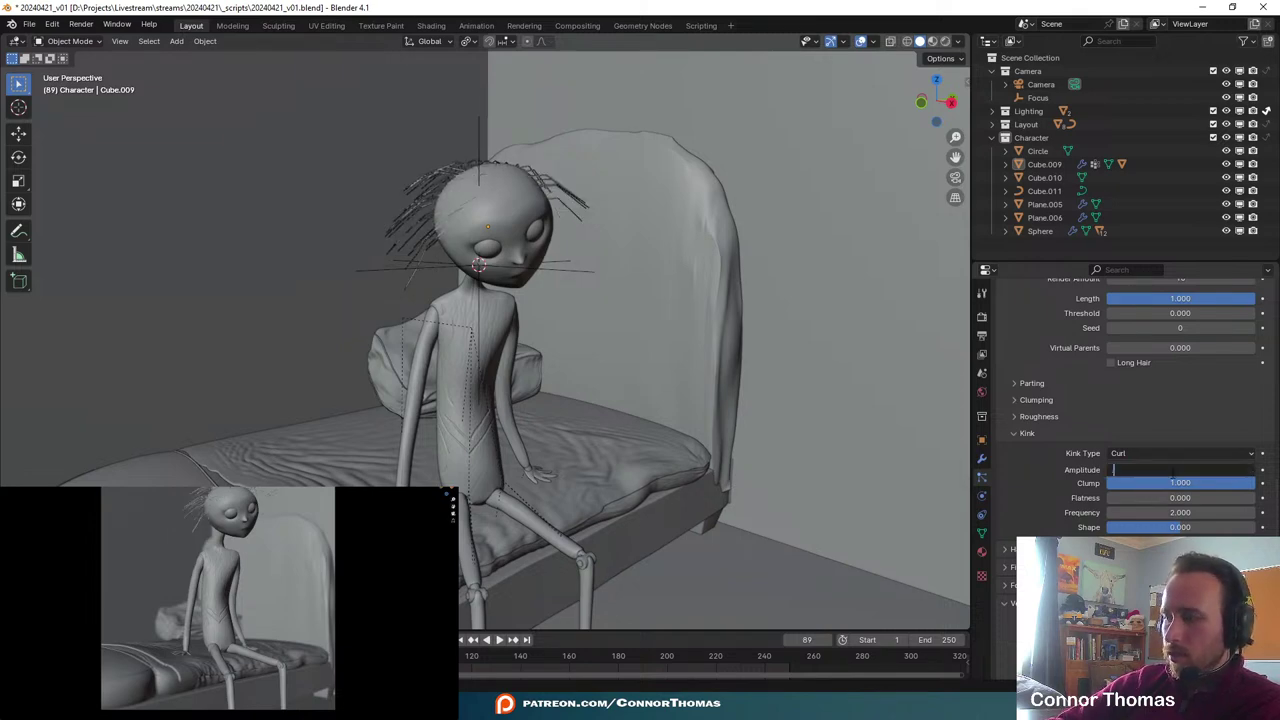
{"action": "key", "text": "Return"}
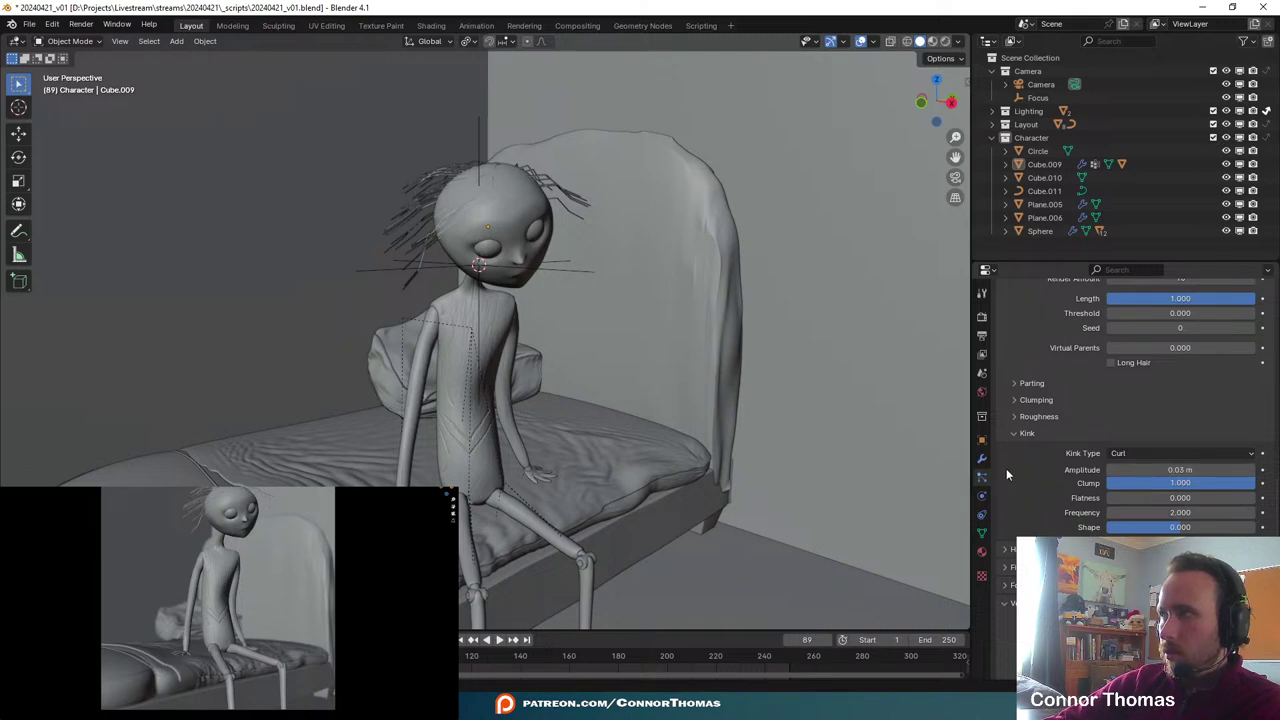
- Set the hair dynamics structure stiffness to 0.1 and replay the simulation from frame 0 to about frame 34
{"action": "scroll", "coordinate": [1058, 515], "scroll_direction": "down", "scroll_amount": 3}
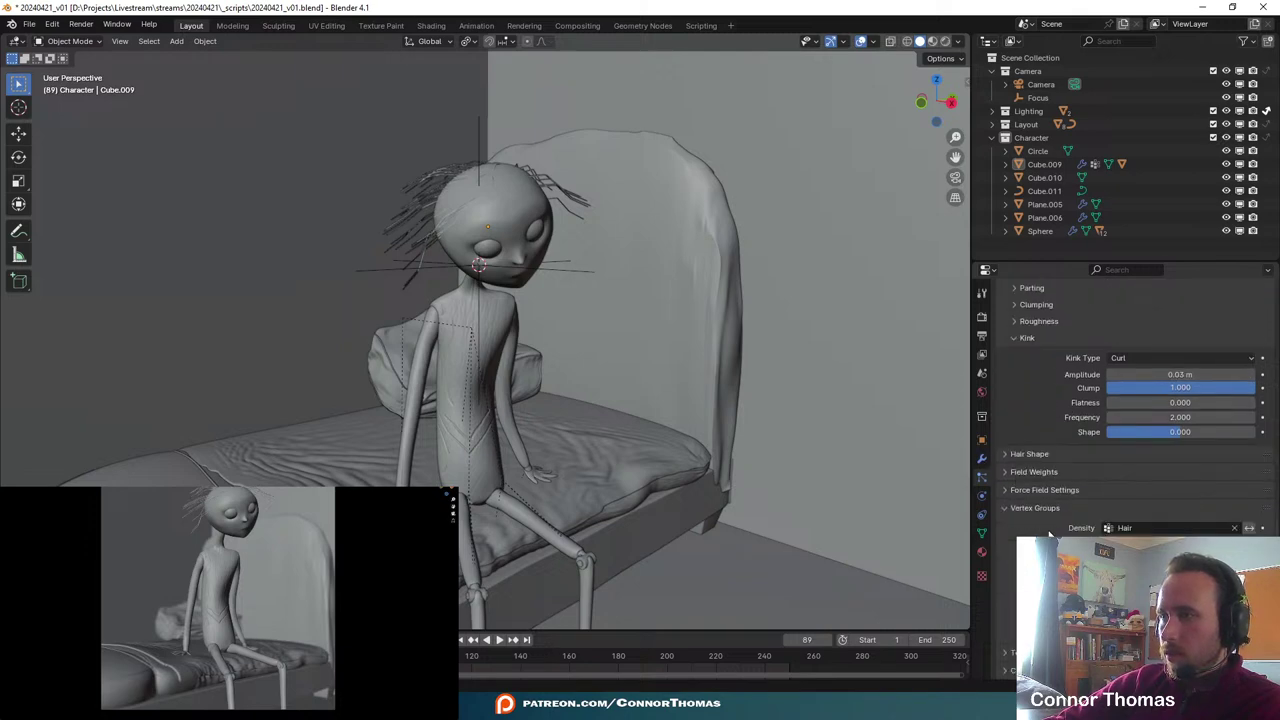
{"action": "scroll", "coordinate": [1040, 400], "scroll_direction": "up", "scroll_amount": 4}
{"action": "scroll", "coordinate": [1060, 400], "scroll_direction": "up", "scroll_amount": 5}
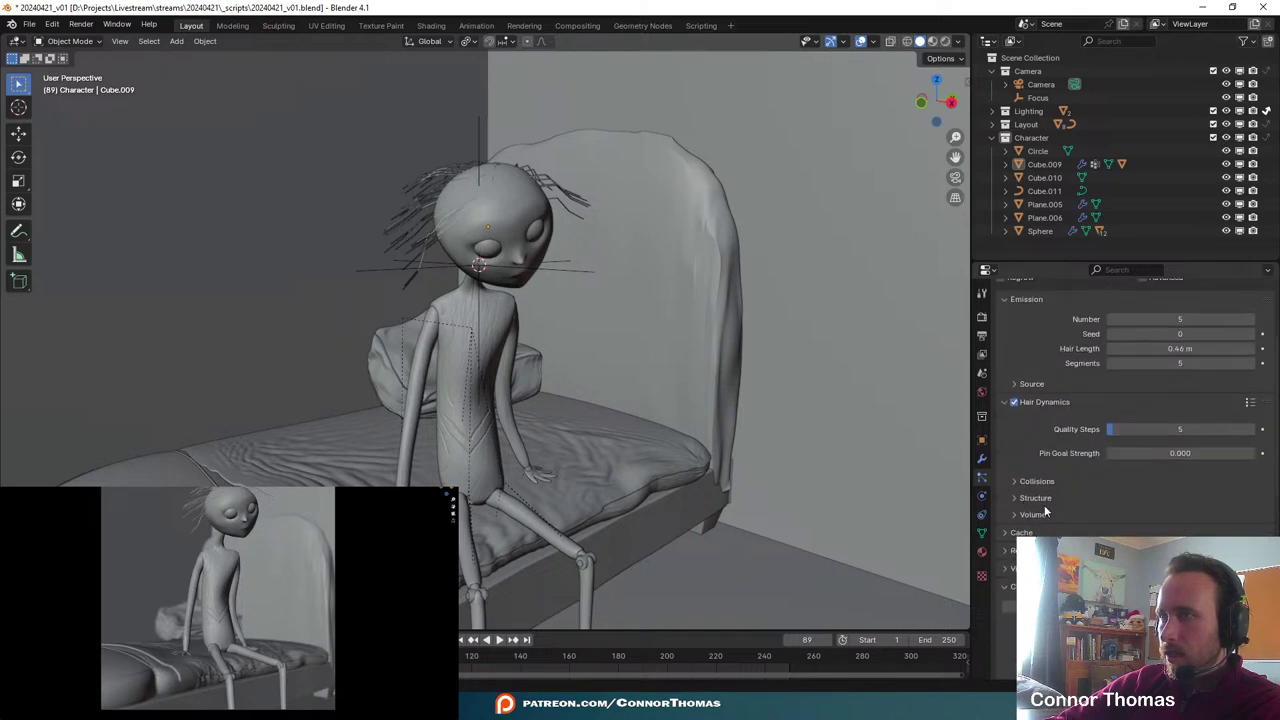
{"action": "left_click", "coordinate": [1018, 497]}
{"action": "scroll", "coordinate": [1030, 493], "scroll_direction": "down", "scroll_amount": 2}
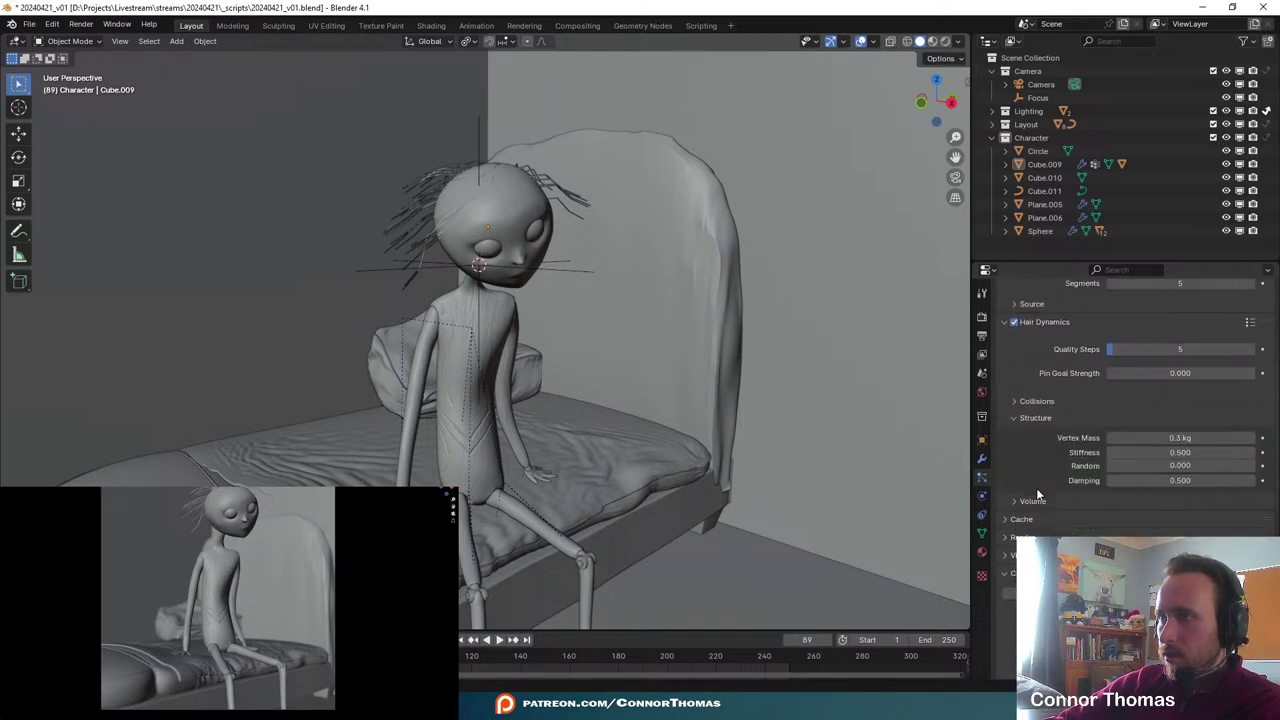
{"action": "double_click", "coordinate": [1193, 457]}
{"action": "type", "text": "0.1"}
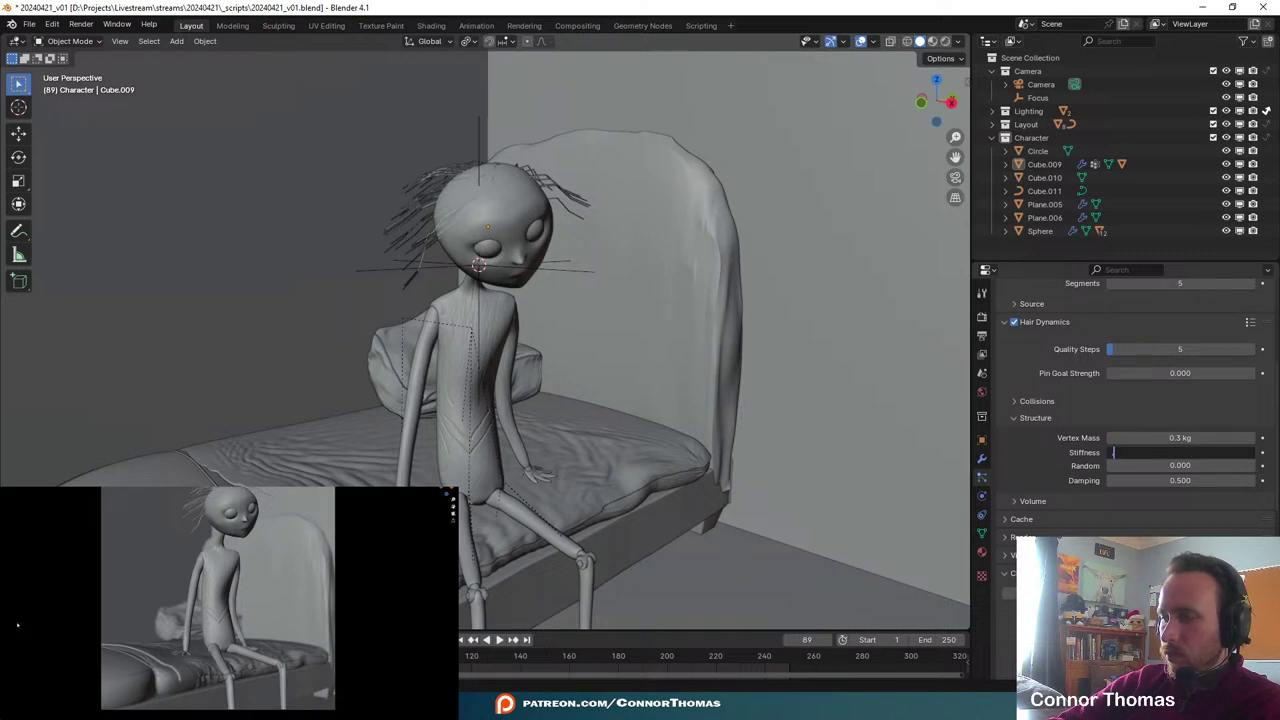
{"action": "key", "text": "Return"}
{"action": "key", "text": "shift+Left"}
{"action": "key", "text": "space"}
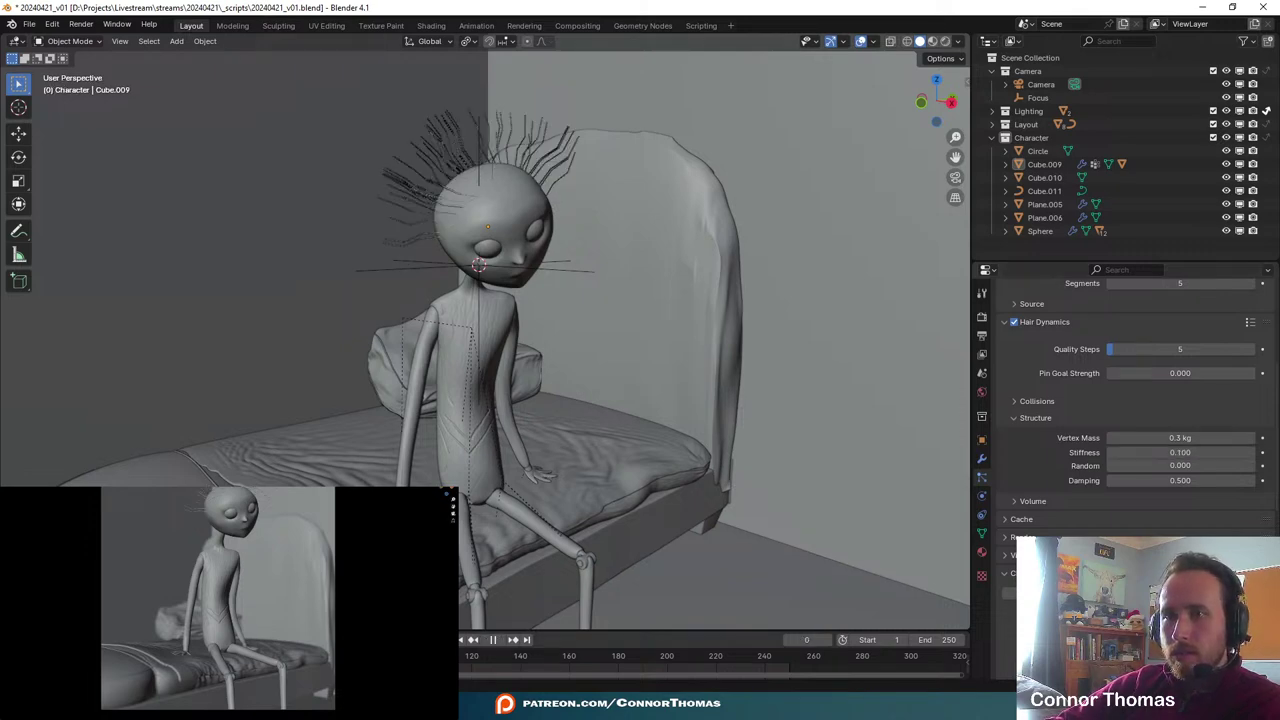
{"action": "key", "text": "space"}
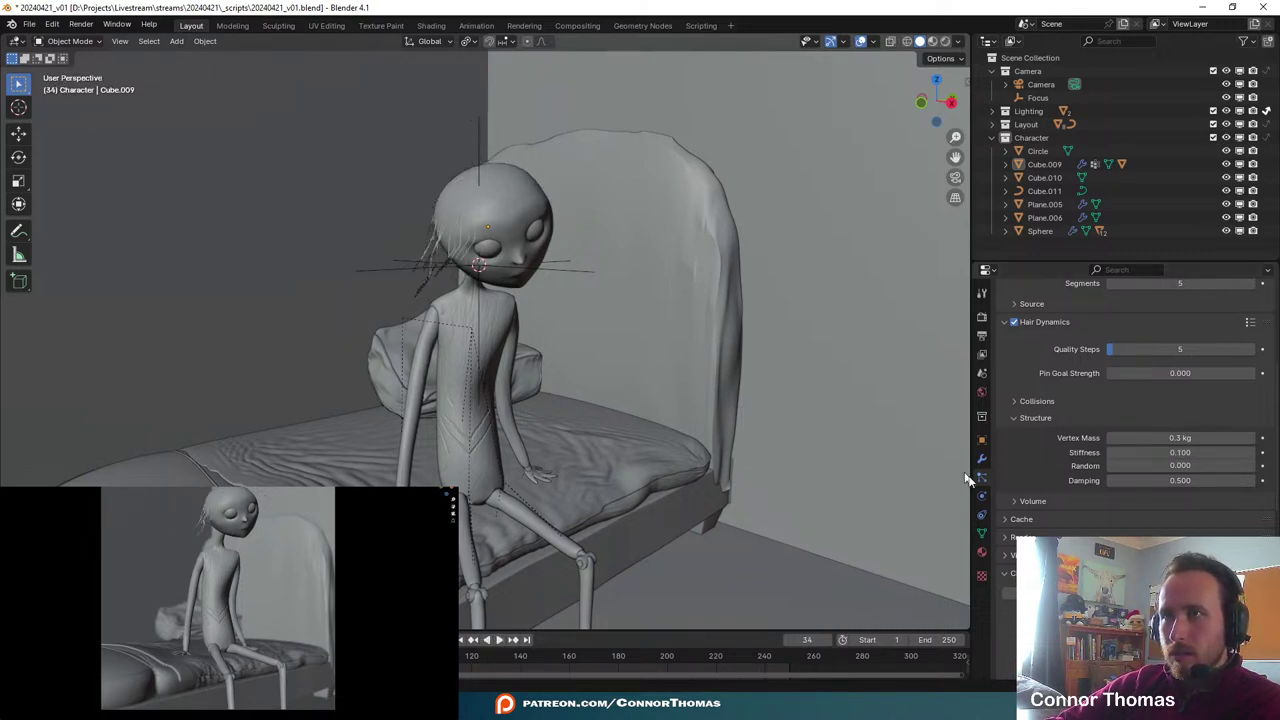
- Lower the hair structure stiffness to 0.03 and run the simulation from frame 0 to about frame 73
{"action": "double_click", "coordinate": [1193, 452]}
{"action": "type", "text": "0.03"}
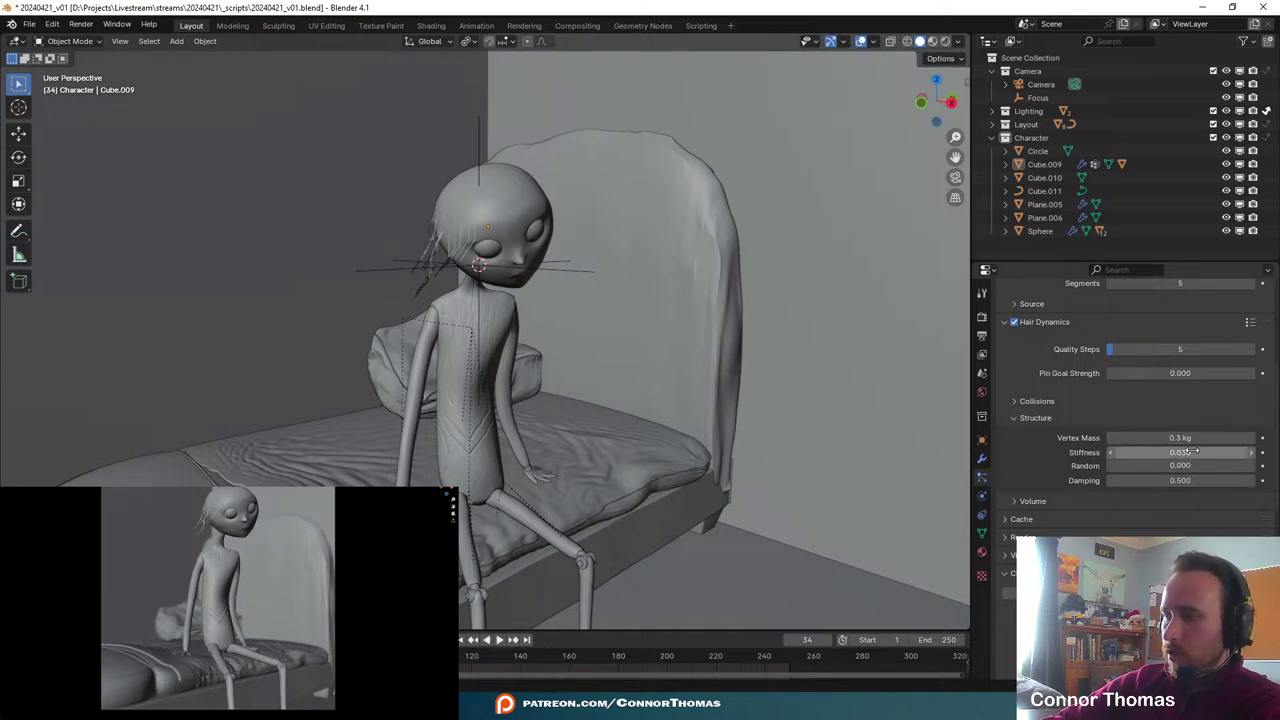
{"action": "key", "text": "Return"}
{"action": "left_click_drag", "start_coordinate": [258, 656], "coordinate": [177, 656]}
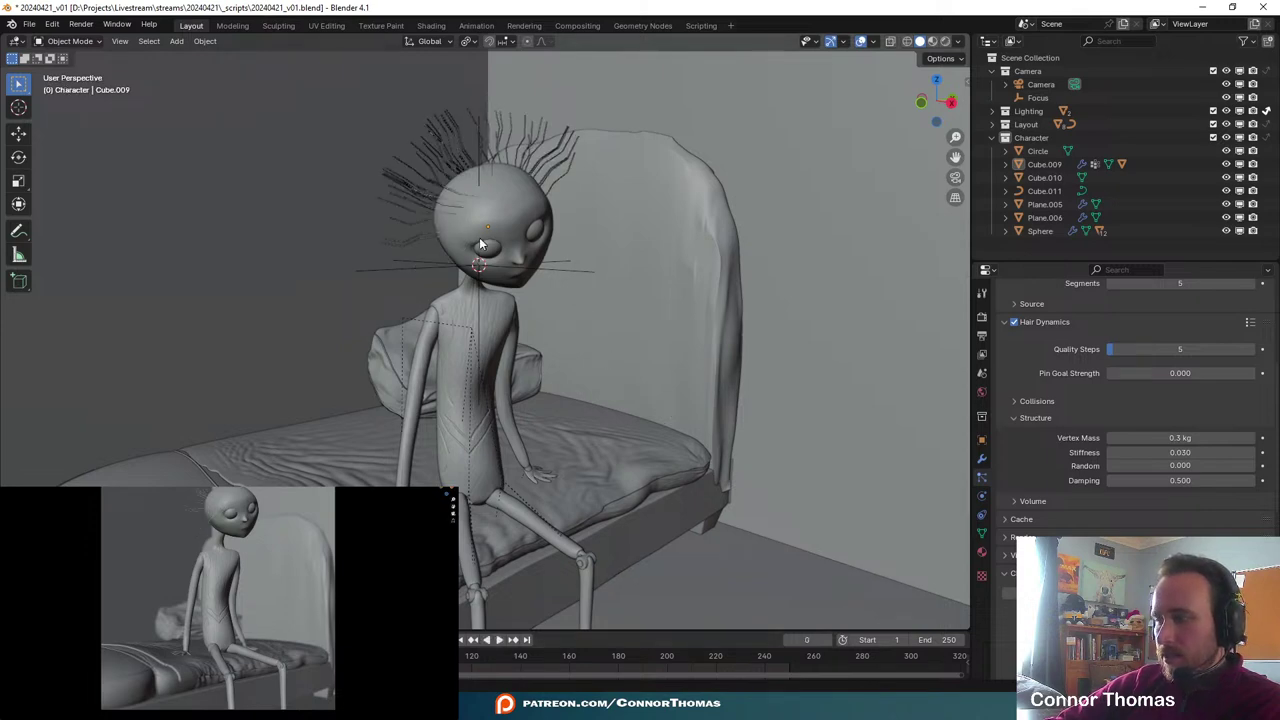
{"action": "key", "text": "space"}
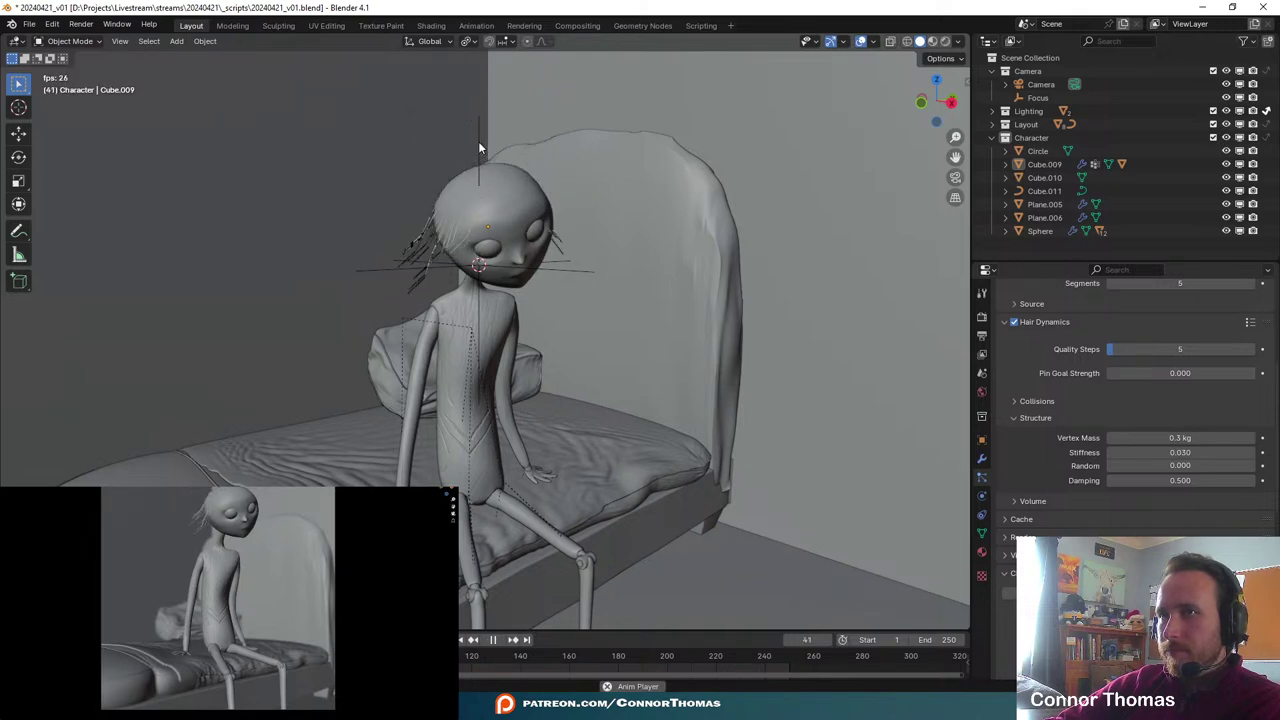
{"action": "key", "text": "space"}
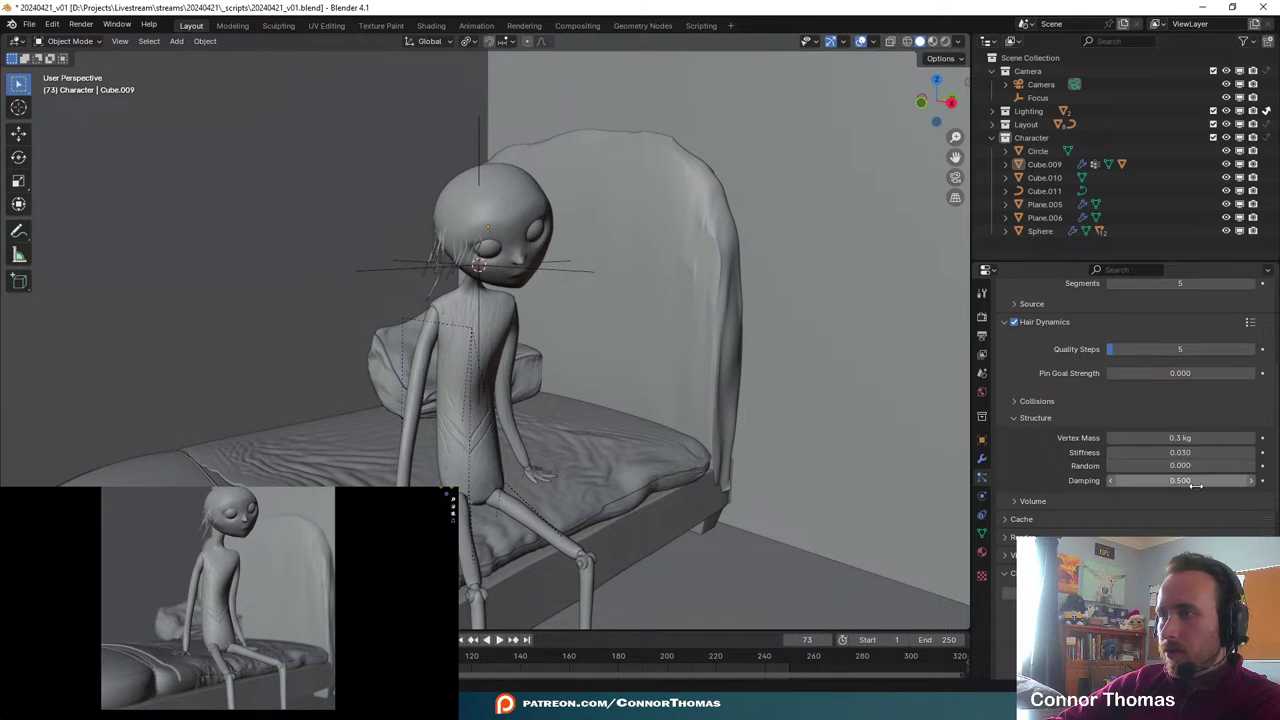
- Raise the hair structure stiffness to 0.3 and play the simulation from frame 0, stopping around frame 77
{"action": "left_click", "coordinate": [1200, 451]}
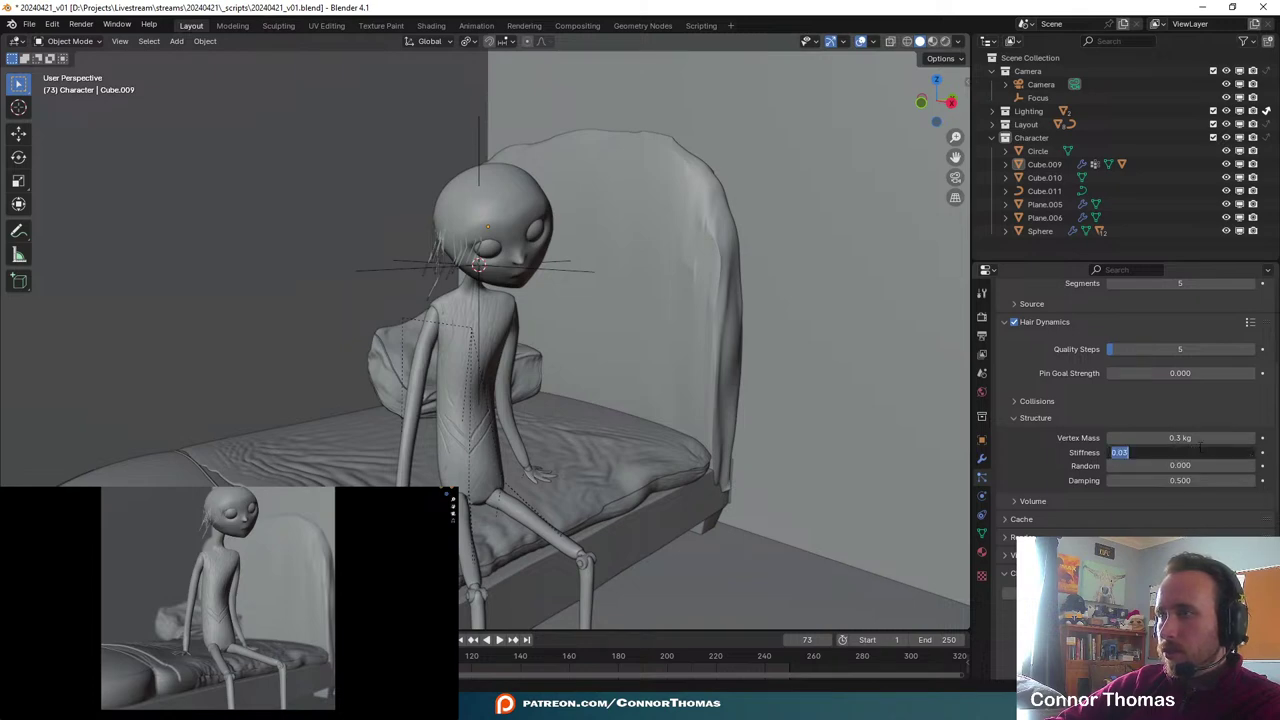
{"action": "type", "text": "0.3"}
{"action": "key", "text": "Return"}
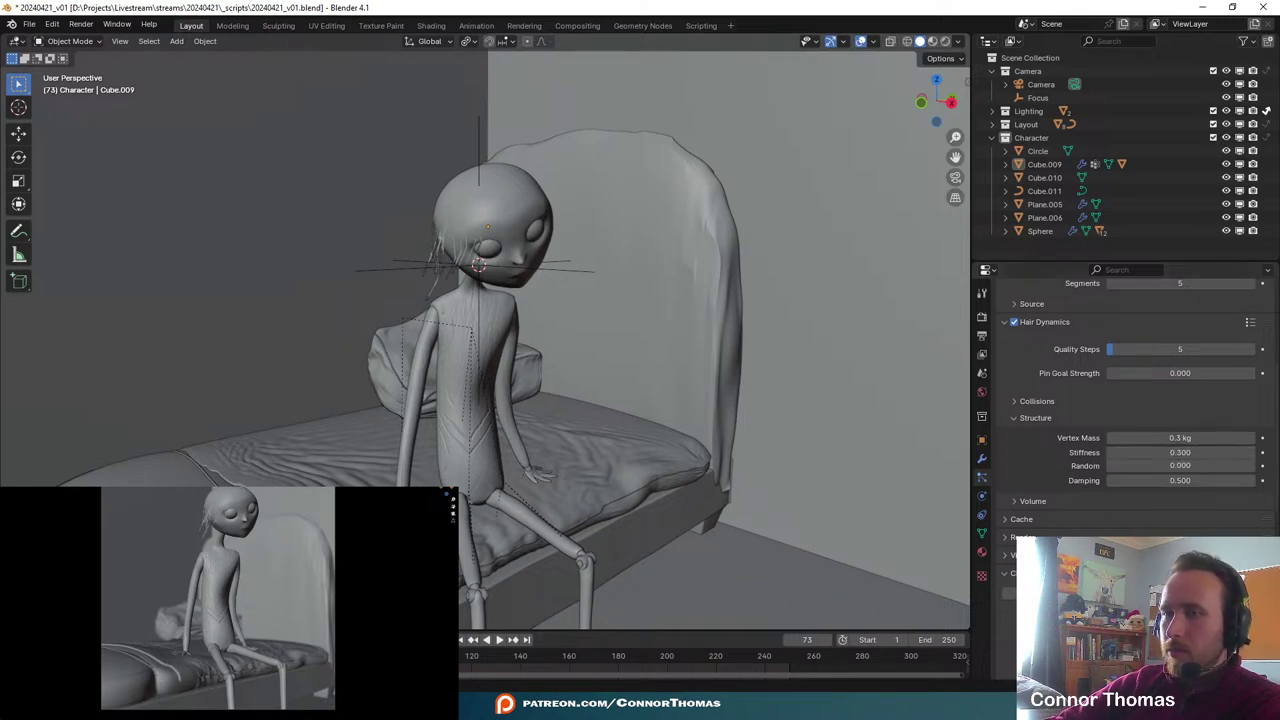
{"action": "key", "text": "shift+Left"}
{"action": "key", "text": "space"}
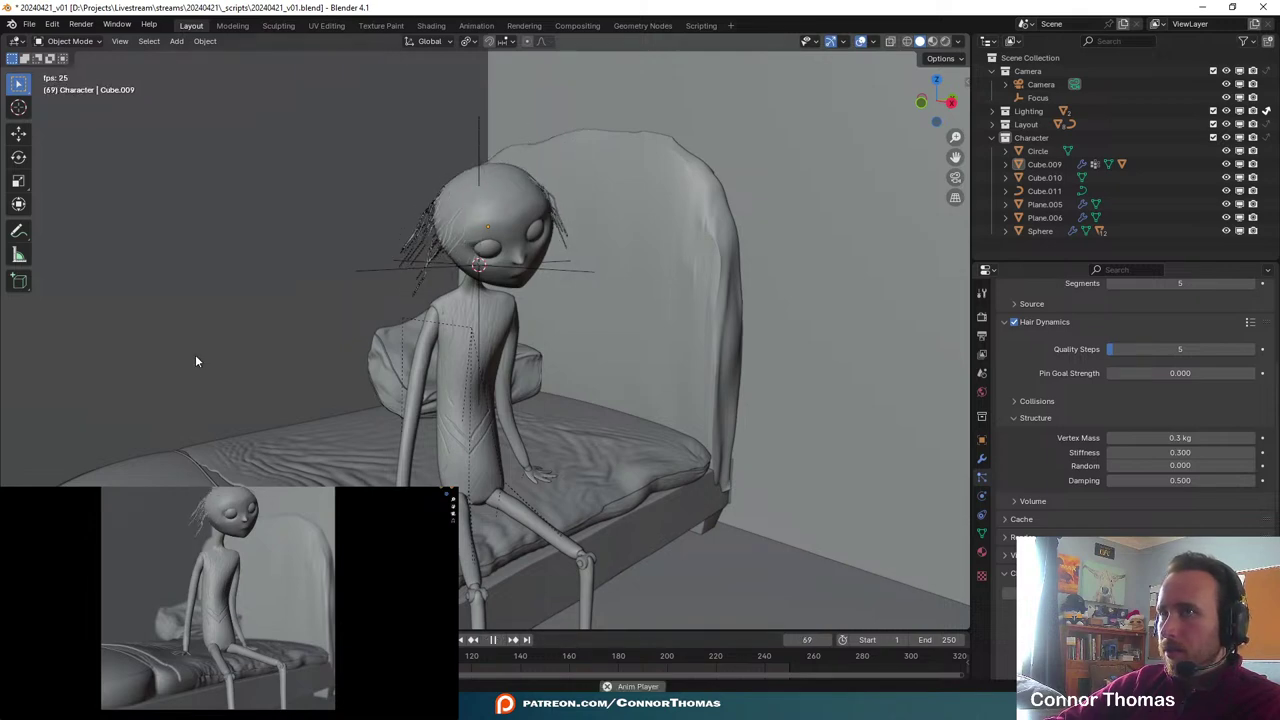
{"action": "key", "text": "space"}
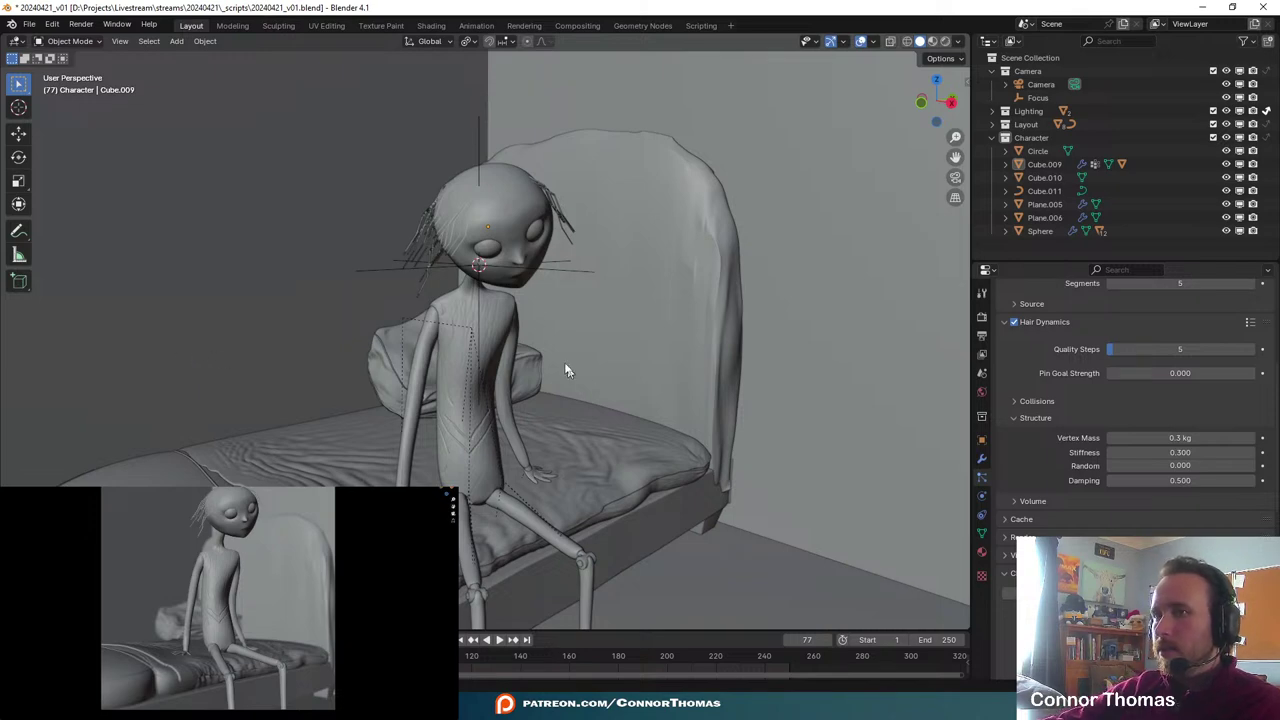
- Inspect the drooping hair from the front of the puppet and save the file
{"action": "middle_click_drag", "start_coordinate": [566, 369], "coordinate": [616, 292]}
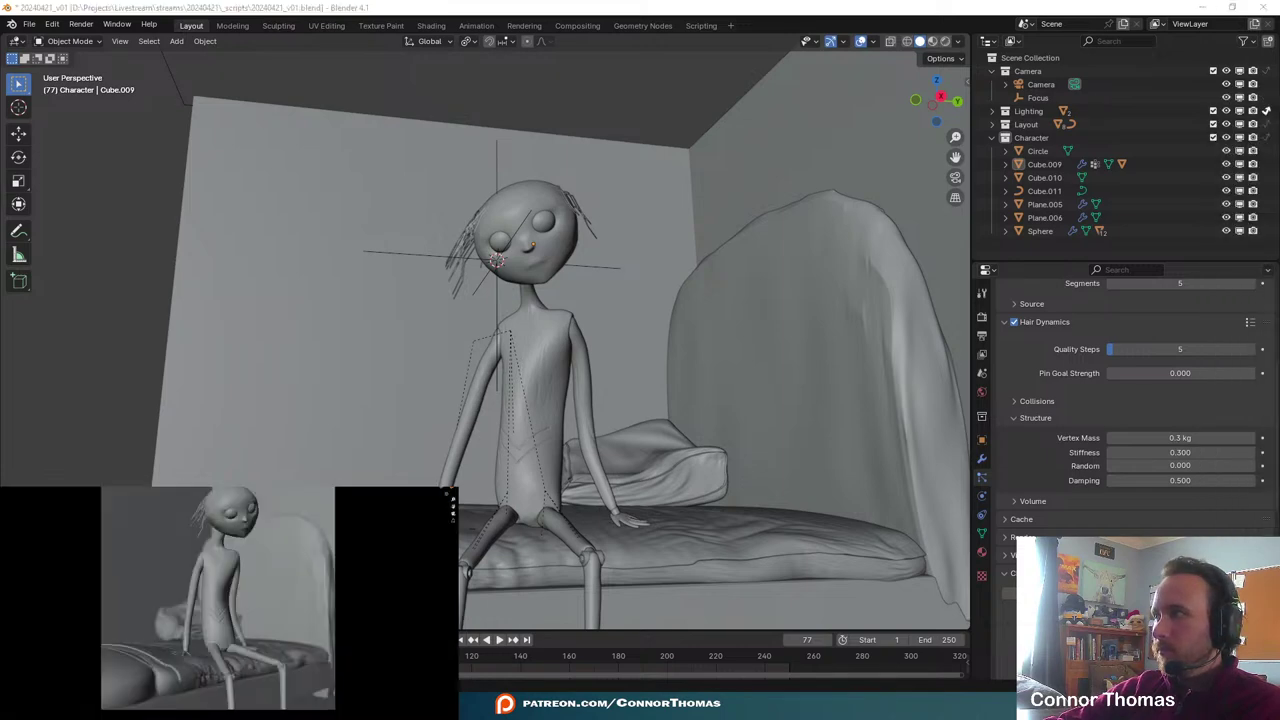
{"action": "middle_click_drag", "start_coordinate": [615, 393], "coordinate": [593, 338]}
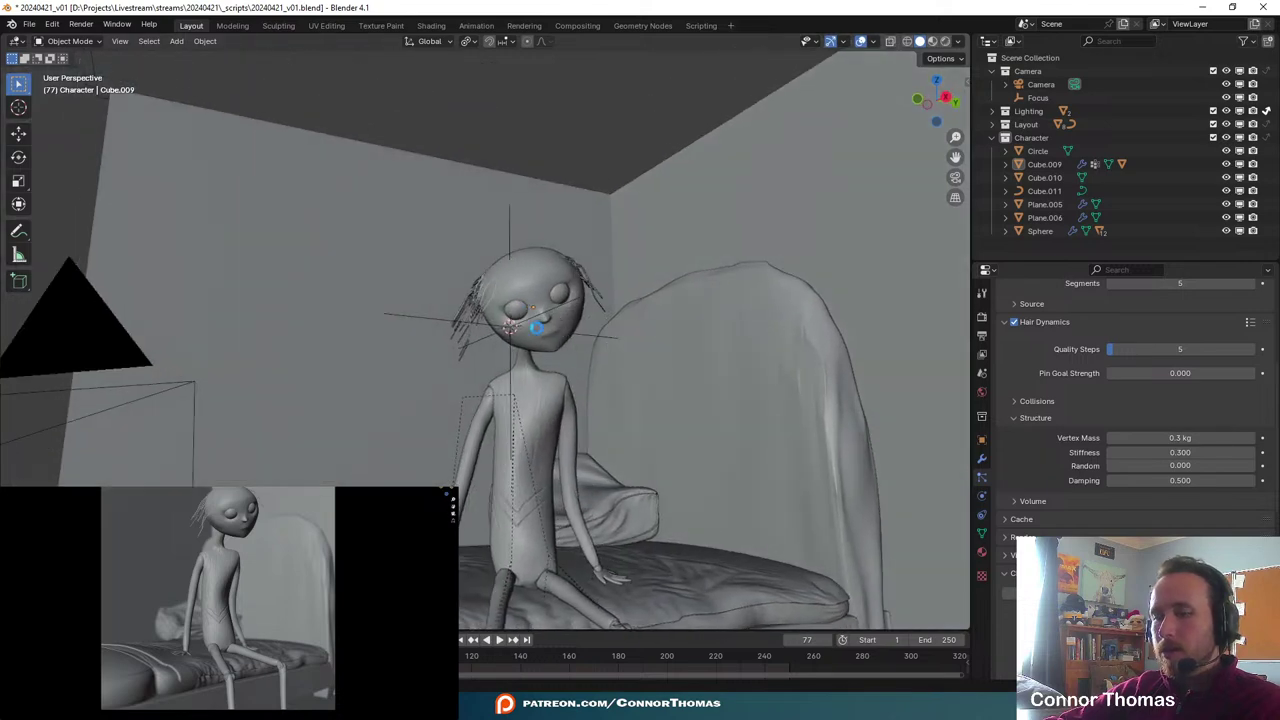
{"action": "key", "text": "ctrl+s"}
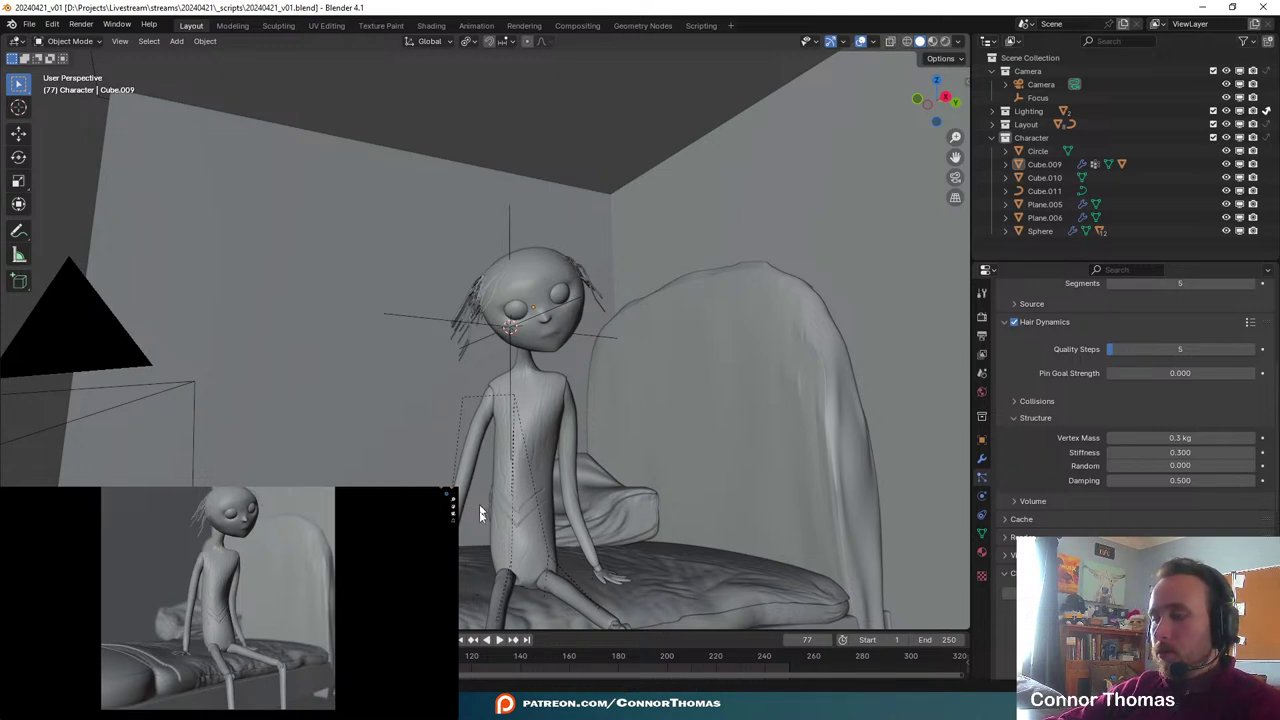
- Add a second hair particle system to the head and set its number of hairs to 5
{"action": "middle_click_drag", "start_coordinate": [486, 293], "coordinate": [554, 343]}
{"action": "scroll", "coordinate": [614, 306], "scroll_direction": "up", "scroll_amount": 2}
{"action": "scroll", "coordinate": [1090, 444], "scroll_direction": "up", "scroll_amount": 6}
{"action": "scroll", "coordinate": [1088, 446], "scroll_direction": "up", "scroll_amount": 2}
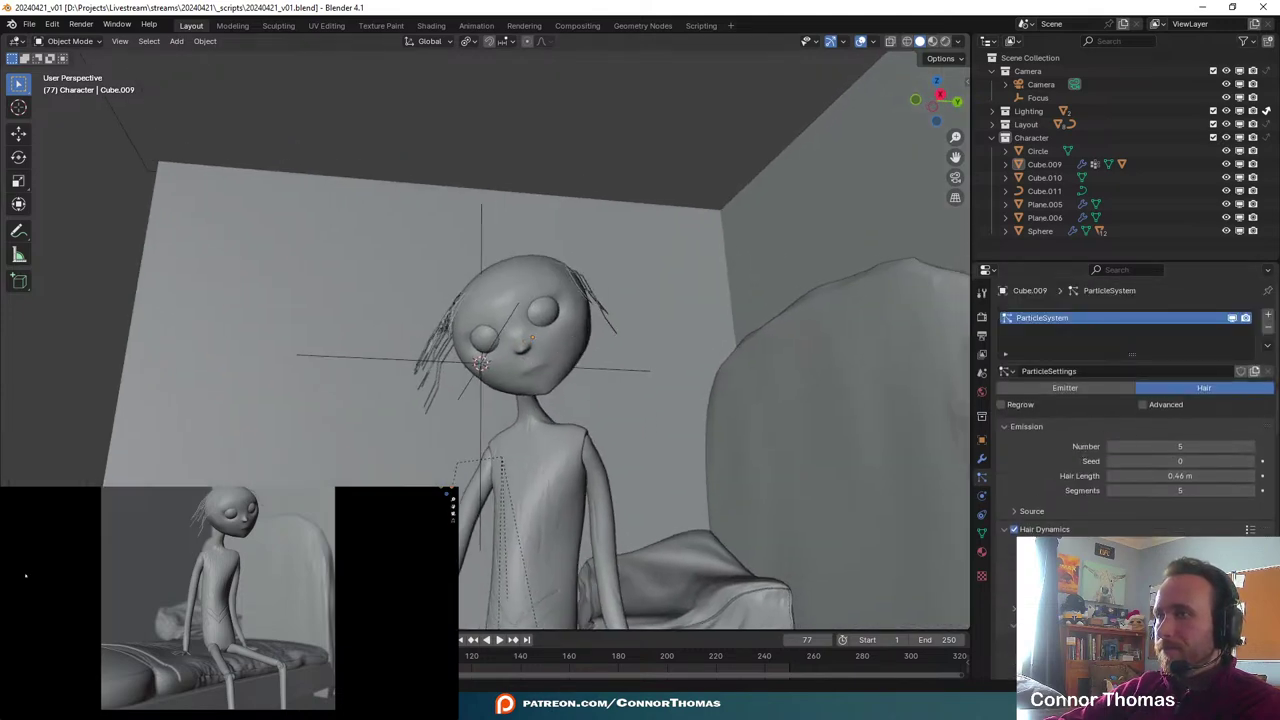
{"action": "left_click", "coordinate": [1267, 314]}
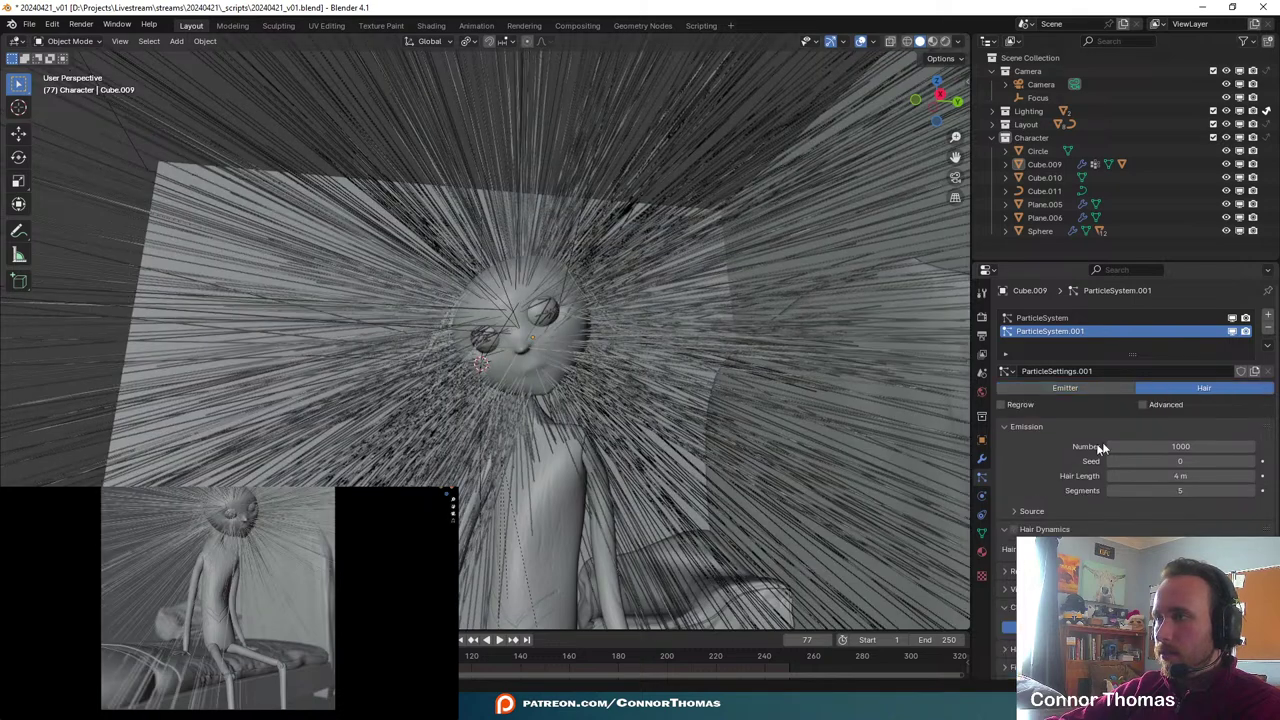
{"action": "left_click", "coordinate": [1180, 446]}
{"action": "type", "text": "10"}
{"action": "key", "text": "Return"}
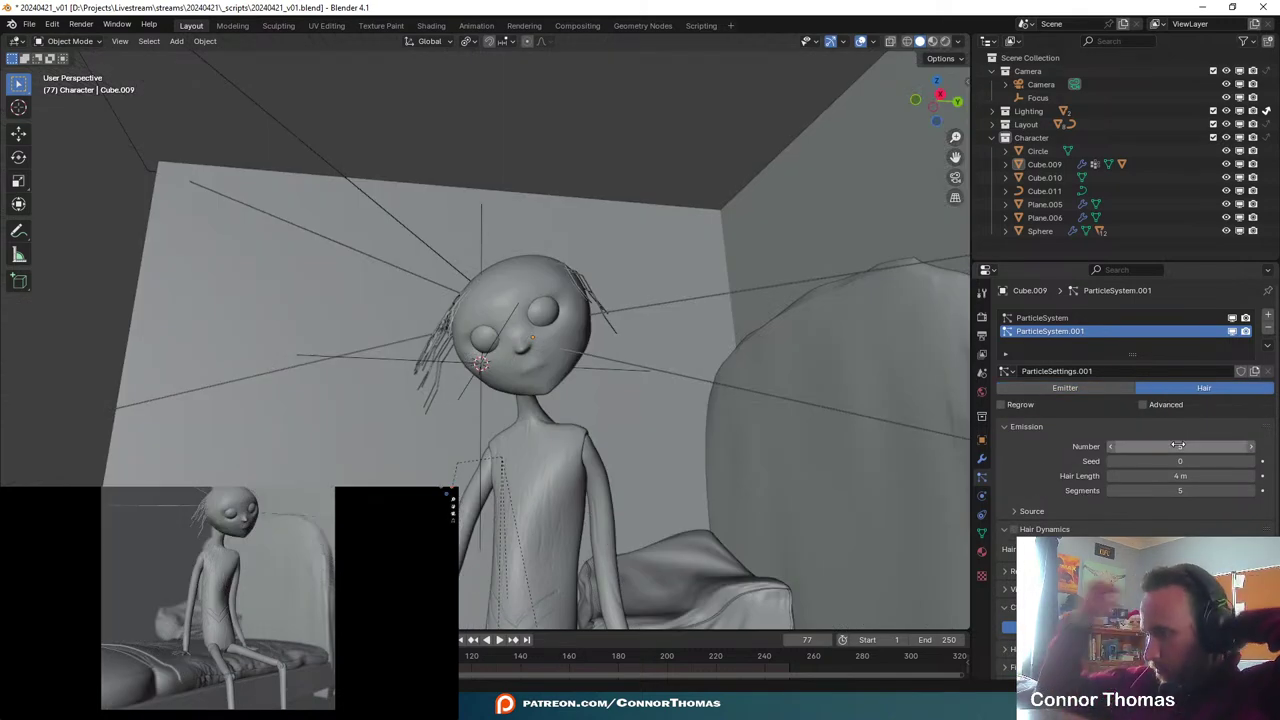
- Limit the second hair system's density to the Hair vertex group and shorten its hair length to 0.55 m
{"action": "scroll", "coordinate": [1150, 470], "scroll_direction": "down", "scroll_amount": 2}
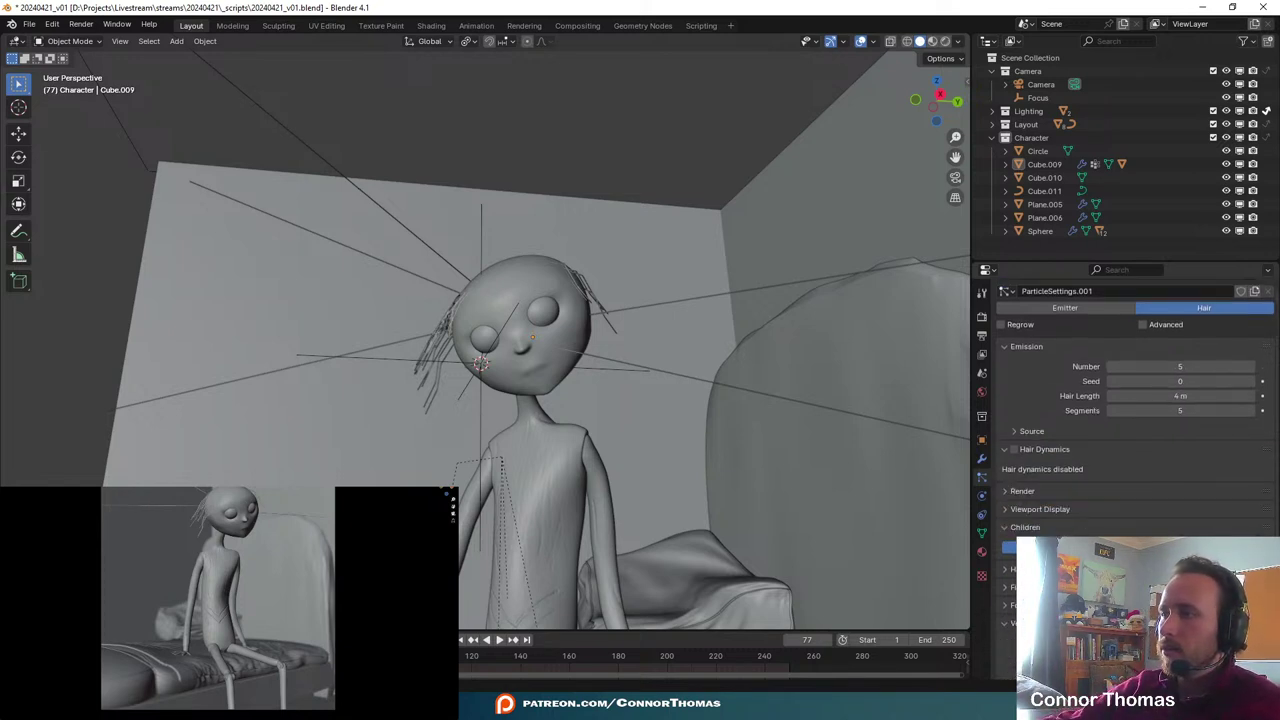
{"action": "left_click", "coordinate": [1180, 642]}
{"action": "left_click", "coordinate": [1140, 505]}
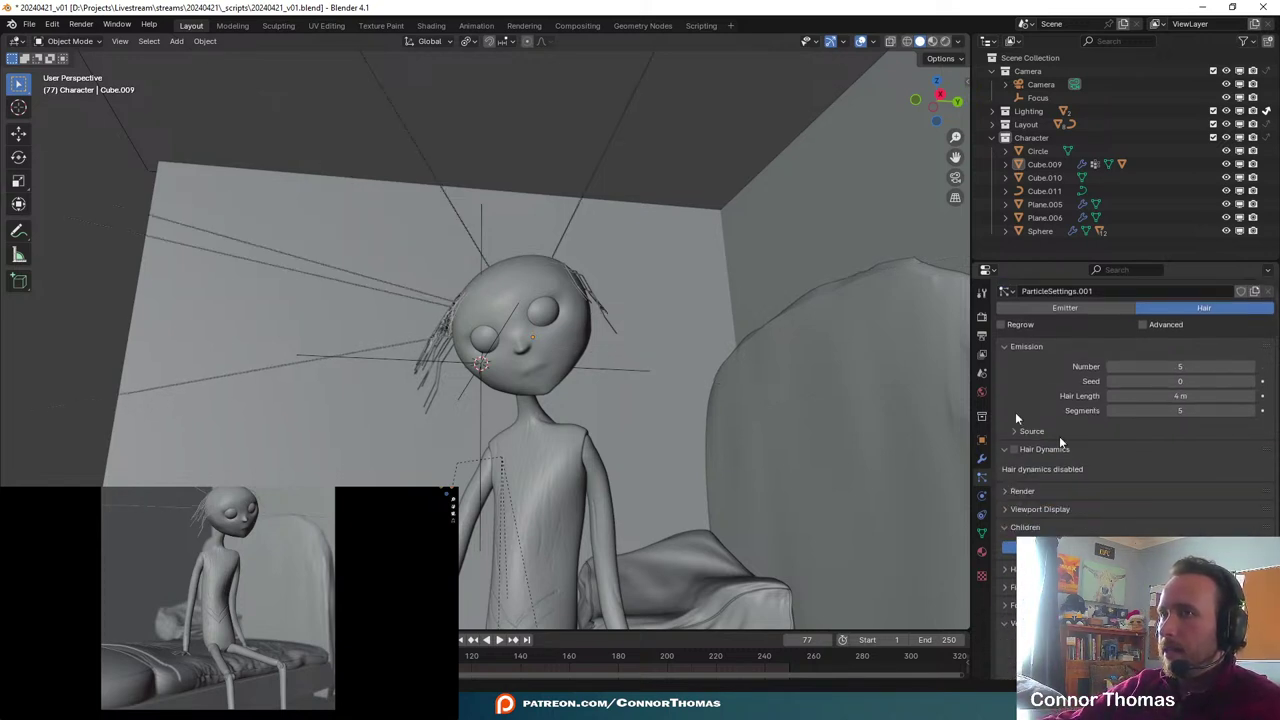
{"action": "scroll", "coordinate": [1108, 478], "scroll_direction": "up", "scroll_amount": 2}
{"action": "mouse_move", "coordinate": [1190, 475]}
{"action": "left_mouse_down"}
{"action": "mouse_move", "coordinate": [1140, 475]}
{"action": "mouse_move", "coordinate": [1192, 475]}
{"action": "left_mouse_up"}
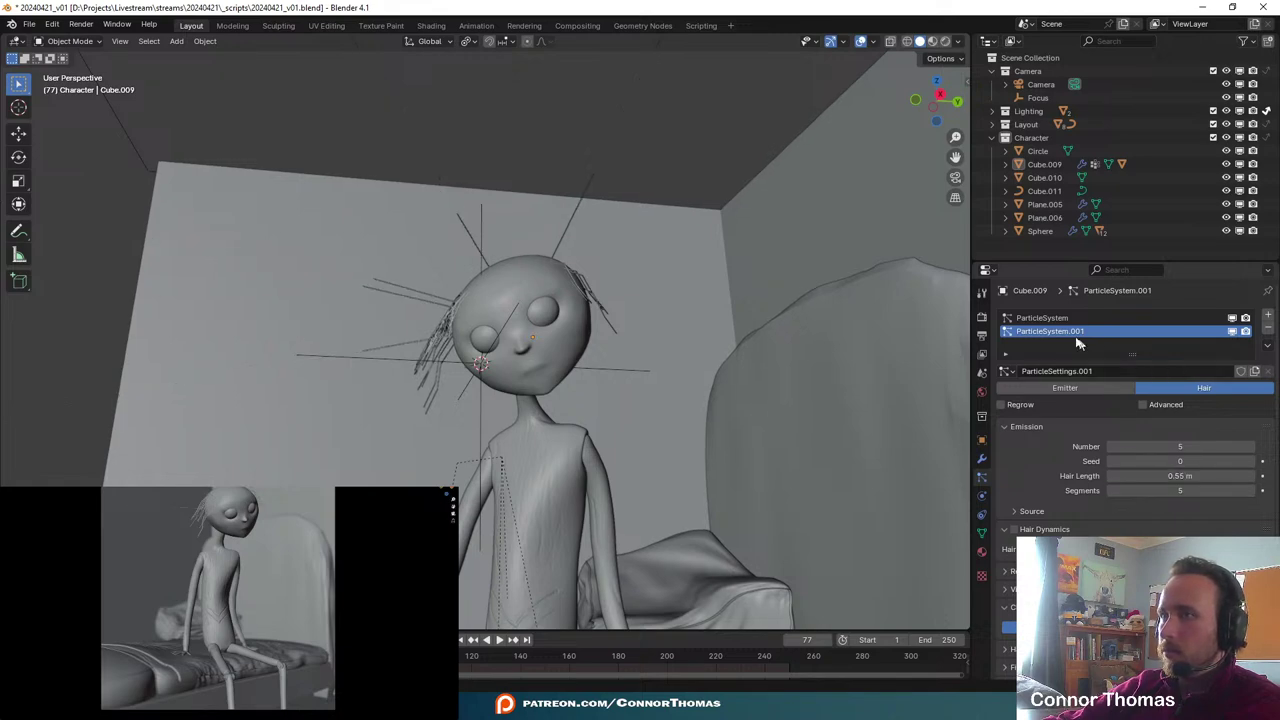
- Give the second hair system Interpolated children and set their kink type to Curl
{"action": "middle_click_drag", "start_coordinate": [449, 355], "coordinate": [526, 356]}
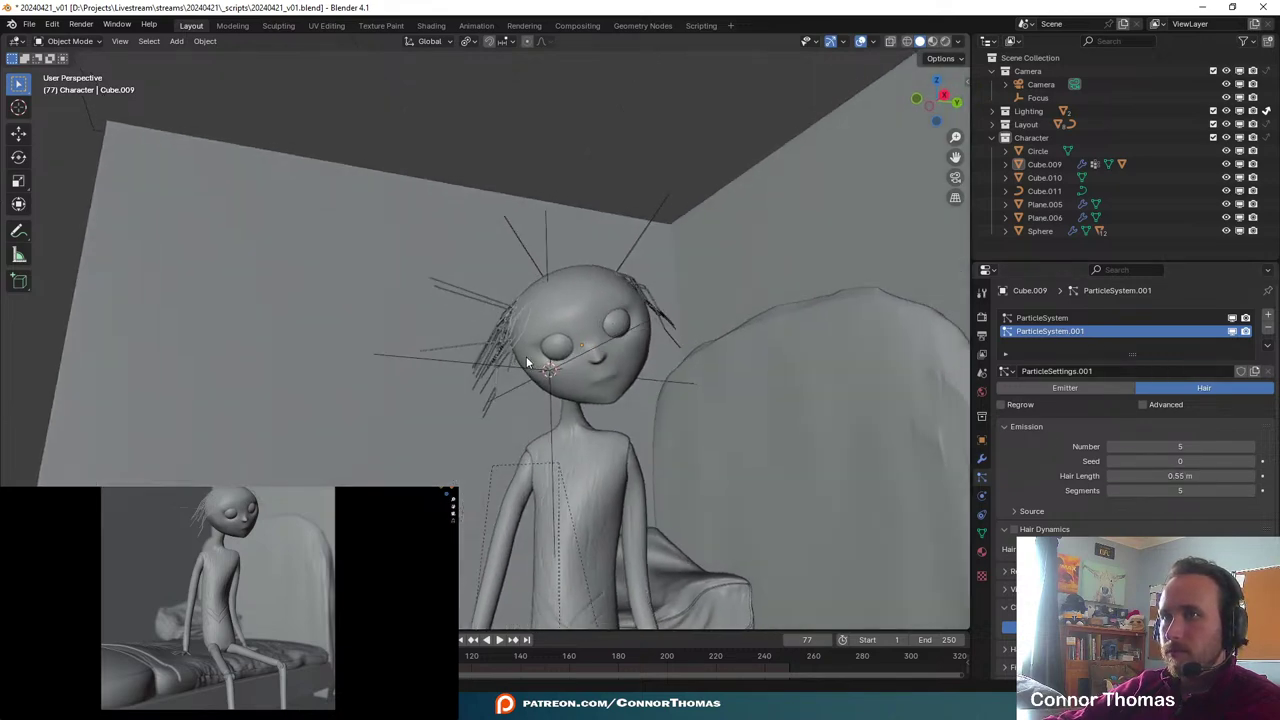
{"action": "scroll", "coordinate": [1135, 380], "scroll_direction": "down", "scroll_amount": 3}
{"action": "left_click", "coordinate": [1224, 547]}
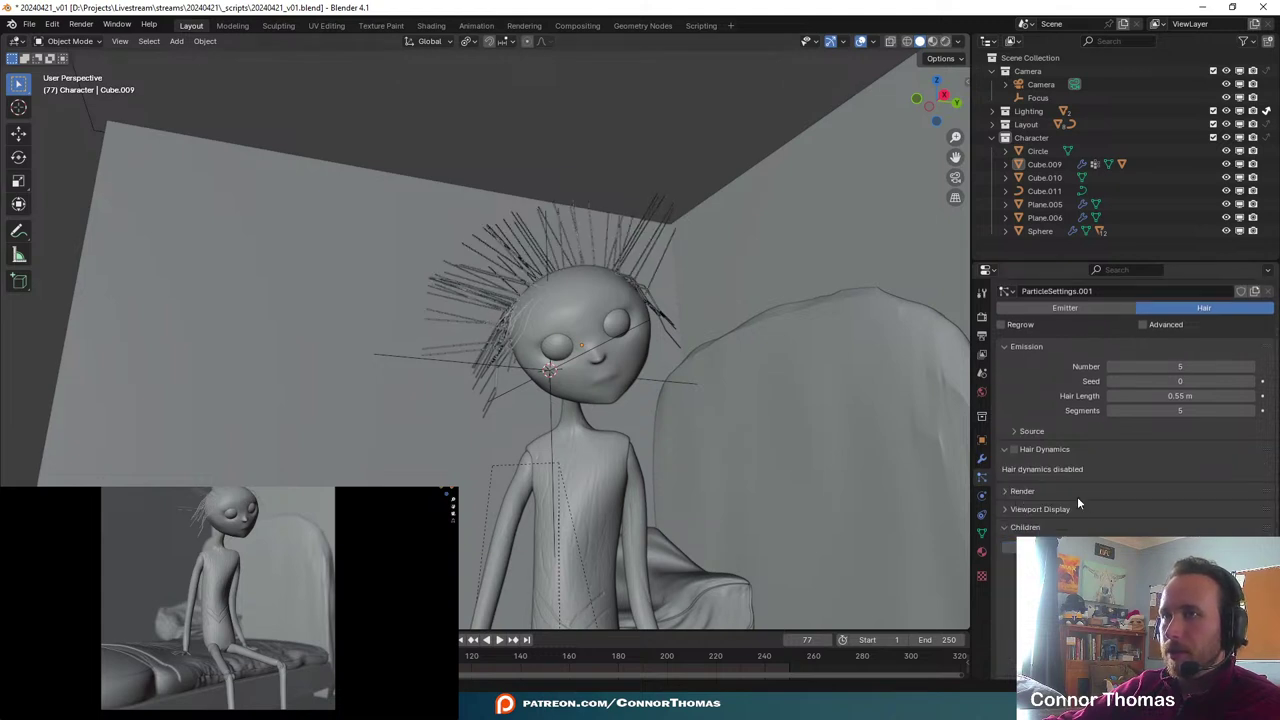
{"action": "scroll", "coordinate": [1077, 492], "scroll_direction": "down", "scroll_amount": 4}
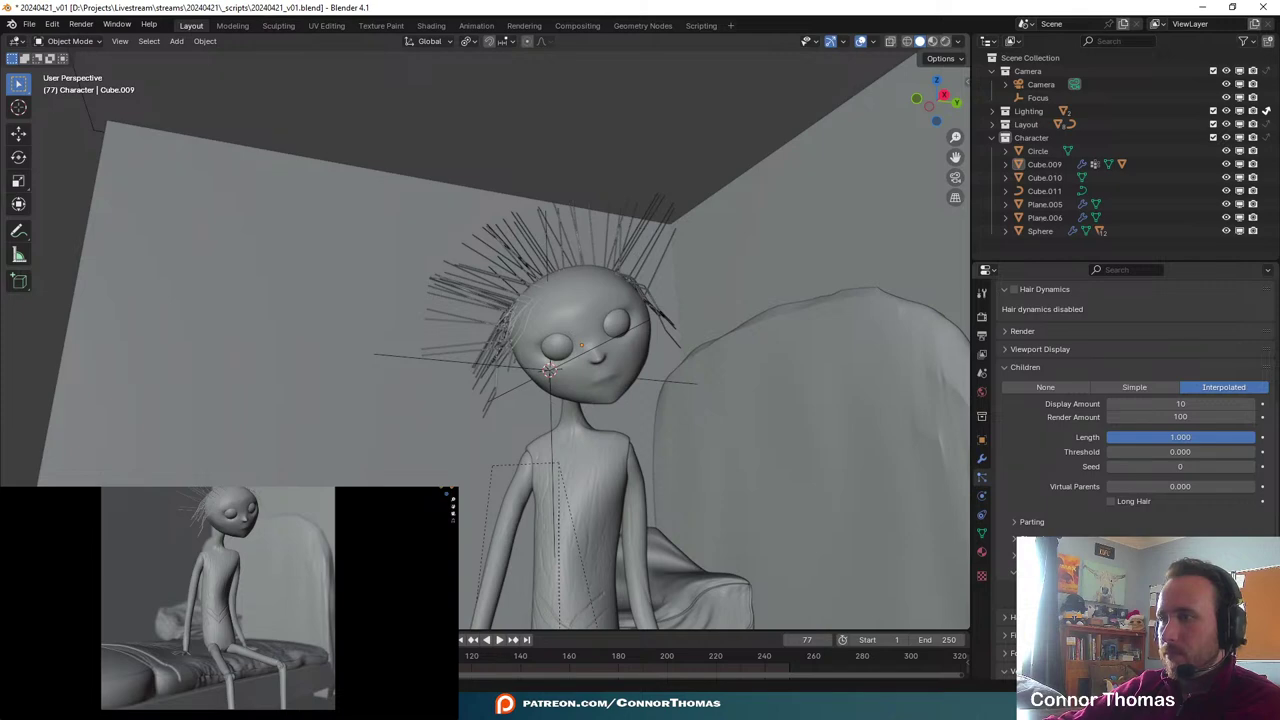
{"action": "left_click", "coordinate": [1170, 640]}
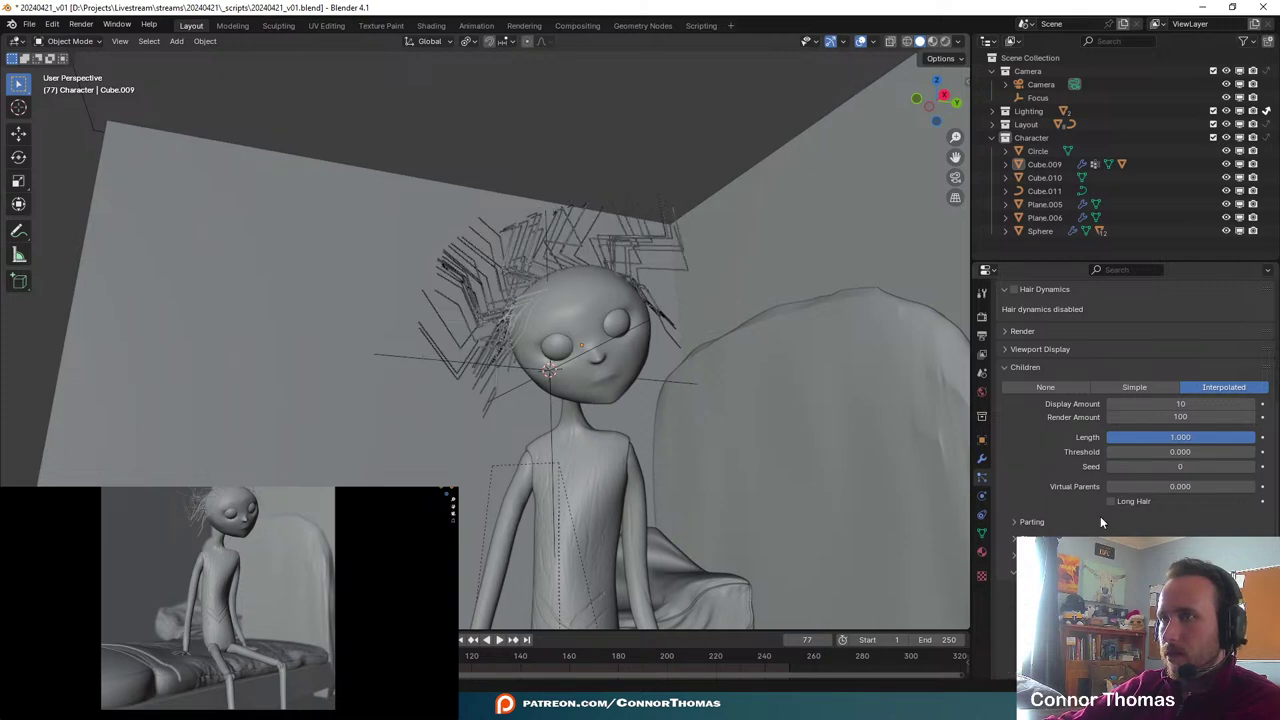
- Reduce the curl amplitude of the second hair system's children to a few hundredths of a metre
{"action": "scroll", "coordinate": [1100, 516], "scroll_direction": "up", "scroll_amount": 3}
{"action": "scroll", "coordinate": [1100, 516], "scroll_direction": "down", "scroll_amount": 5}
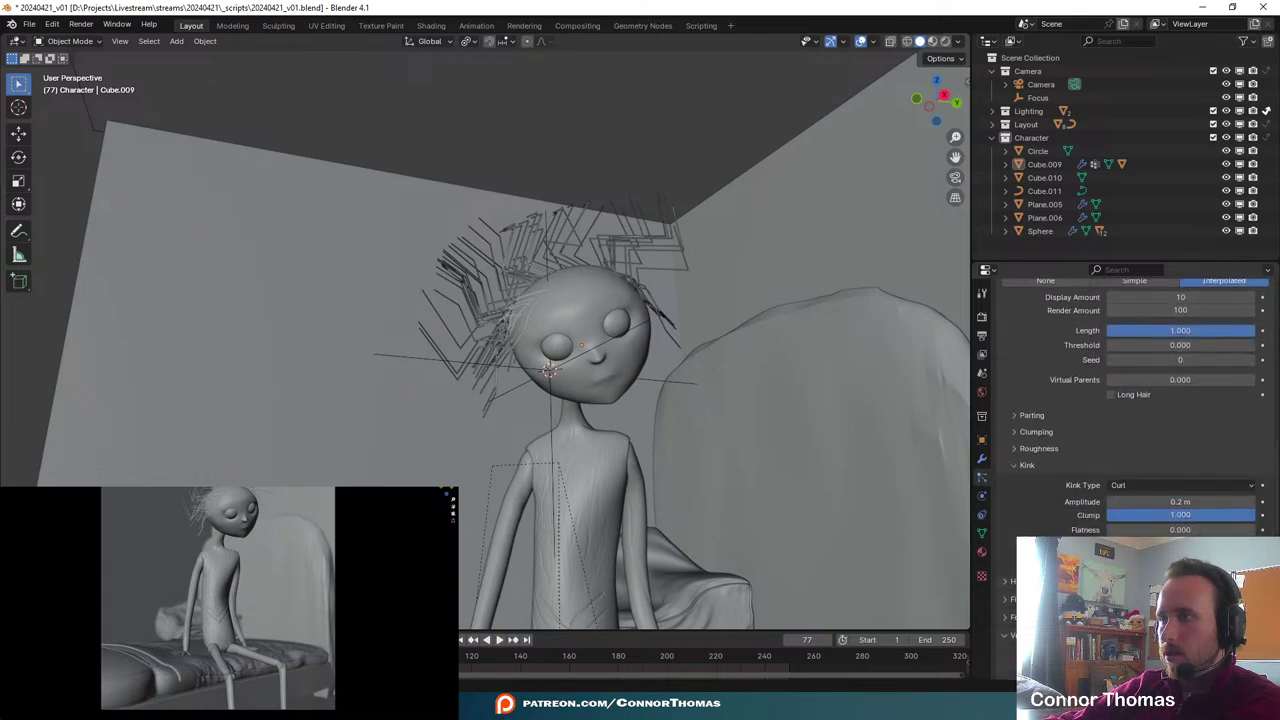
{"action": "double_click", "coordinate": [1164, 501]}
{"action": "type", "text": ".0"}
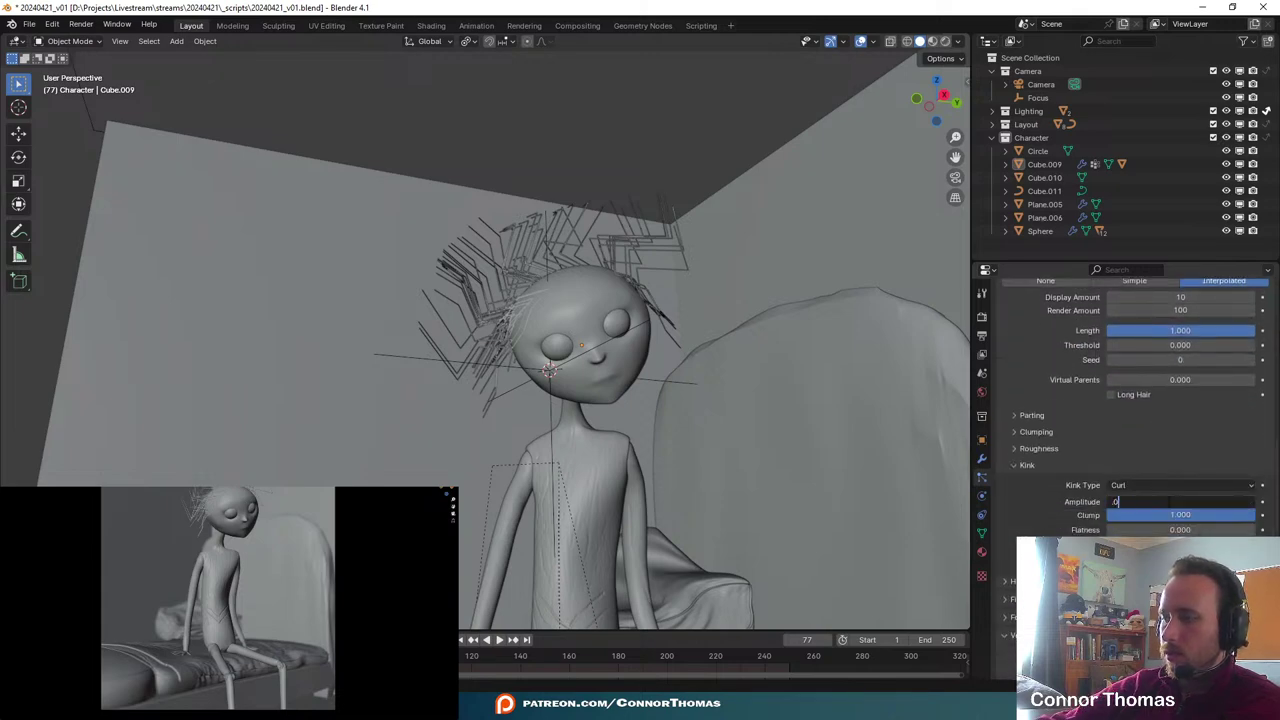
{"action": "key", "text": "Return"}
{"action": "scroll", "coordinate": [1162, 478], "scroll_direction": "up", "scroll_amount": 3}
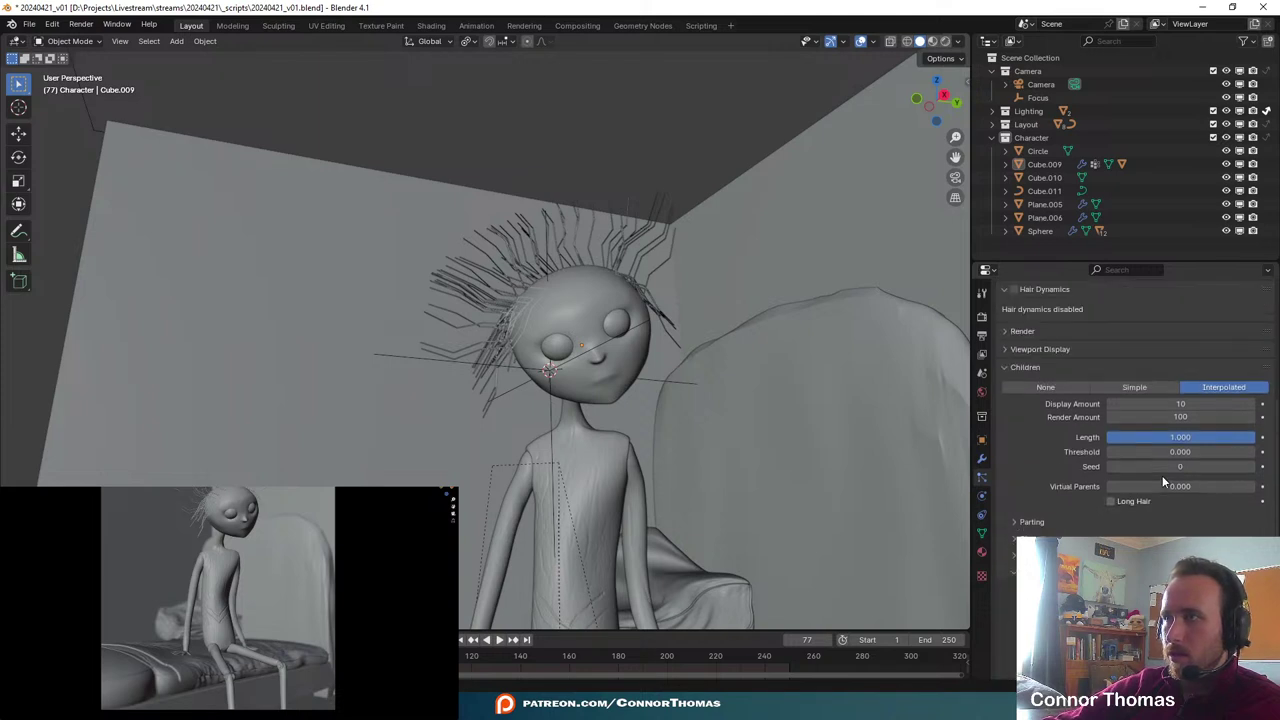
{"action": "scroll", "coordinate": [1118, 474], "scroll_direction": "up", "scroll_amount": 5}
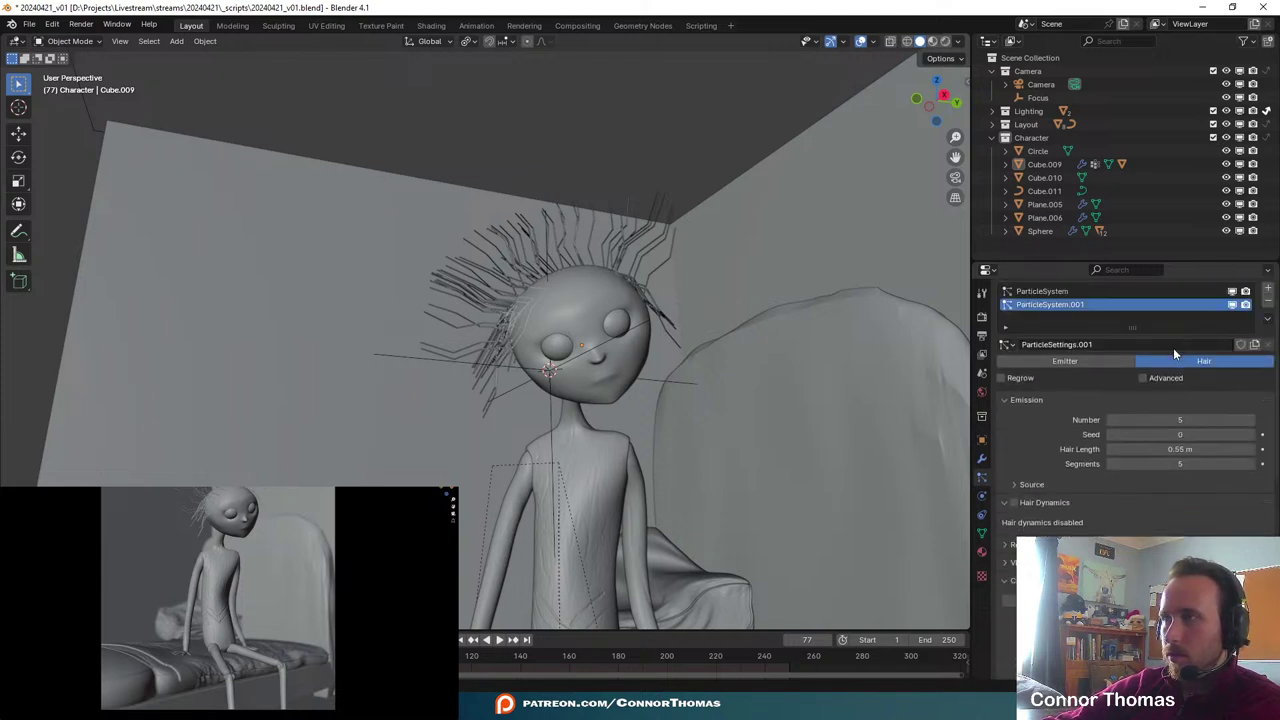
- Set the second hair system's number of hairs to 2 and shorten its hair length to about 0.1 m
{"action": "left_click", "coordinate": [1176, 420]}
{"action": "type", "text": "2"}
{"action": "key", "text": "Return"}
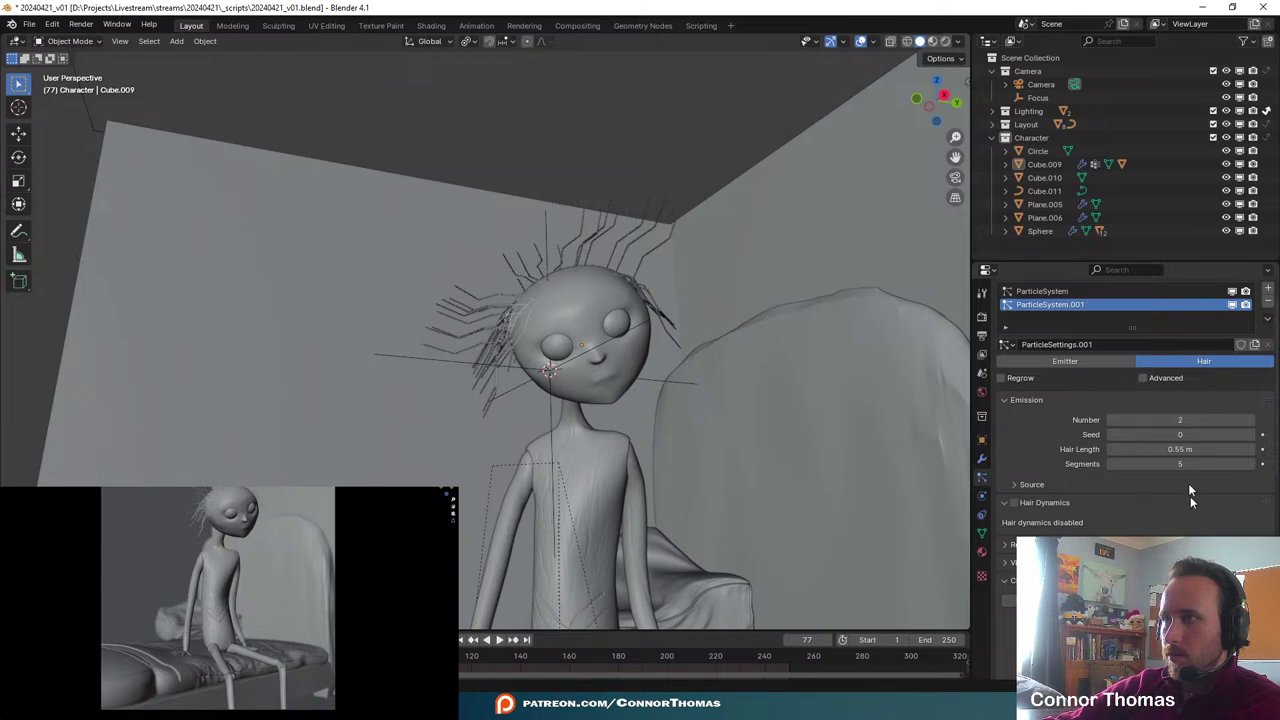
{"action": "left_click", "coordinate": [1180, 449]}
{"action": "type", "text": "0.09"}
{"action": "key", "text": "Return"}
{"action": "mouse_move", "coordinate": [1180, 449]}
{"action": "left_mouse_down"}
{"action": "mouse_move", "coordinate": [1221, 449]}
{"action": "mouse_move", "coordinate": [1181, 449]}
{"action": "left_mouse_up"}
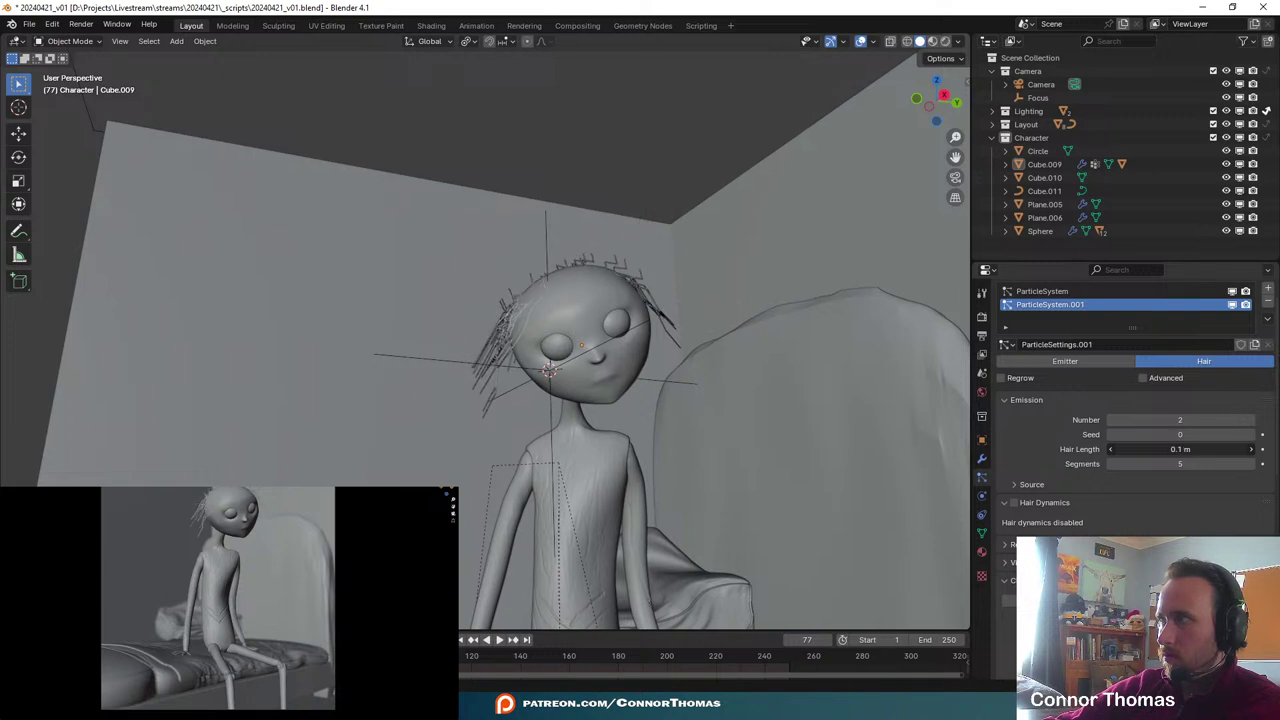
- Set the curl amplitude of the second hair system's children to 0.02 m, check it through the camera, and save the file
{"action": "scroll", "coordinate": [1077, 498], "scroll_direction": "down", "scroll_amount": 7}
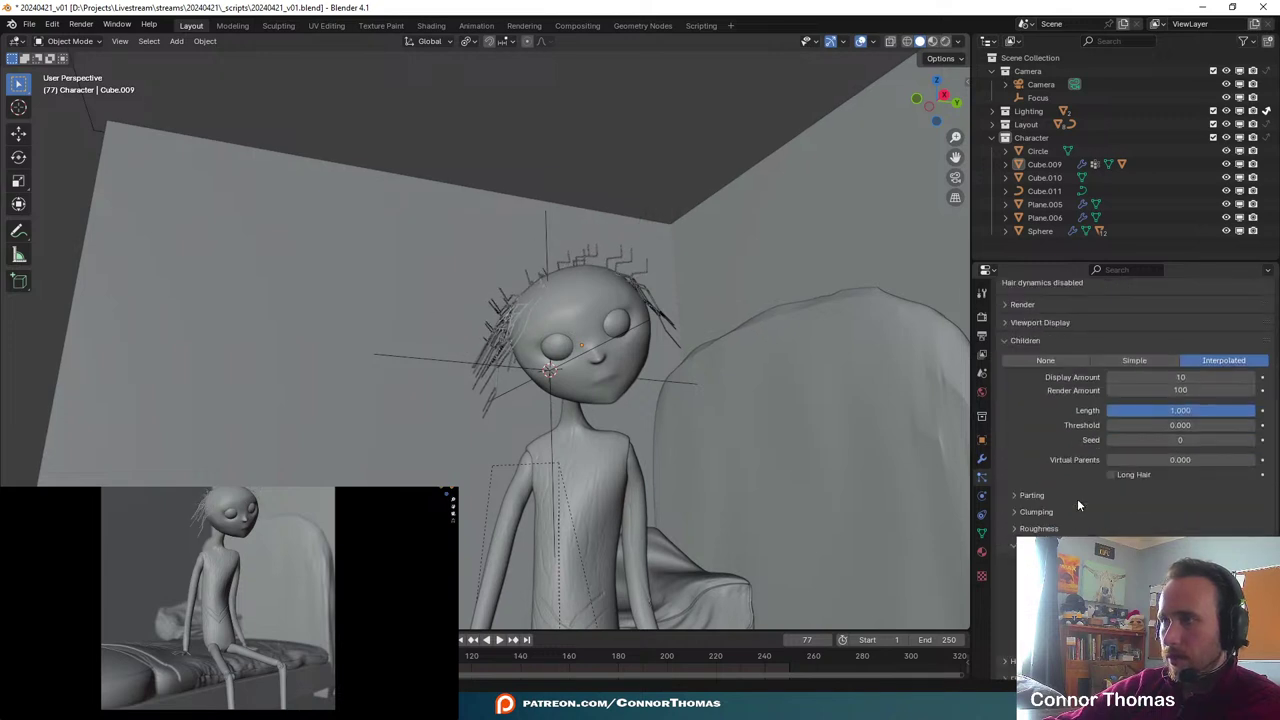
{"action": "scroll", "coordinate": [1078, 505], "scroll_direction": "down", "scroll_amount": 4}
{"action": "left_click", "coordinate": [1156, 474]}
{"action": "type", "text": "."}
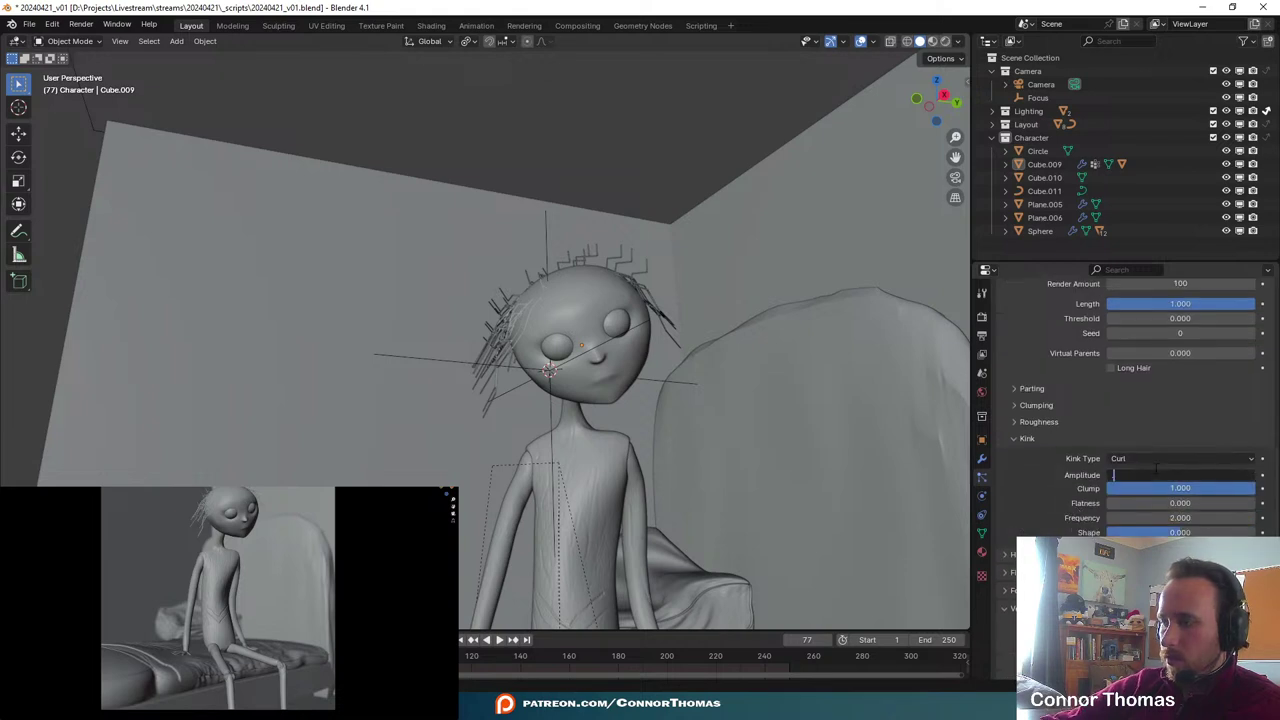
{"action": "type", "text": ".02"}
{"action": "key", "text": "Return"}
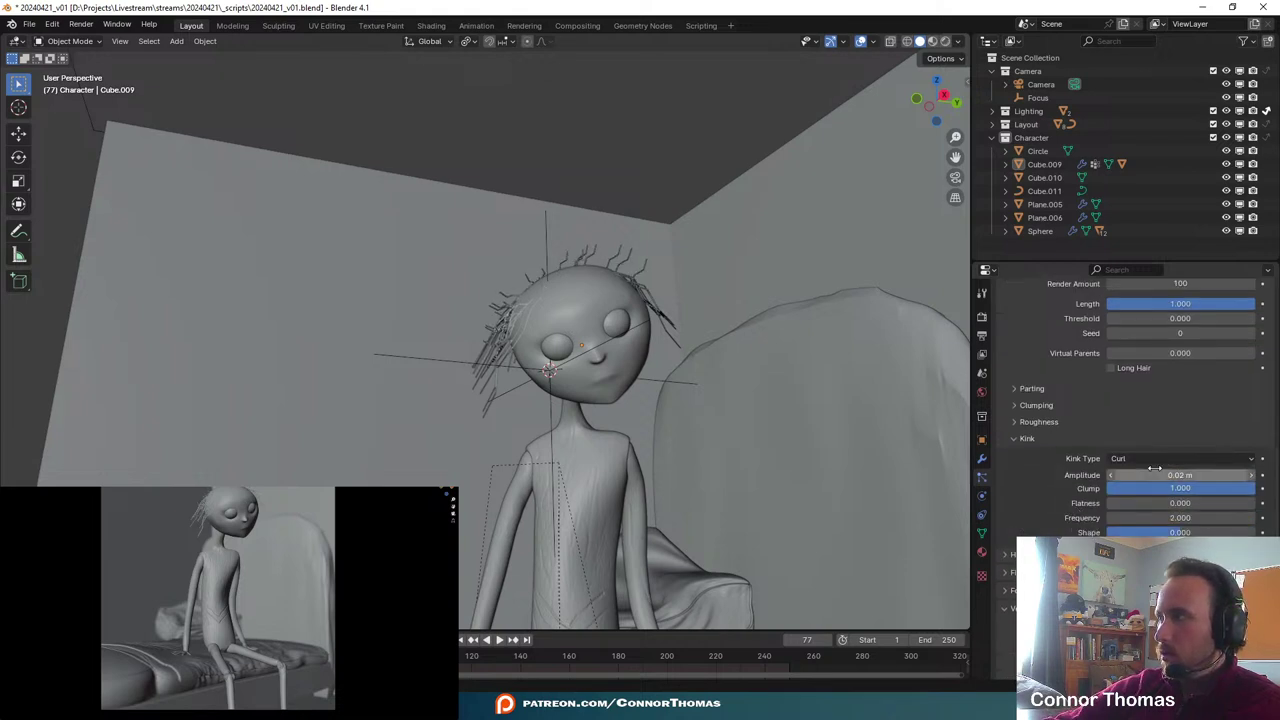
{"action": "middle_click_drag", "start_coordinate": [615, 343], "coordinate": [664, 313]}
{"action": "key", "text": "KP_0"}
{"action": "scroll", "coordinate": [681, 391], "scroll_direction": "down", "scroll_amount": 3}
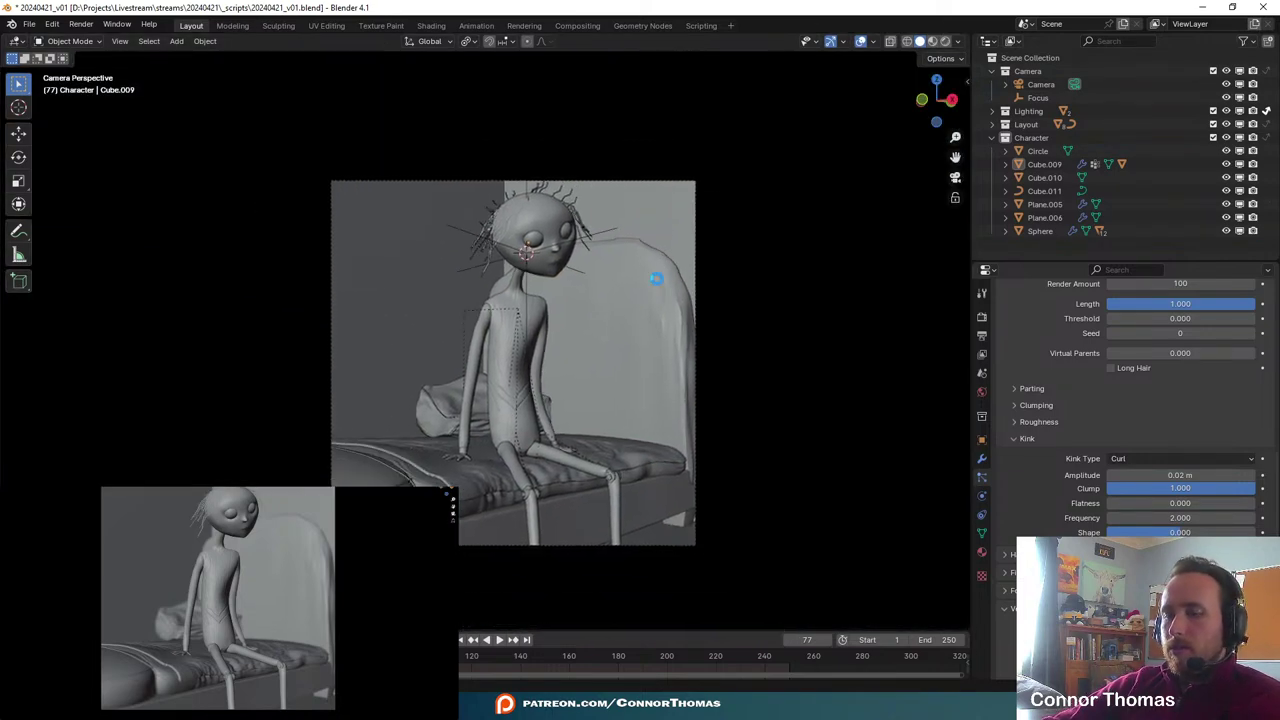
{"action": "key", "text": "ctrl+s"}
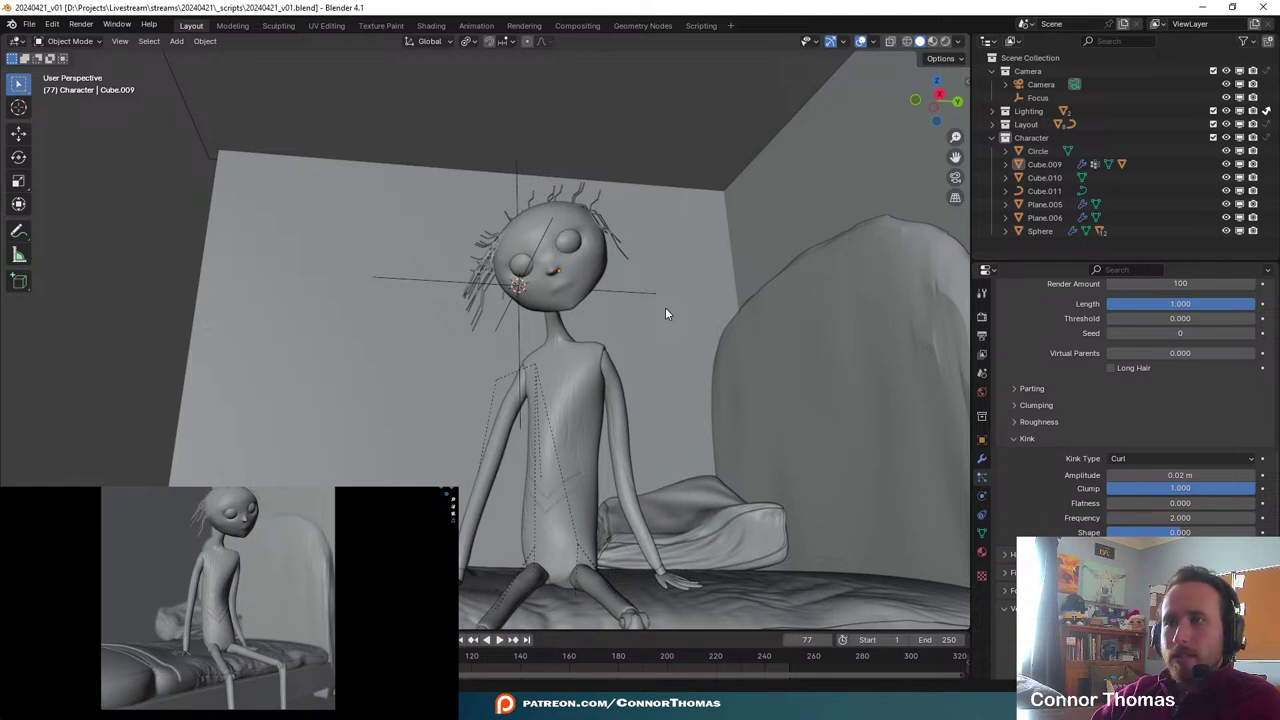
- Examine the seated puppet's hair and pose on the bed from several angles, both close up and within the whole room
{"action": "middle_click_drag", "start_coordinate": [665, 313], "coordinate": [497, 349]}
{"action": "left_click", "coordinate": [873, 41]}
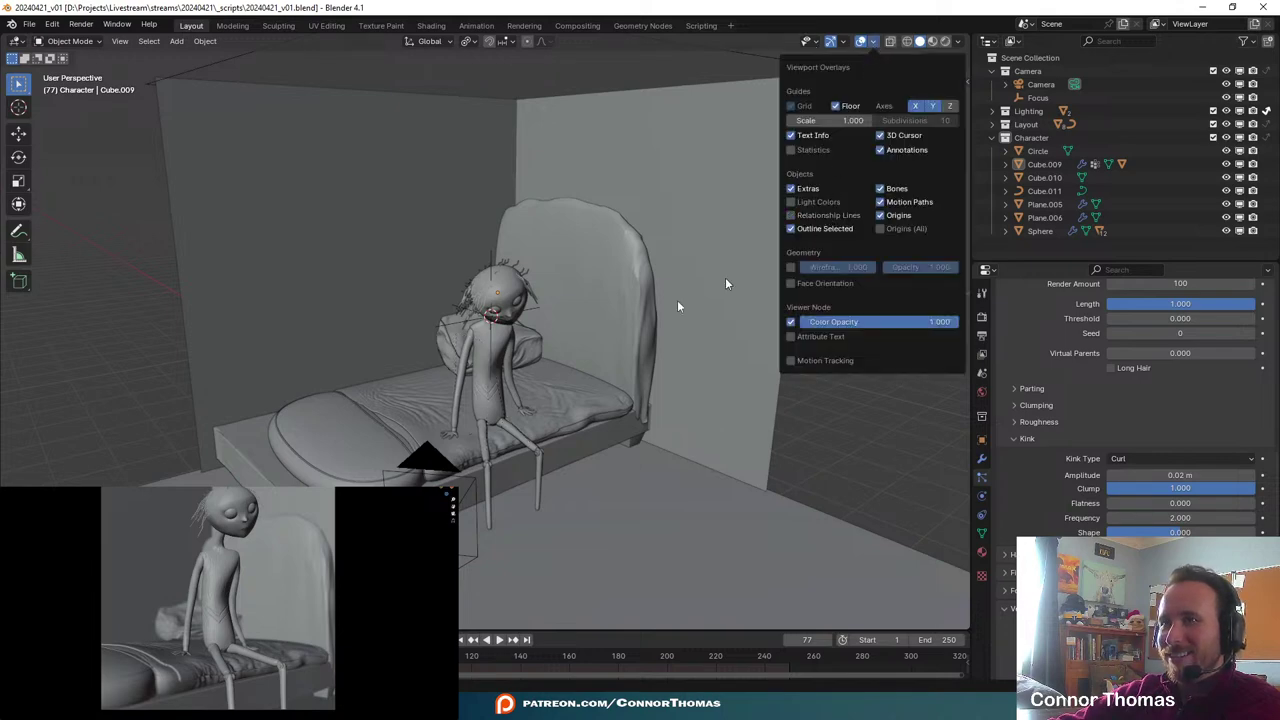
{"action": "middle_click_drag", "start_coordinate": [728, 283], "coordinate": [531, 388]}
{"action": "middle_click_drag", "start_coordinate": [515, 333], "coordinate": [704, 303]}
{"action": "scroll", "coordinate": [440, 334], "scroll_direction": "up", "scroll_amount": 4}
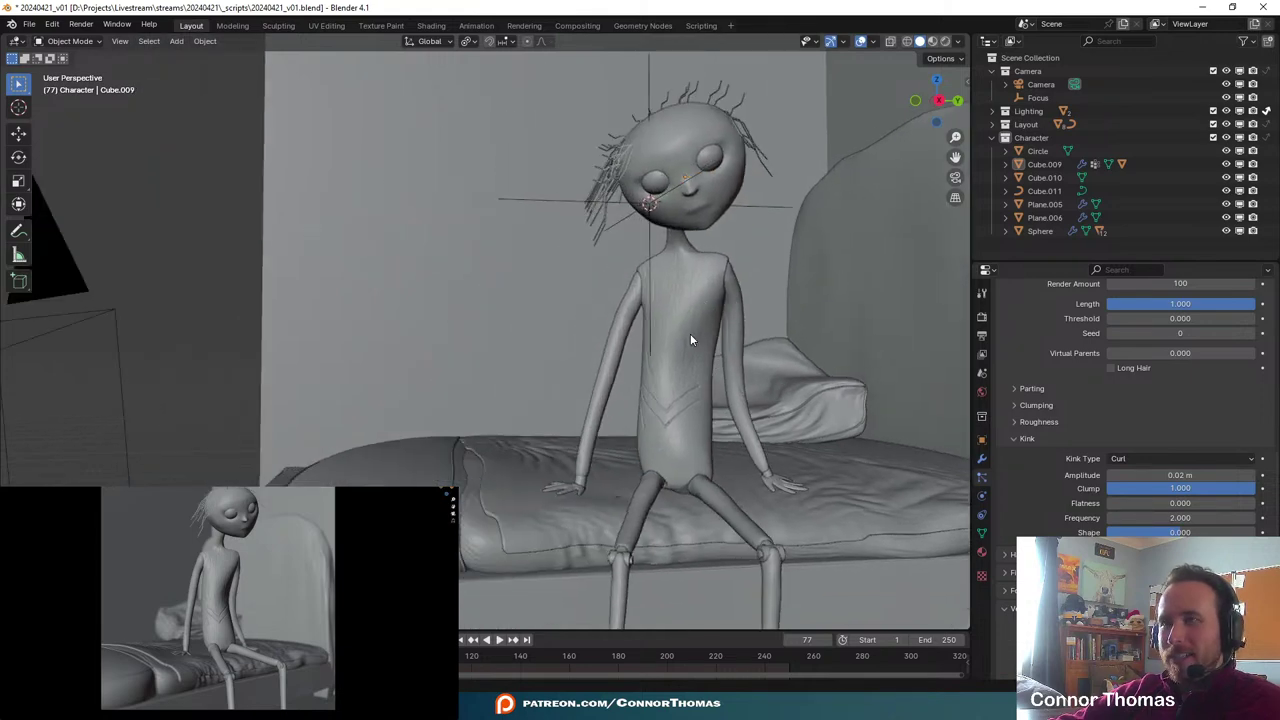
{"action": "key", "text": "ctrl+s"}
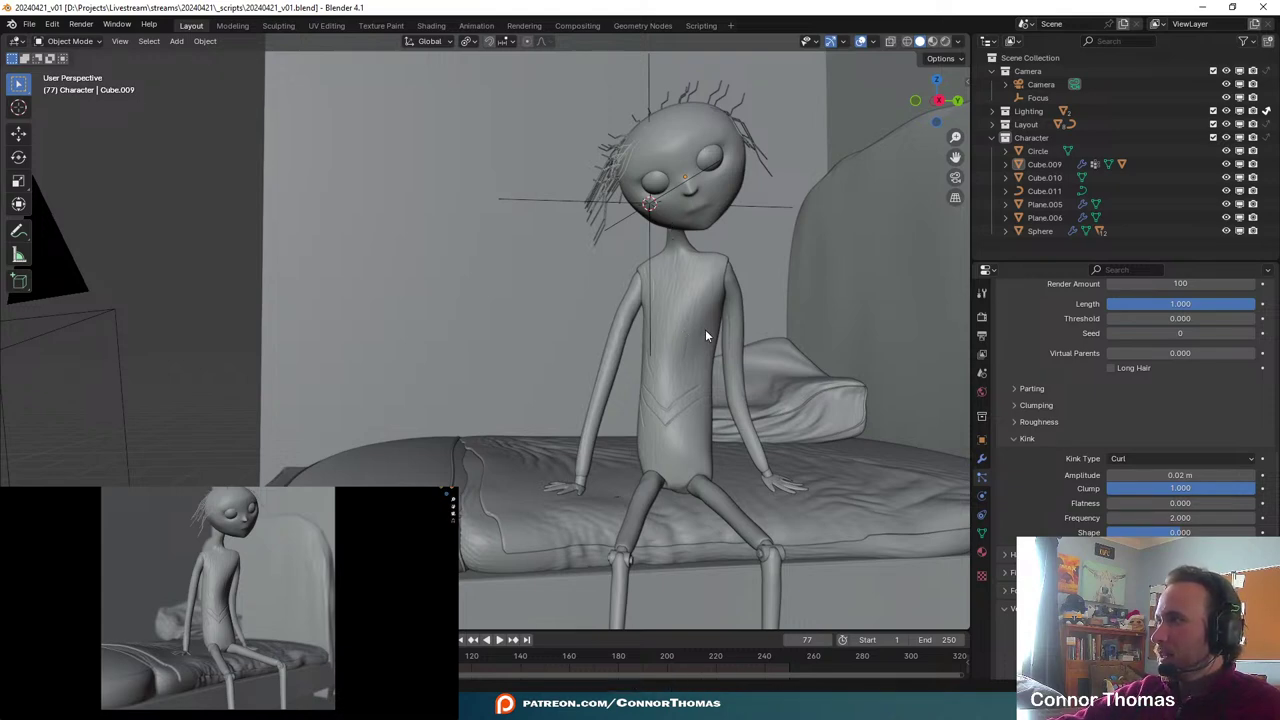
{"action": "left_click", "coordinate": [762, 708]}
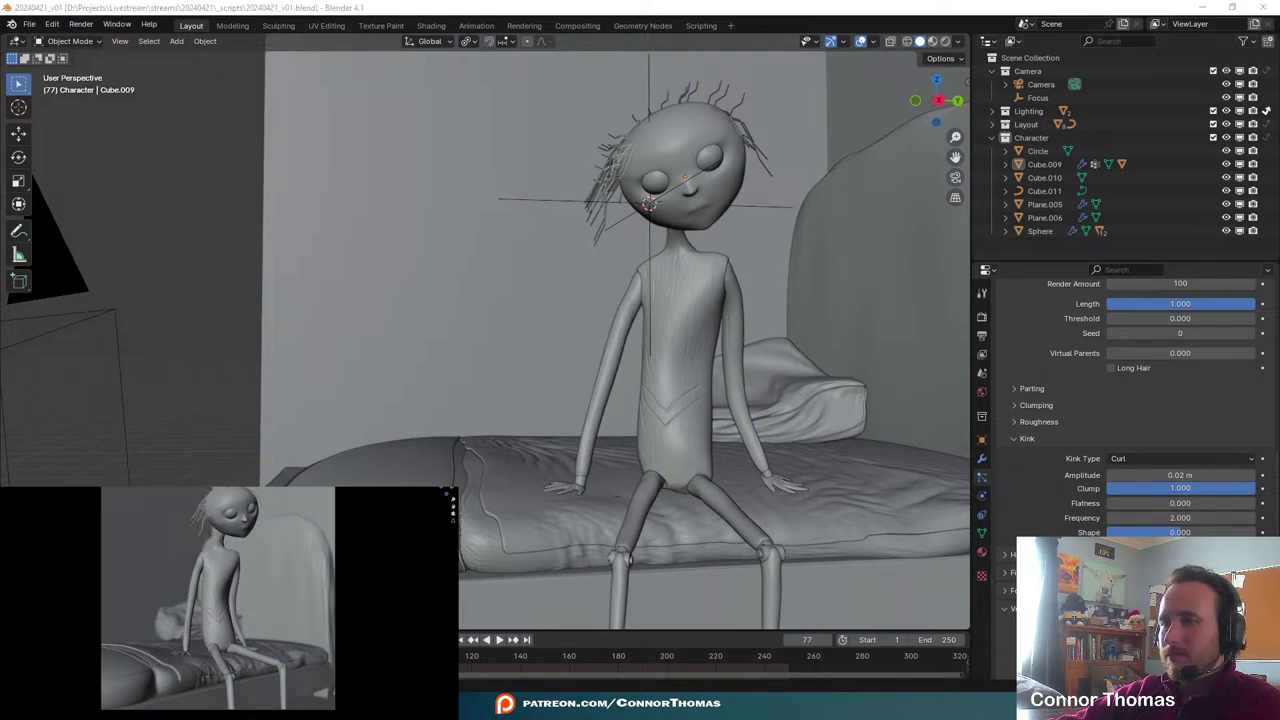
{"action": "key", "text": "Right"}
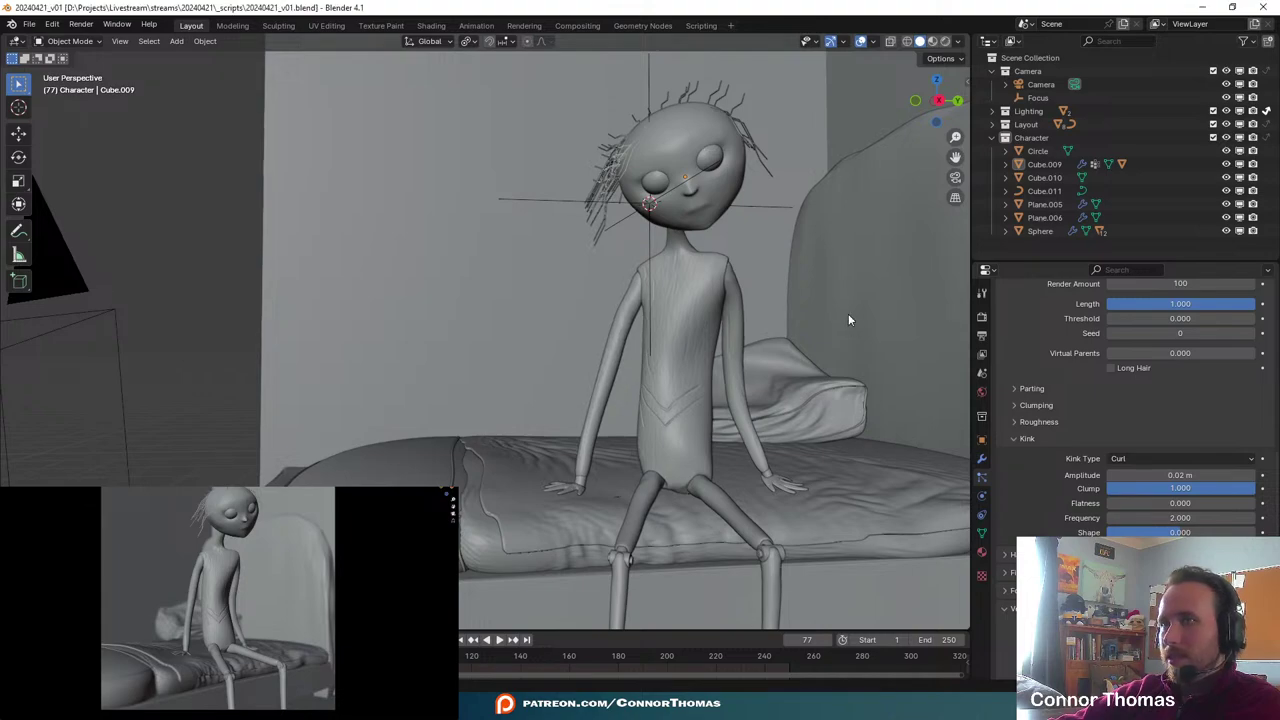
{"action": "middle_click_drag", "start_coordinate": [848, 313], "coordinate": [877, 362]}
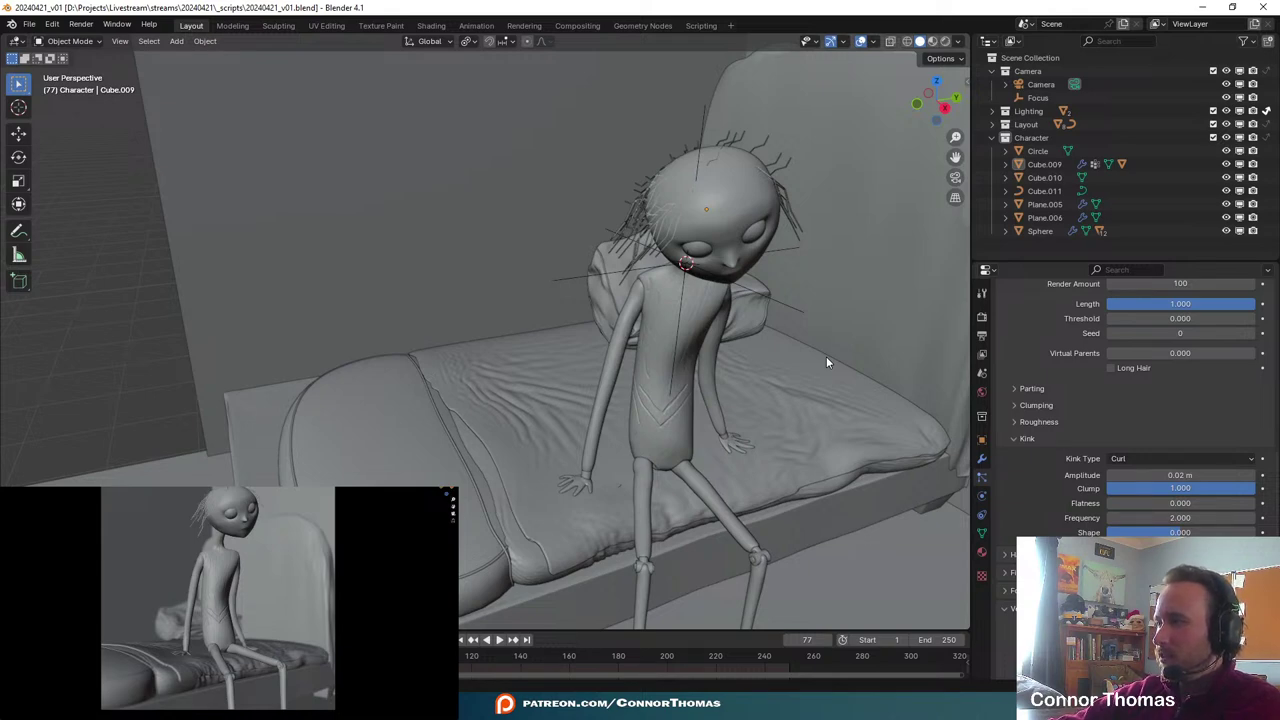
{"action": "key", "text": "alt+Tab"}
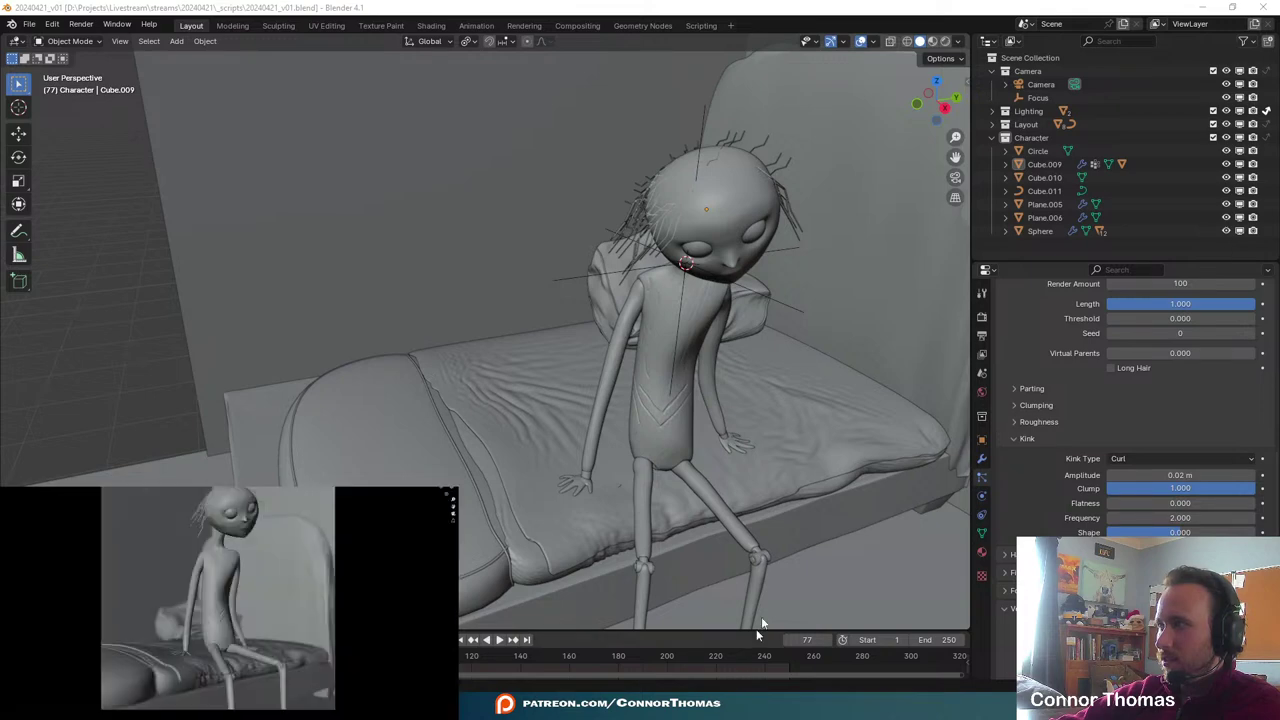
- Put the puppet's head into Sculpt Mode and choose the Smooth brush
{"action": "middle_click_drag", "start_coordinate": [768, 362], "coordinate": [674, 245]}
{"action": "scroll", "coordinate": [729, 392], "scroll_direction": "up", "scroll_amount": 4}
{"action": "middle_click_drag", "start_coordinate": [731, 394], "coordinate": [498, 421], "text": "shift"}
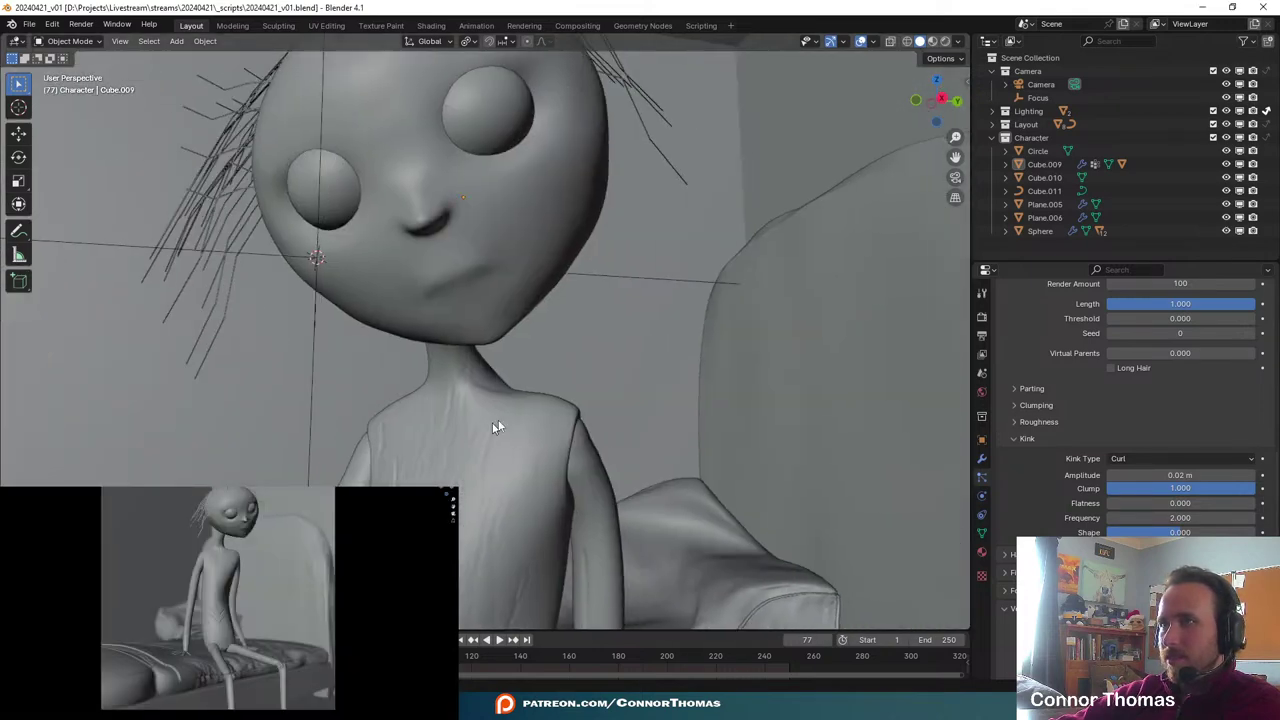
{"action": "left_click", "coordinate": [475, 332]}
{"action": "middle_click_drag", "start_coordinate": [512, 348], "coordinate": [535, 308]}
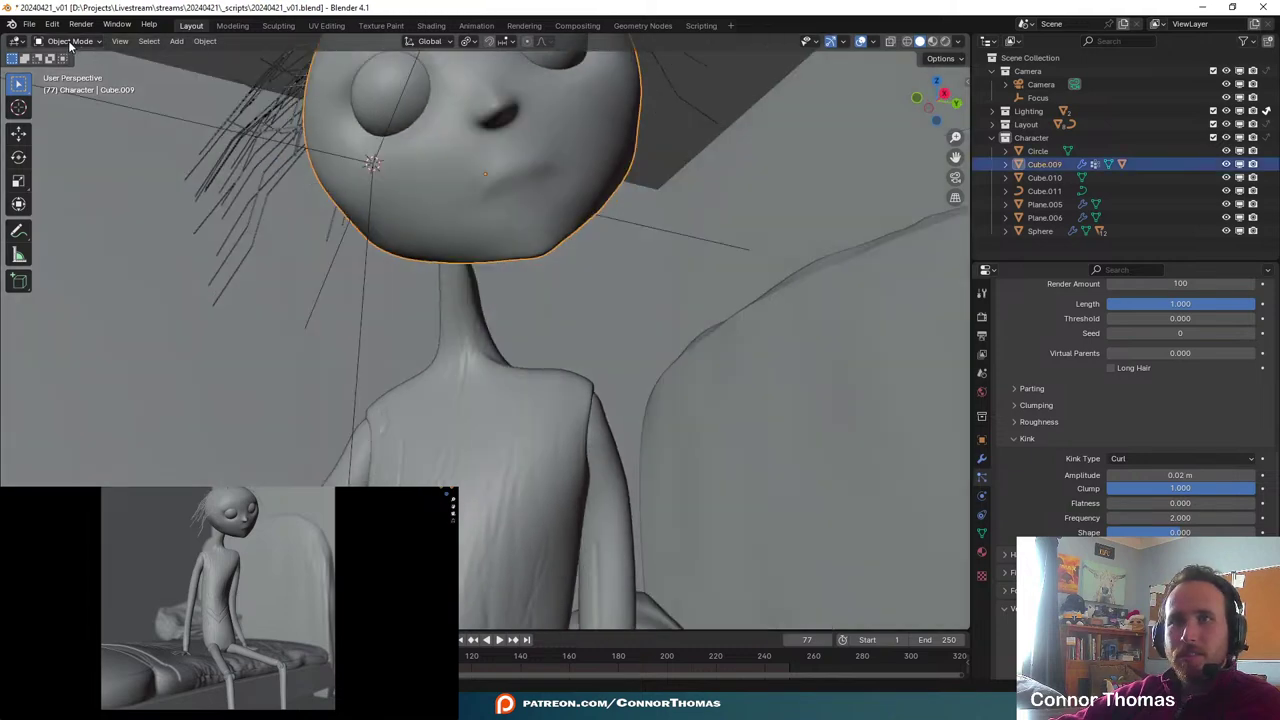
{"action": "left_click", "coordinate": [70, 44]}
{"action": "left_click", "coordinate": [68, 88]}
{"action": "middle_click_drag", "start_coordinate": [538, 253], "coordinate": [563, 272]}
{"action": "left_click", "coordinate": [18, 293]}
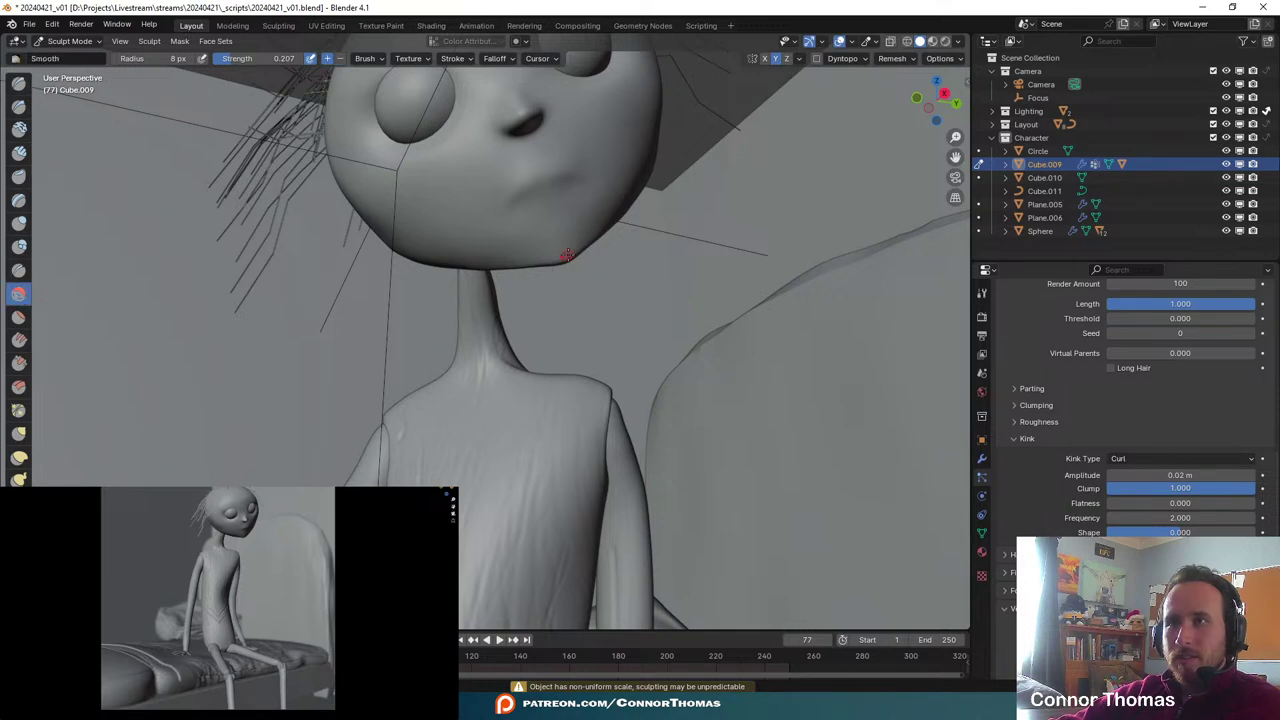
- Enlarge the Smooth brush's radius to 111 px for working on the corner of the chin
{"action": "key", "text": "f"}
{"action": "left_click", "coordinate": [567, 267]}
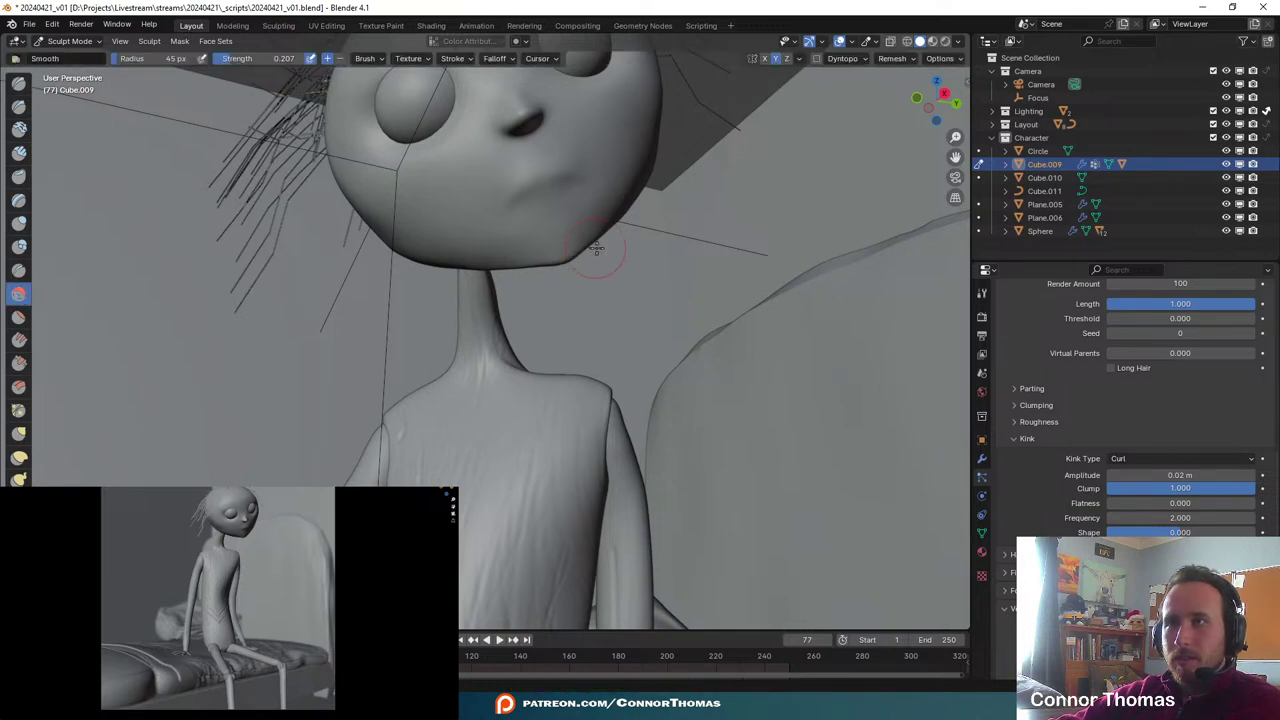
{"action": "key", "text": "f"}
{"action": "left_click", "coordinate": [548, 270]}
{"action": "middle_click_drag", "start_coordinate": [655, 254], "coordinate": [677, 297]}
{"action": "scroll", "coordinate": [692, 350], "scroll_direction": "up", "scroll_amount": 5}
{"action": "middle_click_drag", "start_coordinate": [706, 420], "coordinate": [680, 378]}
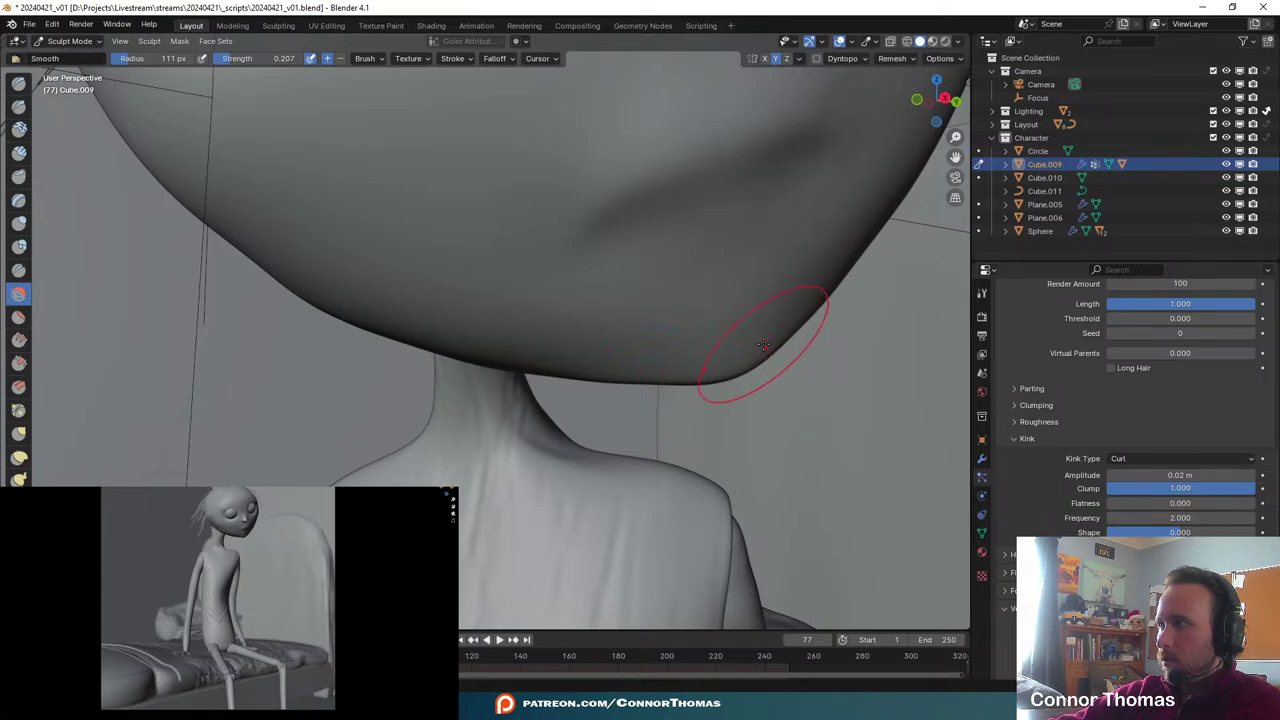
{"action": "middle_click_drag", "start_coordinate": [763, 345], "coordinate": [512, 454]}
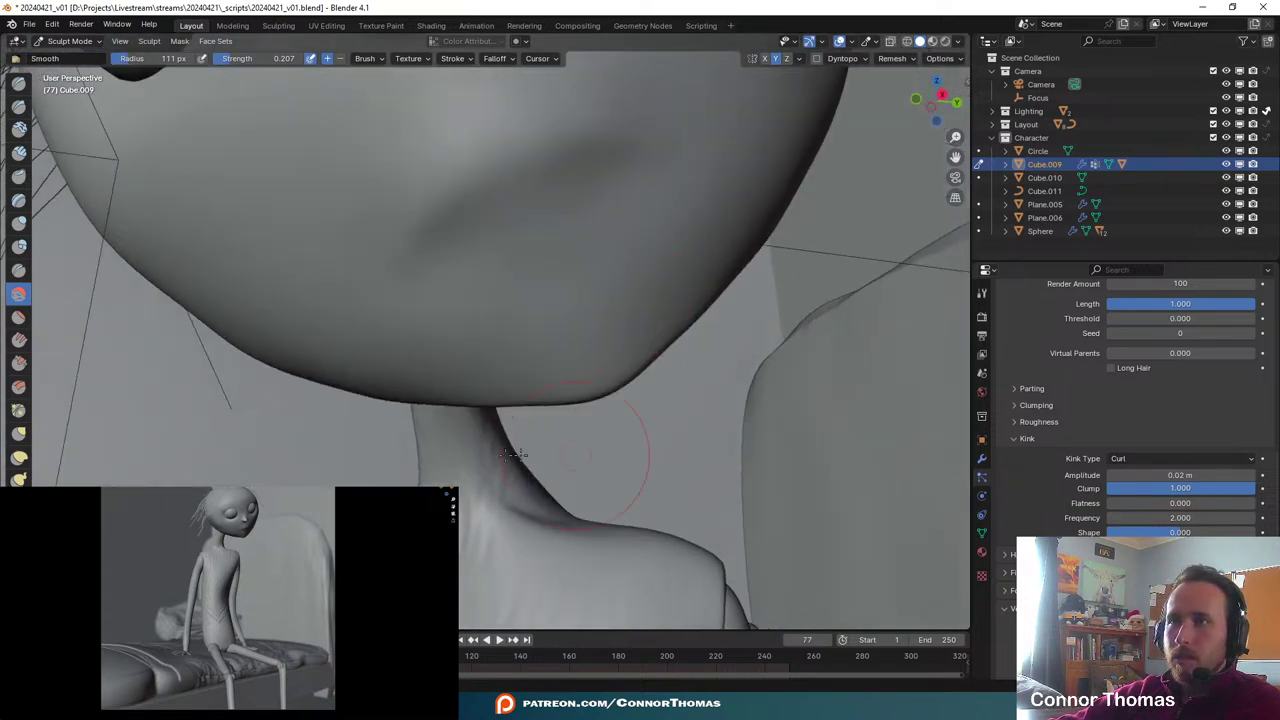
- Pull the corner of the chin slightly upward with the Elastic Deform brush and return the head to Object Mode
{"action": "left_click", "coordinate": [22, 459]}
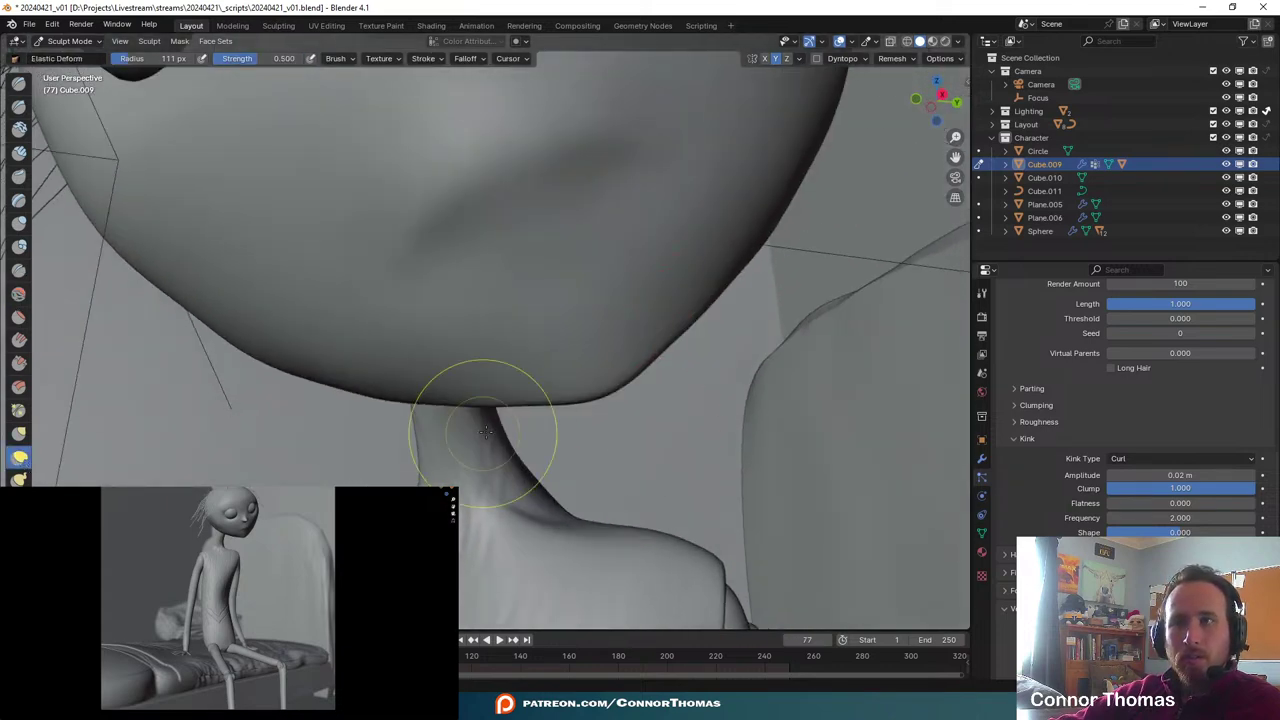
{"action": "left_click_drag", "start_coordinate": [600, 388], "coordinate": [591, 361]}
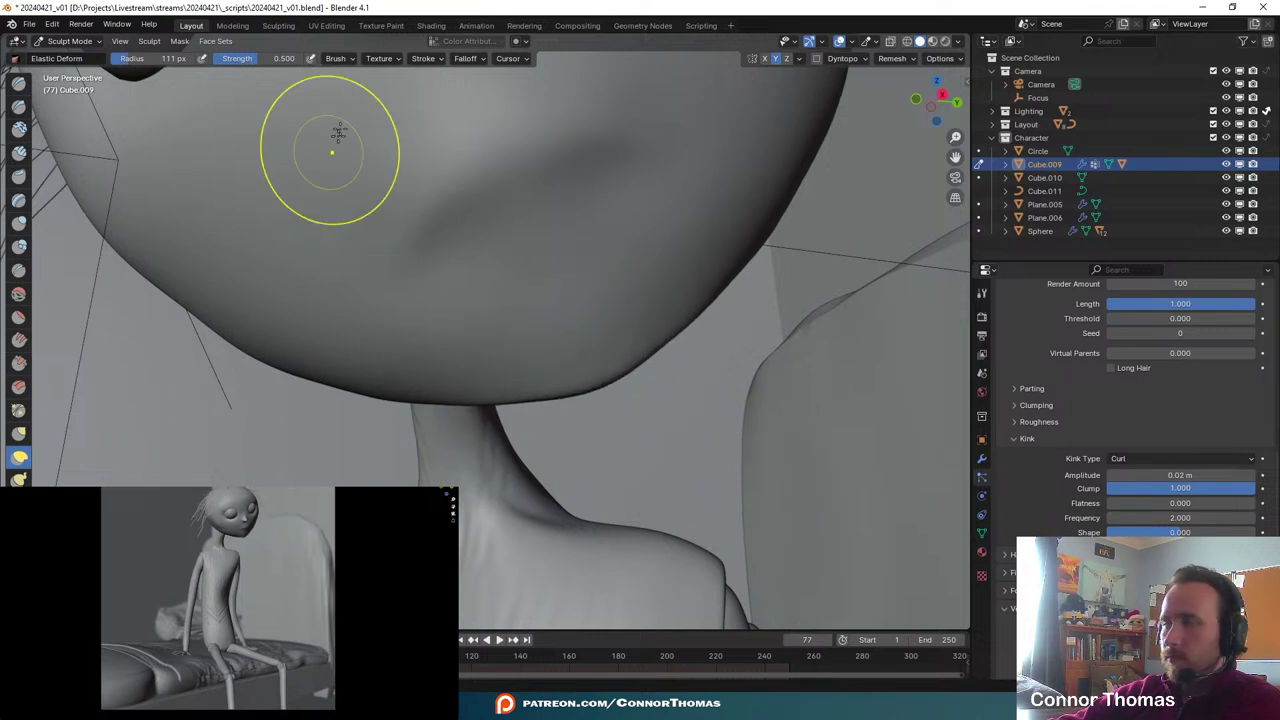
{"action": "left_click", "coordinate": [74, 40]}
{"action": "left_click", "coordinate": [84, 60]}
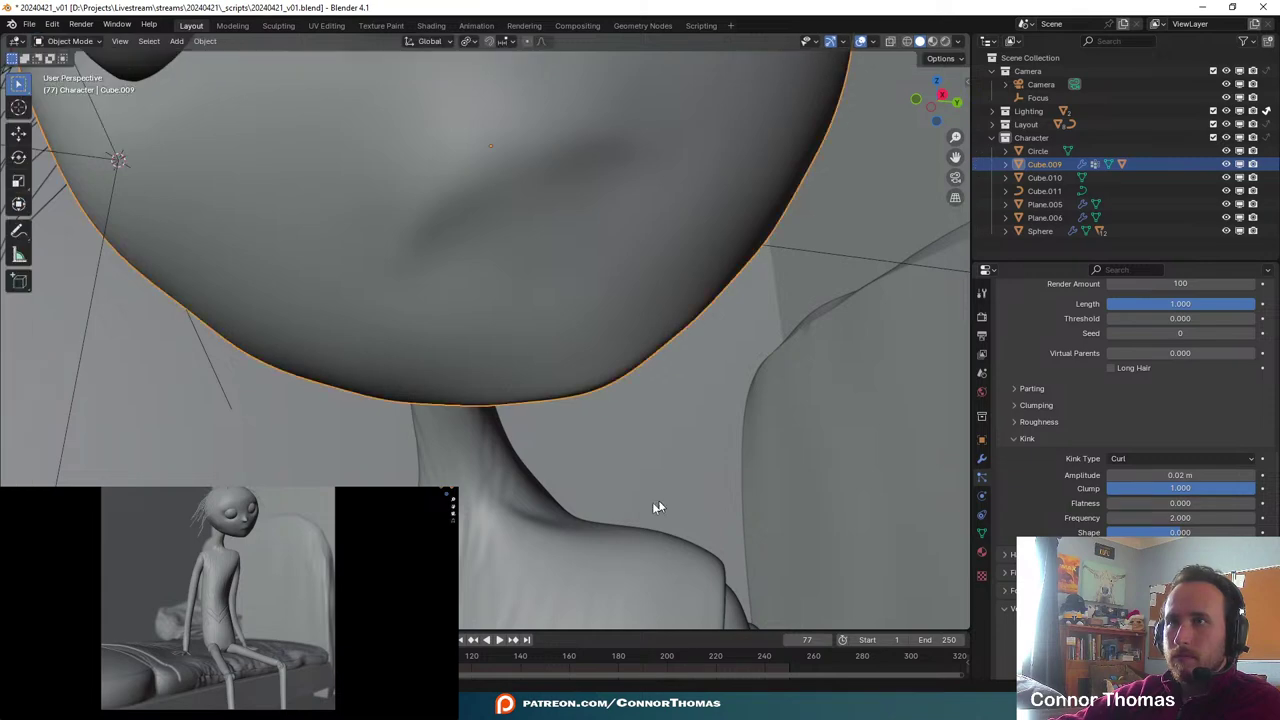
- Deselect all objects, check the reshaped chin against the whole head, and save the file
{"action": "scroll", "coordinate": [657, 508], "scroll_direction": "down", "scroll_amount": 7}
{"action": "key", "text": "a"}
{"action": "key", "text": "a"}
{"action": "key", "text": "a"}
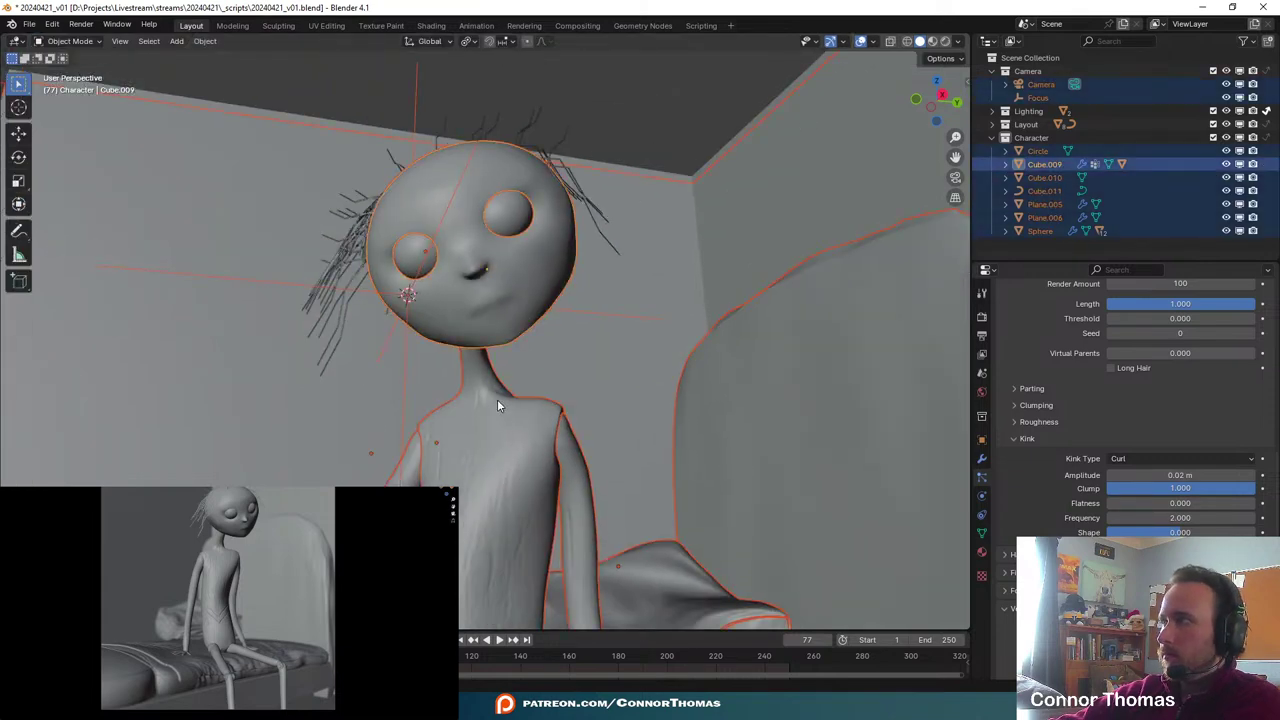
{"action": "key", "text": "alt+a"}
{"action": "middle_click_drag", "start_coordinate": [557, 372], "coordinate": [619, 324]}
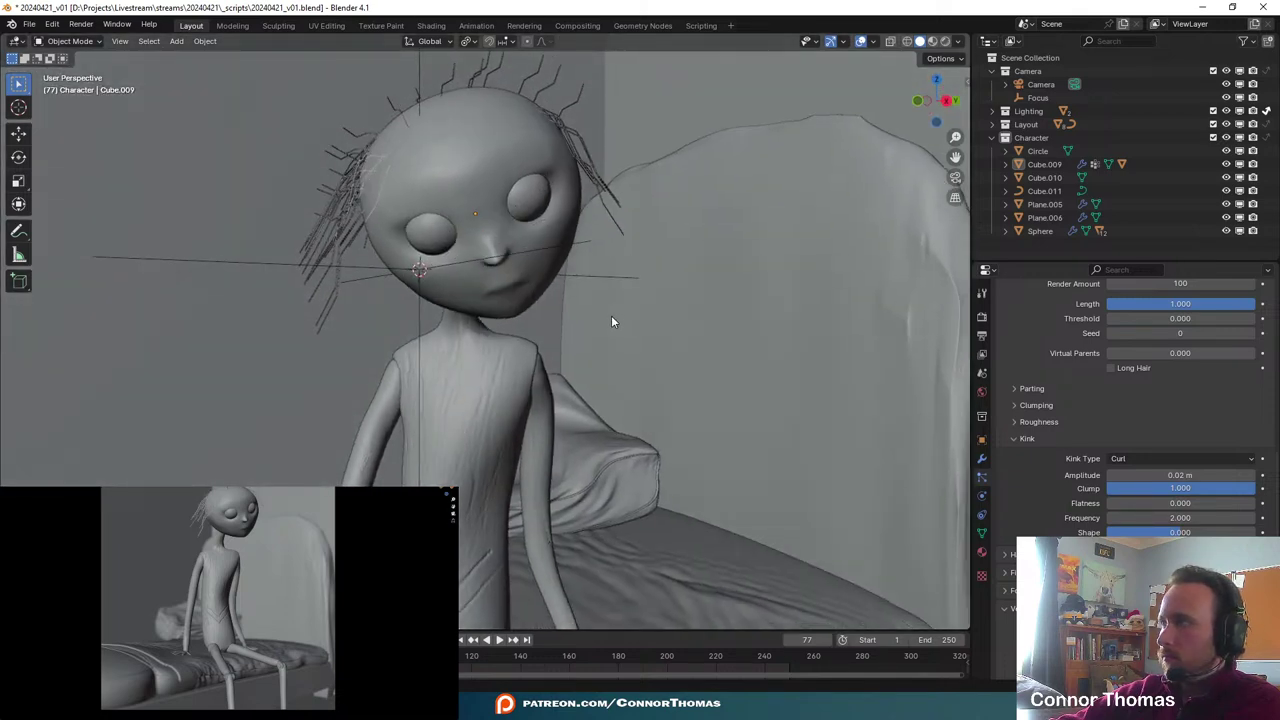
{"action": "key", "text": "ctrl+s"}
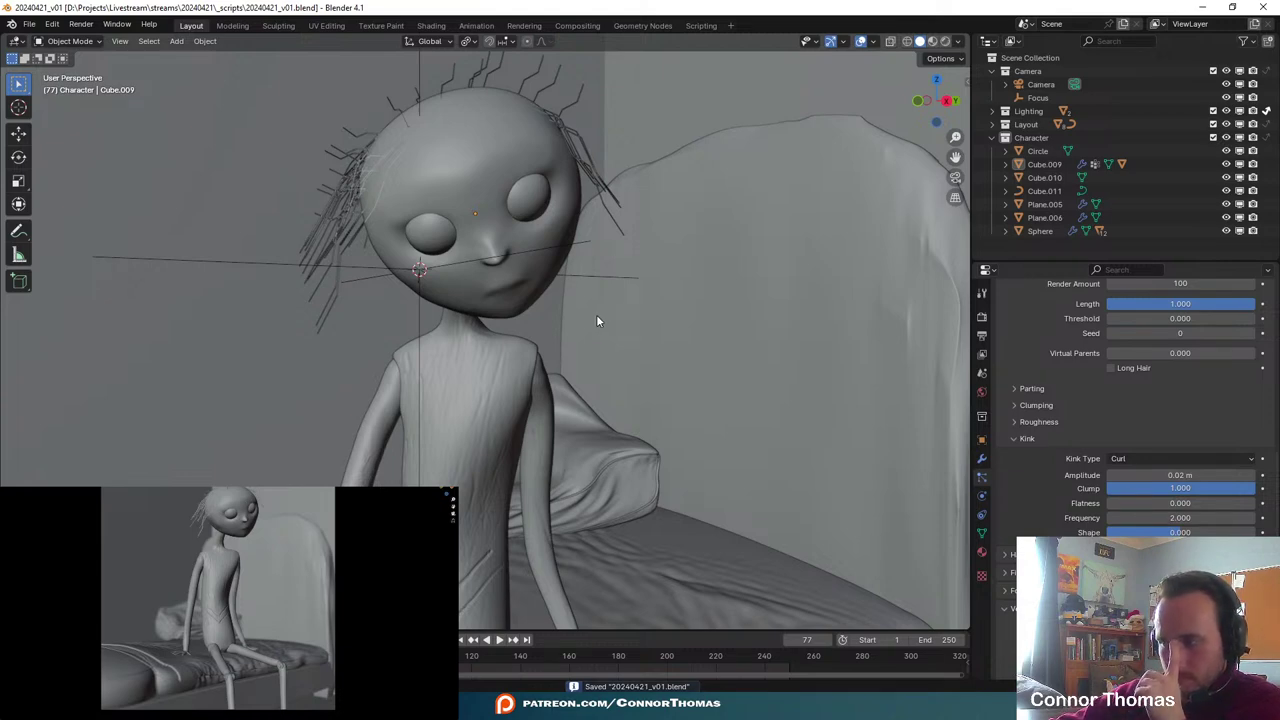
- Set both the start and end frame of the scene to 77 and save the file
{"action": "middle_click_drag", "start_coordinate": [590, 314], "coordinate": [592, 263]}
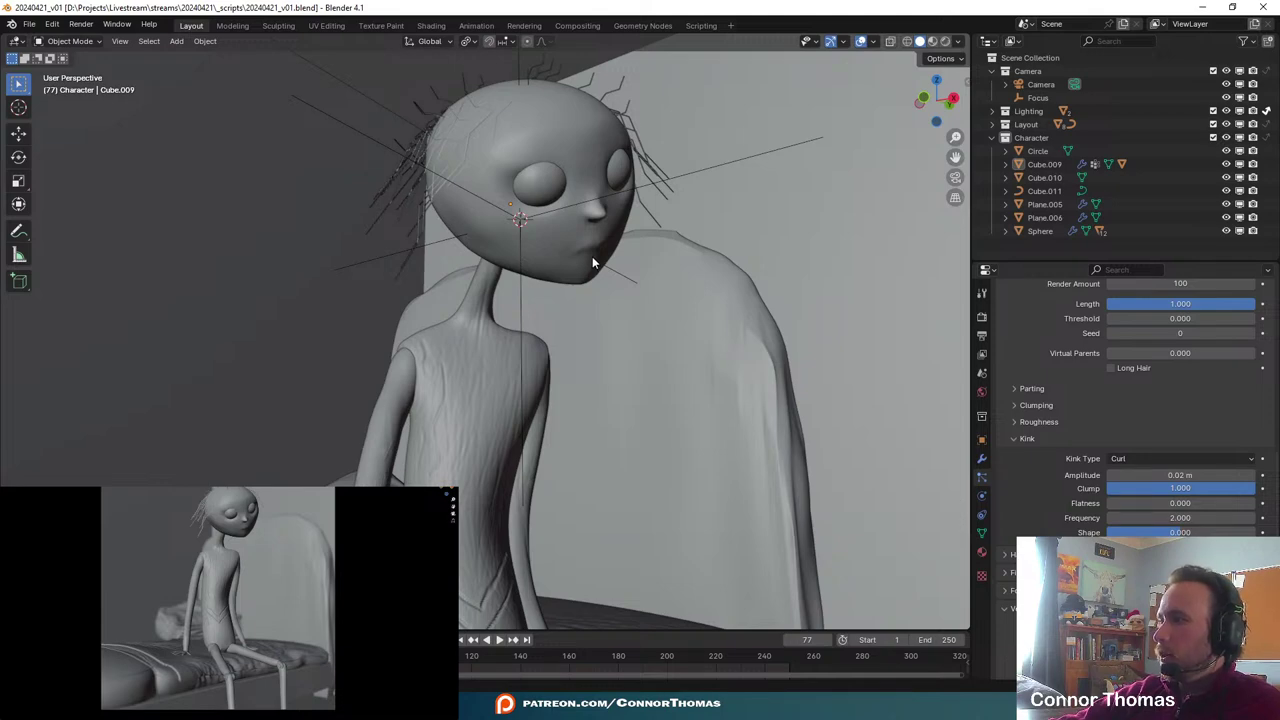
{"action": "left_click", "coordinate": [881, 640]}
{"action": "type", "text": "77"}
{"action": "key", "text": "Tab"}
{"action": "type", "text": "77"}
{"action": "key", "text": "Return"}
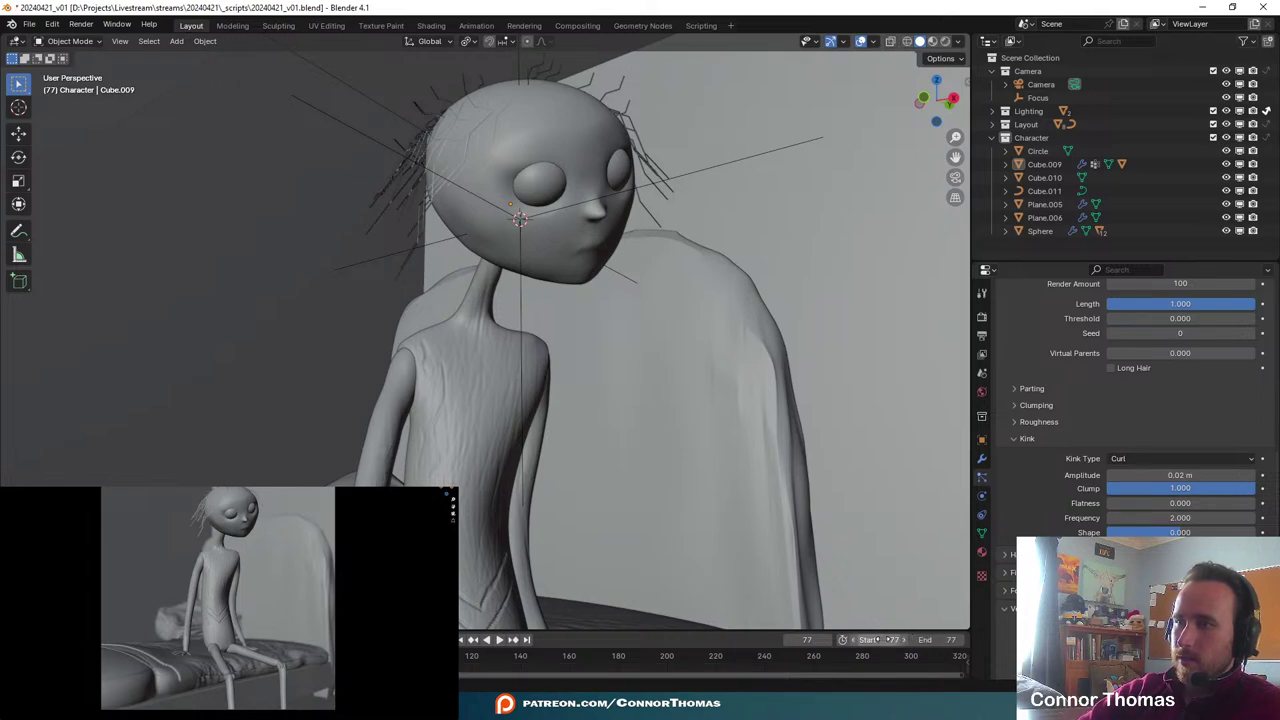
{"action": "key", "text": "ctrl+s"}
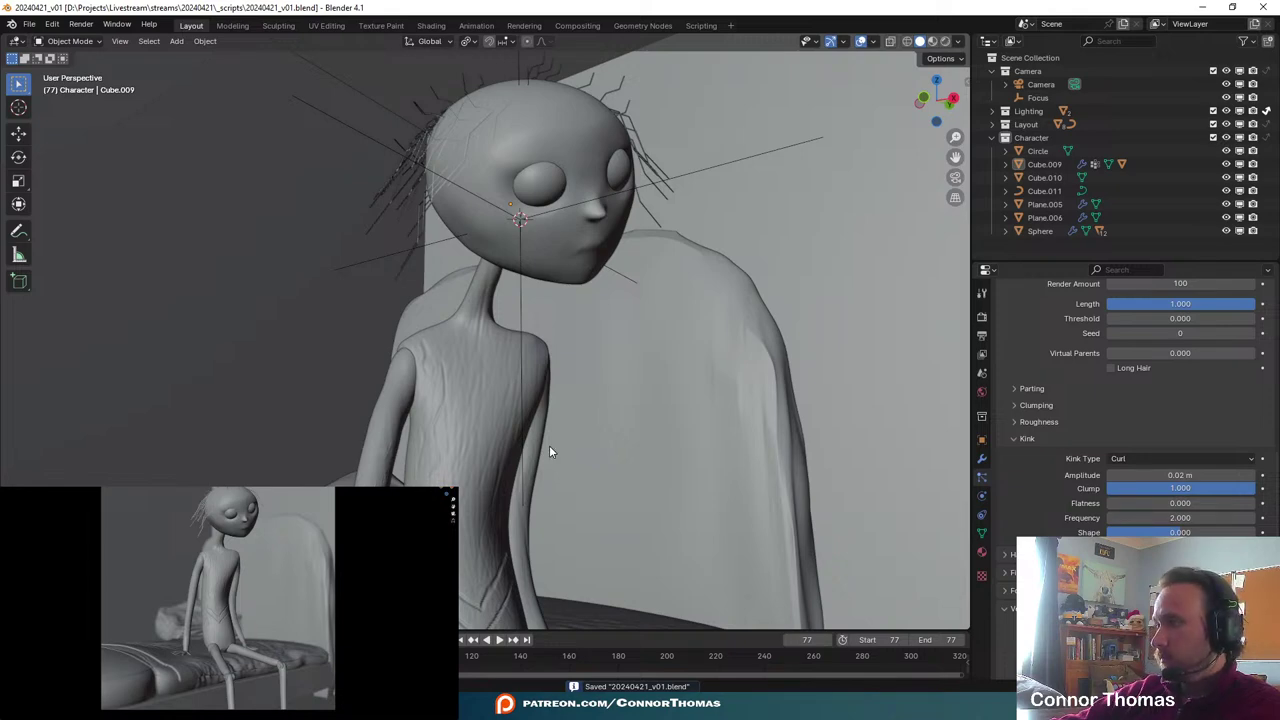
{"action": "middle_click_drag", "start_coordinate": [434, 434], "coordinate": [844, 262], "text": "shift"}
{"action": "scroll", "coordinate": [543, 362], "scroll_direction": "down", "scroll_amount": 3}
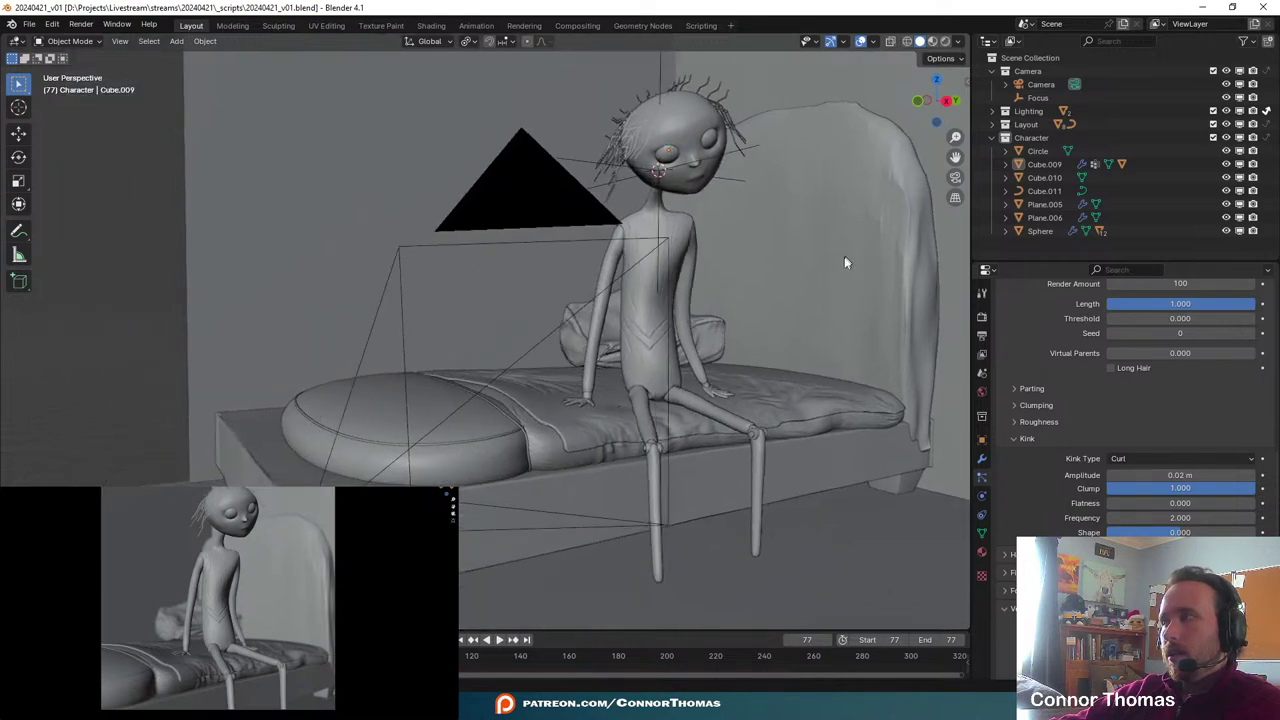
{"action": "key", "text": "ctrl+s"}
{"action": "middle_click_drag", "start_coordinate": [709, 244], "coordinate": [715, 338]}
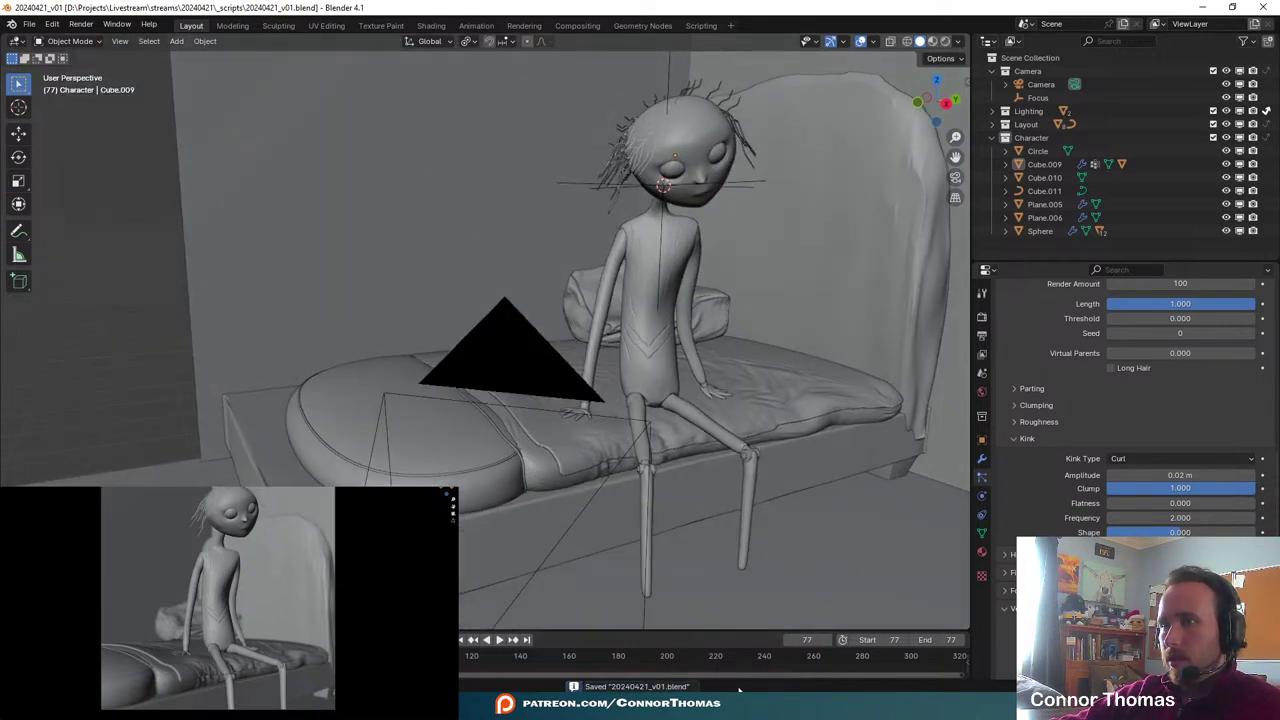
{"action": "left_click", "coordinate": [740, 708]}
{"action": "left_click", "coordinate": [740, 708]}
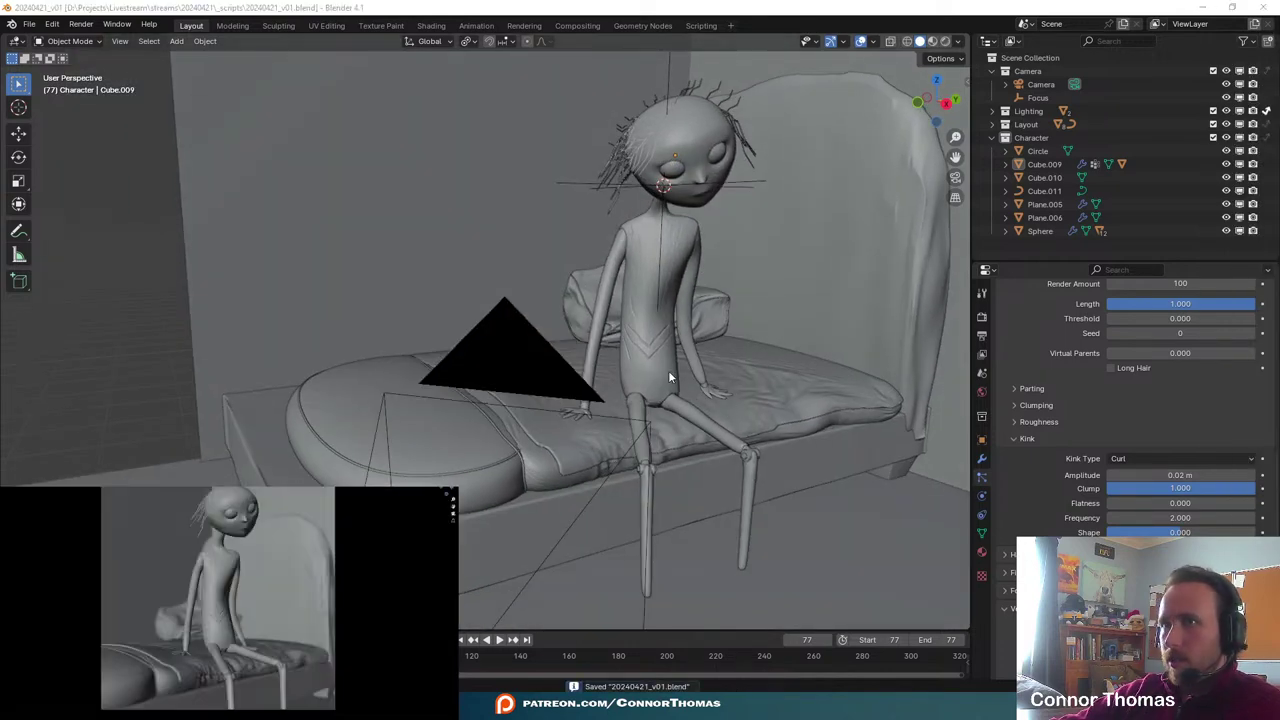
- Change the World background color to black
{"action": "middle_click_drag", "start_coordinate": [668, 370], "coordinate": [674, 429]}
{"action": "scroll", "coordinate": [672, 430], "scroll_direction": "down", "scroll_amount": 6}
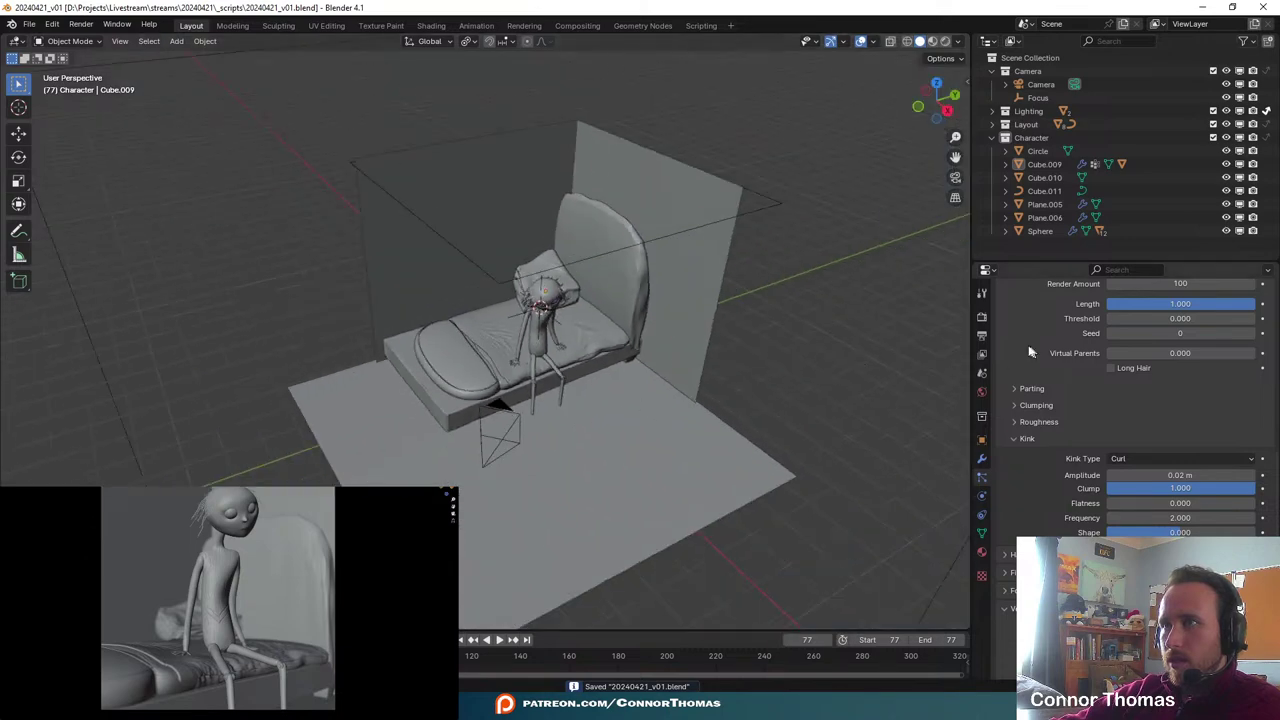
{"action": "left_click", "coordinate": [981, 392]}
{"action": "left_click", "coordinate": [1168, 400]}
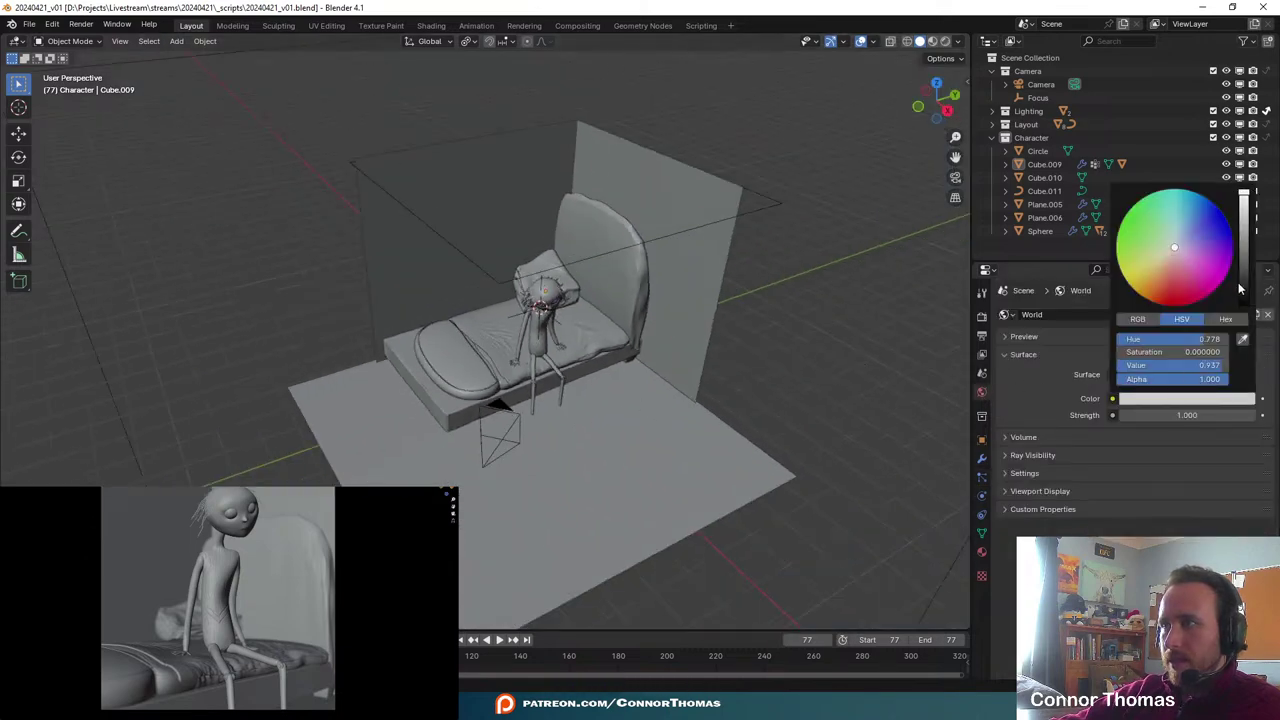
{"action": "left_click_drag", "start_coordinate": [1240, 289], "coordinate": [1243, 304]}
{"action": "middle_click_drag", "start_coordinate": [720, 446], "coordinate": [711, 388]}
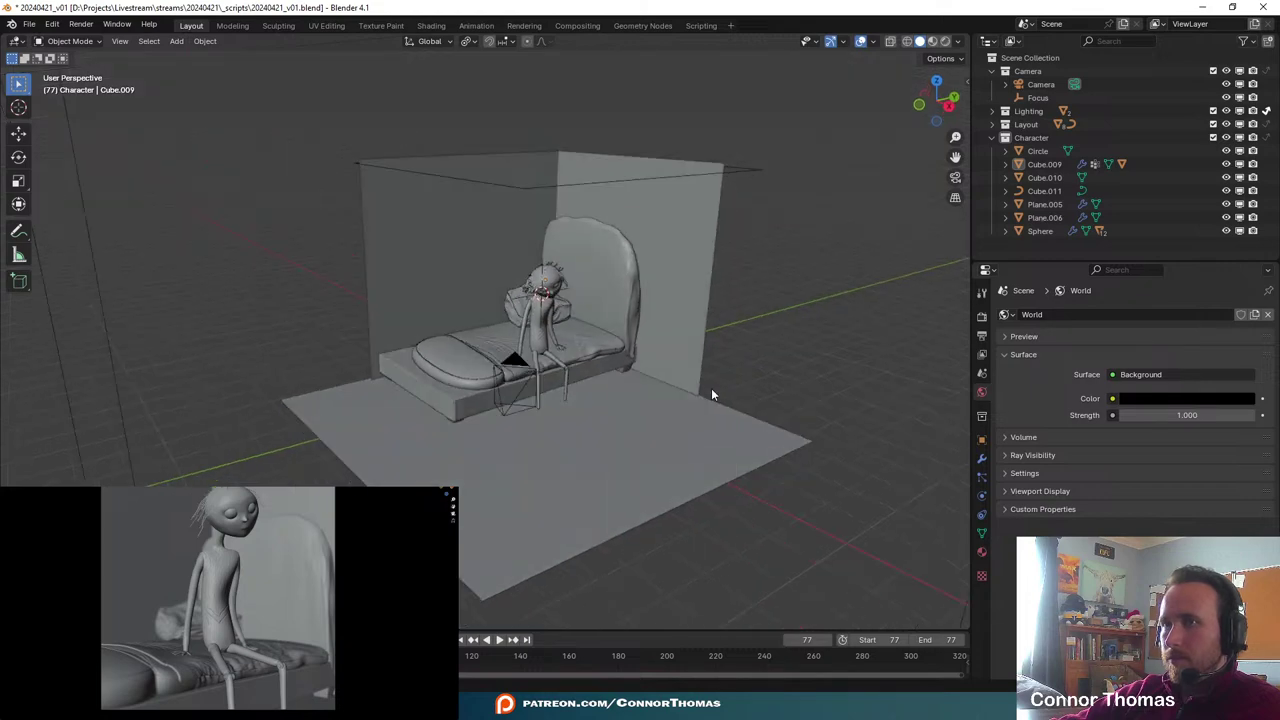
- Add a Sun light and move it up and out in front of the headboard wall
{"action": "key", "text": "shift+a"}
{"action": "mouse_move", "coordinate": [671, 300]}
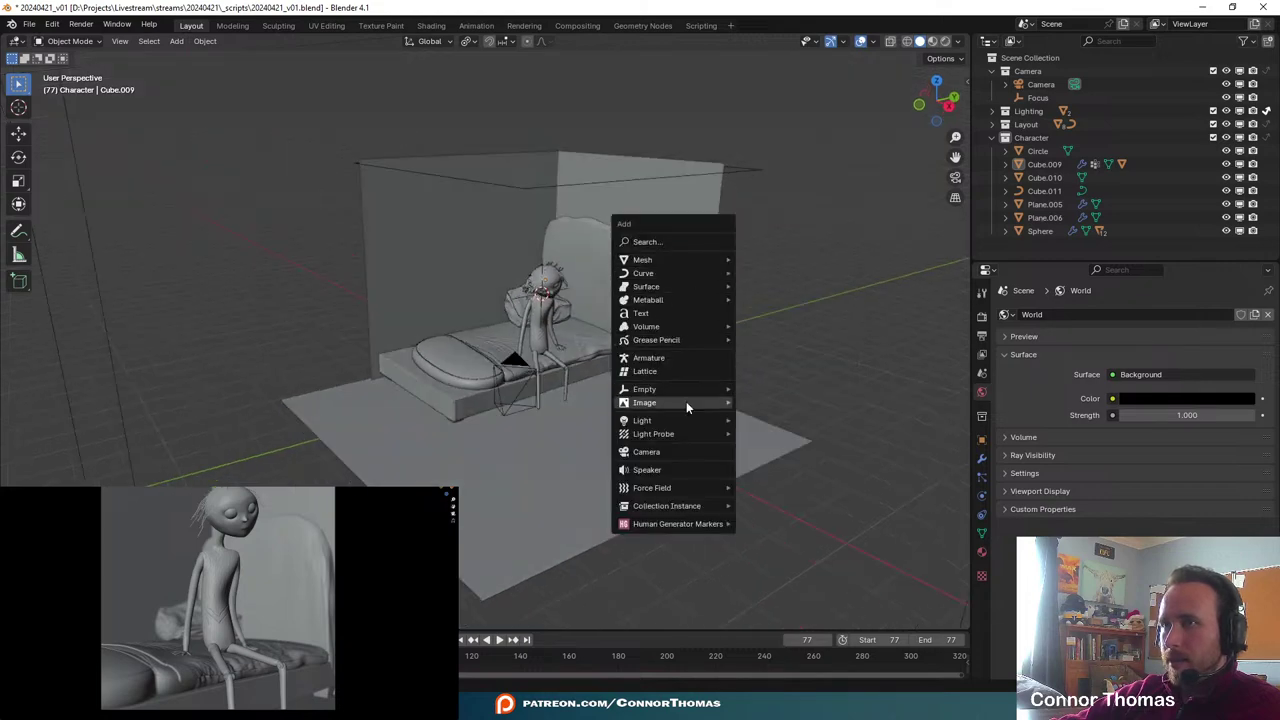
{"action": "mouse_move", "coordinate": [677, 421]}
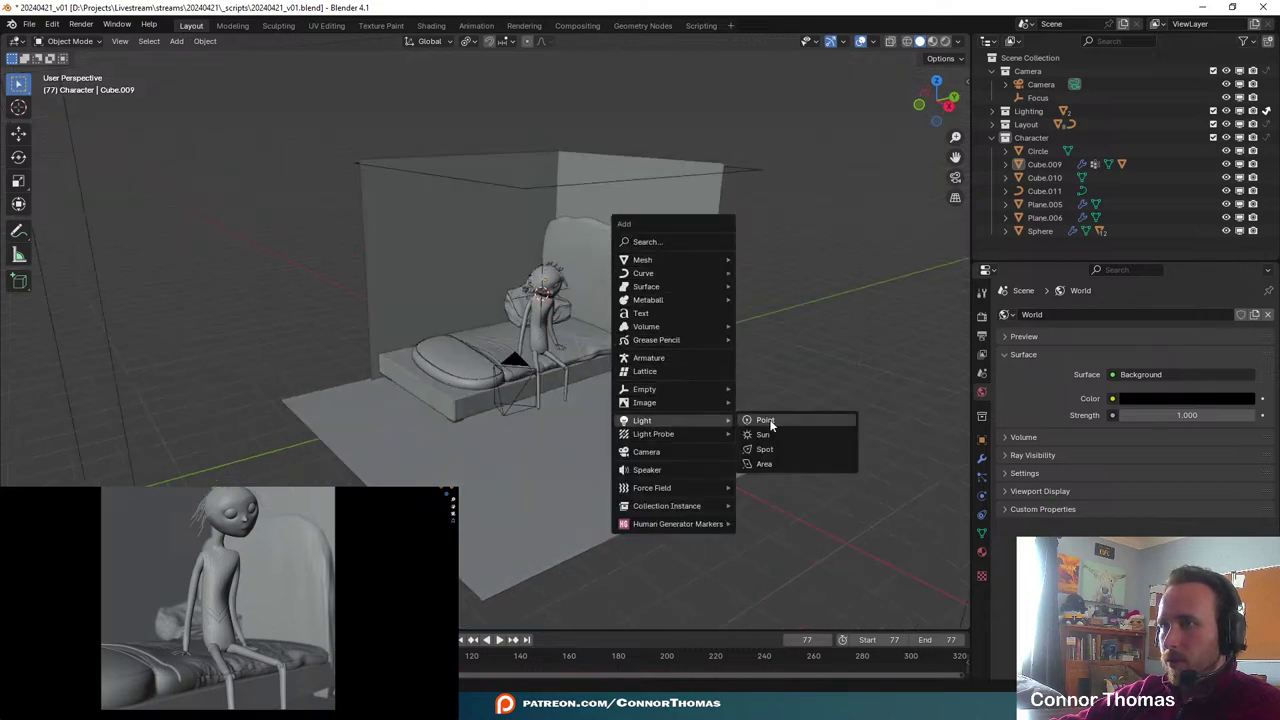
{"action": "left_click", "coordinate": [765, 434]}
{"action": "mouse_move", "coordinate": [642, 447]}
{"action": "middle_mouse_down"}
{"action": "mouse_move", "coordinate": [623, 449]}
{"action": "mouse_move", "coordinate": [637, 440]}
{"action": "middle_mouse_up"}
{"action": "key", "text": "g"}
{"action": "left_click", "coordinate": [700, 329]}
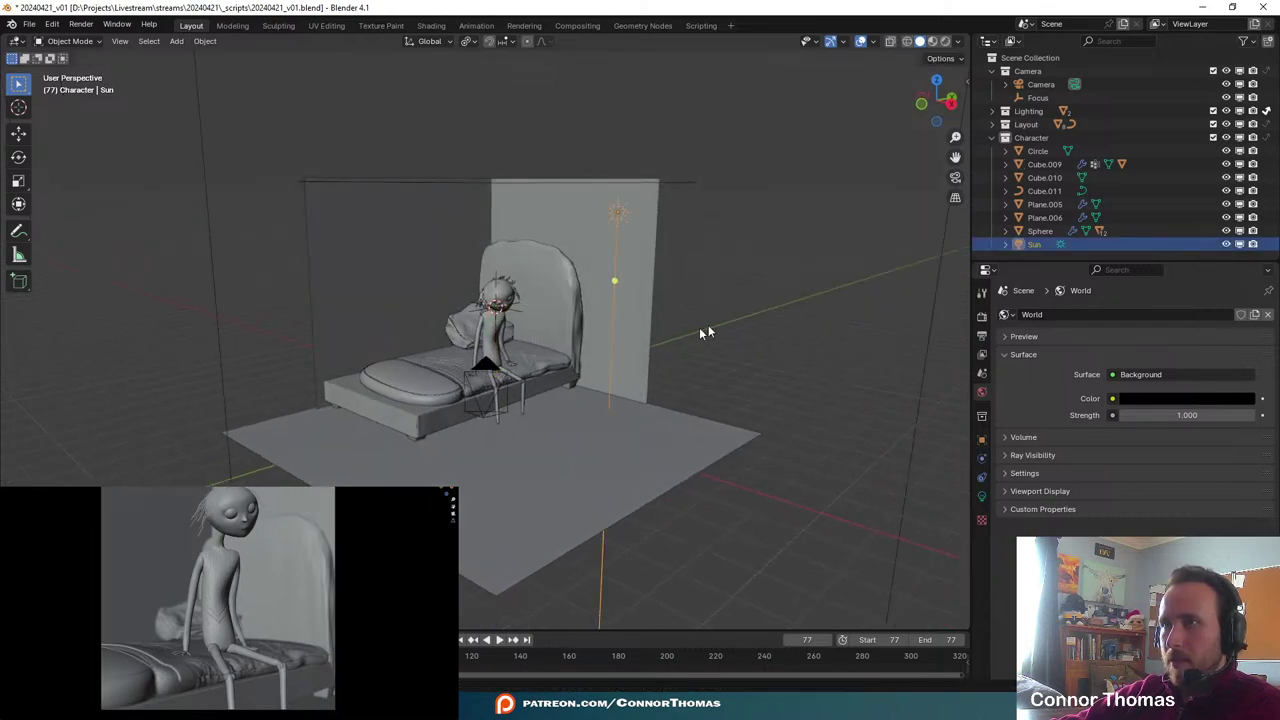
- Rotate the Sun light freely so it shines across the bed from the headboard side
{"action": "middle_click_drag", "start_coordinate": [702, 330], "coordinate": [638, 303]}
{"action": "key", "text": "r"}
{"action": "key", "text": "r"}
{"action": "left_click", "coordinate": [774, 388]}
{"action": "left_click", "coordinate": [643, 345]}
{"action": "left_click", "coordinate": [658, 211]}
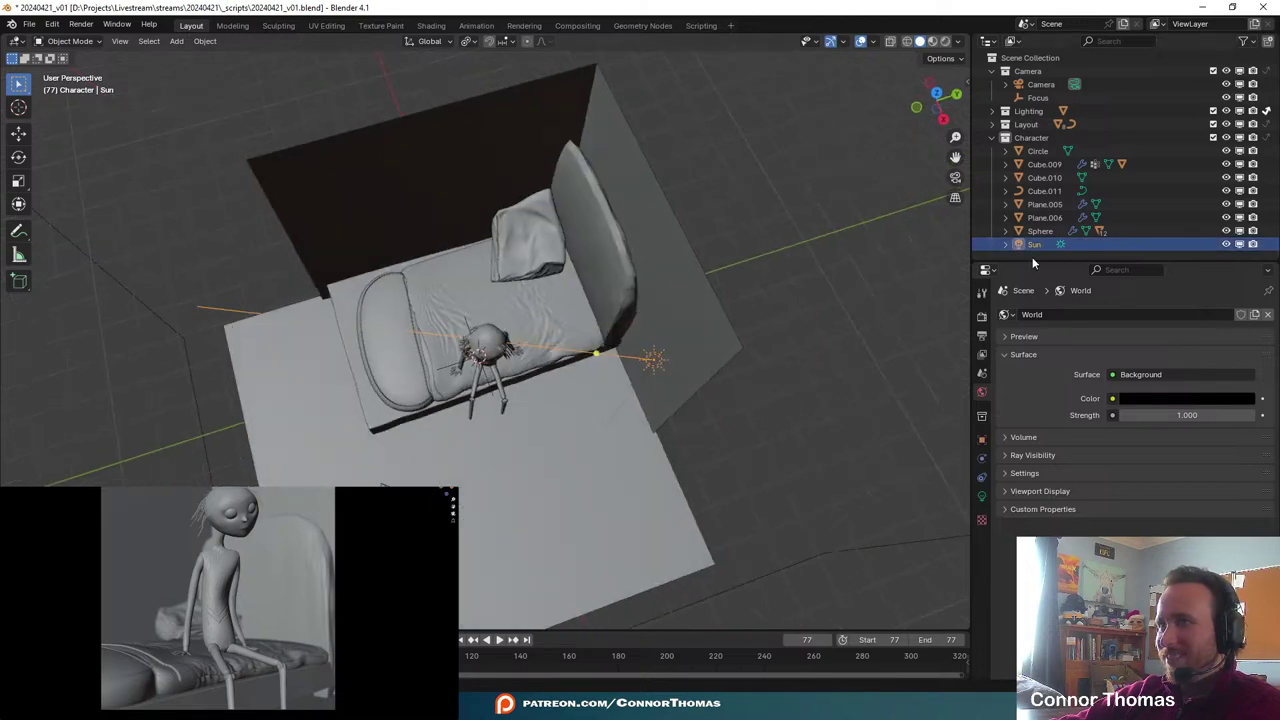
- Move the Sun into the Lighting collection, collapse the Character collection and expand Lighting
{"action": "left_click_drag", "start_coordinate": [1040, 258], "coordinate": [1040, 345]}
{"action": "left_click_drag", "start_coordinate": [1045, 244], "coordinate": [1045, 111]}
{"action": "left_click", "coordinate": [993, 137]}
{"action": "left_click", "coordinate": [993, 111]}
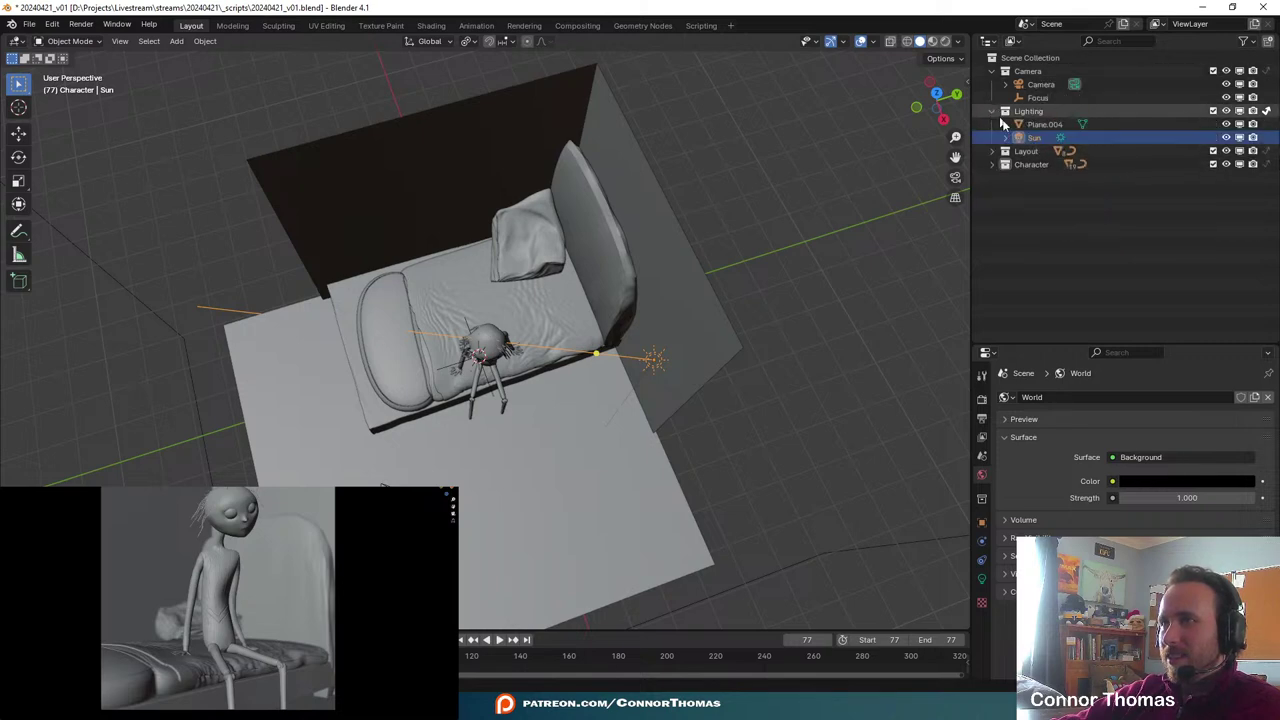
- Preview the sunlight in Rendered shading through the camera and delete the Sun light
{"action": "middle_click_drag", "start_coordinate": [520, 400], "coordinate": [716, 434]}
{"action": "key", "text": "z"}
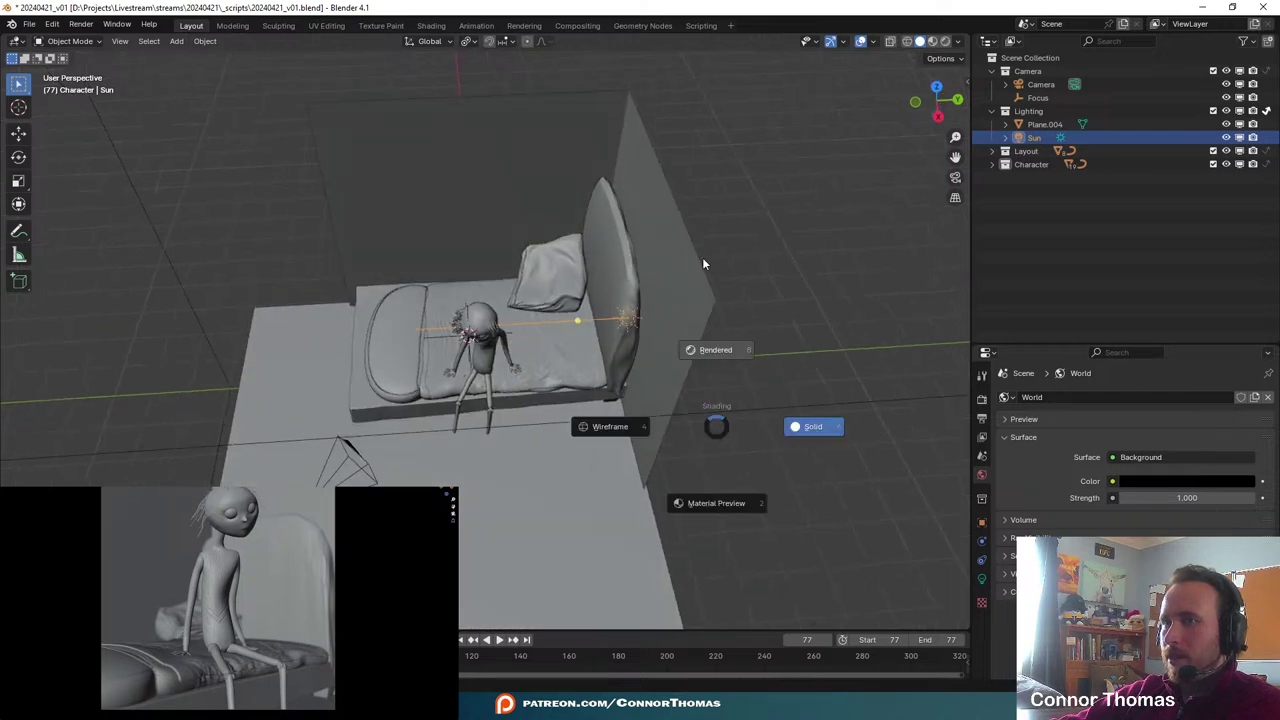
{"action": "left_click", "coordinate": [698, 260]}
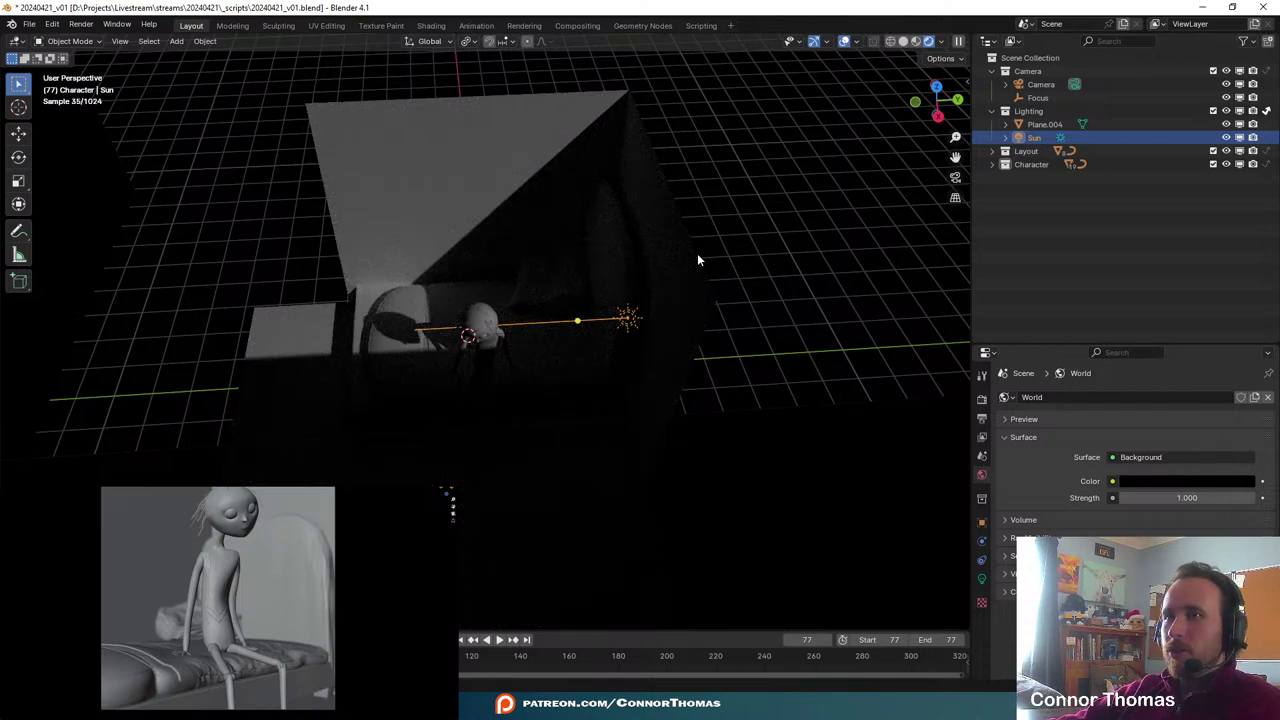
{"action": "key", "text": "KP_0"}
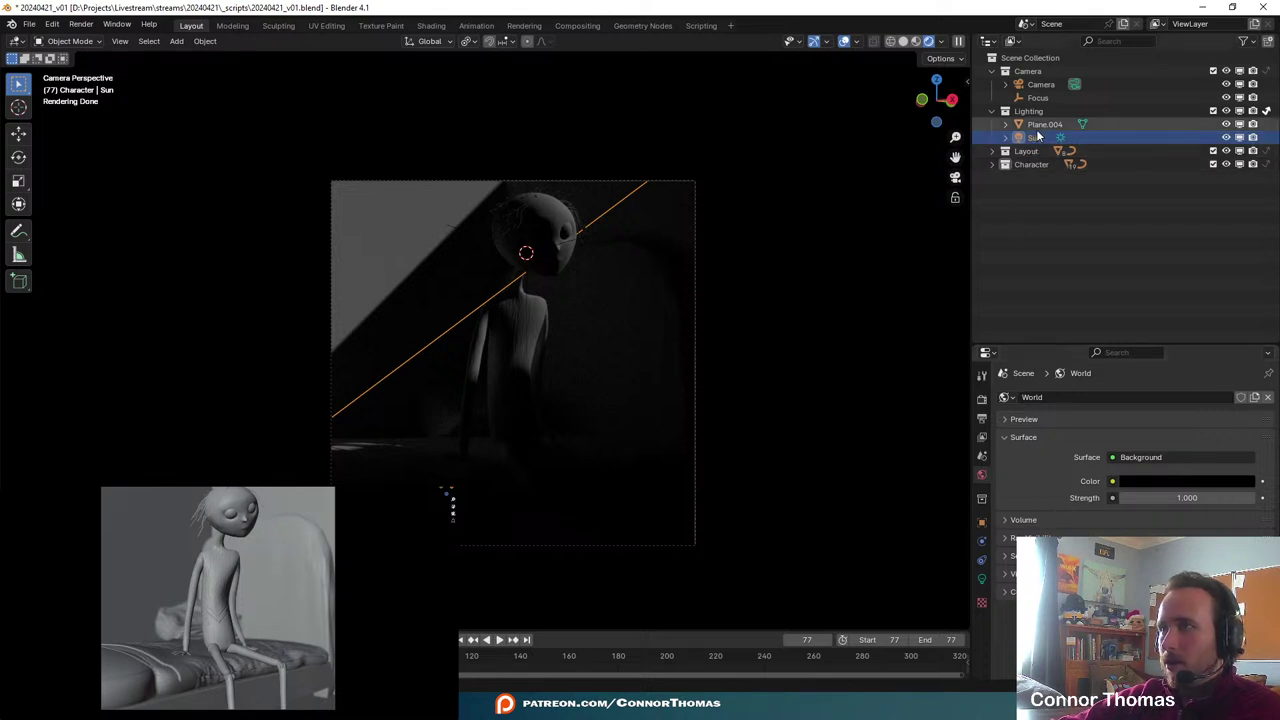
{"action": "key", "text": "x"}
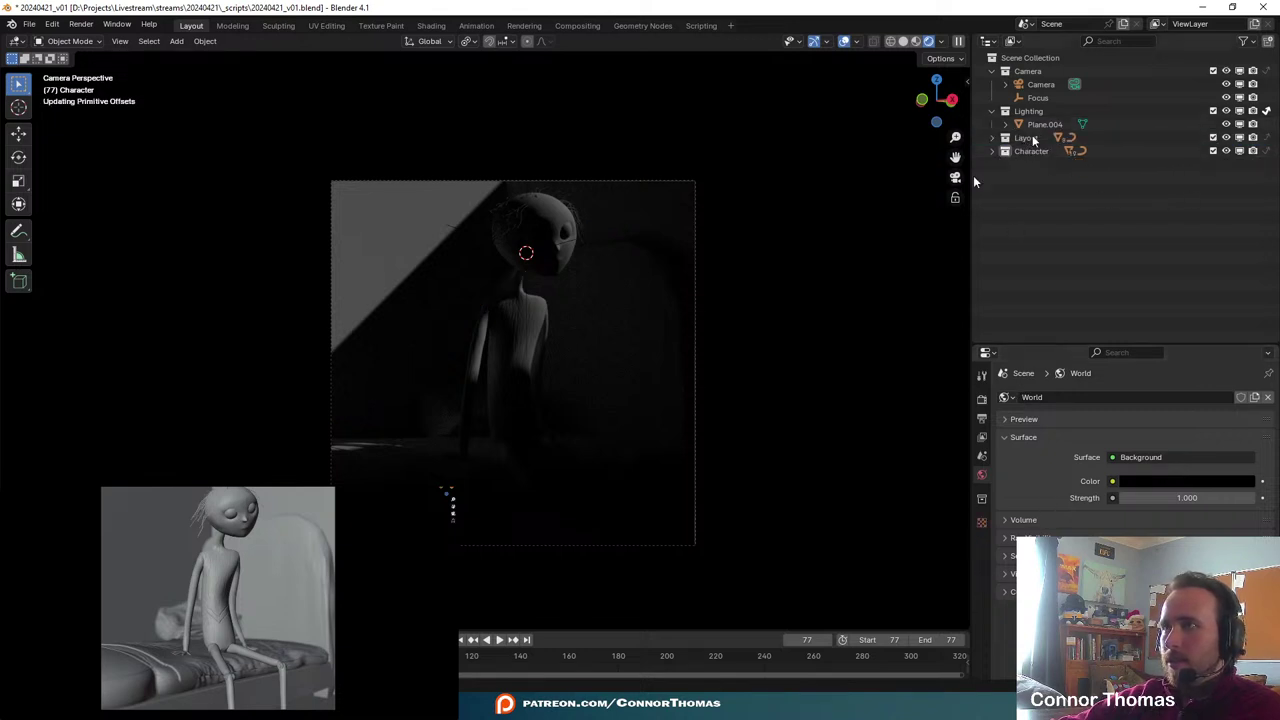
- Return to Solid shading, add an Area light and move it above the floor in front of the headboard wall
{"action": "key", "text": "z"}
{"action": "left_click", "coordinate": [876, 352]}
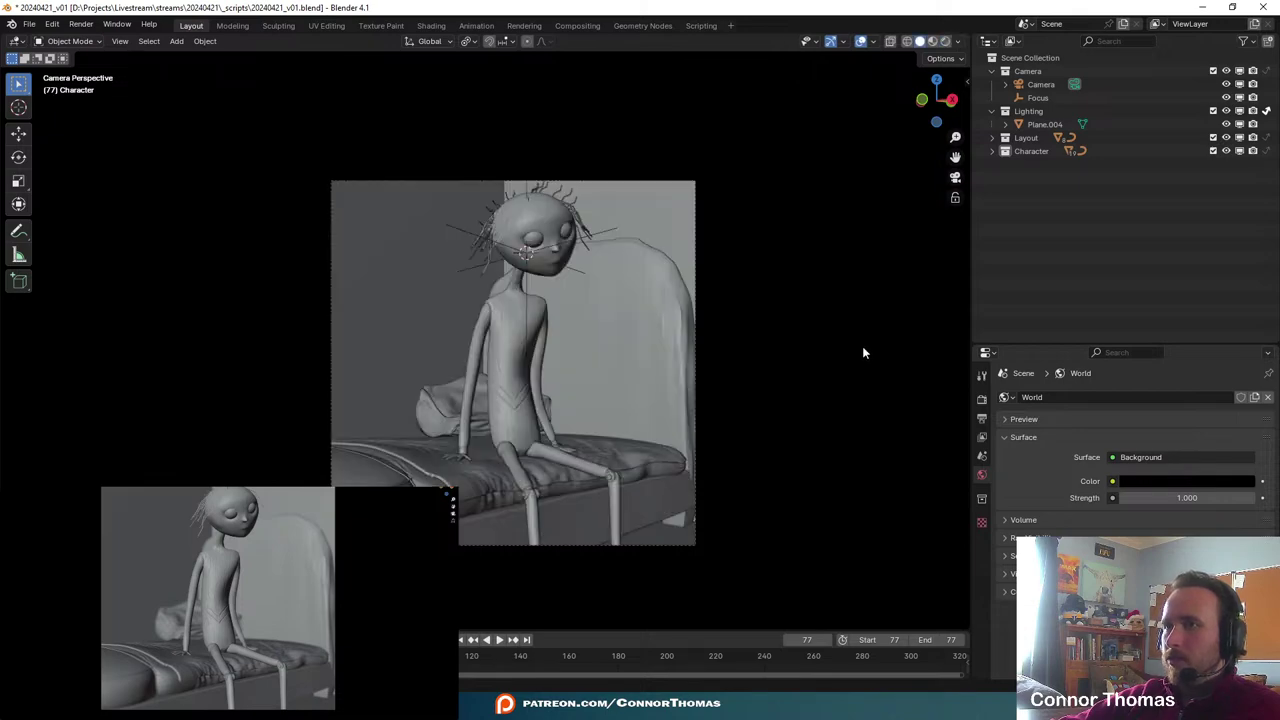
{"action": "middle_click_drag", "start_coordinate": [660, 271], "coordinate": [657, 334]}
{"action": "scroll", "coordinate": [656, 340], "scroll_direction": "down", "scroll_amount": 3}
{"action": "key", "text": "shift+a"}
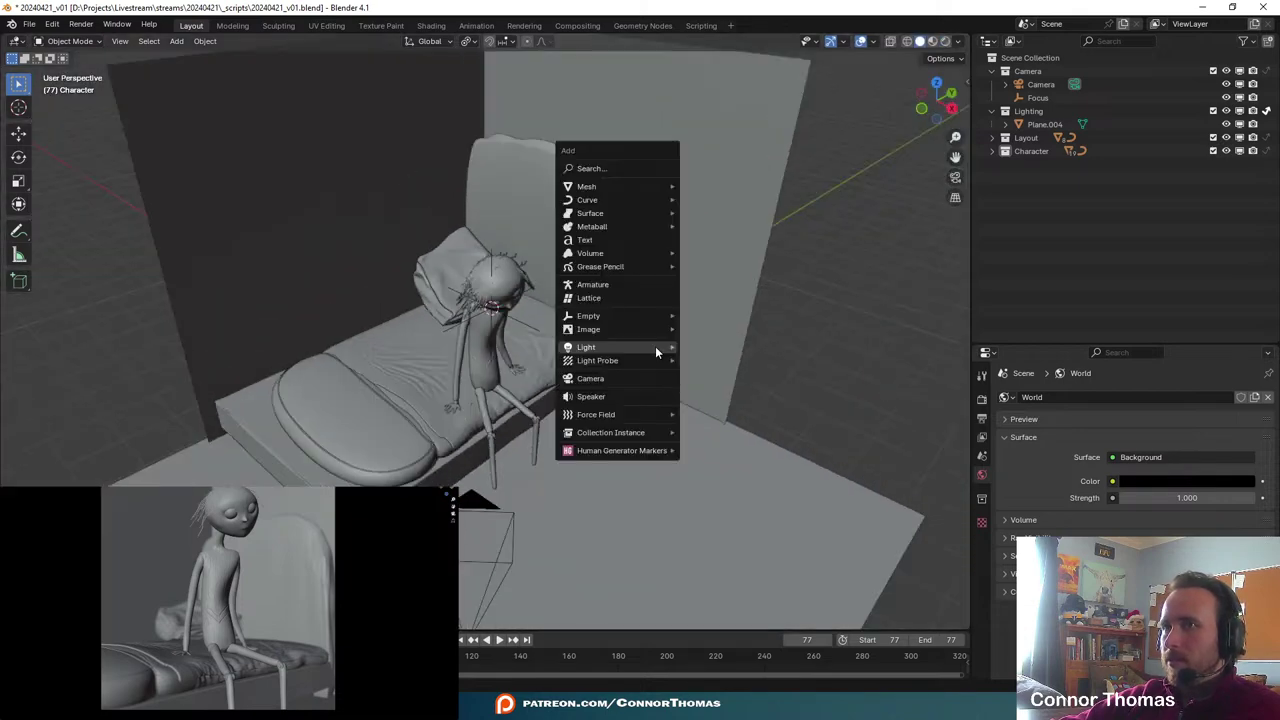
{"action": "mouse_move", "coordinate": [655, 346]}
{"action": "left_click", "coordinate": [742, 391]}
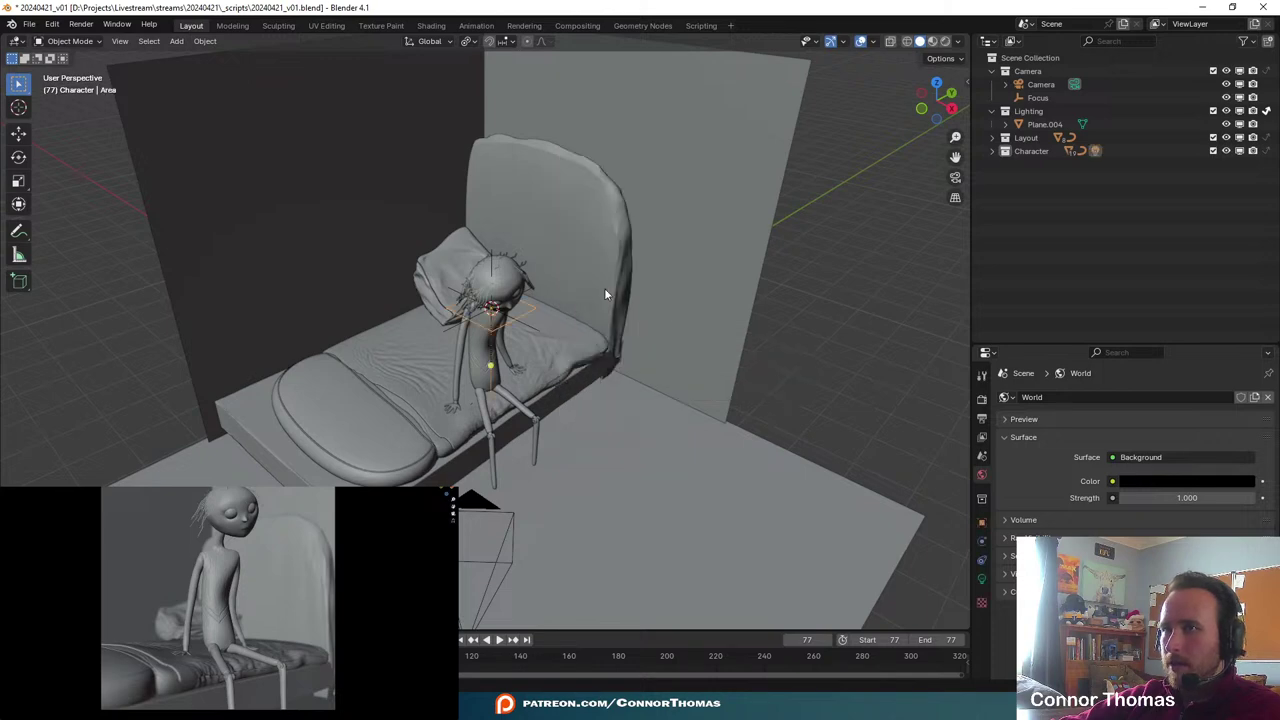
{"action": "middle_click_drag", "start_coordinate": [603, 288], "coordinate": [590, 245]}
{"action": "key", "text": "g"}
{"action": "left_click", "coordinate": [671, 155]}
- Tilt the area light down toward the seated puppet and scale it up several times
{"action": "key", "text": "r"}
{"action": "left_click", "coordinate": [691, 384]}
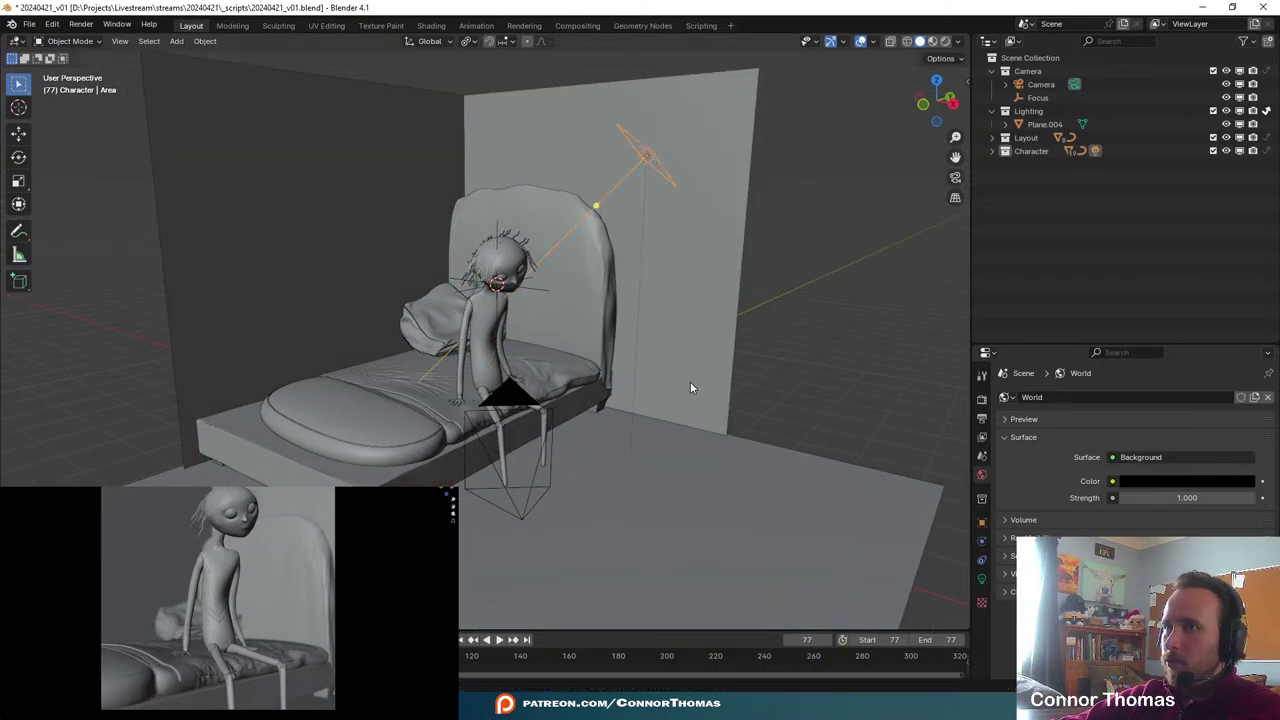
{"action": "middle_click_drag", "start_coordinate": [605, 367], "coordinate": [505, 380]}
{"action": "key", "text": "s"}
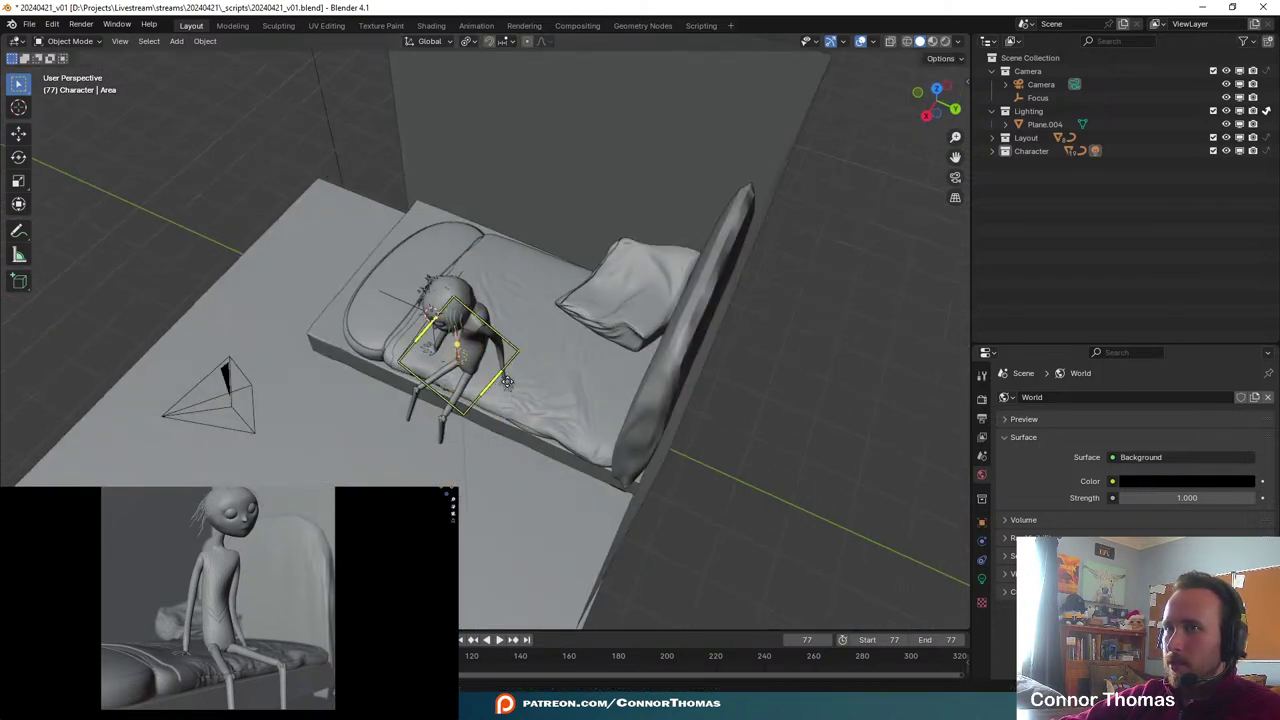
{"action": "left_click", "coordinate": [695, 274]}
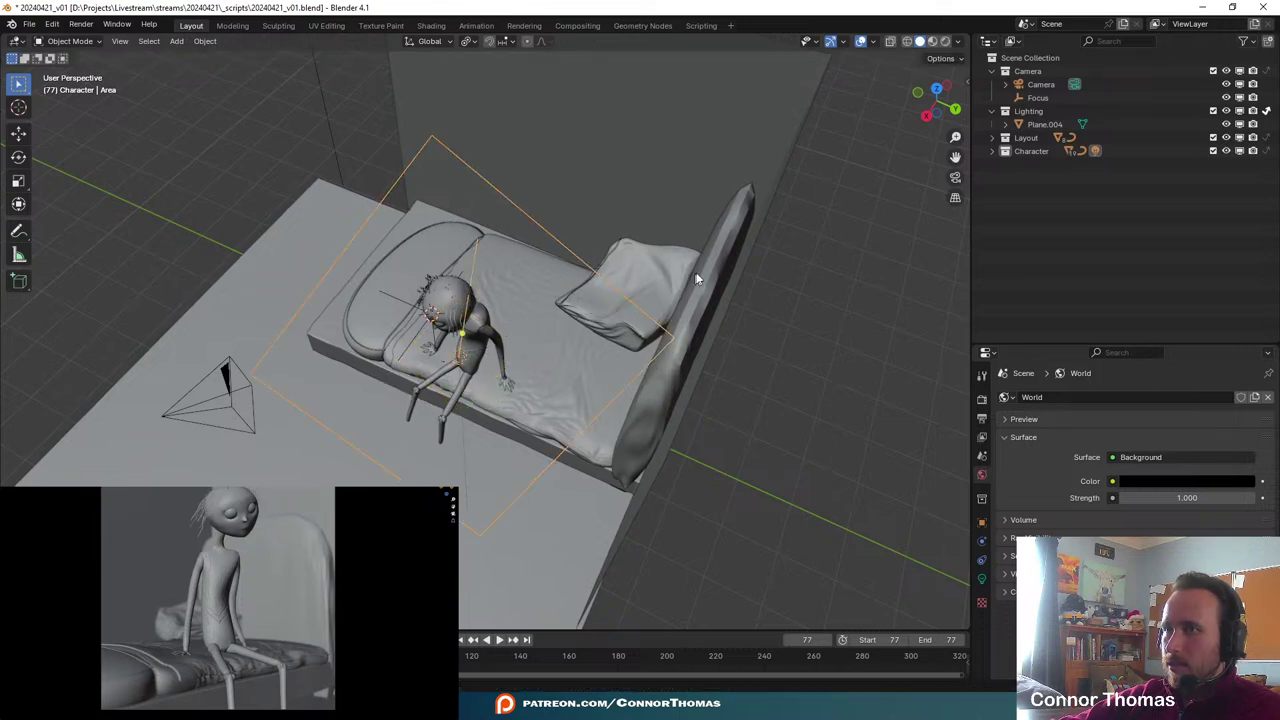
- Adjust the area light's rotation and position toward the puppet, then show the scene in Rendered shading
{"action": "key", "text": "r"}
{"action": "left_click", "coordinate": [625, 142]}
{"action": "middle_click_drag", "start_coordinate": [508, 336], "coordinate": [437, 445]}
{"action": "key", "text": "g"}
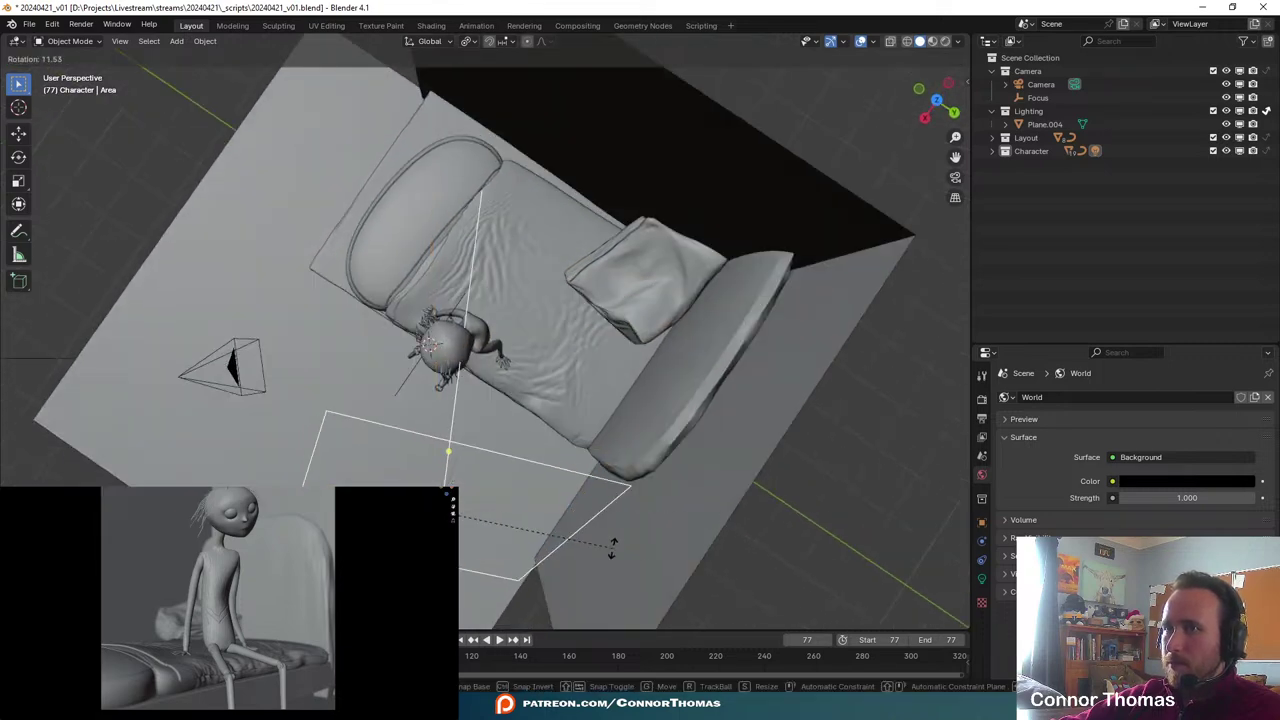
{"action": "left_click", "coordinate": [531, 580]}
{"action": "middle_click_drag", "start_coordinate": [531, 580], "coordinate": [697, 440]}
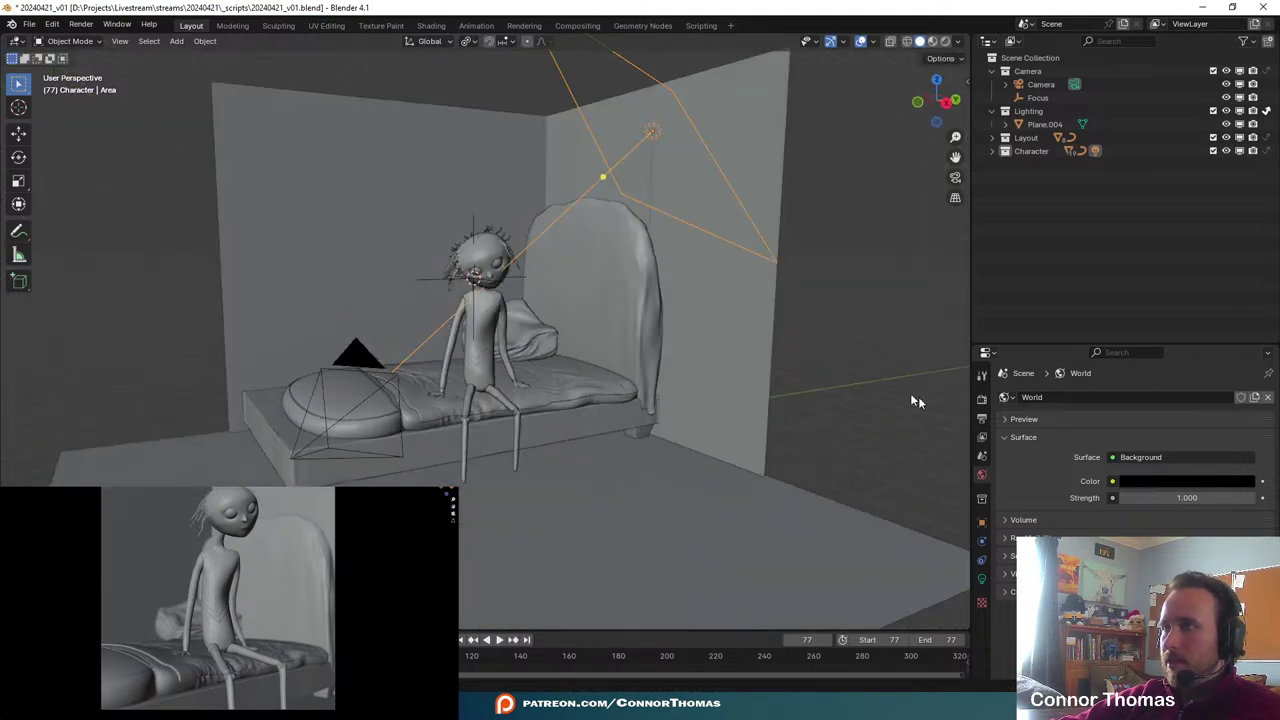
{"action": "key", "text": "z"}
{"action": "left_click", "coordinate": [672, 323]}
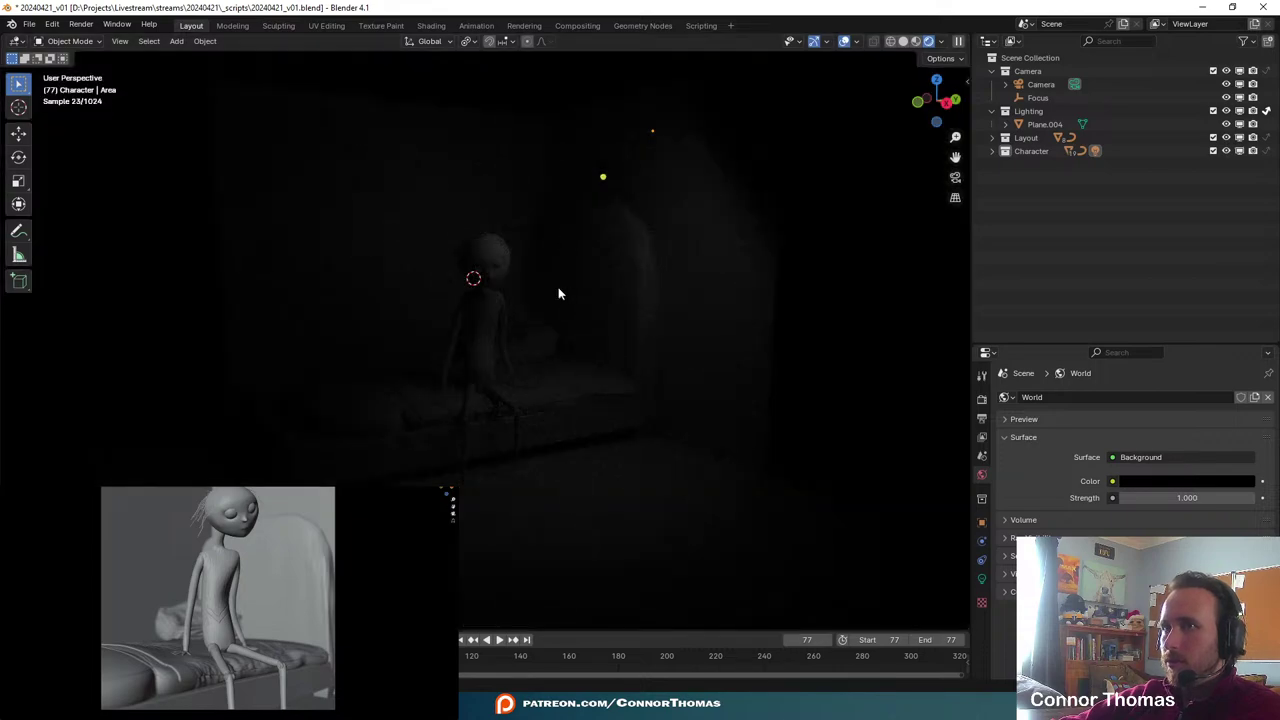
{"action": "mouse_move", "coordinate": [558, 289]}
{"action": "middle_mouse_down"}
{"action": "mouse_move", "coordinate": [571, 351]}
{"action": "mouse_move", "coordinate": [603, 371]}
{"action": "middle_mouse_up"}
{"action": "scroll", "coordinate": [595, 369], "scroll_direction": "down", "scroll_amount": 3}
{"action": "key", "text": "shift+a"}
{"action": "mouse_move", "coordinate": [585, 365]}
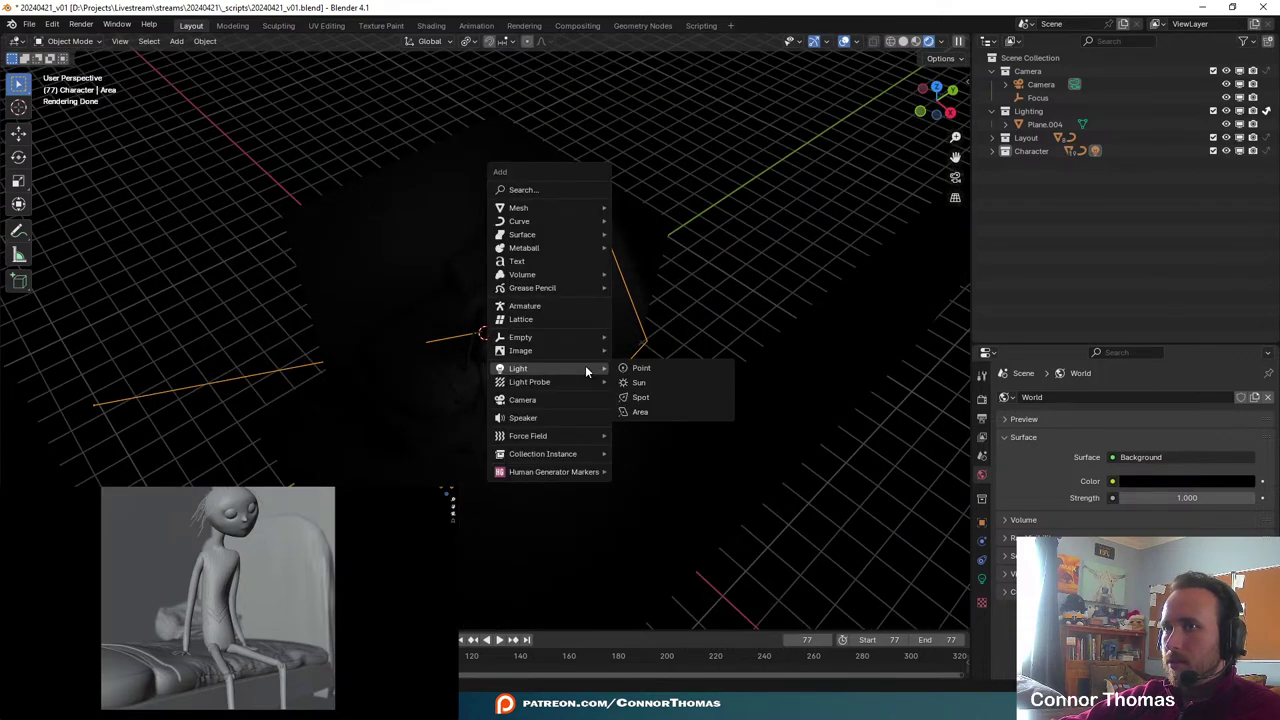
{"action": "left_click", "coordinate": [652, 366]}
{"action": "middle_click_drag", "start_coordinate": [467, 366], "coordinate": [478, 287]}
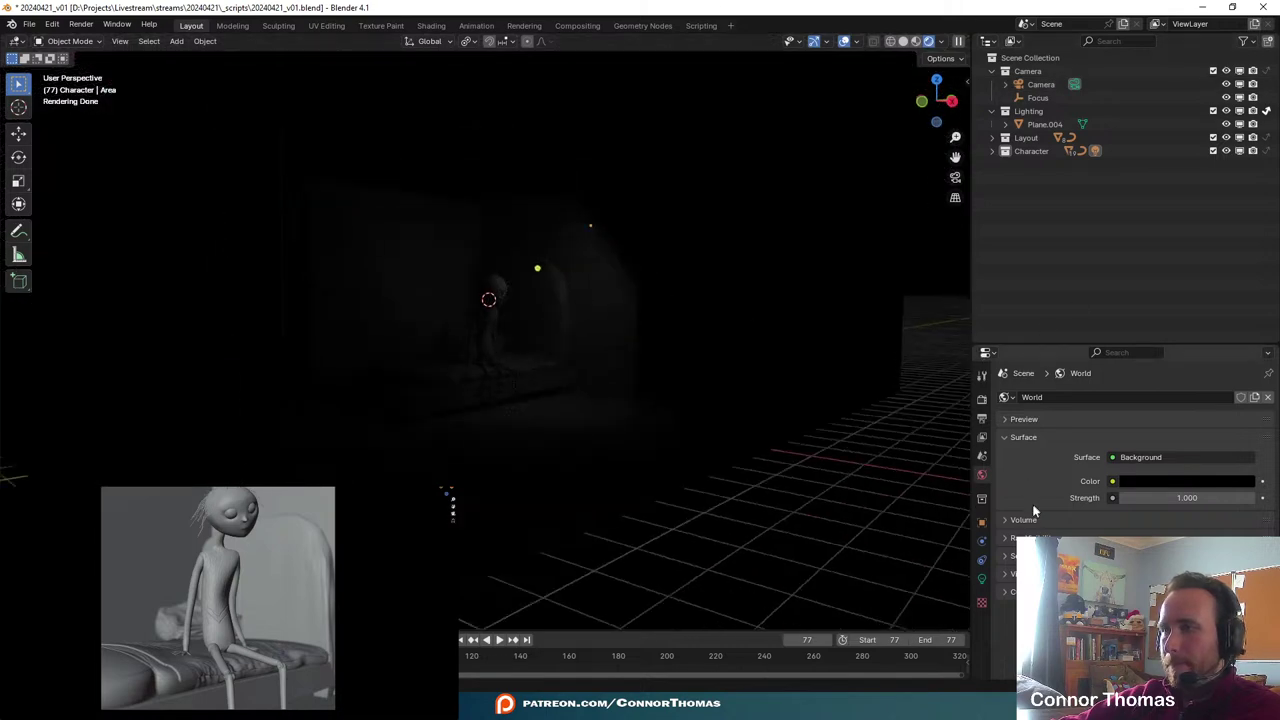
- Raise the area light's power to 85.6 W and check the lighting through the camera
{"action": "left_click", "coordinate": [984, 580]}
{"action": "left_click_drag", "start_coordinate": [1182, 489], "coordinate": [1259, 489]}
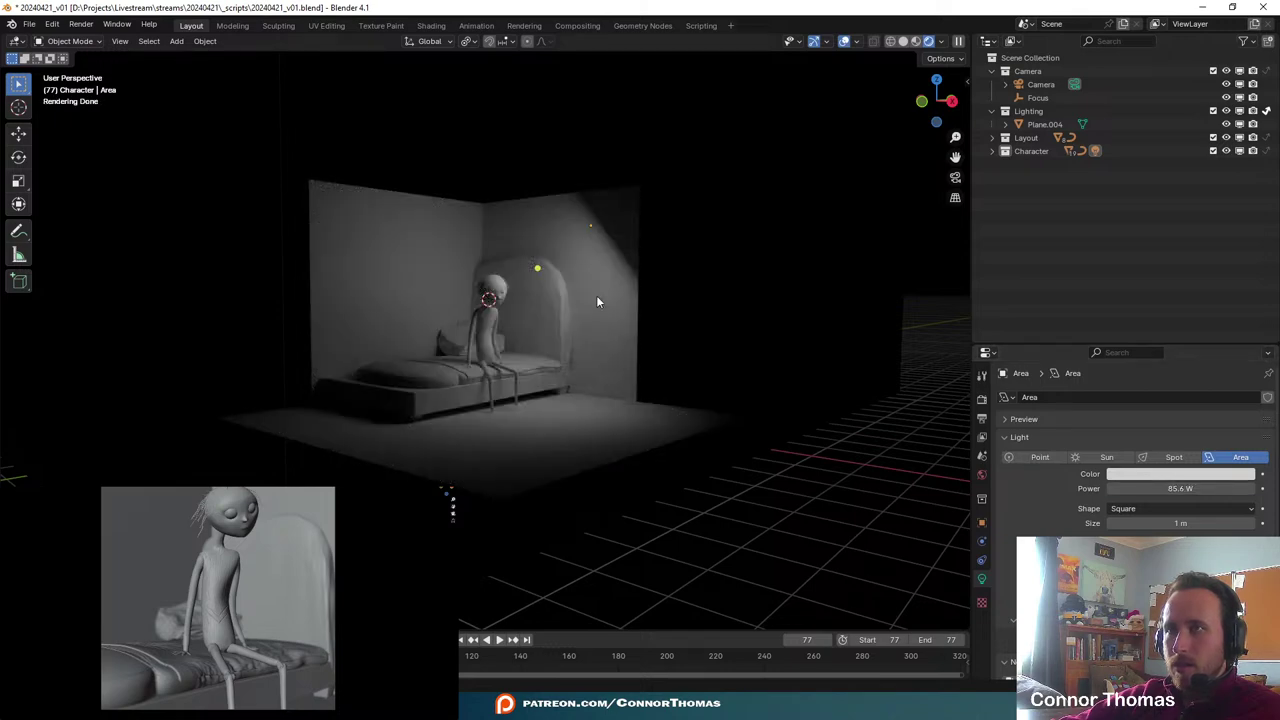
{"action": "key", "text": "KP_0"}
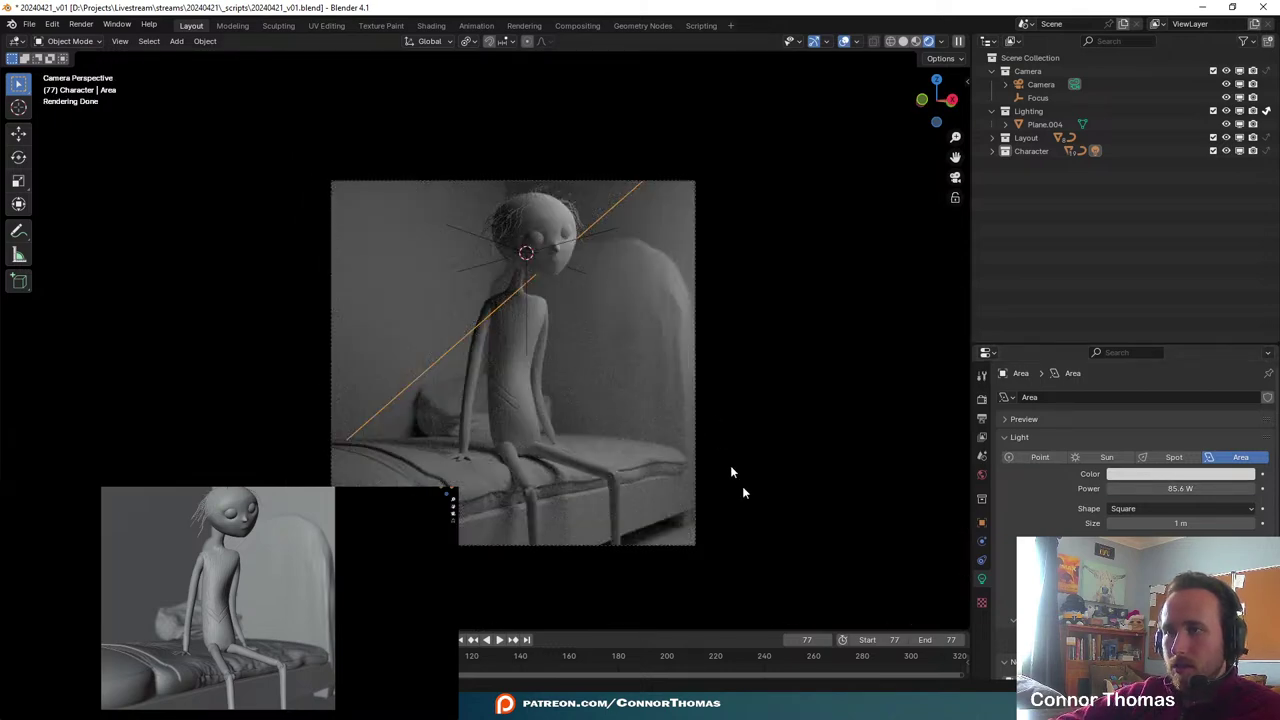
{"action": "left_click", "coordinate": [806, 708]}
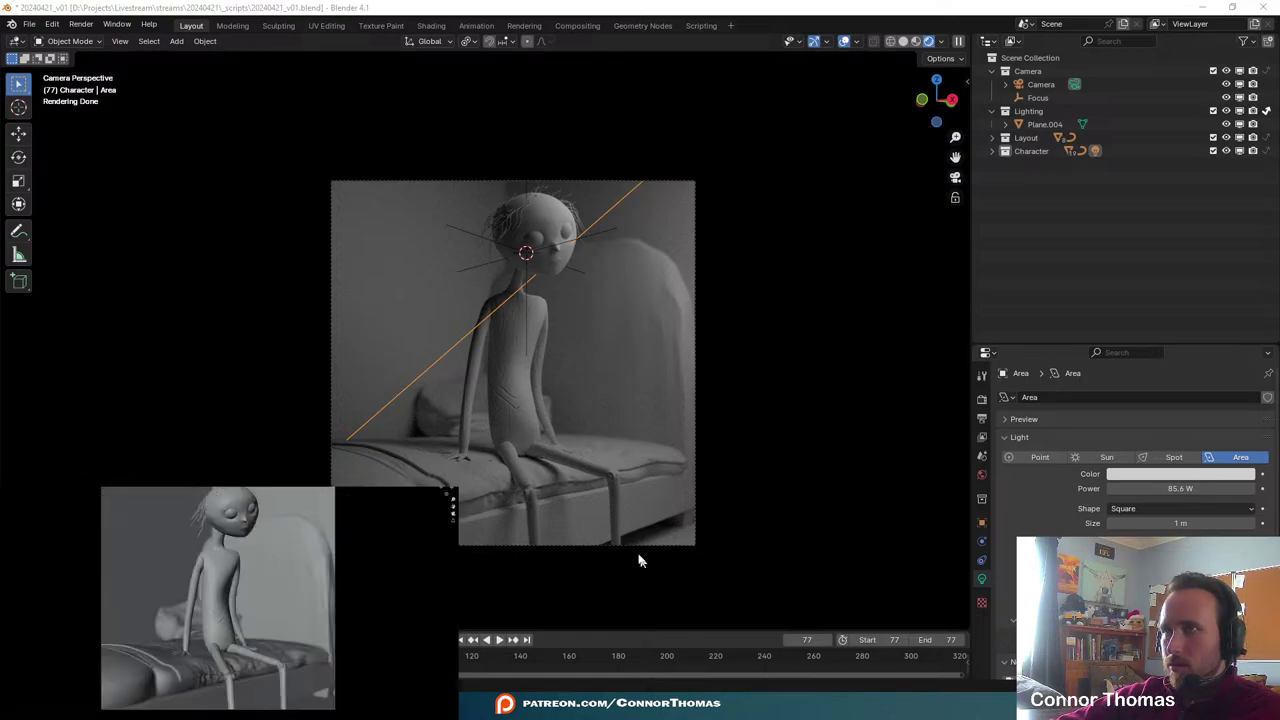
- Rotate the area light to point straight down and check the result through the camera
{"action": "middle_click_drag", "start_coordinate": [640, 557], "coordinate": [598, 334]}
{"action": "left_click", "coordinate": [651, 243]}
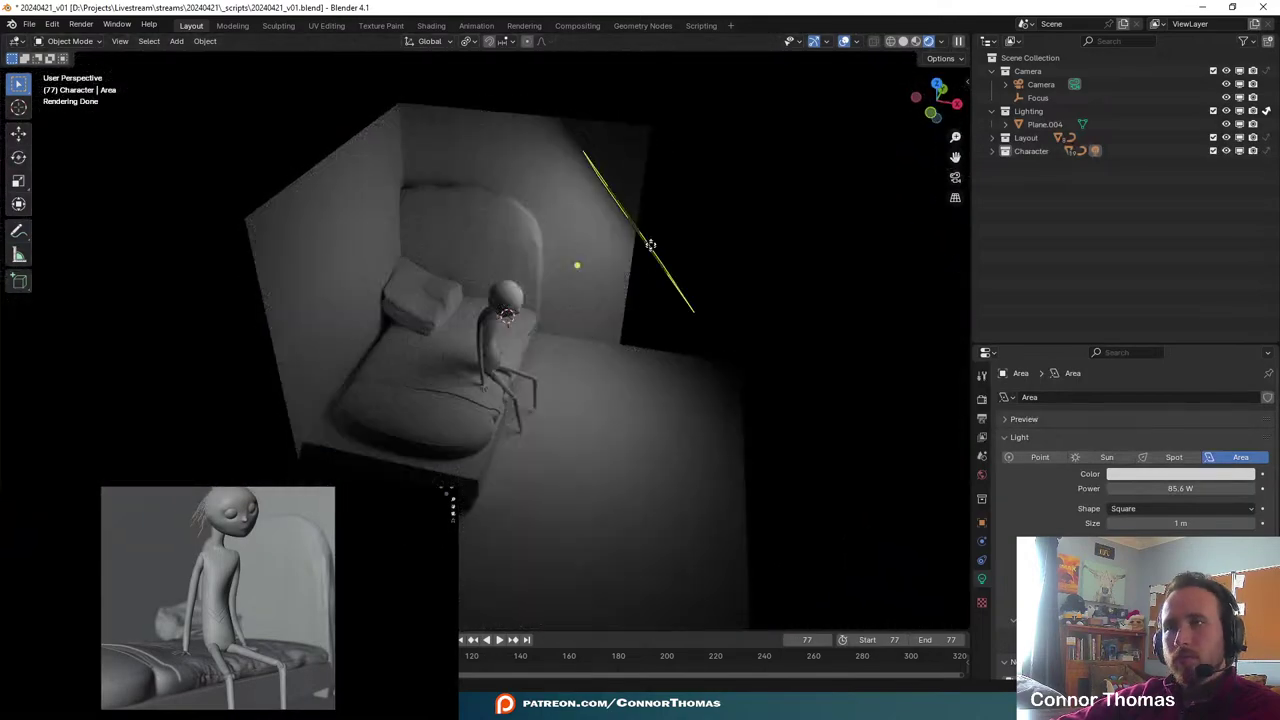
{"action": "key", "text": "g"}
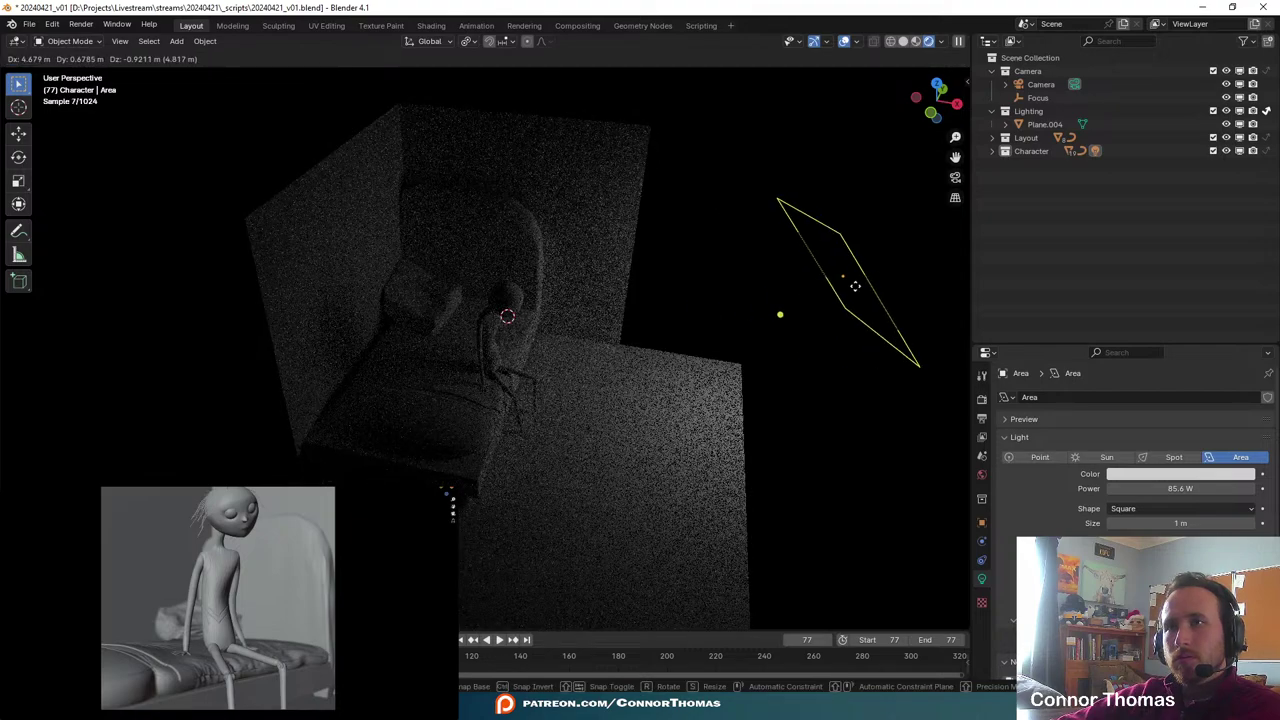
{"action": "right_click", "coordinate": [808, 240]}
{"action": "key", "text": "r"}
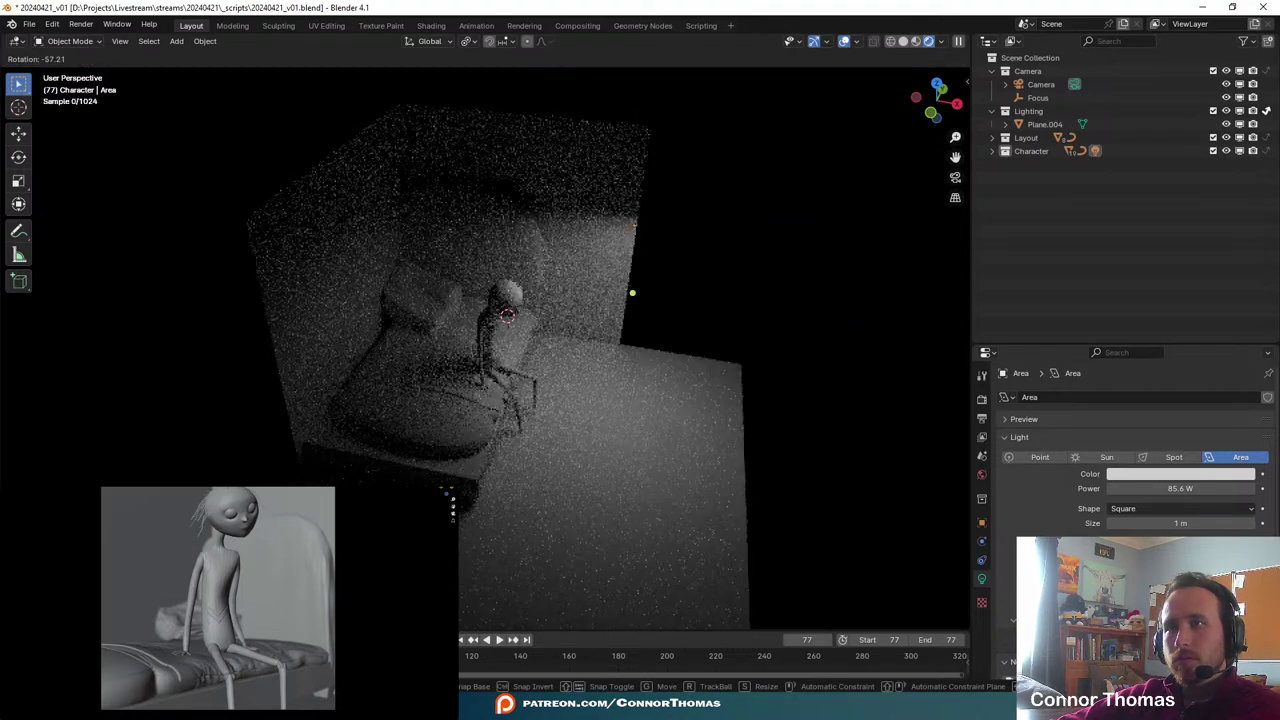
{"action": "left_click", "coordinate": [771, 226]}
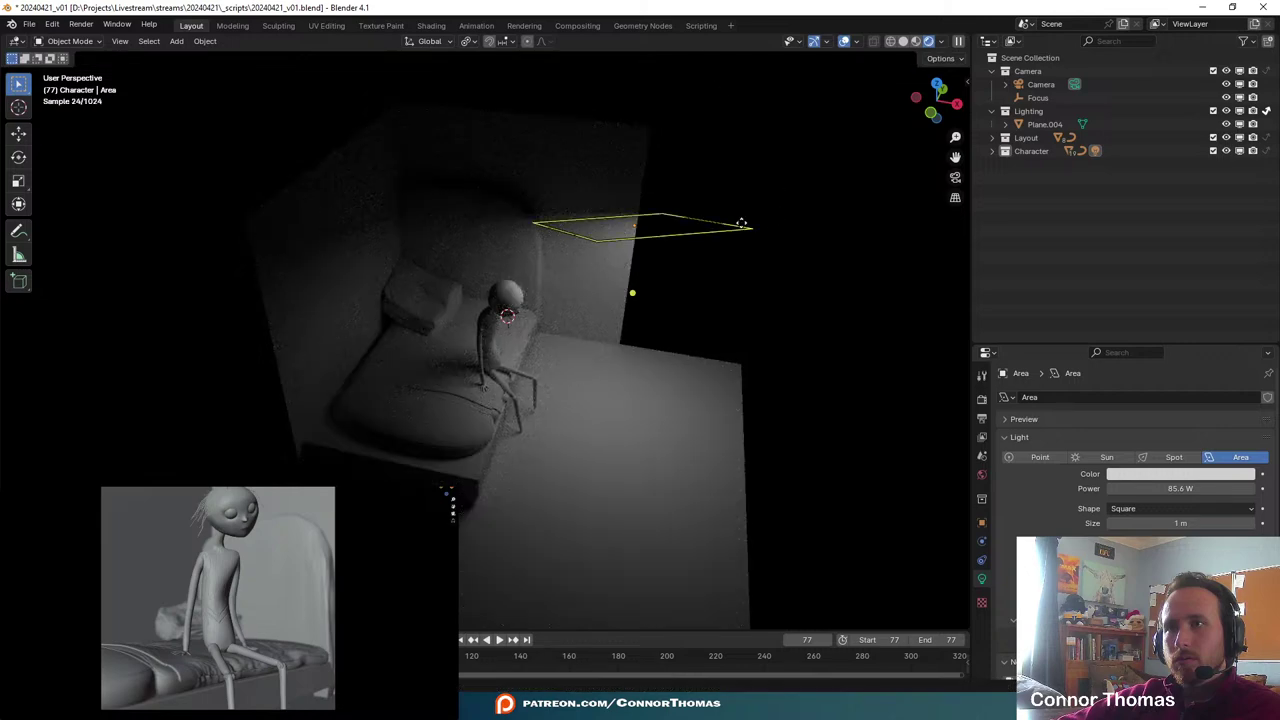
{"action": "key", "text": "KP_0"}
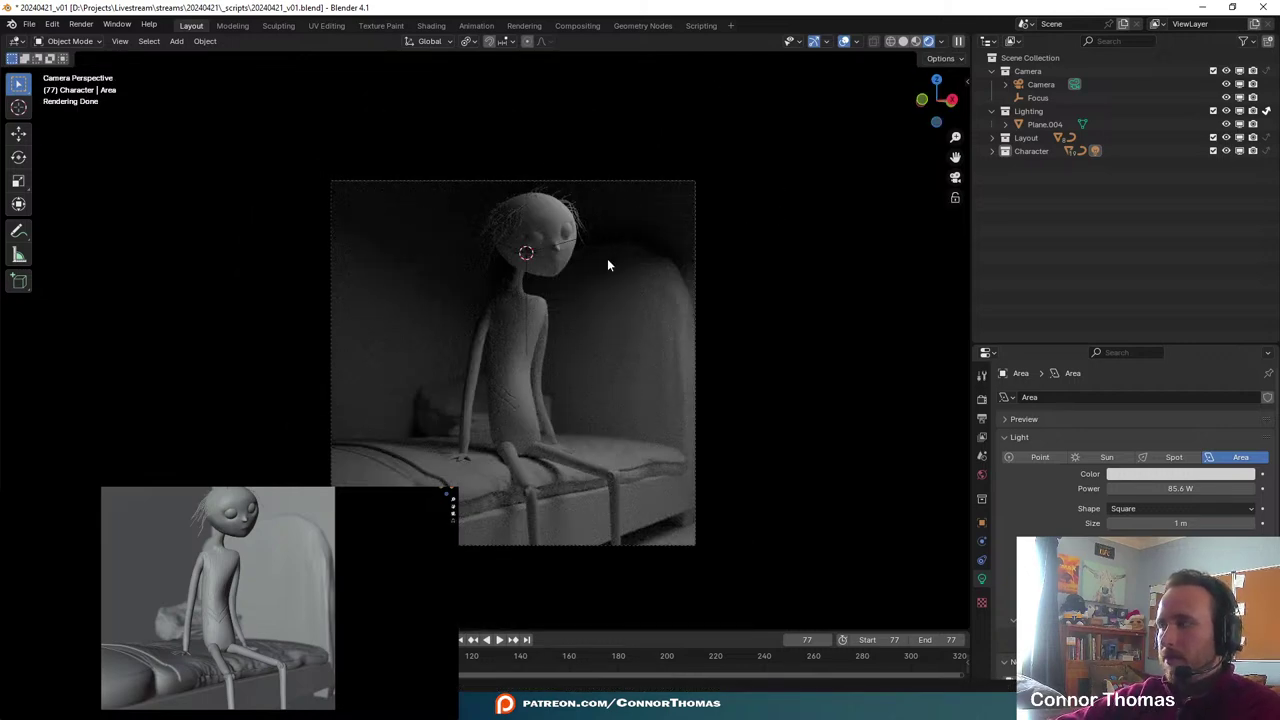
- Switch the main viewport to Solid and the small camera view to Rendered shading, and save the file
{"action": "key", "text": "z"}
{"action": "middle_click_drag", "start_coordinate": [700, 260], "coordinate": [706, 295]}
{"action": "scroll", "coordinate": [706, 295], "scroll_direction": "down", "scroll_amount": 7}
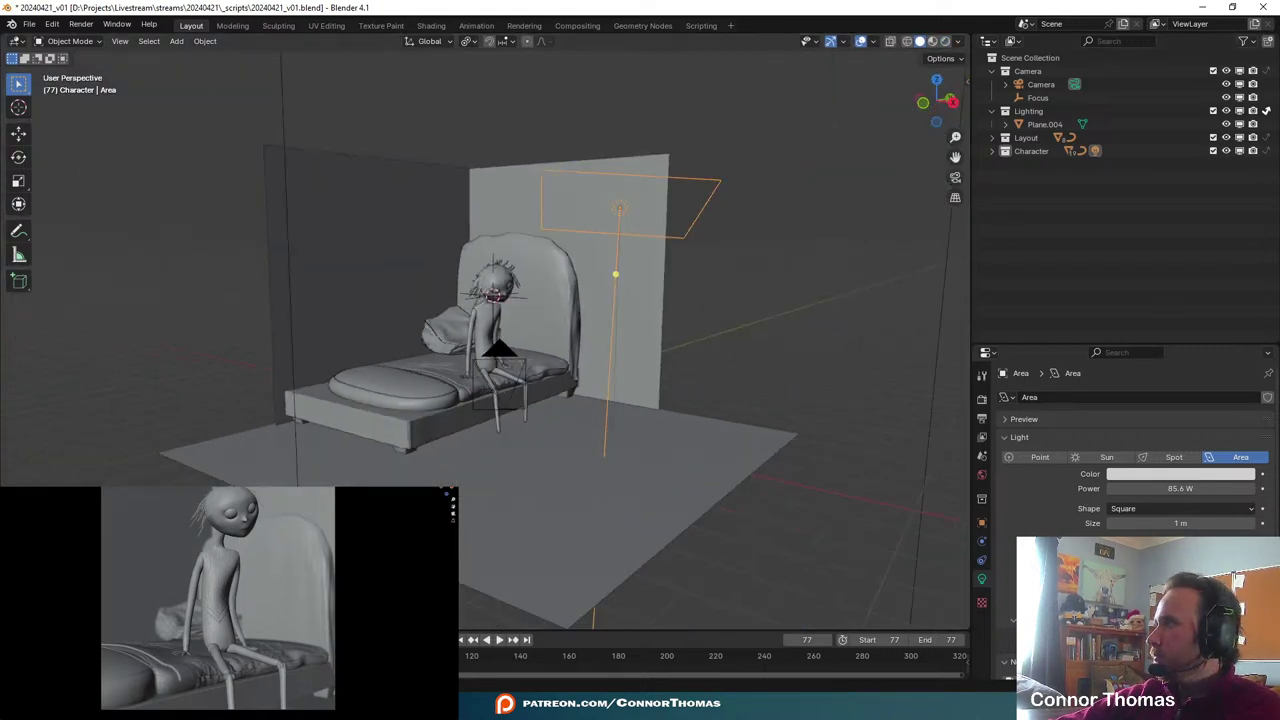
{"action": "key", "text": "z"}
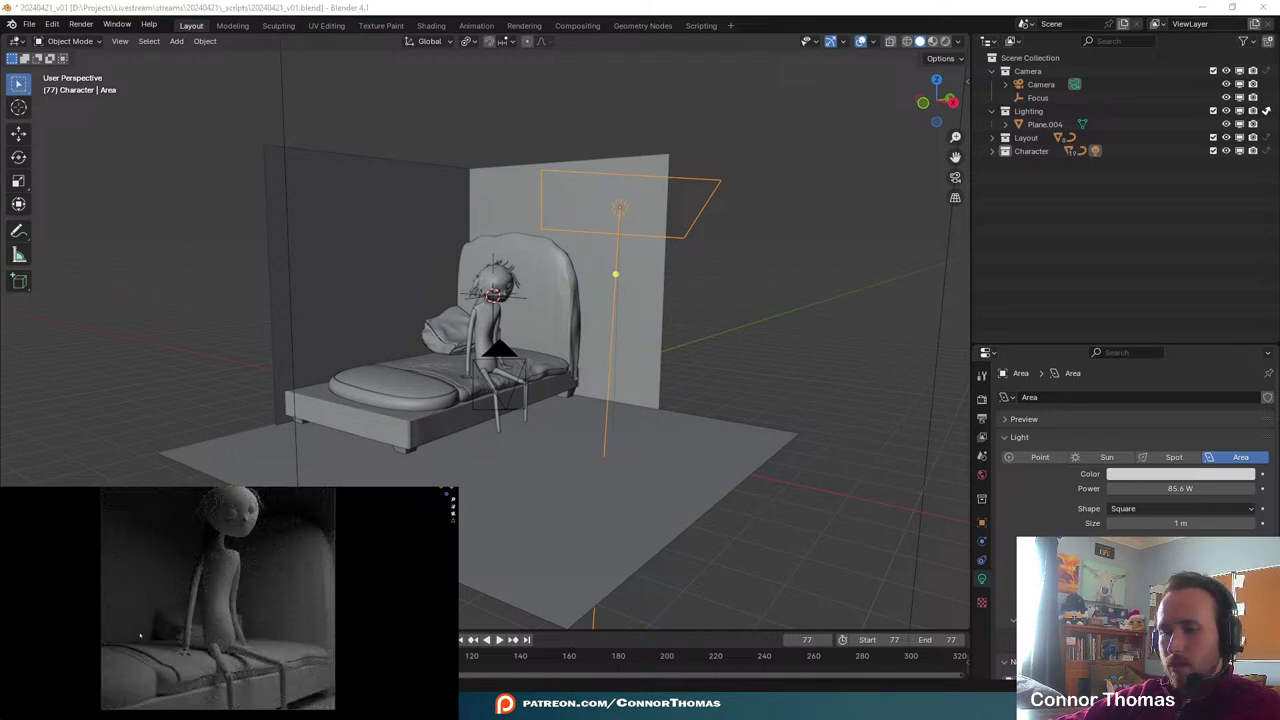
{"action": "key", "text": "ctrl+s"}
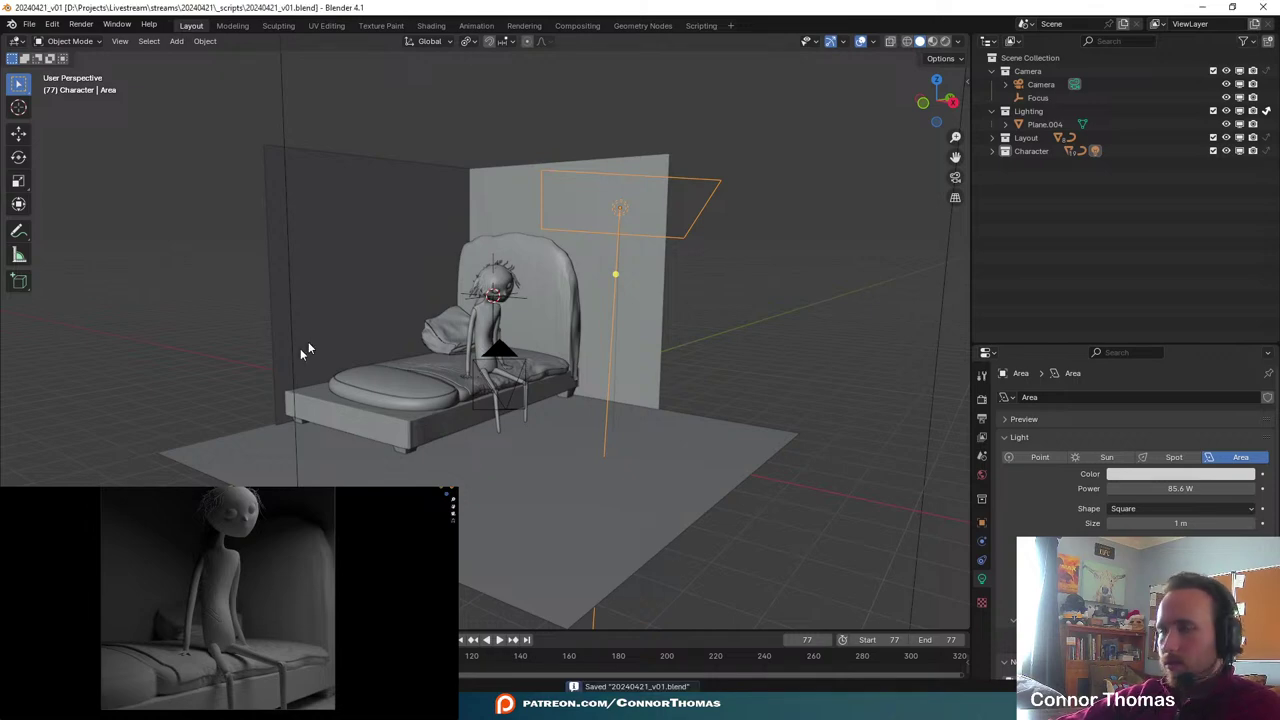
- Select the area light again and set its power to 111.7 W
{"action": "middle_click_drag", "start_coordinate": [490, 182], "coordinate": [640, 445]}
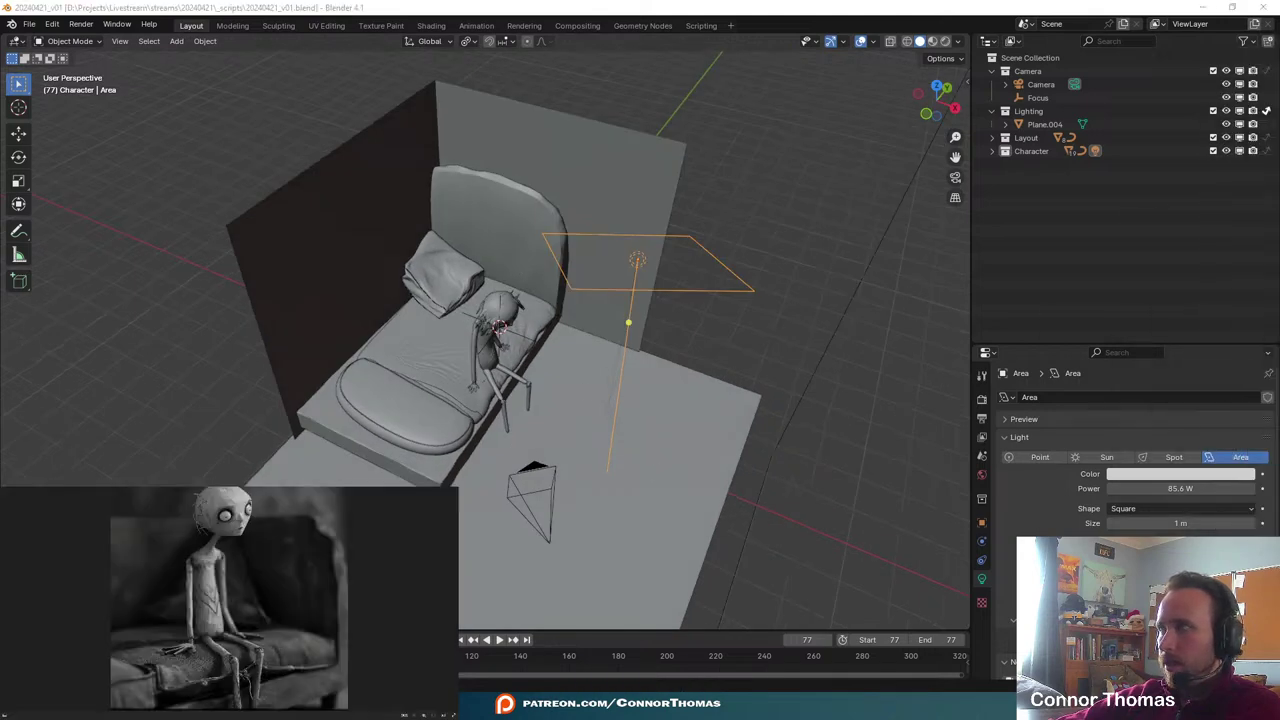
{"action": "left_click", "coordinate": [629, 256]}
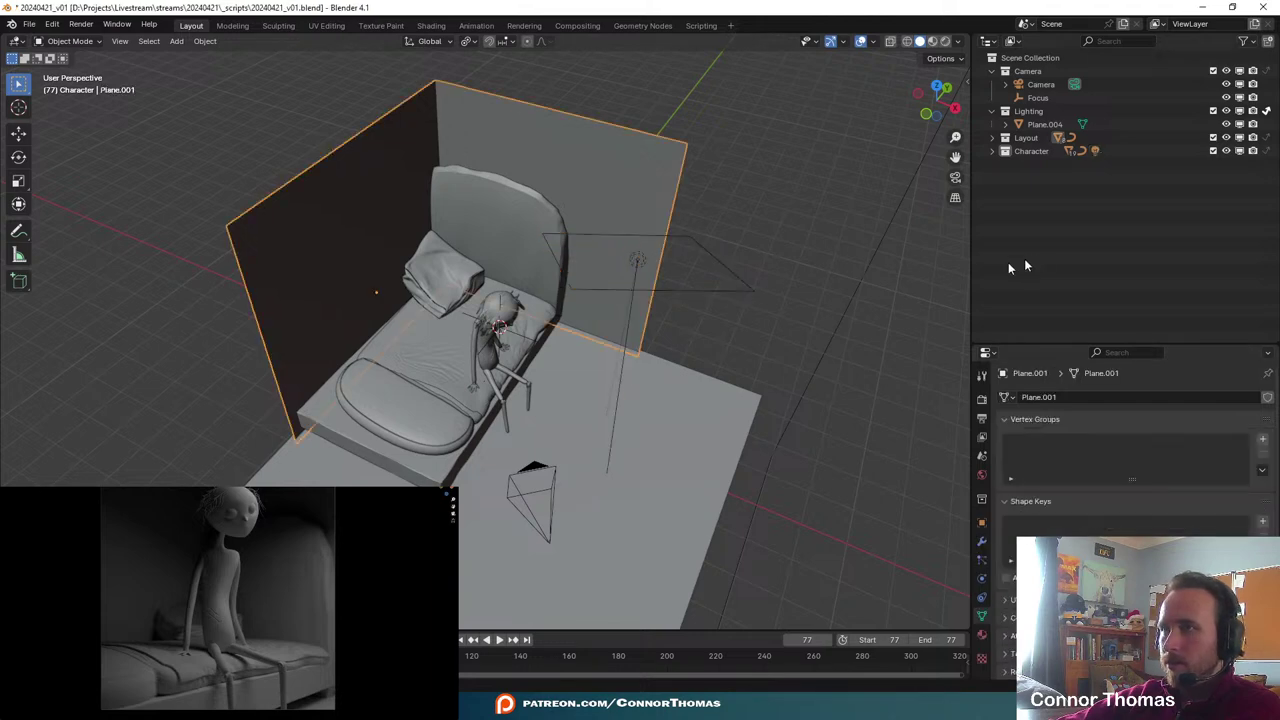
{"action": "left_click", "coordinate": [634, 264]}
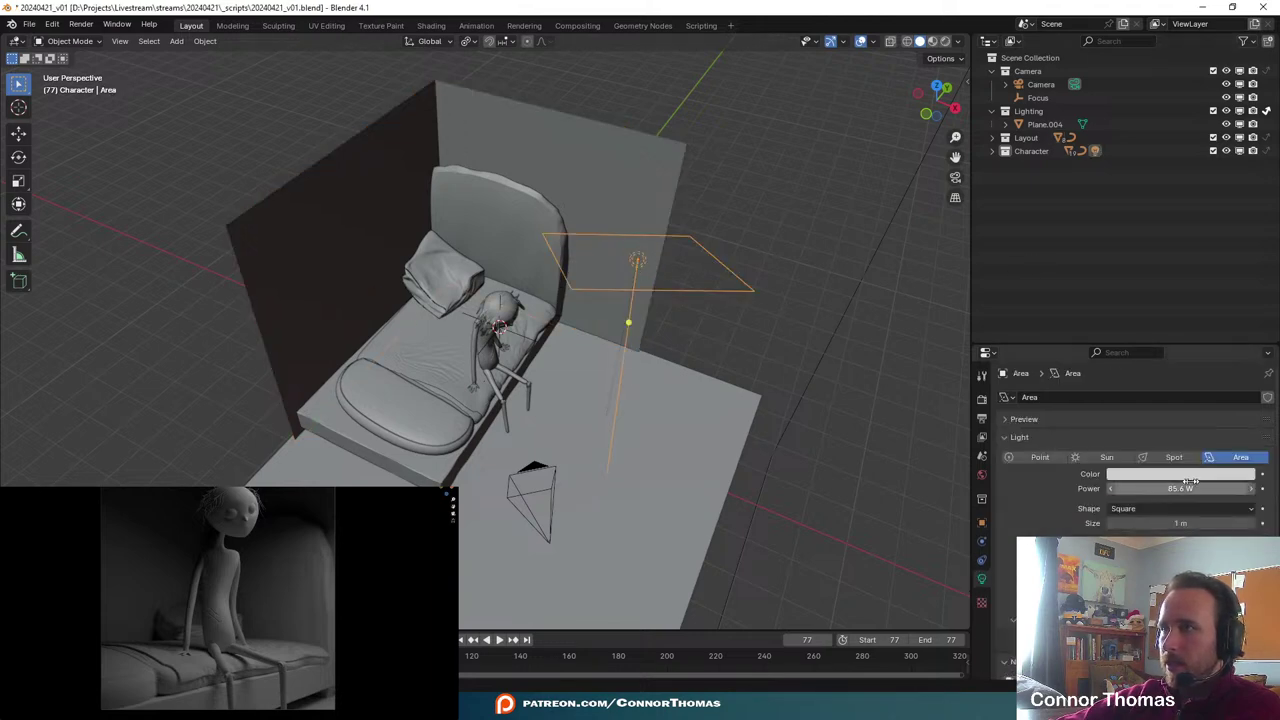
{"action": "left_click_drag", "start_coordinate": [1180, 489], "coordinate": [1125, 488]}
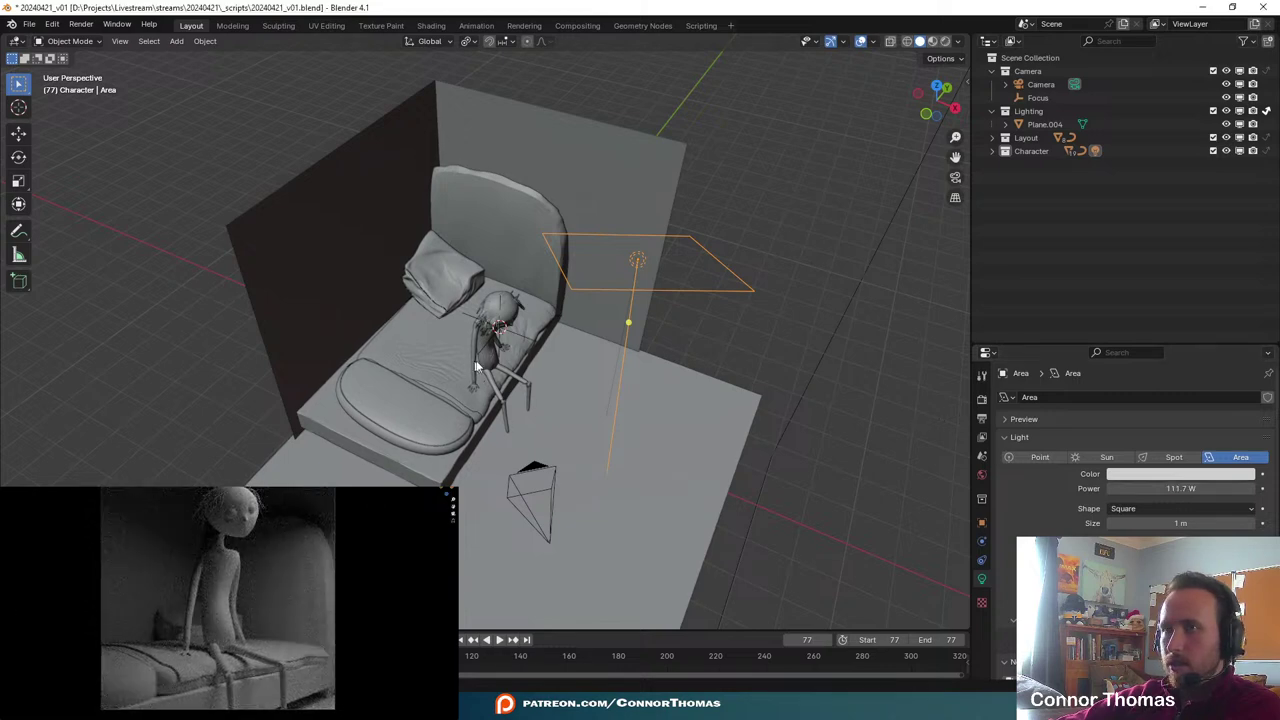
- Duplicate the overhead area light, place the copy above the bed behind the puppet and tilt it toward the camera side
{"action": "key", "text": "alt+a"}
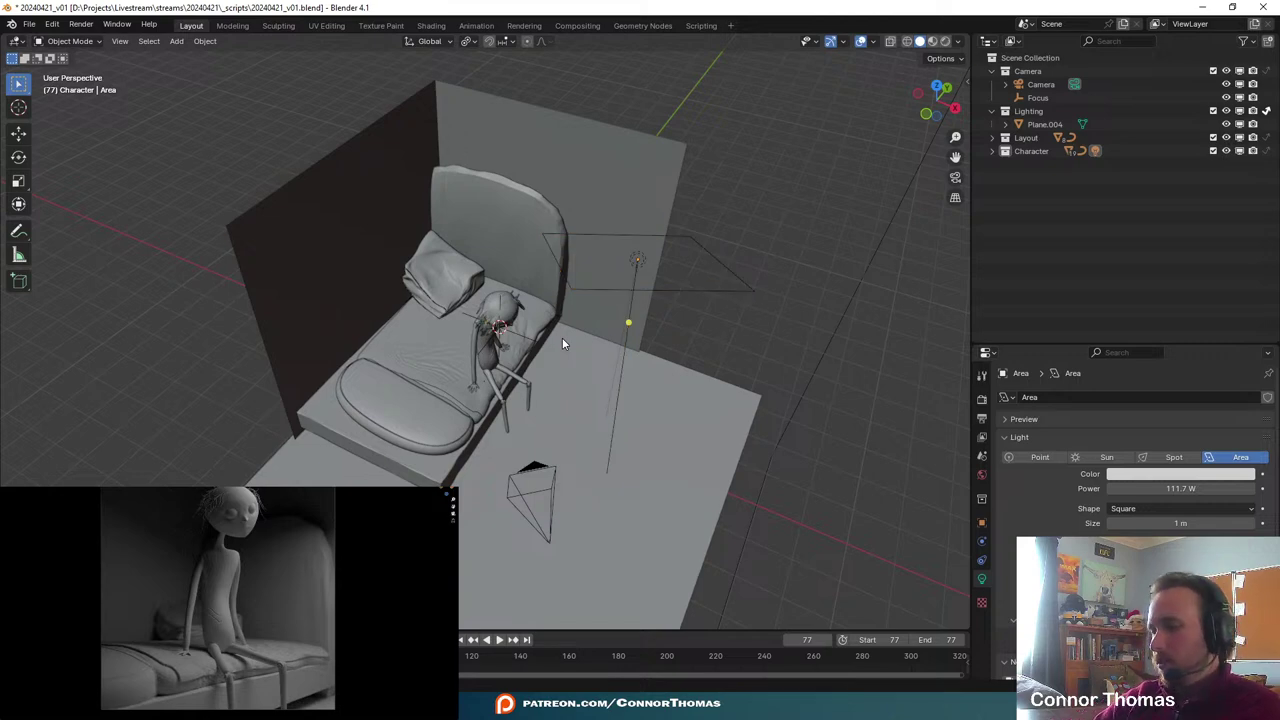
{"action": "left_click", "coordinate": [646, 268]}
{"action": "middle_click_drag", "start_coordinate": [615, 217], "coordinate": [636, 313]}
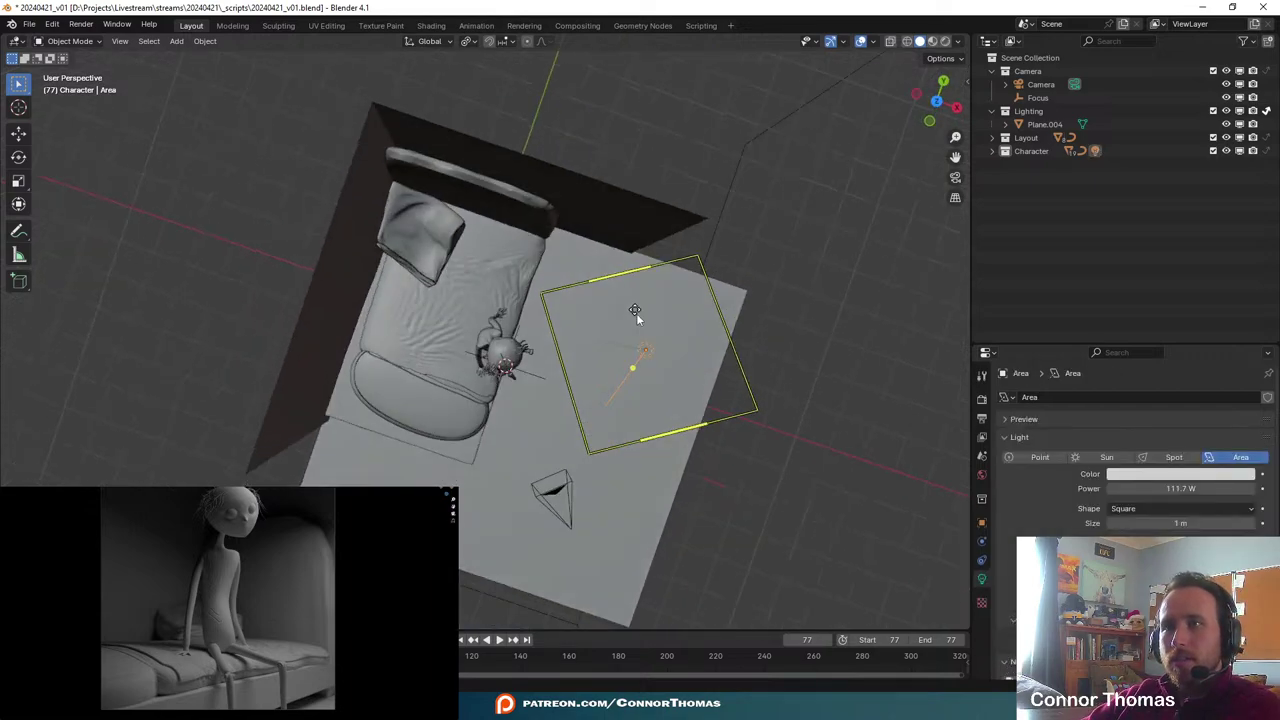
{"action": "key", "text": "shift+d"}
{"action": "left_click", "coordinate": [500, 271]}
{"action": "key", "text": "r"}
{"action": "key", "text": "r"}
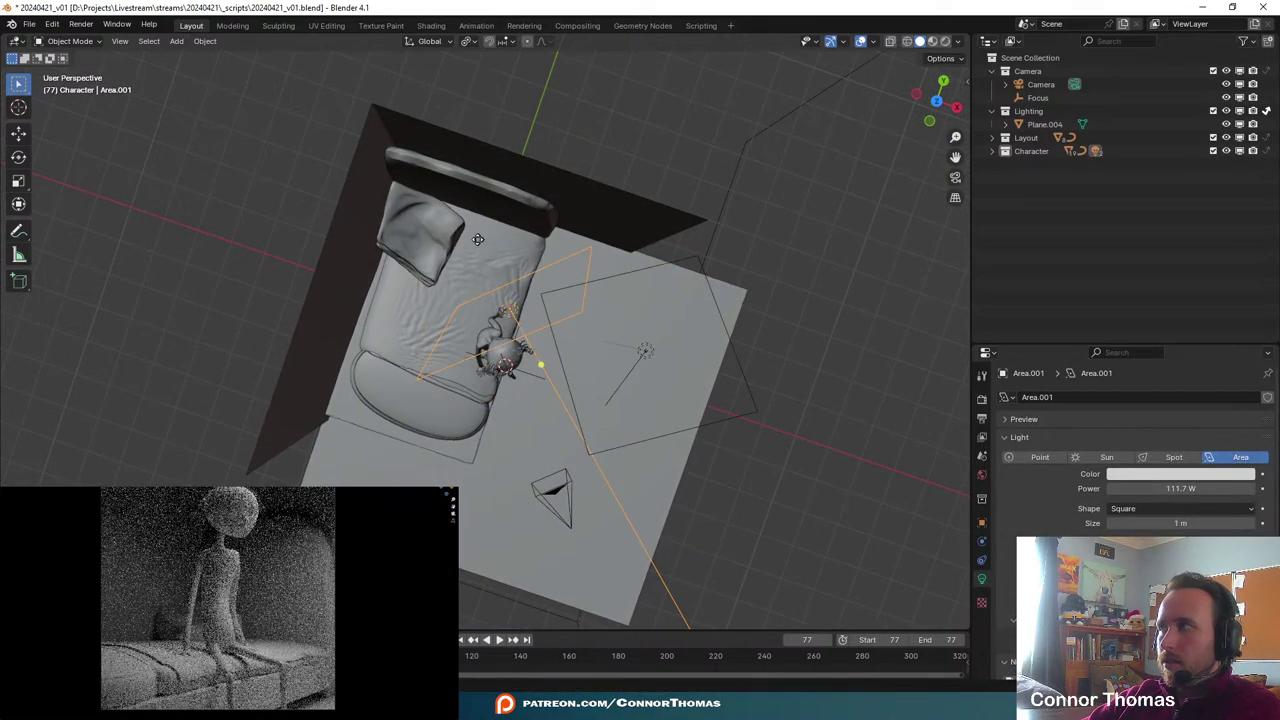
{"action": "left_click", "coordinate": [492, 286]}
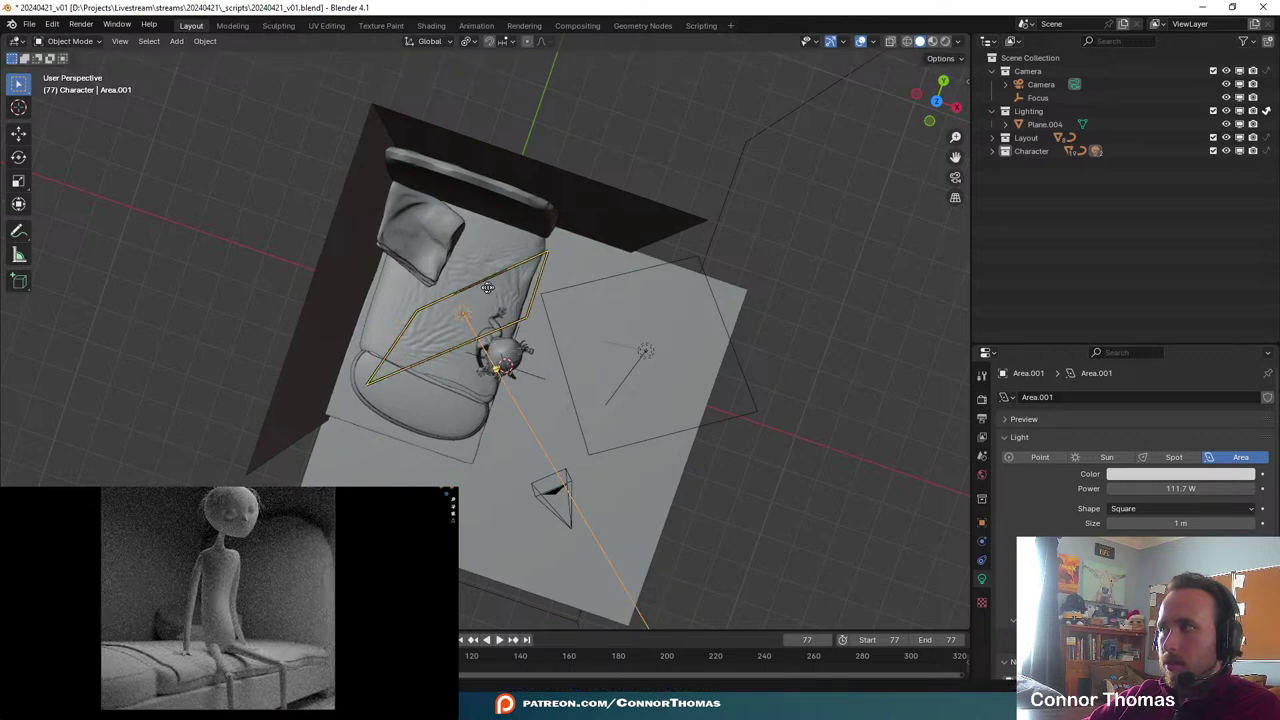
- Rotate the second area light further to aim past the puppet and set its power to 40.2 W
{"action": "key", "text": "r"}
{"action": "left_click", "coordinate": [441, 166]}
{"action": "key", "text": "r"}
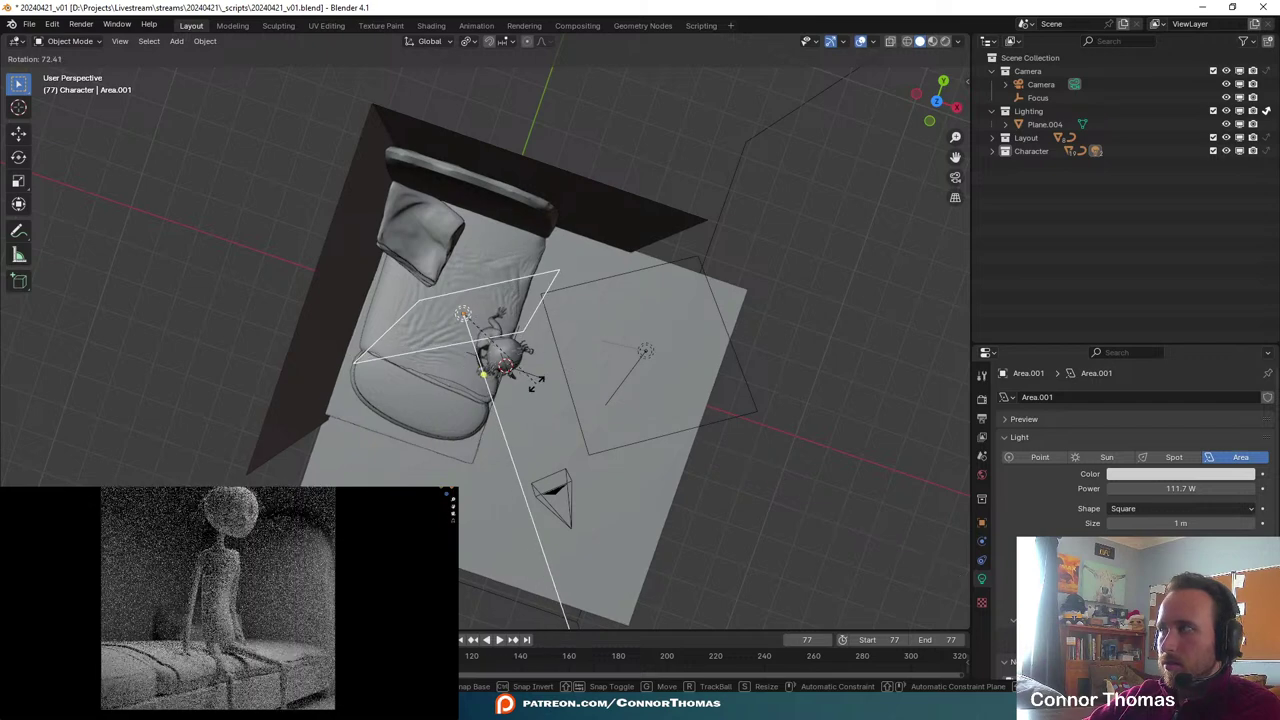
{"action": "left_click", "coordinate": [558, 377]}
{"action": "left_click_drag", "start_coordinate": [1181, 488], "coordinate": [1126, 488]}
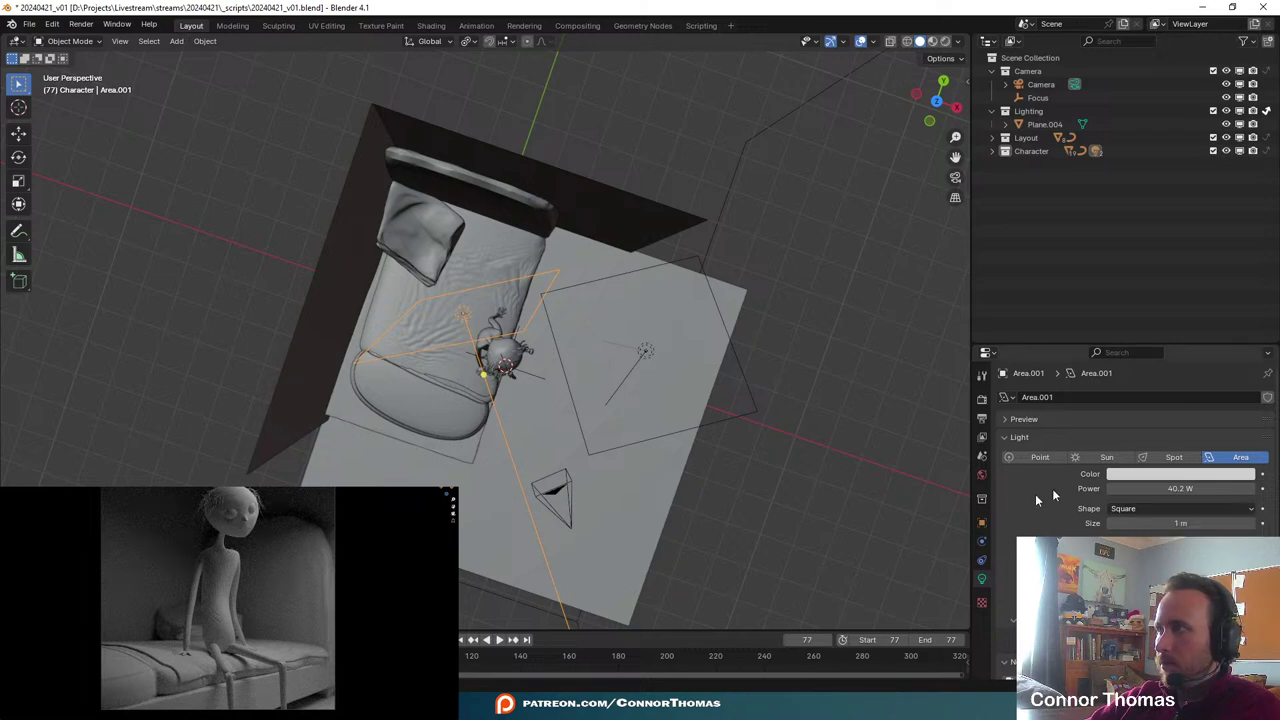
- Move the second area light back toward the pillow and compare the render with the light deleted and restored
{"action": "key", "text": "g"}
{"action": "left_click", "coordinate": [602, 223]}
{"action": "middle_click_drag", "start_coordinate": [640, 280], "coordinate": [655, 331]}
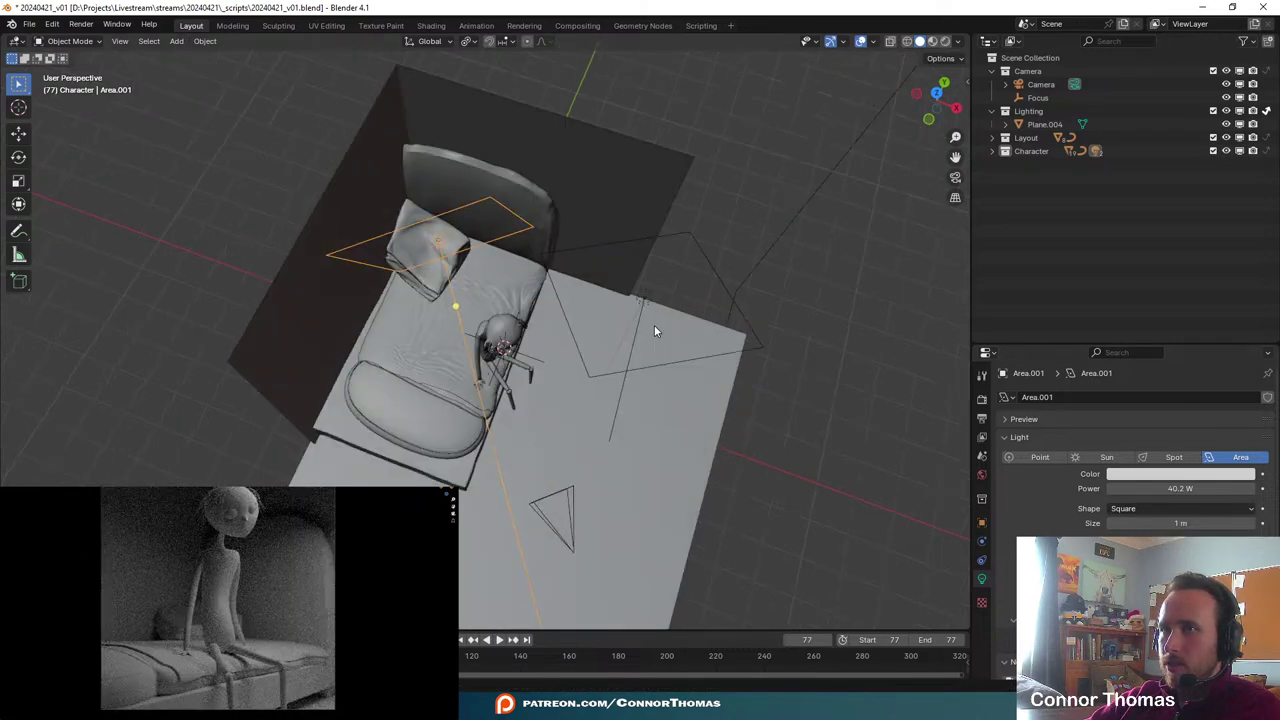
{"action": "key", "text": "Delete"}
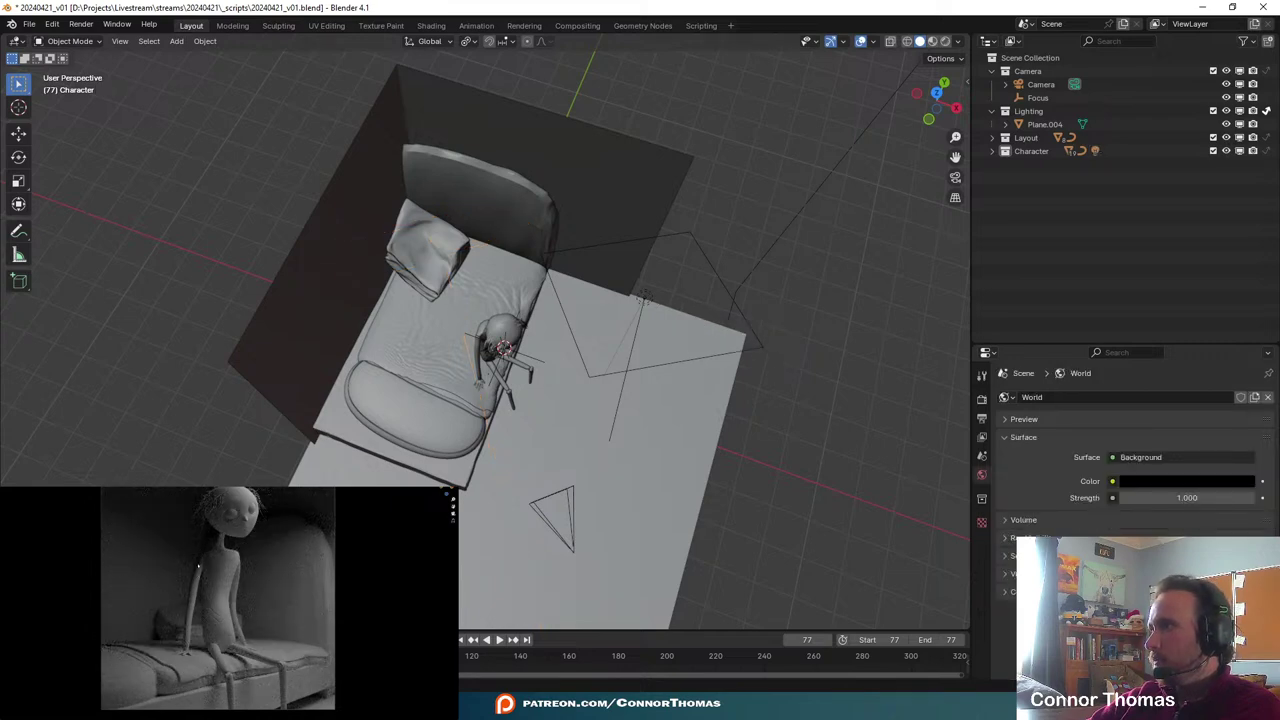
{"action": "key", "text": "ctrl+z"}
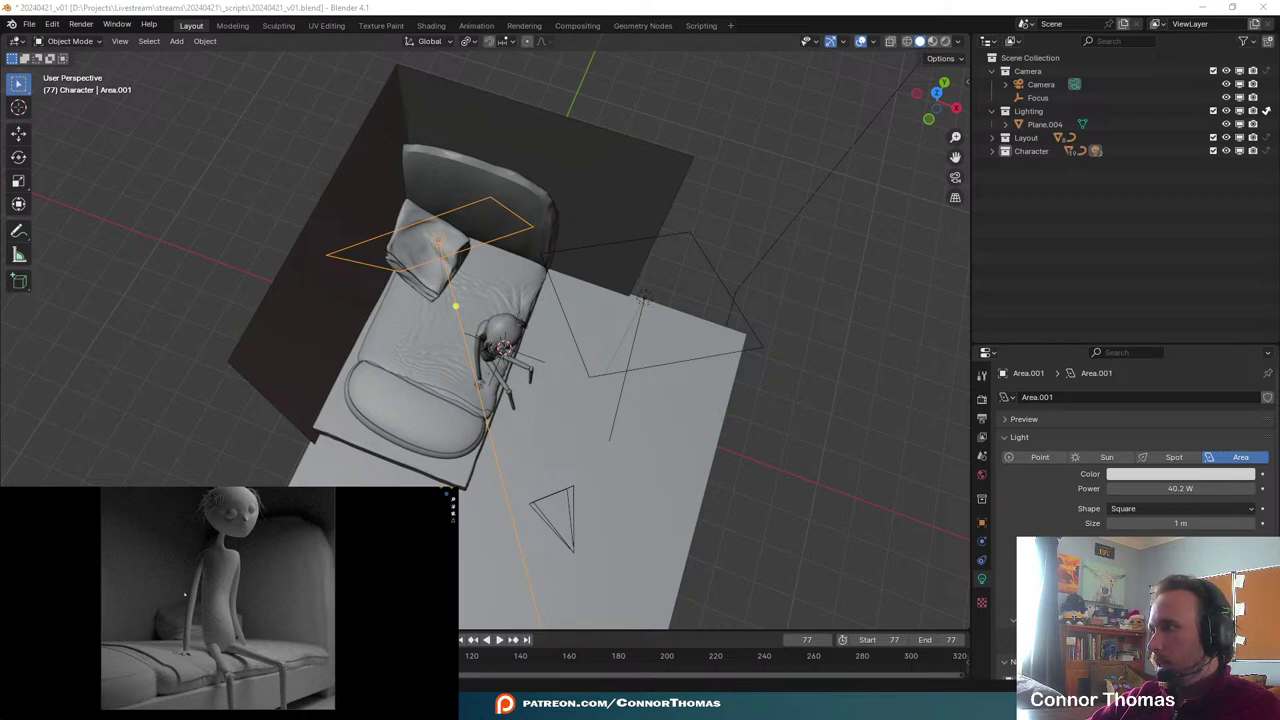
- Lower the second area light behind the puppet, moving it about 1.38 m, and save the file
{"action": "middle_click_drag", "start_coordinate": [578, 350], "coordinate": [522, 270]}
{"action": "key", "text": "g"}
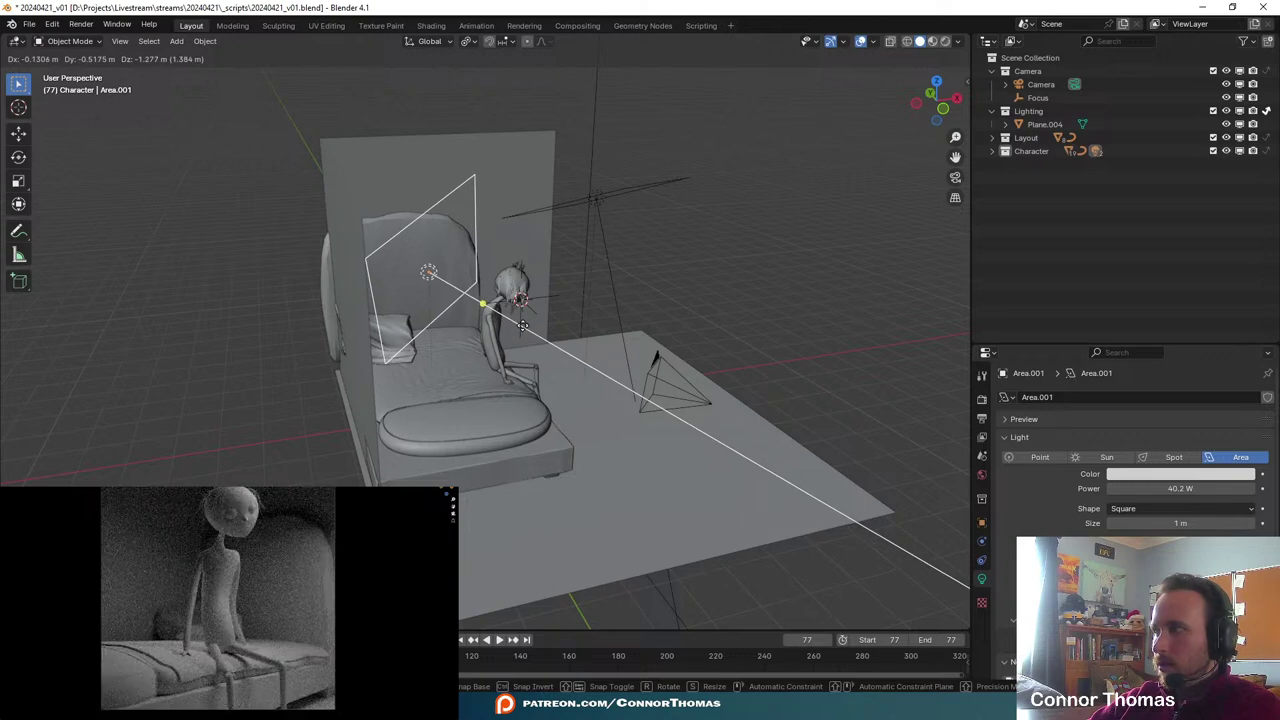
{"action": "left_click", "coordinate": [522, 325]}
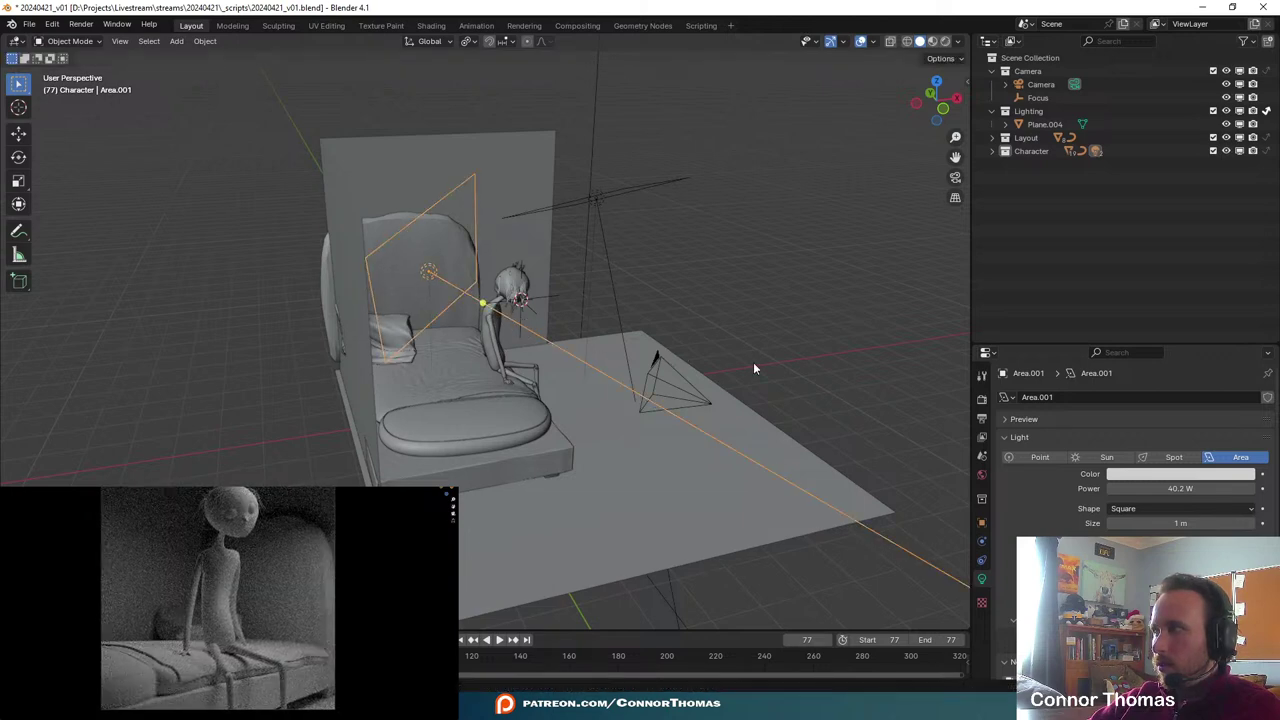
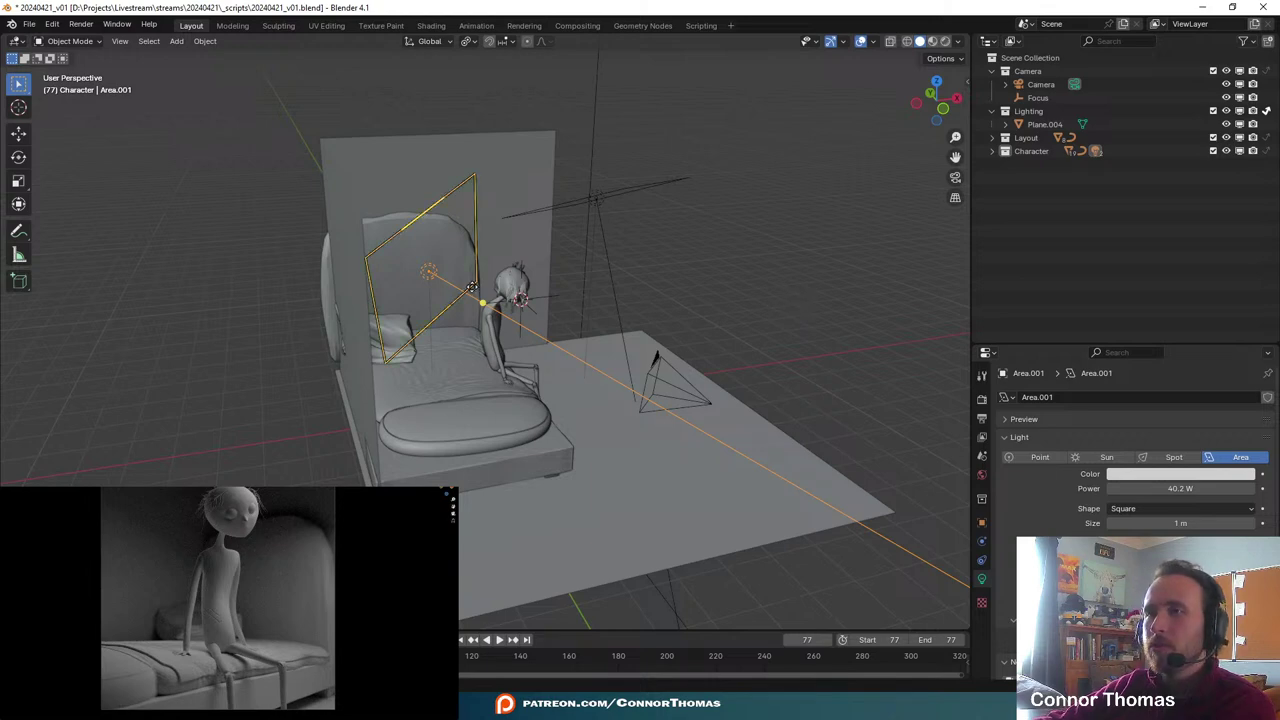
{"action": "middle_click_drag", "start_coordinate": [466, 314], "coordinate": [385, 438]}
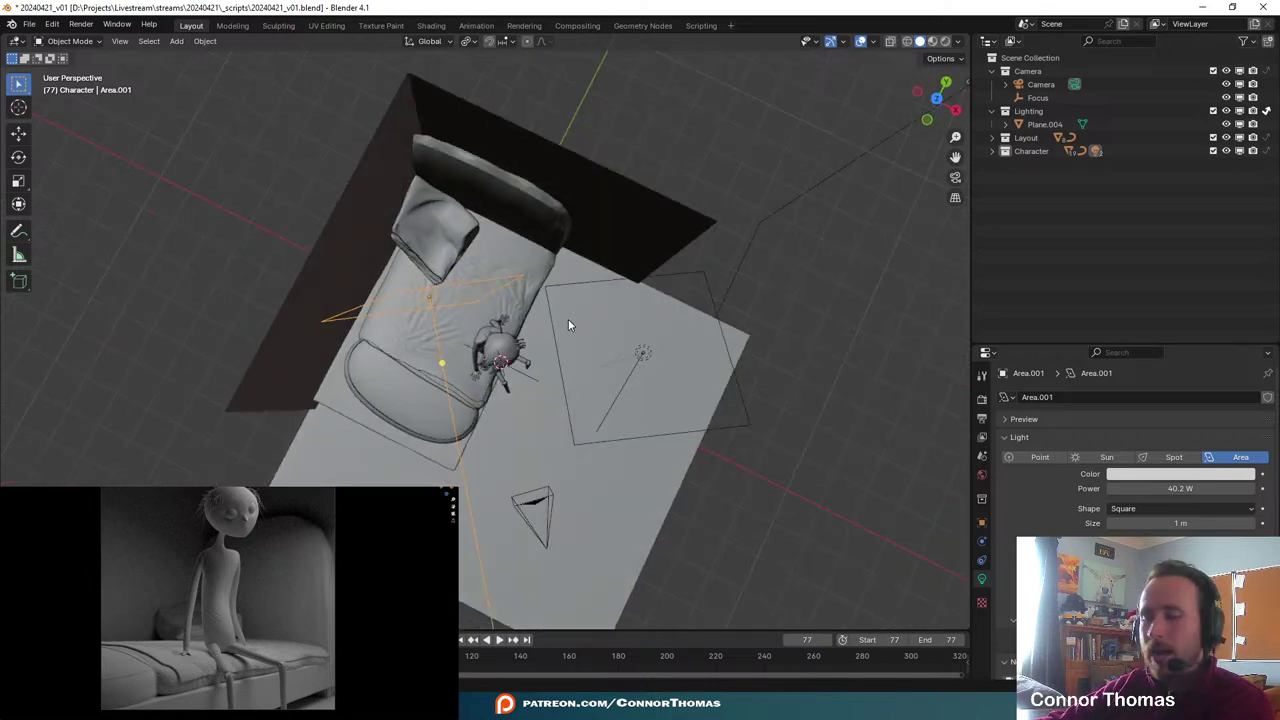
{"action": "key", "text": "ctrl+s"}
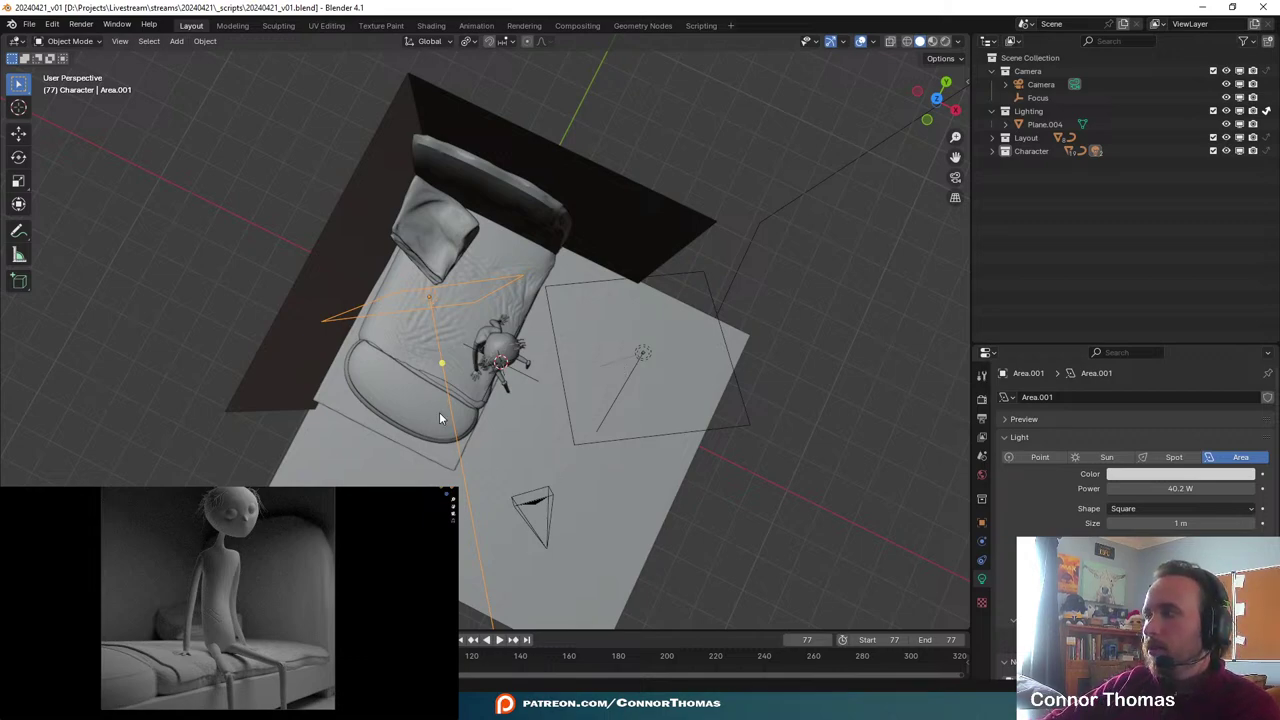
- Select the puppet's torso, switch it to Sculpt Mode and choose the Smooth brush
{"action": "middle_click_drag", "start_coordinate": [439, 412], "coordinate": [445, 301]}
{"action": "scroll", "coordinate": [445, 301], "scroll_direction": "up", "scroll_amount": 8}
{"action": "left_click", "coordinate": [517, 421]}
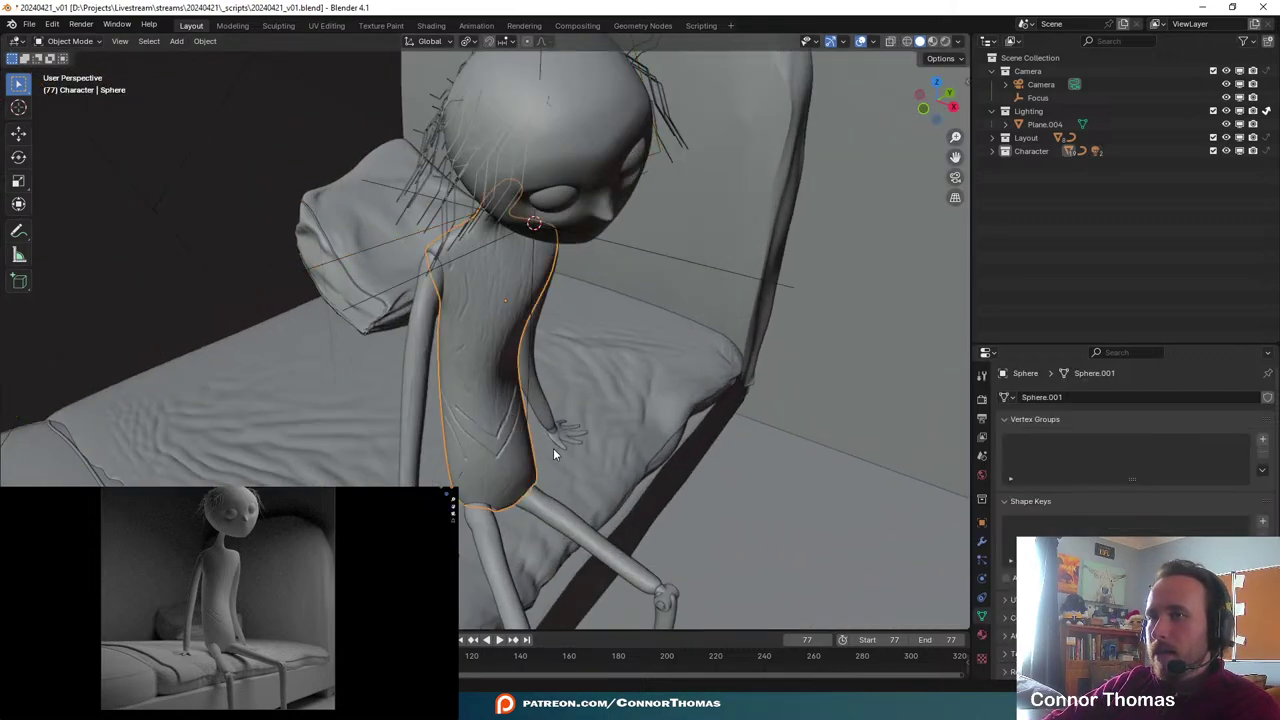
{"action": "scroll", "coordinate": [553, 449], "scroll_direction": "up", "scroll_amount": 5}
{"action": "scroll", "coordinate": [553, 449], "scroll_direction": "down", "scroll_amount": 2}
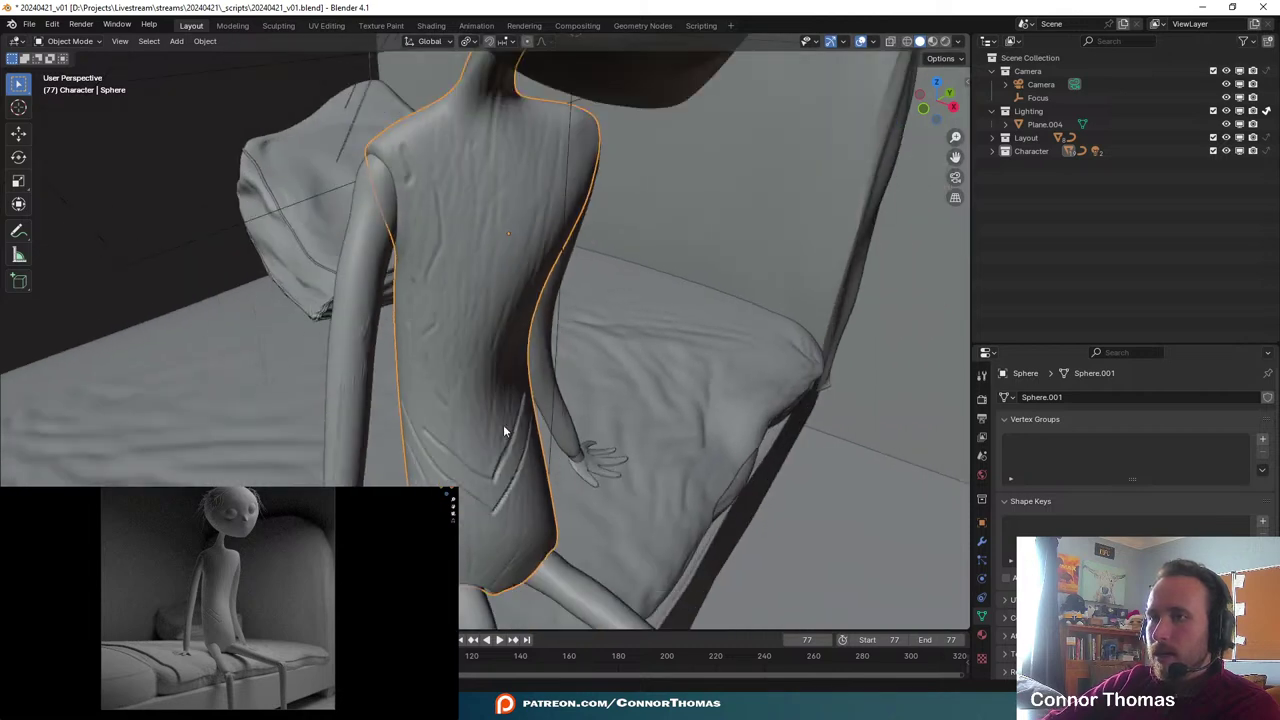
{"action": "middle_click_drag", "start_coordinate": [504, 428], "coordinate": [506, 396]}
{"action": "mouse_move", "coordinate": [506, 396]}
{"action": "middle_mouse_down", "text": "shift"}
{"action": "mouse_move", "coordinate": [529, 299]}
{"action": "mouse_move", "coordinate": [265, 234]}
{"action": "middle_mouse_up", "text": "shift"}
{"action": "left_click", "coordinate": [68, 41]}
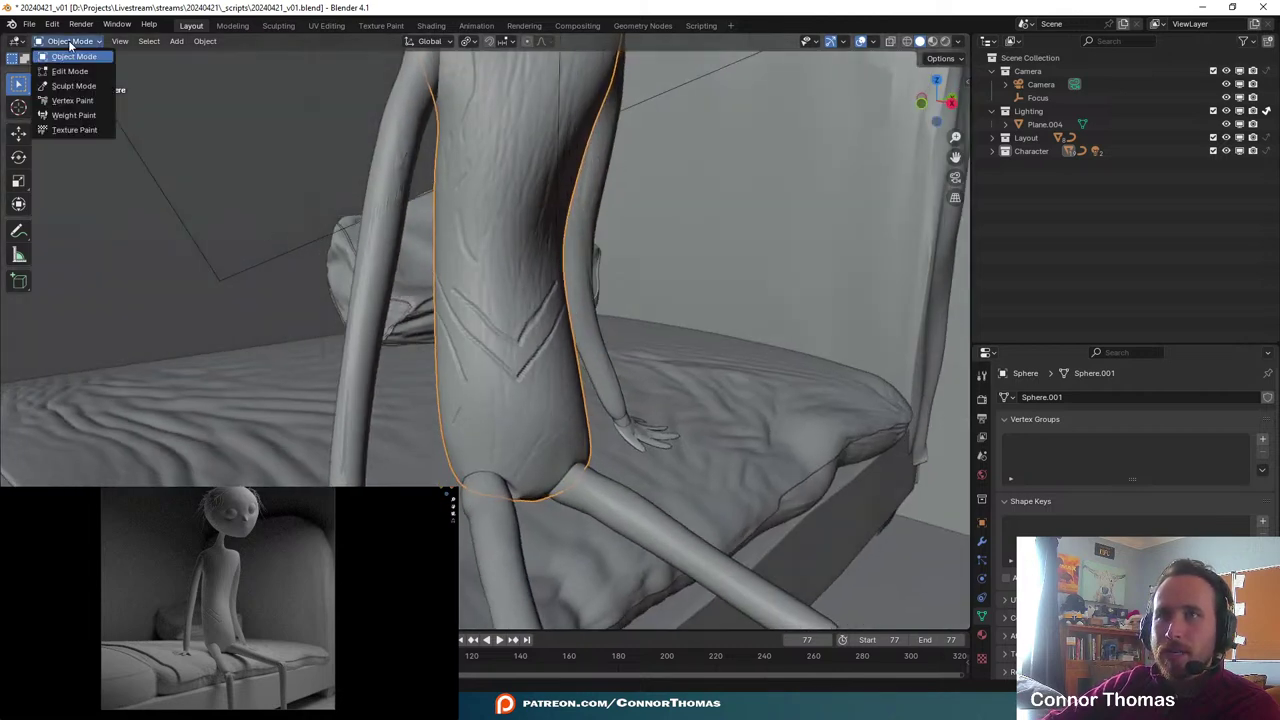
{"action": "left_click", "coordinate": [68, 86]}
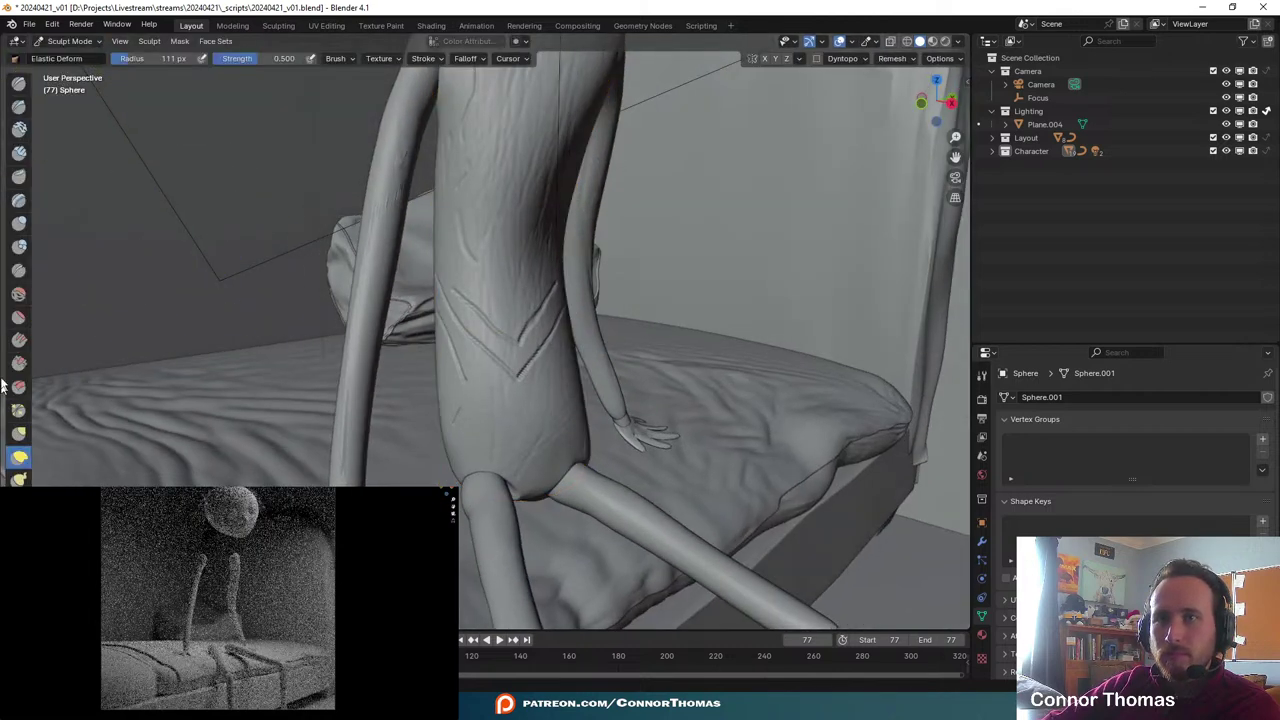
{"action": "left_click", "coordinate": [19, 297]}
- Smooth the V-shaped grooves on the torso's lower front and return to Object Mode
{"action": "middle_click_drag", "start_coordinate": [604, 418], "coordinate": [572, 428]}
{"action": "scroll", "coordinate": [571, 430], "scroll_direction": "up", "scroll_amount": 4}
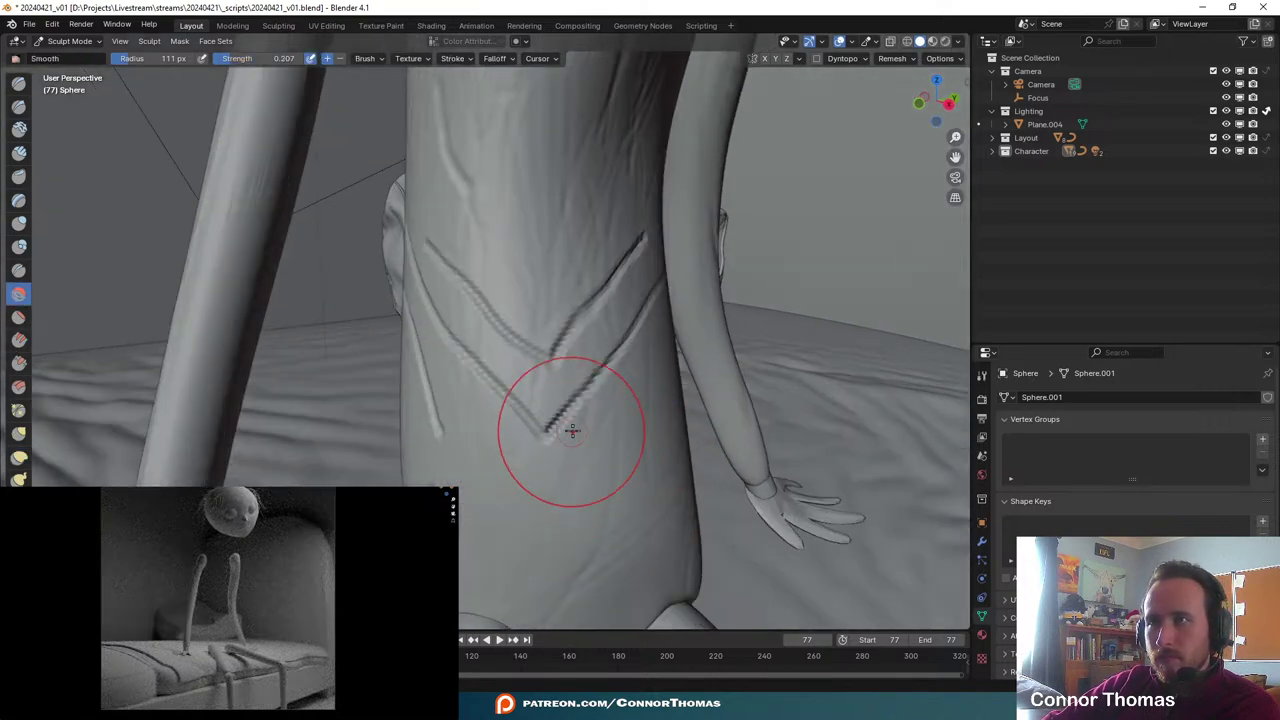
{"action": "mouse_move", "coordinate": [555, 418]}
{"action": "left_mouse_down"}
{"action": "mouse_move", "coordinate": [586, 400]}
{"action": "mouse_move", "coordinate": [609, 314]}
{"action": "mouse_move", "coordinate": [571, 300]}
{"action": "mouse_move", "coordinate": [610, 285]}
{"action": "mouse_move", "coordinate": [643, 229]}
{"action": "mouse_move", "coordinate": [620, 249]}
{"action": "mouse_move", "coordinate": [658, 245]}
{"action": "mouse_move", "coordinate": [480, 291]}
{"action": "mouse_move", "coordinate": [494, 303]}
{"action": "mouse_move", "coordinate": [437, 258]}
{"action": "left_mouse_up"}
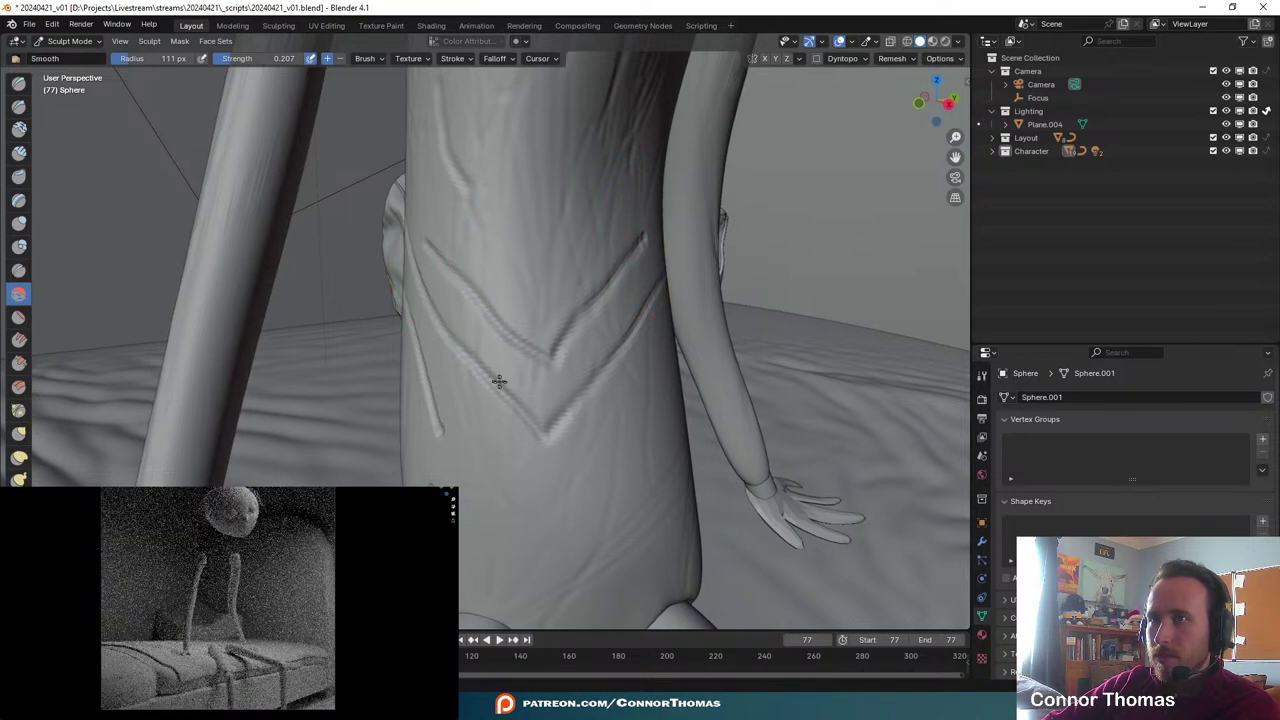
{"action": "mouse_move", "coordinate": [534, 418]}
{"action": "left_mouse_down"}
{"action": "mouse_move", "coordinate": [586, 400]}
{"action": "mouse_move", "coordinate": [514, 451]}
{"action": "left_mouse_up"}
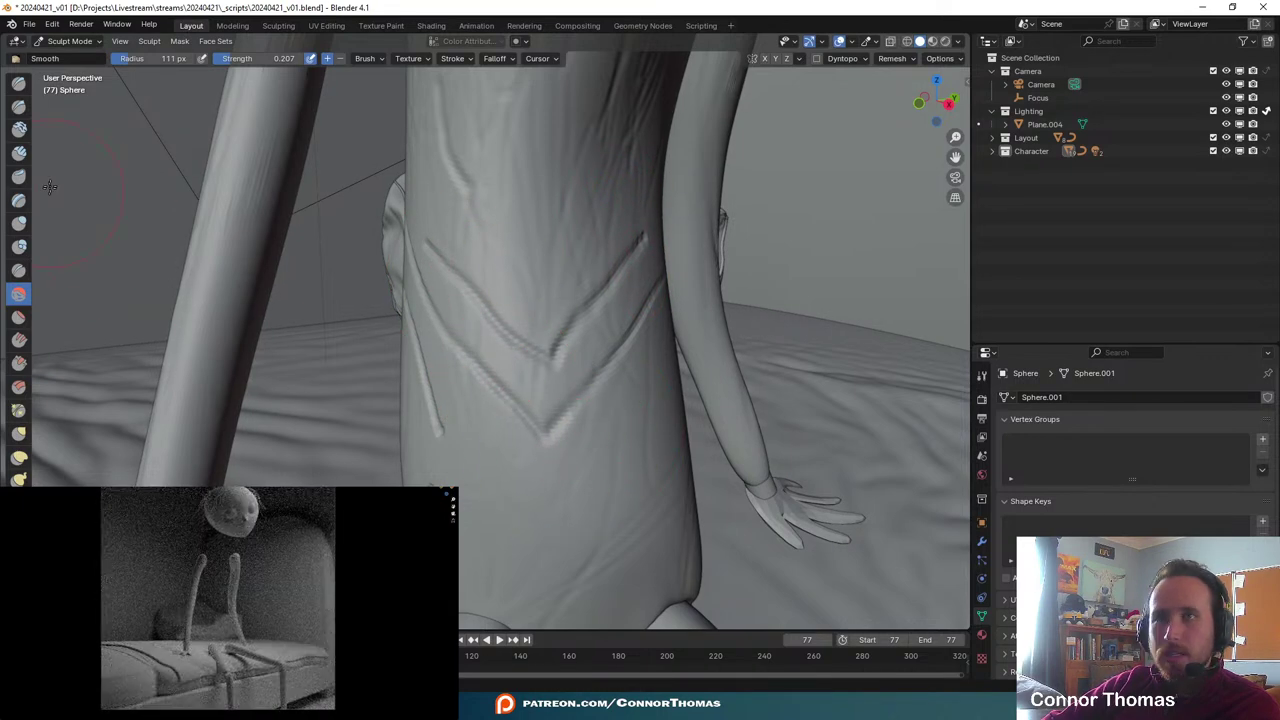
{"action": "left_click", "coordinate": [70, 43]}
{"action": "left_click", "coordinate": [74, 57]}
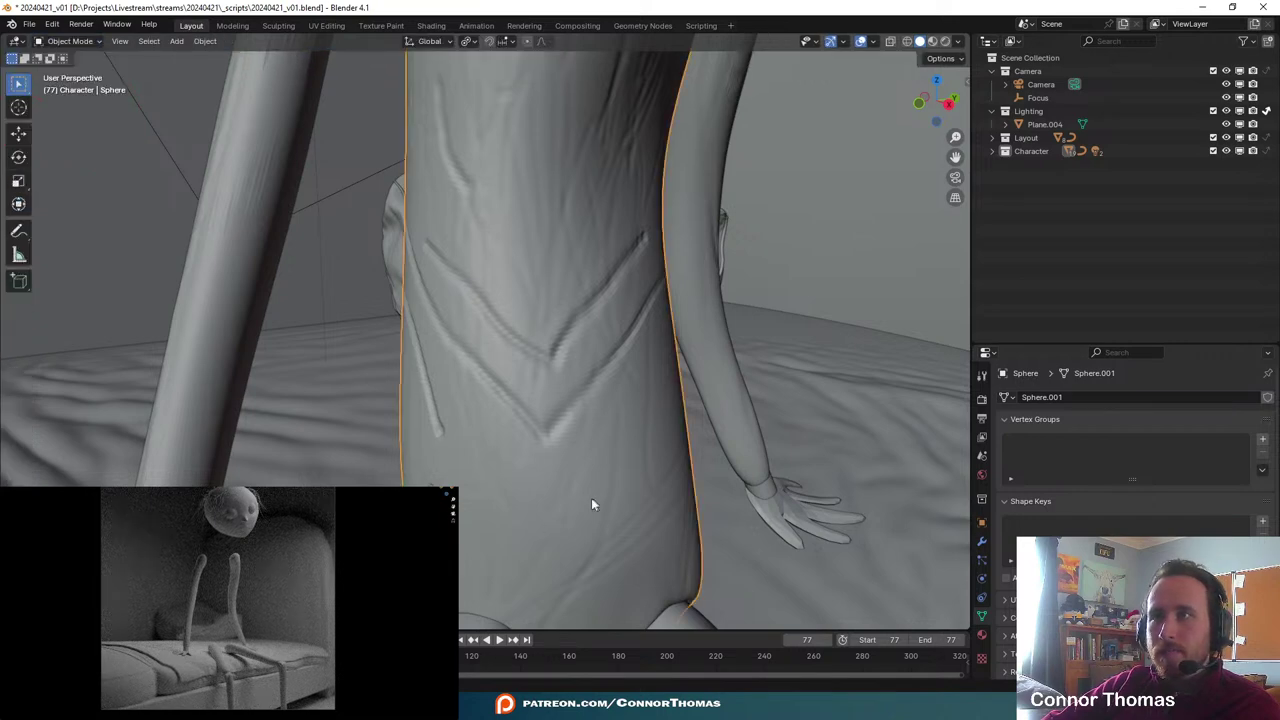
- Deselect the torso, save the file and compare the whole bedroom set with the reference image
{"action": "scroll", "coordinate": [591, 498], "scroll_direction": "down", "scroll_amount": 4}
{"action": "key", "text": "alt+a"}
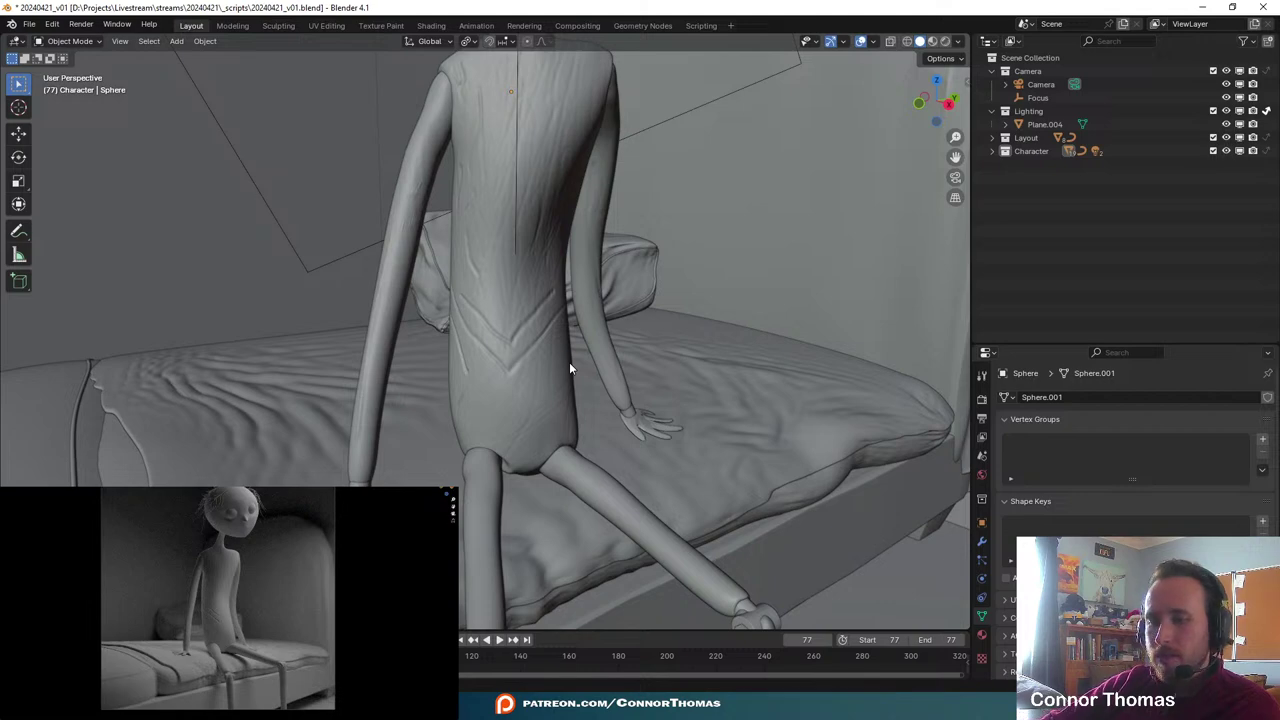
{"action": "key", "text": "ctrl+s"}
{"action": "middle_click_drag", "start_coordinate": [557, 361], "coordinate": [488, 303]}
{"action": "scroll", "coordinate": [502, 345], "scroll_direction": "down", "scroll_amount": 8}
{"action": "middle_click_drag", "start_coordinate": [595, 308], "coordinate": [596, 358]}
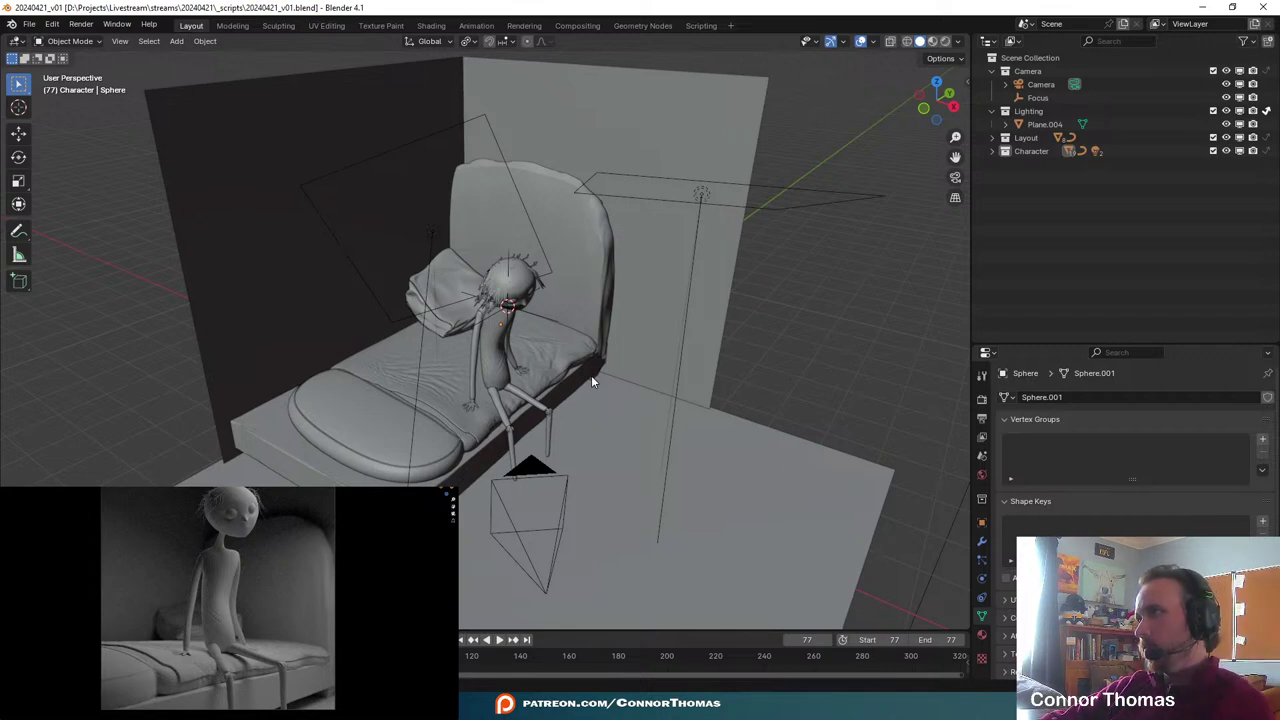
{"action": "key", "text": "alt+Tab"}
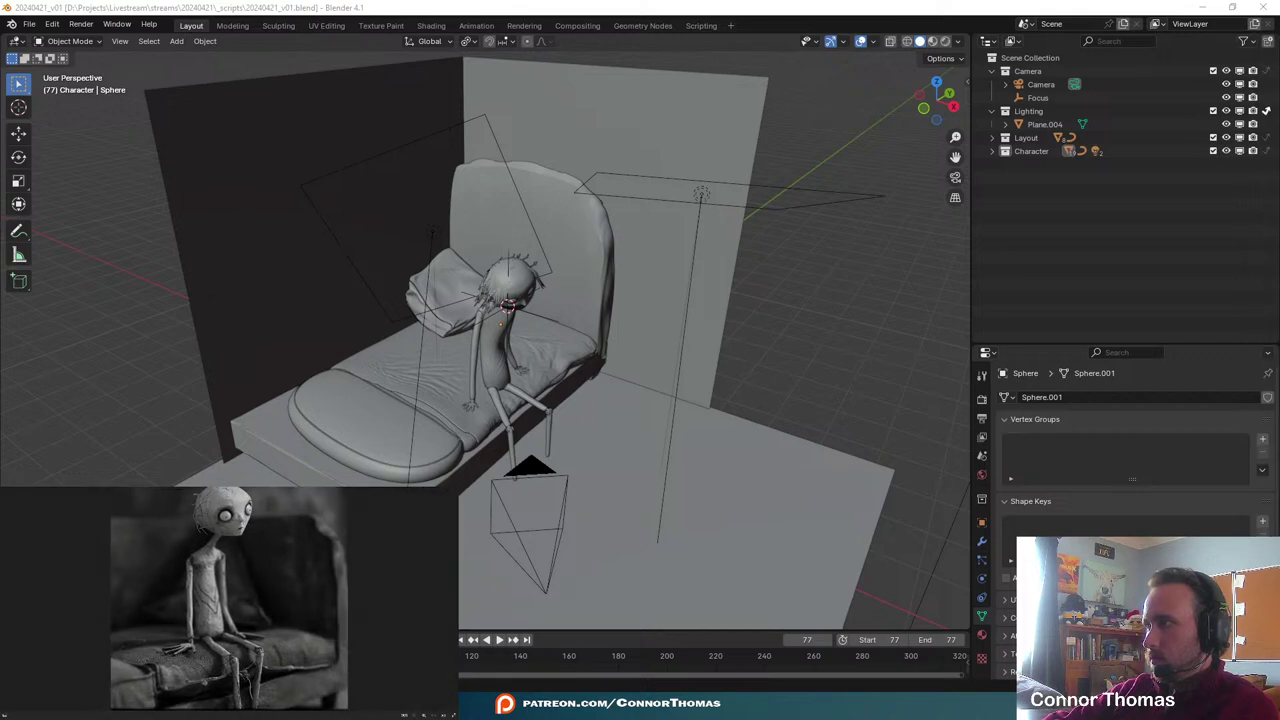
- Duplicate the headboard along Y to the middle of the bed and rotate the copy 90° about Z
{"action": "middle_click_drag", "start_coordinate": [512, 380], "coordinate": [587, 131]}
{"action": "left_click", "coordinate": [582, 136]}
{"action": "middle_click_drag", "start_coordinate": [540, 172], "coordinate": [661, 428]}
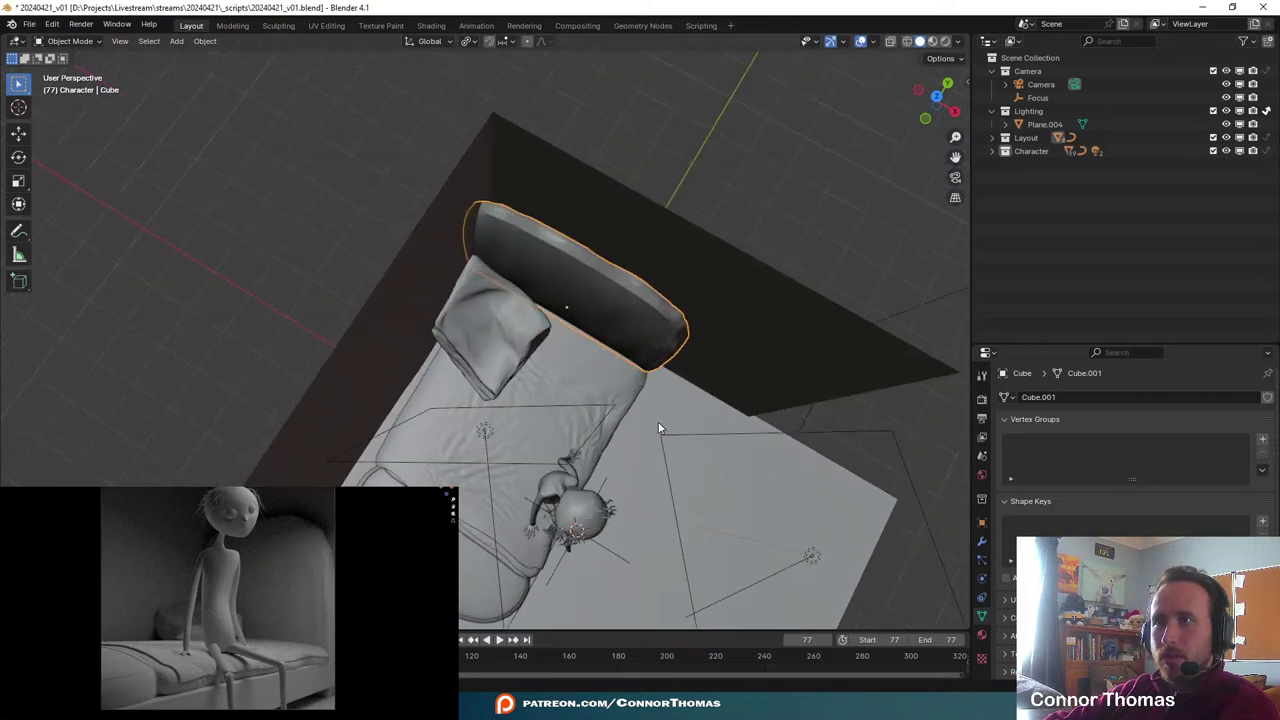
{"action": "middle_click_drag", "start_coordinate": [550, 463], "coordinate": [553, 340]}
{"action": "scroll", "coordinate": [568, 330], "scroll_direction": "down", "scroll_amount": 5}
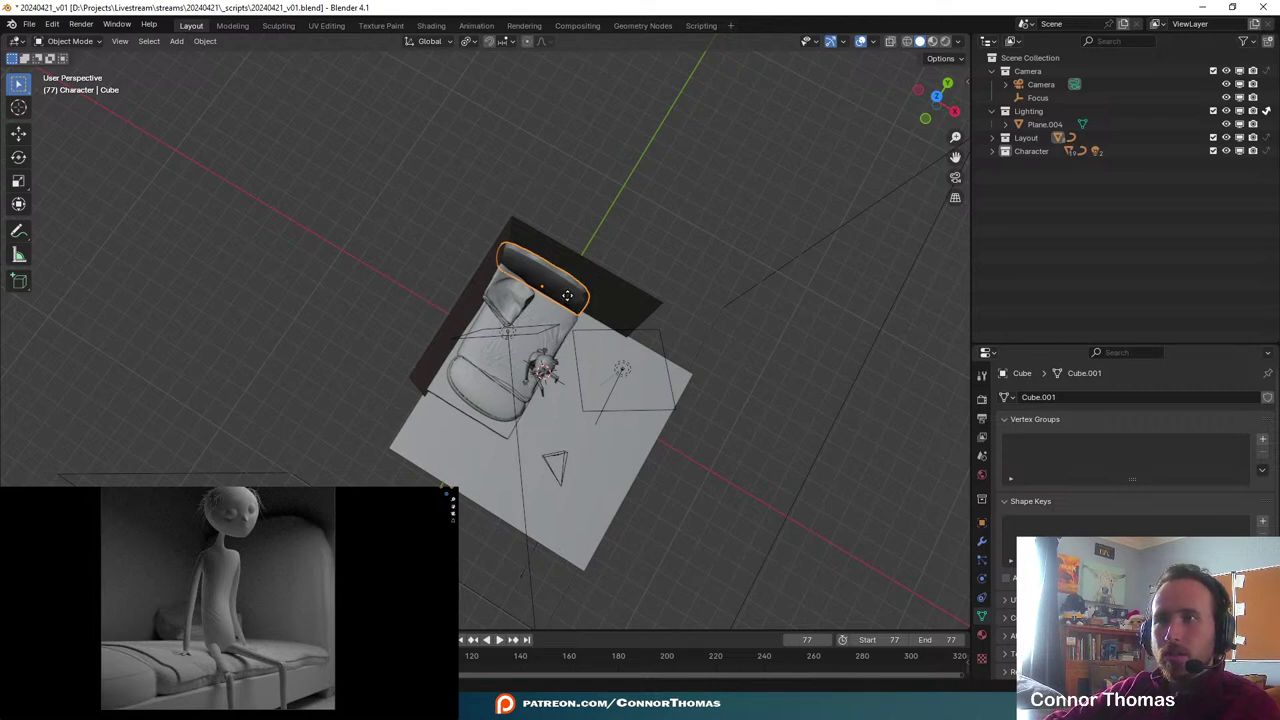
{"action": "key", "text": "shift+d"}
{"action": "key", "text": "y"}
{"action": "left_click", "coordinate": [557, 303]}
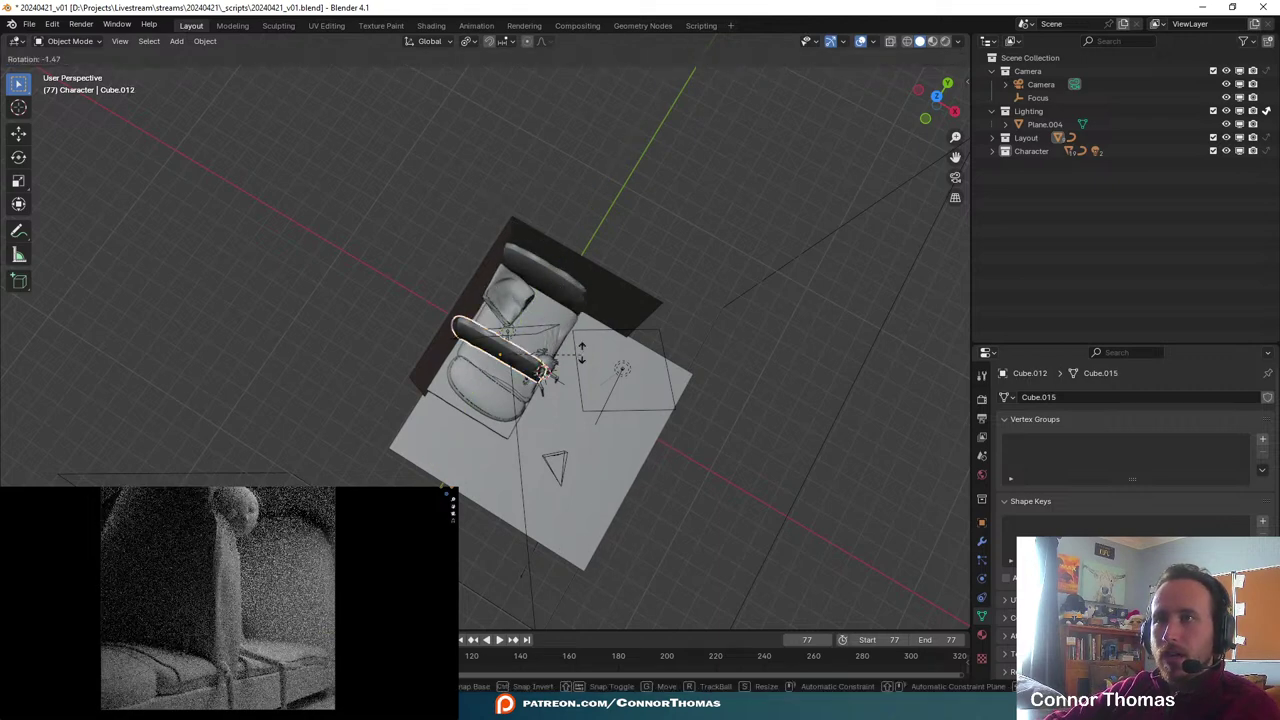
{"action": "type", "text": "rz"}
{"action": "type", "text": "90"}
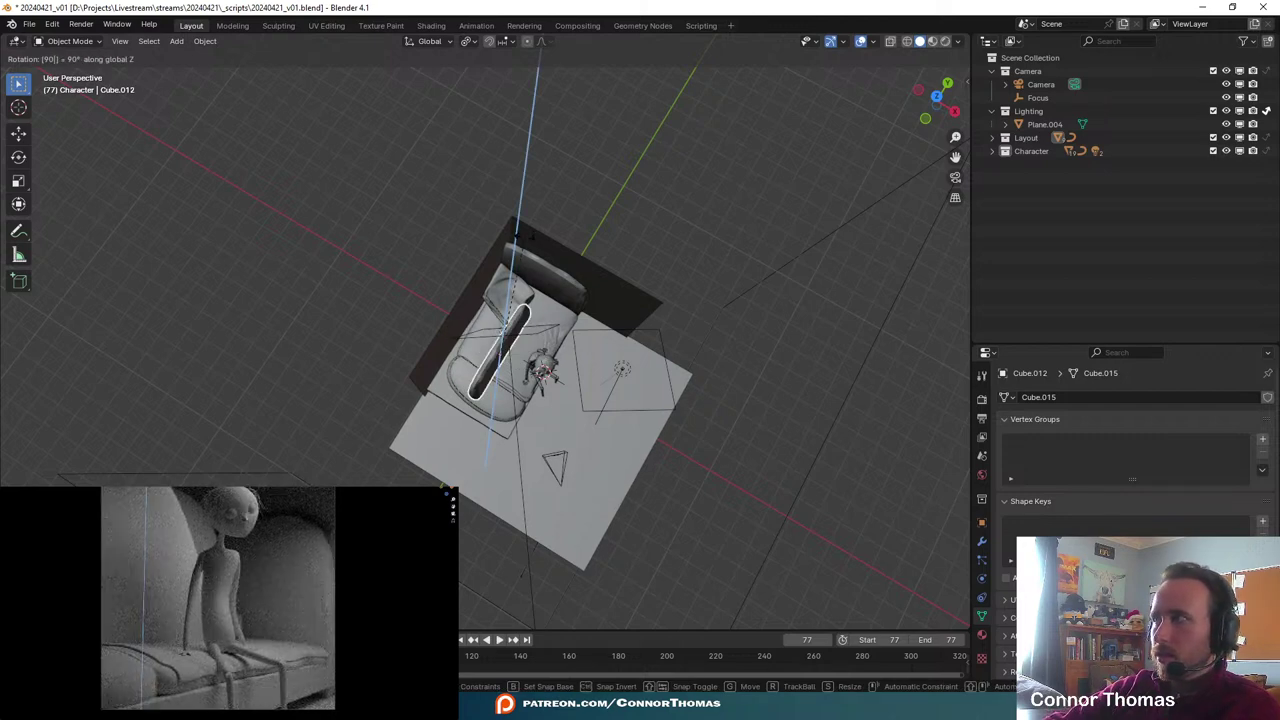
{"action": "key", "text": "Return"}
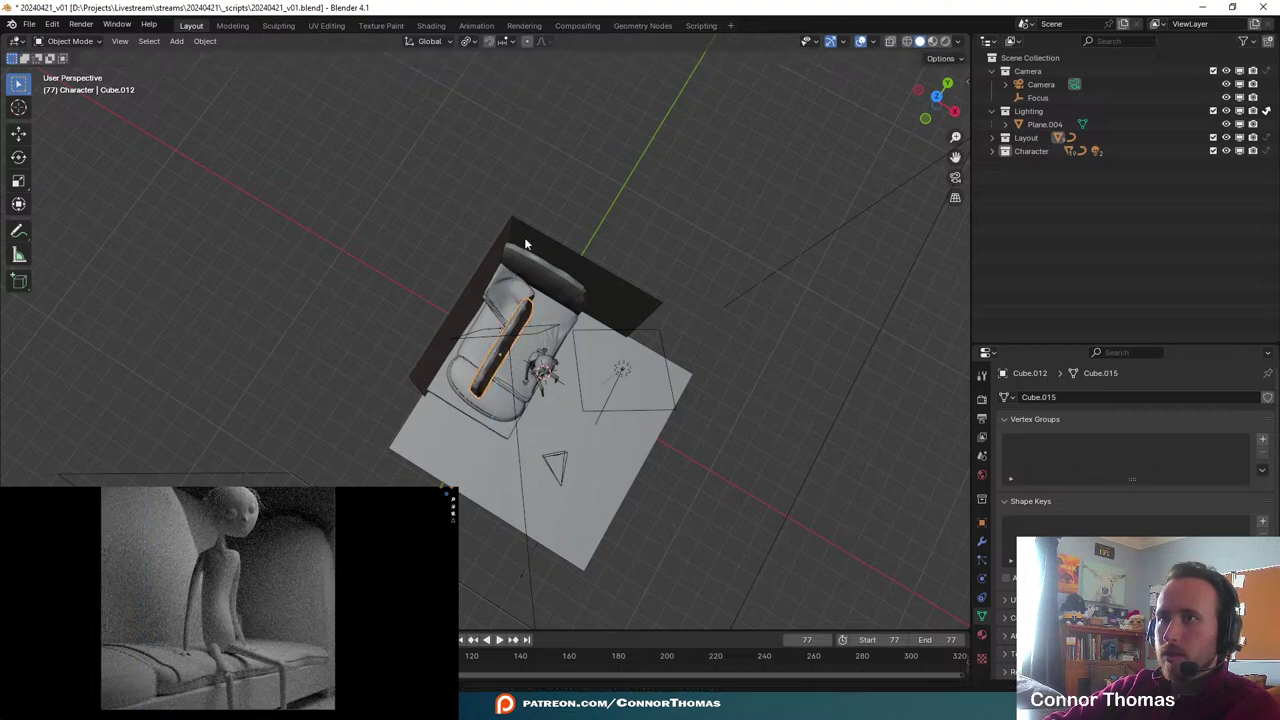
- Move the headboard copy along X to the bed's wall side and along Y toward the headboard corner
{"action": "key", "text": "g"}
{"action": "key", "text": "x"}
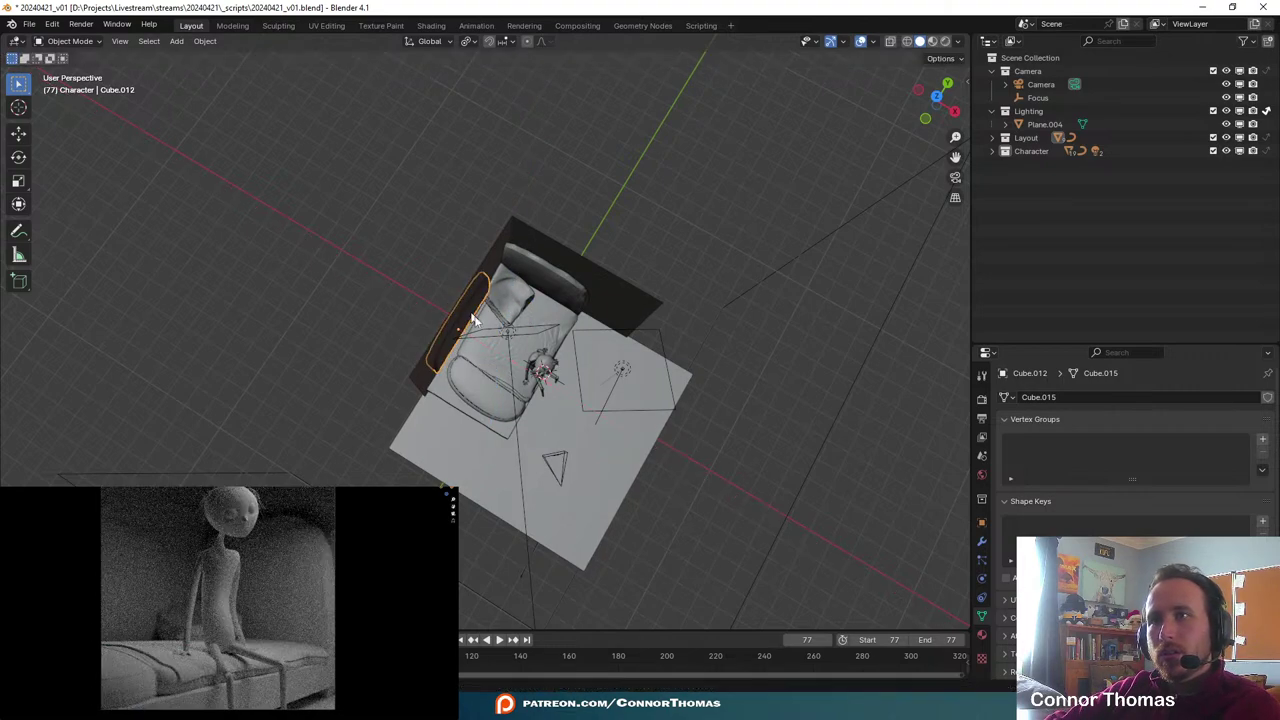
{"action": "key", "text": "y"}
{"action": "left_click", "coordinate": [508, 304]}
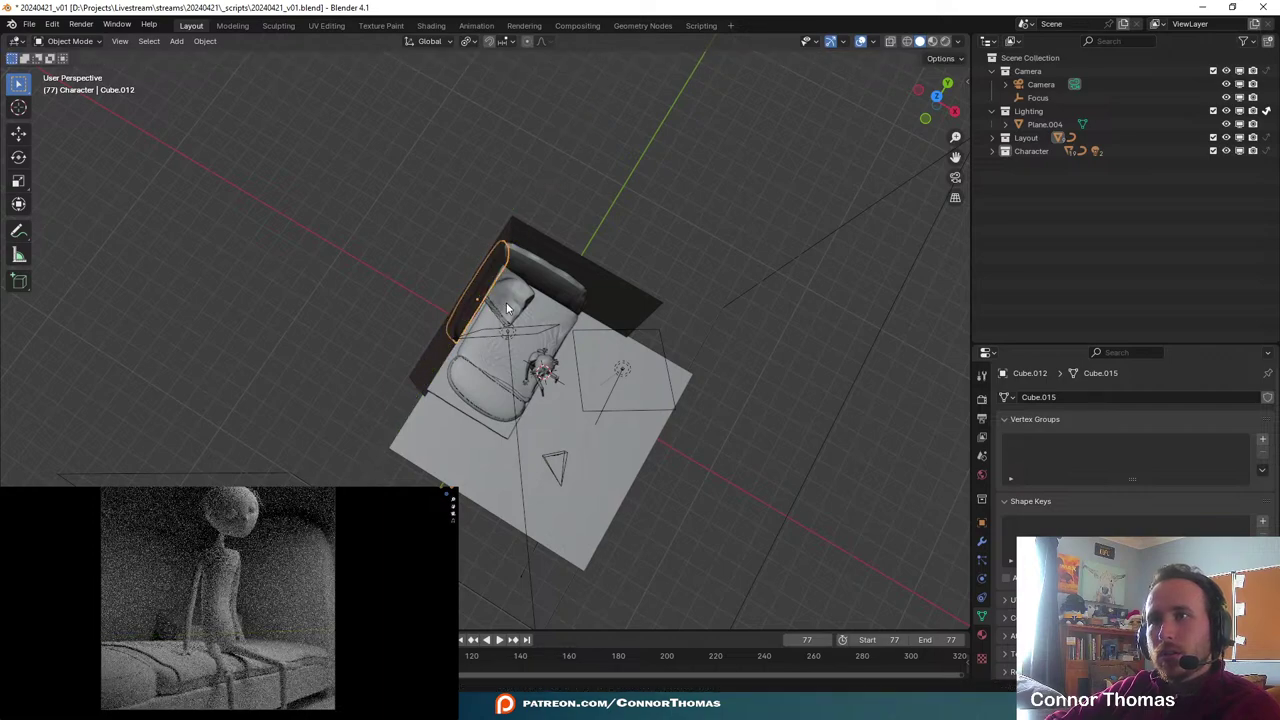
- Shift the wall-side headboard copy further along Y to tuck its end against the original headboard
{"action": "middle_click_drag", "start_coordinate": [495, 341], "coordinate": [549, 249], "text": "shift"}
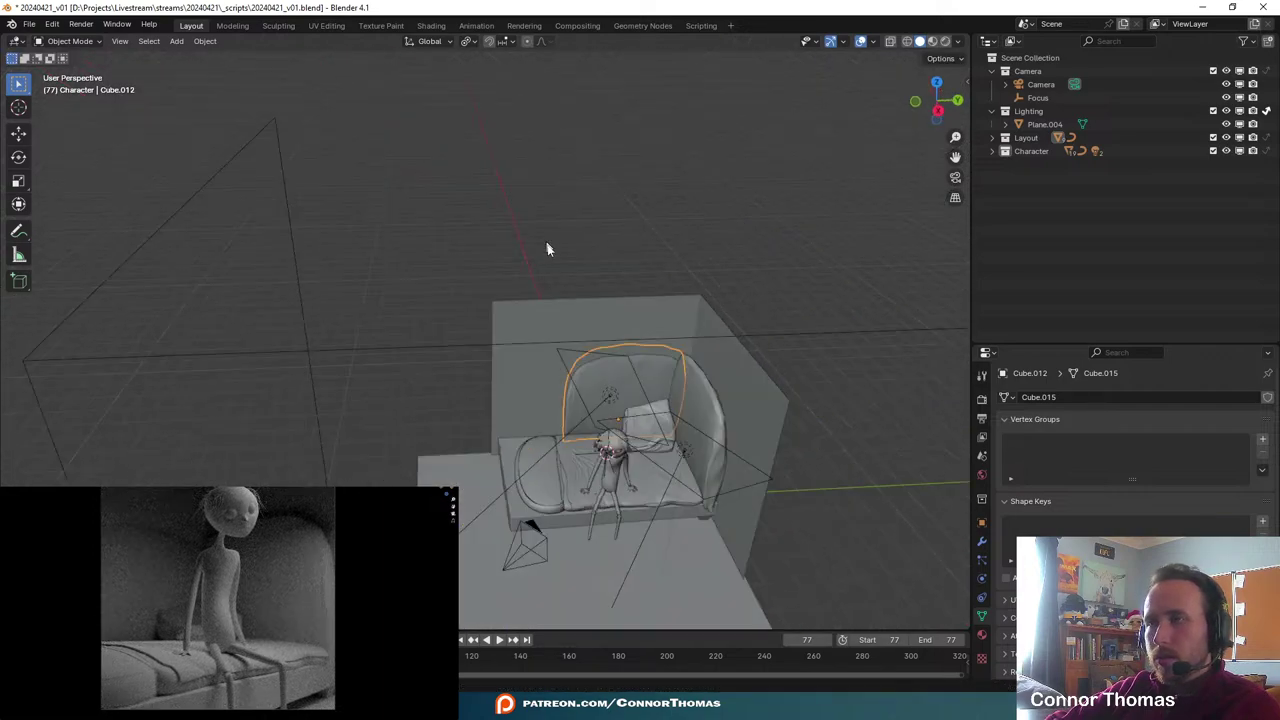
{"action": "scroll", "coordinate": [738, 402], "scroll_direction": "up", "scroll_amount": 5}
{"action": "middle_click_drag", "start_coordinate": [738, 402], "coordinate": [616, 248], "text": "shift"}
{"action": "scroll", "coordinate": [590, 307], "scroll_direction": "down", "scroll_amount": 5}
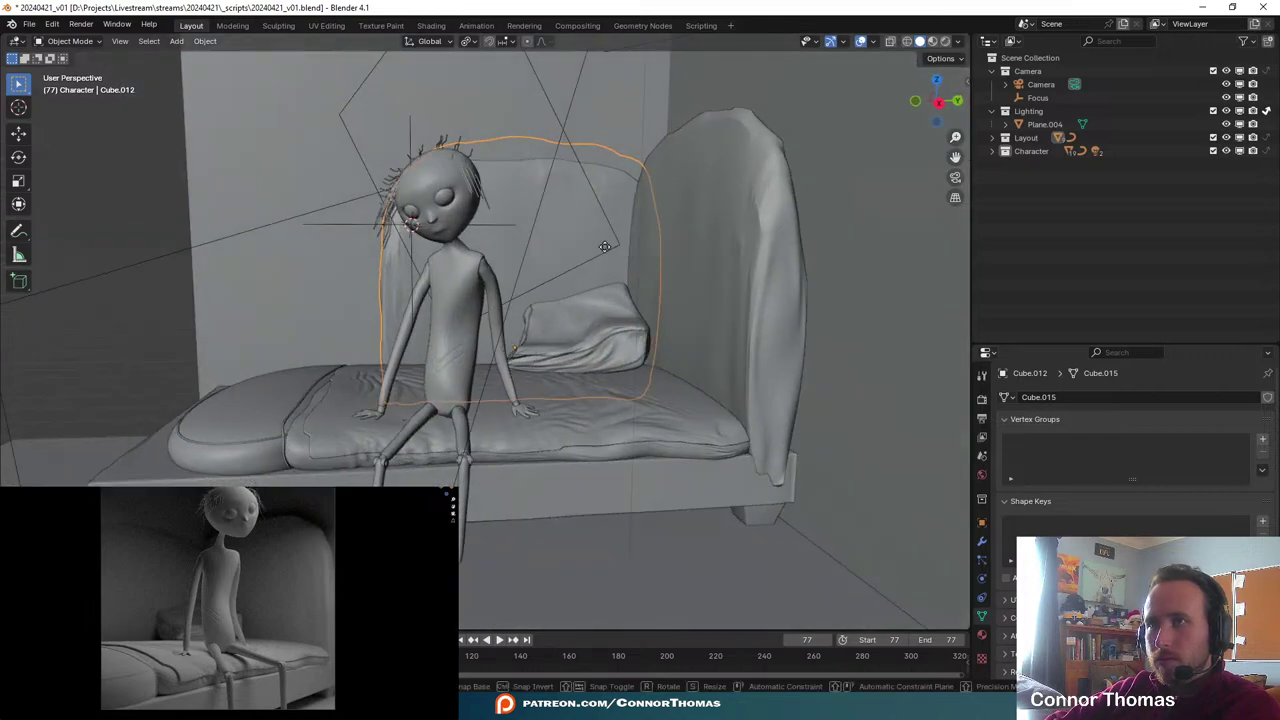
{"action": "key", "text": "g"}
{"action": "key", "text": "y"}
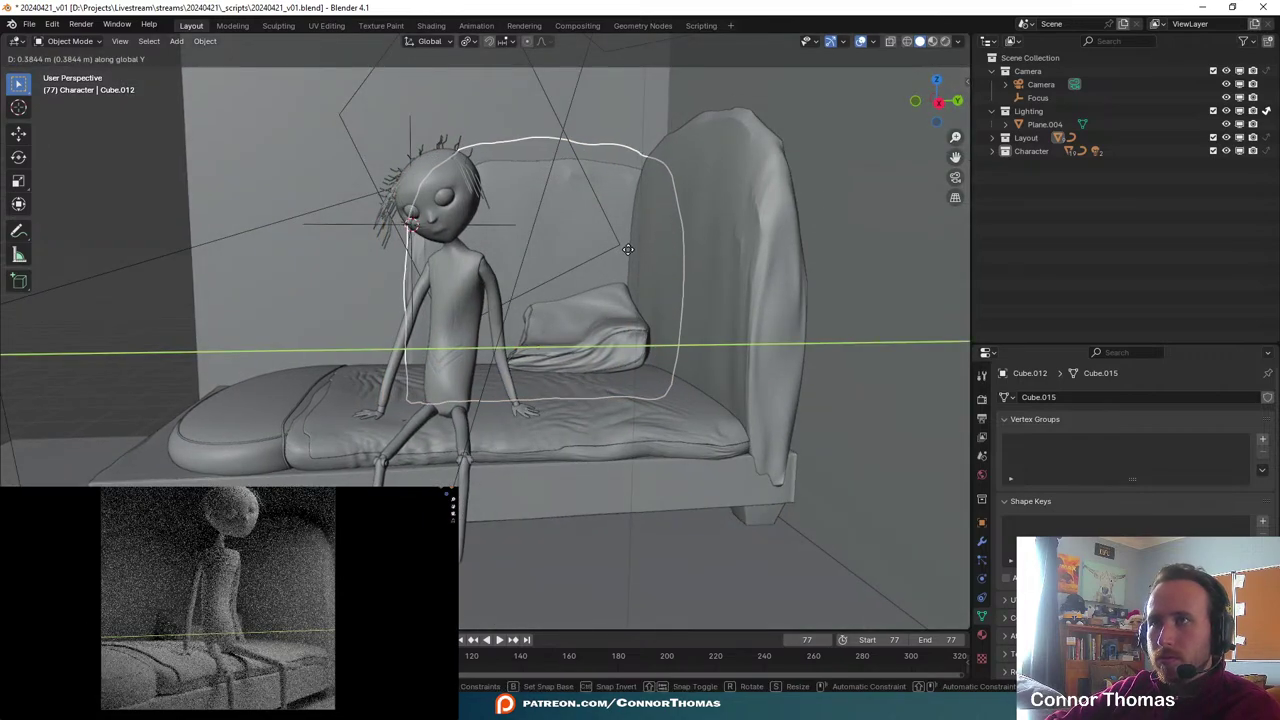
{"action": "left_click", "coordinate": [598, 254]}
- Stretch the free end of the headboard copy along Y past the foot of the bed using a wider proportional editing radius
{"action": "middle_click_drag", "start_coordinate": [598, 254], "coordinate": [628, 280]}
{"action": "key", "text": "Tab"}
{"action": "left_click", "coordinate": [620, 260], "text": "alt"}
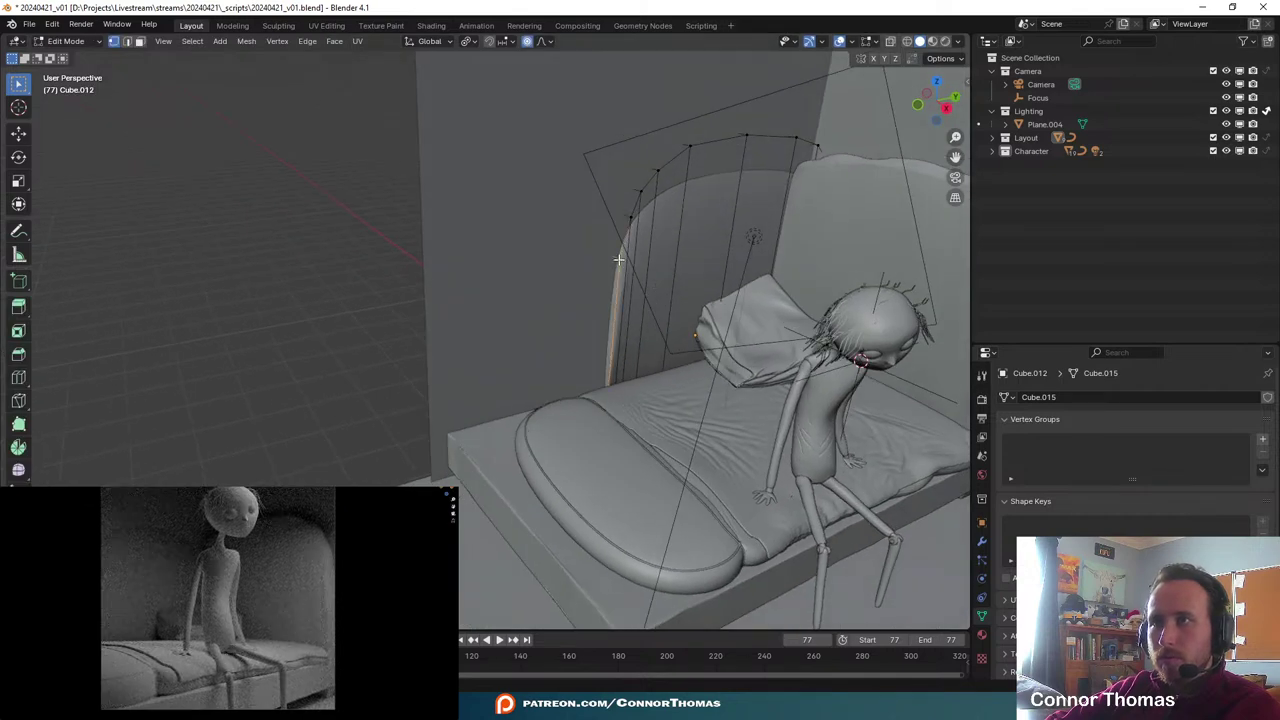
{"action": "key", "text": "g"}
{"action": "key", "text": "y"}
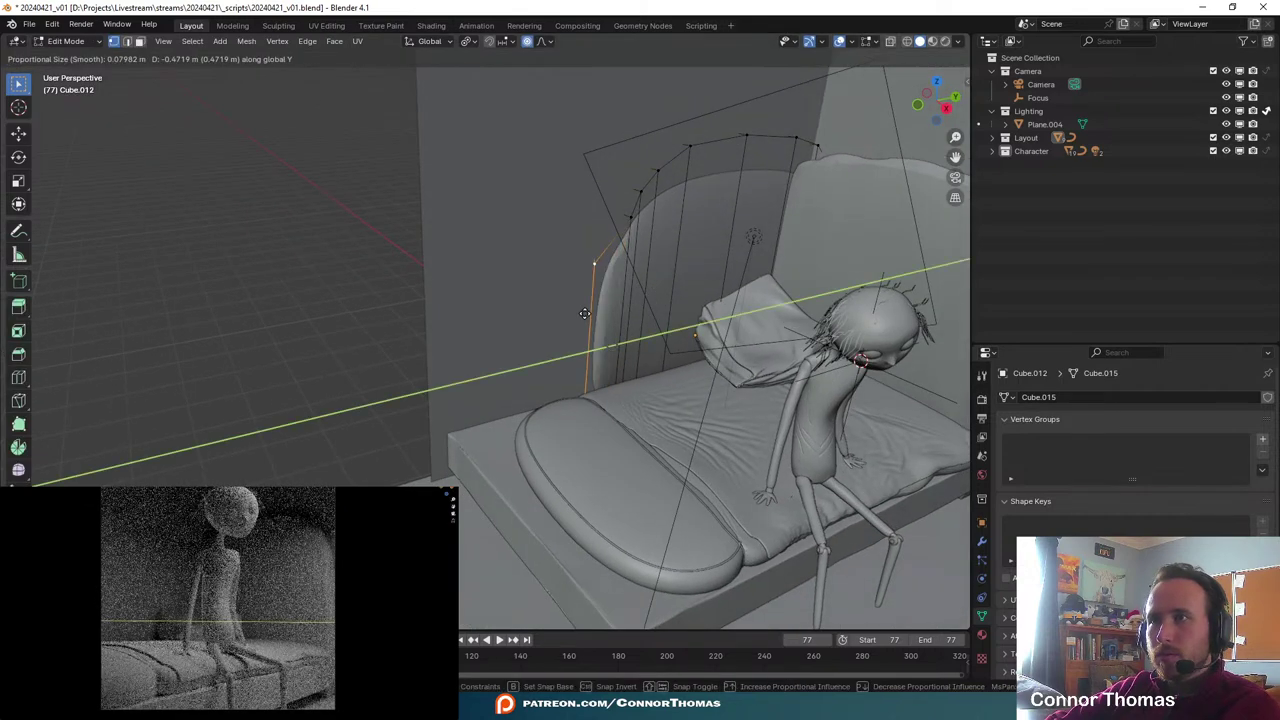
{"action": "right_click", "coordinate": [585, 316]}
{"action": "key", "text": "g"}
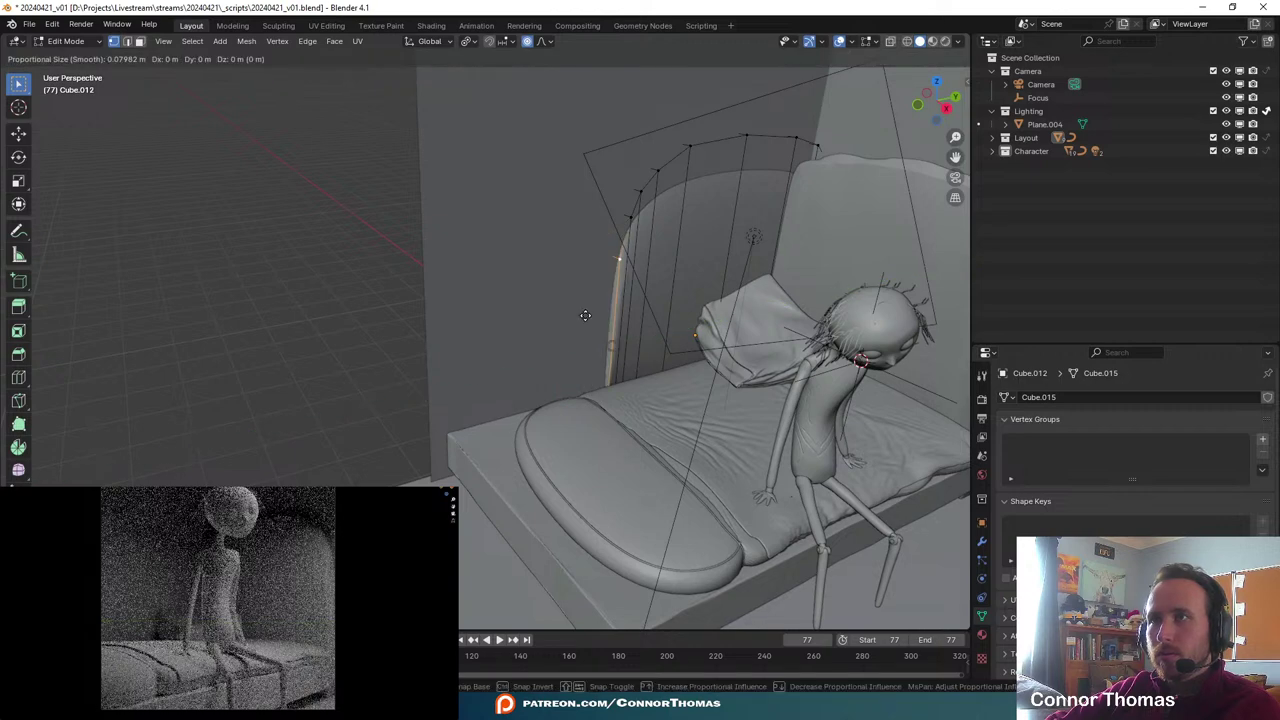
{"action": "key", "text": "y"}
{"action": "scroll", "coordinate": [434, 393], "scroll_direction": "down", "scroll_amount": 20}
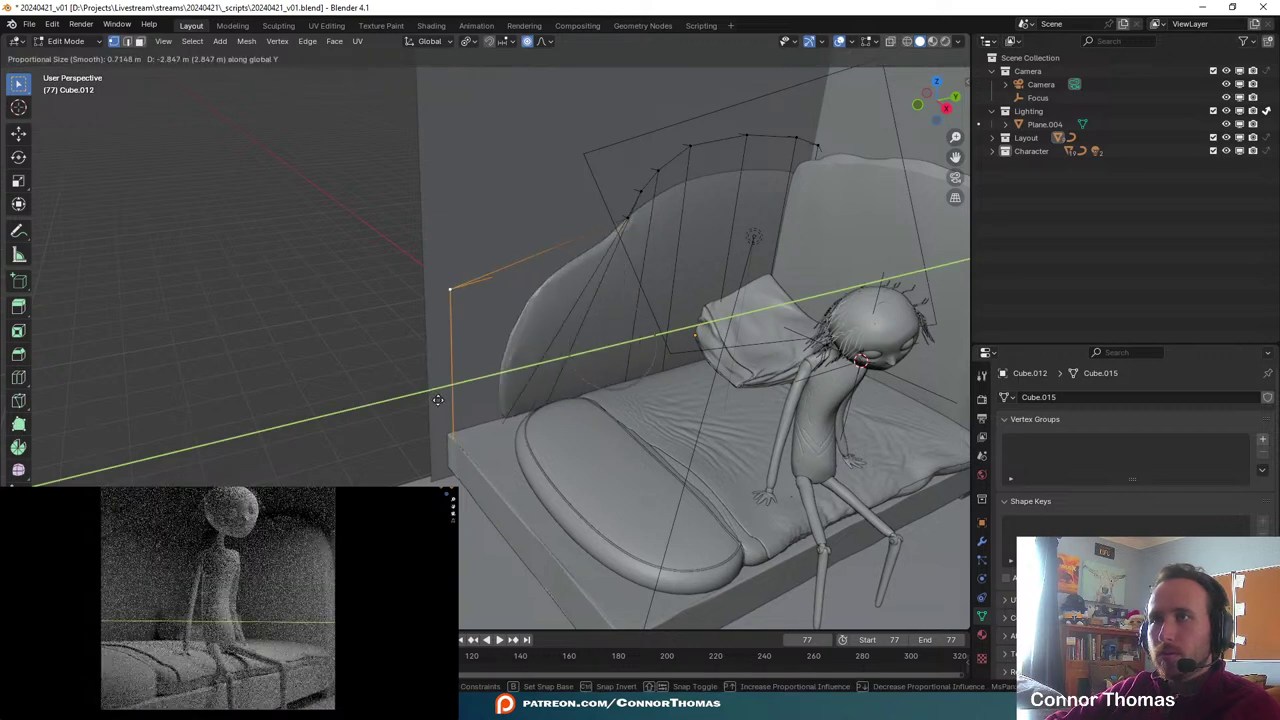
{"action": "left_click", "coordinate": [372, 449]}
{"action": "middle_click_drag", "start_coordinate": [486, 363], "coordinate": [497, 406]}
{"action": "scroll", "coordinate": [612, 303], "scroll_direction": "down", "scroll_amount": 3}
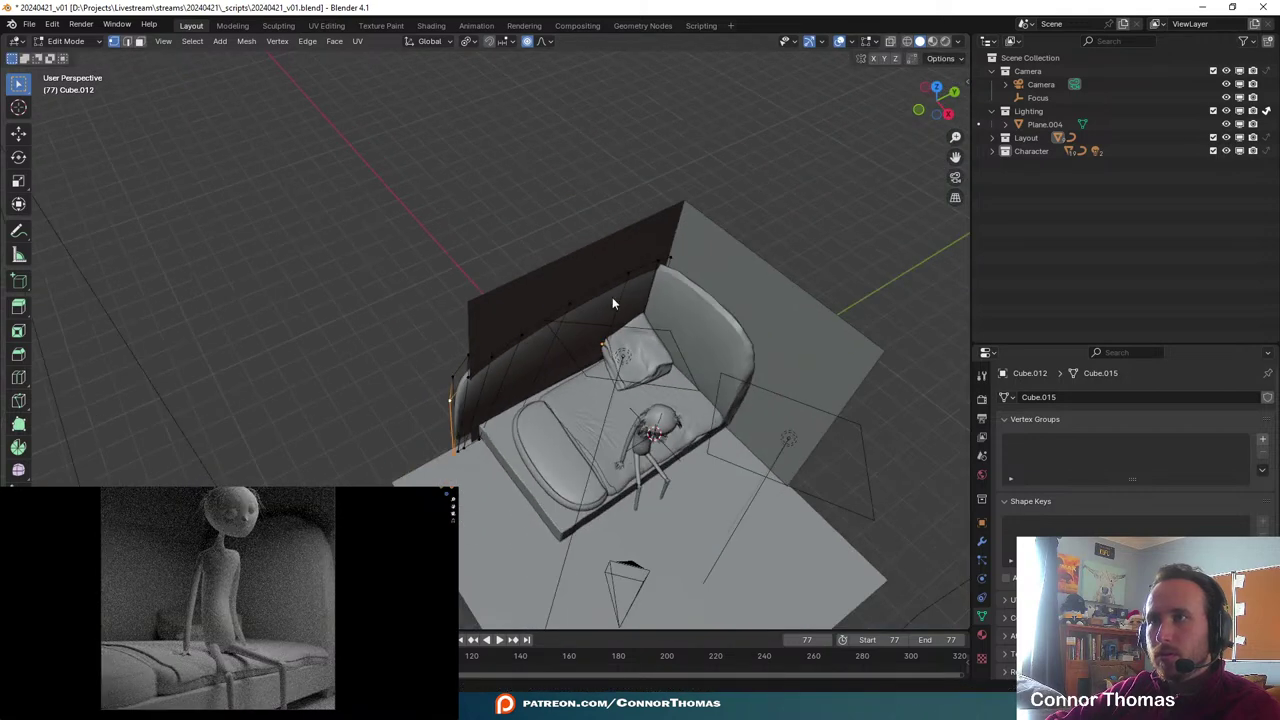
- Select the wall face beside the bed in Edit Mode and move it outward along X behind the long backboard
{"action": "key", "text": "Tab"}
{"action": "left_click", "coordinate": [625, 256]}
{"action": "middle_click_drag", "start_coordinate": [747, 332], "coordinate": [592, 263]}
{"action": "key", "text": "Tab"}
{"action": "left_click", "coordinate": [593, 233]}
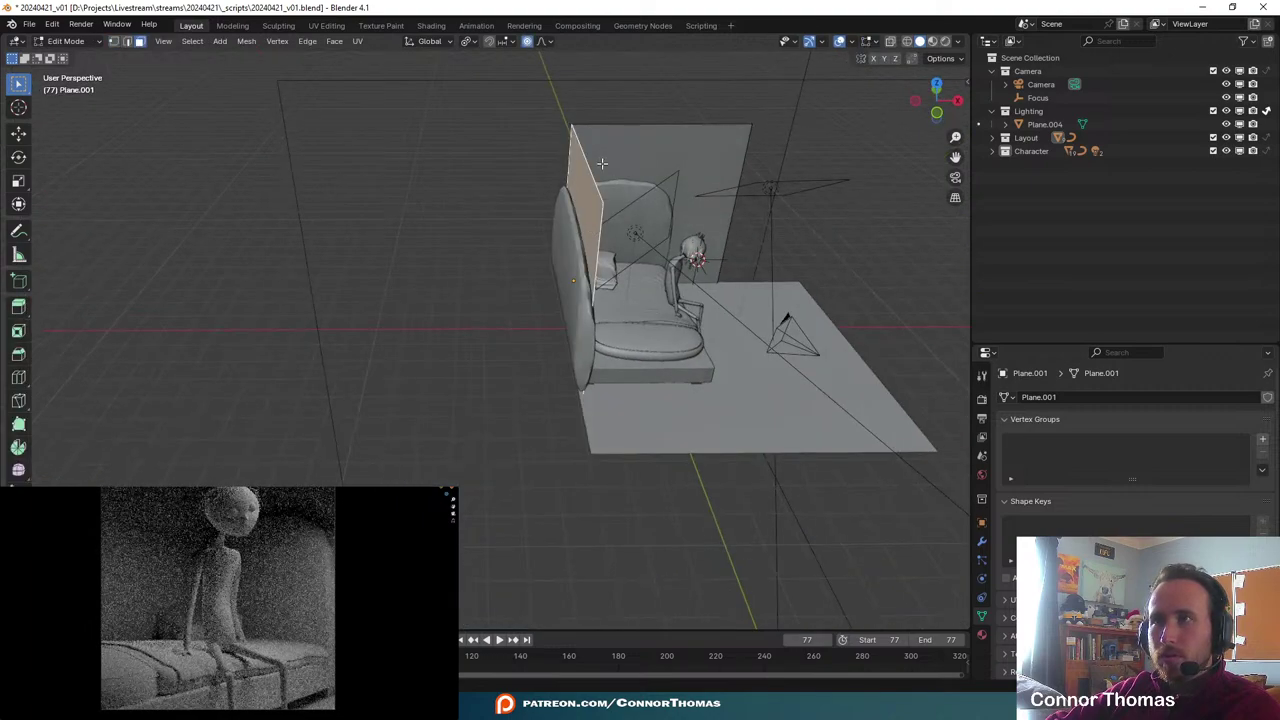
{"action": "middle_click_drag", "start_coordinate": [602, 164], "coordinate": [582, 381]}
{"action": "key", "text": "g"}
{"action": "key", "text": "x"}
{"action": "left_click", "coordinate": [577, 234]}
- Move the side wall face slightly back along X toward the long backboard and return to Object Mode
{"action": "scroll", "coordinate": [582, 381], "scroll_direction": "up", "scroll_amount": 3}
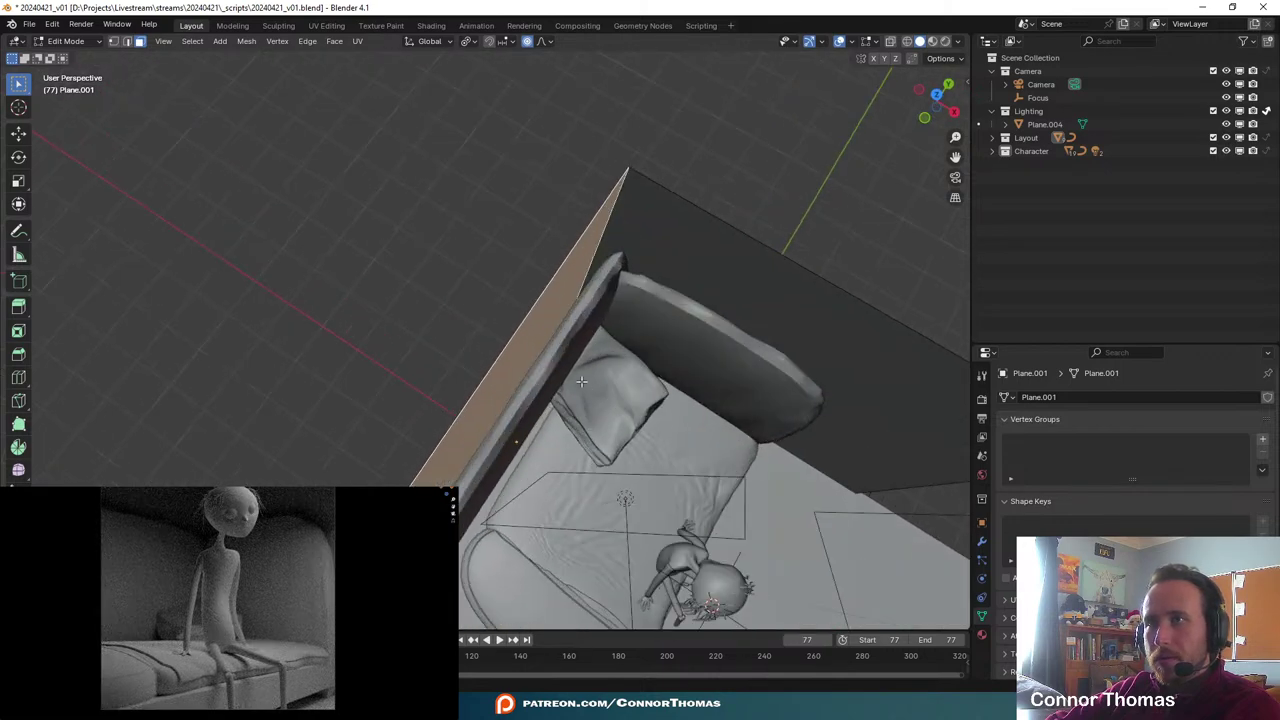
{"action": "key", "text": "g"}
{"action": "key", "text": "x"}
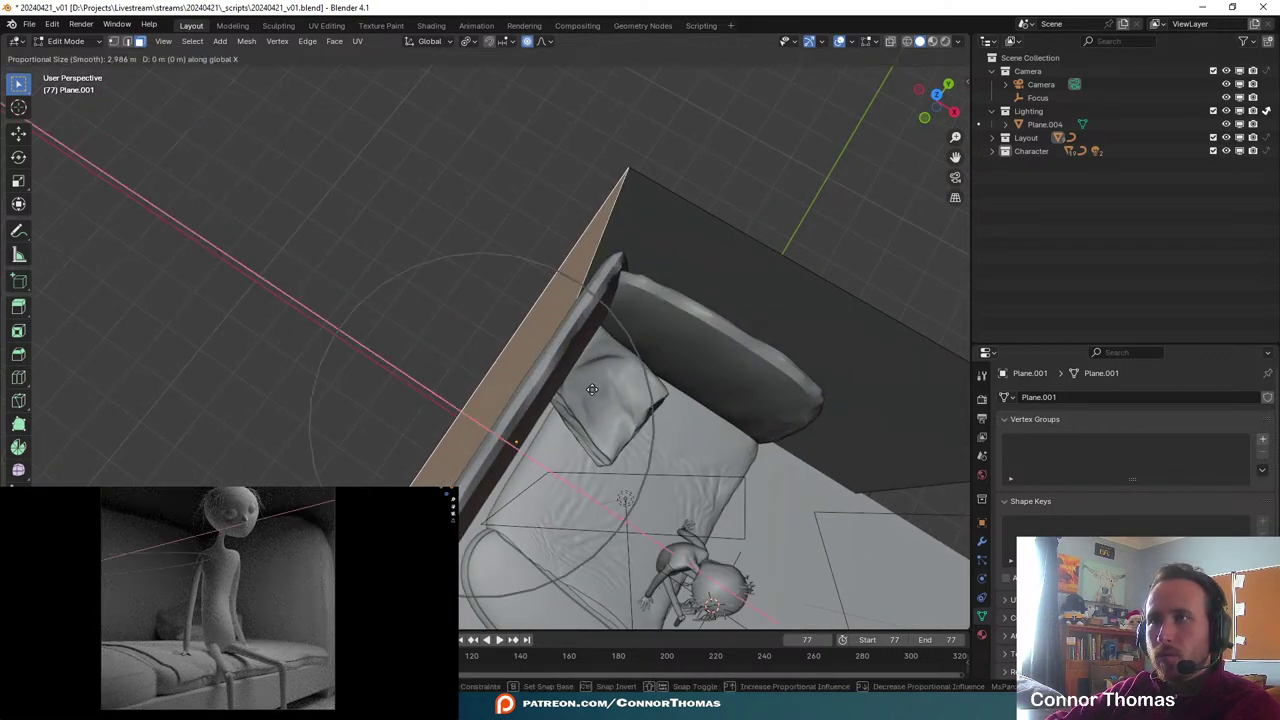
{"action": "left_click", "coordinate": [597, 397]}
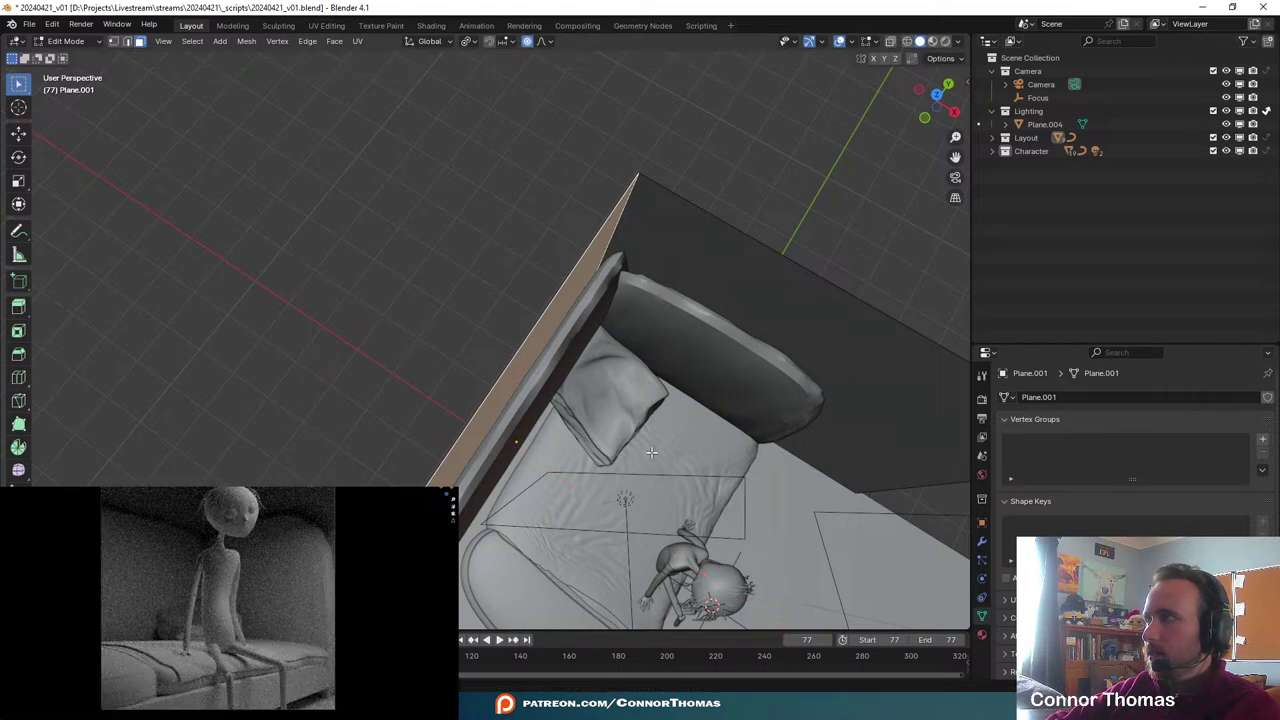
{"action": "key", "text": "Tab"}
{"action": "middle_click_drag", "start_coordinate": [651, 455], "coordinate": [613, 408]}
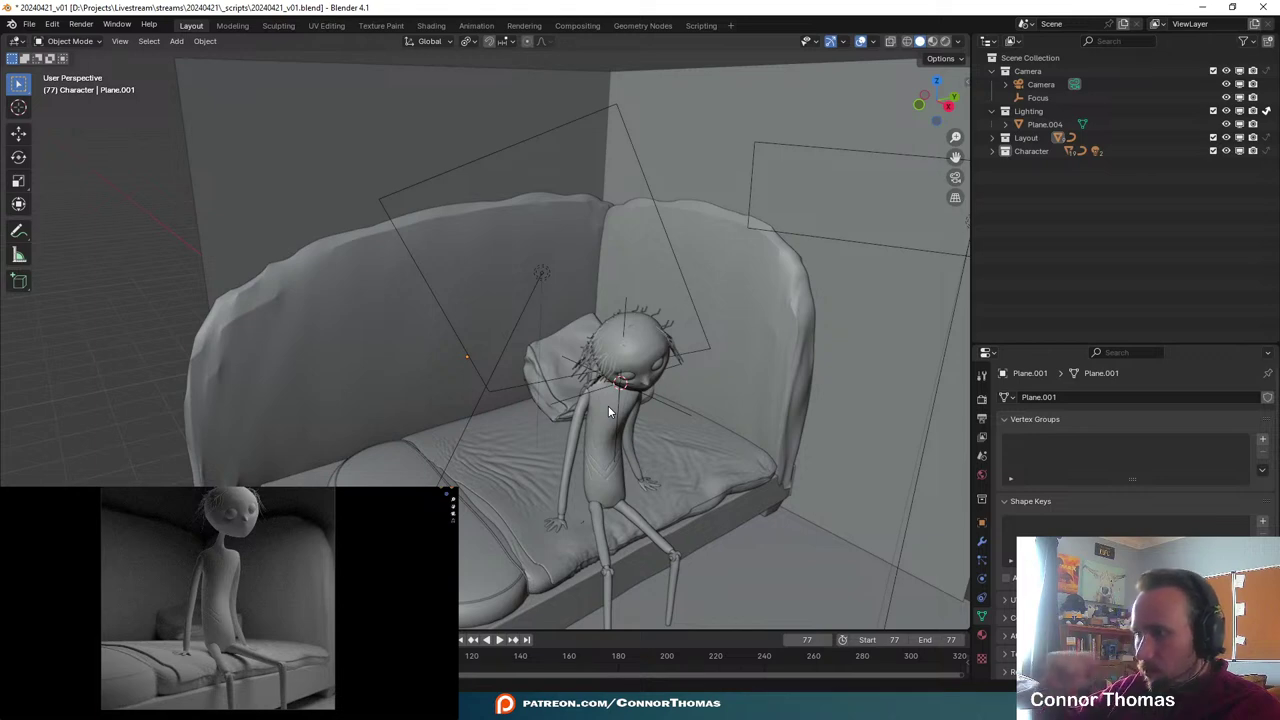
- Look over the extended backboard and walls, save the file and compare the scene with the reference image
{"action": "middle_click_drag", "start_coordinate": [608, 405], "coordinate": [628, 320]}
{"action": "scroll", "coordinate": [512, 418], "scroll_direction": "down", "scroll_amount": 5}
{"action": "scroll", "coordinate": [628, 320], "scroll_direction": "up", "scroll_amount": 4}
{"action": "middle_click_drag", "start_coordinate": [684, 273], "coordinate": [628, 326]}
{"action": "key", "text": "ctrl+s"}
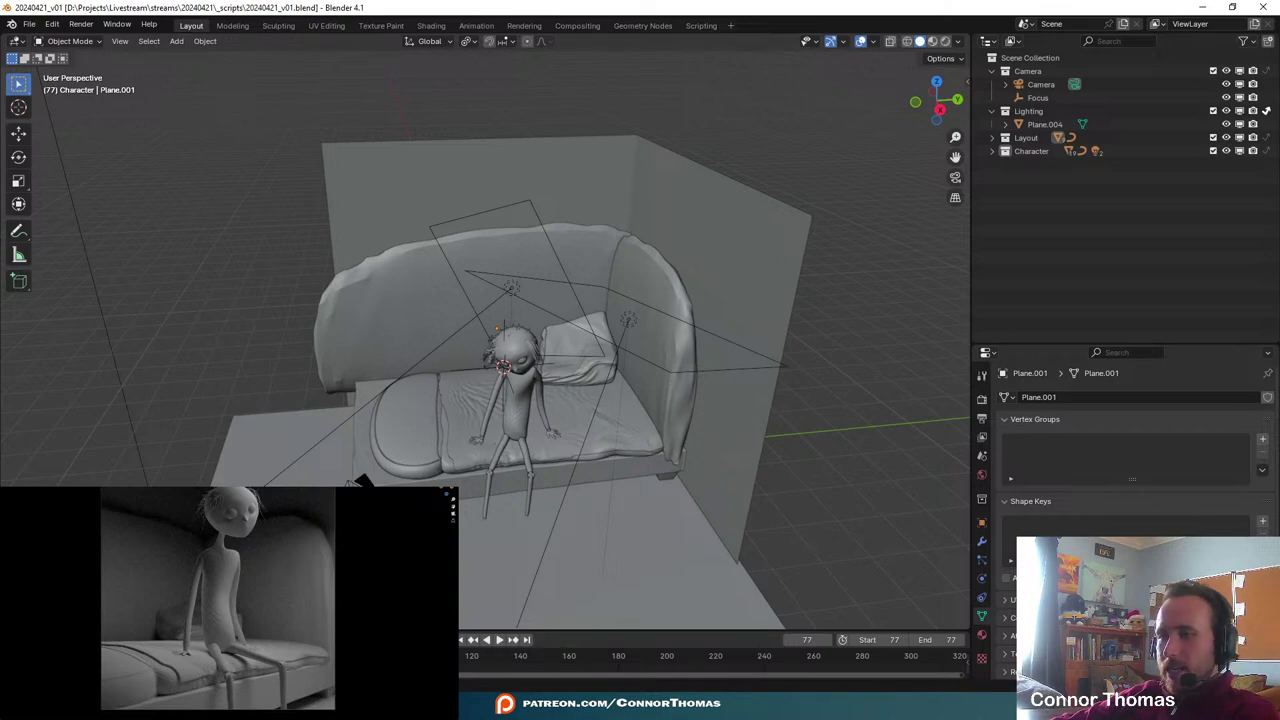
{"action": "key", "text": "alt+Tab"}
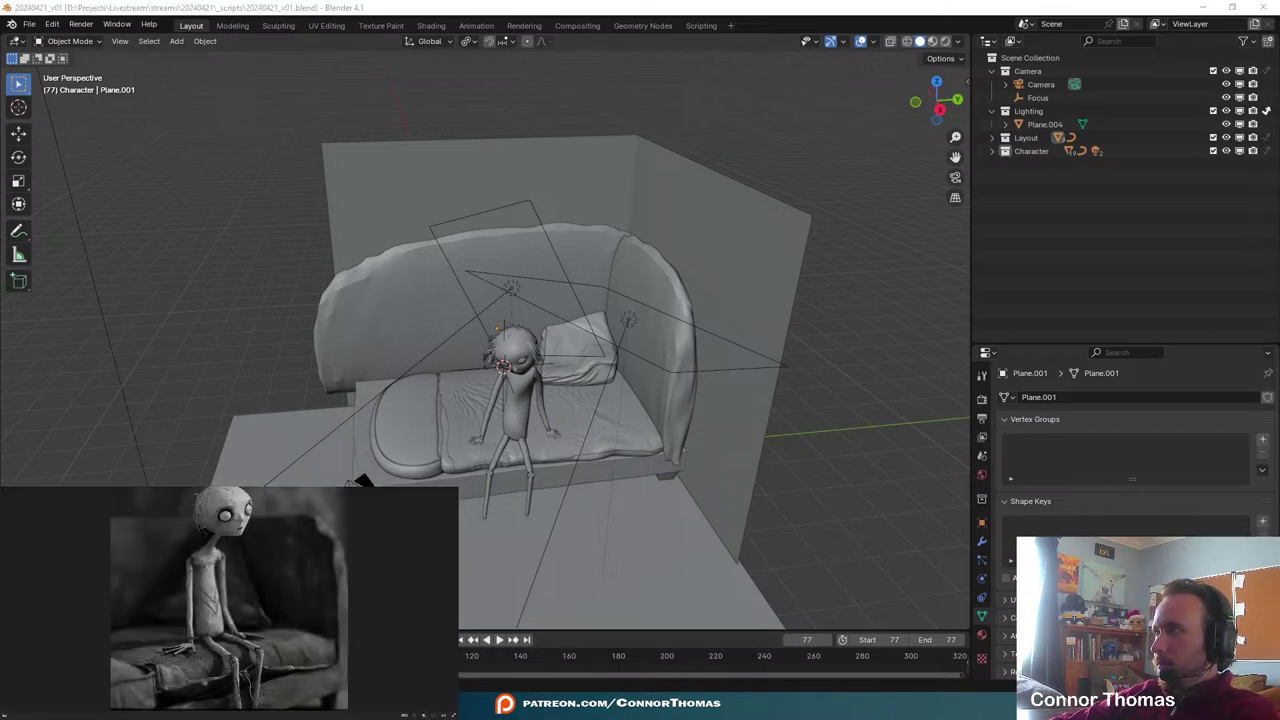
{"action": "key", "text": "alt+Tab"}
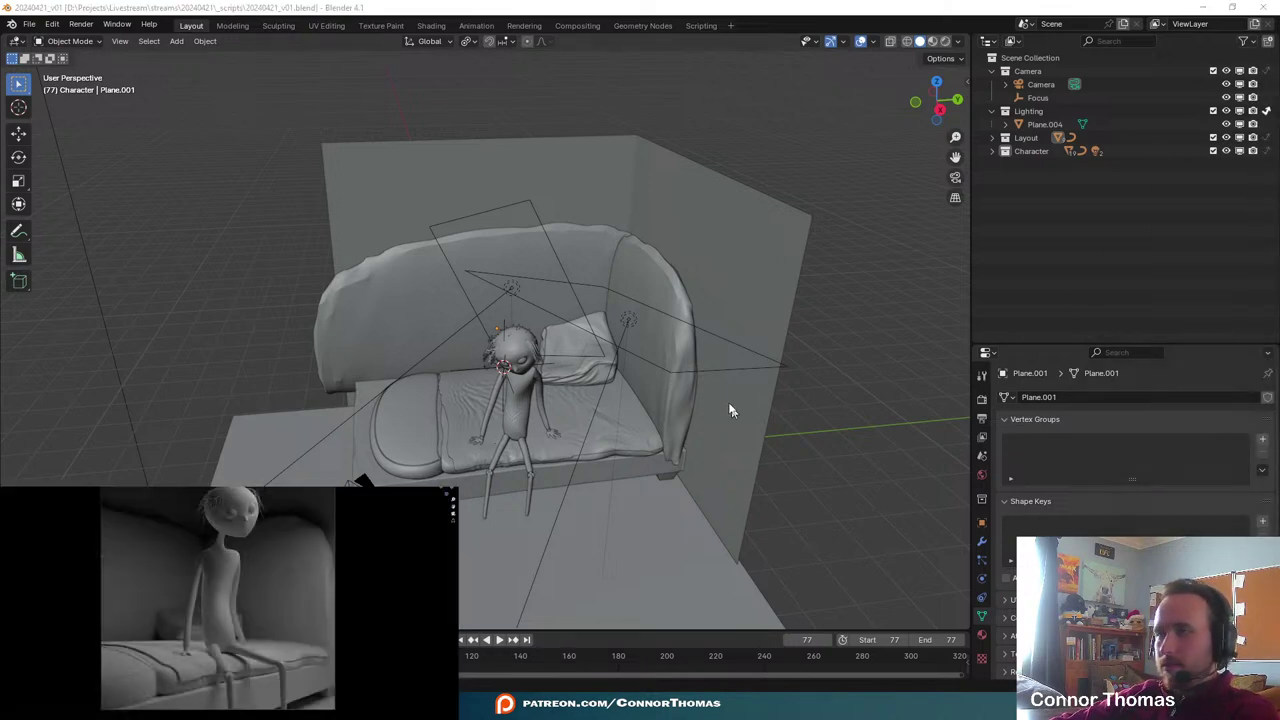
- Open the long backboard's mesh in Edit Mode and switch to edge selection
{"action": "middle_click_drag", "start_coordinate": [730, 410], "coordinate": [718, 355]}
{"action": "left_click", "coordinate": [669, 283]}
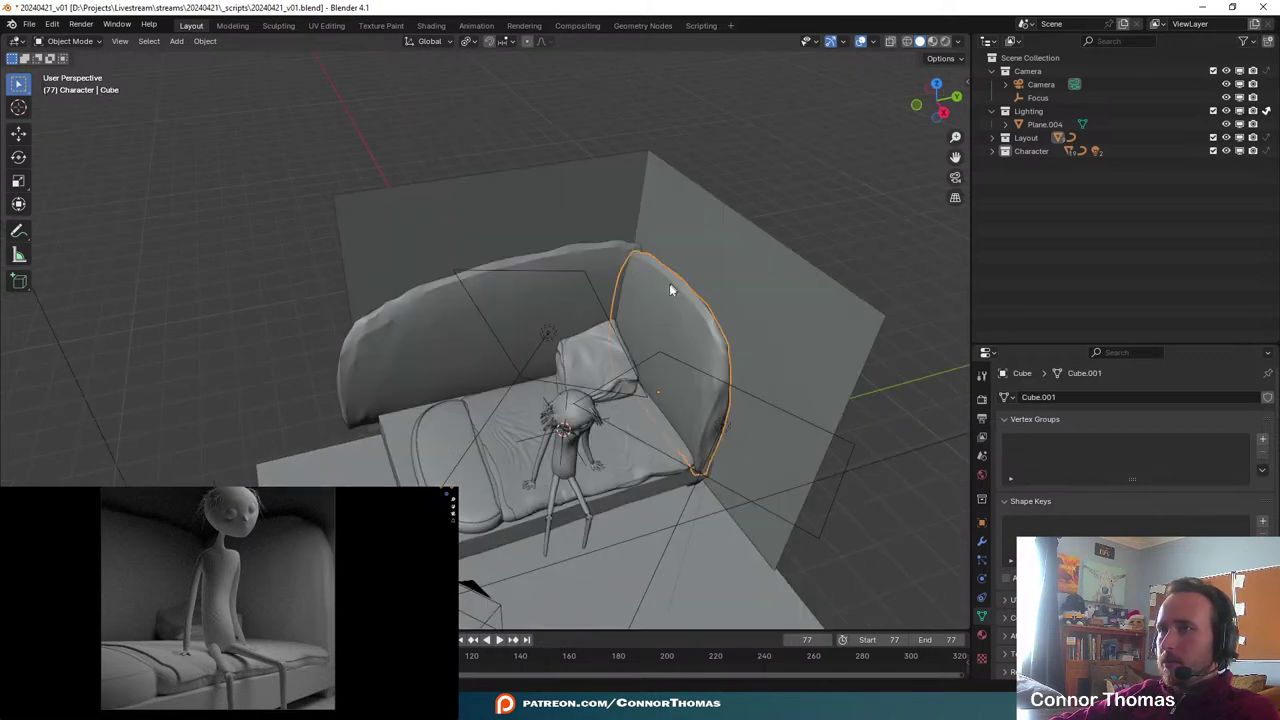
{"action": "left_click", "coordinate": [614, 258]}
{"action": "scroll", "coordinate": [569, 450], "scroll_direction": "up", "scroll_amount": 6}
{"action": "key", "text": "Tab"}
{"action": "middle_click_drag", "start_coordinate": [570, 406], "coordinate": [571, 185]}
{"action": "left_click", "coordinate": [562, 189]}
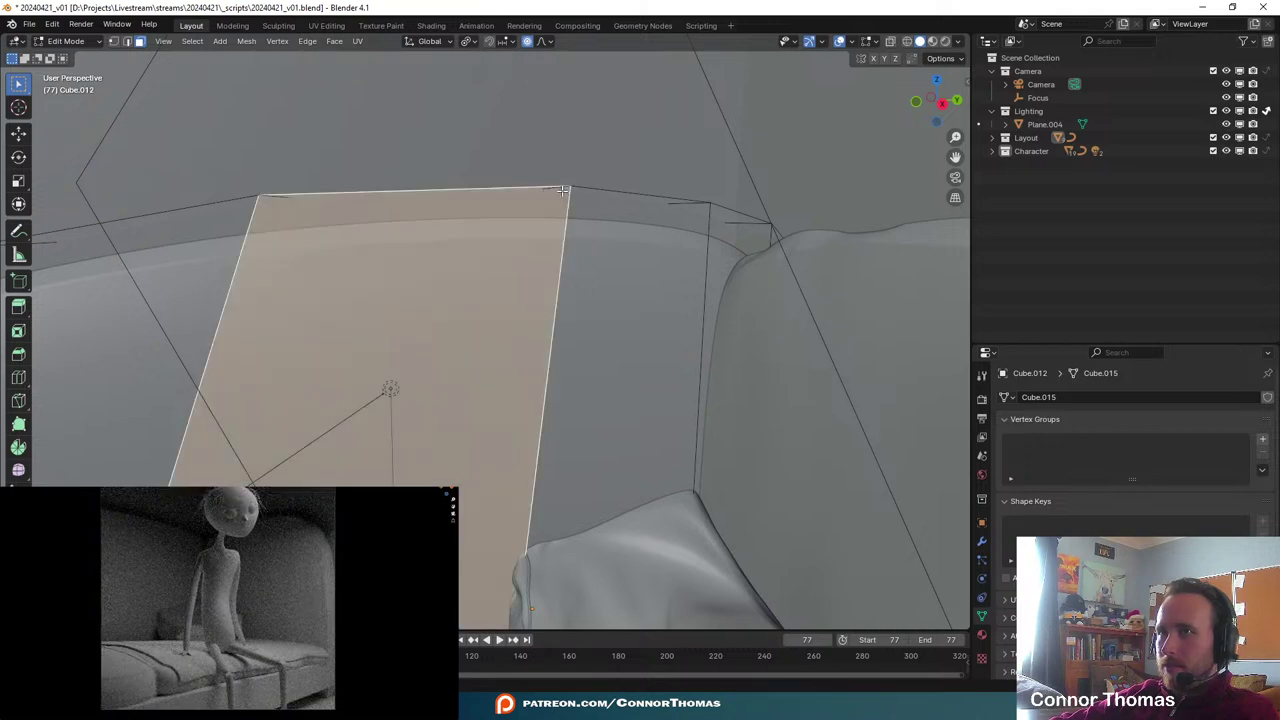
{"action": "key", "text": "ctrl+z"}
{"action": "key", "text": "2"}
- Turn off proportional editing and lower the long backboard's top cross edge above the pillow slightly along Z
{"action": "left_click", "coordinate": [557, 188]}
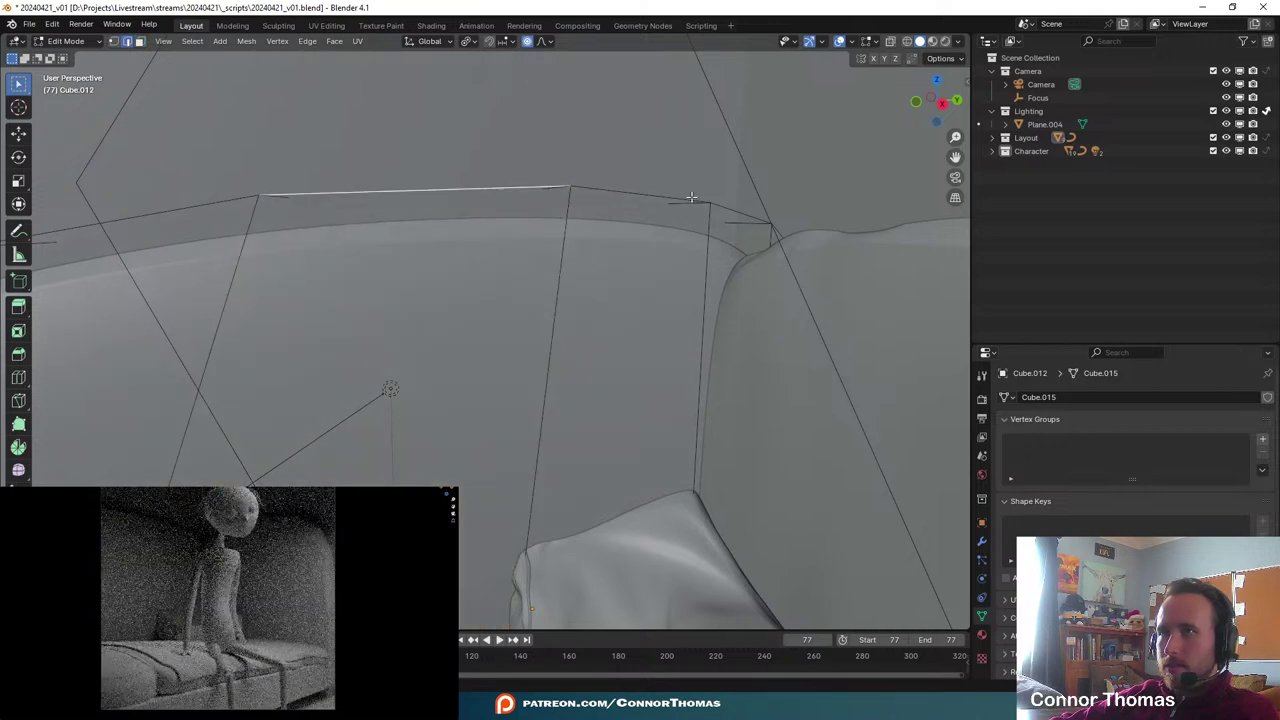
{"action": "left_click", "coordinate": [665, 204], "text": "shift"}
{"action": "left_click", "coordinate": [660, 209]}
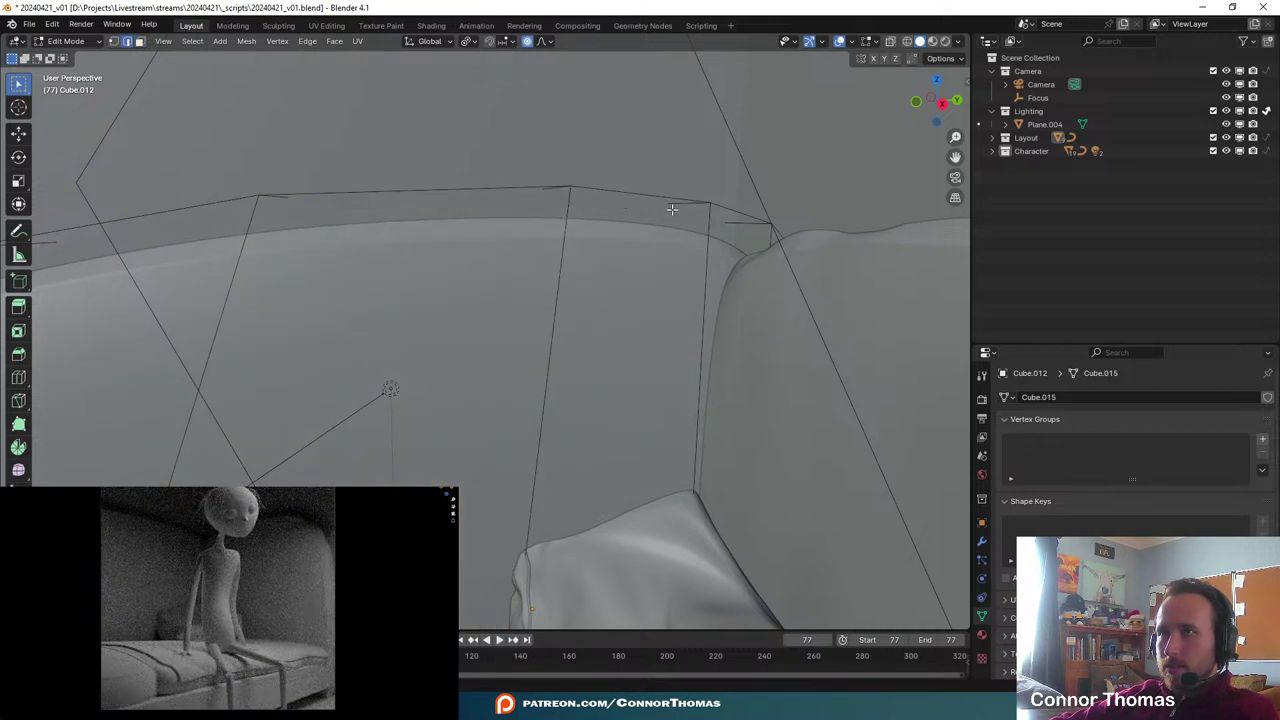
{"action": "left_click", "coordinate": [563, 195]}
{"action": "middle_click_drag", "start_coordinate": [563, 195], "coordinate": [571, 214]}
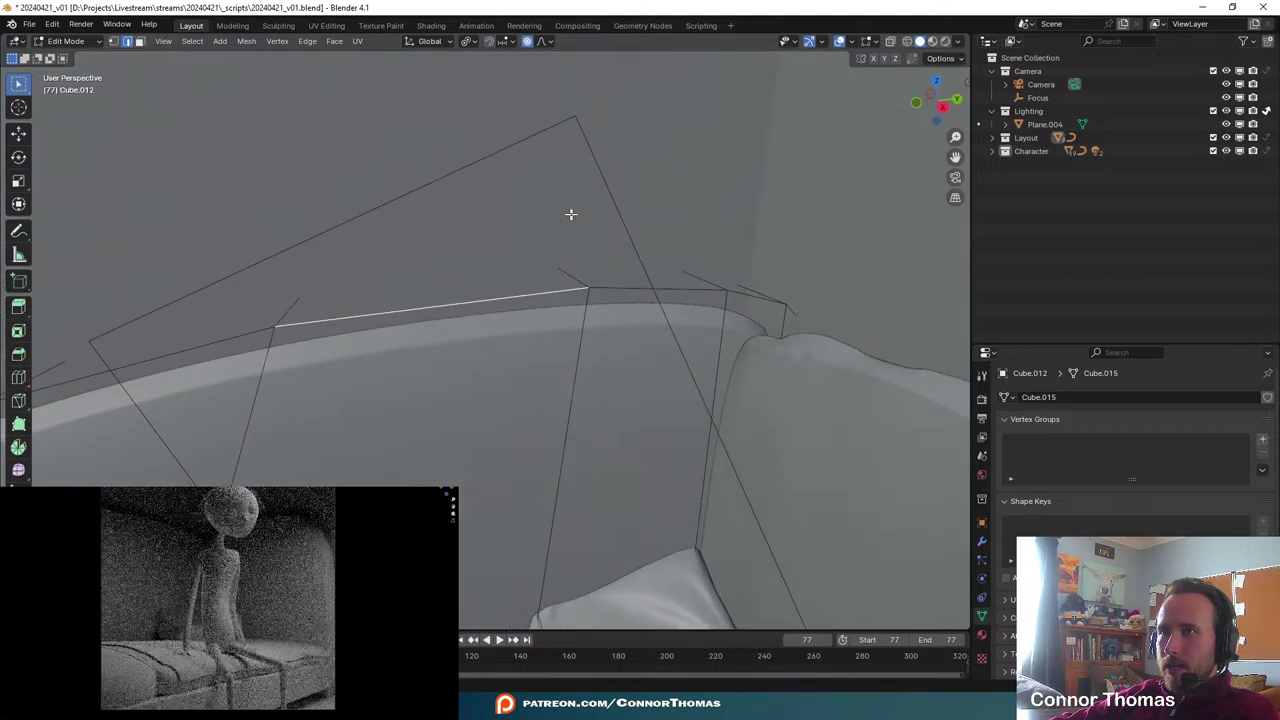
{"action": "left_click", "coordinate": [573, 273]}
{"action": "key", "text": "g"}
{"action": "key", "text": "z"}
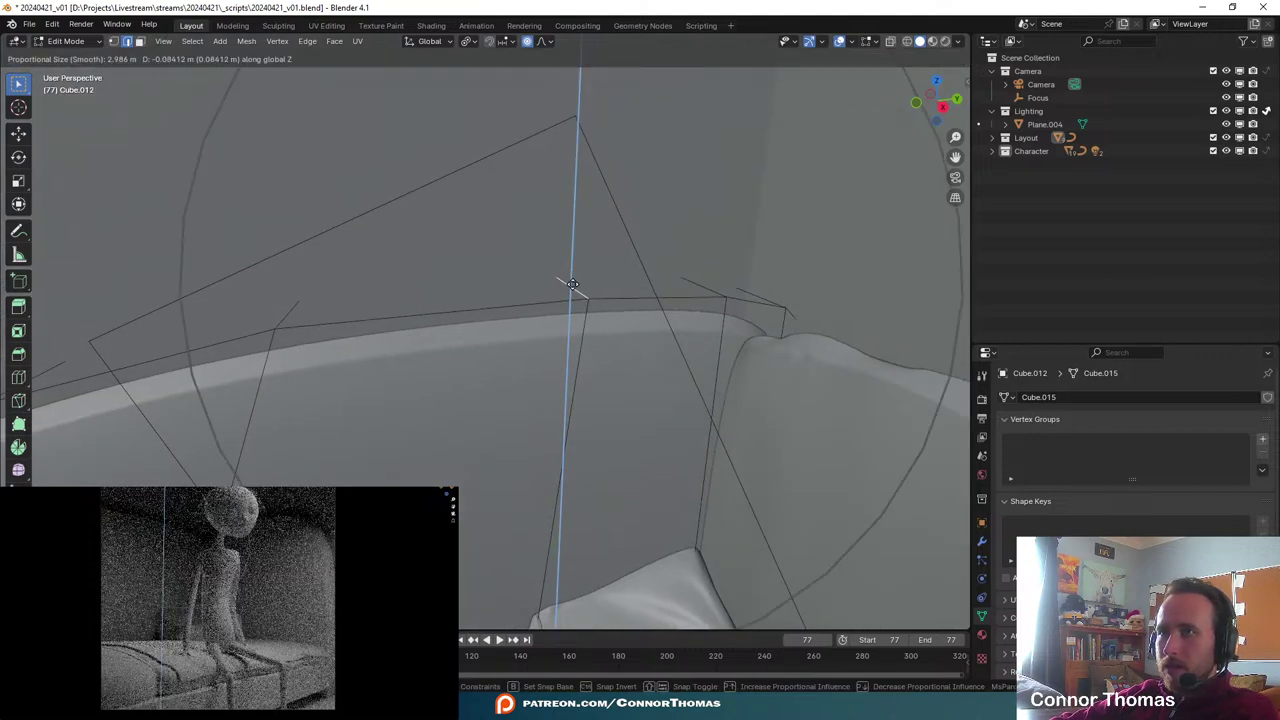
{"action": "right_click", "coordinate": [576, 281]}
{"action": "left_click", "coordinate": [527, 42]}
{"action": "key", "text": "g"}
{"action": "key", "text": "z"}
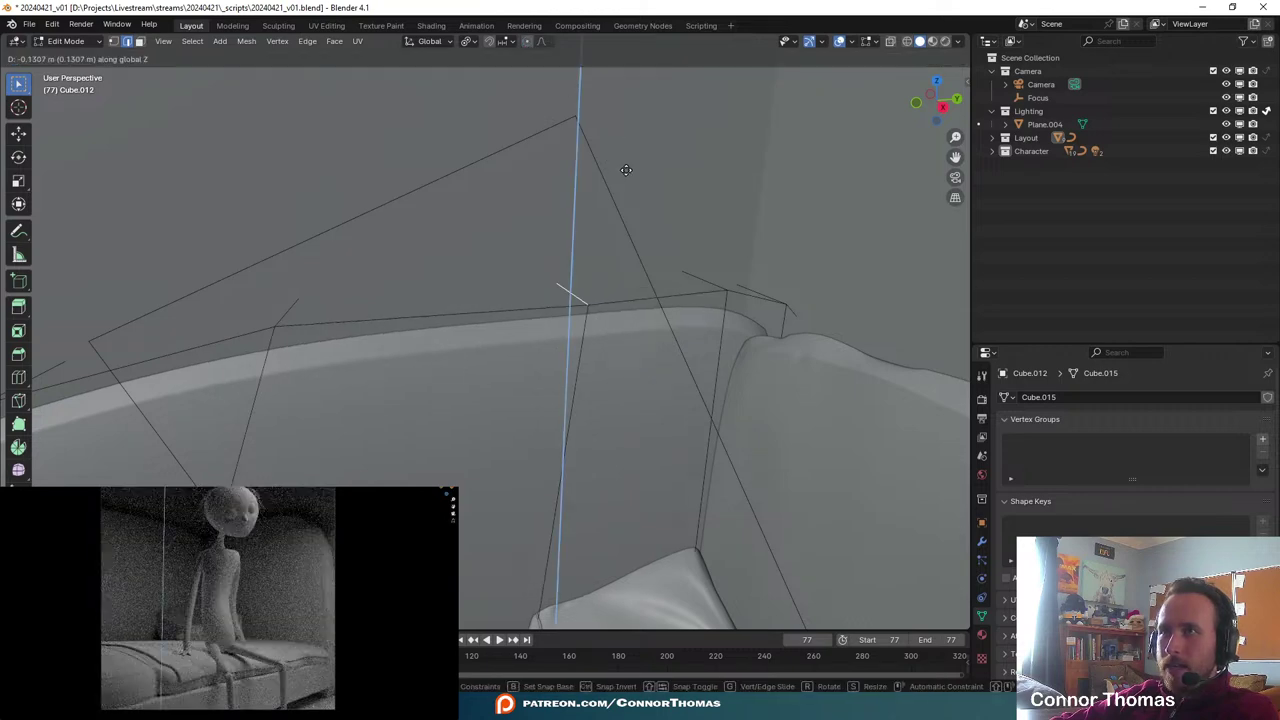
{"action": "left_click", "coordinate": [617, 180]}
- Lower the next top cross edge toward the foot of the bed along Z and return to Object Mode
{"action": "scroll", "coordinate": [590, 210], "scroll_direction": "down", "scroll_amount": 6}
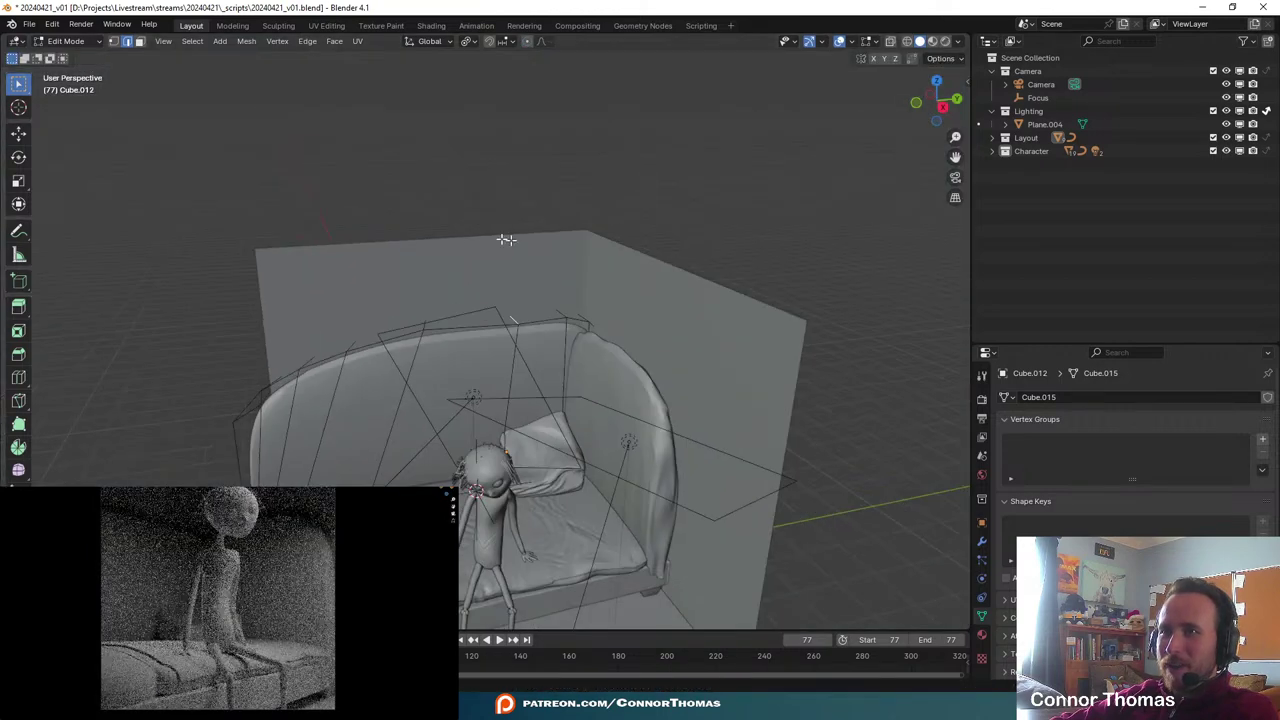
{"action": "middle_click_drag", "start_coordinate": [436, 340], "coordinate": [534, 300], "text": "shift"}
{"action": "scroll", "coordinate": [545, 311], "scroll_direction": "up", "scroll_amount": 2}
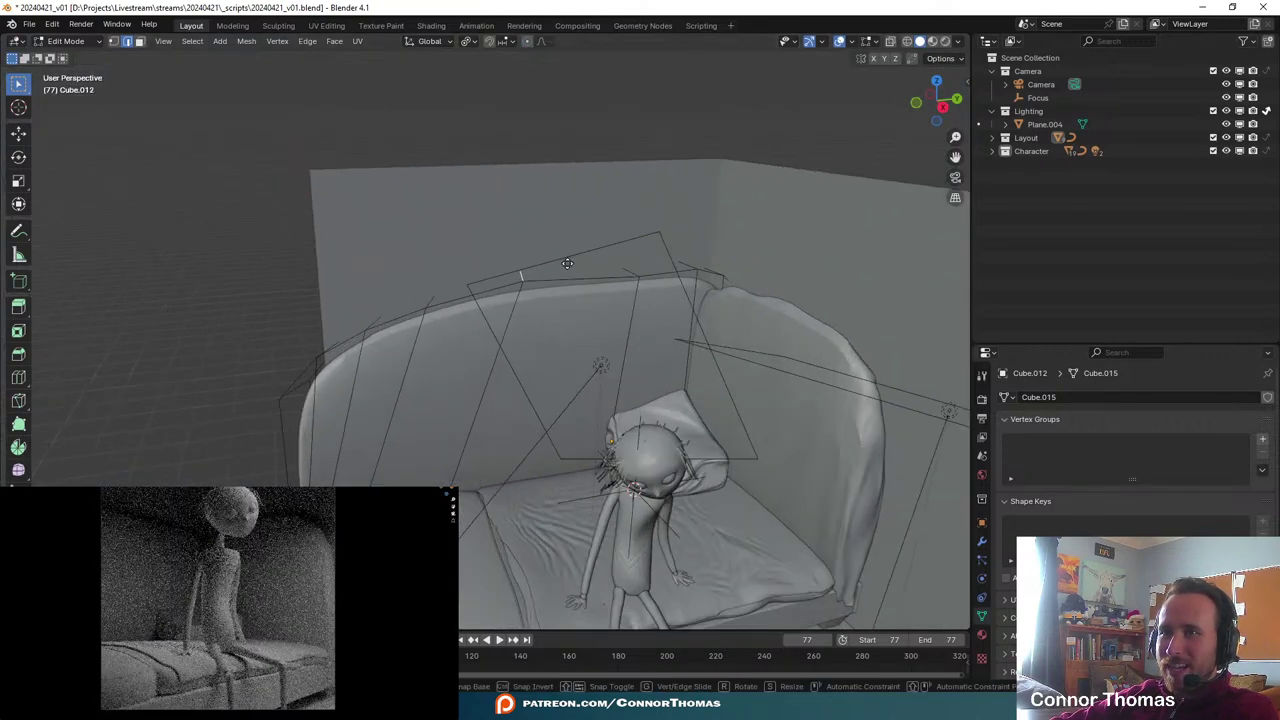
{"action": "key", "text": "g"}
{"action": "key", "text": "z"}
{"action": "left_click", "coordinate": [564, 276]}
{"action": "key", "text": "Tab"}
- Check the reshaped backboard in the whole bedroom set against the reference and save the file
{"action": "scroll", "coordinate": [766, 378], "scroll_direction": "down", "scroll_amount": 8}
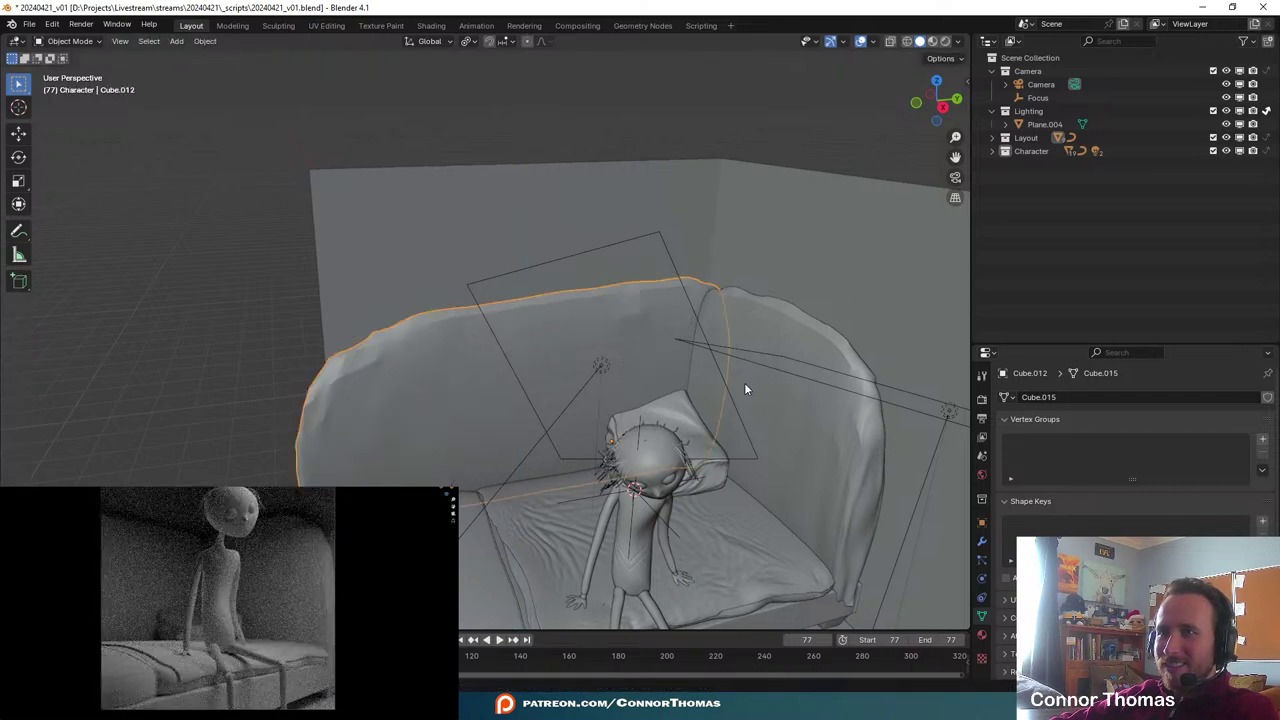
{"action": "middle_click_drag", "start_coordinate": [618, 394], "coordinate": [638, 330]}
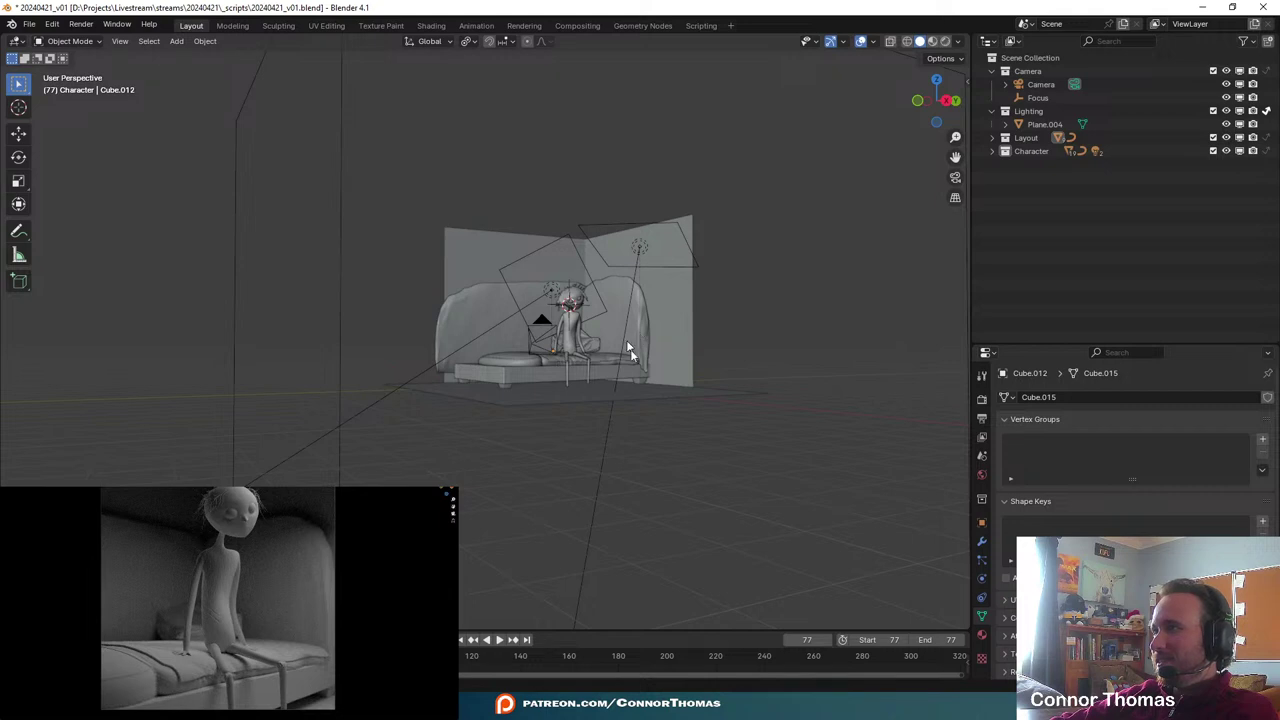
{"action": "key", "text": "alt+Tab"}
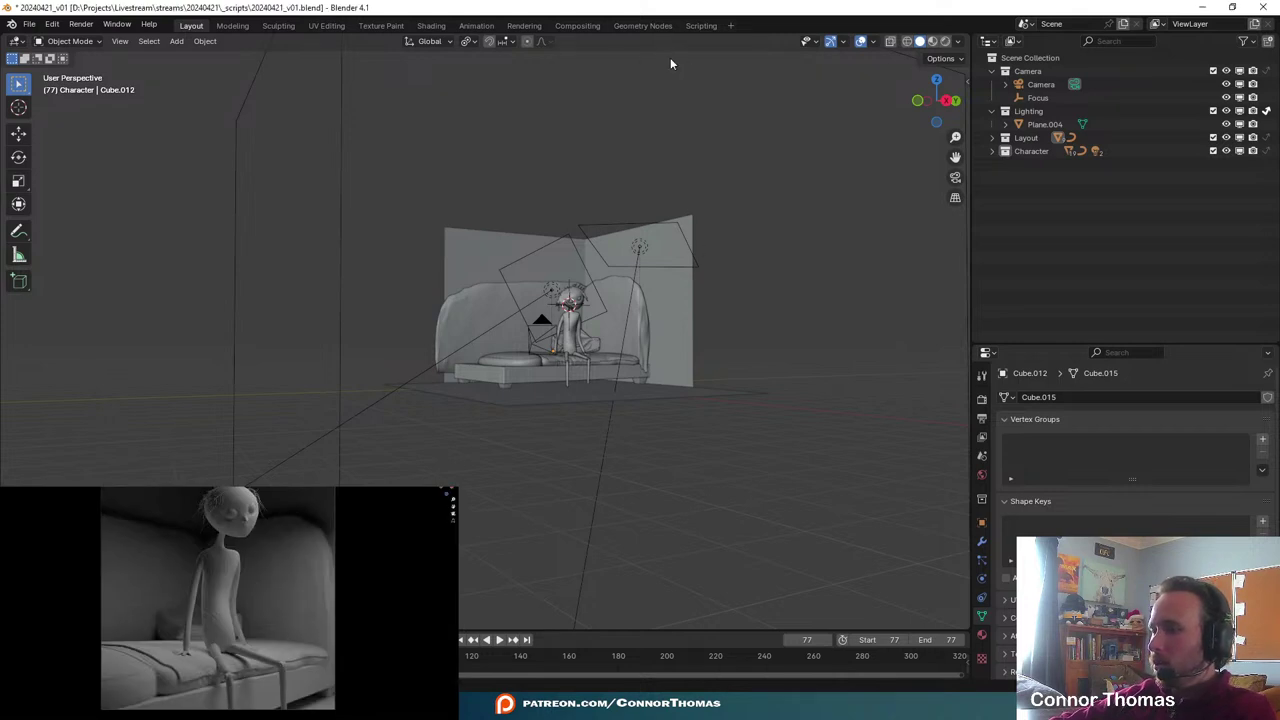
{"action": "middle_click_drag", "start_coordinate": [607, 305], "coordinate": [662, 303]}
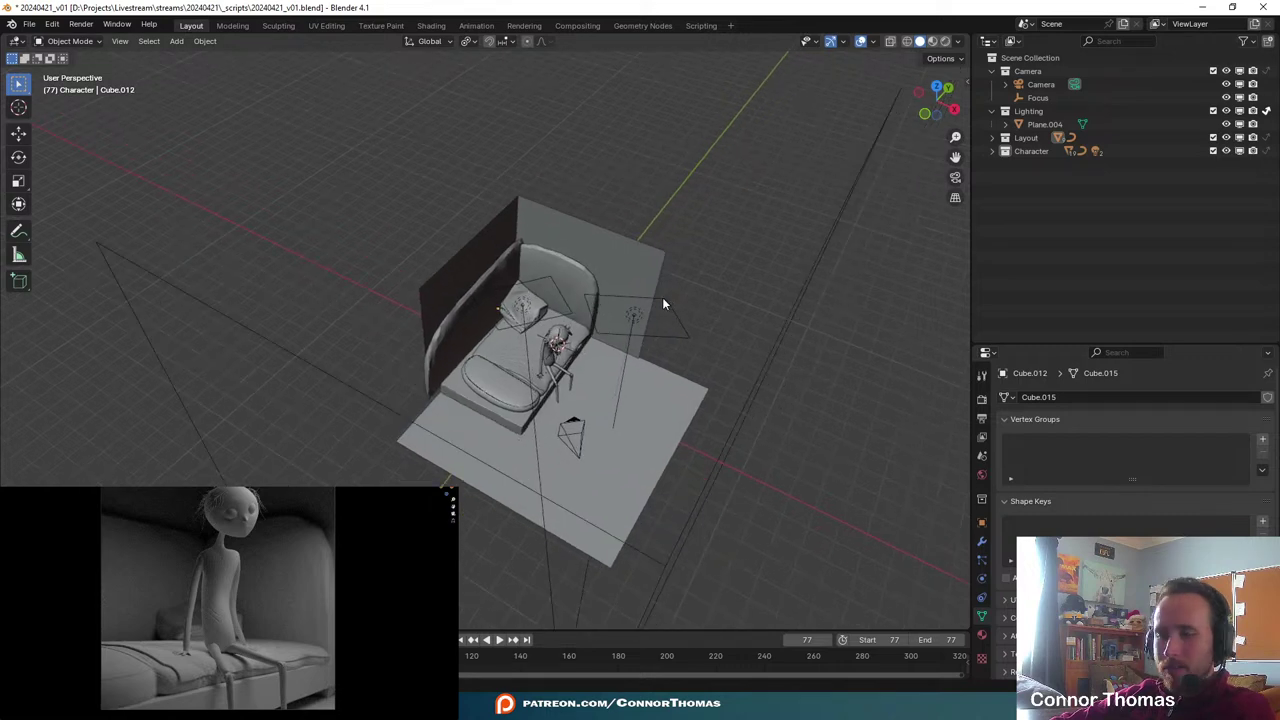
{"action": "key", "text": "ctrl+s"}
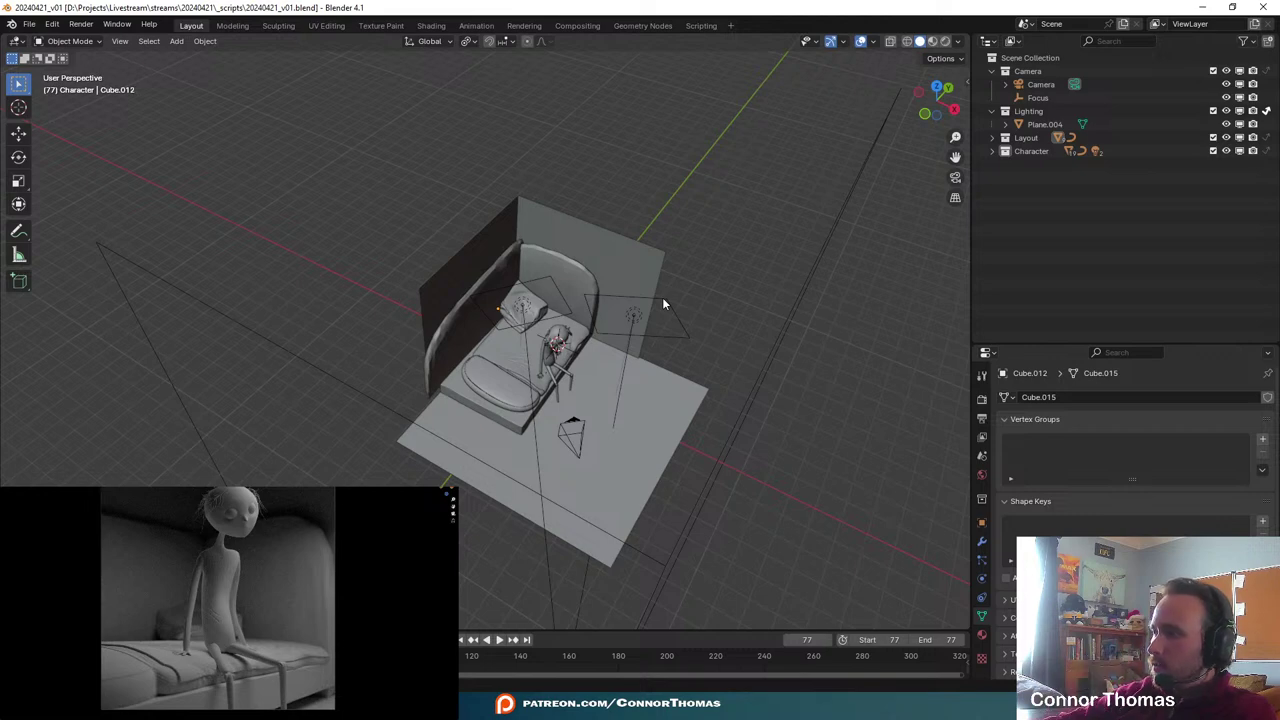
- Examine the bed, backboards and area lights from several angles against the camera render
{"action": "middle_click_drag", "start_coordinate": [638, 422], "coordinate": [606, 380]}
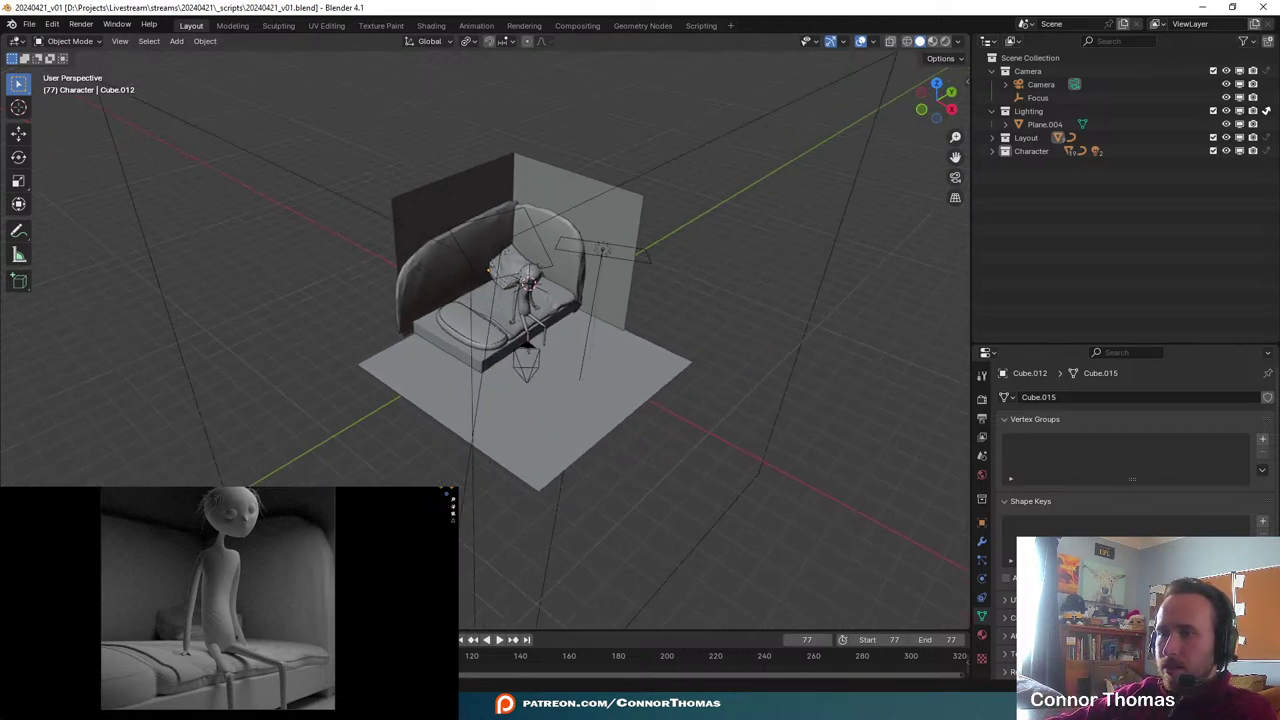
{"action": "key", "text": "alt+Tab"}
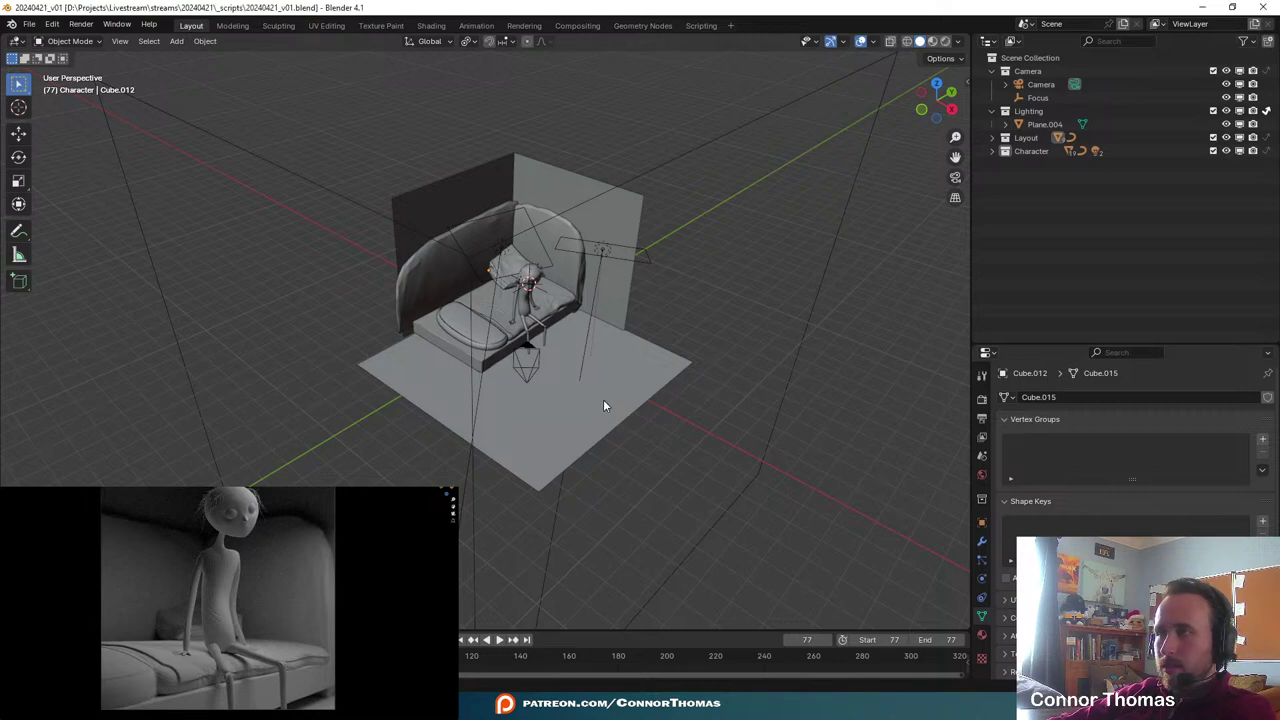
{"action": "middle_click_drag", "start_coordinate": [603, 399], "coordinate": [669, 360]}
{"action": "scroll", "coordinate": [544, 358], "scroll_direction": "up", "scroll_amount": 4}
{"action": "middle_click_drag", "start_coordinate": [722, 298], "coordinate": [630, 262], "text": "shift"}
{"action": "scroll", "coordinate": [670, 350], "scroll_direction": "up", "scroll_amount": 4}
{"action": "scroll", "coordinate": [684, 363], "scroll_direction": "down", "scroll_amount": 4}
{"action": "scroll", "coordinate": [645, 400], "scroll_direction": "down", "scroll_amount": 1}
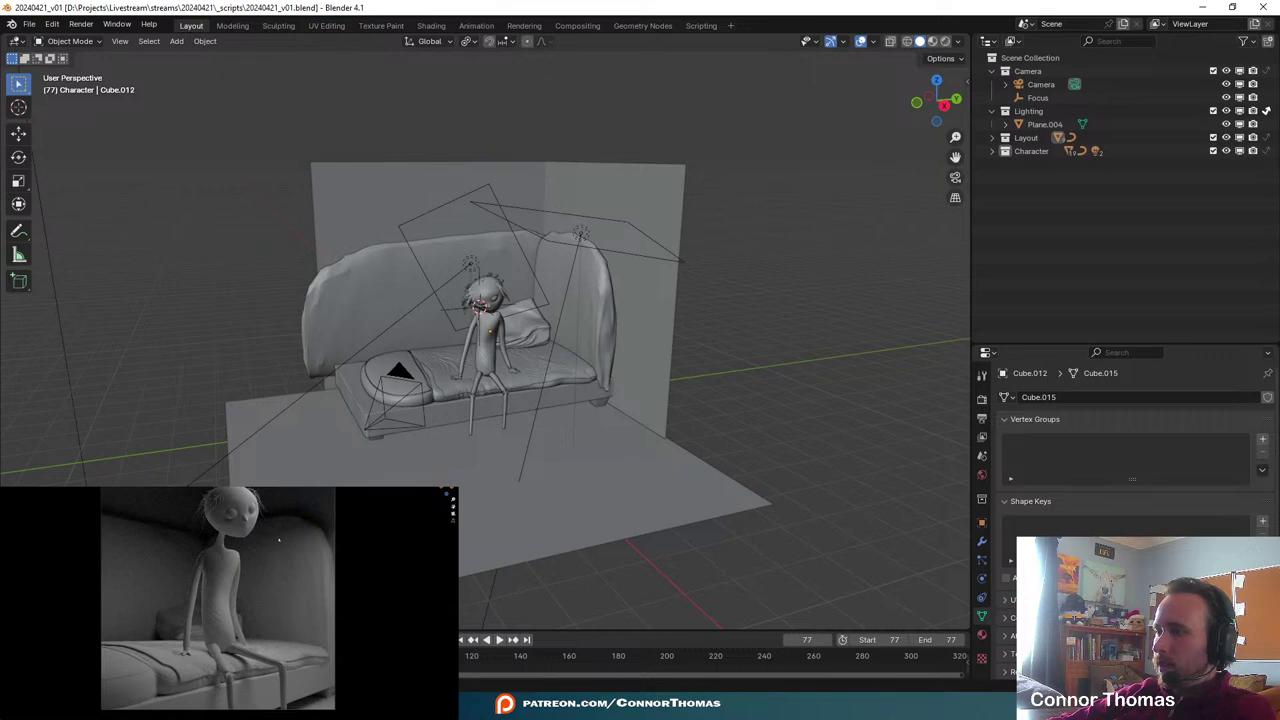
- Select the area light above the pillow and try rotating it about the global Z axis
{"action": "middle_click_drag", "start_coordinate": [770, 413], "coordinate": [703, 467]}
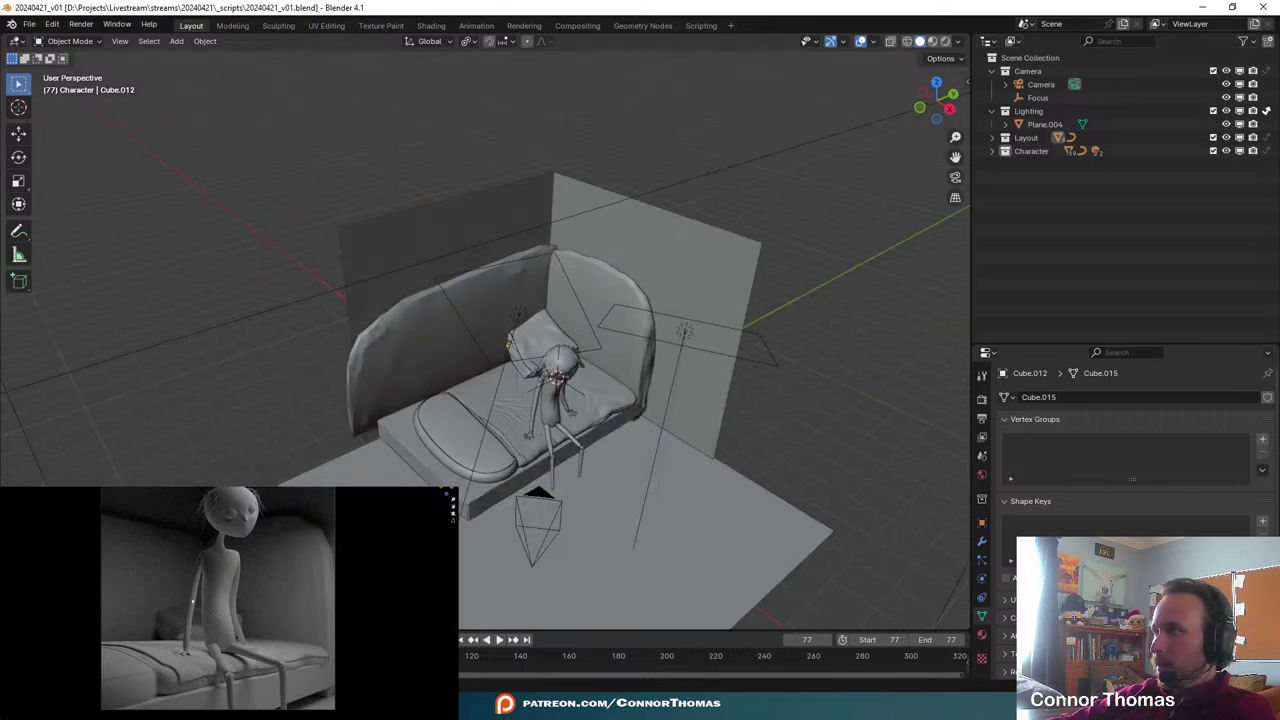
{"action": "left_click", "coordinate": [518, 323]}
{"action": "key", "text": "r"}
{"action": "key", "text": "z"}
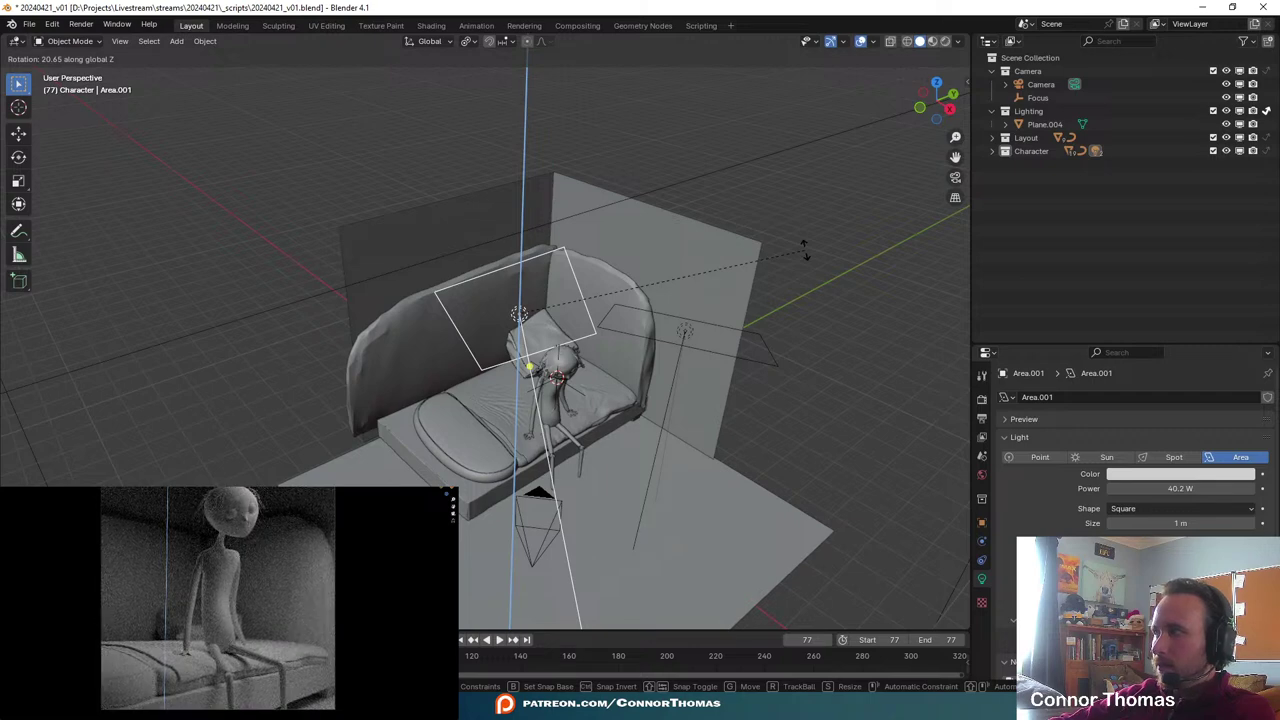
{"action": "right_click", "coordinate": [805, 188]}
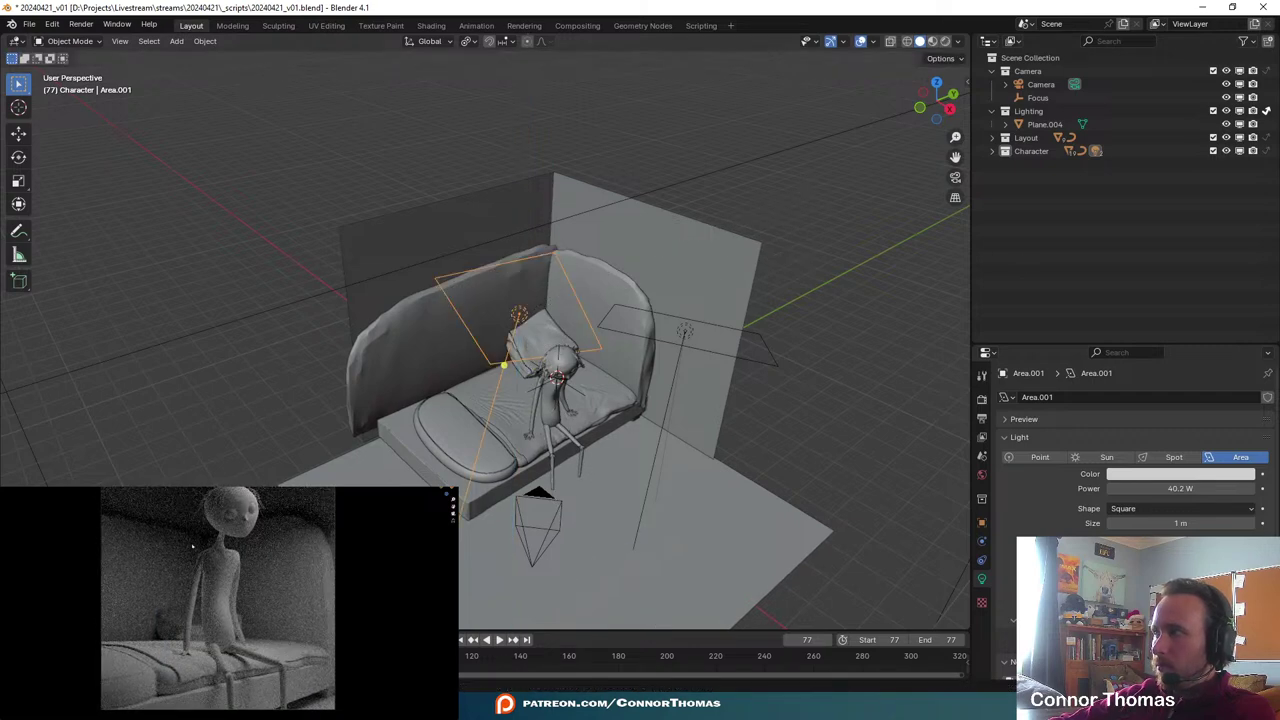
- Try a red colour on the selected area light to trace its contribution in the render, and undo it
{"action": "middle_click_drag", "start_coordinate": [362, 376], "coordinate": [690, 450]}
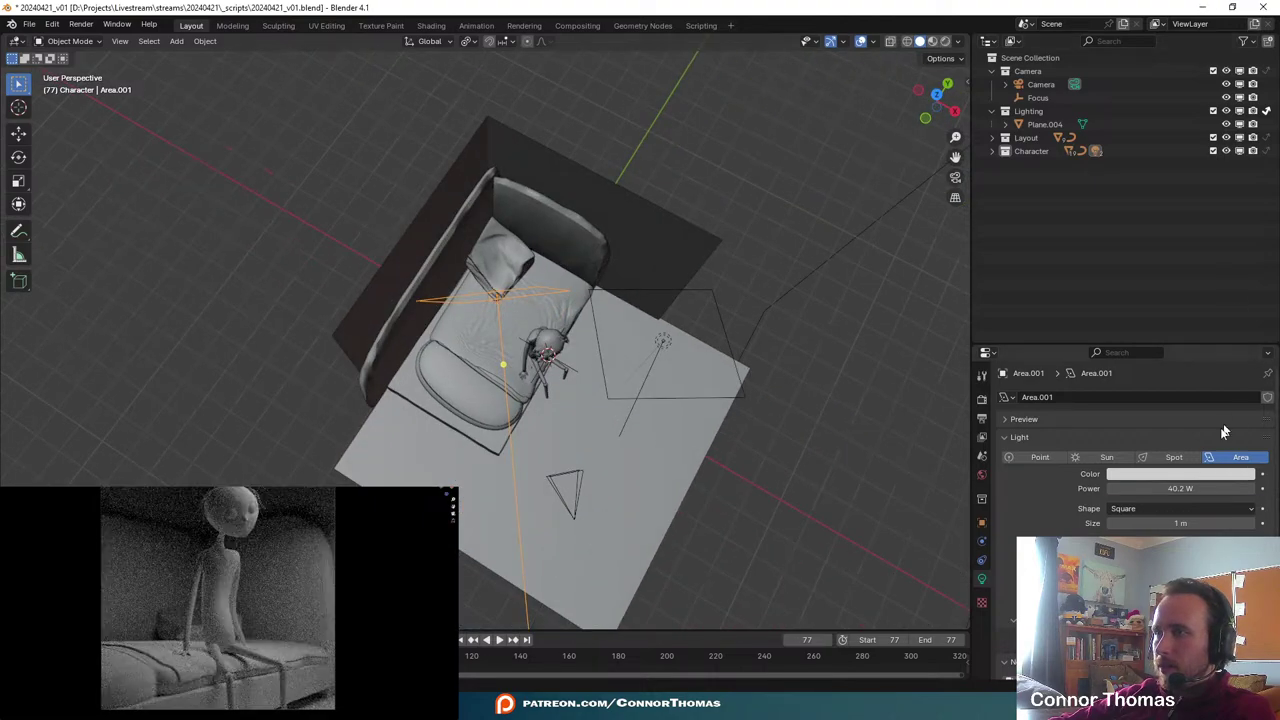
{"action": "left_click", "coordinate": [1221, 476]}
{"action": "left_click", "coordinate": [1175, 391]}
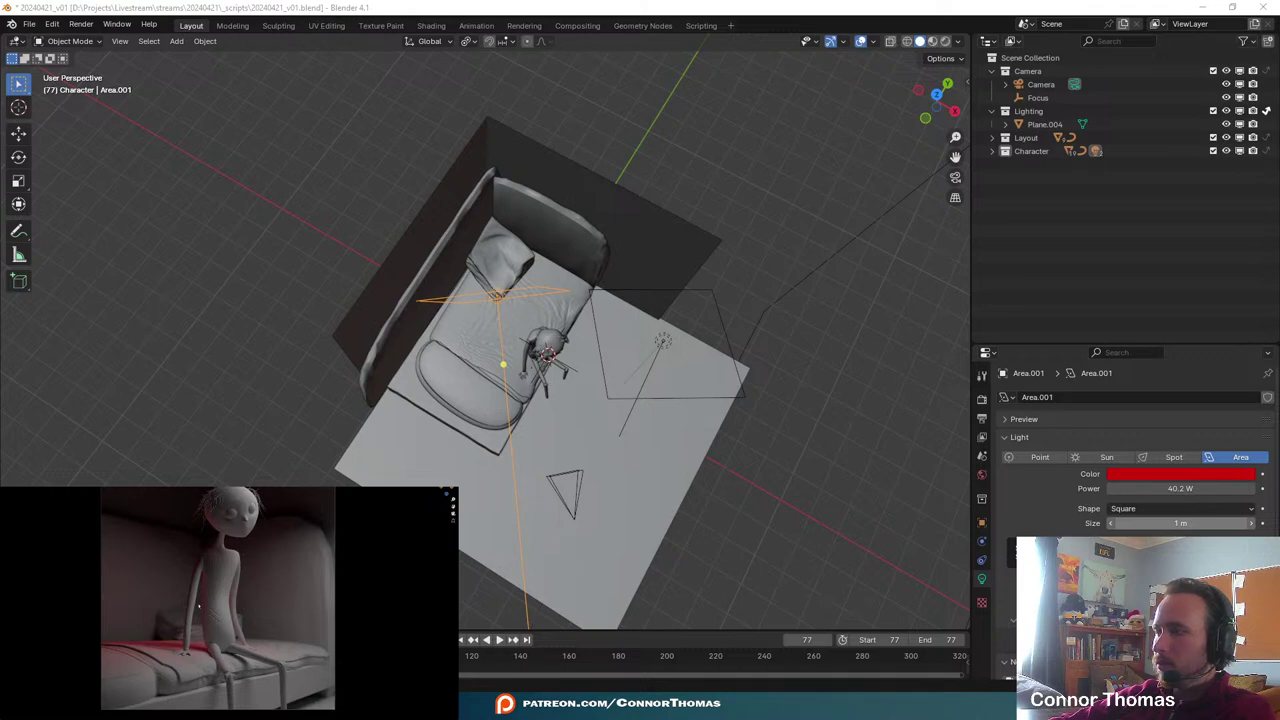
{"action": "key", "text": "ctrl+z"}
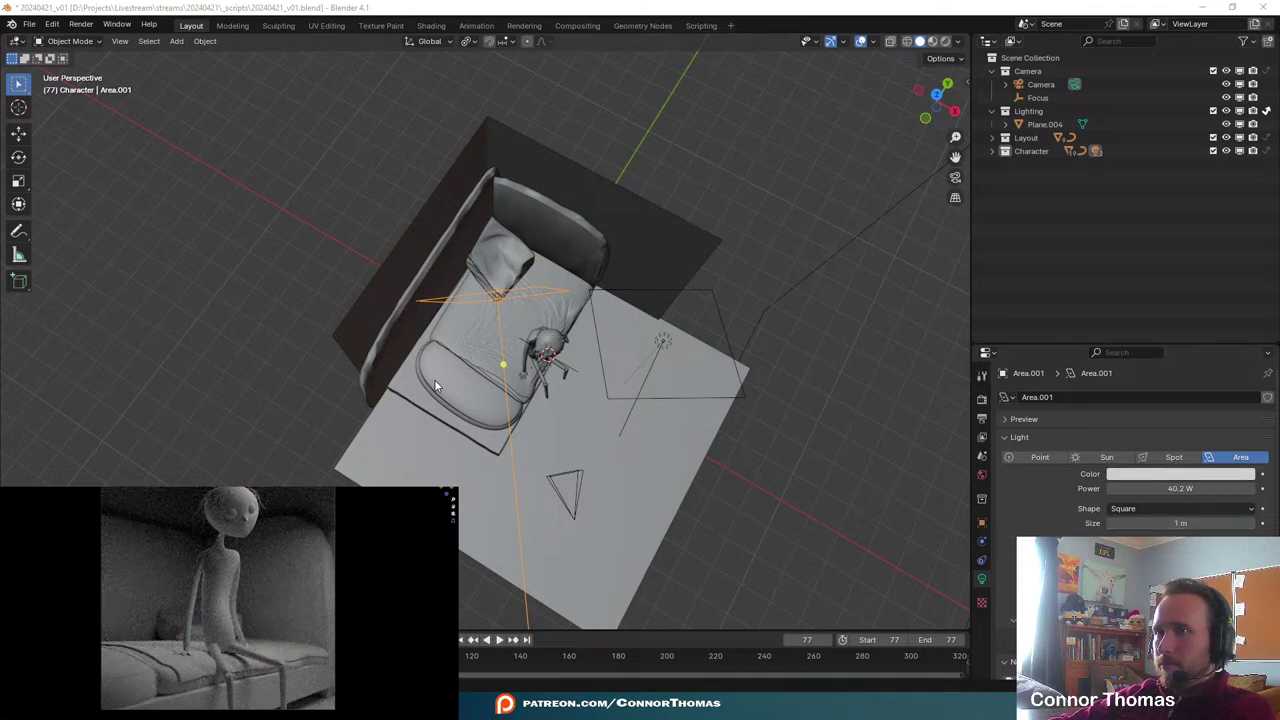
- From a side view of the bed, rotate the area light by about -62° so it aims upward past the puppet's head
{"action": "middle_click_drag", "start_coordinate": [435, 386], "coordinate": [517, 228]}
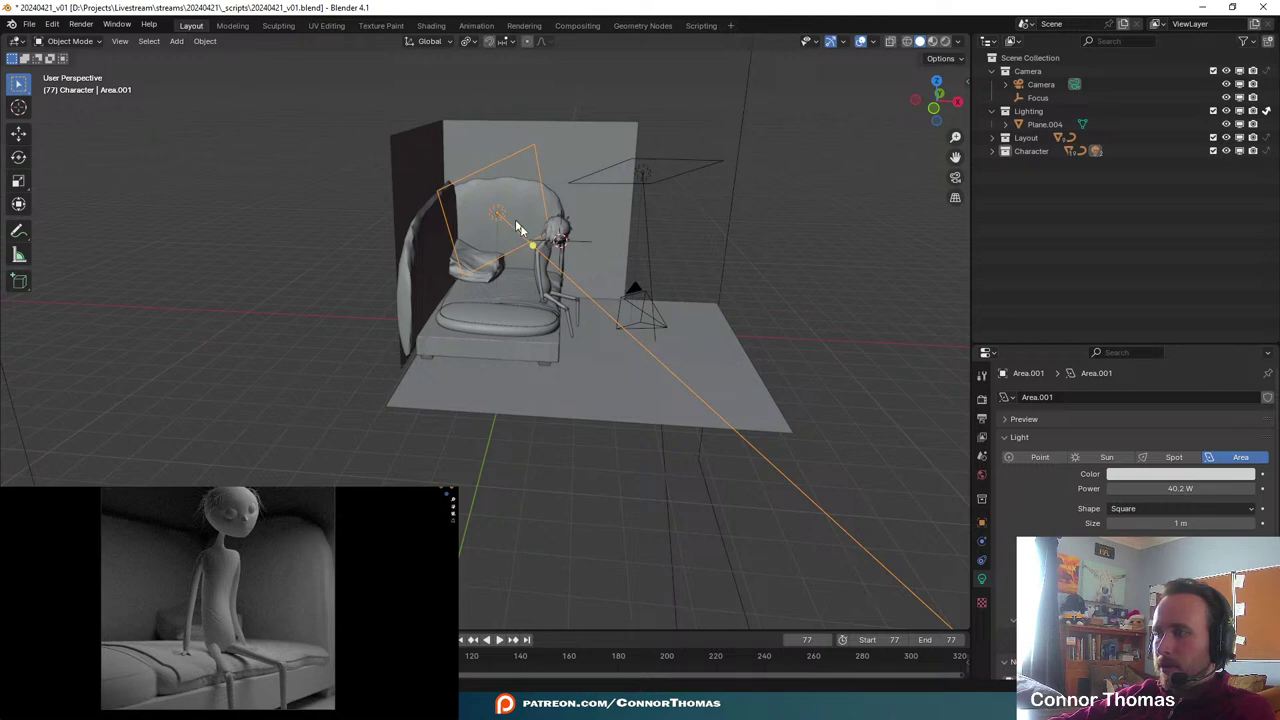
{"action": "middle_click_drag", "start_coordinate": [614, 358], "coordinate": [587, 321]}
{"action": "middle_click_drag", "start_coordinate": [567, 316], "coordinate": [666, 270]}
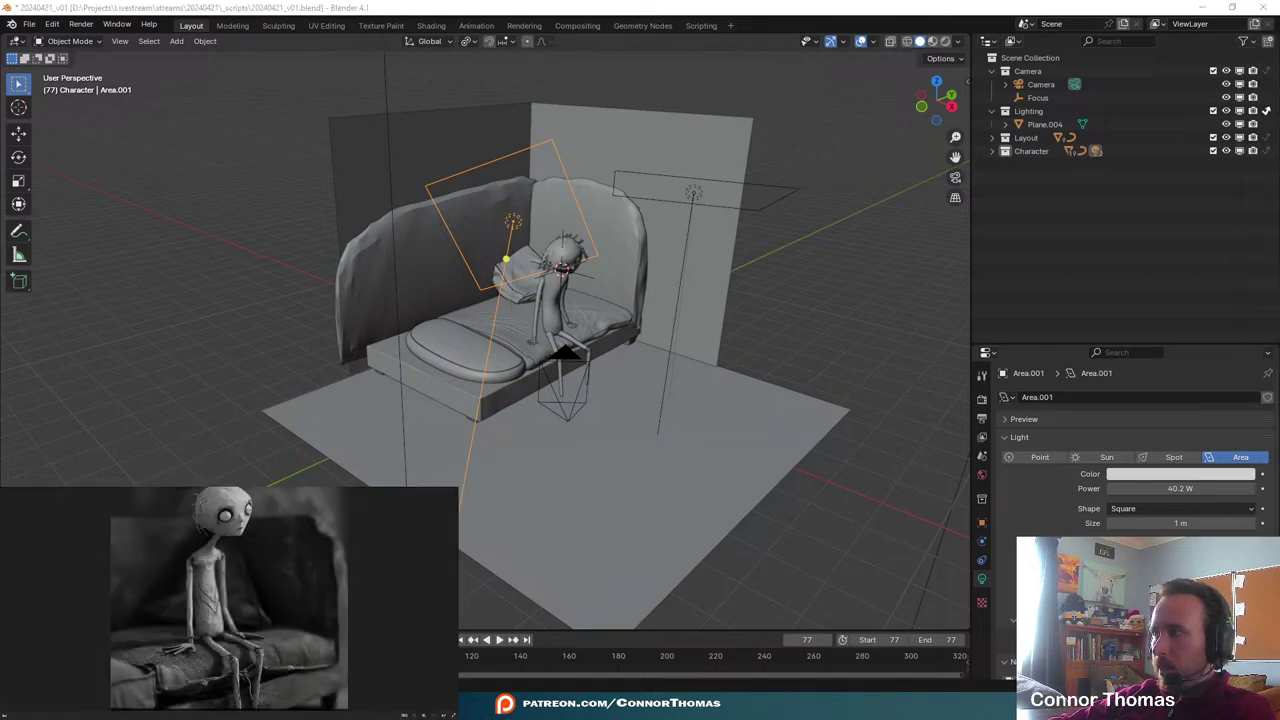
{"action": "middle_click_drag", "start_coordinate": [560, 330], "coordinate": [628, 337]}
{"action": "key", "text": "r"}
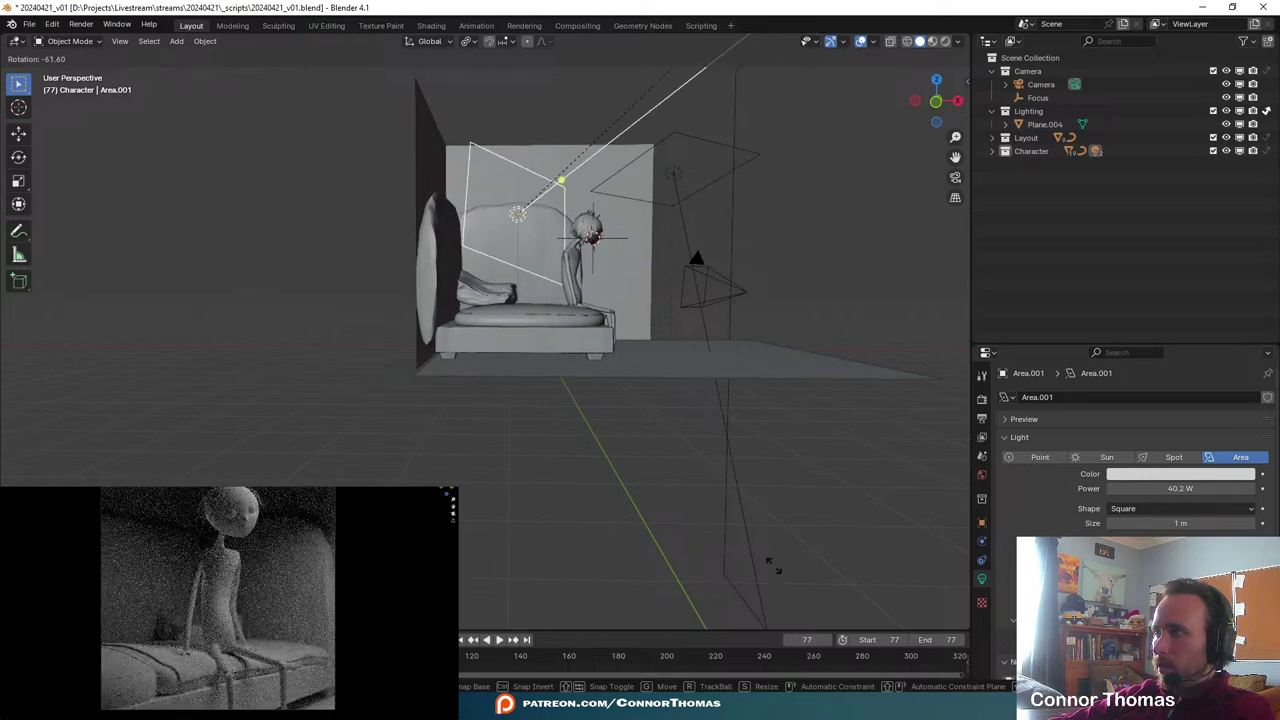
{"action": "left_click", "coordinate": [774, 571]}
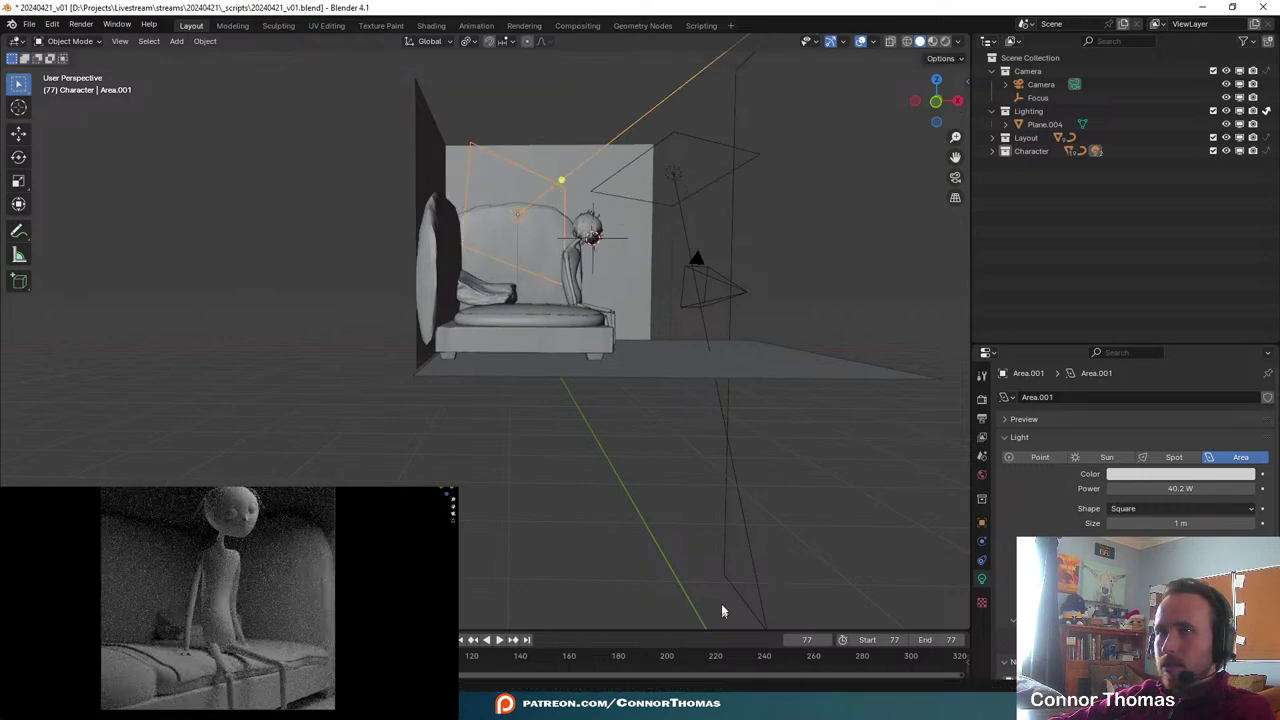
- Scale down the area light behind the puppet and lower it toward the pillow
{"action": "scroll", "coordinate": [690, 500], "scroll_direction": "up", "scroll_amount": 4}
{"action": "middle_click_drag", "start_coordinate": [643, 200], "coordinate": [606, 306], "text": "shift"}
{"action": "key", "text": "s"}
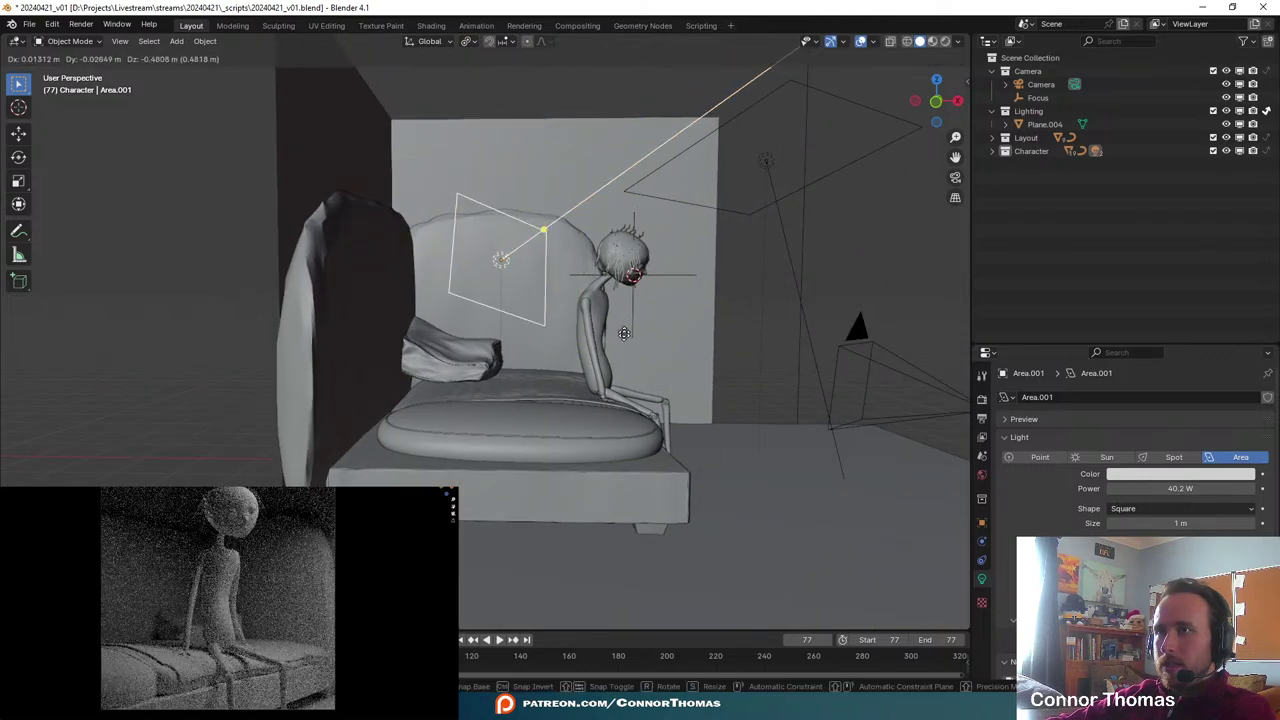
{"action": "left_click", "coordinate": [631, 377]}
- Trackball-rotate the area light by about 22° and 15° so it shines horizontally across the bed behind the puppet
{"action": "middle_click_drag", "start_coordinate": [631, 377], "coordinate": [798, 416]}
{"action": "key", "text": "r"}
{"action": "key", "text": "r"}
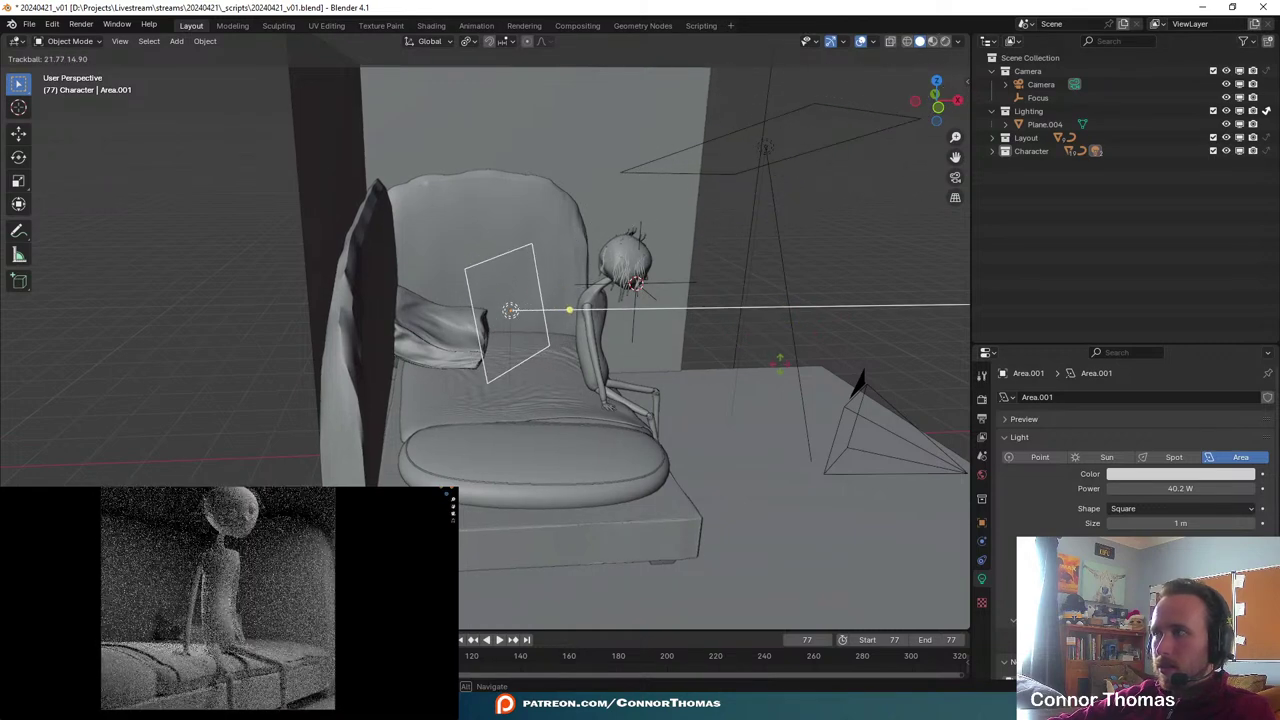
{"action": "left_click", "coordinate": [780, 363]}
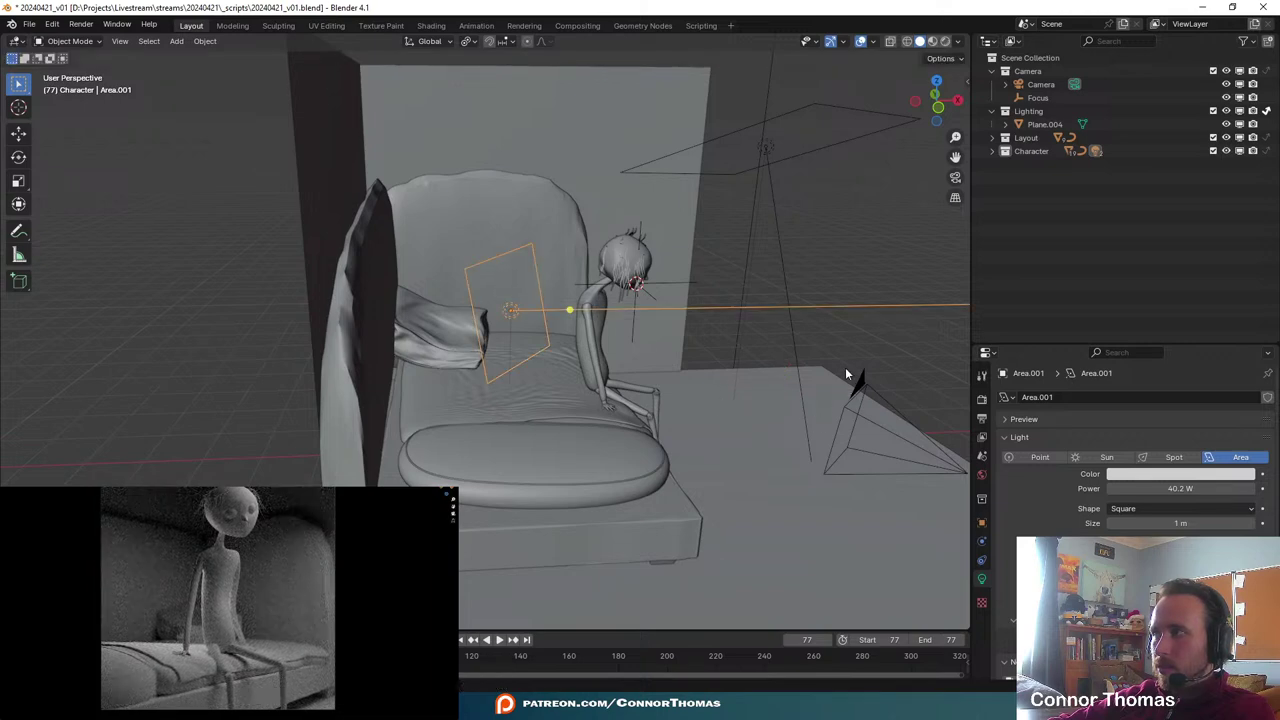
- Scale the area light up about 2.2 times and raise it above the pillow, in front of the headboard
{"action": "key", "text": "s"}
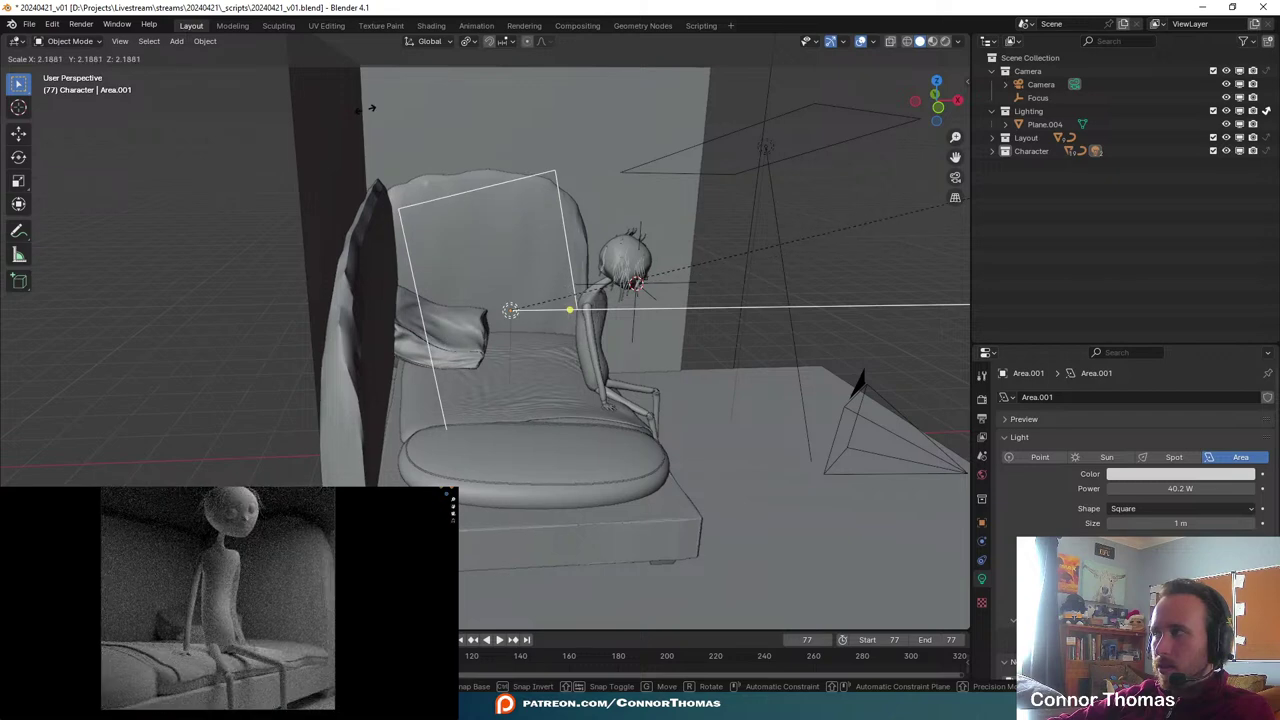
{"action": "left_click", "coordinate": [368, 110]}
{"action": "key", "text": "g"}
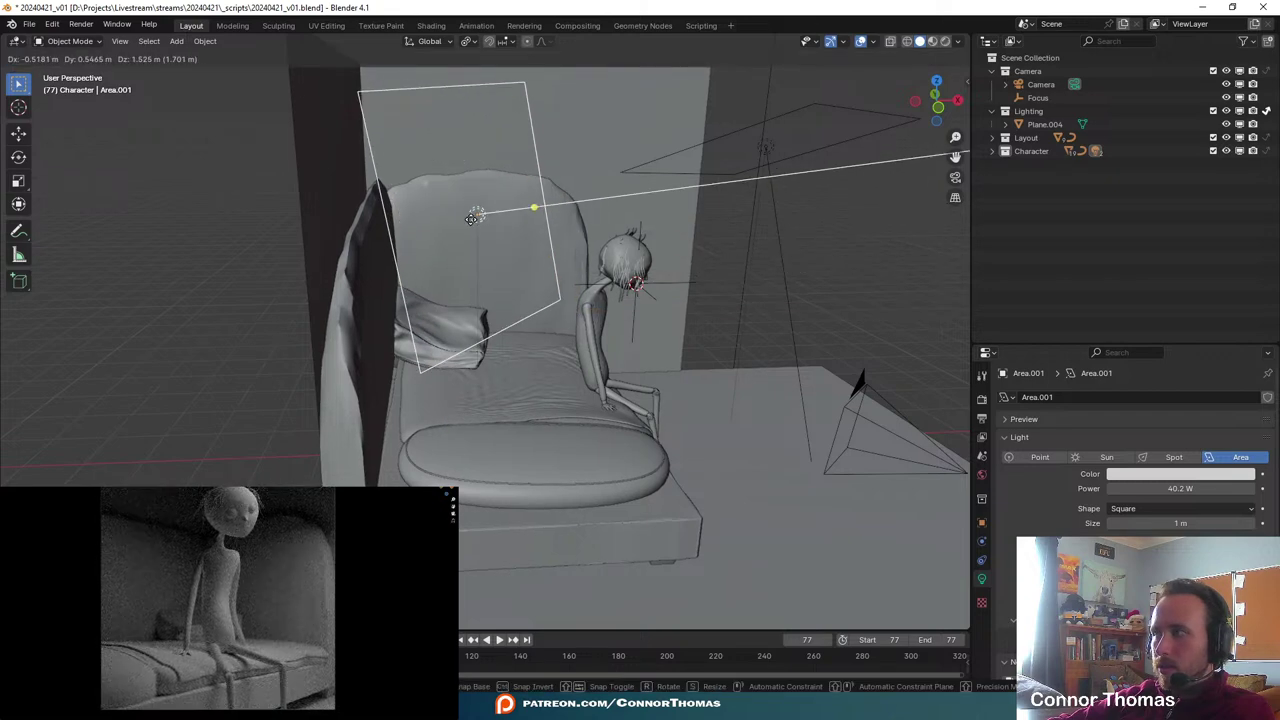
{"action": "left_click", "coordinate": [471, 219]}
{"action": "key", "text": "r"}
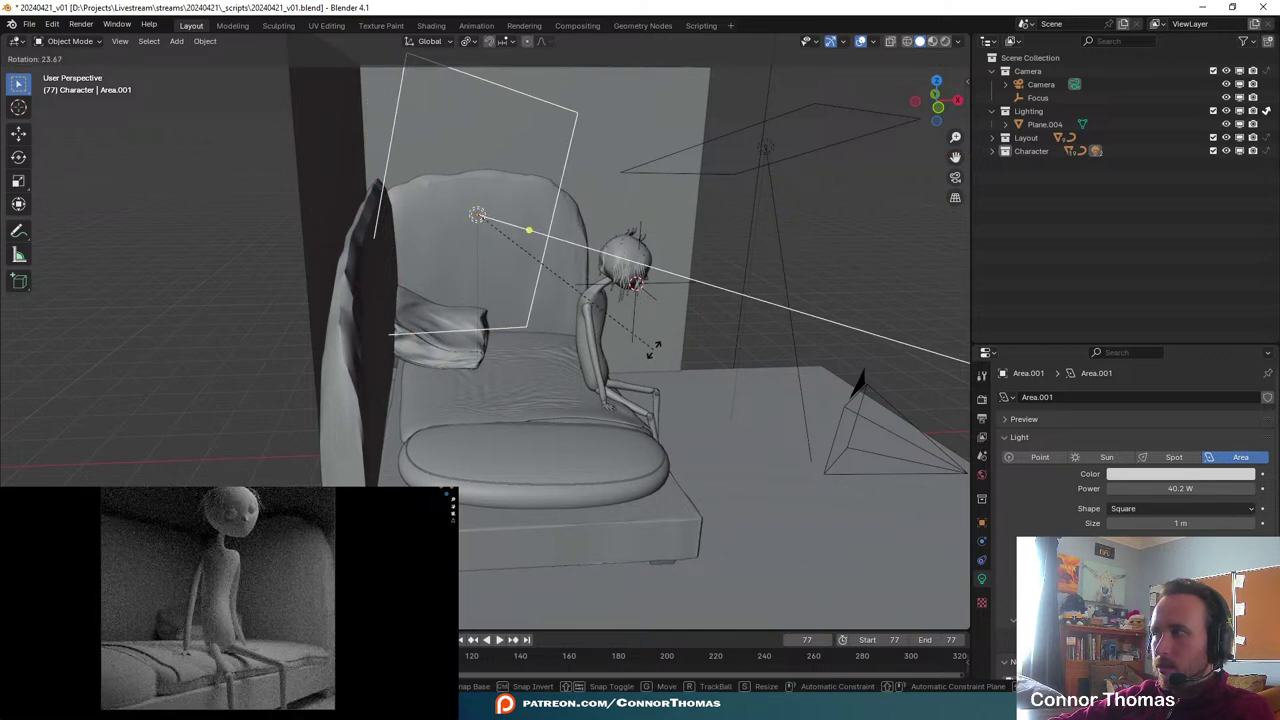
{"action": "right_click", "coordinate": [611, 275]}
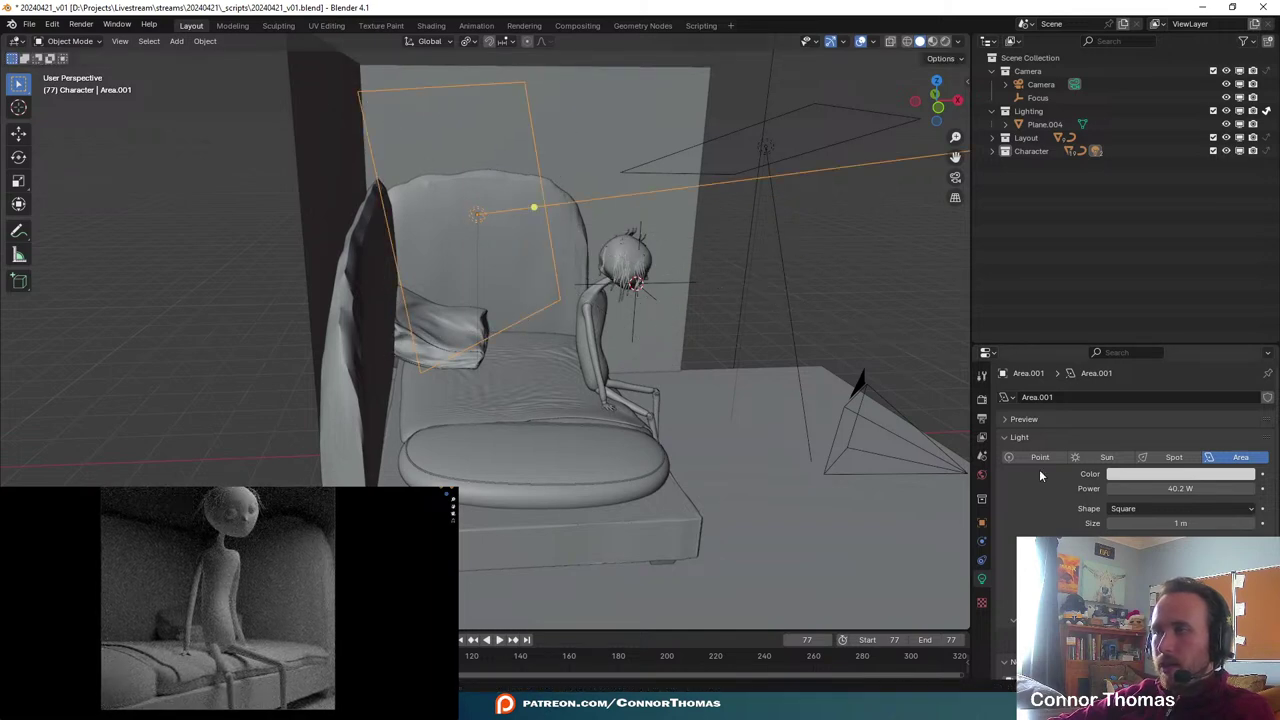
- Look through the area light's settings and read the Light Linking page of the Blender 4.1 manual in the web browser
{"action": "scroll", "coordinate": [1090, 560], "scroll_direction": "down", "scroll_amount": 1}
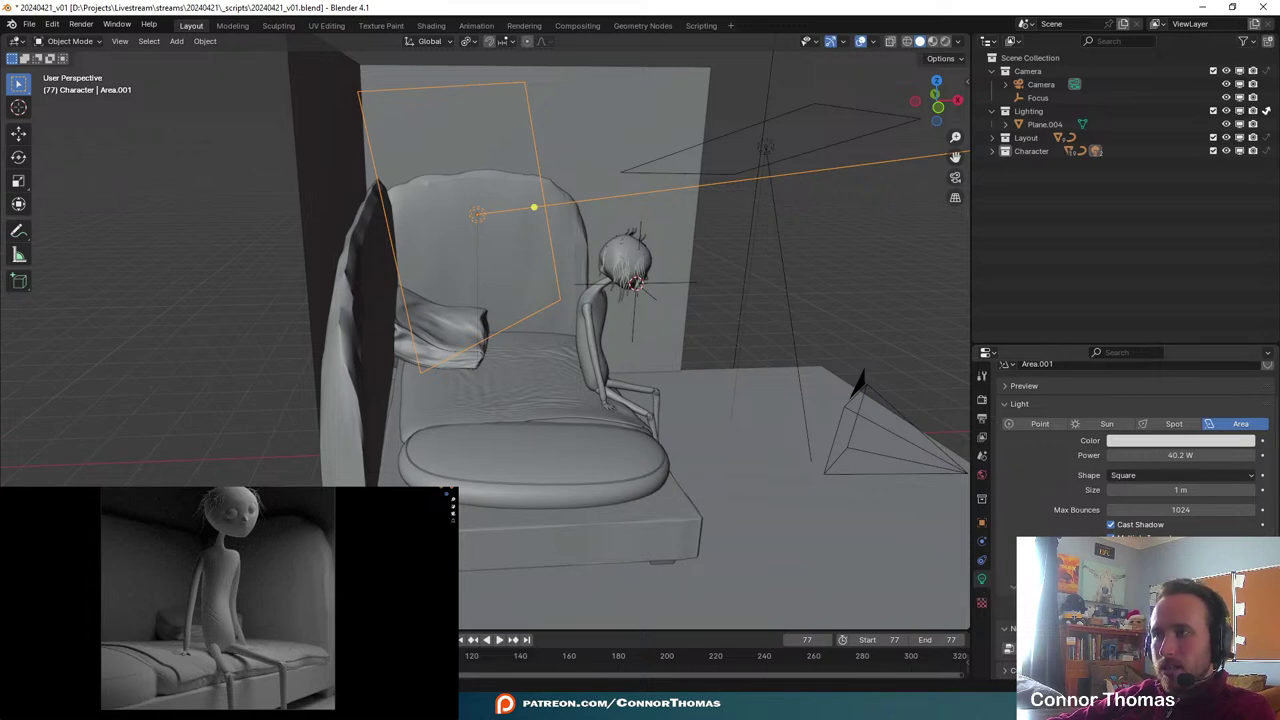
{"action": "scroll", "coordinate": [1005, 590], "scroll_direction": "up", "scroll_amount": 2}
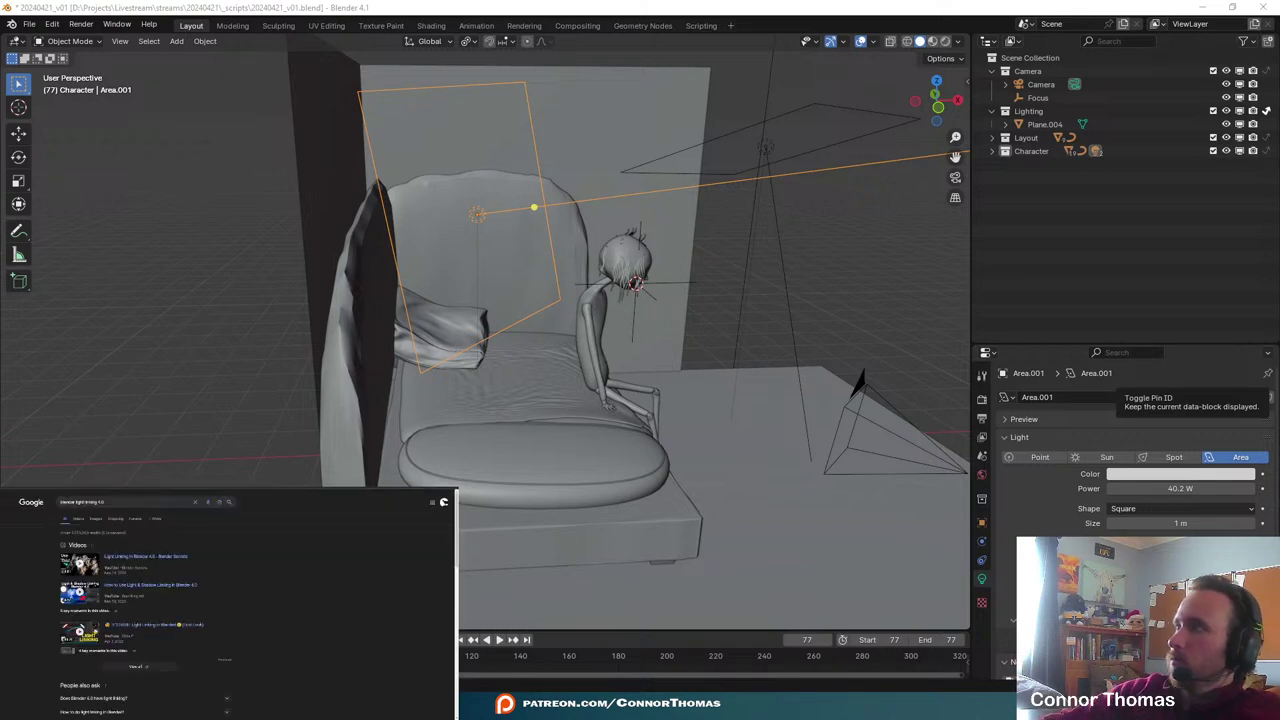
{"action": "scroll", "coordinate": [46, 577], "scroll_direction": "down", "scroll_amount": 3}
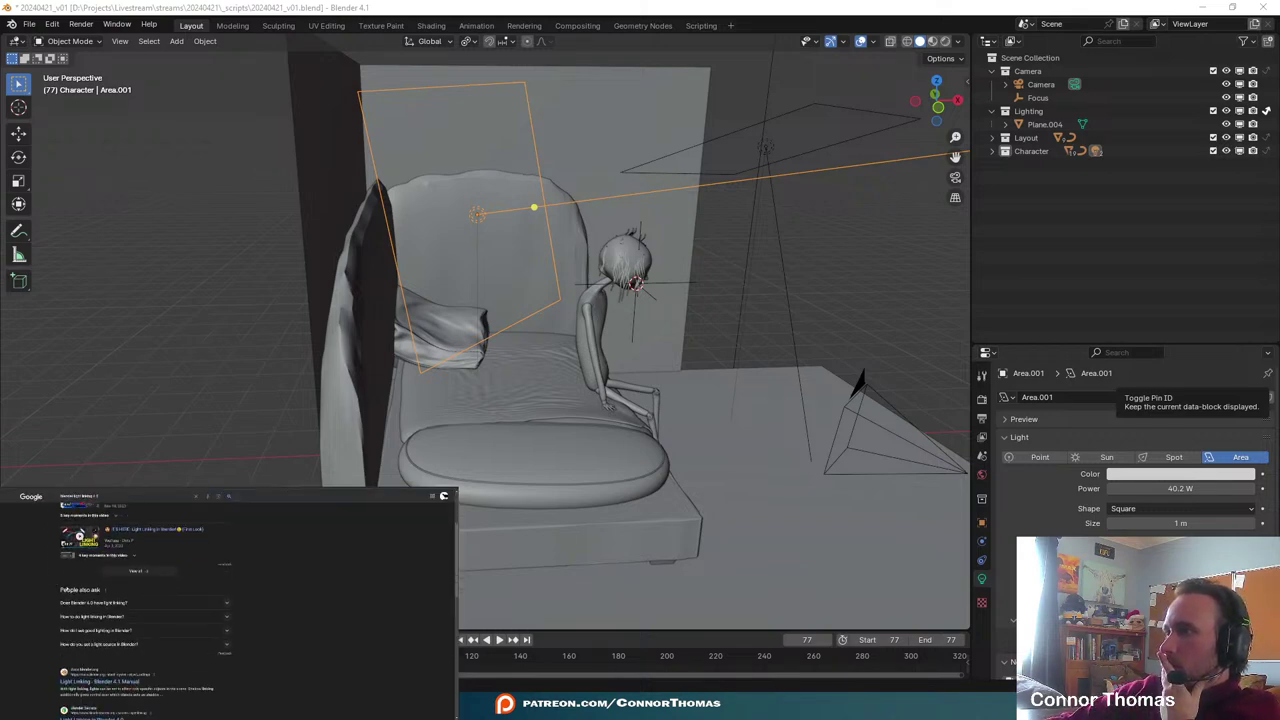
{"action": "left_click", "coordinate": [102, 682]}
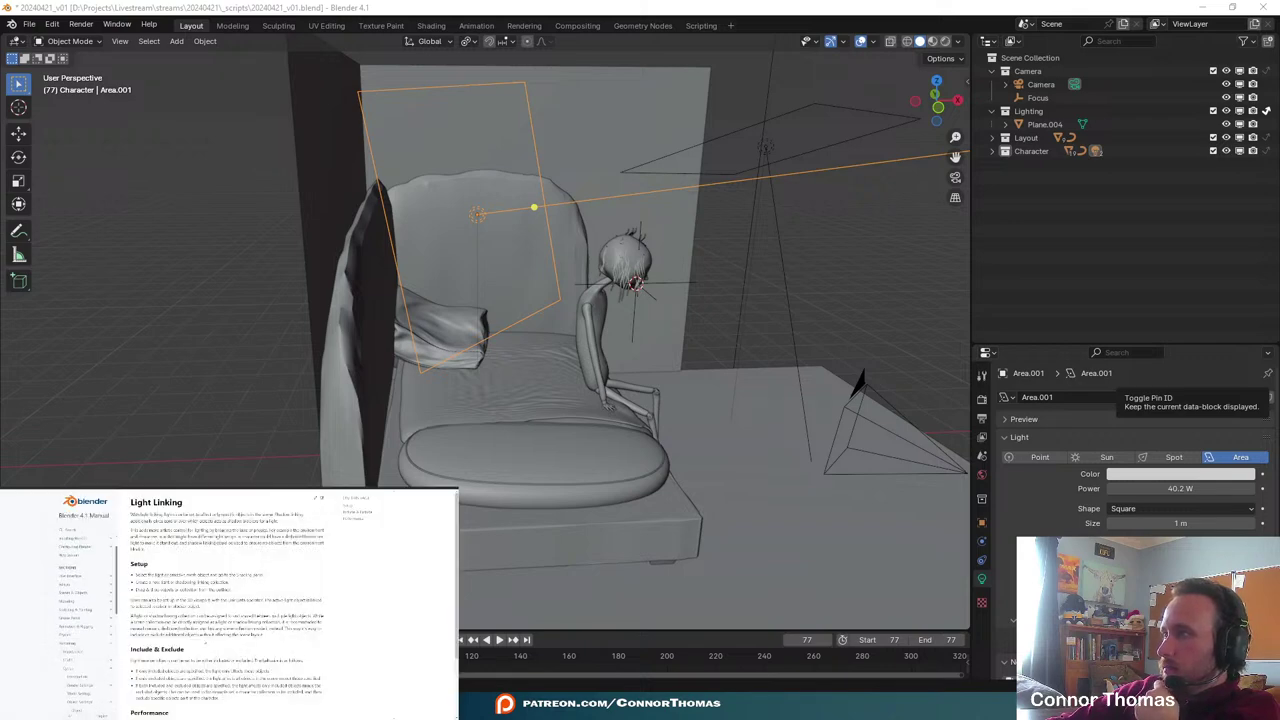
{"action": "scroll", "coordinate": [227, 604], "scroll_direction": "down", "scroll_amount": 2}
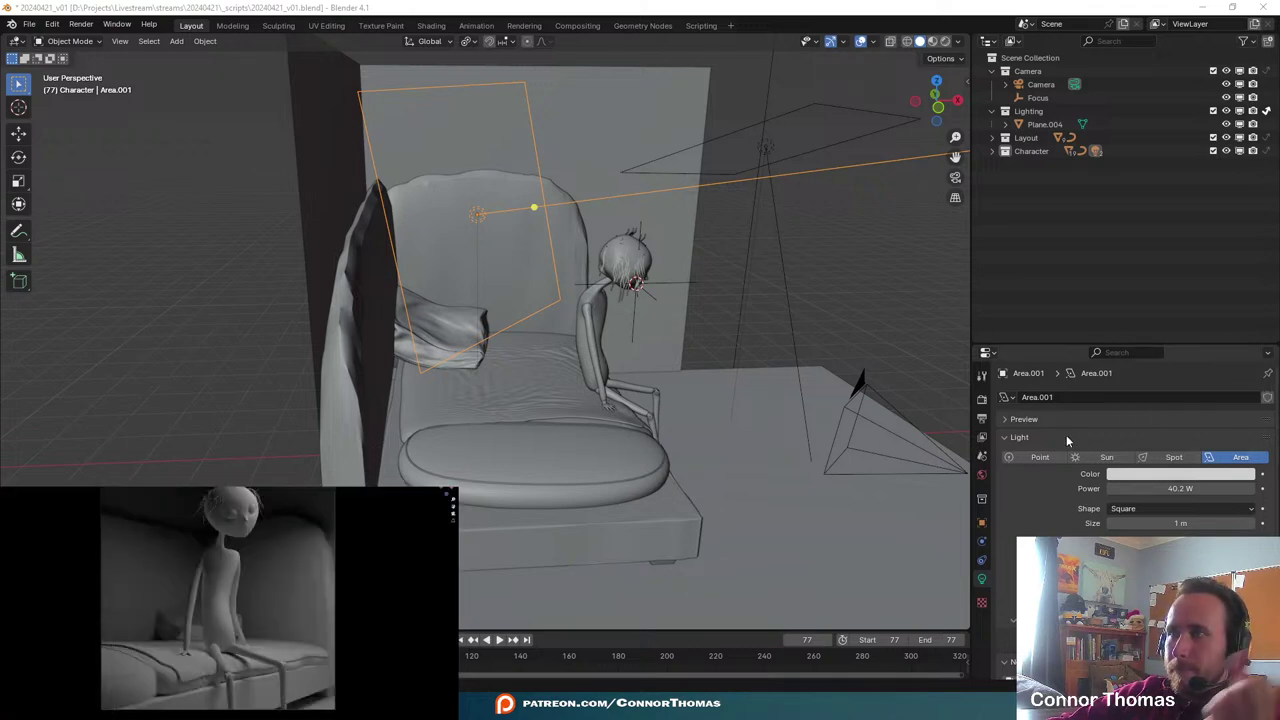
{"action": "scroll", "coordinate": [1067, 441], "scroll_direction": "down", "scroll_amount": 2}
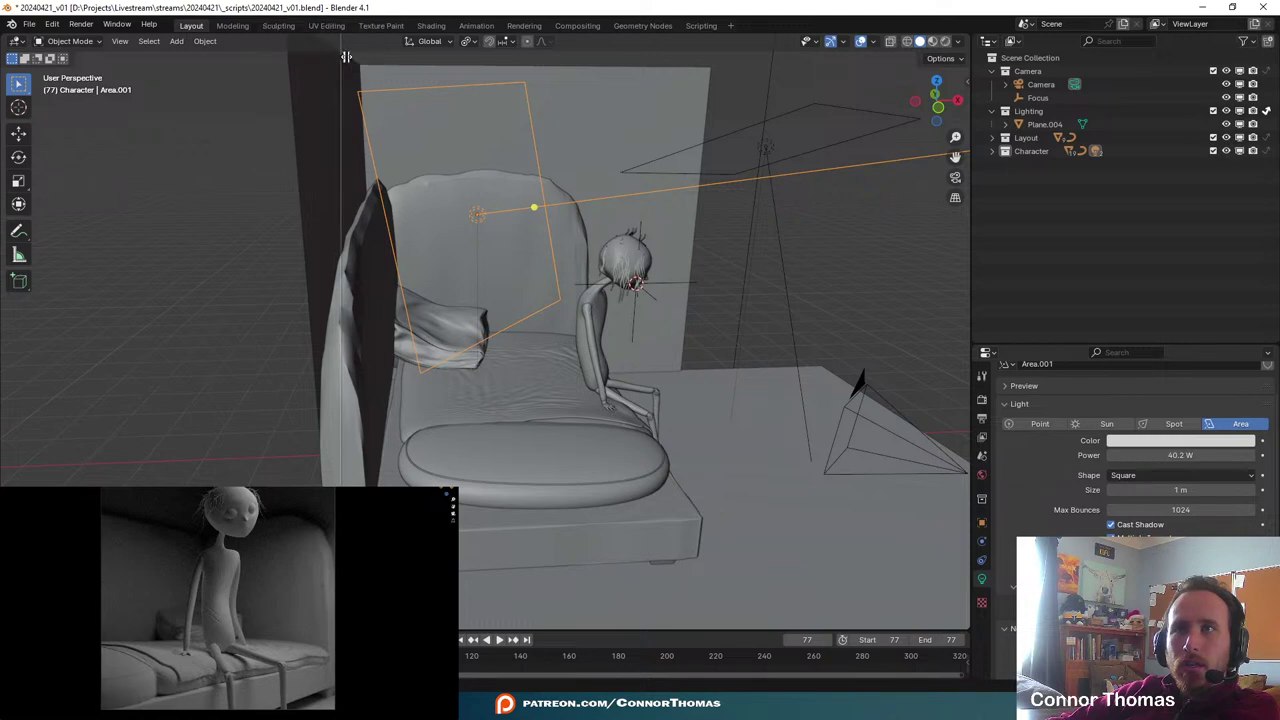
- Split the 3D viewport vertically and show the area light's nodes in a Shader Editor
{"action": "left_click", "coordinate": [531, 60]}
{"action": "left_click", "coordinate": [16, 41]}
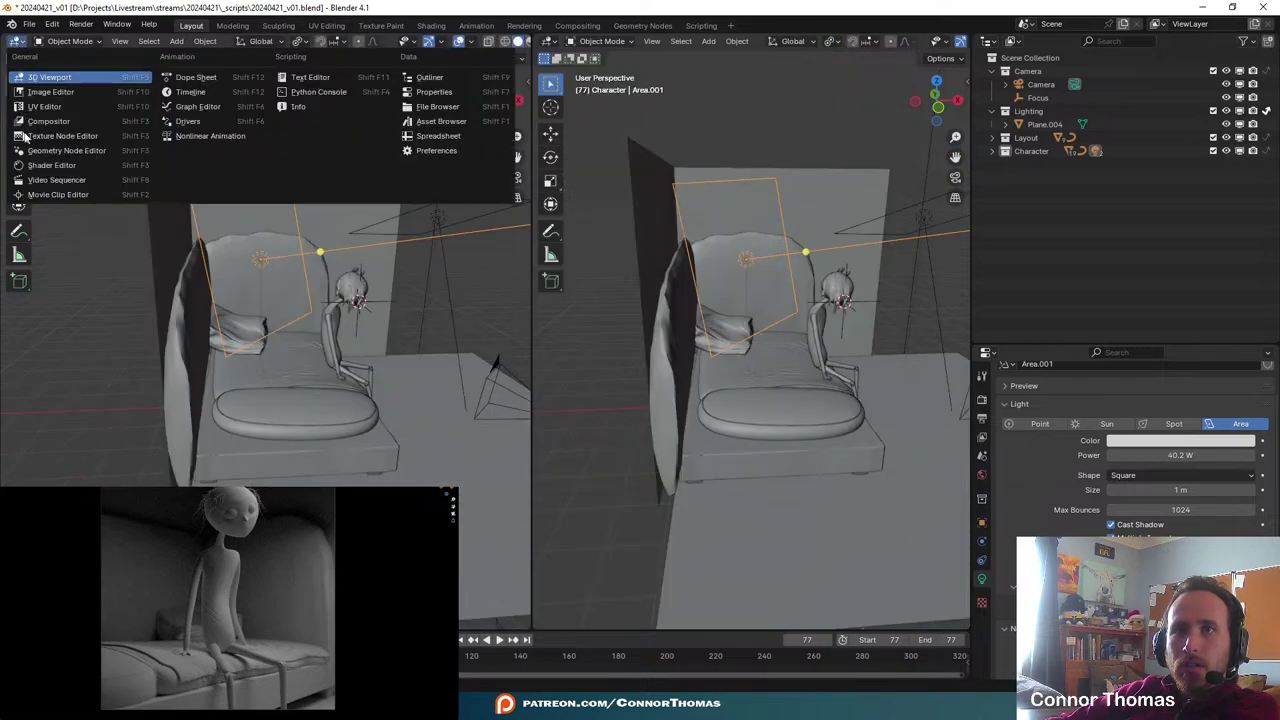
{"action": "left_click", "coordinate": [56, 166]}
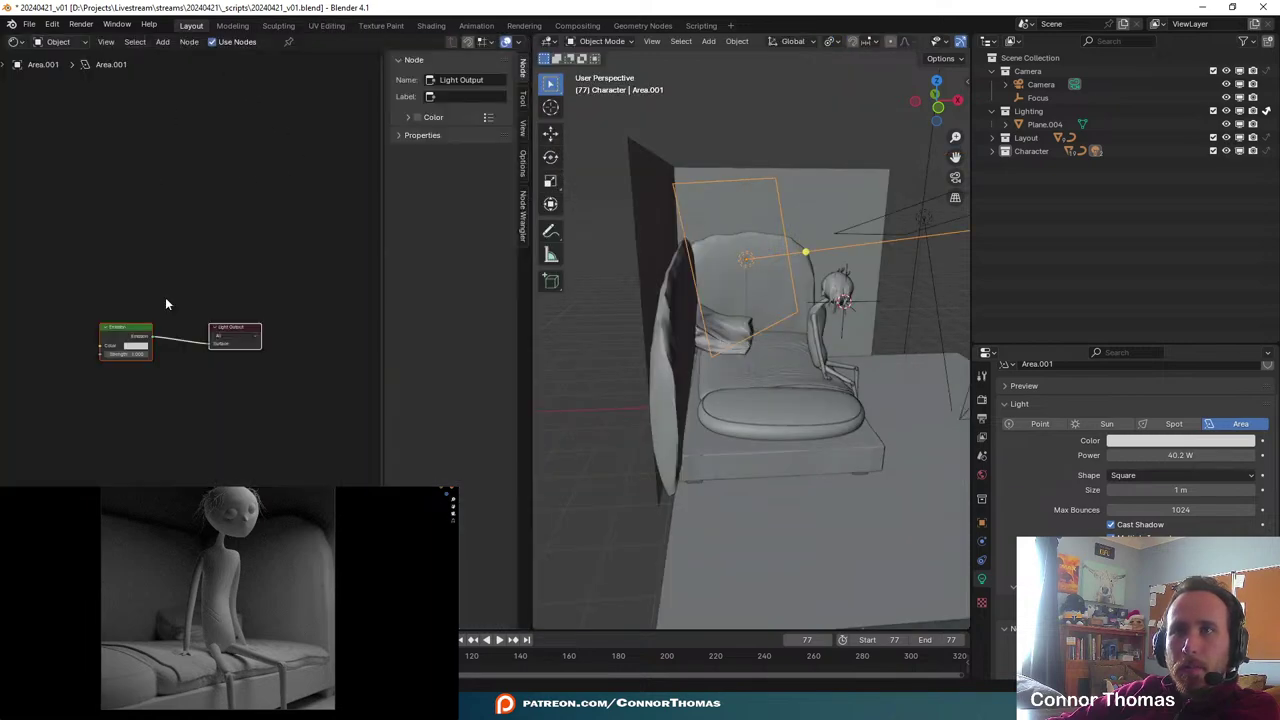
{"action": "scroll", "coordinate": [165, 297], "scroll_direction": "up", "scroll_amount": 5}
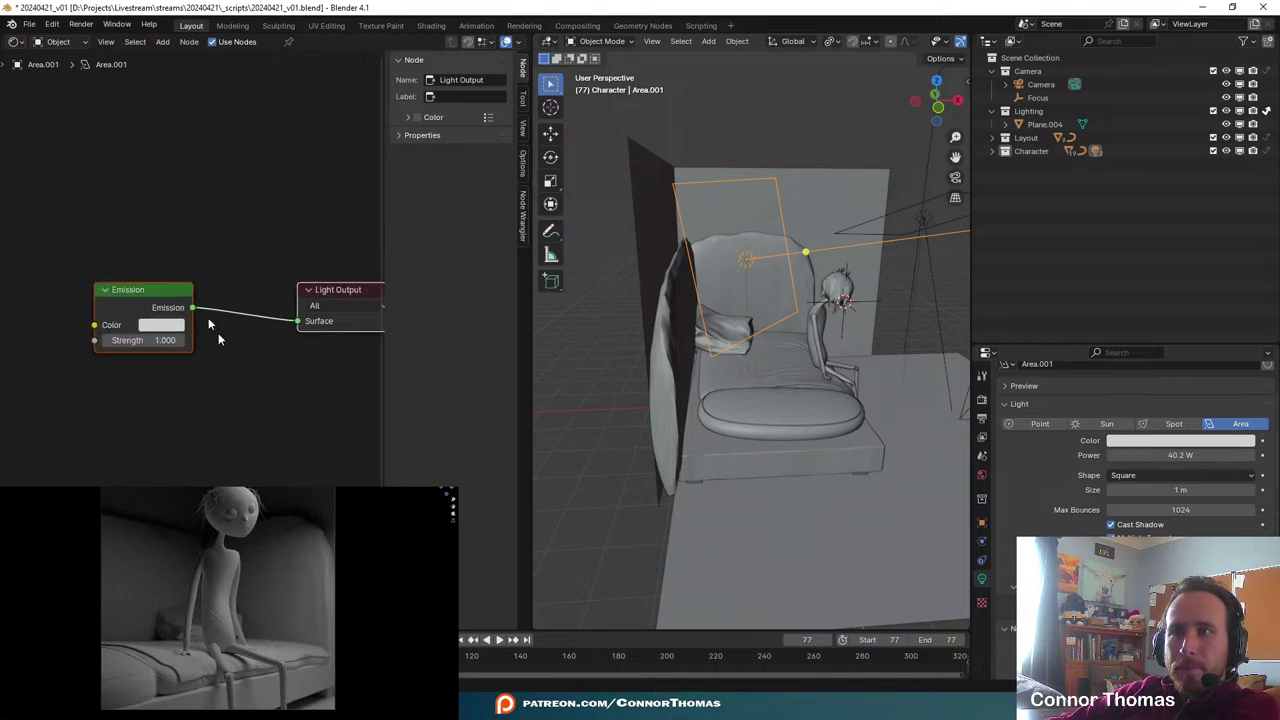
{"action": "middle_click_drag", "start_coordinate": [250, 199], "coordinate": [214, 206]}
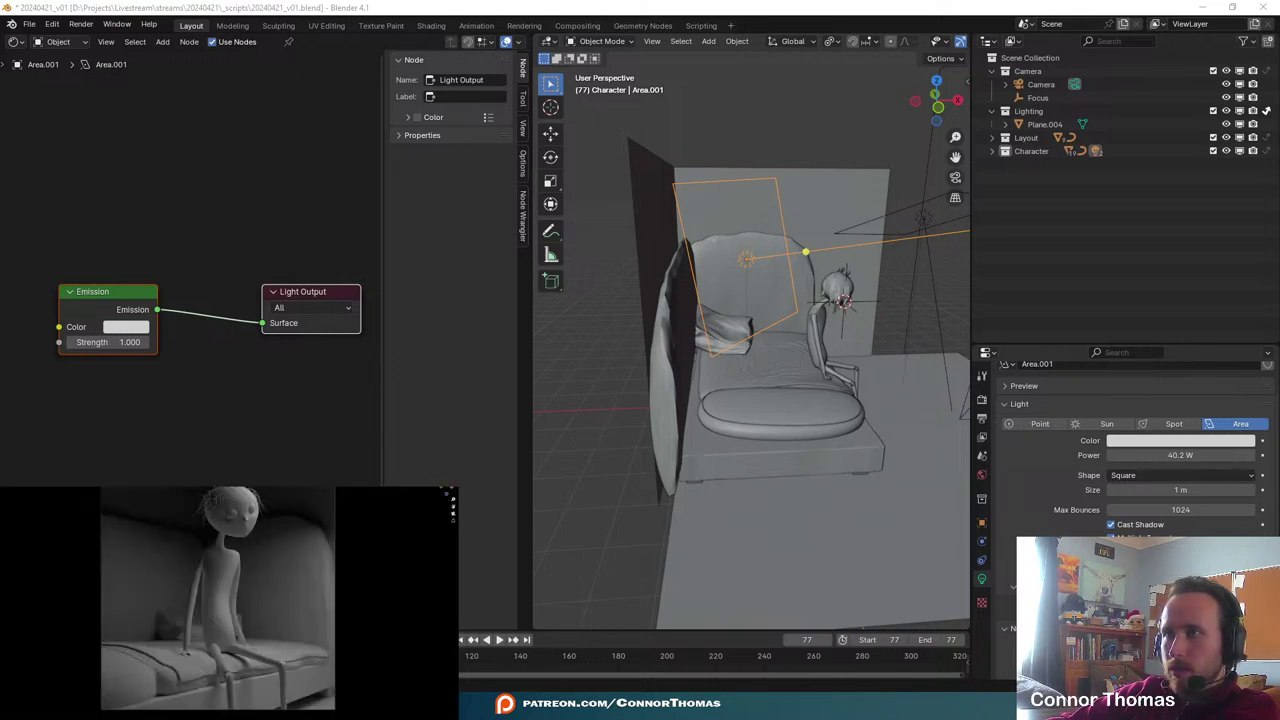
- Search the addable shader nodes for a light linking or collection node, and close the search
{"action": "left_click", "coordinate": [210, 183]}
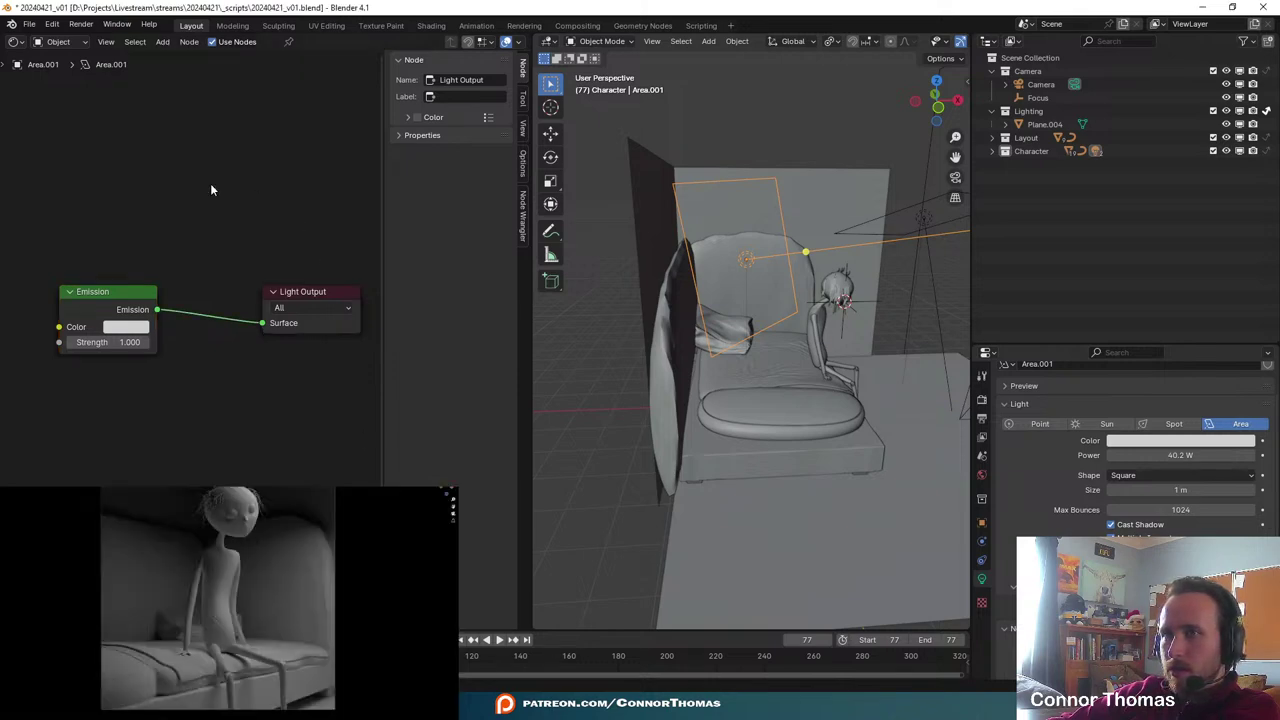
{"action": "key", "text": "shift+a"}
{"action": "left_click", "coordinate": [210, 183]}
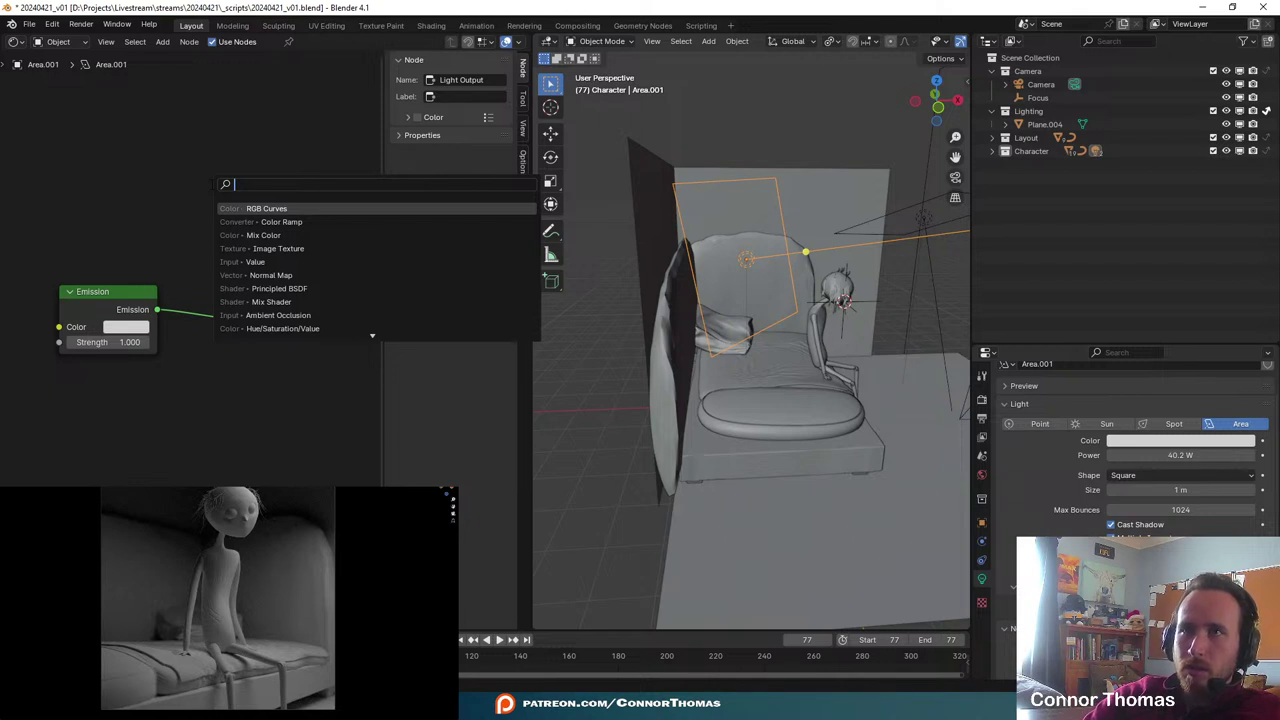
{"action": "type", "text": "linkk"}
{"action": "key", "text": "BackSpace"}
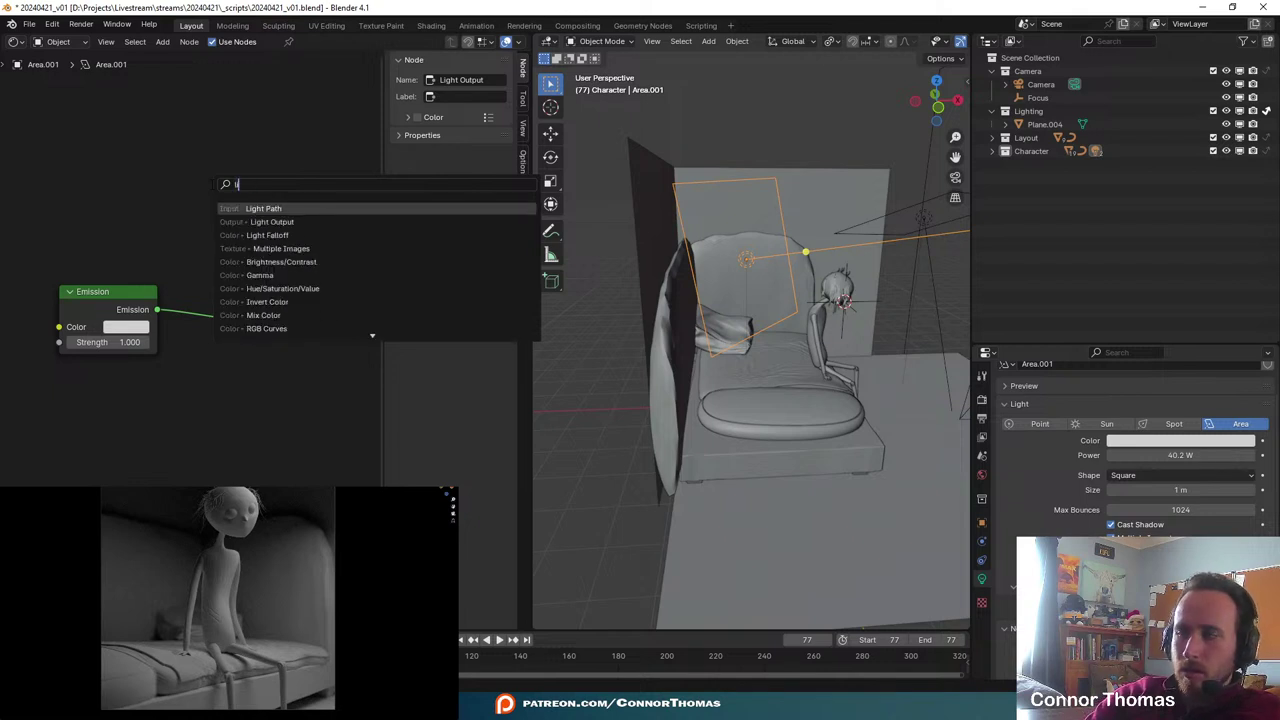
{"action": "type", "text": "ing"}
{"action": "key", "text": "ctrl+BackSpace"}
{"action": "type", "text": "collec"}
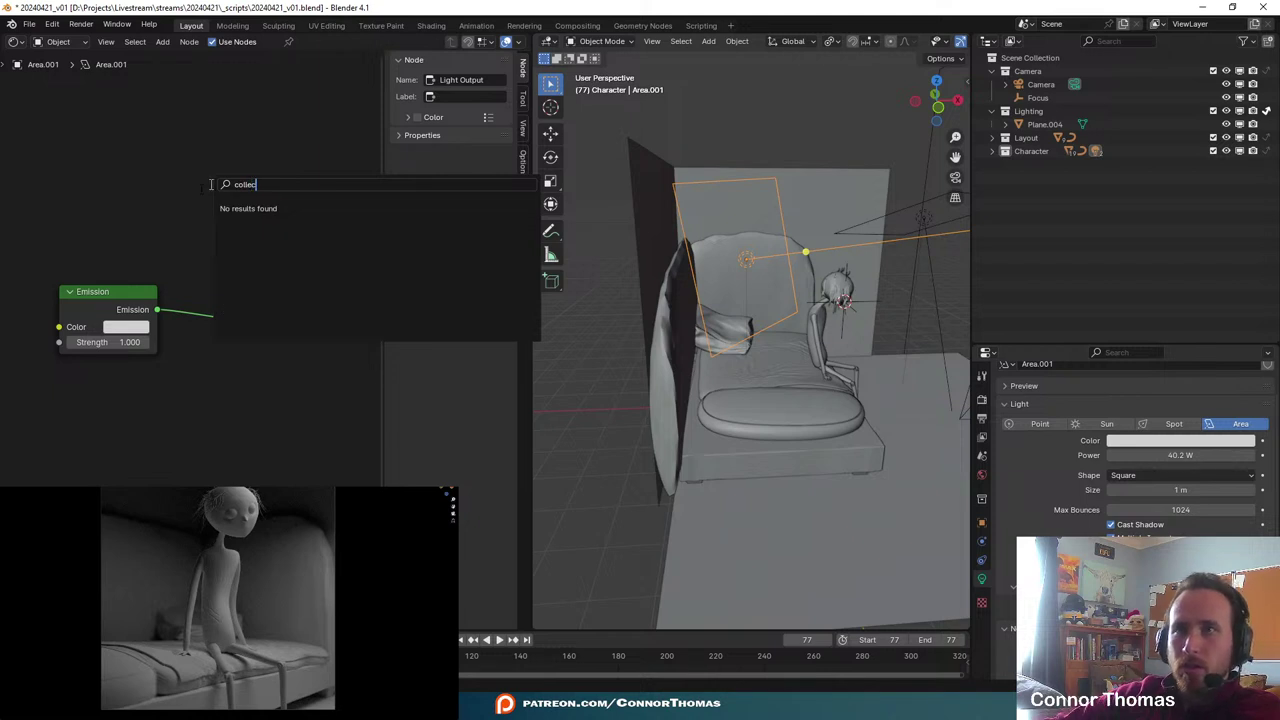
{"action": "key", "text": "Escape"}
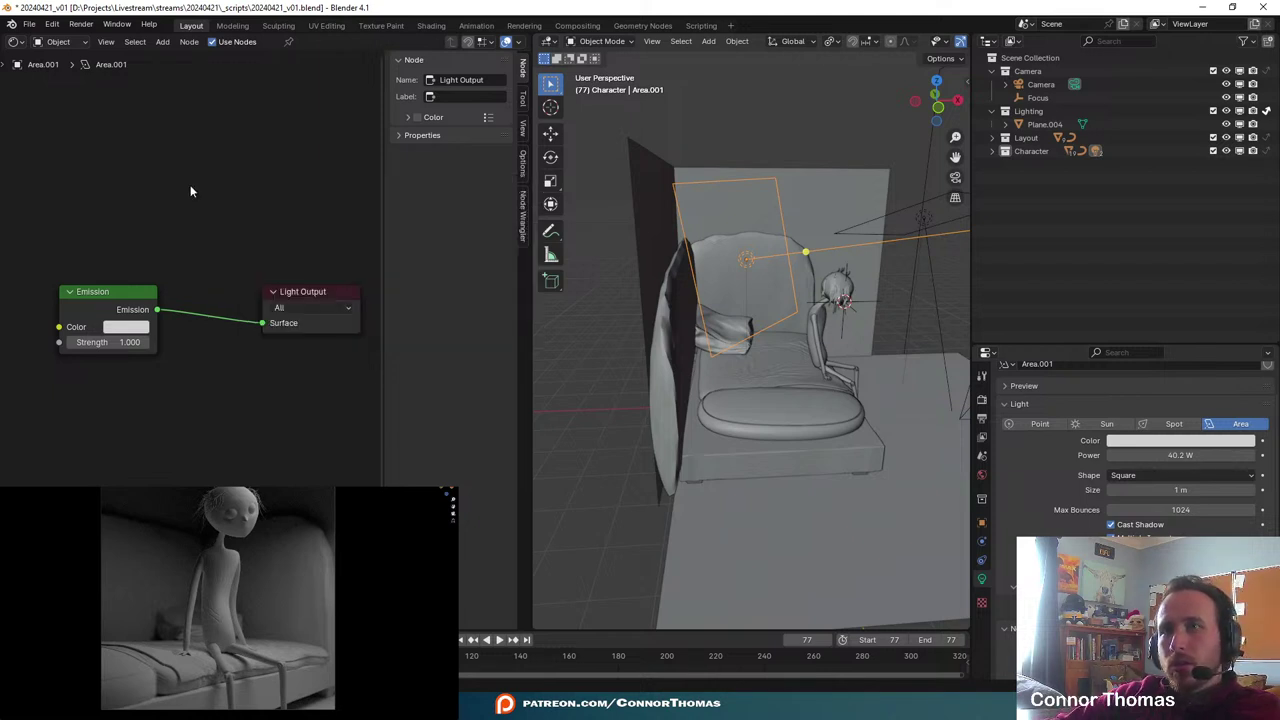
- Inspect the Emission node and the light's options, and reread the Light Linking manual page in the web browser
{"action": "left_click", "coordinate": [130, 292]}
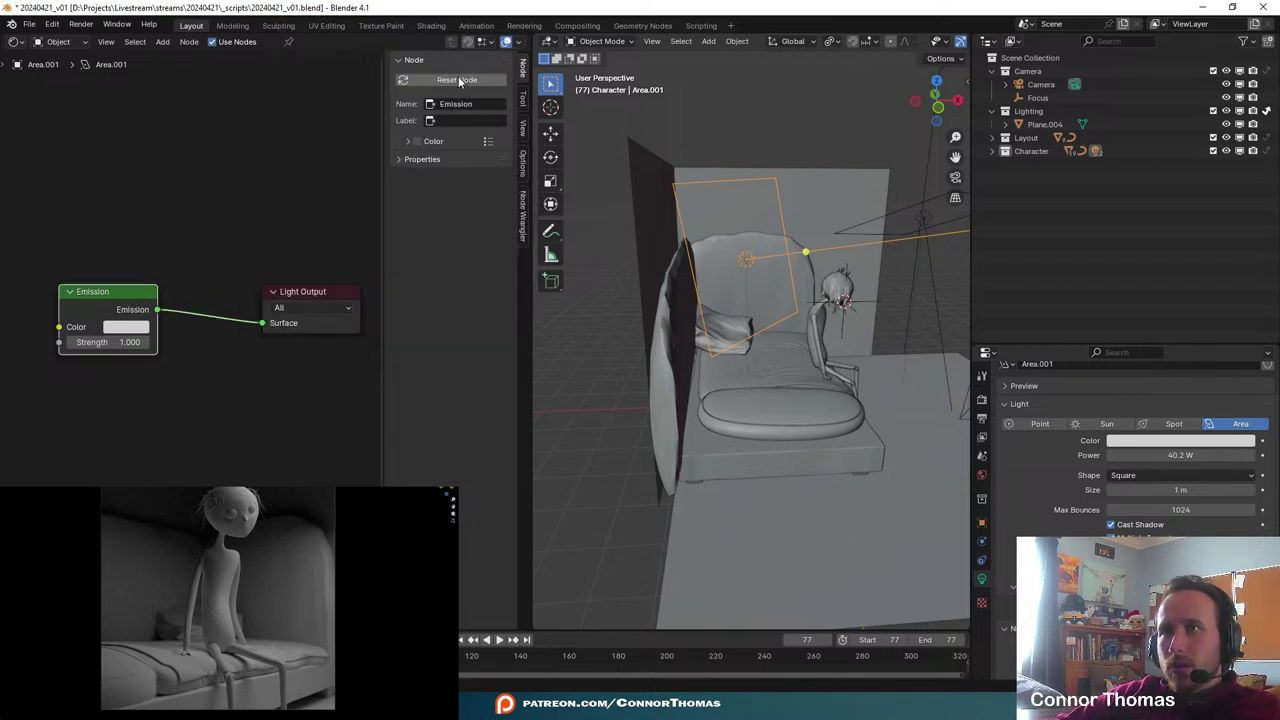
{"action": "left_click", "coordinate": [521, 170]}
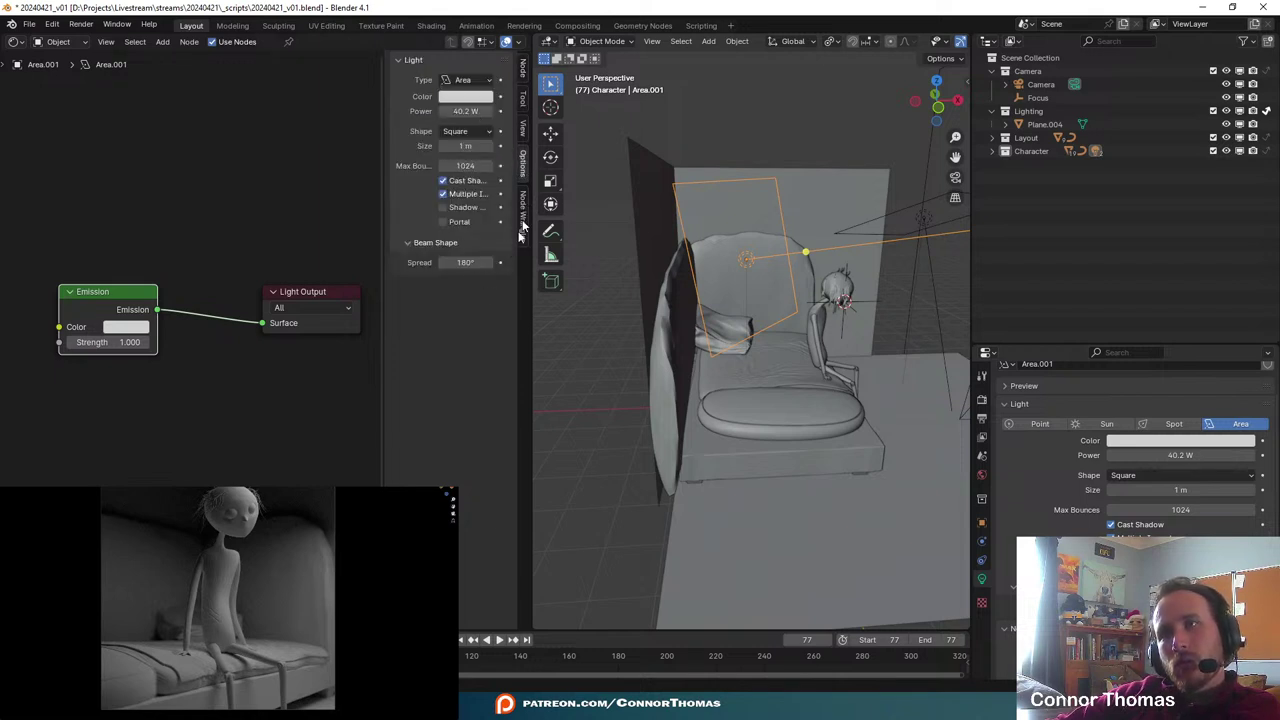
{"action": "key", "text": "alt+Tab"}
{"action": "scroll", "coordinate": [230, 605], "scroll_direction": "down", "scroll_amount": 3}
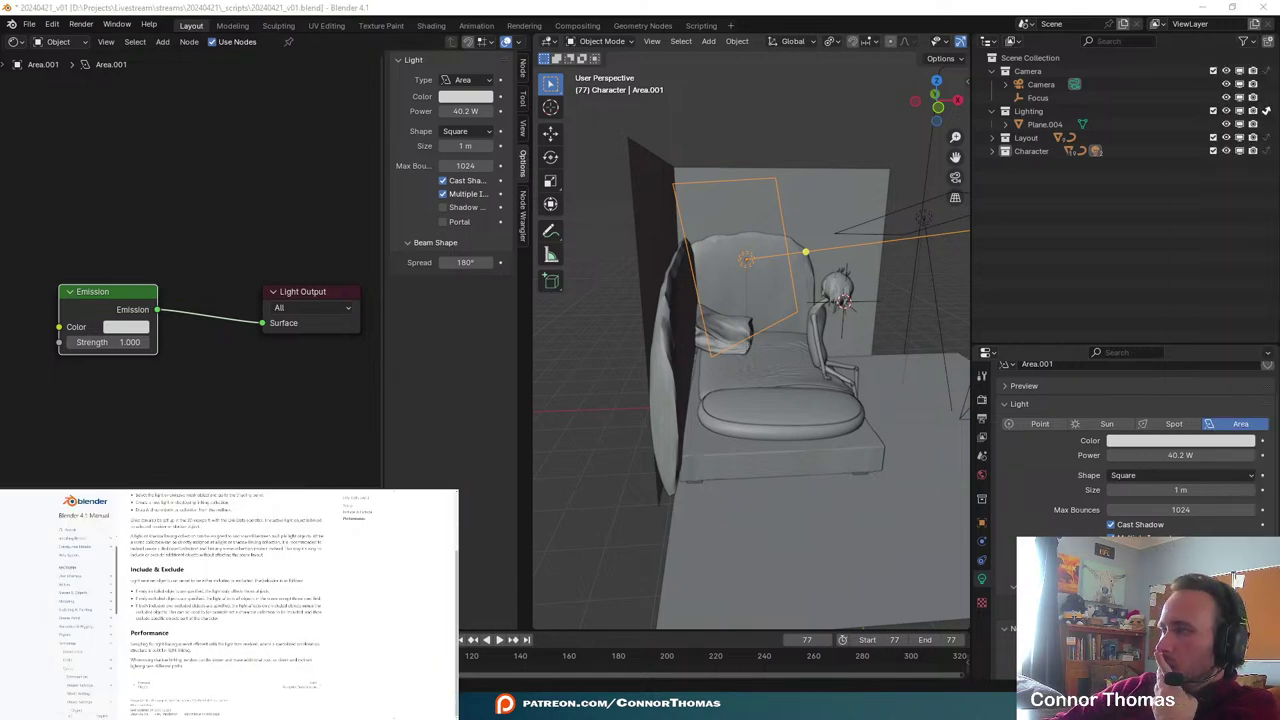
- Try to drop the Character collection into the area light's shader nodes, and watch the Blender Secrets light linking video in the web browser
{"action": "scroll", "coordinate": [230, 600], "scroll_direction": "up", "scroll_amount": 1}
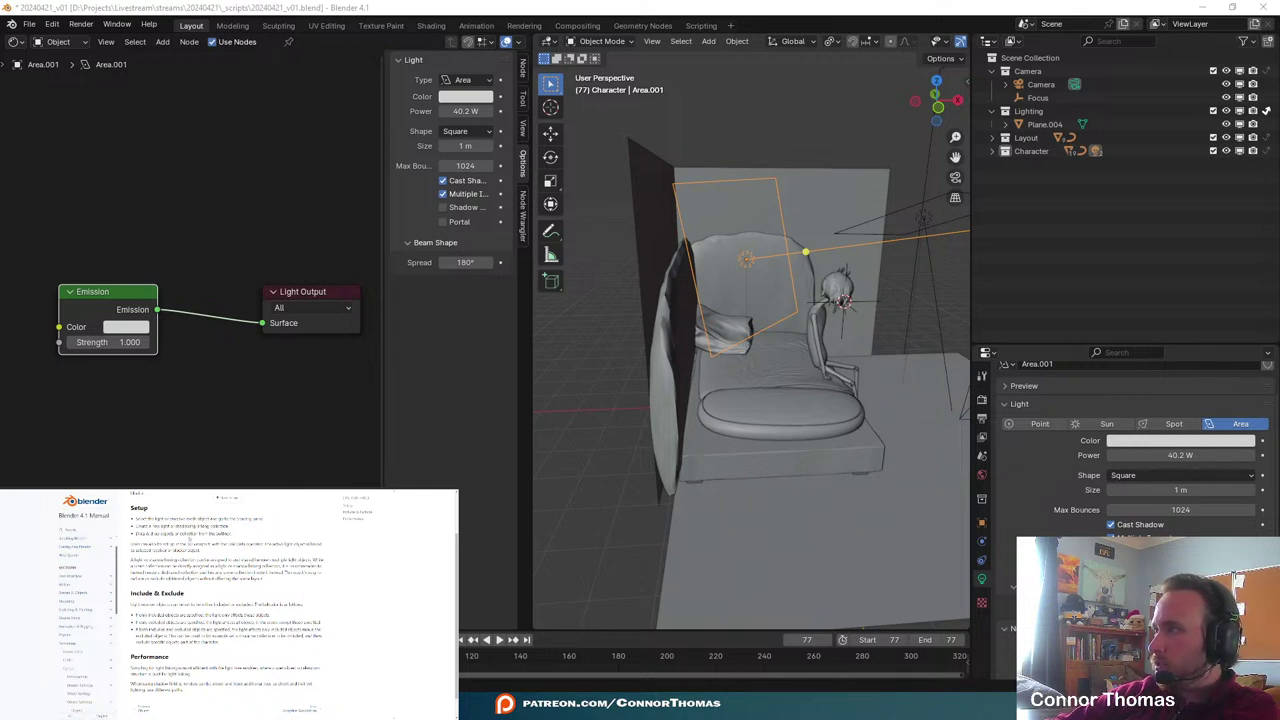
{"action": "left_click_drag", "start_coordinate": [1031, 151], "coordinate": [184, 148]}
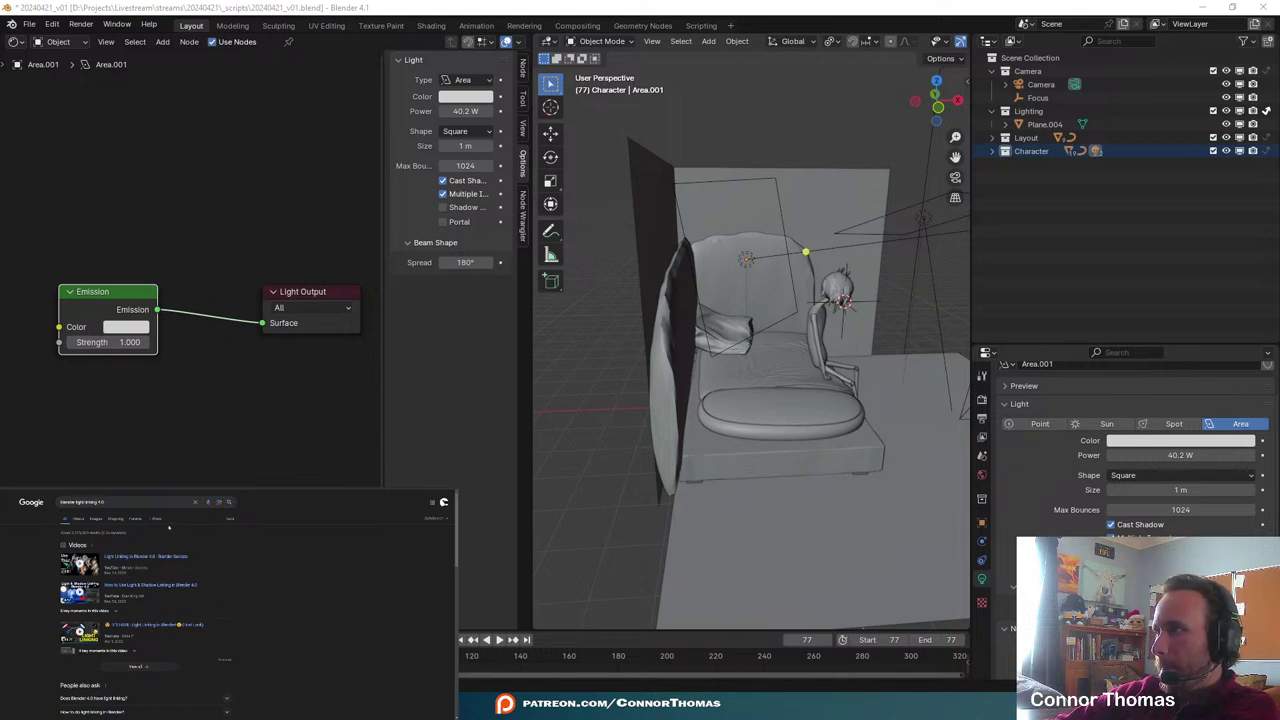
{"action": "left_click", "coordinate": [80, 562]}
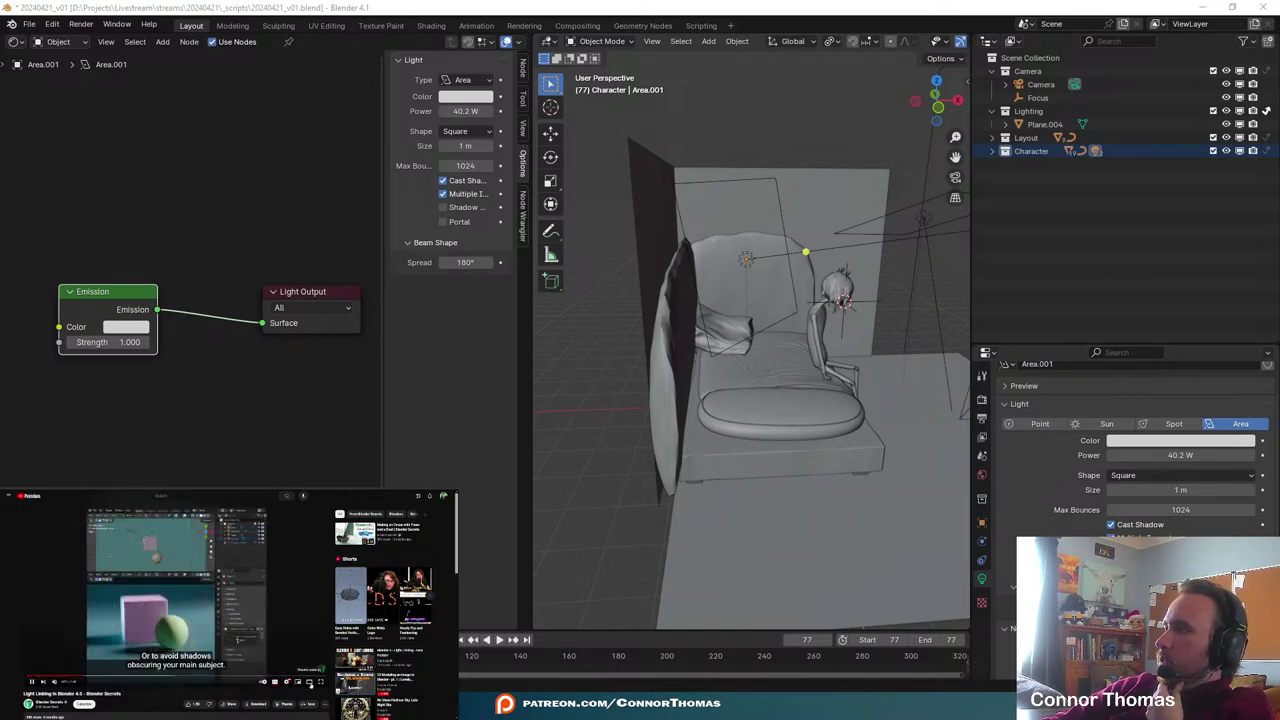
{"action": "left_click", "coordinate": [309, 682]}
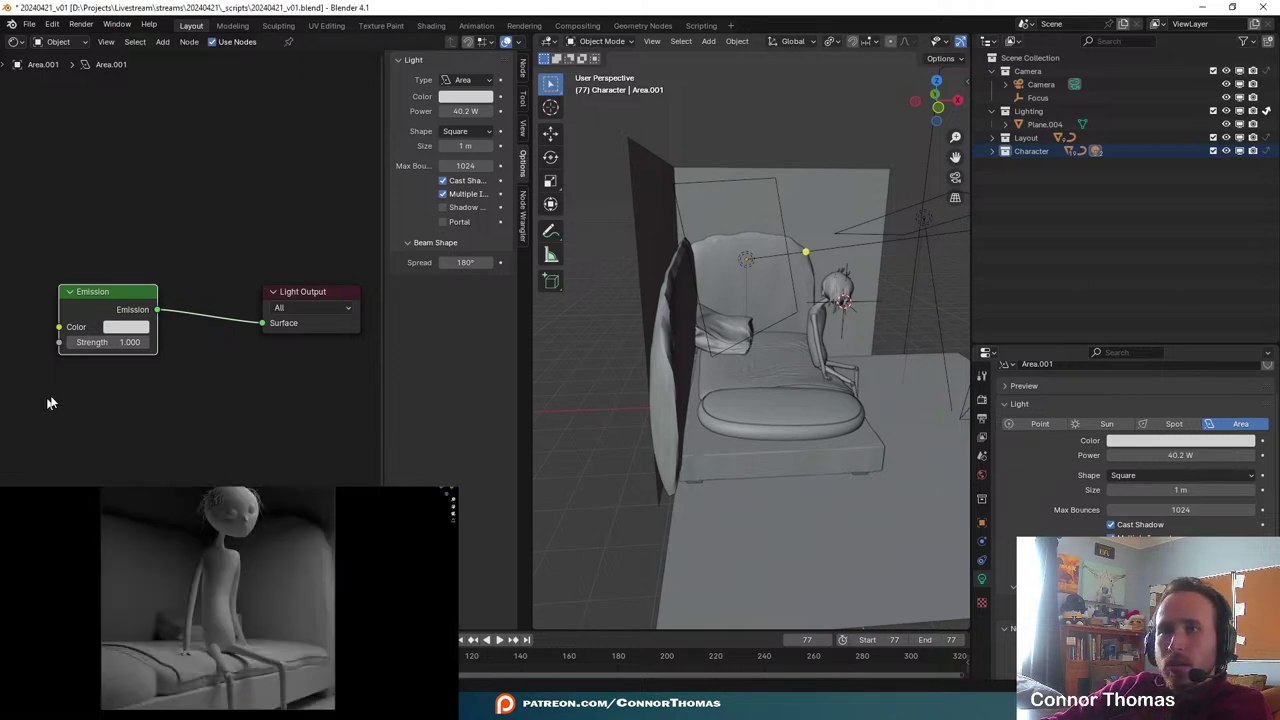
- Show the area light's object properties and look through them for the light linking settings
{"action": "scroll", "coordinate": [1184, 527], "scroll_direction": "down", "scroll_amount": 1}
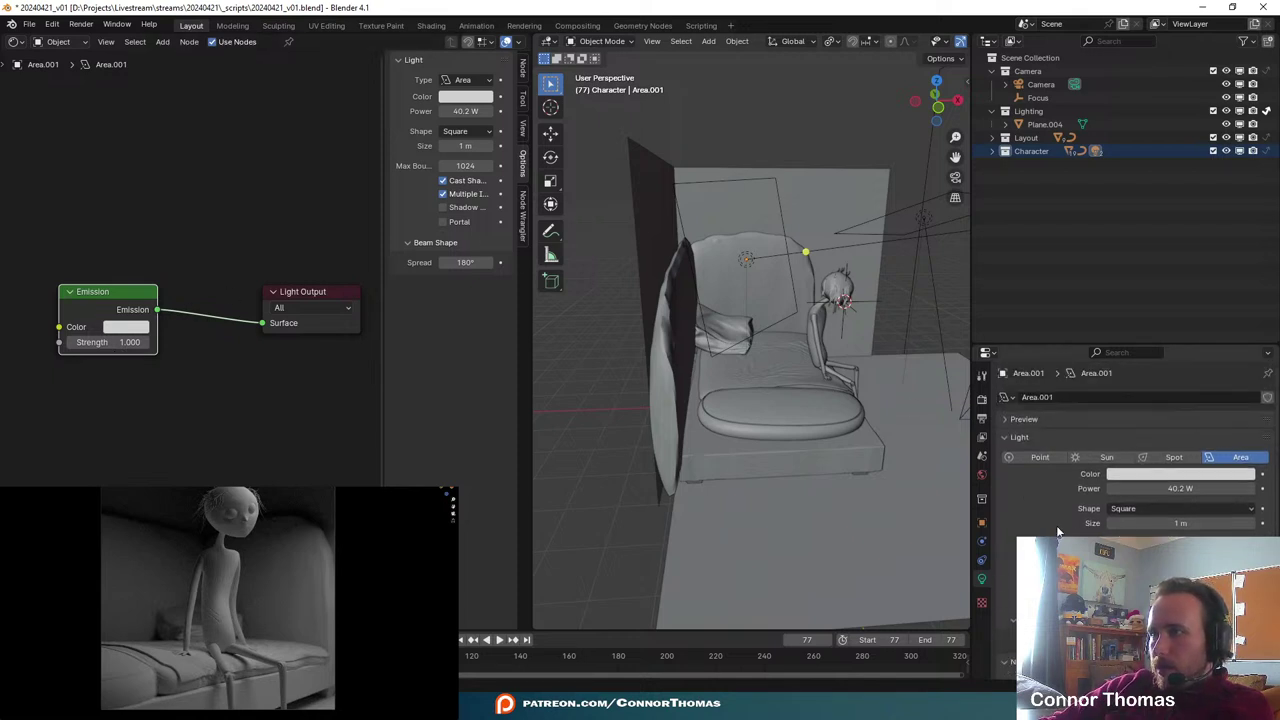
{"action": "left_click", "coordinate": [981, 522]}
{"action": "scroll", "coordinate": [1038, 535], "scroll_direction": "down", "scroll_amount": 1}
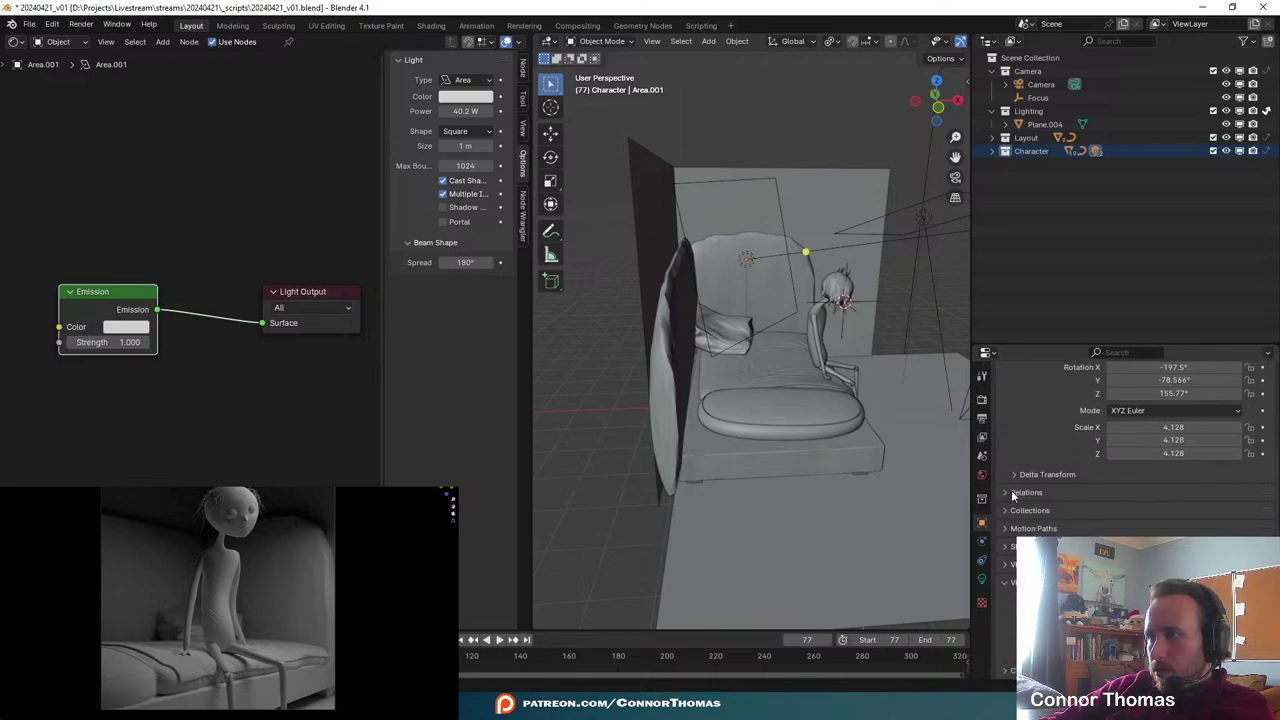
- Consult the light linking tutorial video and create a light linking collection for area light Area.001 in its object shading settings
{"action": "key", "text": "alt+Tab"}
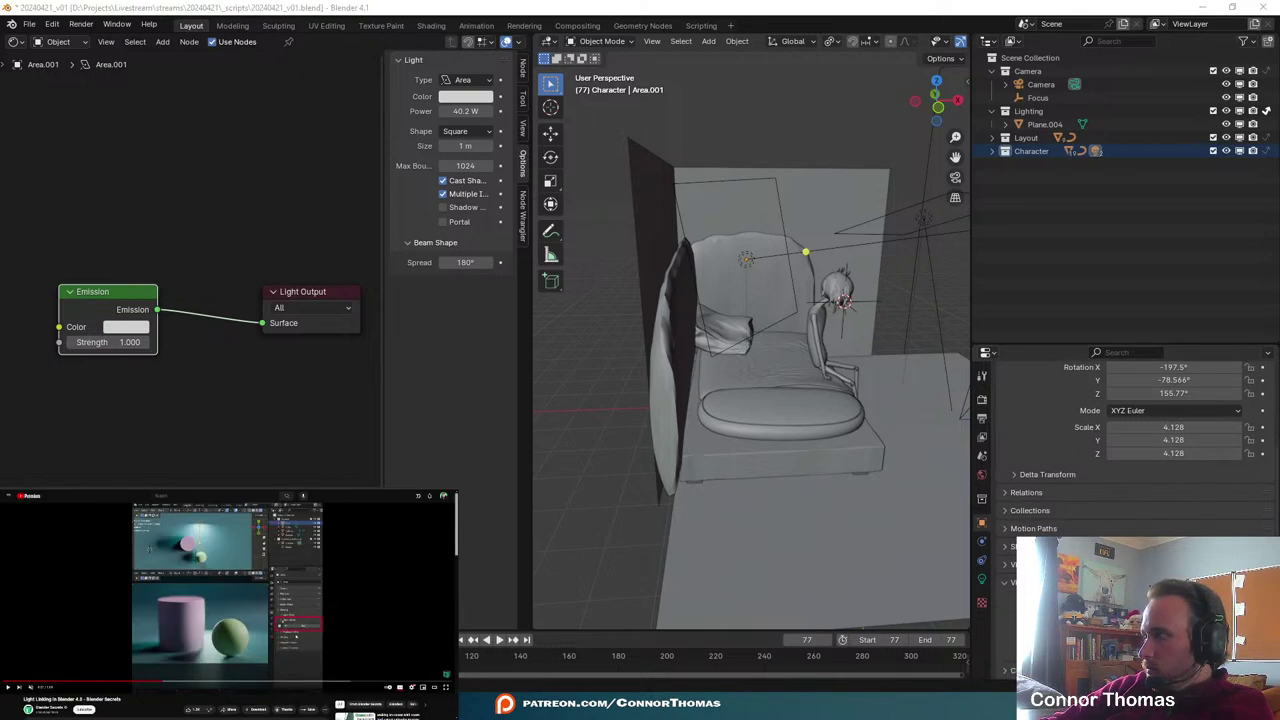
{"action": "key", "text": "alt+Tab"}
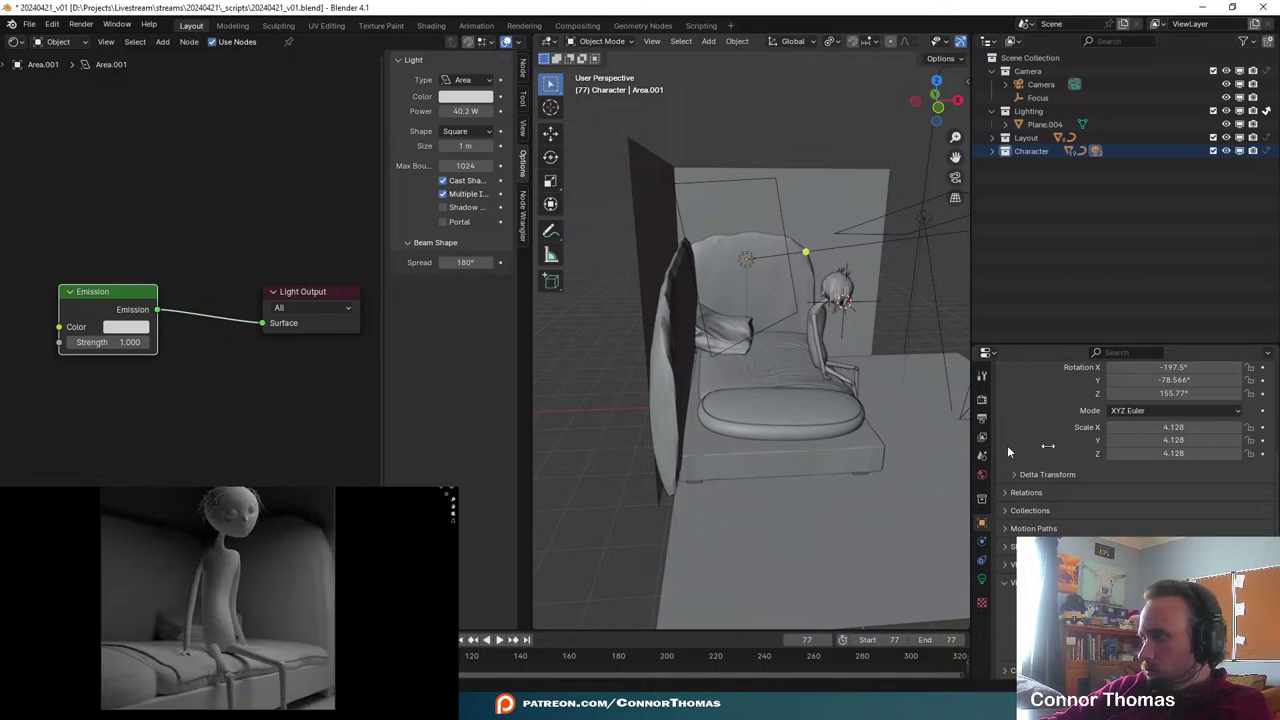
{"action": "left_click", "coordinate": [1005, 547]}
{"action": "scroll", "coordinate": [1008, 548], "scroll_direction": "down", "scroll_amount": 2}
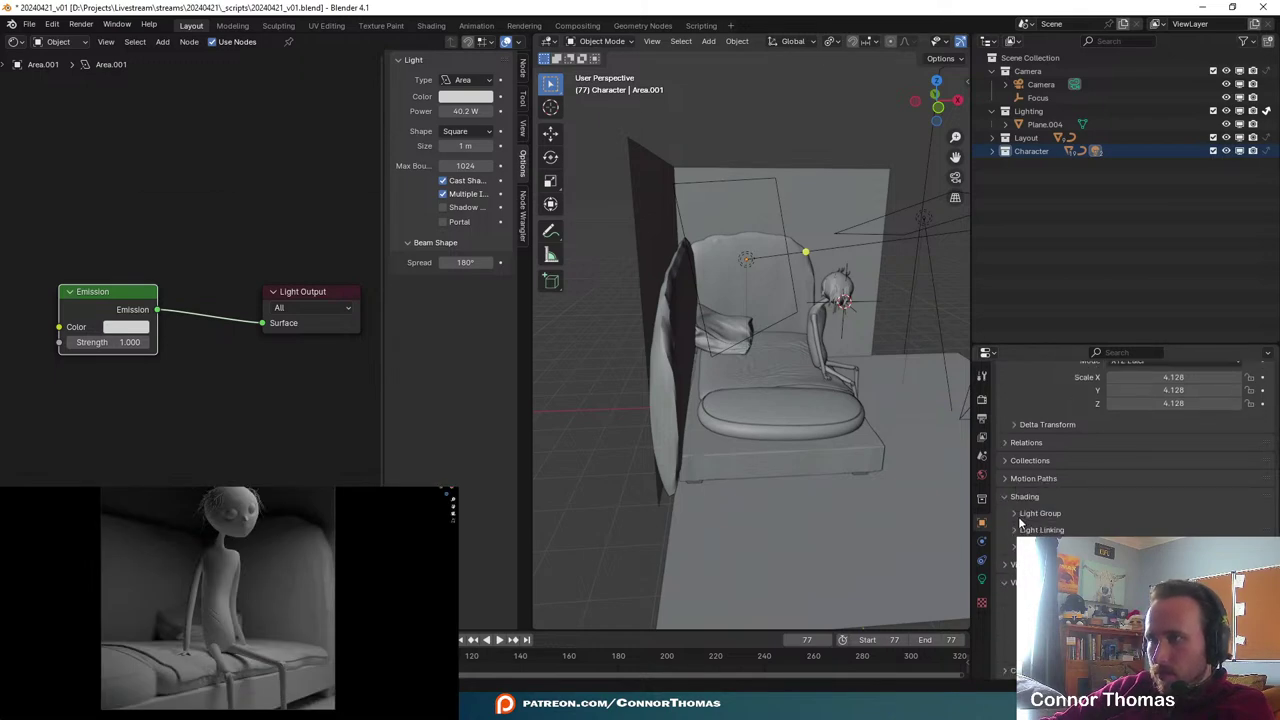
{"action": "key", "text": "alt+Tab"}
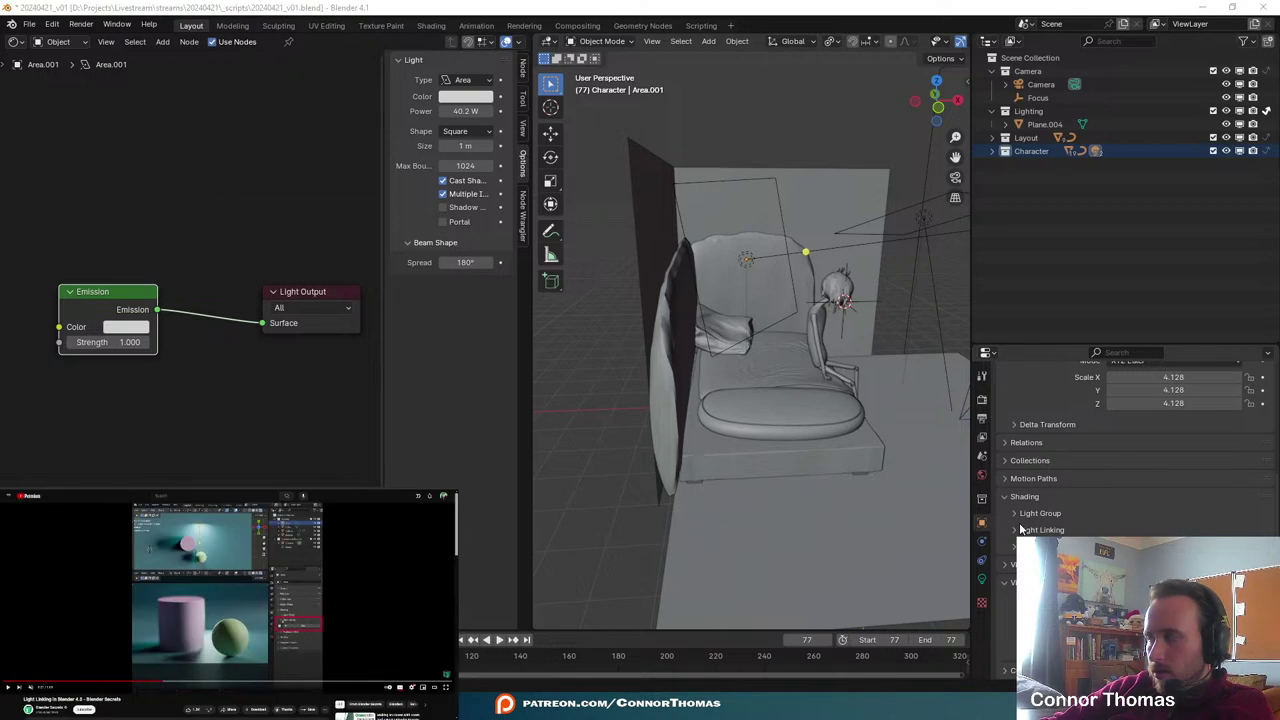
{"action": "key", "text": "alt+Tab"}
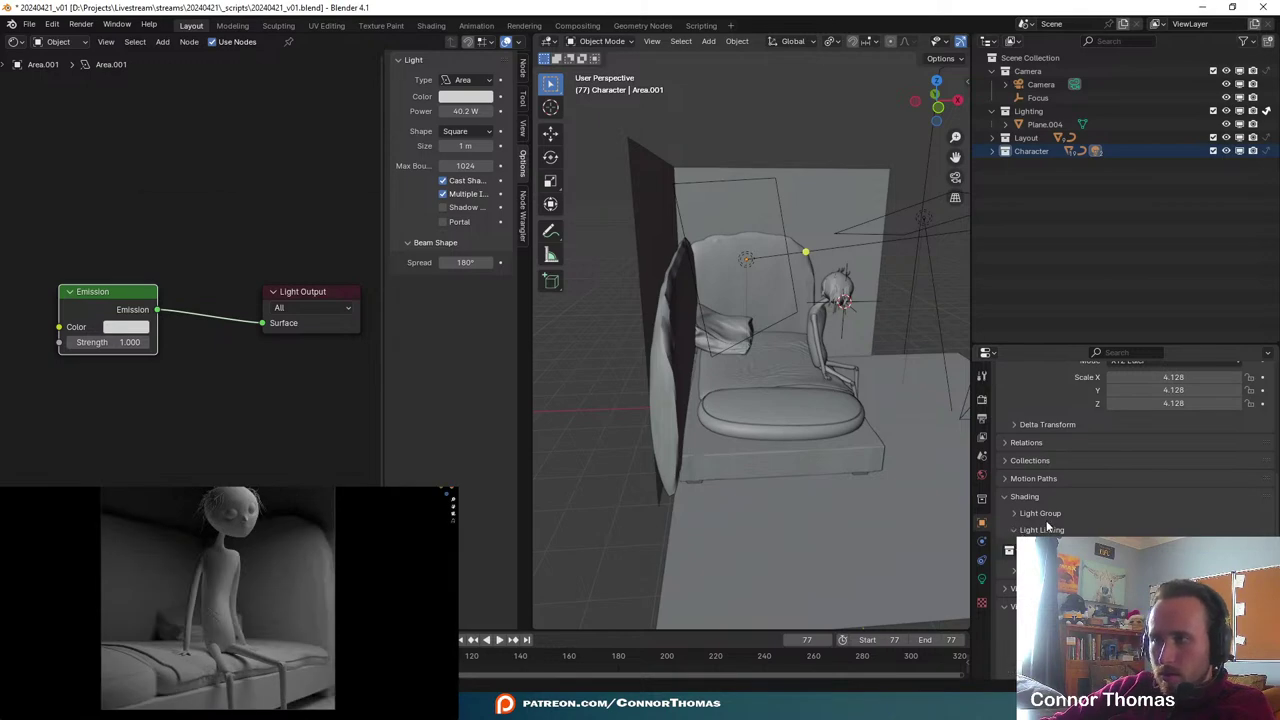
{"action": "left_click", "coordinate": [1042, 530]}
{"action": "scroll", "coordinate": [1042, 530], "scroll_direction": "down", "scroll_amount": 1}
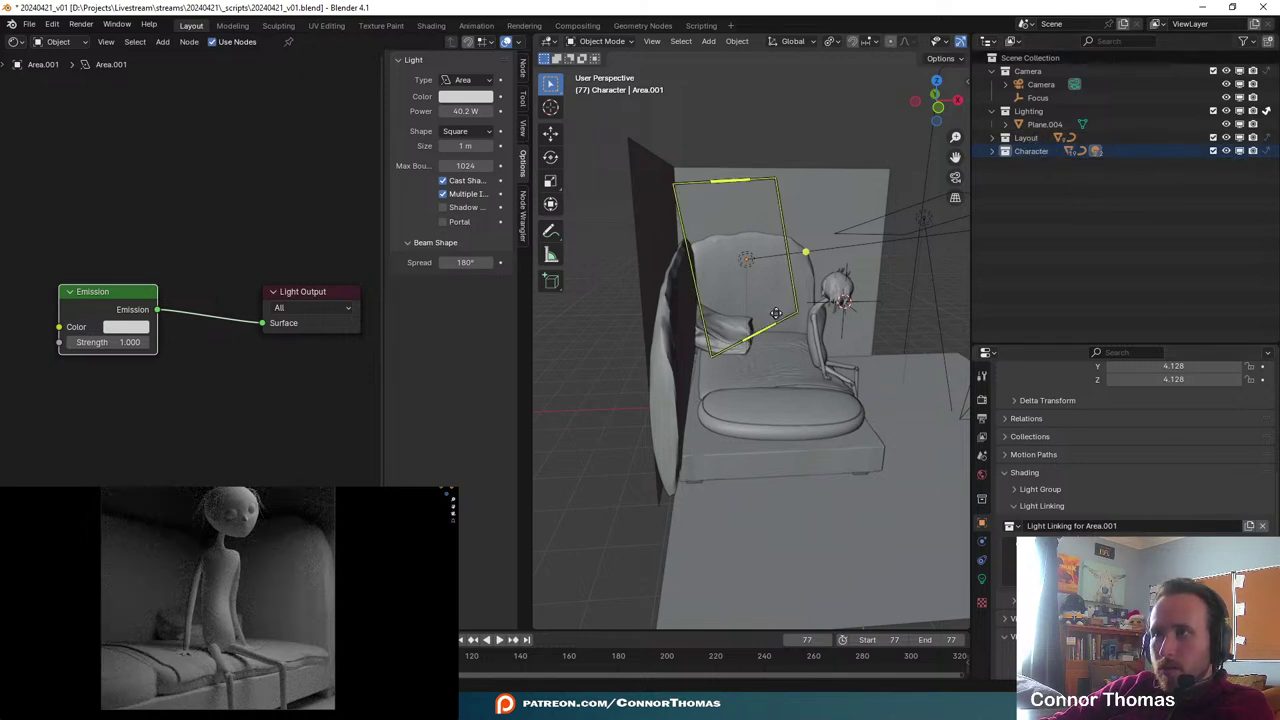
- Set the color of area light Area.001 to a saturated red
{"action": "left_click", "coordinate": [981, 579]}
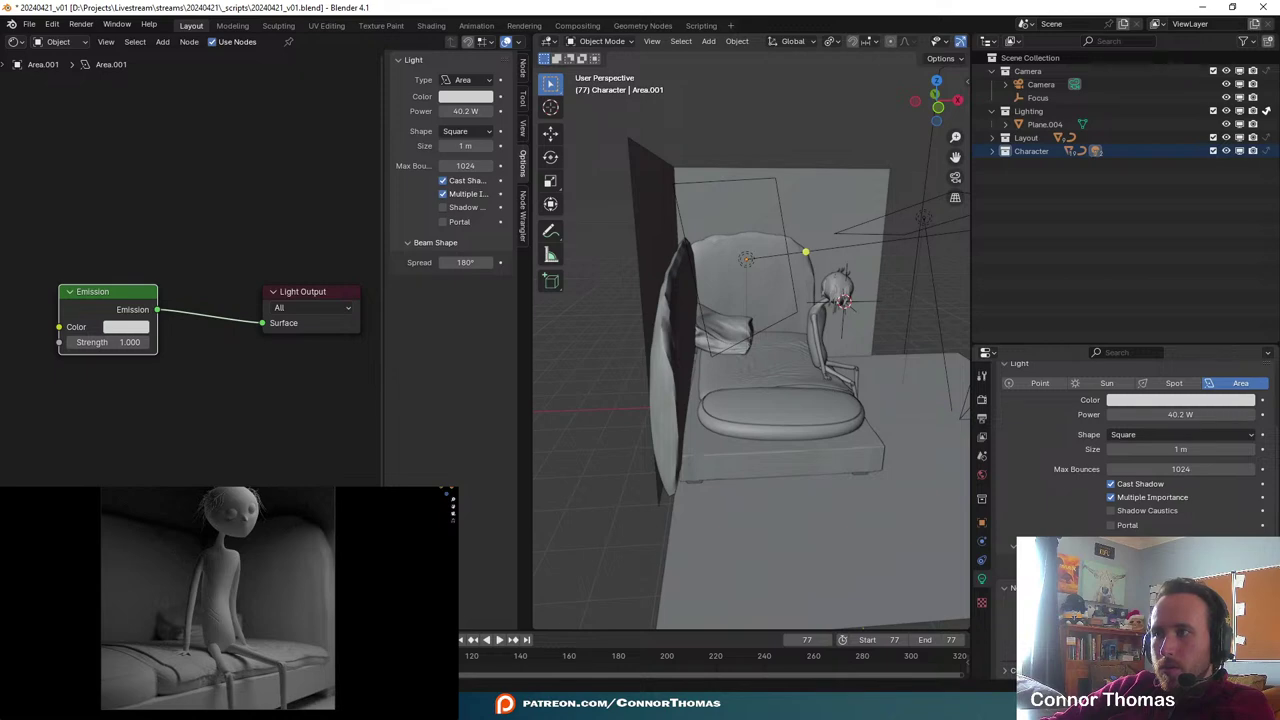
{"action": "left_click", "coordinate": [1187, 401]}
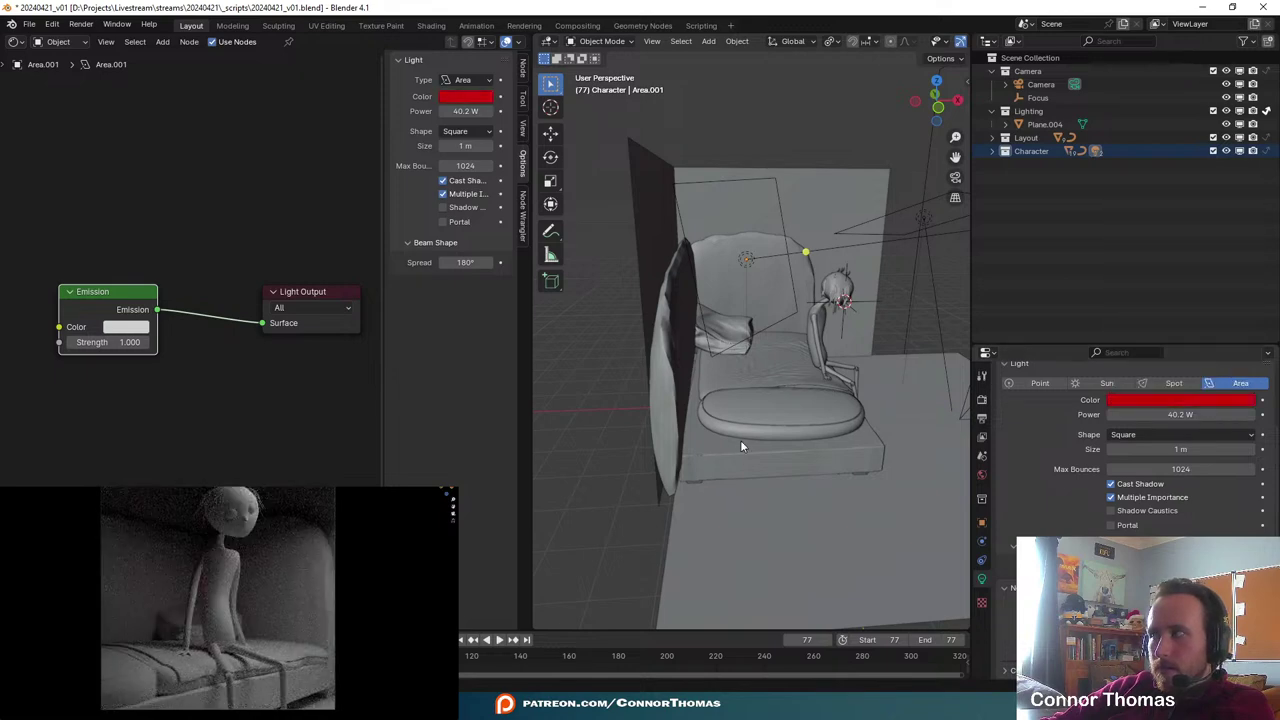
- Rotate the red area light toward the character and move it about 1.9 m so it lights the figure from behind
{"action": "left_click", "coordinate": [742, 257]}
{"action": "middle_click_drag", "start_coordinate": [838, 298], "coordinate": [854, 291]}
{"action": "key", "text": "r"}
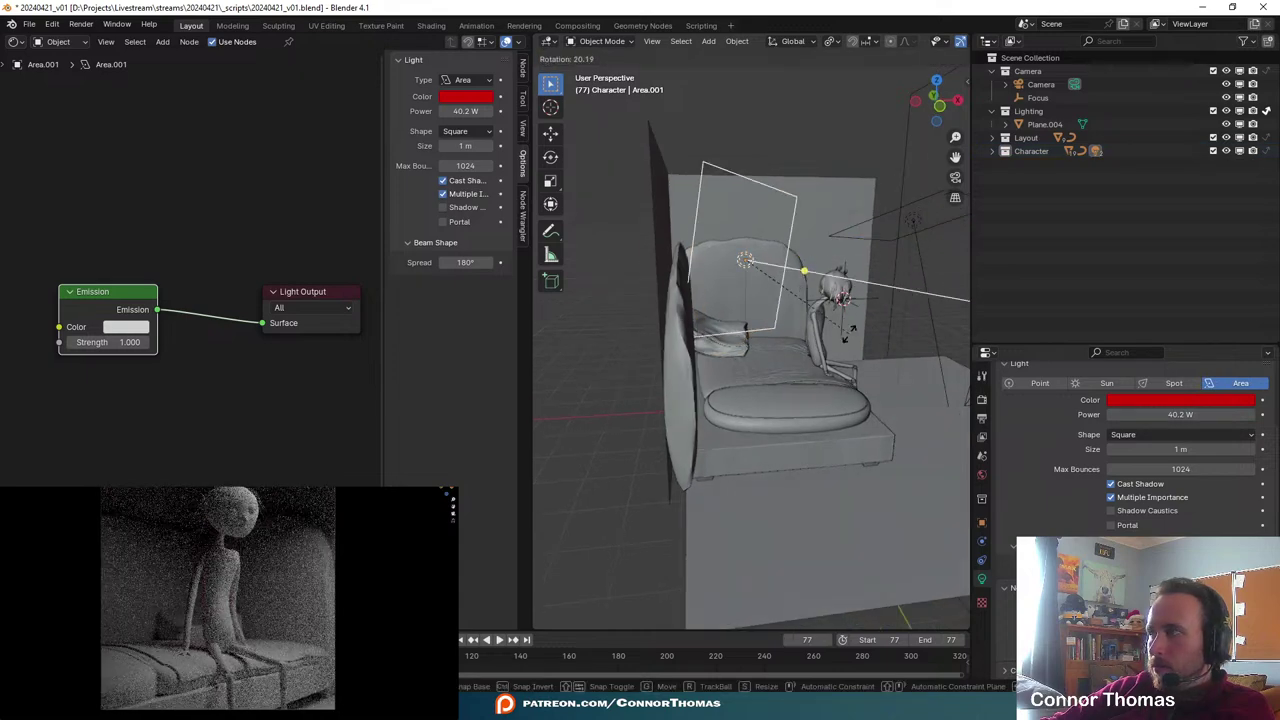
{"action": "middle_click_drag", "start_coordinate": [848, 330], "coordinate": [812, 455]}
{"action": "key", "text": "g"}
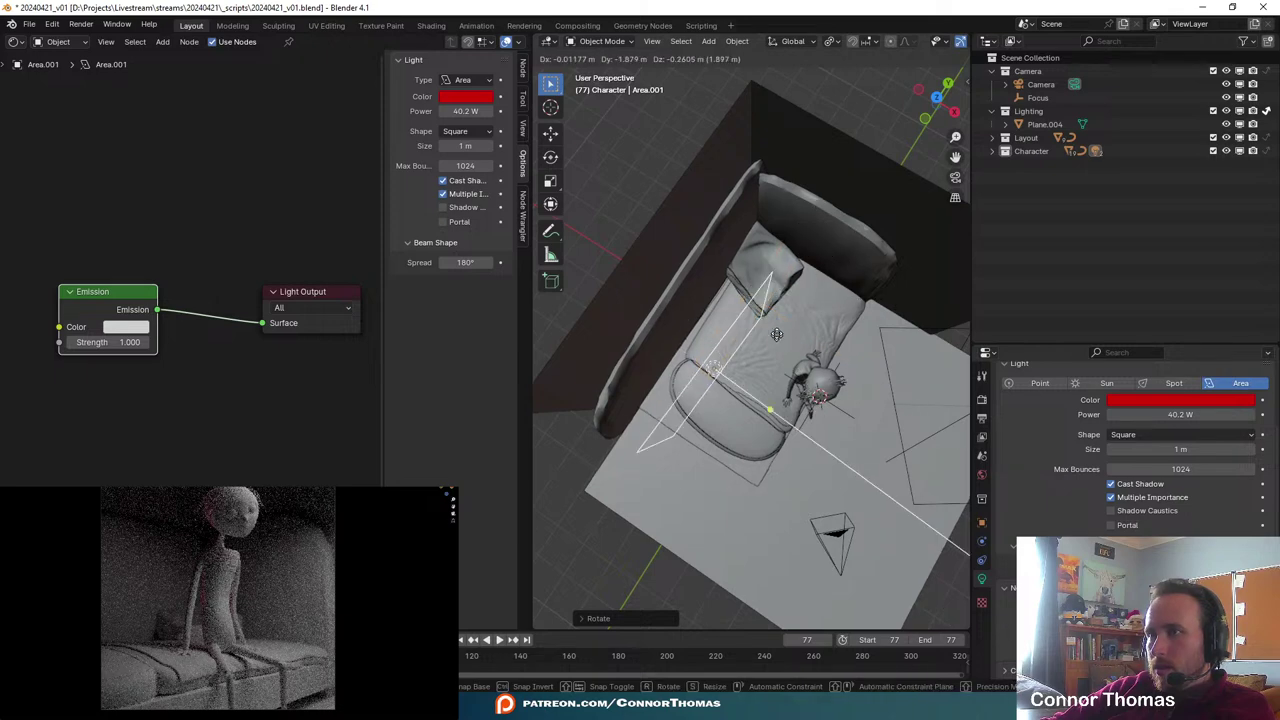
{"action": "left_click", "coordinate": [780, 325]}
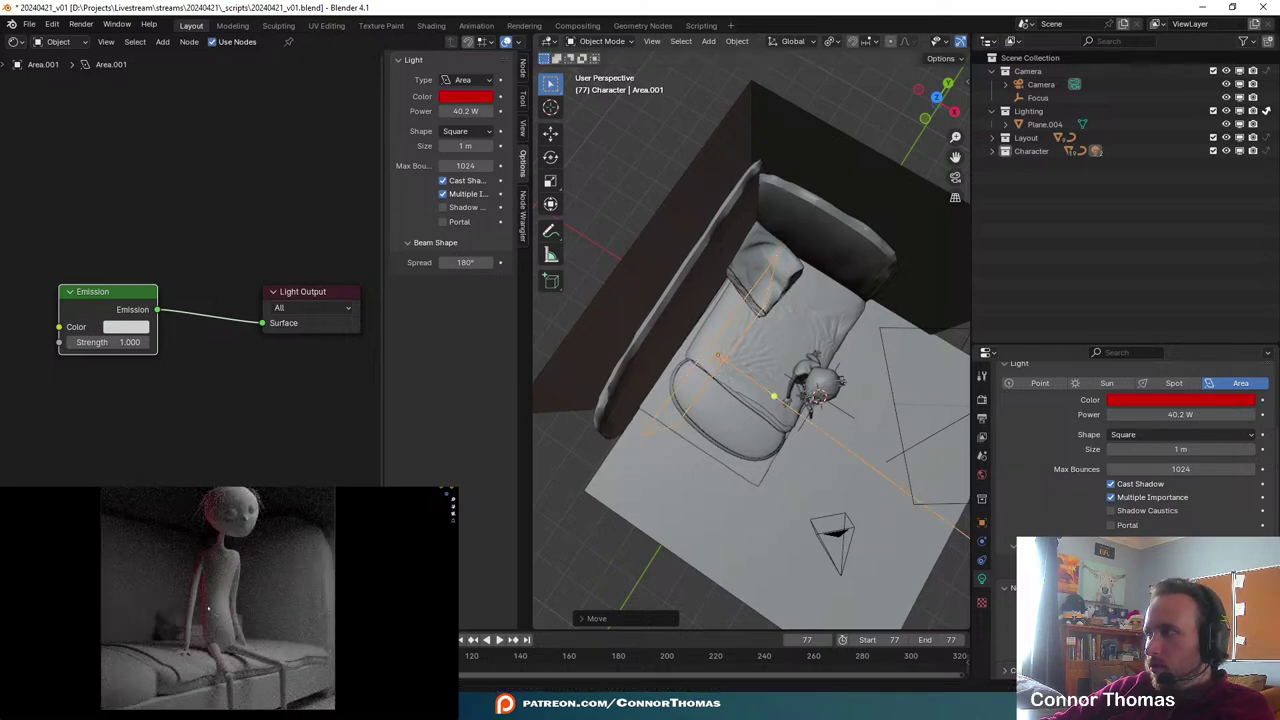
{"action": "left_click", "coordinate": [162, 659]}
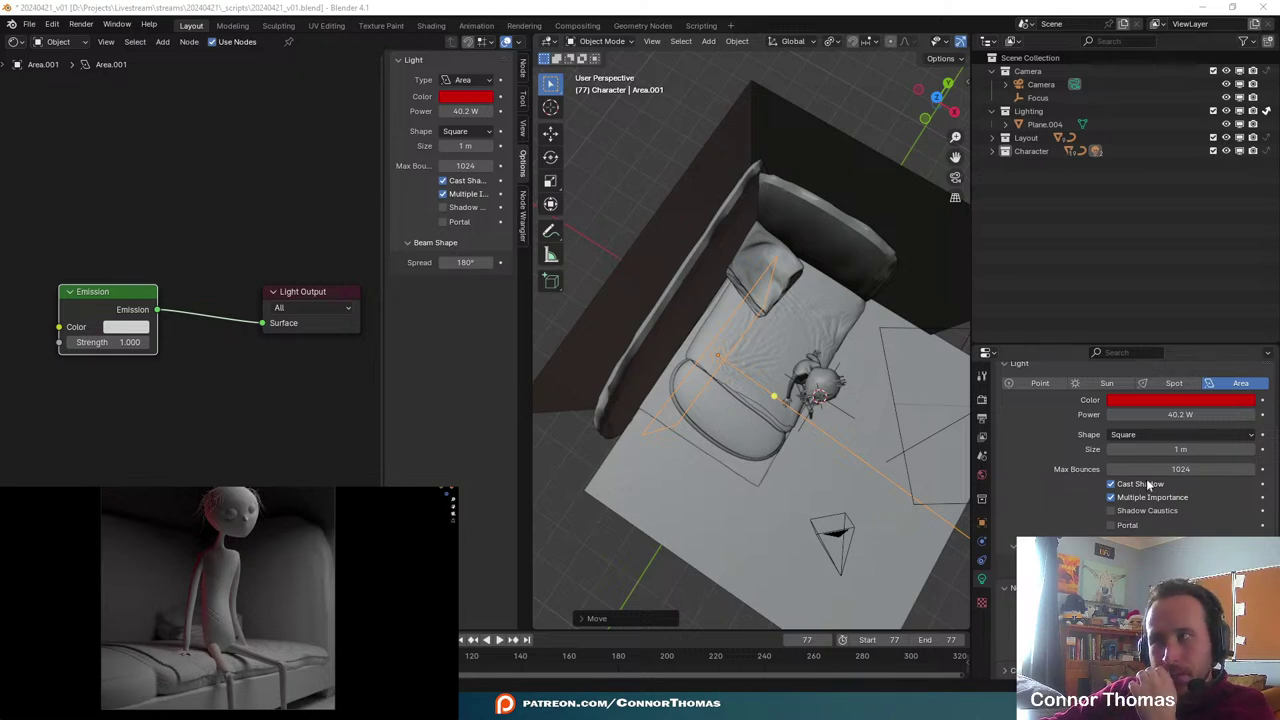
- Desaturate the area light's red color to a near-white tone
{"action": "left_click", "coordinate": [1180, 400]}
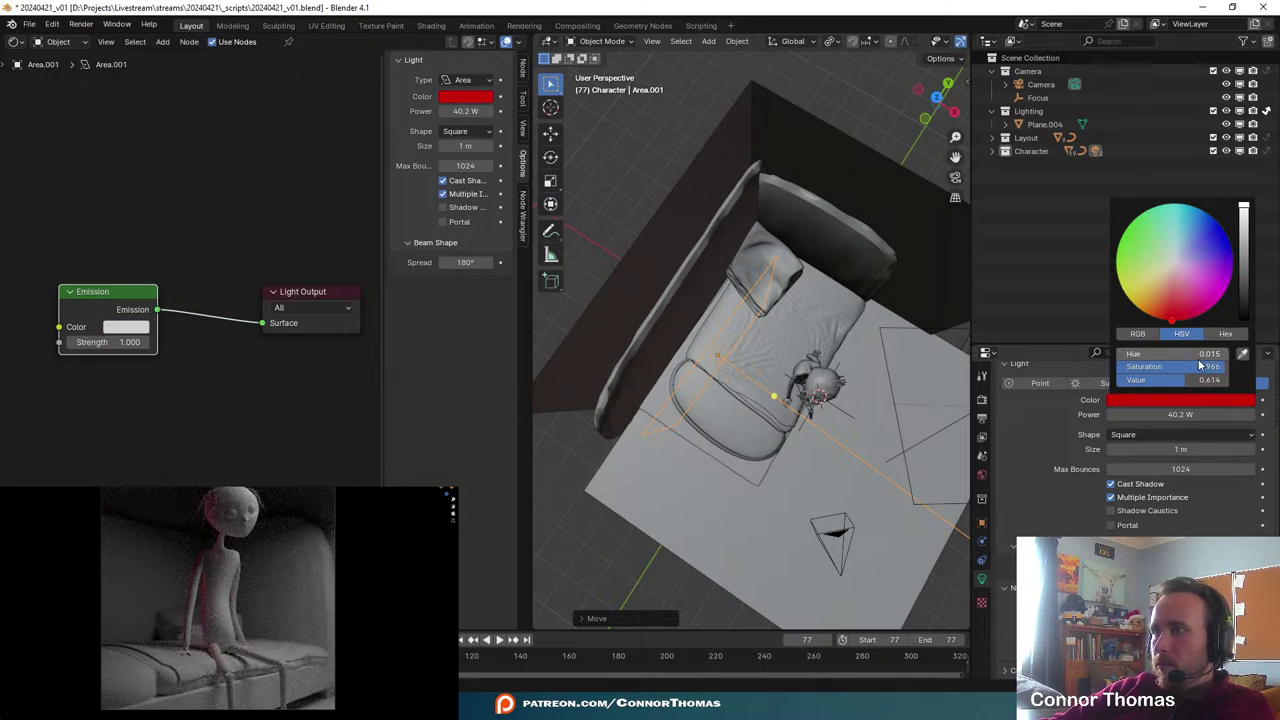
{"action": "left_click_drag", "start_coordinate": [1200, 366], "coordinate": [1118, 367]}
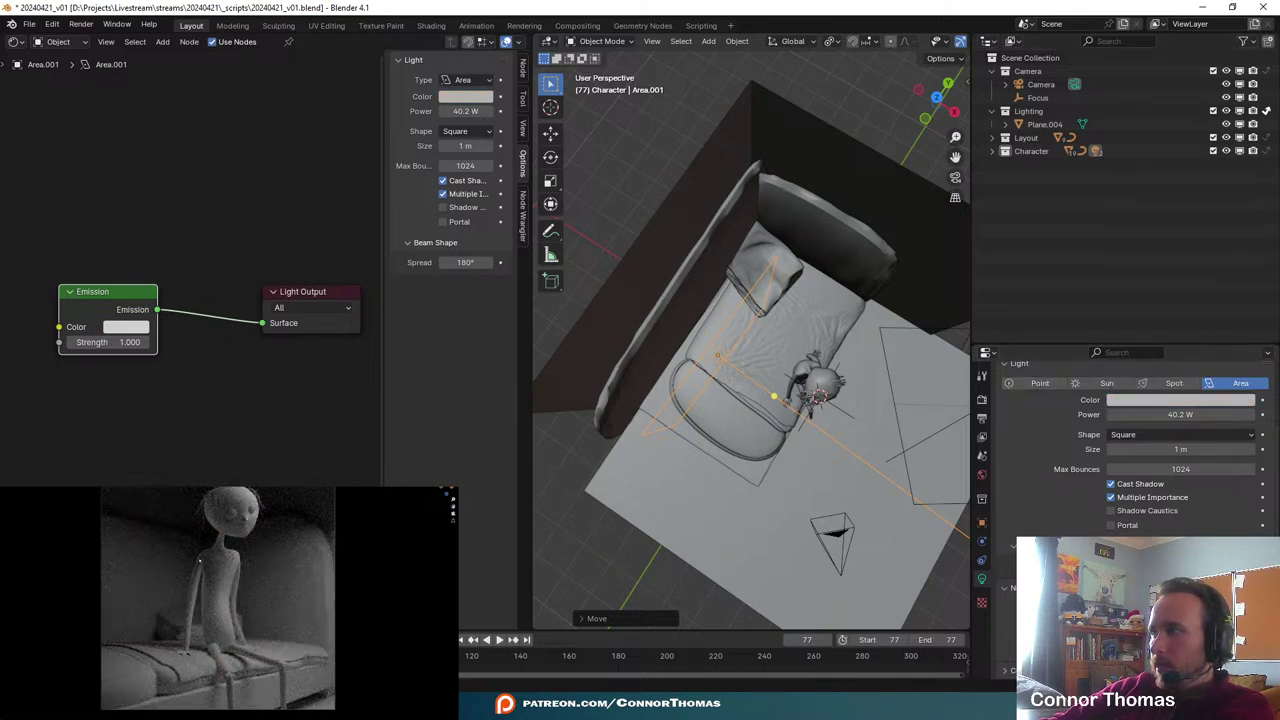
- Delete the area light behind the character to compare the render, and undo the deletion
{"action": "key", "text": "x"}
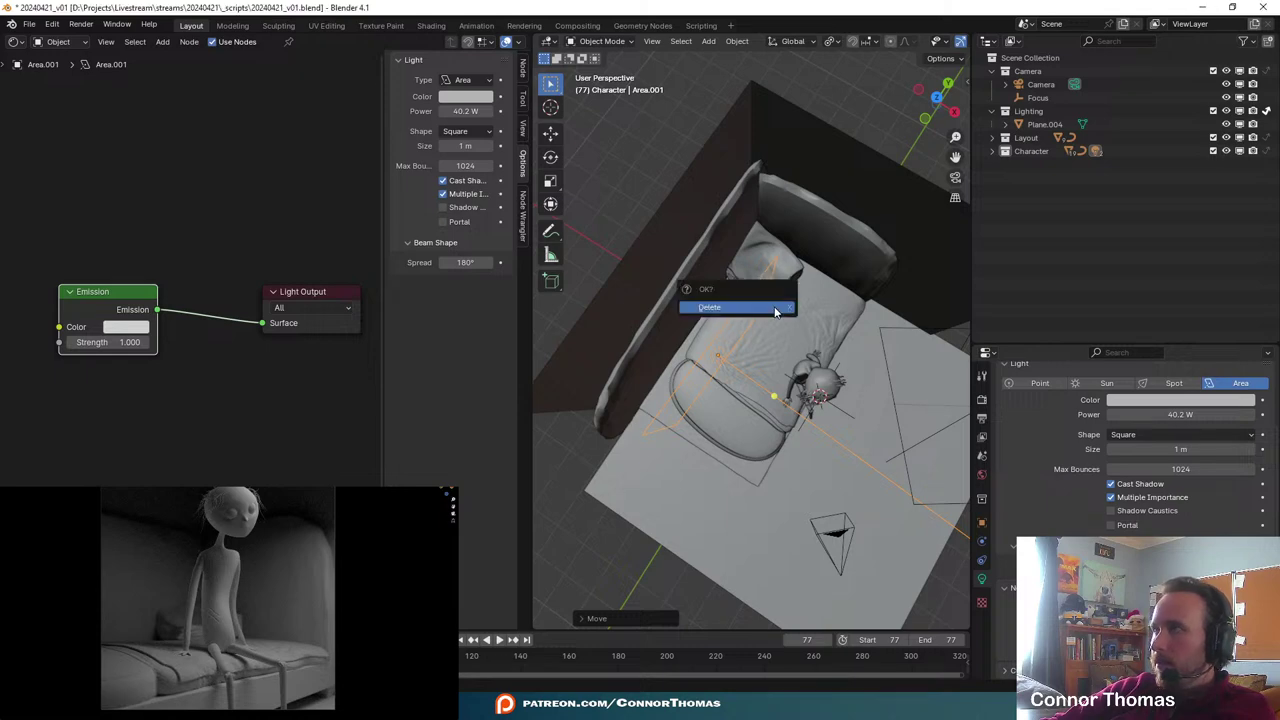
{"action": "left_click", "coordinate": [774, 306]}
{"action": "key", "text": "ctrl+z"}
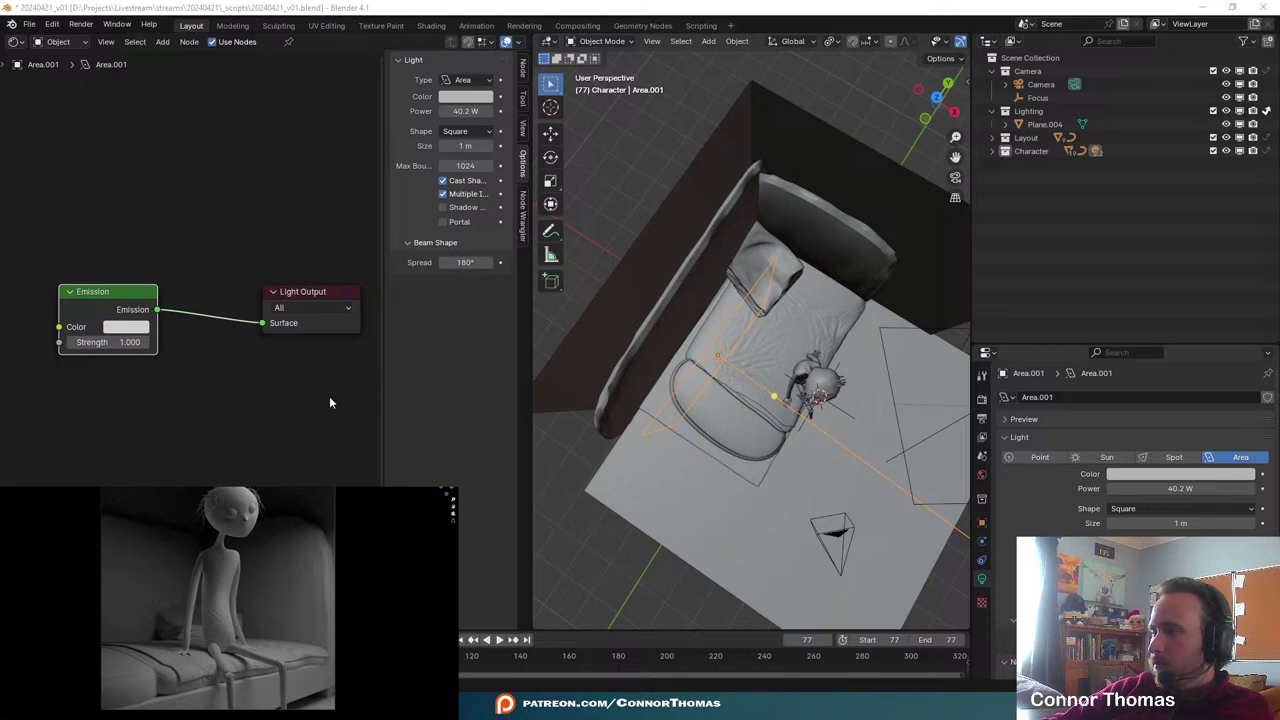
- Try moving the 111.7 W area light toward the wall and rotating it to face the character, and undo both changes
{"action": "middle_click_drag", "start_coordinate": [704, 430], "coordinate": [539, 402], "text": "shift"}
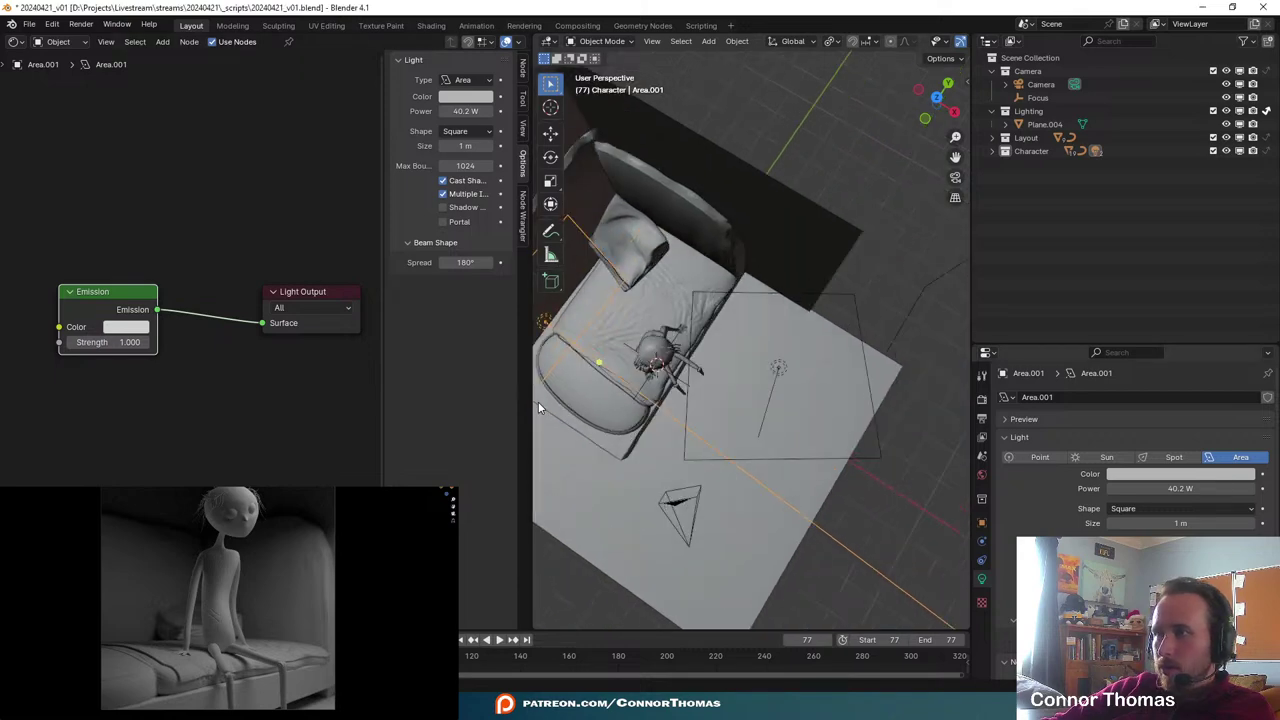
{"action": "left_click", "coordinate": [766, 380]}
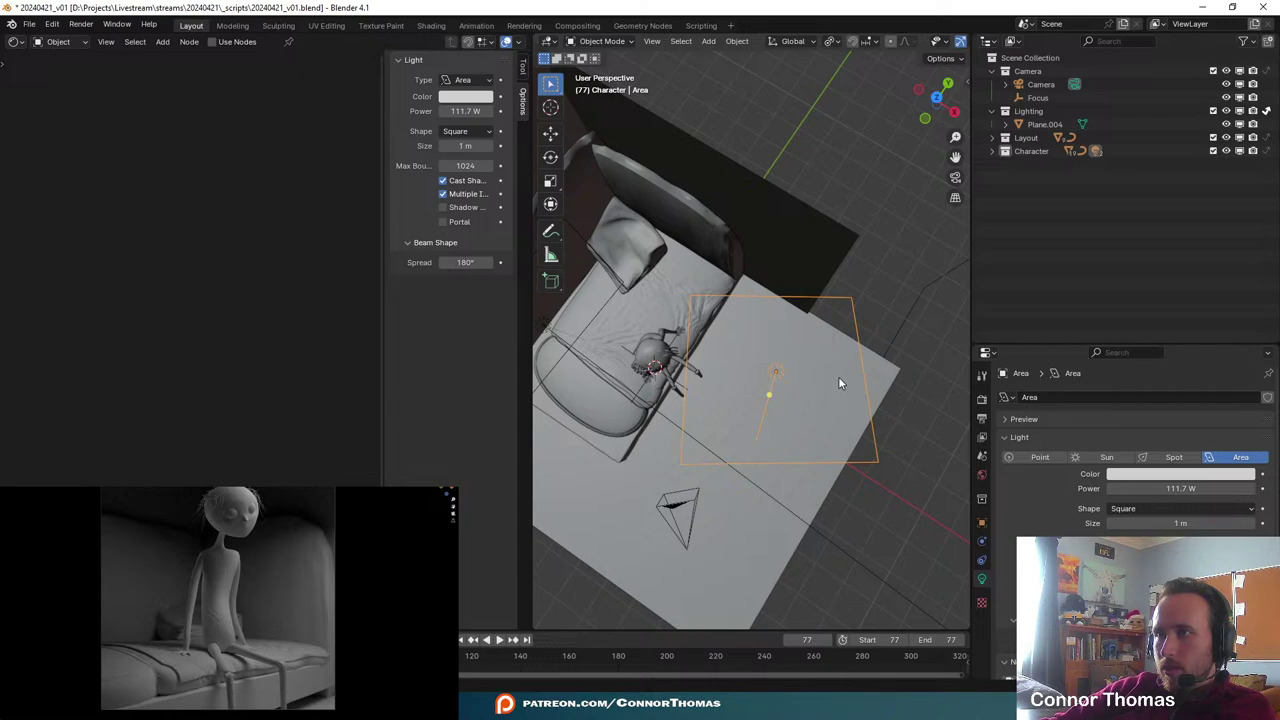
{"action": "key", "text": "g"}
{"action": "left_click", "coordinate": [810, 311]}
{"action": "key", "text": "r"}
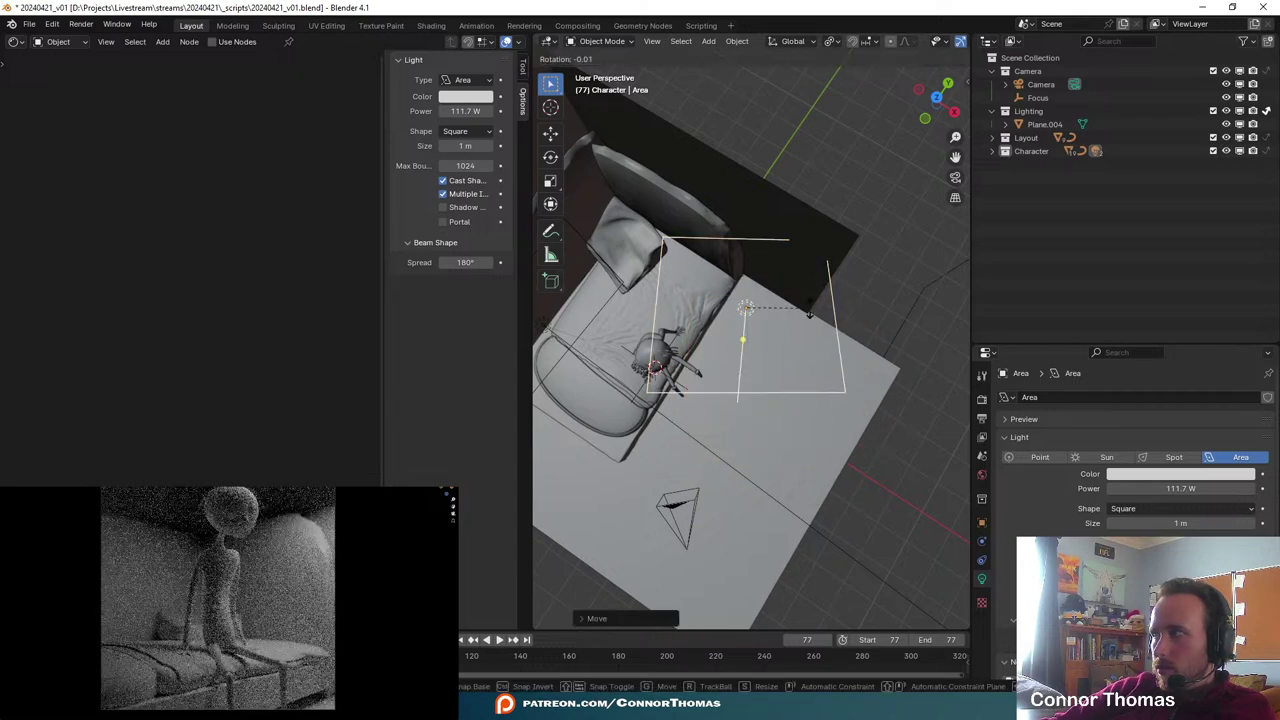
{"action": "key", "text": "r"}
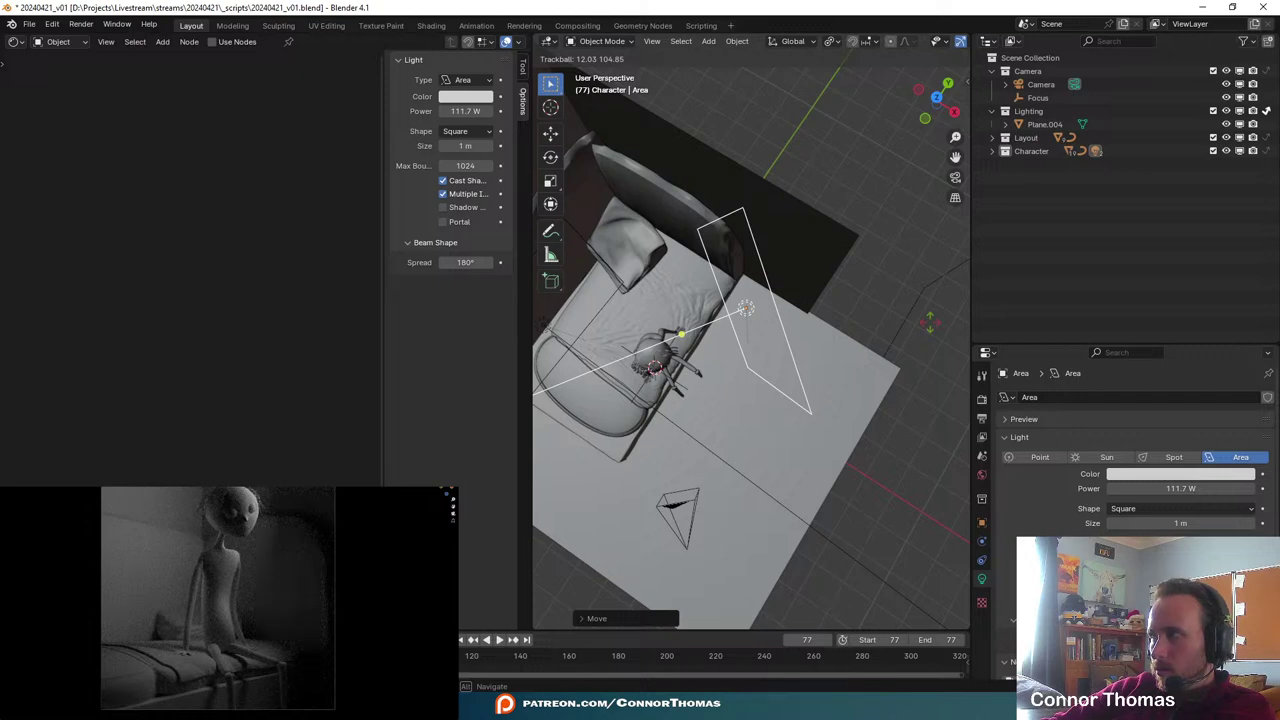
{"action": "left_click", "coordinate": [930, 323]}
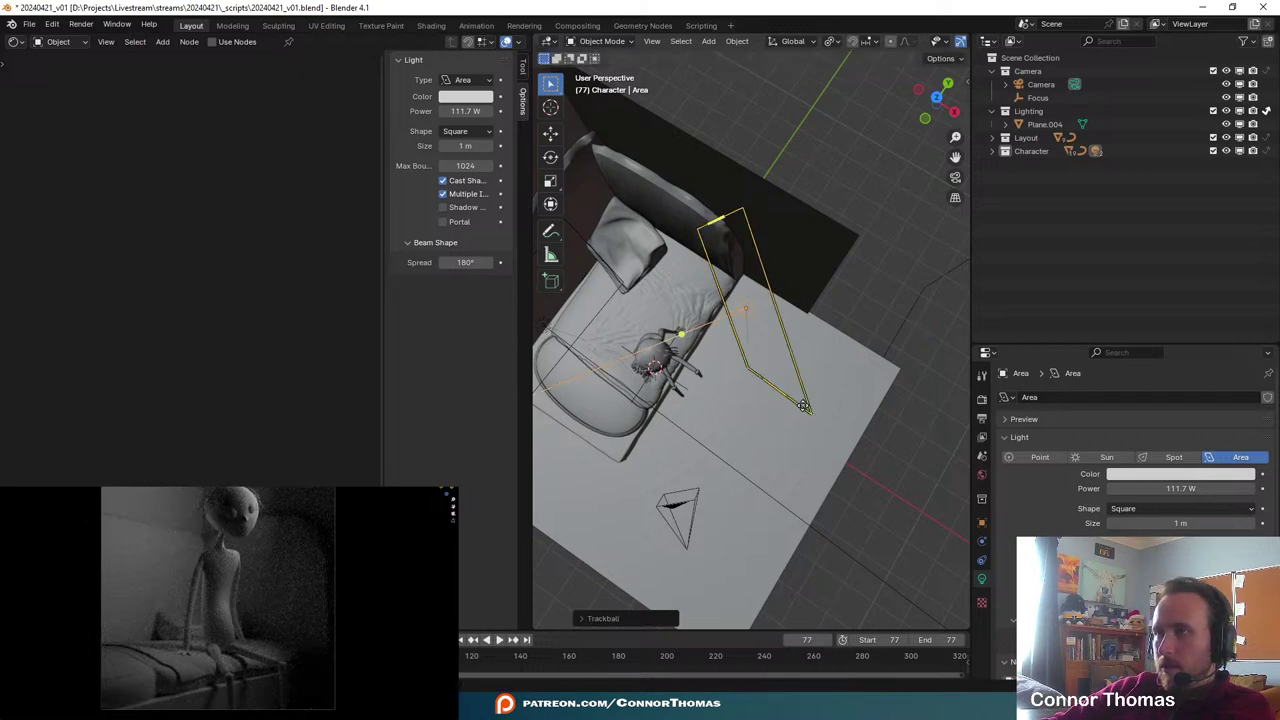
{"action": "key", "text": "ctrl+z"}
{"action": "key", "text": "ctrl+z"}
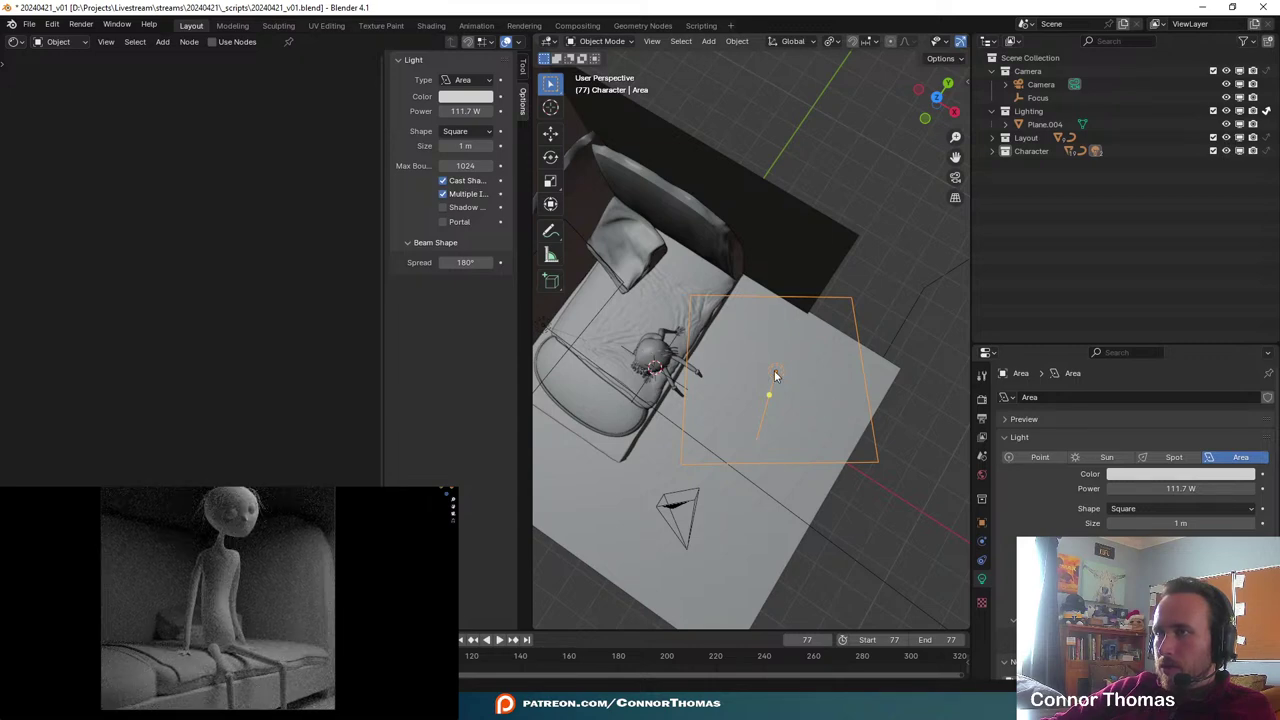
- Duplicate the 111.7 W area light, place the copy near the wall beside the bed, and rotate it toward the character
{"action": "scroll", "coordinate": [887, 388], "scroll_direction": "down", "scroll_amount": 3}
{"action": "middle_click_drag", "start_coordinate": [775, 376], "coordinate": [823, 509], "text": "shift"}
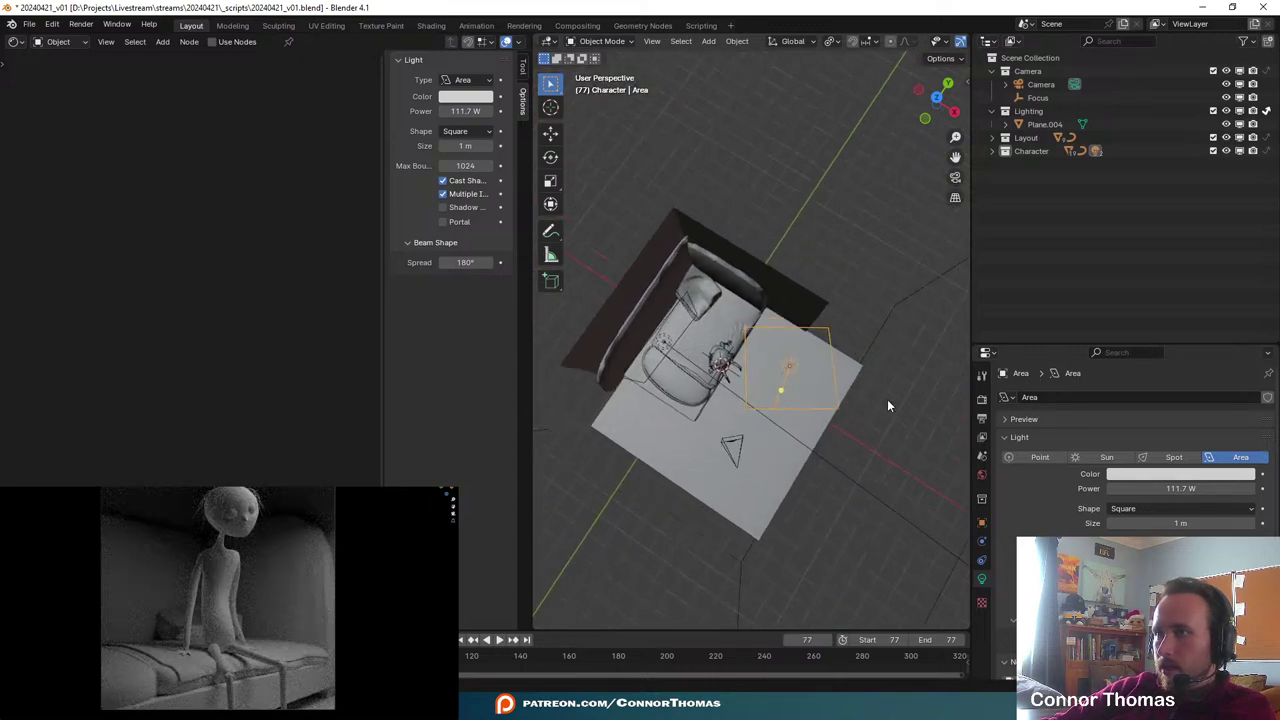
{"action": "key", "text": "shift+d"}
{"action": "left_click", "coordinate": [853, 338]}
{"action": "key", "text": "g"}
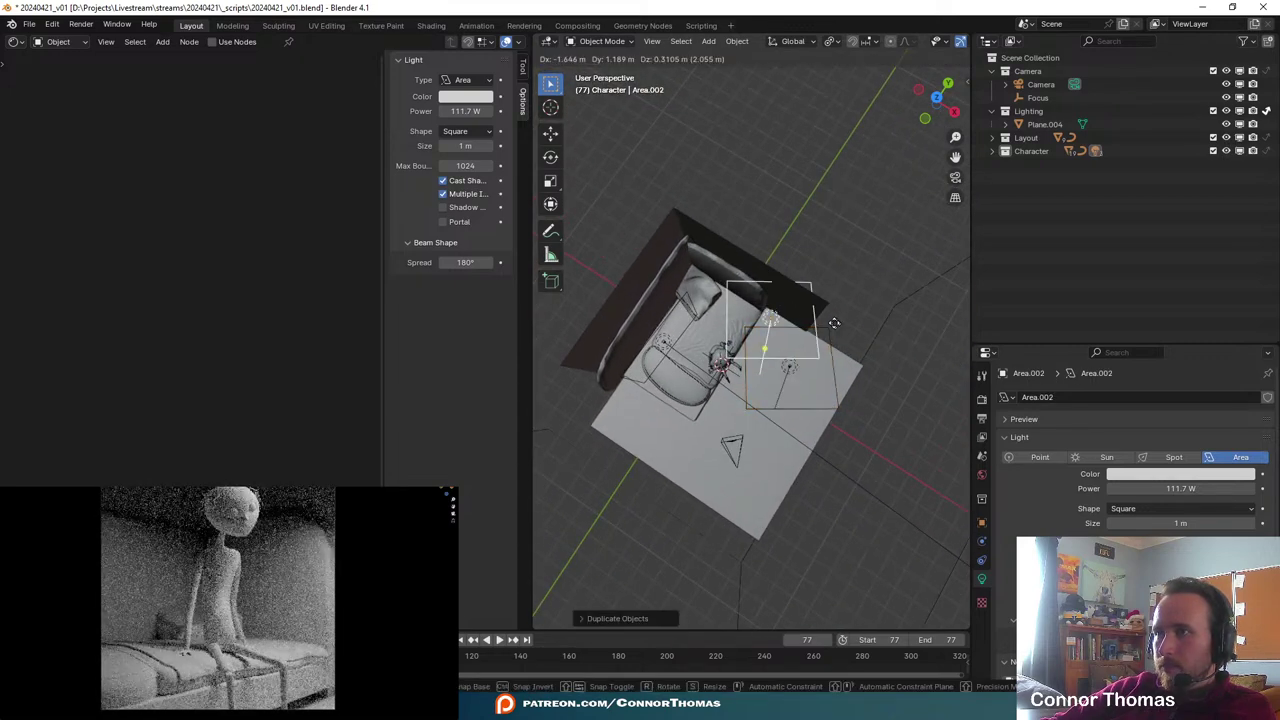
{"action": "left_click", "coordinate": [832, 321]}
{"action": "key", "text": "r"}
{"action": "key", "text": "r"}
{"action": "left_click", "coordinate": [876, 303]}
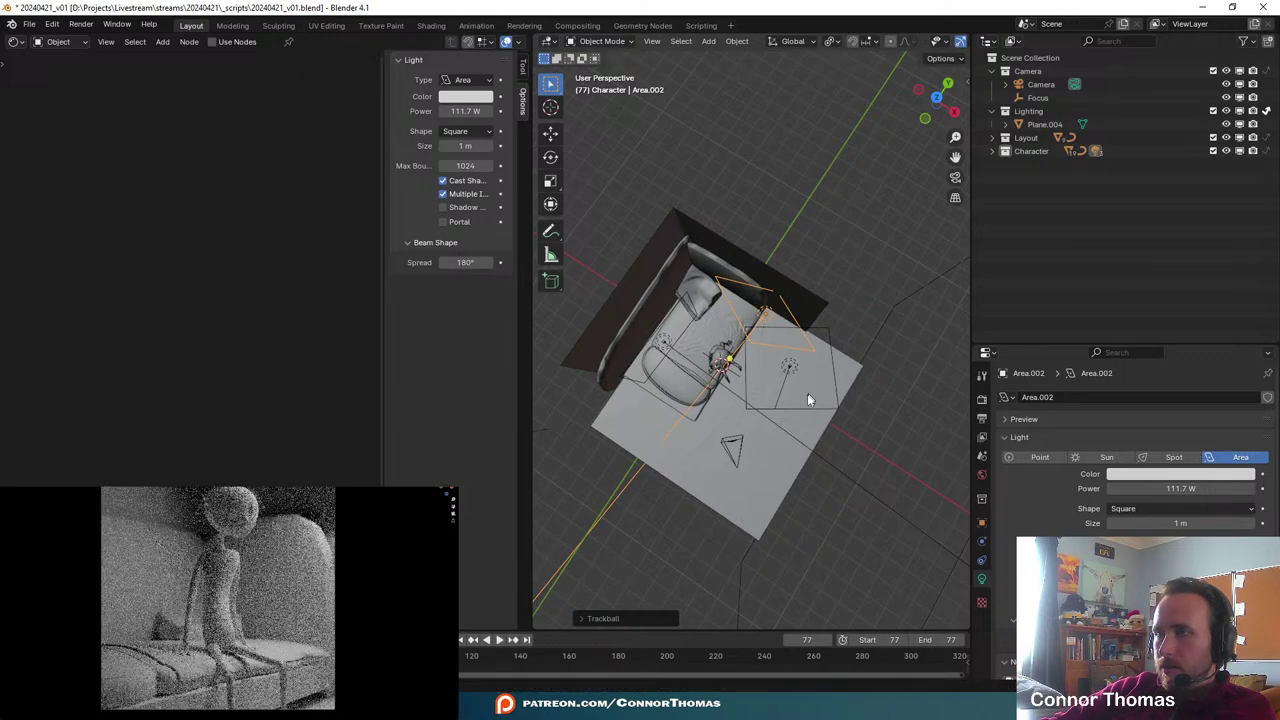
- Hide the original 111.7 W area light
{"action": "left_click", "coordinate": [798, 377]}
{"action": "left_click", "coordinate": [791, 372]}
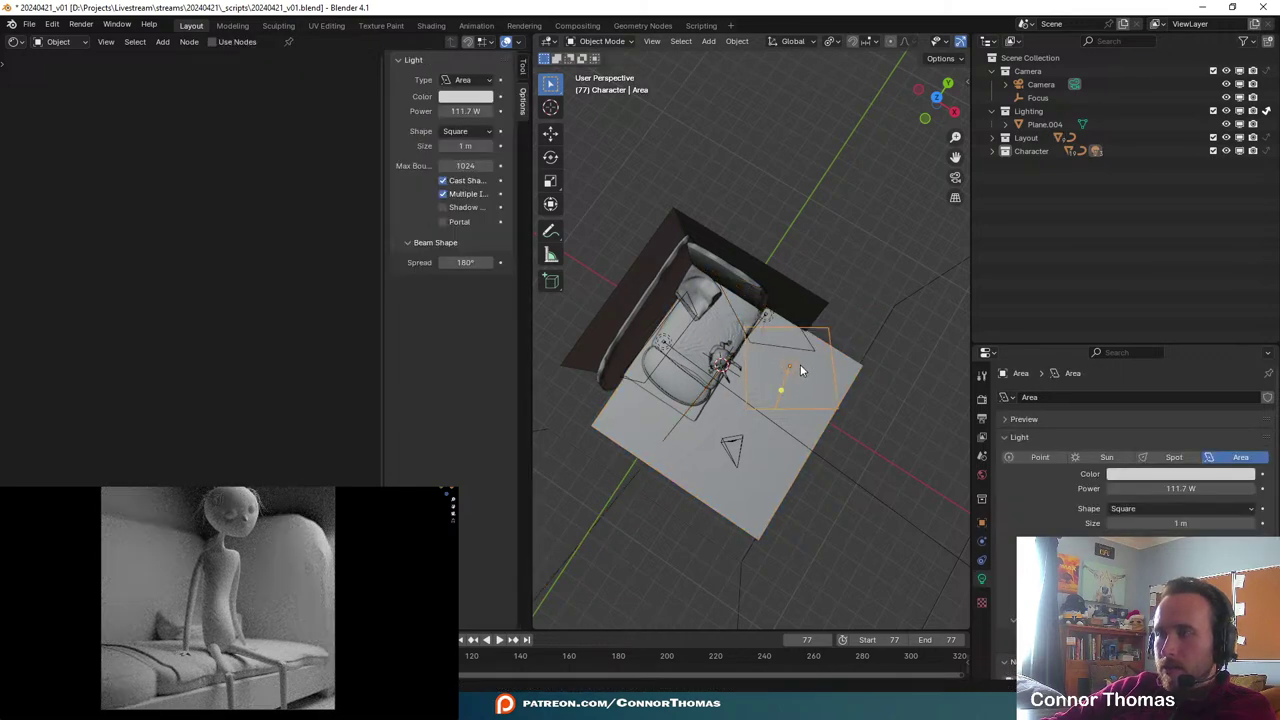
{"action": "key", "text": "h"}
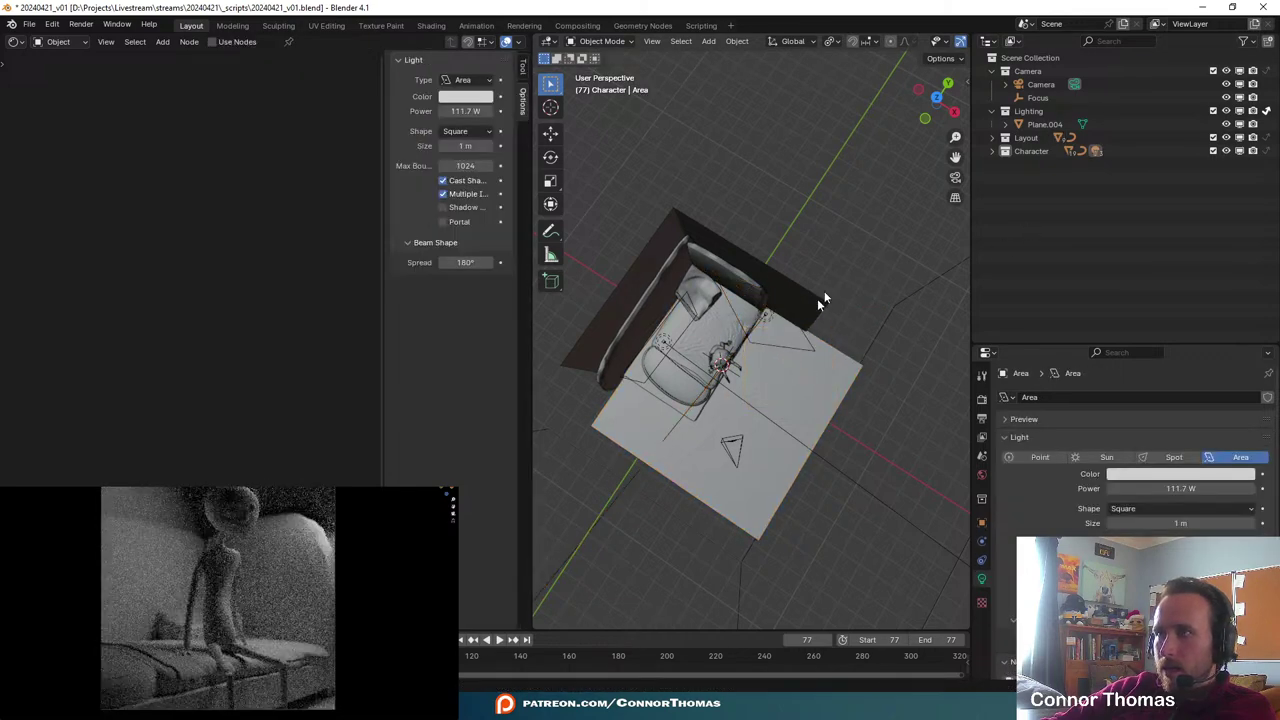
- Maximize the viewport and rotate the duplicated light by about 36° and 34° so it aims across the bed at the character
{"action": "left_click", "coordinate": [766, 315]}
{"action": "middle_click_drag", "start_coordinate": [801, 371], "coordinate": [807, 396], "text": "shift"}
{"action": "scroll", "coordinate": [812, 404], "scroll_direction": "up", "scroll_amount": 4}
{"action": "key", "text": "ctrl+space"}
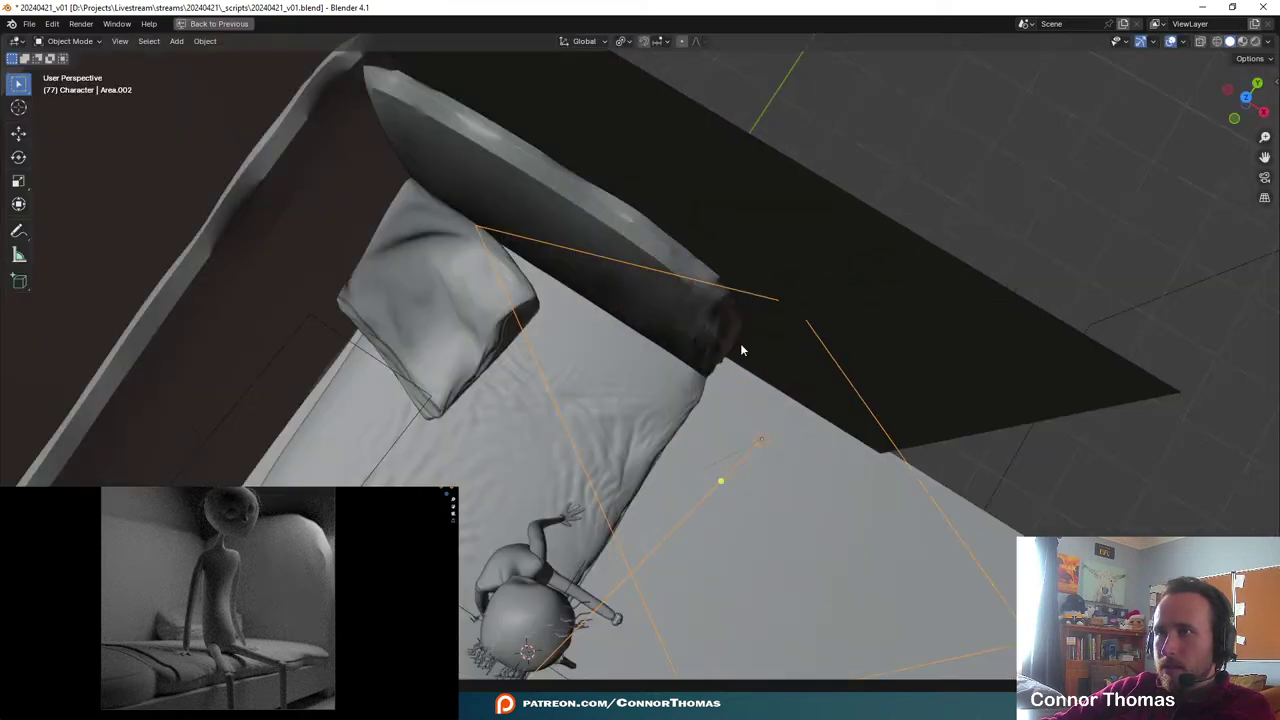
{"action": "scroll", "coordinate": [745, 503], "scroll_direction": "down", "scroll_amount": 4}
{"action": "scroll", "coordinate": [736, 509], "scroll_direction": "down", "scroll_amount": 1}
{"action": "middle_click_drag", "start_coordinate": [741, 446], "coordinate": [762, 382], "text": "shift"}
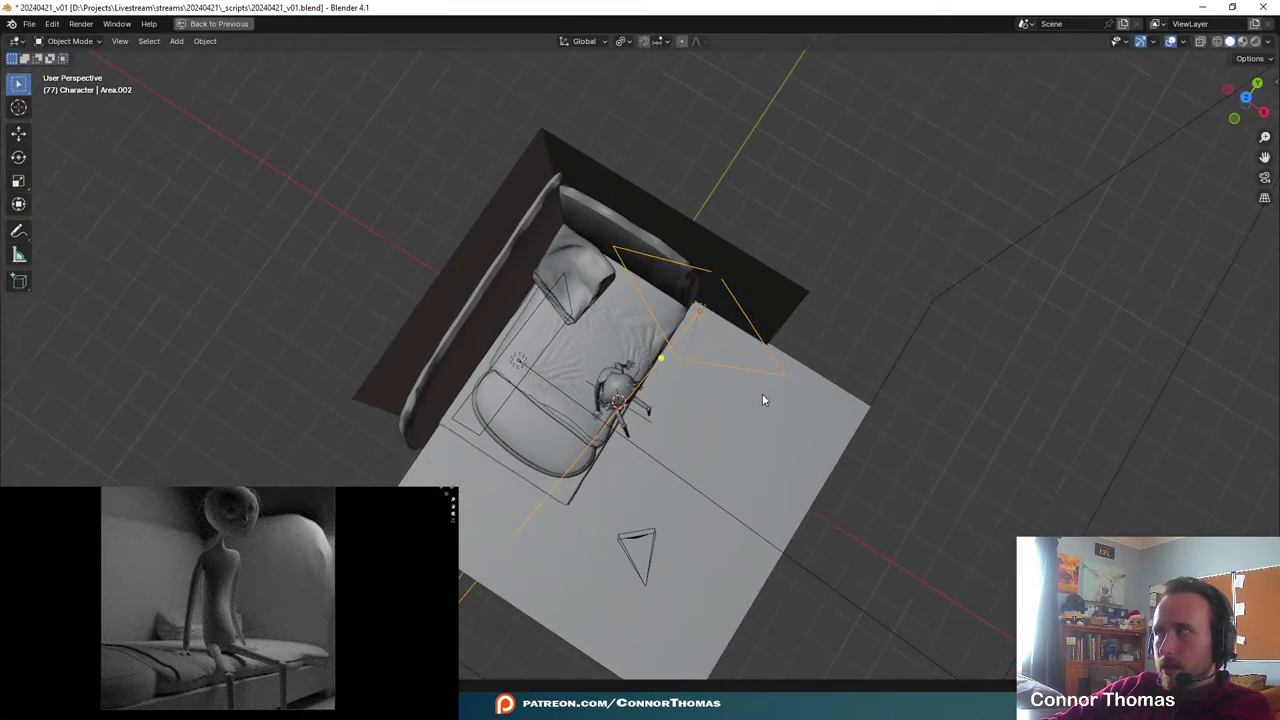
{"action": "key", "text": "r"}
{"action": "key", "text": "r"}
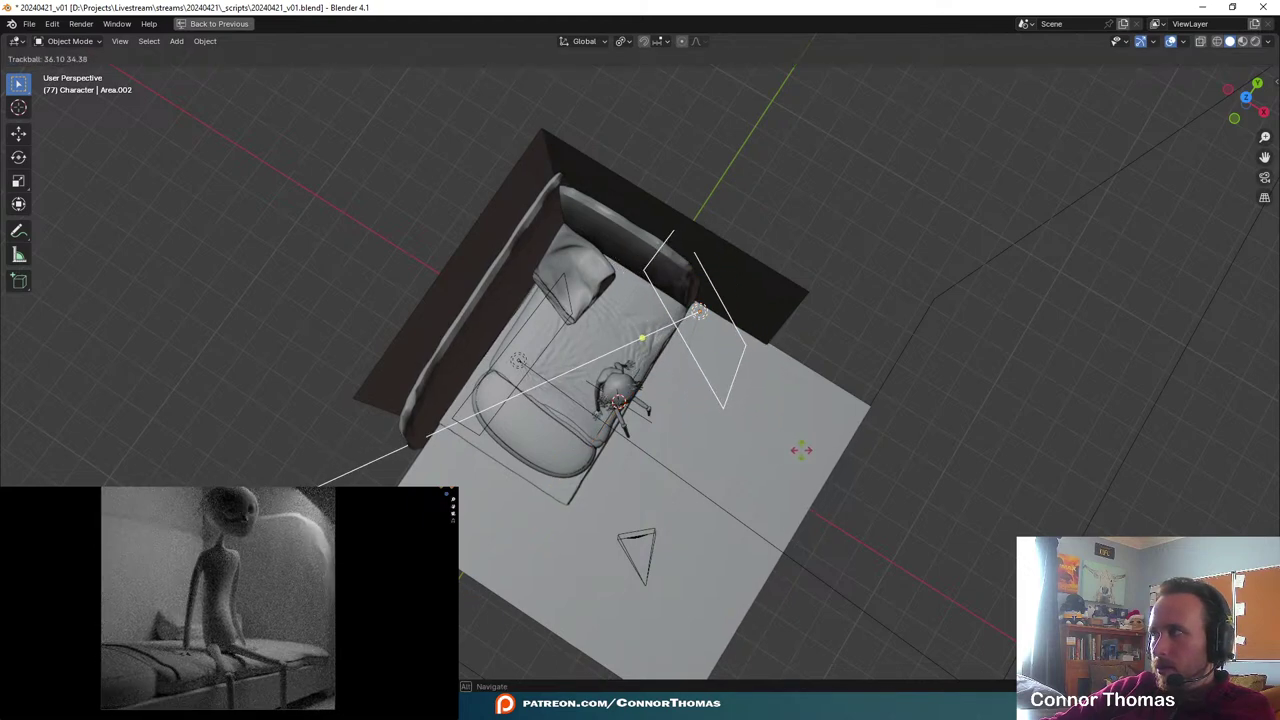
{"action": "left_click", "coordinate": [801, 449]}
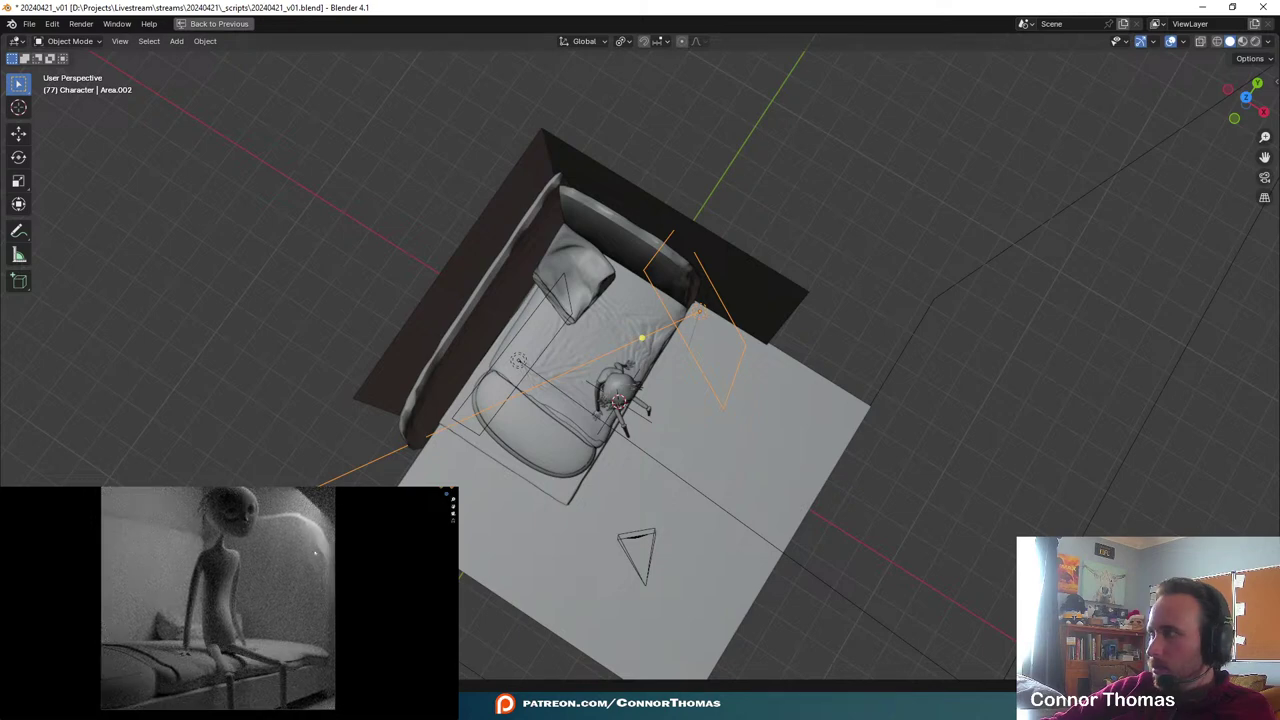
- Move the duplicated light about 0.86 m away from the wall and restore the full window layout
{"action": "key", "text": "g"}
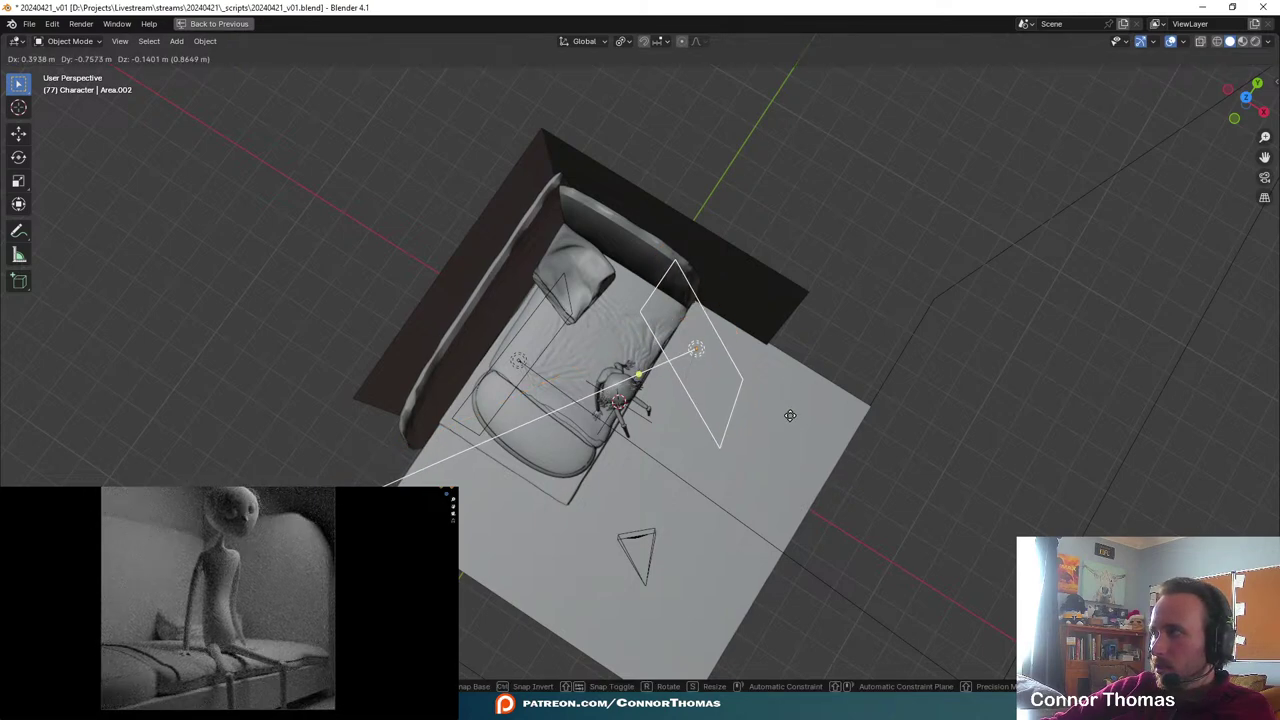
{"action": "left_click", "coordinate": [792, 415]}
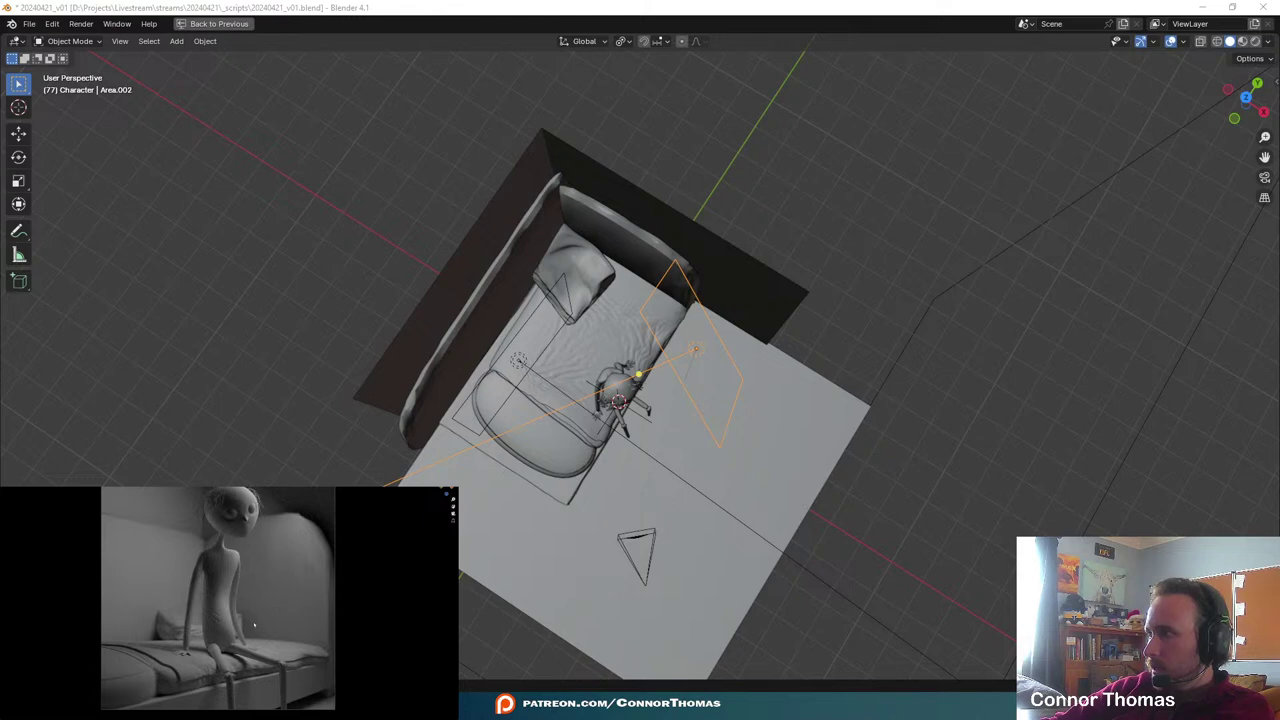
{"action": "middle_click_drag", "start_coordinate": [674, 440], "coordinate": [766, 423], "text": "shift"}
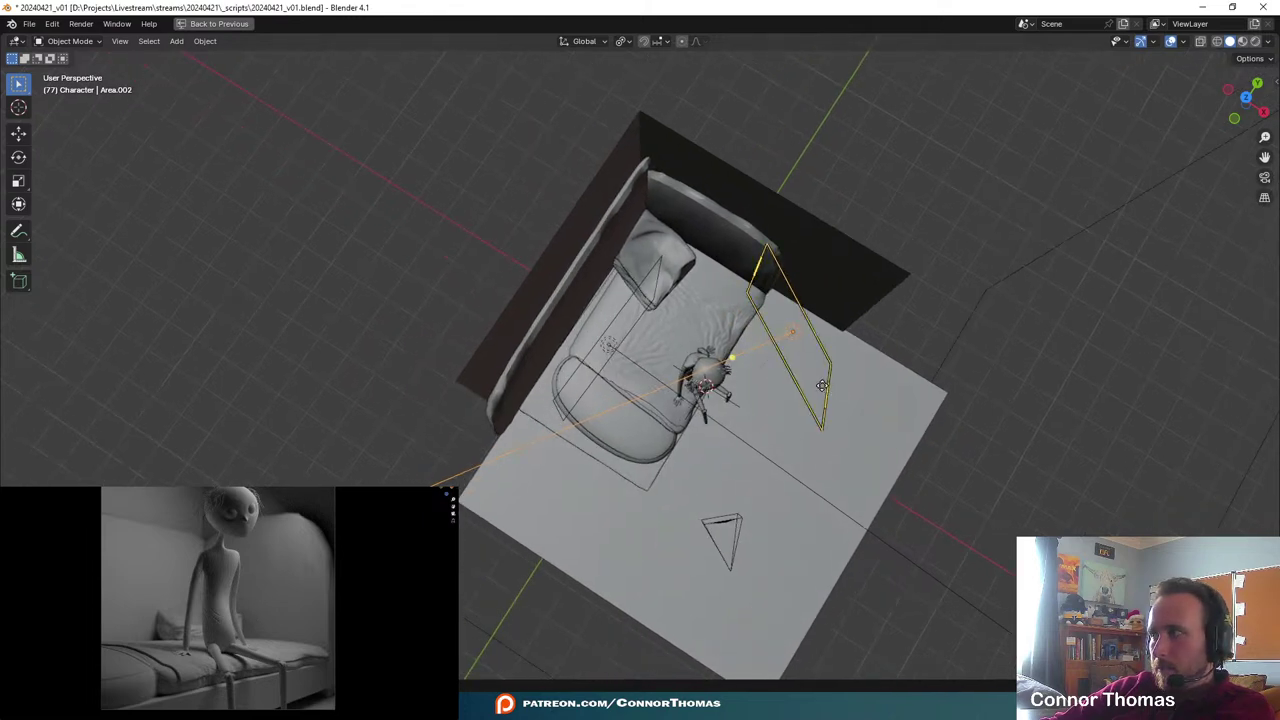
{"action": "key", "text": "ctrl+space"}
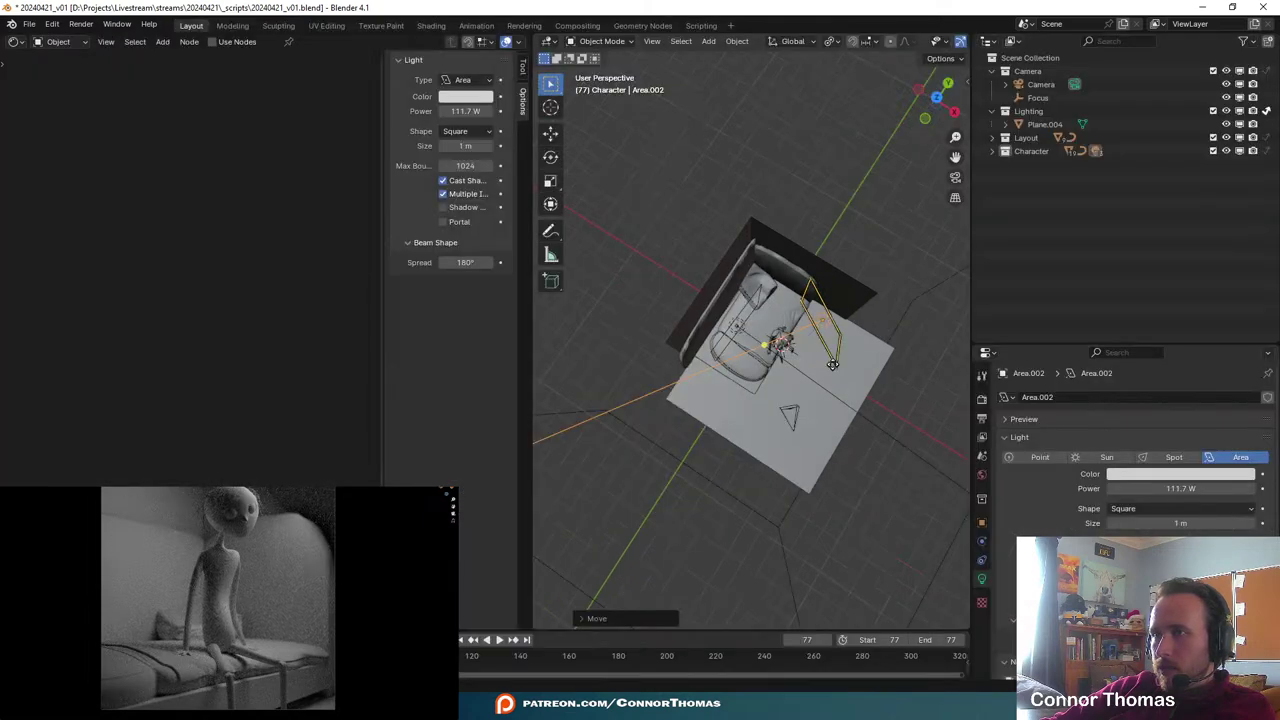
- Create a light linking collection for the duplicated area light and add the Character collection to it
{"action": "middle_click_drag", "start_coordinate": [849, 391], "coordinate": [759, 354], "text": "shift"}
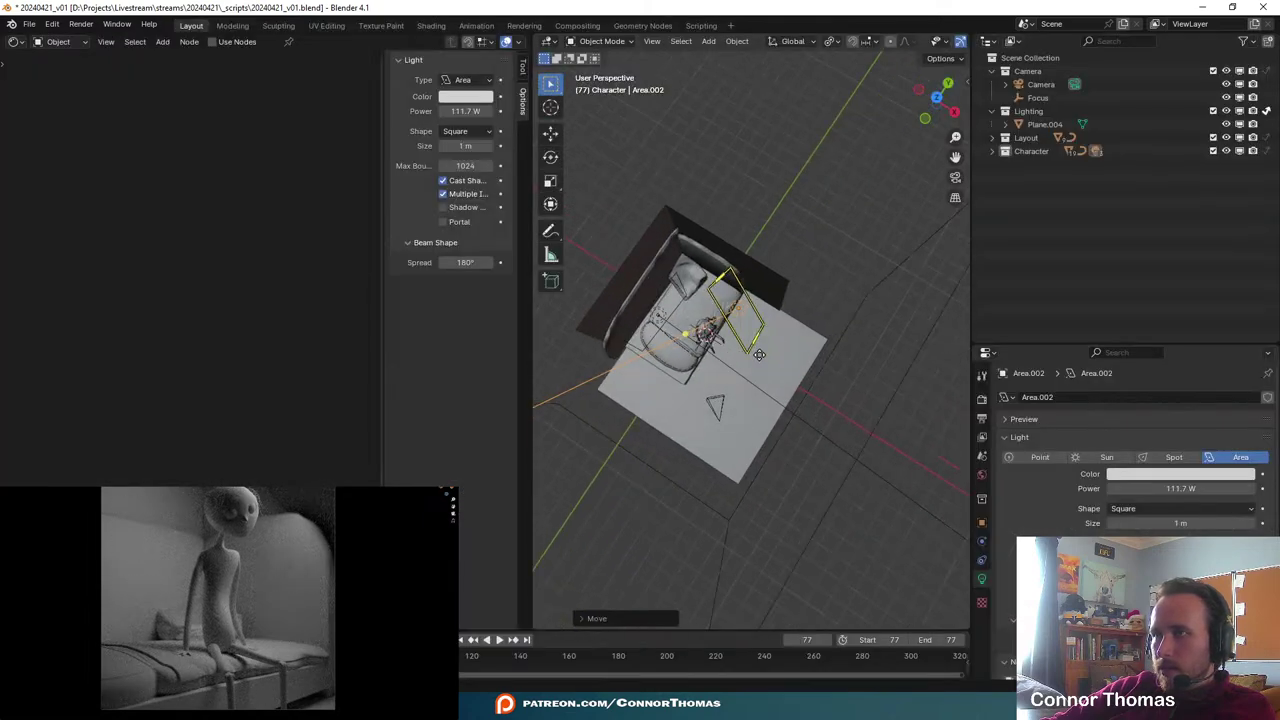
{"action": "scroll", "coordinate": [1170, 520], "scroll_direction": "down", "scroll_amount": 1}
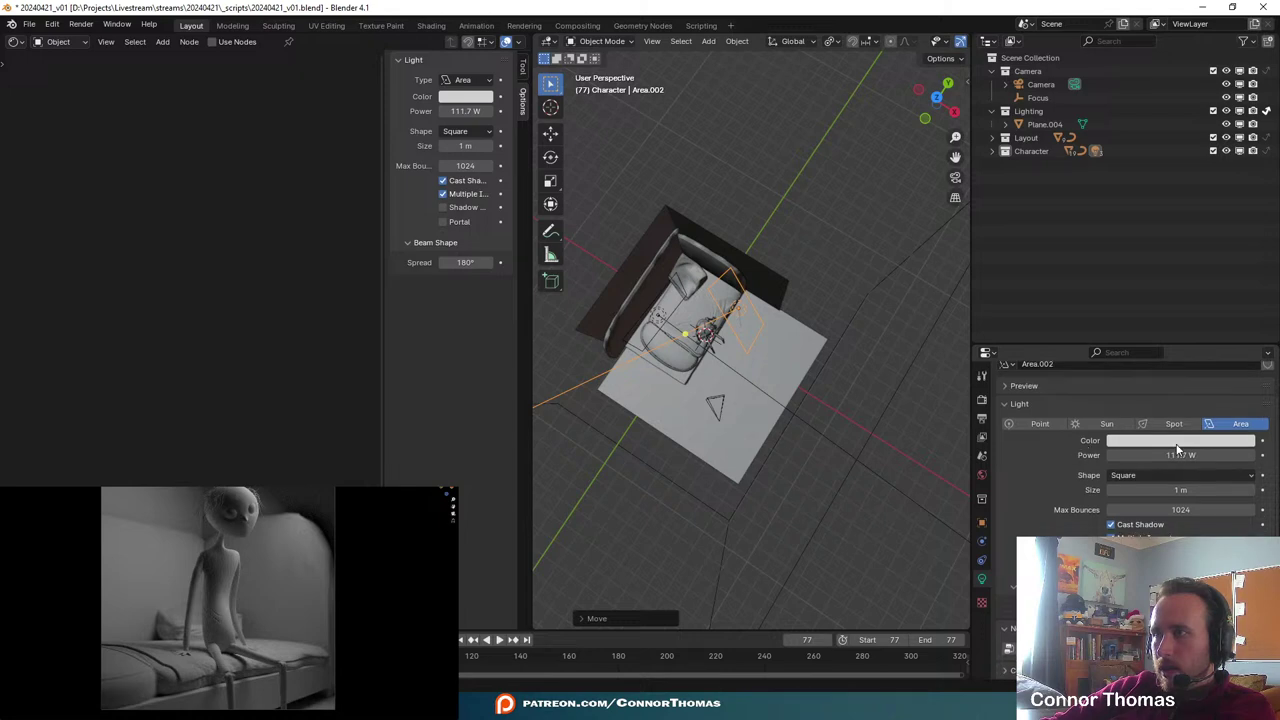
{"action": "left_click", "coordinate": [981, 523]}
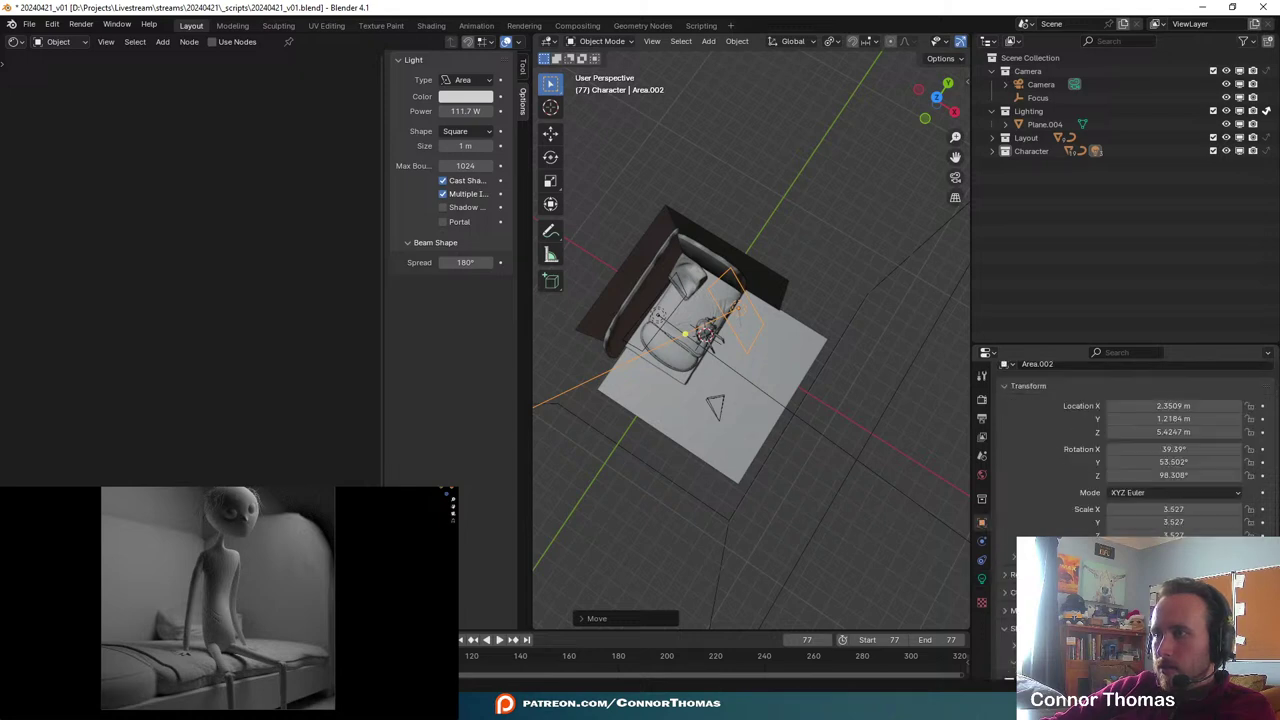
{"action": "scroll", "coordinate": [1015, 525], "scroll_direction": "down", "scroll_amount": 5}
{"action": "left_click", "coordinate": [1120, 525]}
{"action": "scroll", "coordinate": [1120, 508], "scroll_direction": "down", "scroll_amount": 2}
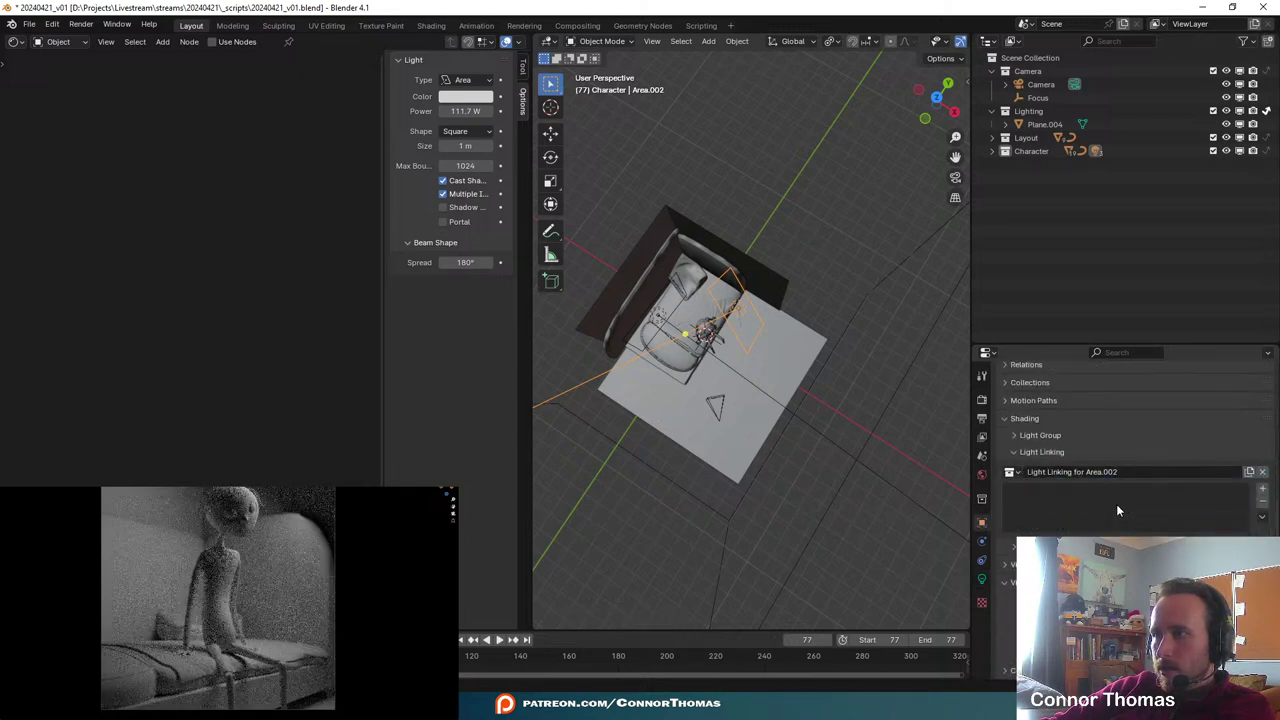
{"action": "left_click_drag", "start_coordinate": [1031, 151], "coordinate": [1041, 510]}
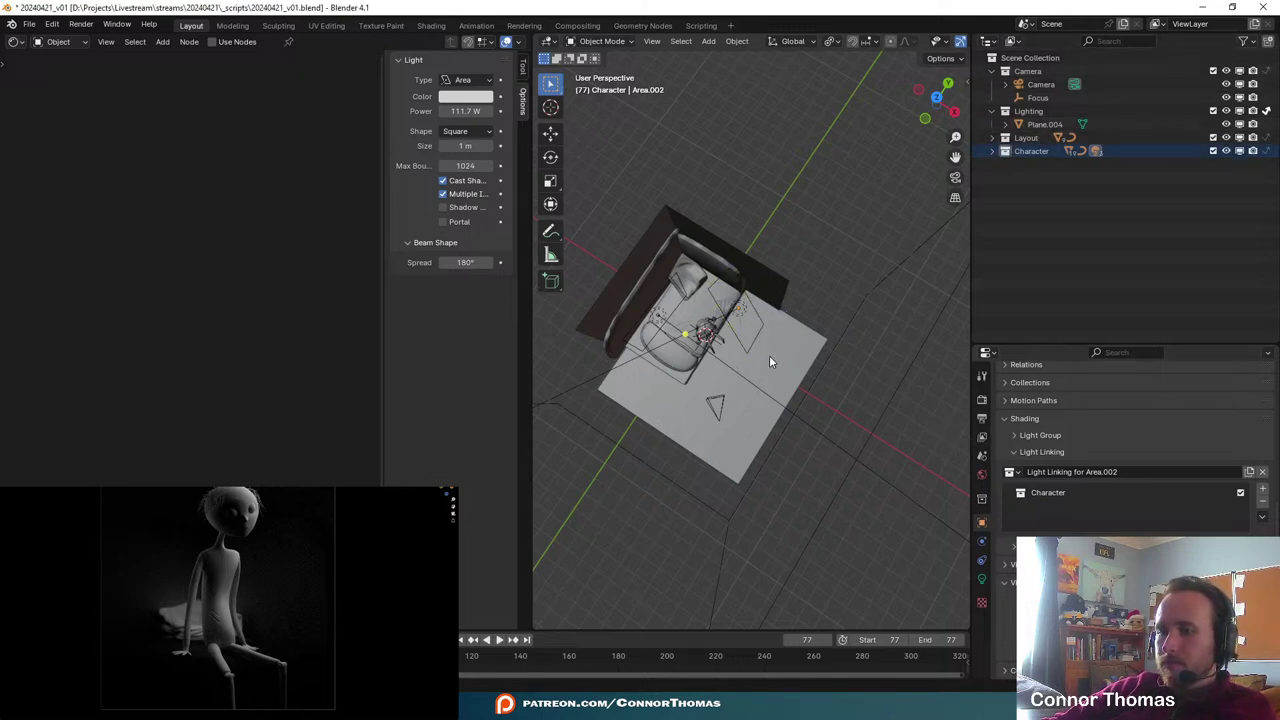
- Unhide the original area light, test the scene by deleting it, and undo the deletion
{"action": "key", "text": "alt+h"}
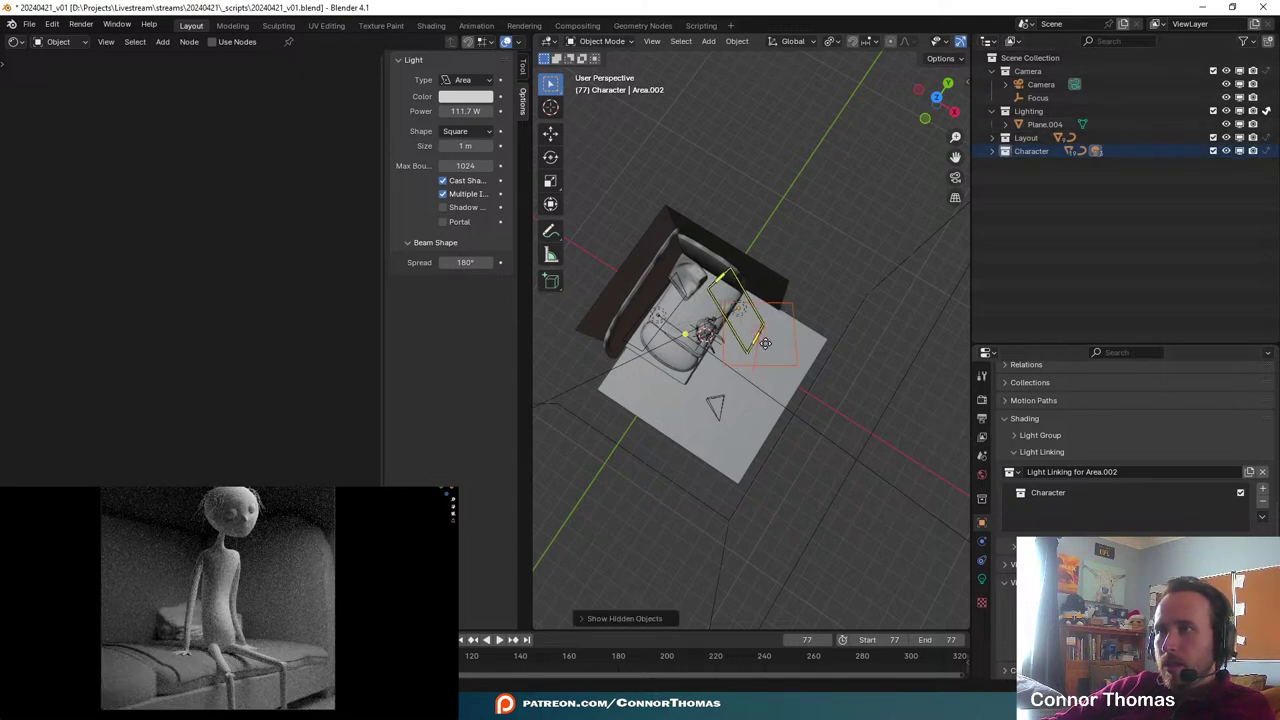
{"action": "left_click", "coordinate": [770, 345]}
{"action": "left_click", "coordinate": [761, 340]}
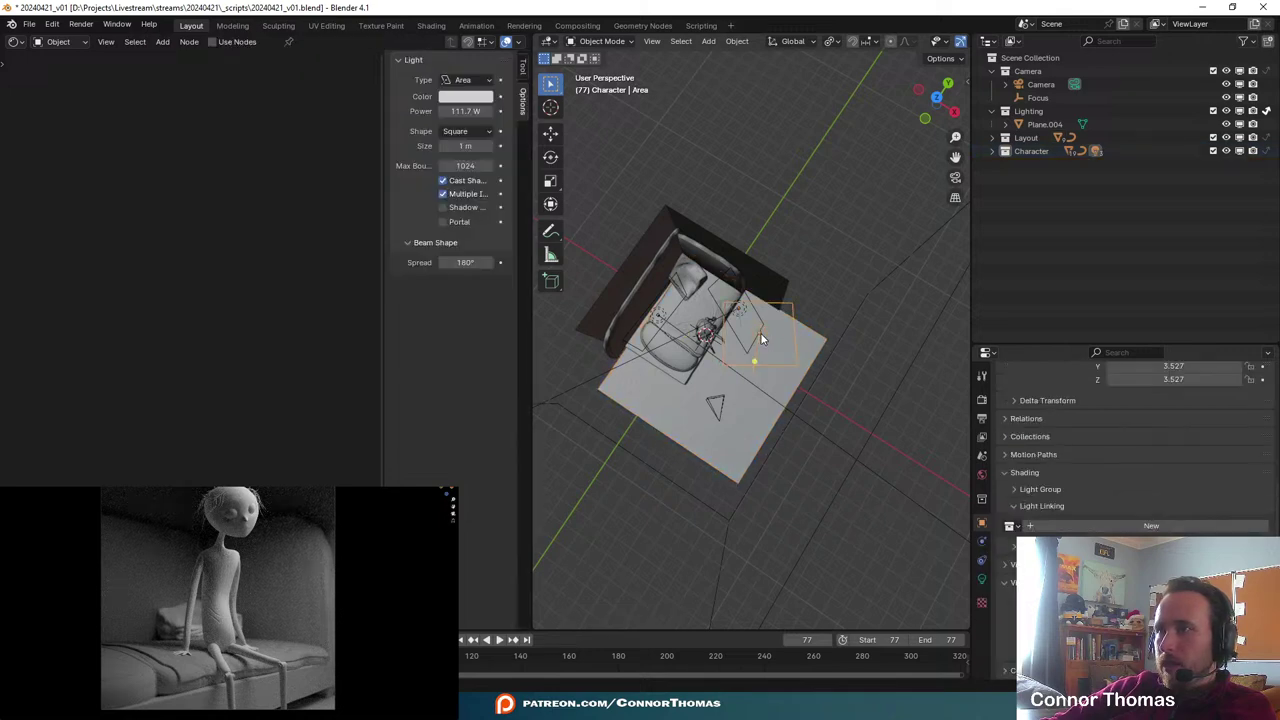
{"action": "key", "text": "x"}
{"action": "left_click", "coordinate": [760, 335]}
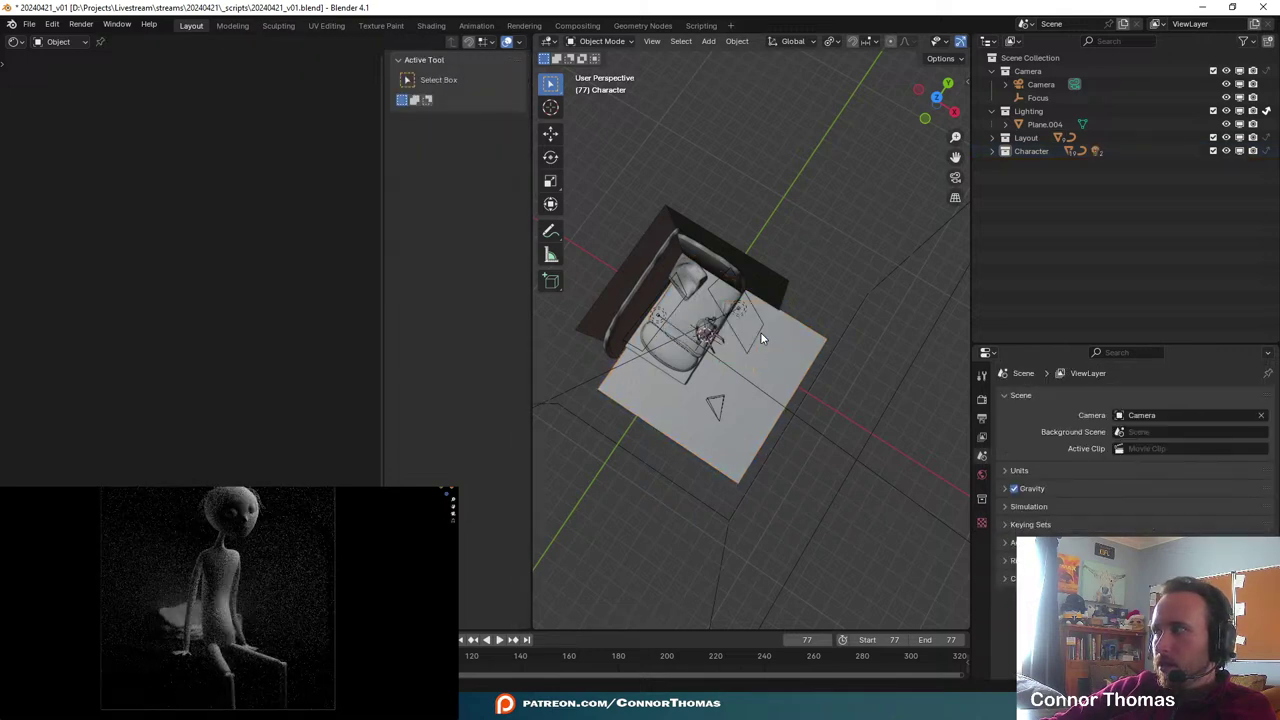
{"action": "key", "text": "ctrl+z"}
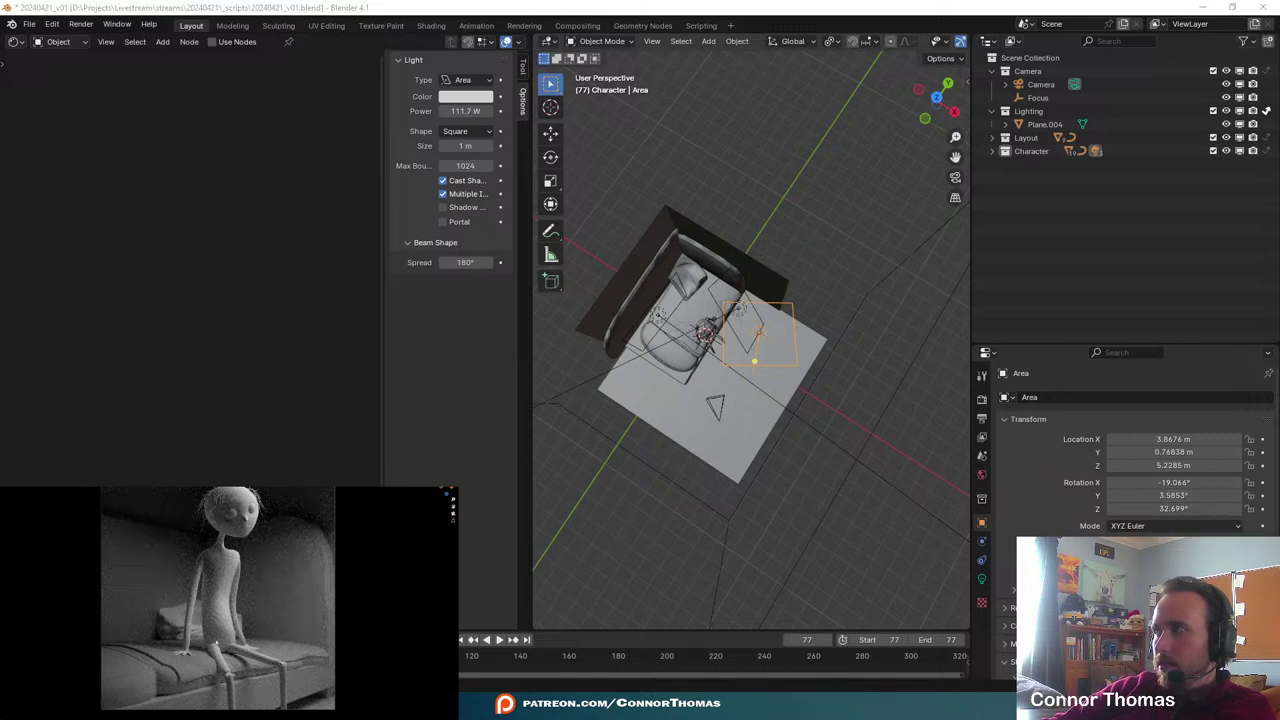
- Select the duplicated area light near the wall and set its power to 0 W
{"action": "scroll", "coordinate": [723, 329], "scroll_direction": "up", "scroll_amount": 2}
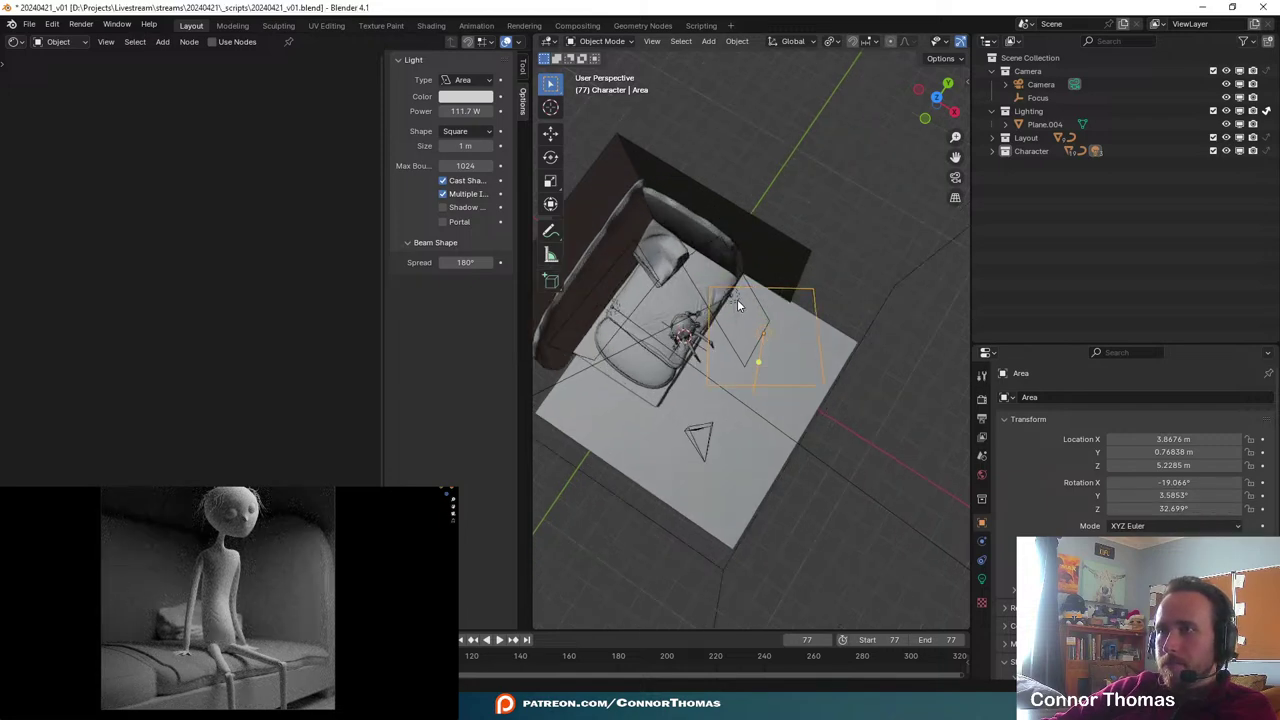
{"action": "key", "text": "r"}
{"action": "key", "text": "Escape"}
{"action": "left_click", "coordinate": [705, 256]}
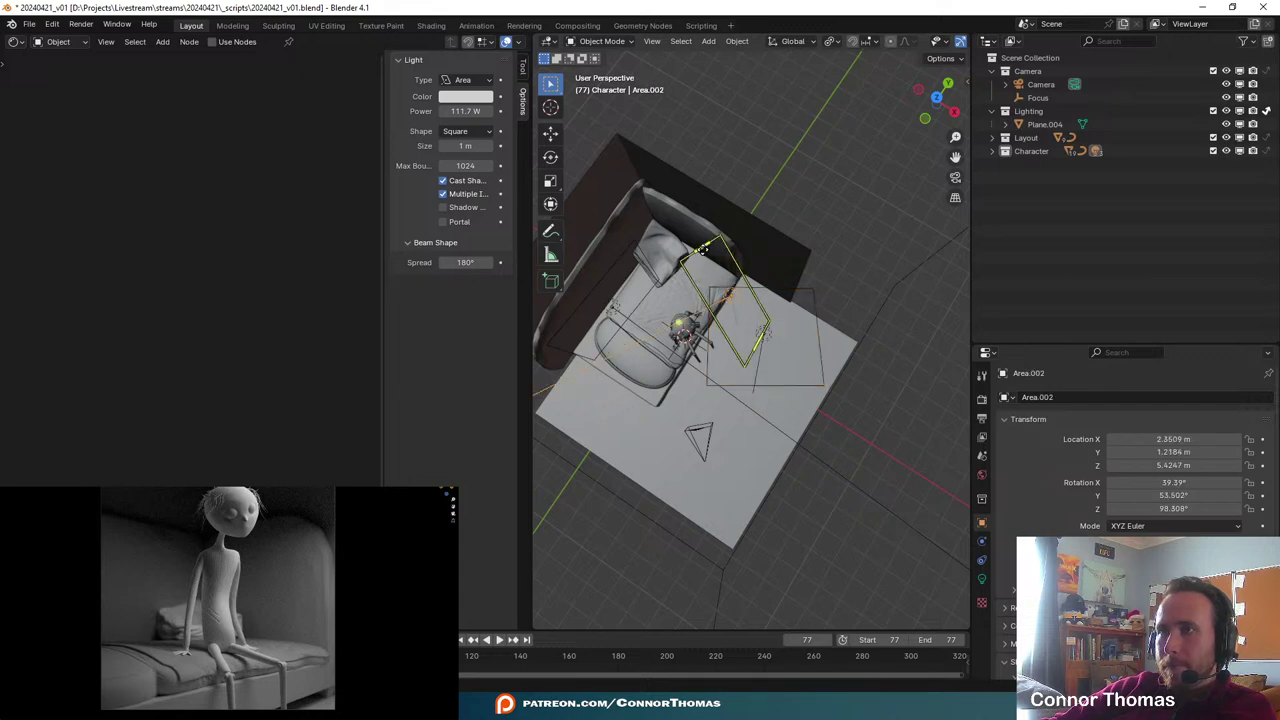
{"action": "middle_click_drag", "start_coordinate": [705, 256], "coordinate": [775, 345]}
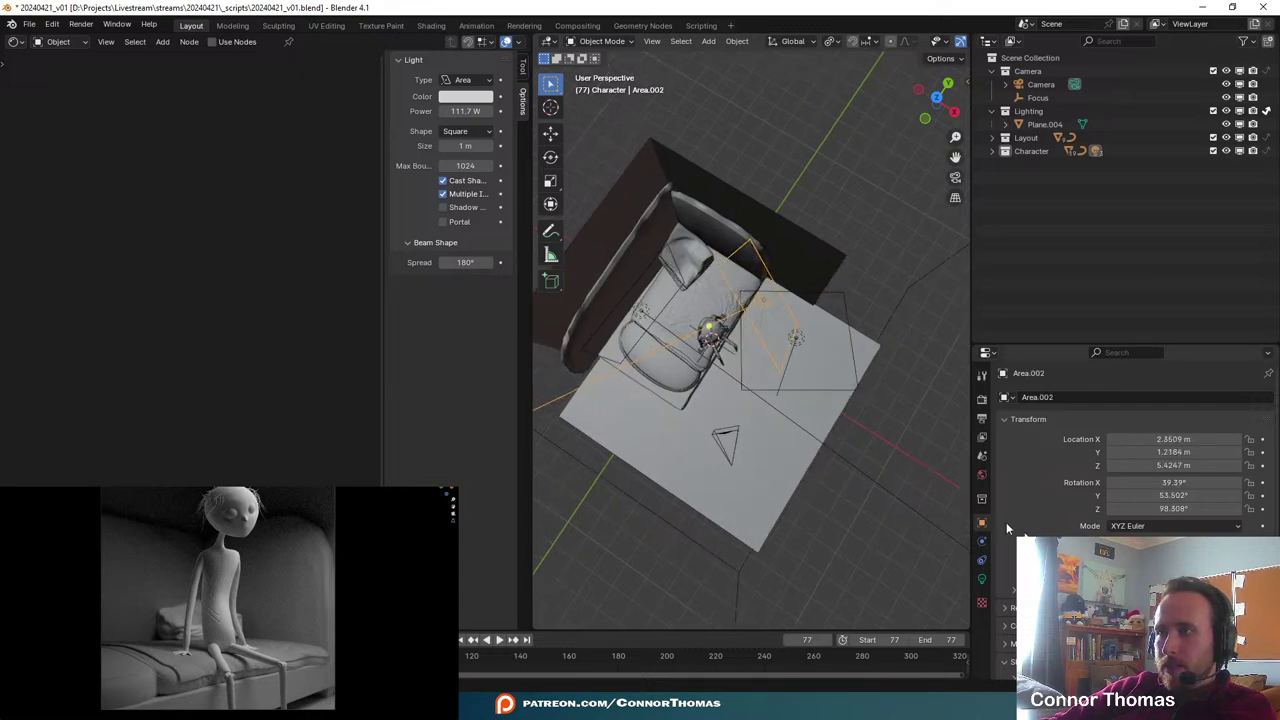
{"action": "left_click", "coordinate": [981, 579]}
{"action": "scroll", "coordinate": [1150, 470], "scroll_direction": "down", "scroll_amount": 1}
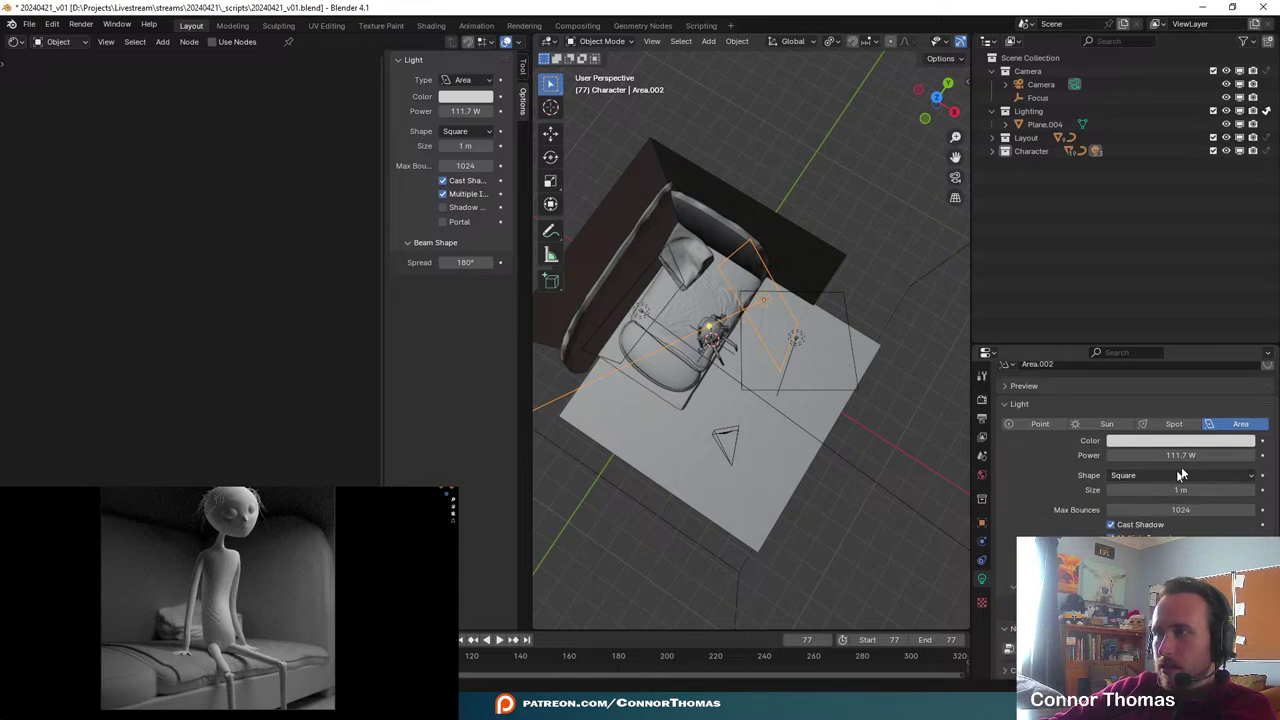
{"action": "left_click_drag", "start_coordinate": [1181, 456], "coordinate": [1070, 455]}
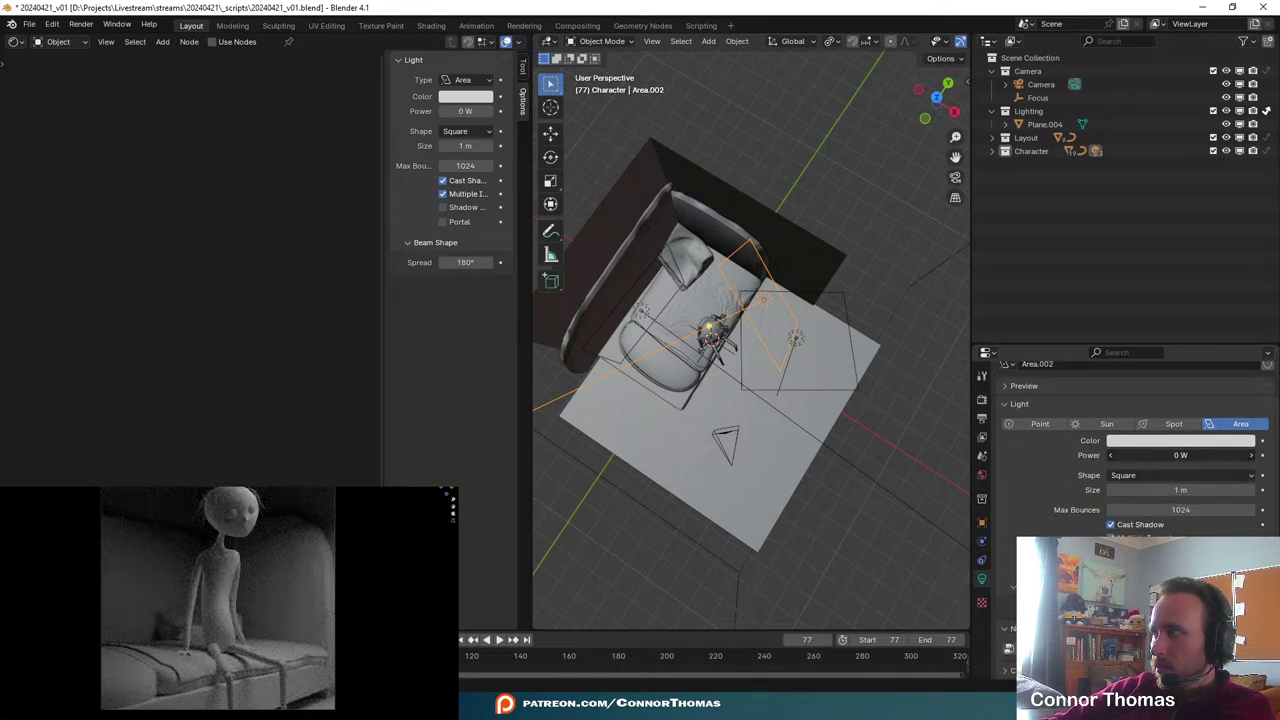
- Delete the duplicated area light, comparing the render with and without it
{"action": "left_click", "coordinate": [786, 342]}
{"action": "key", "text": "x"}
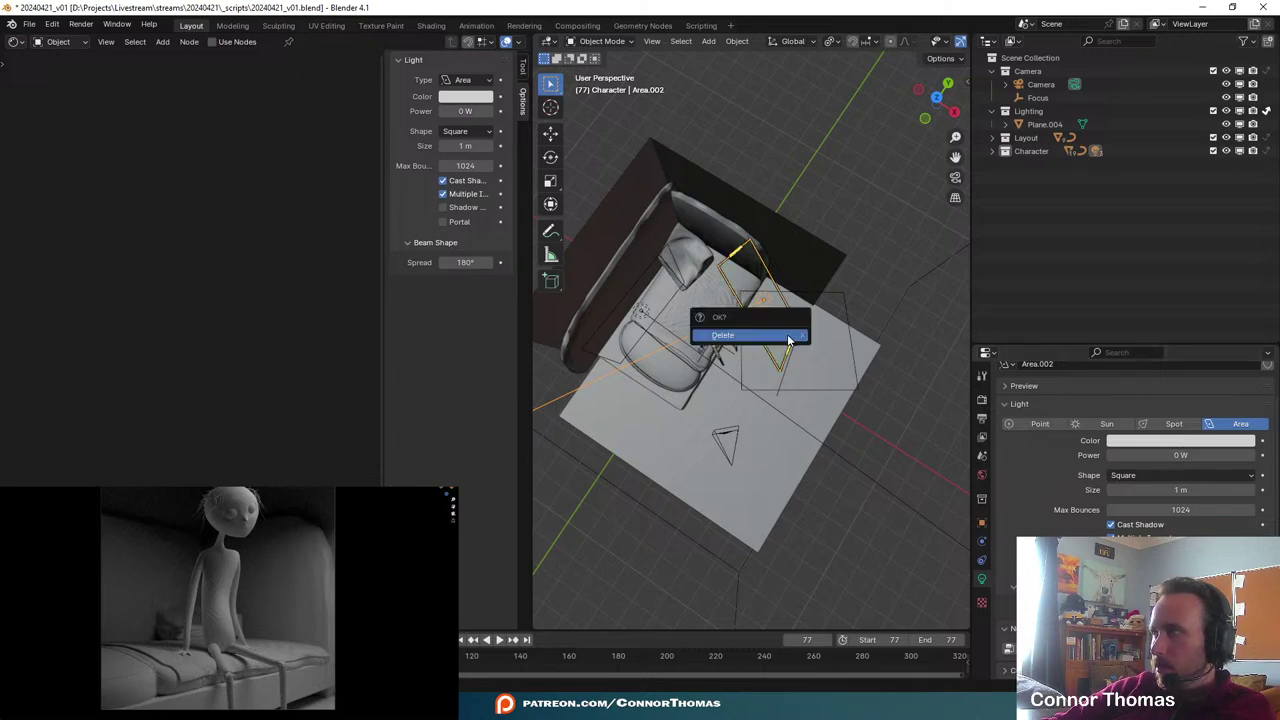
{"action": "left_click", "coordinate": [760, 335]}
{"action": "key", "text": "ctrl+z"}
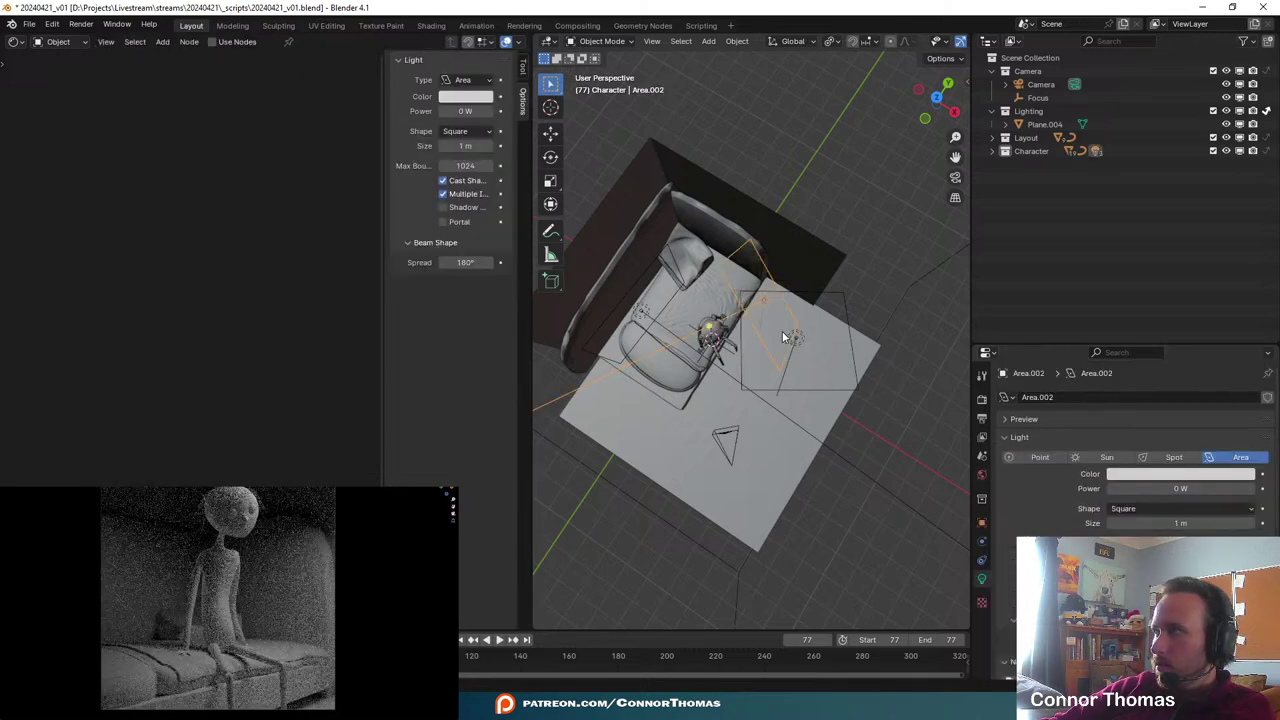
{"action": "key", "text": "ctrl+shift+z"}
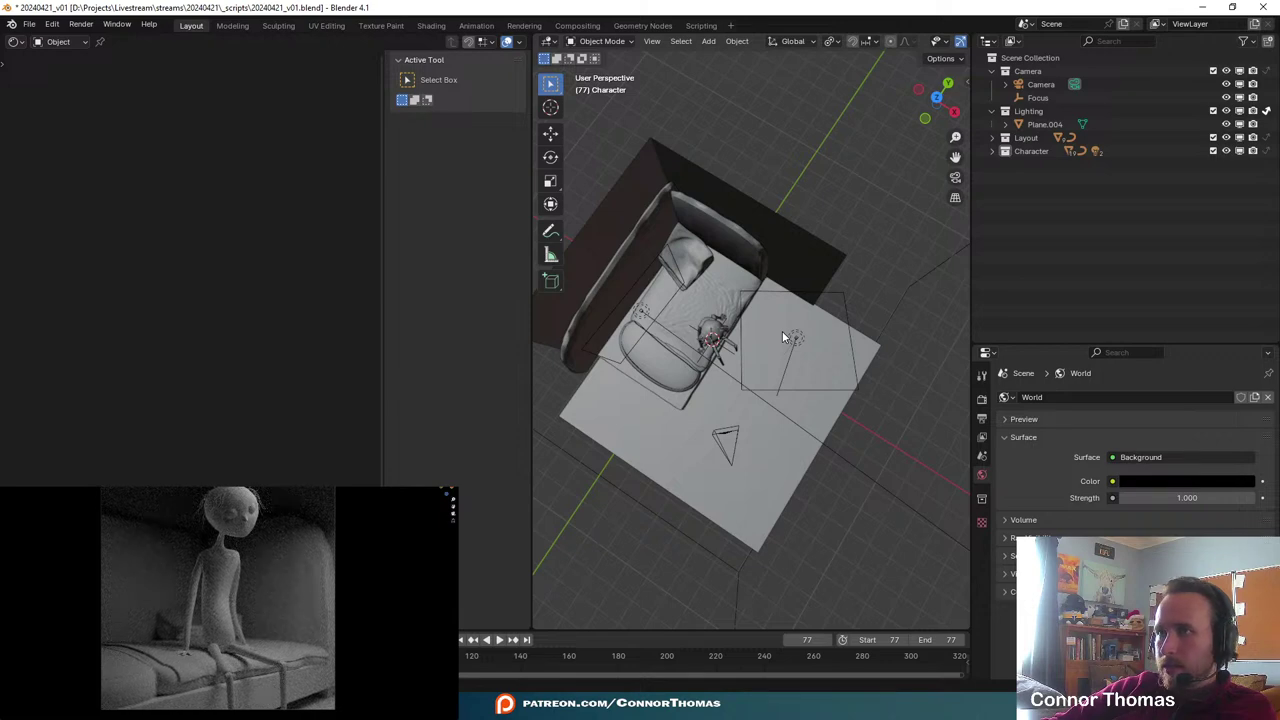
{"action": "key", "text": "ctrl+z"}
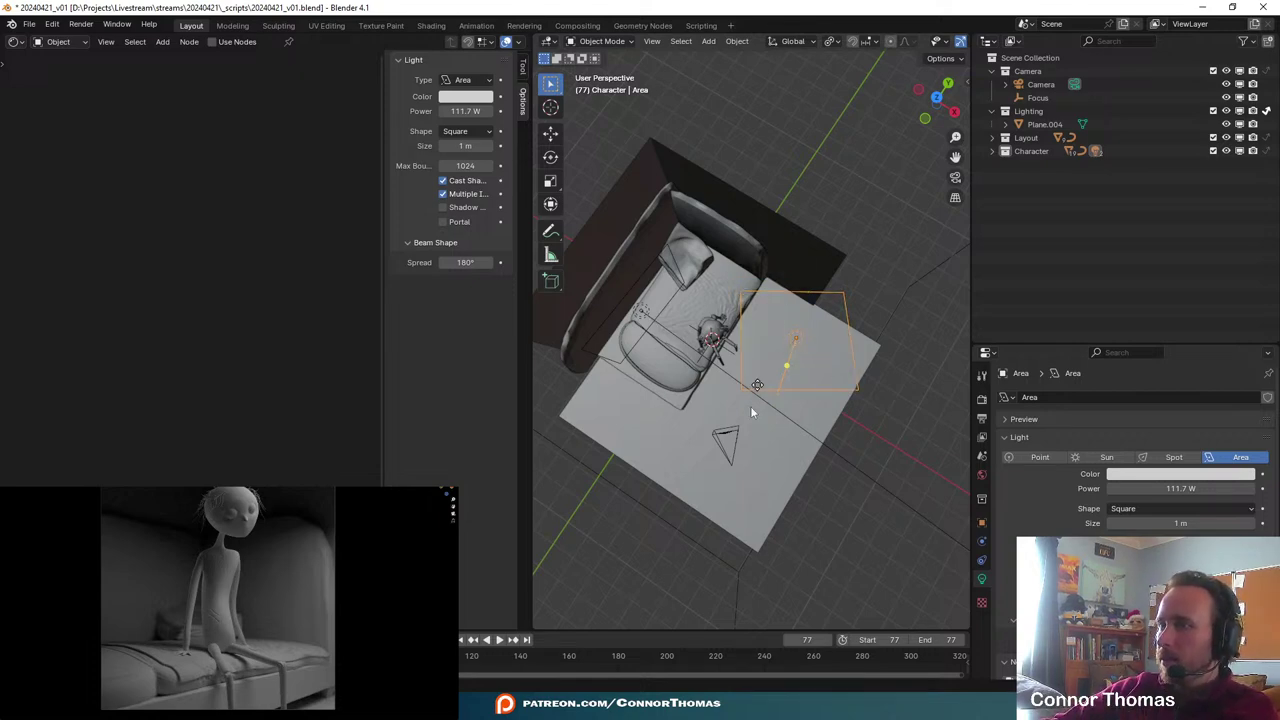
- Try a red colour on the original 111.7 W area light to check its contribution, and undo the change
{"action": "left_click", "coordinate": [629, 303]}
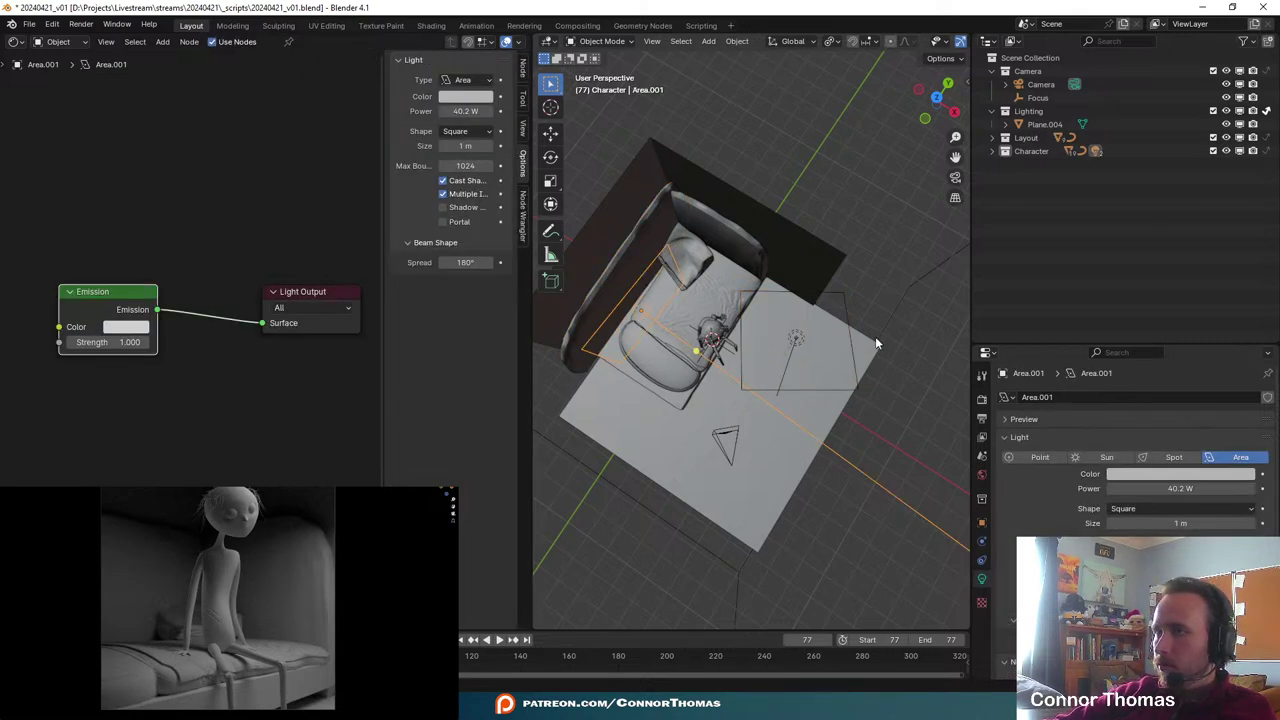
{"action": "left_click", "coordinate": [792, 344]}
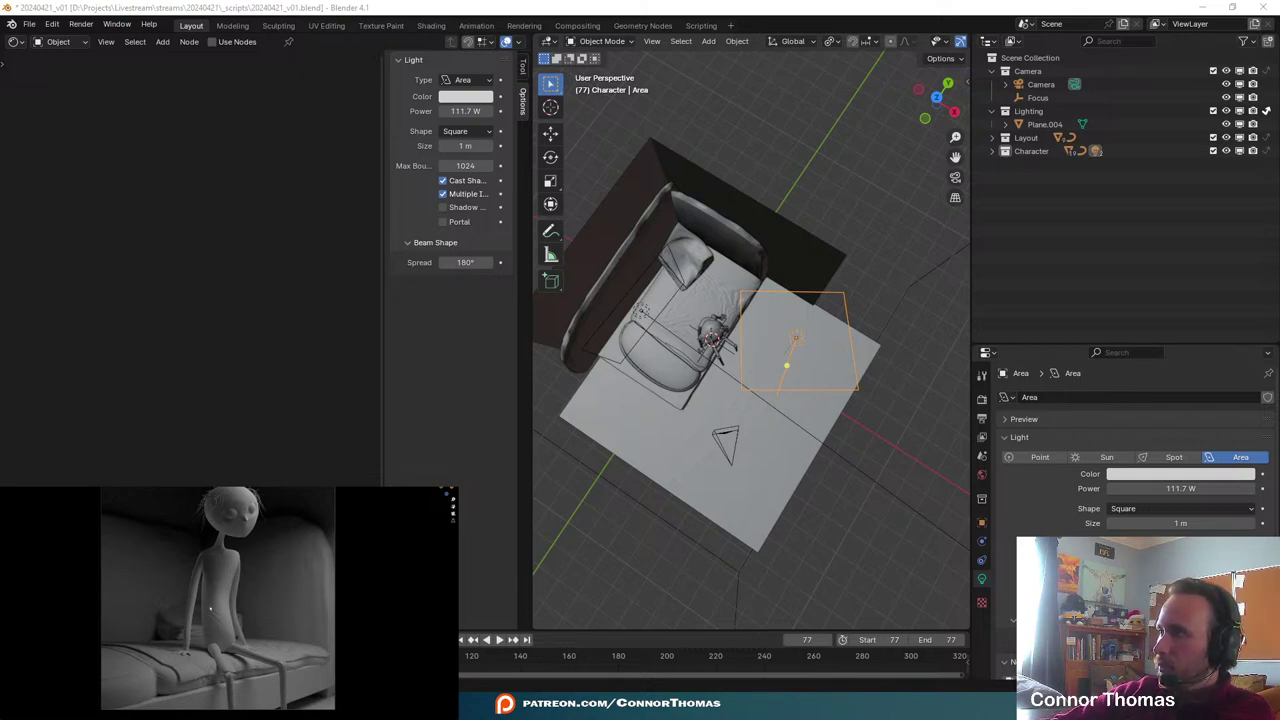
{"action": "left_click", "coordinate": [1175, 474]}
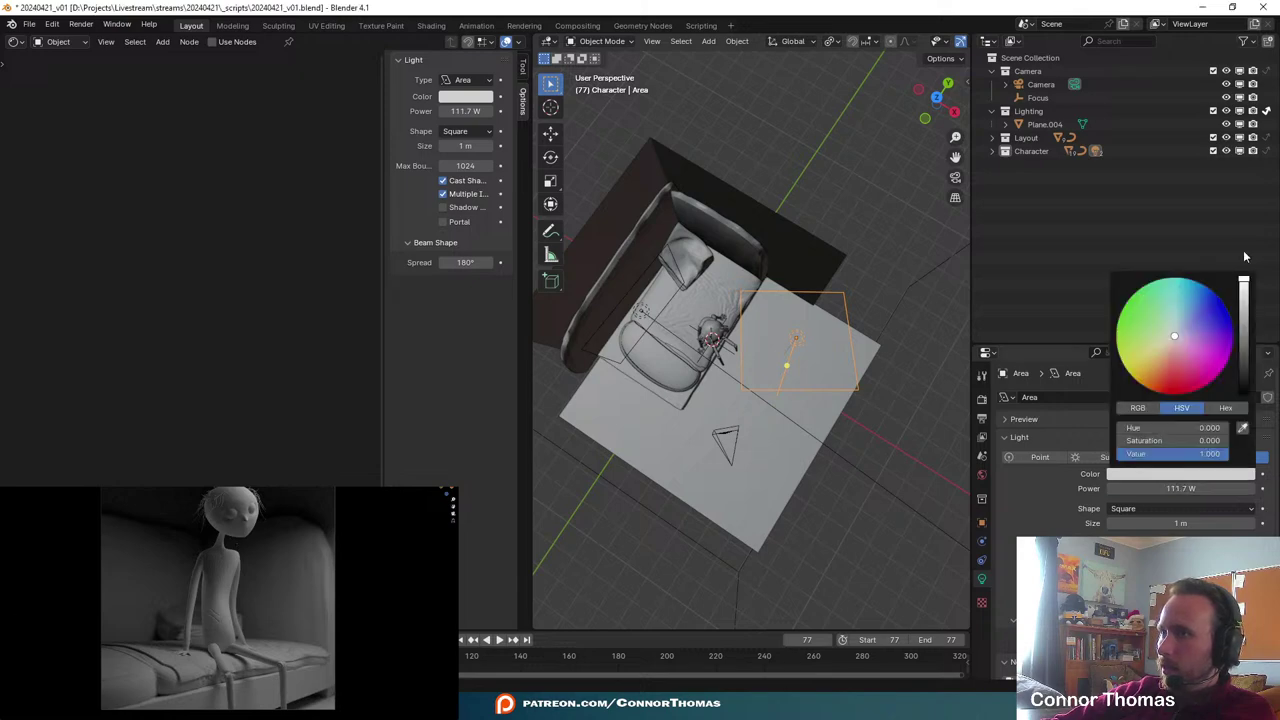
{"action": "left_click", "coordinate": [1175, 389]}
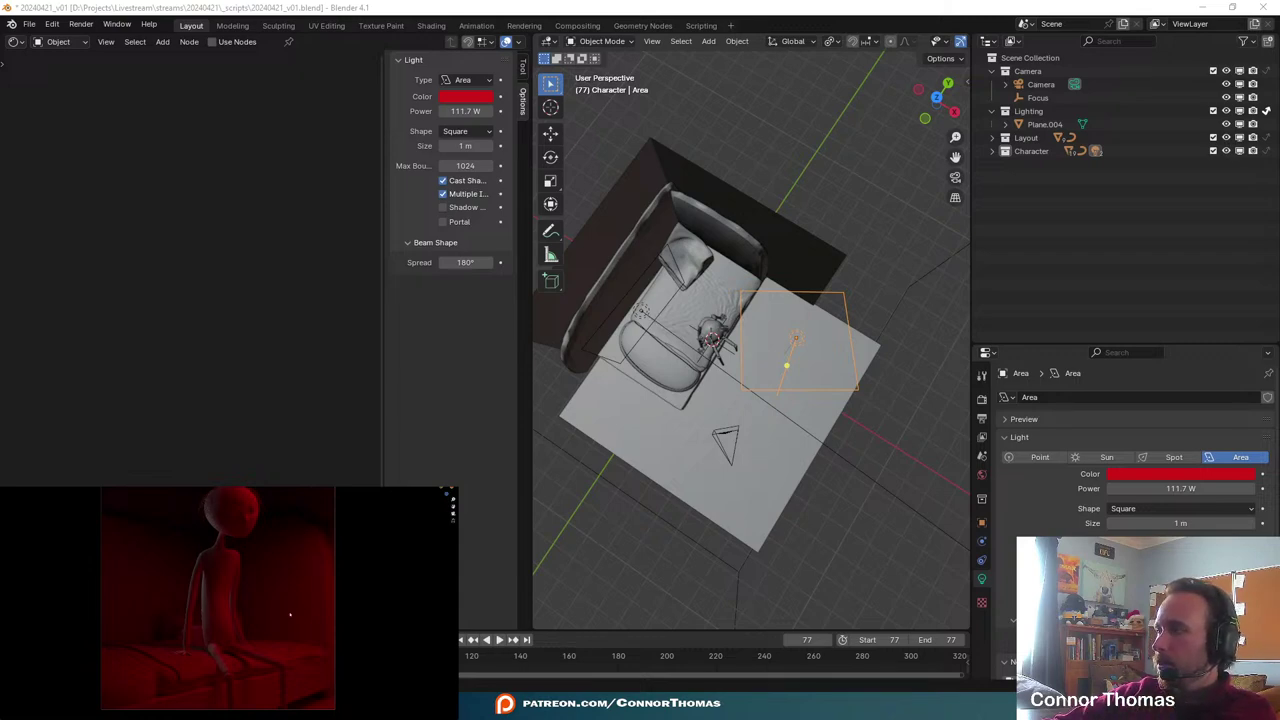
{"action": "key", "text": "ctrl+z"}
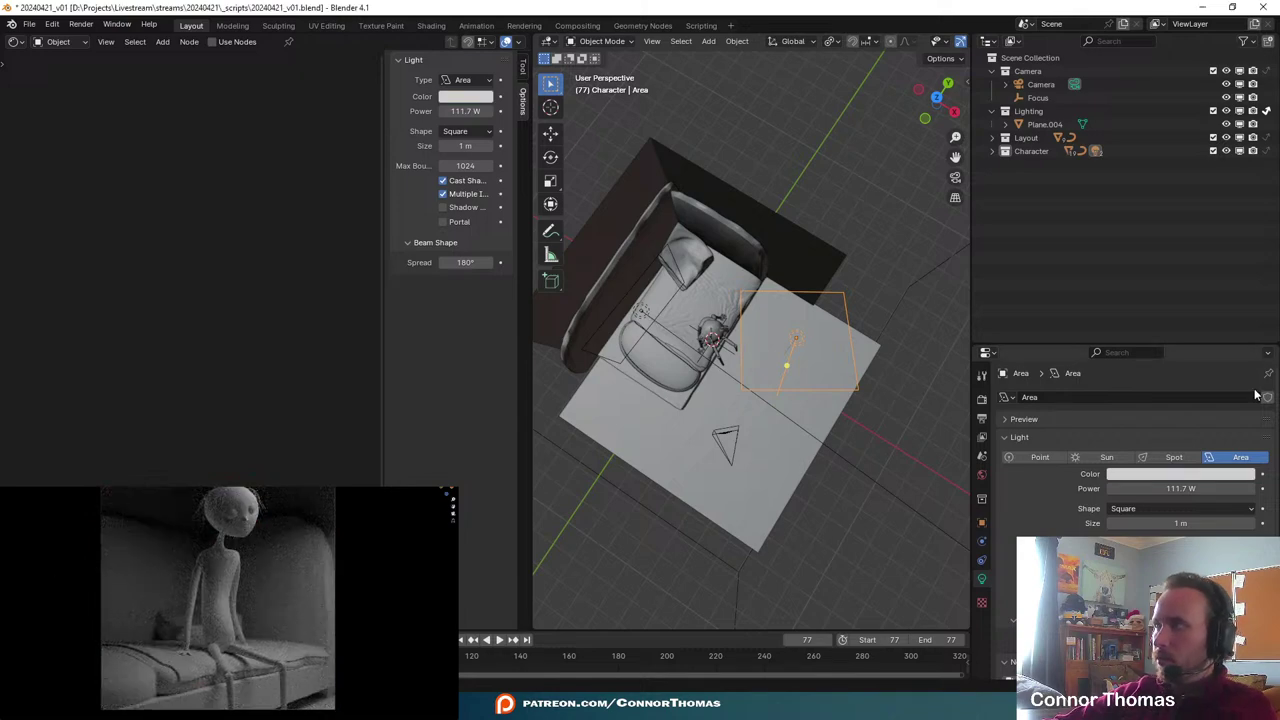
- Merge the shader editor area into the 3D viewport and save the file
{"action": "right_click", "coordinate": [524, 56]}
{"action": "left_click", "coordinate": [500, 85]}
{"action": "left_click", "coordinate": [190, 174]}
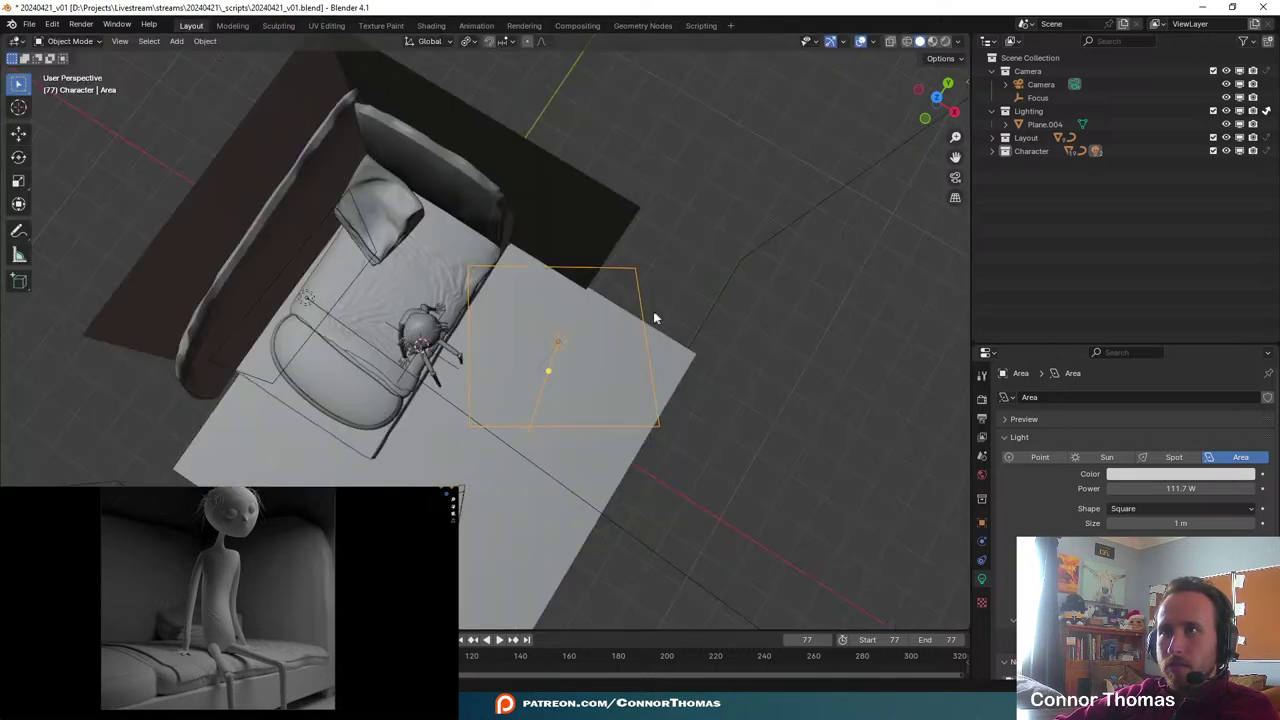
{"action": "middle_click_drag", "start_coordinate": [655, 318], "coordinate": [693, 336]}
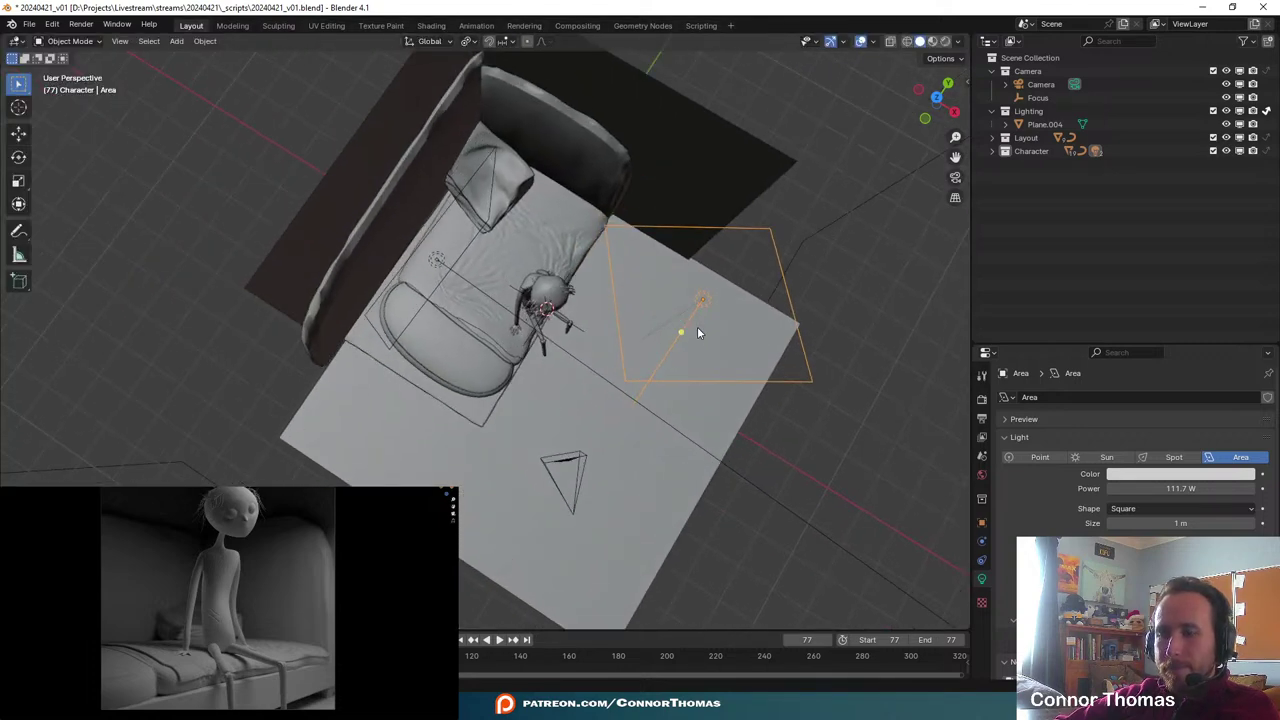
{"action": "key", "text": "ctrl+s"}
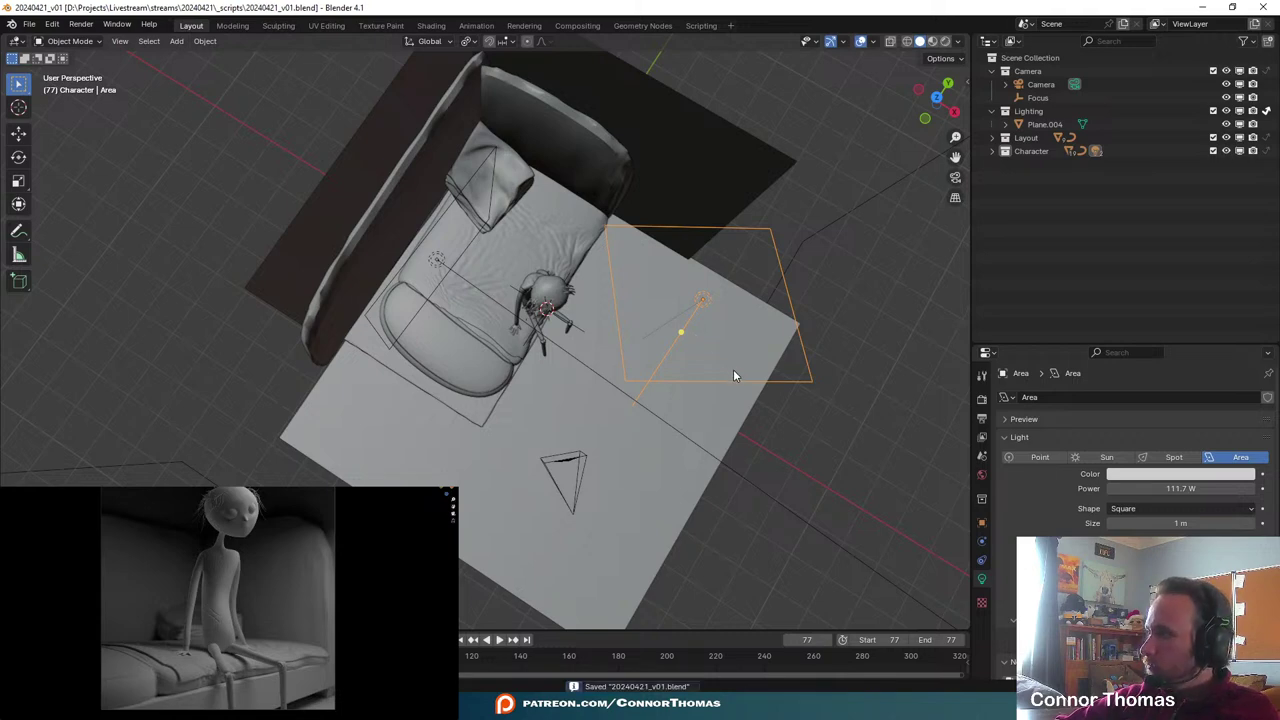
- Select the character's head, frame it in the viewport, and save the file
{"action": "middle_click_drag", "start_coordinate": [698, 352], "coordinate": [618, 292]}
{"action": "left_click", "coordinate": [618, 292]}
{"action": "middle_click_drag", "start_coordinate": [680, 386], "coordinate": [600, 353]}
{"action": "key", "text": "KP_Decimal"}
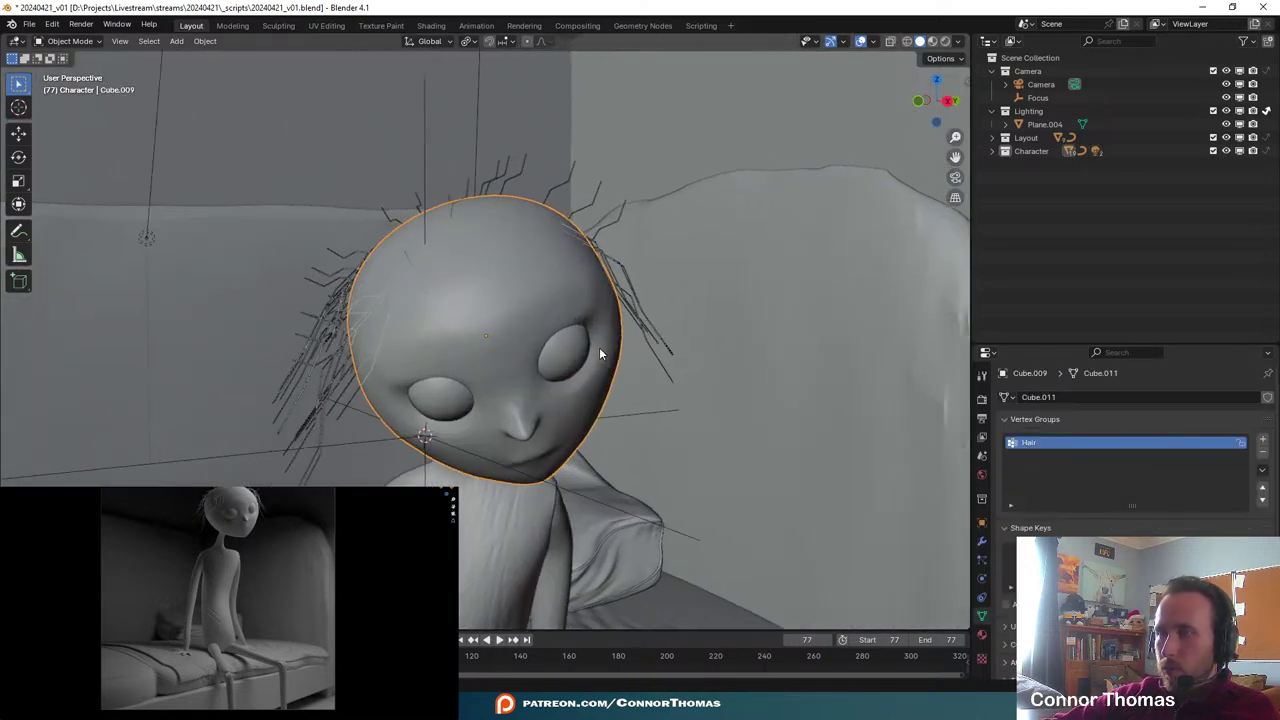
{"action": "key", "text": "ctrl+s"}
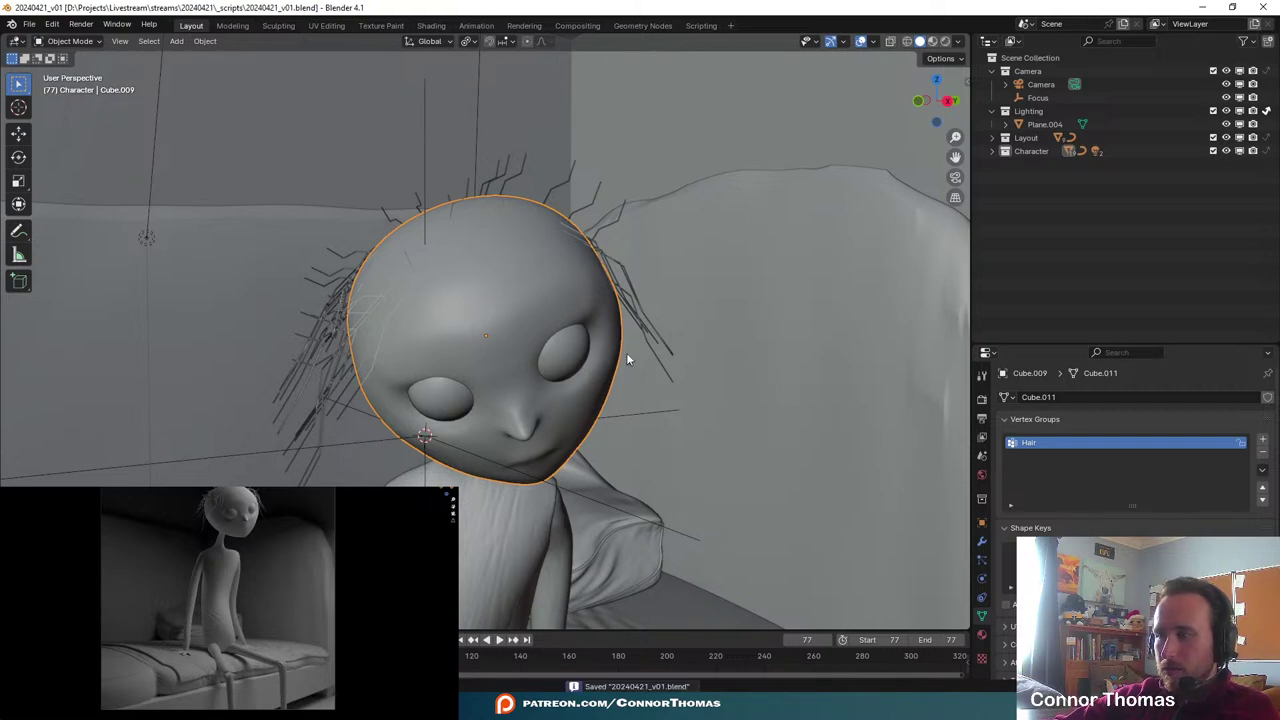
- Move the character's head sideways by about 0.12 m so it sits over the neck
{"action": "middle_click_drag", "start_coordinate": [628, 358], "coordinate": [601, 316]}
{"action": "middle_click_drag", "start_coordinate": [567, 364], "coordinate": [576, 233]}
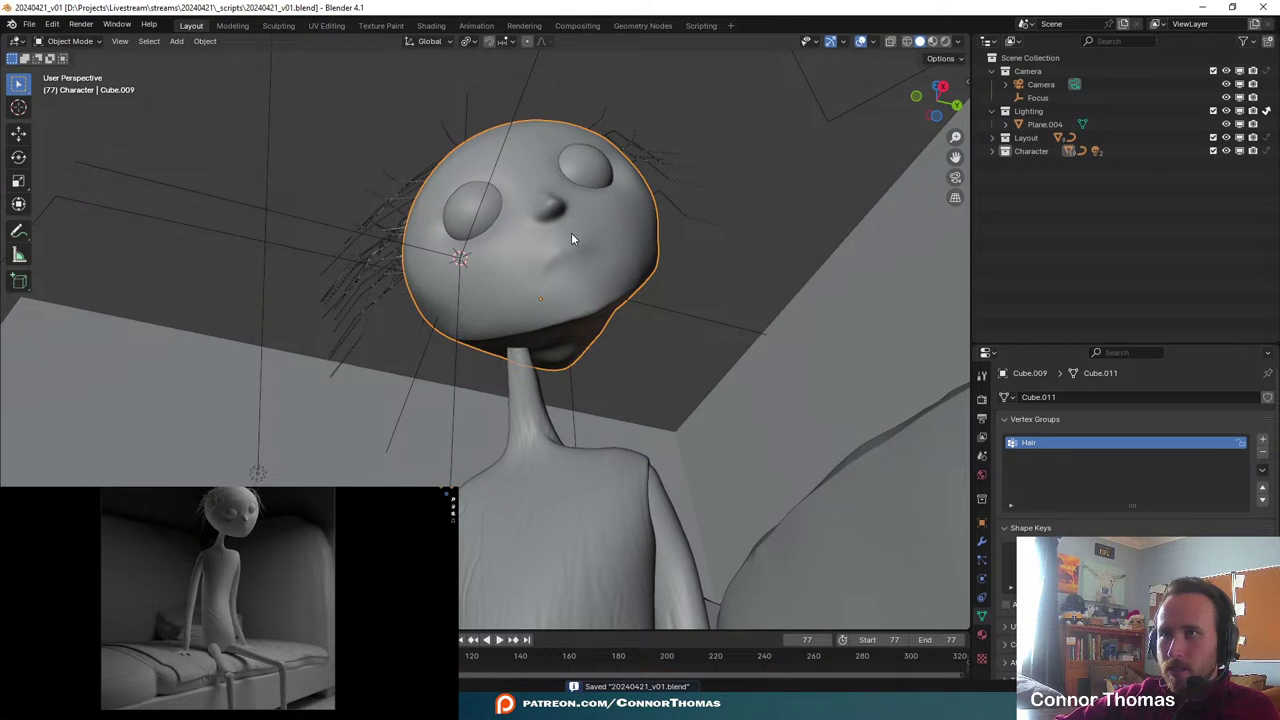
{"action": "key", "text": "g"}
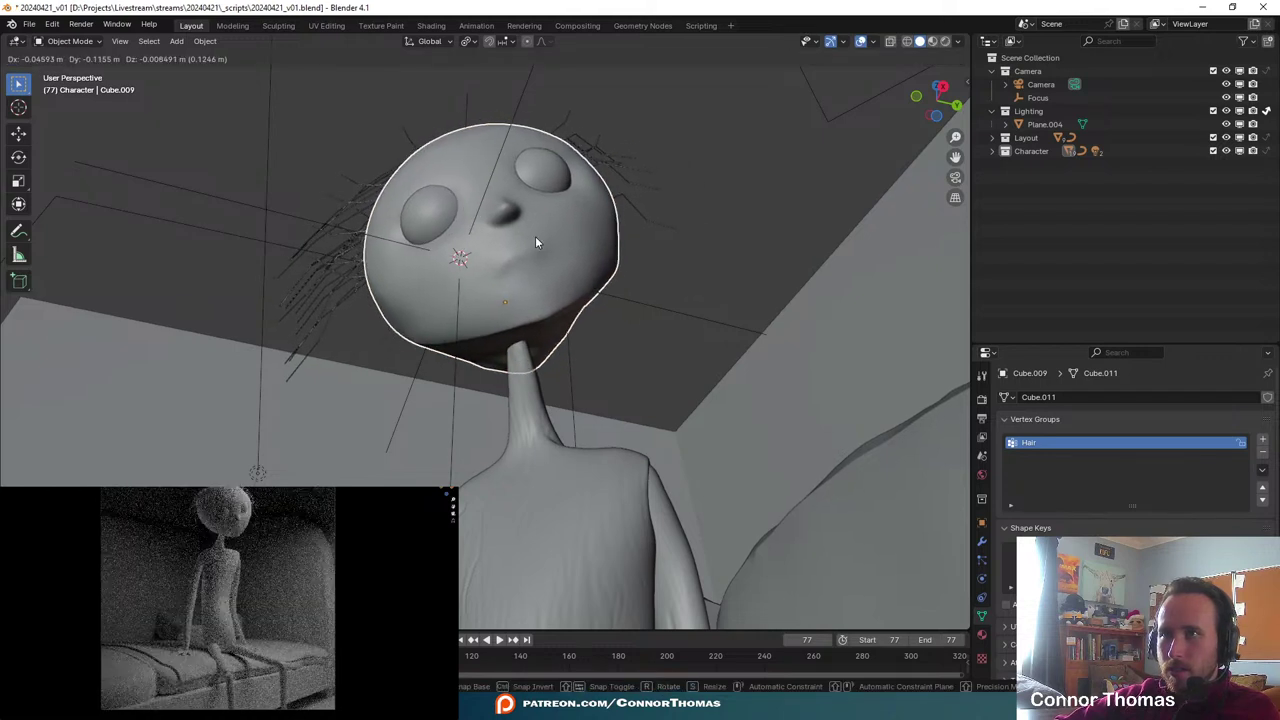
{"action": "left_click", "coordinate": [535, 236]}
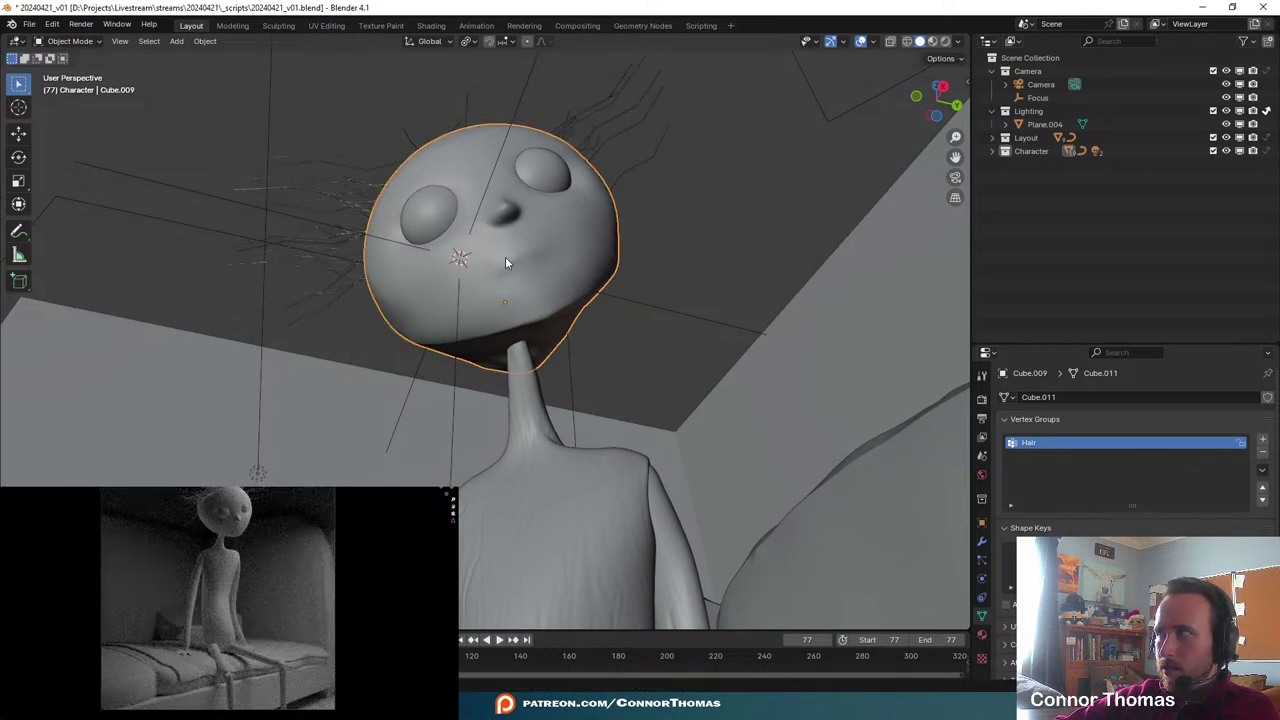
- Set the timeline's start frame to 0 and play the animation
{"action": "double_click", "coordinate": [890, 640]}
{"action": "type", "text": "0"}
{"action": "key", "text": "Return"}
{"action": "key", "text": "space"}
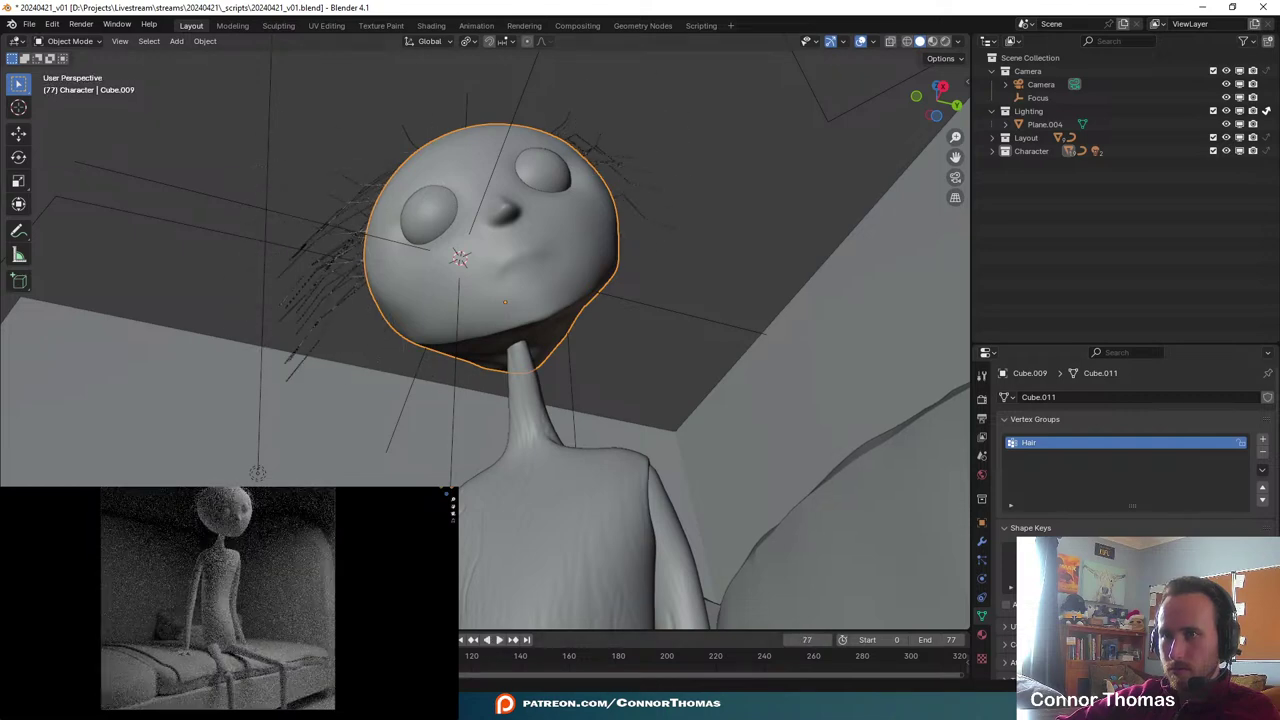
- Select the character's eyes and give them a new Principled BSDF material
{"action": "middle_click_drag", "start_coordinate": [453, 393], "coordinate": [689, 453]}
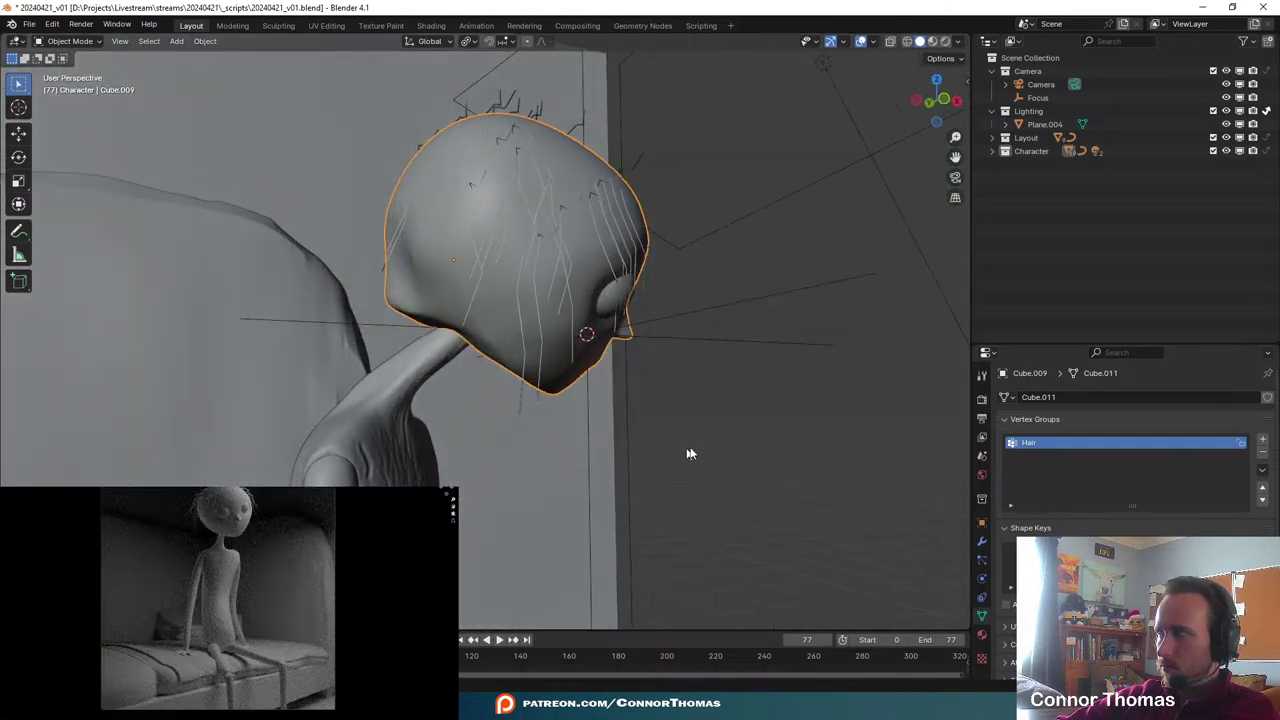
{"action": "middle_click_drag", "start_coordinate": [671, 369], "coordinate": [711, 247]}
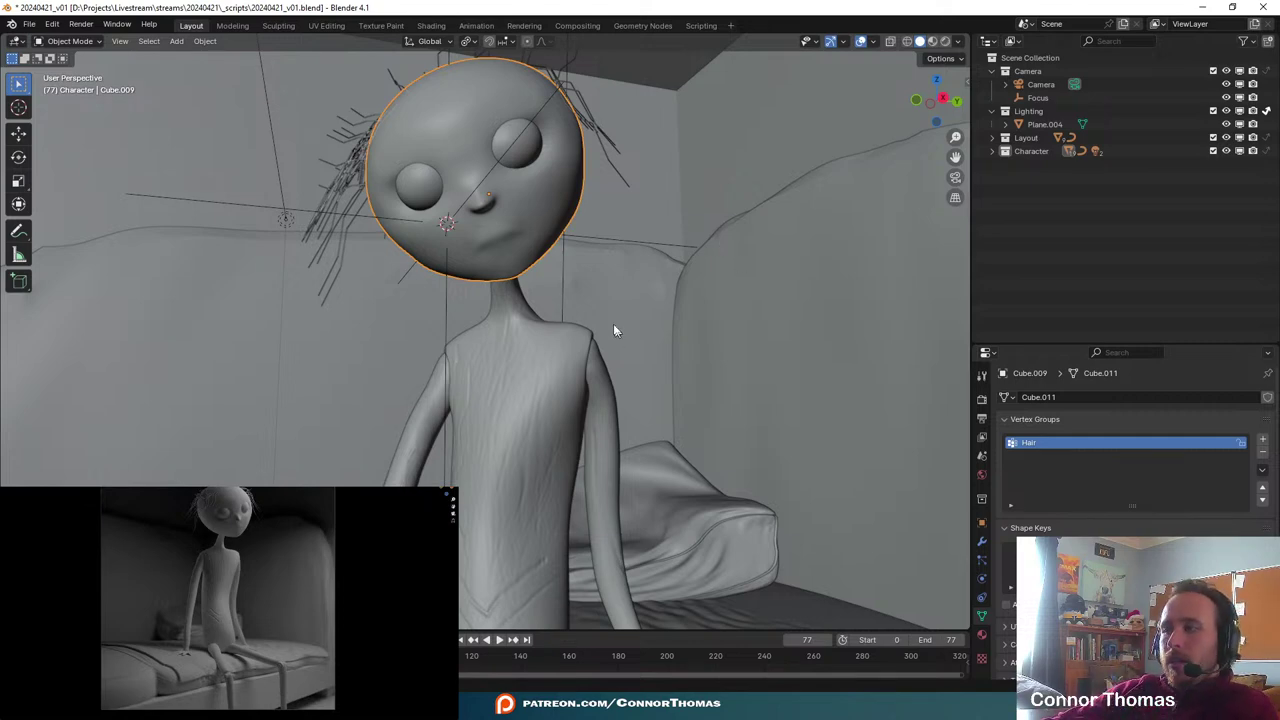
{"action": "middle_click_drag", "start_coordinate": [614, 329], "coordinate": [598, 382]}
{"action": "left_click", "coordinate": [575, 294]}
{"action": "scroll", "coordinate": [598, 382], "scroll_direction": "up", "scroll_amount": 3}
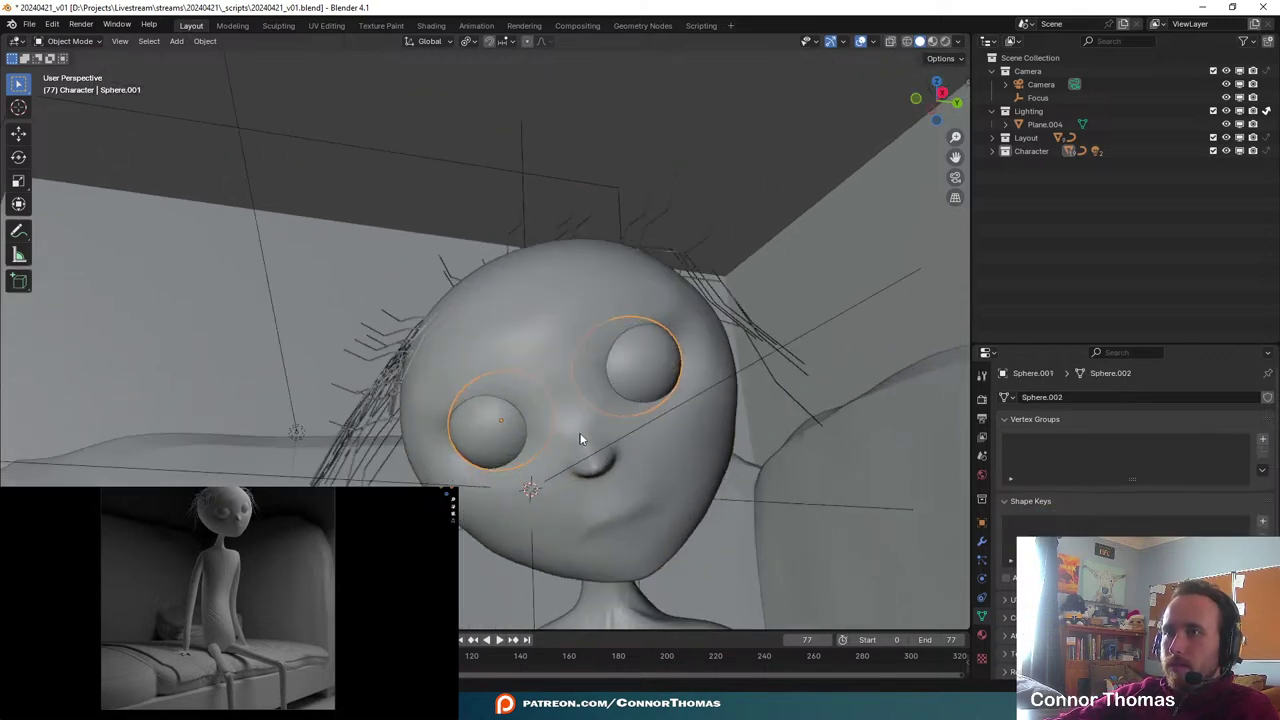
{"action": "middle_click_drag", "start_coordinate": [580, 438], "coordinate": [627, 311]}
{"action": "key", "text": "Tab"}
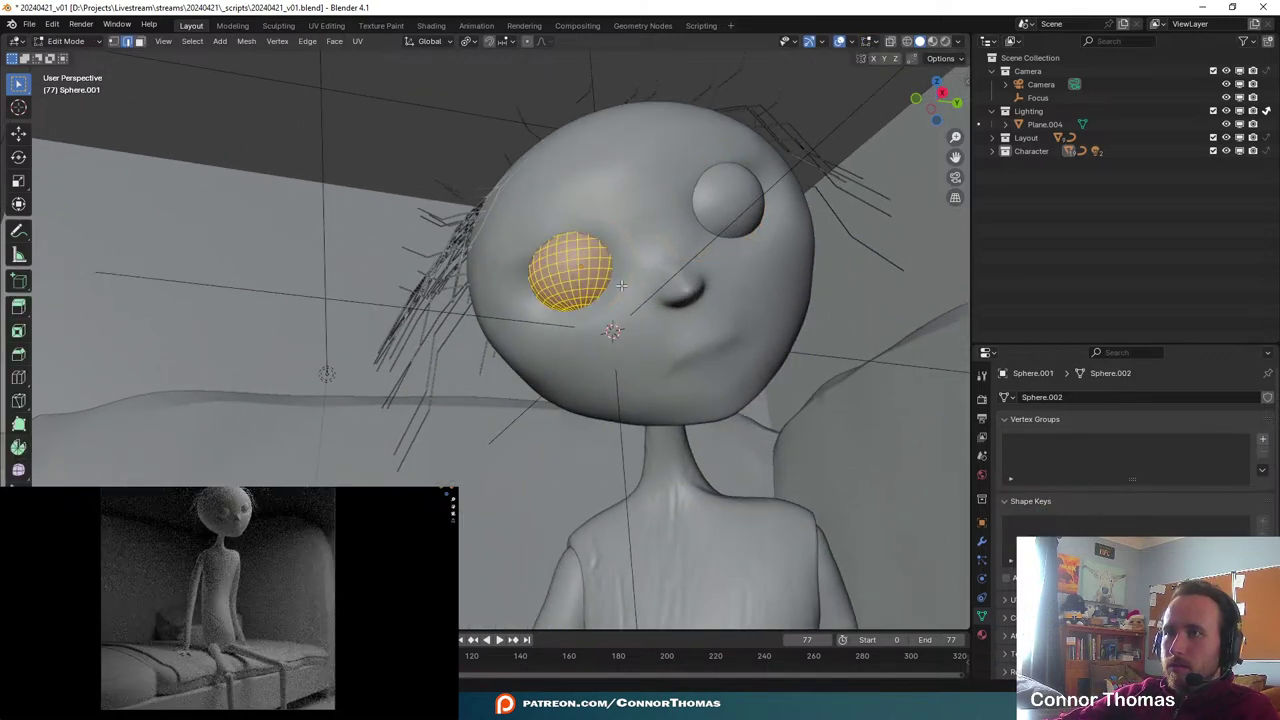
{"action": "key", "text": "Tab"}
{"action": "left_click", "coordinate": [982, 635]}
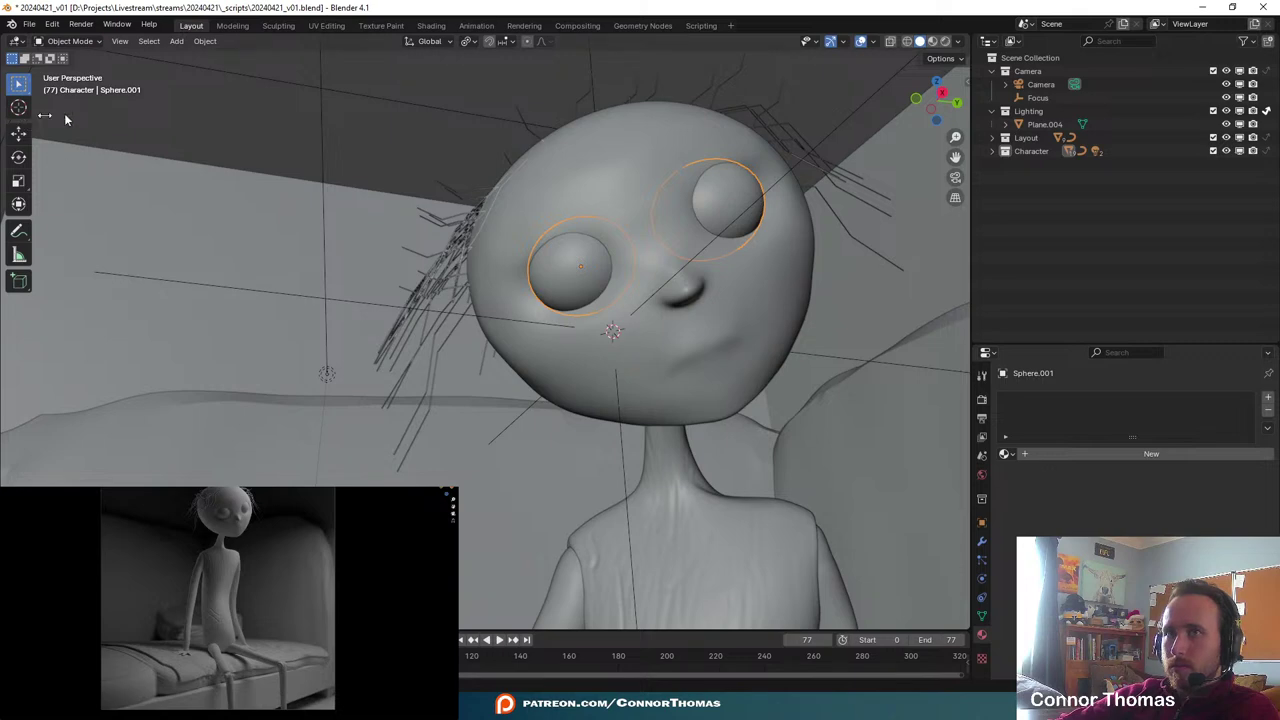
{"action": "left_click", "coordinate": [1108, 452]}
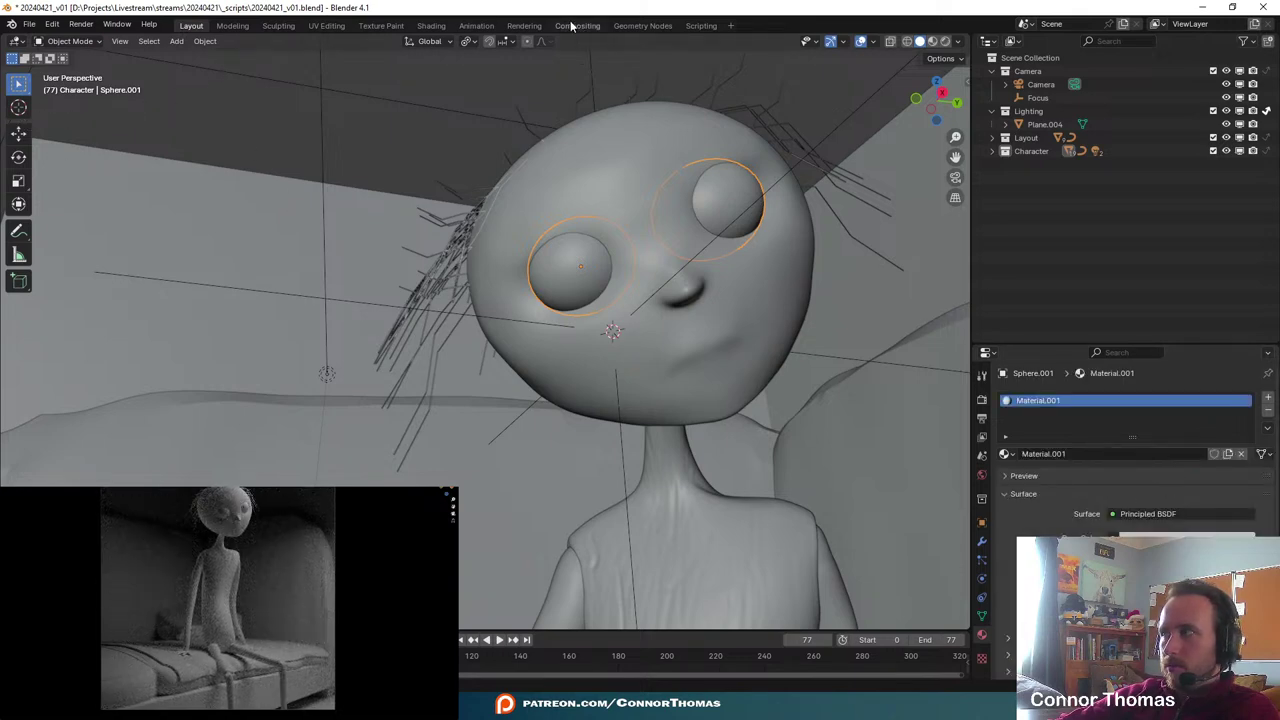
- Split the 3D viewport vertically and turn the new area into a Shader Editor showing the eye material's nodes without the sidebar
{"action": "right_click", "coordinate": [303, 34]}
{"action": "left_click", "coordinate": [304, 45]}
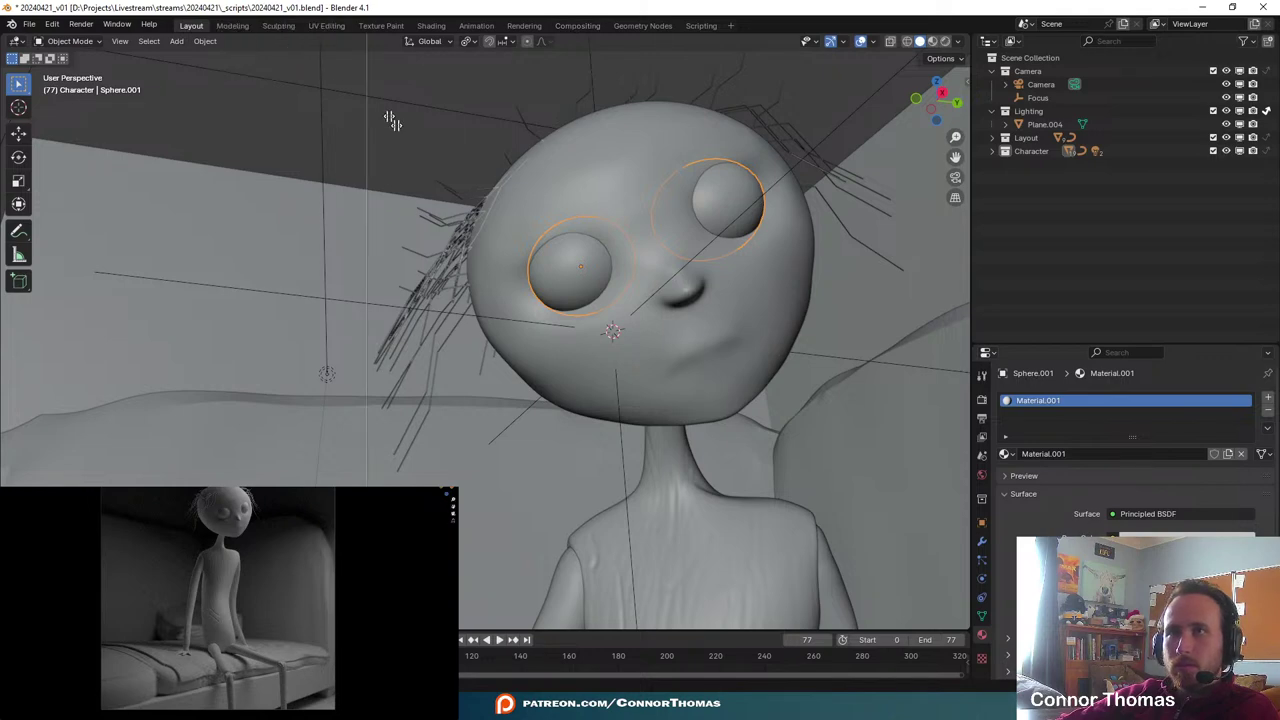
{"action": "left_click", "coordinate": [460, 120]}
{"action": "left_click", "coordinate": [16, 41]}
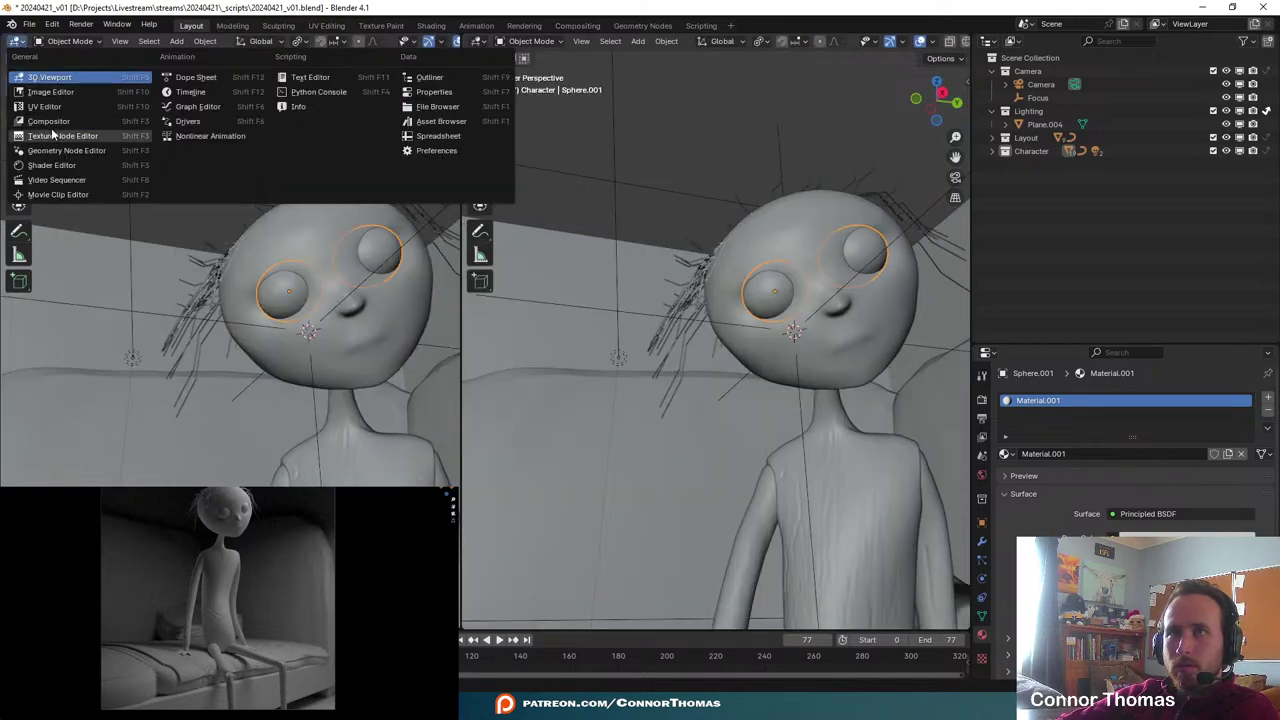
{"action": "left_click", "coordinate": [51, 165]}
{"action": "key", "text": "Home"}
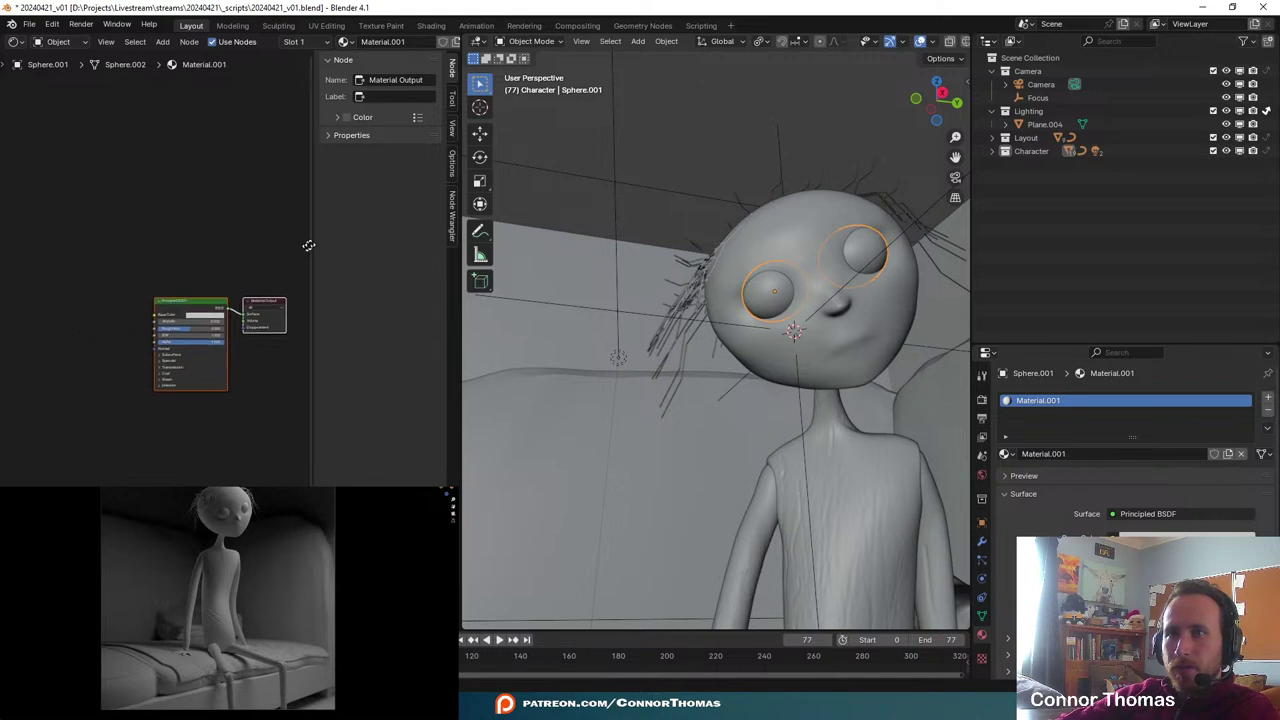
{"action": "key", "text": "n"}
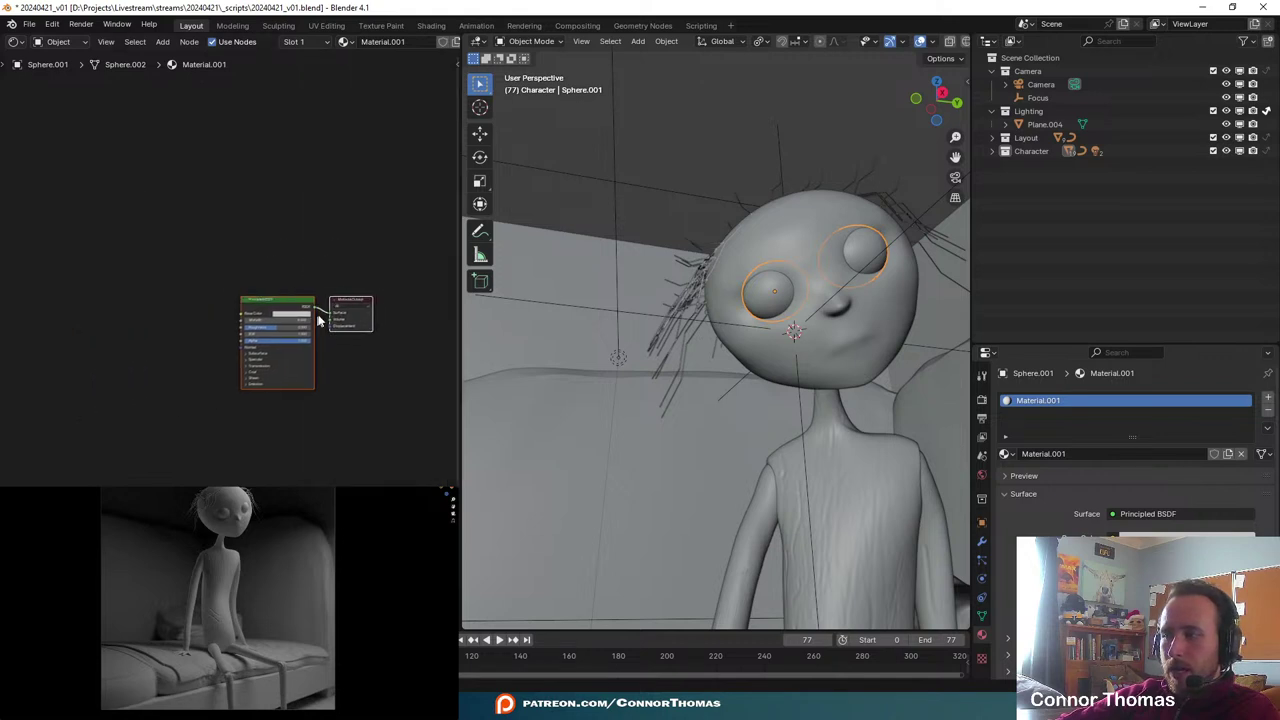
{"action": "scroll", "coordinate": [296, 280], "scroll_direction": "up", "scroll_amount": 4}
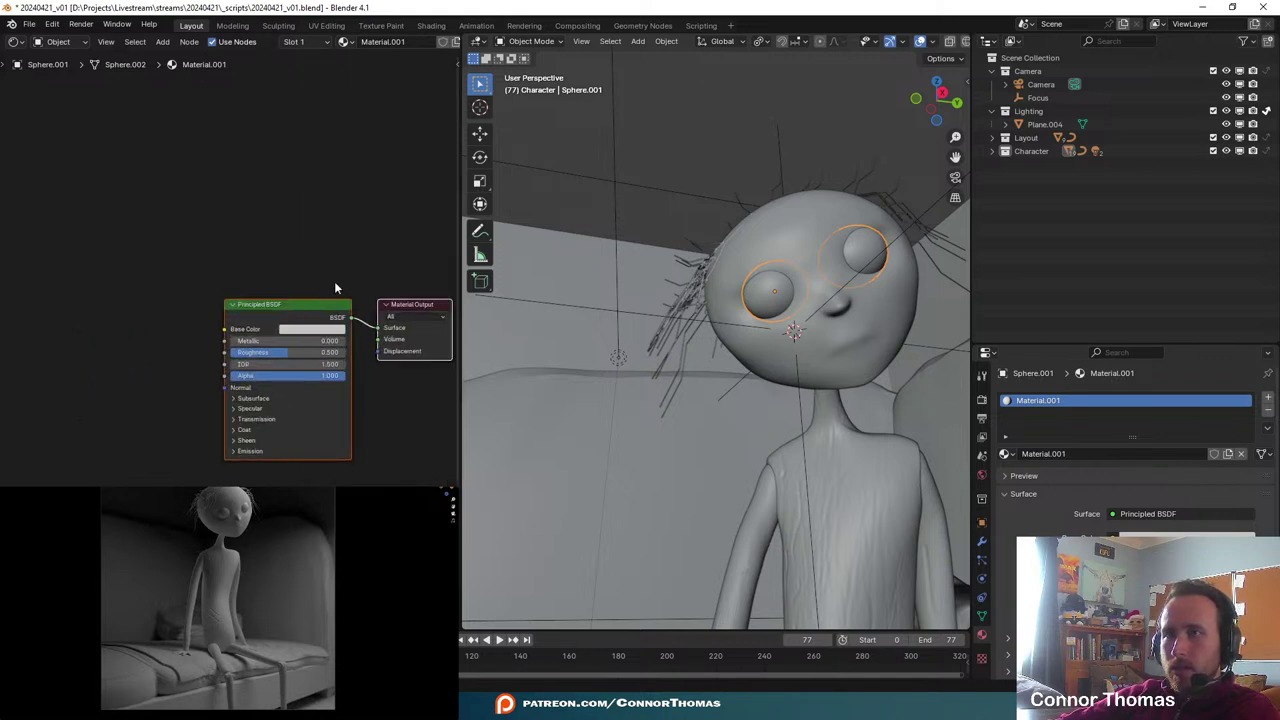
- UV unwrap the eye mesh, using Sphere Projection as the final mapping, and return to Object Mode
{"action": "key", "text": "shift+a"}
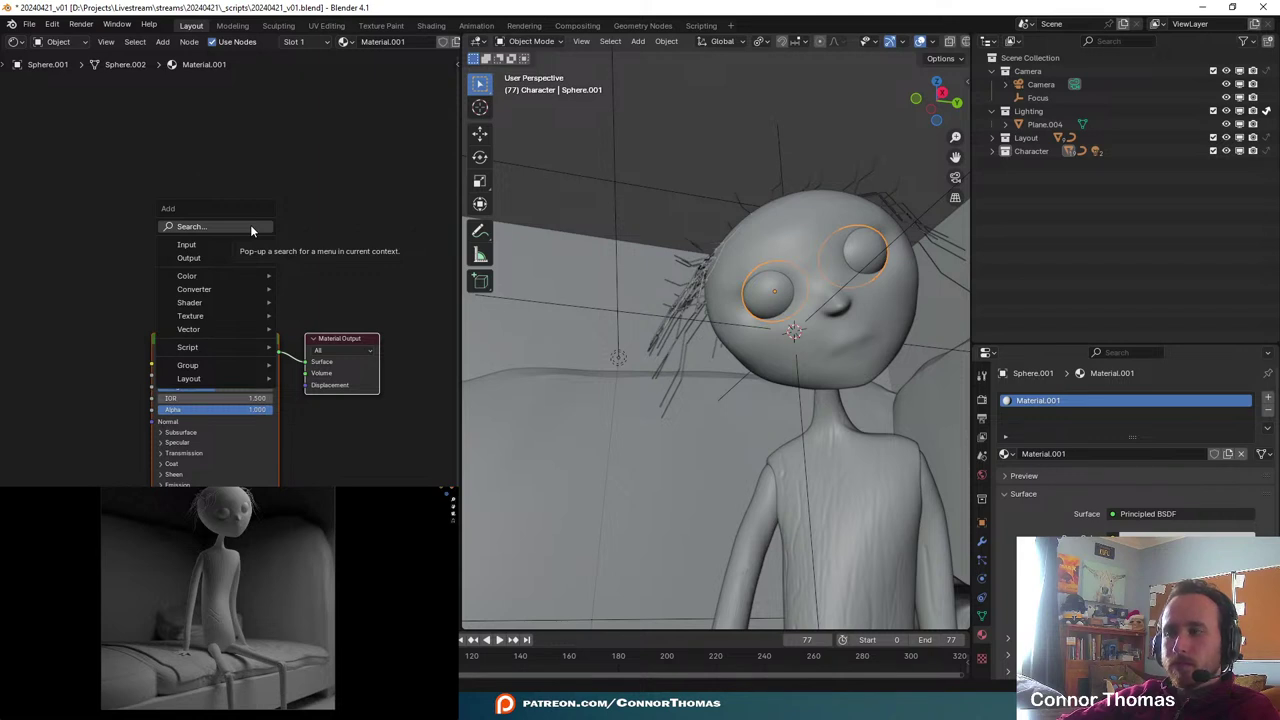
{"action": "key", "text": "Tab"}
{"action": "key", "text": "u"}
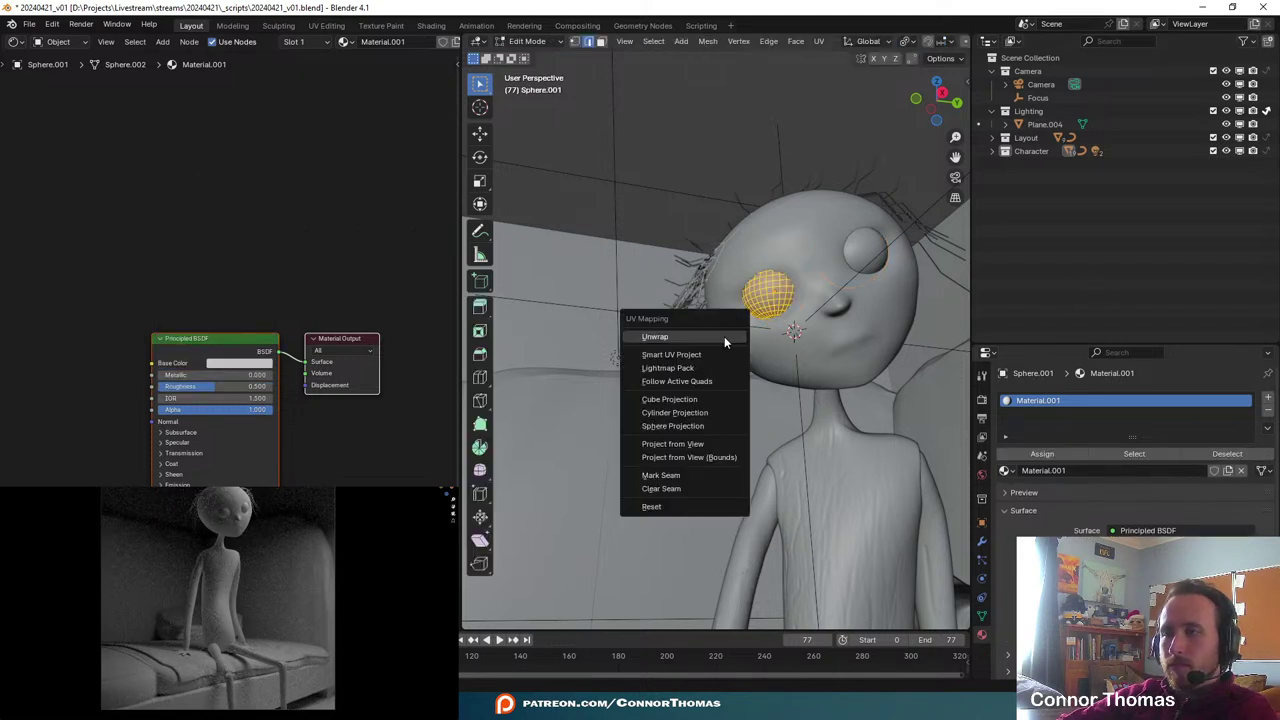
{"action": "left_click", "coordinate": [724, 337]}
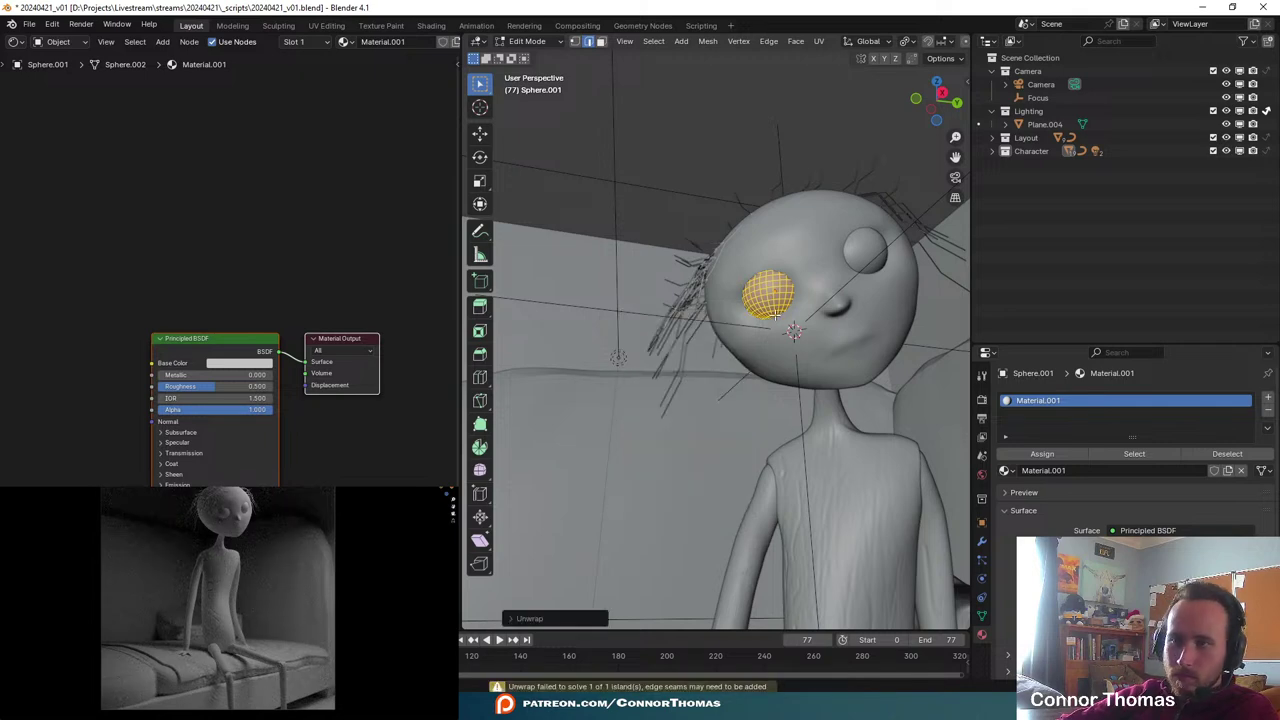
{"action": "key", "text": "u"}
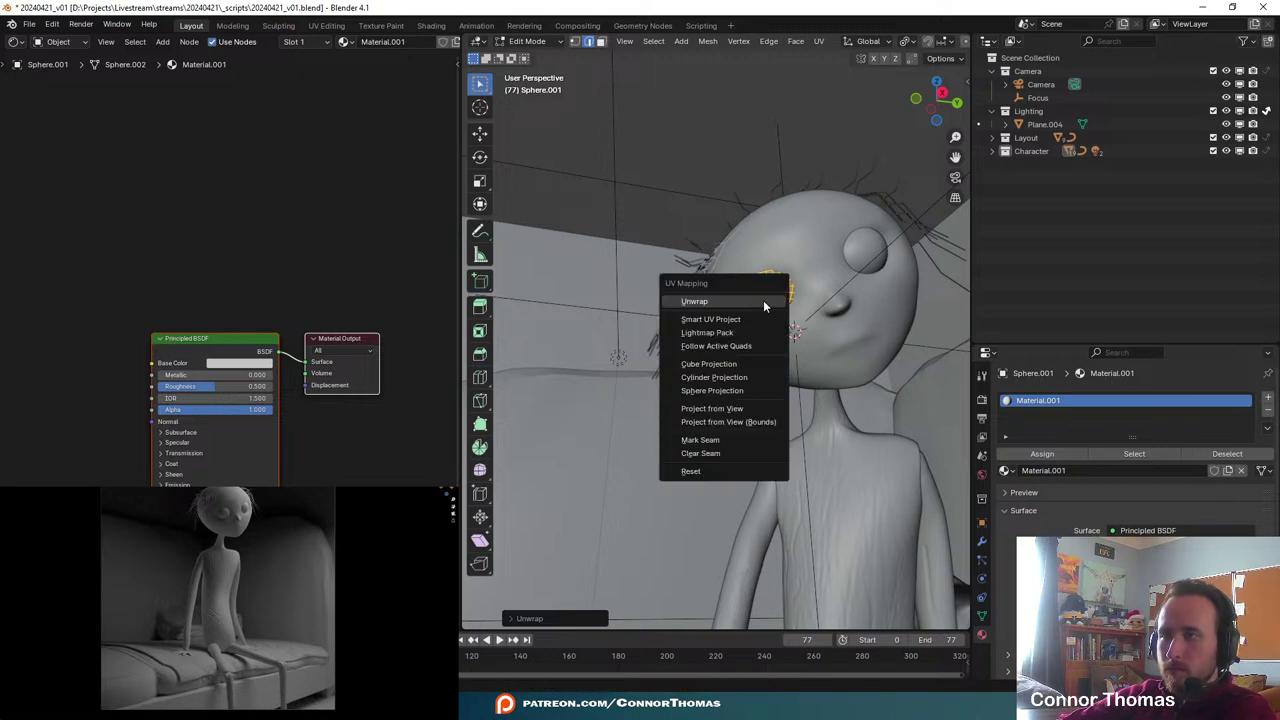
{"action": "left_click", "coordinate": [725, 391]}
{"action": "key", "text": "Tab"}
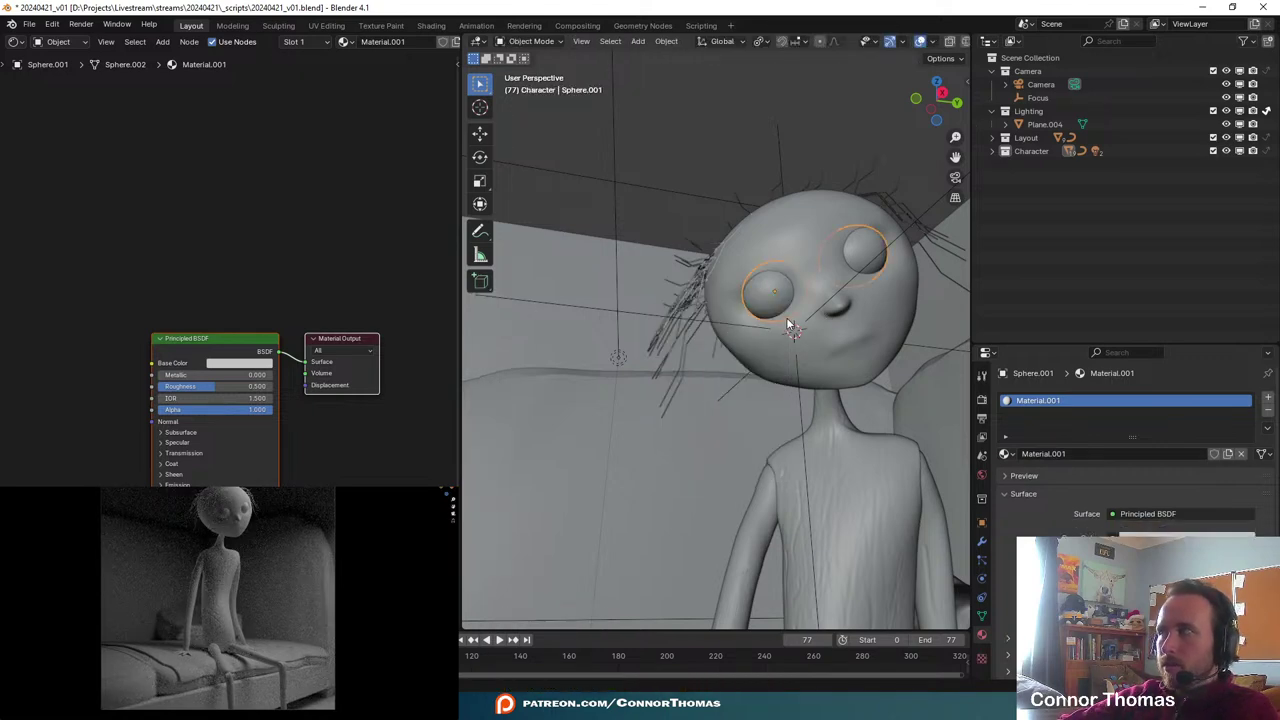
{"action": "key", "text": "shift+a"}
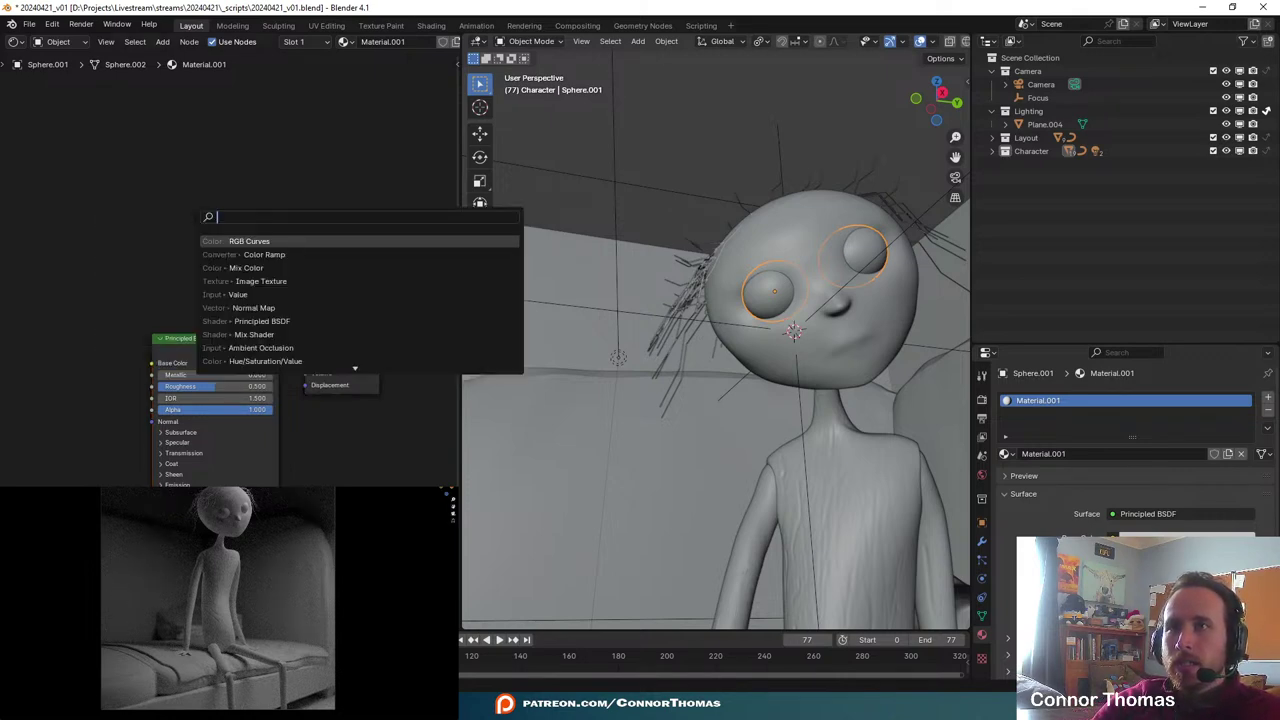
{"action": "type", "text": "shap"}
{"action": "key", "text": "BackSpace"}
{"action": "key", "text": "BackSpace"}
{"action": "key", "text": "BackSpace"}
{"action": "key", "text": "BackSpace"}
{"action": "type", "text": "e"}
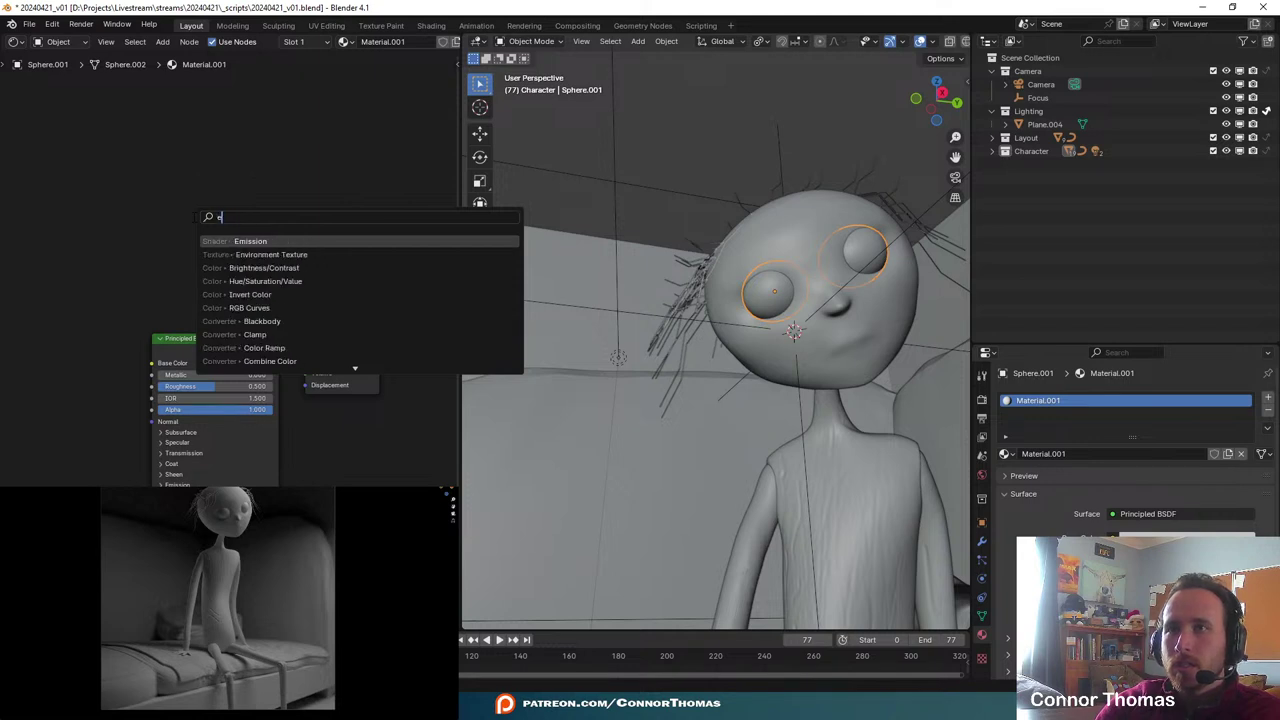
{"action": "type", "text": "l"}
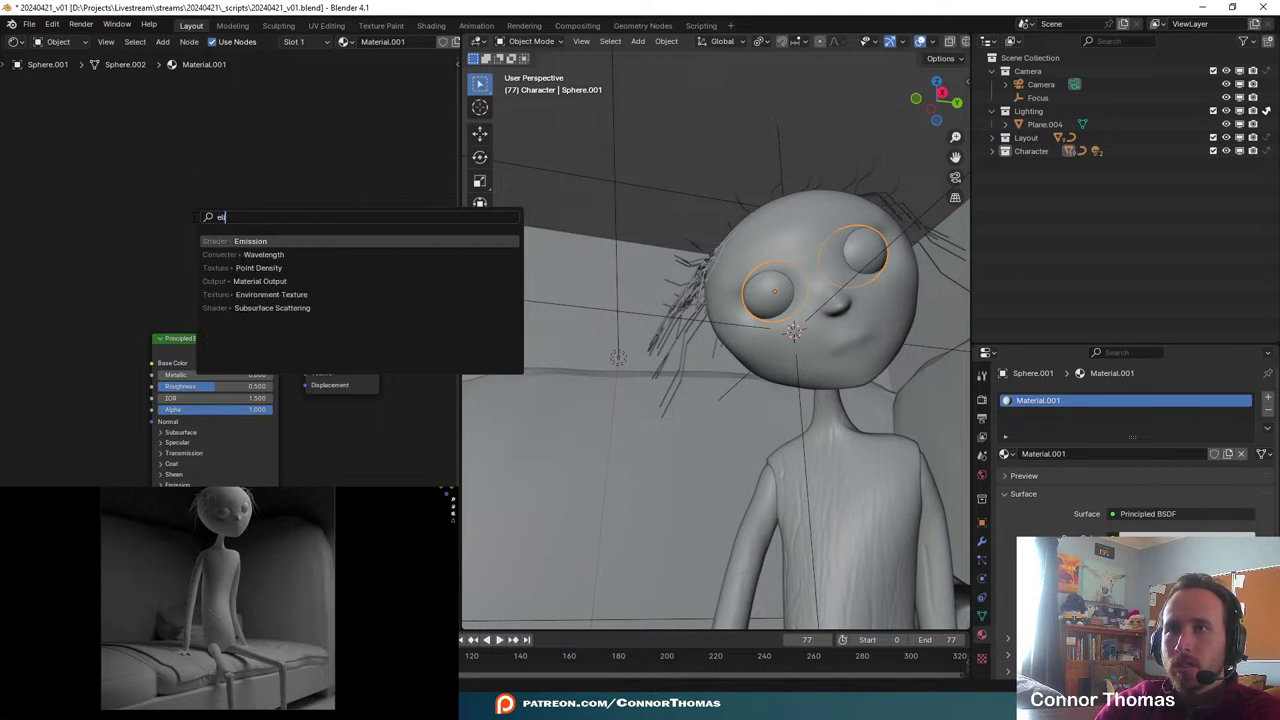
{"action": "type", "text": "ip"}
{"action": "key", "text": "BackSpace"}
{"action": "key", "text": "BackSpace"}
{"action": "key", "text": "BackSpace"}
{"action": "key", "text": "BackSpace"}
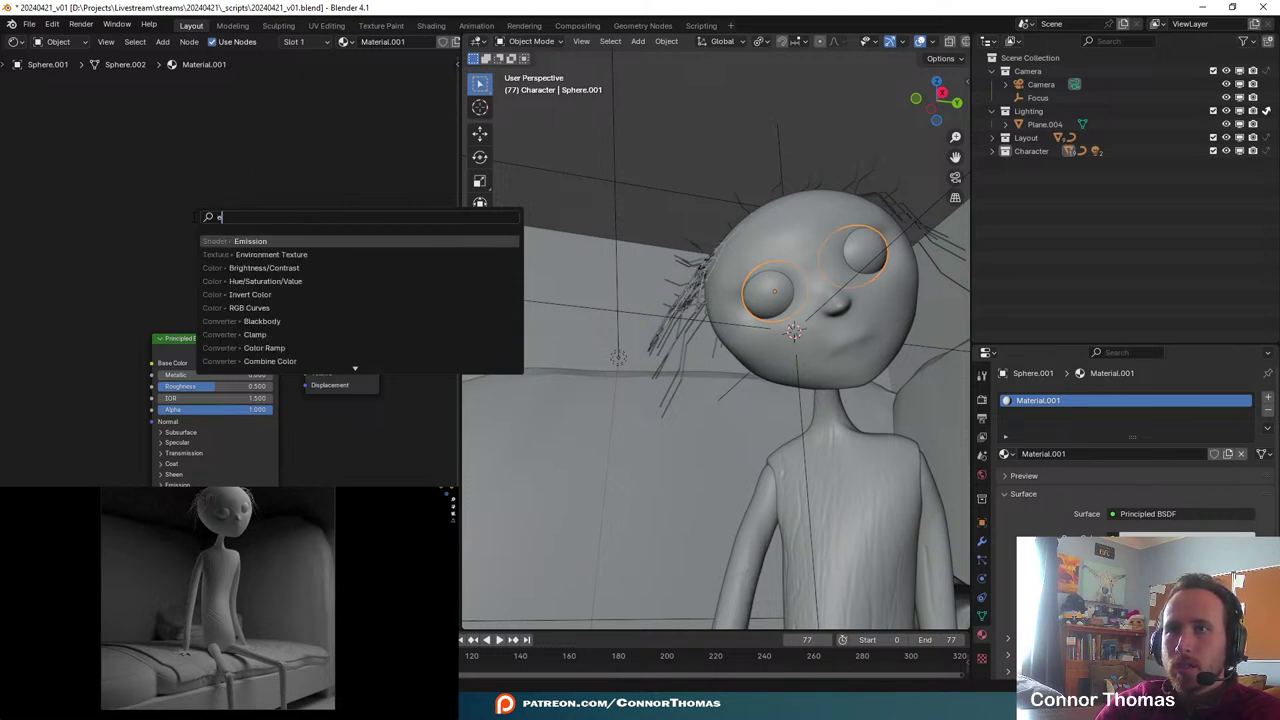
{"action": "type", "text": "circ"}
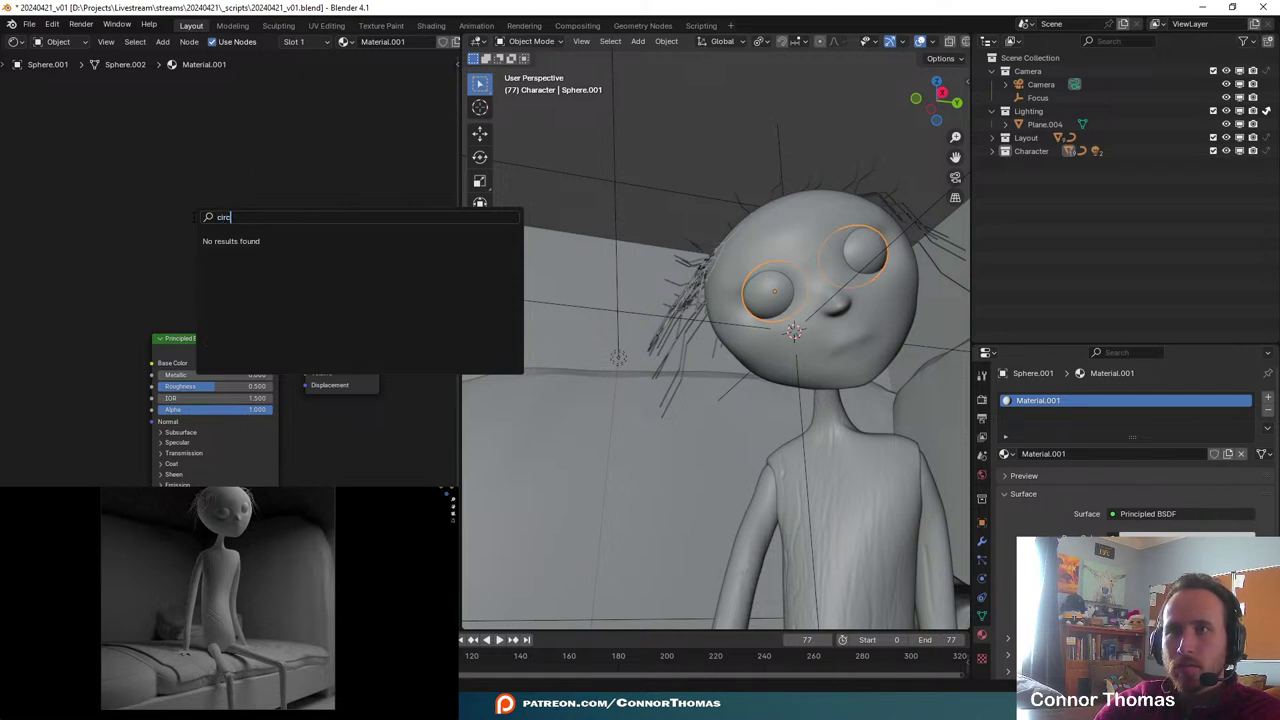
{"action": "key", "text": "BackSpace"}
{"action": "key", "text": "BackSpace"}
{"action": "key", "text": "BackSpace"}
{"action": "key", "text": "BackSpace"}
{"action": "key", "text": "Escape"}
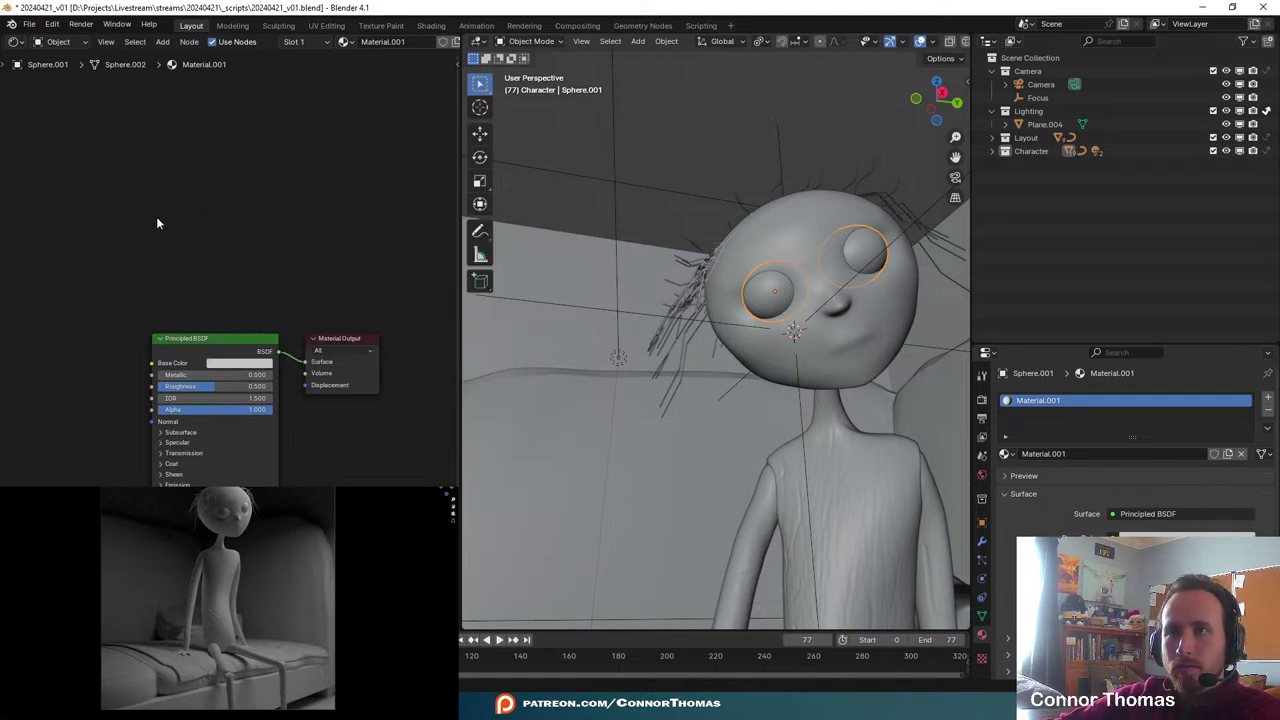
- Add an Image Texture node above the Principled BSDF in the eye material
{"action": "key", "text": "shift+a"}
{"action": "left_click", "coordinate": [158, 219]}
{"action": "type", "text": "imag"}
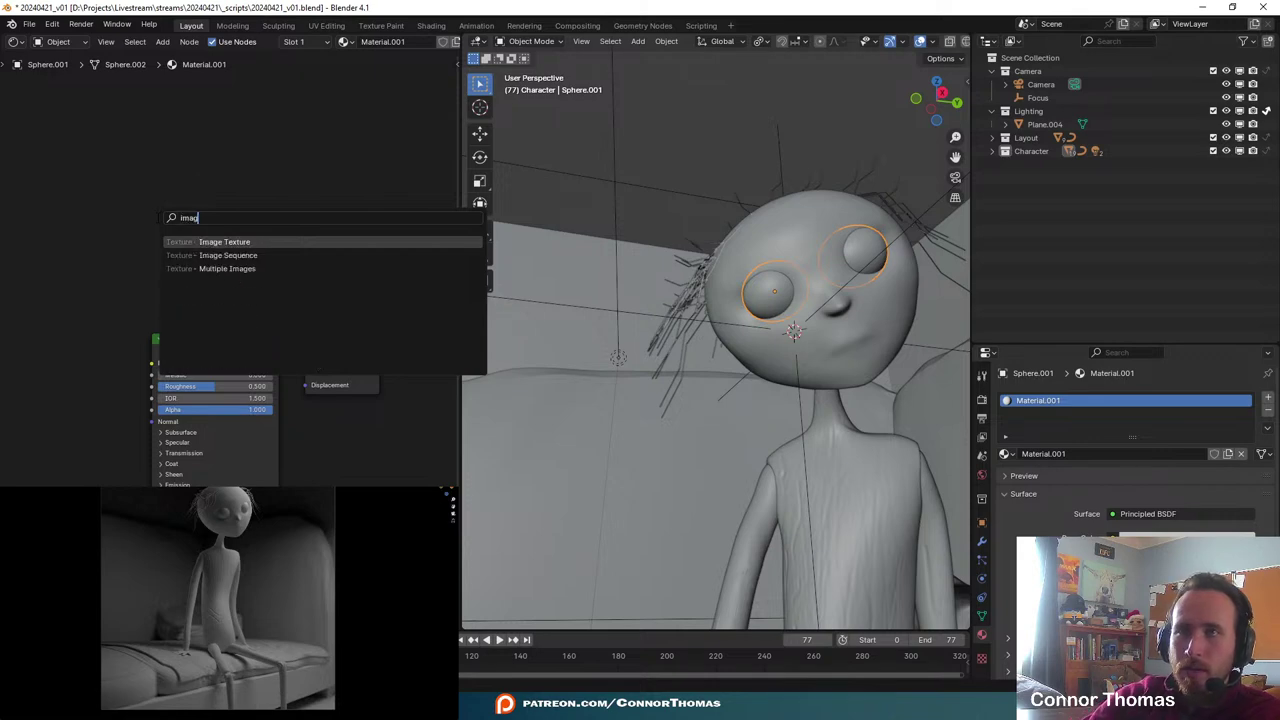
{"action": "key", "text": "Return"}
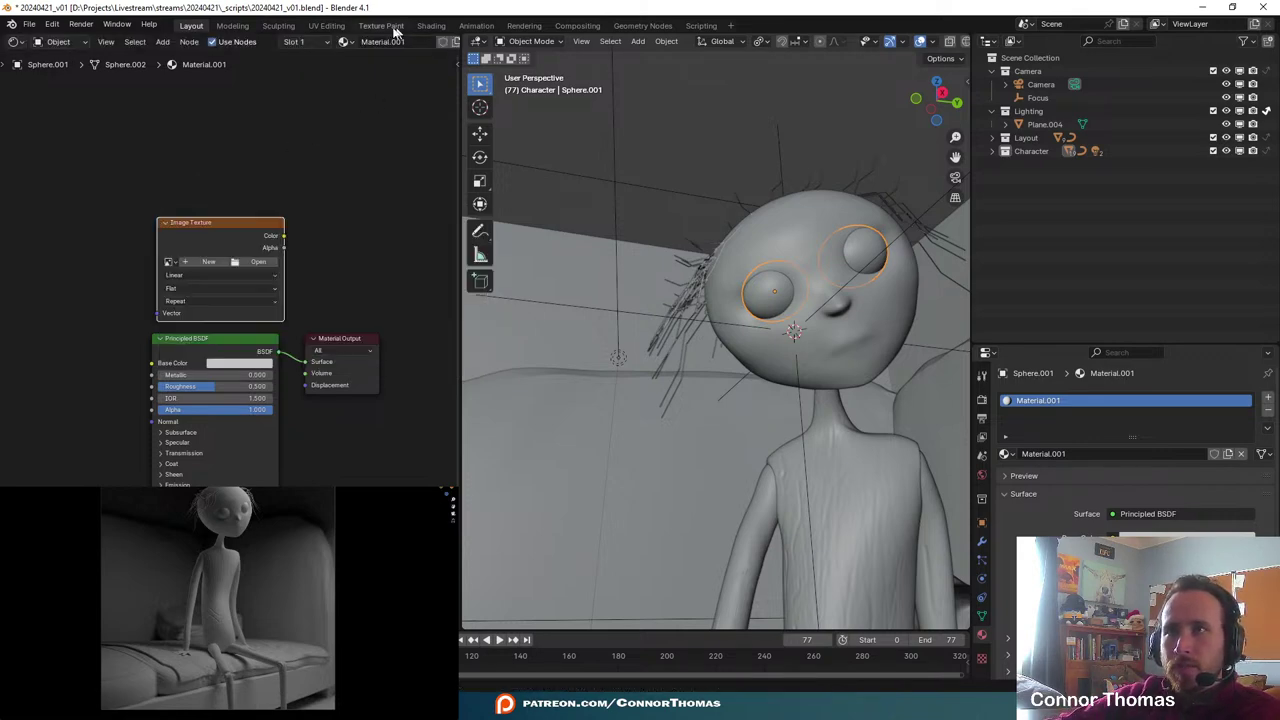
- In the Texture Paint workspace, create a new white 1024 x 1024 px image for the eyes
{"action": "left_click", "coordinate": [381, 25]}
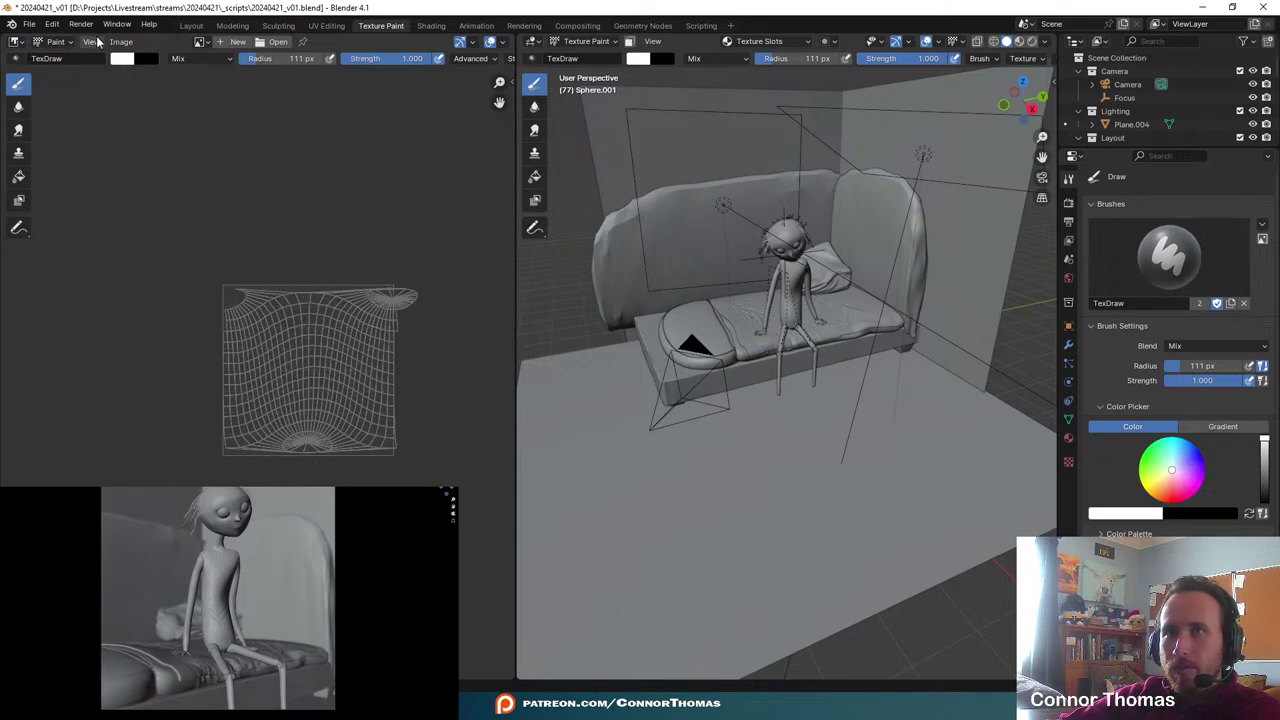
{"action": "left_click", "coordinate": [121, 41]}
{"action": "left_click", "coordinate": [130, 62]}
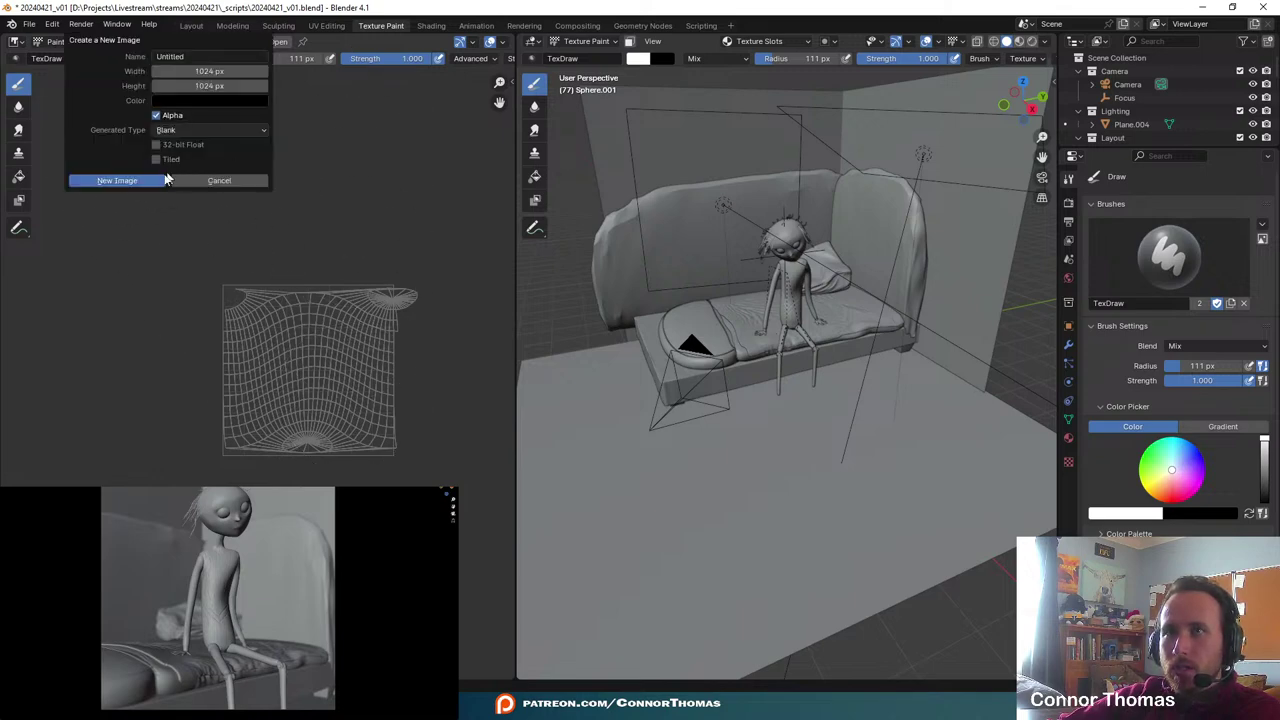
{"action": "left_click", "coordinate": [199, 102]}
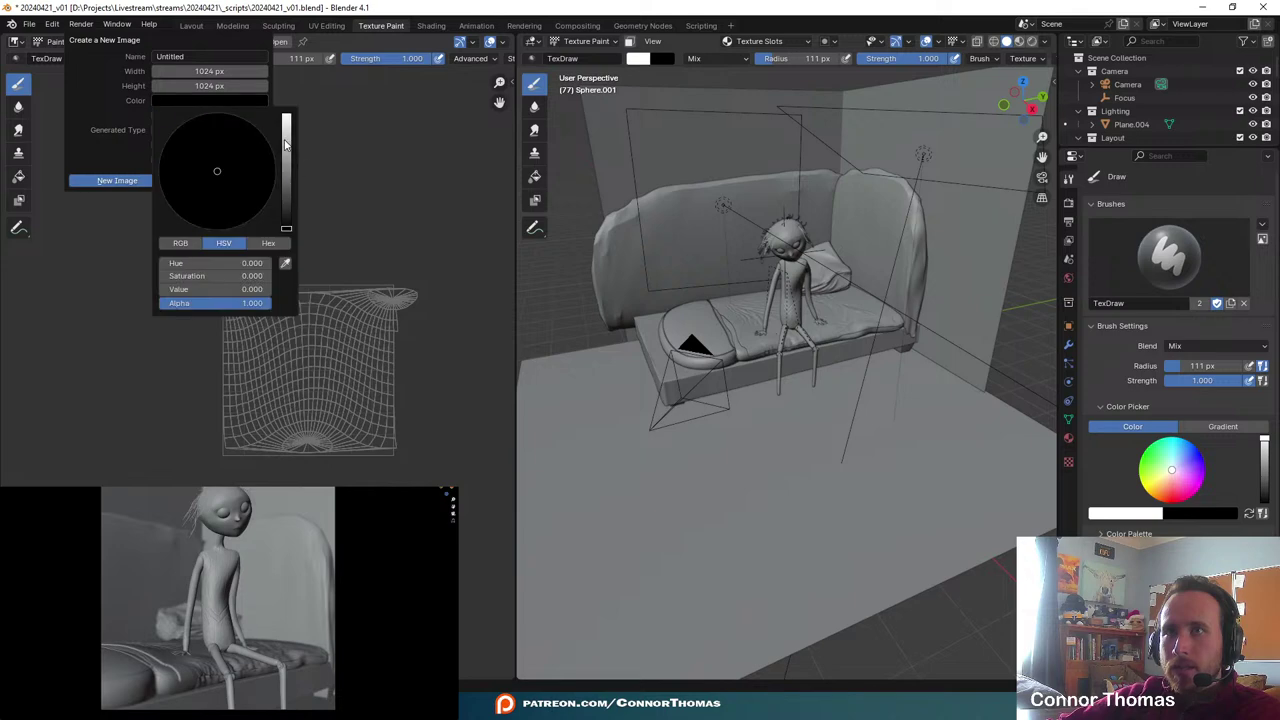
{"action": "left_click_drag", "start_coordinate": [285, 145], "coordinate": [286, 114]}
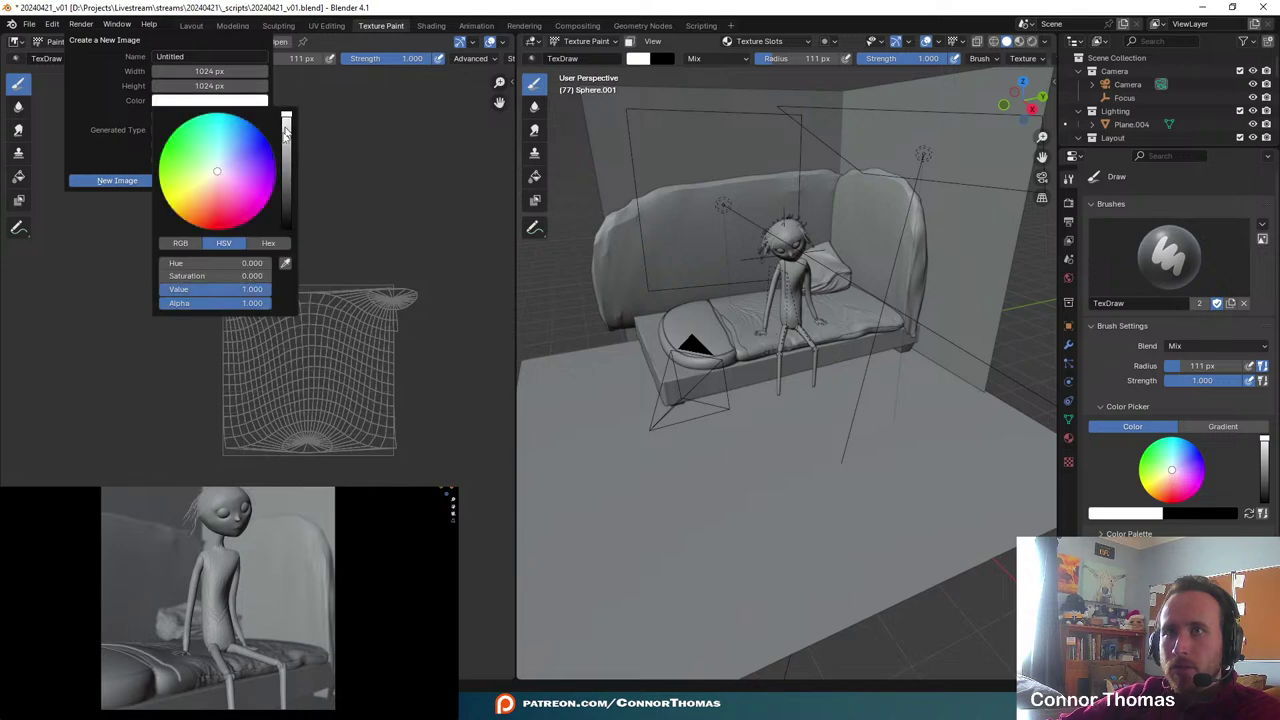
{"action": "left_click", "coordinate": [143, 180]}
{"action": "scroll", "coordinate": [270, 345], "scroll_direction": "down", "scroll_amount": 5}
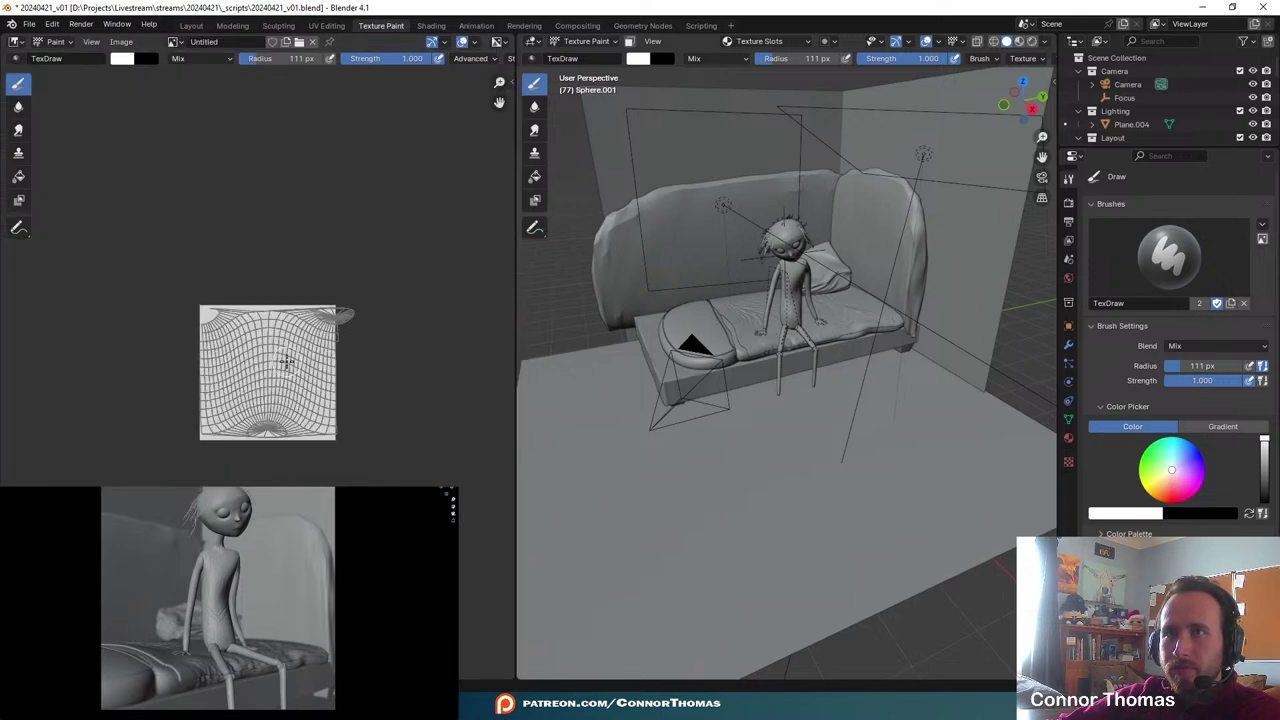
{"action": "scroll", "coordinate": [287, 363], "scroll_direction": "up", "scroll_amount": 4}
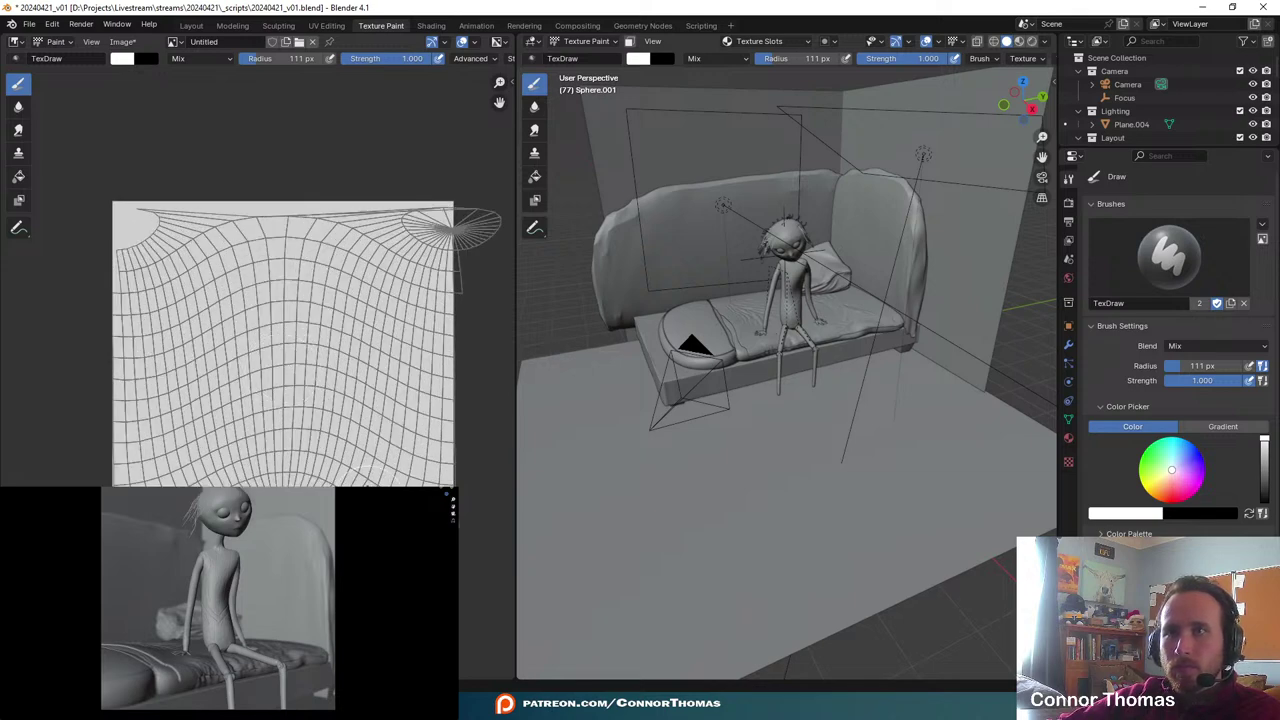
- Back in the Layout workspace, assign the Untitled image to the texture node and link its Color to the output's Surface and the shader's Base Color
{"action": "left_click", "coordinate": [191, 25]}
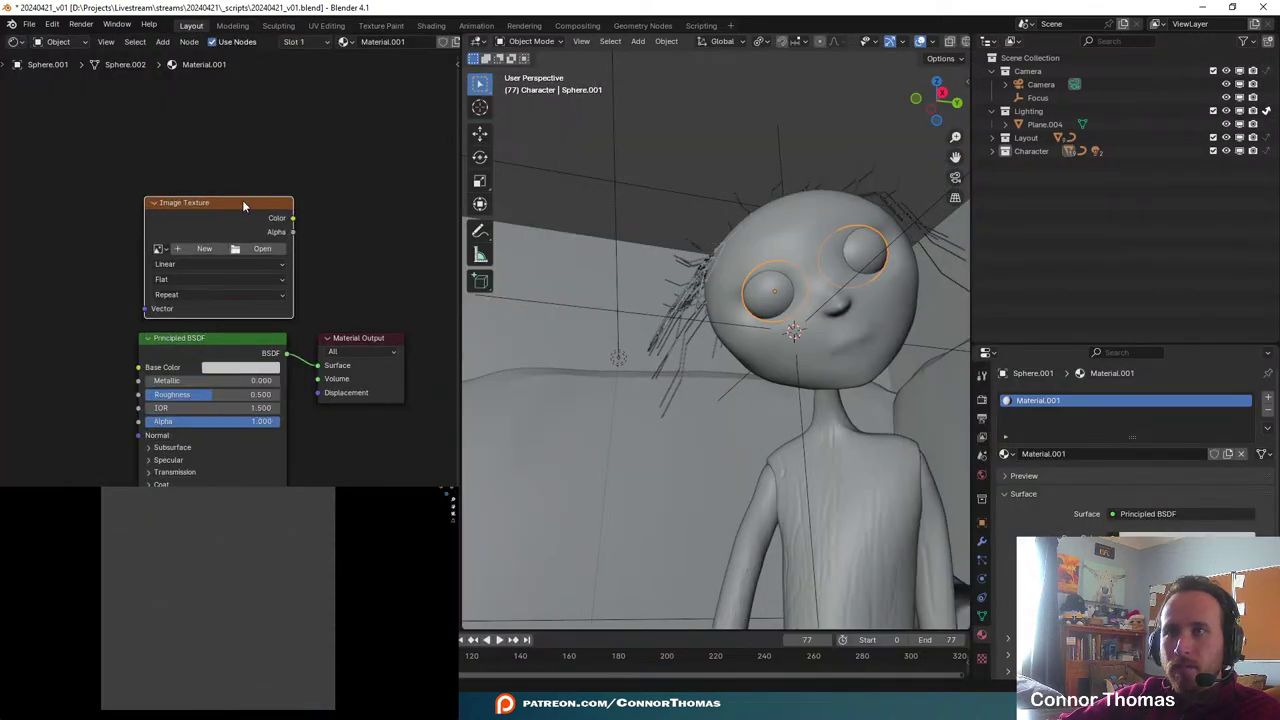
{"action": "left_click_drag", "start_coordinate": [242, 204], "coordinate": [317, 365]}
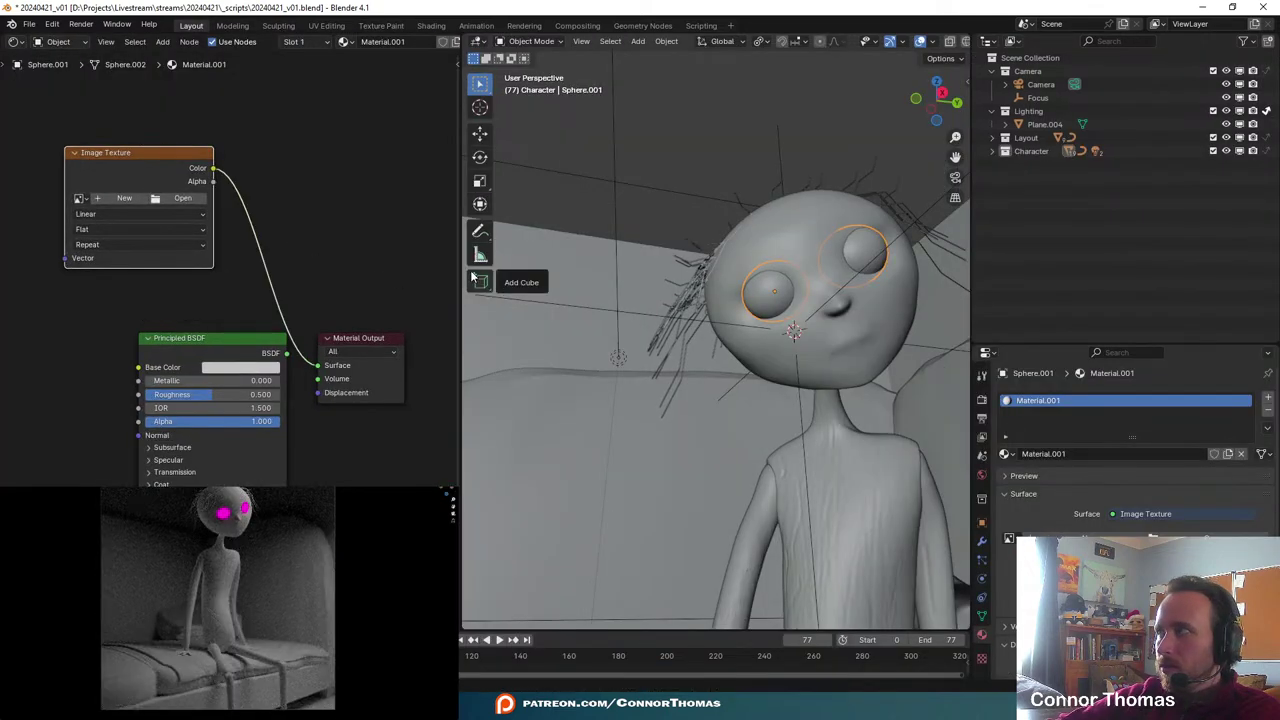
{"action": "left_click", "coordinate": [81, 198]}
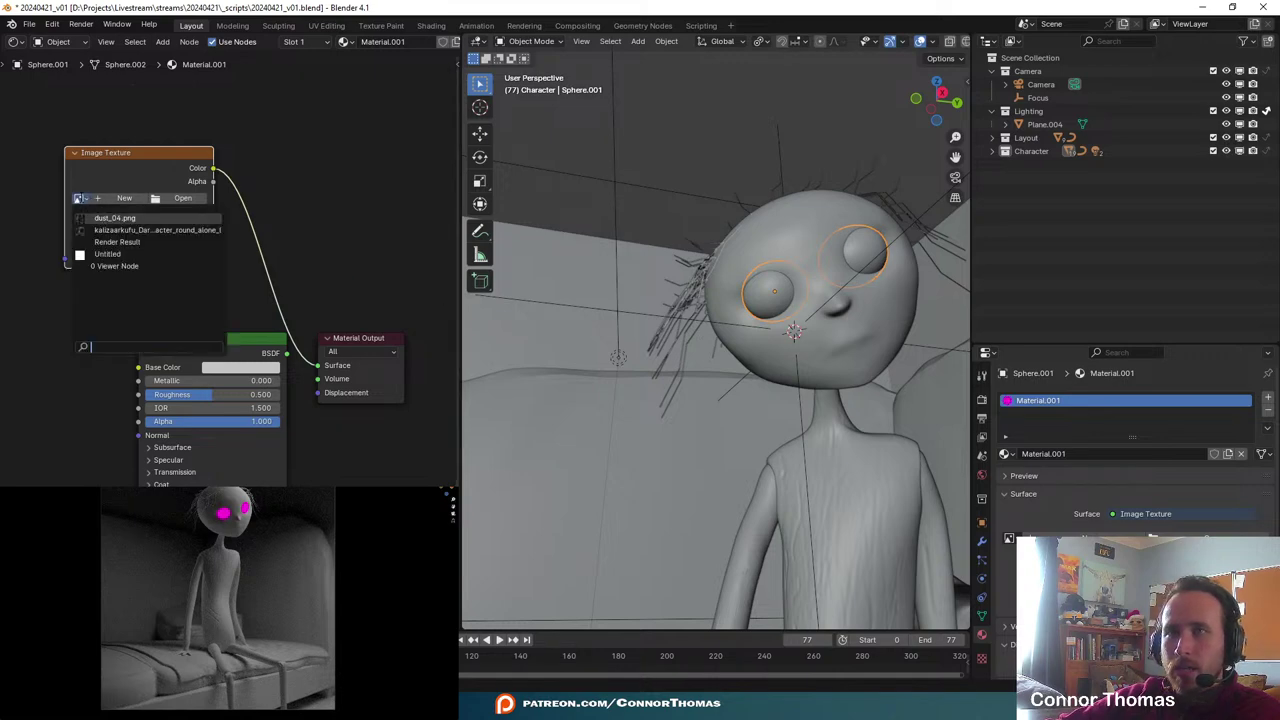
{"action": "left_click", "coordinate": [108, 254]}
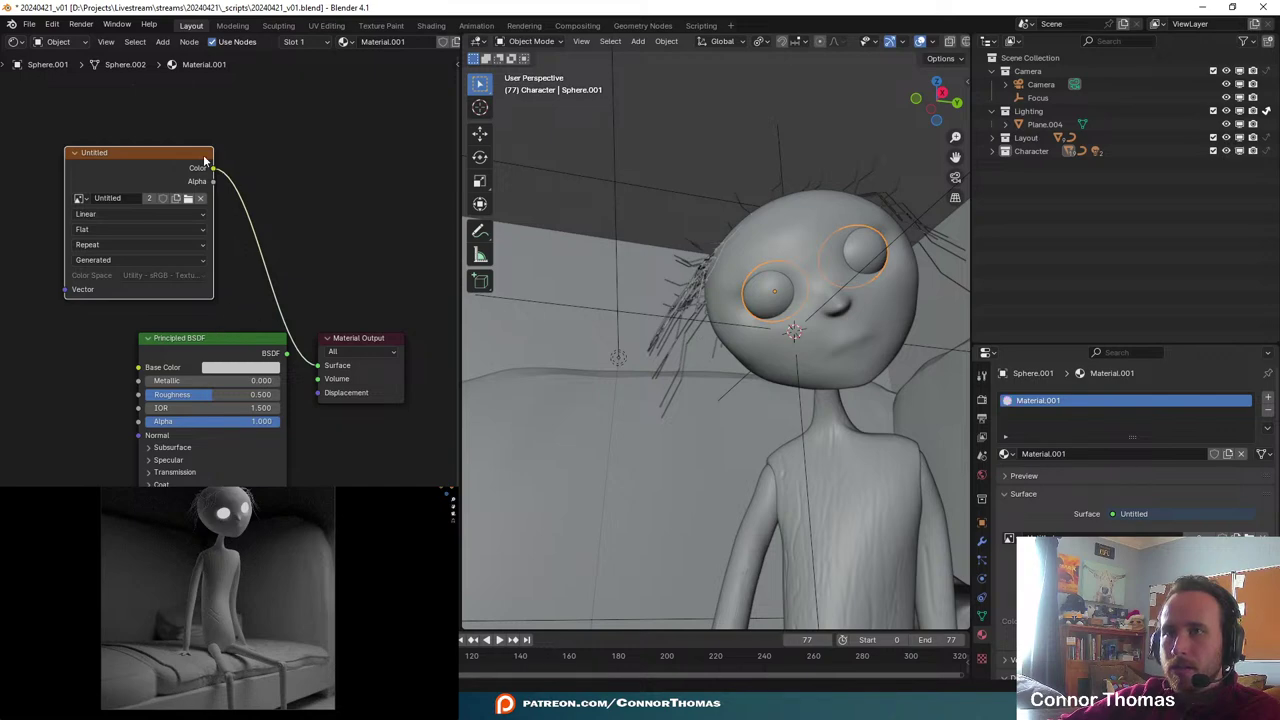
{"action": "left_click_drag", "start_coordinate": [213, 172], "coordinate": [124, 367]}
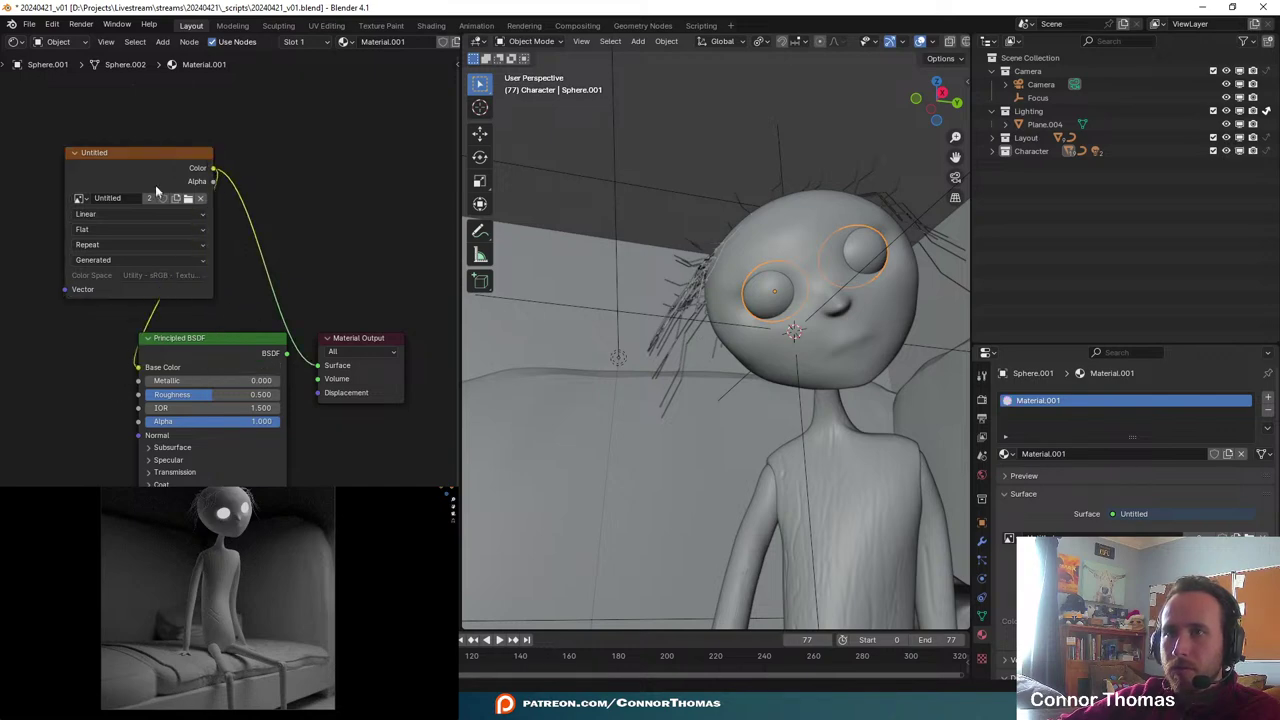
- Place the Untitled image node beside the Principled BSDF and link the BSDF output to the Material Output's Surface
{"action": "left_click_drag", "start_coordinate": [164, 162], "coordinate": [61, 246]}
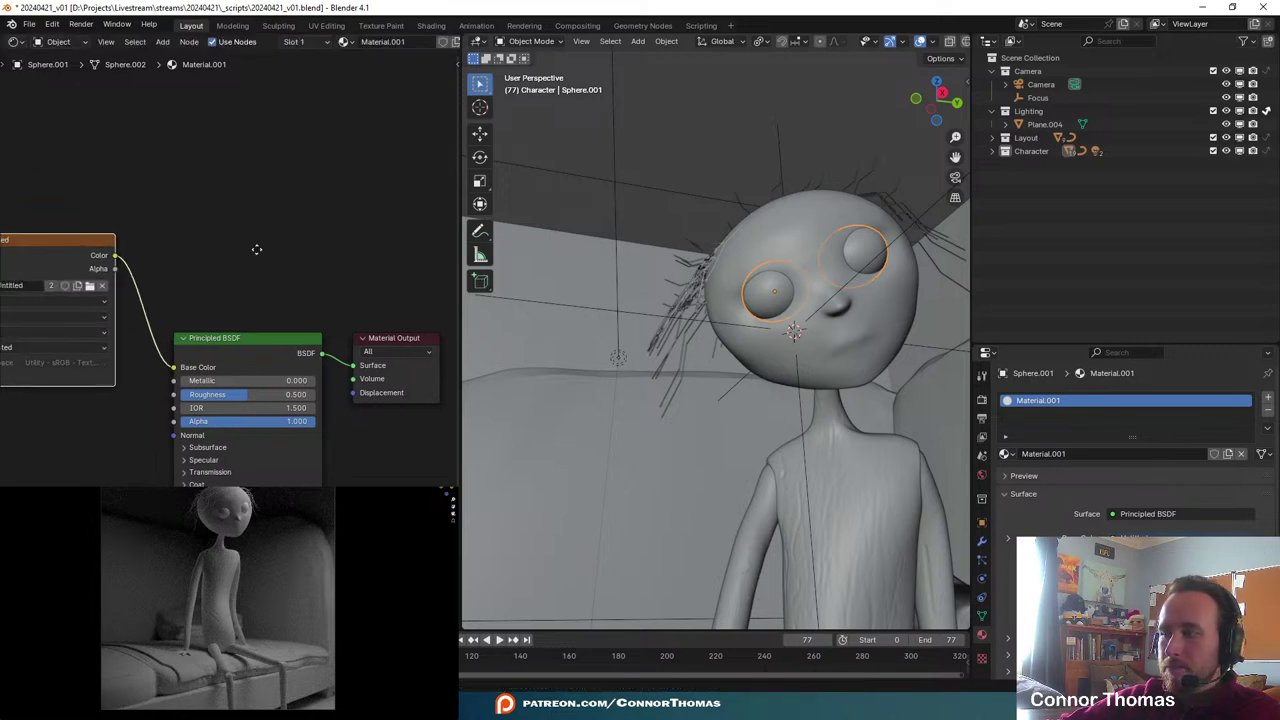
{"action": "middle_click_drag", "start_coordinate": [256, 249], "coordinate": [363, 251]}
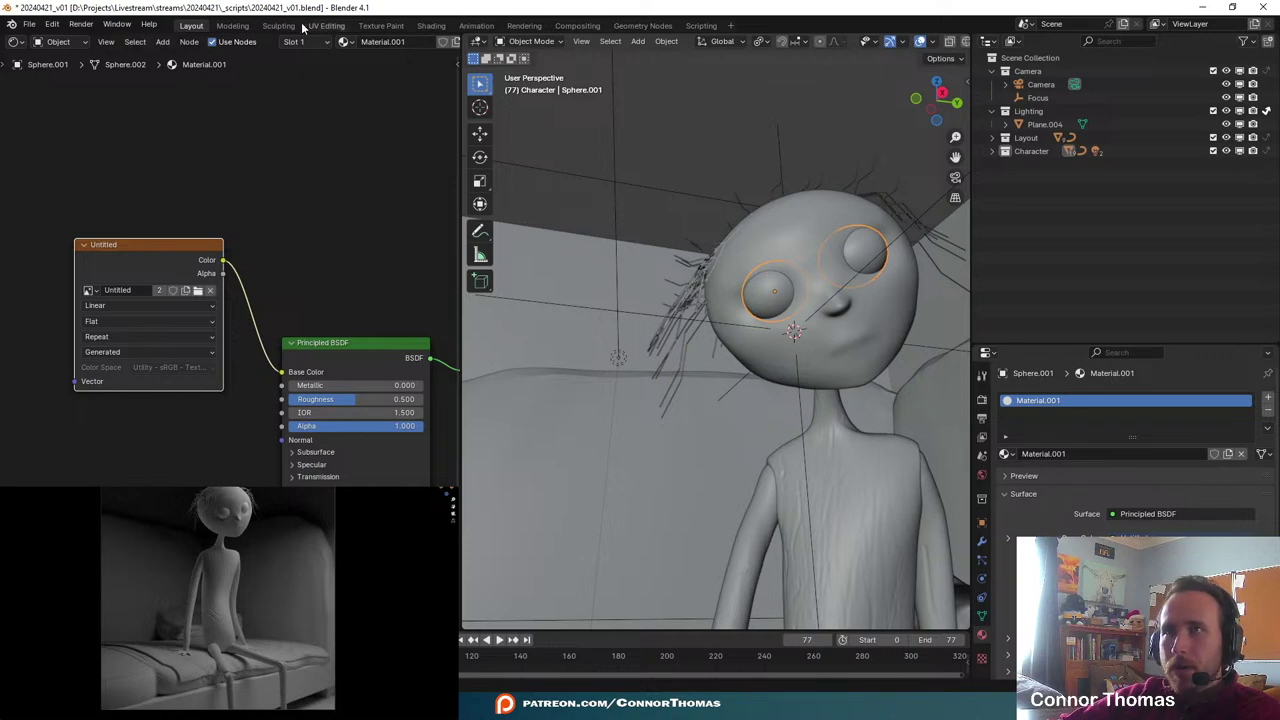
- In the Texture Paint workspace, set the brush color to black and test one dab on the eye image, then undo it
{"action": "left_click", "coordinate": [380, 26]}
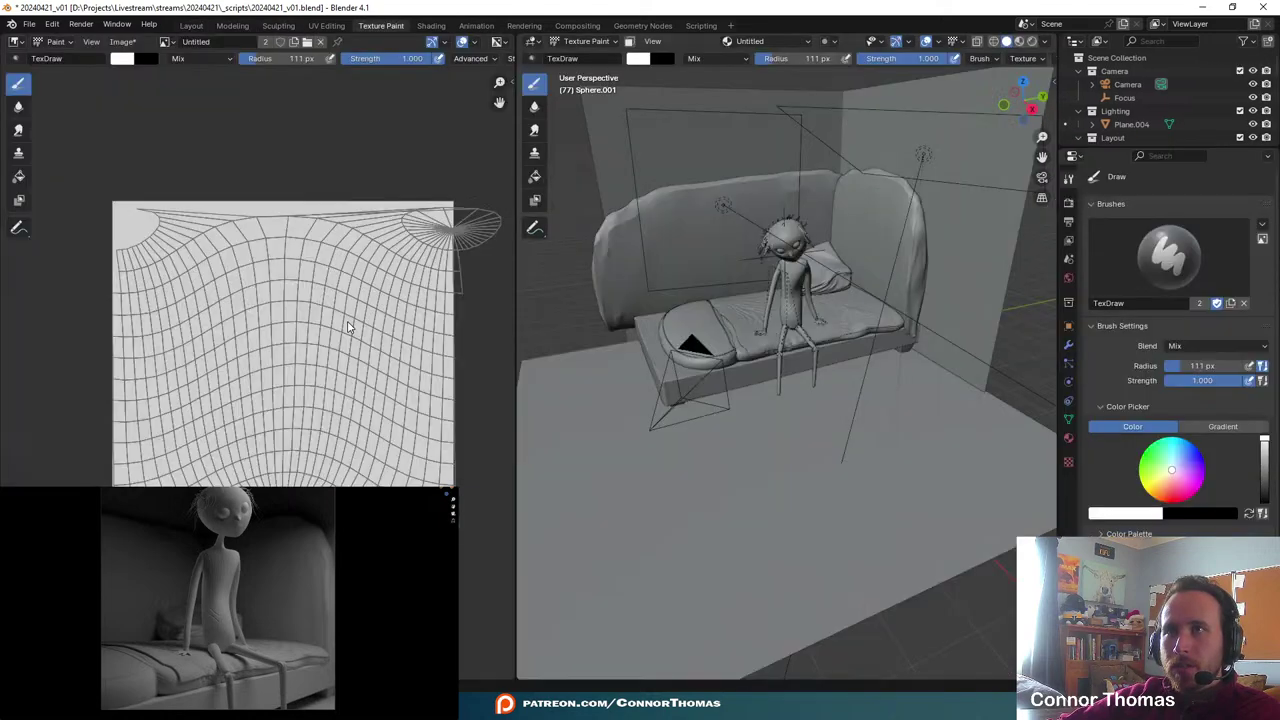
{"action": "left_click", "coordinate": [125, 59]}
{"action": "left_click_drag", "start_coordinate": [246, 104], "coordinate": [246, 190]}
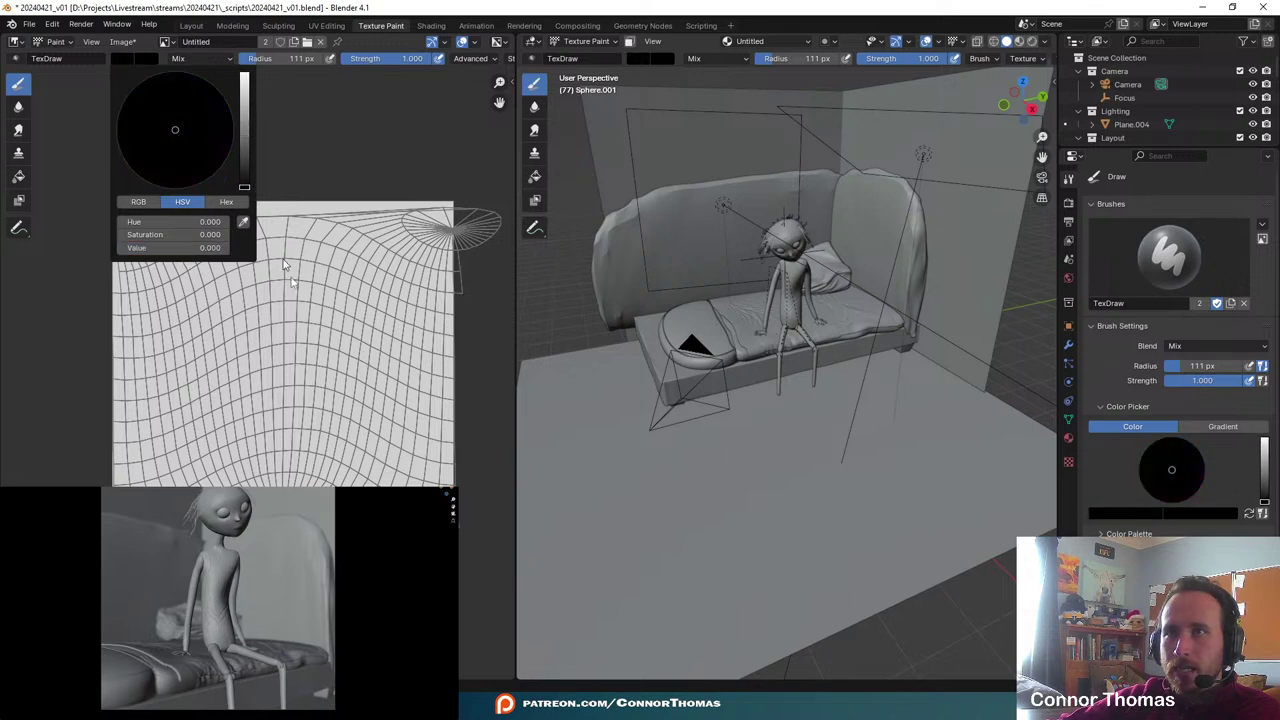
{"action": "left_click", "coordinate": [279, 369]}
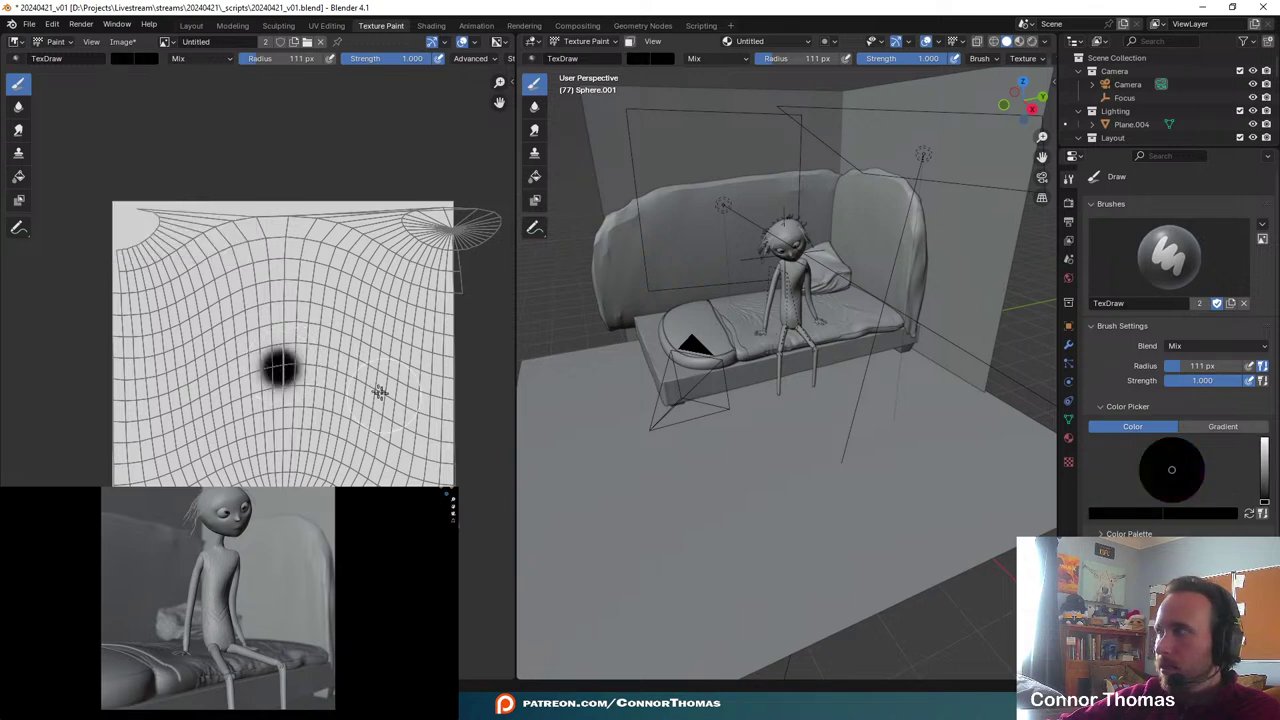
{"action": "key", "text": "ctrl+z"}
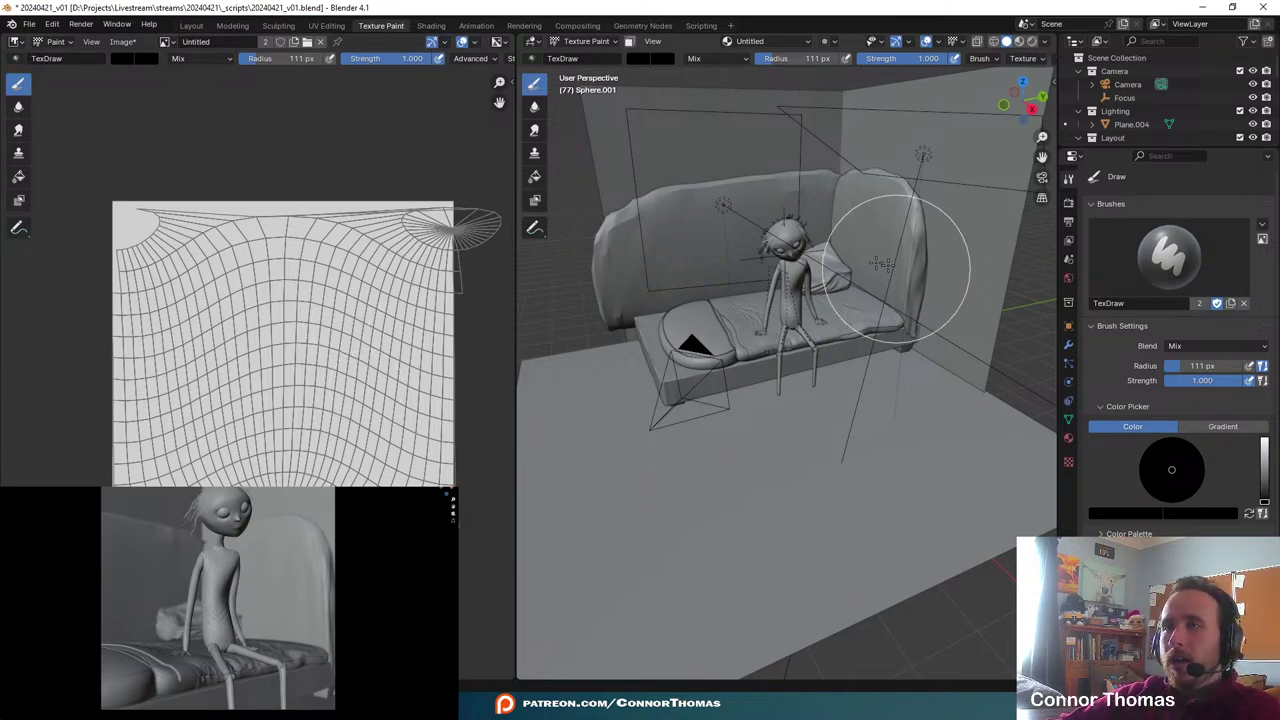
- Reduce the brush radius to 26 px and try a small black pupil dab near the center of the character's eye
{"action": "scroll", "coordinate": [885, 265], "scroll_direction": "up", "scroll_amount": 7}
{"action": "middle_click_drag", "start_coordinate": [824, 161], "coordinate": [812, 375], "text": "shift"}
{"action": "mouse_move", "coordinate": [812, 375]}
{"action": "middle_mouse_down"}
{"action": "mouse_move", "coordinate": [803, 440]}
{"action": "mouse_move", "coordinate": [807, 385]}
{"action": "middle_mouse_up"}
{"action": "middle_click_drag", "start_coordinate": [772, 257], "coordinate": [765, 335], "text": "shift"}
{"action": "middle_click_drag", "start_coordinate": [765, 335], "coordinate": [698, 307]}
{"action": "scroll", "coordinate": [698, 307], "scroll_direction": "down", "scroll_amount": 3}
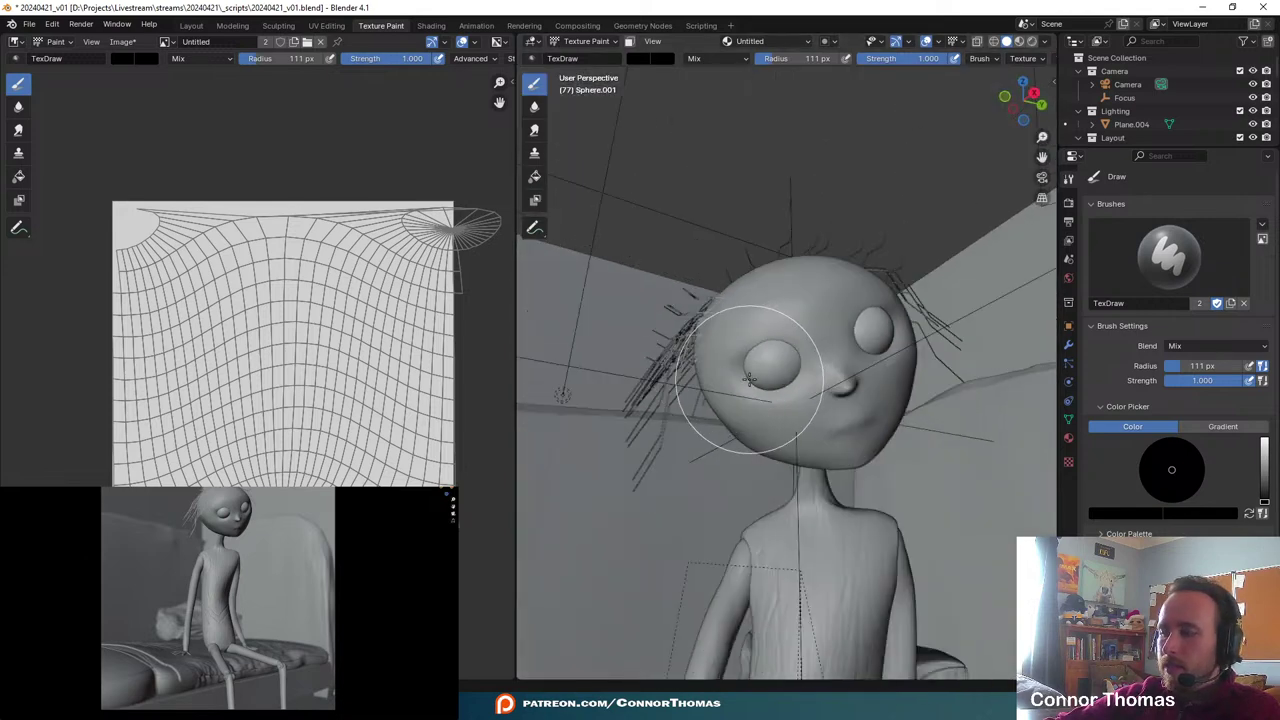
{"action": "scroll", "coordinate": [750, 380], "scroll_direction": "down", "scroll_amount": 4}
{"action": "scroll", "coordinate": [750, 380], "scroll_direction": "up", "scroll_amount": 7}
{"action": "middle_click_drag", "start_coordinate": [717, 395], "coordinate": [877, 333], "text": "shift"}
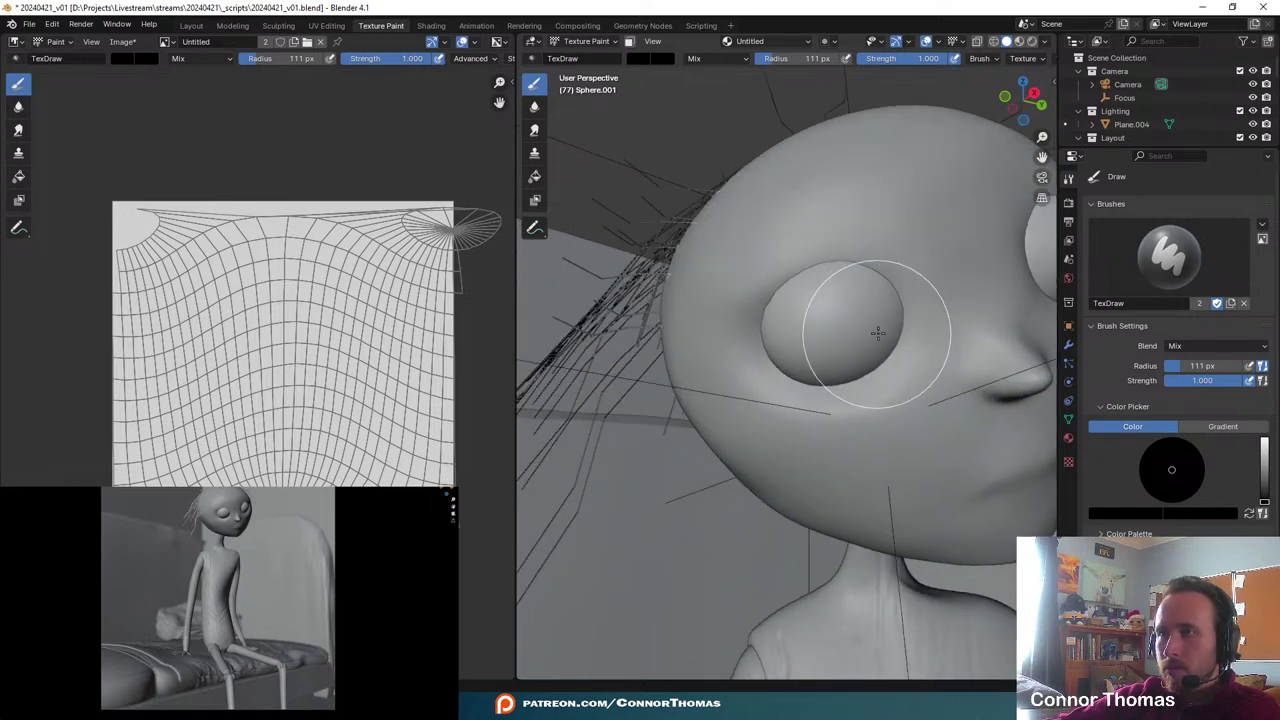
{"action": "scroll", "coordinate": [877, 333], "scroll_direction": "up", "scroll_amount": 5}
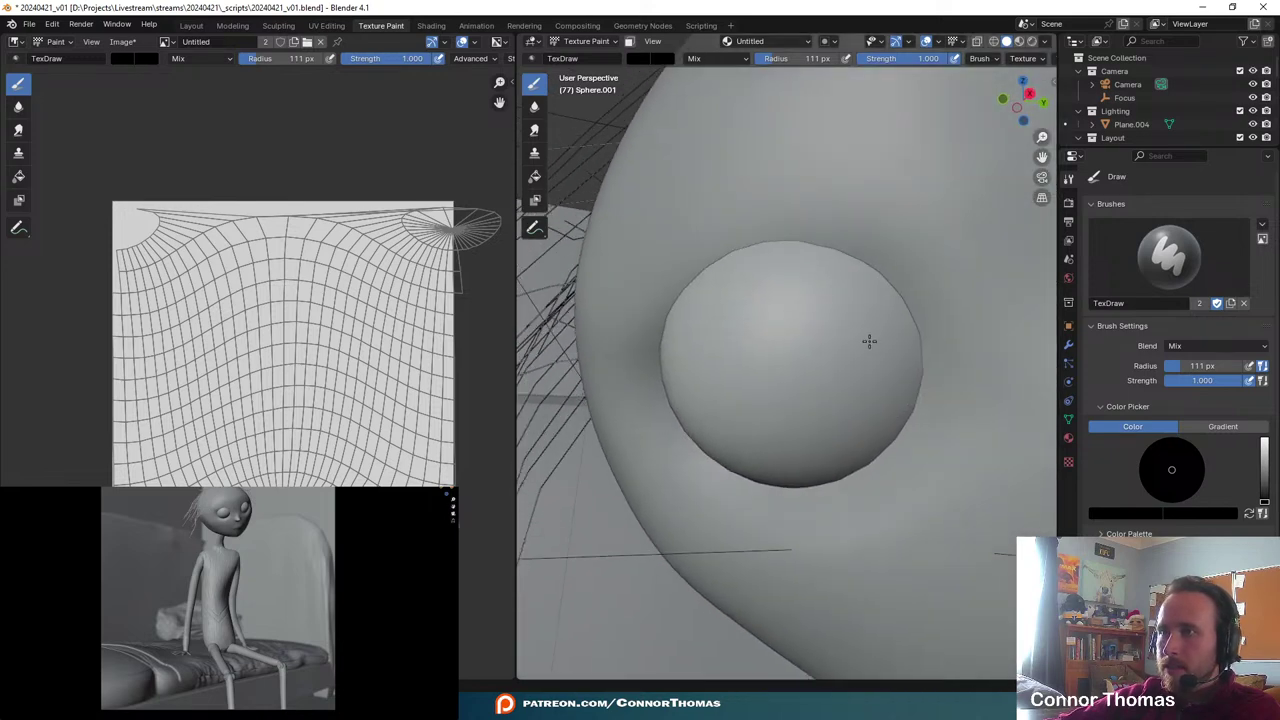
{"action": "key", "text": "f"}
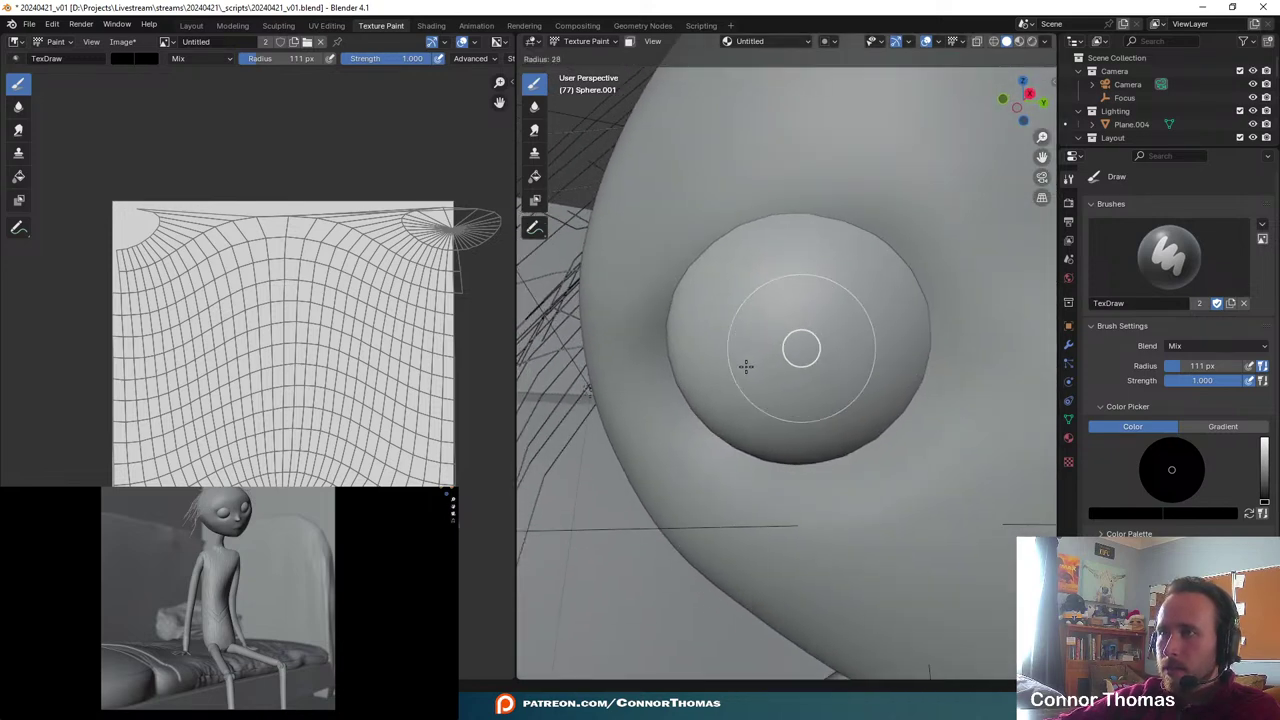
{"action": "left_click", "coordinate": [745, 368]}
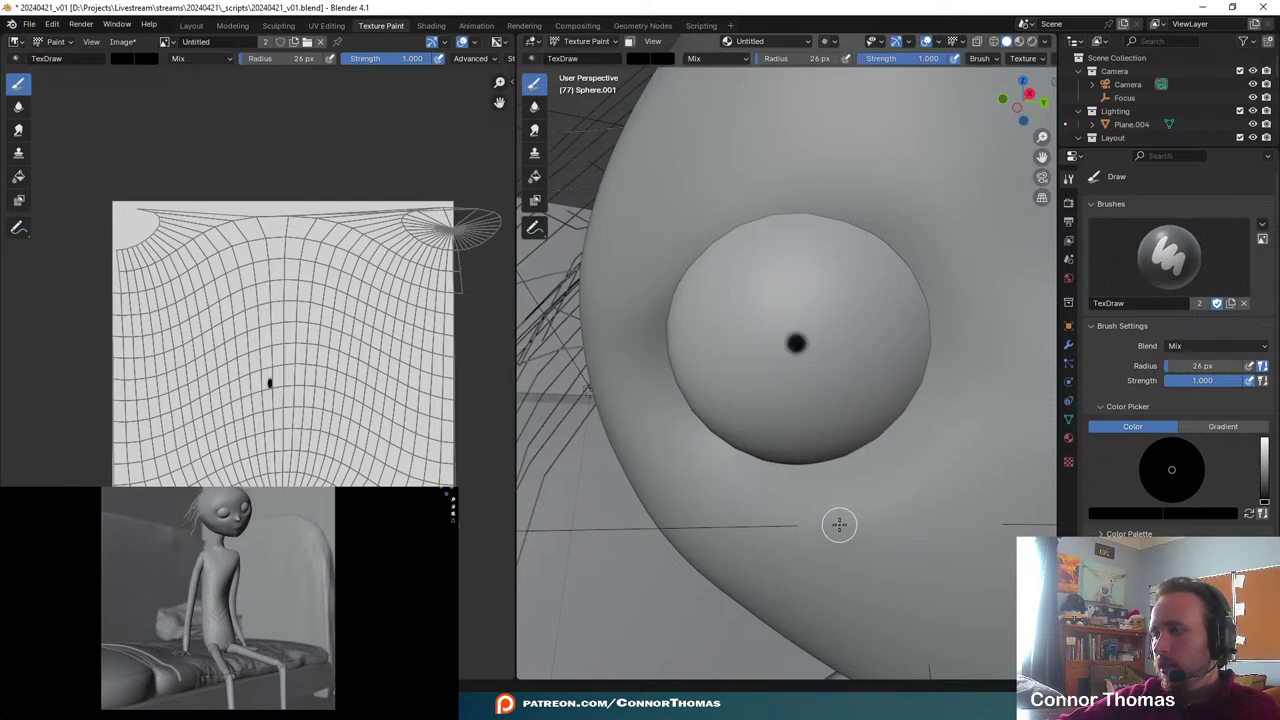
- Set the brush radius to 58 px, try a pupil dab on the eye, compare it with the reference image, and undo it
{"action": "key", "text": "f"}
{"action": "left_click", "coordinate": [811, 347]}
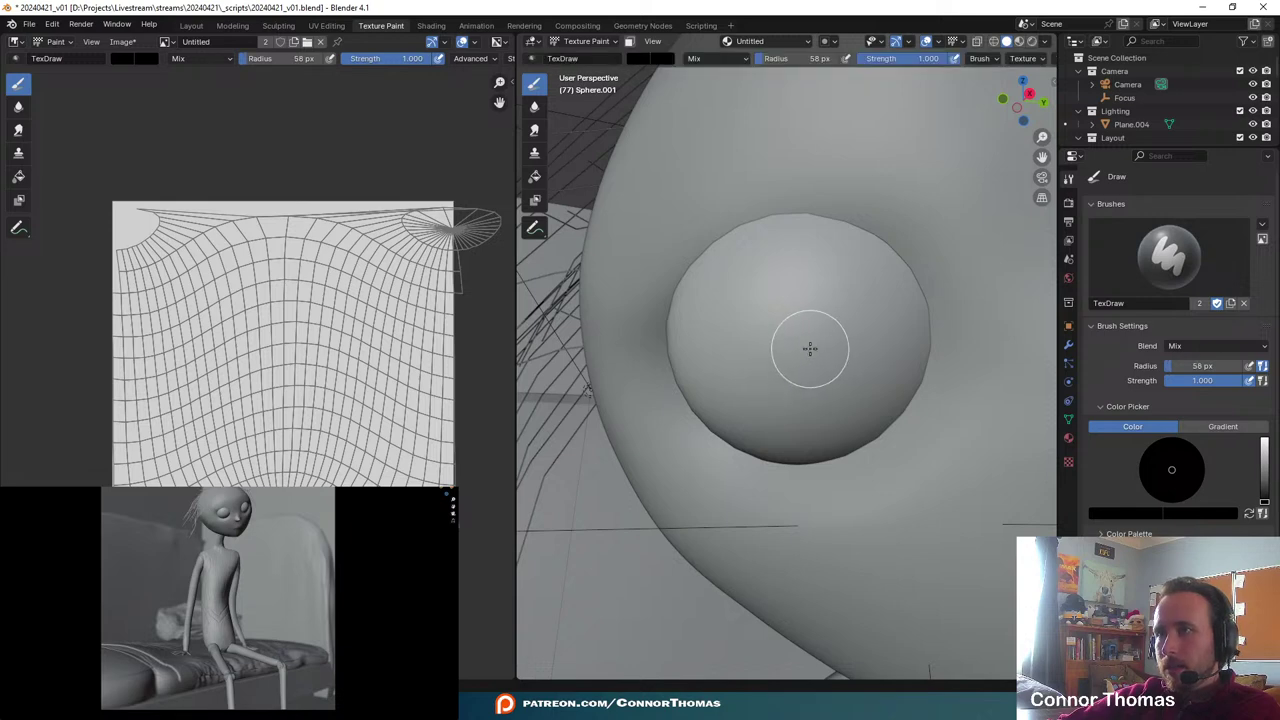
{"action": "left_click", "coordinate": [808, 347]}
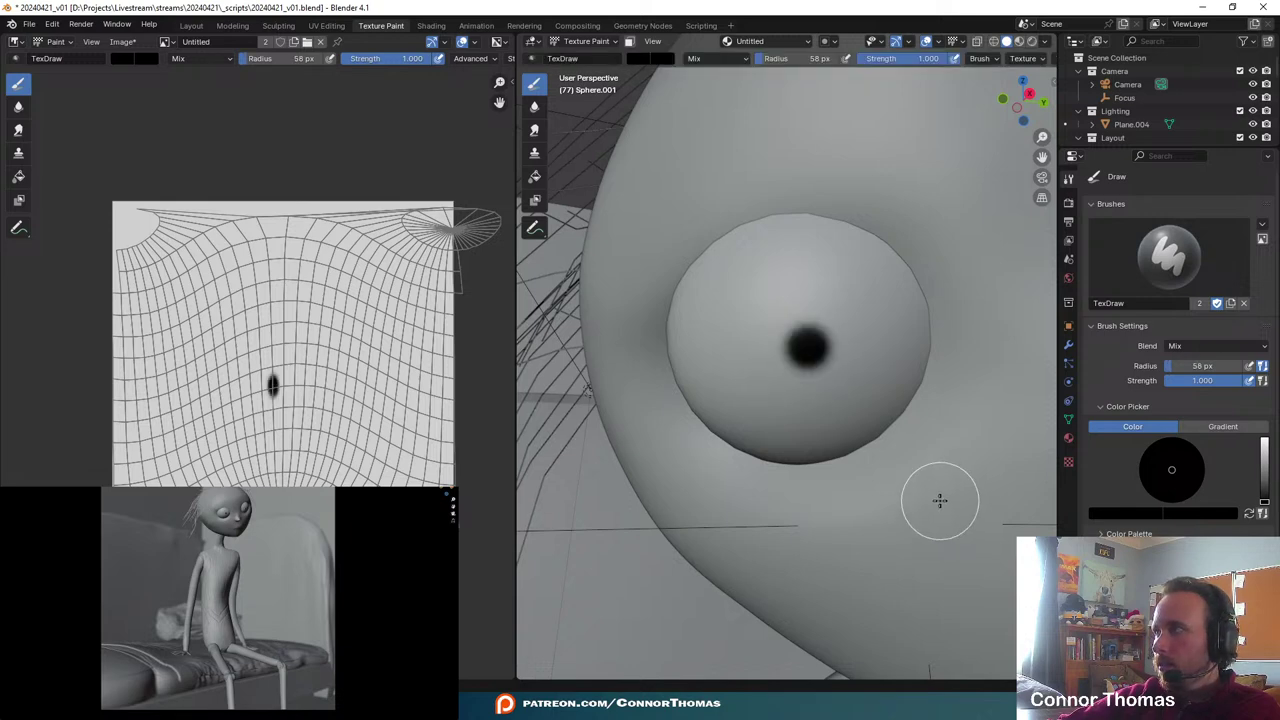
{"action": "key", "text": "alt+Tab"}
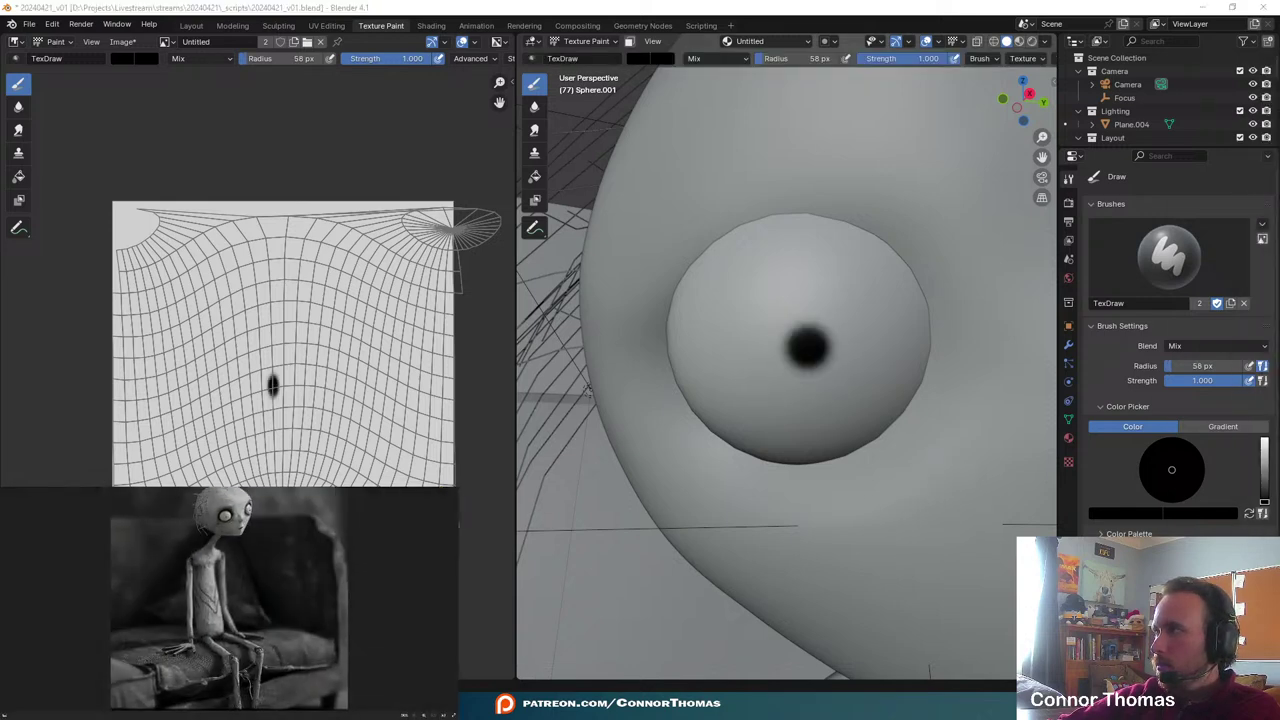
{"action": "key", "text": "alt+Tab"}
{"action": "left_click", "coordinate": [765, 337]}
{"action": "key", "text": "ctrl+z"}
{"action": "key", "text": "ctrl+z"}
- Paint a black pupil slightly below the eye's center, check it against the reference, and thicken it with another stroke
{"action": "left_click", "coordinate": [798, 372]}
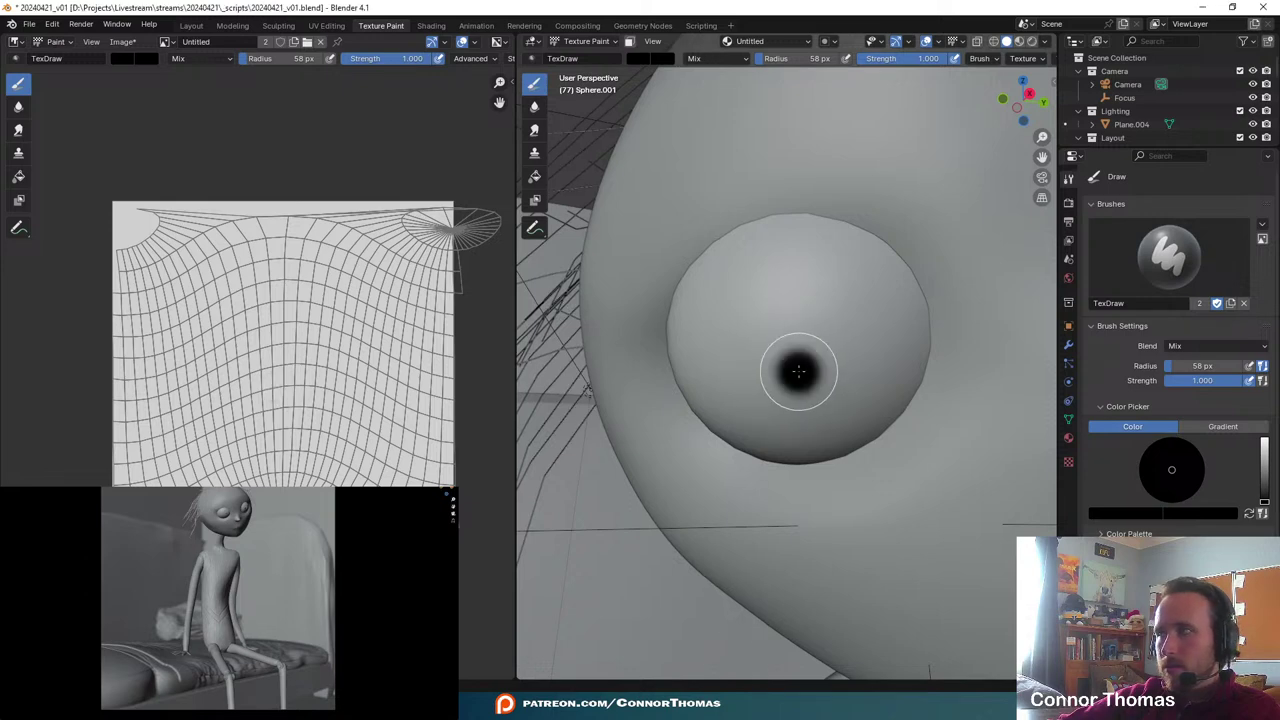
{"action": "scroll", "coordinate": [840, 540], "scroll_direction": "down", "scroll_amount": 8}
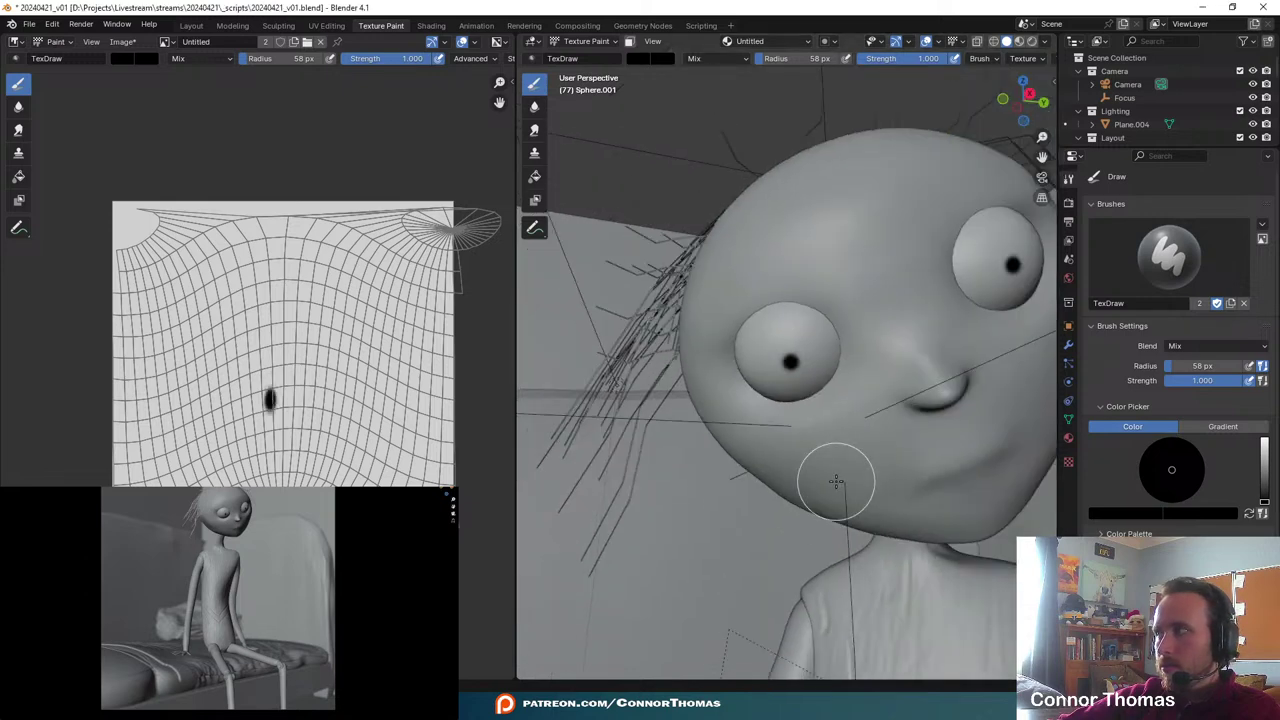
{"action": "scroll", "coordinate": [820, 325], "scroll_direction": "up", "scroll_amount": 8}
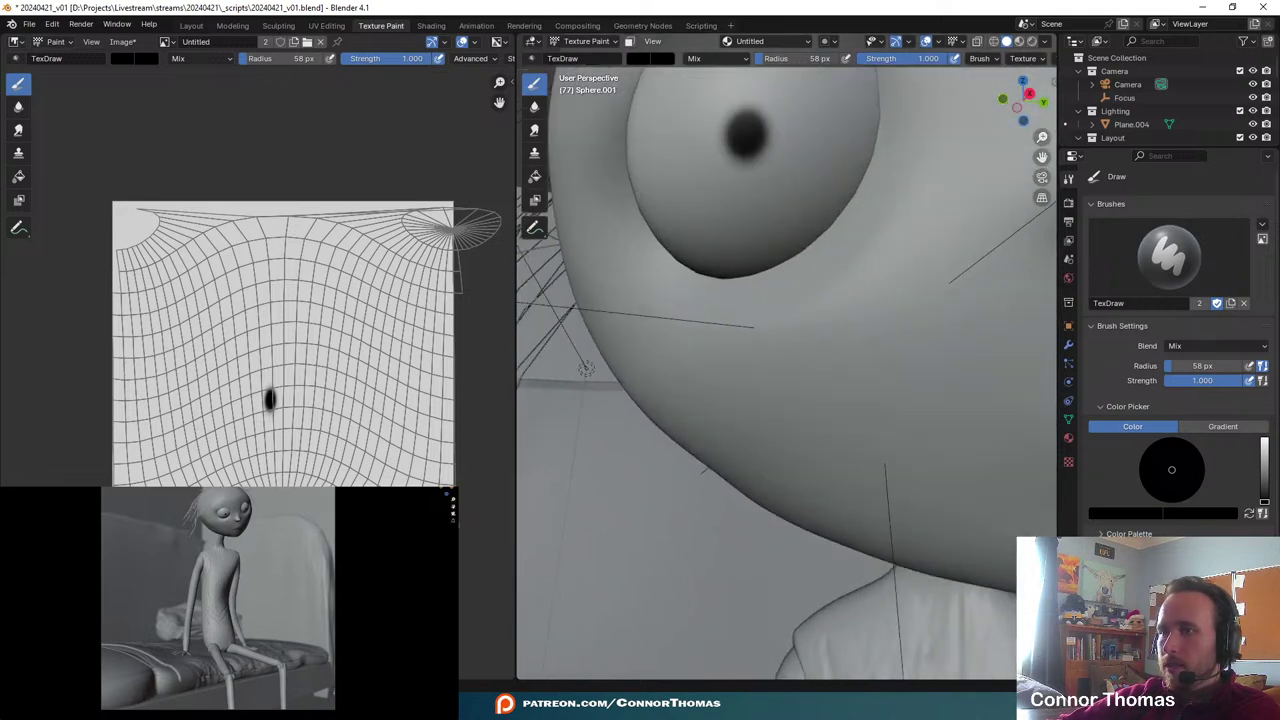
{"action": "key", "text": "alt+Tab"}
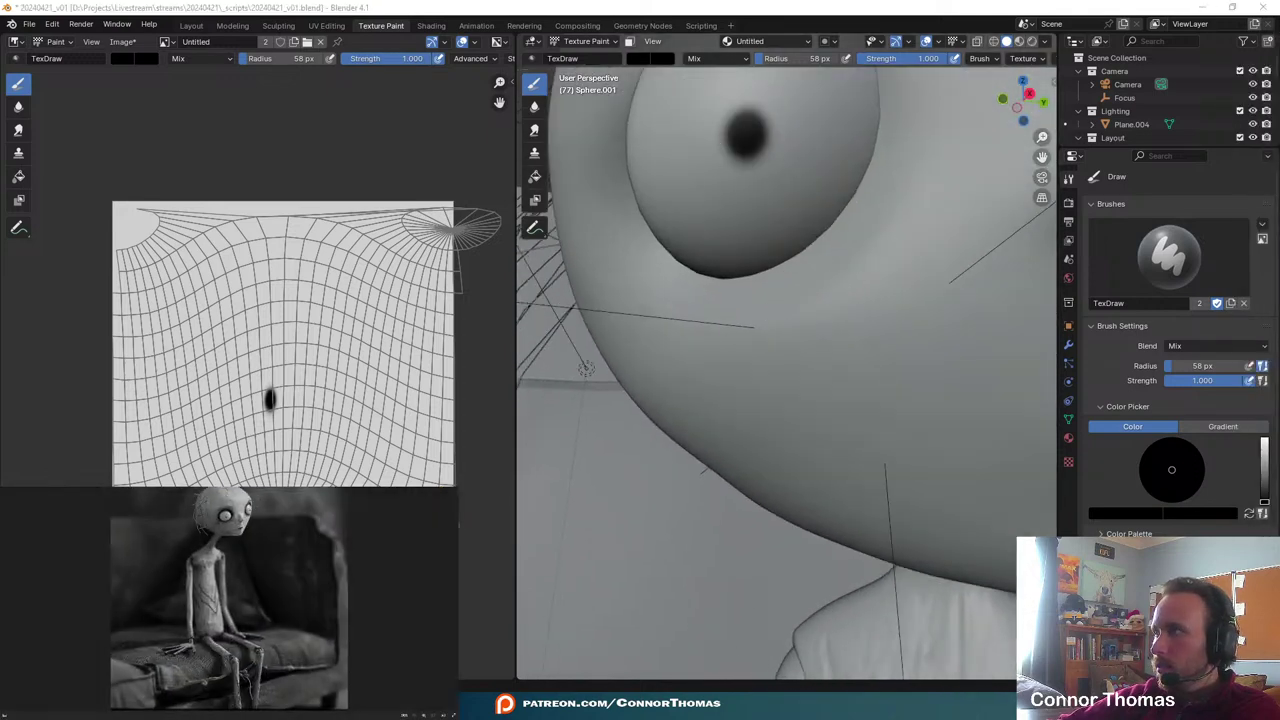
{"action": "key", "text": "alt+Tab"}
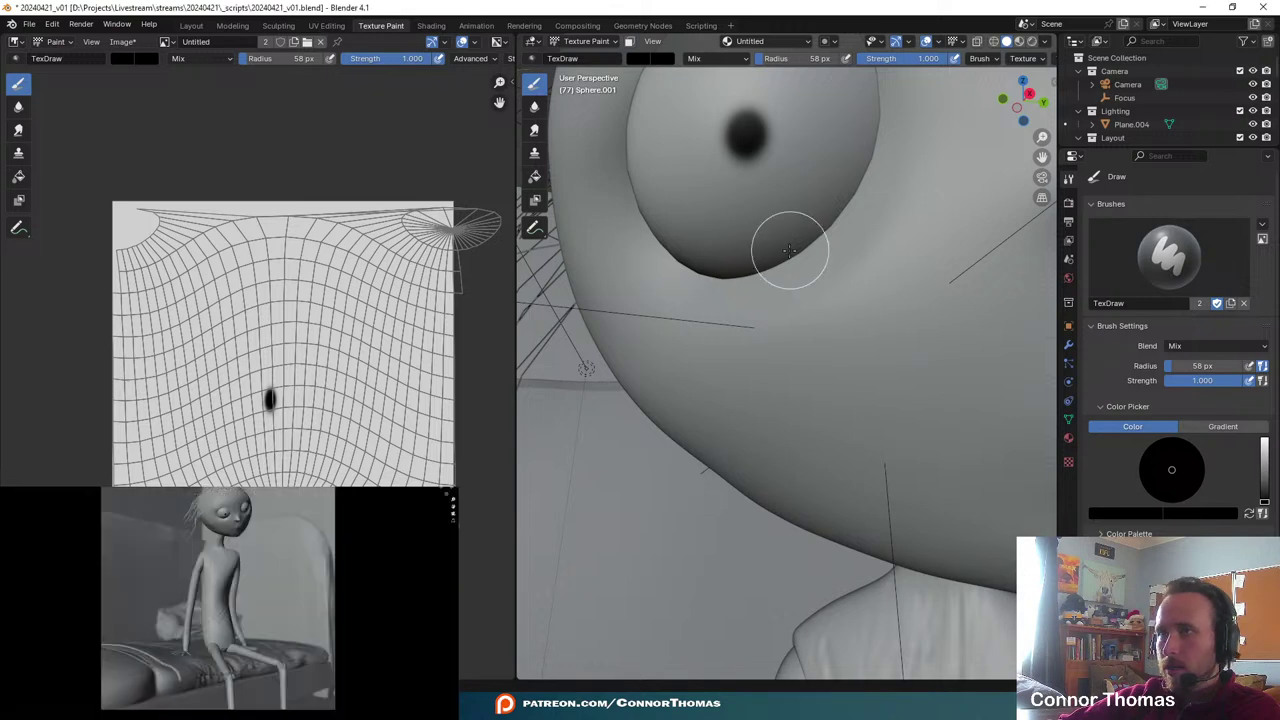
{"action": "middle_click_drag", "start_coordinate": [789, 251], "coordinate": [851, 341], "text": "shift"}
{"action": "left_click_drag", "start_coordinate": [846, 277], "coordinate": [844, 279]}
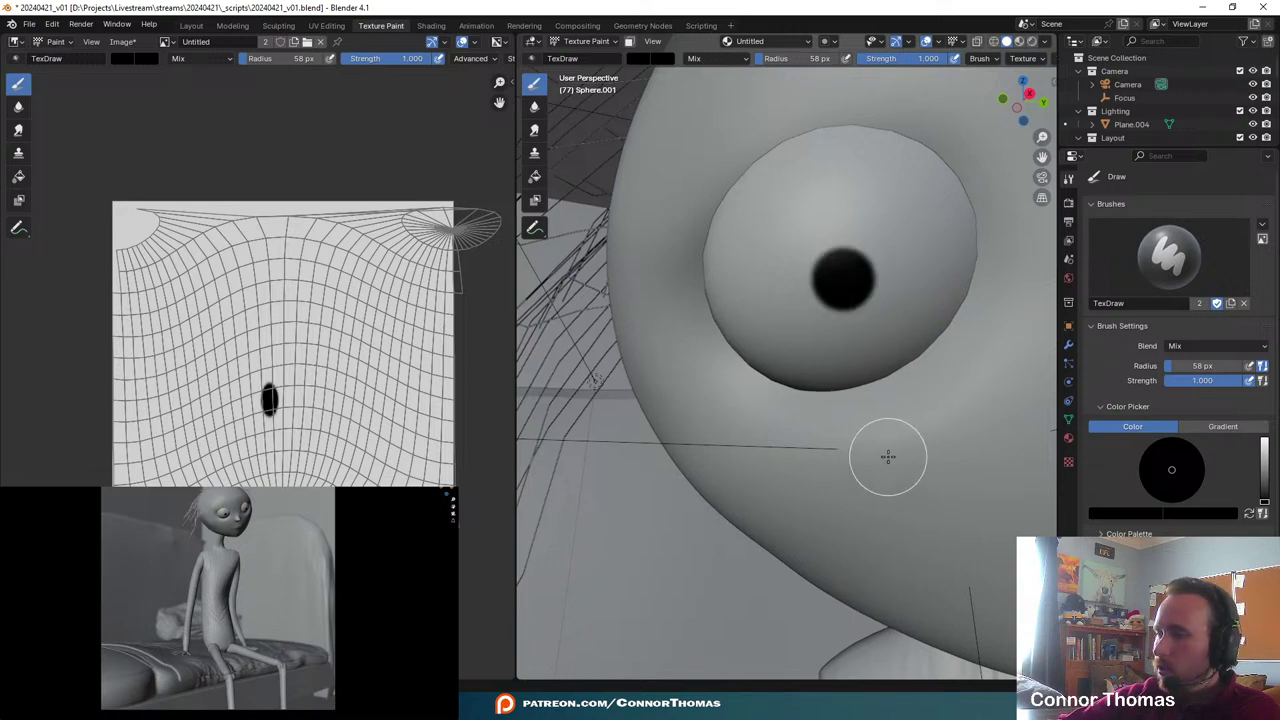
- Check the painted pupils on the whole head from several angles and save the file
{"action": "scroll", "coordinate": [888, 456], "scroll_direction": "down", "scroll_amount": 8}
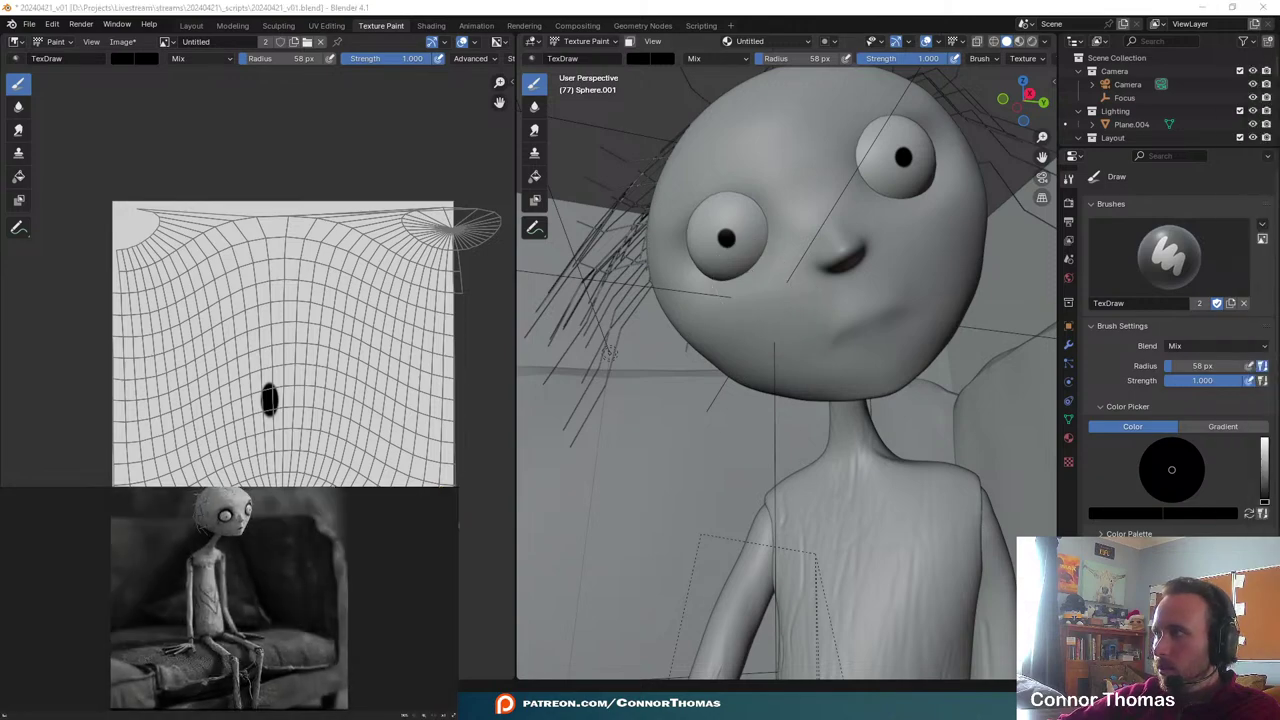
{"action": "mouse_move", "coordinate": [771, 309]}
{"action": "middle_mouse_down"}
{"action": "mouse_move", "coordinate": [854, 372]}
{"action": "mouse_move", "coordinate": [800, 325]}
{"action": "mouse_move", "coordinate": [766, 320]}
{"action": "mouse_move", "coordinate": [795, 318]}
{"action": "mouse_move", "coordinate": [810, 380]}
{"action": "mouse_move", "coordinate": [798, 300]}
{"action": "mouse_move", "coordinate": [745, 340]}
{"action": "mouse_move", "coordinate": [777, 294]}
{"action": "middle_mouse_up"}
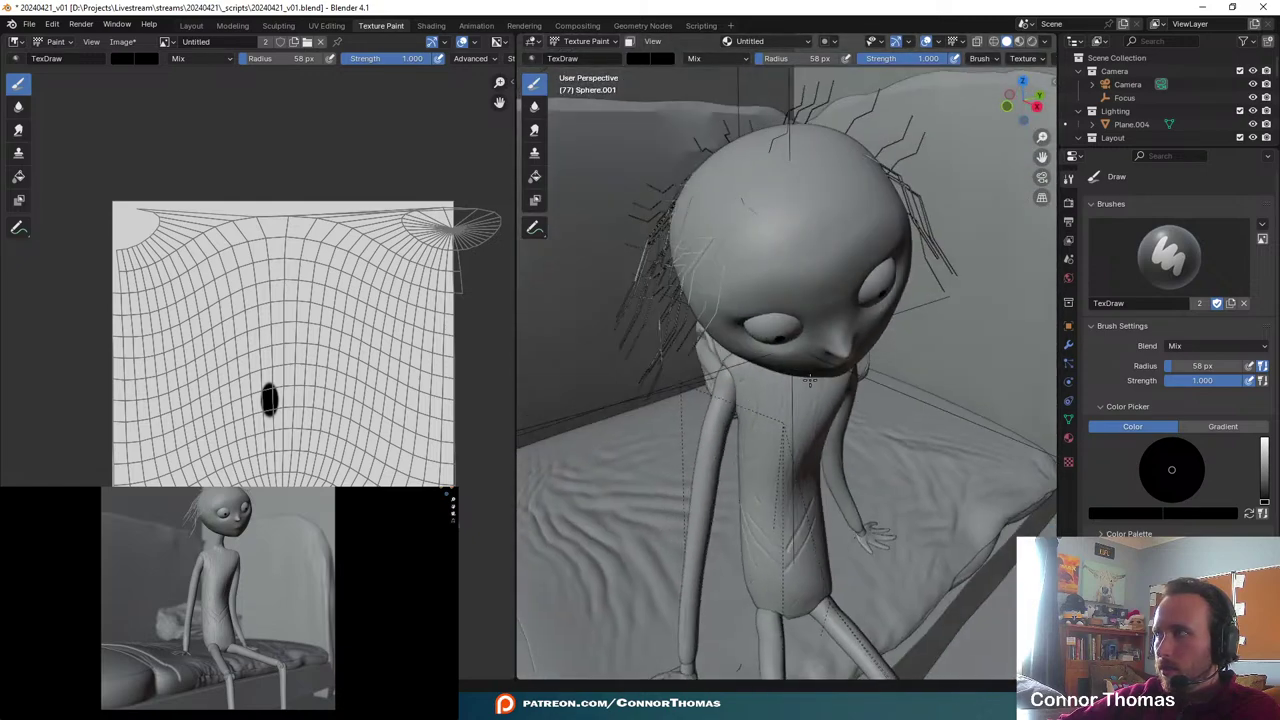
{"action": "scroll", "coordinate": [754, 252], "scroll_direction": "up", "scroll_amount": 4}
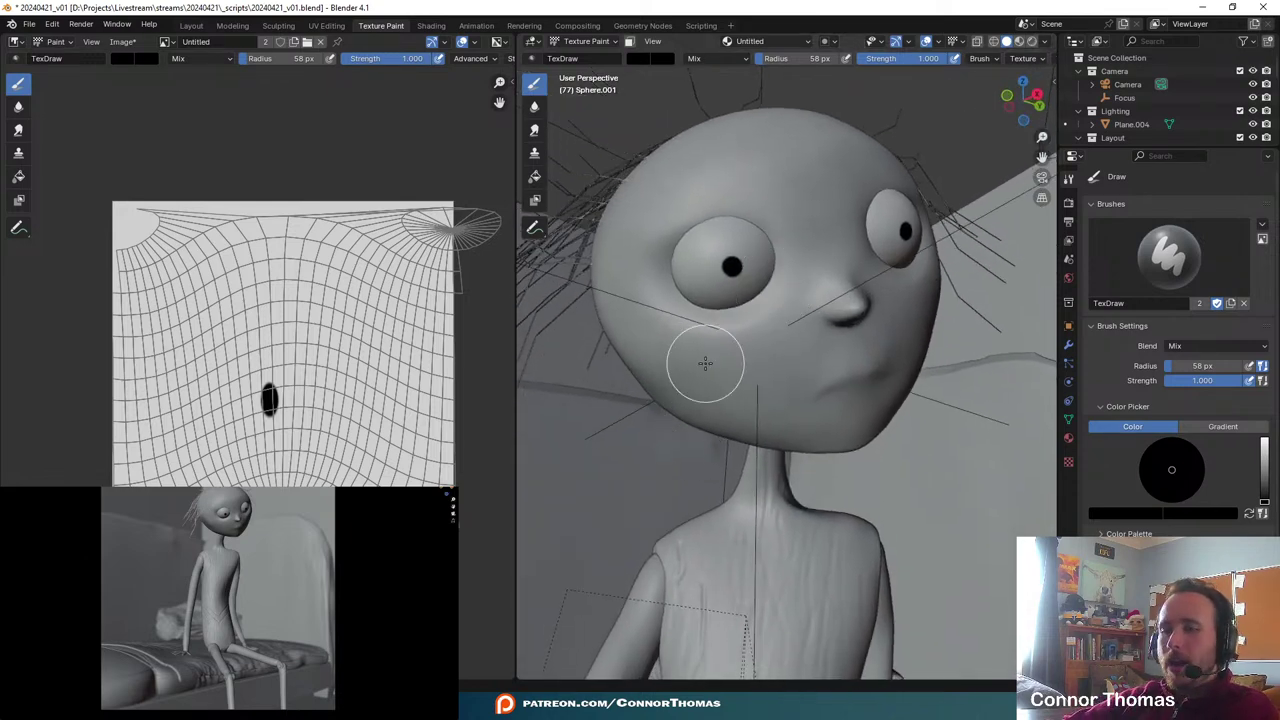
{"action": "key", "text": "ctrl+s"}
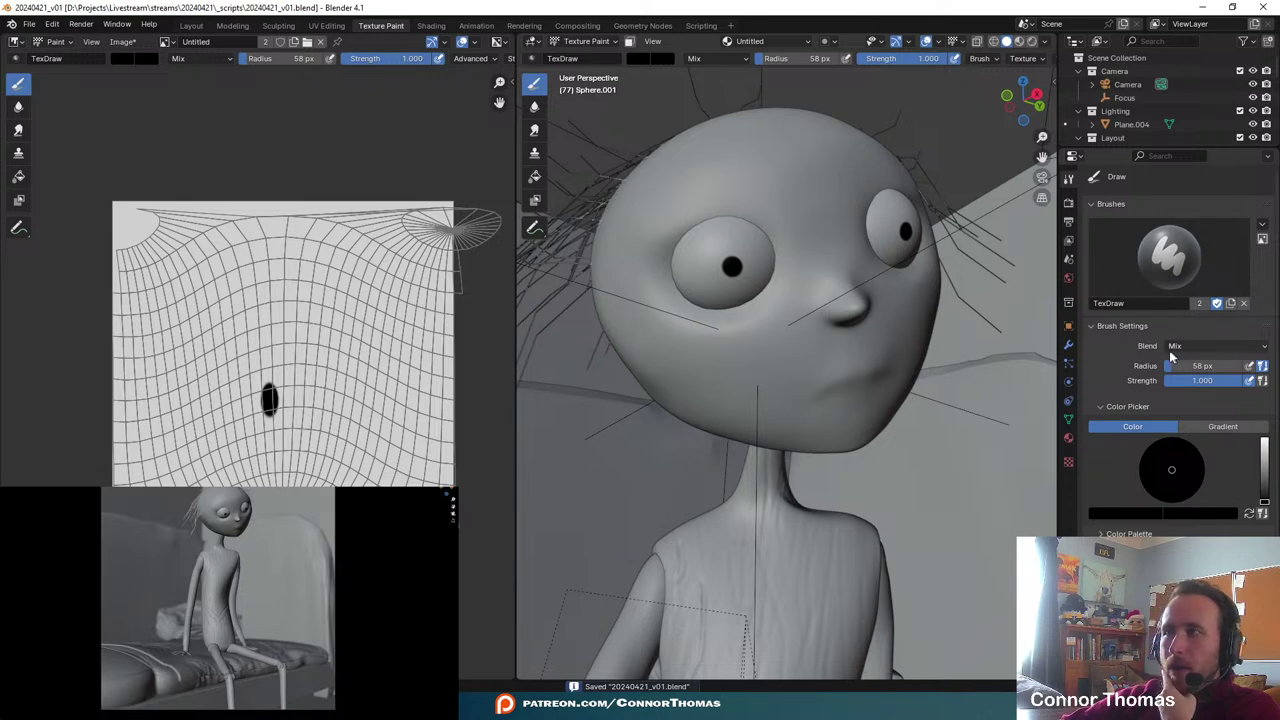
- Add a new texture to the paint brush's Texture Mask
{"action": "scroll", "coordinate": [1140, 533], "scroll_direction": "down", "scroll_amount": 1}
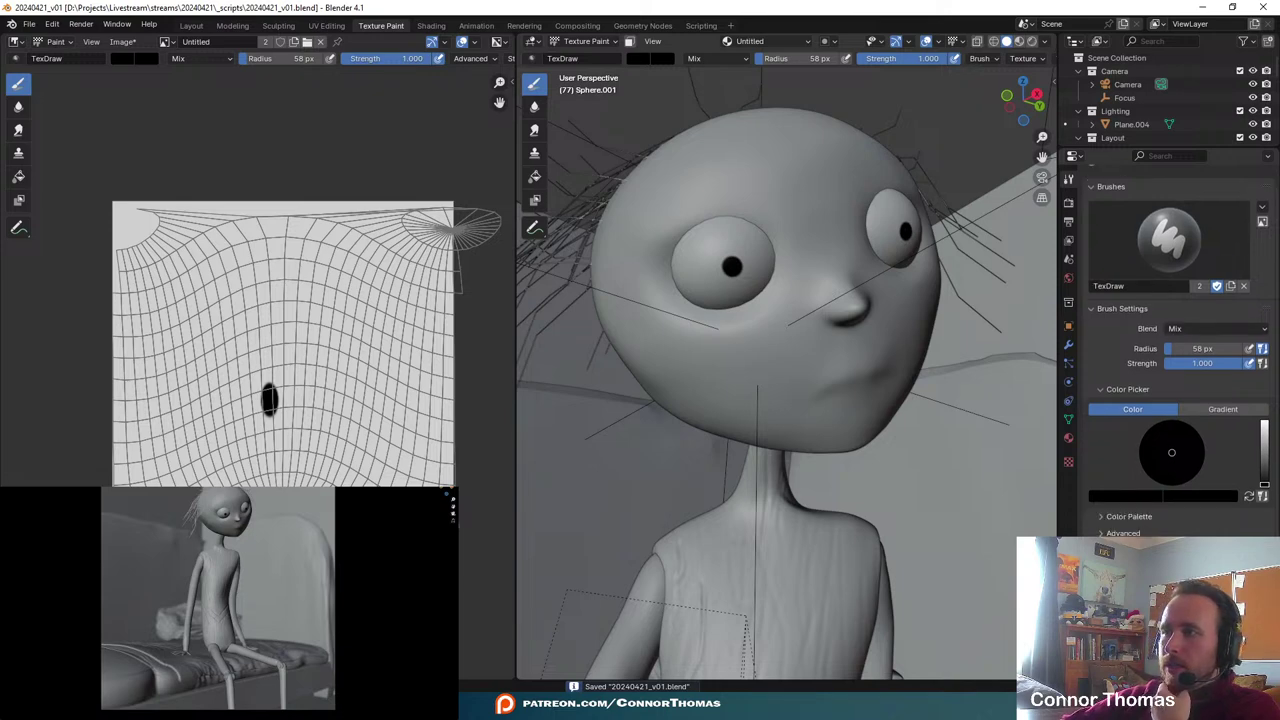
{"action": "scroll", "coordinate": [1137, 346], "scroll_direction": "up", "scroll_amount": 1}
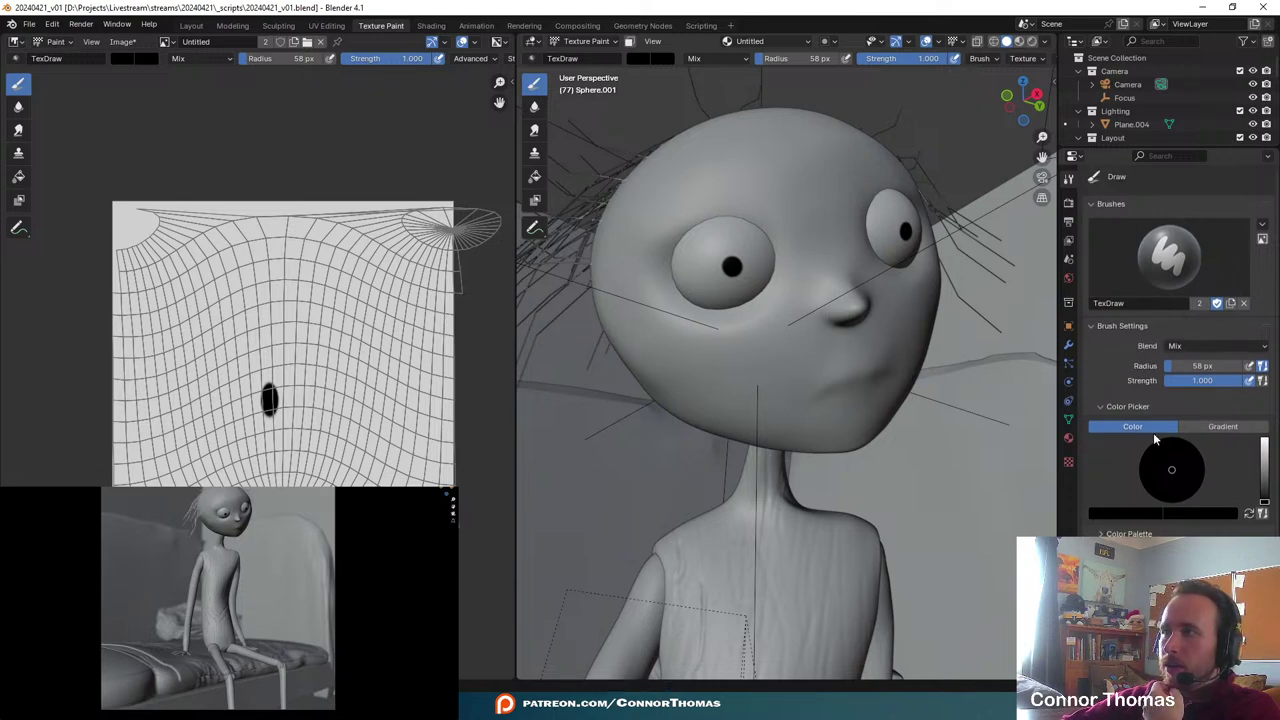
{"action": "scroll", "coordinate": [1150, 487], "scroll_direction": "down", "scroll_amount": 1}
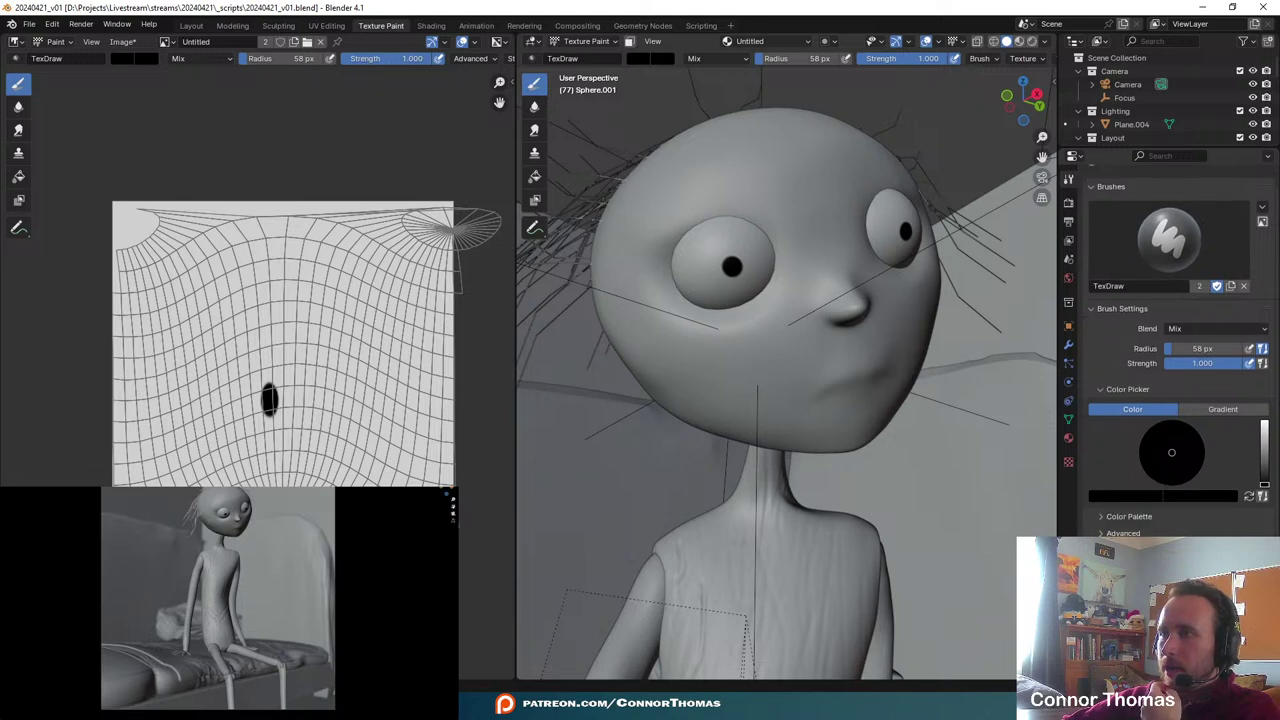
{"action": "scroll", "coordinate": [1170, 400], "scroll_direction": "down", "scroll_amount": 10}
{"action": "left_click", "coordinate": [1178, 432]}
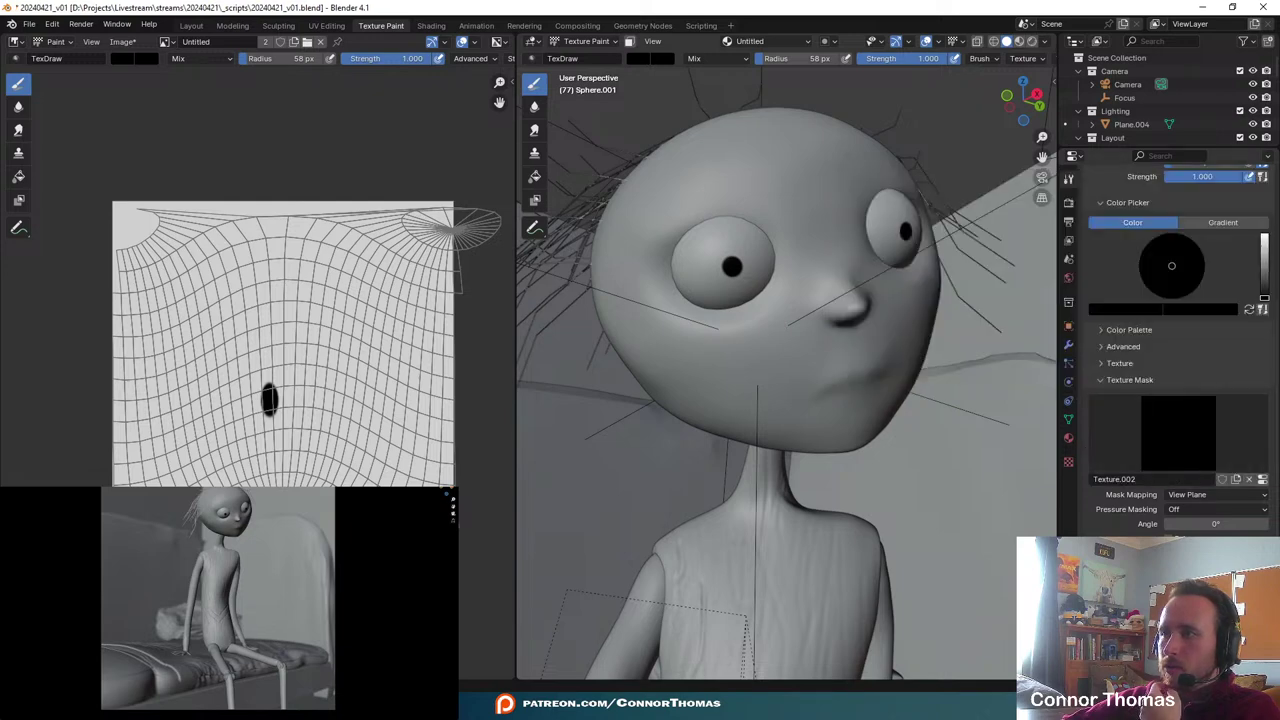
- Create a new brush image texture and load scratches_07.png from the SurfaceImperfections1 1K folder into it
{"action": "left_click", "coordinate": [1069, 462]}
{"action": "left_click", "coordinate": [1153, 220]}
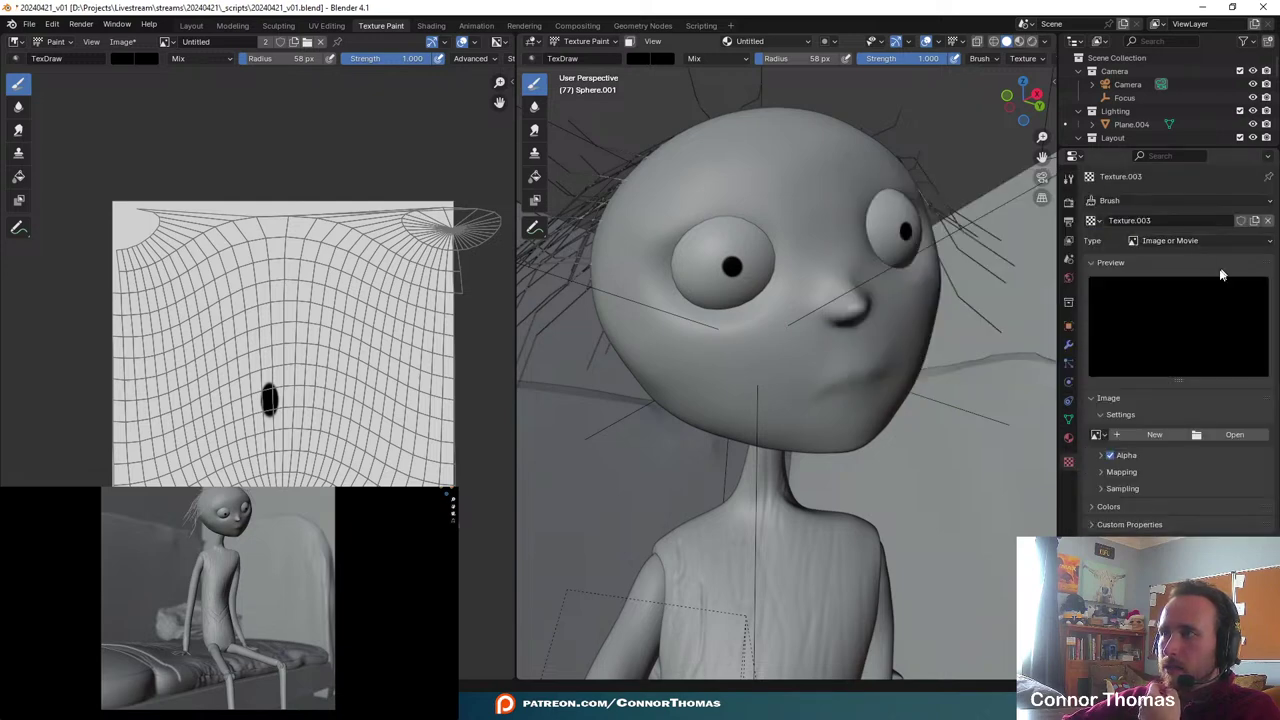
{"action": "left_click", "coordinate": [1234, 435]}
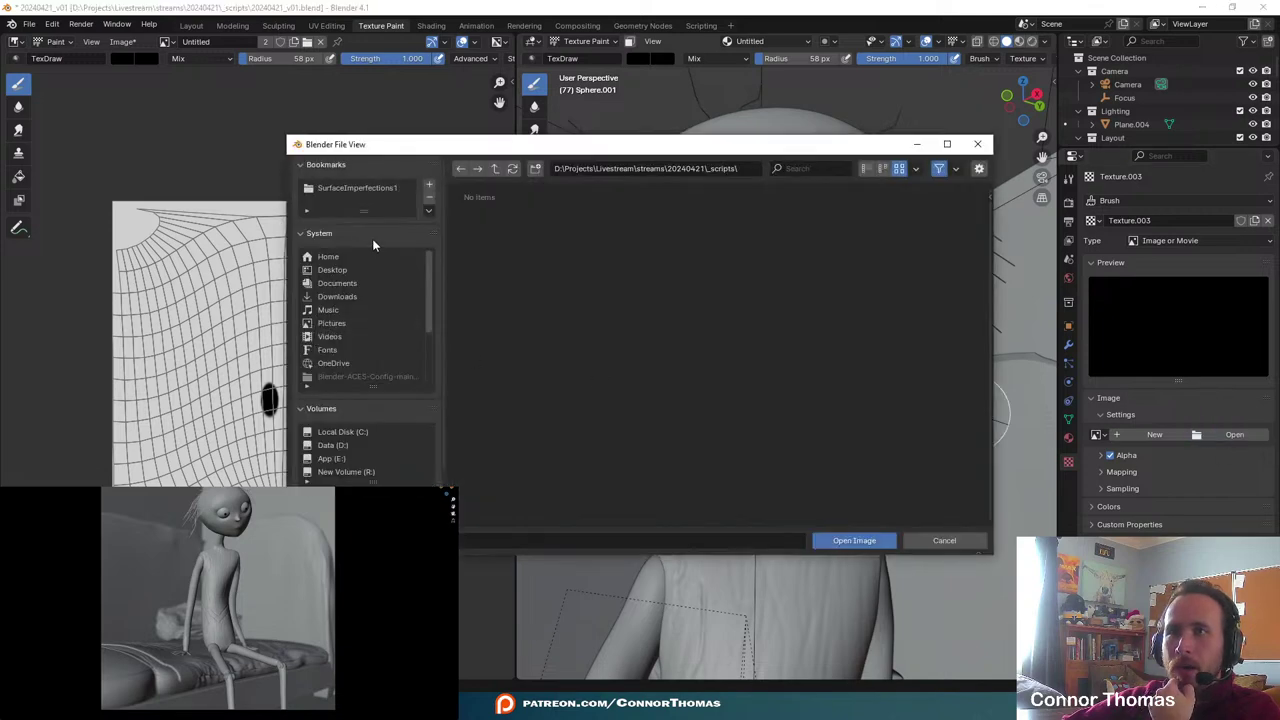
{"action": "left_click", "coordinate": [352, 189]}
{"action": "double_click", "coordinate": [808, 222]}
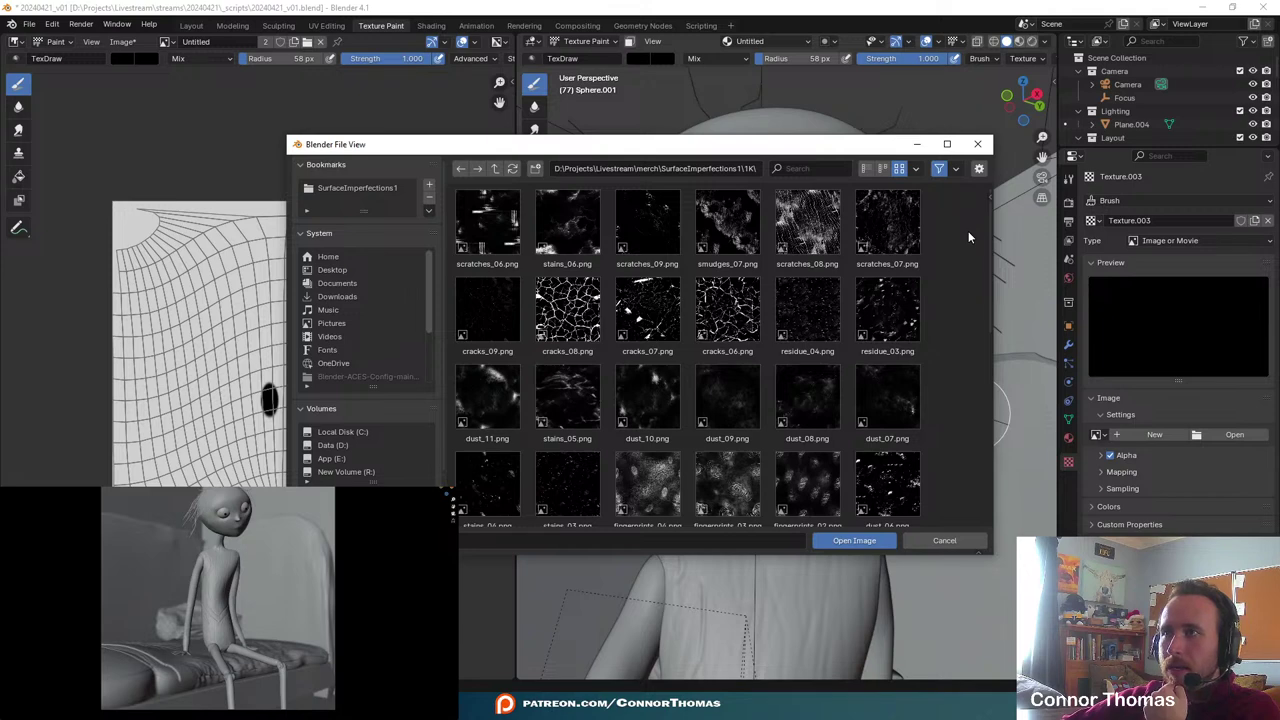
{"action": "left_click", "coordinate": [900, 238]}
{"action": "left_click", "coordinate": [866, 541]}
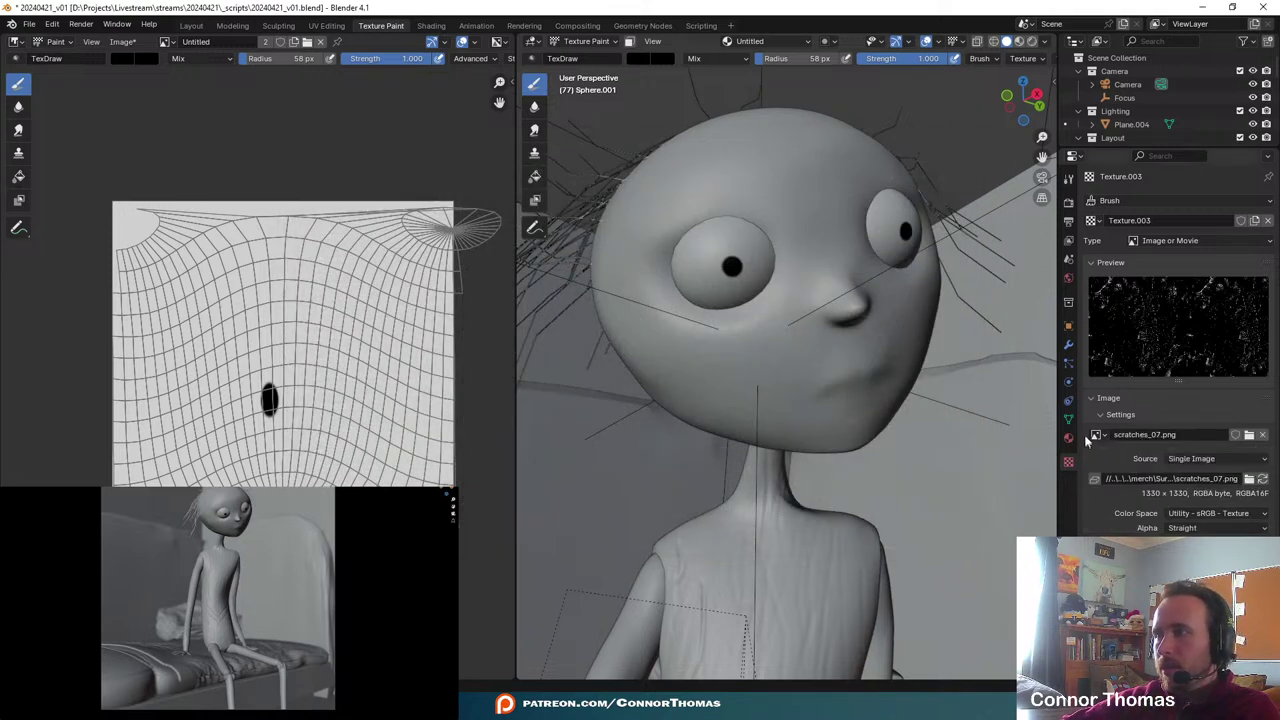
- Assign Texture.003 with the scratches image as the brush's Texture Mask
{"action": "left_click", "coordinate": [1069, 180]}
{"action": "scroll", "coordinate": [1157, 478], "scroll_direction": "down", "scroll_amount": 10}
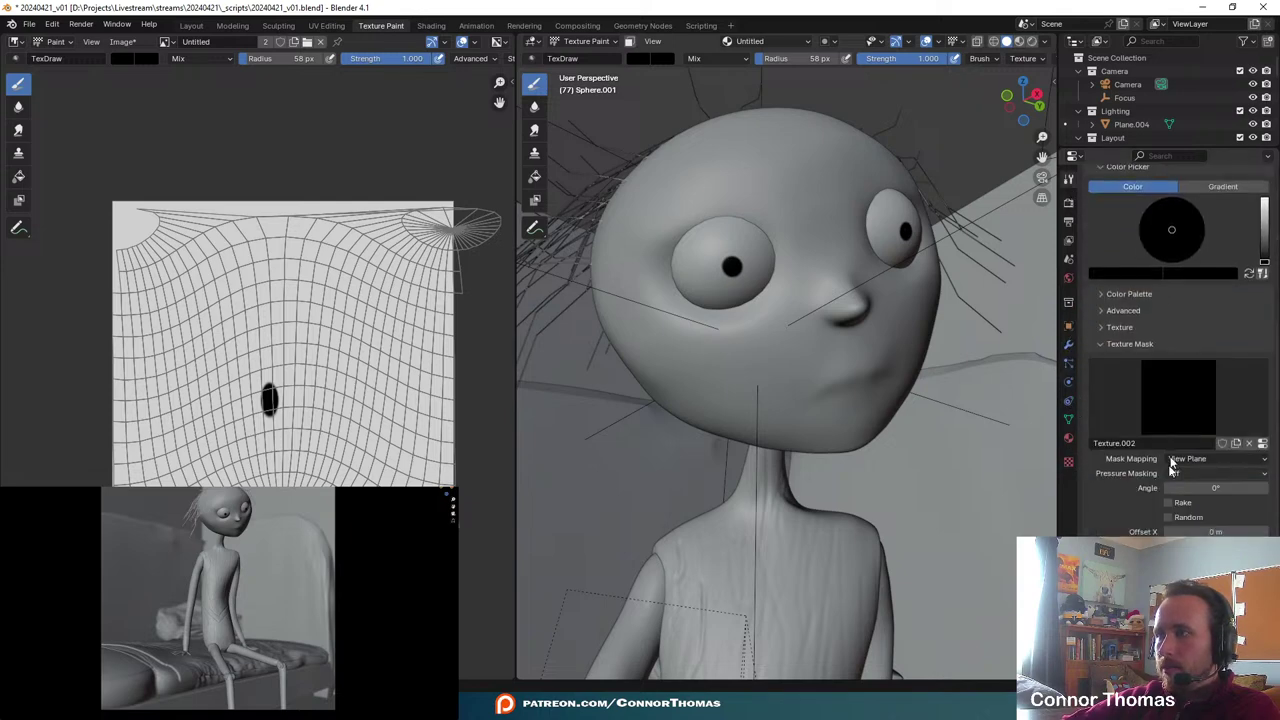
{"action": "left_click", "coordinate": [1176, 410]}
{"action": "left_click", "coordinate": [1030, 468]}
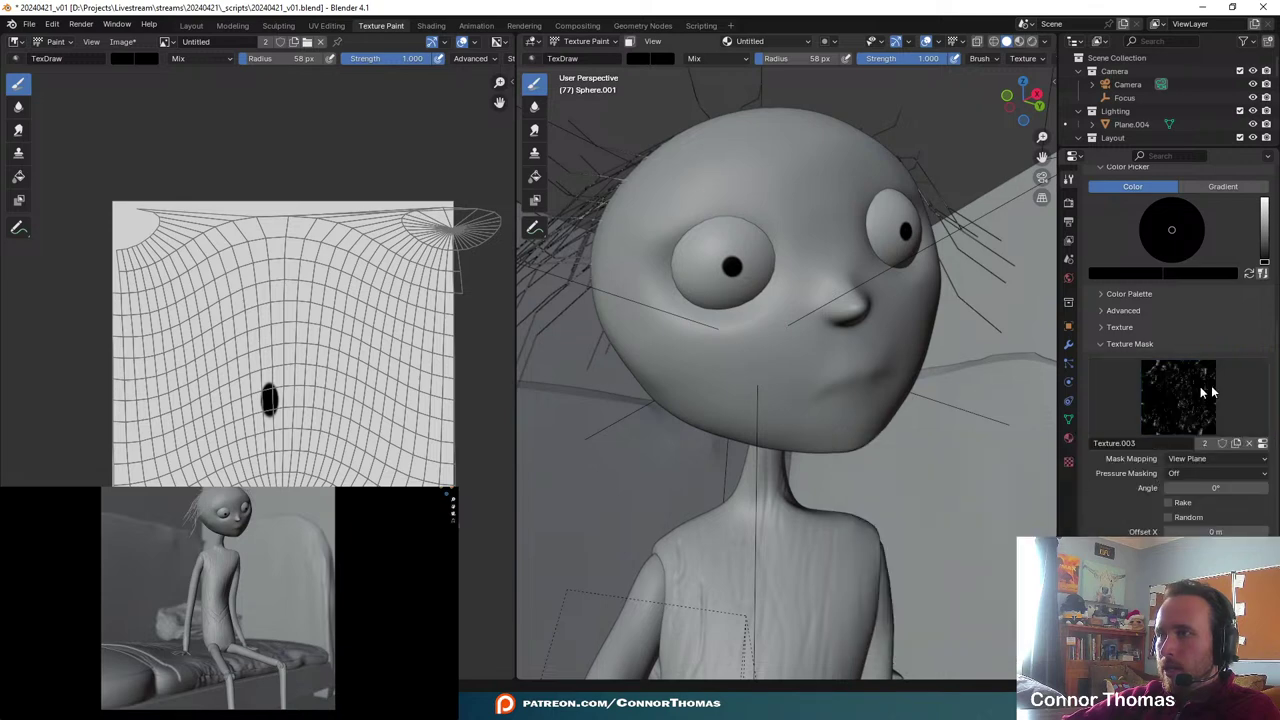
{"action": "scroll", "coordinate": [1212, 465], "scroll_direction": "down", "scroll_amount": 1}
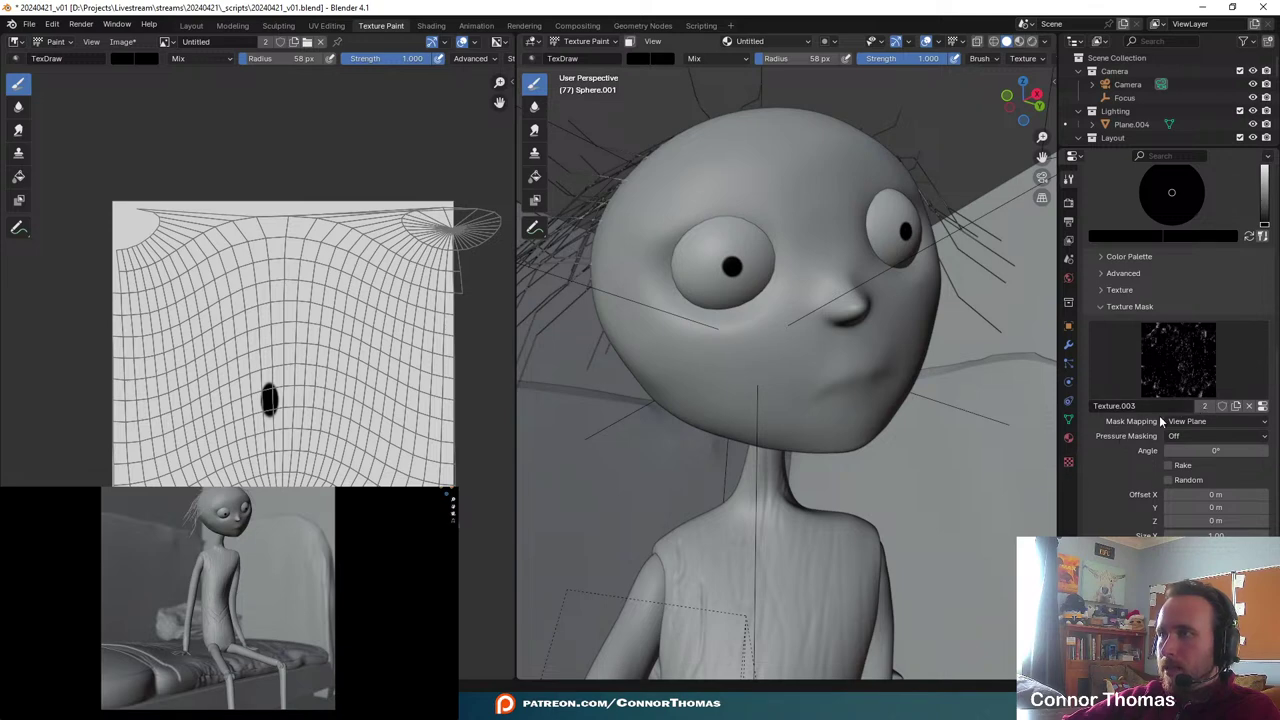
- Set the brush colour to dark grey and the radius to 85 px, and try a stroke on the near eyeball
{"action": "scroll", "coordinate": [1198, 350], "scroll_direction": "up", "scroll_amount": 4}
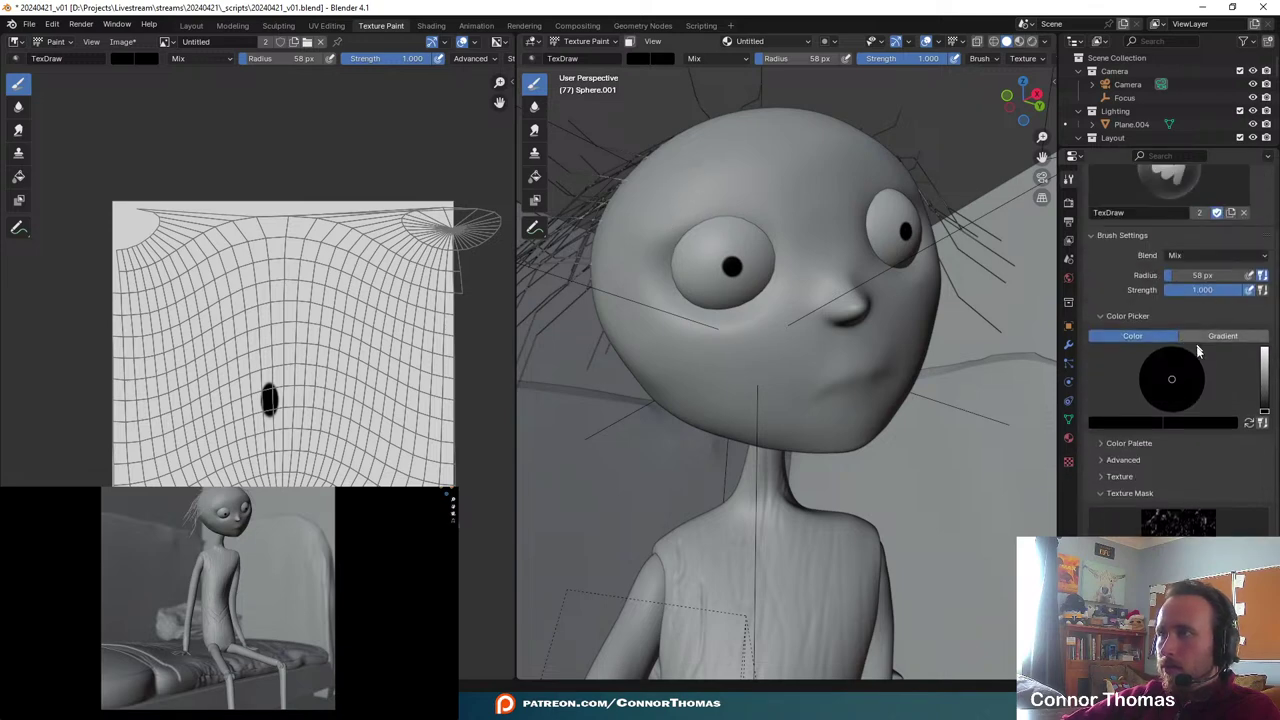
{"action": "left_click", "coordinate": [1264, 395]}
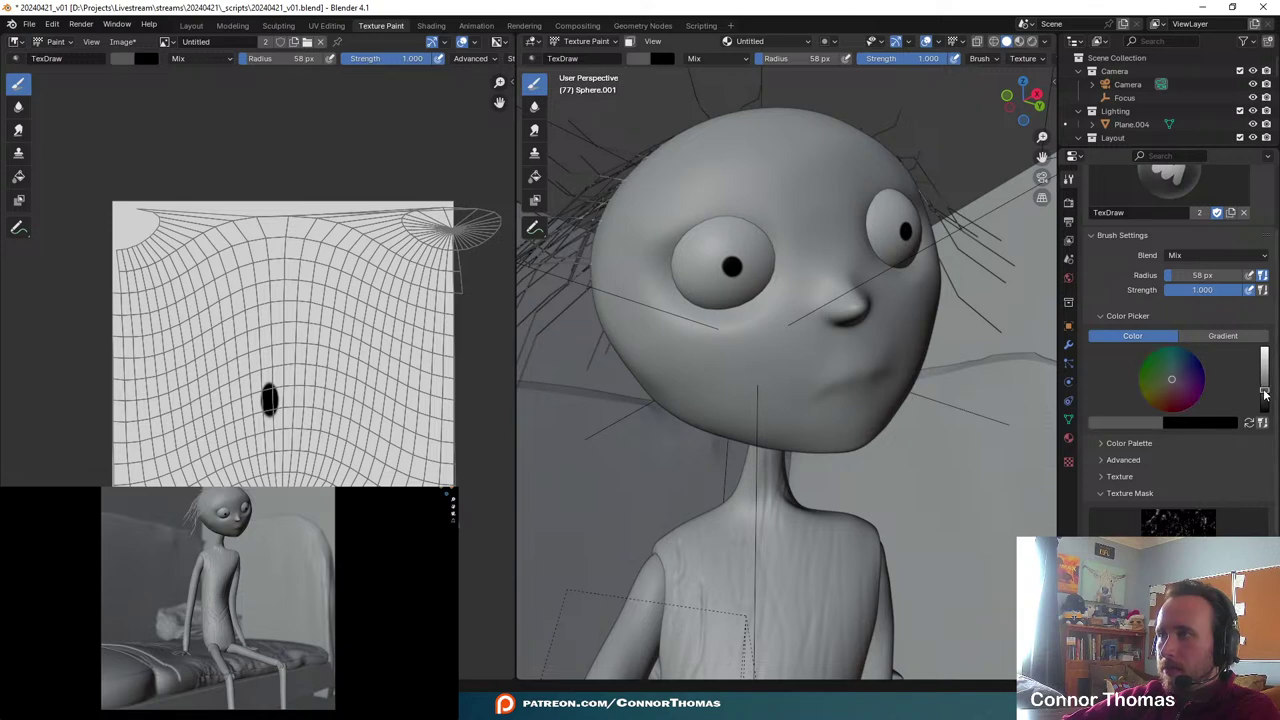
{"action": "middle_click_drag", "start_coordinate": [754, 310], "coordinate": [800, 302]}
{"action": "scroll", "coordinate": [748, 306], "scroll_direction": "up", "scroll_amount": 4}
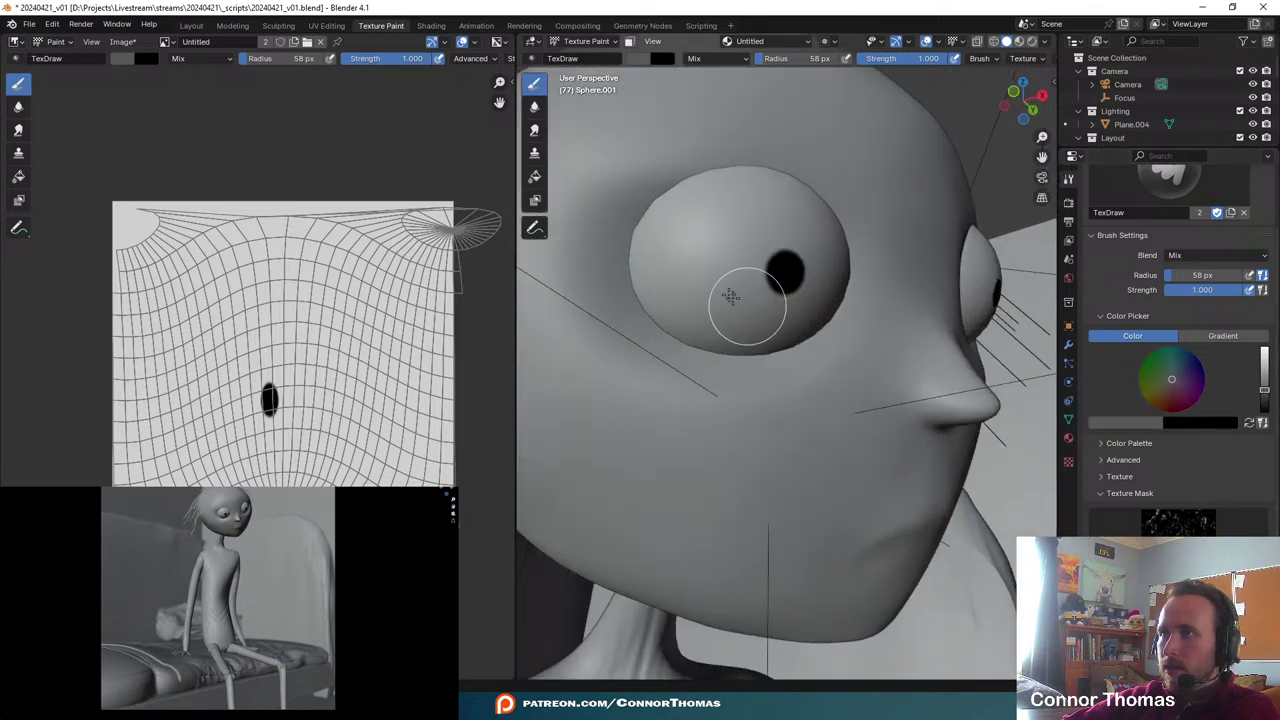
{"action": "middle_click_drag", "start_coordinate": [702, 292], "coordinate": [736, 325], "text": "shift"}
{"action": "key", "text": "f"}
{"action": "left_click", "coordinate": [752, 311]}
{"action": "left_click_drag", "start_coordinate": [680, 343], "coordinate": [692, 256]}
{"action": "key", "text": "ctrl+z"}
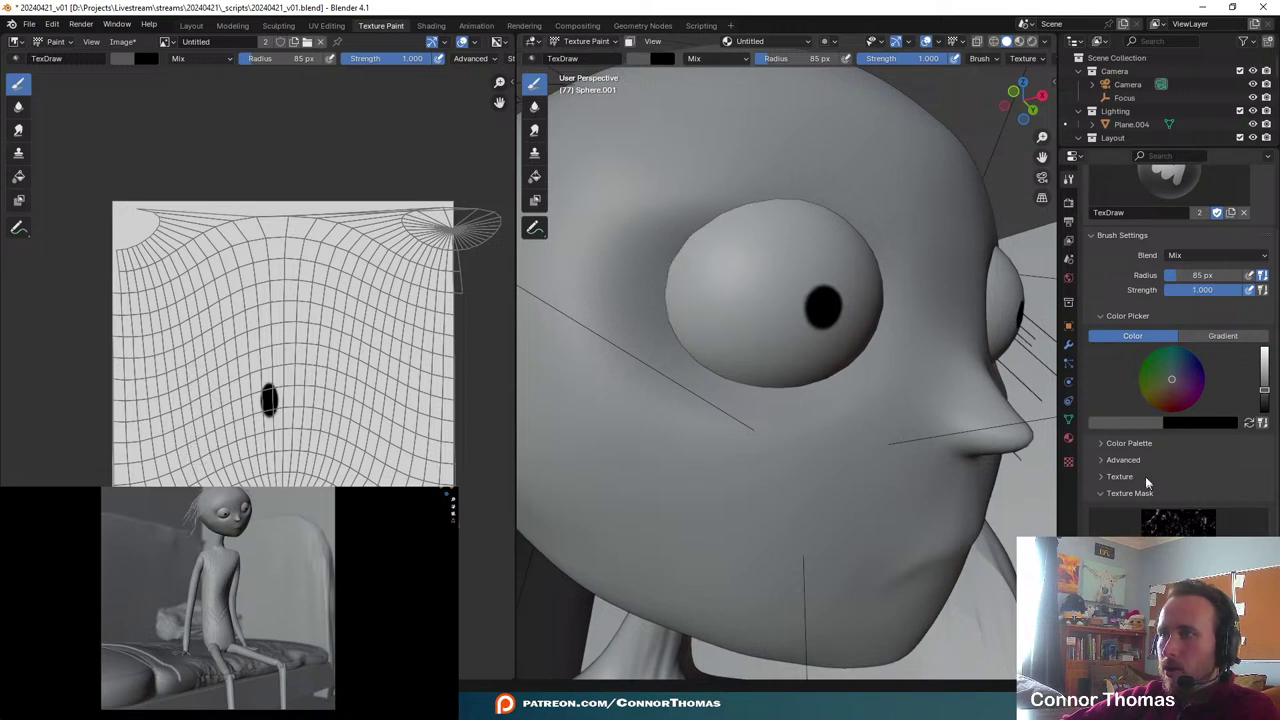
- Enable Rake for the brush's Texture Mask and try scratchy strokes along the near eyeball's outer edge
{"action": "scroll", "coordinate": [1140, 495], "scroll_direction": "down", "scroll_amount": 5}
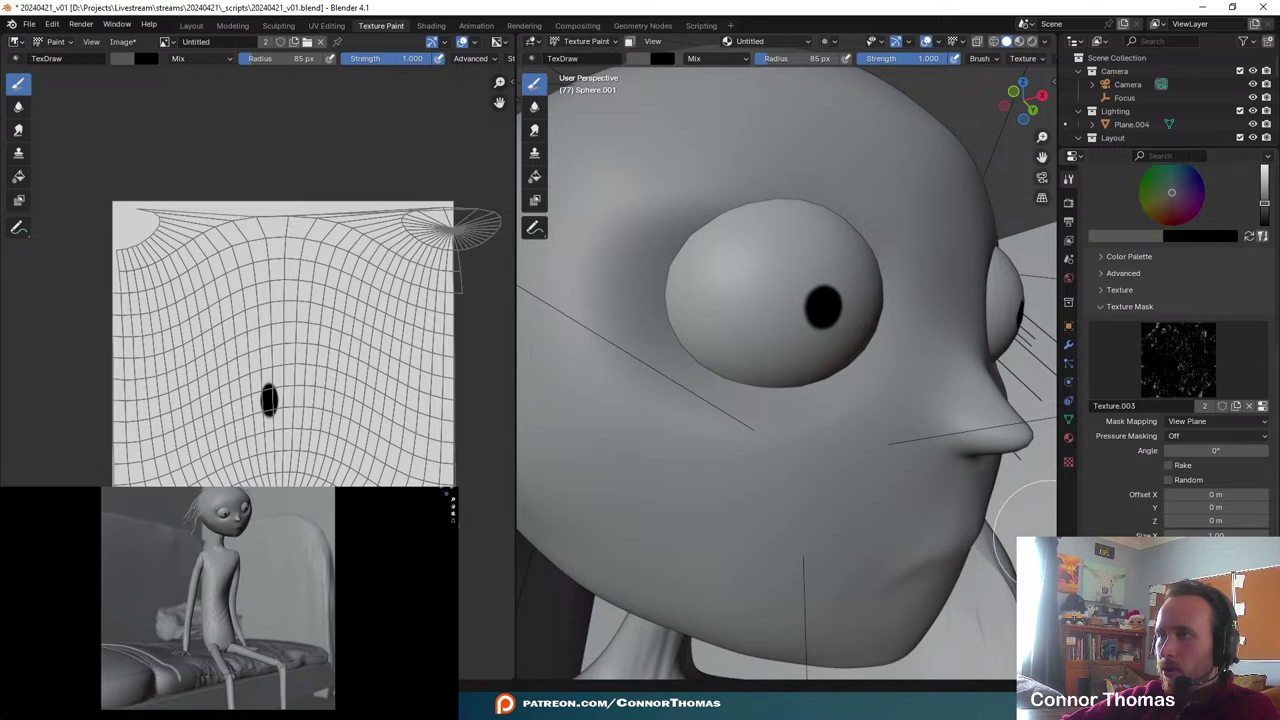
{"action": "left_click", "coordinate": [1168, 465]}
{"action": "middle_click_drag", "start_coordinate": [677, 300], "coordinate": [732, 318]}
{"action": "mouse_move", "coordinate": [732, 318]}
{"action": "left_mouse_down"}
{"action": "mouse_move", "coordinate": [757, 343]}
{"action": "mouse_move", "coordinate": [666, 286]}
{"action": "mouse_move", "coordinate": [651, 186]}
{"action": "left_mouse_up"}
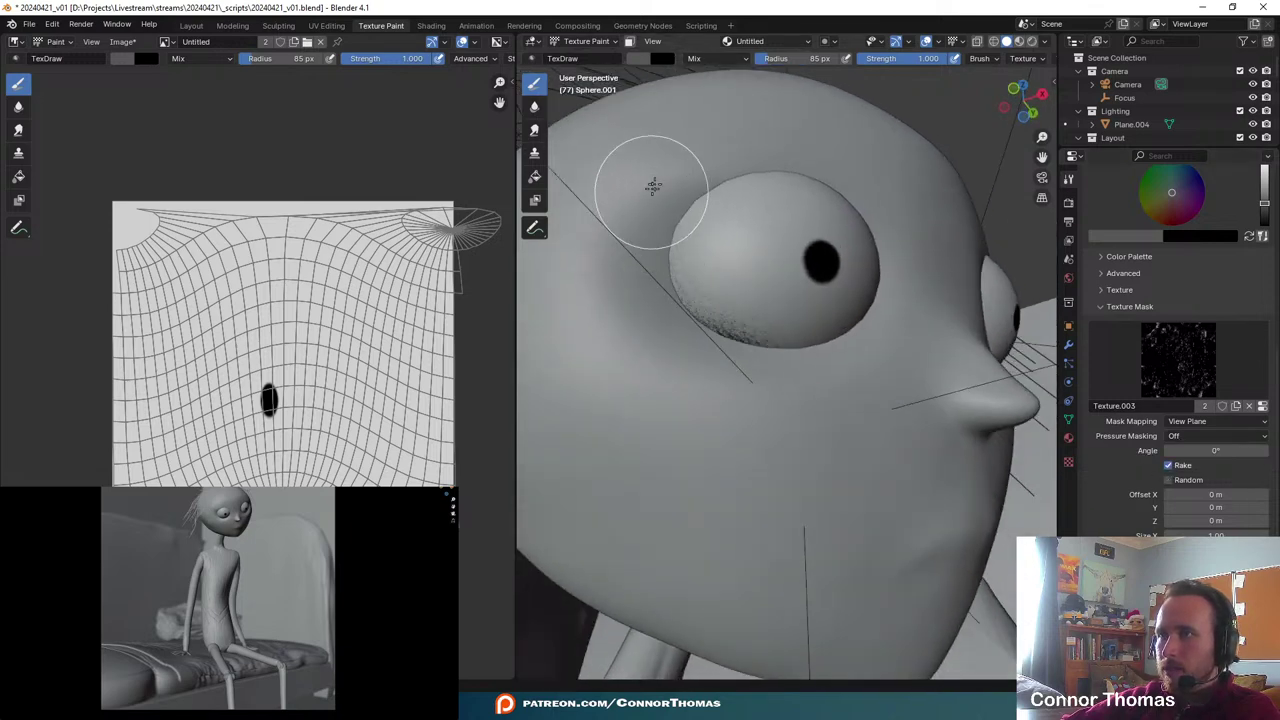
{"action": "mouse_move", "coordinate": [716, 148]}
{"action": "left_mouse_down"}
{"action": "mouse_move", "coordinate": [654, 291]}
{"action": "mouse_move", "coordinate": [700, 390]}
{"action": "left_mouse_up"}
- Try more scratchy strokes along the eyeball's inner and upper edges, and undo all the scratch strokes
{"action": "middle_click_drag", "start_coordinate": [824, 360], "coordinate": [821, 399]}
{"action": "key", "text": "KP_Divide"}
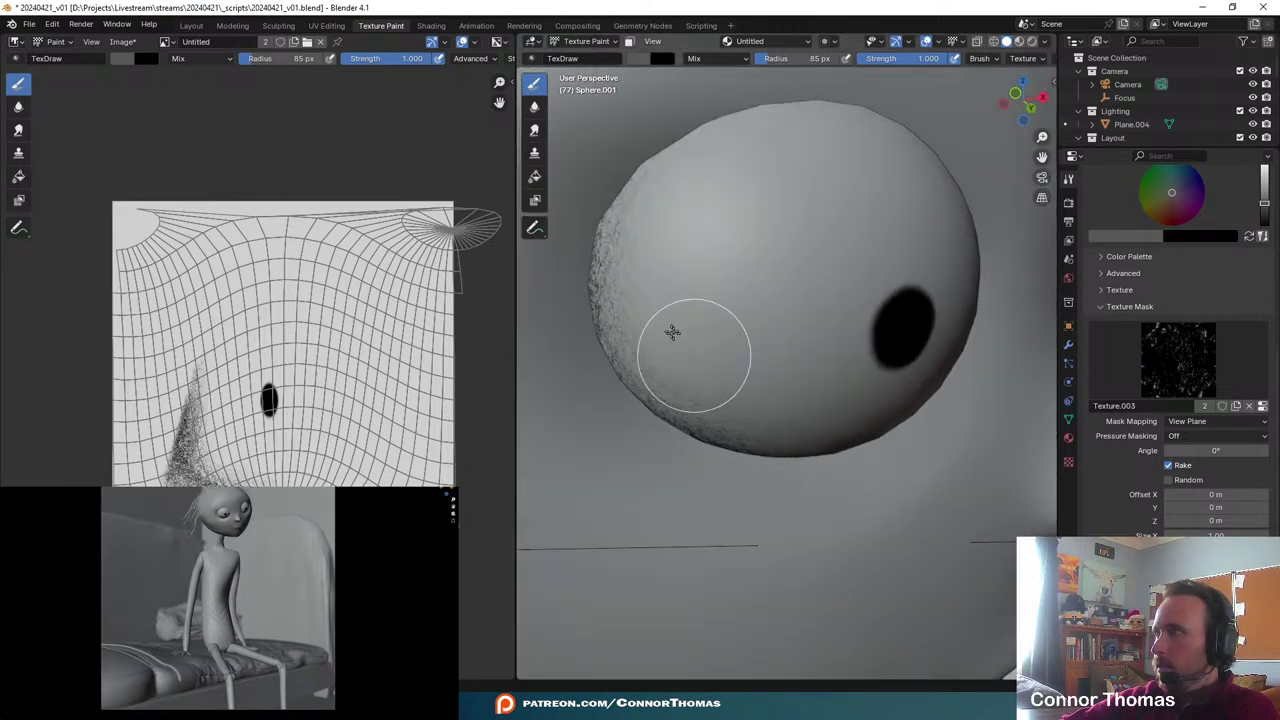
{"action": "middle_click_drag", "start_coordinate": [719, 349], "coordinate": [769, 363]}
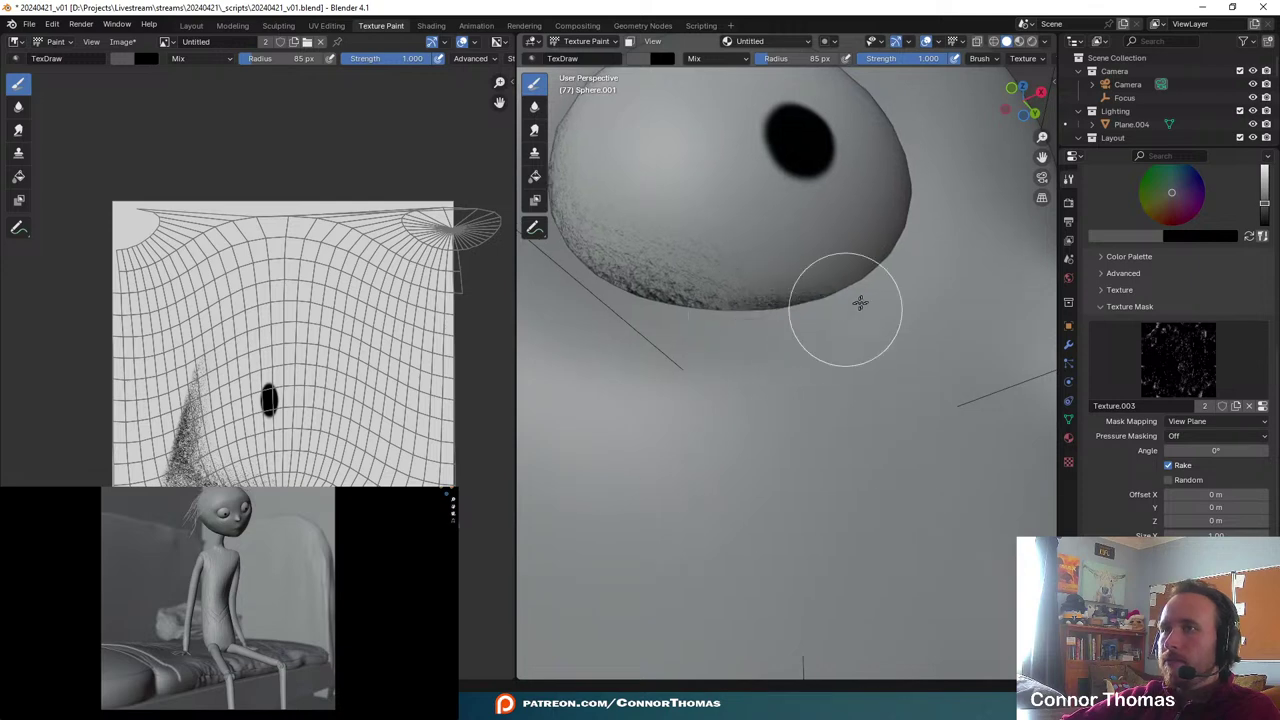
{"action": "mouse_move", "coordinate": [904, 277]}
{"action": "left_mouse_down"}
{"action": "mouse_move", "coordinate": [935, 230]}
{"action": "mouse_move", "coordinate": [940, 115]}
{"action": "mouse_move", "coordinate": [920, 230]}
{"action": "left_mouse_up"}
{"action": "mouse_move", "coordinate": [905, 270]}
{"action": "middle_mouse_down"}
{"action": "mouse_move", "coordinate": [907, 293]}
{"action": "mouse_move", "coordinate": [846, 320]}
{"action": "middle_mouse_up"}
{"action": "left_click_drag", "start_coordinate": [691, 189], "coordinate": [984, 144]}
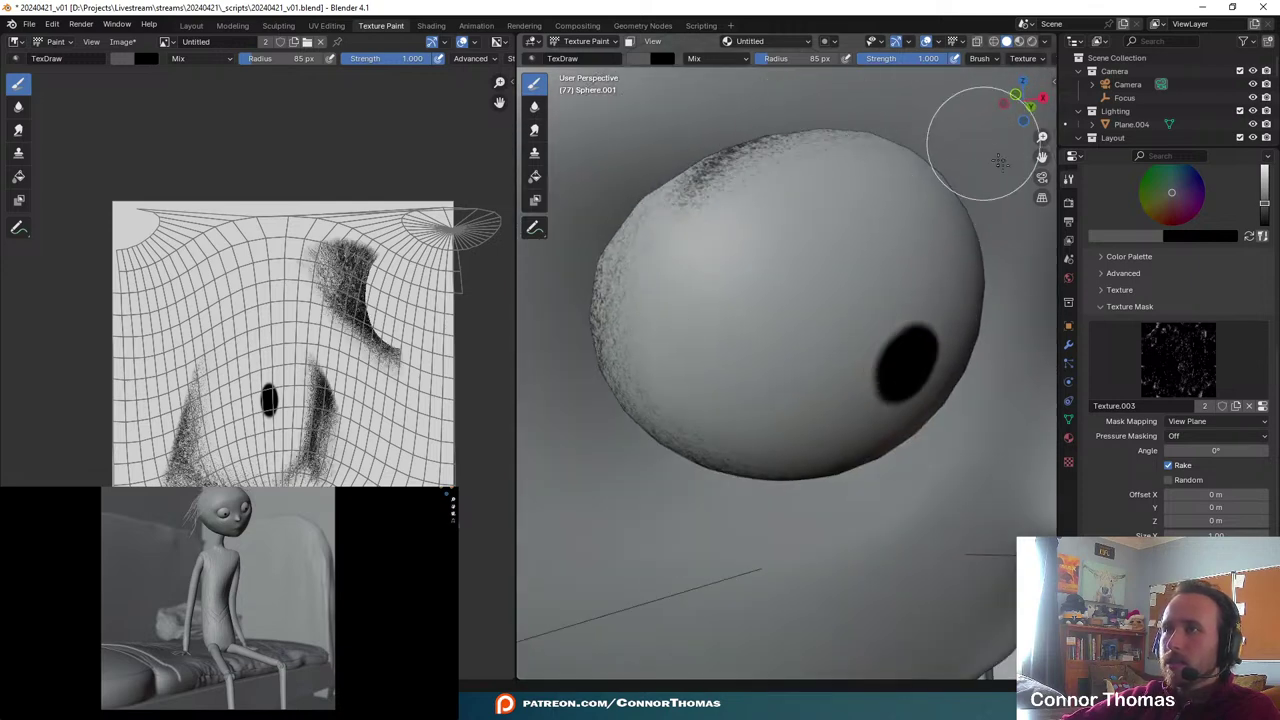
{"action": "key", "text": "ctrl+z"}
{"action": "key", "text": "ctrl+z"}
{"action": "key", "text": "ctrl+z"}
{"action": "mouse_move", "coordinate": [929, 443]}
{"action": "middle_mouse_down"}
{"action": "mouse_move", "coordinate": [903, 491]}
{"action": "mouse_move", "coordinate": [817, 393]}
{"action": "mouse_move", "coordinate": [834, 406]}
{"action": "middle_mouse_up"}
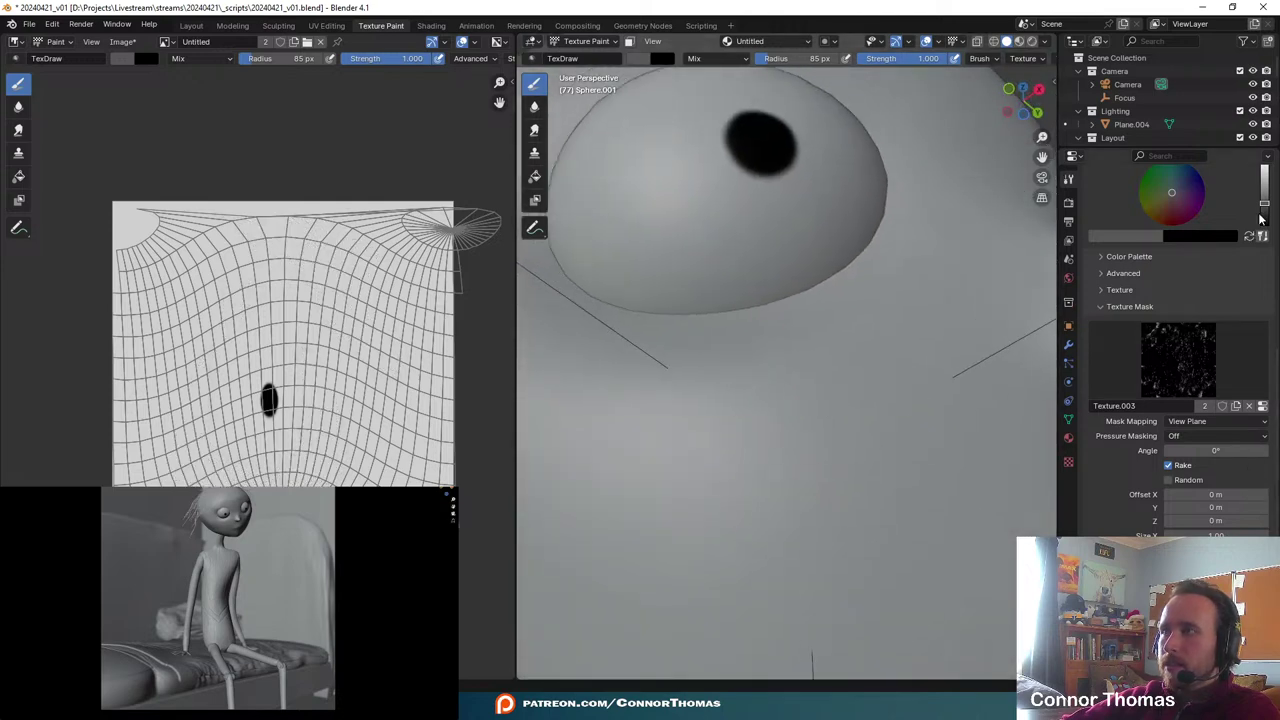
- Lighten the brush colour to near white and try a stroke on the eyeball with the secondary colour
{"action": "left_click_drag", "start_coordinate": [1261, 214], "coordinate": [1264, 170]}
{"action": "left_click_drag", "start_coordinate": [763, 296], "coordinate": [720, 331], "text": "ctrl"}
{"action": "key", "text": "ctrl+z"}
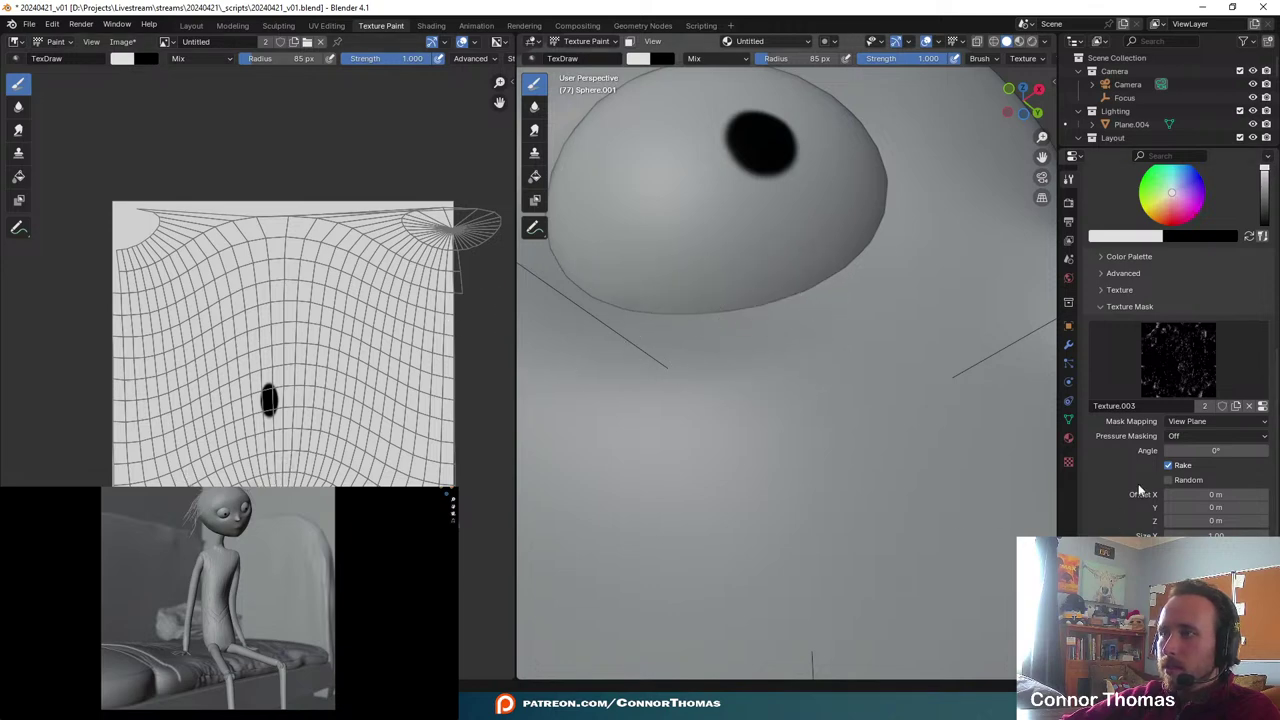
- Enable Random rotation for the Texture Mask and paint dark speckles along the eyeball's lower outer edge
{"action": "middle_click_drag", "start_coordinate": [729, 398], "coordinate": [846, 443]}
{"action": "mouse_move", "coordinate": [846, 443]}
{"action": "left_mouse_down"}
{"action": "mouse_move", "coordinate": [823, 394]}
{"action": "mouse_move", "coordinate": [700, 349]}
{"action": "mouse_move", "coordinate": [660, 212]}
{"action": "left_mouse_up"}
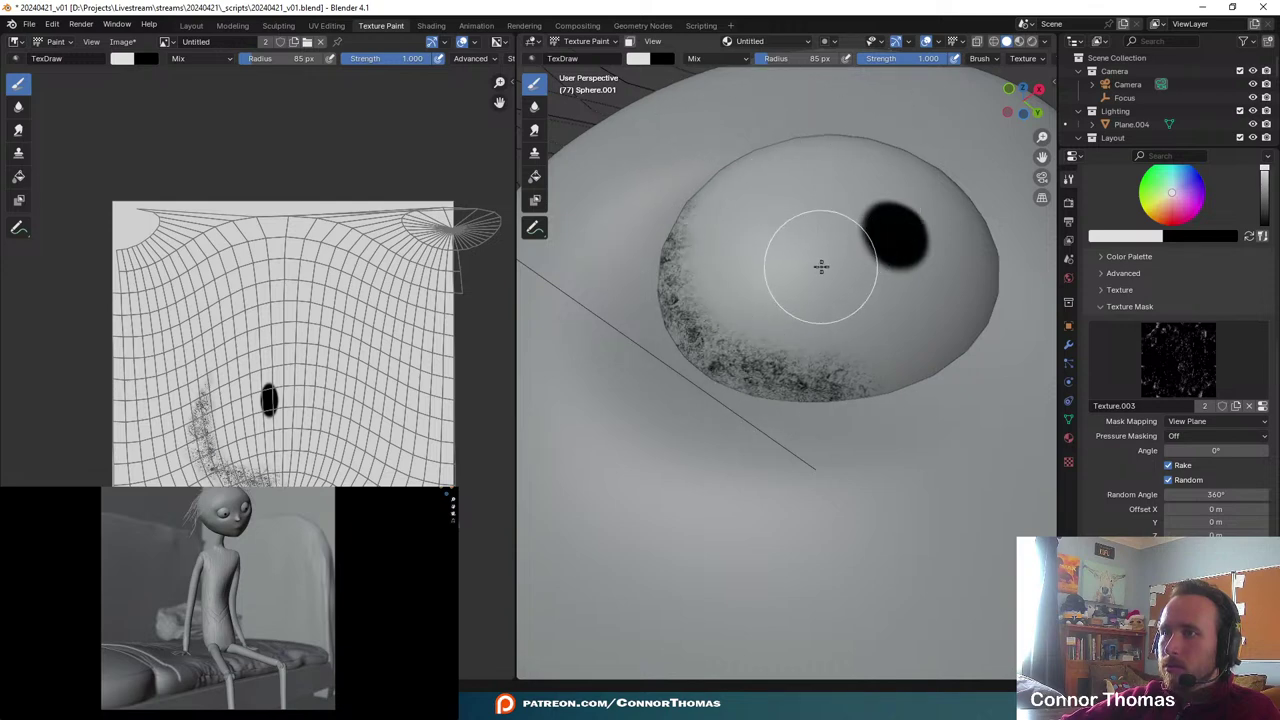
{"action": "middle_click_drag", "start_coordinate": [820, 266], "coordinate": [829, 303]}
{"action": "scroll", "coordinate": [1170, 360], "scroll_direction": "up", "scroll_amount": 7}
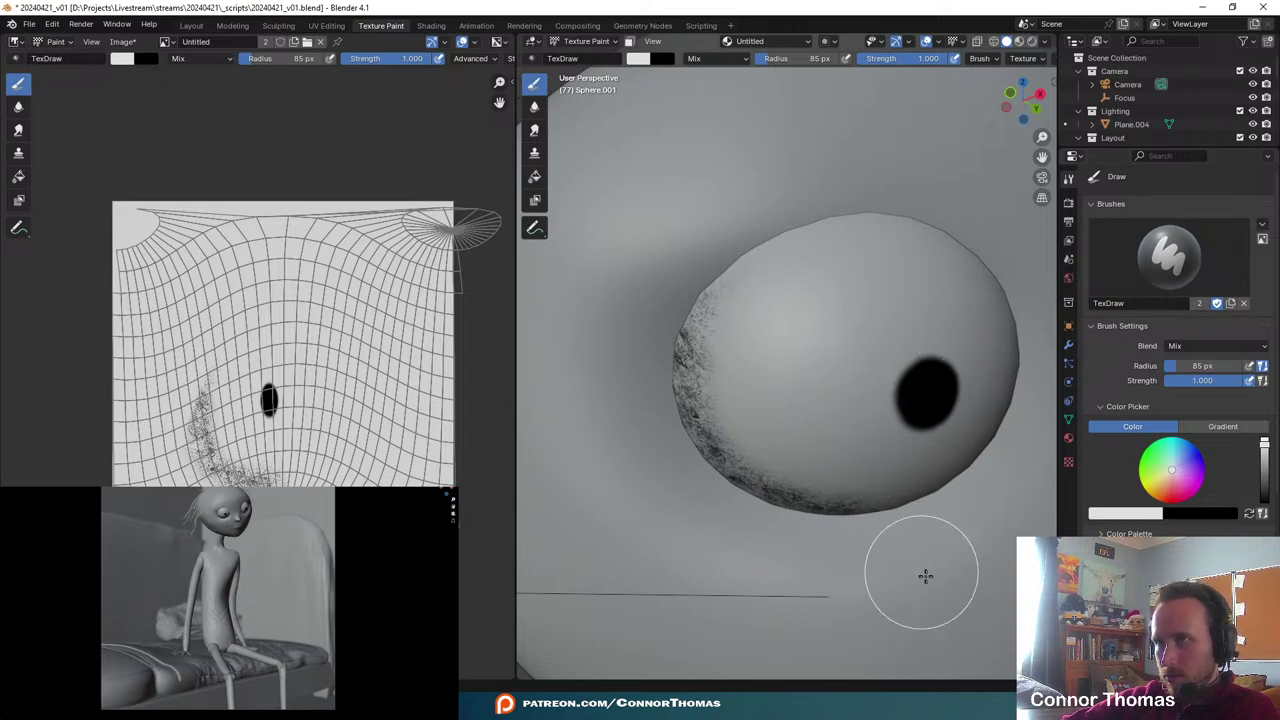
- Continue the dark speckles around the eyeball's upper, inner and outer rim, checking the eye up close in the camera preview
{"action": "mouse_move", "coordinate": [752, 268]}
{"action": "left_mouse_down"}
{"action": "mouse_move", "coordinate": [840, 215]}
{"action": "mouse_move", "coordinate": [951, 218]}
{"action": "left_mouse_up"}
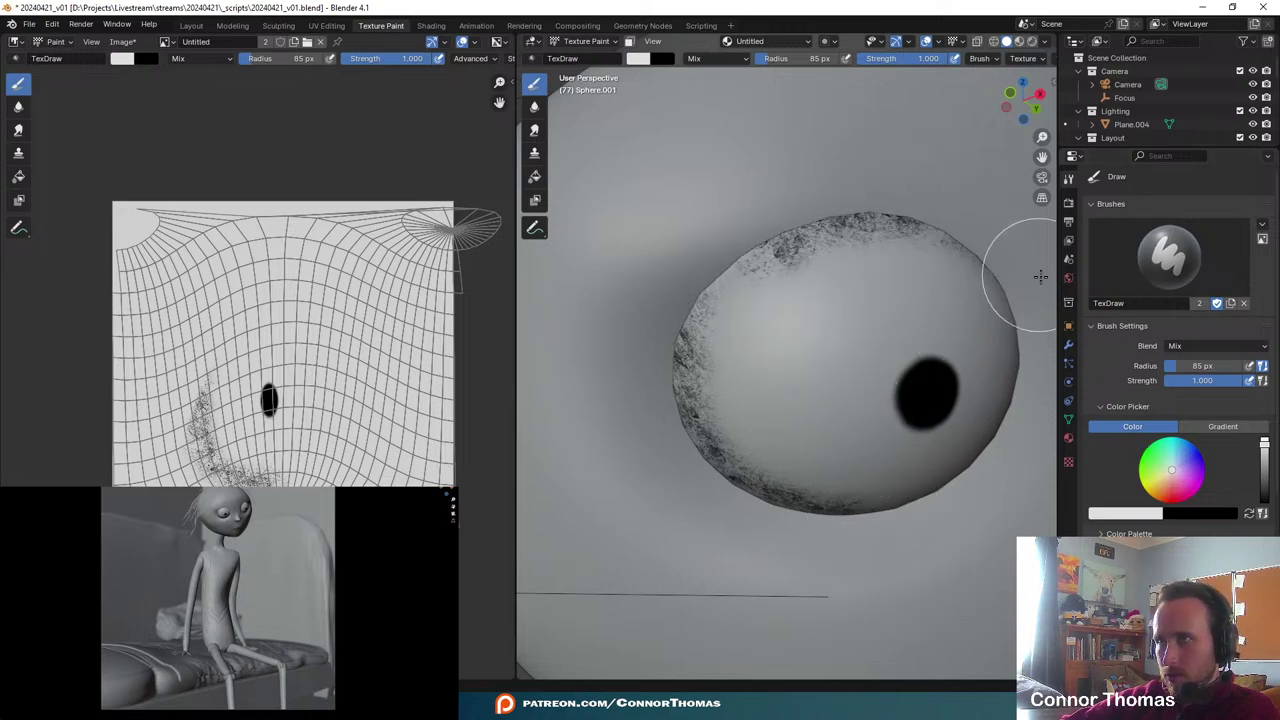
{"action": "middle_click_drag", "start_coordinate": [950, 315], "coordinate": [908, 325]}
{"action": "mouse_move", "coordinate": [948, 234]}
{"action": "left_mouse_down"}
{"action": "mouse_move", "coordinate": [829, 551]}
{"action": "mouse_move", "coordinate": [909, 451]}
{"action": "mouse_move", "coordinate": [729, 651]}
{"action": "left_mouse_up"}
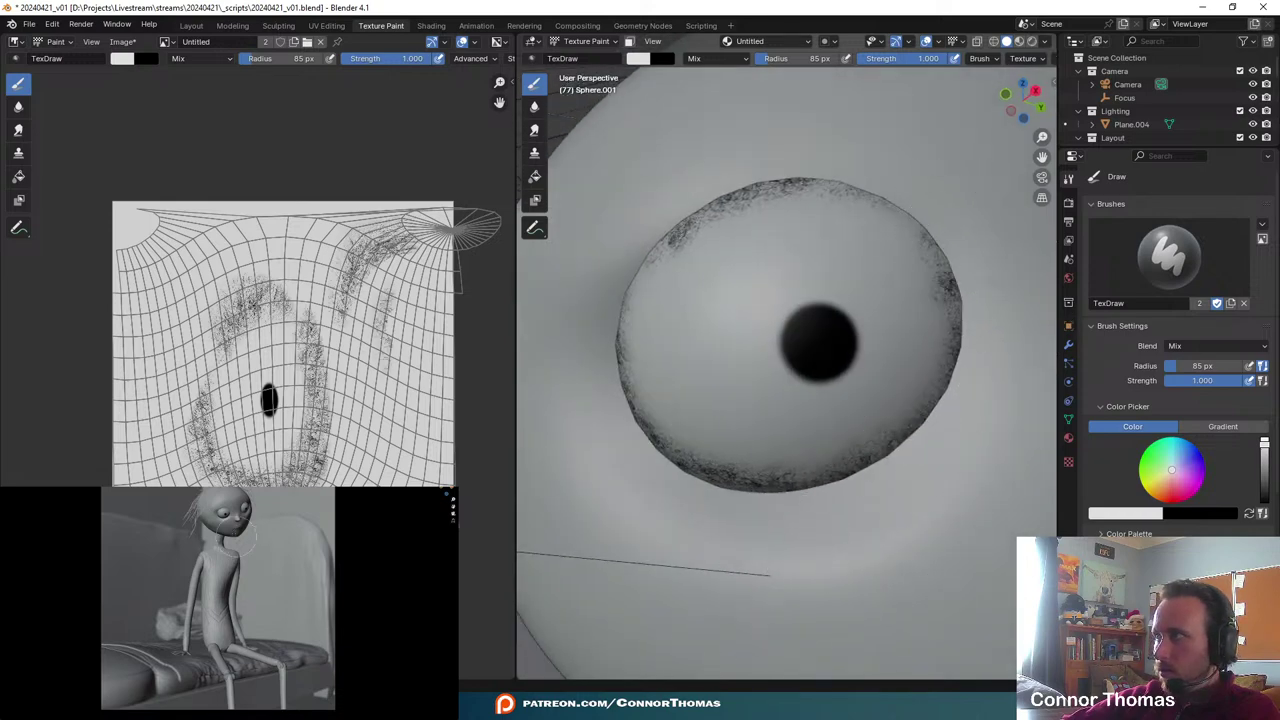
{"action": "scroll", "coordinate": [248, 500], "scroll_direction": "up", "scroll_amount": 4}
{"action": "middle_click_drag", "start_coordinate": [250, 492], "coordinate": [246, 625], "text": "shift"}
{"action": "scroll", "coordinate": [230, 540], "scroll_direction": "up", "scroll_amount": 3}
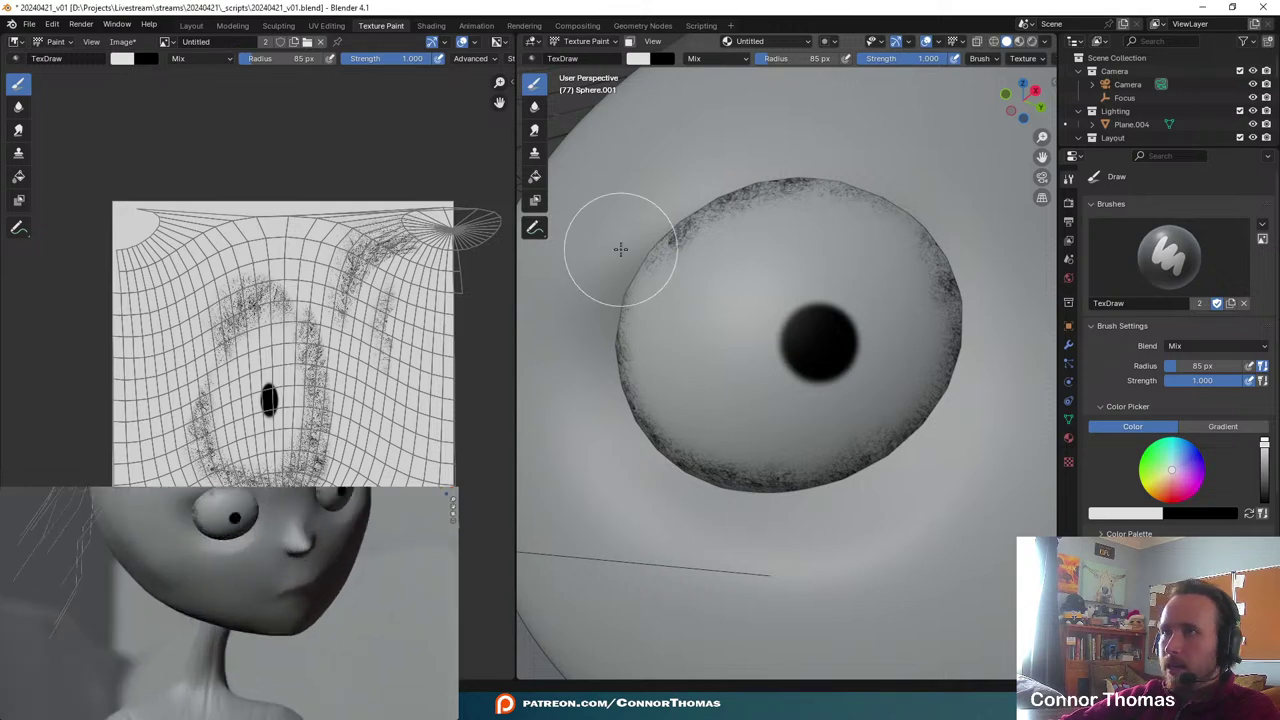
{"action": "mouse_move", "coordinate": [620, 251]}
{"action": "left_mouse_down"}
{"action": "mouse_move", "coordinate": [594, 343]}
{"action": "mouse_move", "coordinate": [600, 400]}
{"action": "left_mouse_up"}
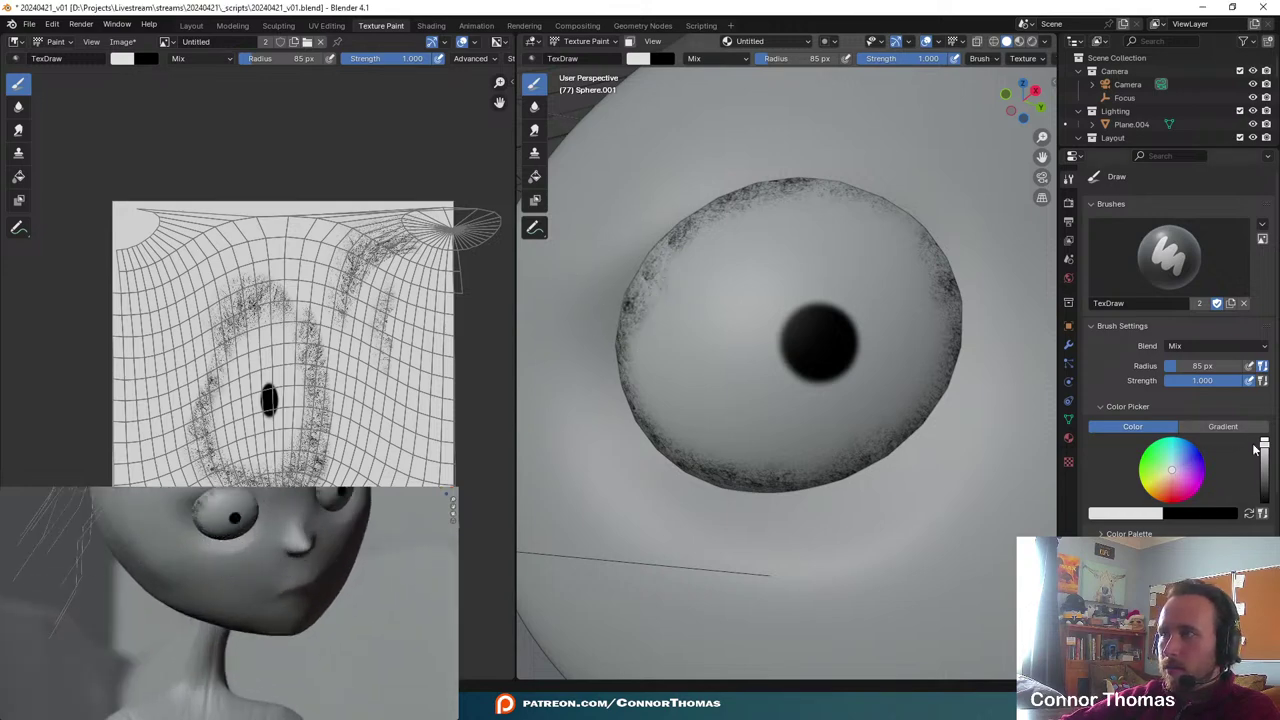
- Set the brush colour to white, try a secondary-colour stroke beside the pupil, and undo all speckle strokes on the eye
{"action": "left_click_drag", "start_coordinate": [1256, 449], "coordinate": [1264, 438]}
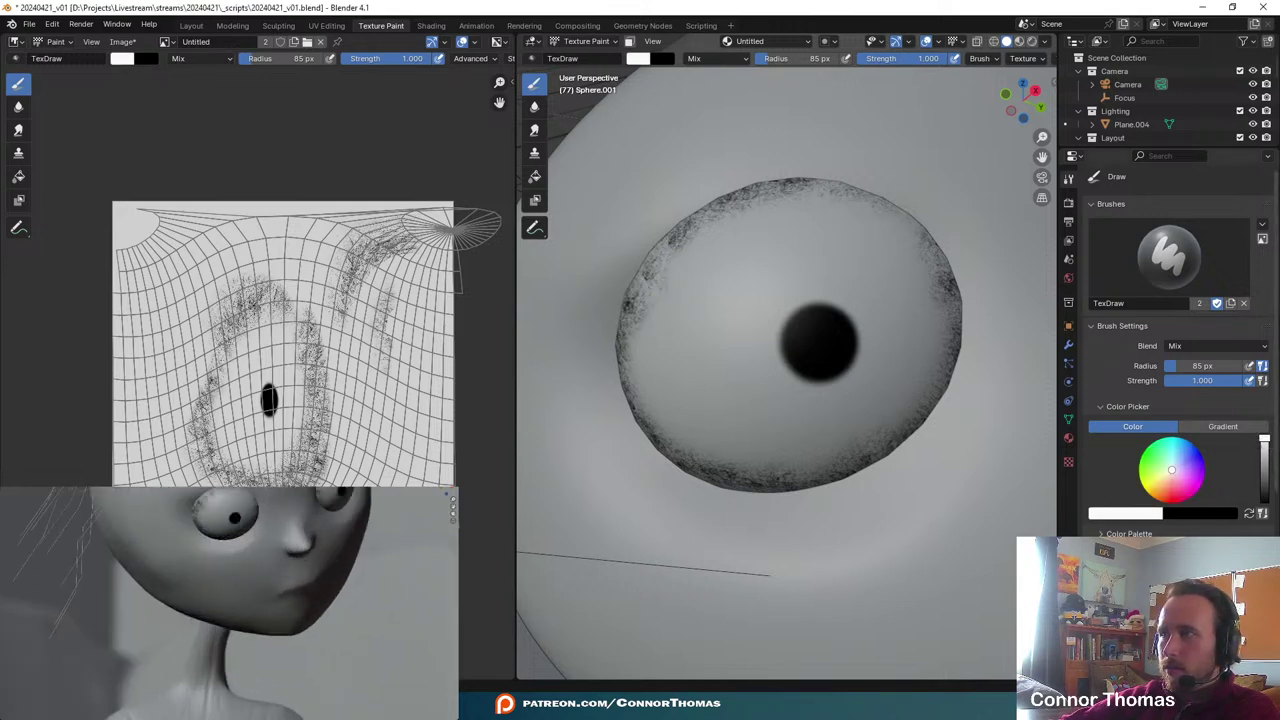
{"action": "mouse_move", "coordinate": [708, 317]}
{"action": "left_mouse_down", "text": "ctrl"}
{"action": "mouse_move", "coordinate": [694, 297]}
{"action": "mouse_move", "coordinate": [726, 290]}
{"action": "mouse_move", "coordinate": [714, 442]}
{"action": "left_mouse_up", "text": "ctrl"}
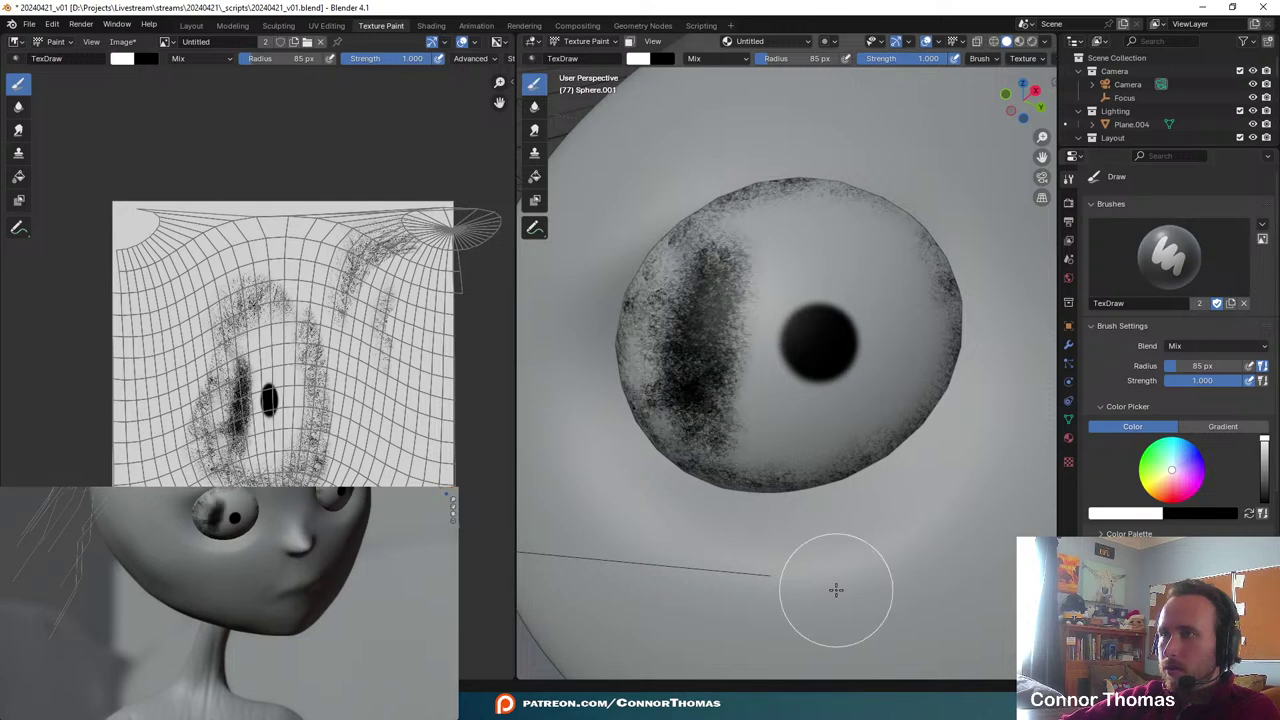
{"action": "key", "text": "ctrl+z"}
{"action": "key", "text": "ctrl+z"}
{"action": "key", "text": "ctrl+z"}
{"action": "key", "text": "ctrl+z"}
{"action": "key", "text": "ctrl+z"}
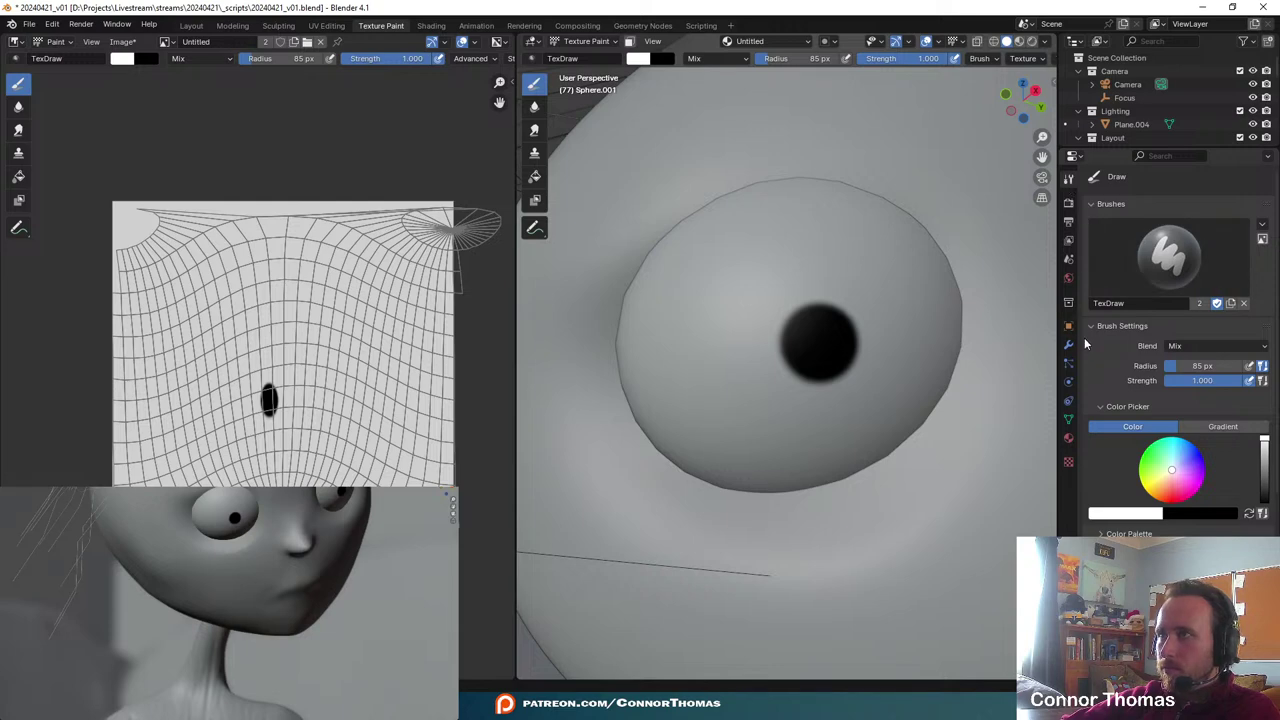
- Review the Texture Mask settings and try a white stroke across the upper part of the eyeball
{"action": "scroll", "coordinate": [1115, 384], "scroll_direction": "down", "scroll_amount": 6}
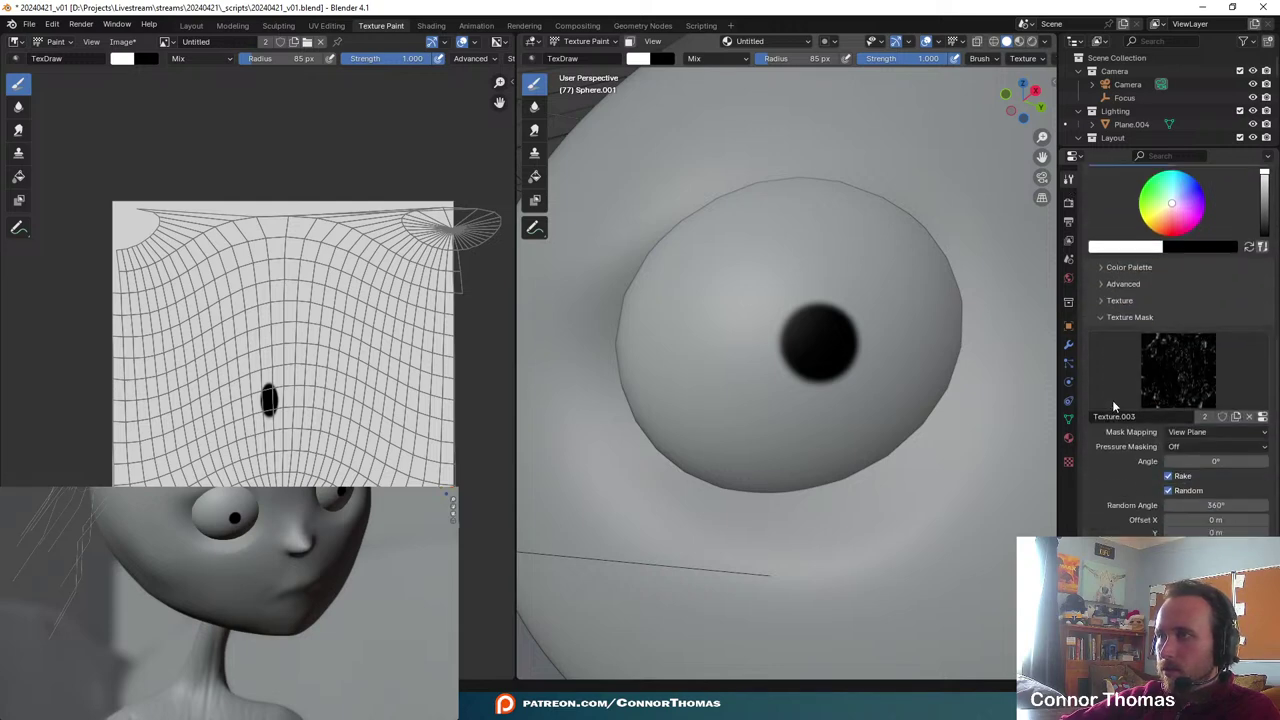
{"action": "scroll", "coordinate": [1111, 406], "scroll_direction": "down", "scroll_amount": 1}
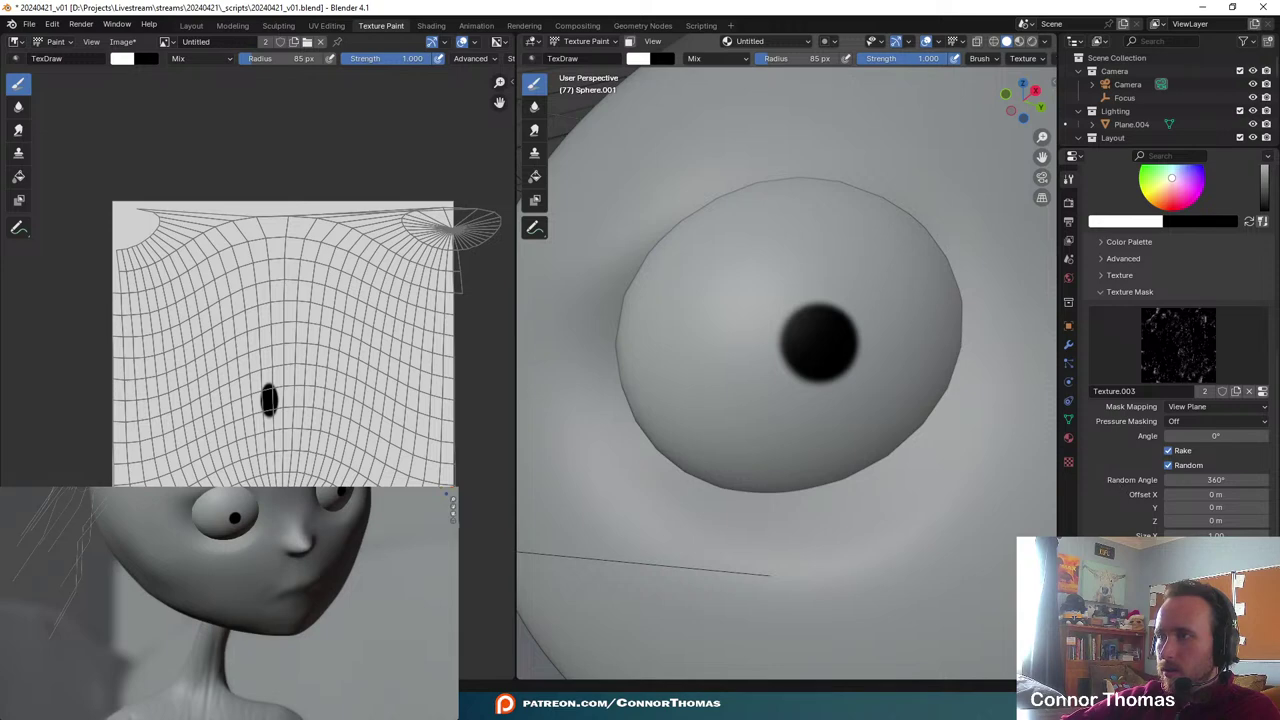
{"action": "scroll", "coordinate": [1180, 350], "scroll_direction": "up", "scroll_amount": 6}
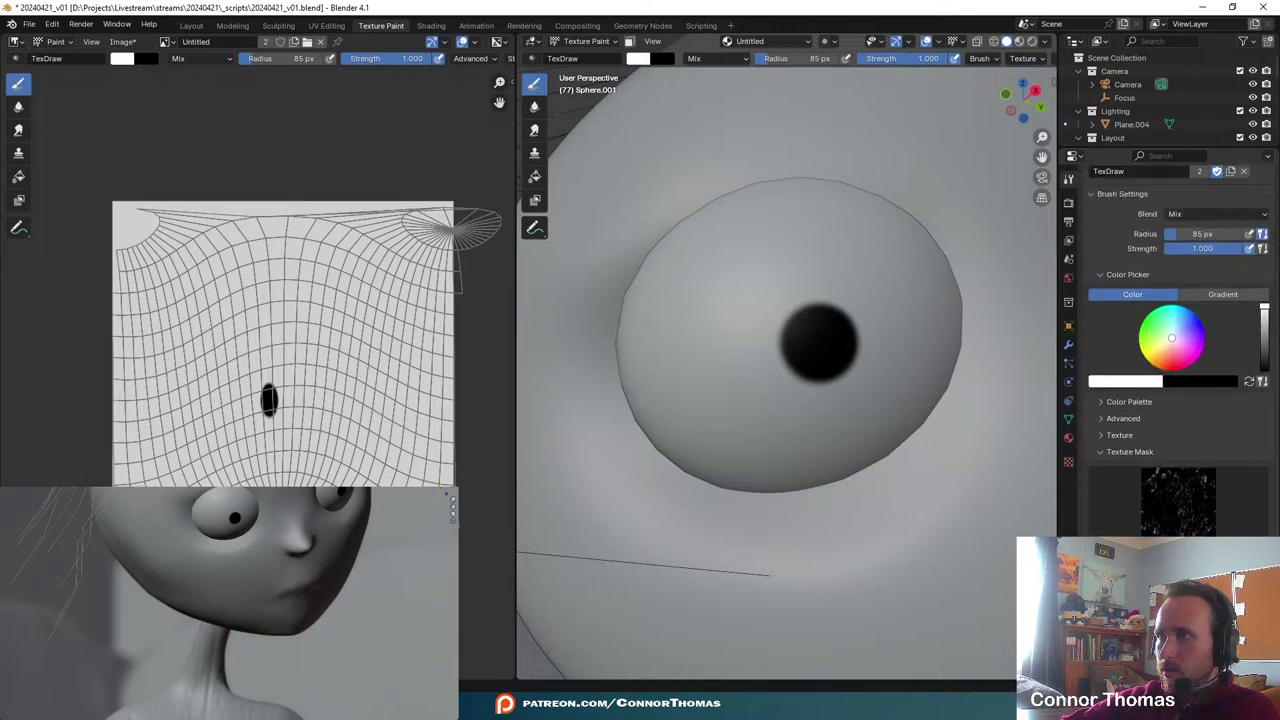
{"action": "mouse_move", "coordinate": [713, 292]}
{"action": "left_mouse_down"}
{"action": "mouse_move", "coordinate": [703, 343]}
{"action": "mouse_move", "coordinate": [723, 294]}
{"action": "mouse_move", "coordinate": [777, 314]}
{"action": "mouse_move", "coordinate": [789, 232]}
{"action": "mouse_move", "coordinate": [915, 250]}
{"action": "left_mouse_up"}
{"action": "key", "text": "ctrl+z"}
{"action": "key", "text": "ctrl+z"}
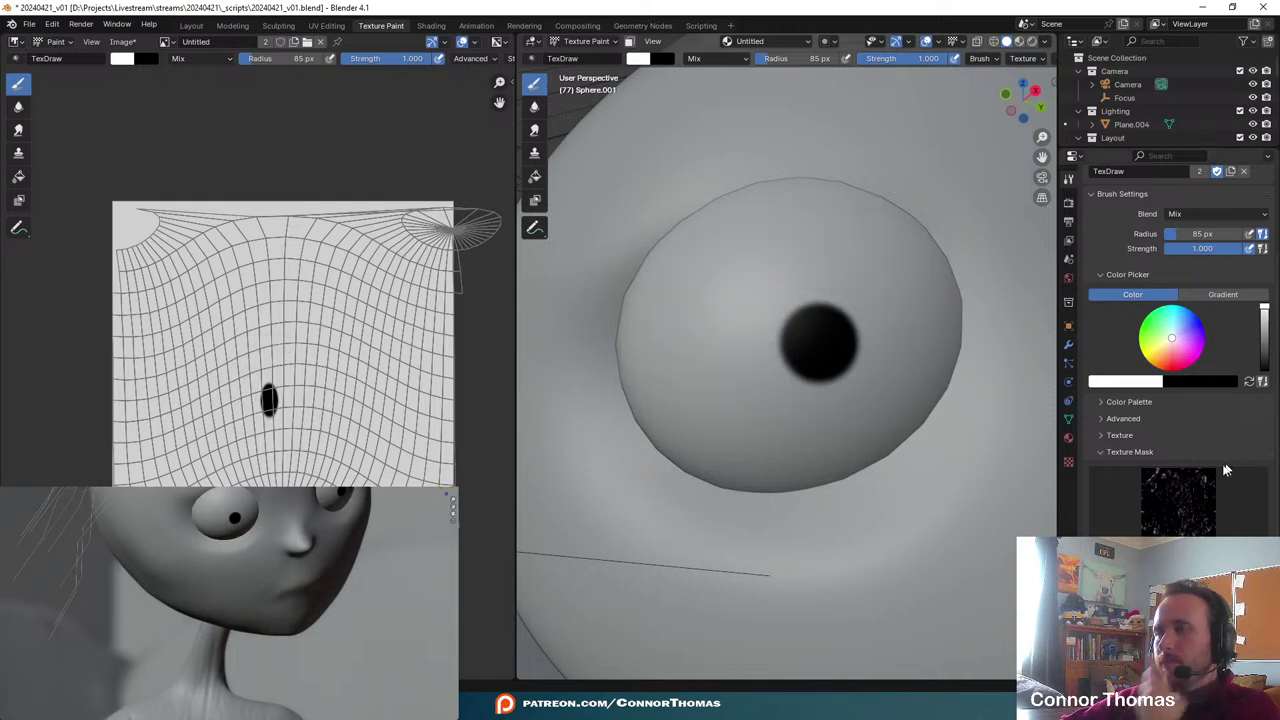
- Try painting beside the pupil with the brush's colour source set to Gradient
{"action": "left_click", "coordinate": [1219, 298]}
{"action": "mouse_move", "coordinate": [674, 266]}
{"action": "left_mouse_down"}
{"action": "mouse_move", "coordinate": [670, 370]}
{"action": "mouse_move", "coordinate": [685, 392]}
{"action": "left_mouse_up"}
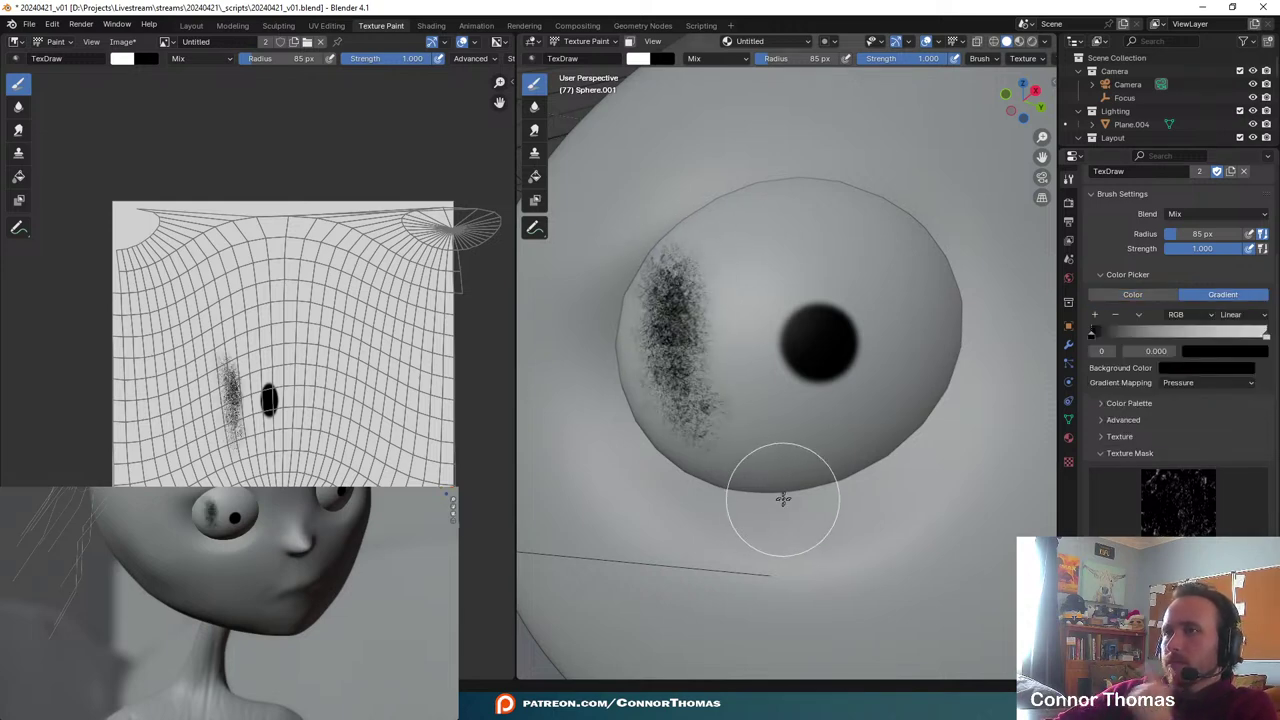
{"action": "key", "text": "ctrl+z"}
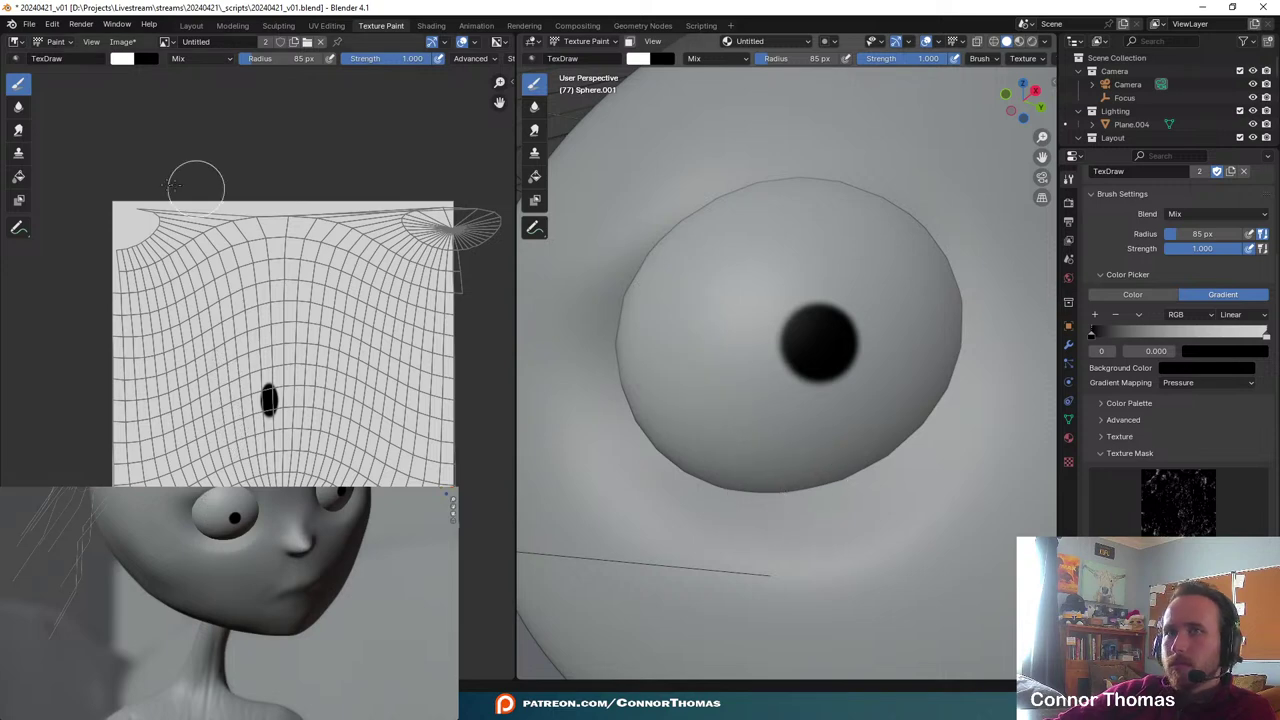
- Set the brush colour to saturated red and try a stroke on the flat eye texture
{"action": "left_click", "coordinate": [123, 59]}
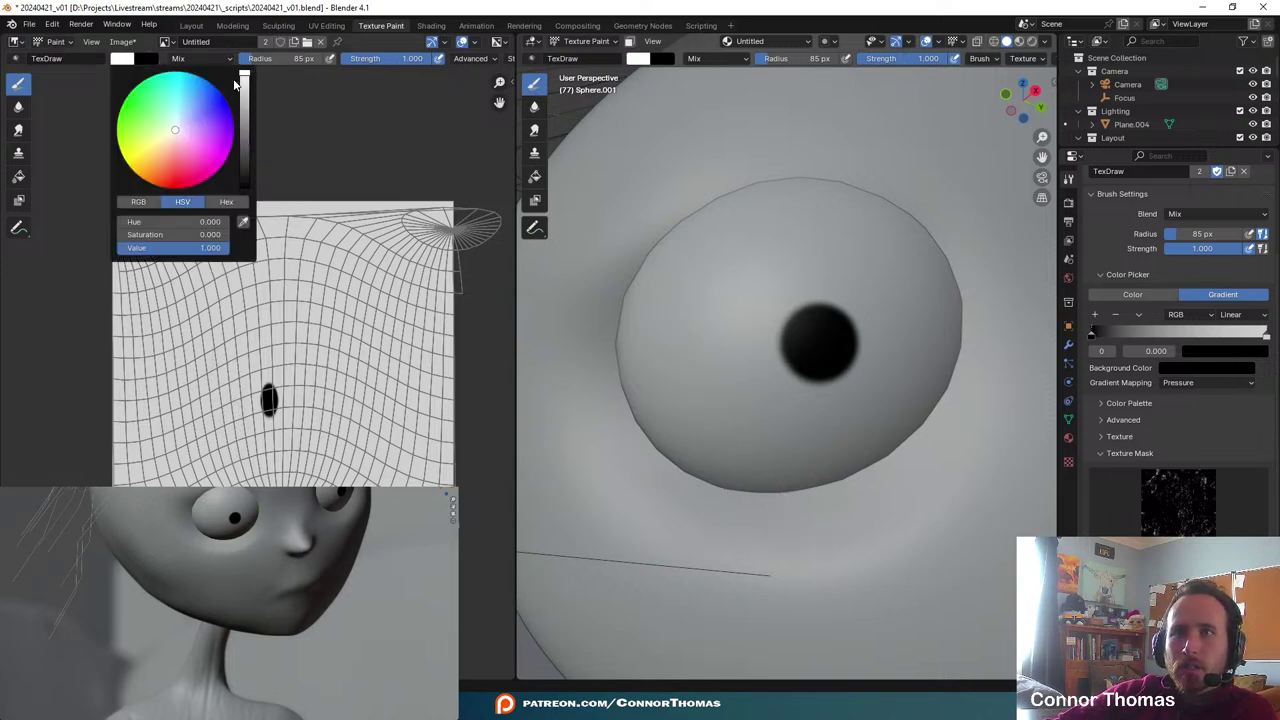
{"action": "mouse_move", "coordinate": [243, 80]}
{"action": "left_mouse_down"}
{"action": "mouse_move", "coordinate": [243, 112]}
{"action": "mouse_move", "coordinate": [243, 70]}
{"action": "left_mouse_up"}
{"action": "left_click_drag", "start_coordinate": [182, 165], "coordinate": [183, 203]}
{"action": "mouse_move", "coordinate": [262, 322]}
{"action": "left_mouse_down"}
{"action": "mouse_move", "coordinate": [240, 323]}
{"action": "mouse_move", "coordinate": [295, 352]}
{"action": "left_mouse_up"}
{"action": "key", "text": "ctrl+z"}
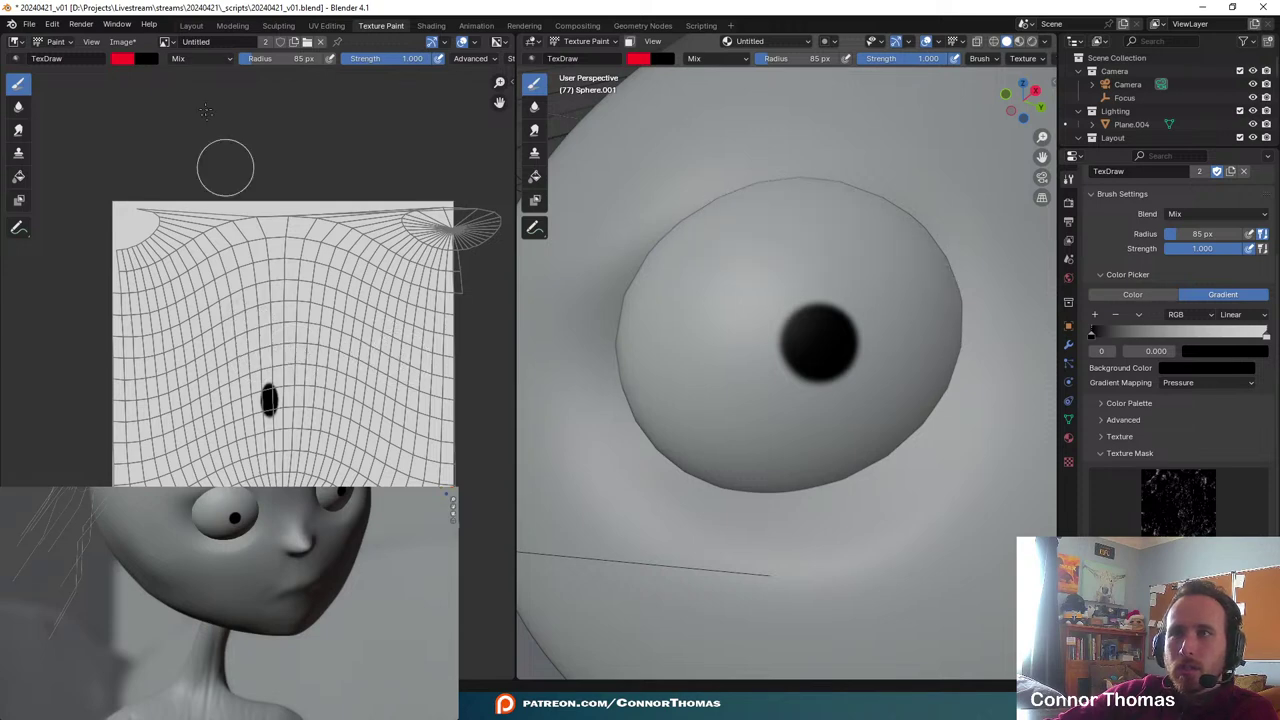
{"action": "left_click", "coordinate": [126, 62]}
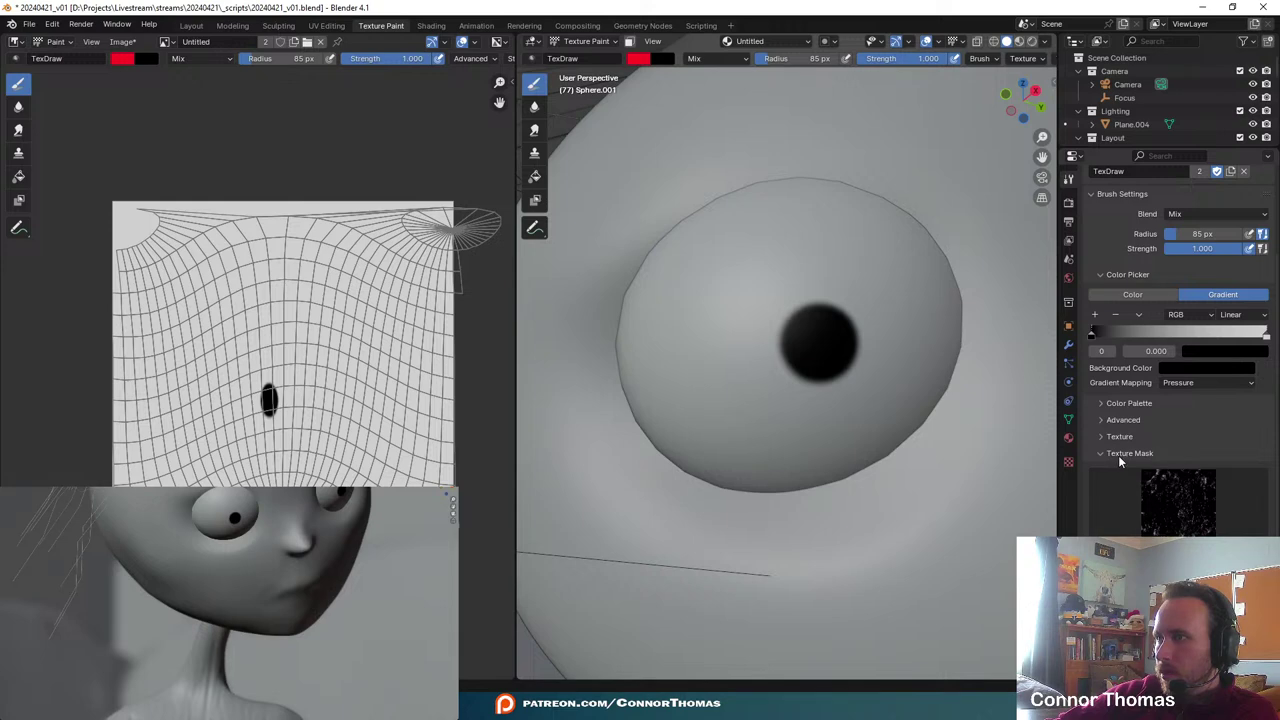
- Remove Texture.003 from the brush's Texture slot, leaving it only as the Texture Mask
{"action": "scroll", "coordinate": [1118, 456], "scroll_direction": "down", "scroll_amount": 2}
{"action": "left_click", "coordinate": [1102, 358]}
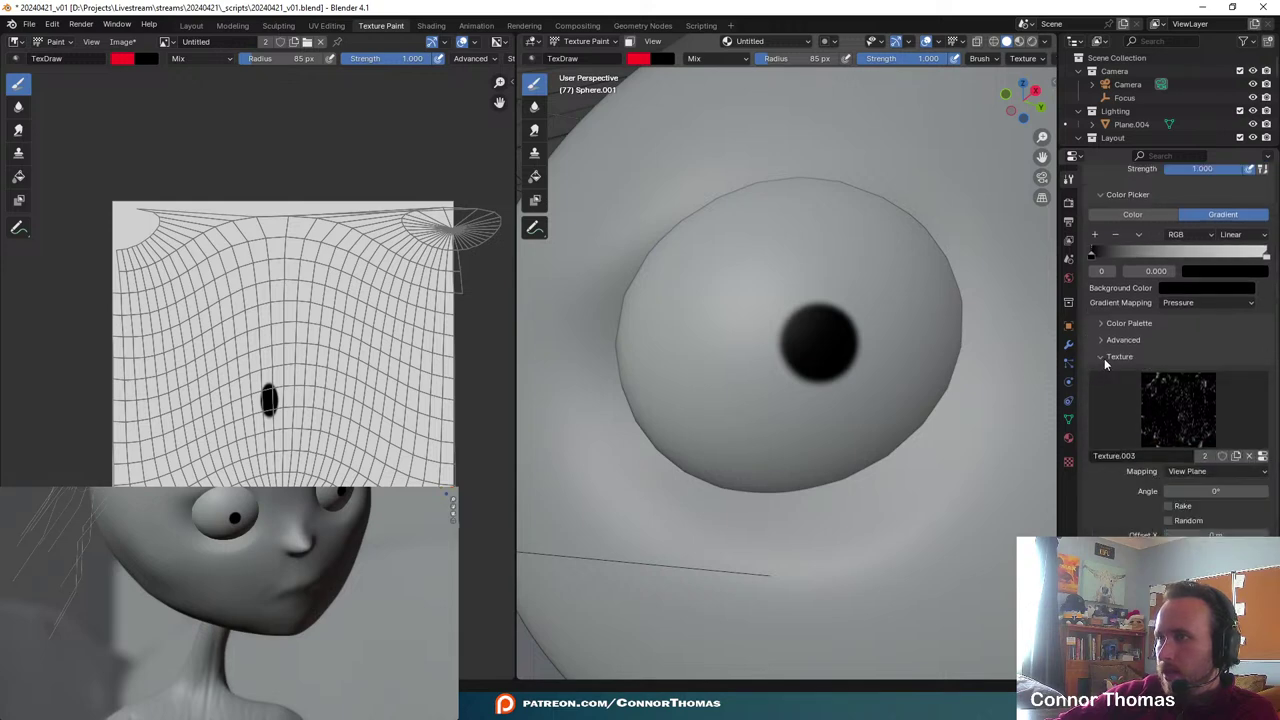
{"action": "left_click", "coordinate": [1248, 455]}
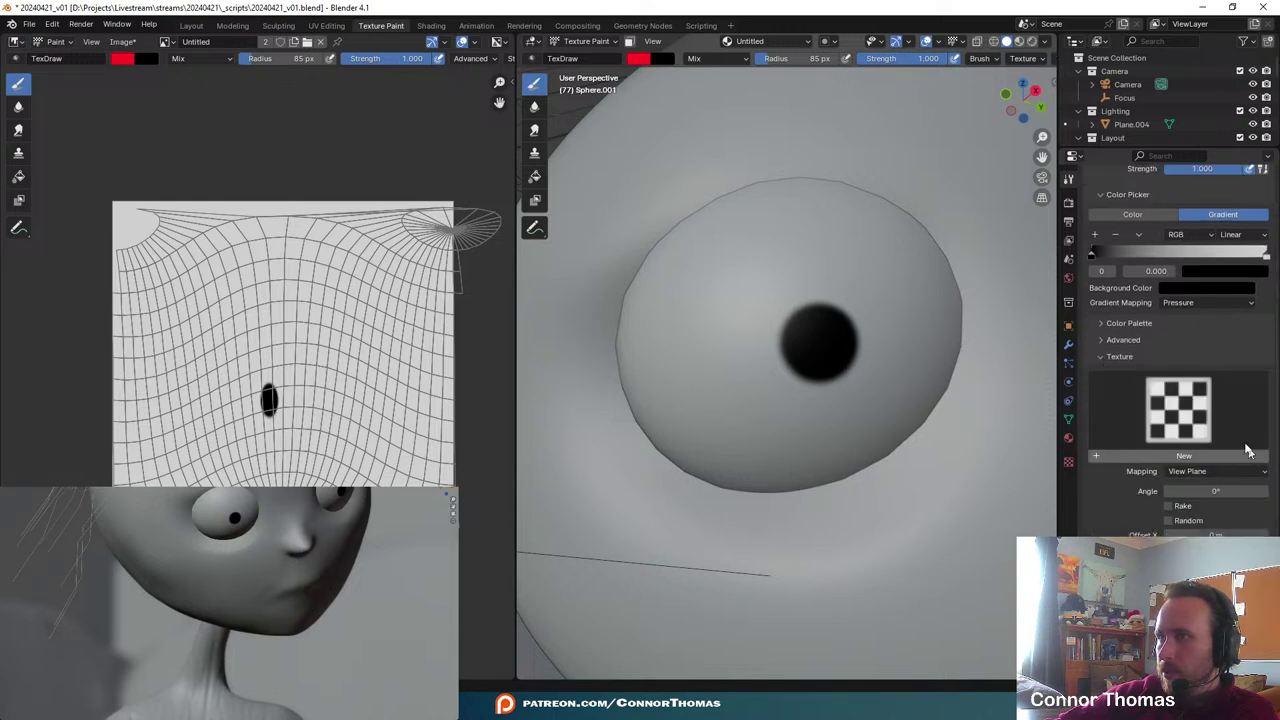
{"action": "left_click", "coordinate": [1099, 358]}
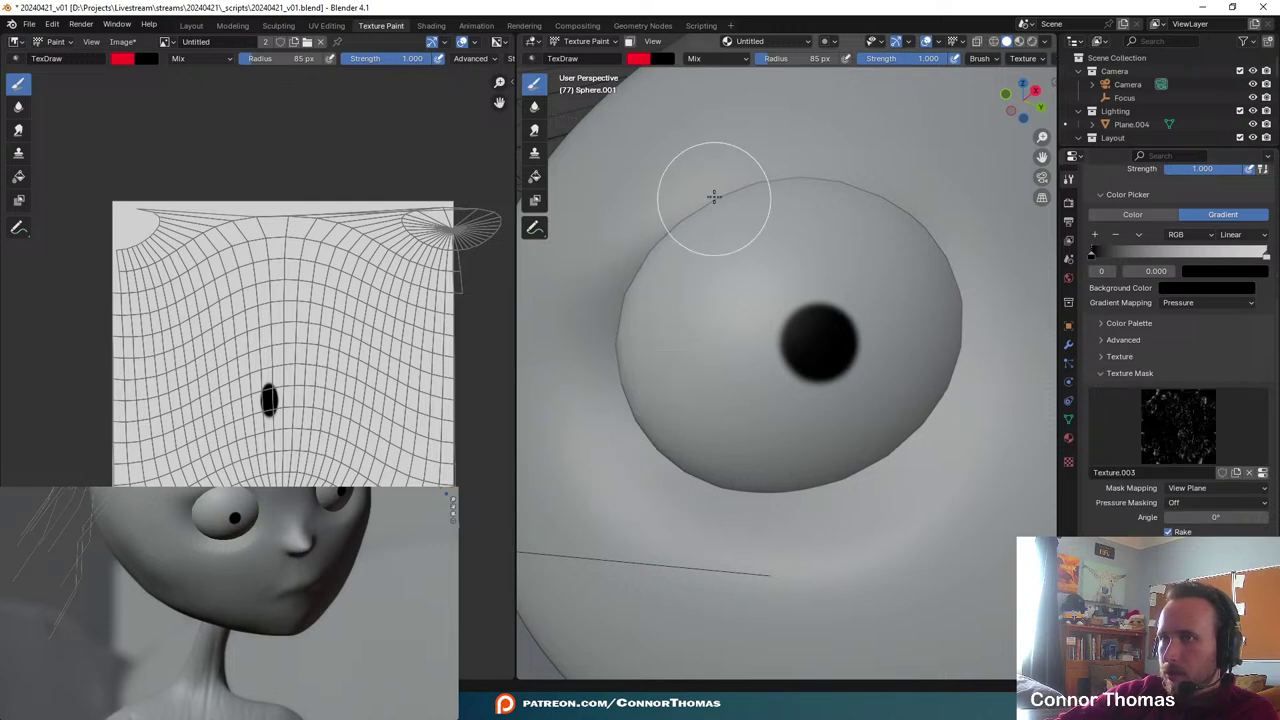
- Try a masked stroke over the pupil, undo it, and set the brush's colour source back to Color
{"action": "mouse_move", "coordinate": [762, 217]}
{"action": "left_mouse_down"}
{"action": "mouse_move", "coordinate": [814, 242]}
{"action": "mouse_move", "coordinate": [812, 348]}
{"action": "left_mouse_up"}
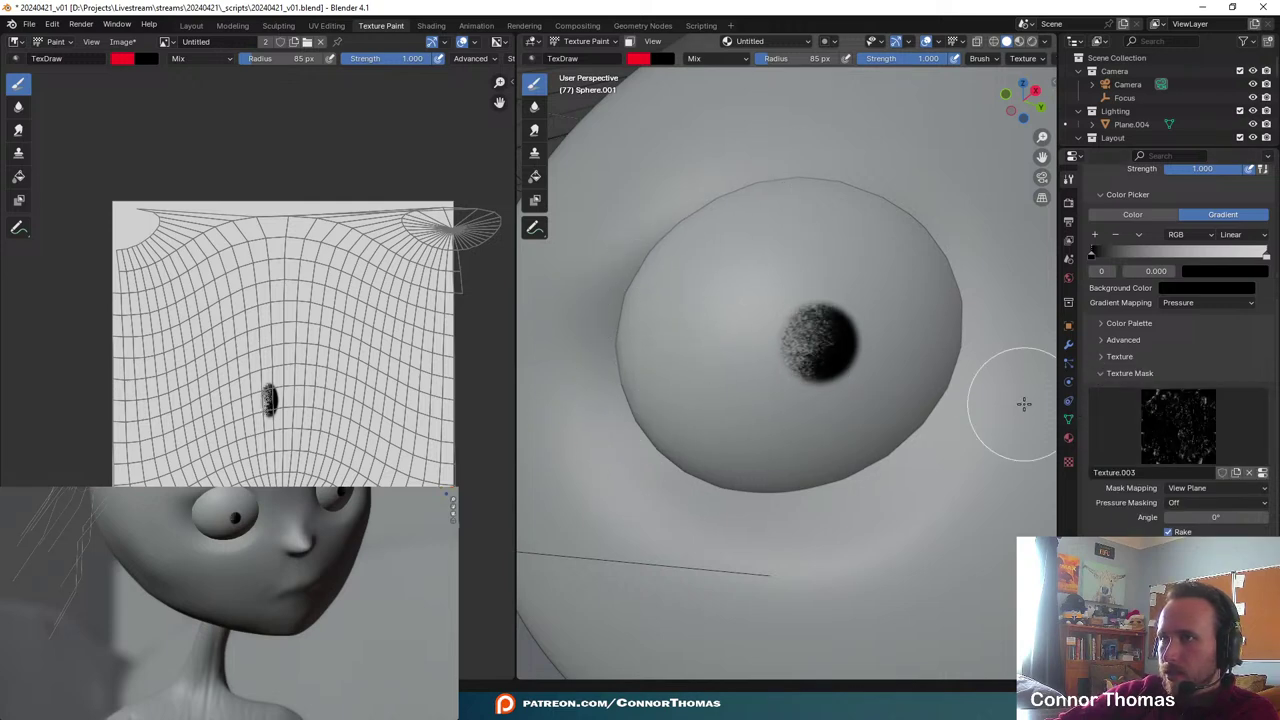
{"action": "key", "text": "ctrl+z"}
{"action": "scroll", "coordinate": [1180, 330], "scroll_direction": "up", "scroll_amount": 4}
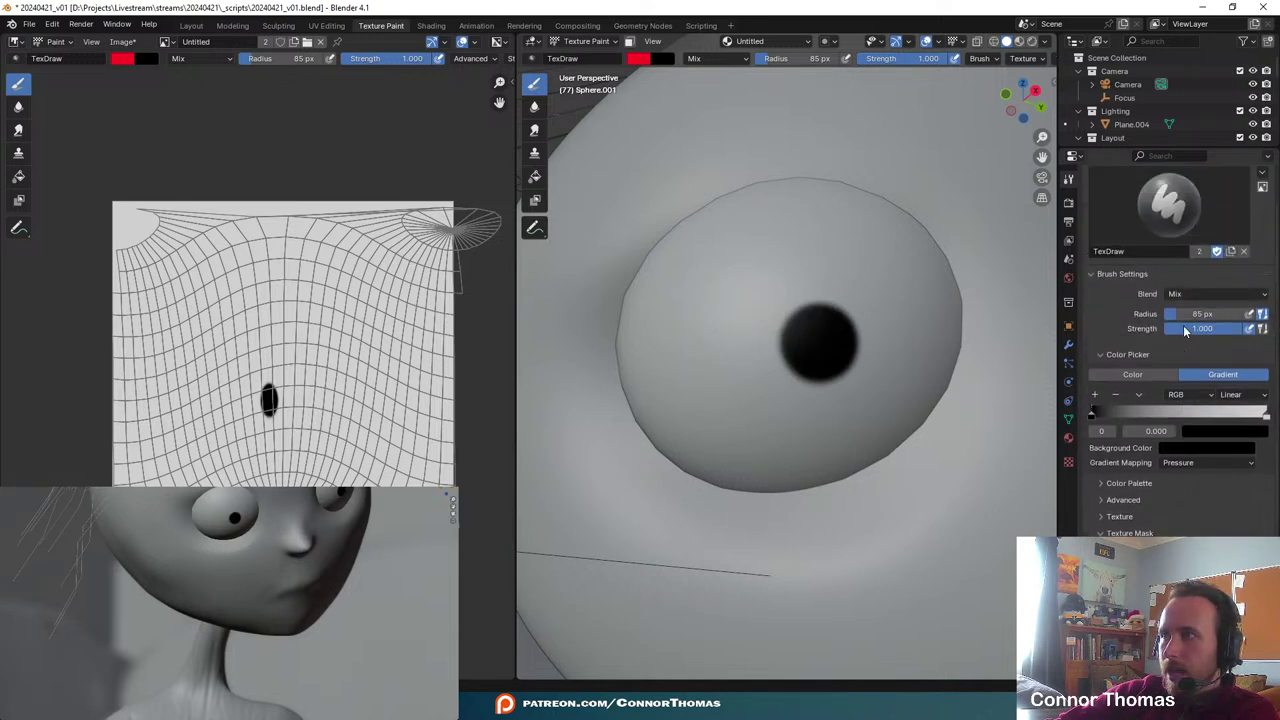
{"action": "left_click", "coordinate": [1134, 346]}
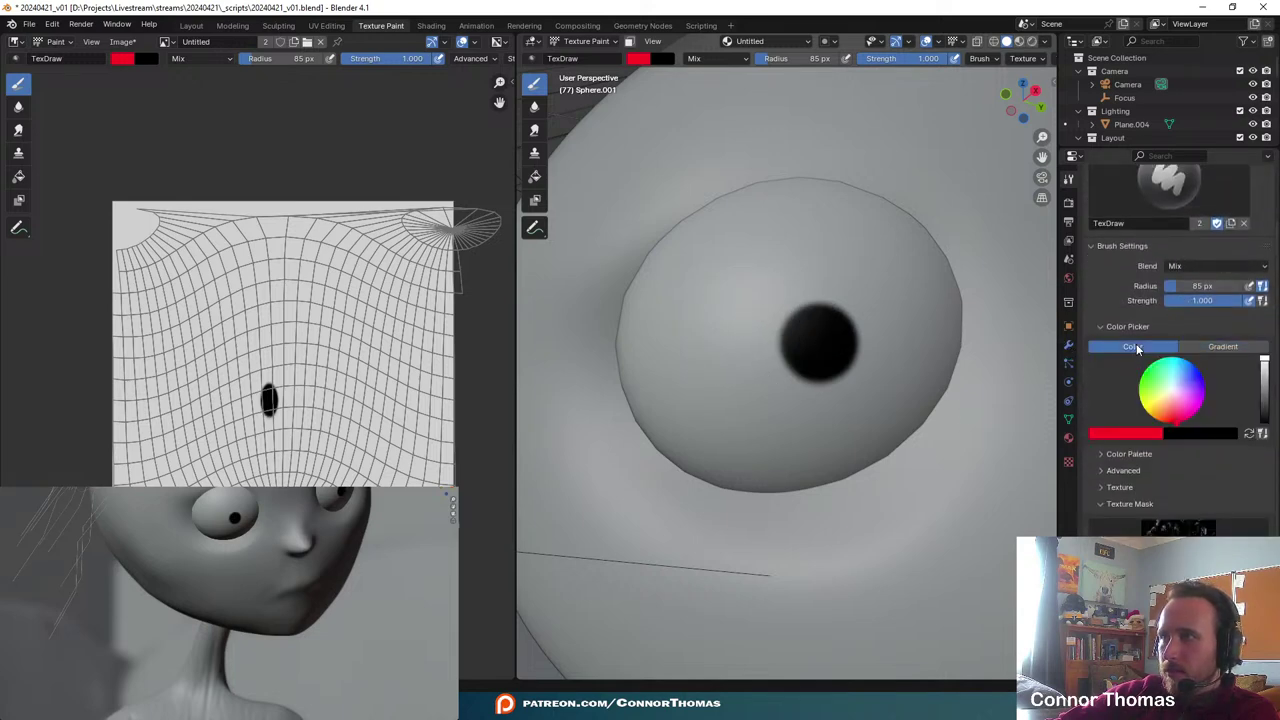
- Try masked strokes in bright red and a darker red along the eyeball's edge, and undo them
{"action": "mouse_move", "coordinate": [645, 290]}
{"action": "left_mouse_down"}
{"action": "mouse_move", "coordinate": [634, 409]}
{"action": "mouse_move", "coordinate": [690, 205]}
{"action": "left_mouse_up"}
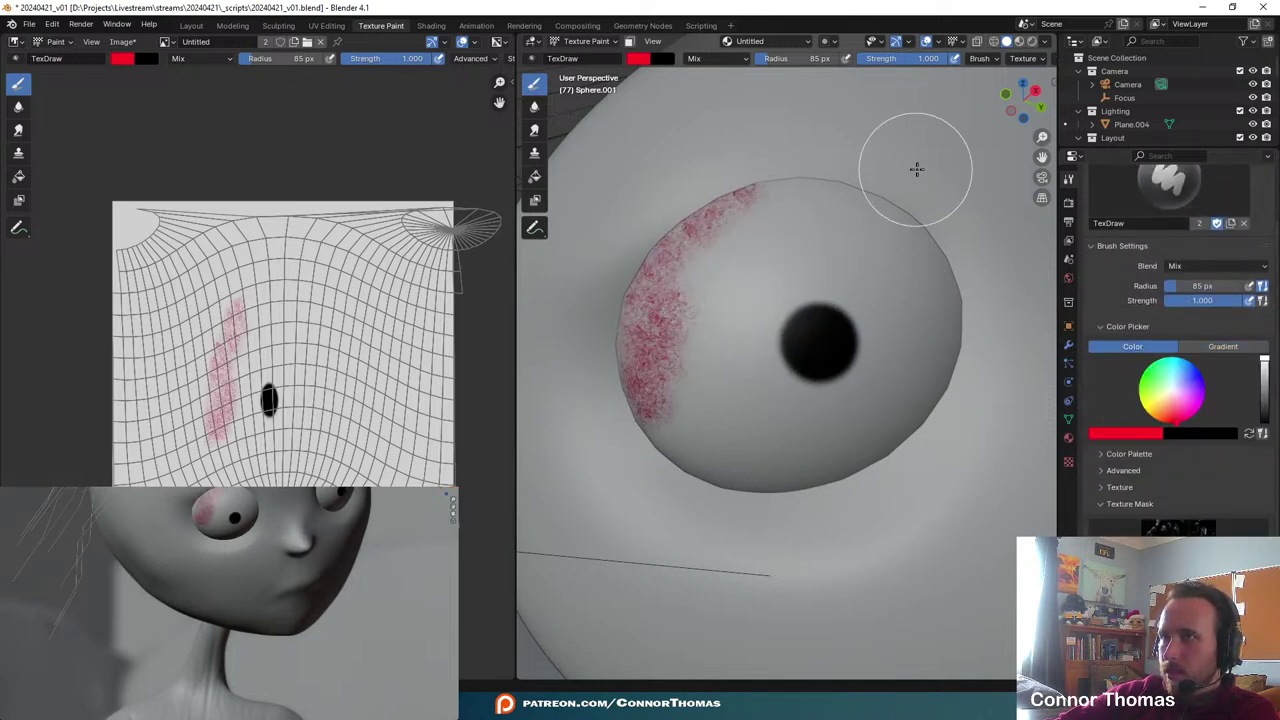
{"action": "key", "text": "ctrl+z"}
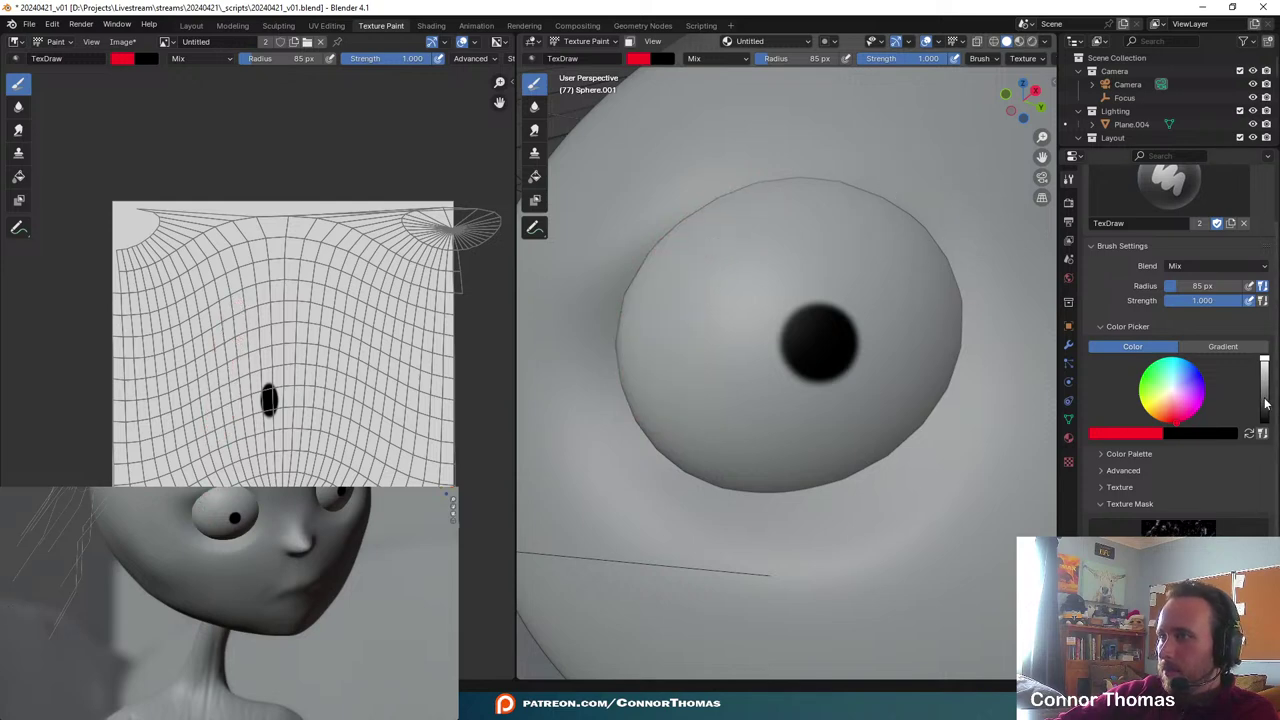
{"action": "left_click_drag", "start_coordinate": [1265, 392], "coordinate": [1265, 372]}
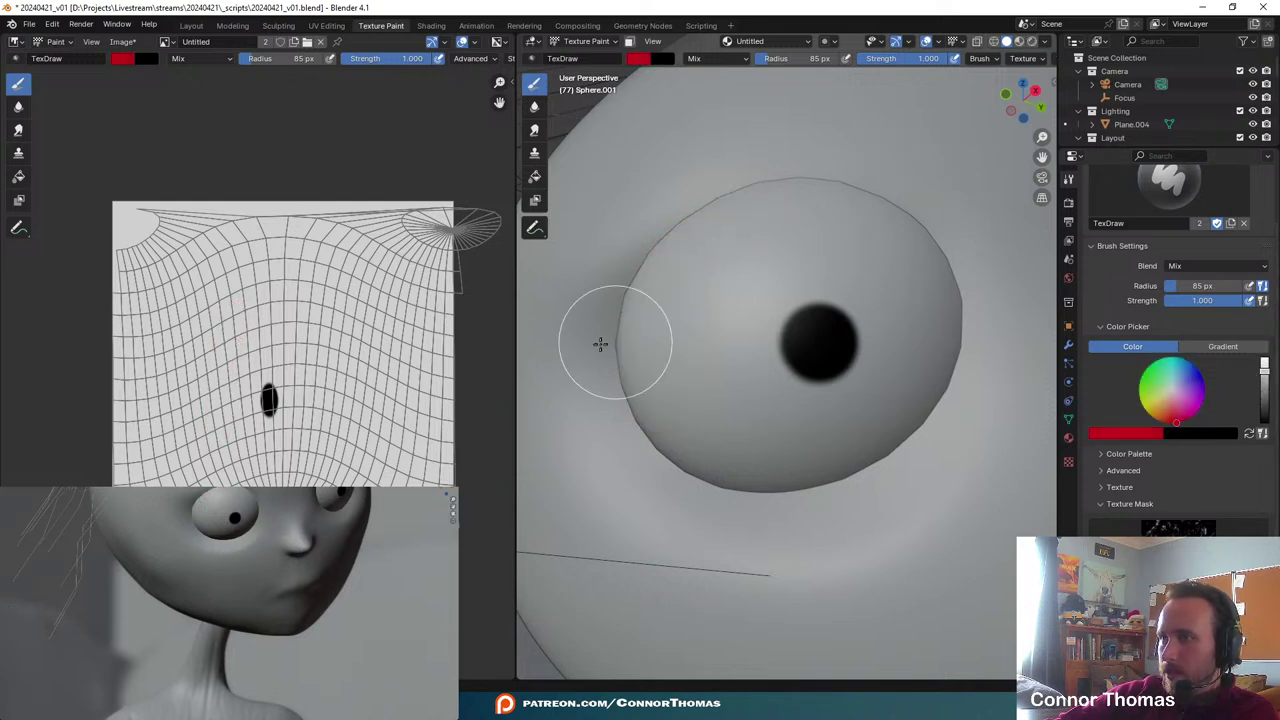
{"action": "left_click_drag", "start_coordinate": [637, 514], "coordinate": [714, 491]}
{"action": "key", "text": "ctrl+z"}
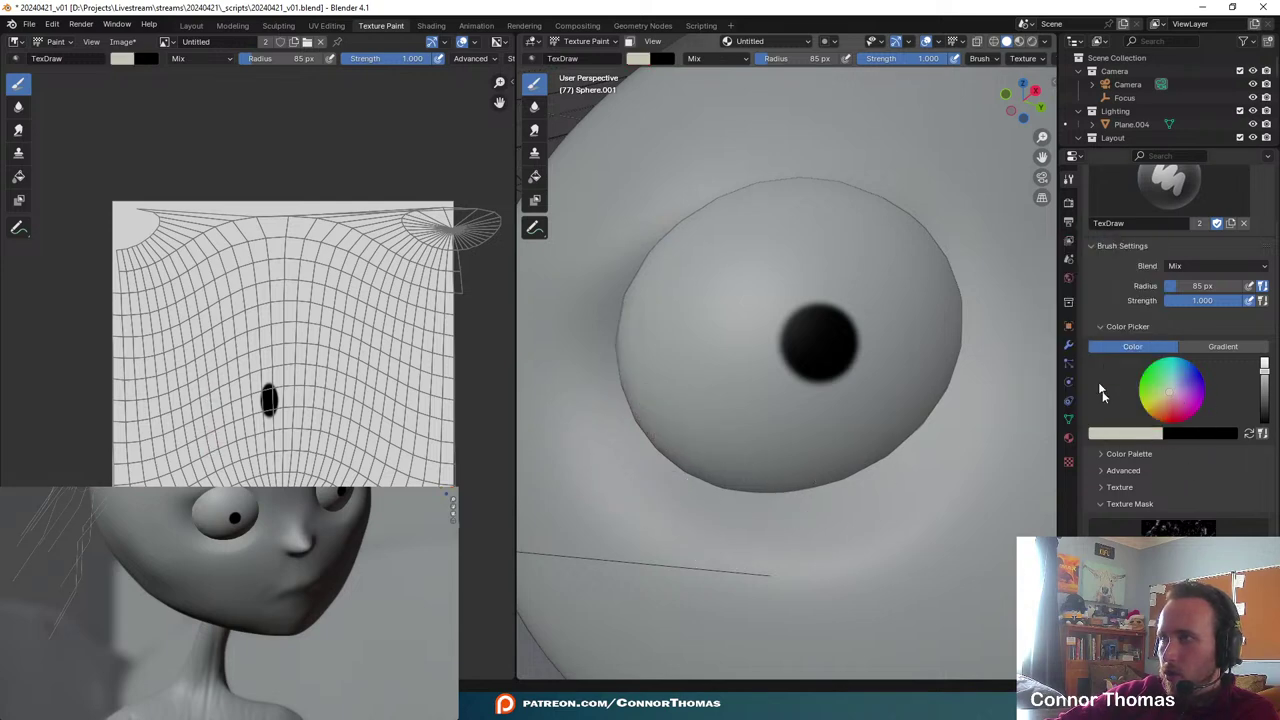
- Change the brush colour to a neutral light grey and paint subtle masked mottling around the eyeball's rim
{"action": "left_click", "coordinate": [1148, 436]}
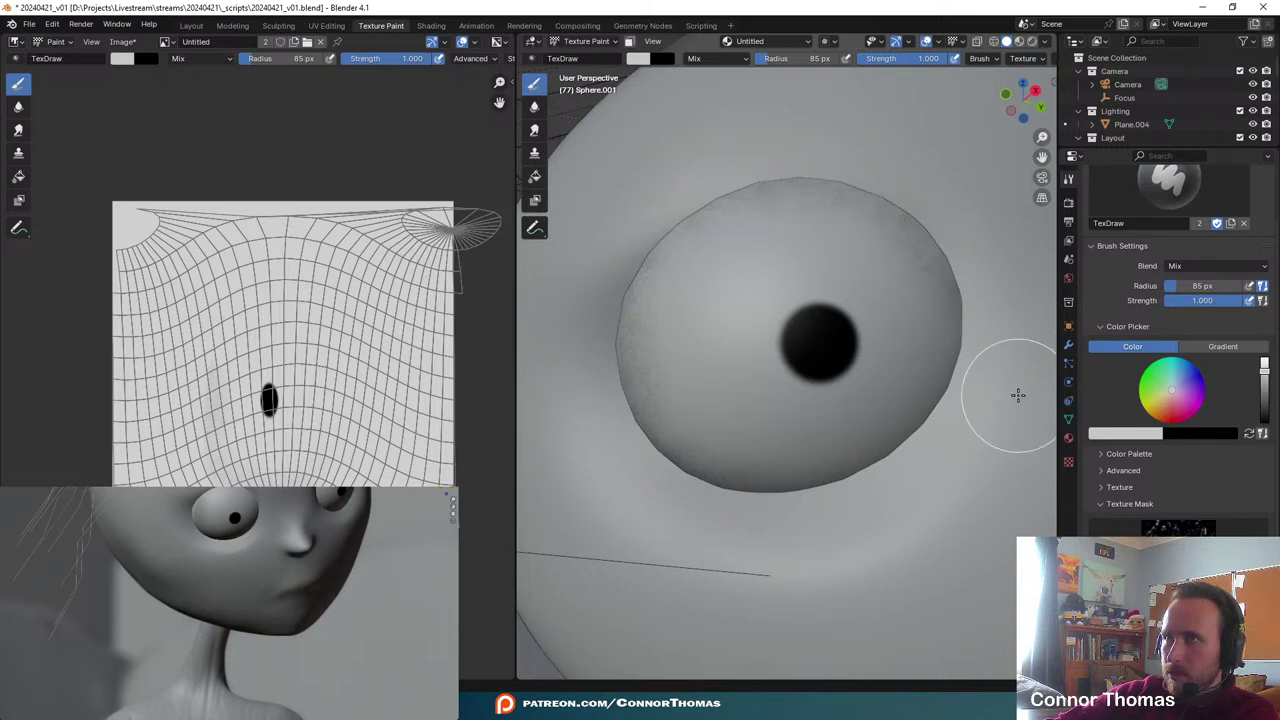
{"action": "mouse_move", "coordinate": [956, 437]}
{"action": "left_mouse_down"}
{"action": "mouse_move", "coordinate": [916, 438]}
{"action": "mouse_move", "coordinate": [1014, 376]}
{"action": "mouse_move", "coordinate": [970, 424]}
{"action": "mouse_move", "coordinate": [958, 420]}
{"action": "left_mouse_up"}
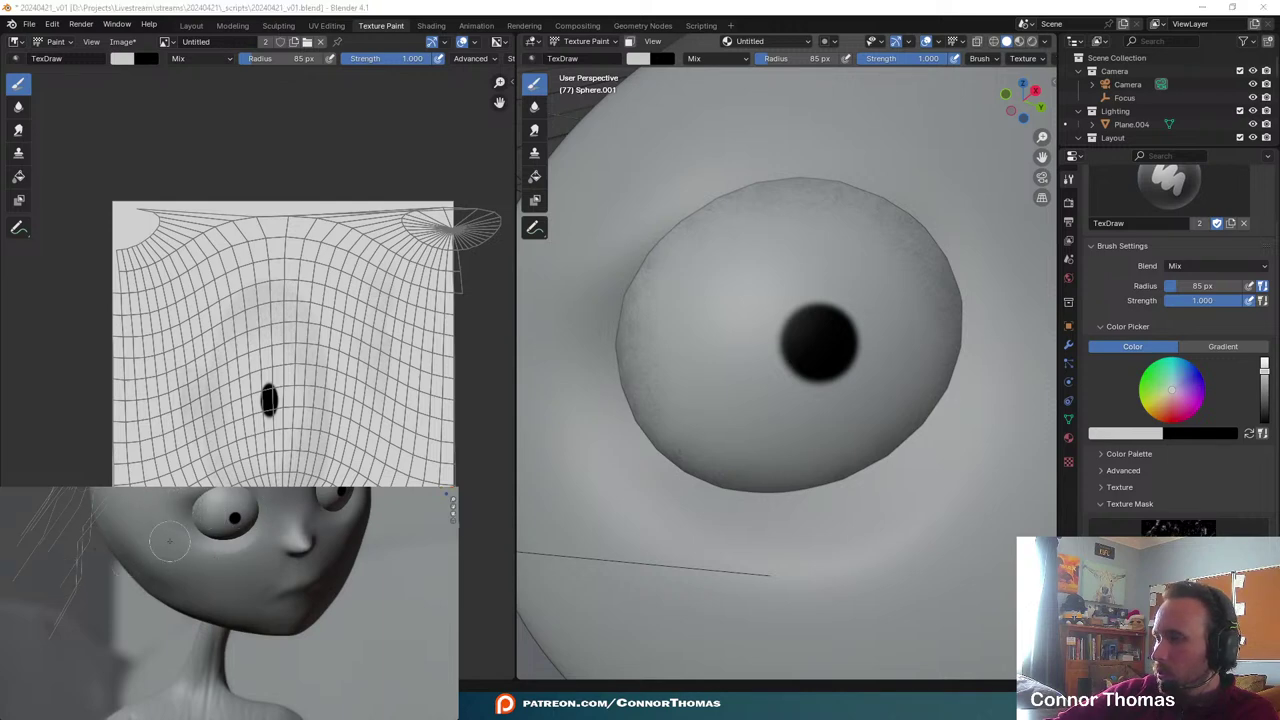
{"action": "scroll", "coordinate": [169, 540], "scroll_direction": "up", "scroll_amount": 5}
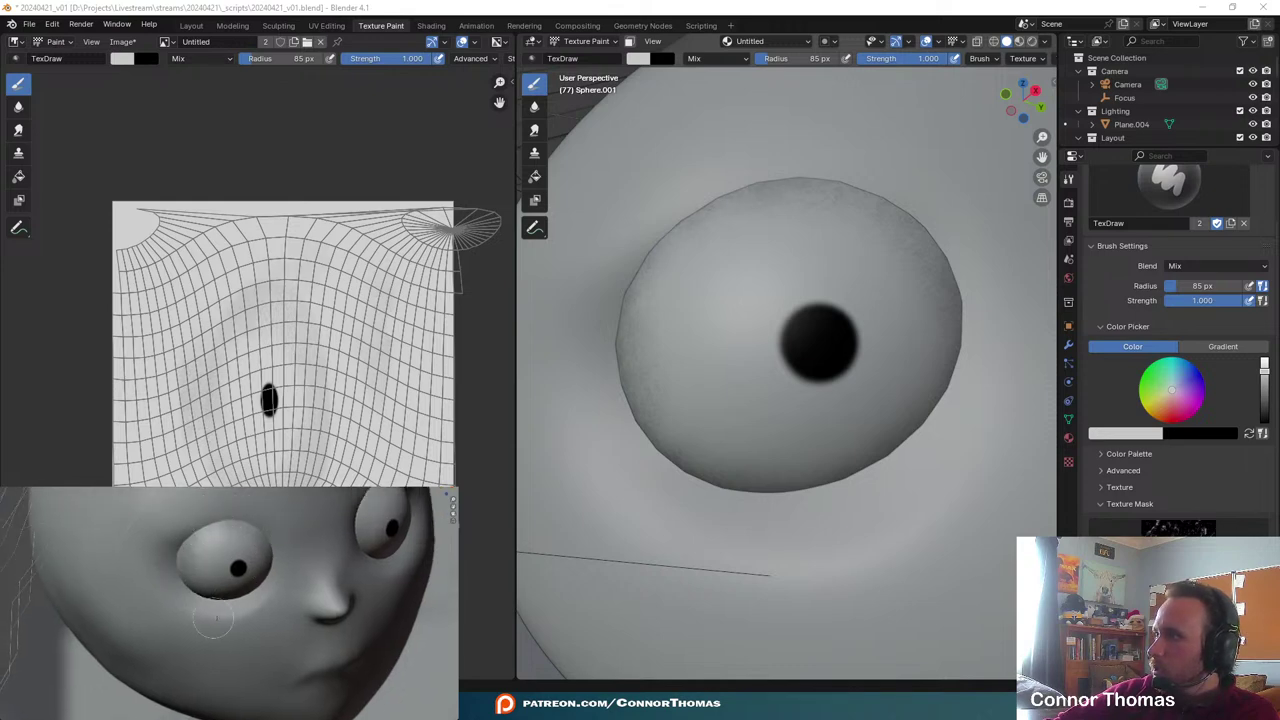
{"action": "middle_click_drag", "start_coordinate": [213, 620], "coordinate": [140, 600]}
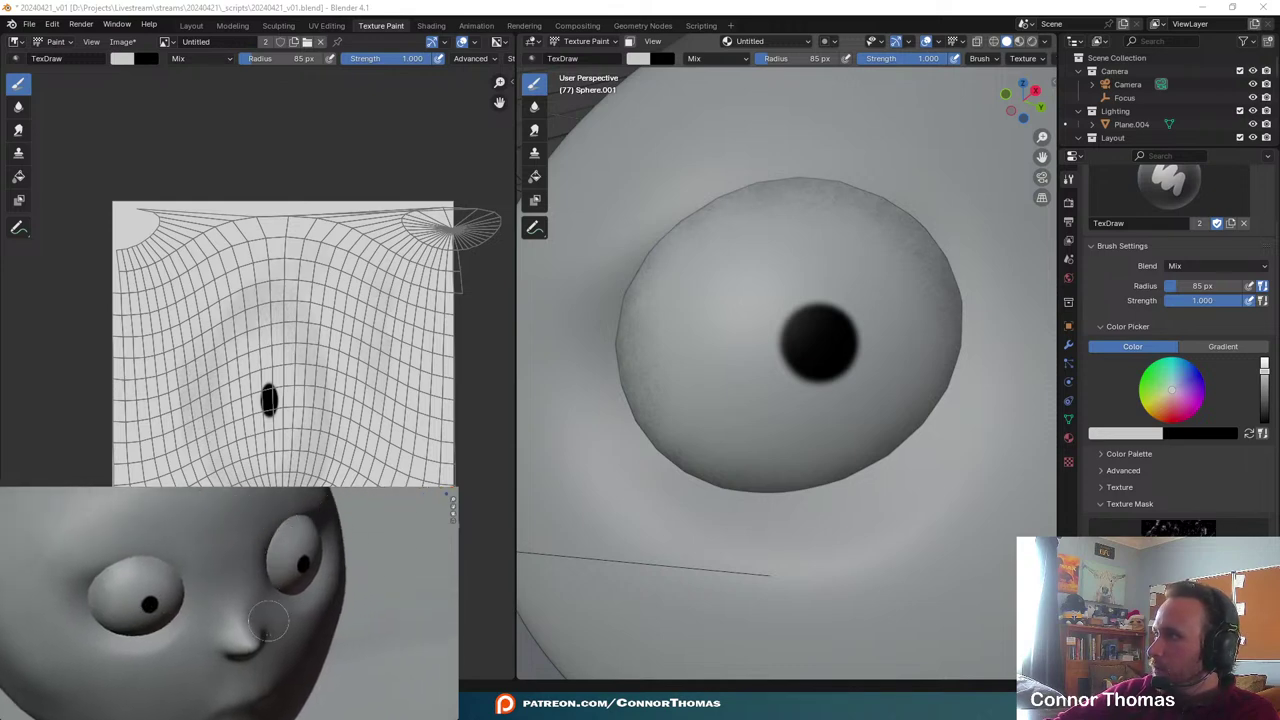
{"action": "scroll", "coordinate": [245, 616], "scroll_direction": "down", "scroll_amount": 6}
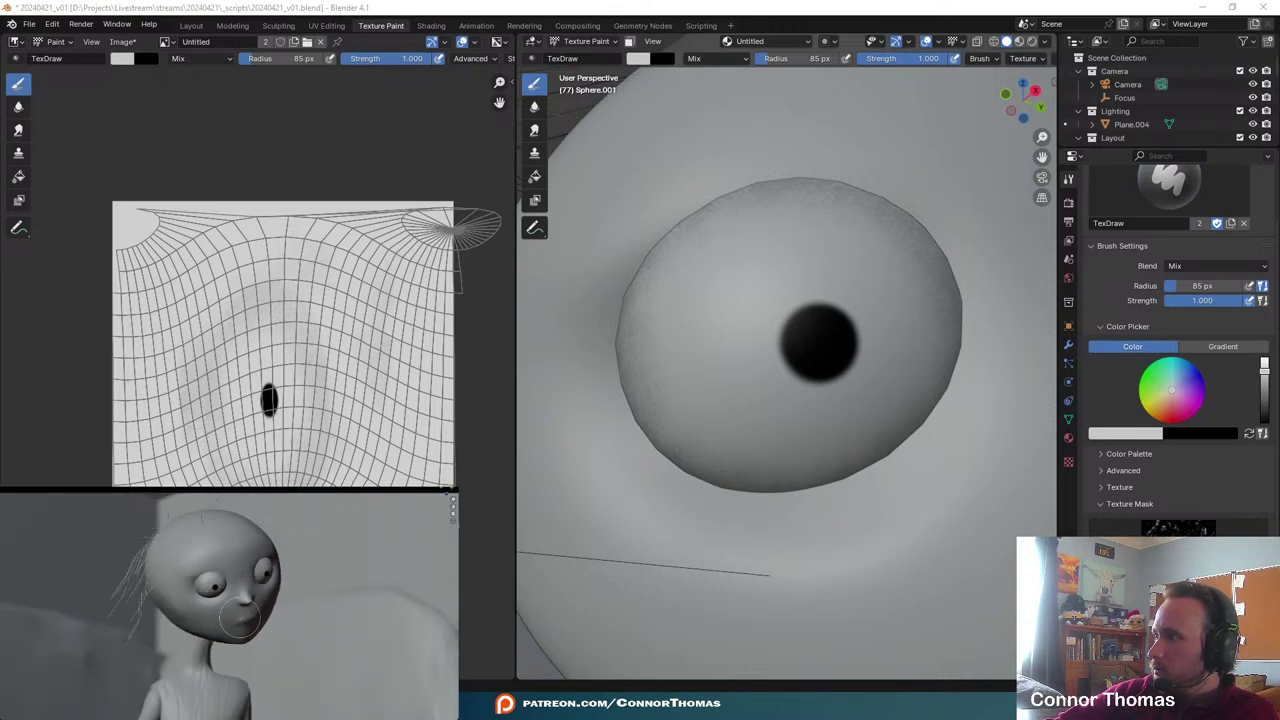
{"action": "scroll", "coordinate": [240, 617], "scroll_direction": "up", "scroll_amount": 3}
{"action": "scroll", "coordinate": [222, 604], "scroll_direction": "up", "scroll_amount": 2}
{"action": "scroll", "coordinate": [200, 572], "scroll_direction": "up", "scroll_amount": 3}
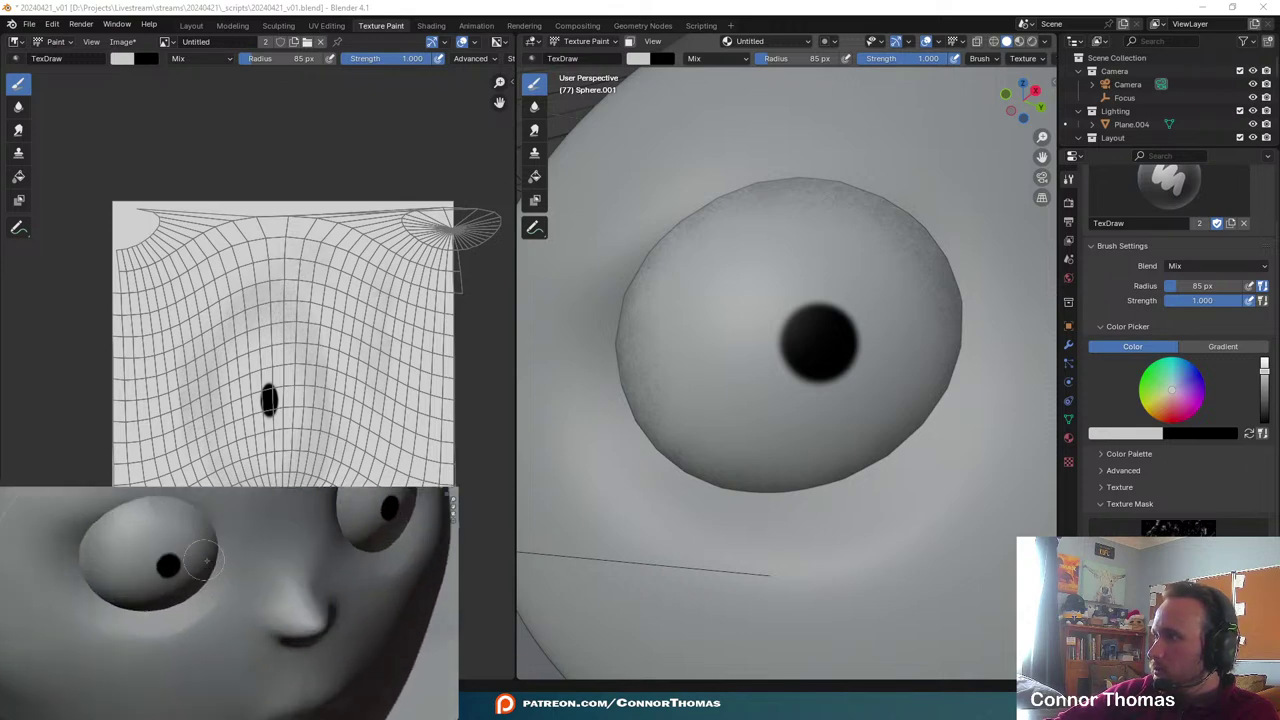
{"action": "middle_click_drag", "start_coordinate": [185, 555], "coordinate": [235, 552]}
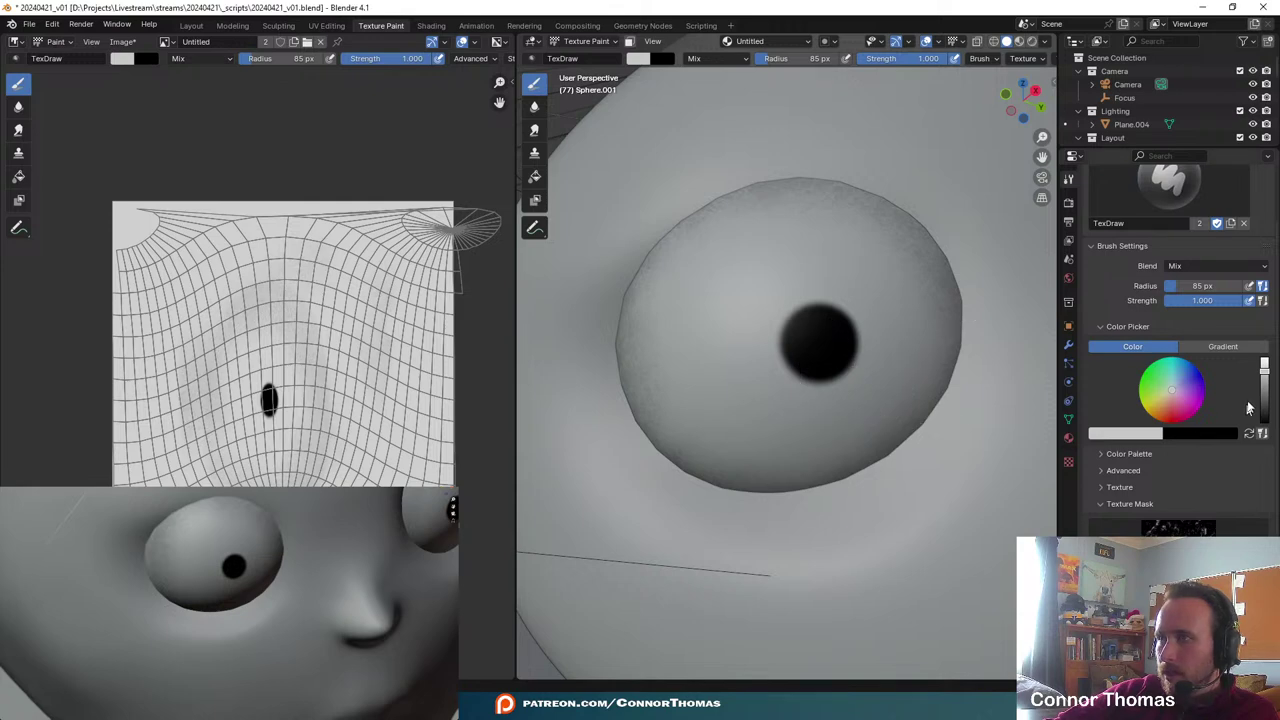
- Set the brush to white with a 75 px radius and roughen the pupil's edge with masked strokes
{"action": "left_click_drag", "start_coordinate": [1267, 370], "coordinate": [1264, 358]}
{"action": "scroll", "coordinate": [760, 360], "scroll_direction": "up", "scroll_amount": 5}
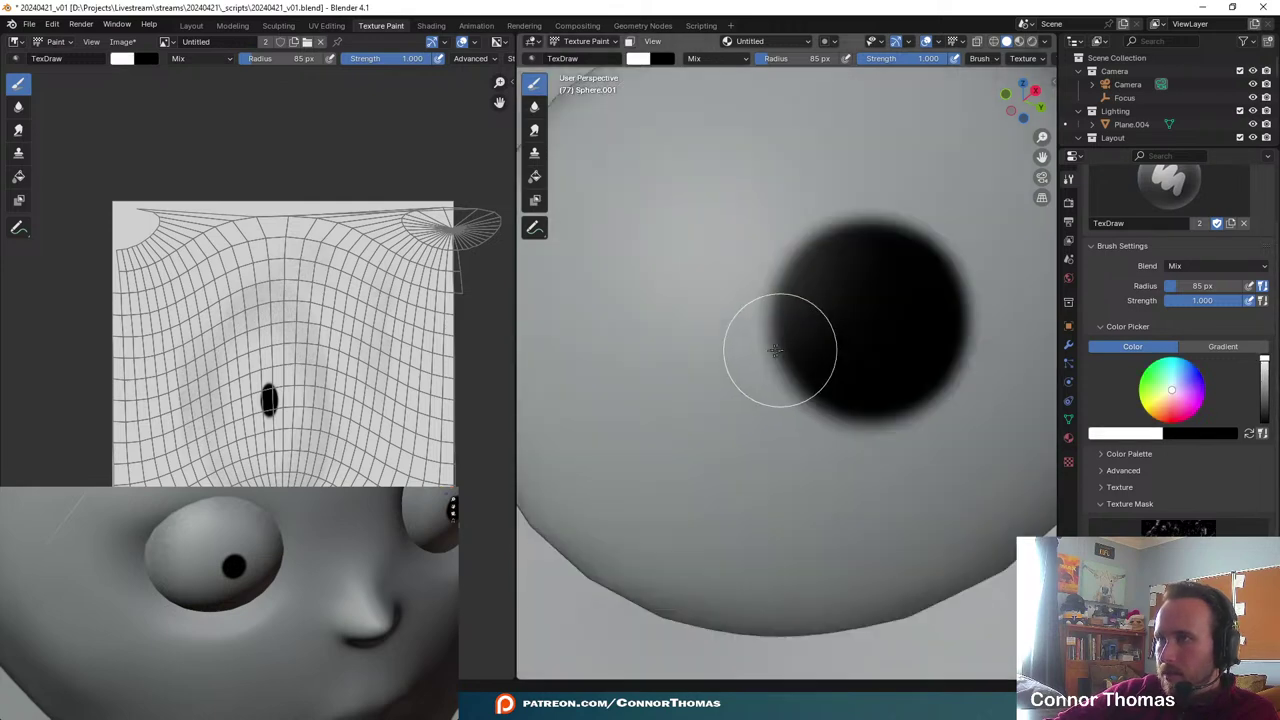
{"action": "key", "text": "f"}
{"action": "left_click", "coordinate": [797, 363]}
{"action": "mouse_move", "coordinate": [734, 371]}
{"action": "left_mouse_down"}
{"action": "mouse_move", "coordinate": [721, 378]}
{"action": "mouse_move", "coordinate": [775, 446]}
{"action": "mouse_move", "coordinate": [856, 450]}
{"action": "left_mouse_up"}
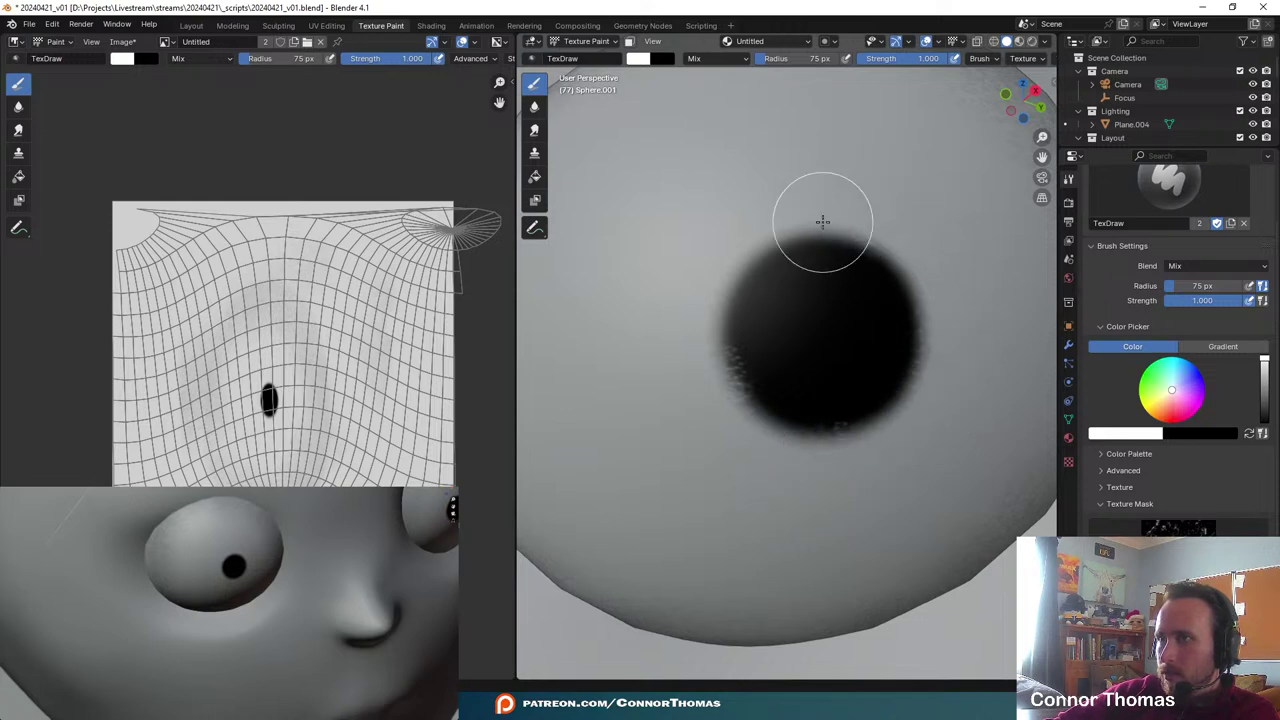
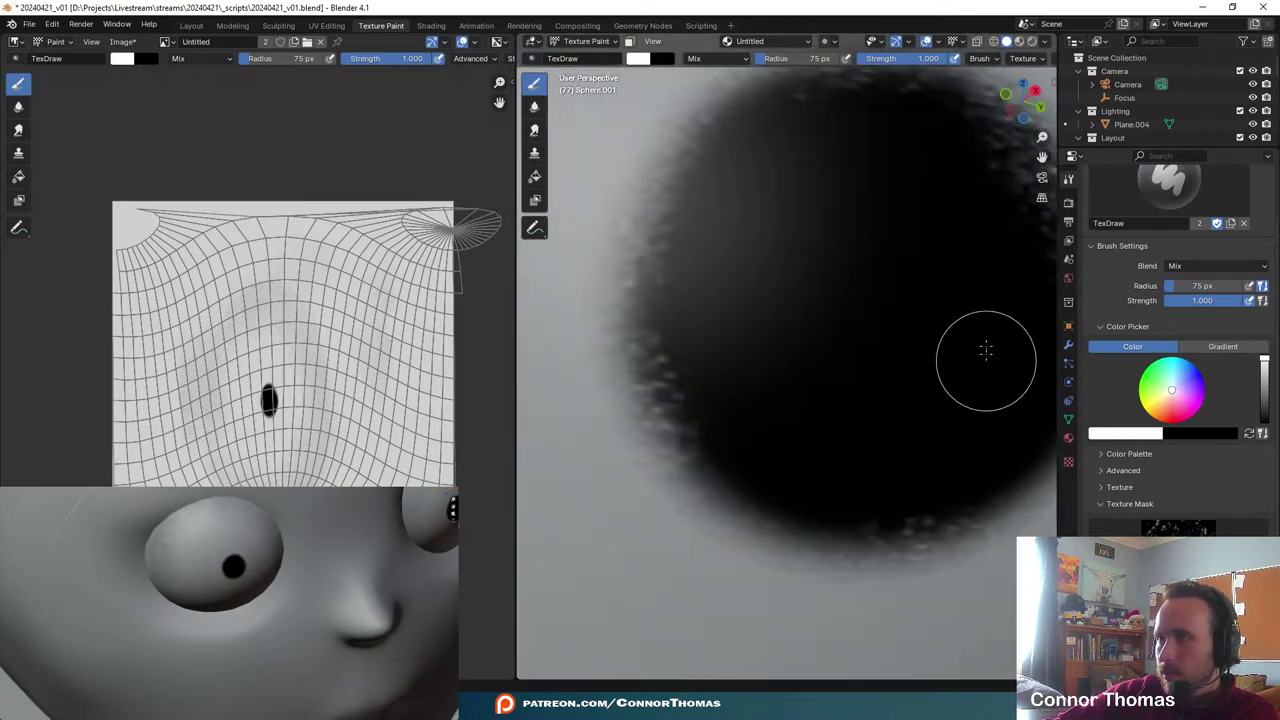
- Paint more masked white along the pupil's edge and speckle its interior
{"action": "scroll", "coordinate": [973, 381], "scroll_direction": "up", "scroll_amount": 4}
{"action": "mouse_move", "coordinate": [761, 267]}
{"action": "left_mouse_down"}
{"action": "mouse_move", "coordinate": [705, 255]}
{"action": "mouse_move", "coordinate": [725, 125]}
{"action": "left_mouse_up"}
{"action": "scroll", "coordinate": [747, 229], "scroll_direction": "down", "scroll_amount": 6}
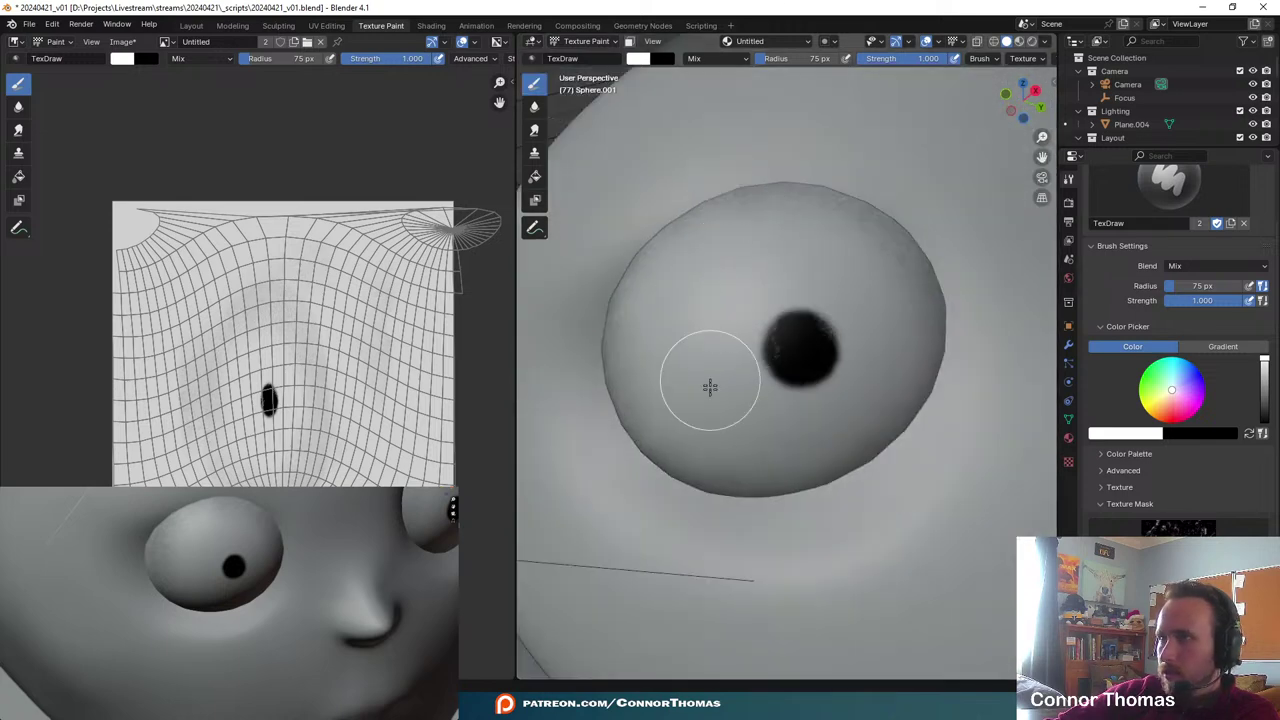
{"action": "left_click", "coordinate": [787, 367]}
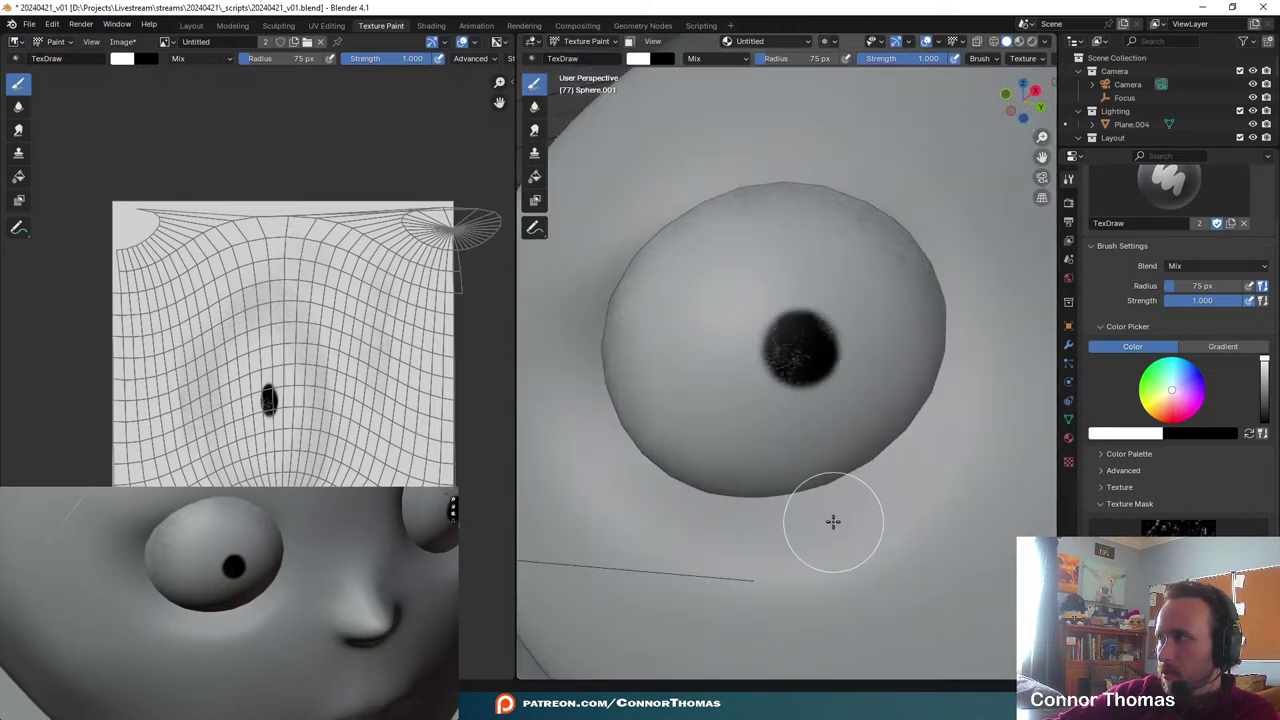
{"action": "scroll", "coordinate": [840, 480], "scroll_direction": "down", "scroll_amount": 6}
{"action": "scroll", "coordinate": [853, 510], "scroll_direction": "up", "scroll_amount": 5}
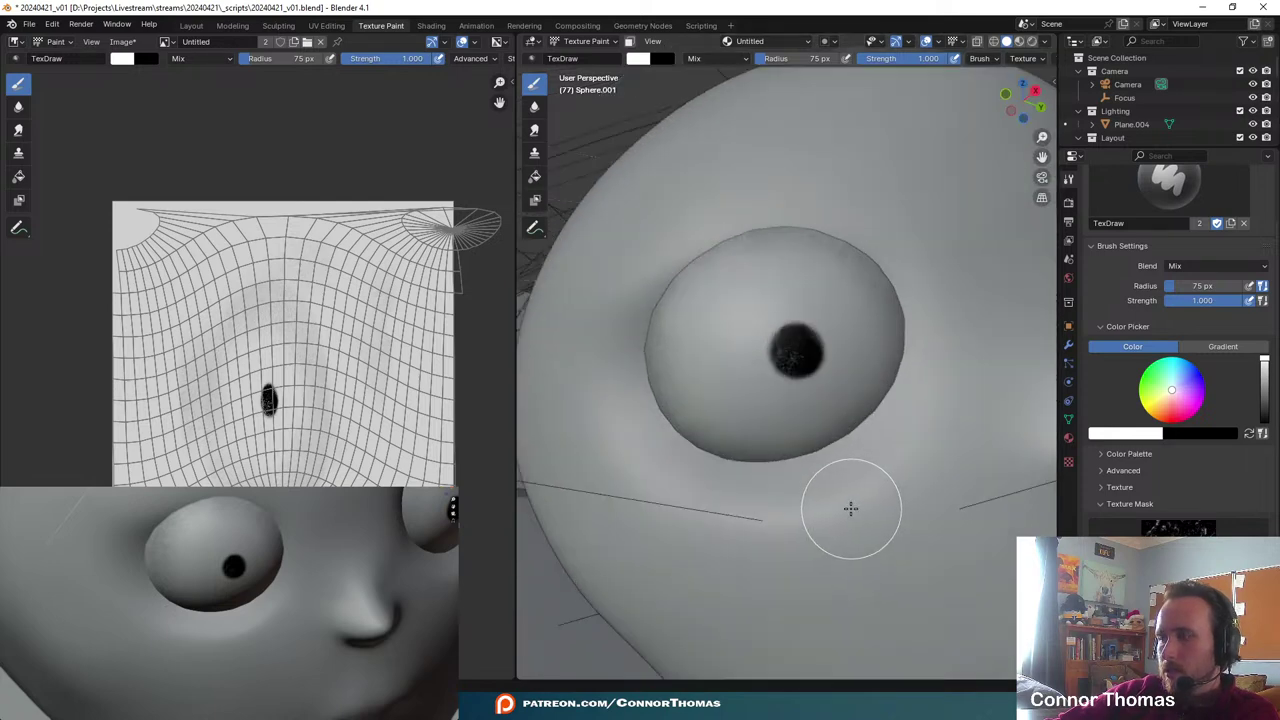
{"action": "scroll", "coordinate": [826, 434], "scroll_direction": "down", "scroll_amount": 6}
{"action": "scroll", "coordinate": [826, 434], "scroll_direction": "up", "scroll_amount": 8}
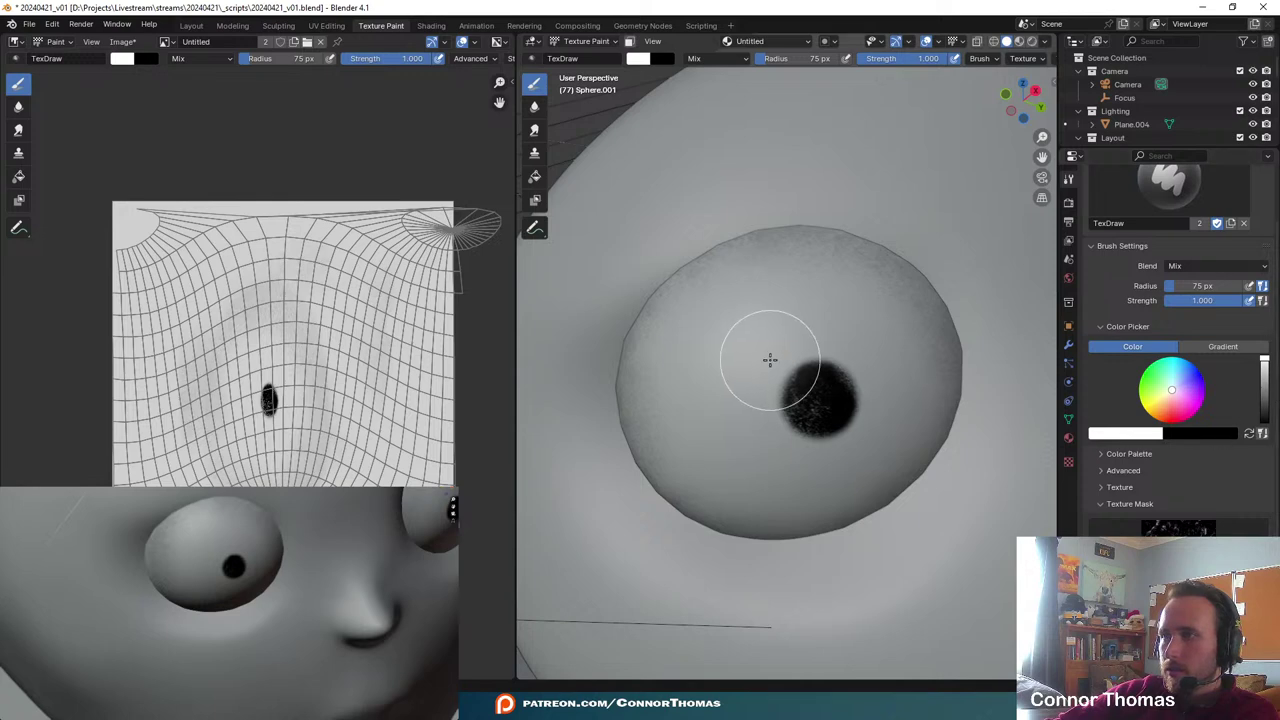
{"action": "middle_click_drag", "start_coordinate": [770, 360], "coordinate": [760, 320]}
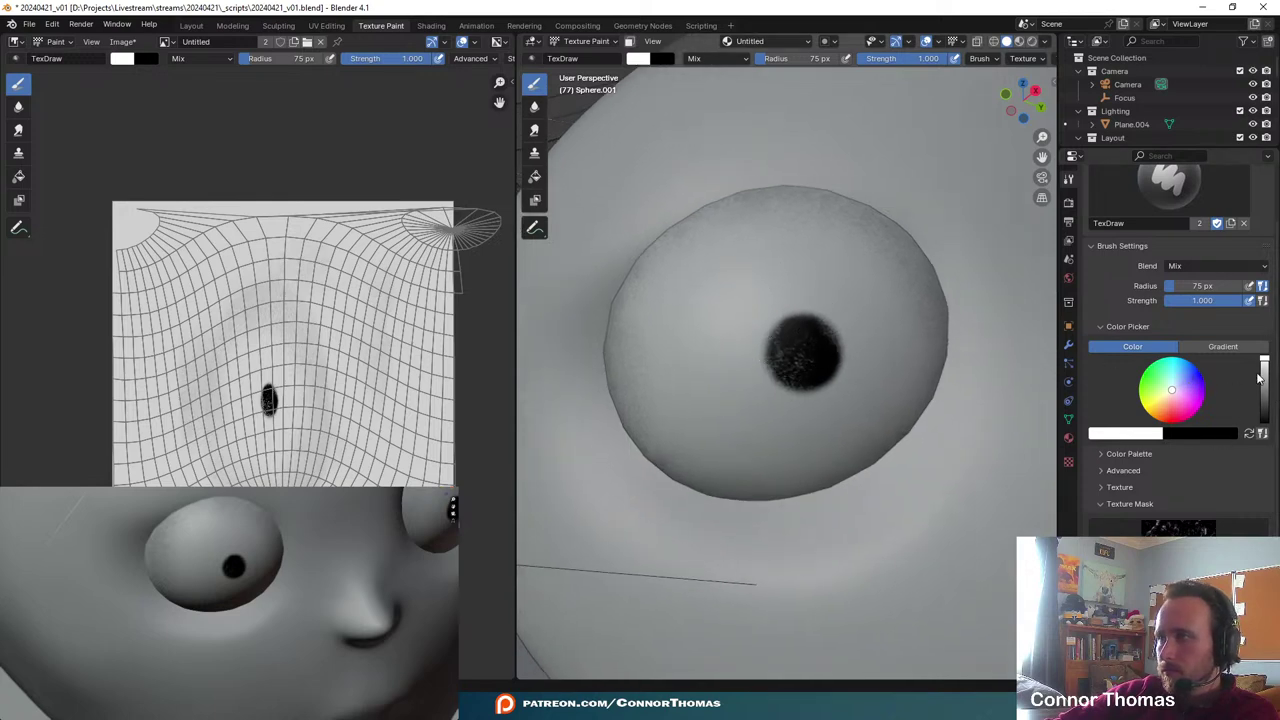
- Set the brush to light grey with a 286 px radius and paint faint masked mottling across the eyeball
{"action": "left_click_drag", "start_coordinate": [1259, 378], "coordinate": [1263, 372]}
{"action": "key", "text": "f"}
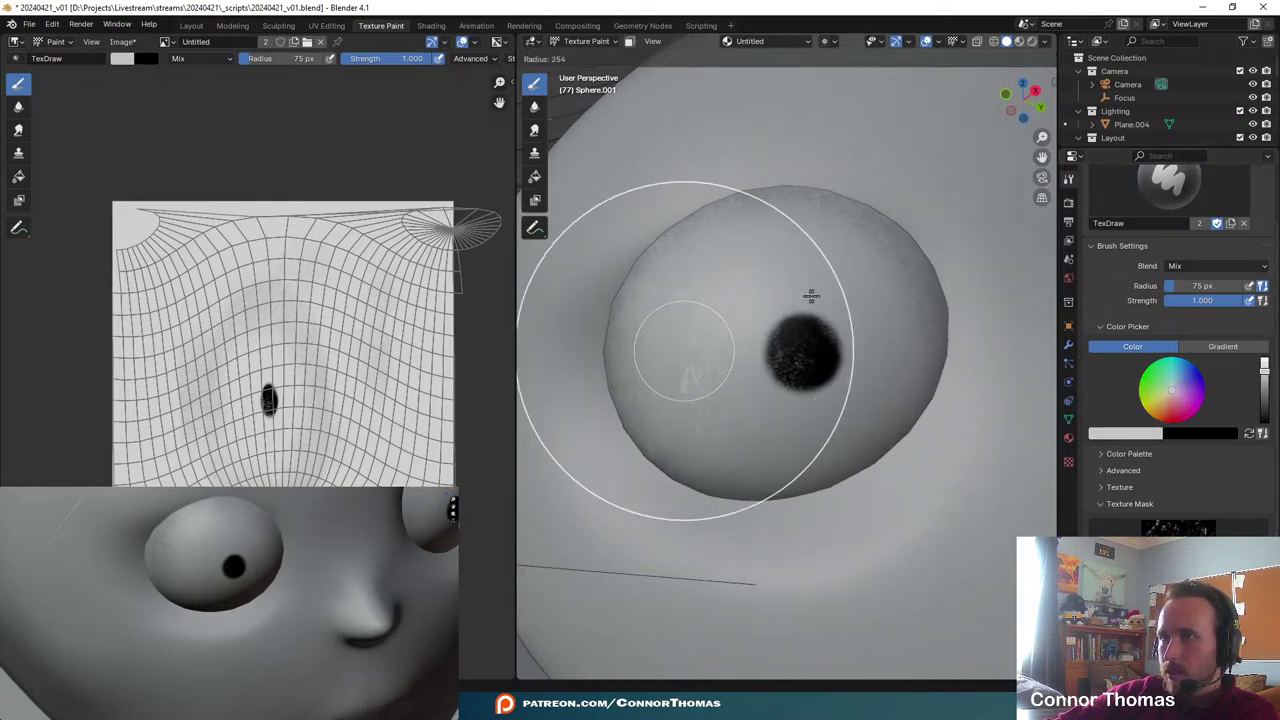
{"action": "left_click", "coordinate": [810, 293]}
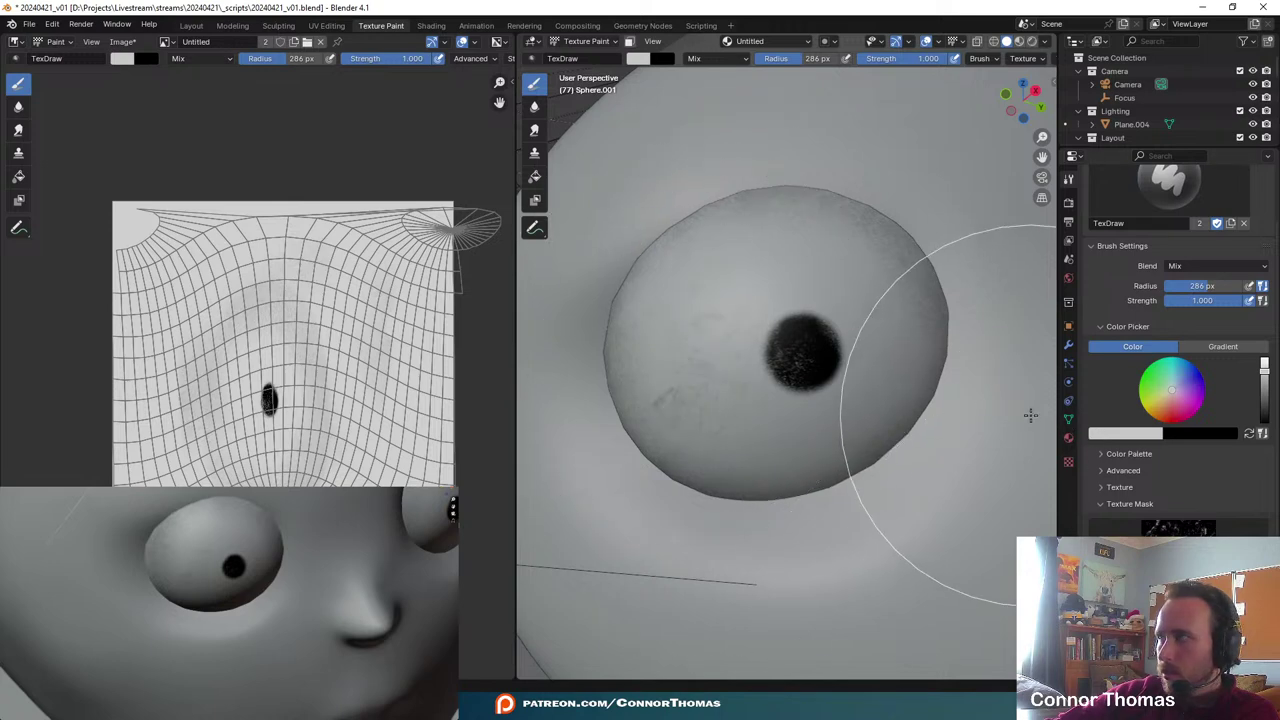
{"action": "scroll", "coordinate": [222, 597], "scroll_direction": "down", "scroll_amount": 5}
{"action": "left_click", "coordinate": [357, 630]}
{"action": "scroll", "coordinate": [366, 631], "scroll_direction": "down", "scroll_amount": 2}
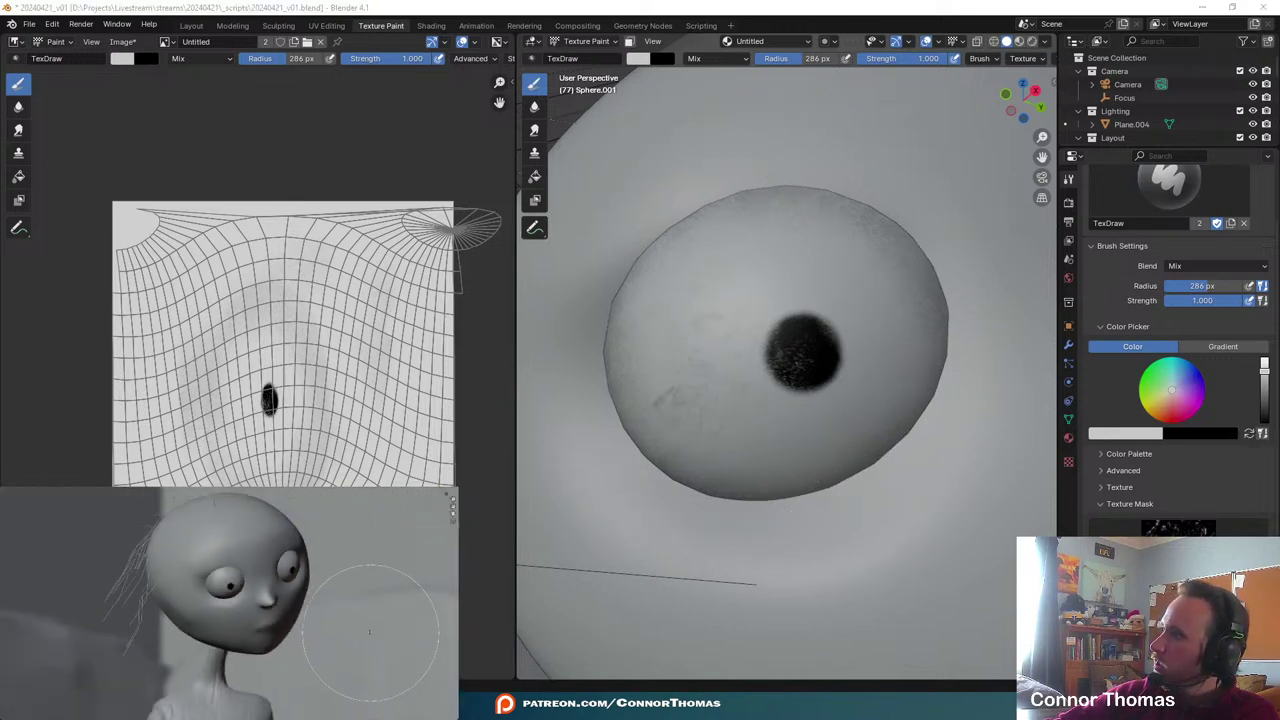
{"action": "scroll", "coordinate": [368, 630], "scroll_direction": "up", "scroll_amount": 3}
{"action": "left_click_drag", "start_coordinate": [712, 228], "coordinate": [996, 269]}
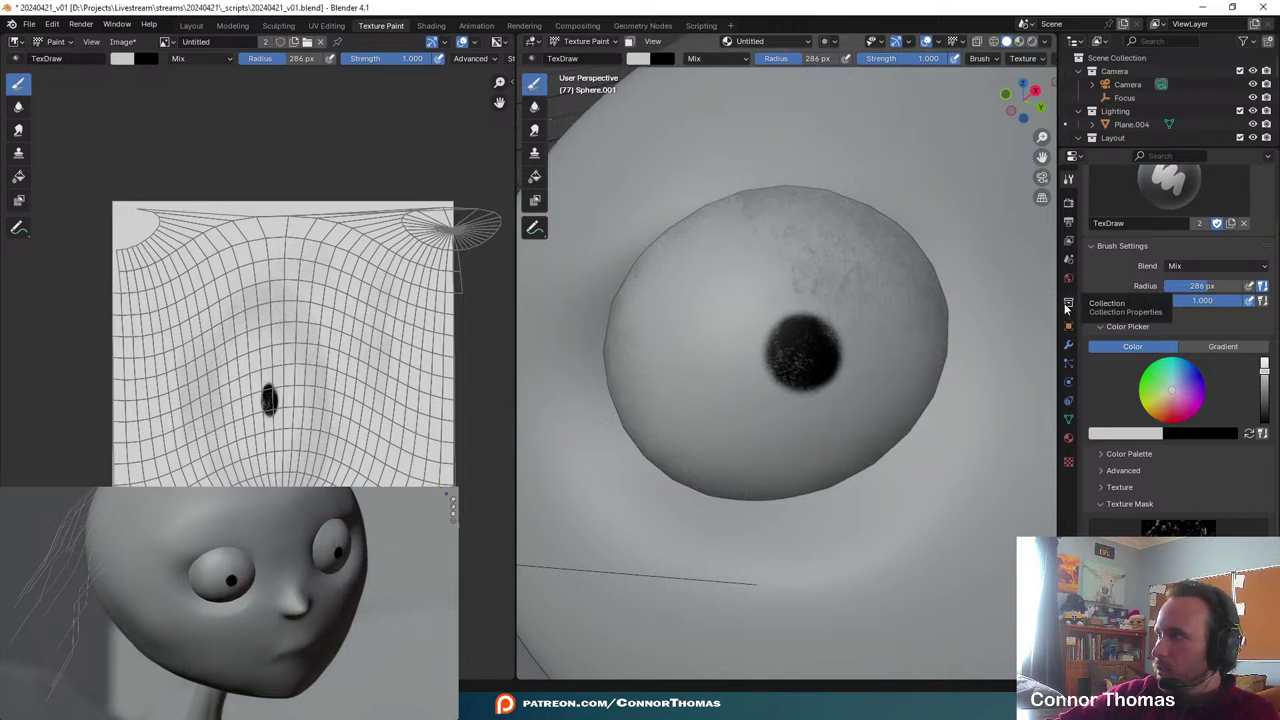
{"action": "mouse_move", "coordinate": [930, 240]}
{"action": "left_mouse_down"}
{"action": "mouse_move", "coordinate": [826, 203]}
{"action": "mouse_move", "coordinate": [714, 231]}
{"action": "mouse_move", "coordinate": [683, 263]}
{"action": "mouse_move", "coordinate": [888, 323]}
{"action": "left_mouse_up"}
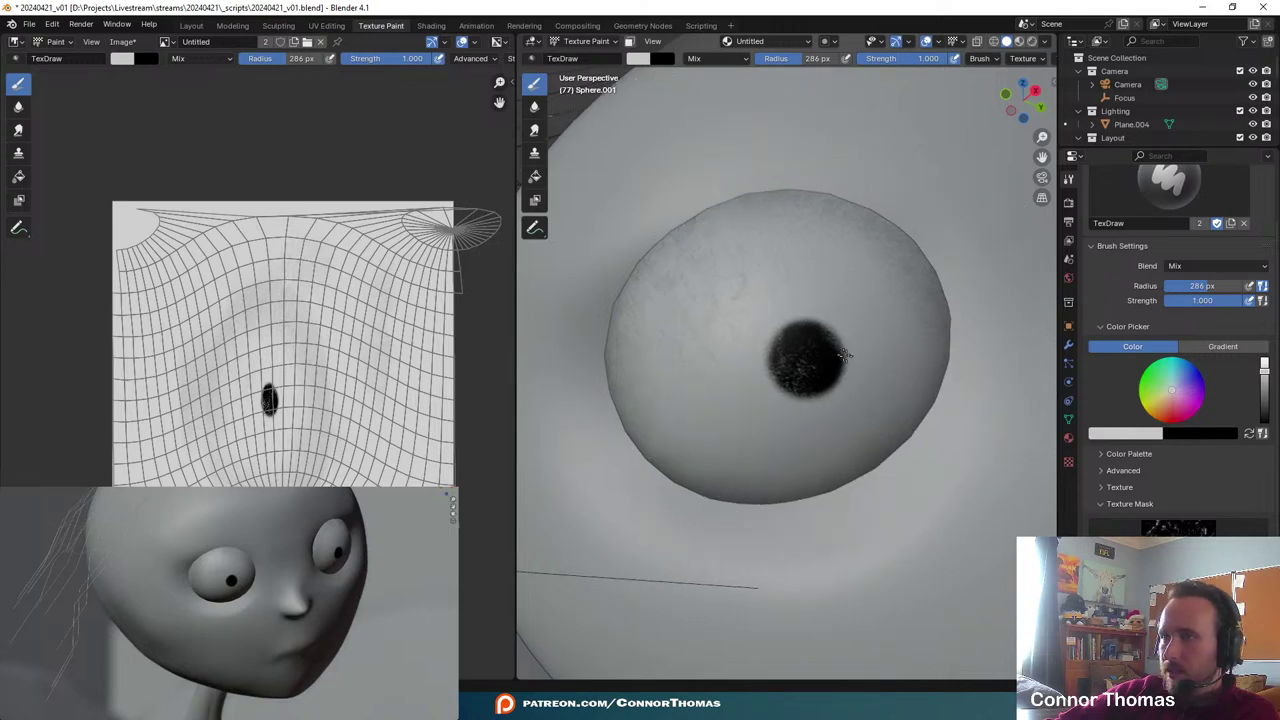
- Save the Blender file with the painted eye
{"action": "mouse_move", "coordinate": [885, 330]}
{"action": "middle_mouse_down"}
{"action": "mouse_move", "coordinate": [867, 377]}
{"action": "mouse_move", "coordinate": [834, 357]}
{"action": "mouse_move", "coordinate": [822, 382]}
{"action": "mouse_move", "coordinate": [764, 346]}
{"action": "middle_mouse_up"}
{"action": "scroll", "coordinate": [845, 360], "scroll_direction": "down", "scroll_amount": 7}
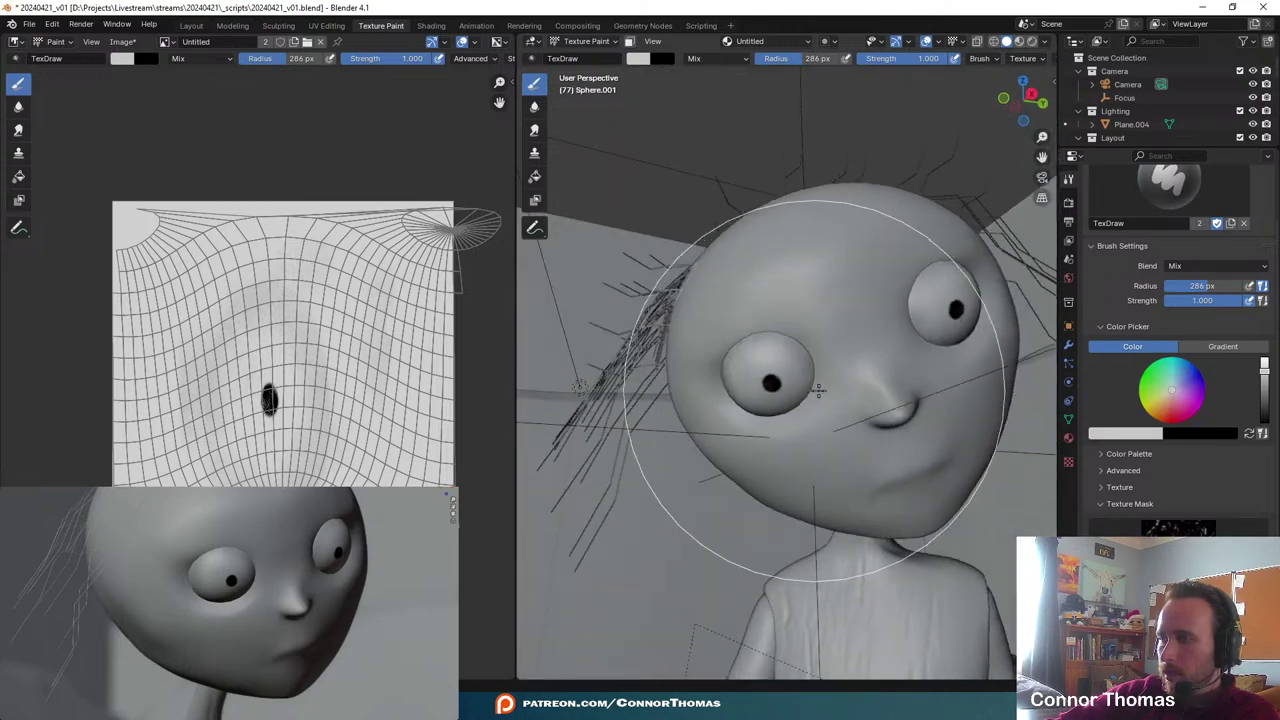
{"action": "key", "text": "ctrl+s"}
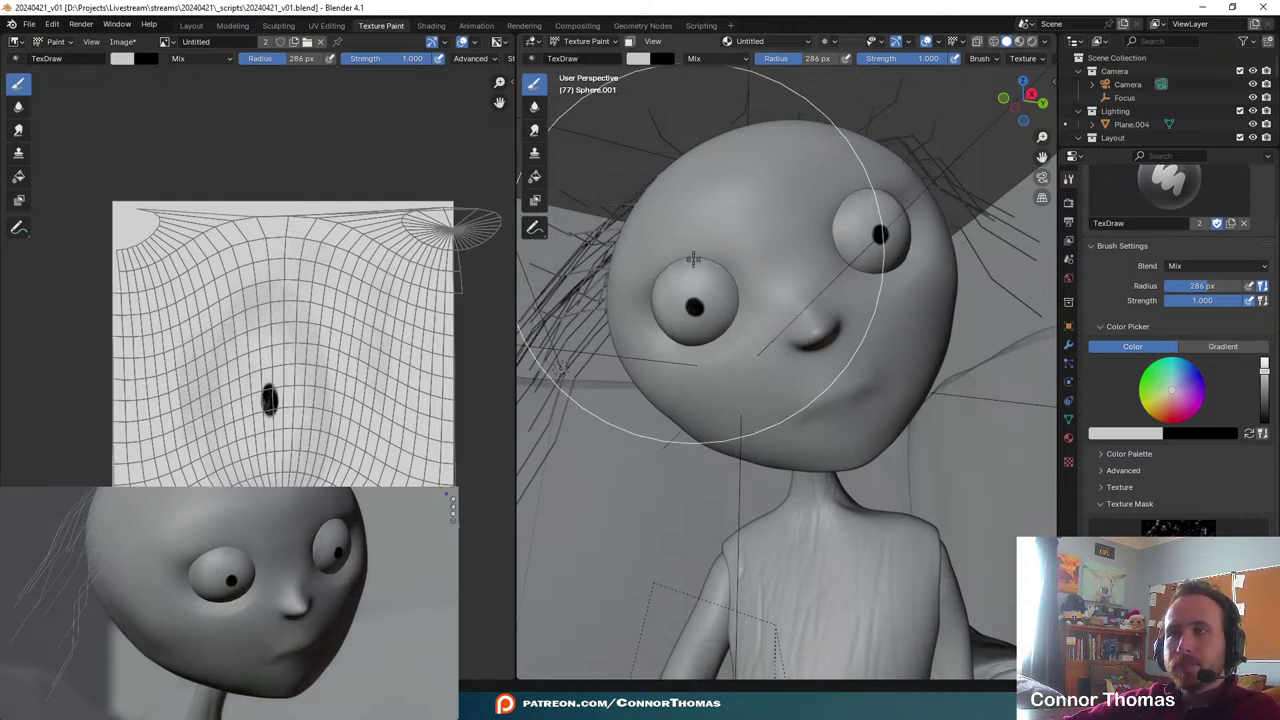
- Examine the painted eyeball and the whole character from near and far, and compare them with the black-and-white reference picture
{"action": "middle_click_drag", "start_coordinate": [691, 257], "coordinate": [763, 306]}
{"action": "scroll", "coordinate": [763, 306], "scroll_direction": "down", "scroll_amount": 5}
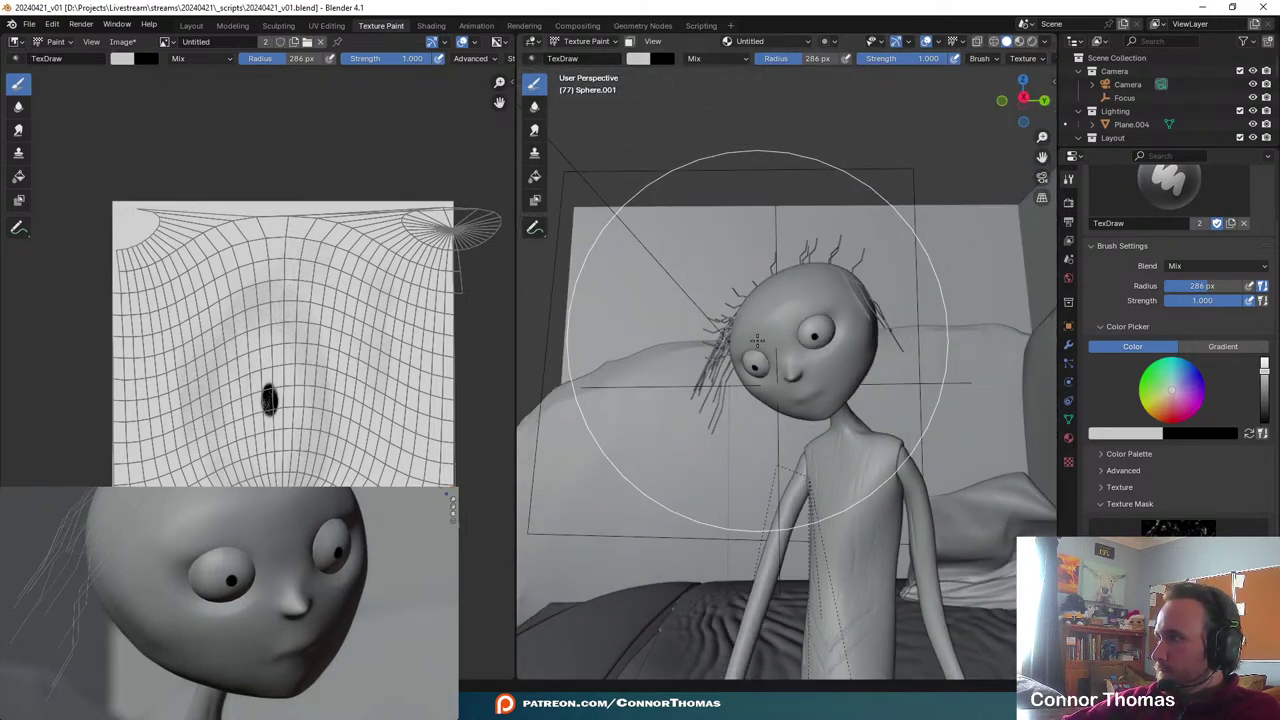
{"action": "scroll", "coordinate": [763, 349], "scroll_direction": "up", "scroll_amount": 7}
{"action": "scroll", "coordinate": [763, 349], "scroll_direction": "up", "scroll_amount": 8}
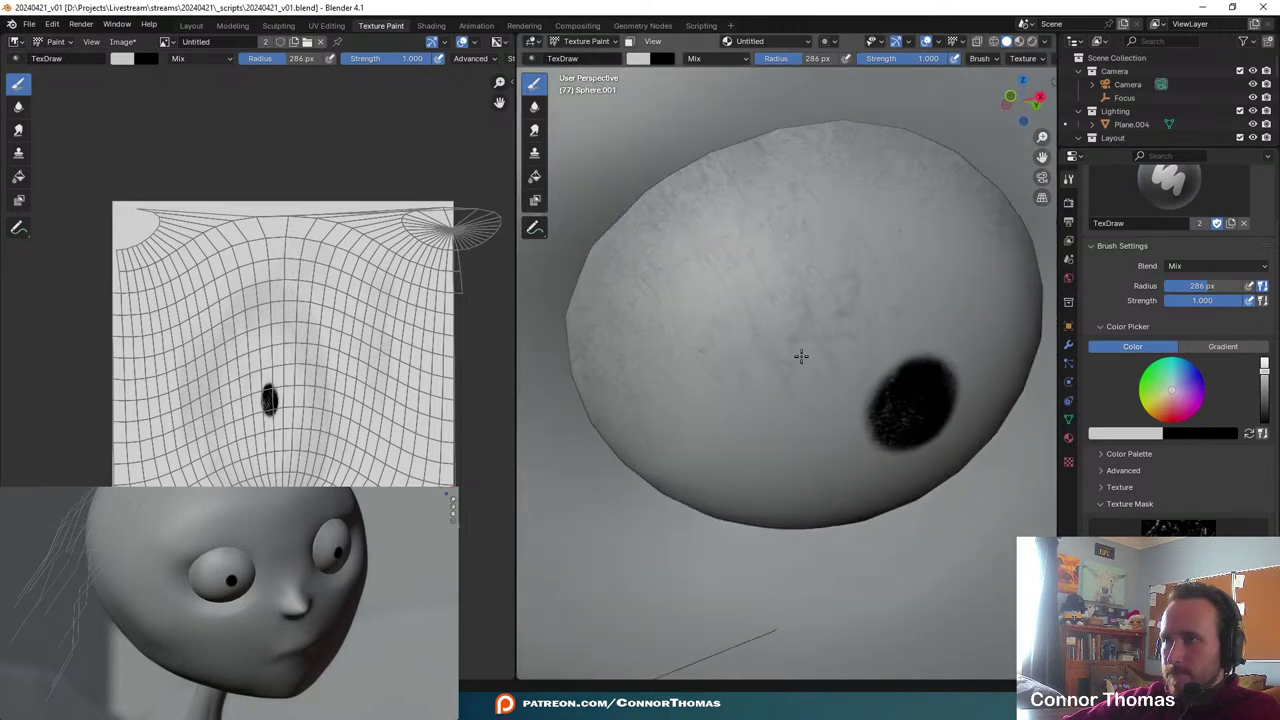
{"action": "scroll", "coordinate": [796, 349], "scroll_direction": "down", "scroll_amount": 2}
{"action": "scroll", "coordinate": [786, 331], "scroll_direction": "up", "scroll_amount": 2}
{"action": "scroll", "coordinate": [789, 326], "scroll_direction": "down", "scroll_amount": 6}
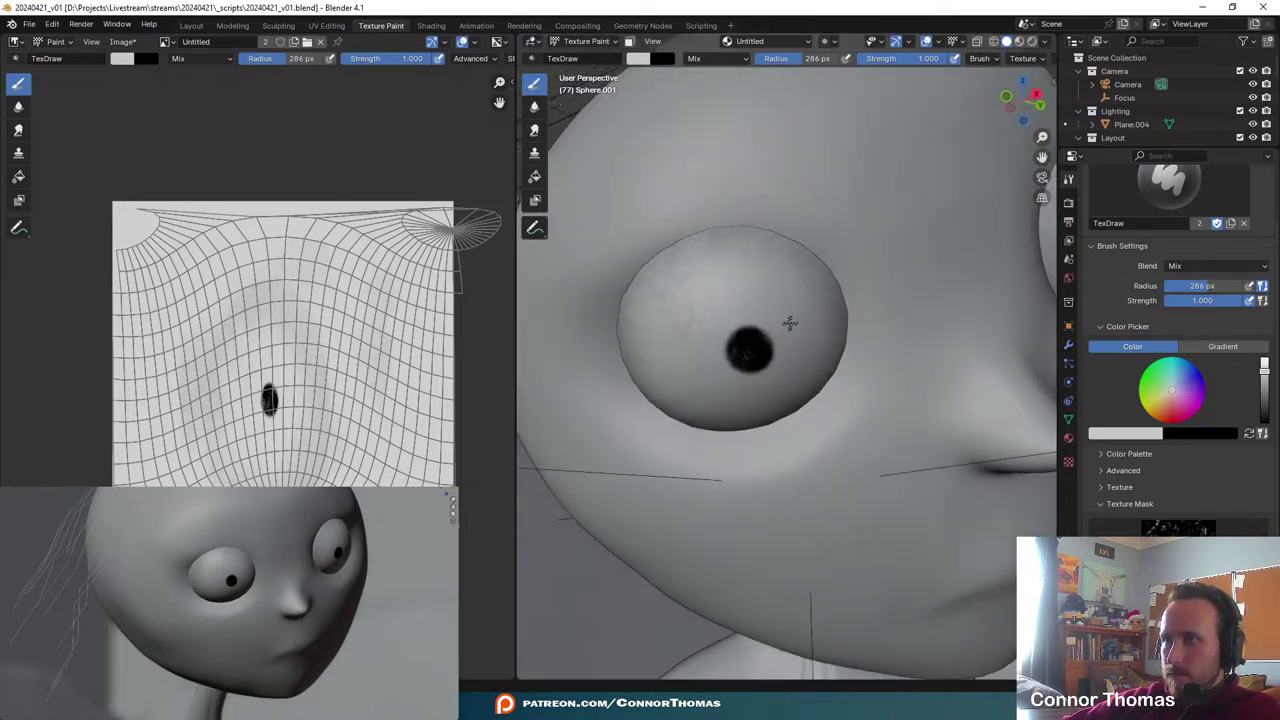
{"action": "scroll", "coordinate": [785, 332], "scroll_direction": "down", "scroll_amount": 1}
{"action": "left_click", "coordinate": [793, 707]}
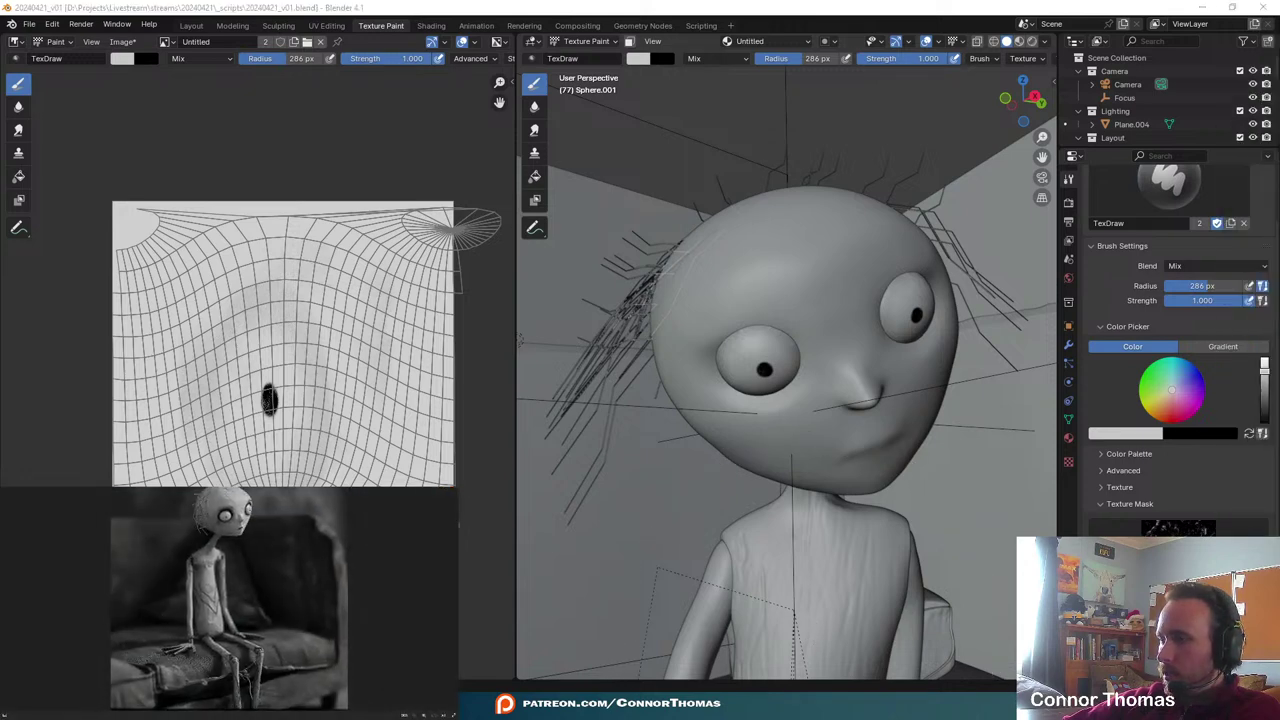
{"action": "key", "text": "alt+Tab"}
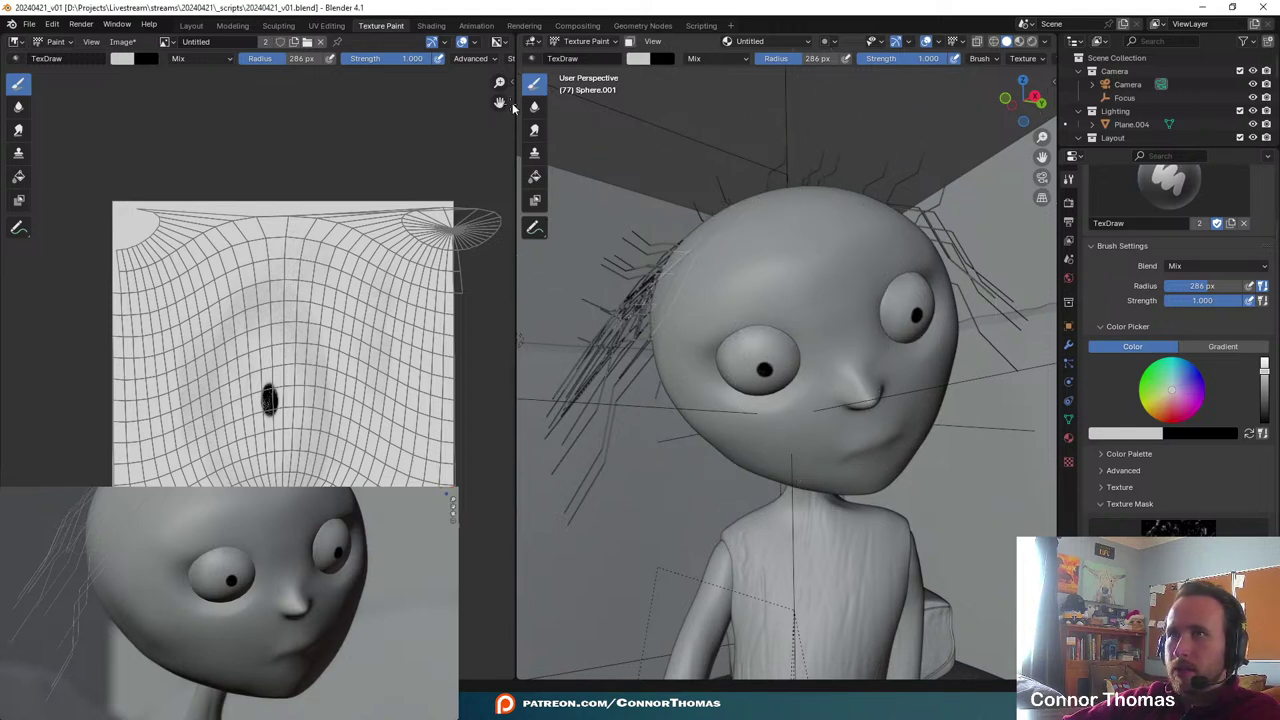
- Open the save dialog for the painted eye texture and create a folder named materials inside the 20240421 folder
{"action": "left_click", "coordinate": [121, 41]}
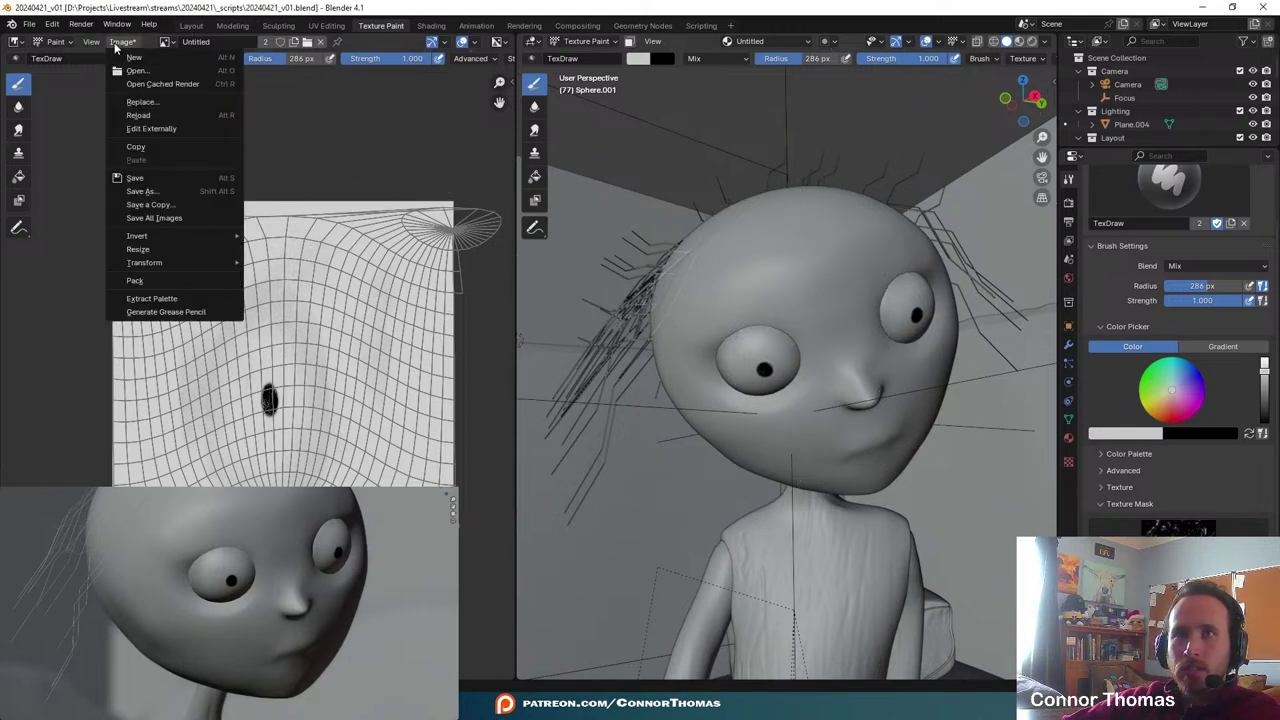
{"action": "left_click", "coordinate": [151, 174]}
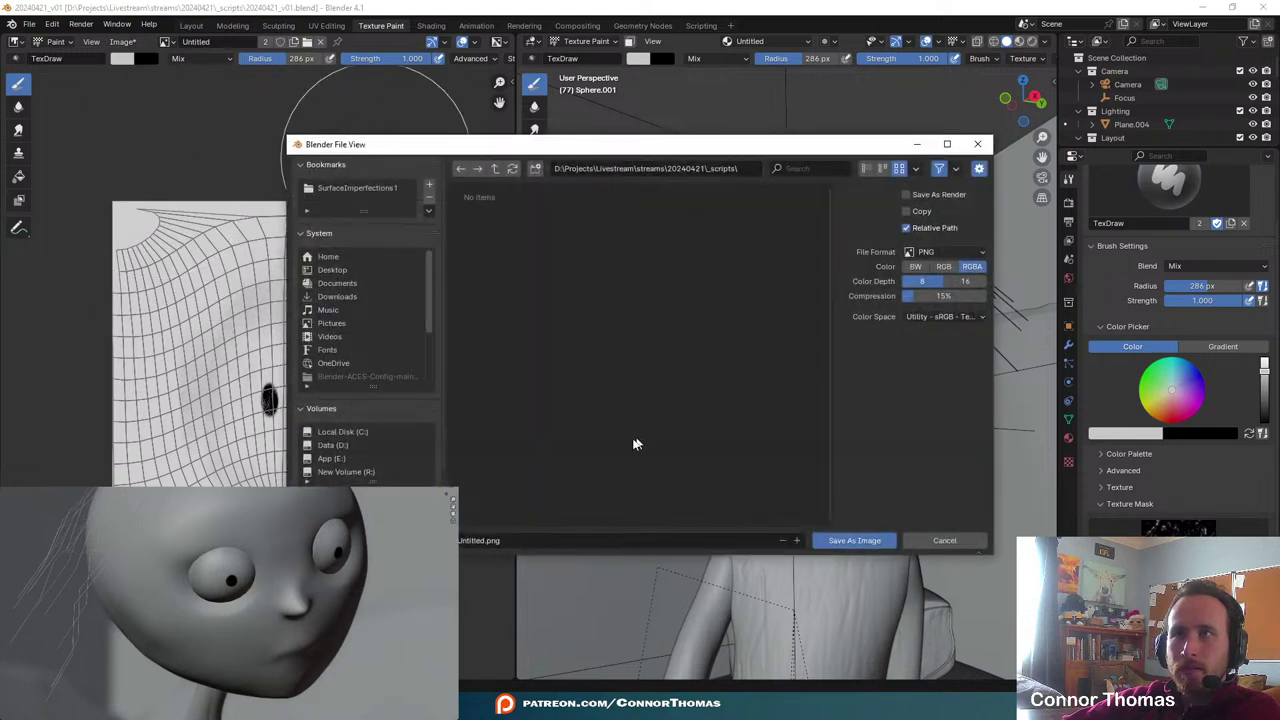
{"action": "left_click", "coordinate": [494, 169]}
{"action": "left_click", "coordinate": [536, 169]}
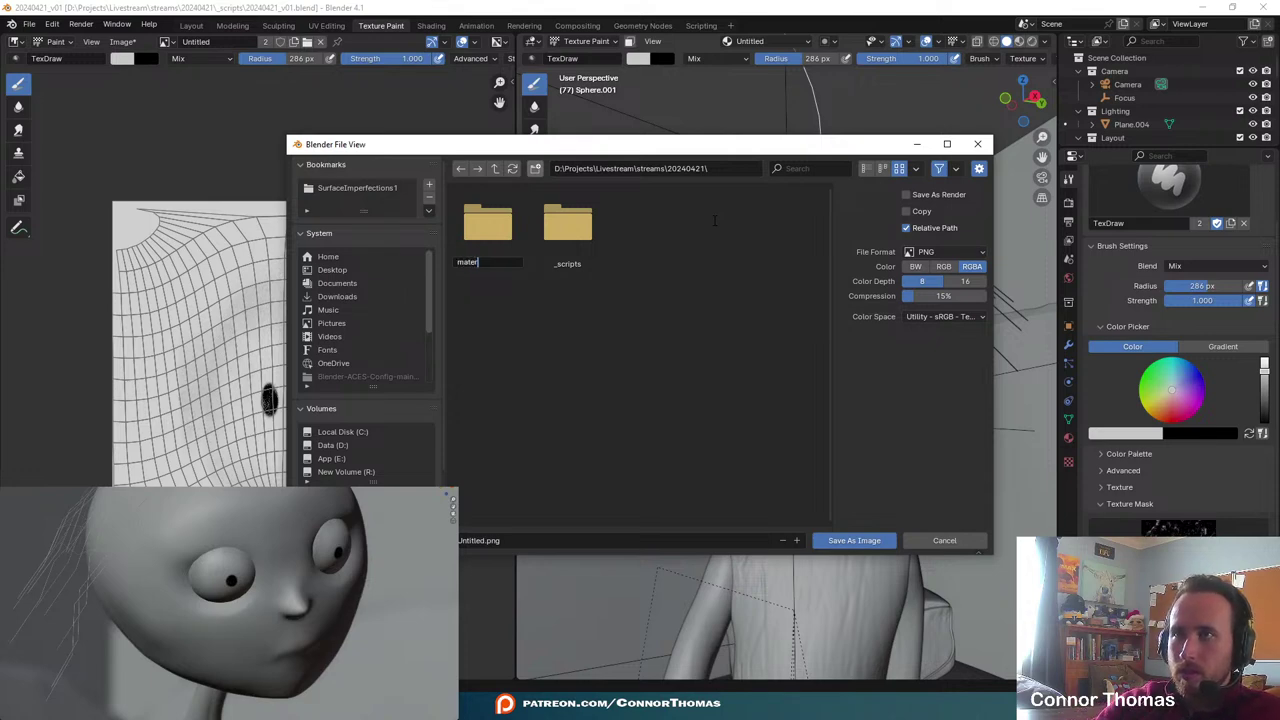
{"action": "type", "text": "materials"}
{"action": "key", "text": "Return"}
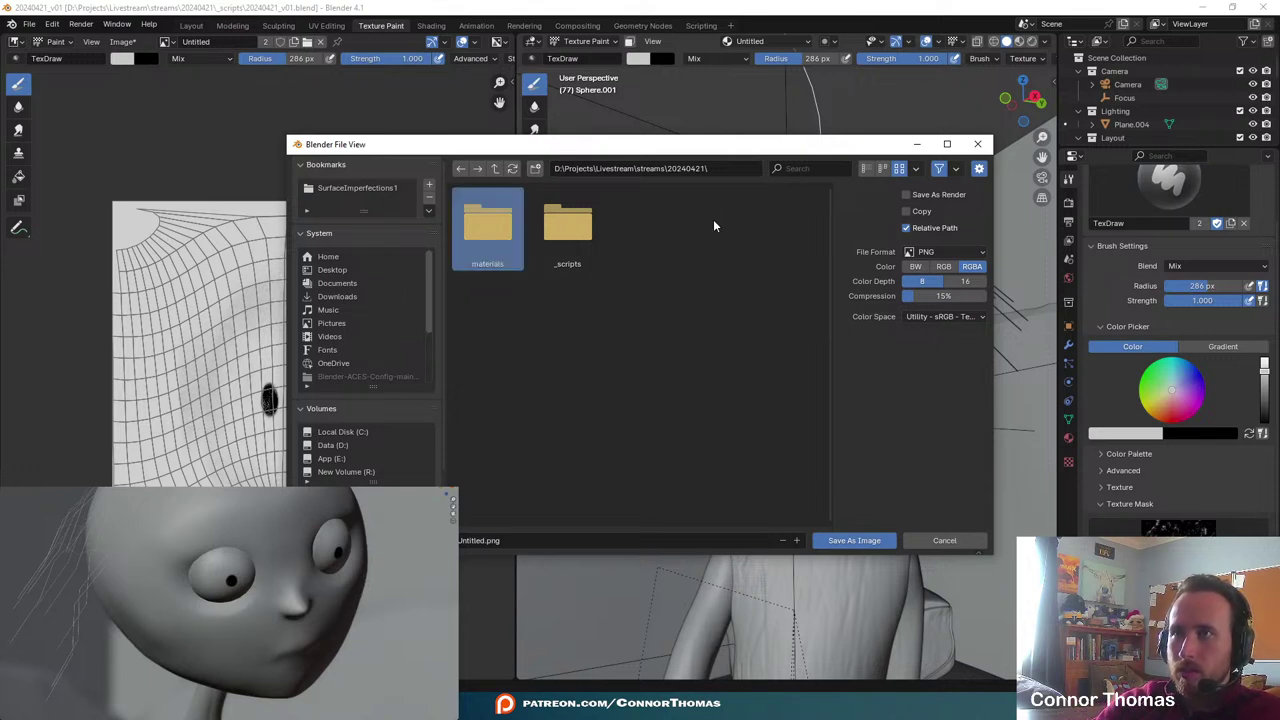
- Save the painted eye texture as Untitled.png in the materials folder
{"action": "double_click", "coordinate": [500, 238]}
{"action": "left_click", "coordinate": [866, 541]}
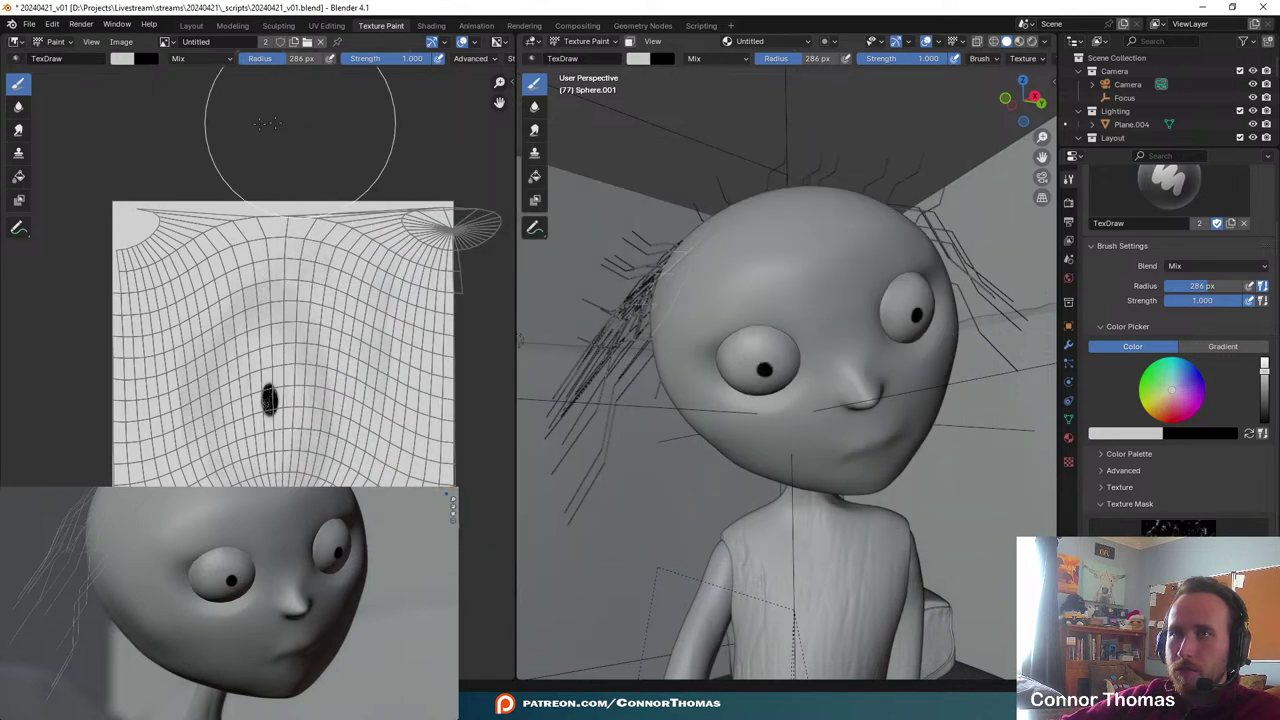
- Return to the layout workspace and create a new material for the character's head
{"action": "left_click", "coordinate": [191, 25]}
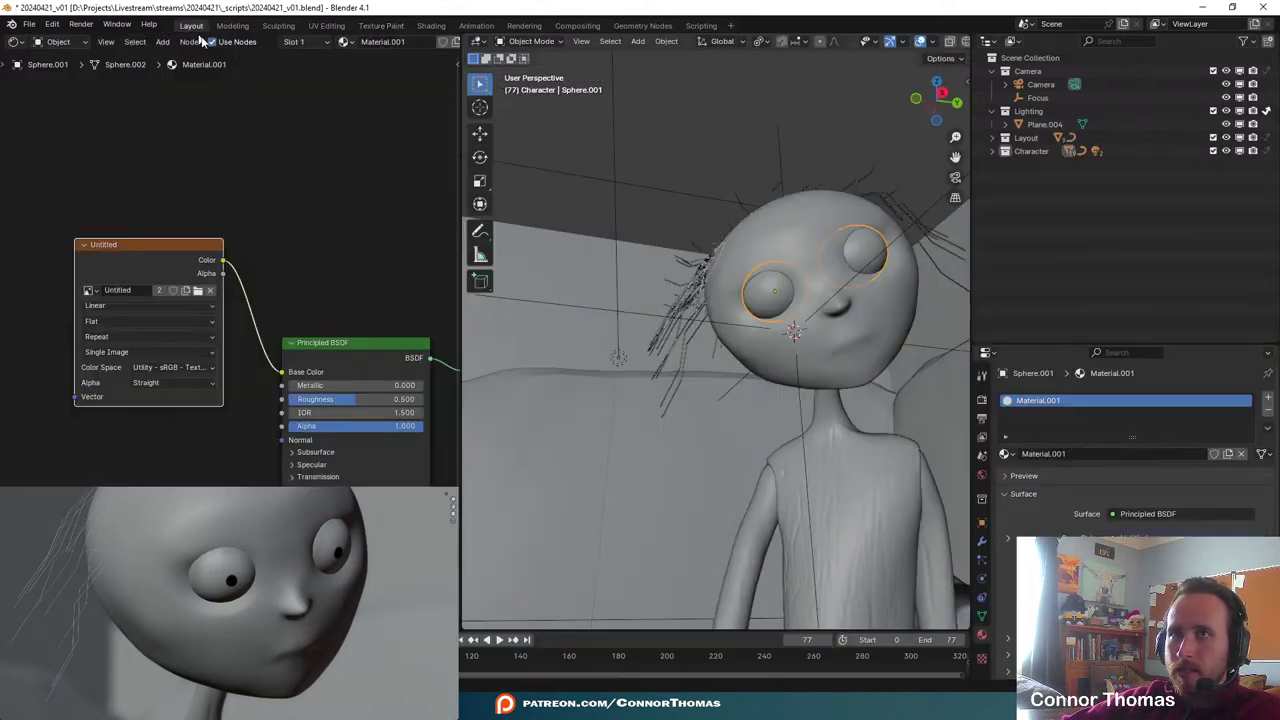
{"action": "left_click", "coordinate": [827, 212]}
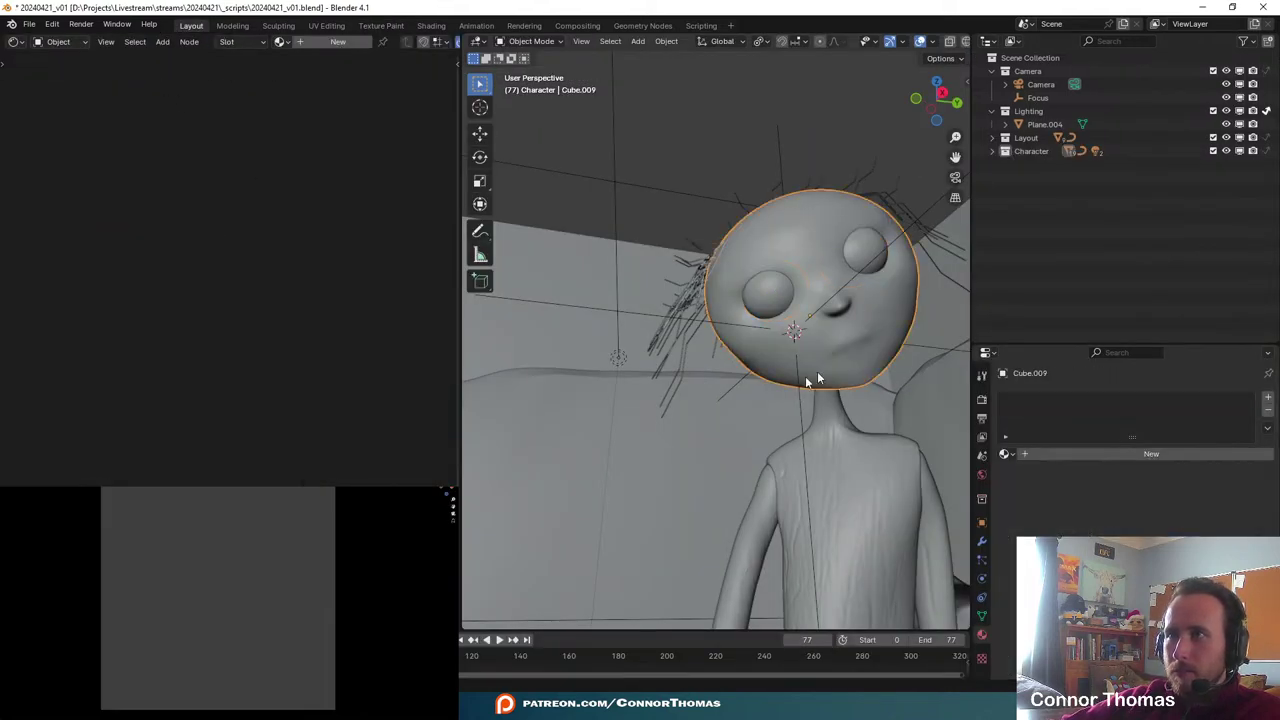
{"action": "left_click", "coordinate": [1104, 457]}
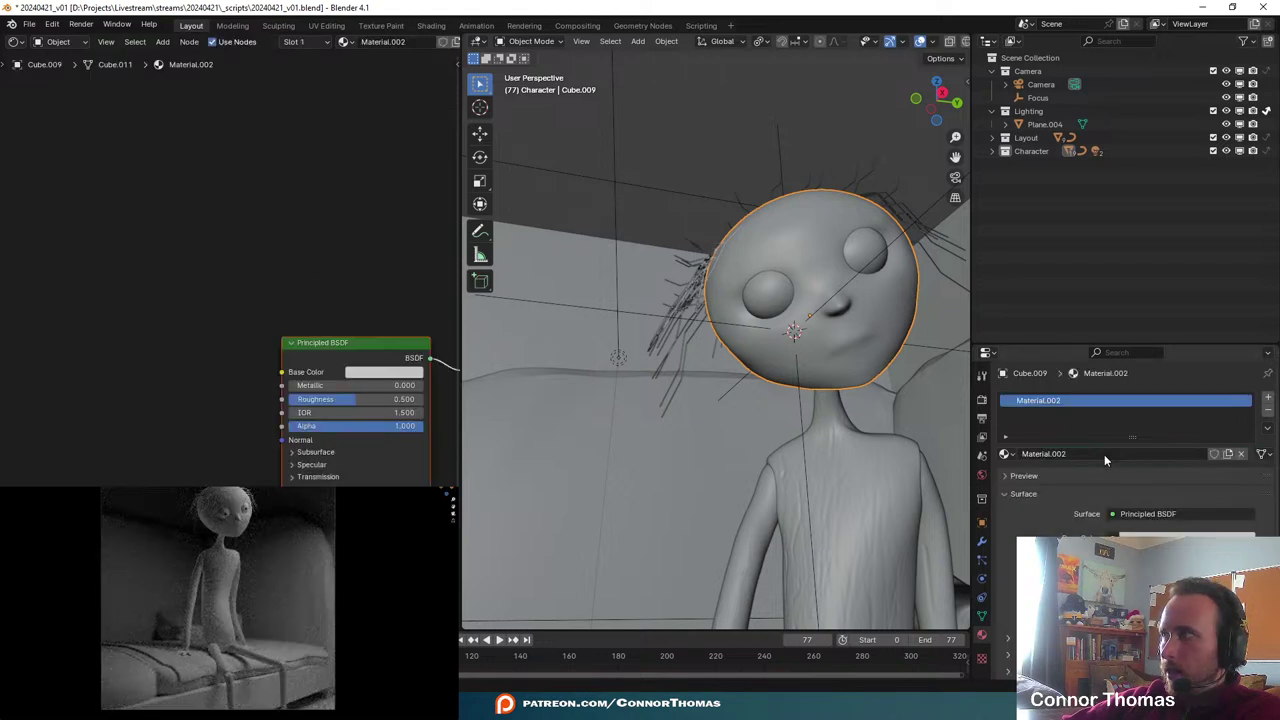
- Add an Image Texture node to the head material and connect its Color output to Base Color
{"action": "middle_click_drag", "start_coordinate": [252, 271], "coordinate": [224, 263]}
{"action": "key", "text": "shift+a"}
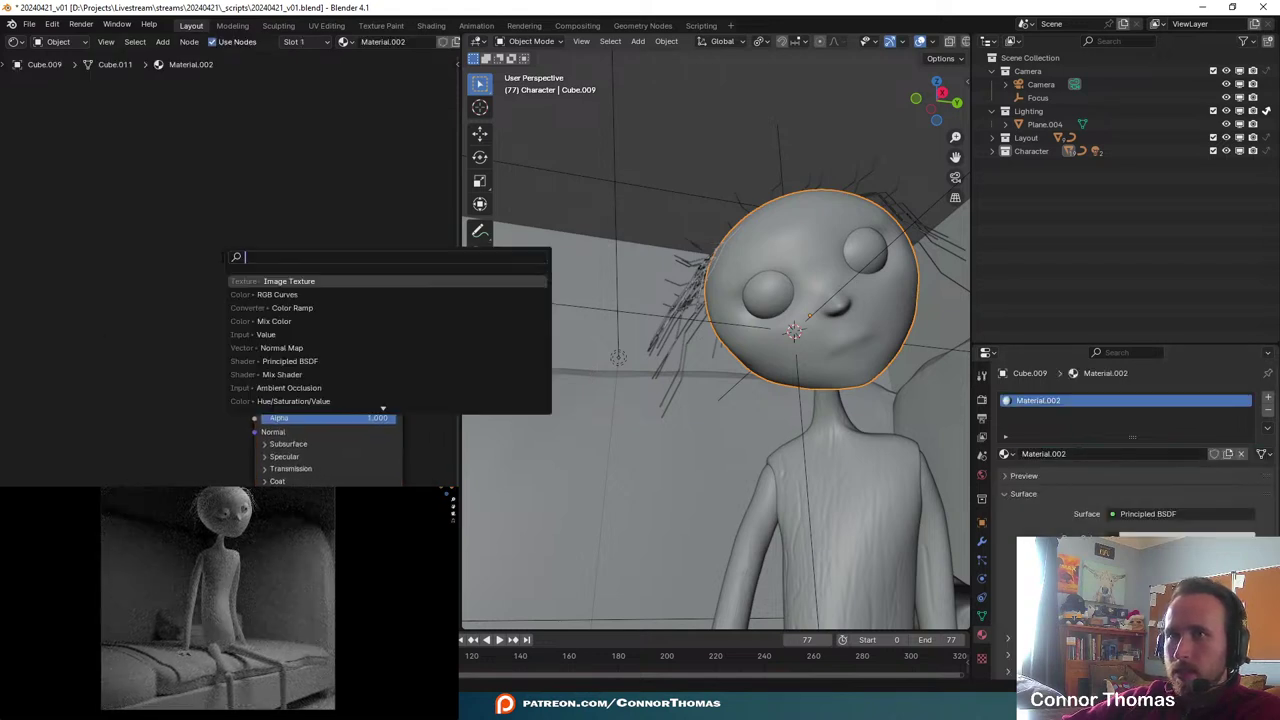
{"action": "type", "text": "image"}
{"action": "key", "text": "Return"}
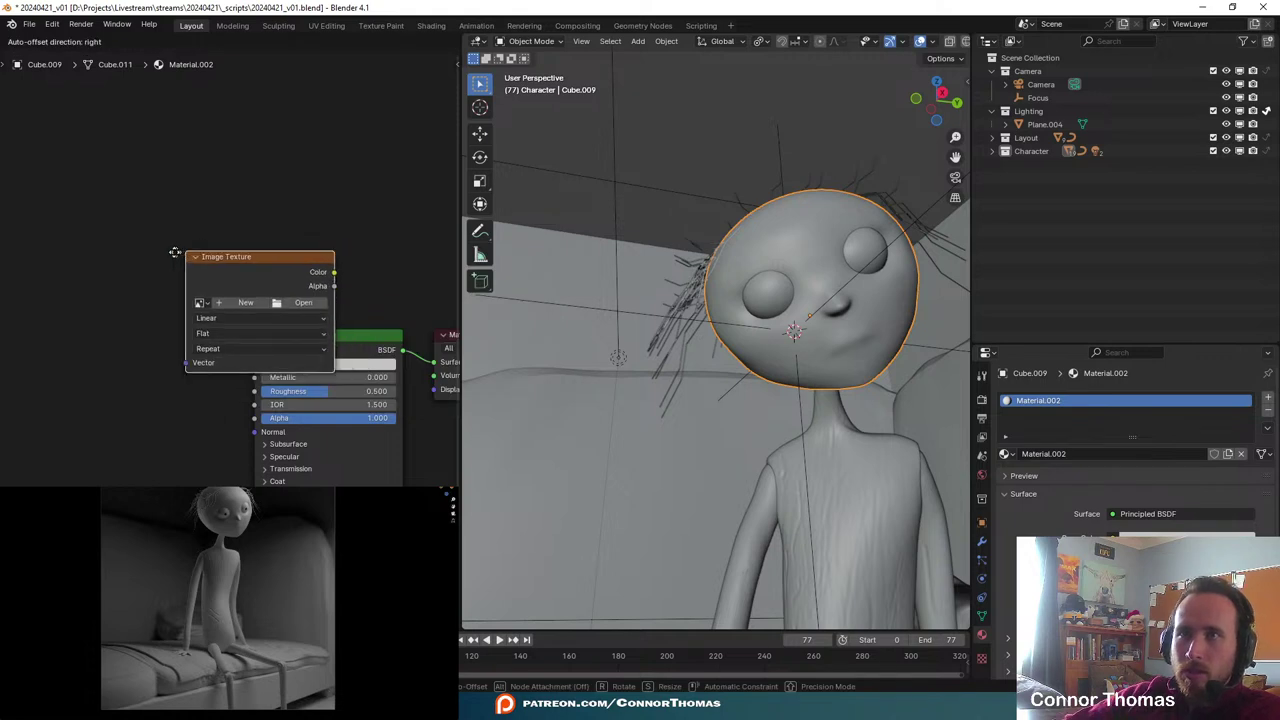
{"action": "left_click_drag", "start_coordinate": [213, 285], "coordinate": [254, 364]}
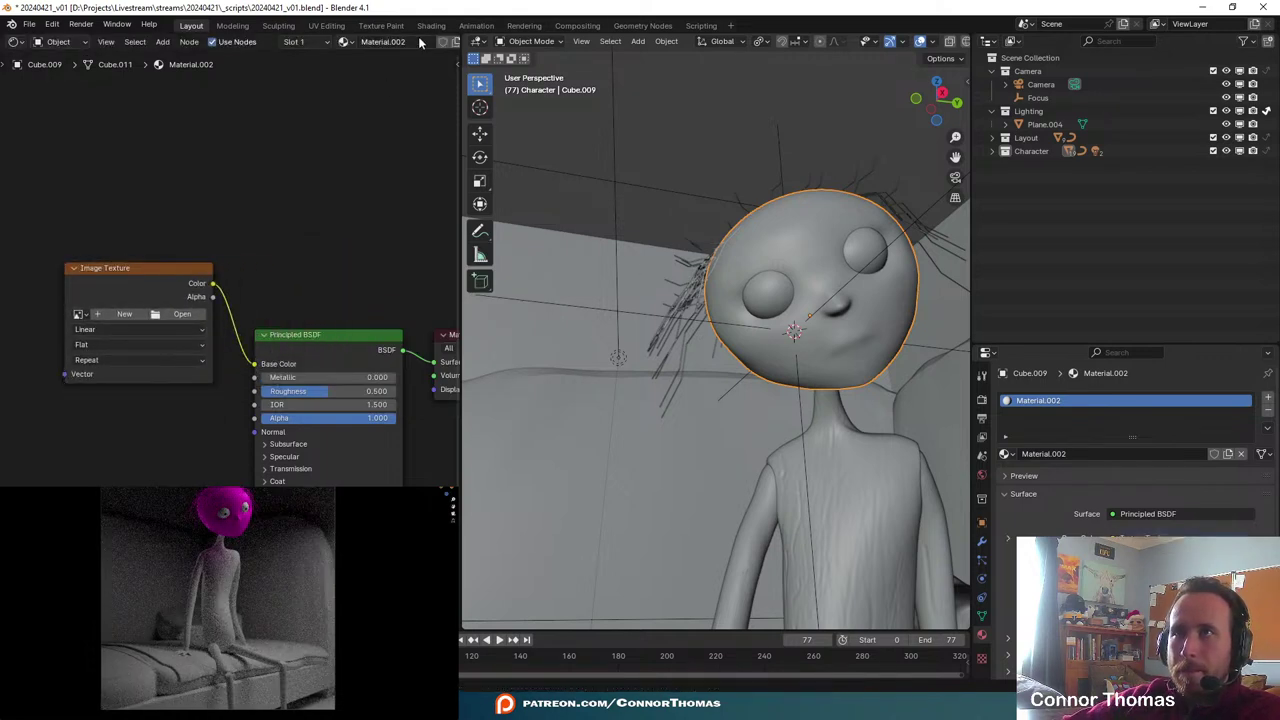
- Create a new blank 1024 x 1024 px image named face in the texture painting workspace
{"action": "left_click", "coordinate": [379, 26]}
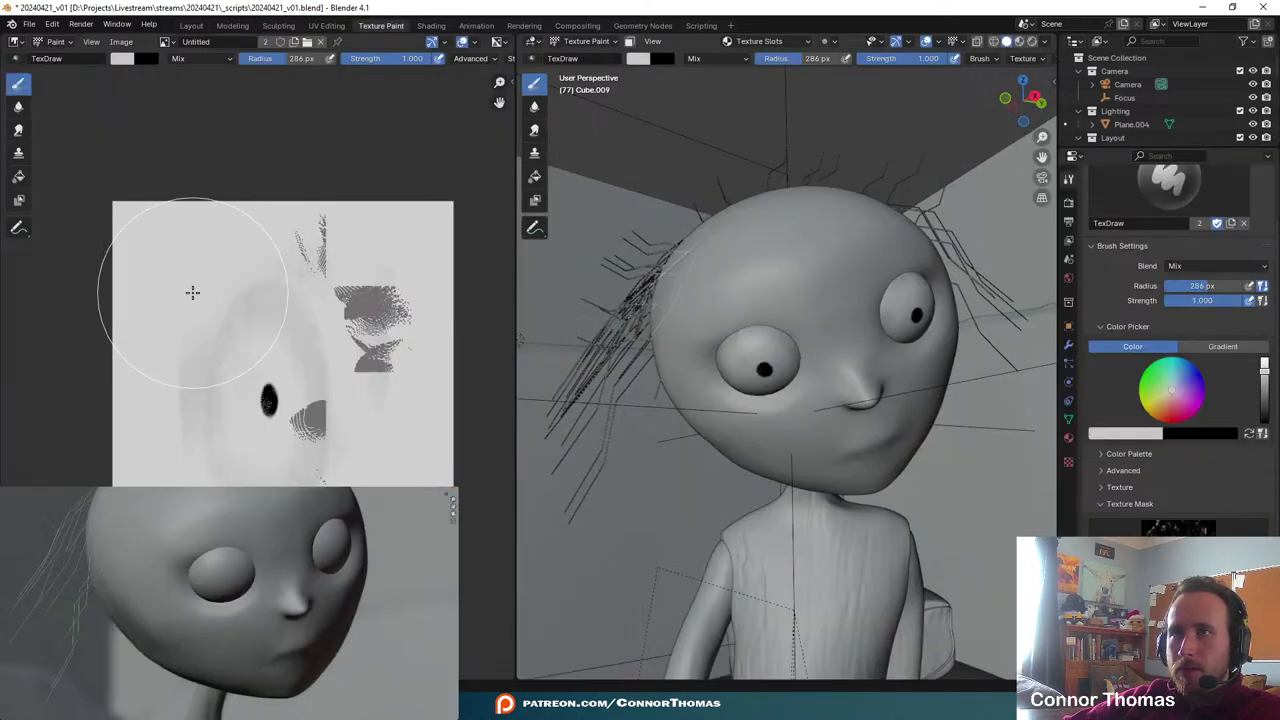
{"action": "left_click", "coordinate": [120, 42]}
{"action": "left_click", "coordinate": [140, 52]}
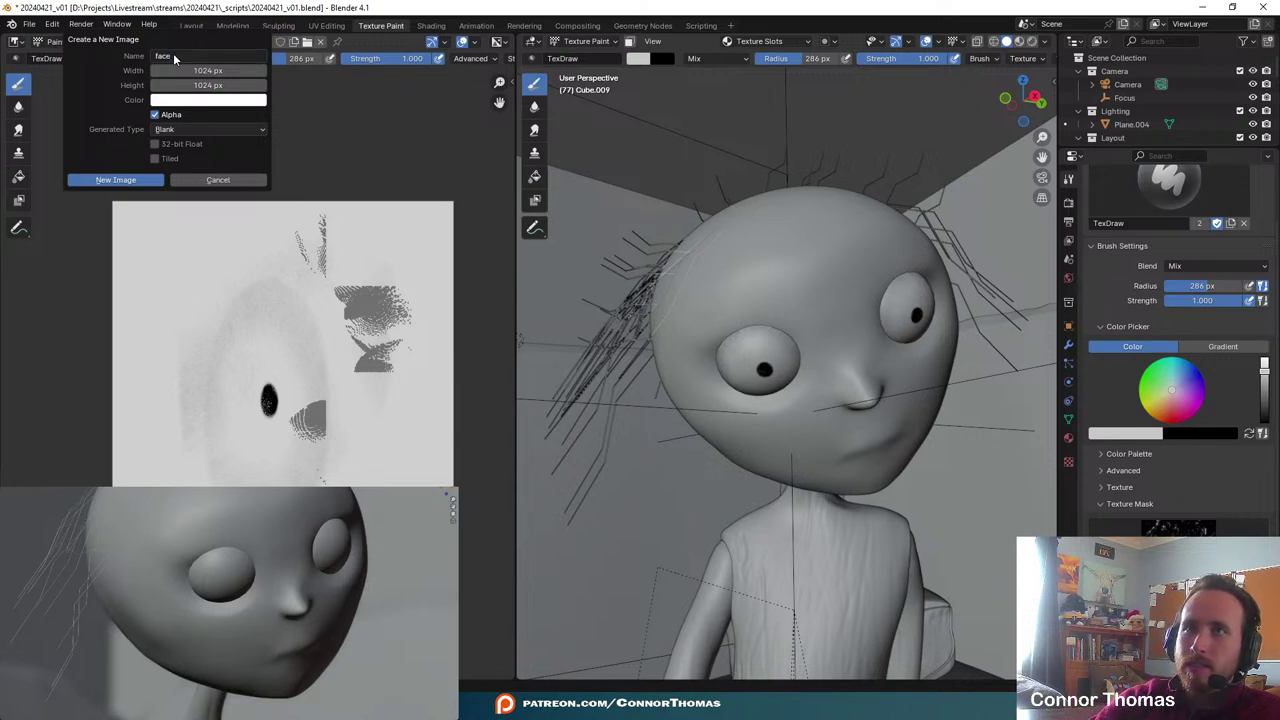
{"action": "left_click", "coordinate": [115, 181]}
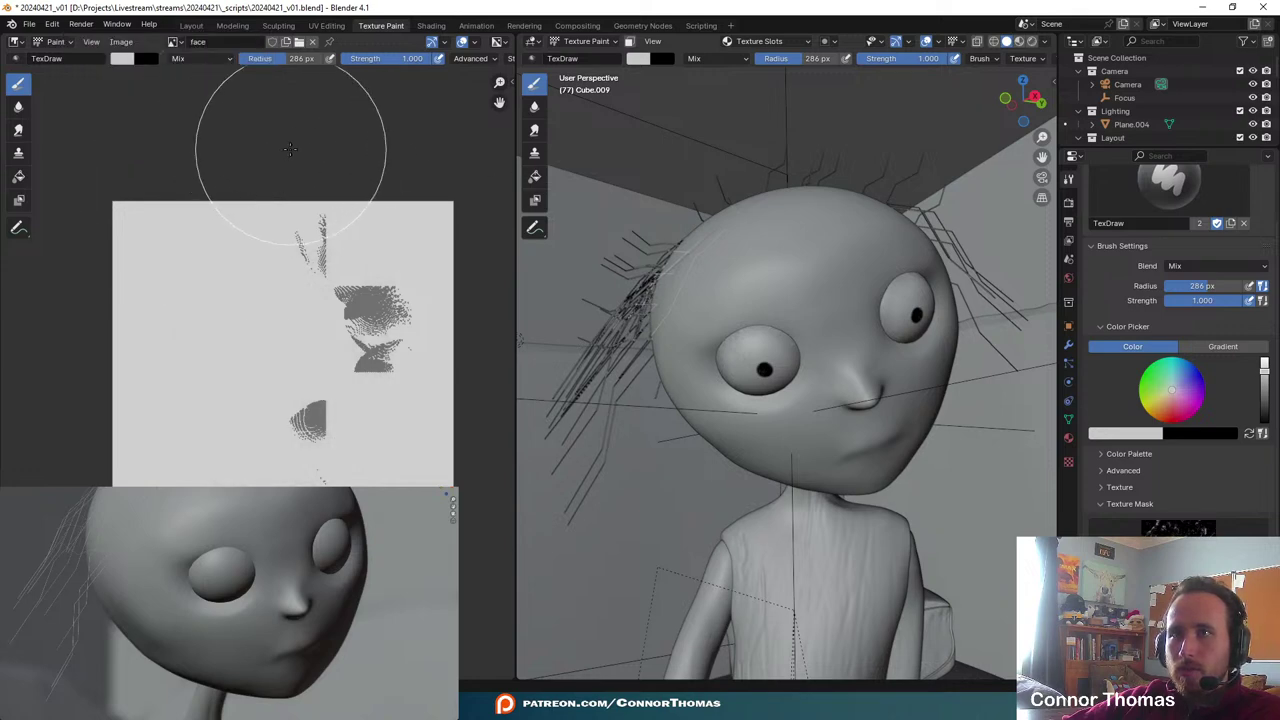
- Assign the face image to the image texture node of the head material
{"action": "left_click", "coordinate": [191, 25]}
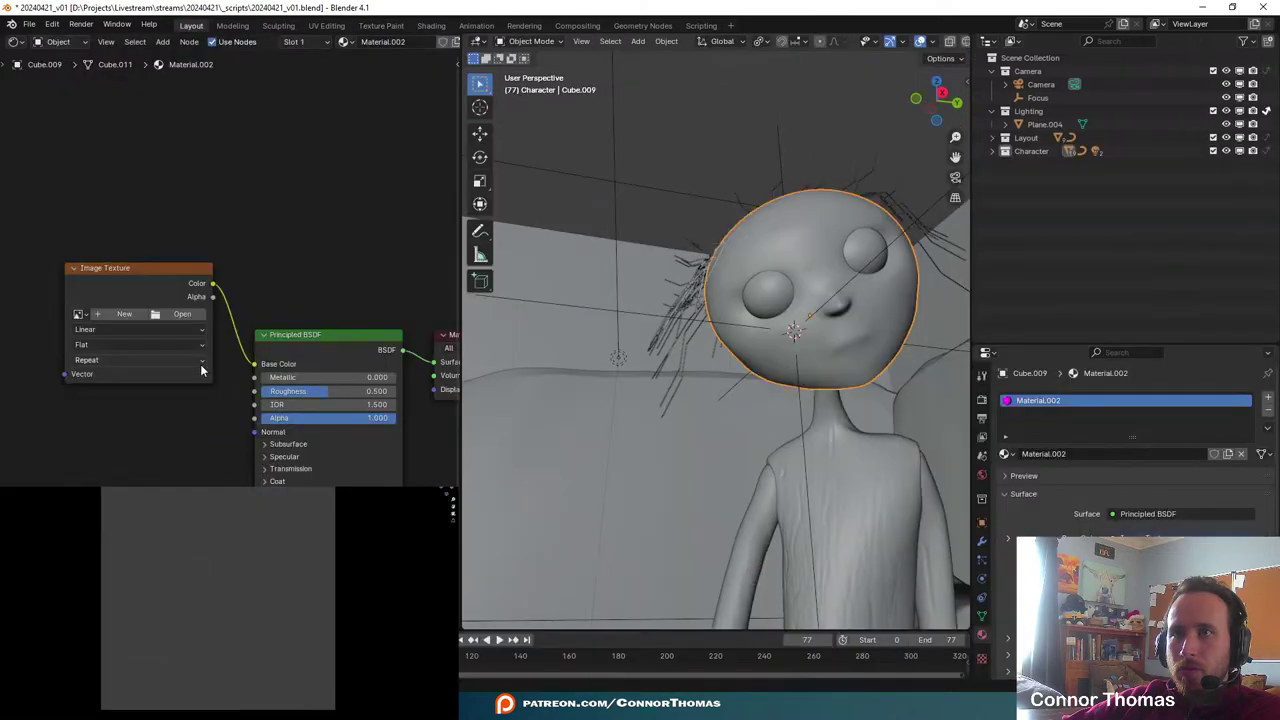
{"action": "left_click", "coordinate": [78, 314]}
{"action": "left_click", "coordinate": [92, 325]}
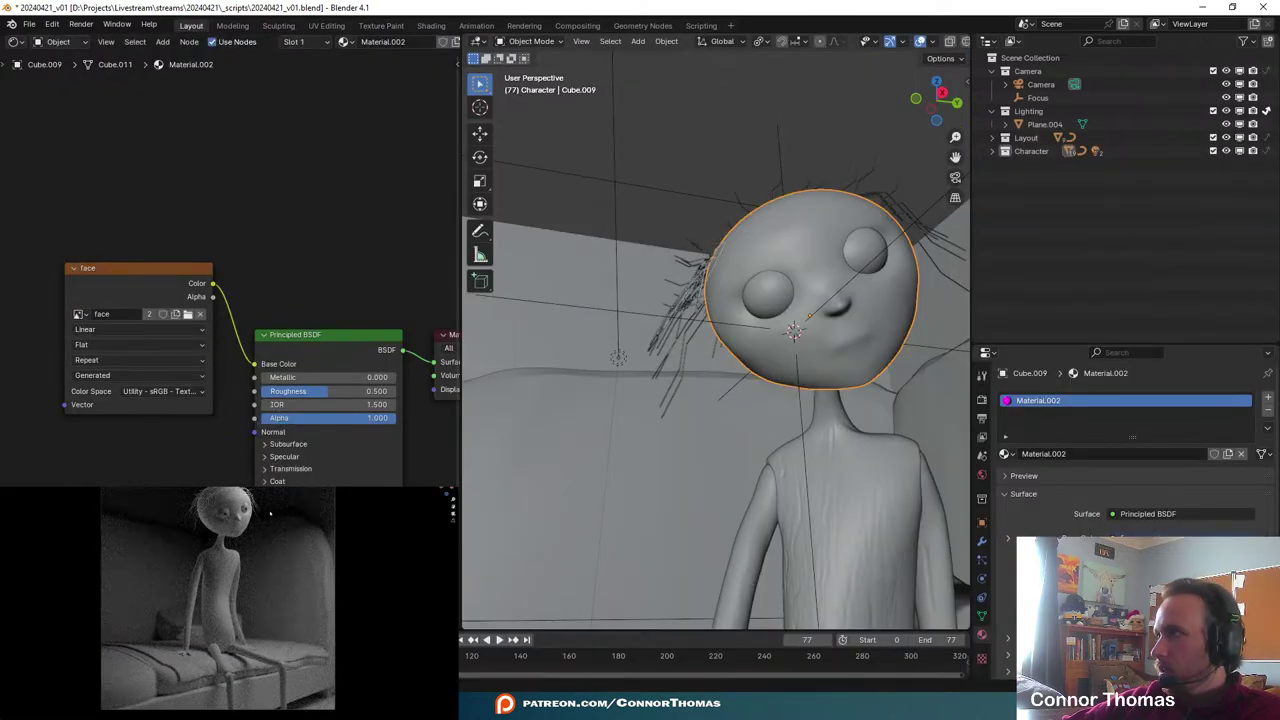
{"action": "scroll", "coordinate": [222, 600], "scroll_direction": "up", "scroll_amount": 4}
{"action": "middle_click_drag", "start_coordinate": [228, 536], "coordinate": [220, 692], "text": "shift"}
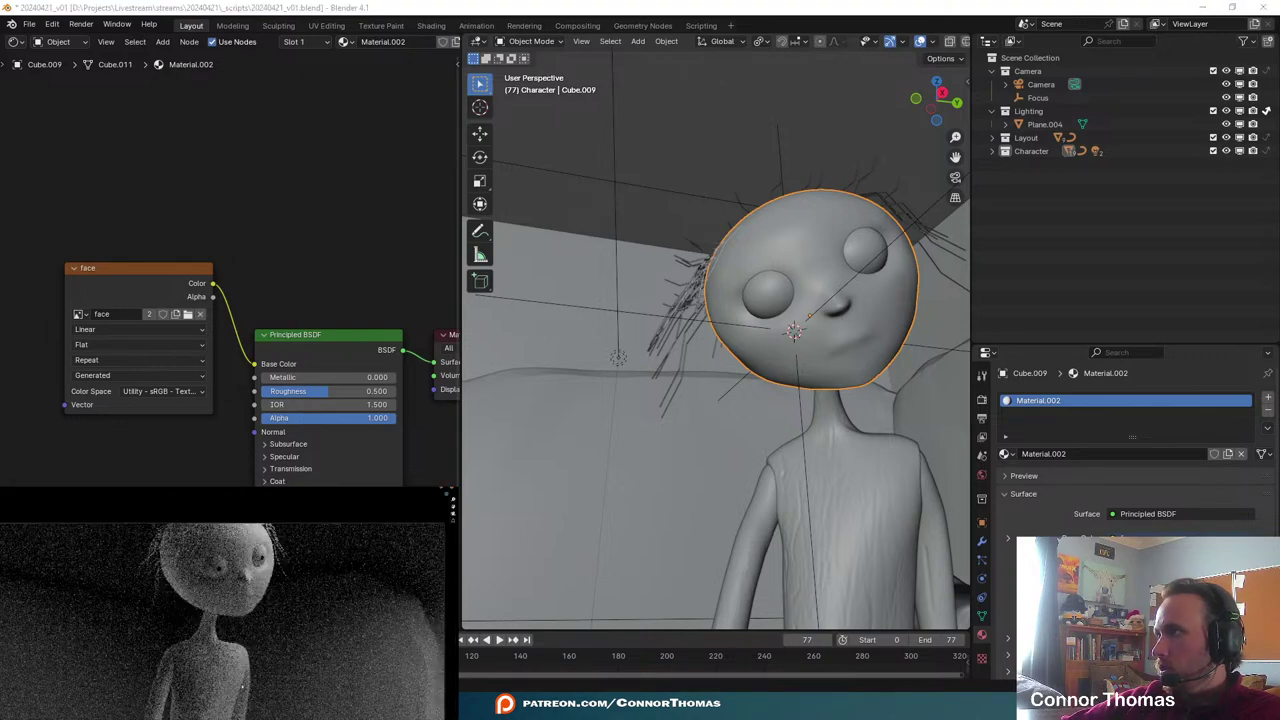
{"action": "scroll", "coordinate": [230, 628], "scroll_direction": "up", "scroll_amount": 3}
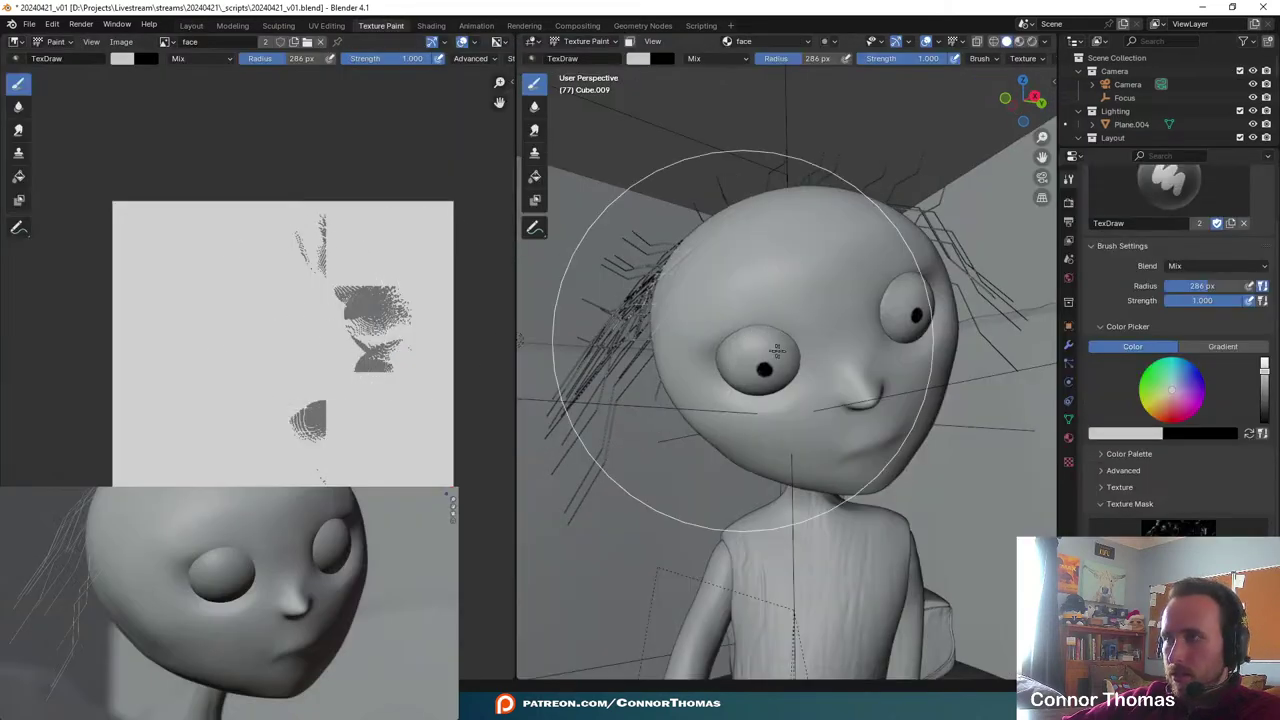
- Set the paint brush colour to black and reduce its radius to 165 px near the character's eye
{"action": "middle_click_drag", "start_coordinate": [800, 362], "coordinate": [840, 345]}
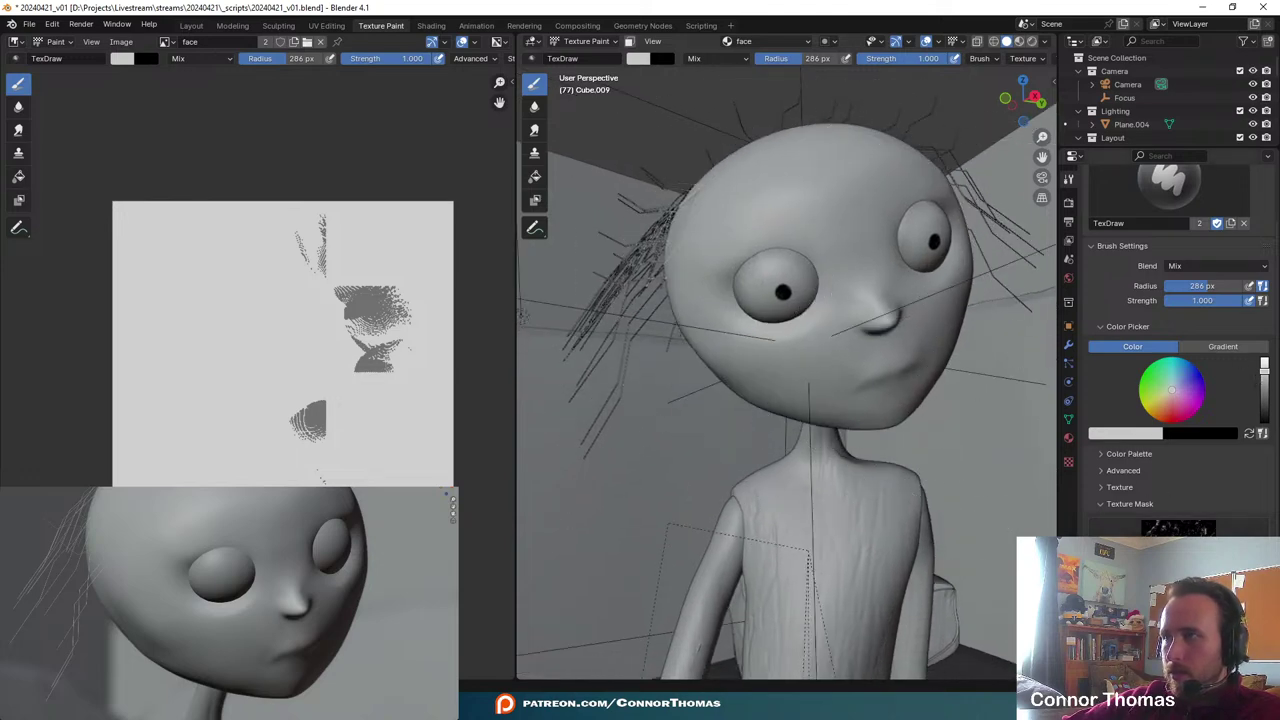
{"action": "middle_click_drag", "start_coordinate": [829, 300], "coordinate": [838, 287]}
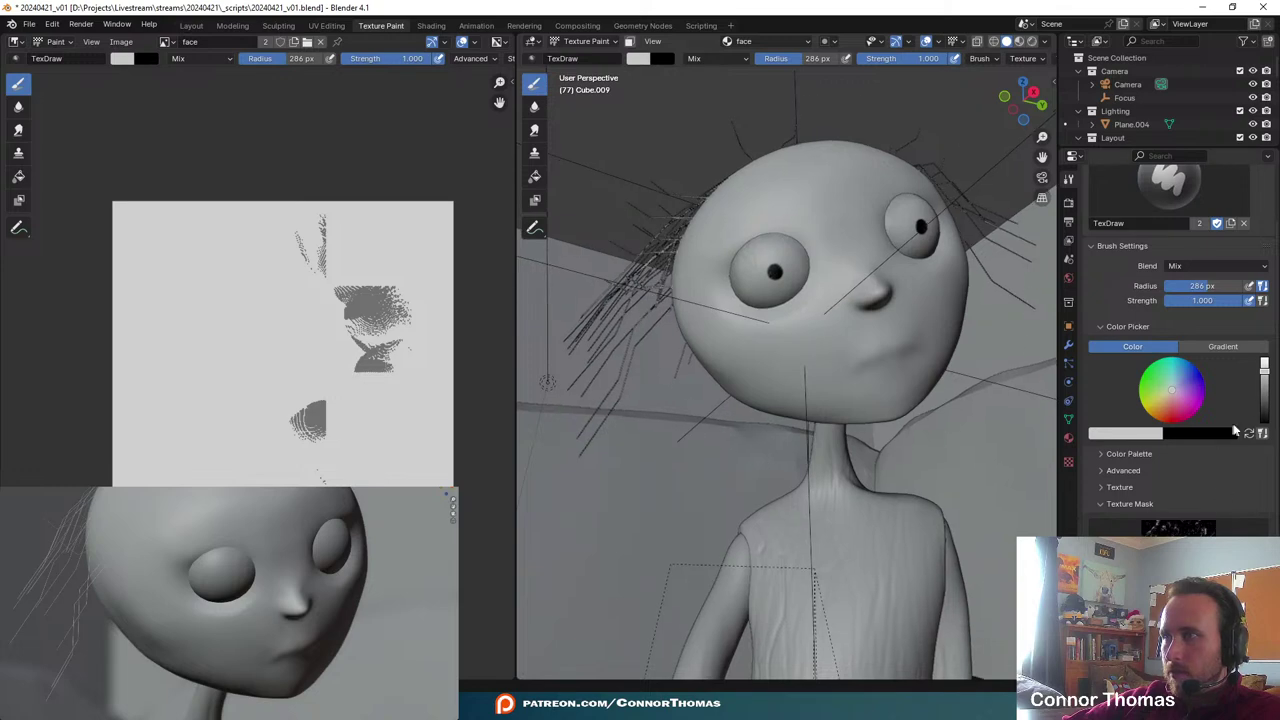
{"action": "left_click_drag", "start_coordinate": [1268, 415], "coordinate": [1265, 427]}
{"action": "scroll", "coordinate": [791, 269], "scroll_direction": "up", "scroll_amount": 6}
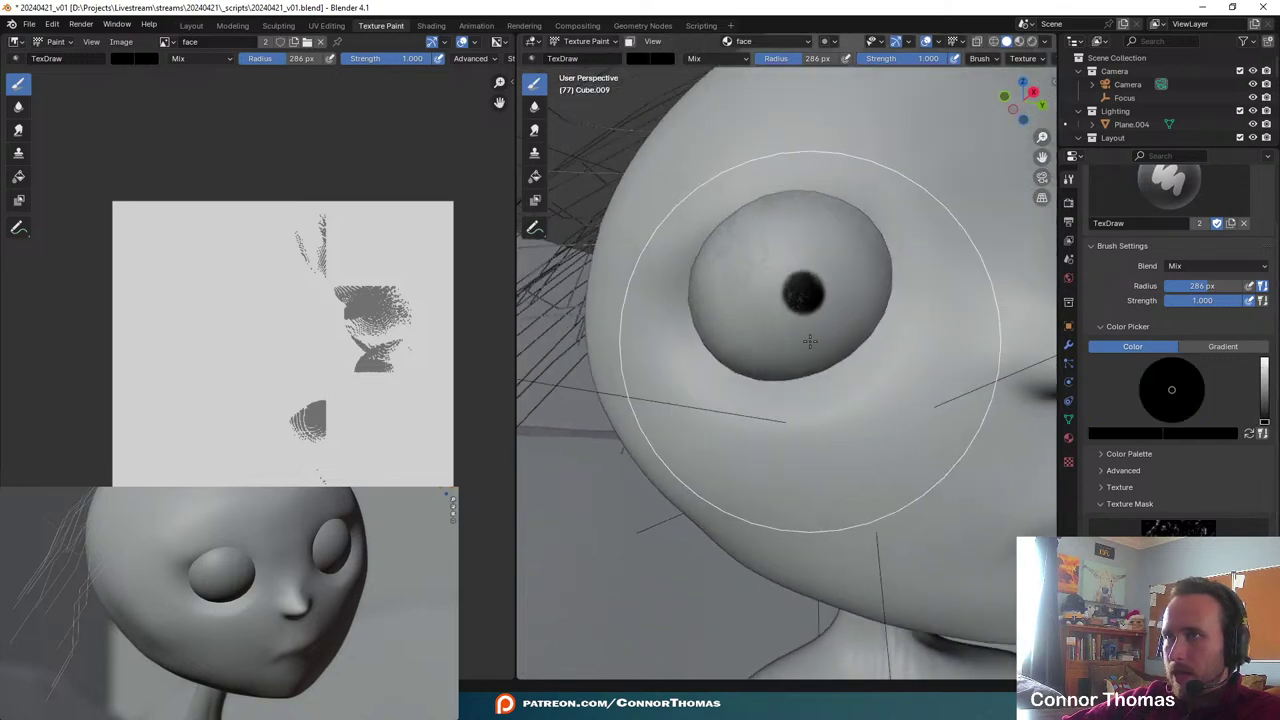
{"action": "key", "text": "f"}
{"action": "left_click", "coordinate": [723, 391]}
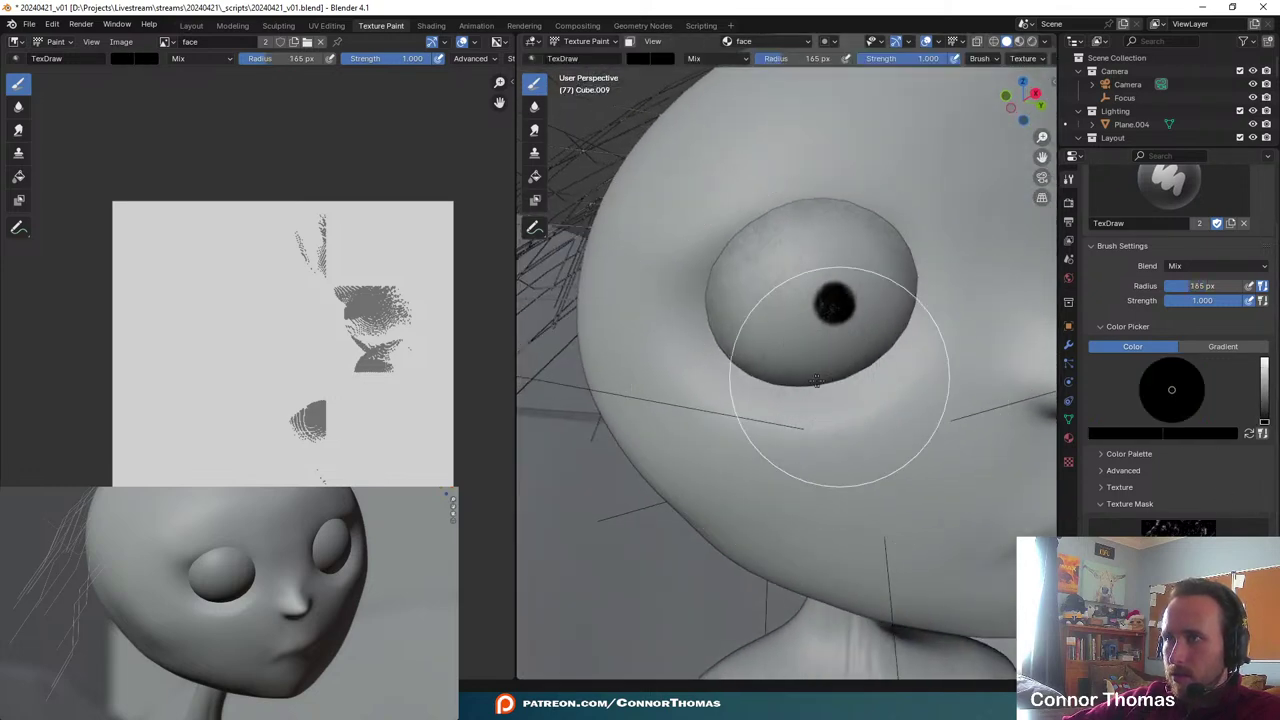
- Reduce the brush radius to 58 px, try painting a dark mottled ring around the eyes, and undo the strokes
{"action": "mouse_move", "coordinate": [829, 371]}
{"action": "left_mouse_down"}
{"action": "mouse_move", "coordinate": [800, 360]}
{"action": "mouse_move", "coordinate": [780, 386]}
{"action": "mouse_move", "coordinate": [860, 357]}
{"action": "mouse_move", "coordinate": [809, 400]}
{"action": "mouse_move", "coordinate": [822, 400]}
{"action": "mouse_move", "coordinate": [729, 357]}
{"action": "mouse_move", "coordinate": [730, 370]}
{"action": "mouse_move", "coordinate": [729, 266]}
{"action": "mouse_move", "coordinate": [771, 223]}
{"action": "mouse_move", "coordinate": [898, 243]}
{"action": "mouse_move", "coordinate": [876, 276]}
{"action": "left_mouse_up"}
{"action": "key", "text": "ctrl+z"}
{"action": "key", "text": "f"}
{"action": "left_click", "coordinate": [775, 369]}
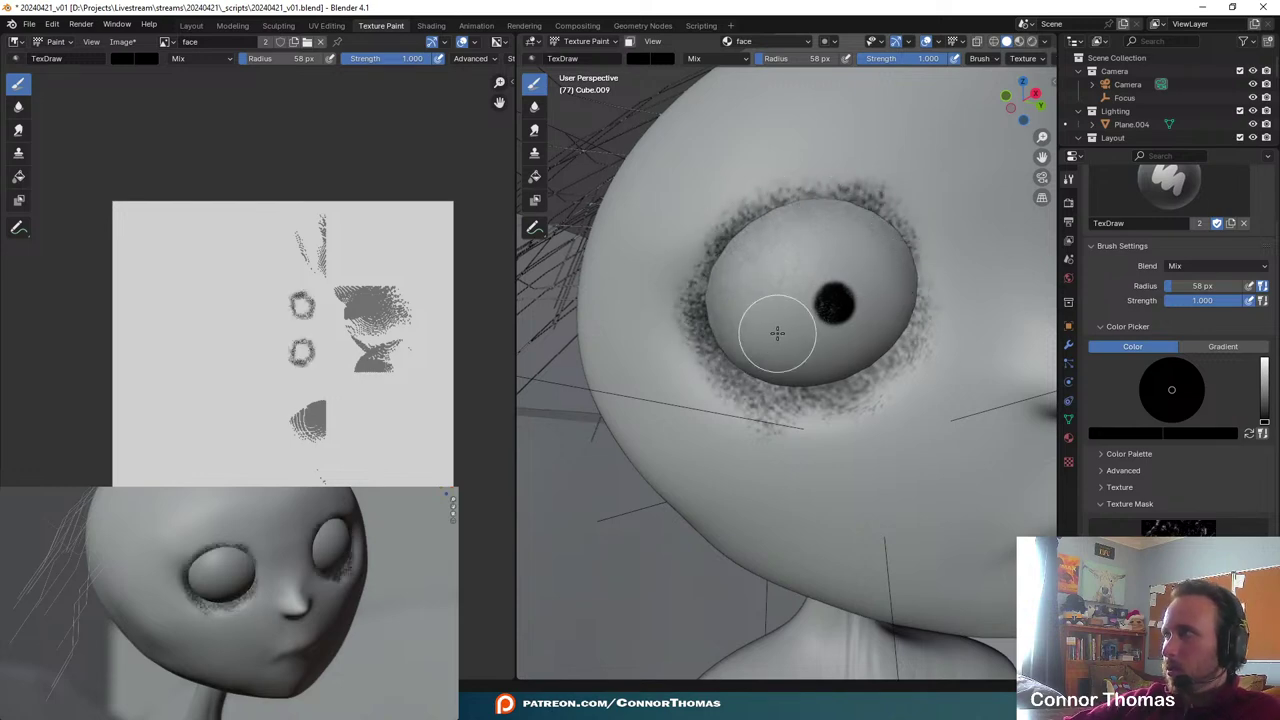
{"action": "key", "text": "ctrl+z"}
- Unwrap the whole head mesh with Smart UV Project at a 66° angle limit and return to texture painting
{"action": "scroll", "coordinate": [852, 357], "scroll_direction": "down", "scroll_amount": 11}
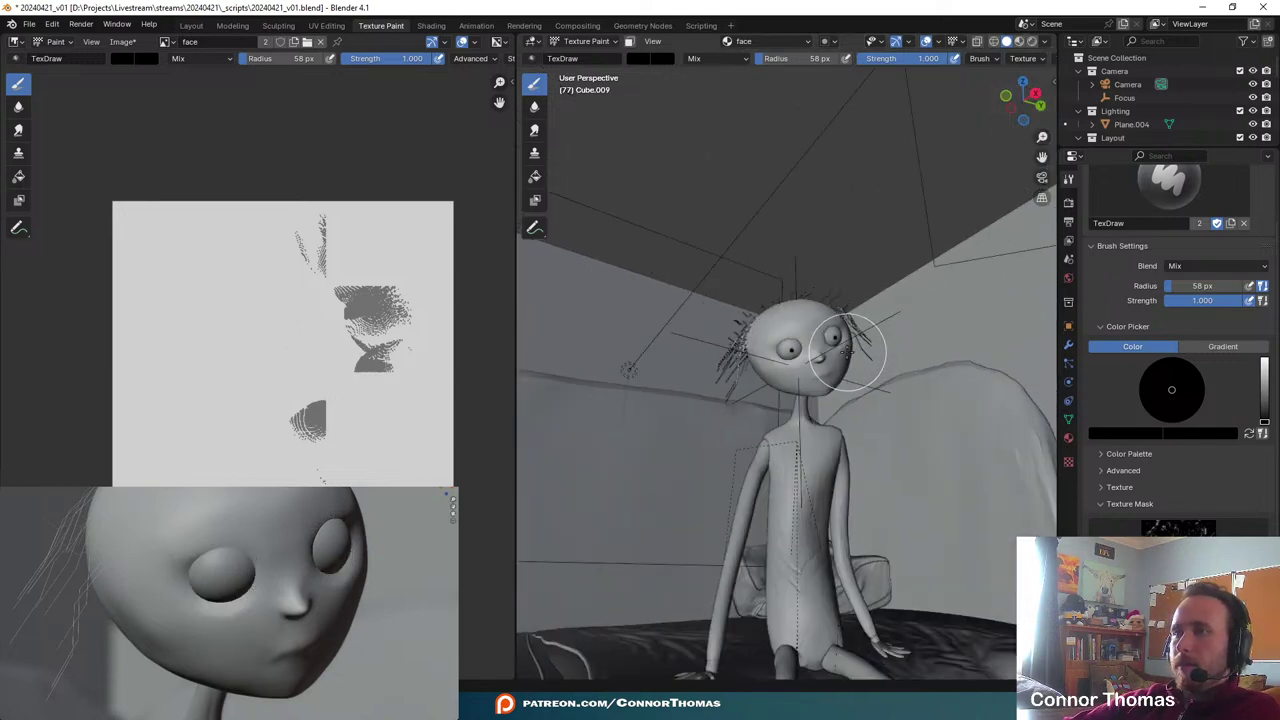
{"action": "scroll", "coordinate": [848, 355], "scroll_direction": "up", "scroll_amount": 4}
{"action": "key", "text": "Tab"}
{"action": "key", "text": "a"}
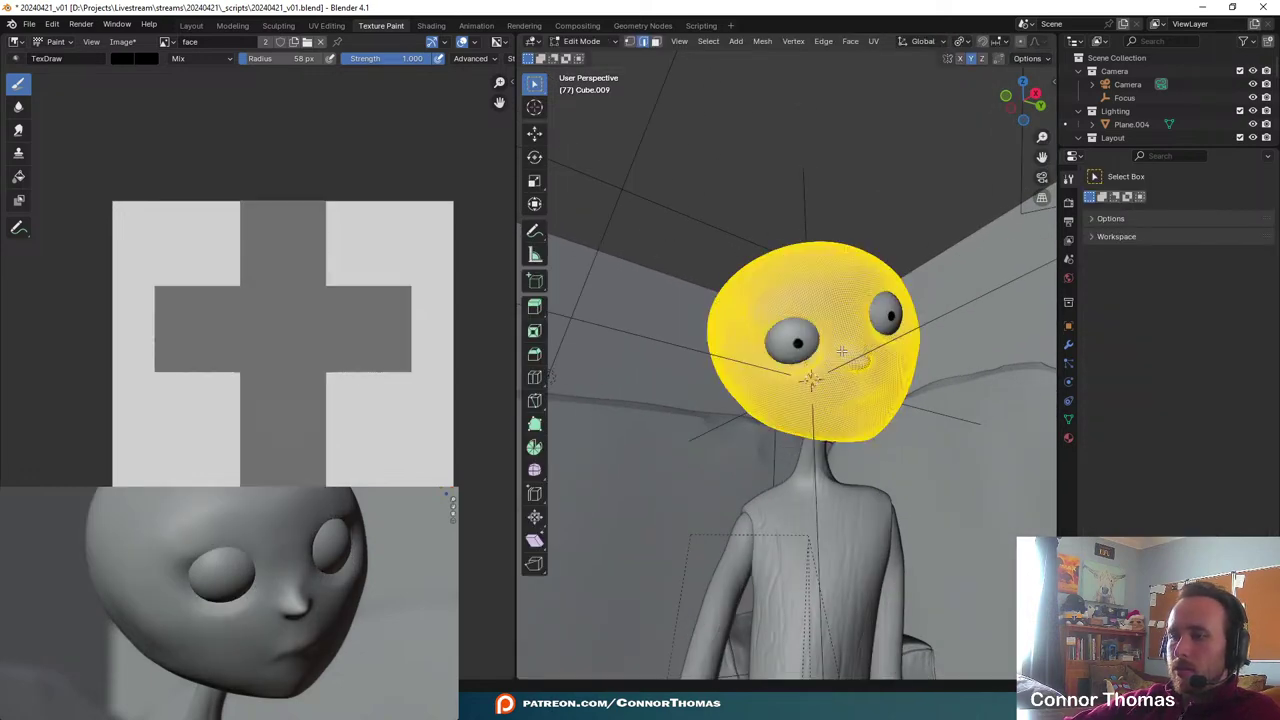
{"action": "key", "text": "u"}
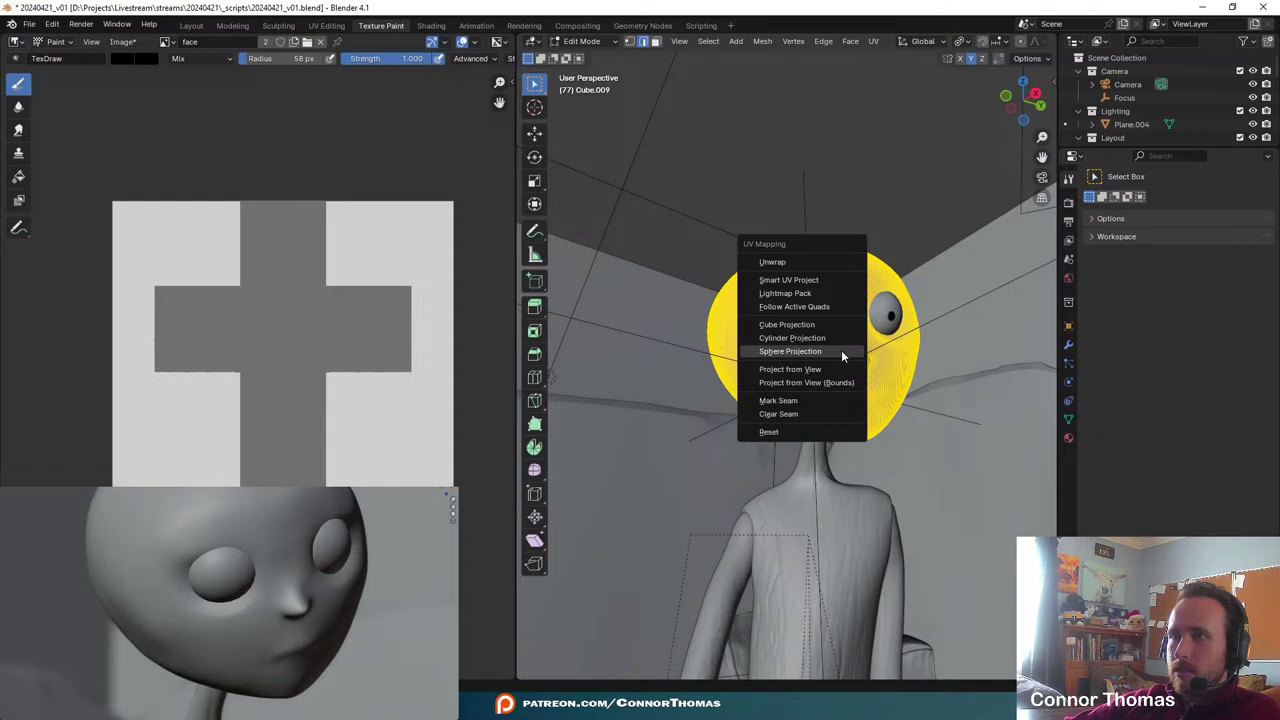
{"action": "left_click", "coordinate": [815, 282]}
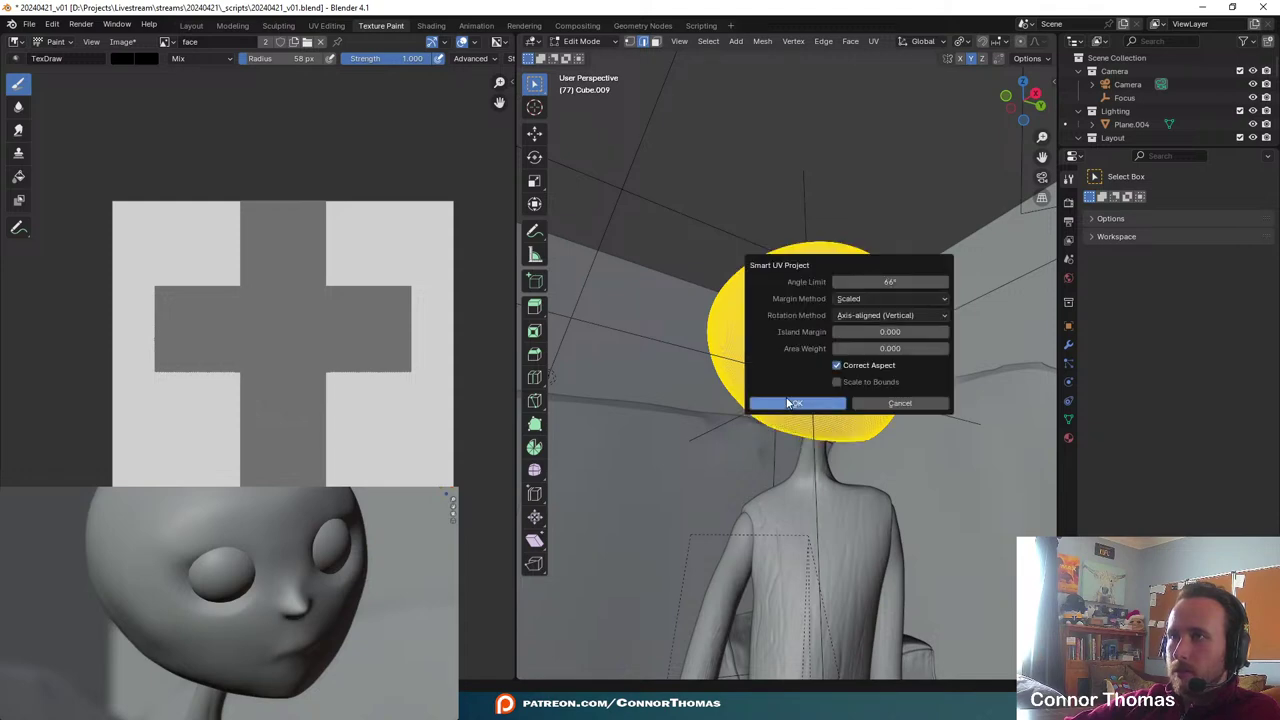
{"action": "key", "text": "Return"}
{"action": "key", "text": "Tab"}
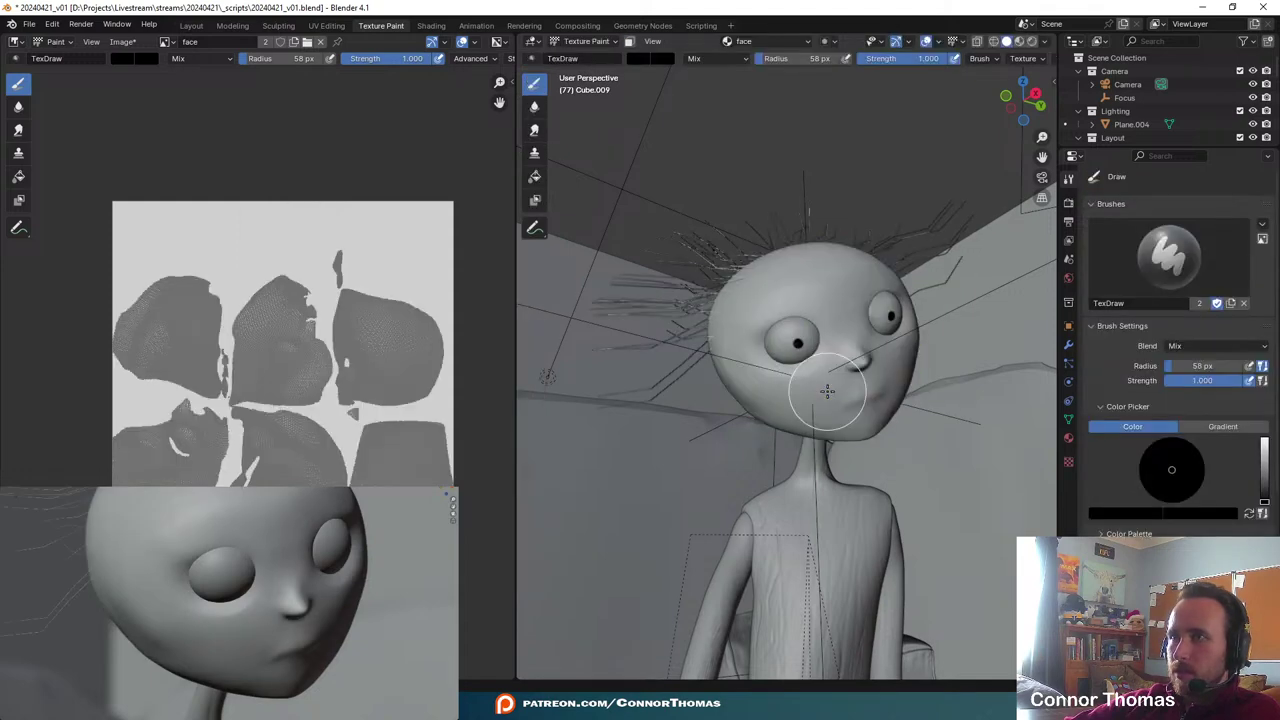
- Try a black brush stroke beside the eye on the newly unwrapped head, and undo it
{"action": "scroll", "coordinate": [830, 372], "scroll_direction": "up", "scroll_amount": 6}
{"action": "mouse_move", "coordinate": [795, 388]}
{"action": "left_mouse_down"}
{"action": "mouse_move", "coordinate": [840, 360]}
{"action": "mouse_move", "coordinate": [800, 374]}
{"action": "mouse_move", "coordinate": [898, 360]}
{"action": "left_mouse_up"}
{"action": "scroll", "coordinate": [906, 420], "scroll_direction": "up", "scroll_amount": 8}
{"action": "scroll", "coordinate": [829, 514], "scroll_direction": "down", "scroll_amount": 8}
{"action": "key", "text": "ctrl+z"}
{"action": "scroll", "coordinate": [842, 506], "scroll_direction": "down", "scroll_amount": 5}
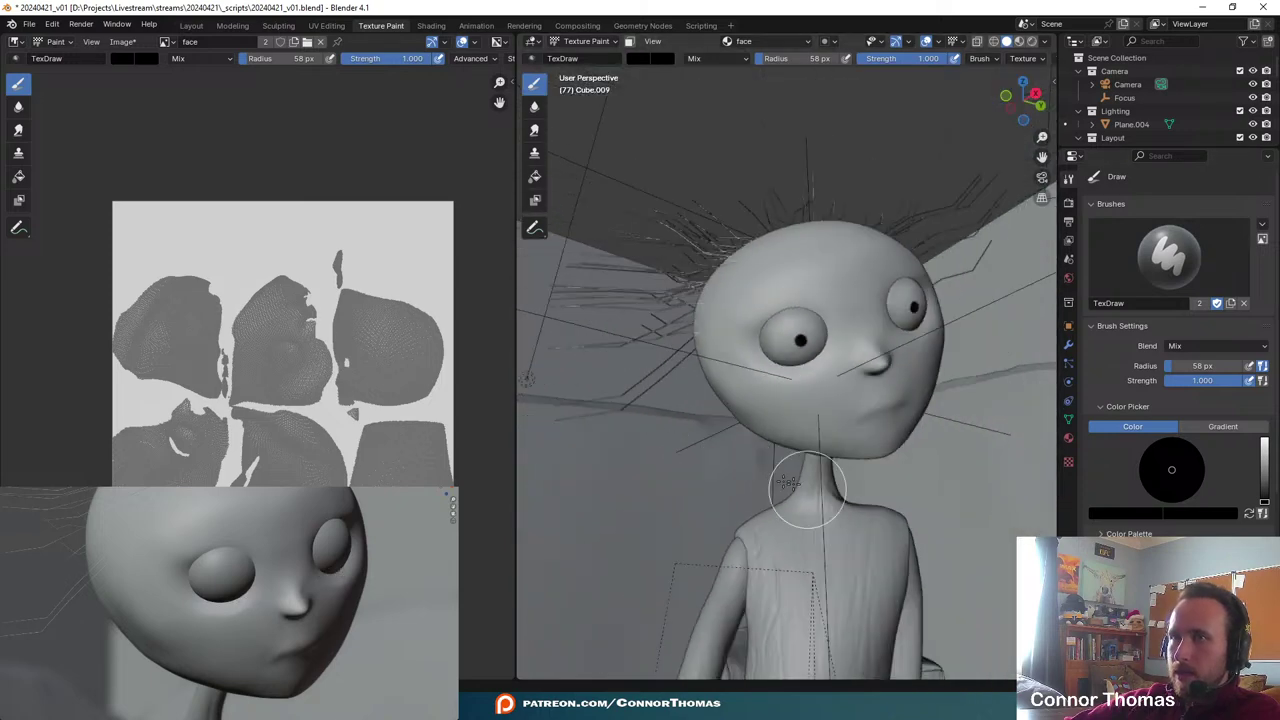
- Resize the face image to 4096 x 4096 pixels
{"action": "left_click", "coordinate": [120, 42]}
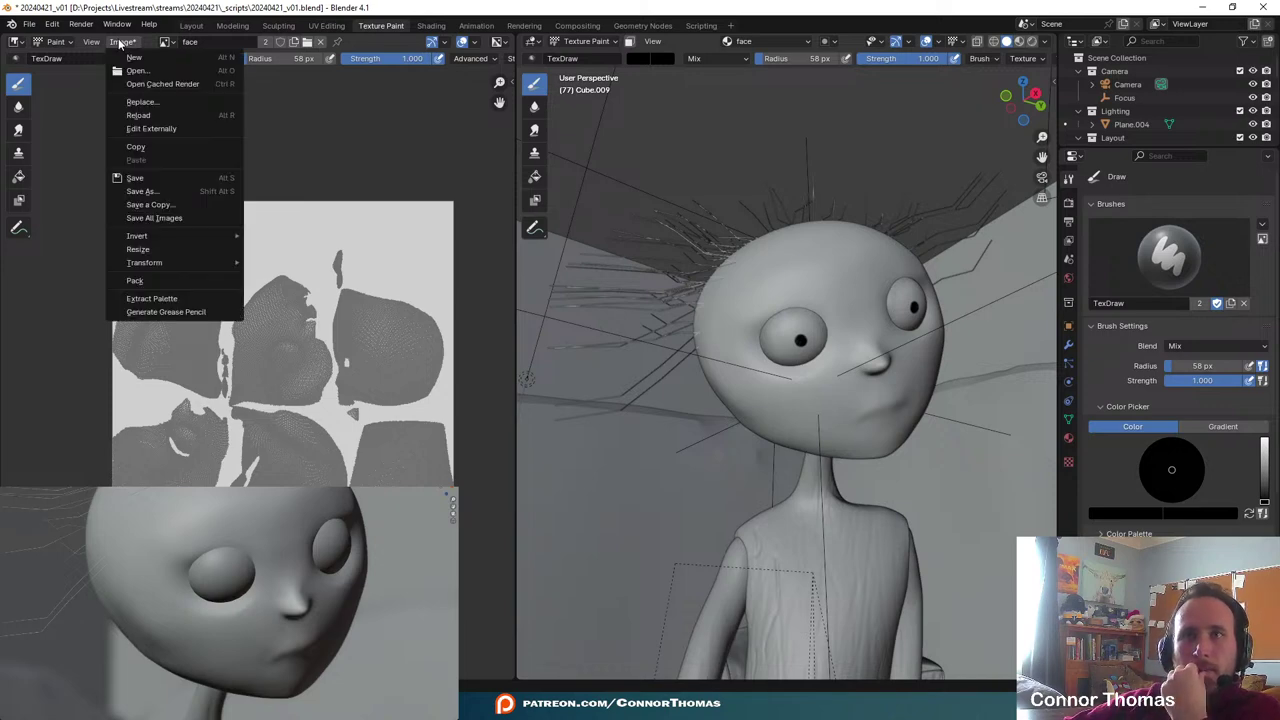
{"action": "left_click", "coordinate": [168, 250]}
{"action": "left_click", "coordinate": [240, 249]}
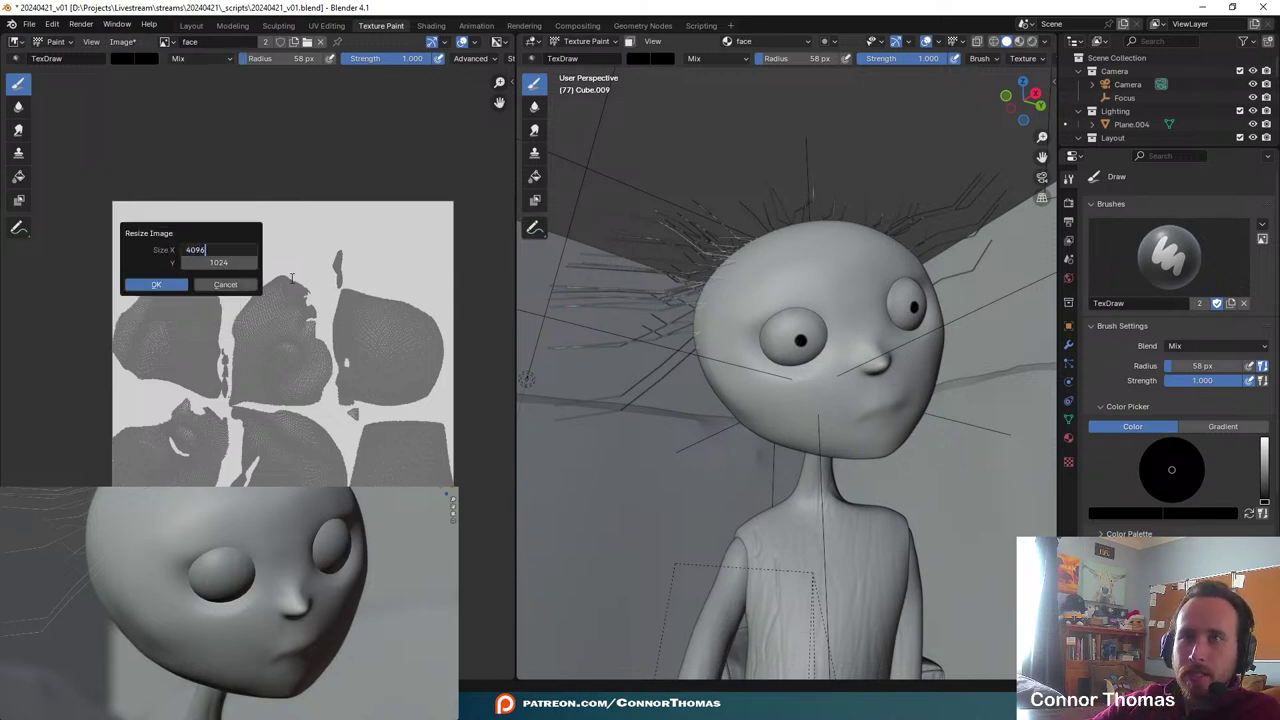
{"action": "key", "text": "Tab"}
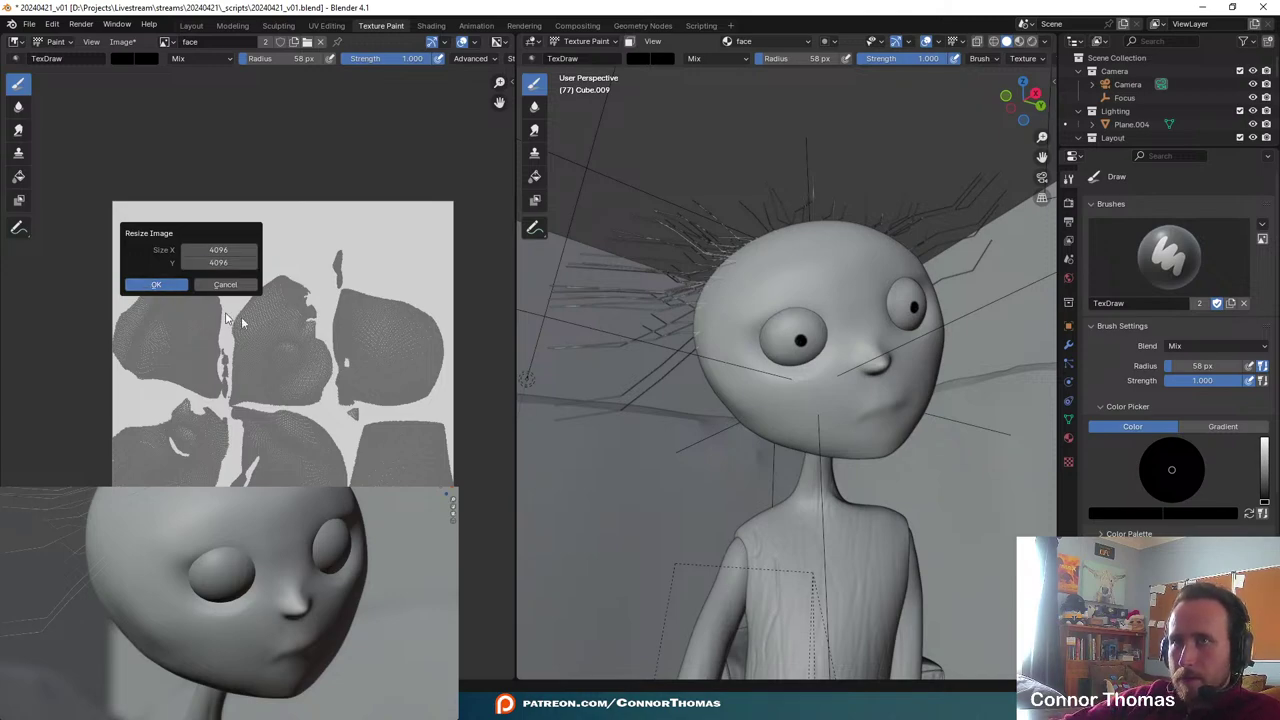
{"action": "key", "text": "Return"}
{"action": "scroll", "coordinate": [268, 340], "scroll_direction": "down", "scroll_amount": 5}
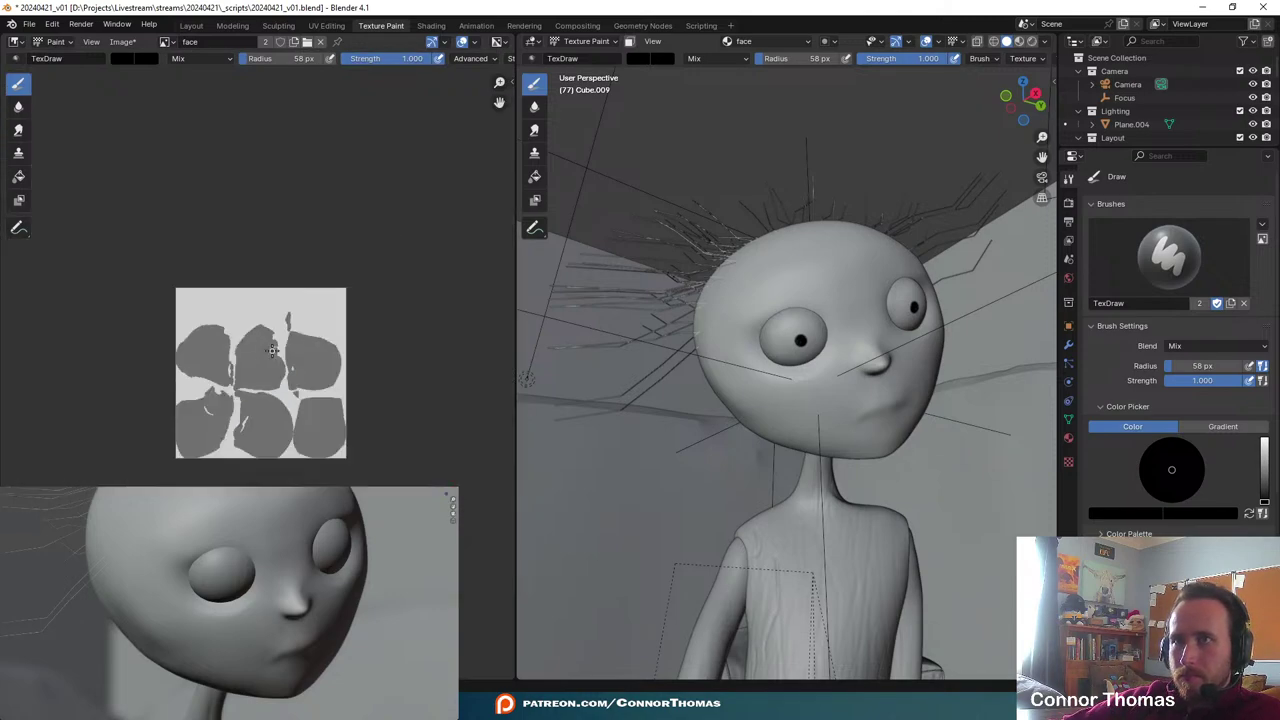
{"action": "scroll", "coordinate": [284, 362], "scroll_direction": "up", "scroll_amount": 3}
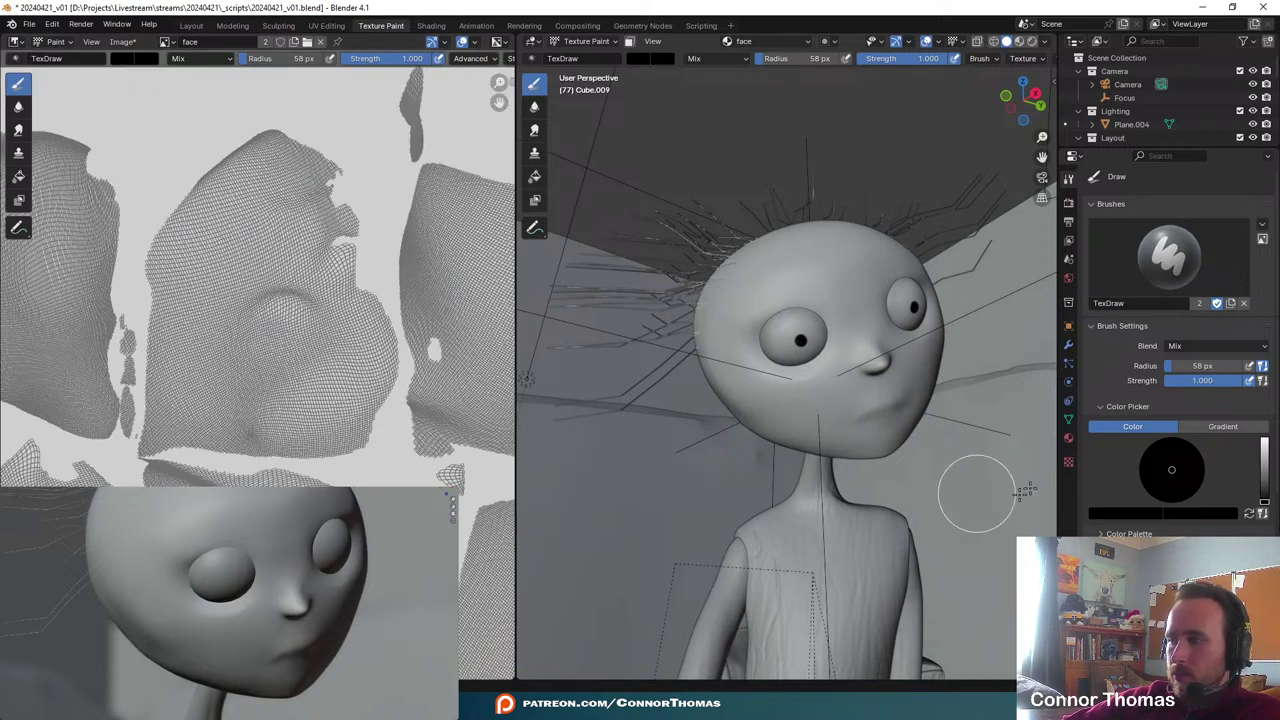
- Paint dark mottled shading on the skin around the outer side of the eyes with the 58 px black brush
{"action": "scroll", "coordinate": [843, 426], "scroll_direction": "up", "scroll_amount": 8}
{"action": "mouse_move", "coordinate": [820, 408]}
{"action": "left_mouse_down"}
{"action": "mouse_move", "coordinate": [796, 403]}
{"action": "mouse_move", "coordinate": [817, 386]}
{"action": "mouse_move", "coordinate": [789, 391]}
{"action": "mouse_move", "coordinate": [709, 334]}
{"action": "mouse_move", "coordinate": [690, 344]}
{"action": "mouse_move", "coordinate": [711, 323]}
{"action": "mouse_move", "coordinate": [703, 211]}
{"action": "mouse_move", "coordinate": [706, 229]}
{"action": "mouse_move", "coordinate": [757, 177]}
{"action": "mouse_move", "coordinate": [826, 171]}
{"action": "mouse_move", "coordinate": [937, 186]}
{"action": "mouse_move", "coordinate": [960, 212]}
{"action": "left_mouse_up"}
{"action": "scroll", "coordinate": [971, 313], "scroll_direction": "down", "scroll_amount": 8}
{"action": "scroll", "coordinate": [886, 337], "scroll_direction": "down", "scroll_amount": 4}
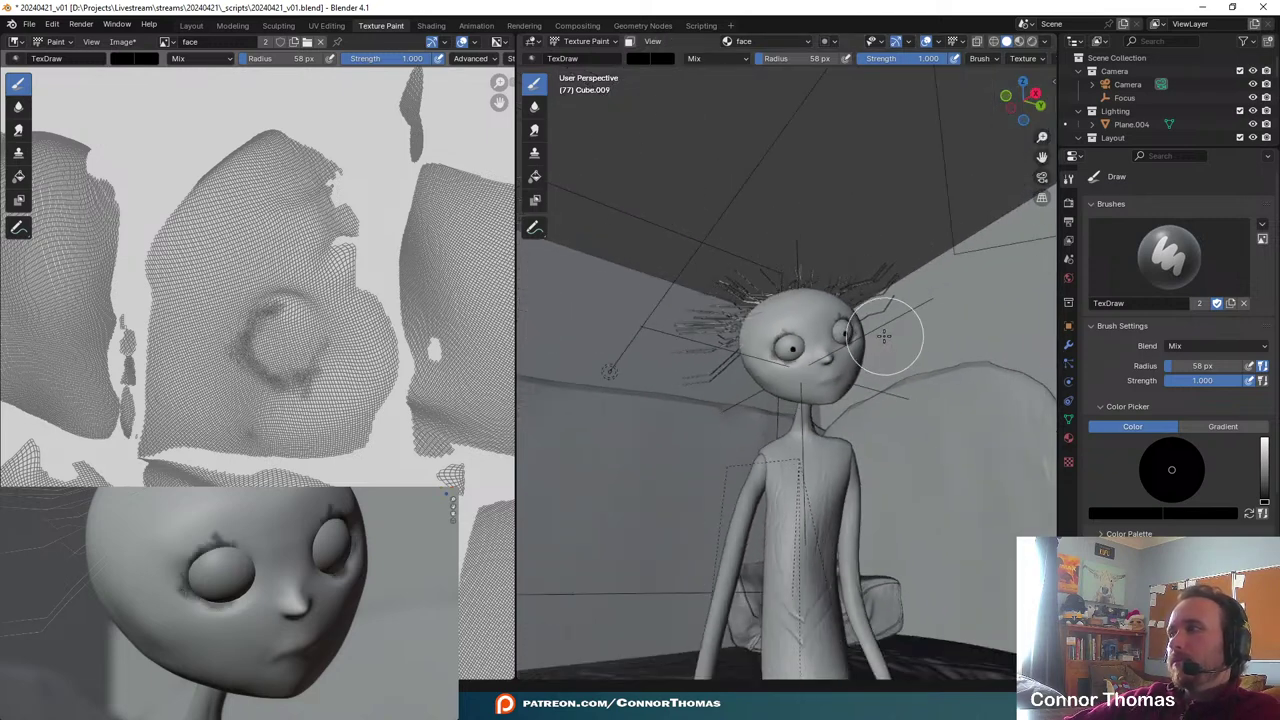
- Check the reference picture, maximize the 3D view, and extend the dark mottling around the inner edges of the eyes
{"action": "key", "text": "alt+Tab"}
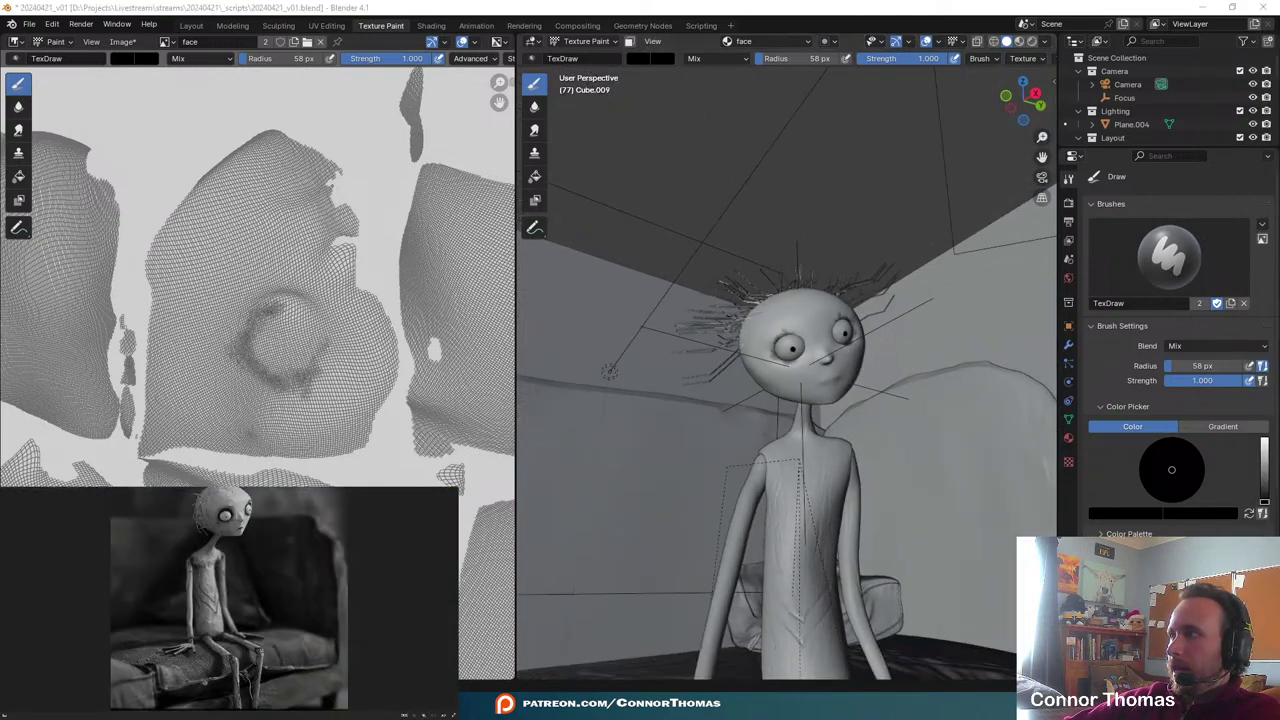
{"action": "scroll", "coordinate": [760, 320], "scroll_direction": "up", "scroll_amount": 10}
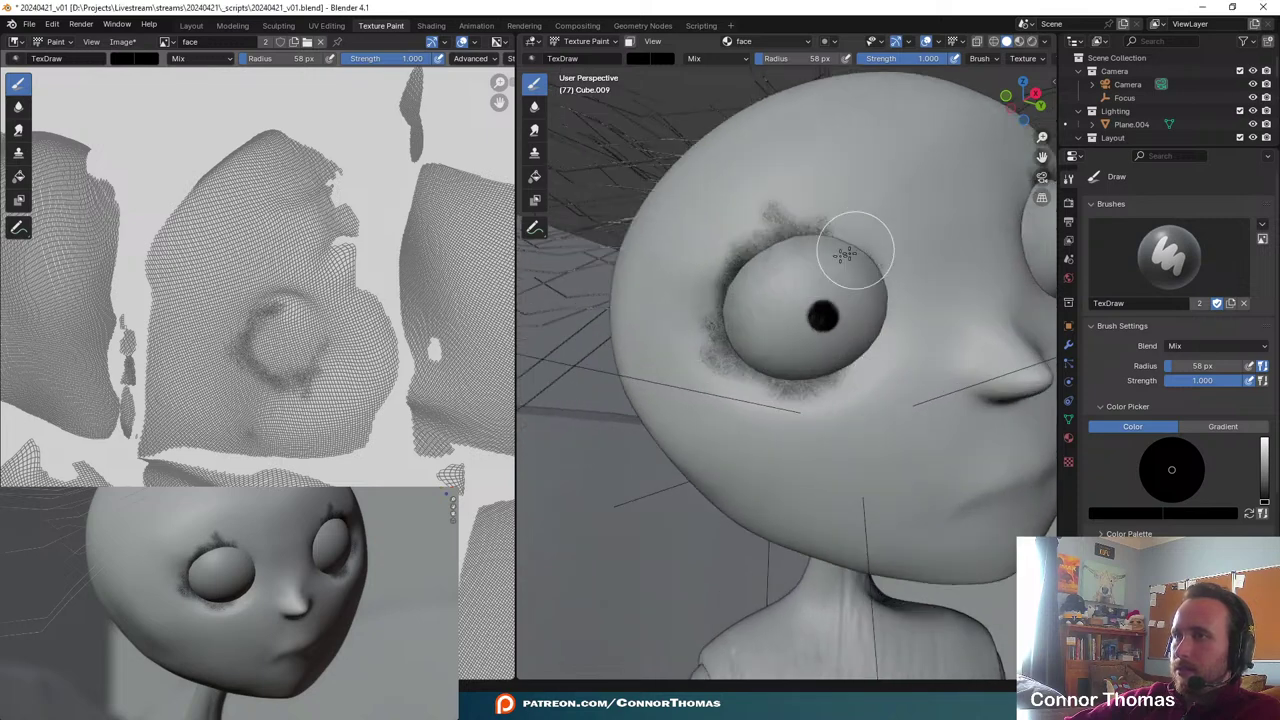
{"action": "scroll", "coordinate": [810, 275], "scroll_direction": "up", "scroll_amount": 2}
{"action": "scroll", "coordinate": [726, 309], "scroll_direction": "down", "scroll_amount": 1}
{"action": "key", "text": "ctrl+space"}
{"action": "scroll", "coordinate": [640, 290], "scroll_direction": "down", "scroll_amount": 2}
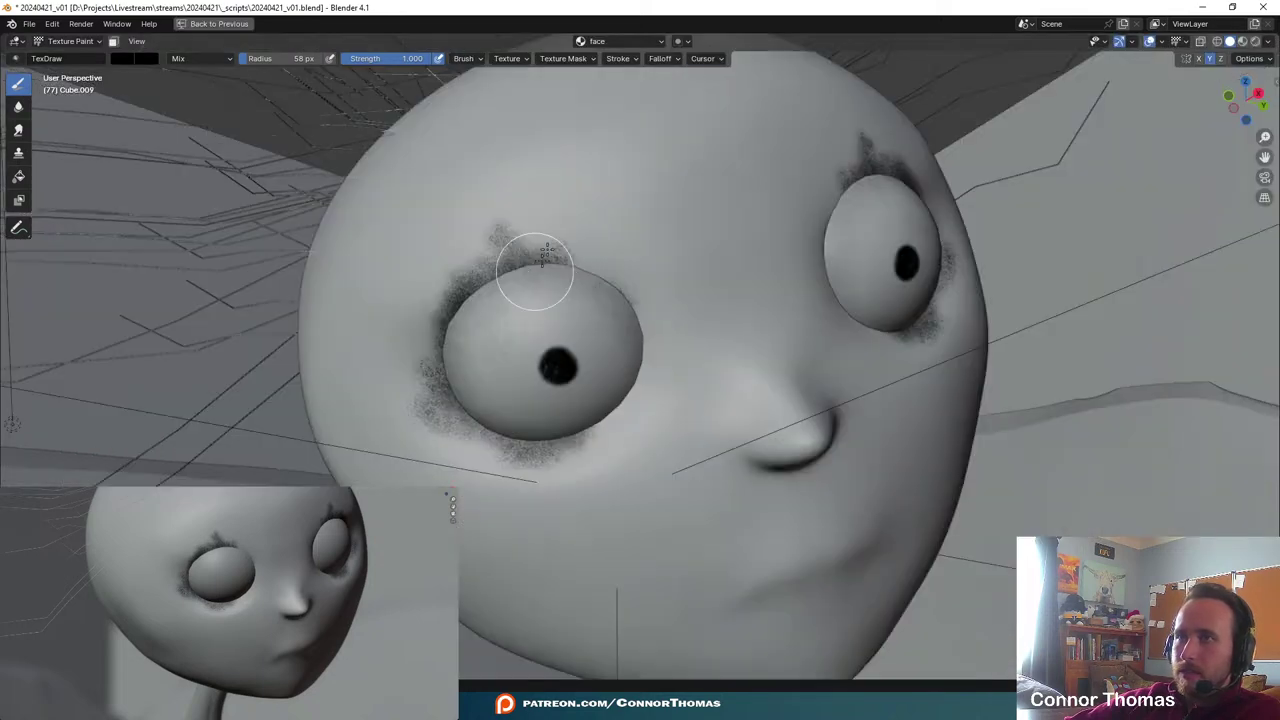
{"action": "mouse_move", "coordinate": [557, 260]}
{"action": "left_mouse_down"}
{"action": "mouse_move", "coordinate": [591, 271]}
{"action": "mouse_move", "coordinate": [633, 358]}
{"action": "mouse_move", "coordinate": [606, 409]}
{"action": "mouse_move", "coordinate": [623, 371]}
{"action": "mouse_move", "coordinate": [600, 377]}
{"action": "mouse_move", "coordinate": [580, 432]}
{"action": "mouse_move", "coordinate": [620, 395]}
{"action": "left_mouse_up"}
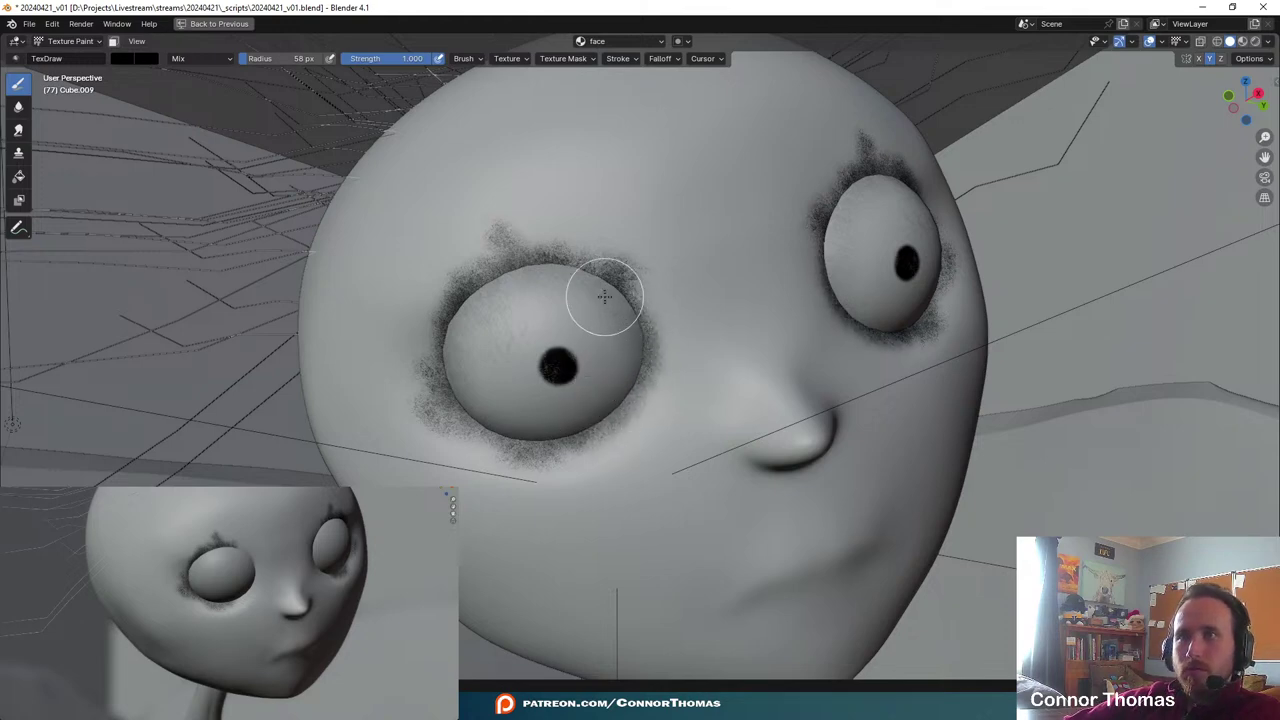
- Build up the dark mottling along the upper and inner edges of the eyes with the 58 px black brush, and restore the full workspace layout
{"action": "mouse_move", "coordinate": [604, 296]}
{"action": "left_mouse_down"}
{"action": "mouse_move", "coordinate": [480, 286]}
{"action": "mouse_move", "coordinate": [458, 368]}
{"action": "mouse_move", "coordinate": [511, 433]}
{"action": "mouse_move", "coordinate": [620, 392]}
{"action": "left_mouse_up"}
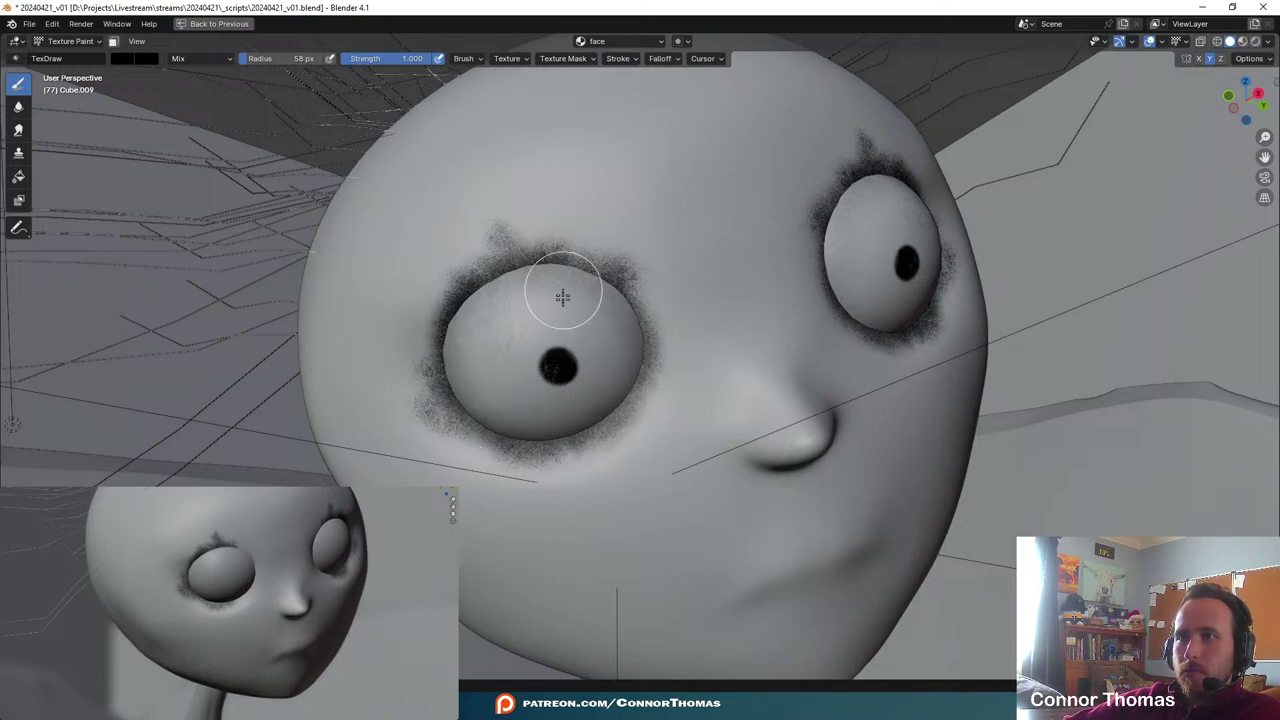
{"action": "mouse_move", "coordinate": [482, 262]}
{"action": "left_mouse_down"}
{"action": "mouse_move", "coordinate": [497, 274]}
{"action": "mouse_move", "coordinate": [452, 328]}
{"action": "mouse_move", "coordinate": [512, 269]}
{"action": "left_mouse_up"}
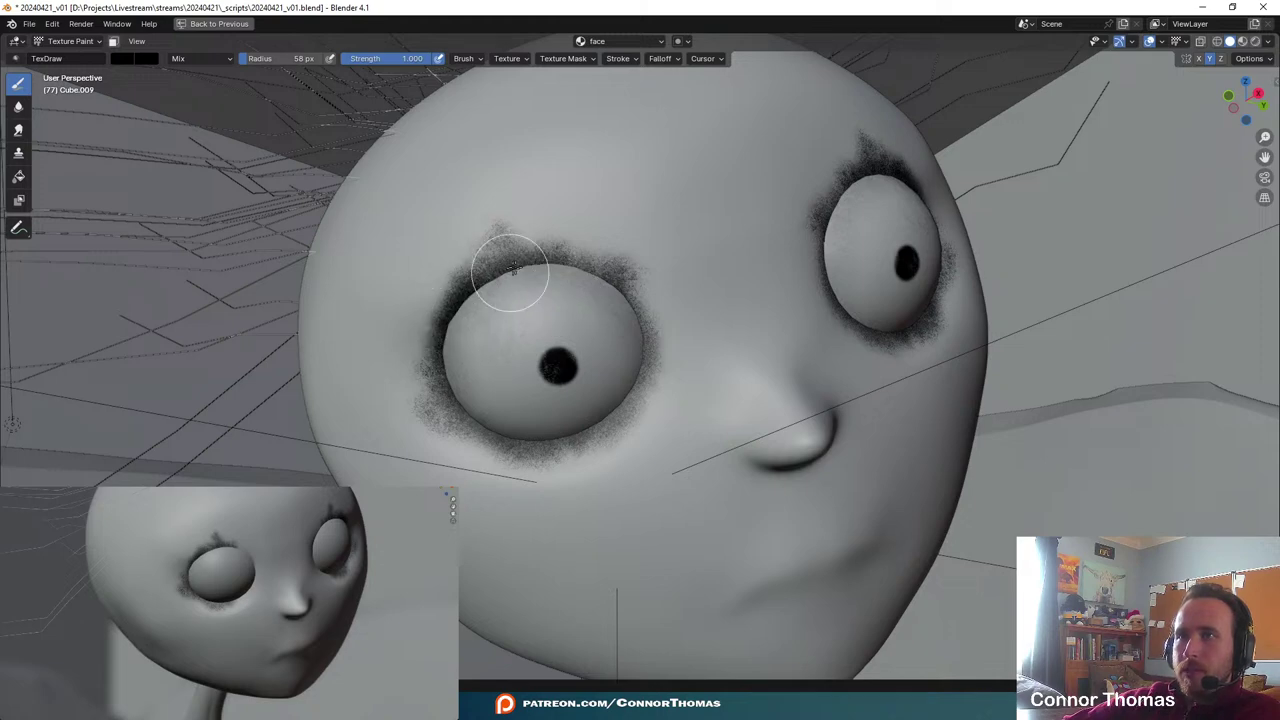
{"action": "mouse_move", "coordinate": [629, 323]}
{"action": "left_mouse_down"}
{"action": "mouse_move", "coordinate": [634, 309]}
{"action": "mouse_move", "coordinate": [646, 371]}
{"action": "mouse_move", "coordinate": [613, 257]}
{"action": "mouse_move", "coordinate": [557, 266]}
{"action": "mouse_move", "coordinate": [580, 277]}
{"action": "mouse_move", "coordinate": [520, 255]}
{"action": "left_mouse_up"}
{"action": "scroll", "coordinate": [602, 355], "scroll_direction": "down", "scroll_amount": 12}
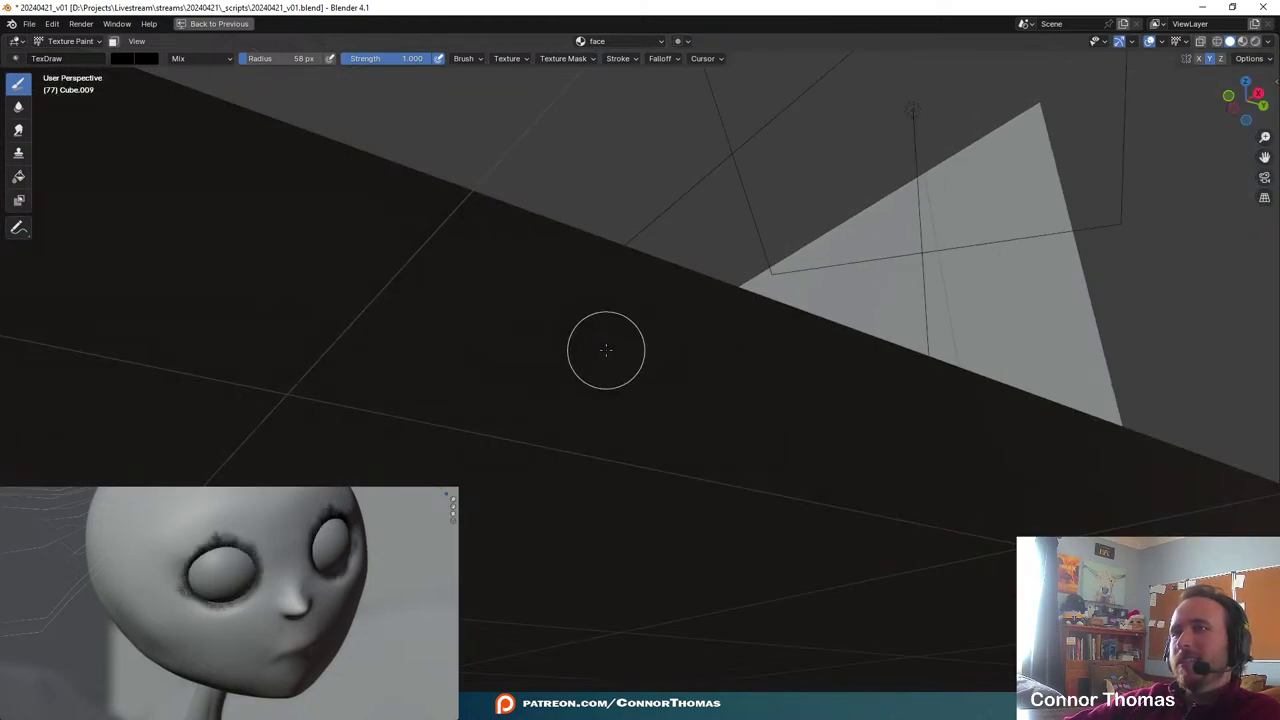
{"action": "scroll", "coordinate": [606, 352], "scroll_direction": "up", "scroll_amount": 12}
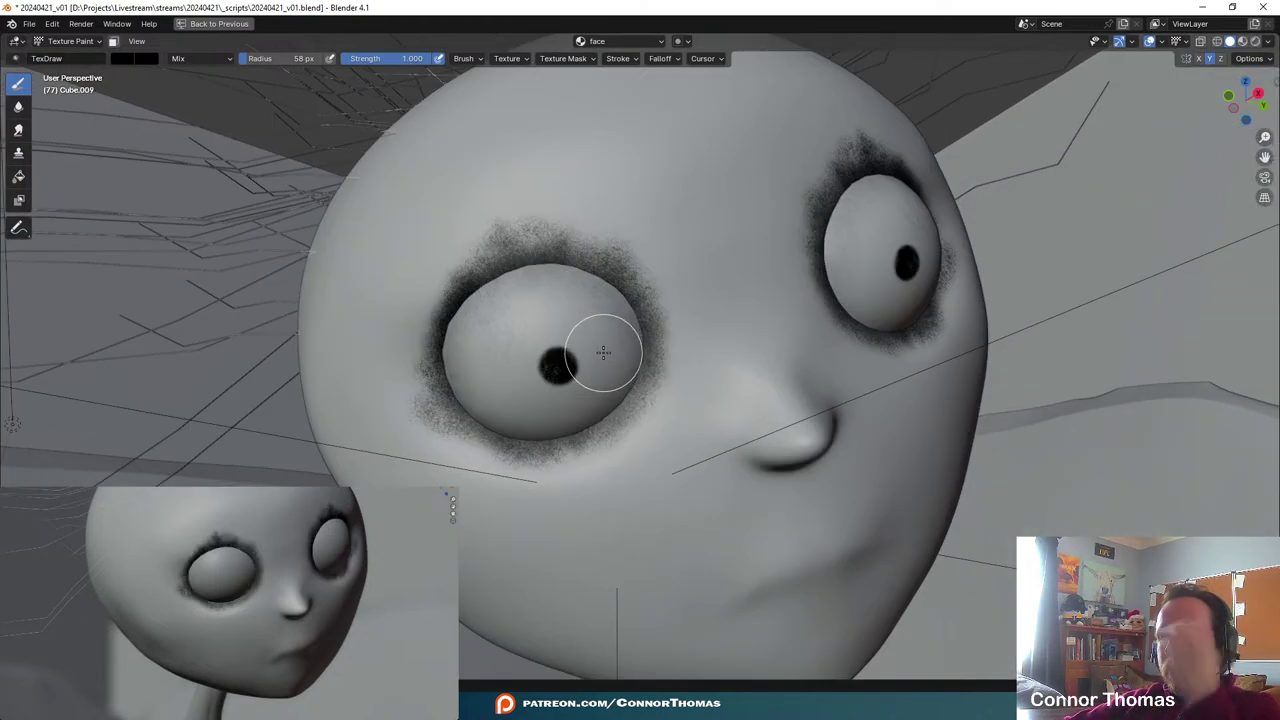
{"action": "key", "text": "ctrl+space"}
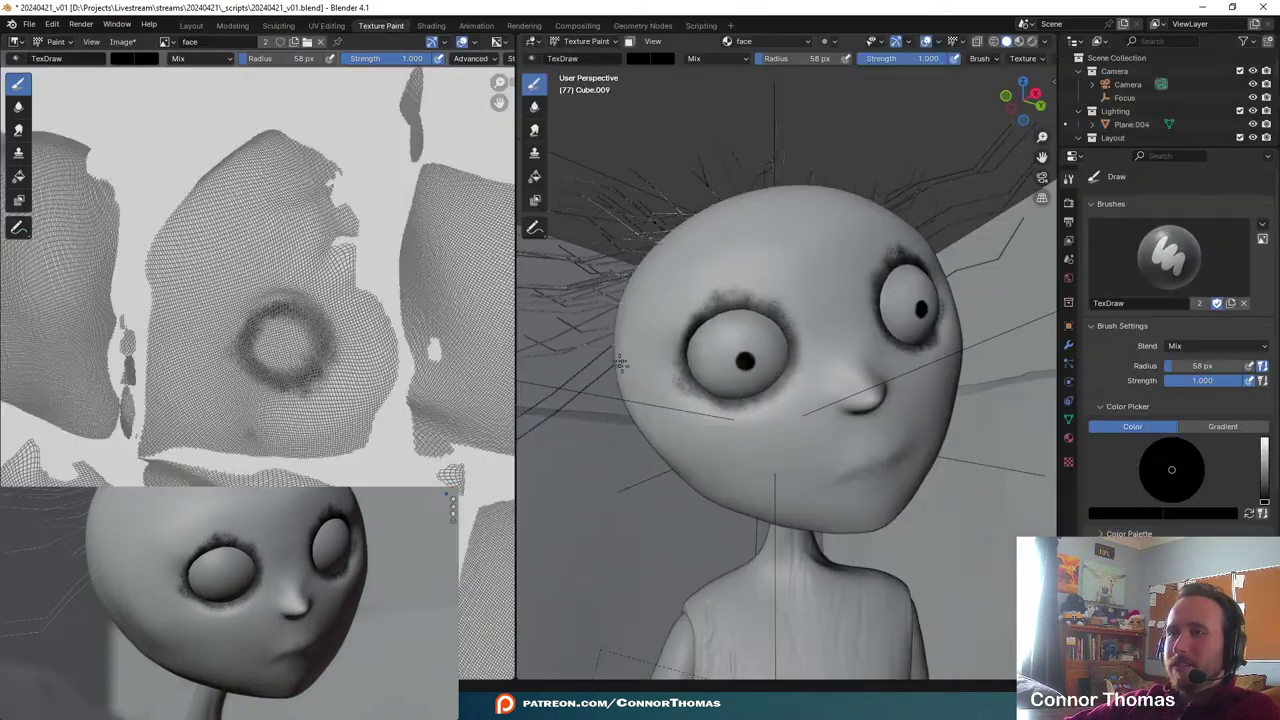
- Swap the brush colours and darken the white one to black
{"action": "key", "text": "x"}
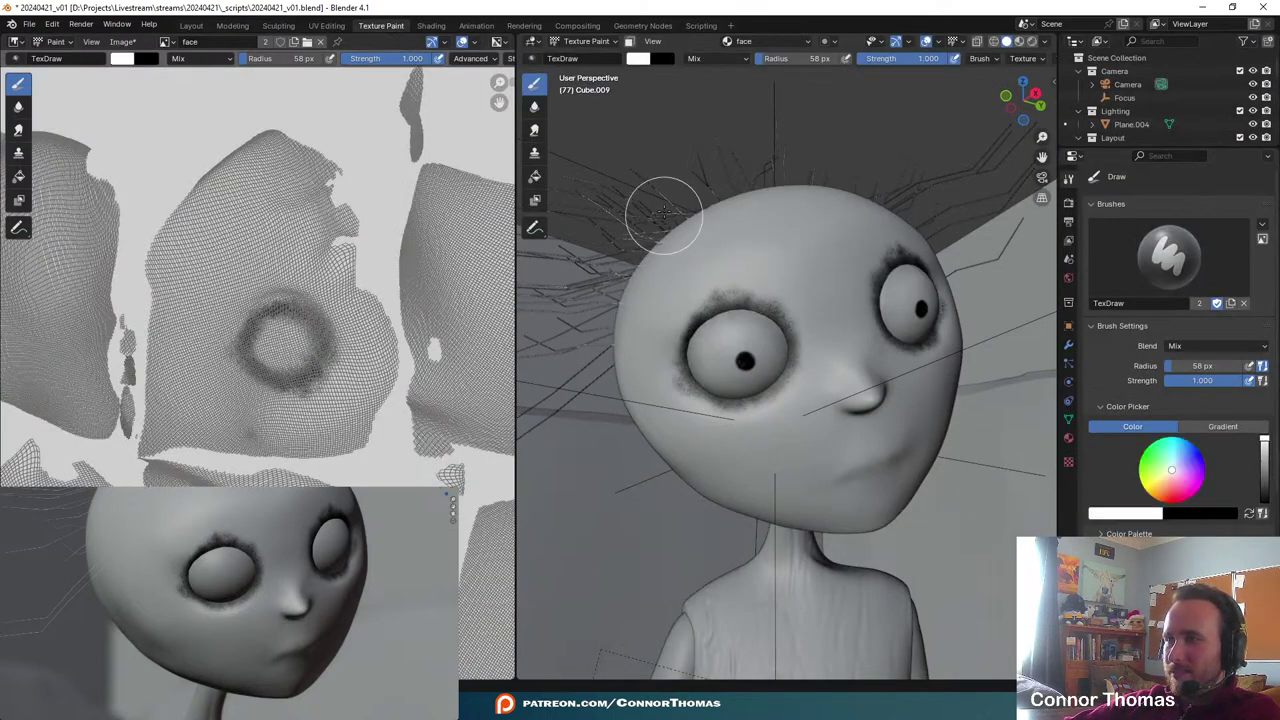
{"action": "scroll", "coordinate": [663, 214], "scroll_direction": "up", "scroll_amount": 5}
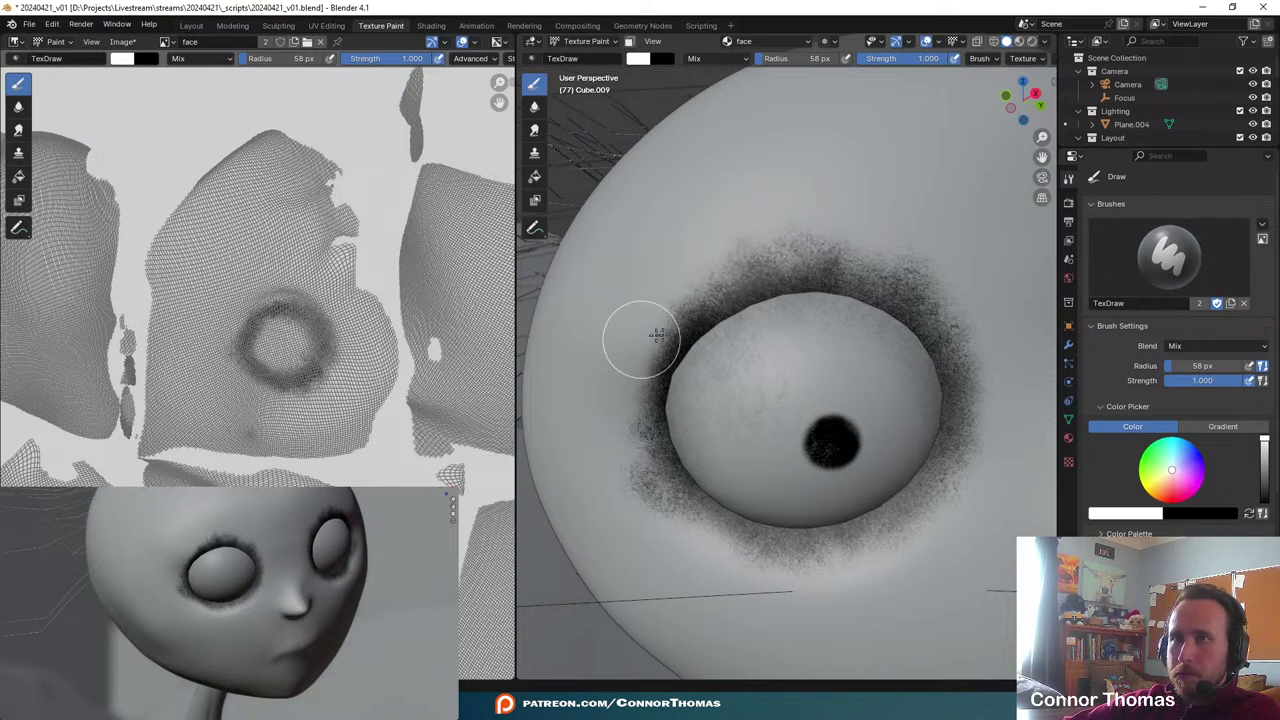
{"action": "scroll", "coordinate": [857, 263], "scroll_direction": "down", "scroll_amount": 5}
{"action": "scroll", "coordinate": [851, 300], "scroll_direction": "up", "scroll_amount": 4}
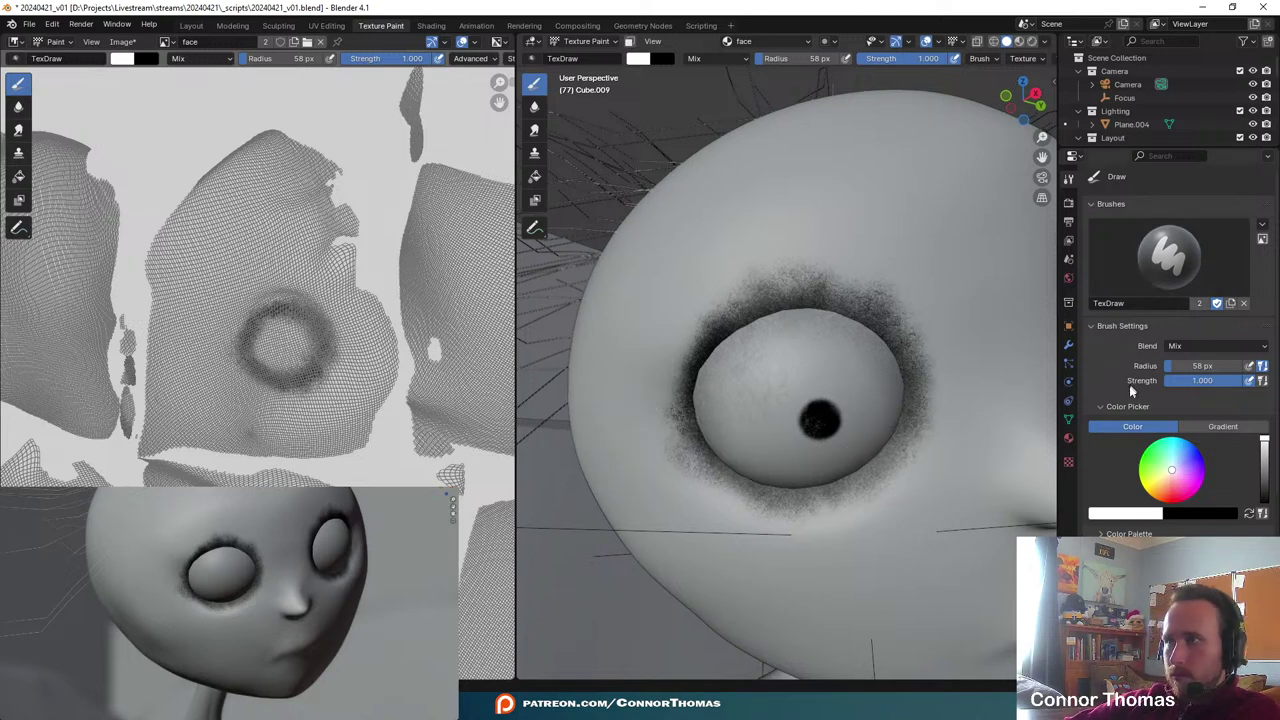
{"action": "scroll", "coordinate": [1131, 399], "scroll_direction": "down", "scroll_amount": 5}
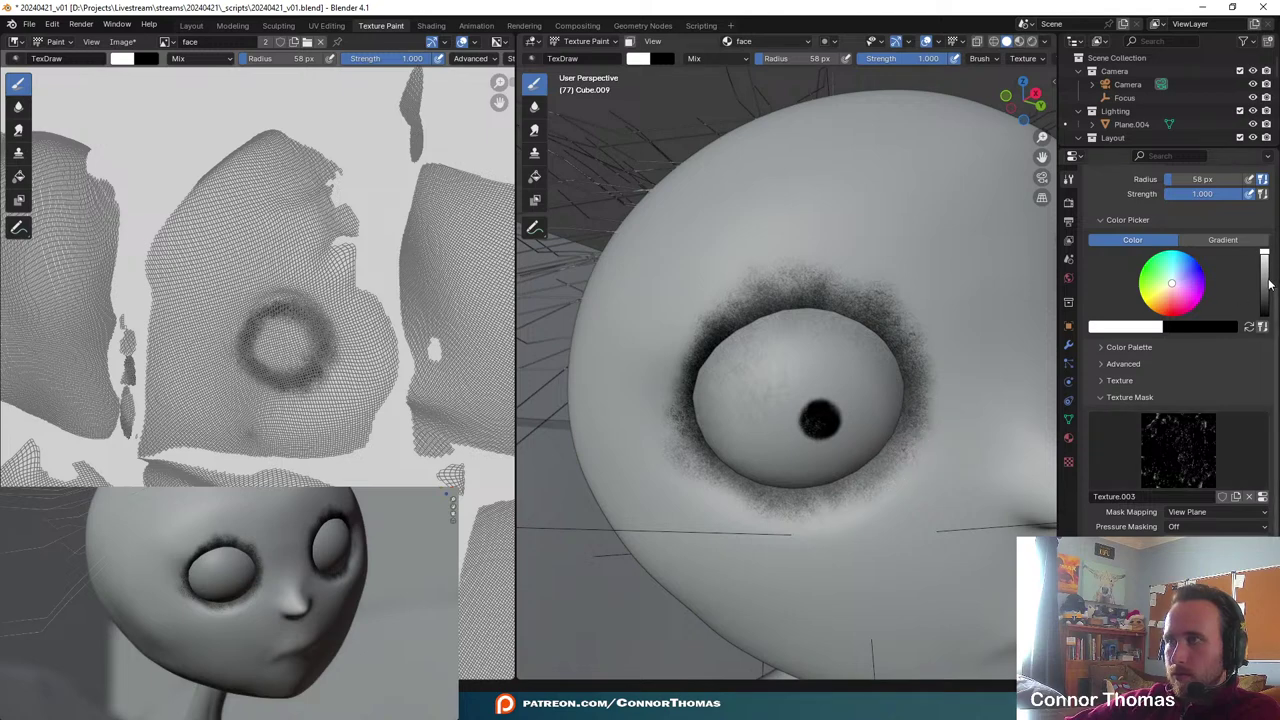
{"action": "left_click_drag", "start_coordinate": [1270, 285], "coordinate": [1265, 318]}
- Darken the mottled shading along the upper rims of the eyes with the 58 px black brush
{"action": "scroll", "coordinate": [840, 354], "scroll_direction": "up", "scroll_amount": 2}
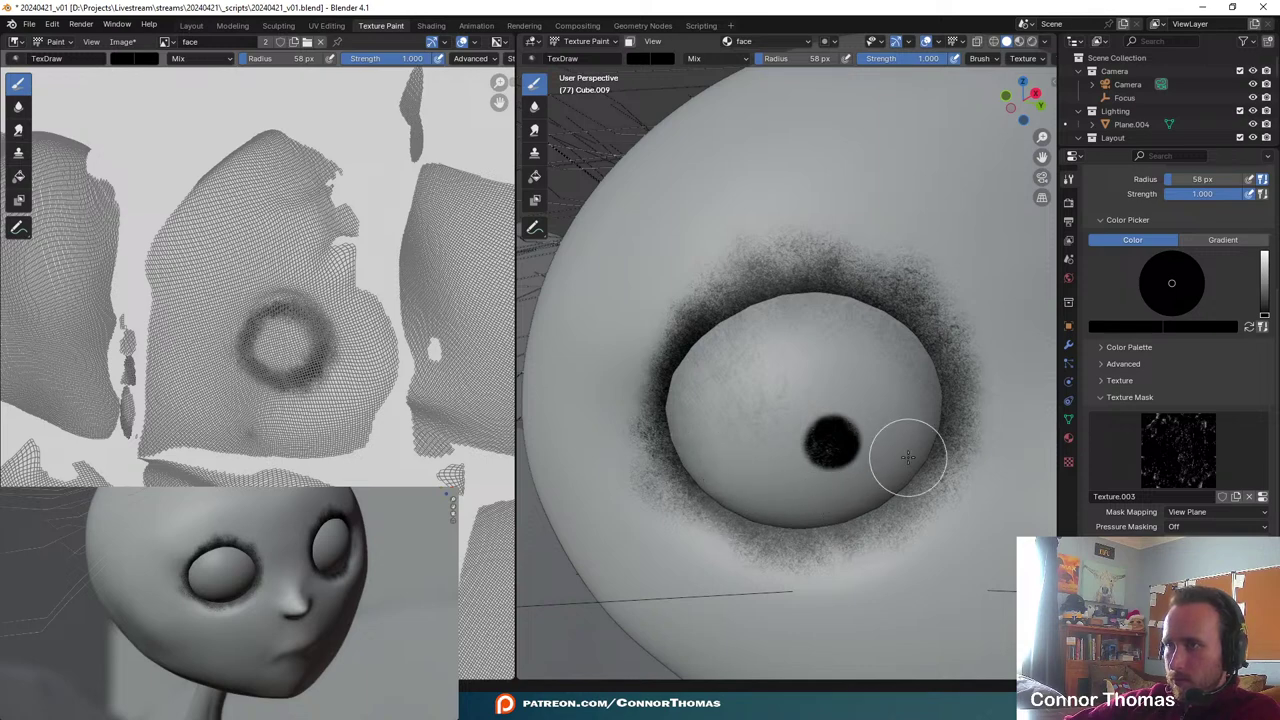
{"action": "scroll", "coordinate": [811, 497], "scroll_direction": "down", "scroll_amount": 10}
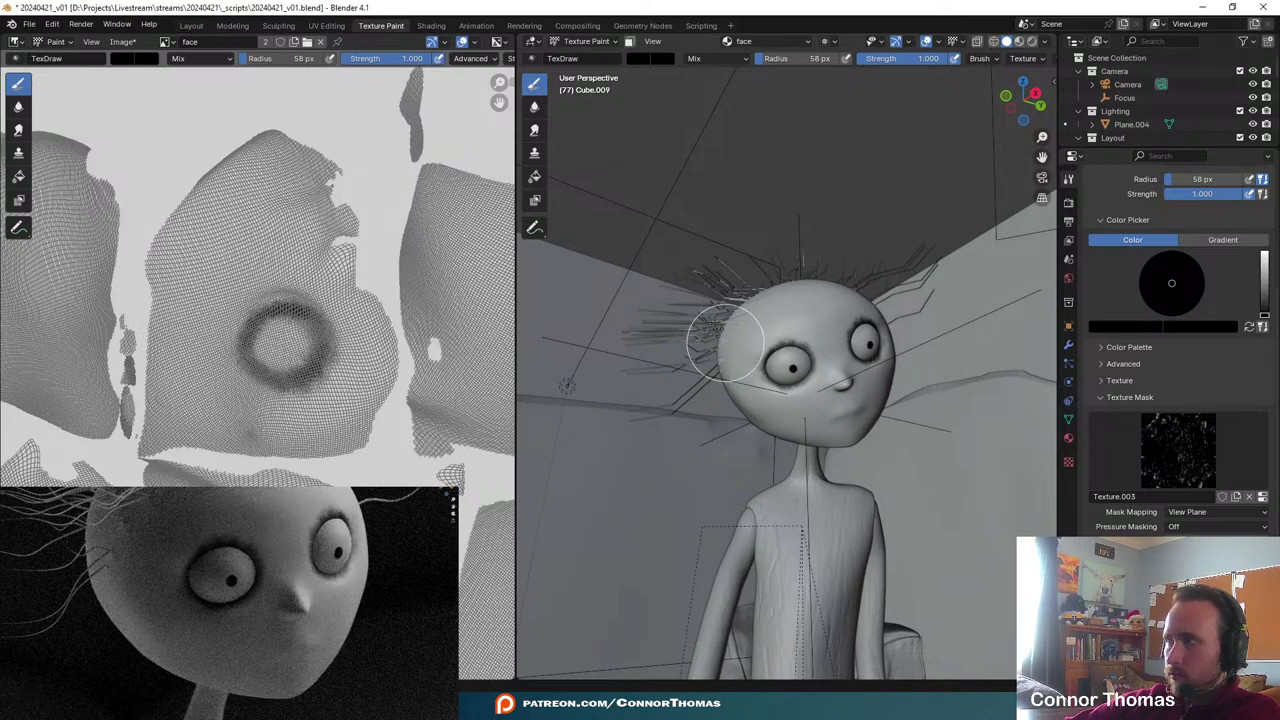
{"action": "scroll", "coordinate": [800, 335], "scroll_direction": "up", "scroll_amount": 5}
{"action": "scroll", "coordinate": [829, 330], "scroll_direction": "up", "scroll_amount": 4}
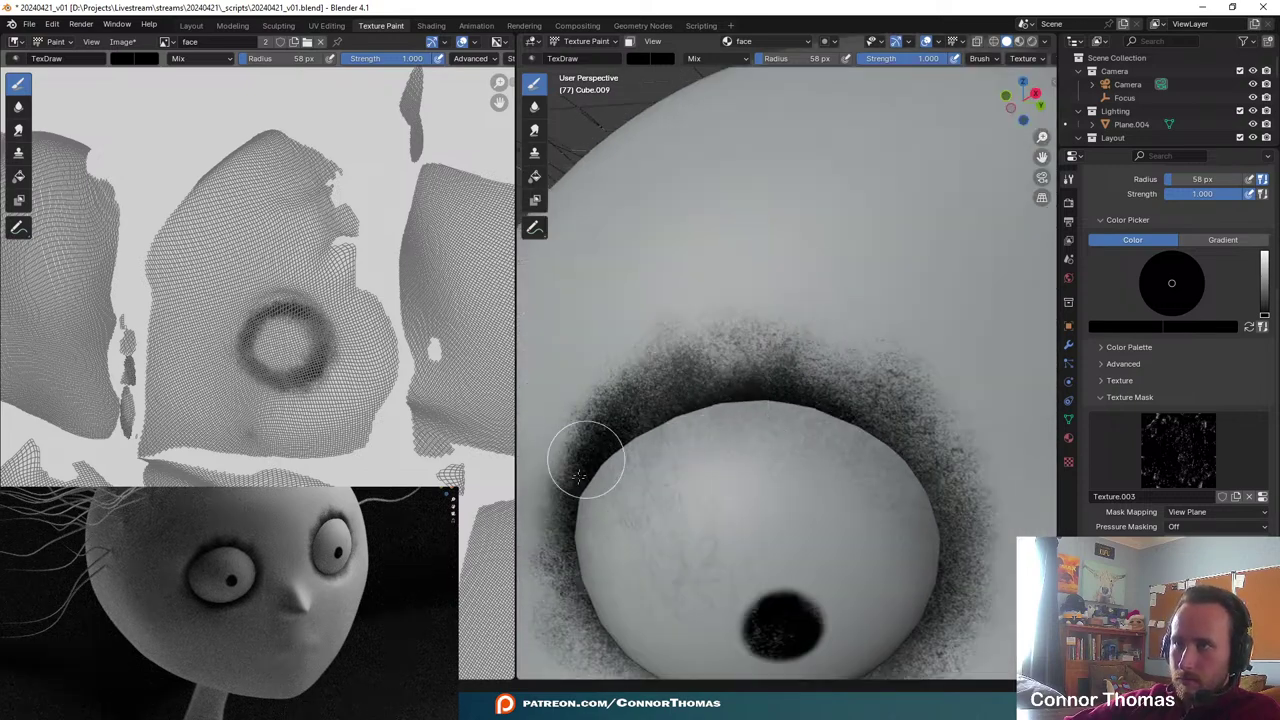
{"action": "mouse_move", "coordinate": [580, 476]}
{"action": "left_mouse_down"}
{"action": "mouse_move", "coordinate": [608, 423]}
{"action": "mouse_move", "coordinate": [737, 357]}
{"action": "mouse_move", "coordinate": [800, 371]}
{"action": "mouse_move", "coordinate": [687, 388]}
{"action": "mouse_move", "coordinate": [843, 371]}
{"action": "mouse_move", "coordinate": [880, 400]}
{"action": "mouse_move", "coordinate": [854, 377]}
{"action": "mouse_move", "coordinate": [946, 501]}
{"action": "mouse_move", "coordinate": [895, 432]}
{"action": "mouse_move", "coordinate": [949, 541]}
{"action": "mouse_move", "coordinate": [897, 447]}
{"action": "left_mouse_up"}
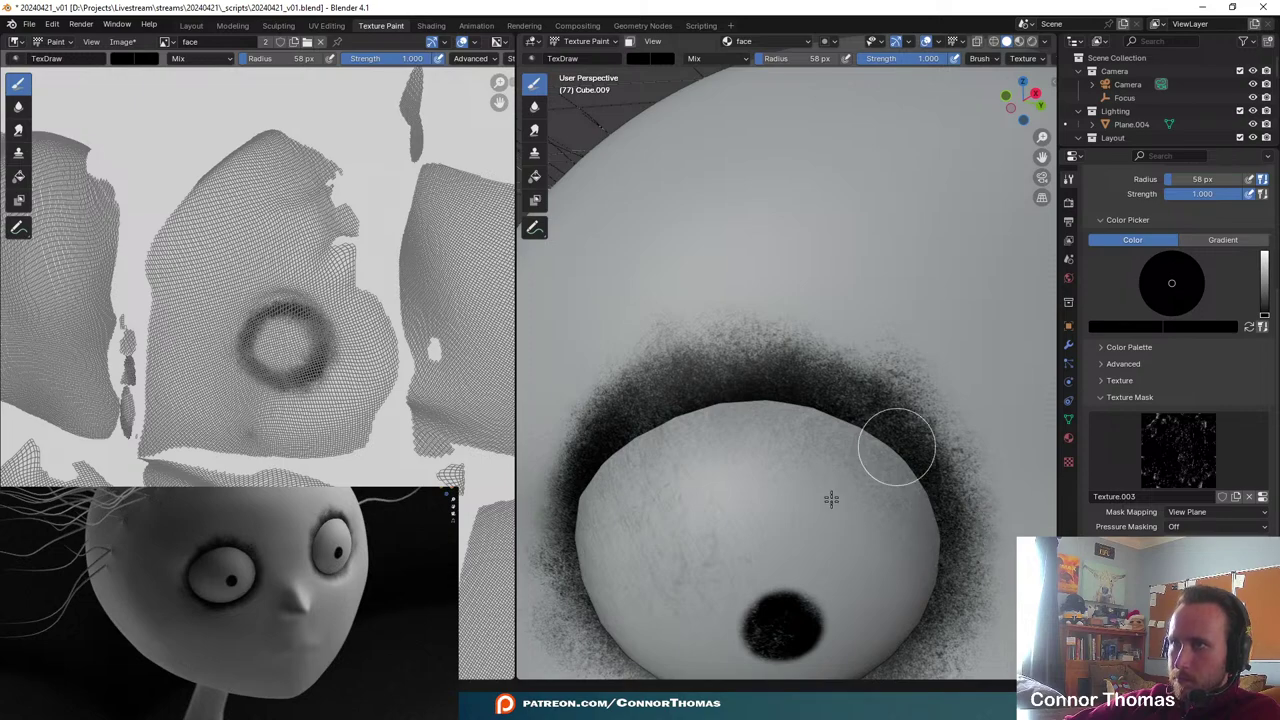
{"action": "left_click_drag", "start_coordinate": [831, 498], "coordinate": [803, 556]}
{"action": "scroll", "coordinate": [798, 555], "scroll_direction": "down", "scroll_amount": 6}
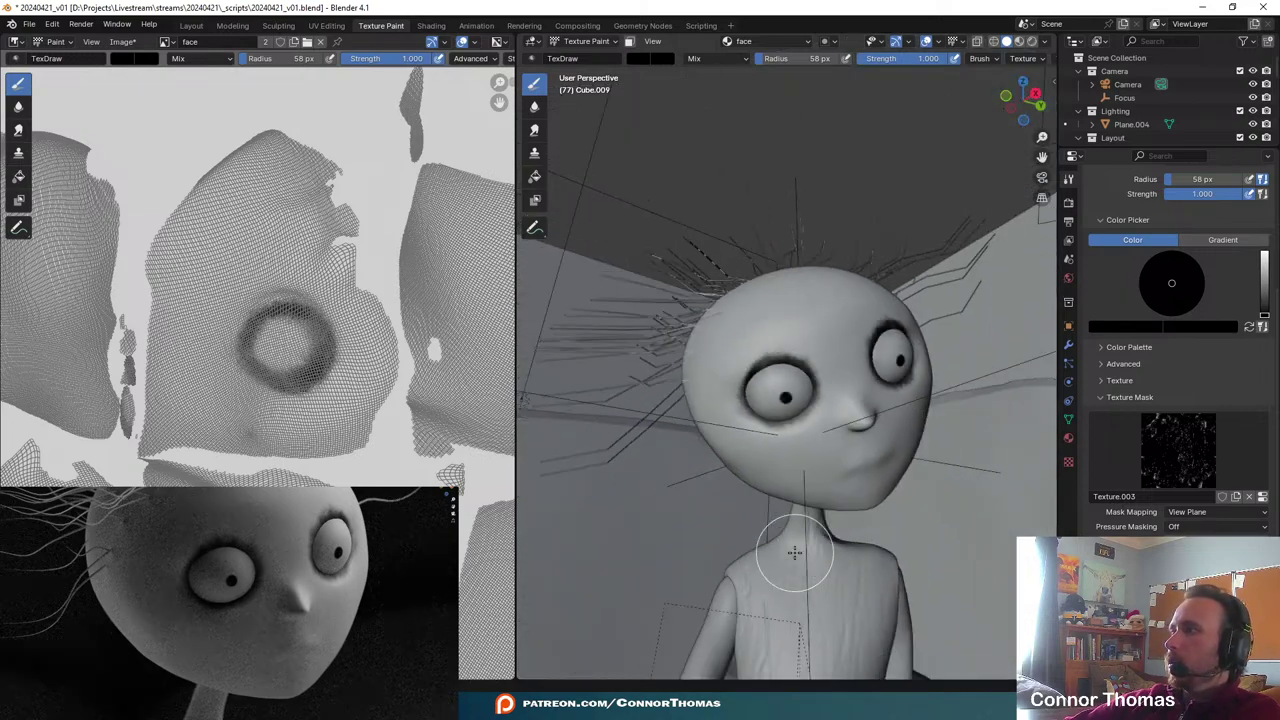
- Examine the painted face in the rendered camera view from far and near, and save the file
{"action": "scroll", "coordinate": [232, 607], "scroll_direction": "down", "scroll_amount": 5}
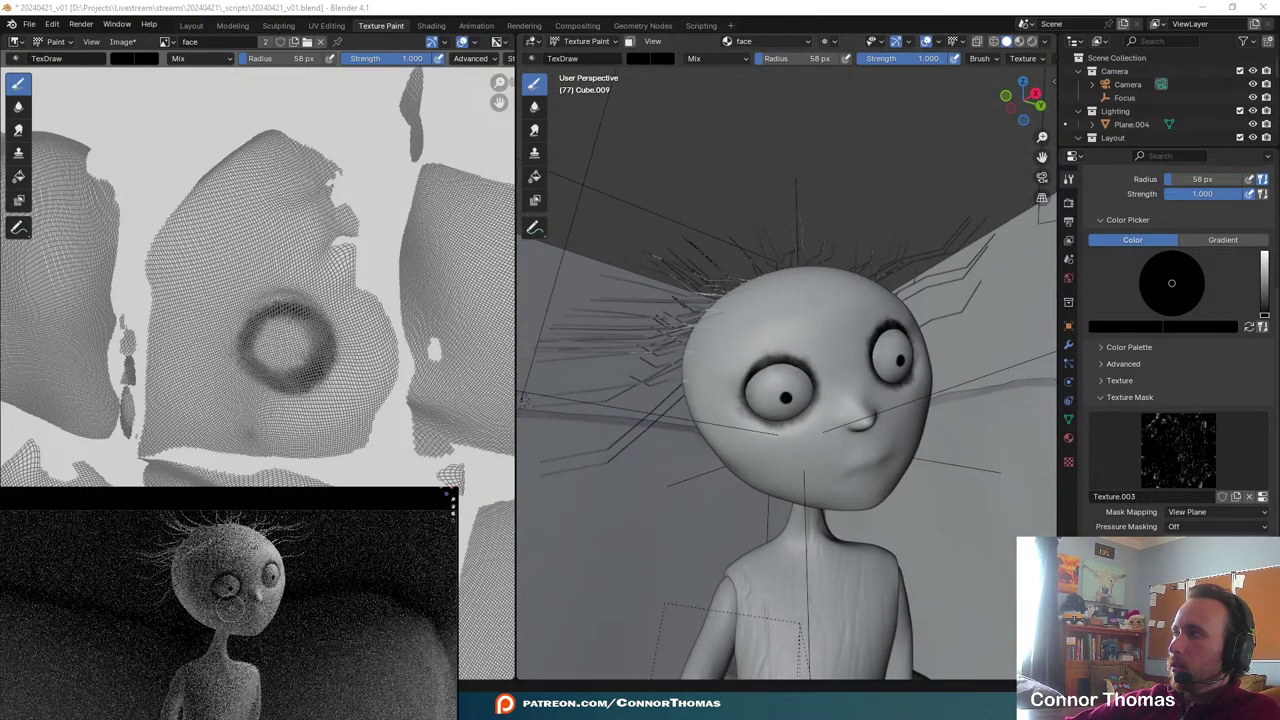
{"action": "scroll", "coordinate": [256, 629], "scroll_direction": "down", "scroll_amount": 2}
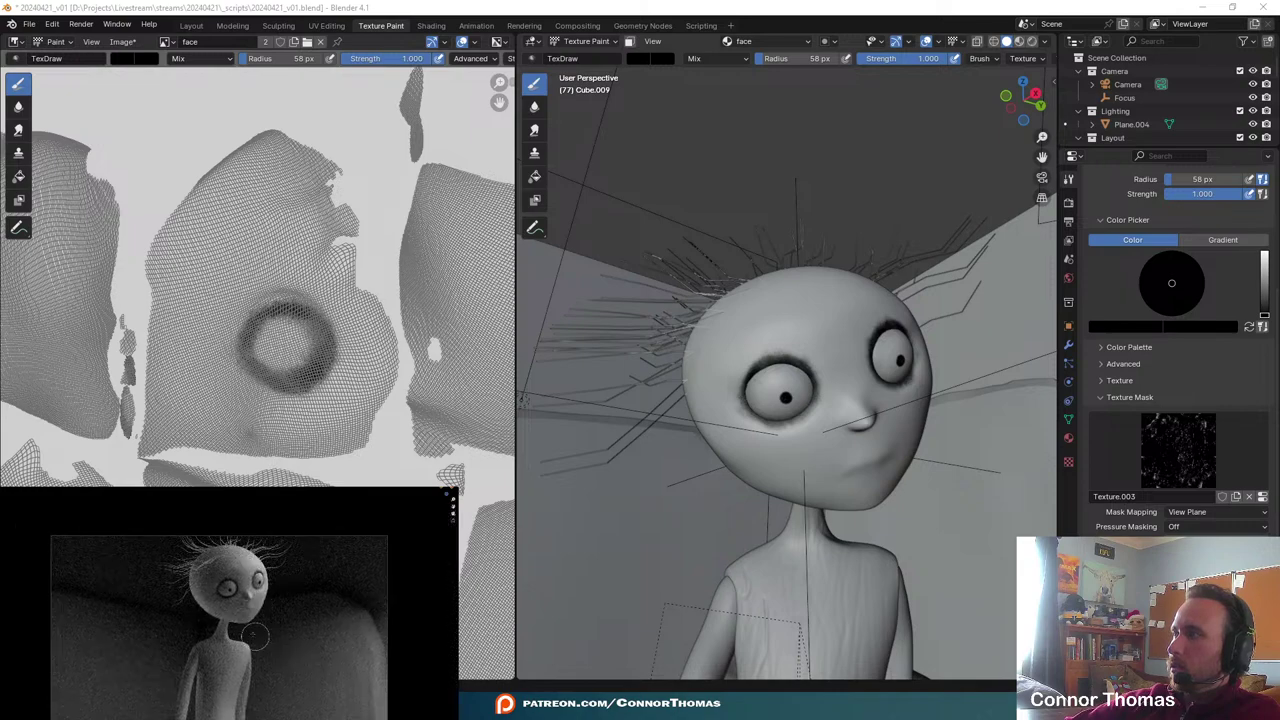
{"action": "scroll", "coordinate": [255, 635], "scroll_direction": "up", "scroll_amount": 5}
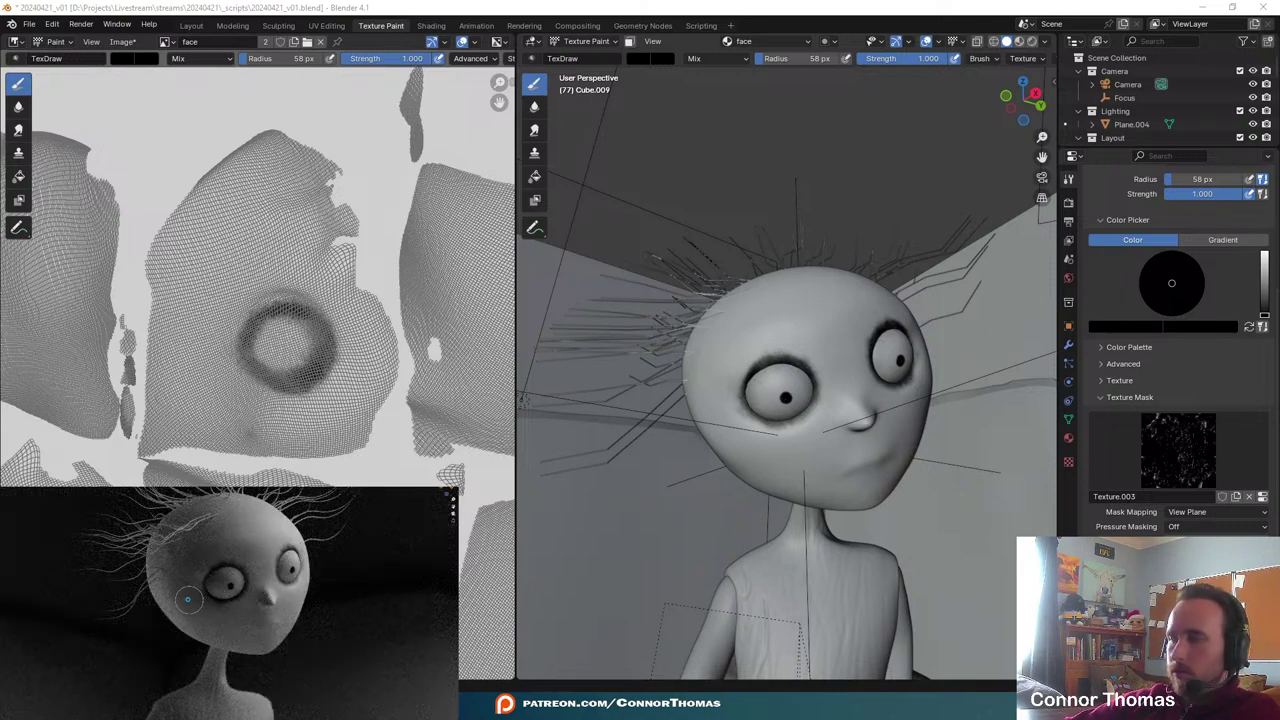
{"action": "key", "text": "ctrl+s"}
- Paint black mottling along the lower edge of the eye and inspect the whole head
{"action": "scroll", "coordinate": [800, 400], "scroll_direction": "up", "scroll_amount": 8}
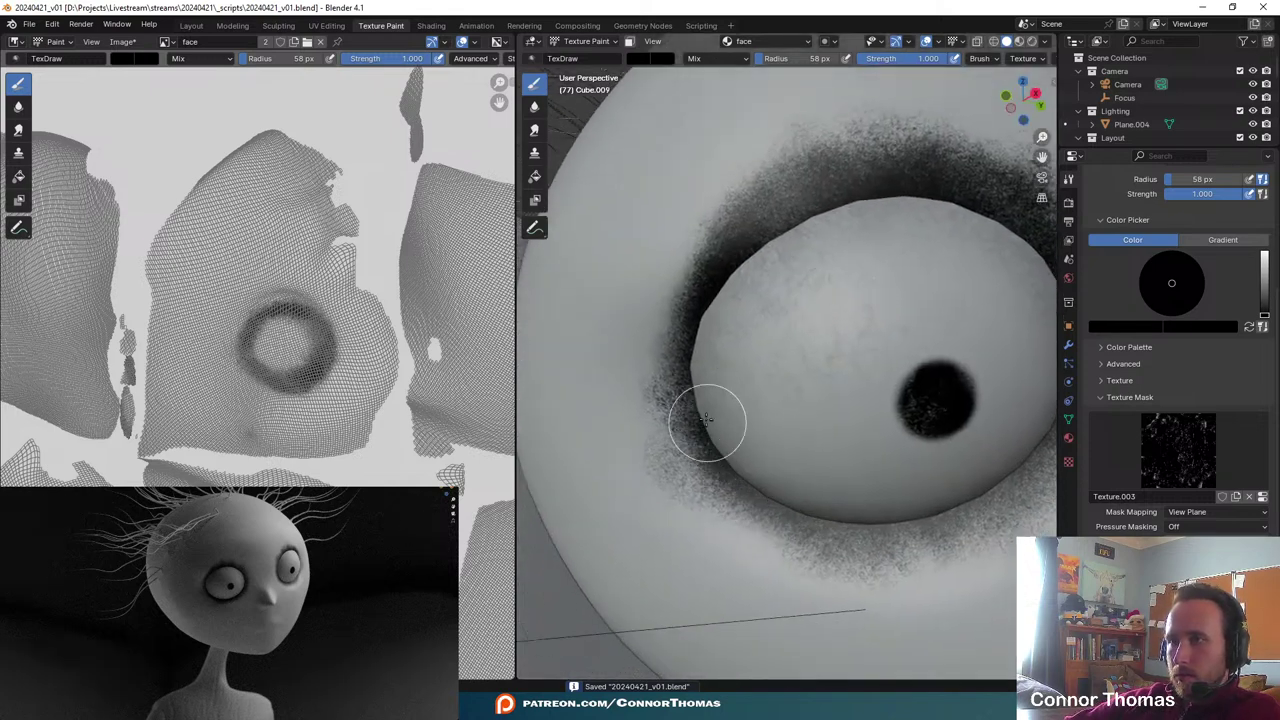
{"action": "mouse_move", "coordinate": [706, 420]}
{"action": "left_mouse_down"}
{"action": "mouse_move", "coordinate": [686, 400]}
{"action": "mouse_move", "coordinate": [729, 466]}
{"action": "mouse_move", "coordinate": [891, 534]}
{"action": "mouse_move", "coordinate": [954, 524]}
{"action": "left_mouse_up"}
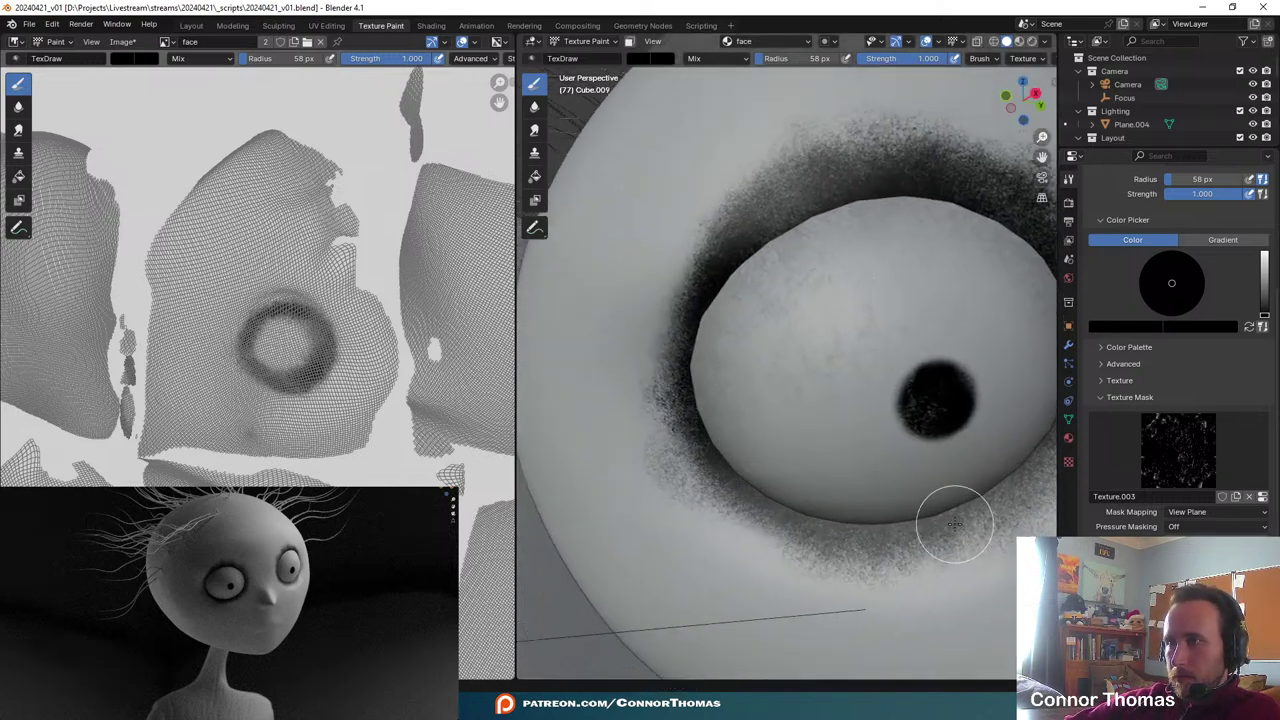
{"action": "scroll", "coordinate": [794, 463], "scroll_direction": "down", "scroll_amount": 8}
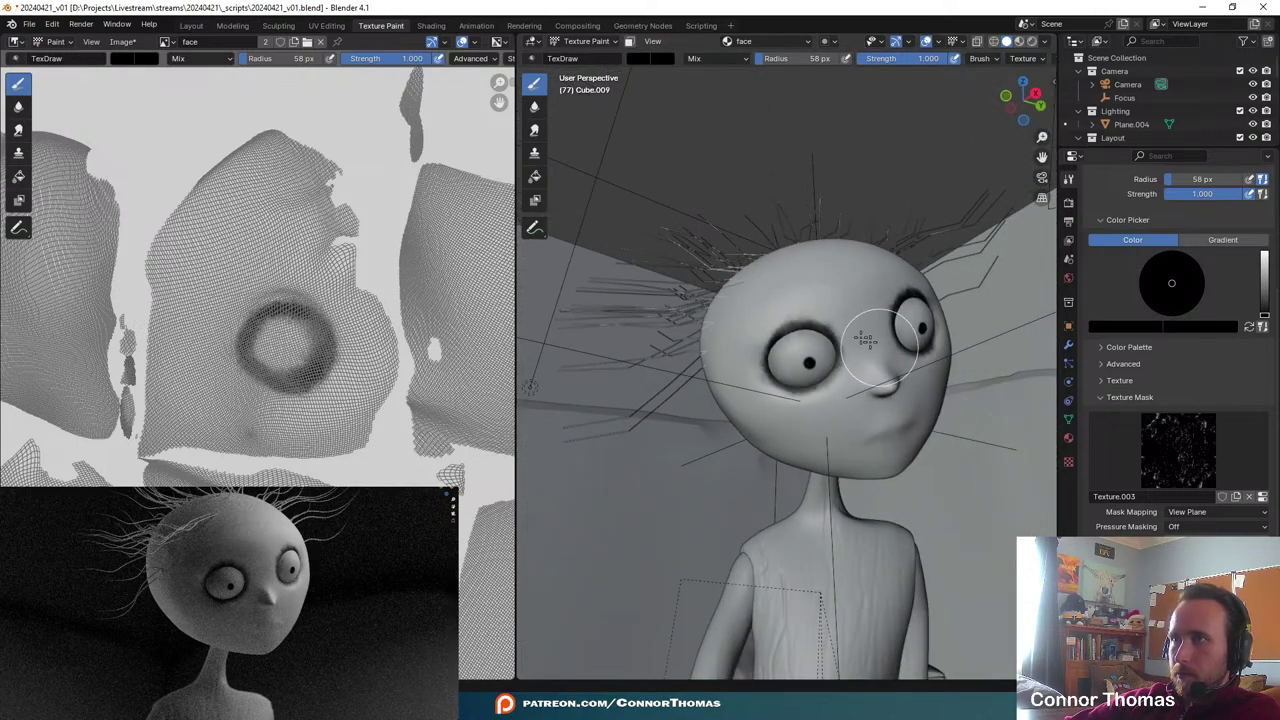
{"action": "scroll", "coordinate": [770, 310], "scroll_direction": "down", "scroll_amount": 2}
{"action": "scroll", "coordinate": [797, 305], "scroll_direction": "up", "scroll_amount": 3}
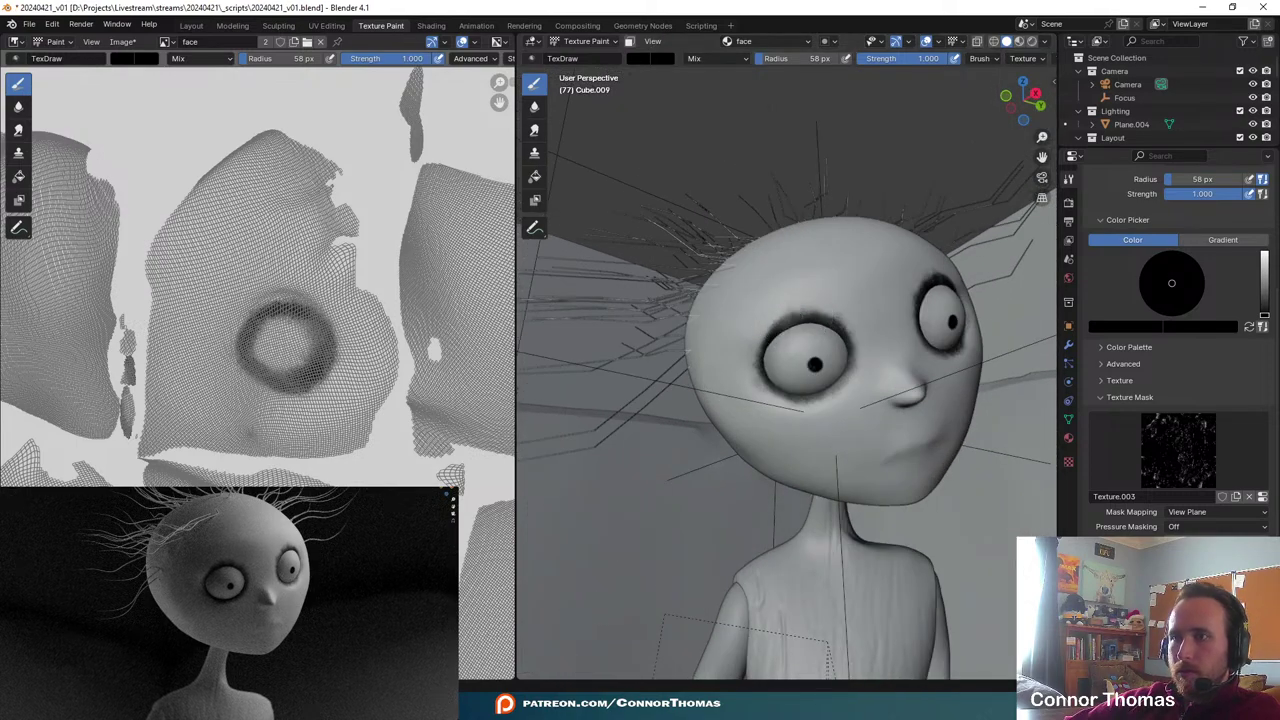
- Check the reference picture, and paint a curved dark mouth line along the lip crease with a 43 px brush
{"action": "key", "text": "alt+Tab"}
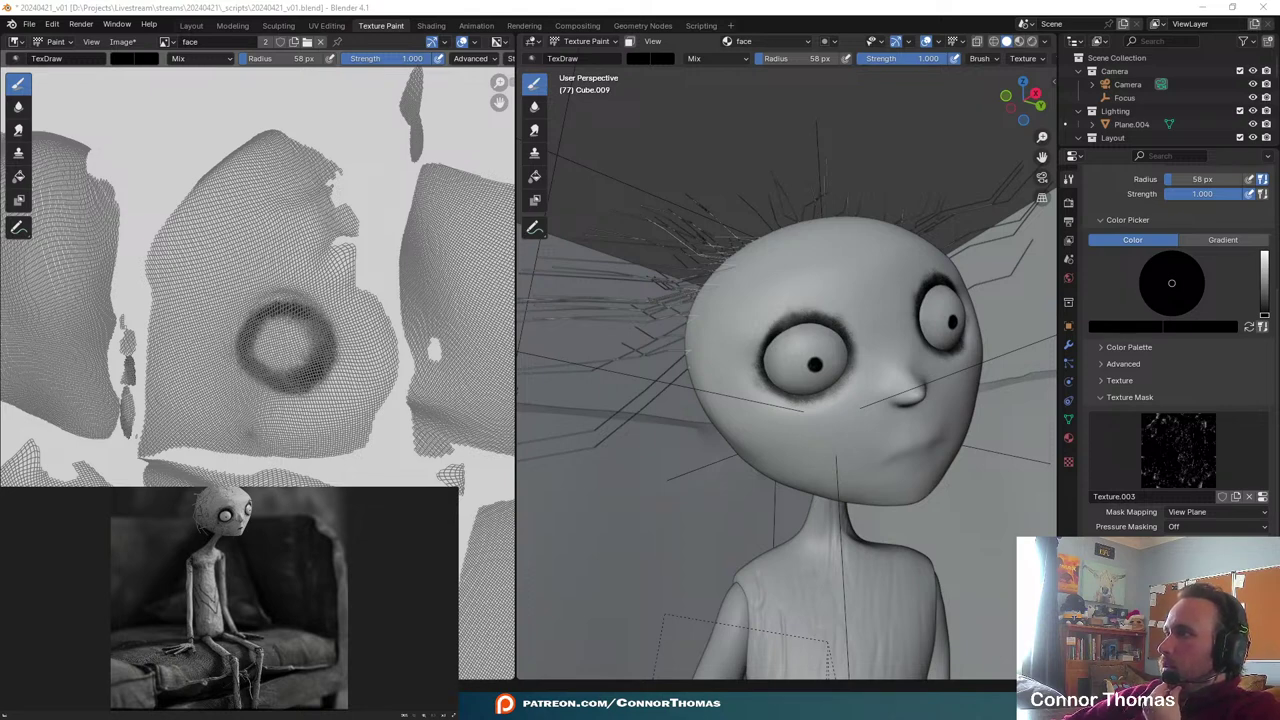
{"action": "key", "text": "Left"}
{"action": "scroll", "coordinate": [922, 498], "scroll_direction": "up", "scroll_amount": 4}
{"action": "middle_click_drag", "start_coordinate": [921, 492], "coordinate": [760, 386]}
{"action": "scroll", "coordinate": [706, 354], "scroll_direction": "up", "scroll_amount": 5}
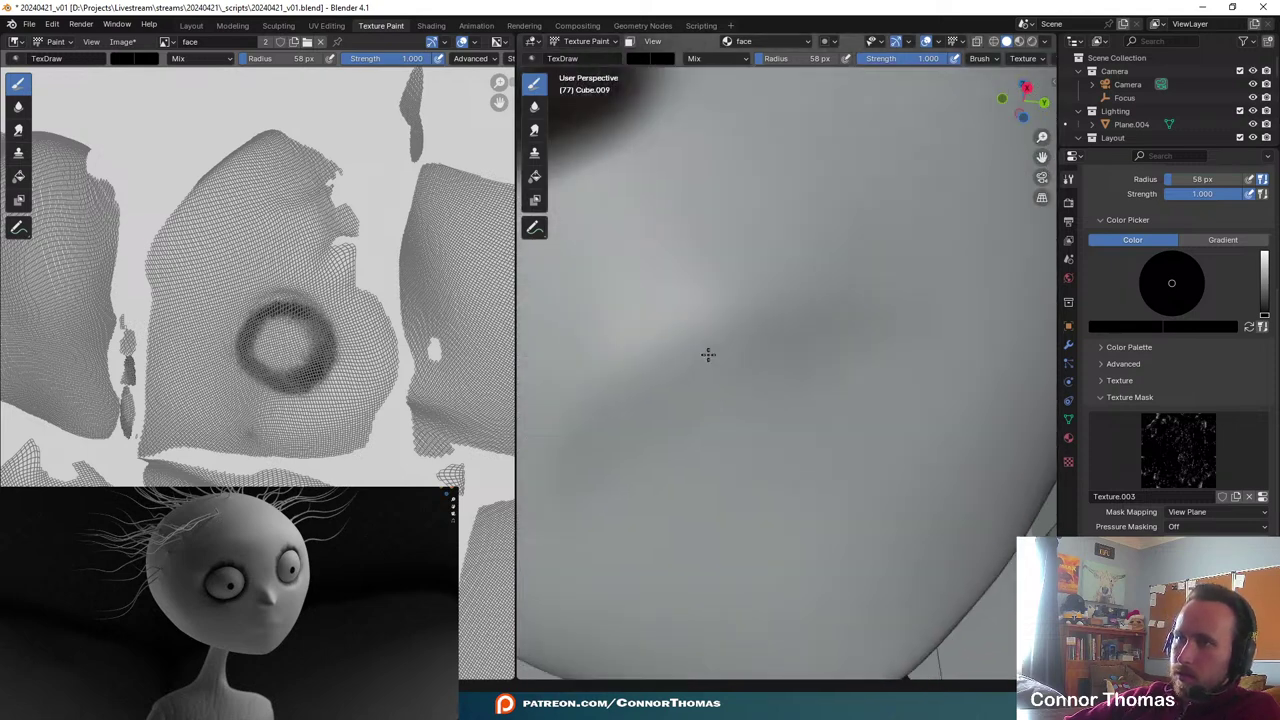
{"action": "key", "text": "f"}
{"action": "left_click", "coordinate": [729, 344]}
{"action": "mouse_move", "coordinate": [731, 337]}
{"action": "left_mouse_down"}
{"action": "mouse_move", "coordinate": [674, 386]}
{"action": "mouse_move", "coordinate": [666, 420]}
{"action": "mouse_move", "coordinate": [711, 389]}
{"action": "mouse_move", "coordinate": [714, 368]}
{"action": "mouse_move", "coordinate": [823, 297]}
{"action": "mouse_move", "coordinate": [789, 302]}
{"action": "mouse_move", "coordinate": [714, 360]}
{"action": "mouse_move", "coordinate": [687, 402]}
{"action": "left_mouse_up"}
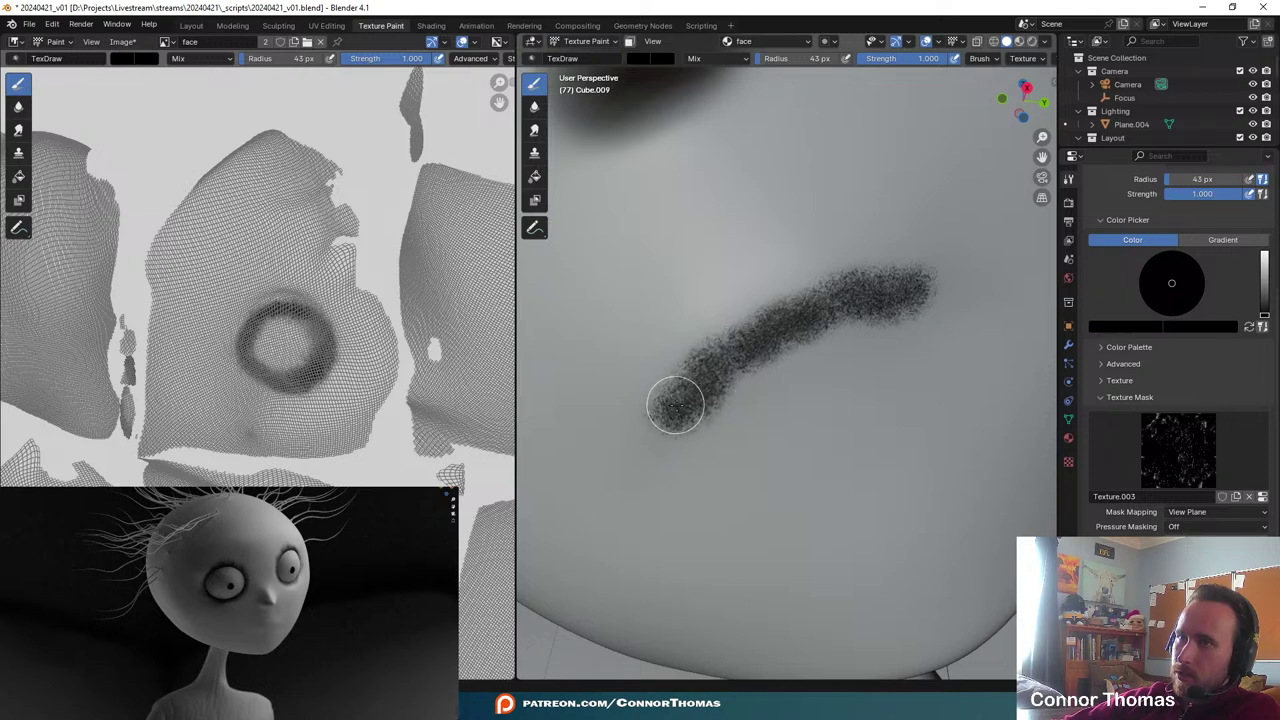
- Reduce the brush radius to 26 px, and darken and extend the mouth line towards its corners
{"action": "key", "text": "f"}
{"action": "left_click", "coordinate": [664, 412]}
{"action": "mouse_move", "coordinate": [662, 420]}
{"action": "left_mouse_down"}
{"action": "mouse_move", "coordinate": [698, 407]}
{"action": "mouse_move", "coordinate": [701, 375]}
{"action": "mouse_move", "coordinate": [787, 343]}
{"action": "left_mouse_up"}
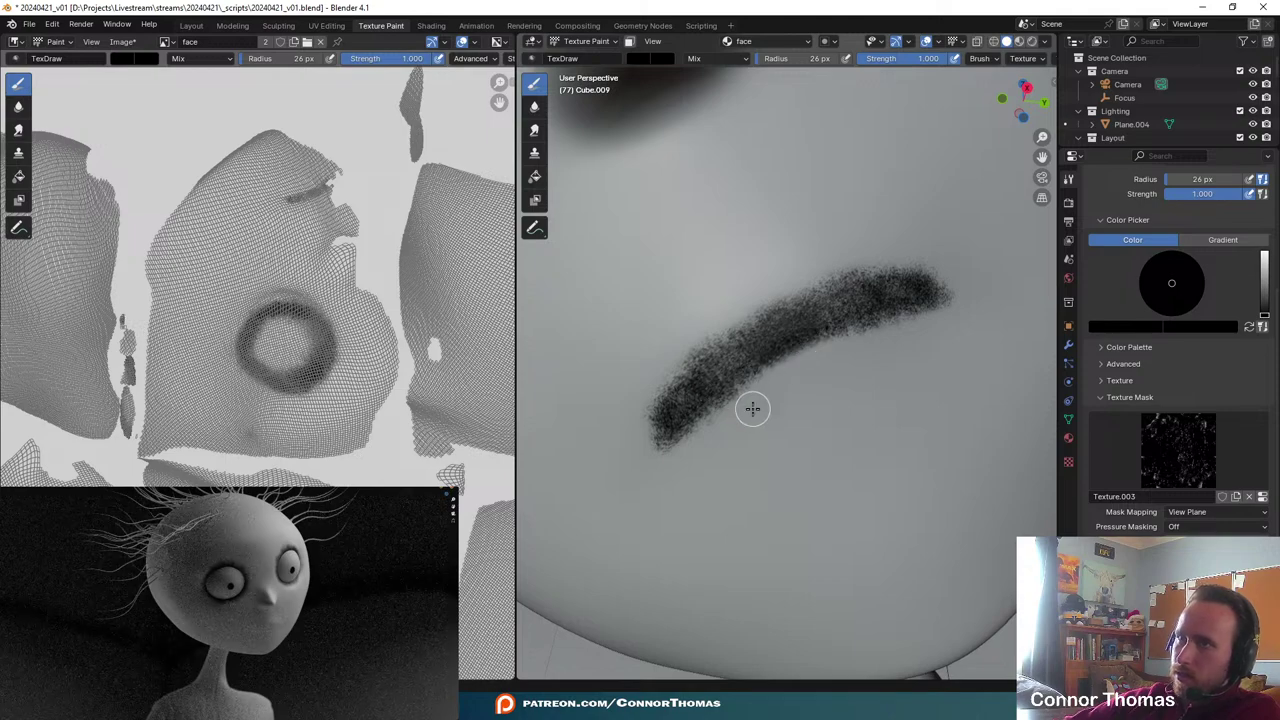
{"action": "scroll", "coordinate": [756, 413], "scroll_direction": "down", "scroll_amount": 11}
{"action": "mouse_move", "coordinate": [788, 375]}
{"action": "middle_mouse_down"}
{"action": "mouse_move", "coordinate": [840, 463]}
{"action": "mouse_move", "coordinate": [814, 441]}
{"action": "middle_mouse_up"}
{"action": "scroll", "coordinate": [842, 468], "scroll_direction": "up", "scroll_amount": 9}
{"action": "scroll", "coordinate": [779, 384], "scroll_direction": "up", "scroll_amount": 2}
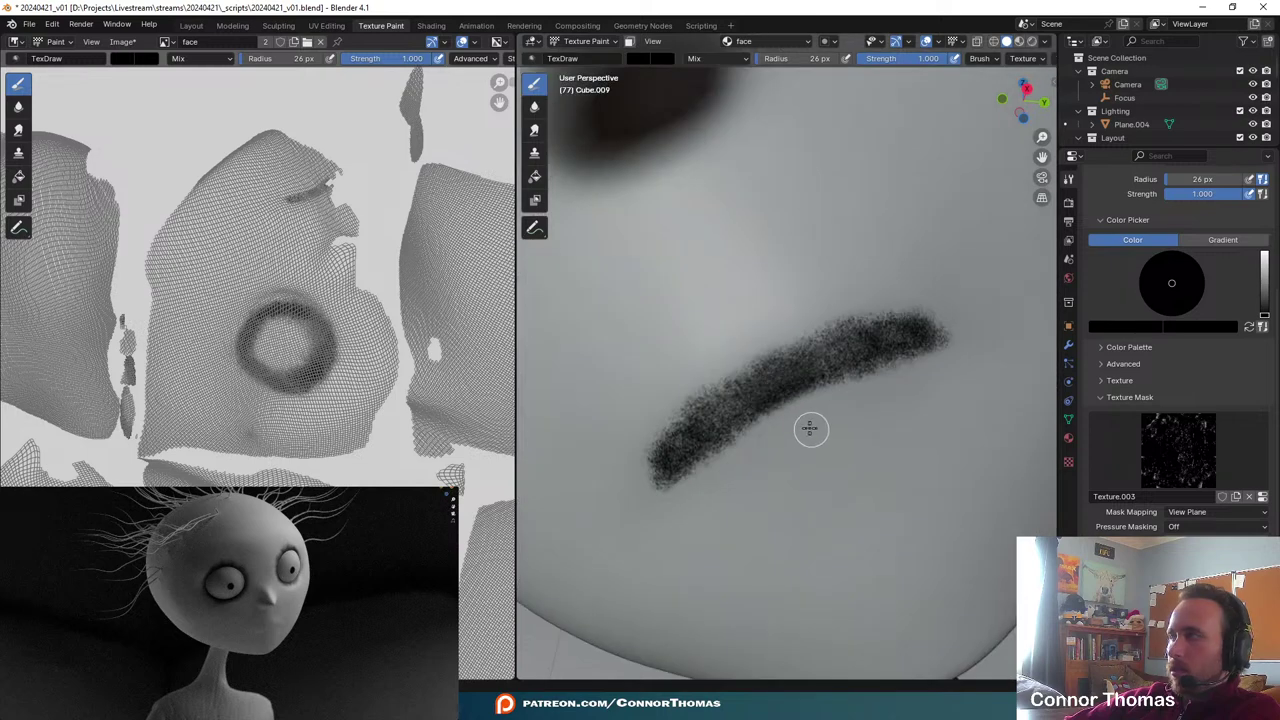
{"action": "scroll", "coordinate": [797, 423], "scroll_direction": "down", "scroll_amount": 5}
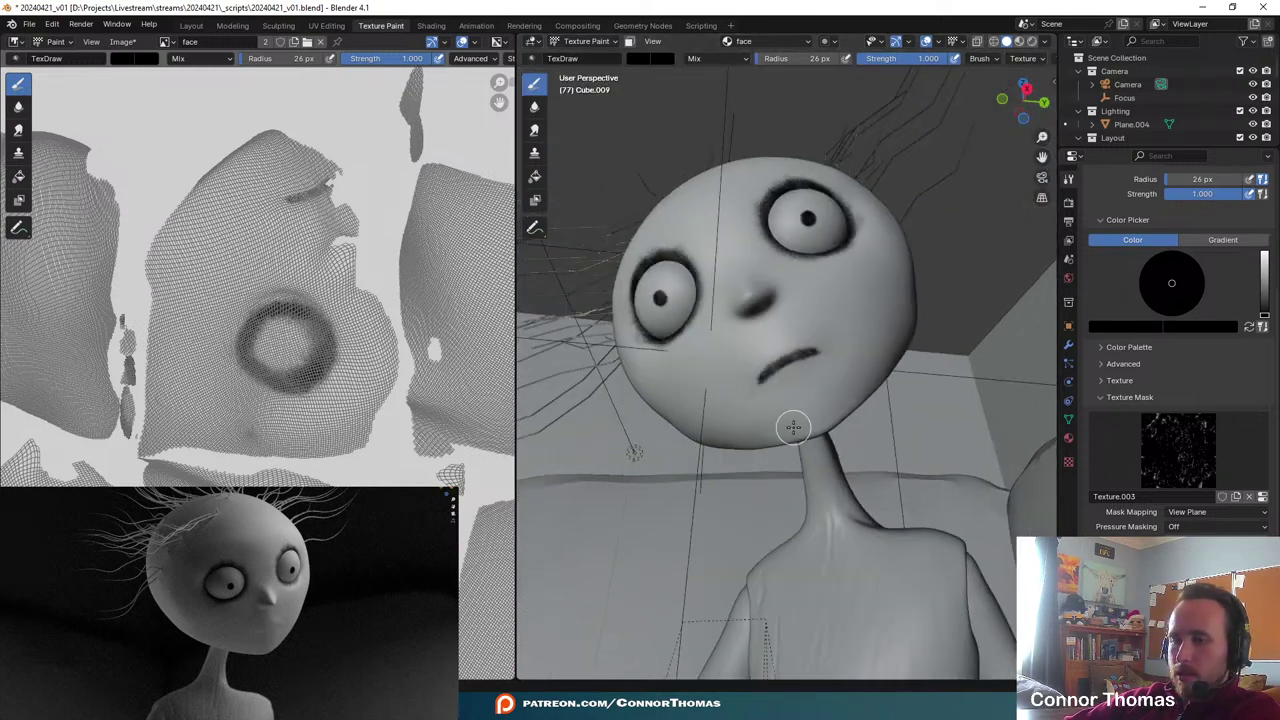
- Save the Blender file, and save the face image as face.png in the materials folder
{"action": "key", "text": "ctrl+s"}
{"action": "scroll", "coordinate": [377, 328], "scroll_direction": "down", "scroll_amount": 5}
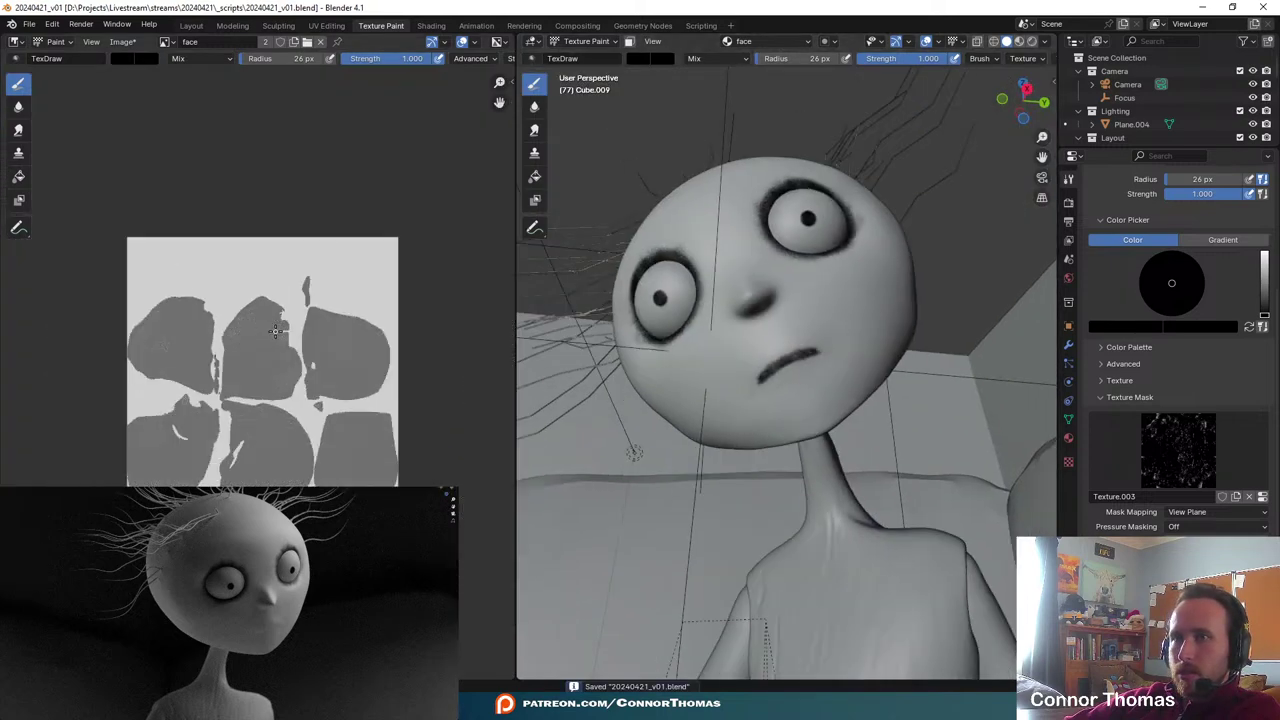
{"action": "scroll", "coordinate": [300, 414], "scroll_direction": "up", "scroll_amount": 6}
{"action": "scroll", "coordinate": [265, 372], "scroll_direction": "down", "scroll_amount": 2}
{"action": "left_click", "coordinate": [124, 42]}
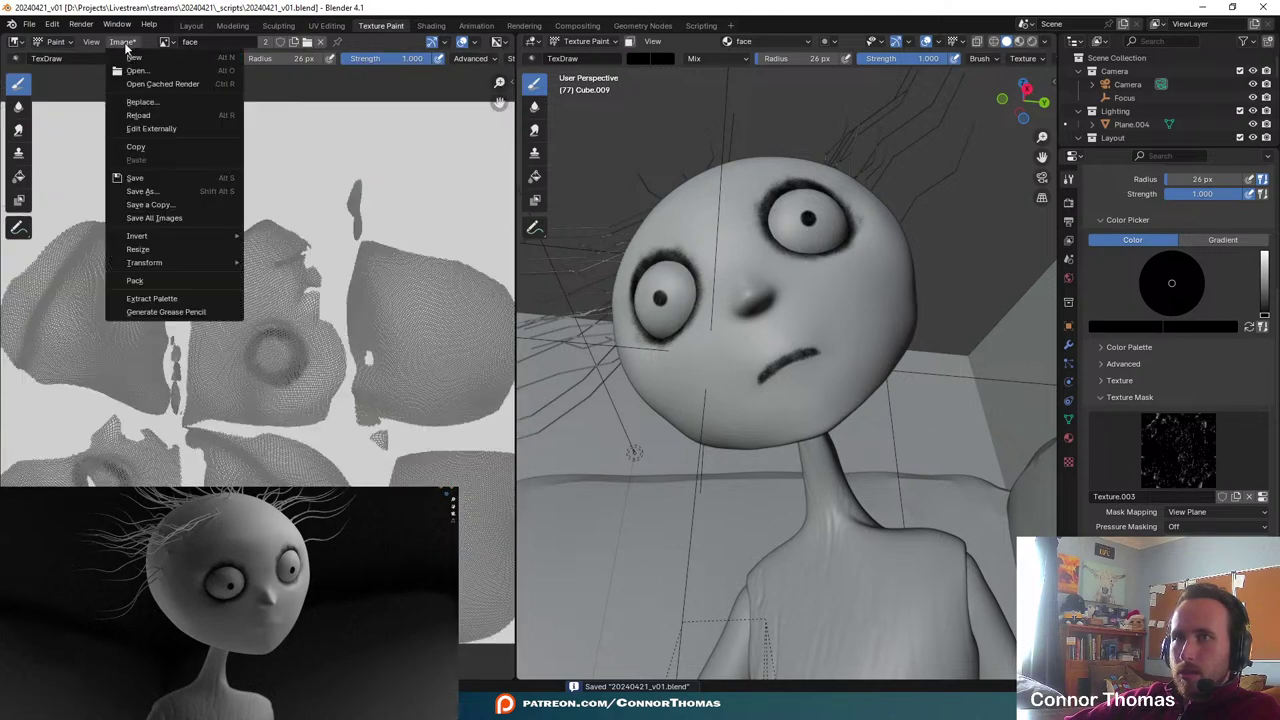
{"action": "left_click", "coordinate": [152, 189]}
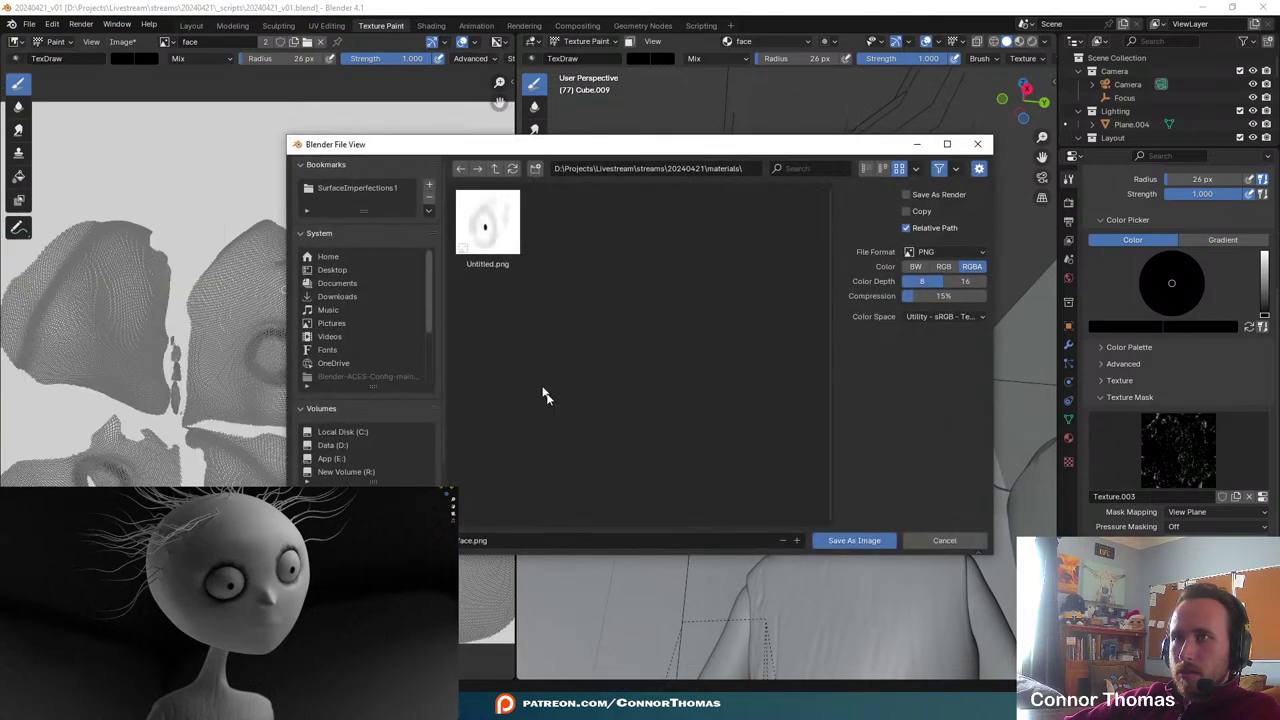
{"action": "left_click", "coordinate": [850, 545]}
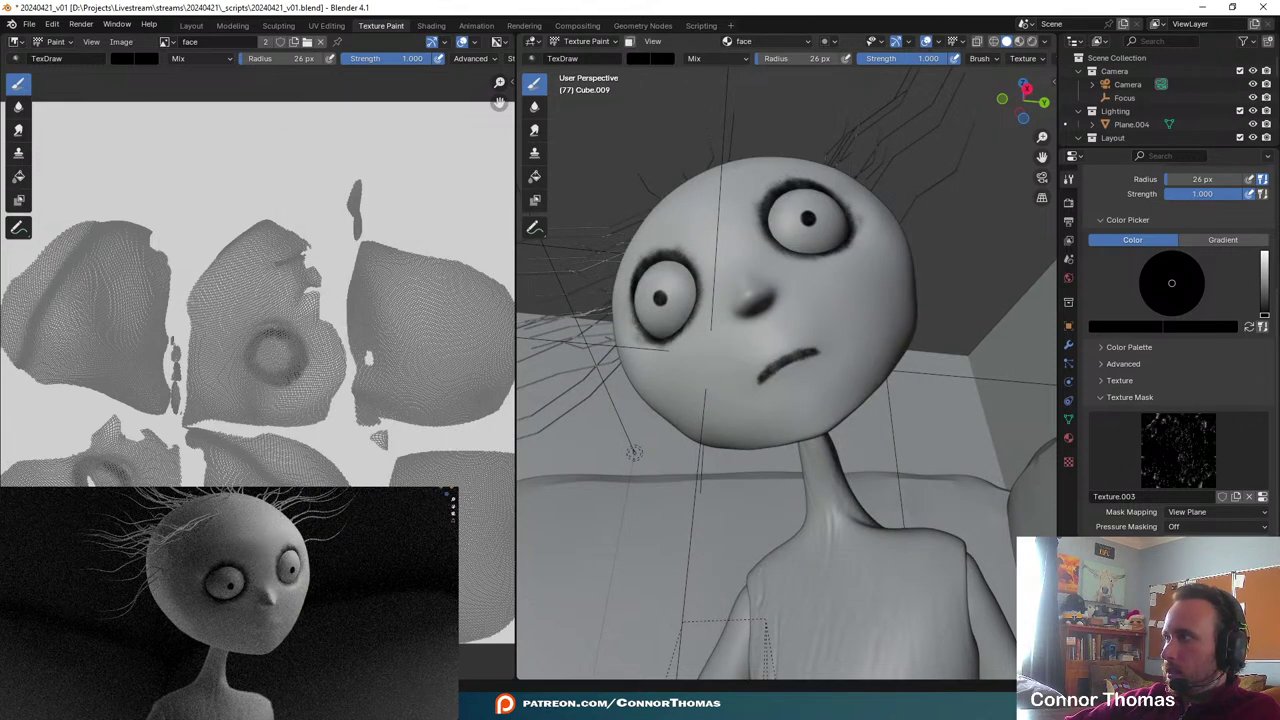
- Switch the camera view's shading out of rendered mode and back to refresh the painted face
{"action": "key", "text": "z"}
{"action": "left_click", "coordinate": [337, 571]}
{"action": "key", "text": "z"}
{"action": "left_click", "coordinate": [257, 509]}
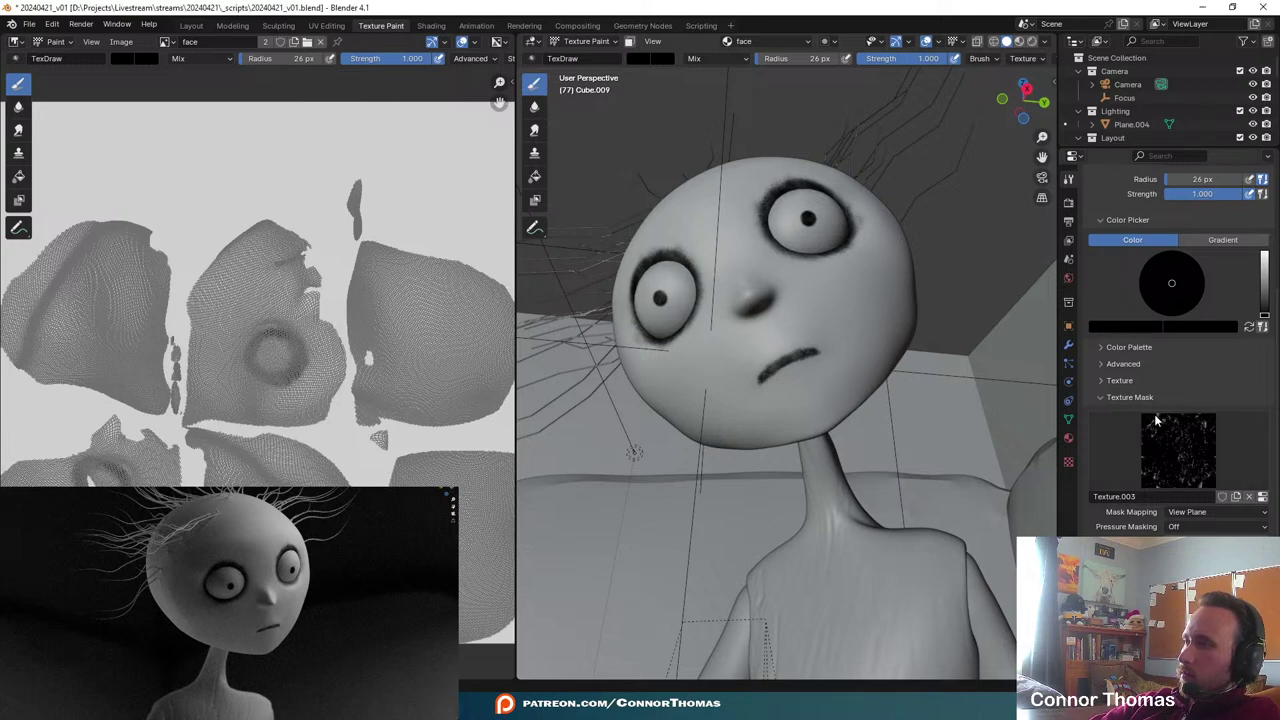
- Thicken and darken the middle and lower edge of the mouth line with the 26 px black brush
{"action": "scroll", "coordinate": [821, 416], "scroll_direction": "up", "scroll_amount": 10}
{"action": "scroll", "coordinate": [818, 427], "scroll_direction": "down", "scroll_amount": 3}
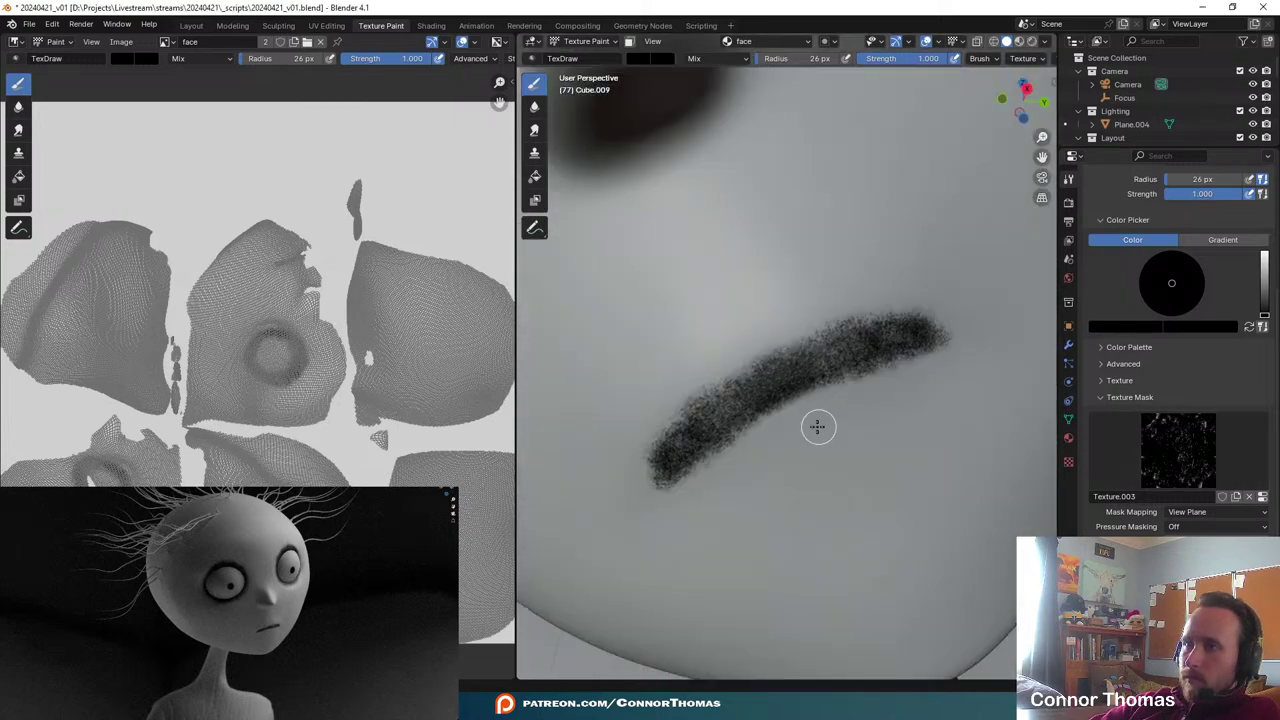
{"action": "left_click_drag", "start_coordinate": [799, 401], "coordinate": [762, 416]}
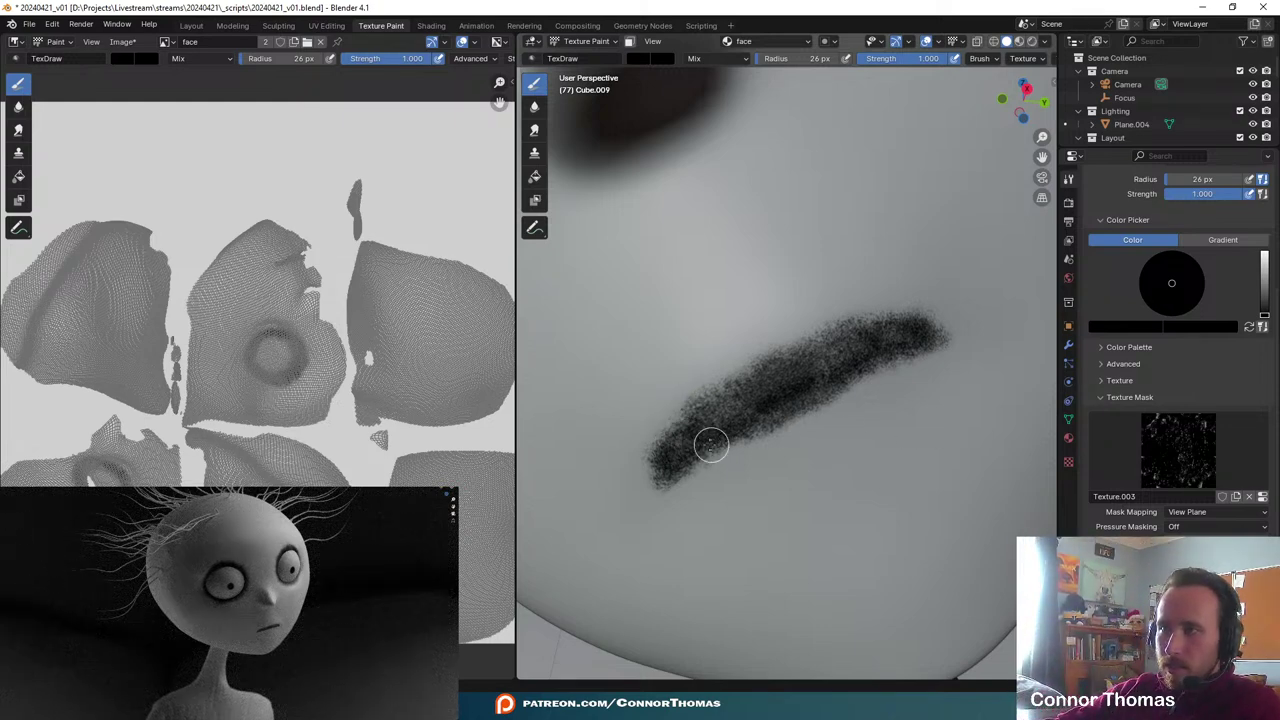
{"action": "left_click_drag", "start_coordinate": [728, 426], "coordinate": [756, 390]}
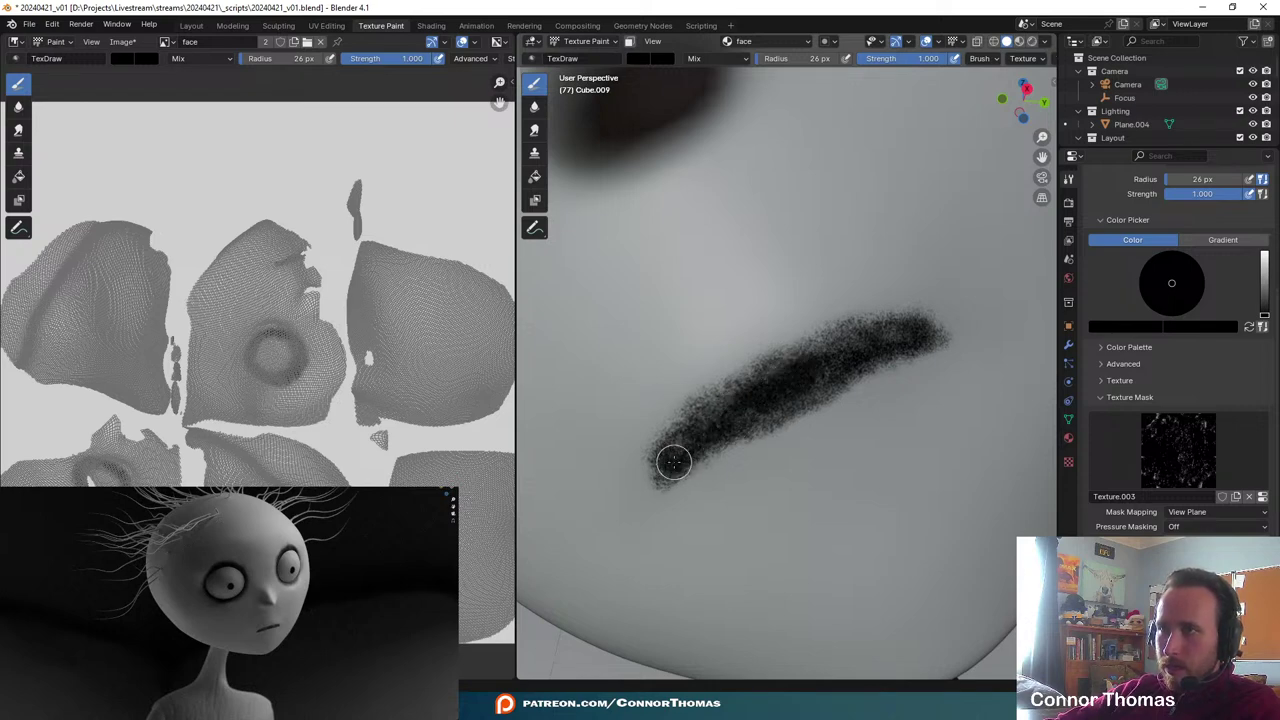
- Save the Blender file with the painted mouth line
{"action": "scroll", "coordinate": [740, 420], "scroll_direction": "down", "scroll_amount": 10}
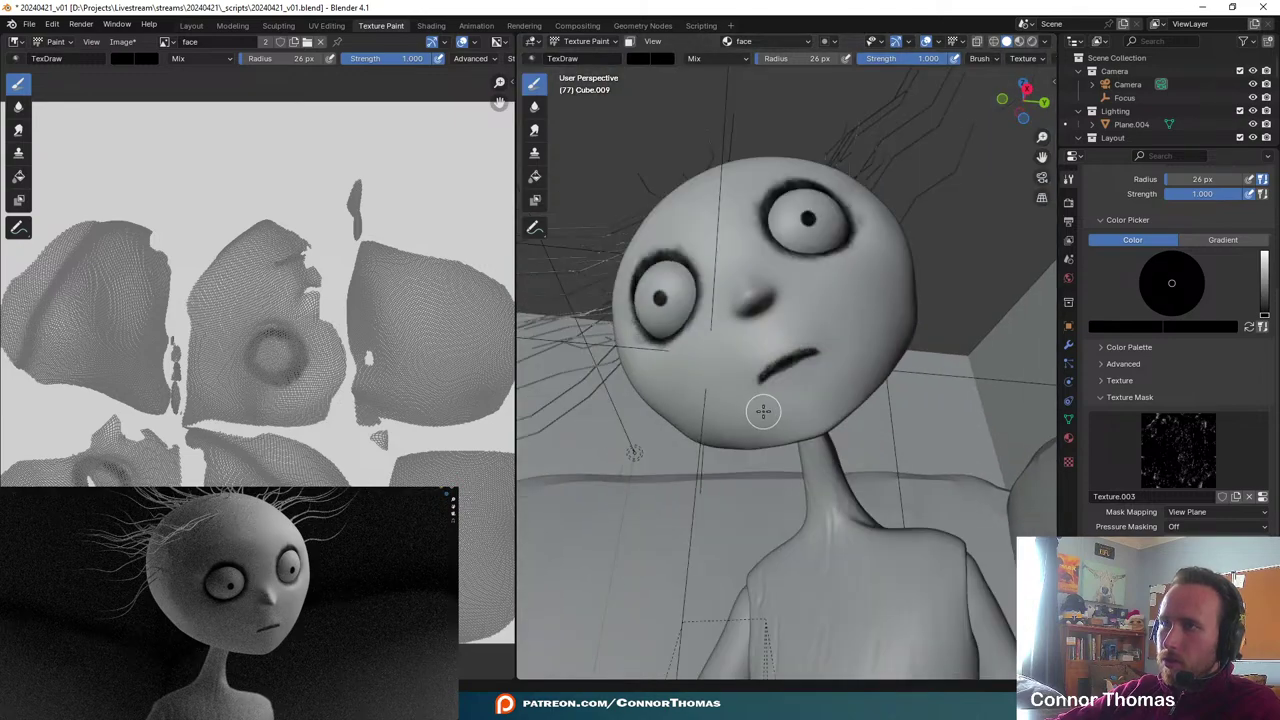
{"action": "mouse_move", "coordinate": [747, 317]}
{"action": "middle_mouse_down"}
{"action": "mouse_move", "coordinate": [829, 354]}
{"action": "mouse_move", "coordinate": [753, 341]}
{"action": "middle_mouse_up"}
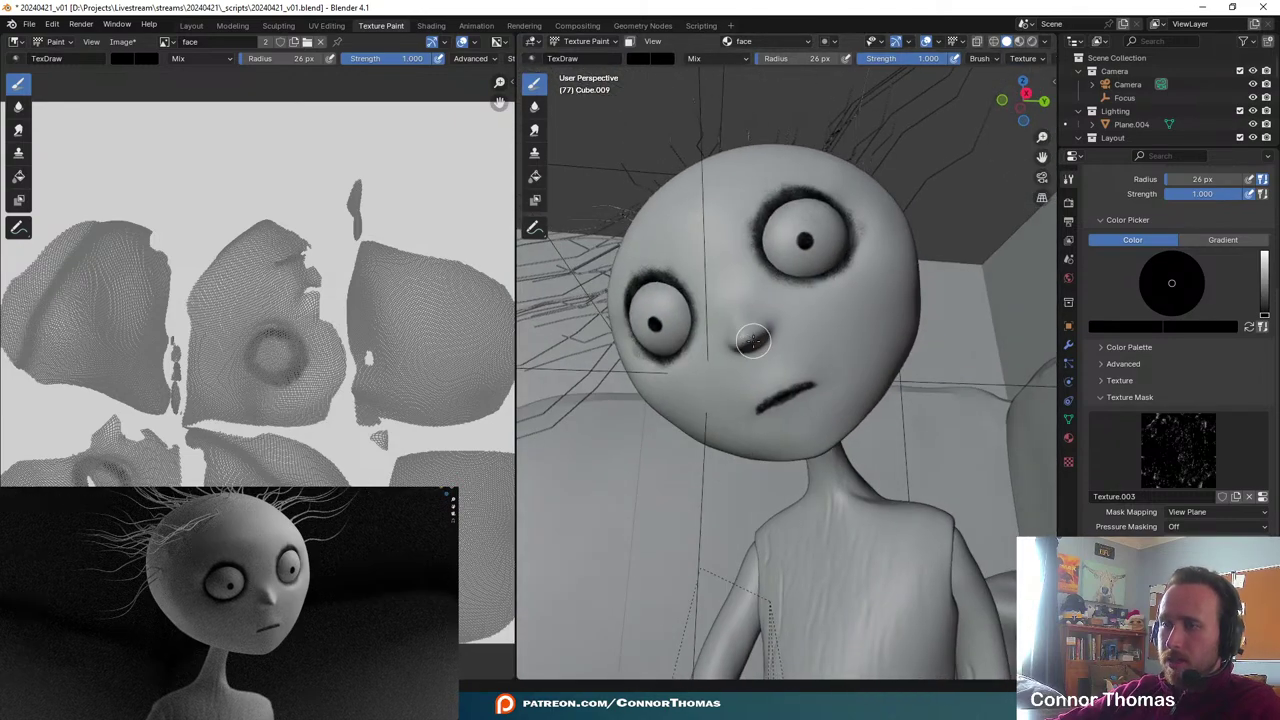
{"action": "key", "text": "ctrl+s"}
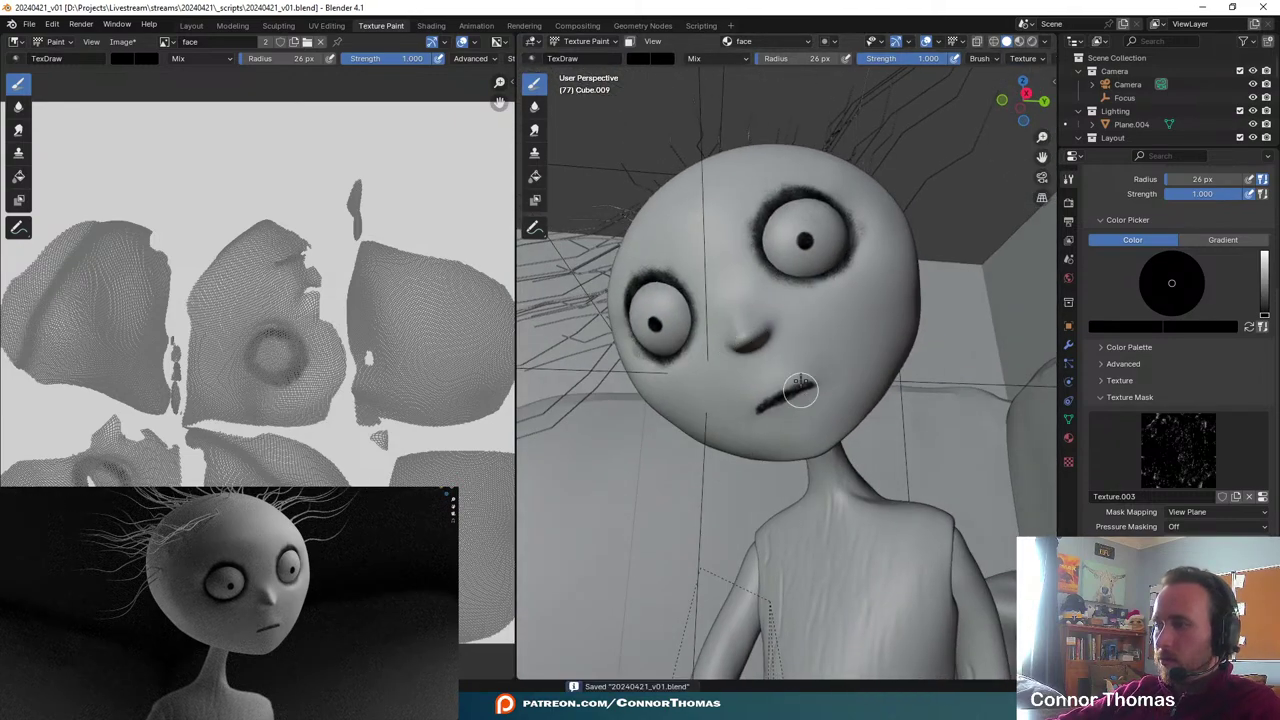
- Compare the painted eyes and mouth in the rendered camera view with the reference picture
{"action": "middle_click_drag", "start_coordinate": [800, 390], "coordinate": [830, 311]}
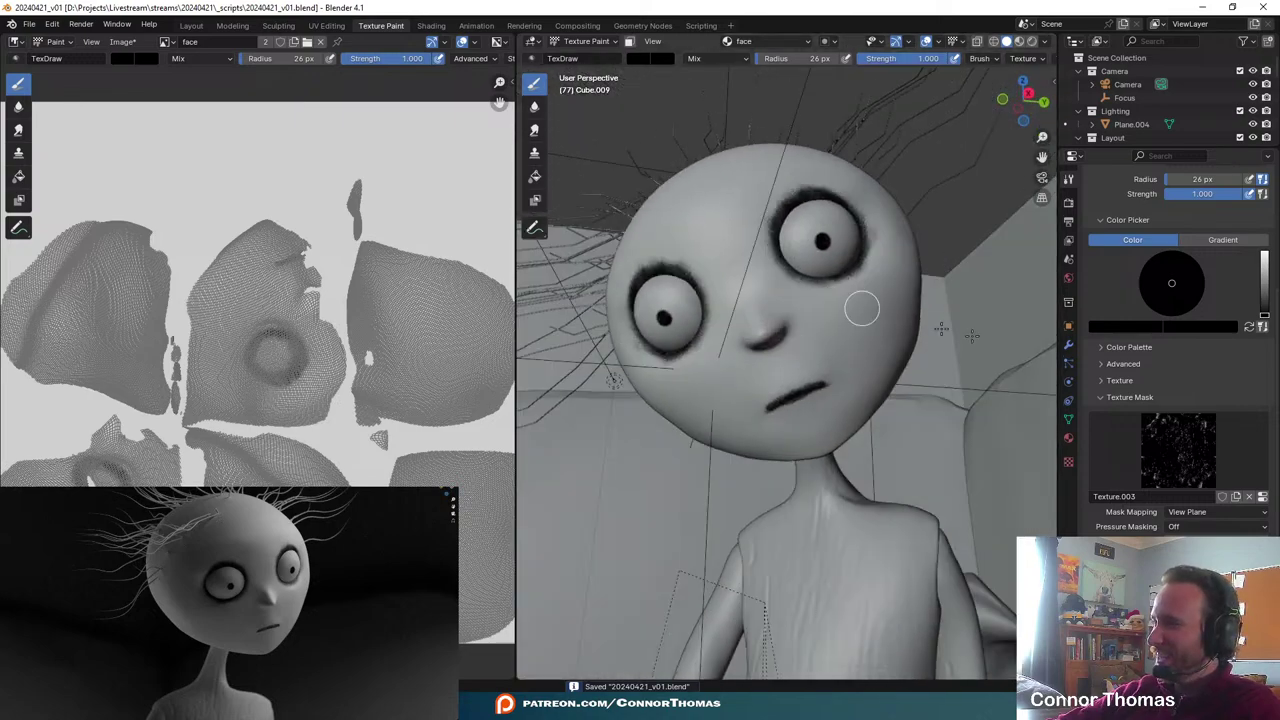
{"action": "key", "text": "F12"}
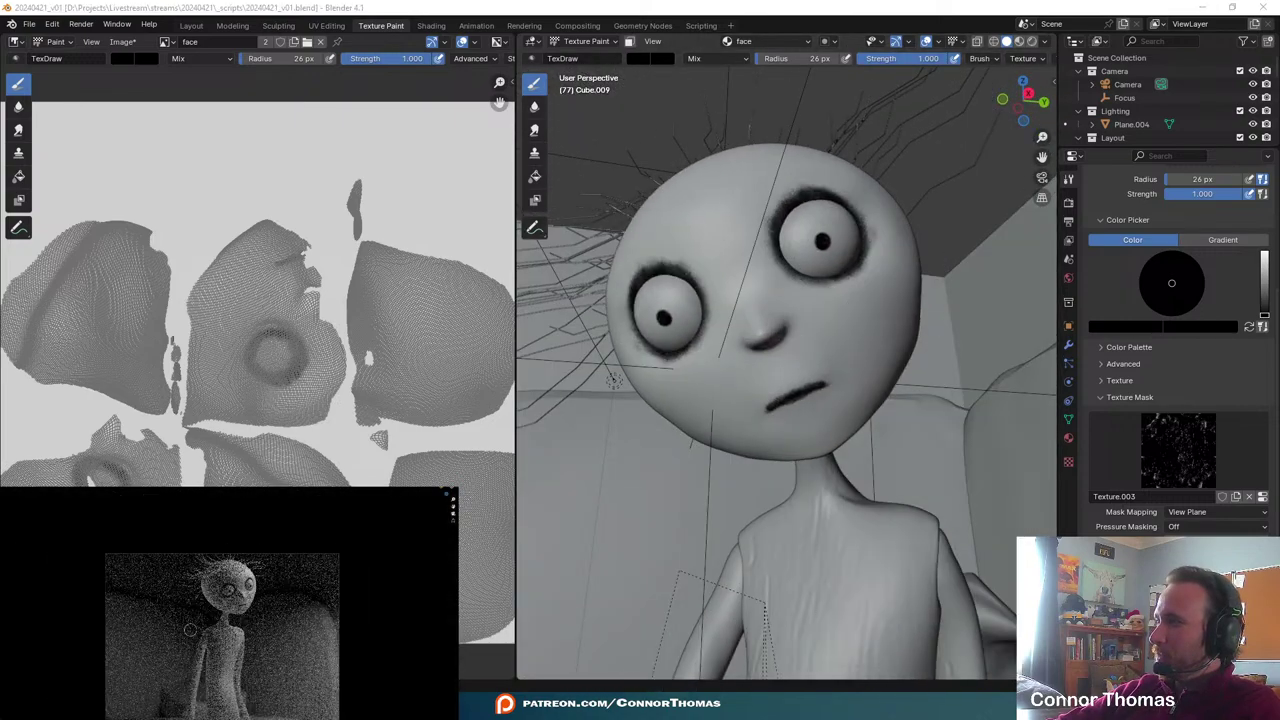
{"action": "scroll", "coordinate": [190, 630], "scroll_direction": "down", "scroll_amount": 1}
{"action": "middle_click_drag", "start_coordinate": [190, 630], "coordinate": [187, 598], "text": "shift"}
{"action": "scroll", "coordinate": [187, 598], "scroll_direction": "up", "scroll_amount": 2}
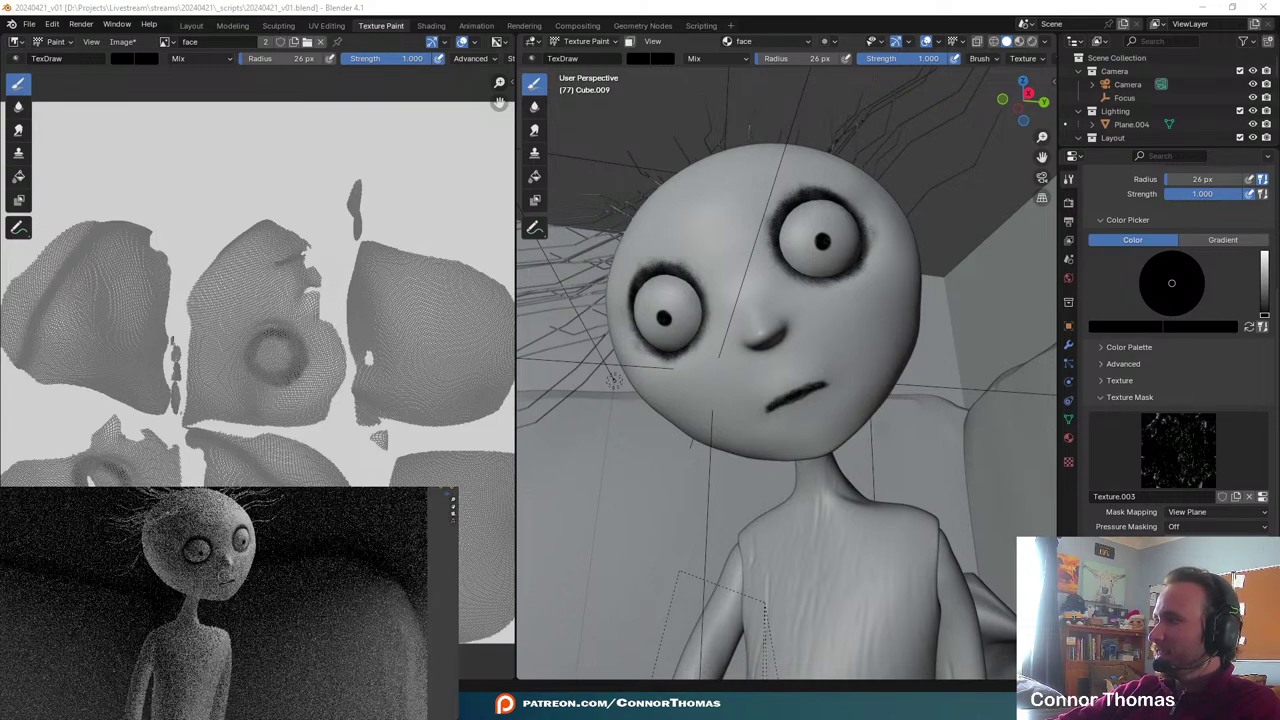
{"action": "scroll", "coordinate": [837, 323], "scroll_direction": "up", "scroll_amount": 4}
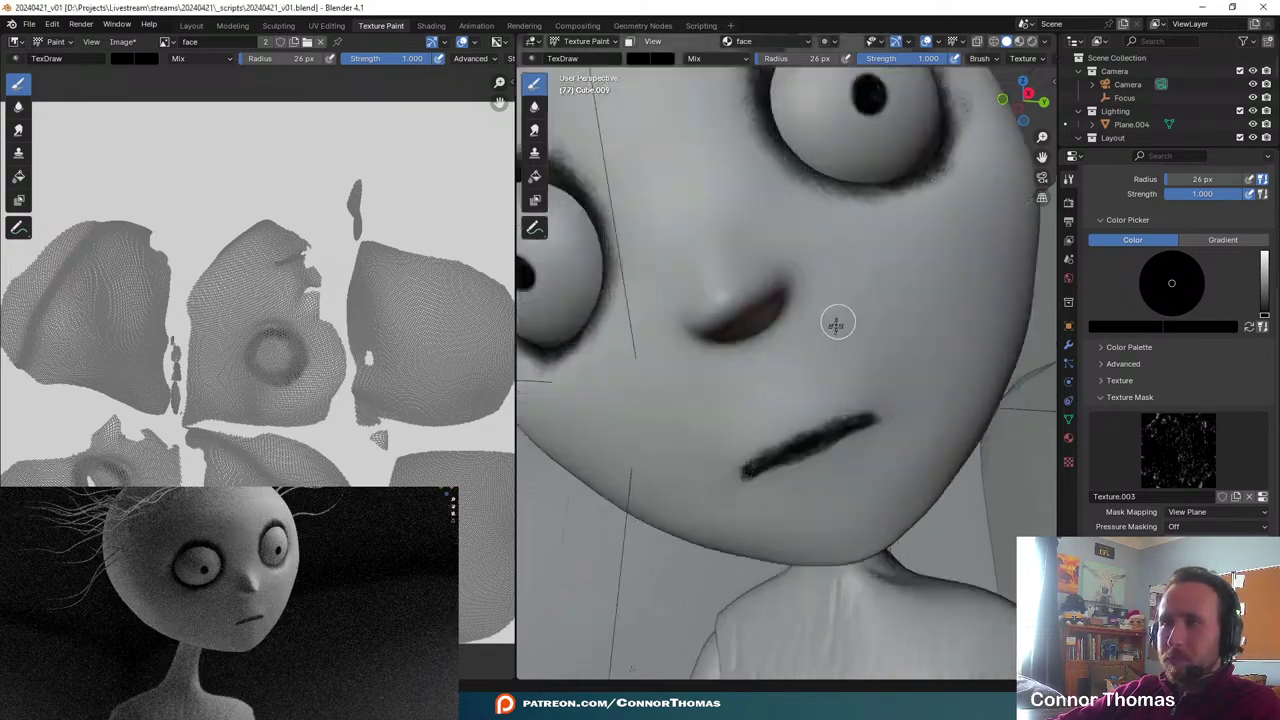
{"action": "middle_click_drag", "start_coordinate": [832, 370], "coordinate": [790, 253]}
{"action": "left_click", "coordinate": [783, 707]}
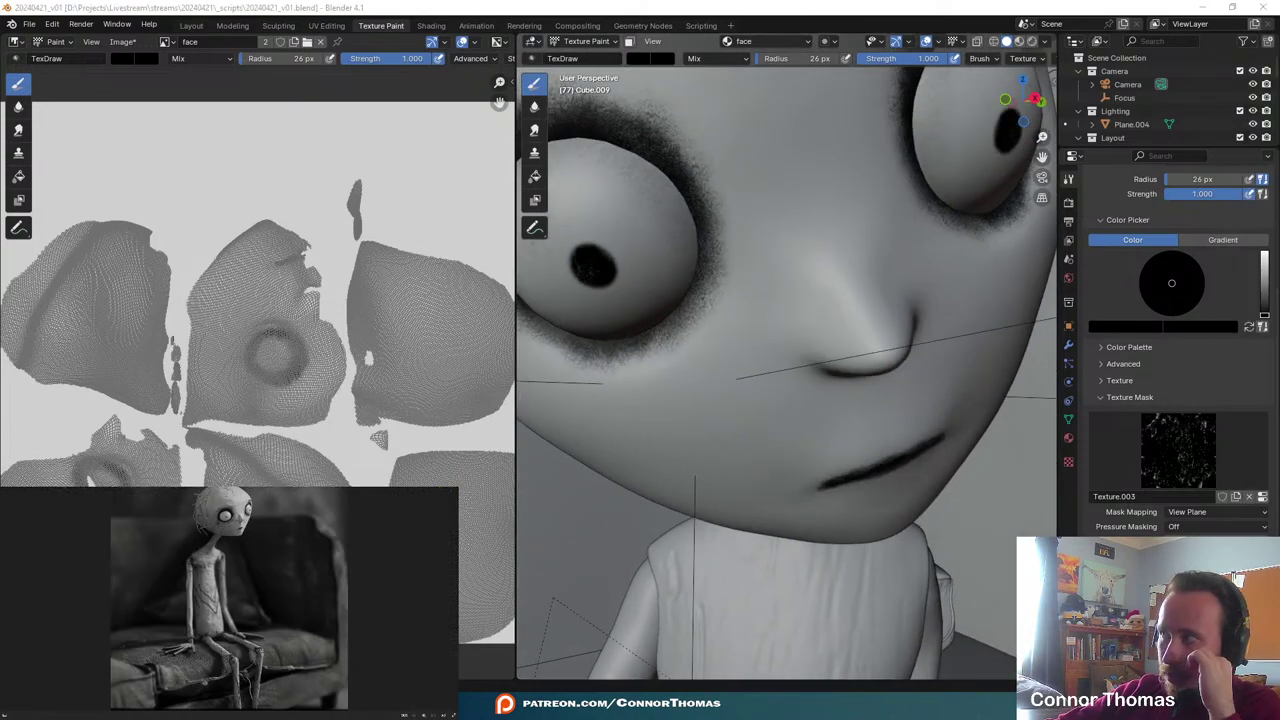
{"action": "mouse_move", "coordinate": [699, 707]}
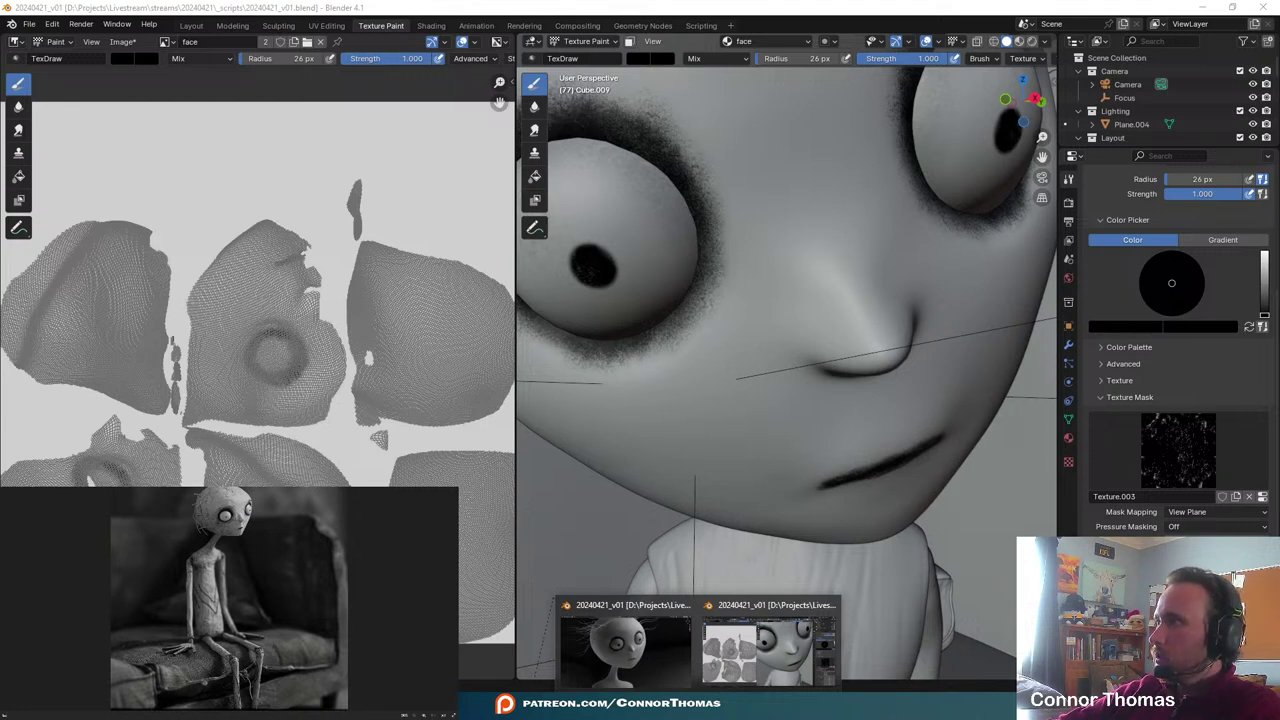
{"action": "left_click", "coordinate": [640, 645]}
{"action": "middle_click_drag", "start_coordinate": [926, 274], "coordinate": [894, 250]}
{"action": "key", "text": "f"}
{"action": "left_click", "coordinate": [921, 250]}
{"action": "left_click", "coordinate": [884, 236]}
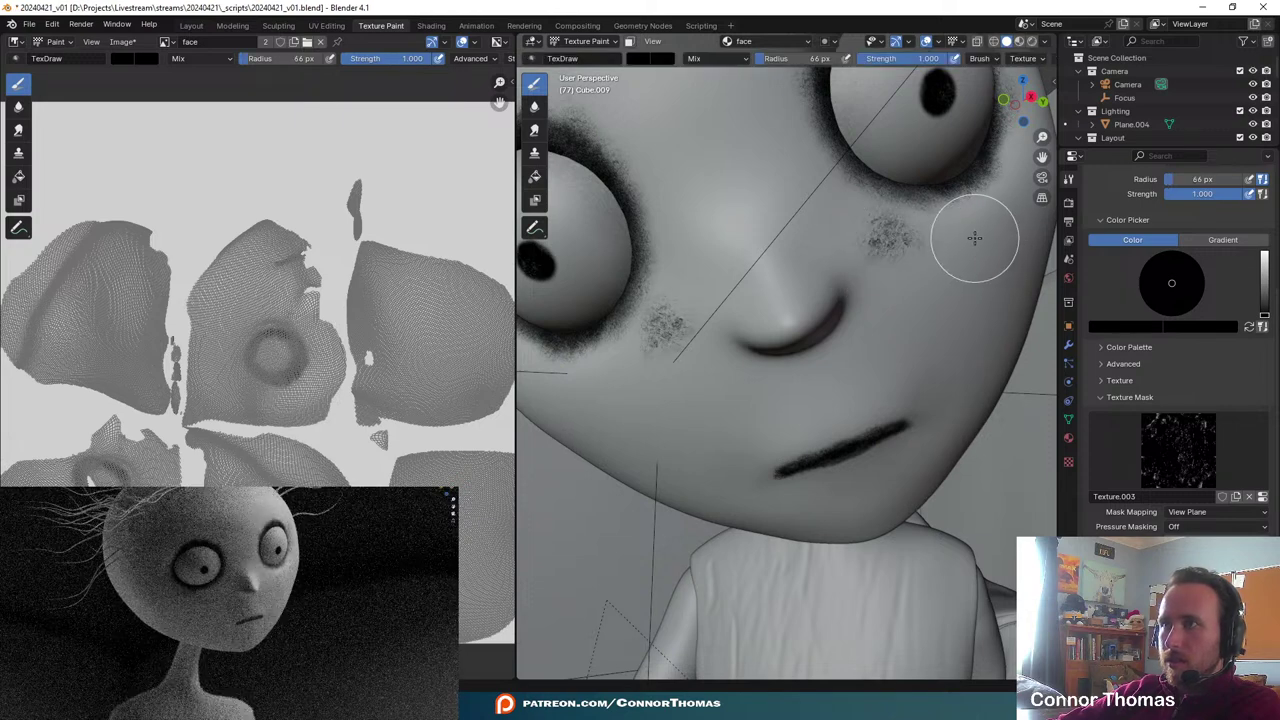
{"action": "key", "text": "ctrl+z"}
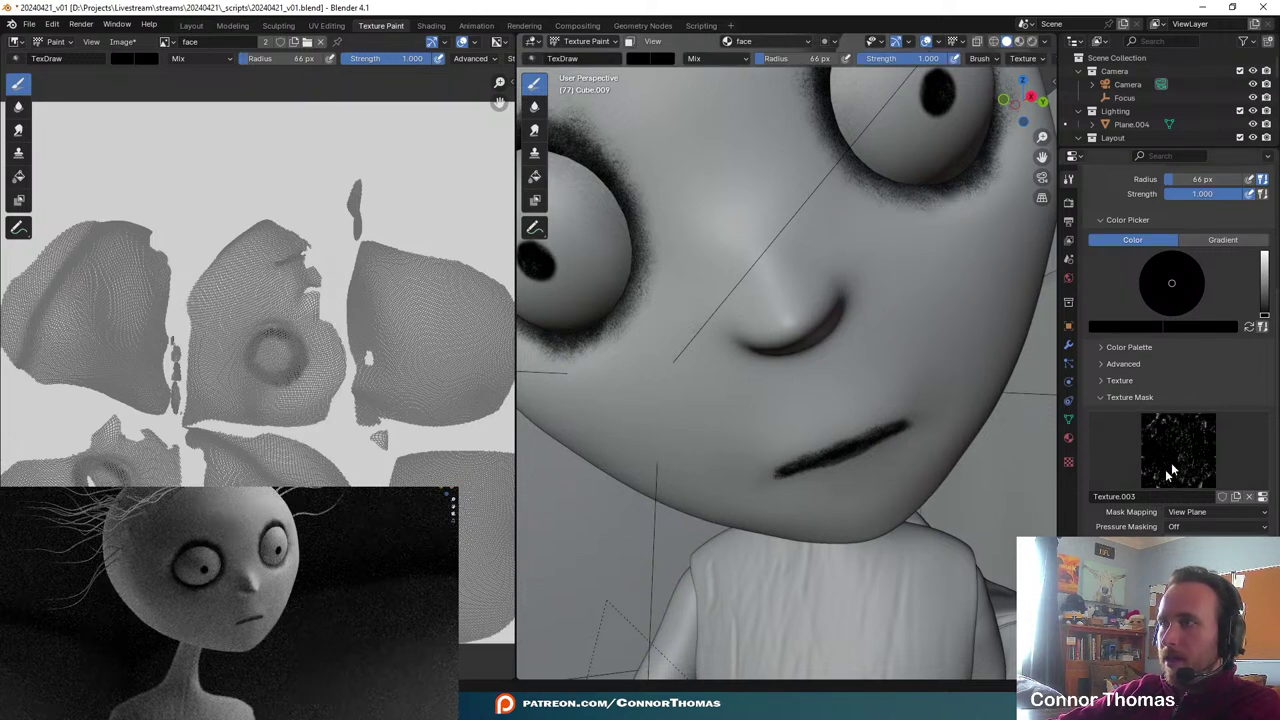
- Choose Texture.001 as the brush's texture mask and lighten the brush colour from black to light grey
{"action": "scroll", "coordinate": [1213, 460], "scroll_direction": "down", "scroll_amount": 2}
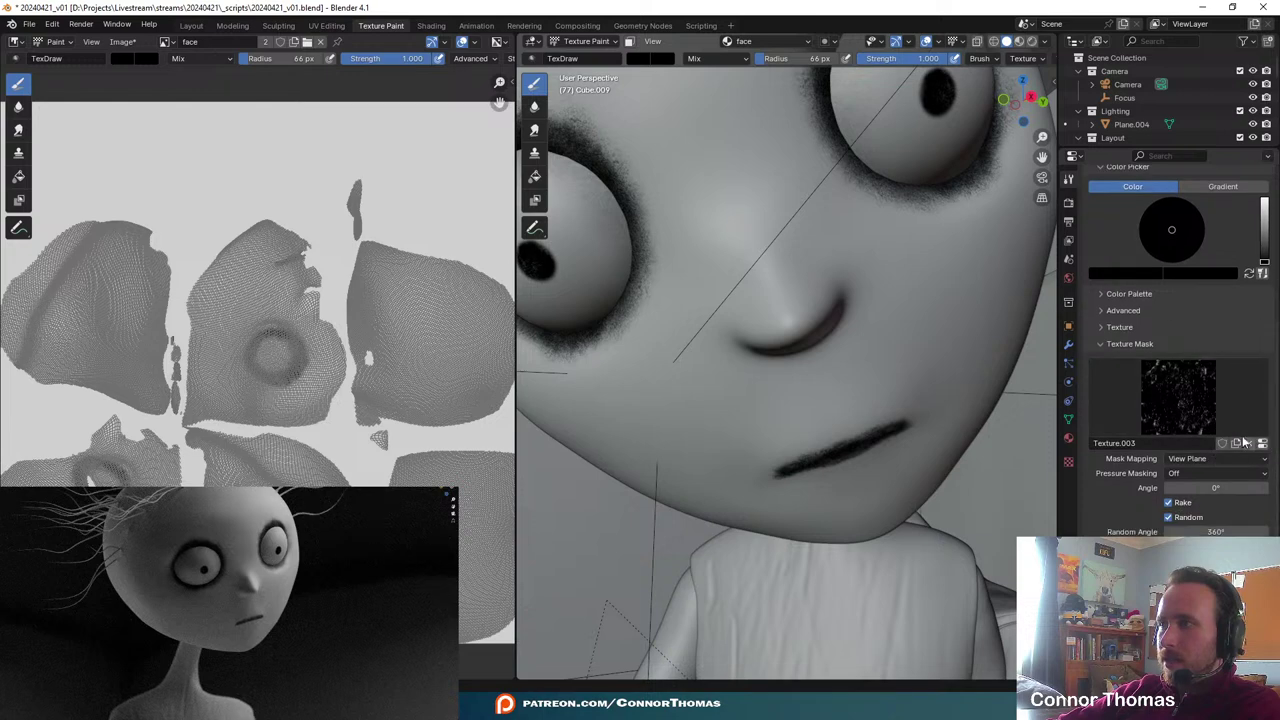
{"action": "left_click", "coordinate": [1190, 400]}
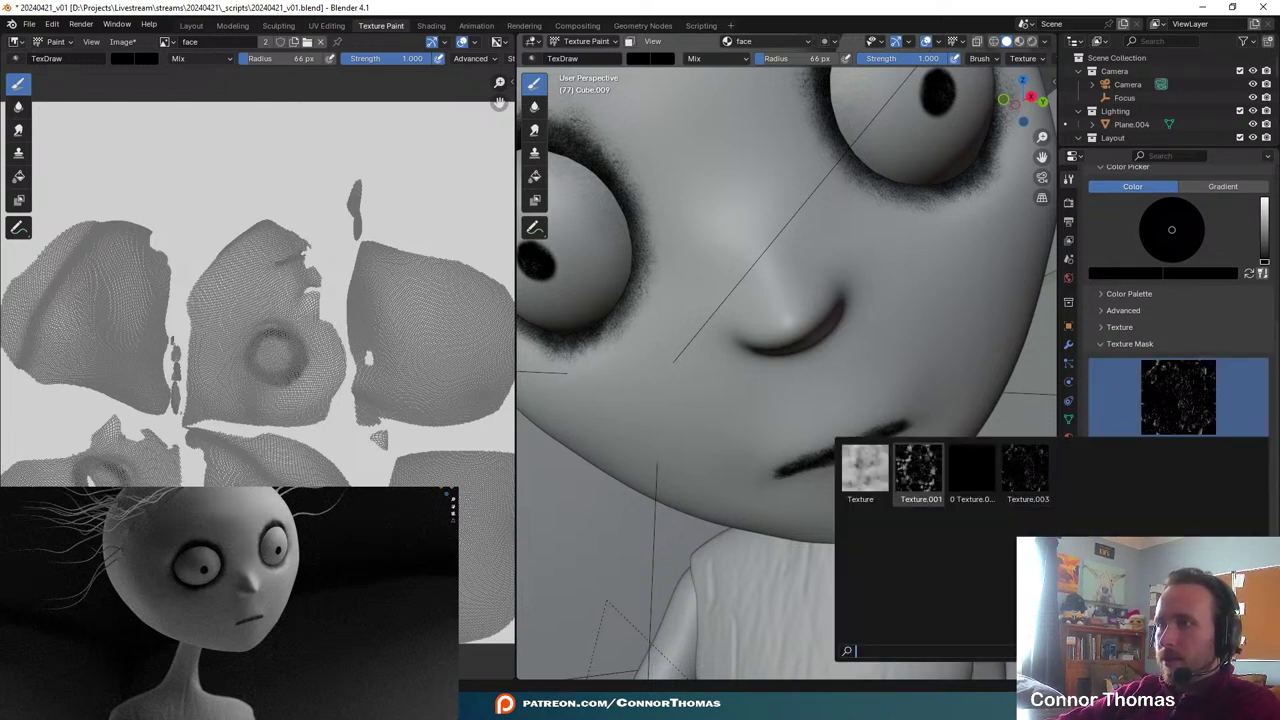
{"action": "left_click", "coordinate": [920, 470]}
{"action": "middle_click_drag", "start_coordinate": [855, 365], "coordinate": [785, 286]}
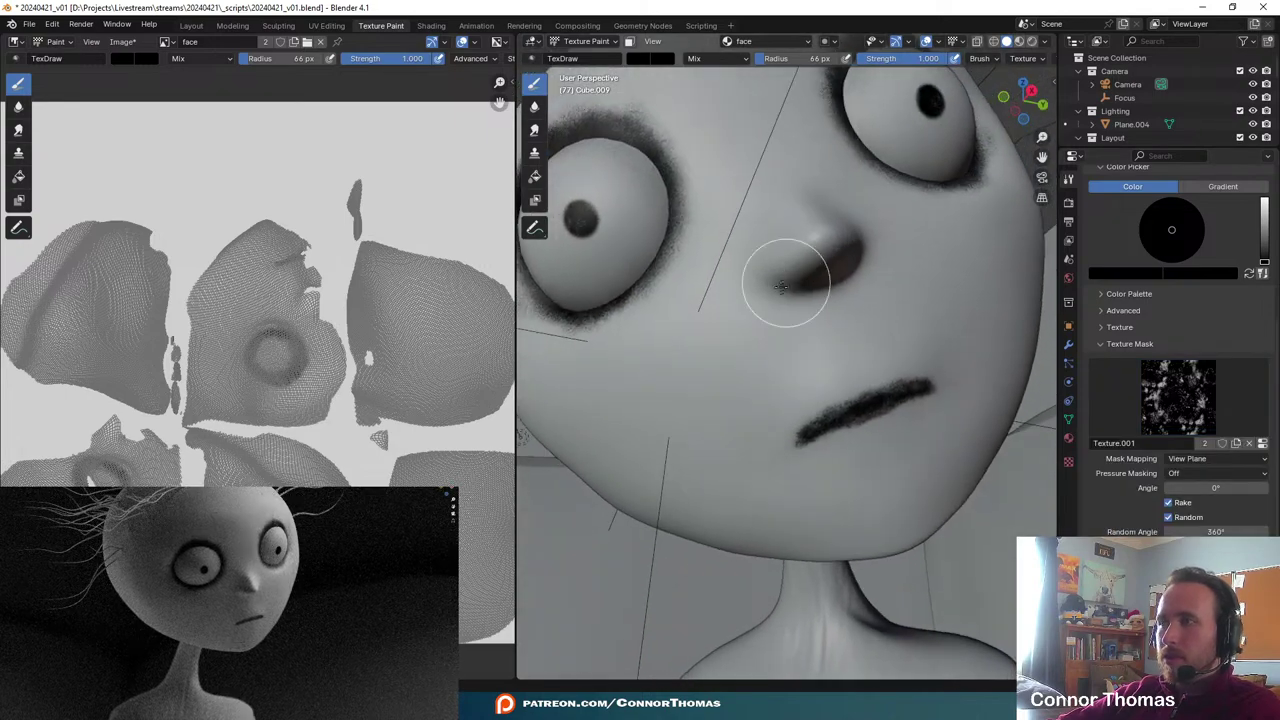
{"action": "scroll", "coordinate": [782, 288], "scroll_direction": "down", "scroll_amount": 3}
{"action": "left_click_drag", "start_coordinate": [1262, 246], "coordinate": [1264, 222]}
{"action": "mouse_move", "coordinate": [763, 308]}
{"action": "middle_mouse_down"}
{"action": "mouse_move", "coordinate": [777, 286]}
{"action": "mouse_move", "coordinate": [737, 306]}
{"action": "middle_mouse_up"}
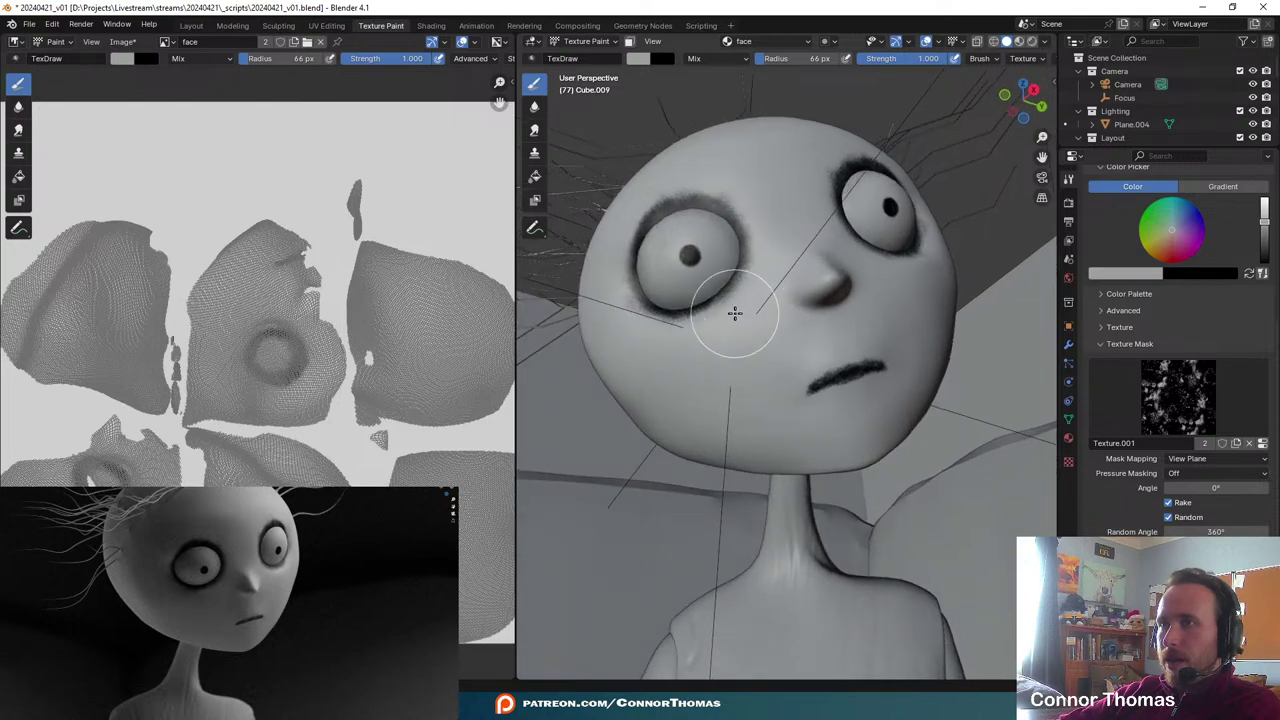
{"action": "mouse_move", "coordinate": [737, 306]}
{"action": "left_mouse_down"}
{"action": "mouse_move", "coordinate": [714, 357]}
{"action": "mouse_move", "coordinate": [686, 366]}
{"action": "left_mouse_up"}
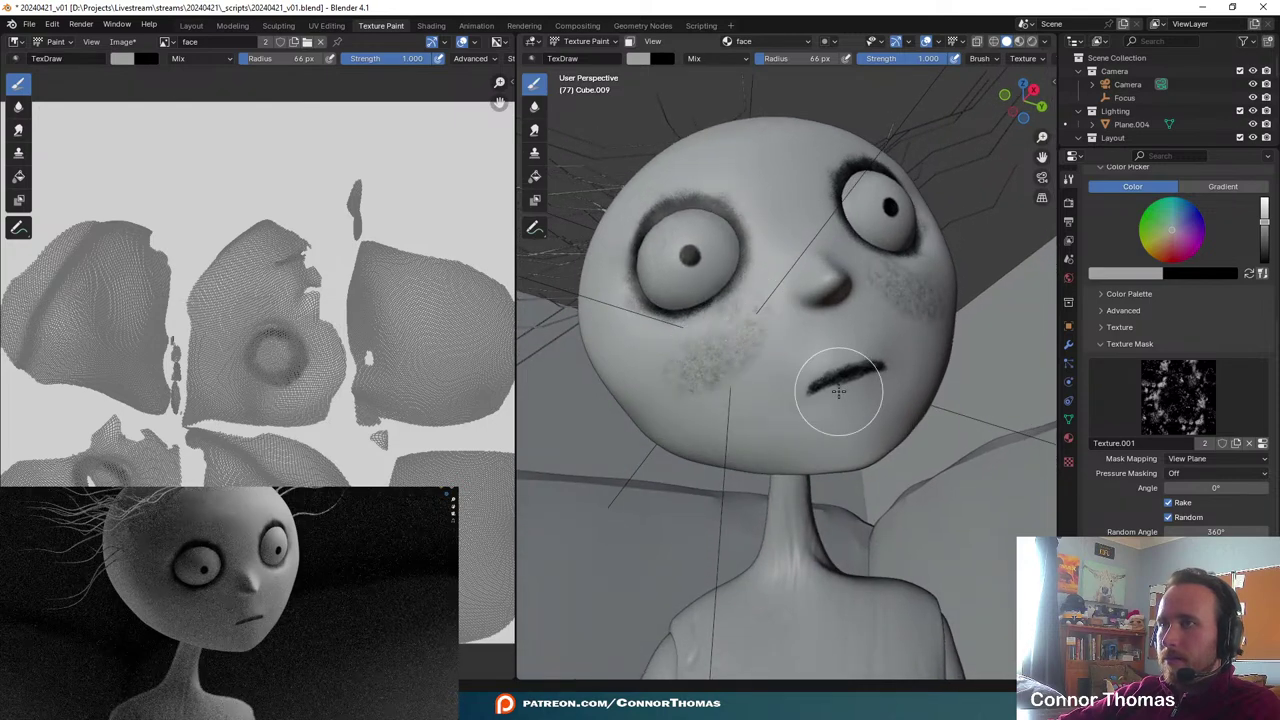
{"action": "key", "text": "ctrl+z"}
{"action": "key", "text": "ctrl+z"}
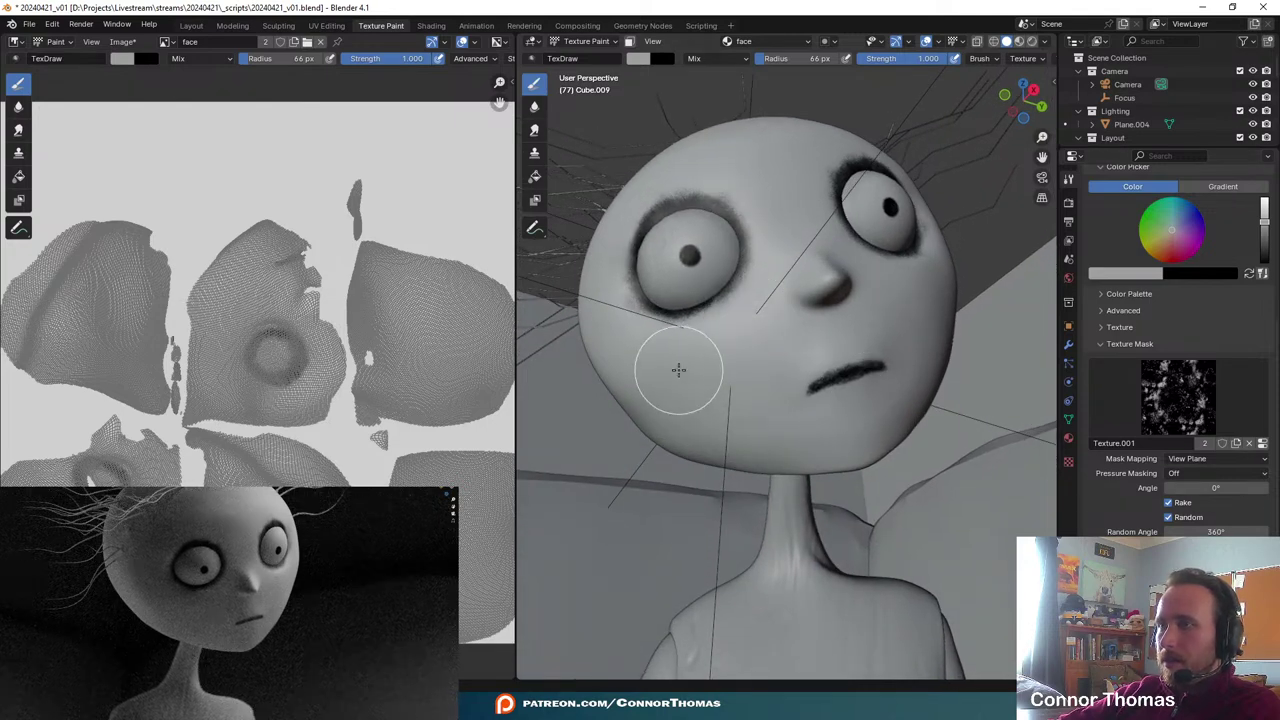
- Enlarge the brush radius to 230 px and stamp light grey mottling around the nose and inner cheeks
{"action": "key", "text": "f"}
{"action": "left_click", "coordinate": [820, 316]}
{"action": "middle_click_drag", "start_coordinate": [805, 318], "coordinate": [838, 328]}
{"action": "mouse_move", "coordinate": [900, 280]}
{"action": "middle_mouse_down"}
{"action": "mouse_move", "coordinate": [840, 303]}
{"action": "mouse_move", "coordinate": [818, 332]}
{"action": "middle_mouse_up"}
{"action": "scroll", "coordinate": [775, 380], "scroll_direction": "up", "scroll_amount": 1}
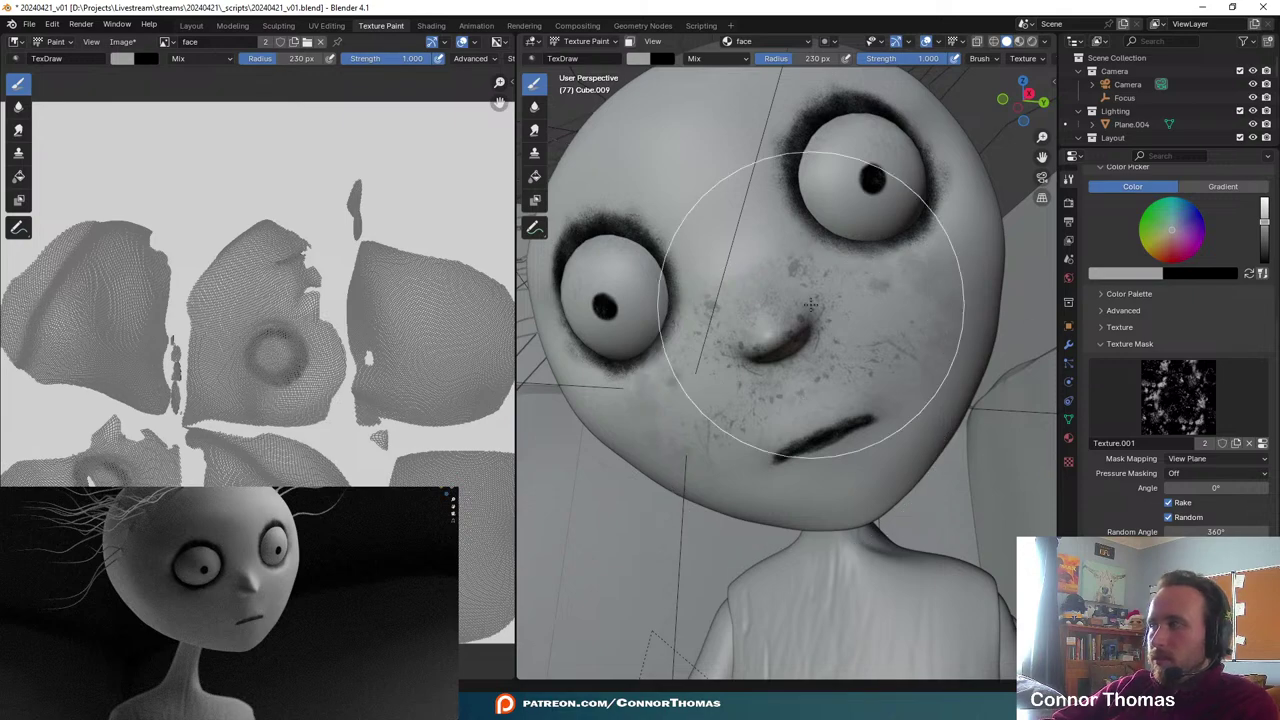
{"action": "middle_click_drag", "start_coordinate": [793, 291], "coordinate": [850, 238]}
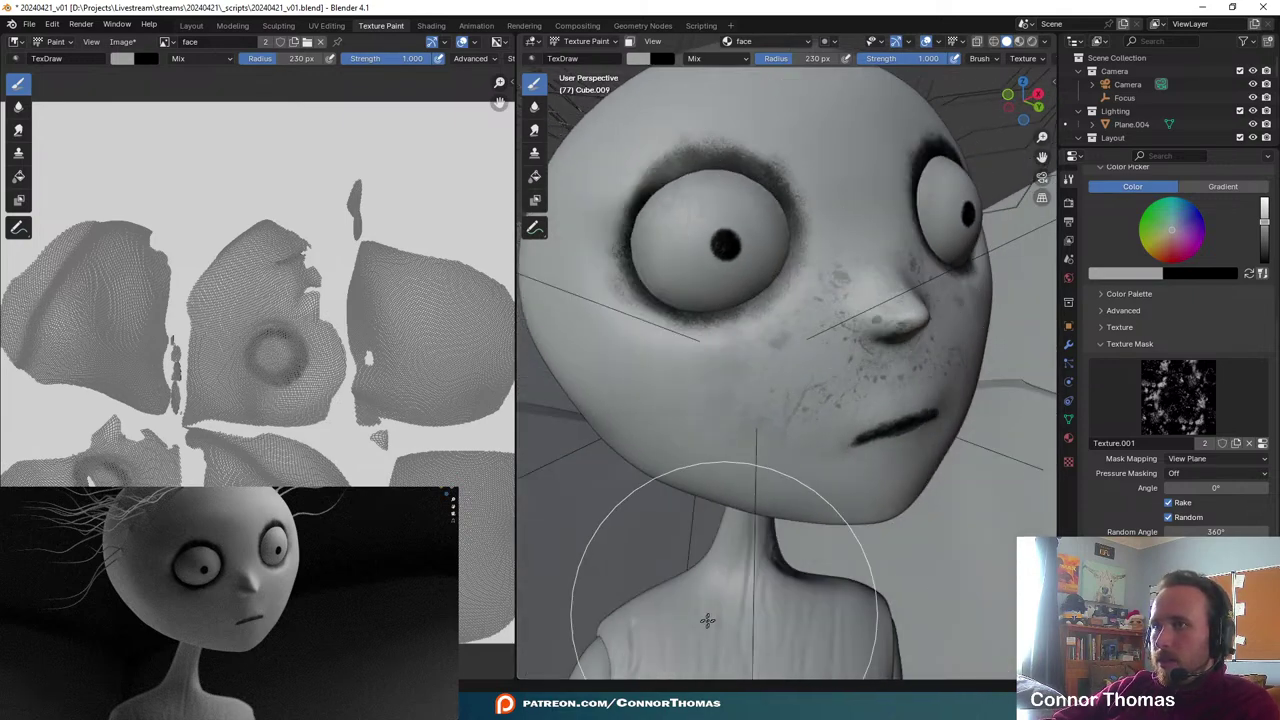
- Check the reference picture, stamp 230 px mottling on the forehead between the eyes, and show the camera view in solid shading
{"action": "left_click", "coordinate": [722, 705]}
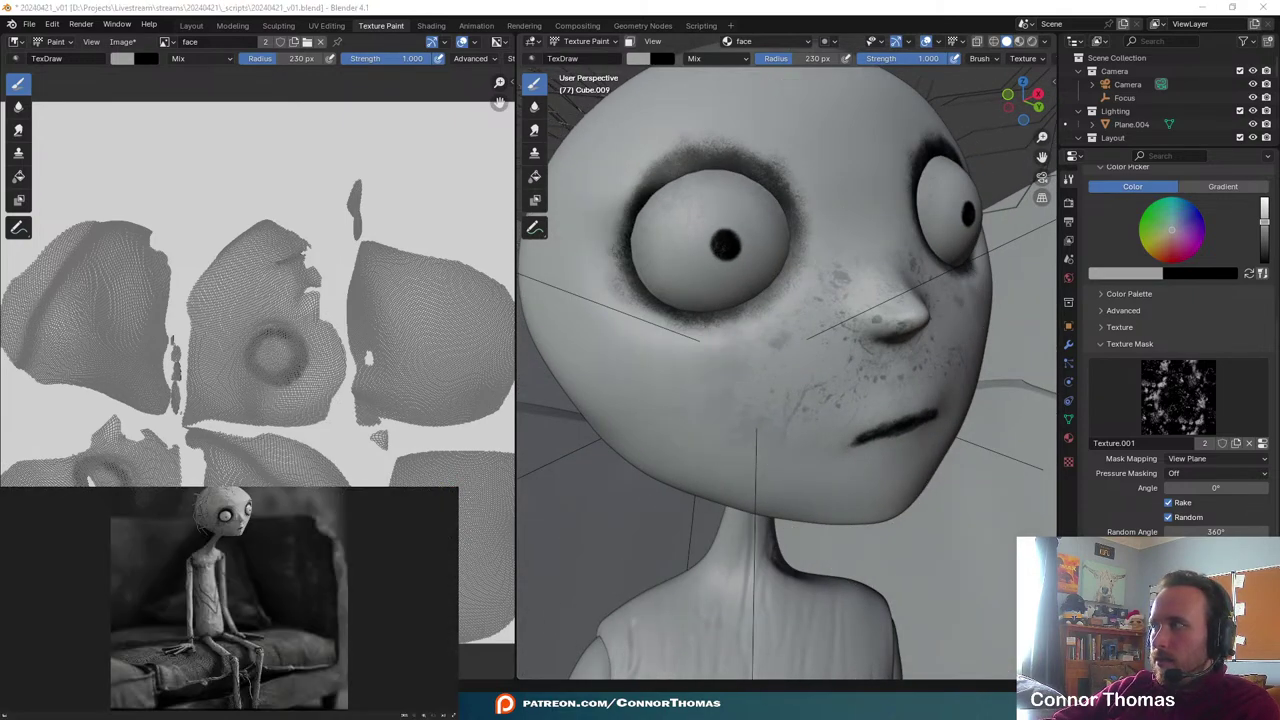
{"action": "mouse_move", "coordinate": [757, 429]}
{"action": "middle_mouse_down"}
{"action": "mouse_move", "coordinate": [794, 386]}
{"action": "mouse_move", "coordinate": [774, 314]}
{"action": "middle_mouse_up"}
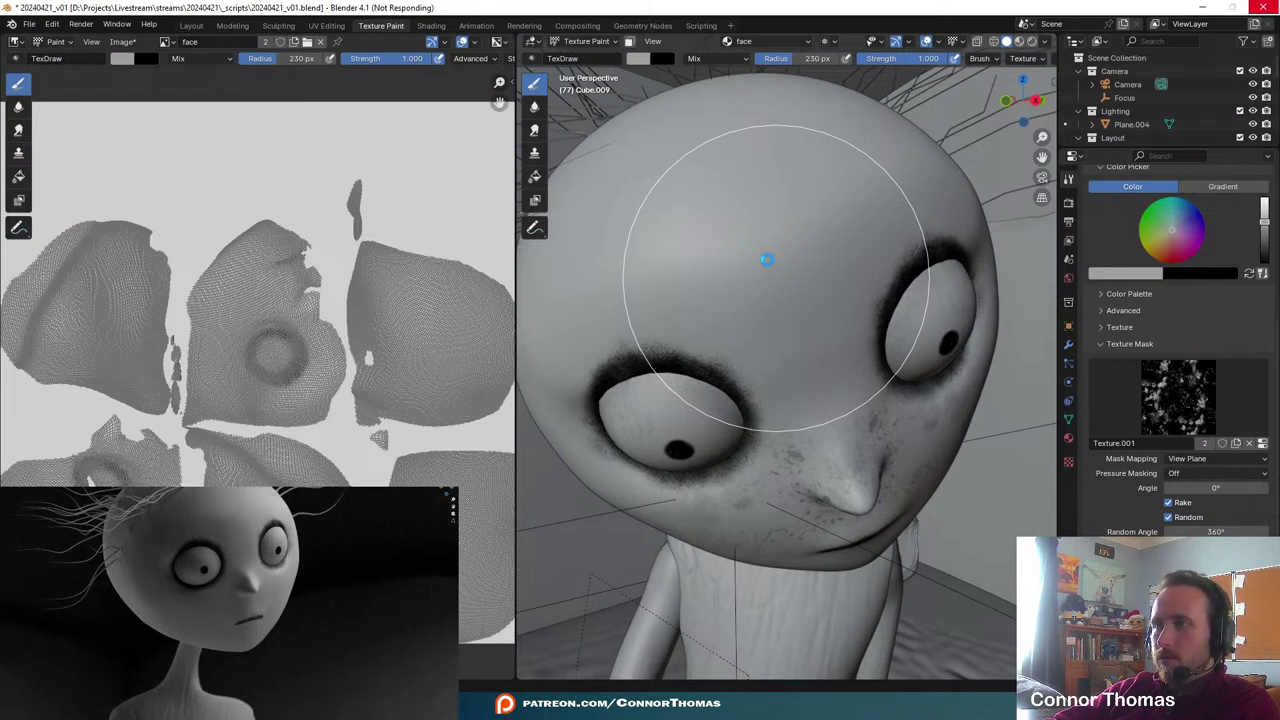
{"action": "left_click", "coordinate": [766, 259]}
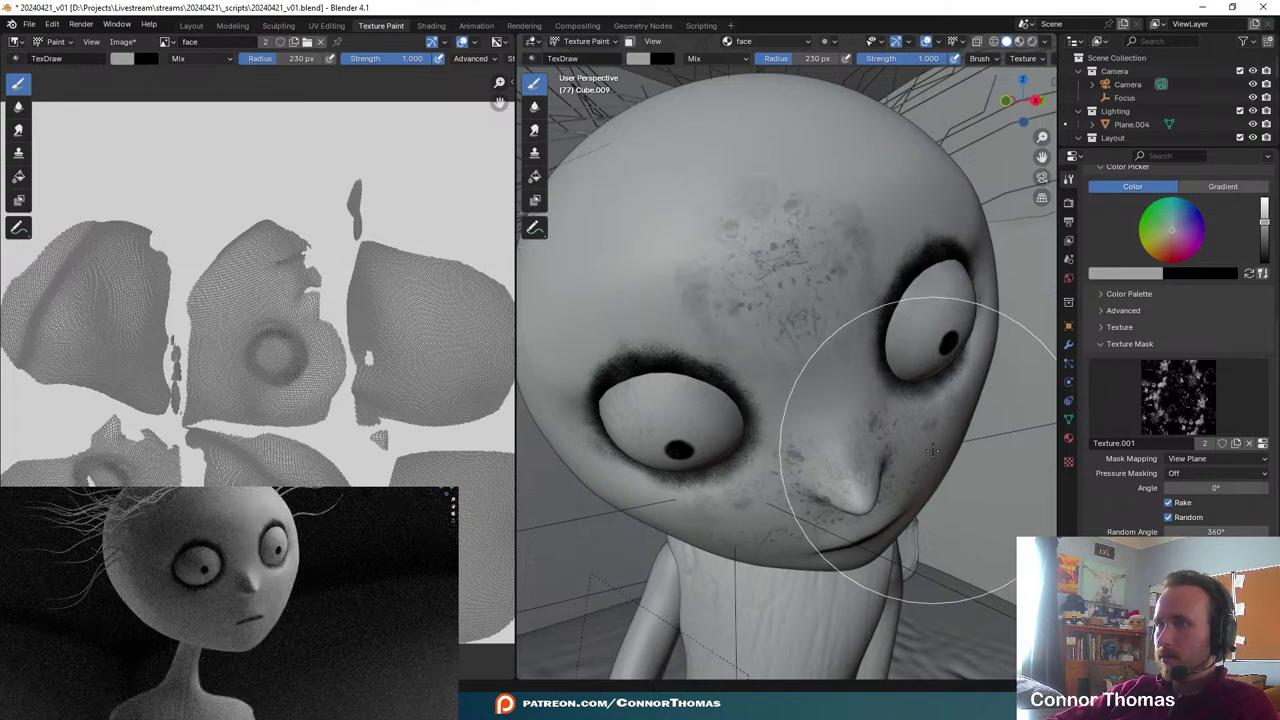
{"action": "middle_click_drag", "start_coordinate": [857, 460], "coordinate": [790, 330]}
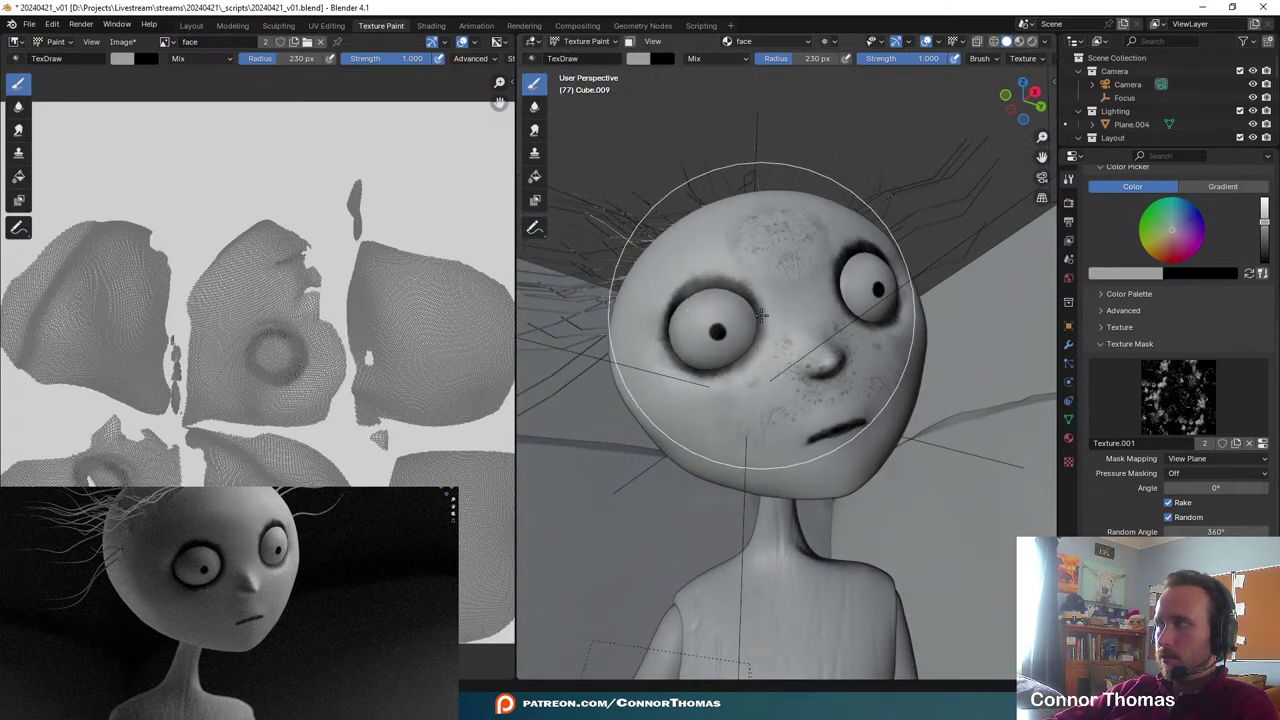
{"action": "middle_click_drag", "start_coordinate": [711, 234], "coordinate": [772, 322]}
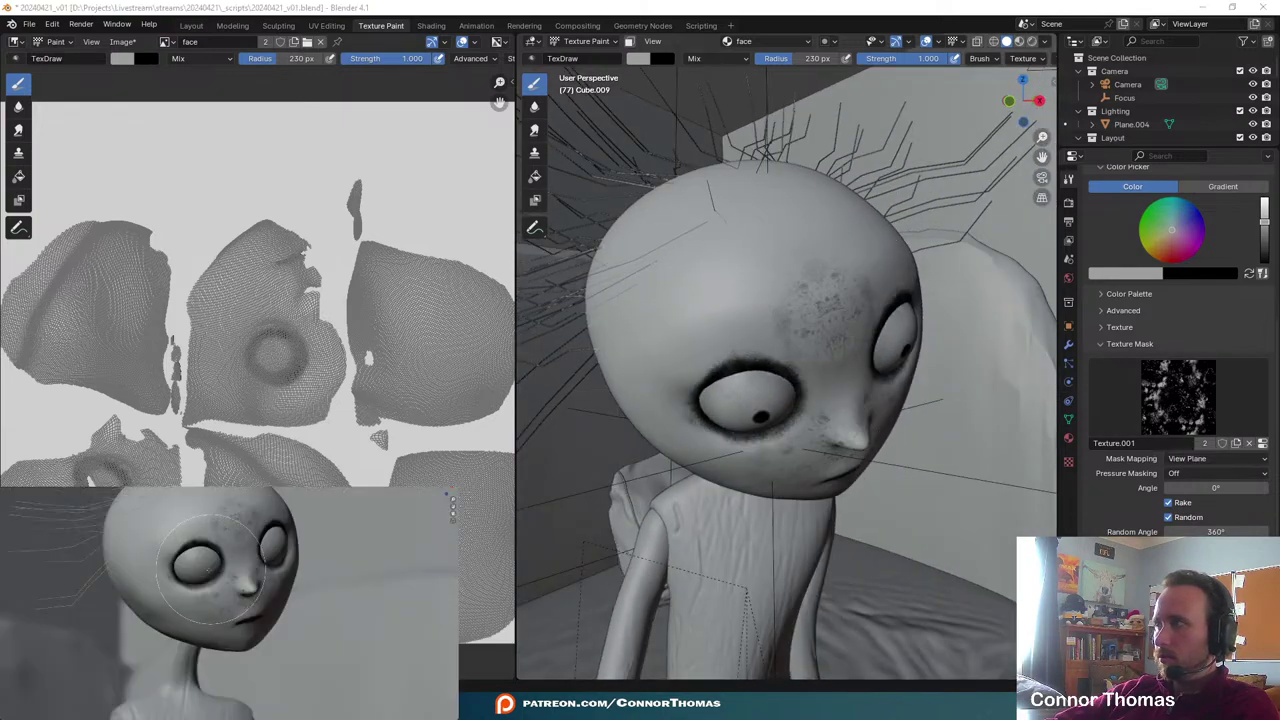
- Reduce the brush radius to 87 px and paint grey mottling between the eyes and across the brow above them
{"action": "middle_click_drag", "start_coordinate": [783, 354], "coordinate": [768, 310]}
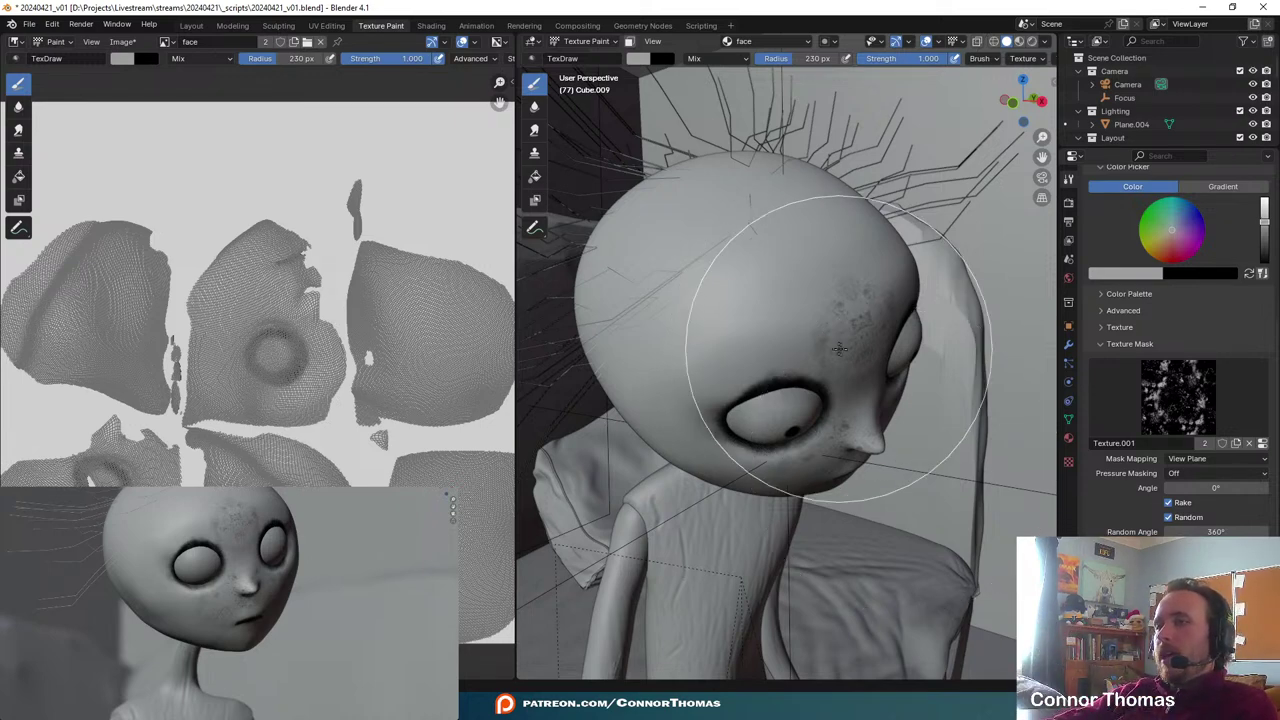
{"action": "mouse_move", "coordinate": [870, 330]}
{"action": "middle_mouse_down"}
{"action": "mouse_move", "coordinate": [823, 286]}
{"action": "mouse_move", "coordinate": [668, 222]}
{"action": "mouse_move", "coordinate": [870, 305]}
{"action": "mouse_move", "coordinate": [783, 323]}
{"action": "middle_mouse_up"}
{"action": "key", "text": "f"}
{"action": "left_click", "coordinate": [714, 315]}
{"action": "scroll", "coordinate": [774, 325], "scroll_direction": "up", "scroll_amount": 3}
{"action": "left_click_drag", "start_coordinate": [740, 275], "coordinate": [700, 315]}
{"action": "middle_click_drag", "start_coordinate": [667, 410], "coordinate": [729, 414]}
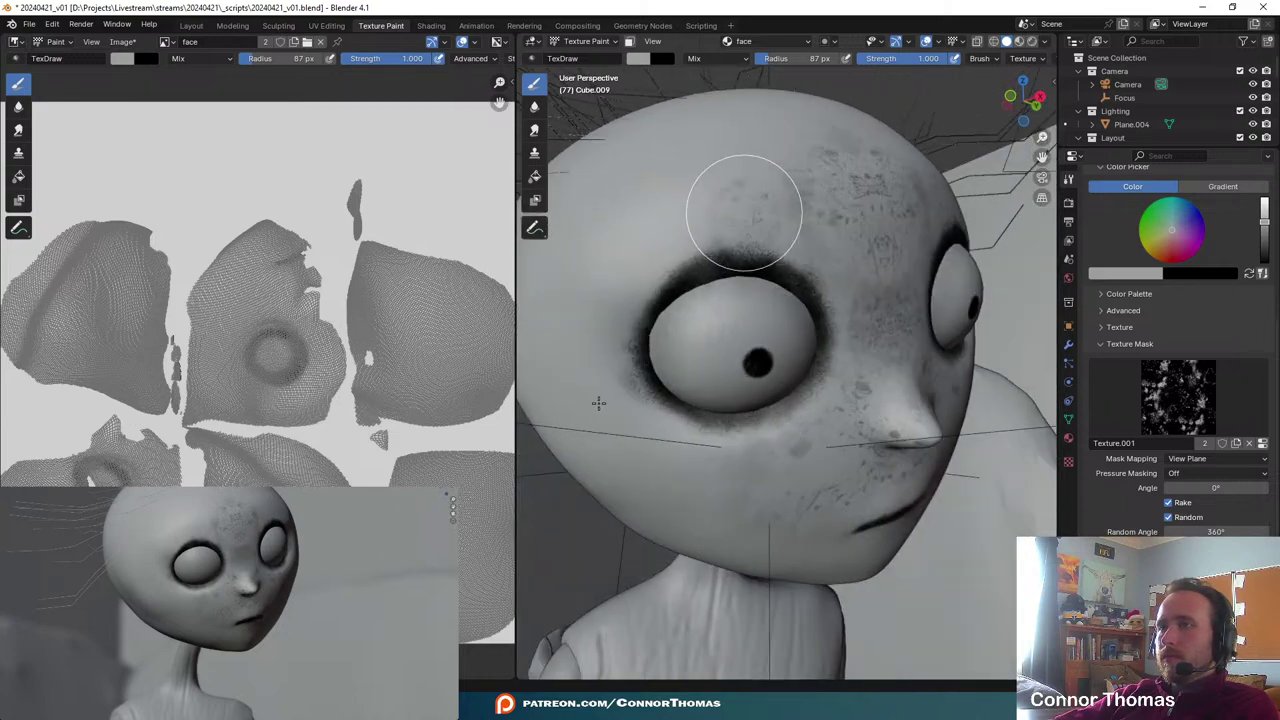
{"action": "left_click_drag", "start_coordinate": [743, 212], "coordinate": [651, 200]}
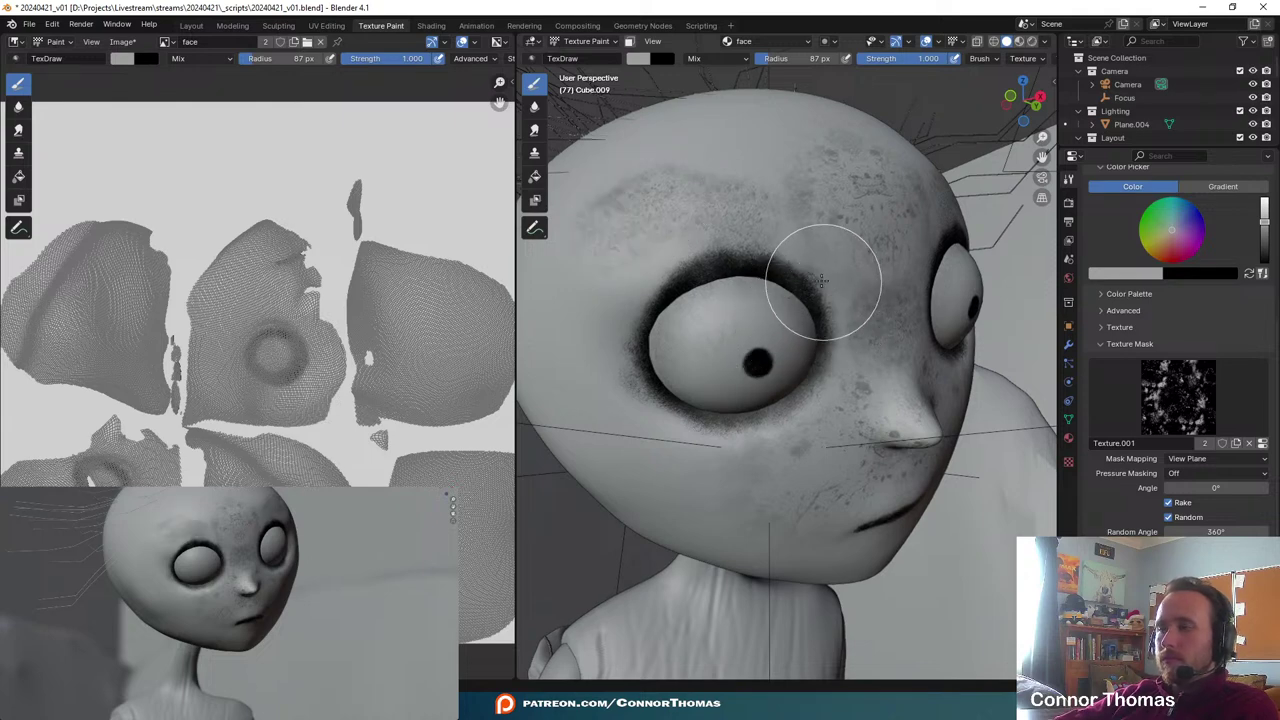
- Try grey mottling along the lower cheek and jaw with the 87 px brush
{"action": "mouse_move", "coordinate": [786, 386]}
{"action": "middle_mouse_down"}
{"action": "mouse_move", "coordinate": [850, 348]}
{"action": "mouse_move", "coordinate": [846, 360]}
{"action": "middle_mouse_up"}
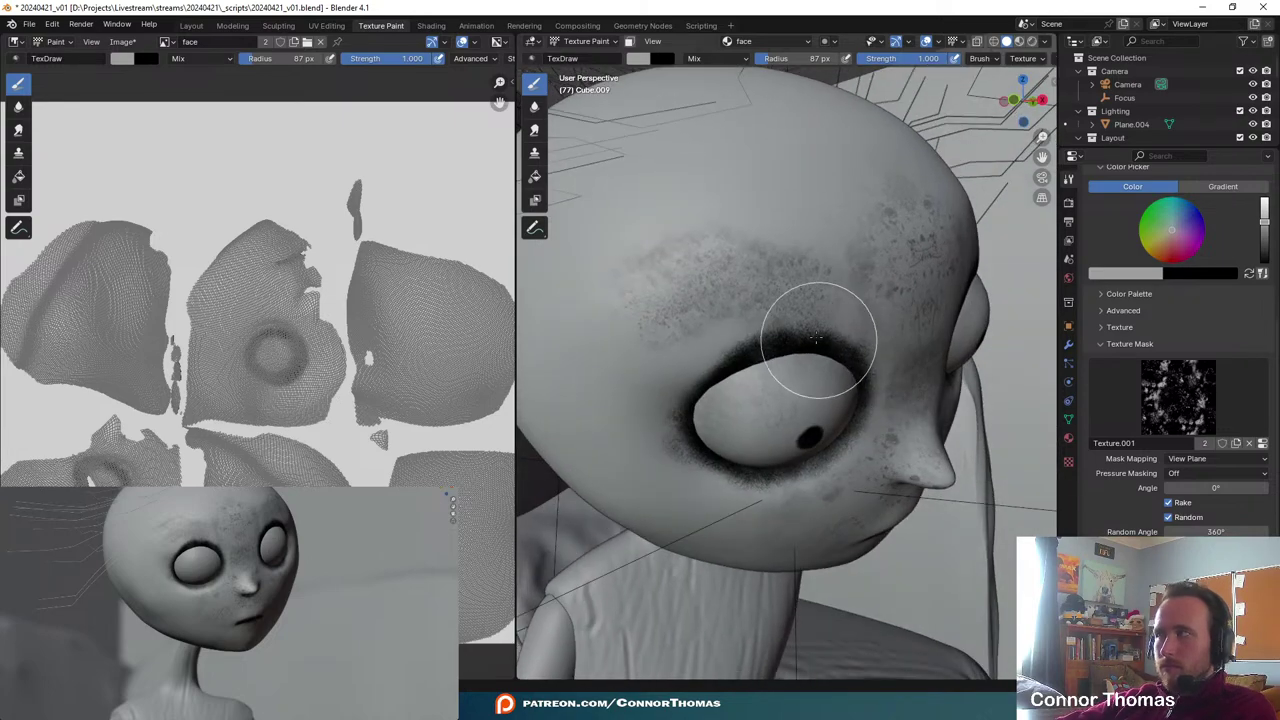
{"action": "scroll", "coordinate": [808, 365], "scroll_direction": "down", "scroll_amount": 3}
{"action": "mouse_move", "coordinate": [803, 397]}
{"action": "middle_mouse_down"}
{"action": "mouse_move", "coordinate": [808, 365]}
{"action": "mouse_move", "coordinate": [794, 351]}
{"action": "mouse_move", "coordinate": [805, 415]}
{"action": "mouse_move", "coordinate": [820, 403]}
{"action": "mouse_move", "coordinate": [810, 432]}
{"action": "middle_mouse_up"}
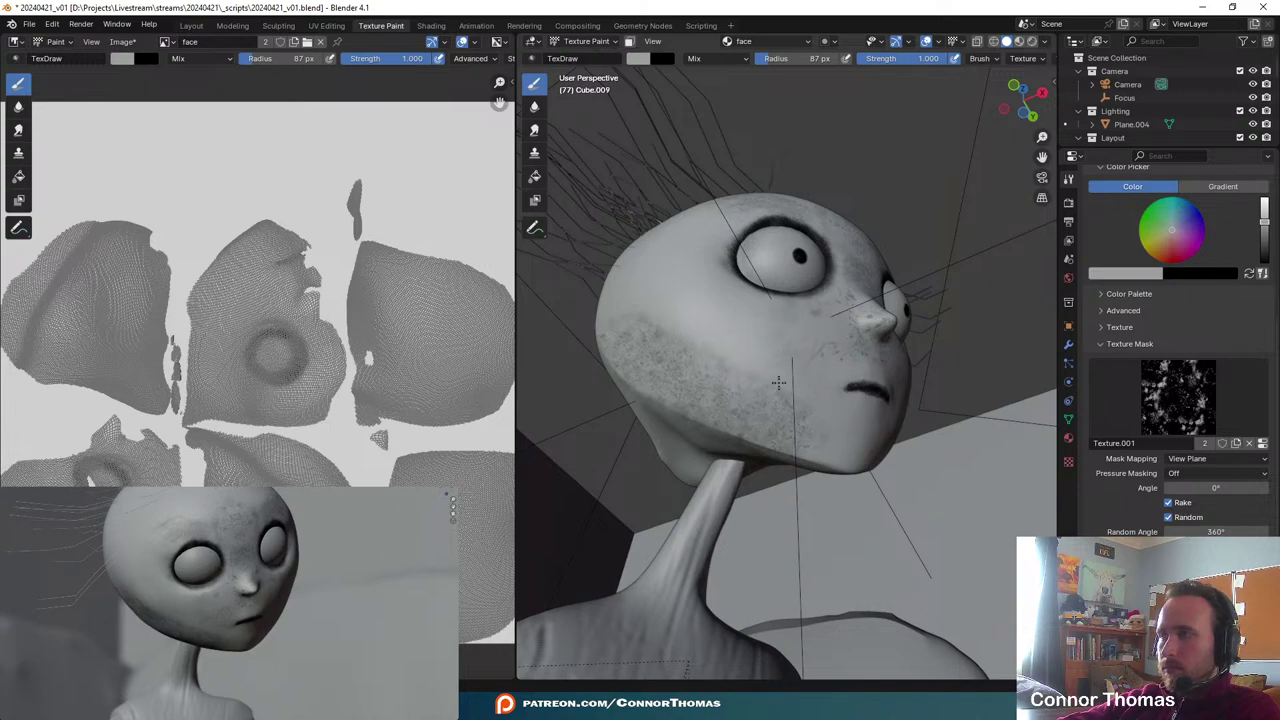
{"action": "mouse_move", "coordinate": [795, 372]}
{"action": "middle_mouse_down"}
{"action": "mouse_move", "coordinate": [757, 371]}
{"action": "mouse_move", "coordinate": [734, 445]}
{"action": "mouse_move", "coordinate": [809, 443]}
{"action": "mouse_move", "coordinate": [792, 335]}
{"action": "mouse_move", "coordinate": [757, 337]}
{"action": "mouse_move", "coordinate": [712, 392]}
{"action": "mouse_move", "coordinate": [748, 332]}
{"action": "middle_mouse_up"}
- Reframe the head in the camera window and enlarge the brush radius to 239 px
{"action": "scroll", "coordinate": [255, 576], "scroll_direction": "down", "scroll_amount": 5}
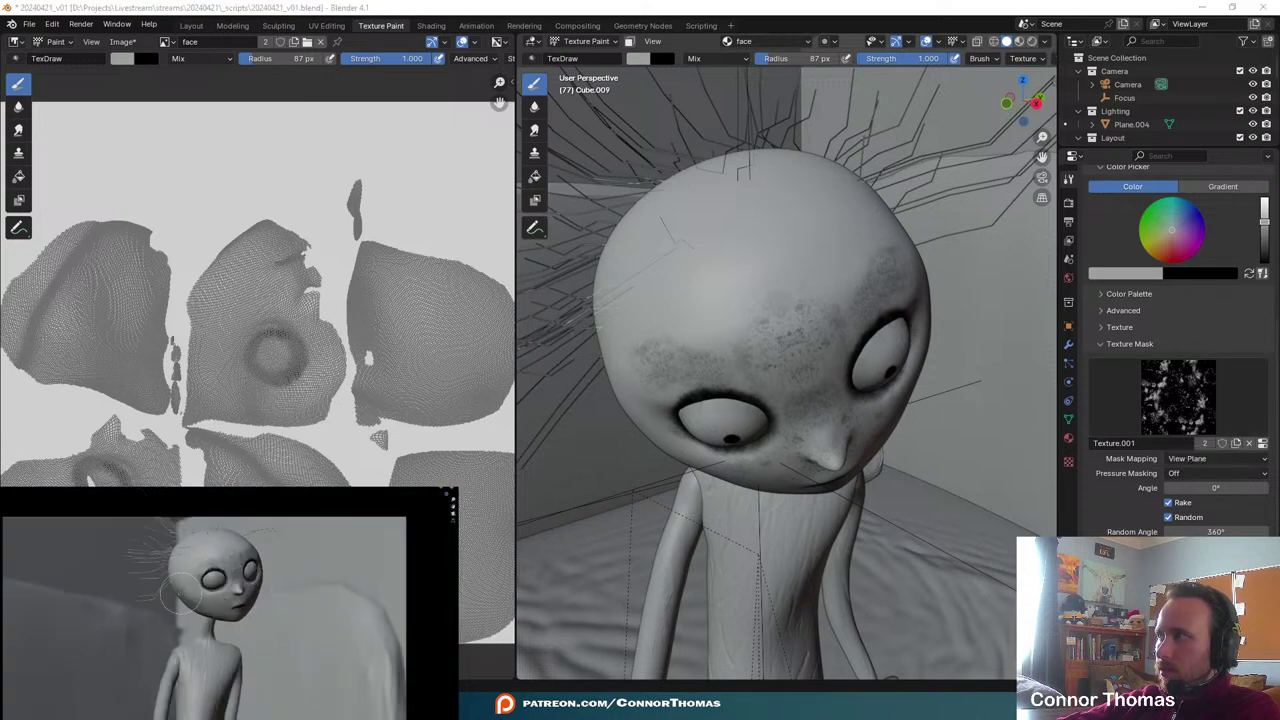
{"action": "scroll", "coordinate": [248, 612], "scroll_direction": "down", "scroll_amount": 3}
{"action": "scroll", "coordinate": [248, 620], "scroll_direction": "up", "scroll_amount": 6}
{"action": "scroll", "coordinate": [248, 620], "scroll_direction": "up", "scroll_amount": 2}
{"action": "key", "text": "f"}
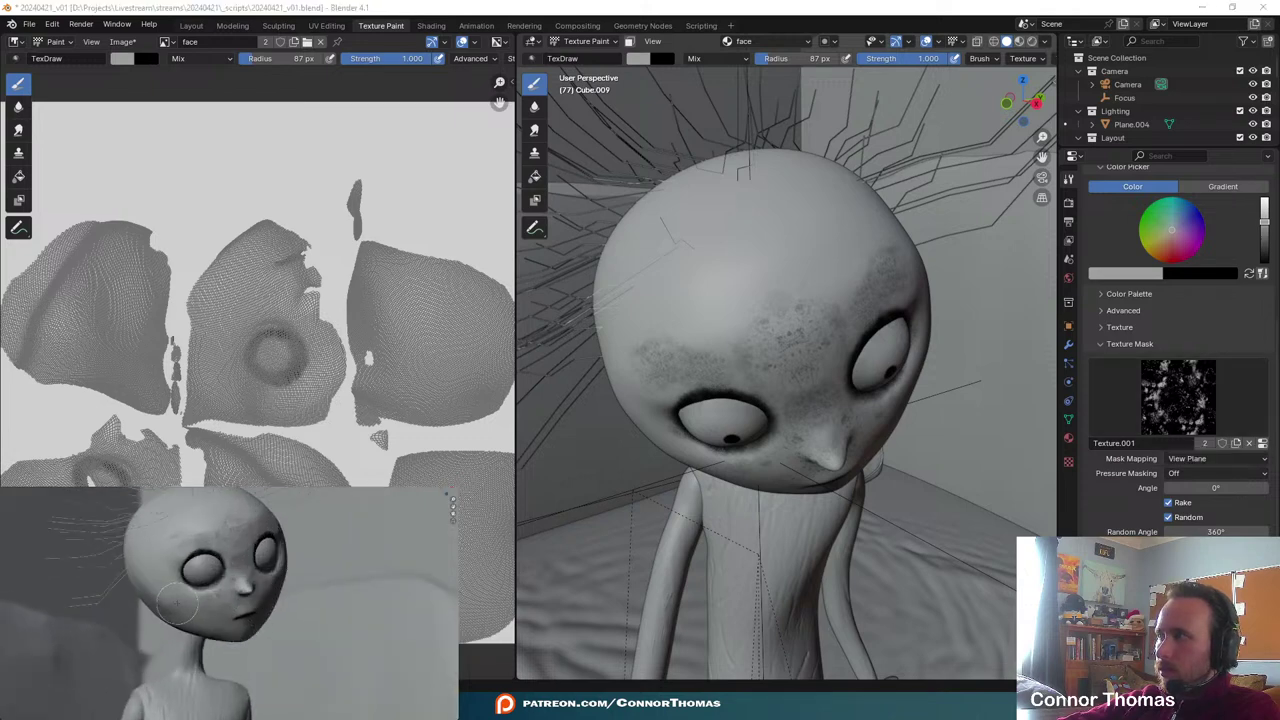
{"action": "left_click", "coordinate": [236, 607]}
- Enlarge the brush radius to 365 px and paint grey mottling along the jawline below the cheek
{"action": "left_click", "coordinate": [626, 6]}
{"action": "middle_click_drag", "start_coordinate": [786, 420], "coordinate": [778, 400]}
{"action": "key", "text": "KP_0"}
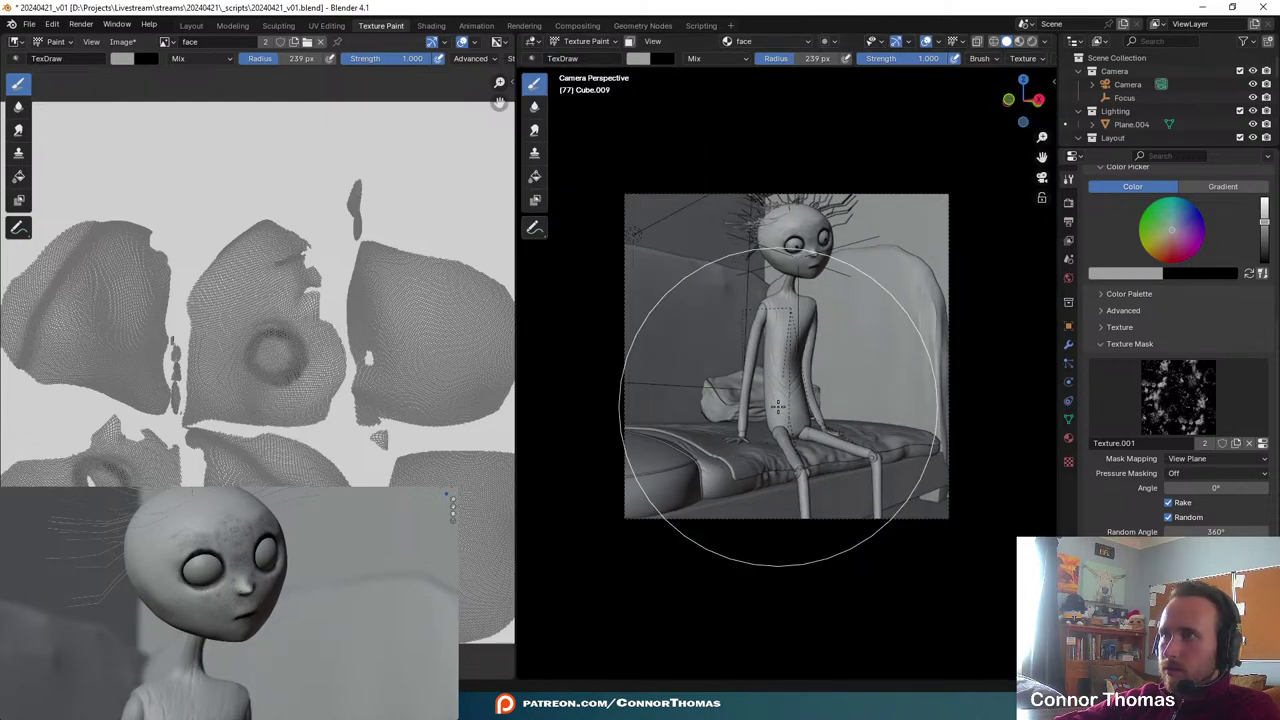
{"action": "scroll", "coordinate": [778, 405], "scroll_direction": "up", "scroll_amount": 10}
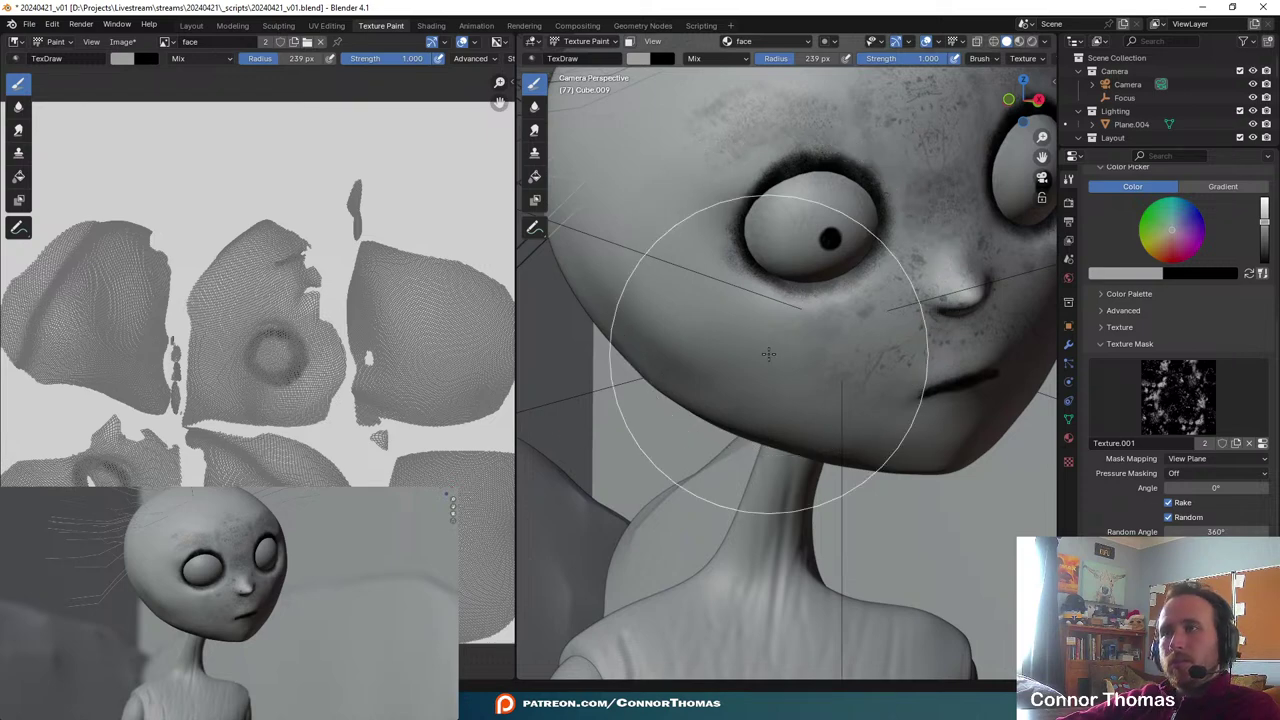
{"action": "scroll", "coordinate": [711, 351], "scroll_direction": "down", "scroll_amount": 2}
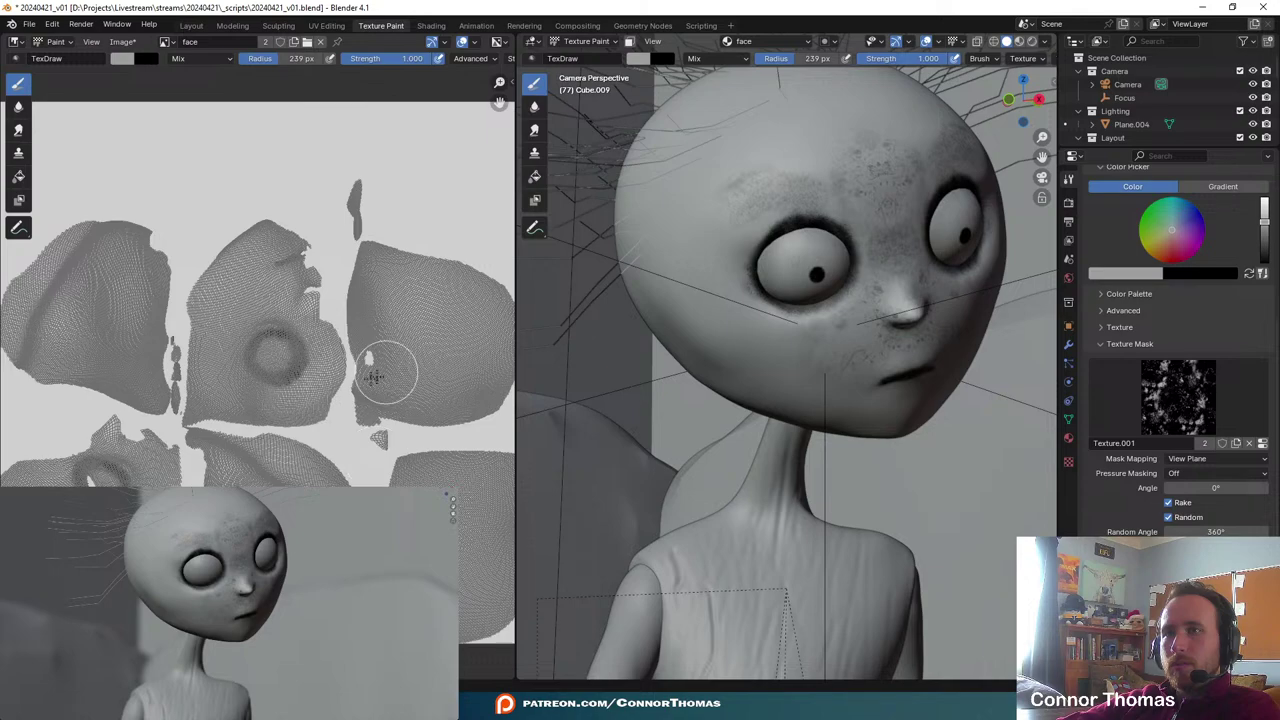
{"action": "scroll", "coordinate": [350, 380], "scroll_direction": "up", "scroll_amount": 4}
{"action": "middle_click_drag", "start_coordinate": [305, 312], "coordinate": [330, 386]}
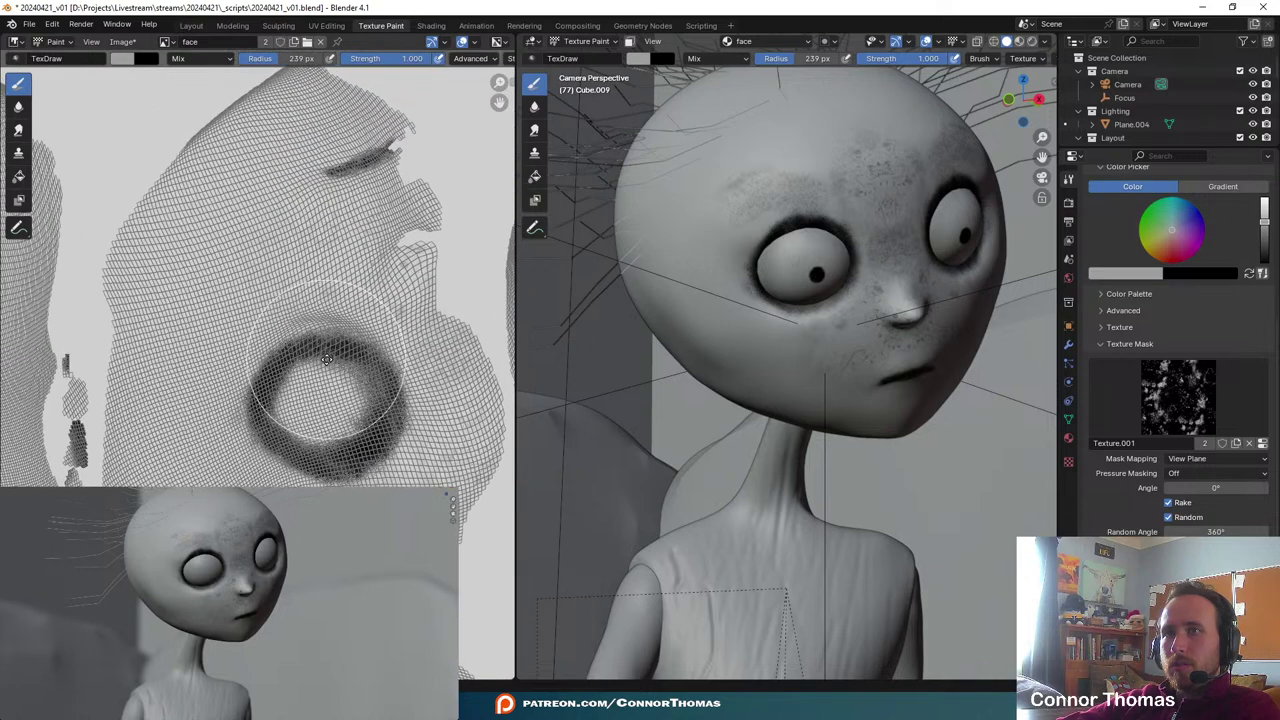
{"action": "key", "text": "f"}
{"action": "left_click", "coordinate": [249, 265]}
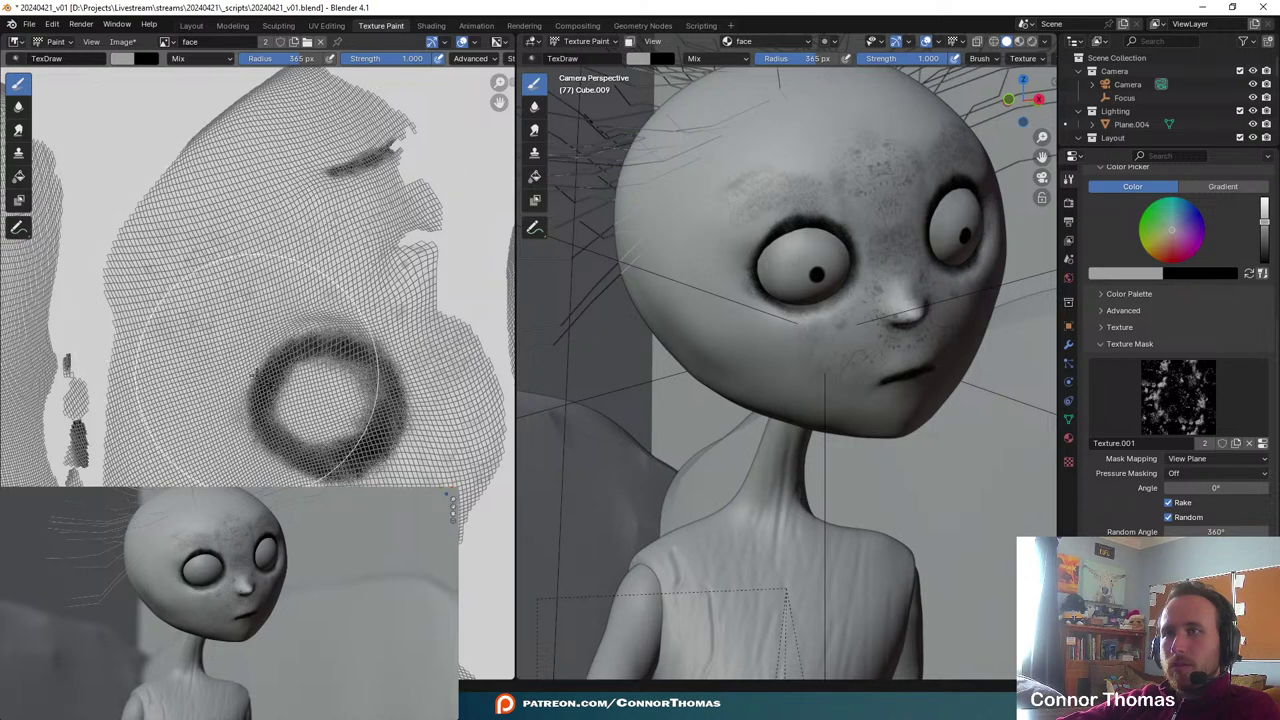
{"action": "mouse_move", "coordinate": [263, 482]}
{"action": "middle_mouse_down"}
{"action": "mouse_move", "coordinate": [298, 327]}
{"action": "mouse_move", "coordinate": [370, 347]}
{"action": "middle_mouse_up"}
{"action": "scroll", "coordinate": [298, 327], "scroll_direction": "down", "scroll_amount": 4}
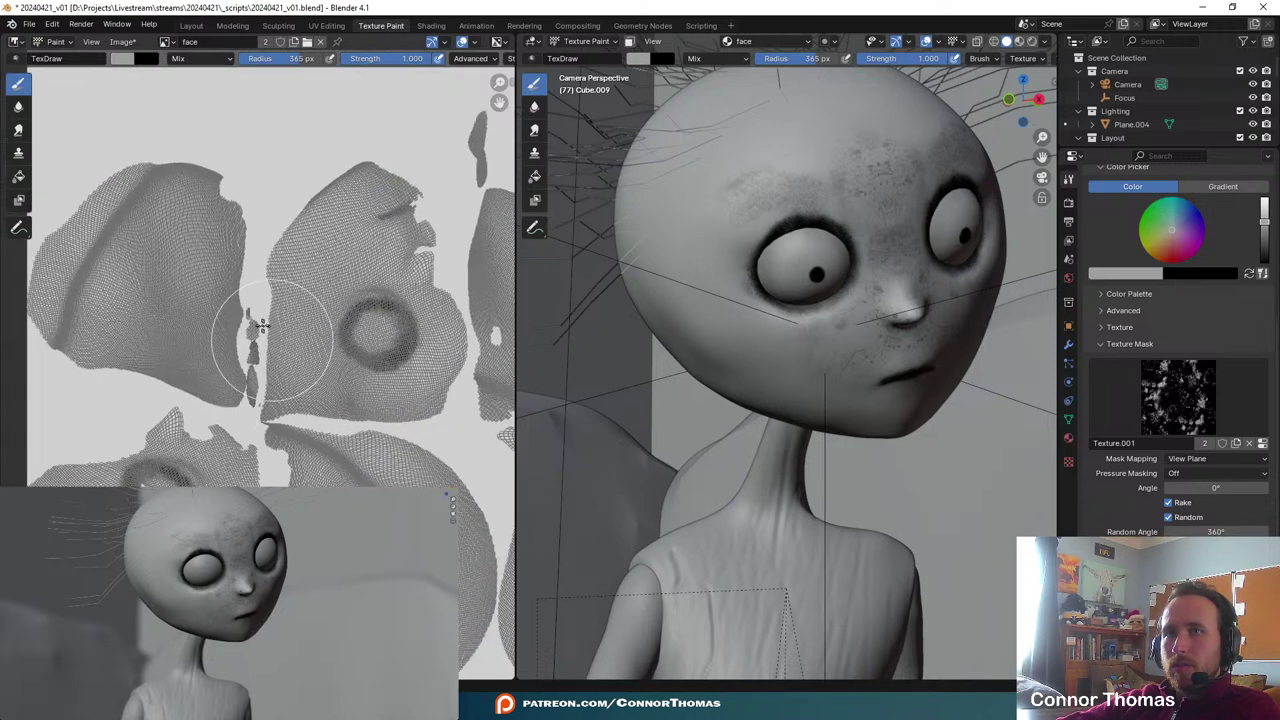
{"action": "left_click", "coordinate": [131, 200]}
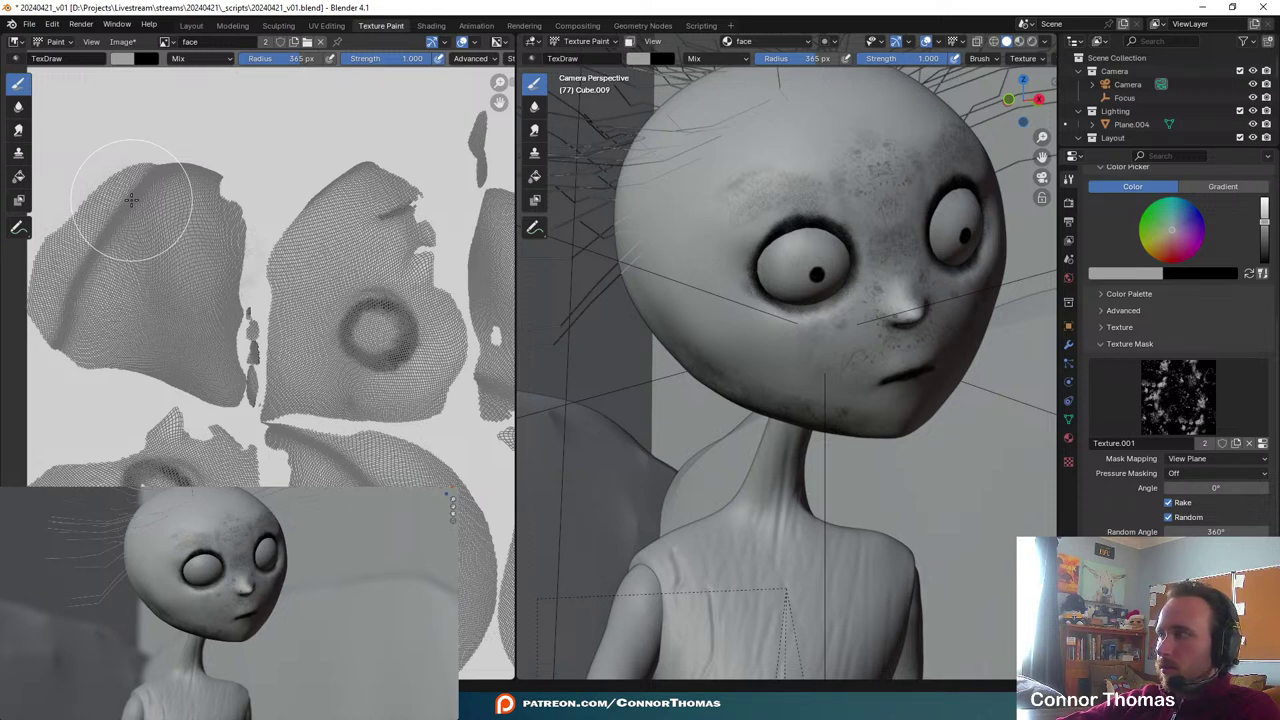
- Reduce the brush radius to 136 px and paint grey mottling on the side of the cheek above the jaw
{"action": "mouse_move", "coordinate": [760, 320]}
{"action": "middle_mouse_down"}
{"action": "mouse_move", "coordinate": [788, 294]}
{"action": "mouse_move", "coordinate": [753, 175]}
{"action": "mouse_move", "coordinate": [765, 100]}
{"action": "middle_mouse_up"}
{"action": "mouse_move", "coordinate": [765, 100]}
{"action": "middle_mouse_down", "text": "shift"}
{"action": "mouse_move", "coordinate": [787, 317]}
{"action": "mouse_move", "coordinate": [763, 277]}
{"action": "middle_mouse_up", "text": "shift"}
{"action": "key", "text": "f"}
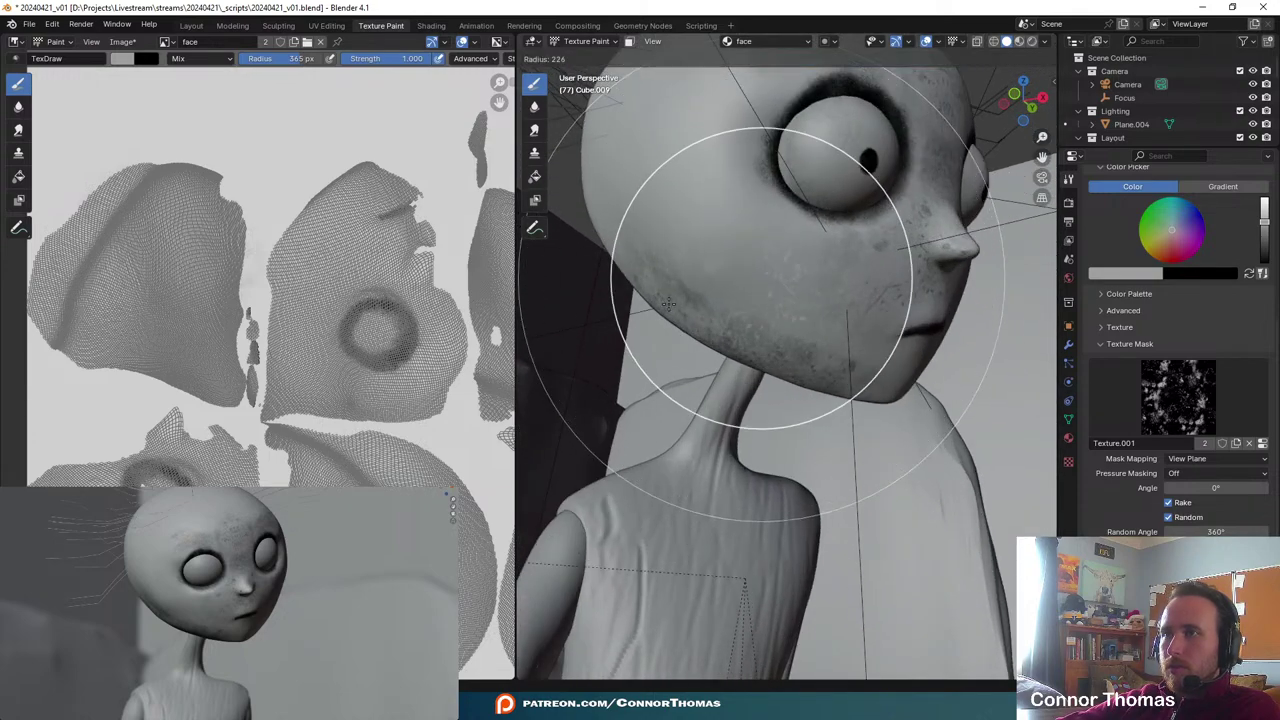
{"action": "left_click", "coordinate": [654, 280]}
{"action": "key", "text": "f"}
{"action": "left_click", "coordinate": [711, 298]}
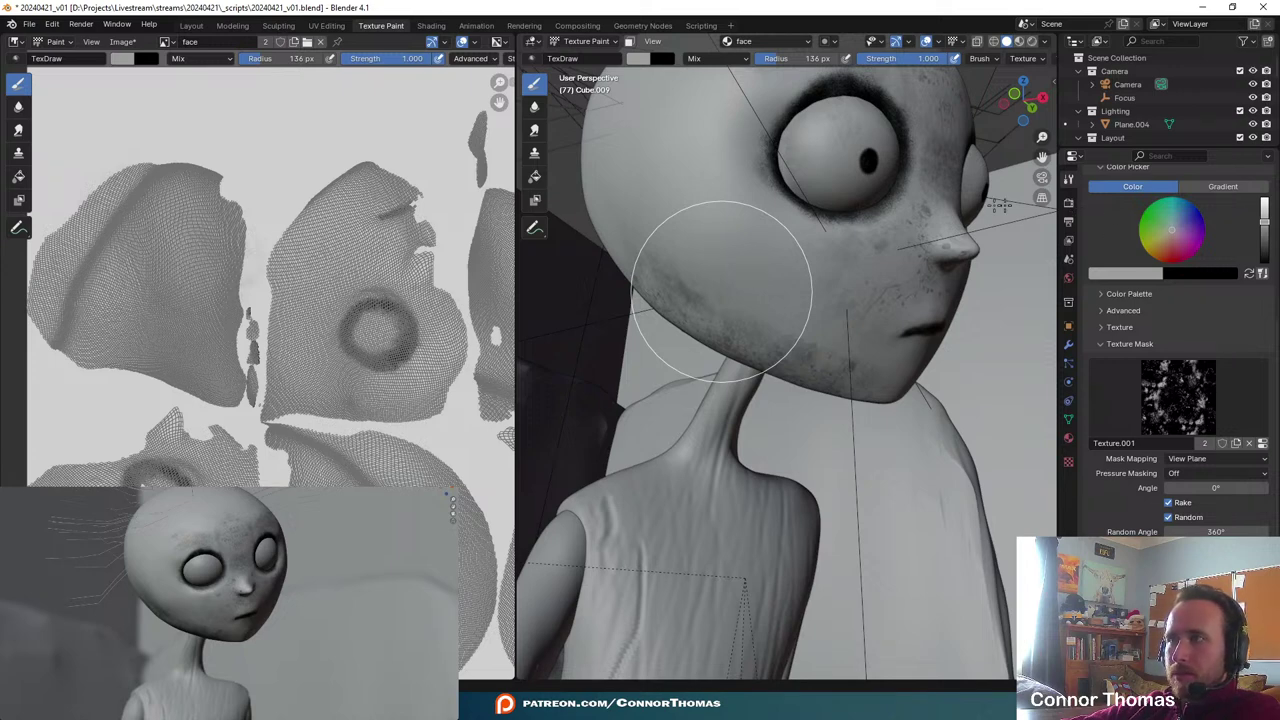
{"action": "left_click", "coordinate": [722, 290]}
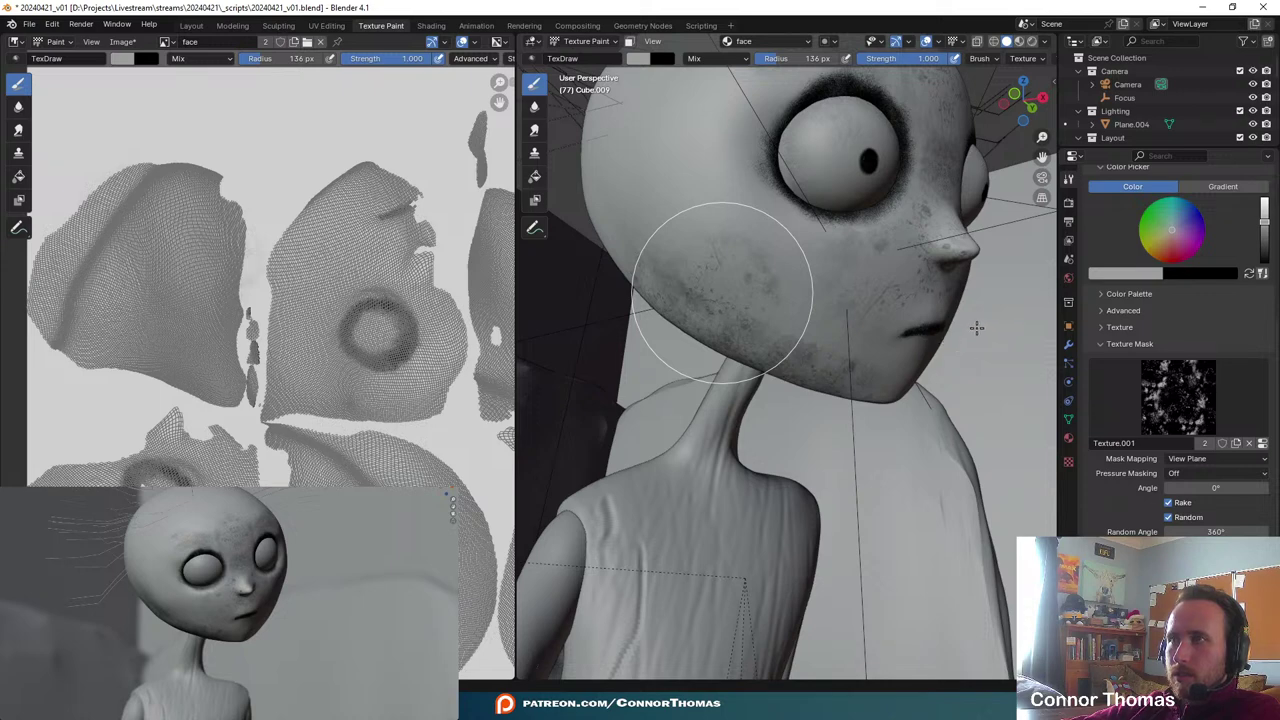
{"action": "scroll", "coordinate": [946, 322], "scroll_direction": "up", "scroll_amount": 2}
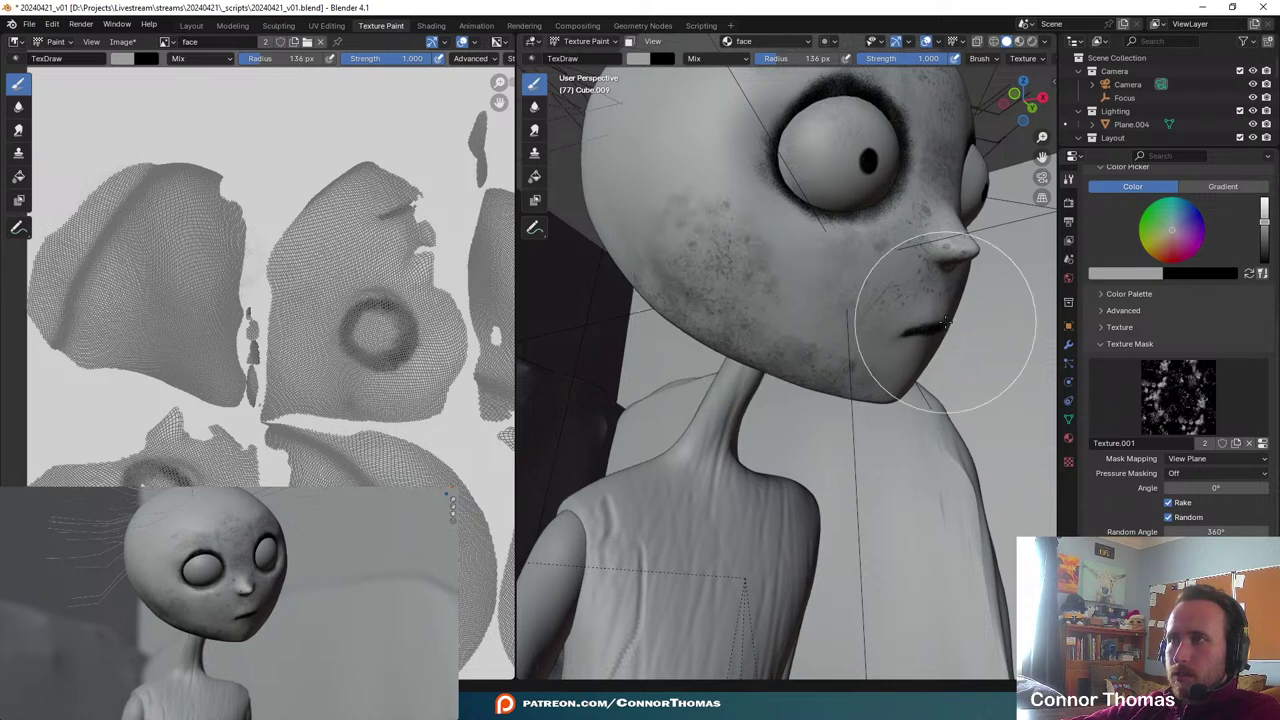
- Set the brush radius to 201 px and paint grey mottling over the crown of the head
{"action": "mouse_move", "coordinate": [966, 346]}
{"action": "middle_mouse_down"}
{"action": "mouse_move", "coordinate": [895, 340]}
{"action": "mouse_move", "coordinate": [773, 394]}
{"action": "mouse_move", "coordinate": [771, 306]}
{"action": "mouse_move", "coordinate": [850, 334]}
{"action": "mouse_move", "coordinate": [758, 413]}
{"action": "mouse_move", "coordinate": [810, 410]}
{"action": "mouse_move", "coordinate": [832, 290]}
{"action": "middle_mouse_up"}
{"action": "middle_click_drag", "start_coordinate": [772, 253], "coordinate": [791, 301]}
{"action": "key", "text": "f"}
{"action": "left_click", "coordinate": [820, 250]}
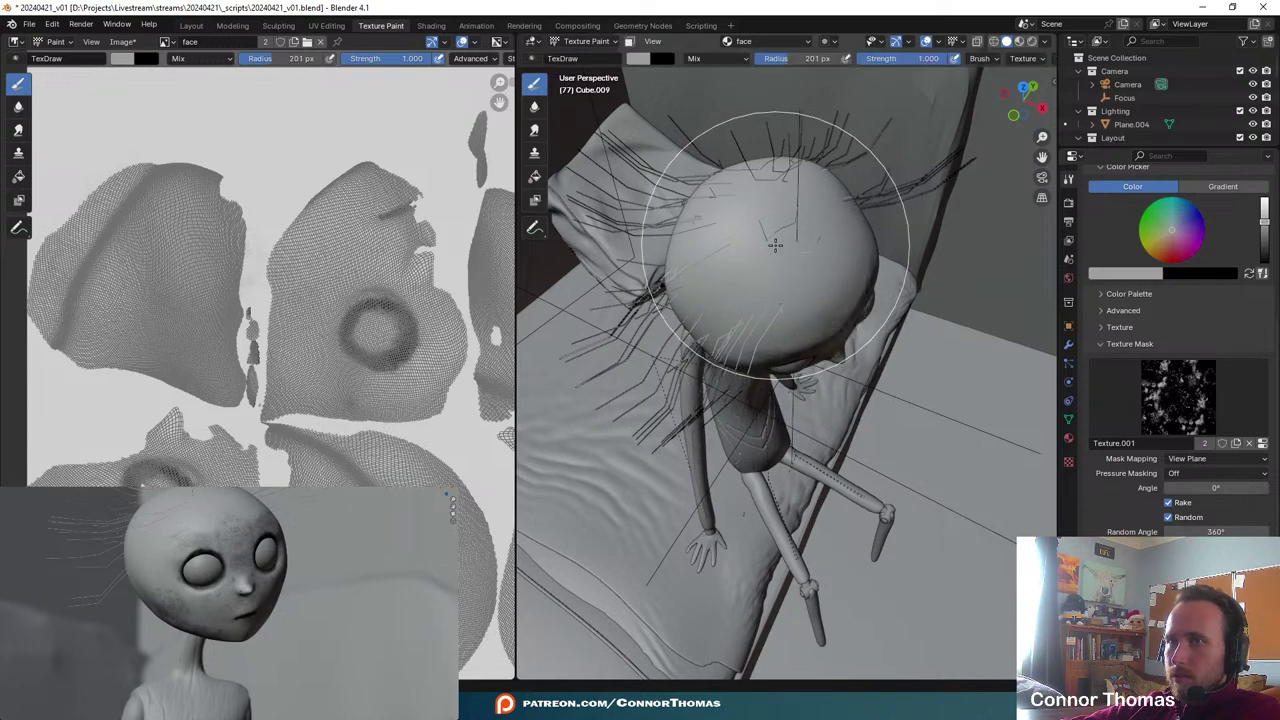
{"action": "middle_click_drag", "start_coordinate": [252, 503], "coordinate": [124, 358]}
{"action": "middle_click_drag", "start_coordinate": [366, 391], "coordinate": [184, 367]}
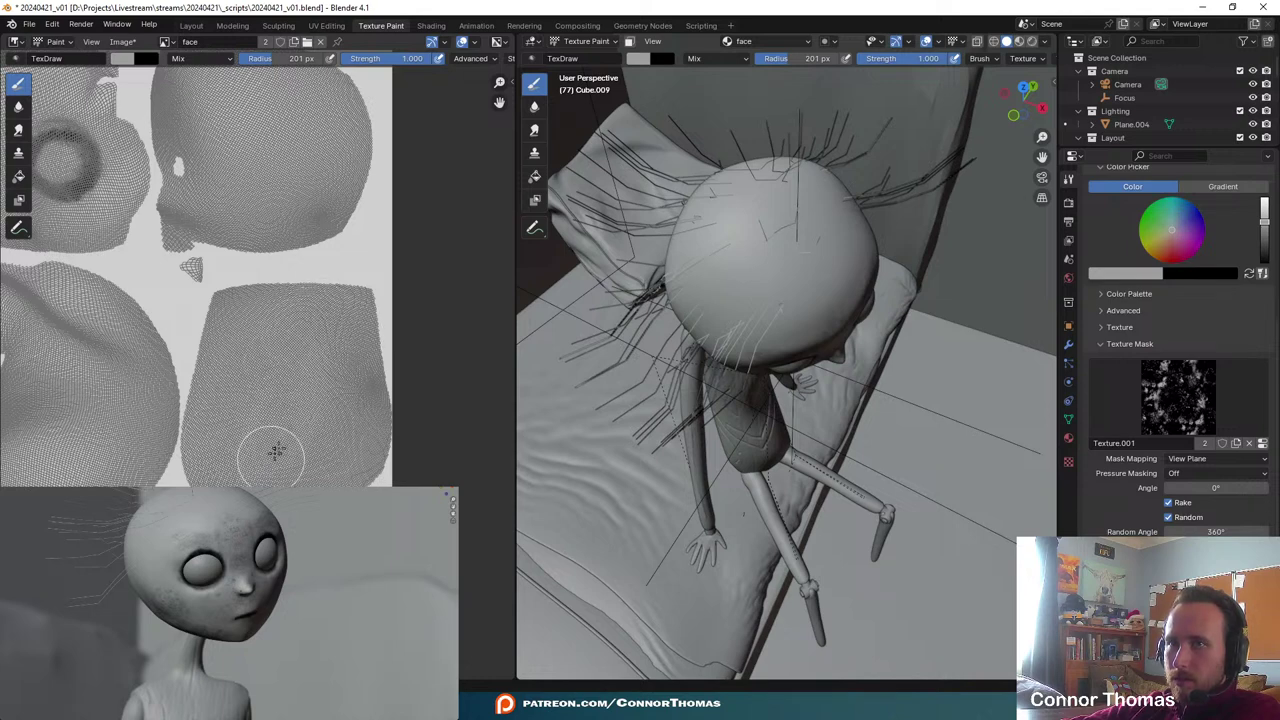
{"action": "left_click_drag", "start_coordinate": [308, 308], "coordinate": [202, 279]}
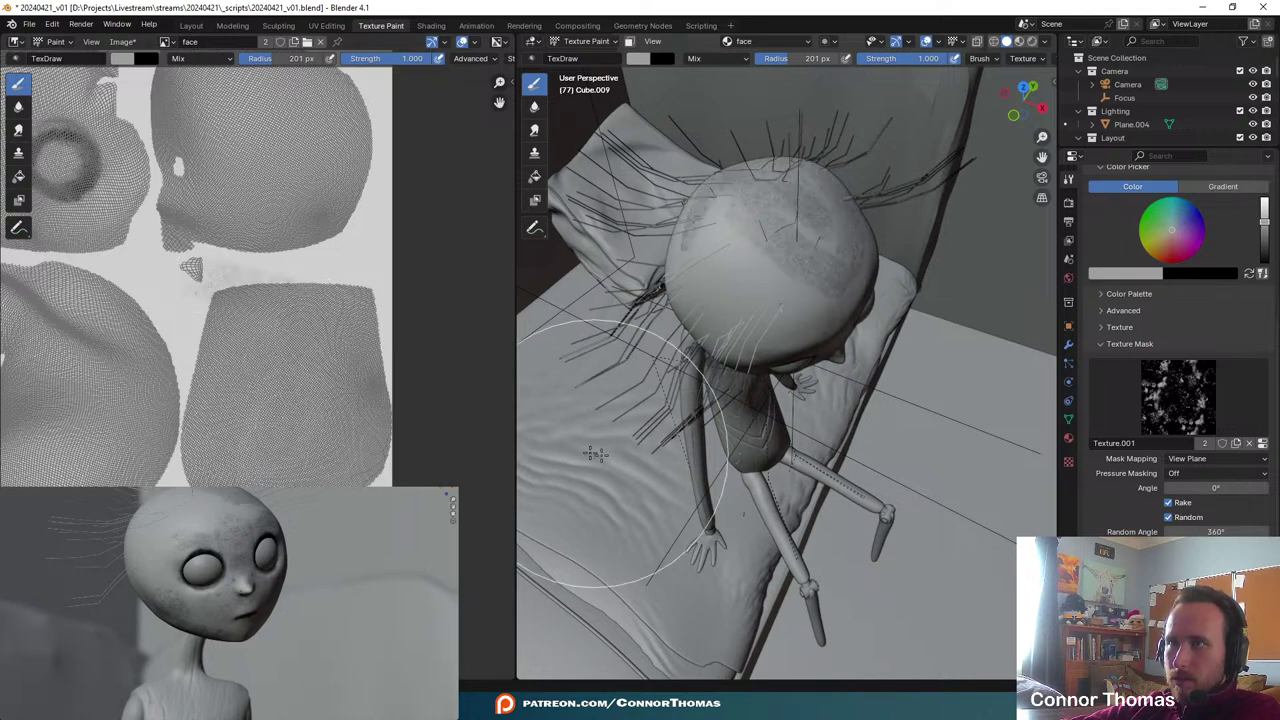
- Save the blend file and check the painted head against the reference picture
{"action": "mouse_move", "coordinate": [757, 471]}
{"action": "middle_mouse_down"}
{"action": "mouse_move", "coordinate": [752, 386]}
{"action": "mouse_move", "coordinate": [737, 414]}
{"action": "mouse_move", "coordinate": [780, 405]}
{"action": "middle_mouse_up"}
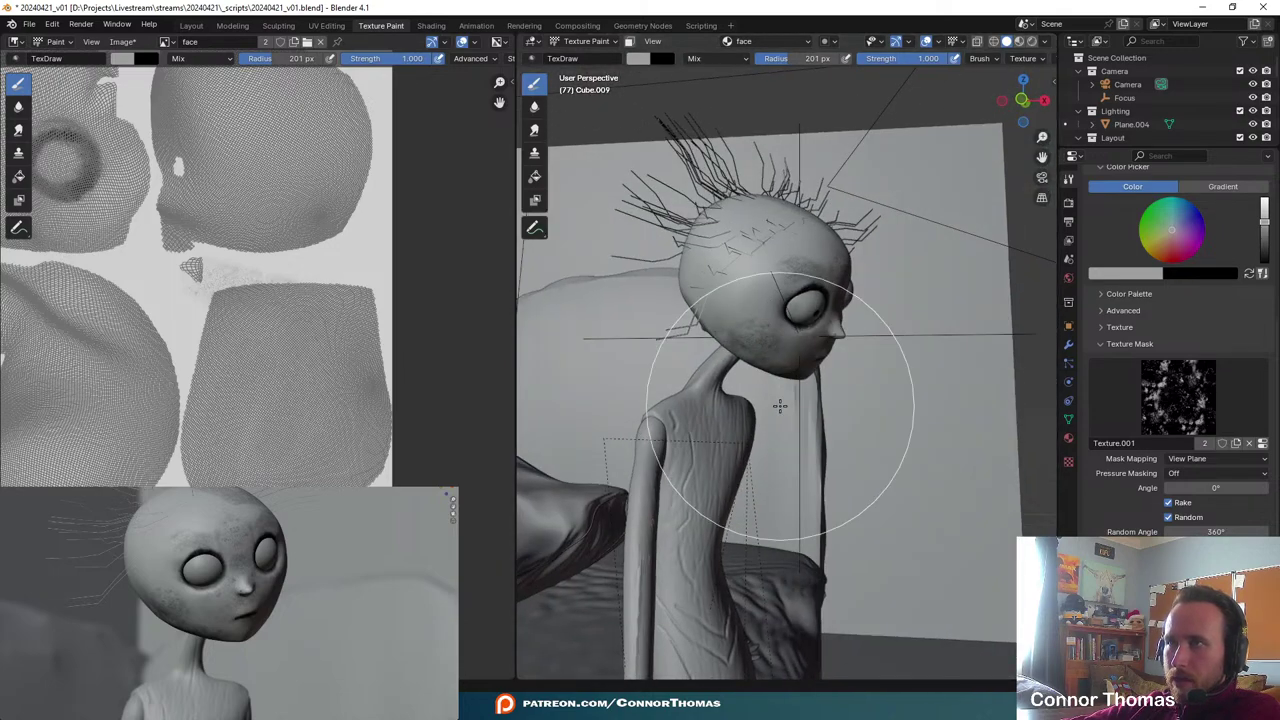
{"action": "key", "text": "ctrl+s"}
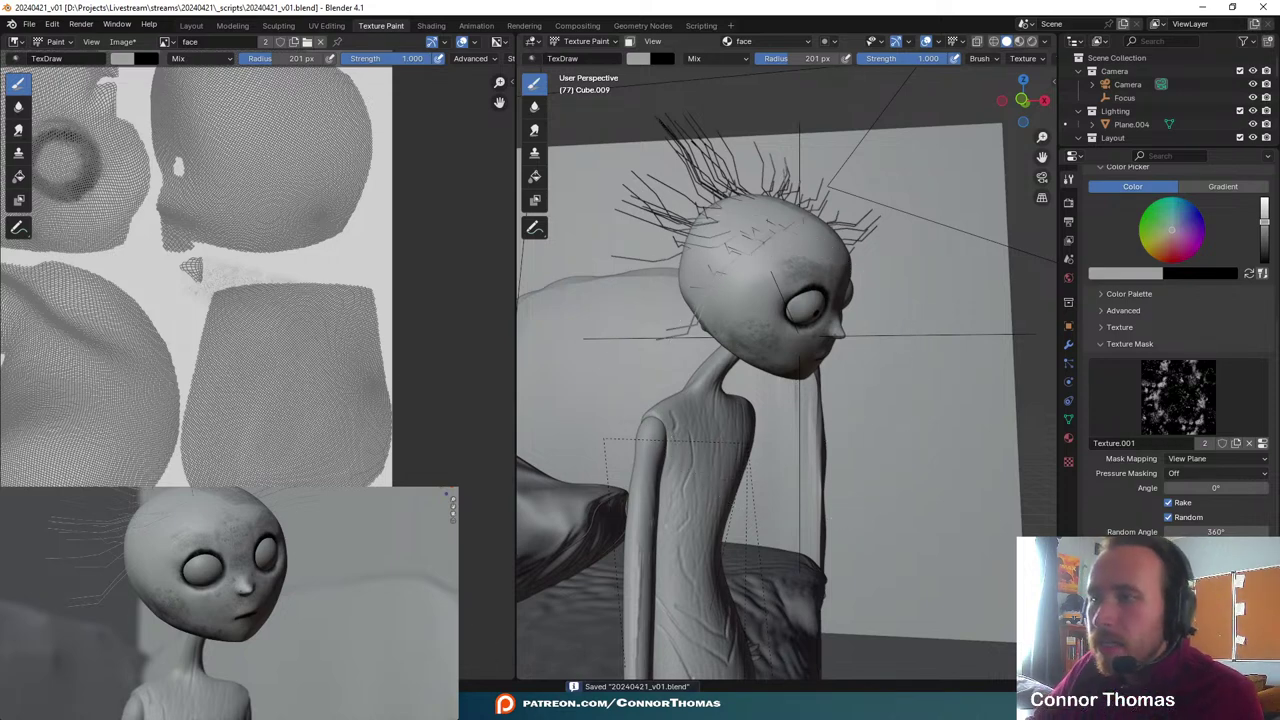
{"action": "key", "text": "alt+Tab"}
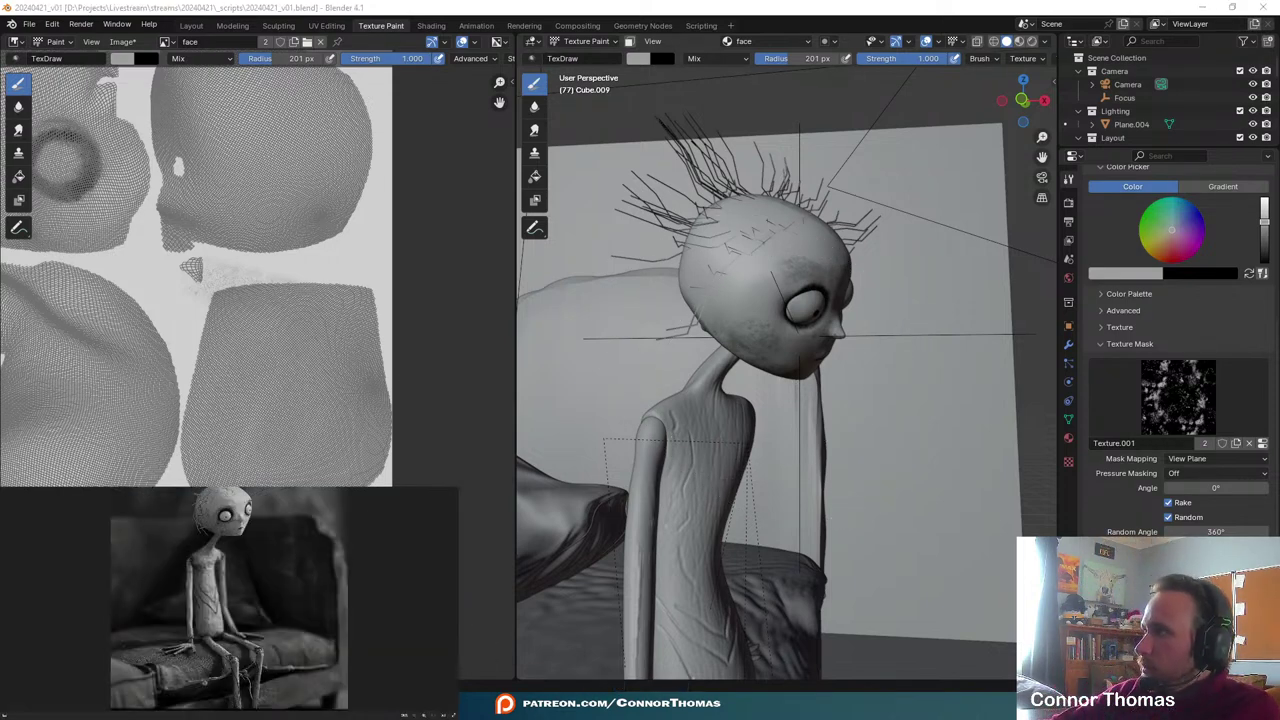
{"action": "key", "text": "alt+Tab"}
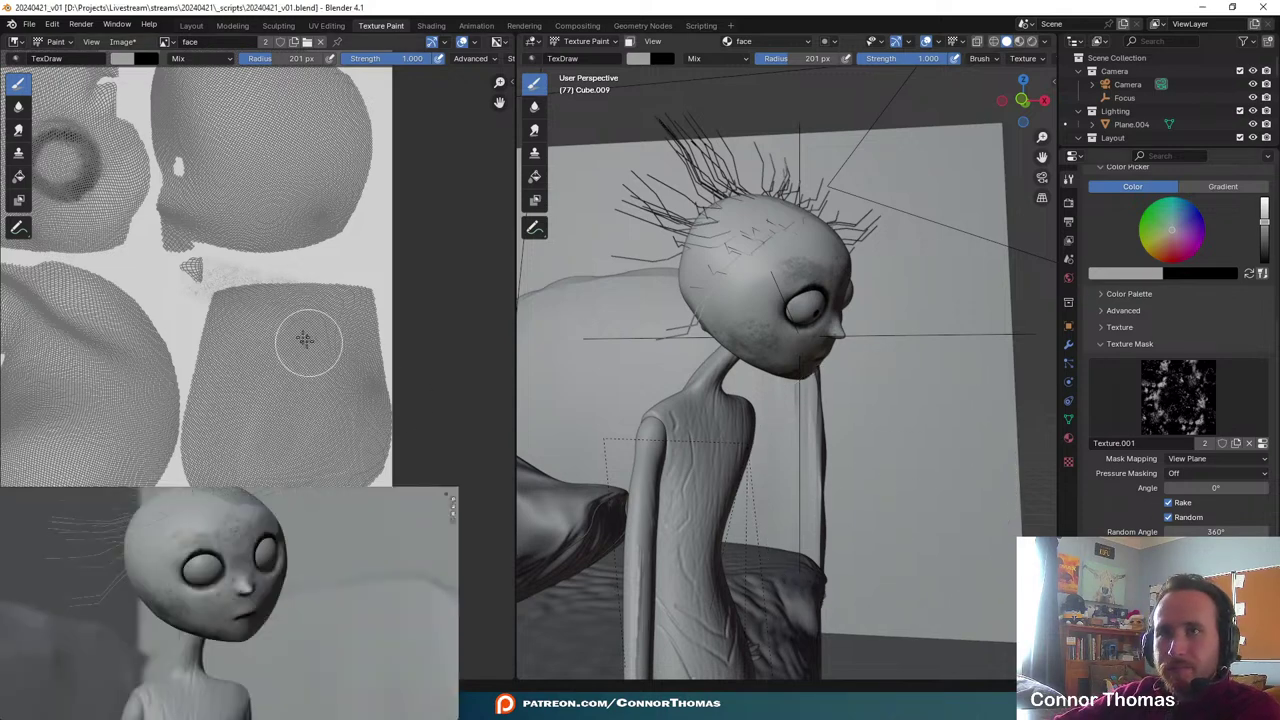
- Look over the face texture's UV islands, check the rendered face in the Layout workspace, and save the painted face image
{"action": "scroll", "coordinate": [161, 244], "scroll_direction": "down", "scroll_amount": 4}
{"action": "middle_click_drag", "start_coordinate": [162, 245], "coordinate": [207, 274]}
{"action": "scroll", "coordinate": [246, 310], "scroll_direction": "up", "scroll_amount": 3}
{"action": "middle_click_drag", "start_coordinate": [268, 327], "coordinate": [281, 290]}
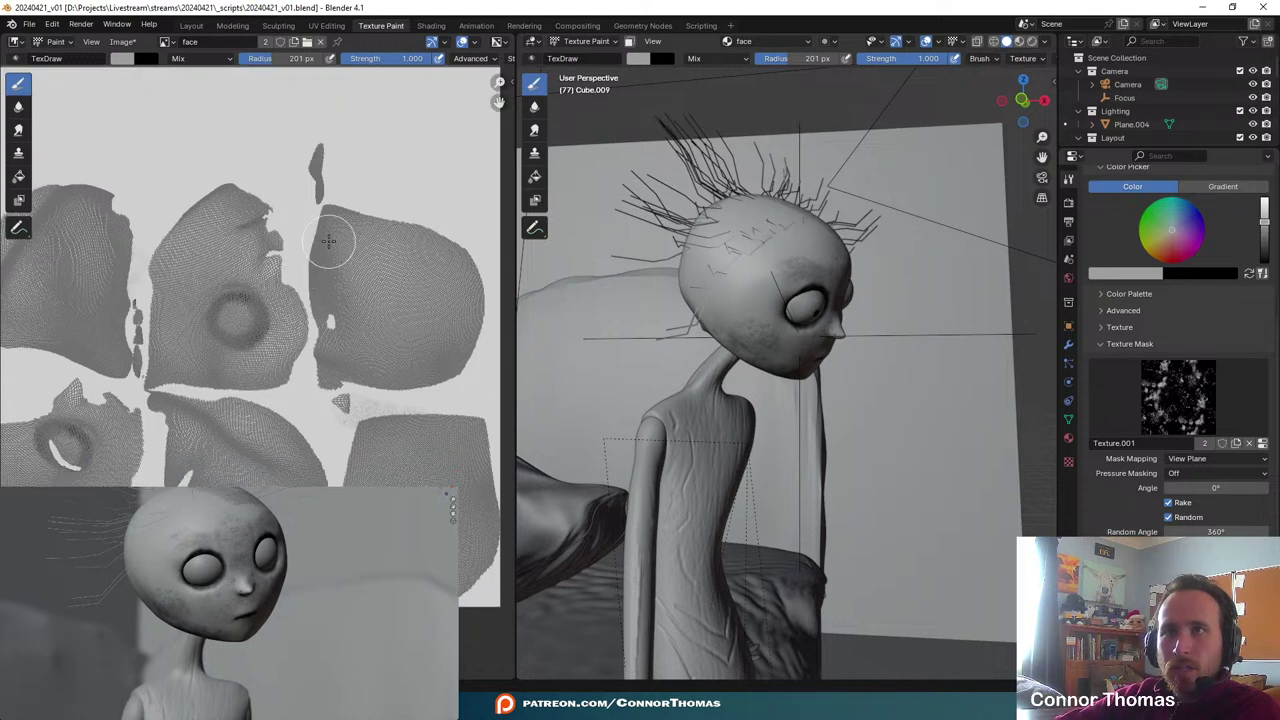
{"action": "left_click", "coordinate": [191, 25]}
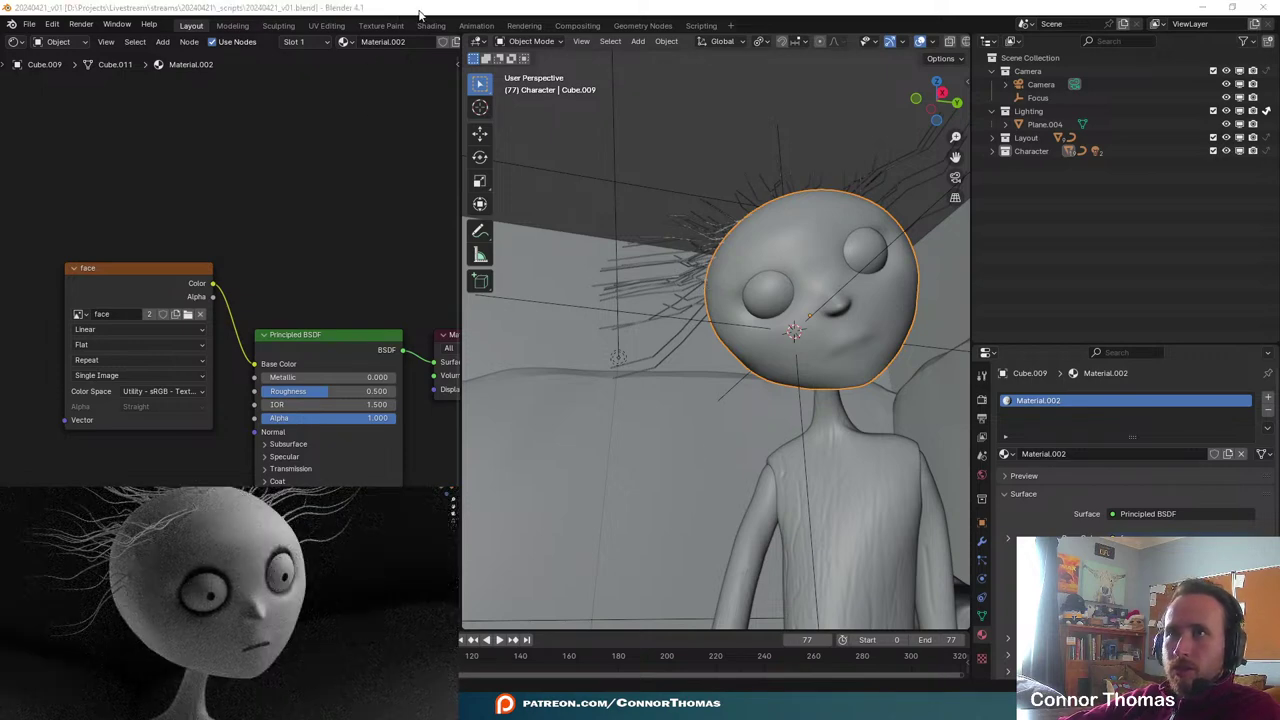
{"action": "left_click", "coordinate": [381, 25]}
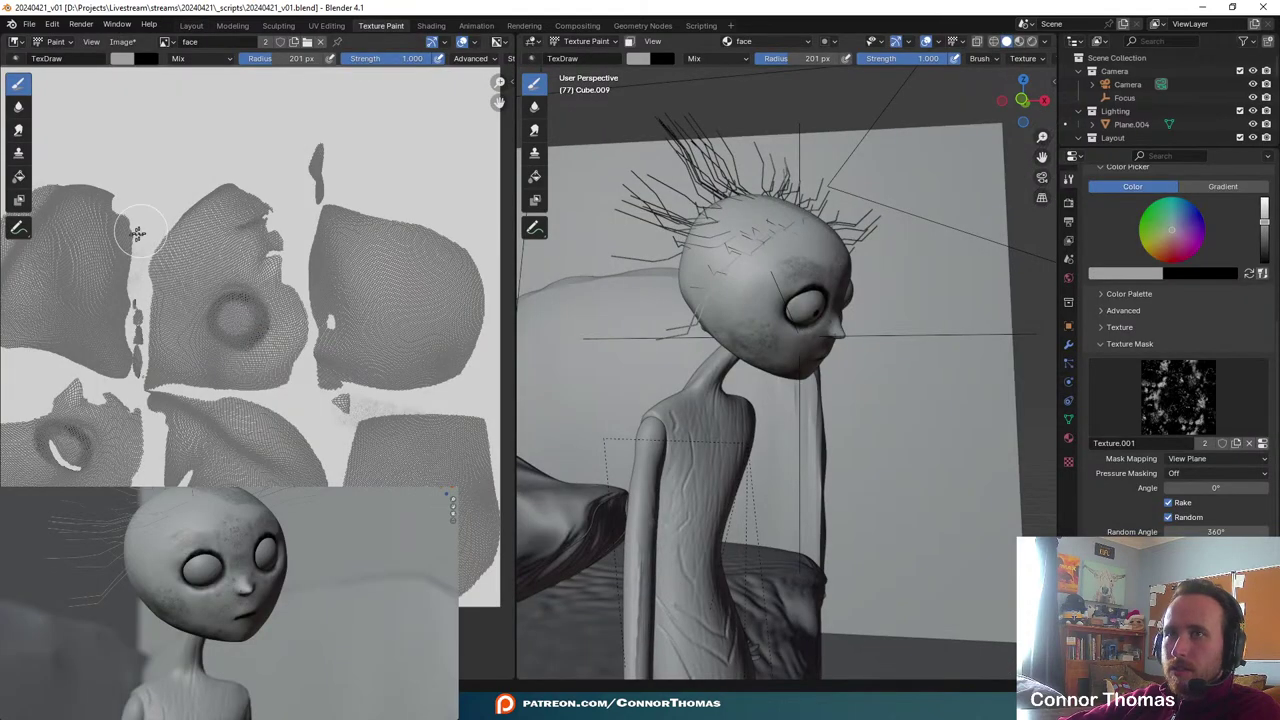
{"action": "left_click", "coordinate": [122, 42]}
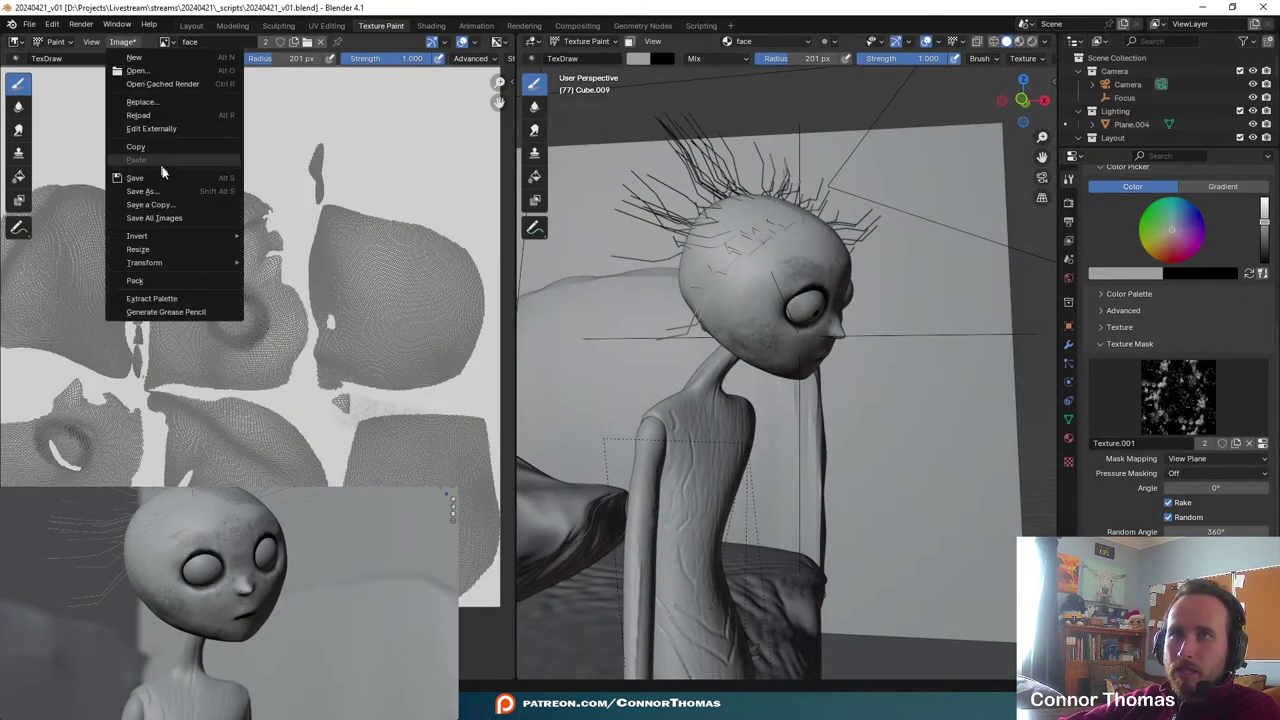
{"action": "key", "text": "Return"}
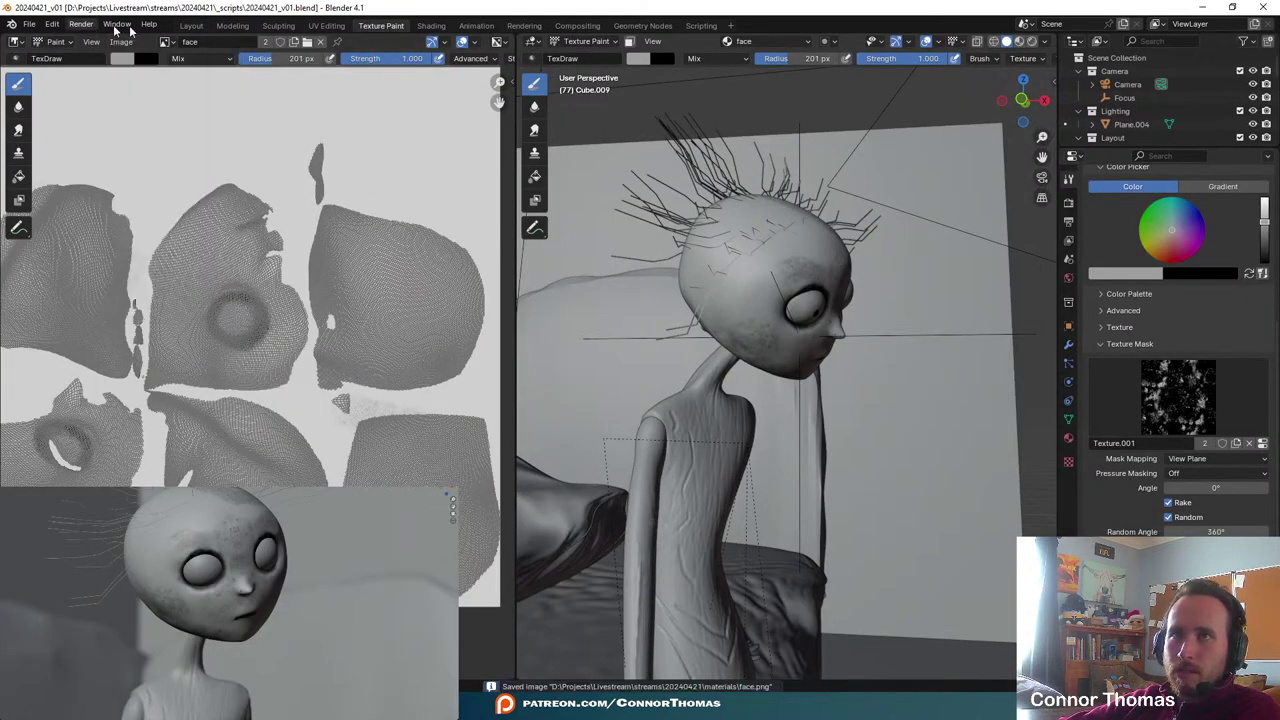
- Return to the Layout workspace and add an Image Texture node above the Principled BSDF in the head's material
{"action": "left_click", "coordinate": [191, 25]}
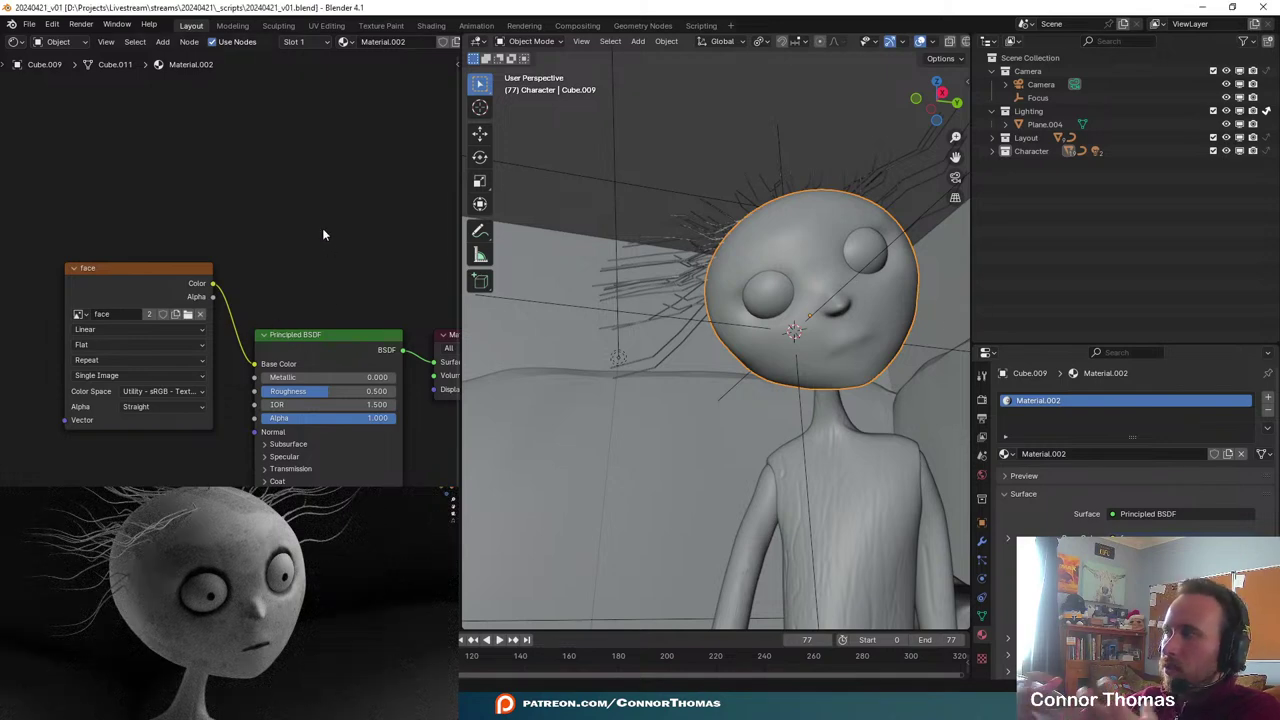
{"action": "middle_click_drag", "start_coordinate": [309, 232], "coordinate": [226, 215]}
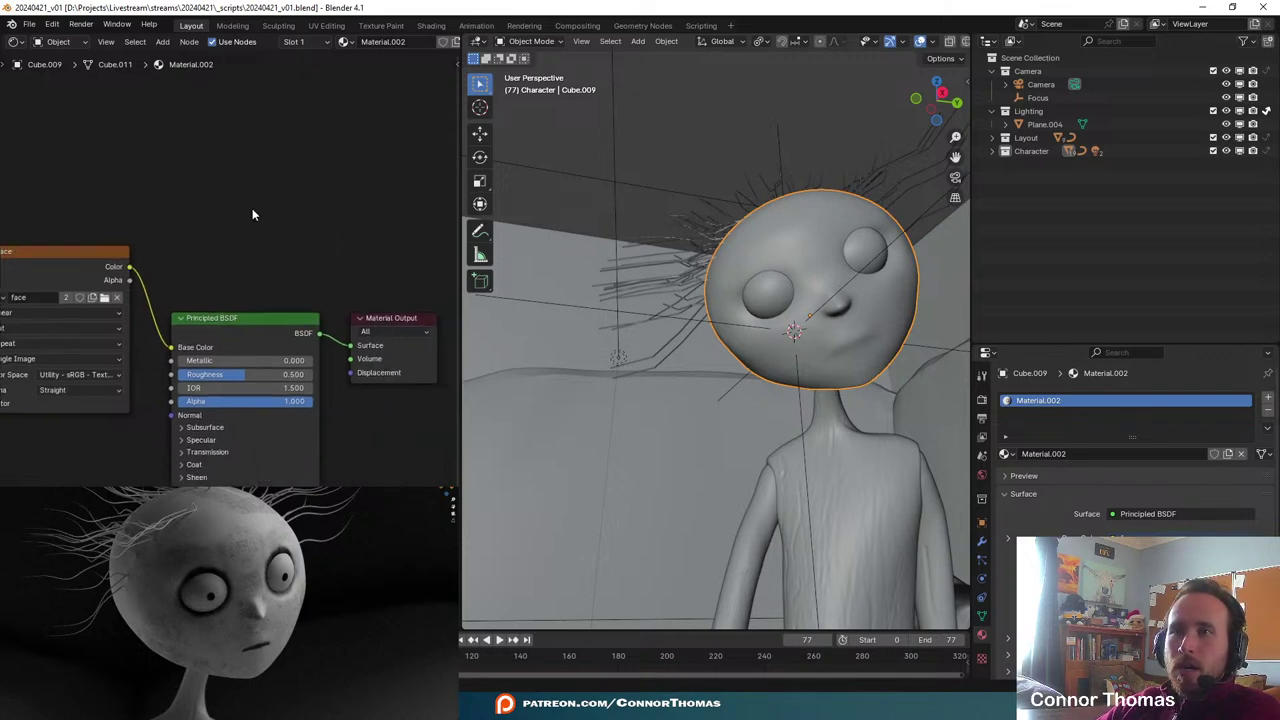
{"action": "key", "text": "shift+a"}
{"action": "left_click", "coordinate": [252, 210]}
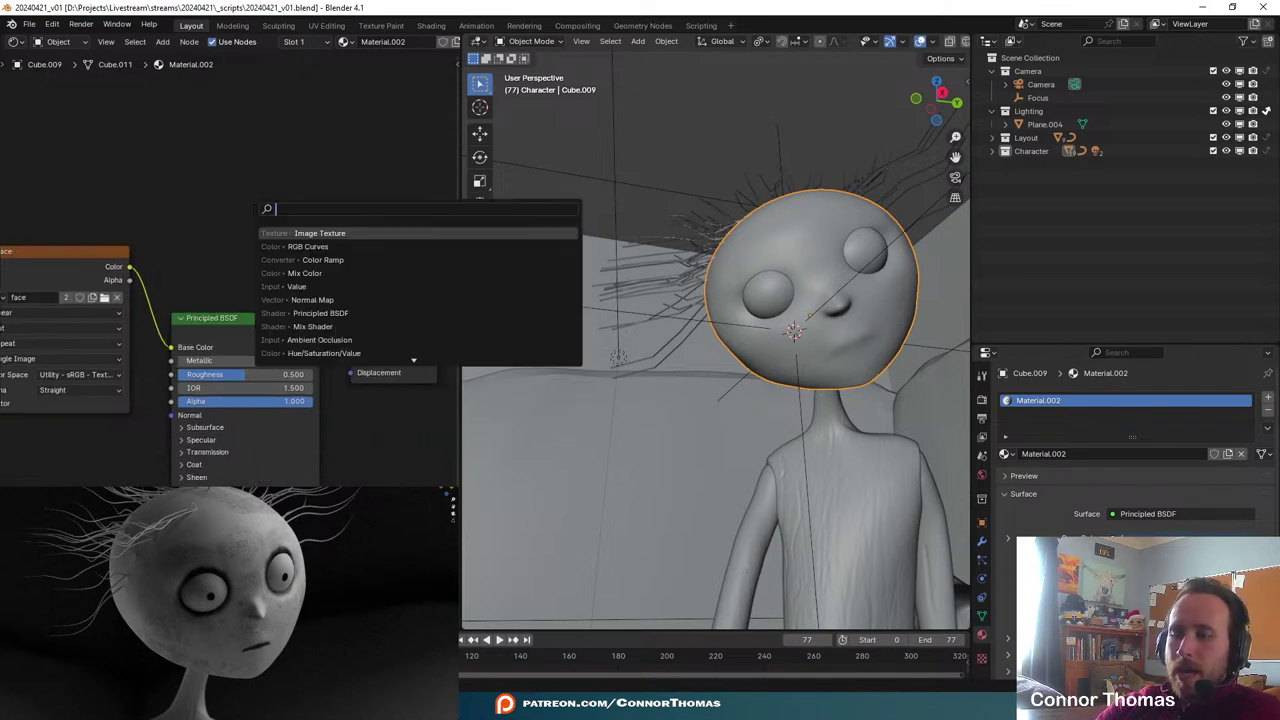
{"action": "key", "text": "Return"}
{"action": "left_click", "coordinate": [310, 186]}
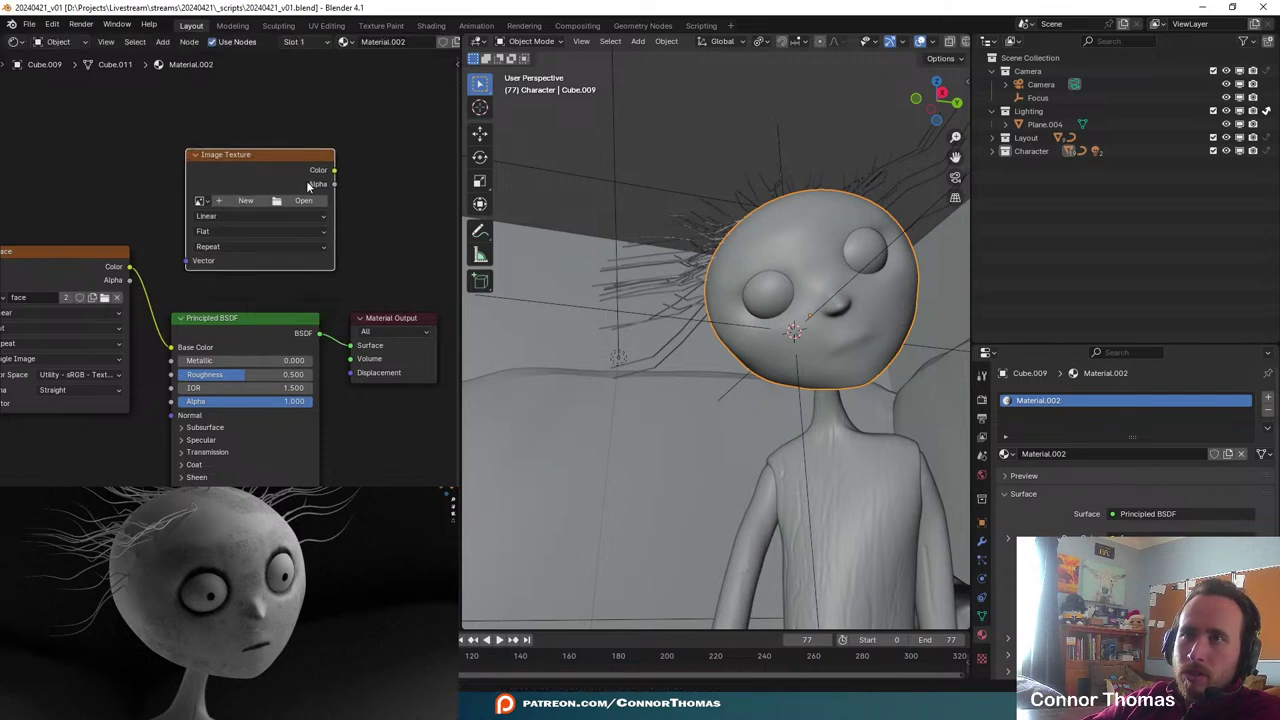
- Load fingerprints_04.png from the 1K folder of SurfaceImperfections1 into the new Image Texture node
{"action": "left_click", "coordinate": [303, 200]}
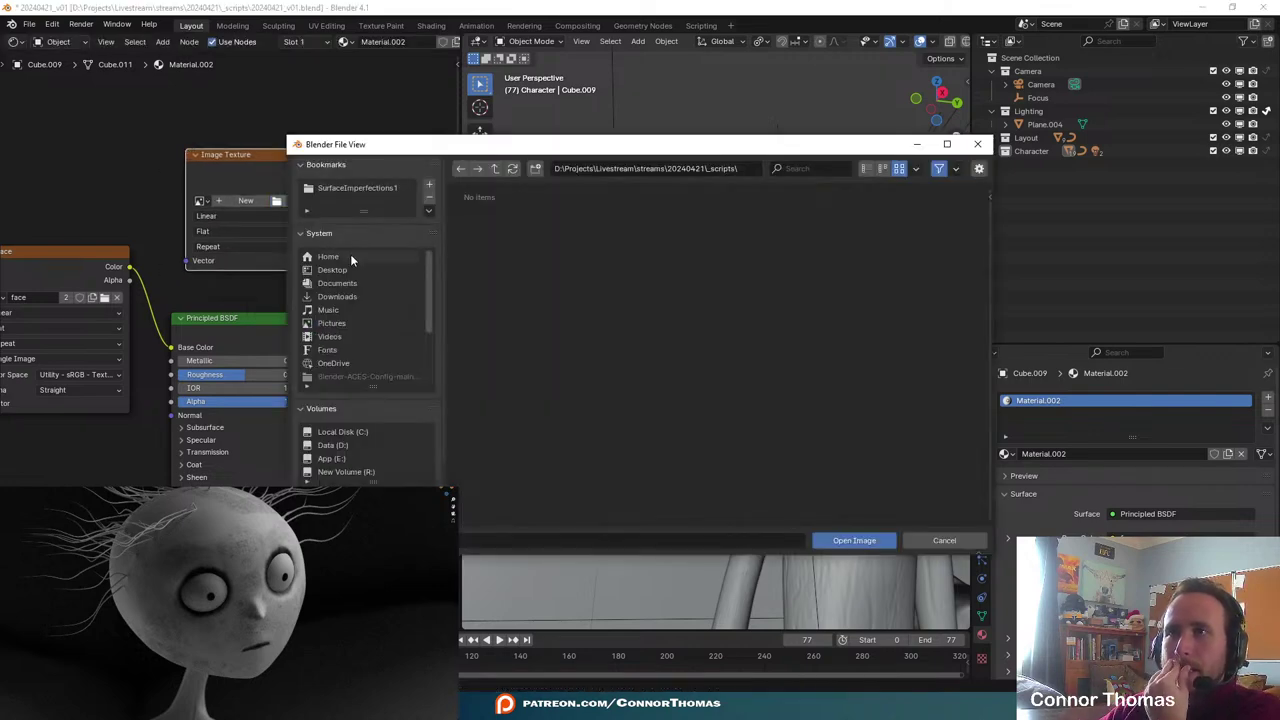
{"action": "left_click", "coordinate": [340, 189]}
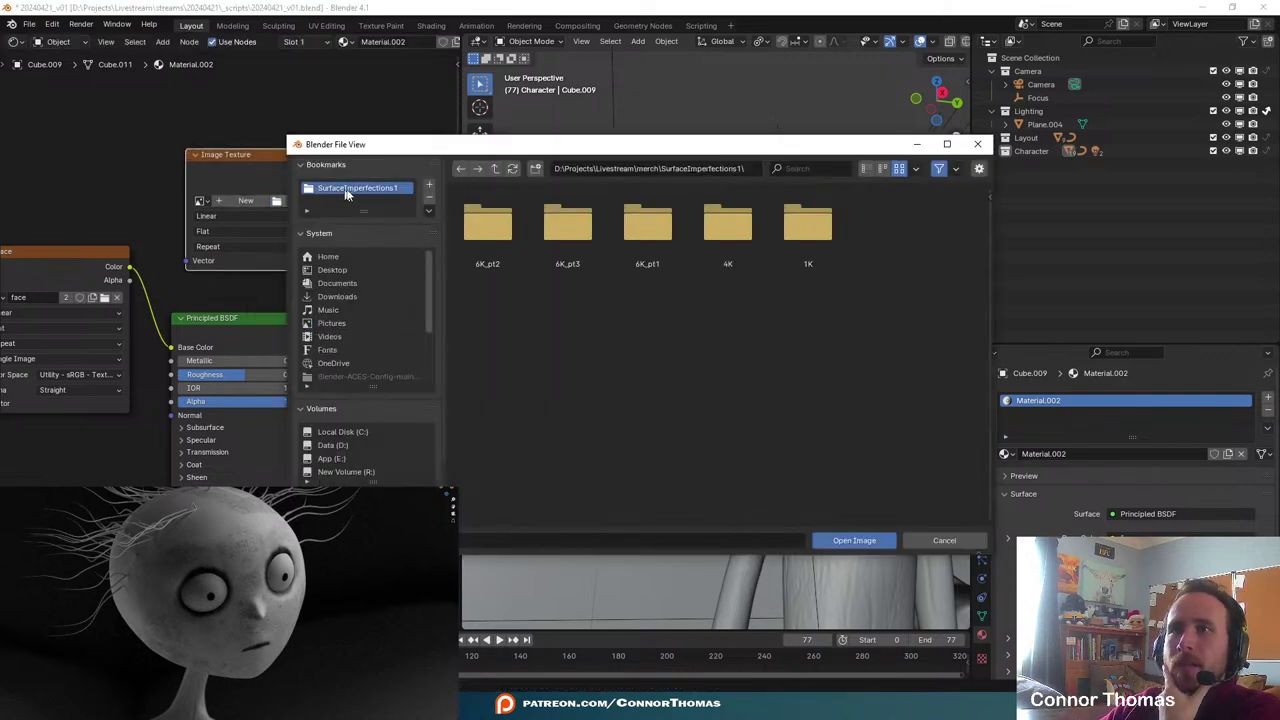
{"action": "left_click", "coordinate": [808, 215]}
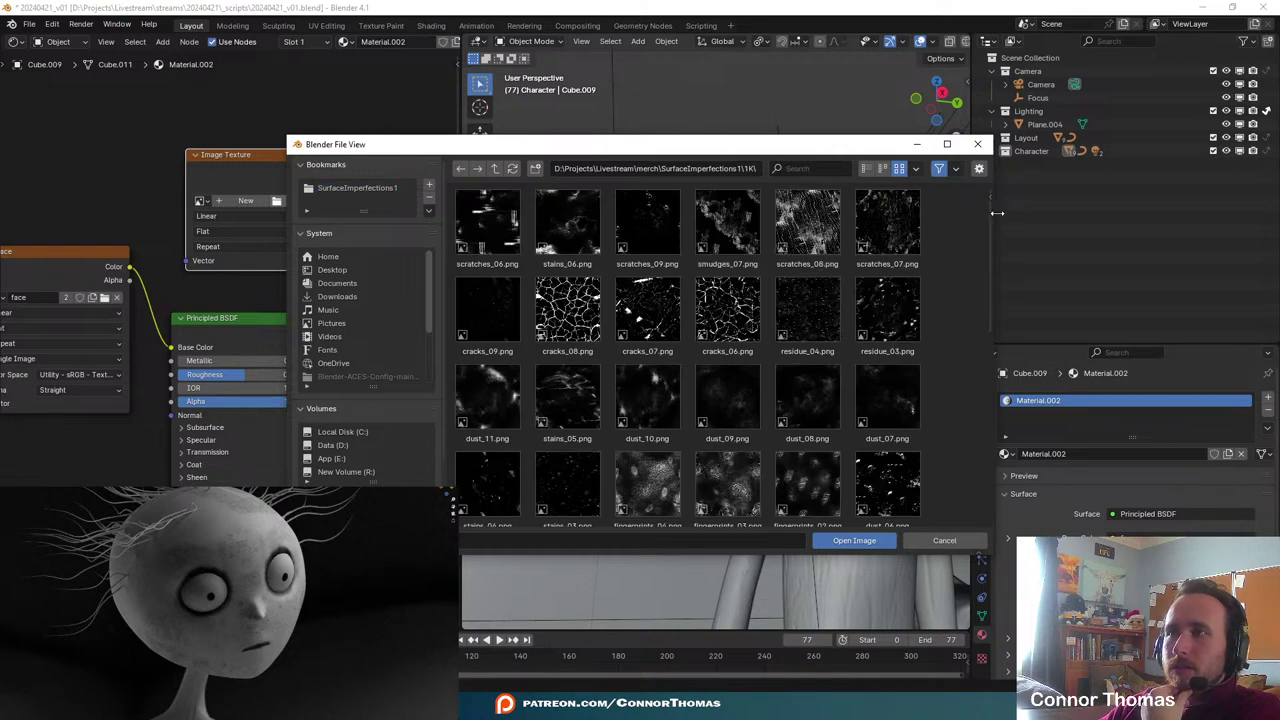
{"action": "left_click_drag", "start_coordinate": [989, 216], "coordinate": [987, 254]}
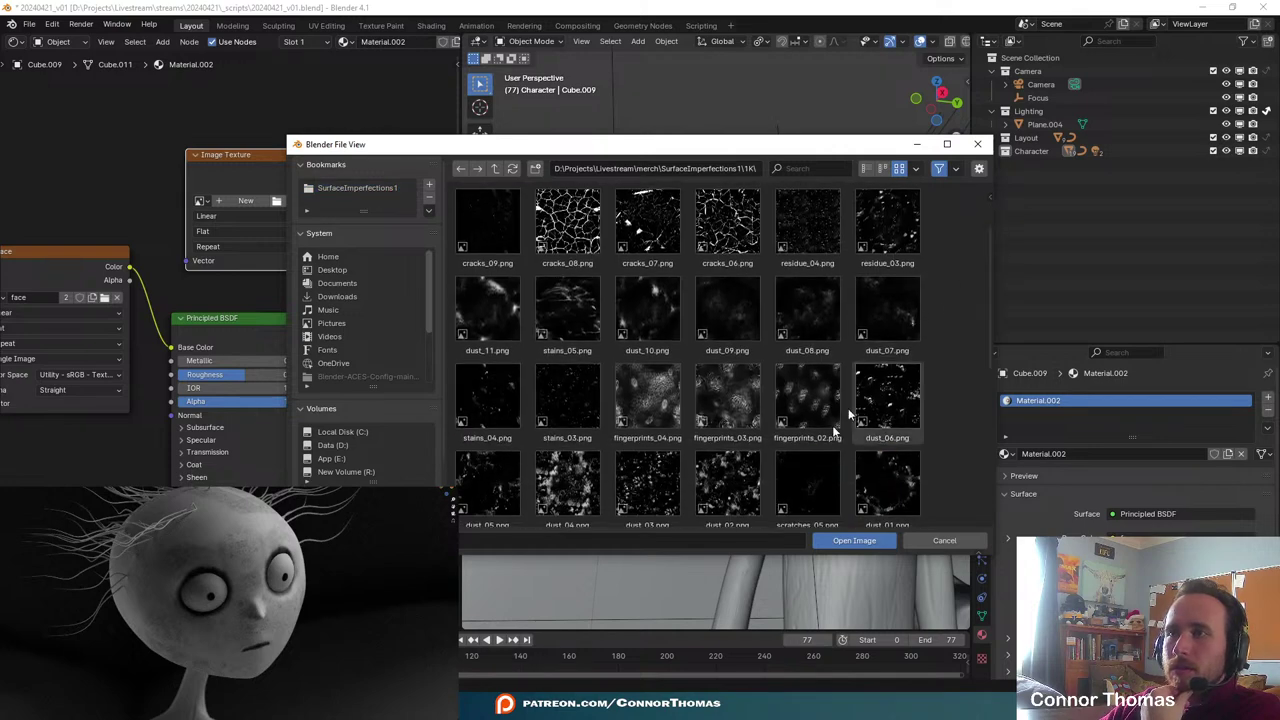
{"action": "double_click", "coordinate": [647, 400]}
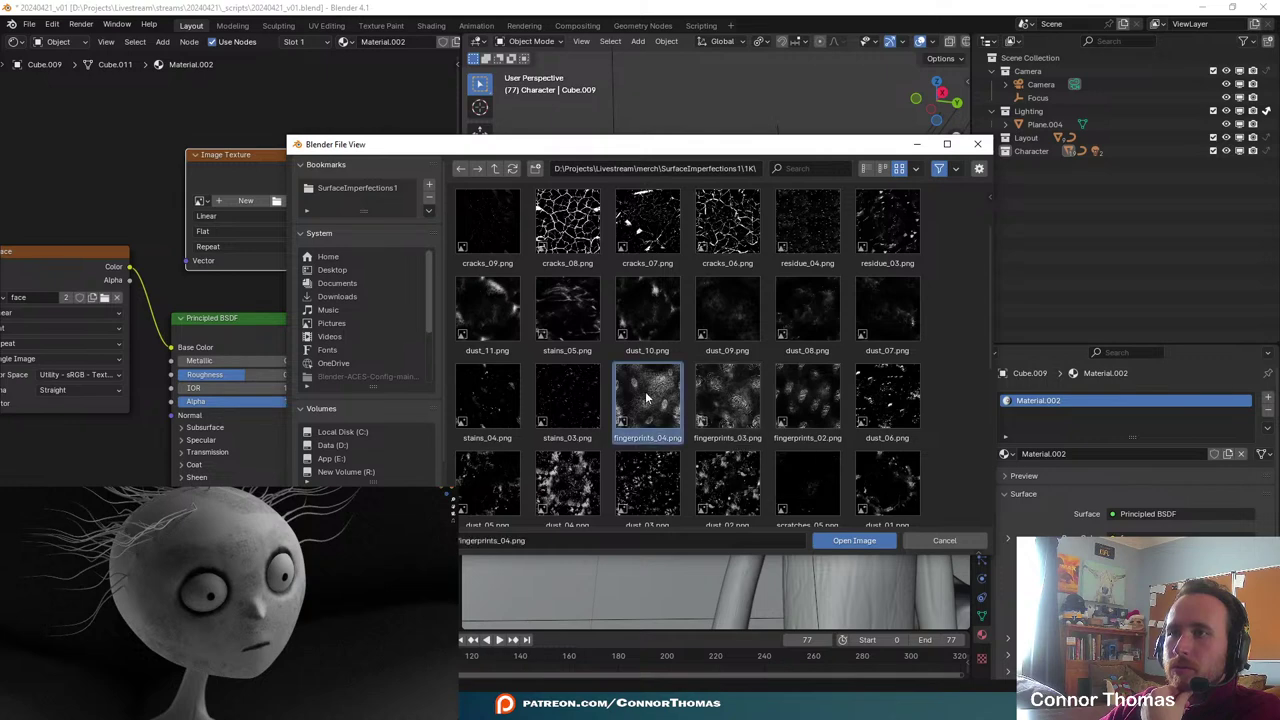
- Move the fingerprints node clear of the other nodes and preview its color directly through the Material Output's surface
{"action": "left_click_drag", "start_coordinate": [296, 152], "coordinate": [257, 103]}
{"action": "left_click", "coordinate": [260, 104], "text": "ctrl+shift"}
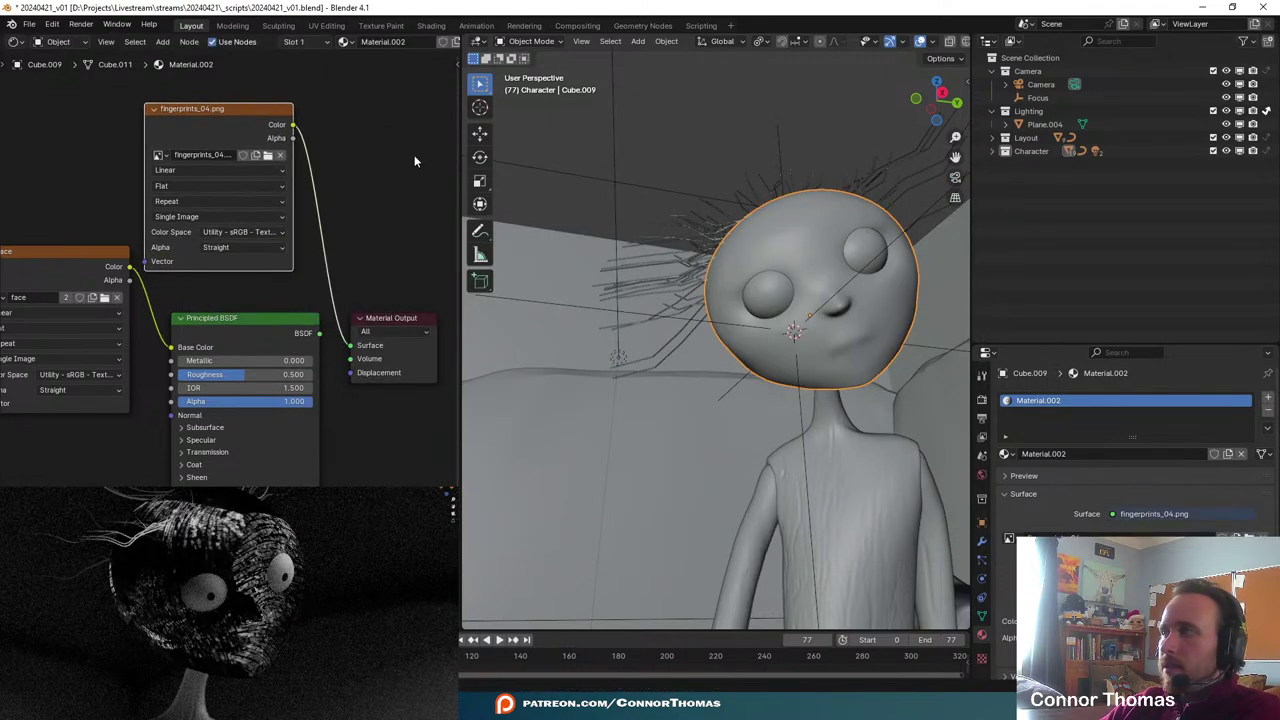
{"action": "middle_click_drag", "start_coordinate": [2, 260], "coordinate": [164, 324]}
{"action": "left_click_drag", "start_coordinate": [378, 178], "coordinate": [344, 144]}
- Maximize the node editor, add Mapping and Texture Coordinate nodes feeding the fingerprints texture's vector, and move them clear of the face node
{"action": "key", "text": "ctrl+space"}
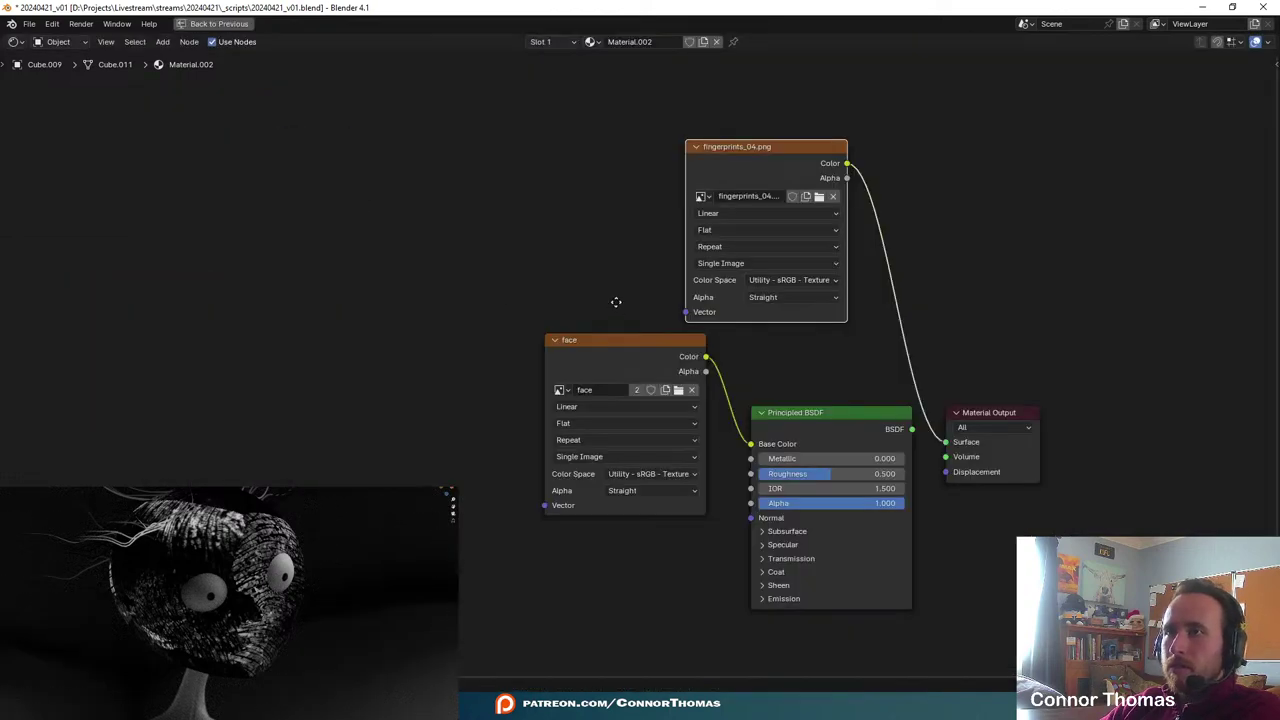
{"action": "middle_click_drag", "start_coordinate": [612, 298], "coordinate": [412, 301]}
{"action": "key", "text": "shift+a"}
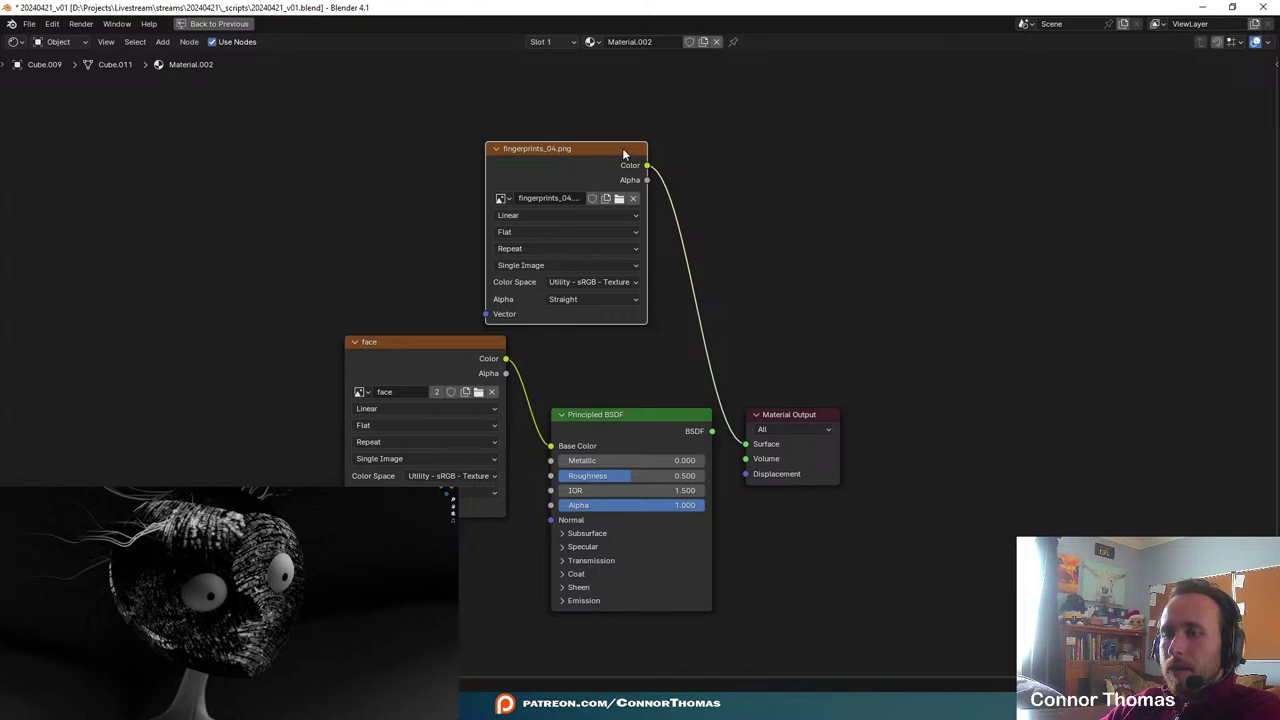
{"action": "key", "text": "ctrl+t"}
{"action": "left_click_drag", "start_coordinate": [422, 174], "coordinate": [348, 108]}
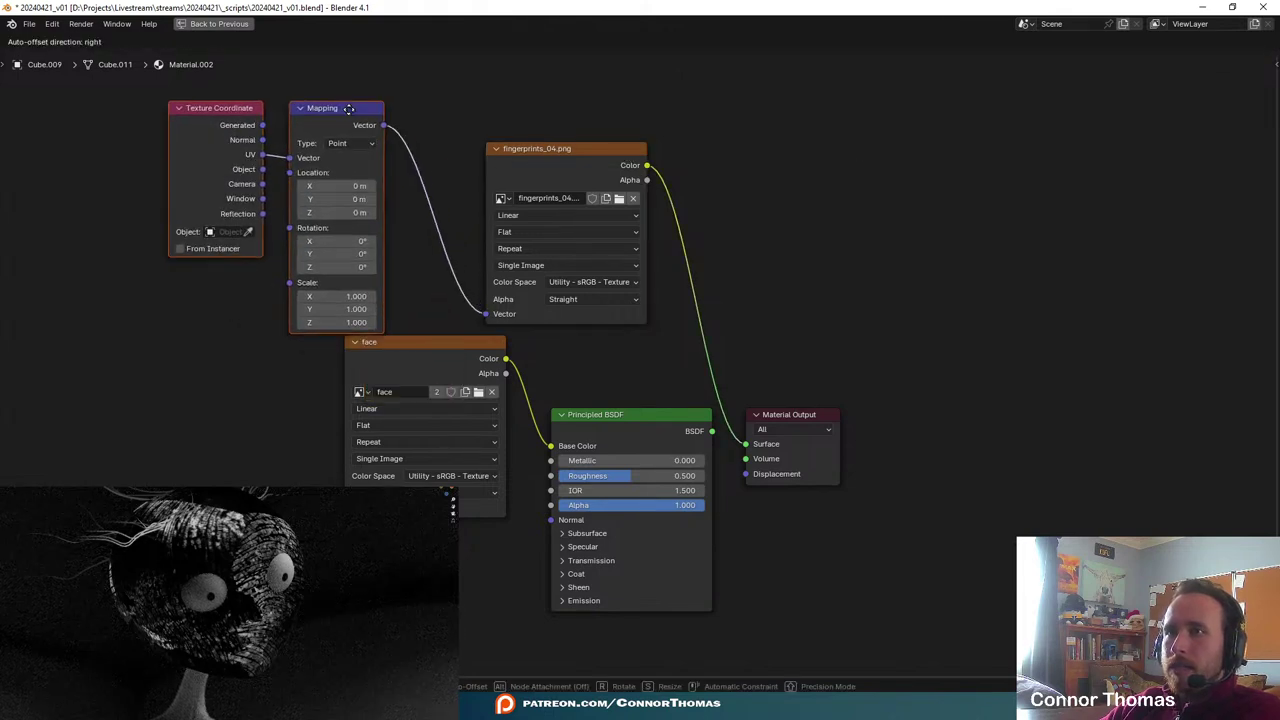
{"action": "left_click", "coordinate": [350, 110]}
- Add a Value node, connect it to the Mapping node's Scale, and set it to 2.400
{"action": "left_click", "coordinate": [200, 295]}
{"action": "key", "text": "shift+a"}
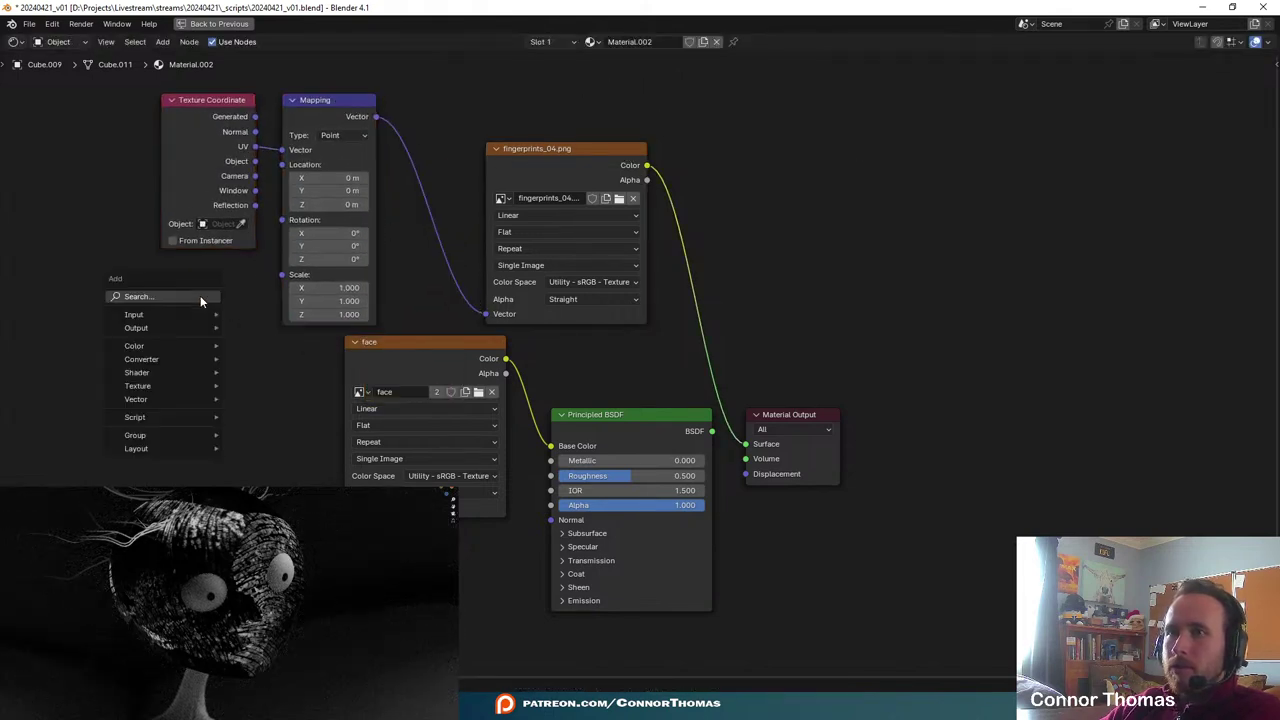
{"action": "type", "text": "va"}
{"action": "key", "text": "Return"}
{"action": "left_click", "coordinate": [237, 294]}
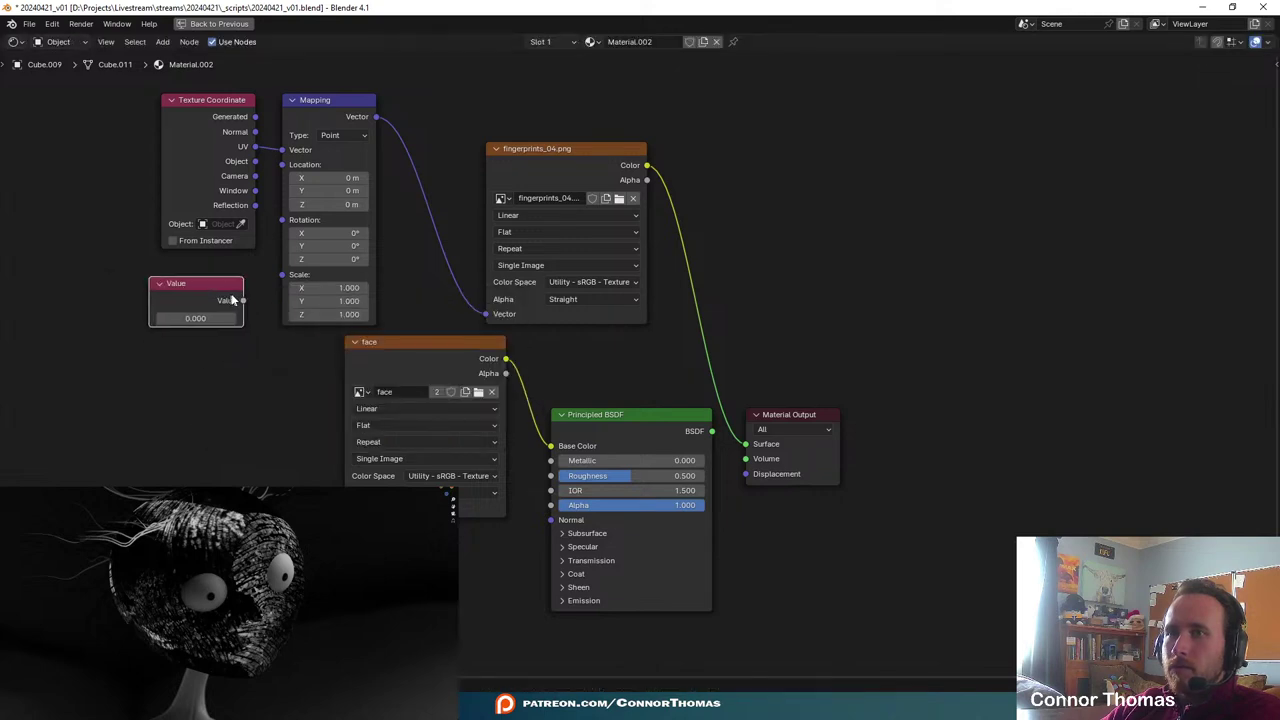
{"action": "left_click_drag", "start_coordinate": [243, 300], "coordinate": [213, 318]}
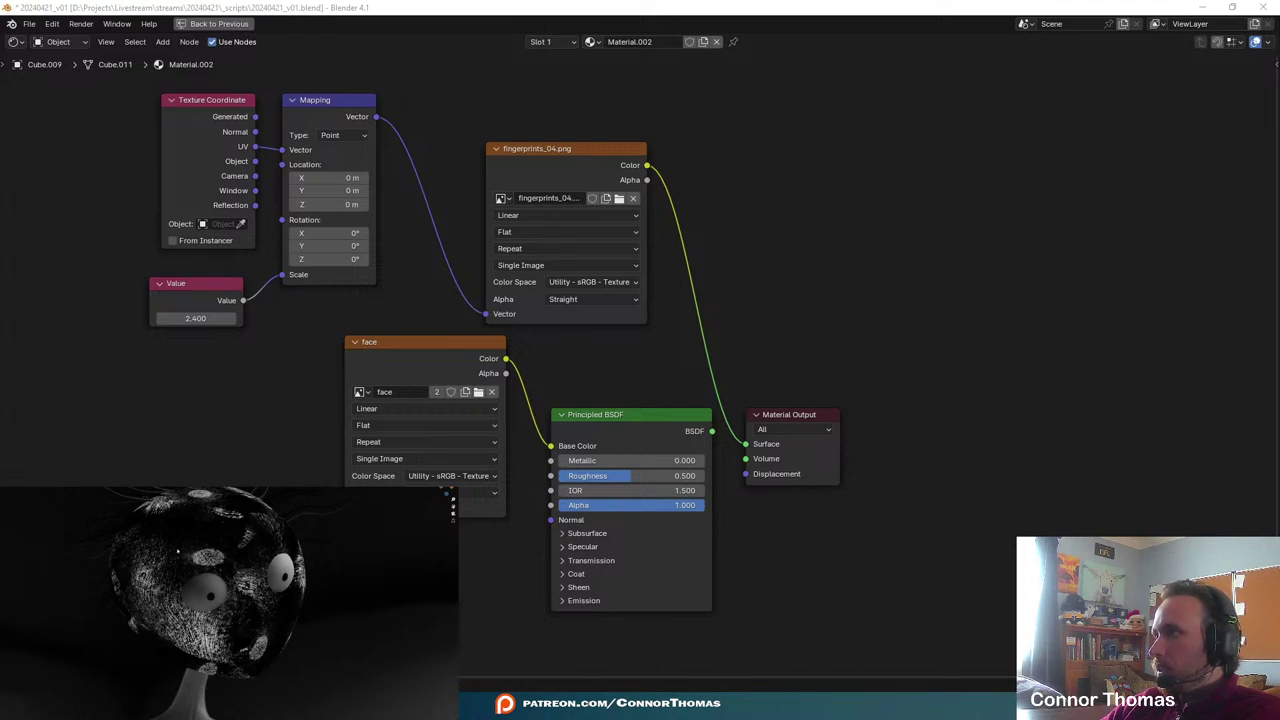
- Move the face texture and Principled BSDF lower in the graph and reconnect the Principled BSDF to the Material Output's surface
{"action": "middle_click_drag", "start_coordinate": [493, 323], "coordinate": [505, 258]}
{"action": "left_click_drag", "start_coordinate": [370, 559], "coordinate": [467, 474]}
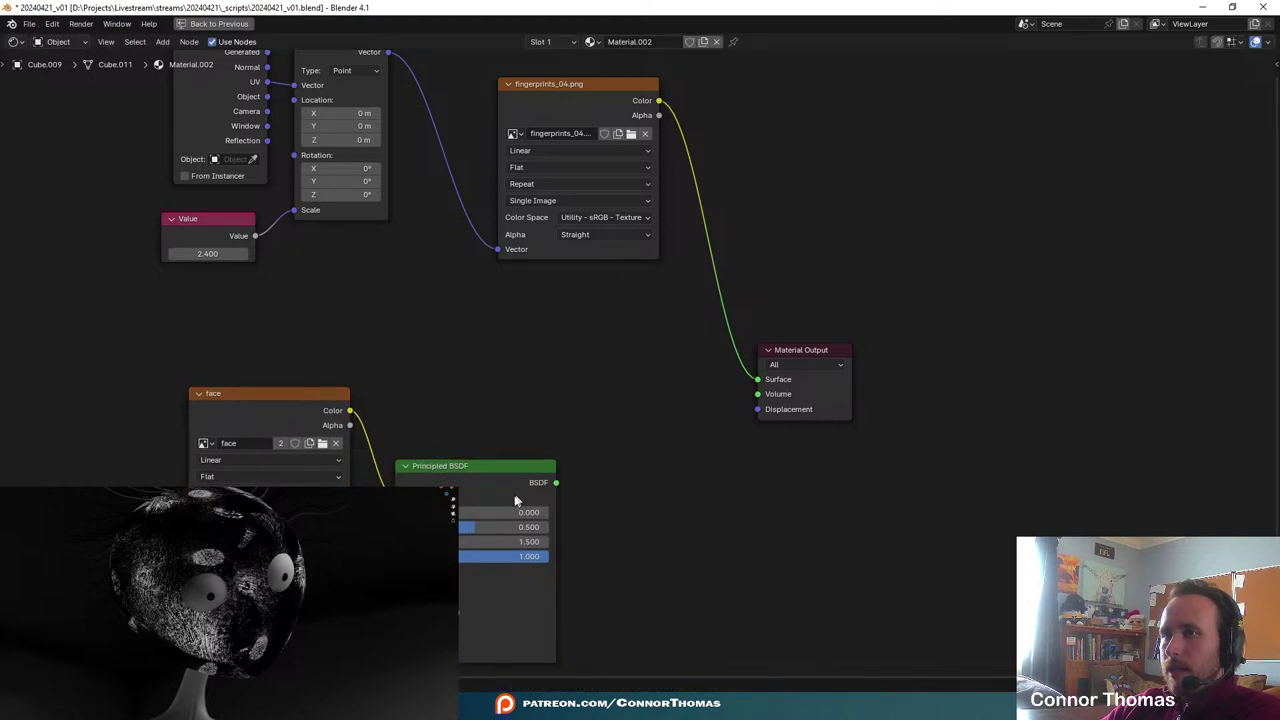
{"action": "left_click", "coordinate": [487, 468], "text": "ctrl+shift"}
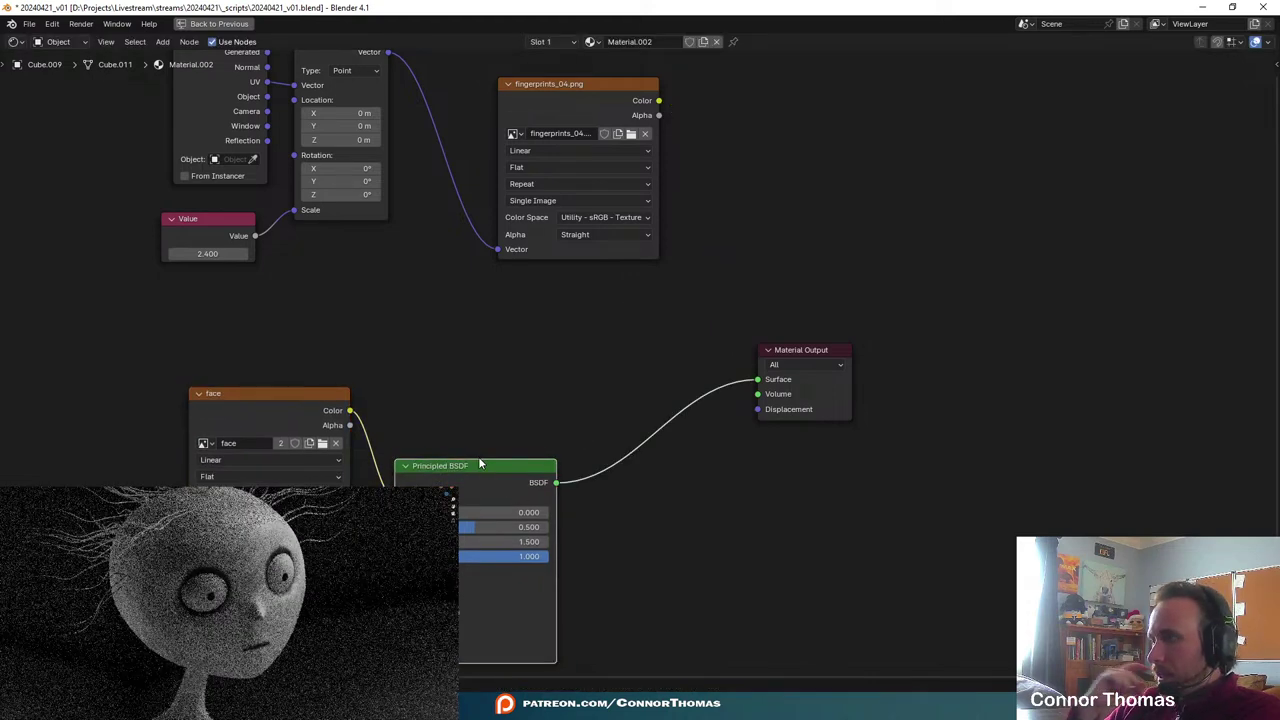
- Add a Math node beside the fingerprints texture and set its operation to Multiply
{"action": "middle_click_drag", "start_coordinate": [552, 322], "coordinate": [564, 363]}
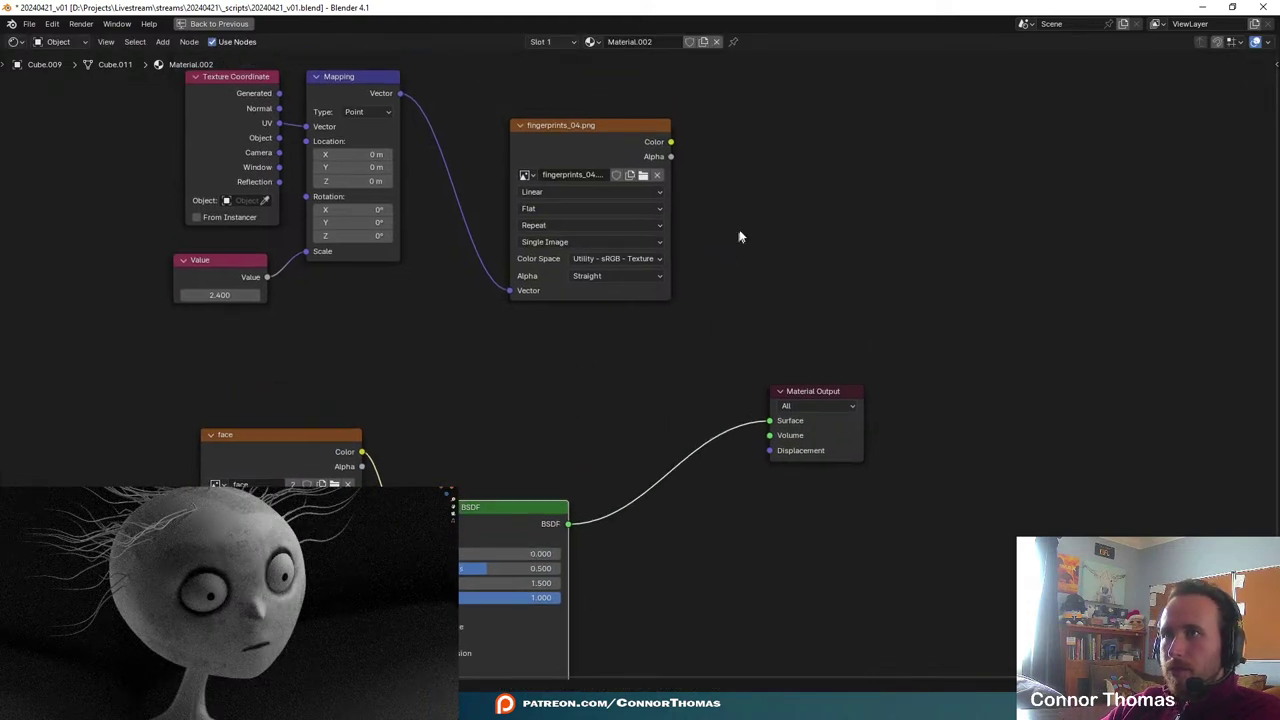
{"action": "left_click", "coordinate": [739, 231]}
{"action": "key", "text": "shift+a"}
{"action": "left_click", "coordinate": [778, 200]}
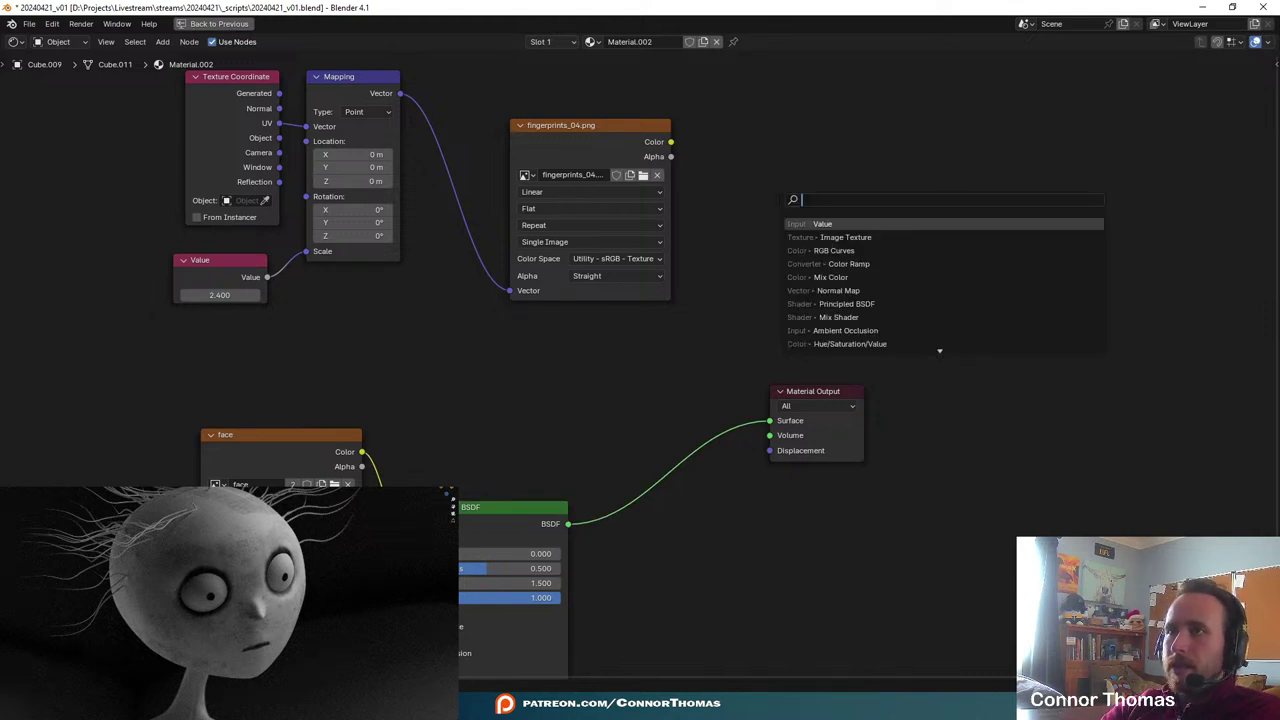
{"action": "type", "text": "math"}
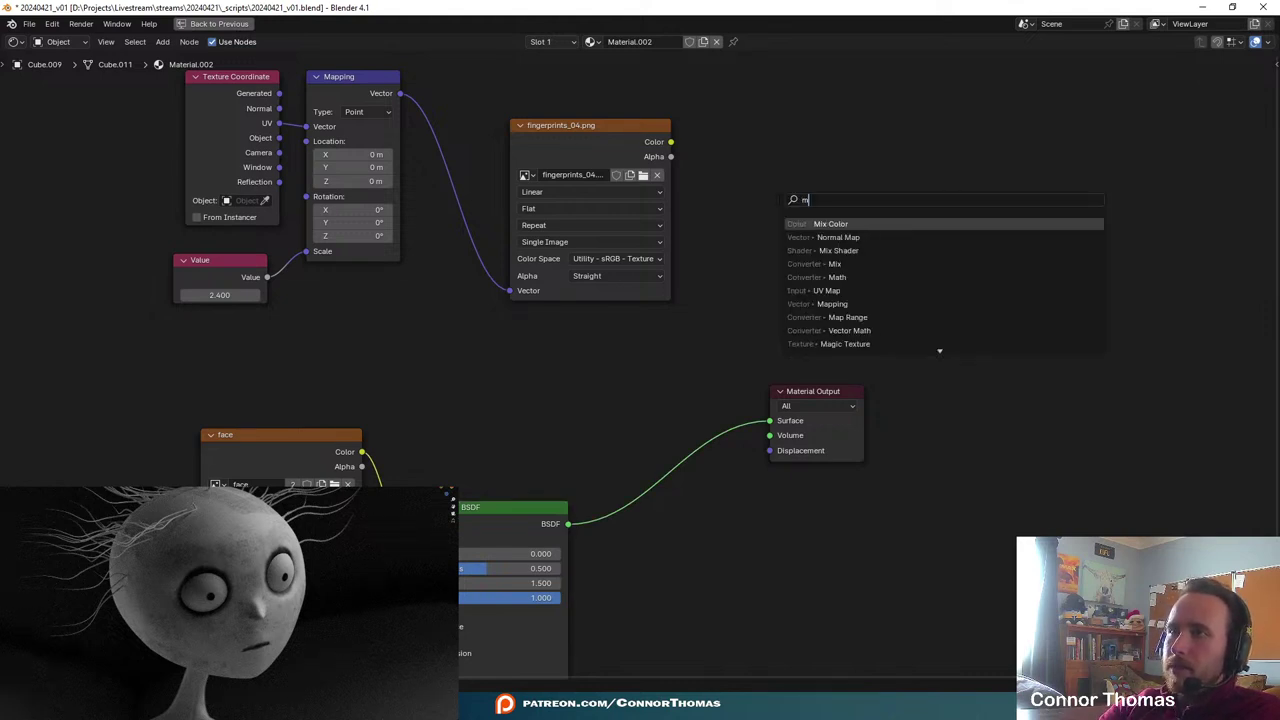
{"action": "key", "text": "Return"}
{"action": "left_click", "coordinate": [720, 212]}
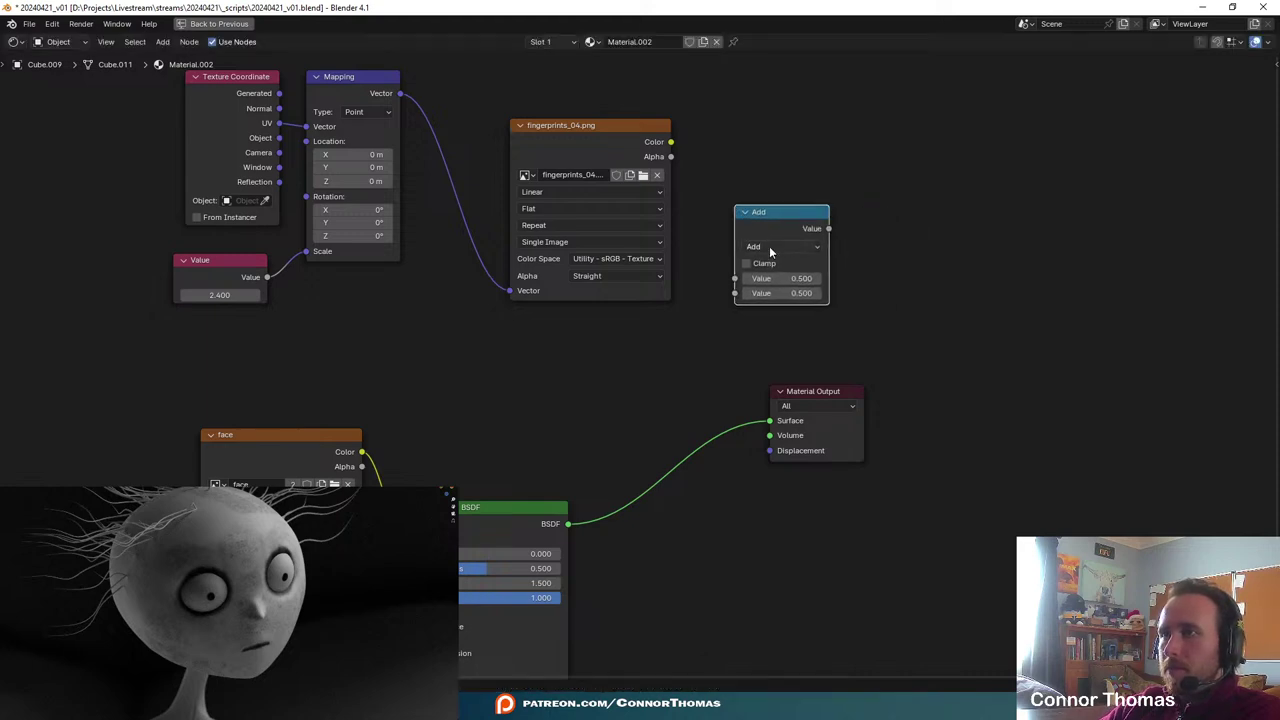
{"action": "left_click", "coordinate": [769, 246]}
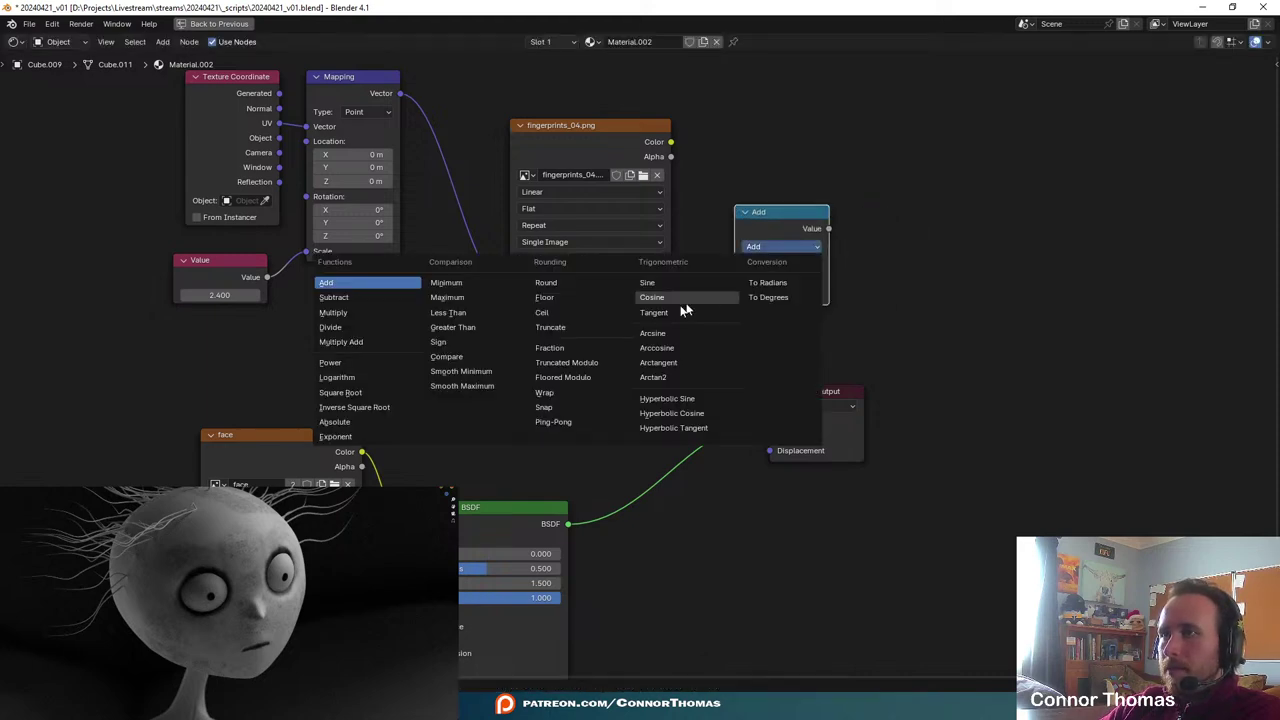
{"action": "left_click", "coordinate": [381, 327]}
{"action": "left_click", "coordinate": [772, 247]}
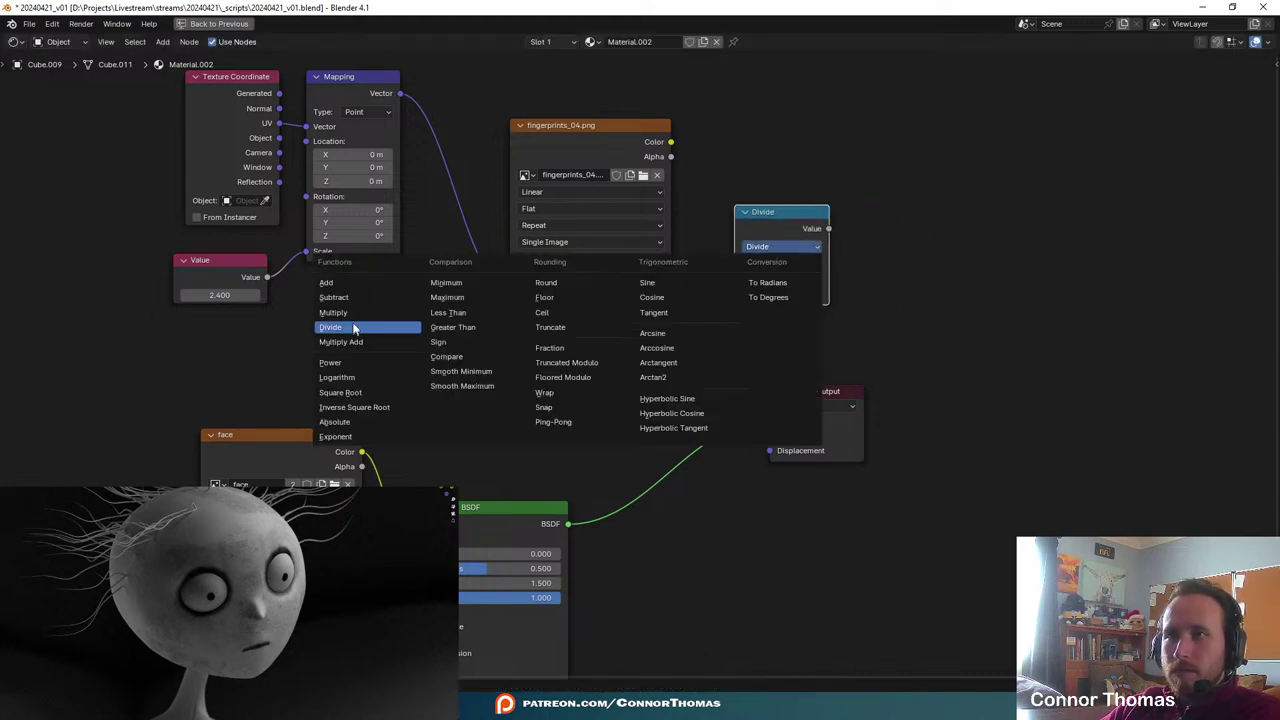
{"action": "left_click", "coordinate": [385, 311]}
- Route the fingerprints color through the Multiply node into the Material Output's displacement and set the multiplier to 0.1
{"action": "left_click_drag", "start_coordinate": [670, 141], "coordinate": [737, 278]}
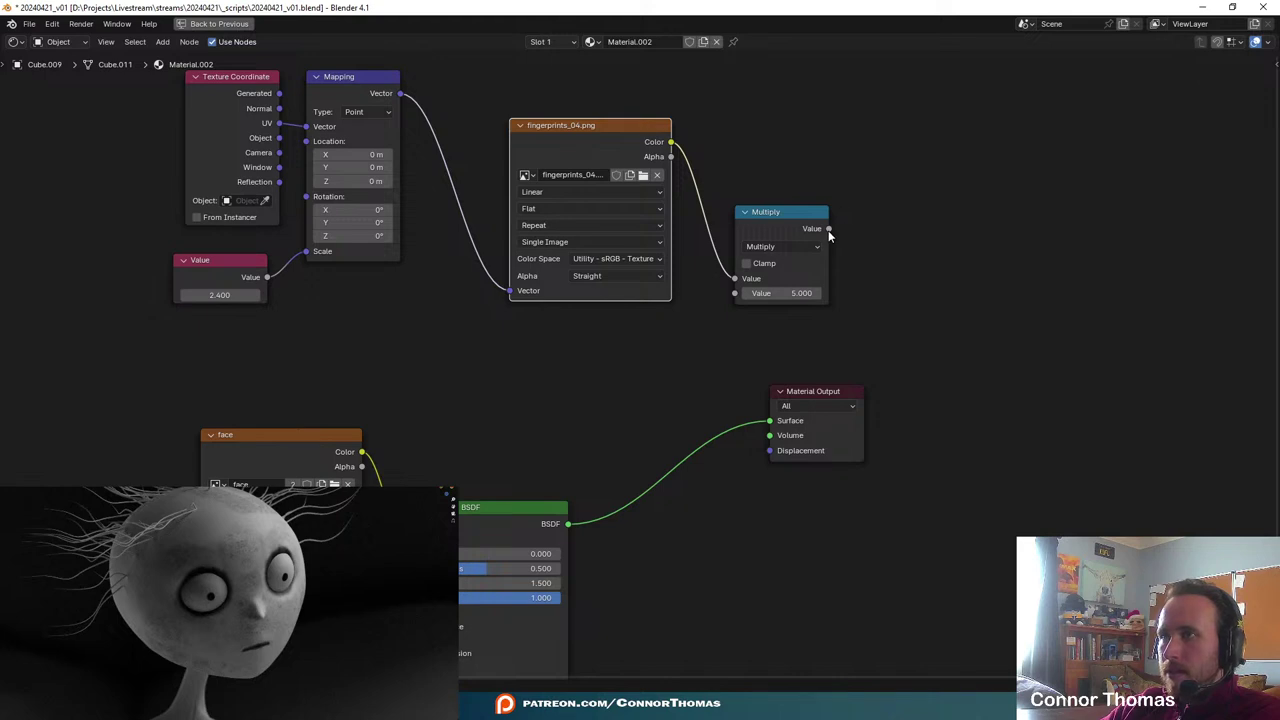
{"action": "left_click_drag", "start_coordinate": [828, 229], "coordinate": [758, 451]}
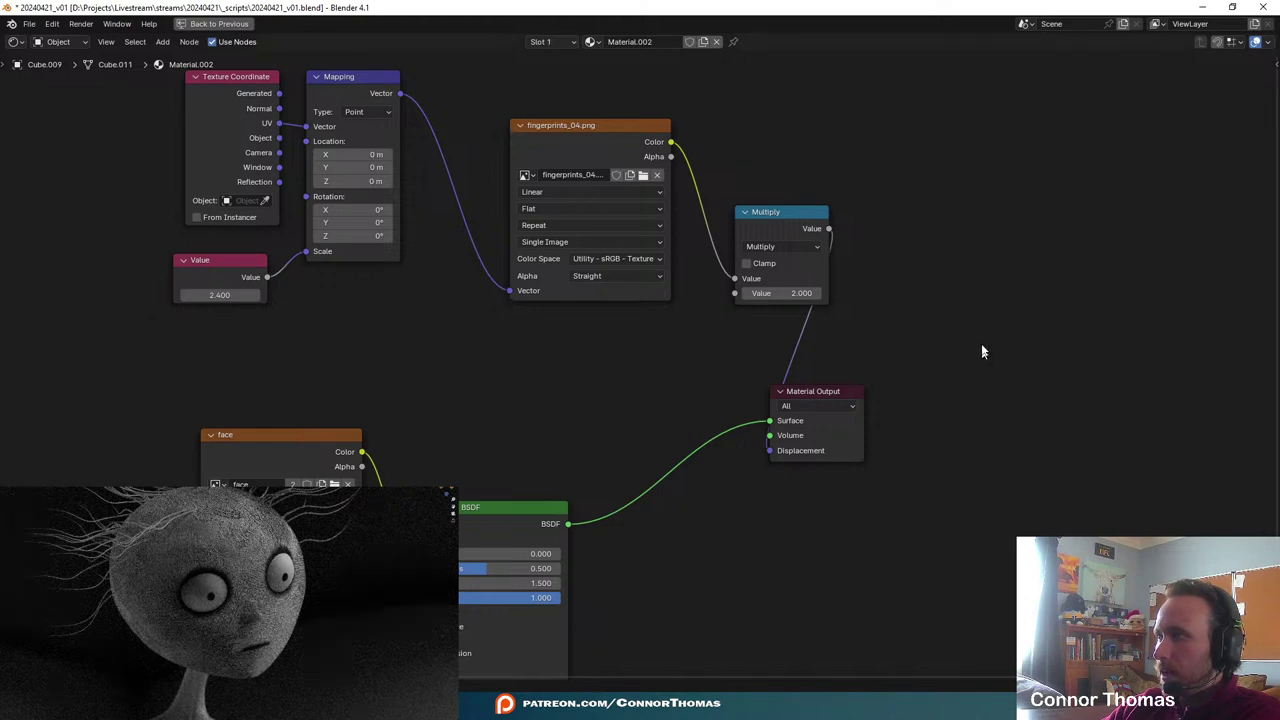
{"action": "left_click", "coordinate": [805, 292]}
{"action": "type", "text": "0.5"}
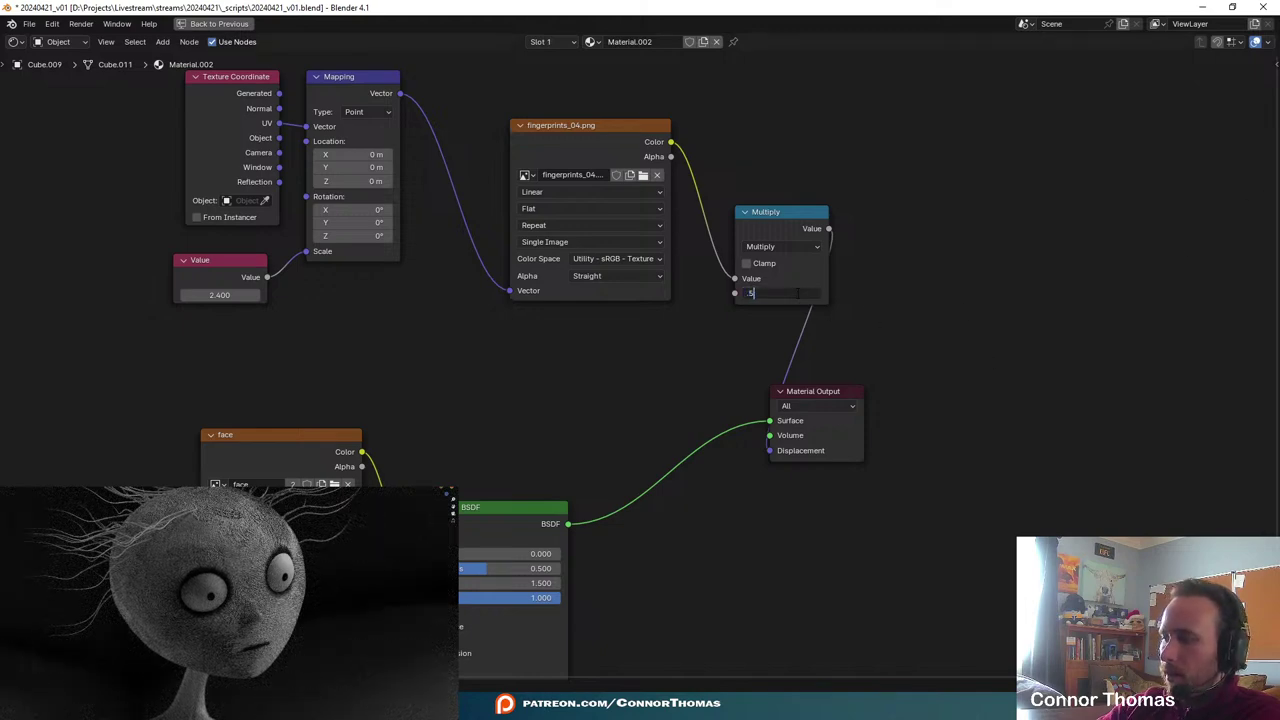
{"action": "key", "text": "Return"}
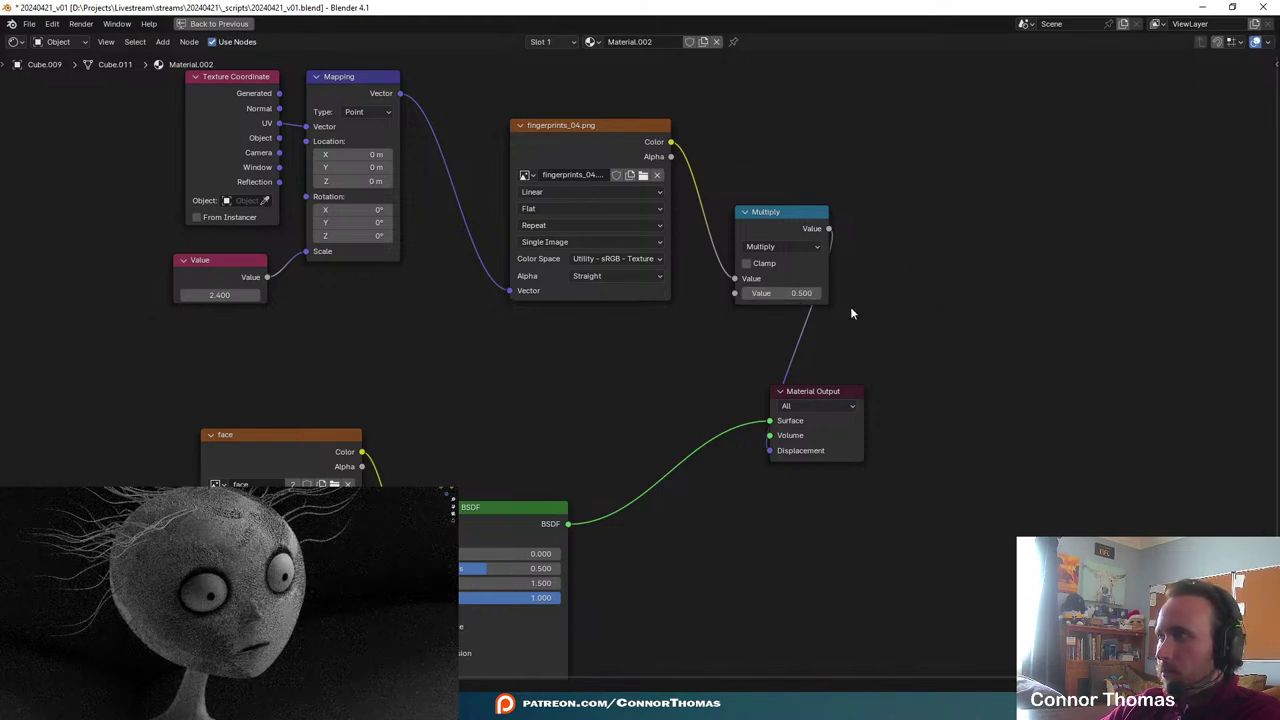
{"action": "left_click", "coordinate": [785, 293]}
{"action": "type", "text": ".1"}
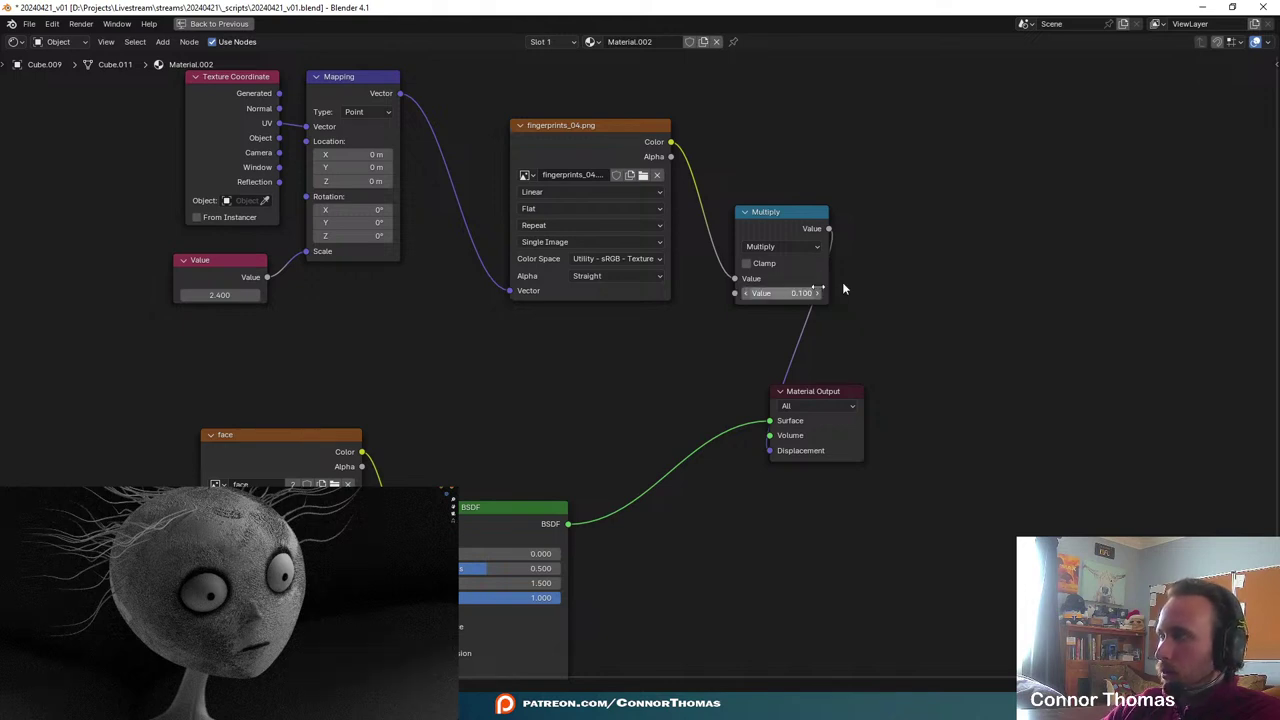
{"action": "key", "text": "Return"}
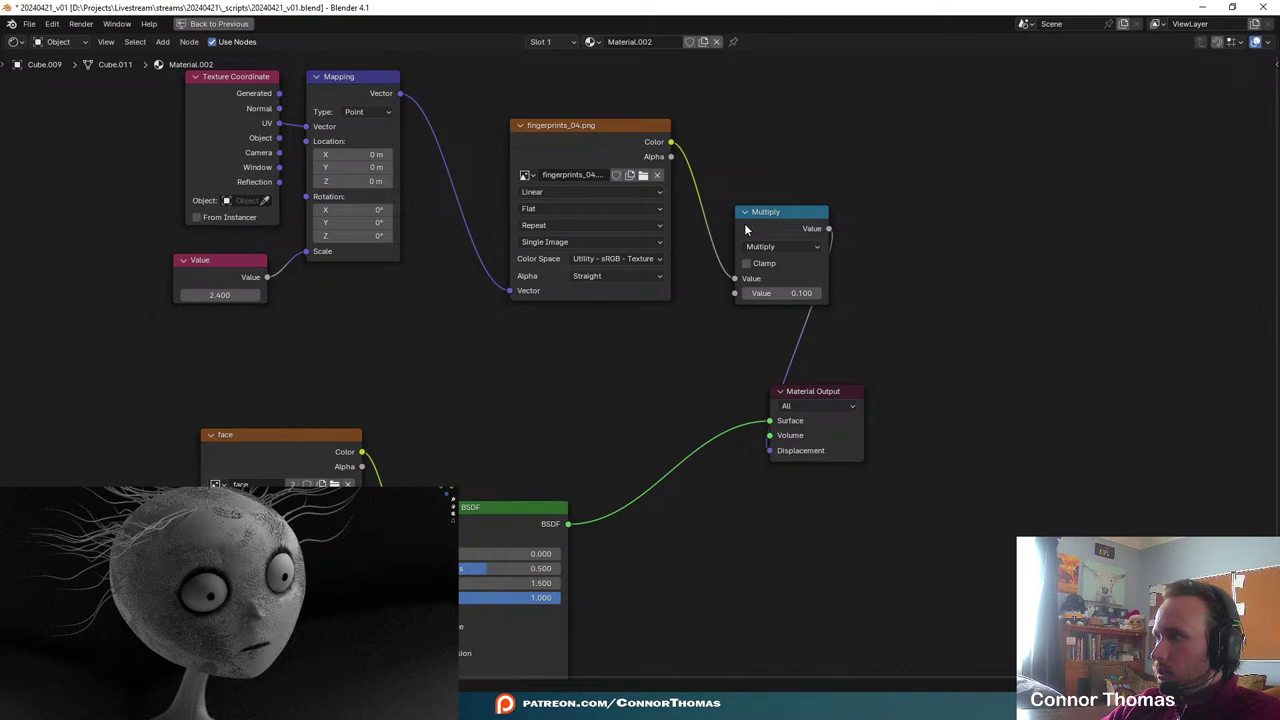
- Preview the fingerprints color through the surface and move the texture with its mapping nodes away from Multiply to make room
{"action": "middle_click_drag", "start_coordinate": [686, 388], "coordinate": [764, 399]}
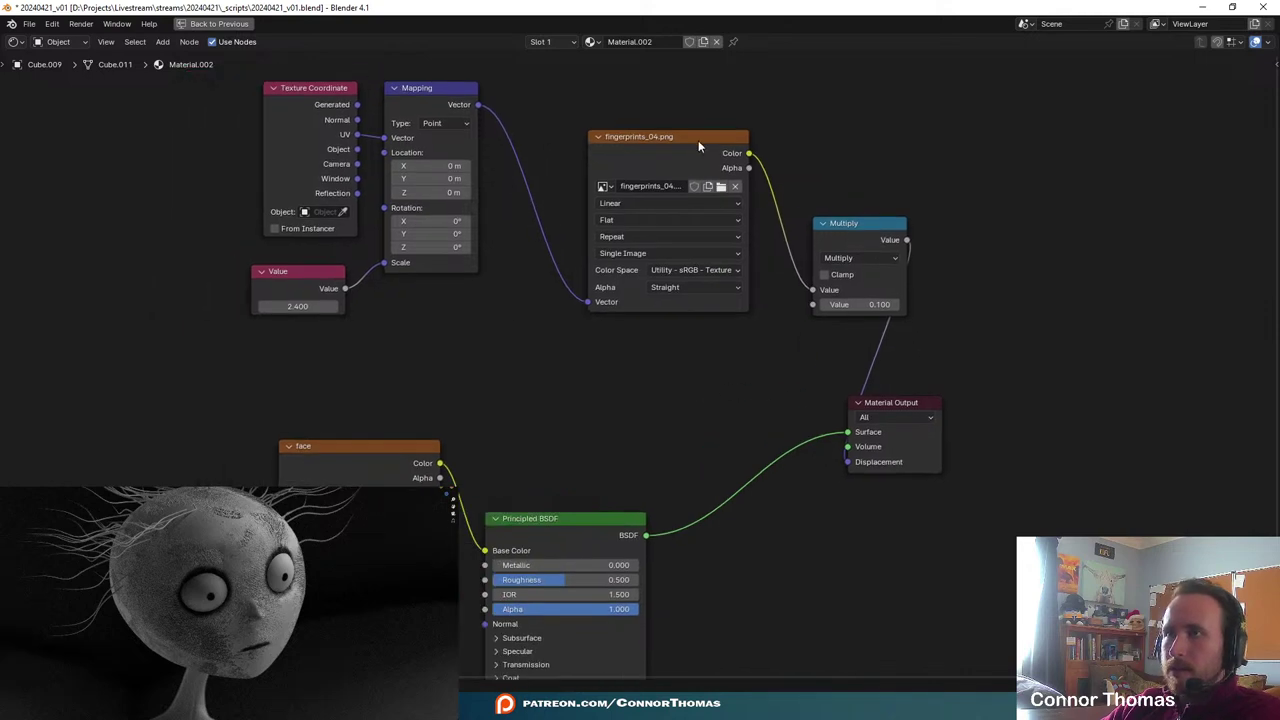
{"action": "middle_click_drag", "start_coordinate": [459, 128], "coordinate": [507, 173]}
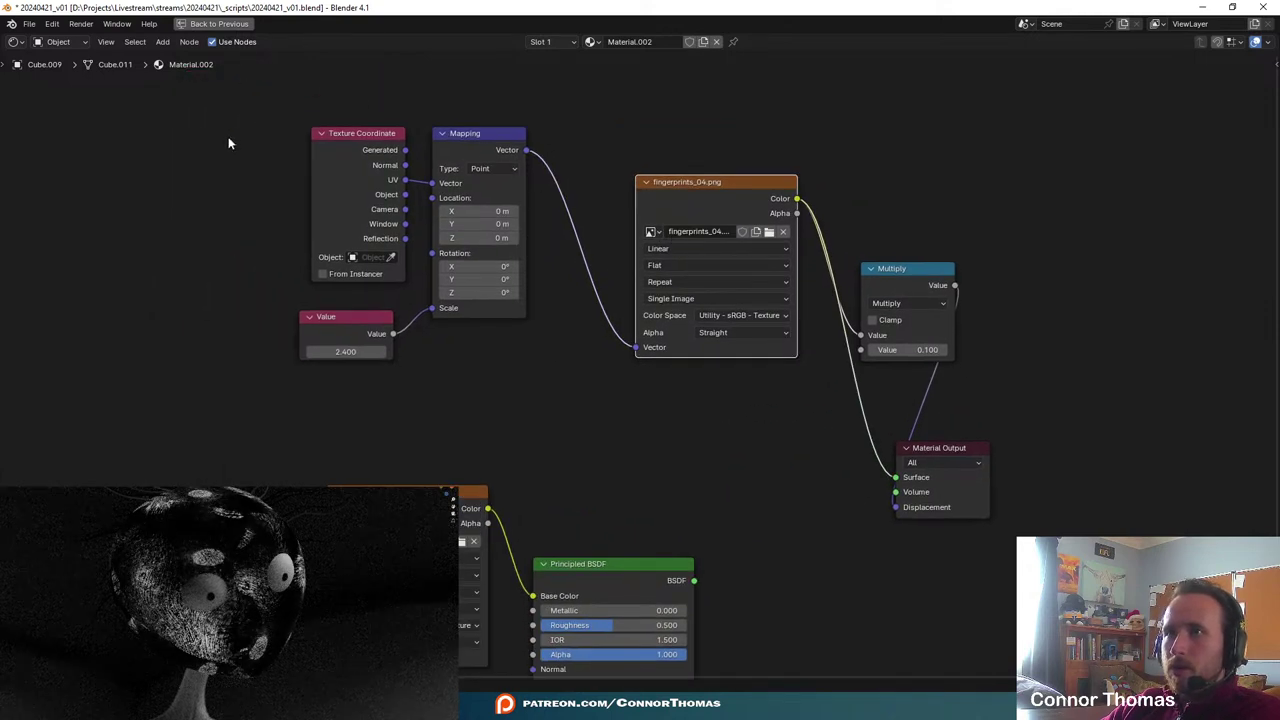
{"action": "left_click_drag", "start_coordinate": [210, 126], "coordinate": [654, 438]}
{"action": "left_click_drag", "start_coordinate": [662, 184], "coordinate": [339, 180]}
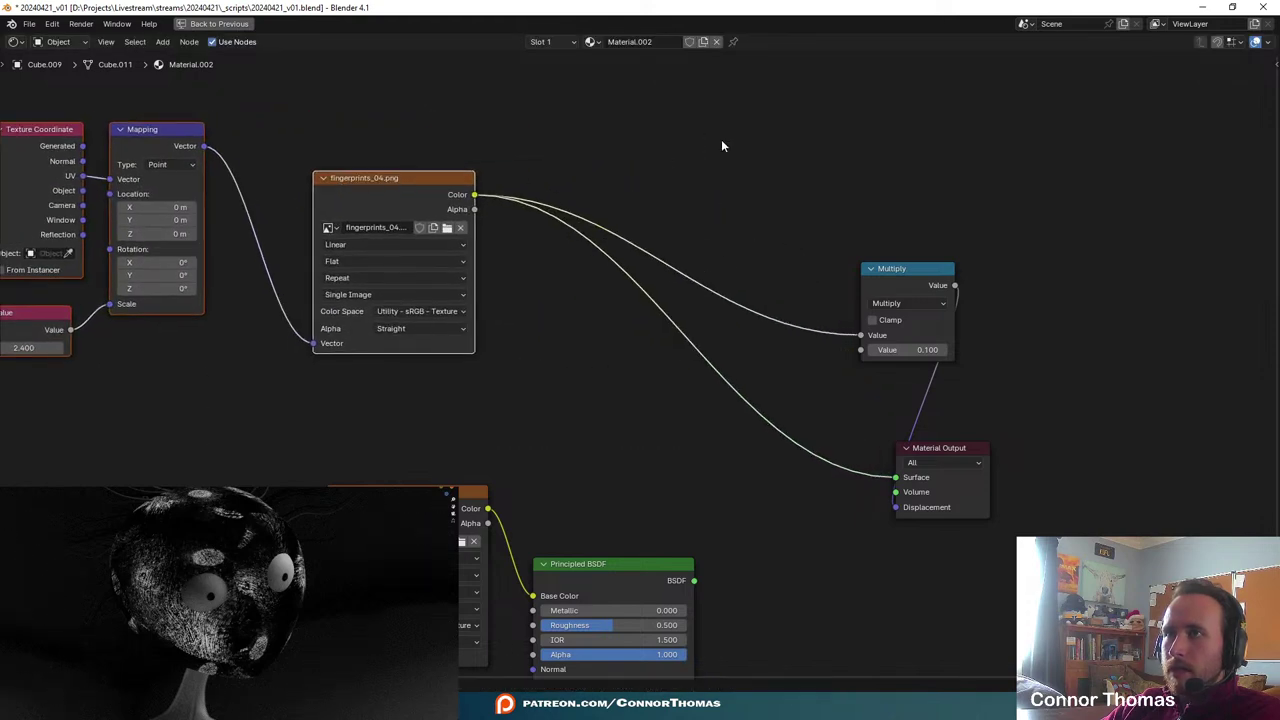
- Insert a Color Ramp between the fingerprints texture and the Multiply node and preview its color through the surface
{"action": "left_click", "coordinate": [722, 146]}
{"action": "key", "text": "shift+a"}
{"action": "type", "text": "colo"}
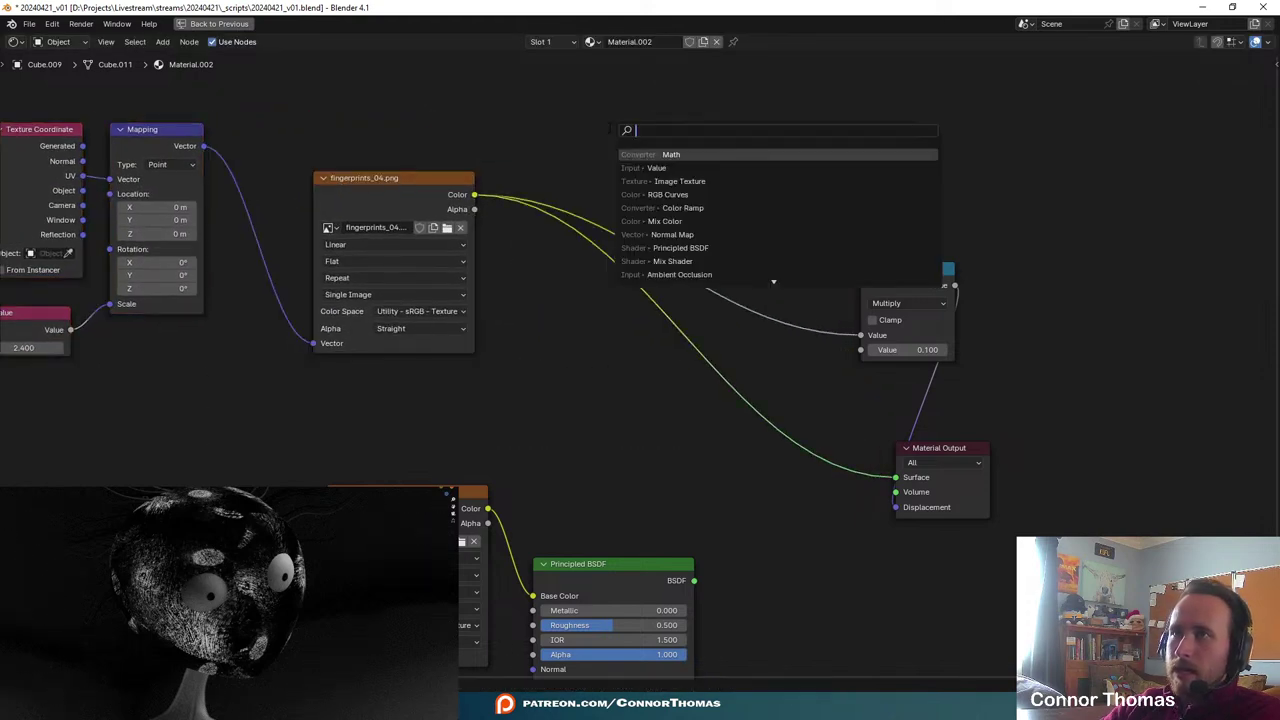
{"action": "key", "text": "Down"}
{"action": "key", "text": "Return"}
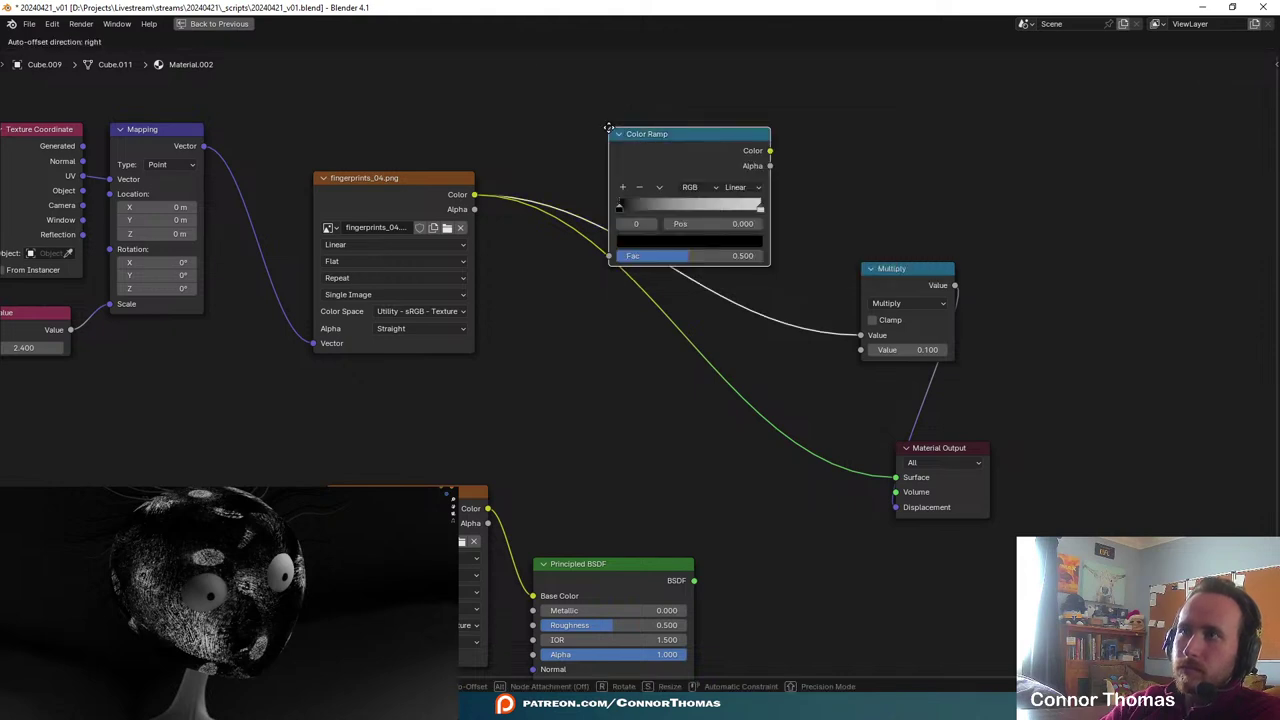
{"action": "left_click", "coordinate": [618, 238]}
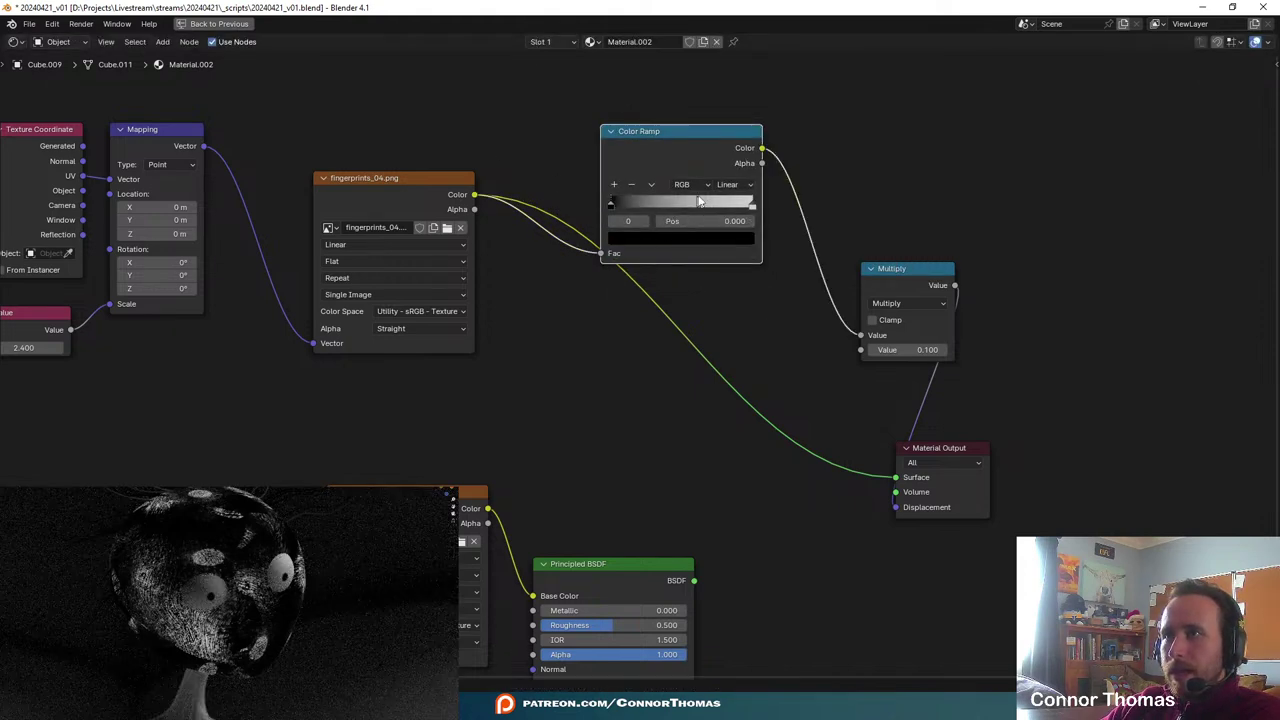
{"action": "key", "text": "g"}
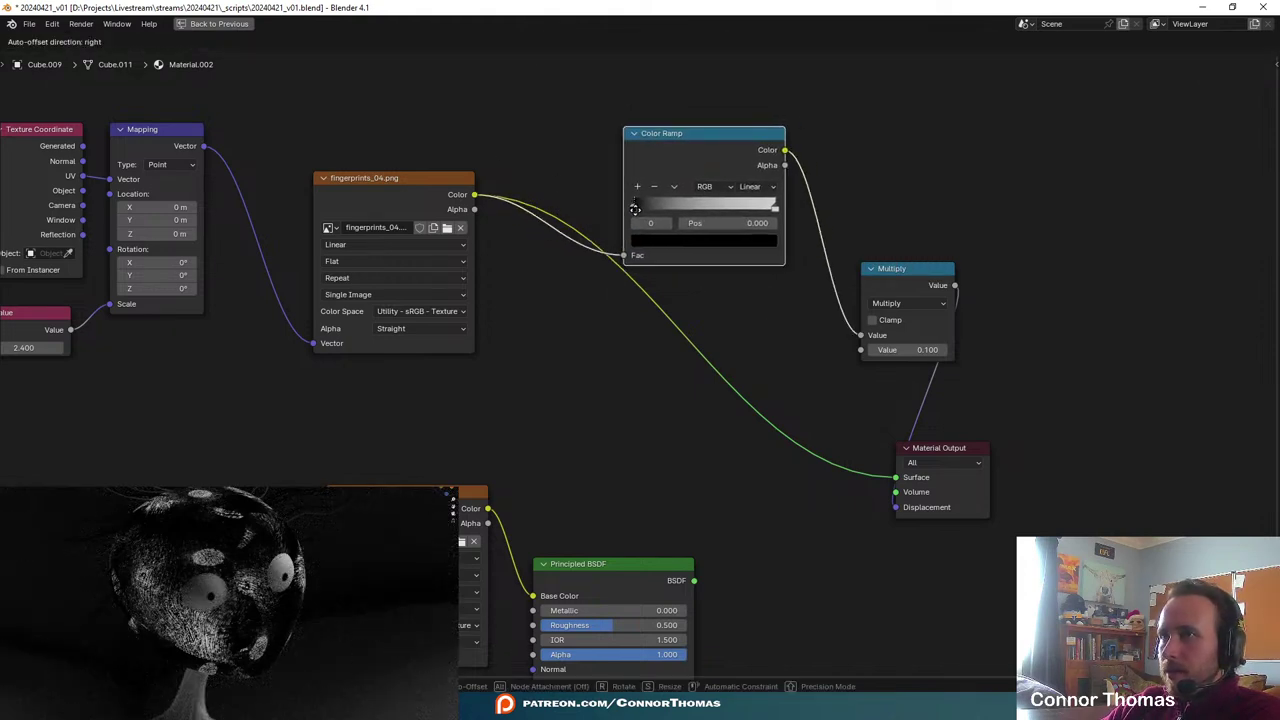
{"action": "left_click", "coordinate": [687, 141]}
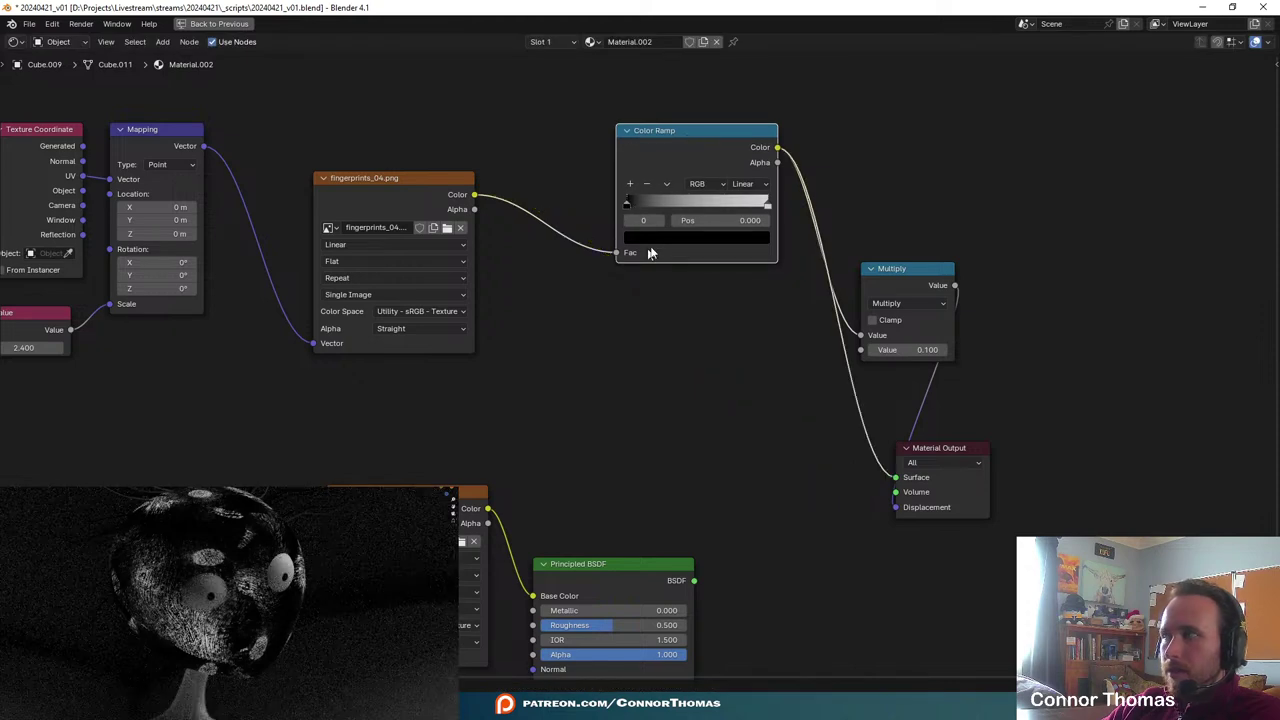
- Move the Color Ramp's white stop to position 0.018 and darken its color to a dark gray
{"action": "left_click_drag", "start_coordinate": [625, 205], "coordinate": [583, 202]}
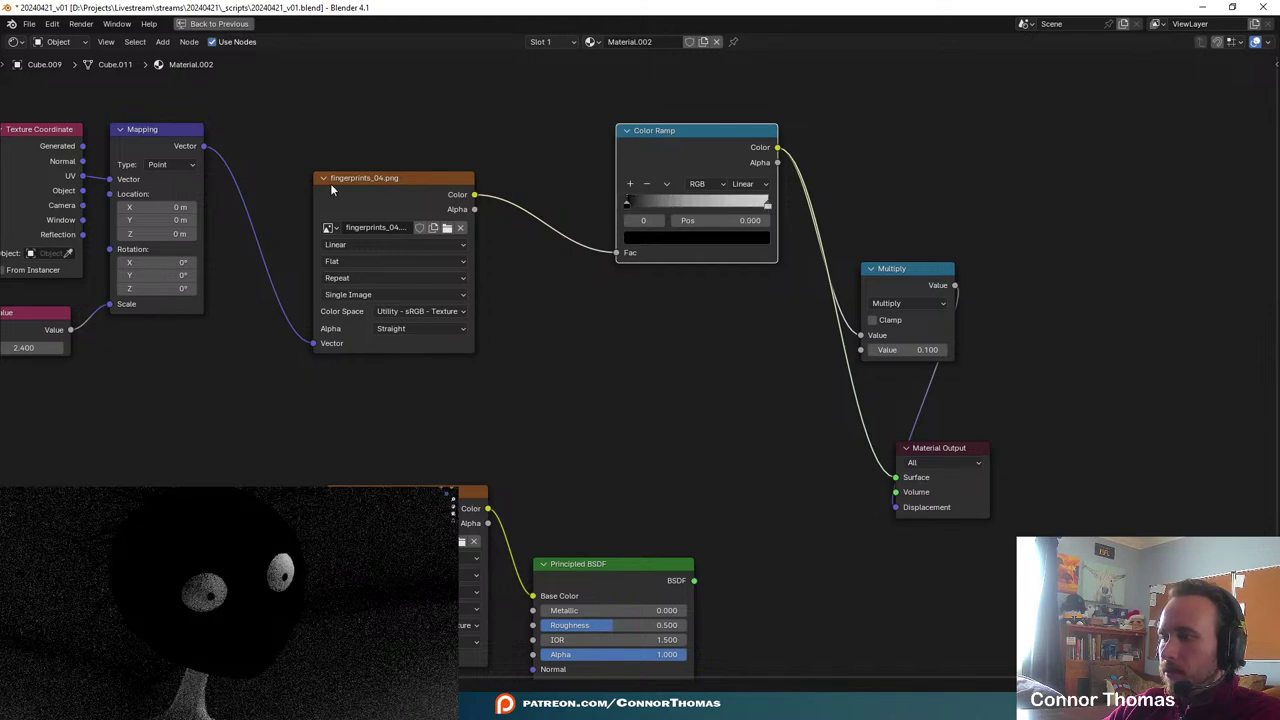
{"action": "left_click_drag", "start_coordinate": [770, 208], "coordinate": [627, 207]}
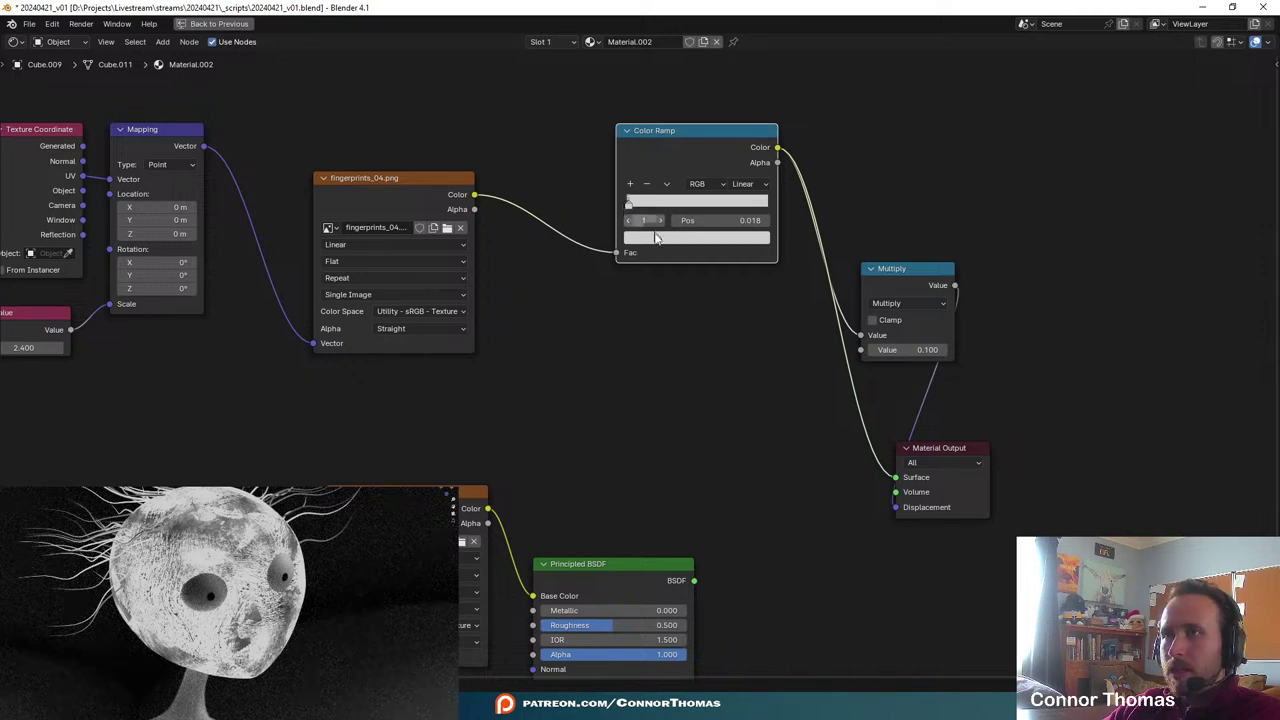
{"action": "left_click", "coordinate": [662, 238]}
{"action": "left_click_drag", "start_coordinate": [758, 120], "coordinate": [760, 111]}
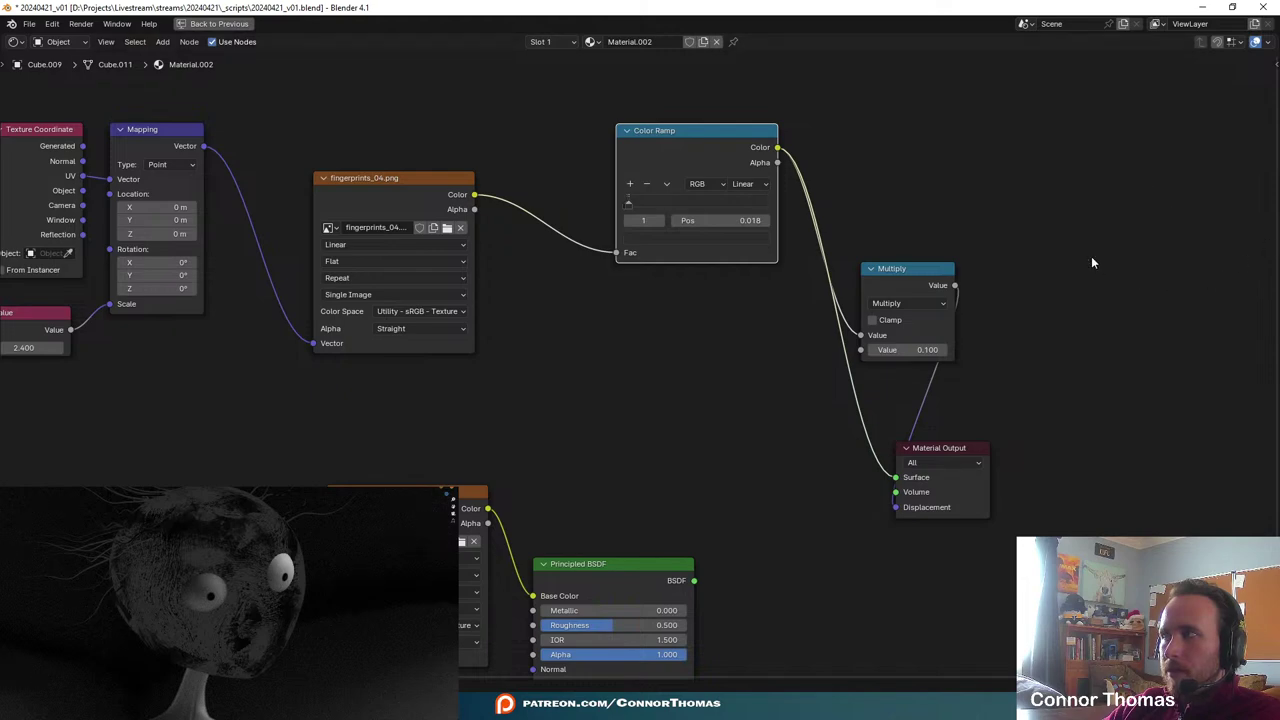
- Reconnect the Principled BSDF to the Material Output's surface and move the Color Ramp's dark gray stop to position 1.000
{"action": "left_click", "coordinate": [921, 270], "text": "ctrl+shift"}
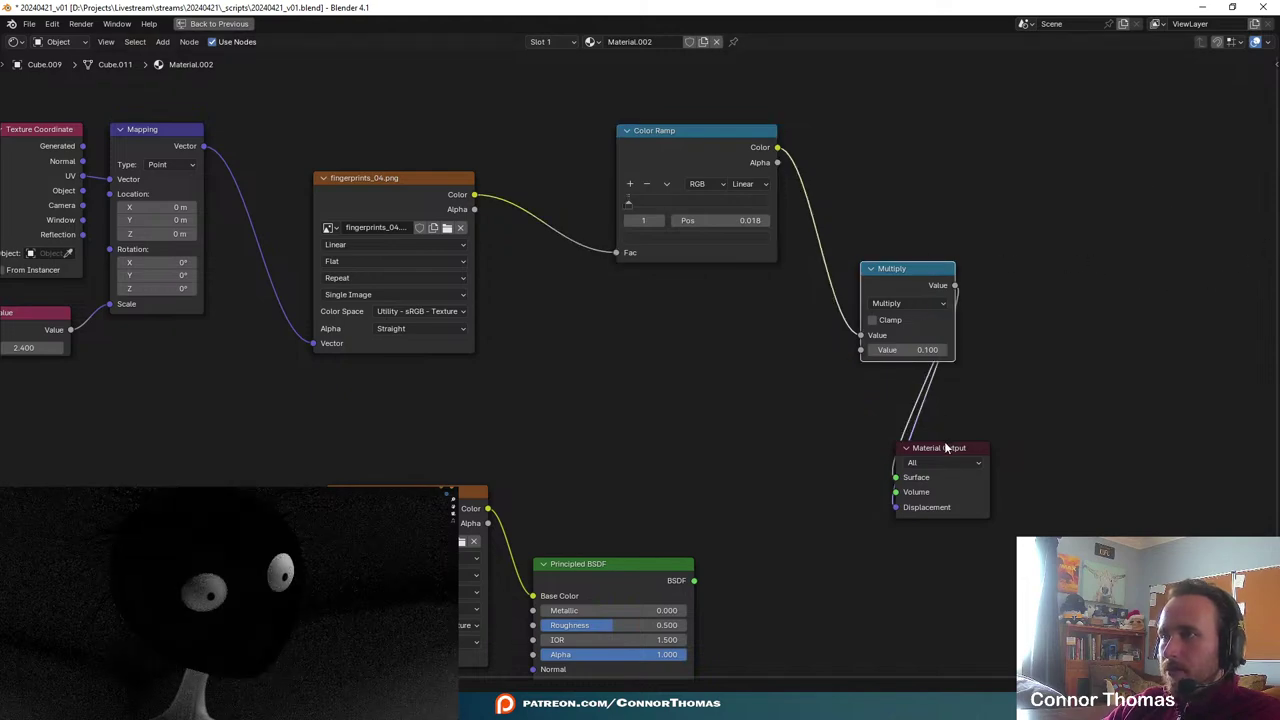
{"action": "left_click", "coordinate": [655, 565], "text": "ctrl+shift"}
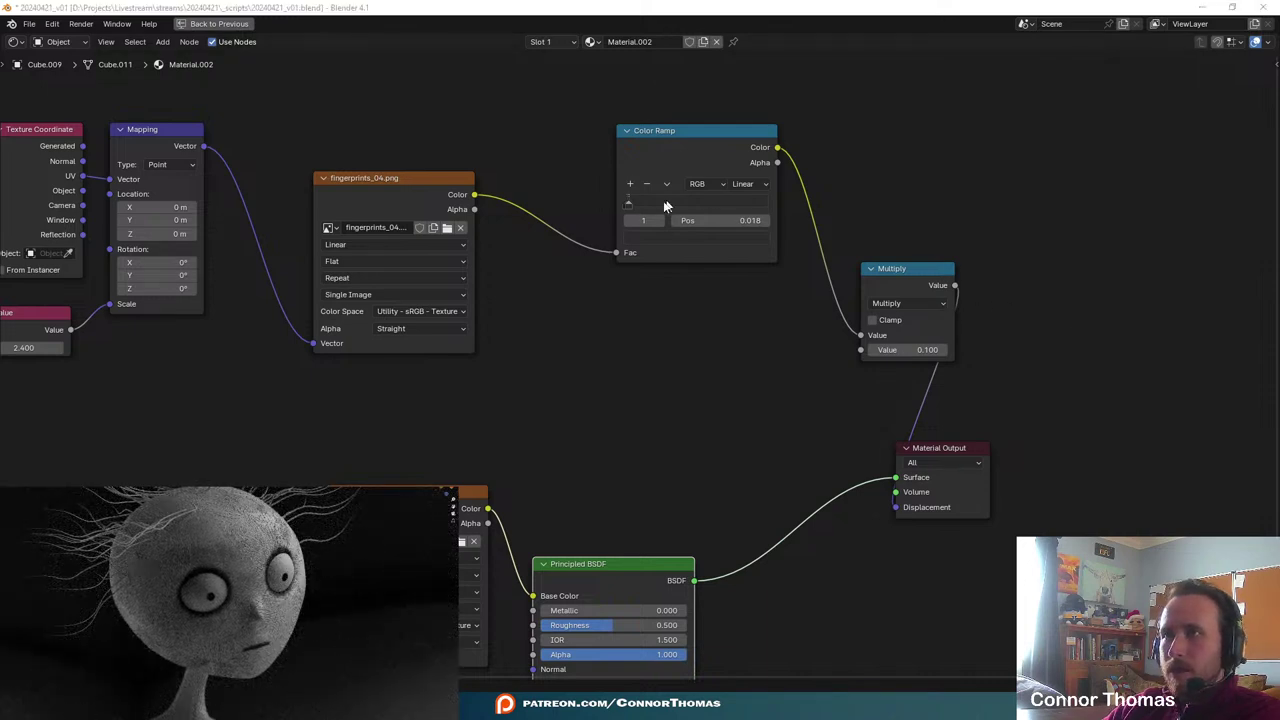
{"action": "left_click_drag", "start_coordinate": [632, 202], "coordinate": [1003, 221]}
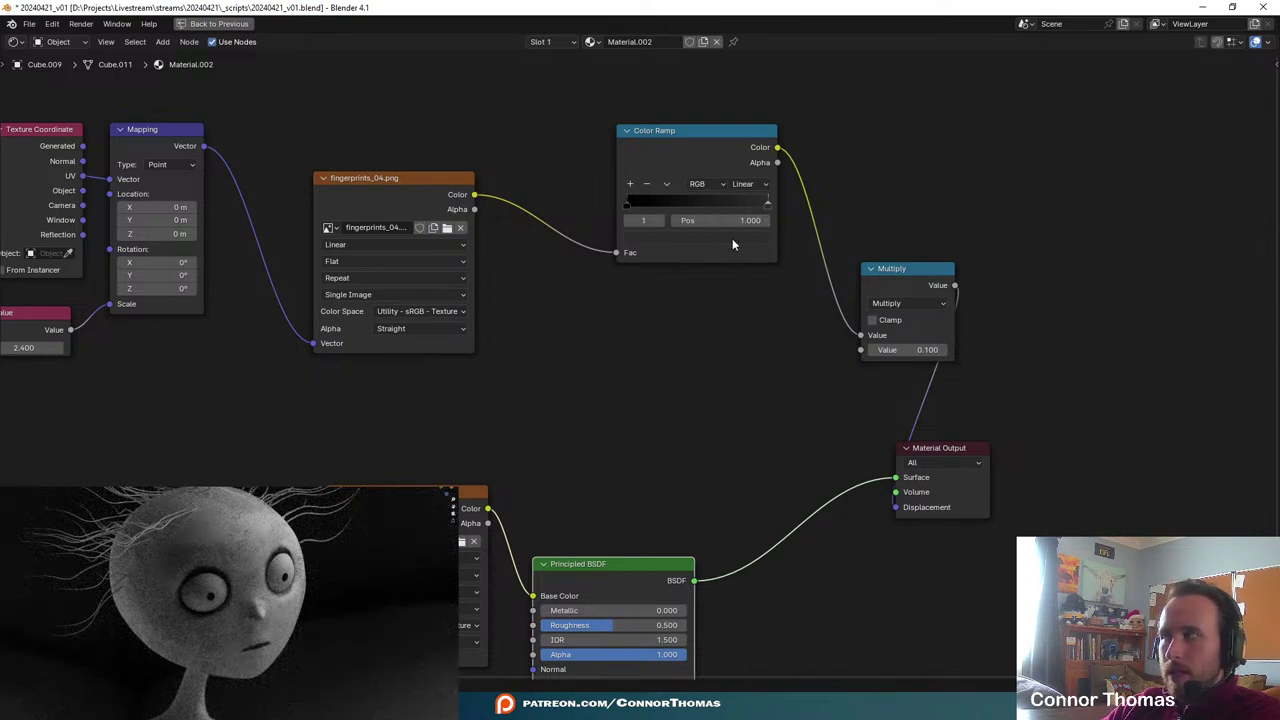
- Lighten the Color Ramp's black stop at position 0 to a color value of 0.047
{"action": "left_click", "coordinate": [627, 204]}
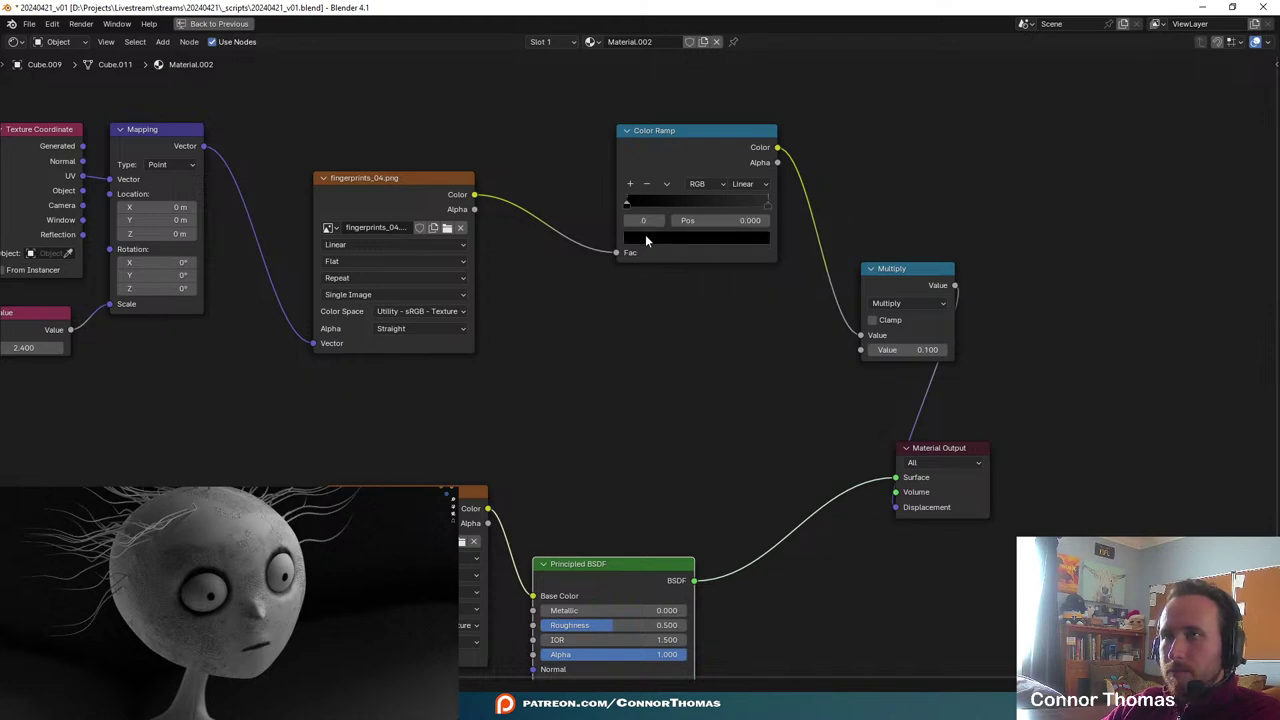
{"action": "left_click", "coordinate": [645, 236]}
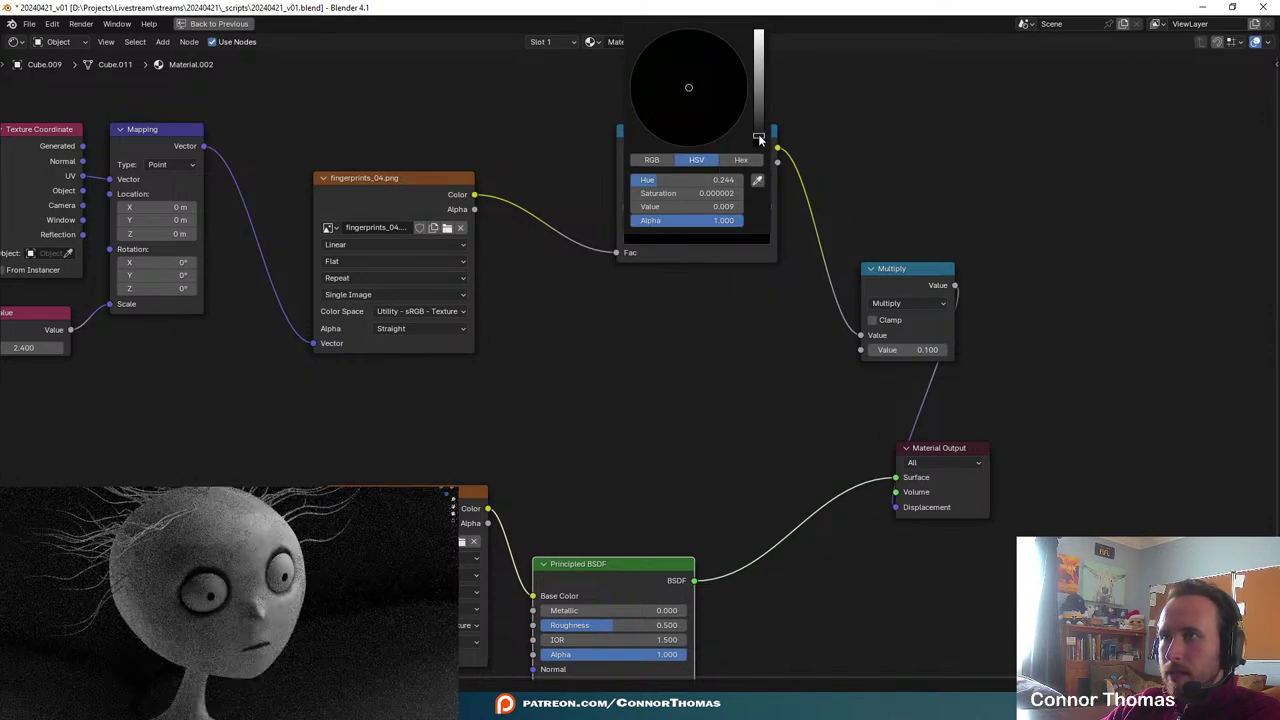
{"action": "left_click_drag", "start_coordinate": [758, 136], "coordinate": [762, 120]}
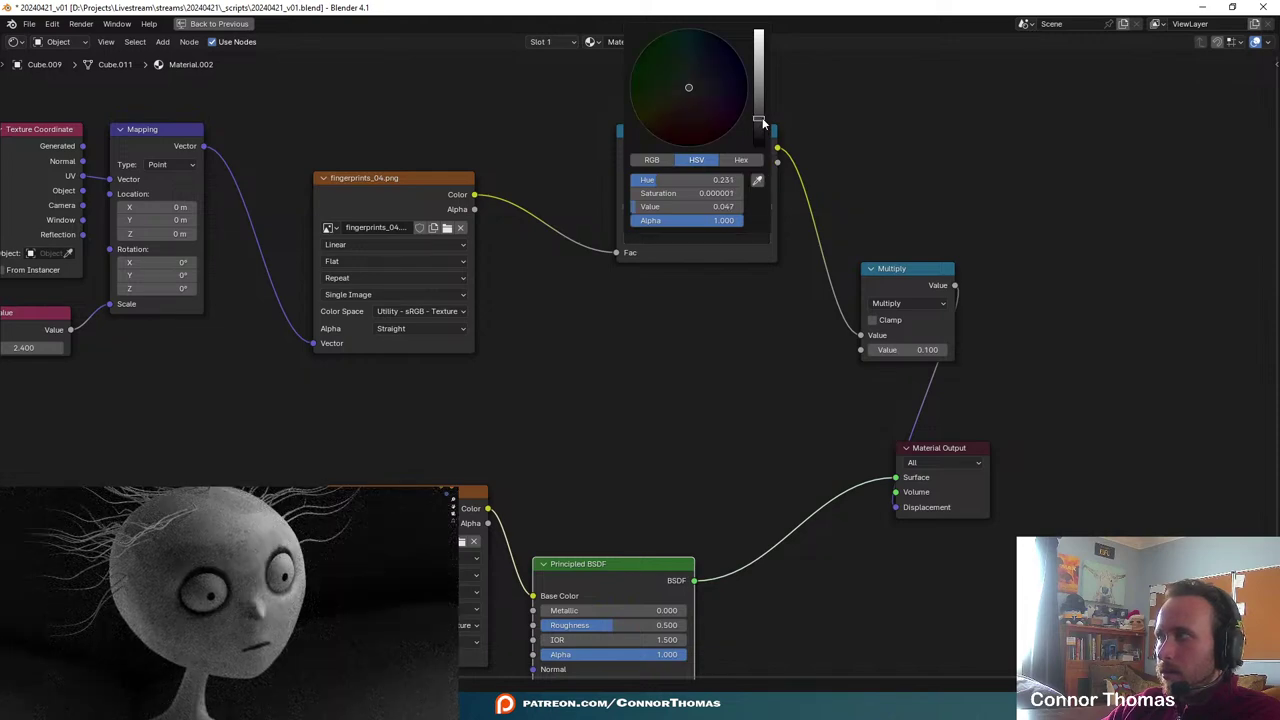
- Brighten the Color Ramp's first stop slightly and set its end stop to a dark grey
{"action": "left_click_drag", "start_coordinate": [760, 117], "coordinate": [759, 105]}
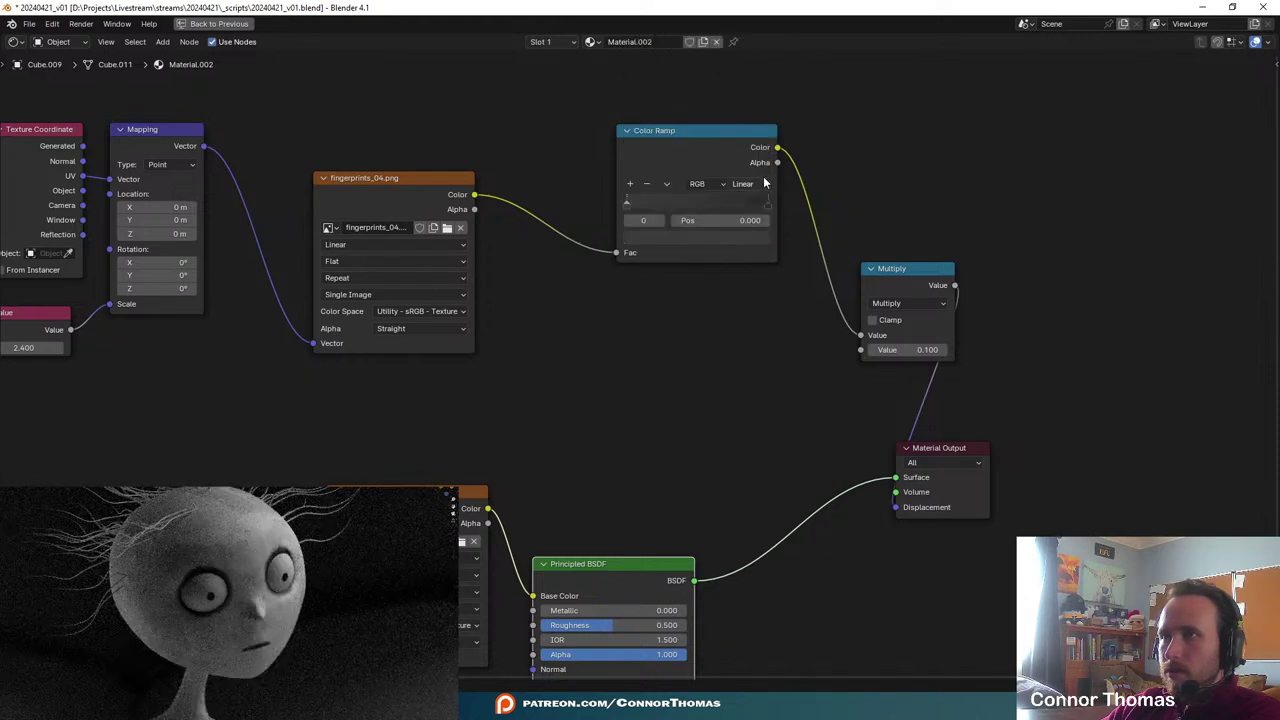
{"action": "left_click", "coordinate": [767, 204], "text": "ctrl"}
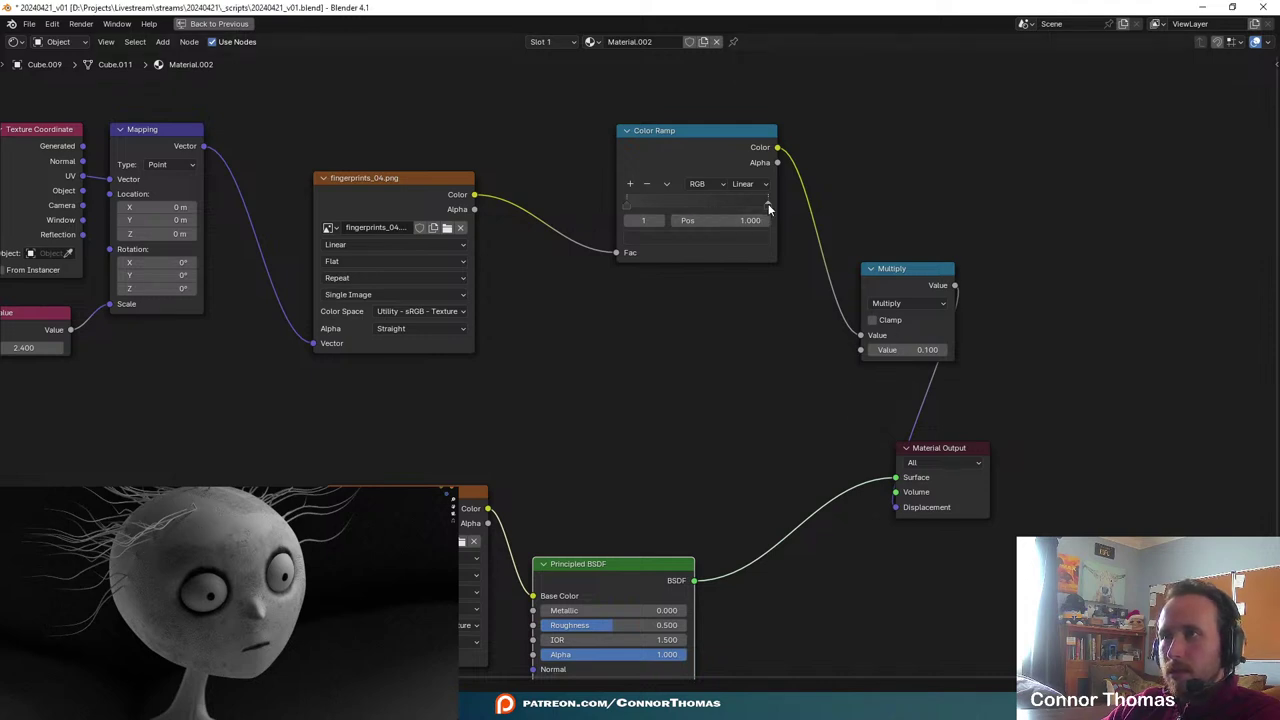
{"action": "left_click", "coordinate": [753, 244]}
{"action": "left_click", "coordinate": [759, 78]}
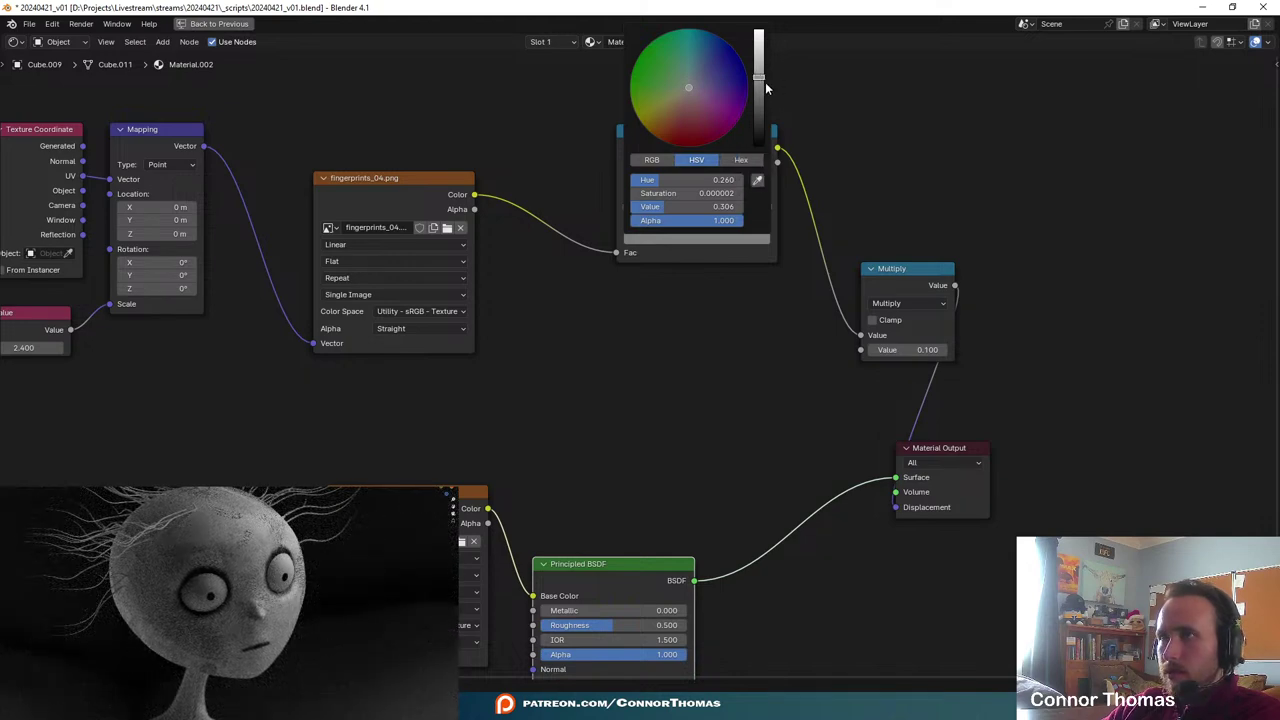
{"action": "left_click", "coordinate": [760, 88]}
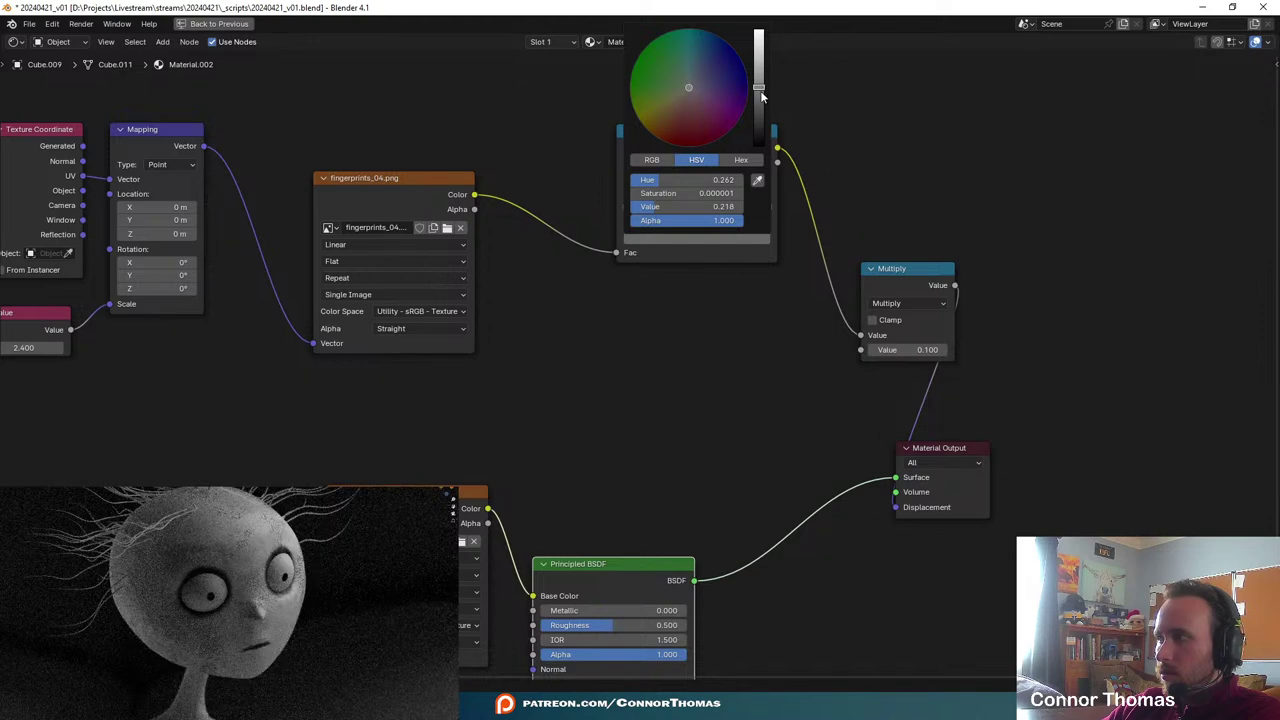
{"action": "left_click", "coordinate": [760, 98]}
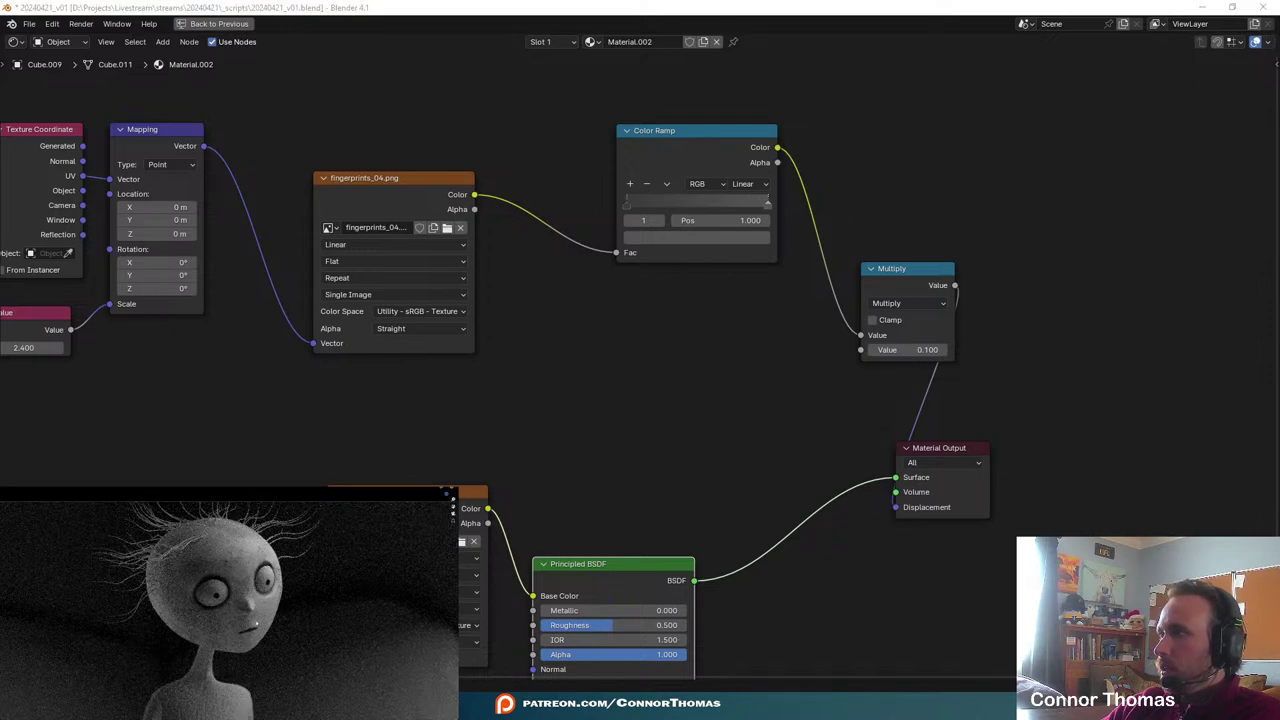
- Set the Value node that feeds the Mapping scale to 5
{"action": "middle_click_drag", "start_coordinate": [257, 610], "coordinate": [261, 573], "text": "shift"}
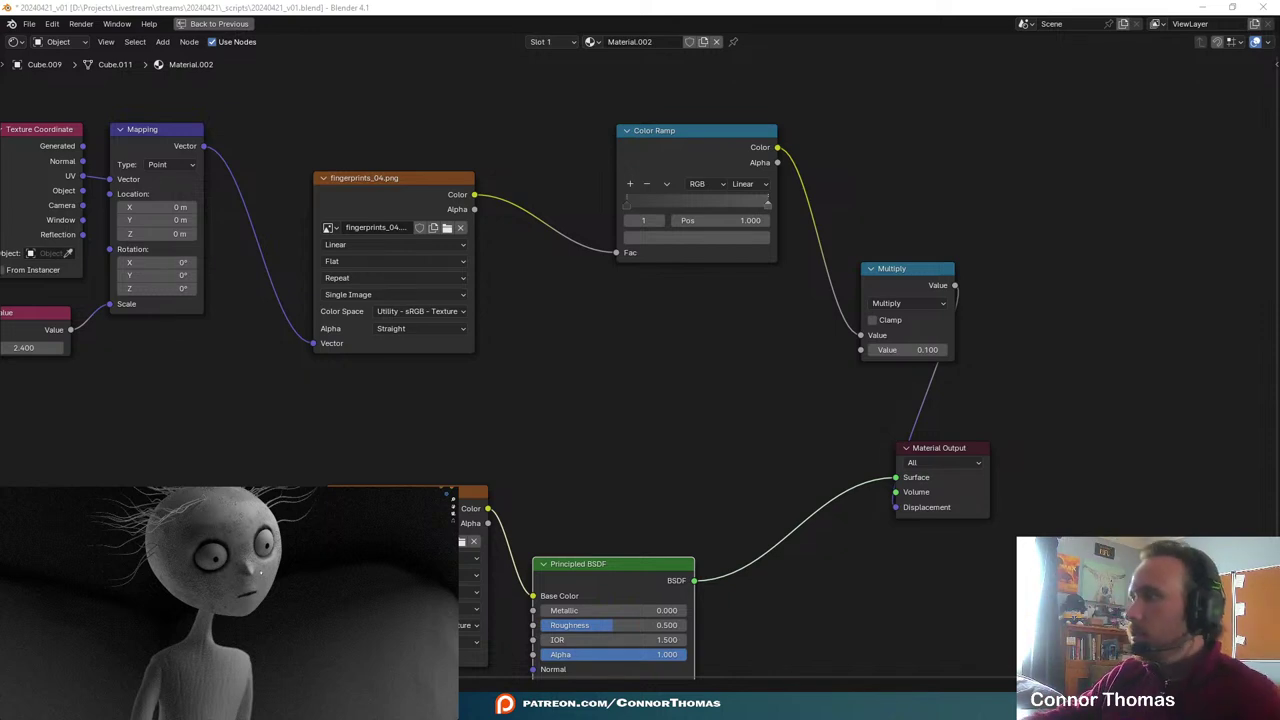
{"action": "middle_click_drag", "start_coordinate": [263, 334], "coordinate": [594, 317]}
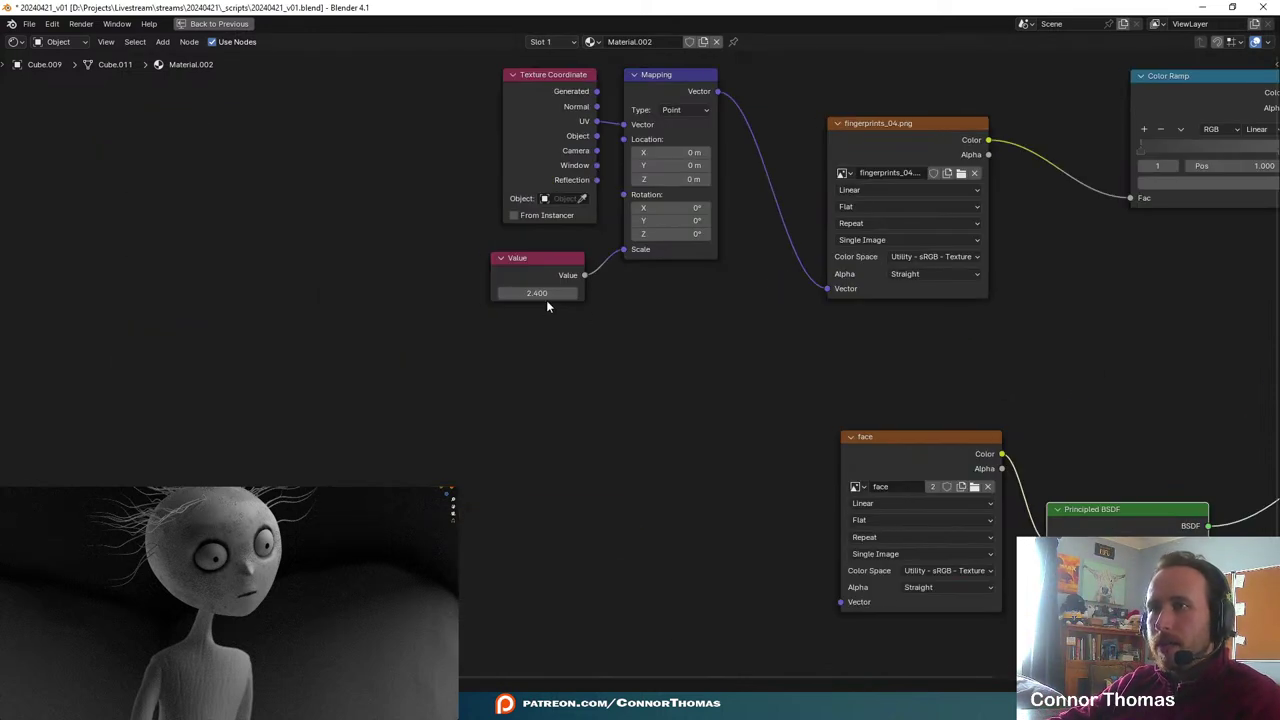
{"action": "left_click", "coordinate": [546, 298]}
{"action": "type", "text": "5"}
{"action": "key", "text": "Return"}
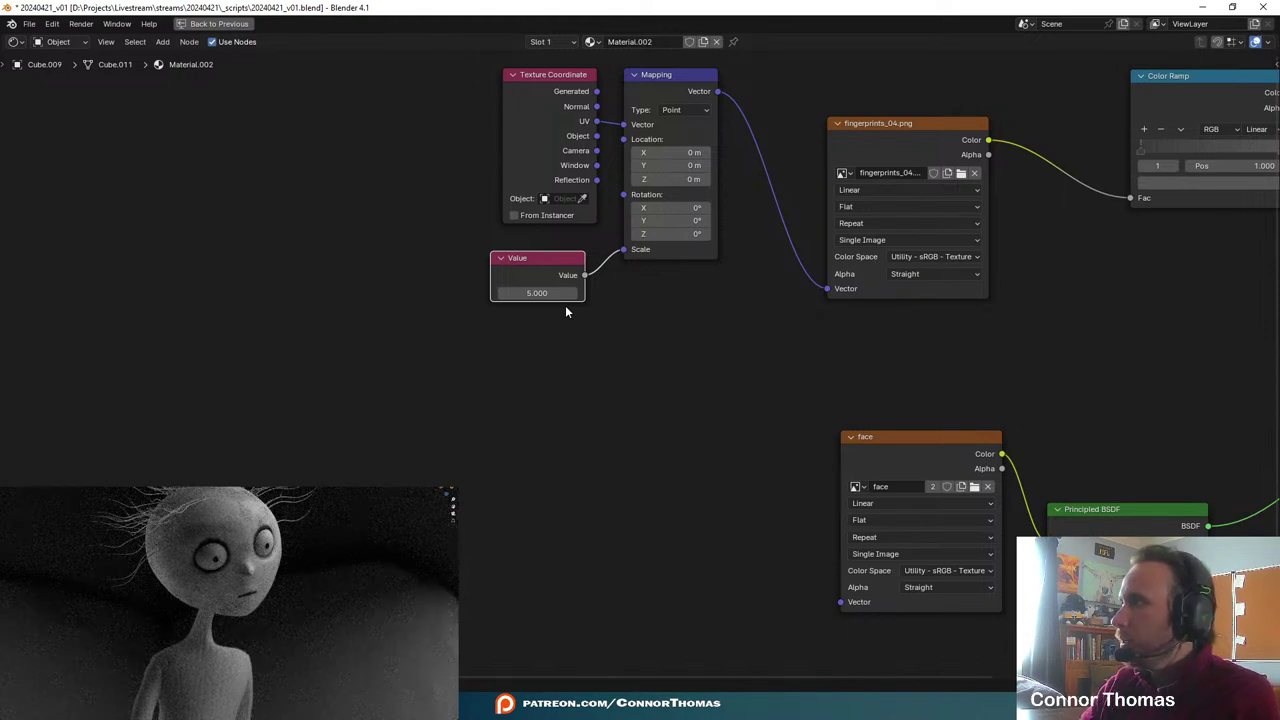
- Set the mapping scale value to 3.500 while previewing fingerprints_04.png, and restore the Principled BSDF to the surface output
{"action": "left_click", "coordinate": [862, 131], "text": "ctrl+shift"}
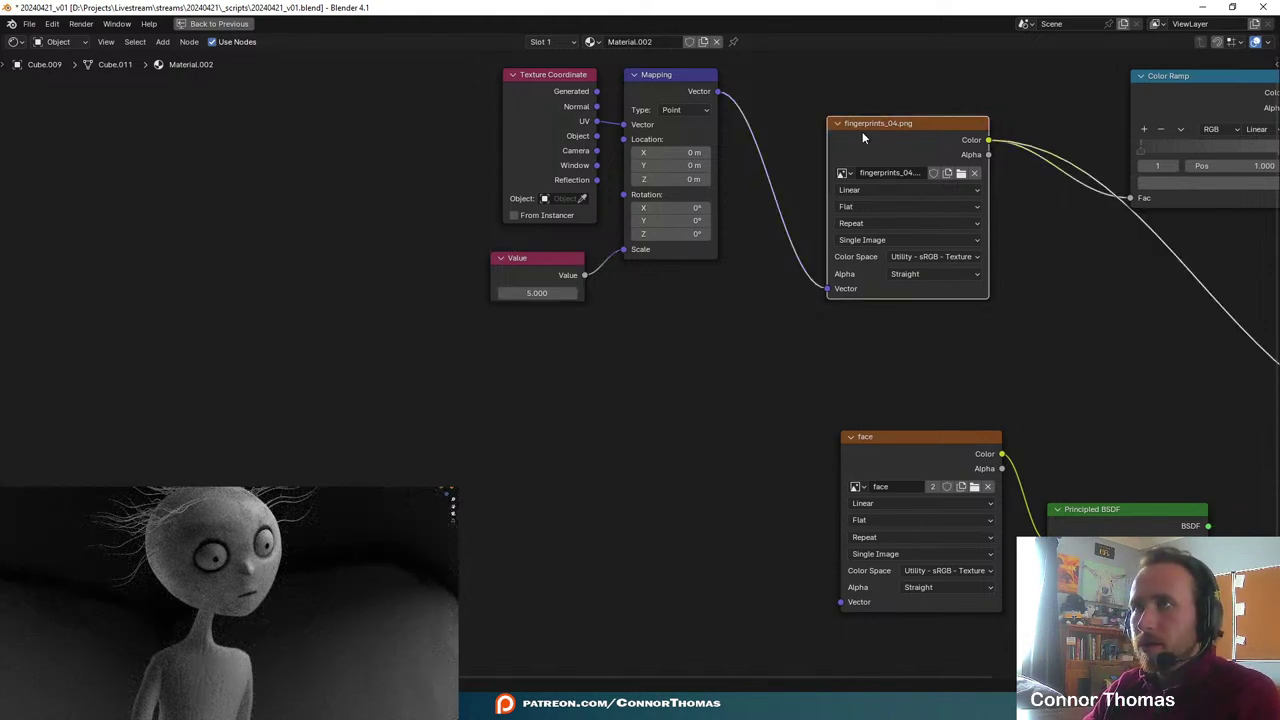
{"action": "left_click_drag", "start_coordinate": [534, 297], "coordinate": [500, 293]}
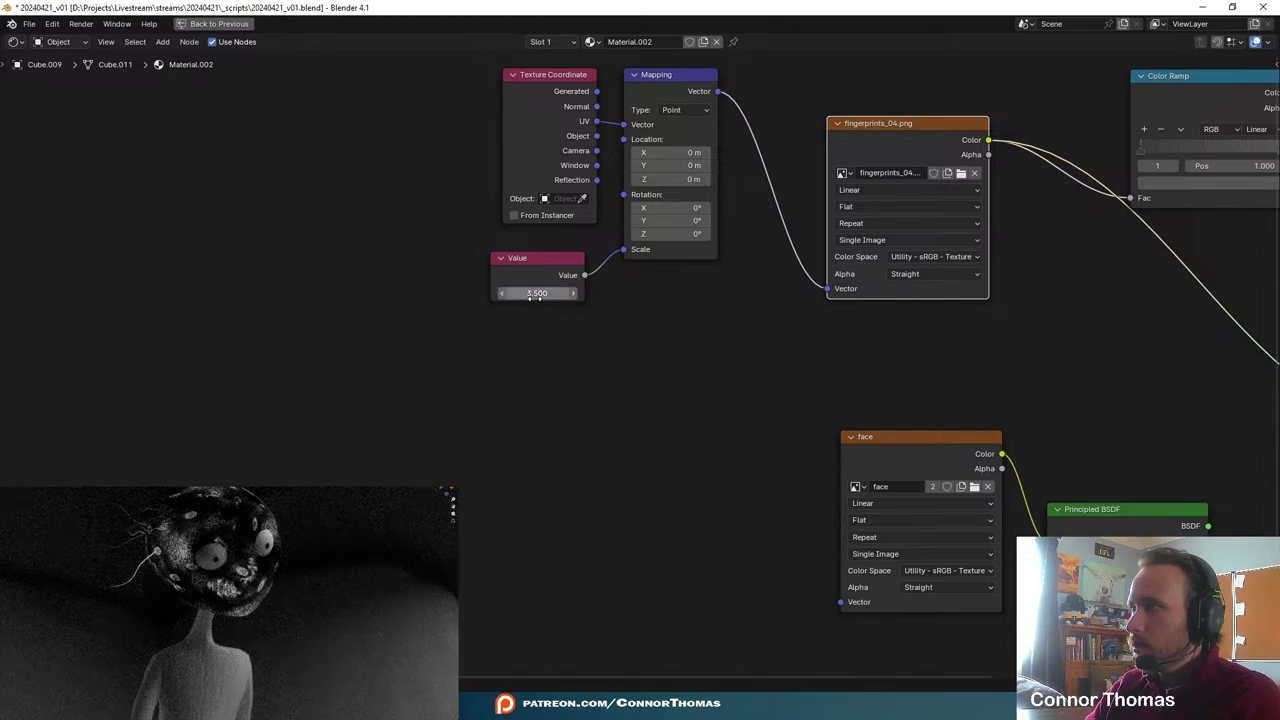
{"action": "middle_click_drag", "start_coordinate": [909, 382], "coordinate": [381, 439]}
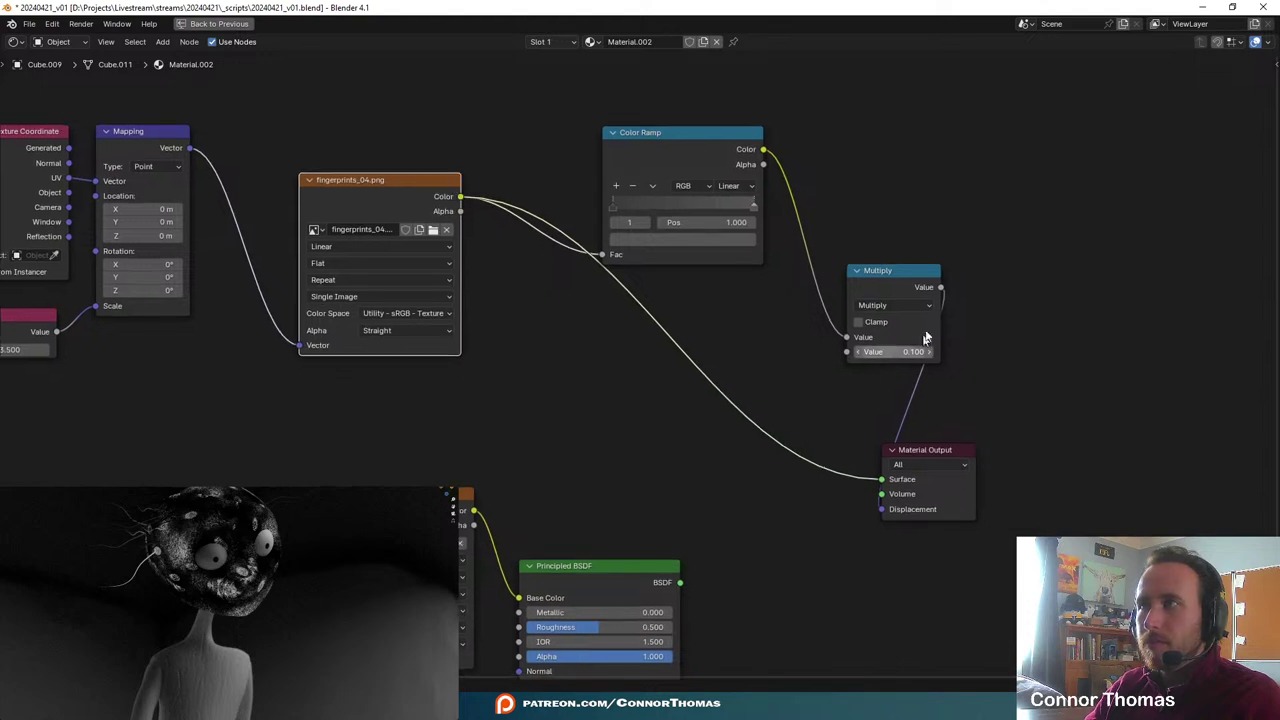
{"action": "left_click", "coordinate": [642, 566], "text": "ctrl+shift"}
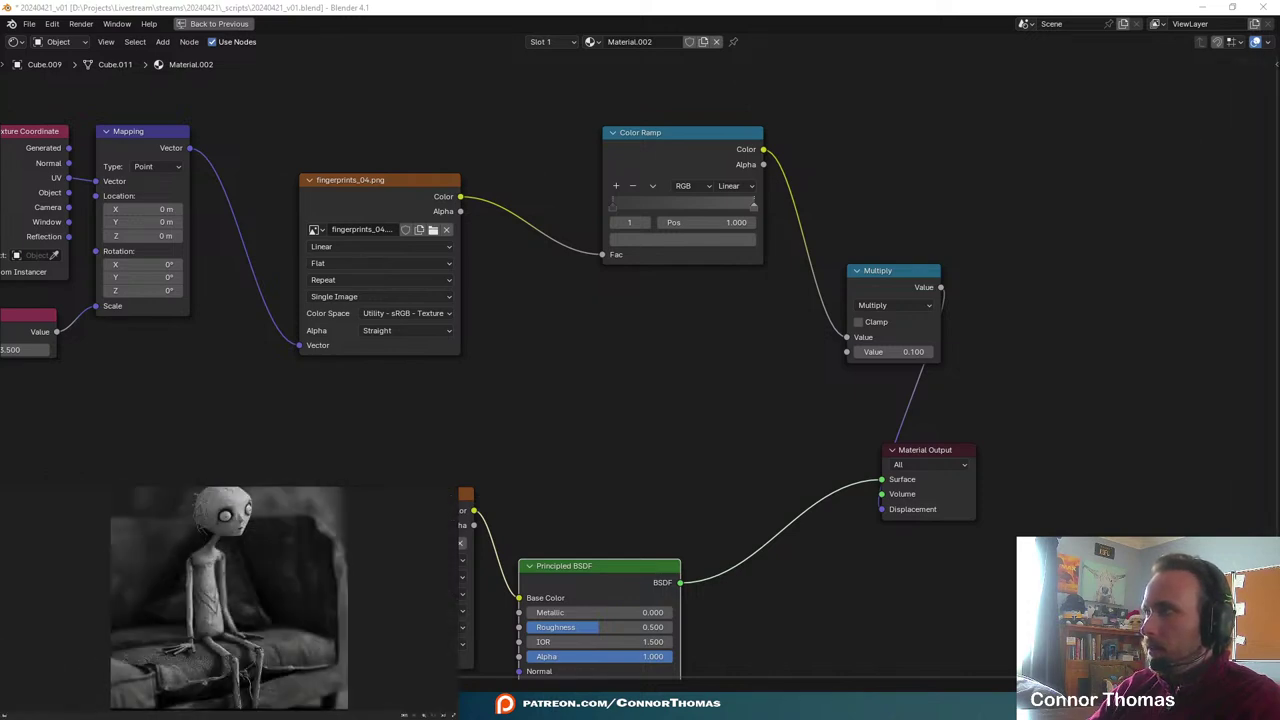
- Move the face image texture and Principled BSDF nodes together, down and away from the Material Output, to free space below the fingerprint nodes
{"action": "middle_click_drag", "start_coordinate": [571, 362], "coordinate": [645, 228]}
{"action": "scroll", "coordinate": [645, 228], "scroll_direction": "down", "scroll_amount": 1}
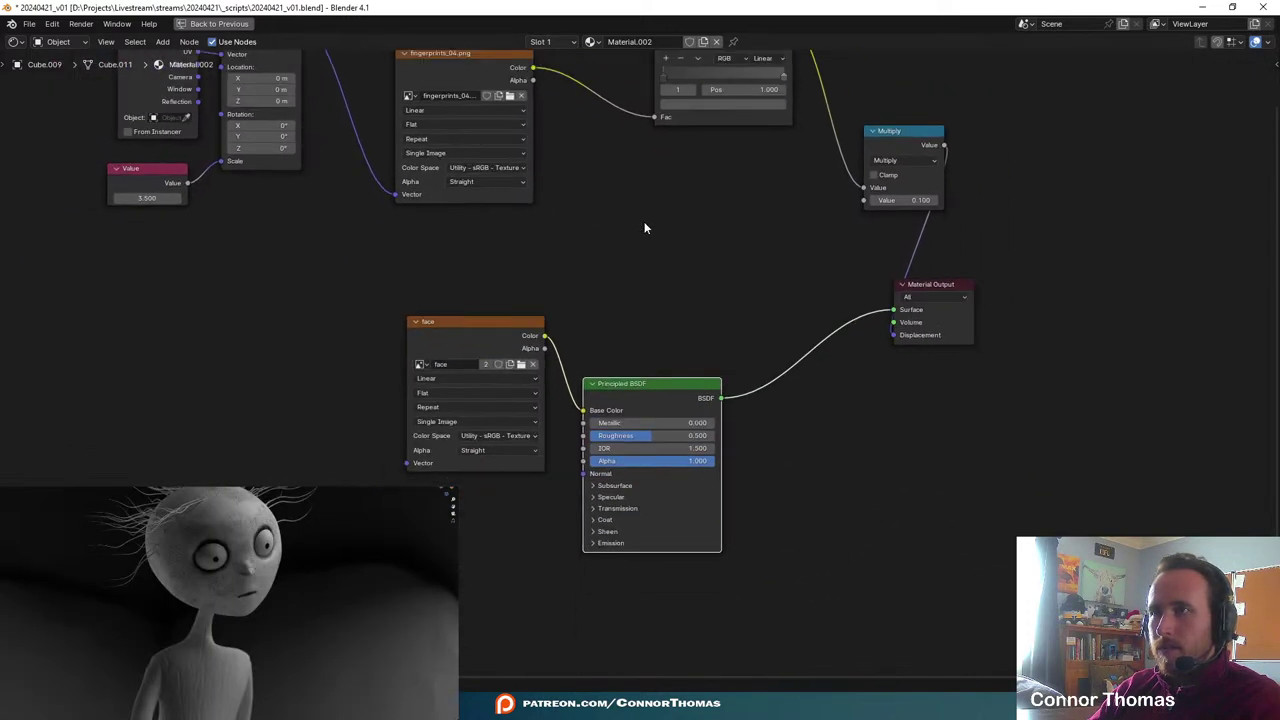
{"action": "middle_click_drag", "start_coordinate": [784, 306], "coordinate": [662, 278]}
{"action": "left_click_drag", "start_coordinate": [269, 235], "coordinate": [515, 458]}
{"action": "left_click_drag", "start_coordinate": [528, 358], "coordinate": [432, 402]}
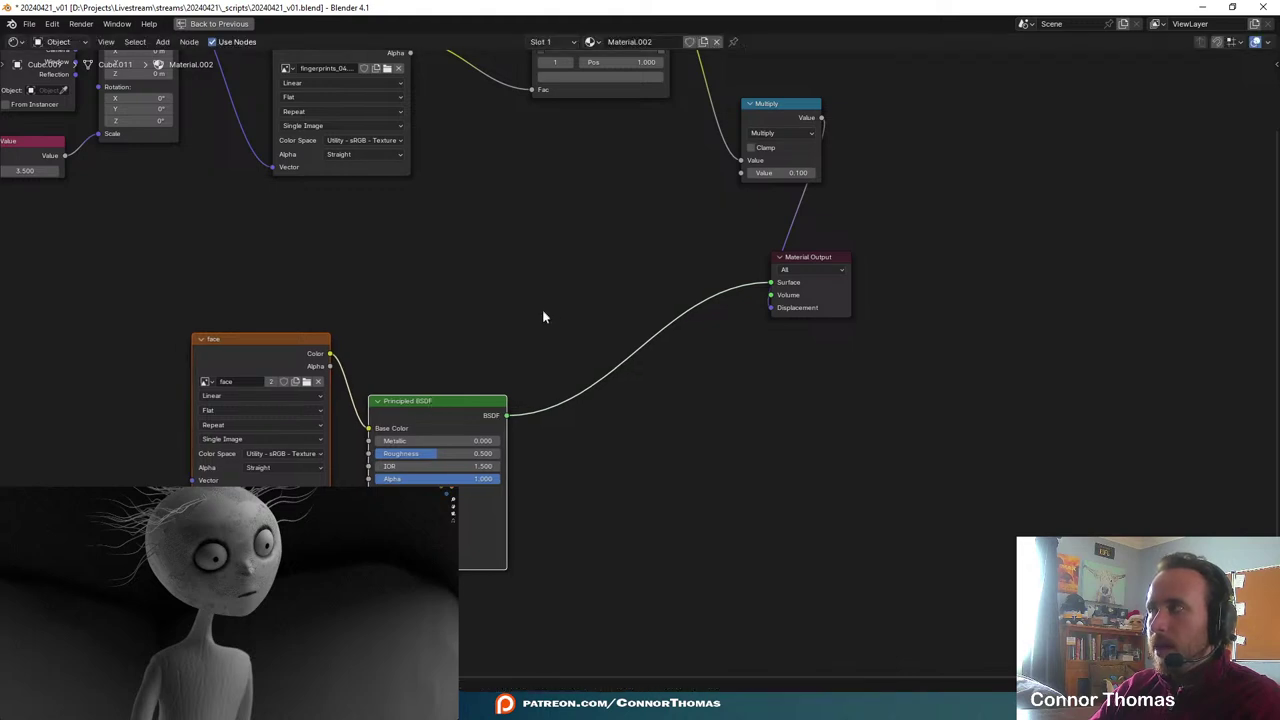
{"action": "middle_click_drag", "start_coordinate": [571, 303], "coordinate": [651, 403]}
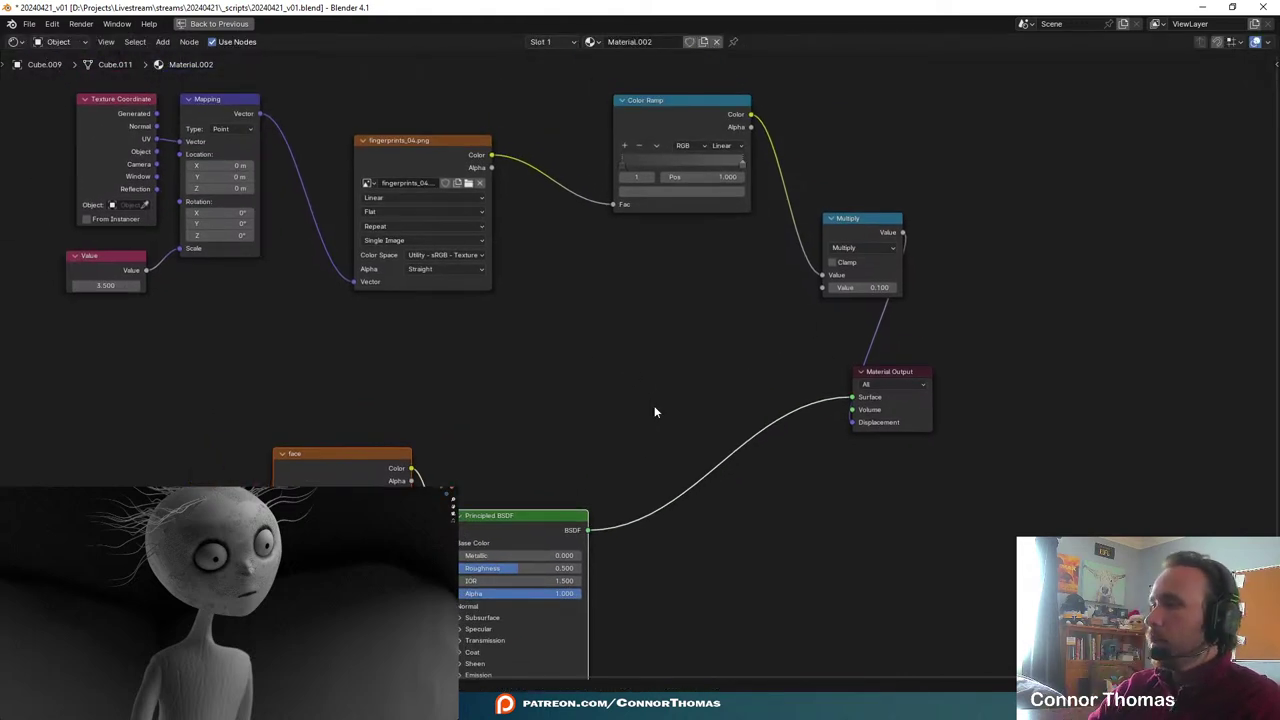
{"action": "left_click", "coordinate": [455, 355]}
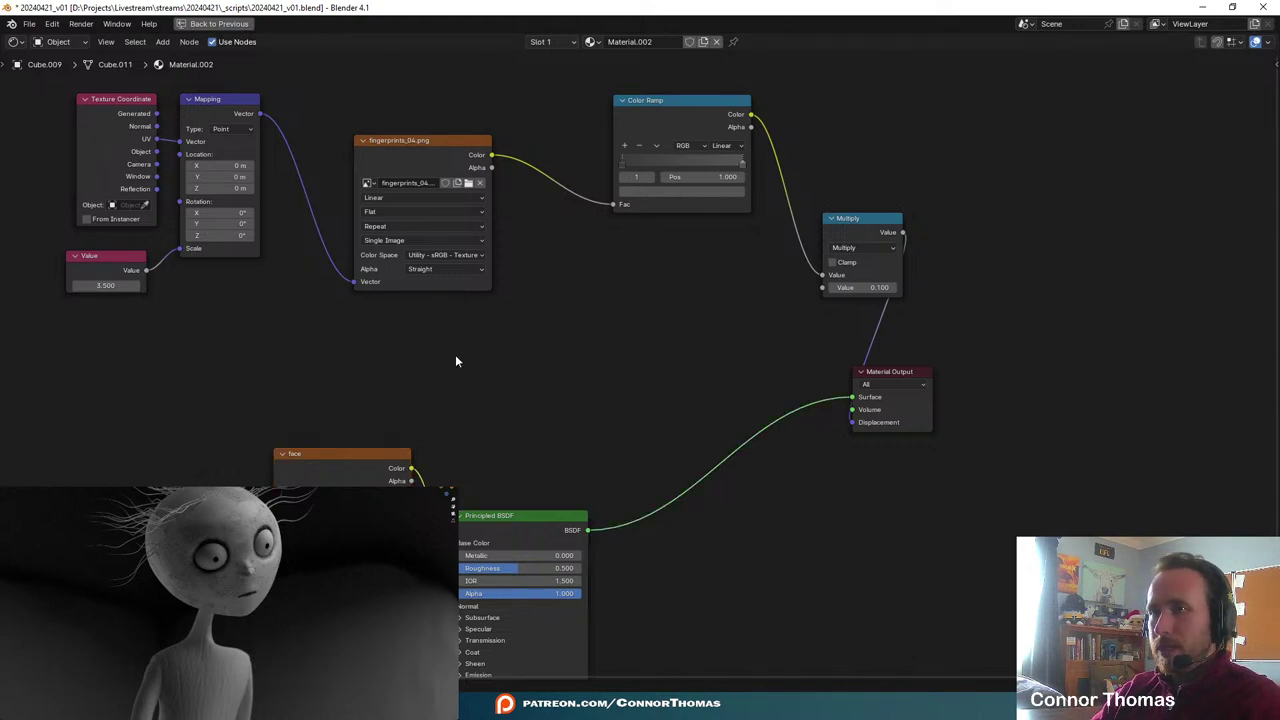
{"action": "key", "text": "shift+a"}
{"action": "left_click", "coordinate": [456, 356]}
{"action": "type", "text": "emission"}
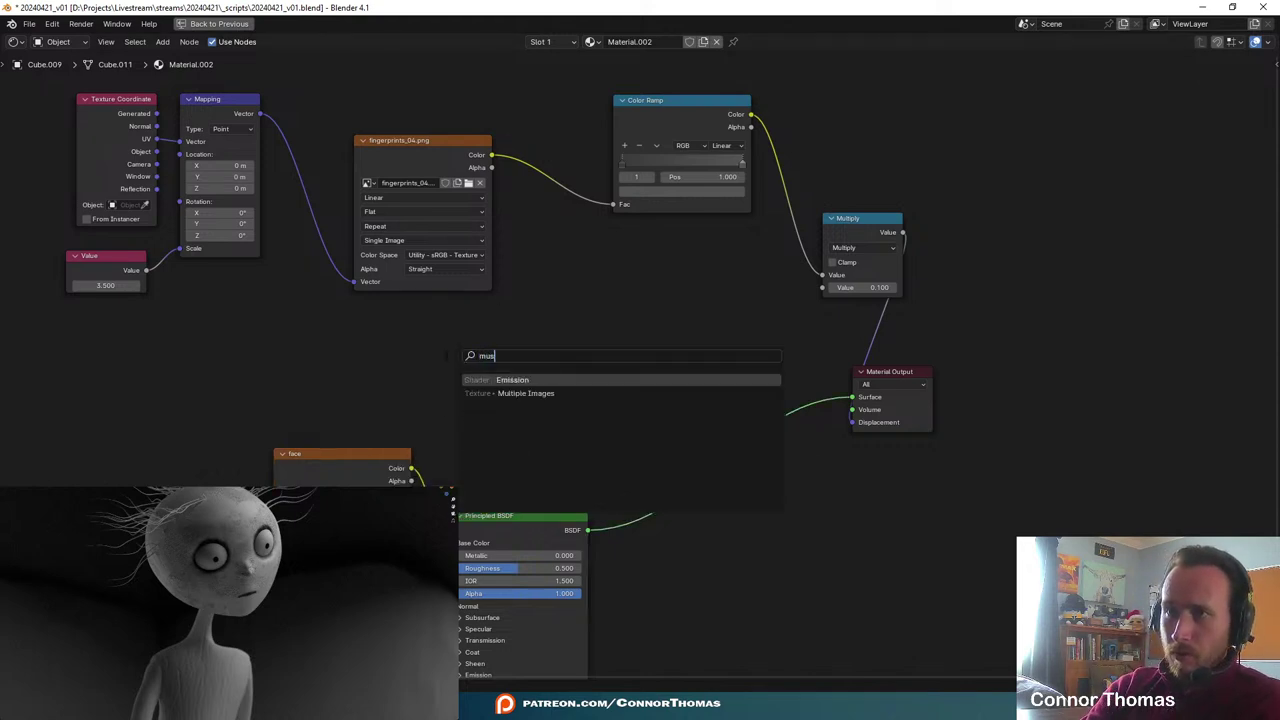
{"action": "key", "text": "Return"}
{"action": "key", "text": "Escape"}
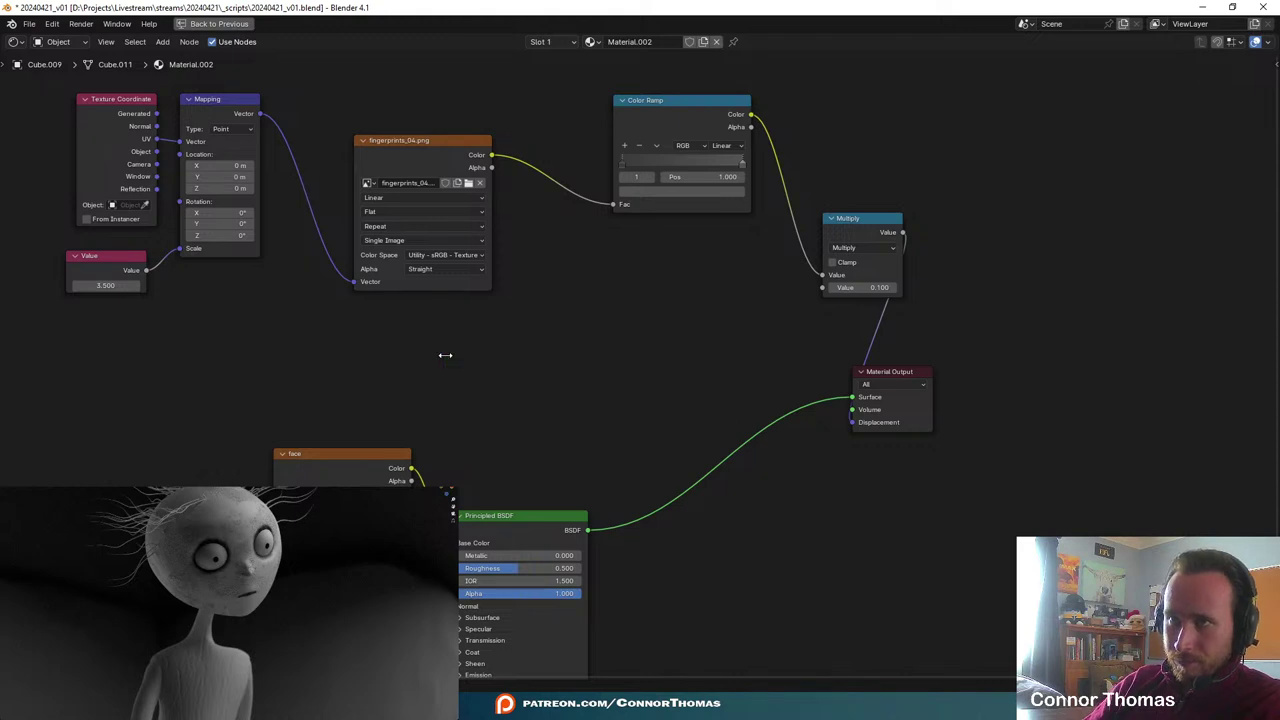
- Search the available nodes for "musgra", and clear the search
{"action": "key", "text": "shift+a"}
{"action": "left_click", "coordinate": [447, 357]}
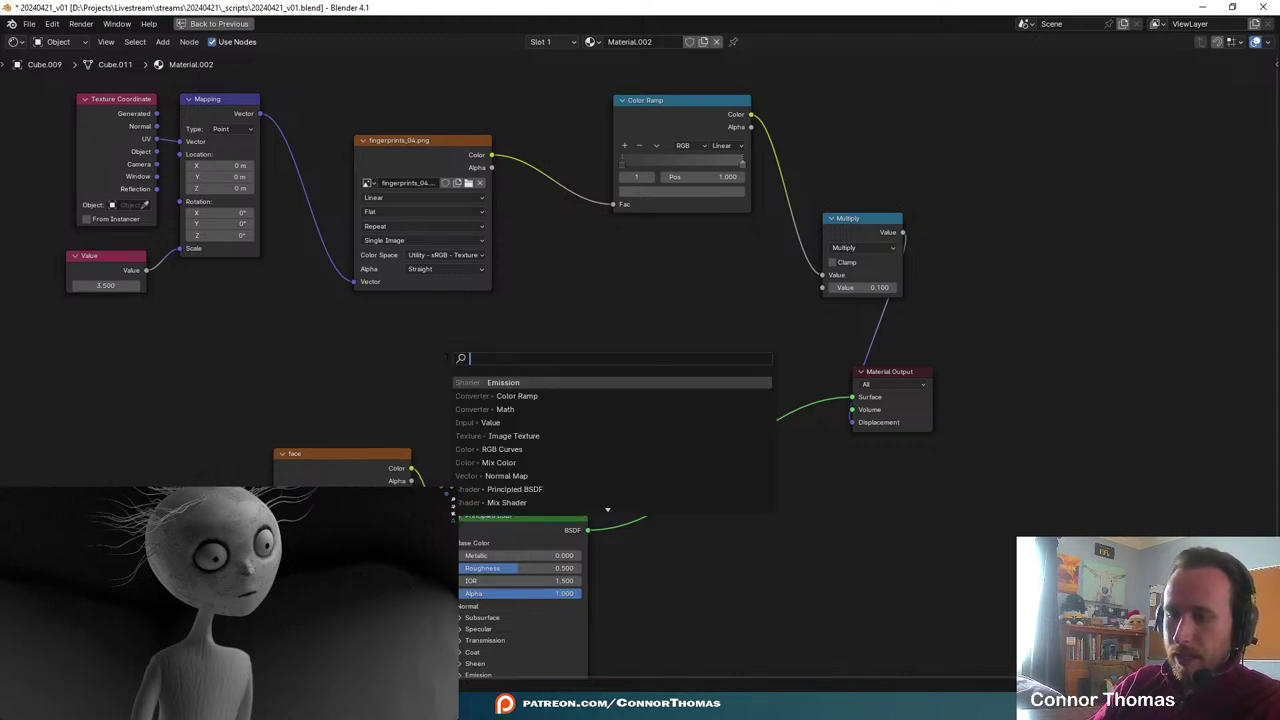
{"action": "type", "text": "musgra"}
{"action": "key", "text": "BackSpace"}
{"action": "key", "text": "BackSpace"}
{"action": "key", "text": "BackSpace"}
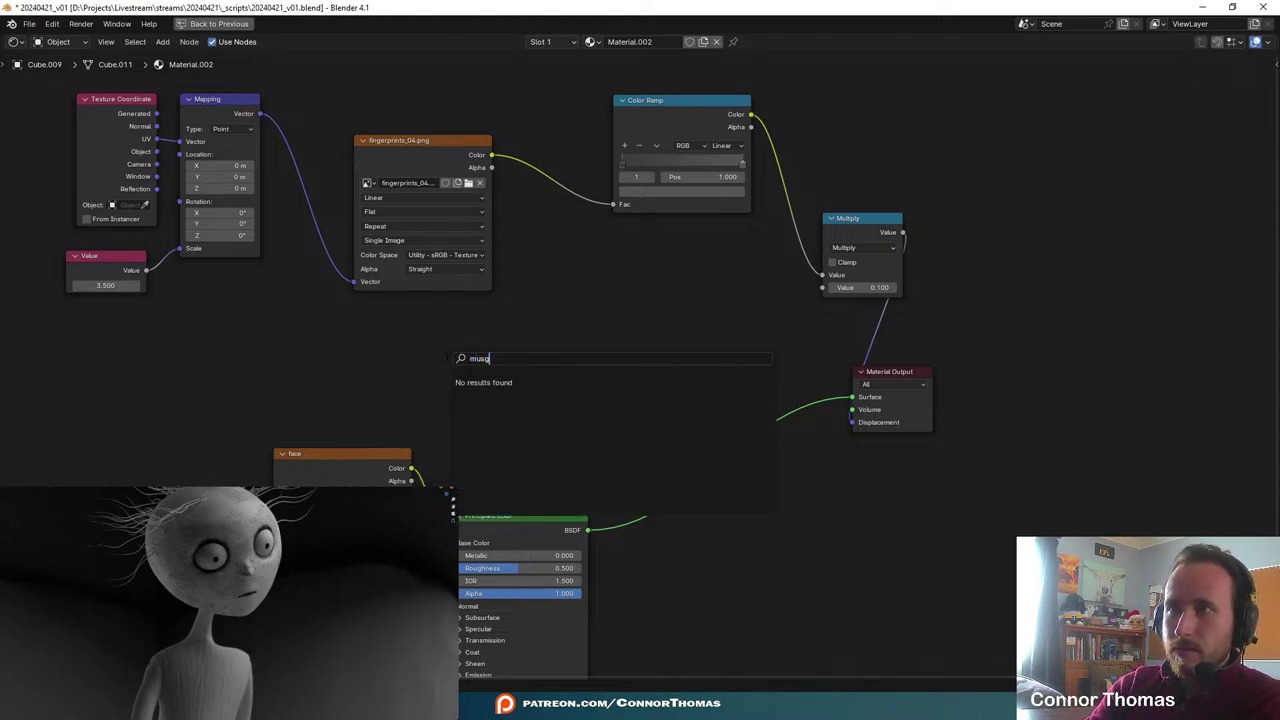
{"action": "key", "text": "BackSpace"}
{"action": "key", "text": "BackSpace"}
{"action": "key", "text": "BackSpace"}
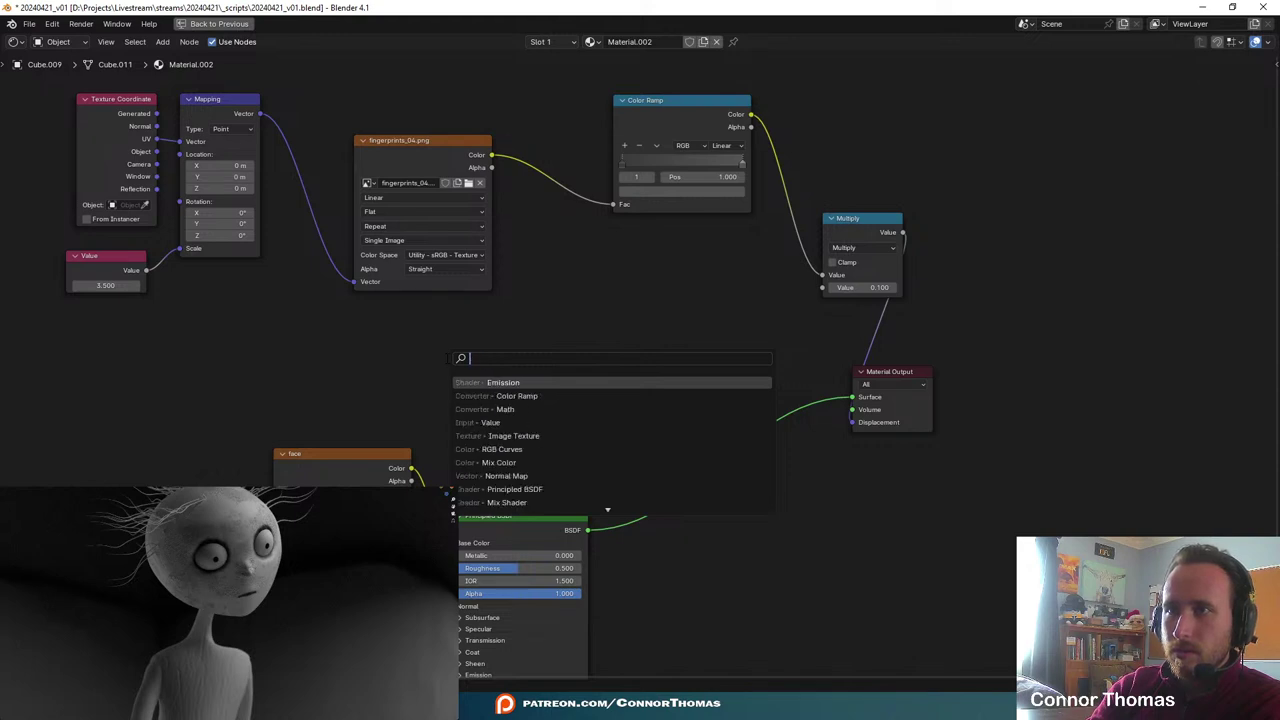
- Add a Noise Texture node in the space above the Principled BSDF, and delete it
{"action": "type", "text": "noise"}
{"action": "key", "text": "Return"}
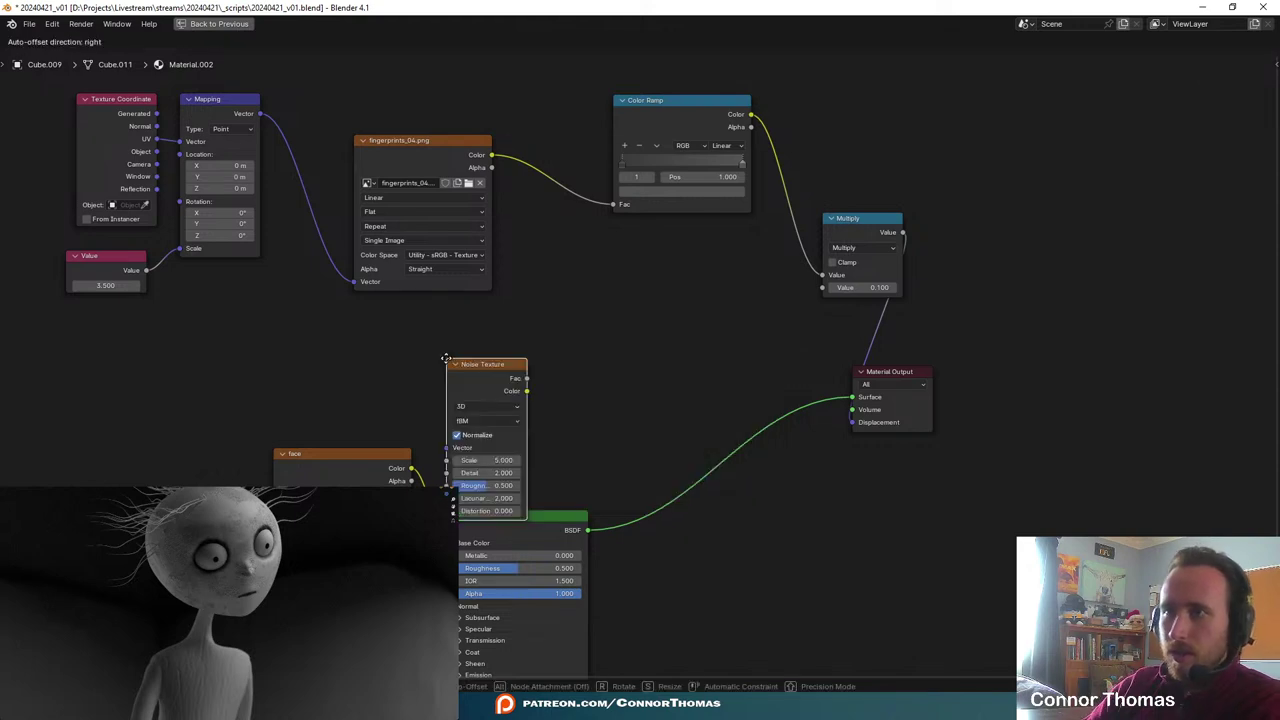
{"action": "left_click", "coordinate": [492, 334]}
{"action": "key", "text": "x"}
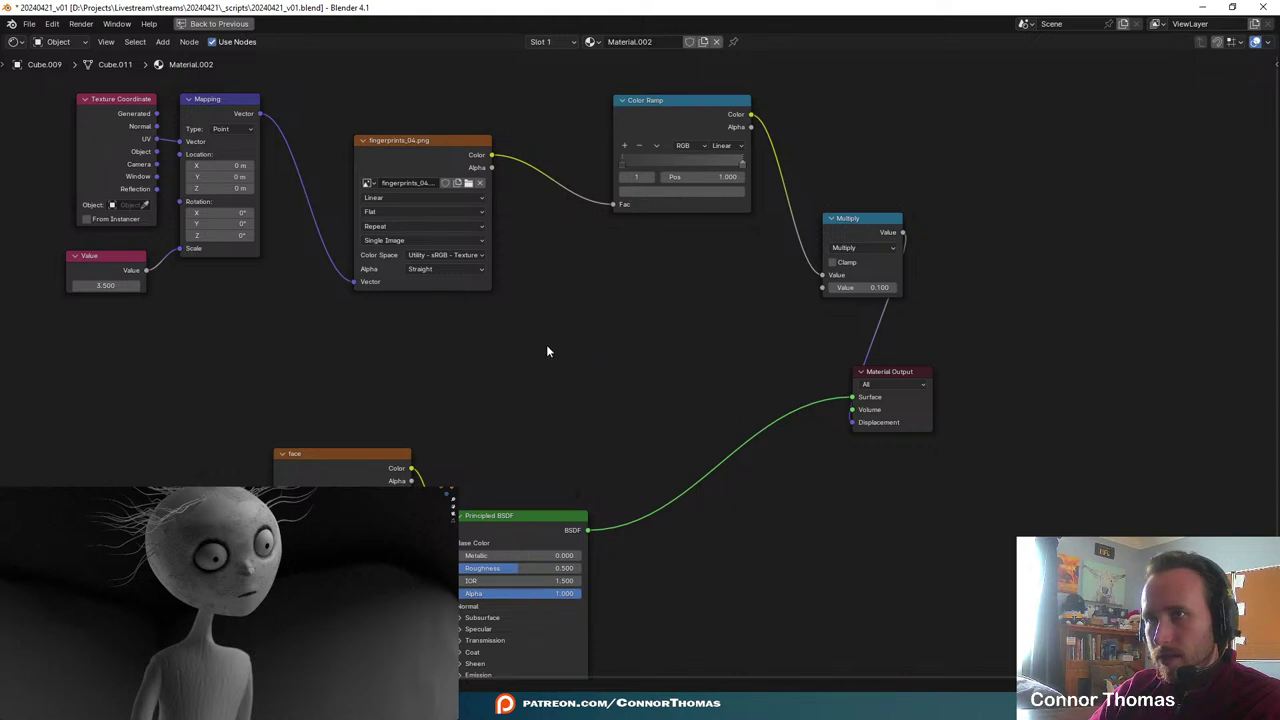
- Search the available nodes for "mus" and for "gr", and clear the search
{"action": "key", "text": "shift+a"}
{"action": "type", "text": "mu"}
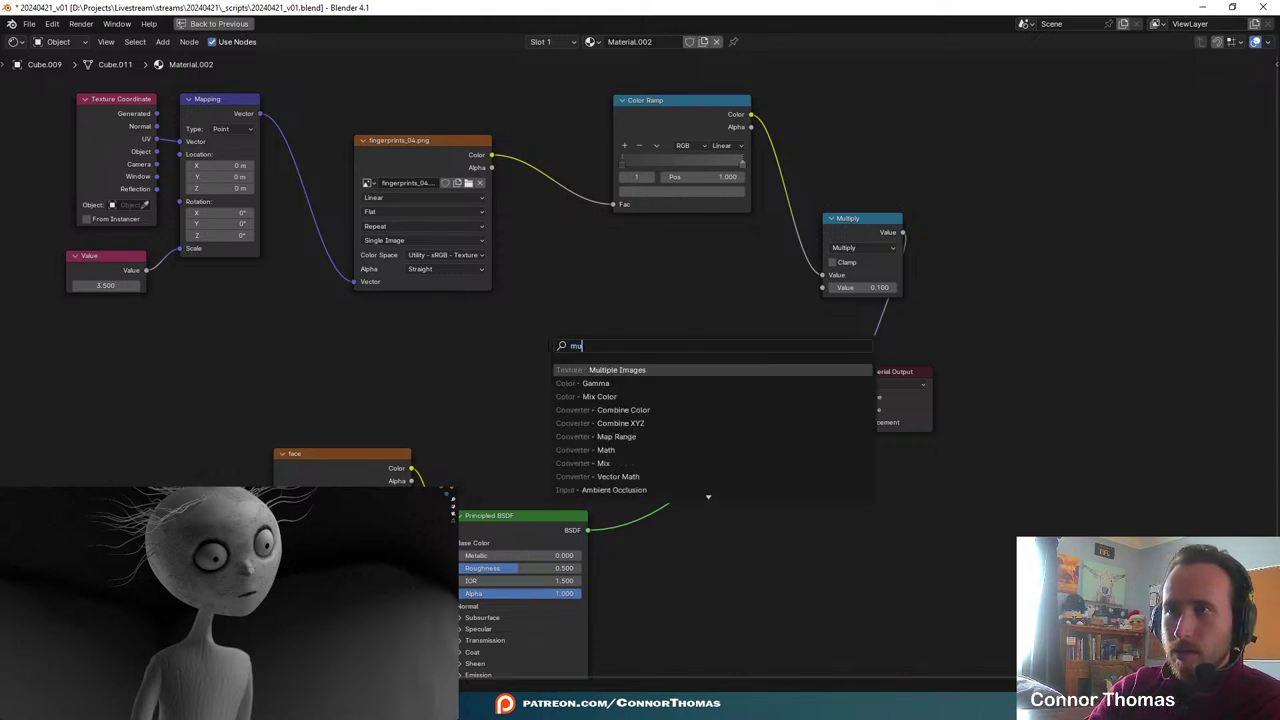
{"action": "type", "text": "s"}
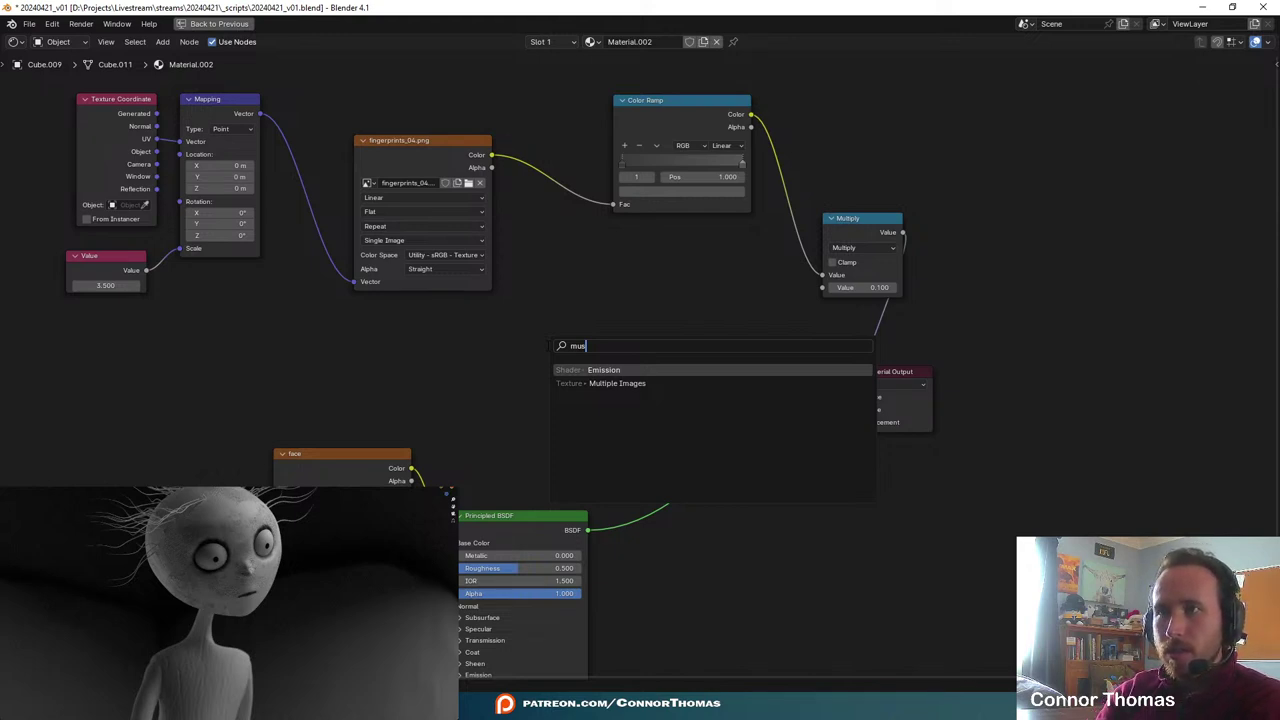
{"action": "key", "text": "BackSpace"}
{"action": "key", "text": "BackSpace"}
{"action": "key", "text": "BackSpace"}
{"action": "type", "text": "gr"}
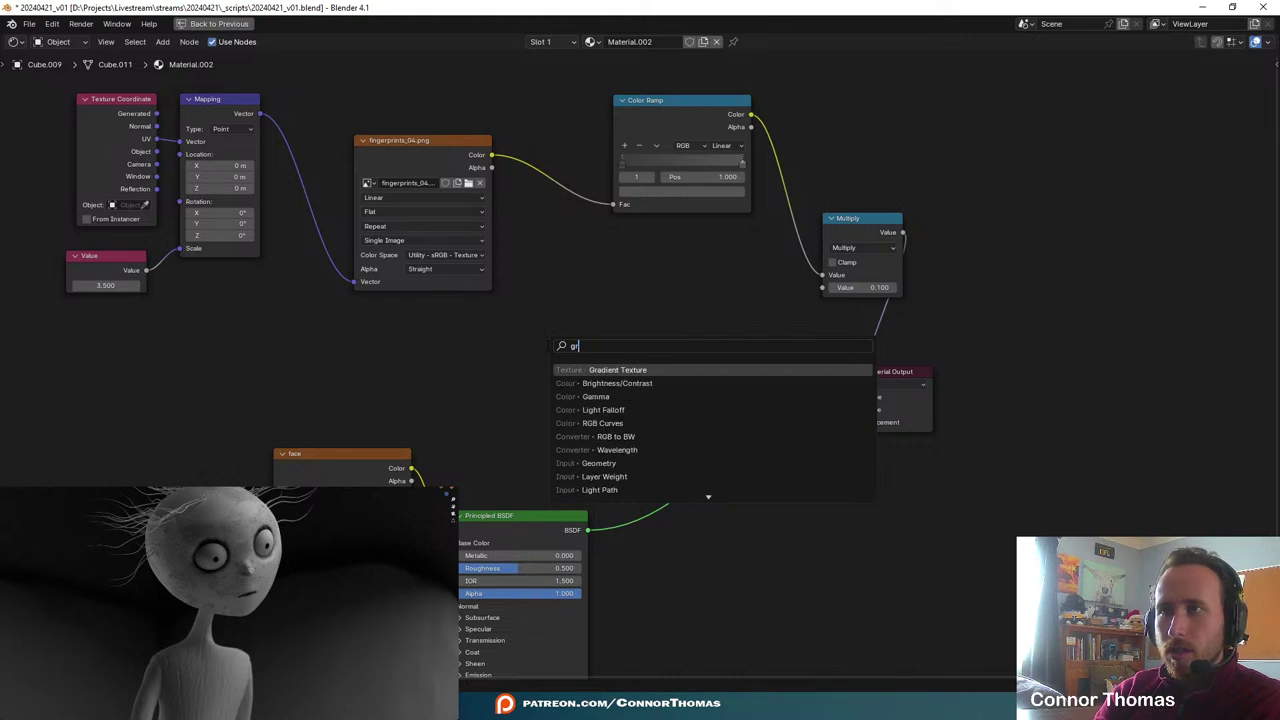
{"action": "key", "text": "BackSpace"}
{"action": "key", "text": "BackSpace"}
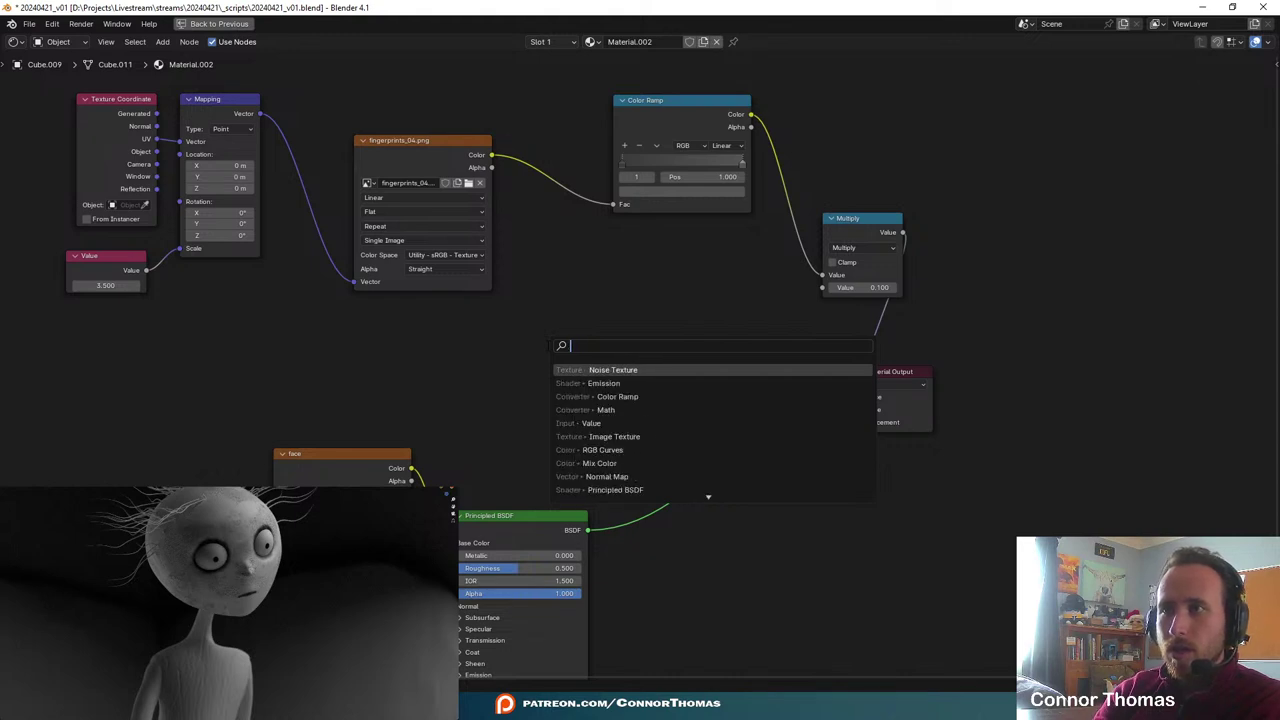
- Search the available nodes for "texture" and look through the listed texture nodes for a suitable procedural one
{"action": "type", "text": "texture"}
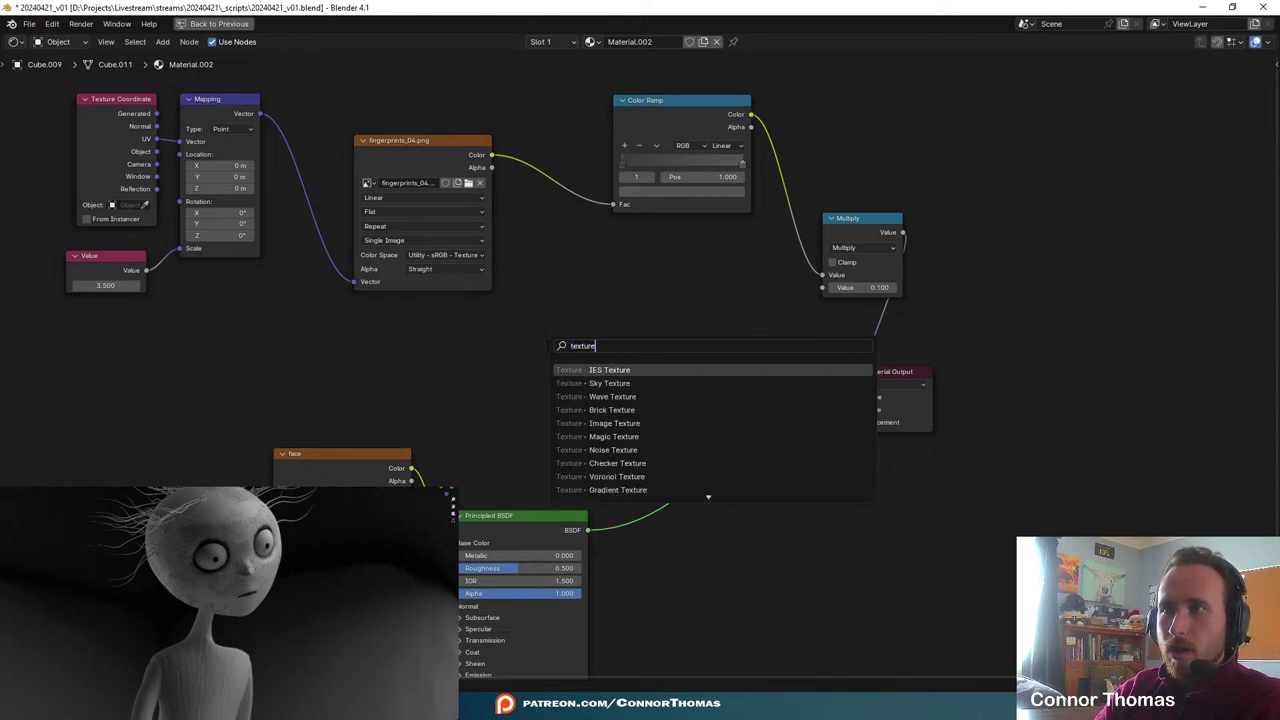
{"action": "key", "text": "Down"}
{"action": "key", "text": "Down"}
{"action": "key", "text": "Down"}
{"action": "key", "text": "Down"}
{"action": "key", "text": "Down"}
{"action": "key", "text": "Down"}
{"action": "key", "text": "Down"}
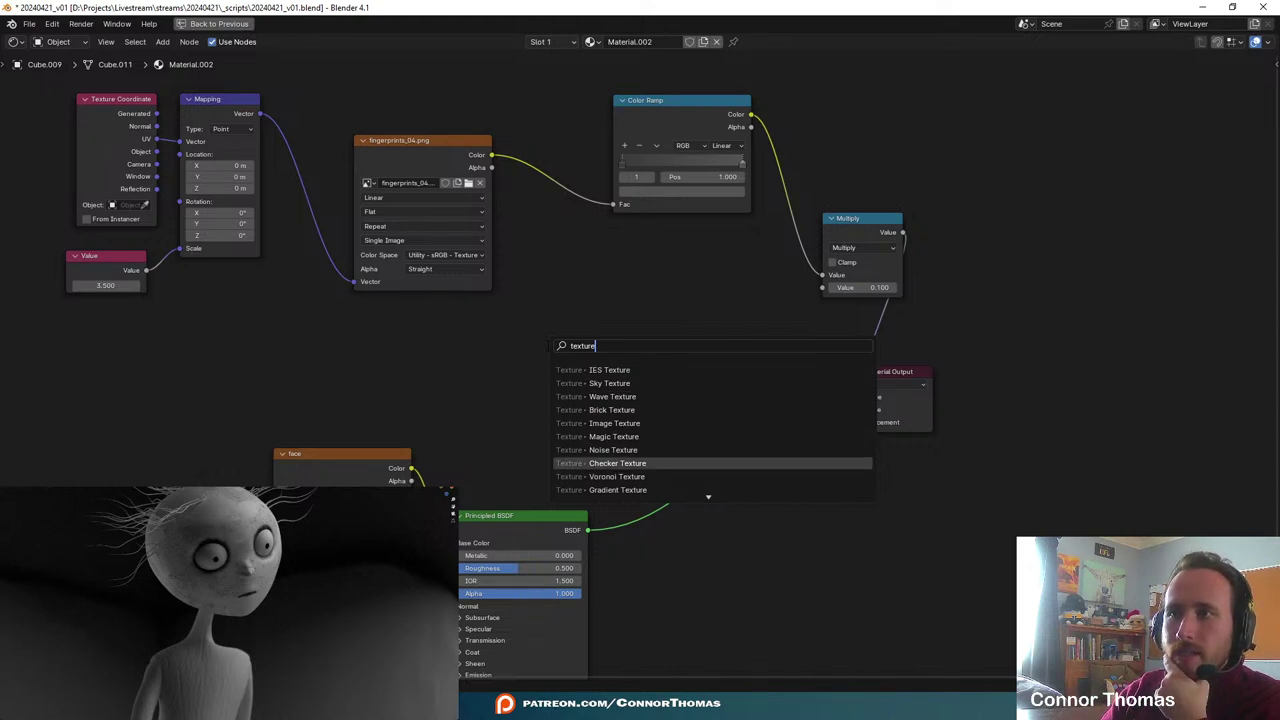
{"action": "key", "text": "Down"}
{"action": "key", "text": "Down"}
{"action": "key", "text": "Down"}
{"action": "key", "text": "Down"}
{"action": "key", "text": "Down"}
{"action": "key", "text": "Down"}
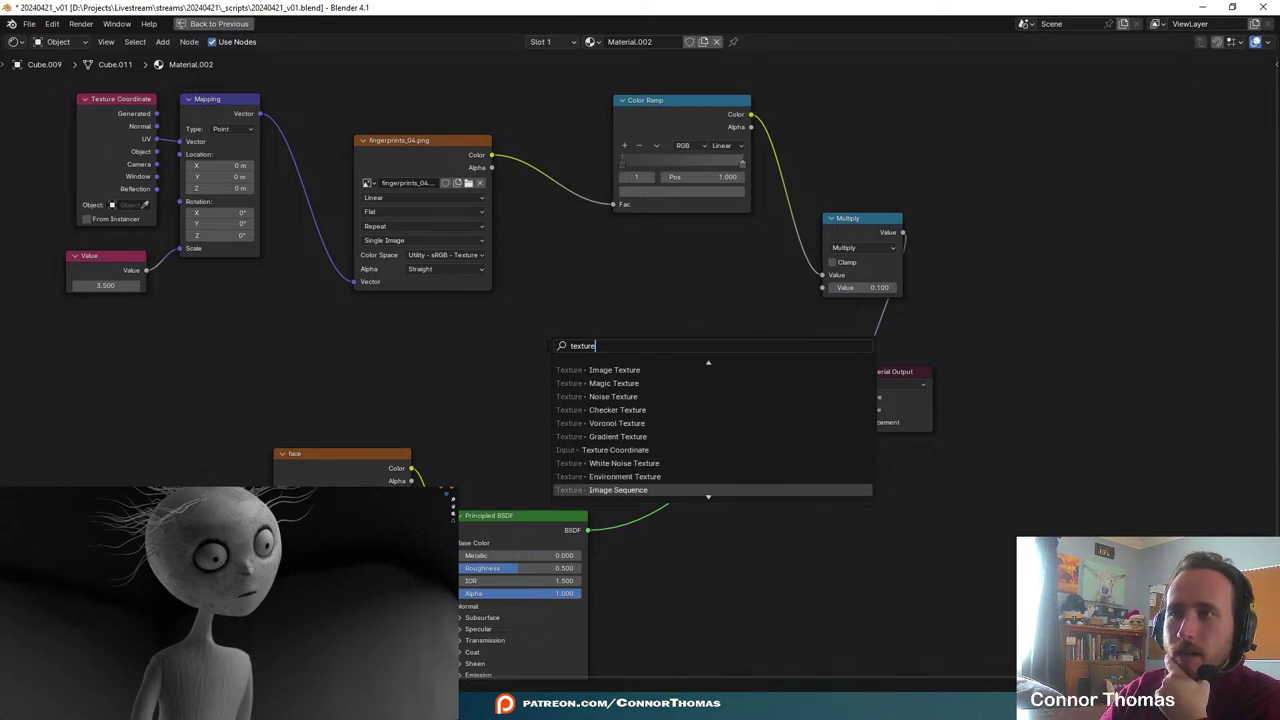
{"action": "key", "text": "Down"}
{"action": "key", "text": "Down"}
{"action": "key", "text": "Up"}
{"action": "key", "text": "Up"}
{"action": "key", "text": "Up"}
{"action": "key", "text": "Up"}
{"action": "key", "text": "Up"}
{"action": "key", "text": "Up"}
{"action": "key", "text": "Up"}
{"action": "key", "text": "Up"}
{"action": "key", "text": "Up"}
{"action": "key", "text": "Up"}
{"action": "key", "text": "Up"}
{"action": "key", "text": "Up"}
{"action": "key", "text": "Up"}
{"action": "key", "text": "Up"}
{"action": "key", "text": "Up"}
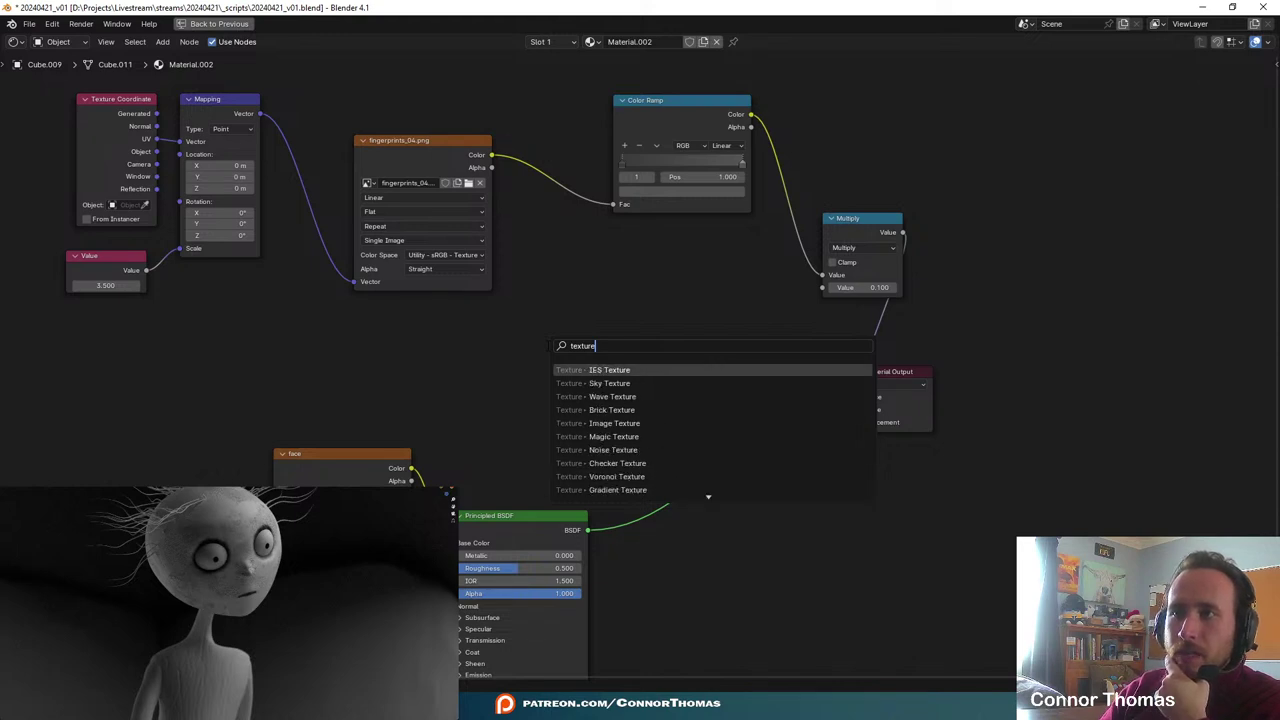
{"action": "key", "text": "Down"}
{"action": "key", "text": "Down"}
{"action": "key", "text": "Down"}
{"action": "key", "text": "Down"}
{"action": "key", "text": "Down"}
{"action": "key", "text": "Down"}
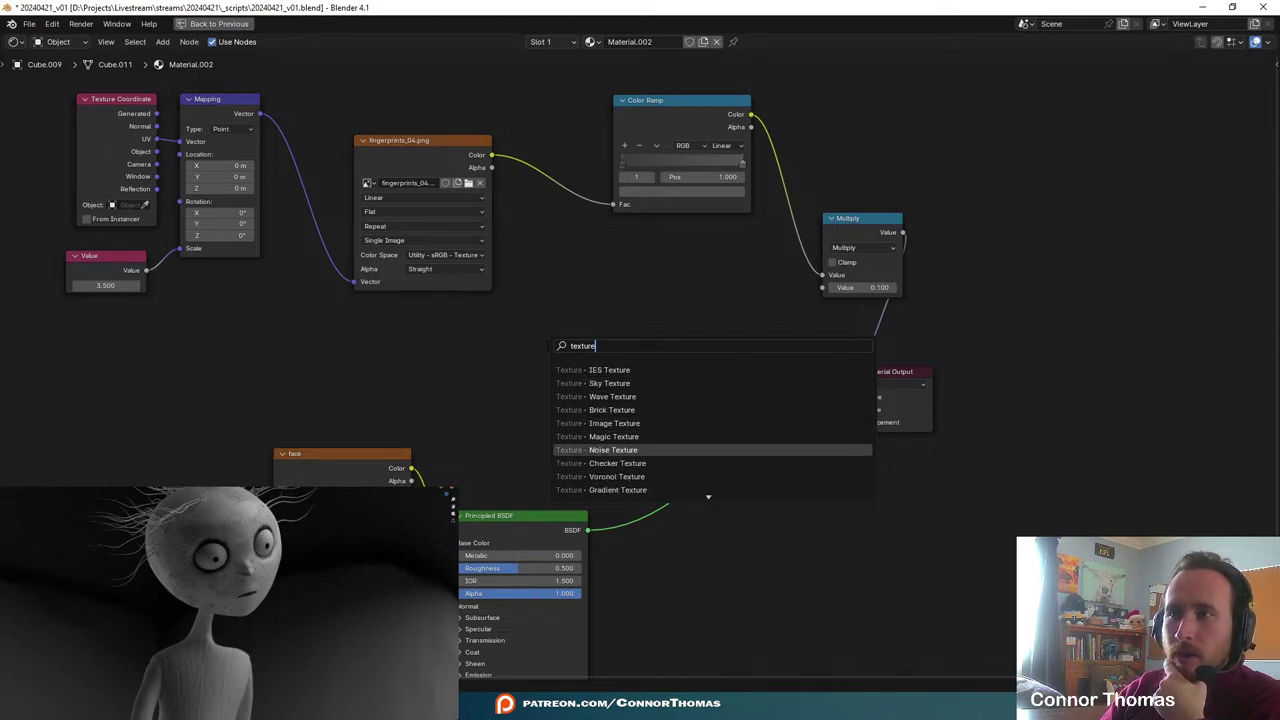
{"action": "key", "text": "Down"}
{"action": "key", "text": "Down"}
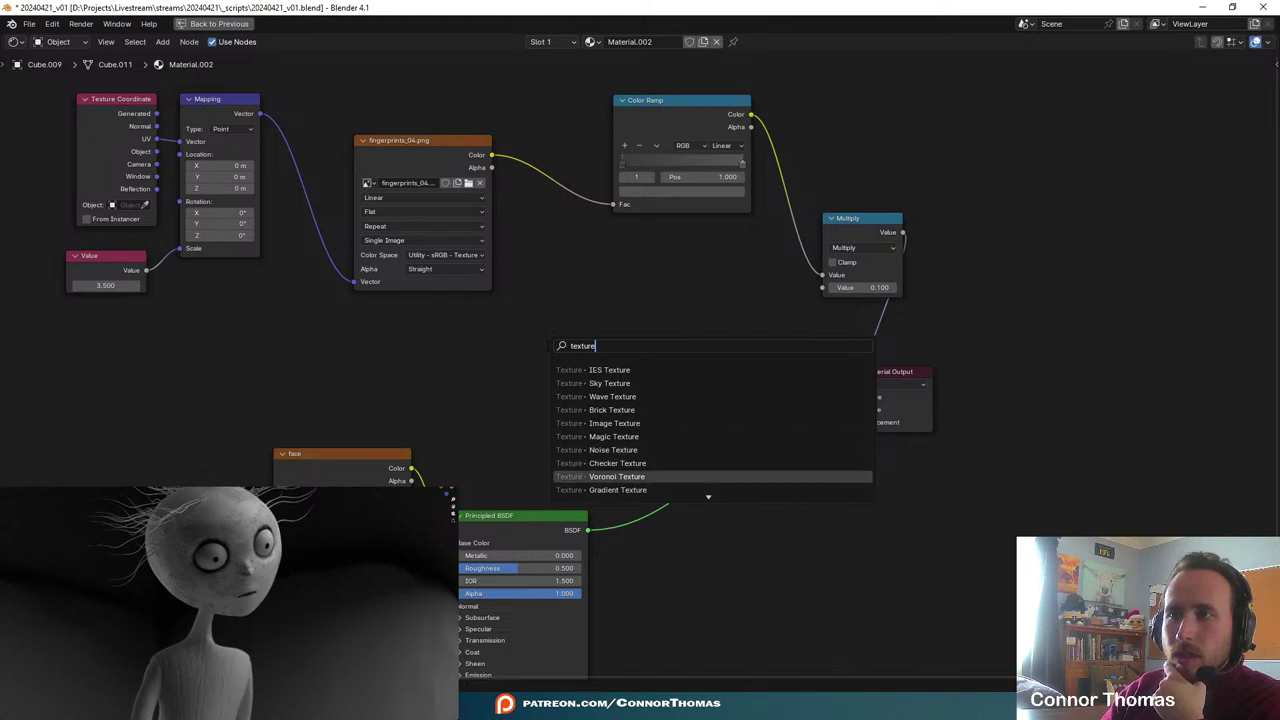
{"action": "key", "text": "Down"}
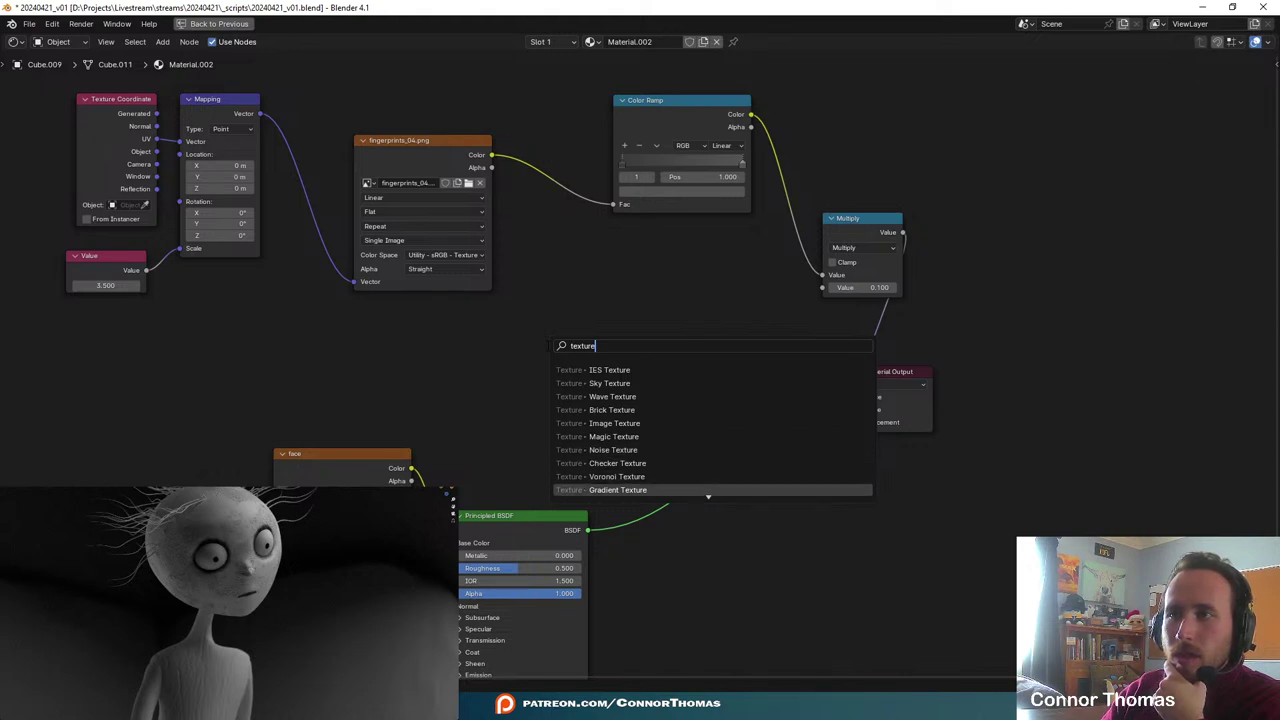
{"action": "key", "text": "Up"}
{"action": "key", "text": "Up"}
{"action": "key", "text": "Up"}
{"action": "key", "text": "Up"}
{"action": "key", "text": "Up"}
{"action": "key", "text": "Up"}
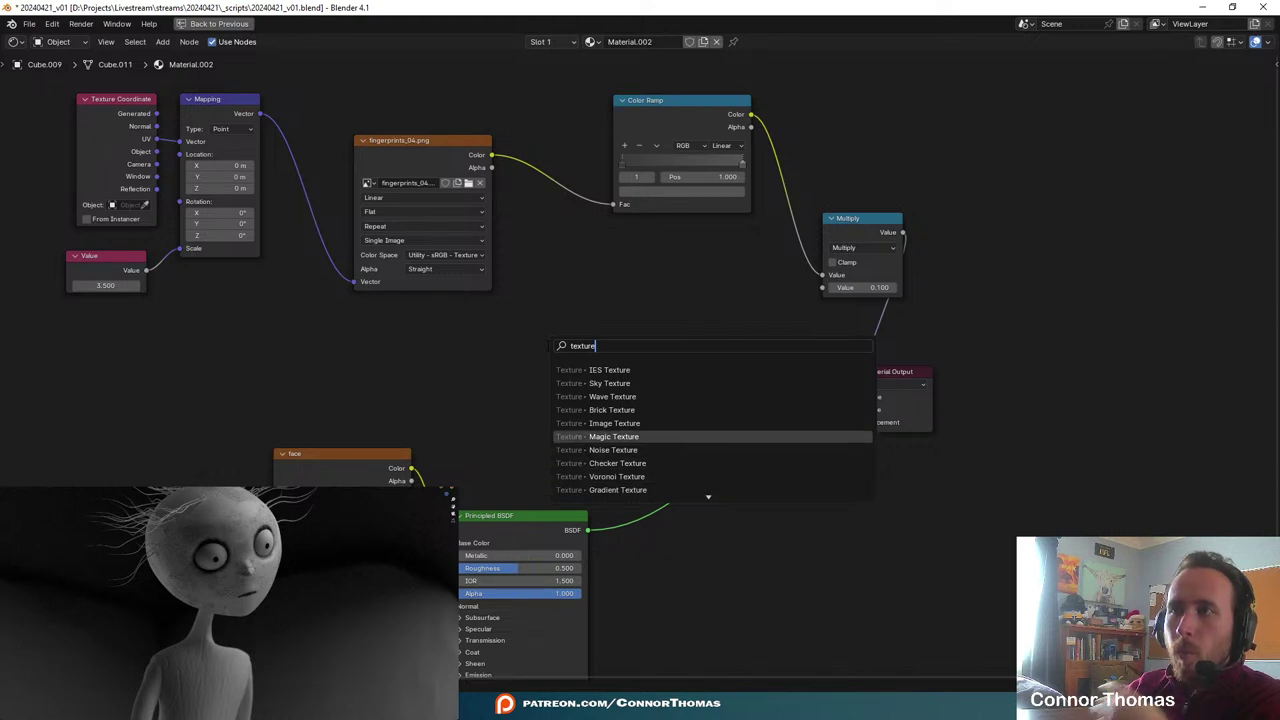
{"action": "key", "text": "Down"}
{"action": "key", "text": "Down"}
{"action": "key", "text": "Down"}
{"action": "key", "text": "Down"}
{"action": "key", "text": "Down"}
{"action": "key", "text": "Down"}
{"action": "key", "text": "Down"}
{"action": "key", "text": "Down"}
{"action": "key", "text": "Down"}
{"action": "key", "text": "Down"}
{"action": "key", "text": "Down"}
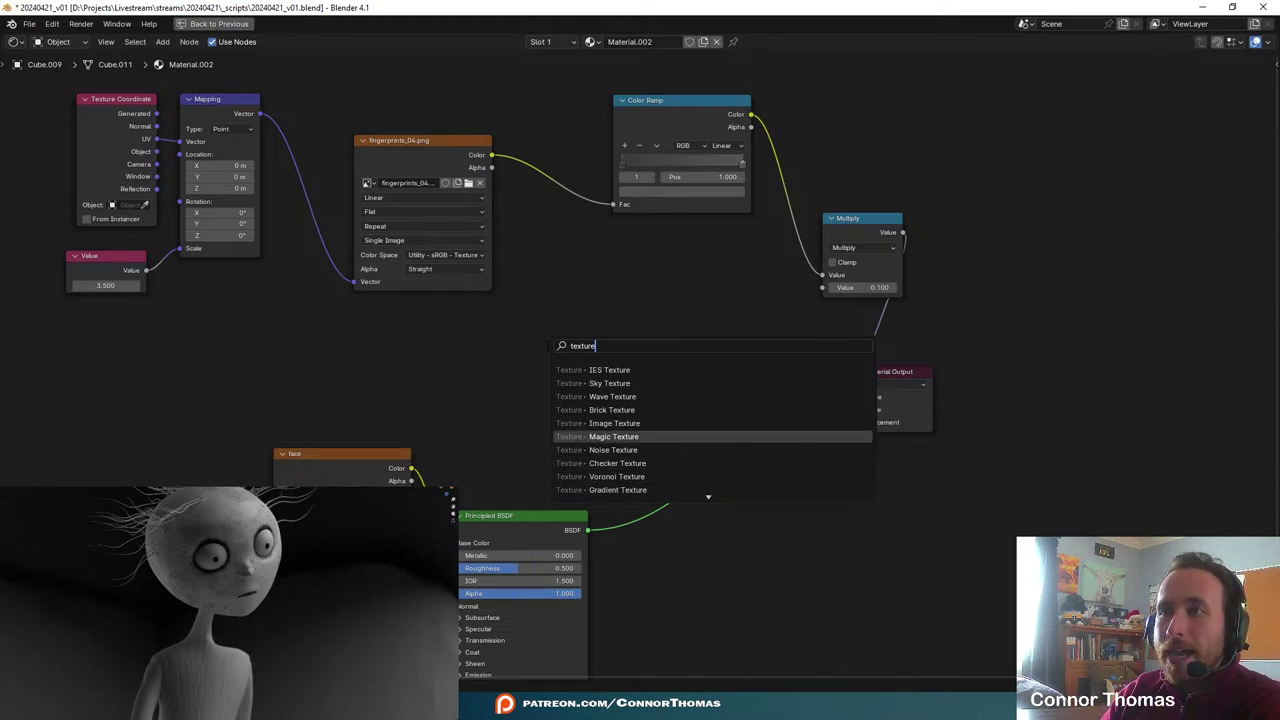
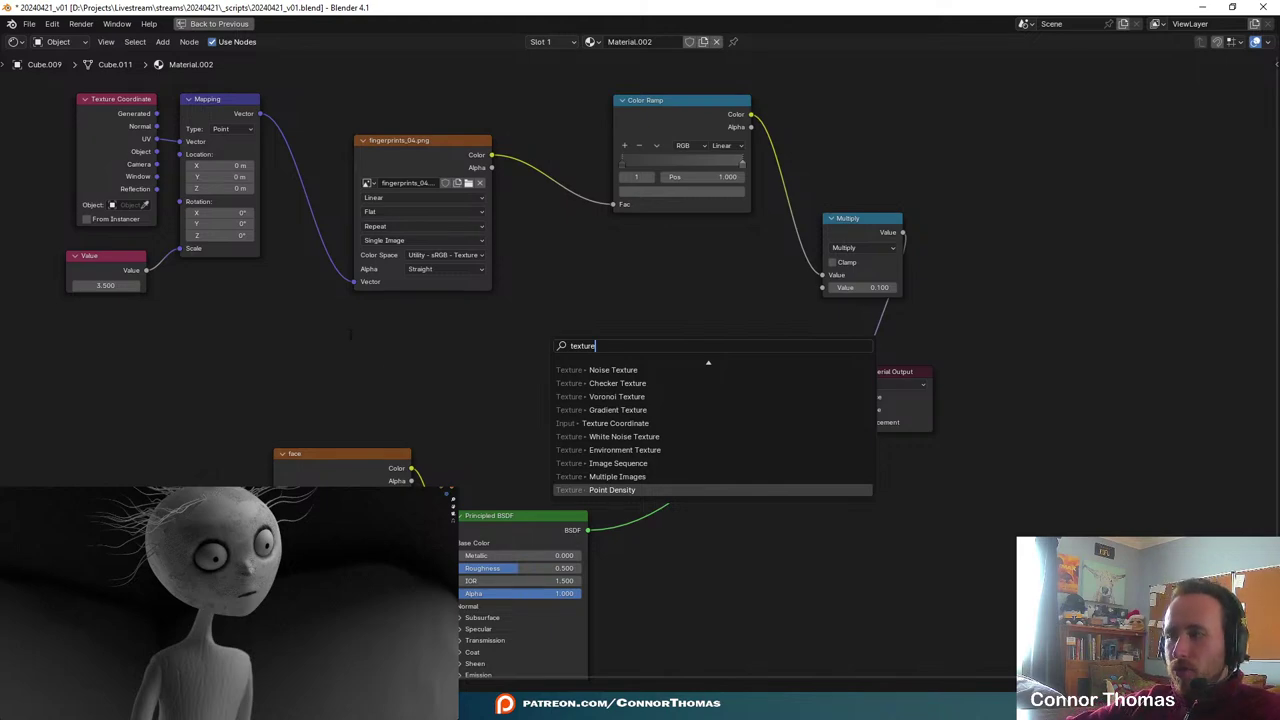
{"action": "key", "text": "Escape"}
- Add a Noise Texture node above the Principled BSDF, preview it on the head, and place it below the fingerprints image node
{"action": "key", "text": "ctrl+space"}
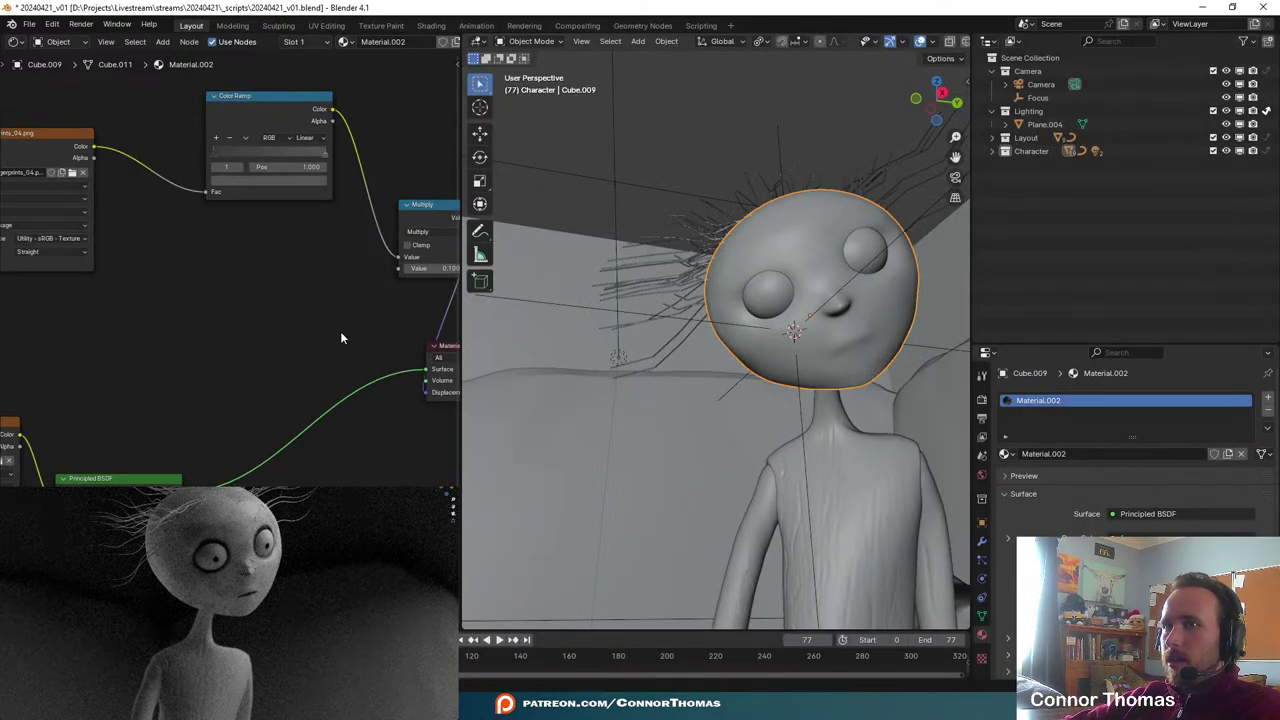
{"action": "key", "text": "ctrl+space"}
{"action": "key", "text": "shift+a"}
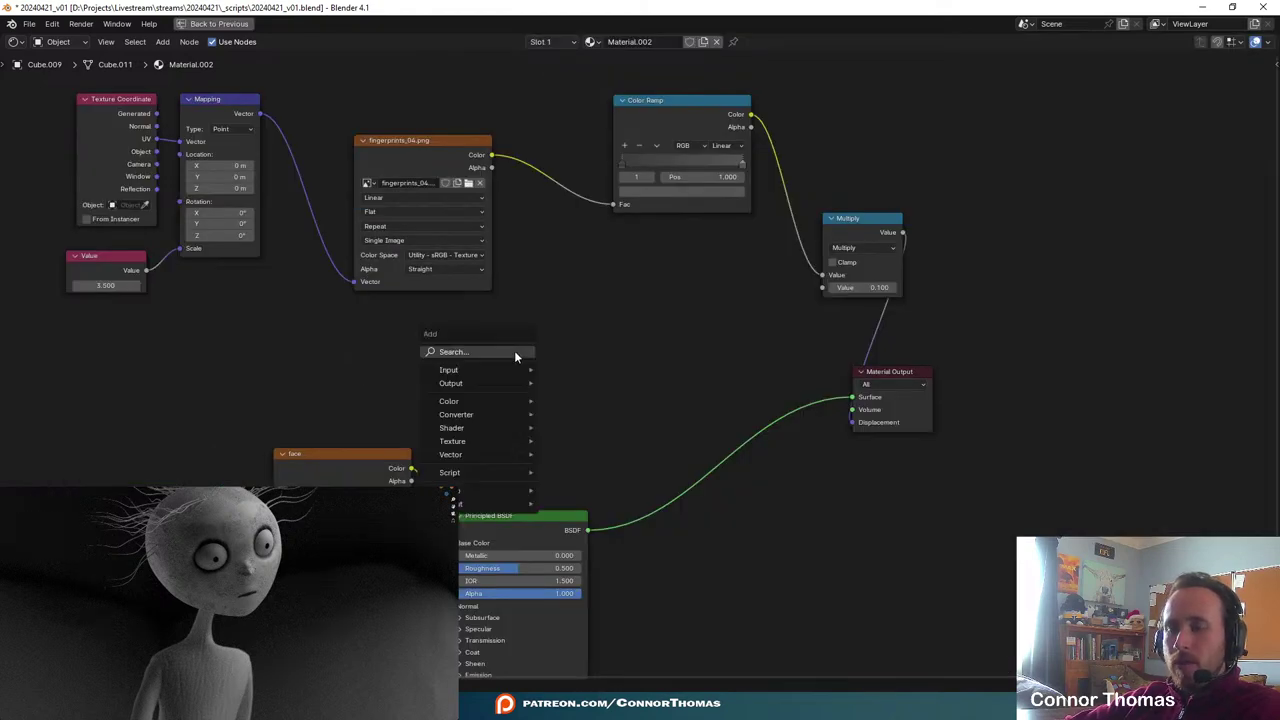
{"action": "type", "text": "noi"}
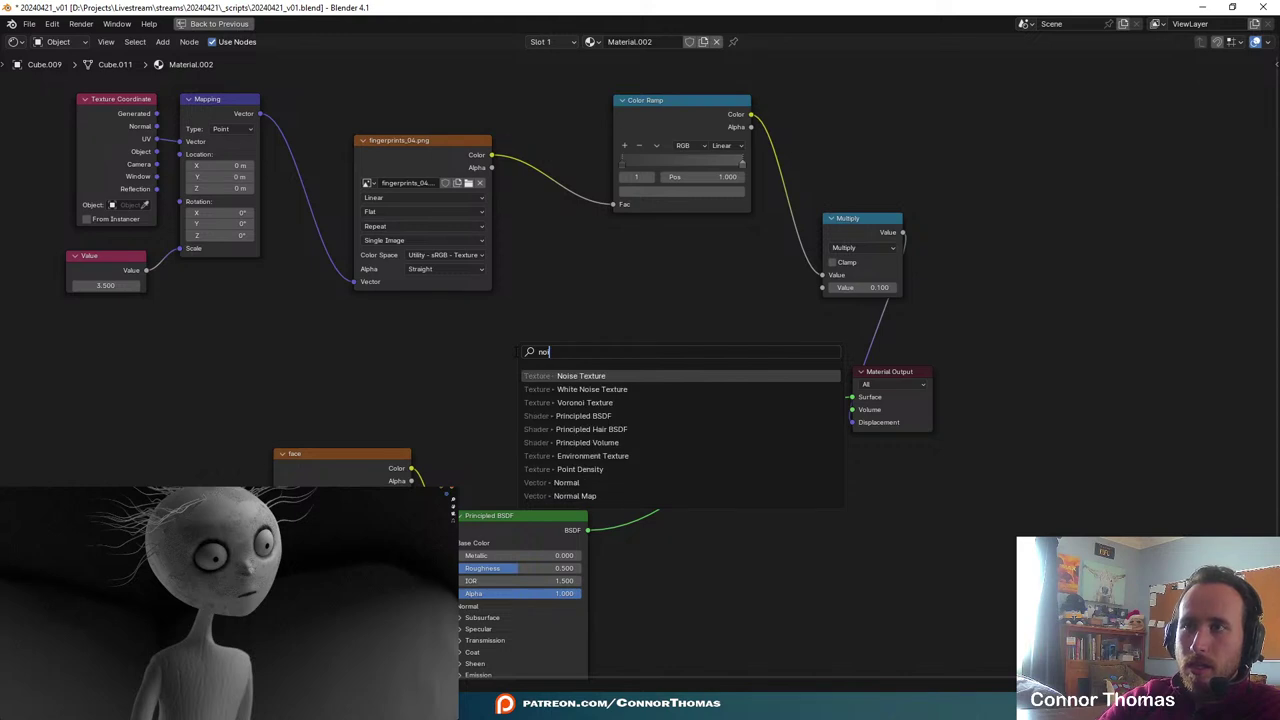
{"action": "key", "text": "Return"}
{"action": "left_click", "coordinate": [545, 318]}
{"action": "left_click", "coordinate": [548, 338], "text": "ctrl+shift"}
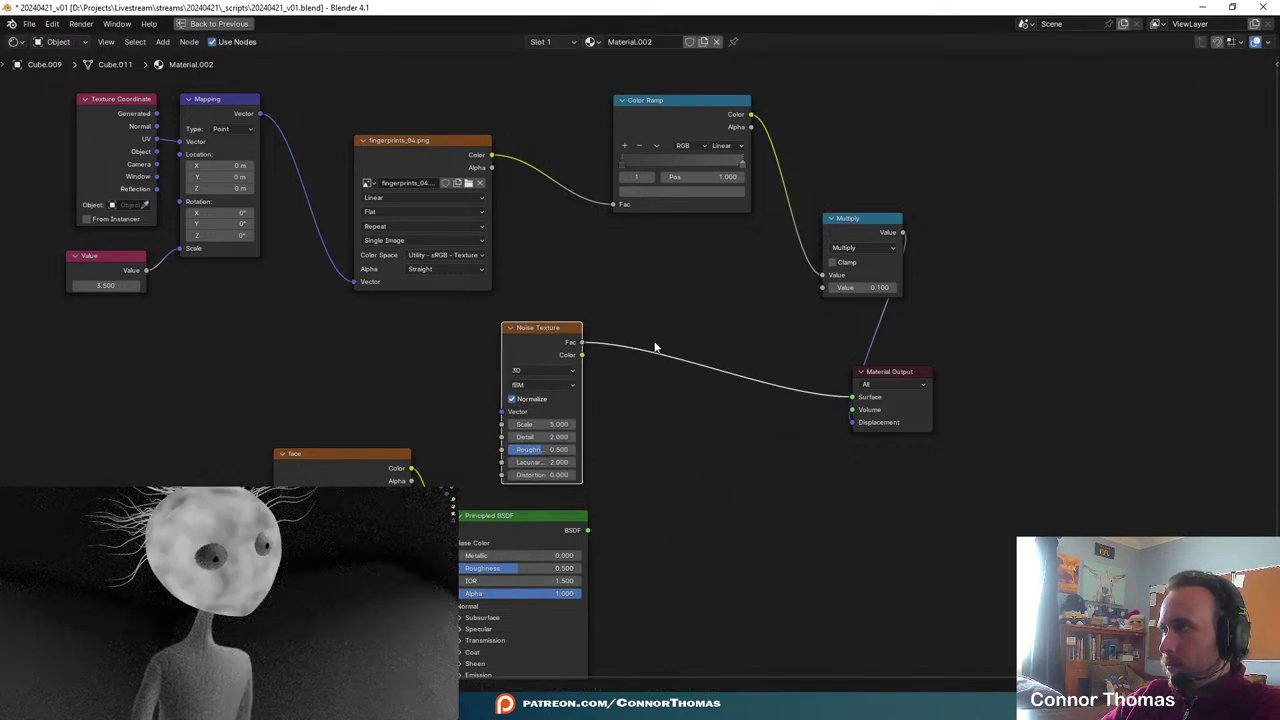
{"action": "left_click_drag", "start_coordinate": [529, 323], "coordinate": [455, 323]}
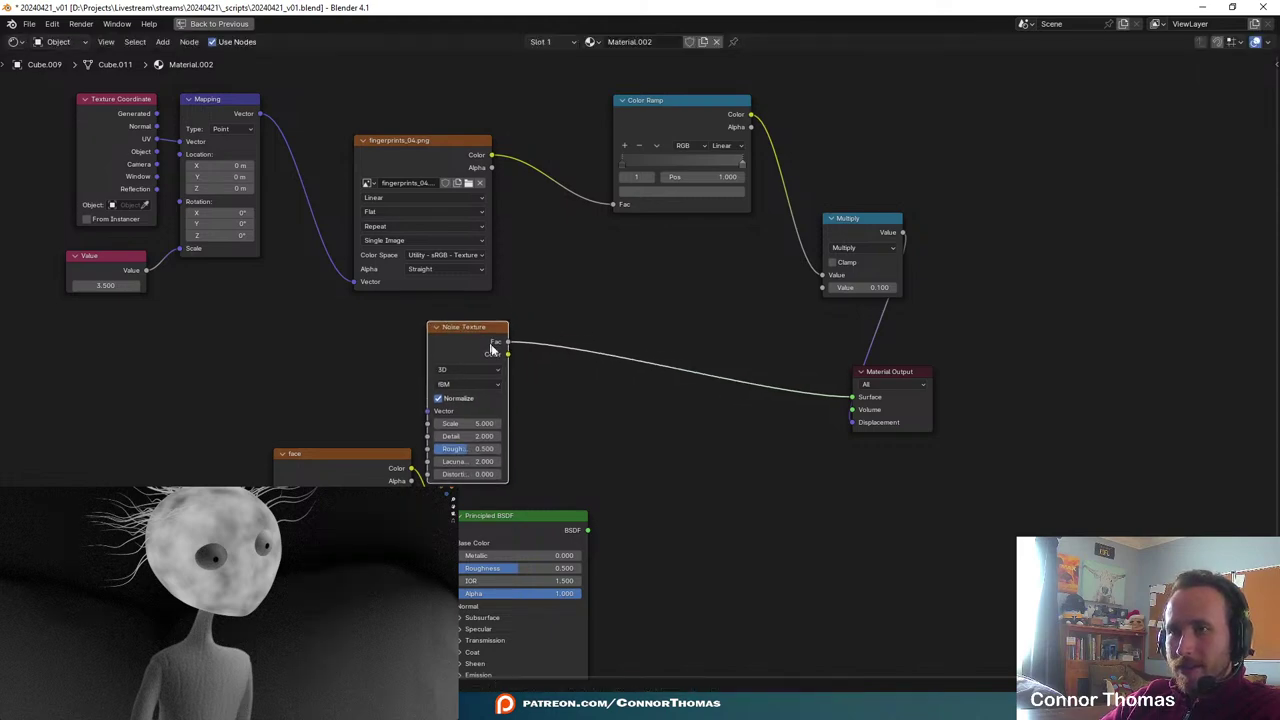
- Move the face image texture away from the Principled BSDF and insert a Mix Color node on the link between them
{"action": "left_click_drag", "start_coordinate": [359, 461], "coordinate": [123, 455]}
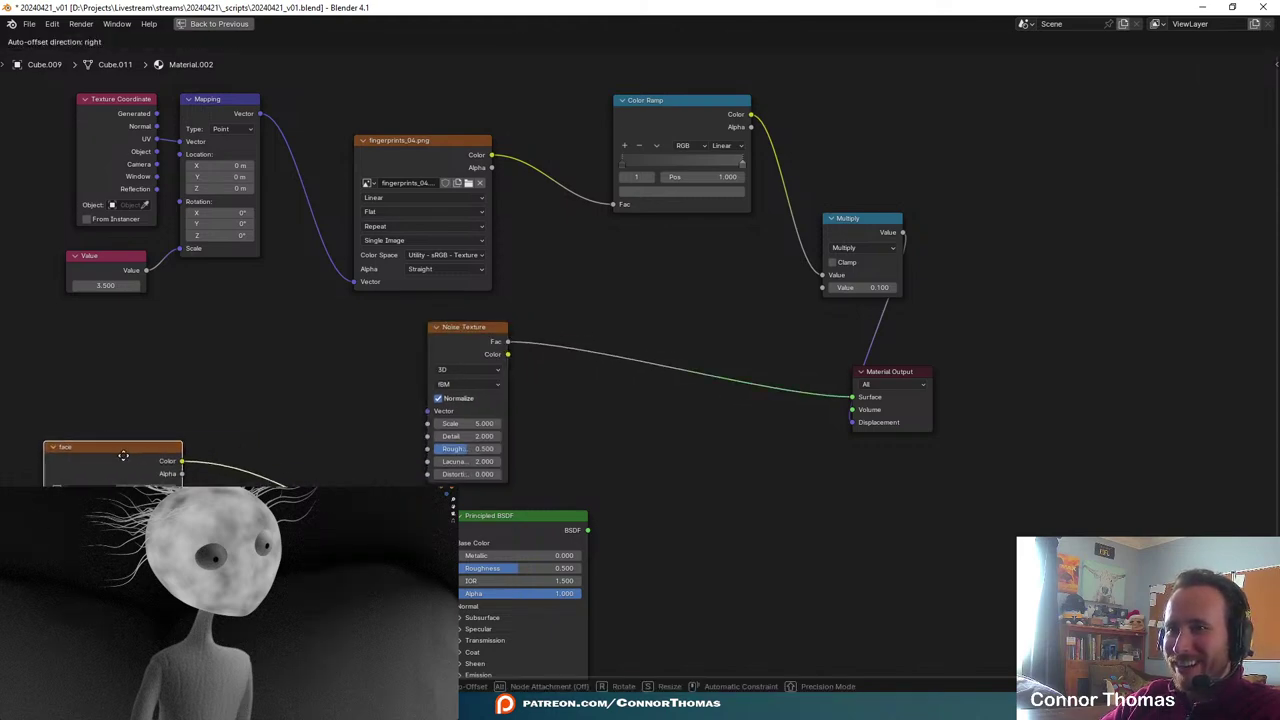
{"action": "key", "text": "shift+a"}
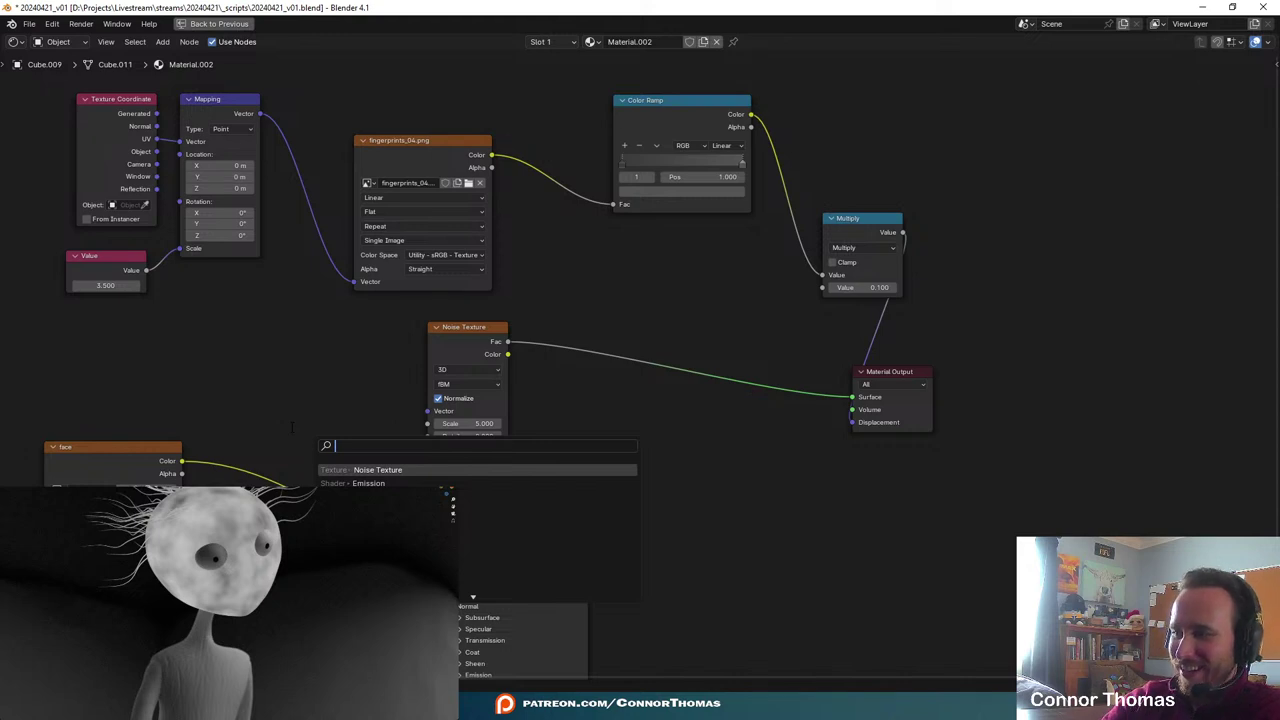
{"action": "type", "text": "mix"}
{"action": "key", "text": "Return"}
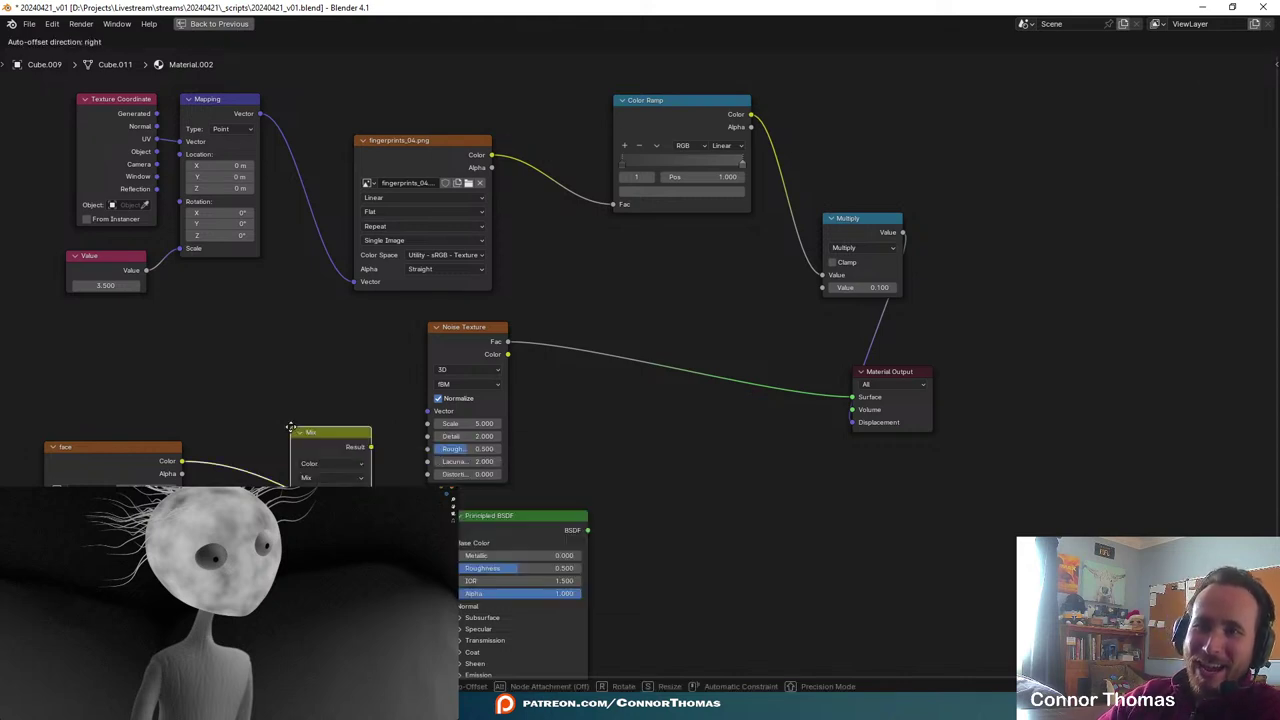
{"action": "left_click", "coordinate": [321, 428]}
- Connect the Noise Texture's Fac output to the Mix node's Factor and set the Mix's B color to black
{"action": "middle_click_drag", "start_coordinate": [349, 368], "coordinate": [496, 381]}
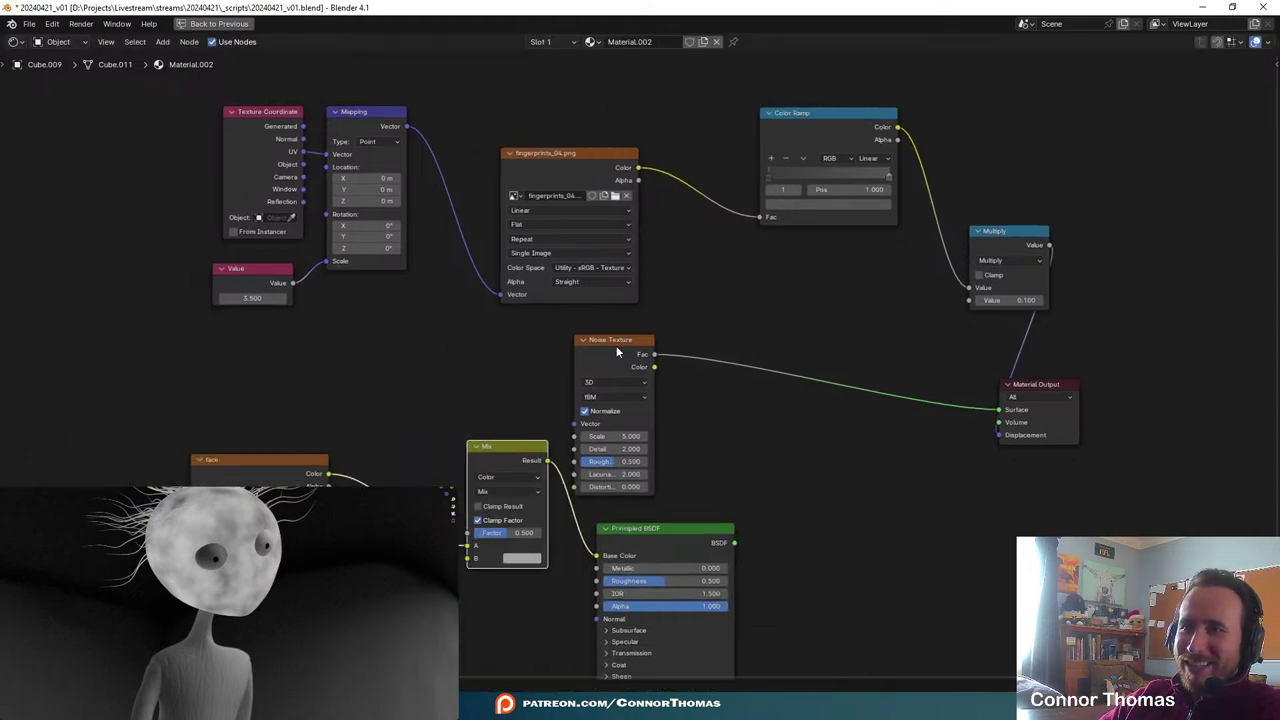
{"action": "left_click_drag", "start_coordinate": [611, 345], "coordinate": [466, 532]}
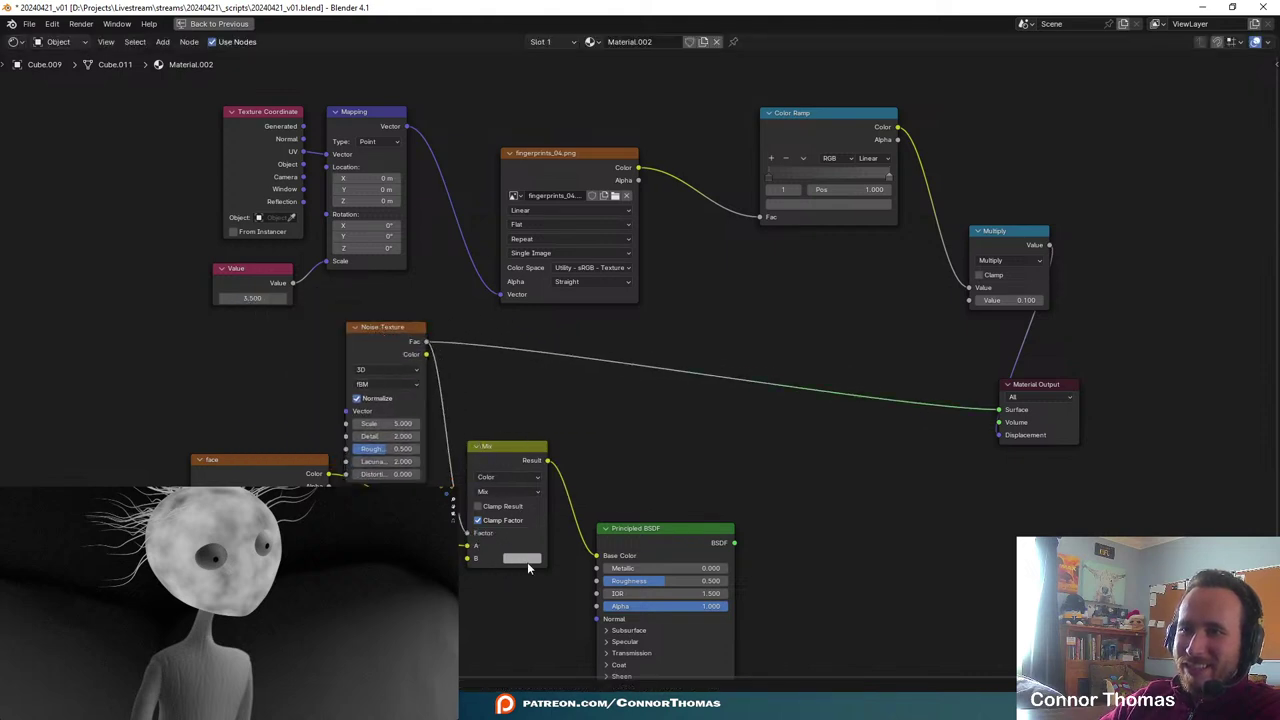
{"action": "left_click", "coordinate": [524, 558]}
{"action": "left_click", "coordinate": [618, 470]}
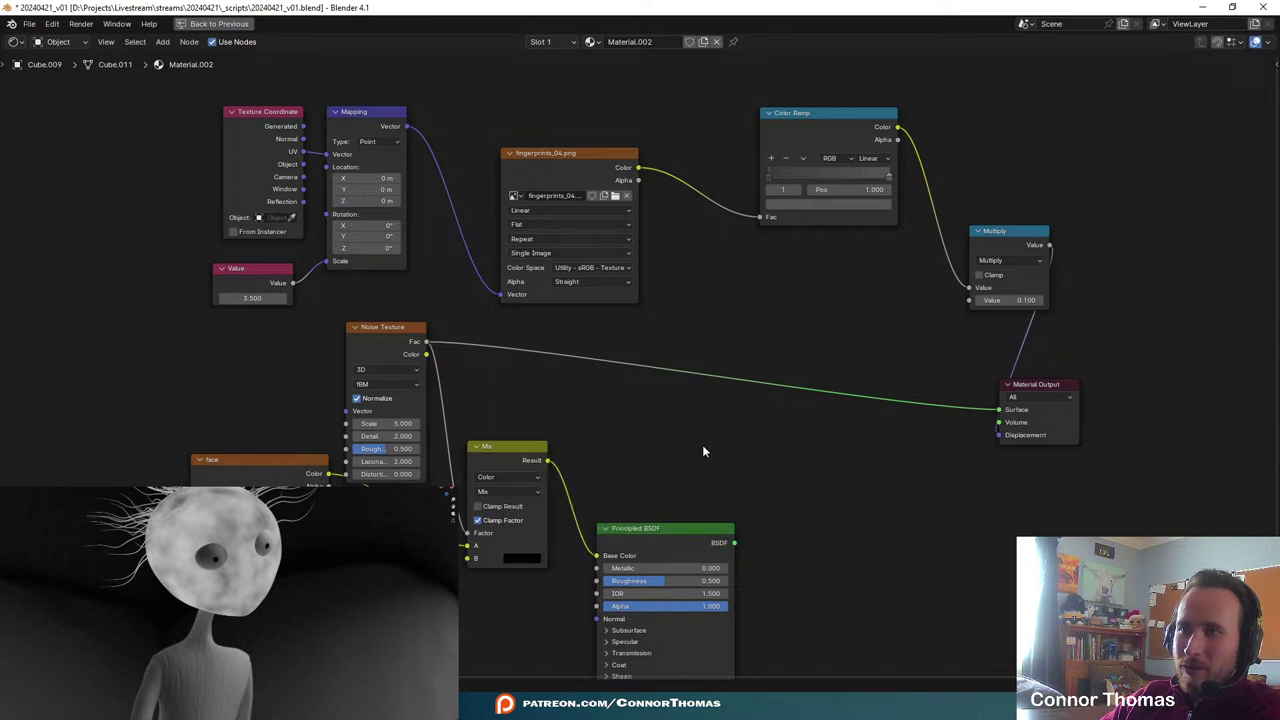
- Preview the Mix result on the head and set the Noise Texture's scale to 14.4
{"action": "left_click", "coordinate": [518, 463], "text": "ctrl+shift"}
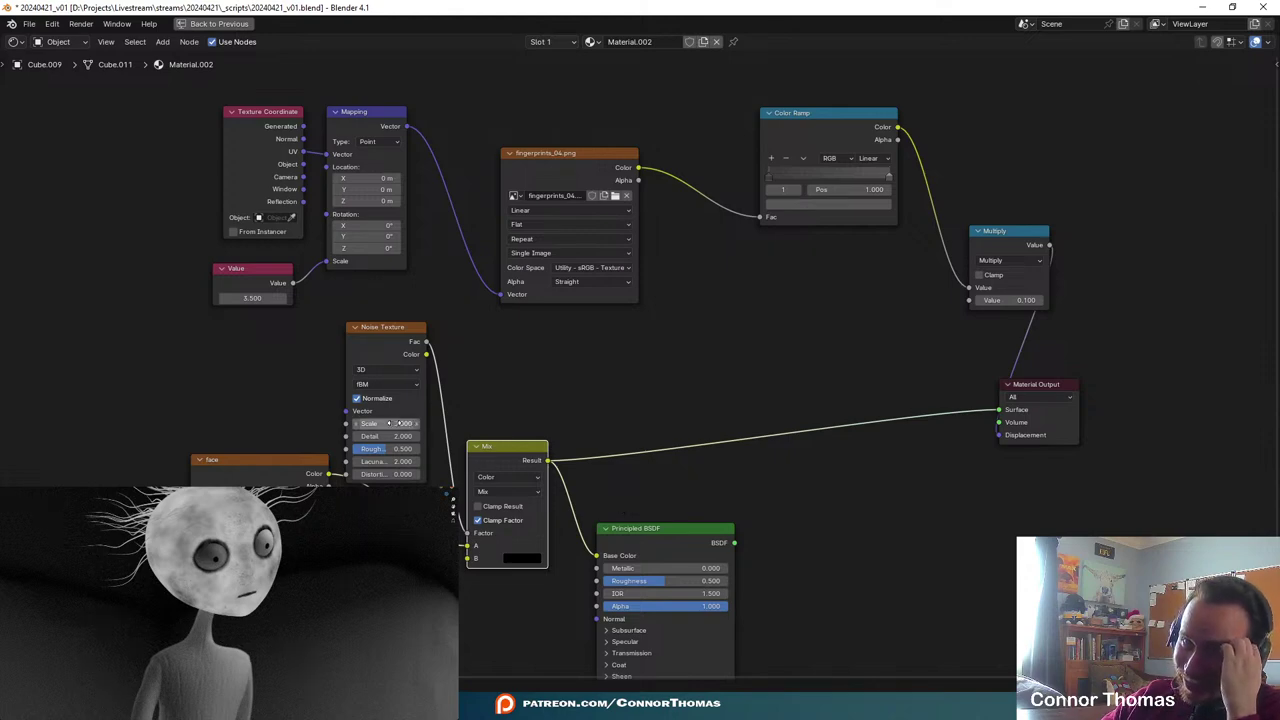
{"action": "left_click_drag", "start_coordinate": [401, 424], "coordinate": [450, 424]}
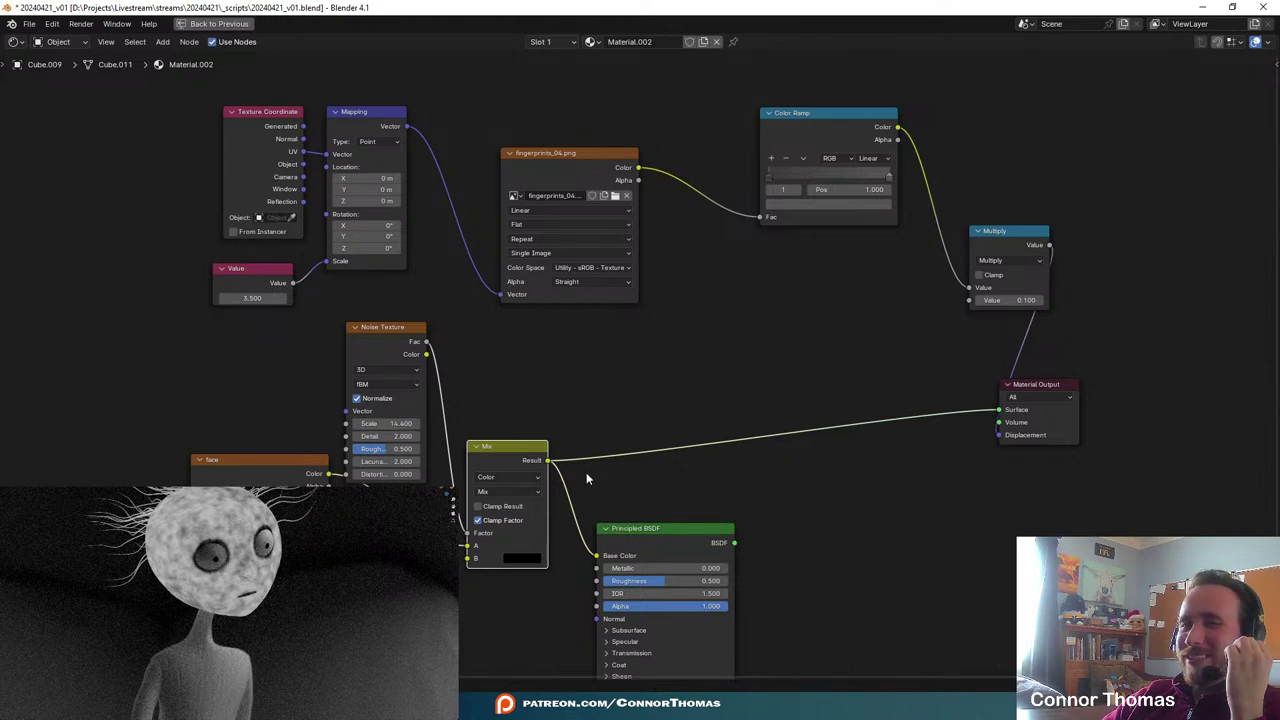
- Move the face image texture farther from the Mix node and add an empty Image Texture node below the two
{"action": "middle_click_drag", "start_coordinate": [324, 426], "coordinate": [374, 416]}
{"action": "left_click_drag", "start_coordinate": [327, 452], "coordinate": [224, 508]}
{"action": "key", "text": "shift+a"}
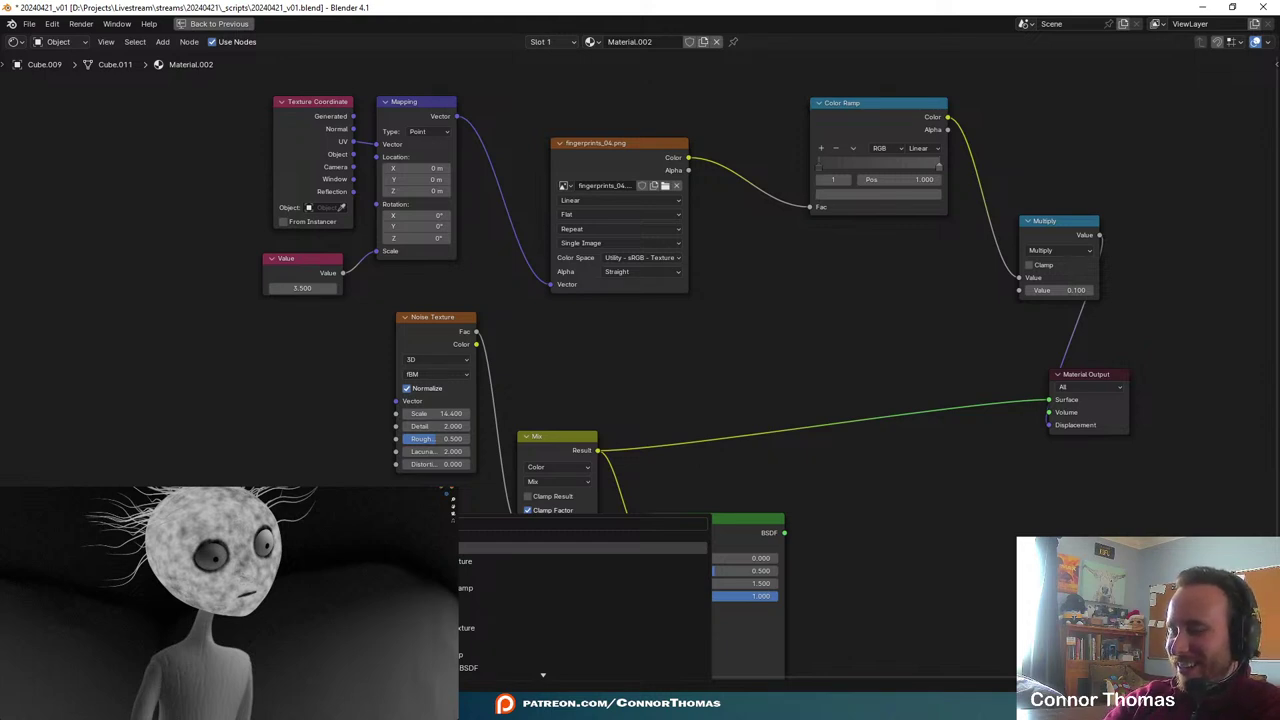
{"action": "key", "text": "Escape"}
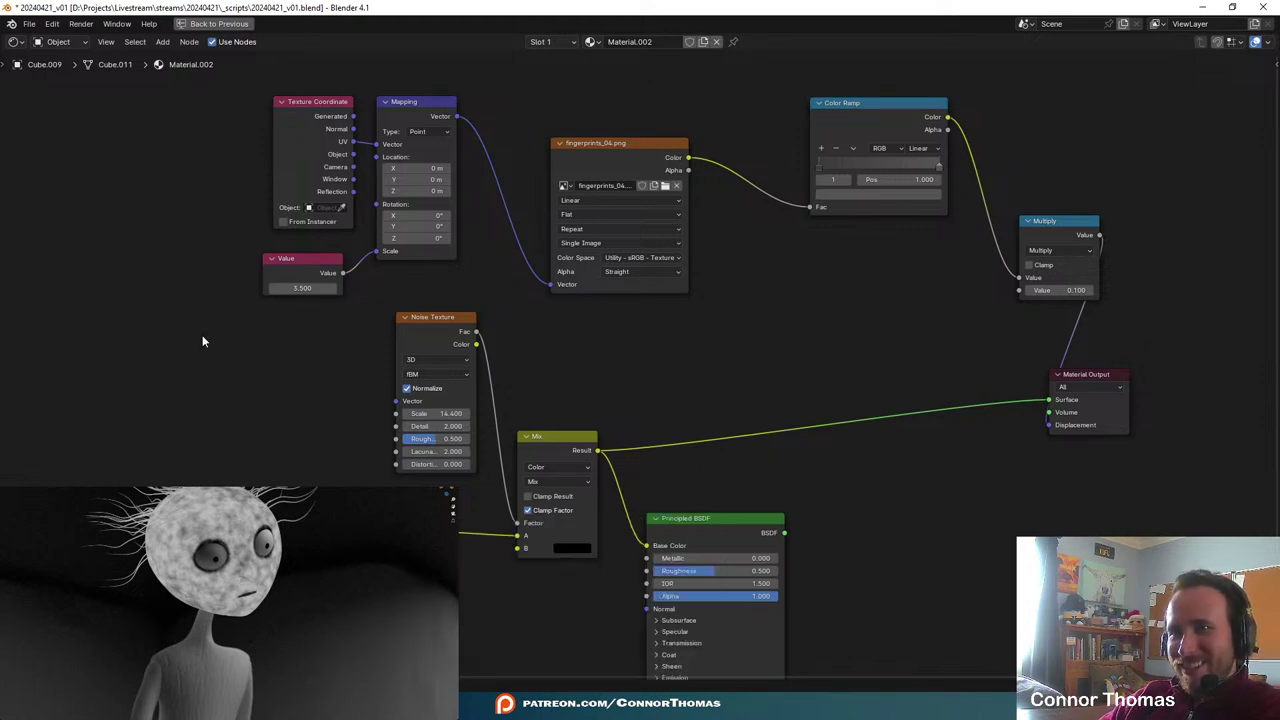
{"action": "middle_click_drag", "start_coordinate": [346, 440], "coordinate": [501, 251]}
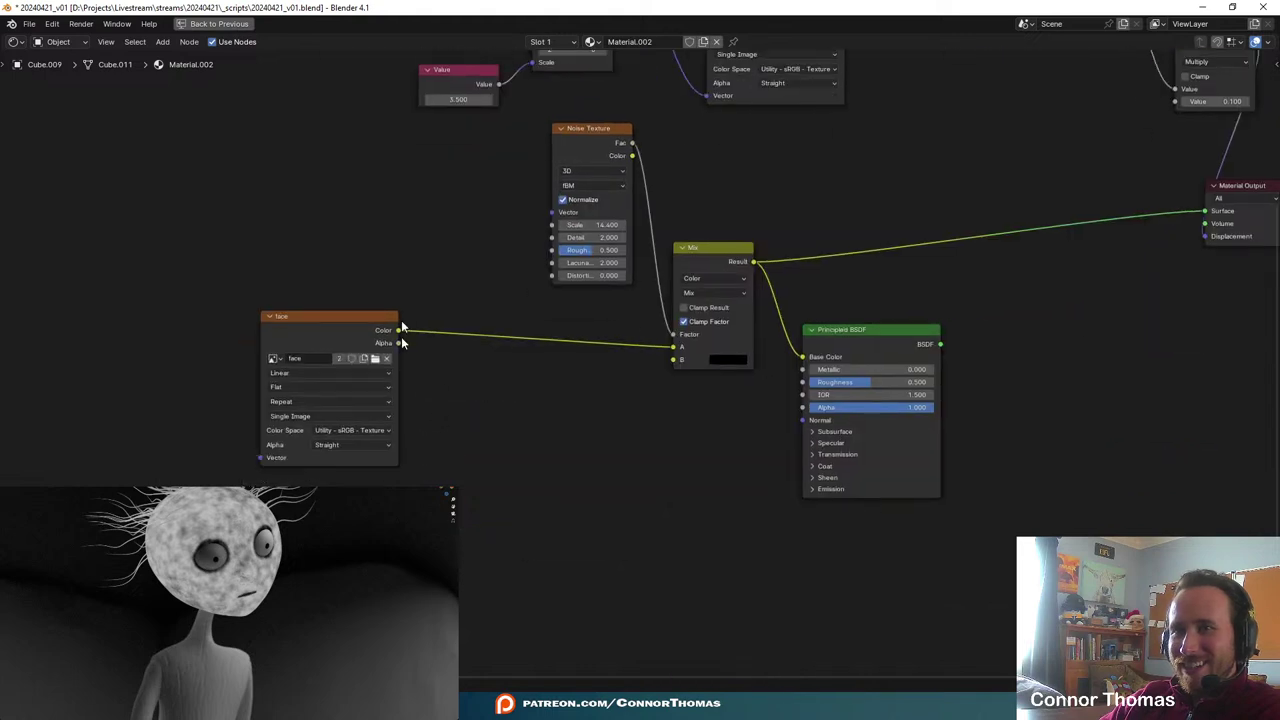
{"action": "key", "text": "shift+a"}
{"action": "type", "text": "imag"}
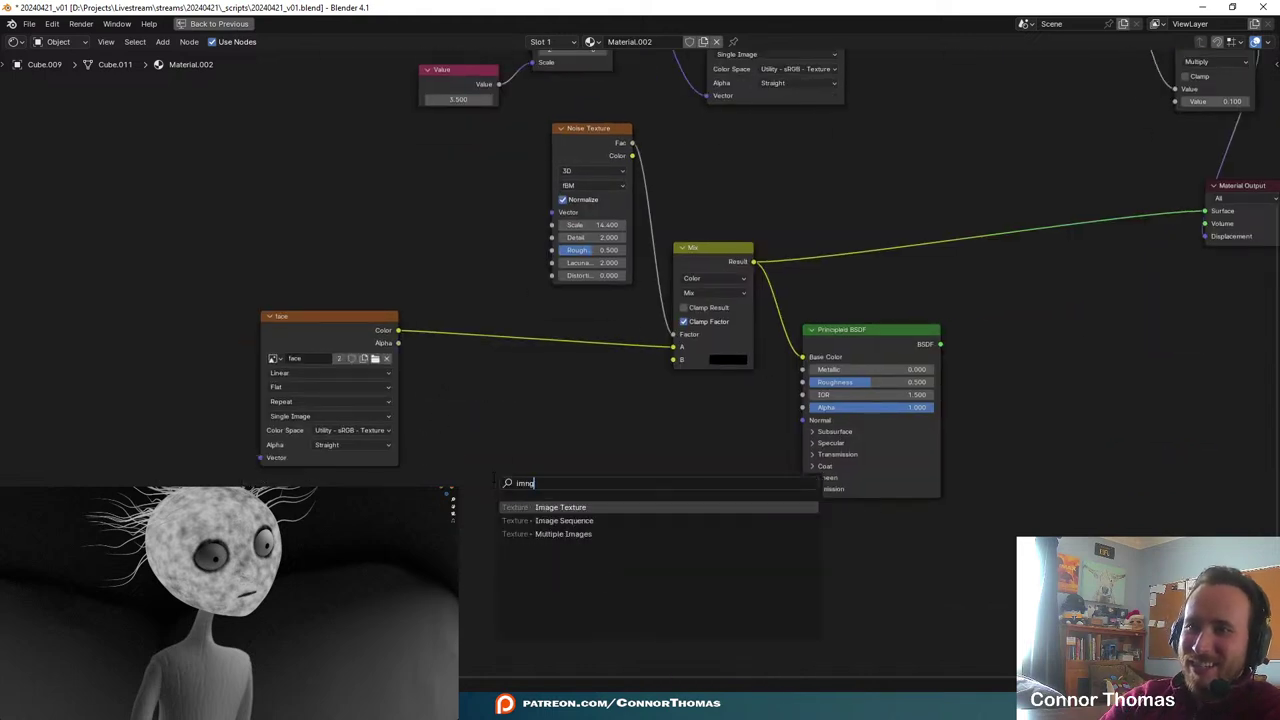
{"action": "key", "text": "Return"}
{"action": "left_click", "coordinate": [481, 458]}
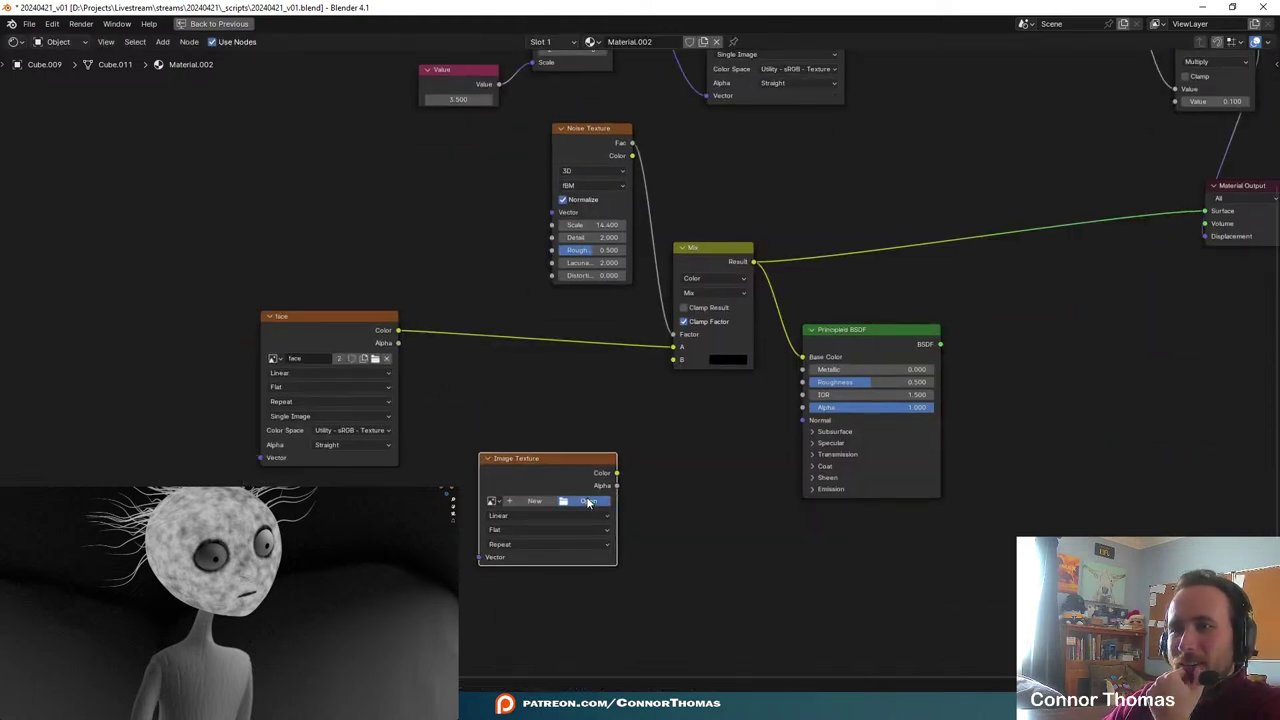
- Load dust_04.png from the SurfaceImperfections1 1K folder into the new Image Texture node
{"action": "left_click", "coordinate": [588, 502]}
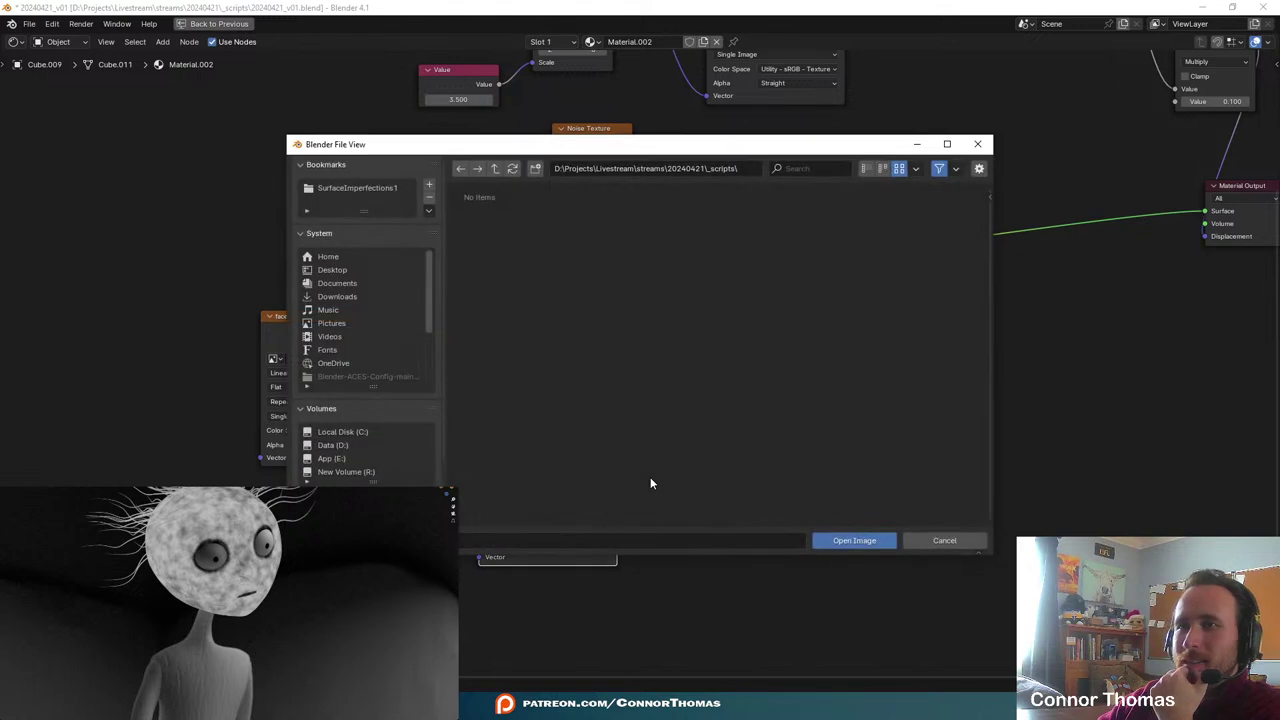
{"action": "left_click", "coordinate": [357, 188]}
{"action": "double_click", "coordinate": [826, 252]}
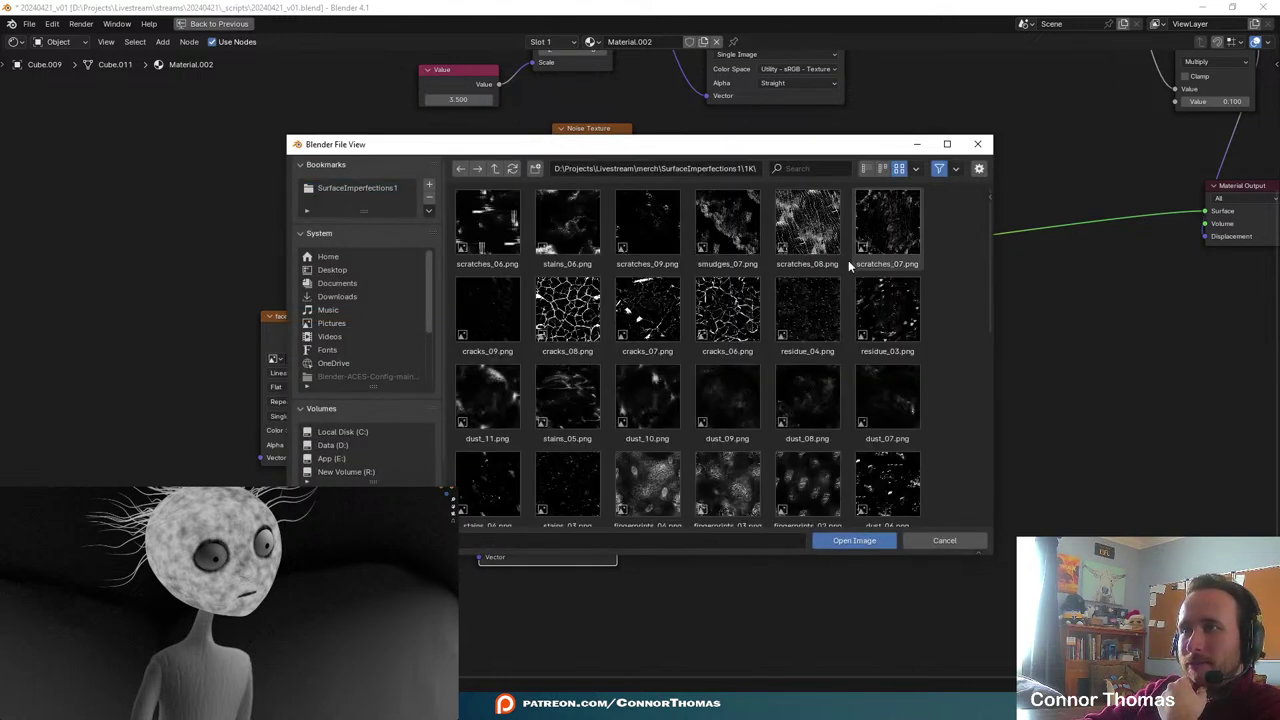
{"action": "scroll", "coordinate": [799, 380], "scroll_direction": "down", "scroll_amount": 5}
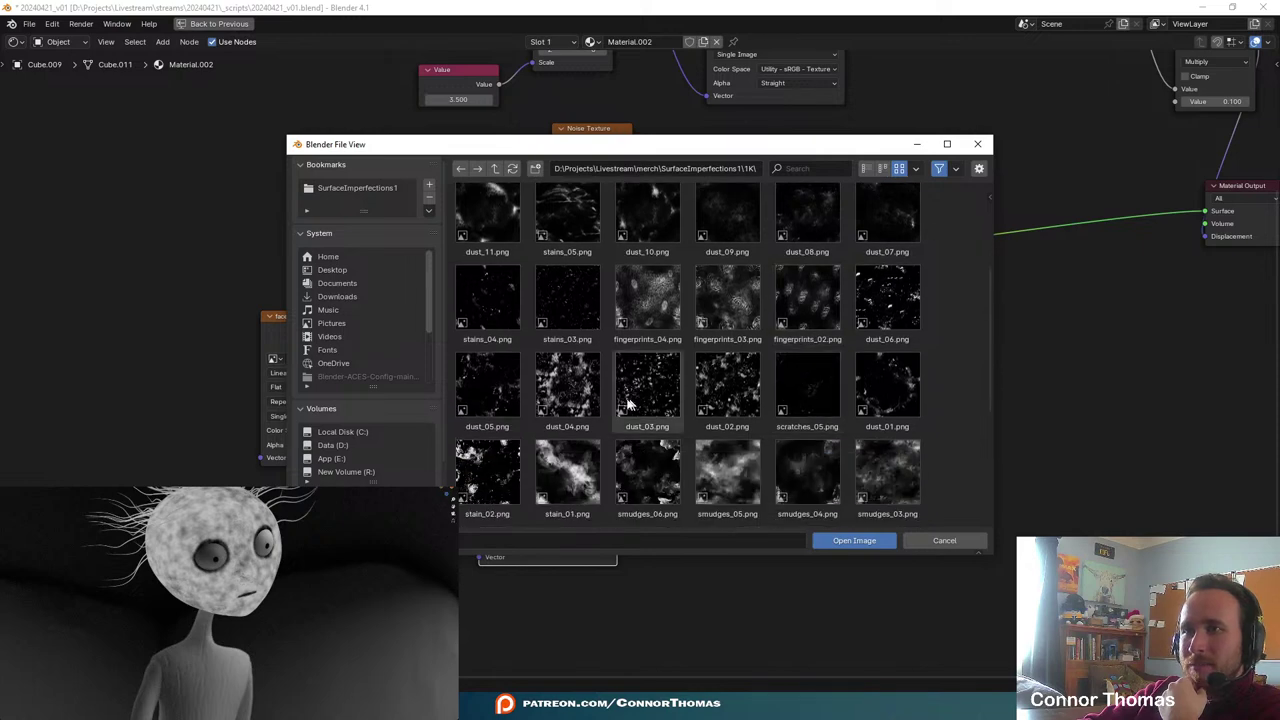
{"action": "double_click", "coordinate": [568, 387]}
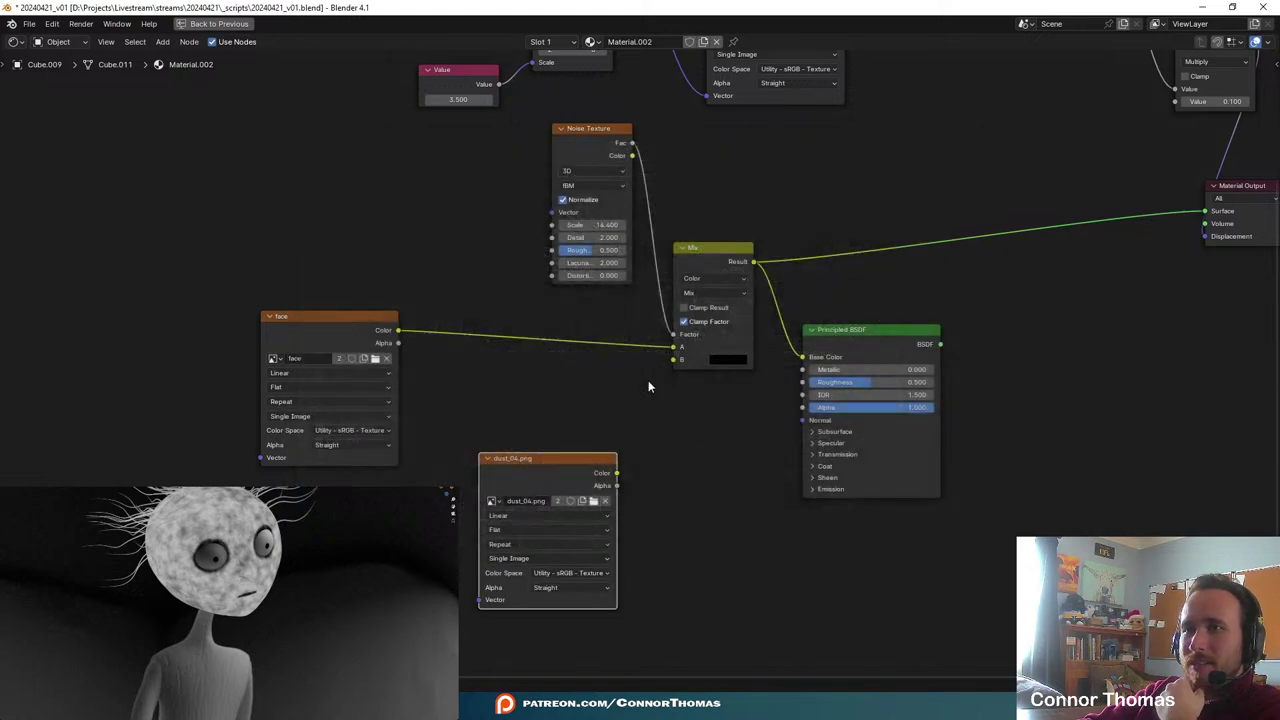
- Preview the dust_04.png texture on the head and add Texture Coordinate and Mapping nodes to control it
{"action": "left_click_drag", "start_coordinate": [563, 462], "coordinate": [544, 450]}
{"action": "left_click", "coordinate": [544, 449], "text": "ctrl+shift"}
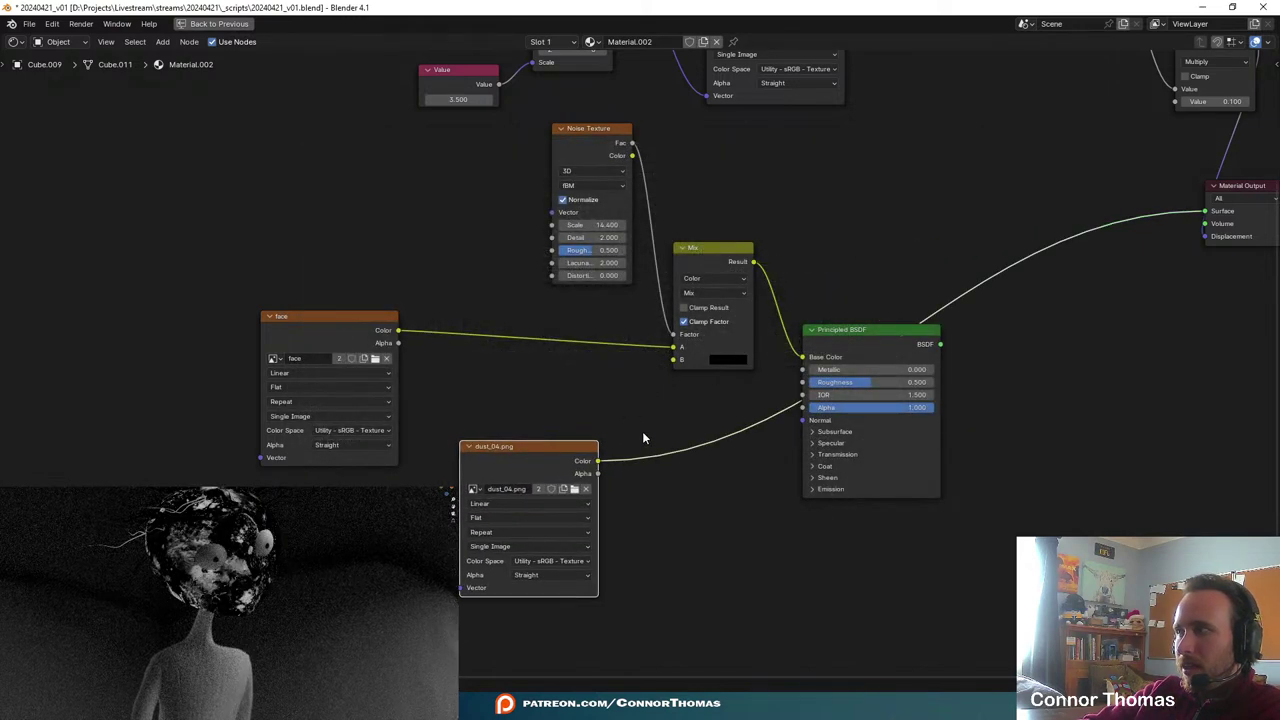
{"action": "left_click_drag", "start_coordinate": [535, 445], "coordinate": [508, 499]}
{"action": "key", "text": "ctrl+t"}
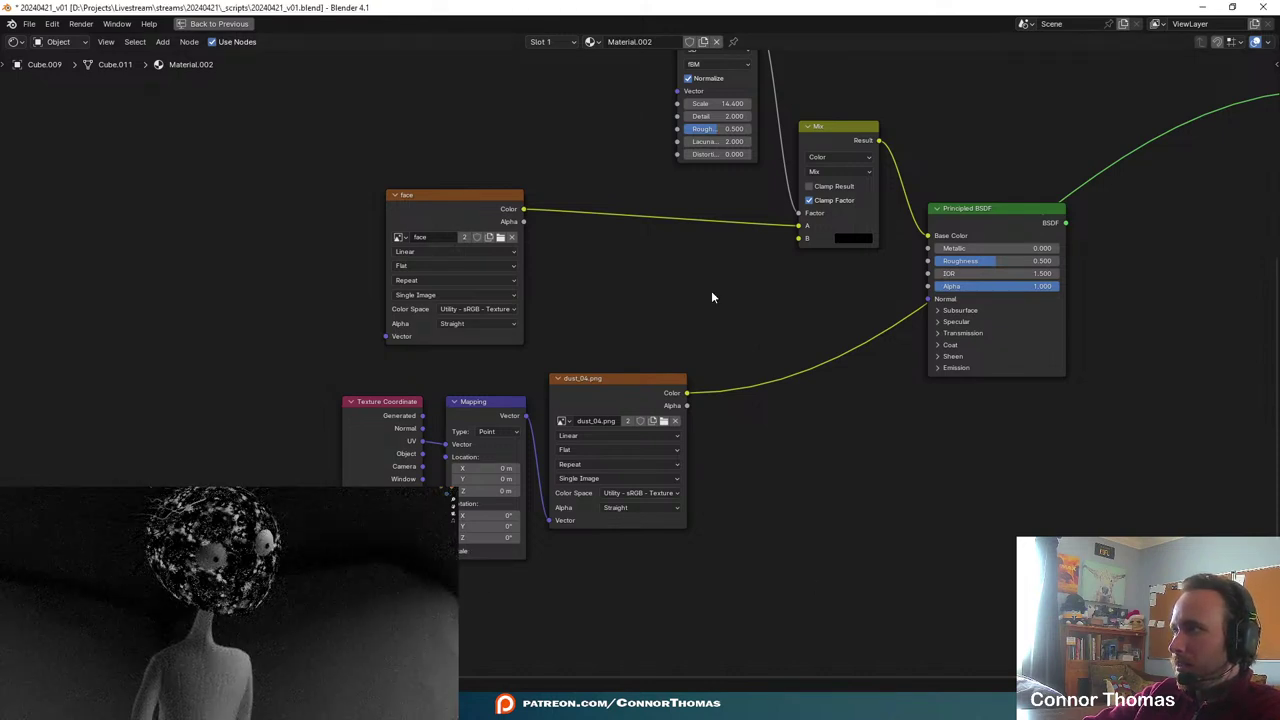
- Insert a Color Ramp after the dust_04.png texture and lighten its black stop to a value of 0.083
{"action": "middle_click_drag", "start_coordinate": [813, 446], "coordinate": [585, 447]}
{"action": "key", "text": "shift+a"}
{"action": "type", "text": "colo"}
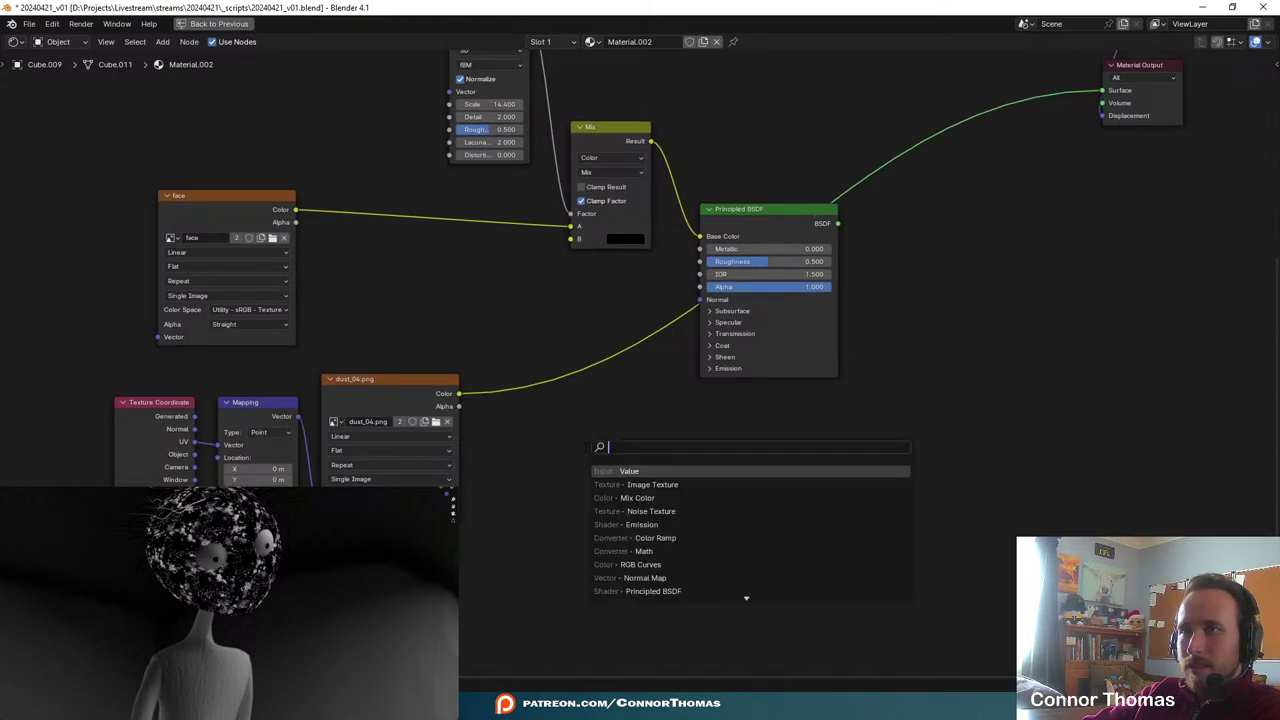
{"action": "key", "text": "Down"}
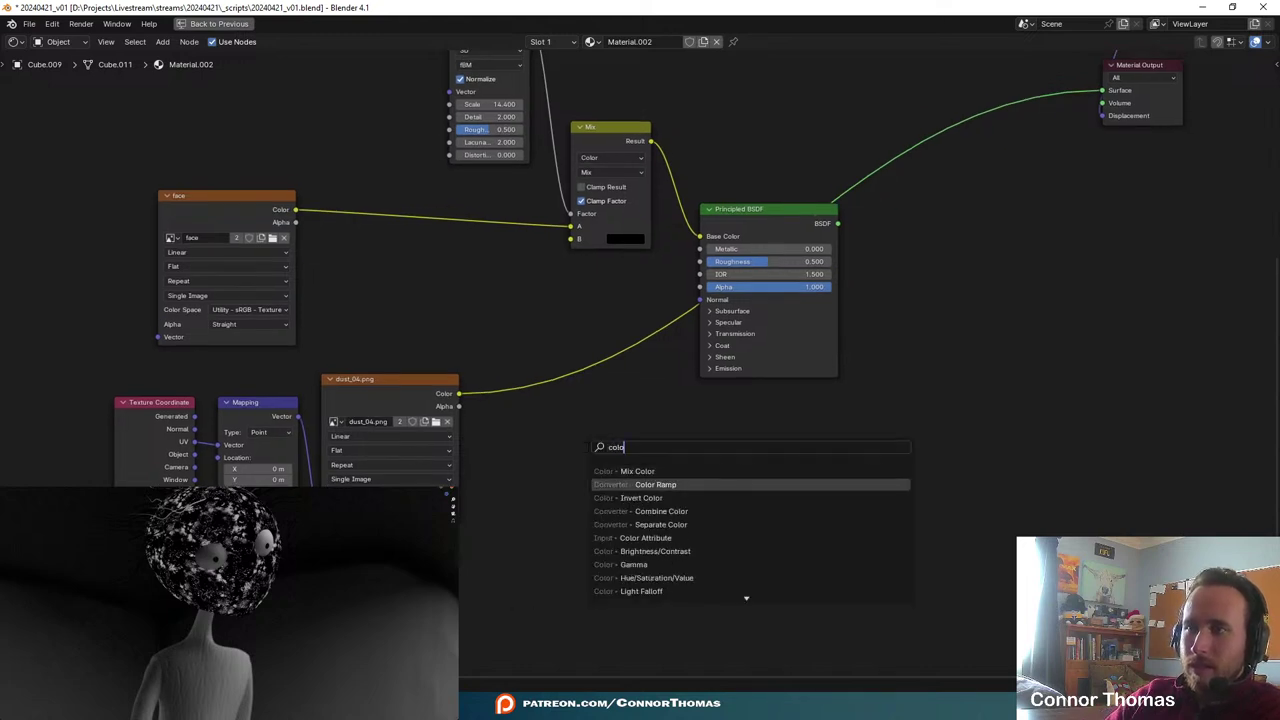
{"action": "key", "text": "Return"}
{"action": "left_click", "coordinate": [510, 383]}
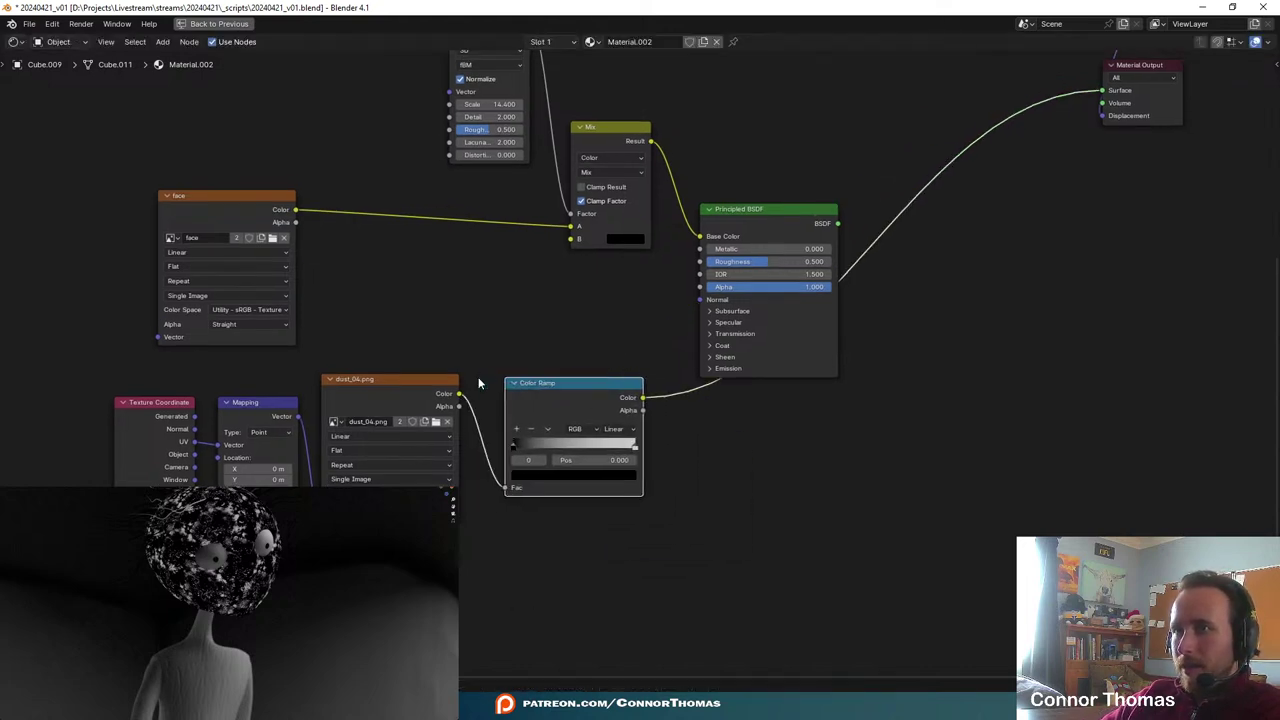
{"action": "left_click", "coordinate": [552, 476]}
{"action": "mouse_move", "coordinate": [627, 340]}
{"action": "left_mouse_down"}
{"action": "mouse_move", "coordinate": [627, 328]}
{"action": "mouse_move", "coordinate": [627, 362]}
{"action": "left_mouse_up"}
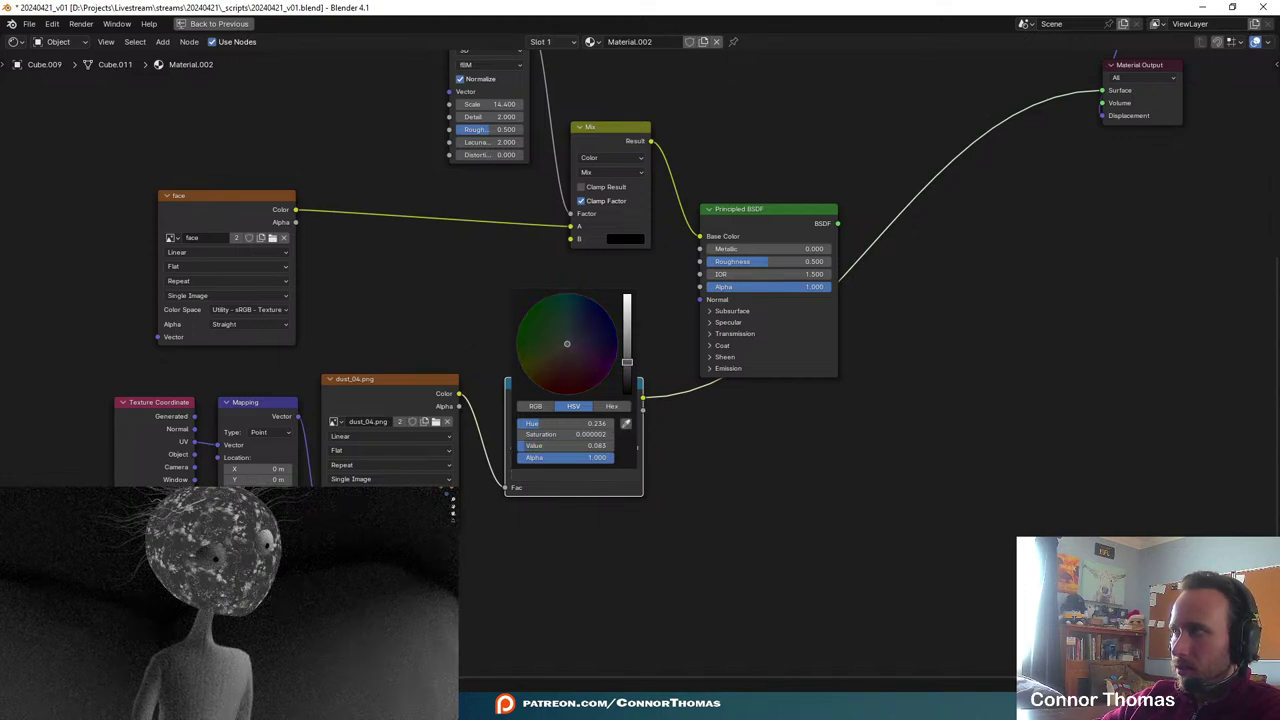
- Space out the Principled BSDF and Noise Texture nodes and connect the dust Color Ramp's color to the Mix node's B input
{"action": "middle_click_drag", "start_coordinate": [759, 476], "coordinate": [778, 473]}
{"action": "middle_click_drag", "start_coordinate": [808, 230], "coordinate": [677, 346]}
{"action": "scroll", "coordinate": [676, 346], "scroll_direction": "down", "scroll_amount": 2}
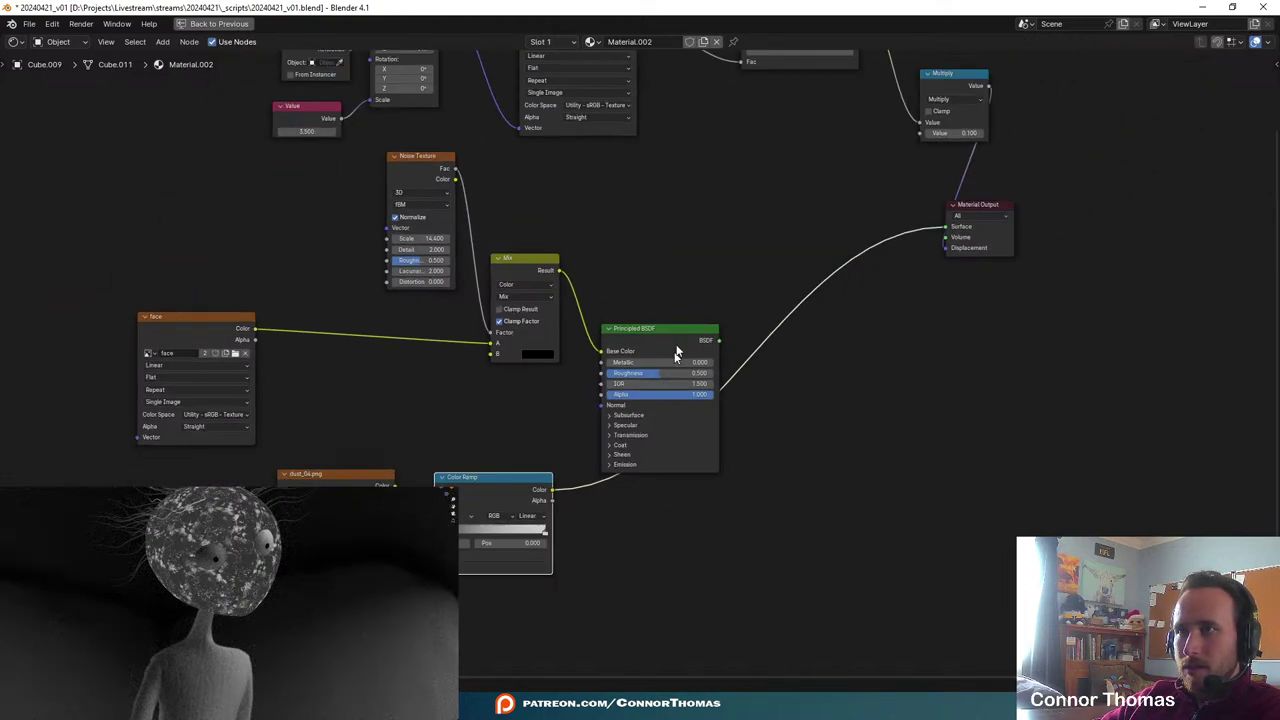
{"action": "left_click_drag", "start_coordinate": [676, 334], "coordinate": [709, 210]}
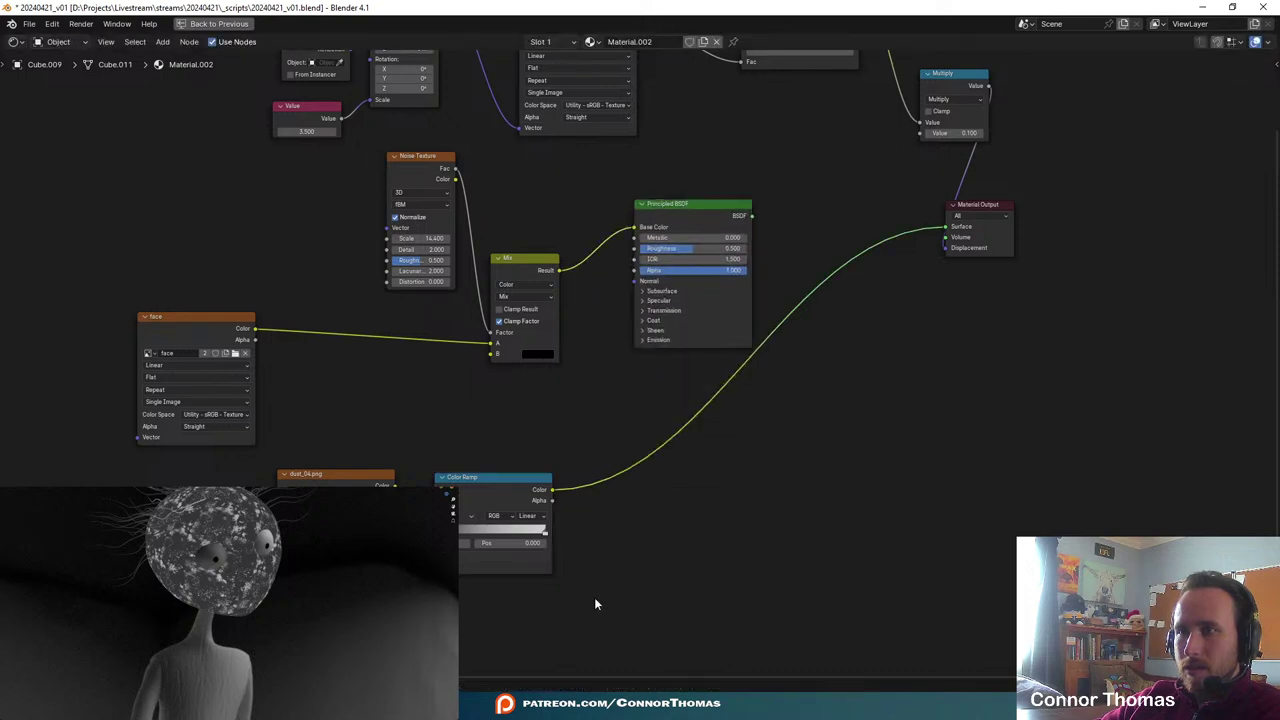
{"action": "middle_click_drag", "start_coordinate": [605, 576], "coordinate": [585, 617]}
{"action": "middle_click_drag", "start_coordinate": [697, 435], "coordinate": [886, 439]}
{"action": "scroll", "coordinate": [634, 194], "scroll_direction": "up", "scroll_amount": 1}
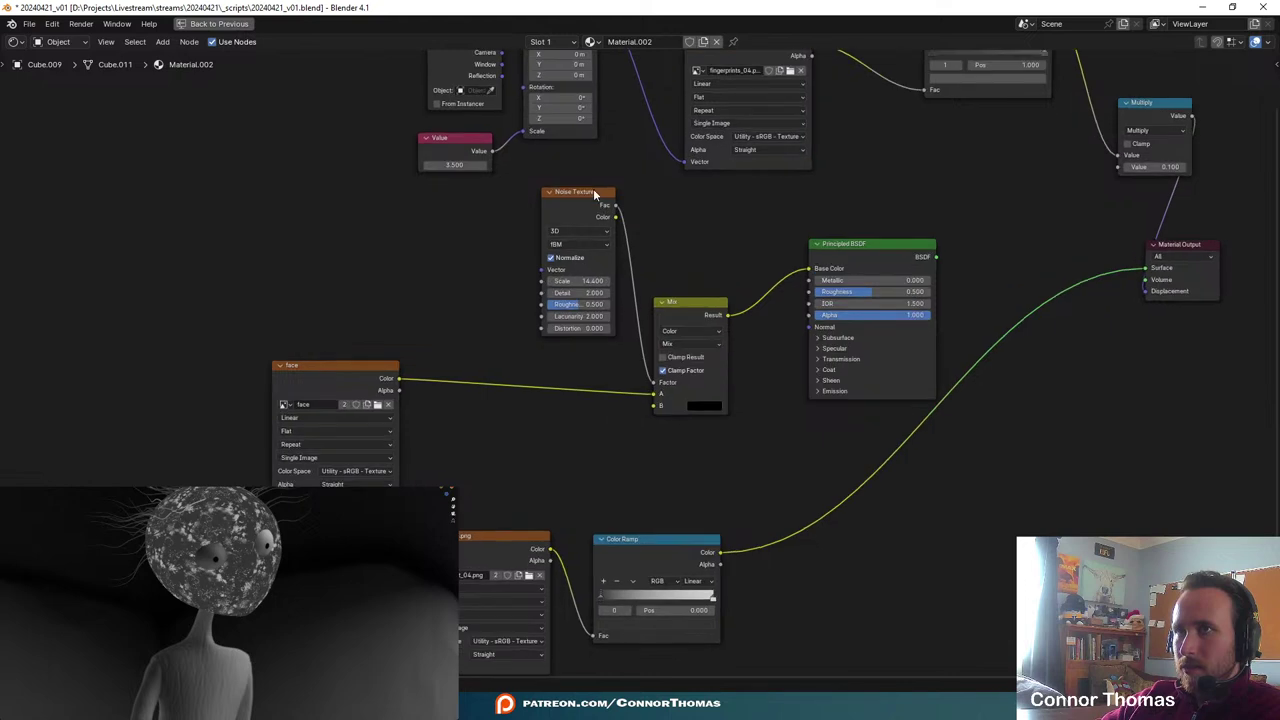
{"action": "left_click_drag", "start_coordinate": [594, 193], "coordinate": [509, 197]}
{"action": "middle_click_drag", "start_coordinate": [759, 467], "coordinate": [805, 427]}
{"action": "left_click_drag", "start_coordinate": [766, 513], "coordinate": [697, 368]}
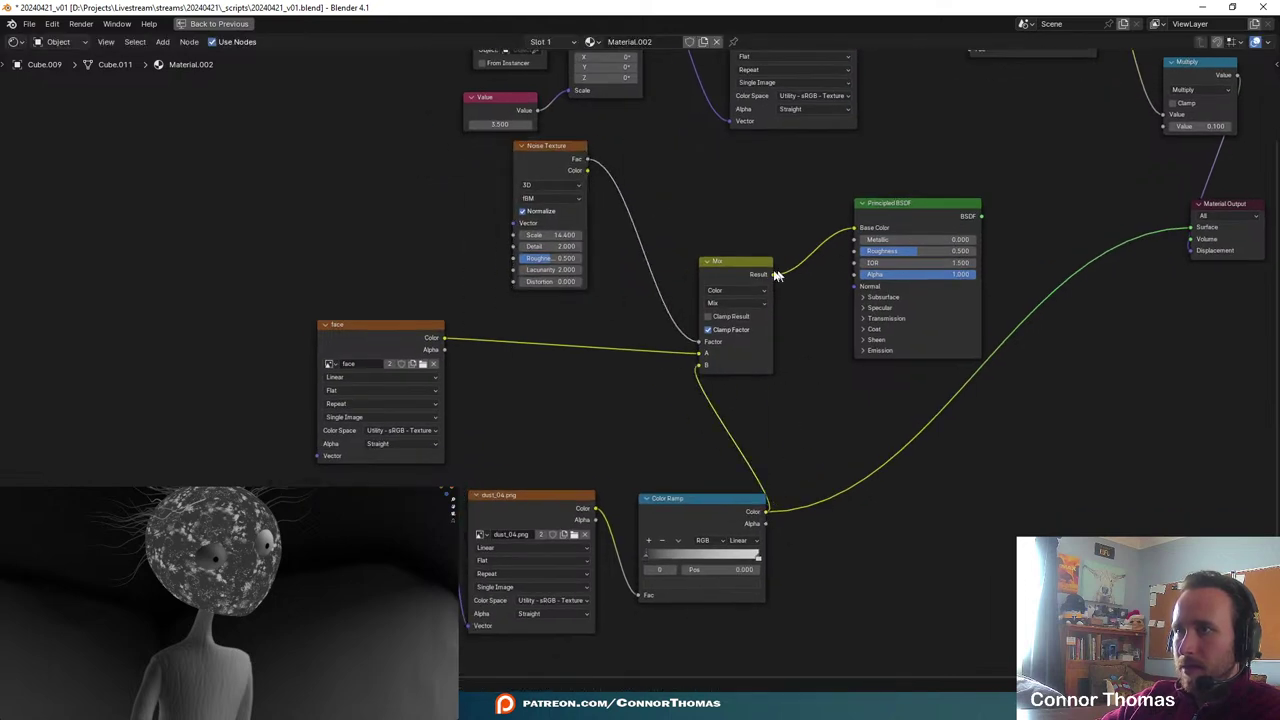
- Preview the Mix result on the head and set the Noise Texture's detail to 15 and roughness to 1
{"action": "left_click", "coordinate": [760, 268], "text": "ctrl+shift"}
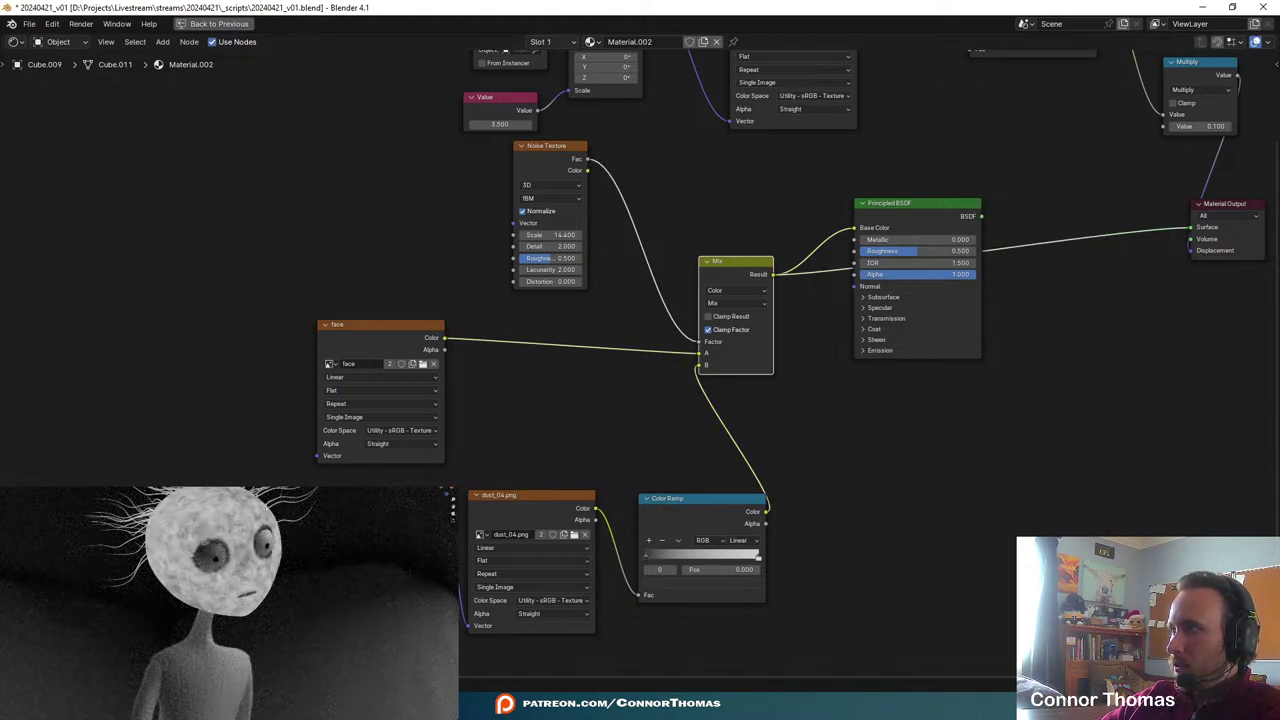
{"action": "scroll", "coordinate": [545, 258], "scroll_direction": "up", "scroll_amount": 2}
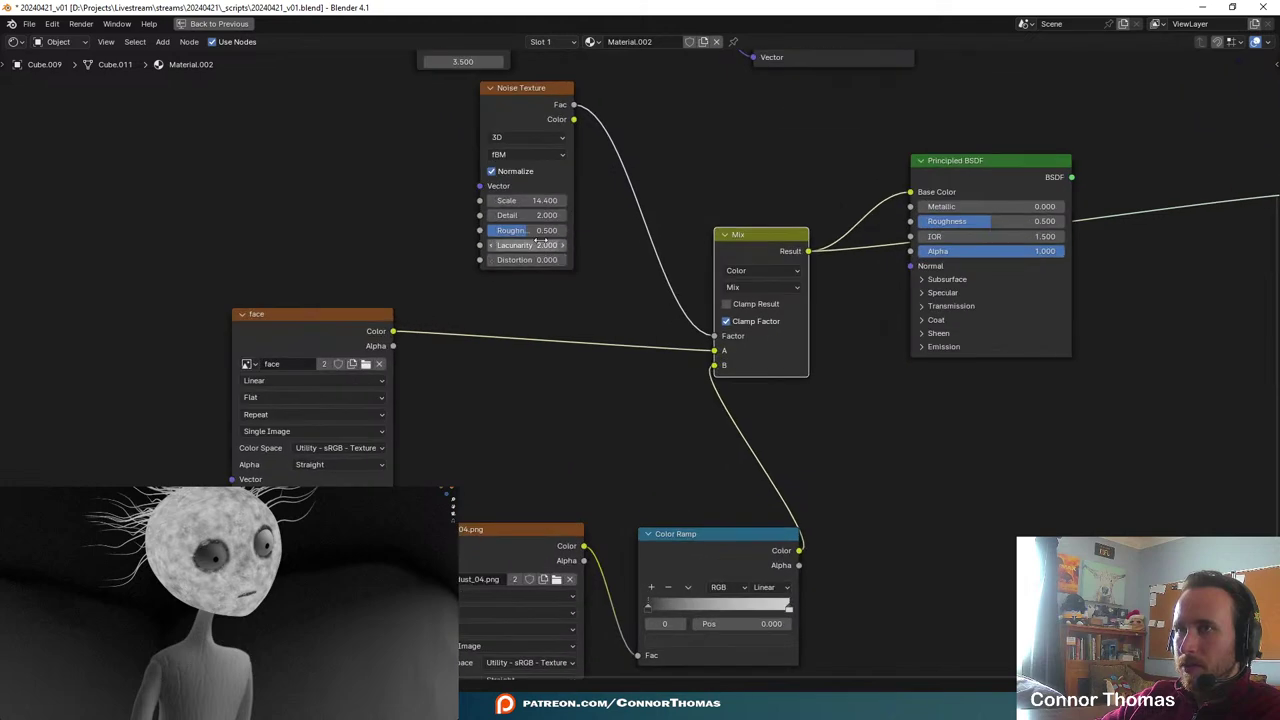
{"action": "left_click_drag", "start_coordinate": [530, 230], "coordinate": [572, 230]}
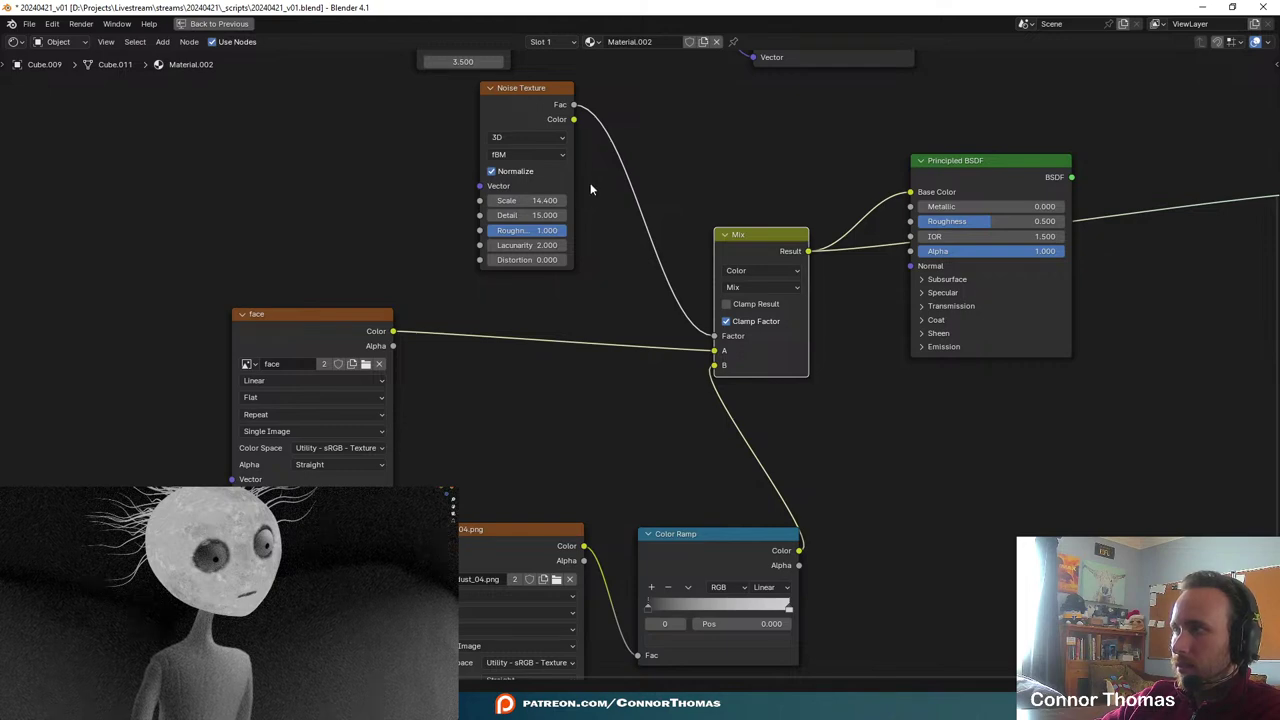
- Route the Principled BSDF back to the Material Output surface and lighten the dust Color Ramp's dark stop to a value of 0.626
{"action": "middle_click_drag", "start_coordinate": [752, 280], "coordinate": [336, 369]}
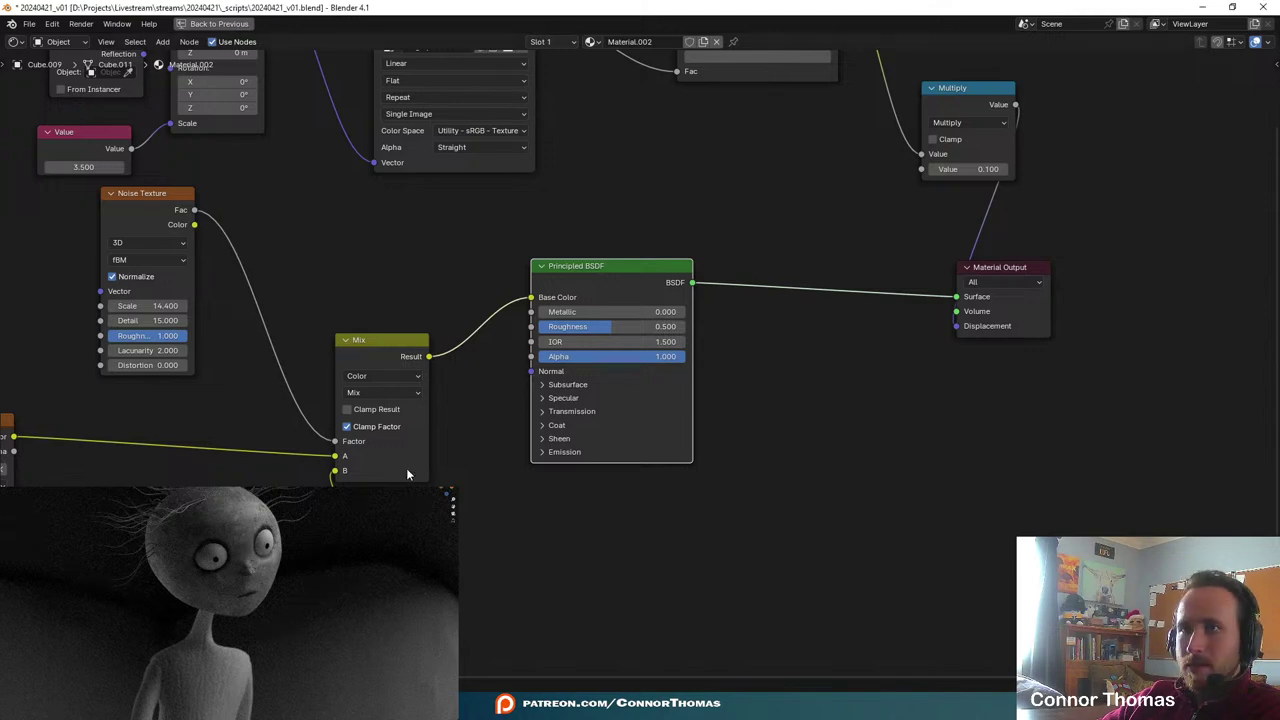
{"action": "middle_click_drag", "start_coordinate": [408, 474], "coordinate": [849, 337]}
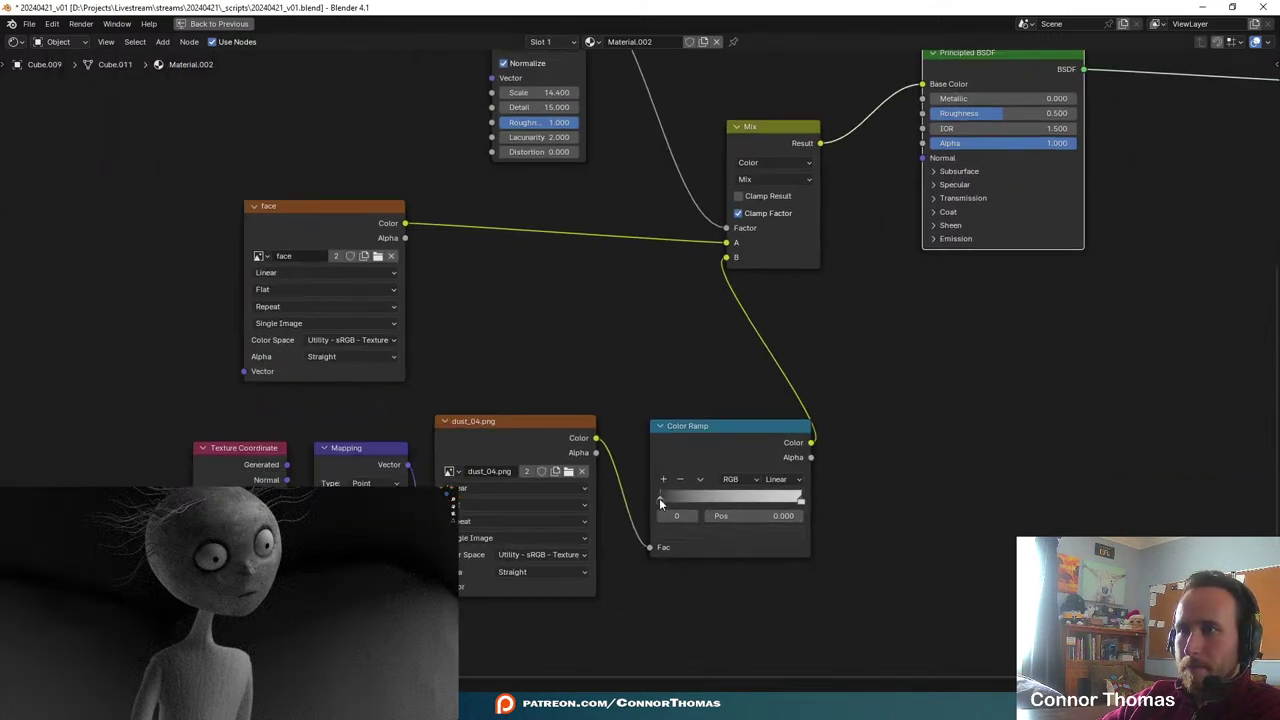
{"action": "left_click", "coordinate": [688, 535]}
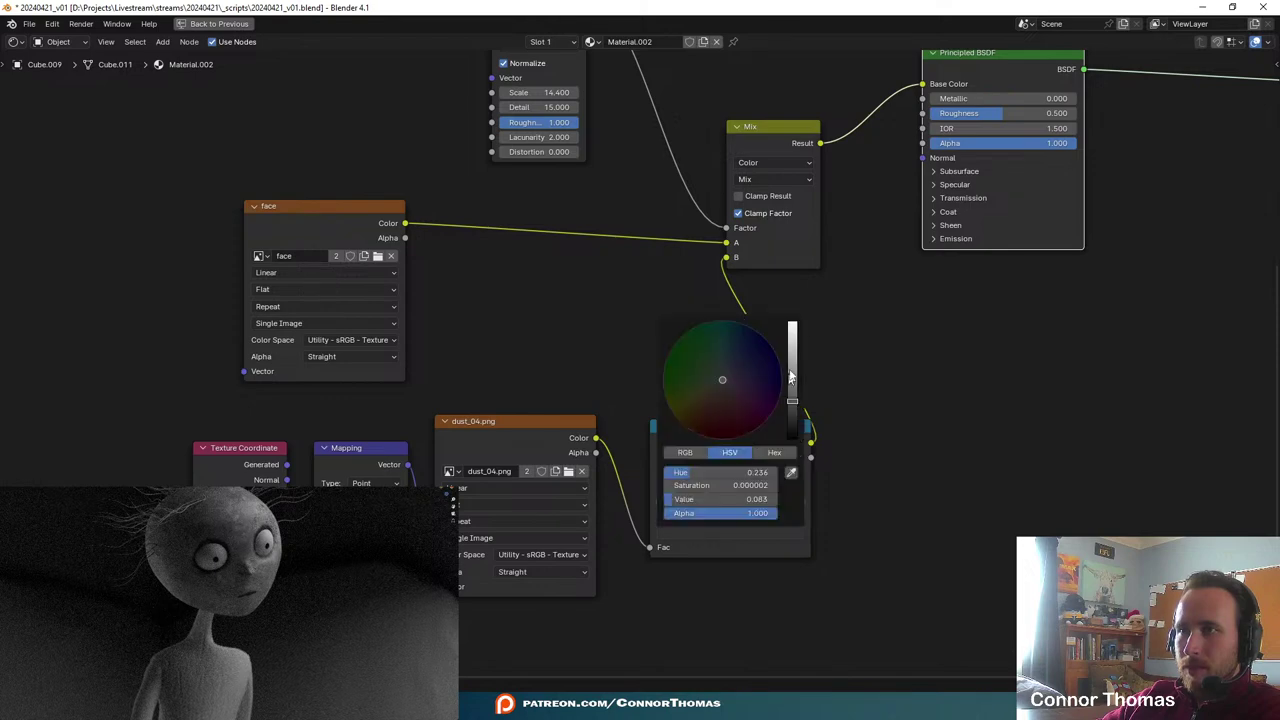
{"action": "left_click", "coordinate": [798, 341]}
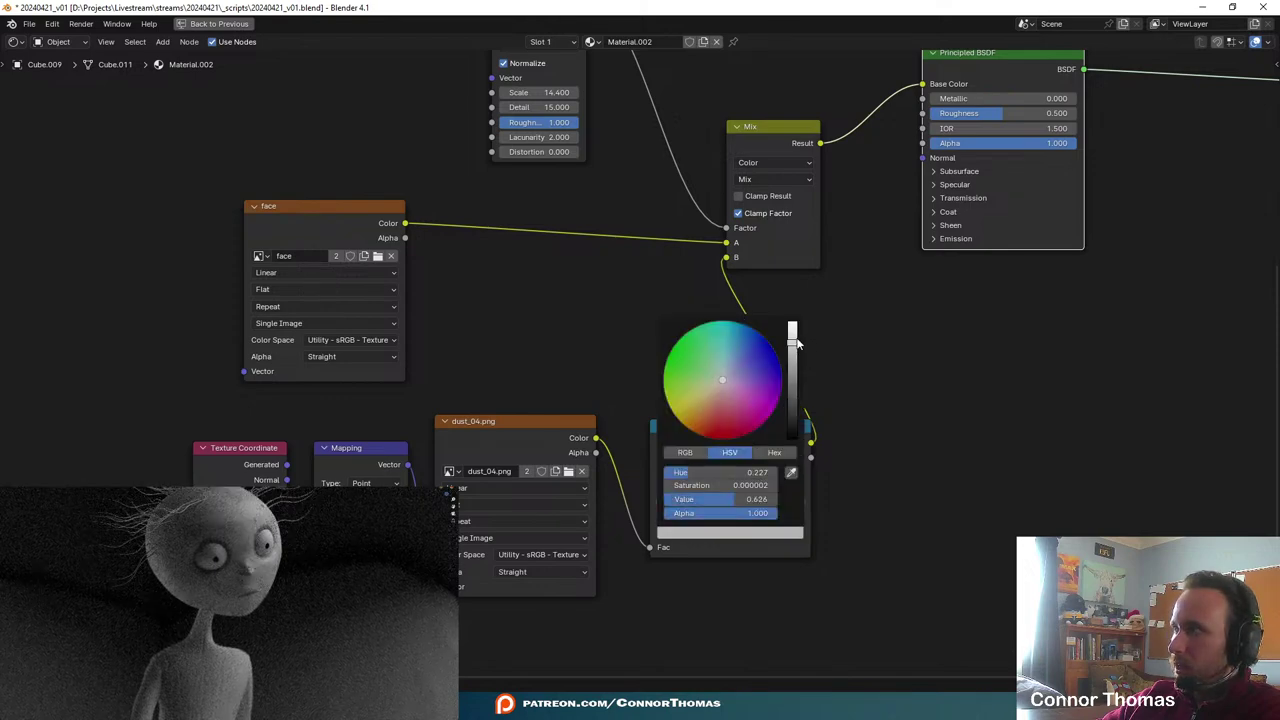
- Try wiring the face texture's color directly into the Principled BSDF's base color, and undo it
{"action": "middle_click_drag", "start_coordinate": [773, 254], "coordinate": [723, 352]}
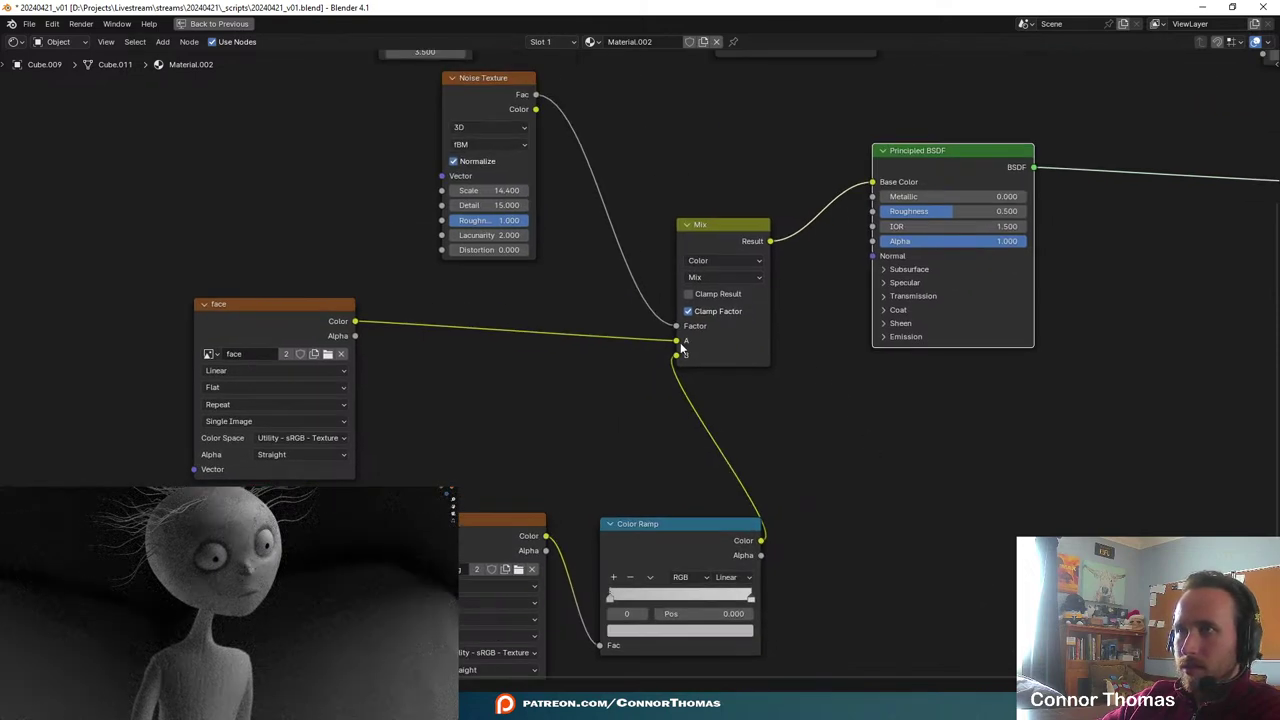
{"action": "left_click_drag", "start_coordinate": [352, 322], "coordinate": [878, 183]}
{"action": "key", "text": "ctrl+z"}
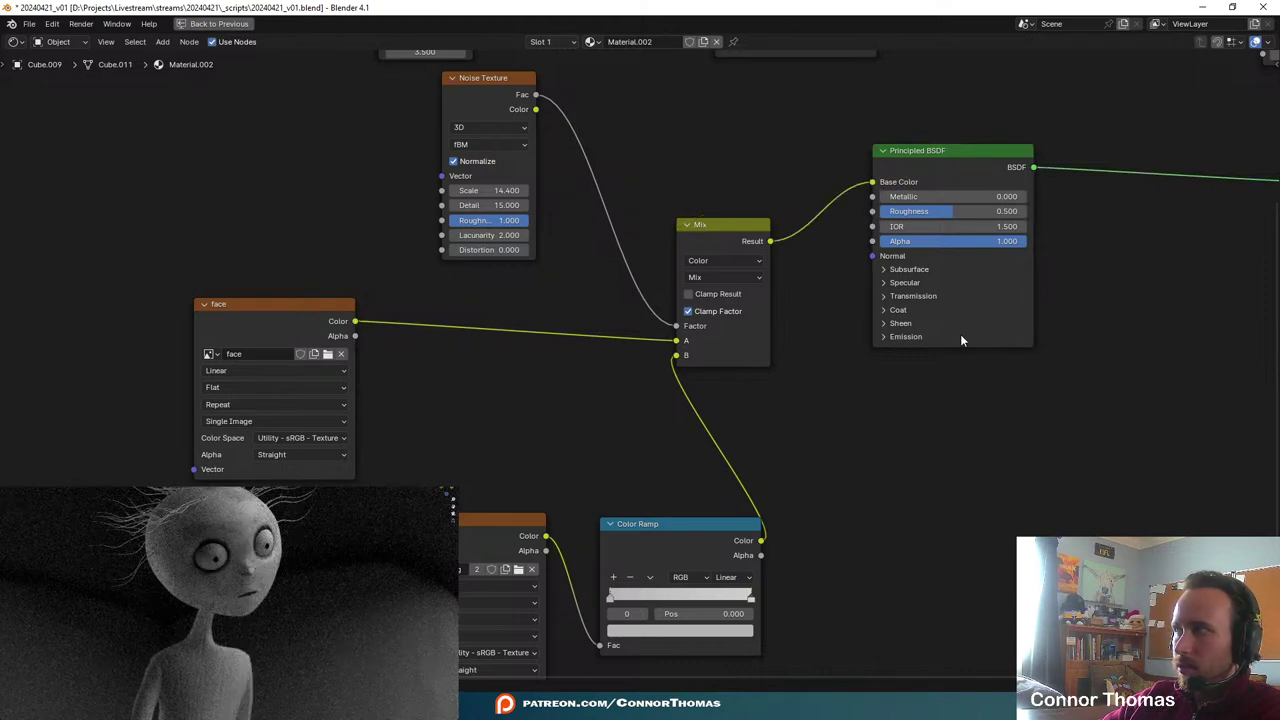
- Move the displacement Multiply node slightly farther from the Material Output node
{"action": "middle_click_drag", "start_coordinate": [988, 328], "coordinate": [770, 495]}
{"action": "scroll", "coordinate": [770, 494], "scroll_direction": "down", "scroll_amount": 2}
{"action": "middle_click_drag", "start_coordinate": [872, 402], "coordinate": [684, 437]}
{"action": "middle_click_drag", "start_coordinate": [780, 385], "coordinate": [685, 383]}
{"action": "left_click_drag", "start_coordinate": [737, 246], "coordinate": [694, 228]}
{"action": "middle_click_drag", "start_coordinate": [518, 390], "coordinate": [668, 303]}
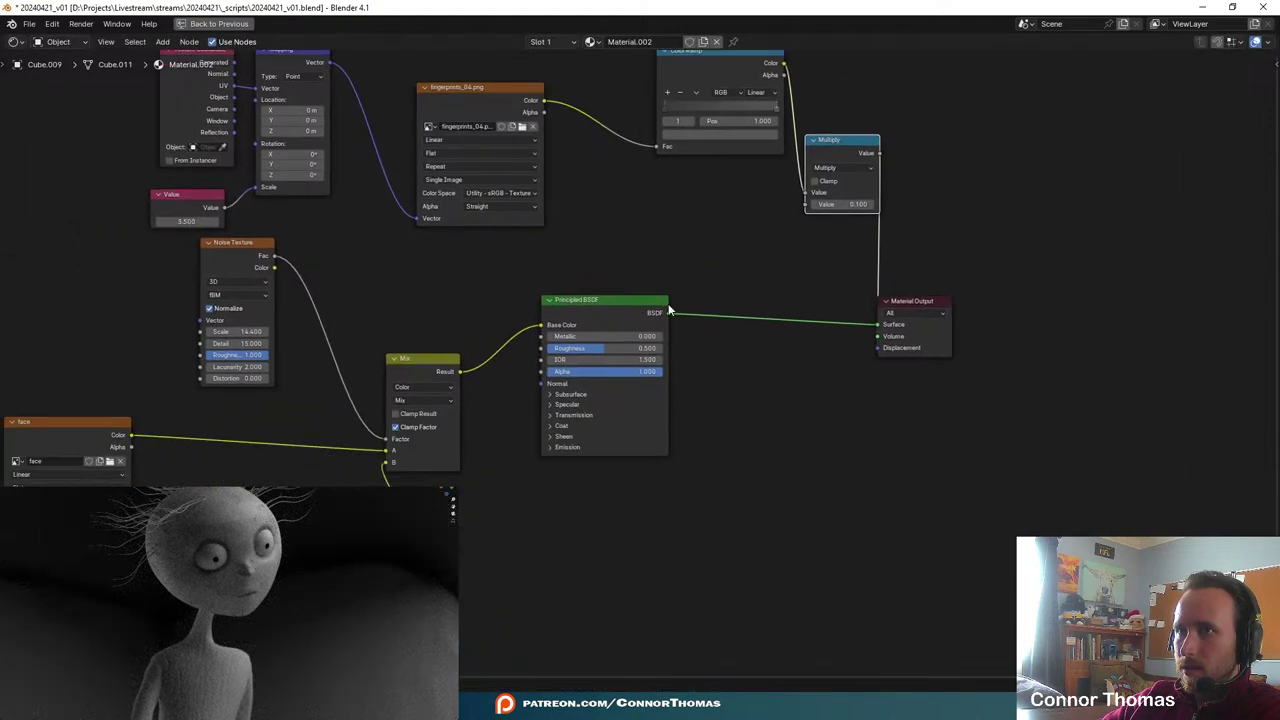
- Try the Principled BSDF without the Mix result in its base color, and undo the disconnection
{"action": "left_click", "coordinate": [618, 303]}
{"action": "middle_click_drag", "start_coordinate": [633, 373], "coordinate": [694, 348]}
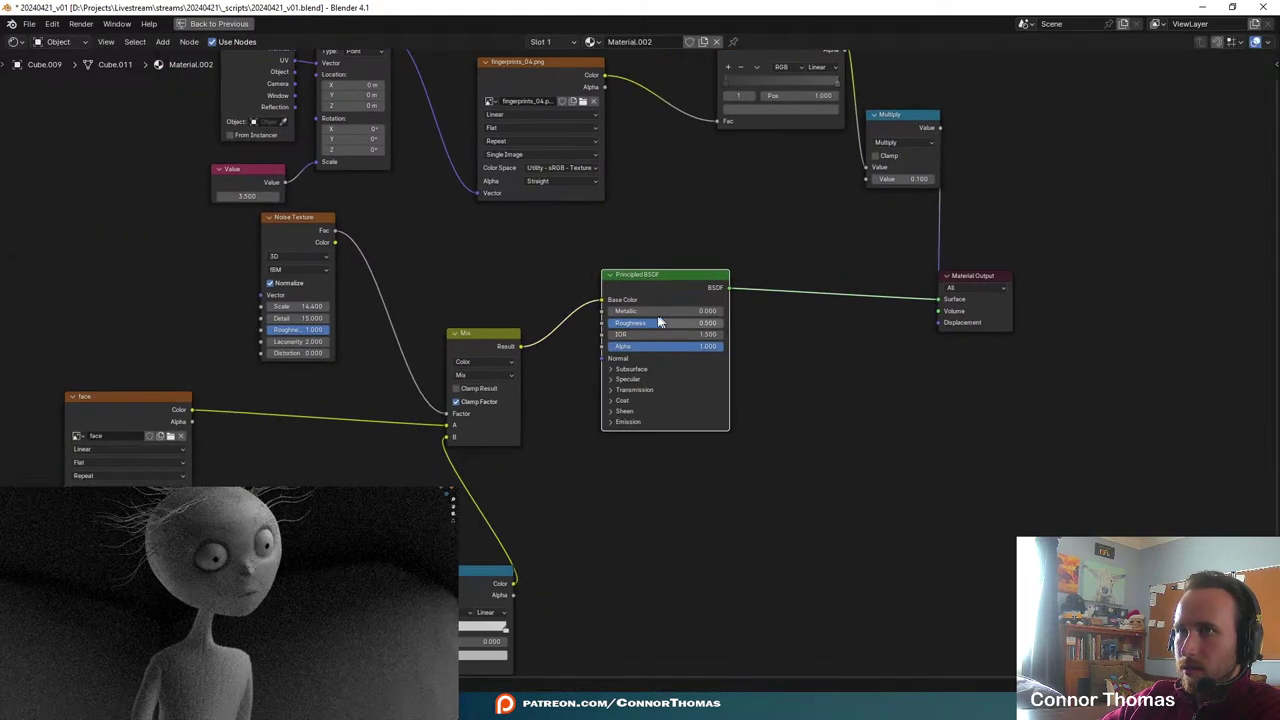
{"action": "left_click_drag", "start_coordinate": [603, 300], "coordinate": [546, 246]}
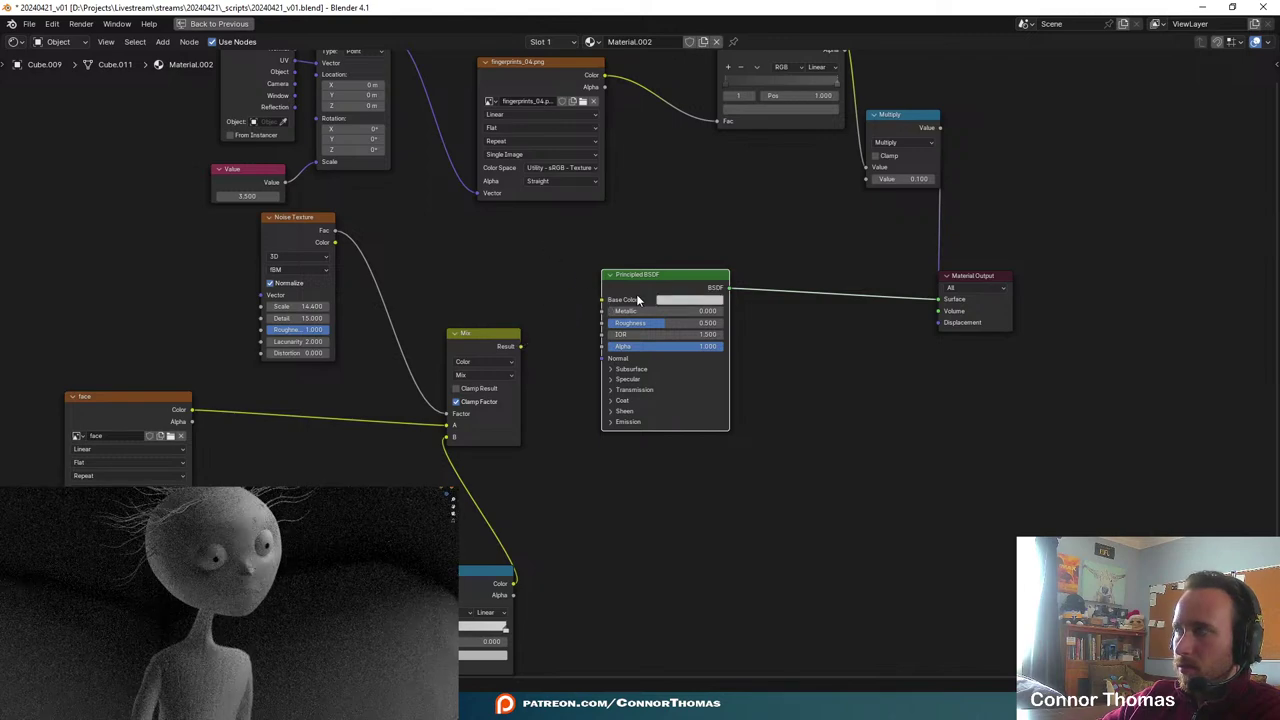
{"action": "key", "text": "ctrl+z"}
- Try the head without displacement by disconnecting the Multiply node from the Material Output, and undo it
{"action": "middle_click_drag", "start_coordinate": [771, 574], "coordinate": [931, 328]}
{"action": "middle_click_drag", "start_coordinate": [816, 320], "coordinate": [778, 586]}
{"action": "middle_click_drag", "start_coordinate": [771, 387], "coordinate": [670, 547]}
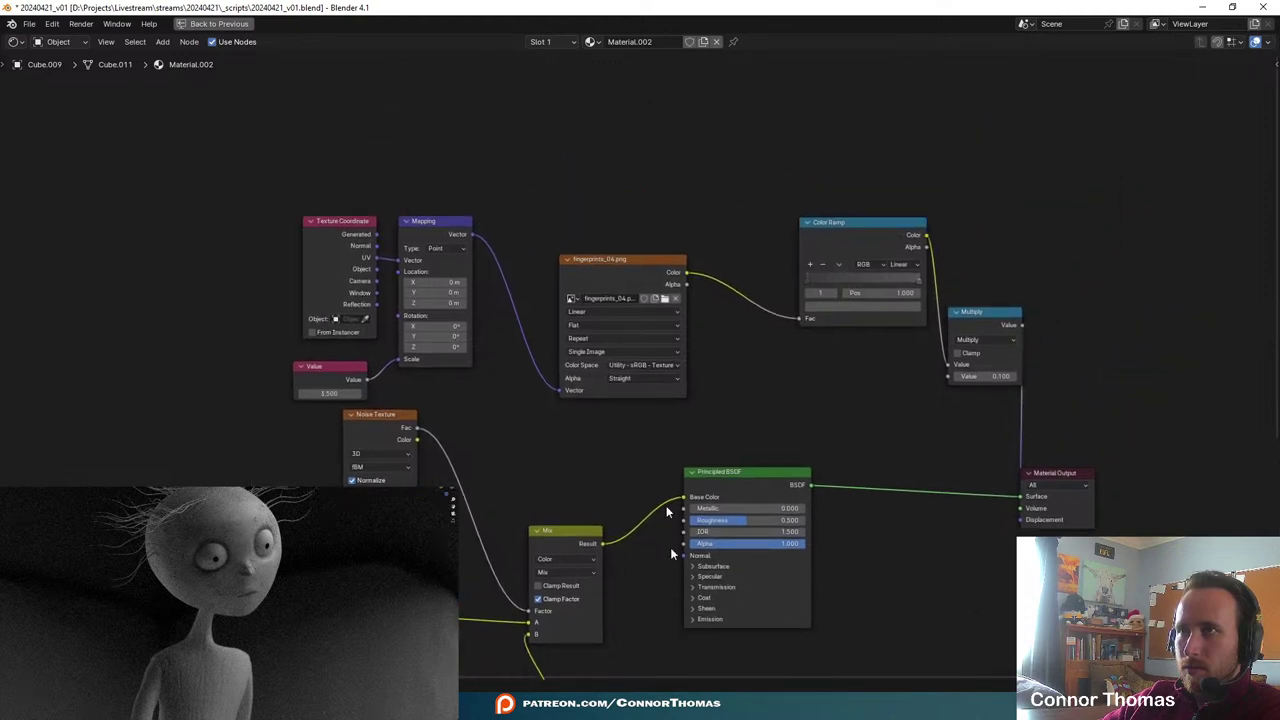
{"action": "middle_click_drag", "start_coordinate": [844, 352], "coordinate": [660, 368]}
{"action": "left_click_drag", "start_coordinate": [836, 536], "coordinate": [760, 575]}
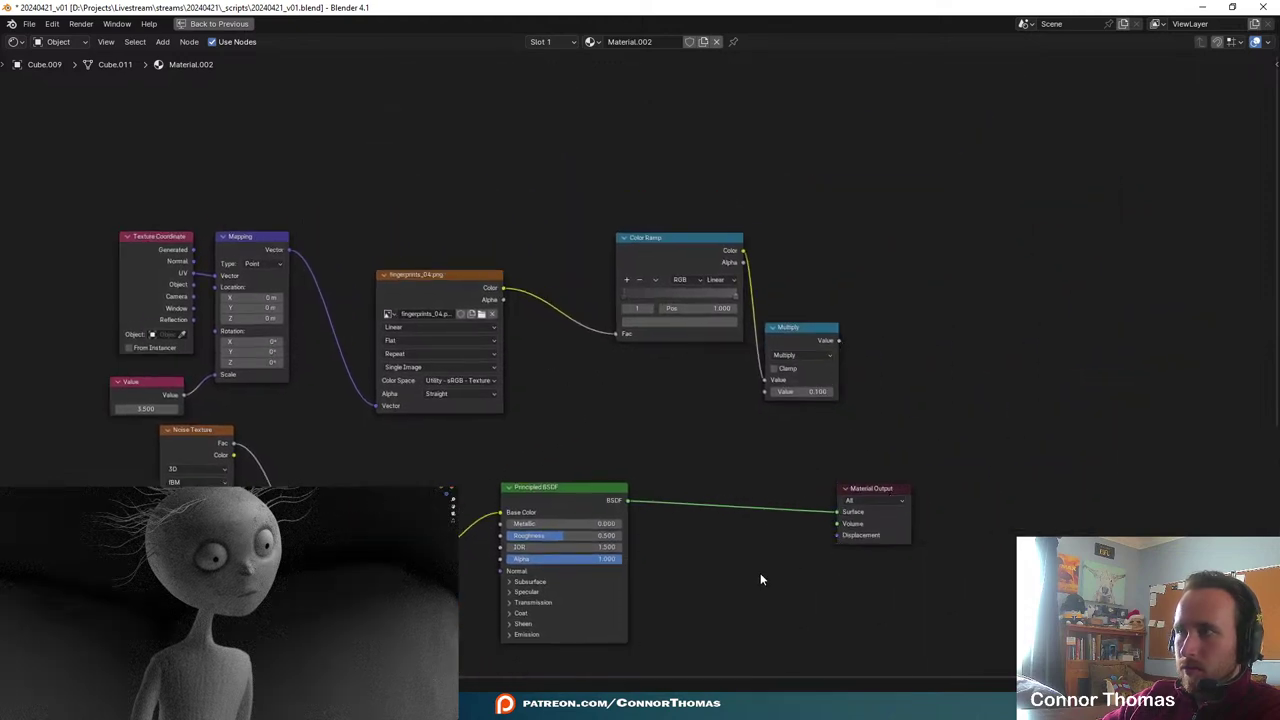
{"action": "key", "text": "ctrl+z"}
- Set the Principled BSDF's roughness to 1
{"action": "middle_click_drag", "start_coordinate": [837, 583], "coordinate": [892, 358]}
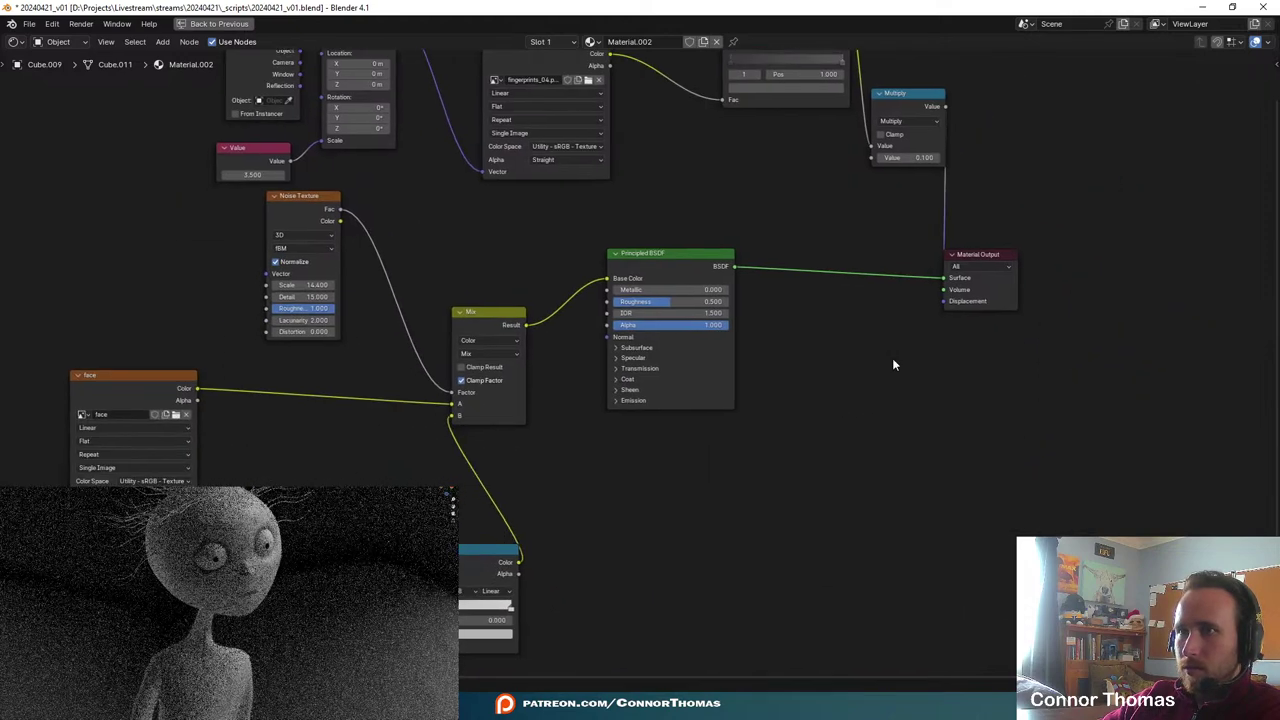
{"action": "scroll", "coordinate": [753, 470], "scroll_direction": "up", "scroll_amount": 1}
{"action": "left_click_drag", "start_coordinate": [672, 285], "coordinate": [752, 285]}
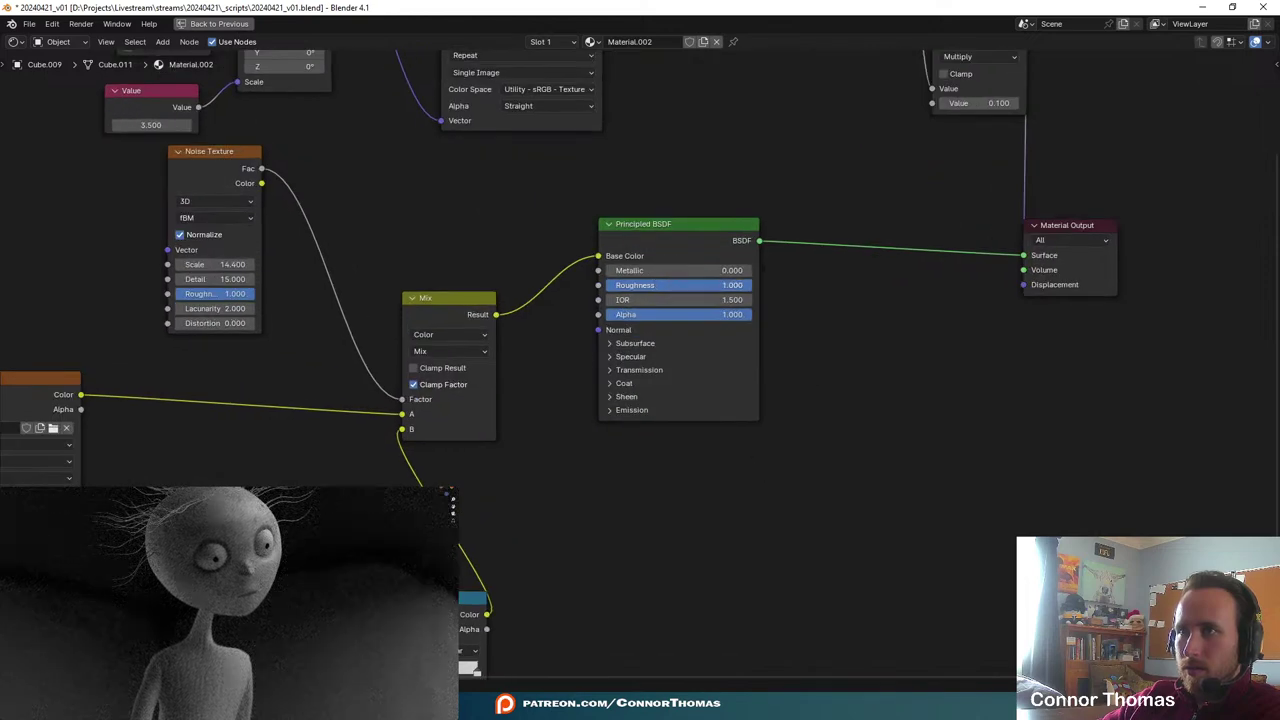
{"action": "scroll", "coordinate": [607, 450], "scroll_direction": "up", "scroll_amount": 1}
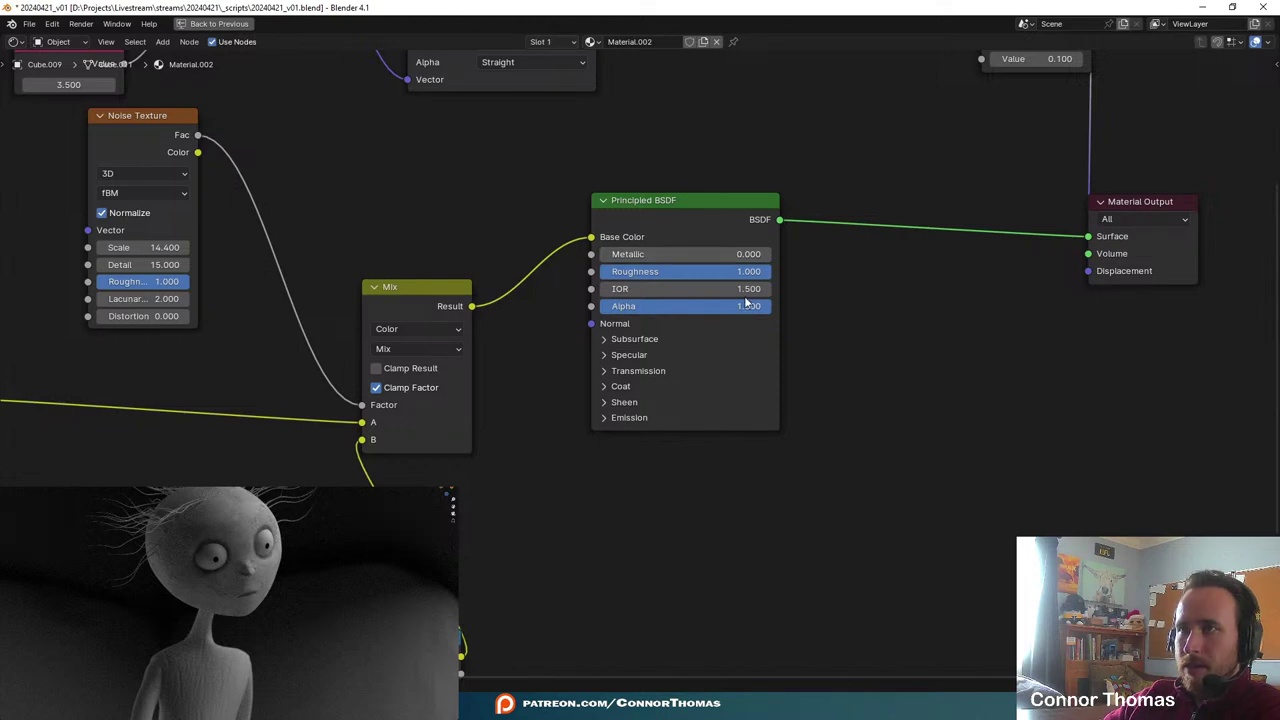
- Compare the rendered character with the reference image of the seated figure
{"action": "scroll", "coordinate": [255, 568], "scroll_direction": "down", "scroll_amount": 3}
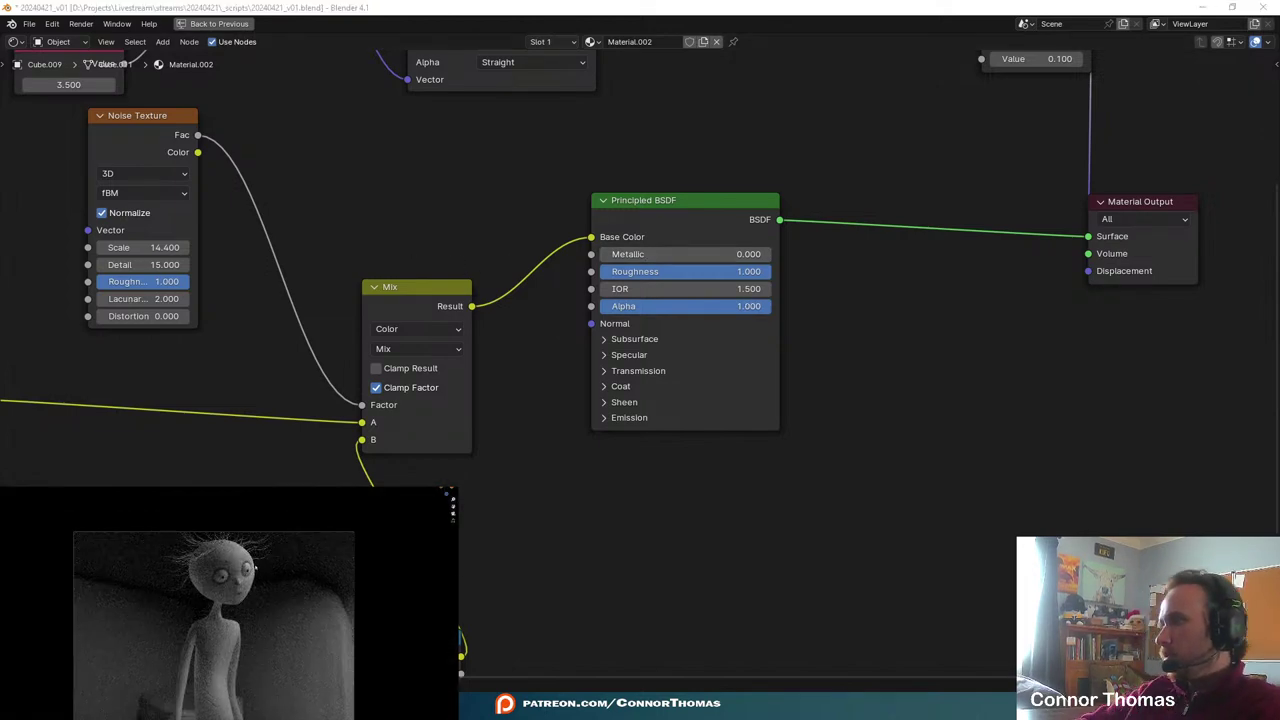
{"action": "scroll", "coordinate": [255, 568], "scroll_direction": "up", "scroll_amount": 3}
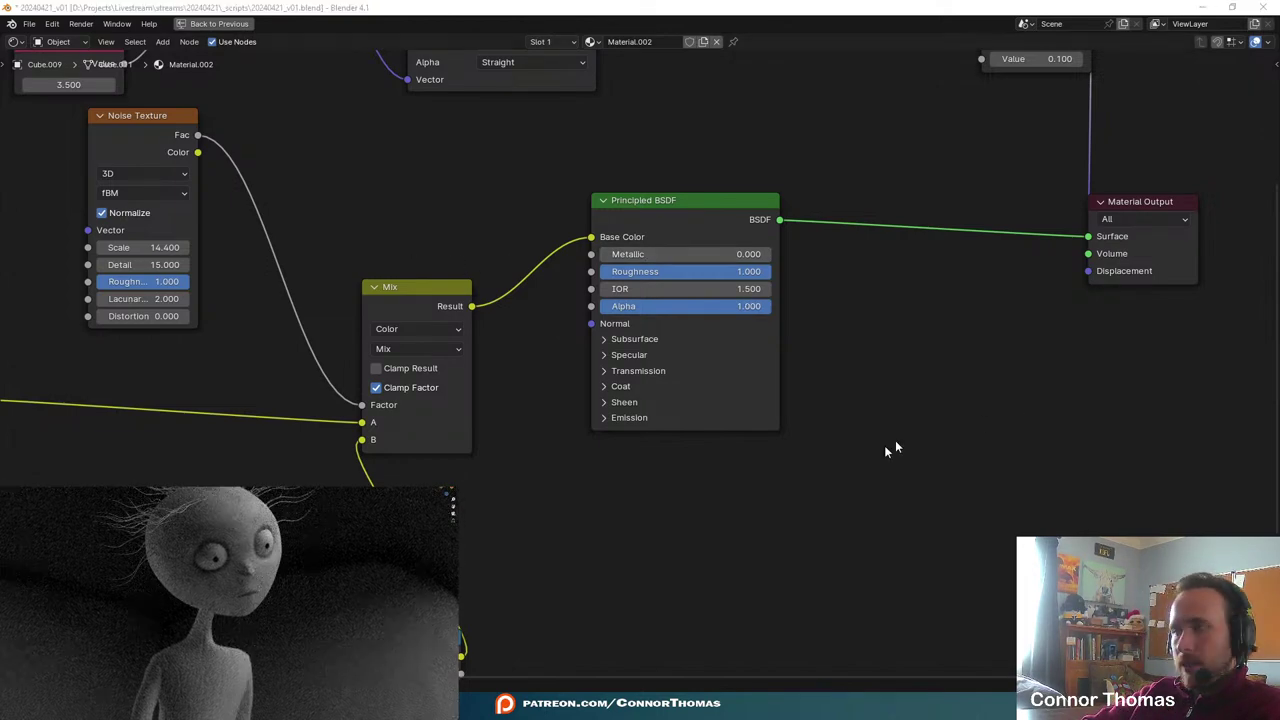
{"action": "key", "text": "KP_0"}
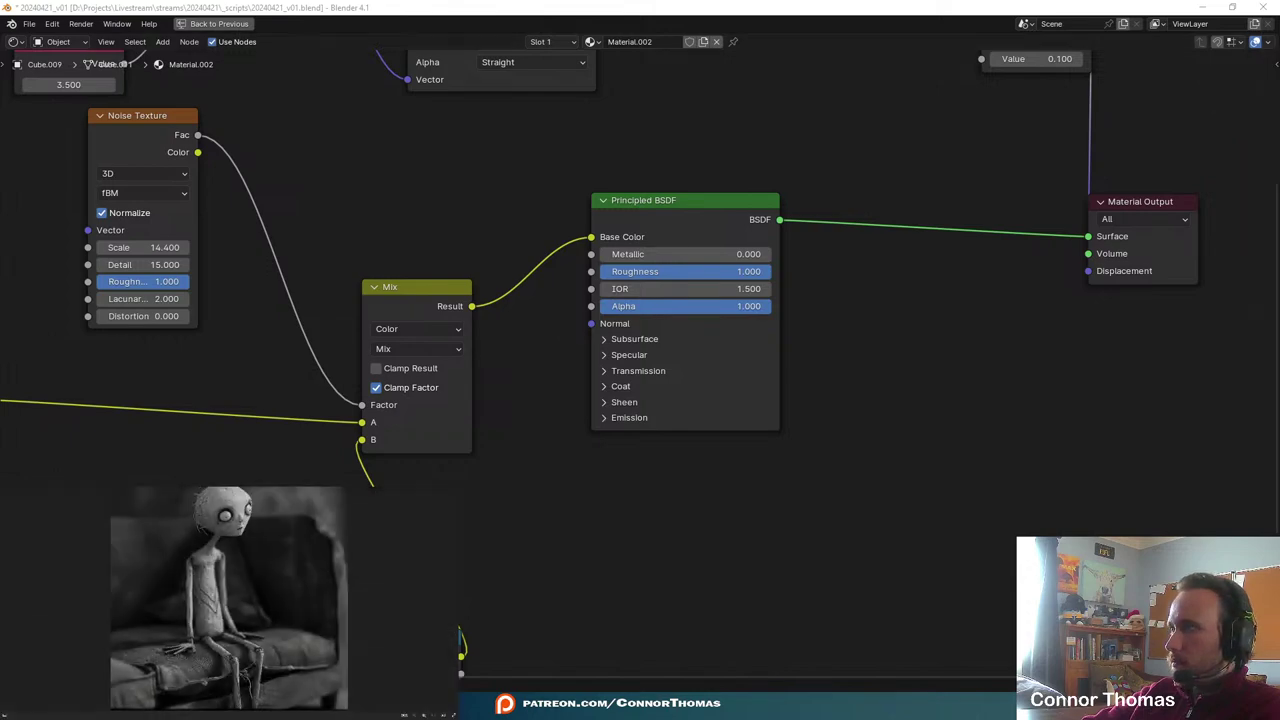
{"action": "key", "text": "KP_0"}
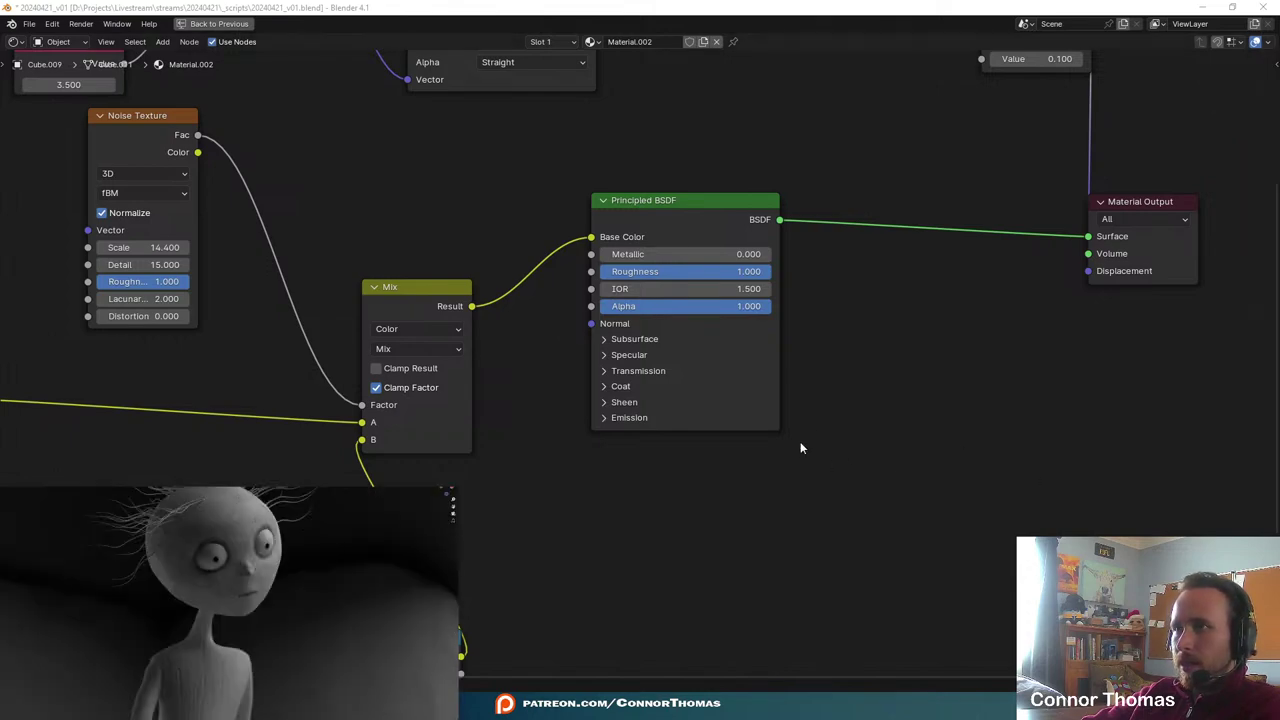
- Restore the full workspace layout, set the overhead area light's power to 200 W and check the lighting in the rendered view
{"action": "key", "text": "ctrl+space"}
{"action": "scroll", "coordinate": [742, 315], "scroll_direction": "down", "scroll_amount": 9}
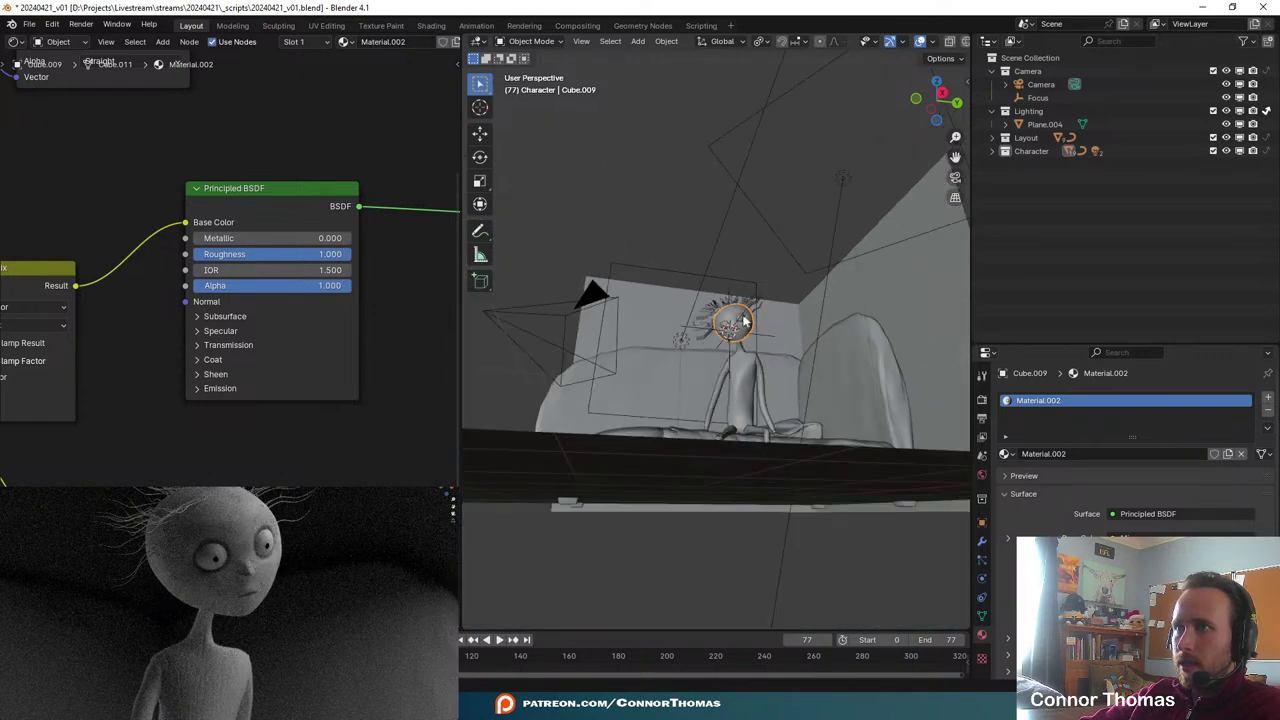
{"action": "middle_click_drag", "start_coordinate": [707, 293], "coordinate": [876, 273]}
{"action": "left_click", "coordinate": [836, 283]}
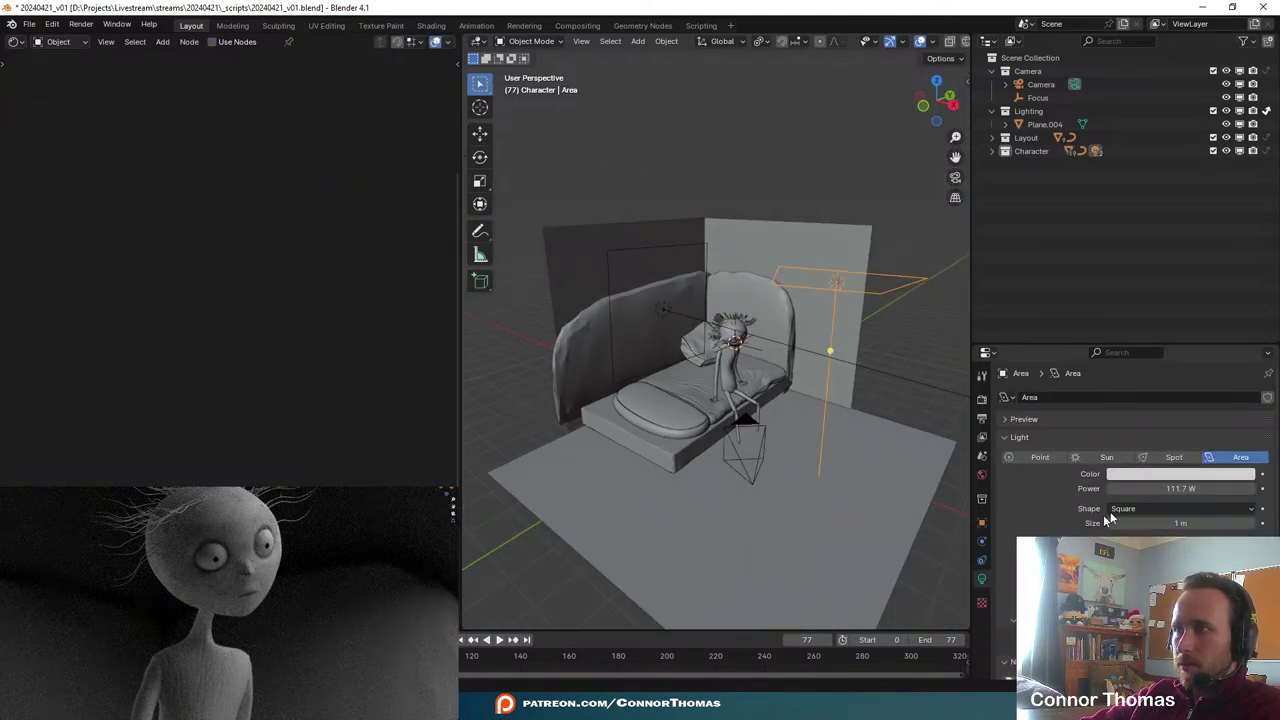
{"action": "double_click", "coordinate": [1175, 487]}
{"action": "type", "text": "200"}
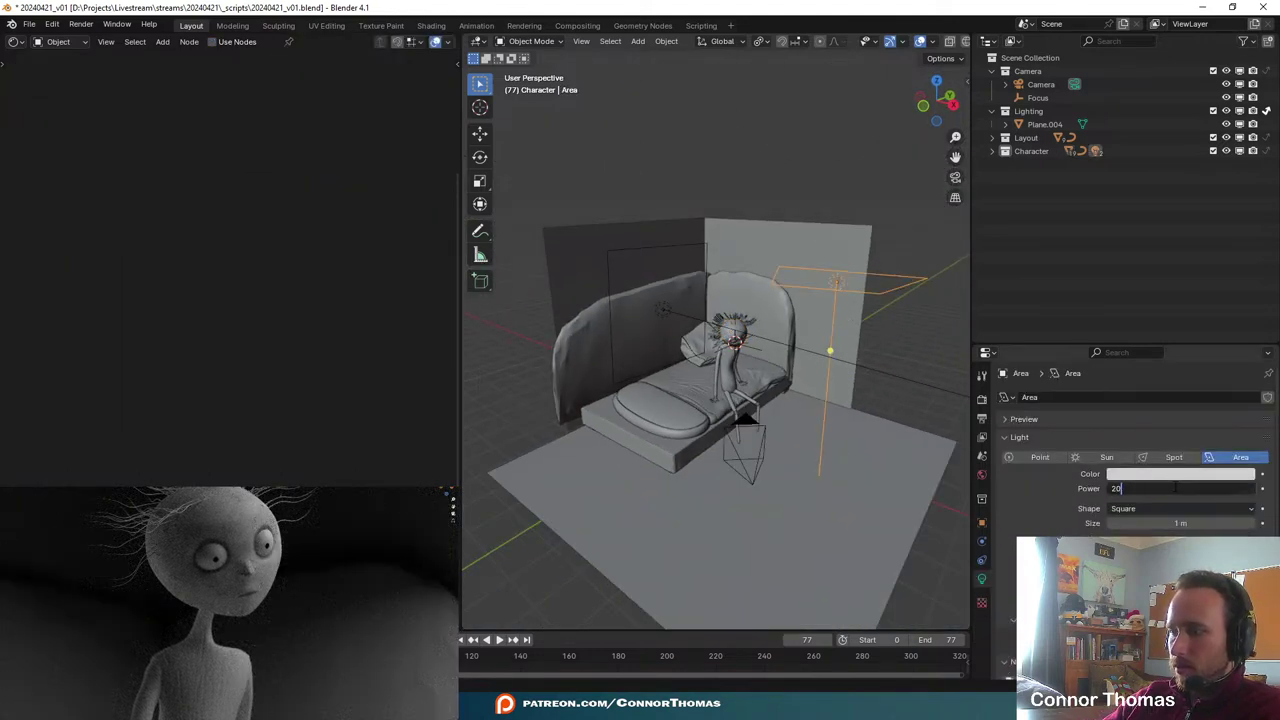
{"action": "key", "text": "Return"}
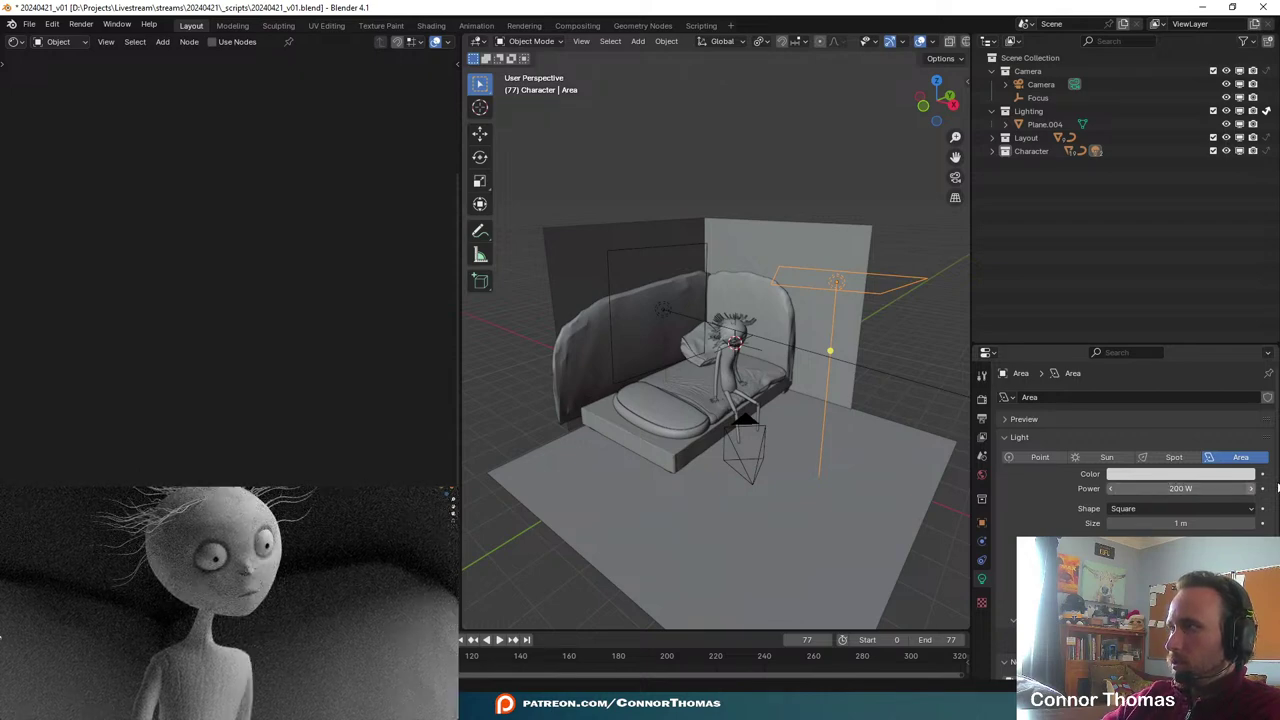
{"action": "scroll", "coordinate": [275, 597], "scroll_direction": "down", "scroll_amount": 4}
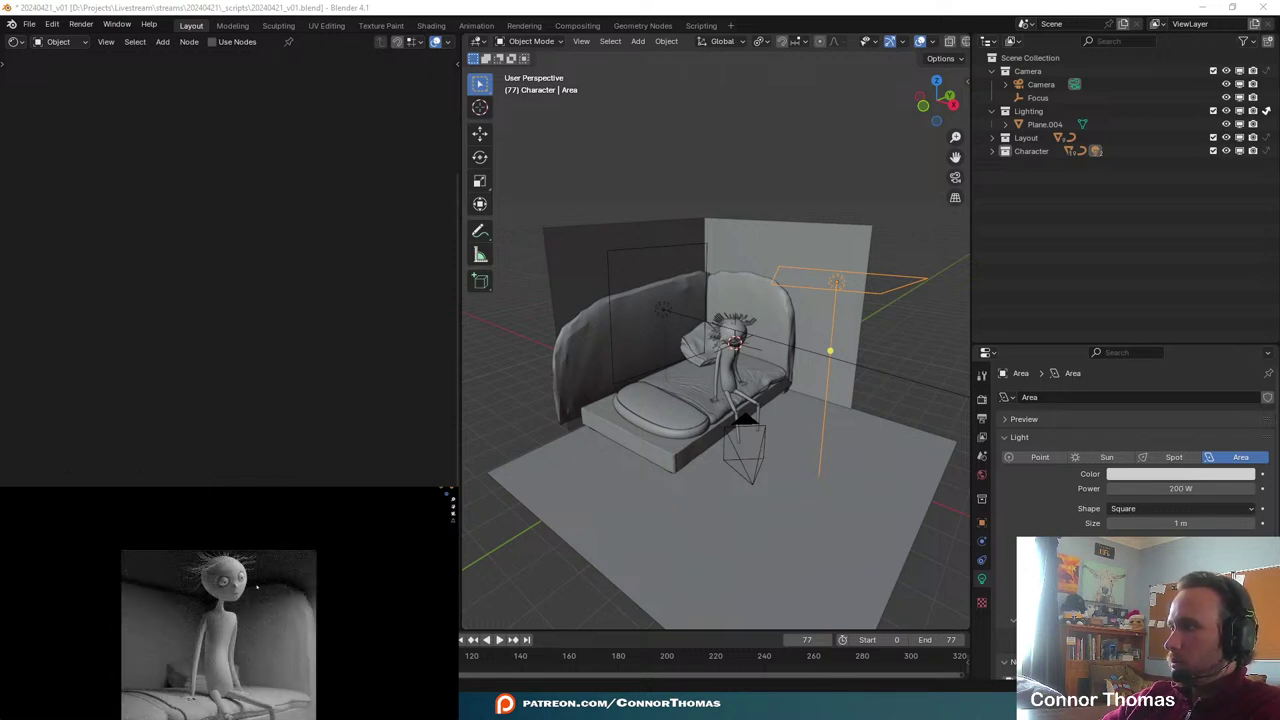
{"action": "scroll", "coordinate": [257, 586], "scroll_direction": "up", "scroll_amount": 3}
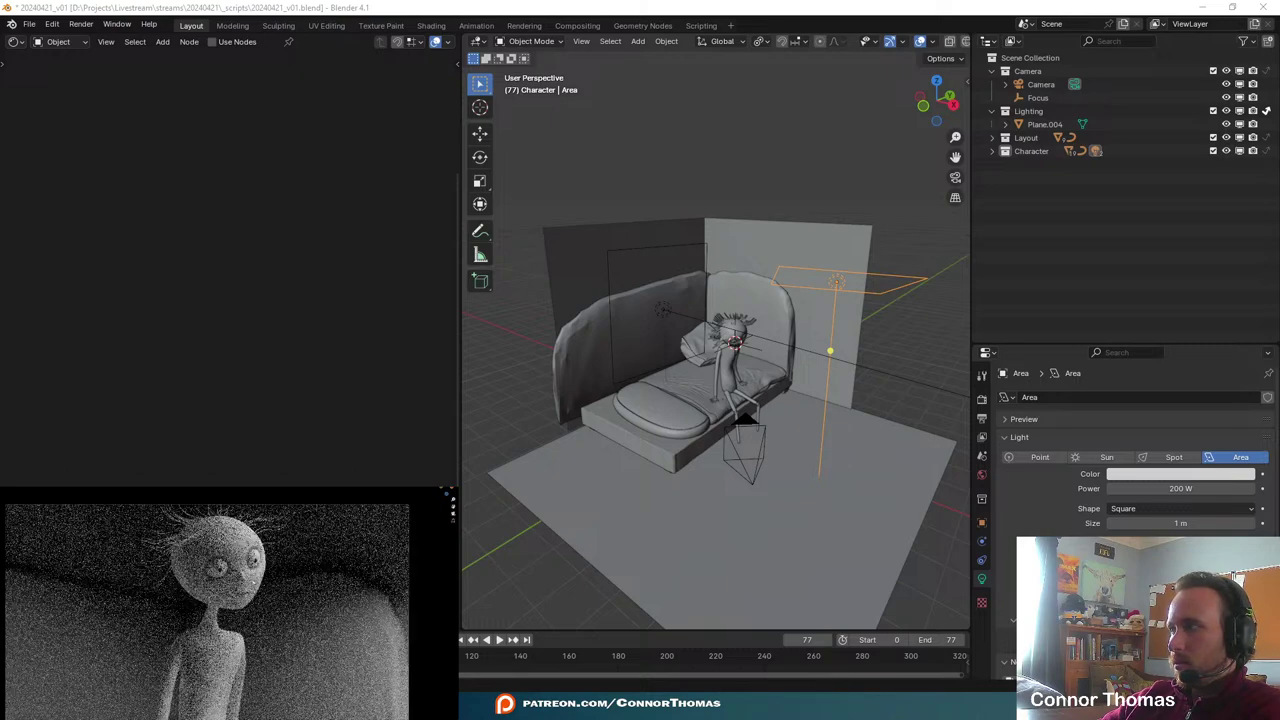
- Compare the rendered character's face with the reference image of the seated figure
{"action": "scroll", "coordinate": [257, 586], "scroll_direction": "up", "scroll_amount": 2}
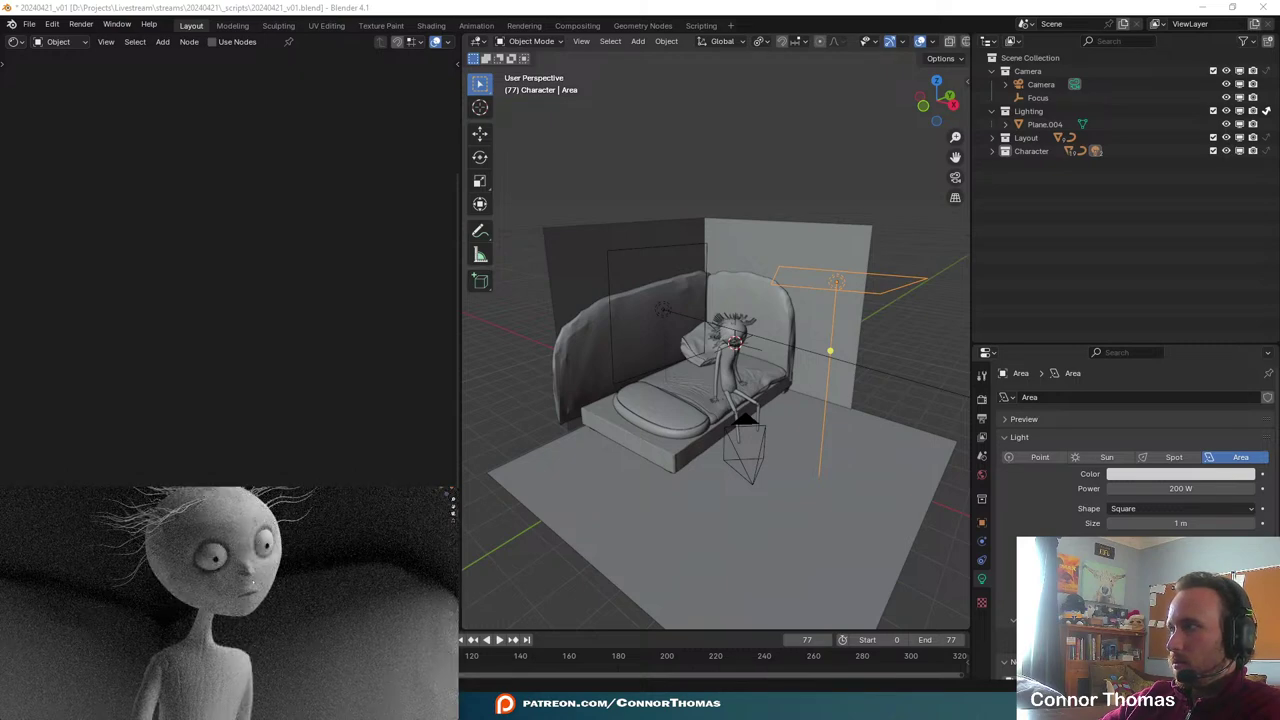
{"action": "key", "text": "alt+Tab"}
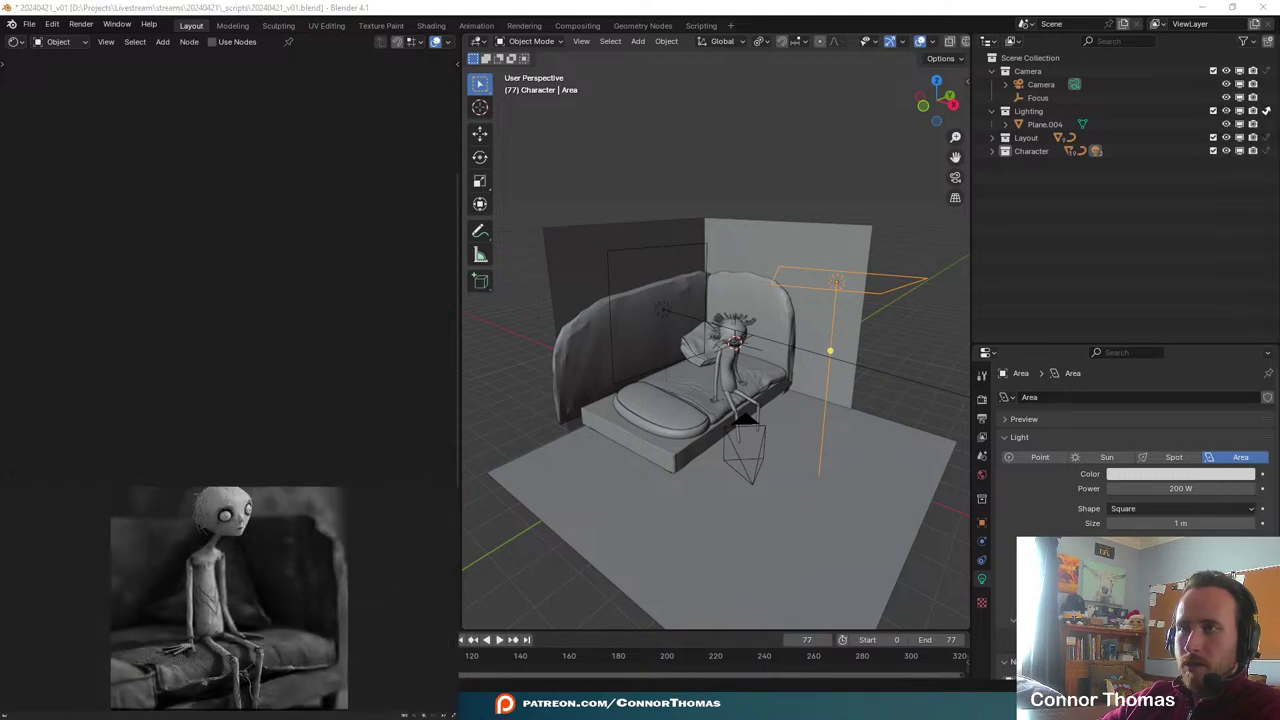
{"action": "key", "text": "alt+Tab"}
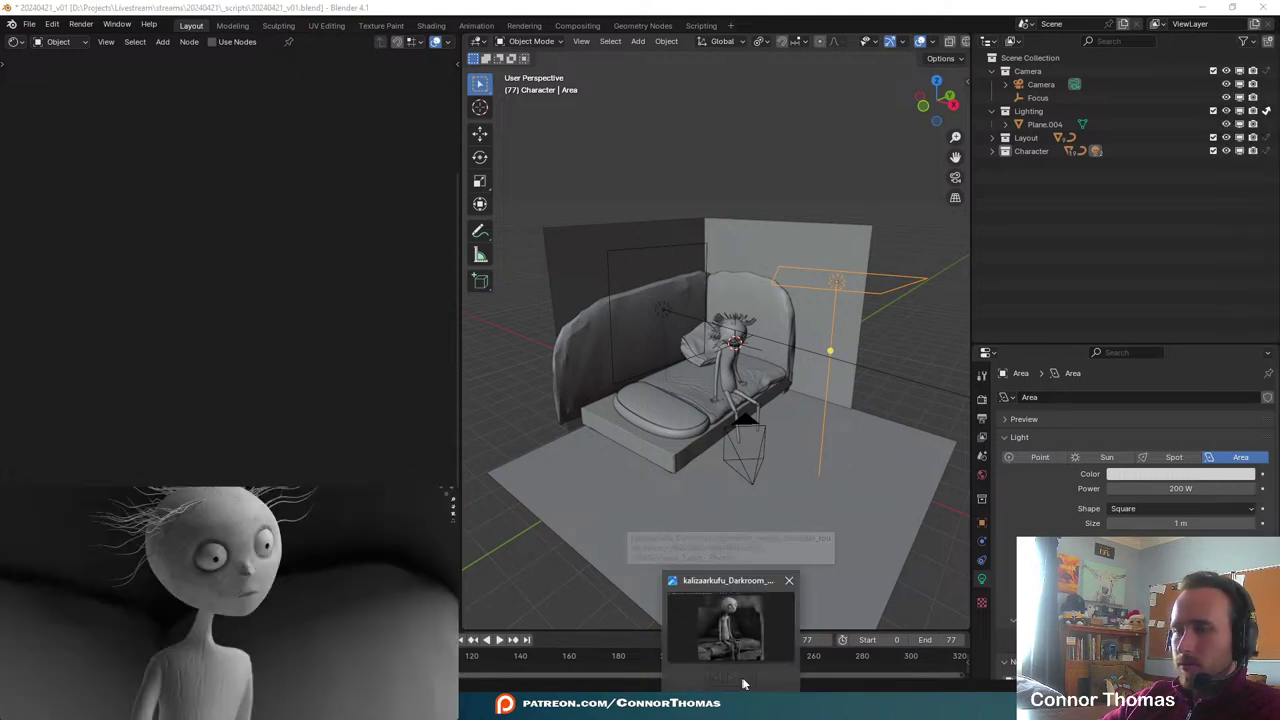
{"action": "mouse_move", "coordinate": [674, 706]}
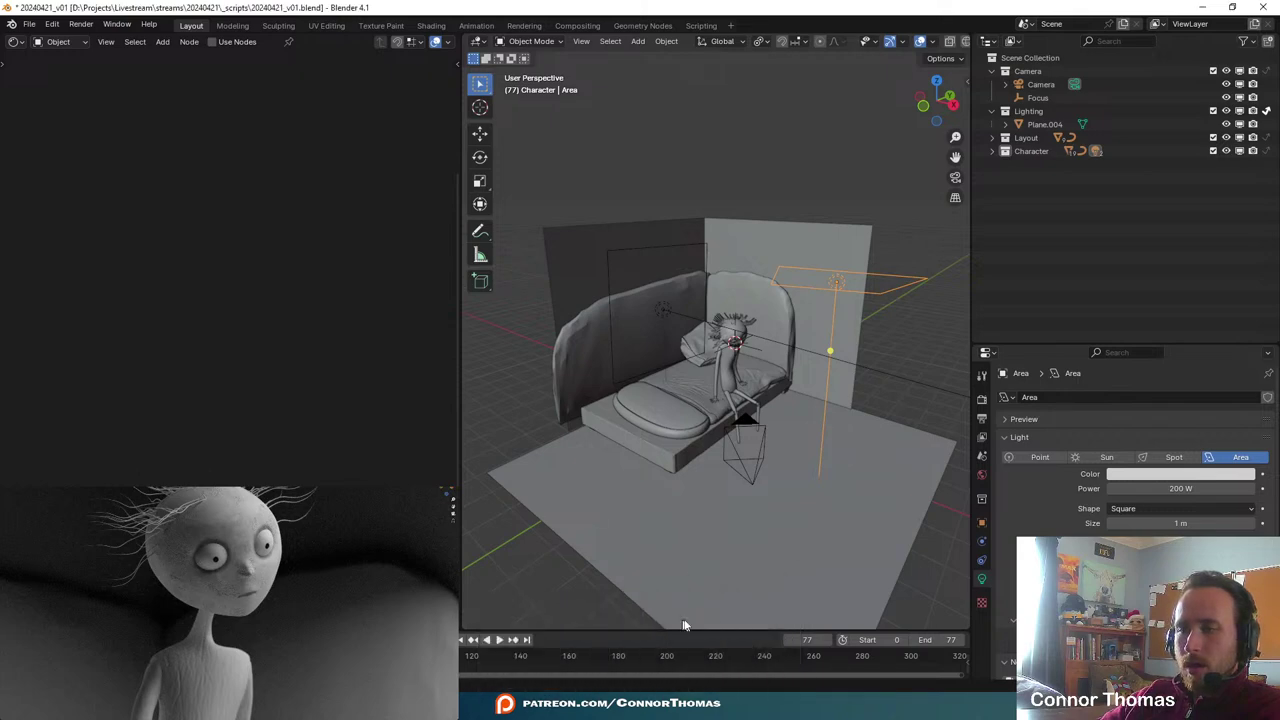
- Select the character's head and show its material node tree in a maximized editor
{"action": "left_click", "coordinate": [733, 342]}
{"action": "key", "text": "KP_Decimal"}
{"action": "key", "text": "ctrl+space"}
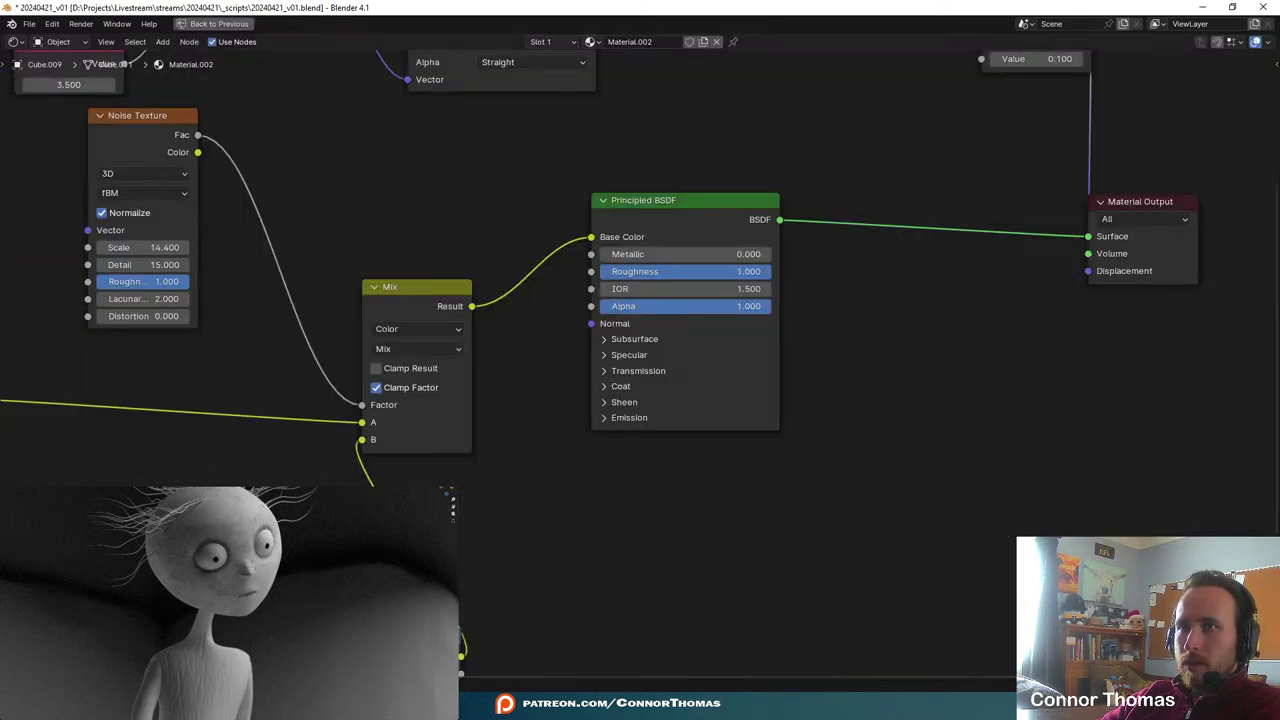
{"action": "scroll", "coordinate": [523, 580], "scroll_direction": "down", "scroll_amount": 6}
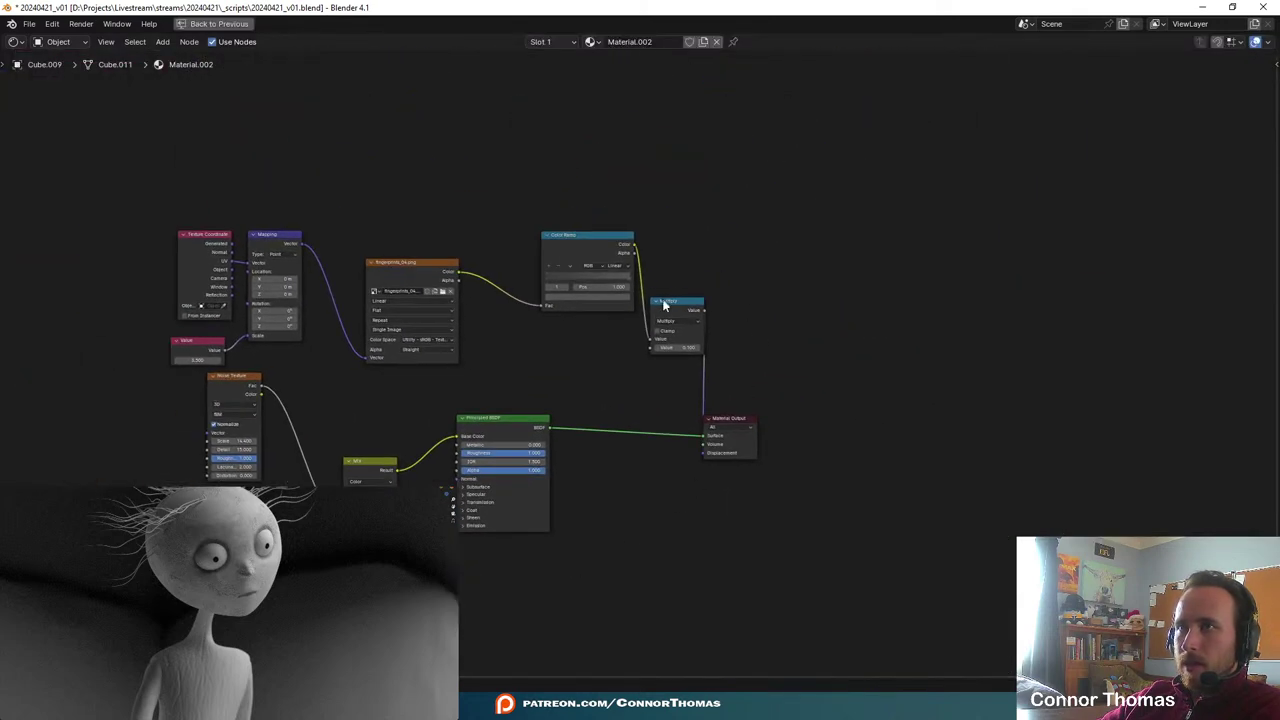
- Preview the Multiply, fingerprint Color Ramp and fingerprints_04.png nodes on the head one after another
{"action": "left_click", "coordinate": [665, 305], "text": "ctrl+shift"}
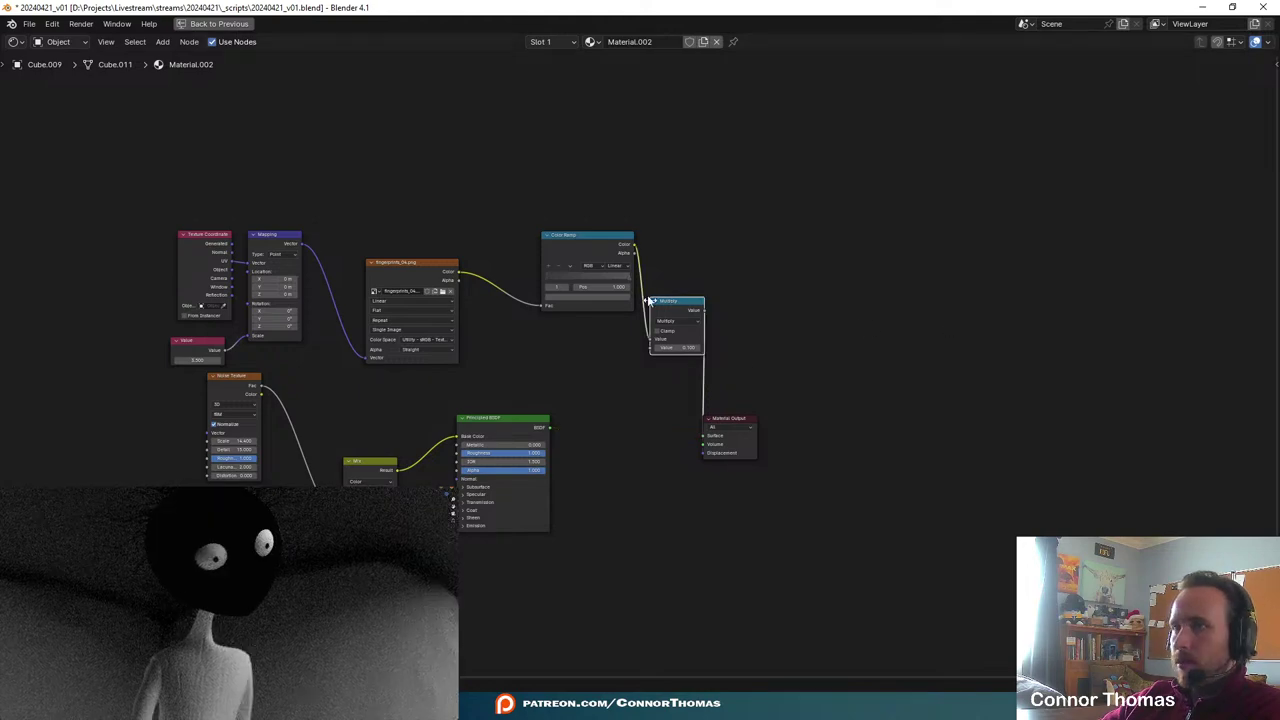
{"action": "left_click", "coordinate": [592, 238], "text": "ctrl+shift"}
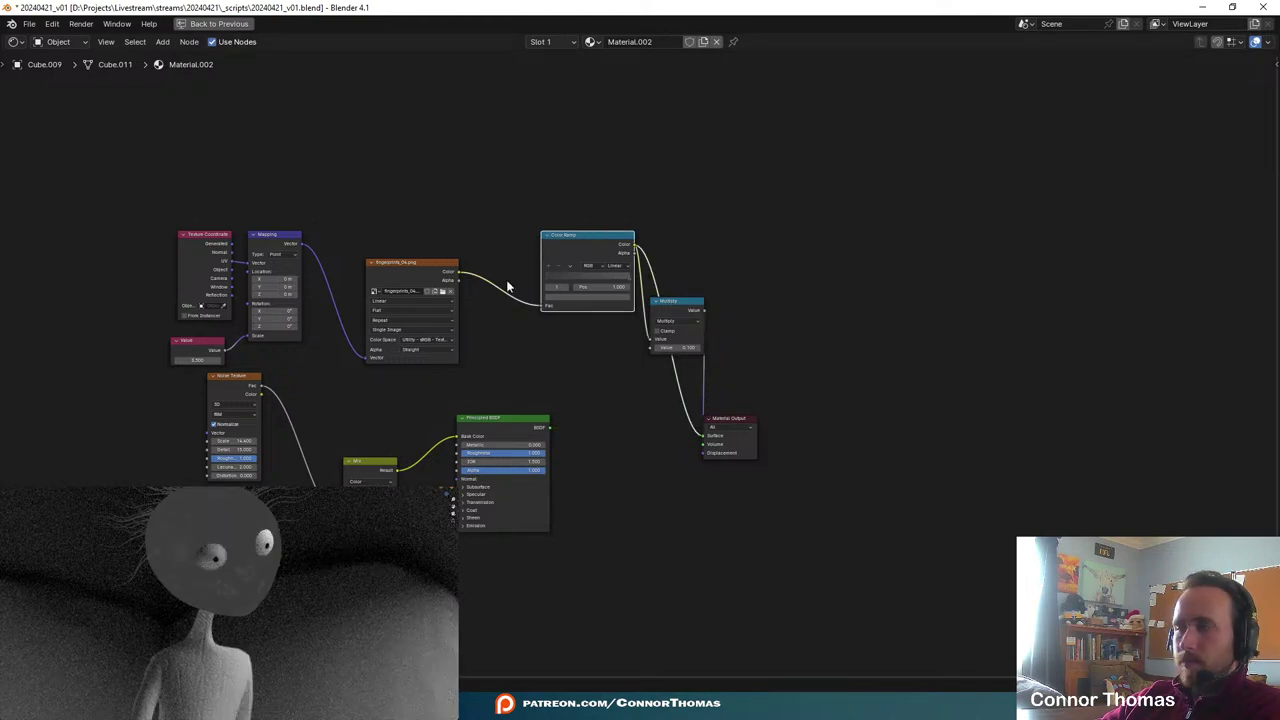
{"action": "left_click", "coordinate": [436, 268], "text": "ctrl+shift"}
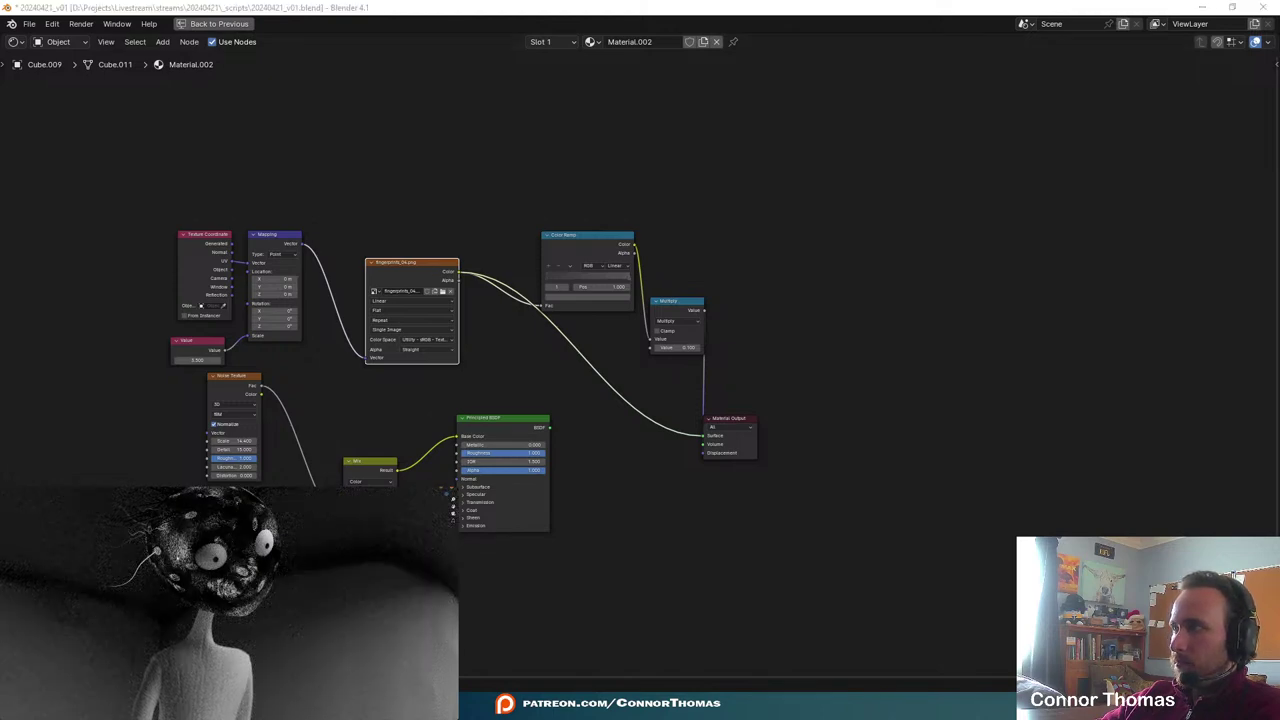
{"action": "scroll", "coordinate": [508, 207], "scroll_direction": "up", "scroll_amount": 3}
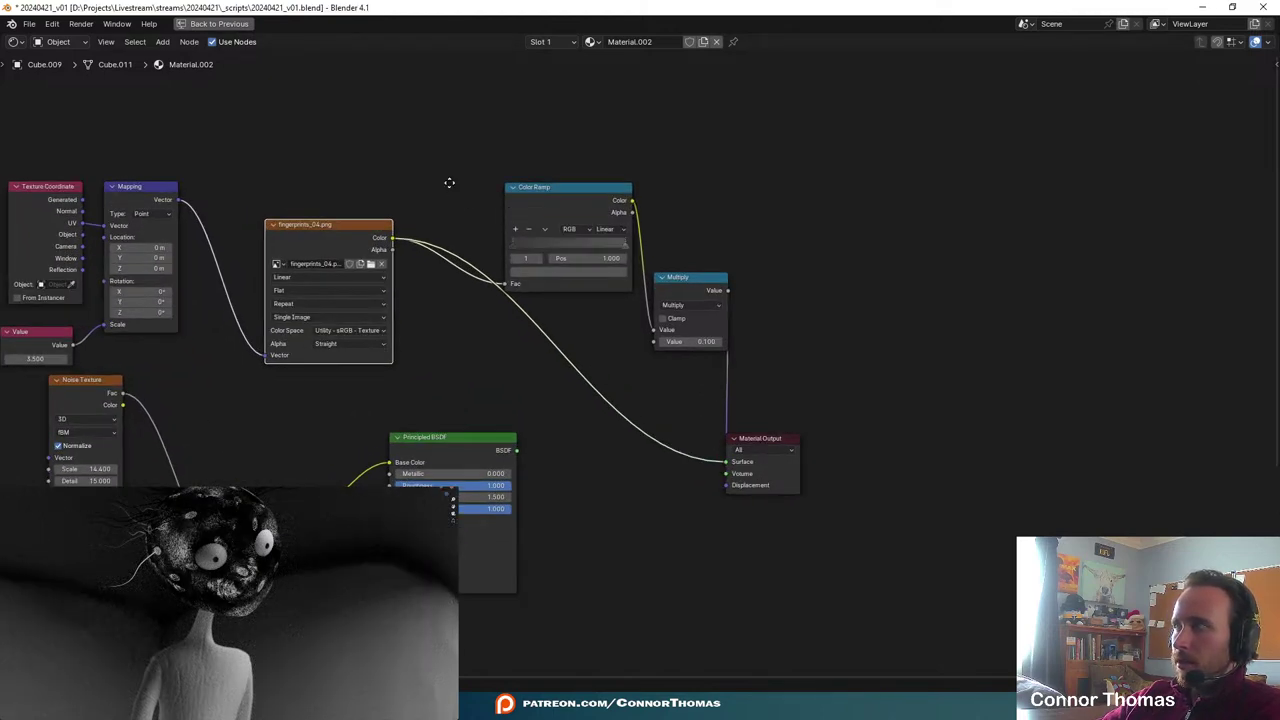
- Spread out the node tree by moving the Mix and Principled BSDF nodes and the Material Output farther right
{"action": "middle_click_drag", "start_coordinate": [449, 182], "coordinate": [589, 36]}
{"action": "middle_click_drag", "start_coordinate": [590, 400], "coordinate": [719, 318]}
{"action": "left_click_drag", "start_coordinate": [486, 193], "coordinate": [684, 332]}
{"action": "left_click_drag", "start_coordinate": [685, 204], "coordinate": [995, 293]}
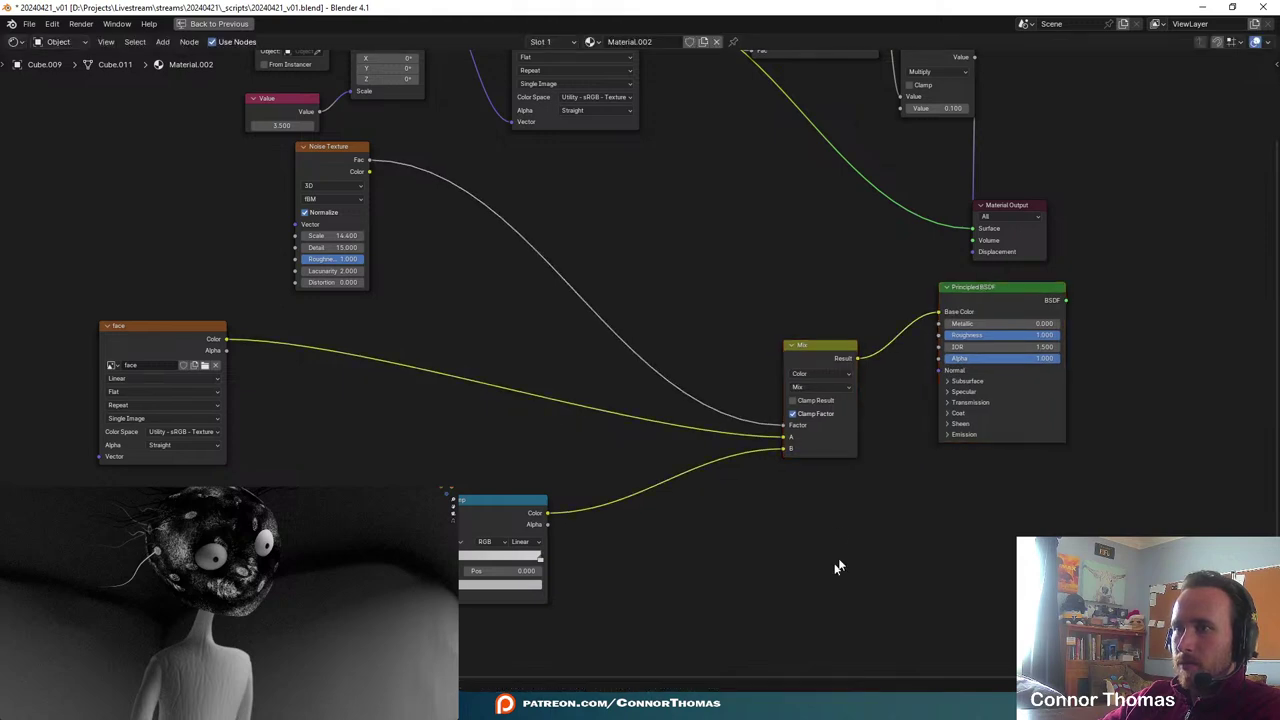
{"action": "middle_click_drag", "start_coordinate": [837, 566], "coordinate": [619, 593]}
{"action": "left_click_drag", "start_coordinate": [648, 340], "coordinate": [1020, 313]}
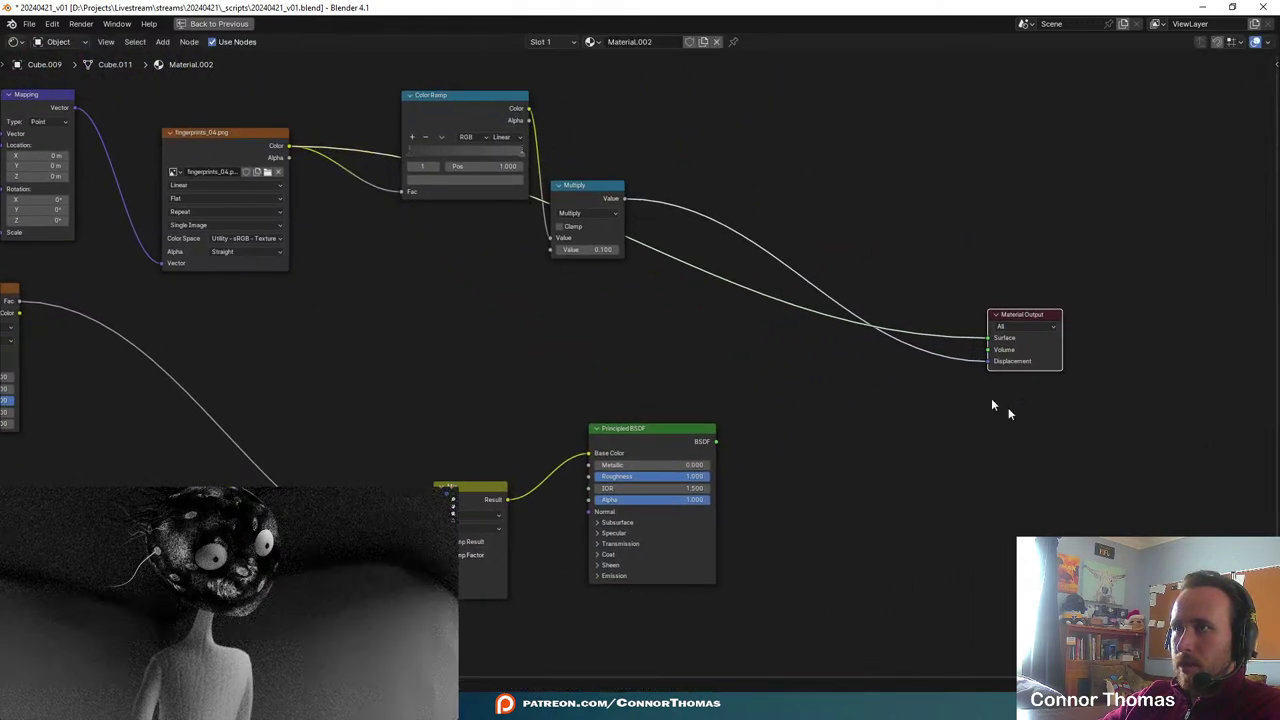
- Move the whole fingerprint displacement node group below the dust texture nodes
{"action": "key", "text": "Home"}
{"action": "left_click_drag", "start_coordinate": [203, 67], "coordinate": [851, 227]}
{"action": "left_click", "coordinate": [277, 249], "text": "shift"}
{"action": "middle_click_drag", "start_coordinate": [503, 293], "coordinate": [477, 180]}
{"action": "scroll", "coordinate": [477, 180], "scroll_direction": "down", "scroll_amount": 2}
{"action": "left_click_drag", "start_coordinate": [727, 110], "coordinate": [720, 590]}
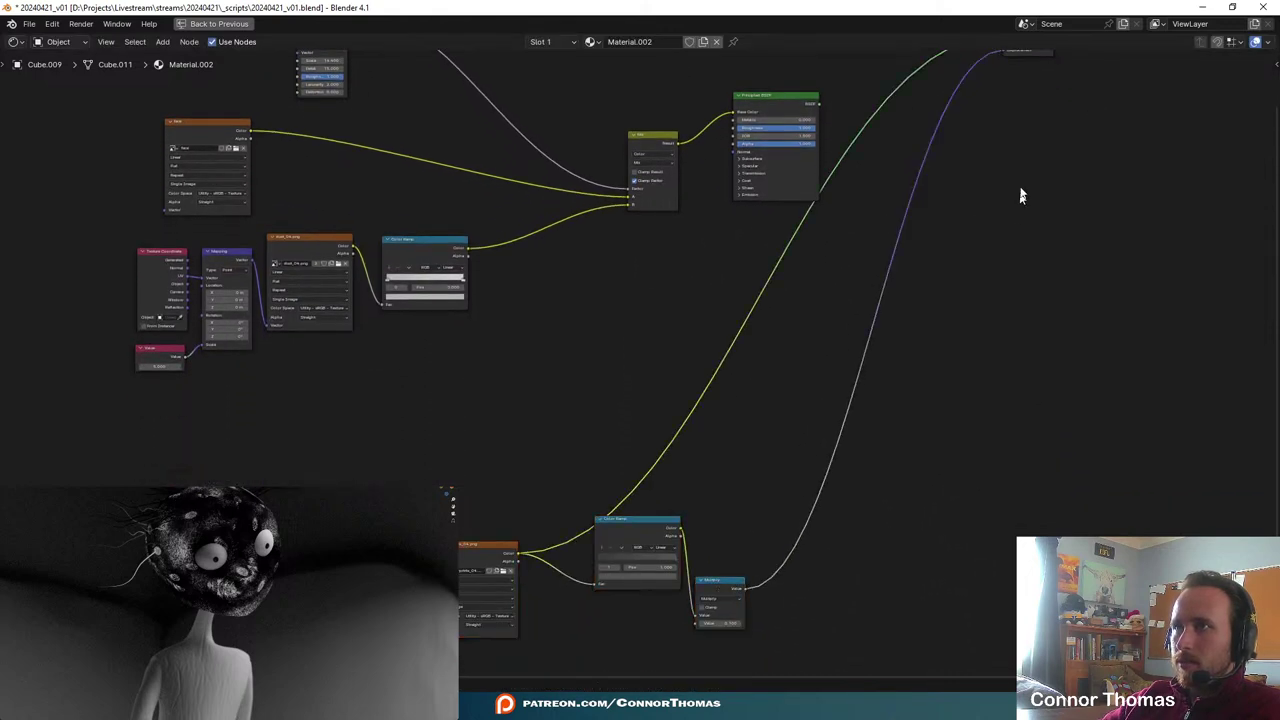
- Duplicate the Principled BSDF and place the copy below the Material Output
{"action": "middle_click_drag", "start_coordinate": [1020, 194], "coordinate": [870, 428]}
{"action": "left_click", "coordinate": [700, 262]}
{"action": "key", "text": "shift+d"}
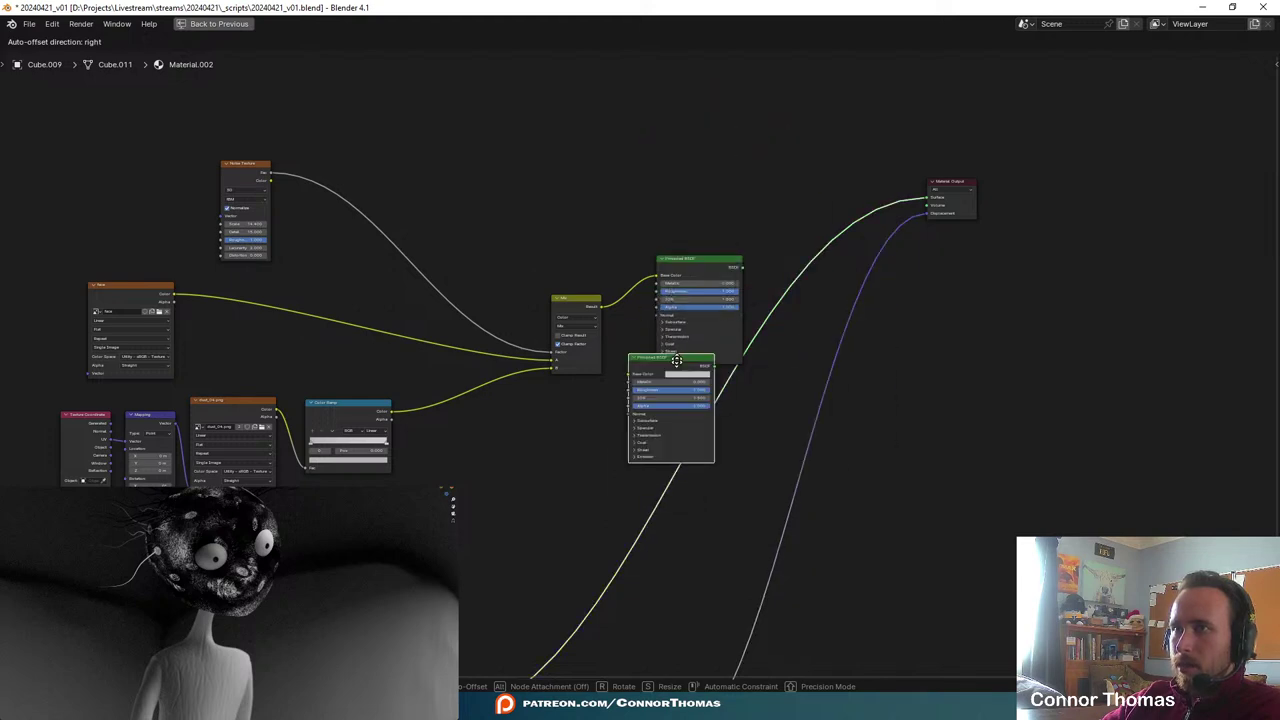
{"action": "left_click", "coordinate": [905, 445]}
{"action": "middle_click_drag", "start_coordinate": [882, 512], "coordinate": [873, 452]}
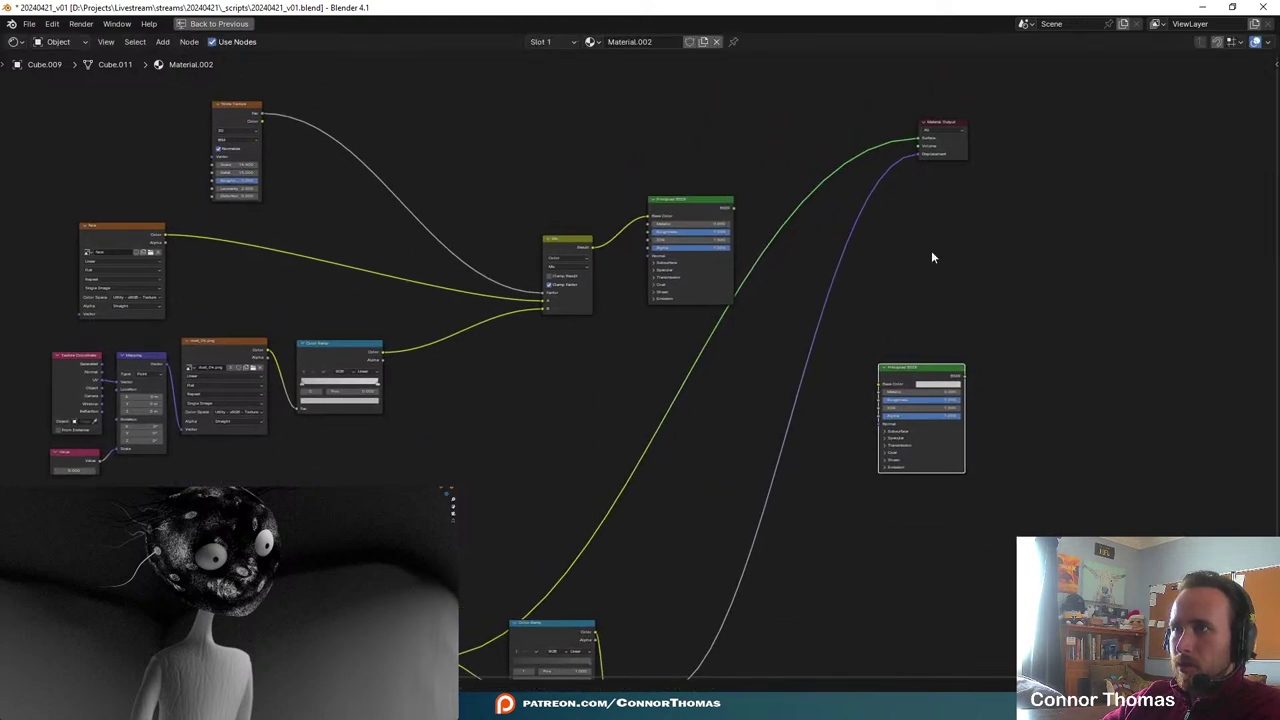
- Add a Mix Shader node between the Material Output and the duplicated Principled BSDF
{"action": "key", "text": "shift+a"}
{"action": "left_click", "coordinate": [931, 250]}
{"action": "type", "text": "mix"}
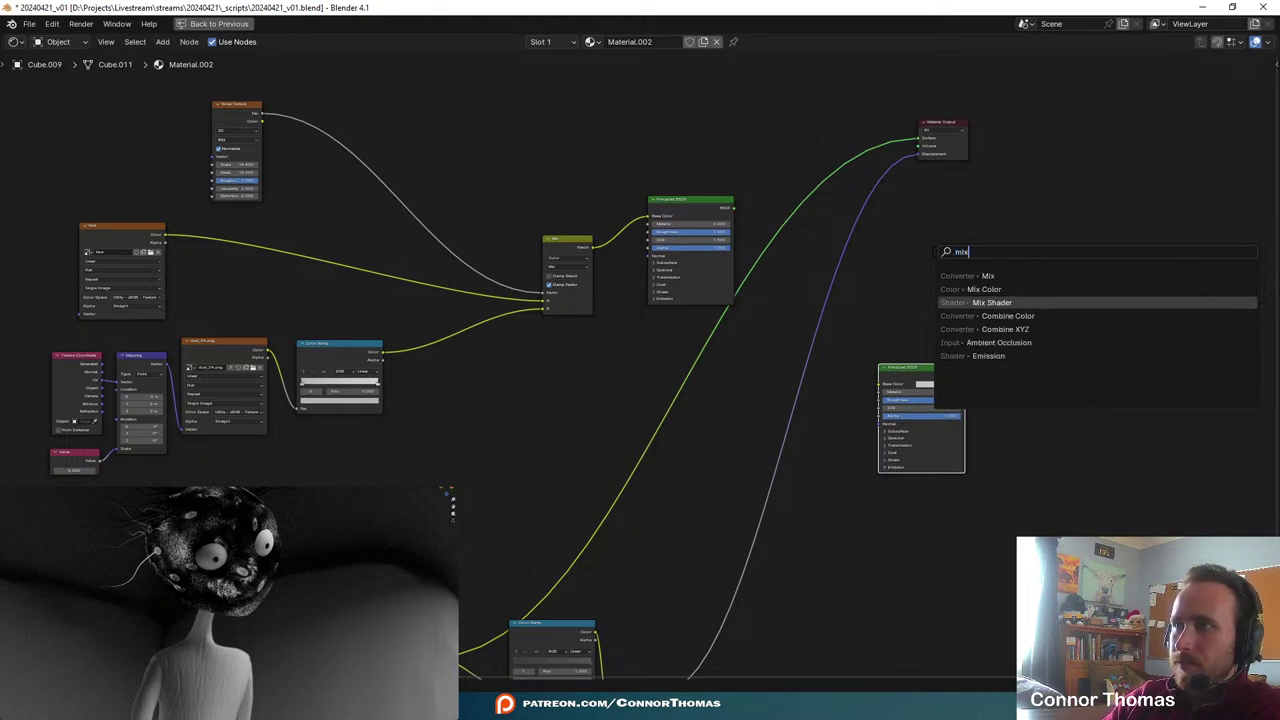
{"action": "key", "text": "Return"}
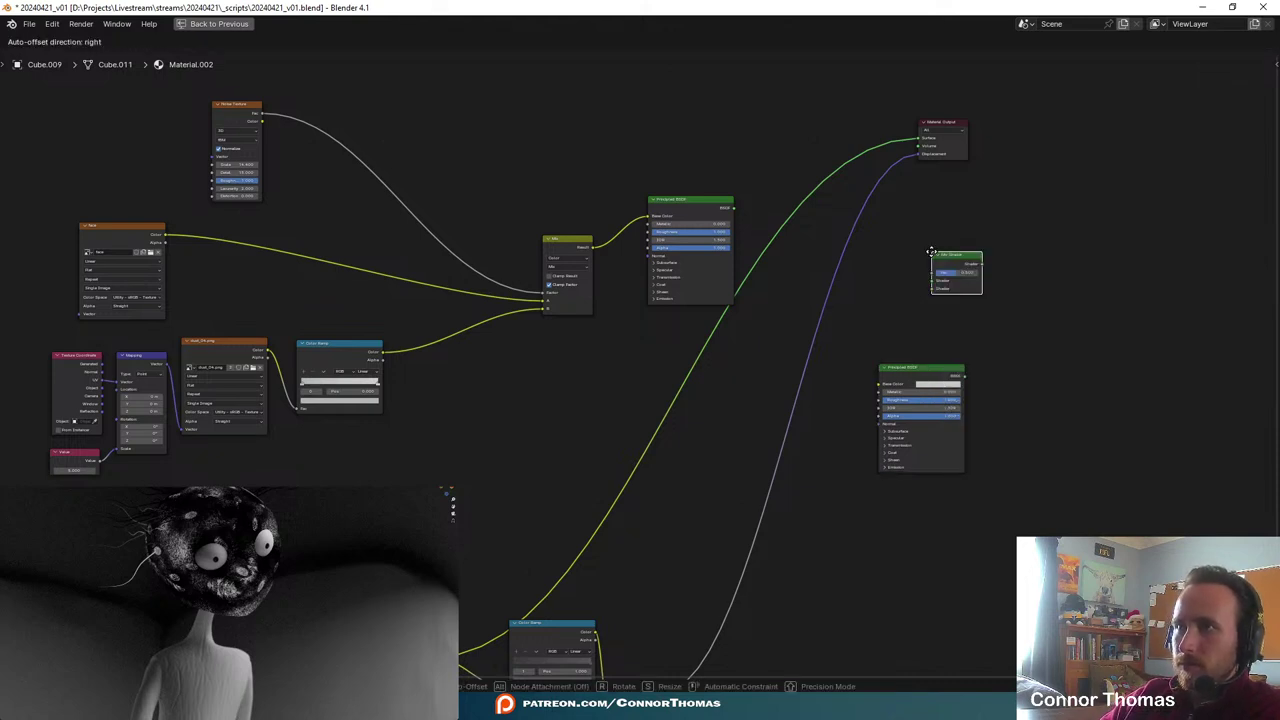
{"action": "left_click", "coordinate": [886, 242]}
- Reconnect the original Principled BSDF to the Material Output's surface and feed both Principled BSDFs into the Mix Shader
{"action": "left_click", "coordinate": [710, 205], "text": "ctrl+shift"}
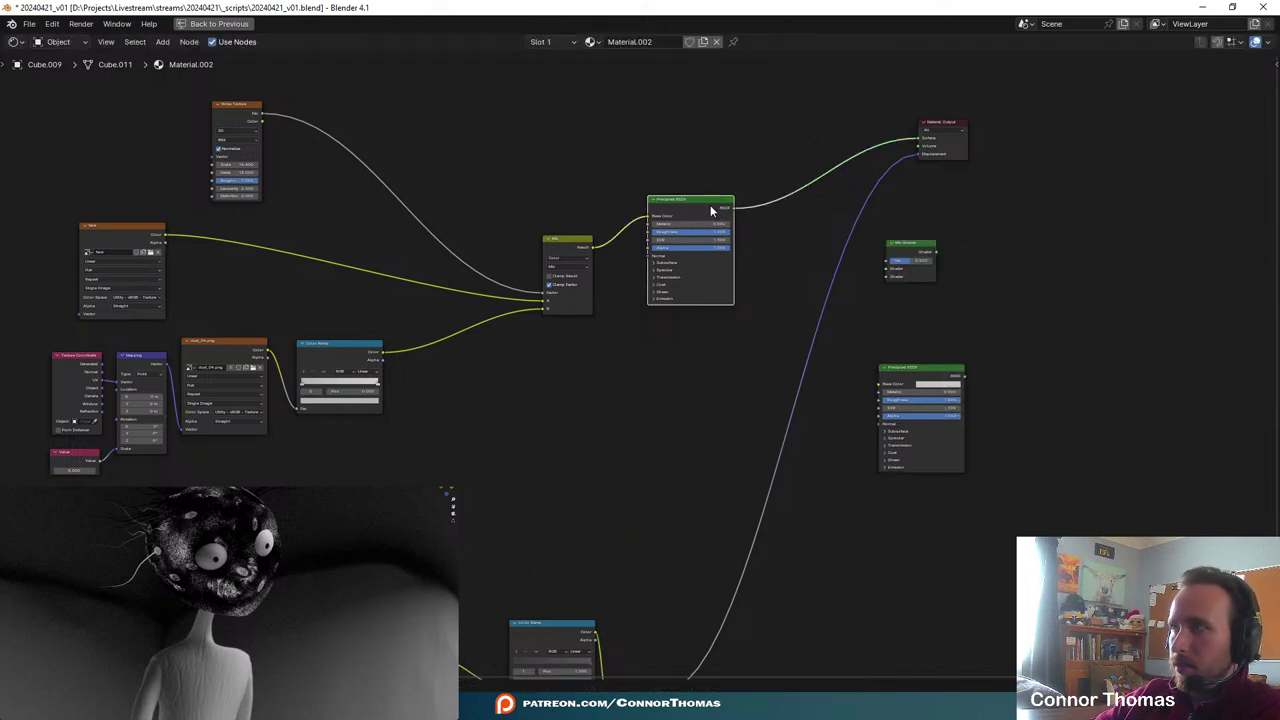
{"action": "middle_click_drag", "start_coordinate": [929, 246], "coordinate": [826, 241]}
{"action": "scroll", "coordinate": [757, 250], "scroll_direction": "up", "scroll_amount": 3}
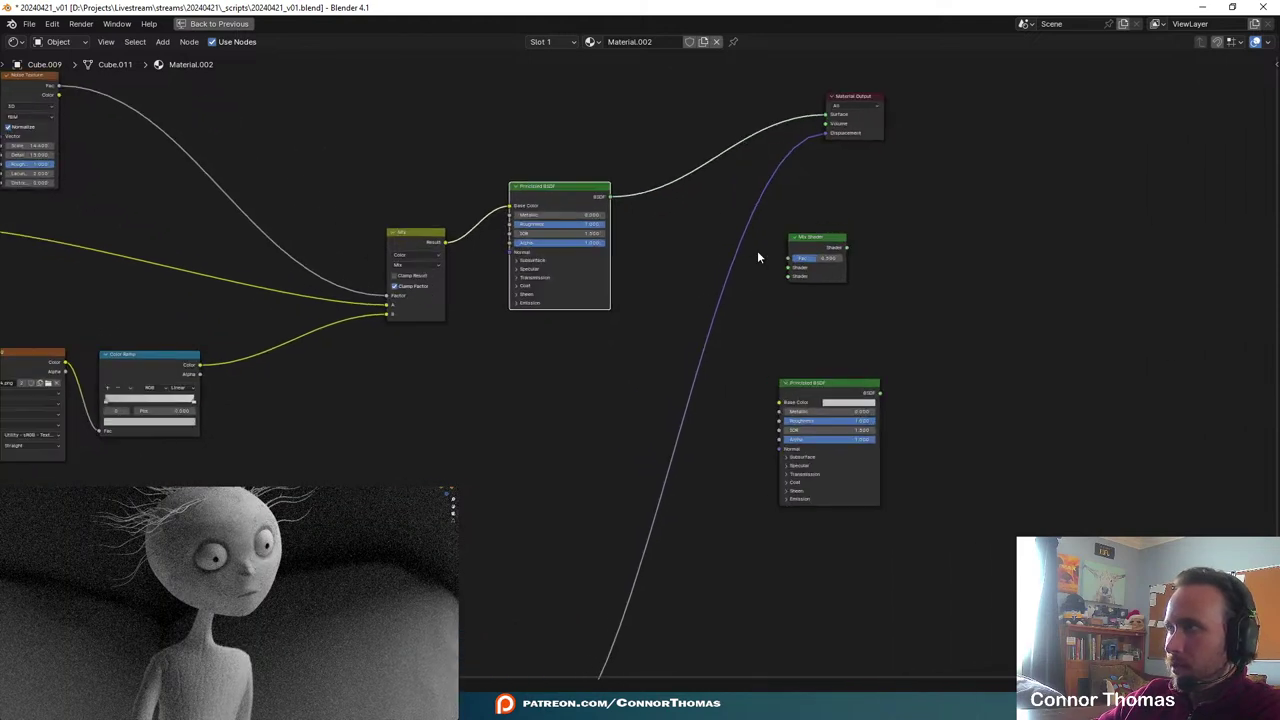
{"action": "left_click_drag", "start_coordinate": [612, 183], "coordinate": [801, 259]}
{"action": "middle_click_drag", "start_coordinate": [844, 237], "coordinate": [884, 203]}
{"action": "left_click_drag", "start_coordinate": [883, 201], "coordinate": [927, 188]}
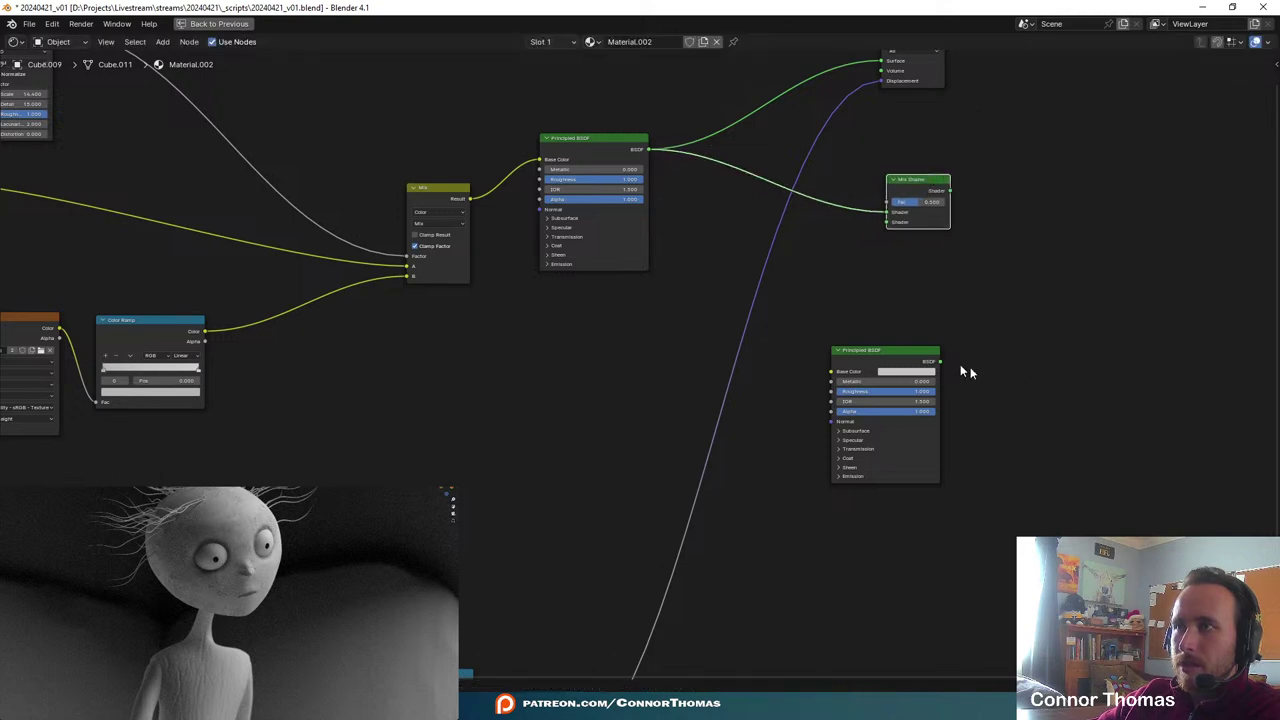
{"action": "left_click_drag", "start_coordinate": [941, 361], "coordinate": [890, 232]}
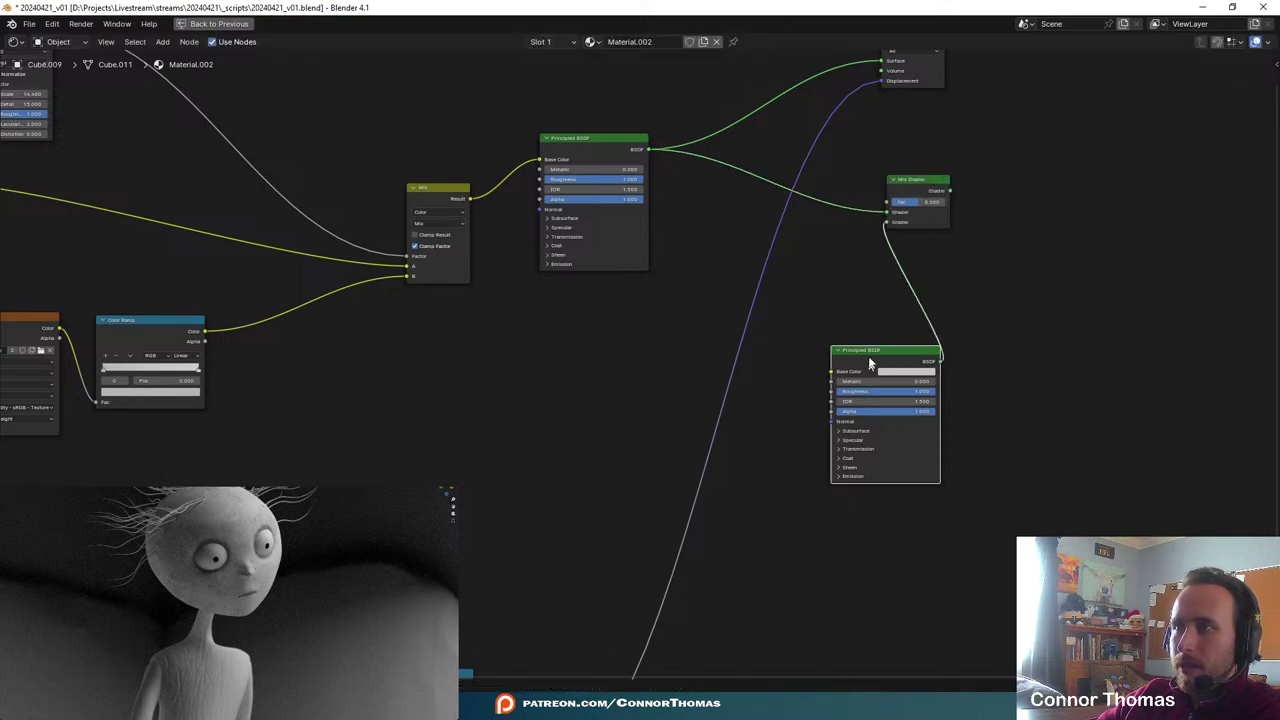
- Shift the duplicated Principled BSDF slightly left and set its base color to black
{"action": "left_click_drag", "start_coordinate": [869, 365], "coordinate": [804, 356]}
{"action": "left_click", "coordinate": [831, 366]}
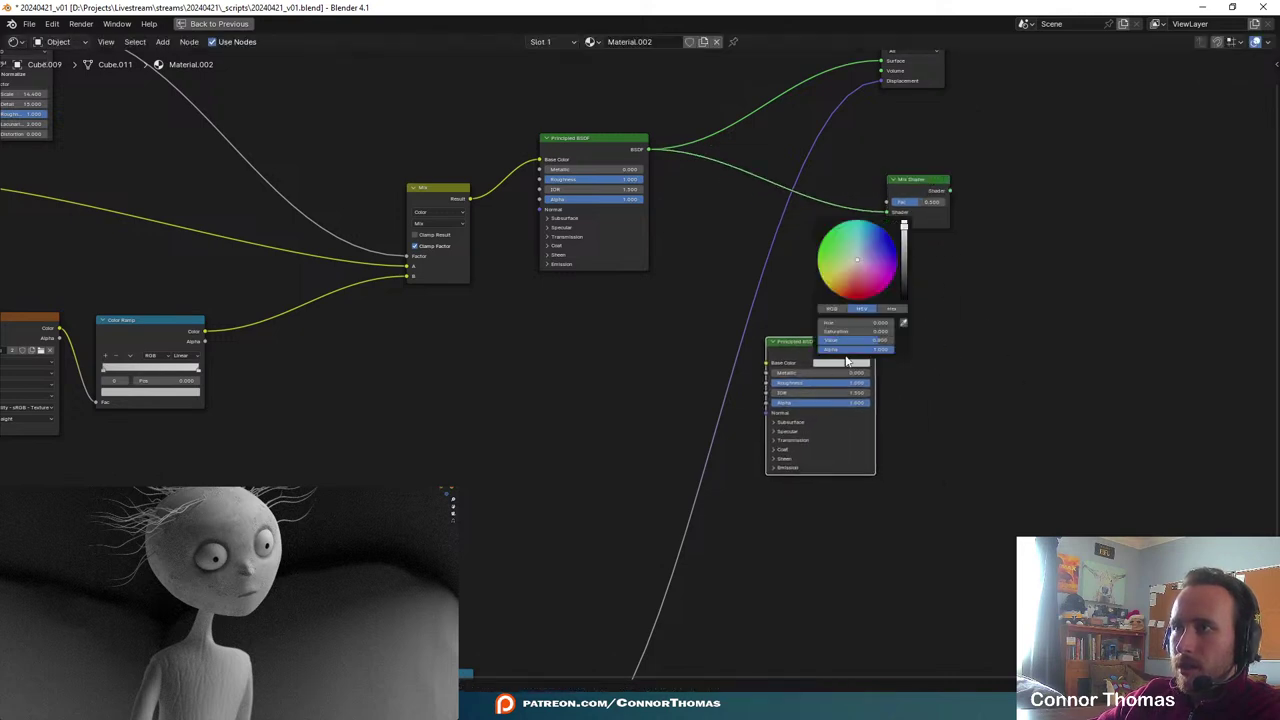
{"action": "left_click", "coordinate": [903, 295]}
- Add a Color Ramp node directly above the existing fingerprint Color Ramp
{"action": "middle_click_drag", "start_coordinate": [977, 374], "coordinate": [930, 445]}
{"action": "scroll", "coordinate": [994, 363], "scroll_direction": "up", "scroll_amount": 1}
{"action": "scroll", "coordinate": [994, 363], "scroll_direction": "down", "scroll_amount": 2}
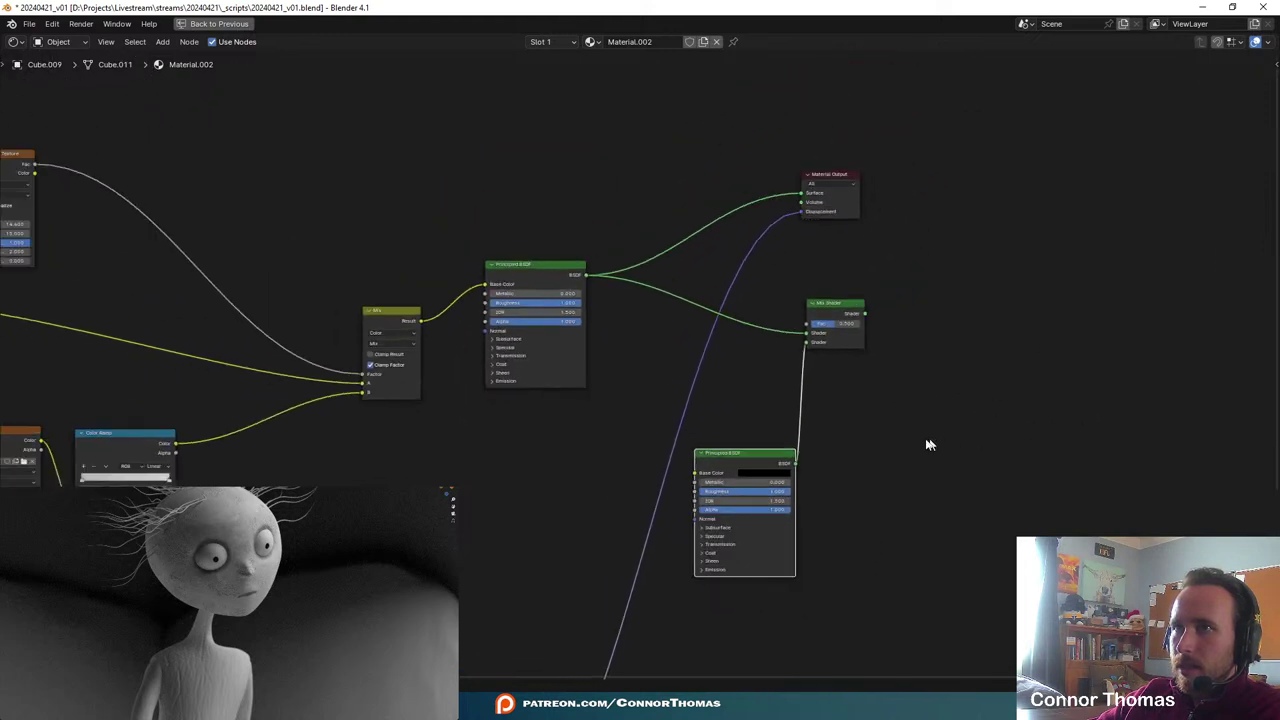
{"action": "scroll", "coordinate": [930, 445], "scroll_direction": "down", "scroll_amount": 4}
{"action": "middle_click_drag", "start_coordinate": [840, 431], "coordinate": [790, 379]}
{"action": "scroll", "coordinate": [617, 626], "scroll_direction": "up", "scroll_amount": 2}
{"action": "middle_click_drag", "start_coordinate": [629, 565], "coordinate": [630, 403]}
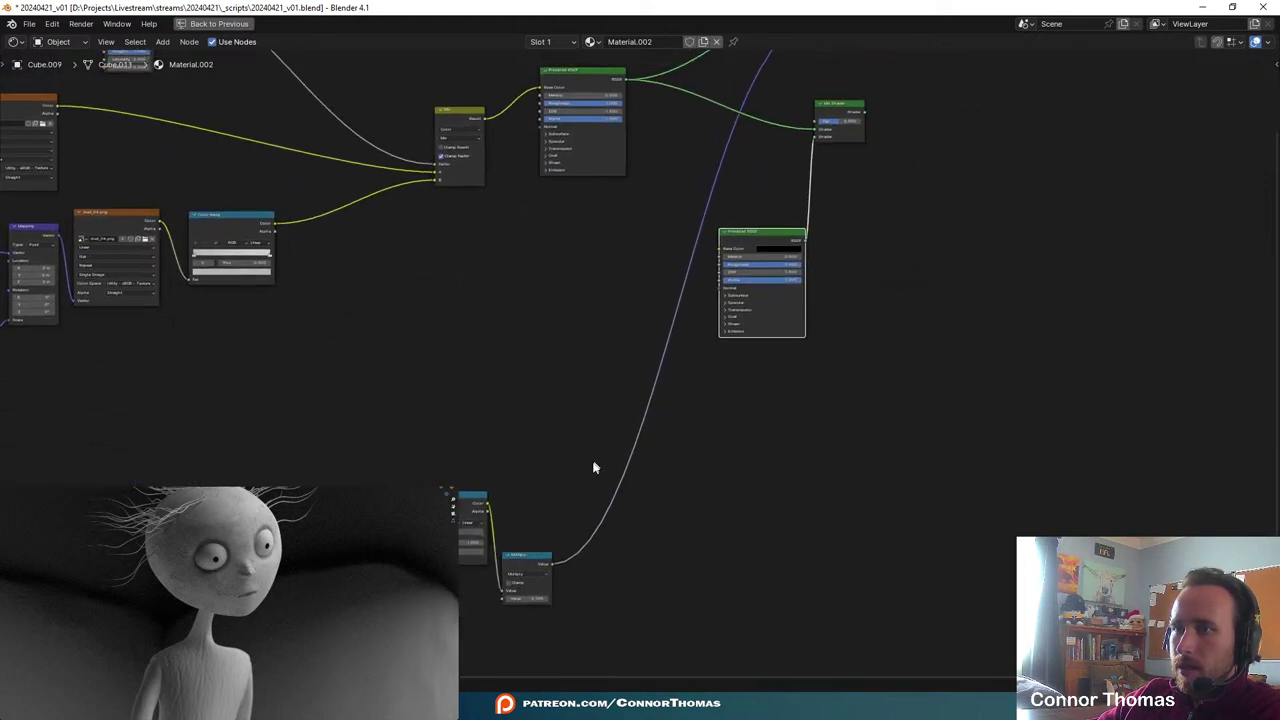
{"action": "middle_click_drag", "start_coordinate": [557, 461], "coordinate": [657, 401]}
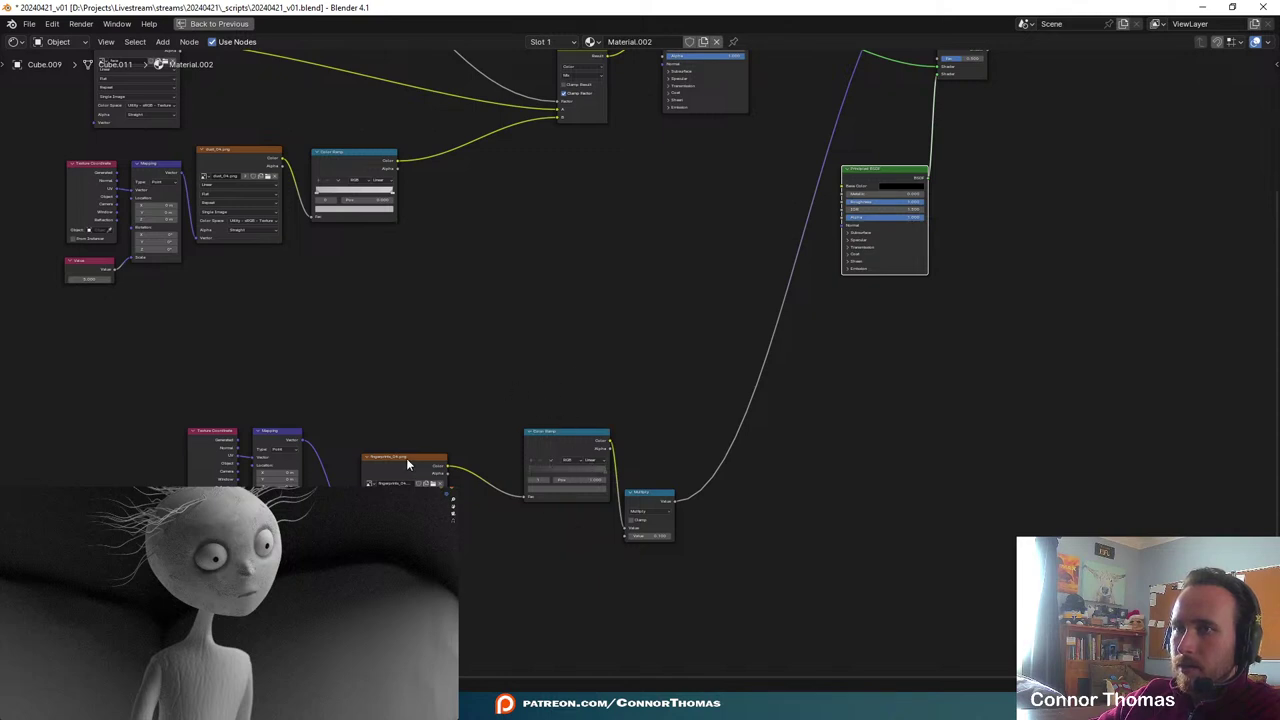
{"action": "left_click", "coordinate": [550, 370]}
{"action": "key", "text": "shift+a"}
{"action": "type", "text": "colo"}
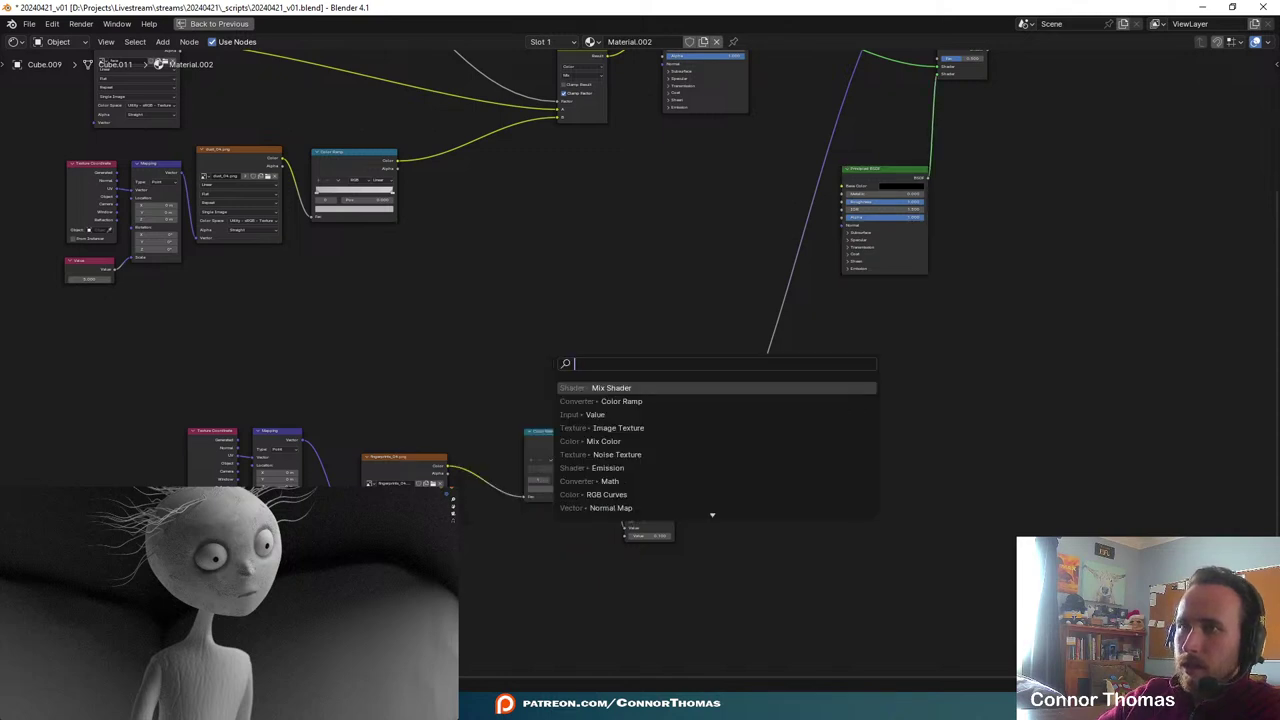
{"action": "key", "text": "Down"}
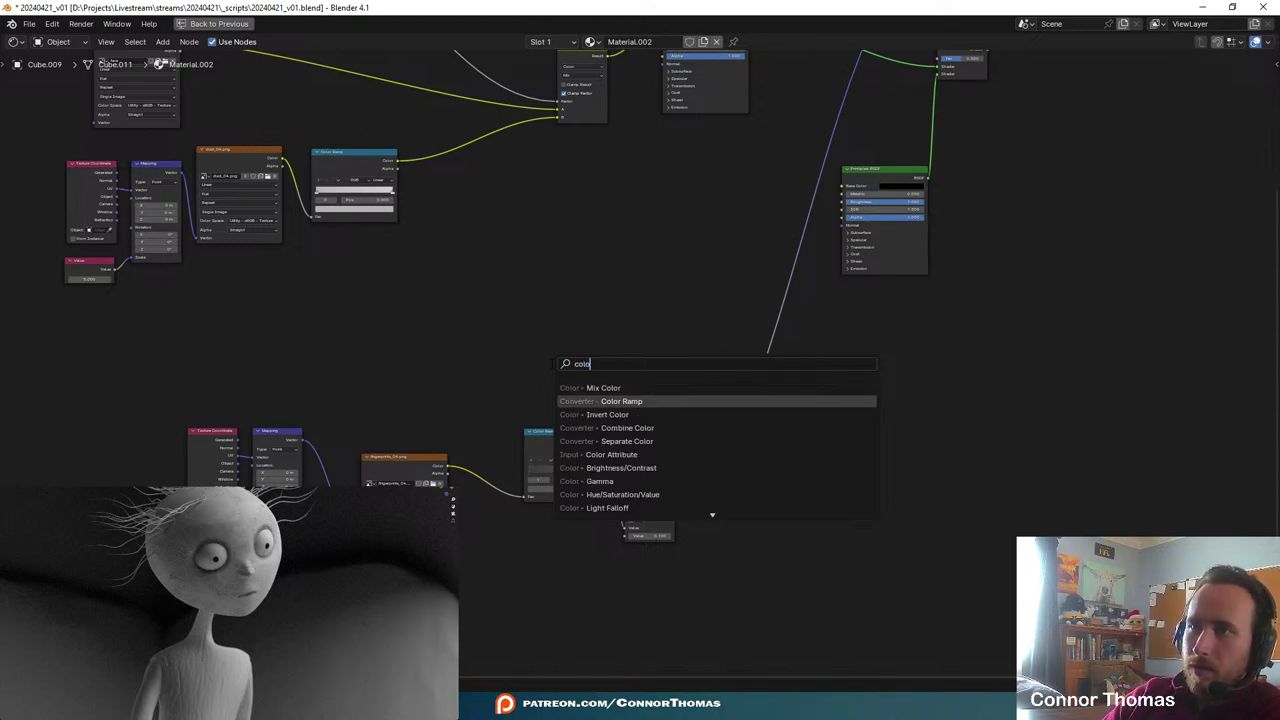
{"action": "key", "text": "Return"}
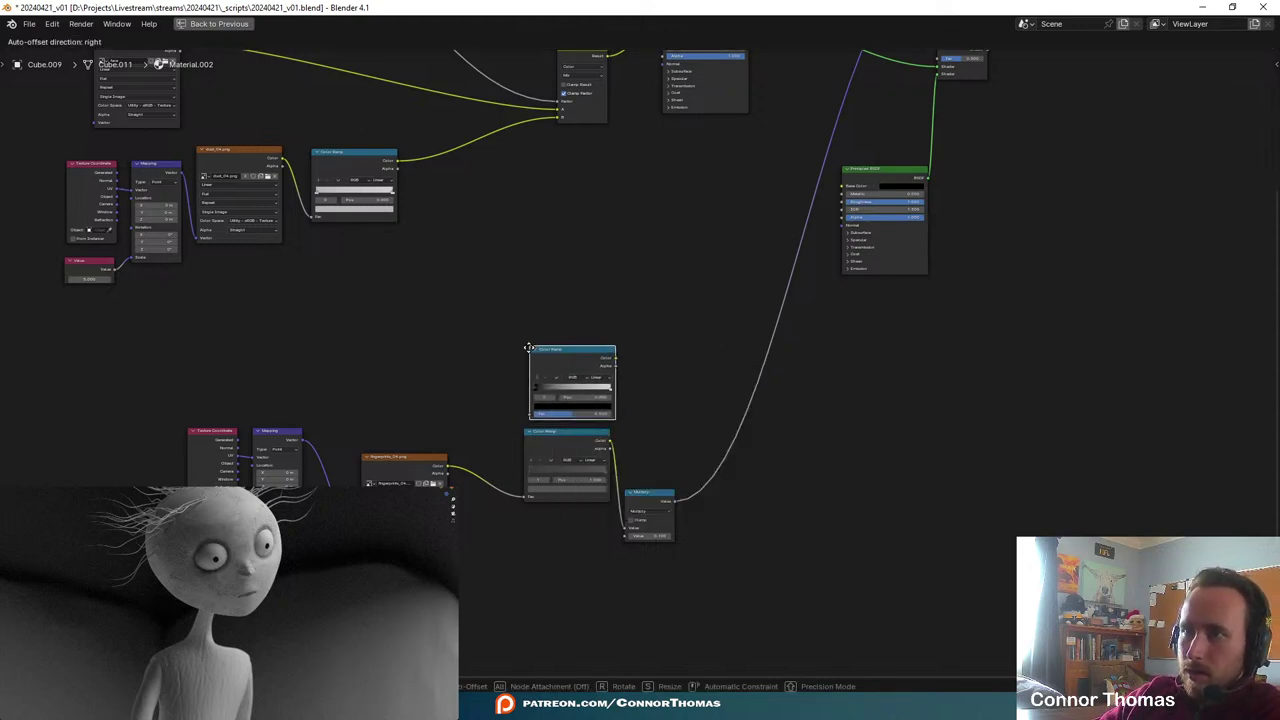
{"action": "left_click", "coordinate": [524, 350]}
- Preview fingerprints_04.png on the head, then route its color through the new Color Ramp into the Mix Shader's factor
{"action": "left_click", "coordinate": [405, 467], "text": "ctrl+shift"}
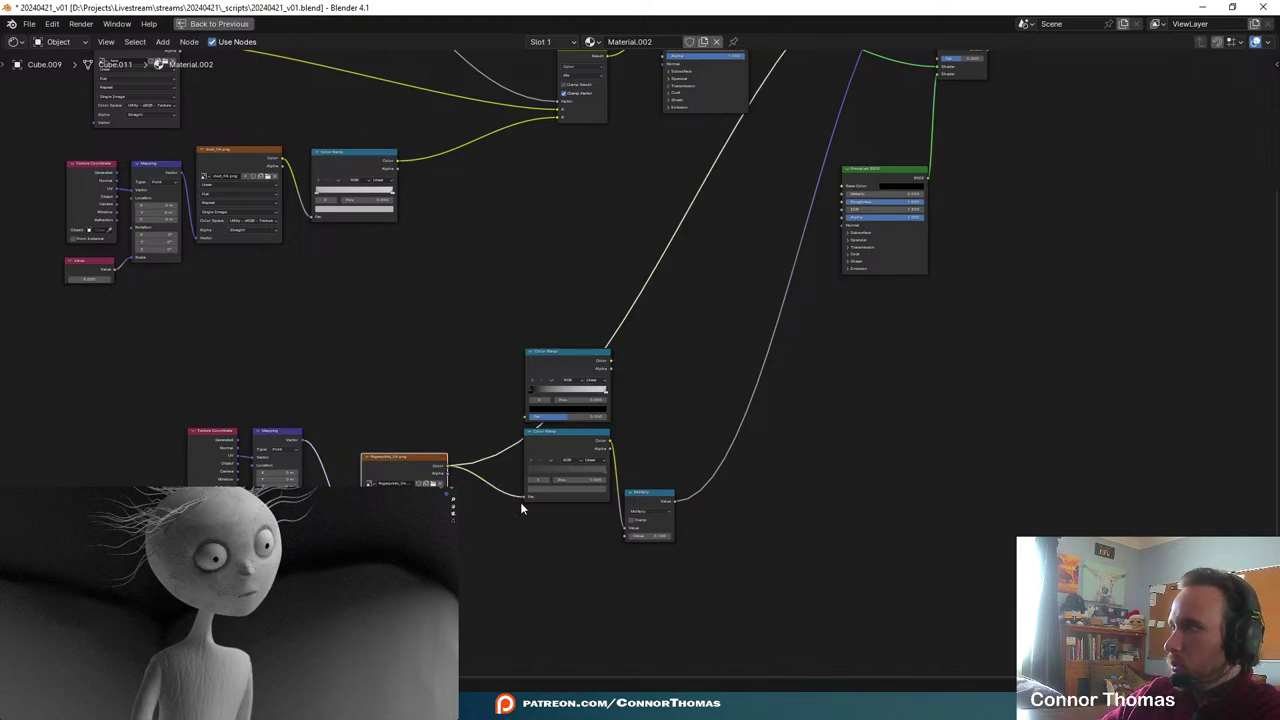
{"action": "scroll", "coordinate": [516, 450], "scroll_direction": "up", "scroll_amount": 3}
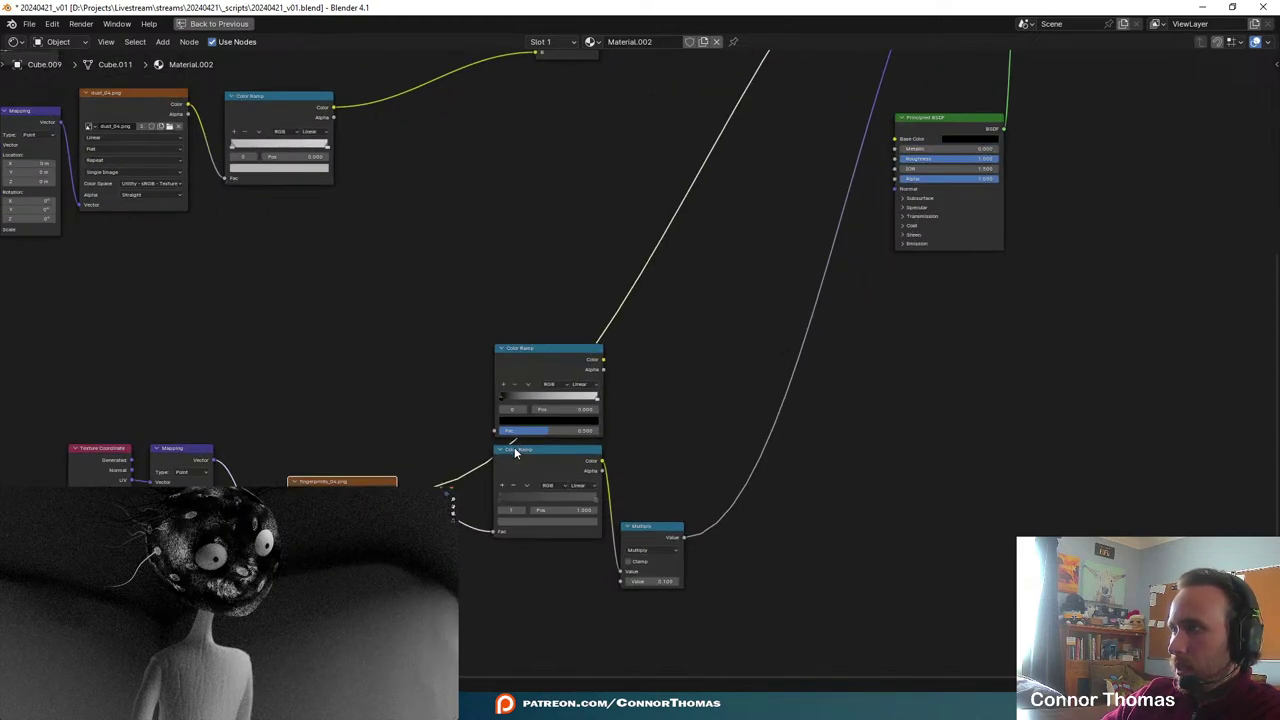
{"action": "middle_click_drag", "start_coordinate": [514, 451], "coordinate": [516, 486]}
{"action": "left_click_drag", "start_coordinate": [397, 528], "coordinate": [496, 467]}
{"action": "middle_click_drag", "start_coordinate": [566, 349], "coordinate": [388, 465]}
{"action": "left_click_drag", "start_coordinate": [452, 503], "coordinate": [838, 127]}
- Move the Material Output farther right and connect the Mix Shader to its surface to check the head
{"action": "middle_click_drag", "start_coordinate": [876, 134], "coordinate": [828, 208]}
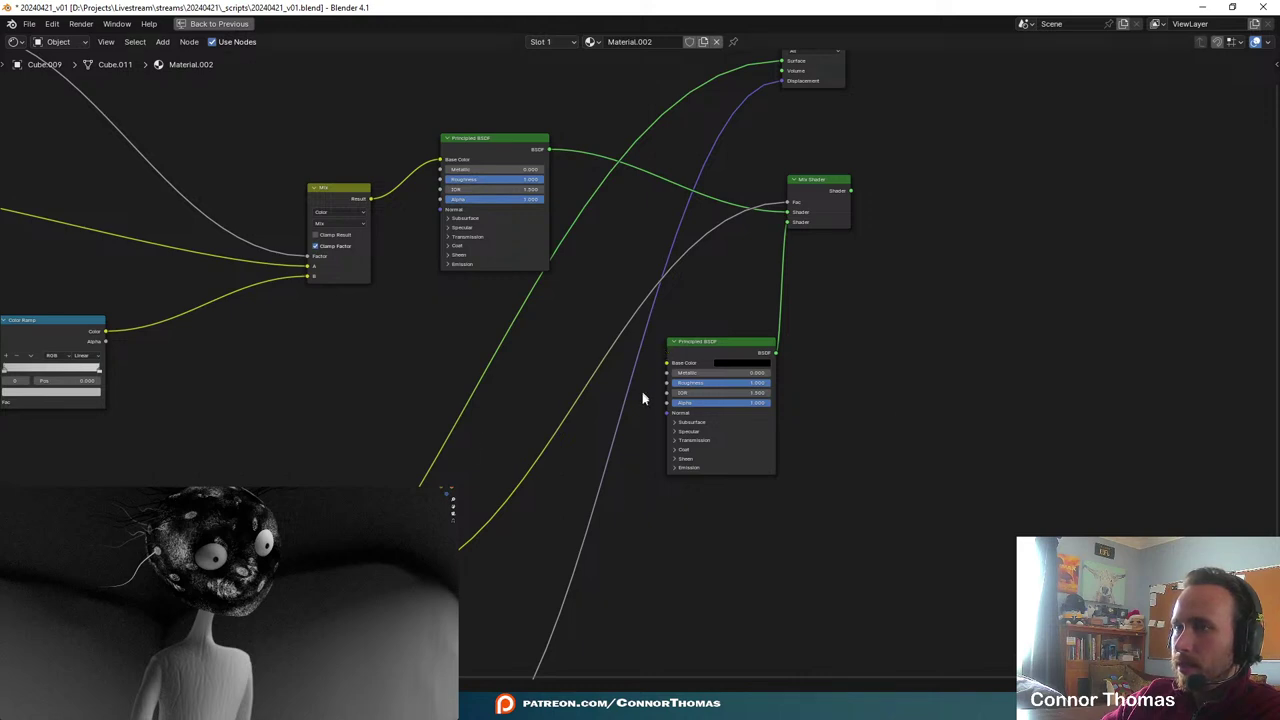
{"action": "middle_click_drag", "start_coordinate": [960, 323], "coordinate": [926, 392]}
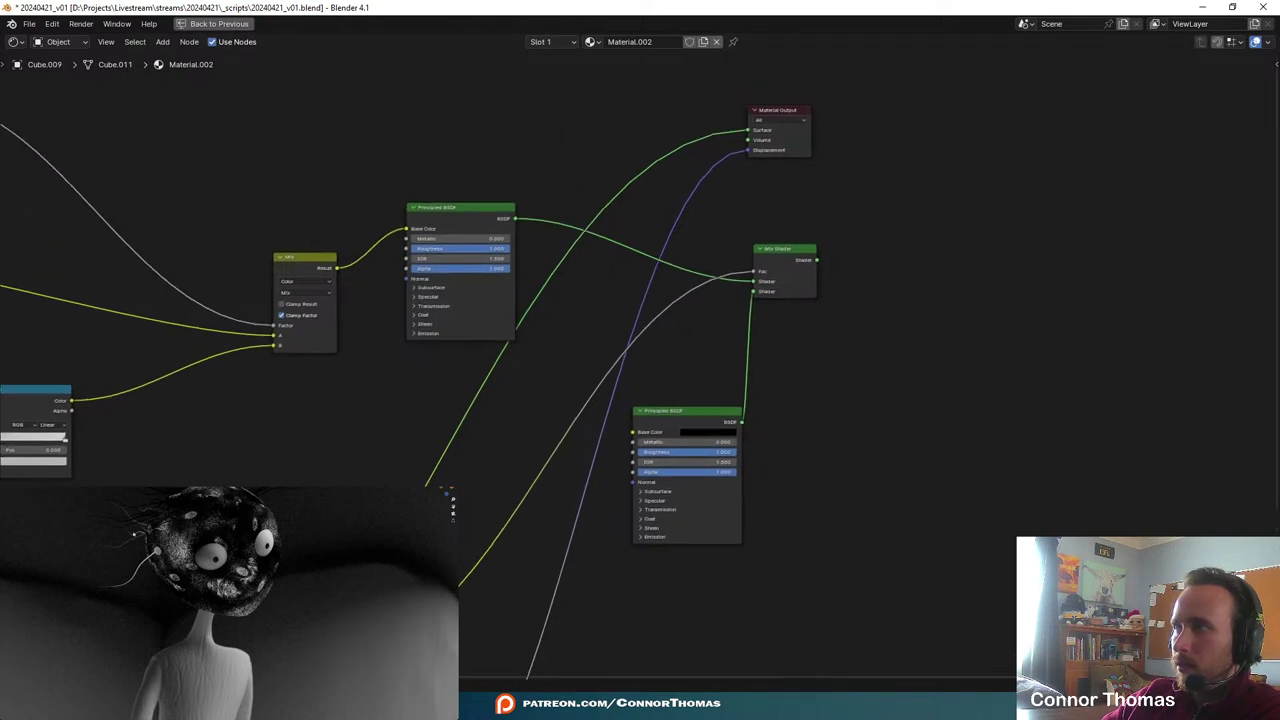
{"action": "middle_click_drag", "start_coordinate": [802, 110], "coordinate": [652, 182]}
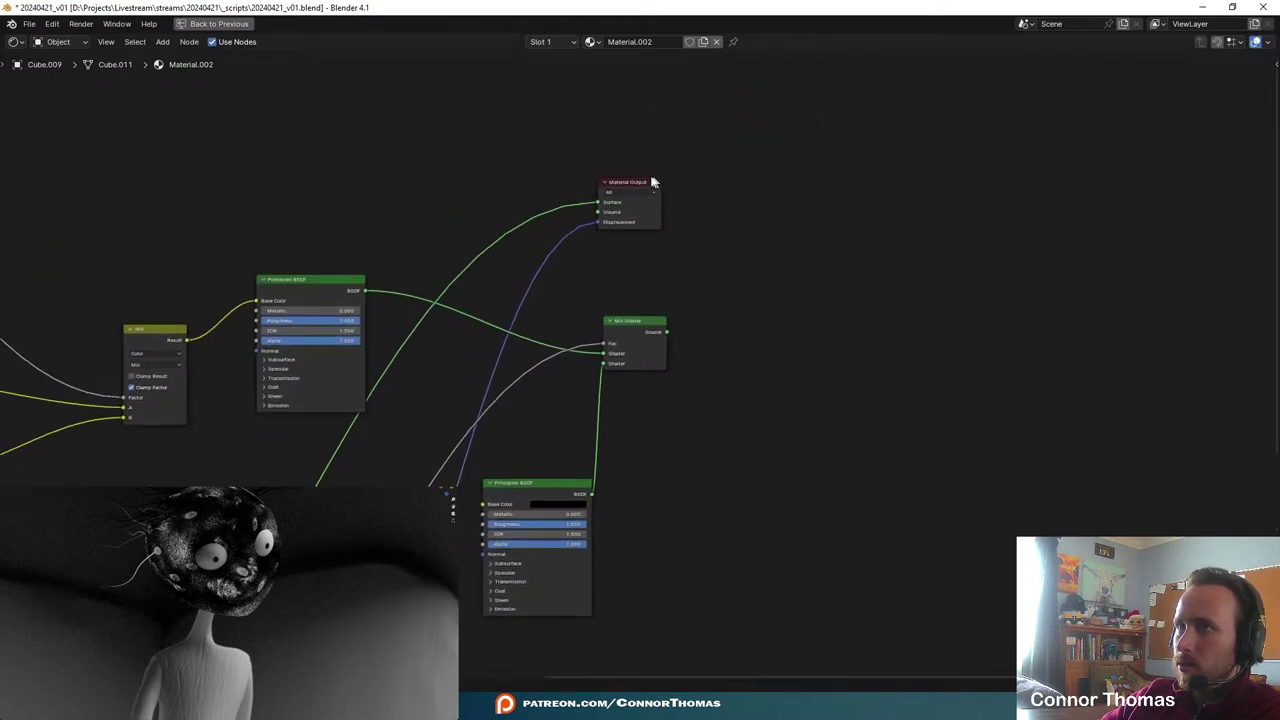
{"action": "left_click_drag", "start_coordinate": [634, 182], "coordinate": [1094, 165]}
{"action": "left_click", "coordinate": [648, 329], "text": "ctrl+shift"}
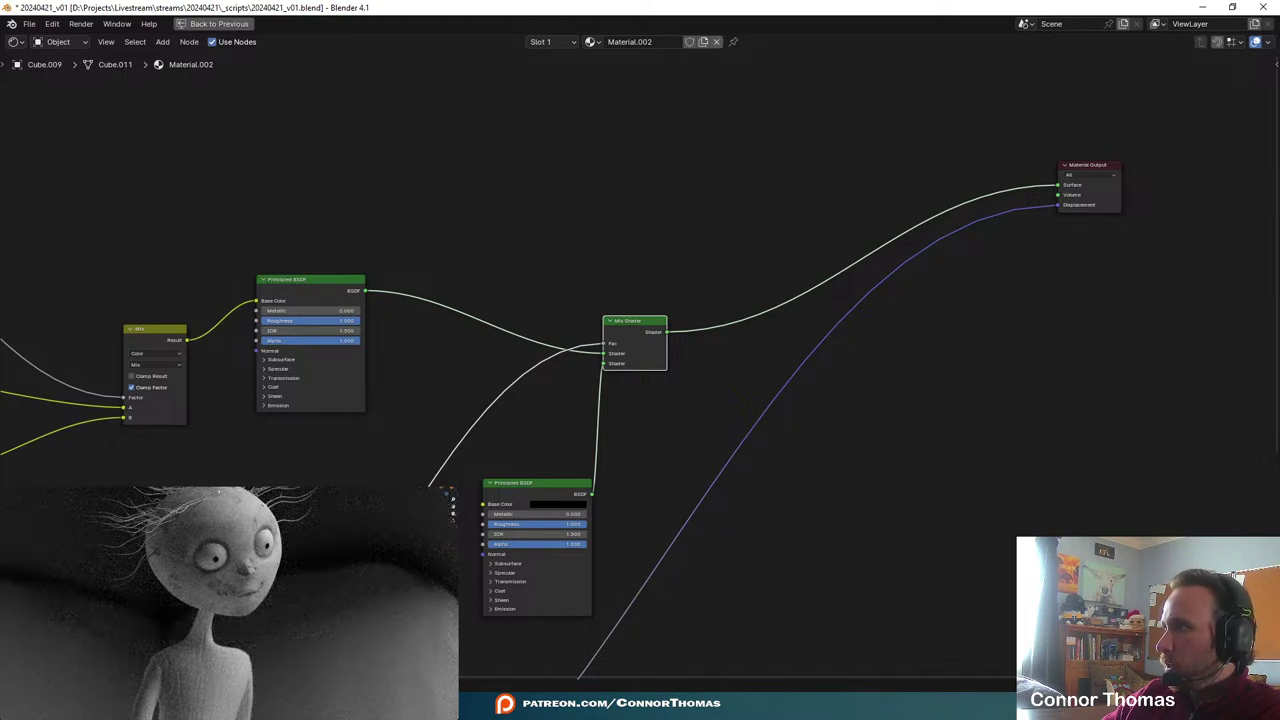
{"action": "left_click", "coordinate": [203, 566]}
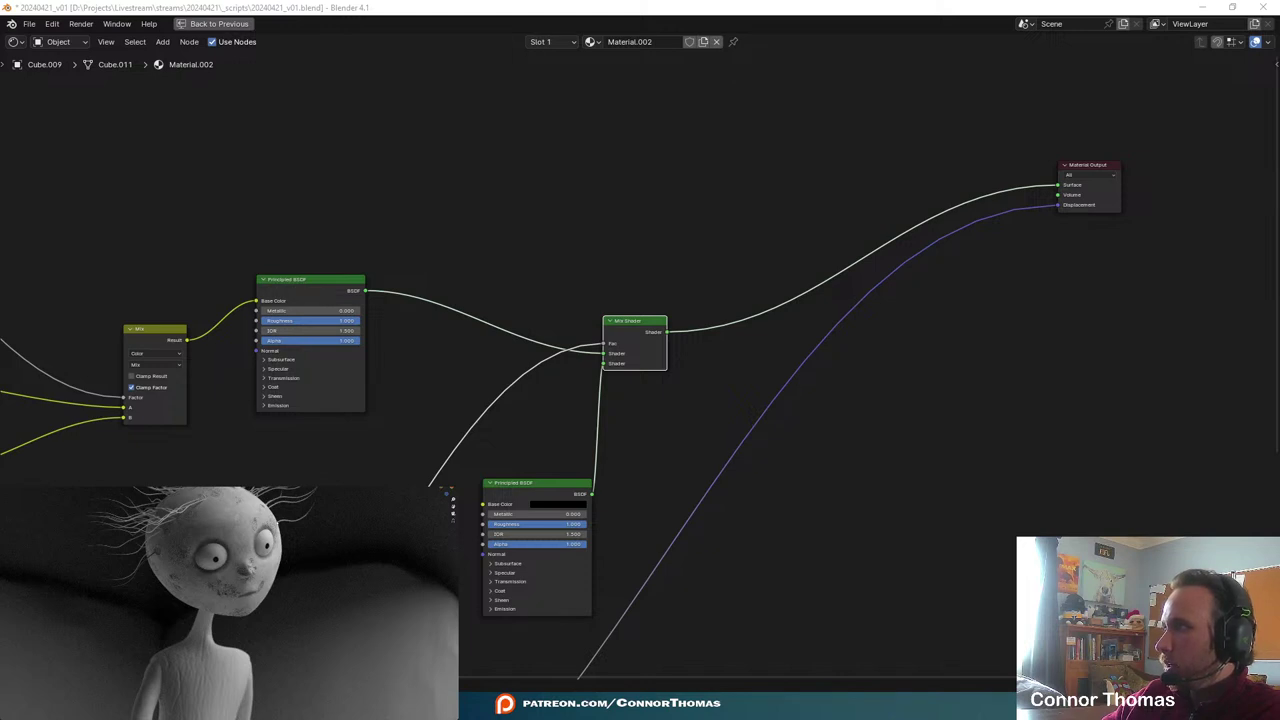
- Move the lower Principled BSDF slightly up and away from the Mix Shader and lighten its base color to dark grey
{"action": "scroll", "coordinate": [774, 438], "scroll_direction": "up", "scroll_amount": 2}
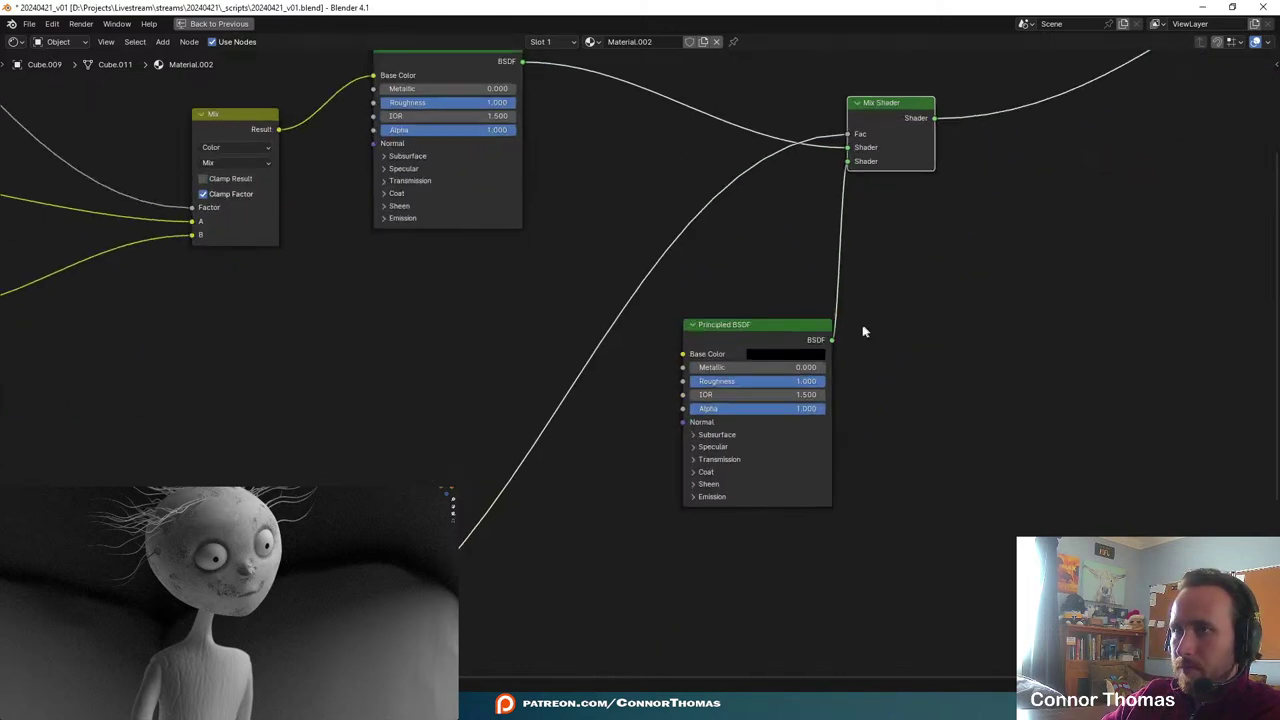
{"action": "left_click_drag", "start_coordinate": [726, 328], "coordinate": [677, 300]}
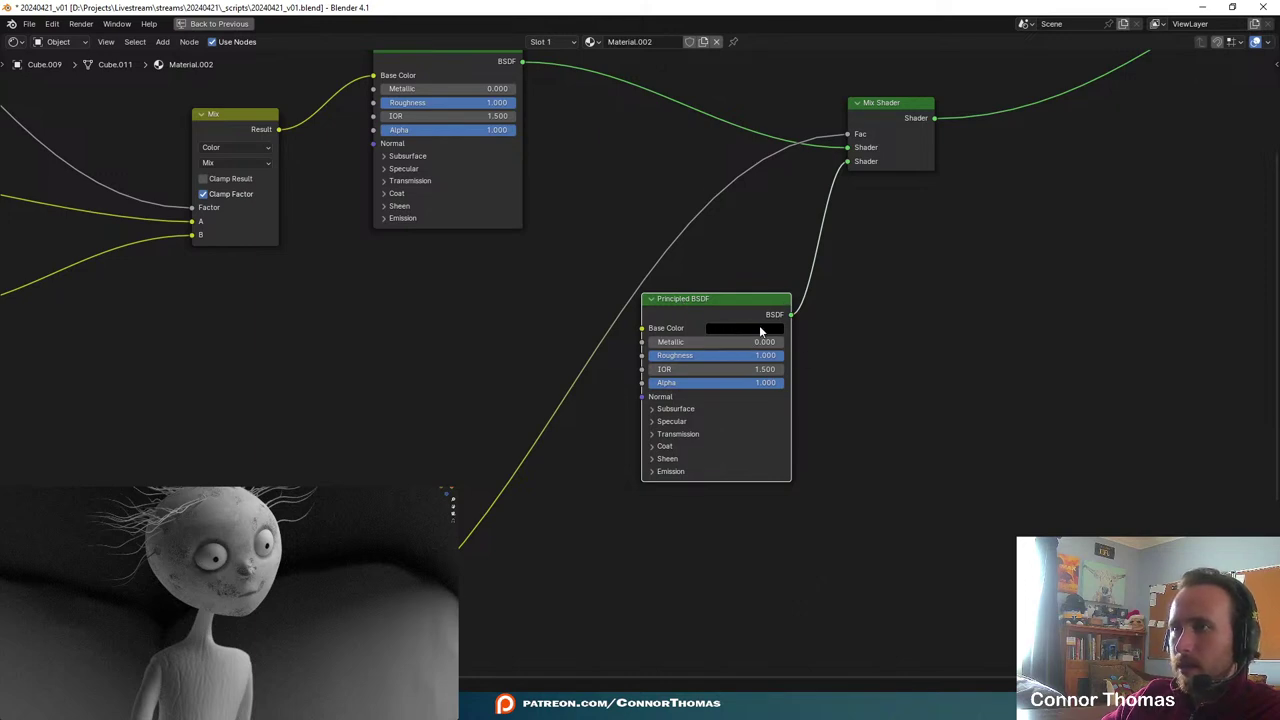
{"action": "left_click", "coordinate": [760, 330]}
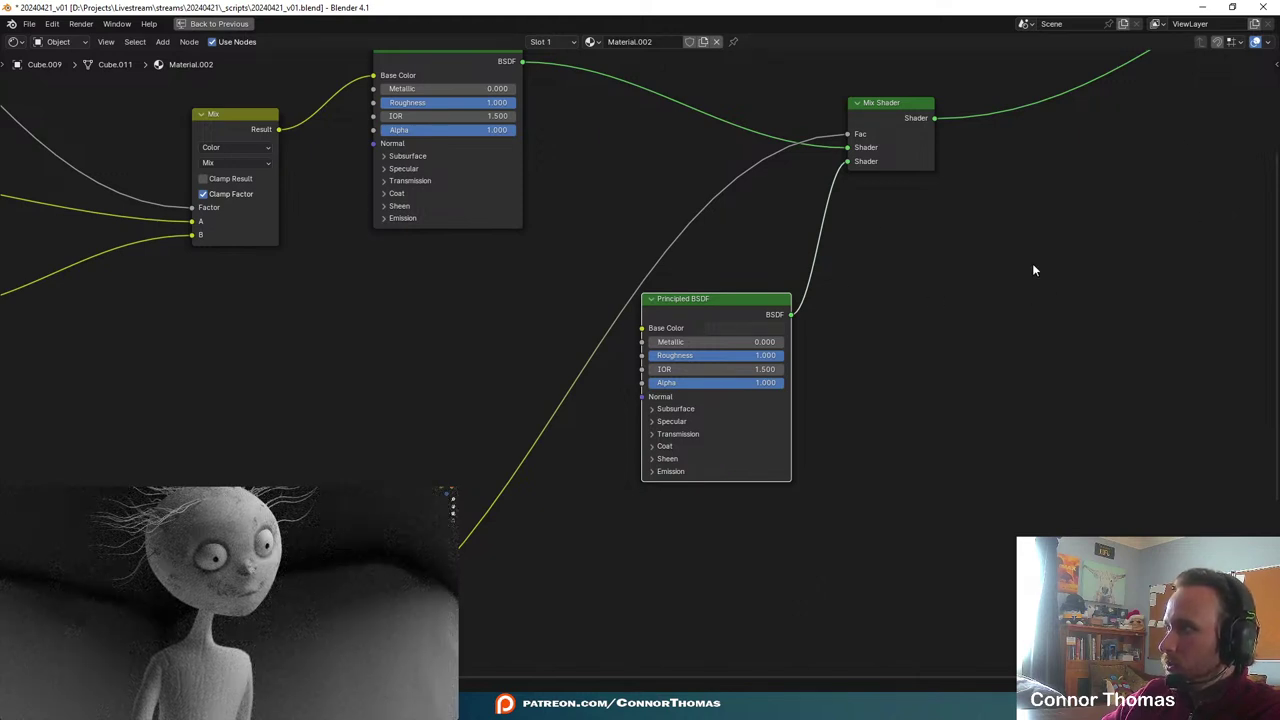
{"action": "left_click", "coordinate": [144, 615]}
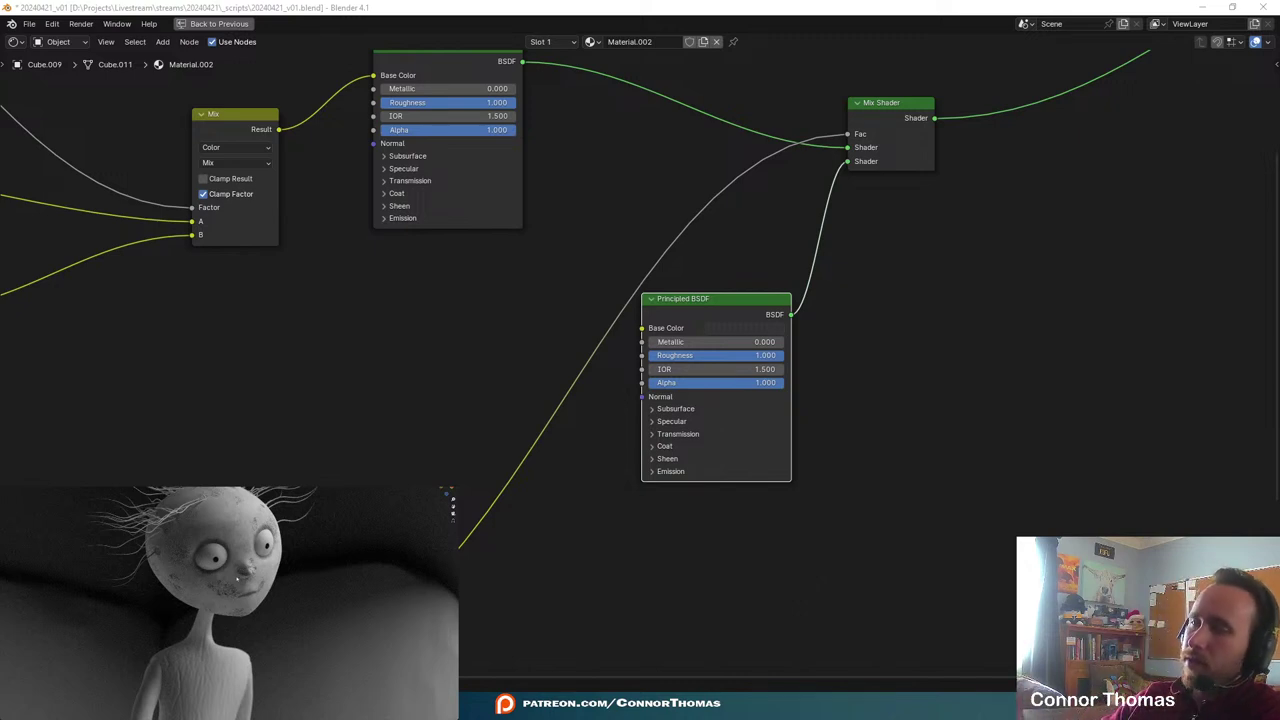
{"action": "left_click", "coordinate": [1045, 423]}
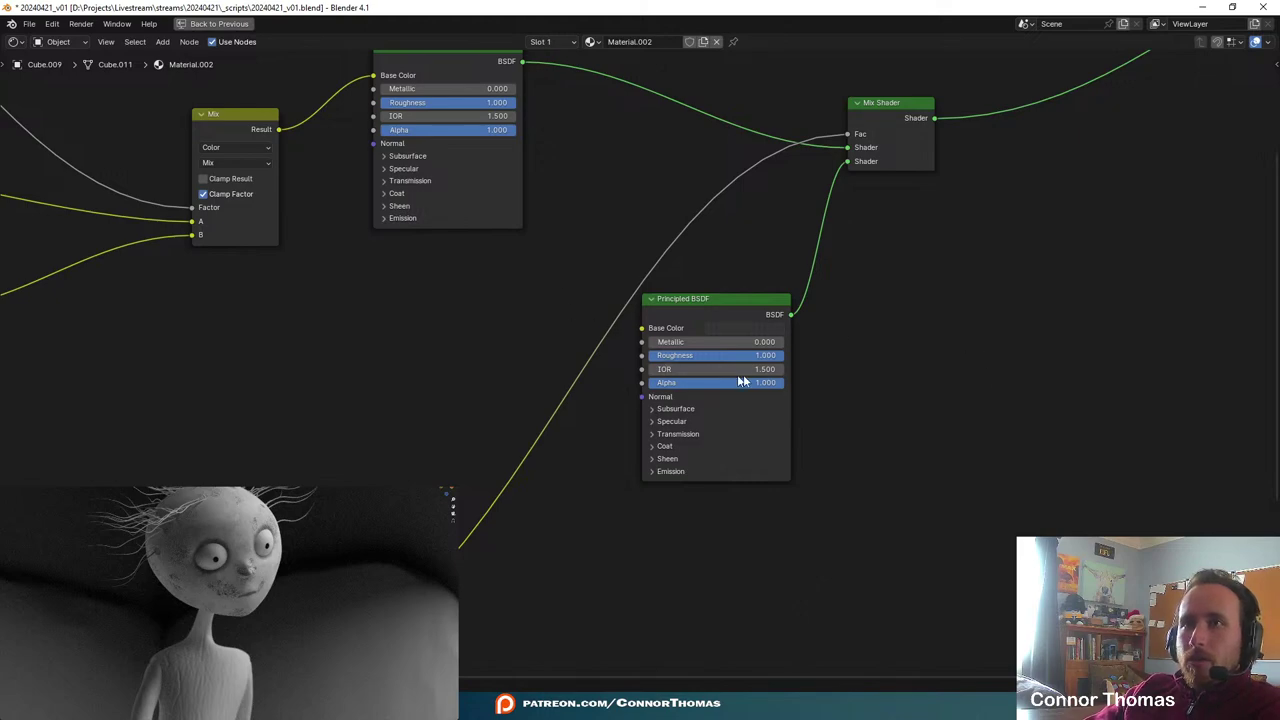
- Switch to the Texture Paint workspace and create a new 1024 px black image named mainface
{"action": "key", "text": "ctrl+space"}
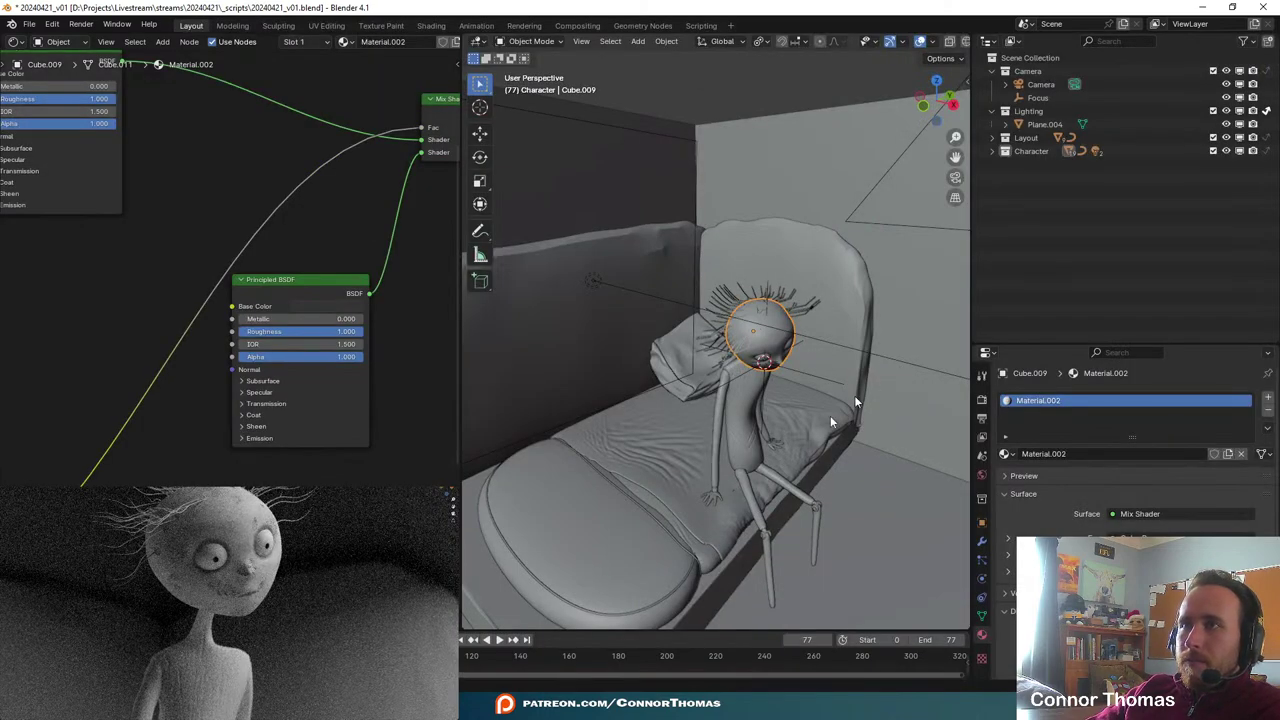
{"action": "middle_click_drag", "start_coordinate": [784, 429], "coordinate": [764, 409]}
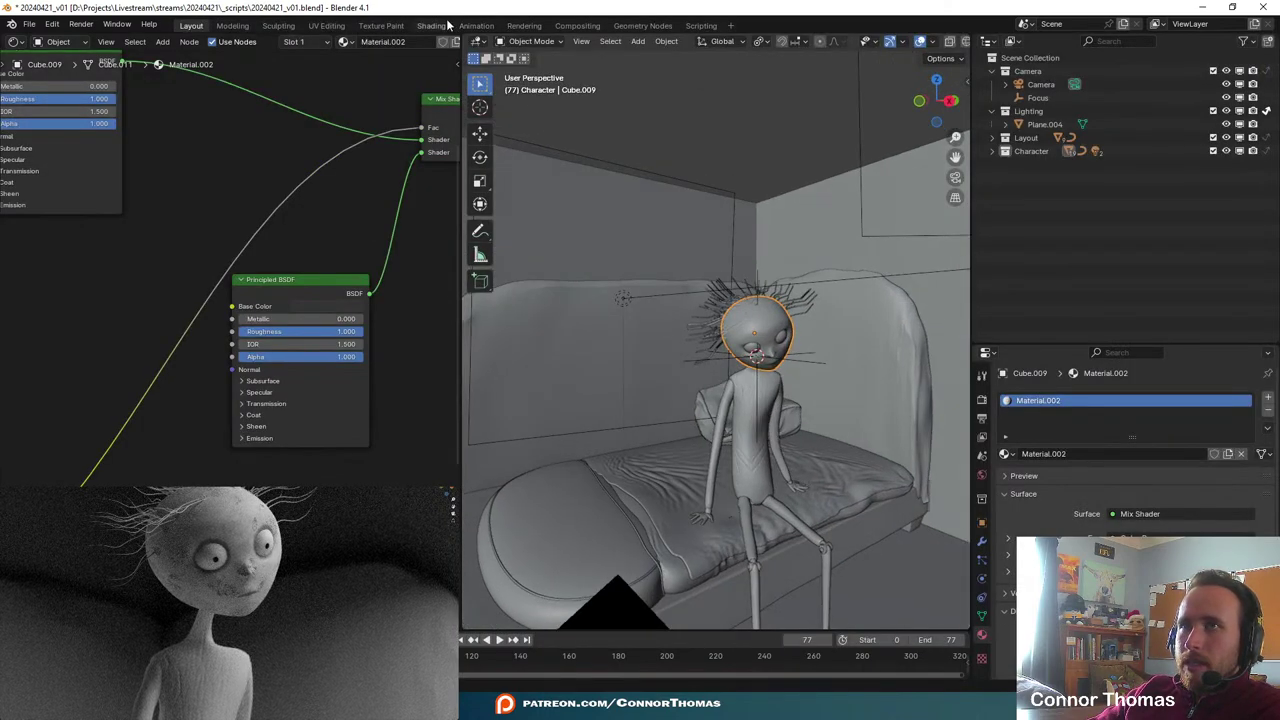
{"action": "left_click", "coordinate": [381, 25]}
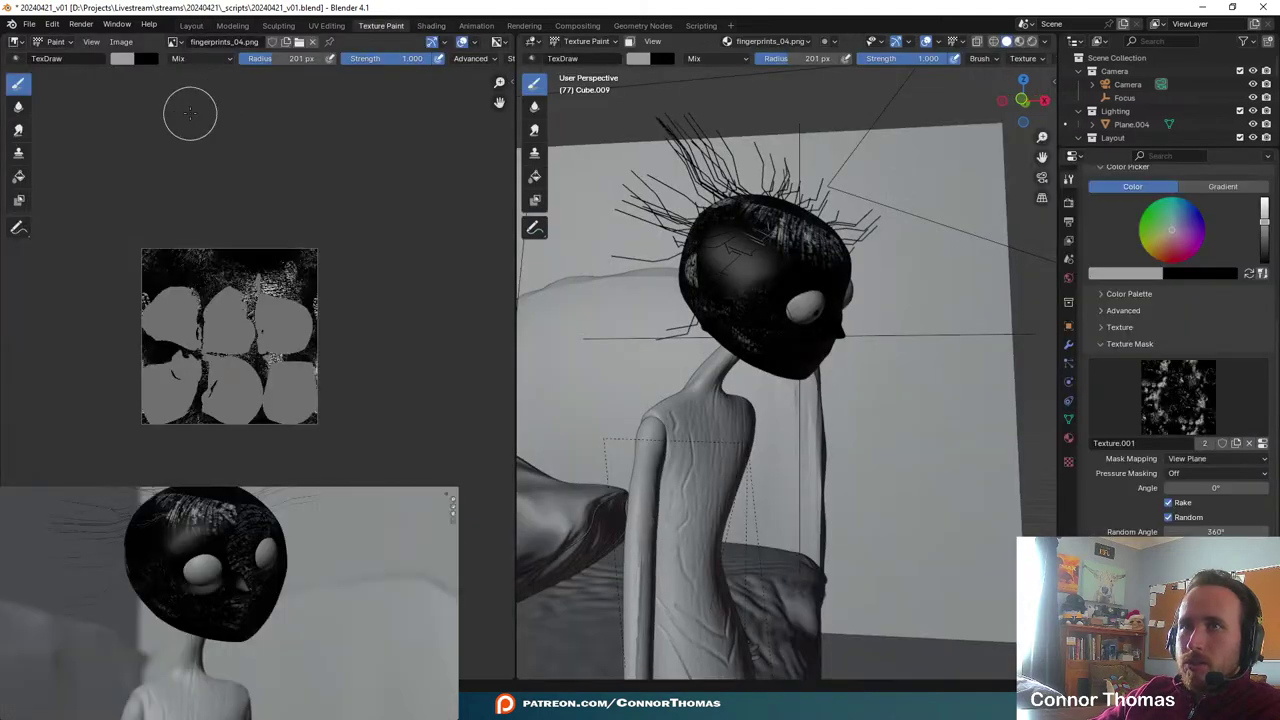
{"action": "left_click", "coordinate": [121, 41]}
{"action": "left_click", "coordinate": [137, 58]}
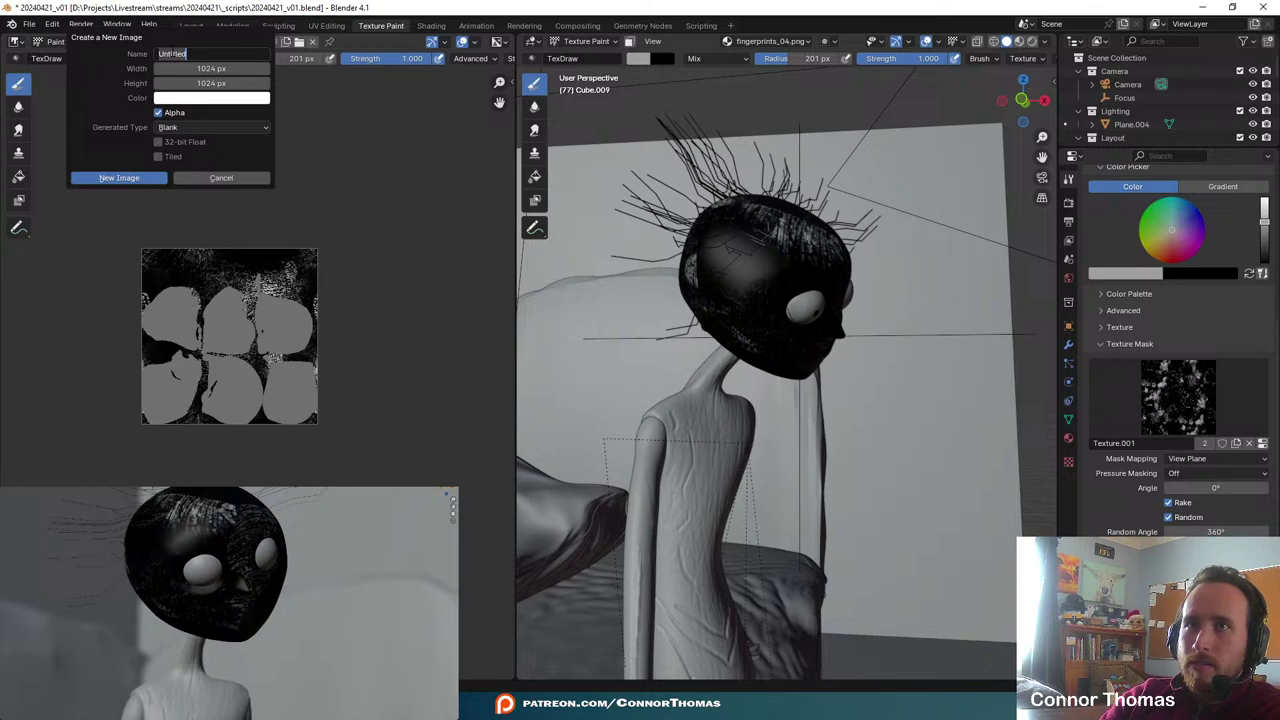
{"action": "type", "text": "mainface"}
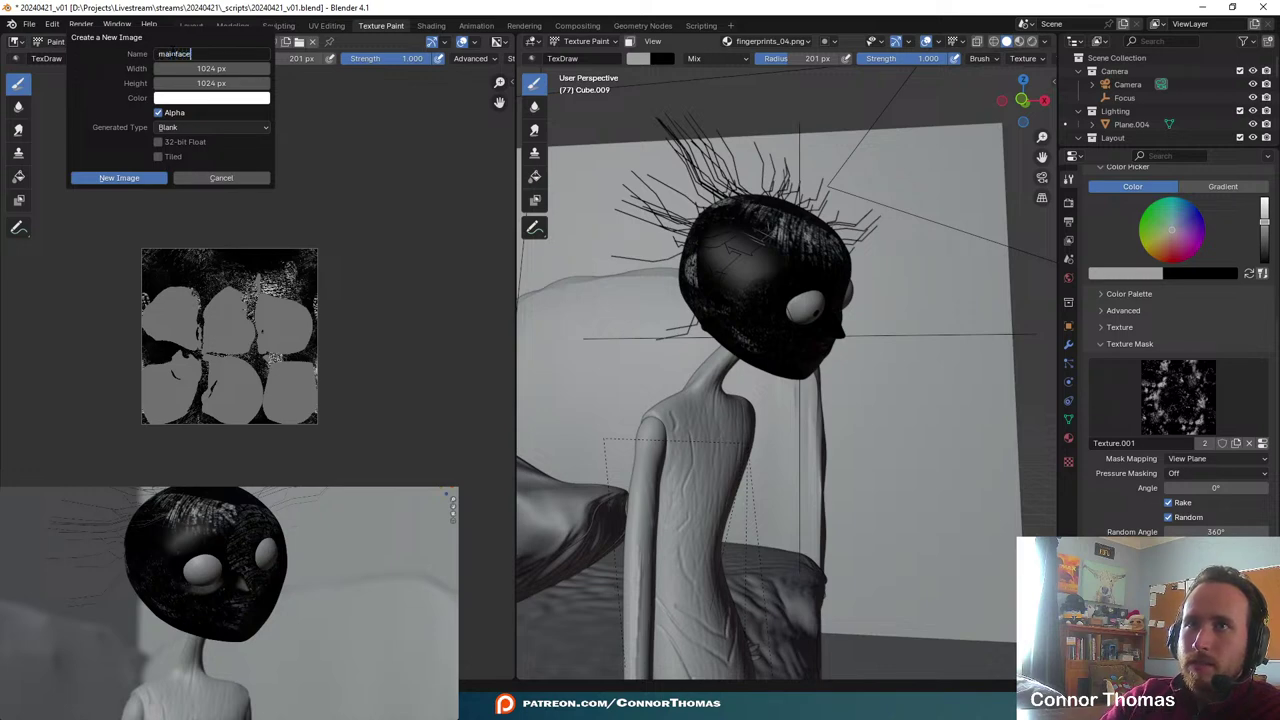
{"action": "left_click", "coordinate": [211, 99]}
{"action": "left_click_drag", "start_coordinate": [289, 114], "coordinate": [288, 236]}
{"action": "left_click", "coordinate": [119, 178]}
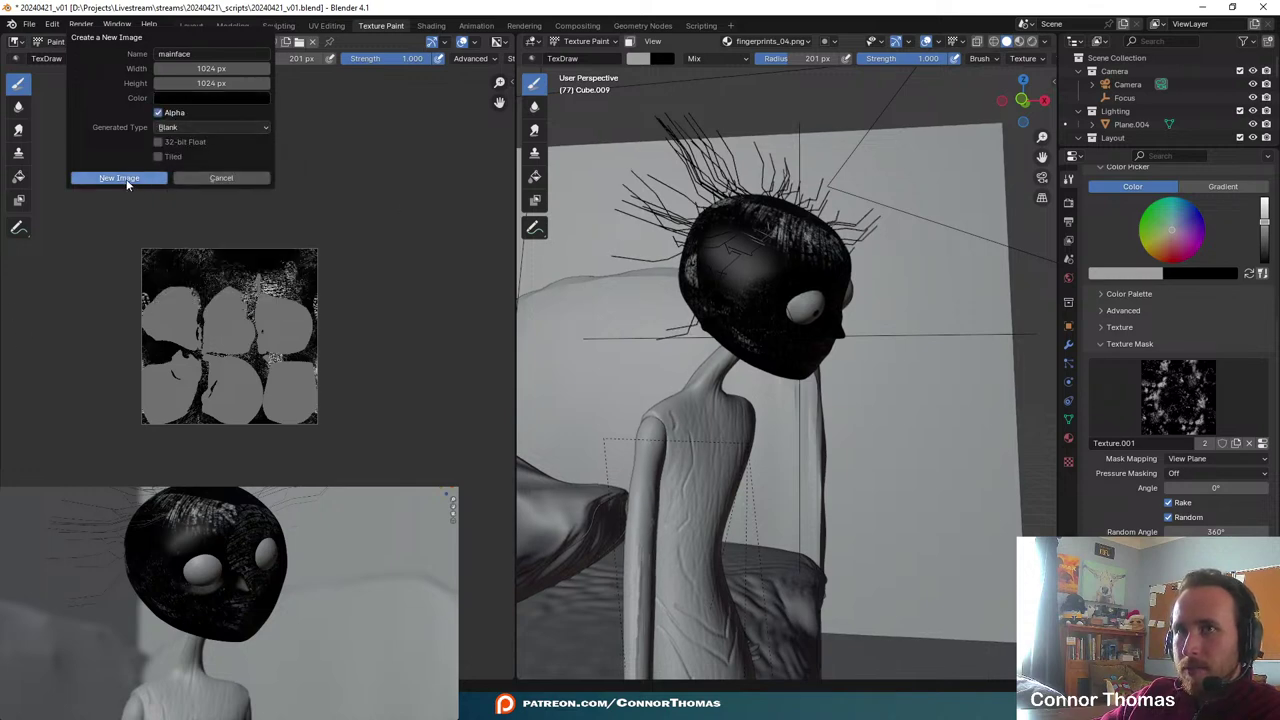
- Set the paint brush color to full white and face the front of the head
{"action": "scroll", "coordinate": [330, 322], "scroll_direction": "up", "scroll_amount": 5}
{"action": "middle_click_drag", "start_coordinate": [905, 375], "coordinate": [664, 357]}
{"action": "left_click_drag", "start_coordinate": [1265, 222], "coordinate": [1264, 200]}
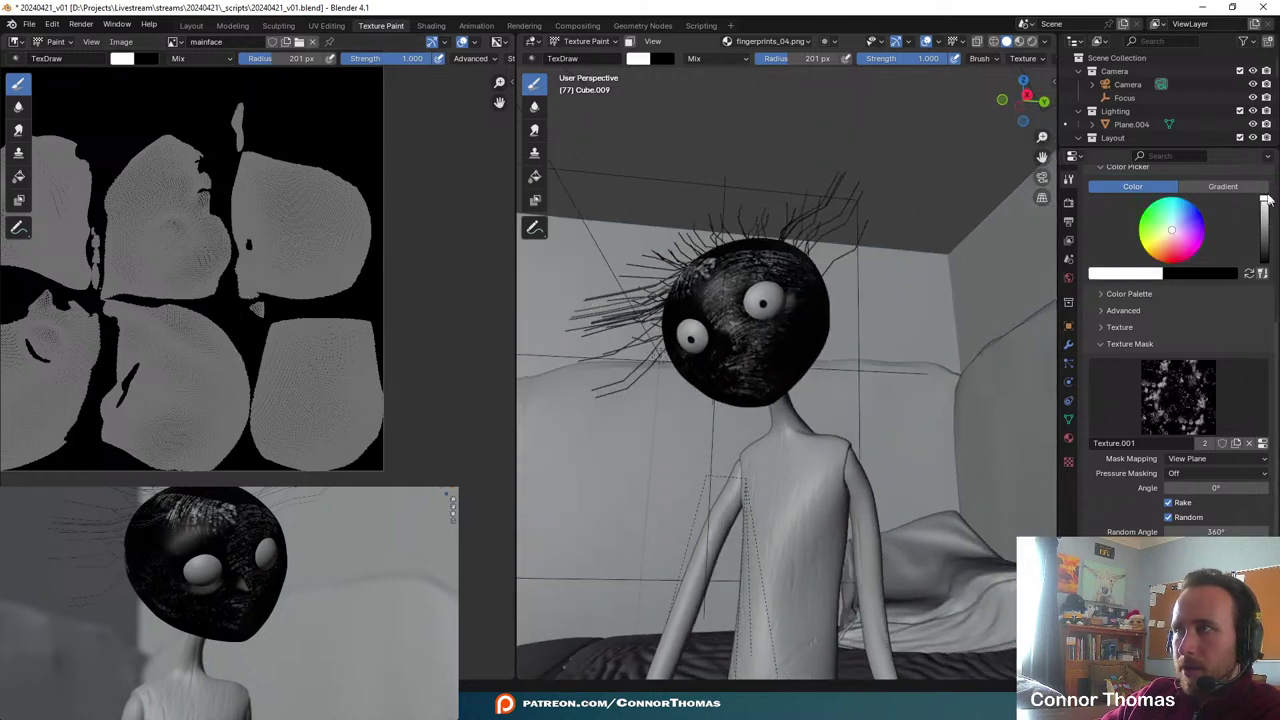
{"action": "scroll", "coordinate": [740, 335], "scroll_direction": "up", "scroll_amount": 4}
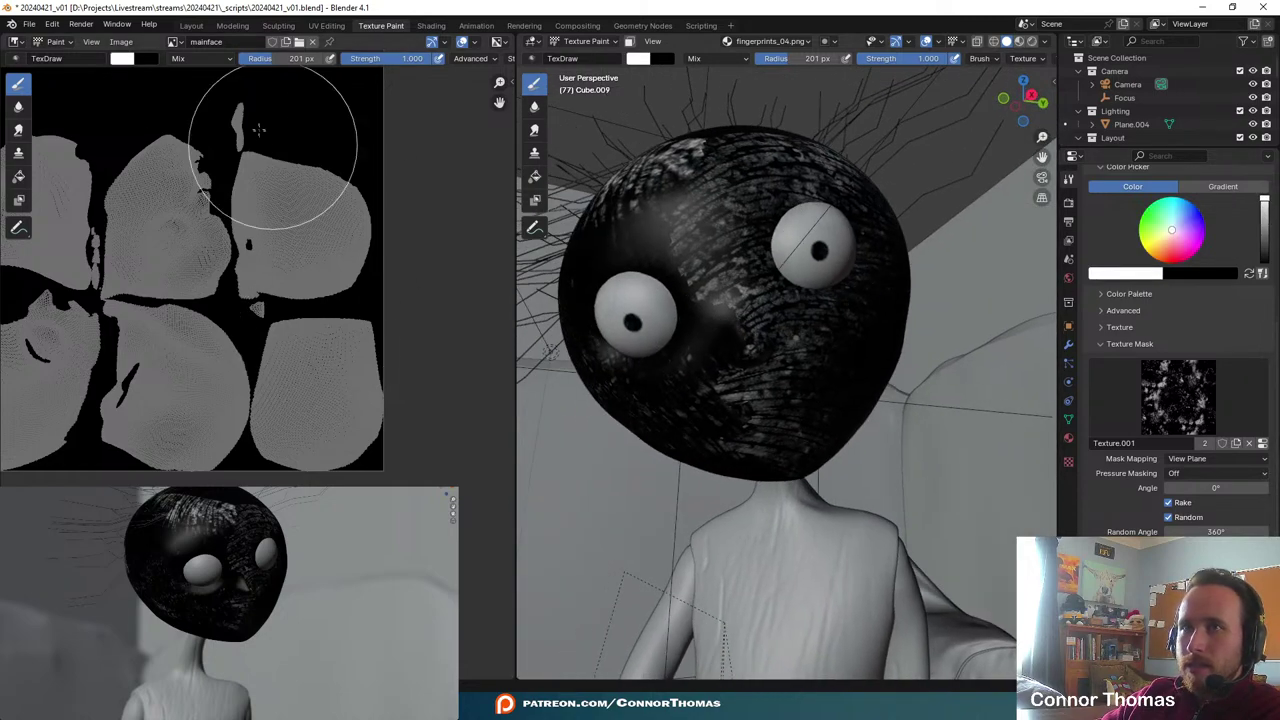
- Return to the Layout workspace and add an Image Texture node above the Mix Shader in the head material
{"action": "left_click", "coordinate": [189, 27]}
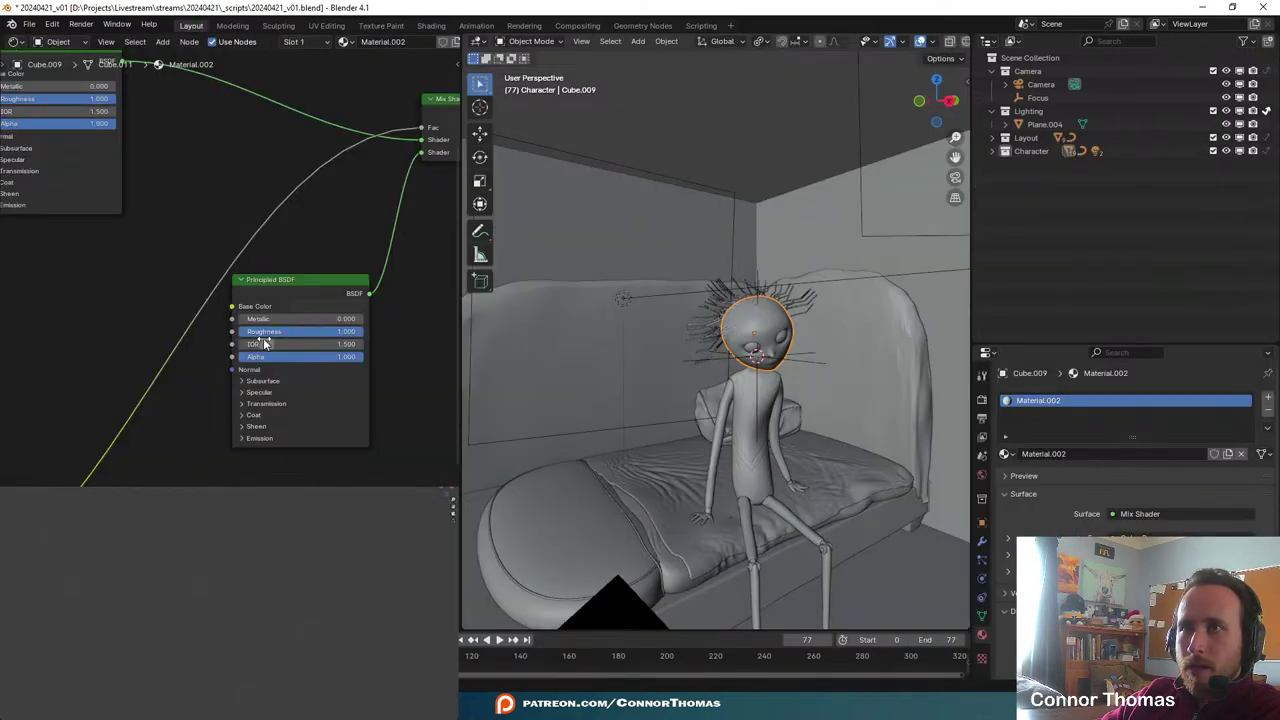
{"action": "middle_click_drag", "start_coordinate": [292, 194], "coordinate": [163, 322]}
{"action": "scroll", "coordinate": [221, 320], "scroll_direction": "down", "scroll_amount": 7}
{"action": "middle_click_drag", "start_coordinate": [248, 193], "coordinate": [279, 248]}
{"action": "key", "text": "shift+a"}
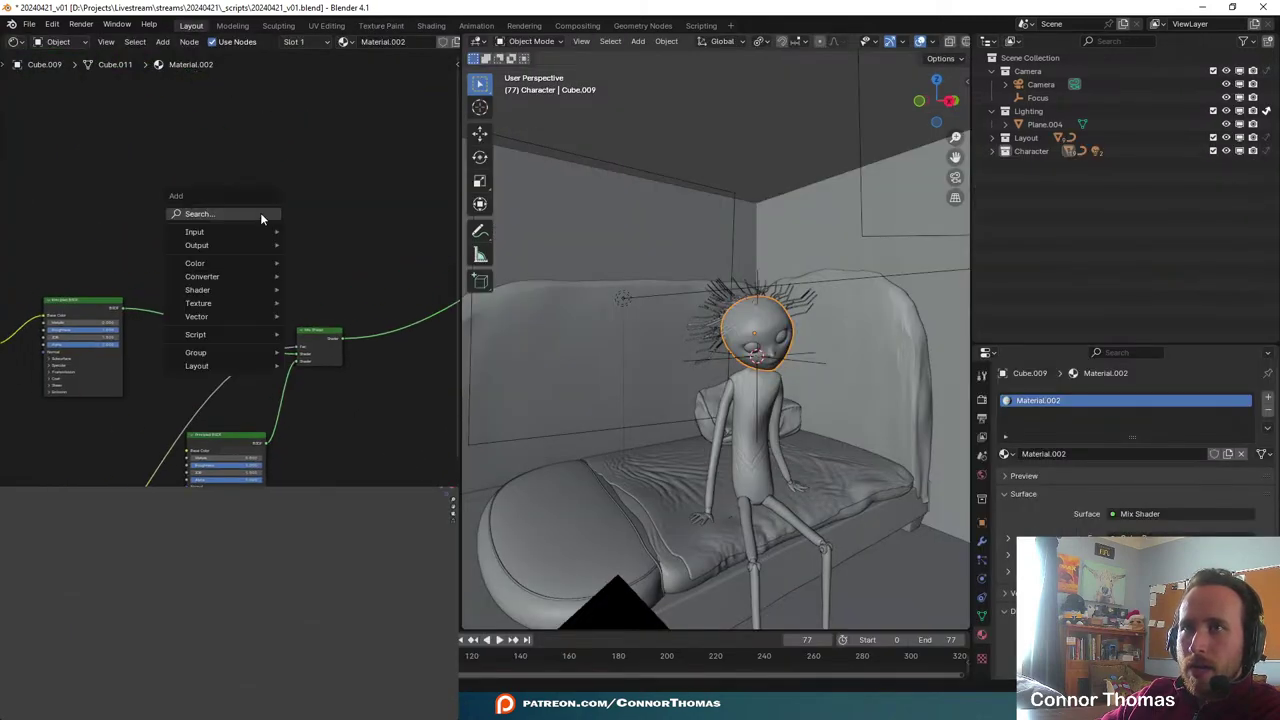
{"action": "type", "text": "ima"}
{"action": "key", "text": "Return"}
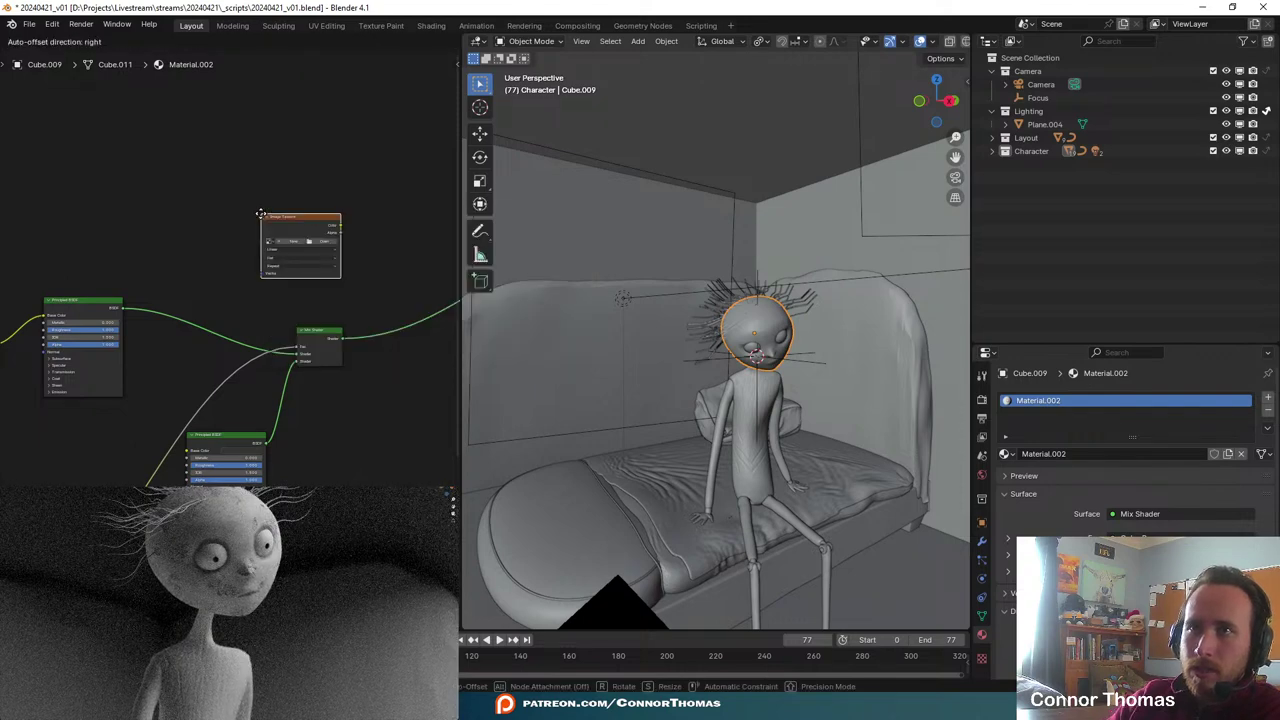
{"action": "left_click", "coordinate": [261, 214]}
- Assign the mainface image to the new Image Texture node and preview its color on the head
{"action": "scroll", "coordinate": [259, 200], "scroll_direction": "up", "scroll_amount": 4}
{"action": "left_click", "coordinate": [282, 205]}
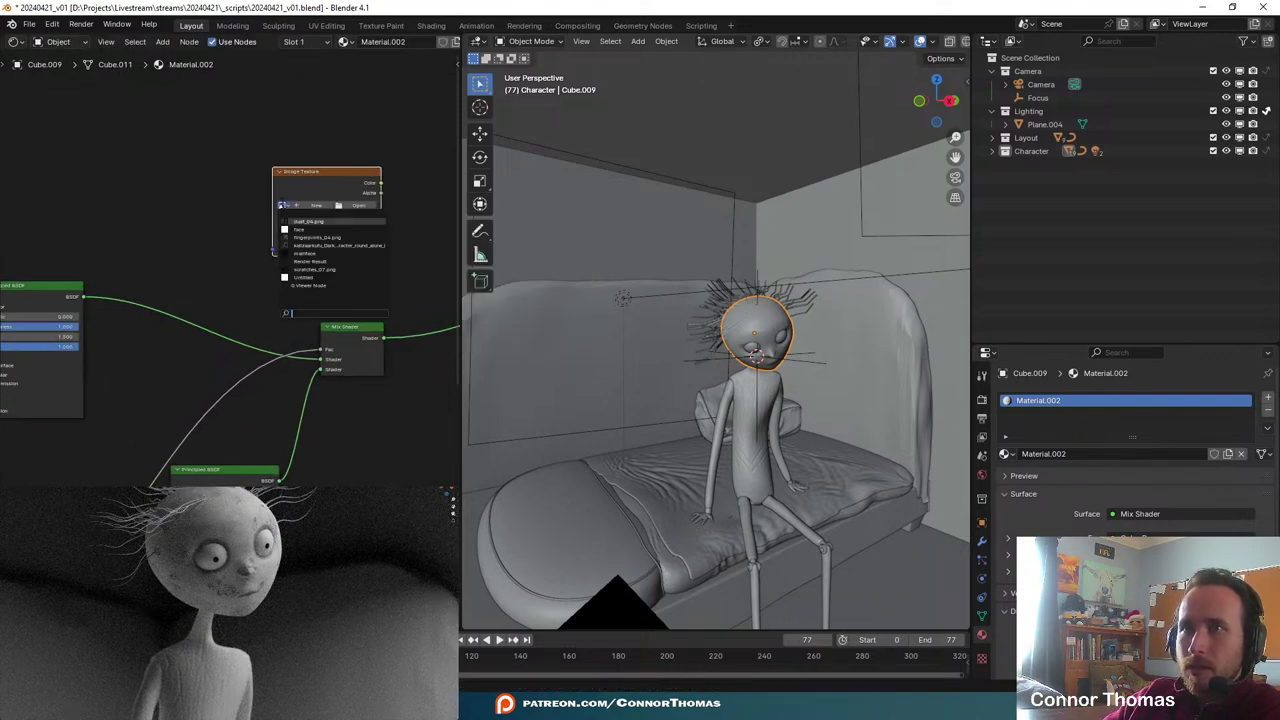
{"action": "type", "text": "fa"}
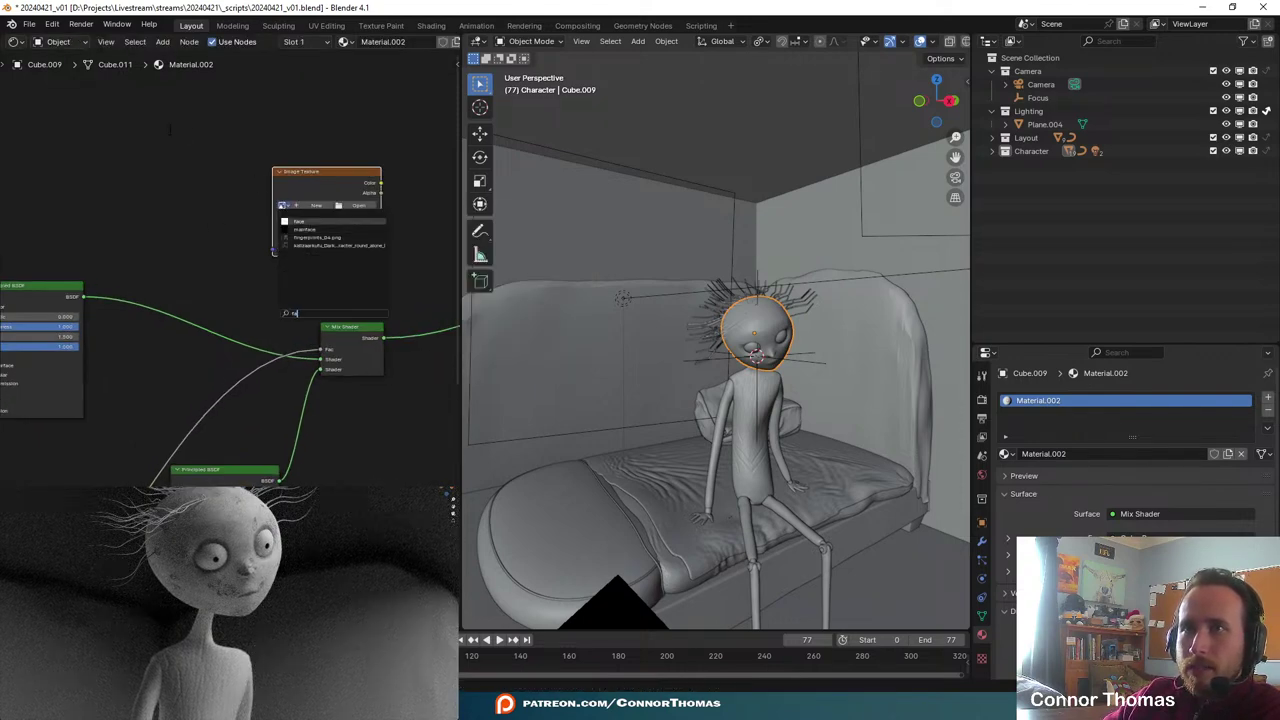
{"action": "left_click", "coordinate": [310, 230]}
{"action": "middle_click_drag", "start_coordinate": [203, 156], "coordinate": [128, 216]}
{"action": "scroll", "coordinate": [263, 193], "scroll_direction": "up", "scroll_amount": 6}
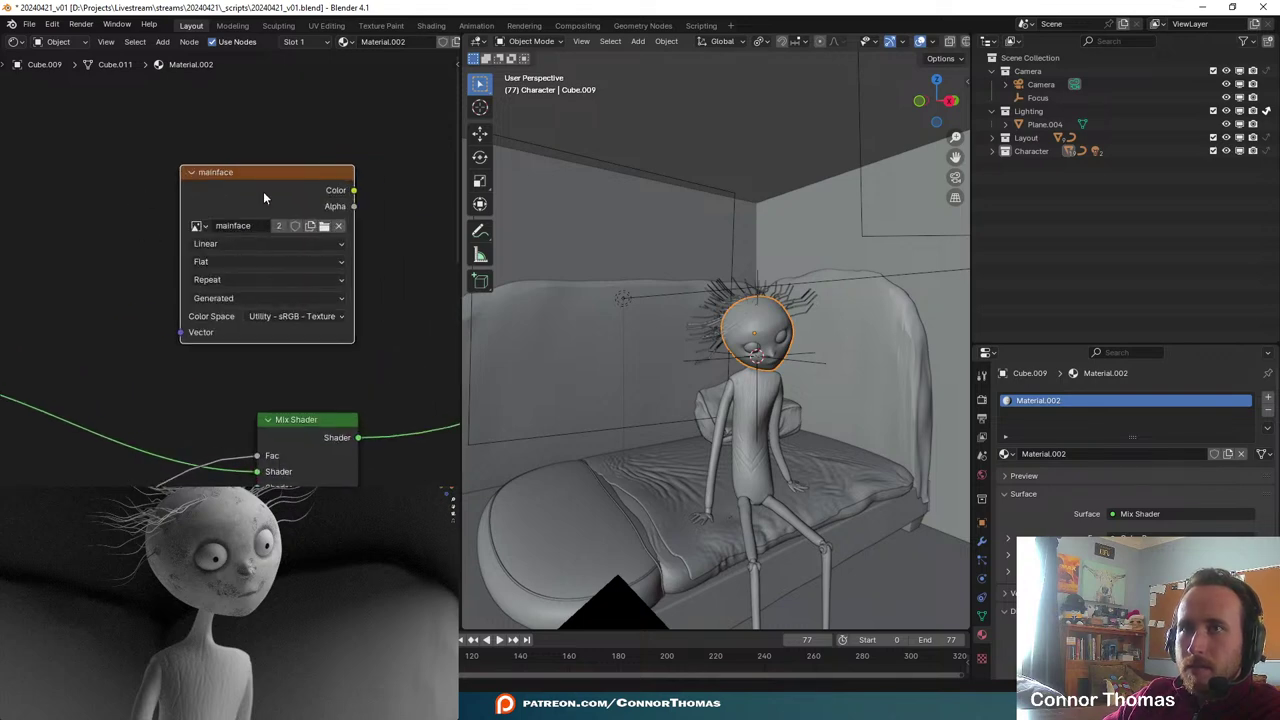
{"action": "left_click", "coordinate": [251, 181], "text": "ctrl+shift"}
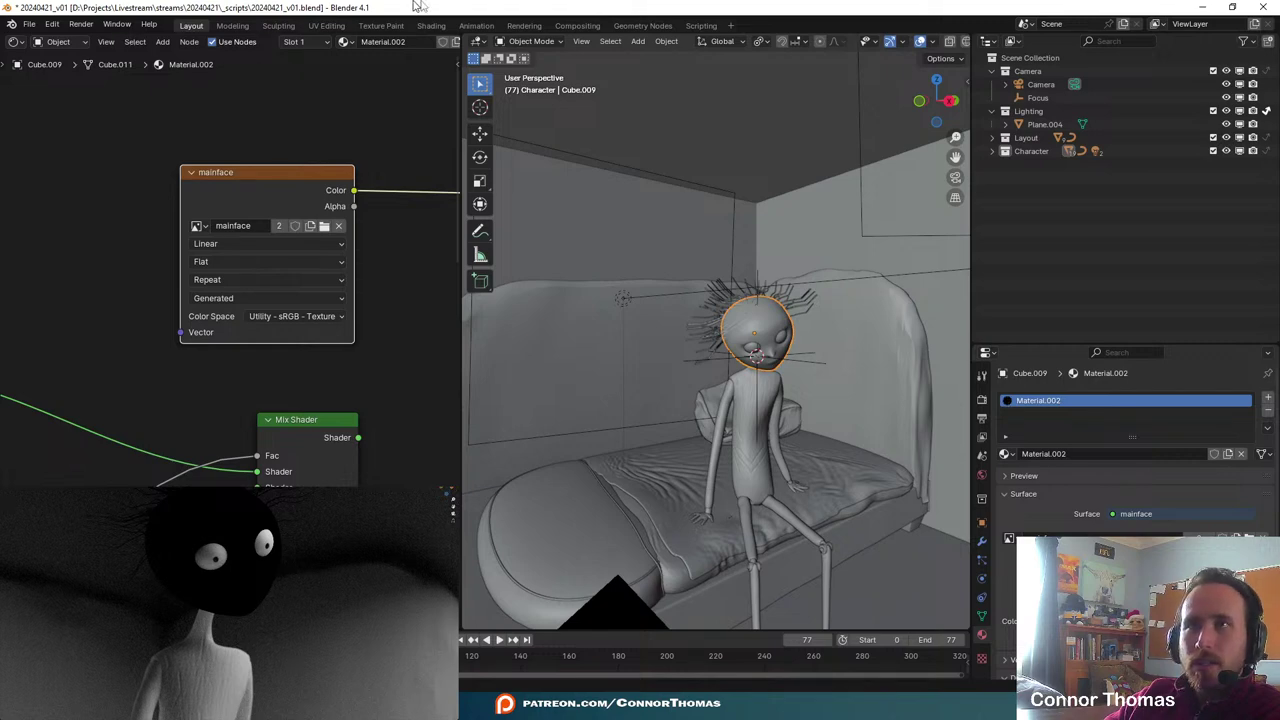
- Go back to the Texture Paint workspace, test a stroke on the head and remove the brush's texture mask
{"action": "left_click", "coordinate": [381, 25]}
{"action": "mouse_move", "coordinate": [712, 292]}
{"action": "middle_mouse_down"}
{"action": "mouse_move", "coordinate": [829, 286]}
{"action": "mouse_move", "coordinate": [755, 312]}
{"action": "middle_mouse_up"}
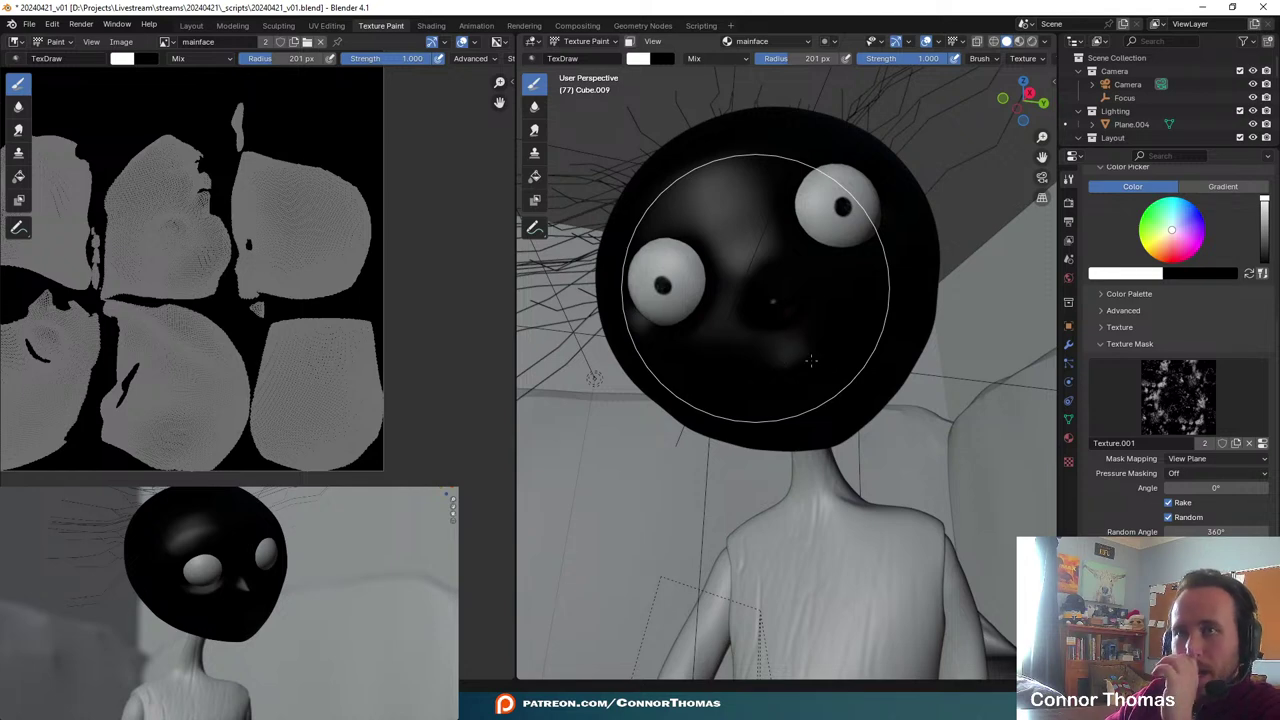
{"action": "mouse_move", "coordinate": [811, 360]}
{"action": "left_mouse_down"}
{"action": "mouse_move", "coordinate": [843, 383]}
{"action": "mouse_move", "coordinate": [857, 371]}
{"action": "mouse_move", "coordinate": [900, 405]}
{"action": "mouse_move", "coordinate": [897, 349]}
{"action": "left_mouse_up"}
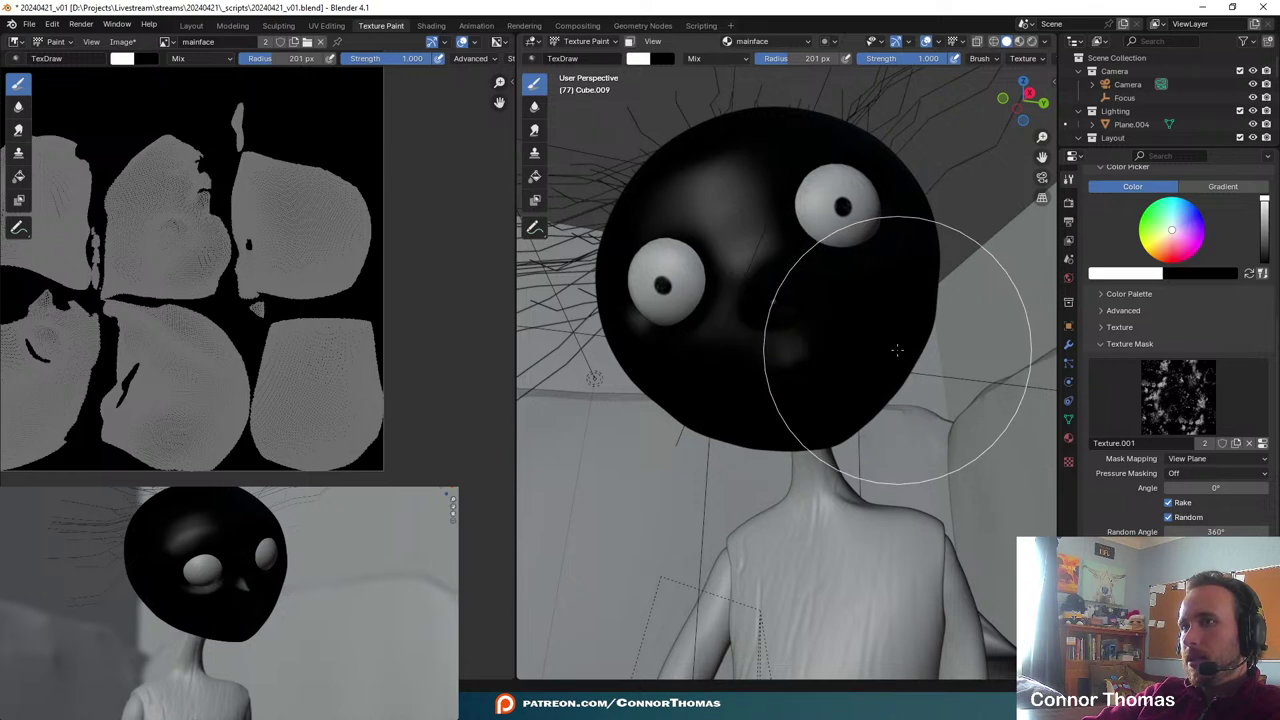
{"action": "left_click", "coordinate": [1190, 387]}
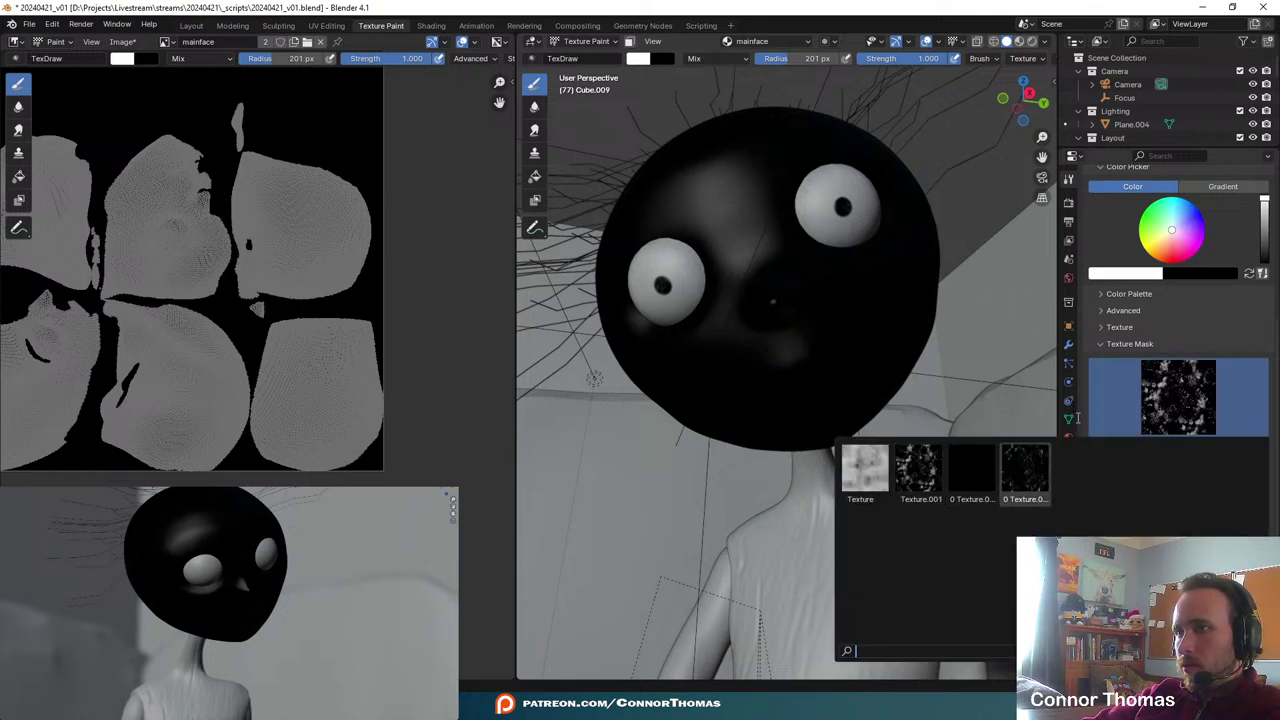
{"action": "left_click", "coordinate": [1025, 468]}
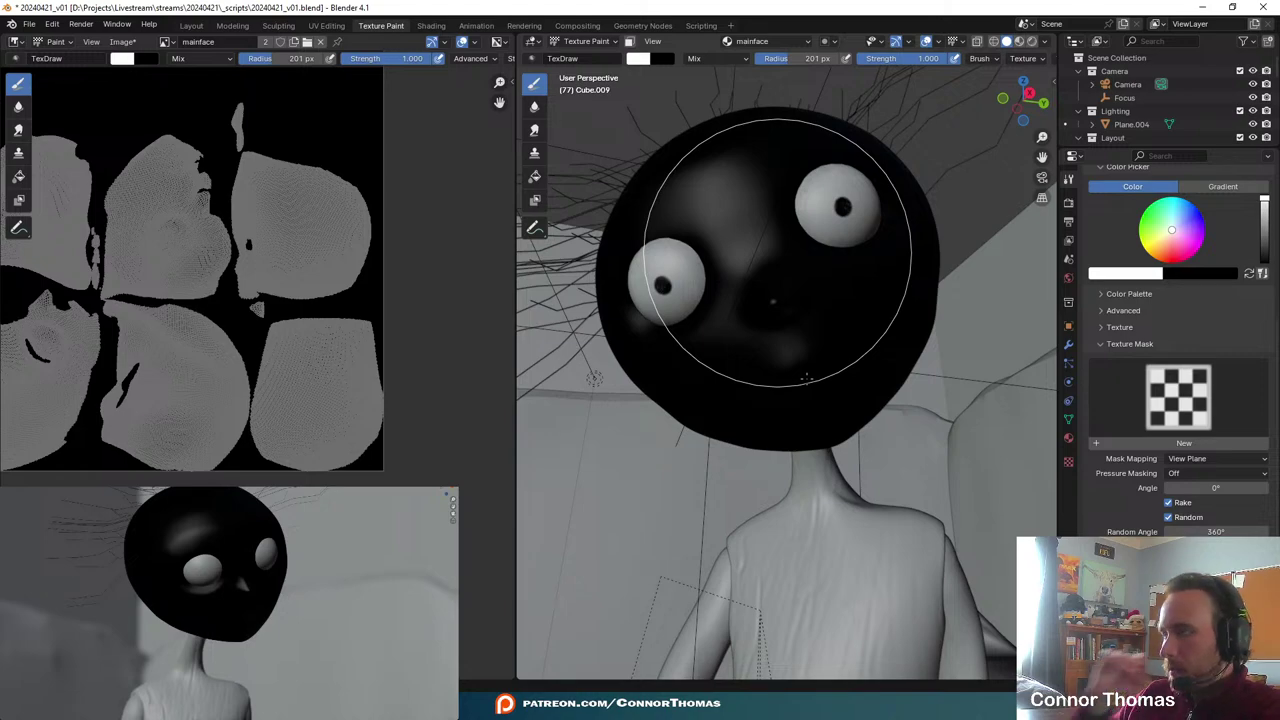
- Paint a soft white area over the nose, mouth, cheeks and lower forehead, then check it from several angles
{"action": "left_click_drag", "start_coordinate": [776, 252], "coordinate": [806, 378]}
{"action": "middle_click_drag", "start_coordinate": [820, 347], "coordinate": [842, 324]}
{"action": "mouse_move", "coordinate": [1008, 332]}
{"action": "middle_mouse_down"}
{"action": "mouse_move", "coordinate": [931, 342]}
{"action": "mouse_move", "coordinate": [826, 251]}
{"action": "middle_mouse_up"}
{"action": "middle_click_drag", "start_coordinate": [820, 317], "coordinate": [848, 293]}
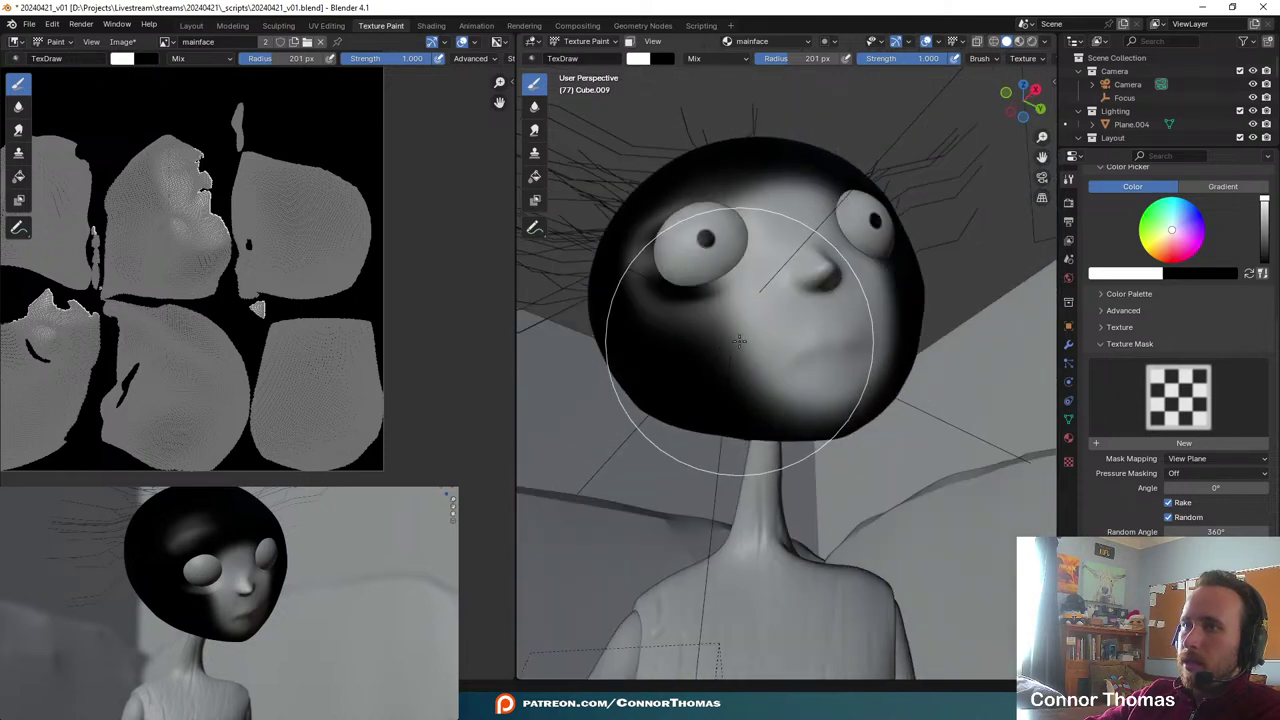
{"action": "mouse_move", "coordinate": [760, 290]}
{"action": "middle_mouse_down"}
{"action": "mouse_move", "coordinate": [811, 334]}
{"action": "mouse_move", "coordinate": [791, 300]}
{"action": "mouse_move", "coordinate": [857, 286]}
{"action": "mouse_move", "coordinate": [823, 331]}
{"action": "mouse_move", "coordinate": [790, 290]}
{"action": "middle_mouse_up"}
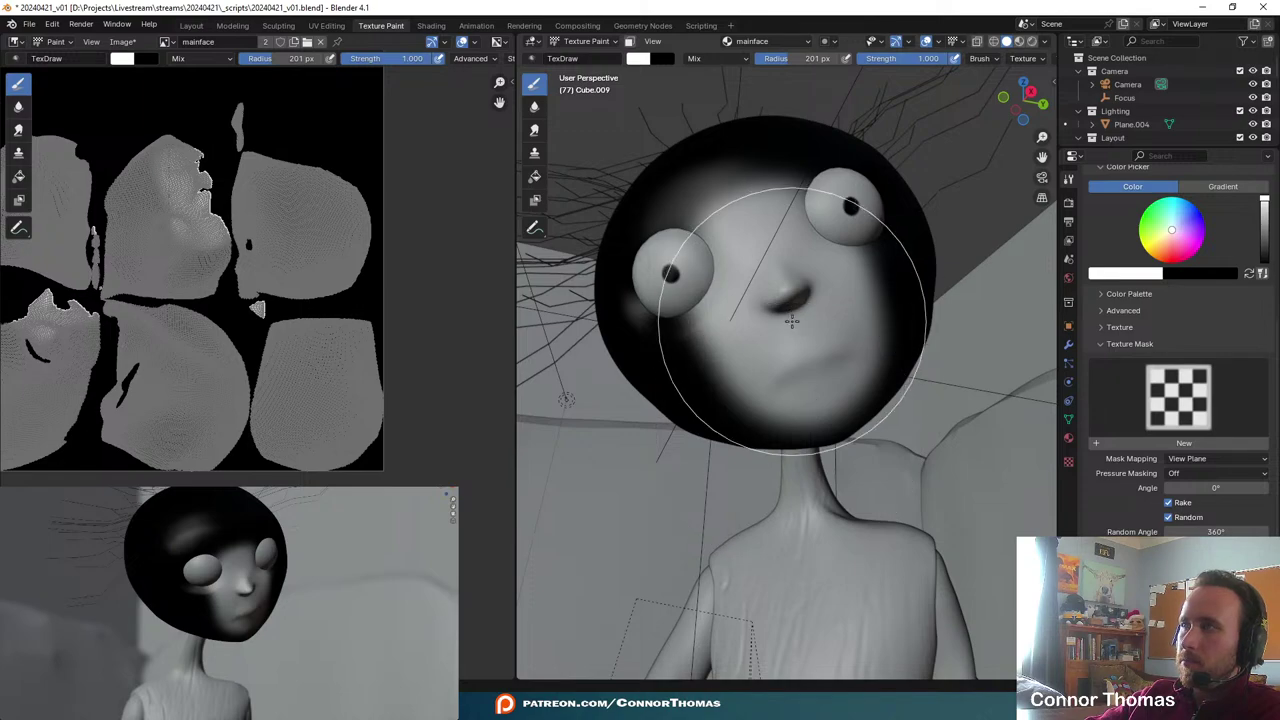
{"action": "mouse_move", "coordinate": [820, 334]}
{"action": "middle_mouse_down"}
{"action": "mouse_move", "coordinate": [771, 257]}
{"action": "mouse_move", "coordinate": [815, 285]}
{"action": "mouse_move", "coordinate": [791, 331]}
{"action": "middle_mouse_up"}
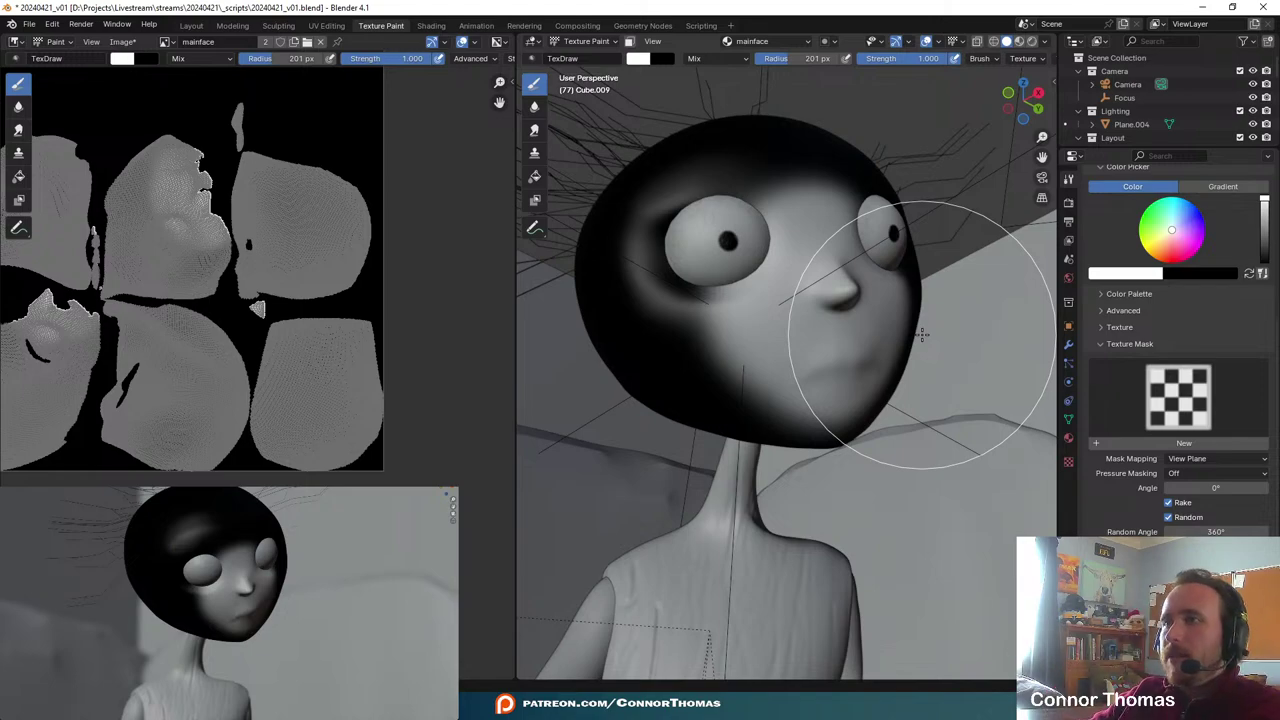
{"action": "middle_click_drag", "start_coordinate": [913, 307], "coordinate": [834, 294]}
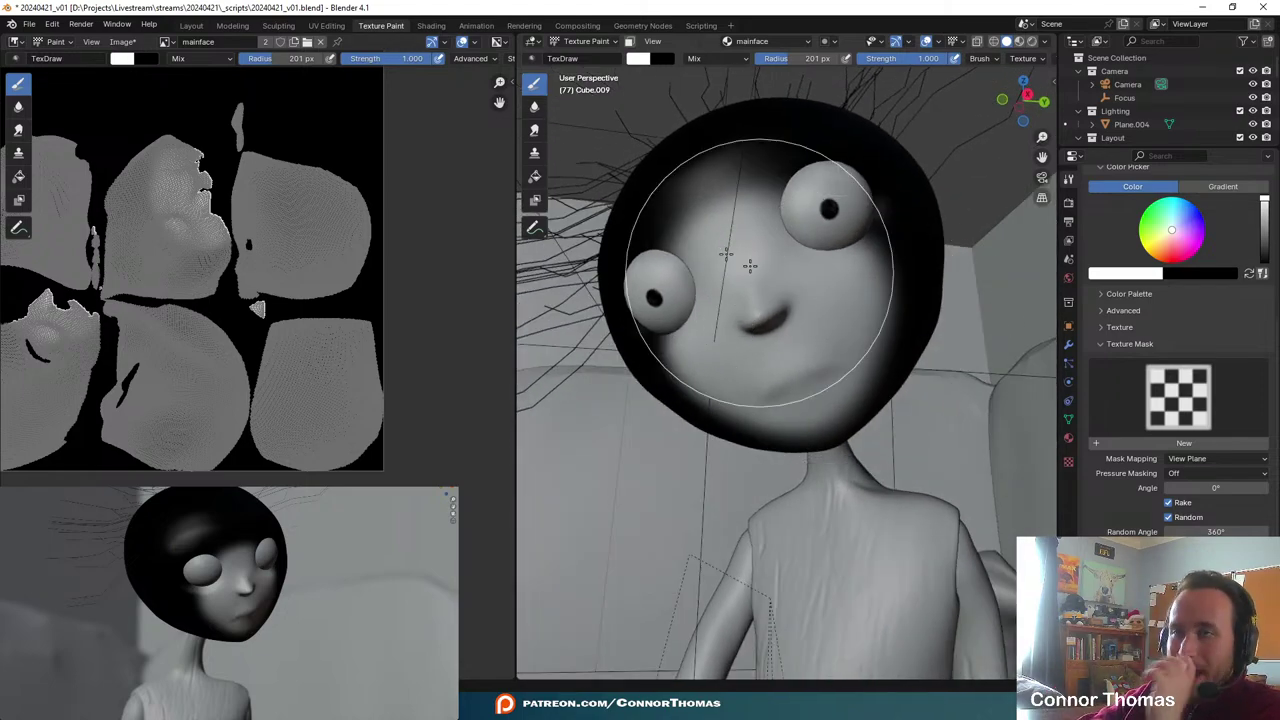
- Save the painted mask as mainface.png in the materials folder and return to the Layout workspace
{"action": "left_click", "coordinate": [122, 42]}
{"action": "left_click", "coordinate": [136, 190]}
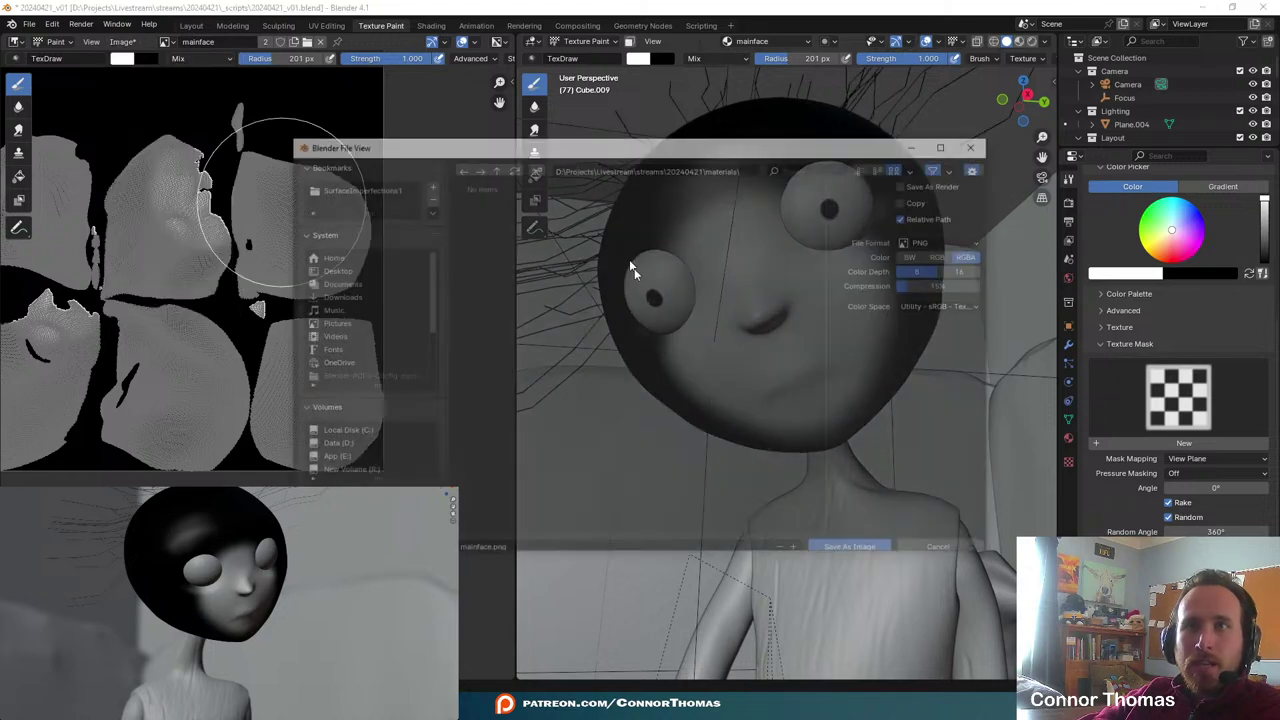
{"action": "left_click", "coordinate": [846, 540]}
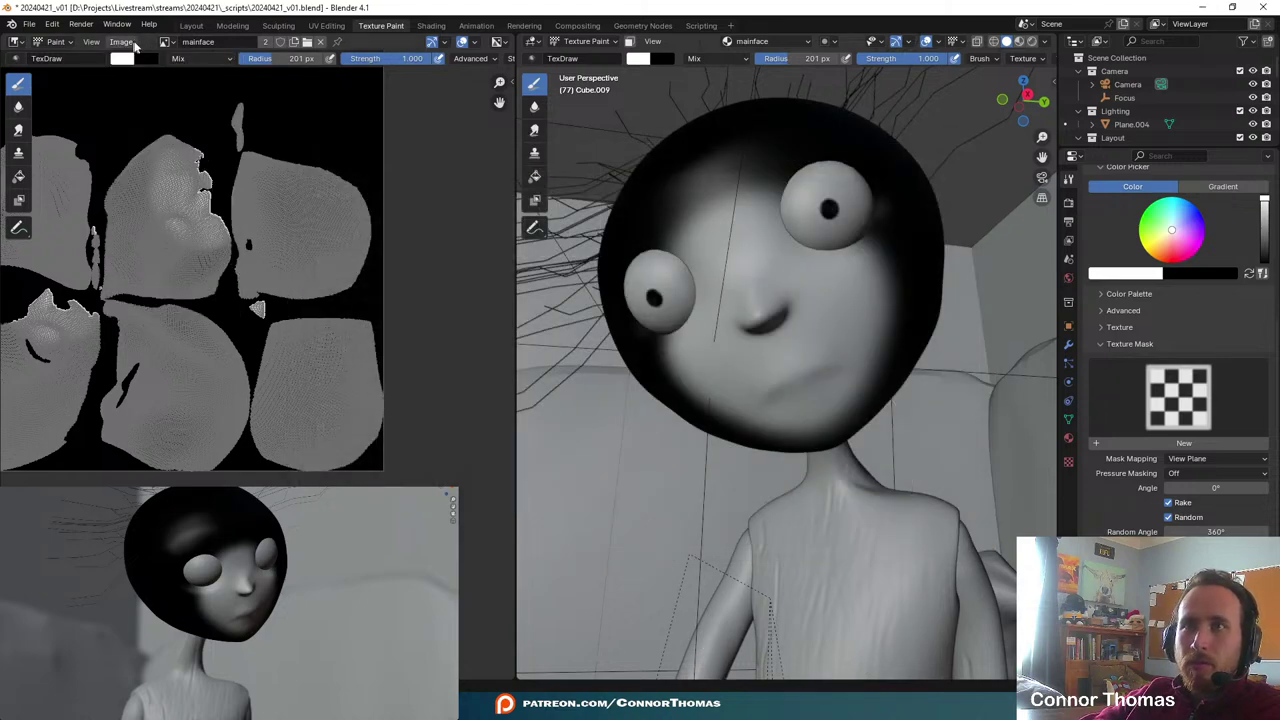
{"action": "left_click", "coordinate": [190, 25]}
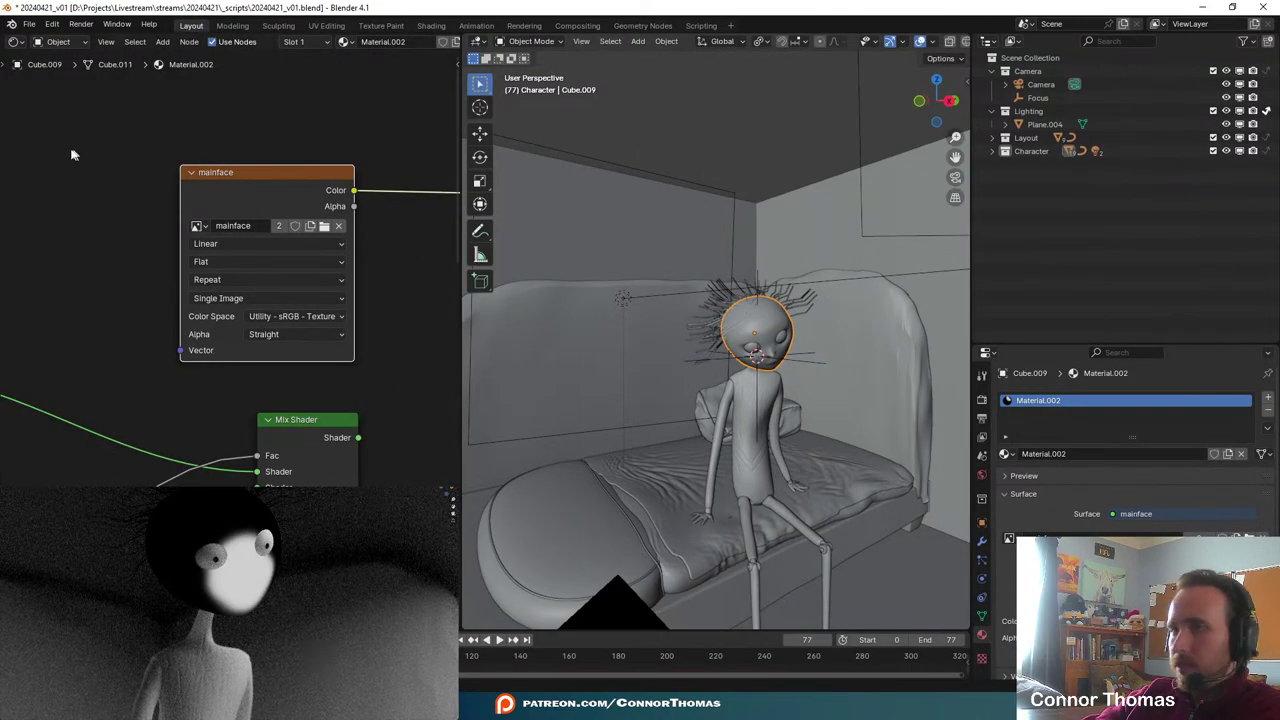
{"action": "middle_click_drag", "start_coordinate": [232, 115], "coordinate": [134, 114]}
{"action": "key", "text": "shift+a"}
{"action": "left_click", "coordinate": [294, 125]}
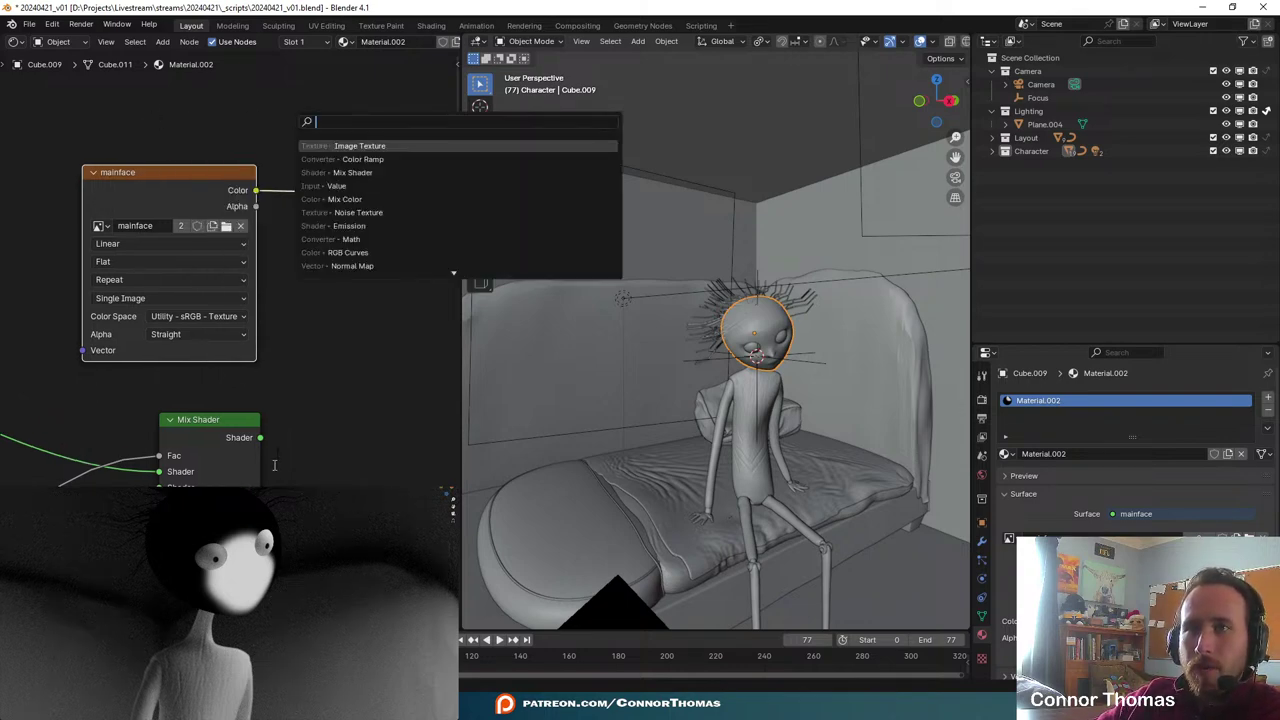
{"action": "key", "text": "Escape"}
- Maximize the node editor and reconnect the Mix Shader to the Material Output's surface in place of the mainface preview
{"action": "scroll", "coordinate": [300, 288], "scroll_direction": "down", "scroll_amount": 4}
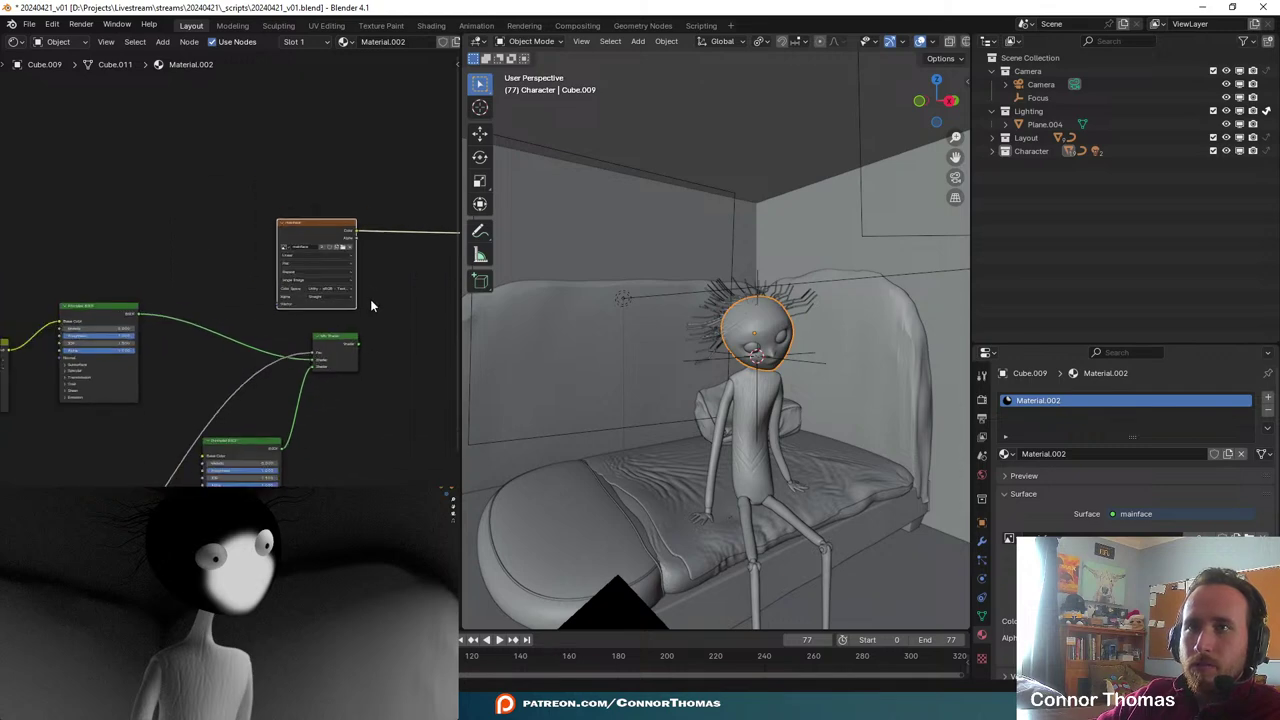
{"action": "key", "text": "ctrl+space"}
{"action": "middle_click_drag", "start_coordinate": [577, 220], "coordinate": [649, 104]}
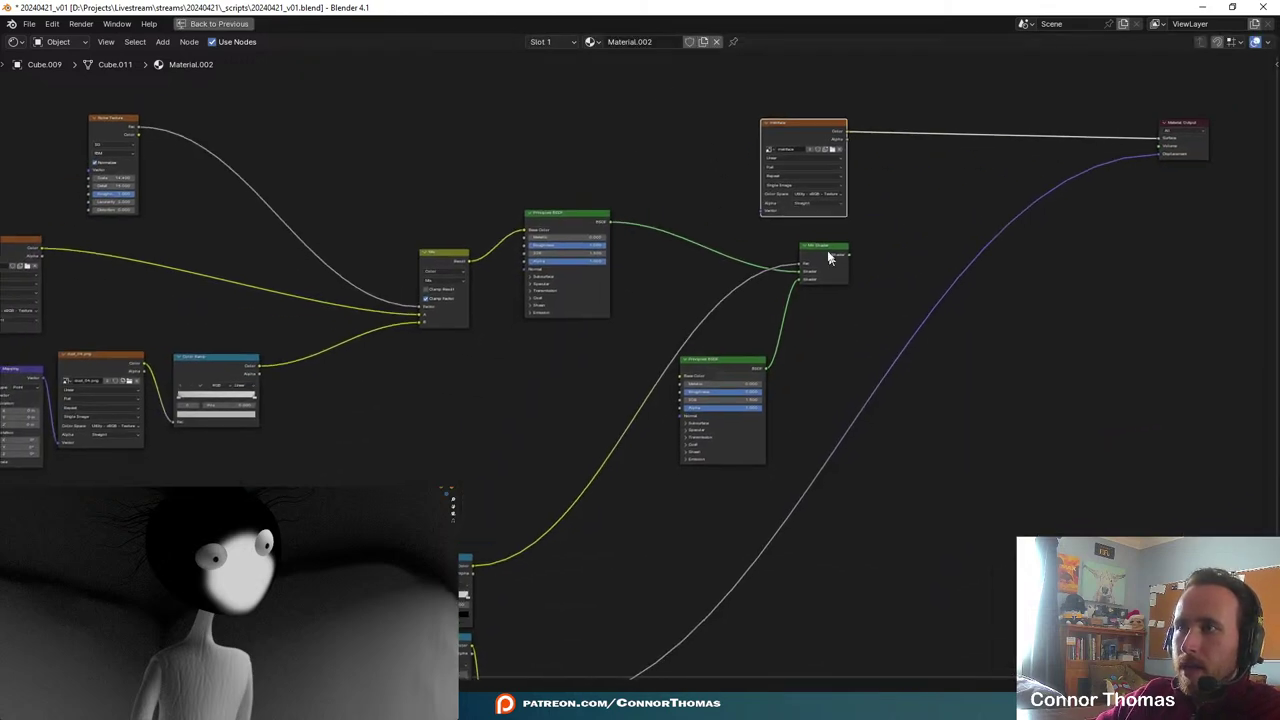
{"action": "left_click", "coordinate": [828, 258], "text": "ctrl+shift"}
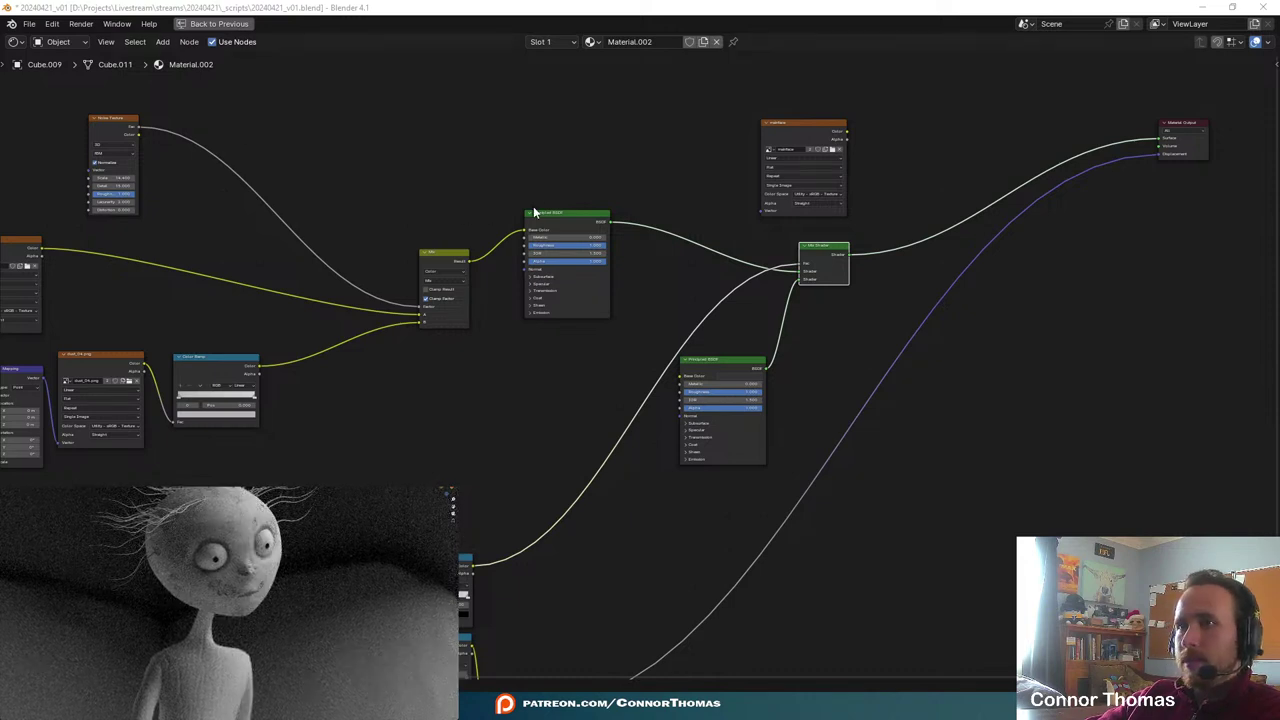
- Move the mainface texture node and the base colour Mix node away from the first Principled BSDF to open up space
{"action": "middle_click_drag", "start_coordinate": [597, 176], "coordinate": [743, 214]}
{"action": "left_click_drag", "start_coordinate": [958, 170], "coordinate": [526, 95]}
{"action": "middle_click_drag", "start_coordinate": [645, 228], "coordinate": [597, 279]}
{"action": "scroll", "coordinate": [648, 252], "scroll_direction": "up", "scroll_amount": 5}
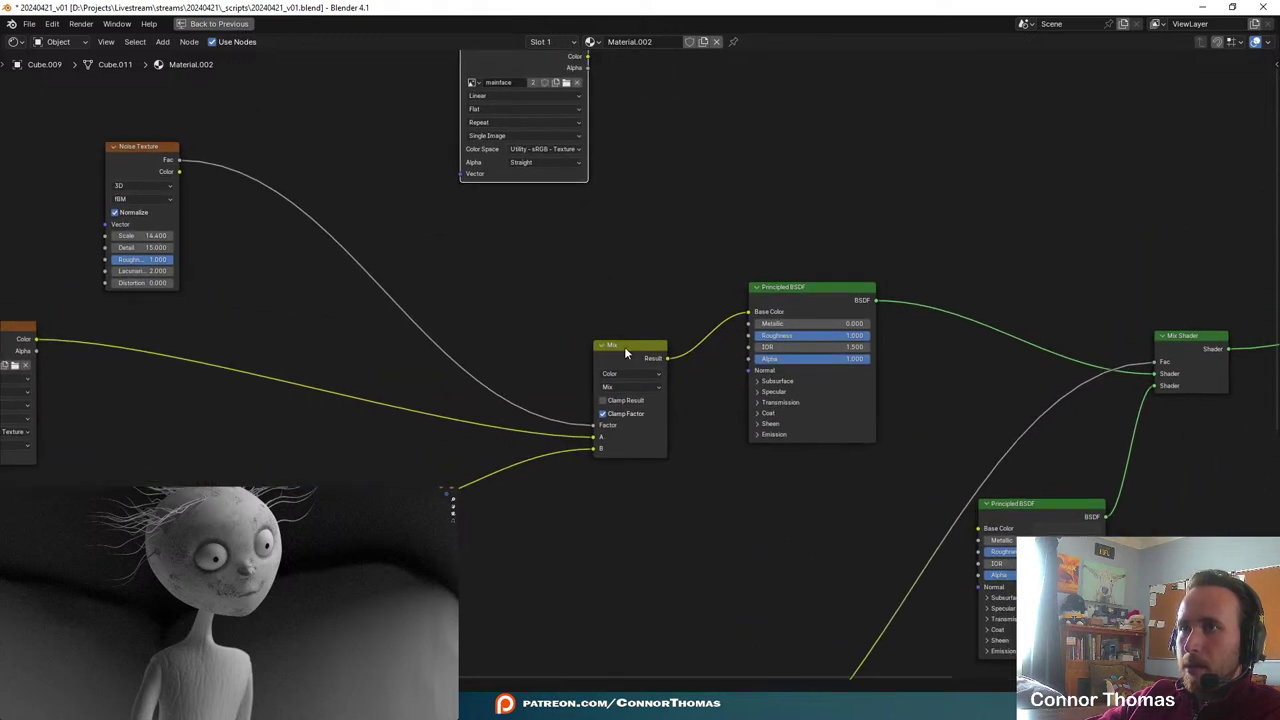
{"action": "left_click_drag", "start_coordinate": [620, 345], "coordinate": [495, 323]}
{"action": "middle_click_drag", "start_coordinate": [669, 224], "coordinate": [539, 310]}
{"action": "left_click_drag", "start_coordinate": [673, 373], "coordinate": [756, 348]}
{"action": "middle_click_drag", "start_coordinate": [618, 348], "coordinate": [916, 120]}
{"action": "scroll", "coordinate": [723, 214], "scroll_direction": "down", "scroll_amount": 7}
{"action": "middle_click_drag", "start_coordinate": [828, 247], "coordinate": [640, 97]}
{"action": "middle_click_drag", "start_coordinate": [650, 300], "coordinate": [635, 297]}
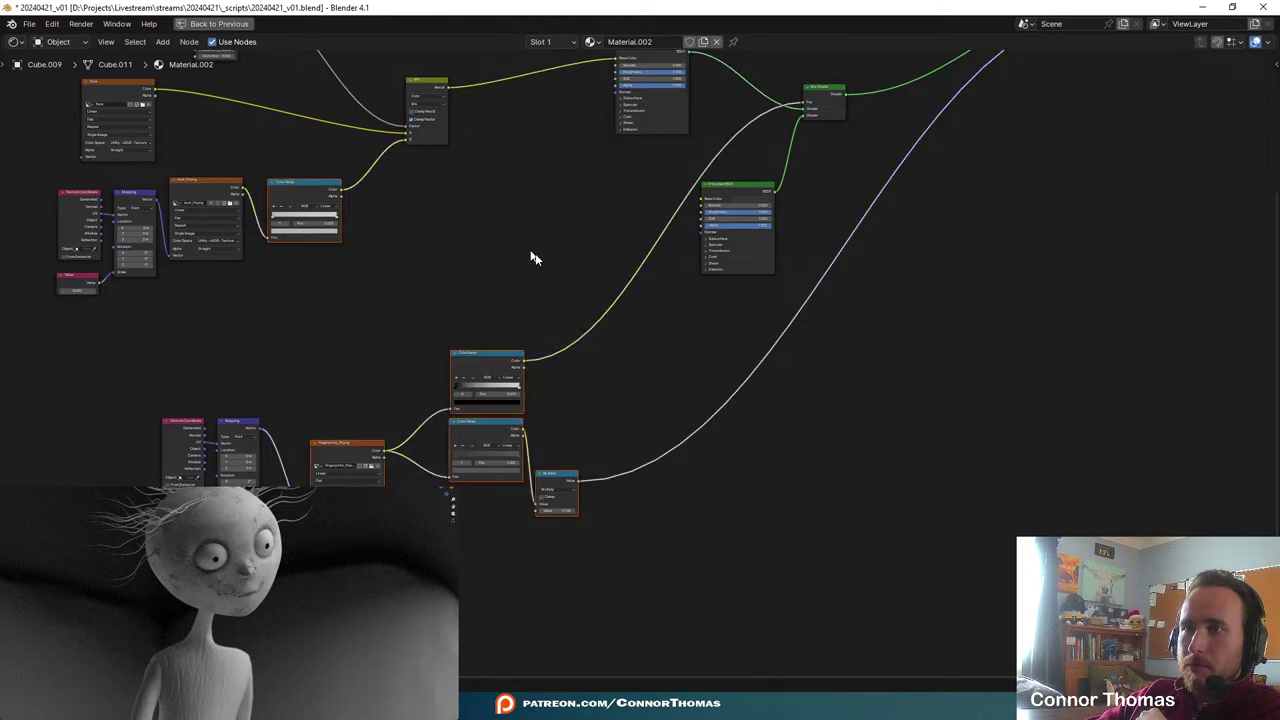
- Move the mainface texture node down beside the fingerprint Color Ramp and Multiply nodes
{"action": "middle_click_drag", "start_coordinate": [531, 257], "coordinate": [517, 397]}
{"action": "scroll", "coordinate": [517, 397], "scroll_direction": "down", "scroll_amount": 1}
{"action": "left_click_drag", "start_coordinate": [421, 89], "coordinate": [745, 550]}
{"action": "middle_click_drag", "start_coordinate": [656, 533], "coordinate": [568, 350]}
{"action": "scroll", "coordinate": [803, 368], "scroll_direction": "up", "scroll_amount": 2}
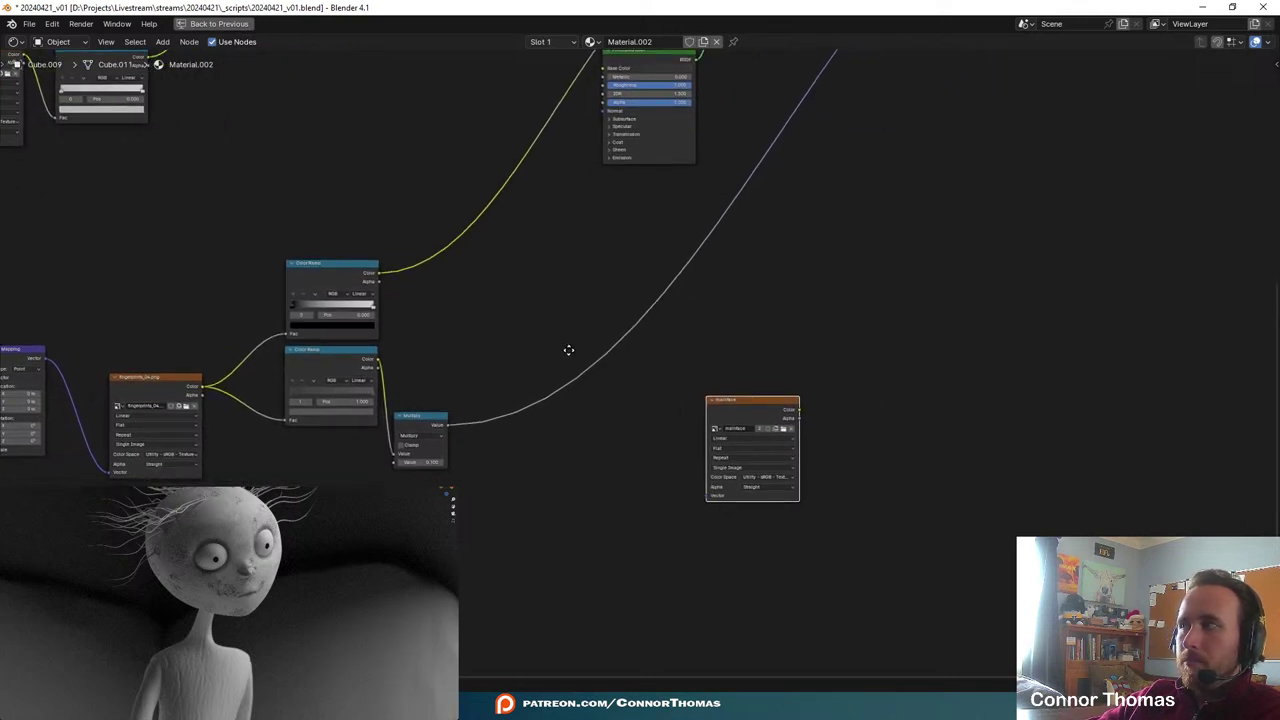
{"action": "middle_click_drag", "start_coordinate": [761, 355], "coordinate": [807, 326]}
{"action": "key", "text": "shift+a"}
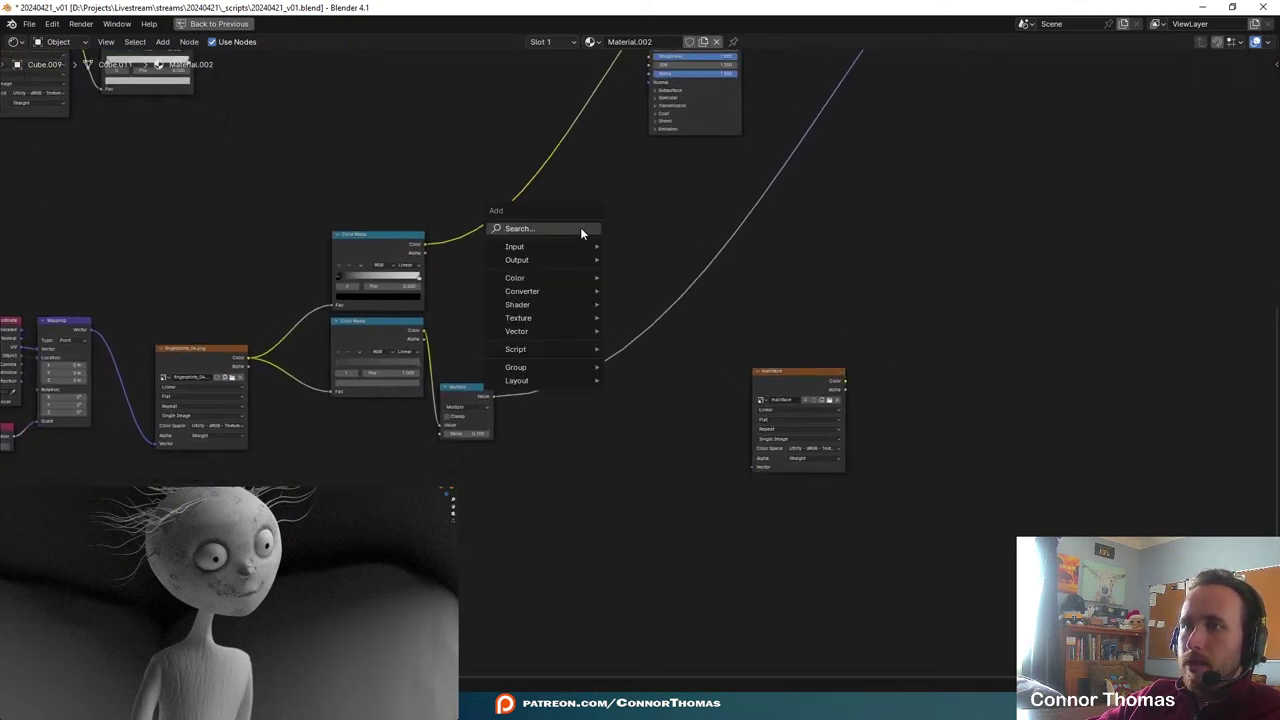
{"action": "left_click", "coordinate": [580, 227]}
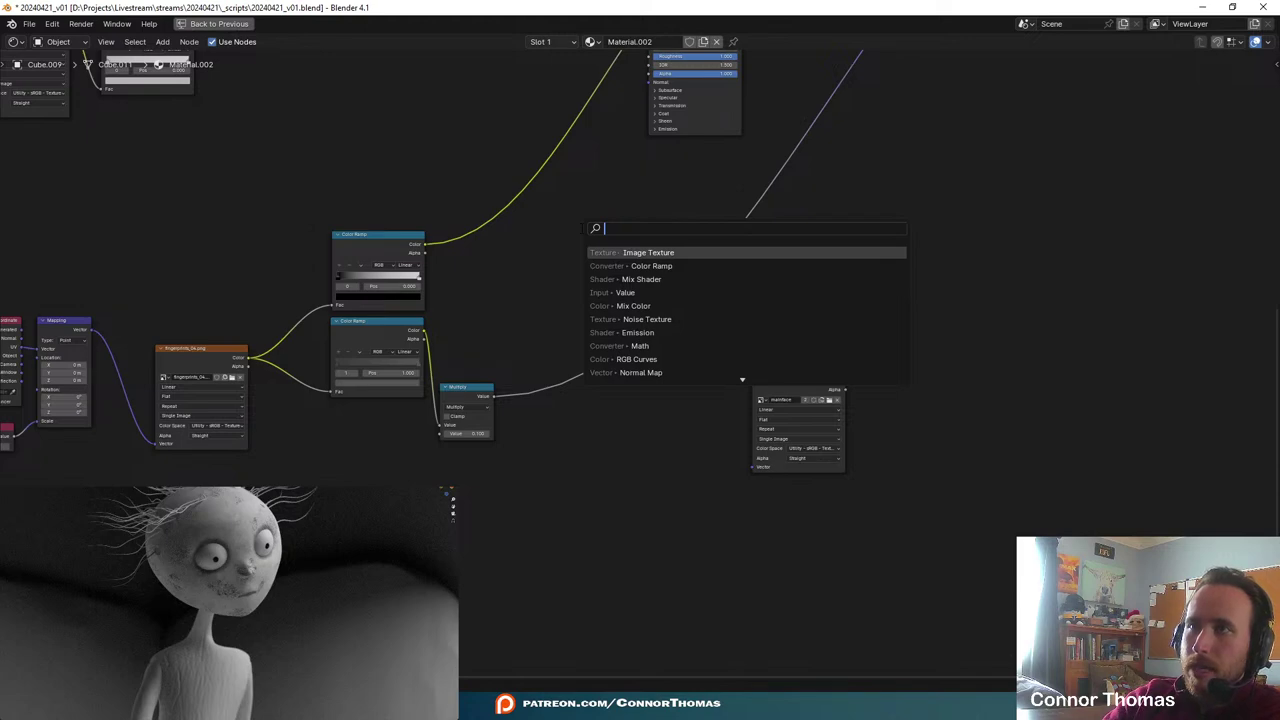
{"action": "type", "text": "mix"}
{"action": "key", "text": "Down"}
{"action": "key", "text": "Return"}
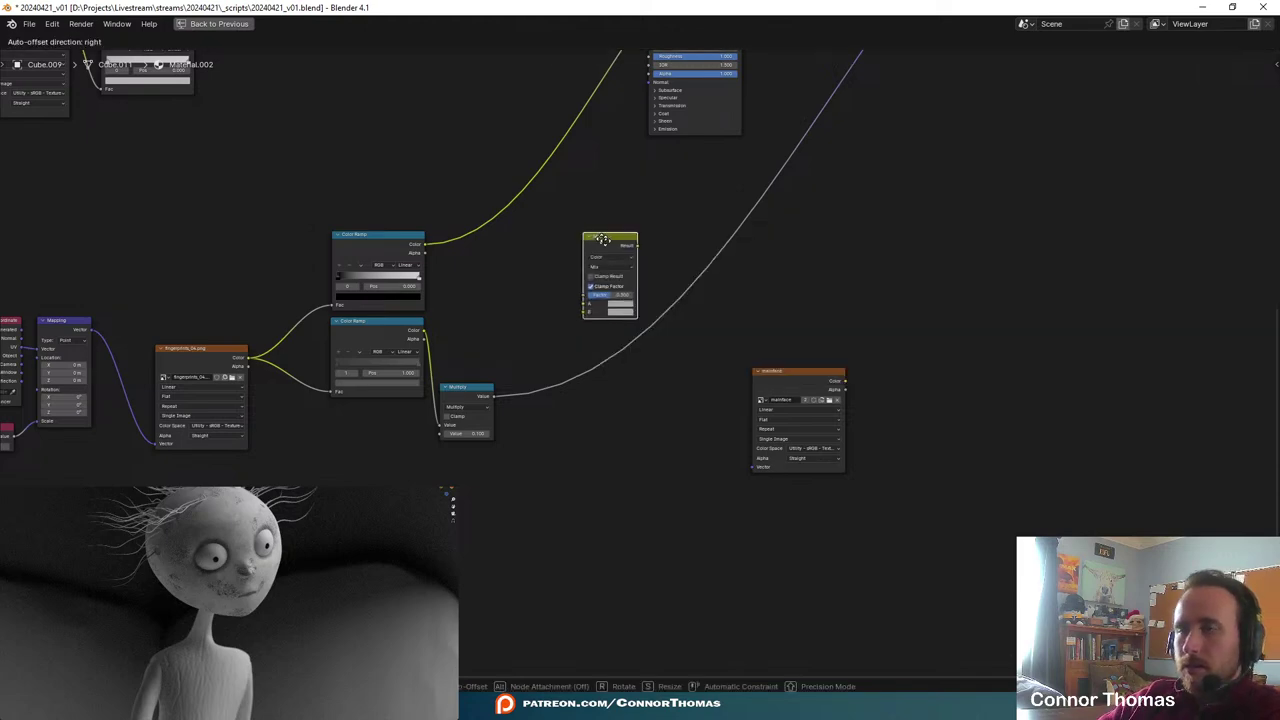
{"action": "left_click", "coordinate": [643, 296]}
{"action": "scroll", "coordinate": [600, 380], "scroll_direction": "up", "scroll_amount": 3}
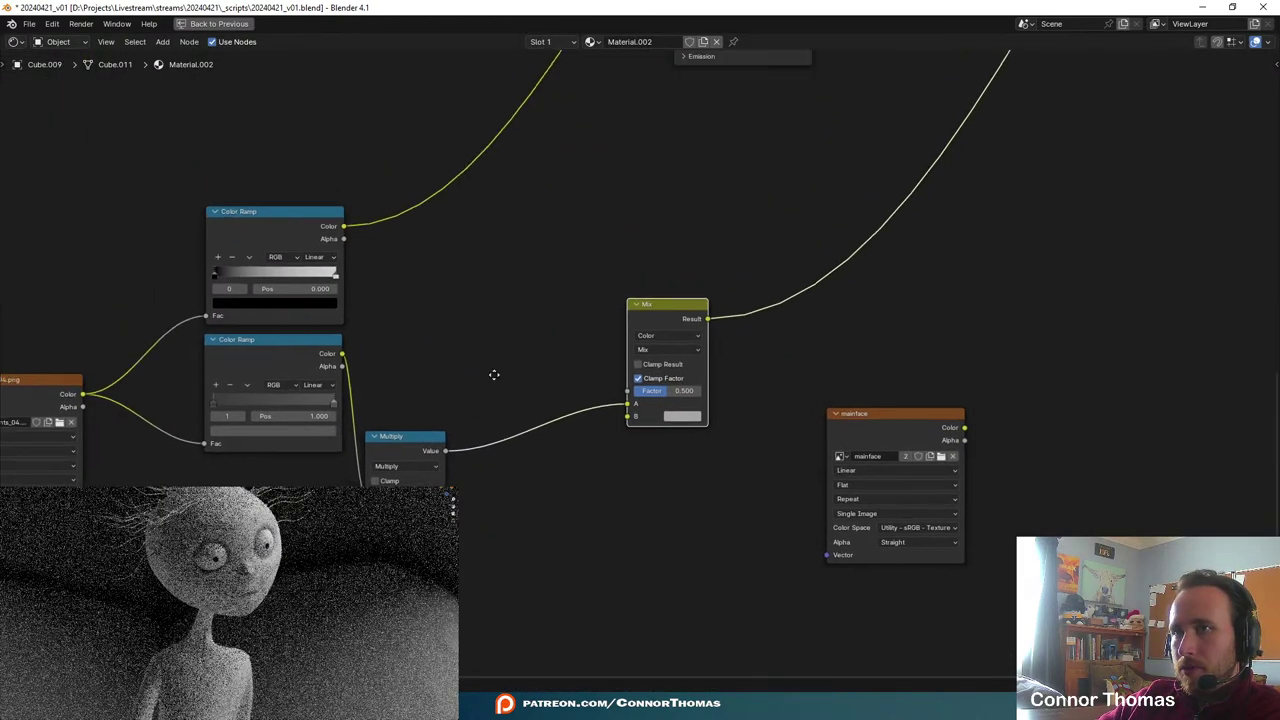
{"action": "middle_click_drag", "start_coordinate": [494, 375], "coordinate": [546, 415]}
{"action": "left_click_drag", "start_coordinate": [400, 268], "coordinate": [531, 302]}
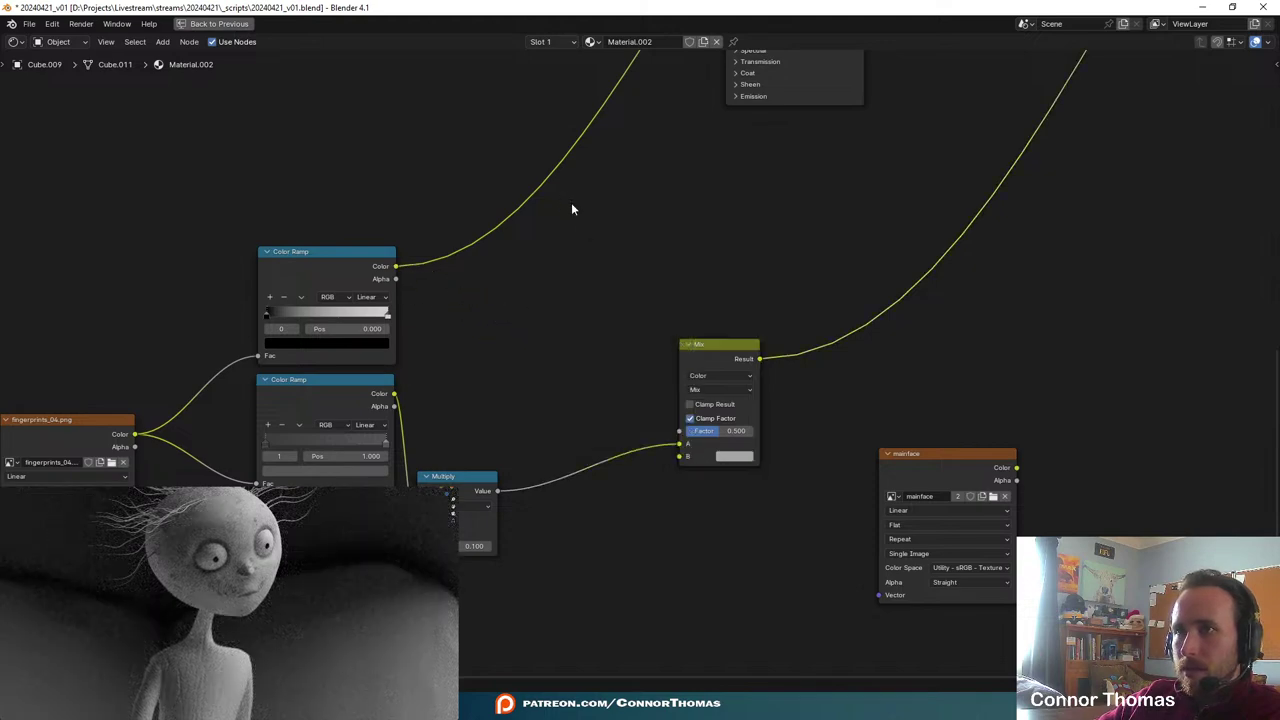
{"action": "middle_click_drag", "start_coordinate": [681, 273], "coordinate": [780, 282]}
{"action": "key", "text": "ctrl+z"}
{"action": "key", "text": "ctrl+z"}
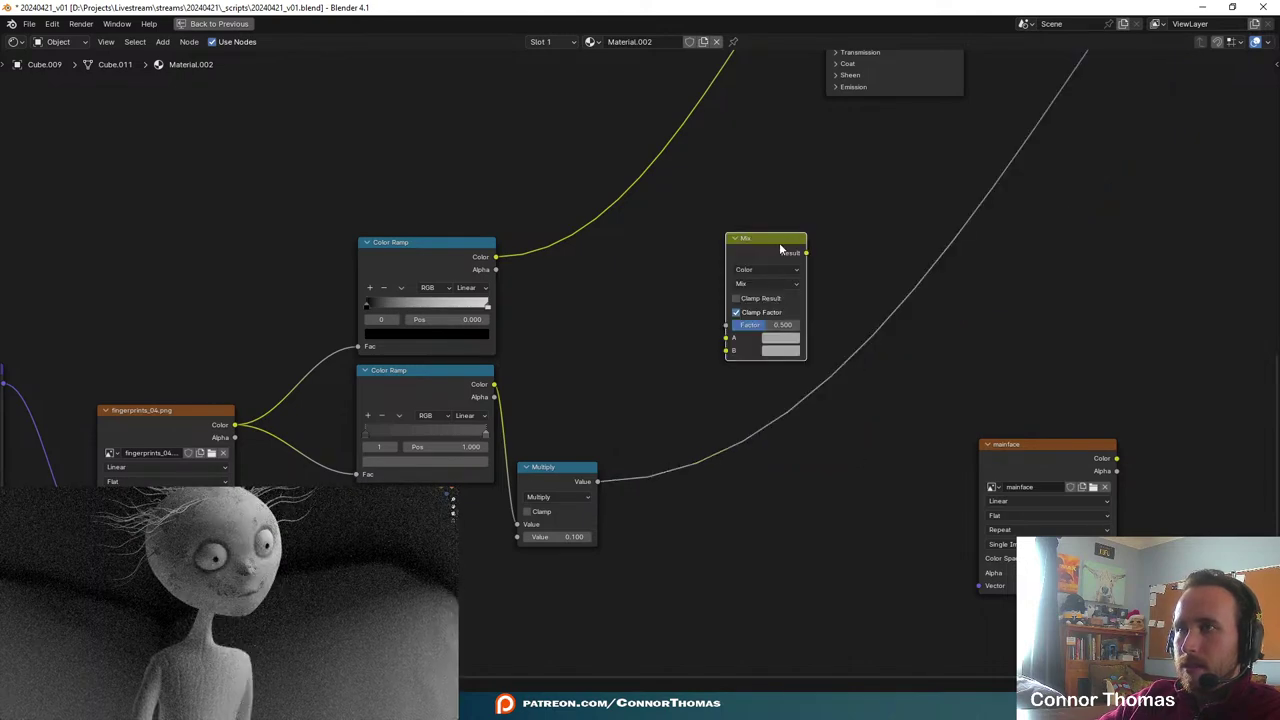
{"action": "key", "text": "x"}
- Shift both fingerprint Color Ramps and the Multiply node away from the fingerprints_04.png texture, and place the mainface texture node beneath that texture
{"action": "middle_click_drag", "start_coordinate": [440, 376], "coordinate": [626, 340]}
{"action": "scroll", "coordinate": [632, 350], "scroll_direction": "down", "scroll_amount": 2}
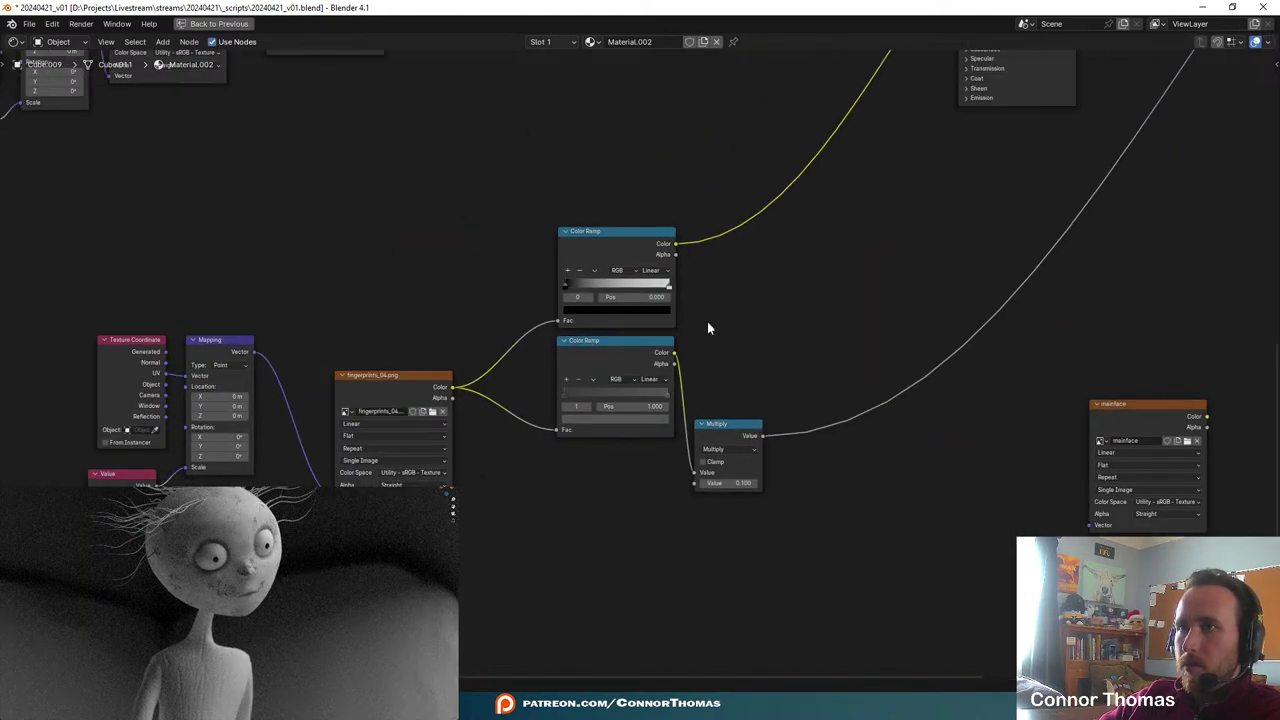
{"action": "middle_click_drag", "start_coordinate": [707, 328], "coordinate": [599, 328]}
{"action": "left_click_drag", "start_coordinate": [514, 560], "coordinate": [677, 125]}
{"action": "key", "text": "g"}
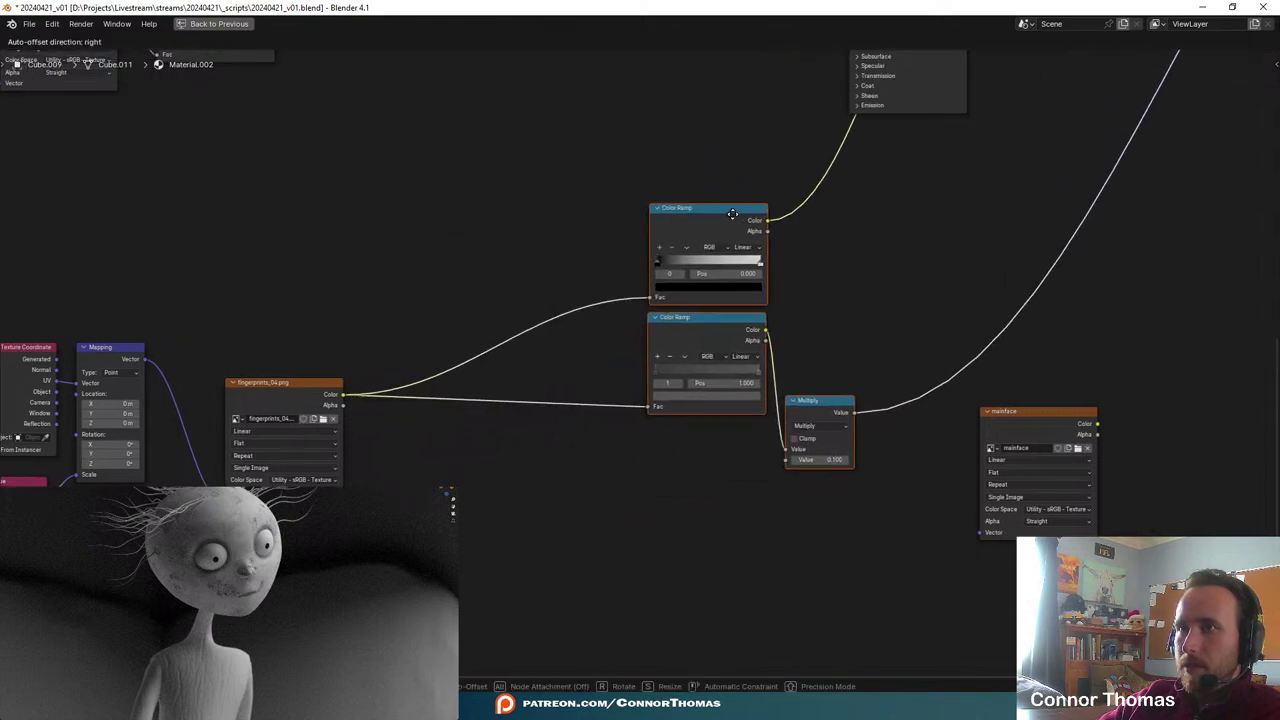
{"action": "left_click", "coordinate": [735, 214]}
{"action": "left_click", "coordinate": [1040, 412]}
{"action": "key", "text": "x"}
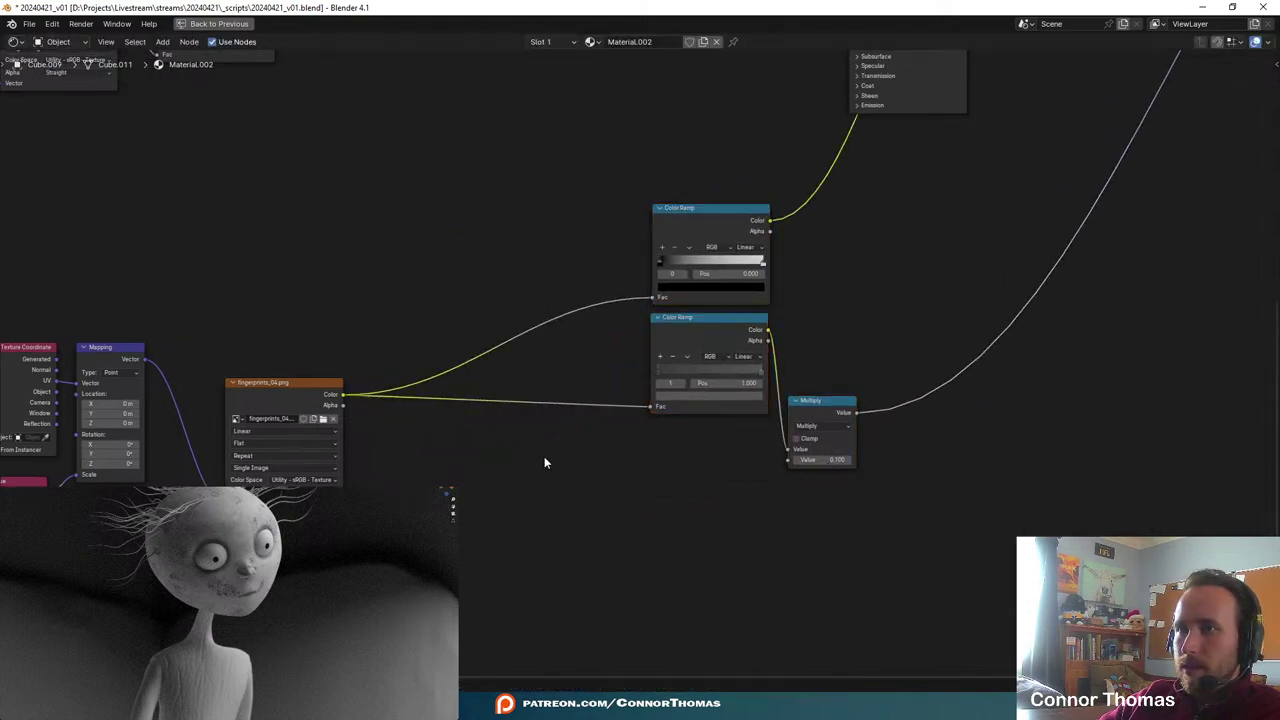
{"action": "key", "text": "ctrl+z"}
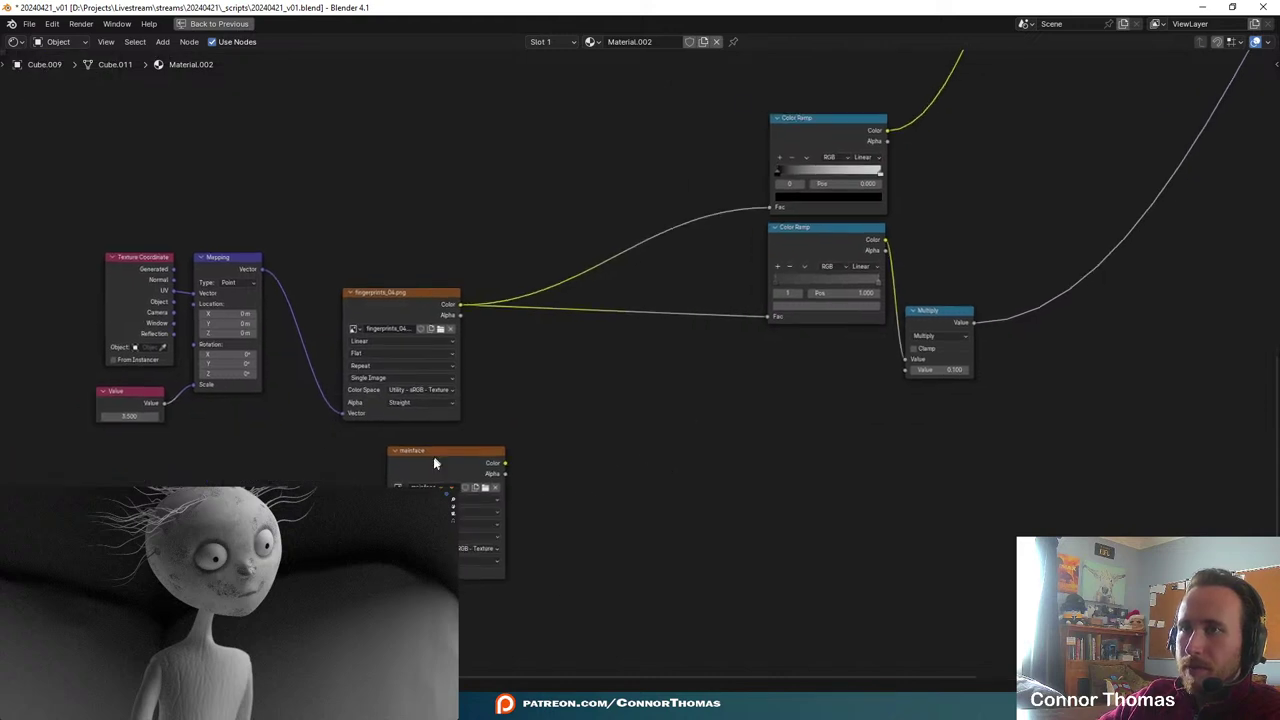
- Insert a Mix Color node after the fingerprints_04.png texture and connect its result to the Fac inputs of both Color Ramps
{"action": "scroll", "coordinate": [592, 470], "scroll_direction": "up", "scroll_amount": 1}
{"action": "key", "text": "shift+a"}
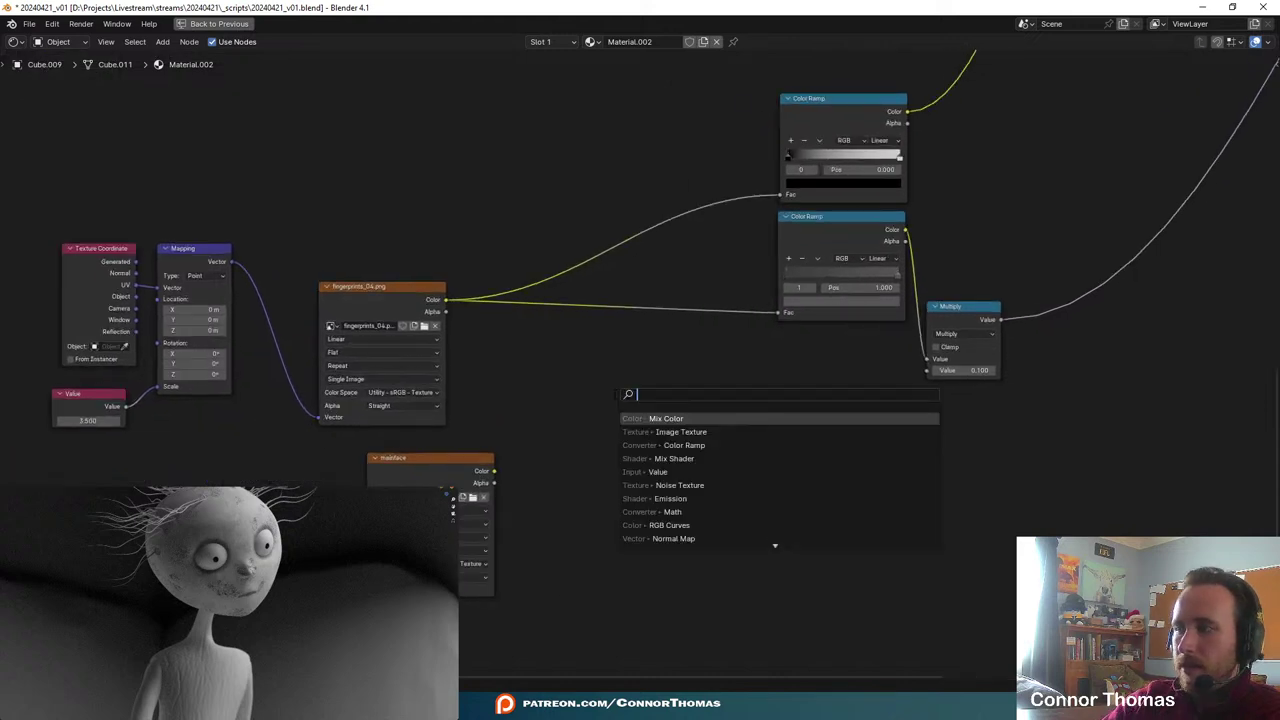
{"action": "type", "text": "mix"}
{"action": "key", "text": "Return"}
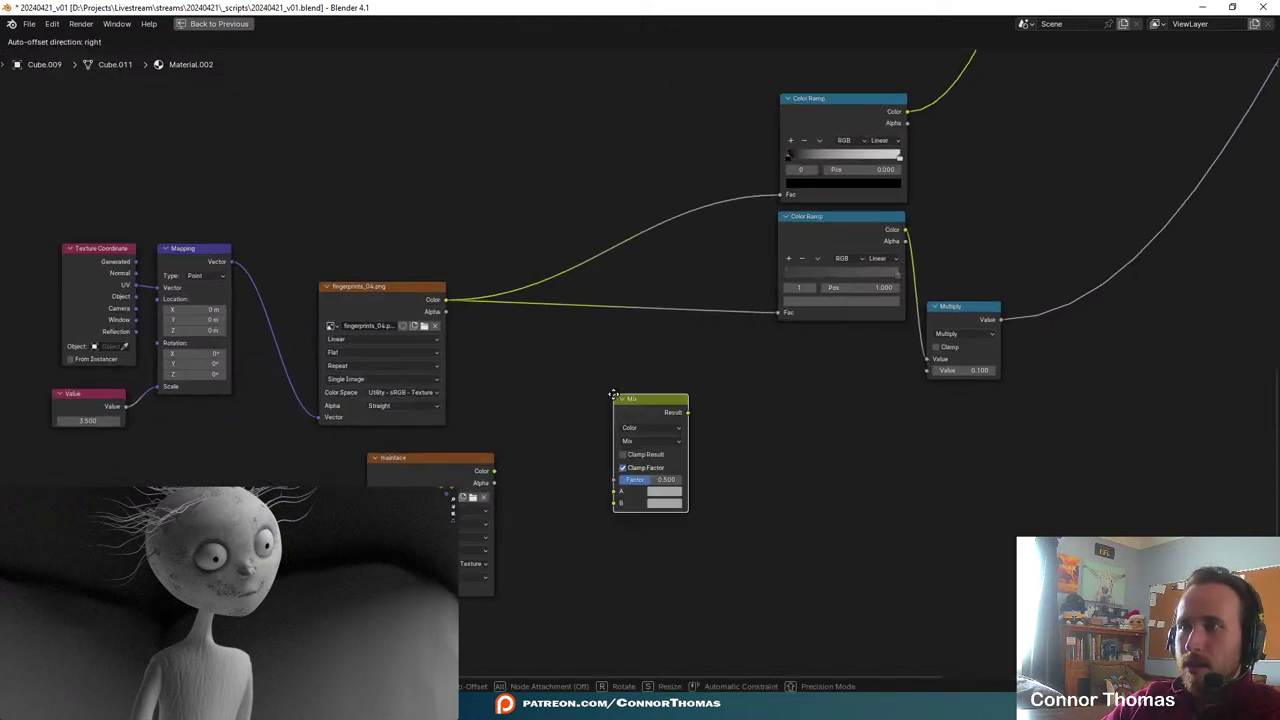
{"action": "left_click", "coordinate": [608, 272]}
{"action": "middle_click_drag", "start_coordinate": [670, 316], "coordinate": [645, 349]}
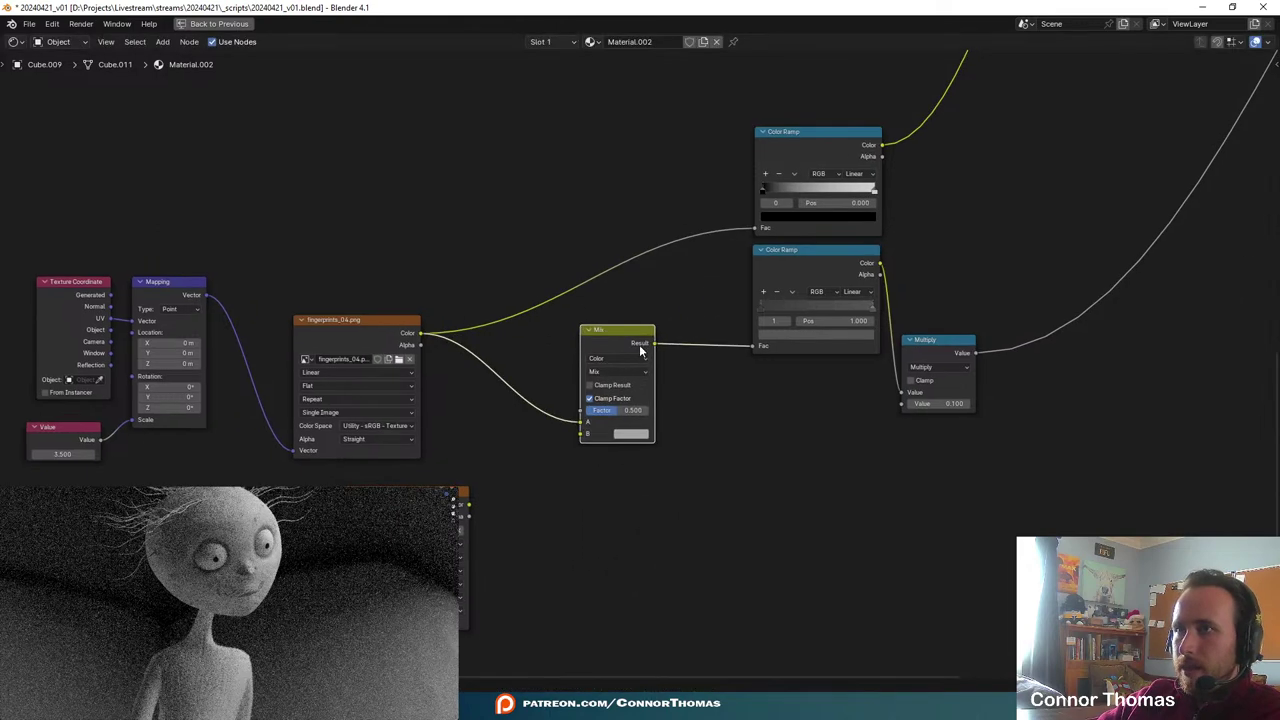
{"action": "left_click_drag", "start_coordinate": [654, 343], "coordinate": [755, 228]}
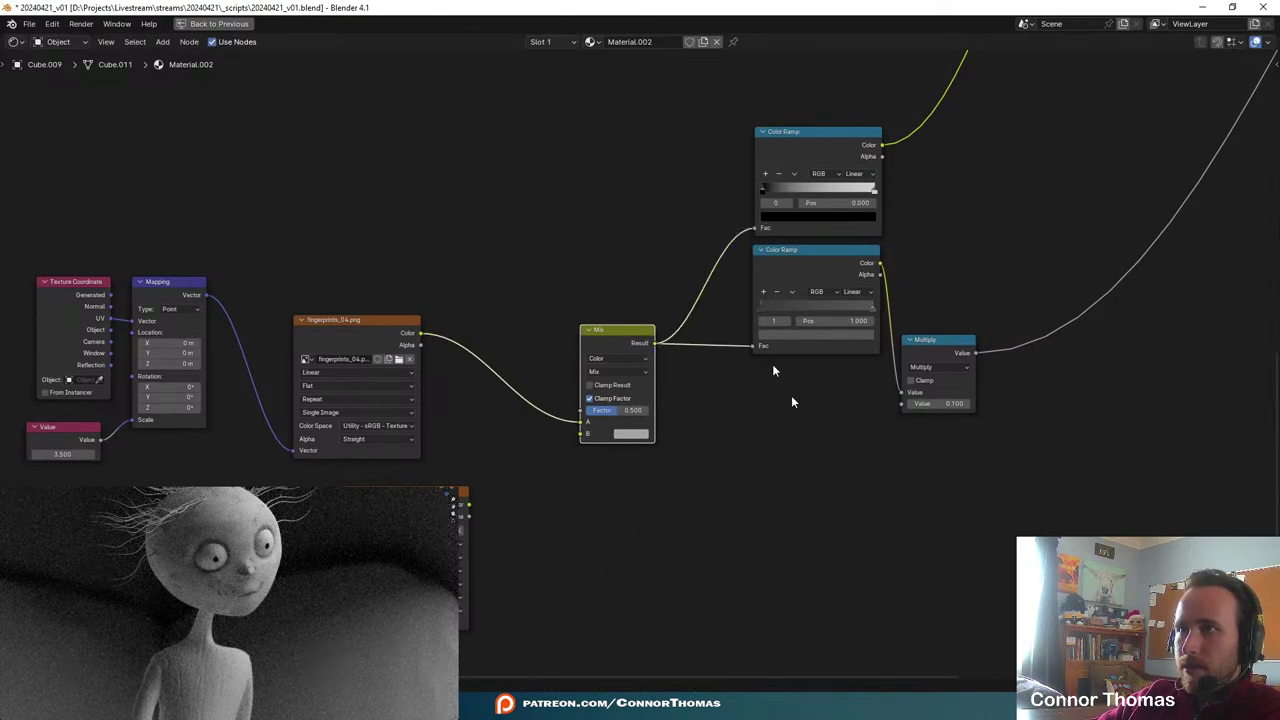
{"action": "scroll", "coordinate": [596, 486], "scroll_direction": "up", "scroll_amount": 2}
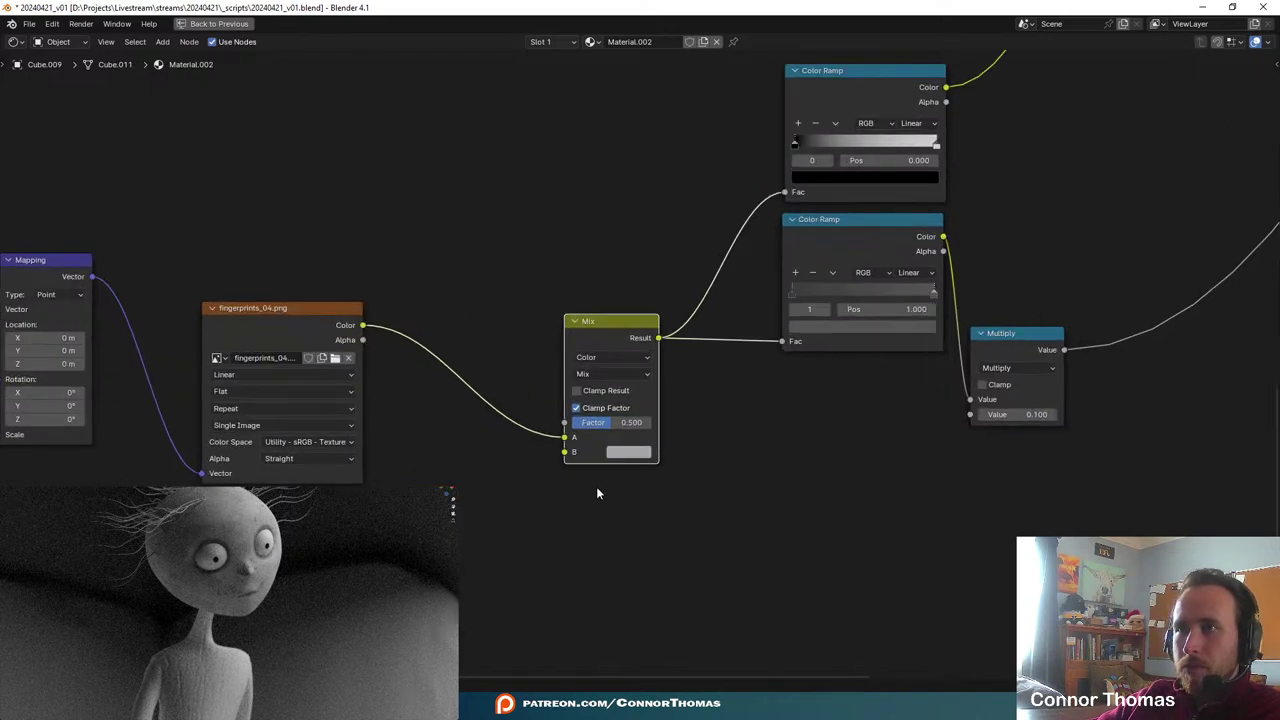
- Align the mainface node under the fingerprint texture, set the Mix node's B colour to black and connect mainface's Color to its Factor
{"action": "middle_click_drag", "start_coordinate": [531, 568], "coordinate": [710, 461]}
{"action": "left_click", "coordinate": [710, 461]}
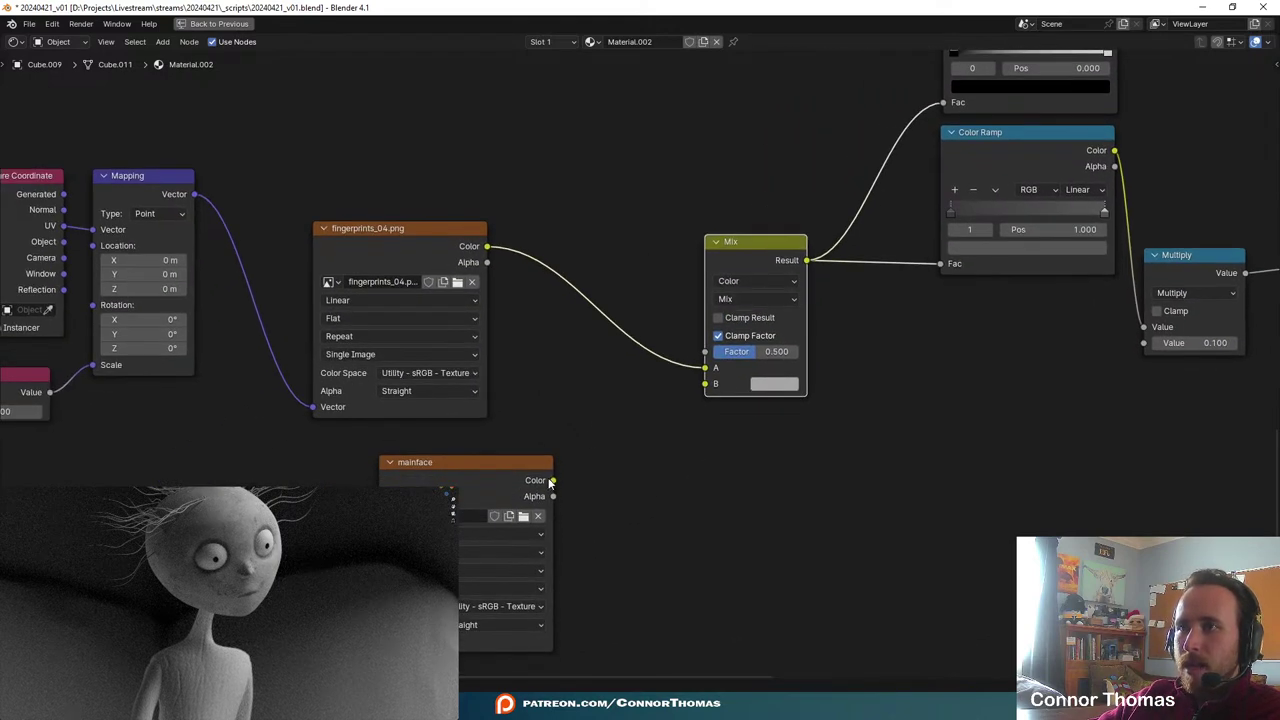
{"action": "left_click_drag", "start_coordinate": [499, 468], "coordinate": [430, 443]}
{"action": "left_click", "coordinate": [770, 387]}
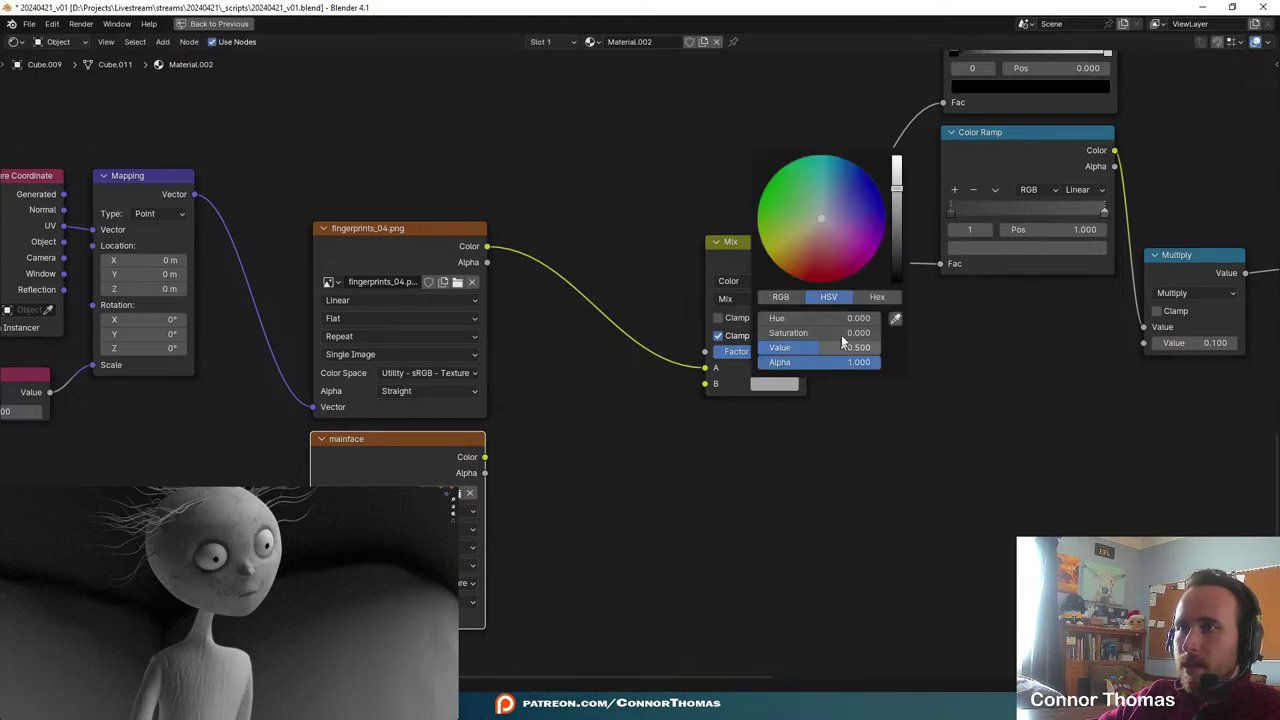
{"action": "left_click_drag", "start_coordinate": [897, 274], "coordinate": [897, 286]}
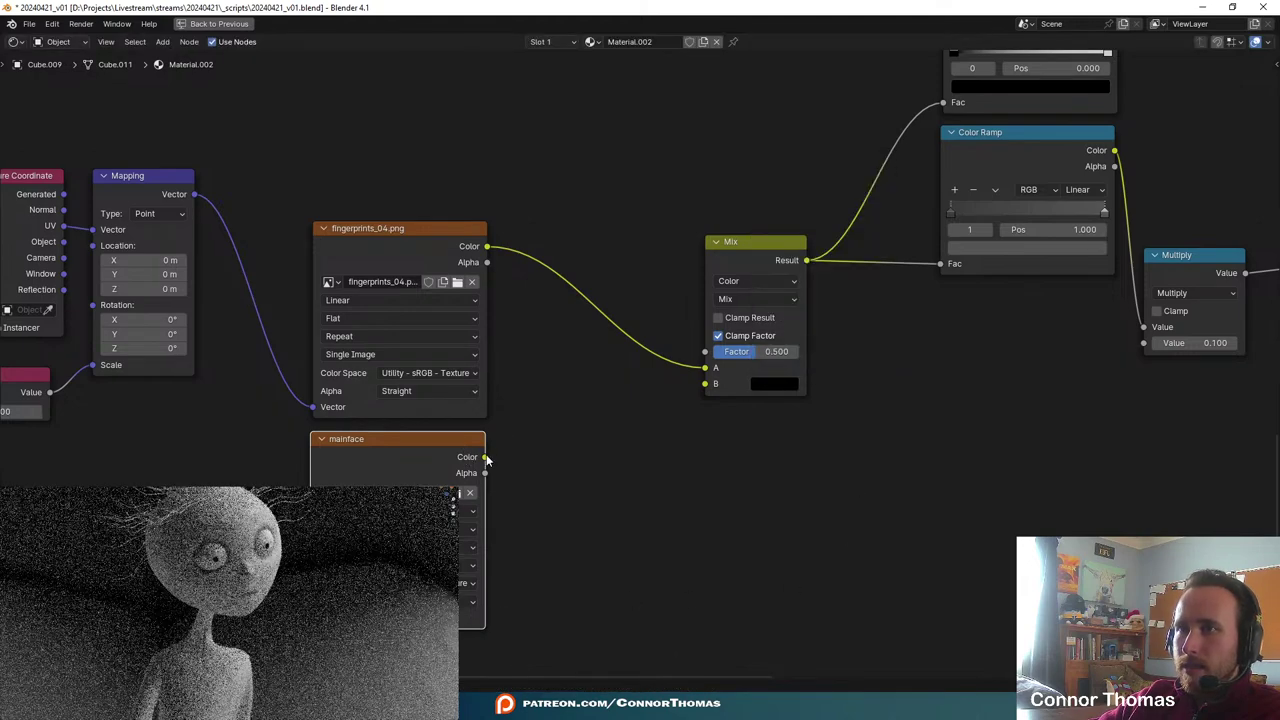
{"action": "left_click_drag", "start_coordinate": [484, 457], "coordinate": [706, 351]}
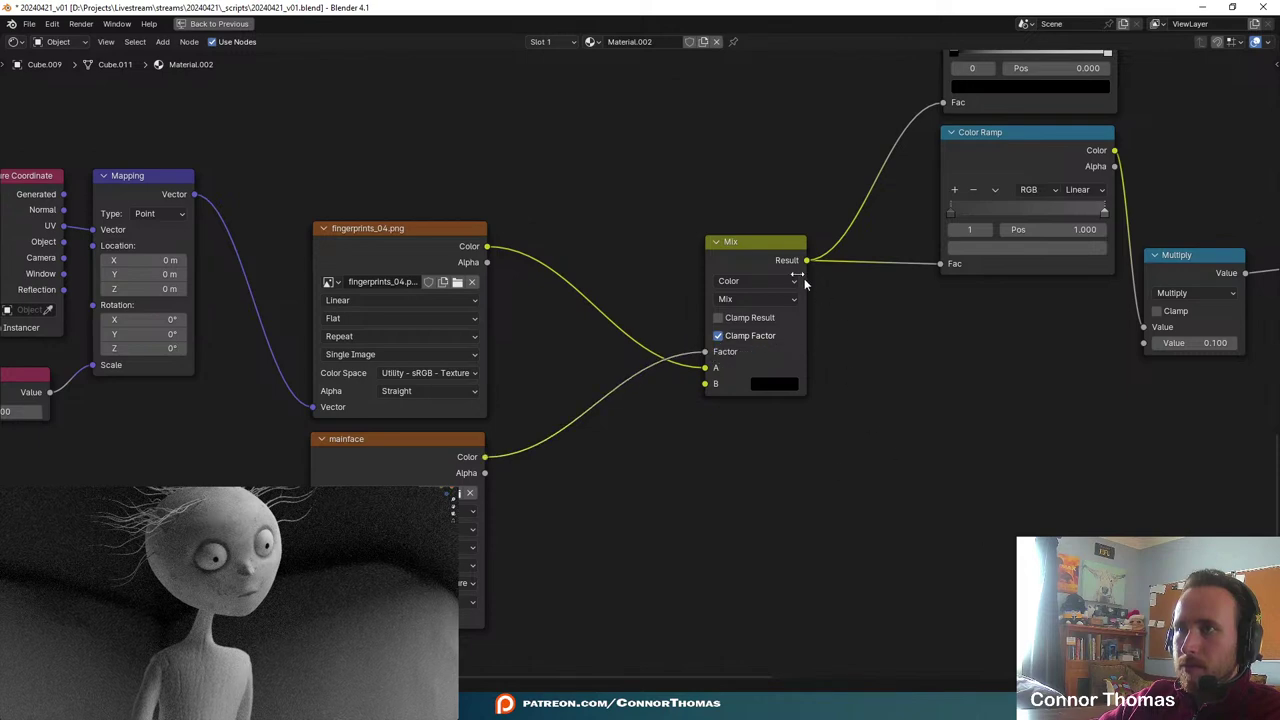
- Preview the Mix node's result on the head and compare it with the mainface mask disconnected and reconnected to the Factor
{"action": "left_click", "coordinate": [798, 264], "text": "ctrl+shift"}
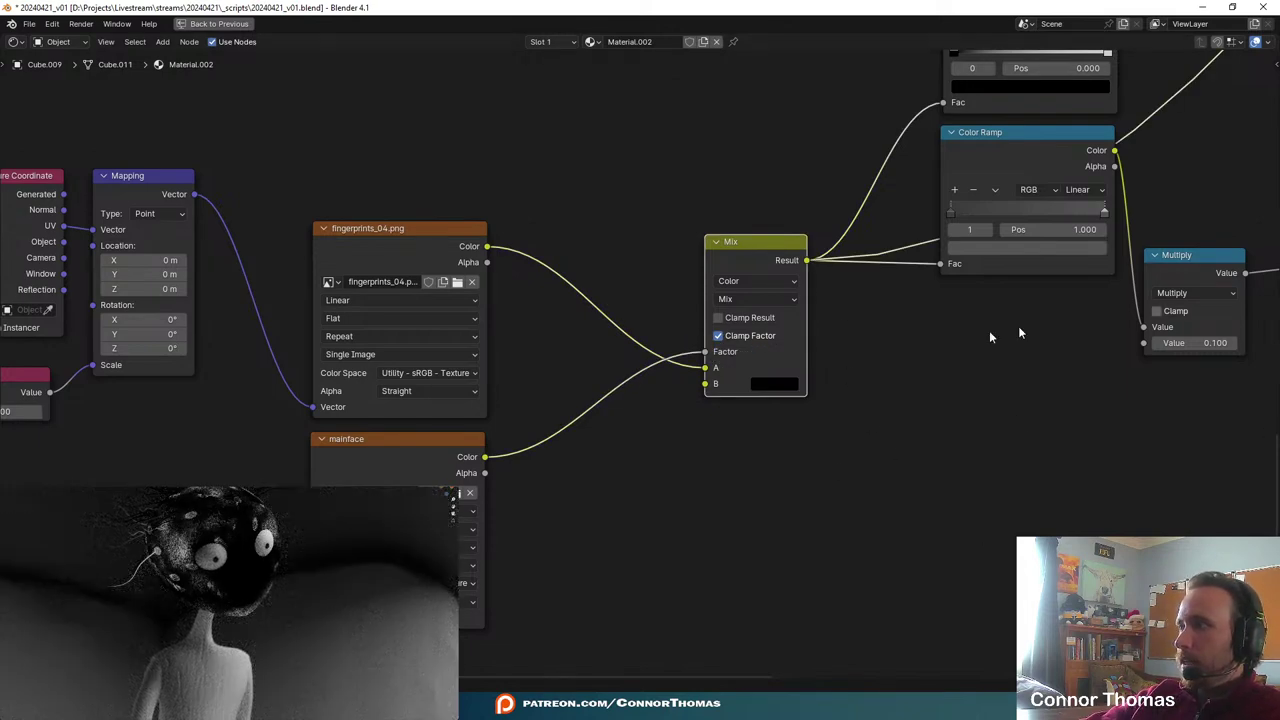
{"action": "left_click_drag", "start_coordinate": [706, 352], "coordinate": [641, 484]}
{"action": "key", "text": "ctrl+z"}
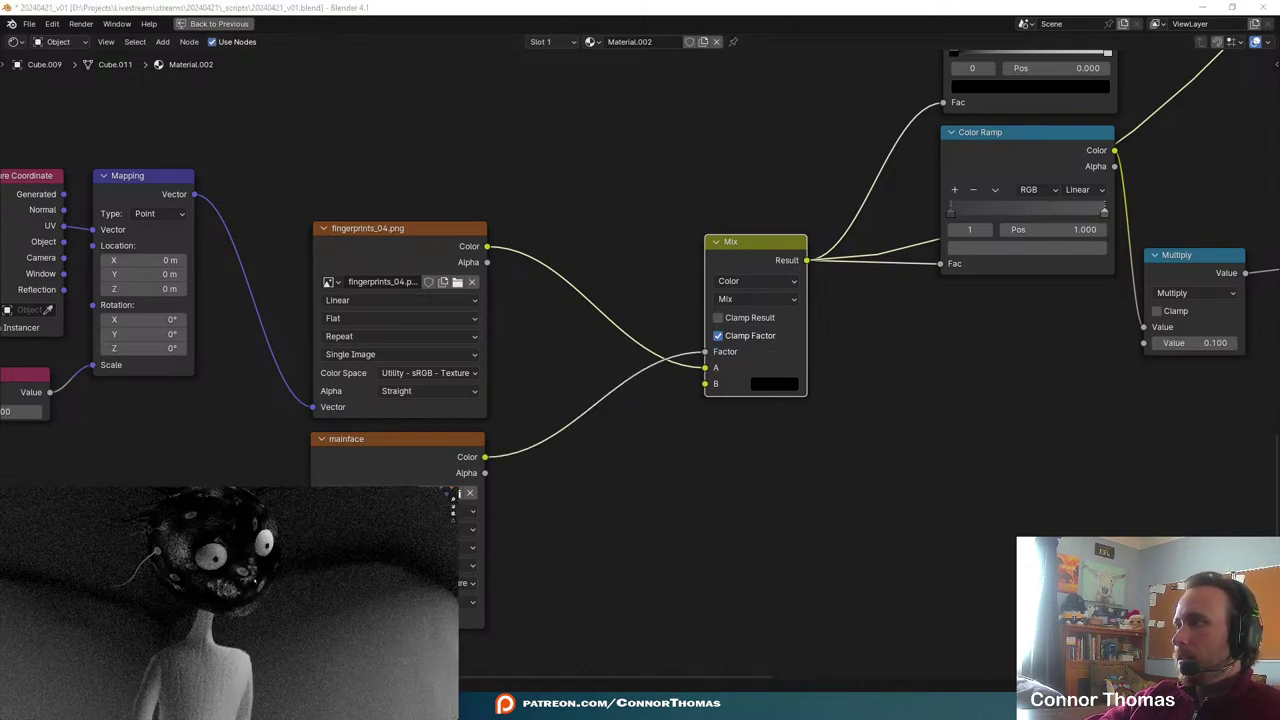
{"action": "key", "text": "ctrl+shift+z"}
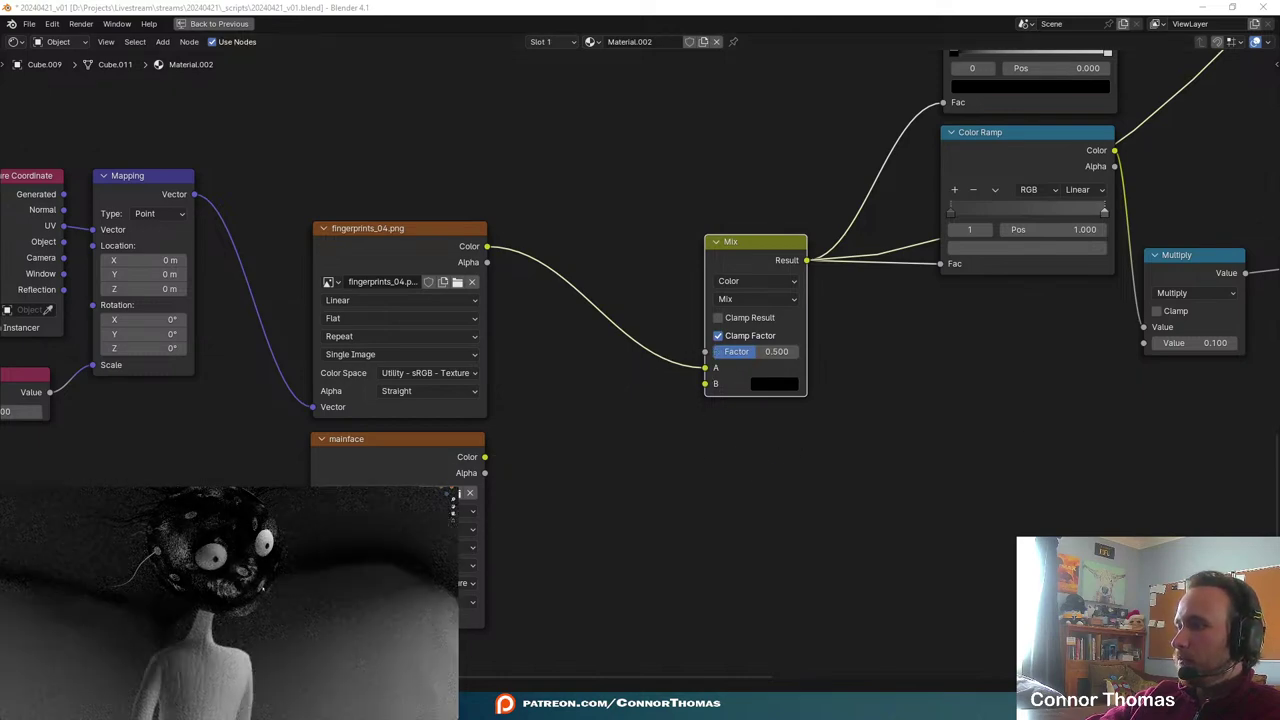
{"action": "left_click_drag", "start_coordinate": [484, 457], "coordinate": [714, 356]}
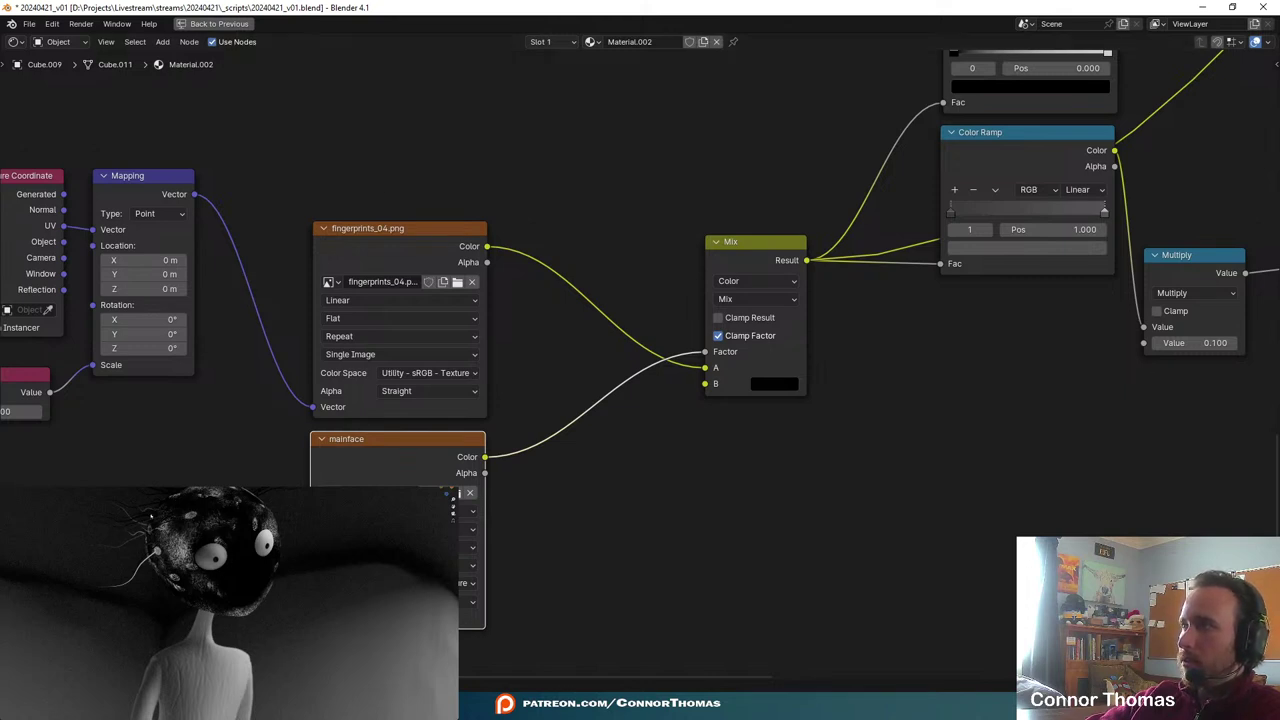
{"action": "middle_click_drag", "start_coordinate": [410, 365], "coordinate": [520, 356]}
{"action": "scroll", "coordinate": [520, 356], "scroll_direction": "down", "scroll_amount": 2}
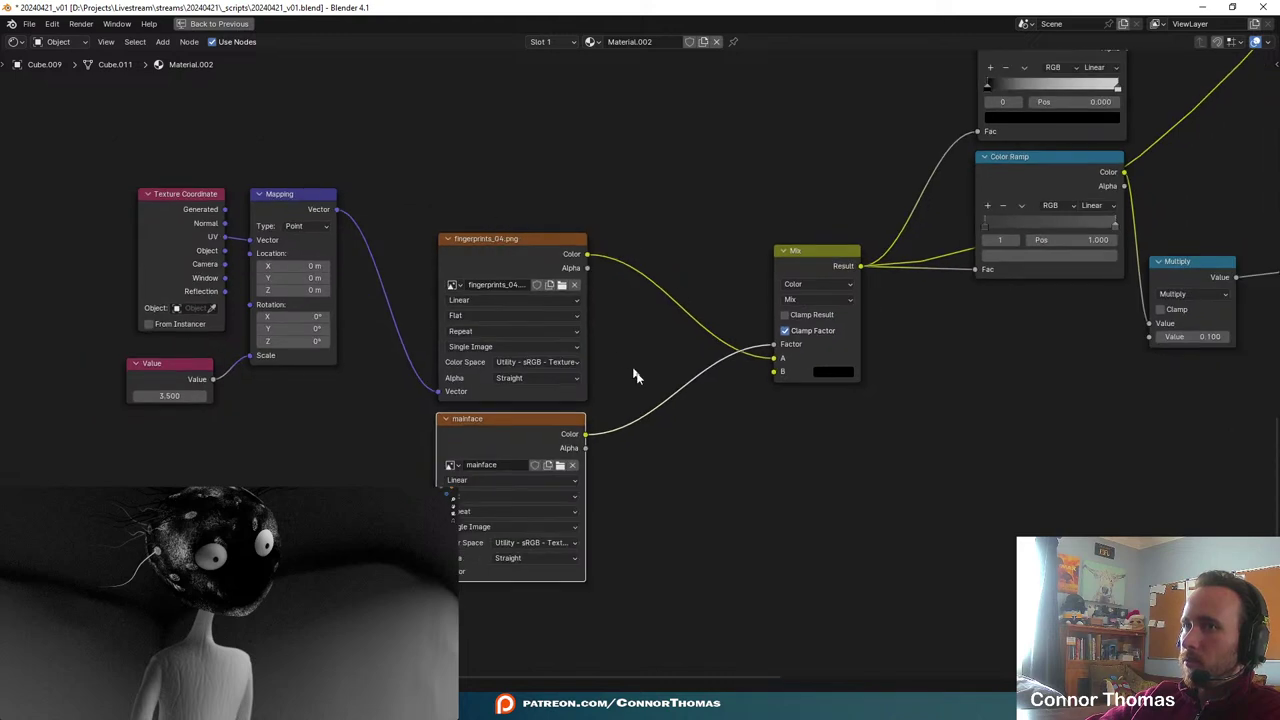
{"action": "middle_click_drag", "start_coordinate": [849, 474], "coordinate": [748, 506]}
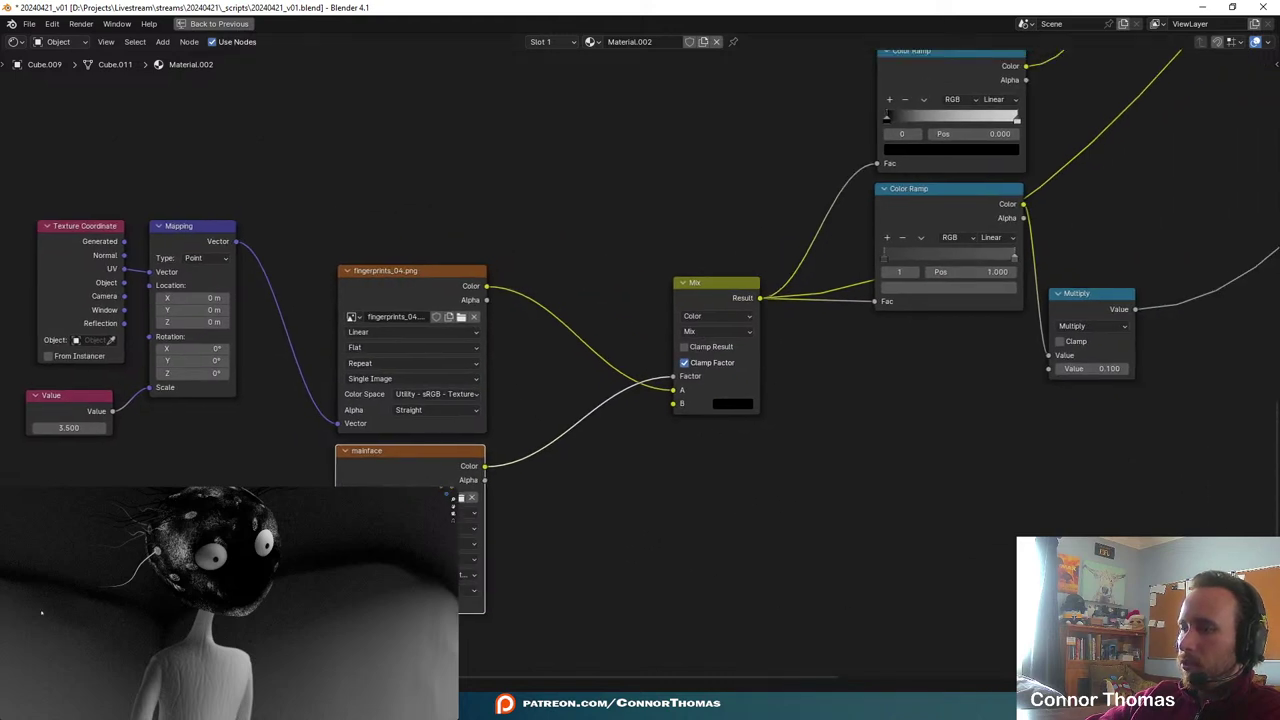
{"action": "left_click", "coordinate": [220, 530]}
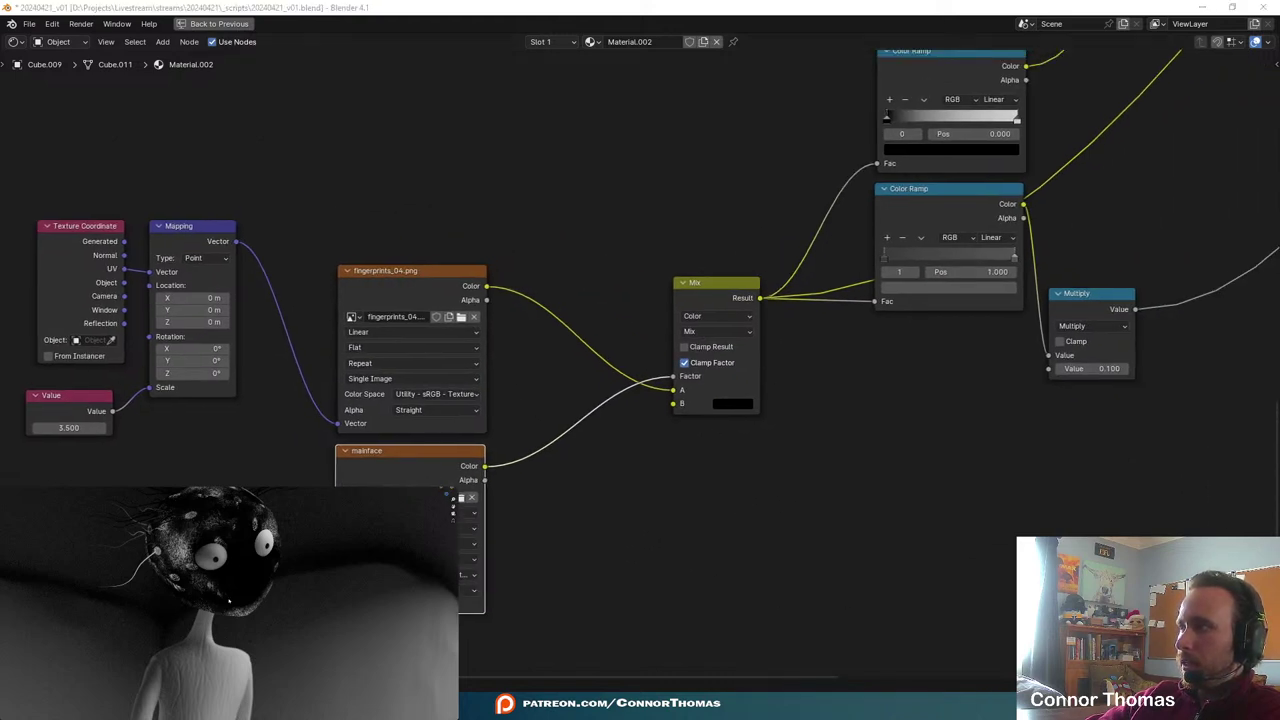
- Reconnect the Mix Shader to the Material Output's surface in place of the fingerprint Mix preview
{"action": "middle_click_drag", "start_coordinate": [1058, 364], "coordinate": [589, 457]}
{"action": "scroll", "coordinate": [589, 457], "scroll_direction": "down", "scroll_amount": 8}
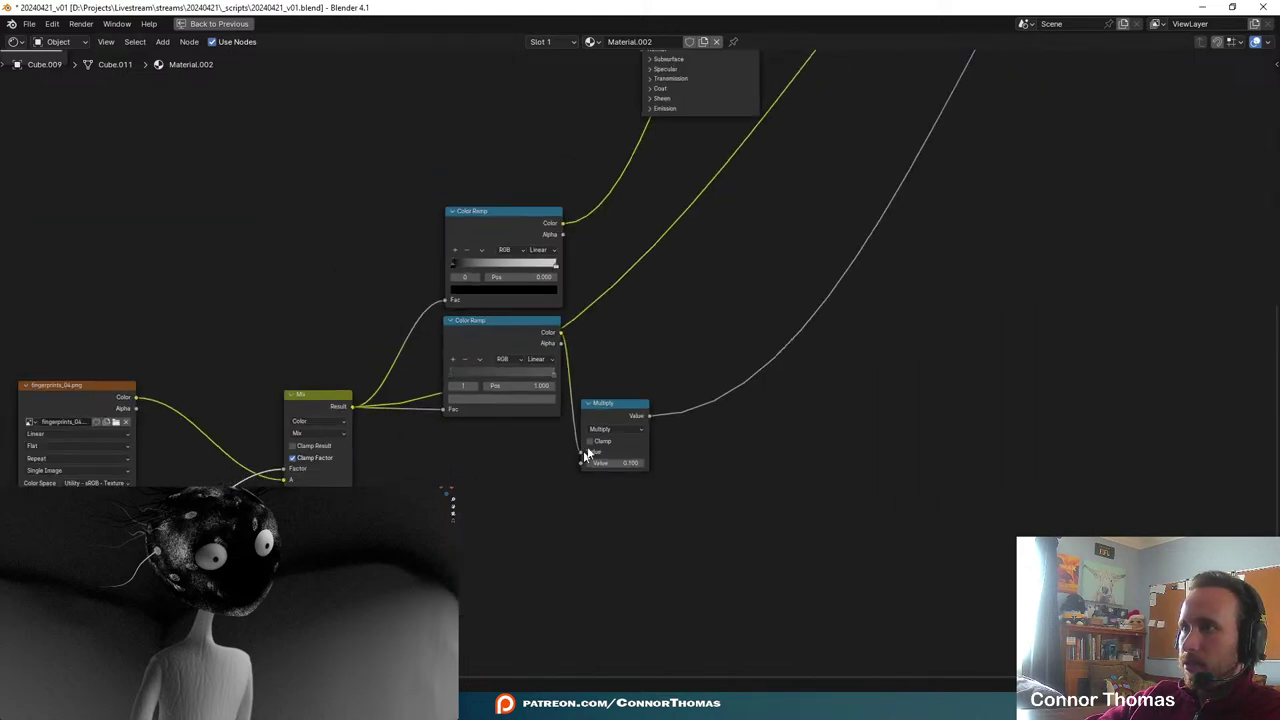
{"action": "middle_click_drag", "start_coordinate": [880, 222], "coordinate": [692, 535]}
{"action": "middle_click_drag", "start_coordinate": [664, 408], "coordinate": [856, 320]}
{"action": "scroll", "coordinate": [856, 320], "scroll_direction": "up", "scroll_amount": 4}
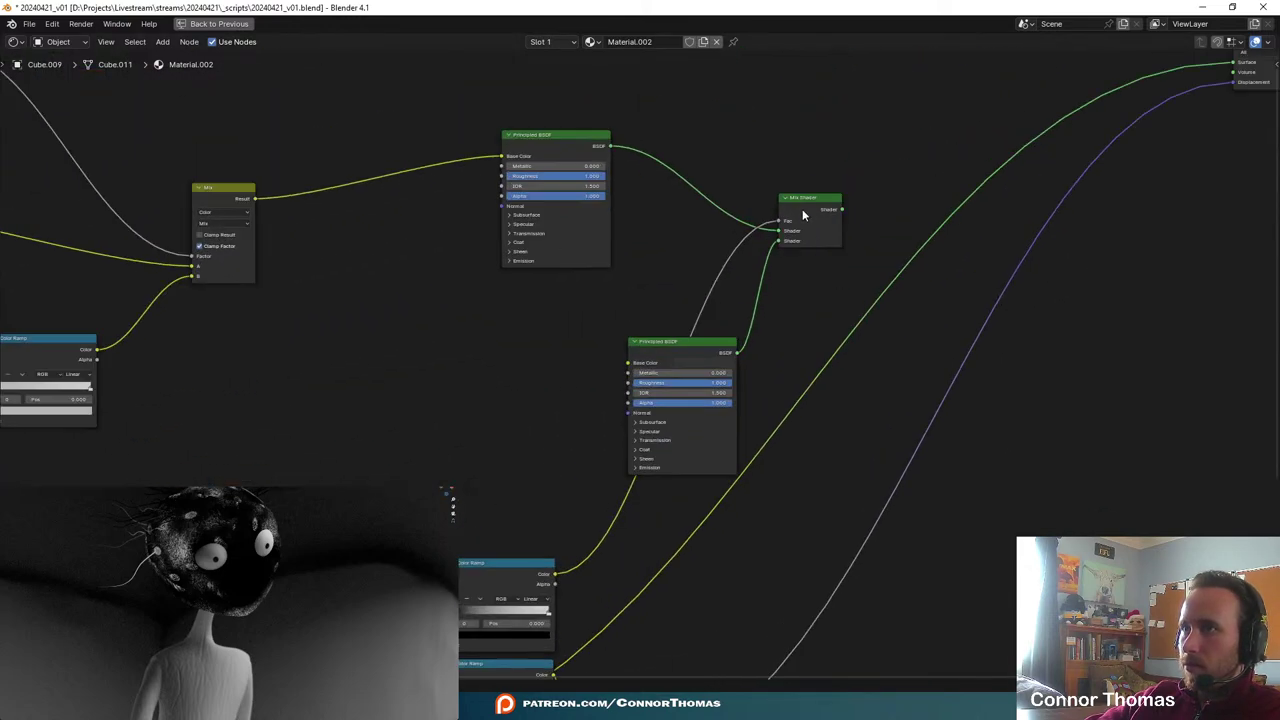
{"action": "left_click", "coordinate": [800, 198], "text": "ctrl+shift"}
{"action": "left_click", "coordinate": [901, 362]}
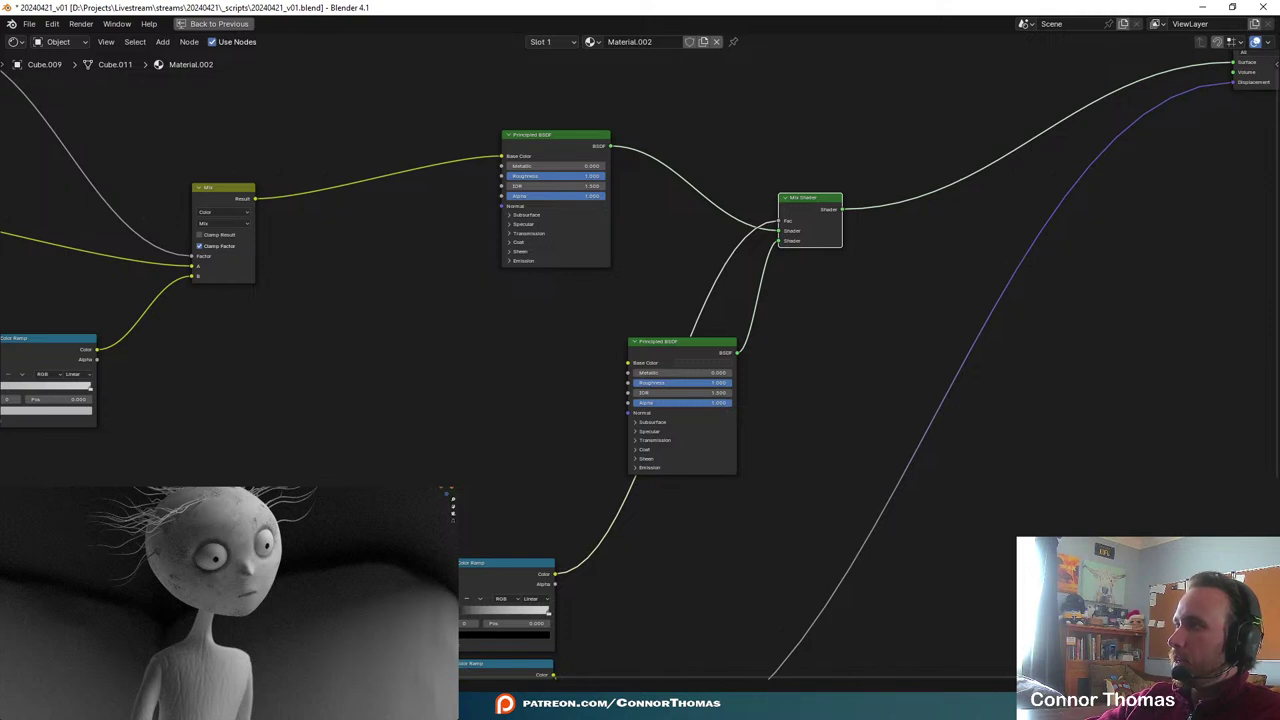
- Compare the rendered head with the reference image of the seated character
{"action": "left_click", "coordinate": [262, 527]}
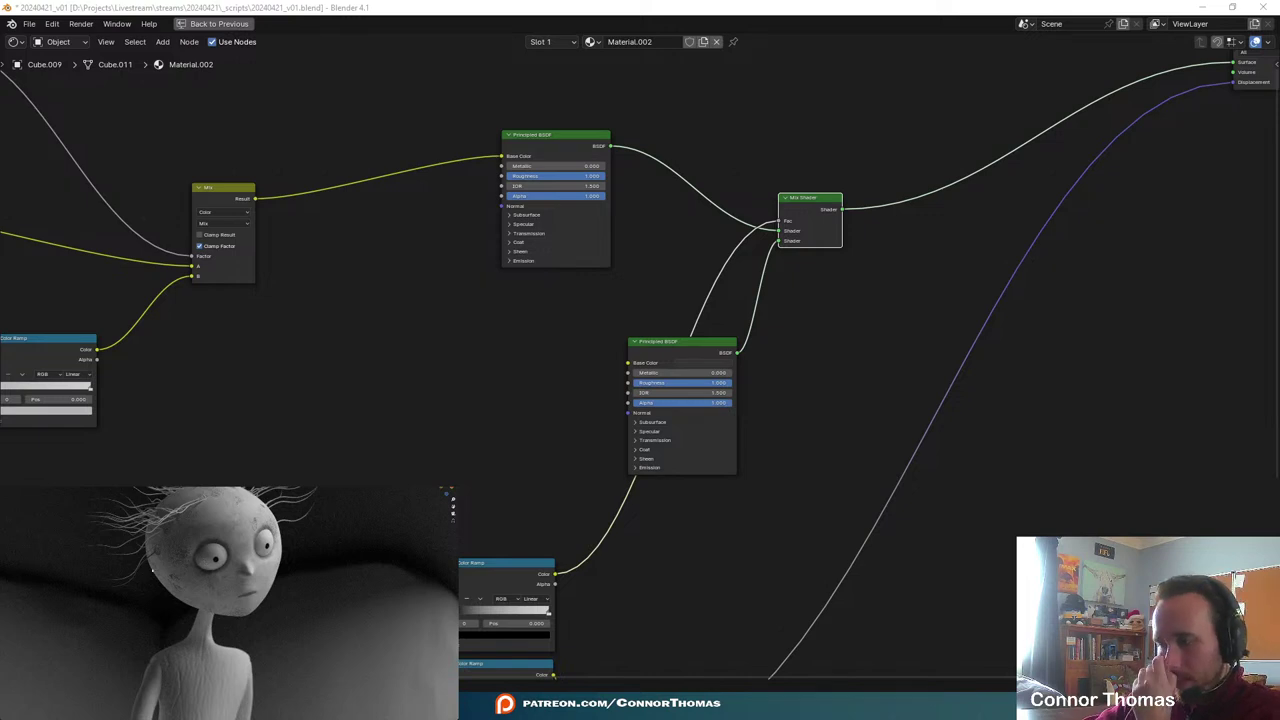
{"action": "key", "text": "alt+Tab"}
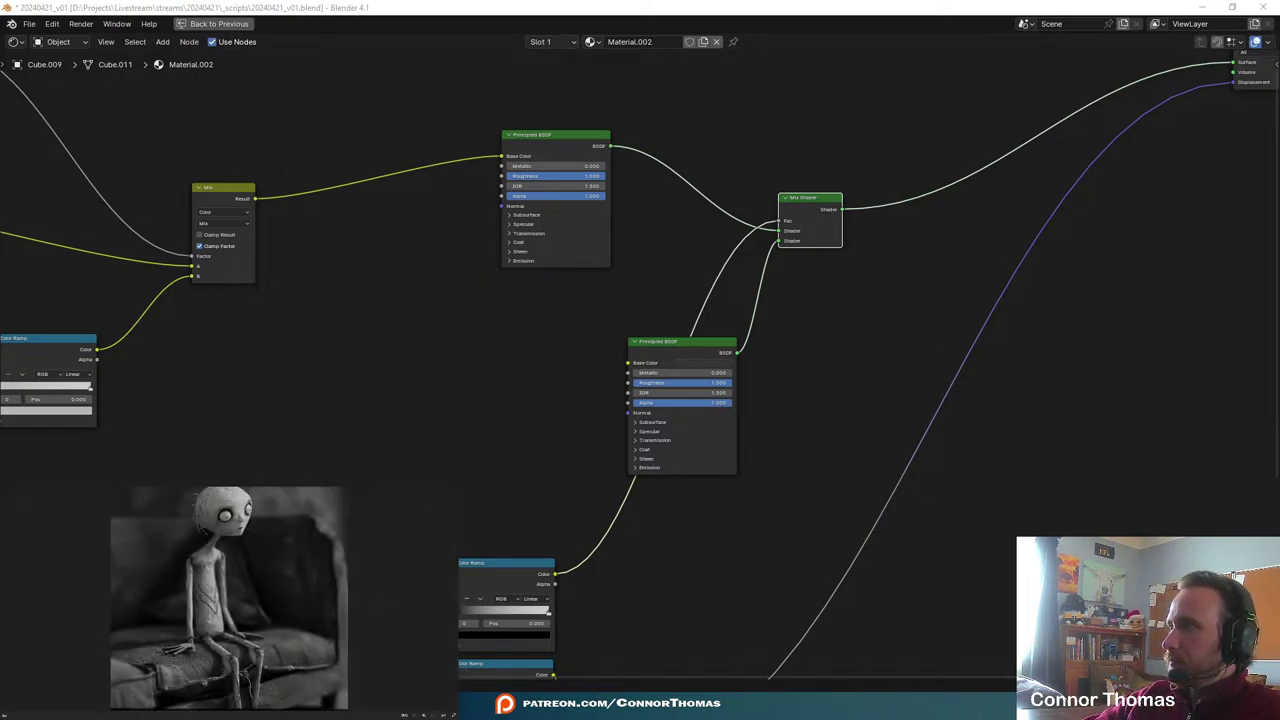
{"action": "key", "text": "Right"}
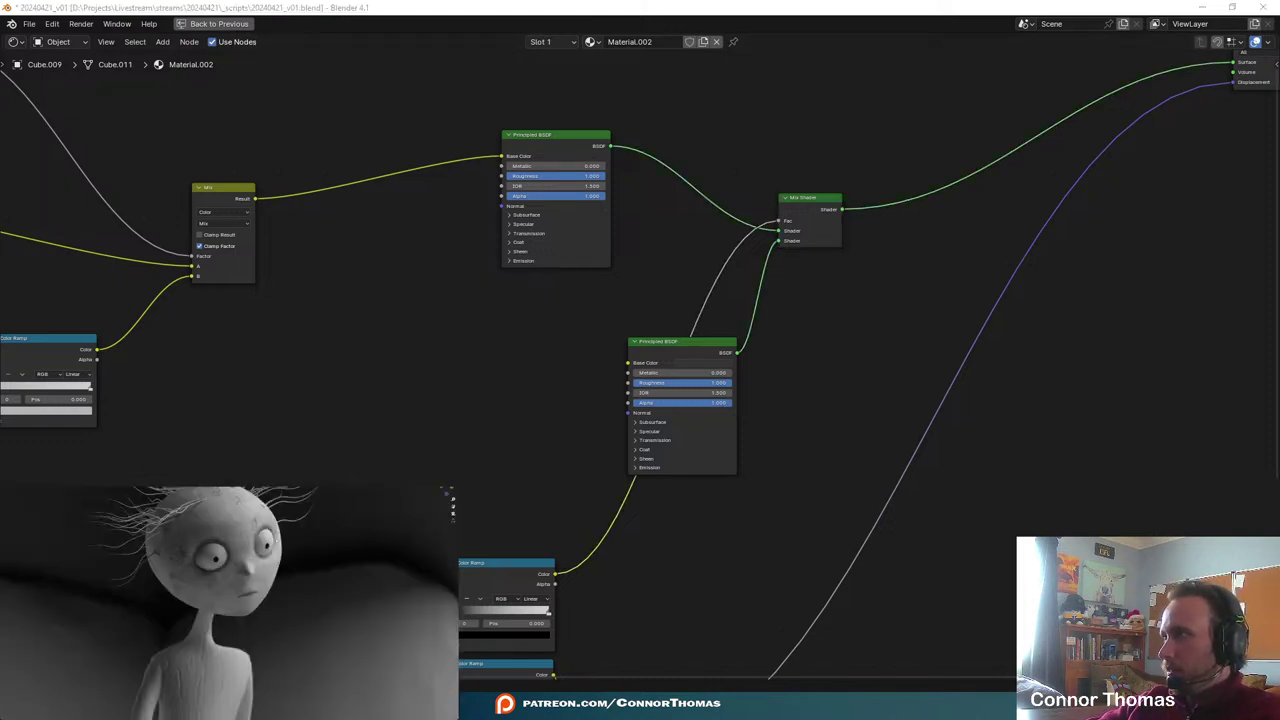
- Preview the face texture on the head, followed by the result of the Mix node that combines it with the dust texture
{"action": "middle_click_drag", "start_coordinate": [334, 306], "coordinate": [810, 316]}
{"action": "scroll", "coordinate": [720, 410], "scroll_direction": "down", "scroll_amount": 3}
{"action": "middle_click_drag", "start_coordinate": [742, 548], "coordinate": [668, 326]}
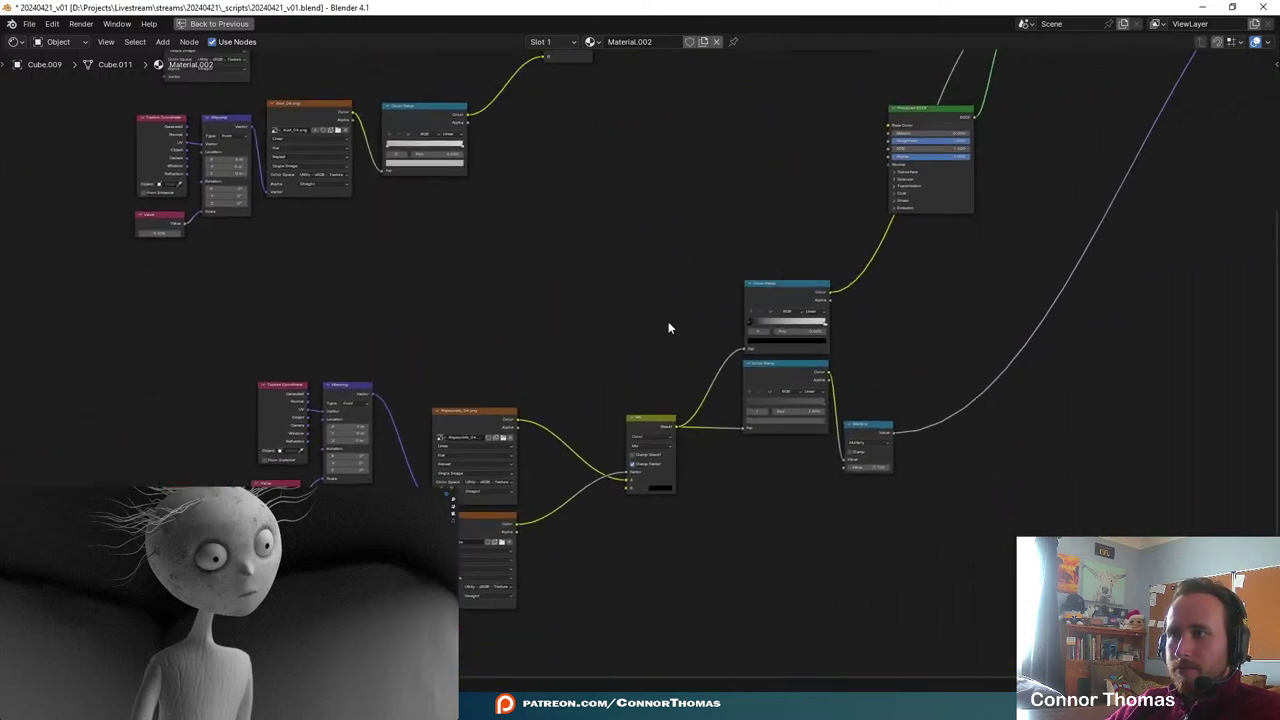
{"action": "scroll", "coordinate": [670, 372], "scroll_direction": "up", "scroll_amount": 2}
{"action": "middle_click_drag", "start_coordinate": [670, 372], "coordinate": [865, 473]}
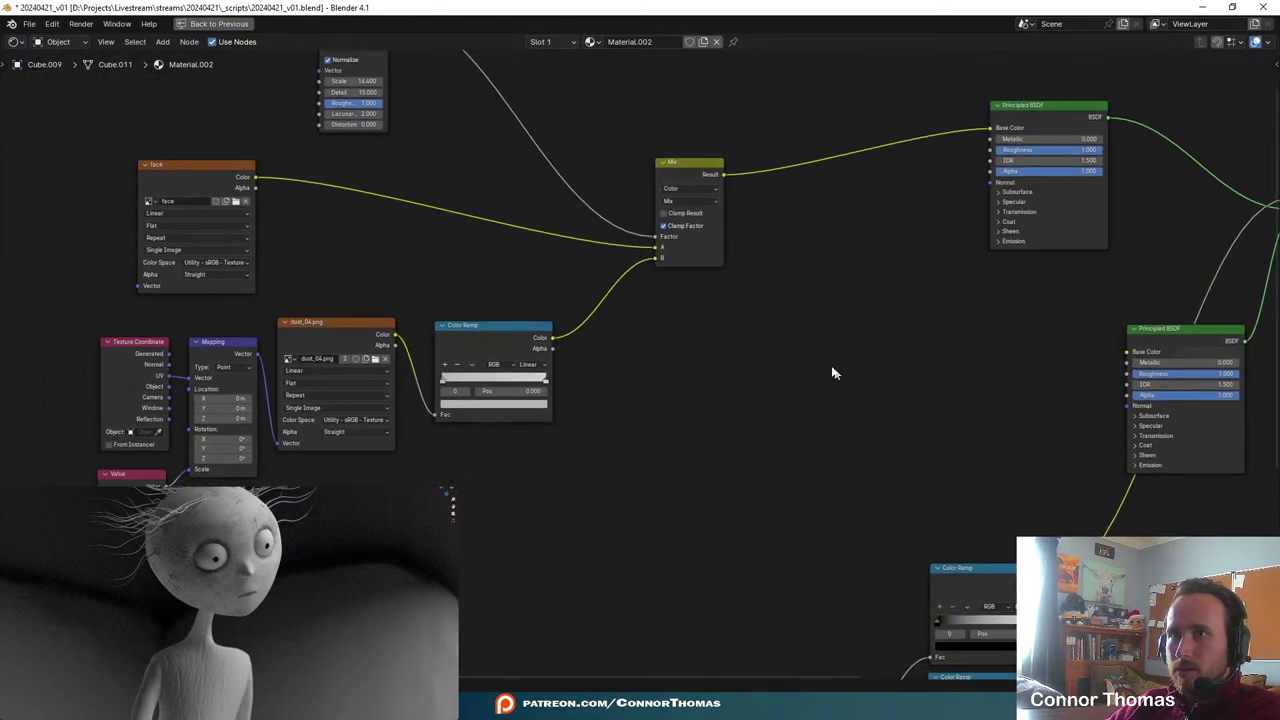
{"action": "middle_click_drag", "start_coordinate": [816, 298], "coordinate": [700, 486]}
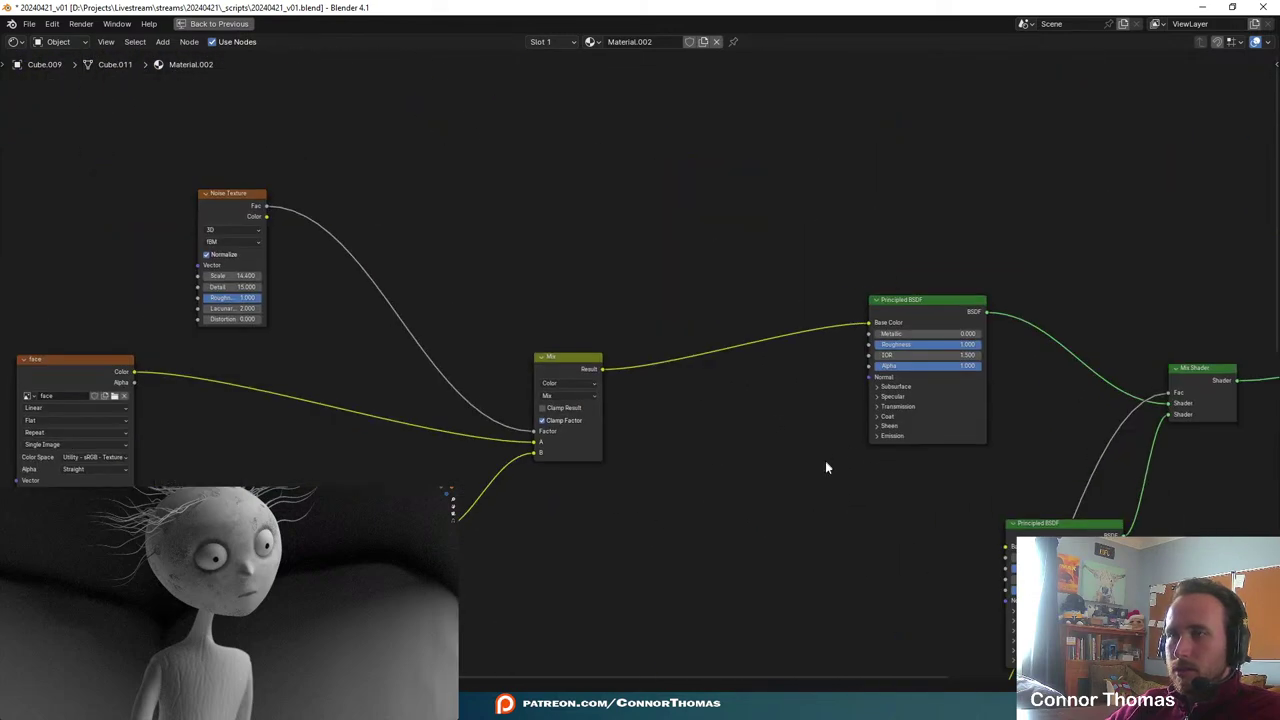
{"action": "middle_click_drag", "start_coordinate": [603, 533], "coordinate": [767, 434]}
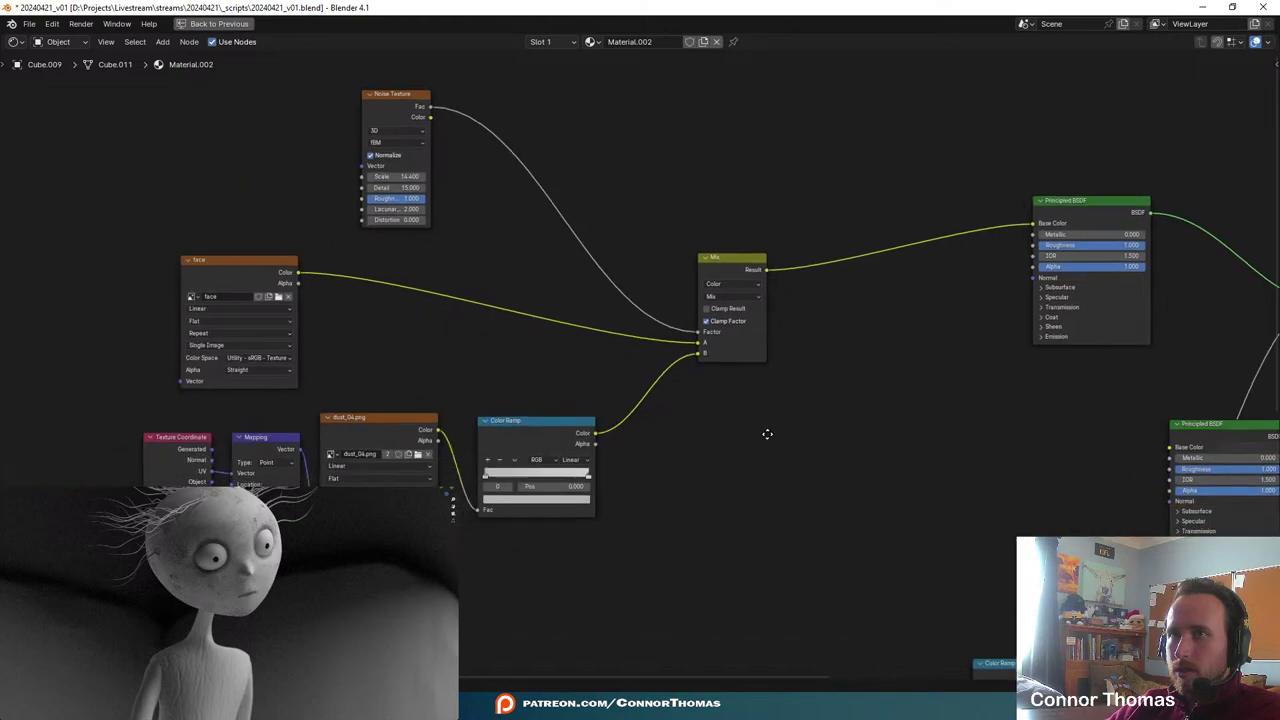
{"action": "middle_click_drag", "start_coordinate": [240, 303], "coordinate": [497, 308]}
{"action": "scroll", "coordinate": [490, 280], "scroll_direction": "up", "scroll_amount": 2}
{"action": "left_click", "coordinate": [464, 228]}
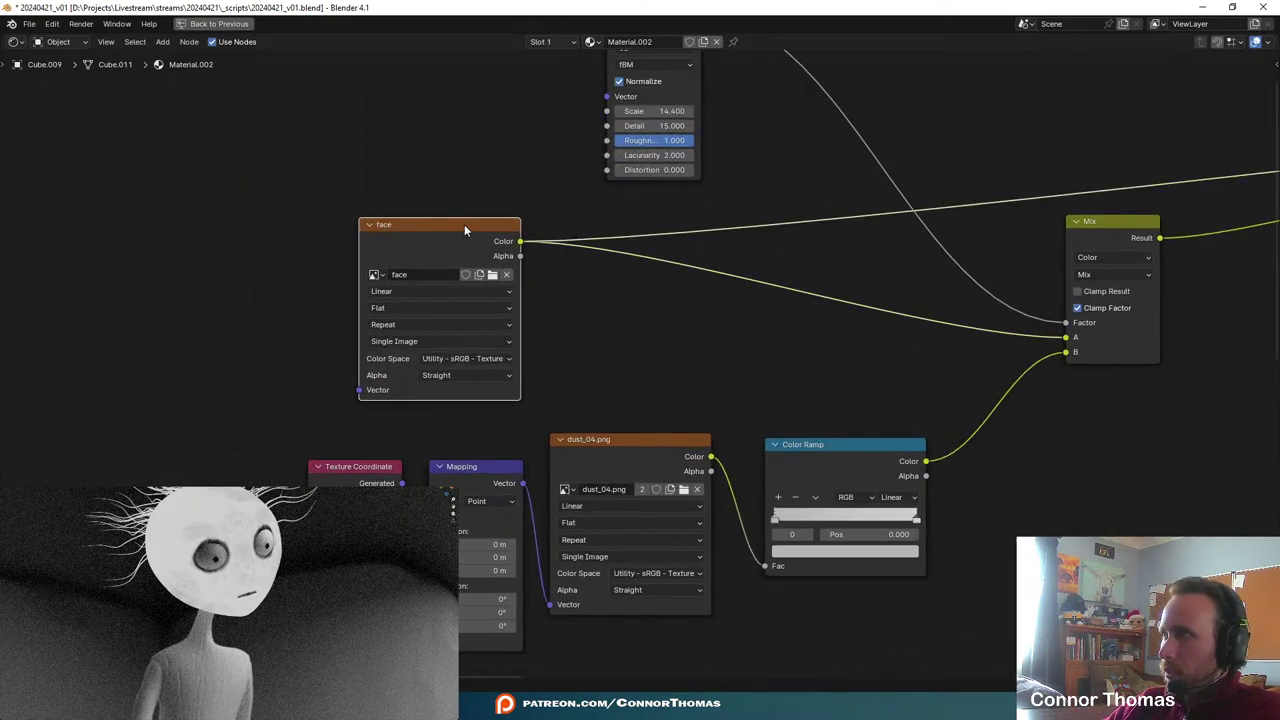
{"action": "middle_click_drag", "start_coordinate": [1116, 294], "coordinate": [586, 334]}
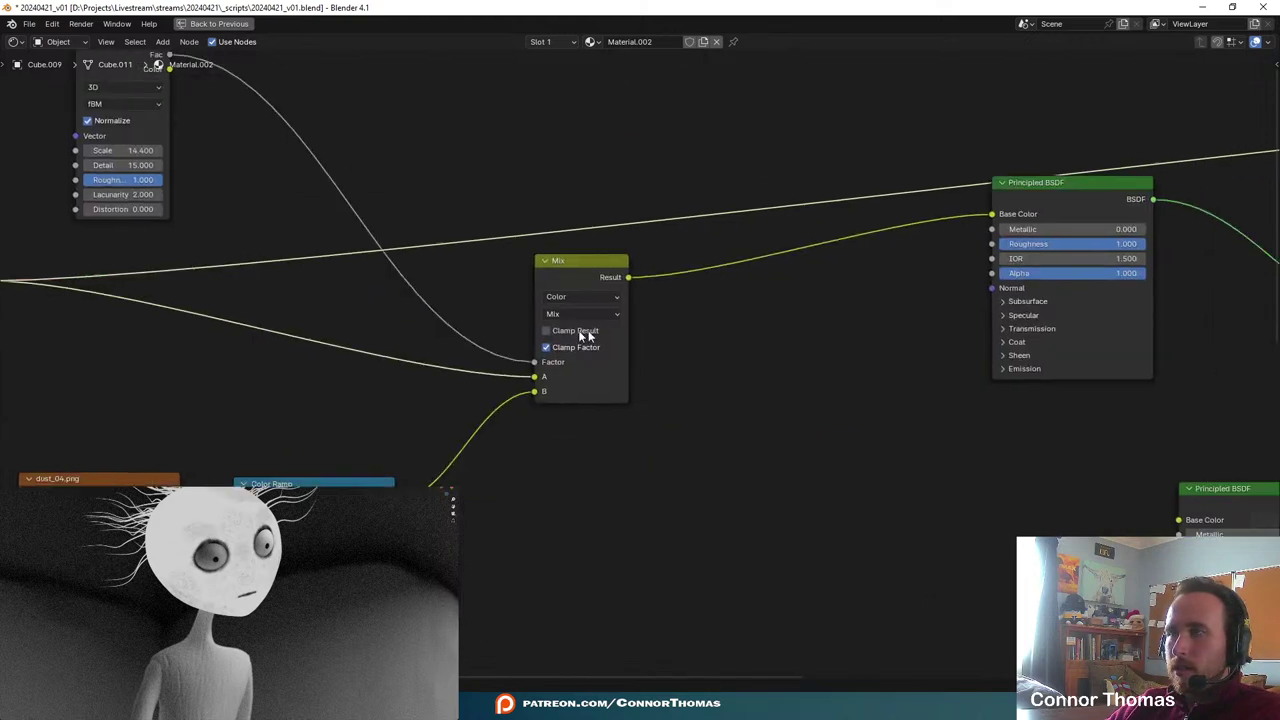
{"action": "left_click", "coordinate": [590, 261]}
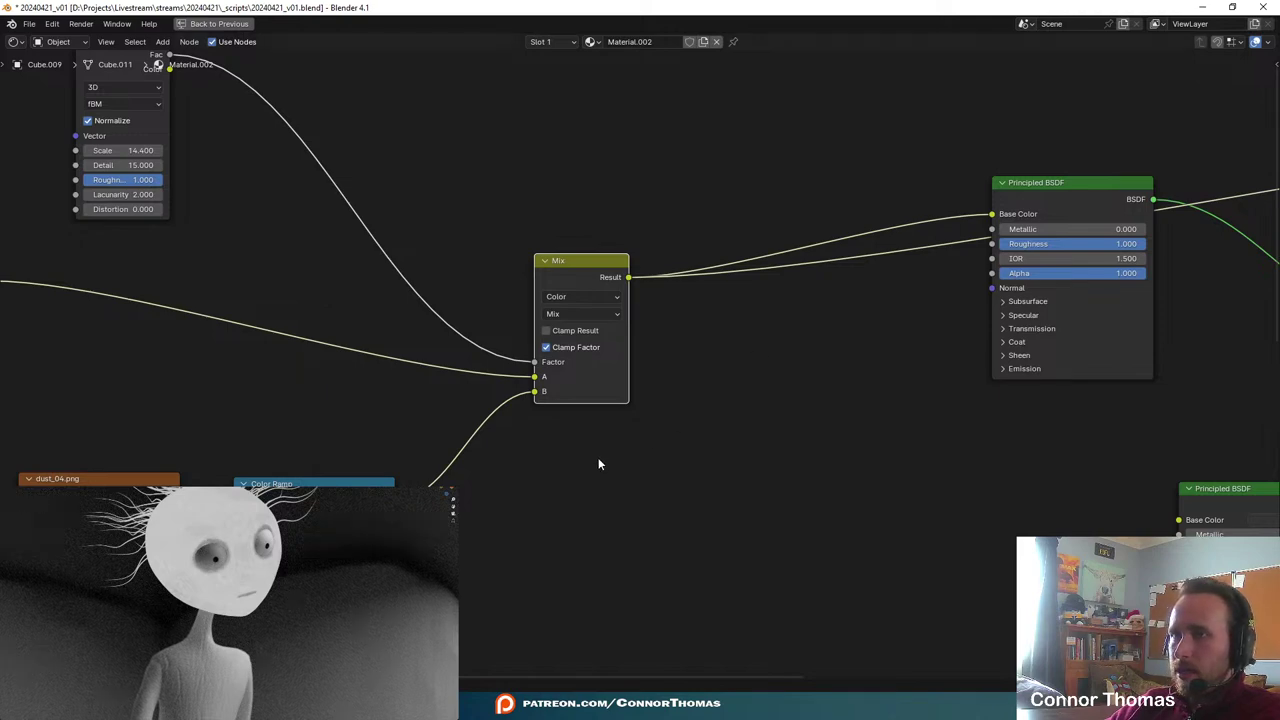
- Try the Screen blending mode on the Mix node combining the face and dust textures, and finally set it to Add
{"action": "middle_click_drag", "start_coordinate": [600, 463], "coordinate": [785, 538]}
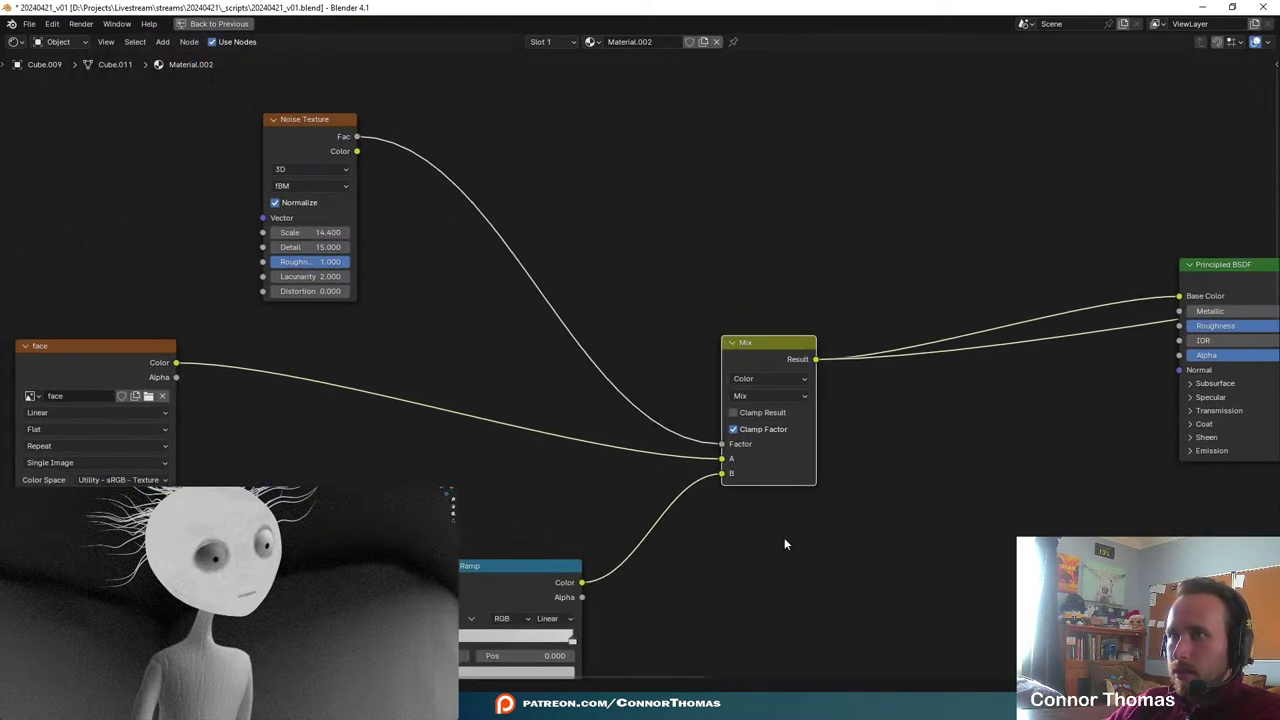
{"action": "middle_click_drag", "start_coordinate": [716, 482], "coordinate": [695, 438]}
{"action": "left_click", "coordinate": [735, 338]}
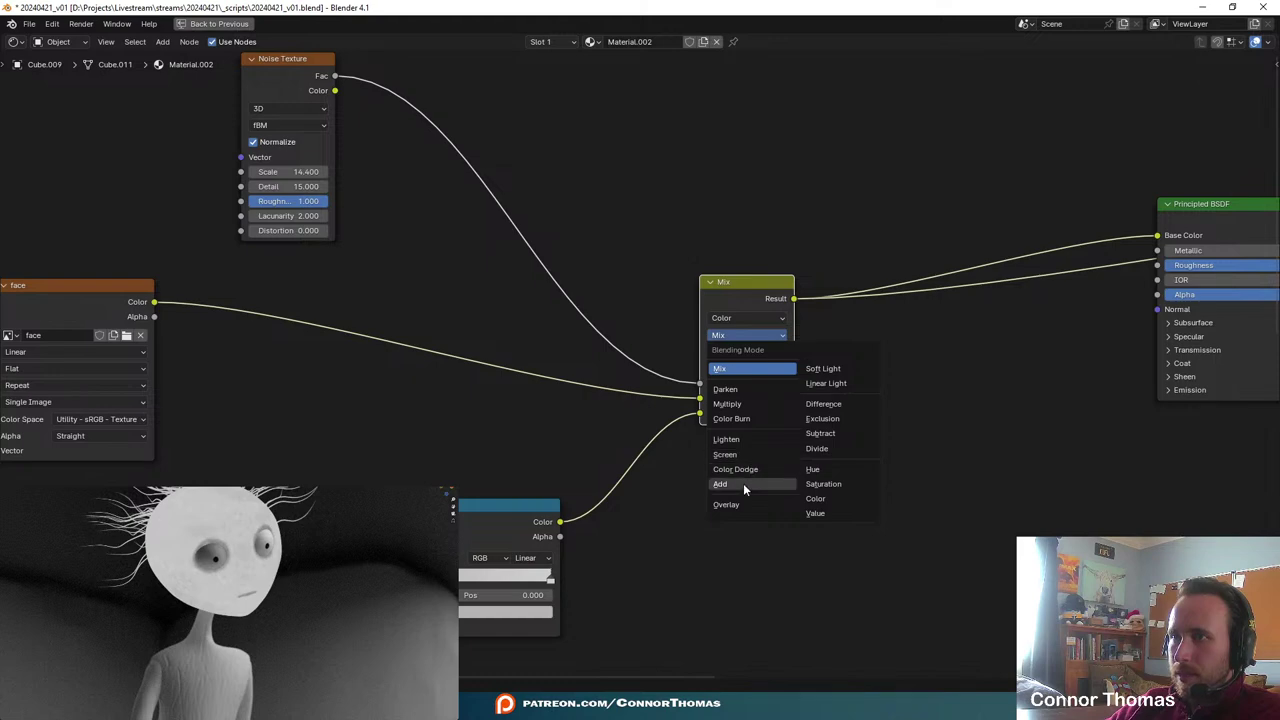
{"action": "left_click", "coordinate": [738, 455]}
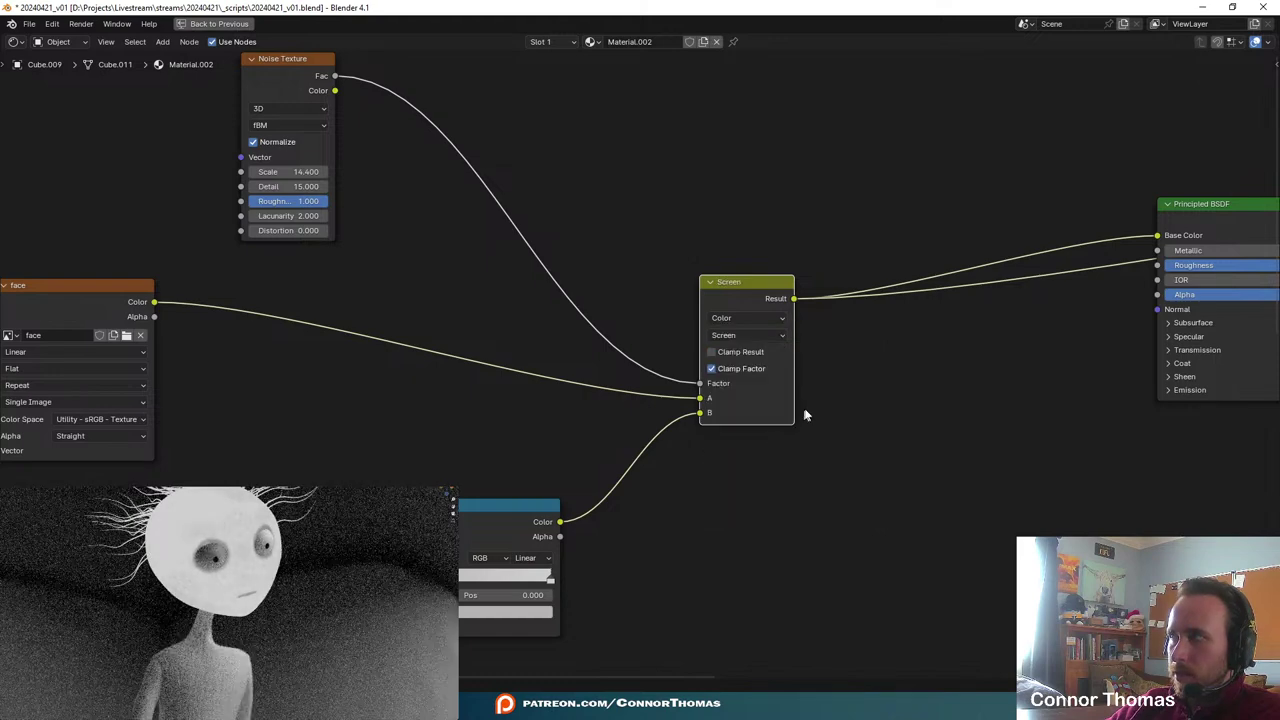
{"action": "left_click", "coordinate": [750, 335]}
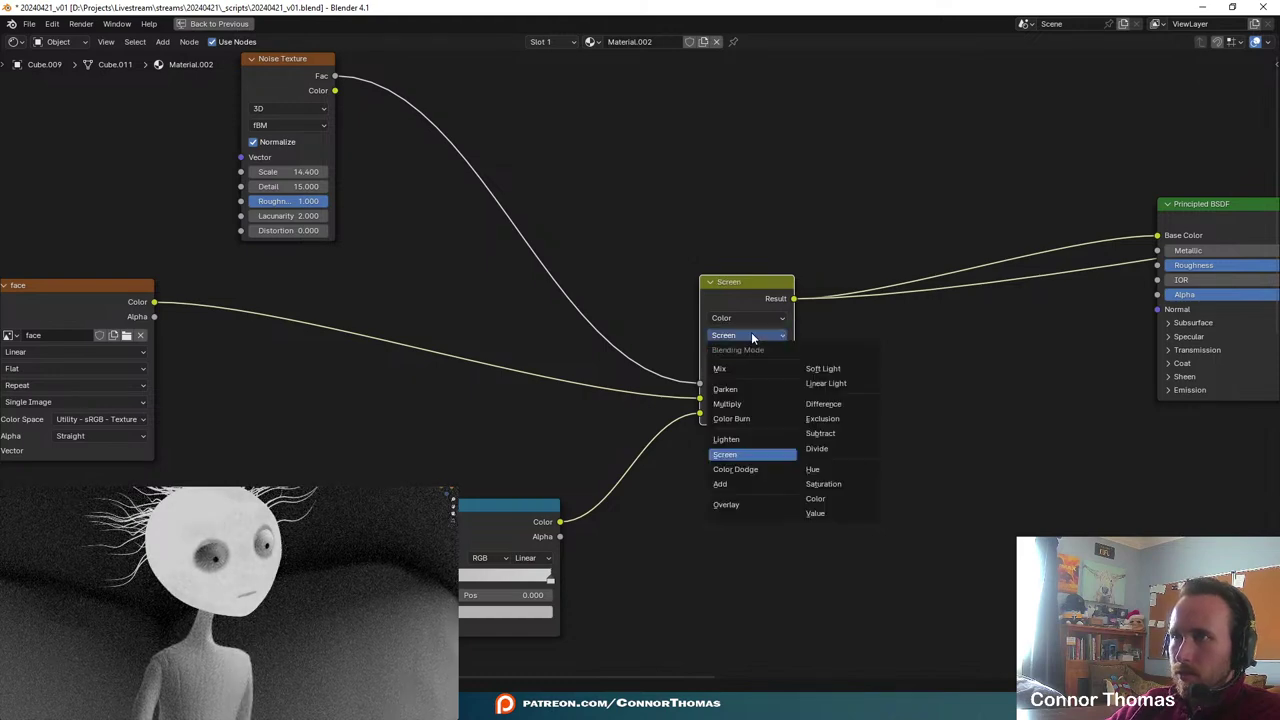
{"action": "left_click", "coordinate": [742, 485]}
{"action": "scroll", "coordinate": [680, 420], "scroll_direction": "up", "scroll_amount": 1}
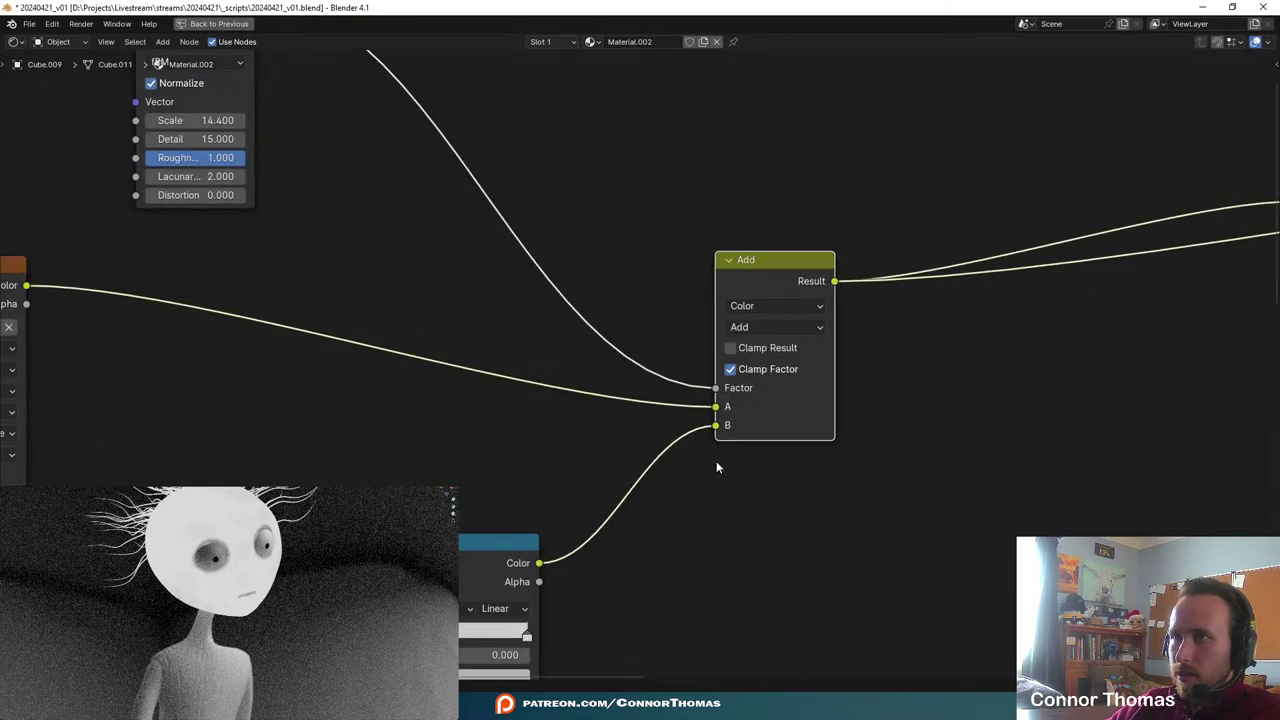
- Preview the face texture alone on the head and compare it with the dust texture's Color Ramp output
{"action": "middle_click_drag", "start_coordinate": [671, 434], "coordinate": [762, 438]}
{"action": "left_click", "coordinate": [83, 268], "text": "ctrl+shift"}
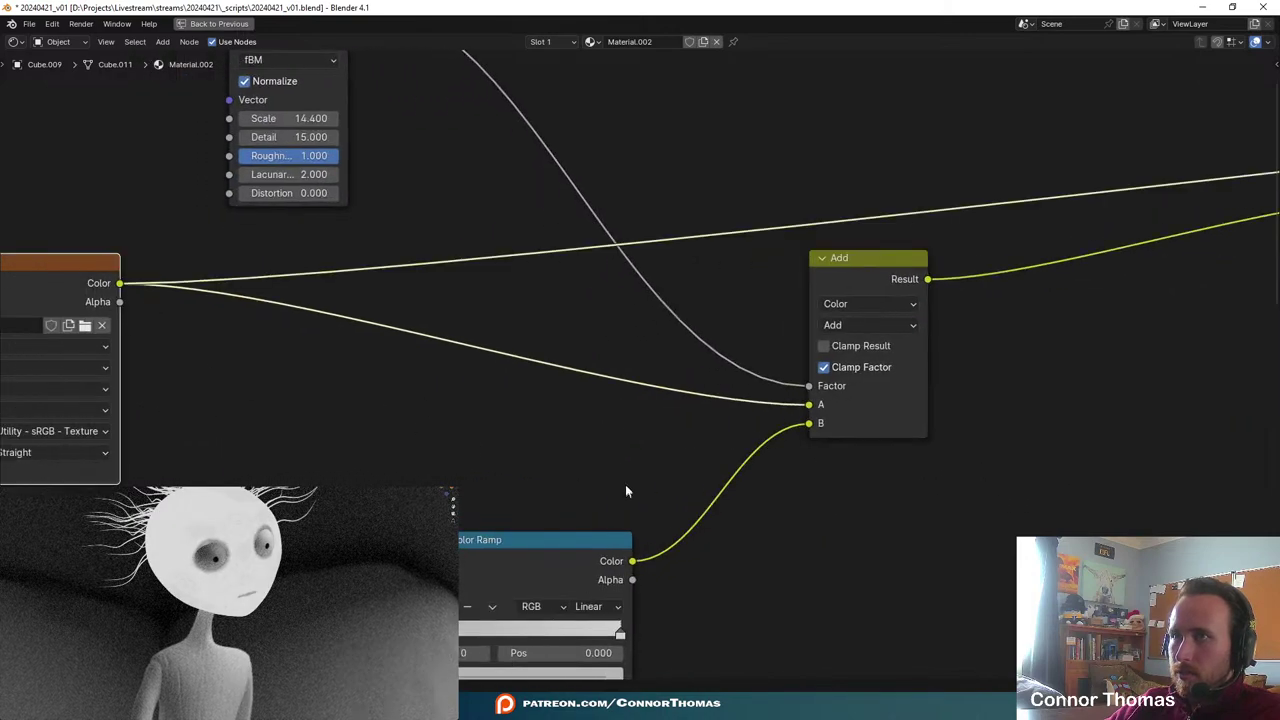
{"action": "middle_click_drag", "start_coordinate": [670, 470], "coordinate": [663, 366]}
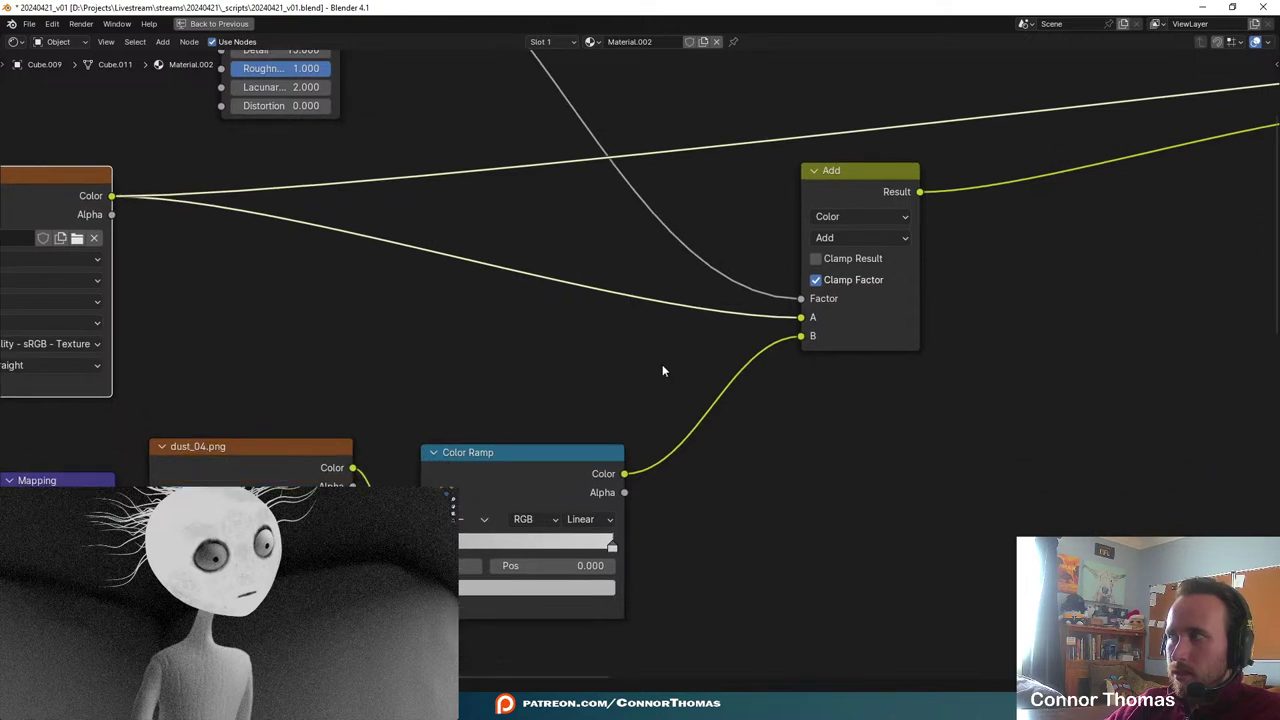
{"action": "left_click", "coordinate": [578, 450], "text": "ctrl+shift"}
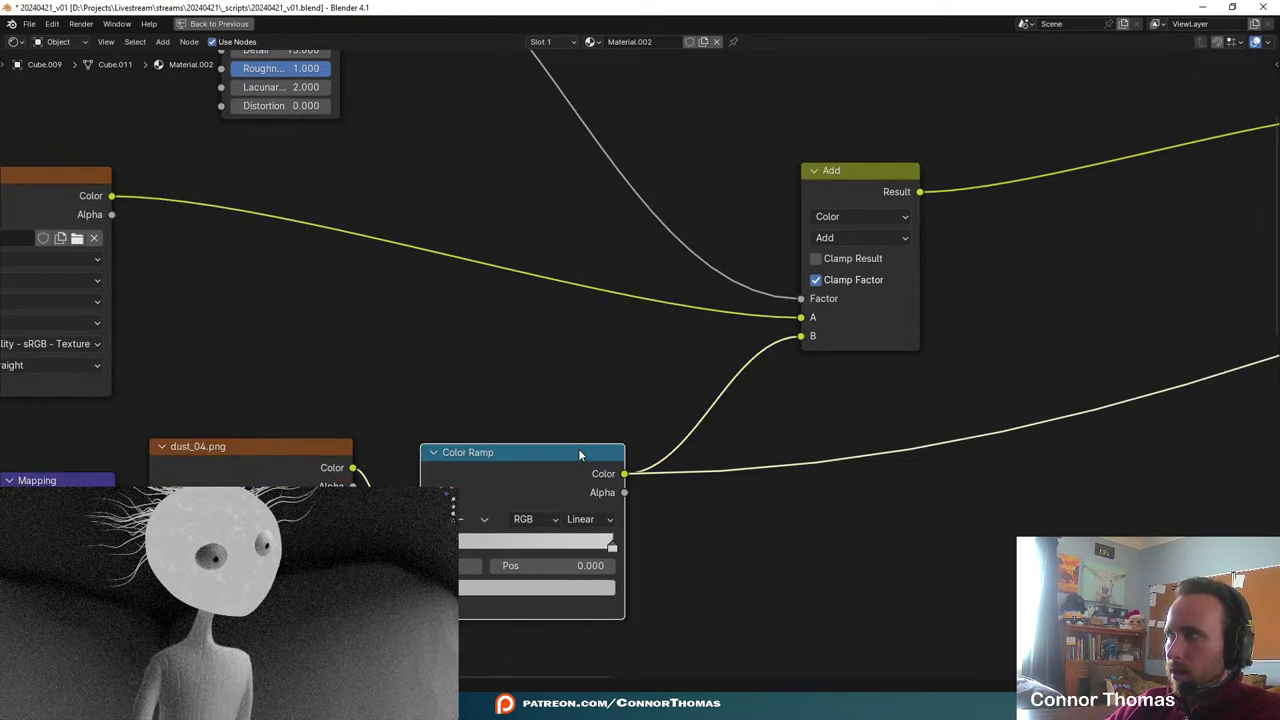
- Connect the face texture's Color directly to the first Principled BSDF's Base Color and reconnect the Mix Shader to the Material Output's surface
{"action": "middle_click_drag", "start_coordinate": [781, 316], "coordinate": [580, 450]}
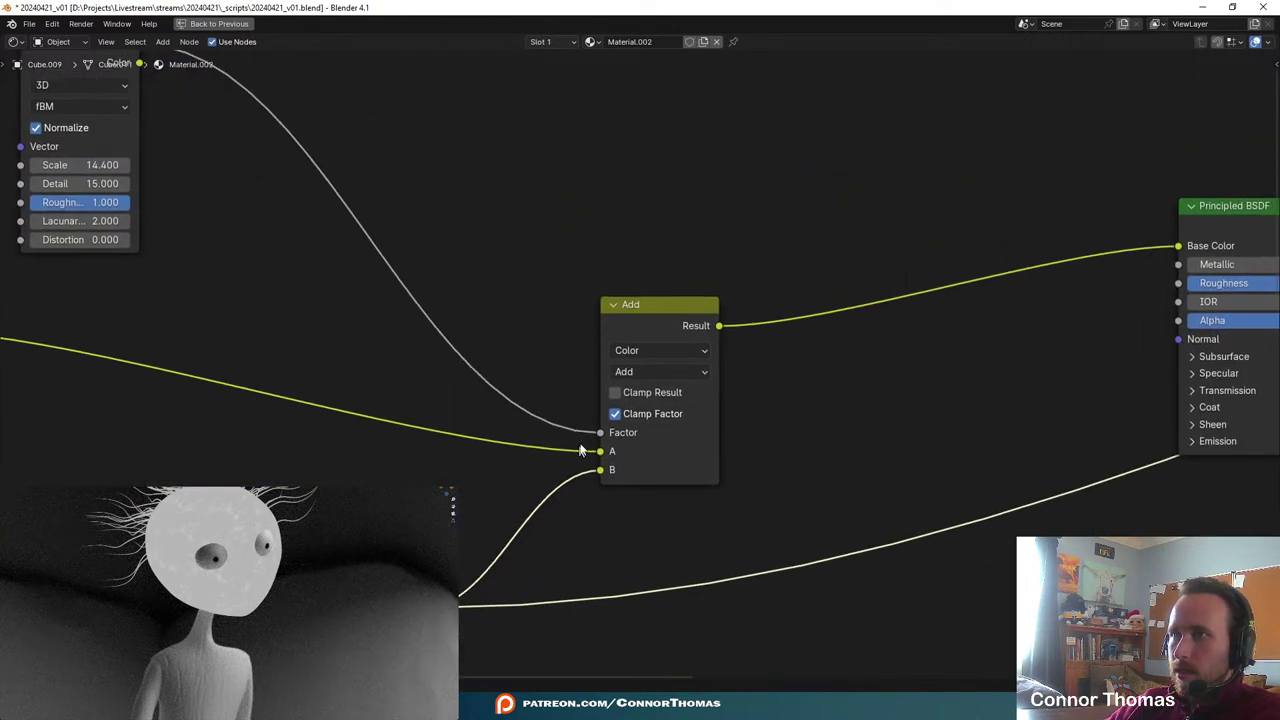
{"action": "scroll", "coordinate": [580, 450], "scroll_direction": "down", "scroll_amount": 2}
{"action": "left_click_drag", "start_coordinate": [147, 341], "coordinate": [998, 296]}
{"action": "middle_click_drag", "start_coordinate": [1097, 259], "coordinate": [808, 320]}
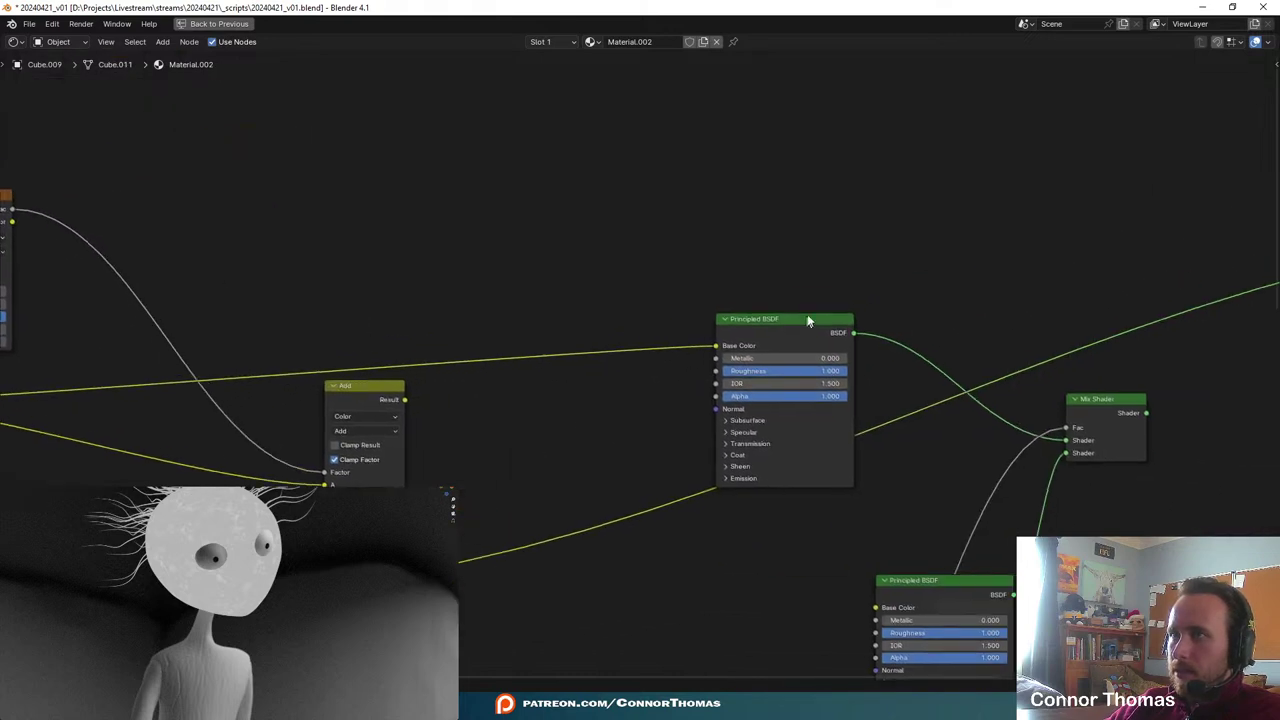
{"action": "middle_click_drag", "start_coordinate": [1110, 378], "coordinate": [760, 340]}
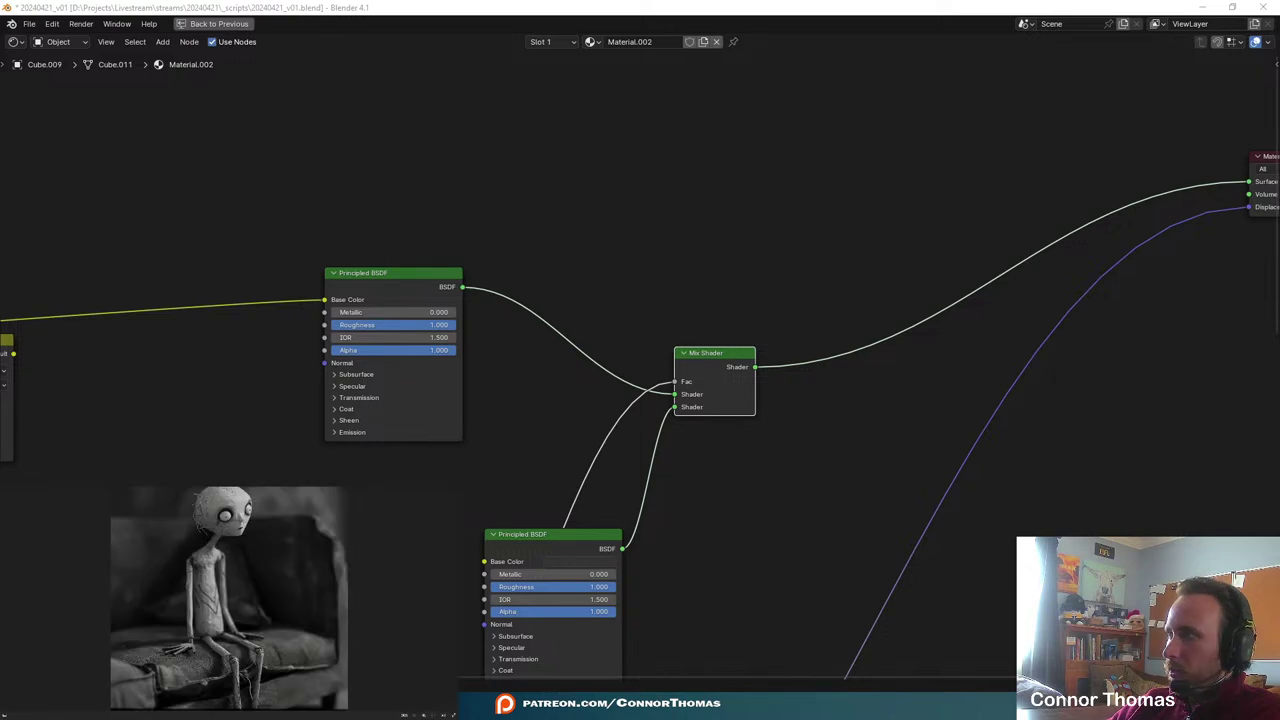
{"action": "middle_click_drag", "start_coordinate": [485, 466], "coordinate": [592, 400]}
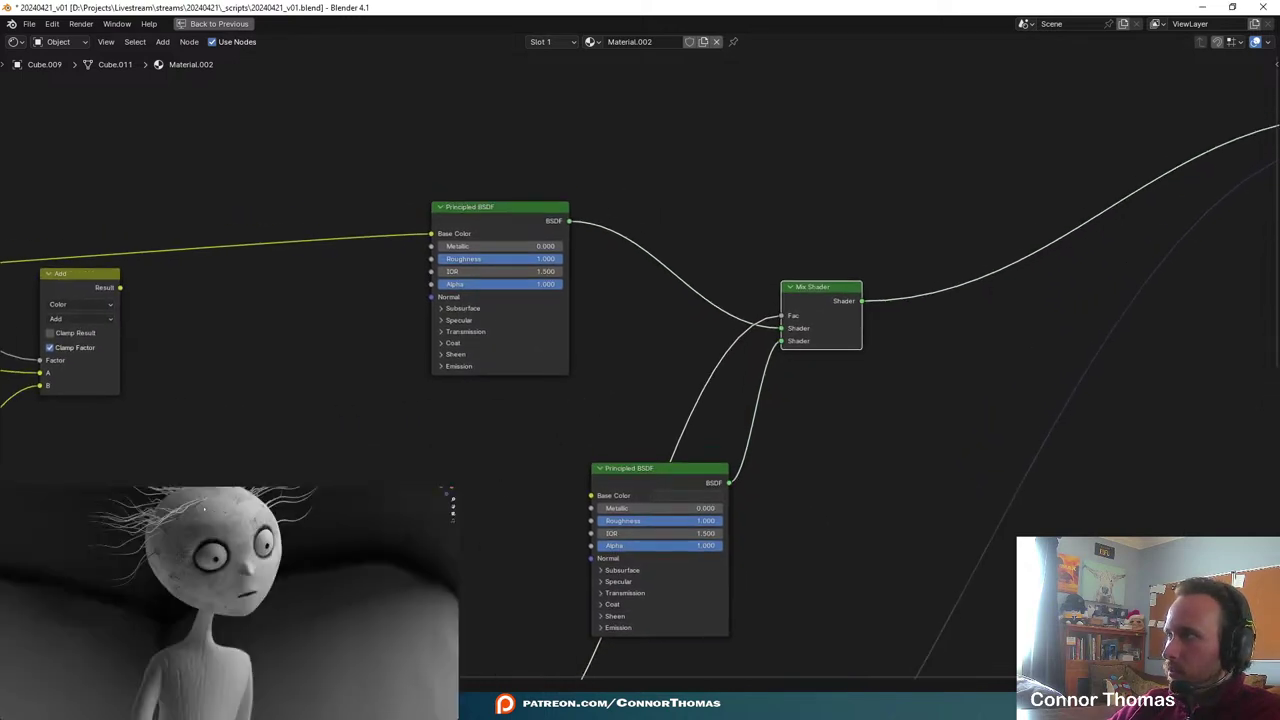
{"action": "scroll", "coordinate": [460, 520], "scroll_direction": "down", "scroll_amount": 3}
{"action": "middle_click_drag", "start_coordinate": [460, 530], "coordinate": [644, 280]}
{"action": "middle_click_drag", "start_coordinate": [634, 380], "coordinate": [611, 208]}
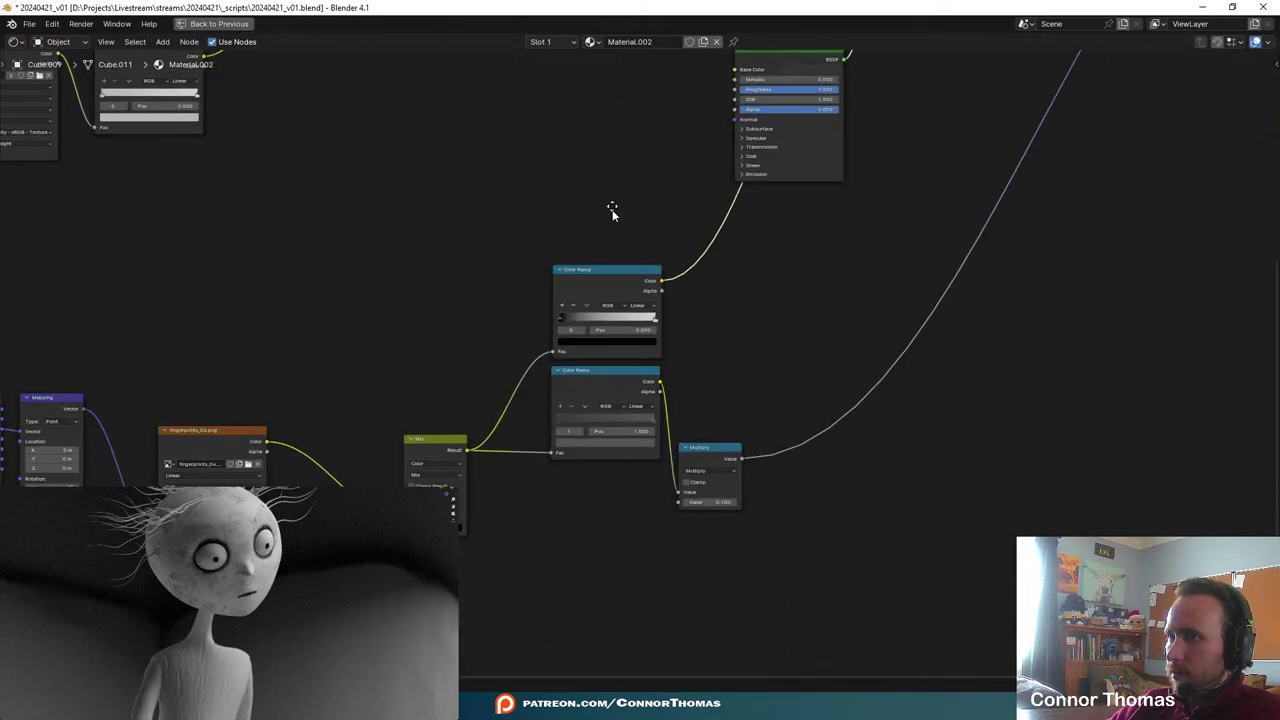
{"action": "middle_click_drag", "start_coordinate": [1003, 311], "coordinate": [749, 451]}
{"action": "key", "text": "shift+a"}
{"action": "type", "text": "wood"}
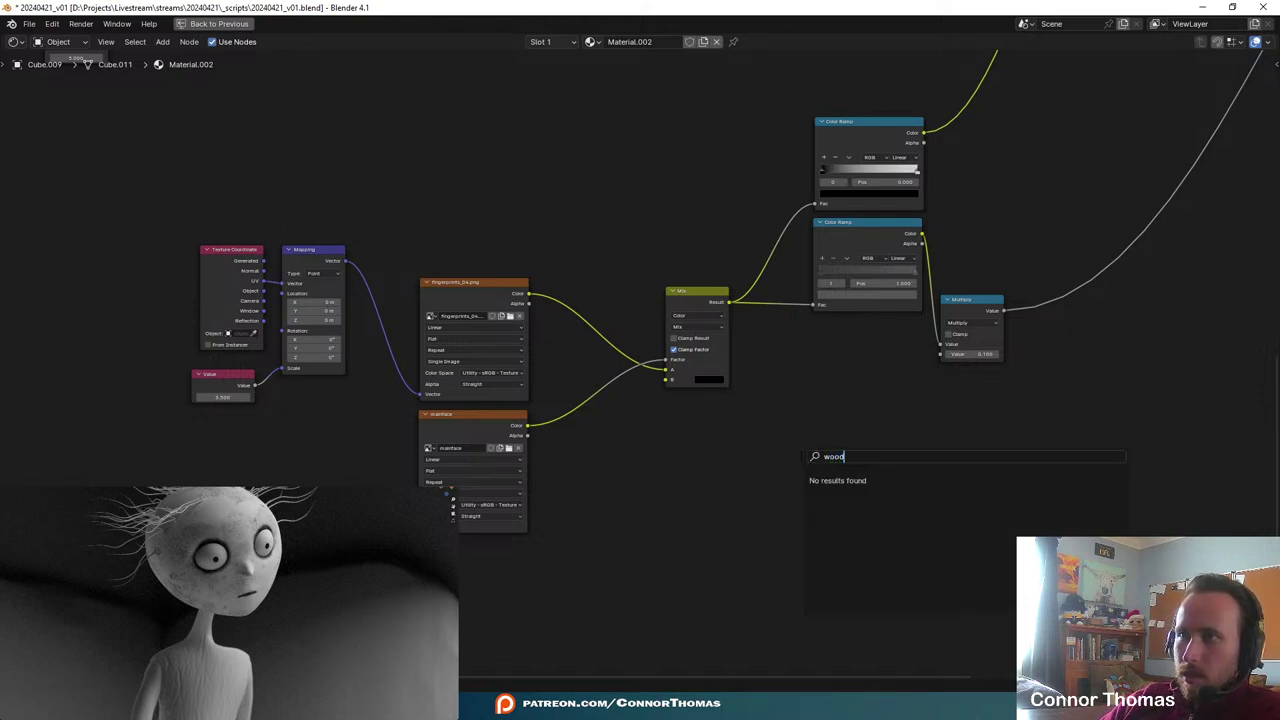
{"action": "key", "text": "Escape"}
- Add an Image Texture node in the empty space below the fingerprint Mix and Multiply nodes
{"action": "key", "text": "shift+a"}
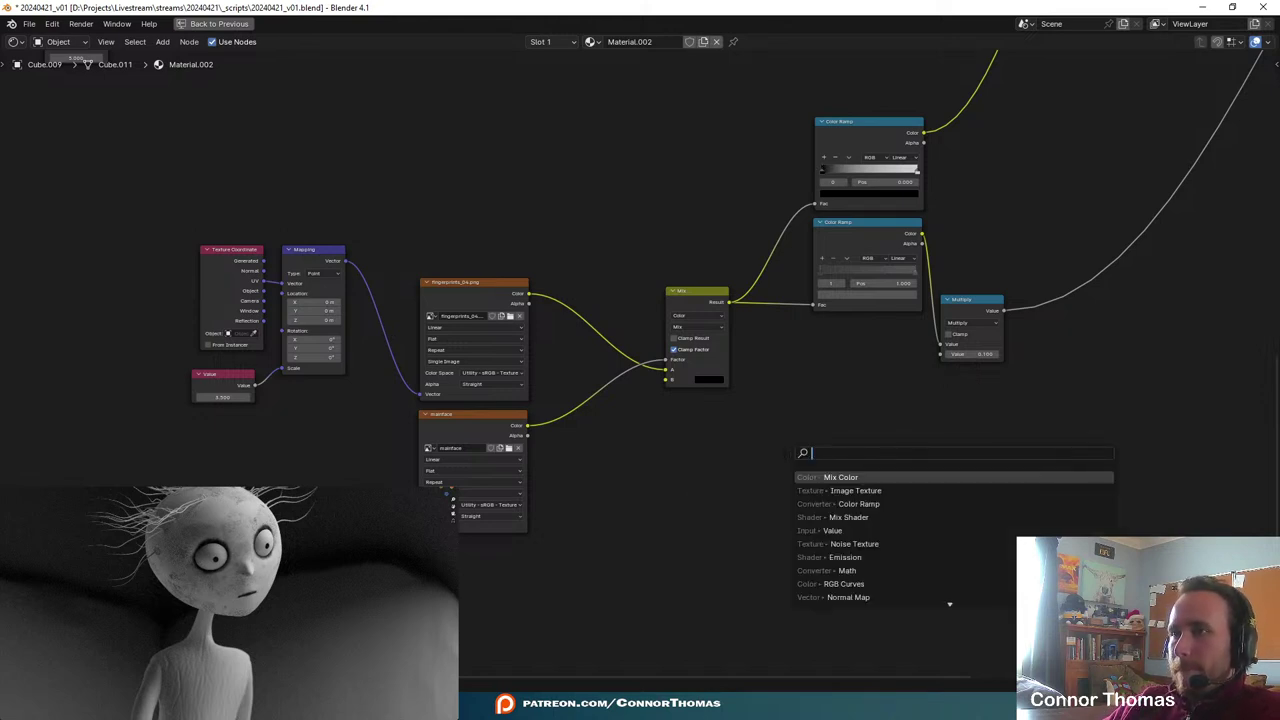
{"action": "type", "text": "ima"}
{"action": "key", "text": "Return"}
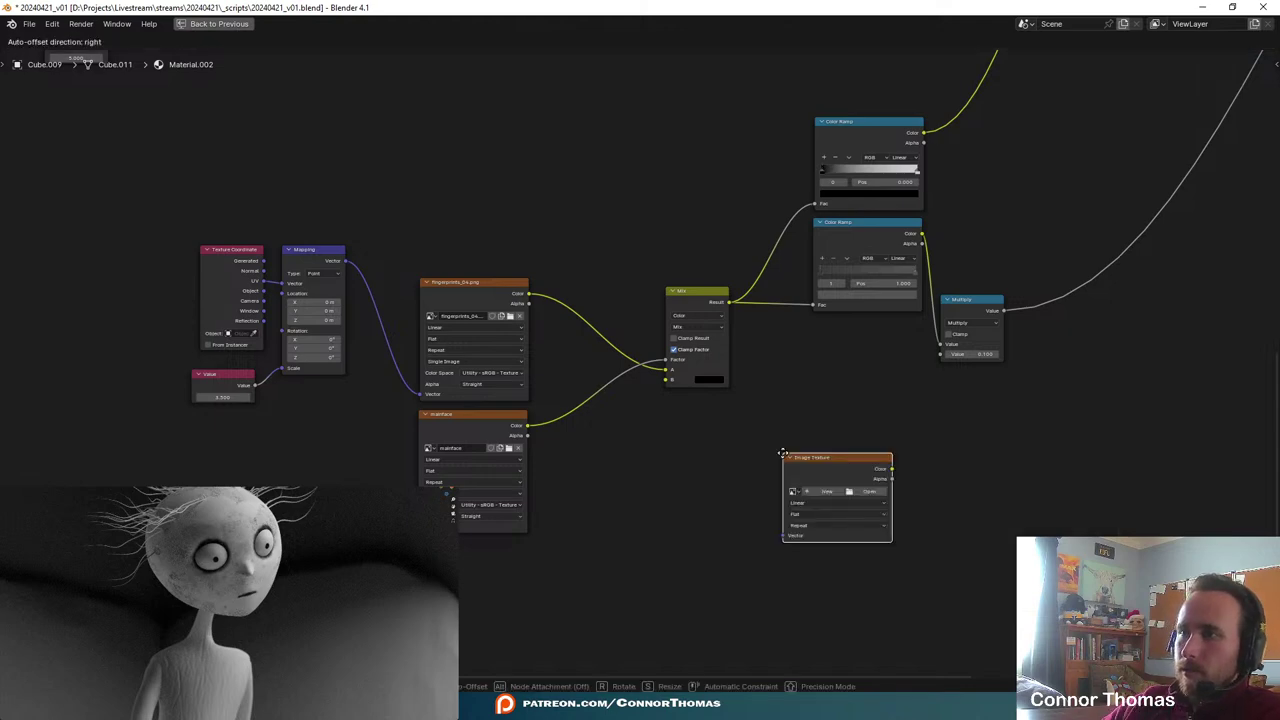
{"action": "left_click", "coordinate": [784, 454]}
- Load fingerprints_01.png from the bookmarked SurfaceImperfections1 collection's 1K folder into the new Image Texture node
{"action": "scroll", "coordinate": [784, 454], "scroll_direction": "up", "scroll_amount": 1}
{"action": "middle_click_drag", "start_coordinate": [816, 415], "coordinate": [667, 356]}
{"action": "scroll", "coordinate": [668, 360], "scroll_direction": "up", "scroll_amount": 3}
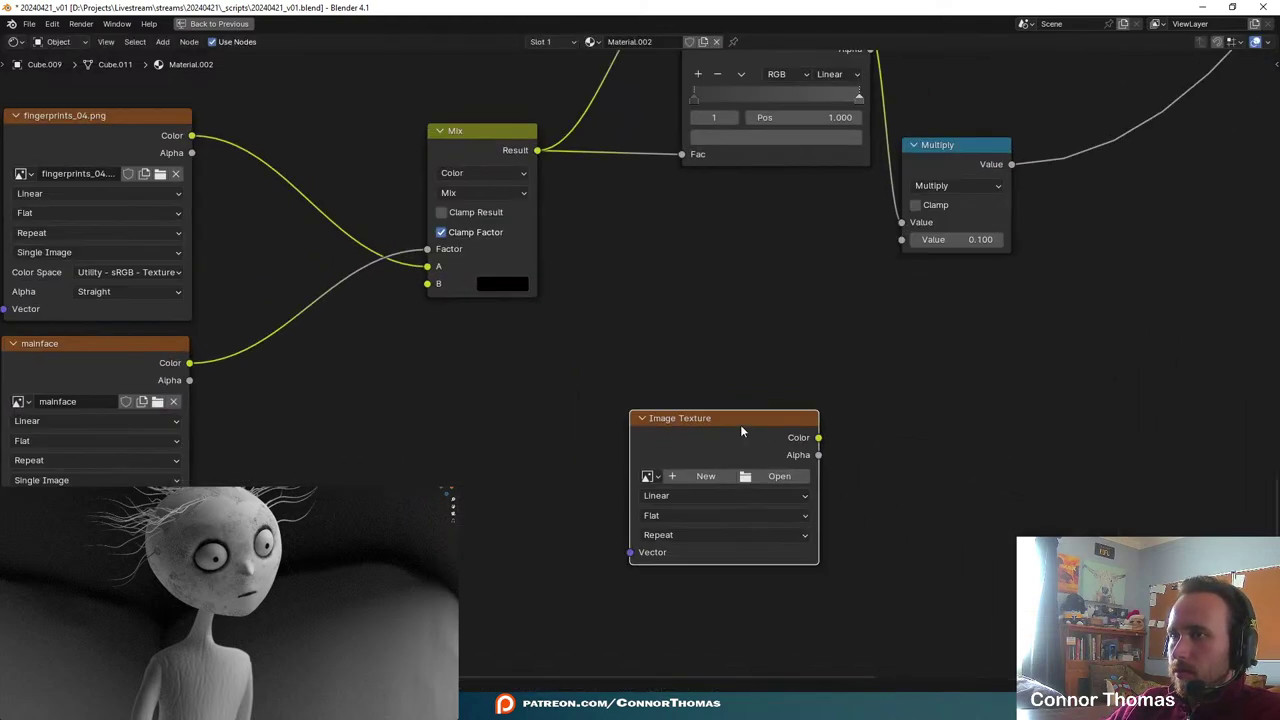
{"action": "left_click", "coordinate": [786, 476]}
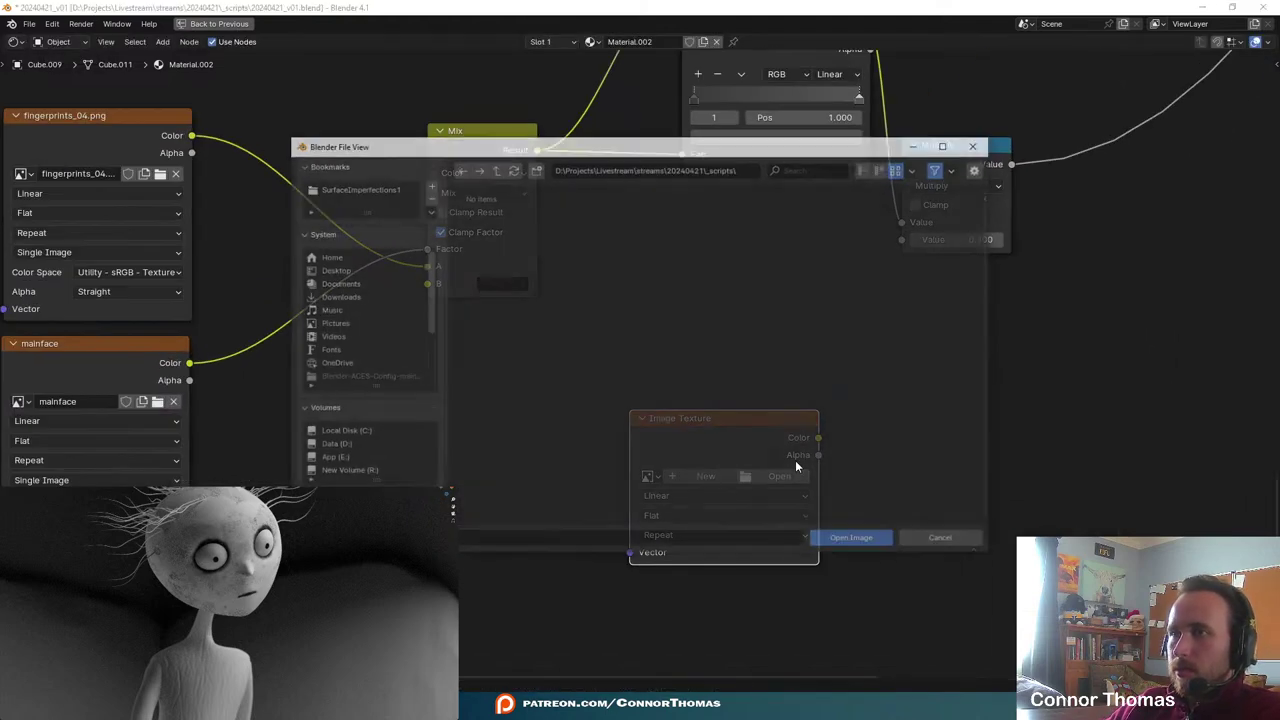
{"action": "left_click", "coordinate": [352, 188]}
{"action": "left_click", "coordinate": [800, 222]}
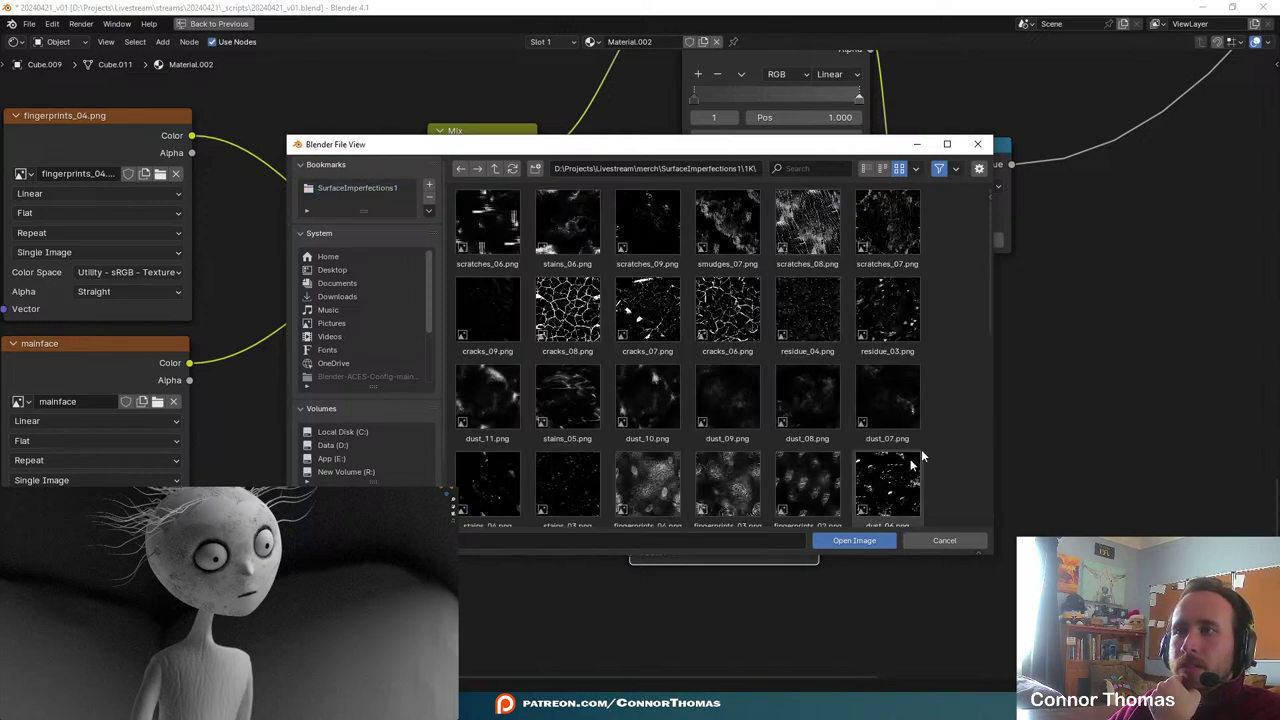
{"action": "left_click_drag", "start_coordinate": [986, 211], "coordinate": [970, 410]}
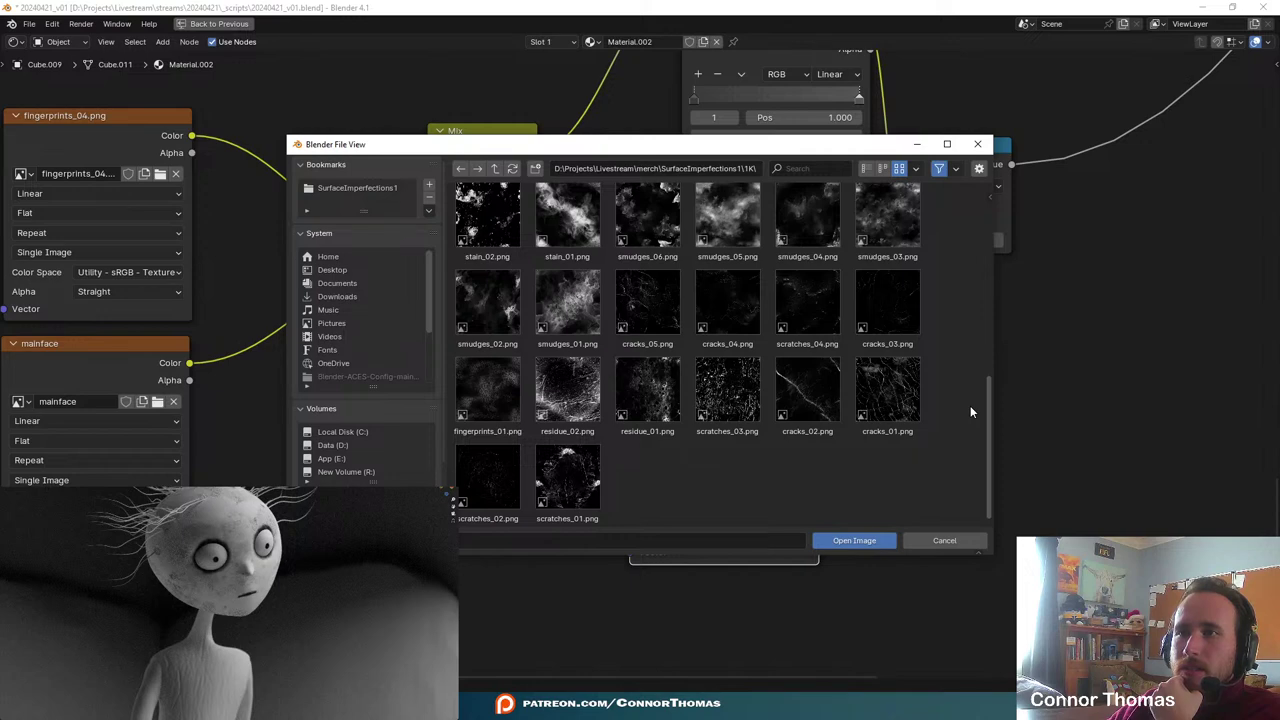
{"action": "left_click", "coordinate": [482, 394]}
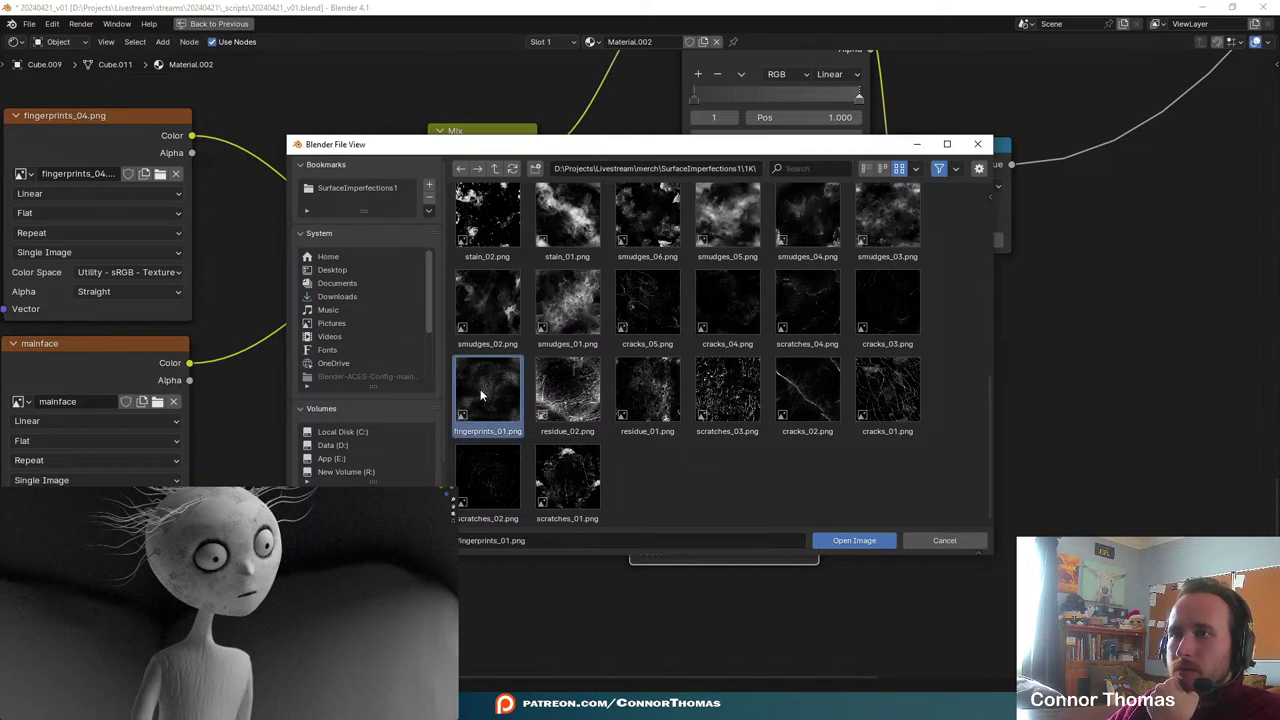
{"action": "double_click", "coordinate": [480, 394]}
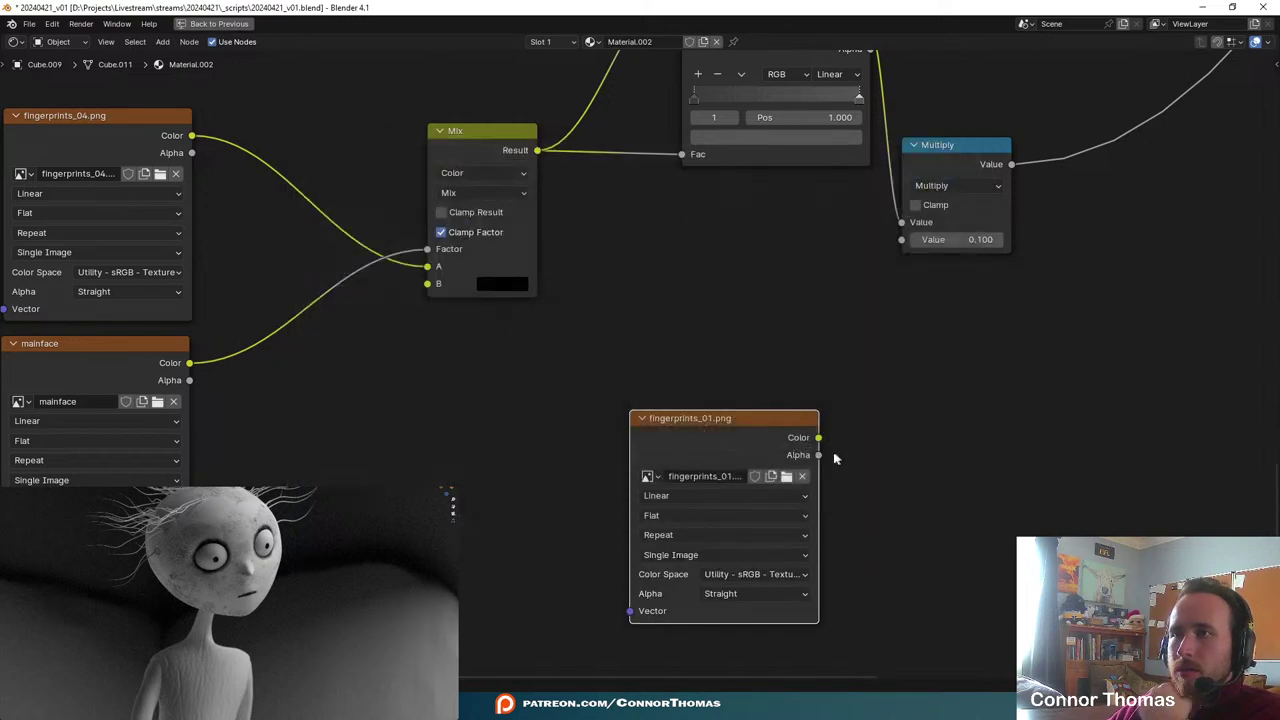
- Preview the fingerprints_01.png texture on the head and give it Texture Coordinate and Mapping nodes
{"action": "left_click", "coordinate": [775, 426], "text": "ctrl+shift"}
{"action": "middle_click_drag", "start_coordinate": [779, 374], "coordinate": [828, 311]}
{"action": "scroll", "coordinate": [808, 343], "scroll_direction": "down", "scroll_amount": 1}
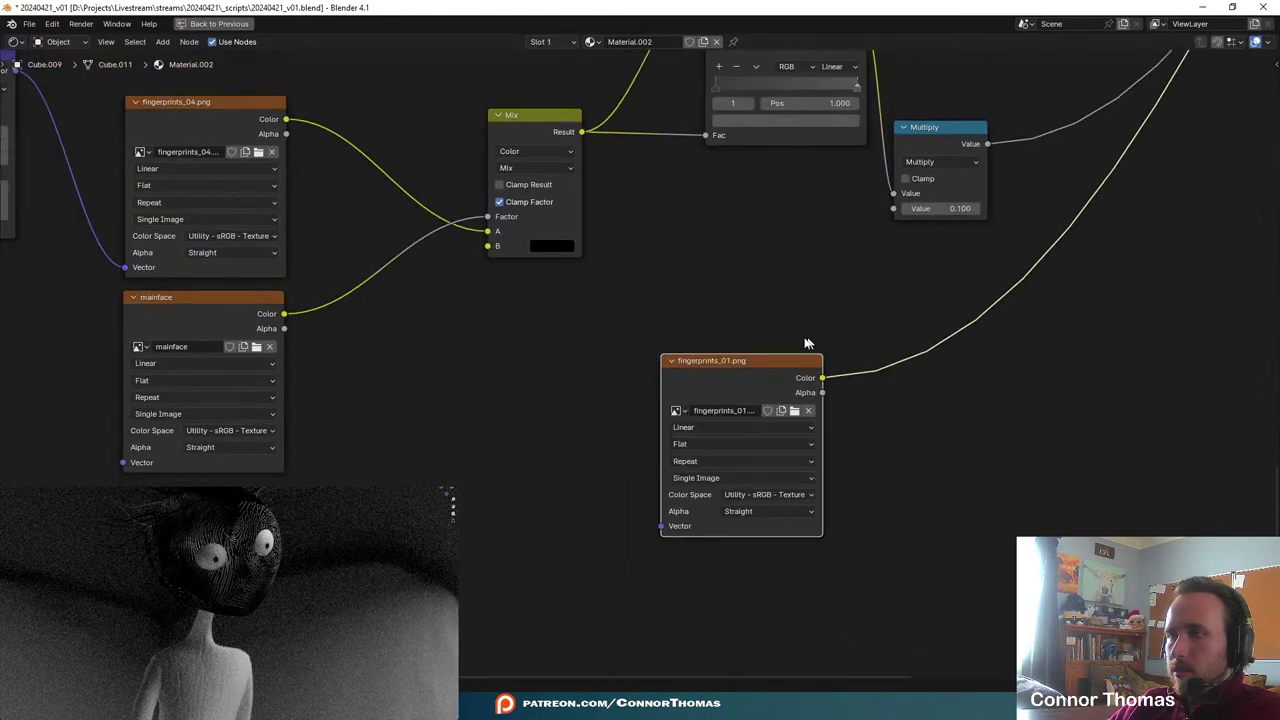
{"action": "key", "text": "ctrl+t"}
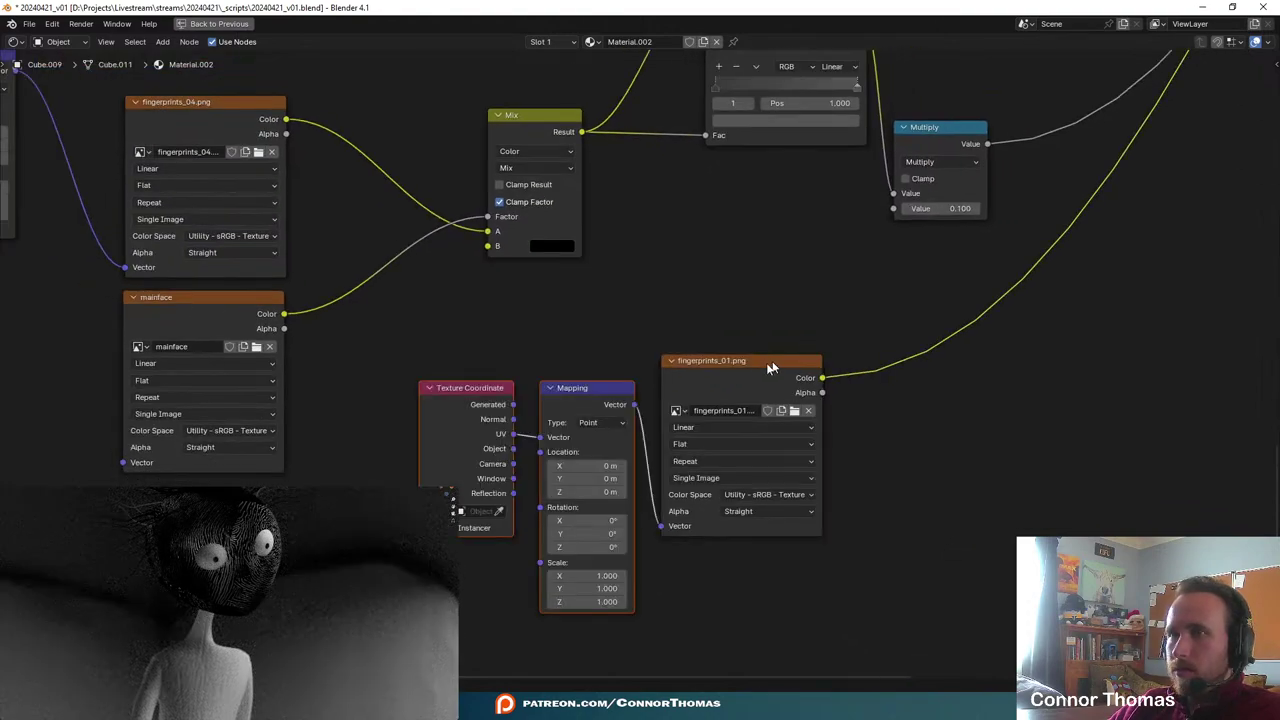
- Add a Value node set to 4.000 and connect it to the Scale of the fingerprints_01.png Mapping node
{"action": "key", "text": "shift+a"}
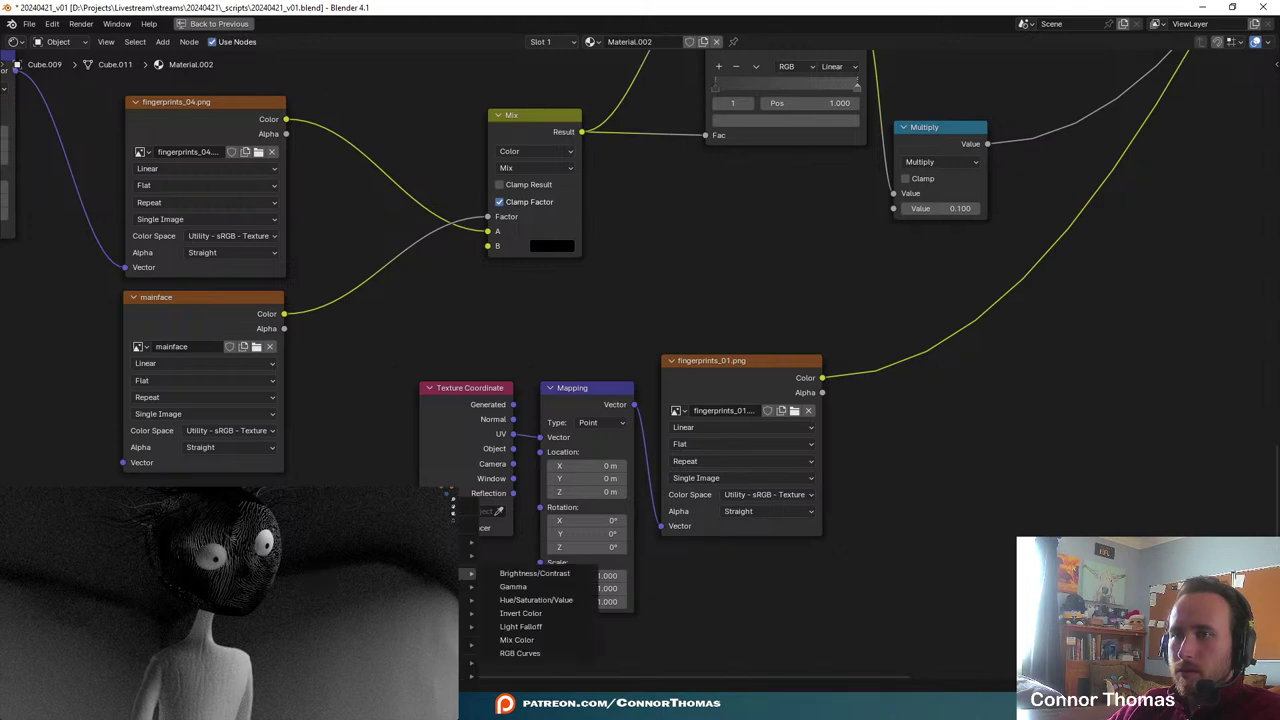
{"action": "type", "text": "value"}
{"action": "key", "text": "Return"}
{"action": "left_click", "coordinate": [530, 585]}
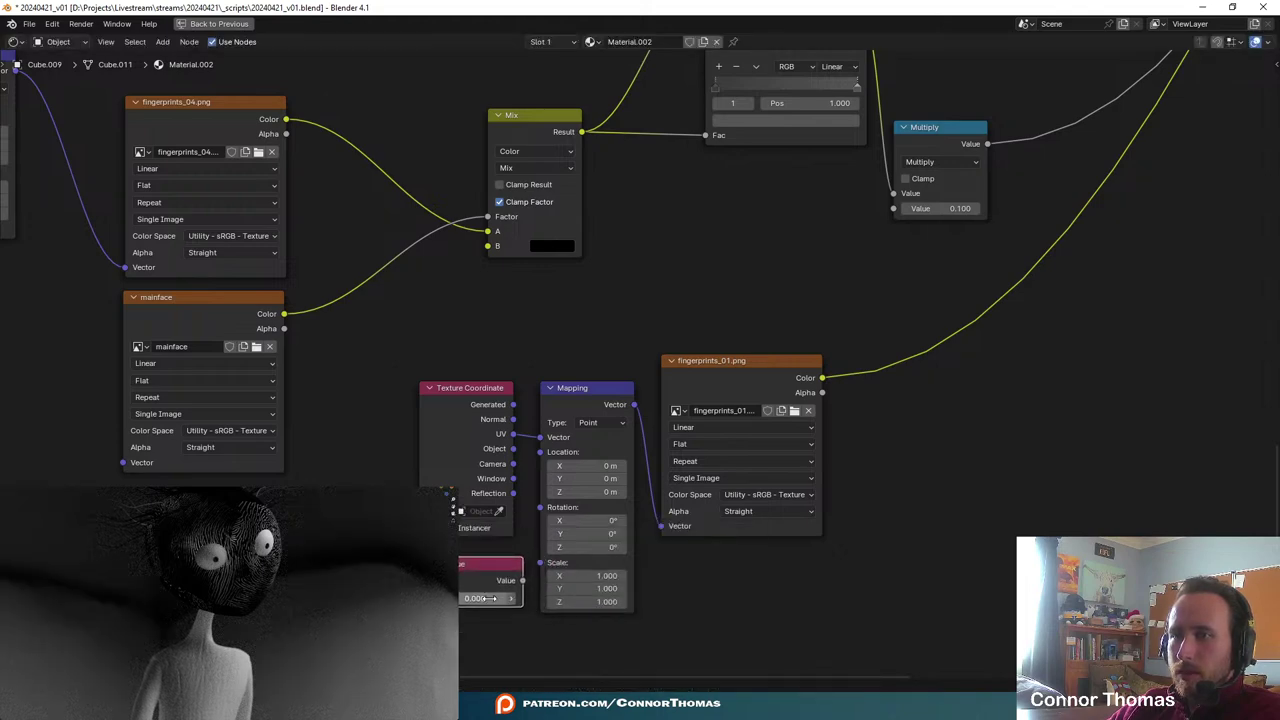
{"action": "left_click_drag", "start_coordinate": [522, 580], "coordinate": [540, 562]}
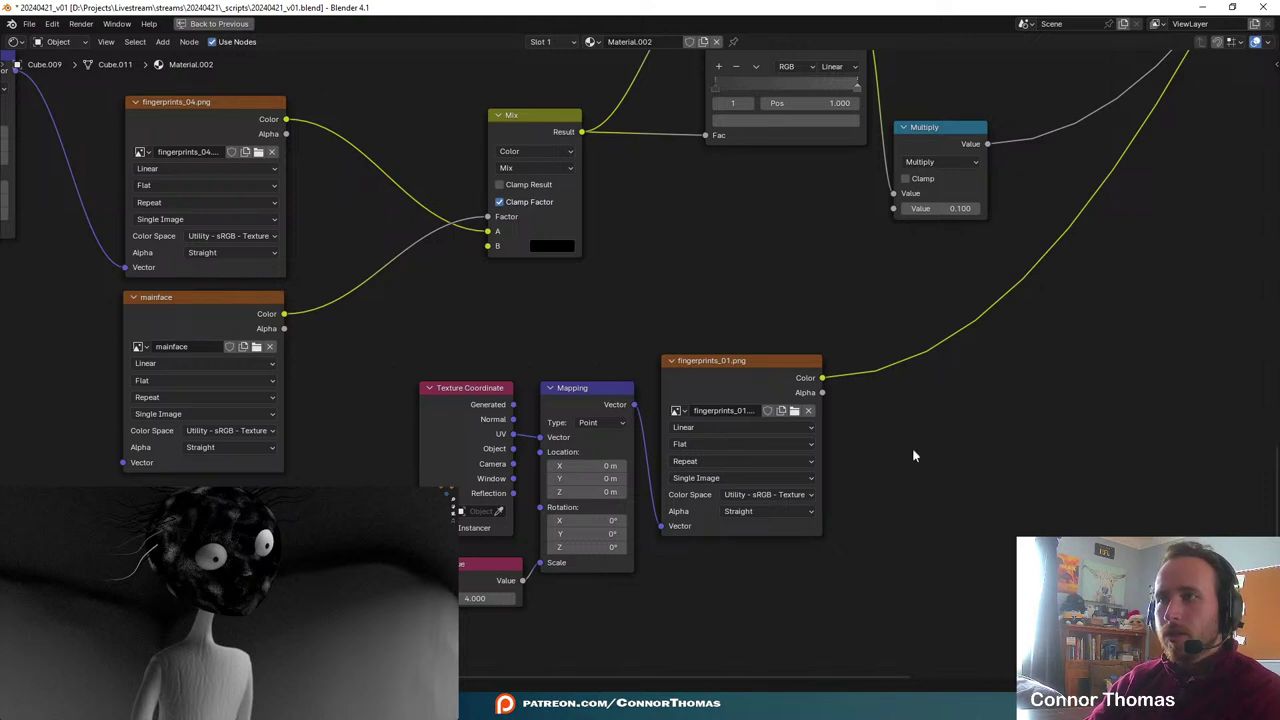
- Add a Mix Color node beside the fingerprints_01.png texture and connect the texture's Color to its A input
{"action": "middle_click_drag", "start_coordinate": [912, 455], "coordinate": [726, 377]}
{"action": "key", "text": "shift+a"}
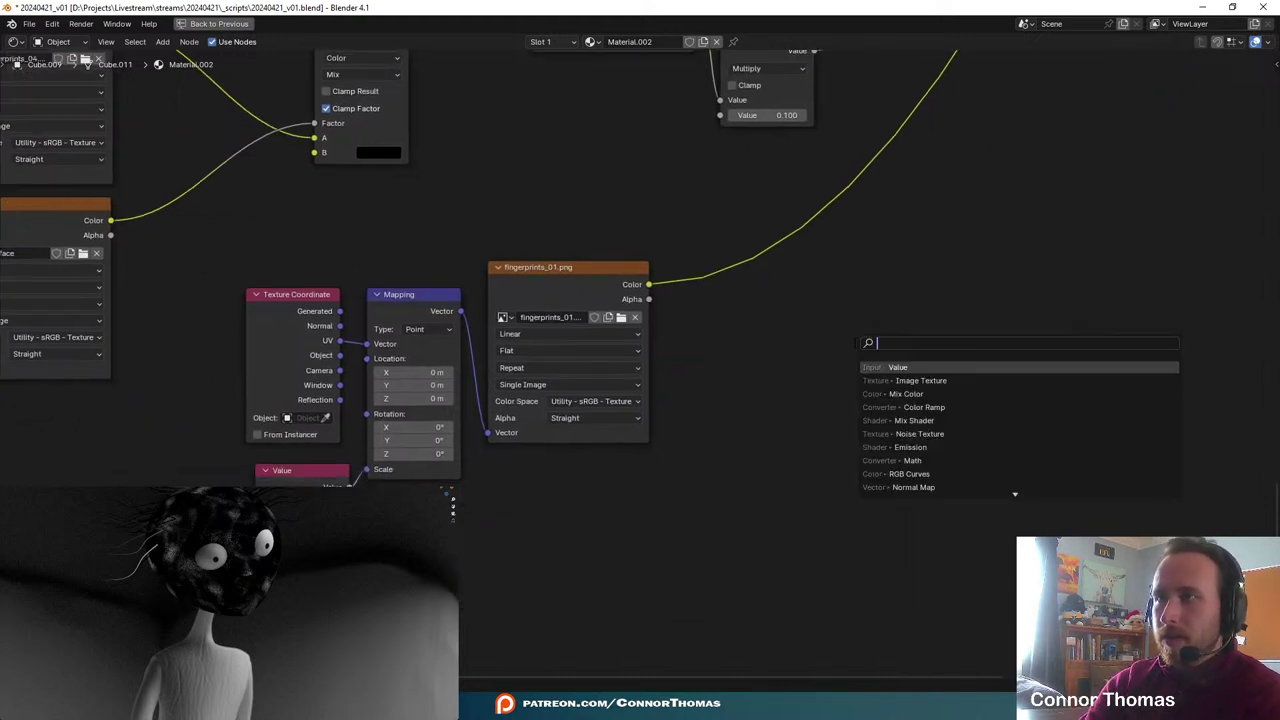
{"action": "type", "text": "m"}
{"action": "key", "text": "Return"}
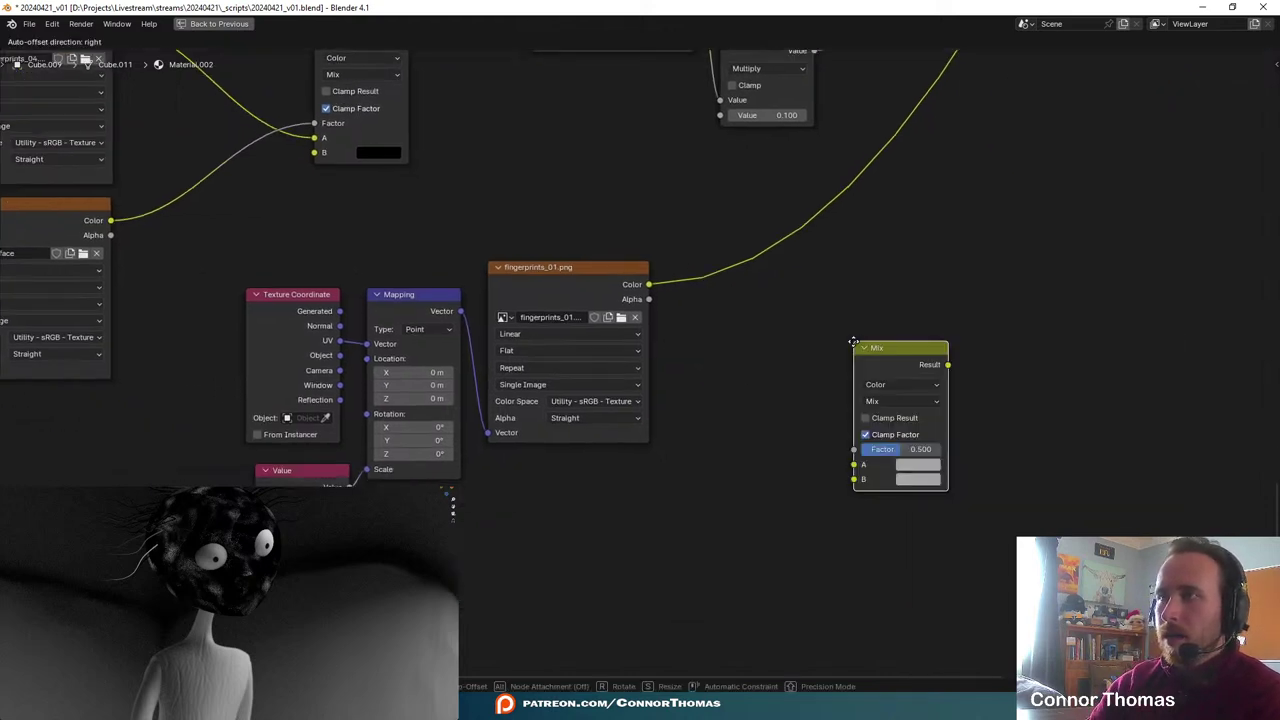
{"action": "left_click", "coordinate": [827, 333]}
{"action": "middle_click_drag", "start_coordinate": [680, 374], "coordinate": [731, 323]}
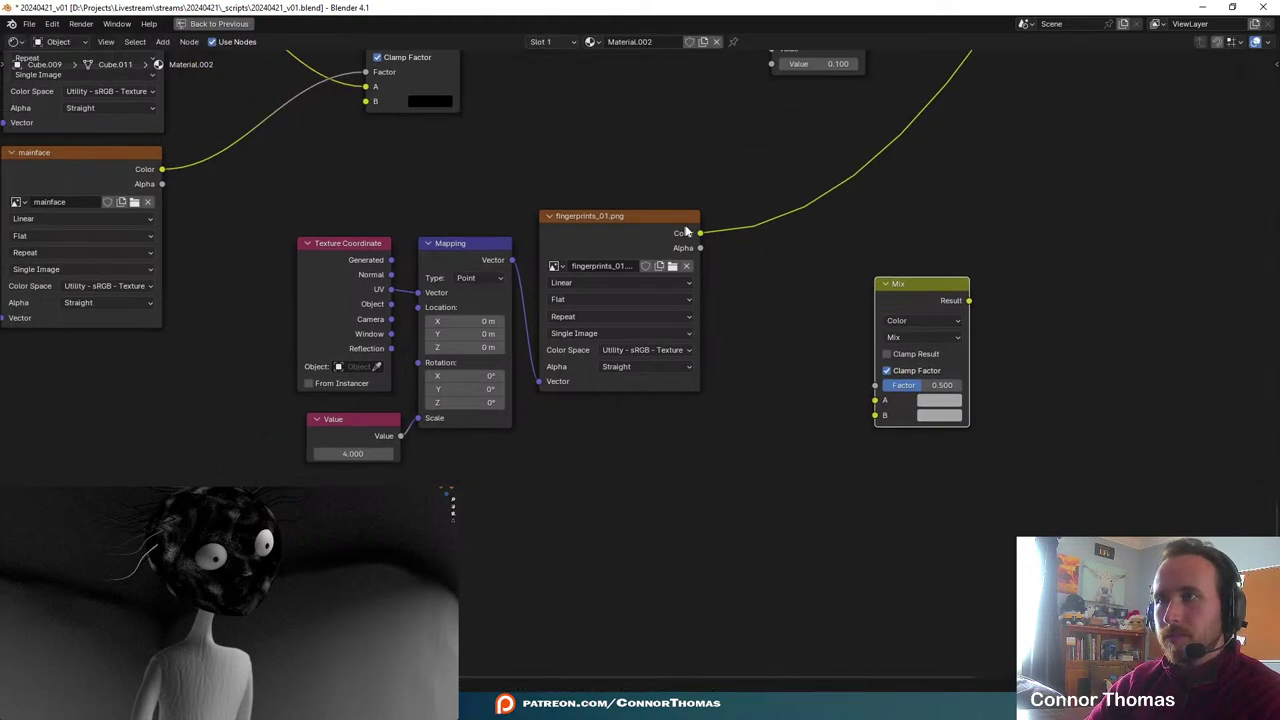
{"action": "left_click_drag", "start_coordinate": [711, 240], "coordinate": [877, 405]}
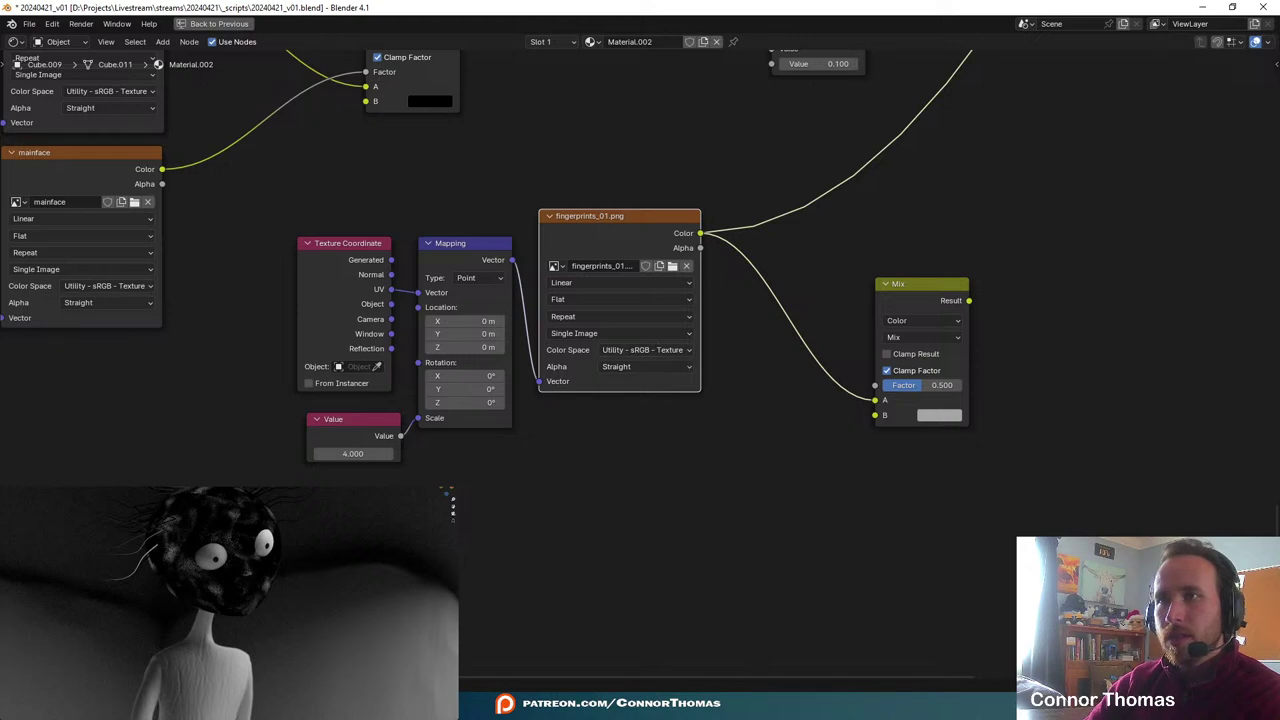
- Duplicate the fingerprints_01.png texture with its coordinate, Mapping and Value nodes below the original and connect its Color to the Mix node's B input
{"action": "key", "text": "shift+d"}
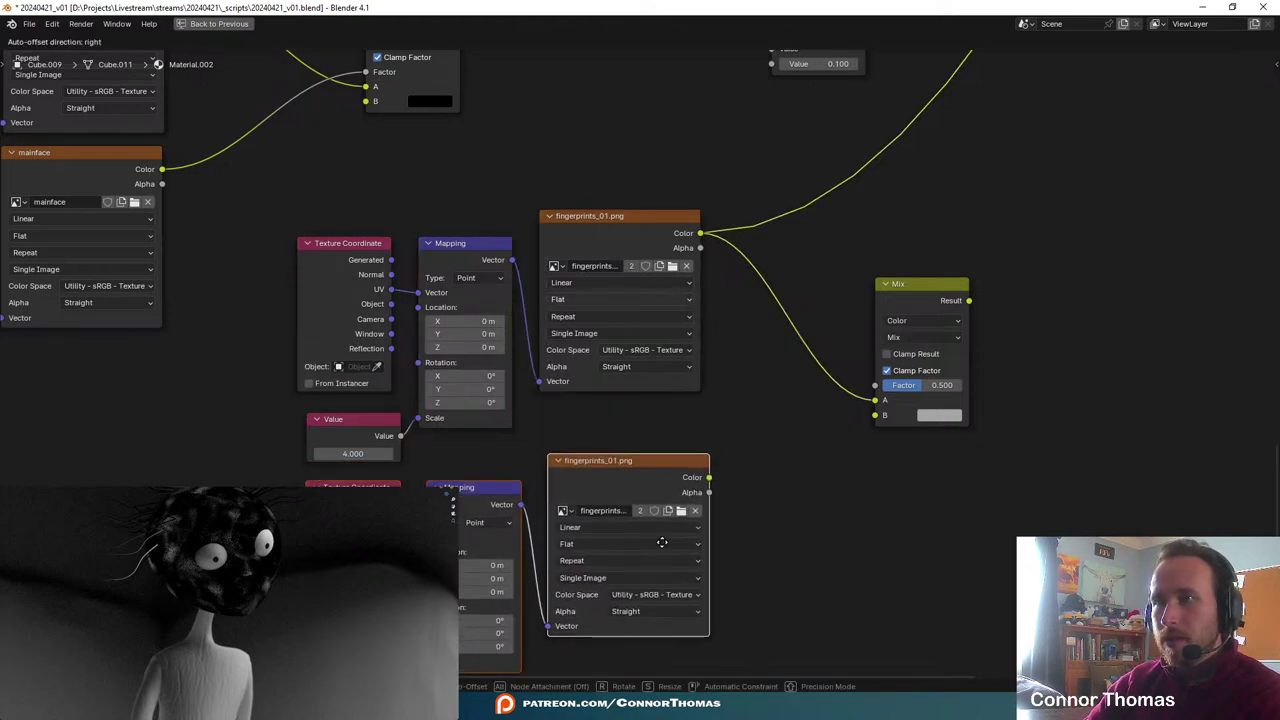
{"action": "left_click", "coordinate": [657, 542]}
{"action": "middle_click_drag", "start_coordinate": [837, 529], "coordinate": [806, 412]}
{"action": "left_click_drag", "start_coordinate": [672, 360], "coordinate": [872, 298]}
{"action": "middle_click_drag", "start_coordinate": [787, 425], "coordinate": [765, 457]}
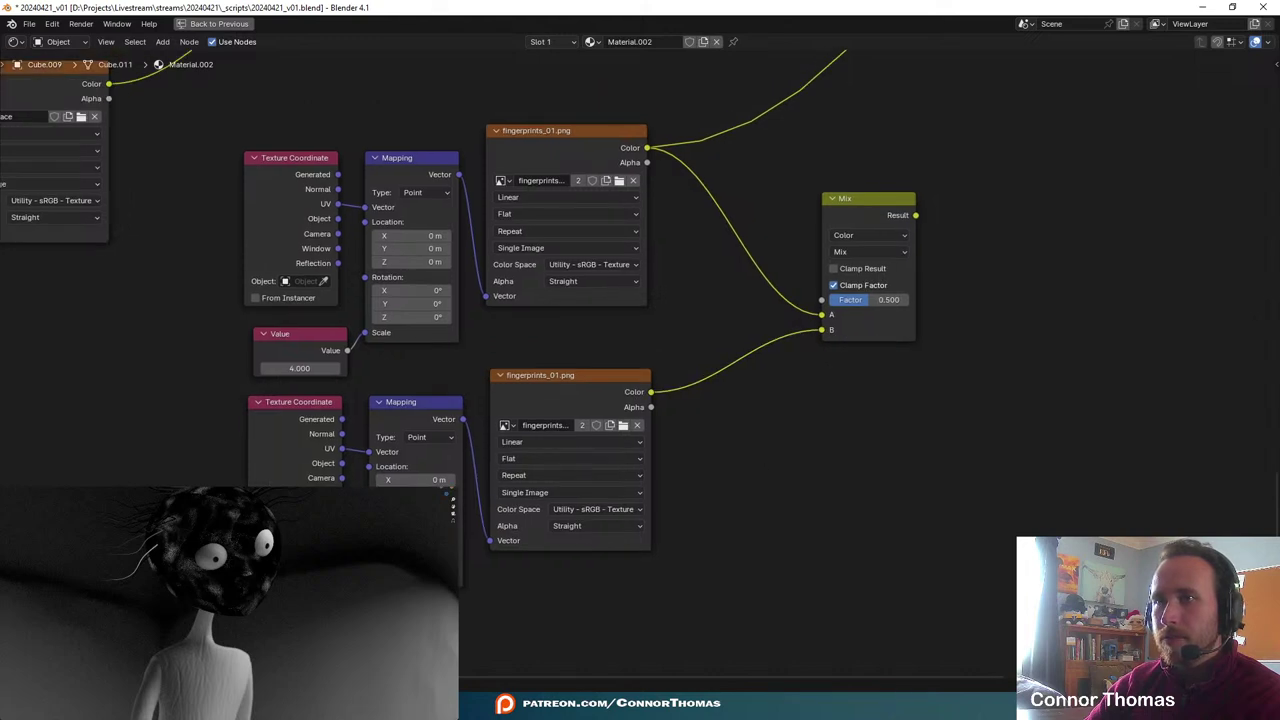
- Set the duplicated Mapping node's X and Y location to 0.5 m
{"action": "left_click", "coordinate": [430, 480]}
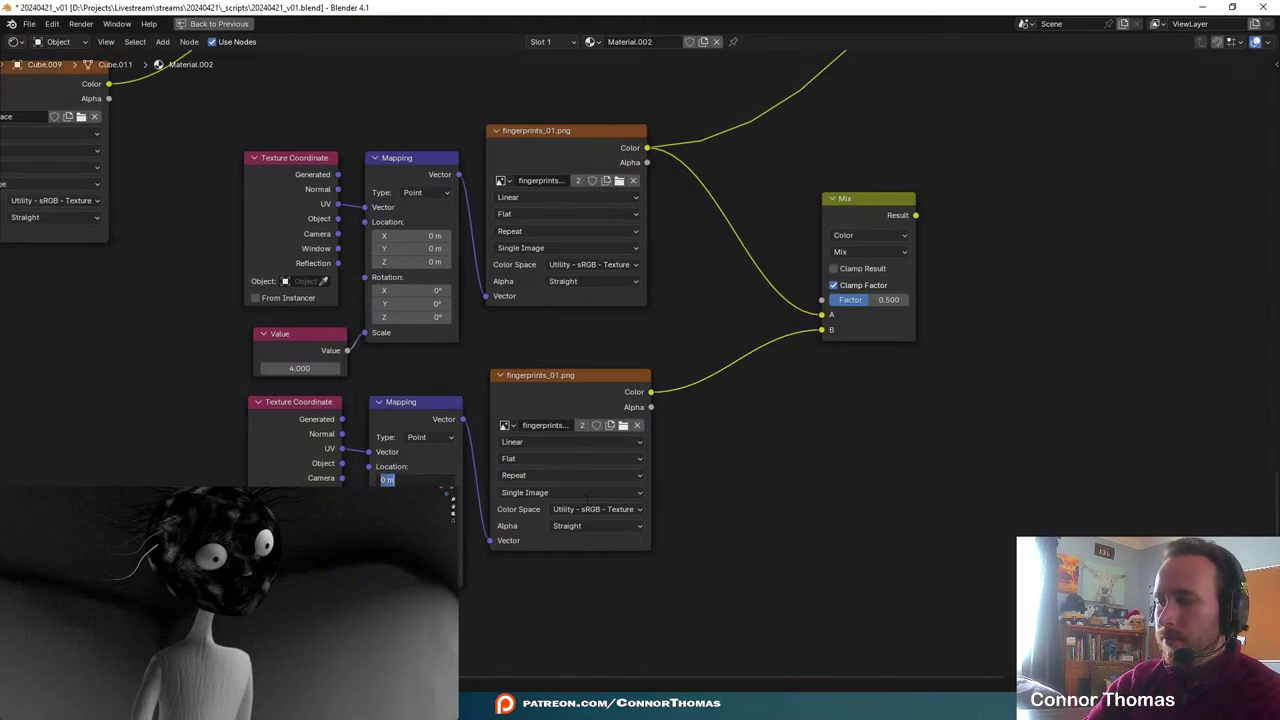
{"action": "type", "text": ".5"}
{"action": "key", "text": "Return"}
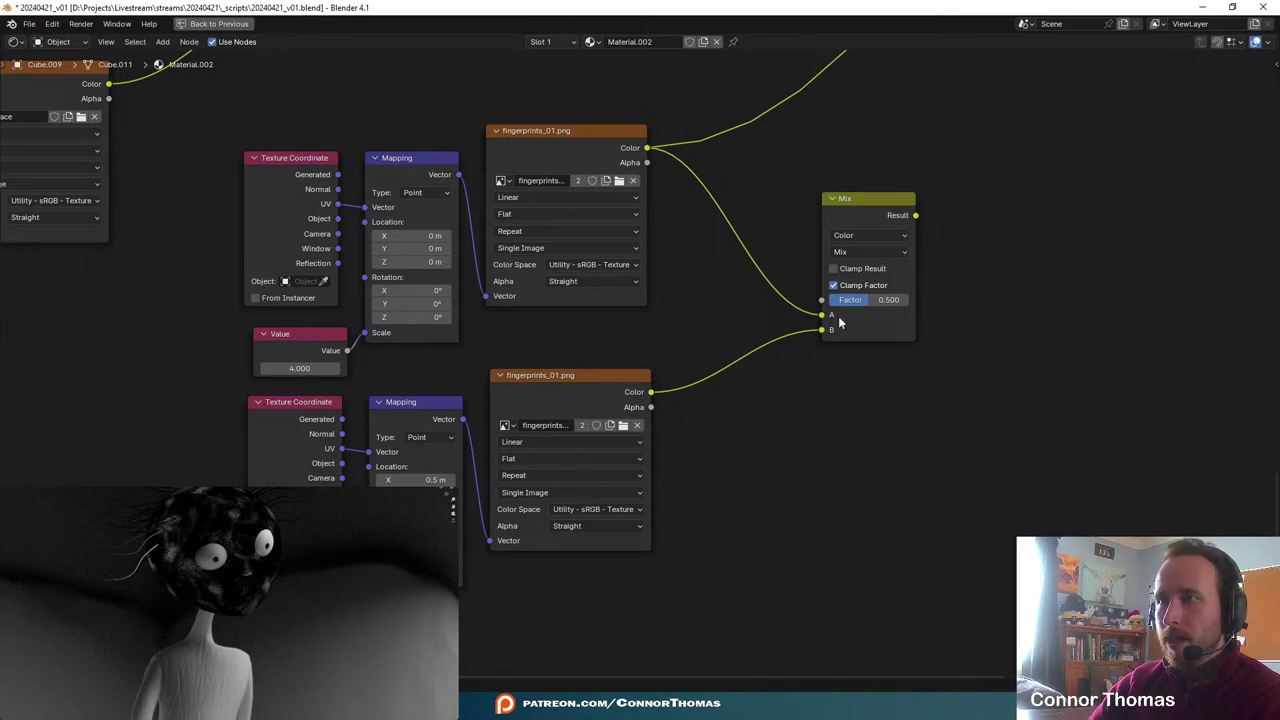
- Preview the new Mix node on the head, set its blending mode to Add and raise its Factor to 1.000
{"action": "middle_click_drag", "start_coordinate": [840, 322], "coordinate": [741, 383]}
{"action": "left_click", "coordinate": [786, 271], "text": "ctrl+shift"}
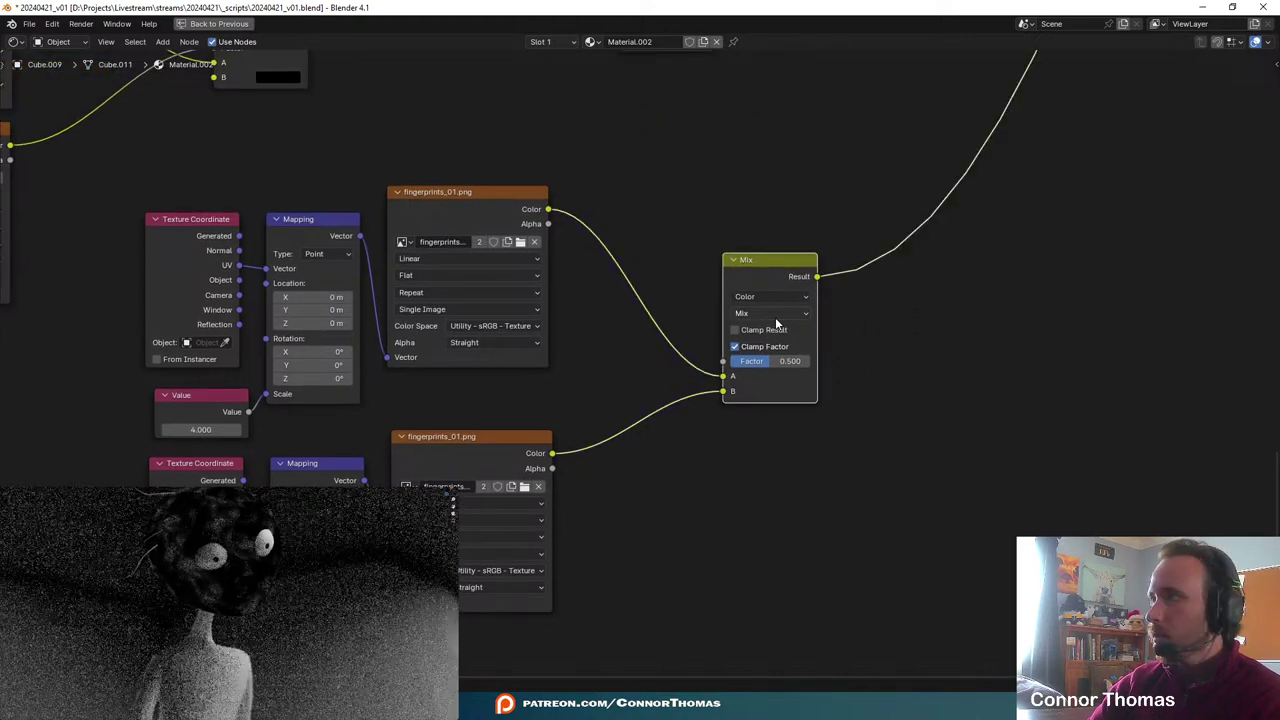
{"action": "left_click", "coordinate": [758, 314]}
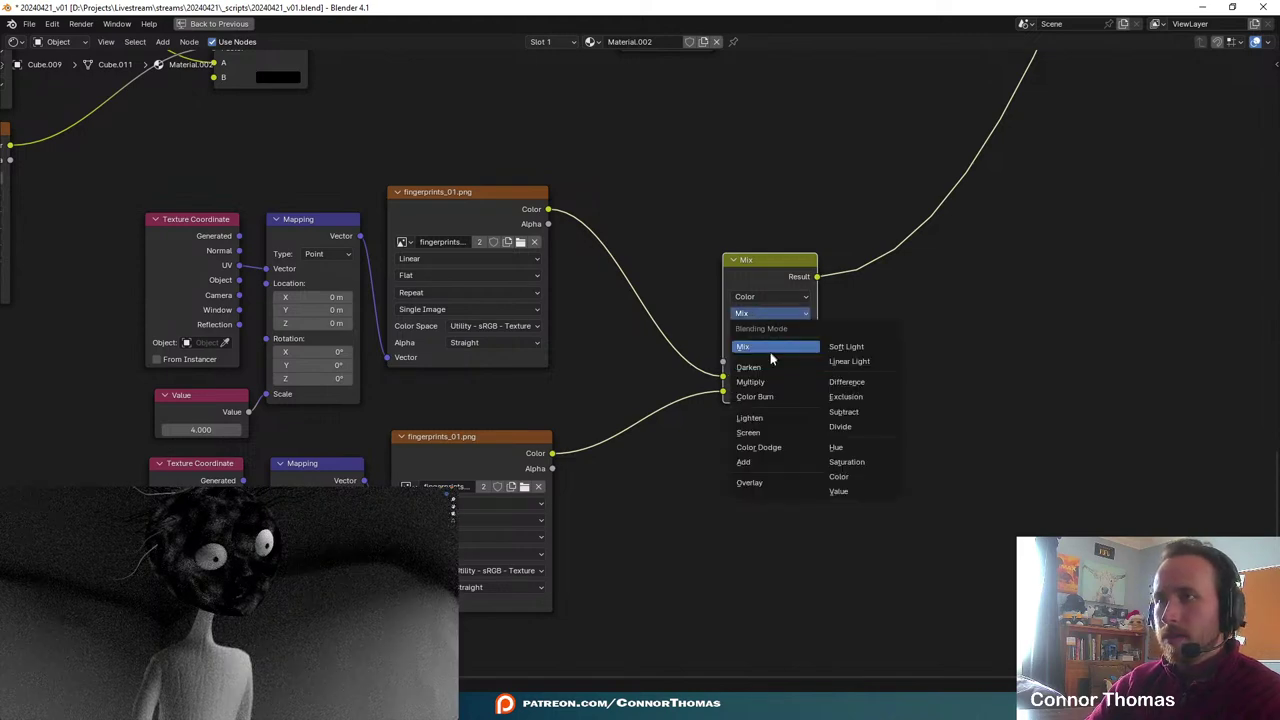
{"action": "left_click", "coordinate": [747, 465]}
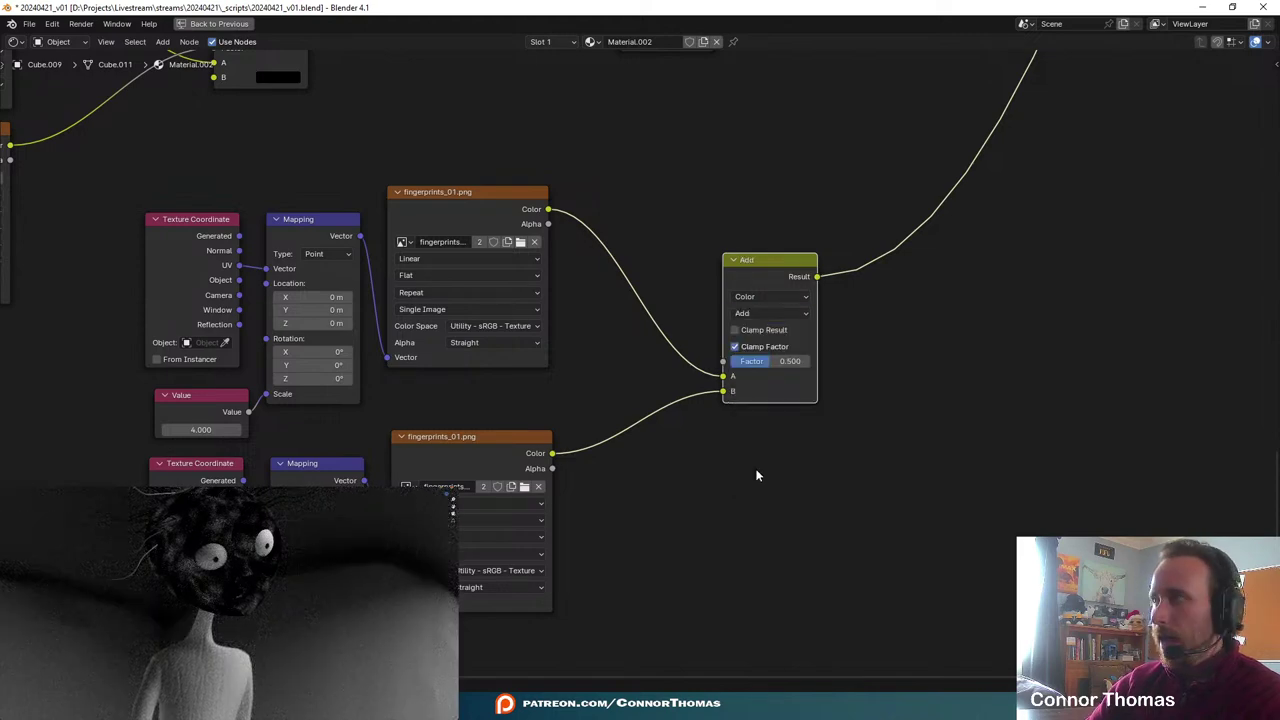
{"action": "left_click_drag", "start_coordinate": [774, 362], "coordinate": [810, 362]}
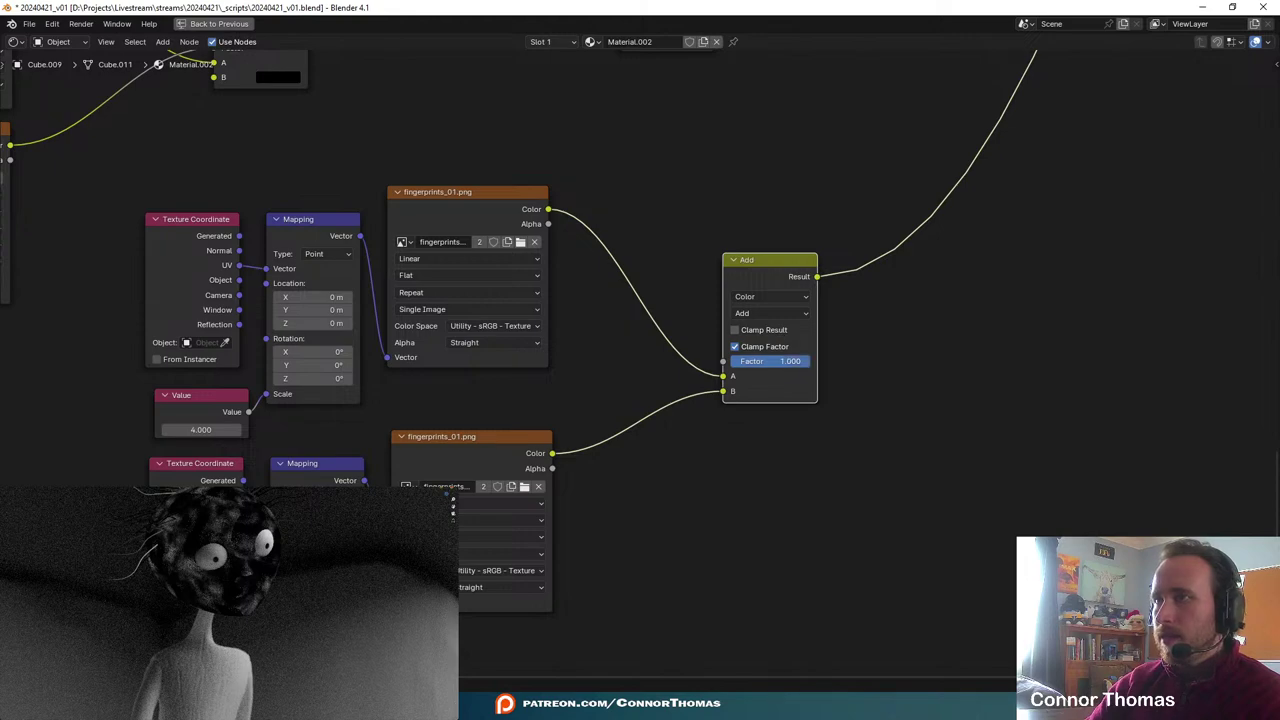
- Shift the second fingerprint texture by setting its Mapping node's X location to 2.9 m
{"action": "middle_click_drag", "start_coordinate": [798, 578], "coordinate": [894, 541]}
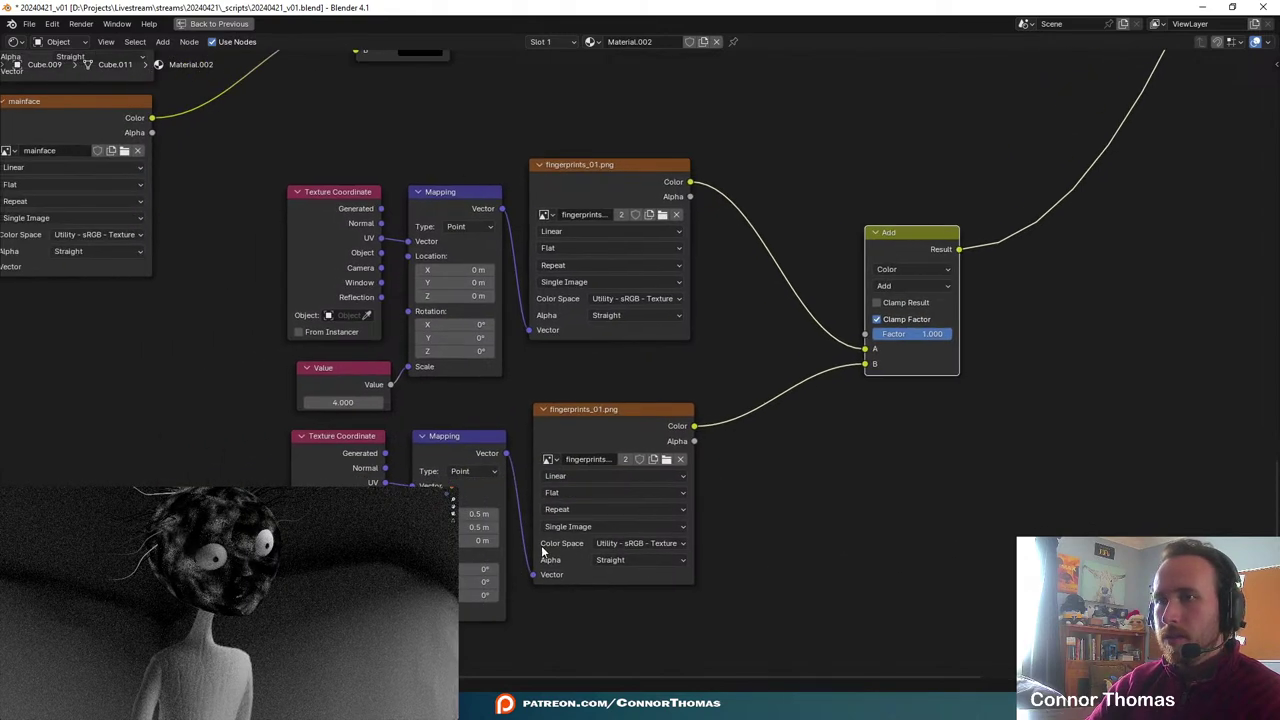
{"action": "left_click_drag", "start_coordinate": [480, 514], "coordinate": [474, 514]}
{"action": "scroll", "coordinate": [452, 500], "scroll_direction": "up", "scroll_amount": 5, "text": "ctrl"}
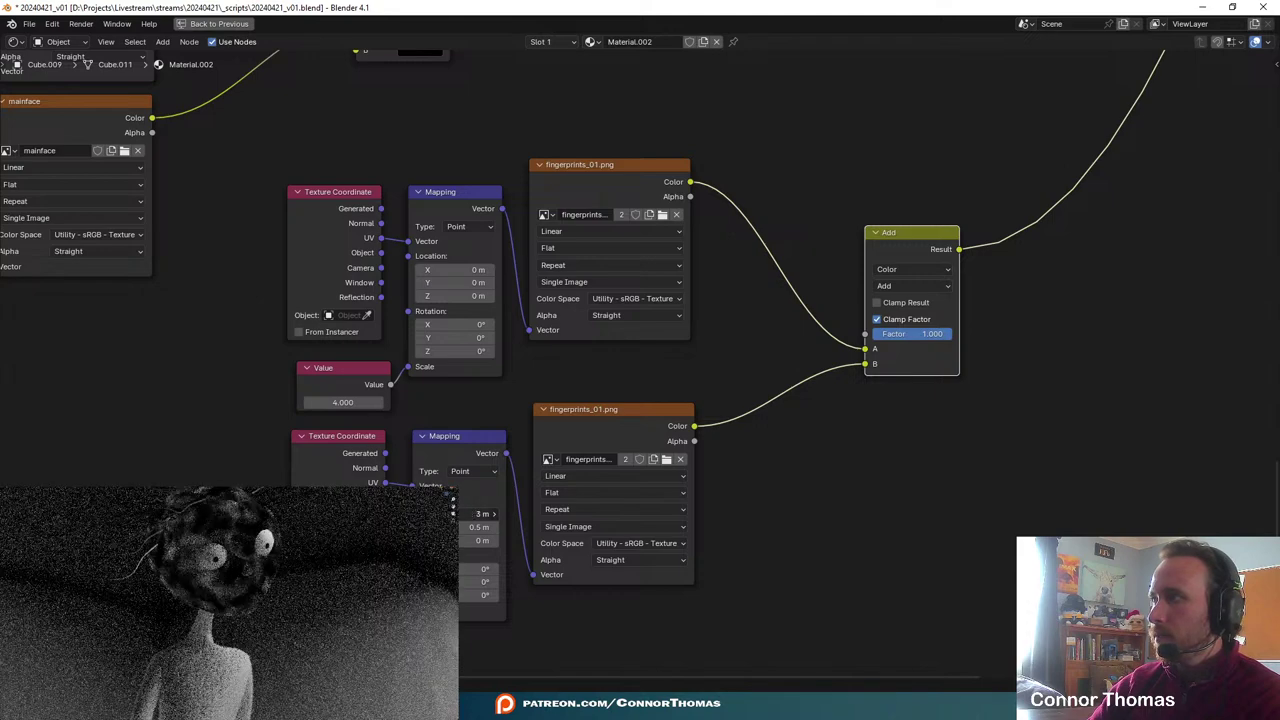
{"action": "scroll", "coordinate": [452, 503], "scroll_direction": "up", "scroll_amount": 1, "text": "ctrl"}
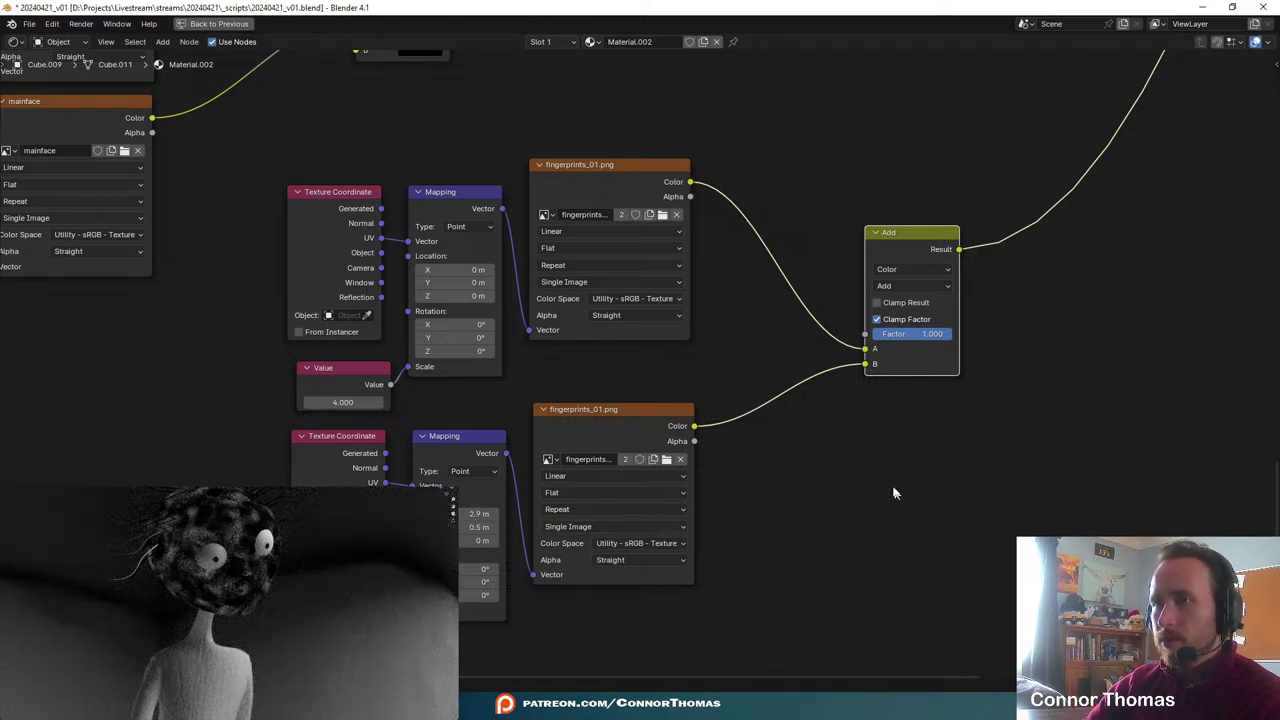
- Duplicate the second fingerprint texture with its coordinate, Mapping and Value nodes to make a third set below
{"action": "middle_click_drag", "start_coordinate": [746, 507], "coordinate": [789, 386]}
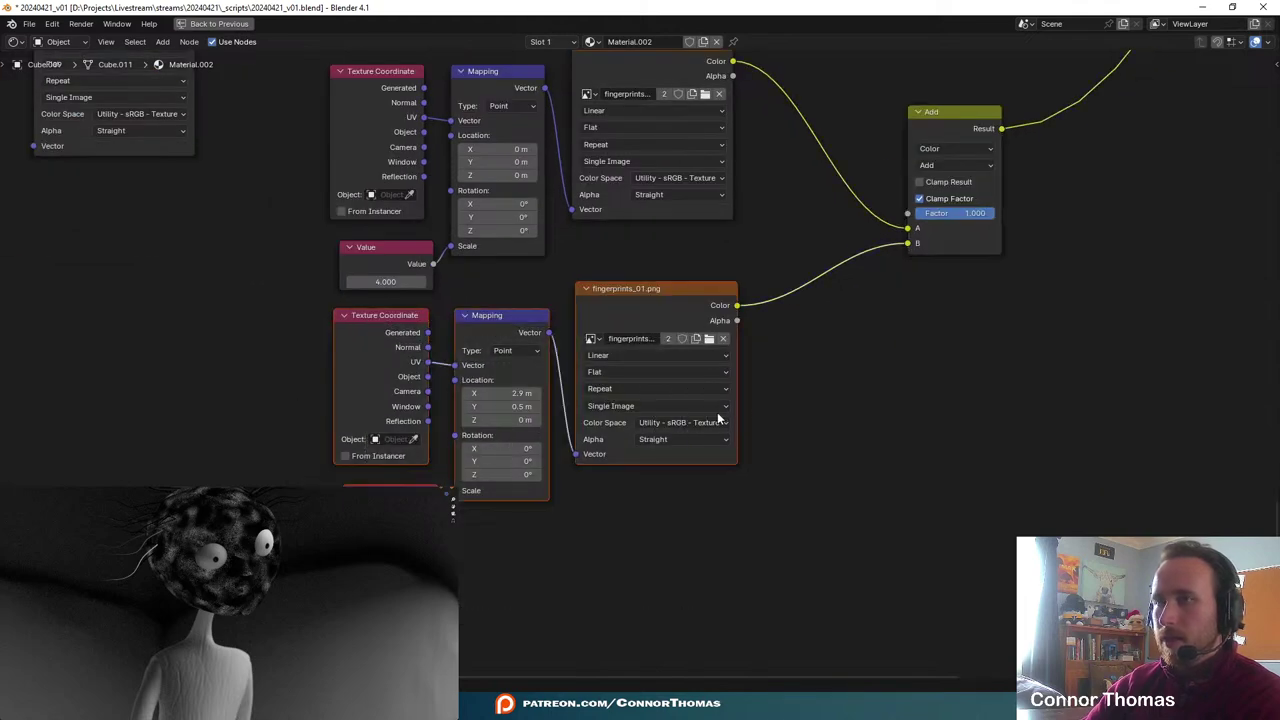
{"action": "key", "text": "shift+d"}
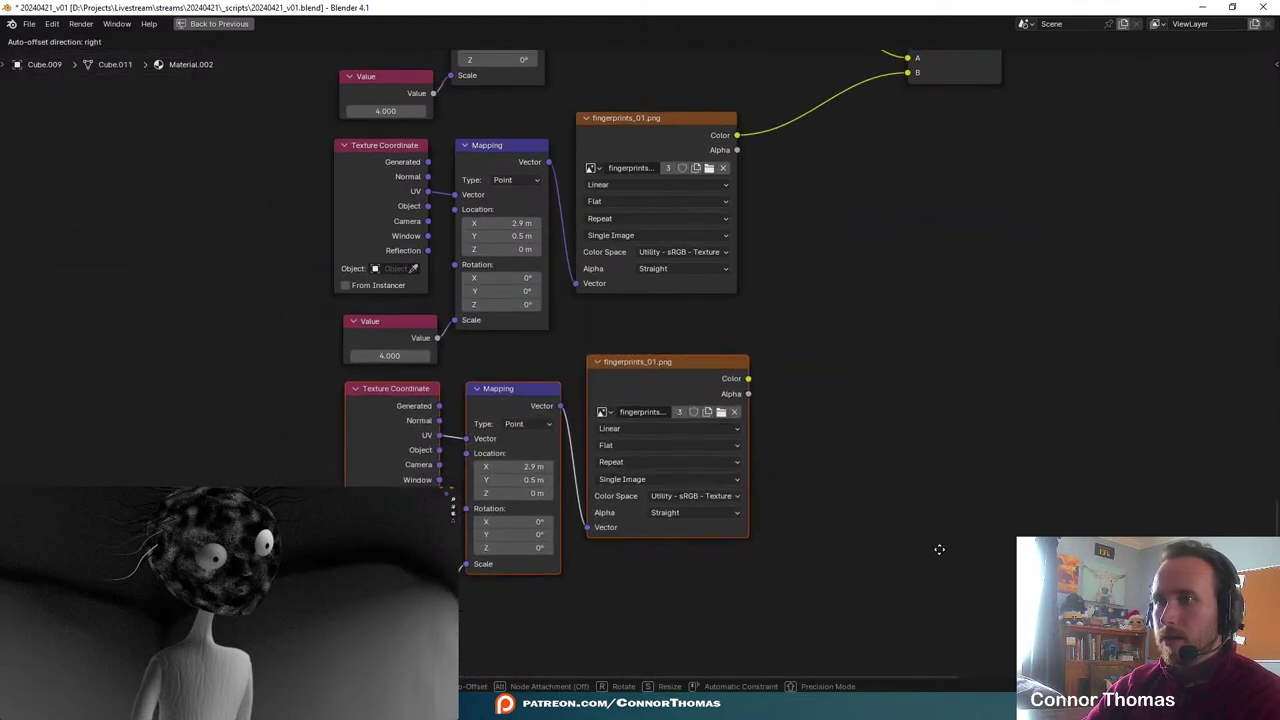
{"action": "left_click", "coordinate": [1250, 494]}
{"action": "middle_click_drag", "start_coordinate": [1086, 123], "coordinate": [784, 334]}
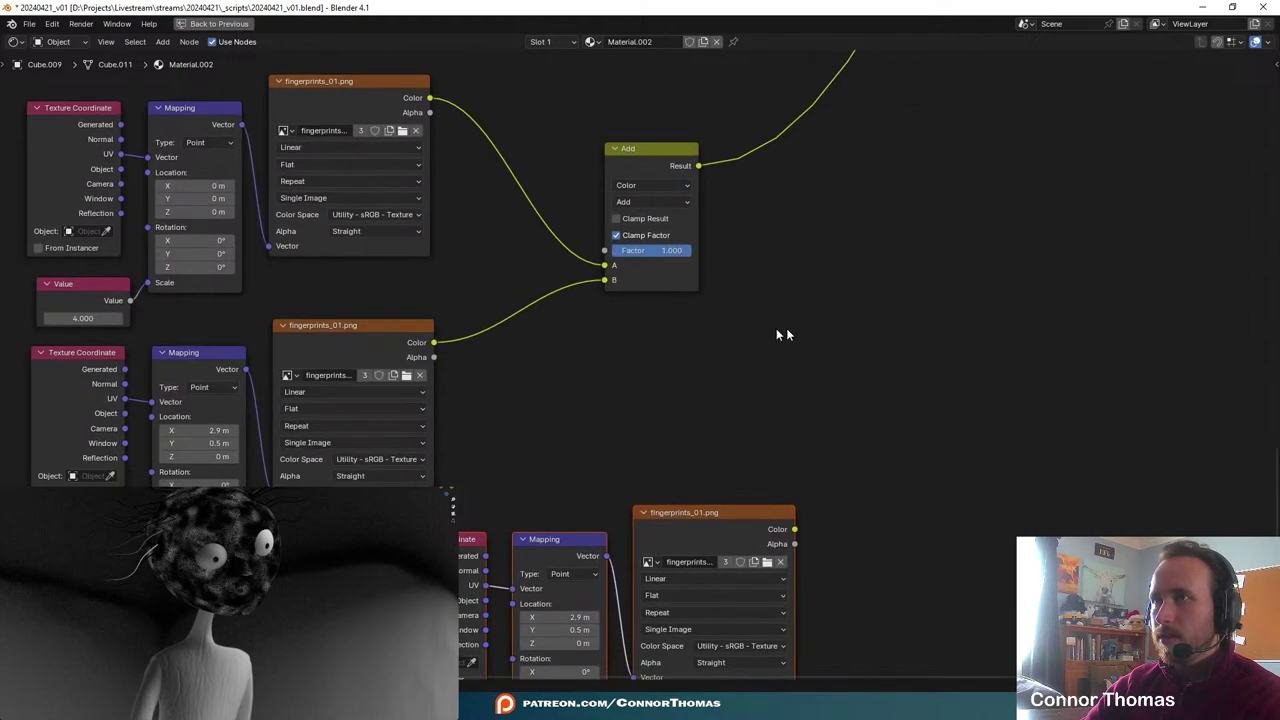
- Duplicate the Add node, feed it the first Add result as A and the third fingerprint texture as B, and preview it
{"action": "left_click", "coordinate": [656, 152]}
{"action": "key", "text": "shift+d"}
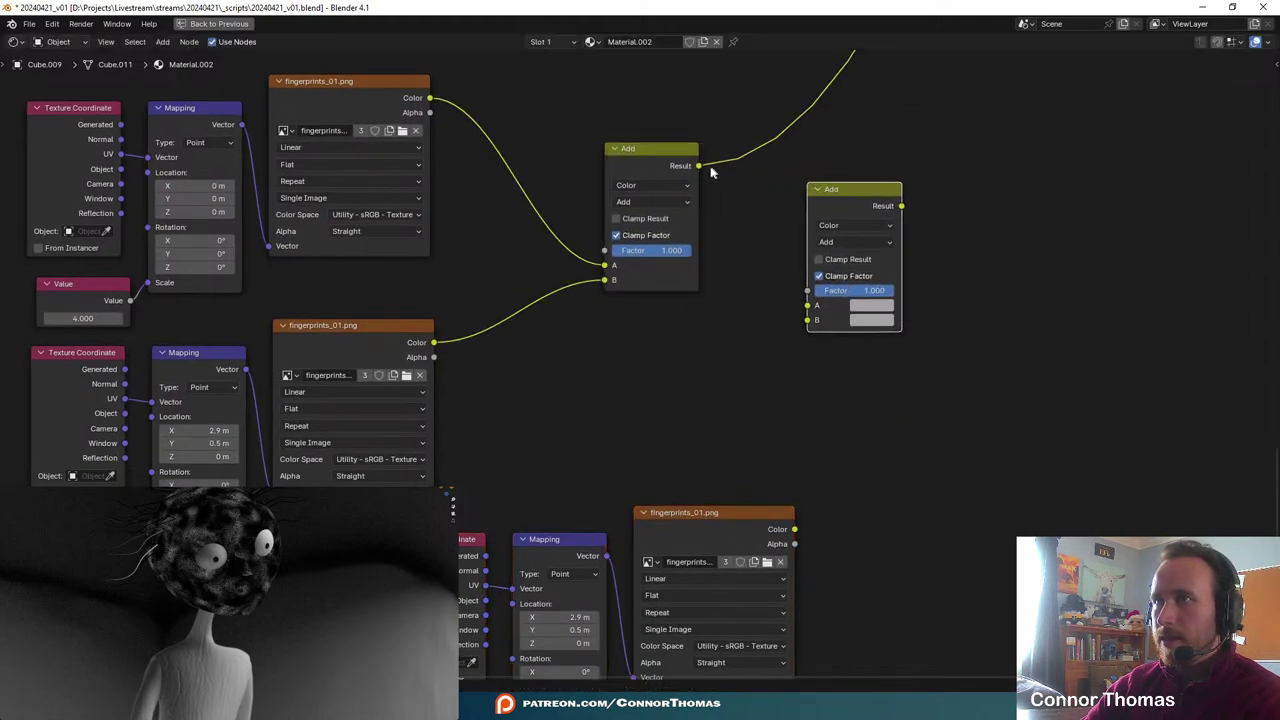
{"action": "left_click_drag", "start_coordinate": [699, 166], "coordinate": [807, 305]}
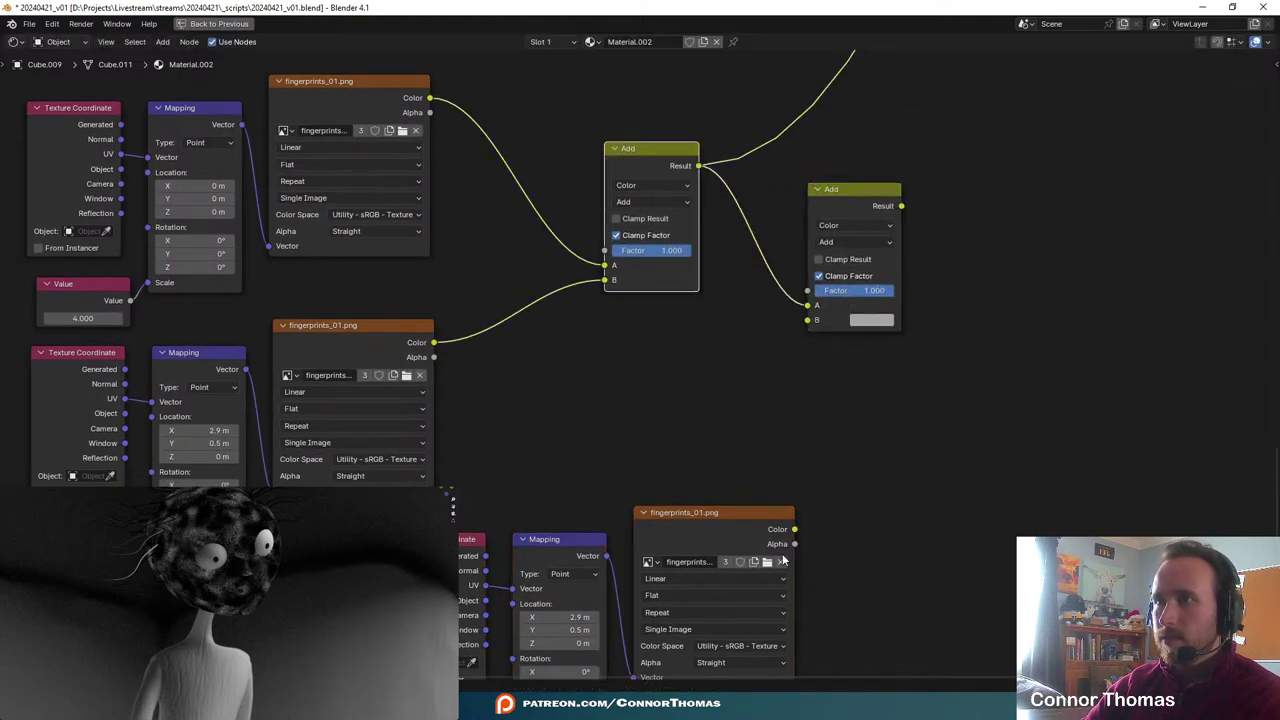
{"action": "left_click_drag", "start_coordinate": [789, 529], "coordinate": [807, 320]}
{"action": "middle_click_drag", "start_coordinate": [841, 192], "coordinate": [808, 252]}
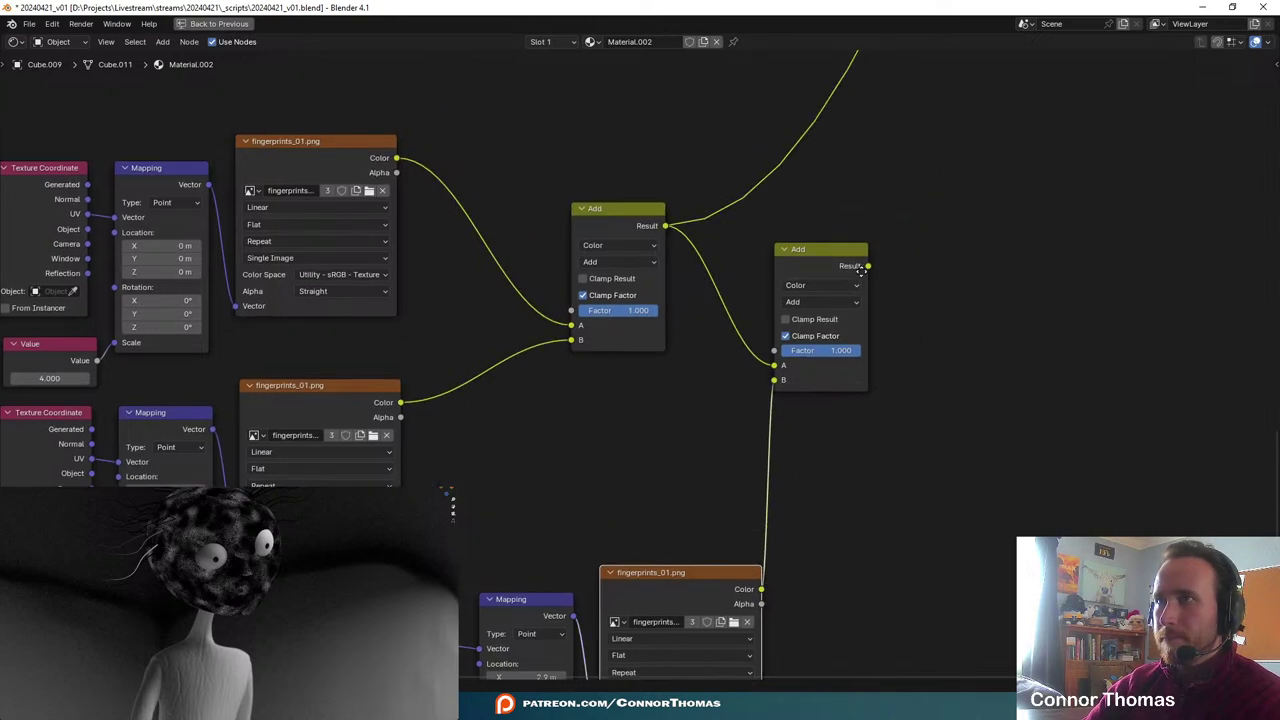
{"action": "left_click", "coordinate": [808, 253], "text": "ctrl+shift"}
- Set the Y location of the third fingerprint texture's Mapping node to 1 m
{"action": "middle_click_drag", "start_coordinate": [889, 620], "coordinate": [1041, 332]}
{"action": "scroll", "coordinate": [935, 499], "scroll_direction": "down", "scroll_amount": 2}
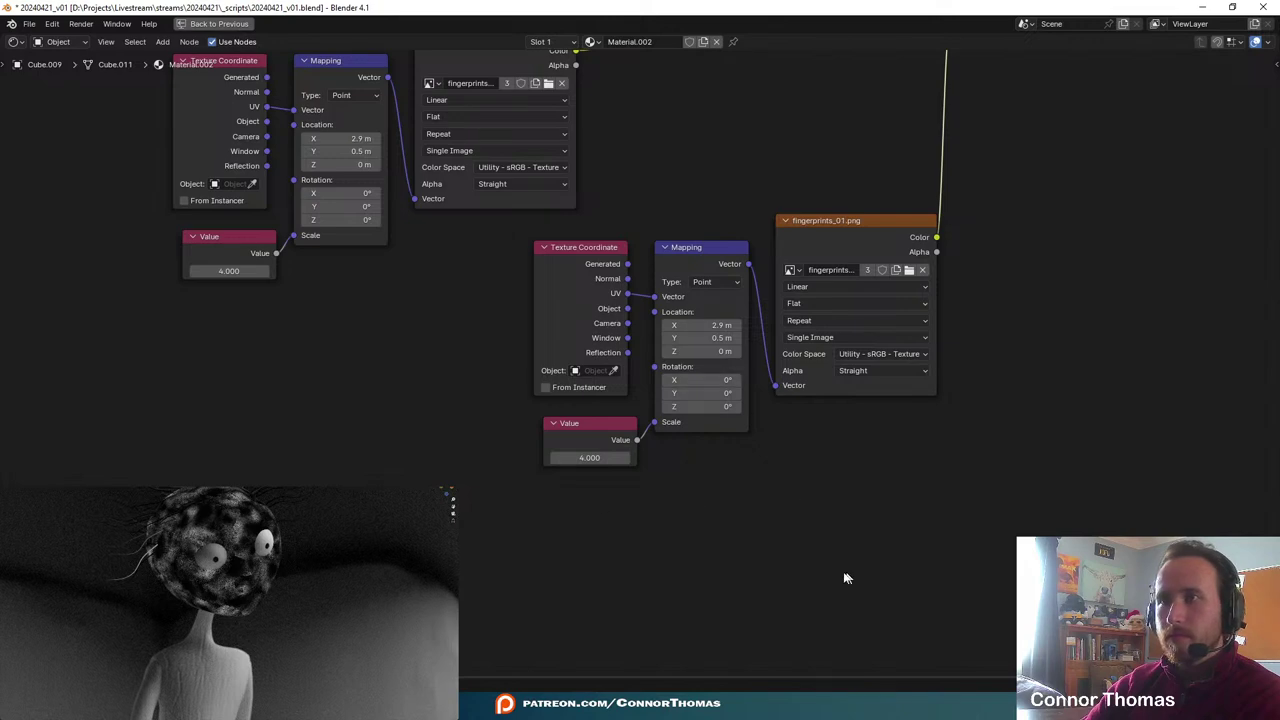
{"action": "scroll", "coordinate": [667, 490], "scroll_direction": "right", "scroll_amount": 3}
{"action": "left_click_drag", "start_coordinate": [600, 398], "coordinate": [556, 398]}
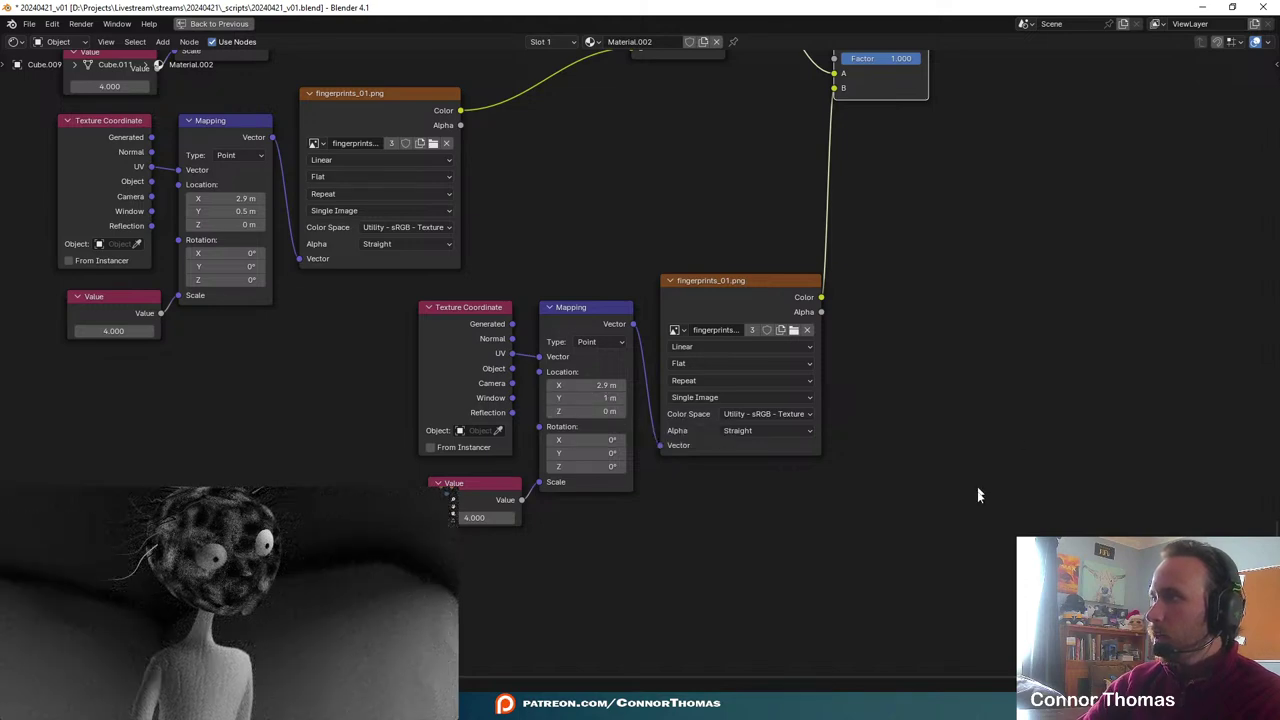
- Compare the first and second Add nodes' previews on the head and examine the layered fingerprints up close
{"action": "middle_click_drag", "start_coordinate": [910, 392], "coordinate": [780, 612]}
{"action": "scroll", "coordinate": [770, 629], "scroll_direction": "down", "scroll_amount": 4}
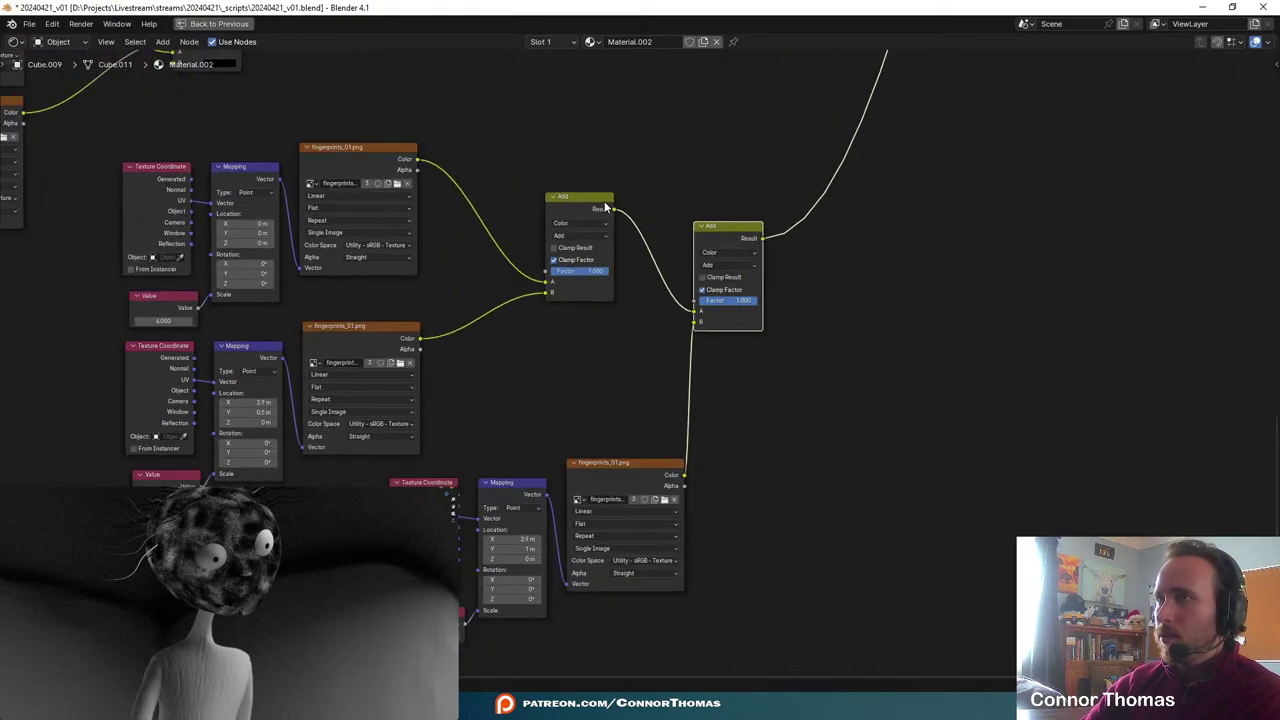
{"action": "left_click", "coordinate": [604, 207], "text": "ctrl+shift"}
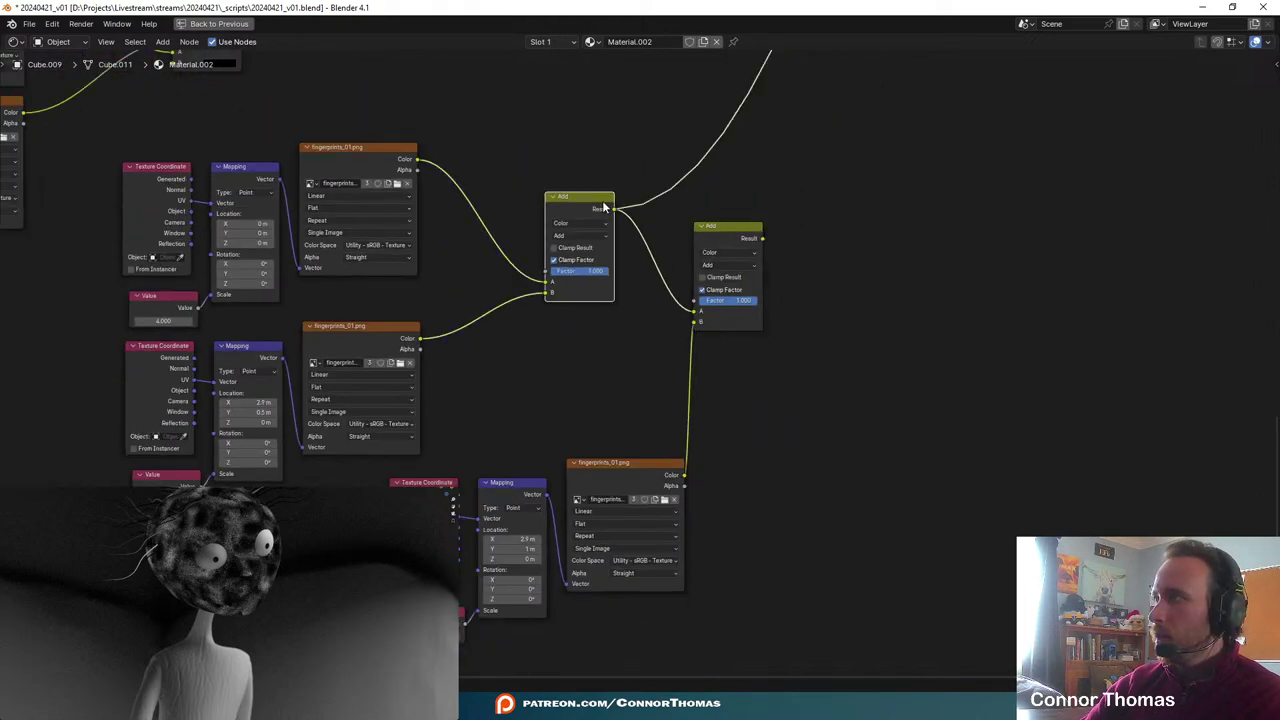
{"action": "left_click", "coordinate": [727, 232], "text": "ctrl+shift"}
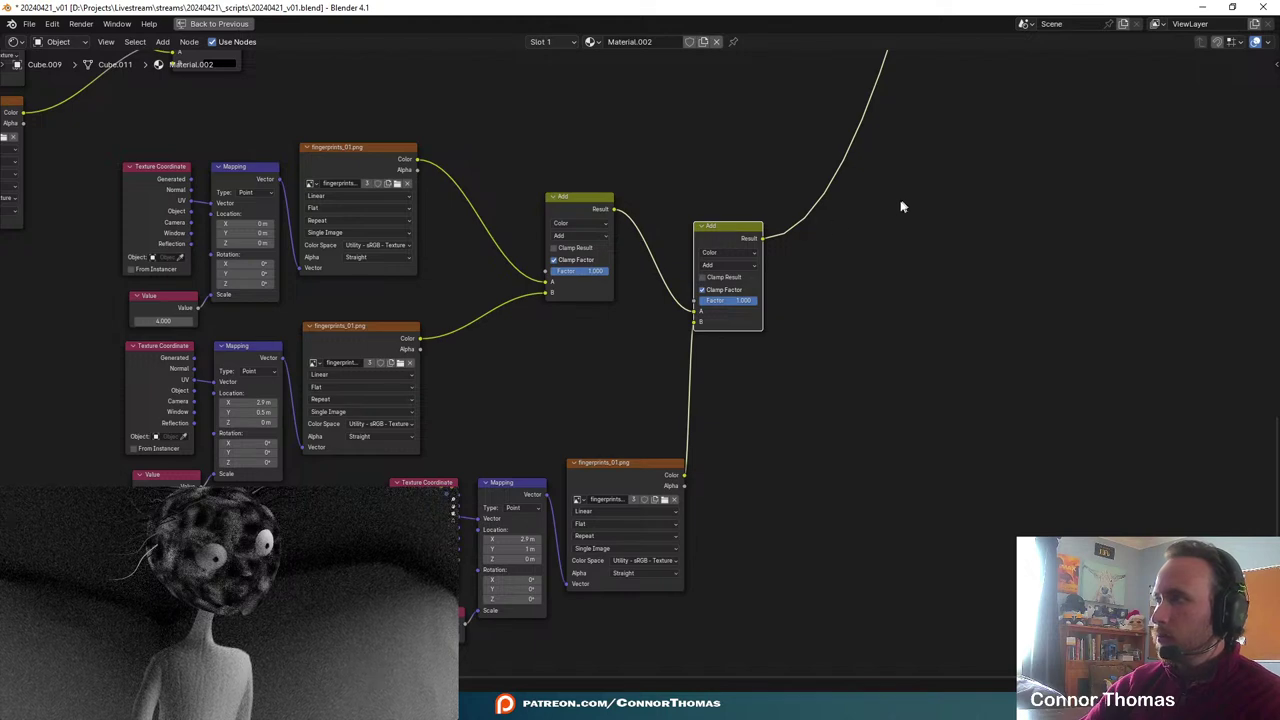
{"action": "middle_click_drag", "start_coordinate": [902, 206], "coordinate": [883, 223]}
{"action": "scroll", "coordinate": [283, 605], "scroll_direction": "up", "scroll_amount": 5}
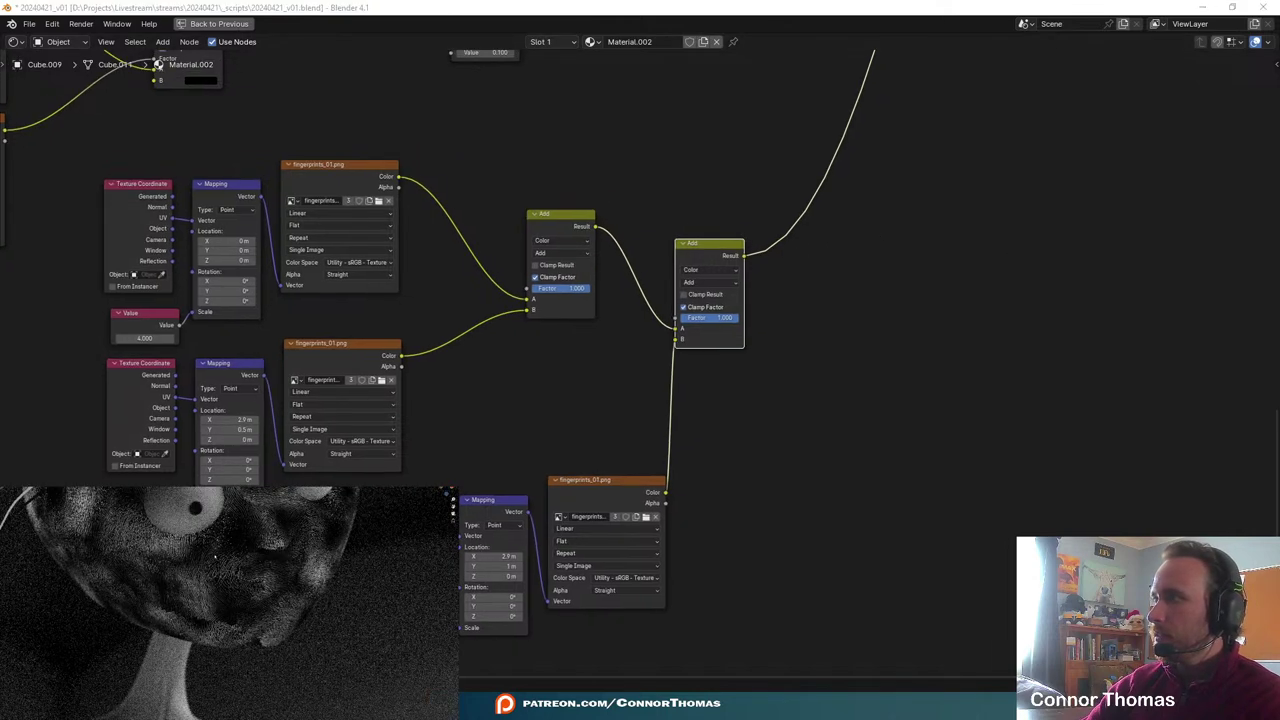
{"action": "scroll", "coordinate": [190, 603], "scroll_direction": "down", "scroll_amount": 2}
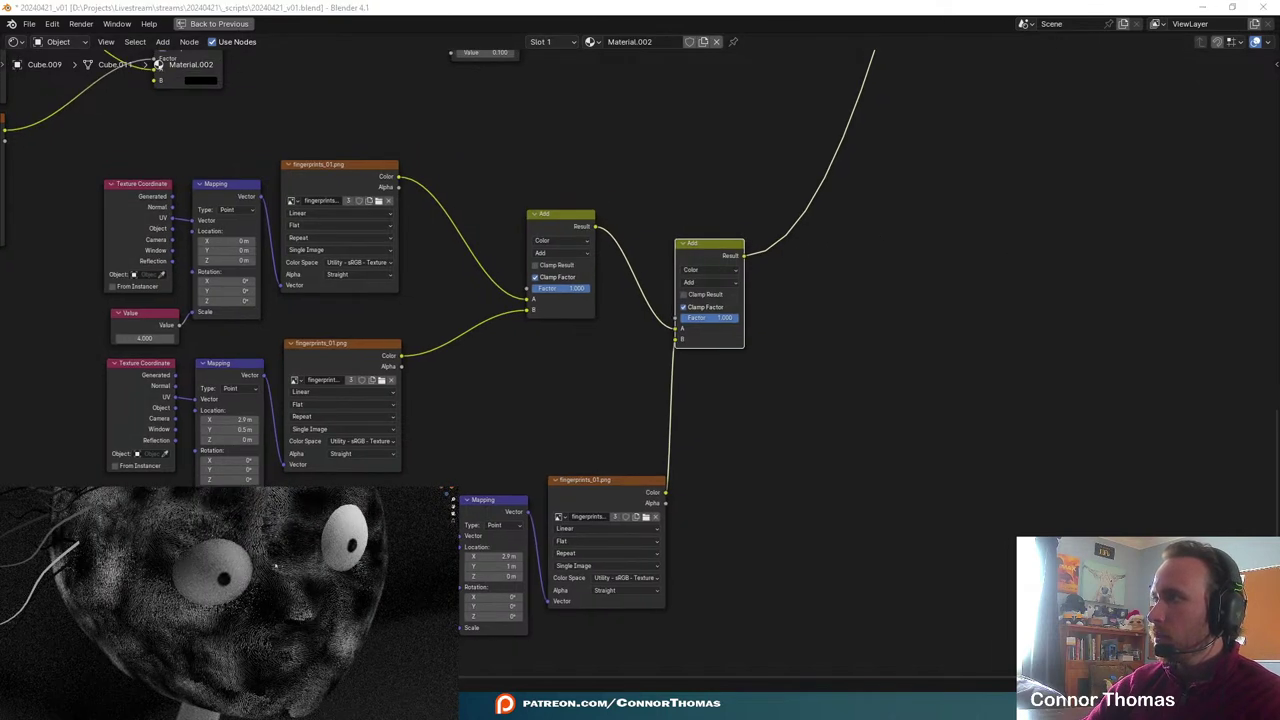
{"action": "scroll", "coordinate": [275, 564], "scroll_direction": "down", "scroll_amount": 2}
{"action": "scroll", "coordinate": [248, 560], "scroll_direction": "down", "scroll_amount": 2}
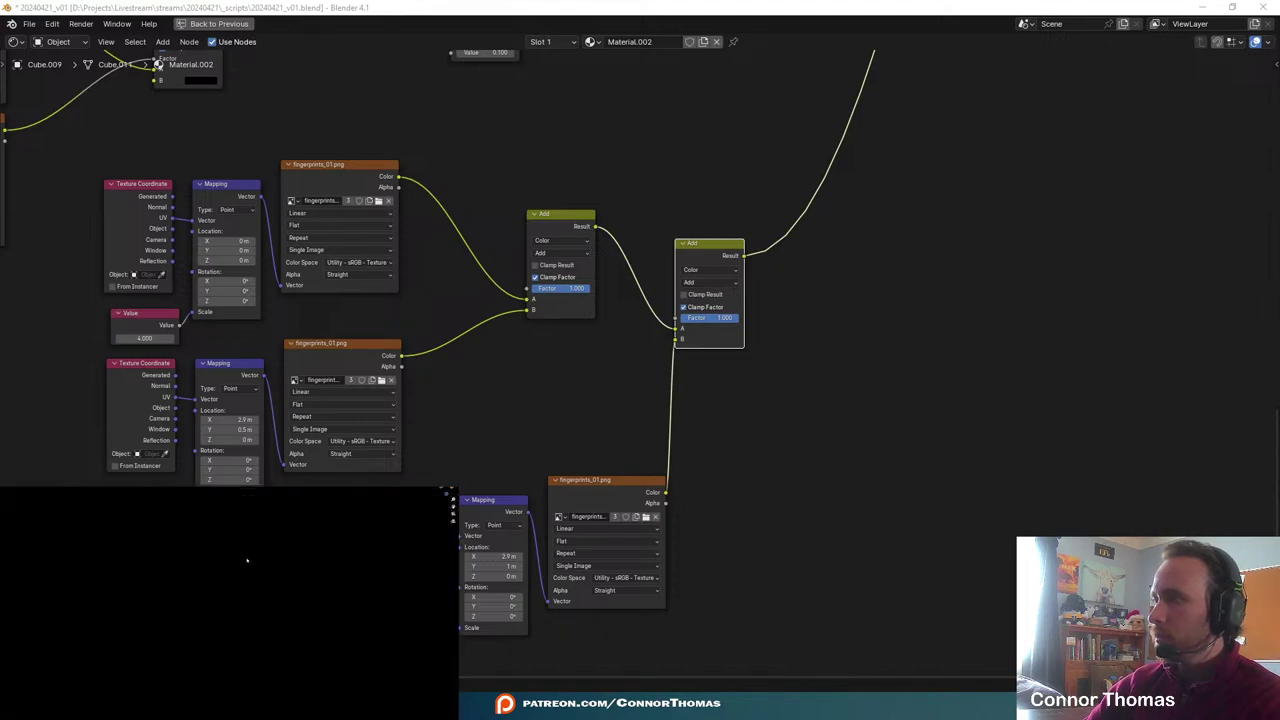
{"action": "scroll", "coordinate": [248, 560], "scroll_direction": "up", "scroll_amount": 3}
{"action": "scroll", "coordinate": [241, 578], "scroll_direction": "up", "scroll_amount": 2}
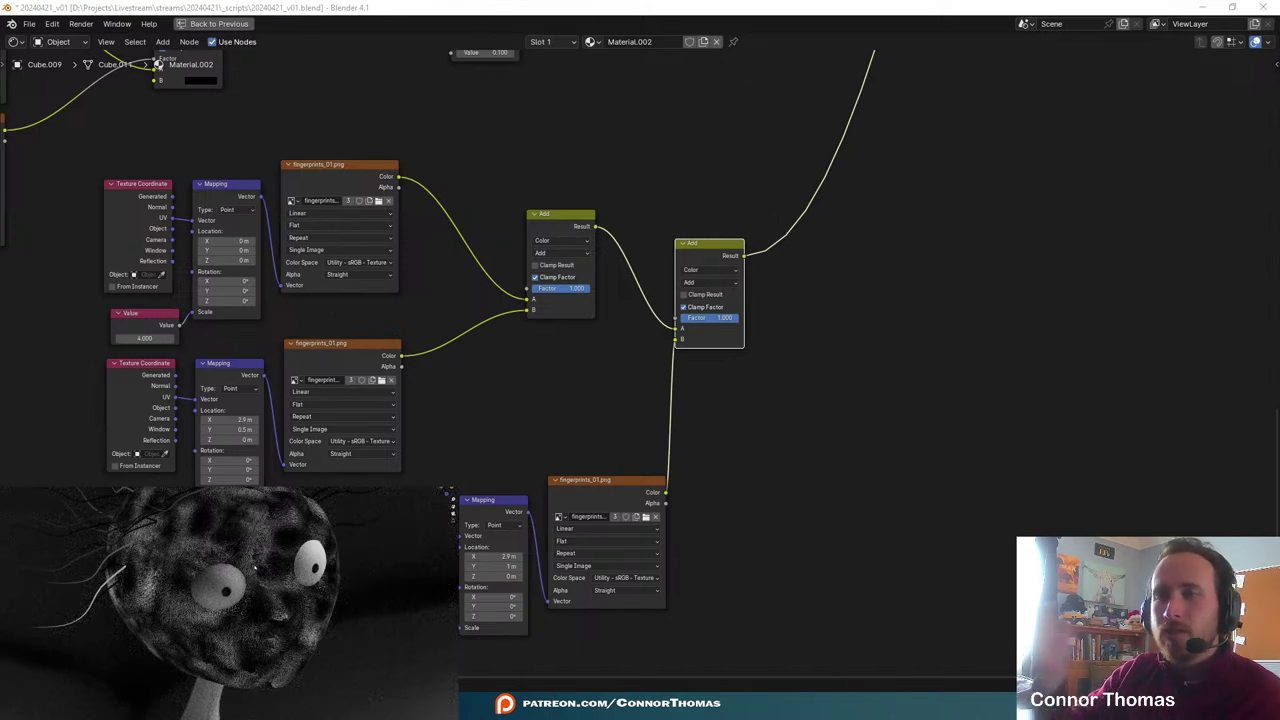
- Move the third fingerprint texture group so it lines up beneath the other two groups
{"action": "middle_click_drag", "start_coordinate": [840, 402], "coordinate": [950, 273]}
{"action": "left_click_drag", "start_coordinate": [462, 610], "coordinate": [824, 346]}
{"action": "left_click_drag", "start_coordinate": [744, 351], "coordinate": [478, 384]}
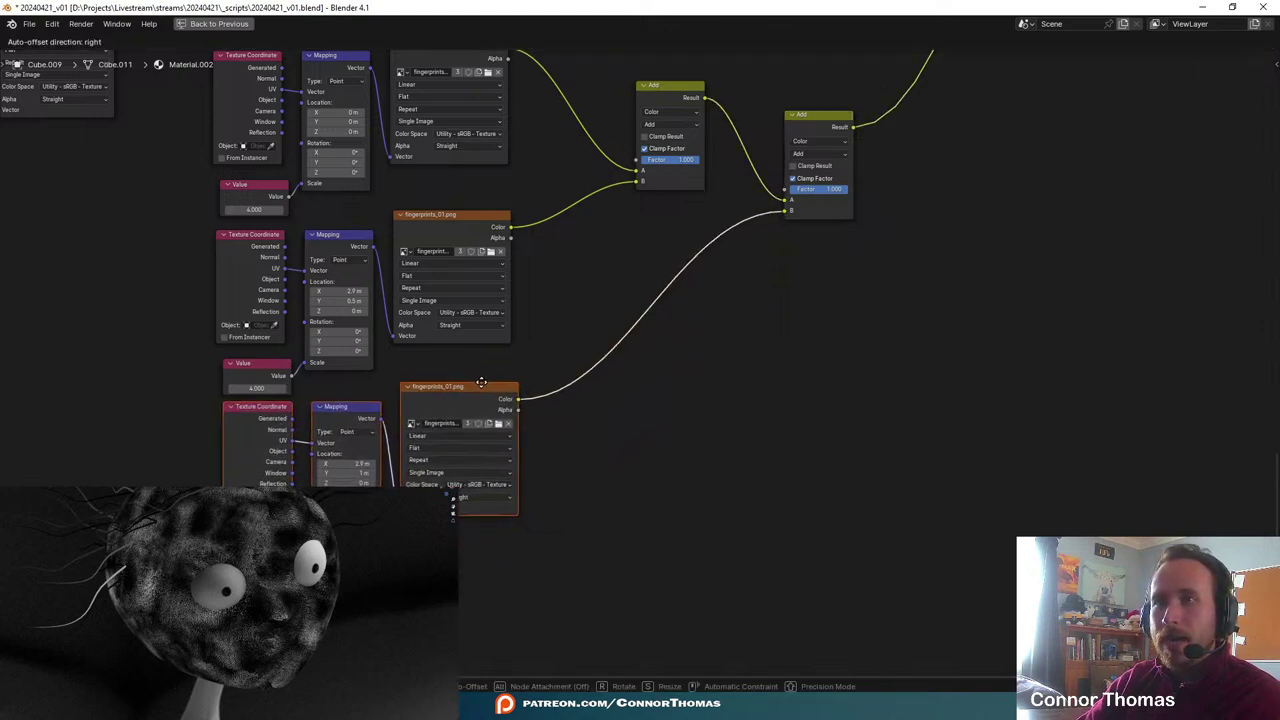
{"action": "middle_click_drag", "start_coordinate": [953, 198], "coordinate": [860, 334]}
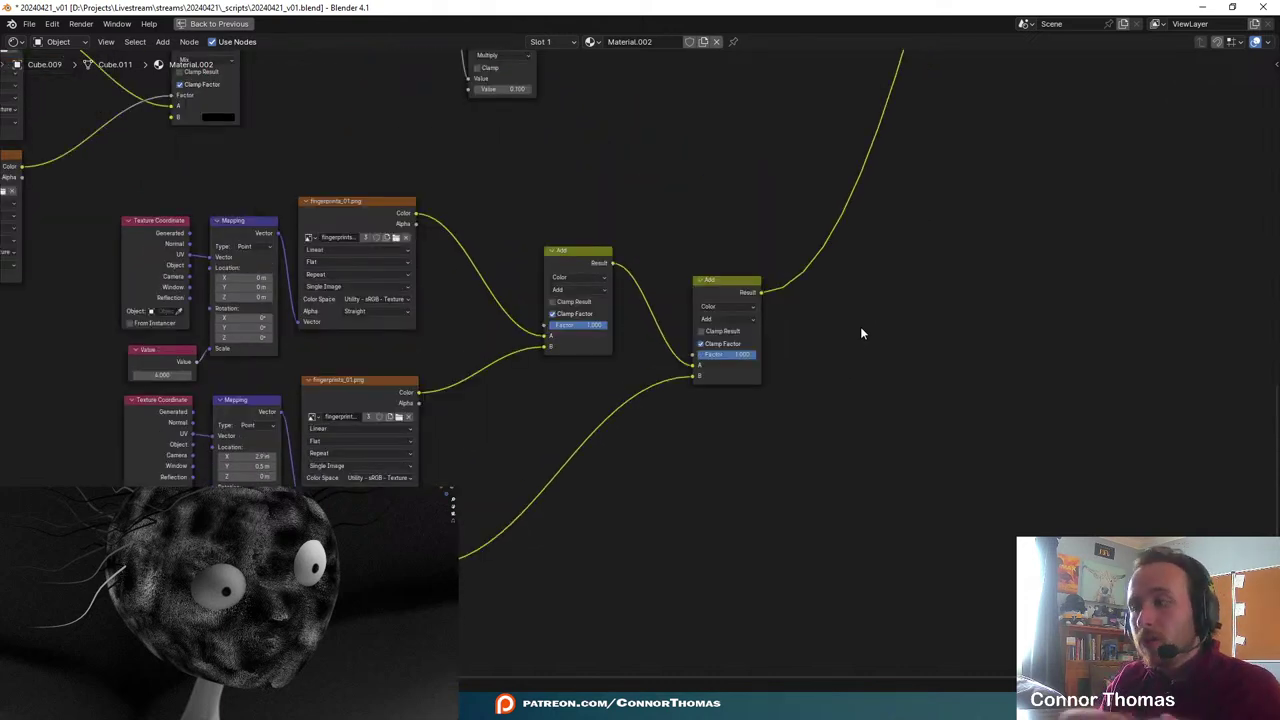
{"action": "scroll", "coordinate": [860, 333], "scroll_direction": "down", "scroll_amount": 6}
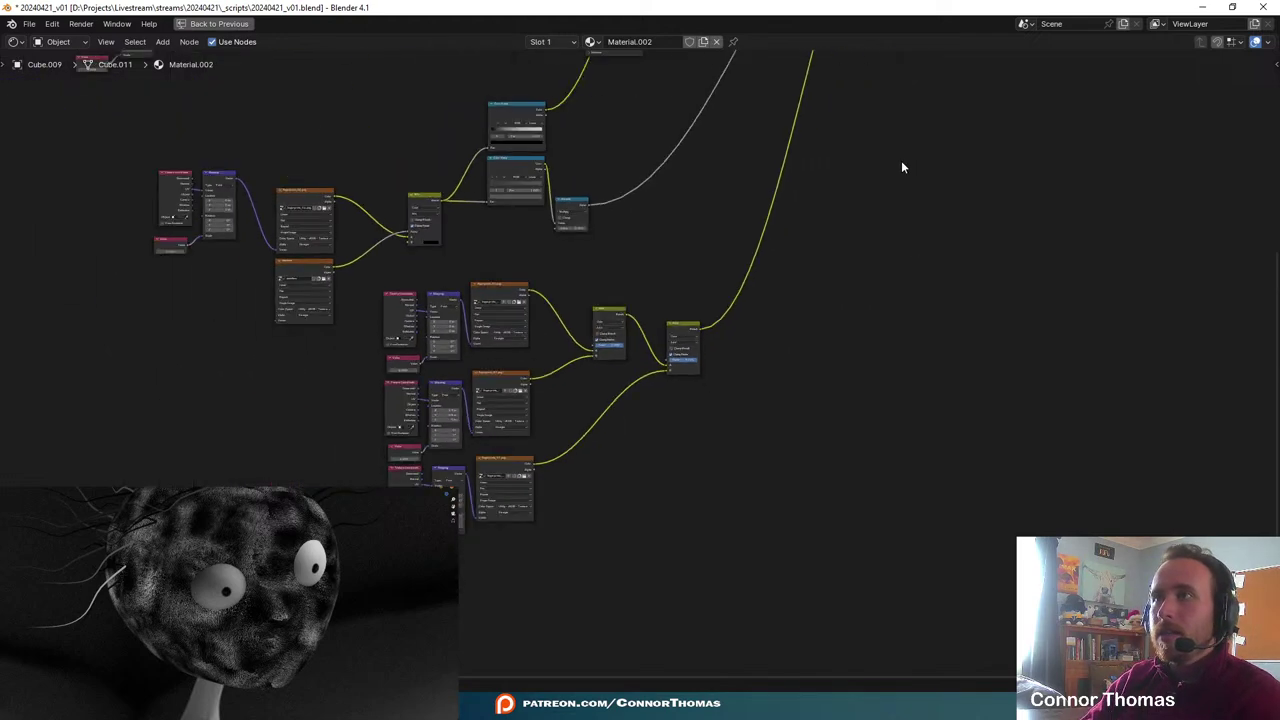
{"action": "scroll", "coordinate": [840, 360], "scroll_direction": "up", "scroll_amount": 4}
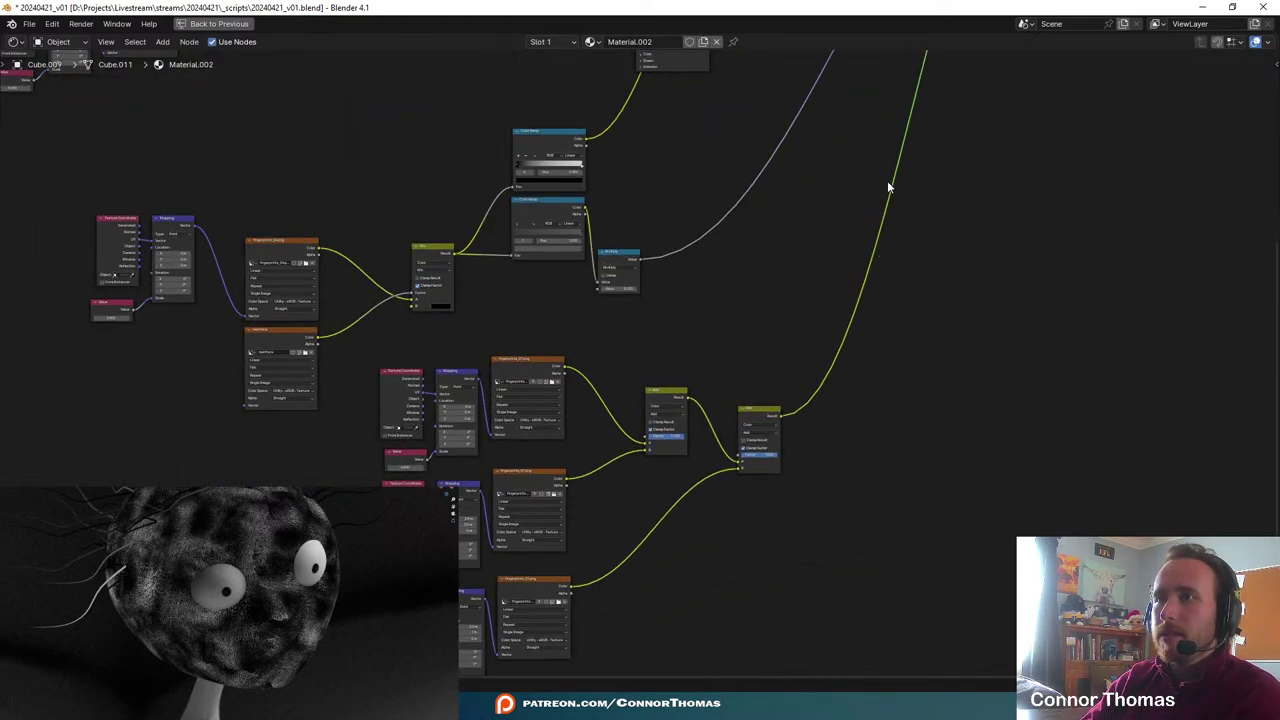
{"action": "scroll", "coordinate": [947, 217], "scroll_direction": "down", "scroll_amount": 2}
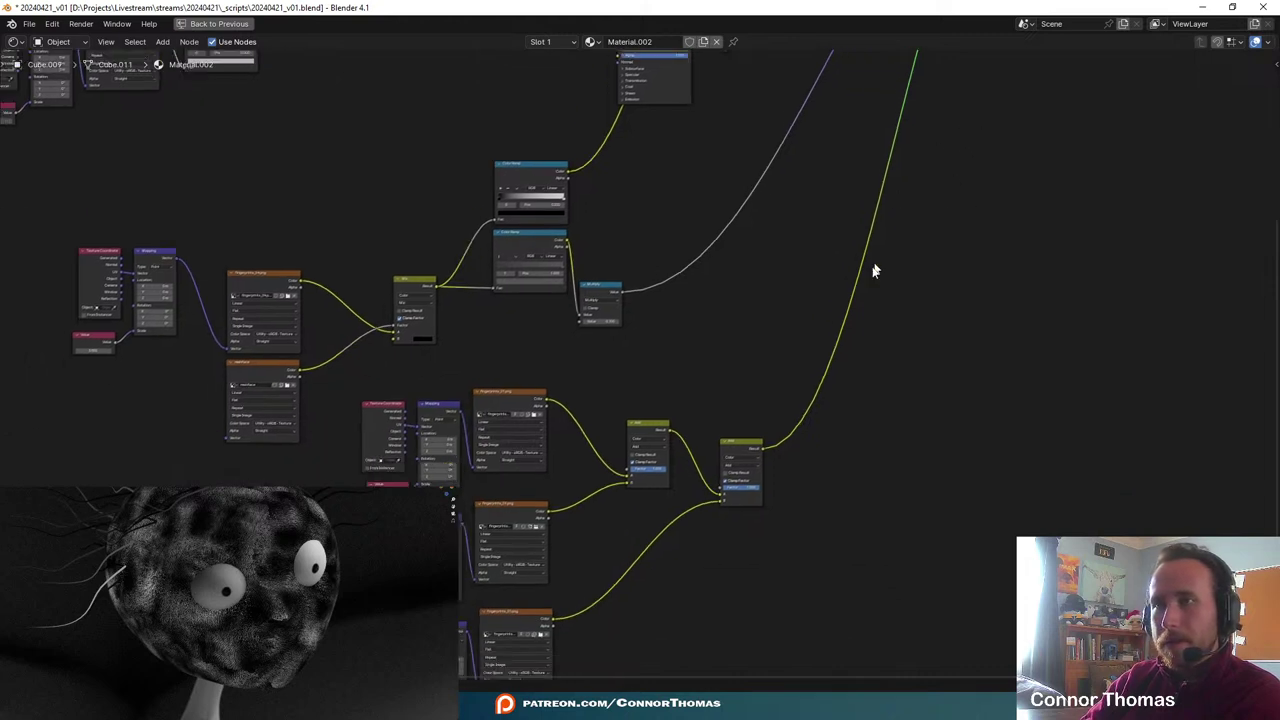
- Add a Math node set to Multiply near the link running to the material's displacement
{"action": "scroll", "coordinate": [660, 317], "scroll_direction": "up", "scroll_amount": 4}
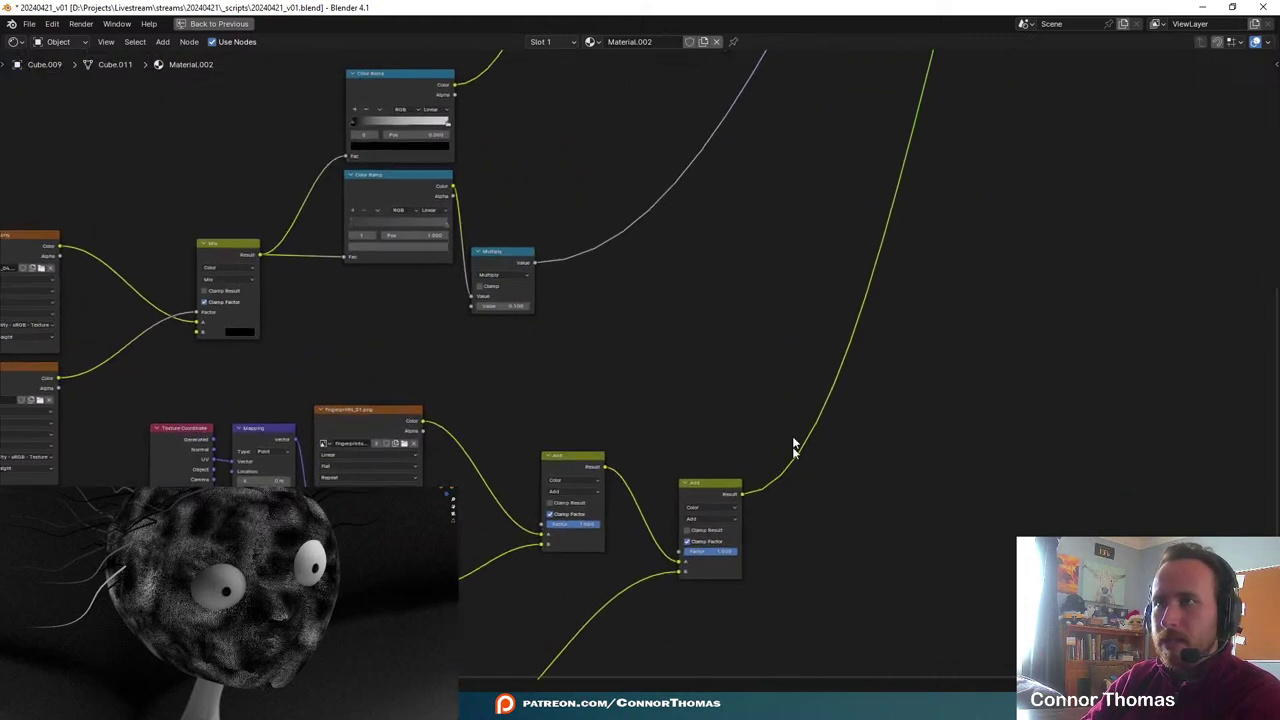
{"action": "middle_click_drag", "start_coordinate": [843, 150], "coordinate": [743, 351]}
{"action": "key", "text": "shift+a"}
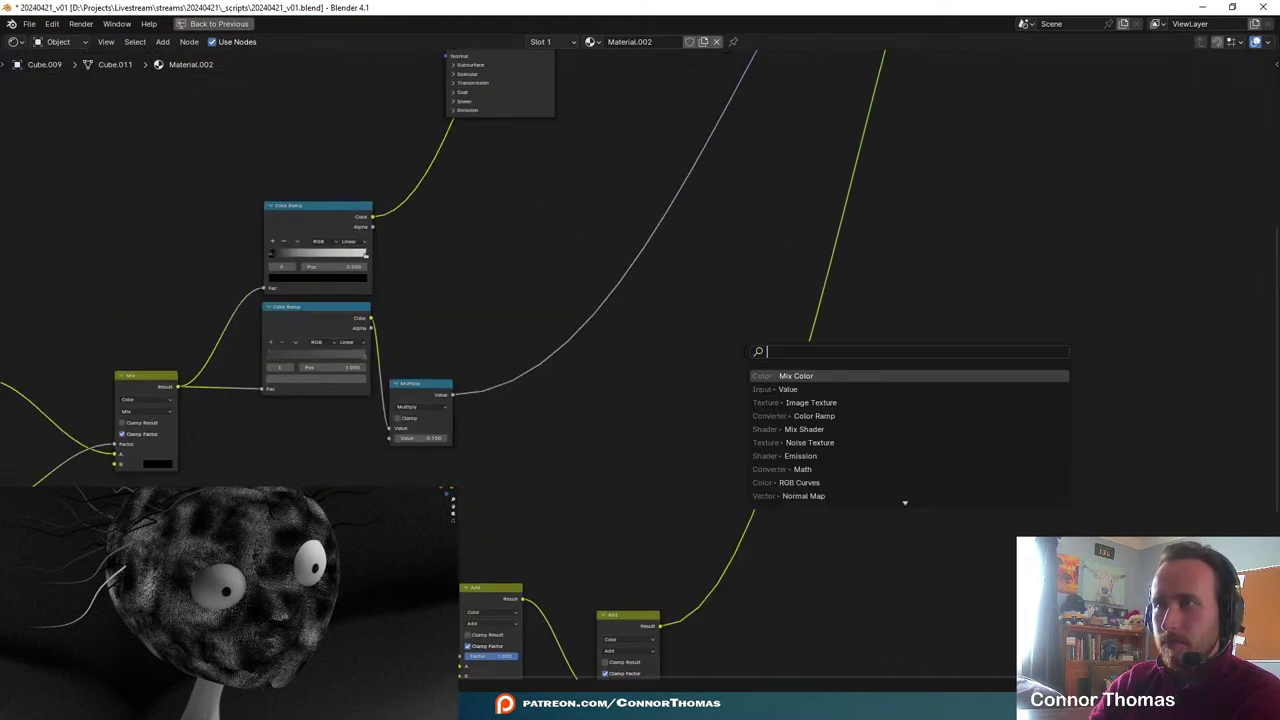
{"action": "type", "text": "mul"}
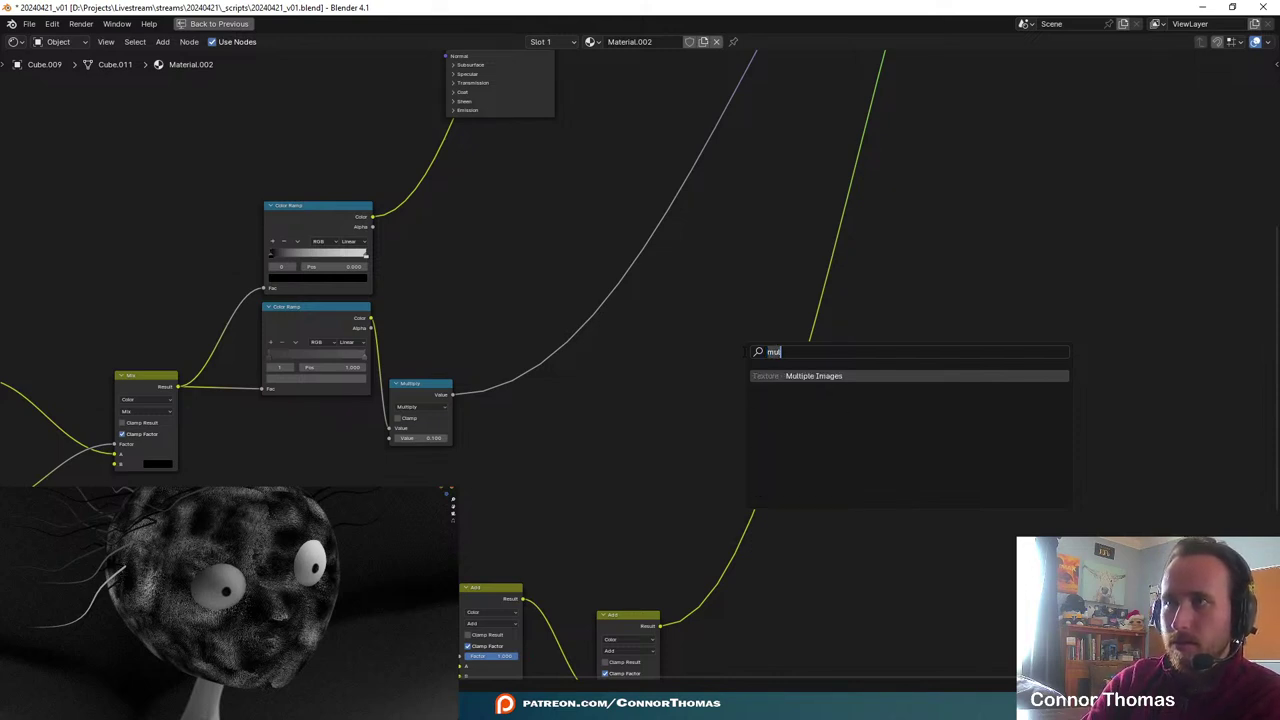
{"action": "key", "text": "Return"}
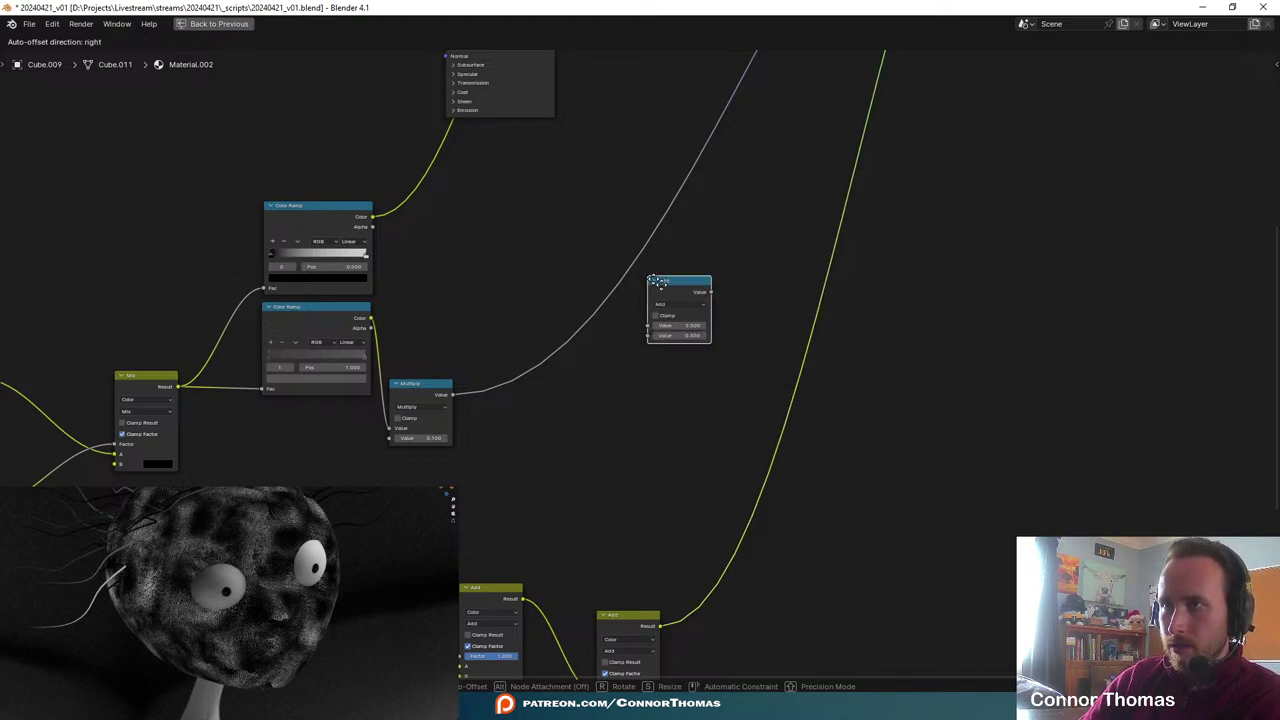
{"action": "left_click", "coordinate": [672, 292]}
{"action": "scroll", "coordinate": [690, 305], "scroll_direction": "up", "scroll_amount": 2}
{"action": "left_click", "coordinate": [718, 306]}
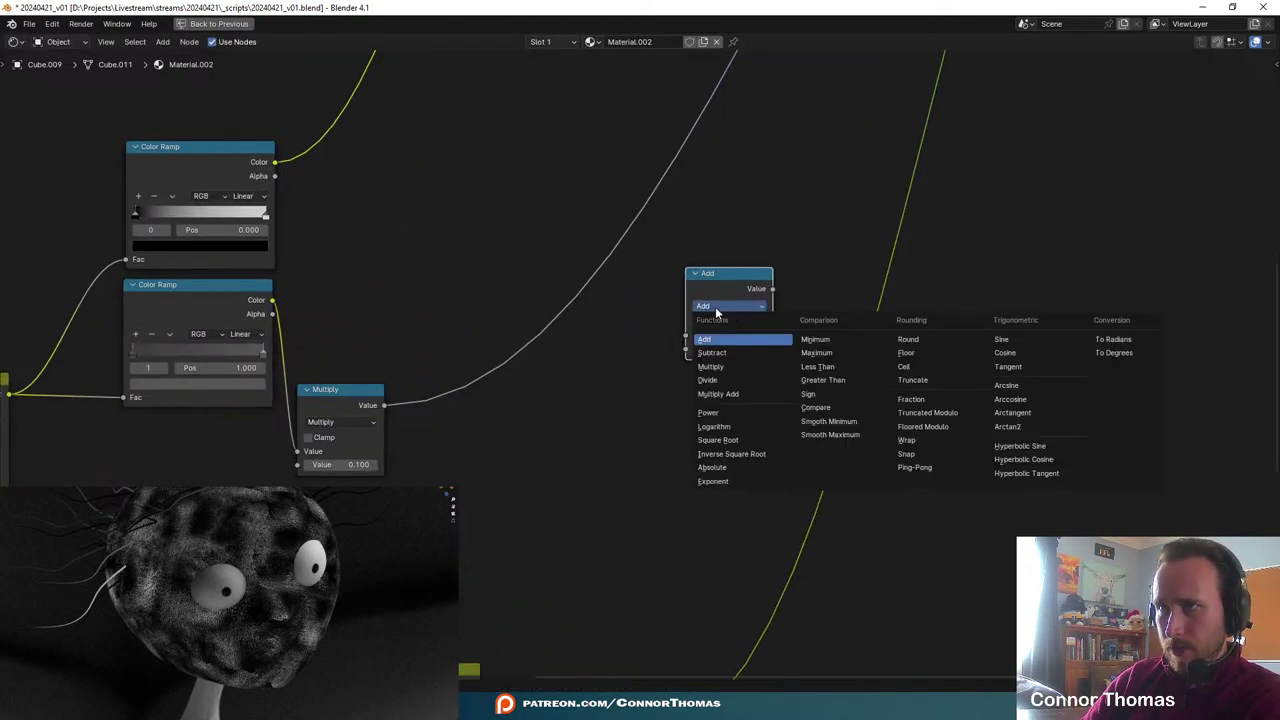
{"action": "left_click", "coordinate": [710, 366]}
- Insert the new Multiply node into the displacement link after the first Multiply and feed the last Add result into its second value
{"action": "mouse_move", "coordinate": [726, 286]}
{"action": "left_mouse_down"}
{"action": "mouse_move", "coordinate": [627, 239]}
{"action": "mouse_move", "coordinate": [721, 278]}
{"action": "left_mouse_up"}
{"action": "middle_click_drag", "start_coordinate": [783, 414], "coordinate": [760, 308]}
{"action": "scroll", "coordinate": [760, 308], "scroll_direction": "down", "scroll_amount": 2}
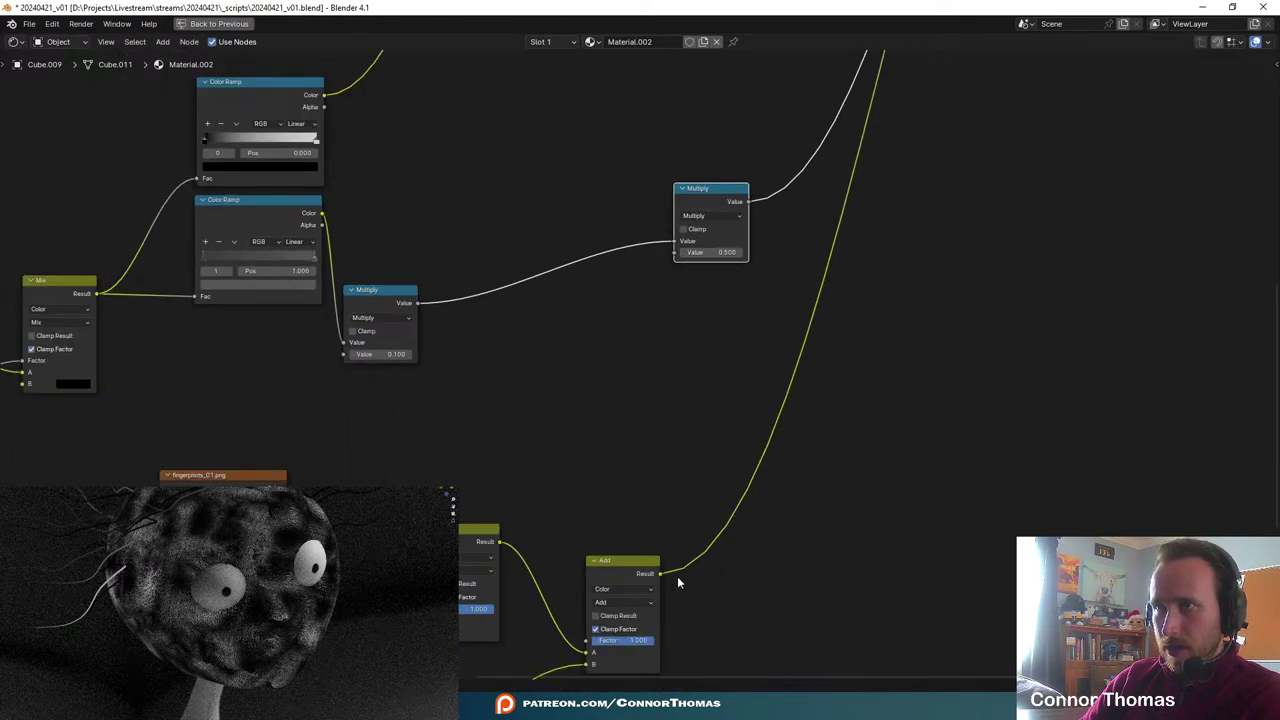
{"action": "left_click", "coordinate": [677, 576]}
{"action": "left_click_drag", "start_coordinate": [660, 574], "coordinate": [676, 252]}
- Compare the first Multiply node's preview on the head with that of the new Multiply node
{"action": "middle_click_drag", "start_coordinate": [694, 94], "coordinate": [632, 225]}
{"action": "left_click", "coordinate": [304, 430], "text": "ctrl+shift"}
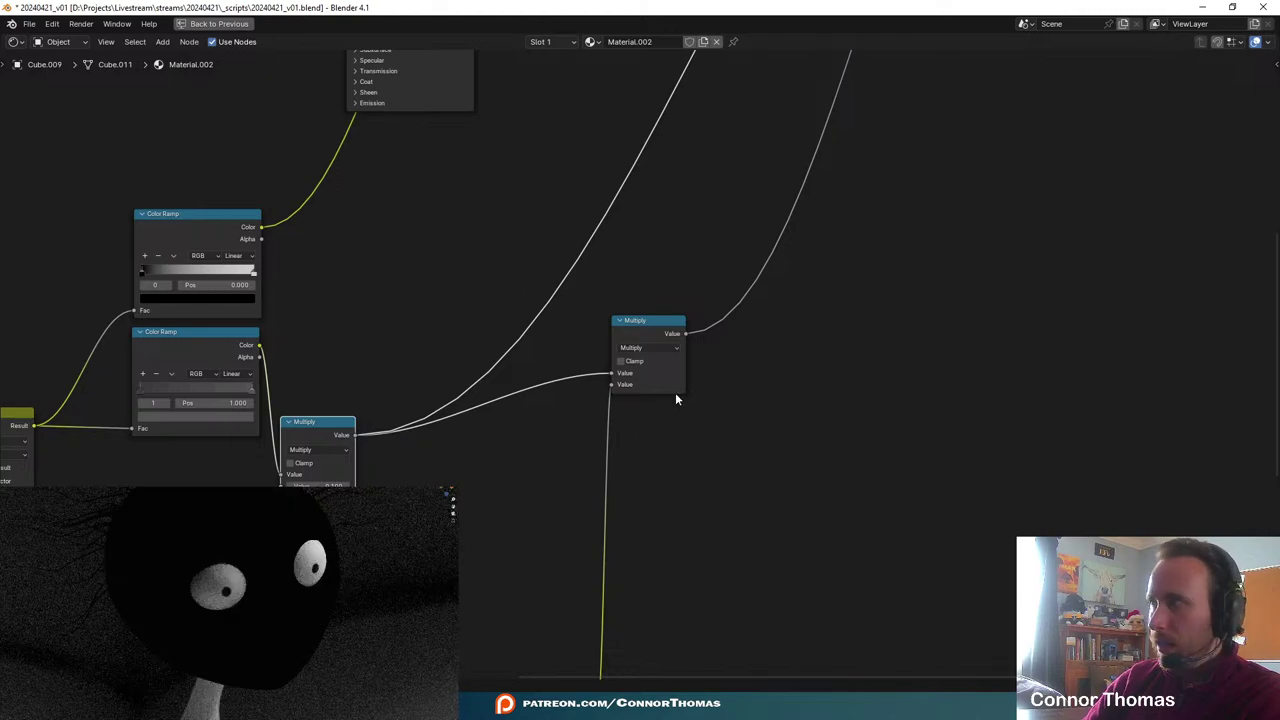
{"action": "left_click", "coordinate": [651, 320], "text": "ctrl+shift"}
- Restore the full head material by sending the Mix Shader to the Material Output's surface
{"action": "scroll", "coordinate": [723, 262], "scroll_direction": "down", "scroll_amount": 3}
{"action": "middle_click_drag", "start_coordinate": [723, 262], "coordinate": [680, 357]}
{"action": "middle_click_drag", "start_coordinate": [465, 390], "coordinate": [560, 309]}
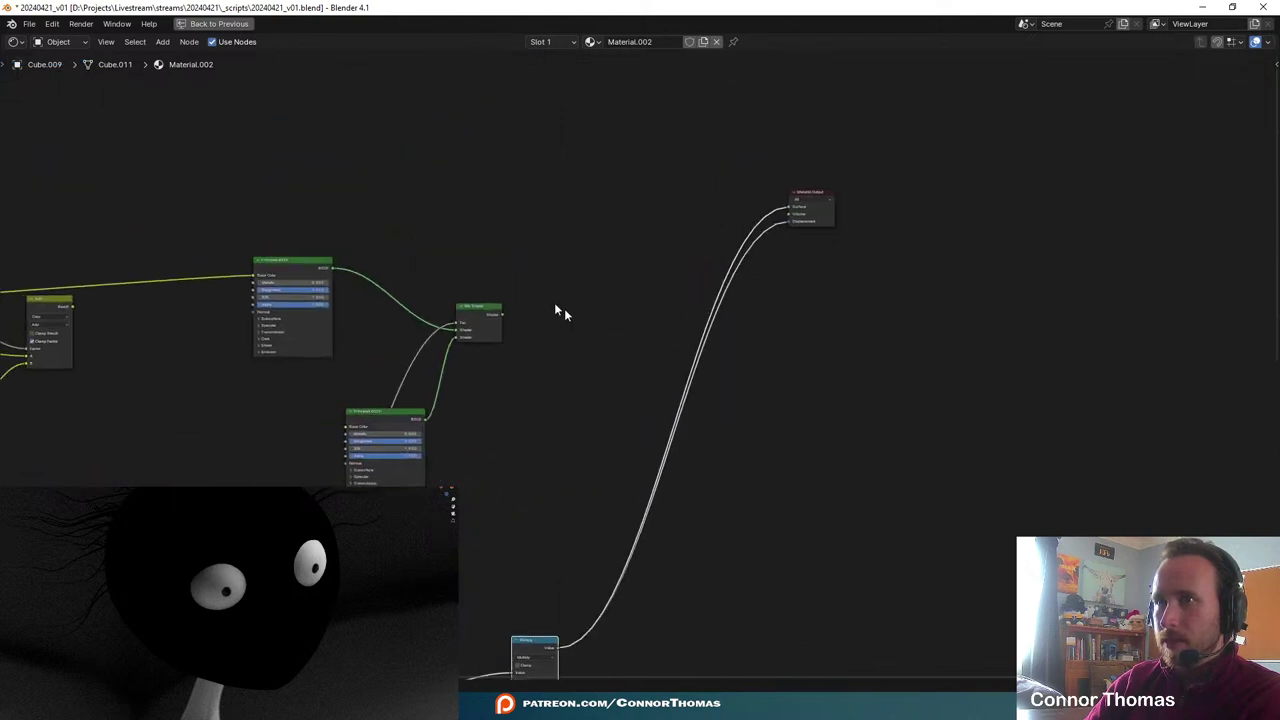
{"action": "left_click", "coordinate": [479, 317], "text": "ctrl+shift"}
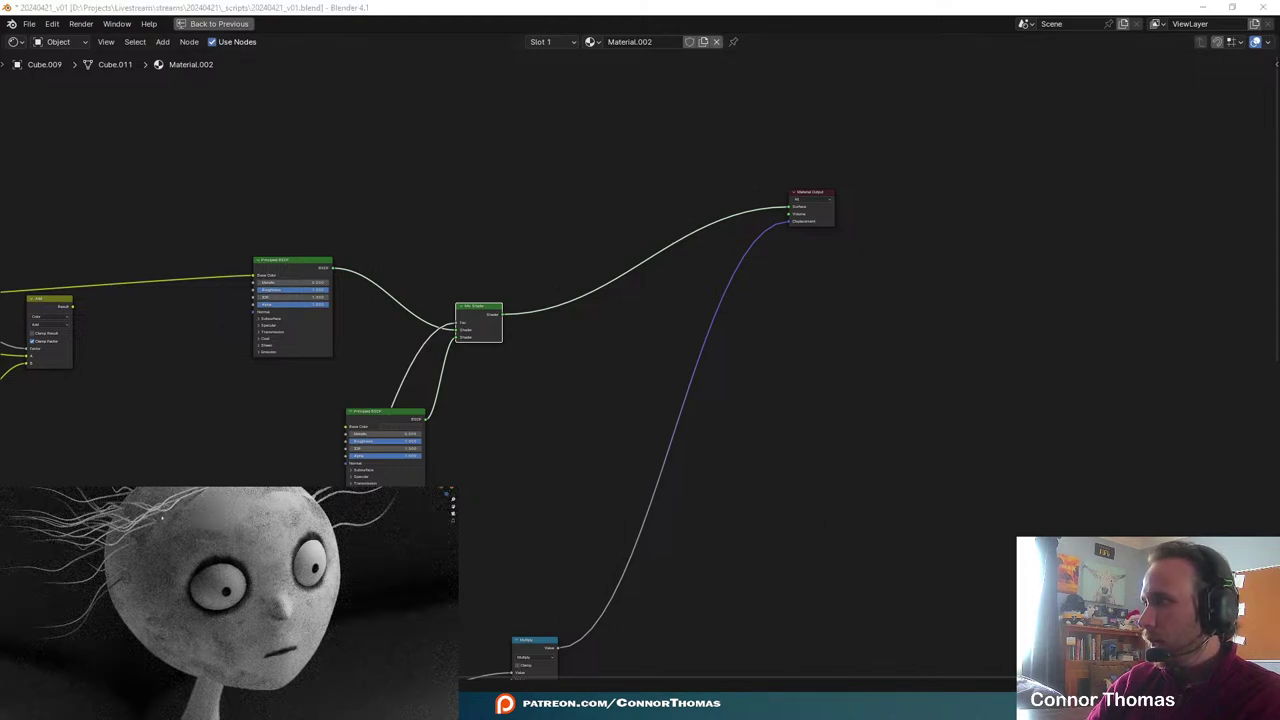
- Examine the rendered head from afar and up close, and review the fingerprint node layout
{"action": "scroll", "coordinate": [231, 535], "scroll_direction": "down", "scroll_amount": 2}
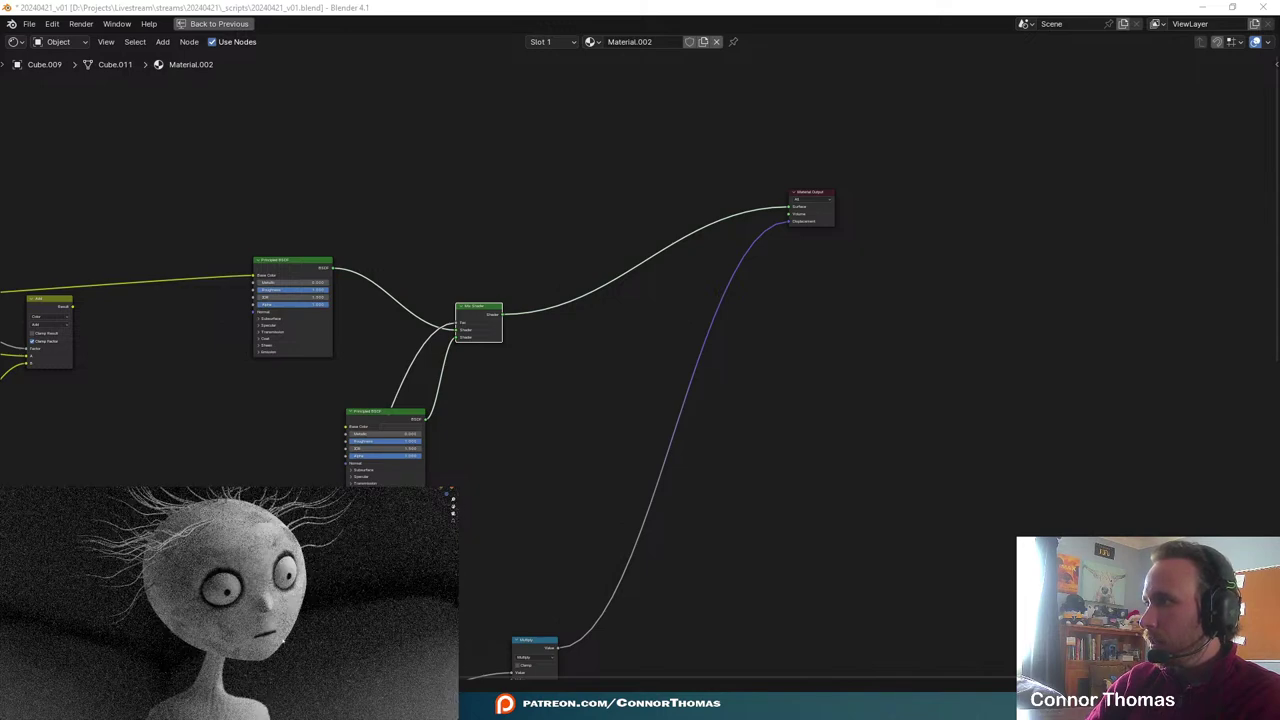
{"action": "scroll", "coordinate": [290, 625], "scroll_direction": "up", "scroll_amount": 4}
{"action": "scroll", "coordinate": [311, 657], "scroll_direction": "down", "scroll_amount": 1}
{"action": "middle_click_drag", "start_coordinate": [603, 403], "coordinate": [903, 178]}
{"action": "scroll", "coordinate": [791, 297], "scroll_direction": "up", "scroll_amount": 3}
{"action": "middle_click_drag", "start_coordinate": [862, 252], "coordinate": [893, 71]}
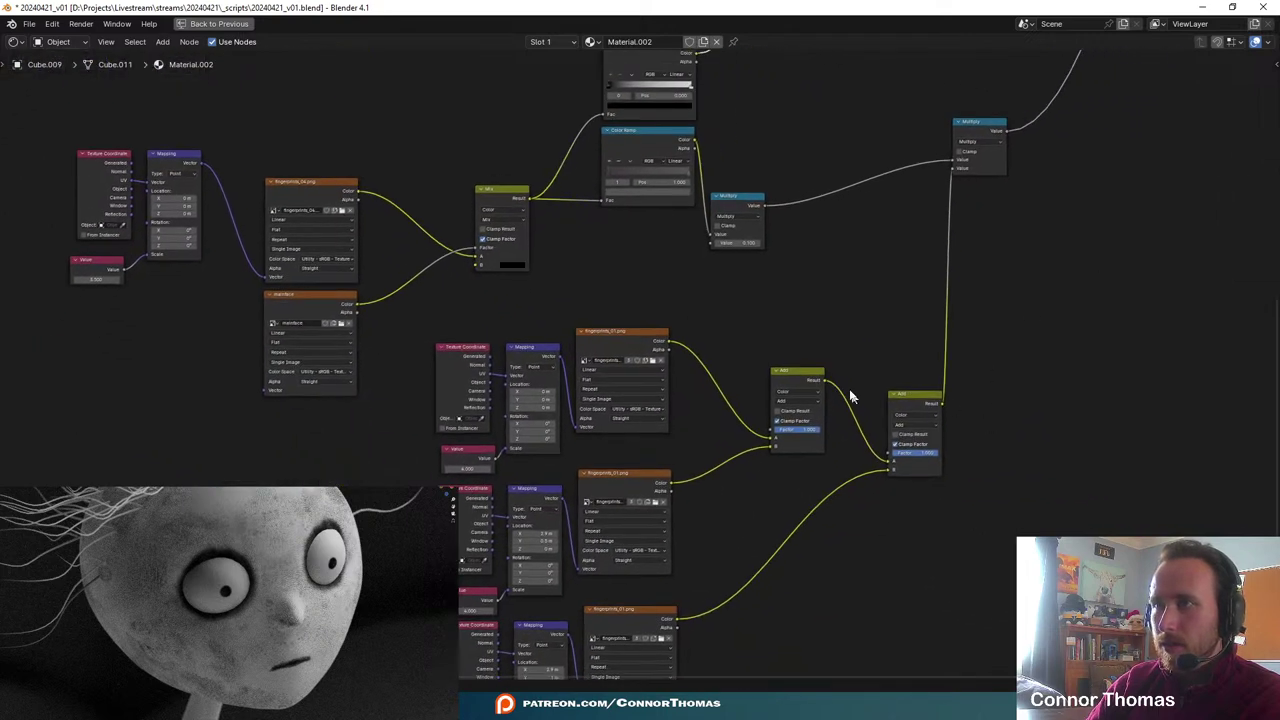
{"action": "middle_click_drag", "start_coordinate": [744, 281], "coordinate": [840, 356]}
{"action": "middle_click_drag", "start_coordinate": [870, 192], "coordinate": [840, 238]}
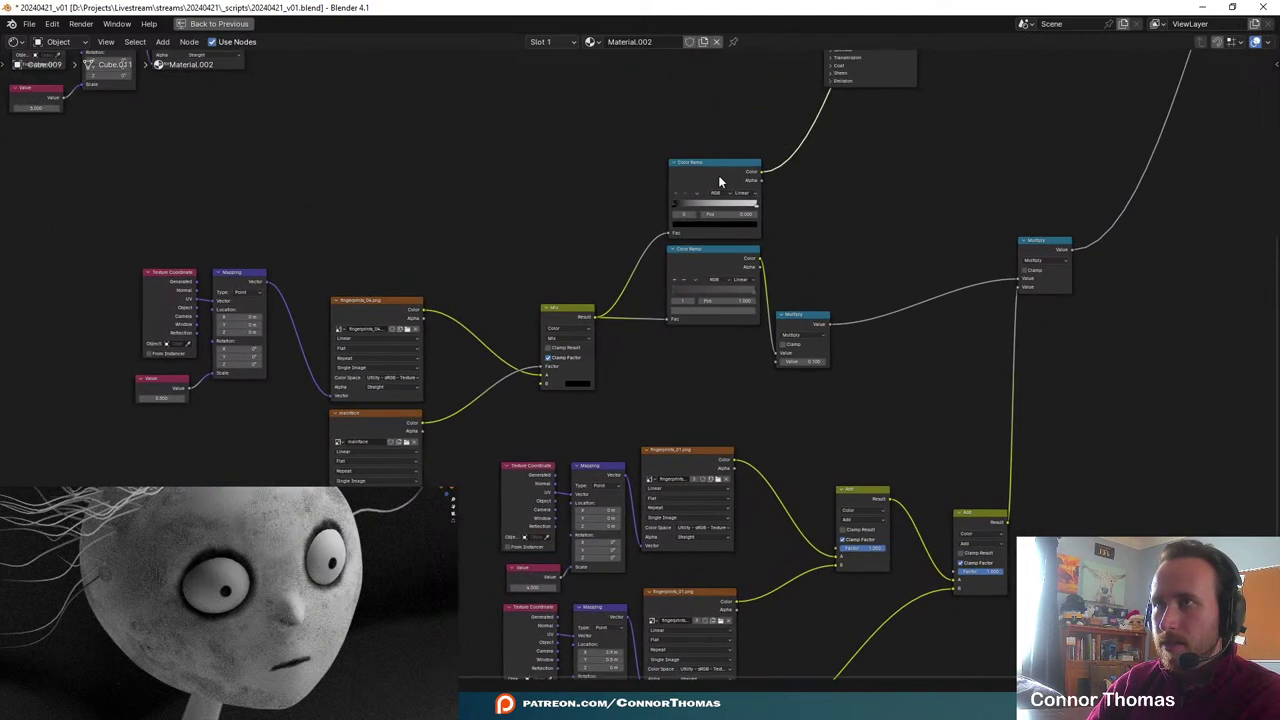
{"action": "left_click", "coordinate": [714, 162]}
{"action": "middle_click_drag", "start_coordinate": [857, 171], "coordinate": [708, 248]}
{"action": "left_click", "coordinate": [876, 277]}
{"action": "key", "text": "shift+d"}
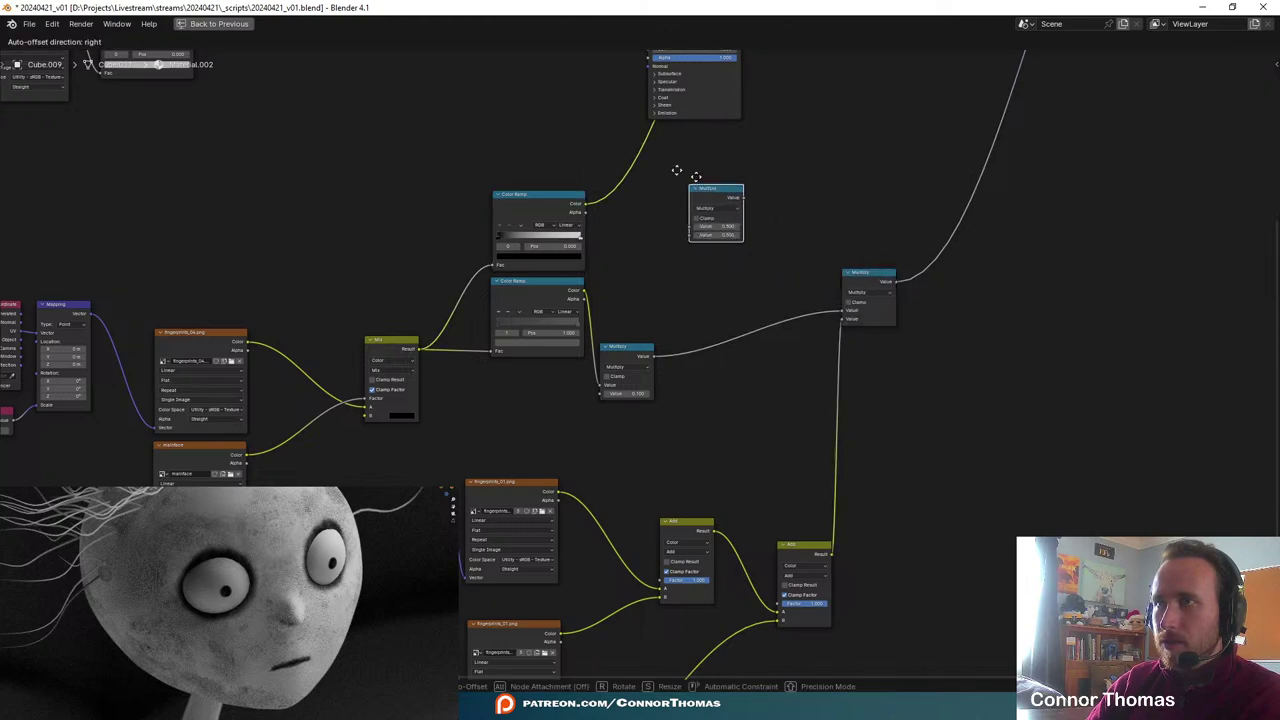
{"action": "left_click", "coordinate": [420, 169]}
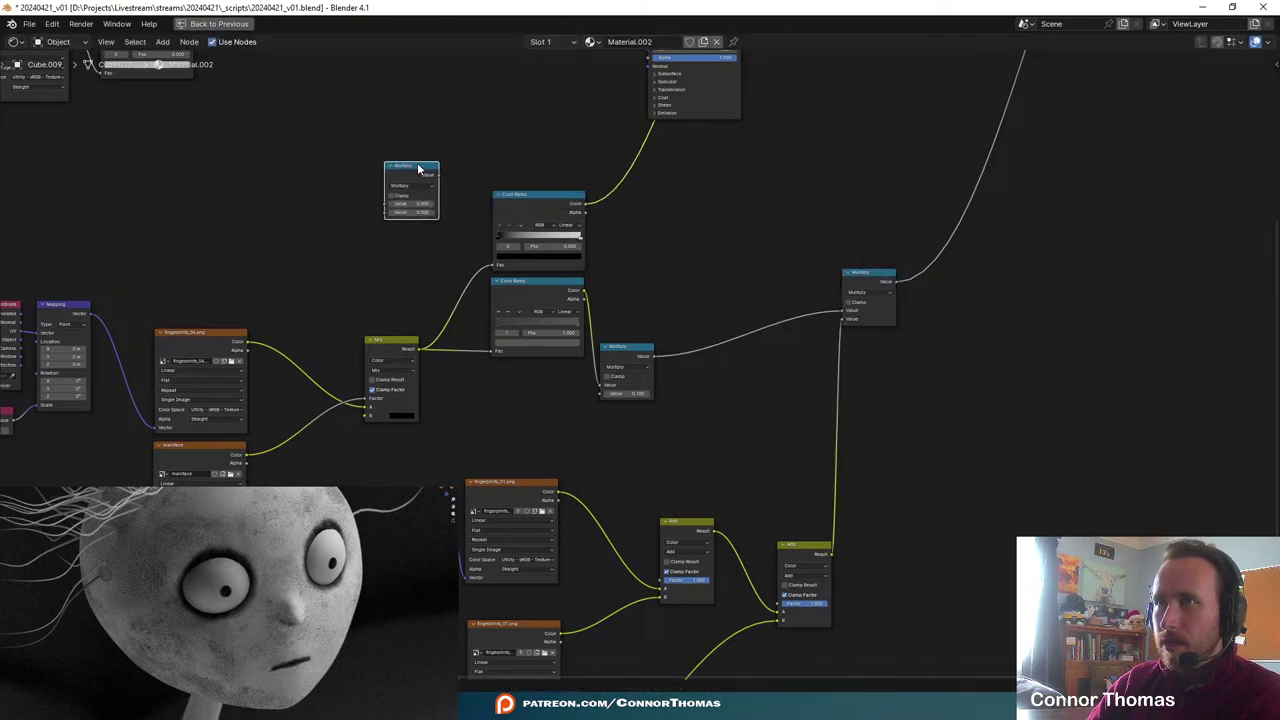
{"action": "key", "text": "x"}
{"action": "mouse_move", "coordinate": [457, 224]}
{"action": "middle_mouse_down"}
{"action": "mouse_move", "coordinate": [546, 185]}
{"action": "mouse_move", "coordinate": [460, 235]}
{"action": "middle_mouse_up"}
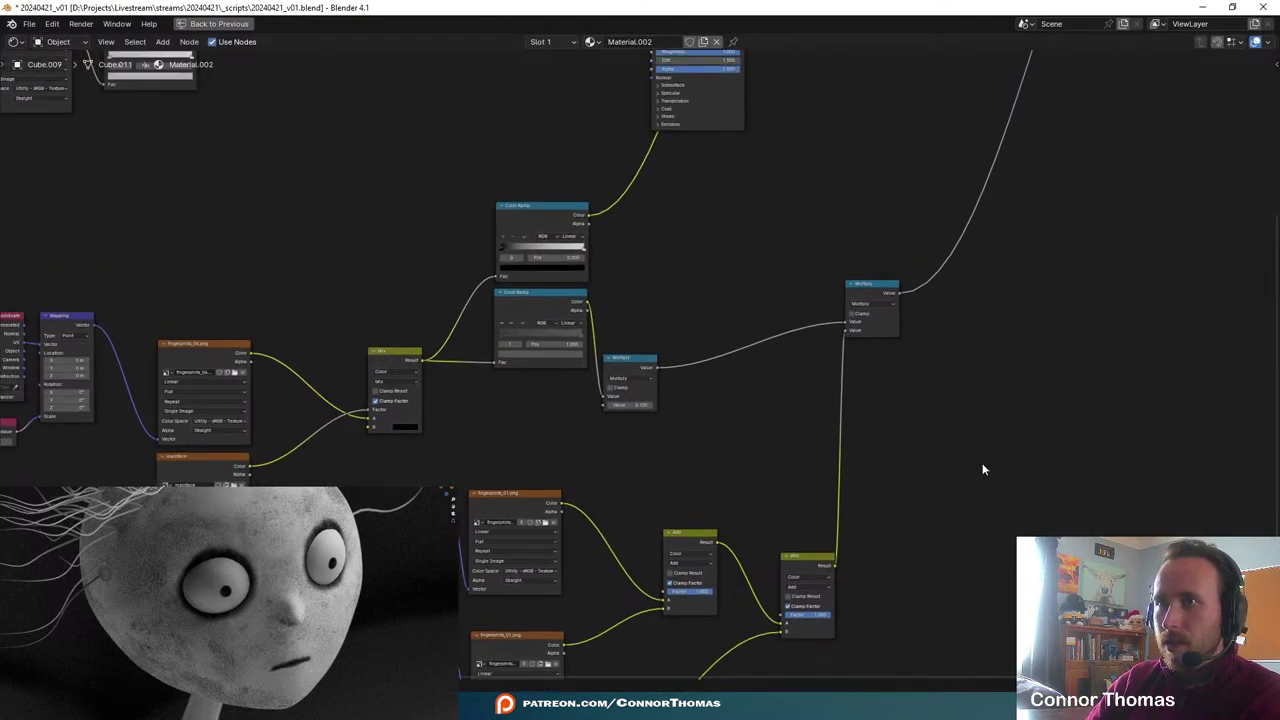
- Add a Mix Color node with the first Mix result as A and the last fingerprint Add result as B
{"action": "key", "text": "shift+a"}
{"action": "type", "text": "mi"}
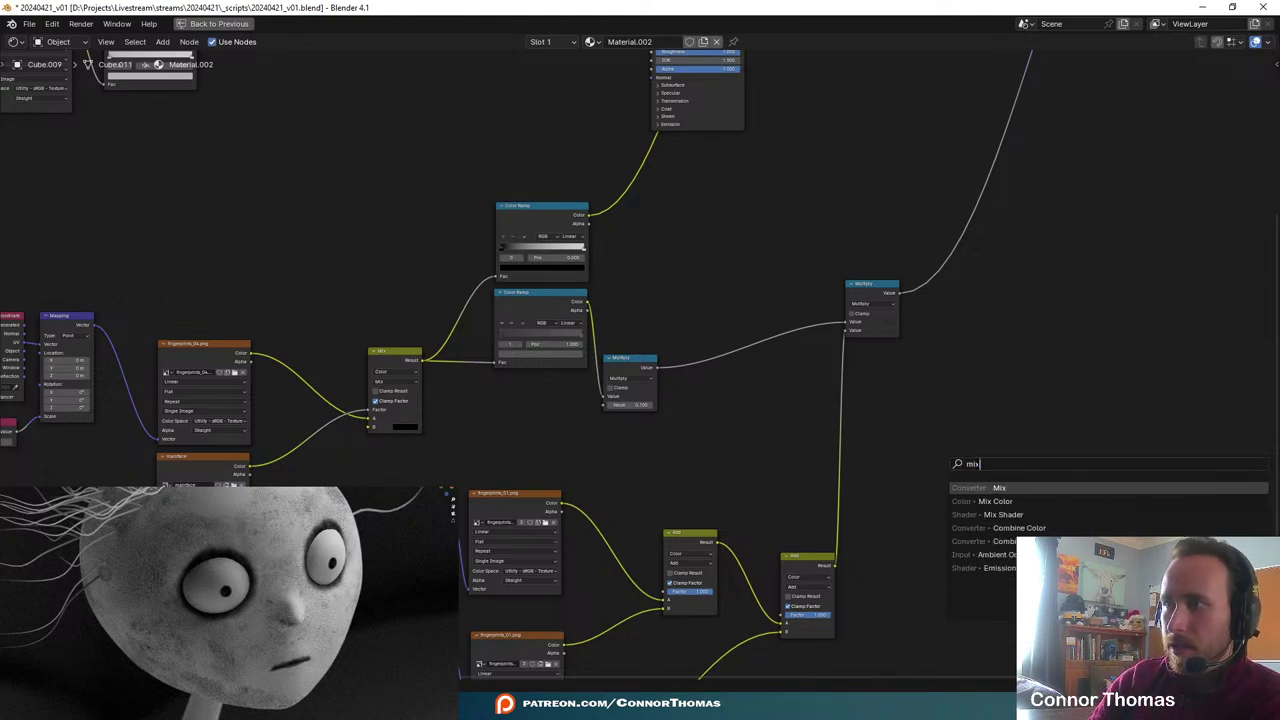
{"action": "type", "text": "x"}
{"action": "key", "text": "Return"}
{"action": "left_click", "coordinate": [938, 422]}
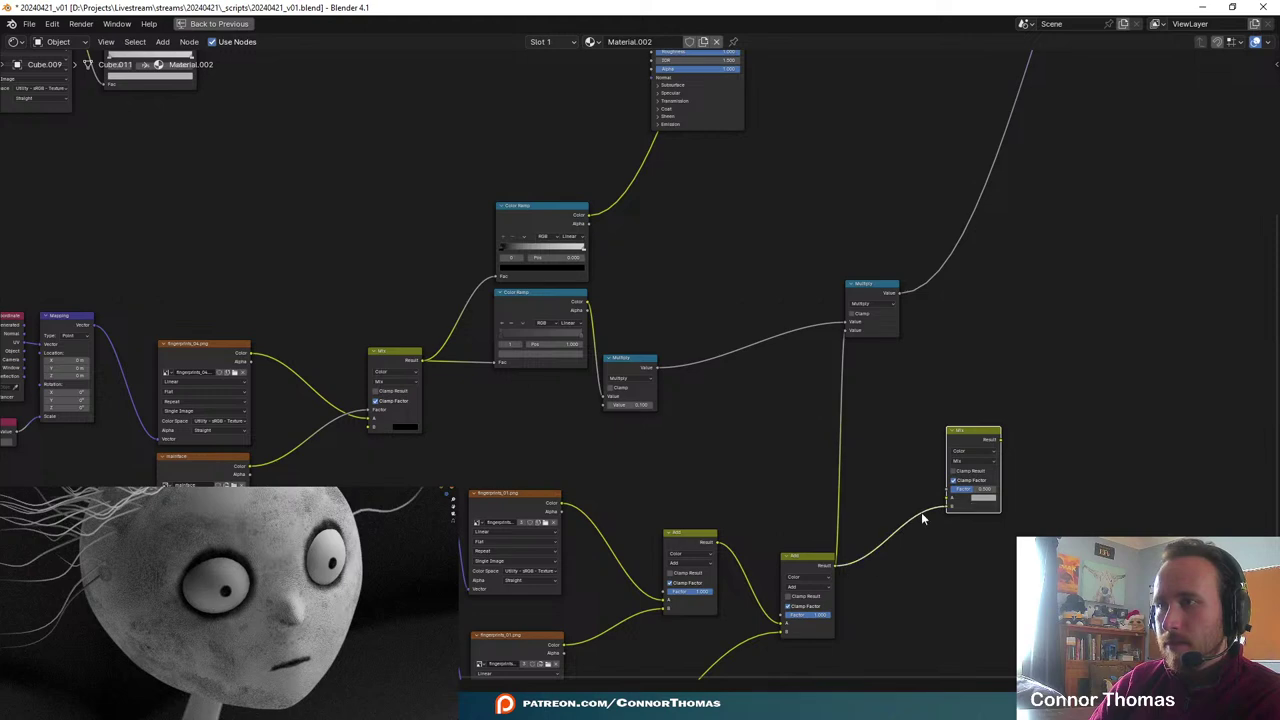
{"action": "left_click_drag", "start_coordinate": [945, 497], "coordinate": [422, 360]}
- Set the new Mix node's factor to 1.000 and its blending mode to Add
{"action": "scroll", "coordinate": [1016, 486], "scroll_direction": "up", "scroll_amount": 2}
{"action": "key", "text": "KP_Decimal"}
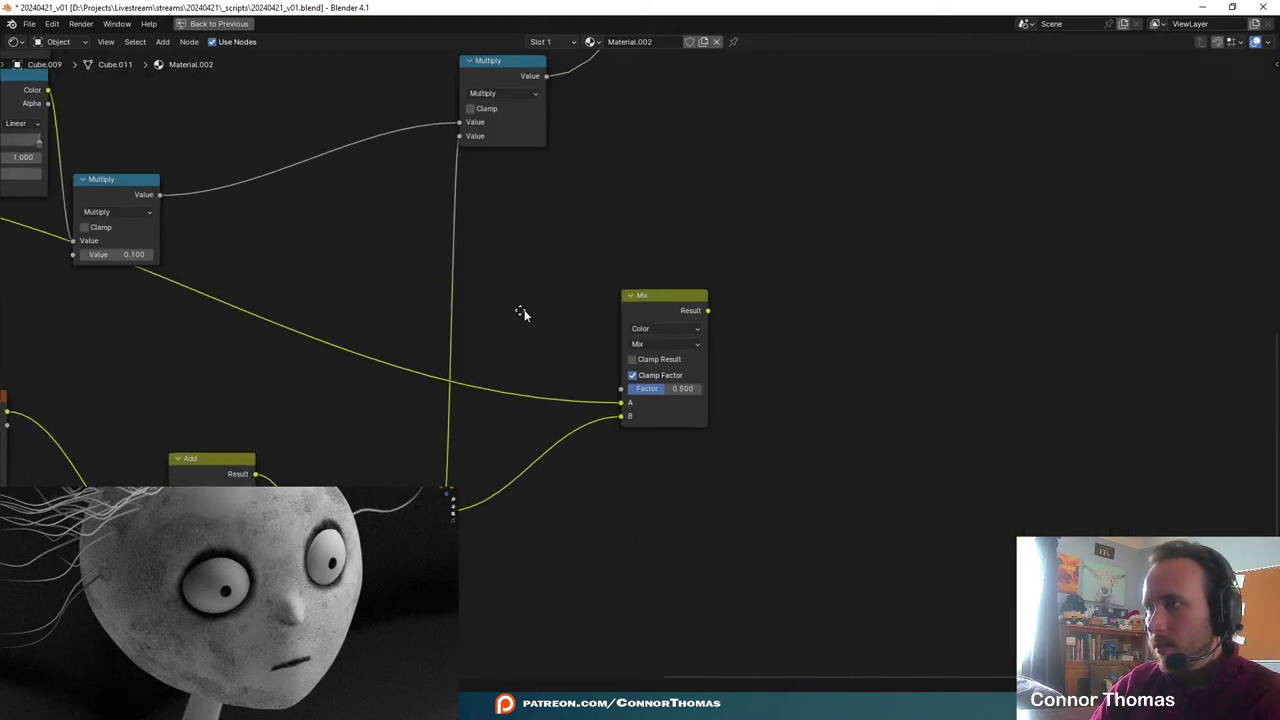
{"action": "key", "text": "g"}
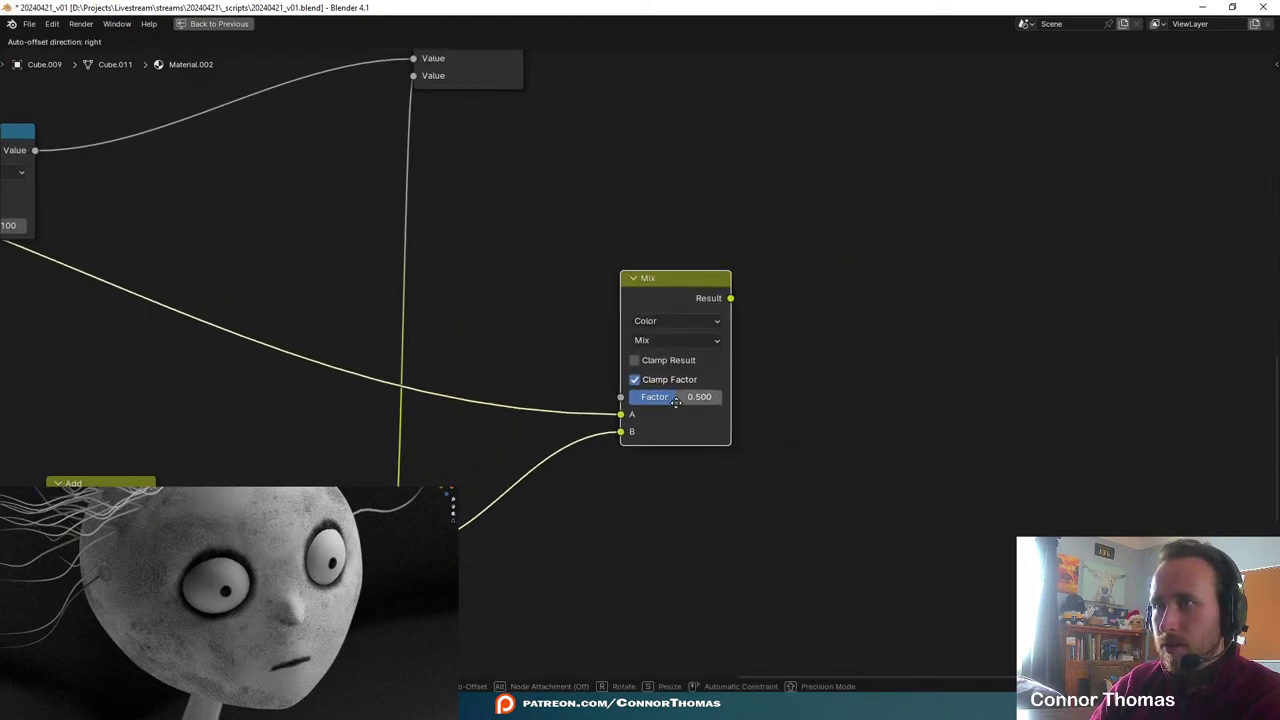
{"action": "left_click", "coordinate": [695, 402]}
{"action": "left_click_drag", "start_coordinate": [695, 400], "coordinate": [745, 400]}
{"action": "left_click", "coordinate": [648, 342]}
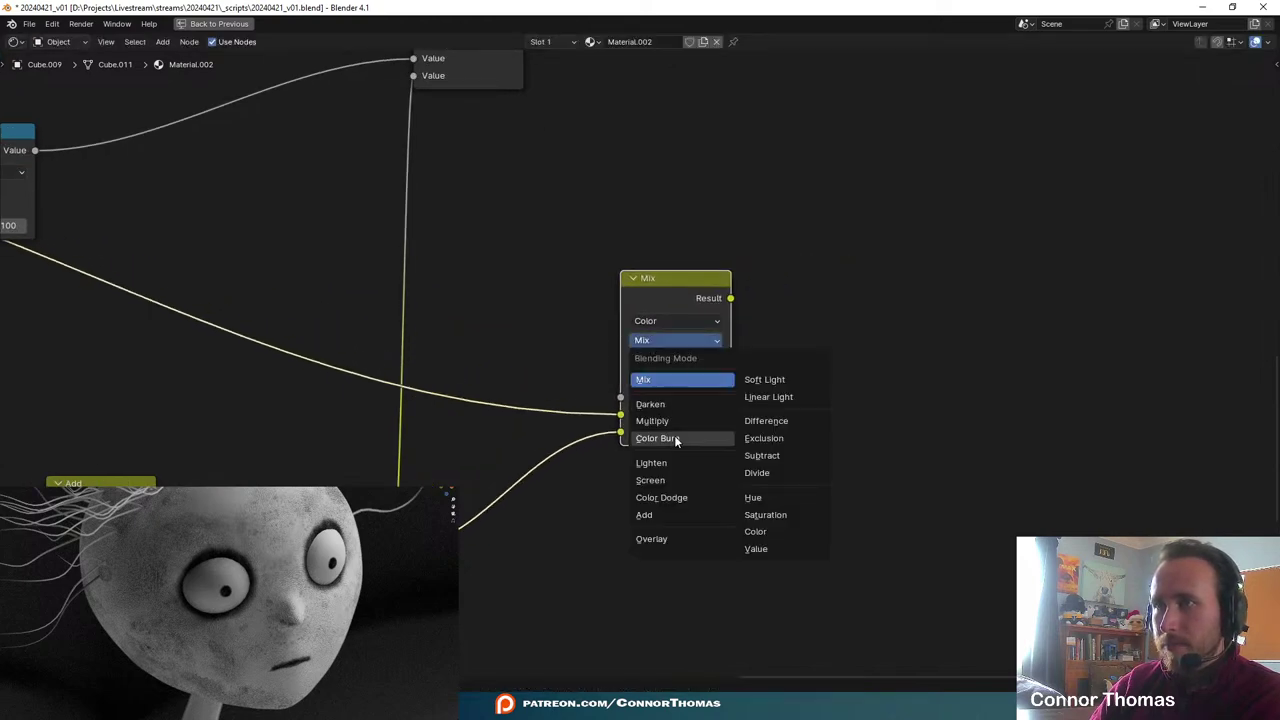
{"action": "left_click", "coordinate": [672, 520]}
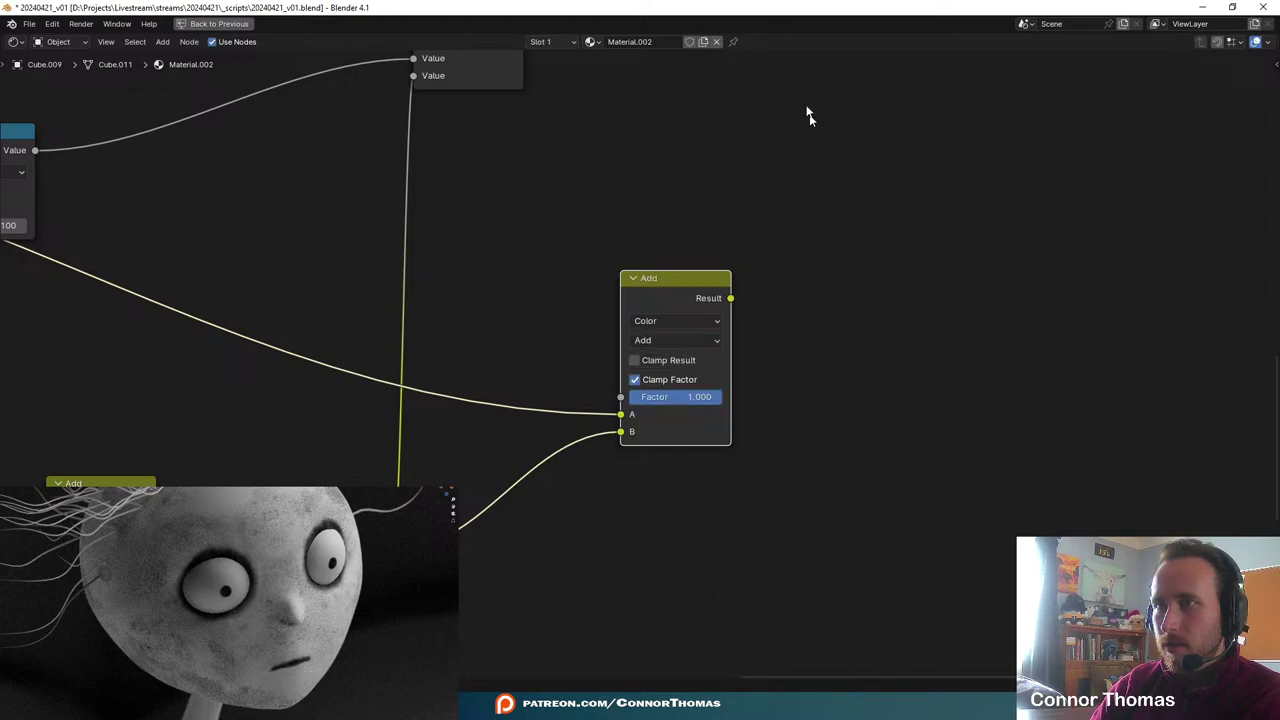
- Connect the new Add node's result to the Fac input of the upper Color Ramp that drives the smudge shader
{"action": "scroll", "coordinate": [780, 420], "scroll_direction": "down", "scroll_amount": 3}
{"action": "middle_click_drag", "start_coordinate": [677, 386], "coordinate": [863, 450]}
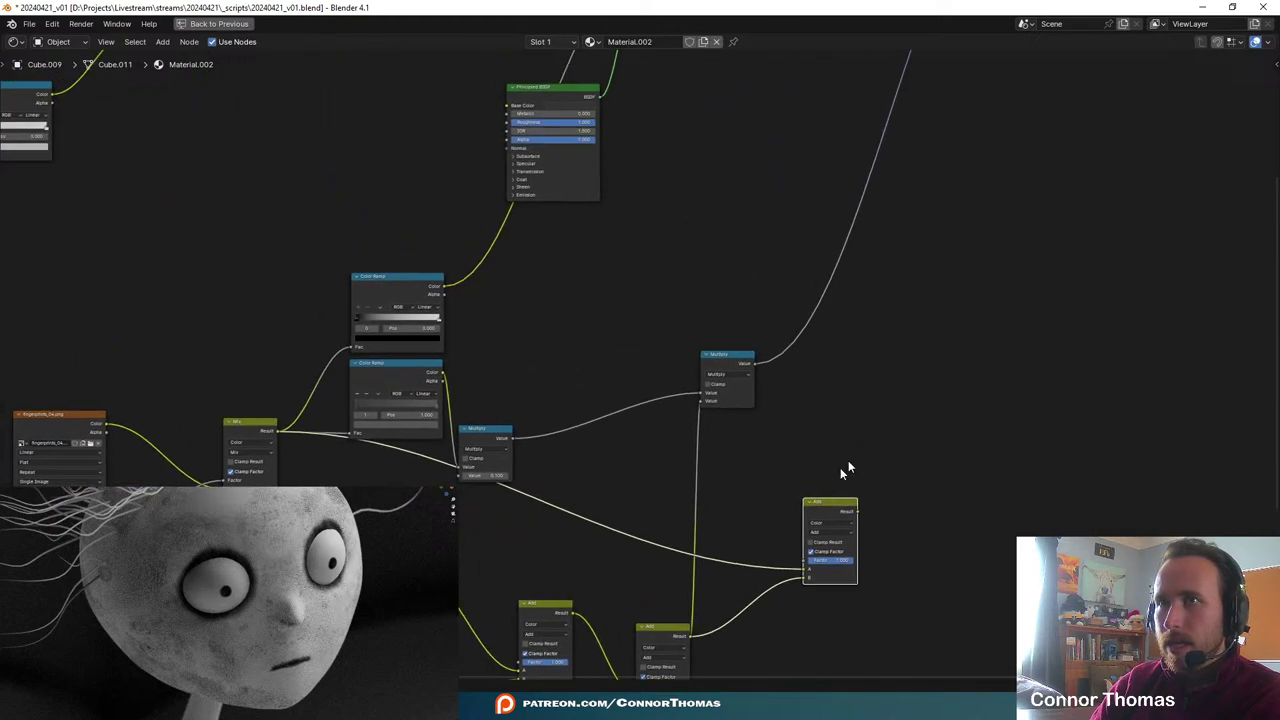
{"action": "left_click_drag", "start_coordinate": [856, 511], "coordinate": [351, 349]}
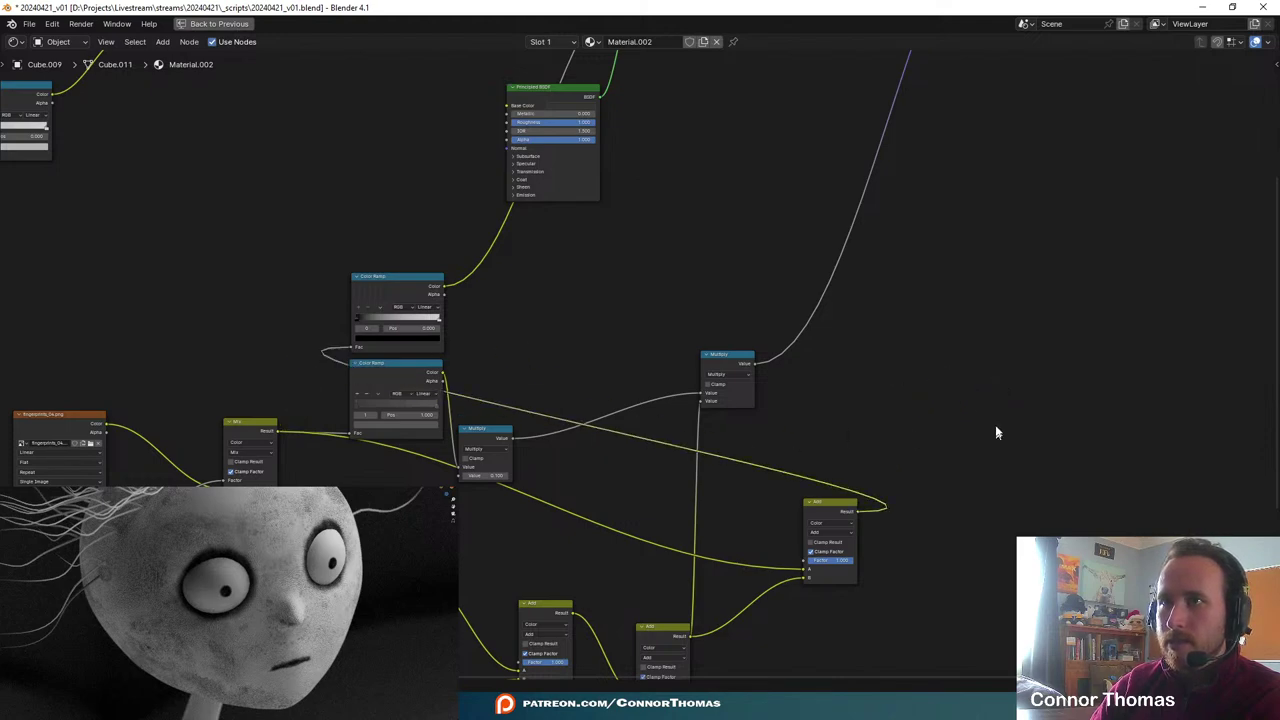
- Check the combined smudges and fingerprints on the rendered character and save the file
{"action": "middle_click_drag", "start_coordinate": [994, 431], "coordinate": [703, 471]}
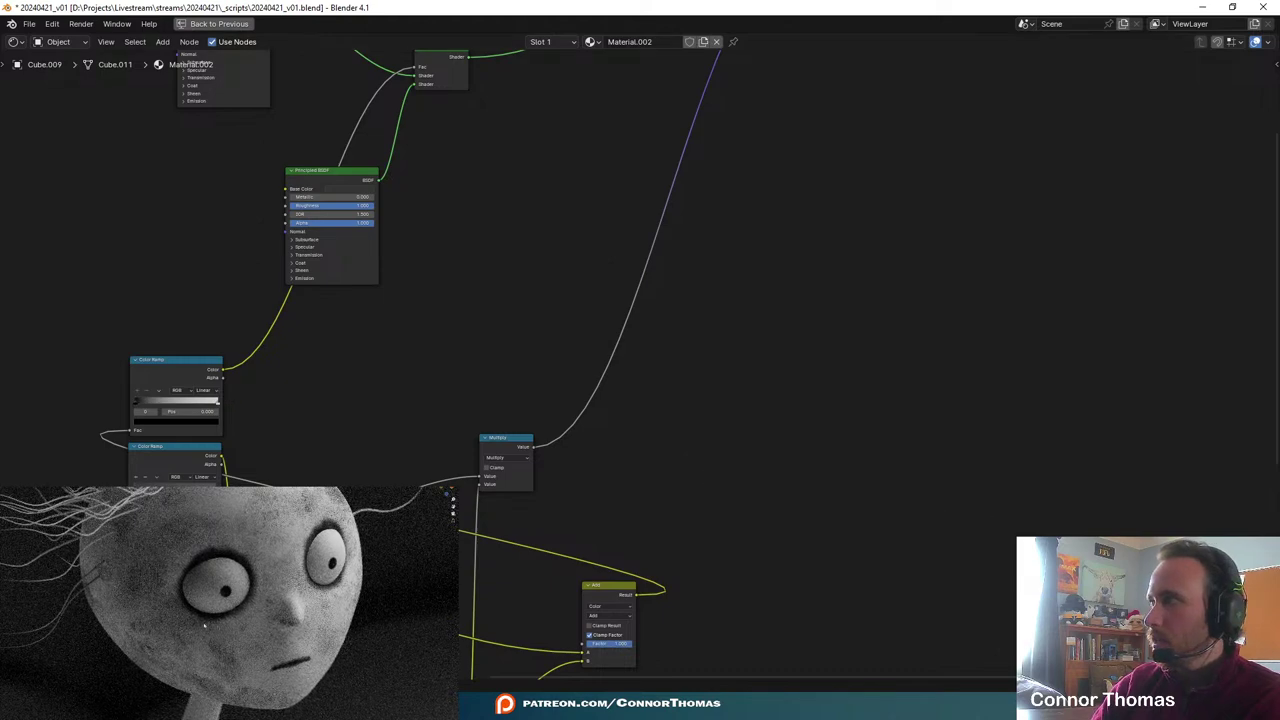
{"action": "scroll", "coordinate": [204, 626], "scroll_direction": "down", "scroll_amount": 4}
{"action": "scroll", "coordinate": [277, 608], "scroll_direction": "up", "scroll_amount": 1}
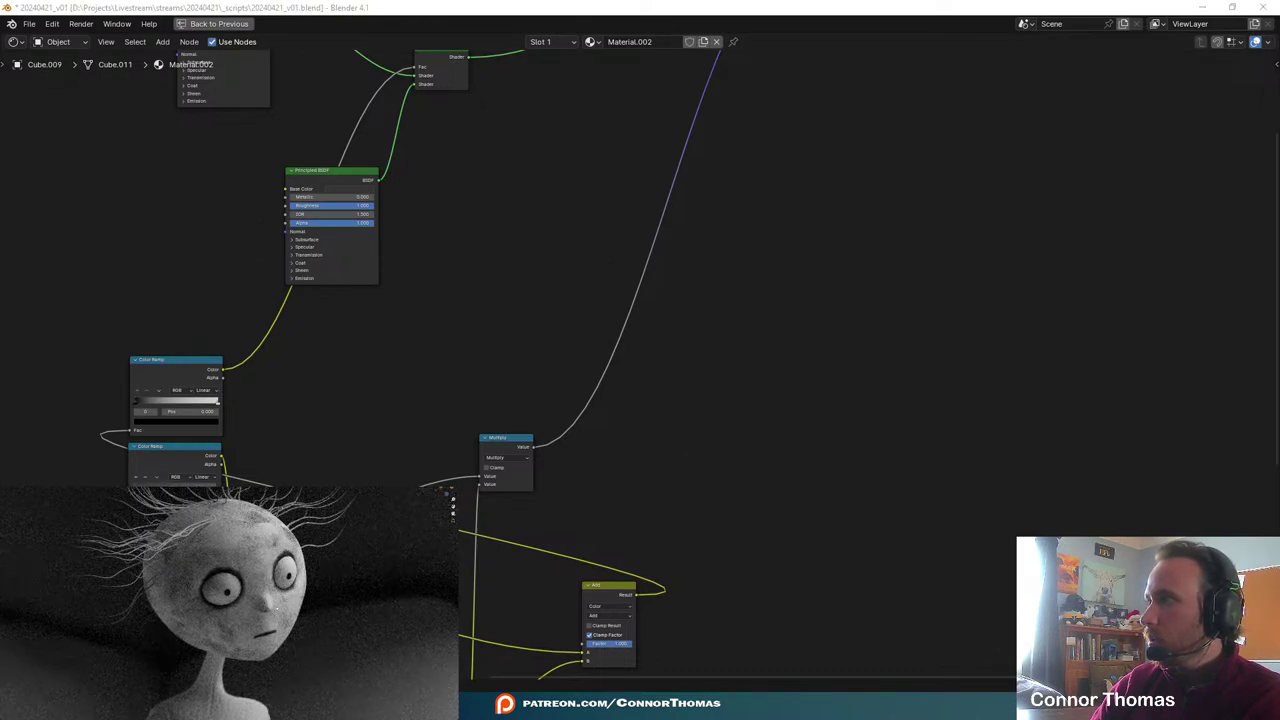
{"action": "middle_click_drag", "start_coordinate": [277, 608], "coordinate": [280, 607]}
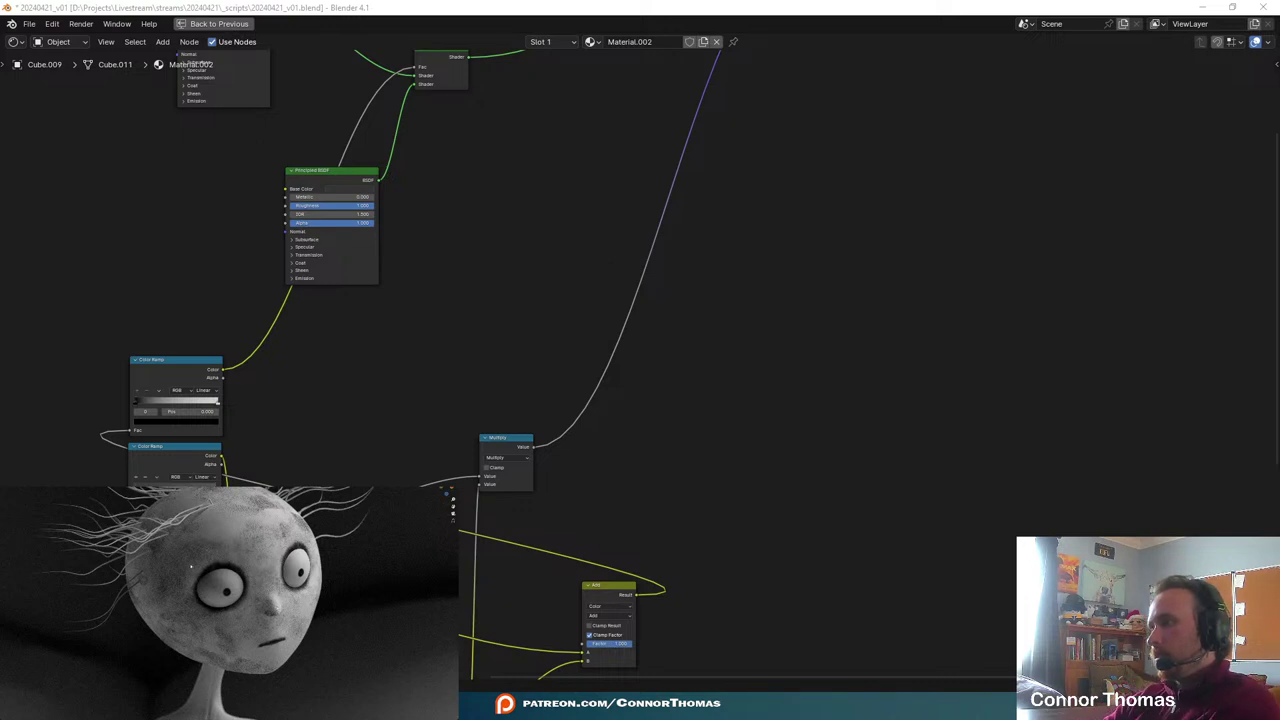
{"action": "key", "text": "ctrl+s"}
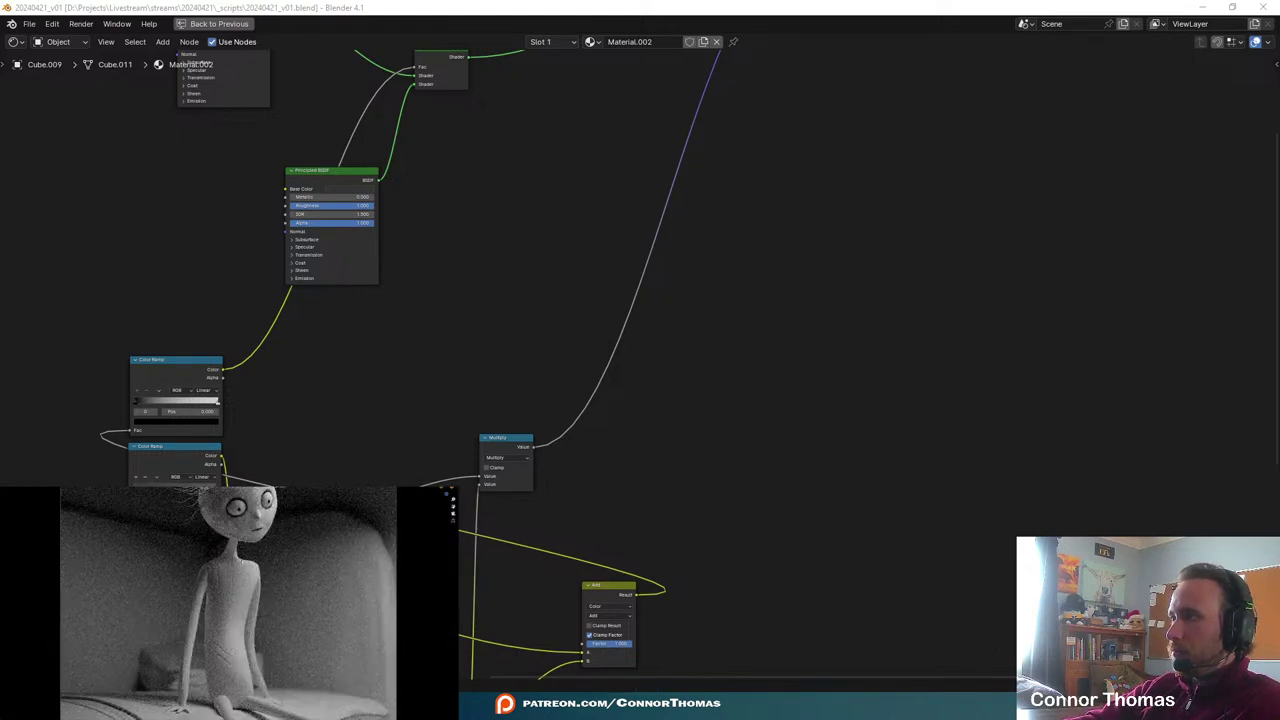
- Return to the full Layout view and rename the head object's material to head
{"action": "left_click", "coordinate": [234, 601]}
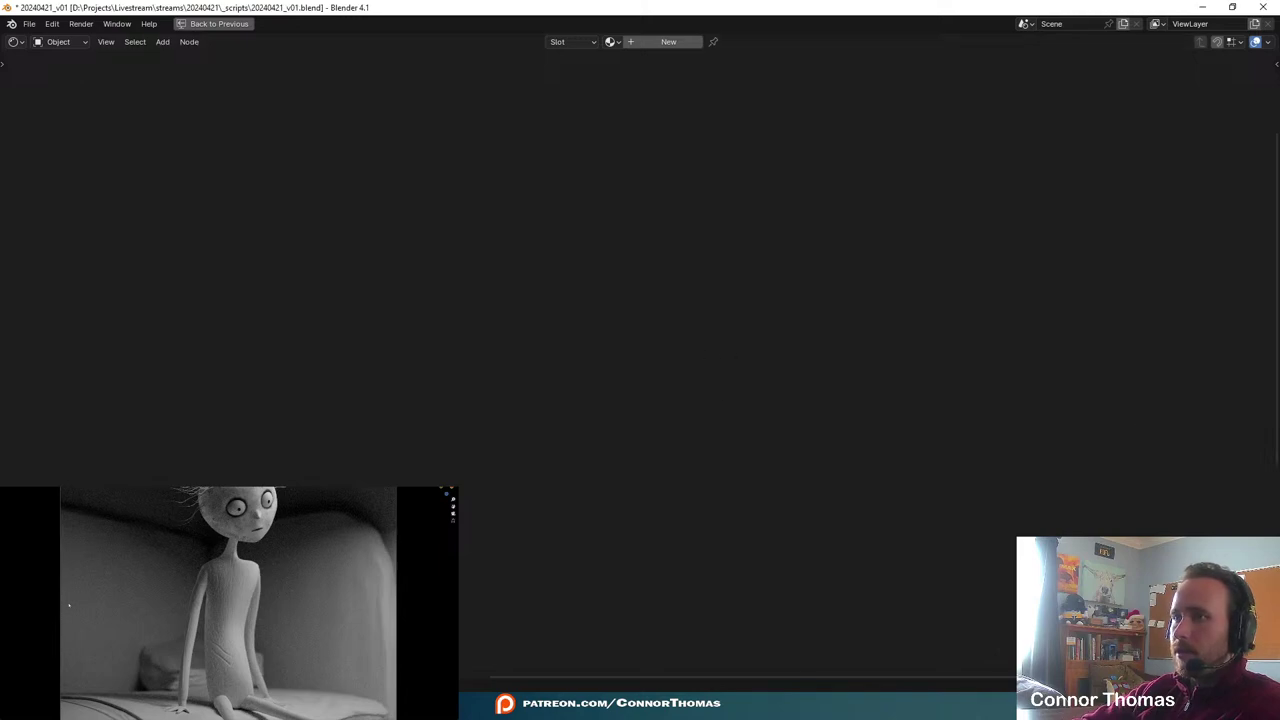
{"action": "key", "text": "ctrl+space"}
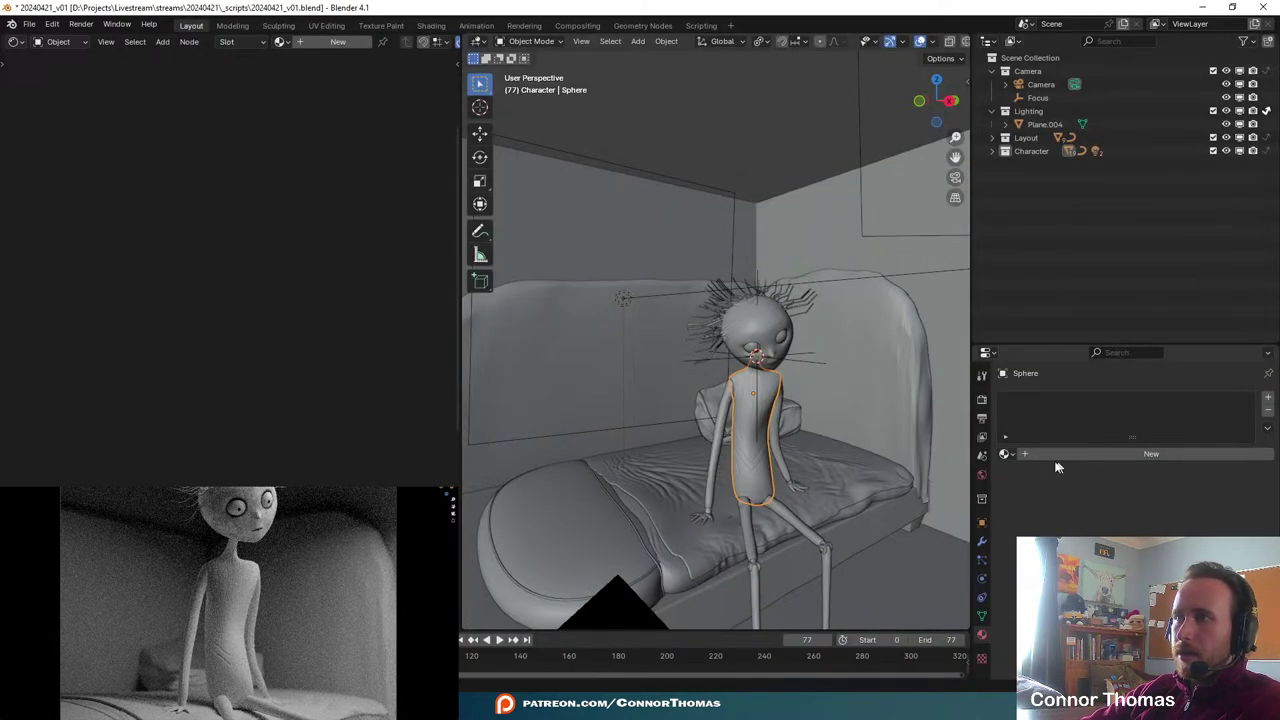
{"action": "left_click", "coordinate": [756, 320]}
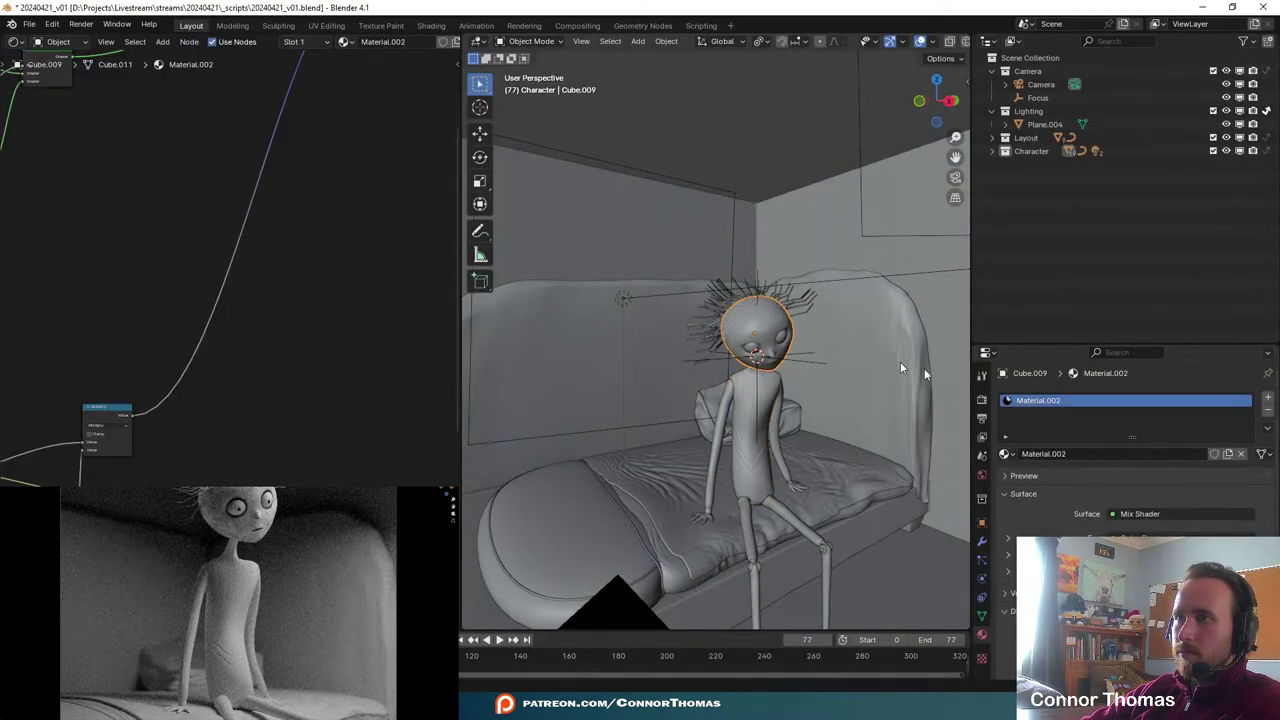
{"action": "left_click", "coordinate": [1050, 453]}
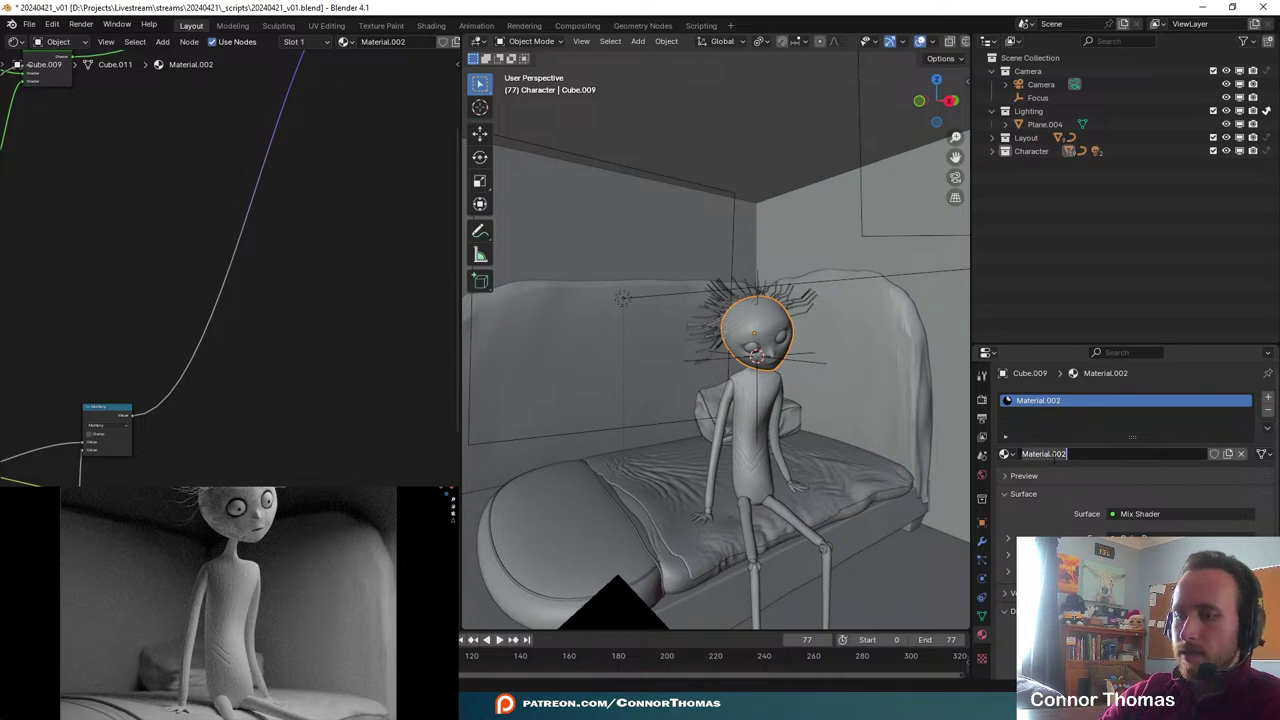
{"action": "key", "text": "Return"}
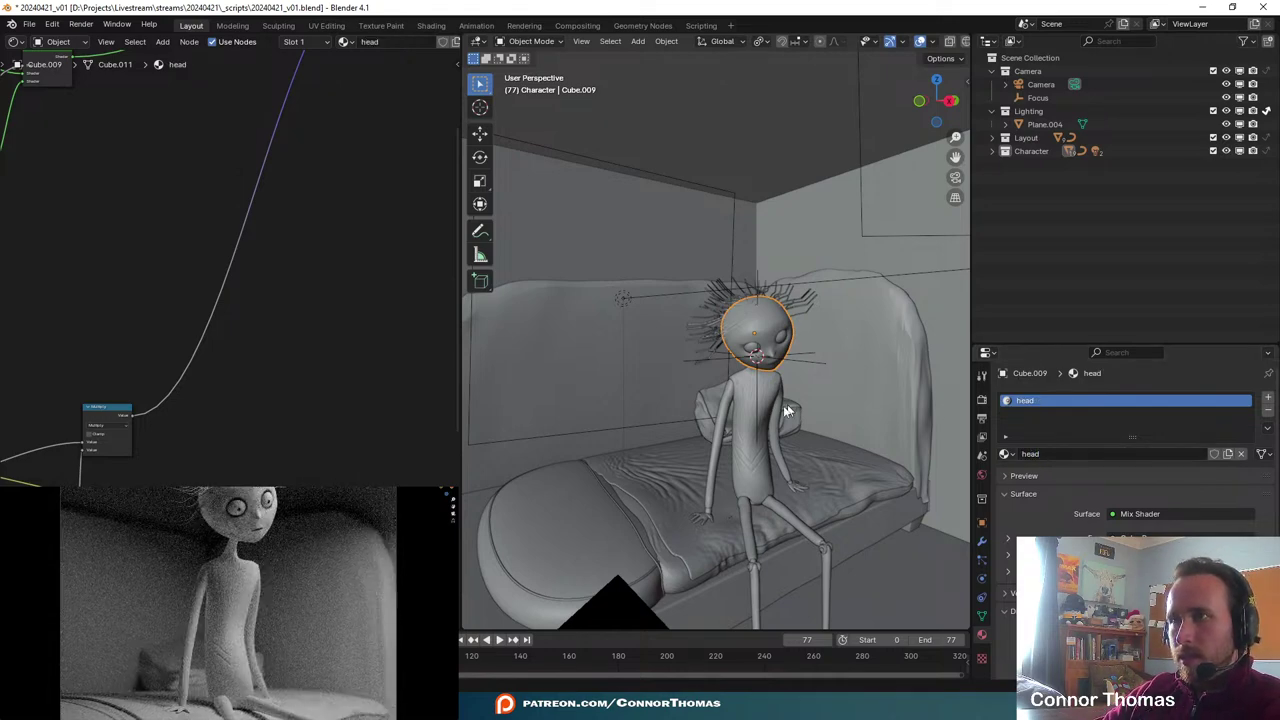
- Assign the existing head material to the character's torso
{"action": "left_click", "coordinate": [746, 410]}
{"action": "left_click", "coordinate": [1006, 454]}
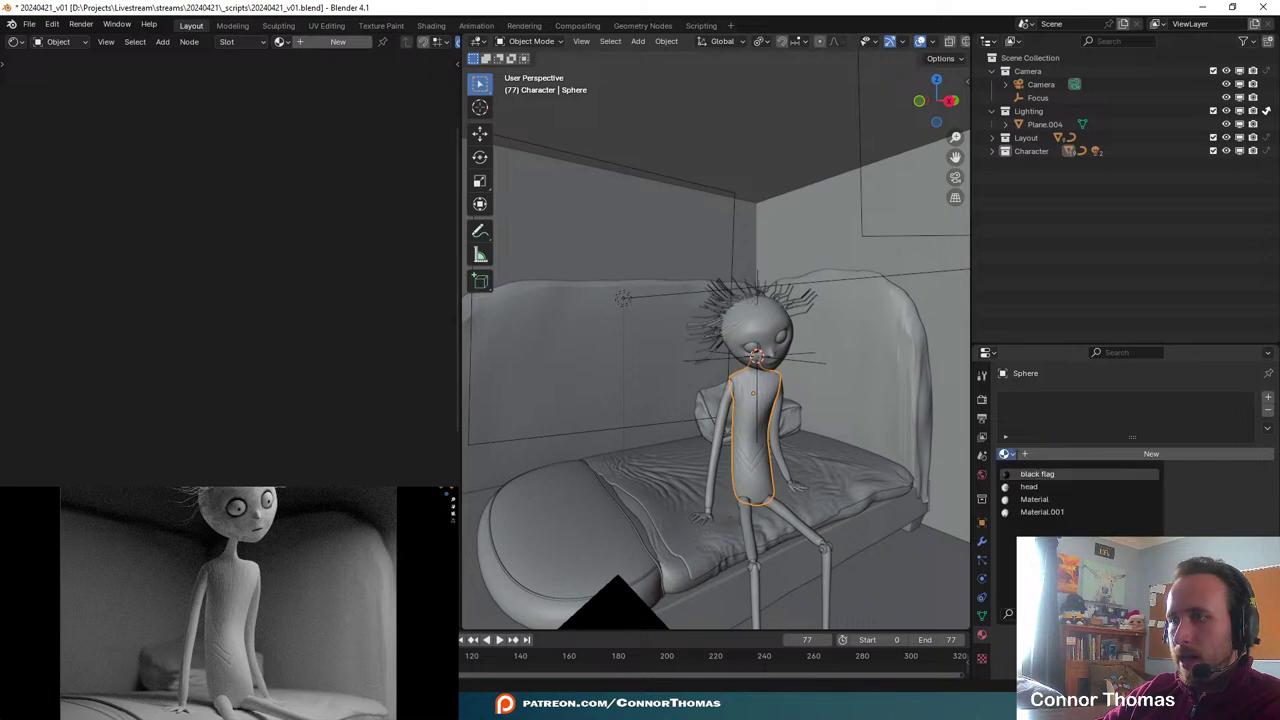
{"action": "left_click", "coordinate": [1077, 477]}
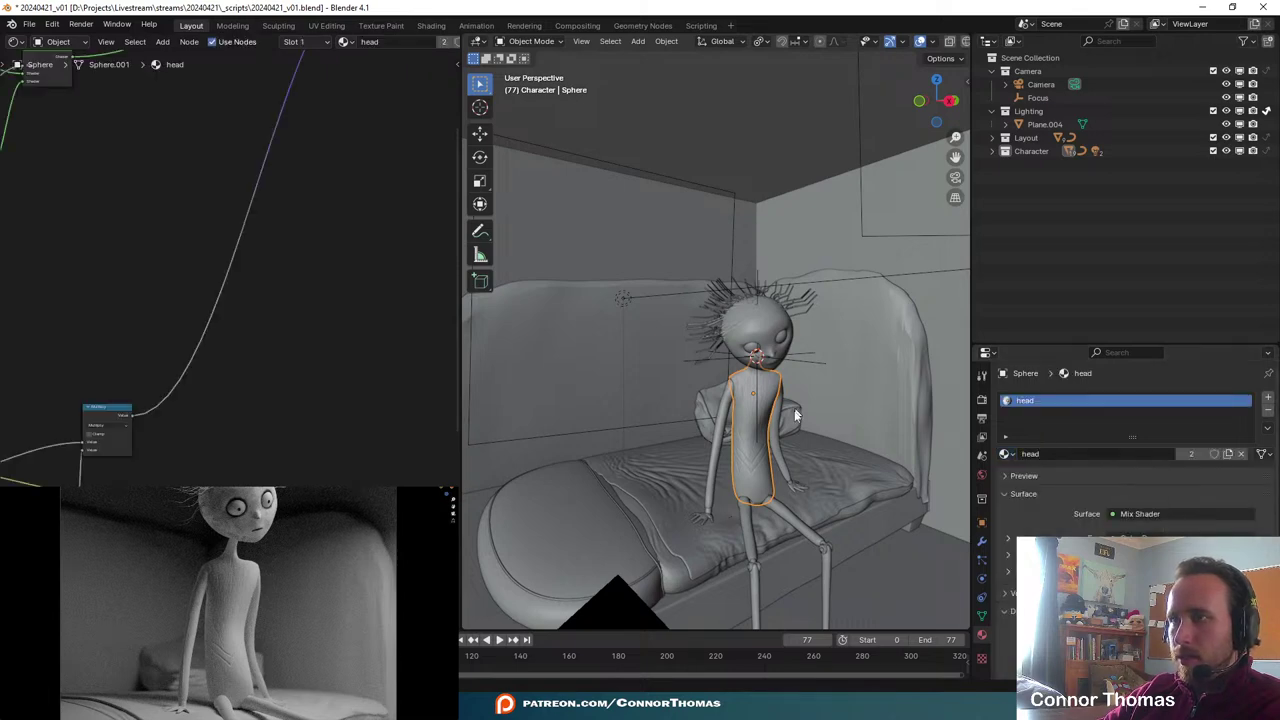
{"action": "middle_click_drag", "start_coordinate": [798, 415], "coordinate": [704, 342]}
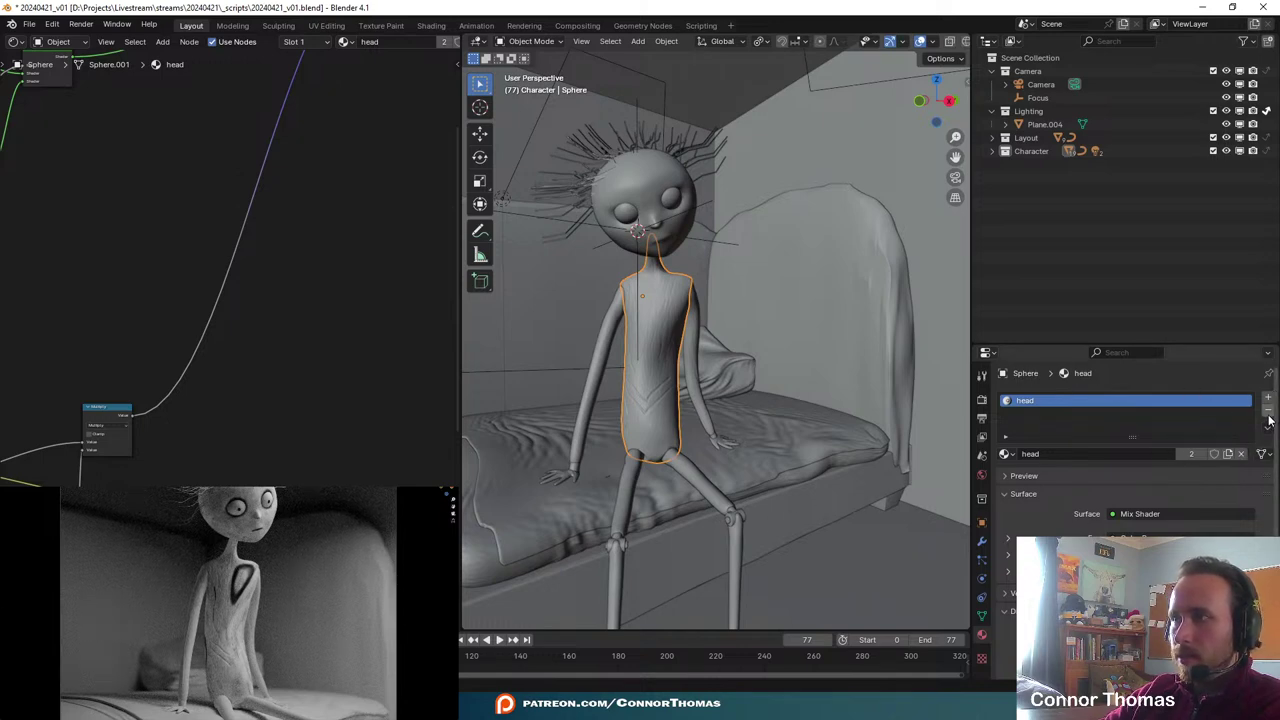
- Make the torso's material an independent copy and rename it torso
{"action": "left_click", "coordinate": [1228, 453]}
{"action": "double_click", "coordinate": [1060, 453]}
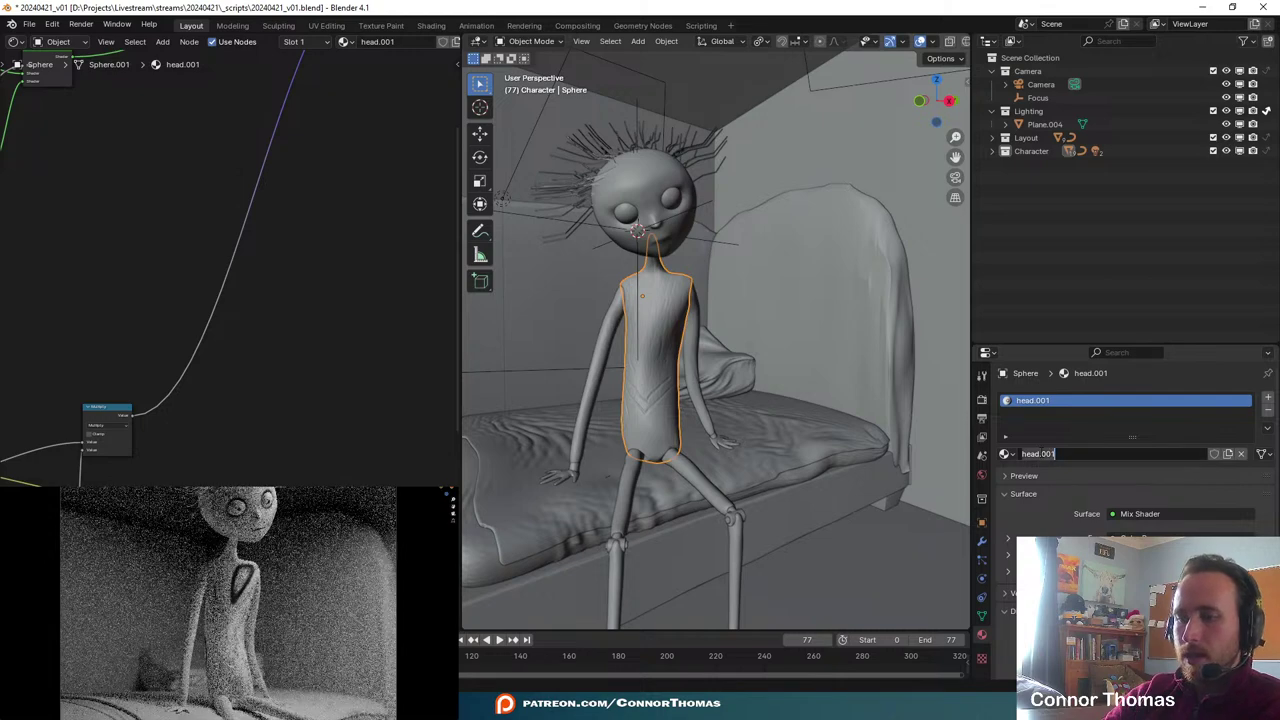
{"action": "type", "text": "torso"}
{"action": "key", "text": "Return"}
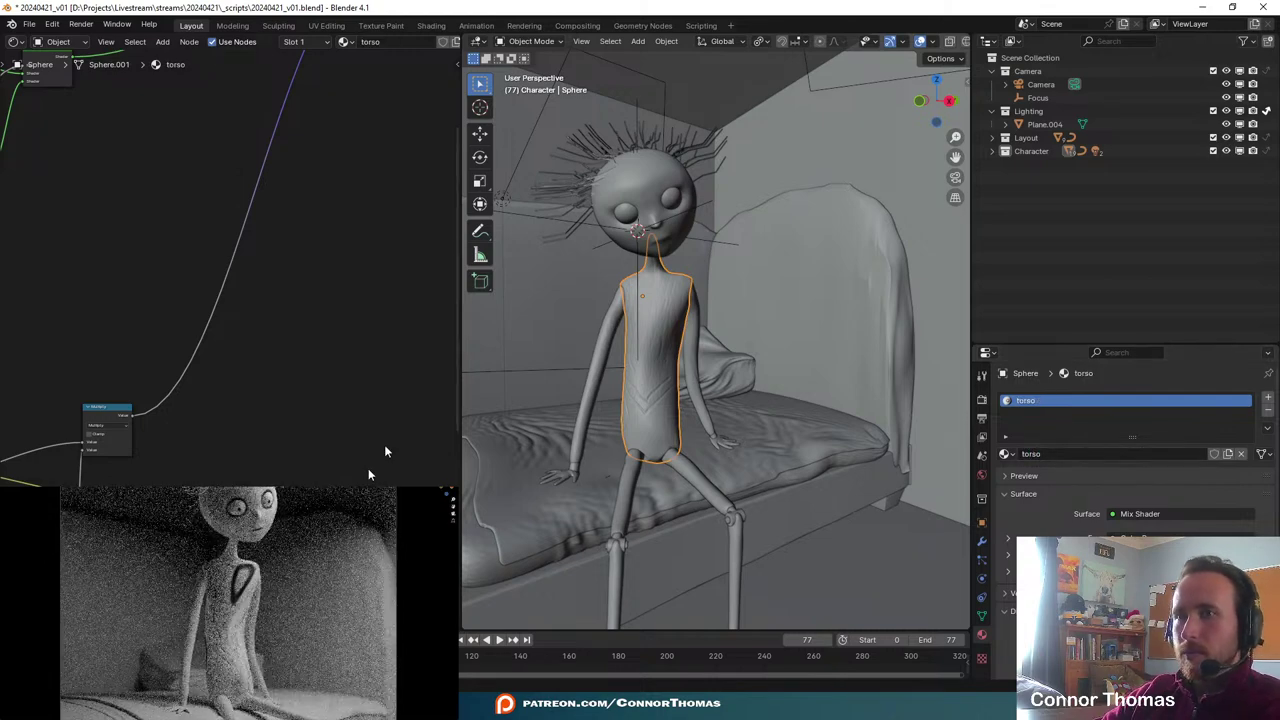
- Disconnect the face image texture from the Base Color of the upper Principled BSDF in the torso material and compare the render with the reference
{"action": "scroll", "coordinate": [321, 280], "scroll_direction": "down", "scroll_amount": 3}
{"action": "middle_click_drag", "start_coordinate": [321, 275], "coordinate": [303, 310]}
{"action": "key", "text": "ctrl+space"}
{"action": "scroll", "coordinate": [400, 306], "scroll_direction": "down", "scroll_amount": 1}
{"action": "middle_click_drag", "start_coordinate": [438, 280], "coordinate": [726, 86]}
{"action": "scroll", "coordinate": [688, 274], "scroll_direction": "up", "scroll_amount": 3}
{"action": "middle_click_drag", "start_coordinate": [669, 303], "coordinate": [776, 638]}
{"action": "middle_click_drag", "start_coordinate": [726, 352], "coordinate": [766, 603]}
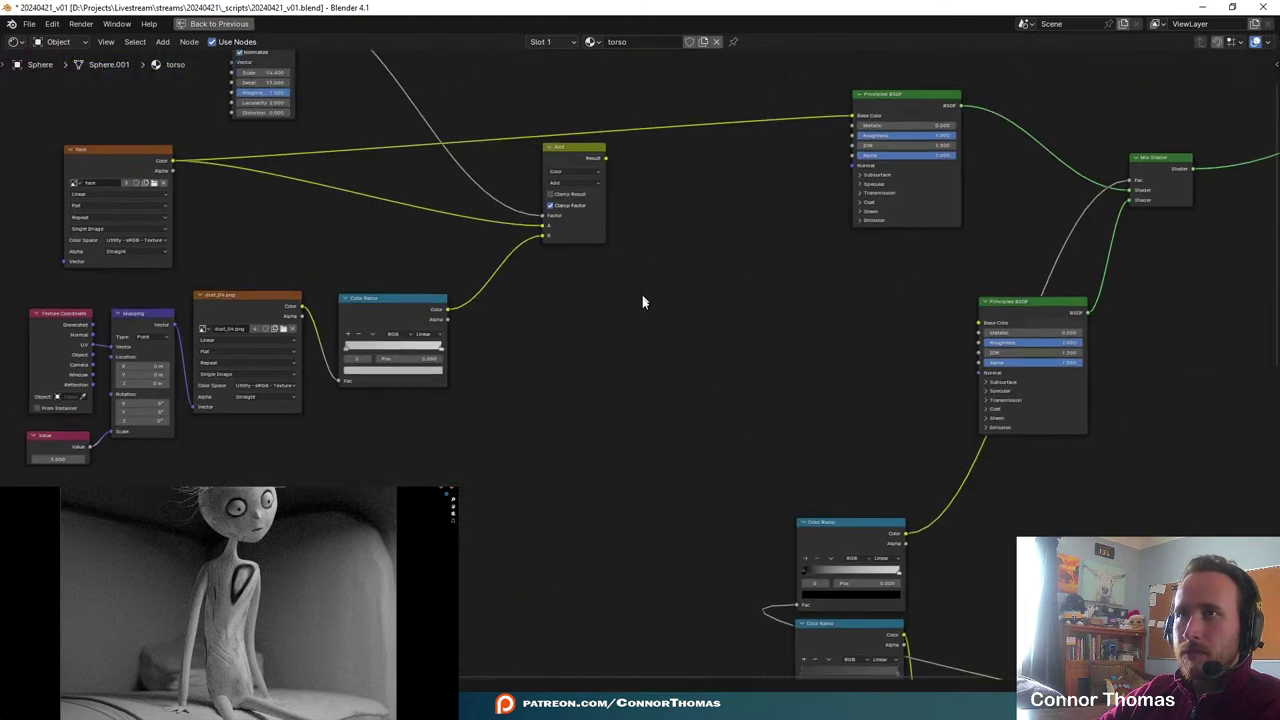
{"action": "middle_click_drag", "start_coordinate": [665, 399], "coordinate": [681, 442]}
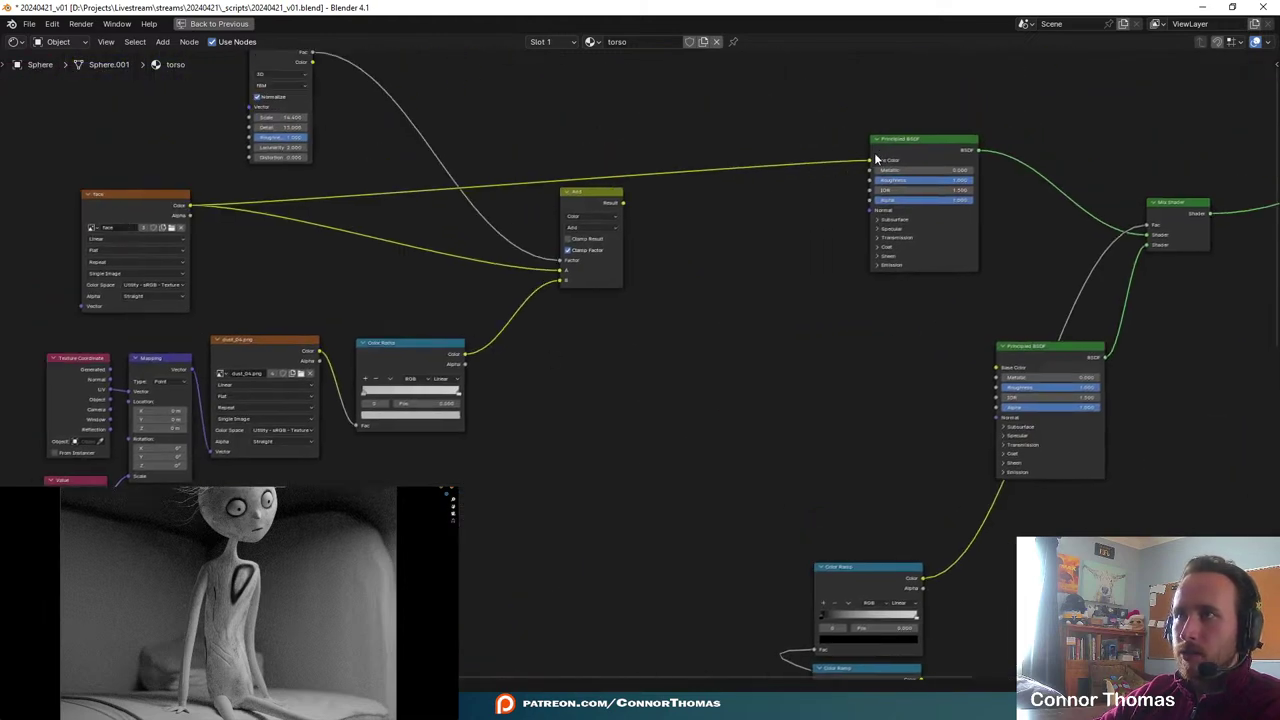
{"action": "left_click_drag", "start_coordinate": [870, 160], "coordinate": [914, 386]}
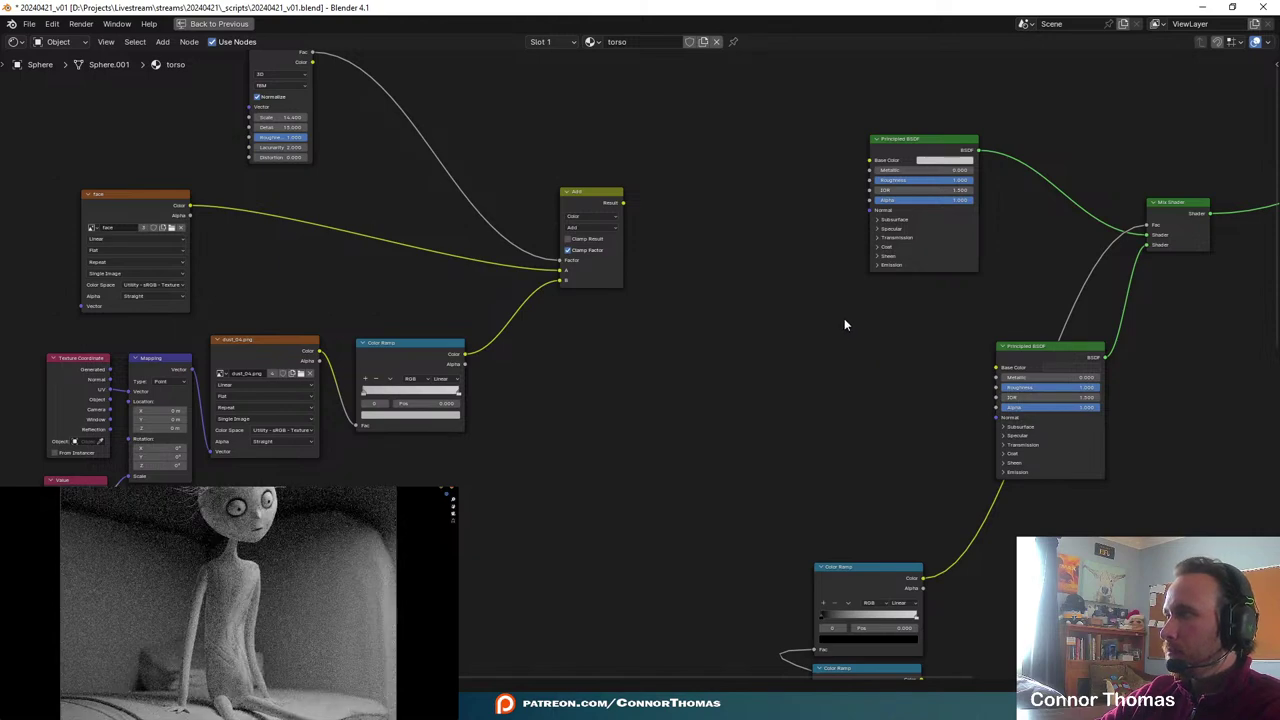
{"action": "key", "text": "ctrl+space"}
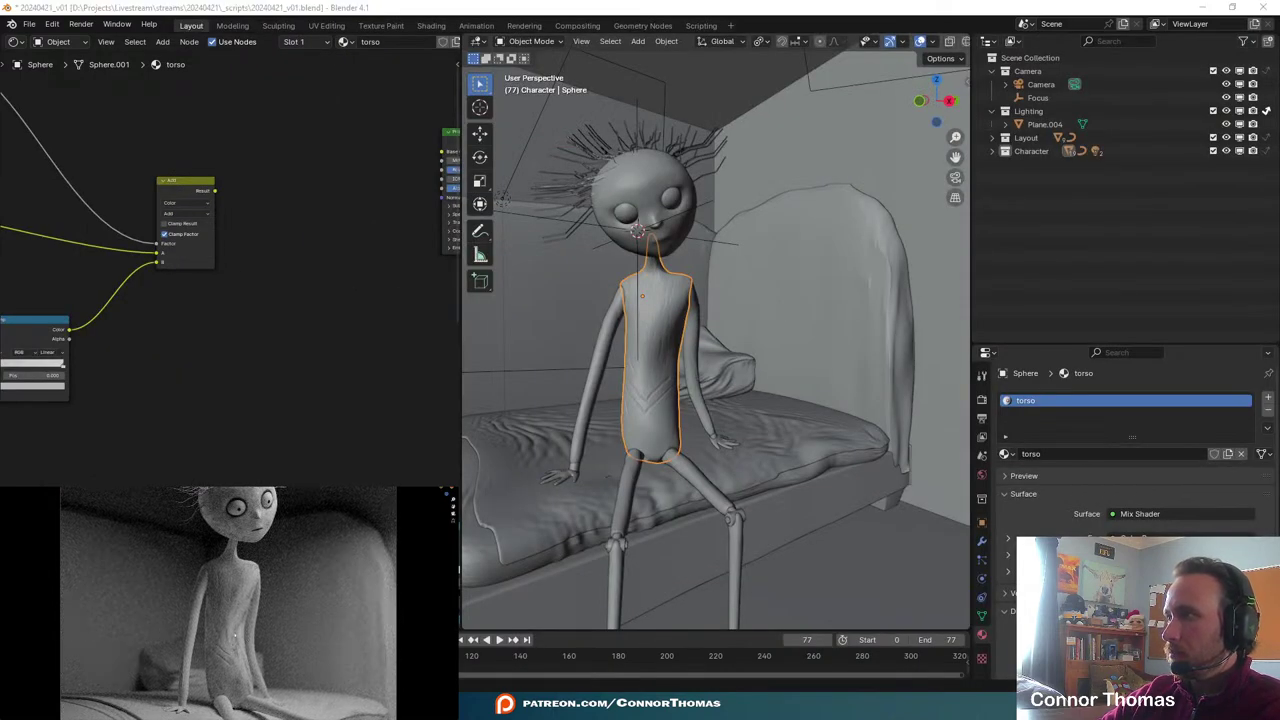
{"action": "key", "text": "alt+Tab"}
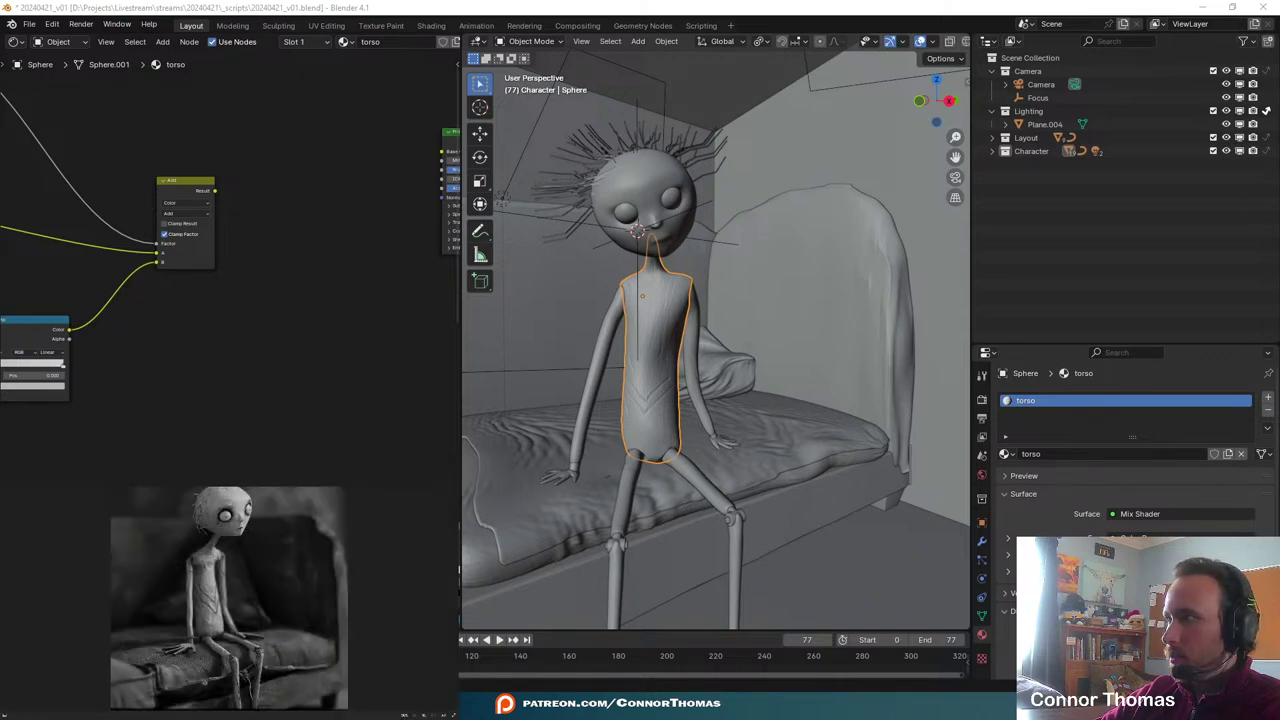
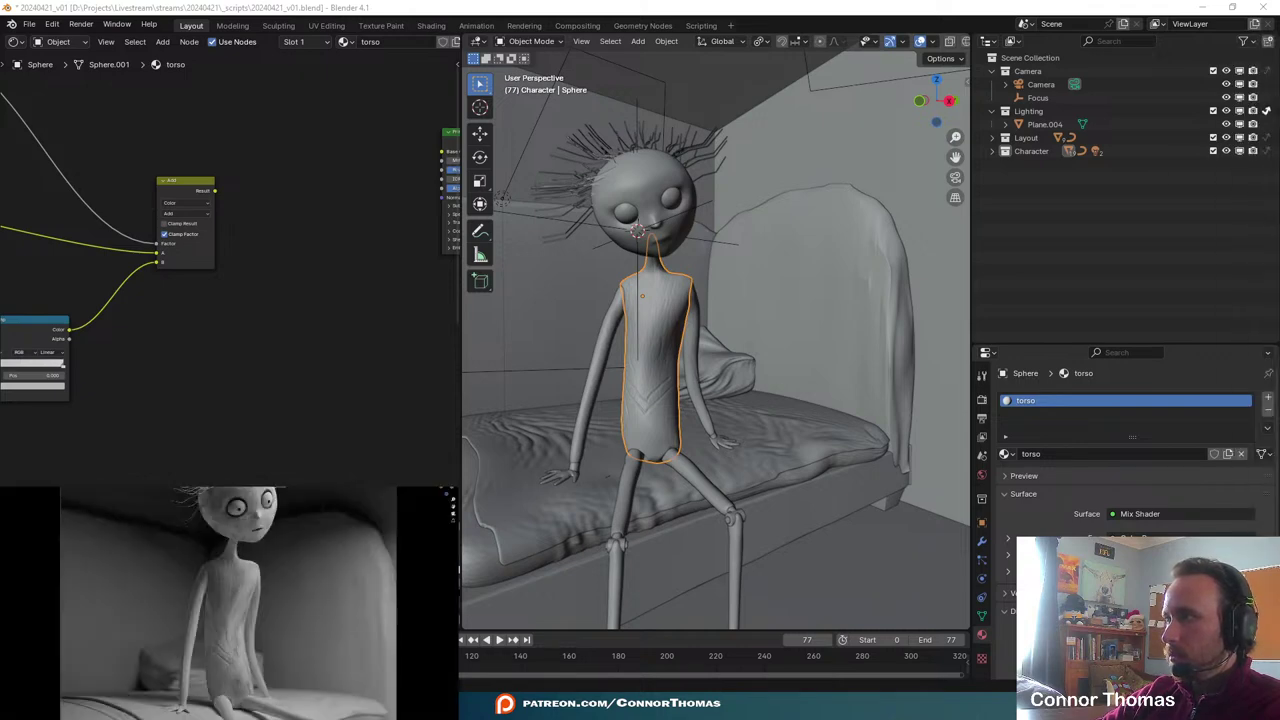
- Delete the Noise Texture, Add, dust image, Color Ramp and mapping nodes around the face texture, keeping only the face image node
{"action": "middle_click_drag", "start_coordinate": [189, 371], "coordinate": [373, 418]}
{"action": "scroll", "coordinate": [322, 368], "scroll_direction": "down", "scroll_amount": 4}
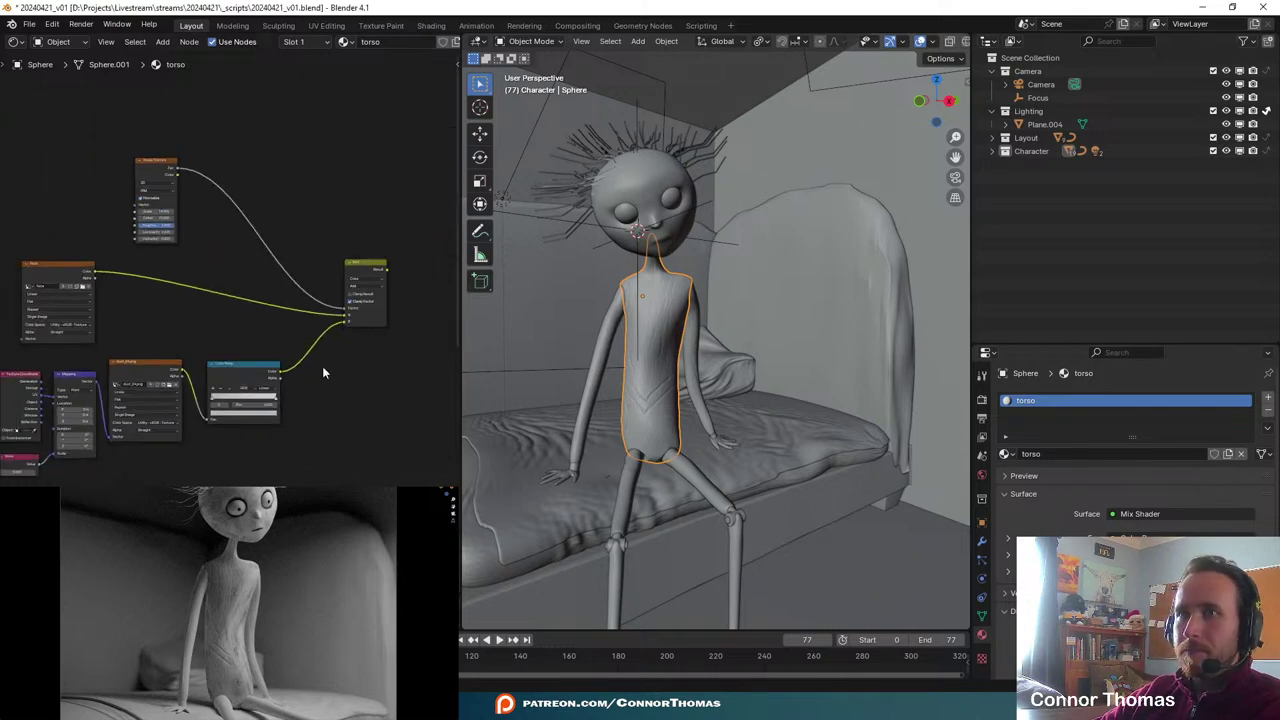
{"action": "key", "text": "ctrl+space"}
{"action": "scroll", "coordinate": [640, 362], "scroll_direction": "up", "scroll_amount": 3}
{"action": "middle_click_drag", "start_coordinate": [830, 314], "coordinate": [751, 343]}
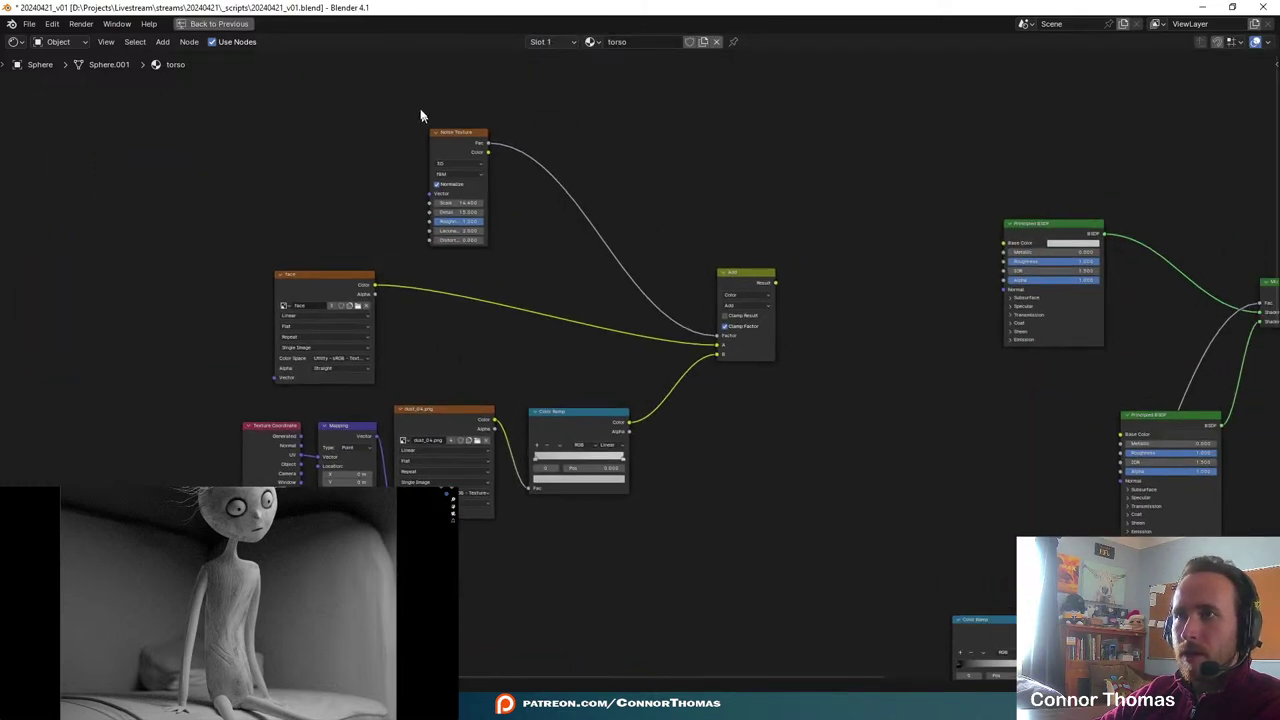
{"action": "left_click_drag", "start_coordinate": [421, 88], "coordinate": [719, 564]}
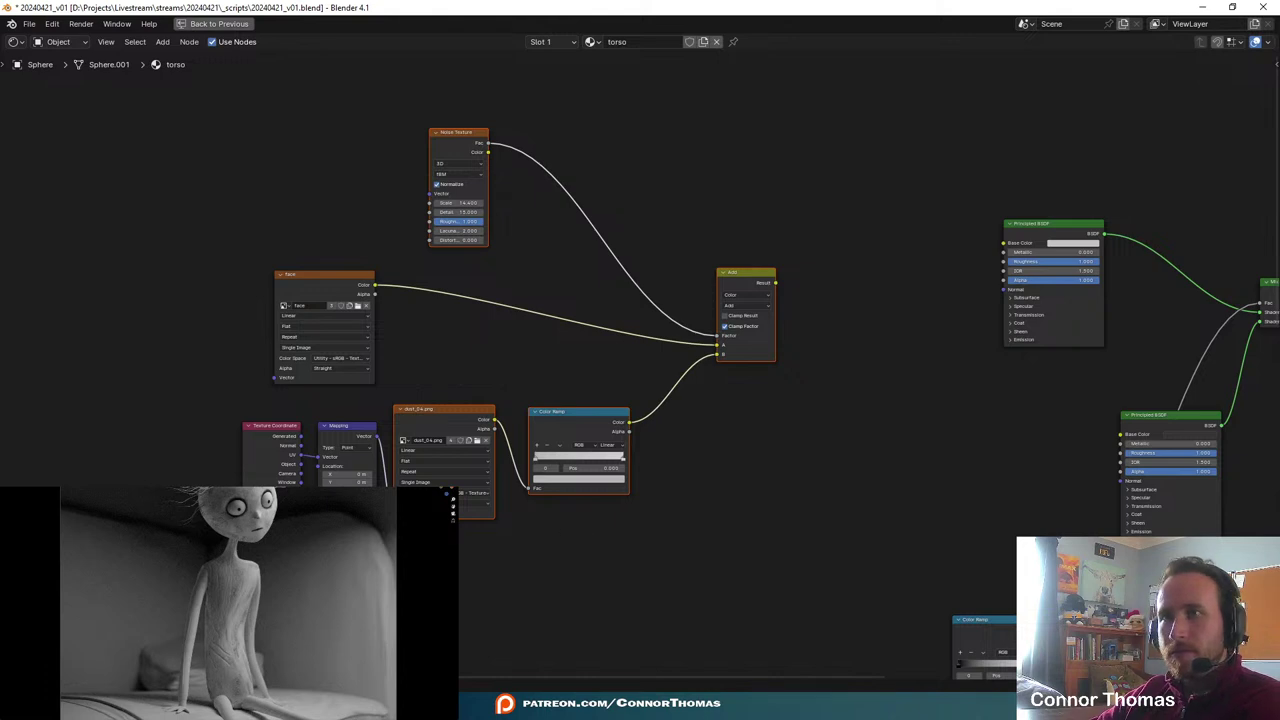
{"action": "key", "text": "x"}
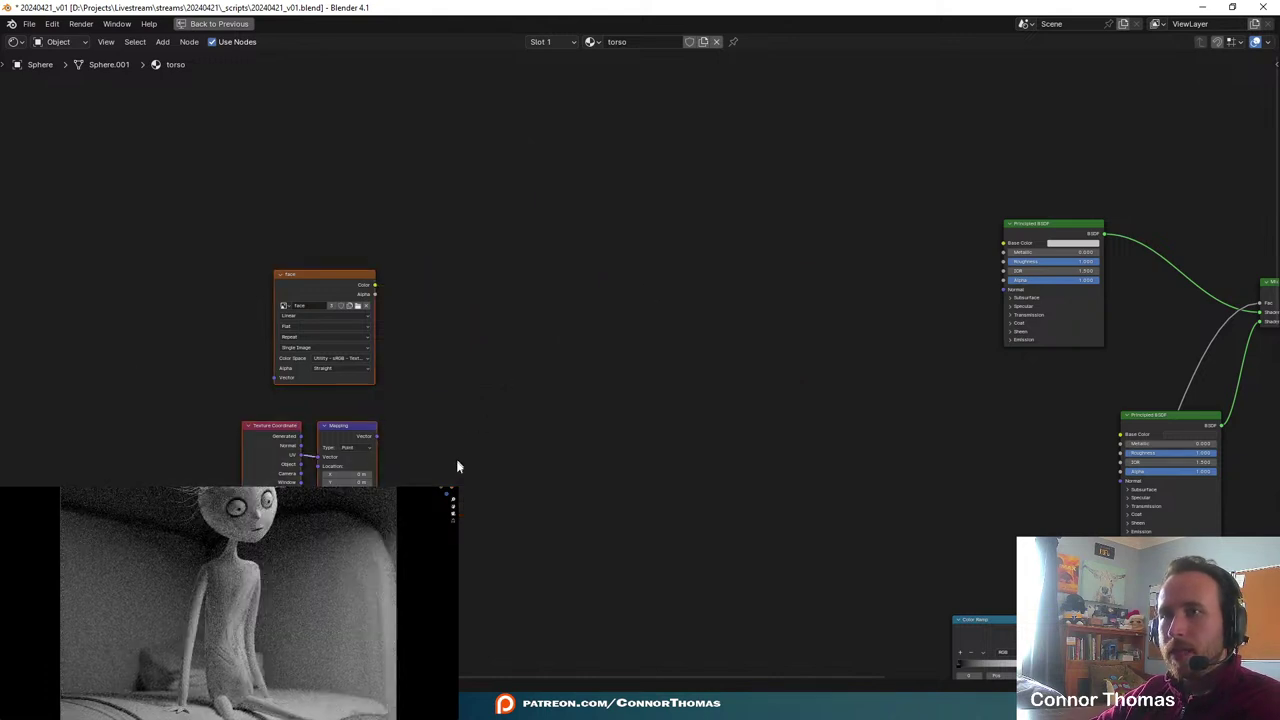
{"action": "key", "text": "x"}
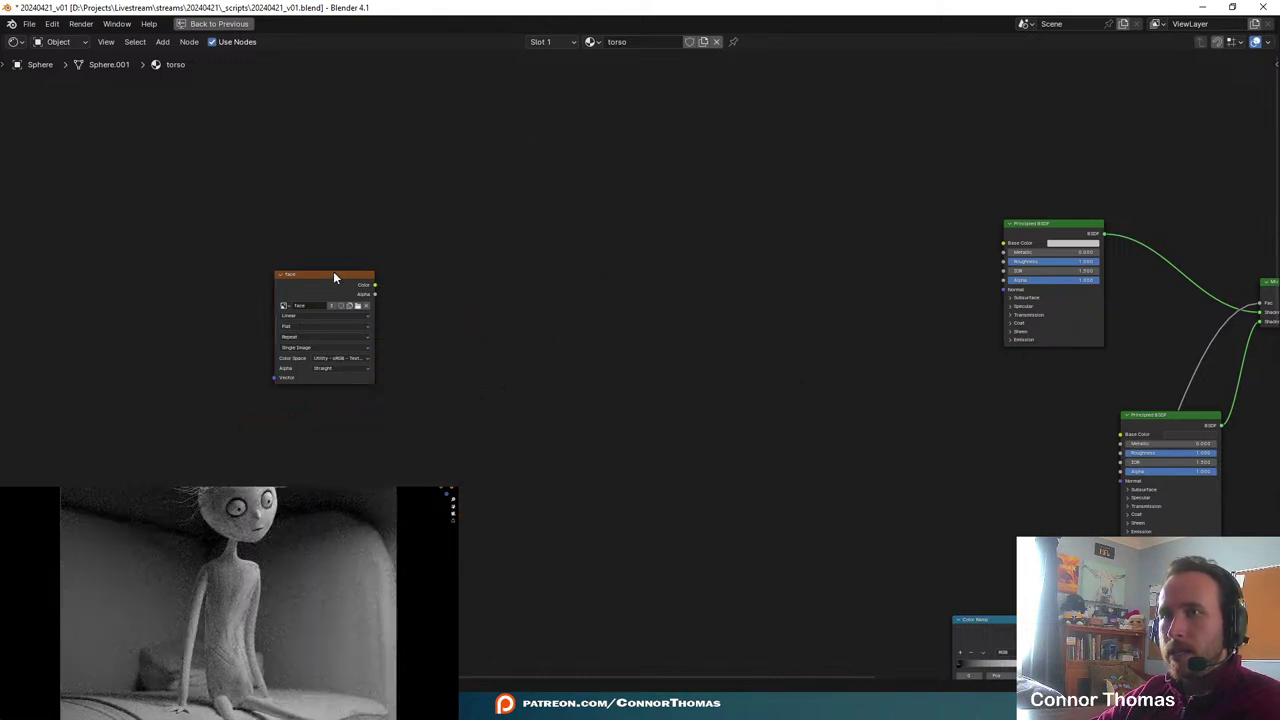
- Place the face image texture node beside the upper Principled BSDF and save the file
{"action": "left_click_drag", "start_coordinate": [334, 278], "coordinate": [915, 211]}
{"action": "middle_click_drag", "start_coordinate": [963, 244], "coordinate": [642, 347]}
{"action": "scroll", "coordinate": [642, 347], "scroll_direction": "up", "scroll_amount": 8}
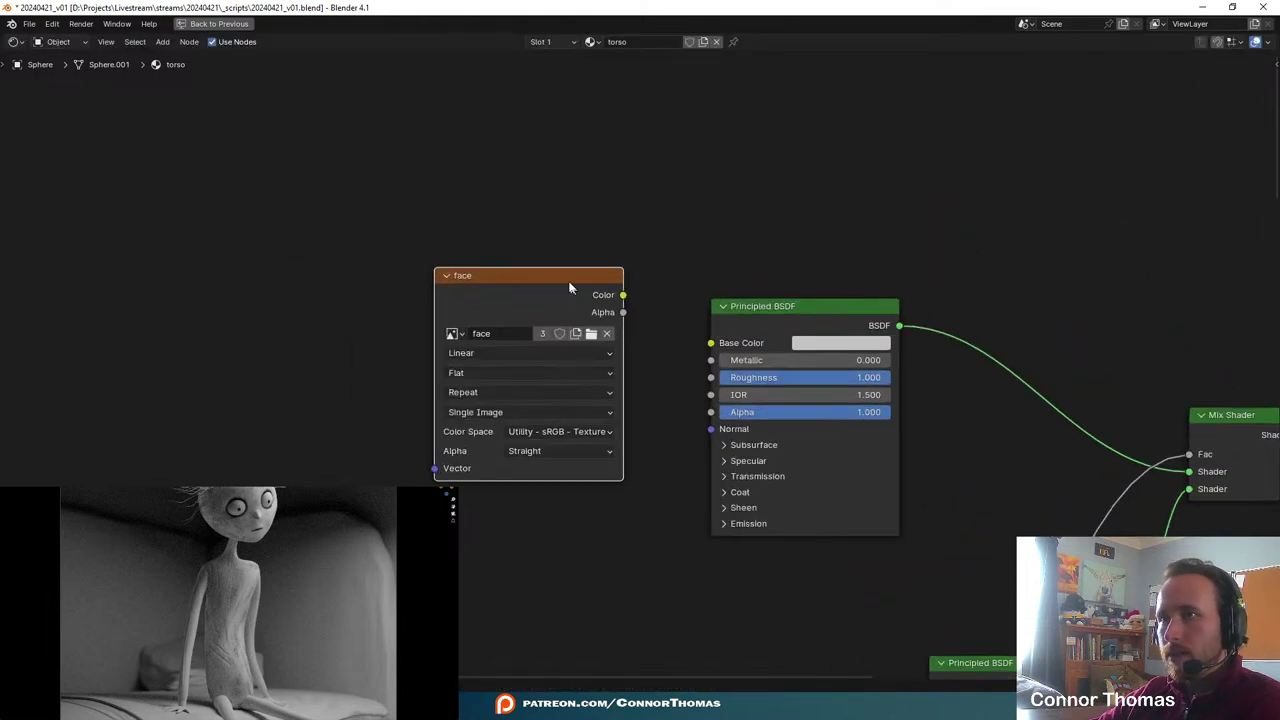
{"action": "left_click_drag", "start_coordinate": [570, 288], "coordinate": [428, 261]}
{"action": "key", "text": "ctrl+space"}
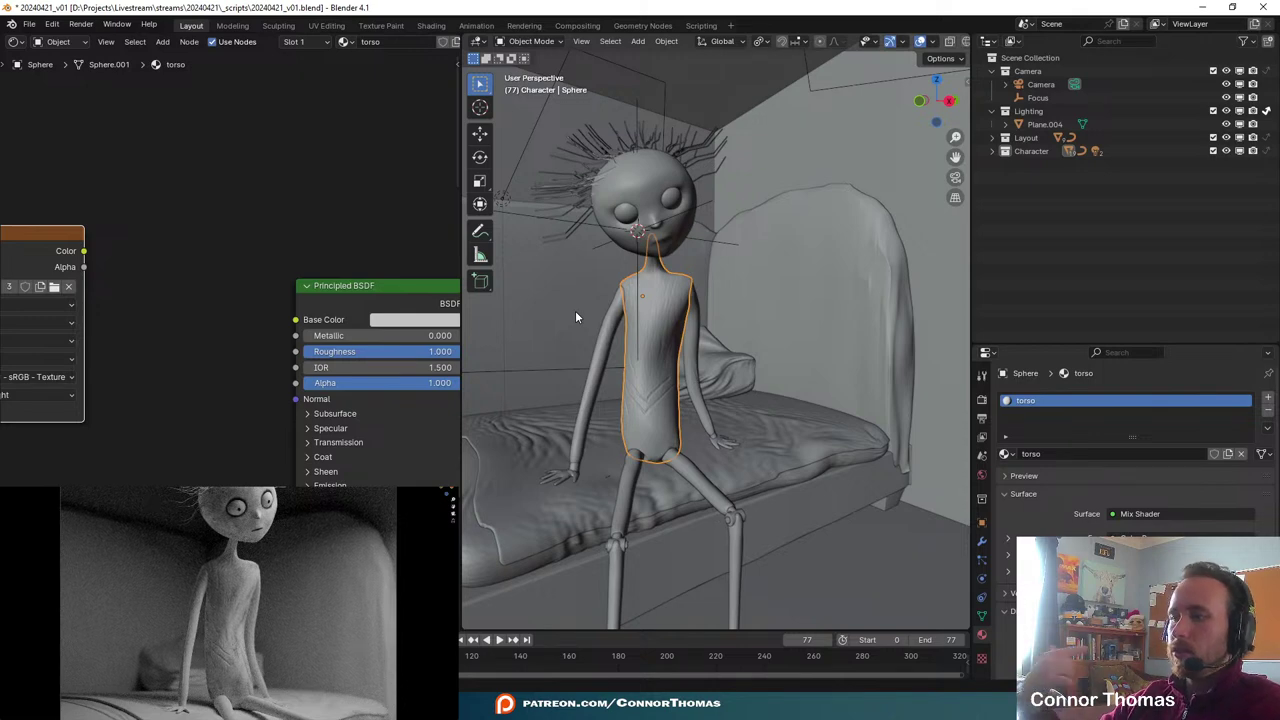
{"action": "key", "text": "ctrl+s"}
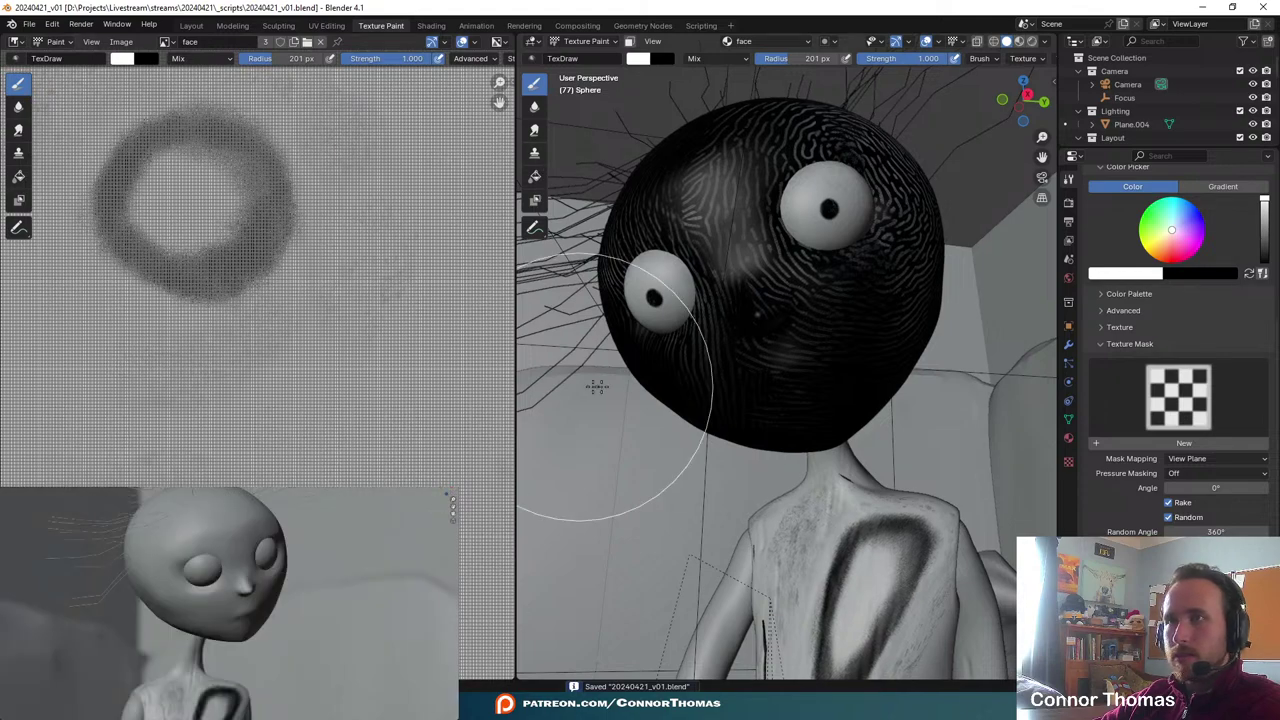
- In the Texture Paint workspace, create a new blank white 1024 × 1024 px image named torso
{"action": "scroll", "coordinate": [600, 366], "scroll_direction": "down", "scroll_amount": 6}
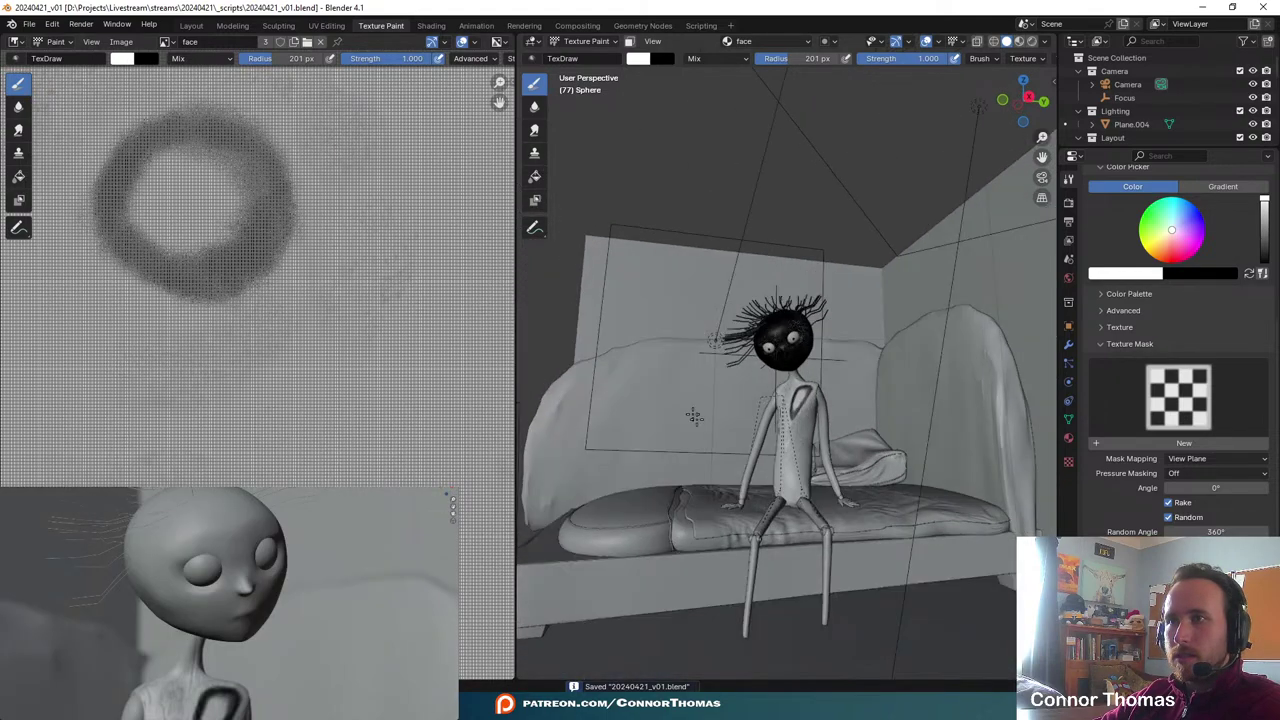
{"action": "middle_click_drag", "start_coordinate": [694, 417], "coordinate": [813, 367]}
{"action": "scroll", "coordinate": [749, 443], "scroll_direction": "up", "scroll_amount": 4}
{"action": "scroll", "coordinate": [291, 326], "scroll_direction": "down", "scroll_amount": 10}
{"action": "scroll", "coordinate": [251, 318], "scroll_direction": "up", "scroll_amount": 1}
{"action": "scroll", "coordinate": [900, 405], "scroll_direction": "up", "scroll_amount": 2}
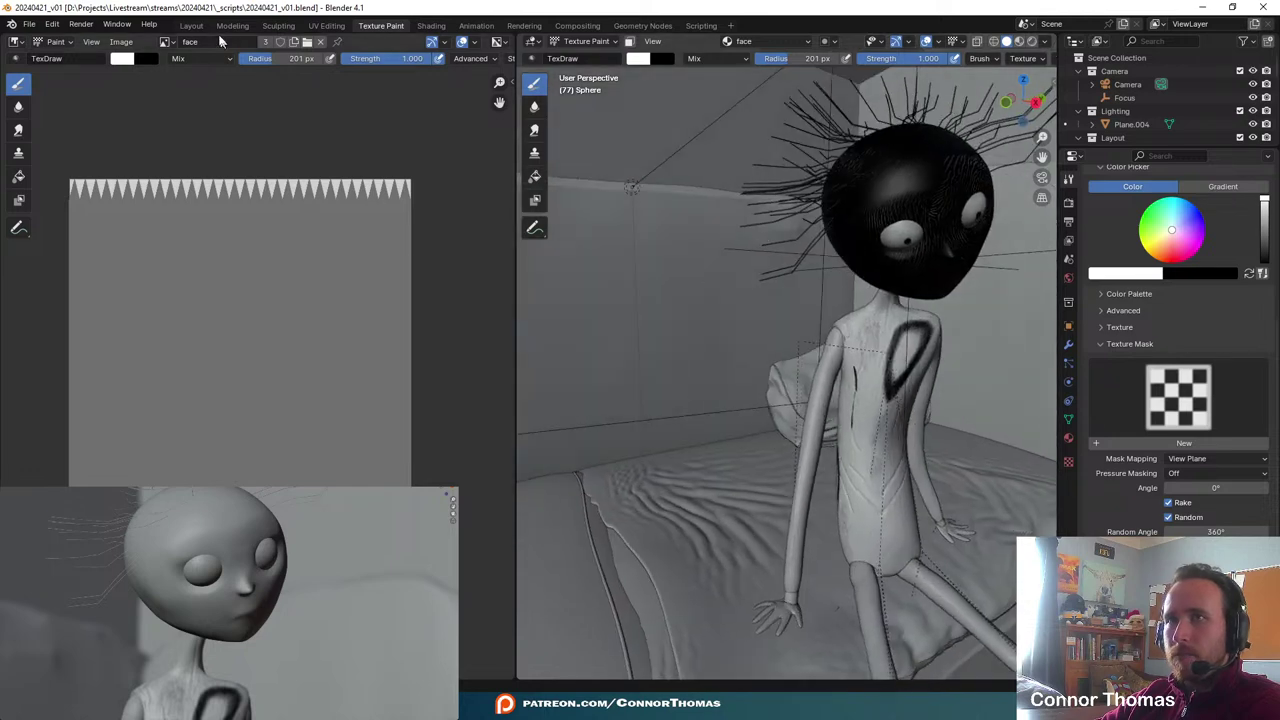
{"action": "left_click", "coordinate": [120, 42]}
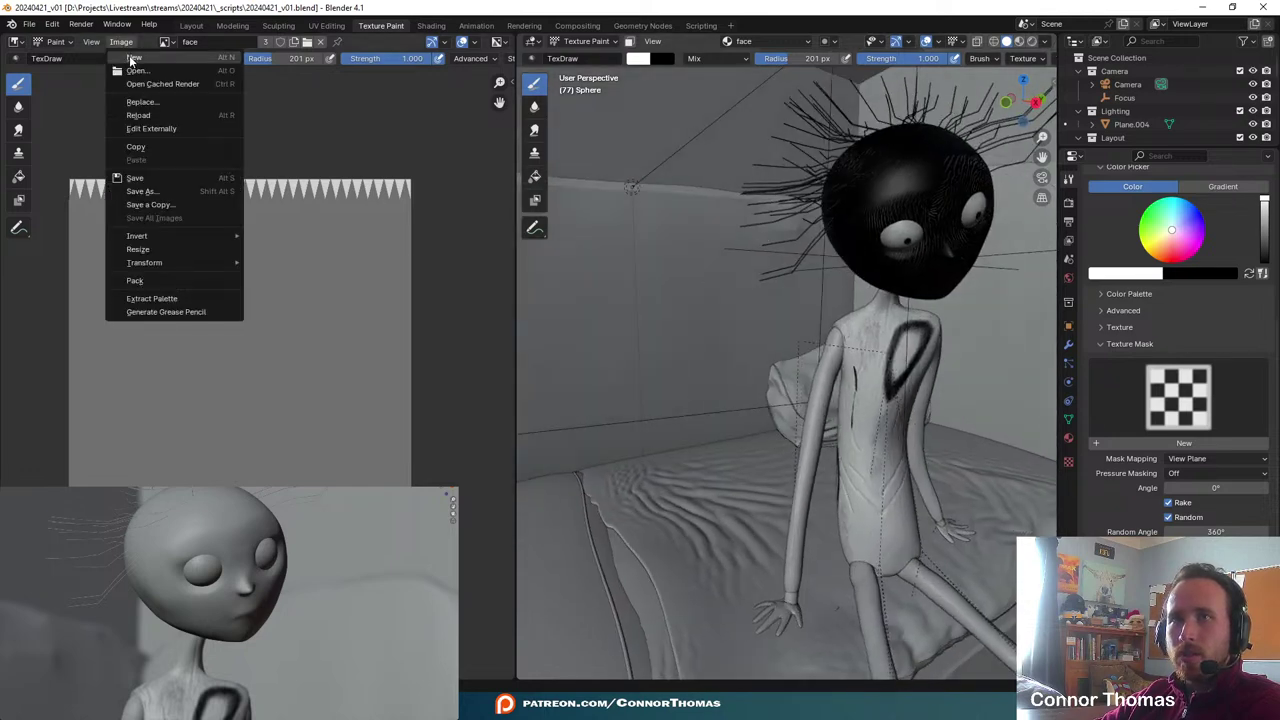
{"action": "left_click", "coordinate": [129, 58]}
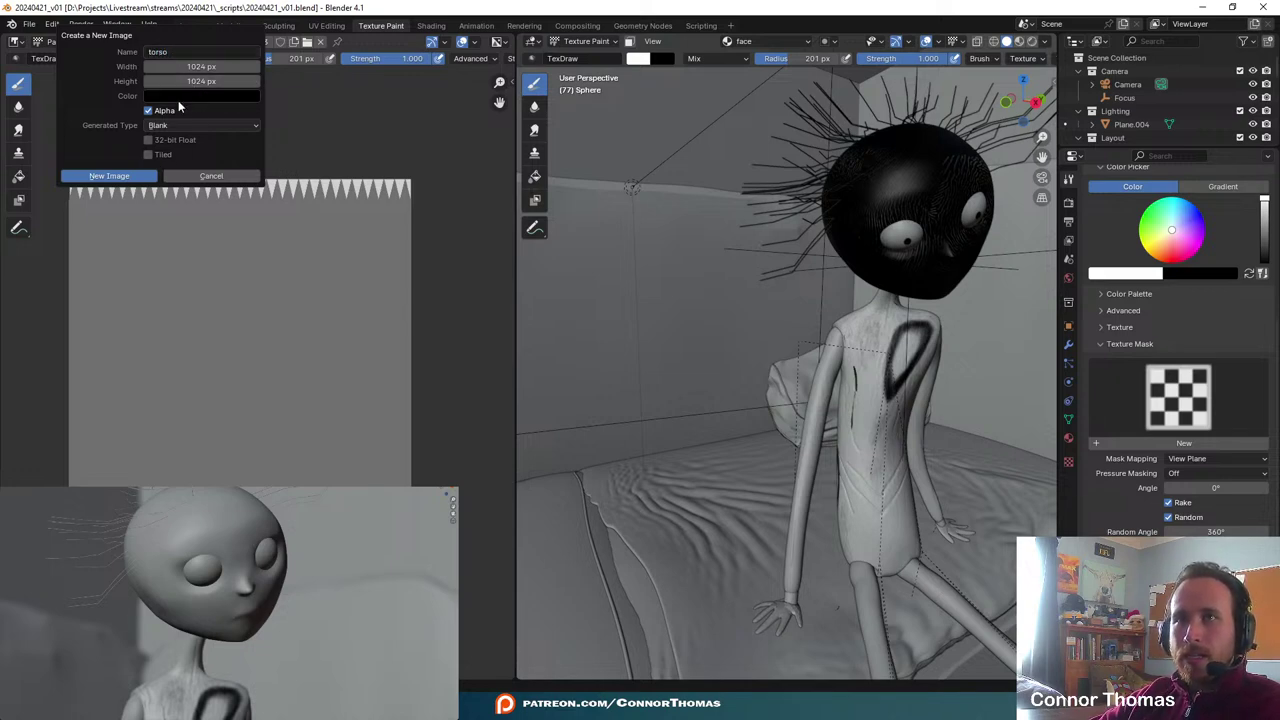
{"action": "left_click", "coordinate": [190, 97]}
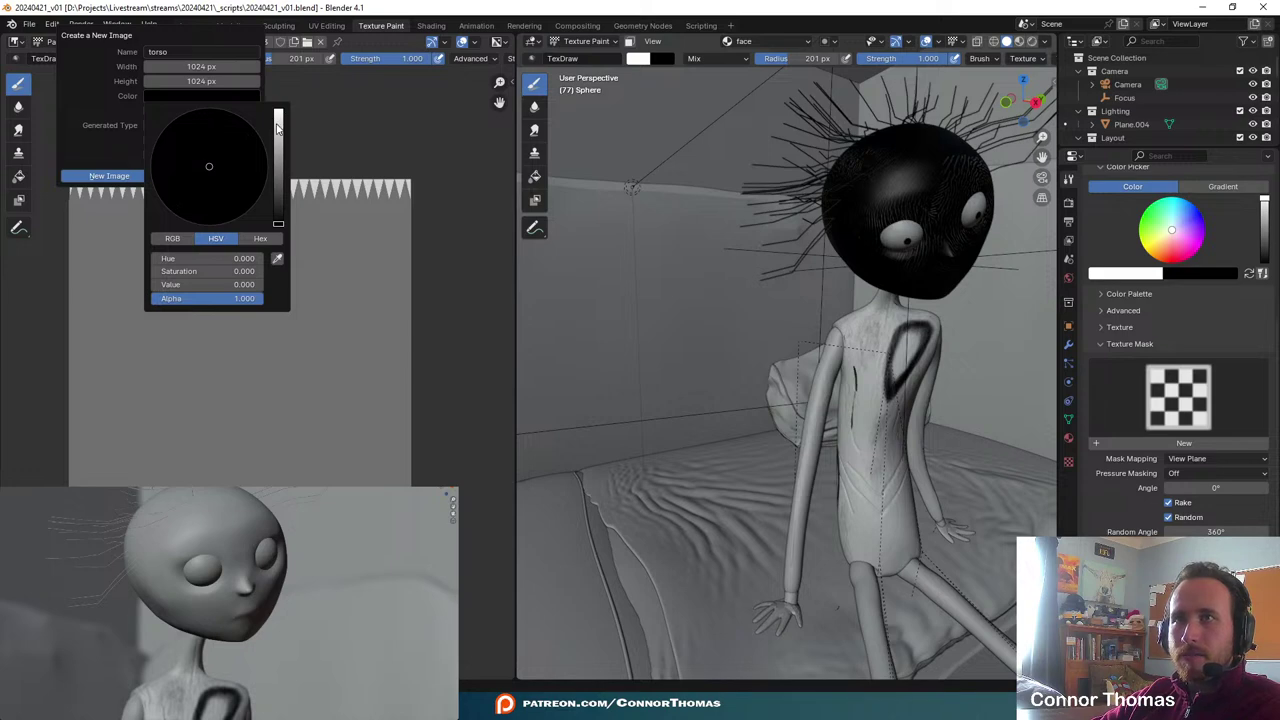
{"action": "left_click_drag", "start_coordinate": [278, 127], "coordinate": [278, 108]}
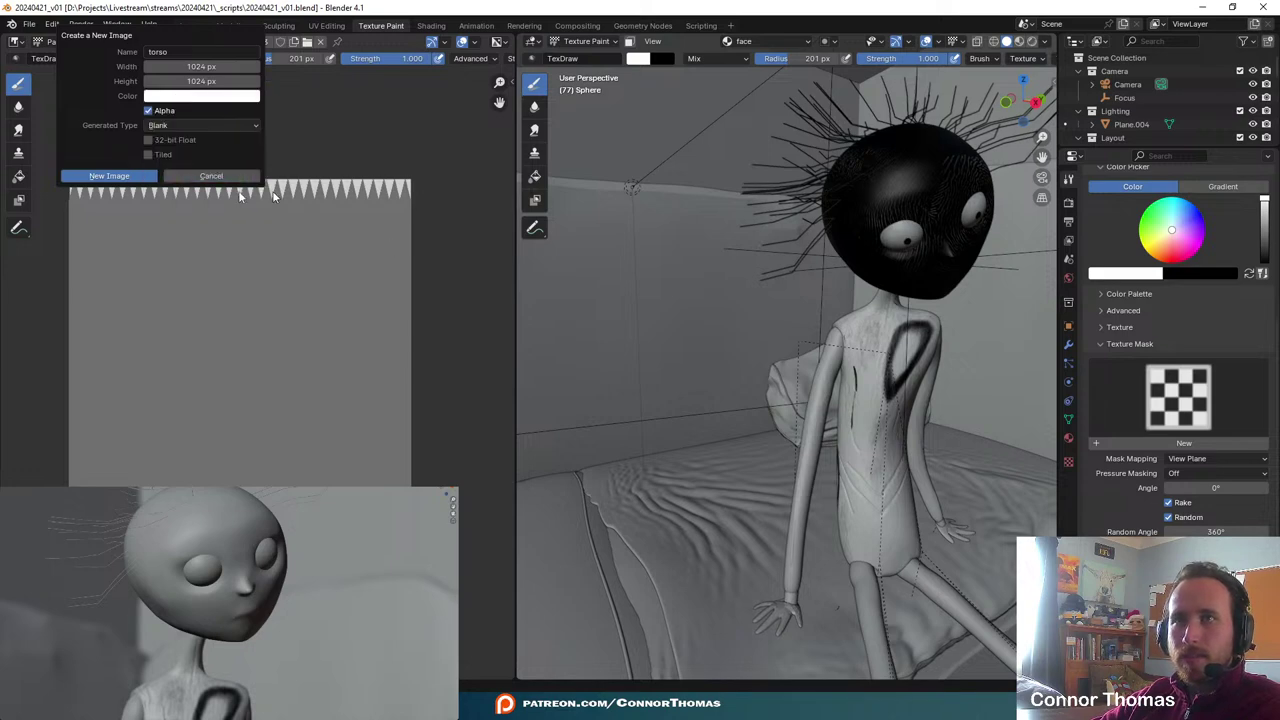
{"action": "left_click", "coordinate": [108, 176]}
{"action": "scroll", "coordinate": [244, 346], "scroll_direction": "up", "scroll_amount": 10}
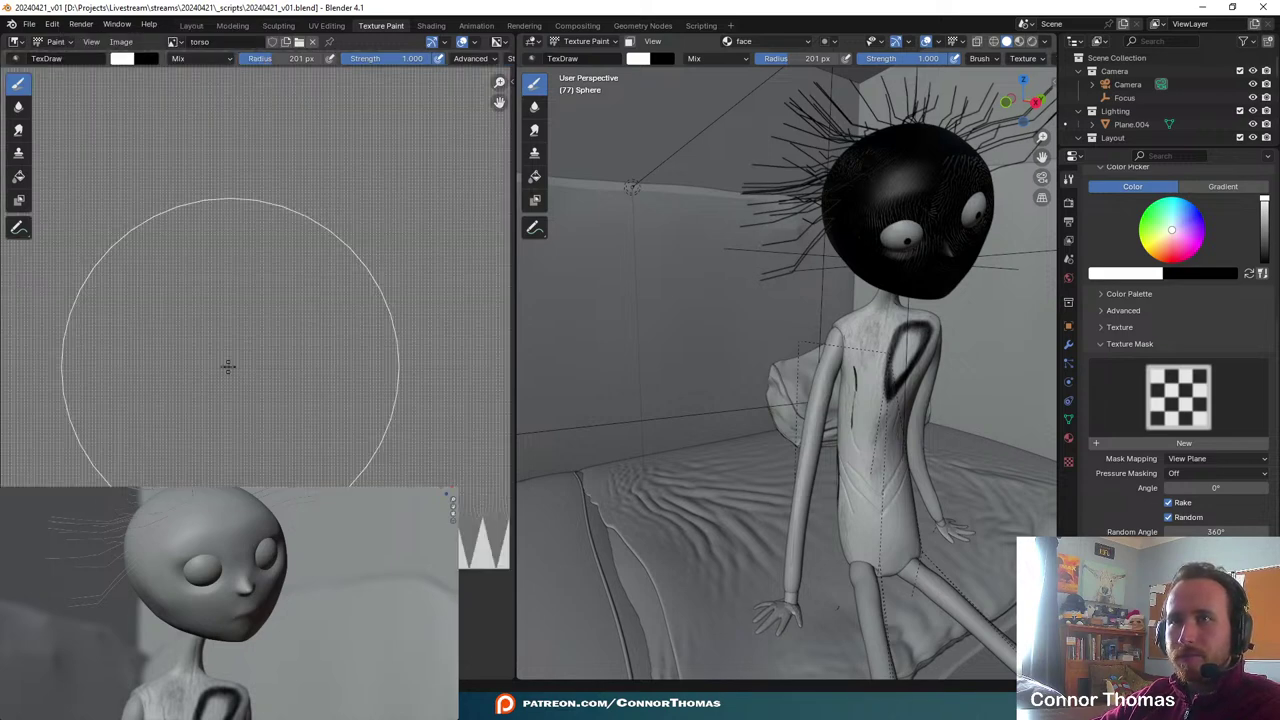
{"action": "scroll", "coordinate": [230, 364], "scroll_direction": "down", "scroll_amount": 5}
{"action": "middle_click_drag", "start_coordinate": [220, 280], "coordinate": [226, 283]}
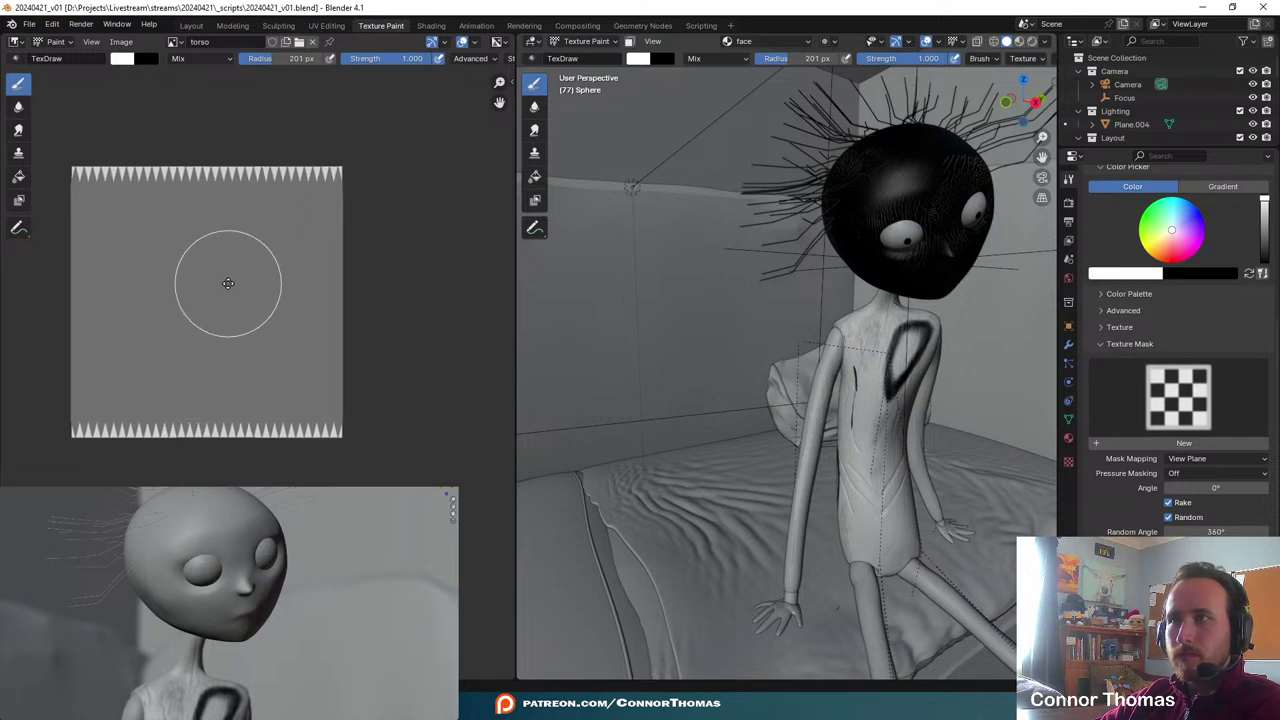
- Back in the Layout workspace, switch the face texture node to the torso image, preview it, and connect its Color to the Principled BSDF's Base Color
{"action": "left_click", "coordinate": [190, 26]}
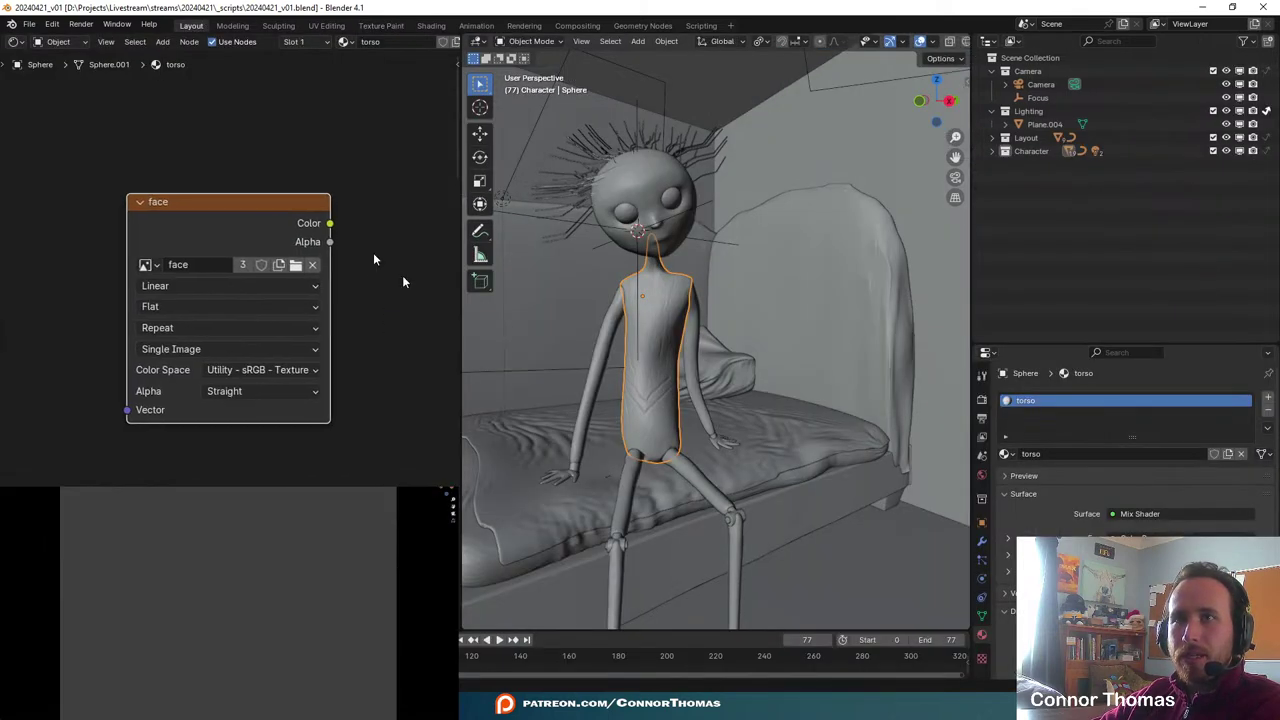
{"action": "left_click", "coordinate": [160, 266]}
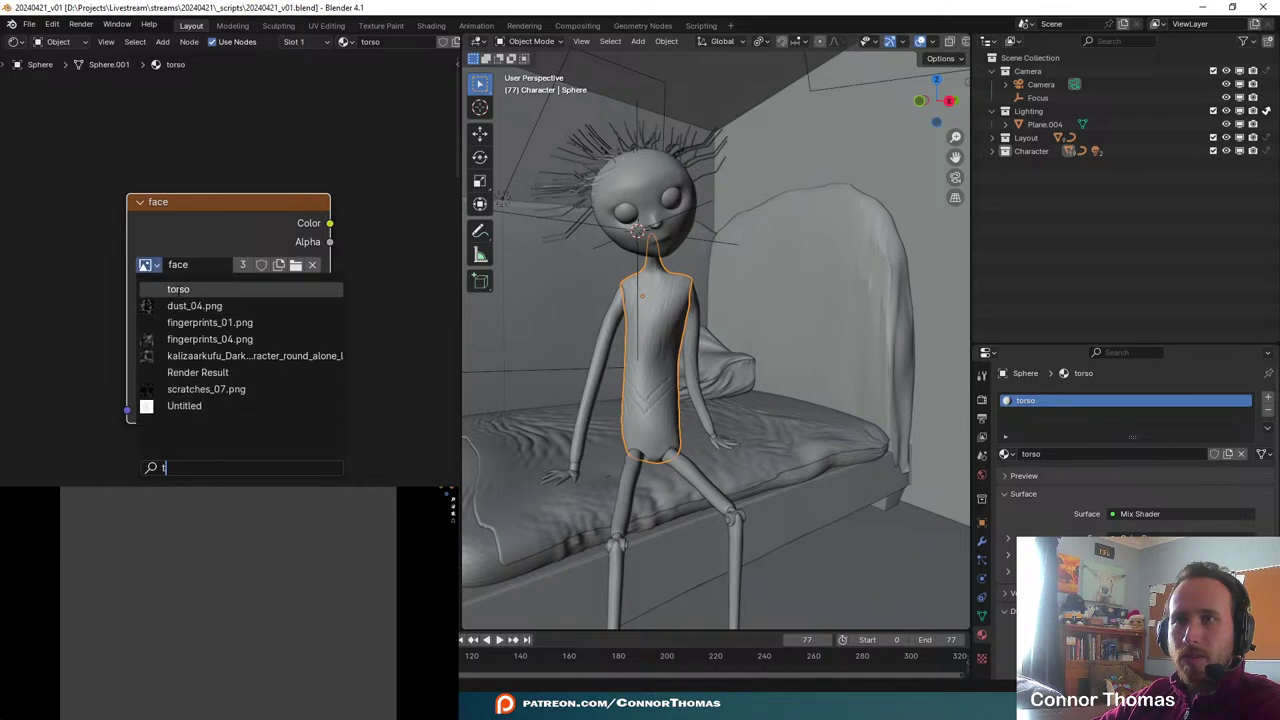
{"action": "left_click", "coordinate": [175, 287]}
{"action": "left_click", "coordinate": [232, 204], "text": "ctrl+shift"}
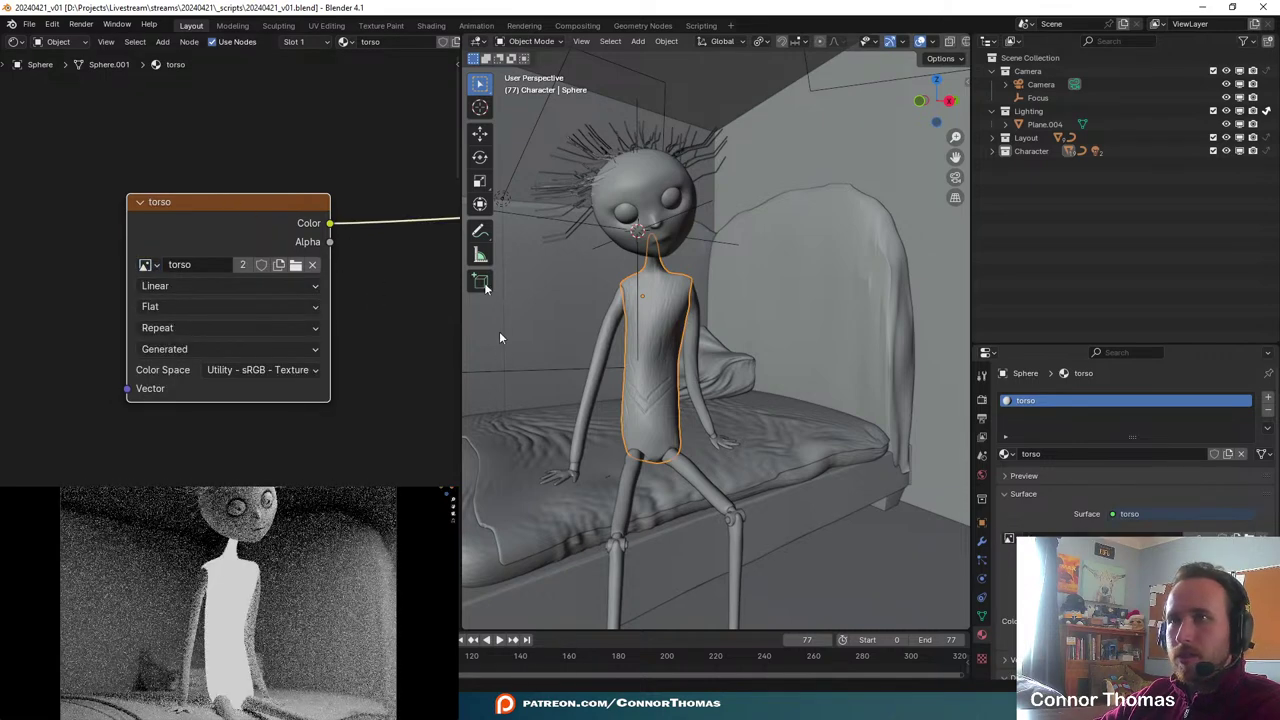
{"action": "middle_click_drag", "start_coordinate": [332, 223], "coordinate": [100, 254]}
{"action": "left_click_drag", "start_coordinate": [283, 345], "coordinate": [310, 323]}
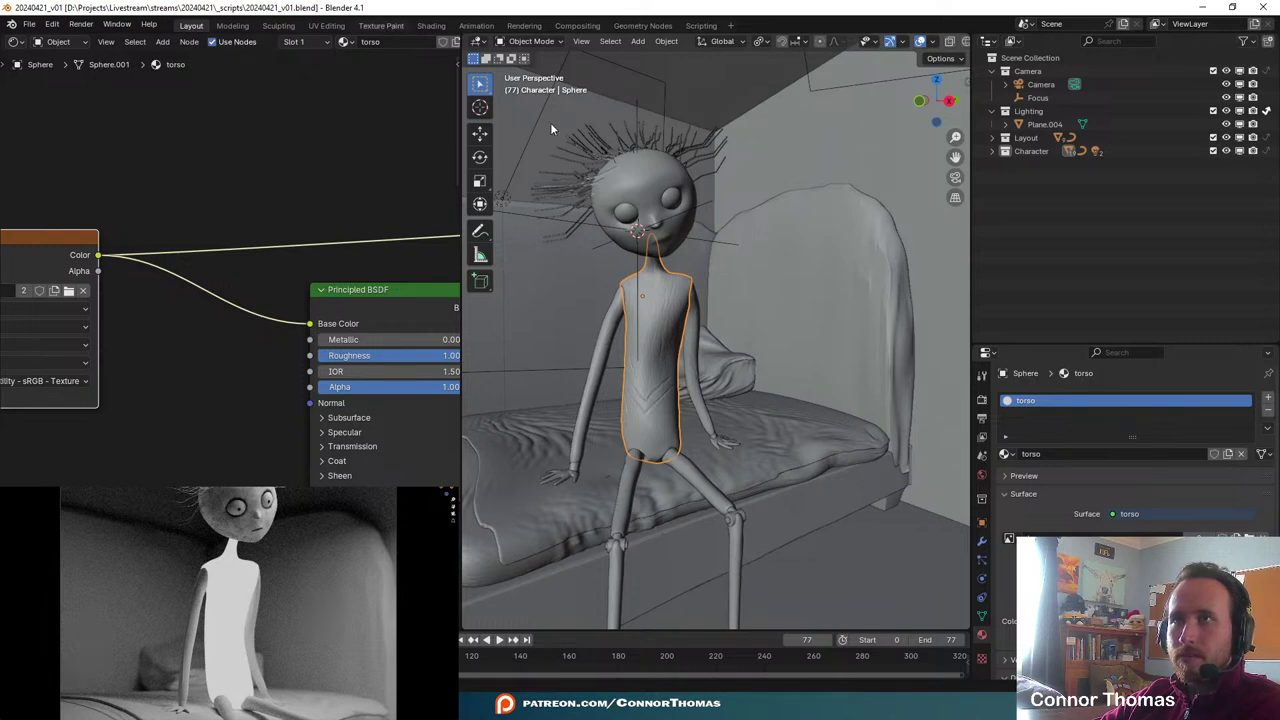
- Return to Texture Paint and set the brush to black with Texture.001 as its texture mask
{"action": "left_click", "coordinate": [381, 26]}
{"action": "key", "text": "KP_0"}
{"action": "middle_click_drag", "start_coordinate": [230, 622], "coordinate": [246, 564], "text": "shift"}
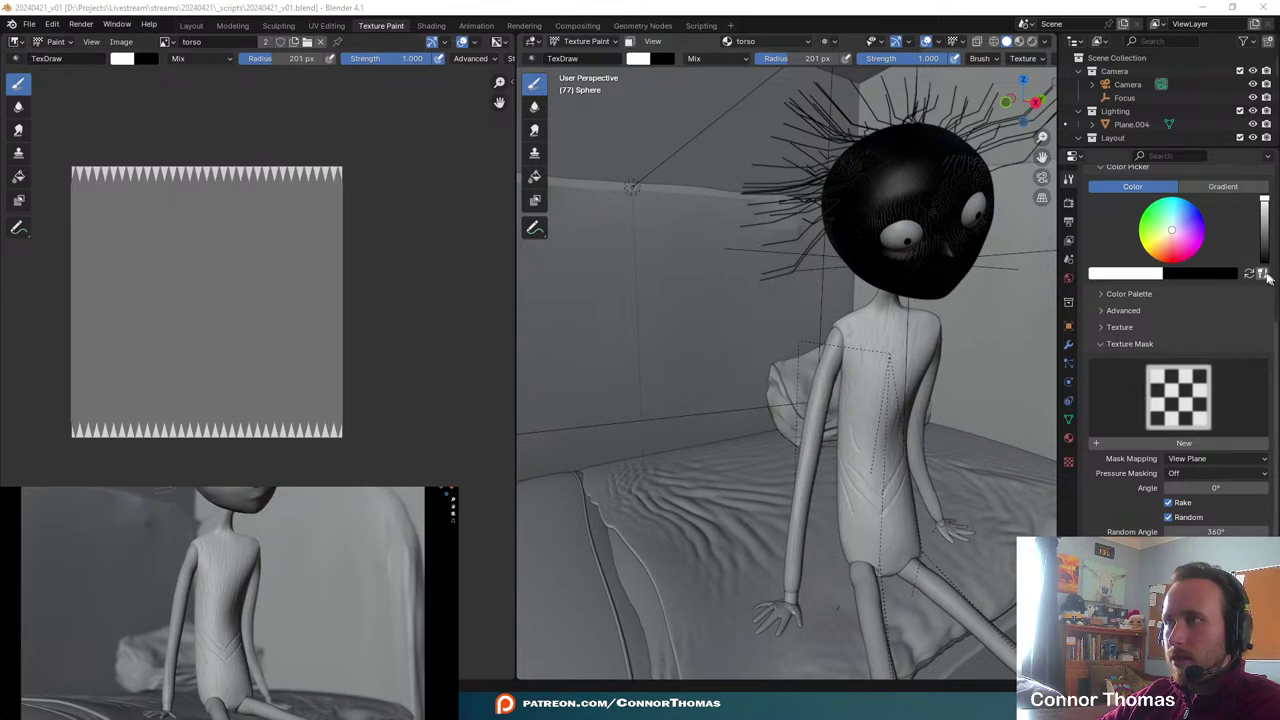
{"action": "left_click_drag", "start_coordinate": [1265, 245], "coordinate": [1265, 264]}
{"action": "left_click", "coordinate": [1178, 397]}
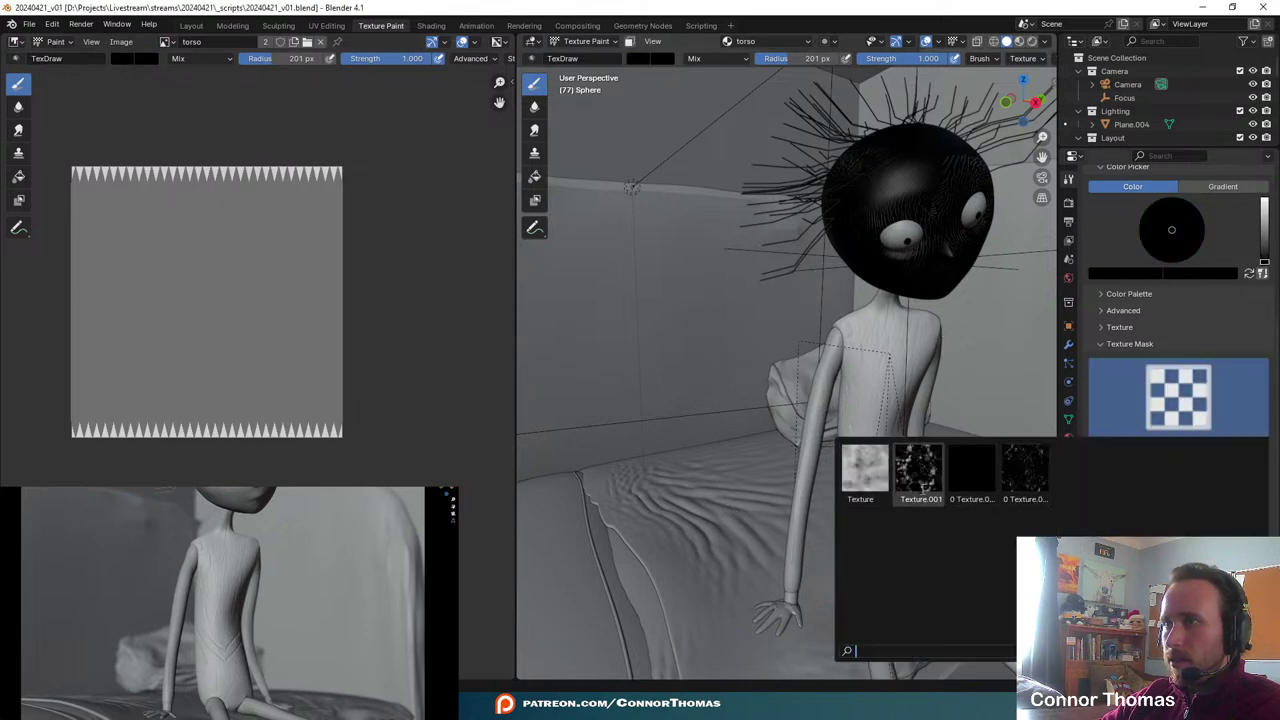
{"action": "left_click", "coordinate": [918, 468]}
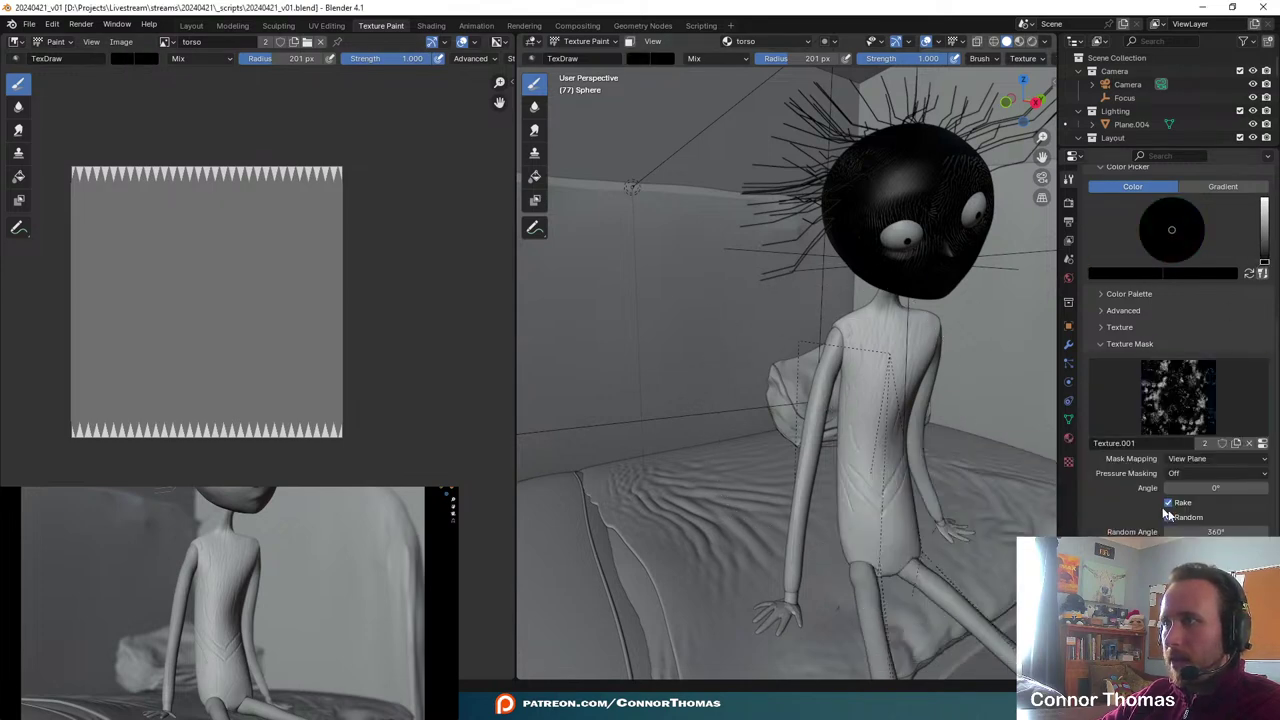
{"action": "scroll", "coordinate": [1180, 350], "scroll_direction": "down", "scroll_amount": 2}
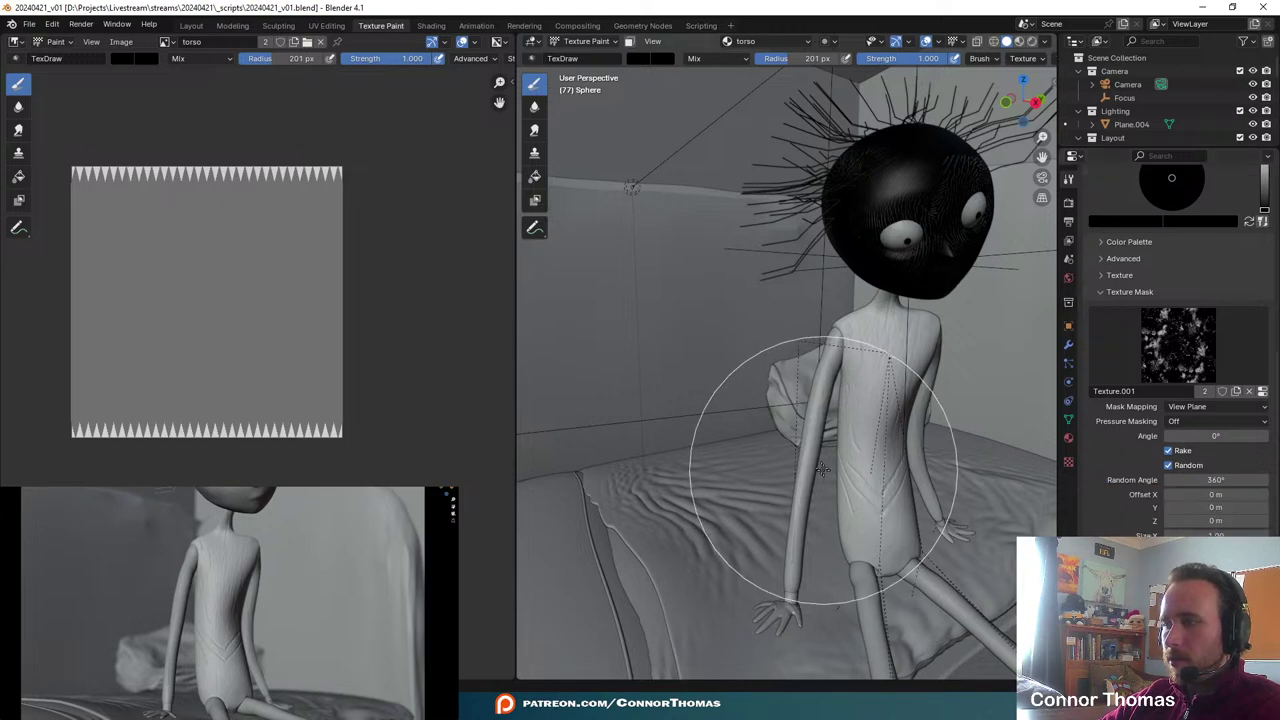
- Save the file and reduce the paint brush radius to 51 px at the torso's belly creases
{"action": "middle_click_drag", "start_coordinate": [829, 543], "coordinate": [729, 466]}
{"action": "key", "text": "ctrl+s"}
{"action": "scroll", "coordinate": [786, 365], "scroll_direction": "up", "scroll_amount": 6}
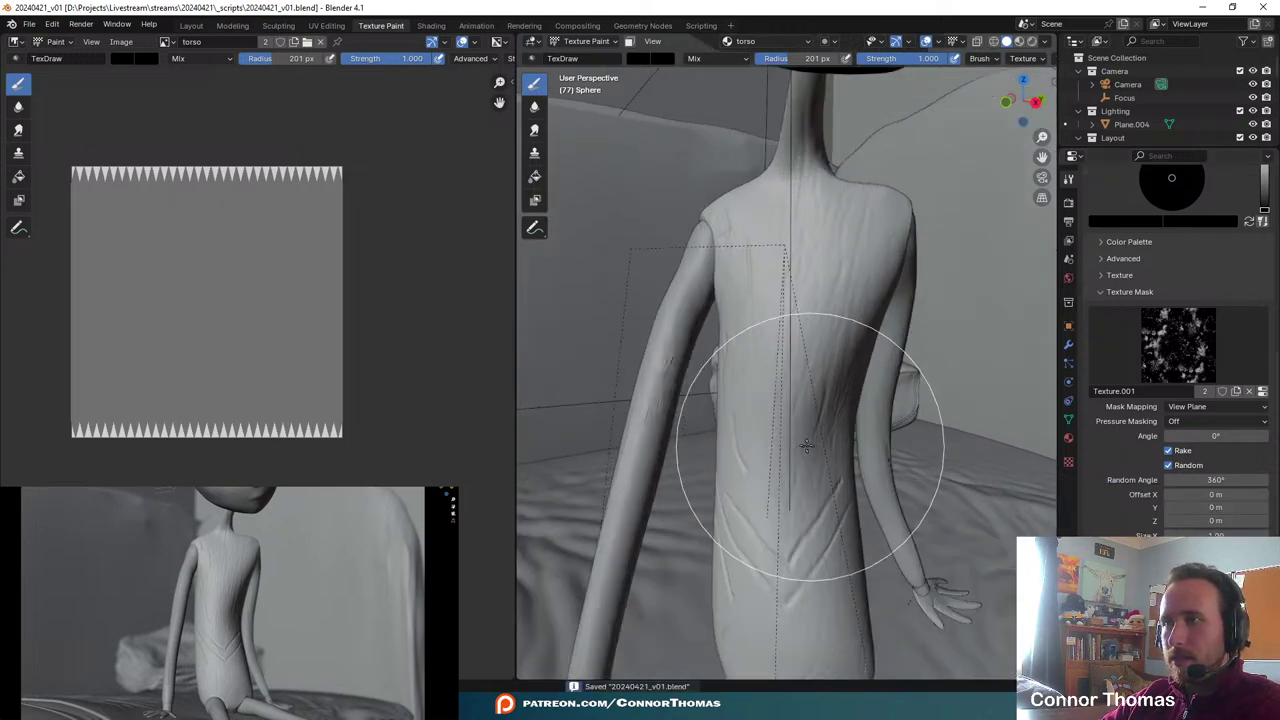
{"action": "key", "text": "f"}
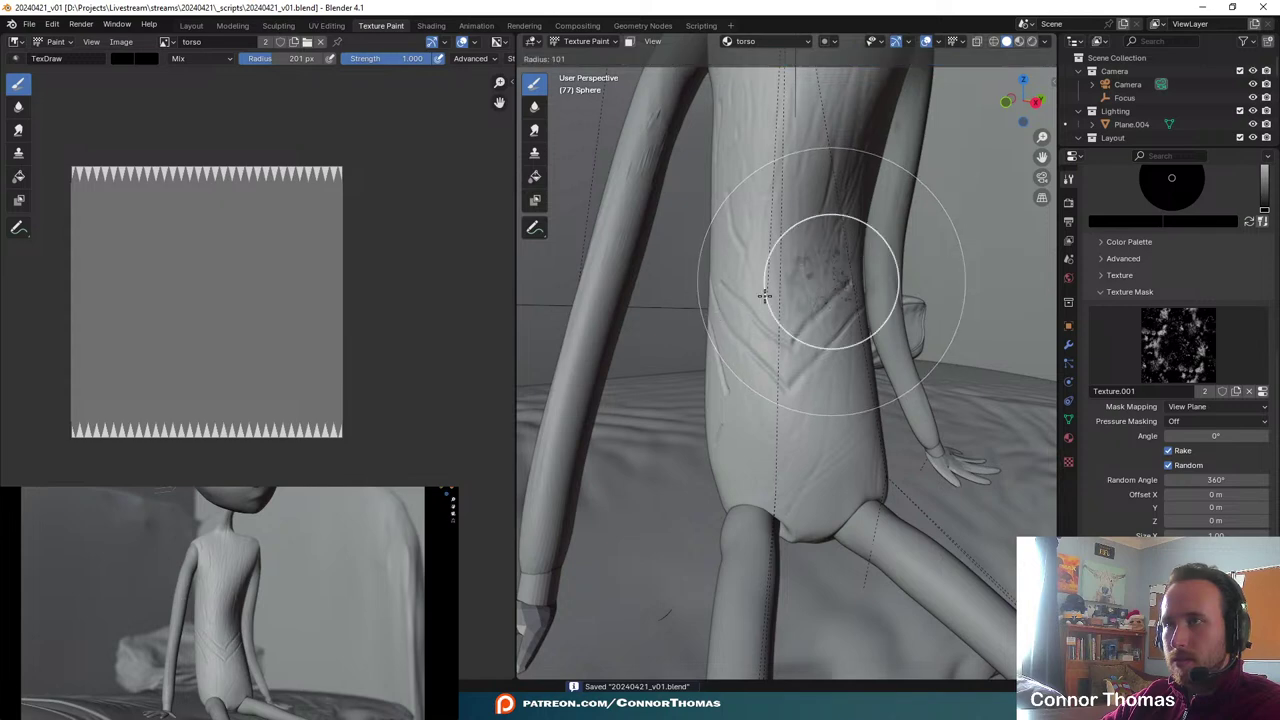
{"action": "left_click", "coordinate": [764, 296]}
{"action": "scroll", "coordinate": [763, 323], "scroll_direction": "up", "scroll_amount": 1}
{"action": "key", "text": "f"}
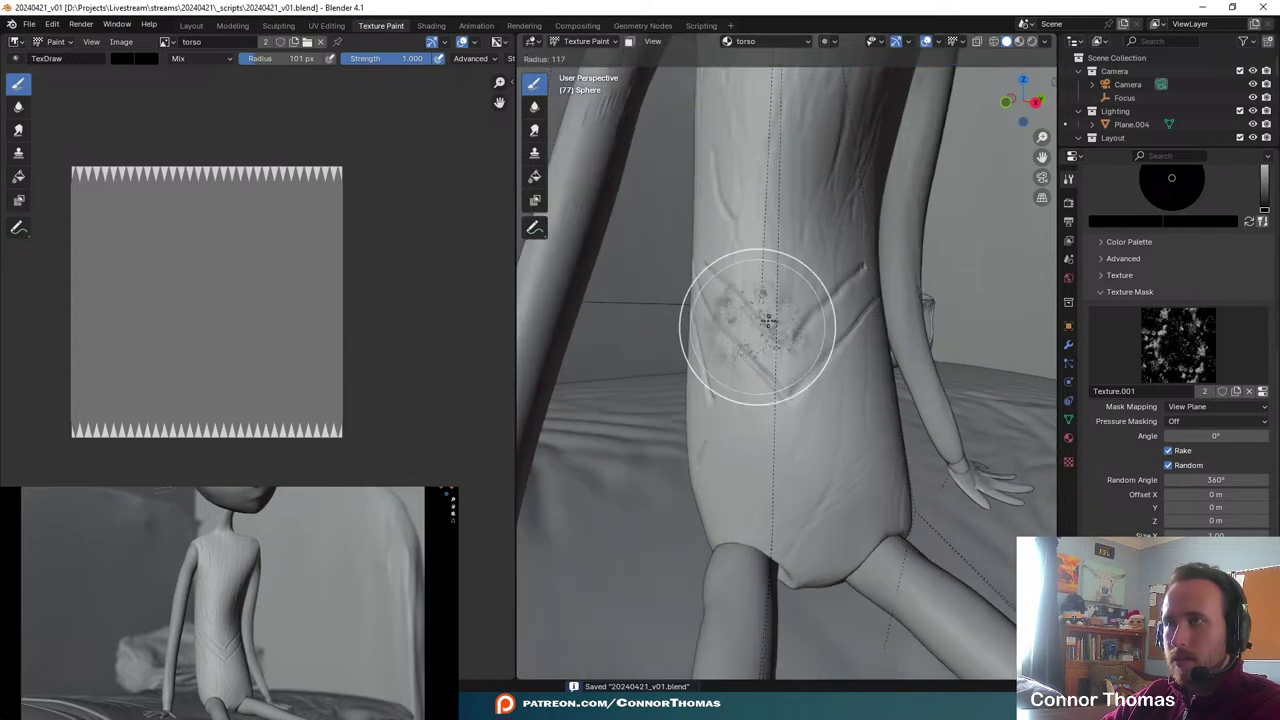
{"action": "left_click", "coordinate": [734, 326]}
{"action": "scroll", "coordinate": [734, 326], "scroll_direction": "up", "scroll_amount": 2}
{"action": "scroll", "coordinate": [734, 326], "scroll_direction": "up", "scroll_amount": 1}
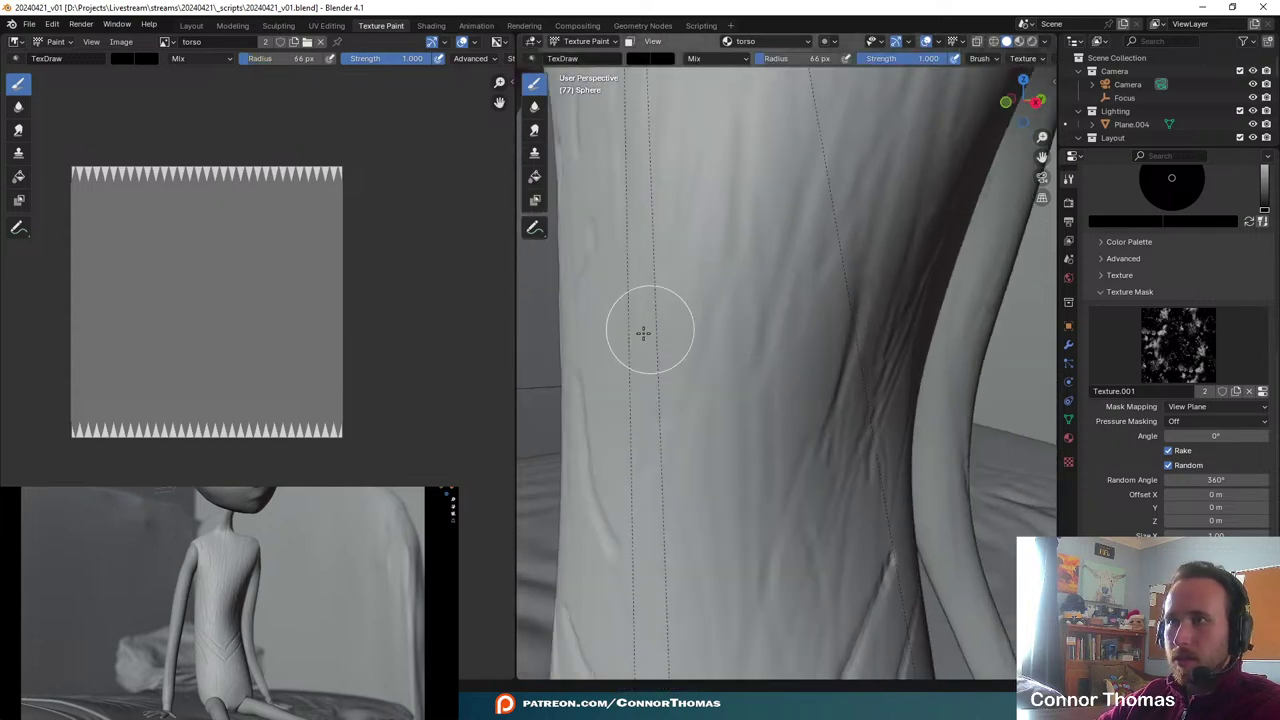
{"action": "middle_click_drag", "start_coordinate": [649, 331], "coordinate": [850, 60], "text": "shift"}
{"action": "middle_click_drag", "start_coordinate": [820, 350], "coordinate": [763, 286]}
{"action": "key", "text": "f"}
{"action": "left_click", "coordinate": [722, 286]}
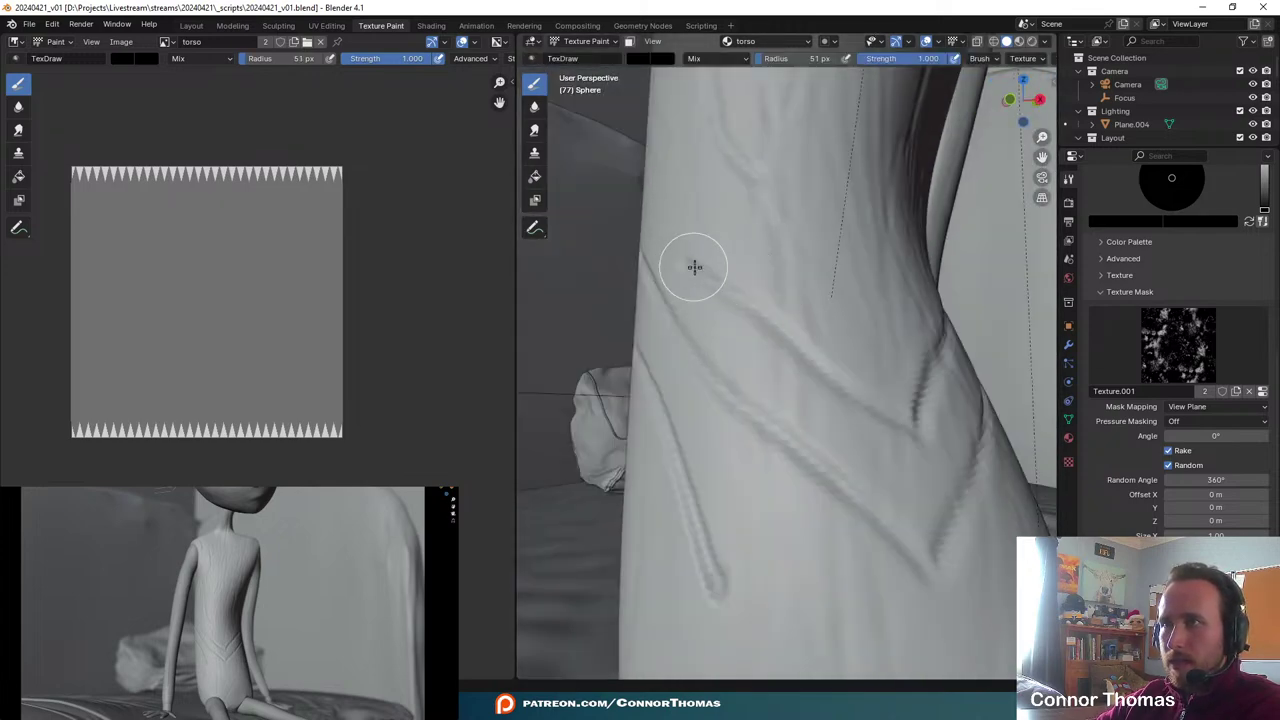
- Set the brush radius to 46 px and paint dark grime along the upper V-shaped crease across the belly
{"action": "left_click", "coordinate": [694, 266]}
{"action": "key", "text": "ctrl+z"}
{"action": "mouse_move", "coordinate": [749, 289]}
{"action": "middle_mouse_down"}
{"action": "mouse_move", "coordinate": [738, 304]}
{"action": "mouse_move", "coordinate": [758, 309]}
{"action": "middle_mouse_up"}
{"action": "key", "text": "f"}
{"action": "left_click", "coordinate": [755, 309]}
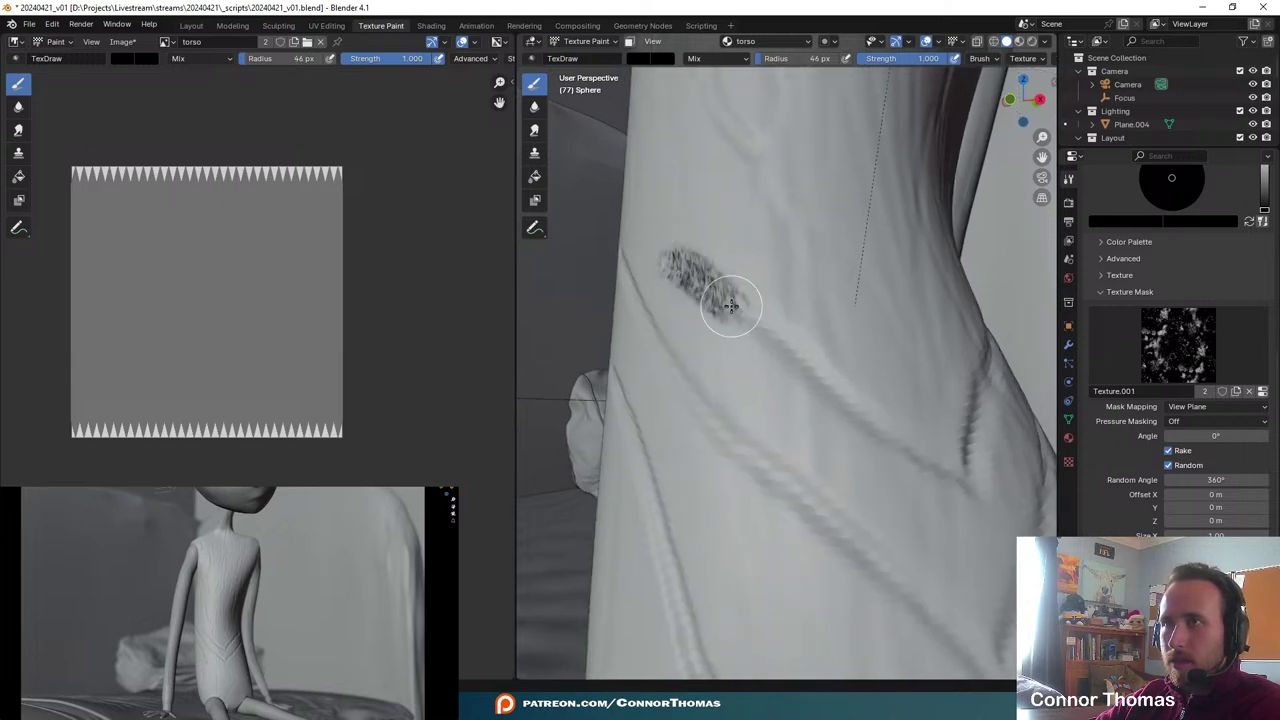
{"action": "mouse_move", "coordinate": [731, 306]}
{"action": "left_mouse_down"}
{"action": "mouse_move", "coordinate": [821, 366]}
{"action": "mouse_move", "coordinate": [899, 449]}
{"action": "mouse_move", "coordinate": [983, 481]}
{"action": "left_mouse_up"}
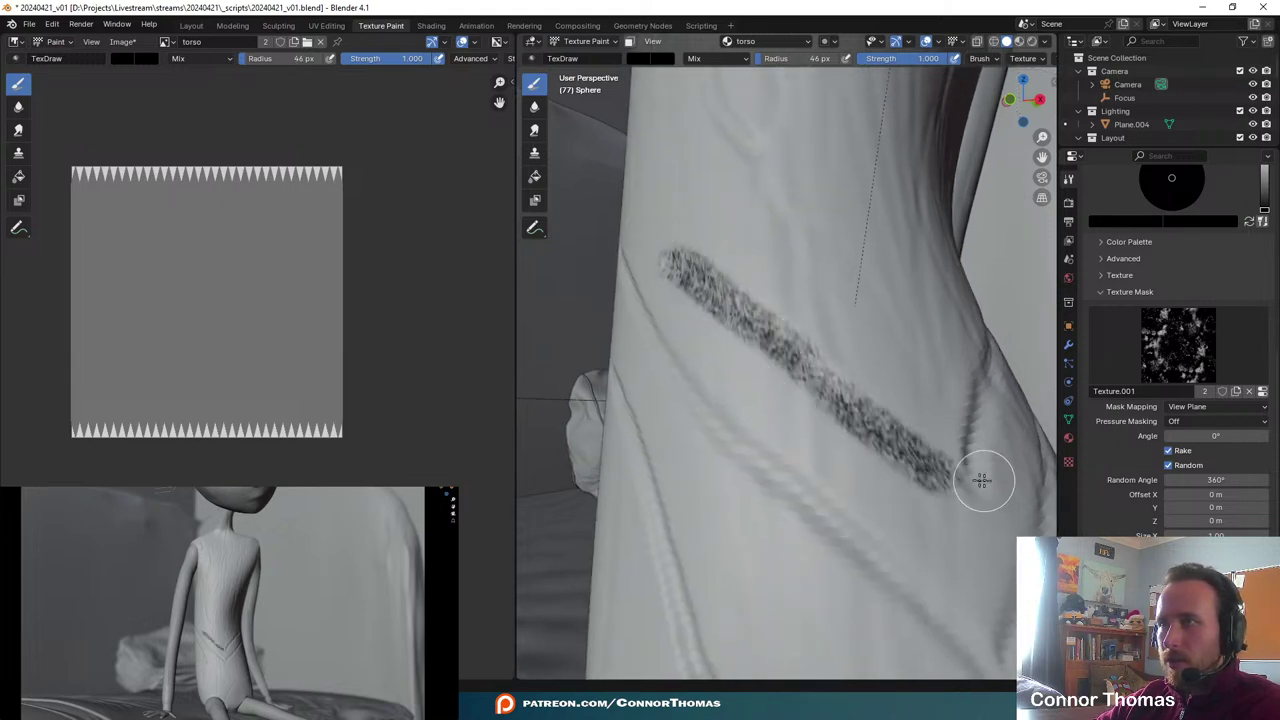
{"action": "middle_click_drag", "start_coordinate": [983, 481], "coordinate": [917, 489]}
{"action": "left_click_drag", "start_coordinate": [797, 529], "coordinate": [897, 403]}
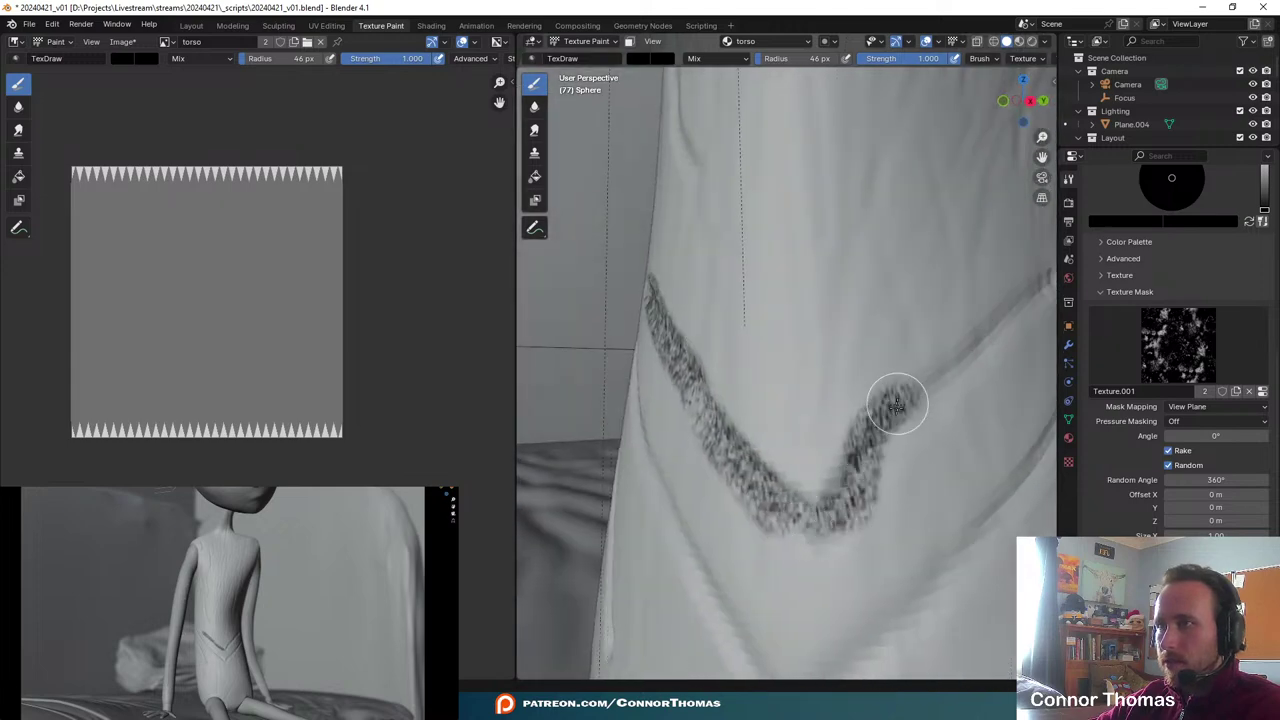
{"action": "mouse_move", "coordinate": [991, 366]}
{"action": "middle_mouse_down"}
{"action": "mouse_move", "coordinate": [991, 391]}
{"action": "mouse_move", "coordinate": [943, 391]}
{"action": "mouse_move", "coordinate": [730, 463]}
{"action": "middle_mouse_up"}
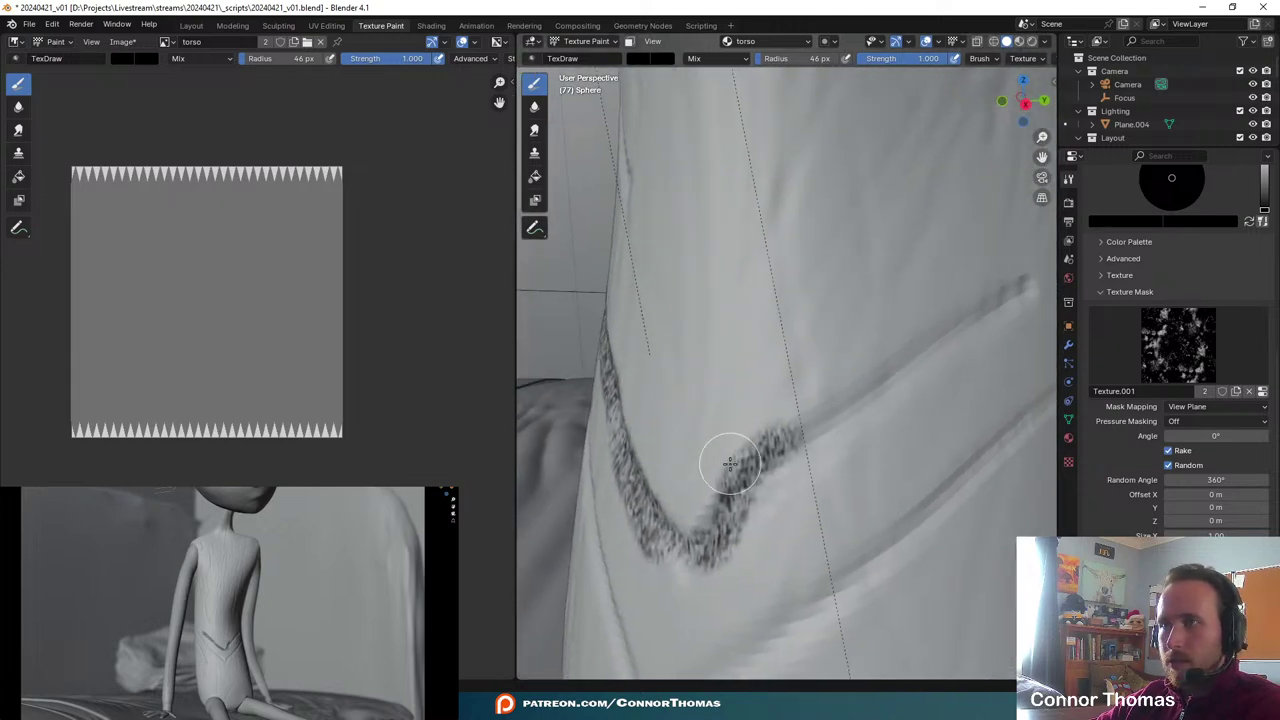
{"action": "mouse_move", "coordinate": [730, 463]}
{"action": "left_mouse_down"}
{"action": "mouse_move", "coordinate": [888, 389]}
{"action": "mouse_move", "coordinate": [1014, 286]}
{"action": "left_mouse_up"}
{"action": "mouse_move", "coordinate": [1014, 286]}
{"action": "middle_mouse_down"}
{"action": "mouse_move", "coordinate": [783, 434]}
{"action": "mouse_move", "coordinate": [850, 387]}
{"action": "mouse_move", "coordinate": [800, 429]}
{"action": "middle_mouse_up"}
{"action": "mouse_move", "coordinate": [800, 429]}
{"action": "left_mouse_down"}
{"action": "mouse_move", "coordinate": [851, 357]}
{"action": "mouse_move", "coordinate": [912, 388]}
{"action": "left_mouse_up"}
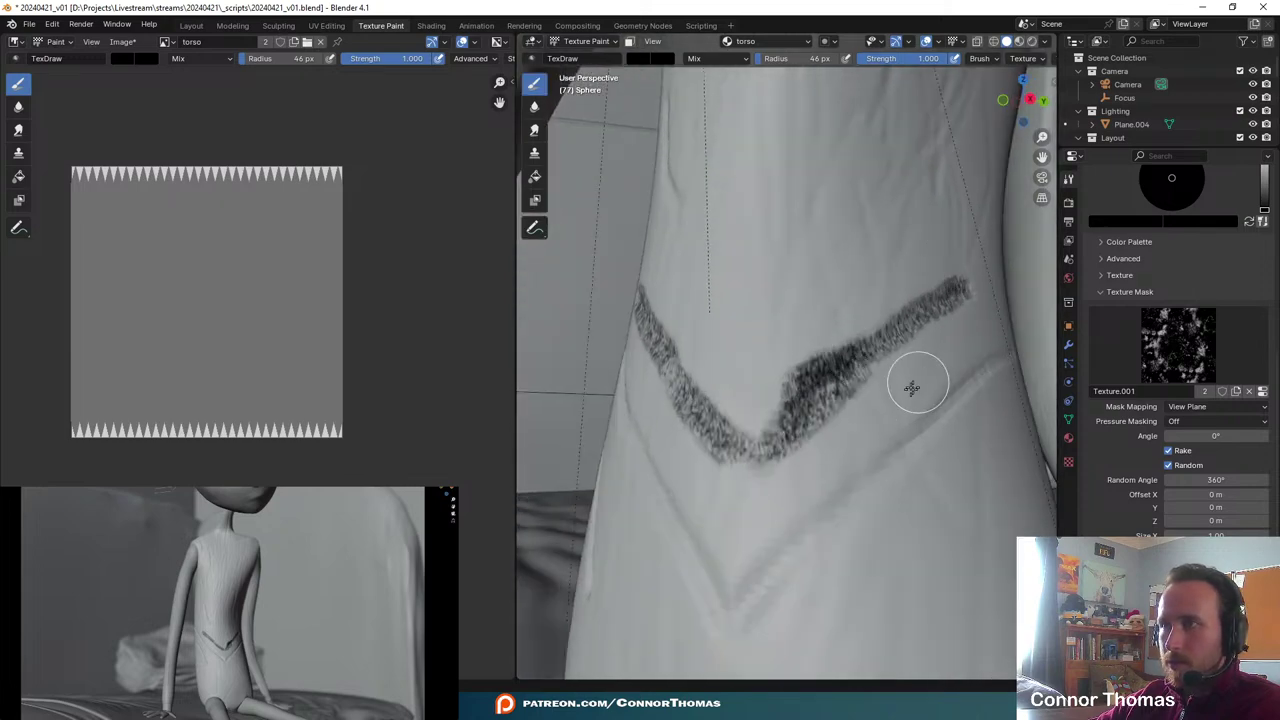
- Set the brush radius to 37 px and paint grime from the torso's side down the lower V-shaped crease
{"action": "mouse_move", "coordinate": [846, 426]}
{"action": "middle_mouse_down"}
{"action": "mouse_move", "coordinate": [811, 371]}
{"action": "mouse_move", "coordinate": [817, 334]}
{"action": "mouse_move", "coordinate": [741, 368]}
{"action": "mouse_move", "coordinate": [809, 363]}
{"action": "mouse_move", "coordinate": [726, 283]}
{"action": "mouse_move", "coordinate": [763, 340]}
{"action": "mouse_move", "coordinate": [763, 311]}
{"action": "mouse_move", "coordinate": [736, 282]}
{"action": "mouse_move", "coordinate": [728, 290]}
{"action": "middle_mouse_up"}
{"action": "key", "text": "f"}
{"action": "left_click", "coordinate": [624, 253]}
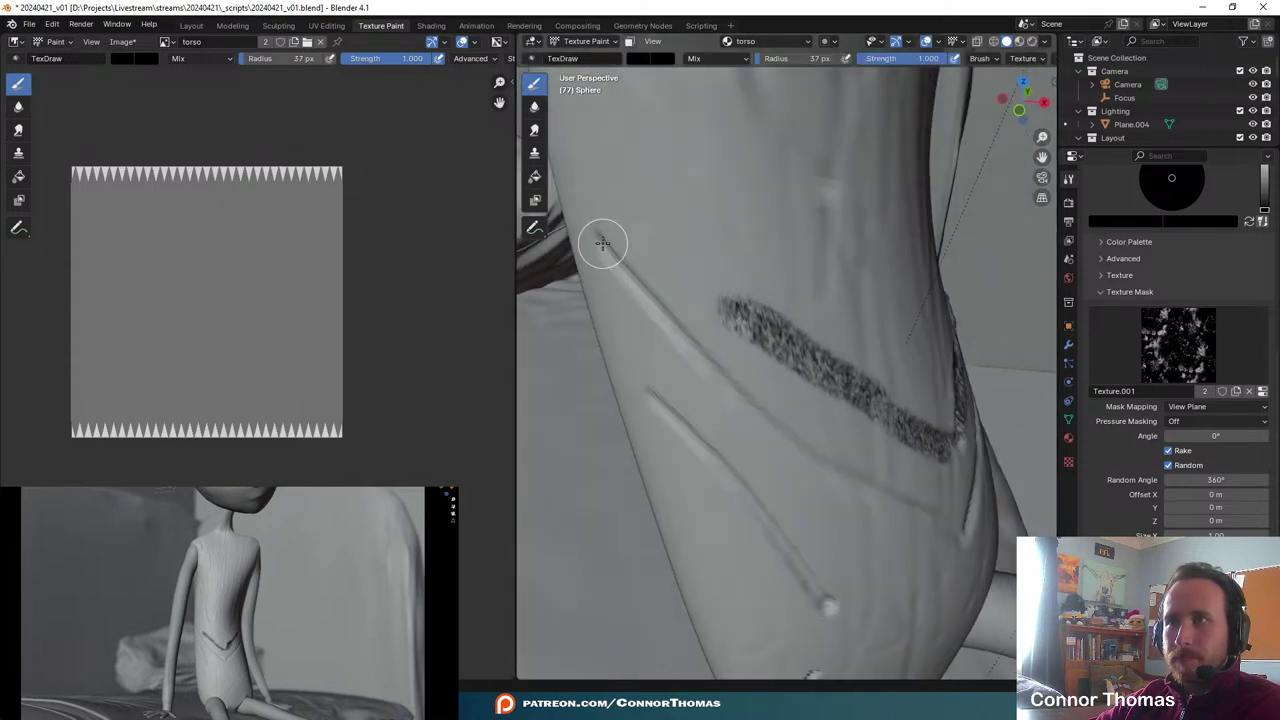
{"action": "left_click_drag", "start_coordinate": [603, 244], "coordinate": [752, 398]}
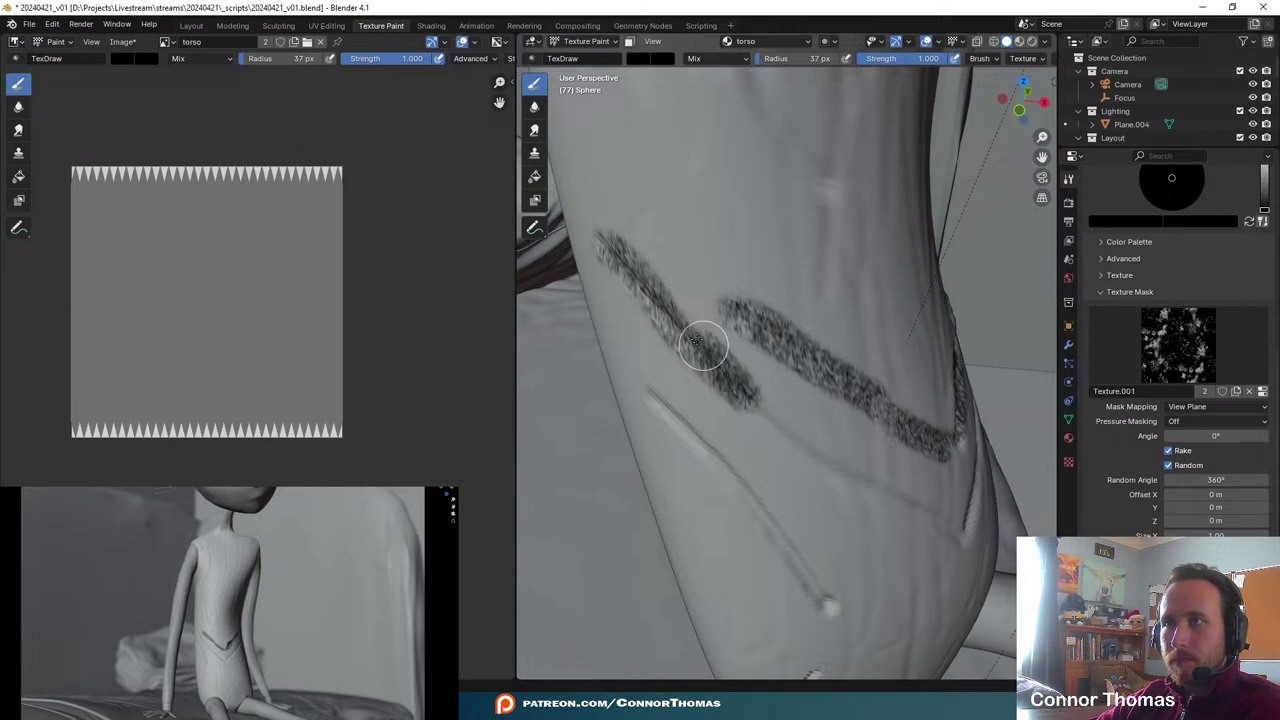
{"action": "left_click_drag", "start_coordinate": [703, 345], "coordinate": [570, 218]}
{"action": "middle_click_drag", "start_coordinate": [814, 386], "coordinate": [607, 271]}
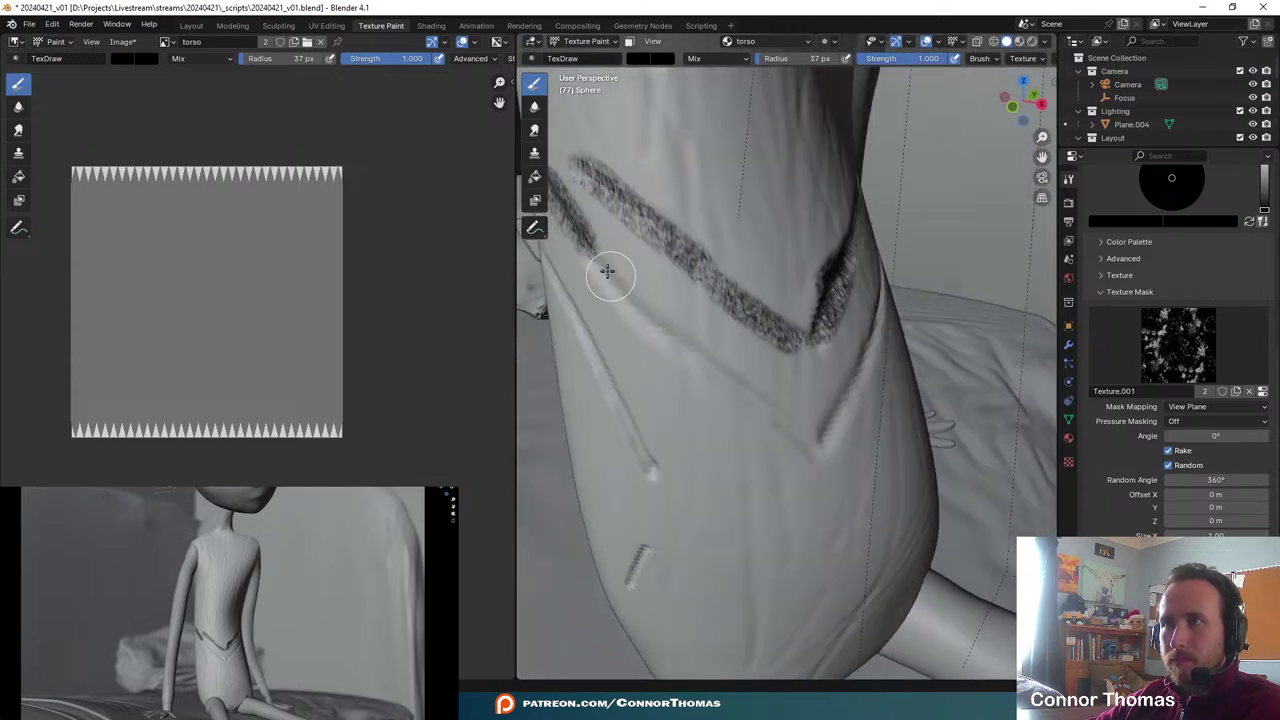
{"action": "mouse_move", "coordinate": [594, 262]}
{"action": "left_mouse_down"}
{"action": "mouse_move", "coordinate": [660, 335]}
{"action": "mouse_move", "coordinate": [795, 430]}
{"action": "mouse_move", "coordinate": [866, 374]}
{"action": "left_mouse_up"}
- With a 21 px brush, paint the lower V-shaped crease from its point up to its other end
{"action": "key", "text": "bracketleft"}
{"action": "middle_click_drag", "start_coordinate": [866, 374], "coordinate": [758, 432]}
{"action": "left_click_drag", "start_coordinate": [758, 432], "coordinate": [827, 379]}
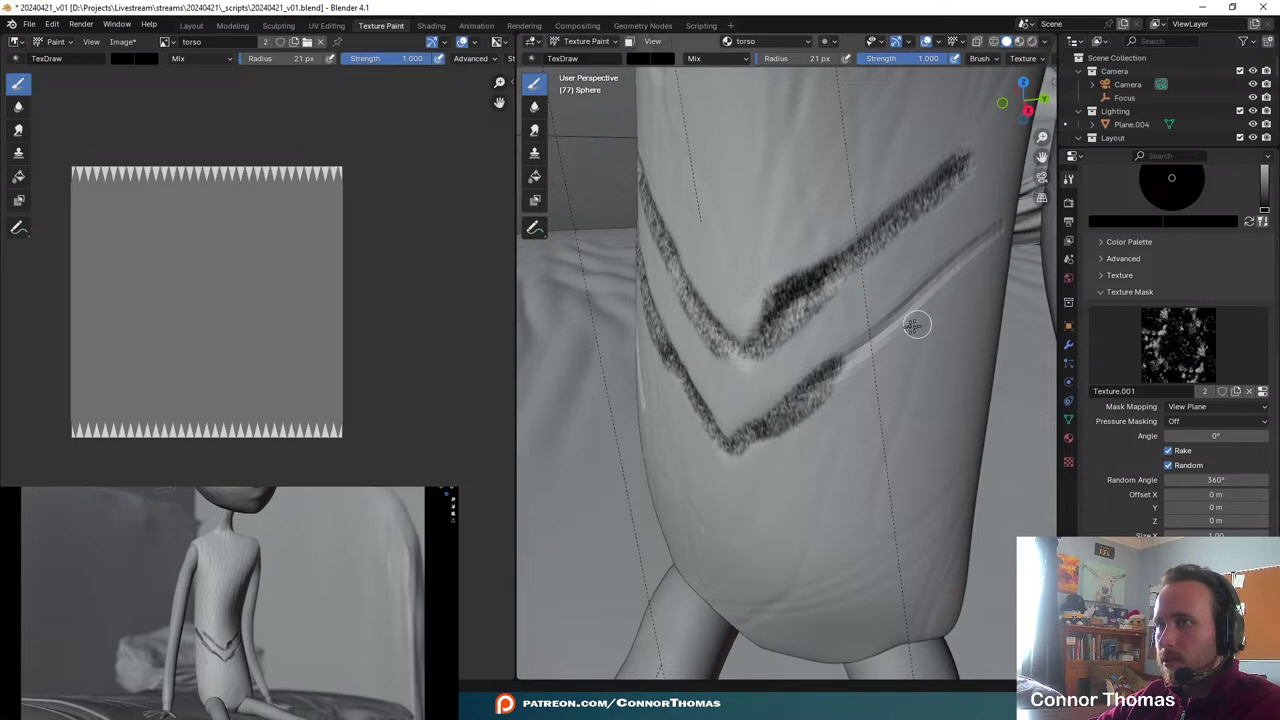
{"action": "middle_click_drag", "start_coordinate": [915, 325], "coordinate": [760, 420]}
{"action": "mouse_move", "coordinate": [735, 420]}
{"action": "left_mouse_down"}
{"action": "mouse_move", "coordinate": [931, 274]}
{"action": "mouse_move", "coordinate": [843, 343]}
{"action": "left_mouse_up"}
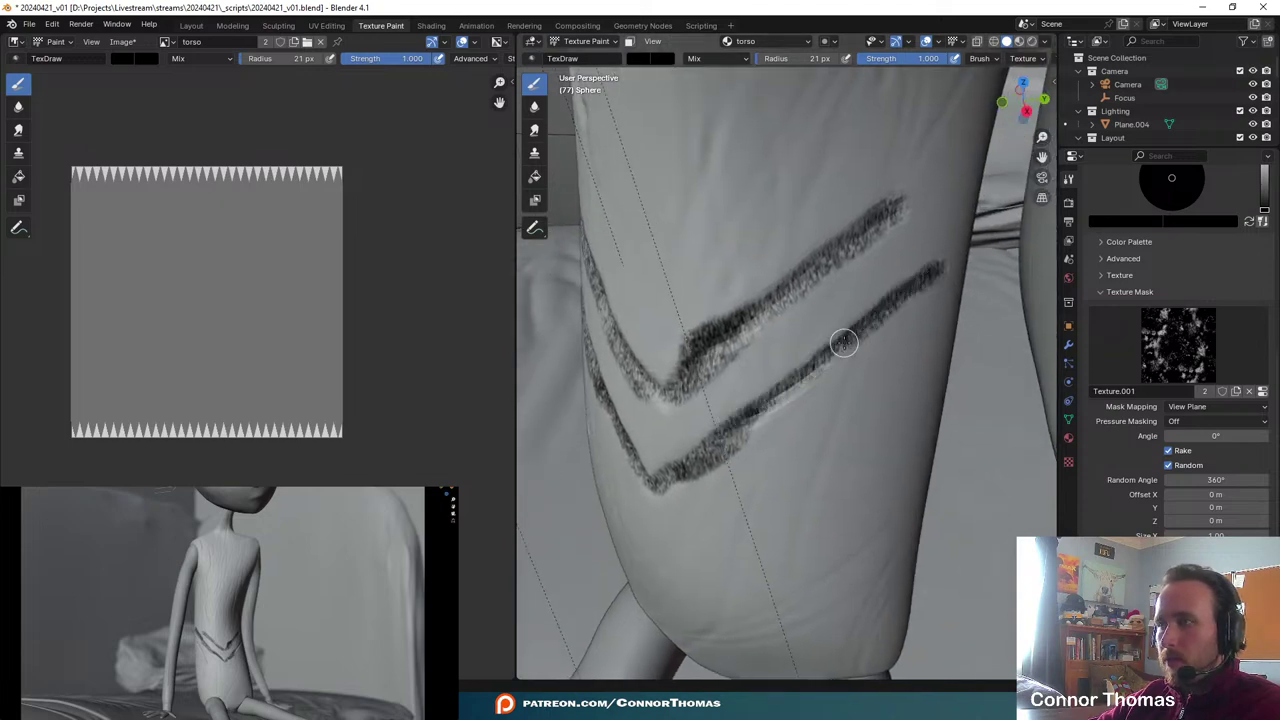
{"action": "left_click_drag", "start_coordinate": [774, 401], "coordinate": [743, 459]}
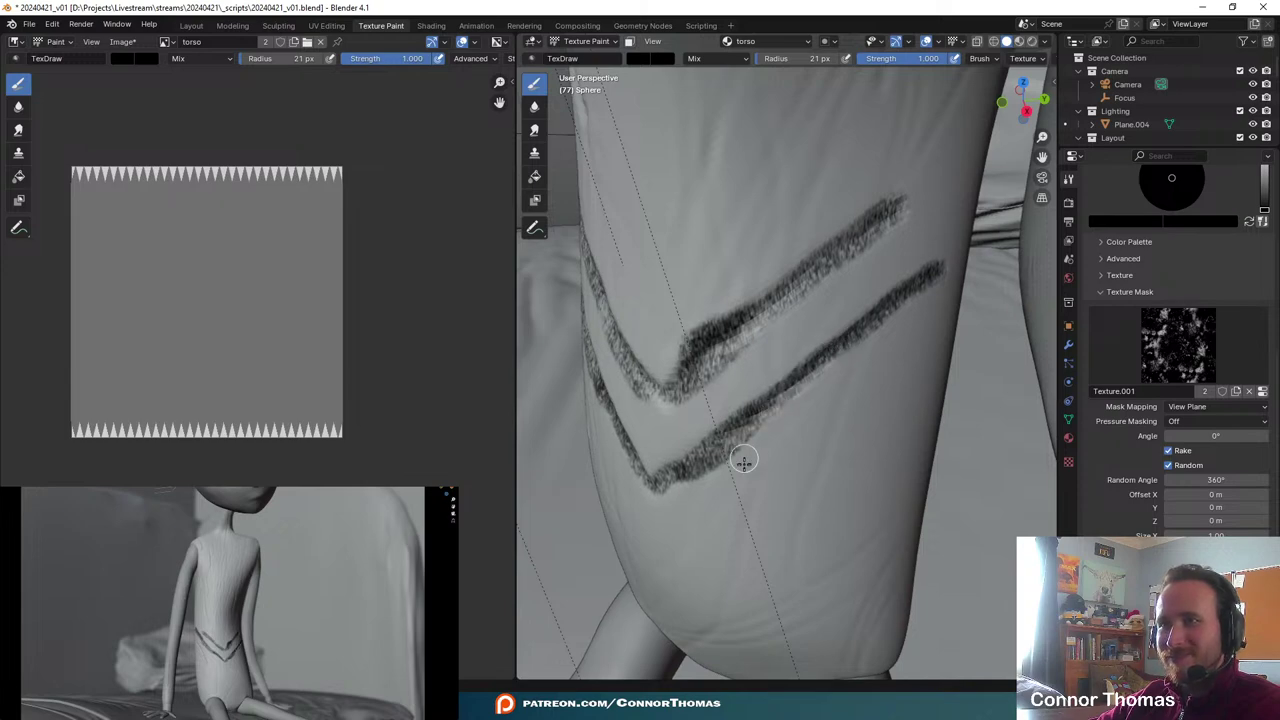
- Paint grime along the slanted side crease beneath the V shapes and over the short notch below it
{"action": "mouse_move", "coordinate": [752, 454]}
{"action": "middle_mouse_down"}
{"action": "mouse_move", "coordinate": [774, 223]}
{"action": "mouse_move", "coordinate": [790, 229]}
{"action": "mouse_move", "coordinate": [729, 206]}
{"action": "mouse_move", "coordinate": [591, 236]}
{"action": "middle_mouse_up"}
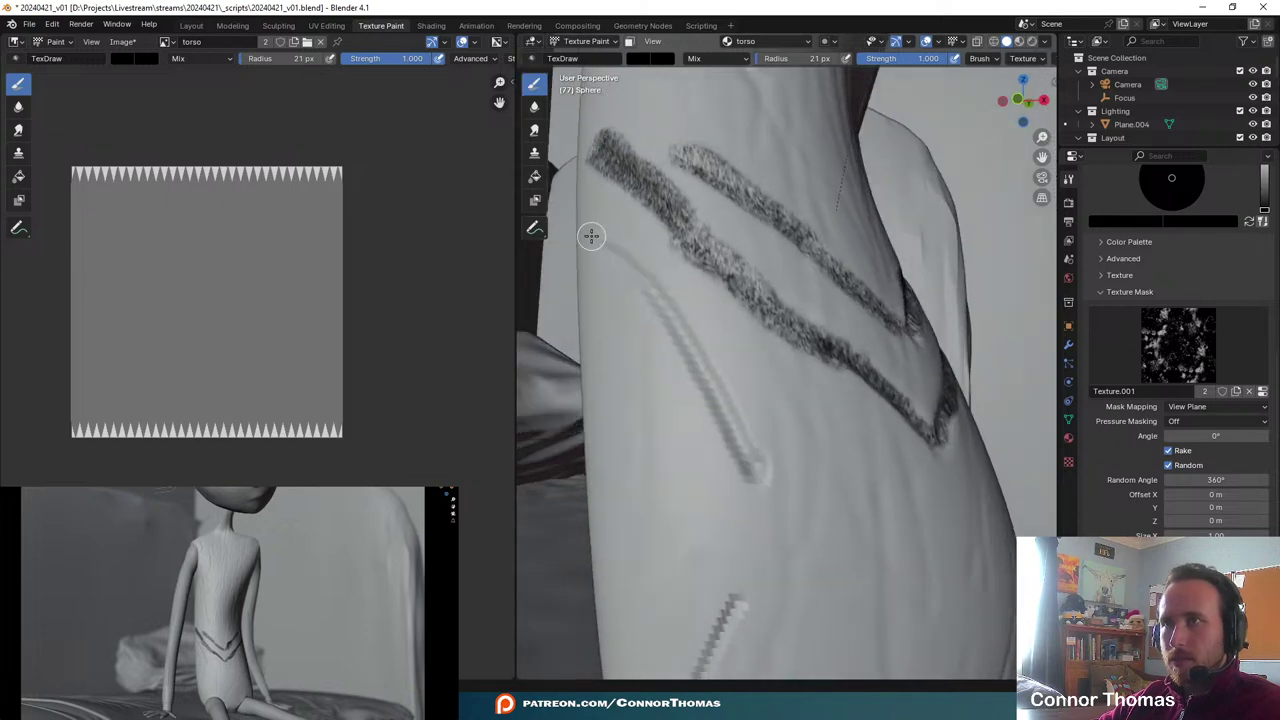
{"action": "mouse_move", "coordinate": [612, 249]}
{"action": "left_mouse_down"}
{"action": "mouse_move", "coordinate": [730, 402]}
{"action": "mouse_move", "coordinate": [755, 463]}
{"action": "left_mouse_up"}
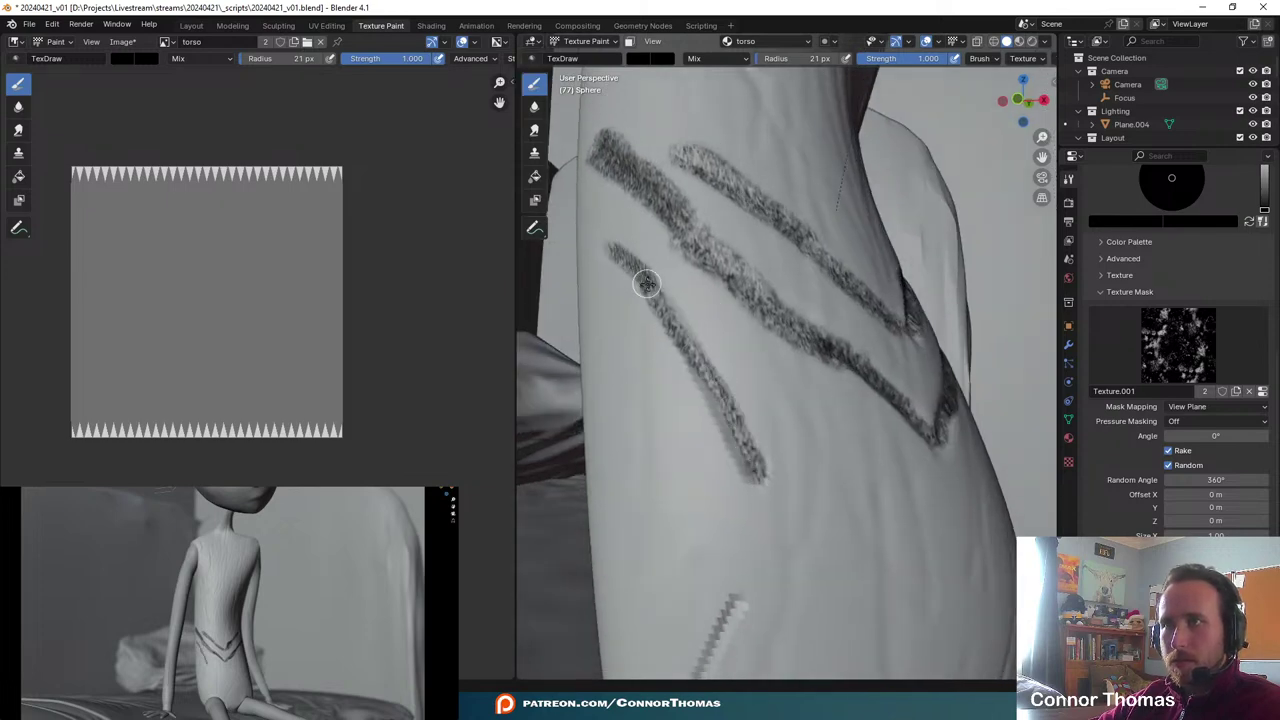
{"action": "left_click_drag", "start_coordinate": [646, 283], "coordinate": [750, 460]}
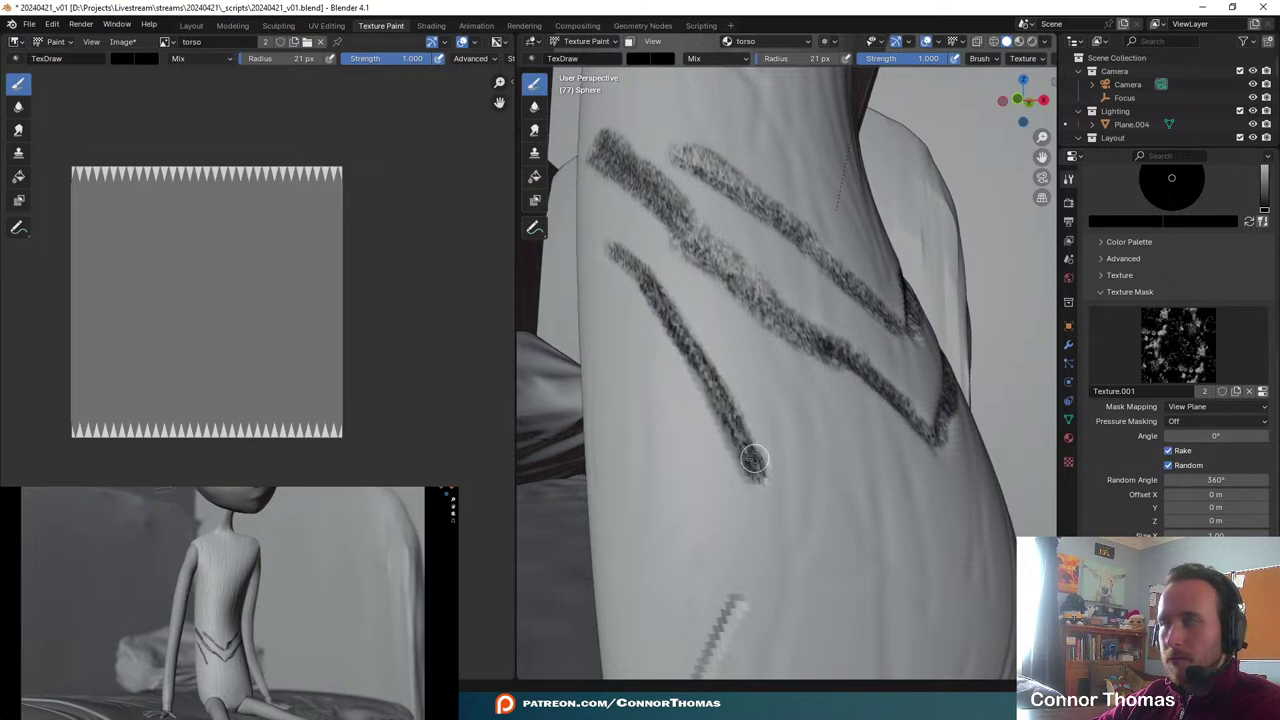
{"action": "mouse_move", "coordinate": [797, 520]}
{"action": "middle_mouse_down"}
{"action": "mouse_move", "coordinate": [811, 483]}
{"action": "mouse_move", "coordinate": [843, 457]}
{"action": "mouse_move", "coordinate": [818, 383]}
{"action": "middle_mouse_up"}
{"action": "mouse_move", "coordinate": [744, 304]}
{"action": "left_mouse_down"}
{"action": "mouse_move", "coordinate": [702, 400]}
{"action": "mouse_move", "coordinate": [751, 316]}
{"action": "left_mouse_up"}
- Paint grime into the short shoulder crease and the long bent crease down the chest
{"action": "middle_click_drag", "start_coordinate": [981, 331], "coordinate": [765, 225]}
{"action": "scroll", "coordinate": [765, 225], "scroll_direction": "up", "scroll_amount": 5}
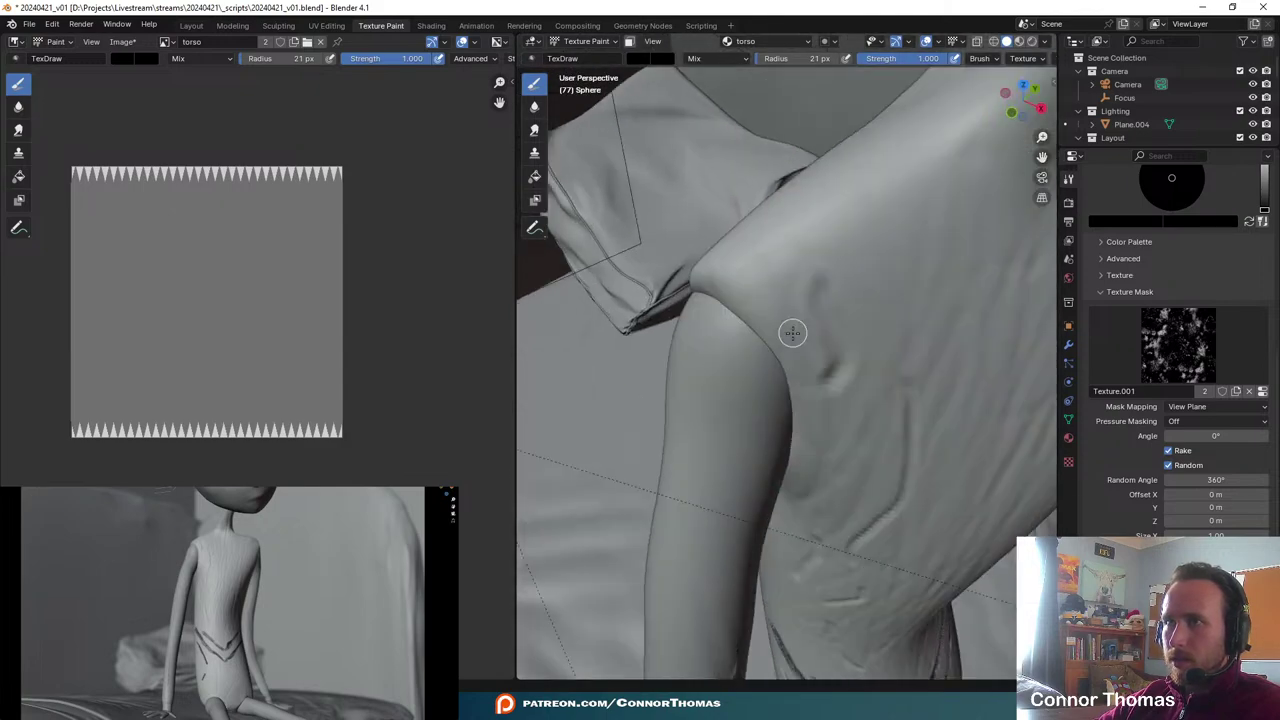
{"action": "mouse_move", "coordinate": [799, 174]}
{"action": "left_mouse_down"}
{"action": "mouse_move", "coordinate": [812, 270]}
{"action": "mouse_move", "coordinate": [778, 165]}
{"action": "left_mouse_up"}
{"action": "mouse_move", "coordinate": [778, 165]}
{"action": "middle_mouse_down"}
{"action": "mouse_move", "coordinate": [857, 222]}
{"action": "mouse_move", "coordinate": [817, 126]}
{"action": "mouse_move", "coordinate": [843, 261]}
{"action": "middle_mouse_up"}
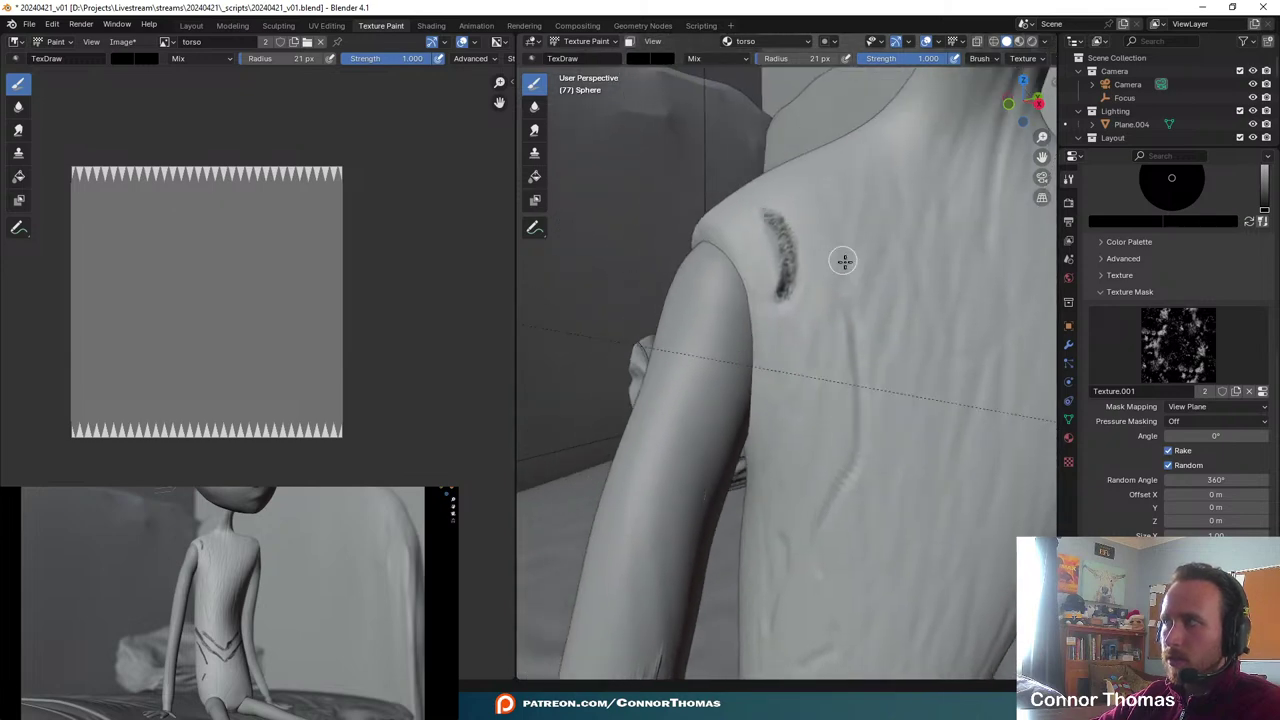
{"action": "middle_click_drag", "start_coordinate": [905, 358], "coordinate": [770, 150]}
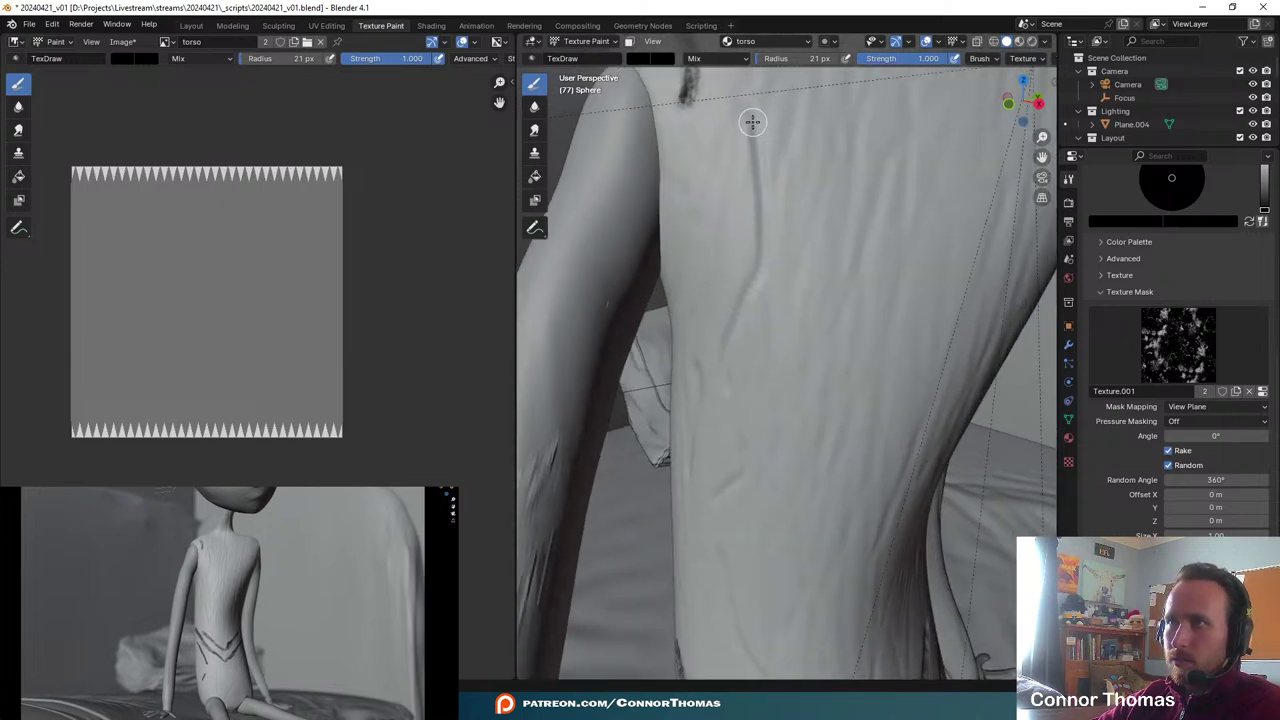
{"action": "mouse_move", "coordinate": [752, 122]}
{"action": "left_mouse_down"}
{"action": "mouse_move", "coordinate": [764, 258]}
{"action": "mouse_move", "coordinate": [744, 292]}
{"action": "left_mouse_up"}
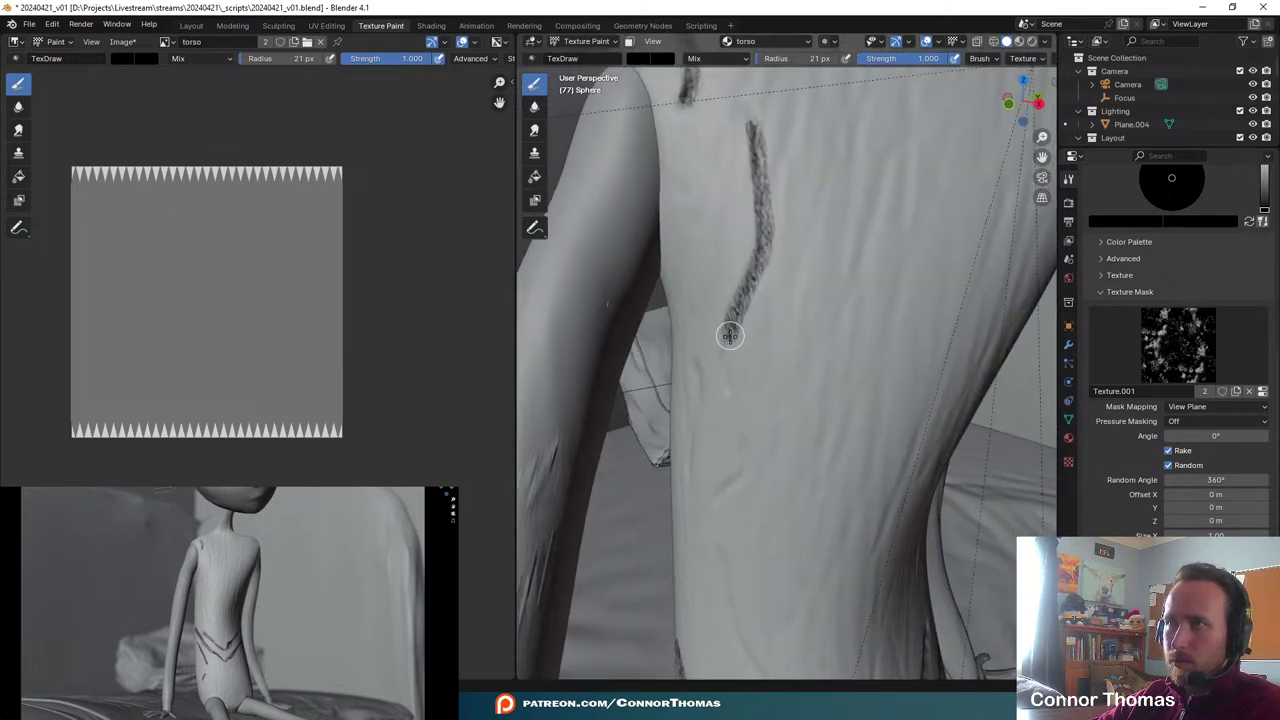
- Set the brush radius to 9 px and paint the small creases between the chest crease and the V shapes
{"action": "middle_click_drag", "start_coordinate": [728, 379], "coordinate": [849, 345]}
{"action": "key", "text": "f"}
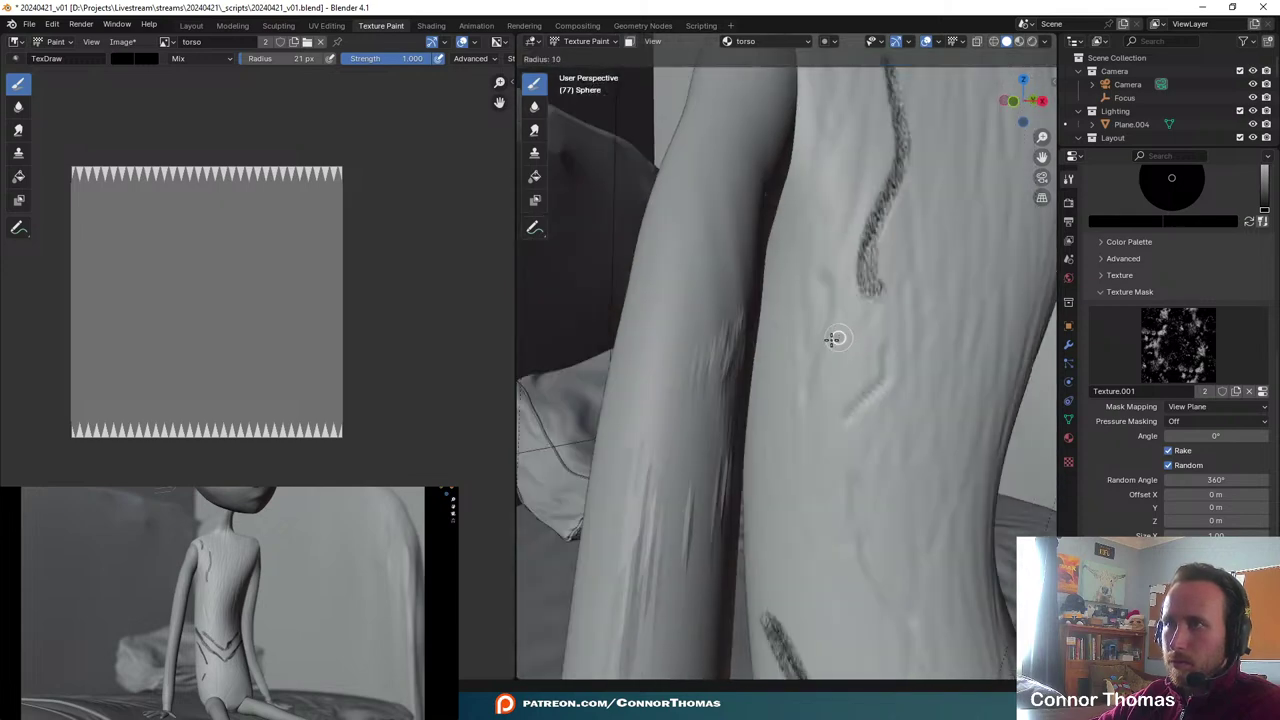
{"action": "left_click", "coordinate": [836, 296]}
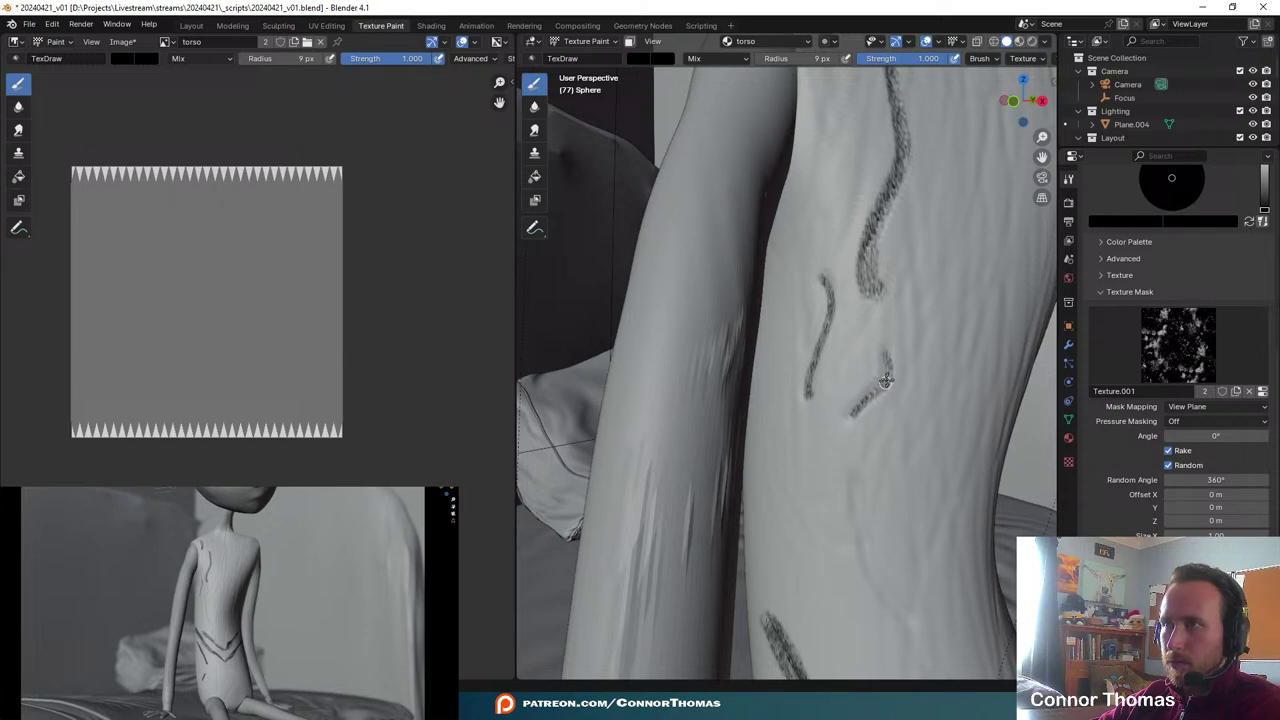
{"action": "scroll", "coordinate": [860, 418], "scroll_direction": "down", "scroll_amount": 4}
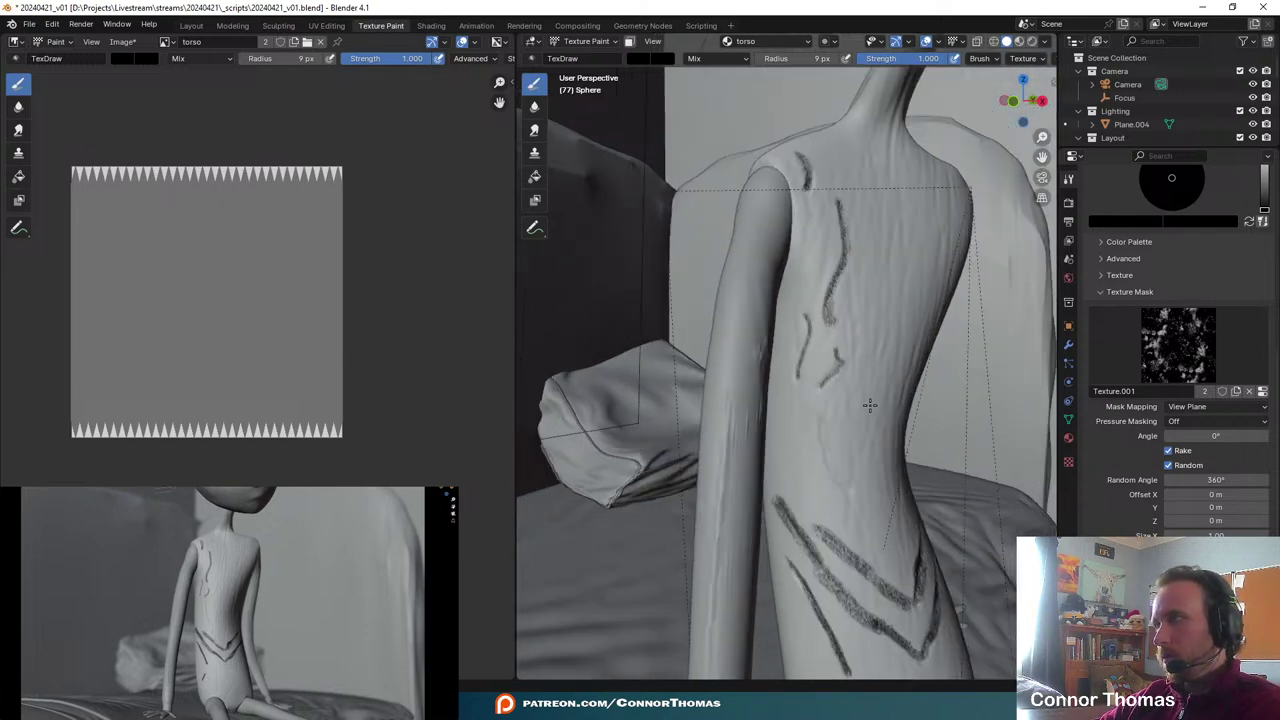
{"action": "mouse_move", "coordinate": [869, 406]}
{"action": "middle_mouse_down"}
{"action": "mouse_move", "coordinate": [811, 491]}
{"action": "mouse_move", "coordinate": [820, 460]}
{"action": "mouse_move", "coordinate": [738, 381]}
{"action": "mouse_move", "coordinate": [663, 260]}
{"action": "middle_mouse_up"}
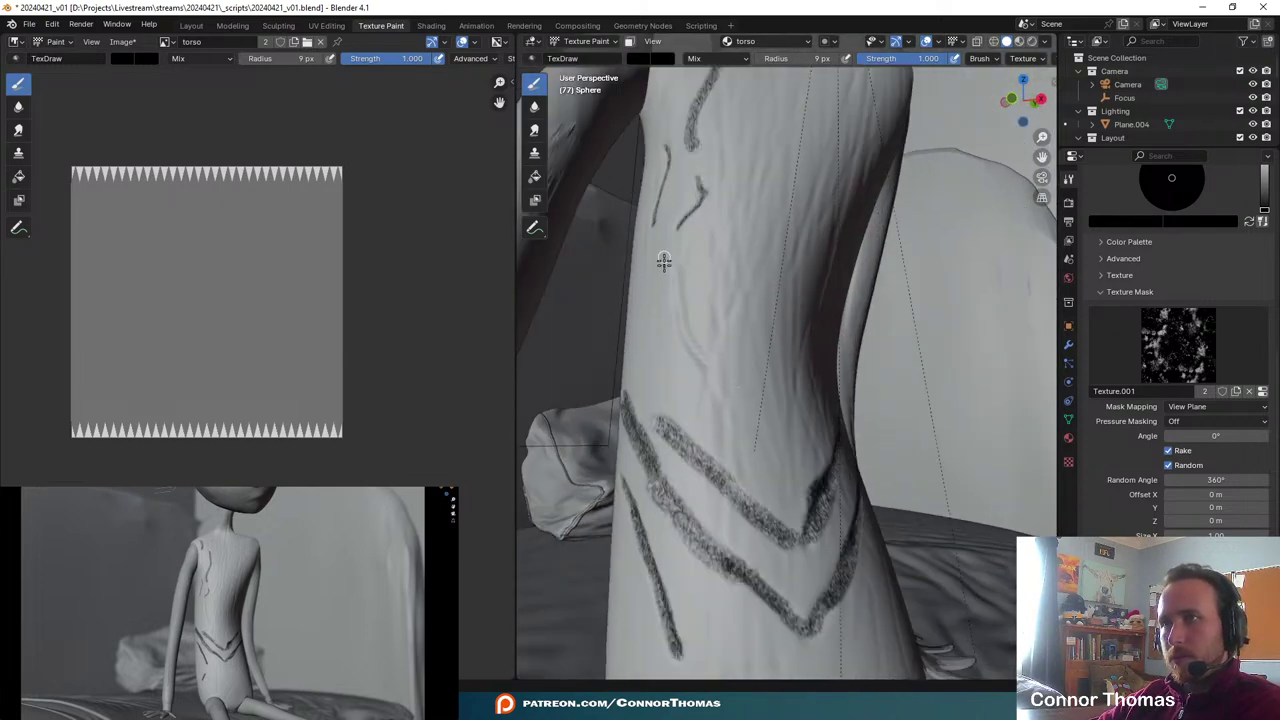
{"action": "mouse_move", "coordinate": [674, 271]}
{"action": "left_mouse_down"}
{"action": "mouse_move", "coordinate": [706, 360]}
{"action": "mouse_move", "coordinate": [677, 323]}
{"action": "mouse_move", "coordinate": [663, 266]}
{"action": "left_mouse_up"}
- Save the blend file and save the painted torso texture as torso.png in the materials folder
{"action": "middle_click_drag", "start_coordinate": [696, 326], "coordinate": [738, 290]}
{"action": "scroll", "coordinate": [750, 270], "scroll_direction": "down", "scroll_amount": 6}
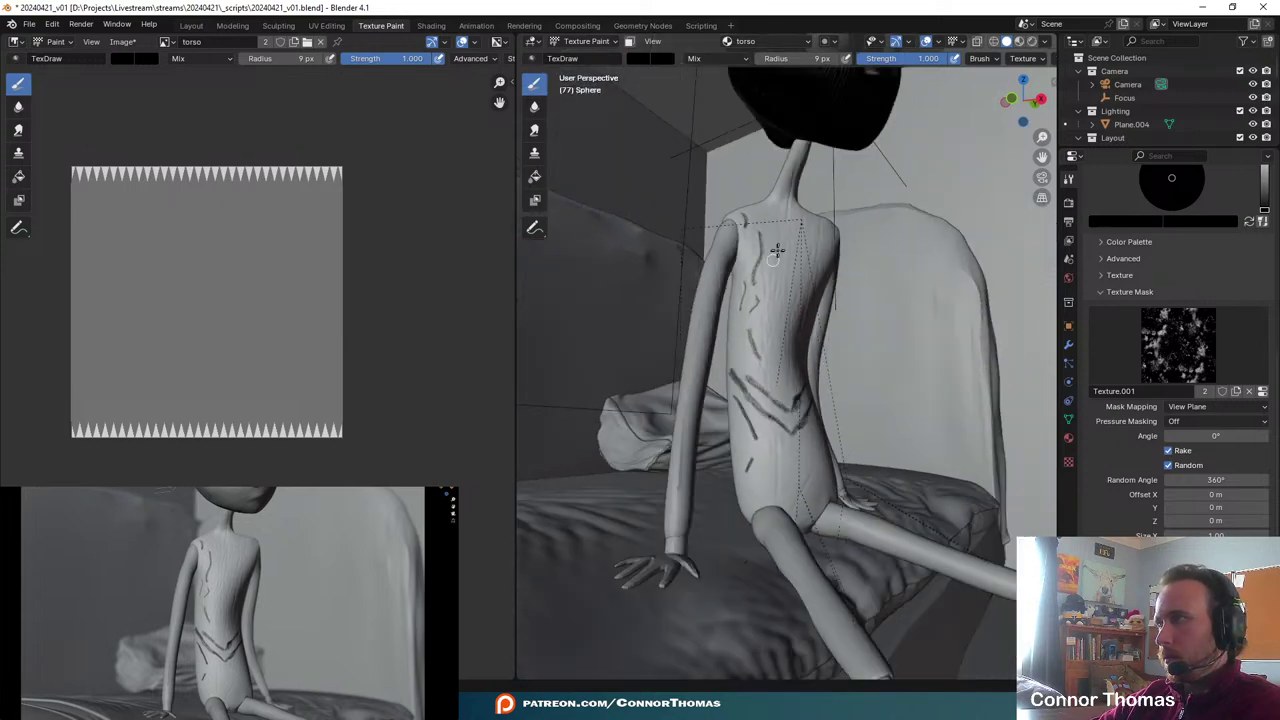
{"action": "middle_click_drag", "start_coordinate": [774, 249], "coordinate": [778, 313]}
{"action": "scroll", "coordinate": [753, 346], "scroll_direction": "down", "scroll_amount": 6}
{"action": "scroll", "coordinate": [778, 312], "scroll_direction": "up", "scroll_amount": 8}
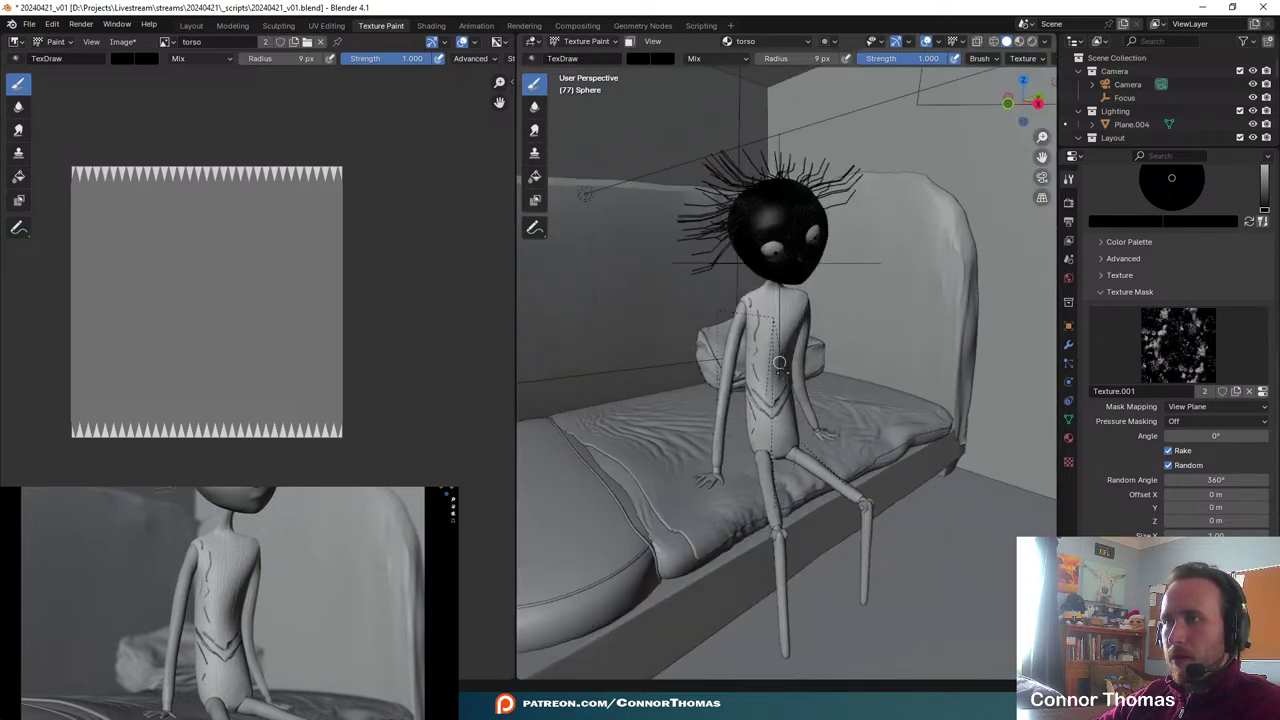
{"action": "middle_click_drag", "start_coordinate": [817, 385], "coordinate": [866, 385]}
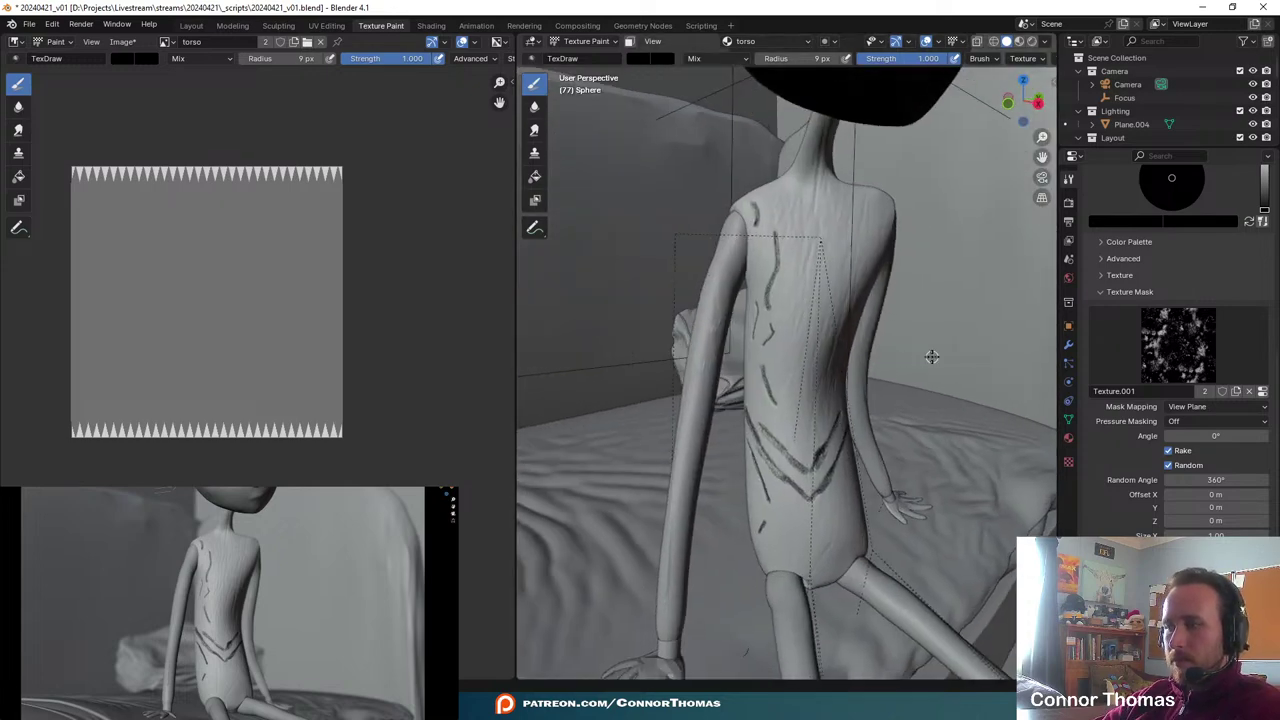
{"action": "key", "text": "ctrl+s"}
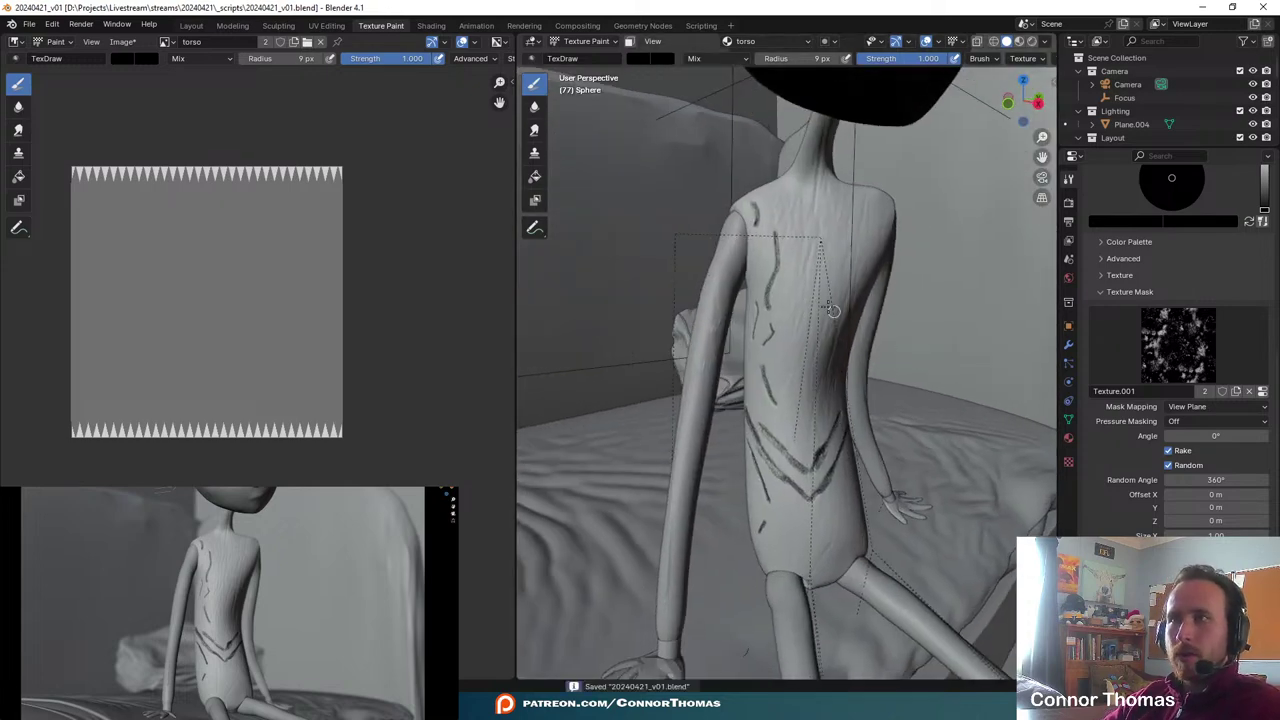
{"action": "left_click", "coordinate": [122, 42]}
{"action": "left_click", "coordinate": [160, 191]}
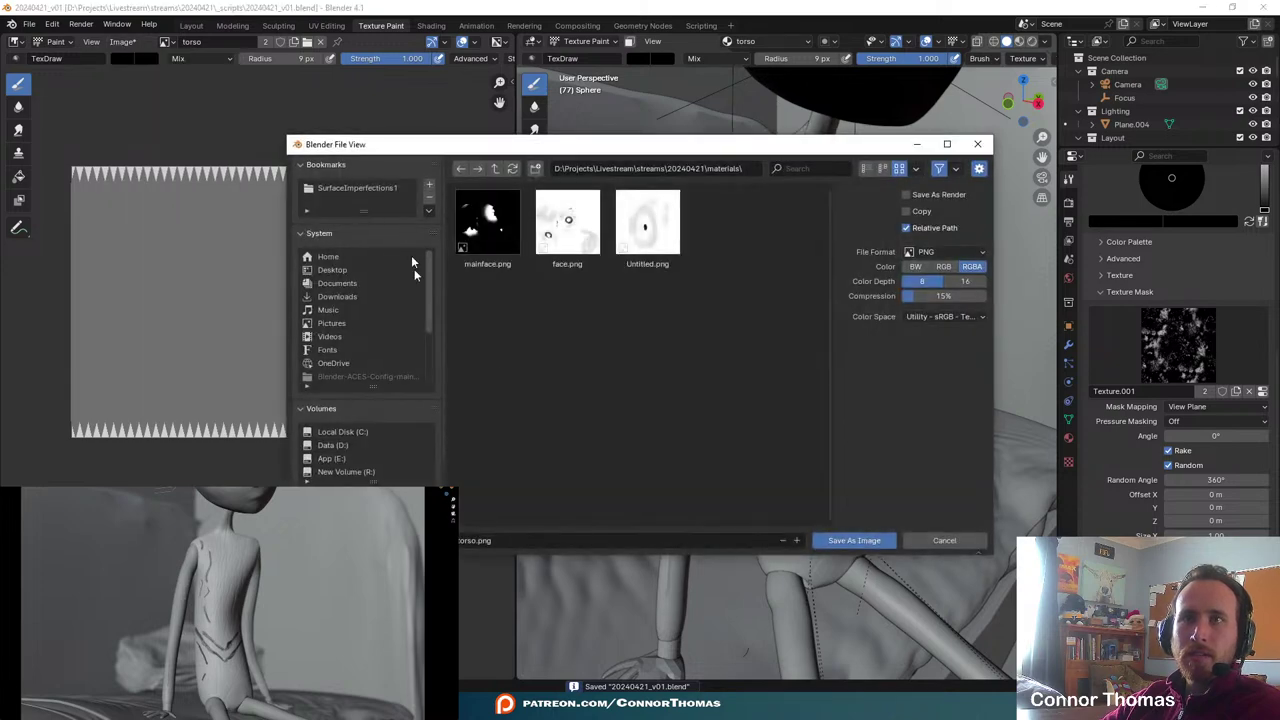
{"action": "left_click", "coordinate": [853, 541]}
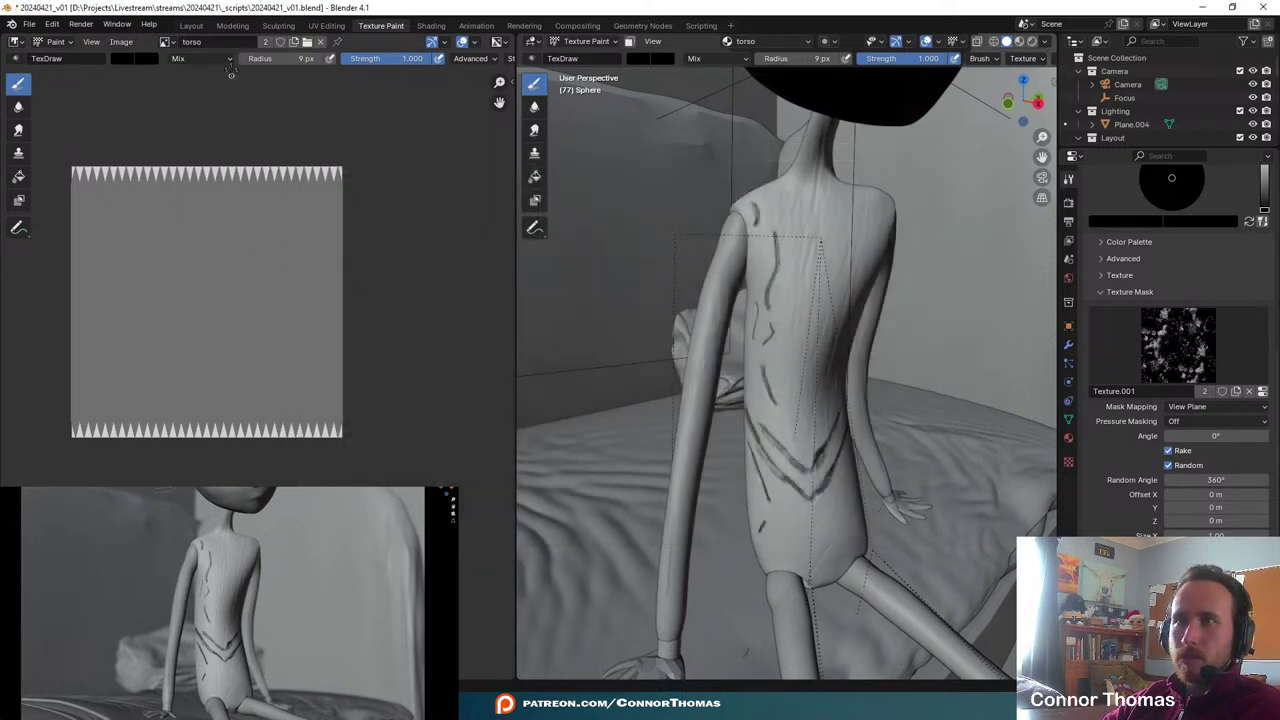
- Return to the Layout workspace, save the file, and reconnect the Mix Shader to the Material Output in the maximized node editor
{"action": "left_click", "coordinate": [191, 26]}
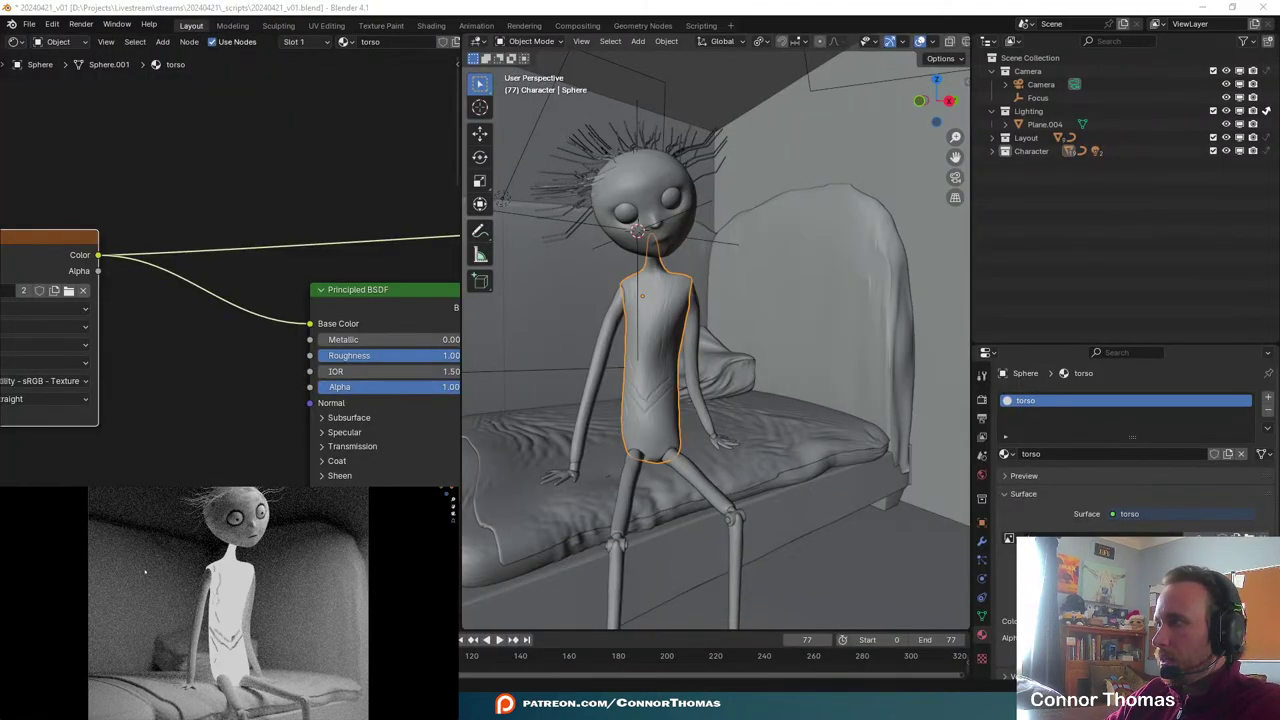
{"action": "key", "text": "ctrl+s"}
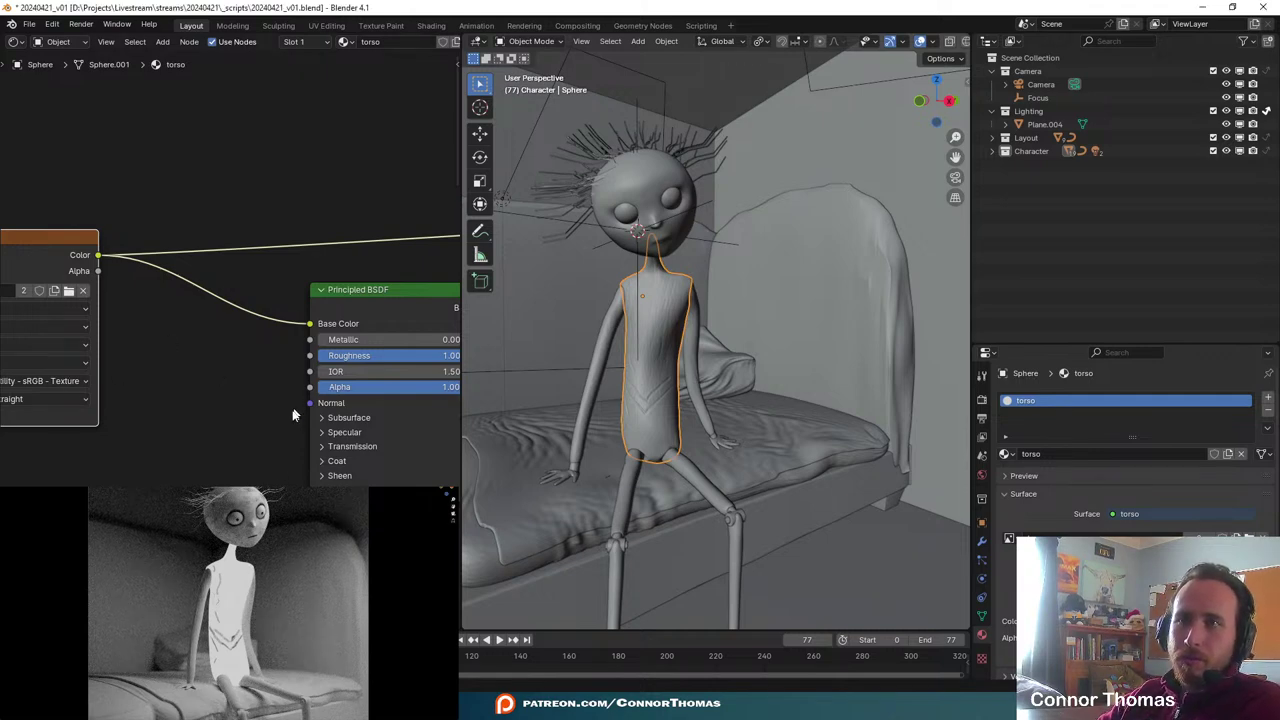
{"action": "left_click", "coordinate": [346, 237]}
{"action": "key", "text": "ctrl+space"}
{"action": "scroll", "coordinate": [677, 408], "scroll_direction": "down", "scroll_amount": 4}
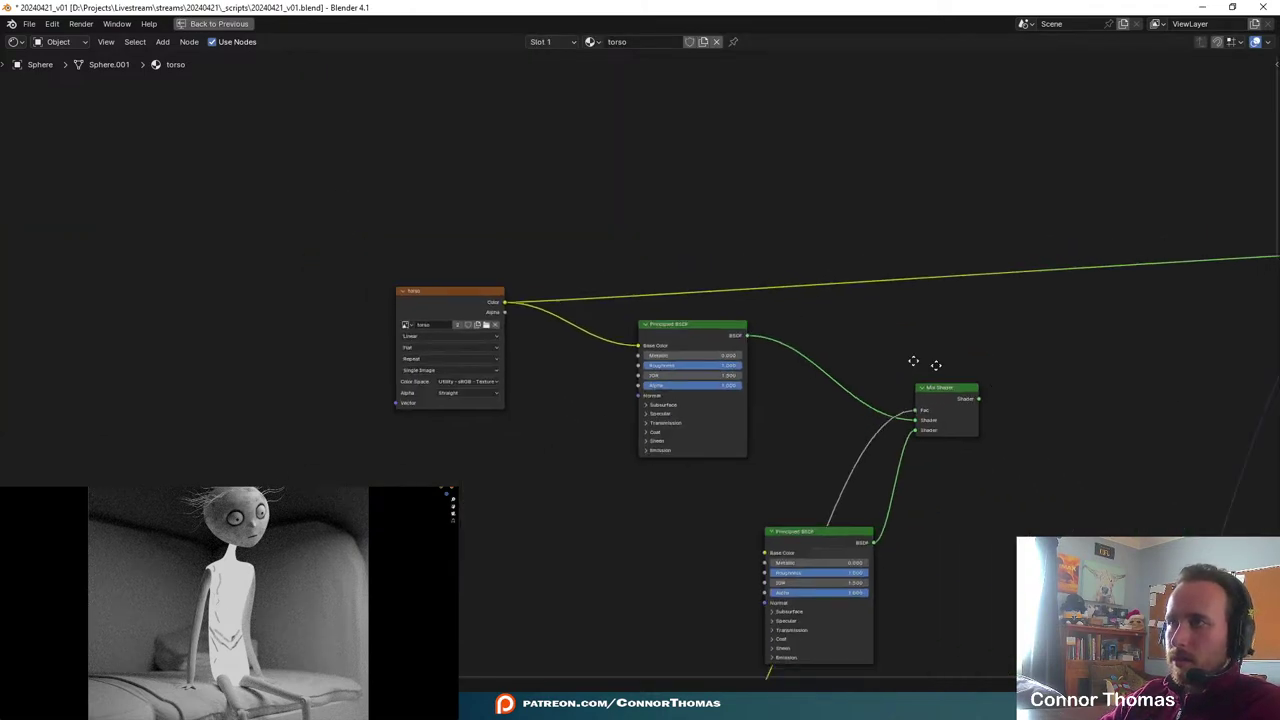
{"action": "left_click", "coordinate": [640, 337], "text": "ctrl+shift"}
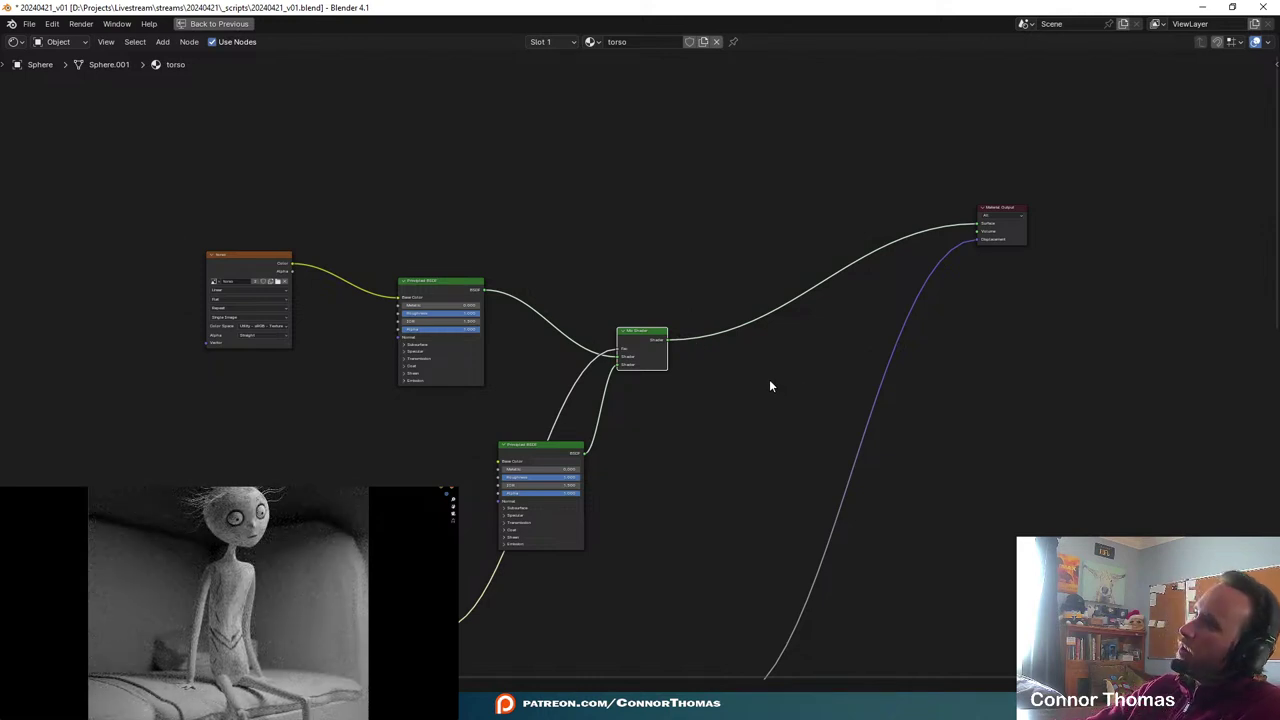
- Examine the painted torso grime in the rendered camera view, dismissing the add-object search
{"action": "scroll", "coordinate": [158, 576], "scroll_direction": "down", "scroll_amount": 2}
{"action": "scroll", "coordinate": [222, 573], "scroll_direction": "up", "scroll_amount": 1}
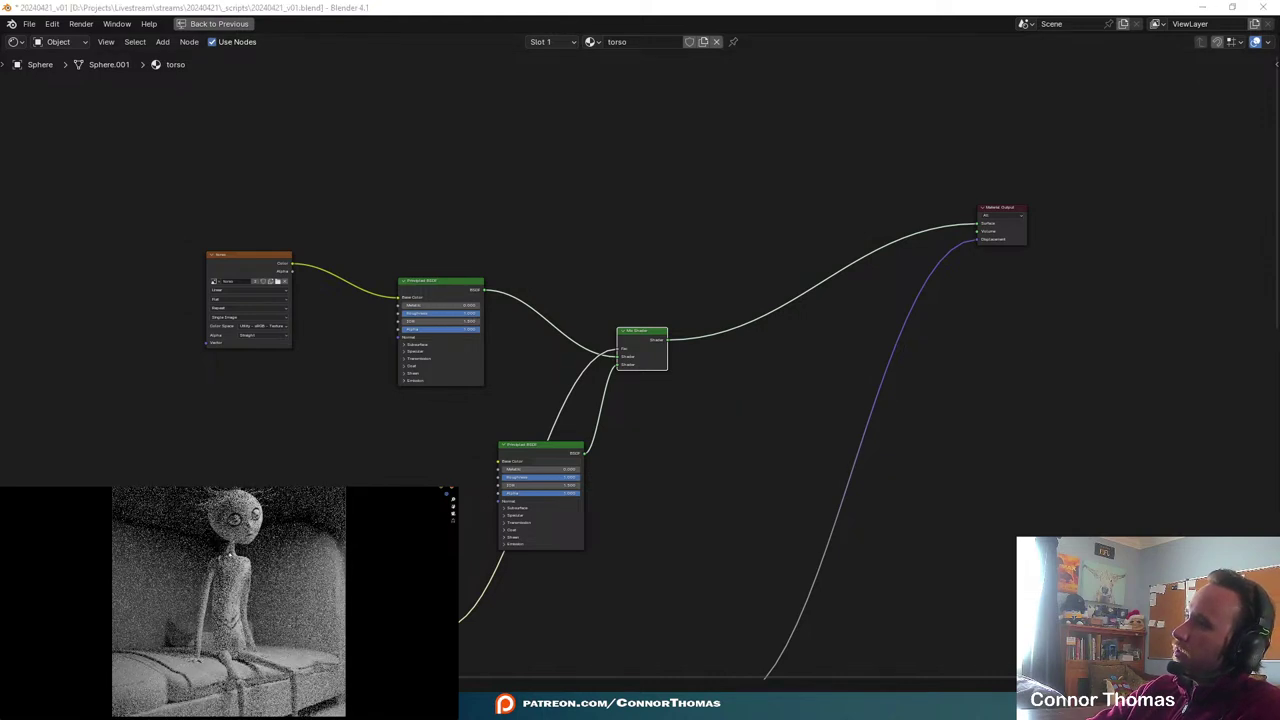
{"action": "key", "text": "ctrl+s"}
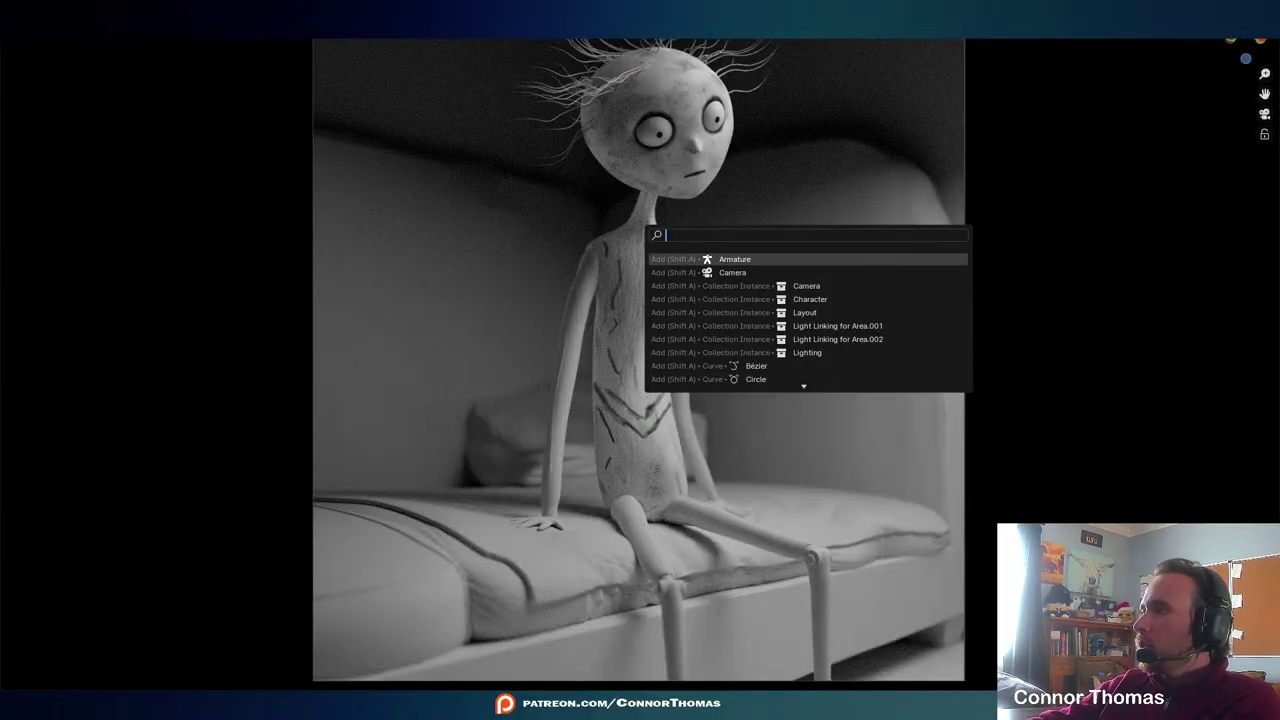
{"action": "left_click", "coordinate": [1073, 155]}
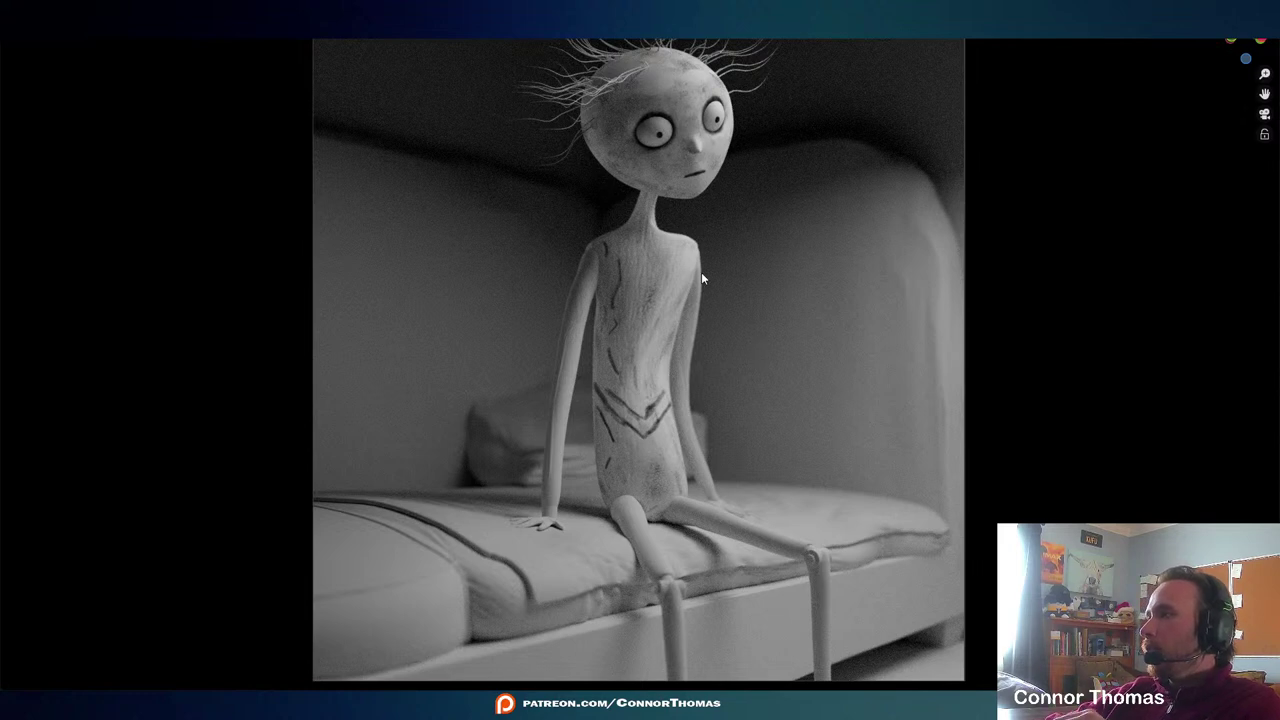